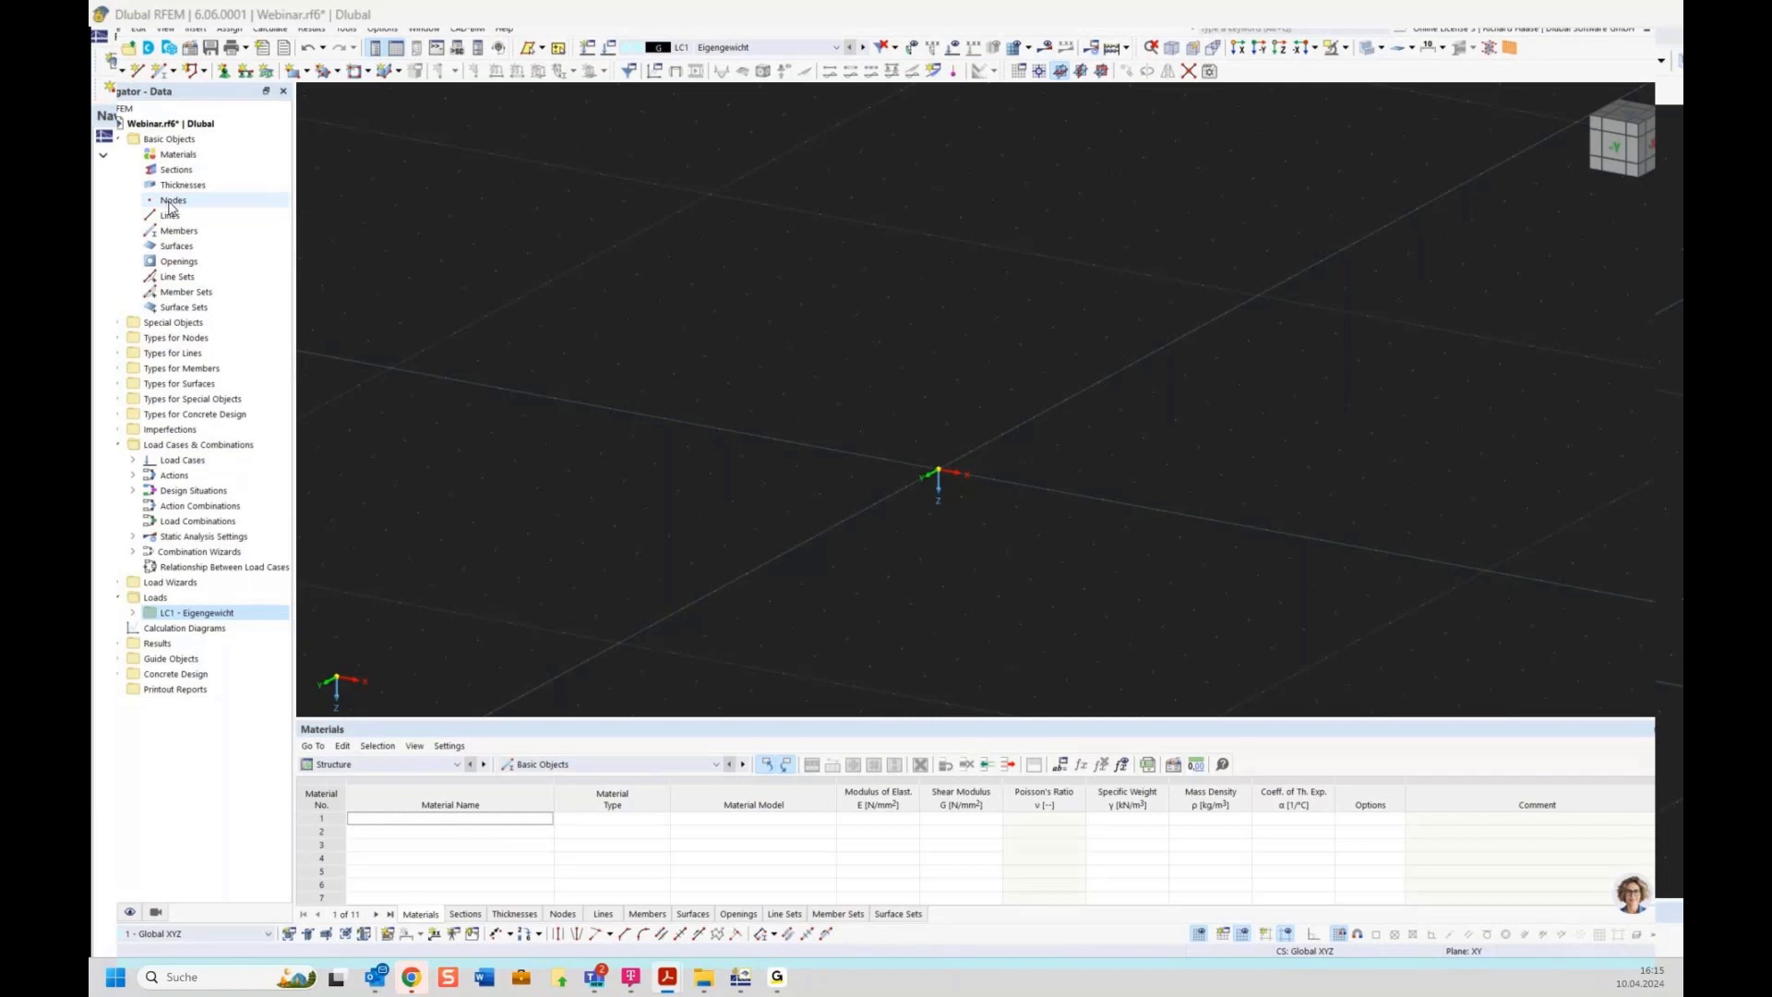
left_click(170, 205)
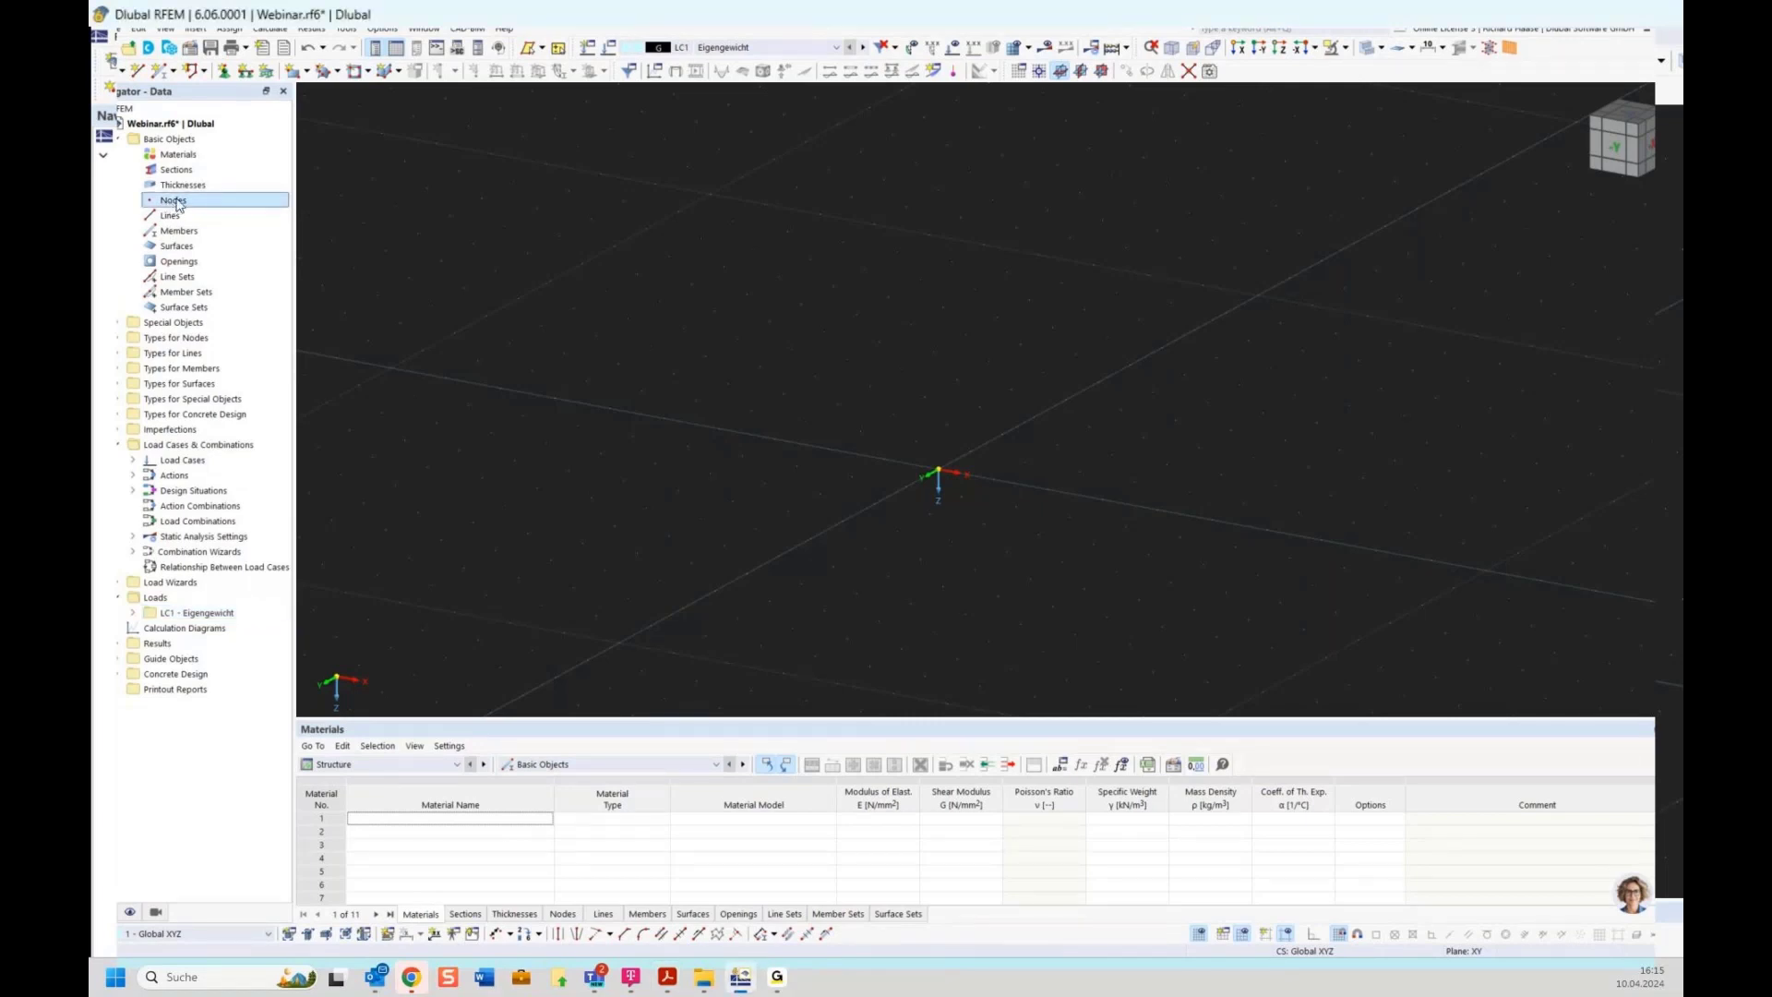
right_click(189, 207)
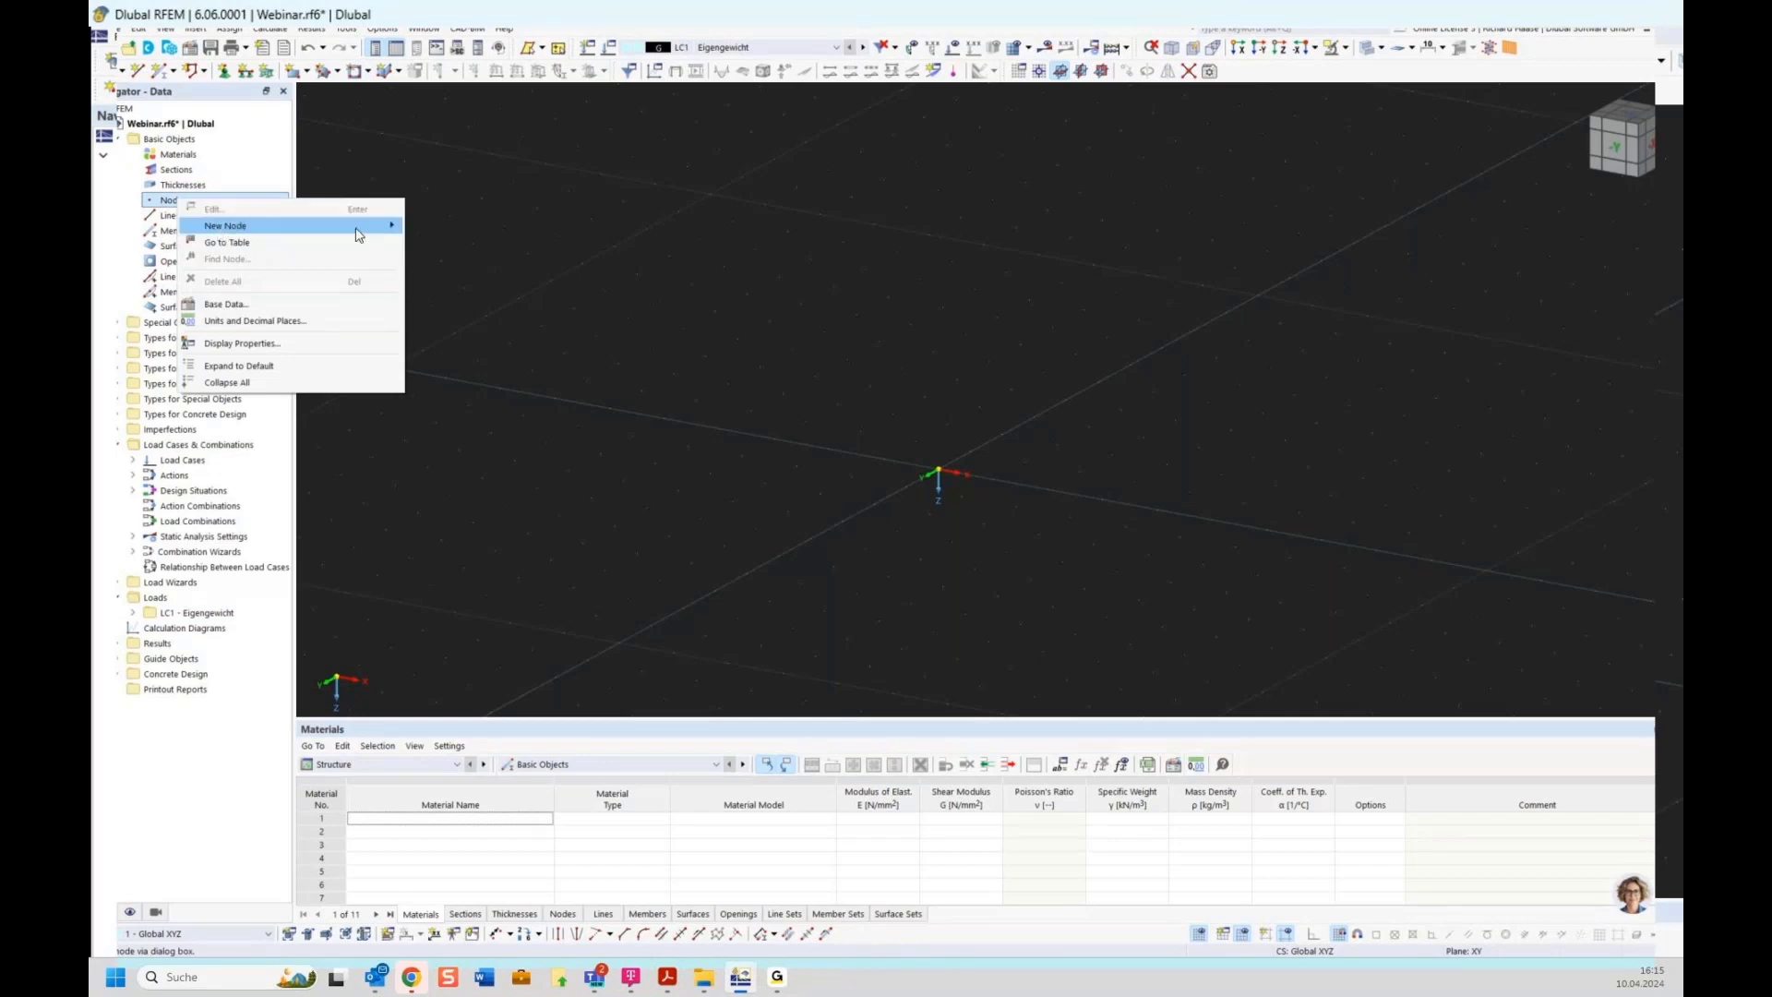
mouse_move(369, 226)
left_click(441, 227)
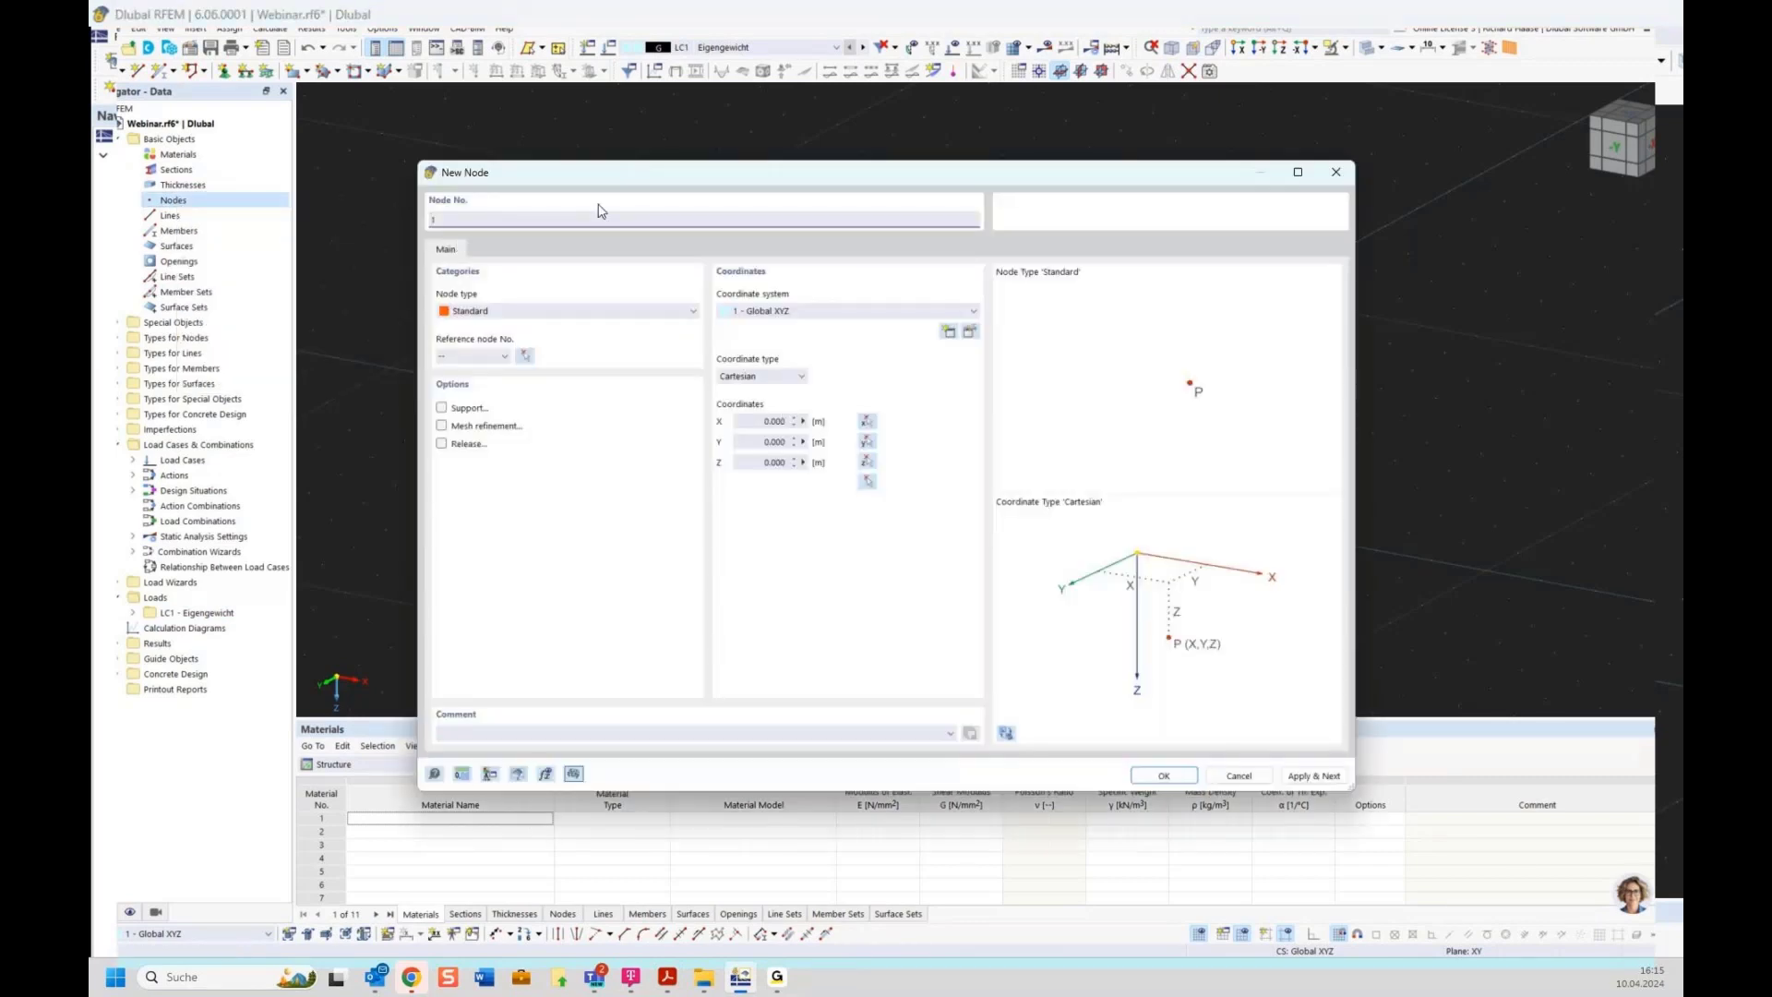
left_click(1335, 175)
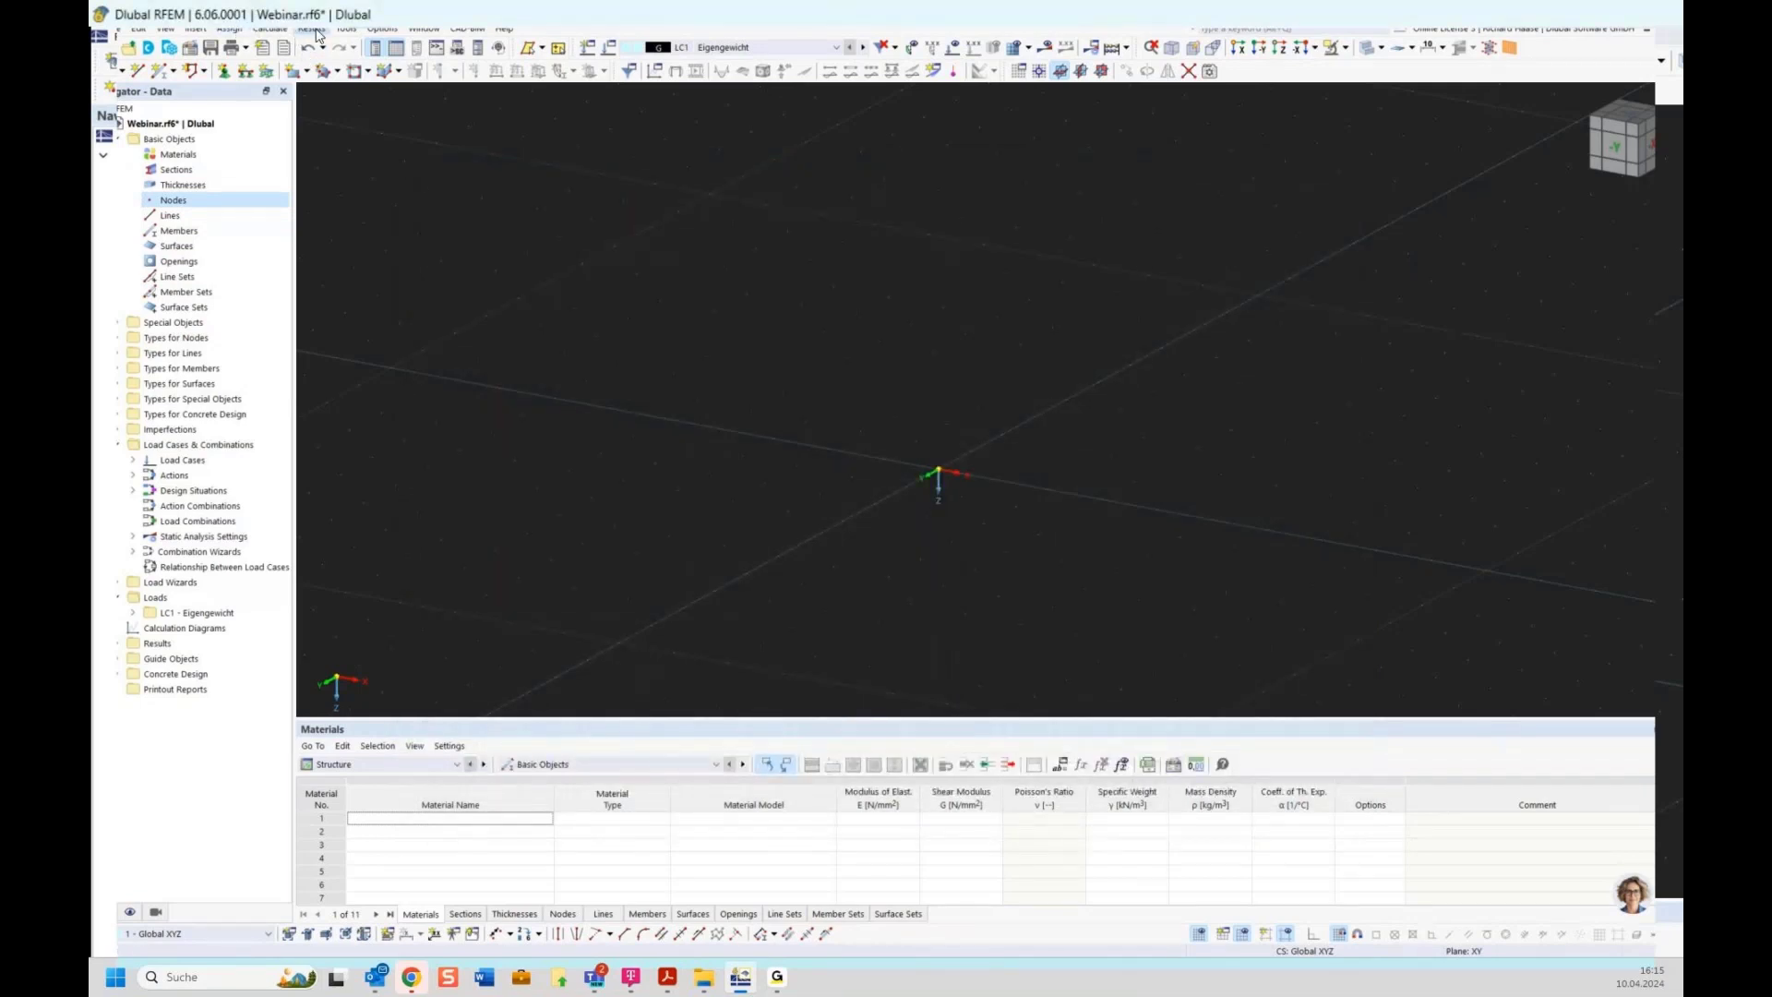
Show the Nodes table
left_click(228, 30)
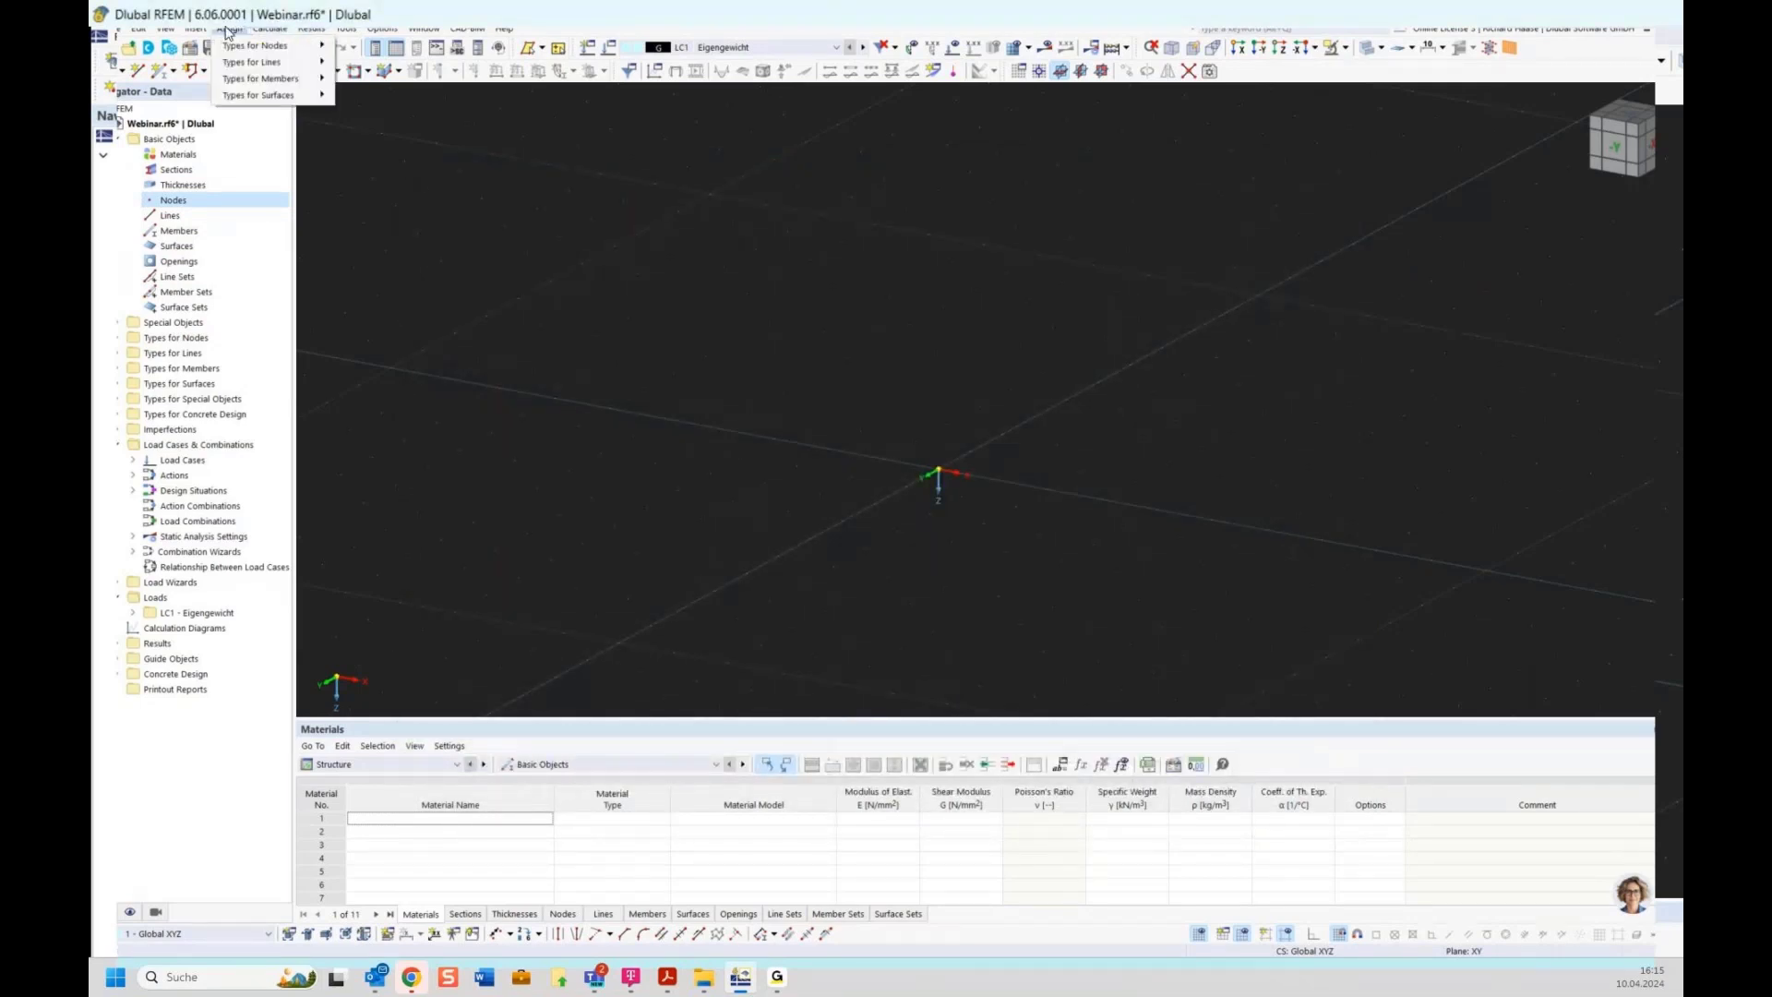
mouse_move(197, 31)
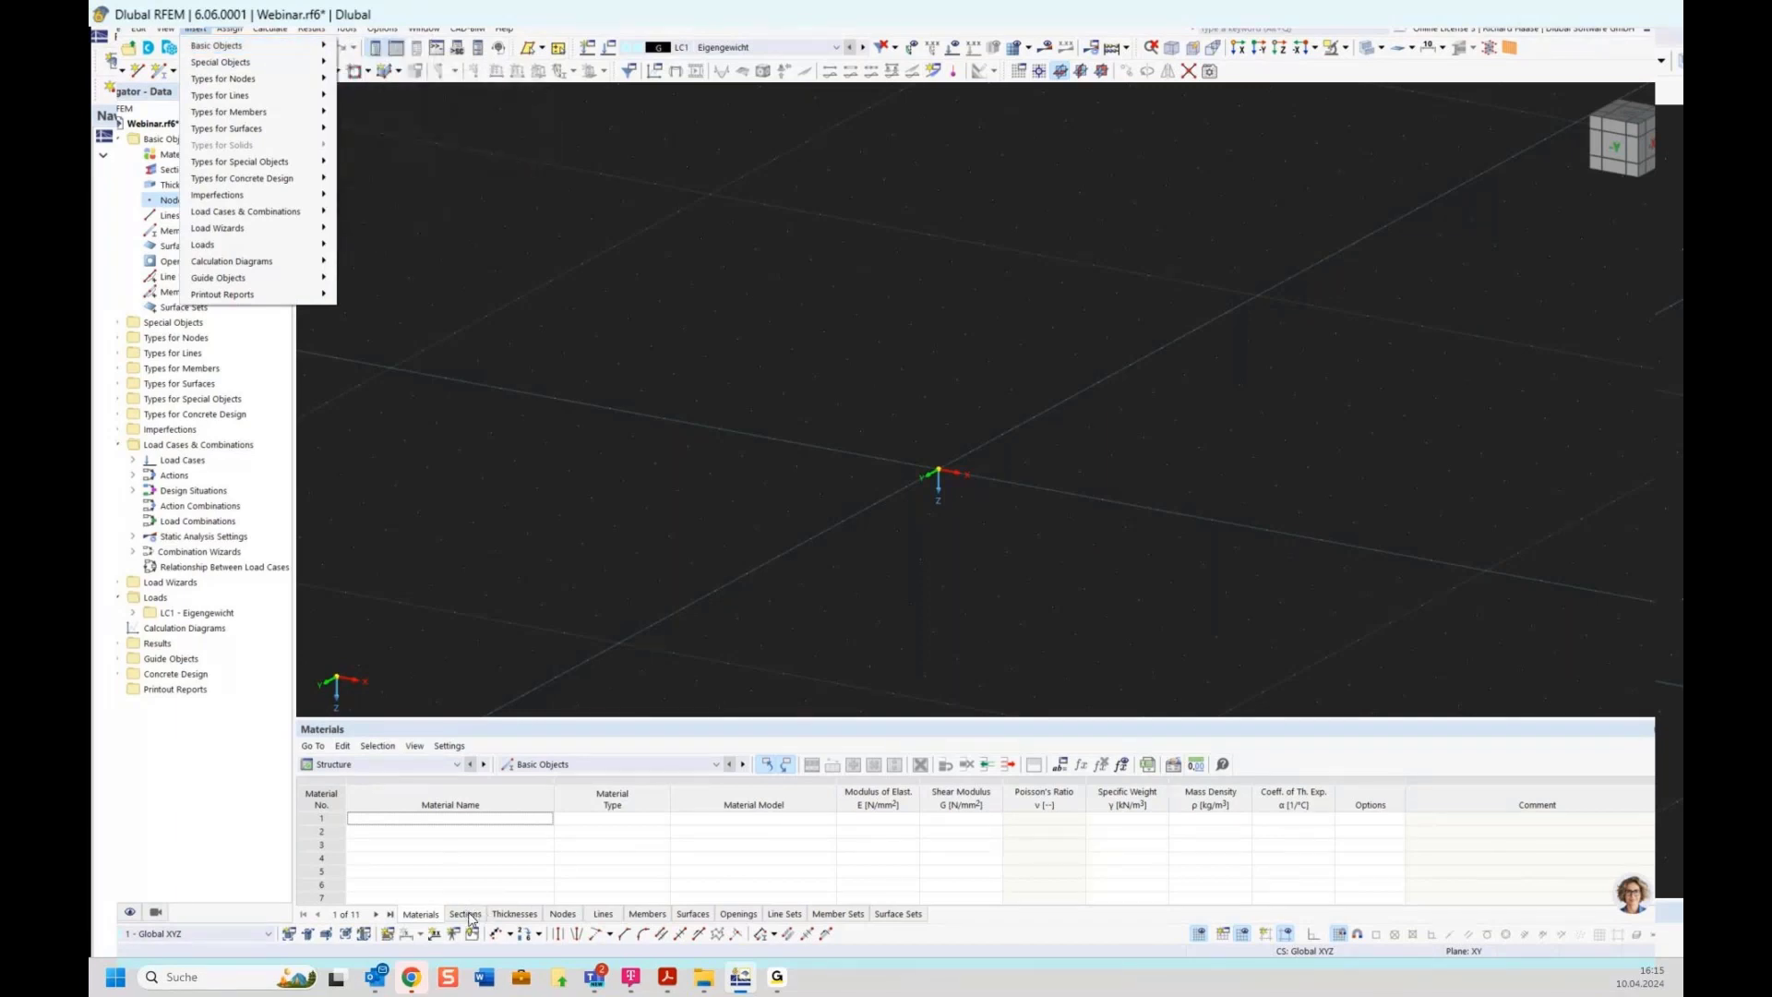
left_click(562, 913)
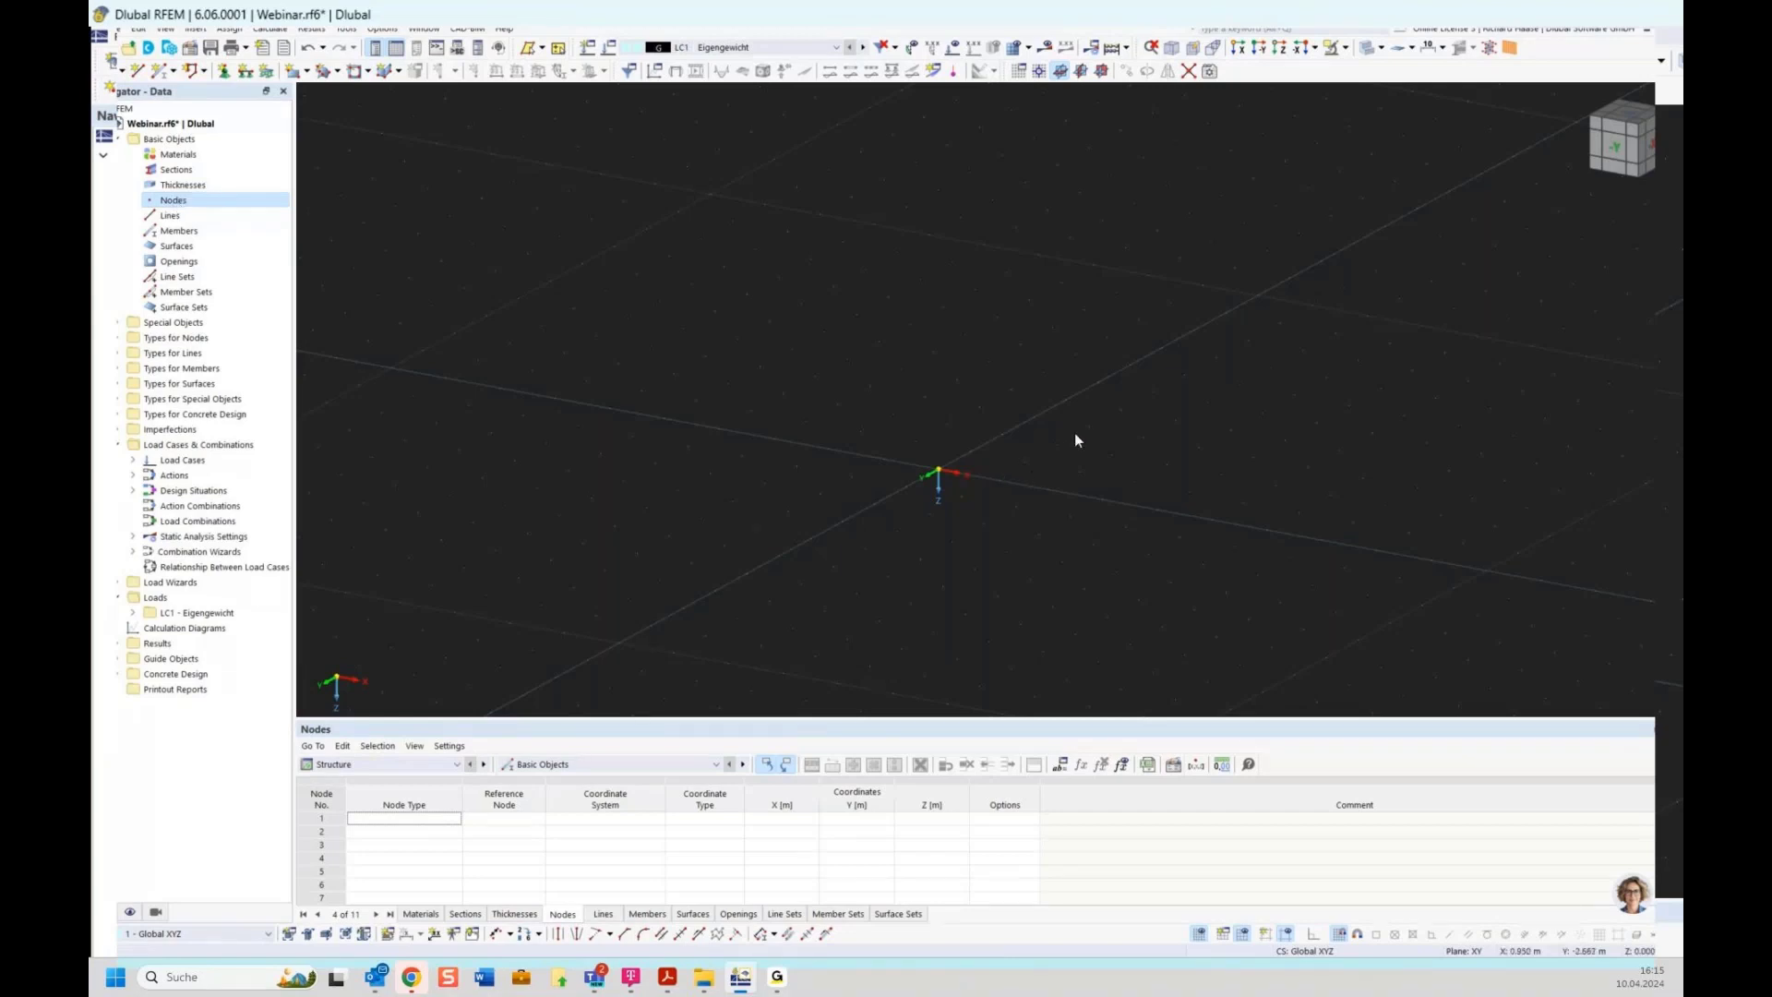
Close the current Webinar model
middle_click_drag(1140, 491, 1067, 483)
right_click(157, 122)
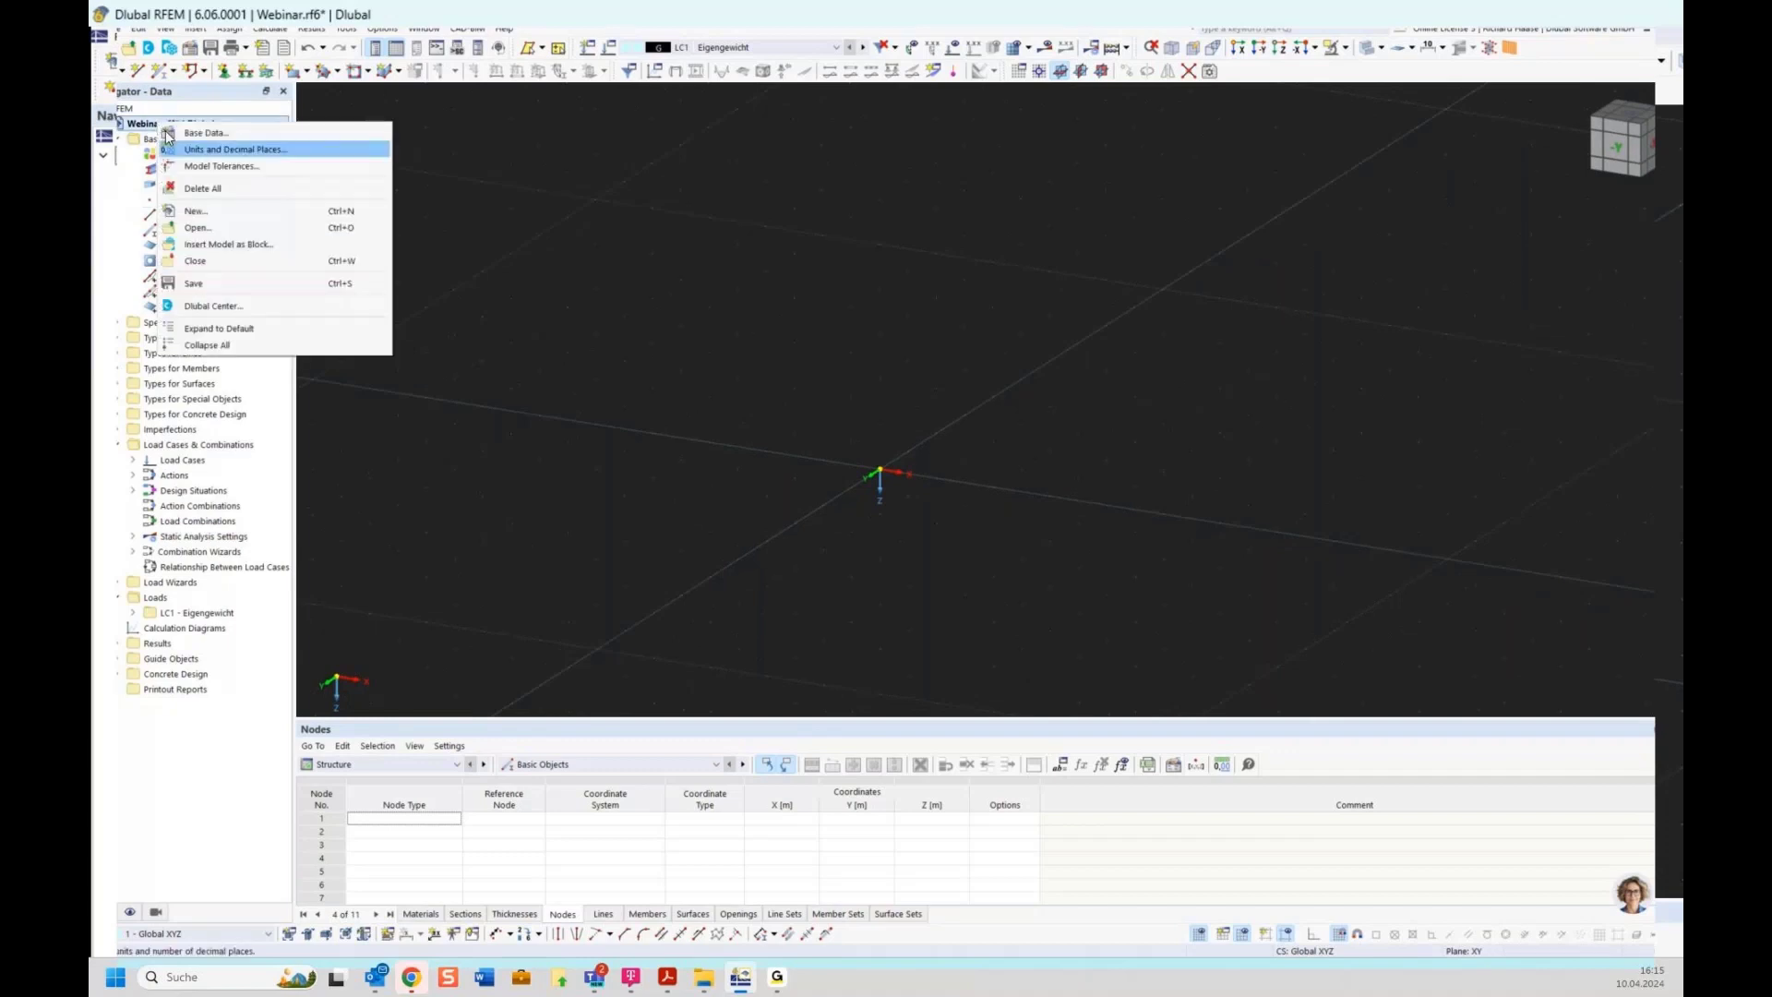
left_click(222, 263)
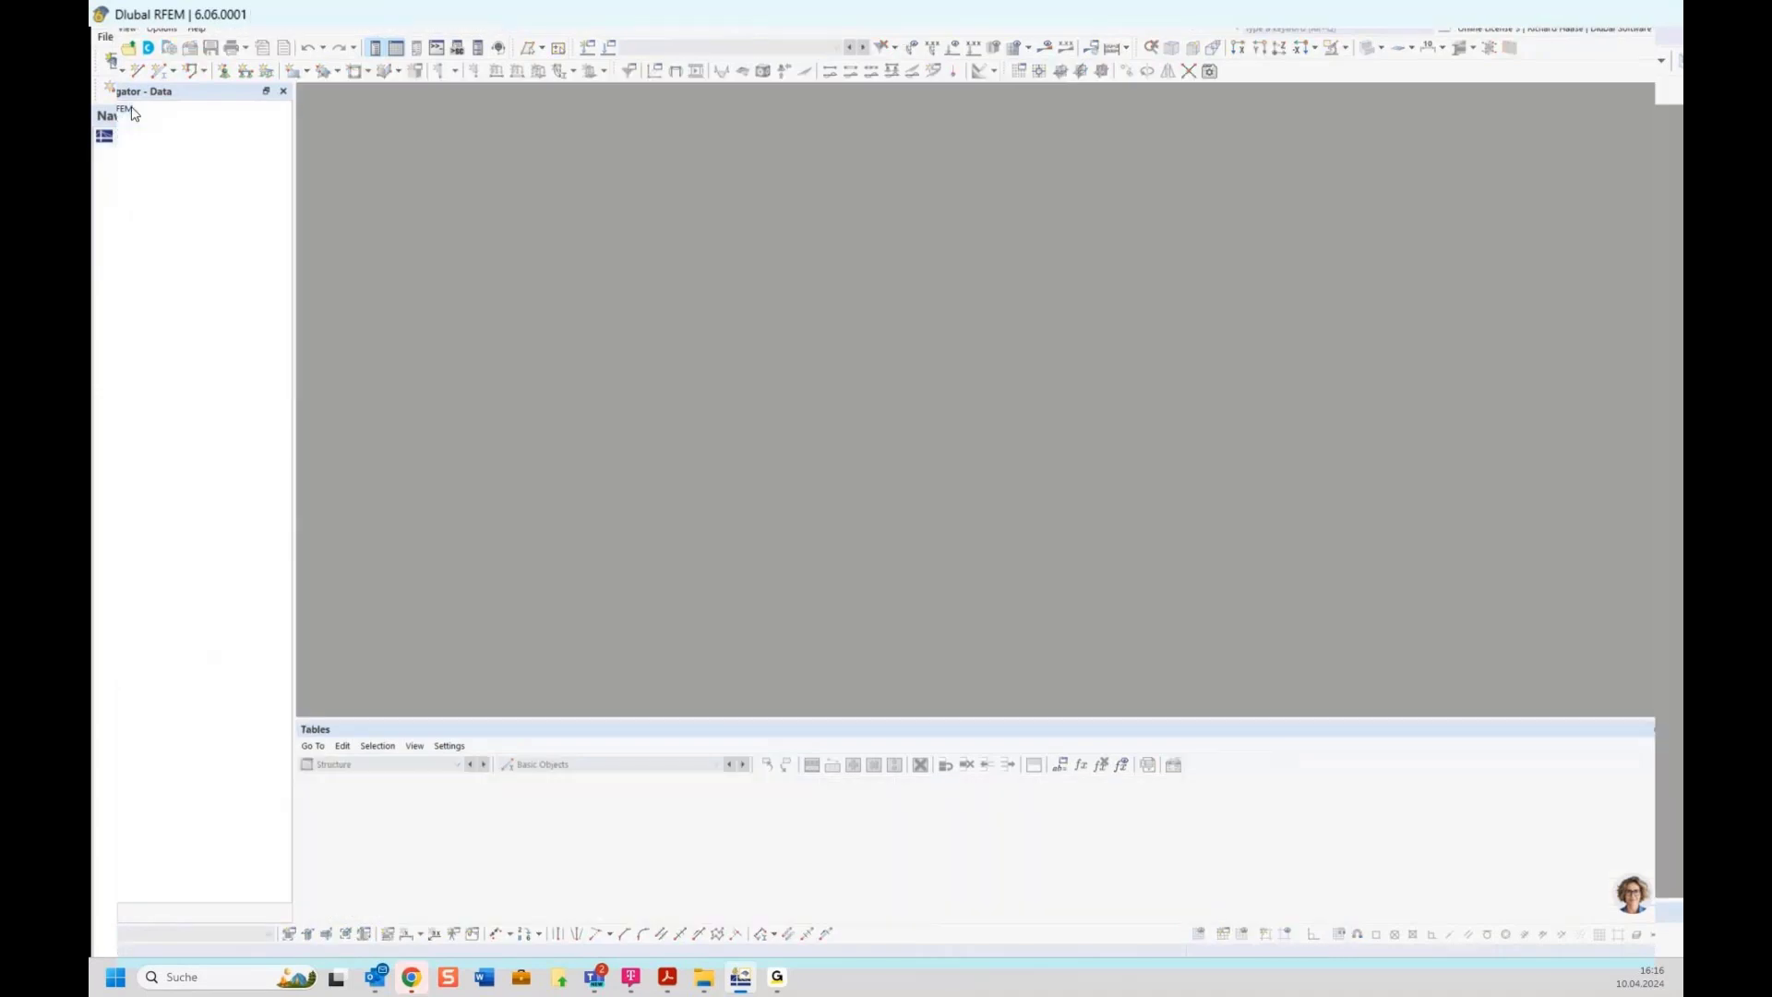
Start a new model and name it Online training
left_click(111, 53)
type("O")
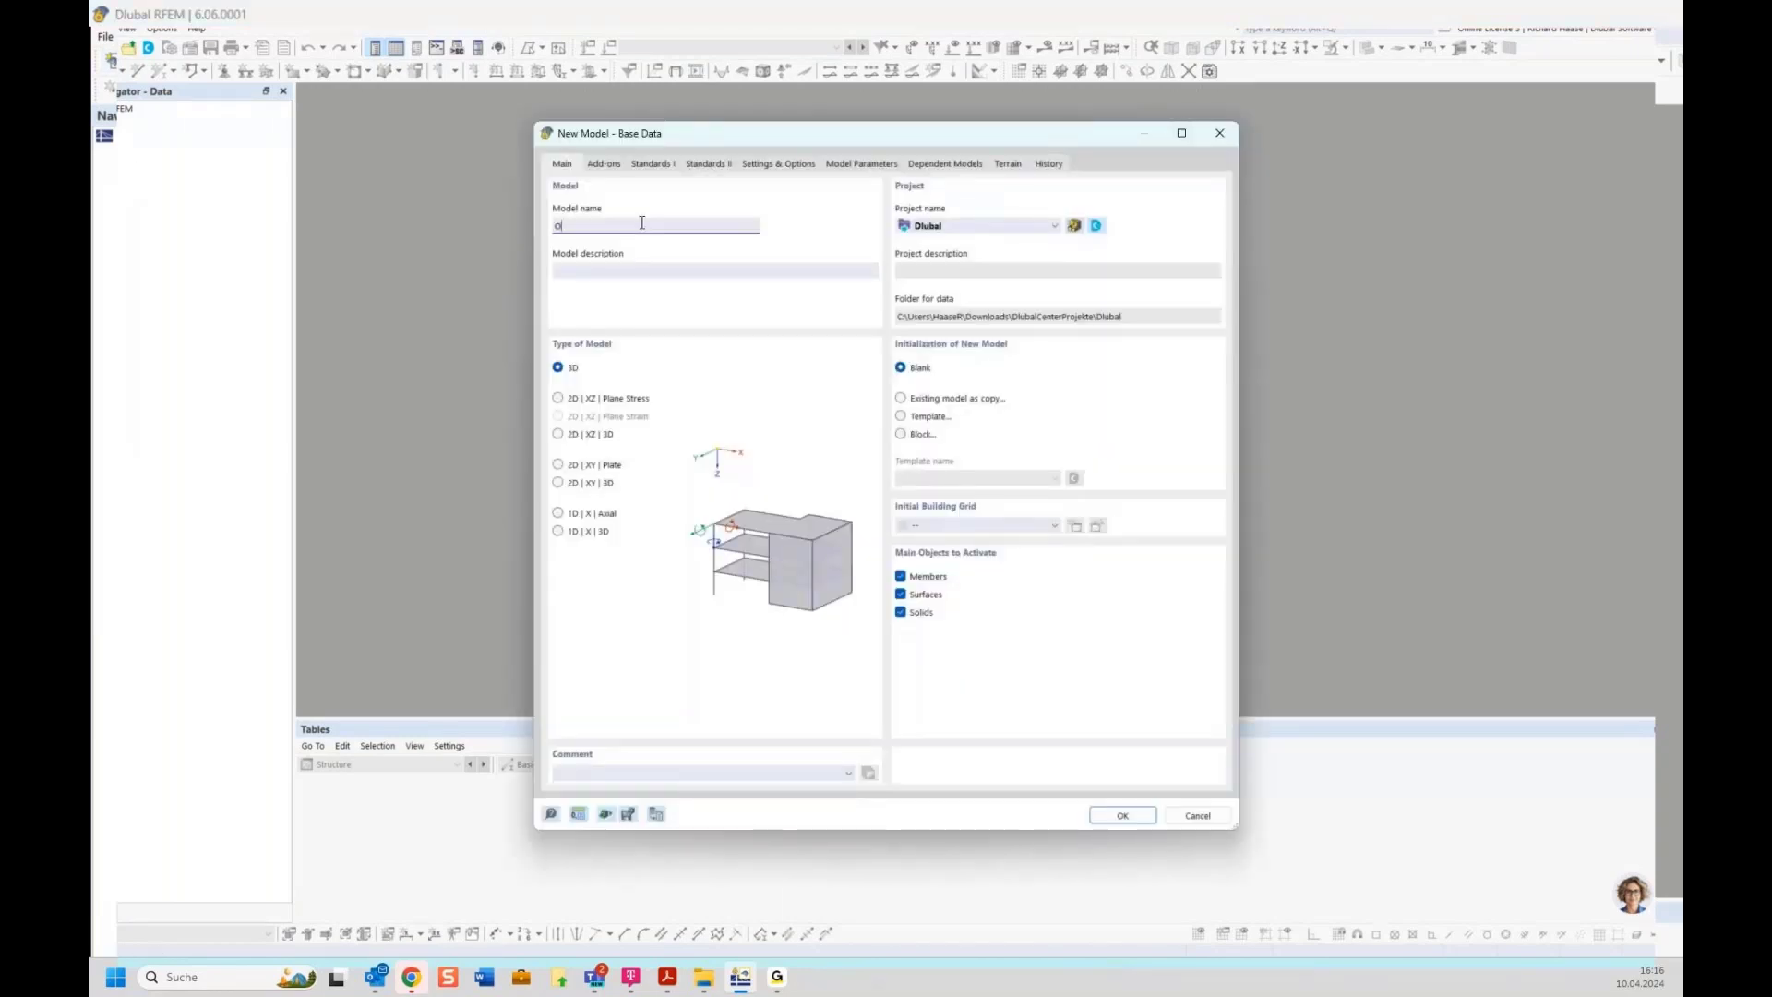
type("nline training")
Set the model type to 2D | XZ | Plane Stress and create the model
left_click(602, 165)
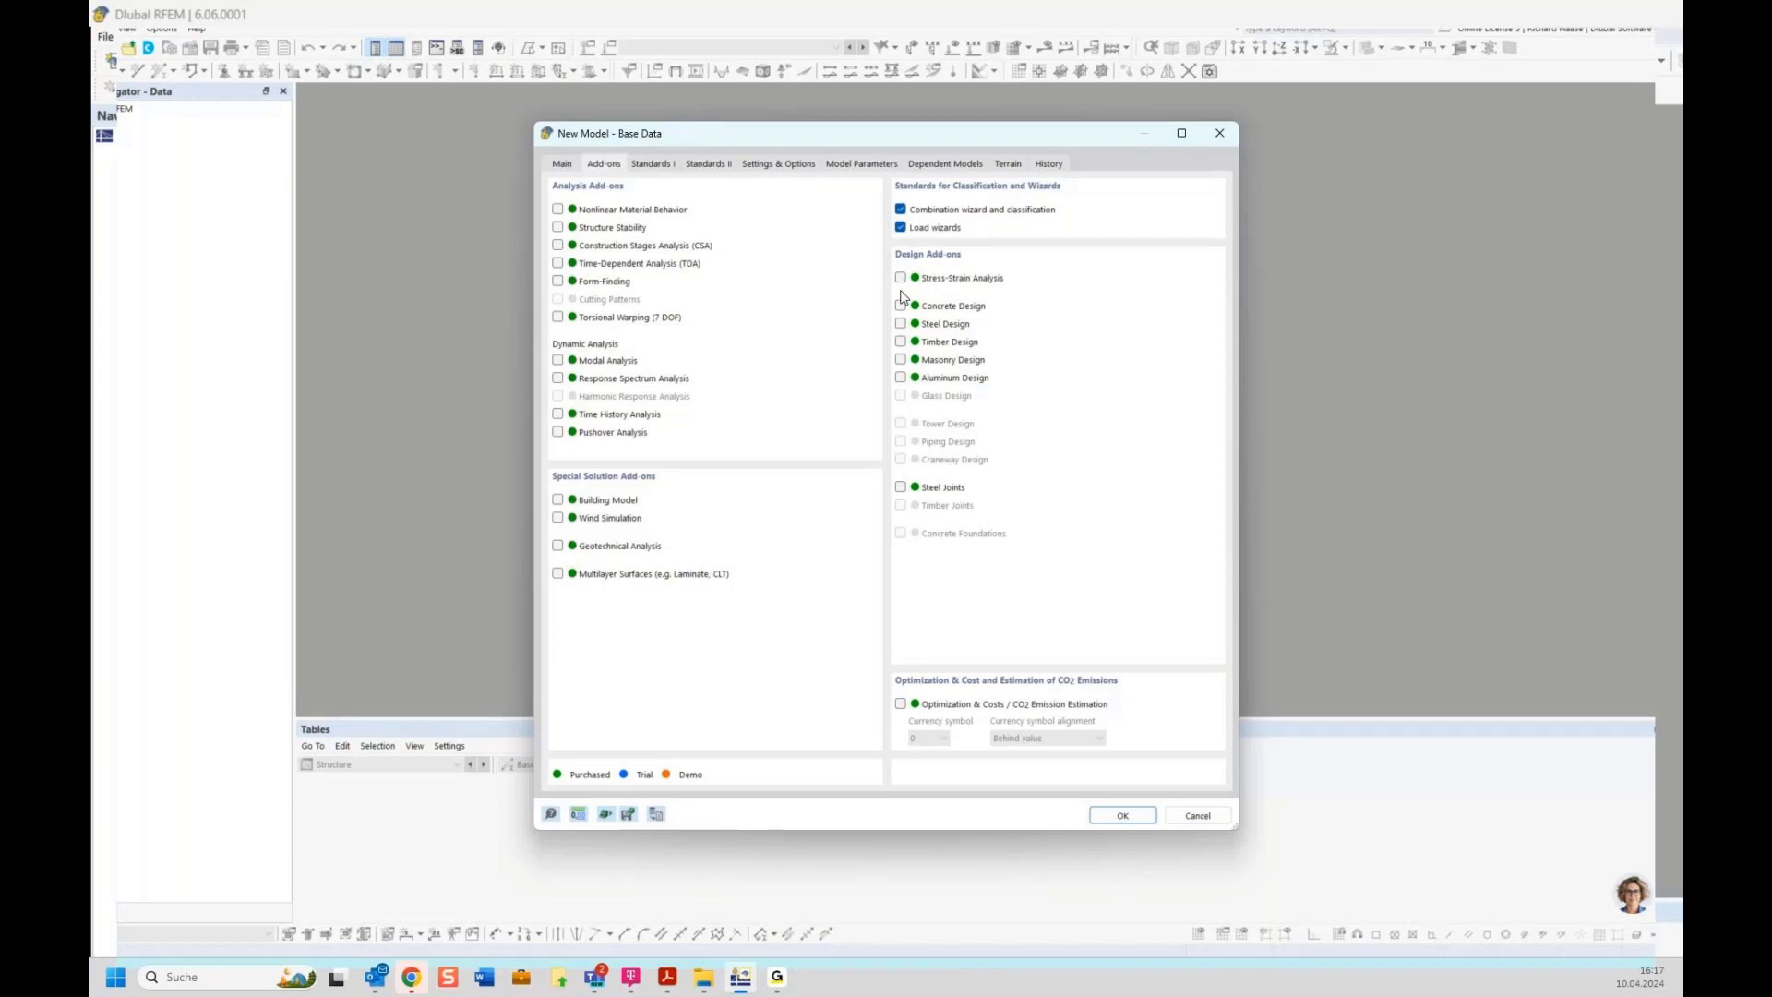
left_click(563, 165)
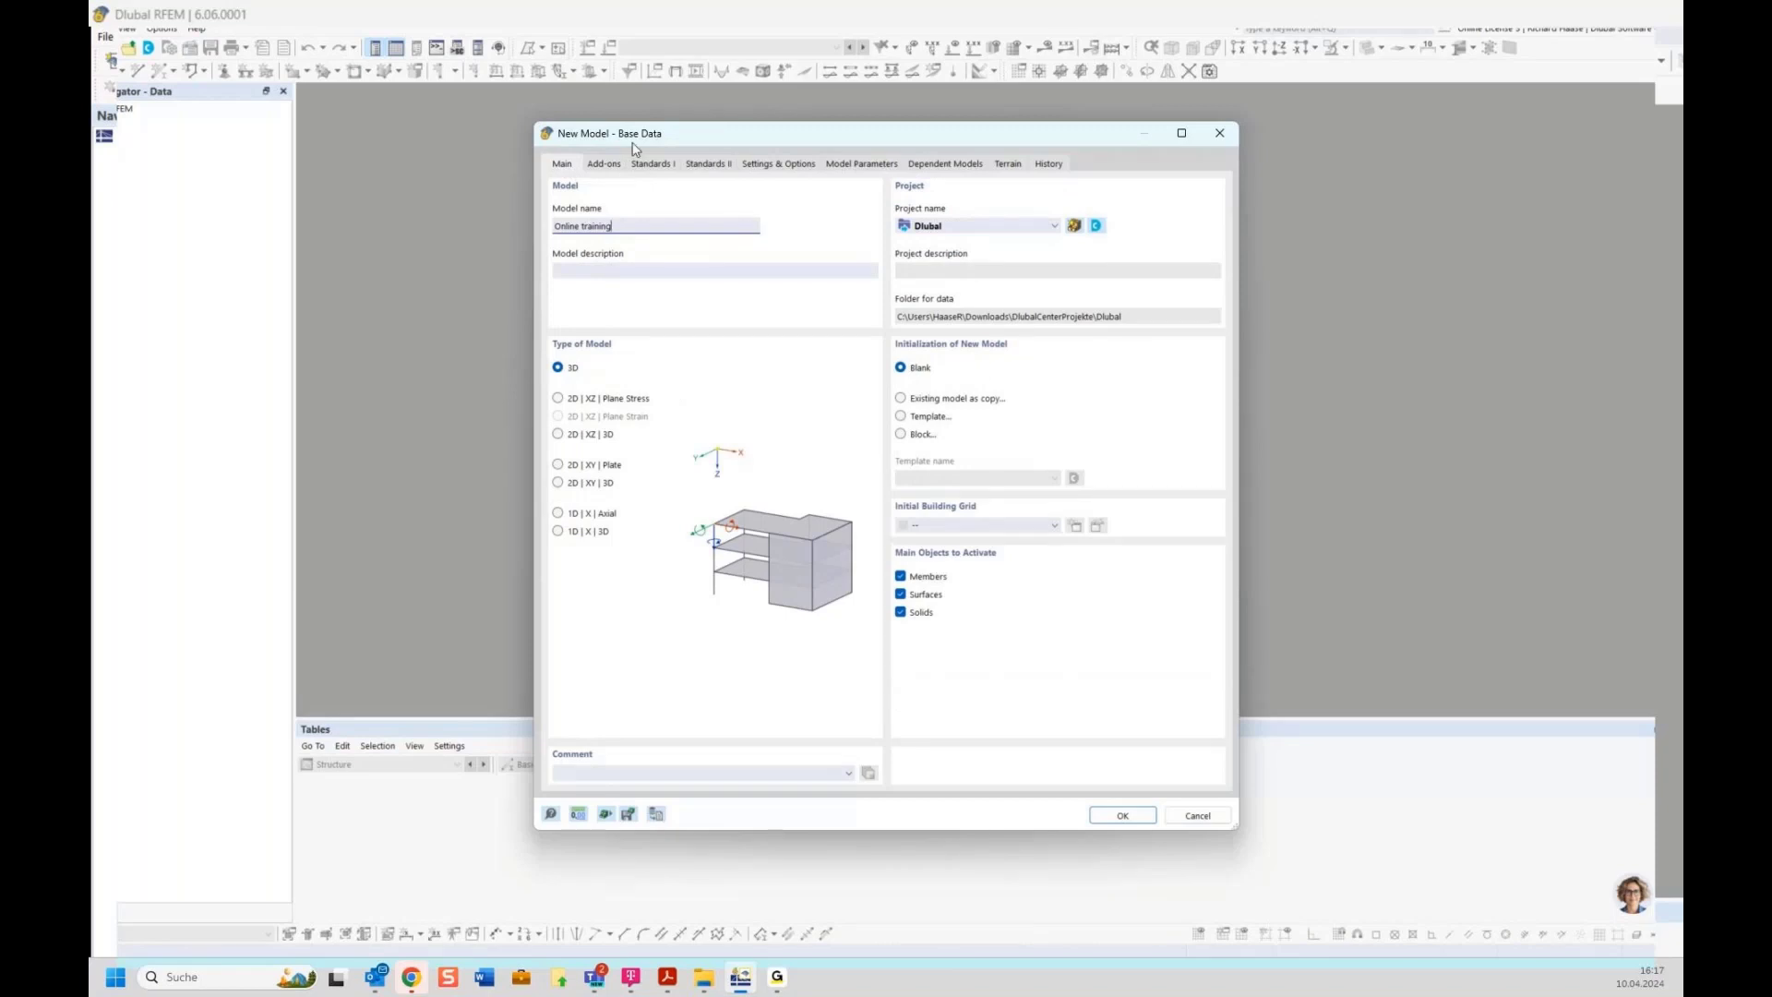
left_click_drag(699, 143, 637, 113)
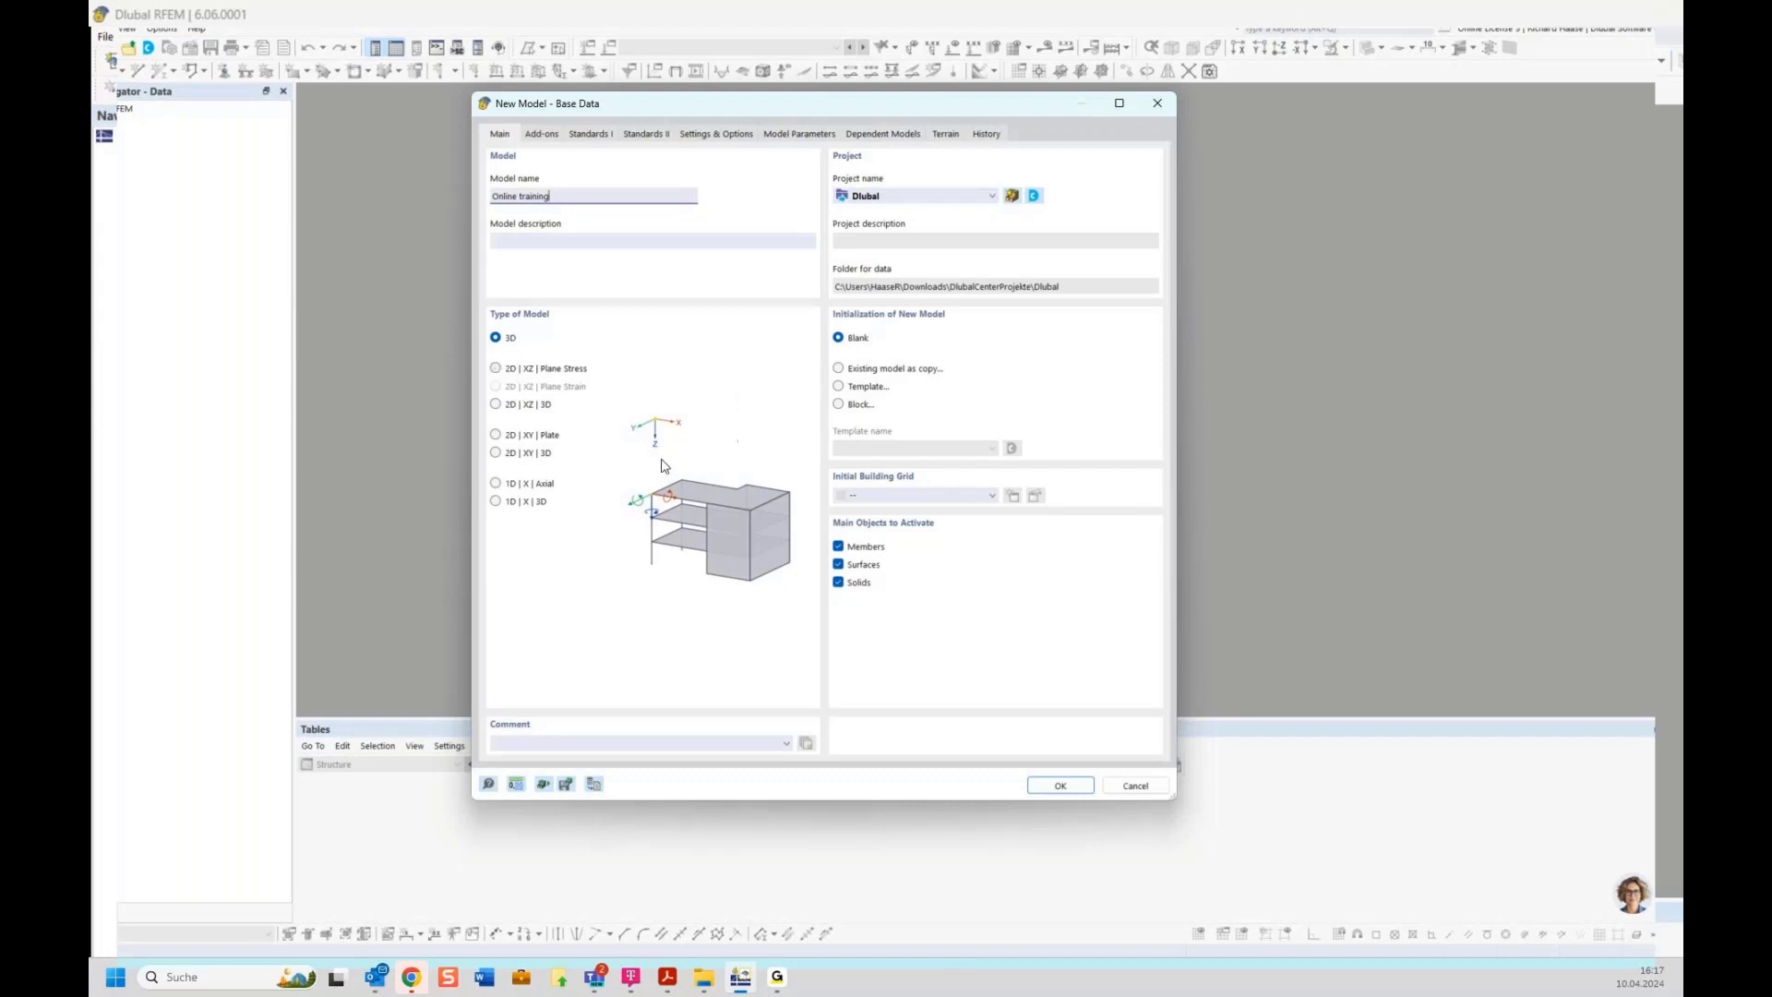
left_click(532, 375)
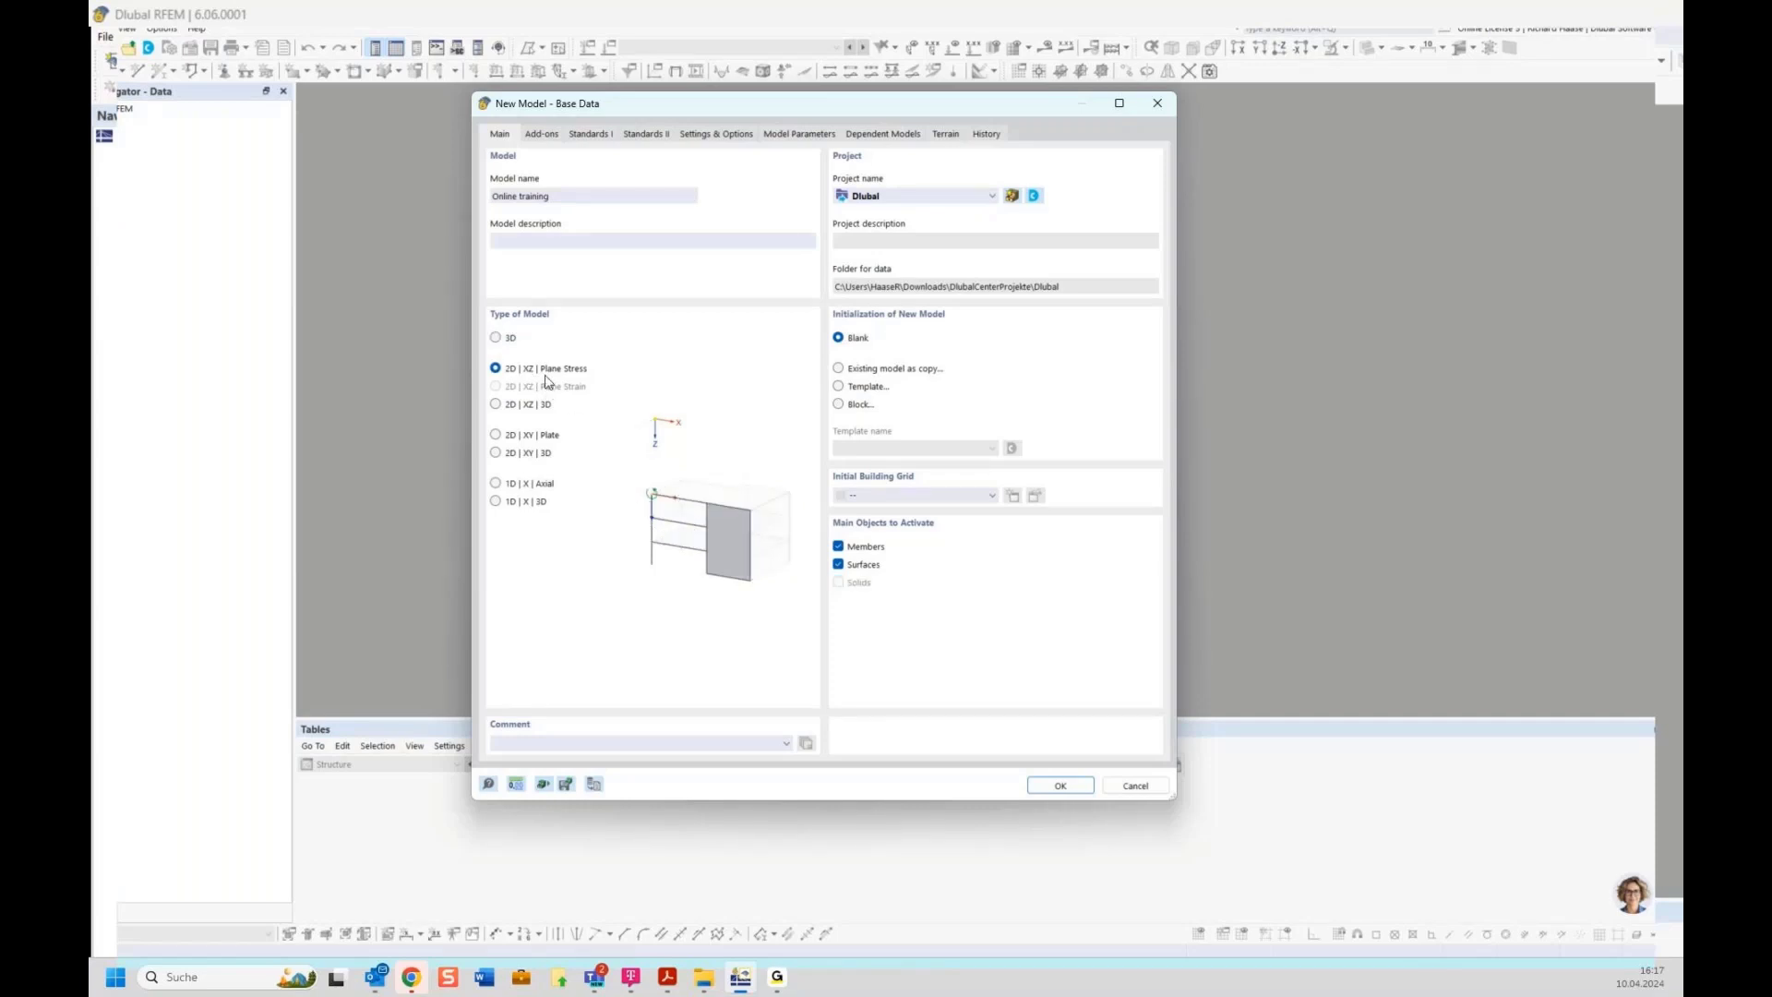
left_click(1062, 786)
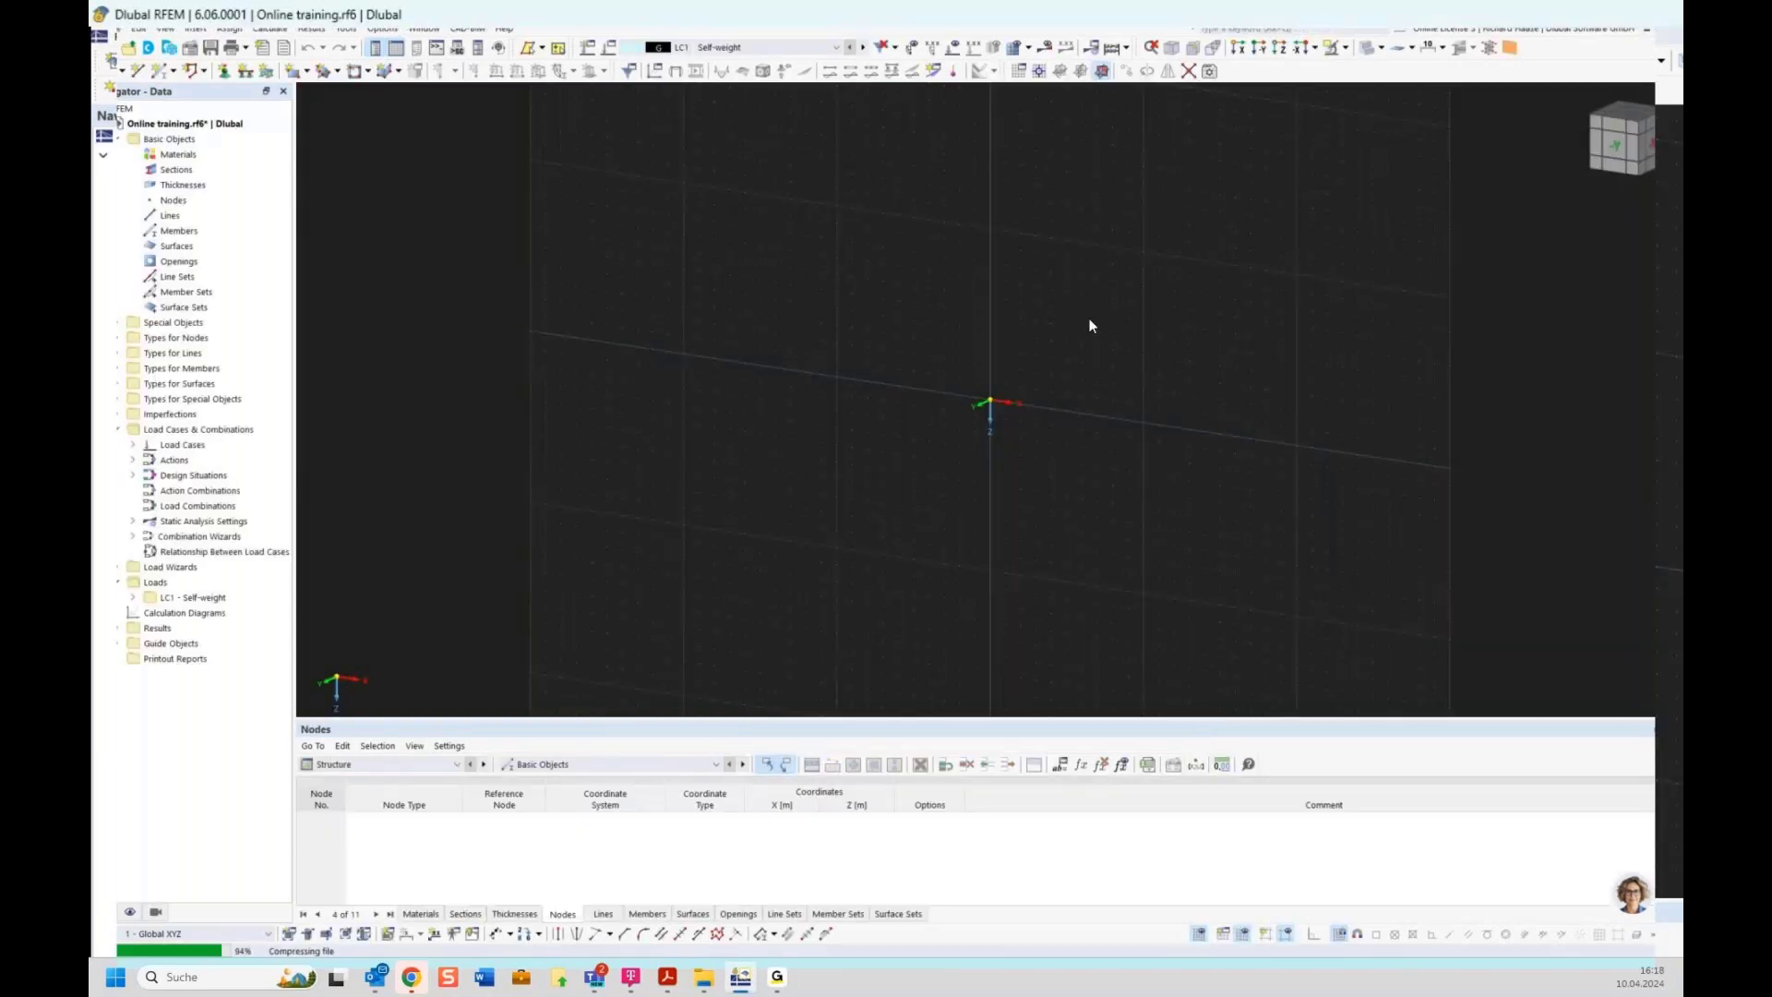
scroll(1012, 388, "up", 2)
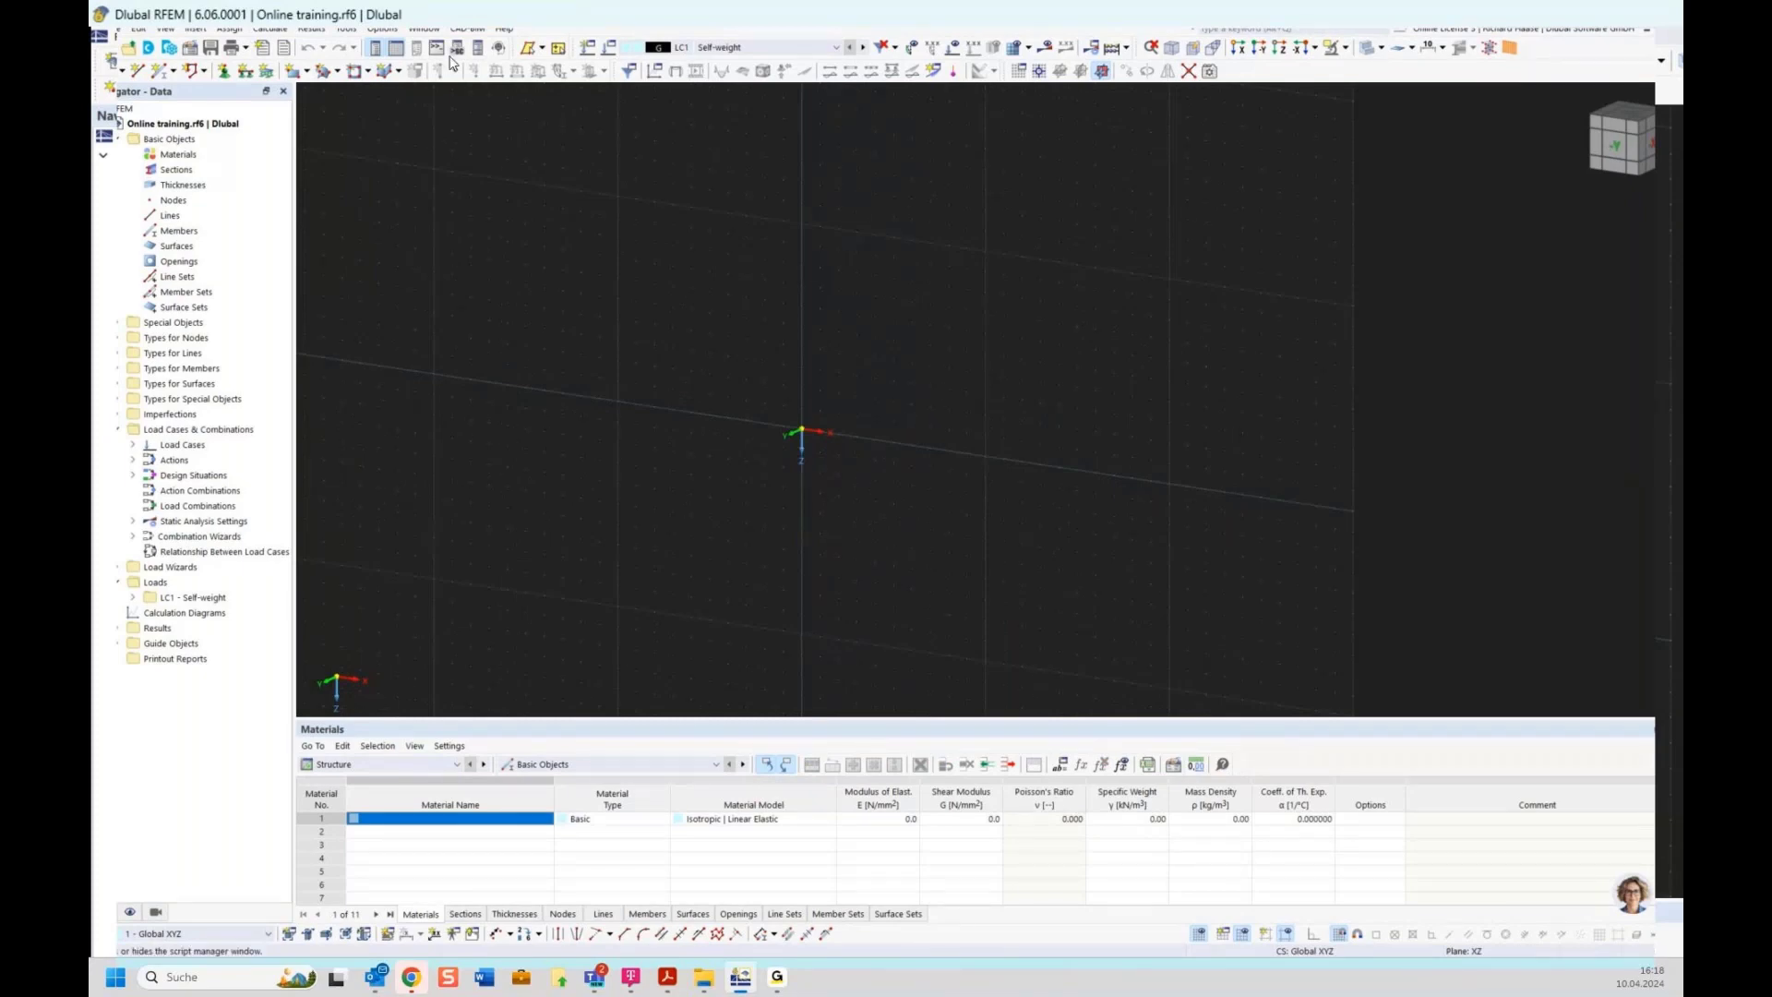
left_click(382, 30)
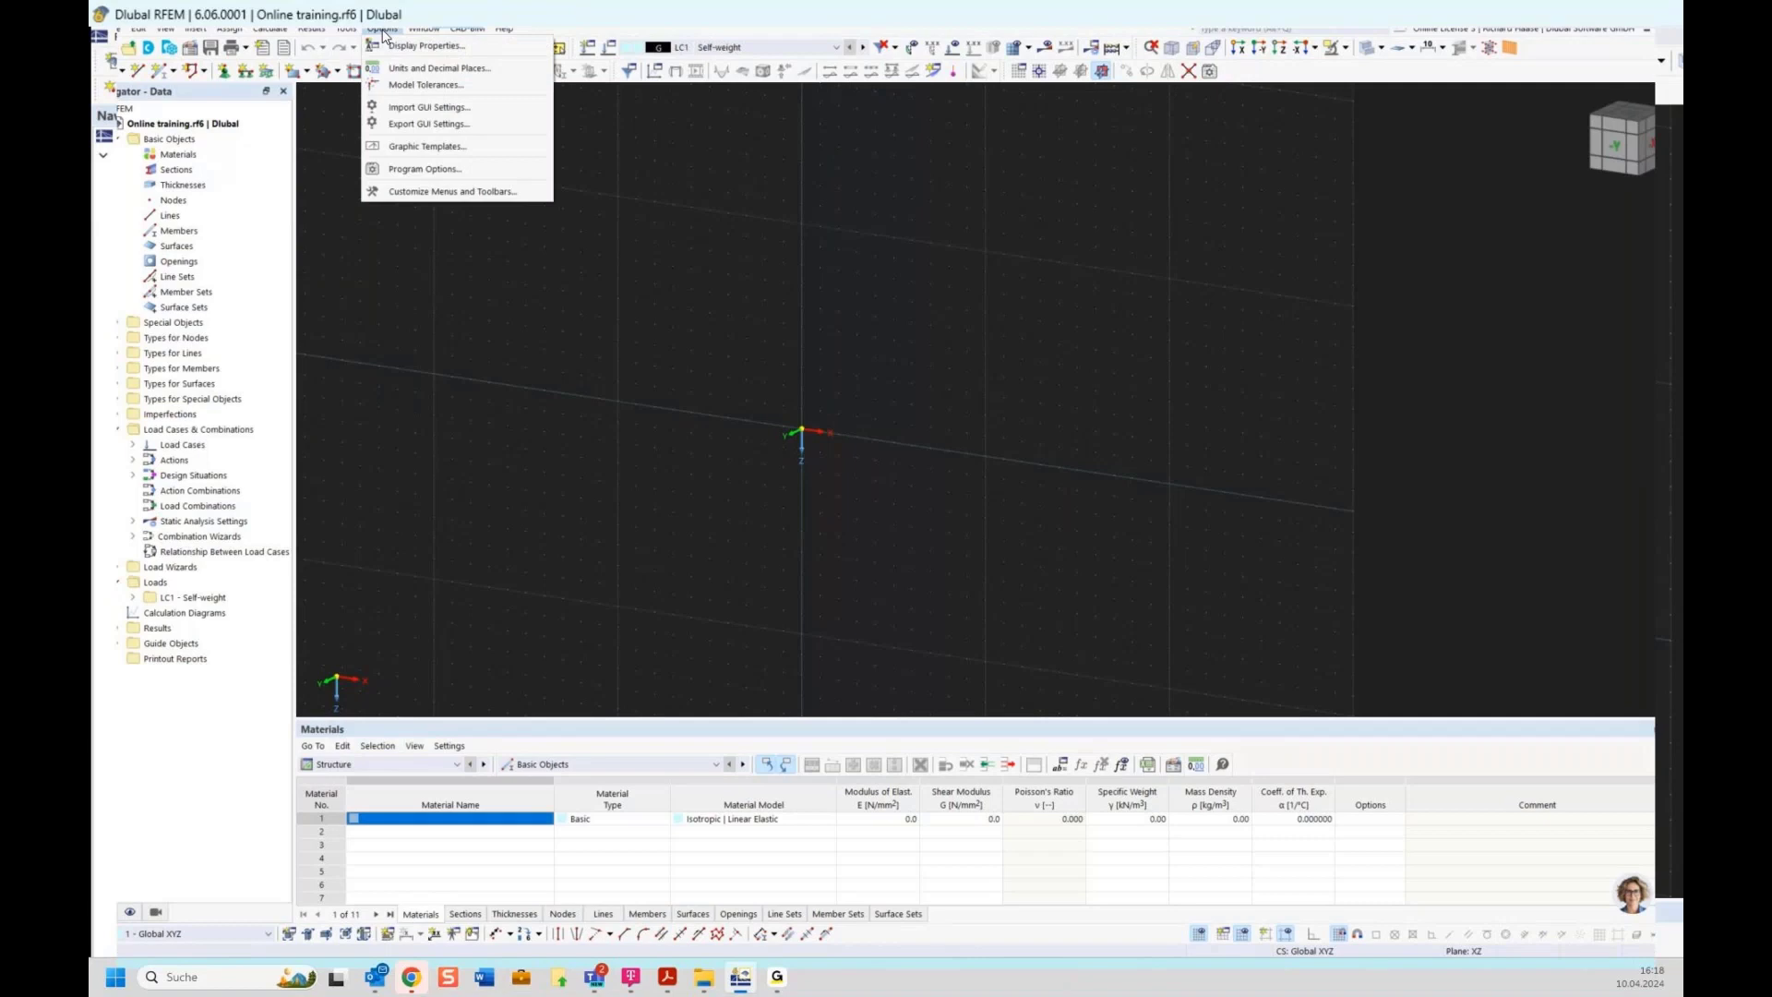
left_click(813, 429)
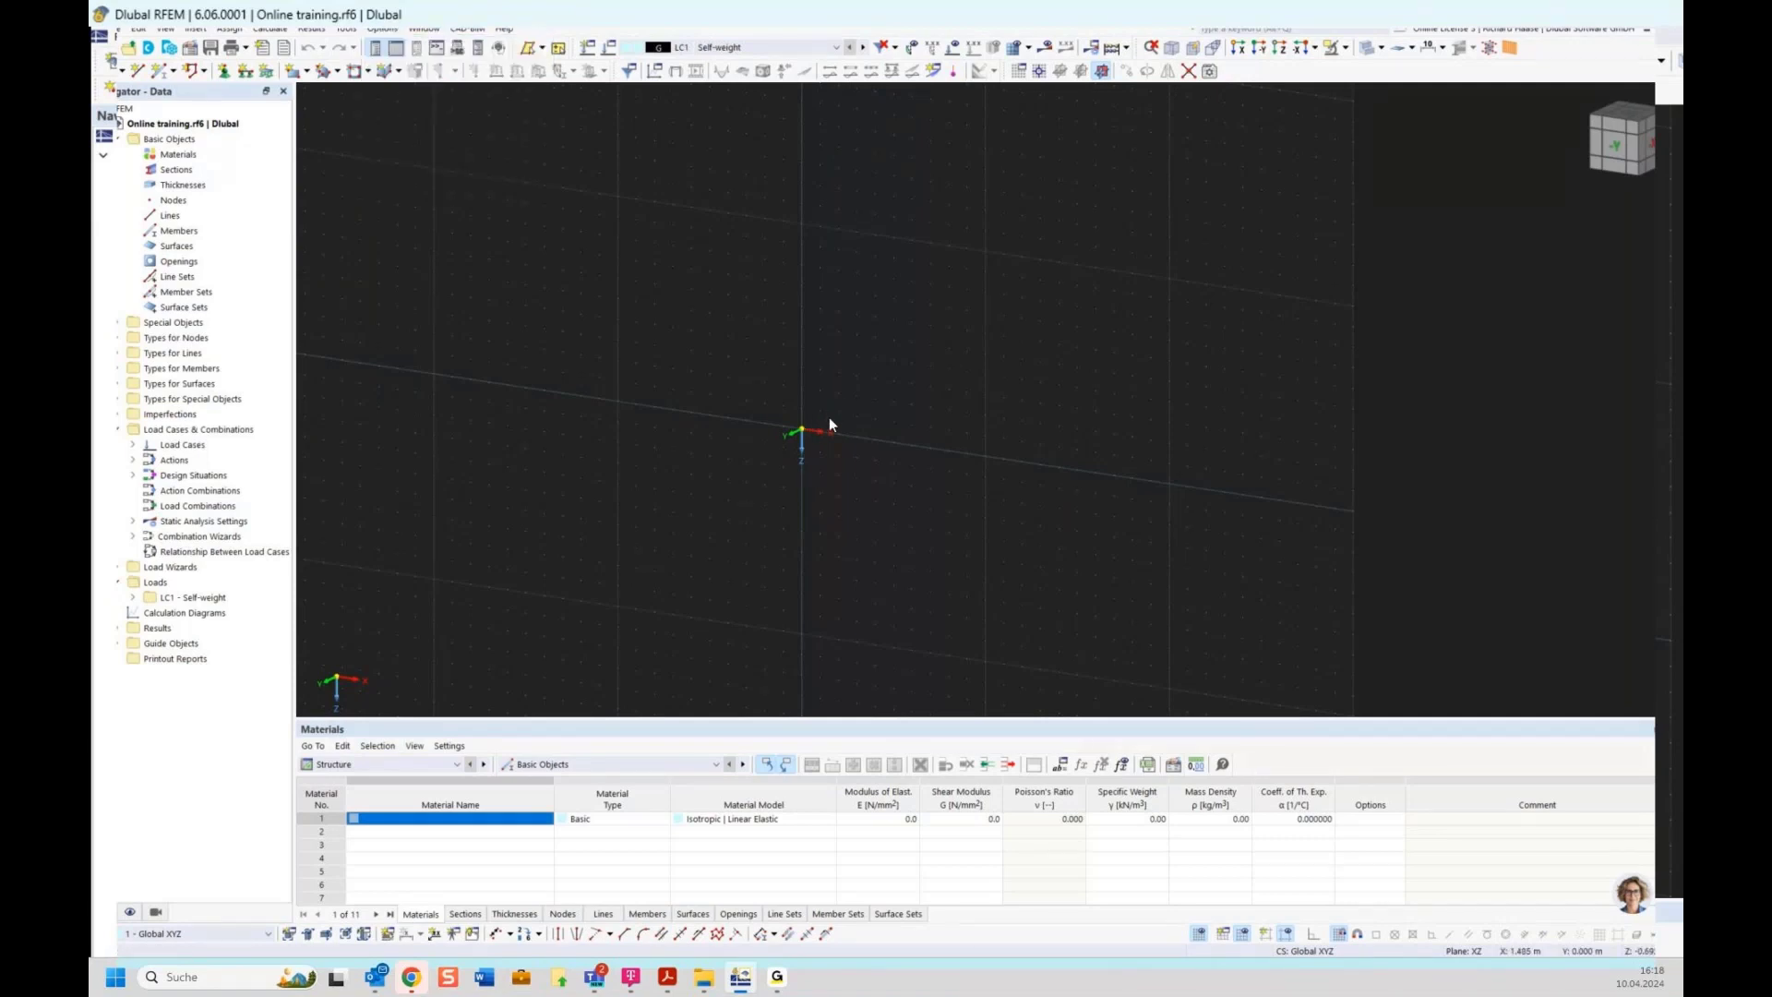
left_click(382, 29)
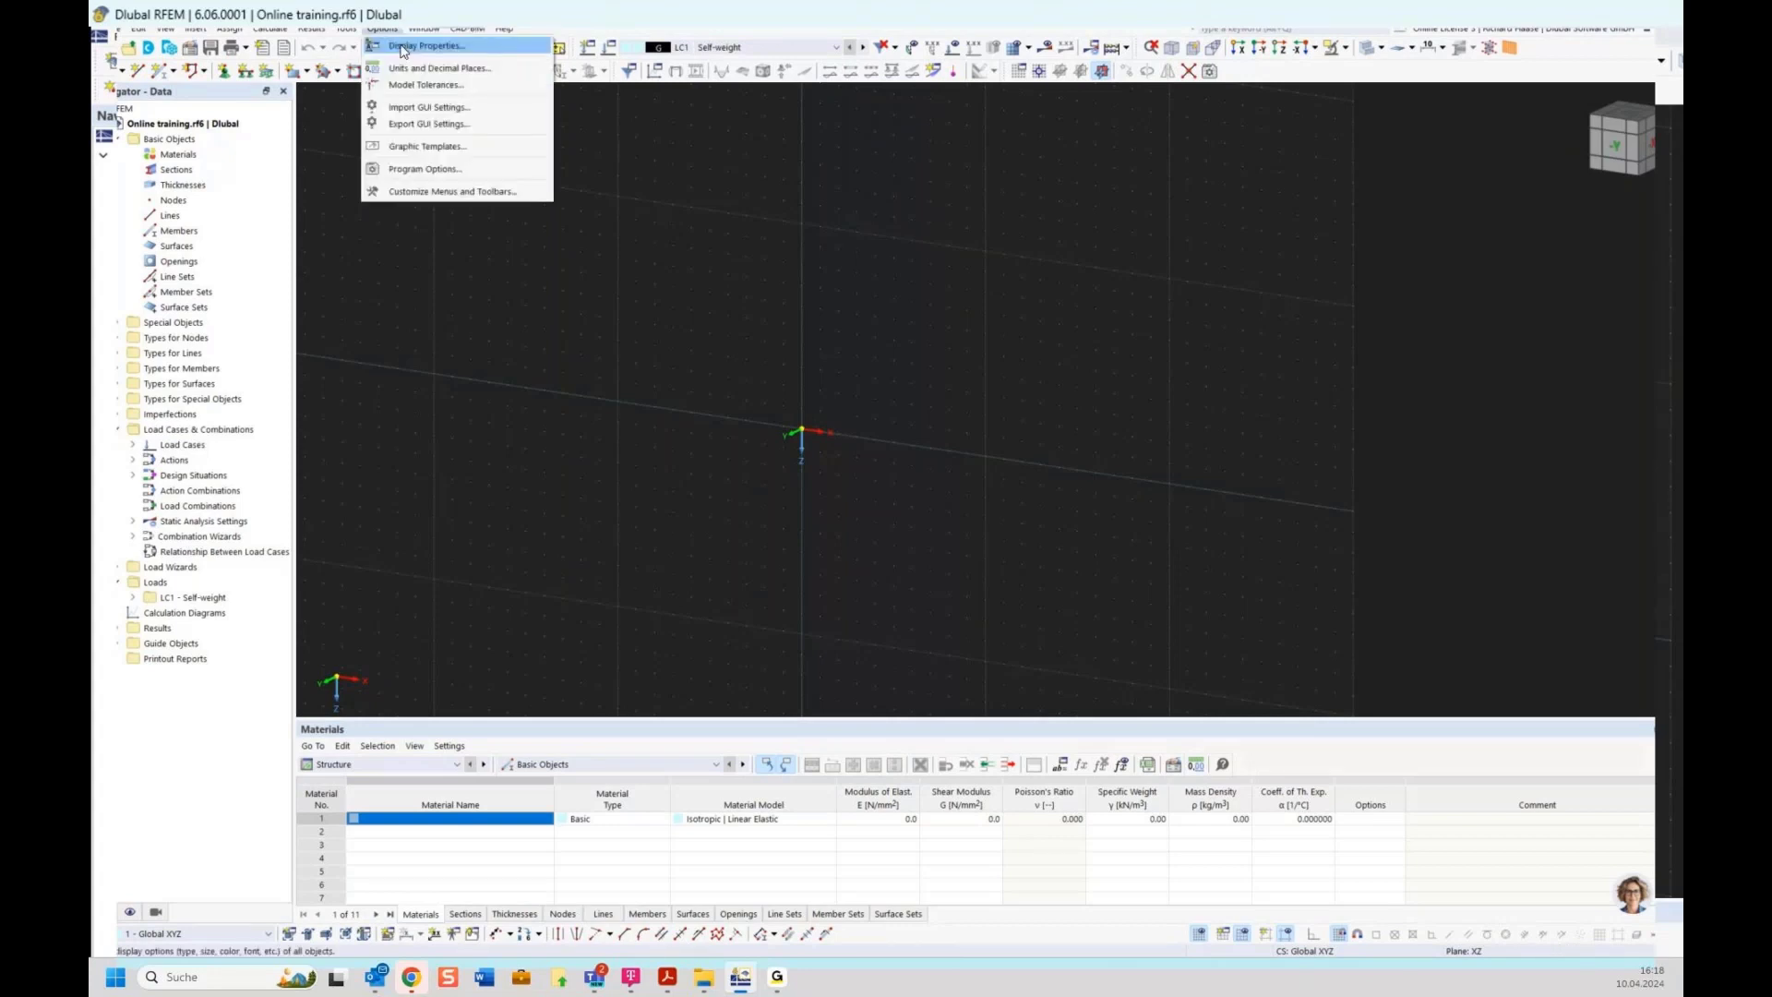
left_click(402, 48)
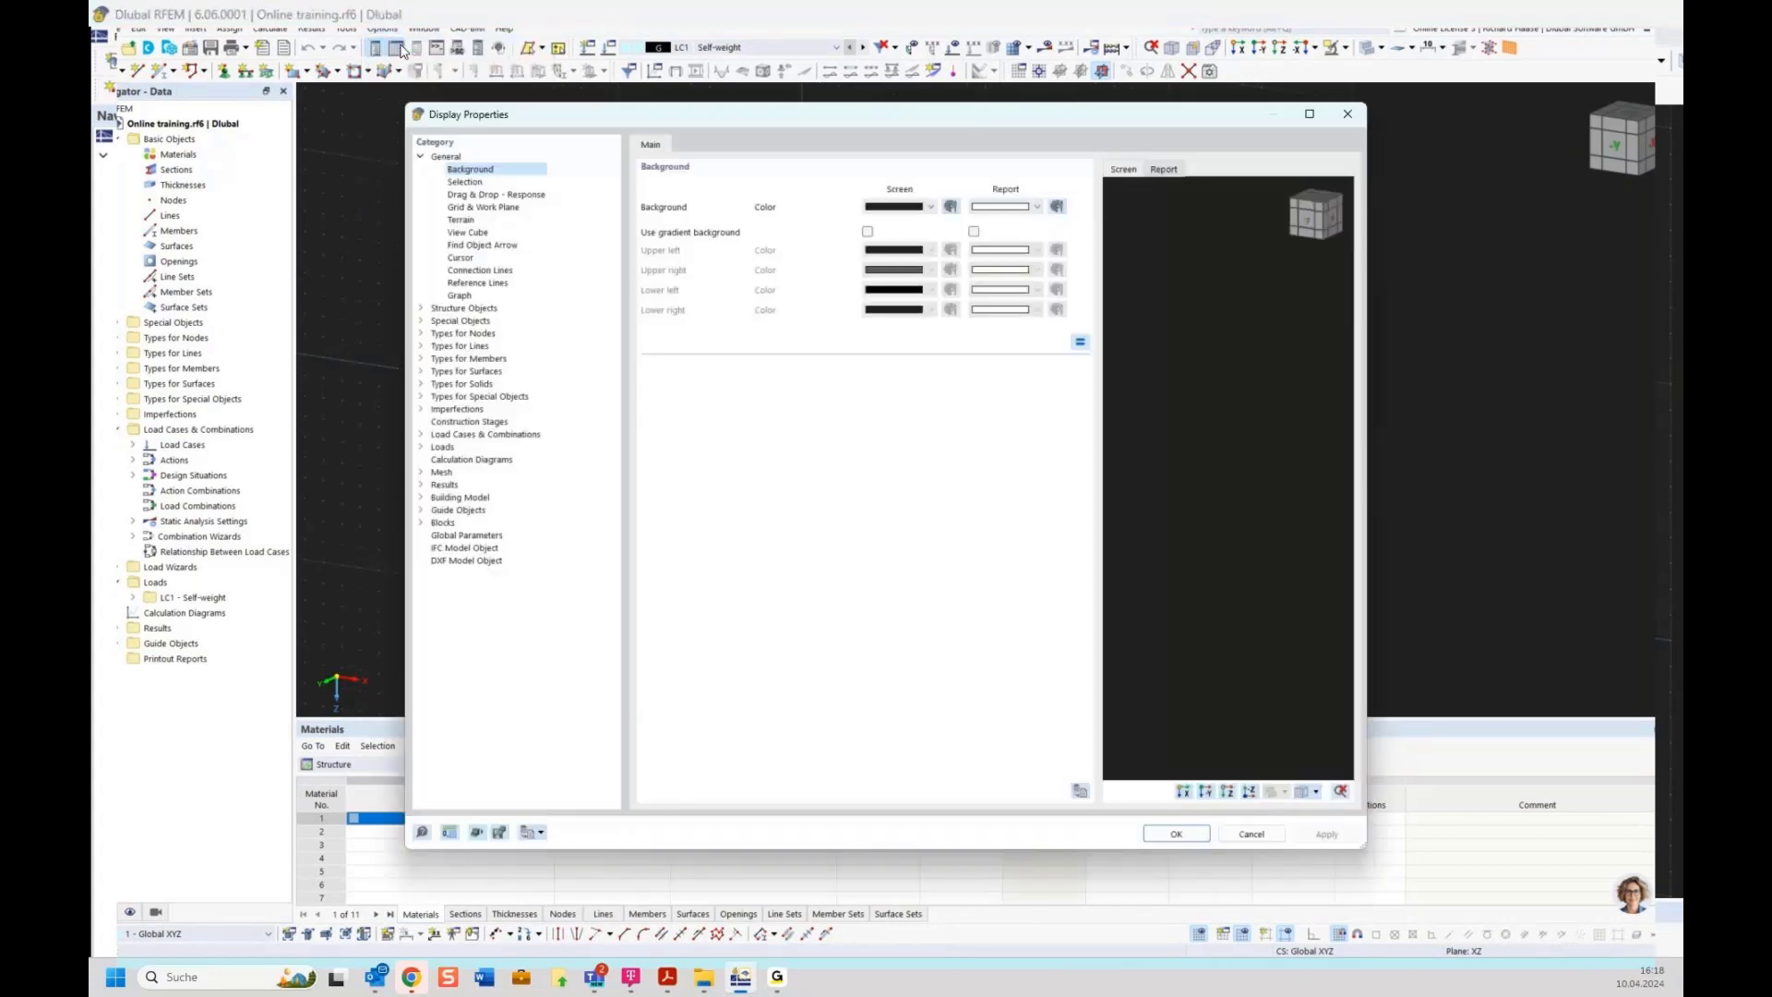
left_click_drag(602, 111, 591, 67)
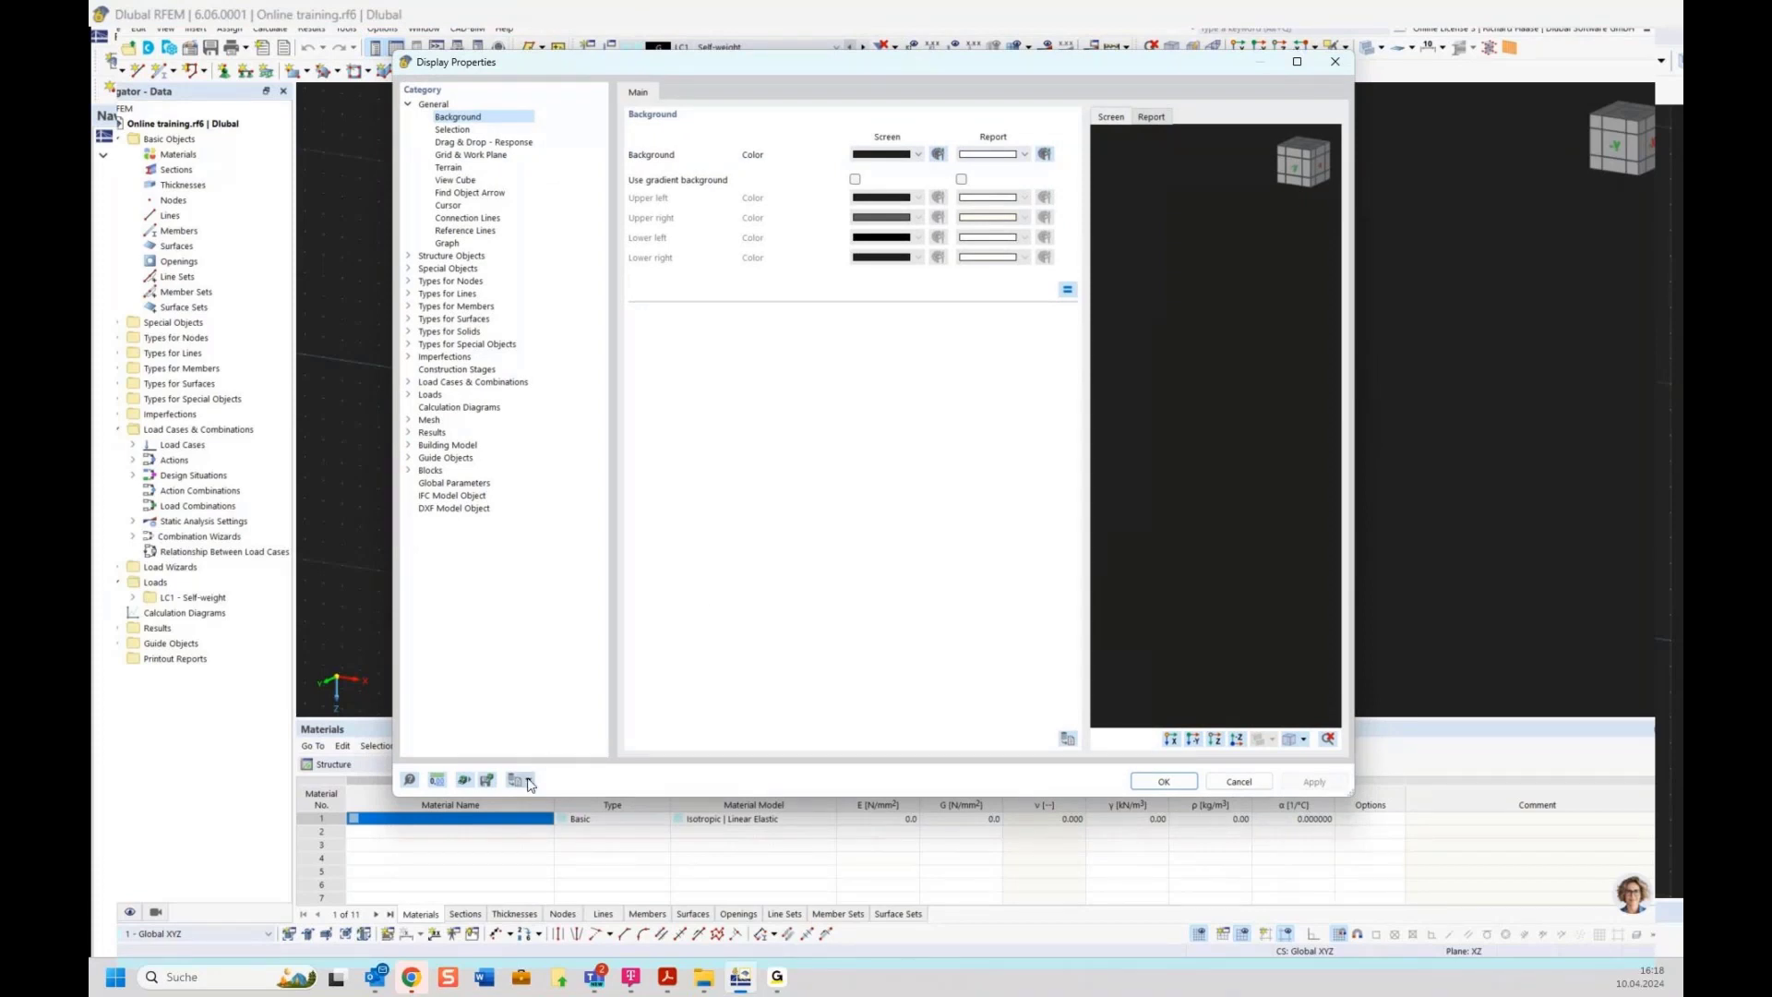
left_click(1346, 63)
Load the white background preset in the display properties and apply it
left_click(382, 28)
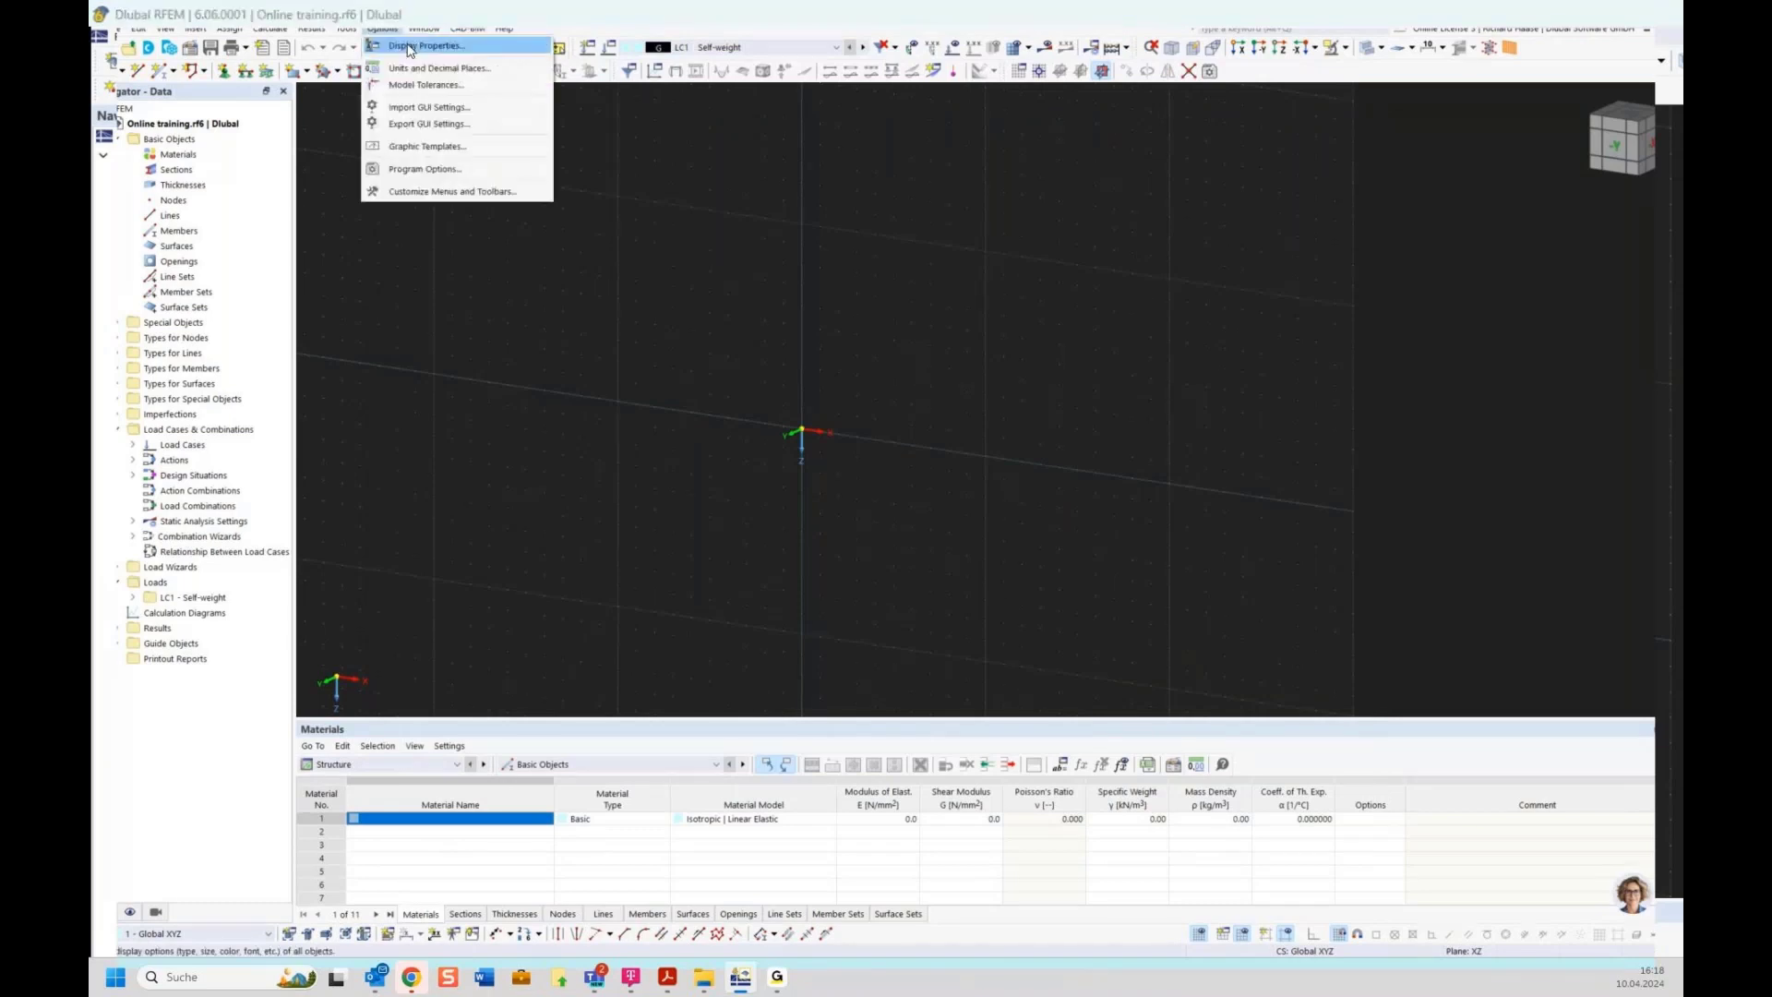
left_click(410, 47)
left_click(545, 832)
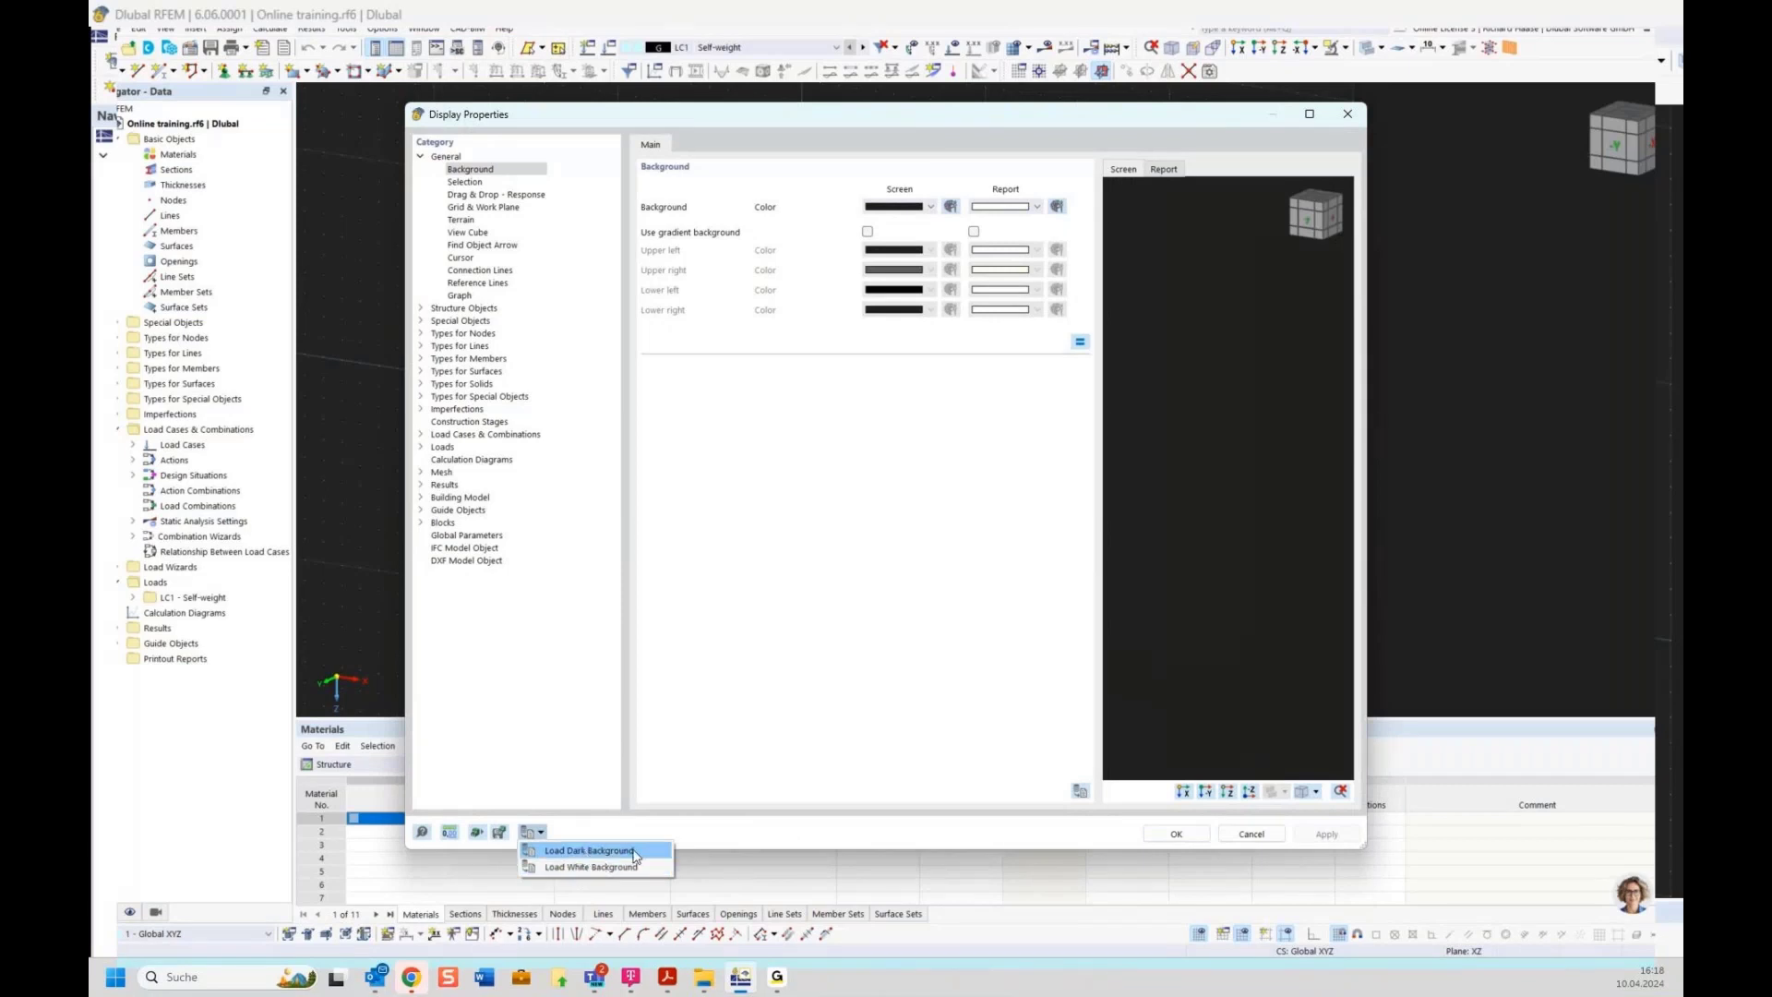
left_click(586, 868)
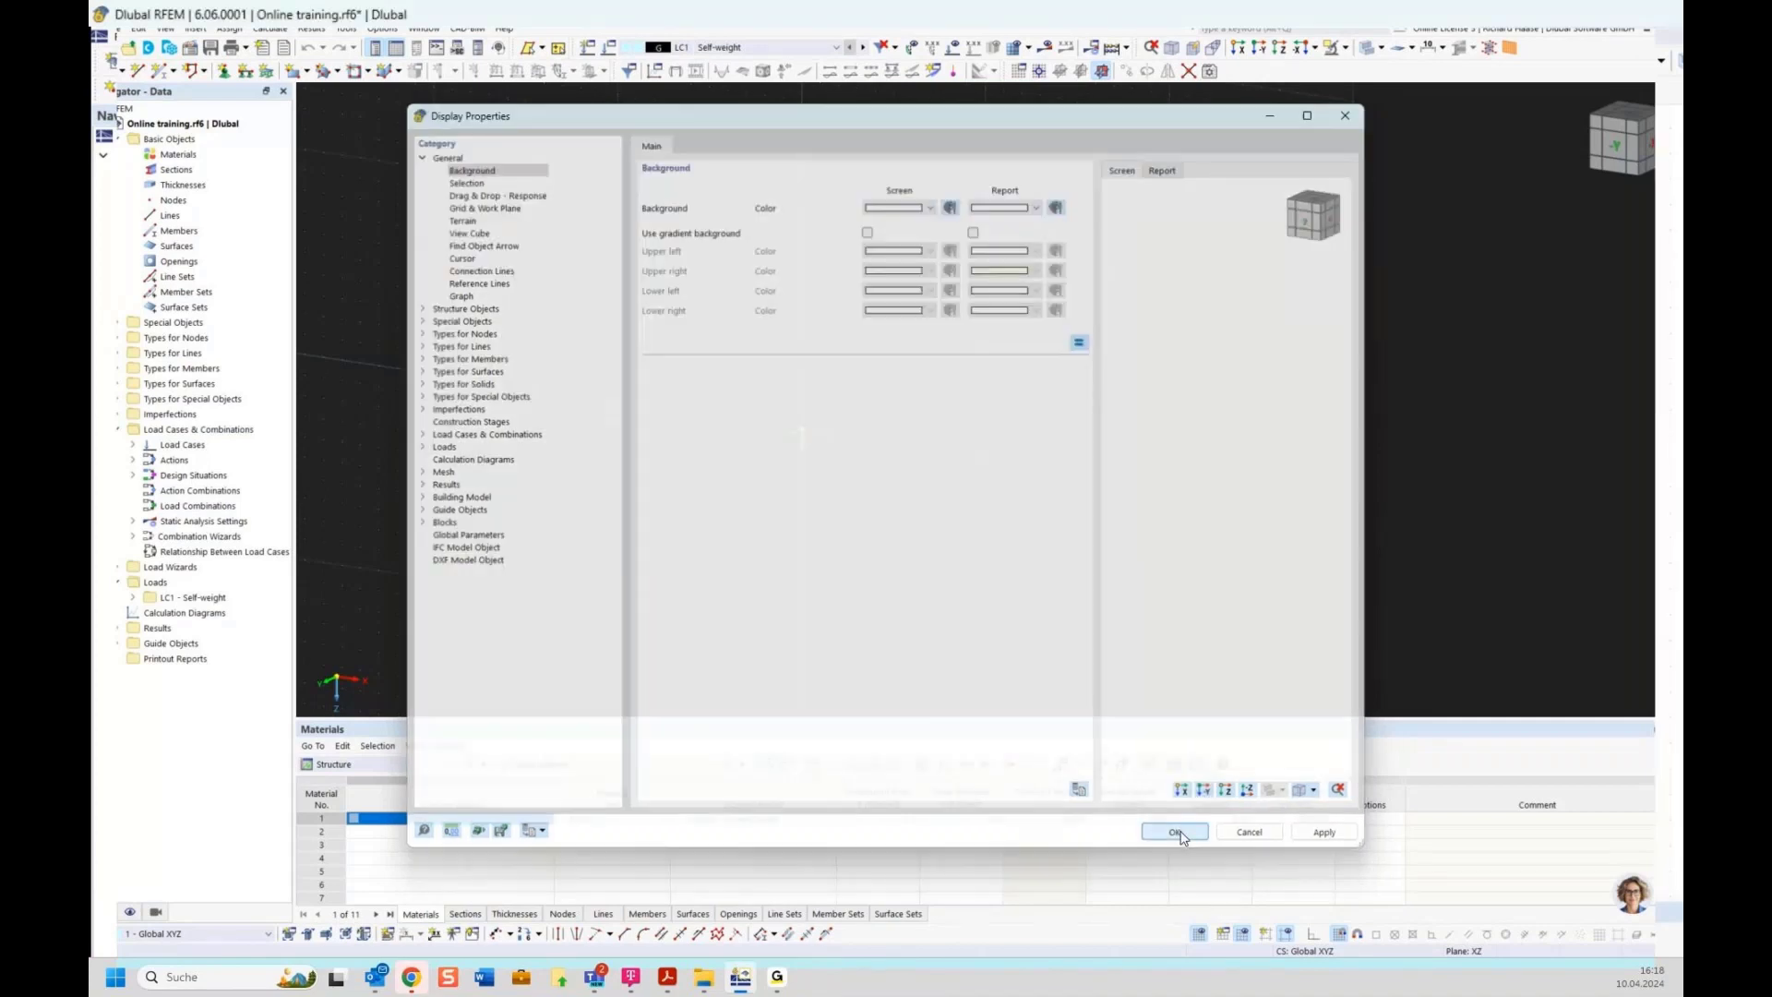
left_click(1178, 835)
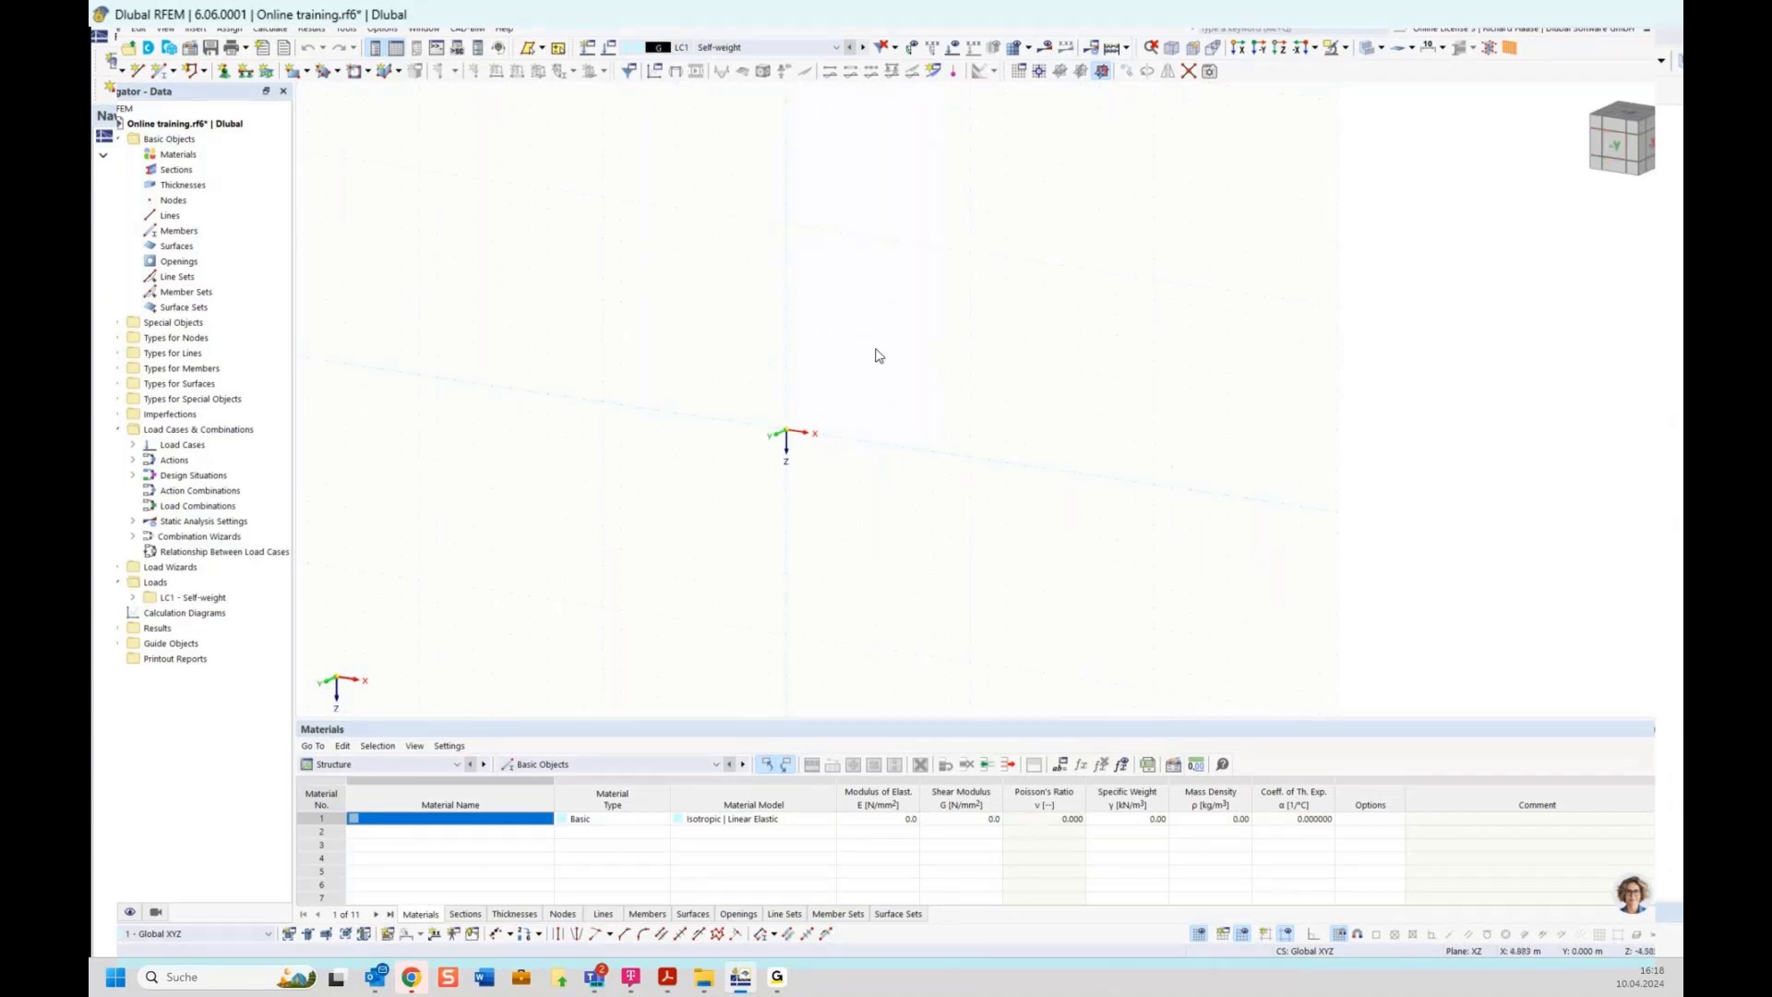
Examine the model from different standard views using the view cube
left_click(1630, 148)
left_click(1631, 148)
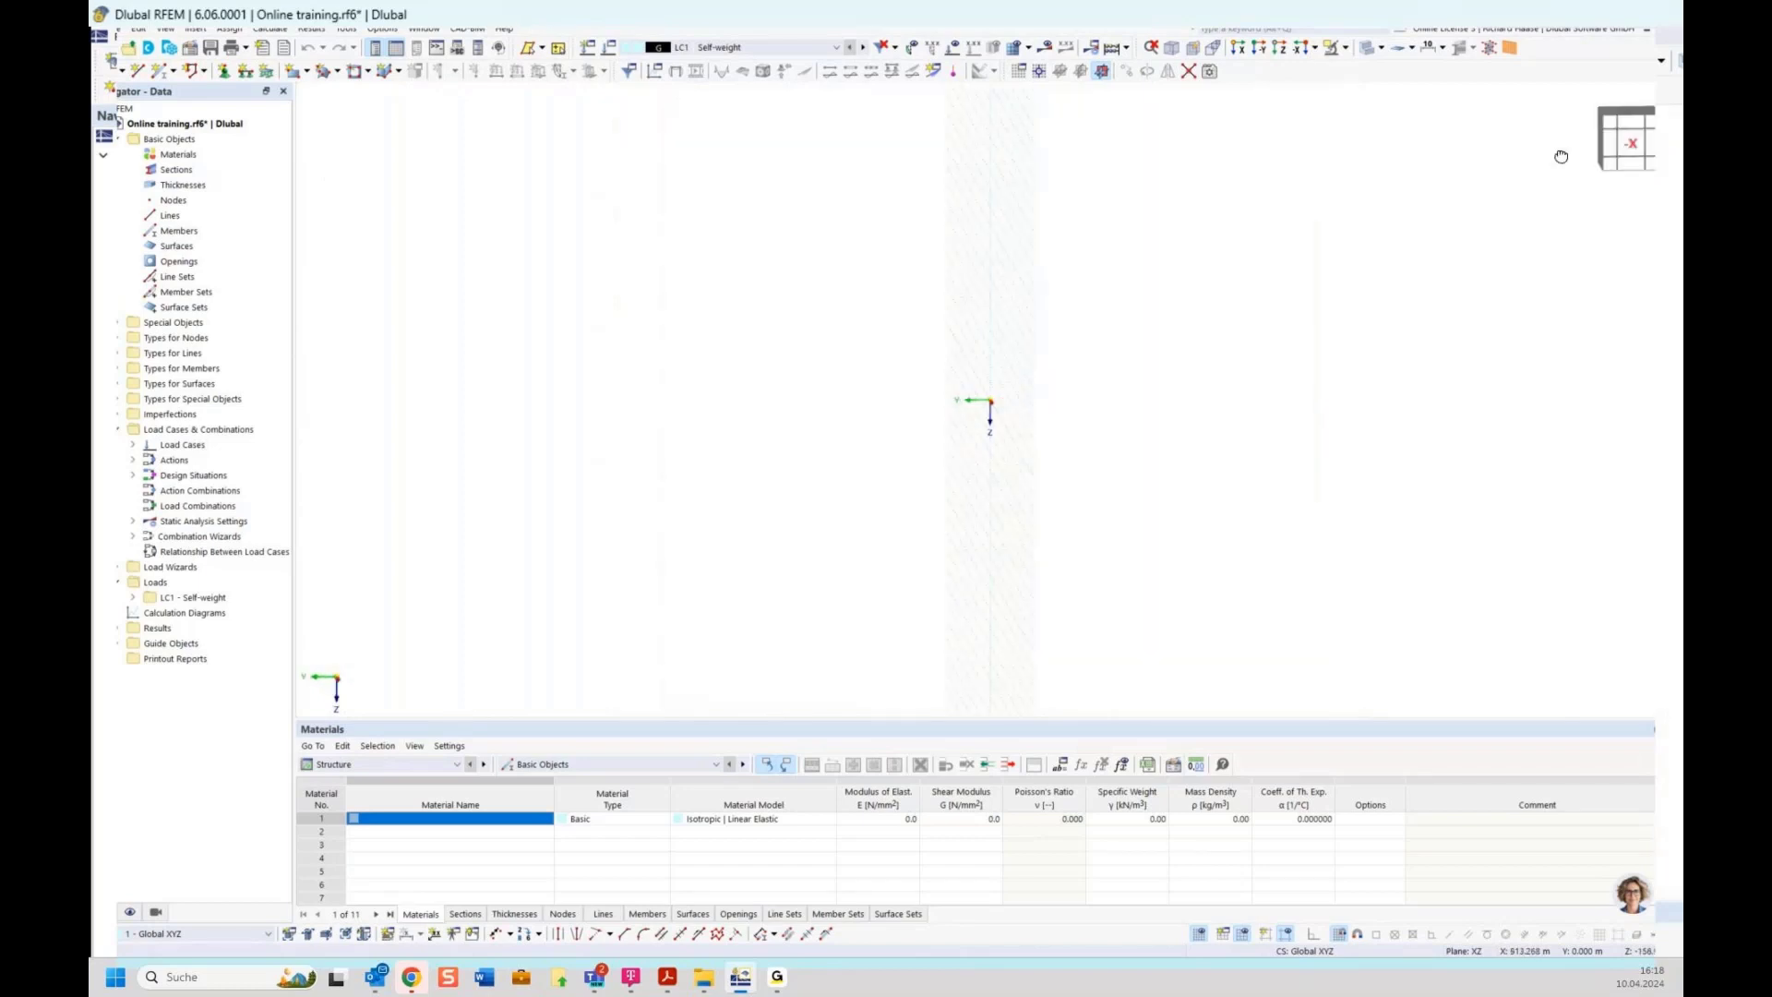
left_click_drag(1561, 156, 1580, 189)
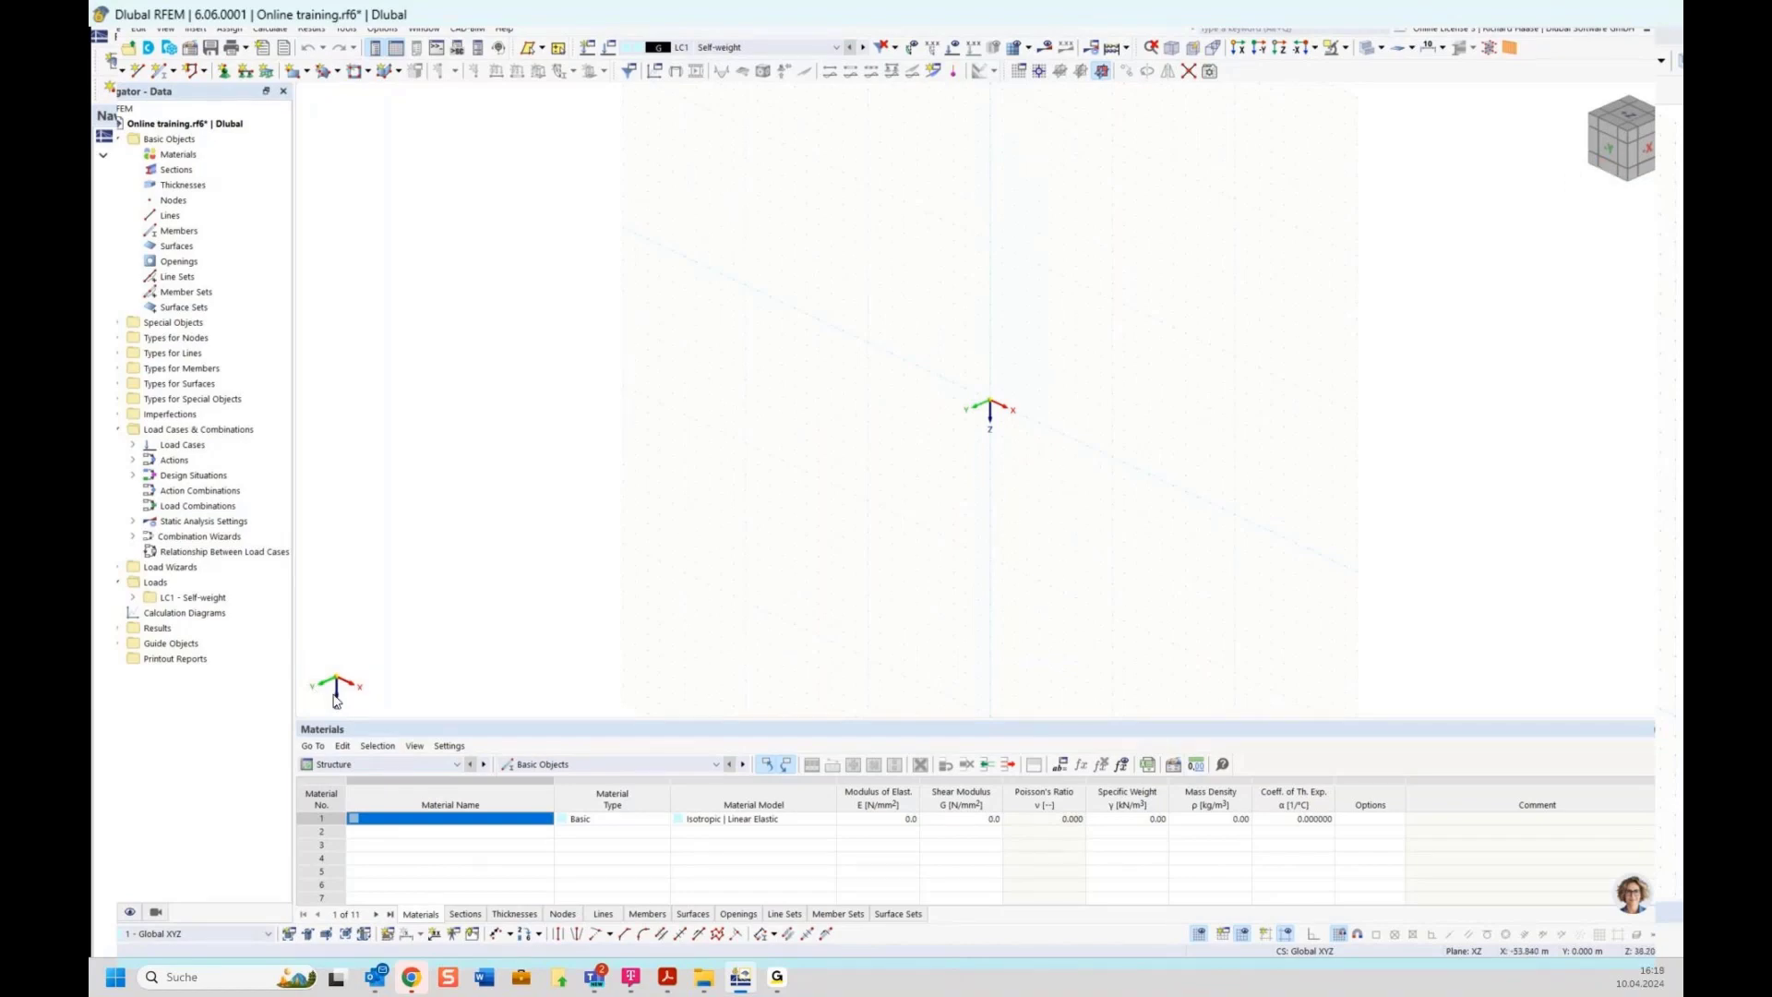
left_click(1609, 148)
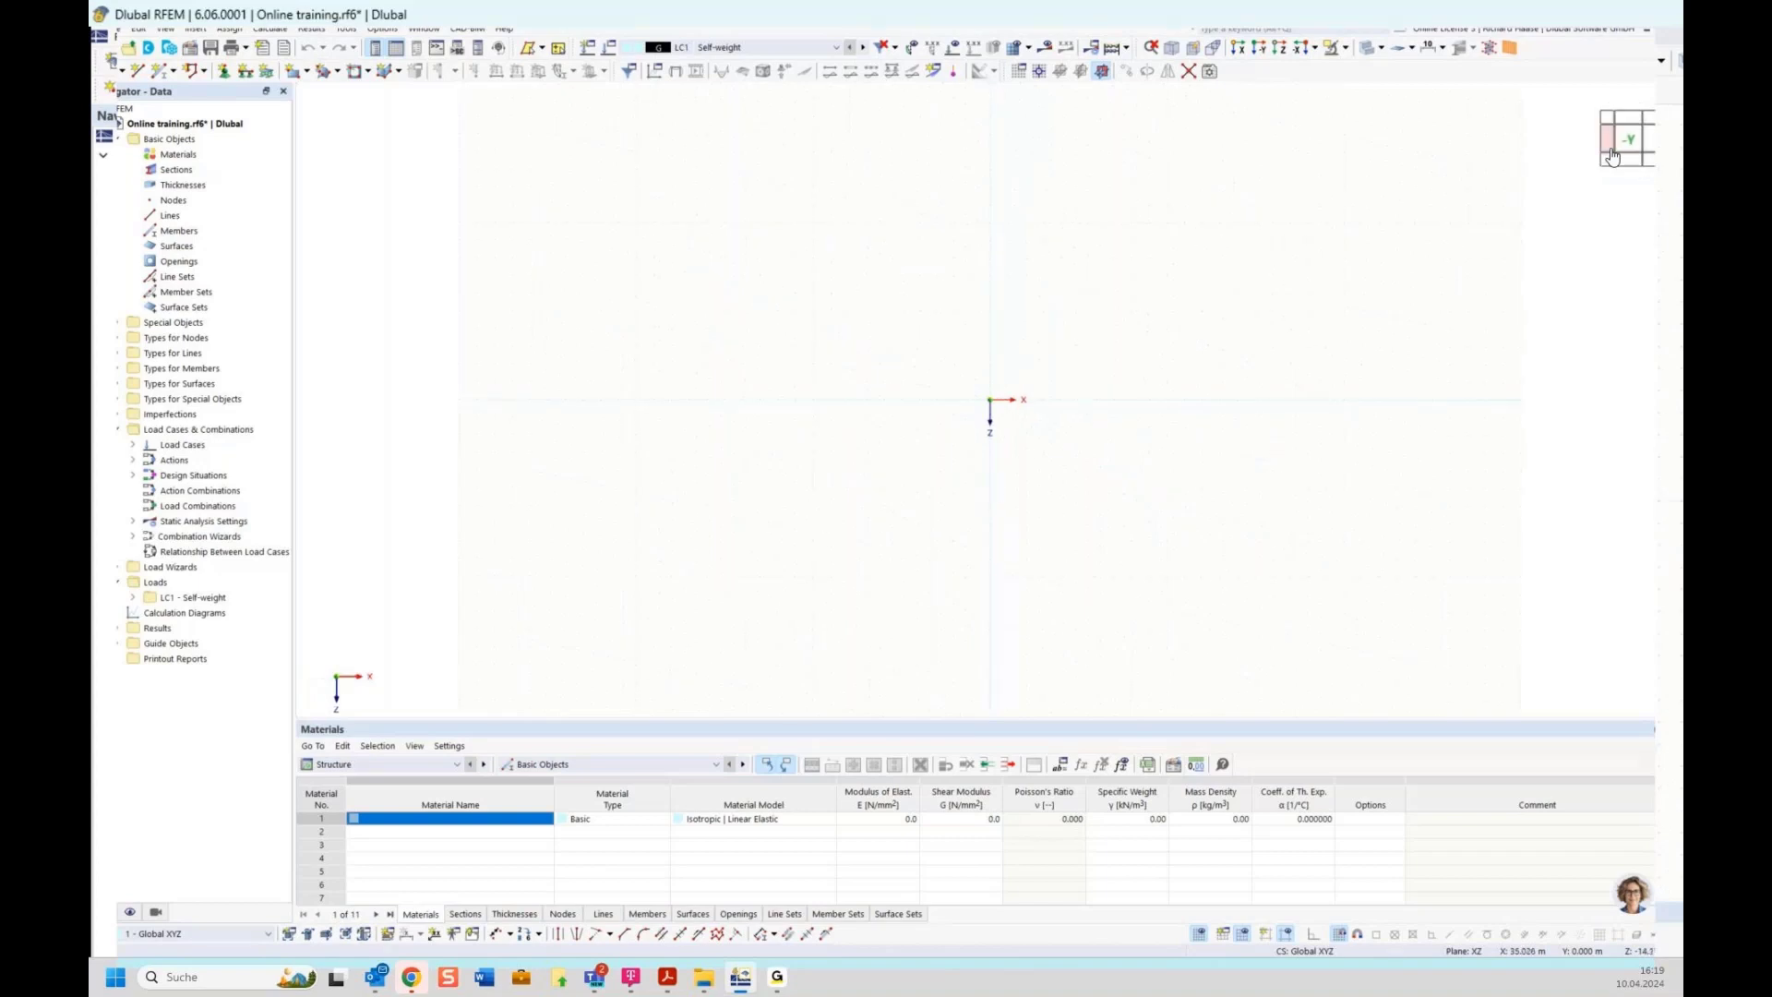
left_click(1649, 138)
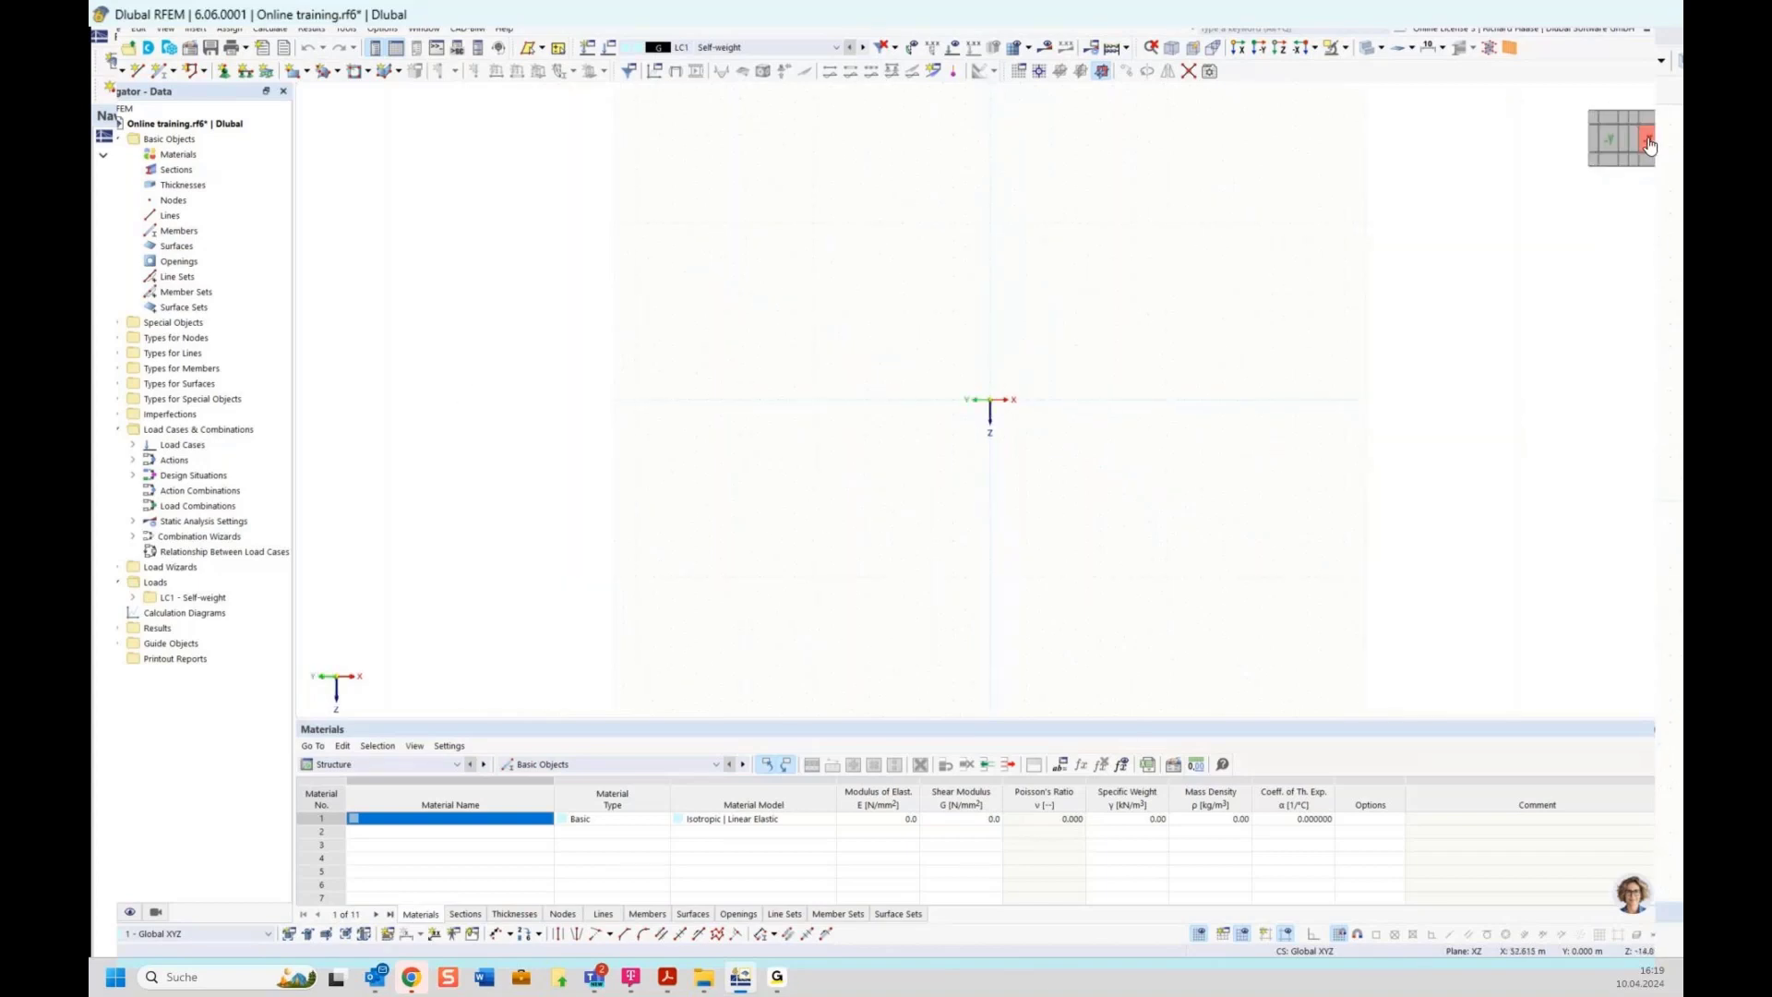
left_click(1648, 137)
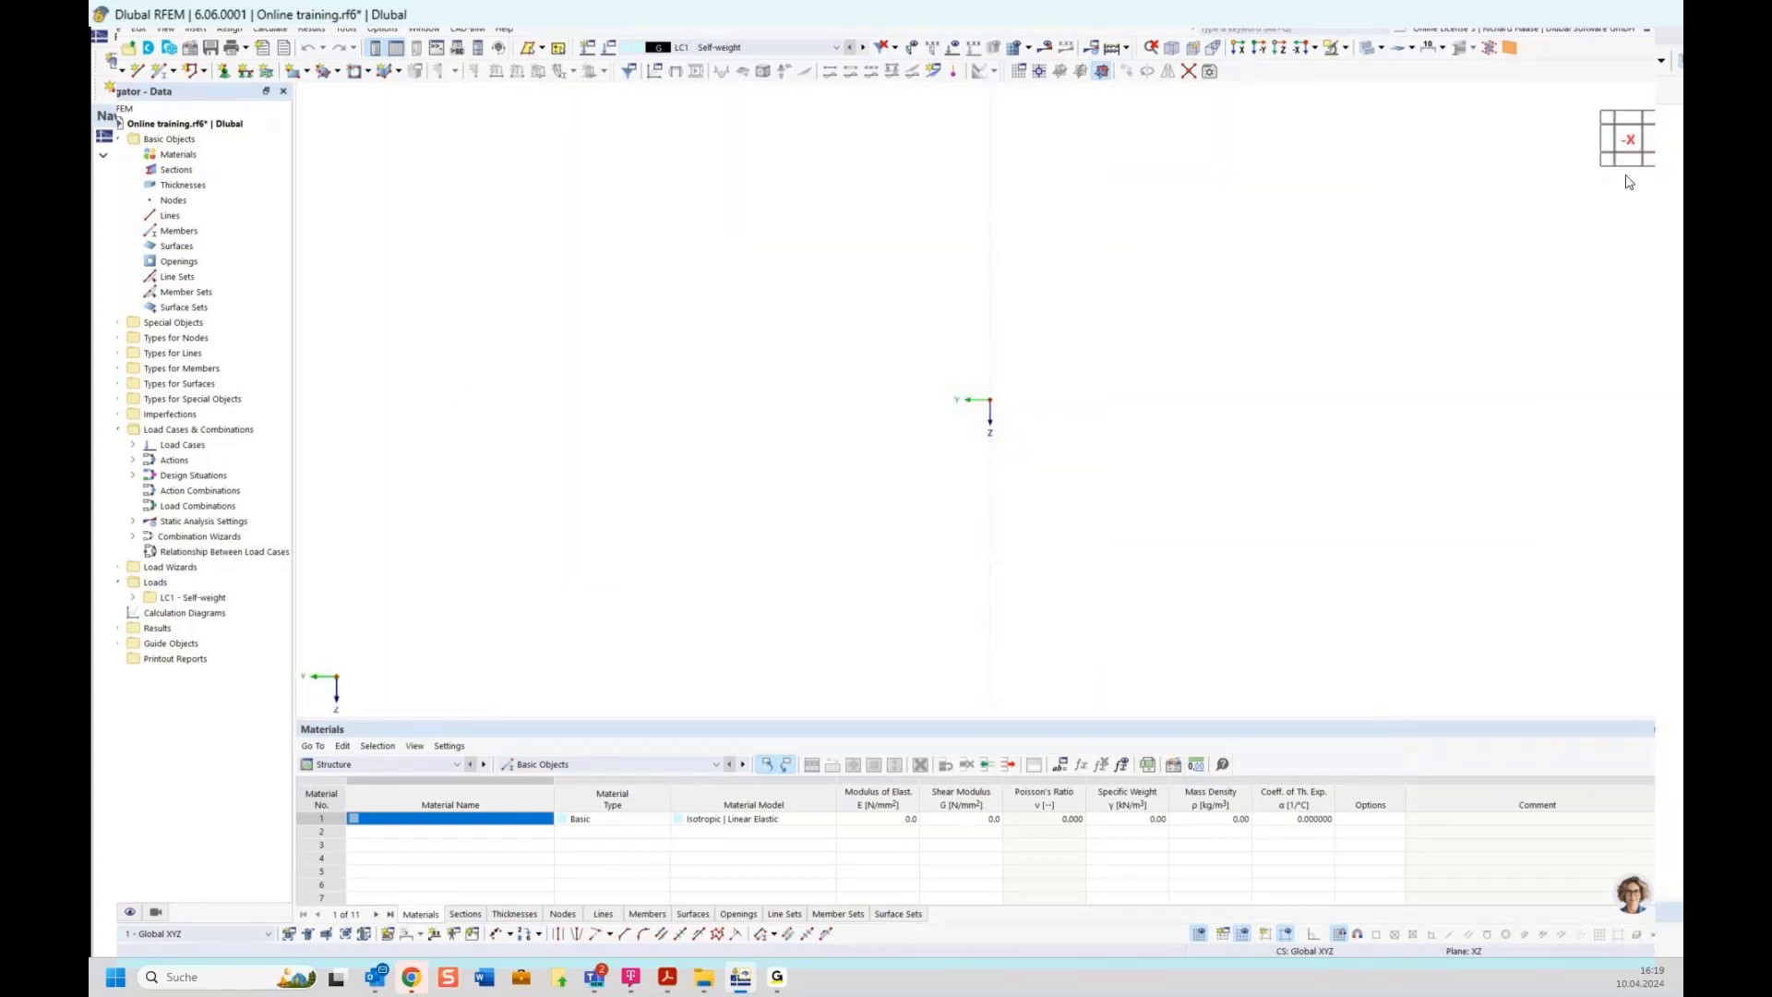
left_click(1650, 145)
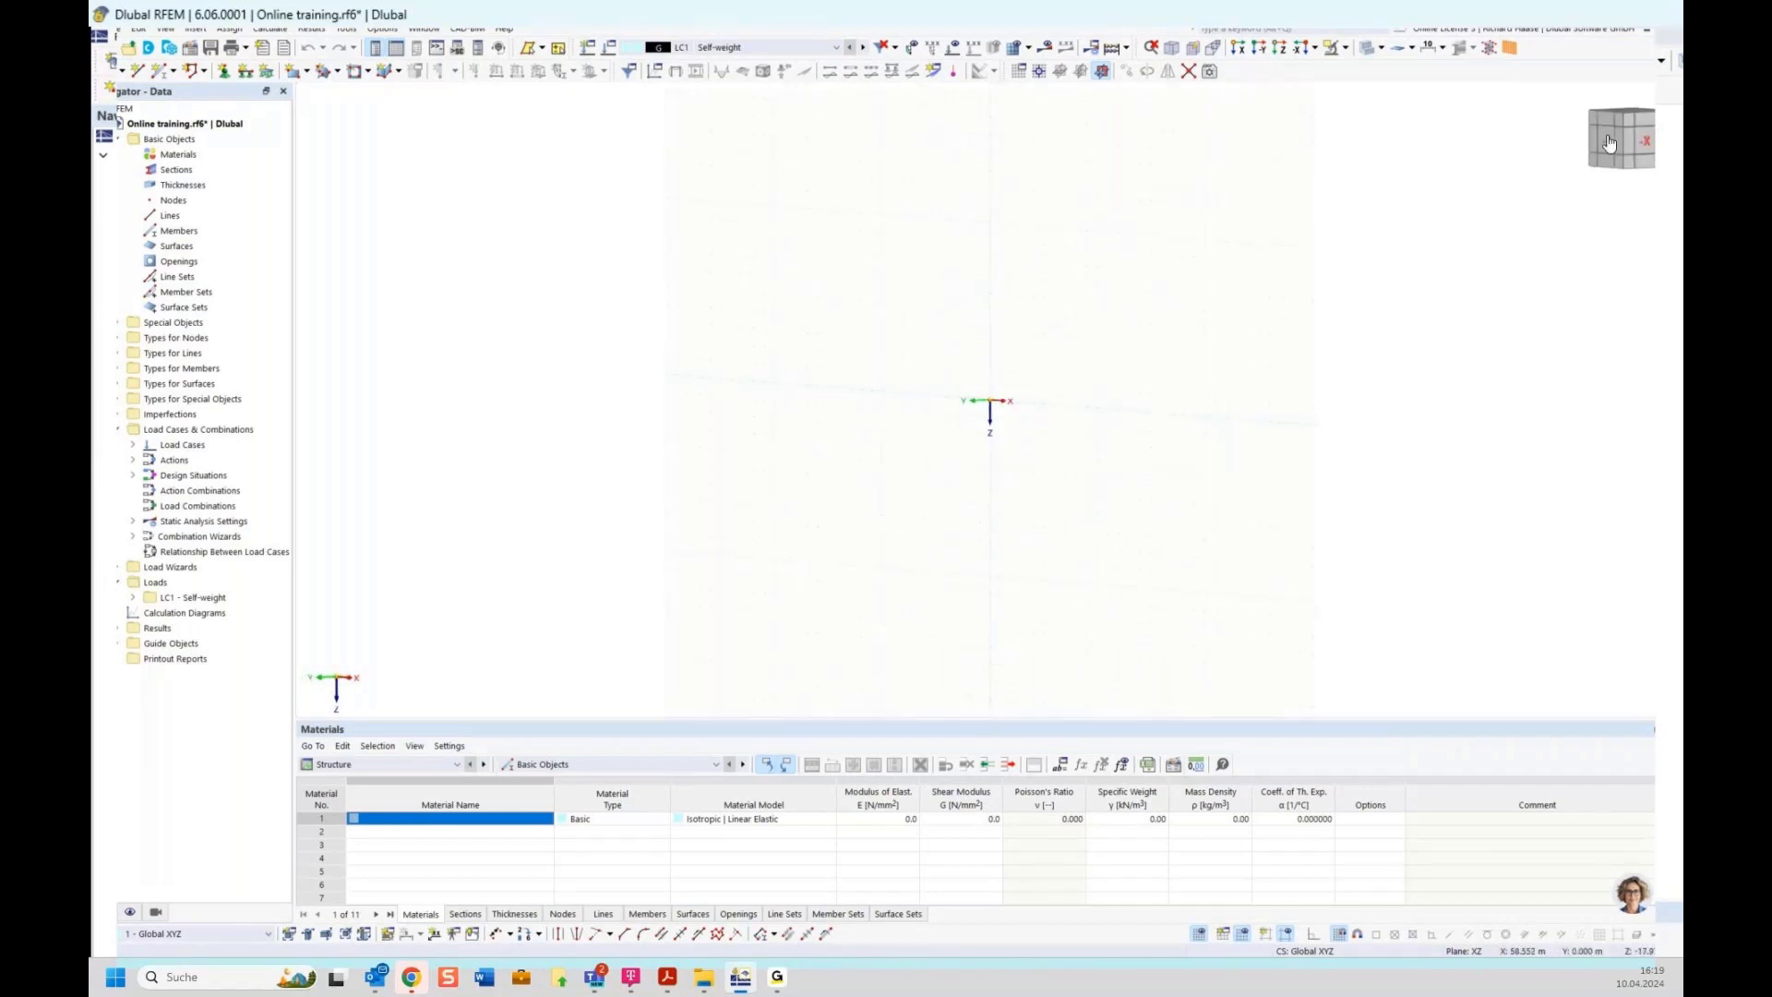
left_click(1635, 155)
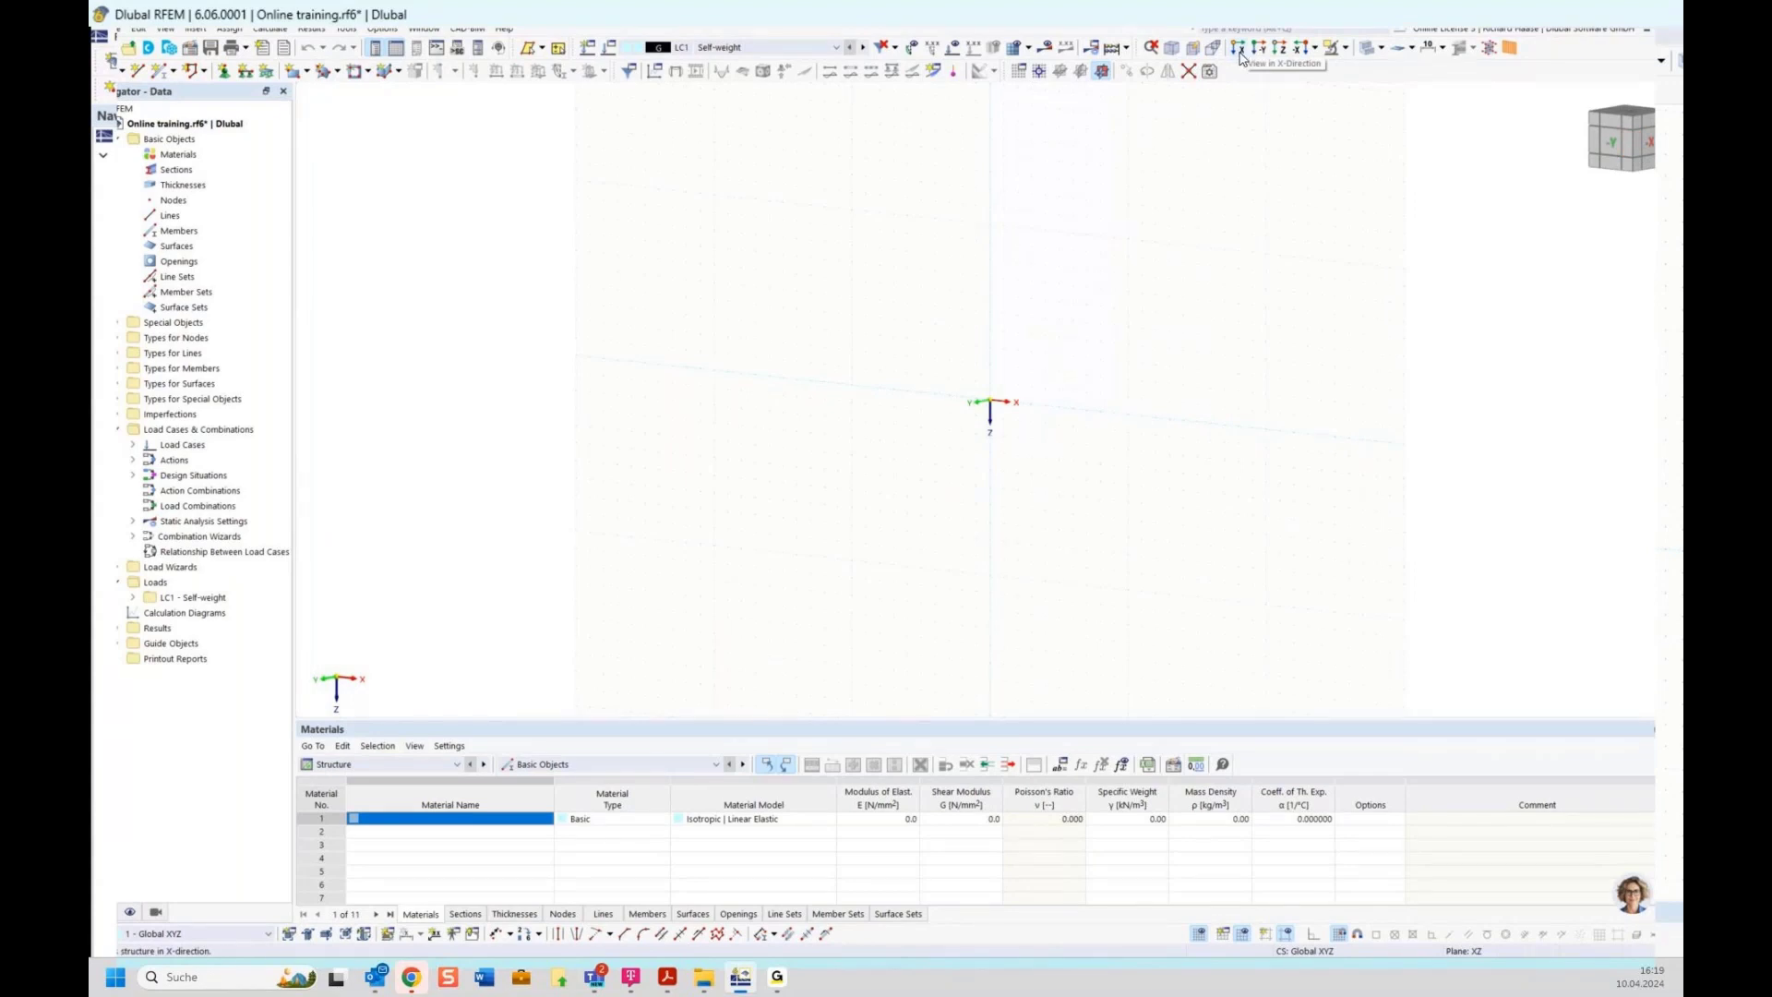
left_click(1314, 48)
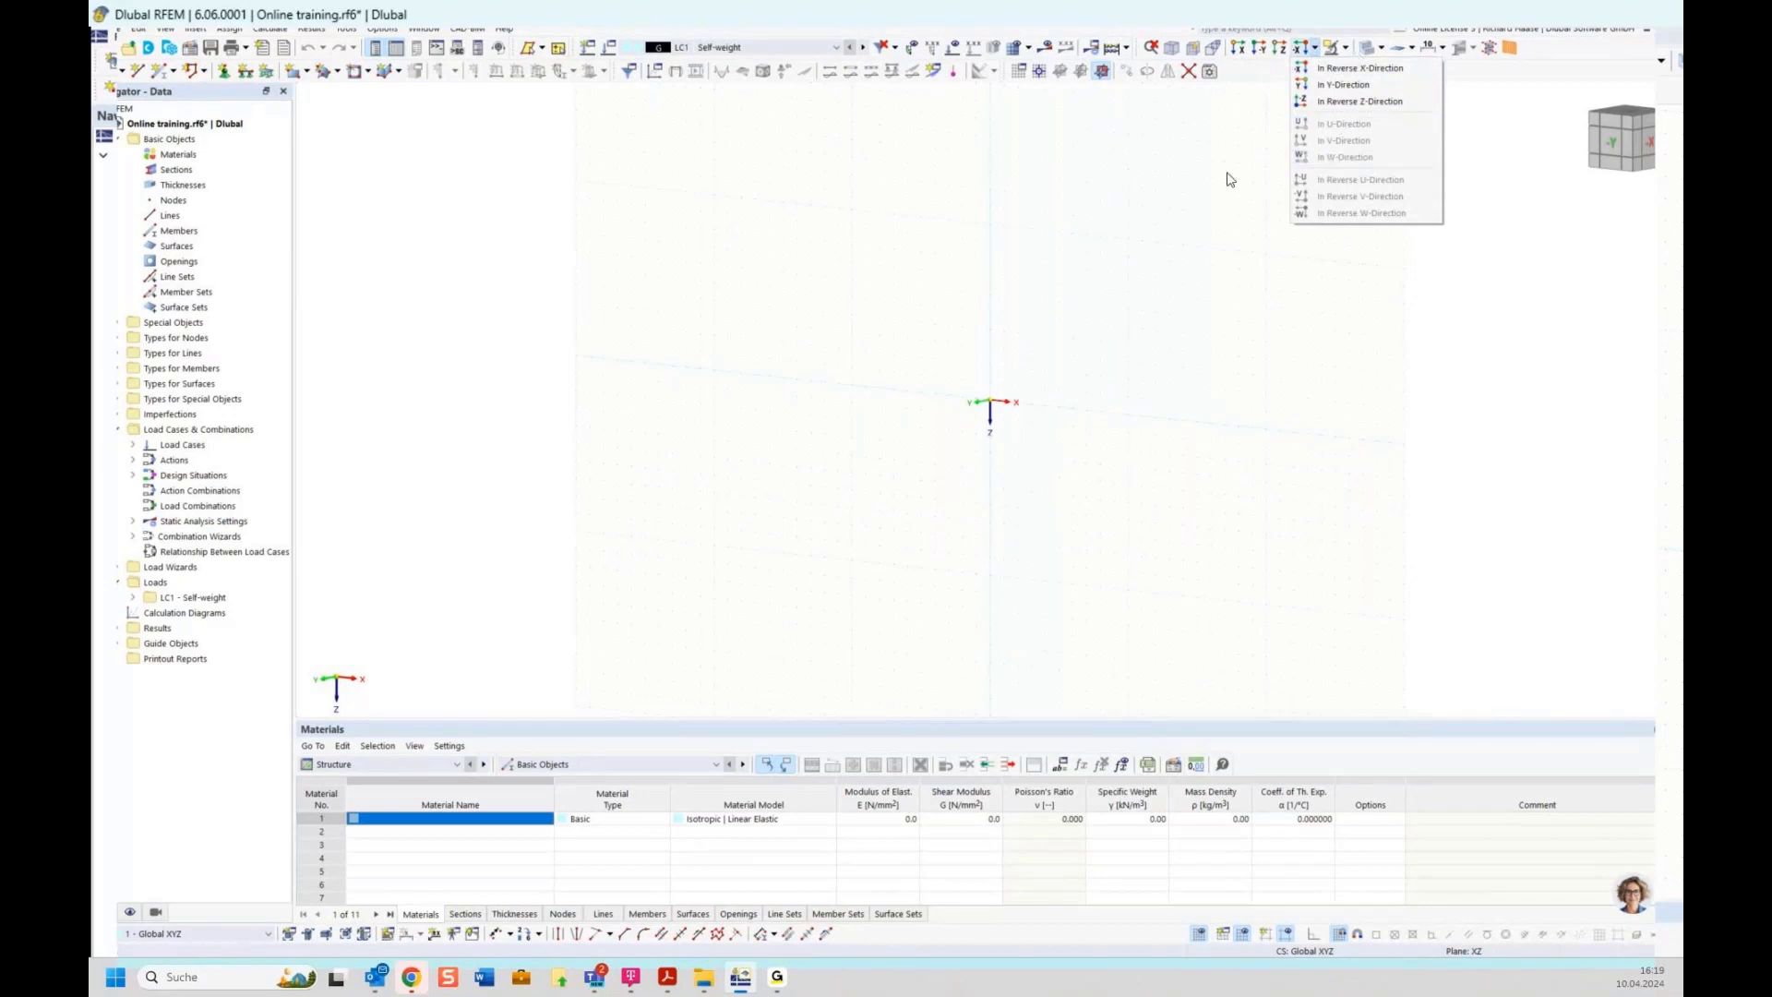
left_click(1220, 198)
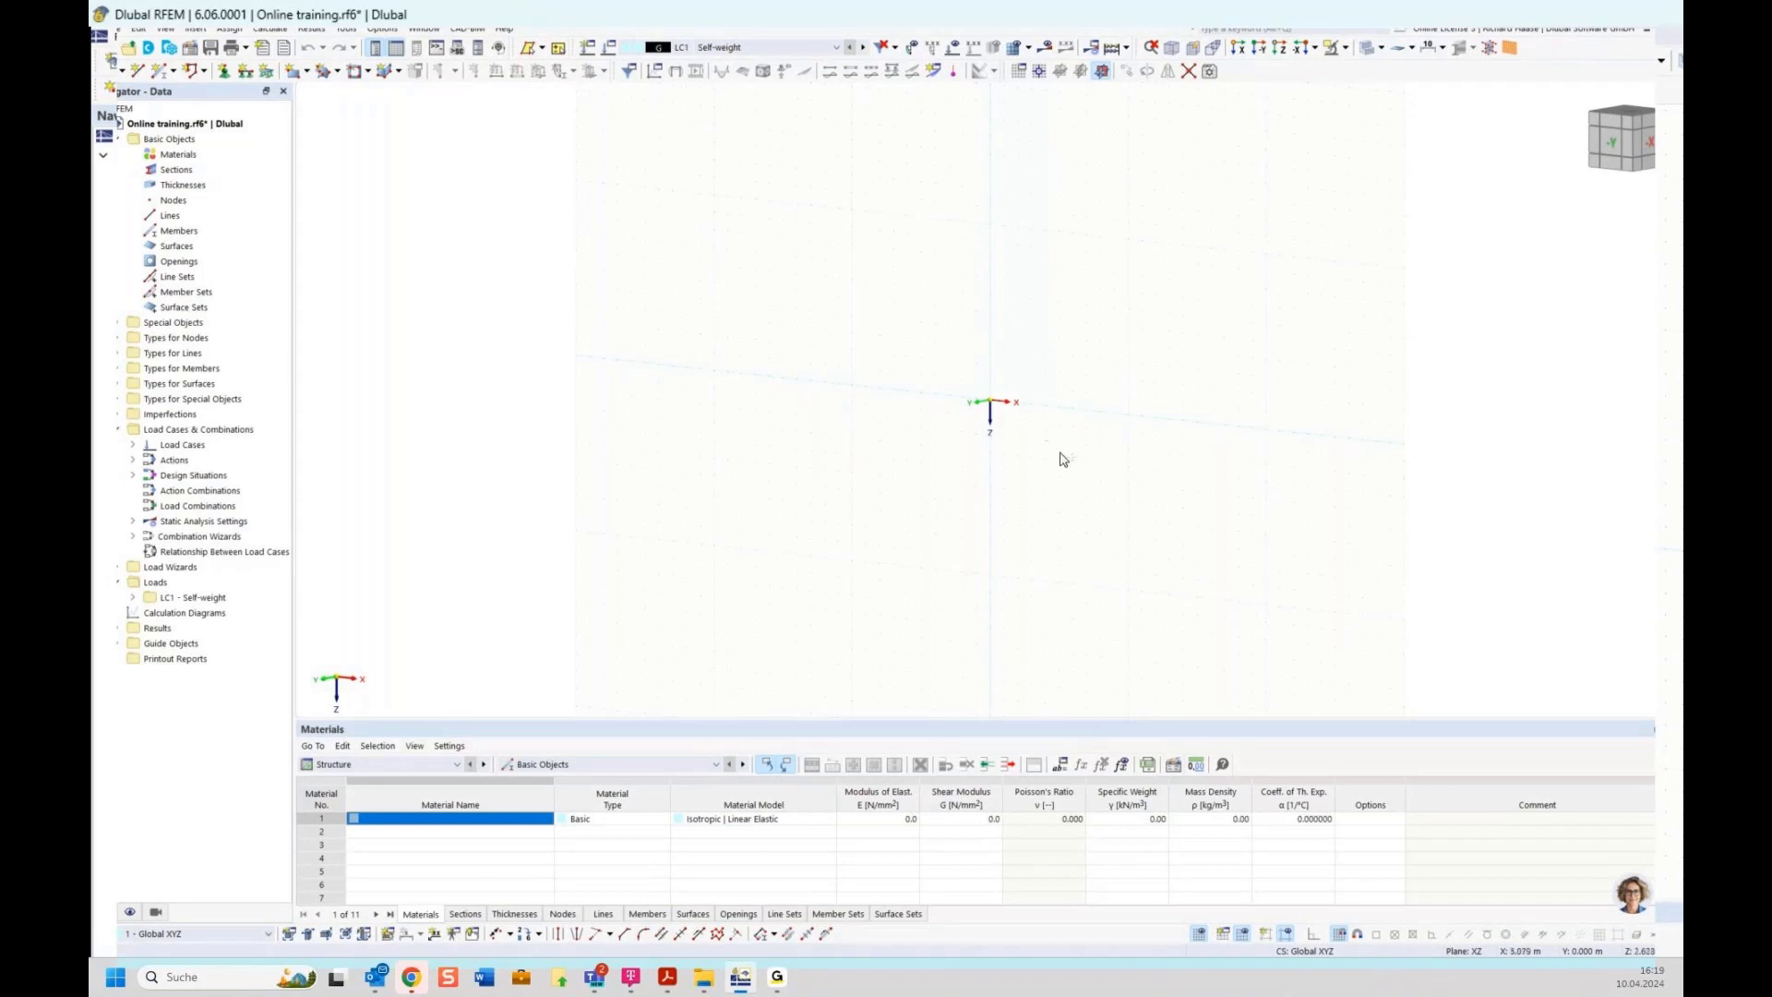
middle_click_drag(1062, 459, 1234, 429, "ctrl")
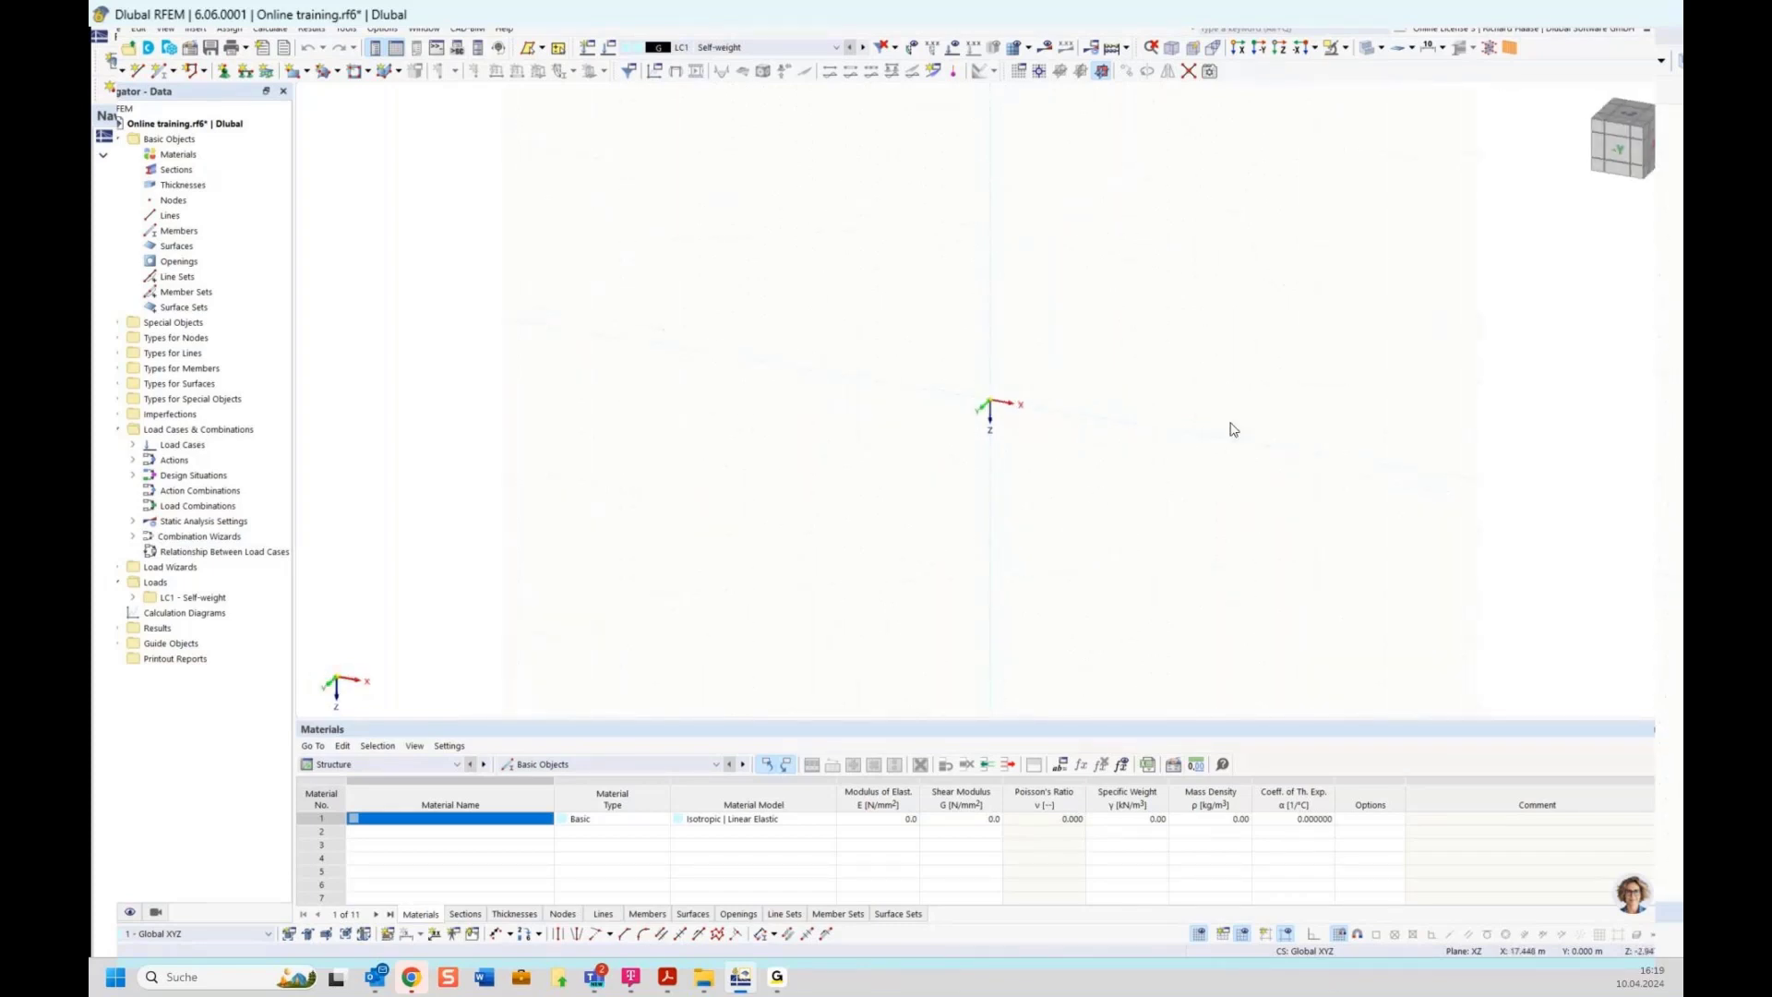
Switch to the front view and place nodes at the origin and at X = 4 m on the X axis
left_click(1618, 152)
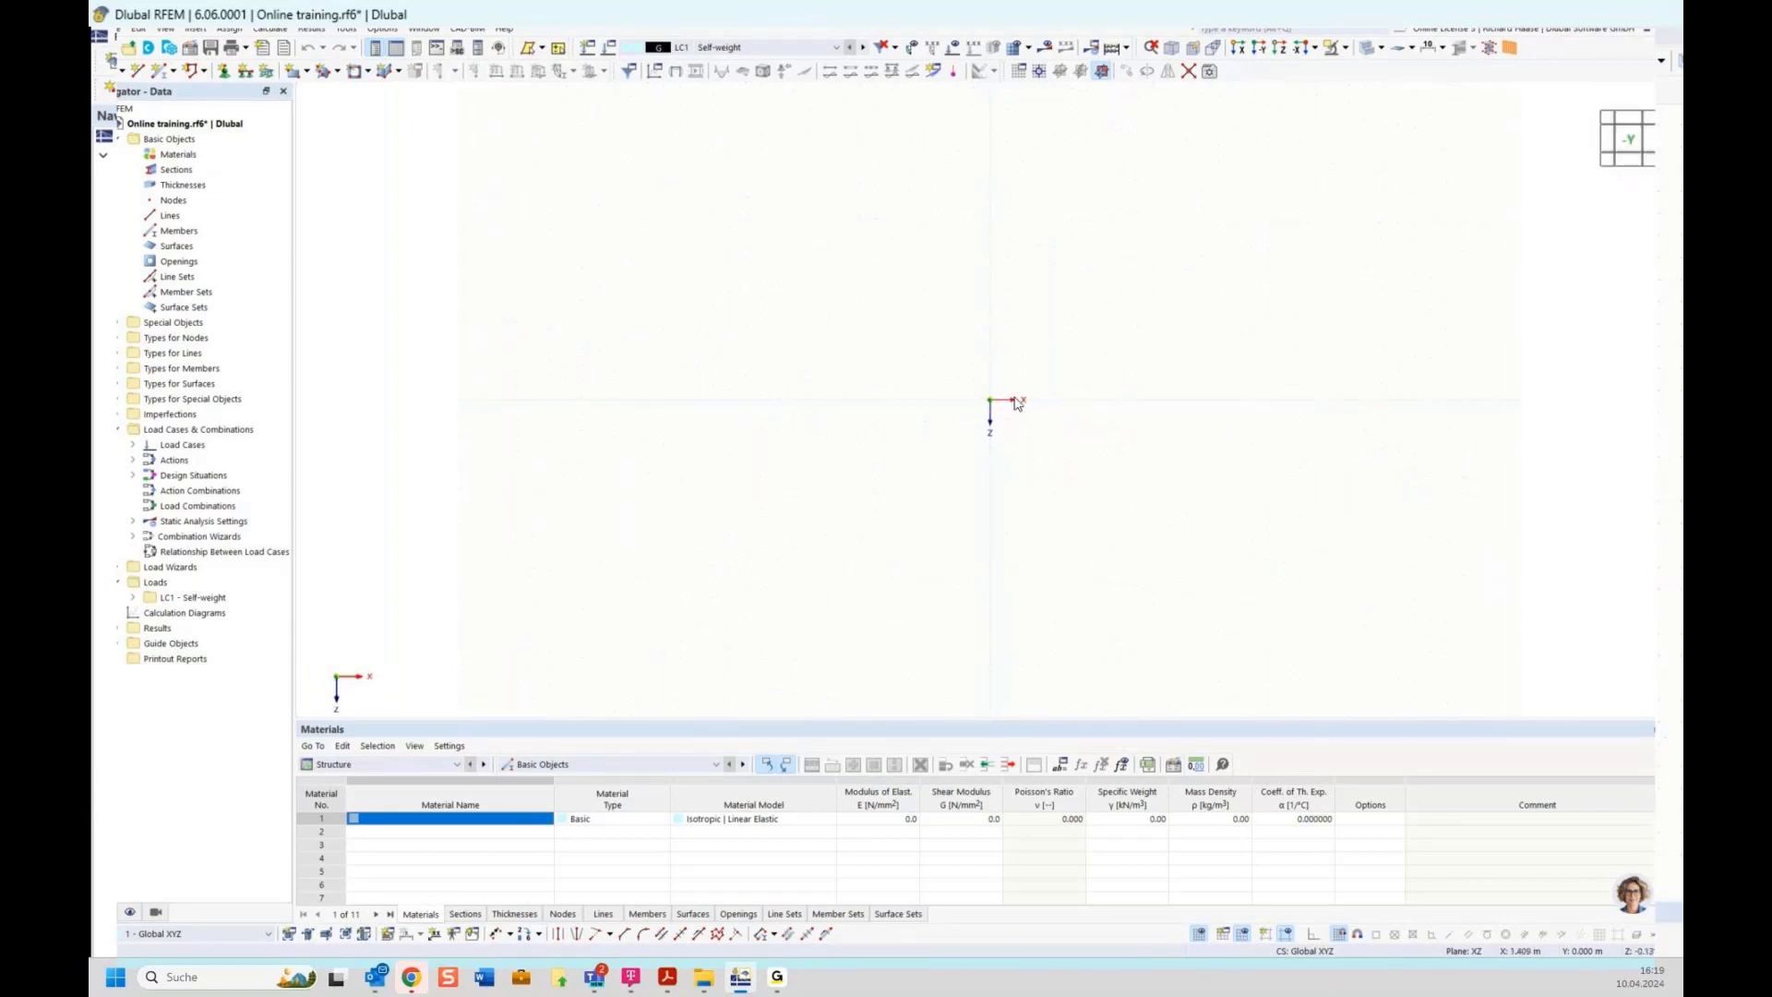
middle_click_drag(1259, 380, 1032, 407)
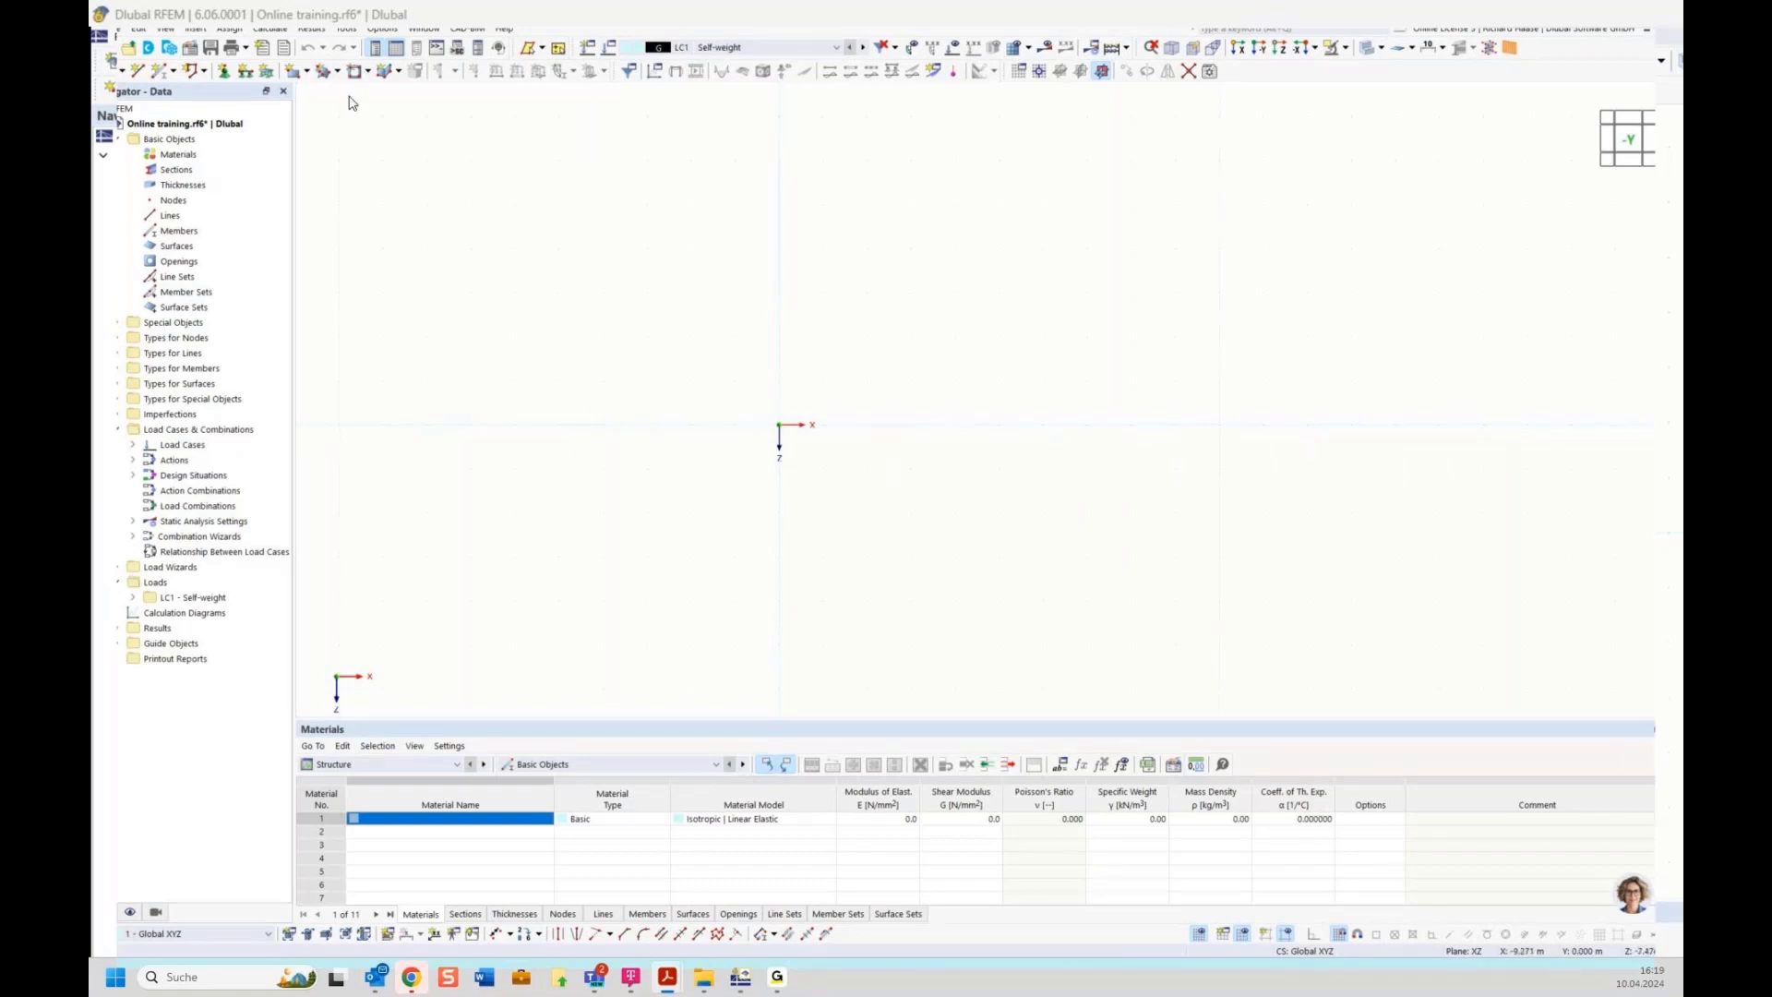
left_click(104, 70)
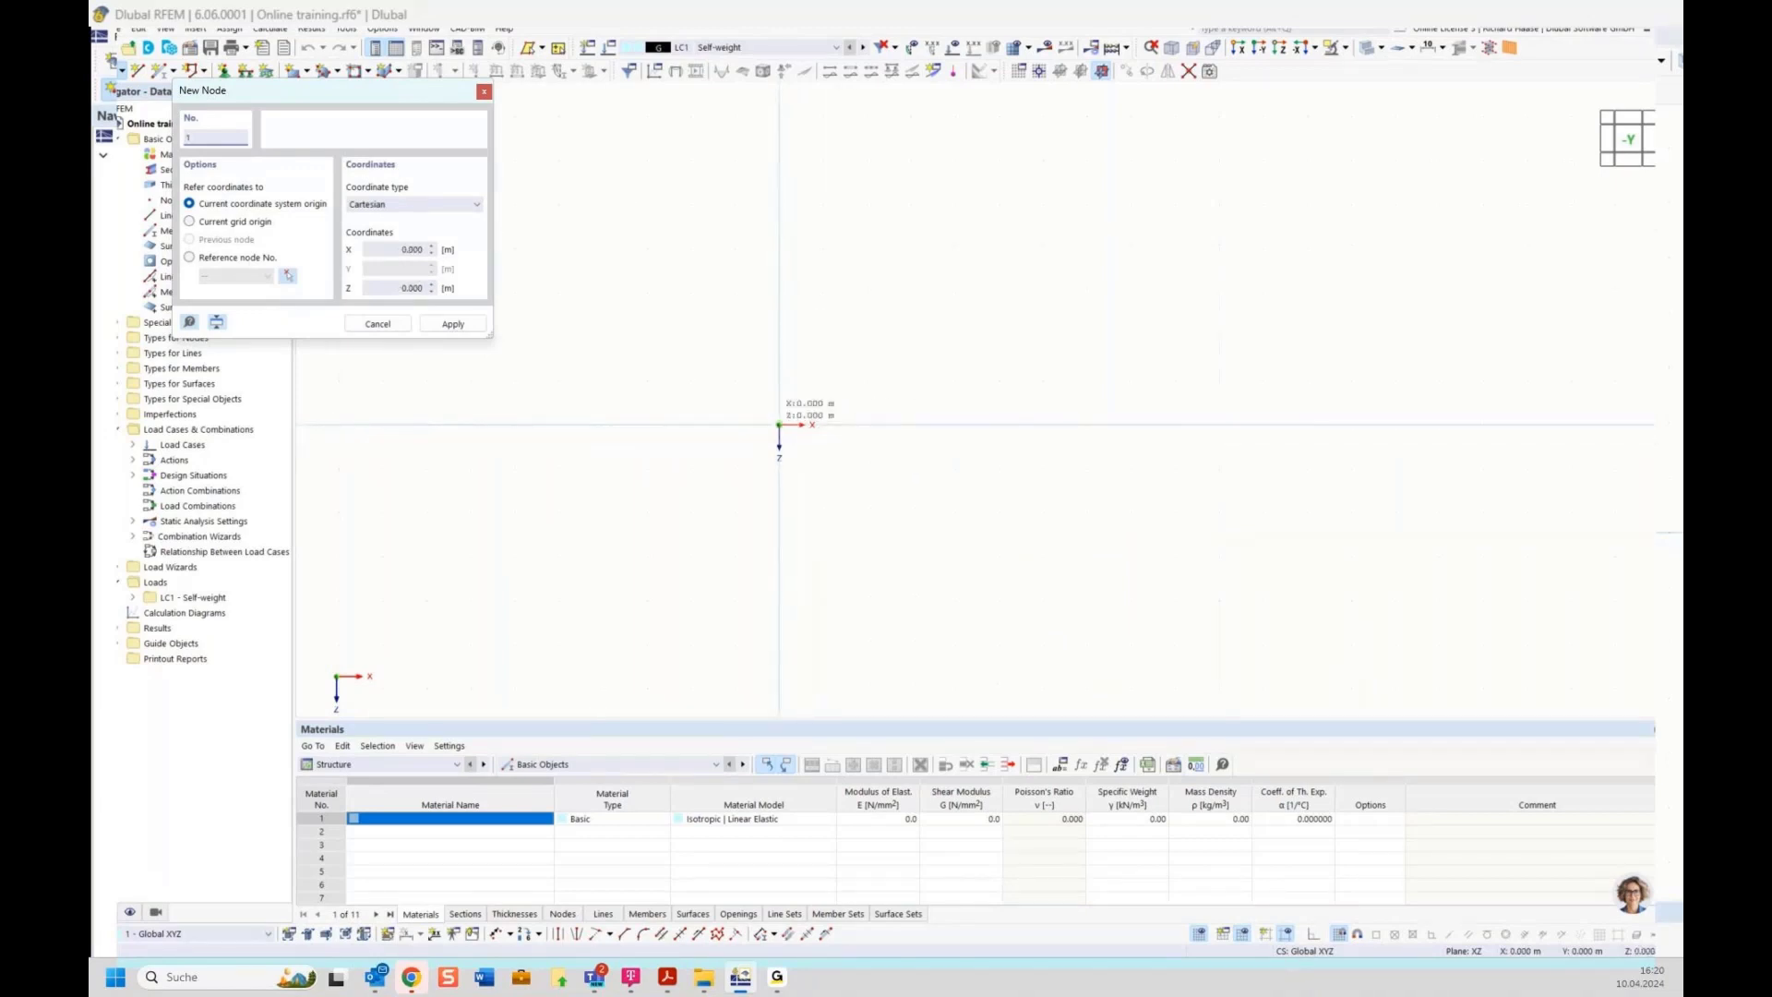
left_click(779, 425)
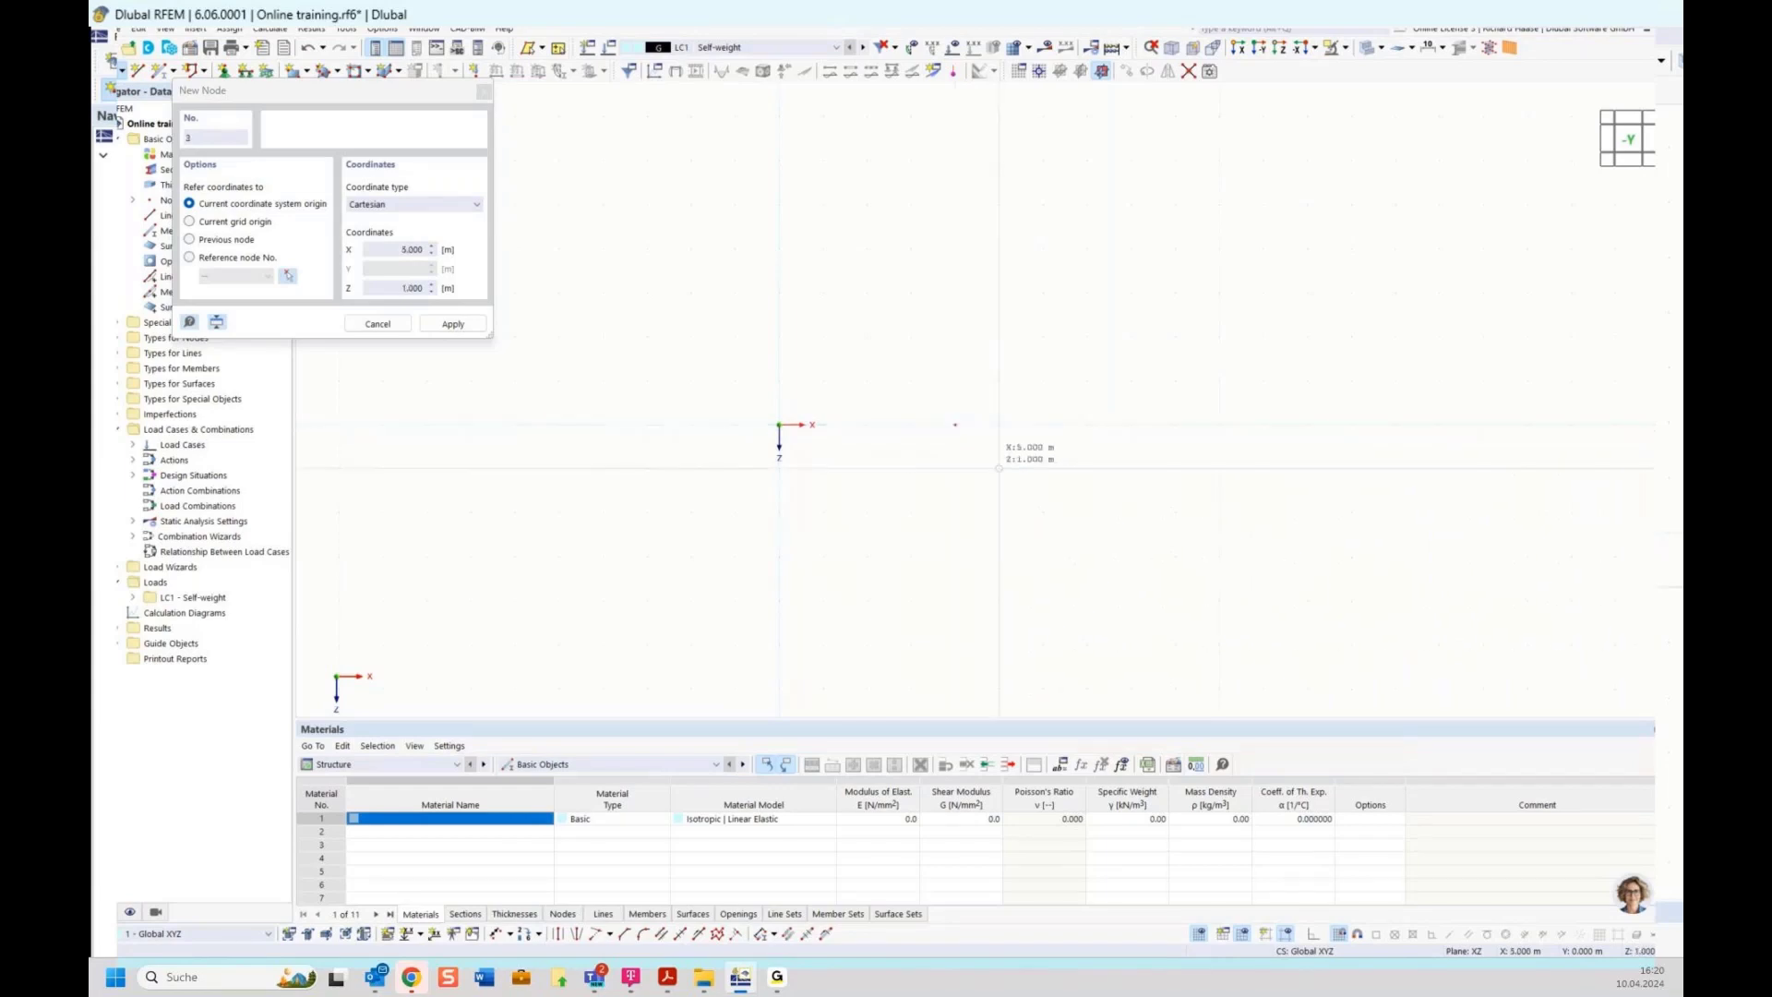
key("Escape")
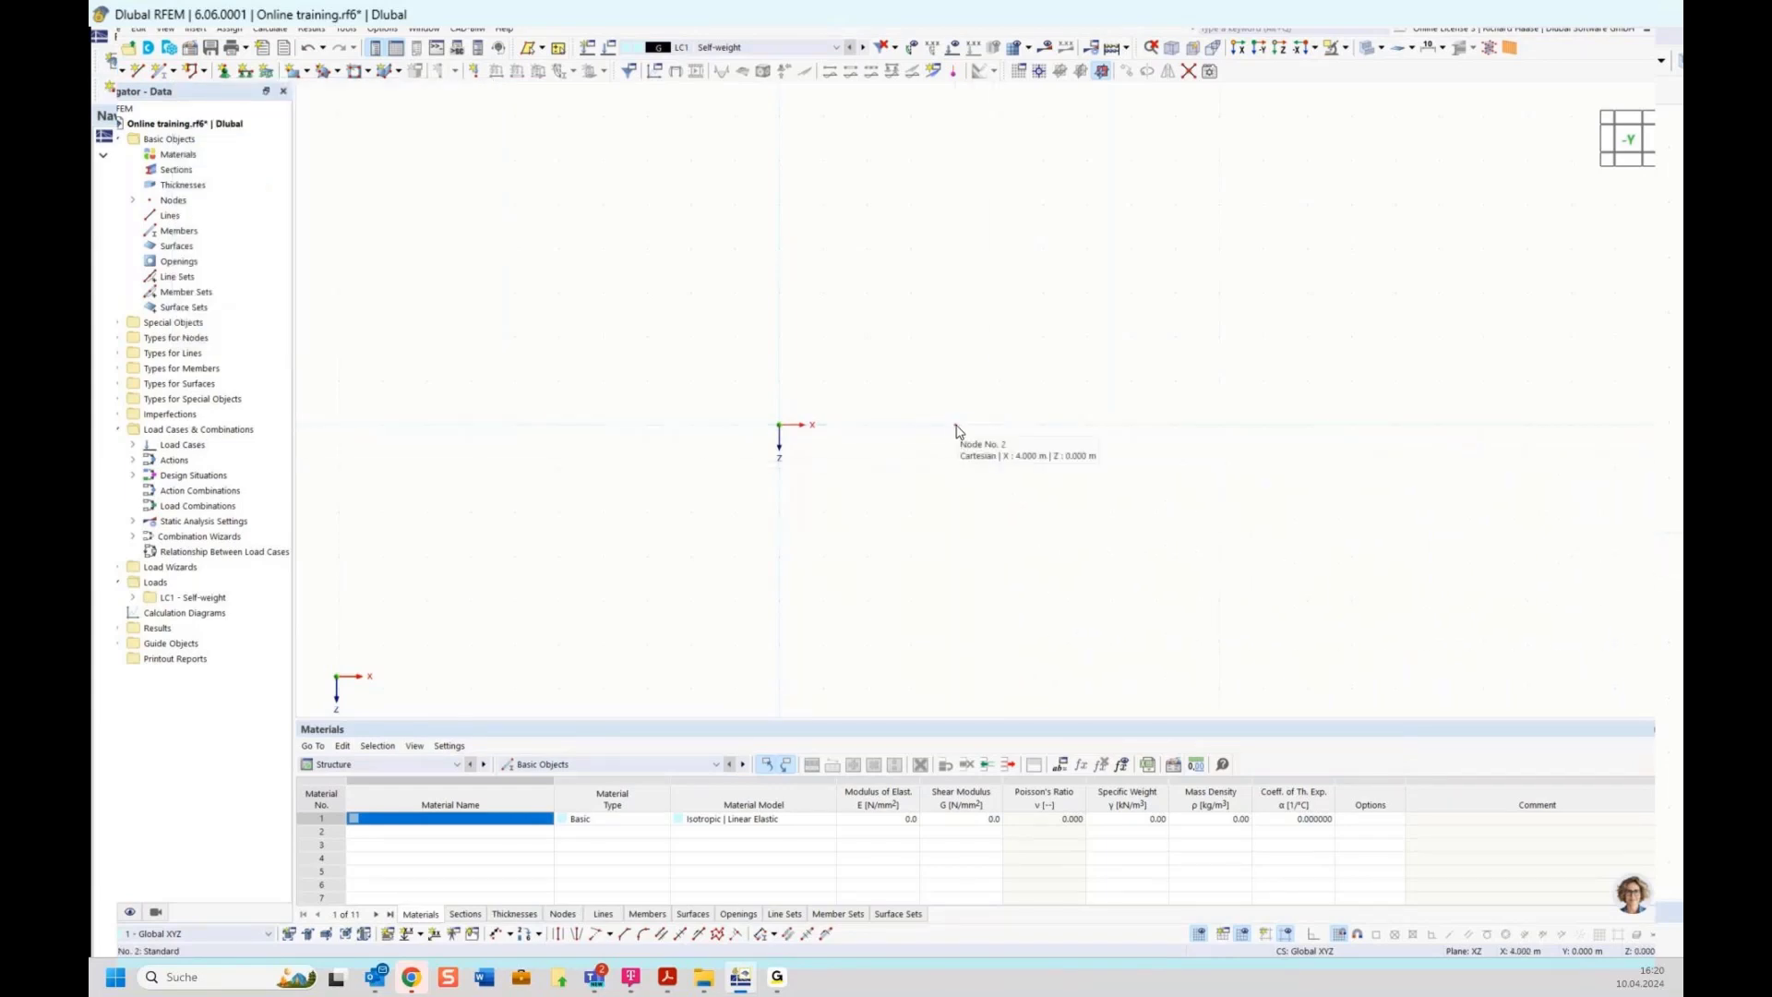
Edit node 2 and set its X coordinate to 4.5 m
double_click(956, 427)
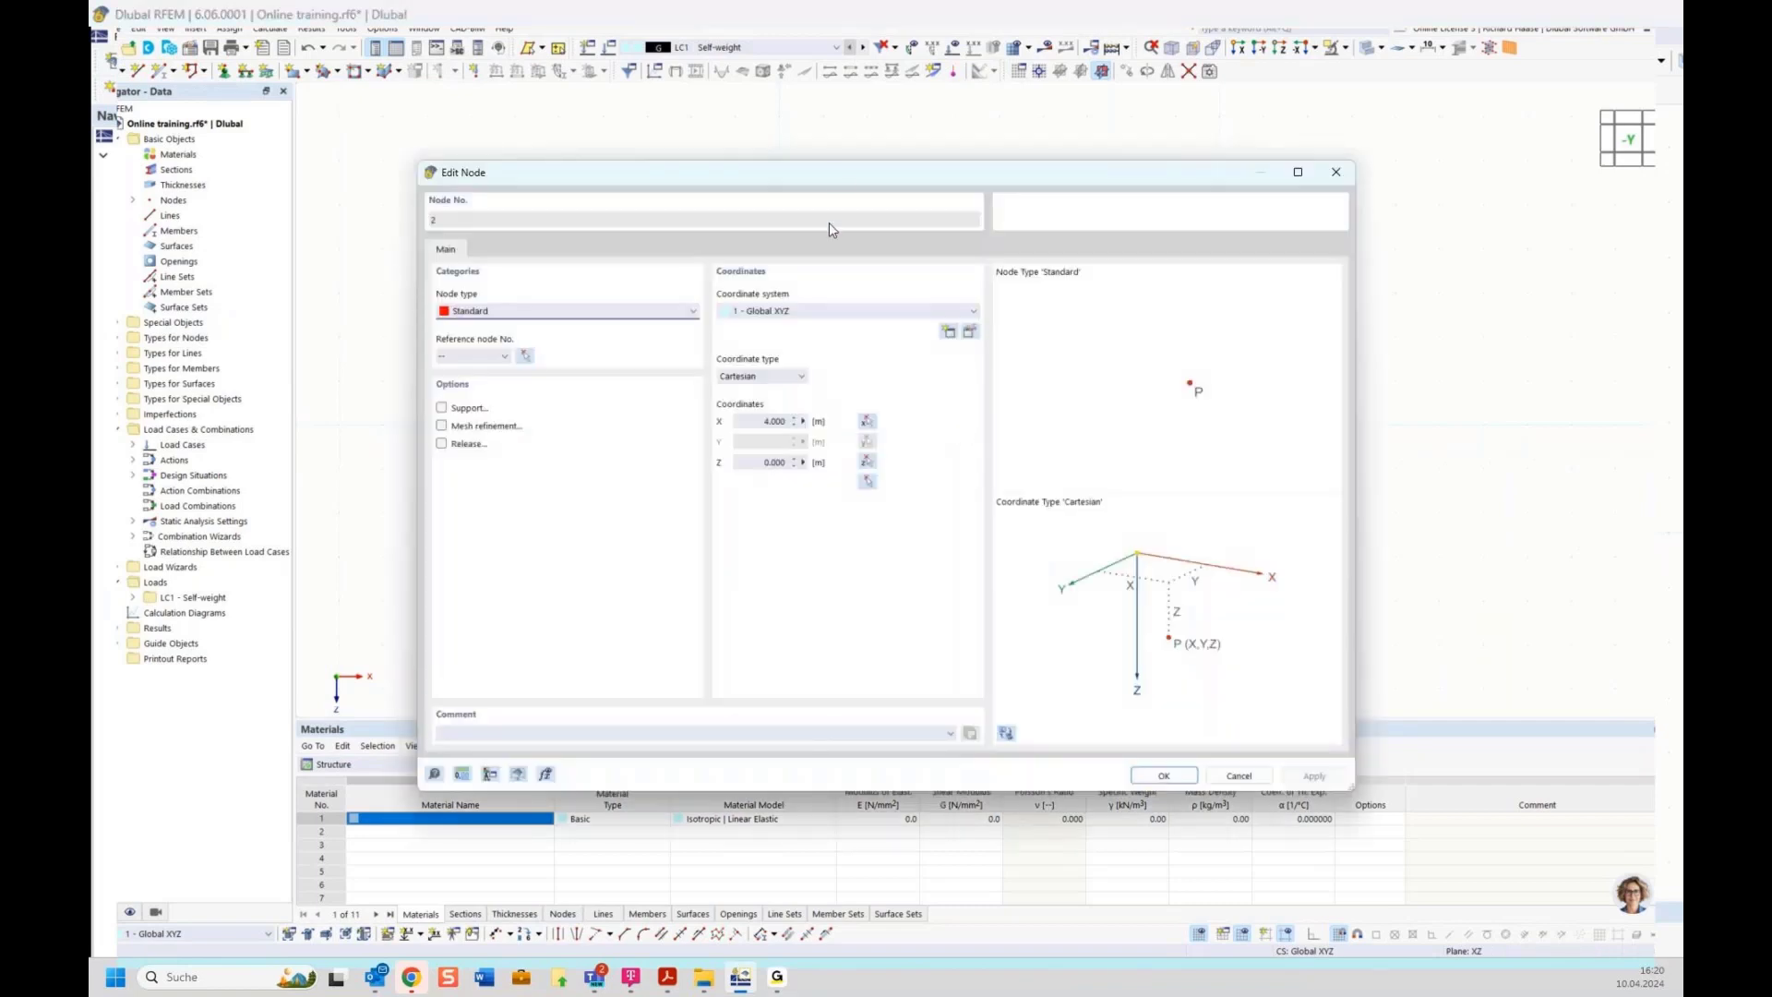
left_click_drag(844, 173, 870, 495)
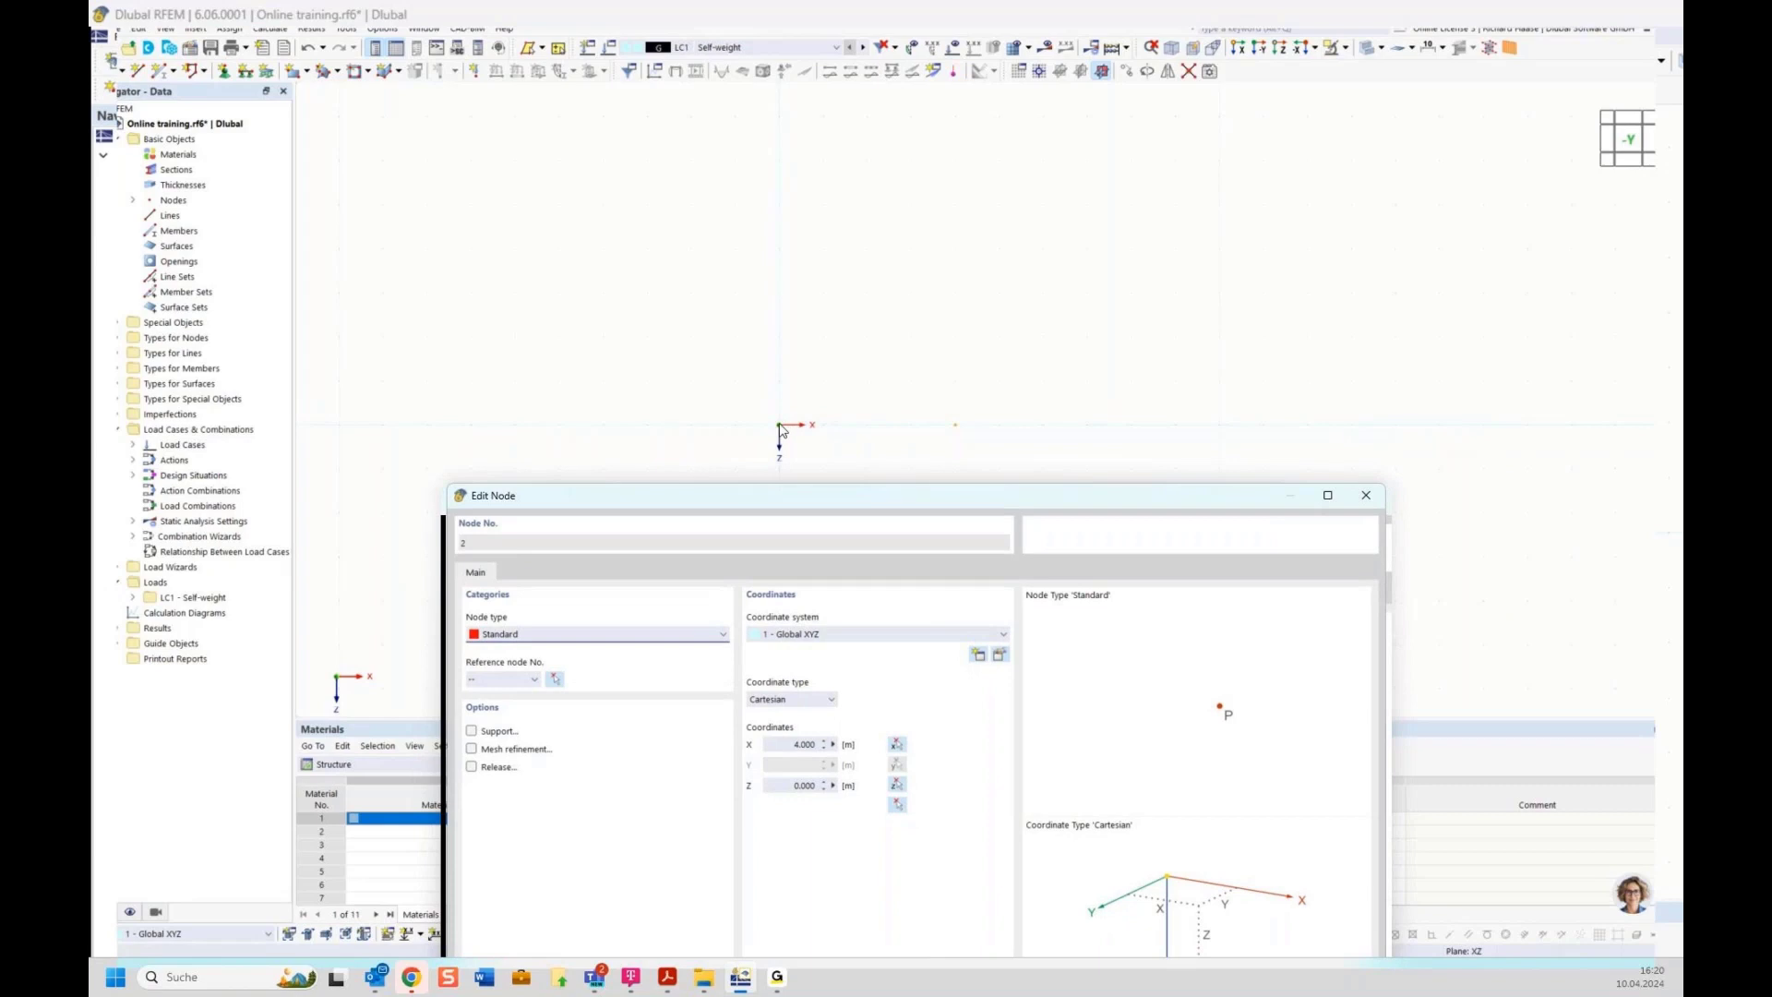
left_click_drag(816, 498, 866, 481)
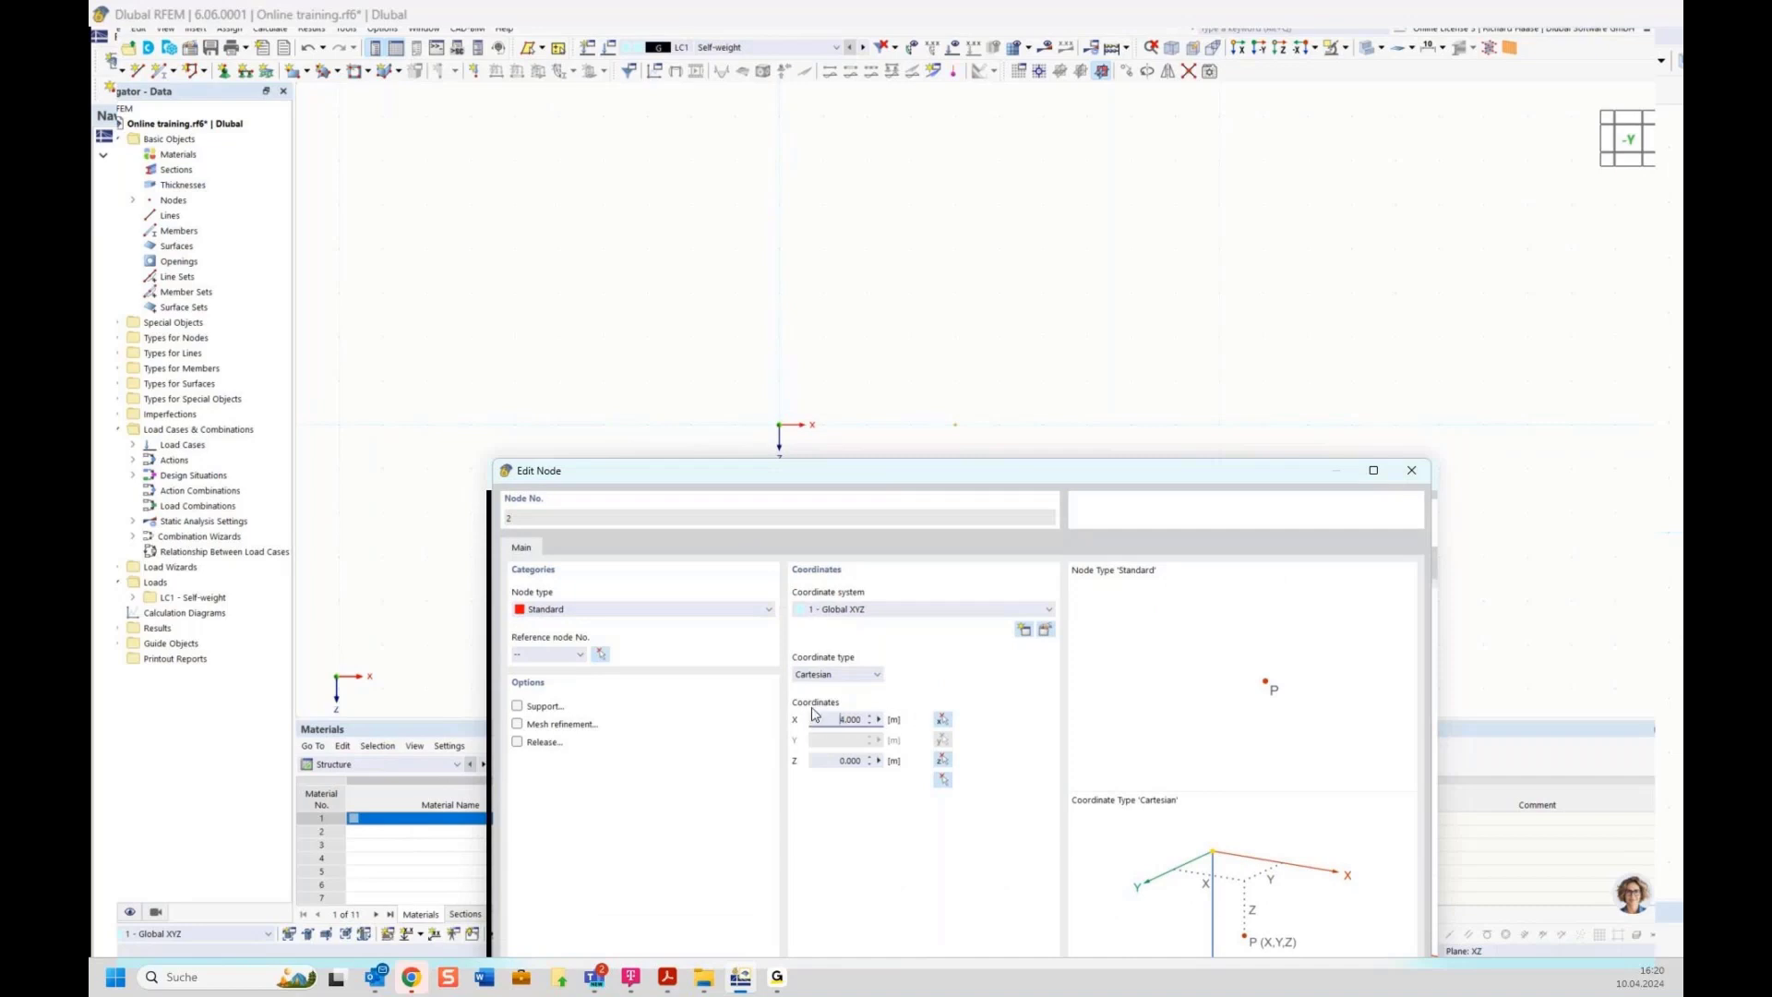
left_click_drag(816, 717, 893, 729)
type("4.5")
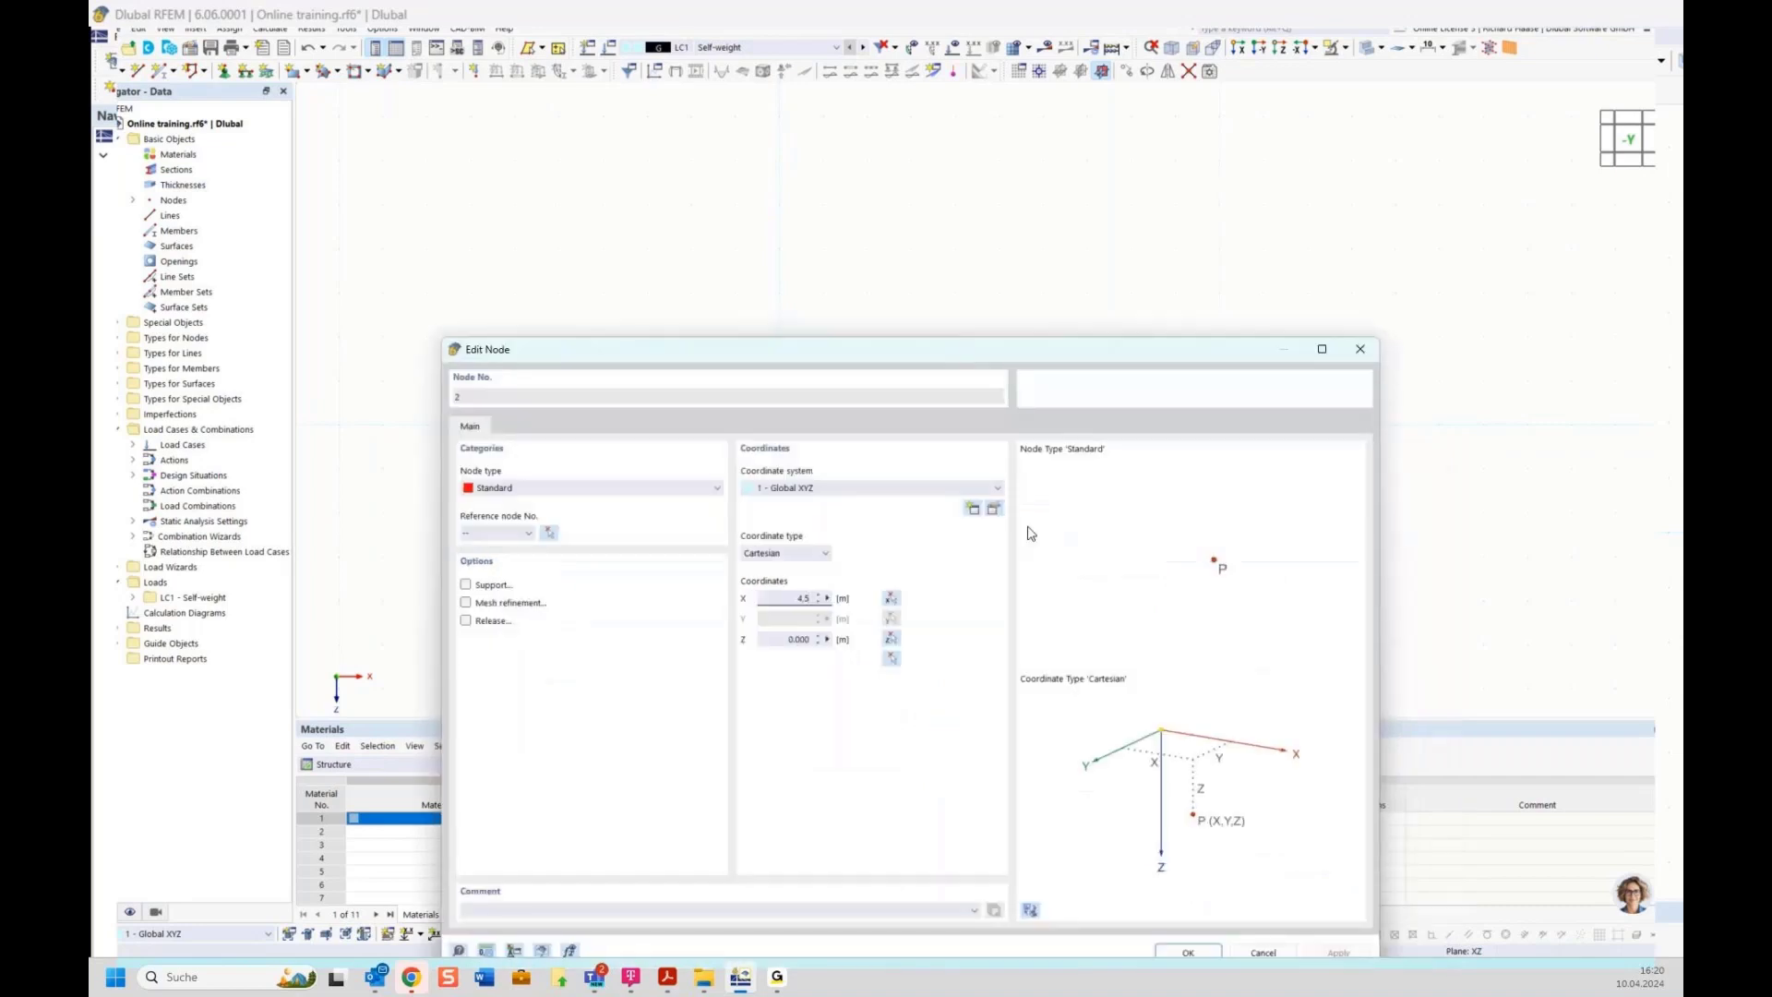
left_click_drag(1012, 467, 961, 346)
left_click(1189, 952)
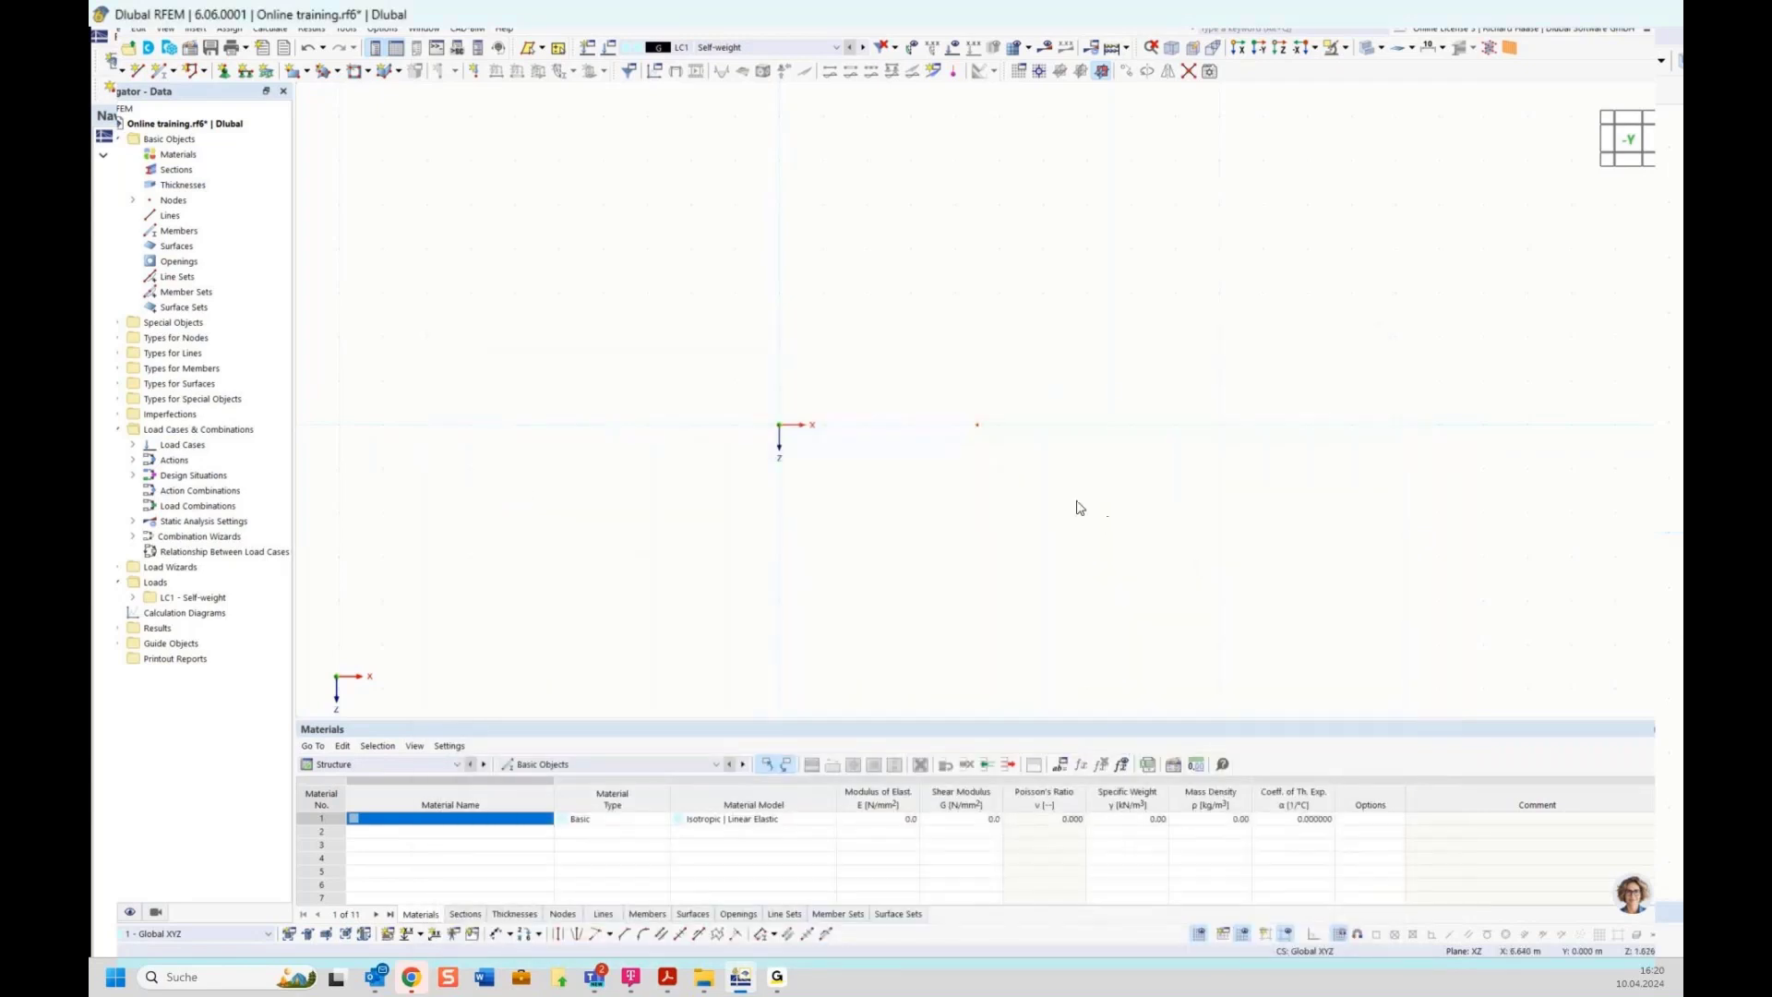
Set the grid point spacing b to 0.5 m in the work plane and grid settings
mouse_move(978, 430)
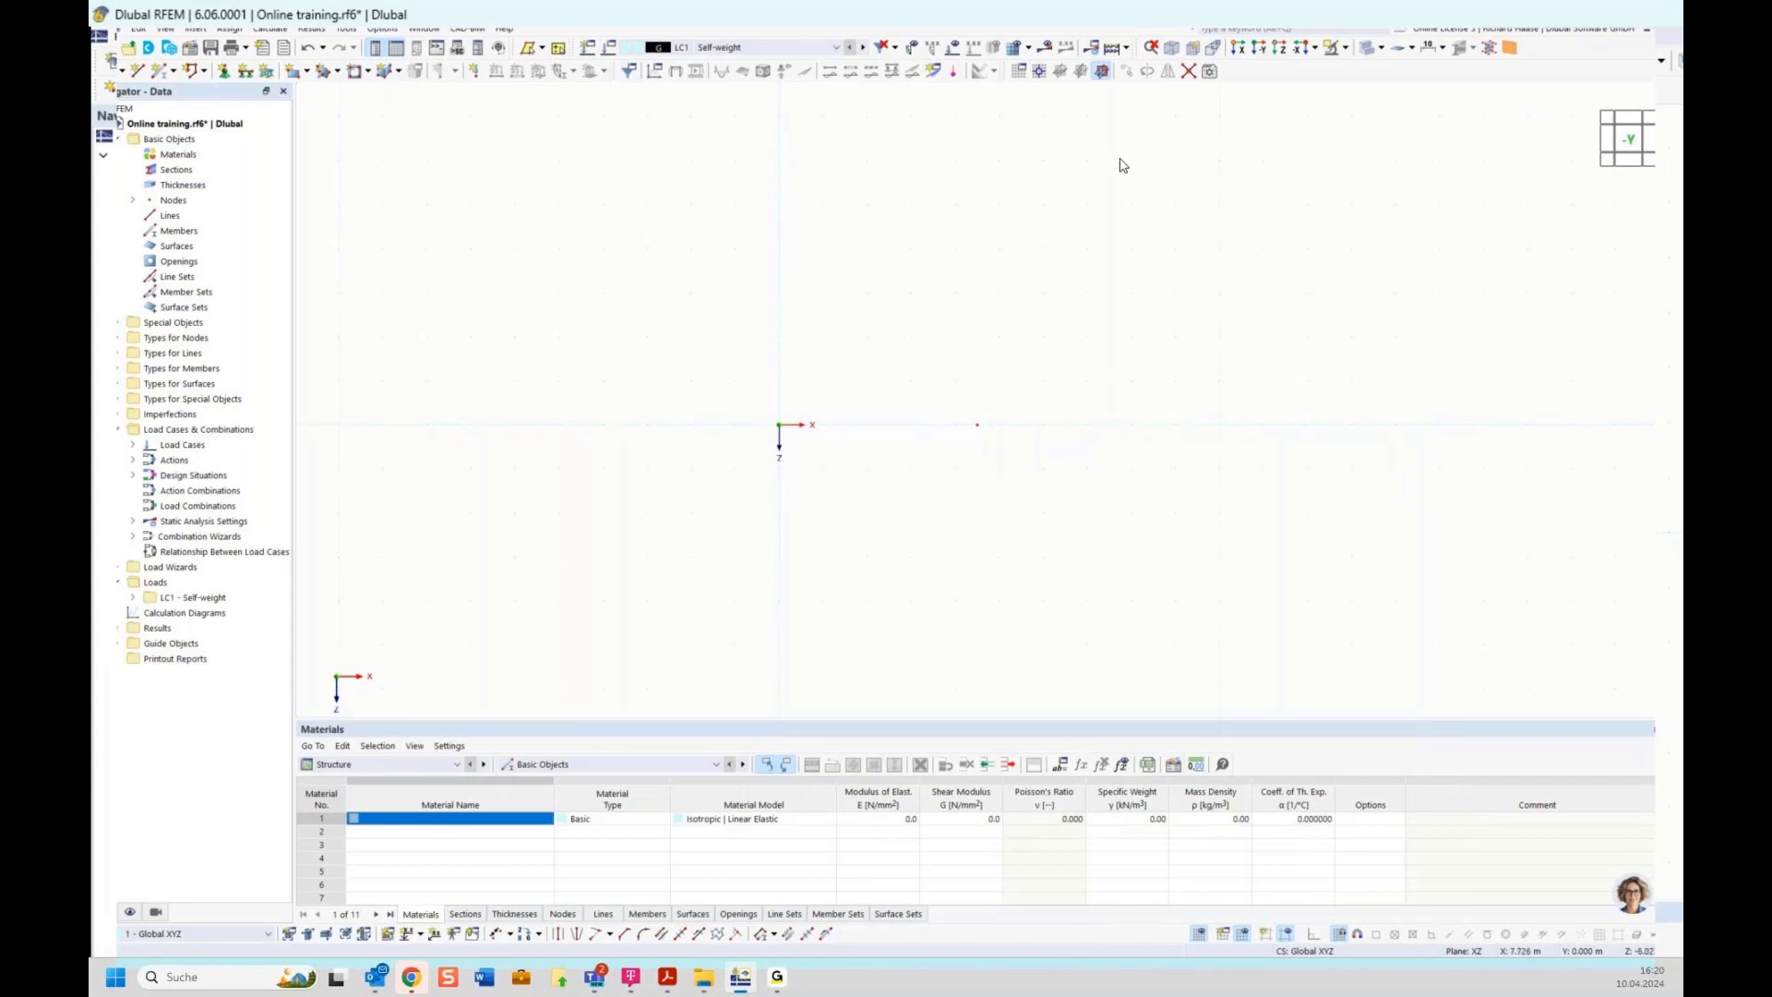
left_click(1021, 73)
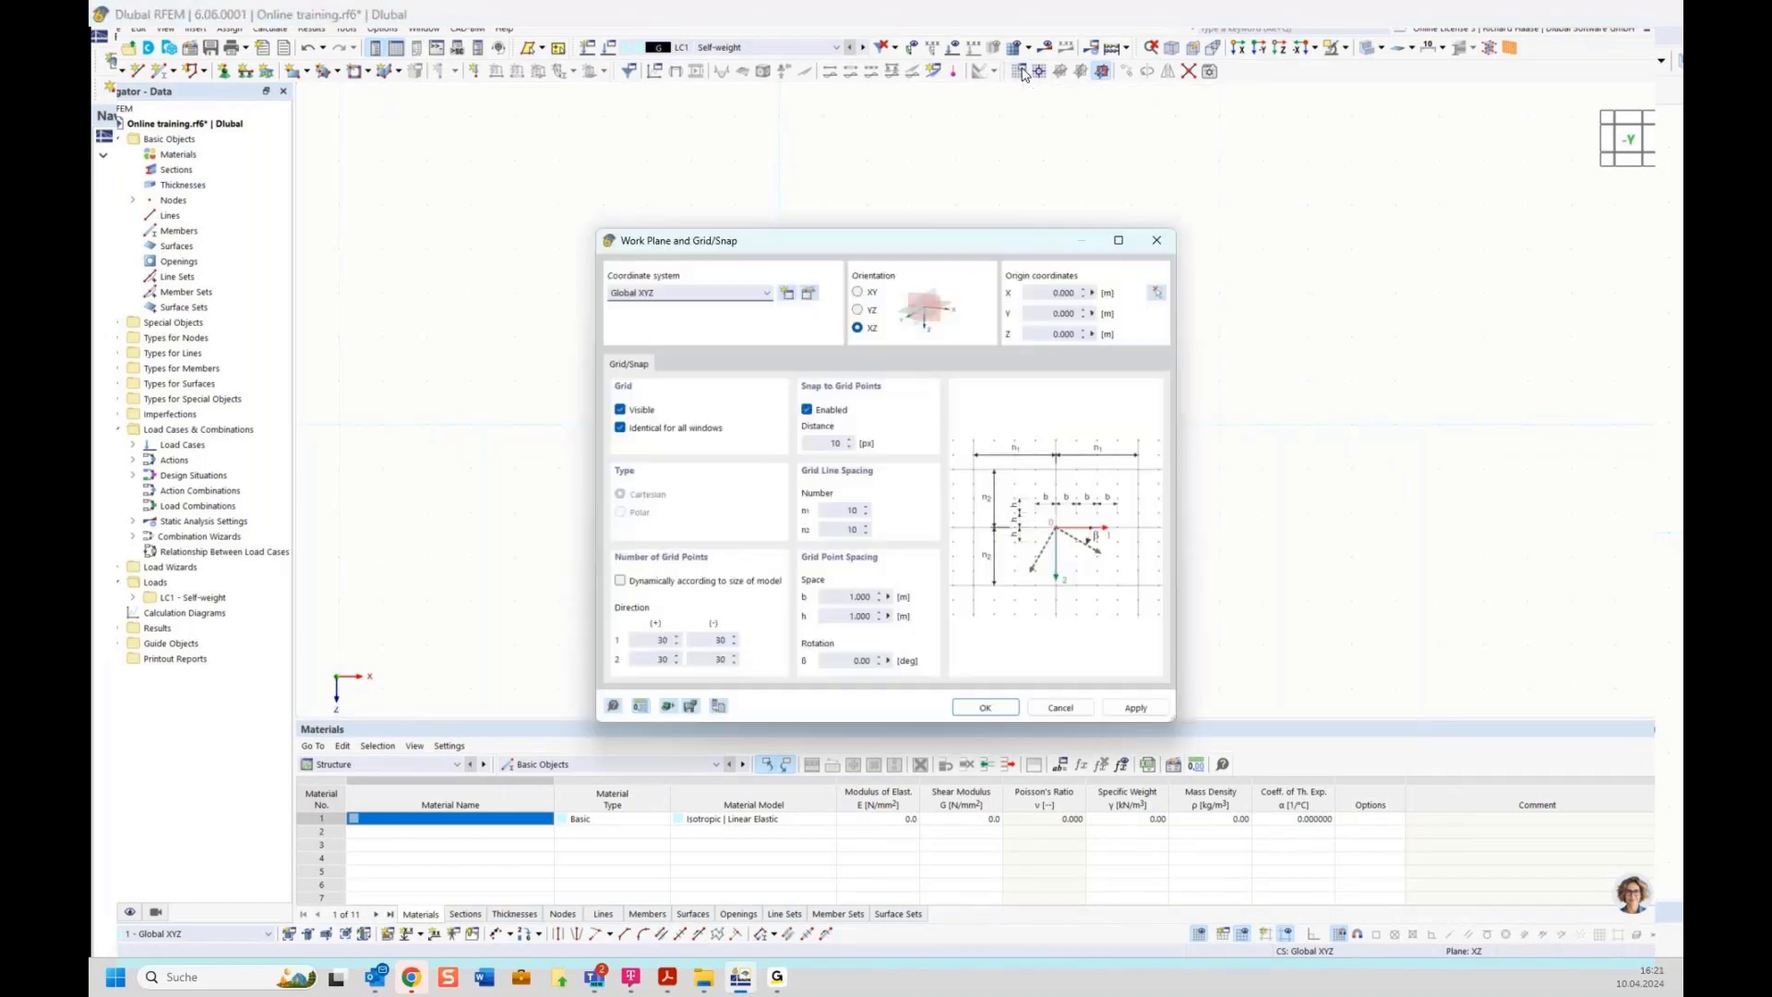
left_click_drag(1015, 244, 1068, 132)
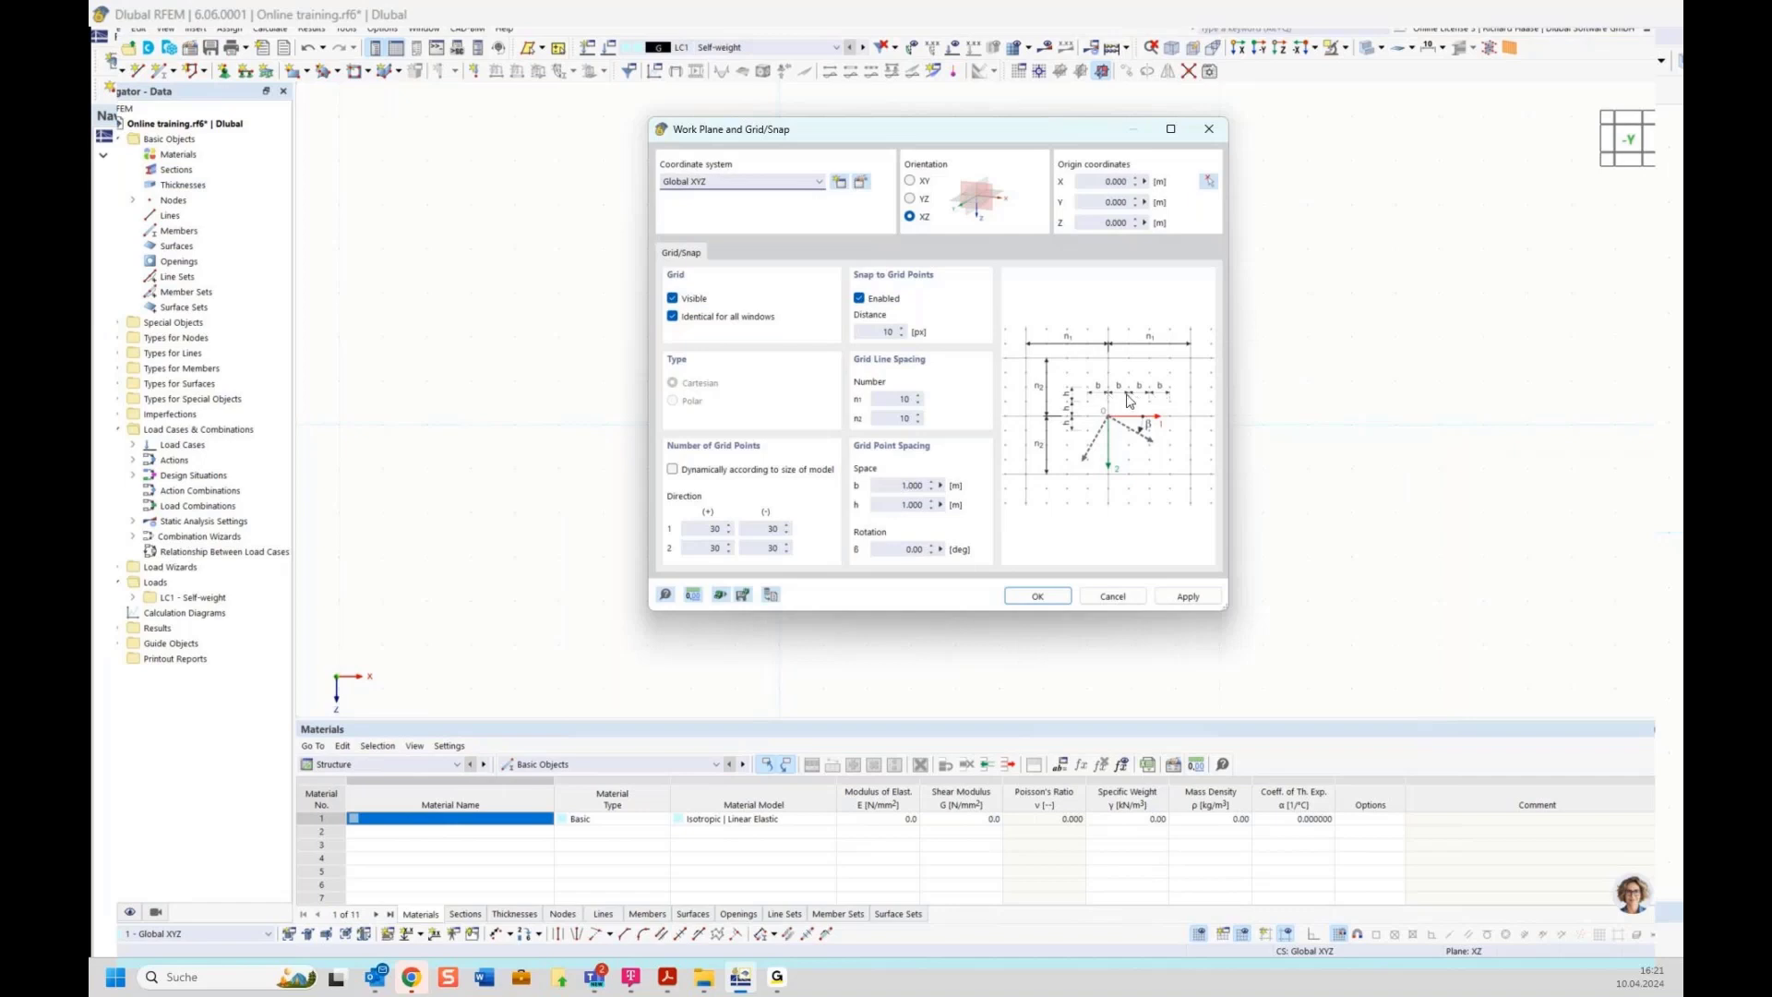
left_click(891, 487)
type(".5")
left_click(1029, 597)
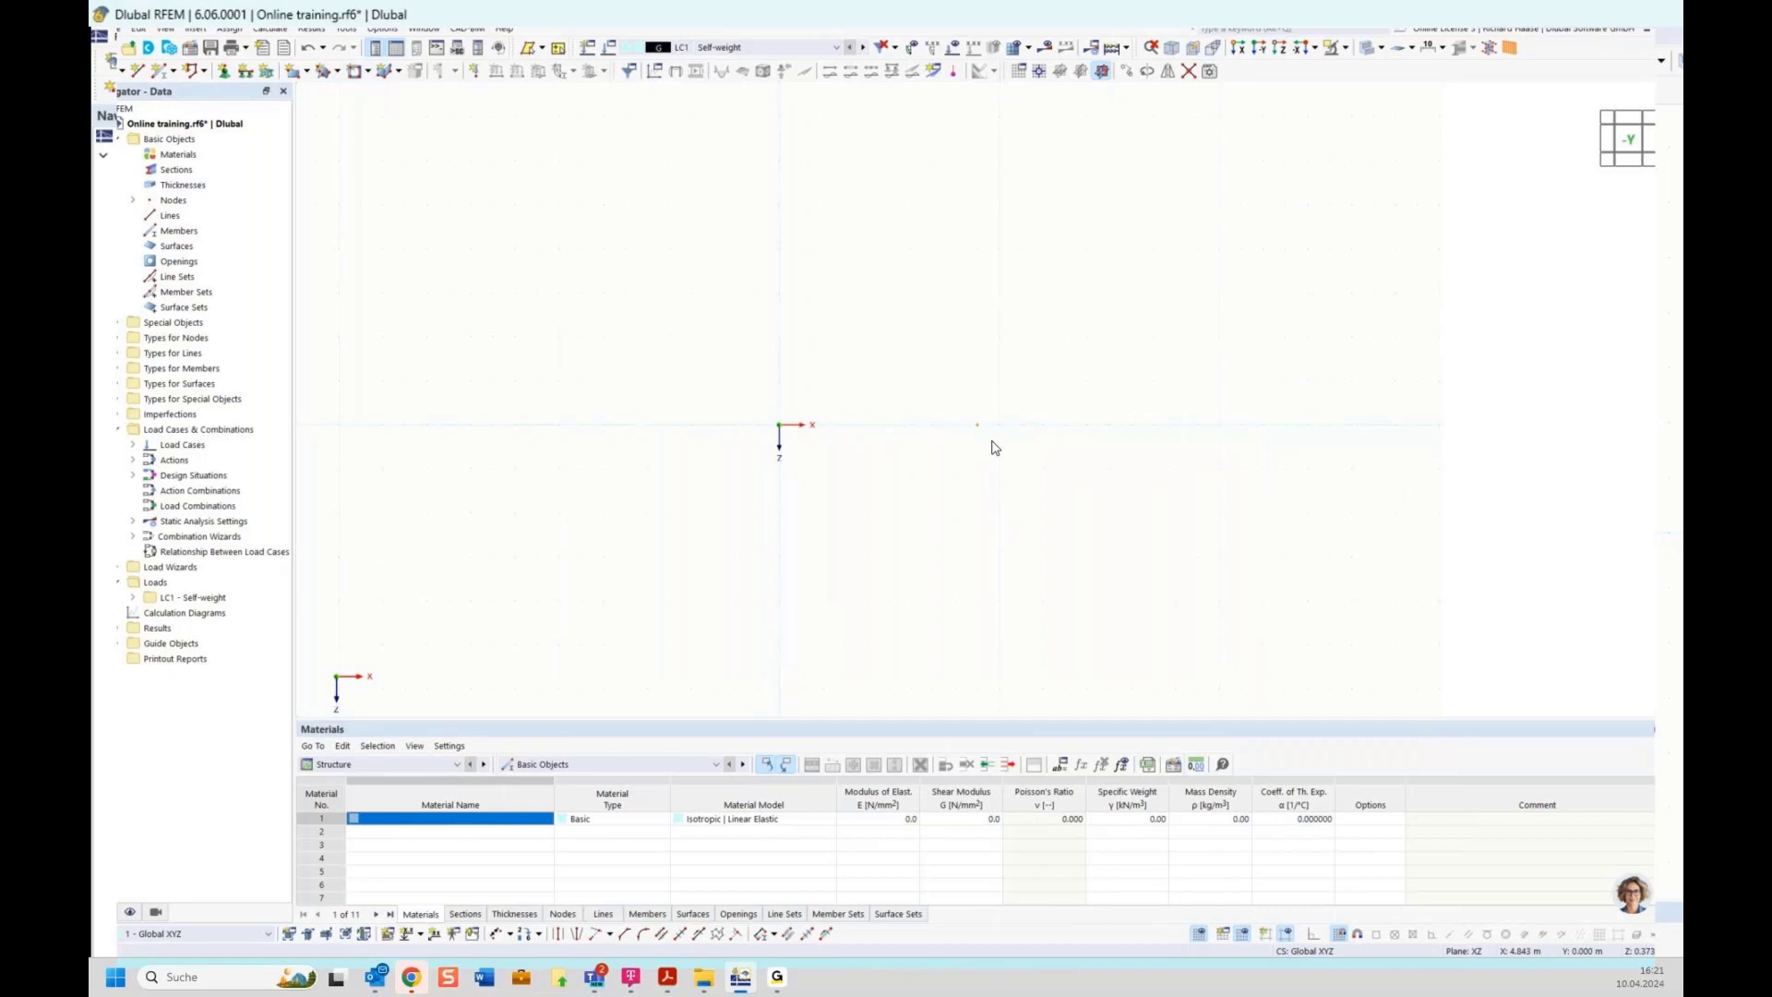
Place a new node at X = 7.5 m on the X axis
left_click(102, 69)
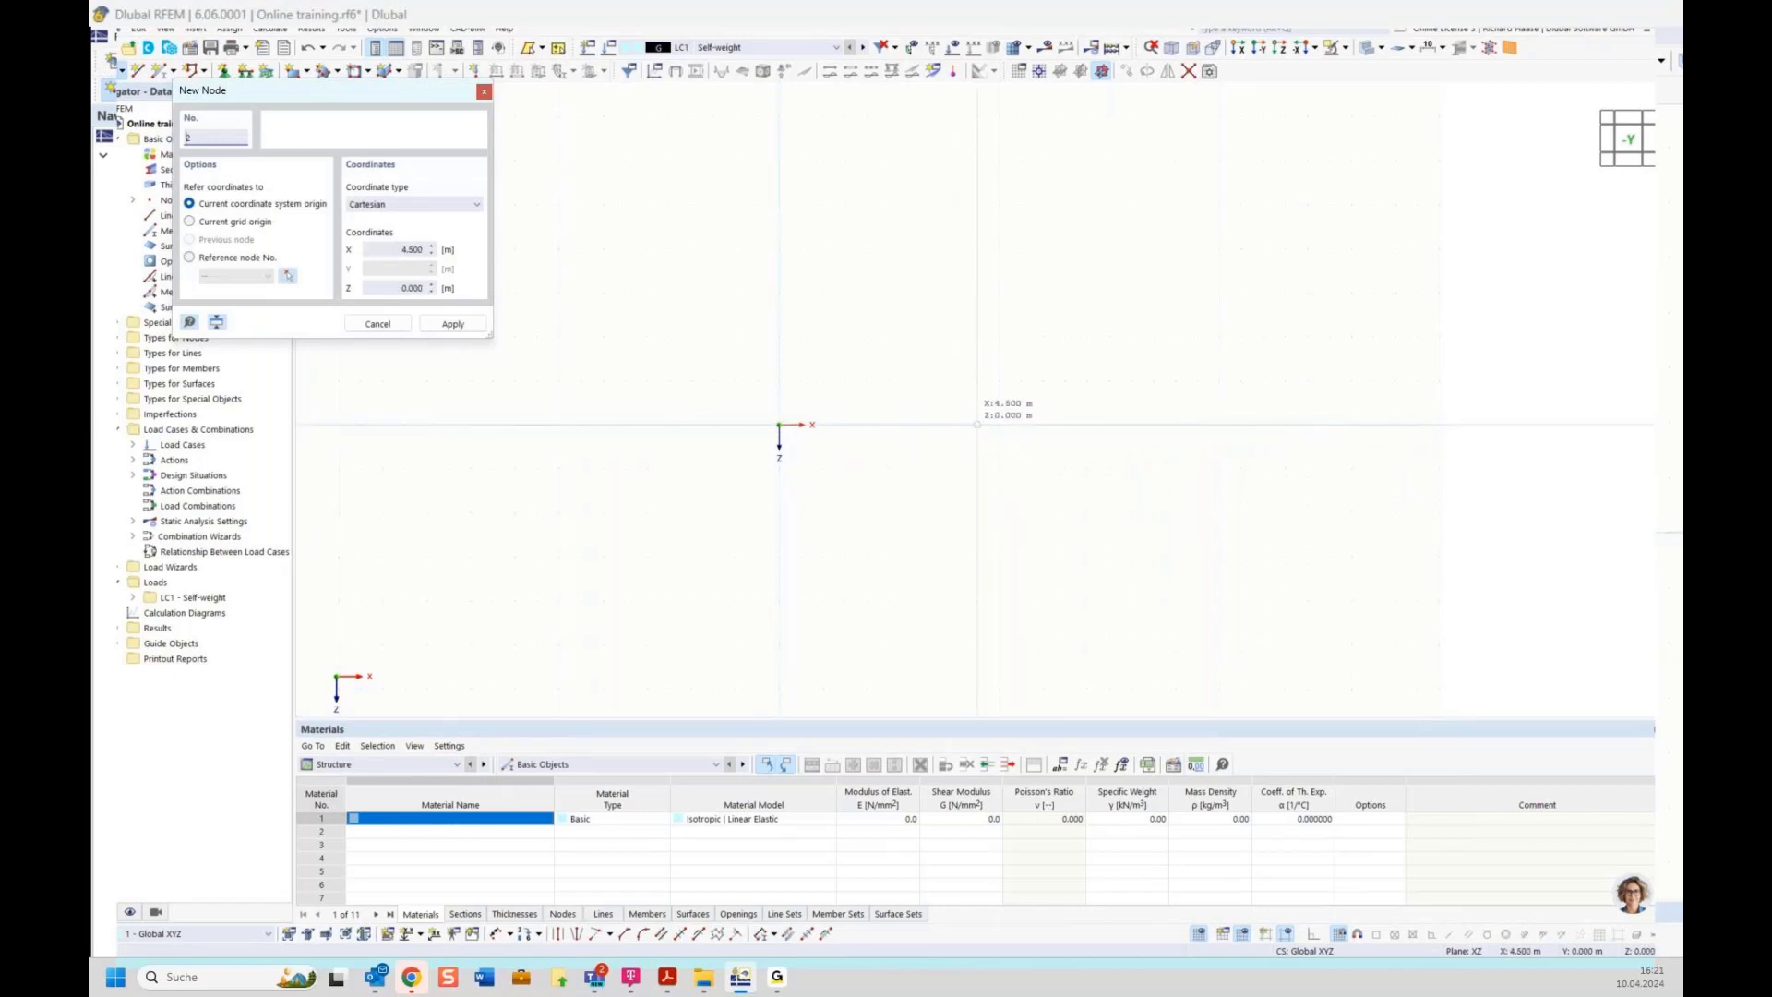
left_click(977, 425)
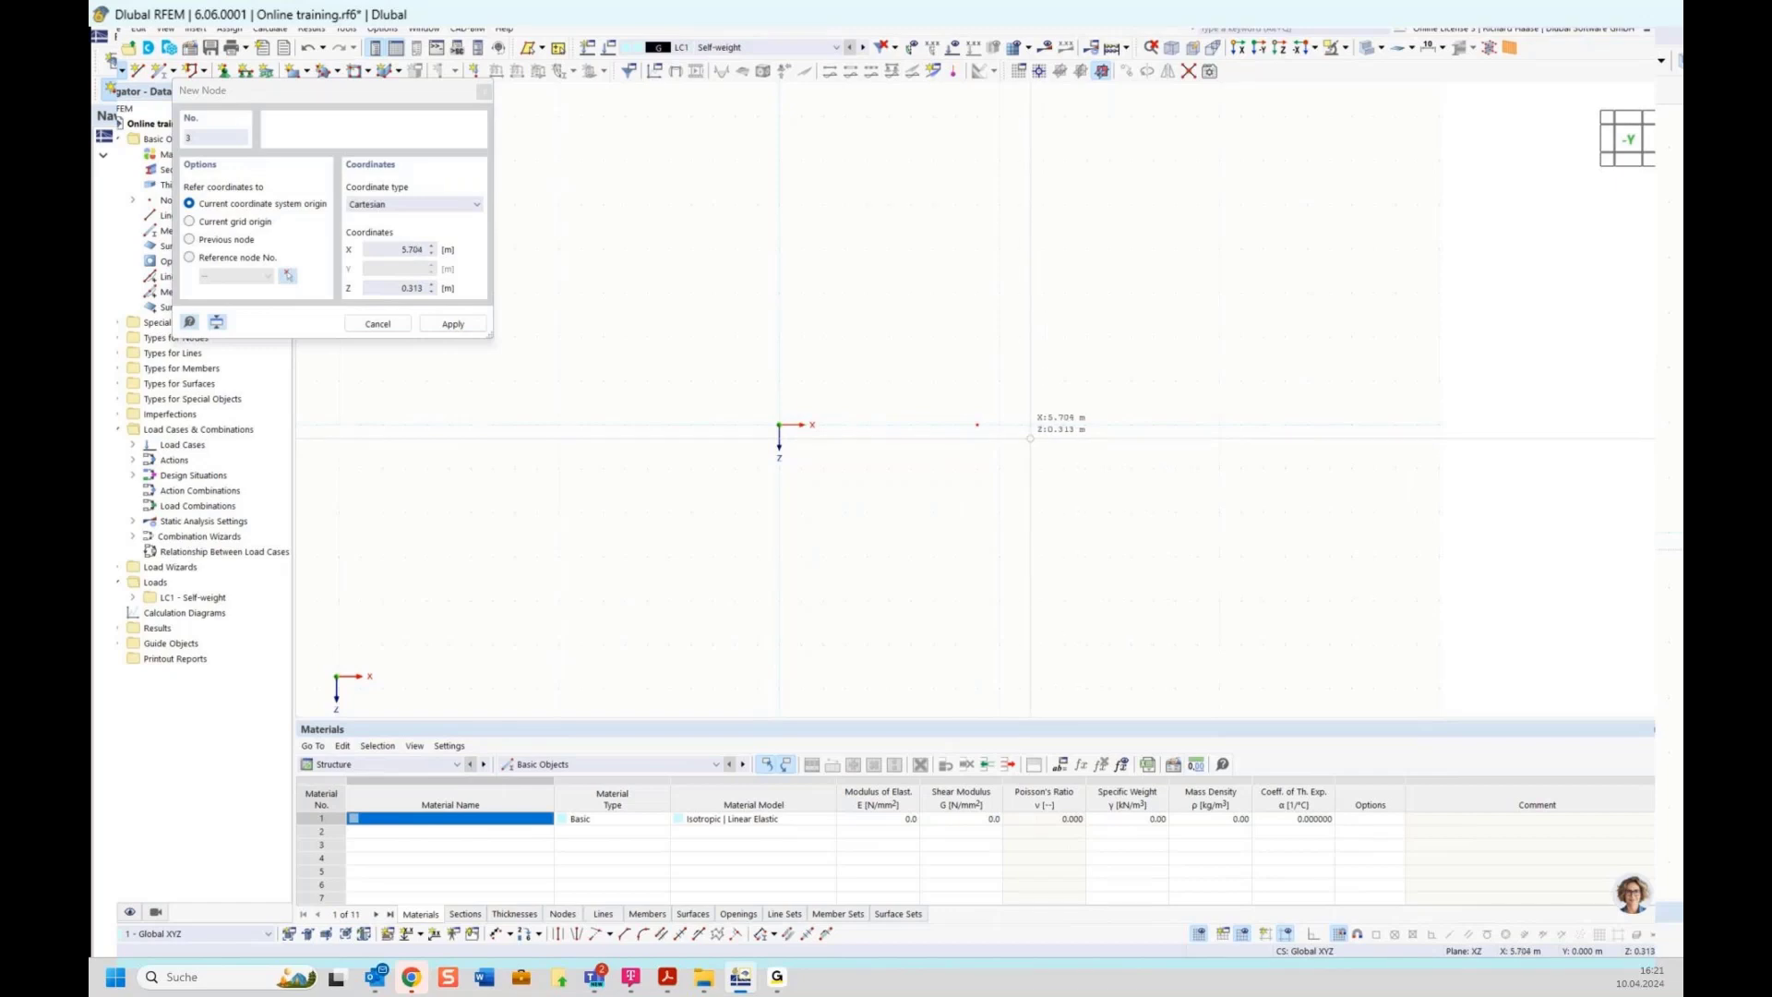
left_click(1109, 424)
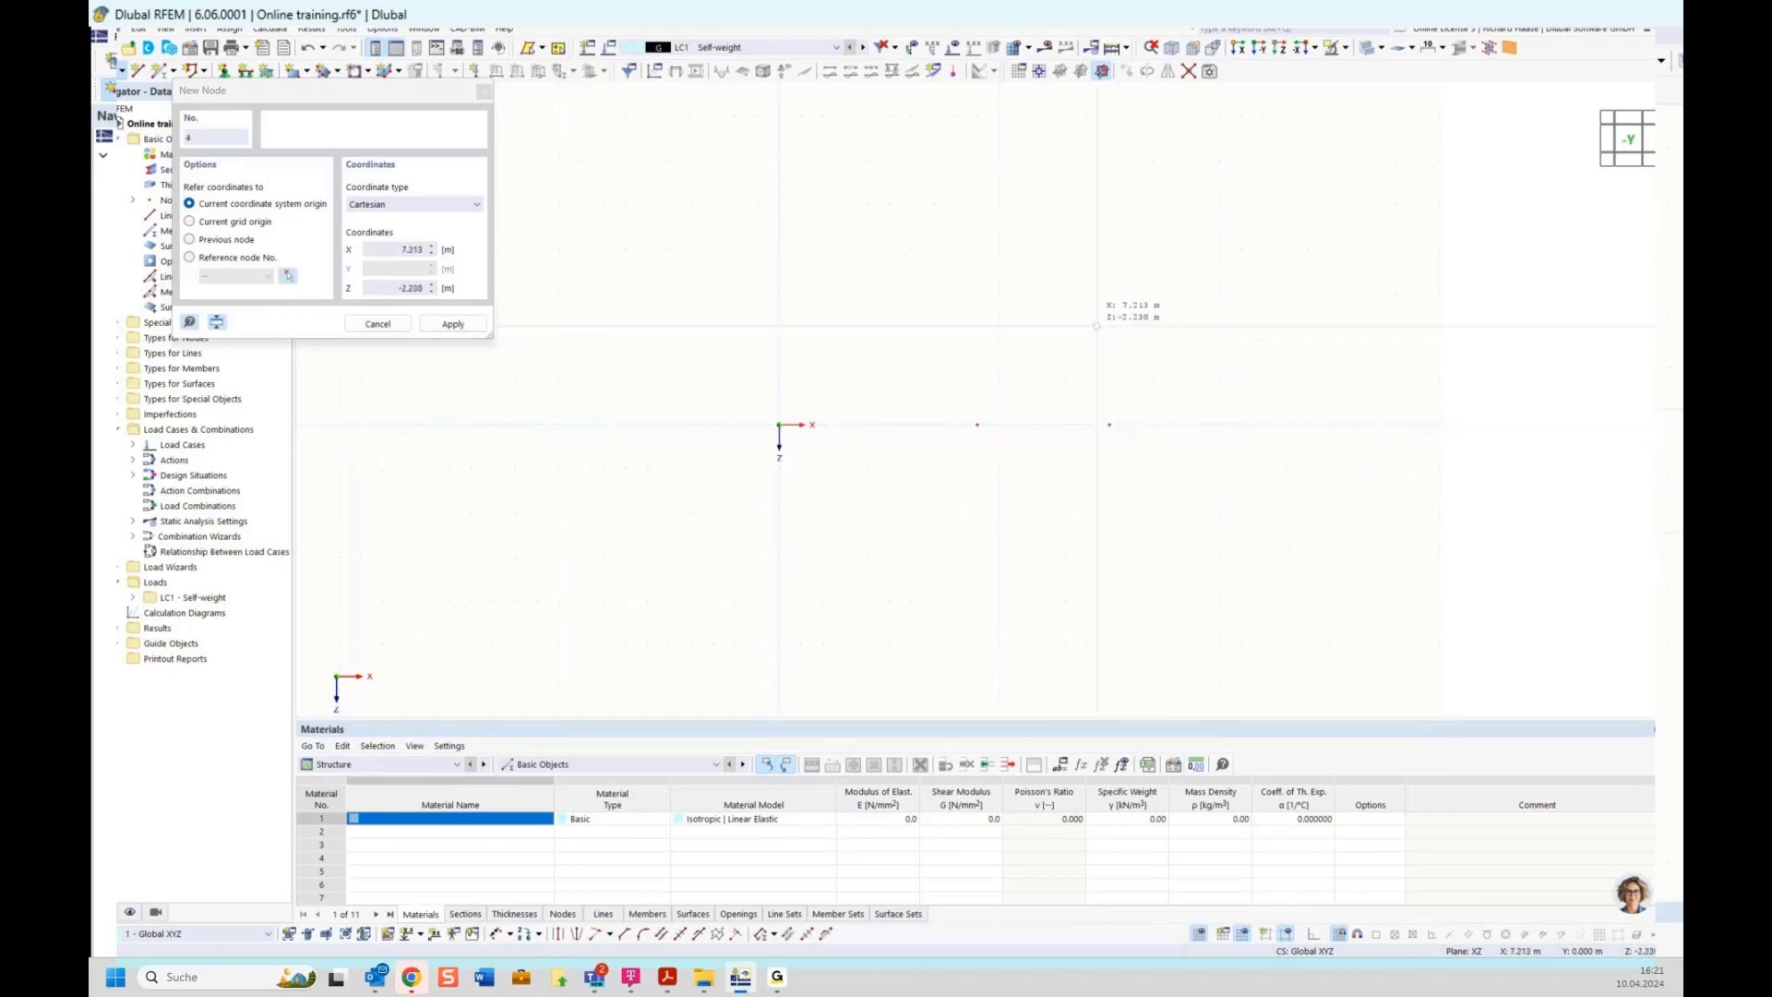
key("Escape")
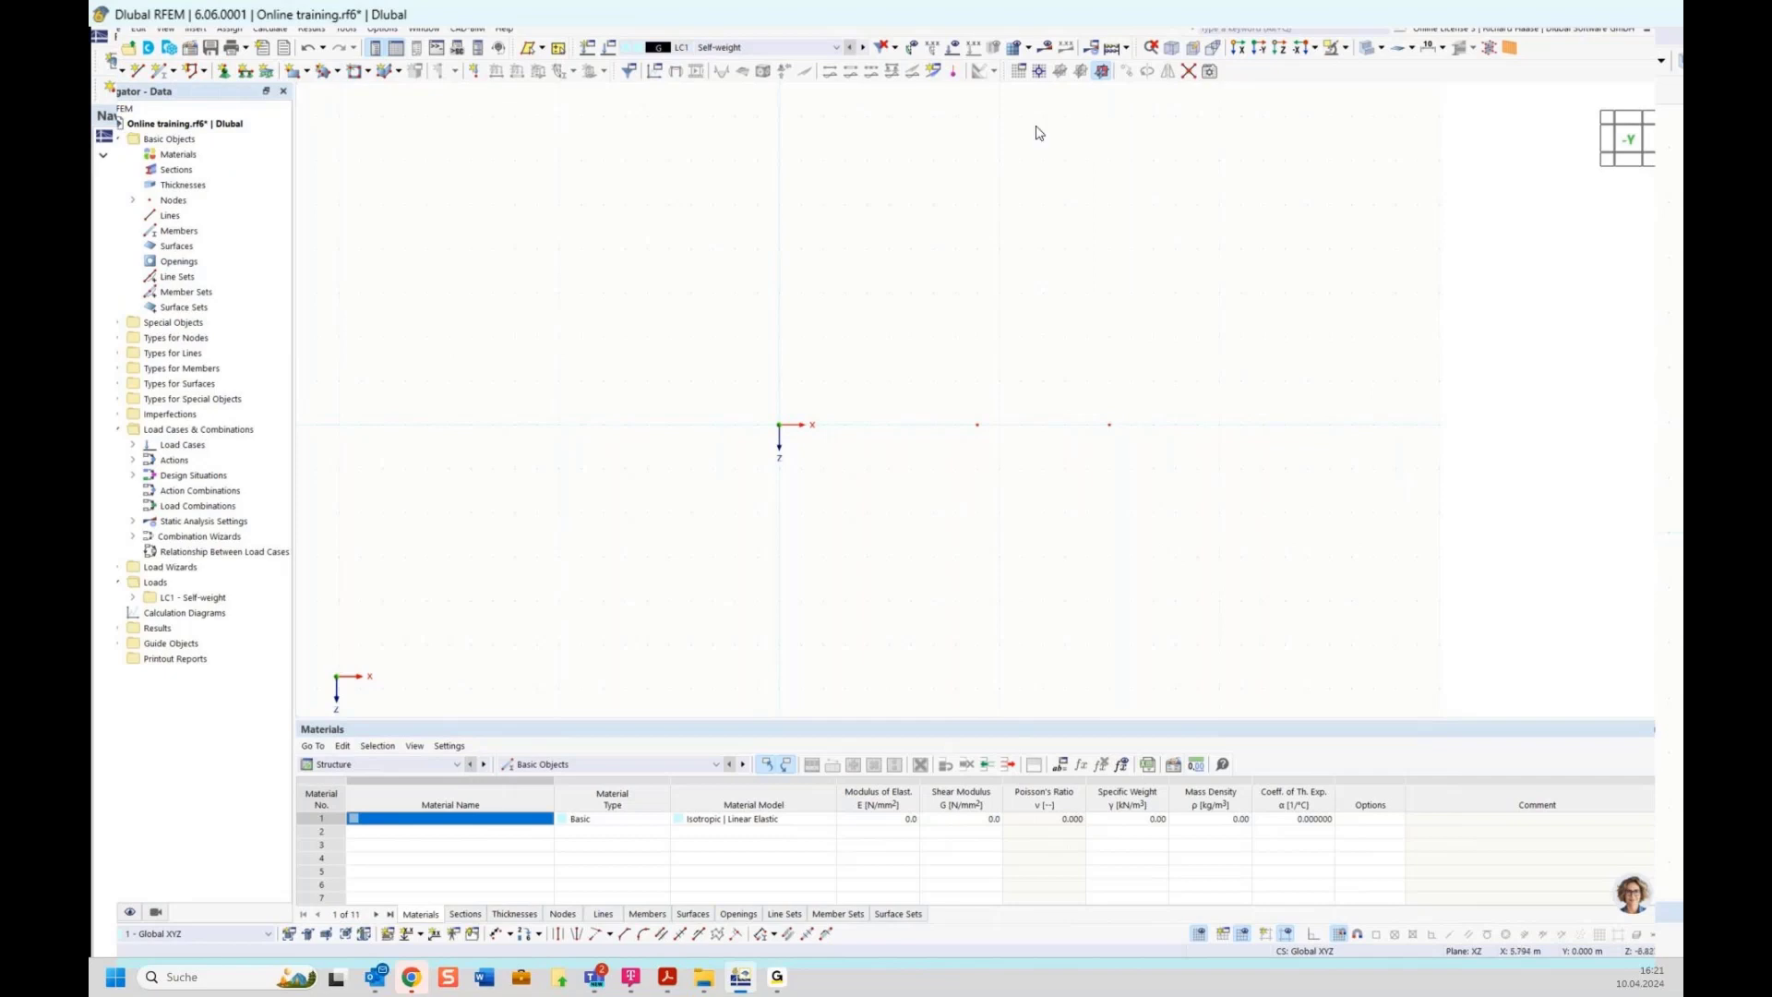
Reset the work plane and grid settings to their defaults
left_click(1020, 72)
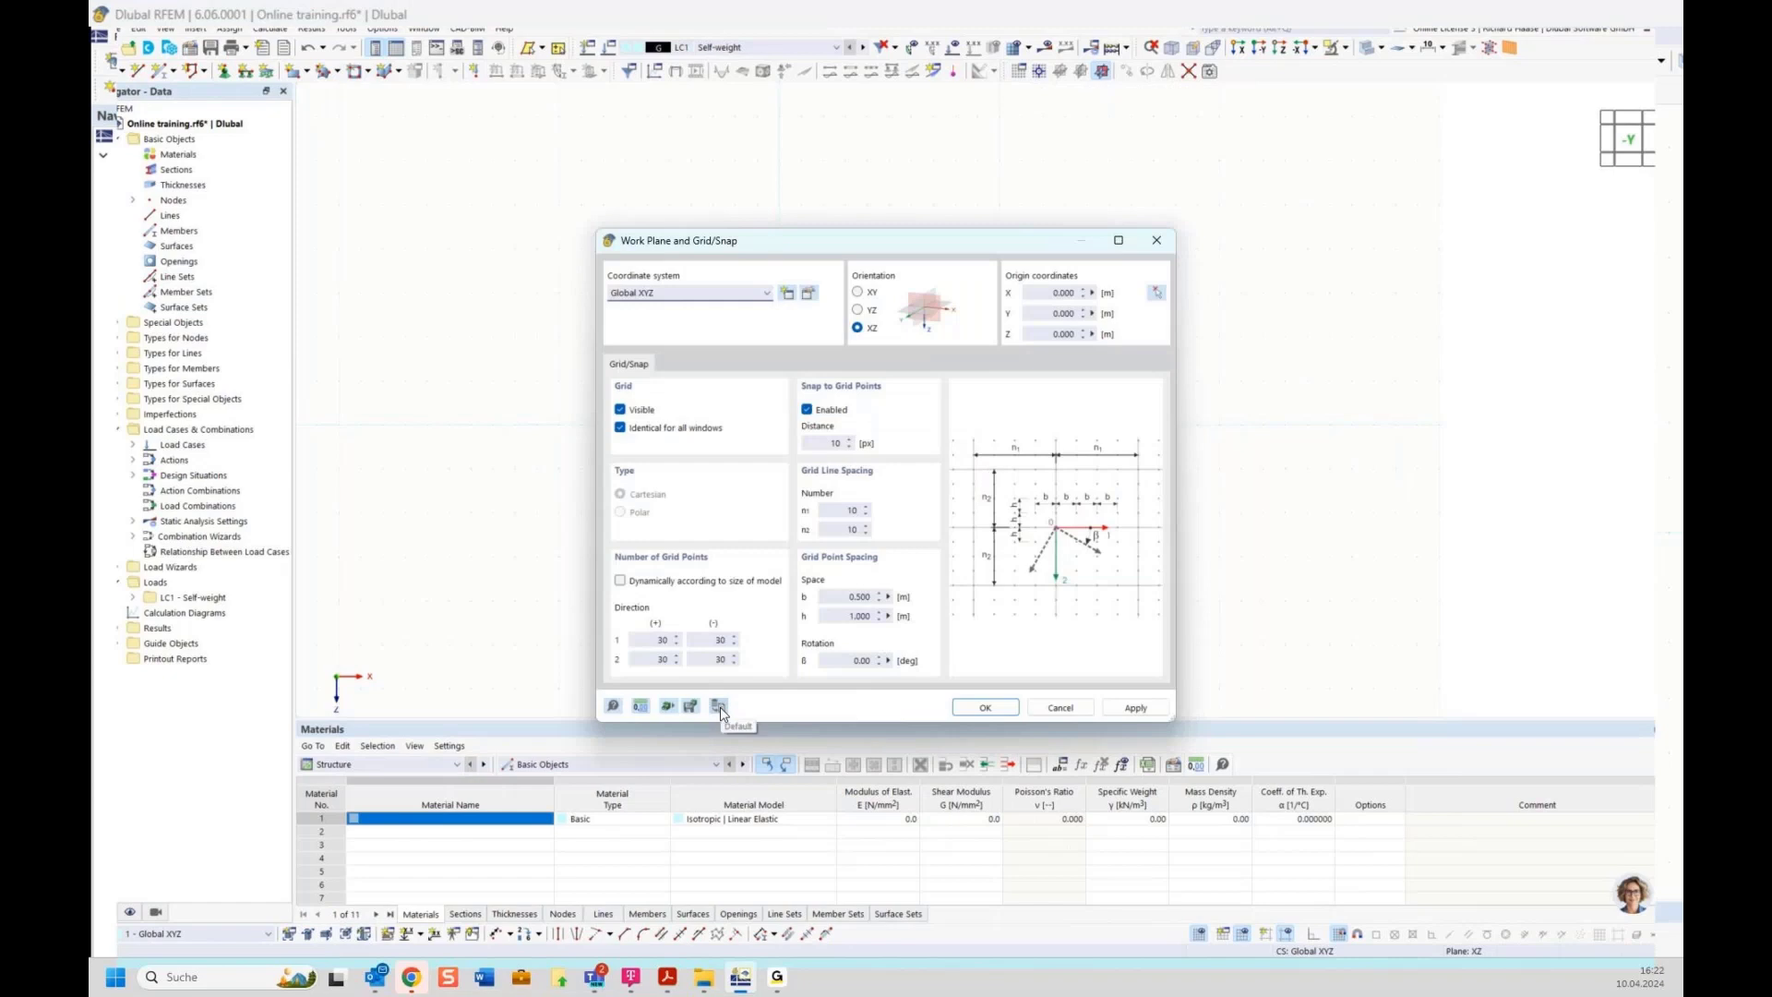
left_click(719, 707)
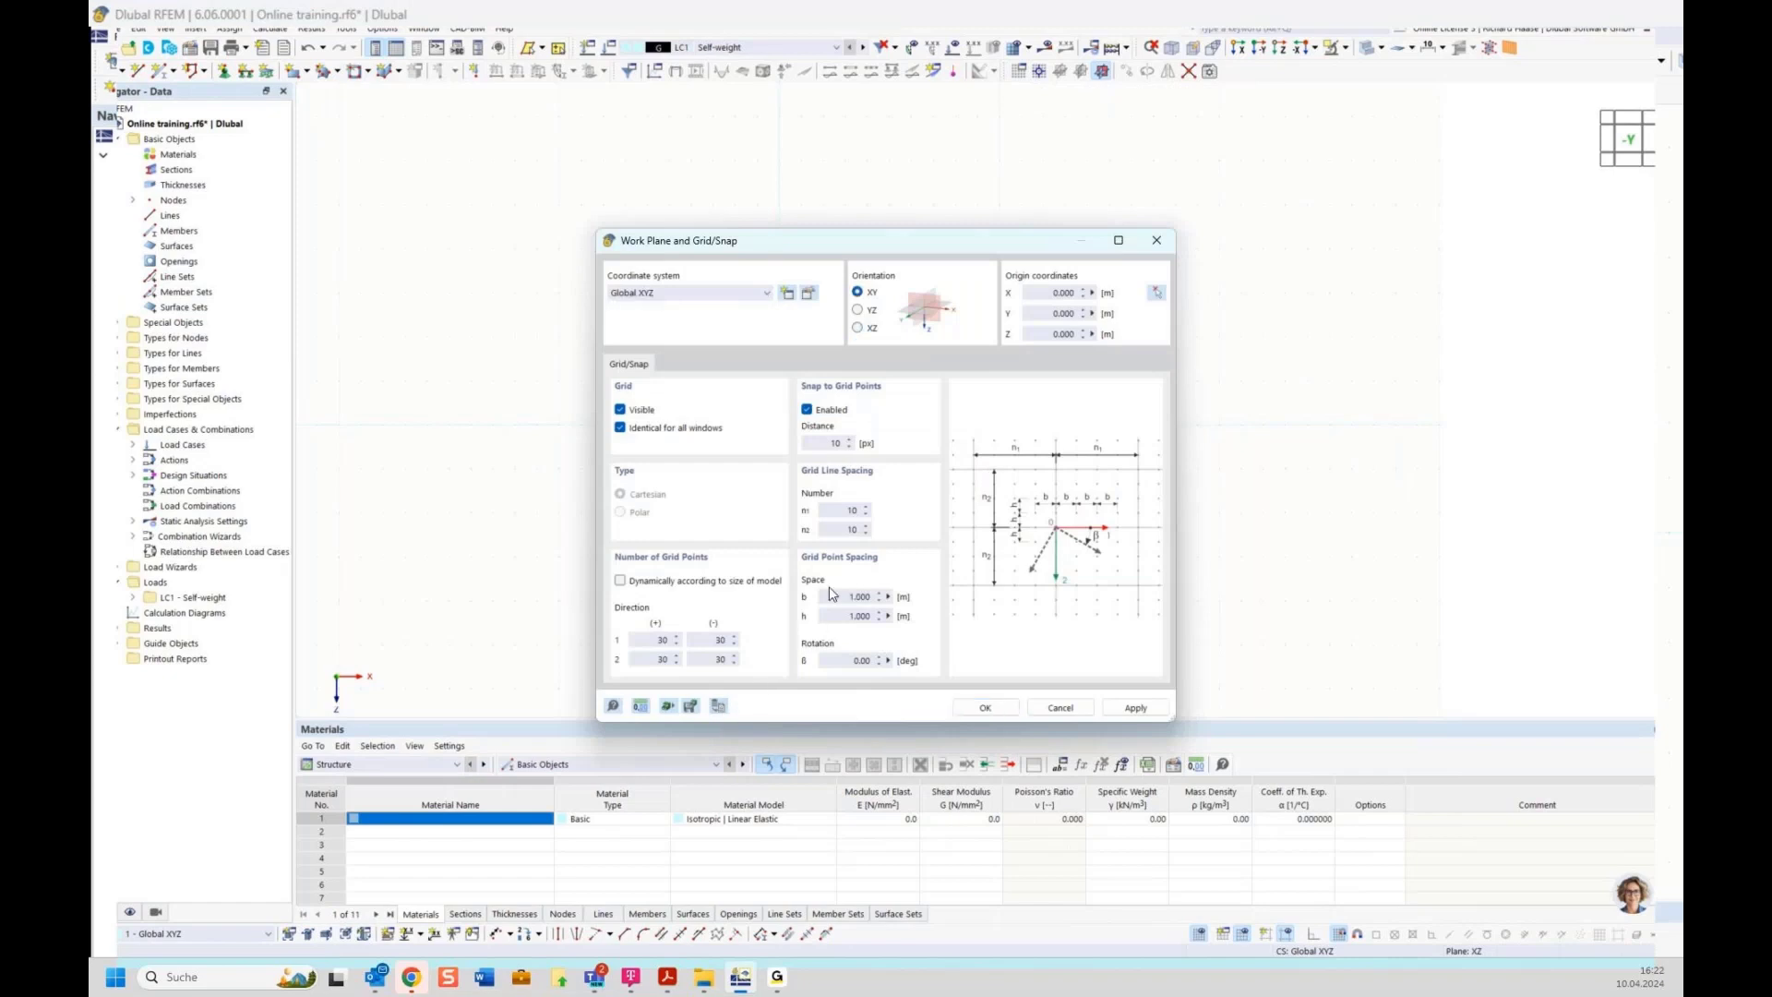
left_click(984, 707)
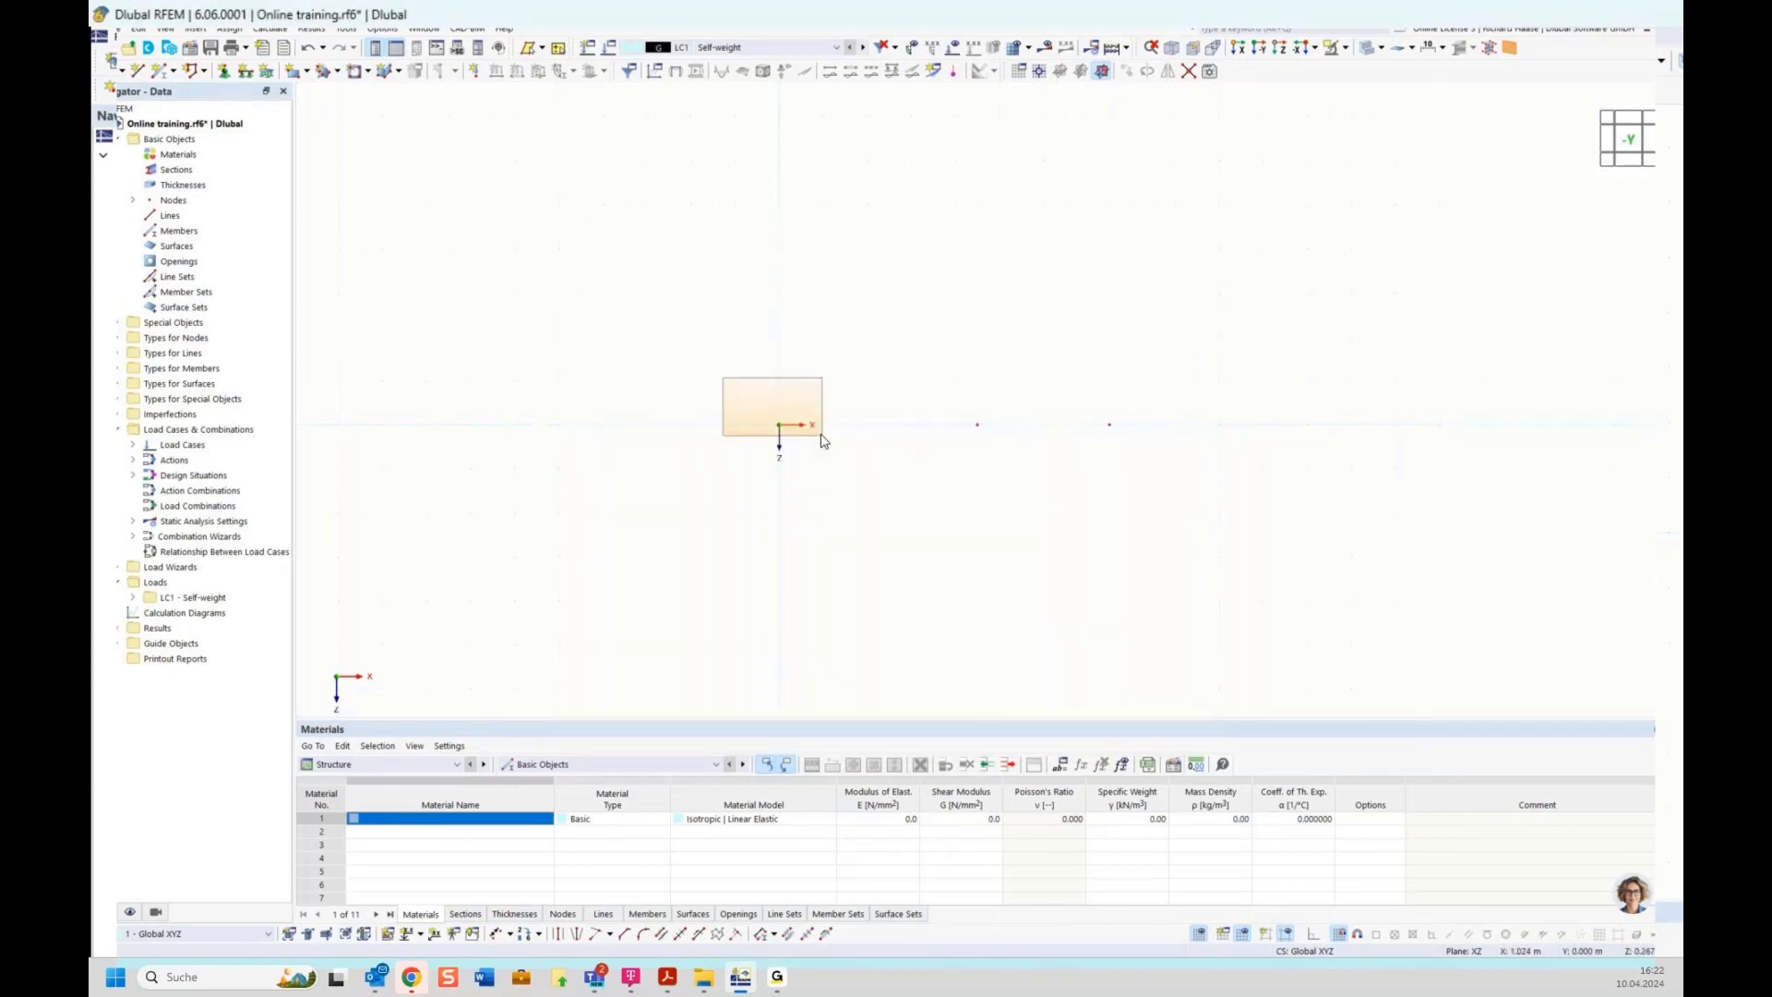
left_click_drag(824, 441, 1166, 459)
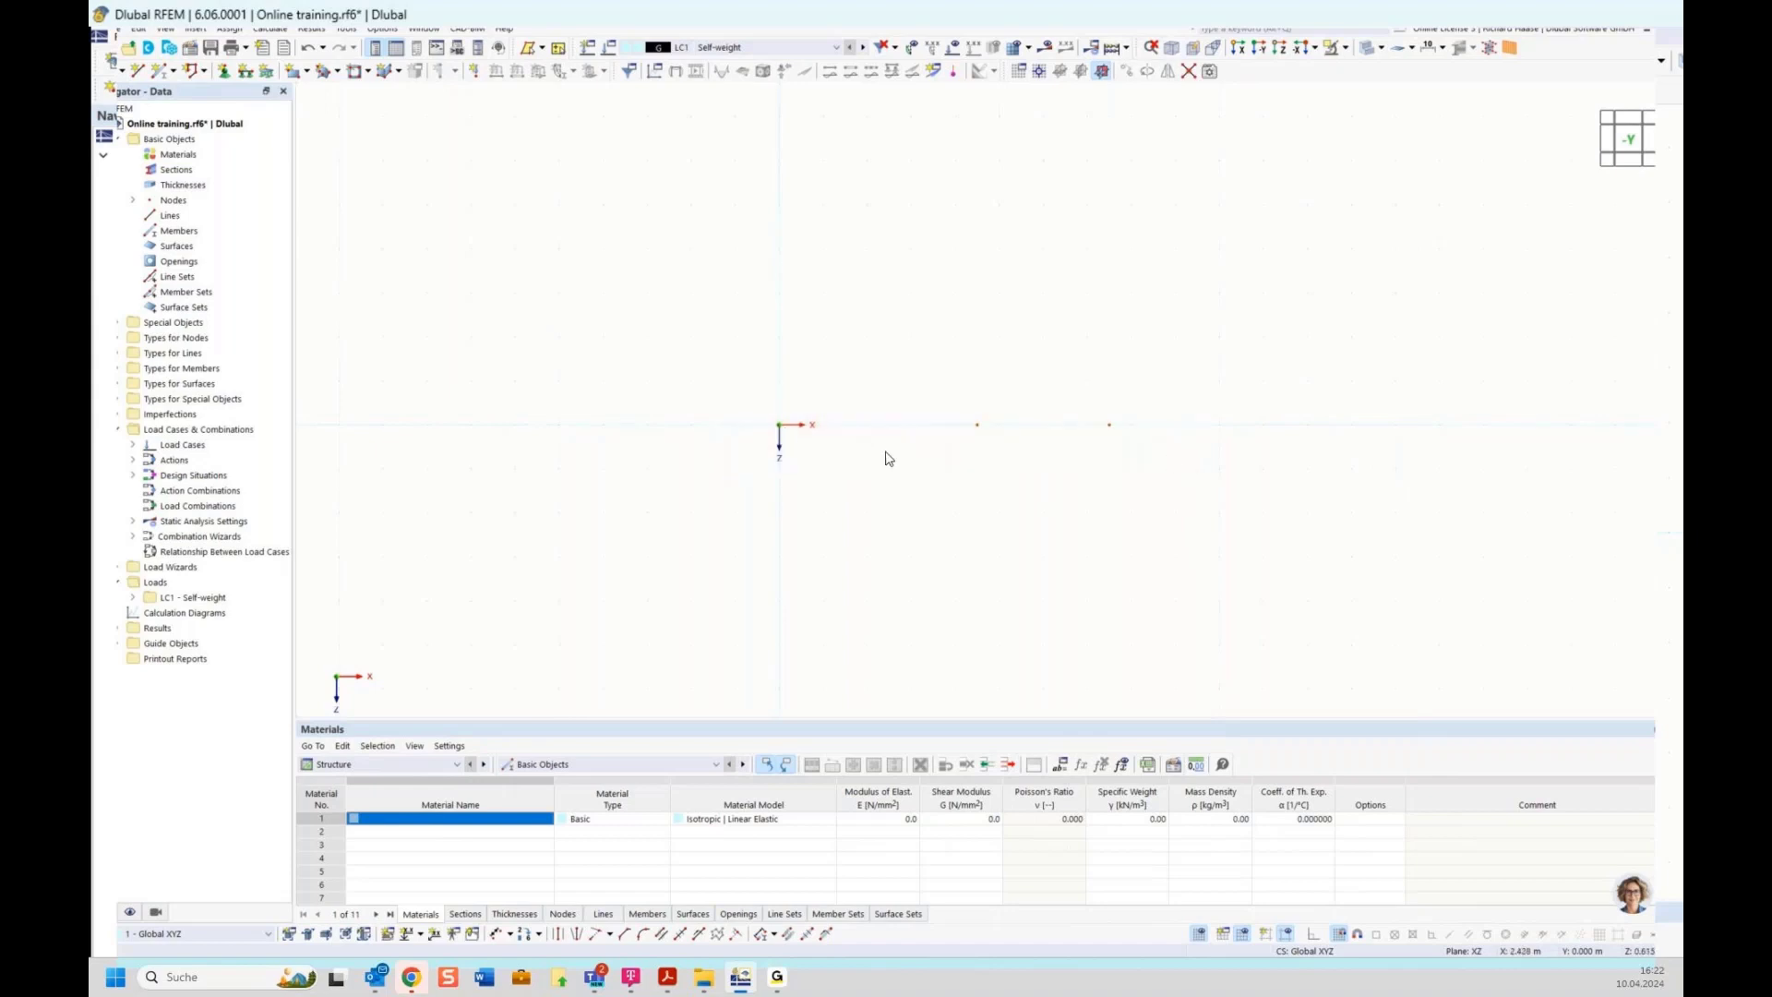
left_click_drag(743, 302, 883, 355)
left_click_drag(718, 285, 937, 375)
left_click_drag(981, 269, 791, 349)
Draw lines connecting the origin node, the node at 4.5 m and the node at 7.5 m
left_click(136, 72)
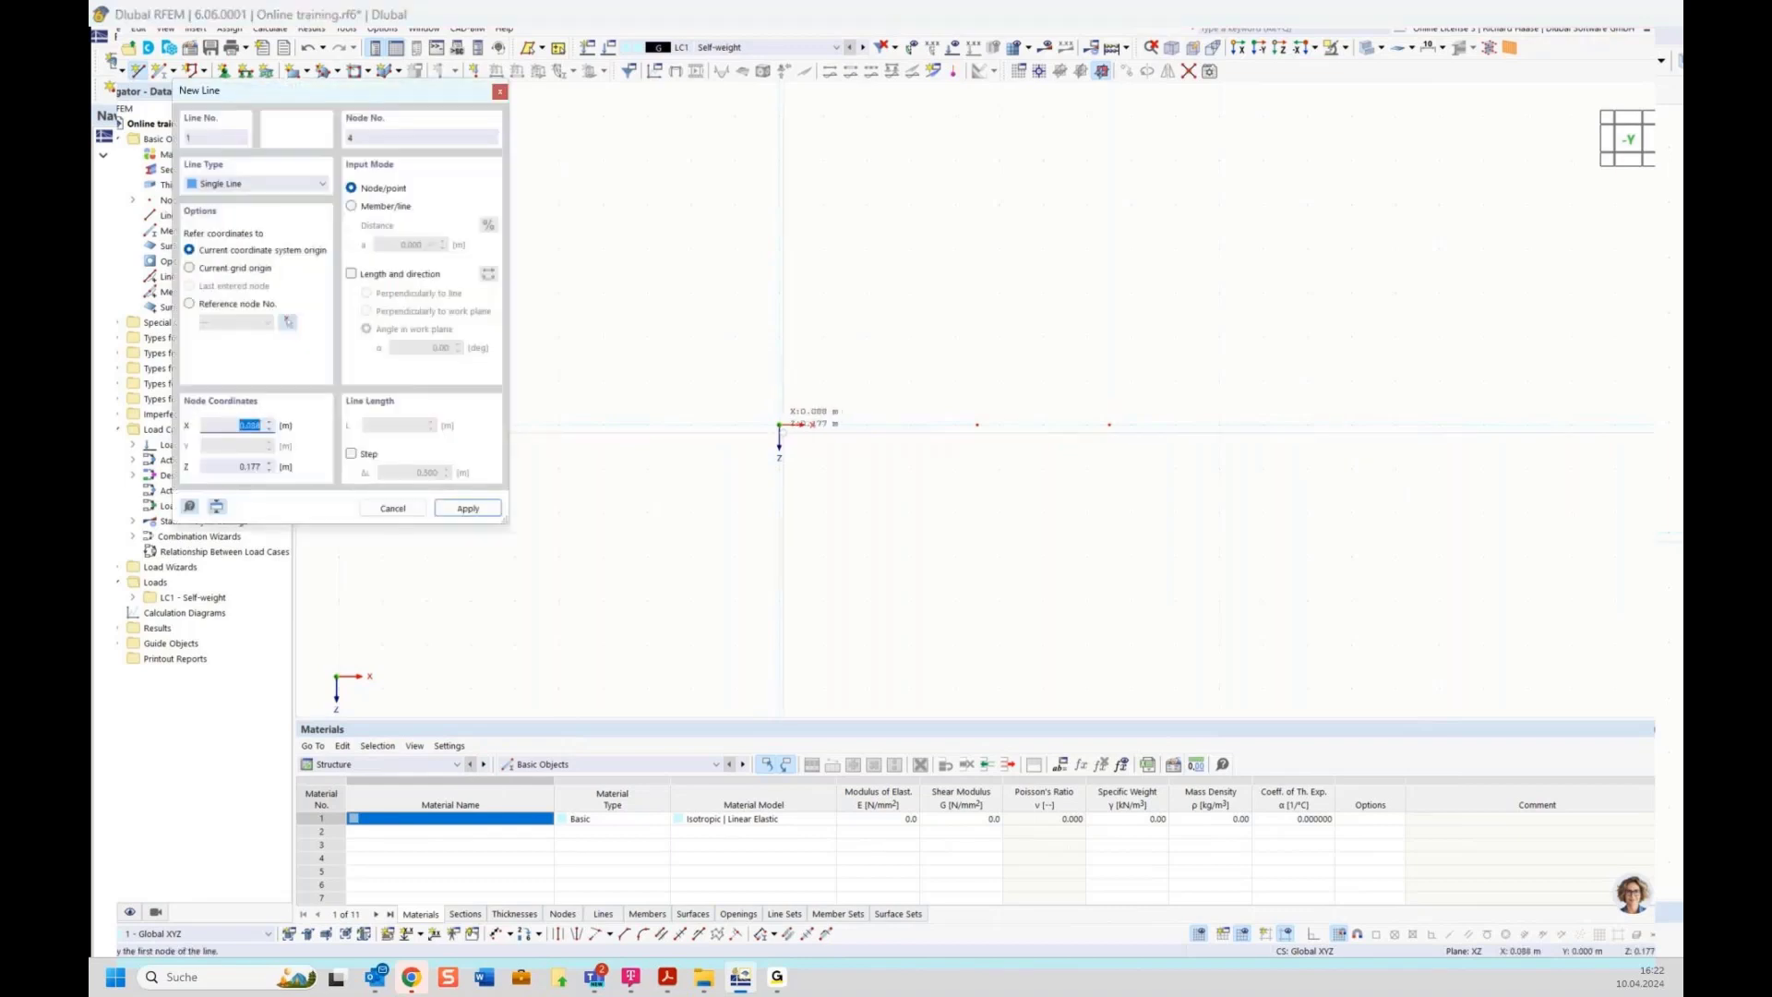
left_click(780, 424)
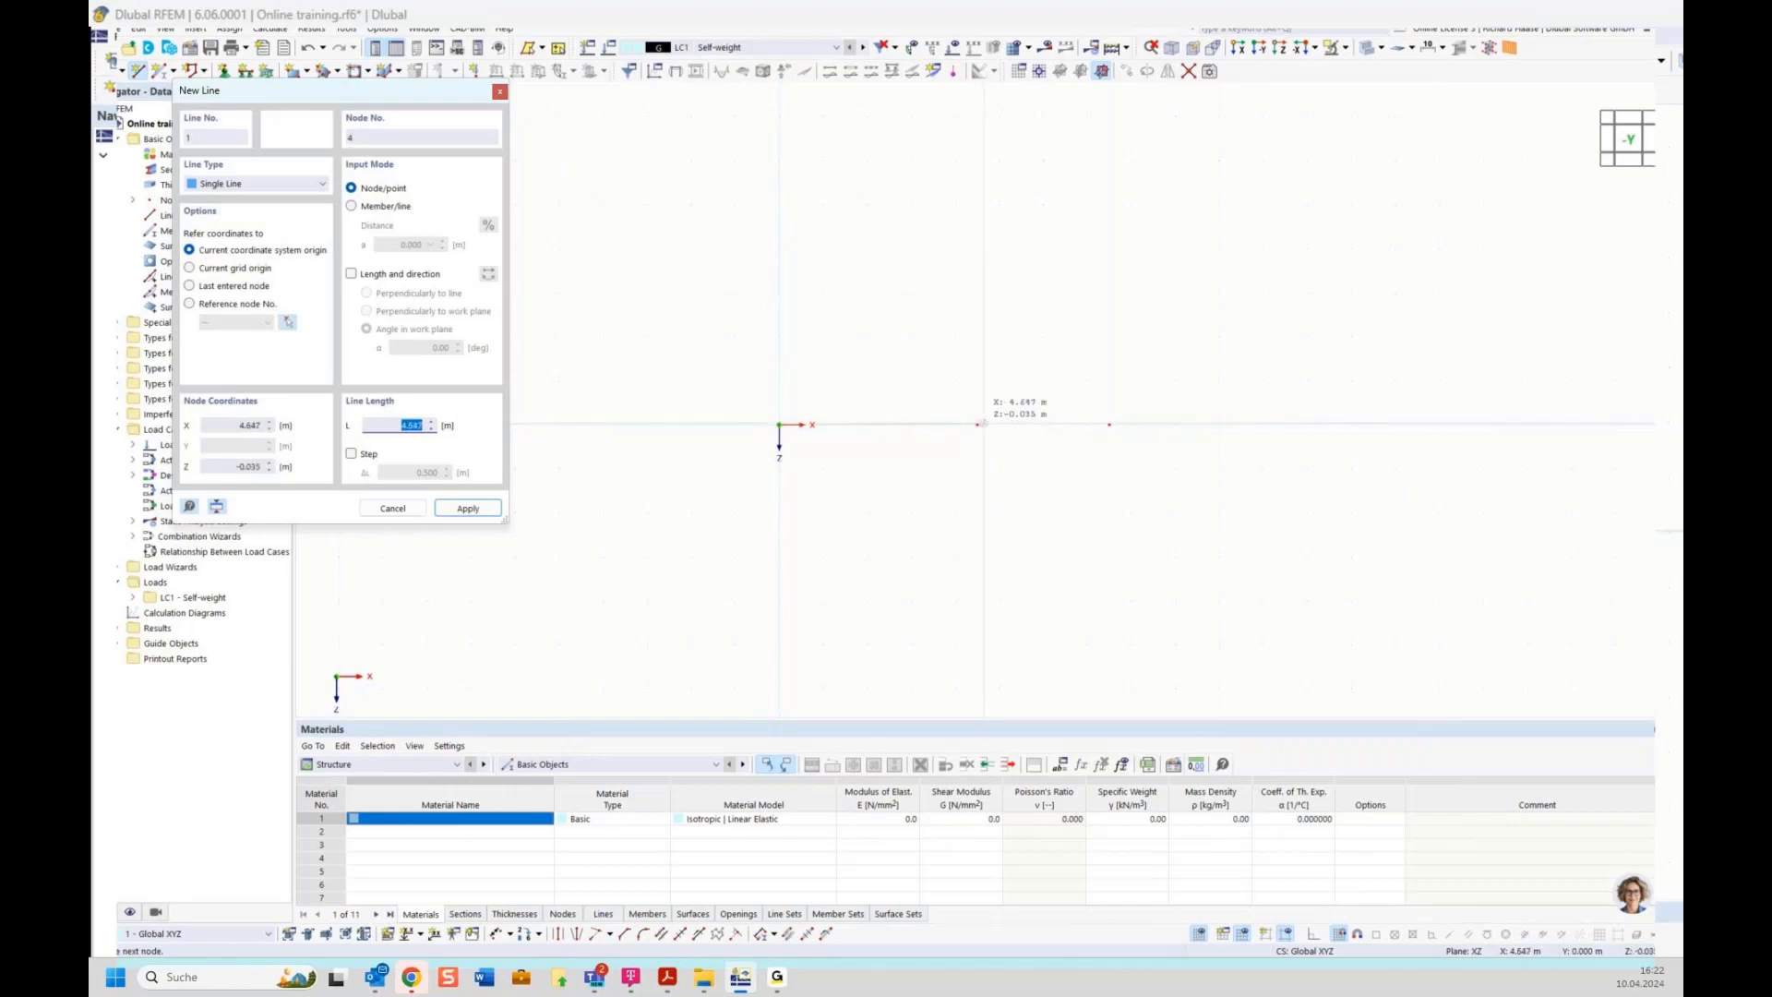
left_click(978, 424)
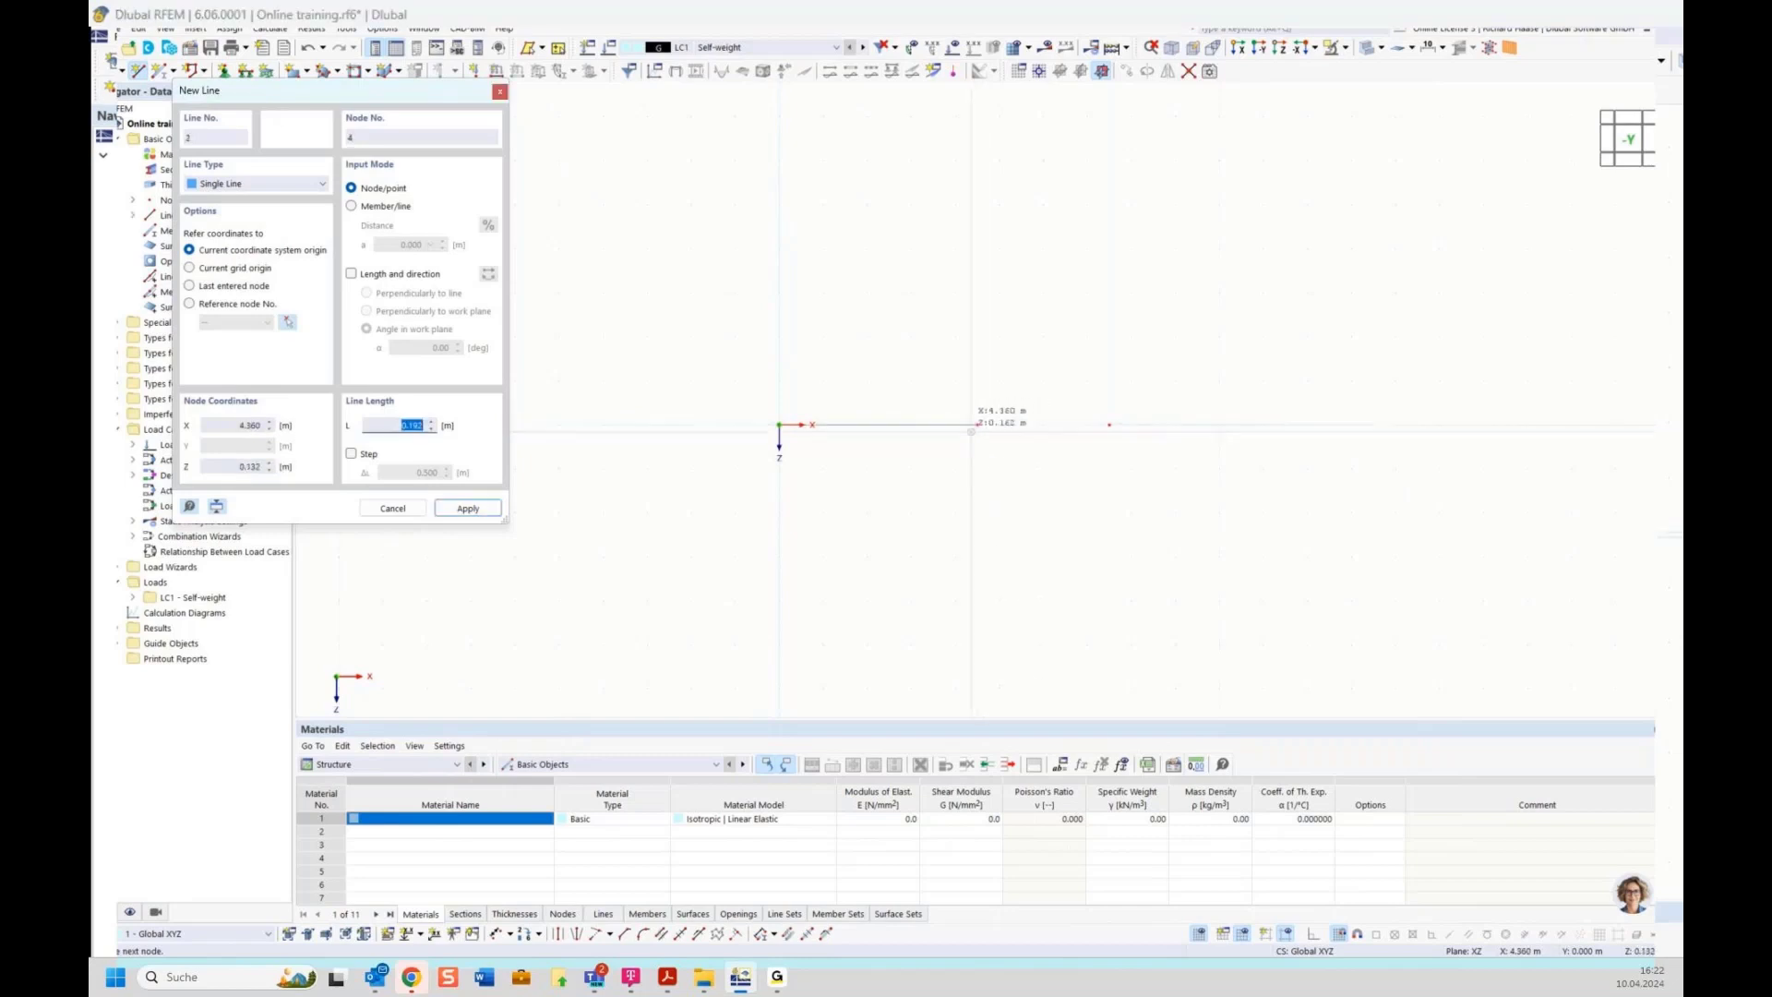
left_click(1110, 424)
key("Escape")
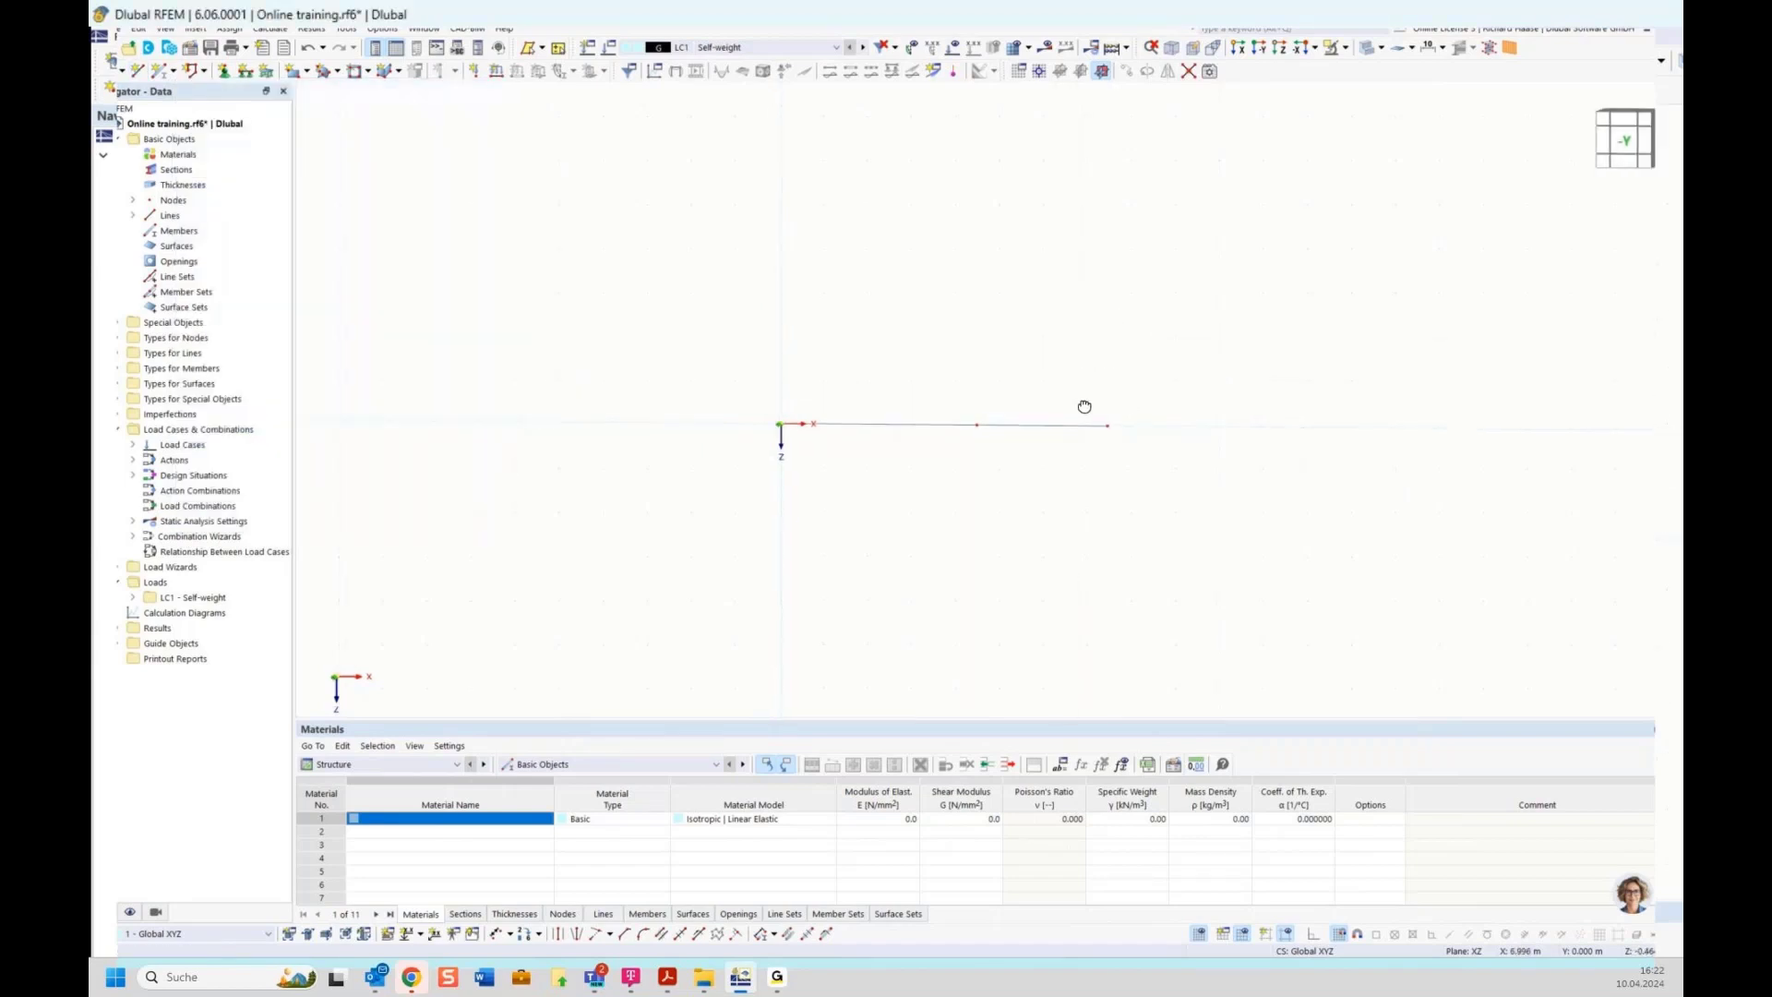
Examine the drawn lines and nodes from a rotated 3D view
mouse_move(1084, 406)
middle_mouse_down("ctrl")
mouse_move(1068, 423)
mouse_move(1107, 403)
middle_mouse_up("ctrl")
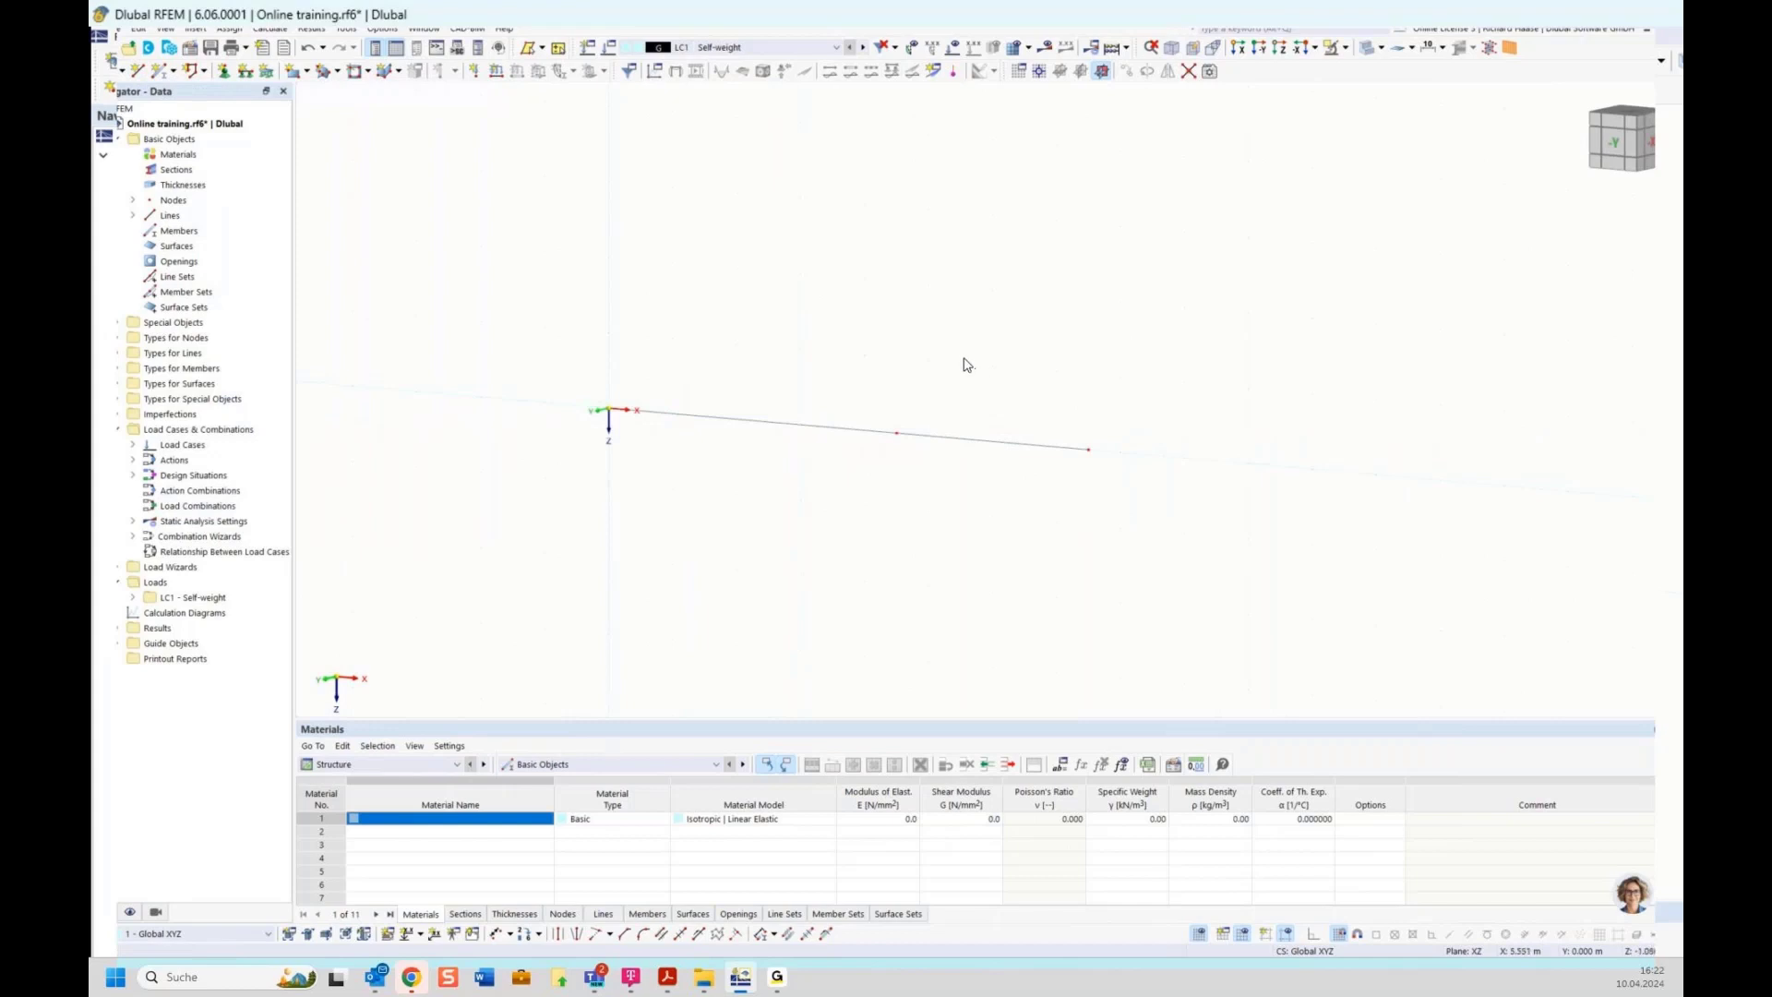
left_click_drag(964, 359, 1183, 509)
scroll(1098, 456, "up", 2)
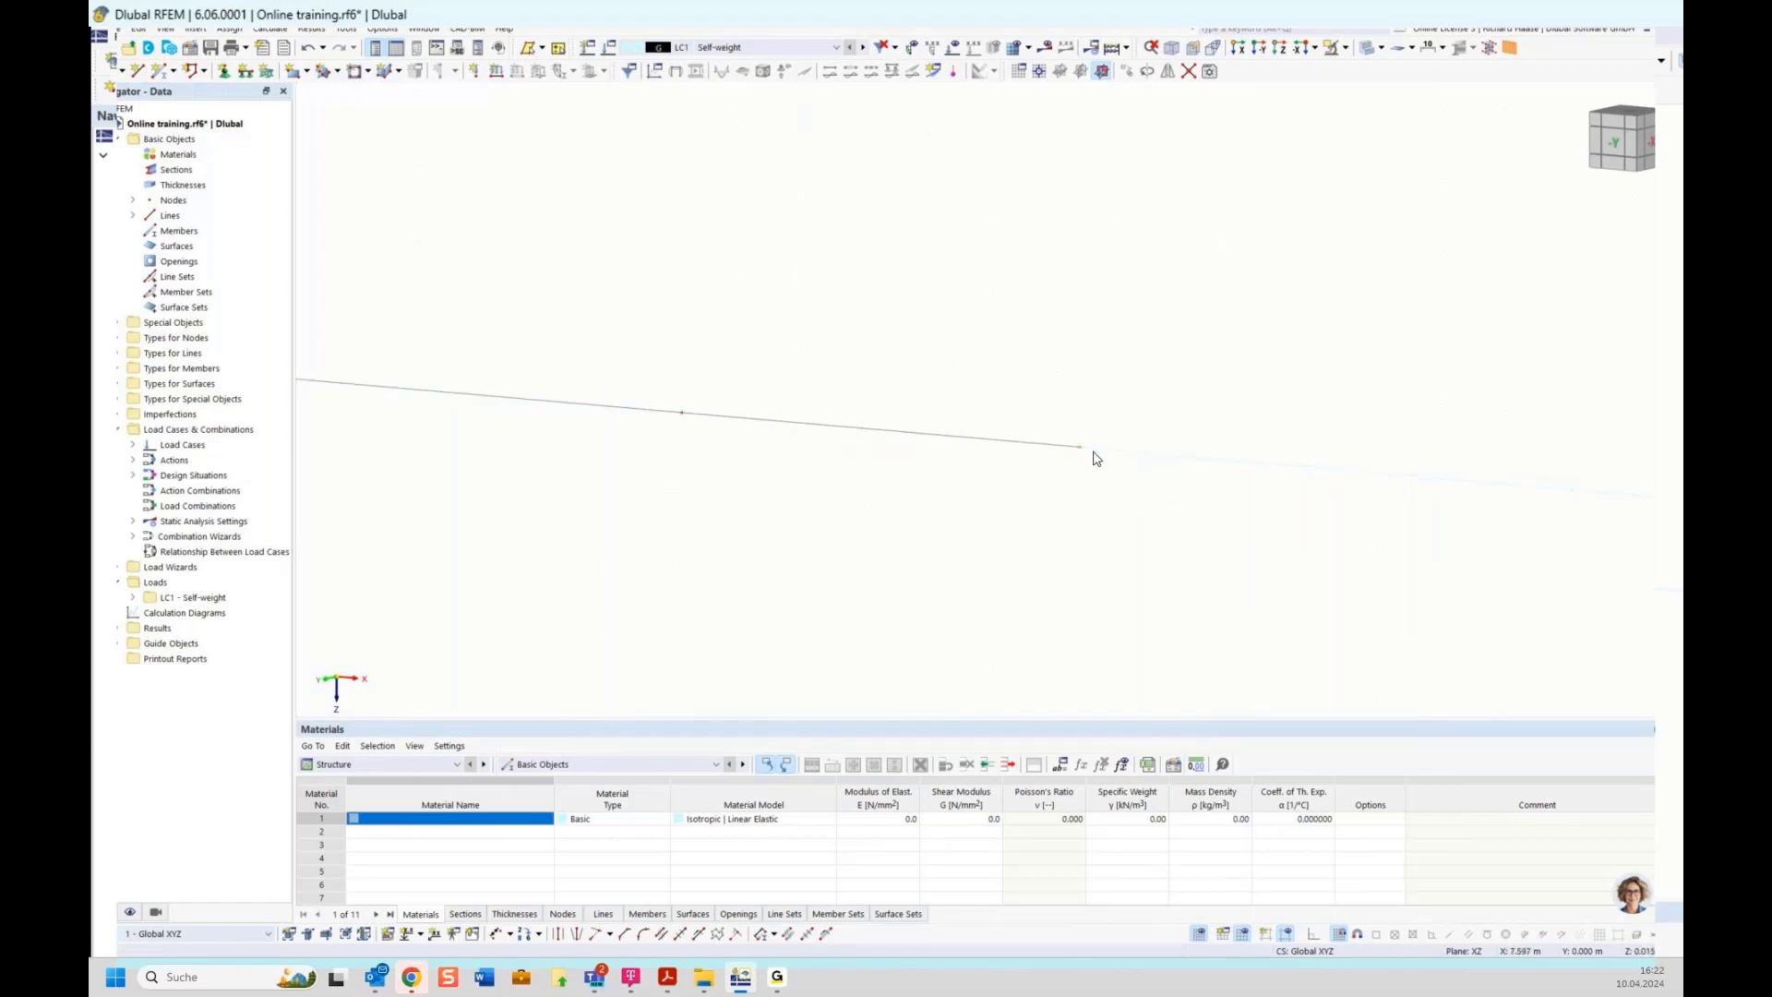
scroll(1089, 451, "down", 2)
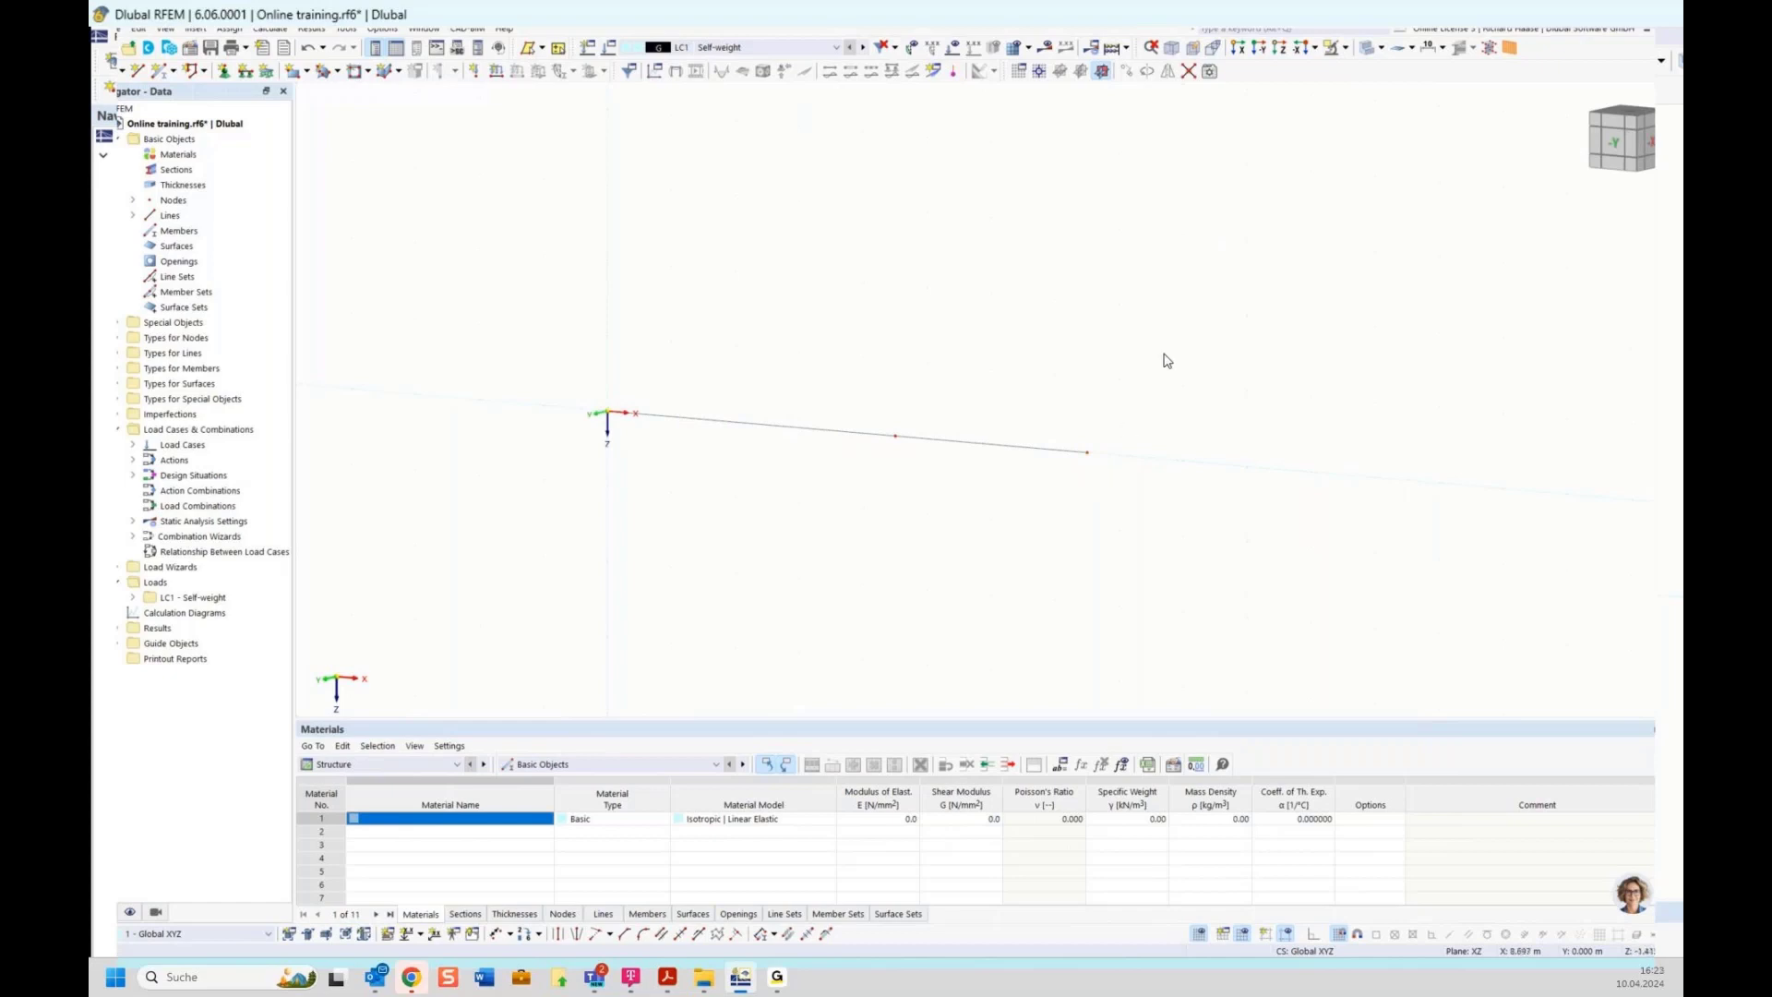
left_click_drag(1165, 353, 1001, 515)
left_click_drag(973, 361, 1152, 499)
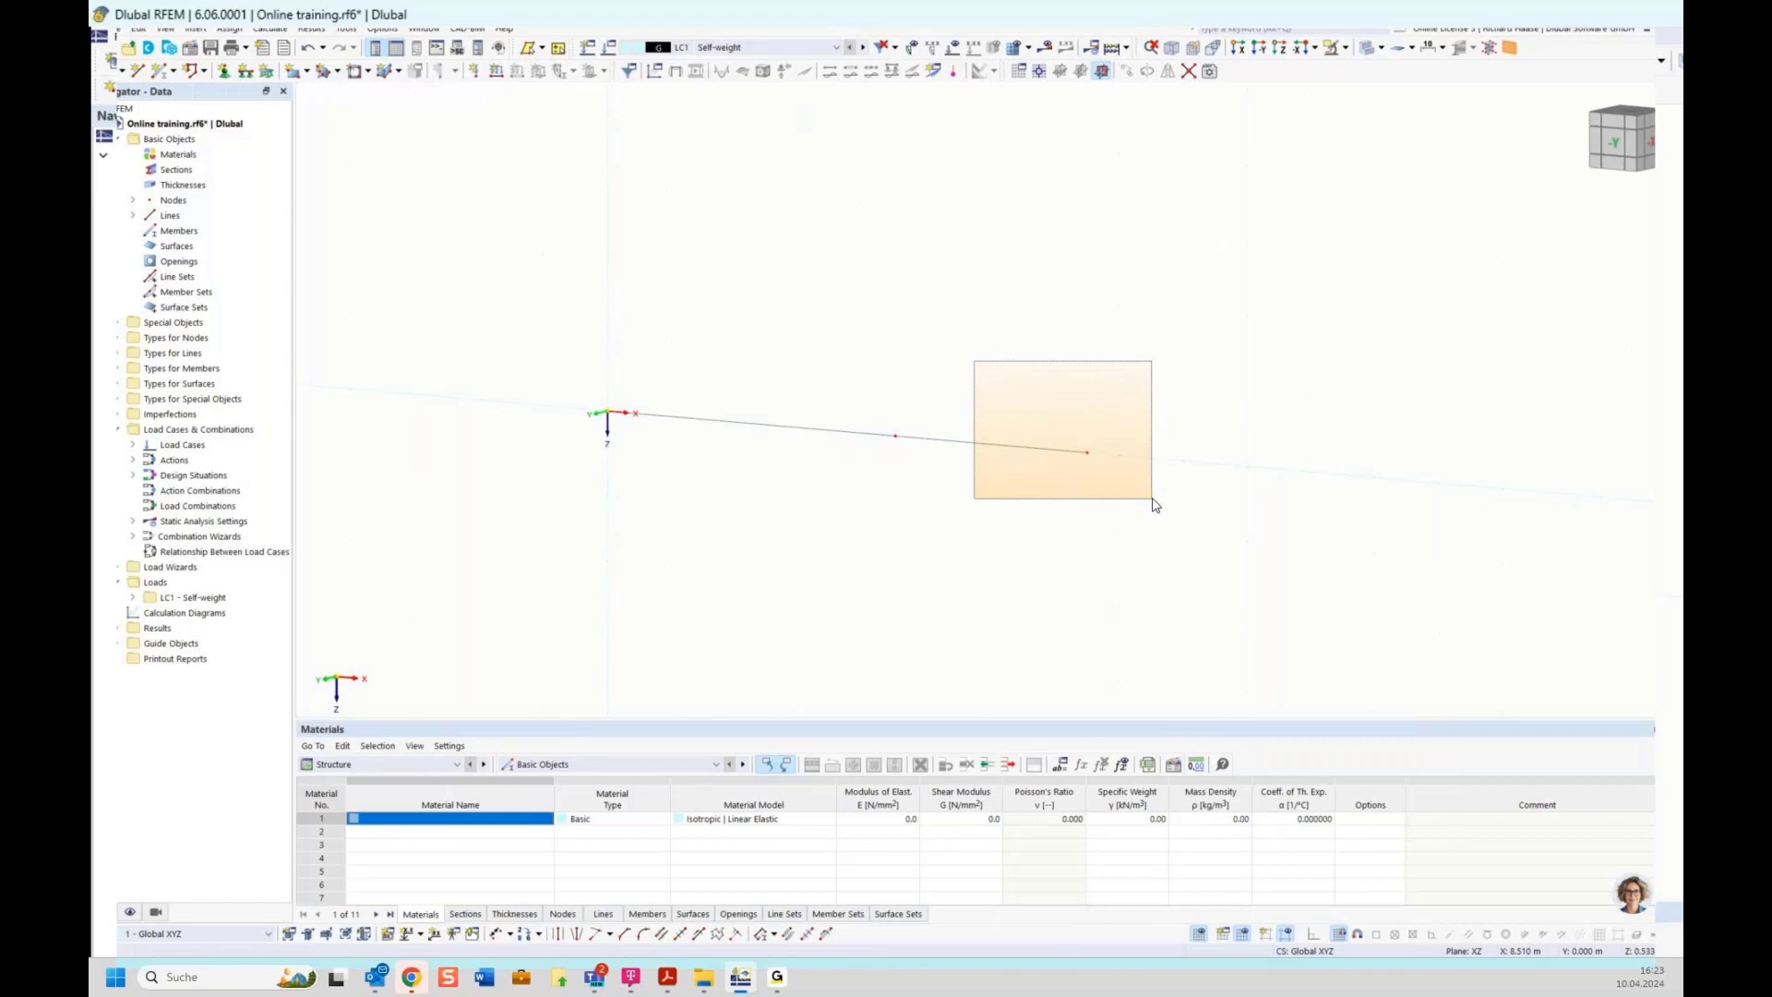
left_click_drag(1153, 505, 1154, 507)
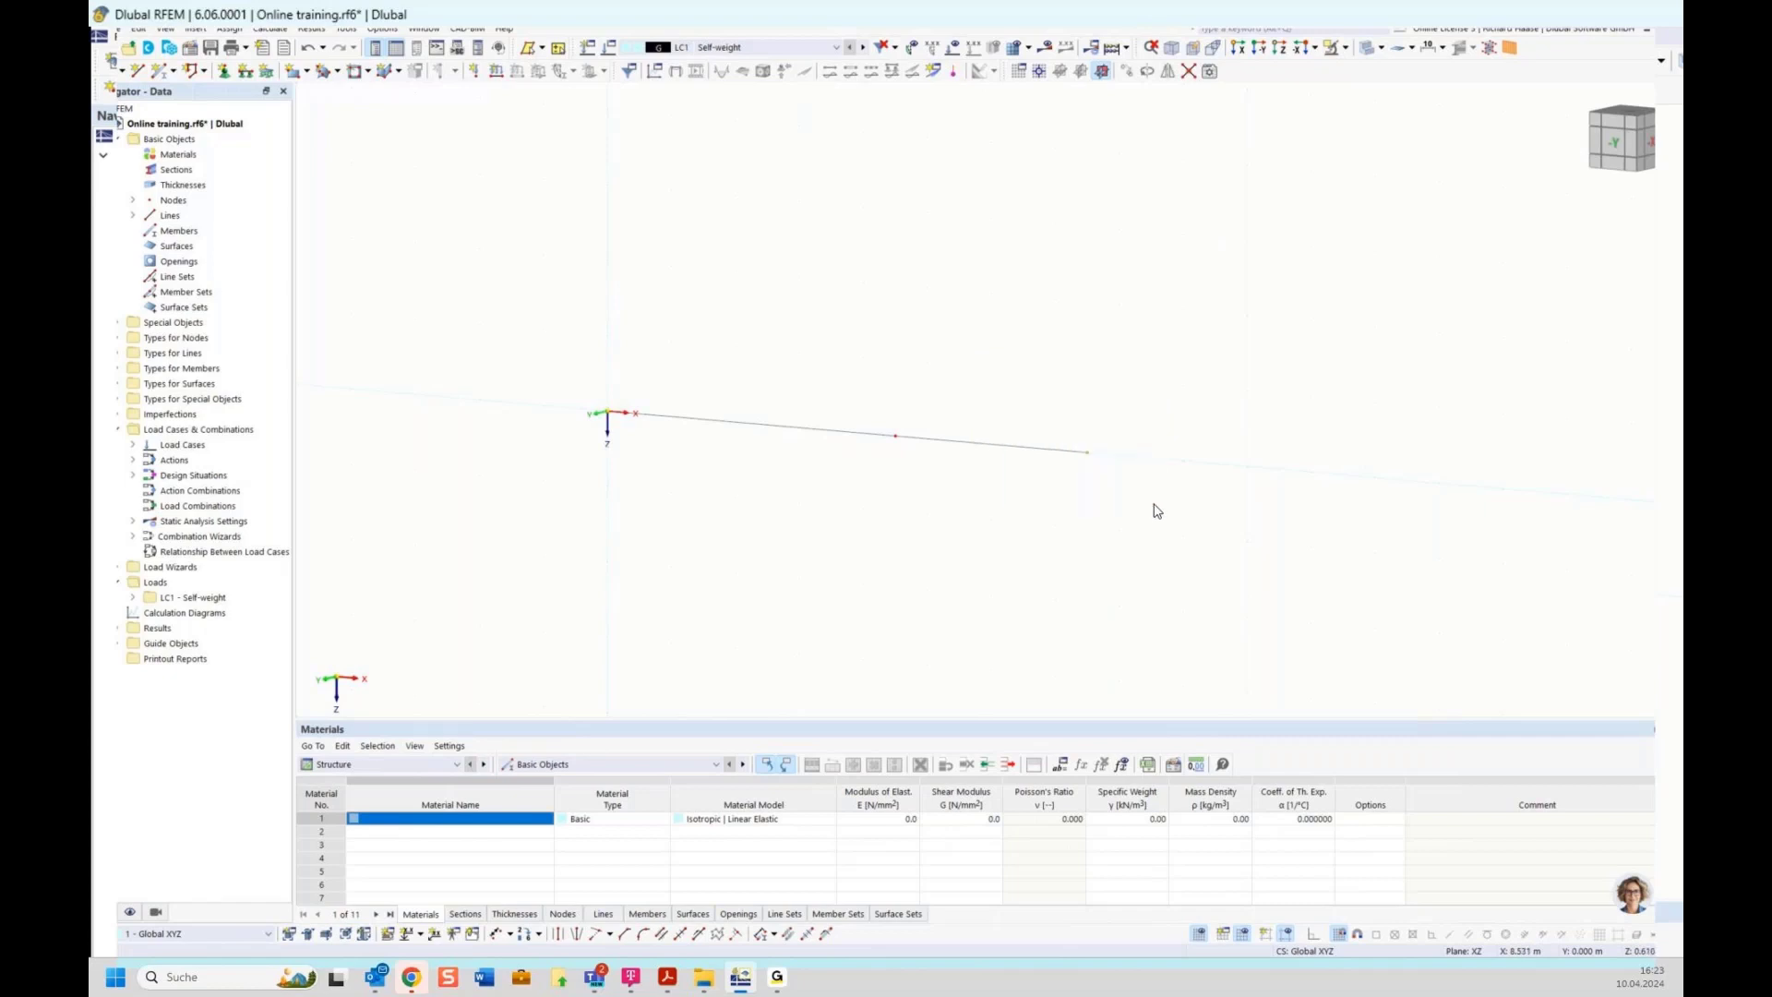
left_click_drag(1179, 362, 987, 511)
scroll(990, 531, "up", 1)
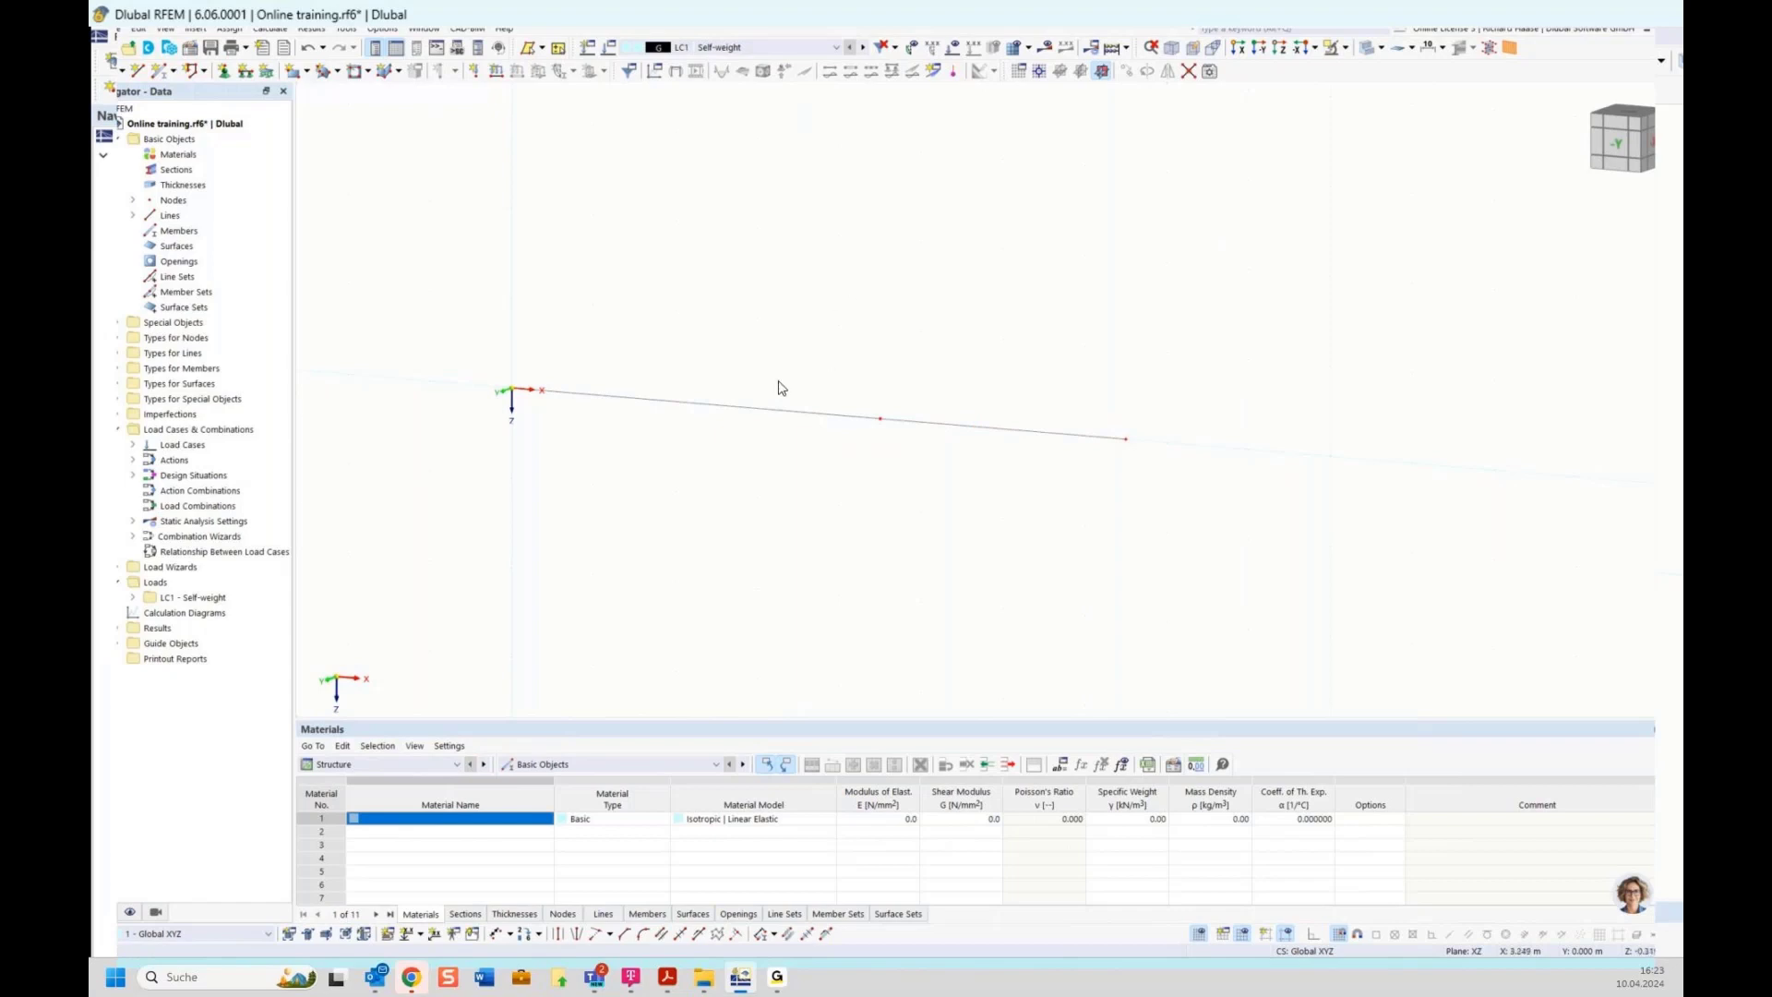
Select both lines and enable the Member option to create a member on them
left_click_drag(993, 357, 870, 414)
left_click_drag(985, 365, 775, 479)
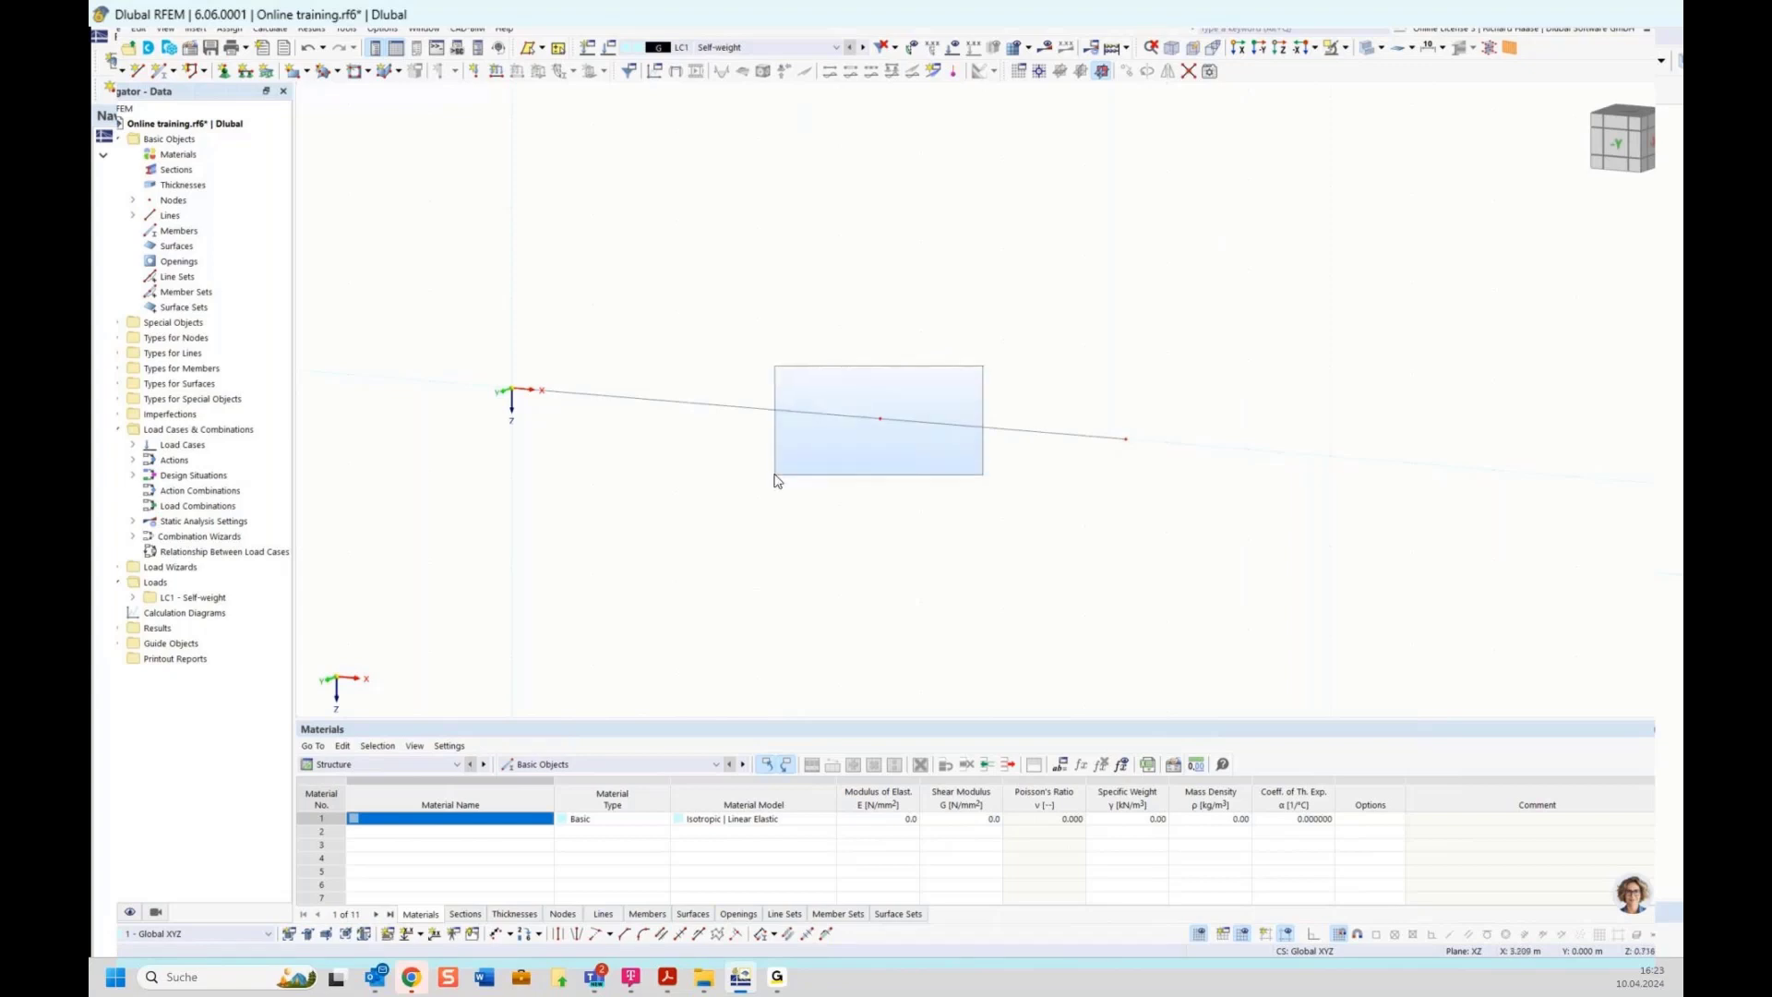
right_click(819, 420)
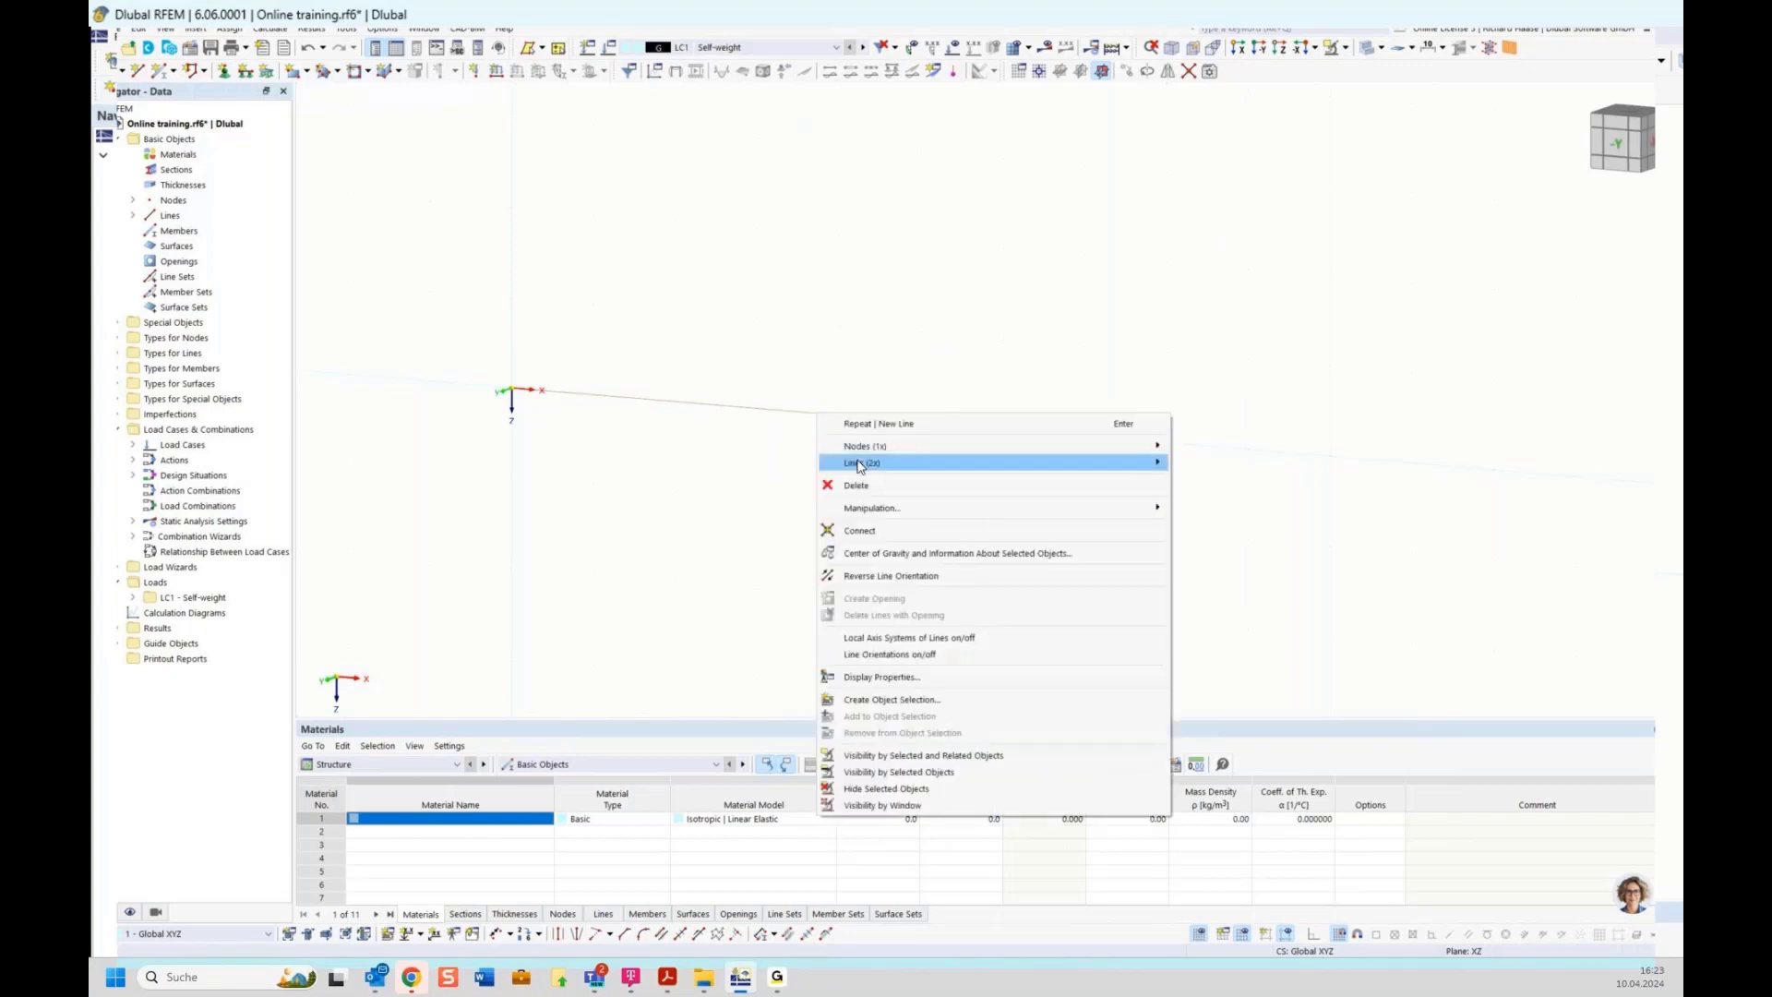
mouse_move(858, 464)
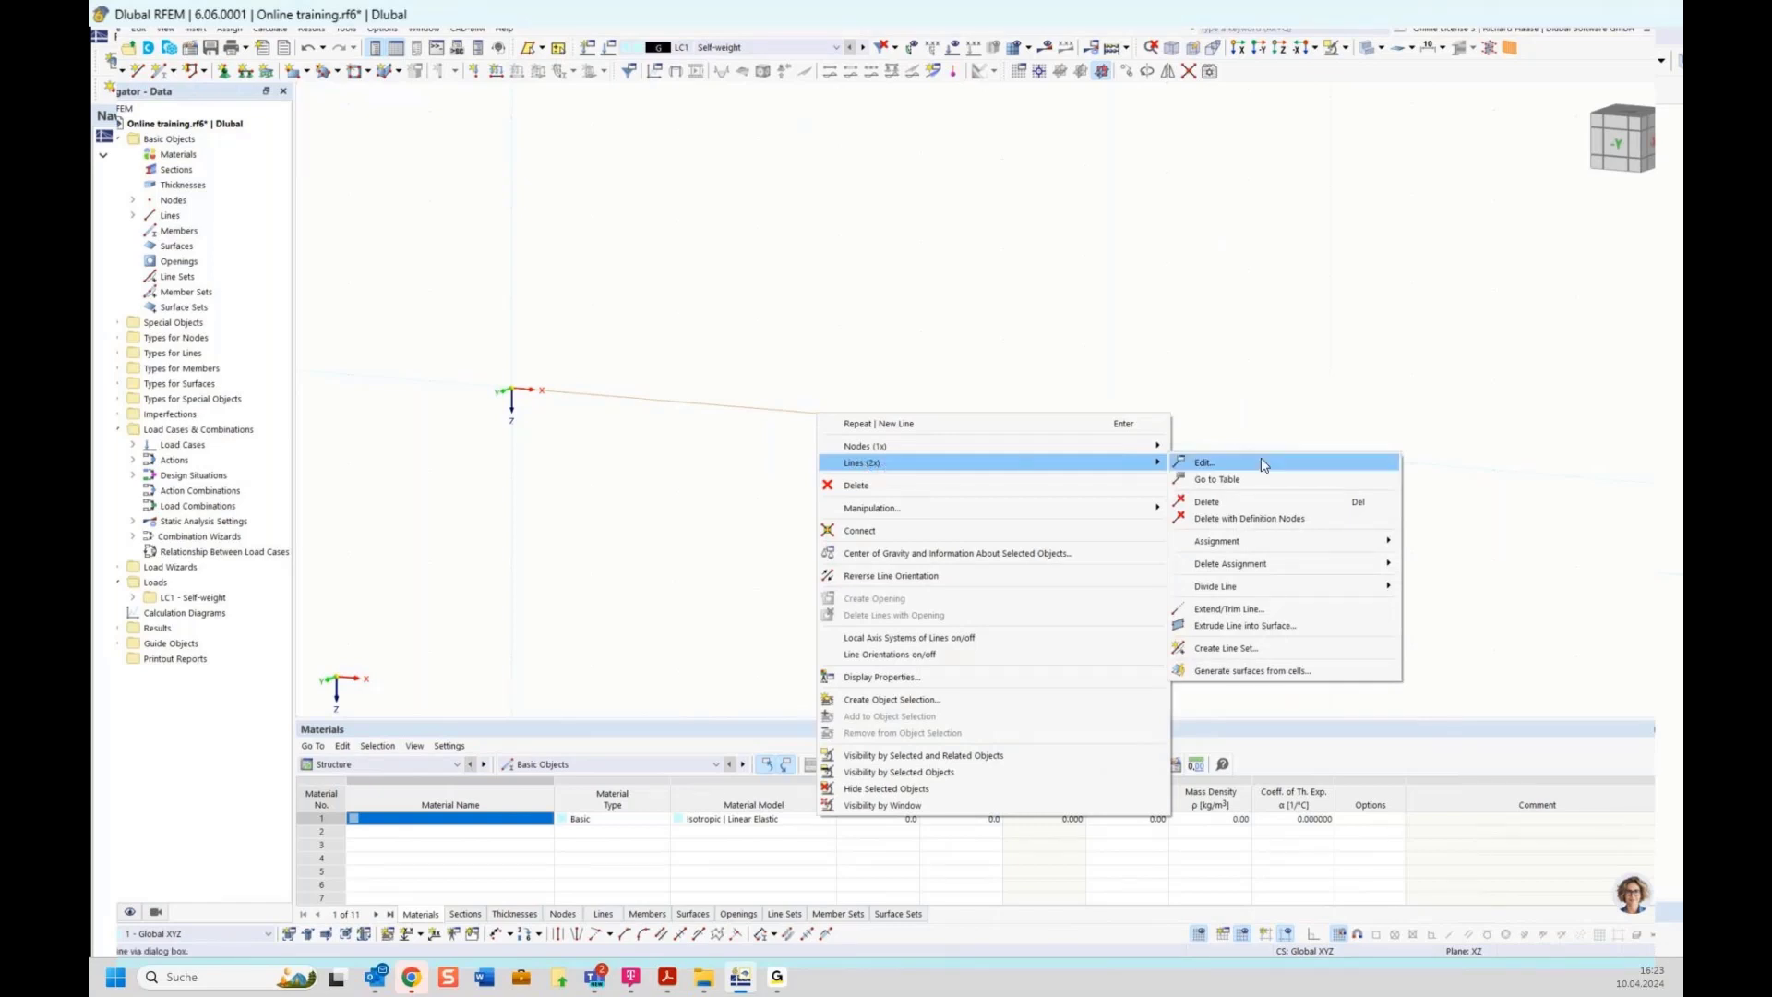
left_click(1200, 464)
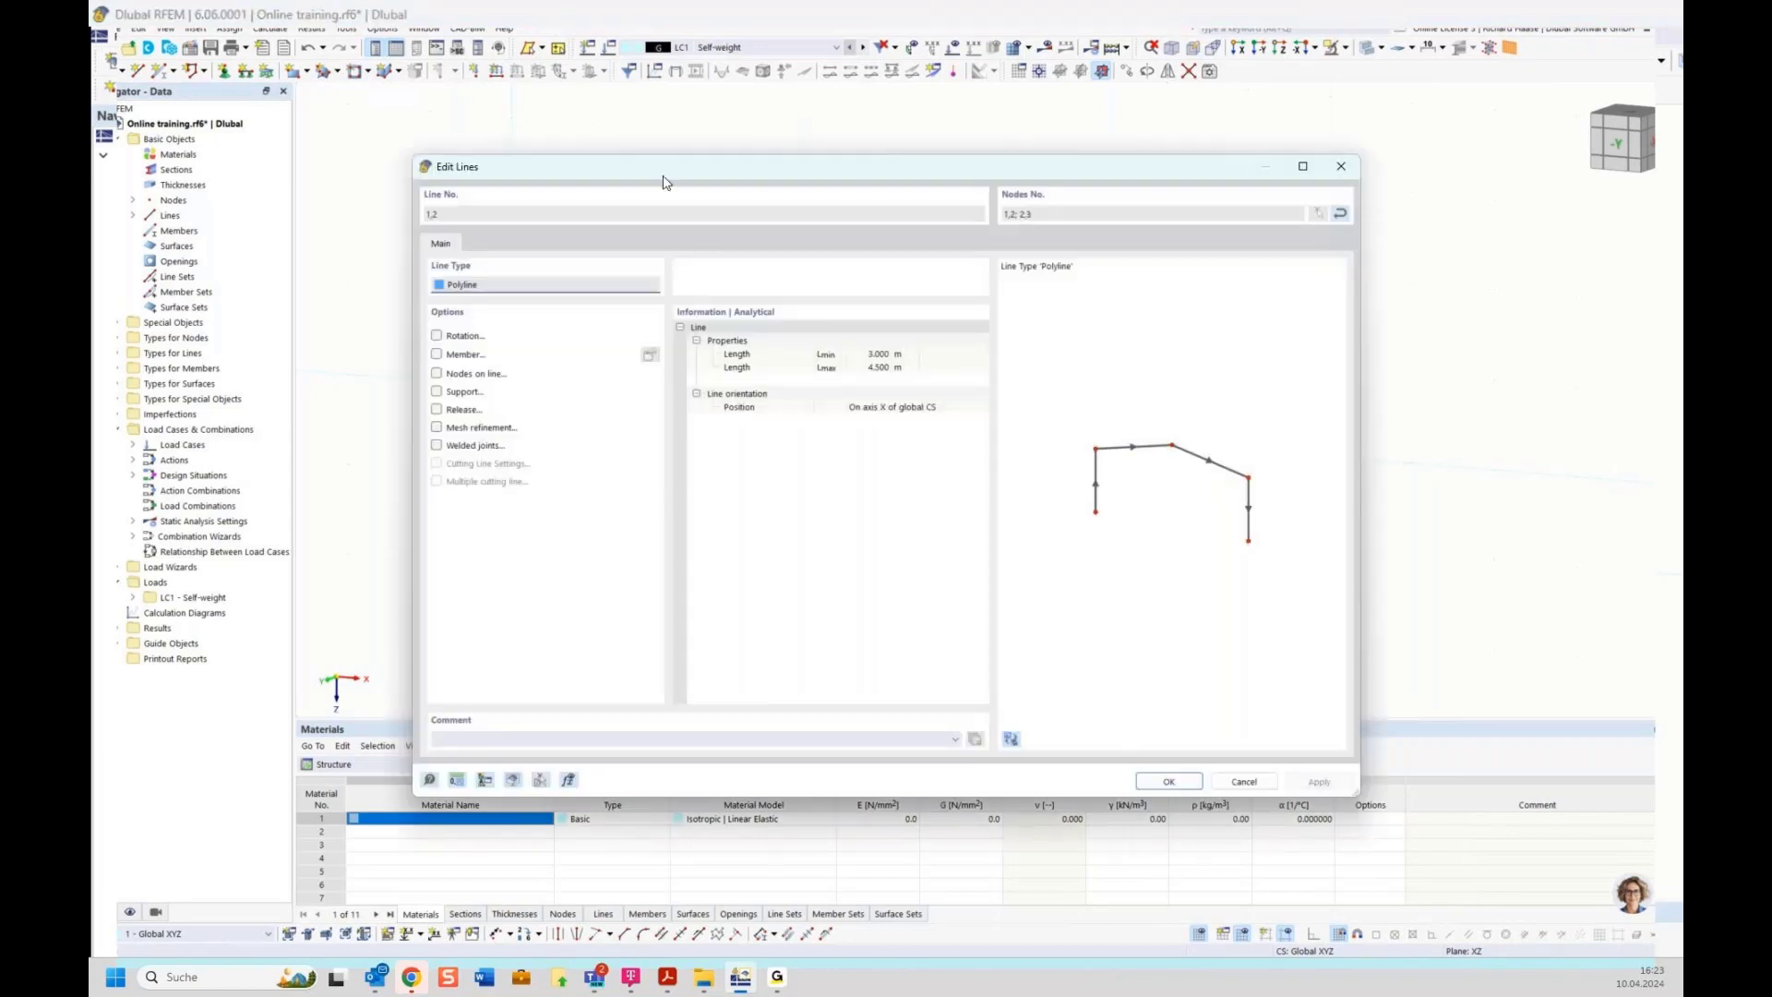
left_click_drag(670, 168, 677, 171)
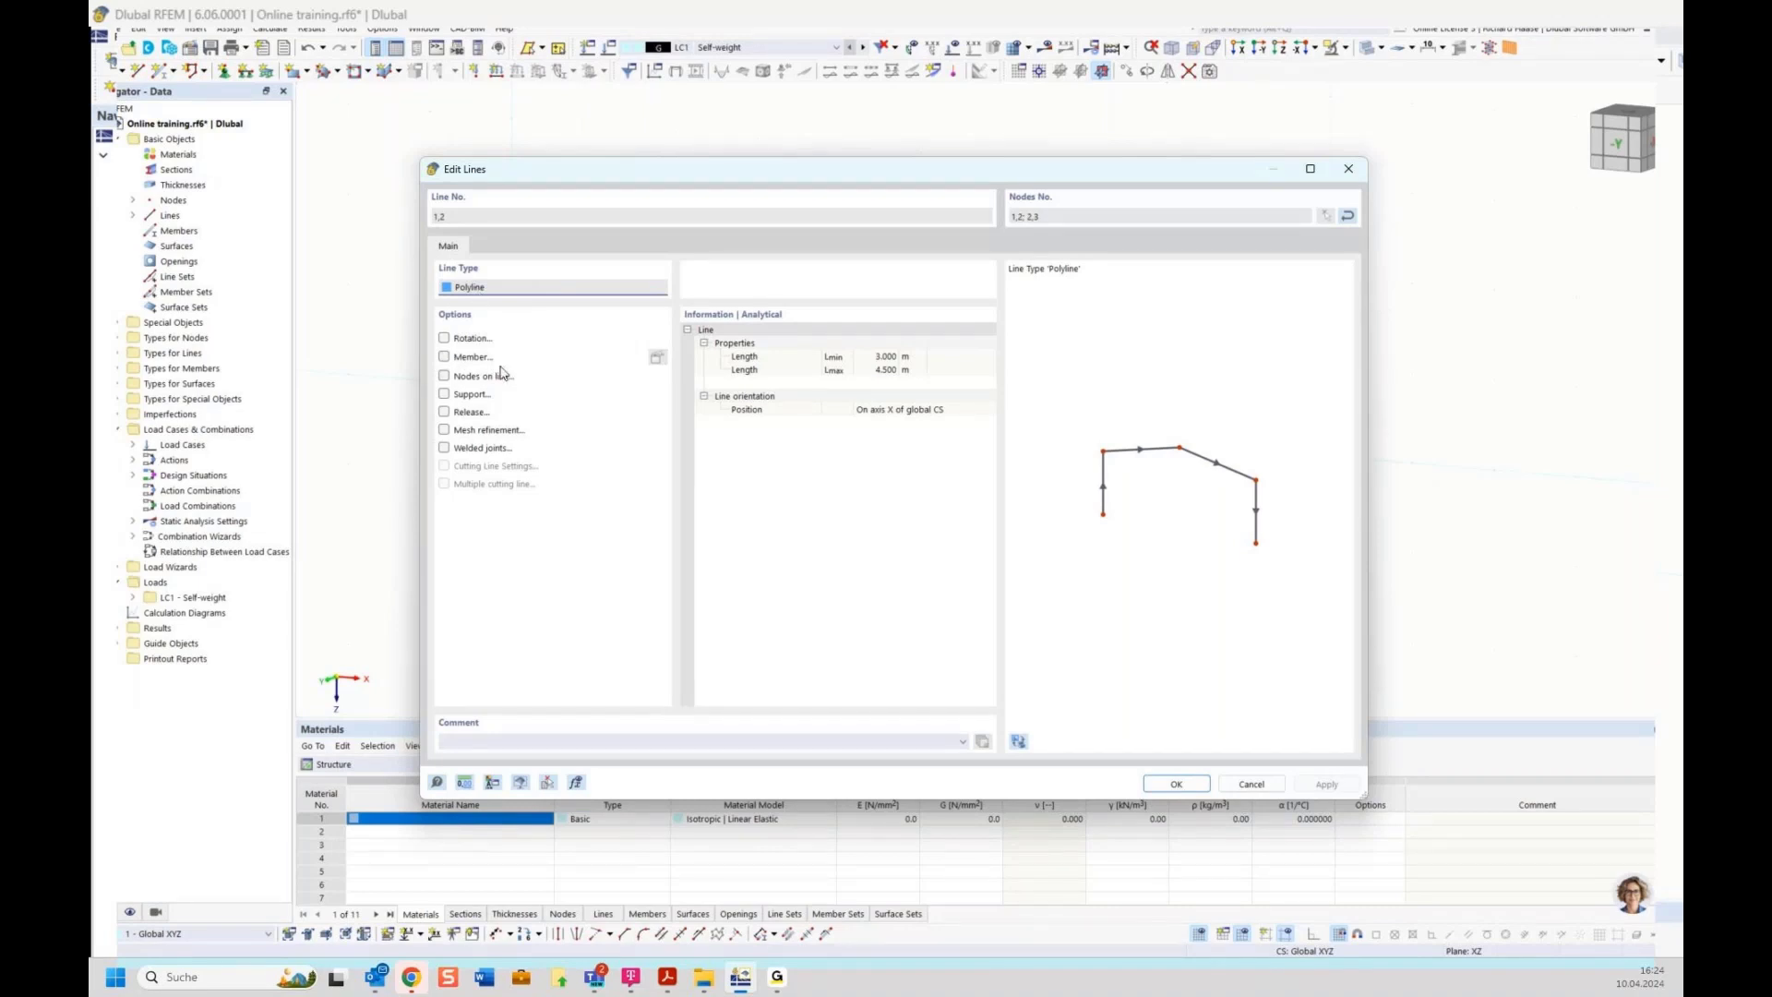
left_click(443, 357)
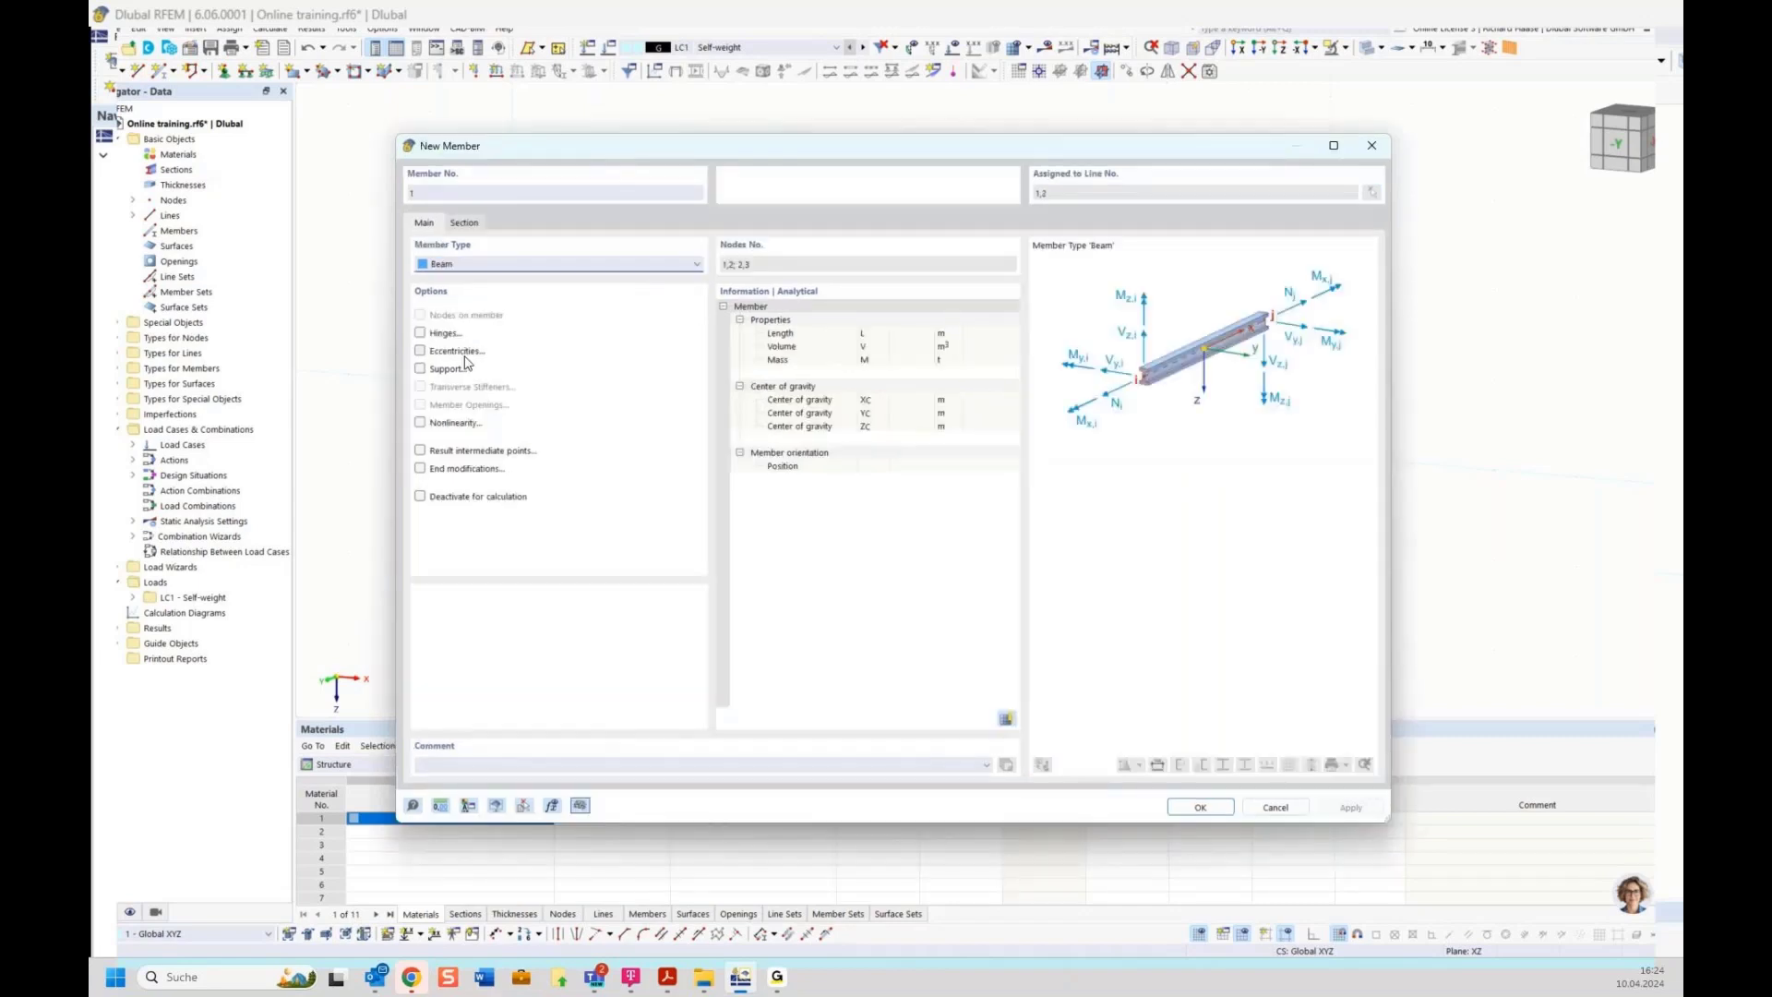
left_click_drag(559, 154, 556, 209)
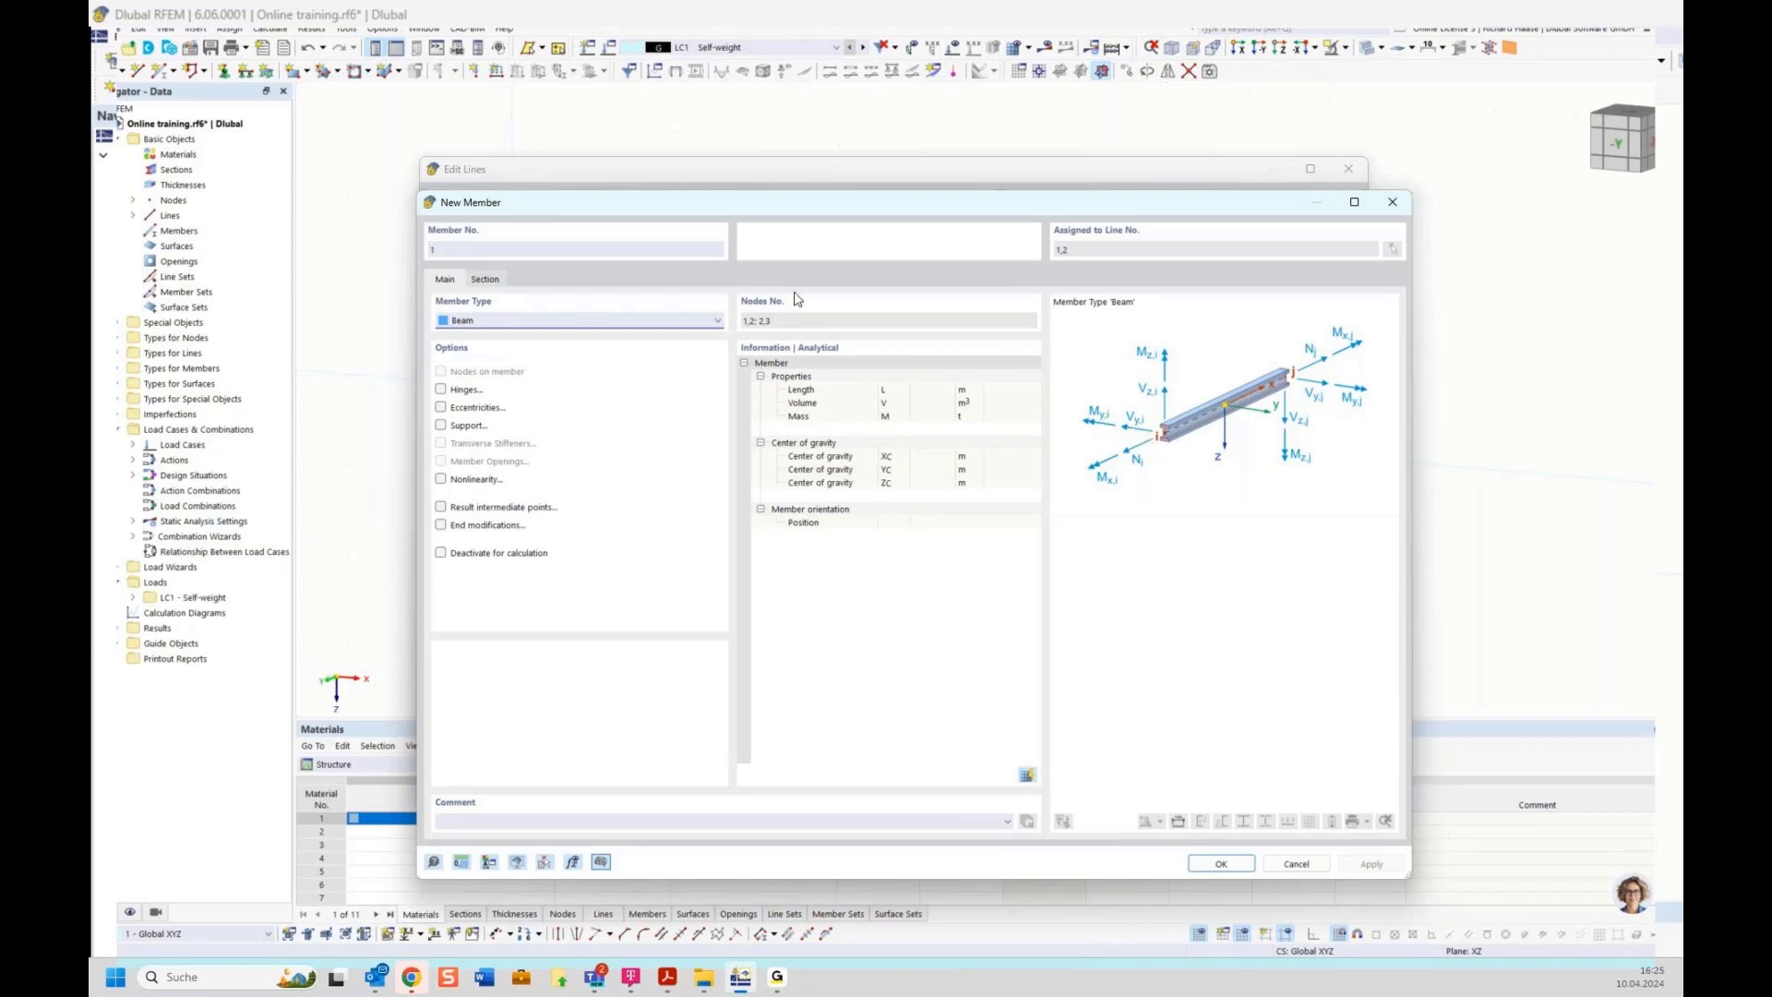
Preview the Tension, Compression and Definable Stiffness member types before resetting the member type to Beam
left_click(591, 322)
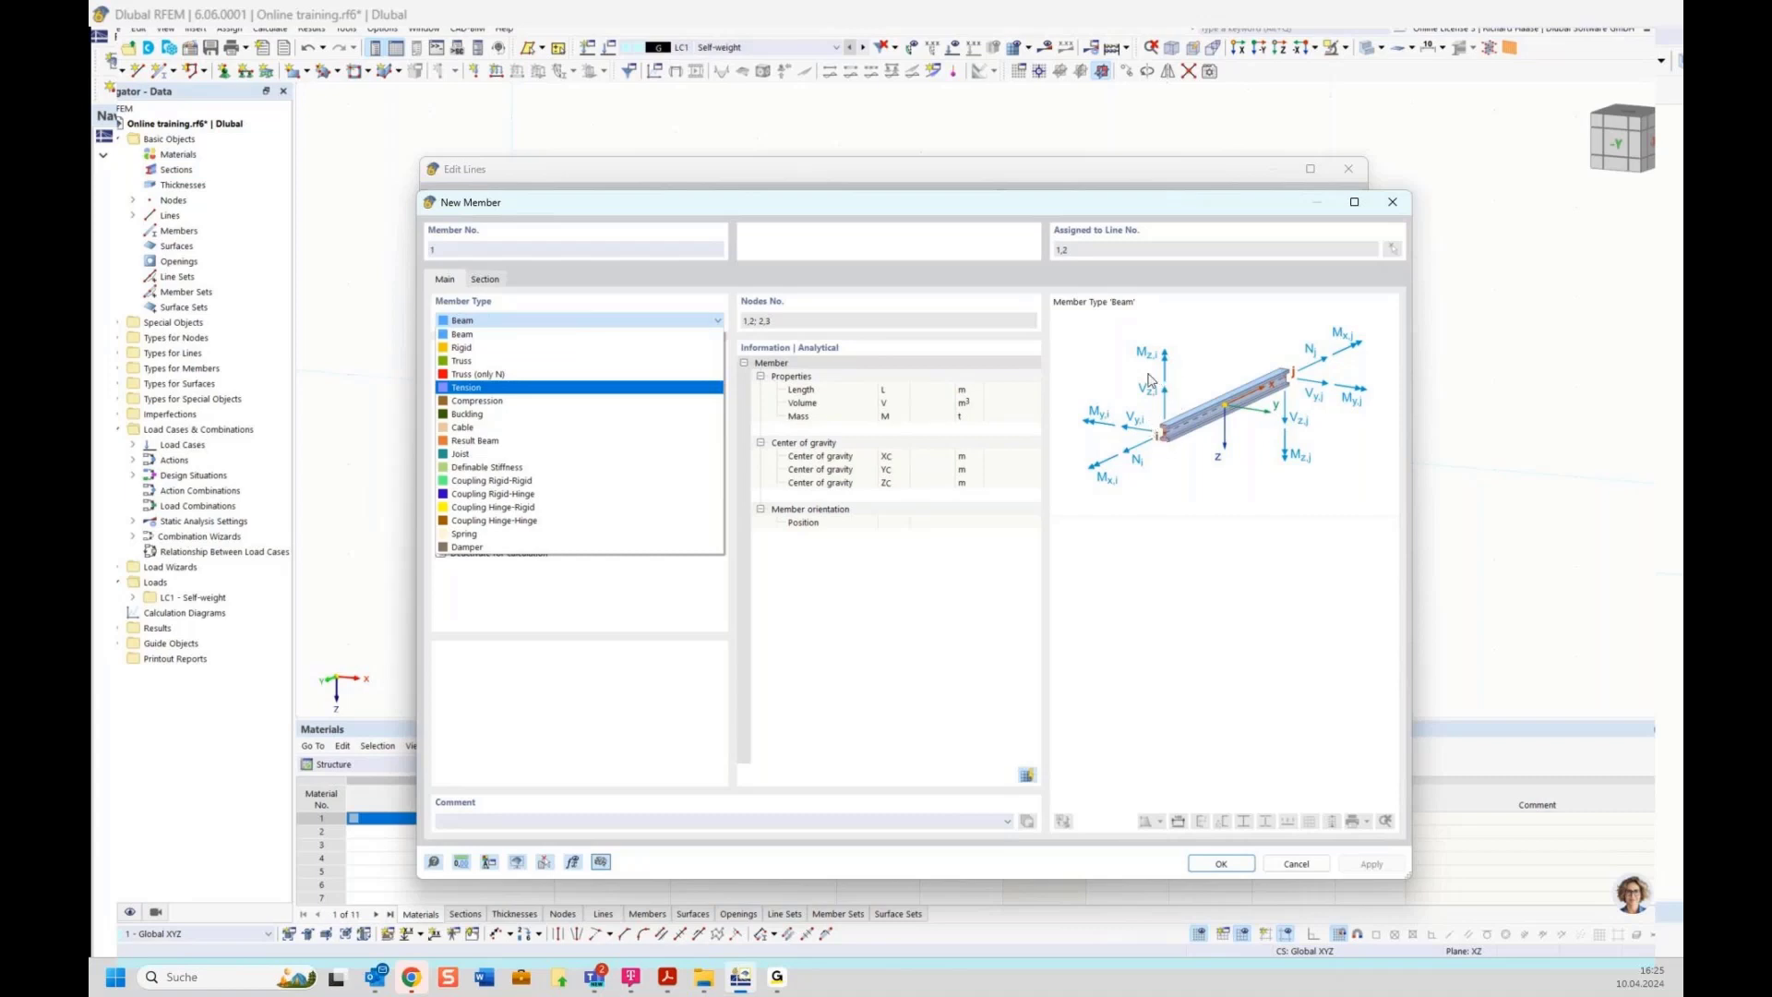
left_click(483, 389)
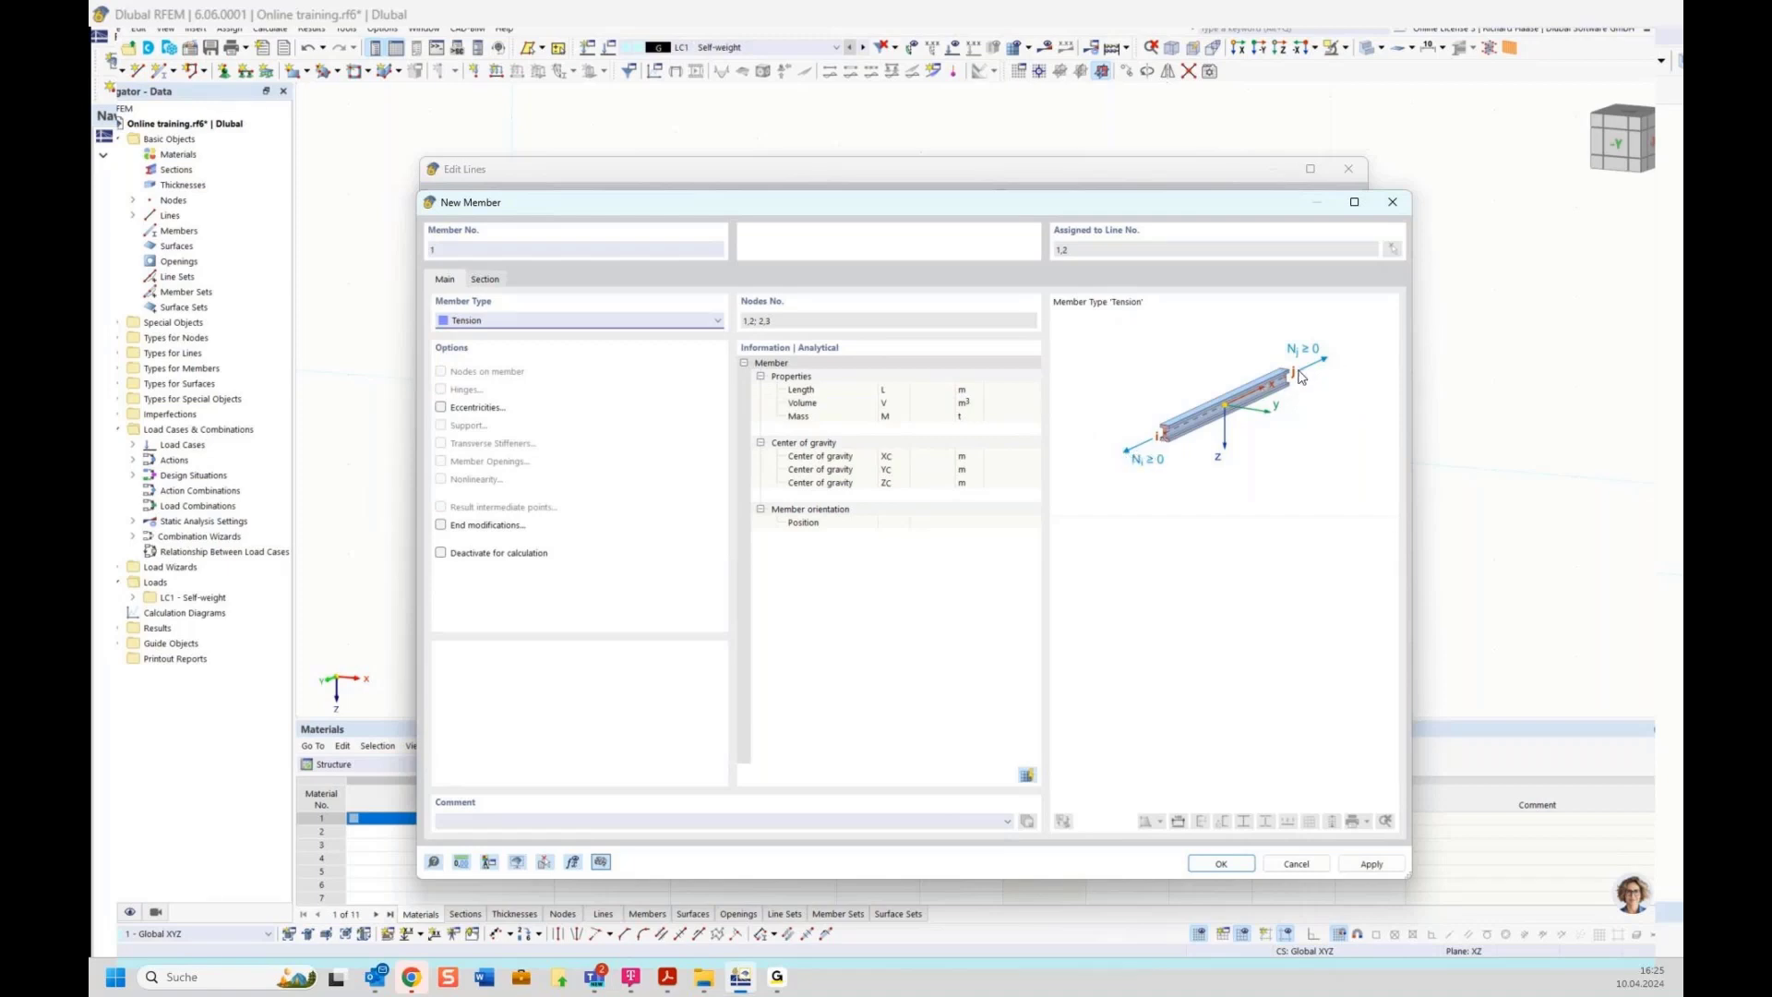
left_click(581, 323)
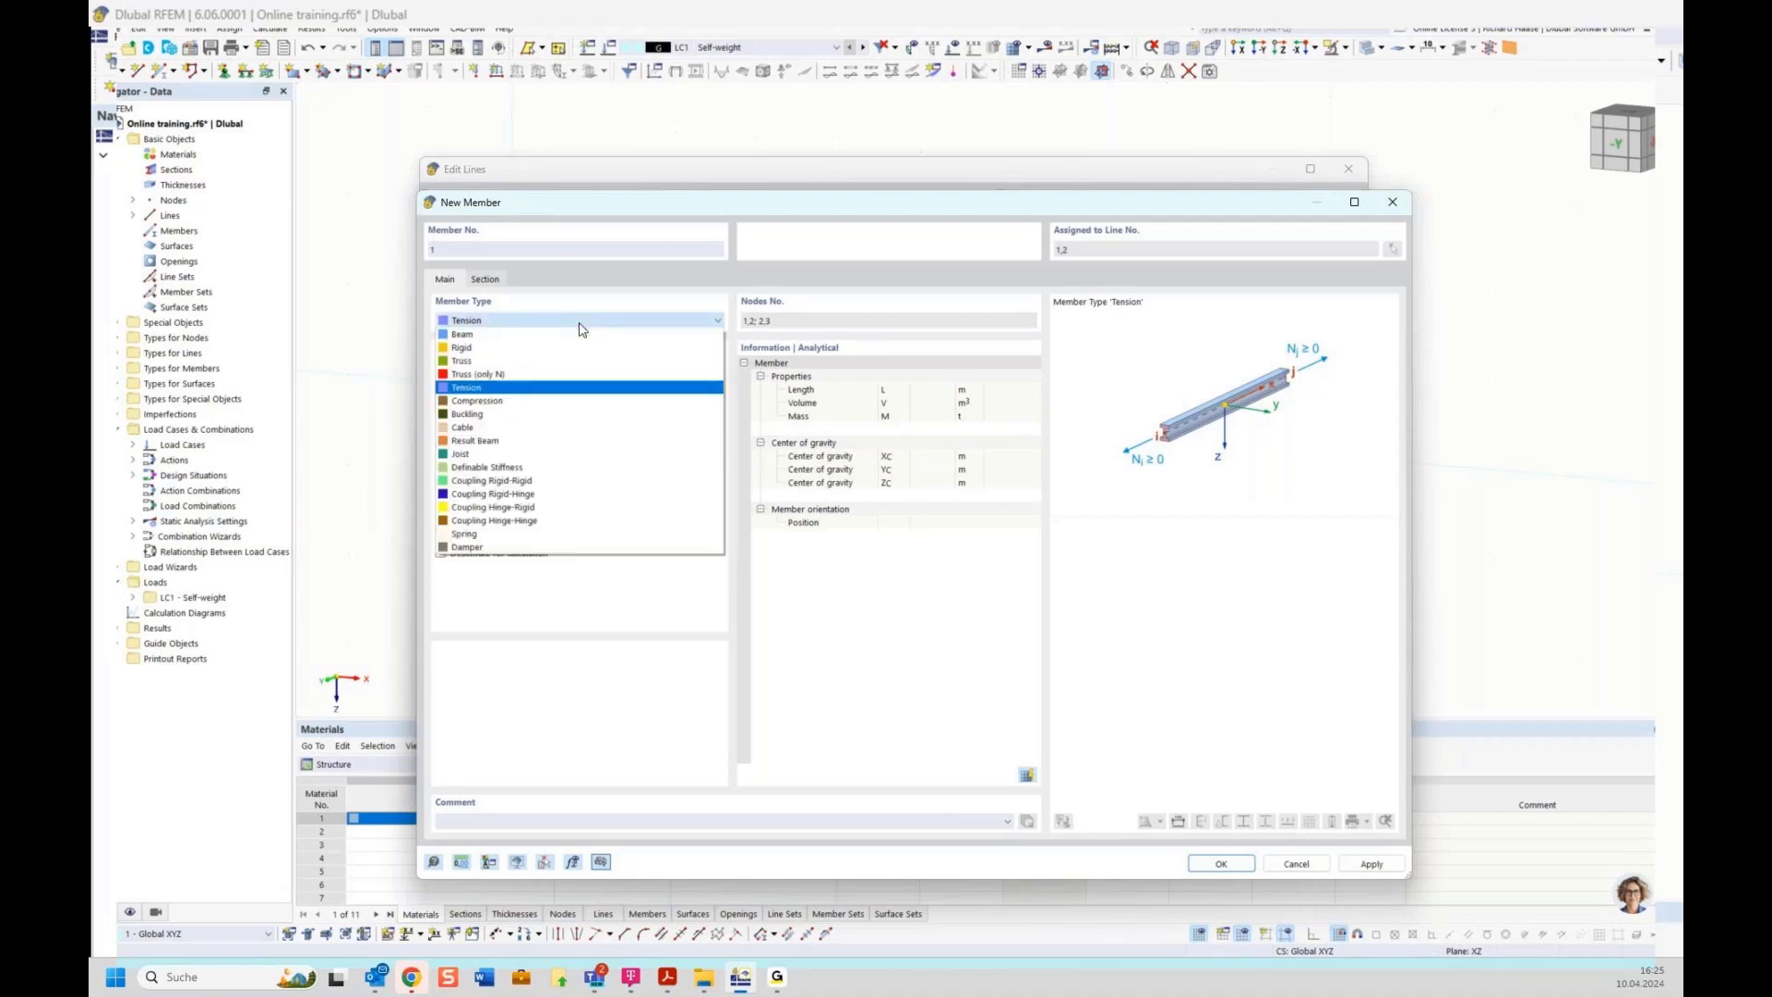
left_click(481, 404)
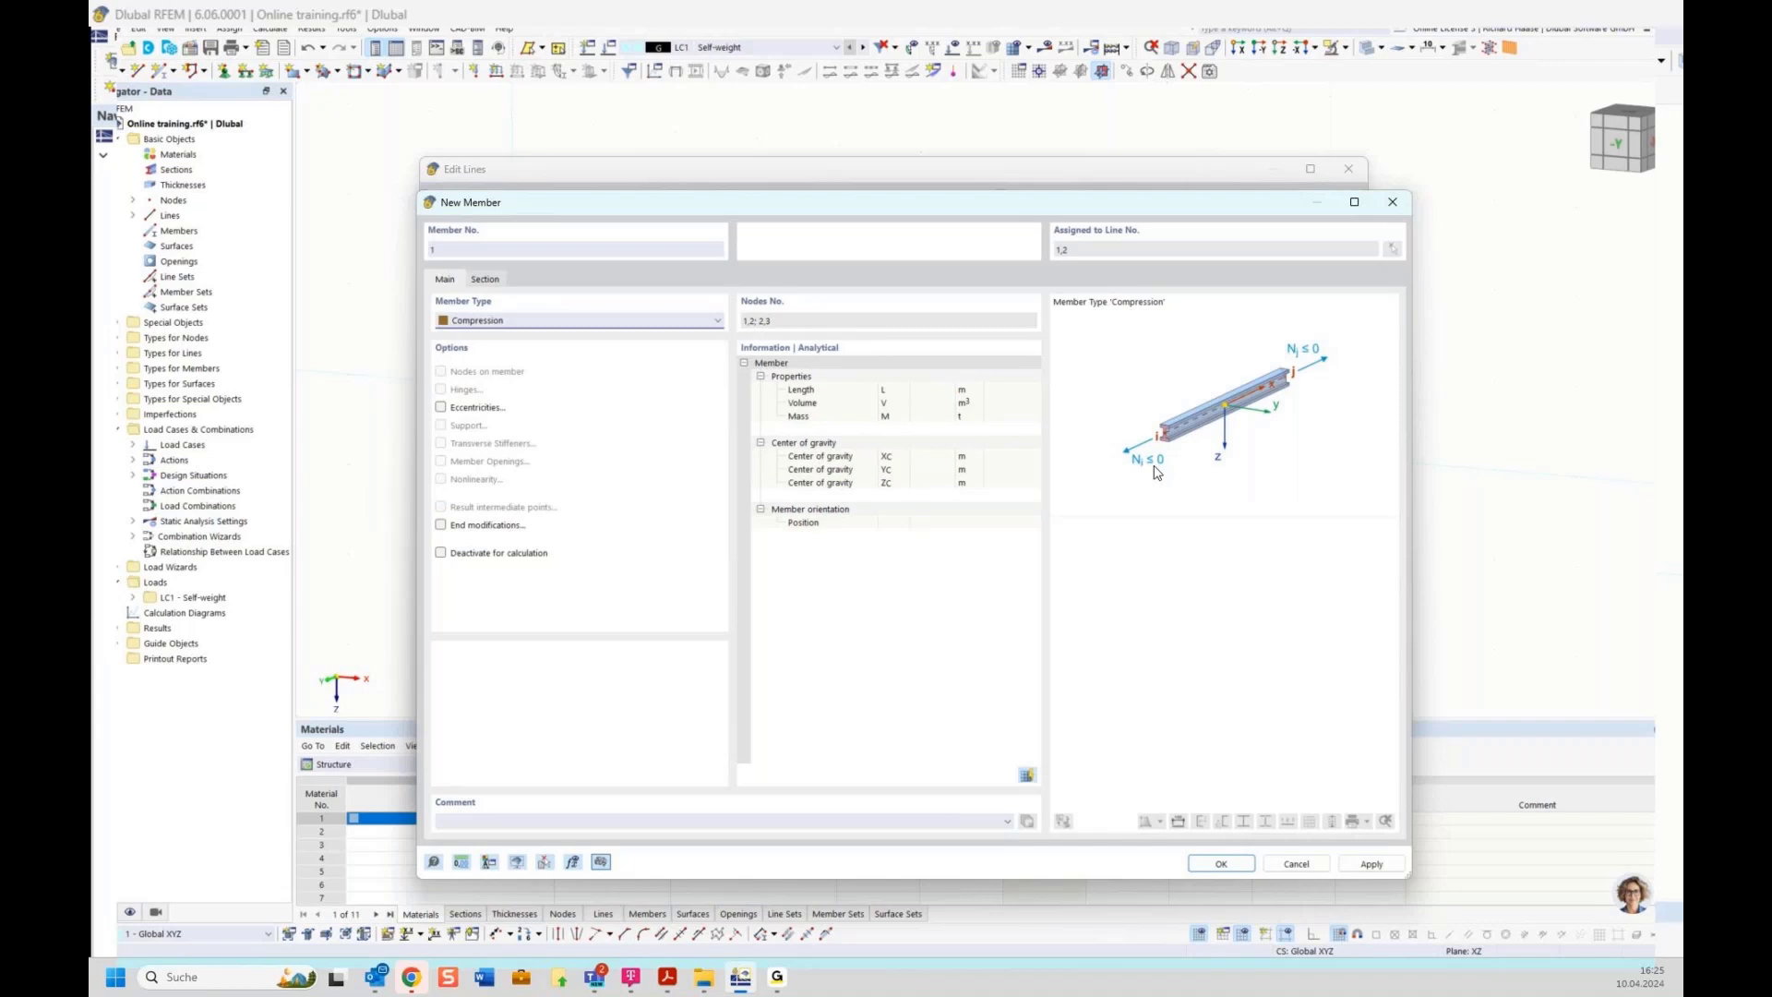
left_click(495, 320)
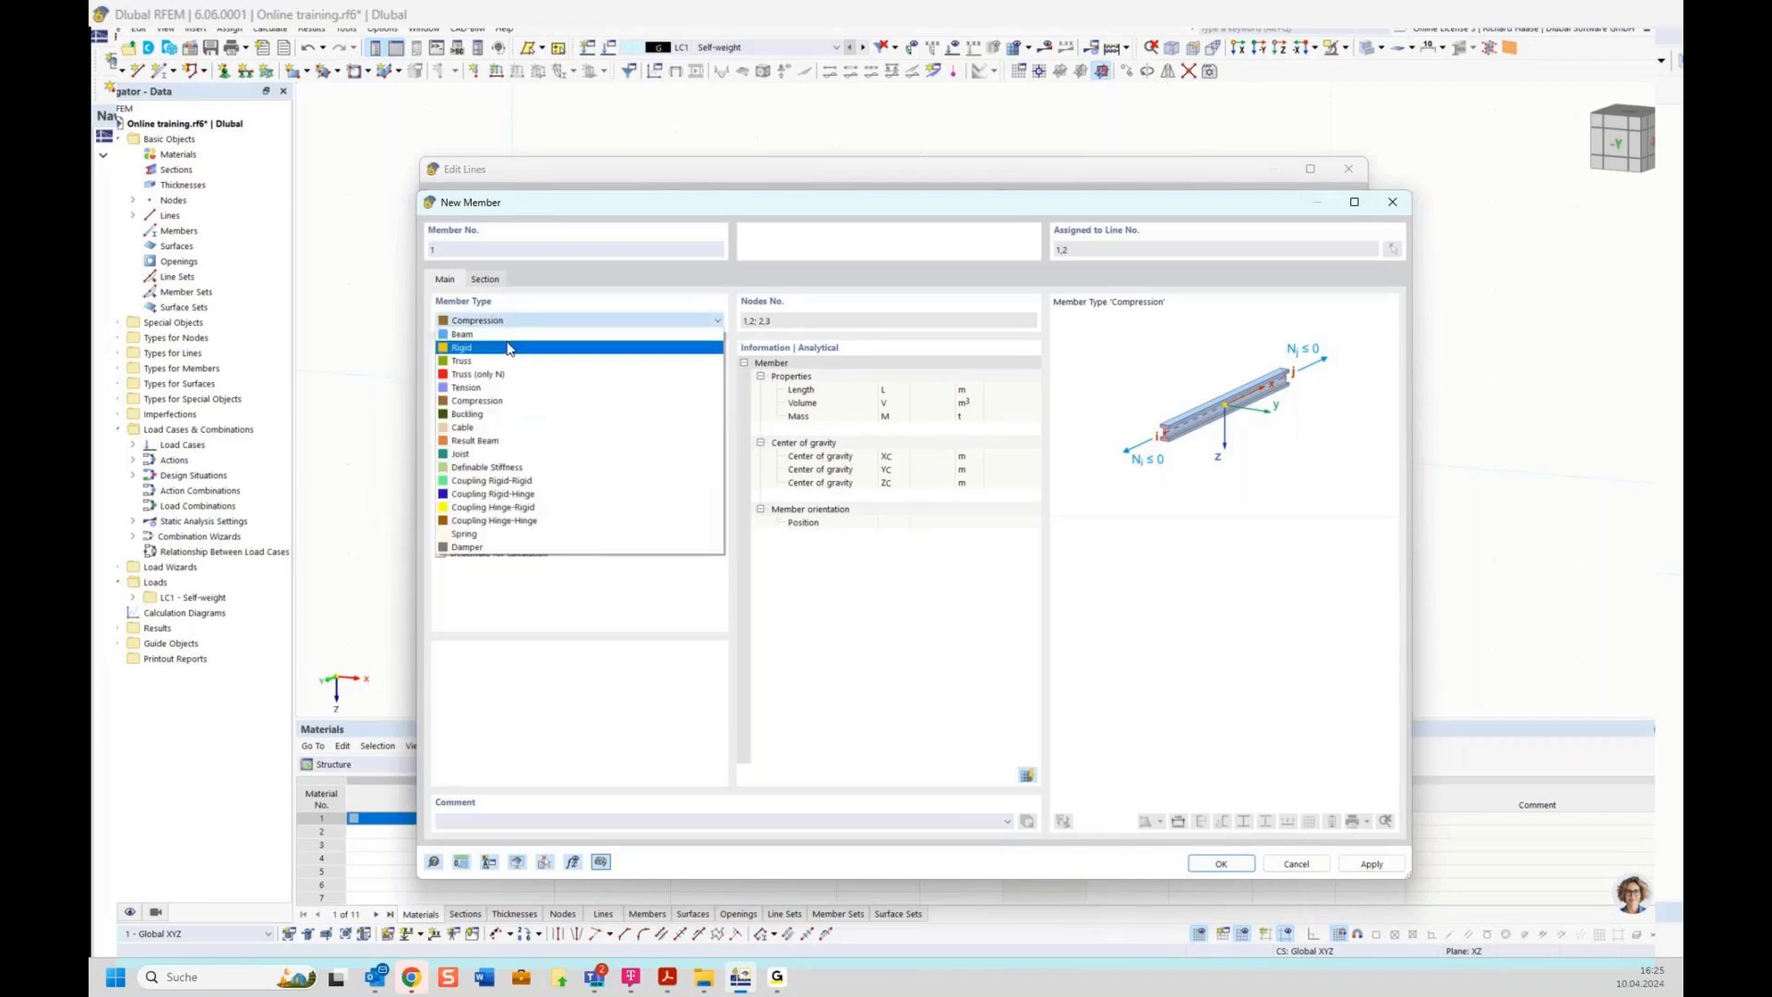
left_click(509, 468)
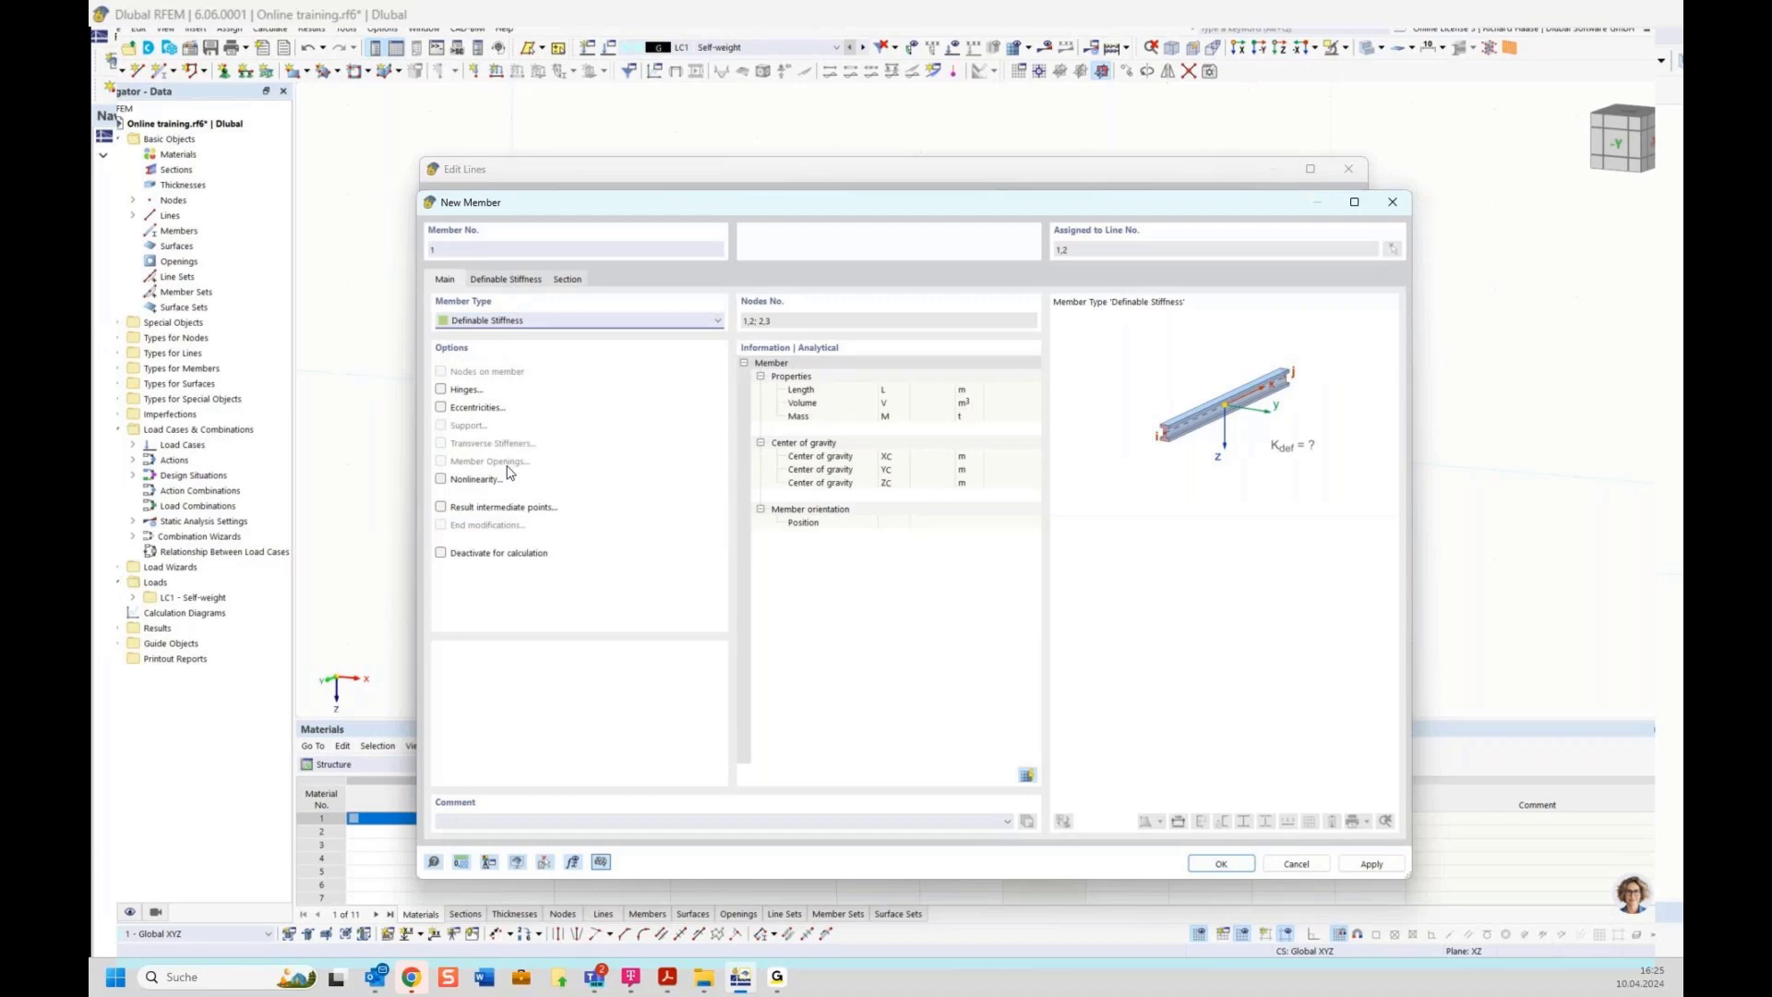
left_click(507, 280)
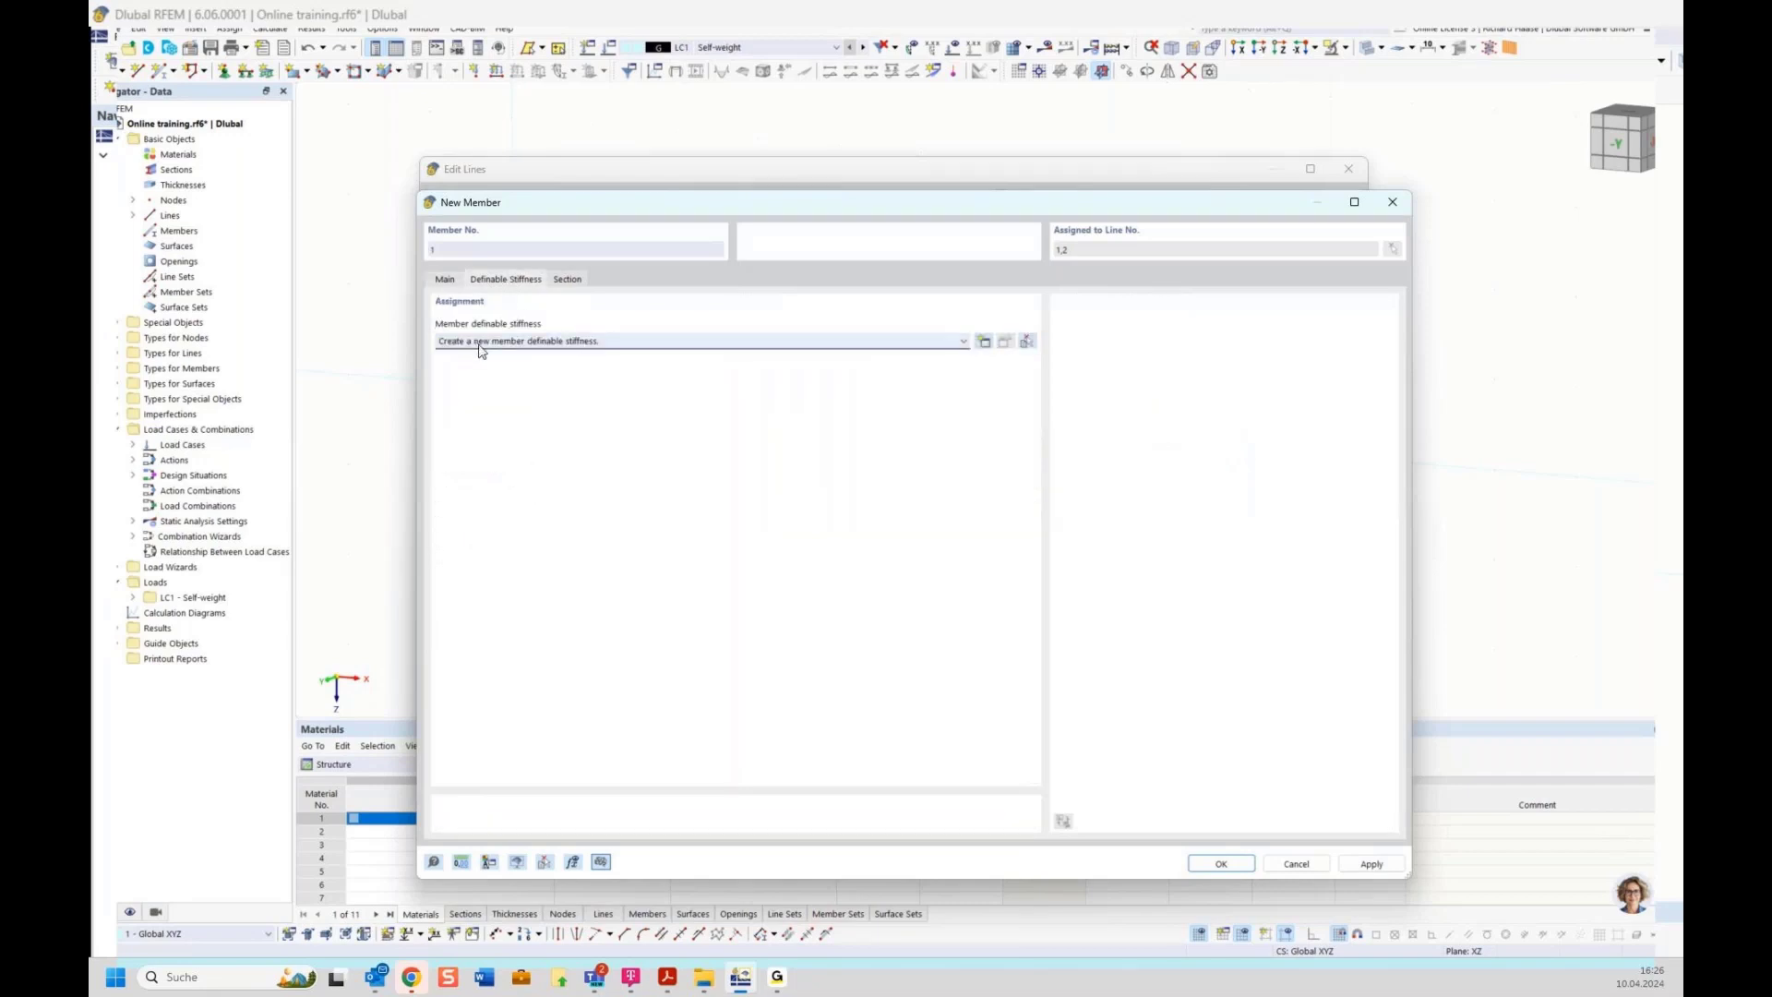
left_click(984, 342)
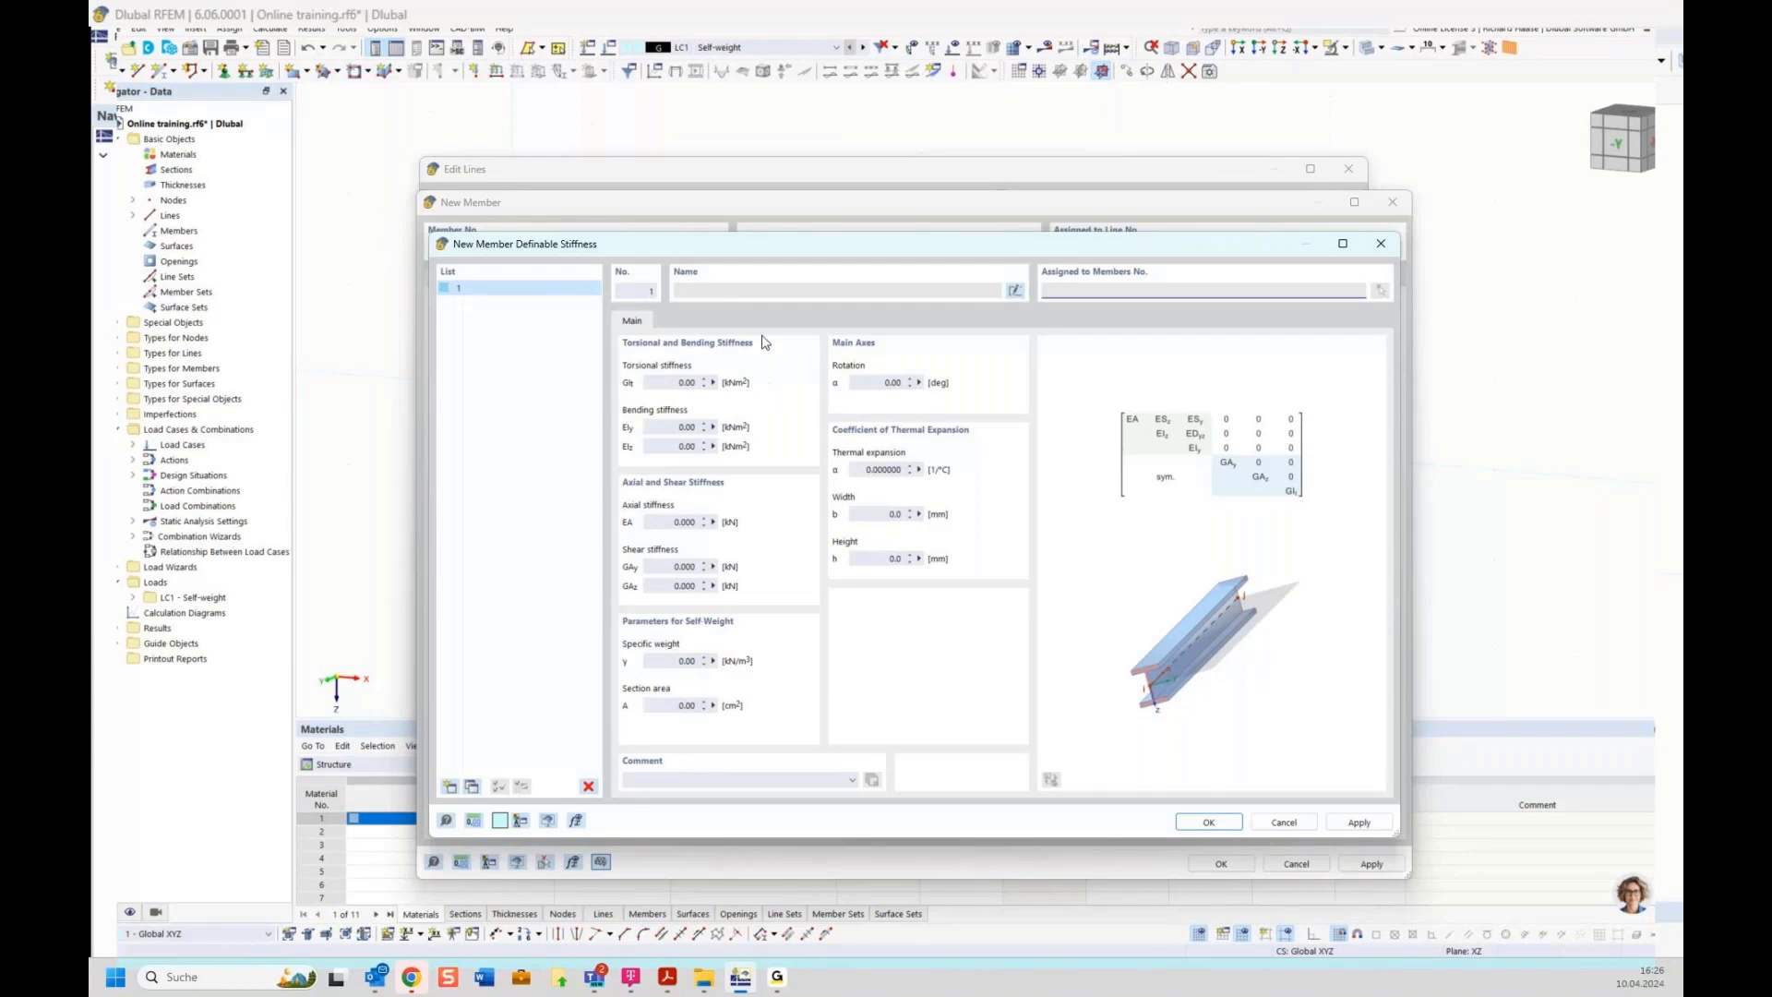
left_click(1379, 243)
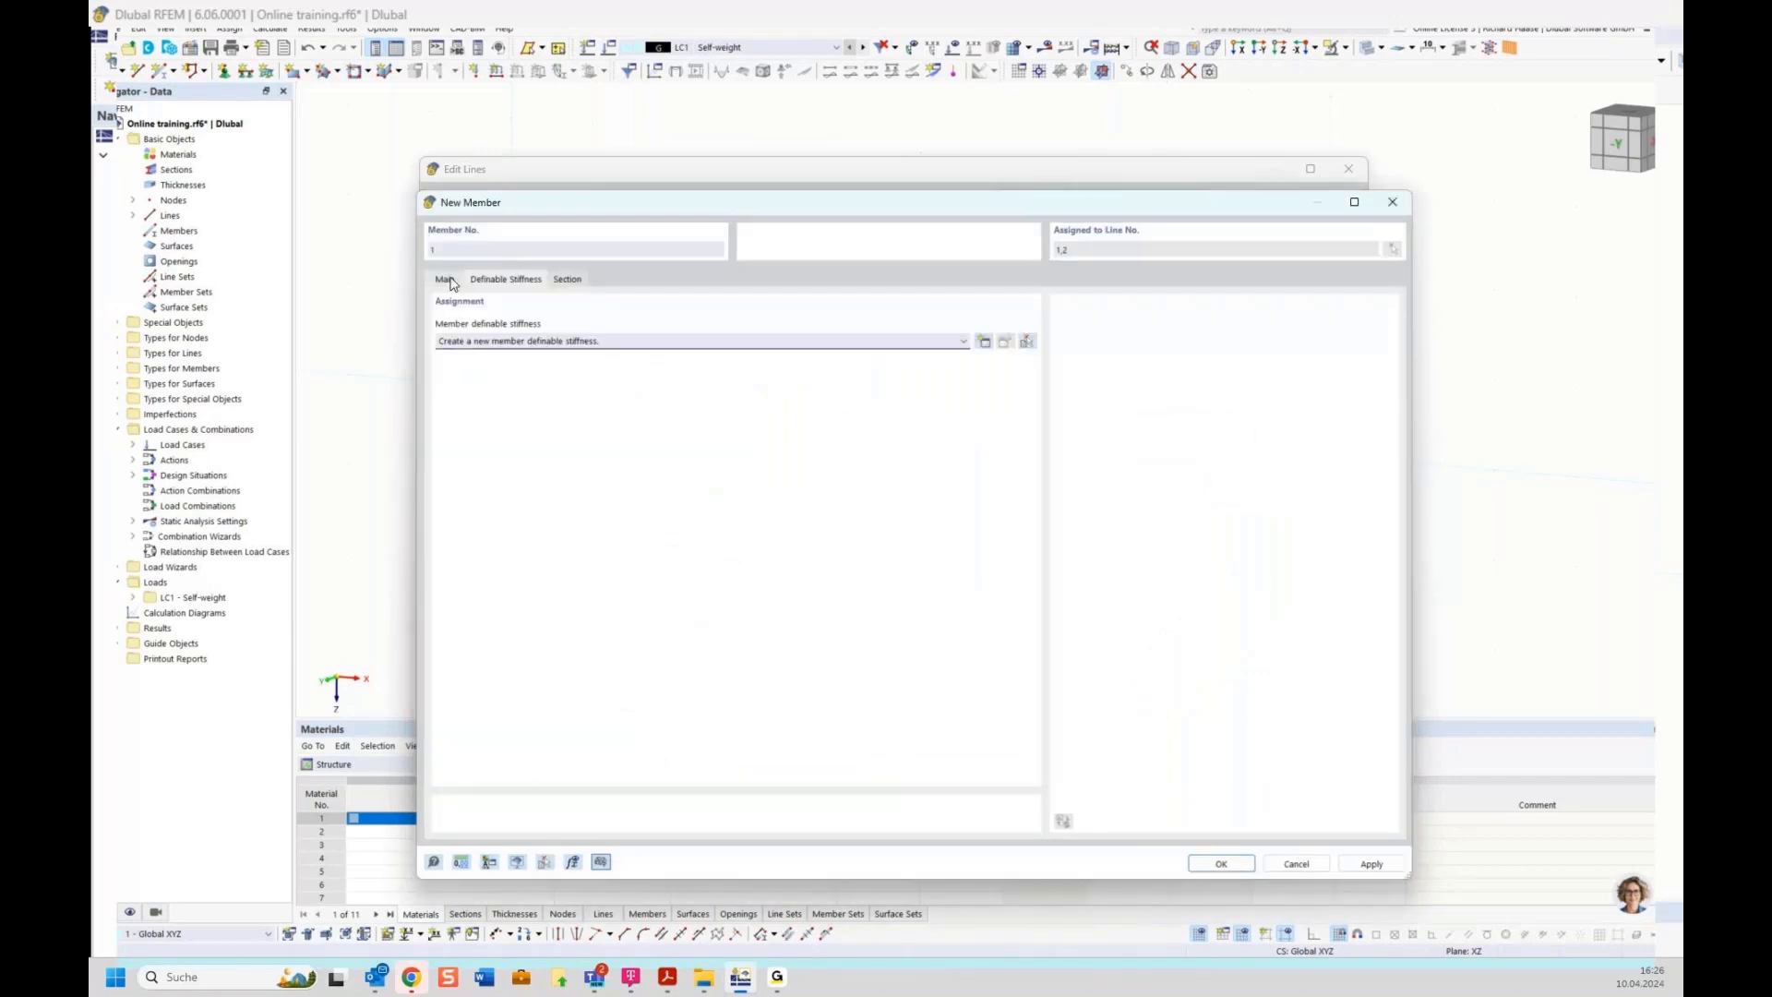
left_click(448, 280)
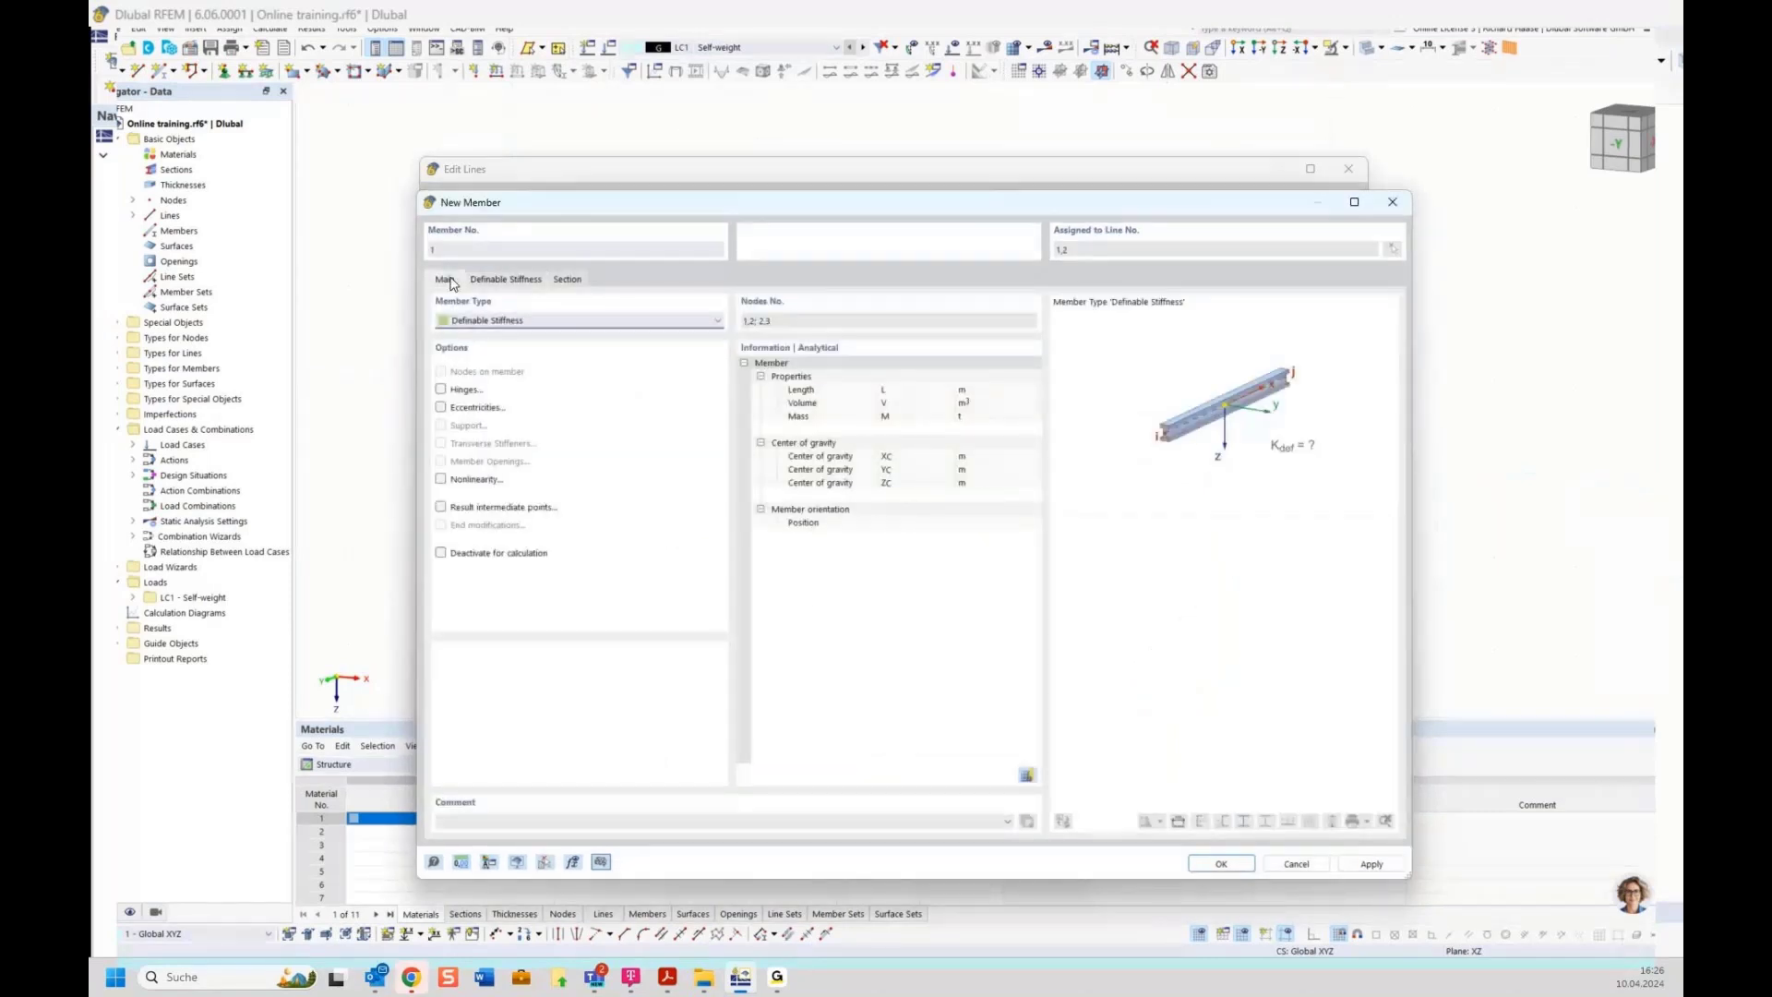
left_click(496, 320)
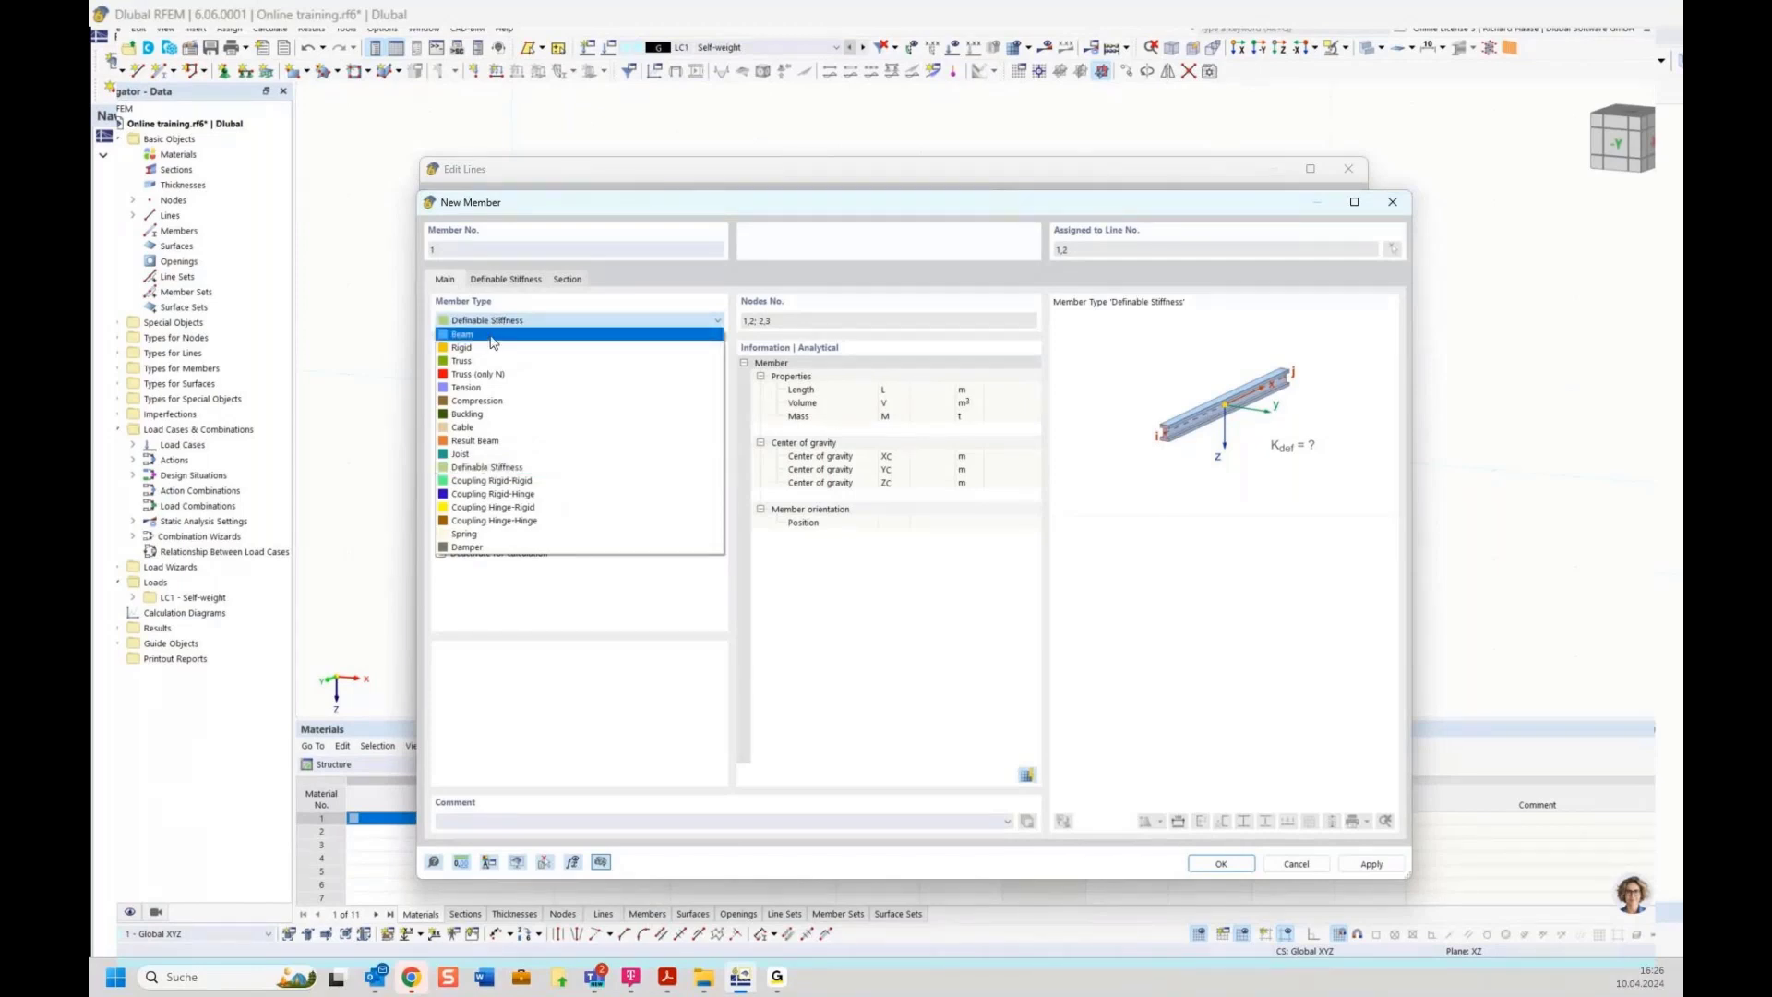
left_click(492, 336)
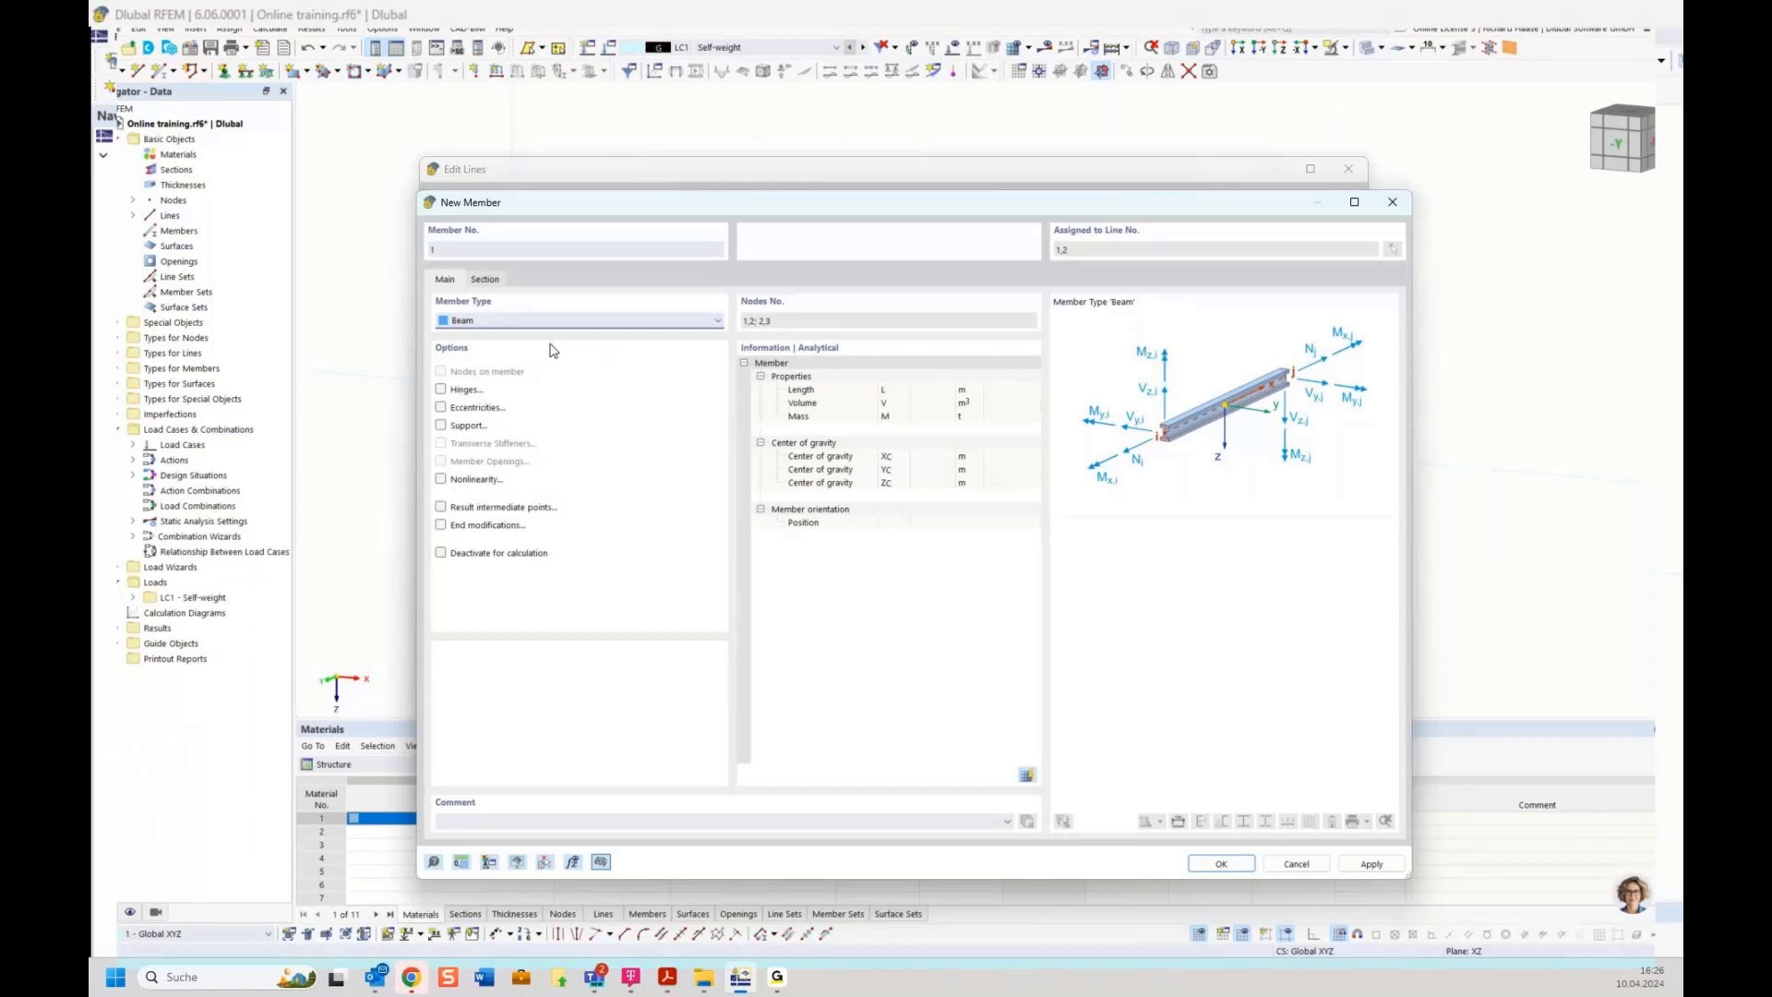
Assign the HE 180 A section from the standardized I-section library to the member start
left_click_drag(608, 210, 618, 159)
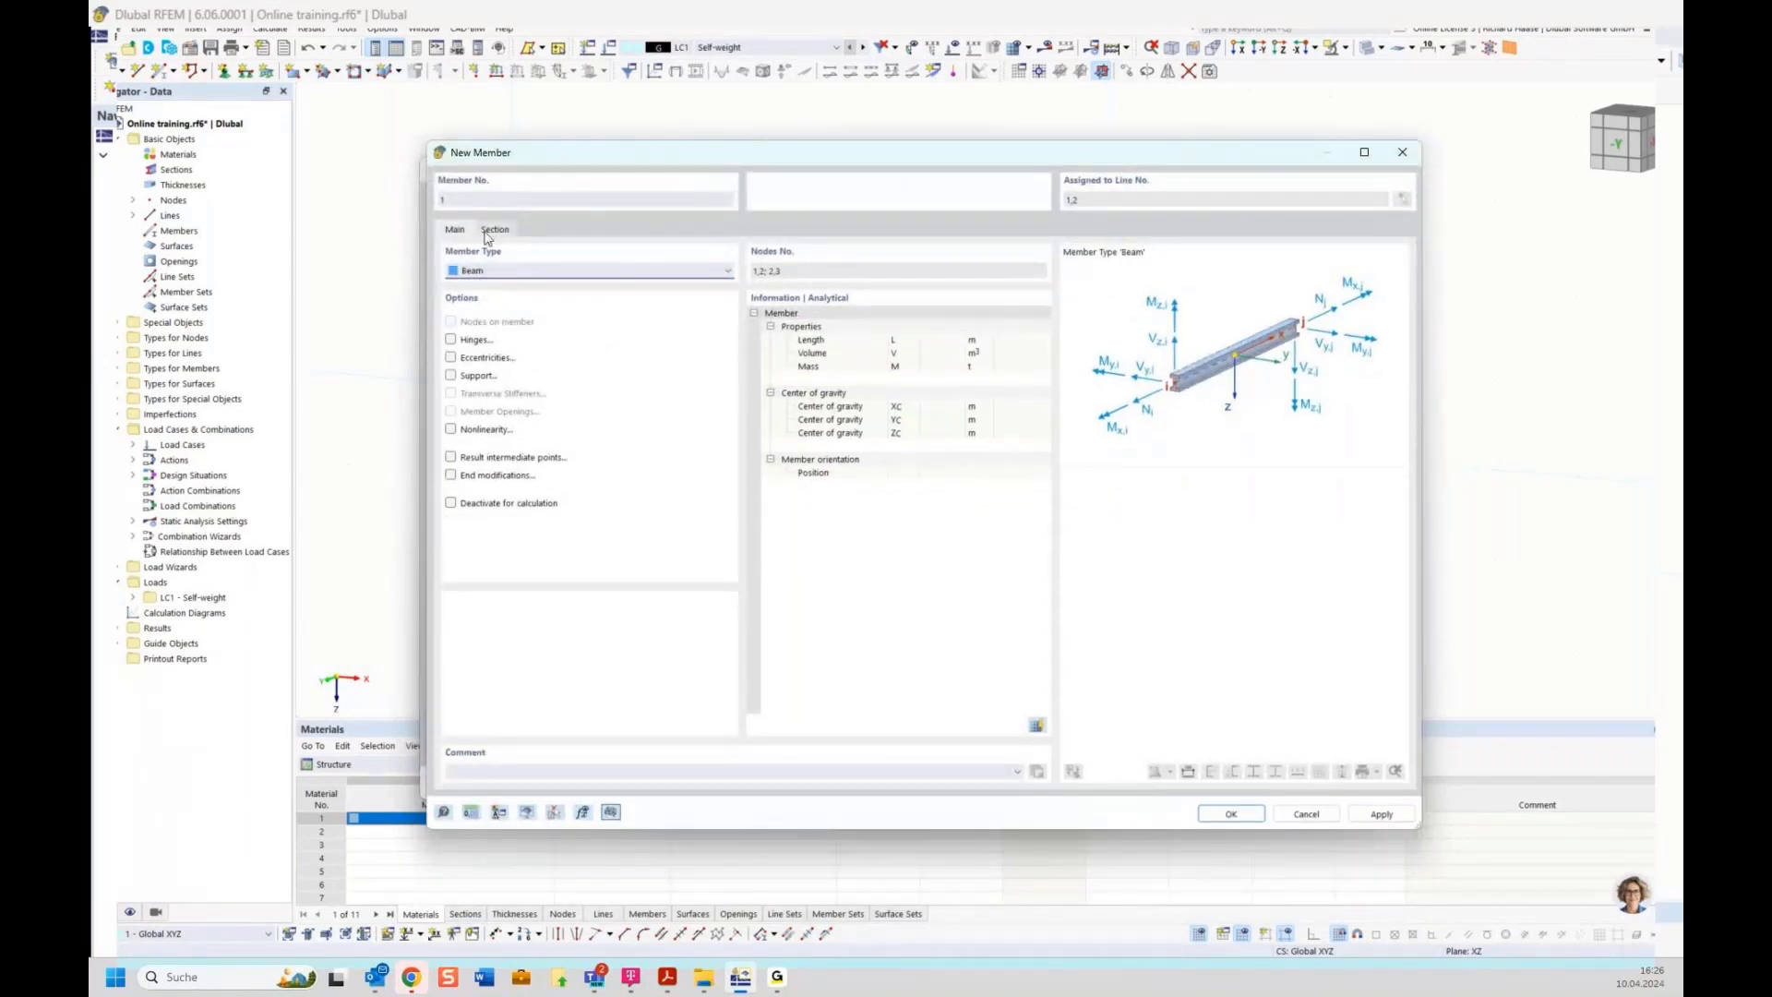
left_click(491, 232)
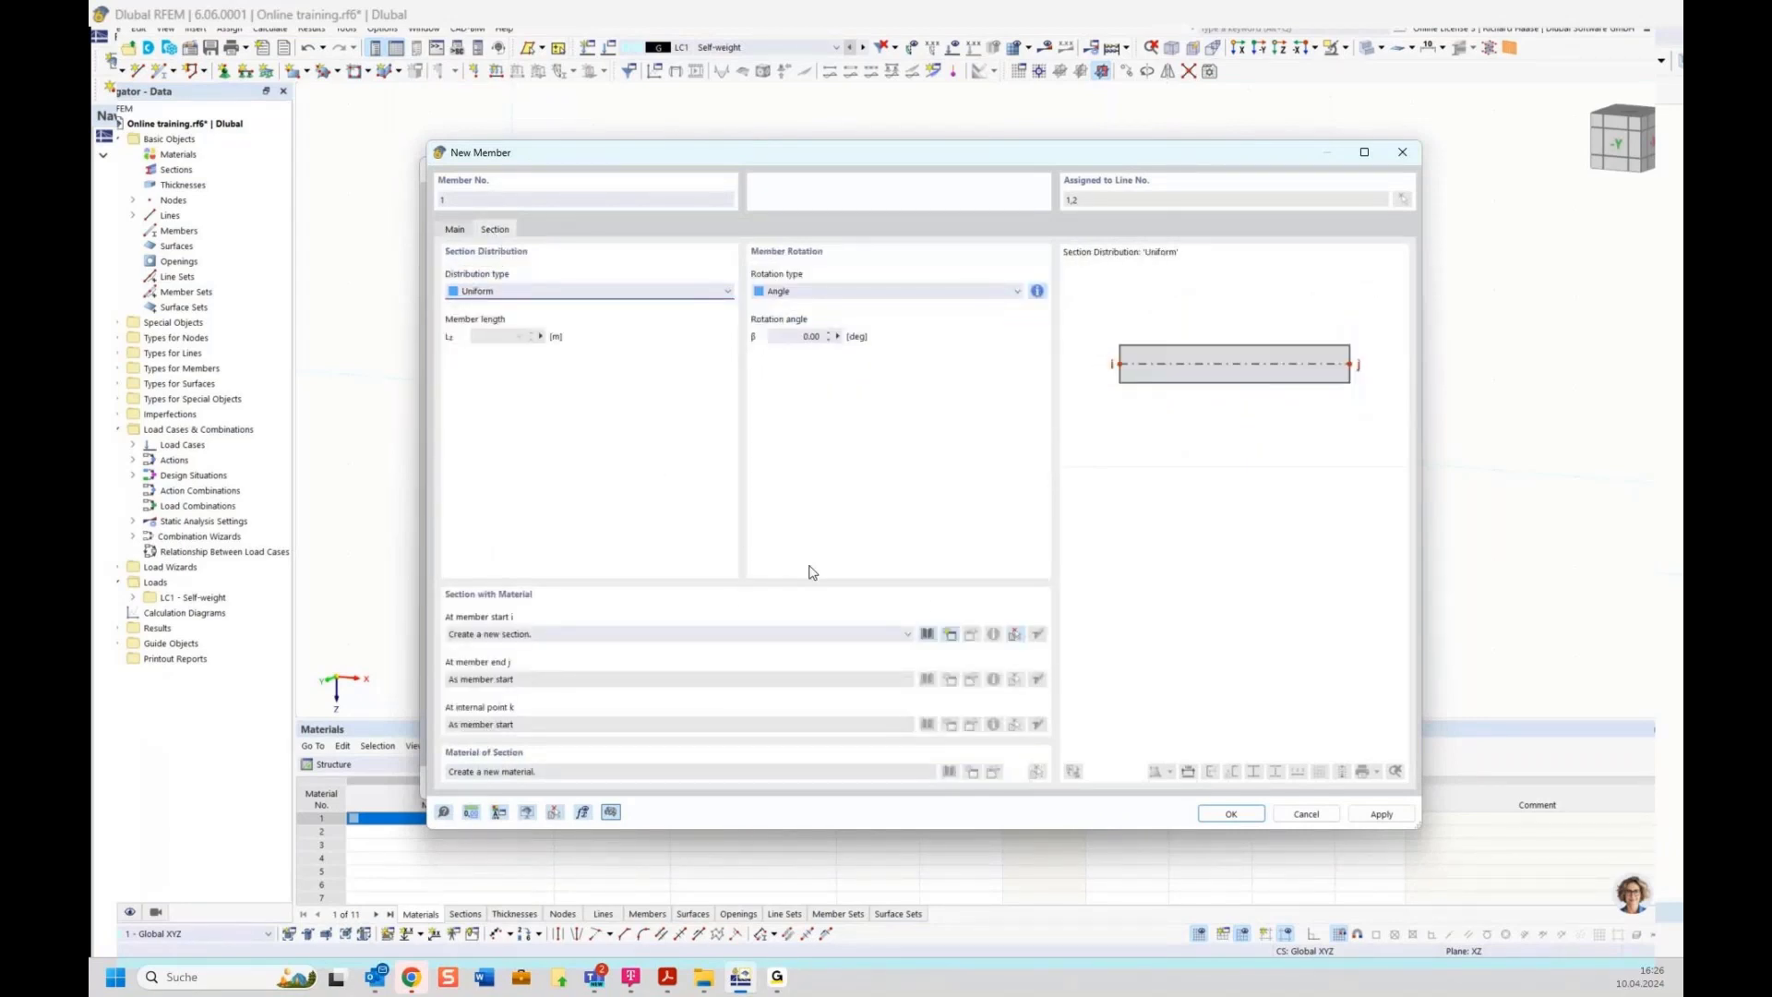
left_click(928, 635)
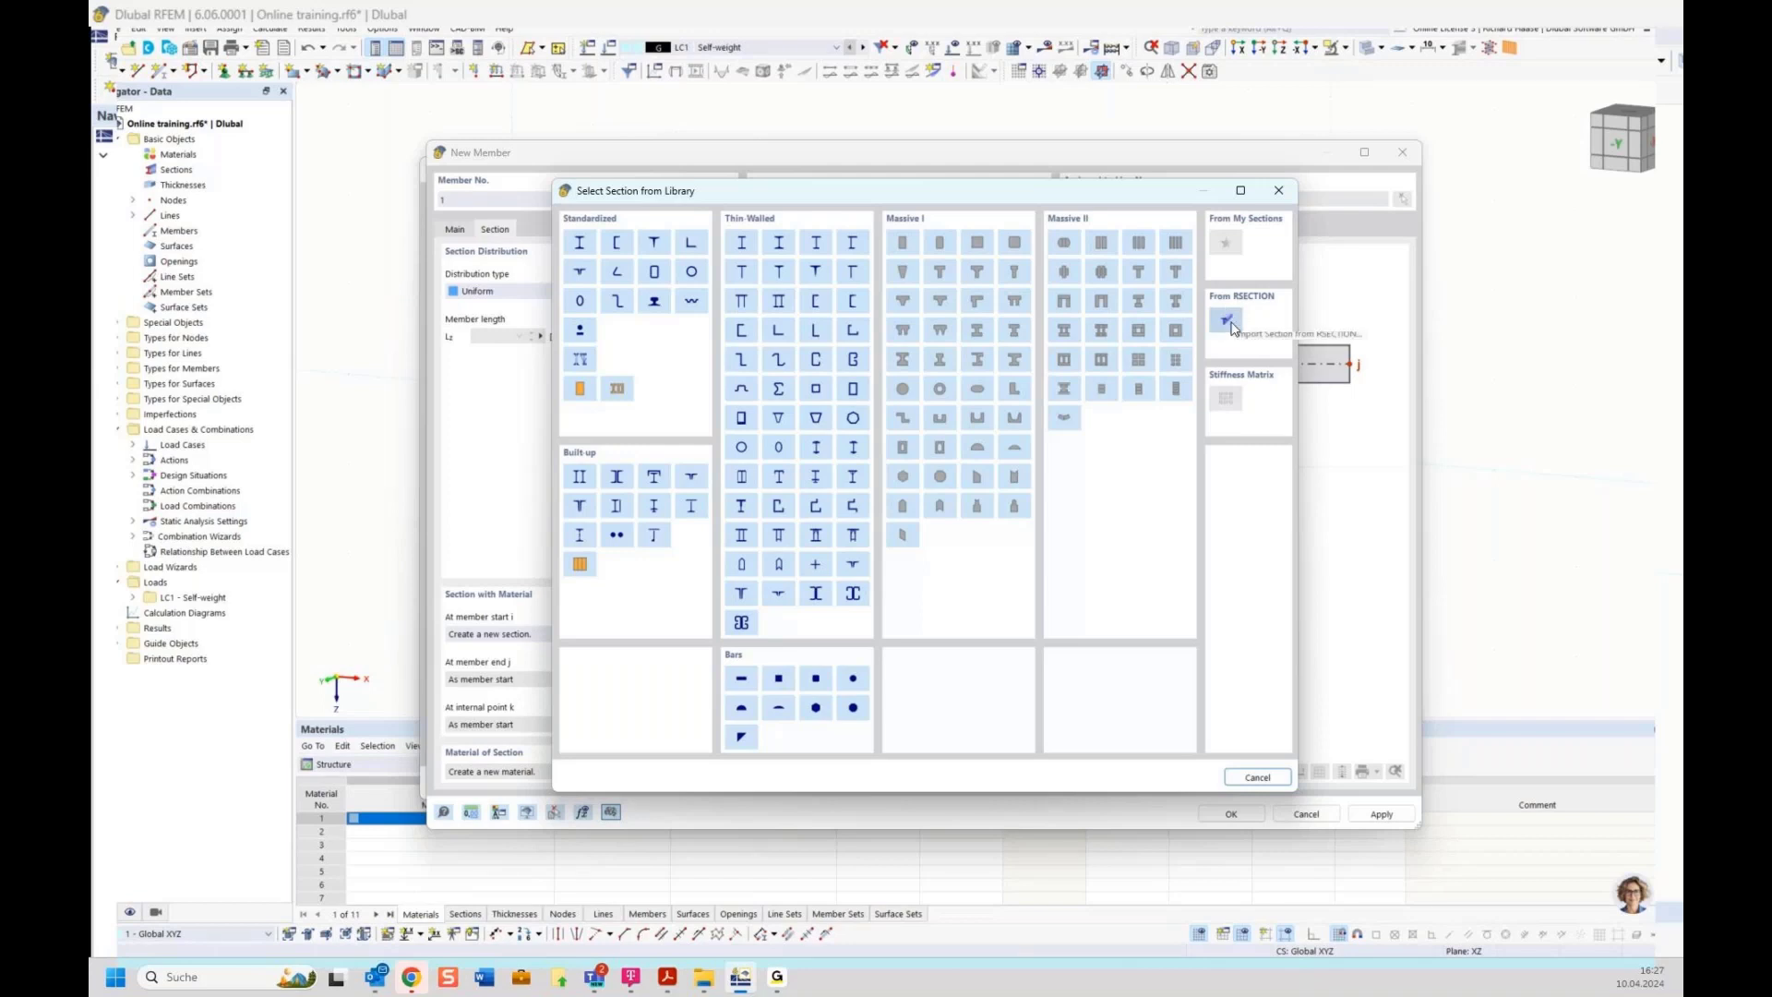
left_click(580, 244)
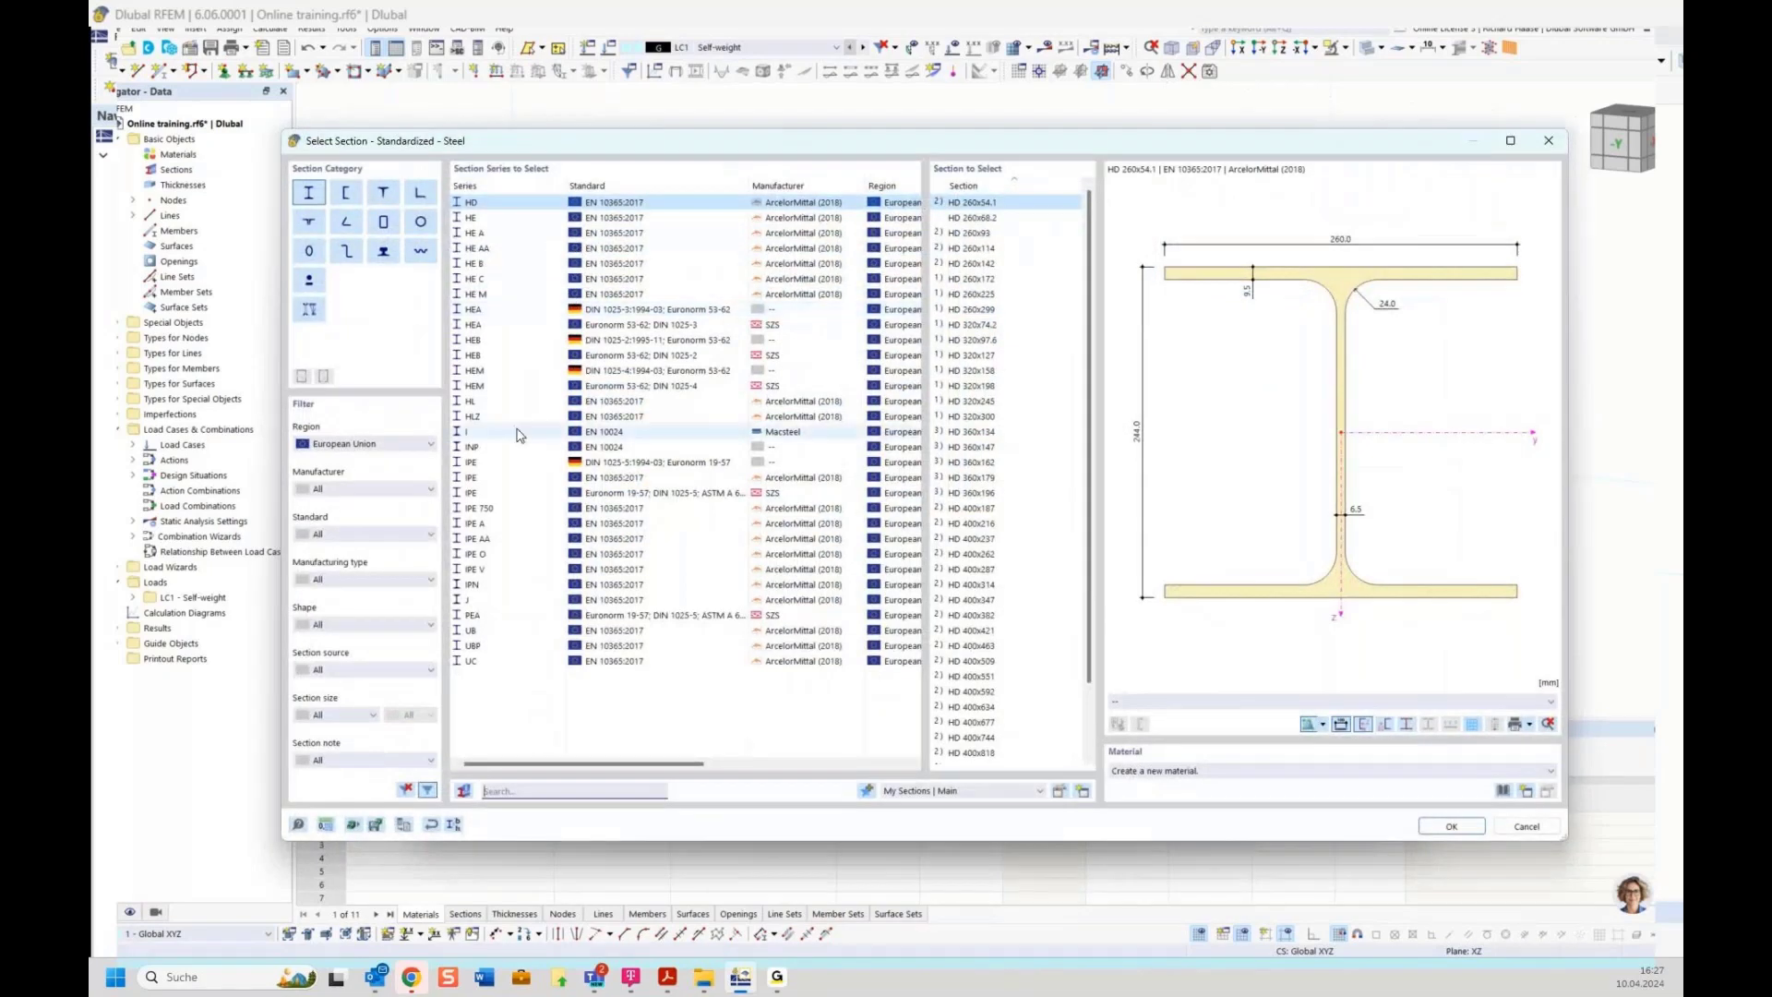
left_click(504, 240)
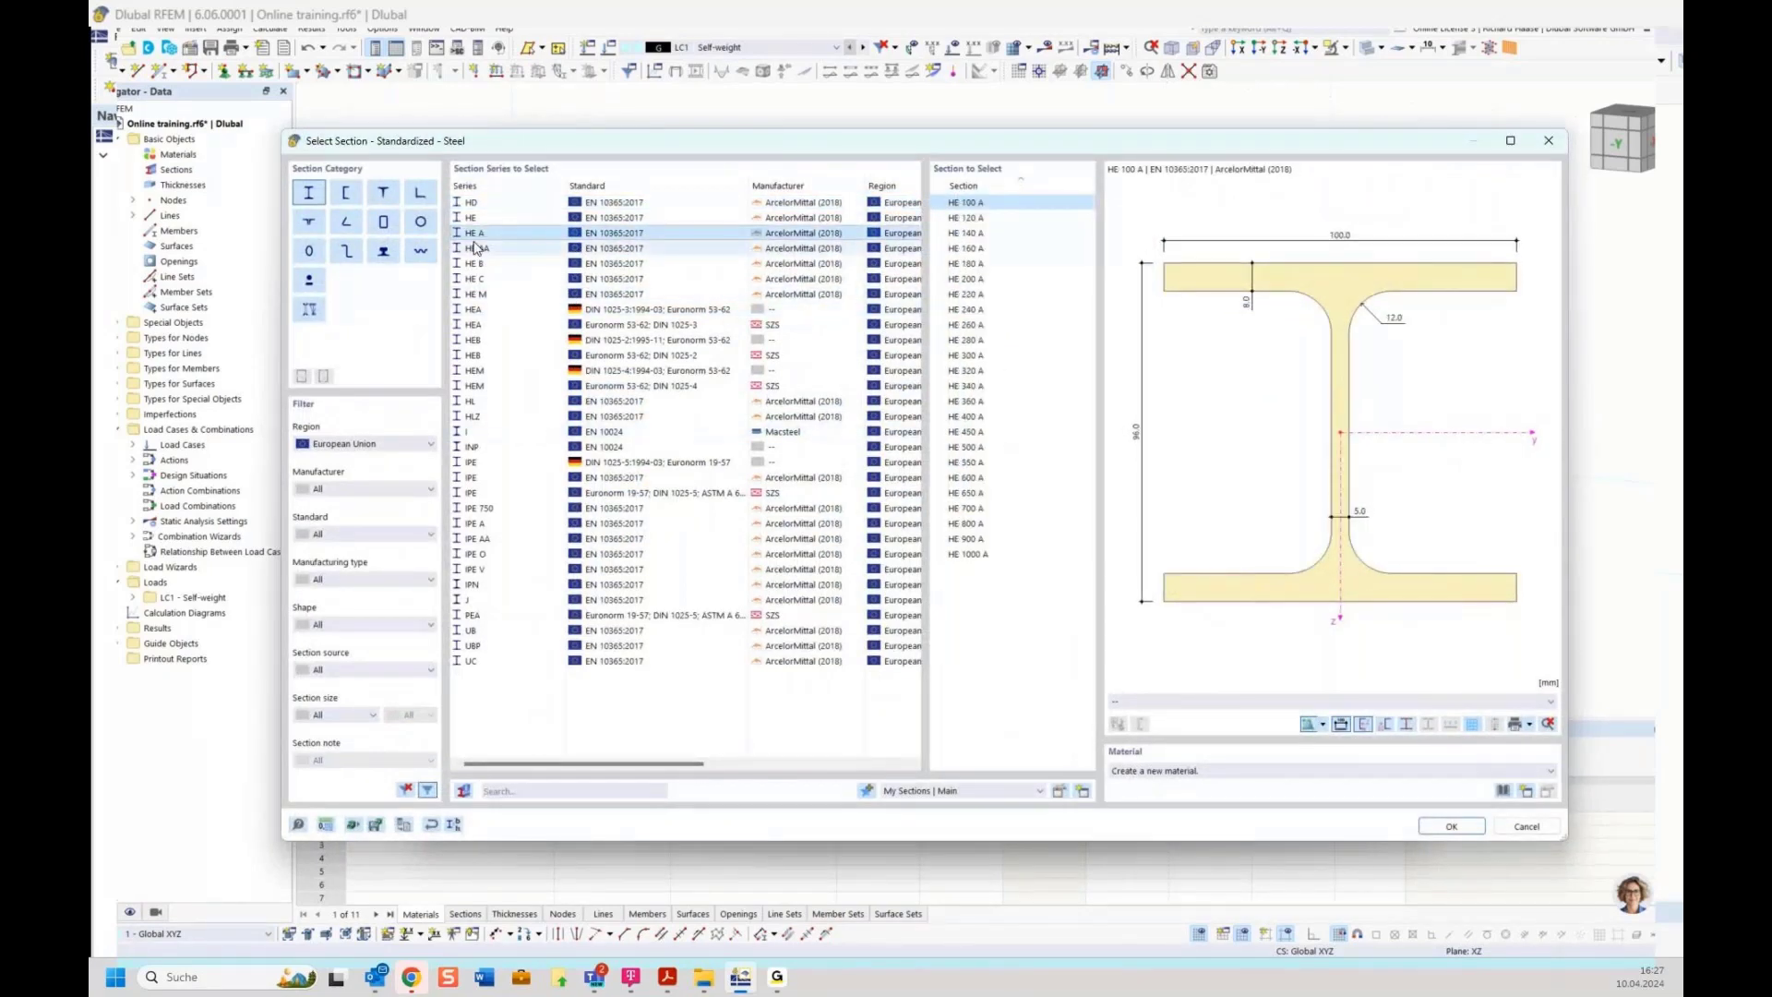
left_click(988, 267)
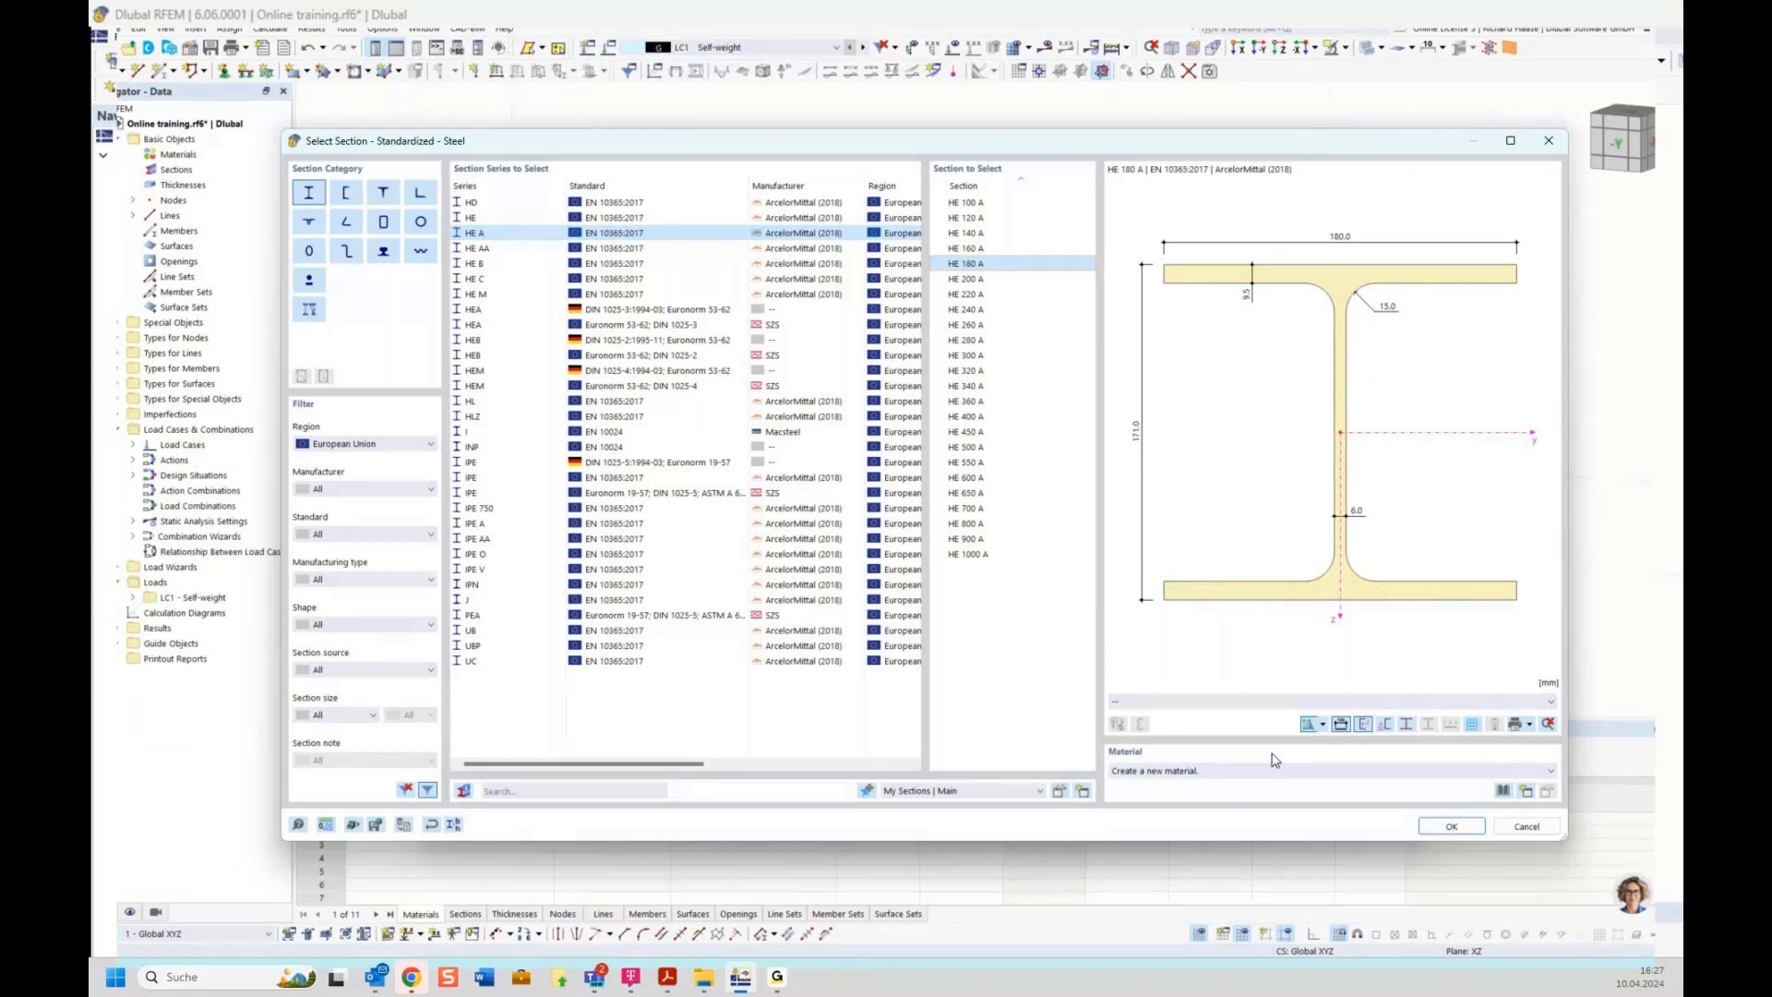
Import S235JR steel from the material library as the section's material and confirm the member on the lines
left_click(1209, 773)
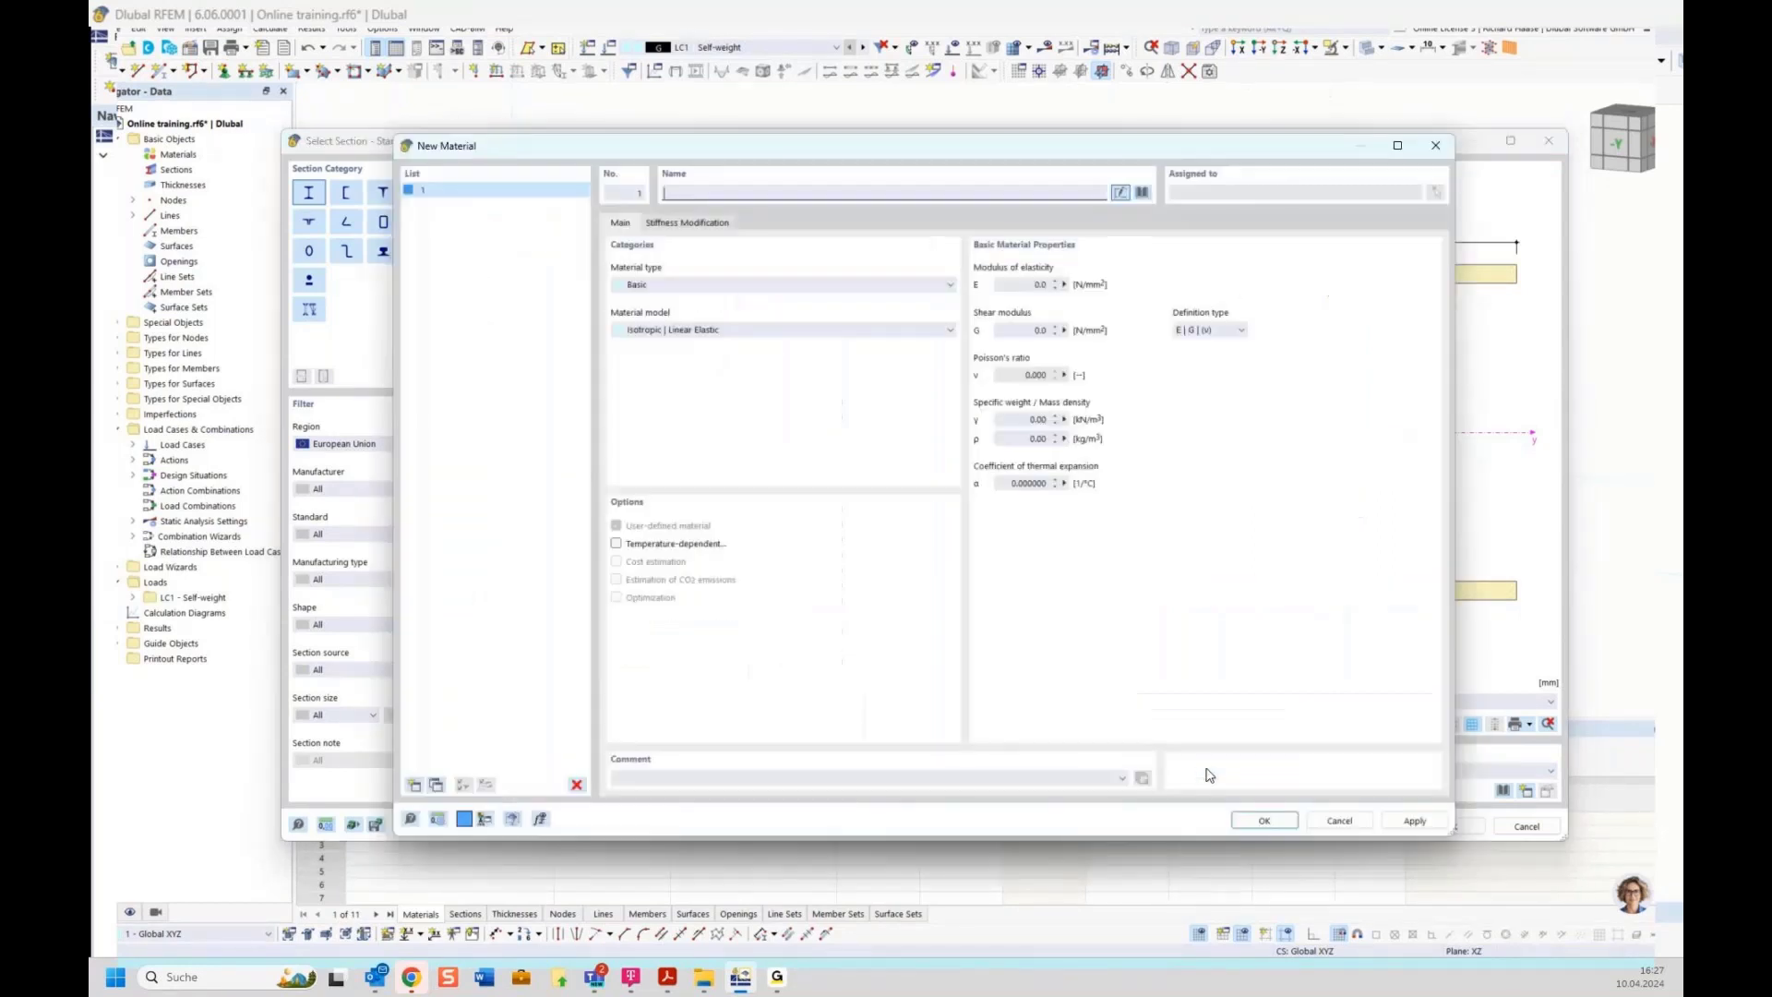
left_click(1143, 192)
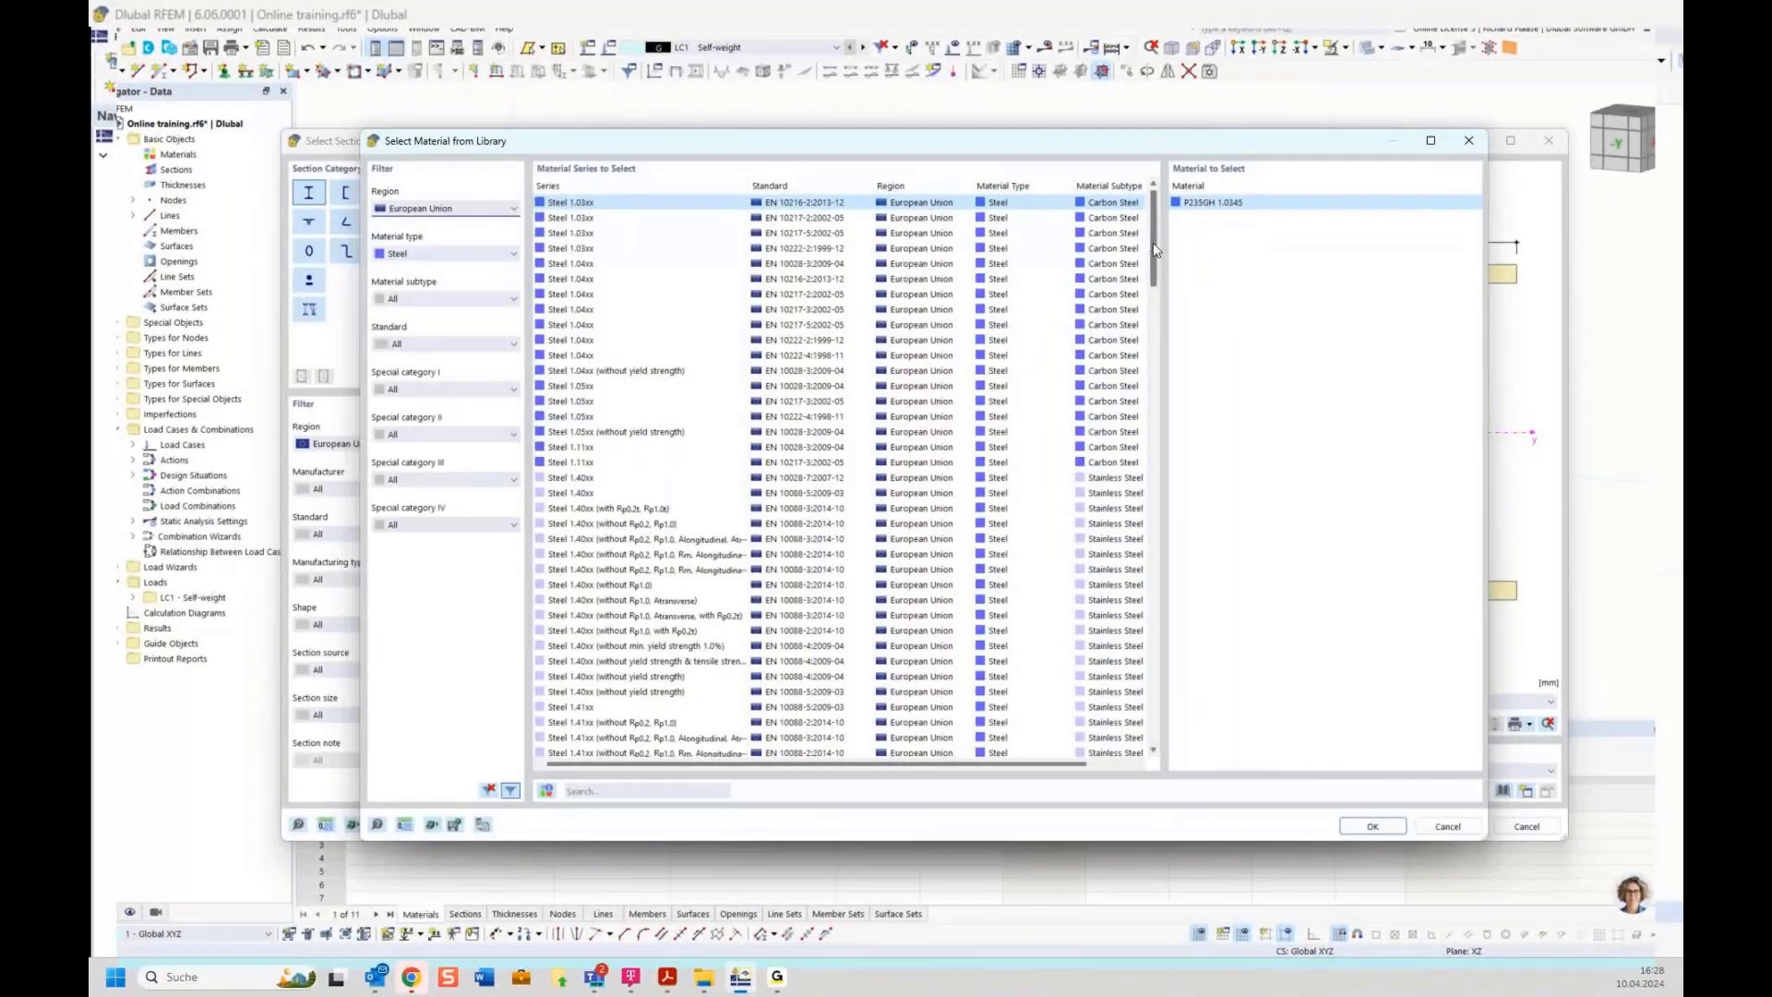
left_click_drag(1153, 247, 1161, 209)
left_click(584, 791)
type("s23")
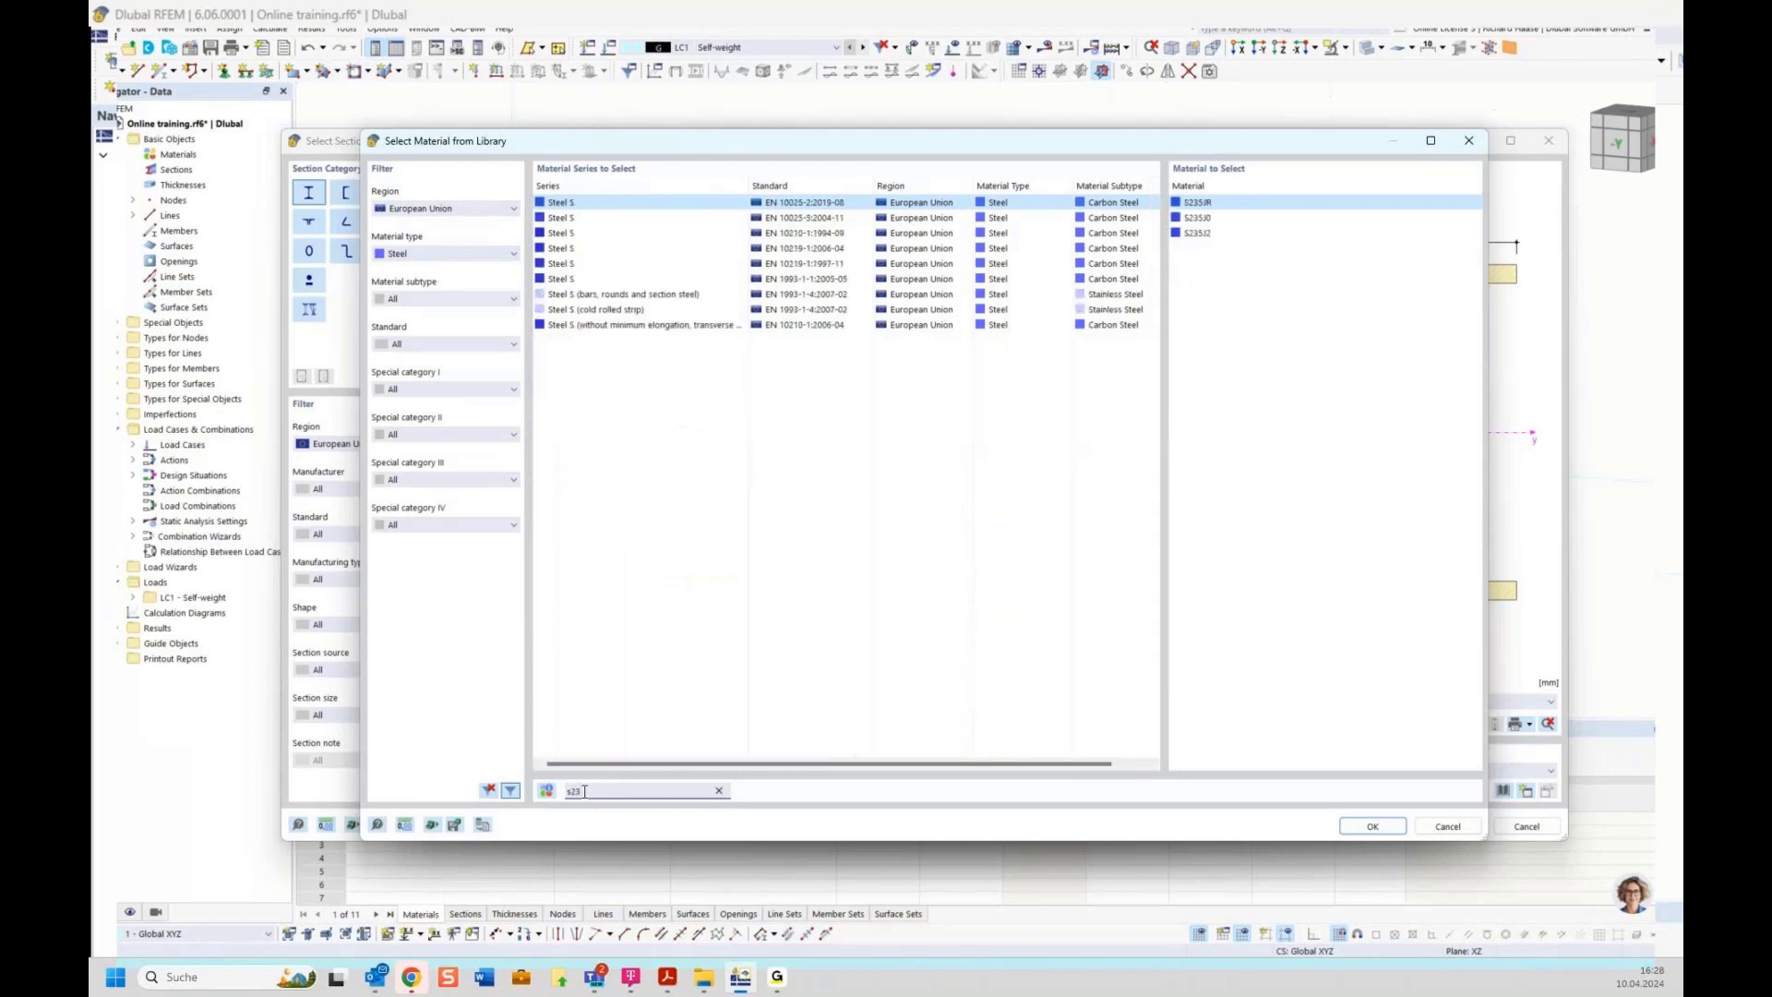
type("5")
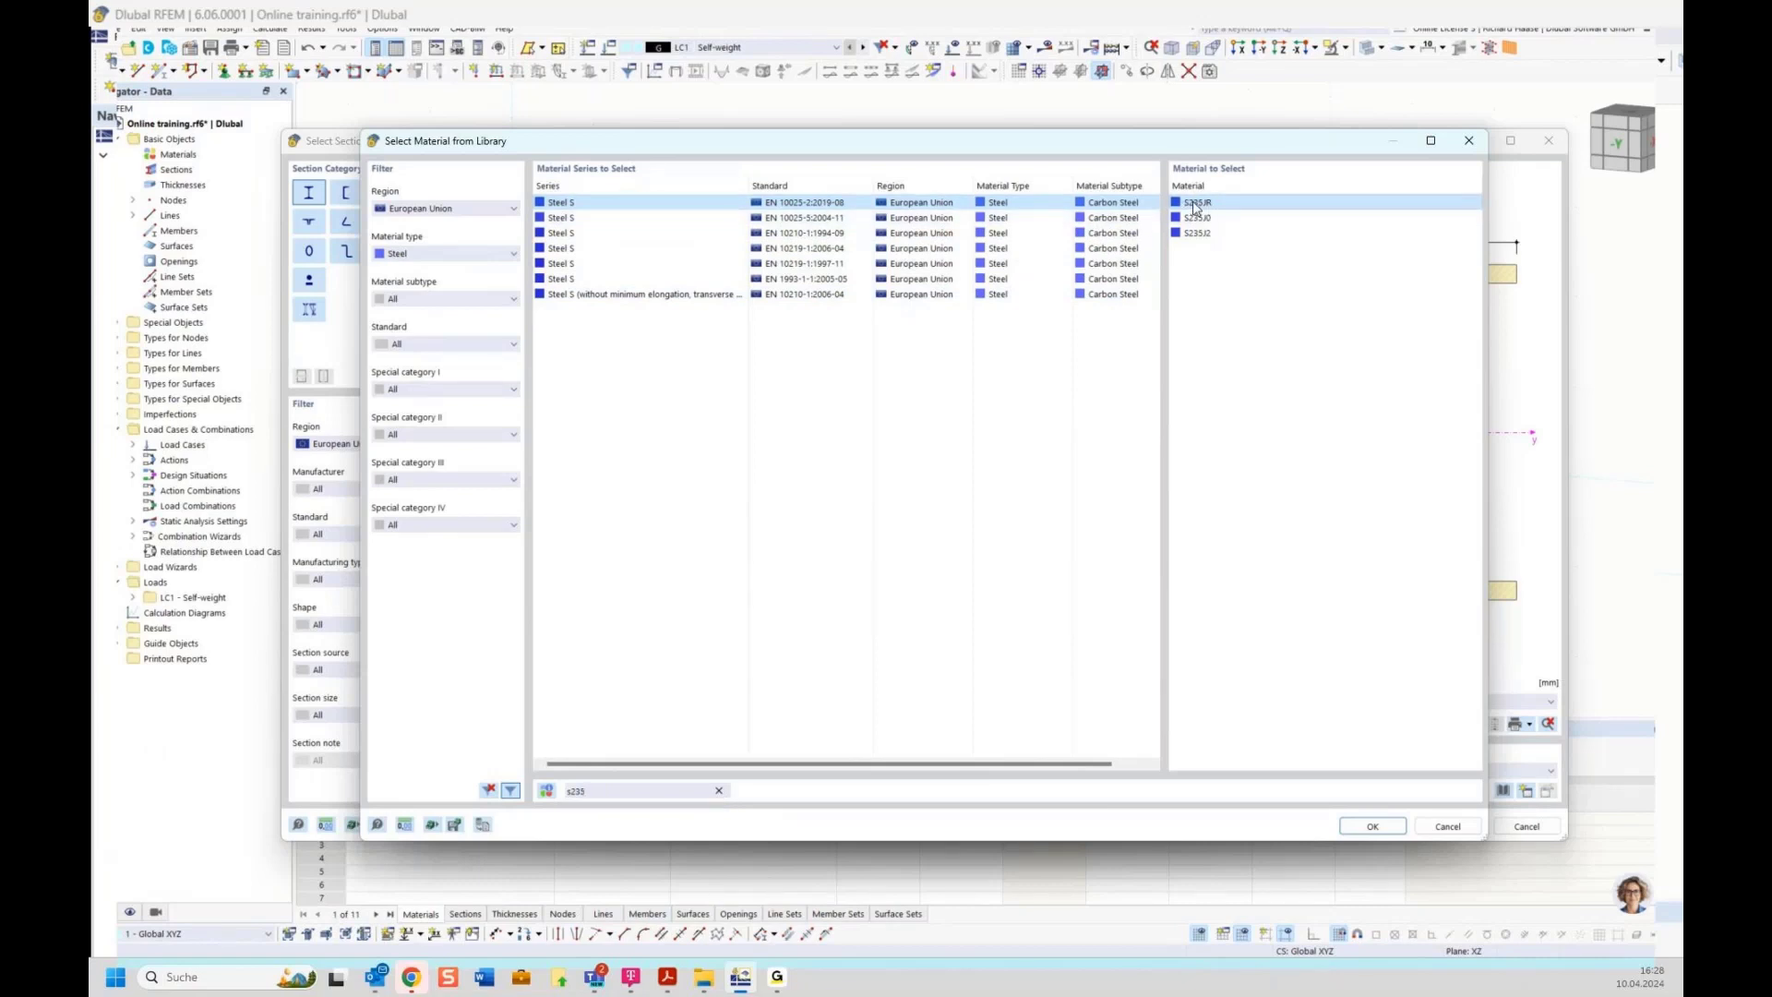
double_click(1241, 206)
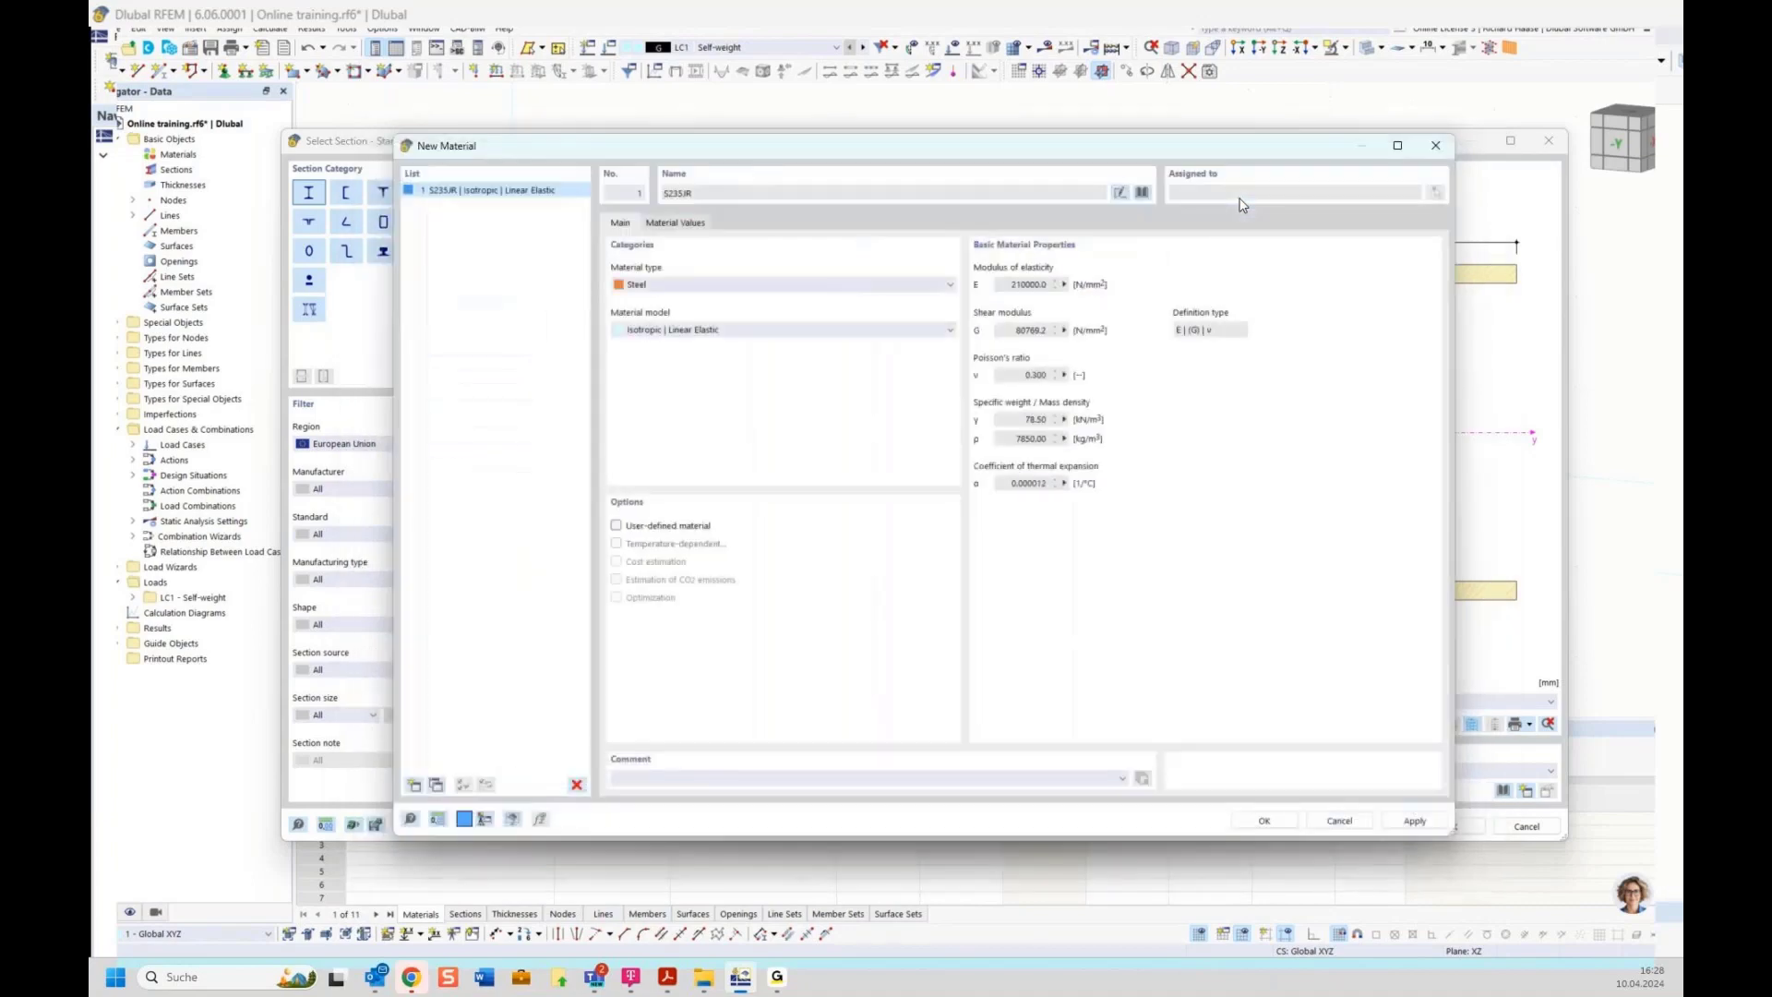
left_click(1264, 820)
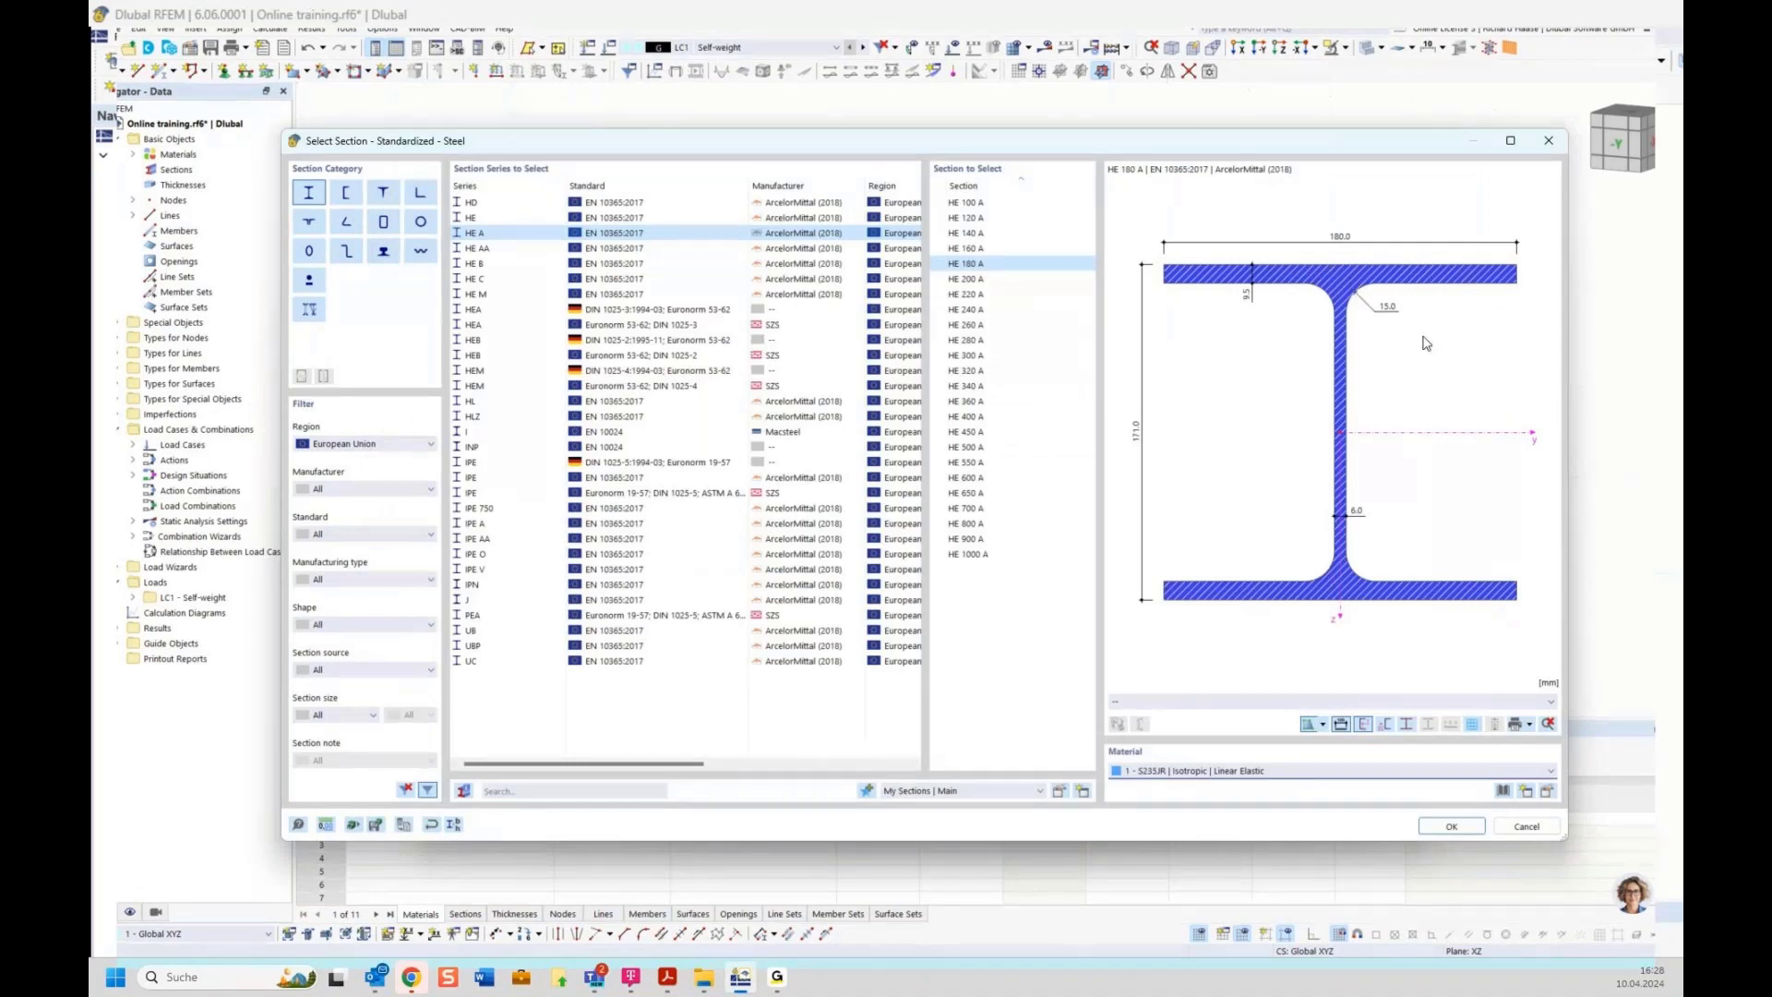
left_click(1450, 826)
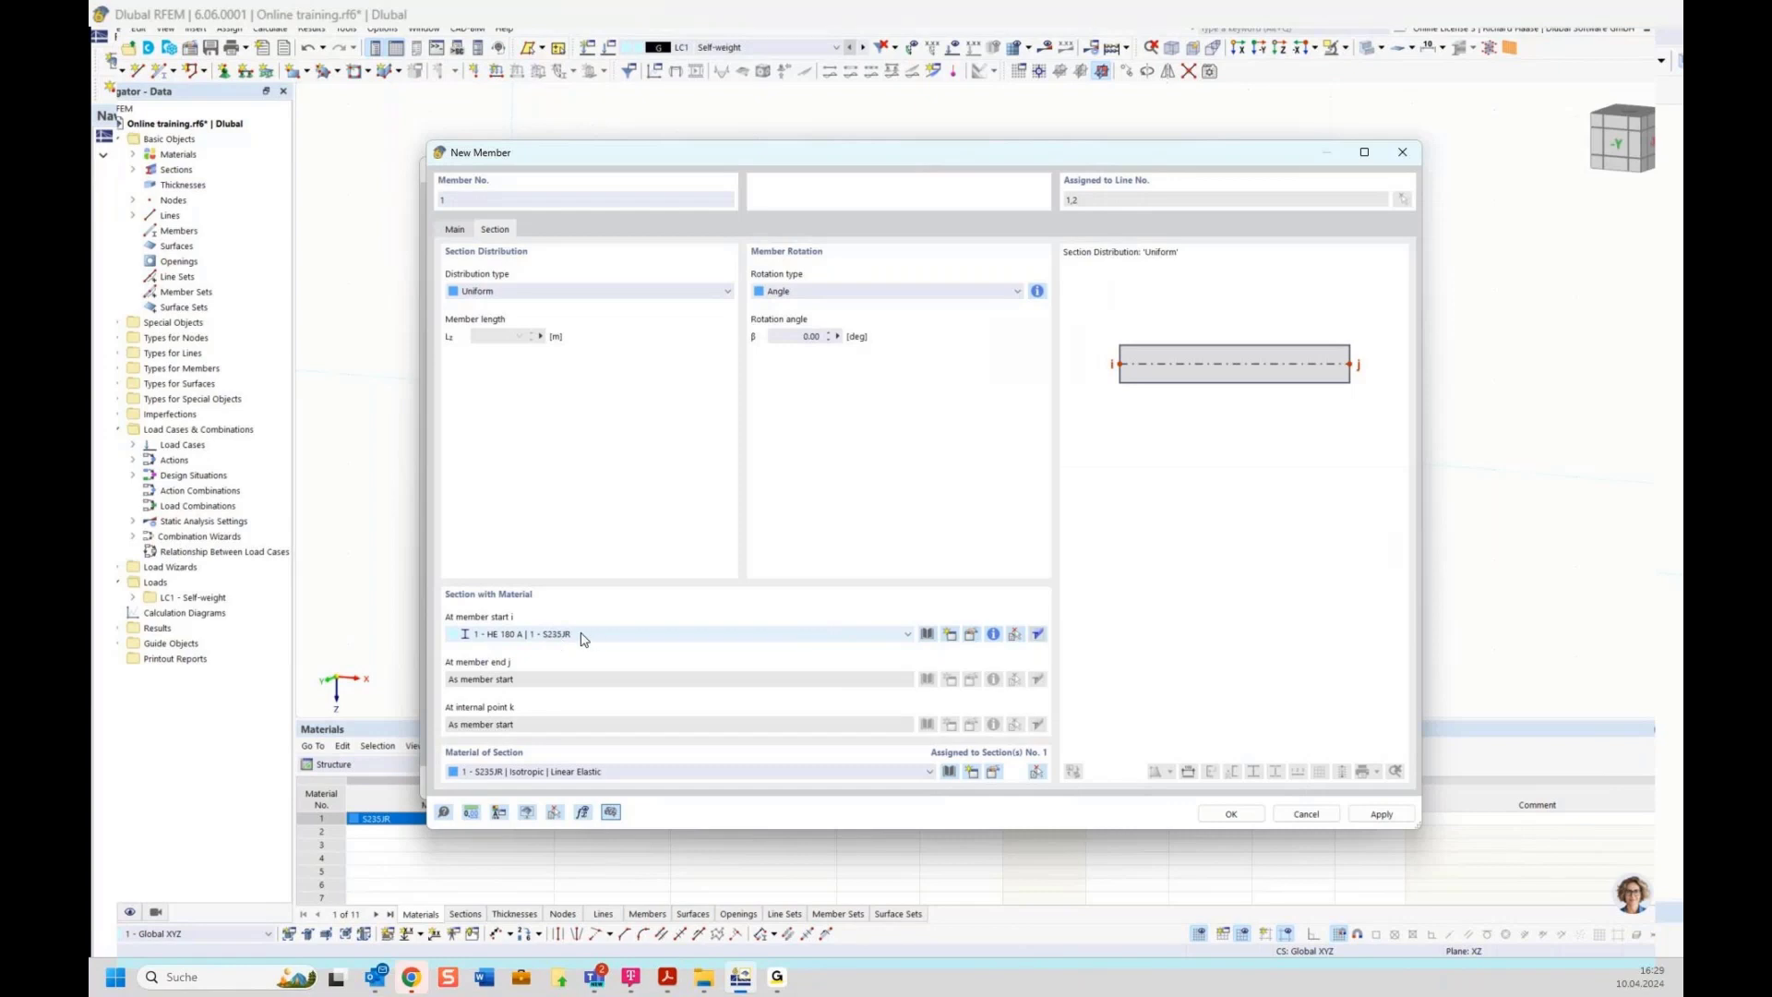
left_click(1232, 814)
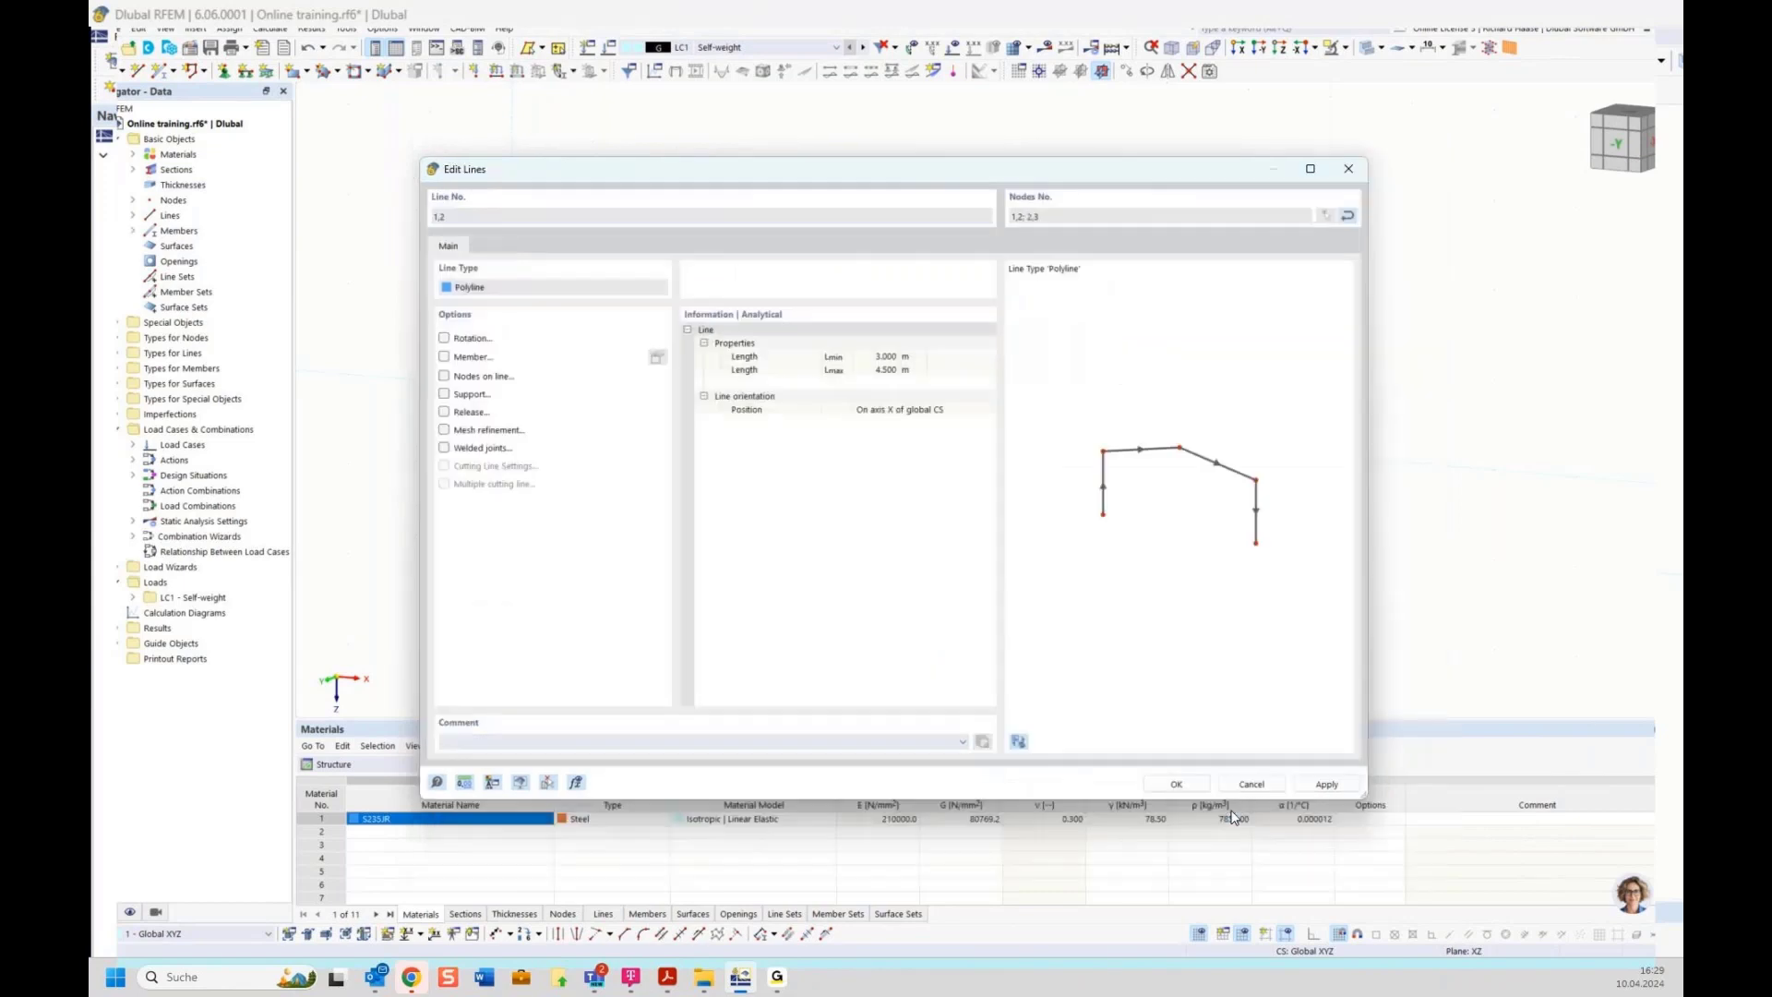
left_click(1173, 784)
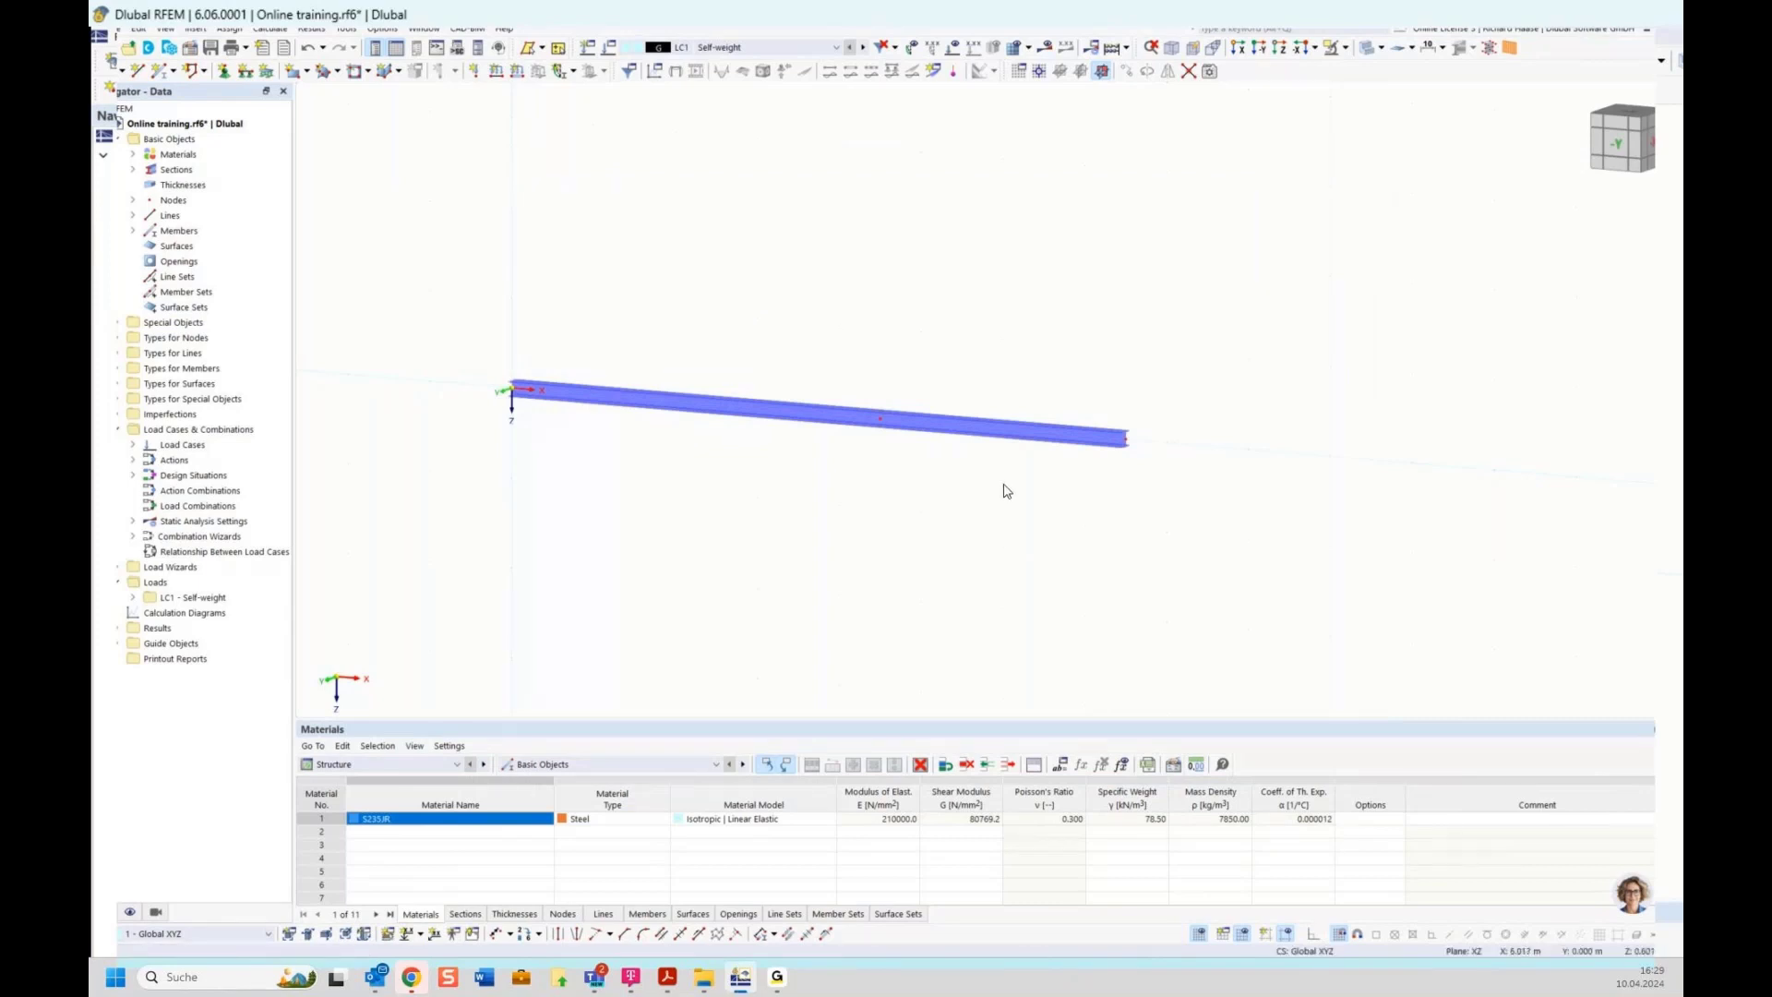
Examine the new beam member in a rotated, zoomed 3D view
middle_click_drag(1000, 490, 842, 469, "ctrl")
scroll(820, 440, "up", 3)
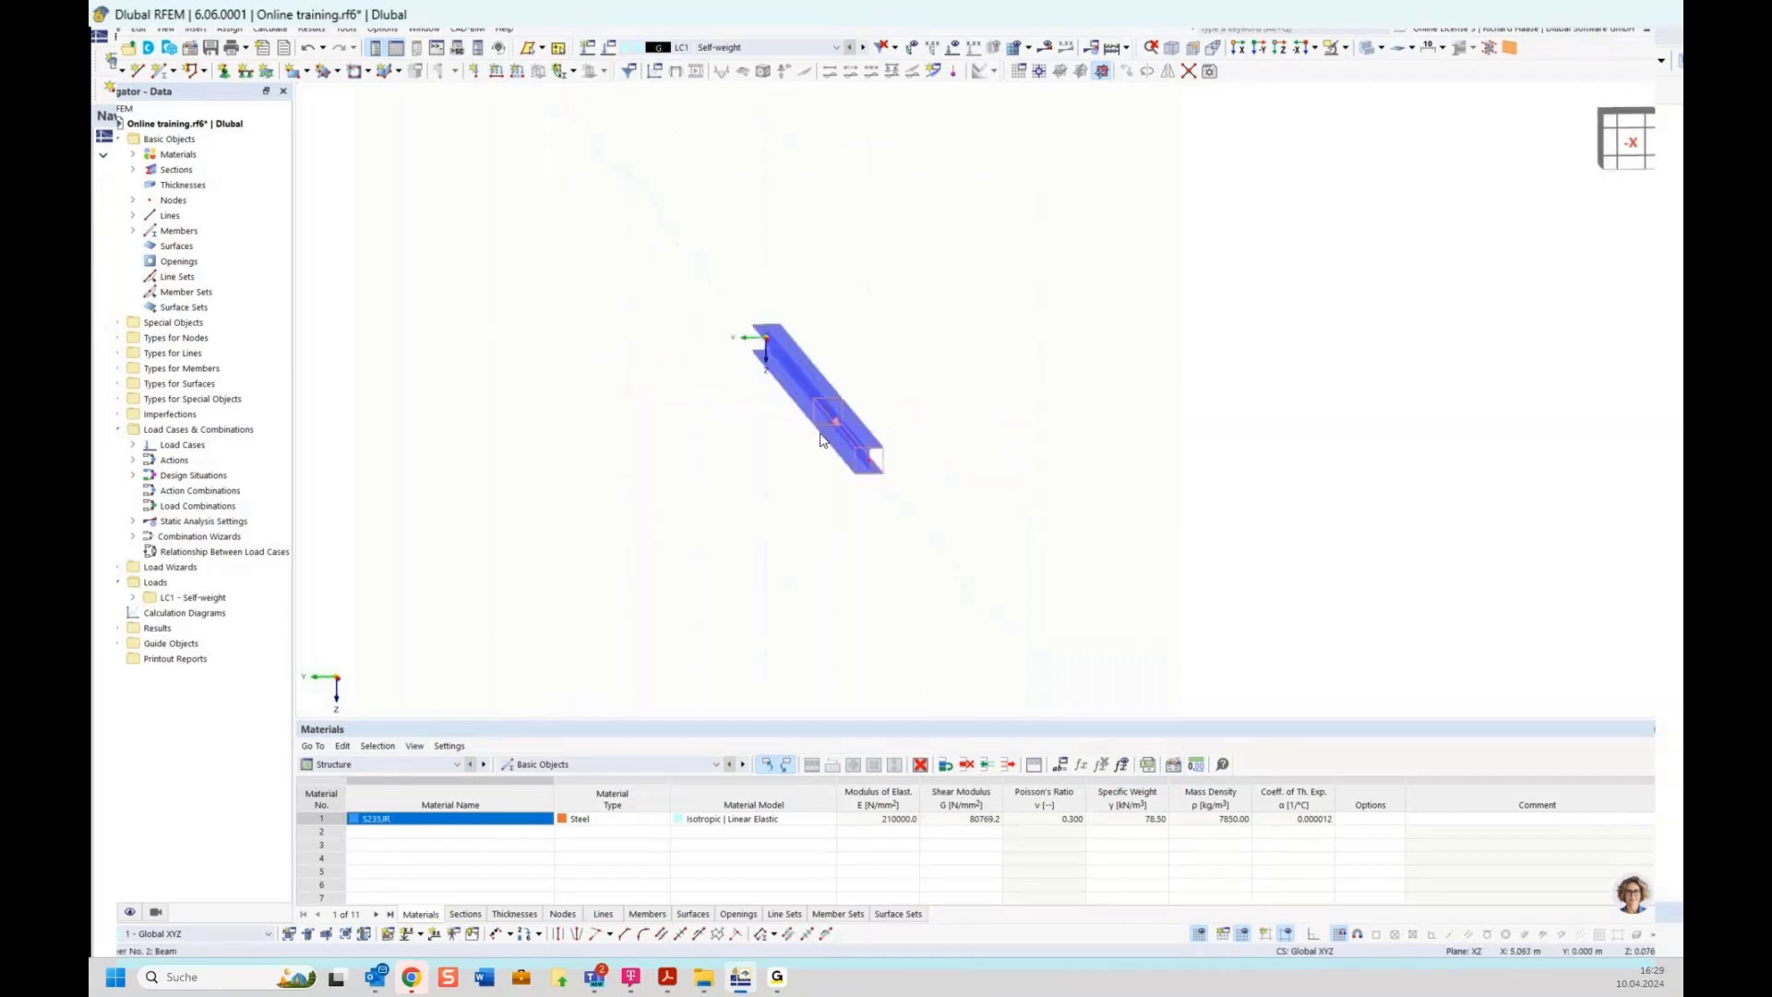
scroll(820, 440, "up", 3)
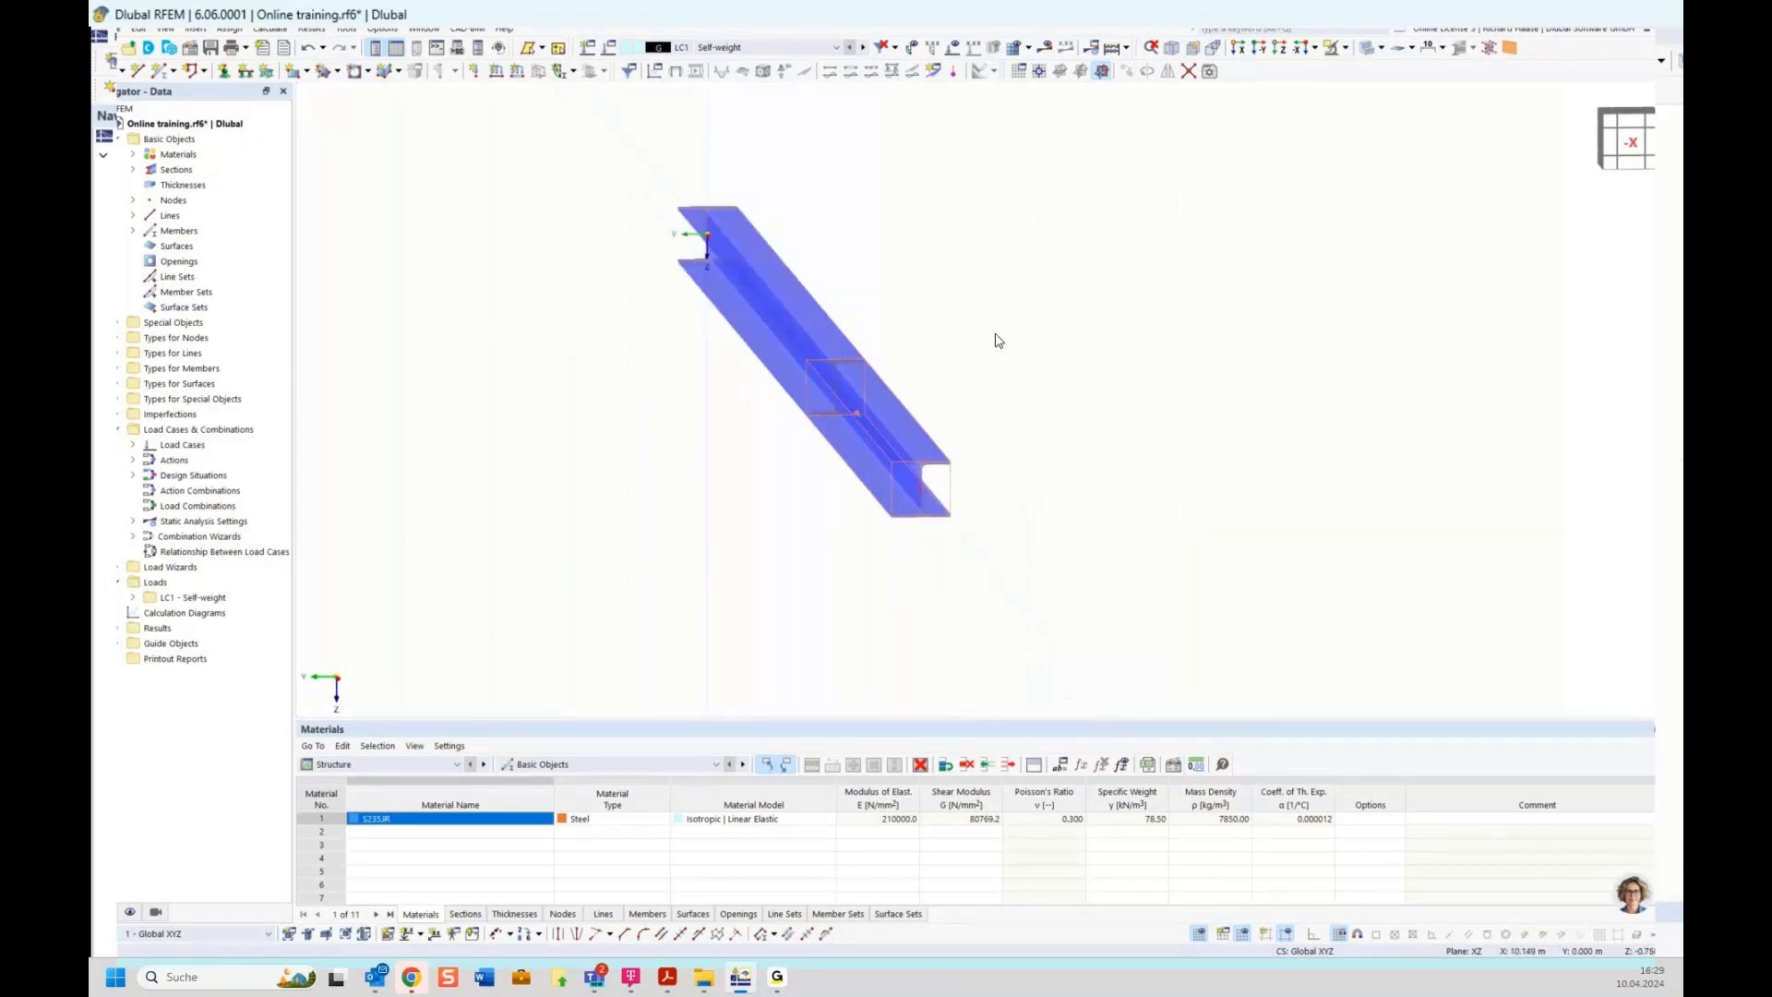
Ask the AI assistant Mia: "single beam, length 7.5m, single load on 4.50m with 10kn. Bending moment at 4.50m"
middle_click_drag(993, 336, 1159, 314, "ctrl")
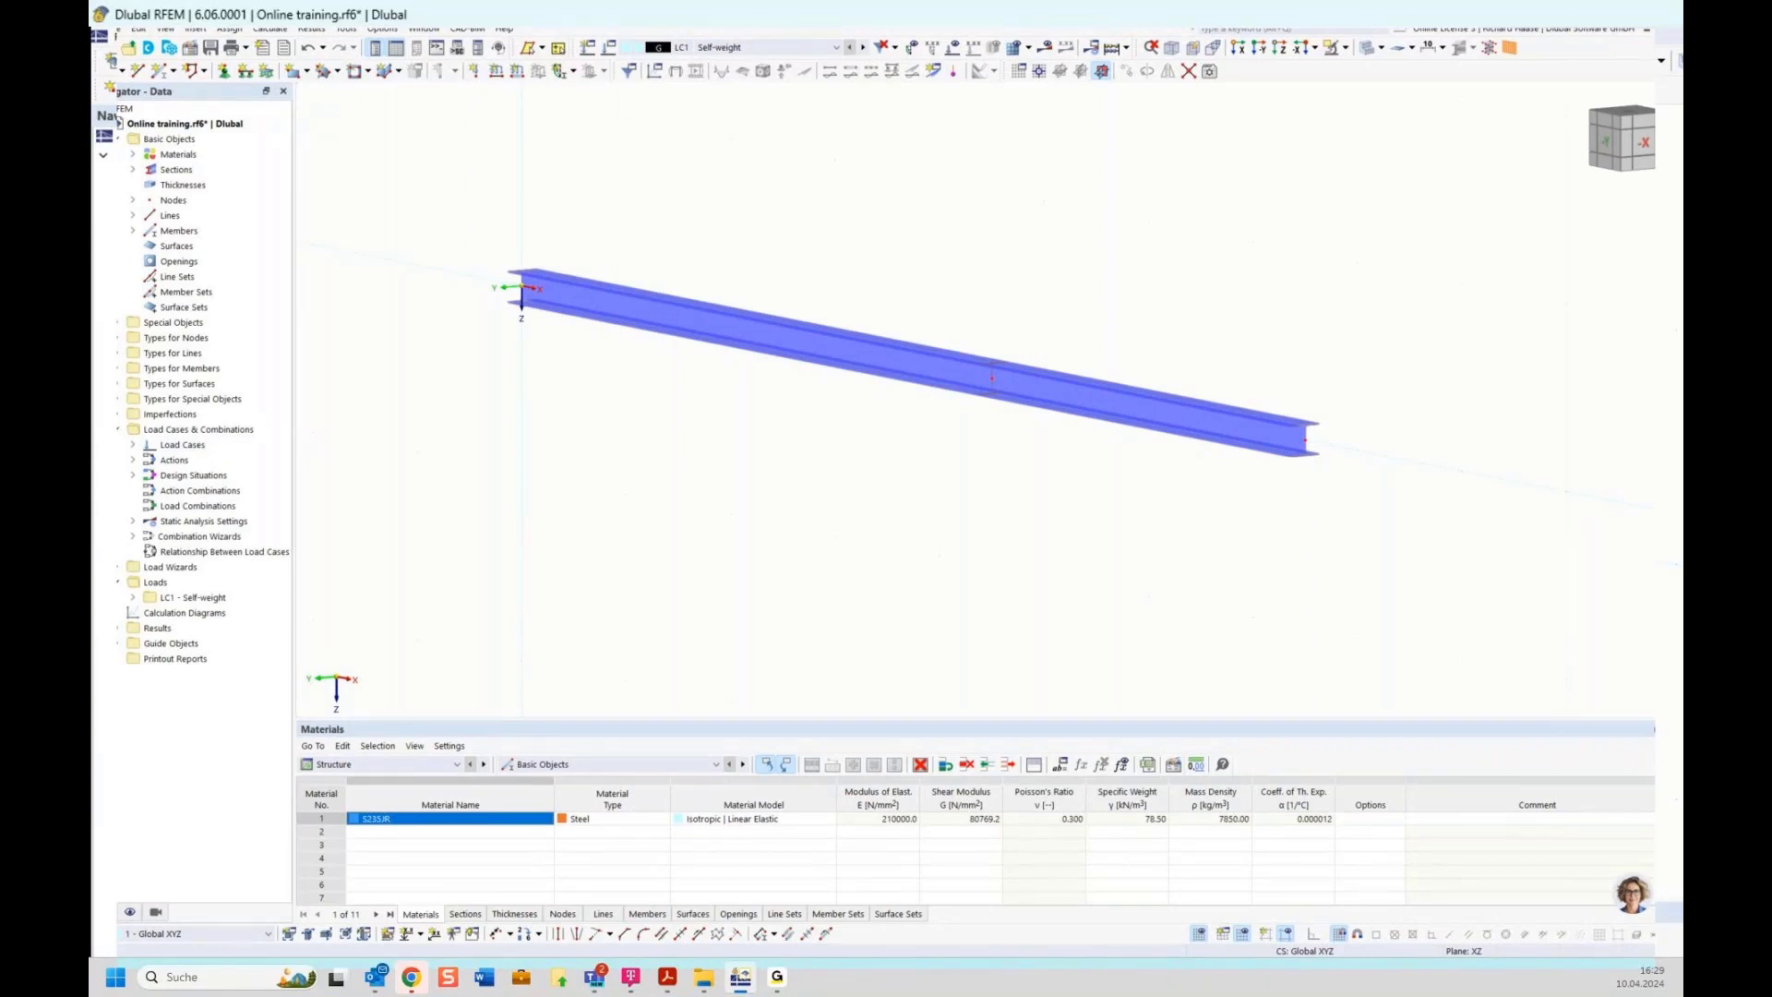
key("alt+Tab")
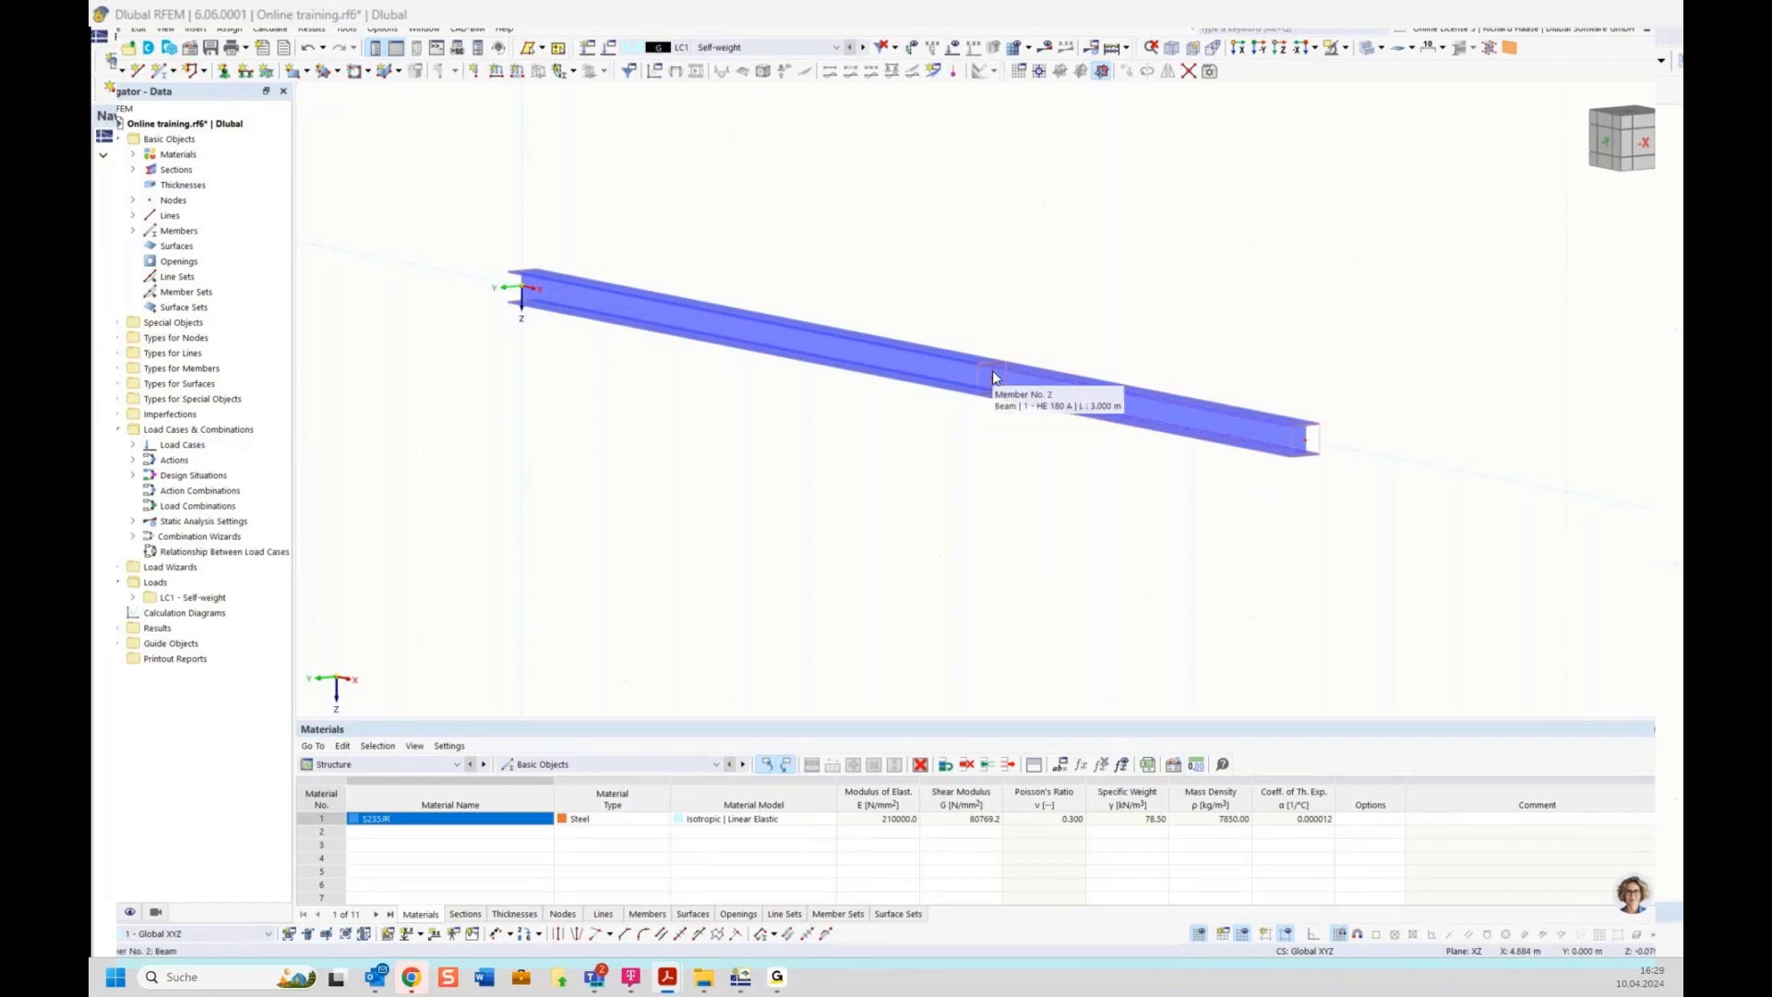
left_click(1633, 895)
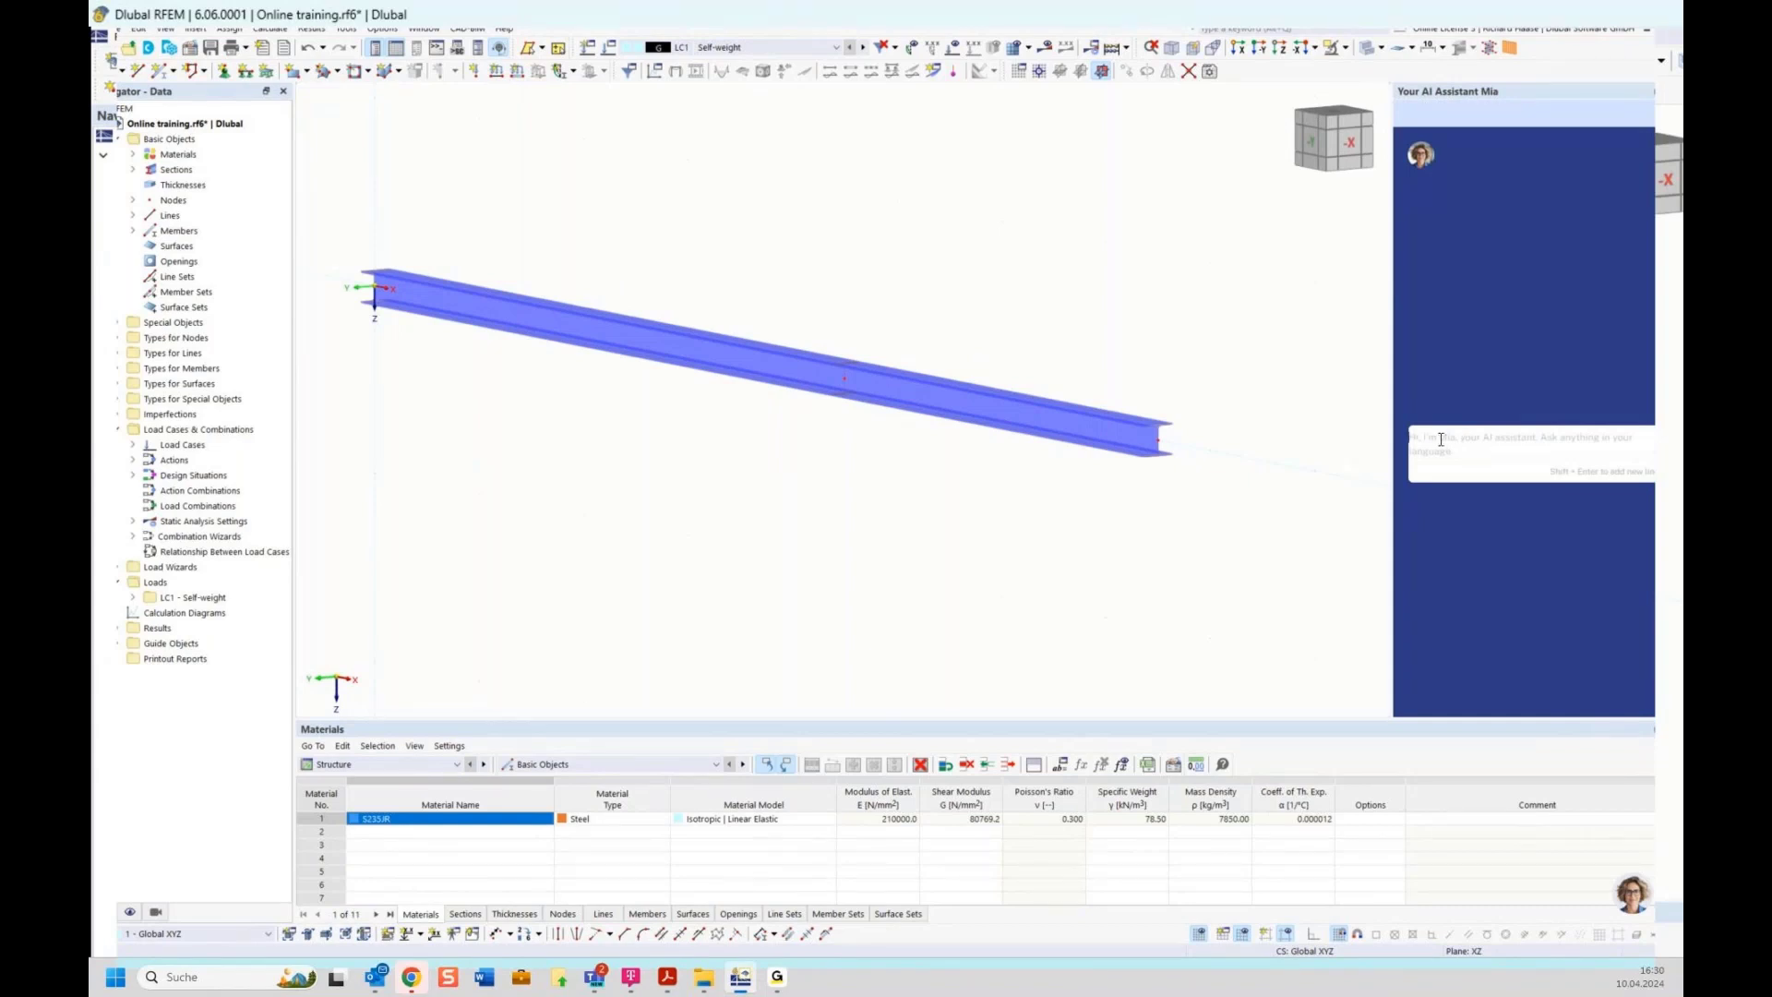
left_click(1471, 441)
type("single beam, length 7,5m, single load on 4,50m with 10kn. Bending moment at 4,50m")
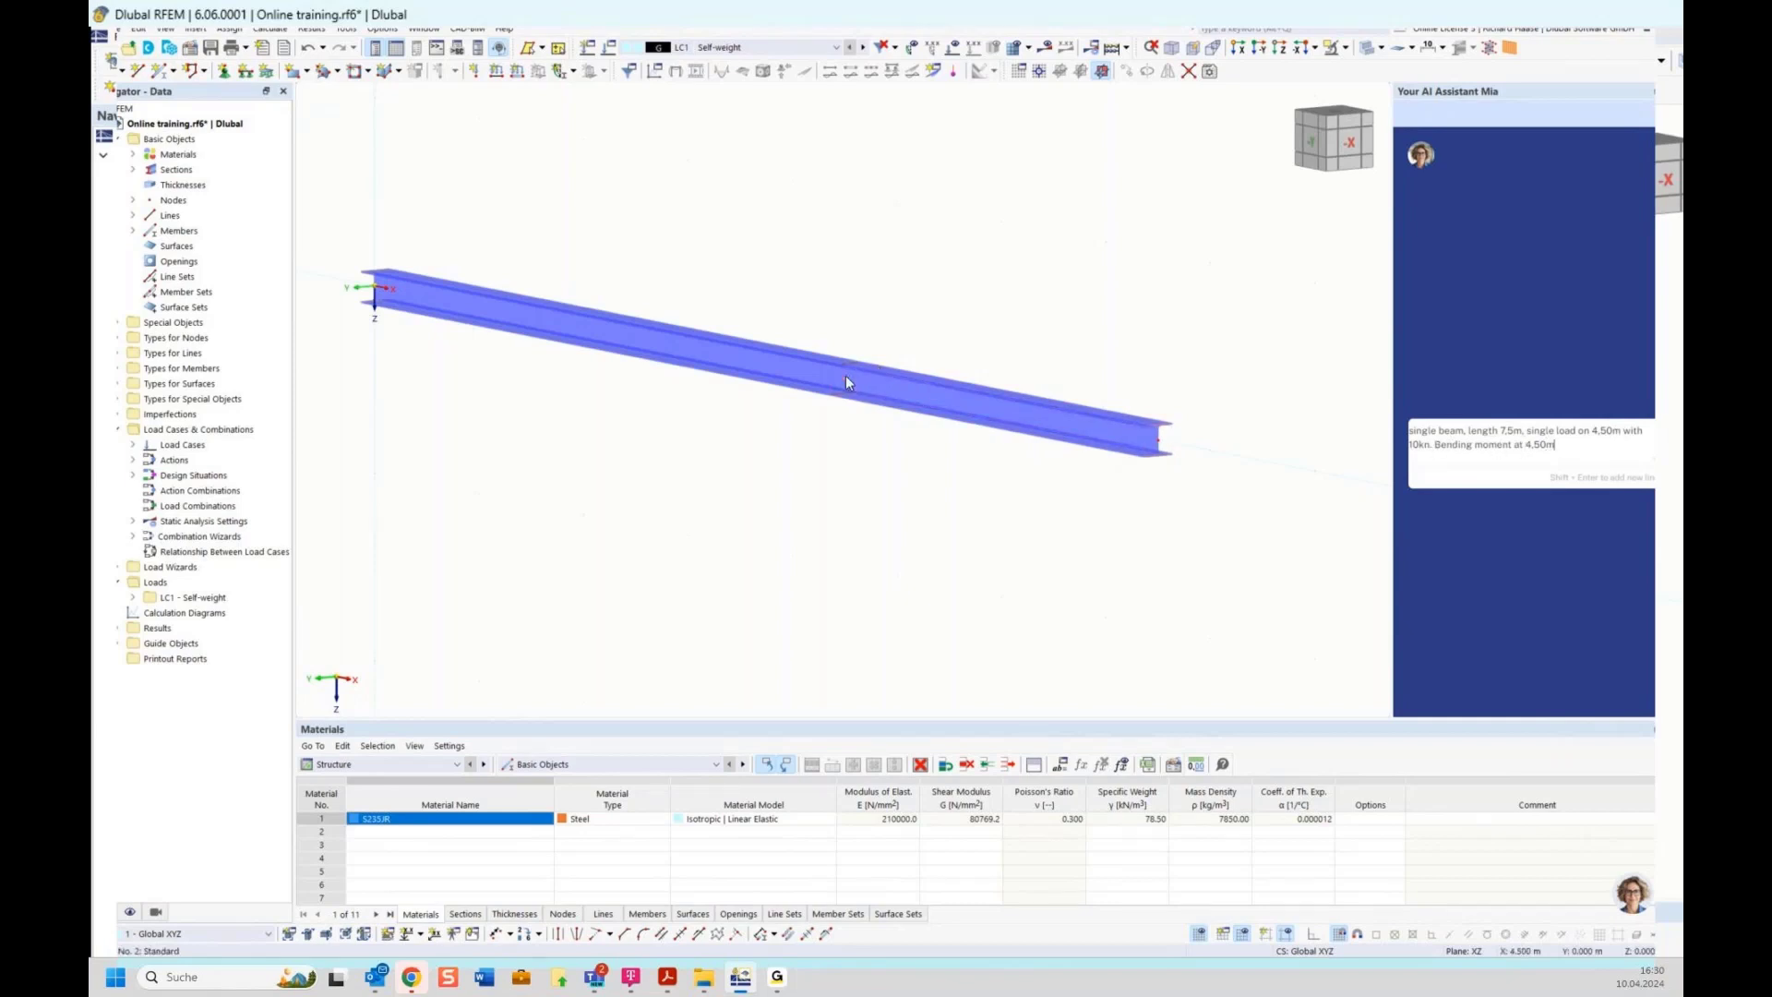
mouse_move(845, 376)
key("Return")
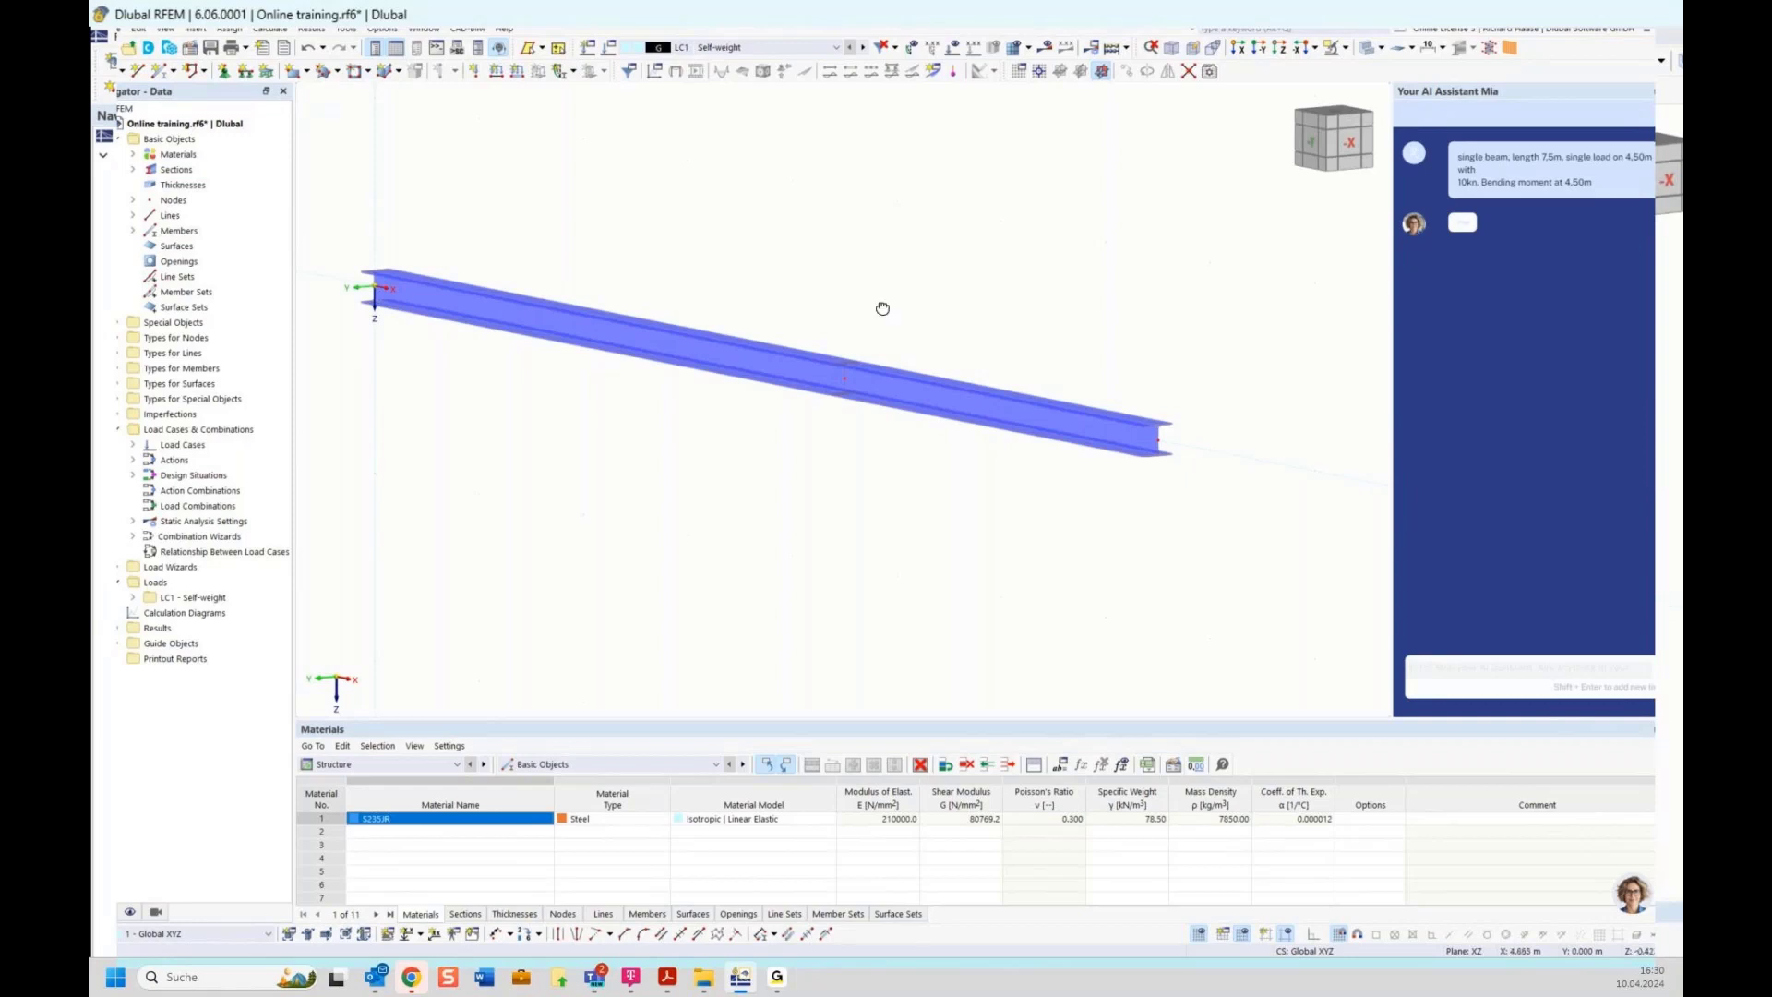
Create a new nodal support type and assign it to the node at the beam's left end in the front view
scroll(899, 314, "up", 2)
left_click(1320, 145)
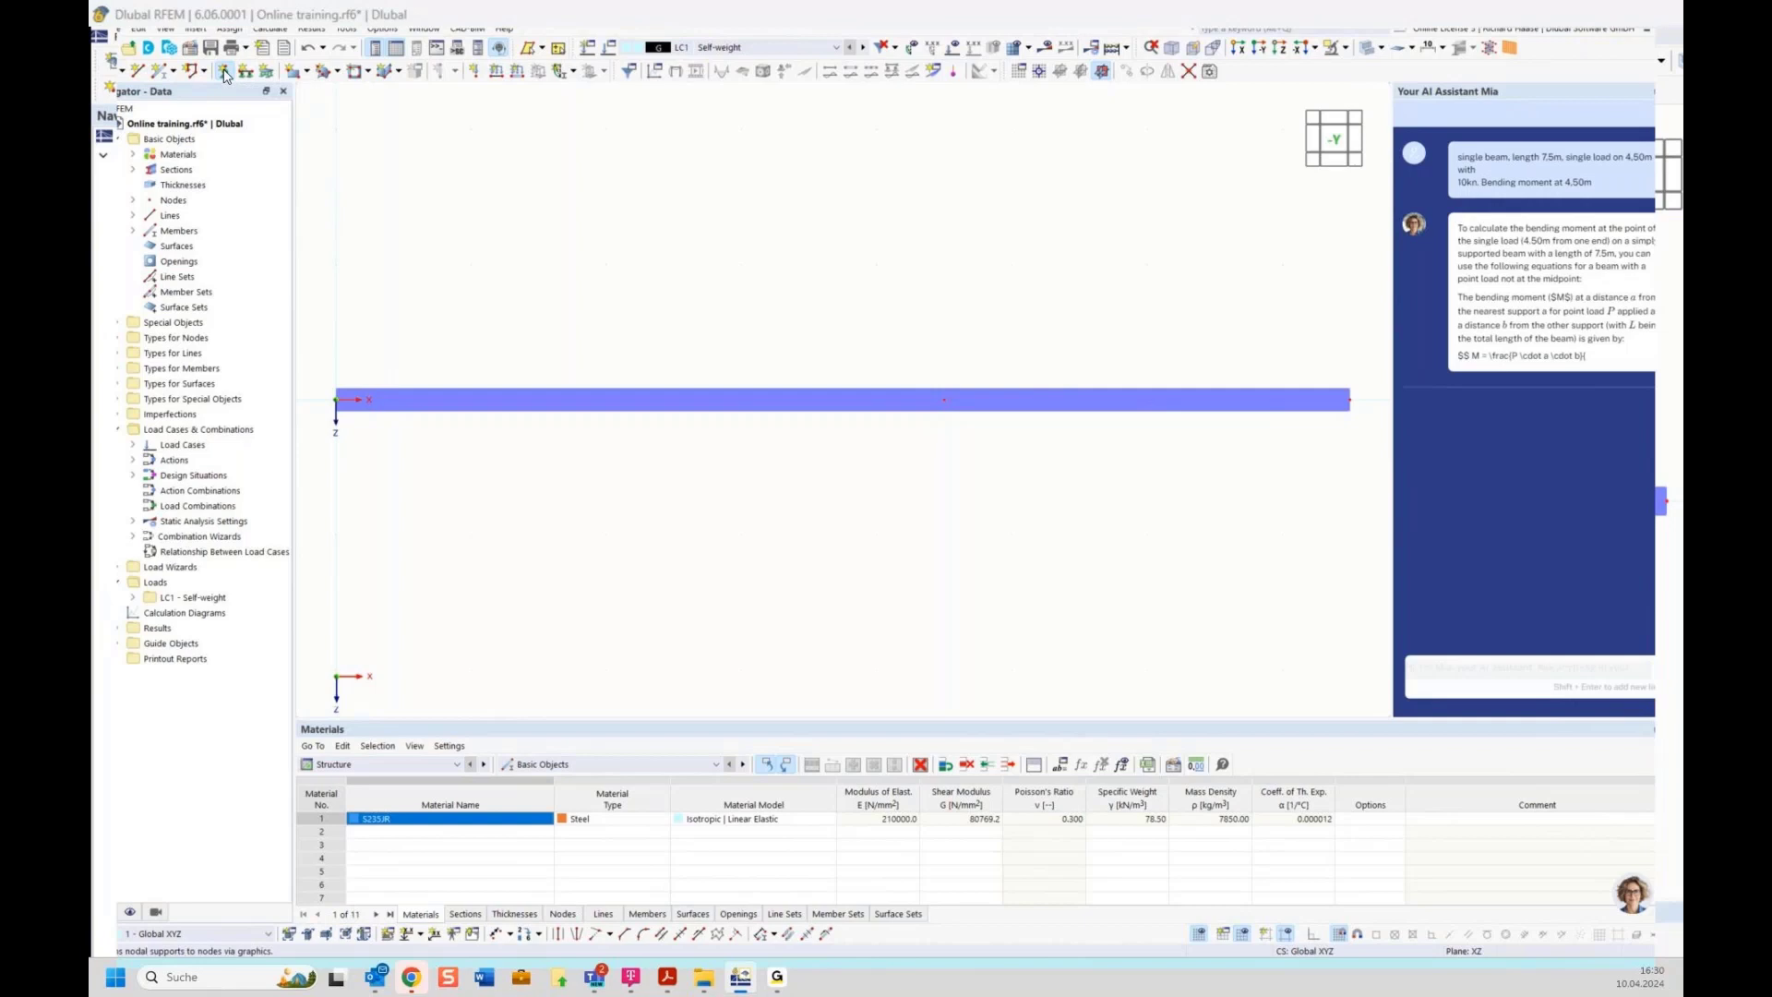
left_click(225, 74)
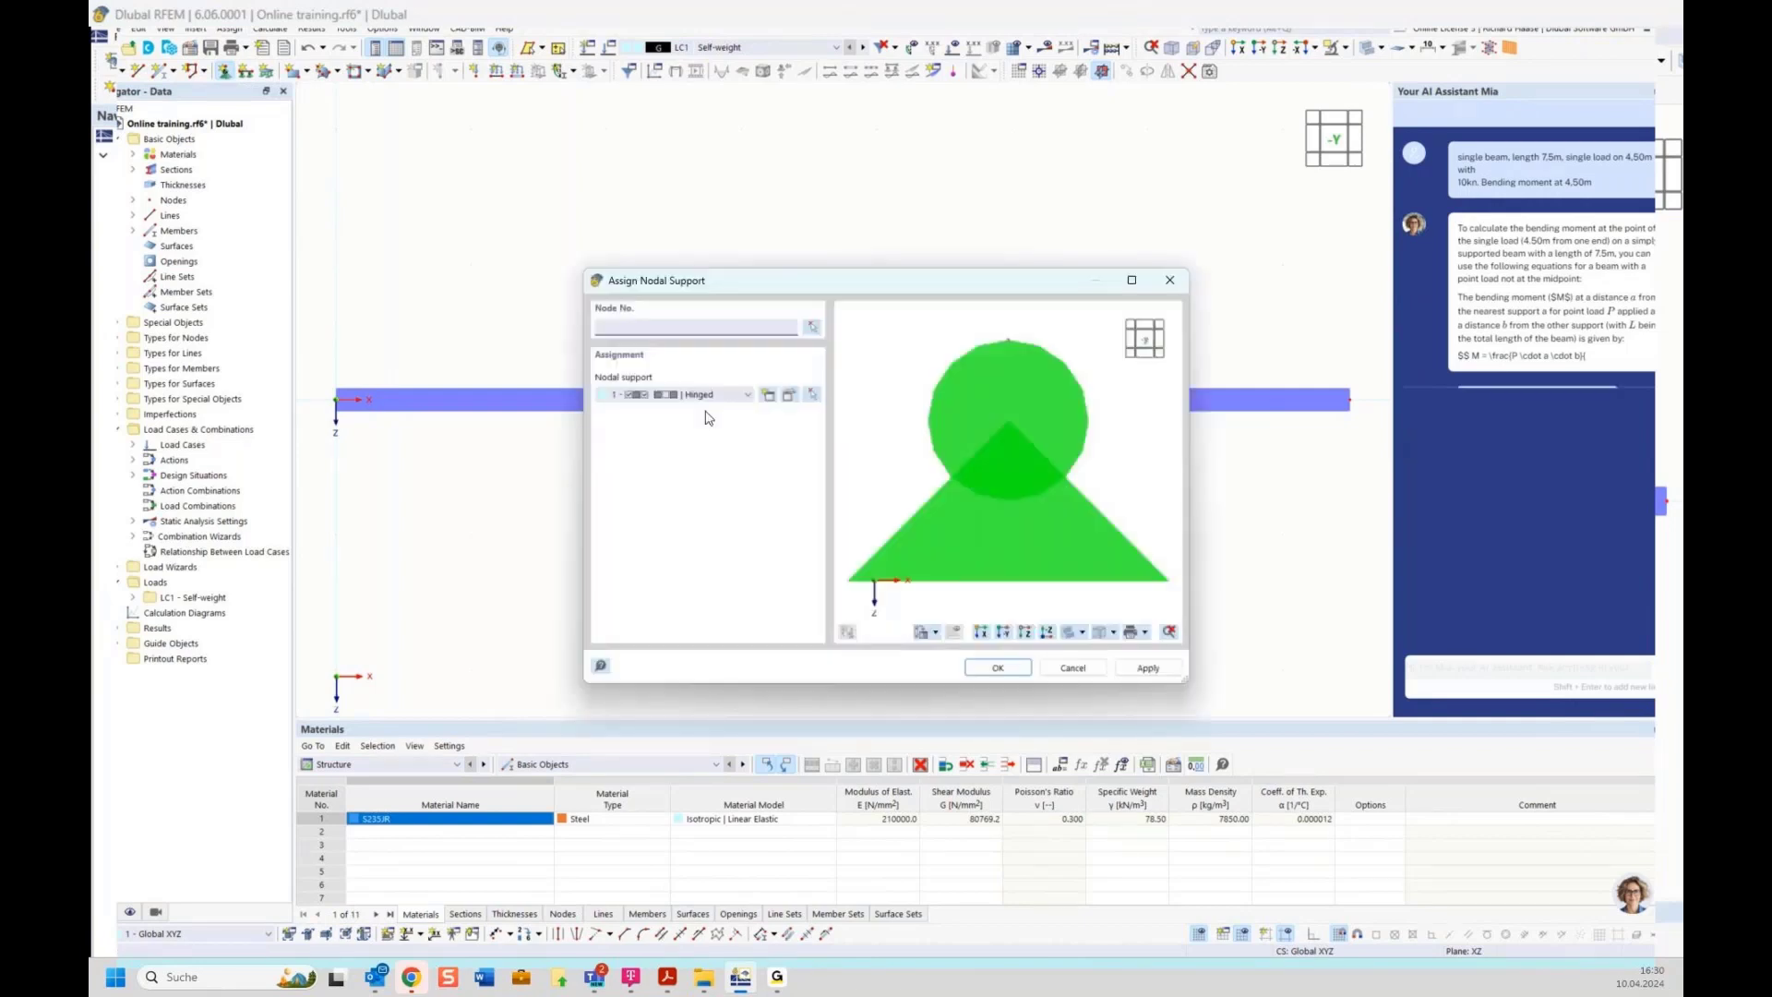
left_click(769, 394)
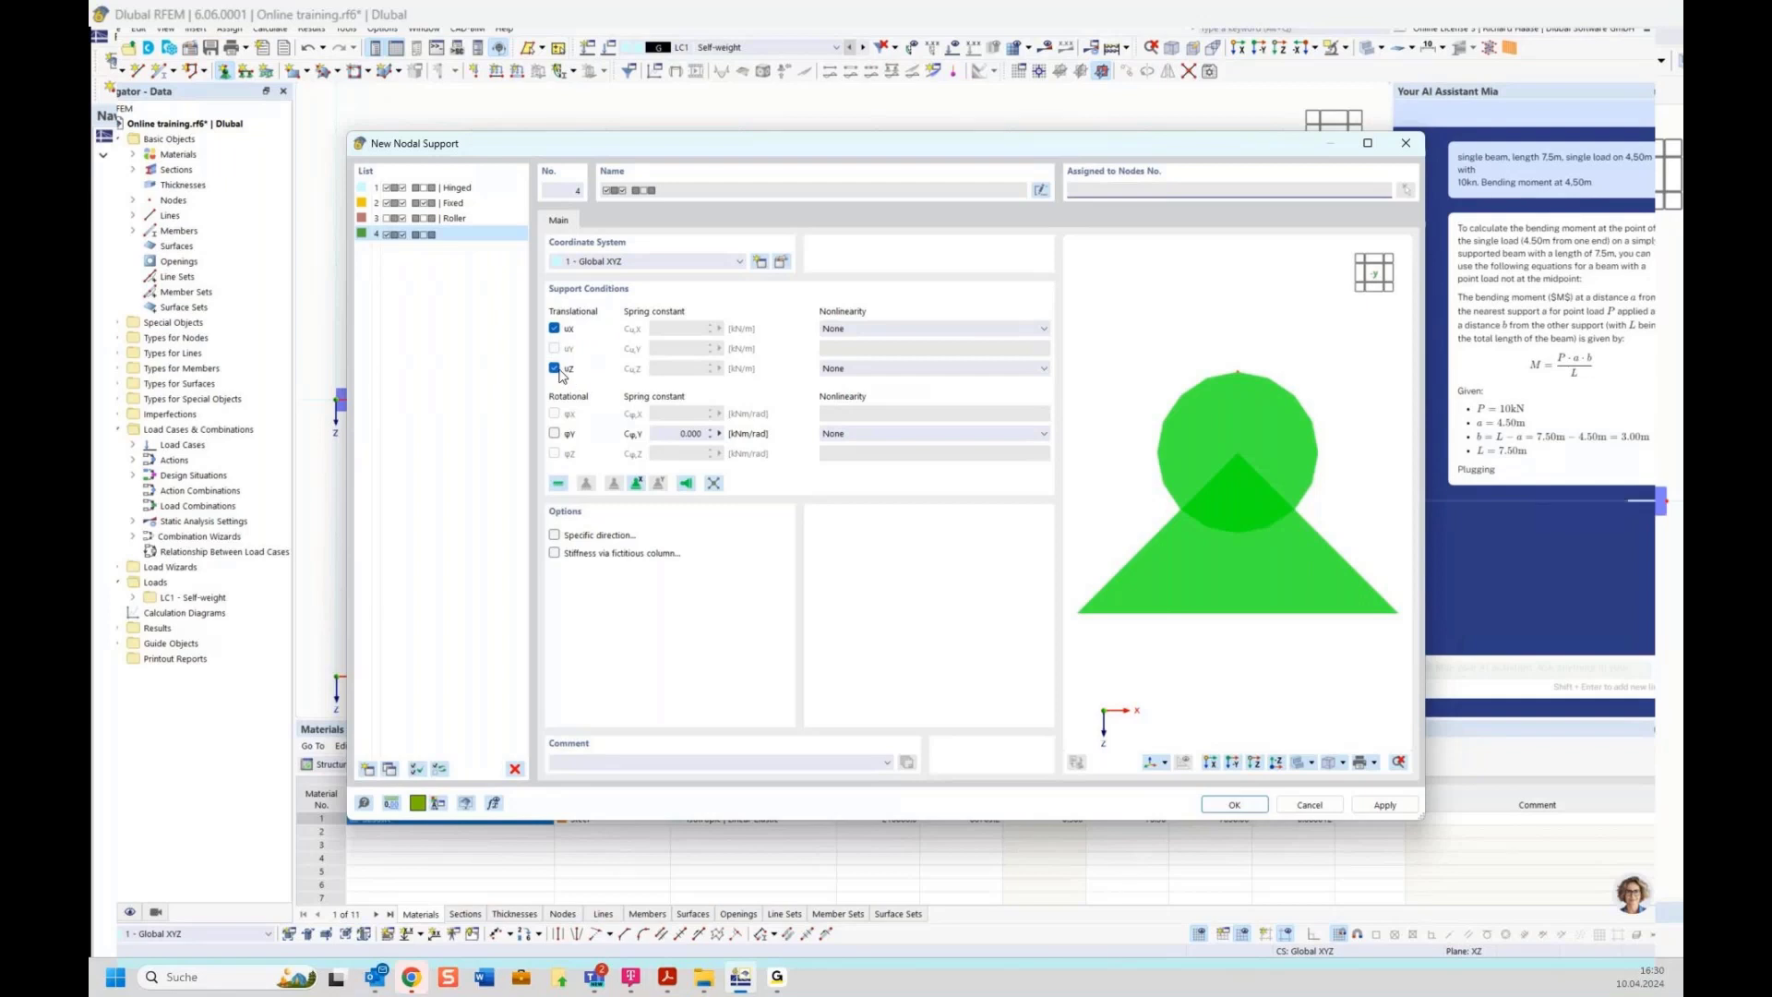
left_click(1257, 804)
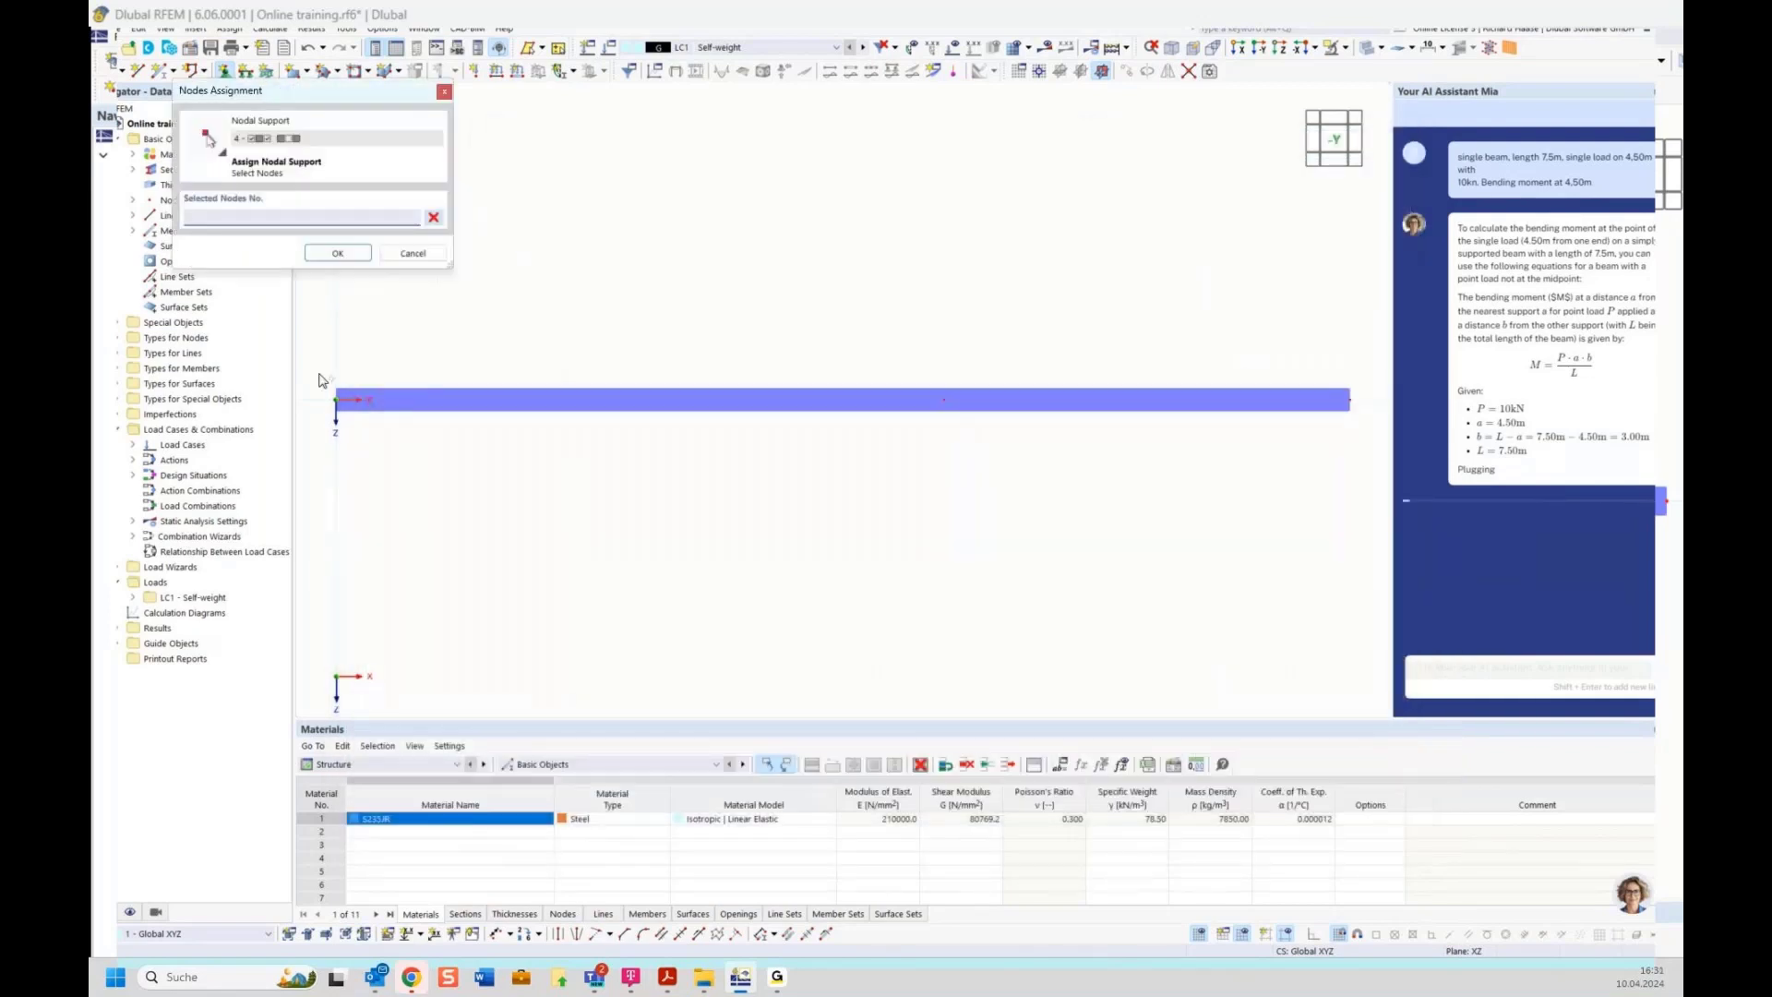
left_click_drag(322, 374, 388, 459)
left_click(334, 254)
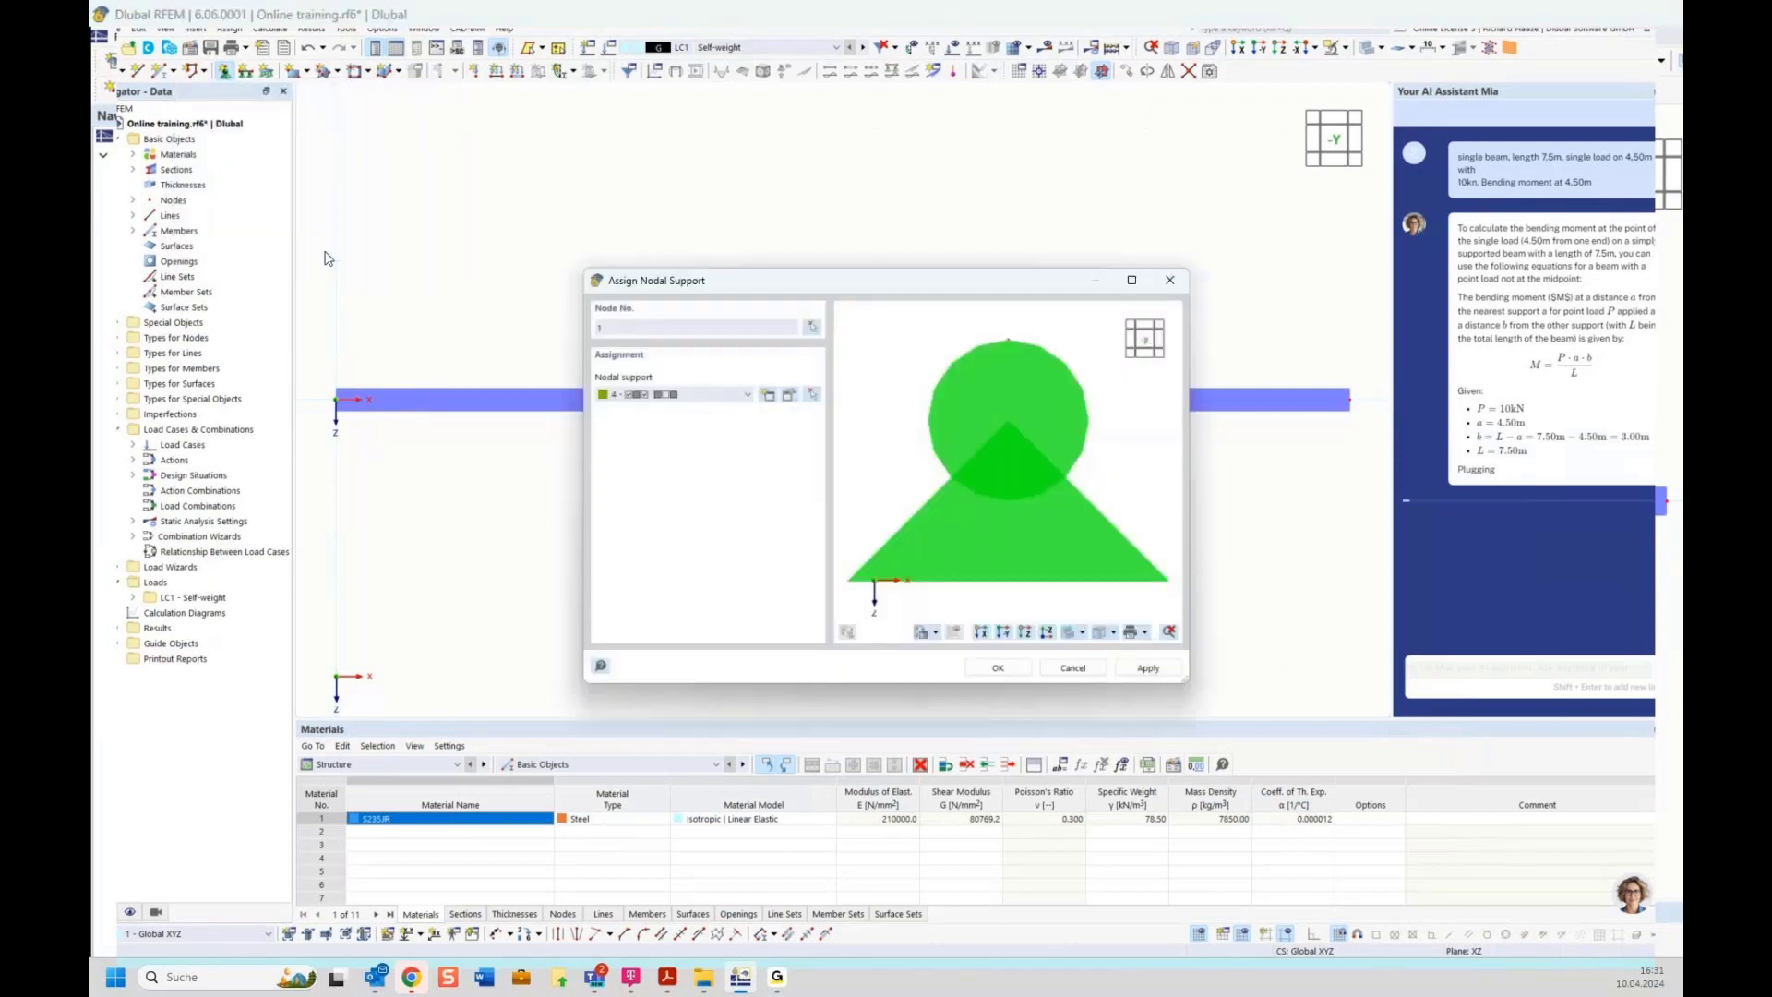
left_click(994, 661)
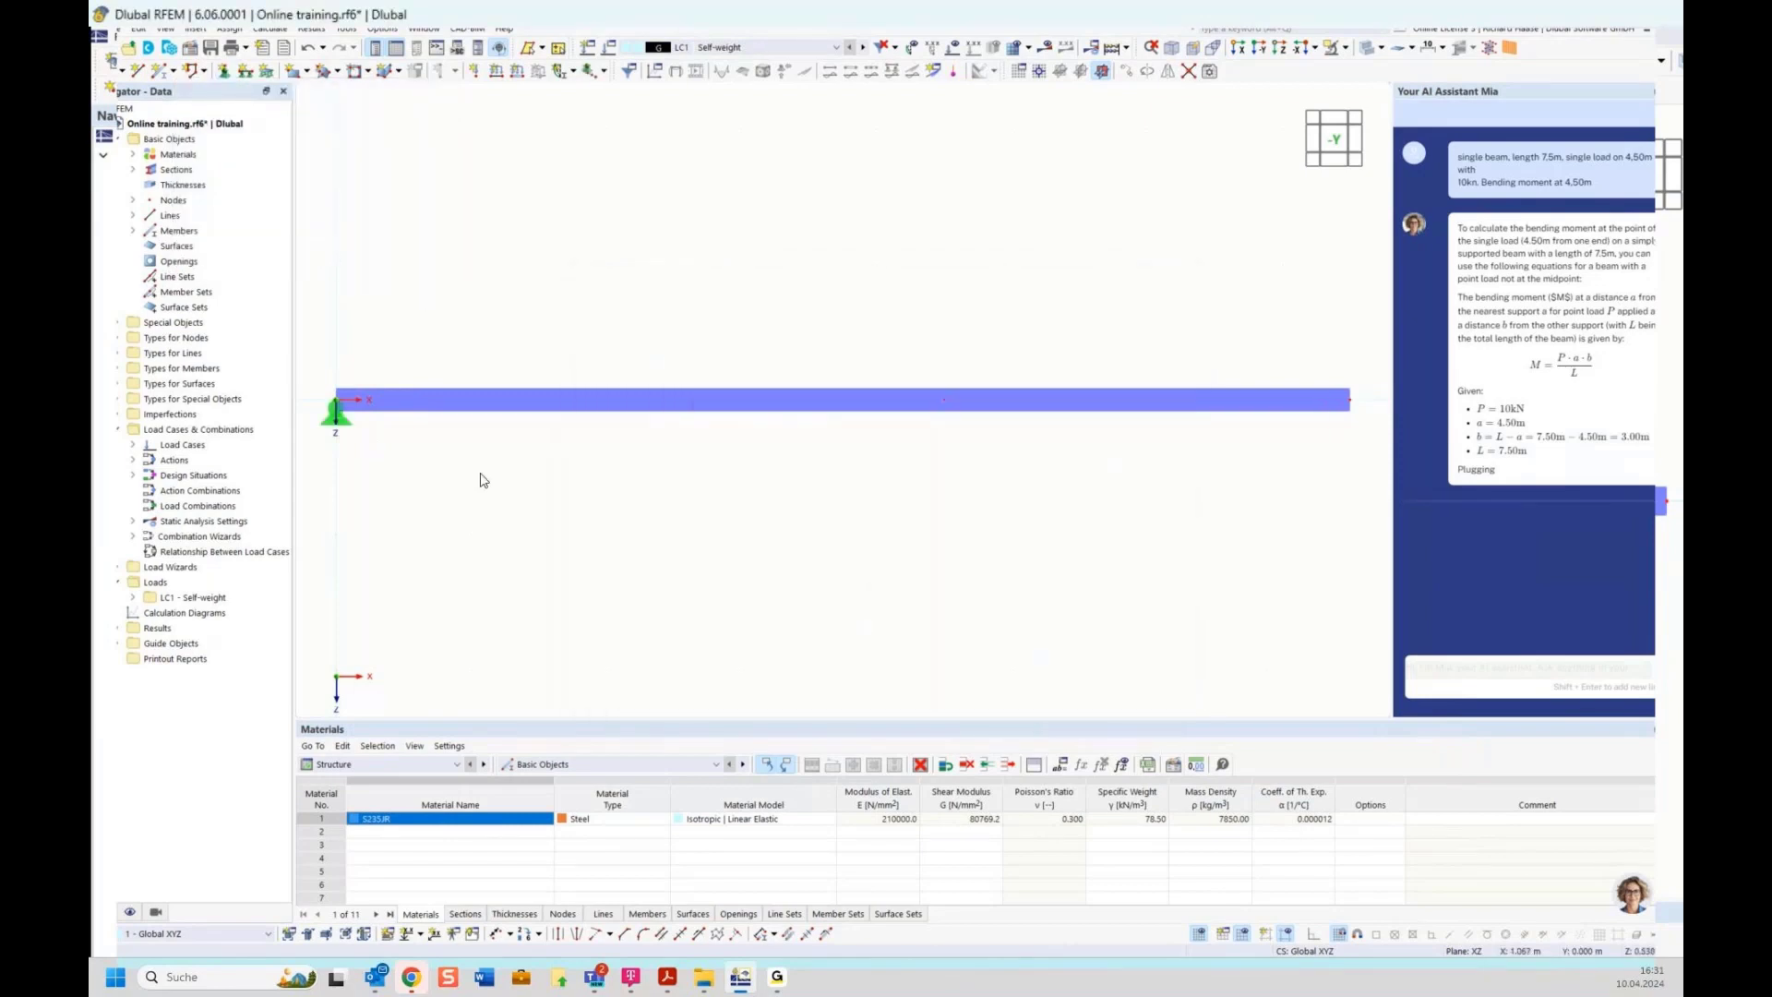
Enlarge the displayed size of the nodal support graphics
right_click(338, 419)
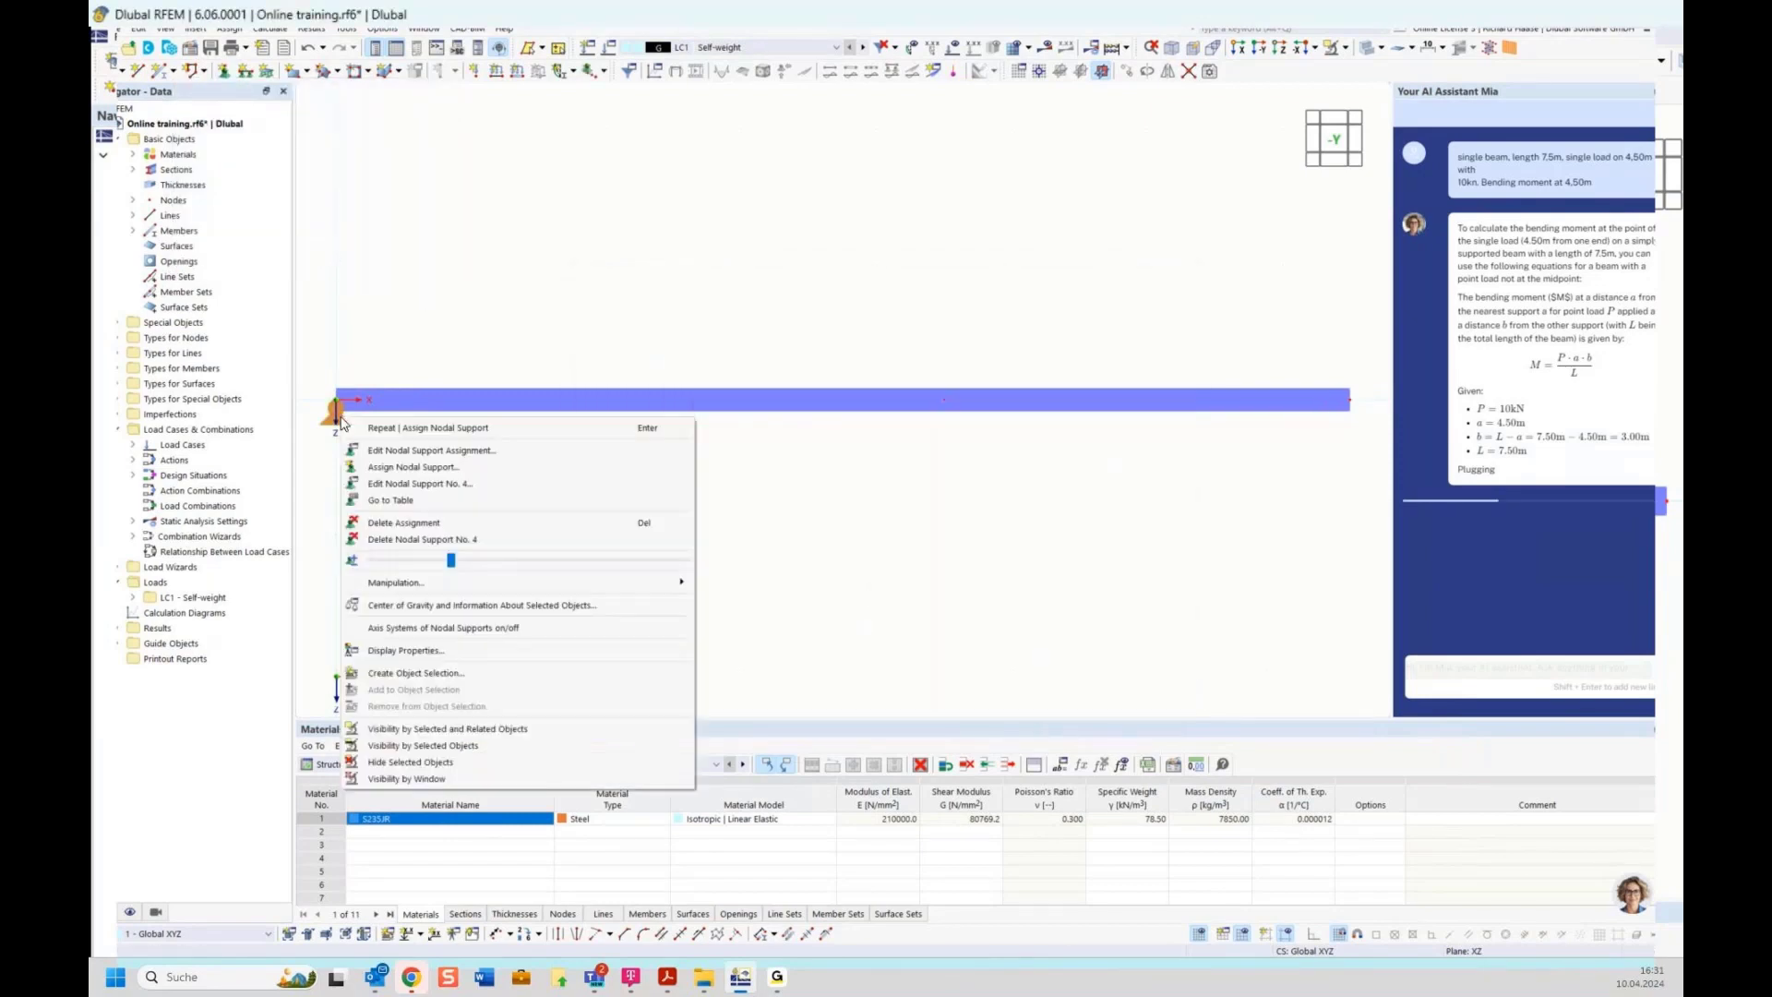
left_click(419, 352)
right_click(341, 424)
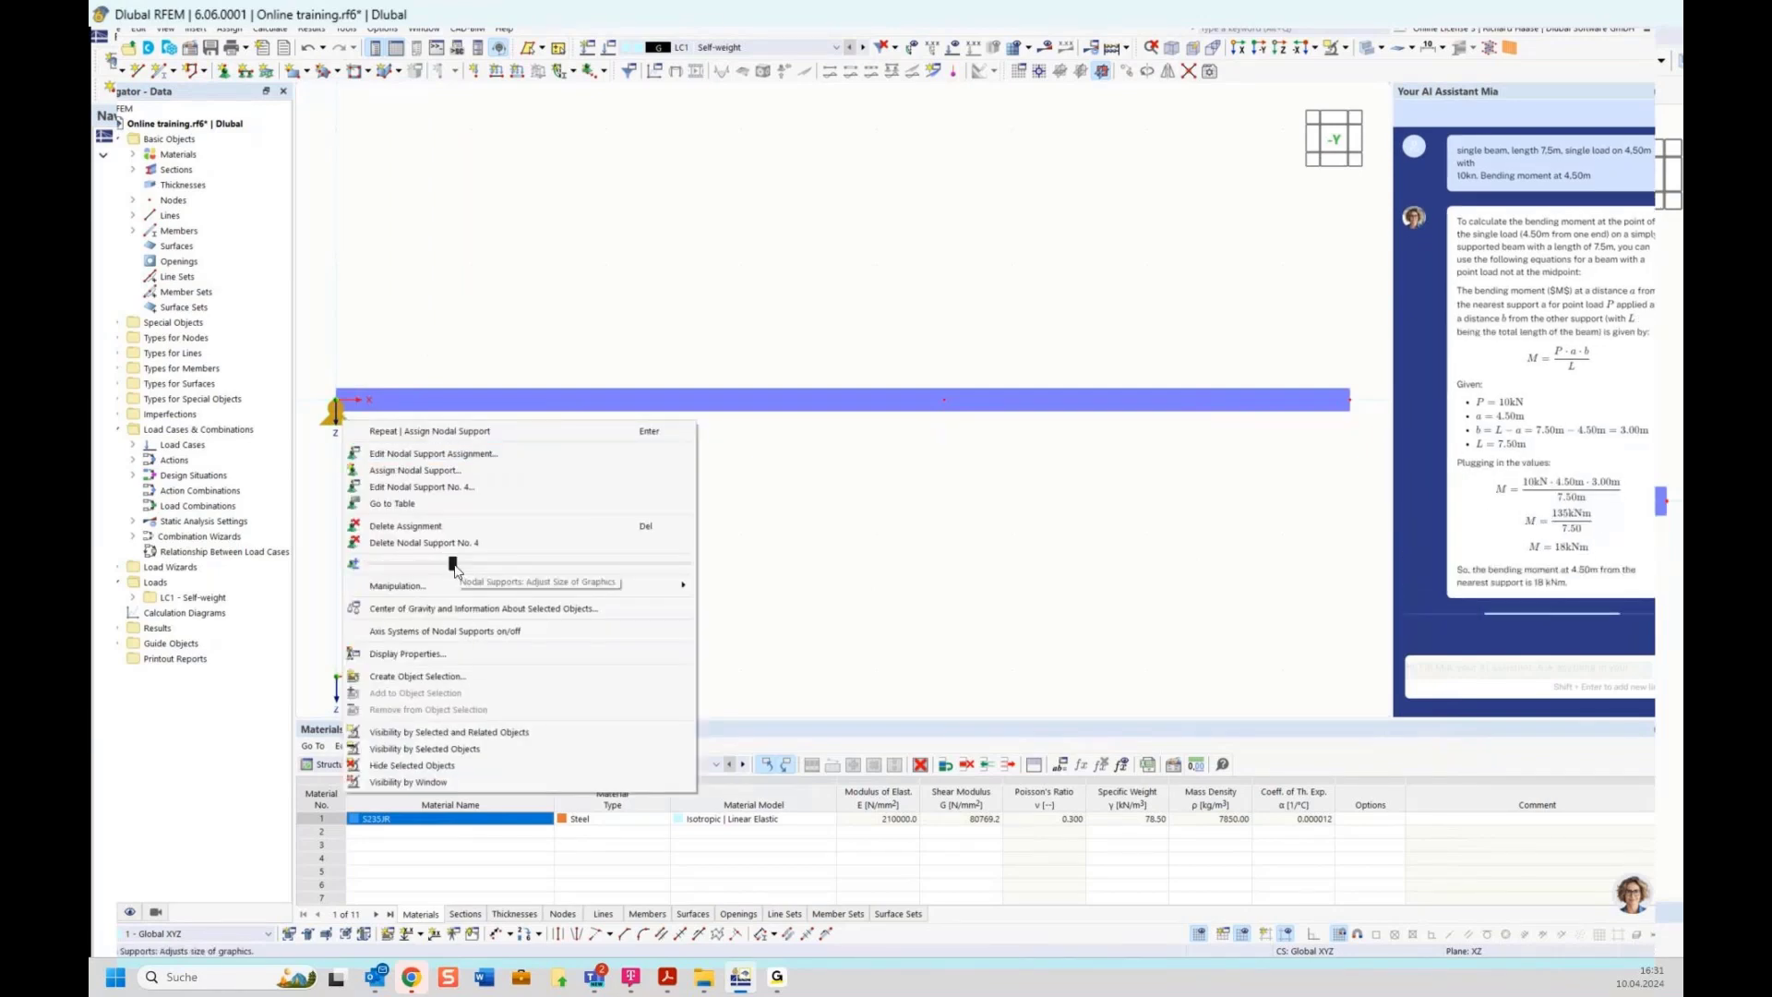
left_click_drag(454, 570, 571, 571)
left_click(854, 469)
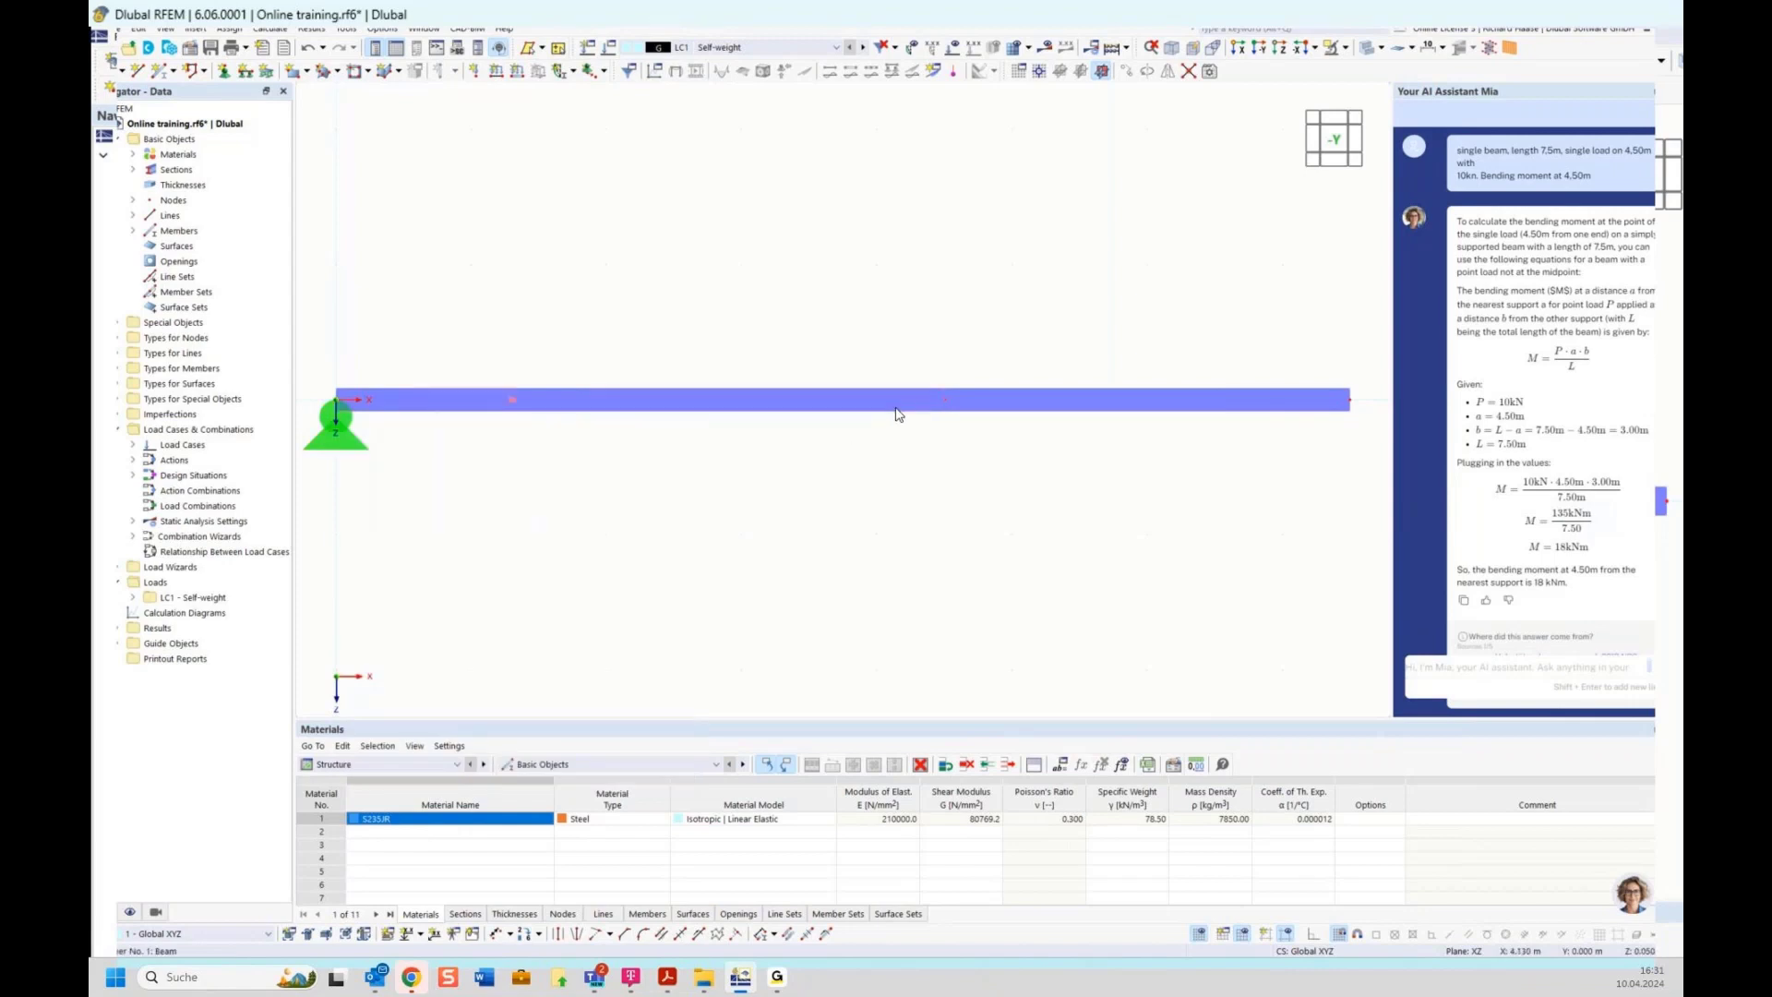
Assign the Roller nodal support to the node at the beam's right end
left_click(225, 73)
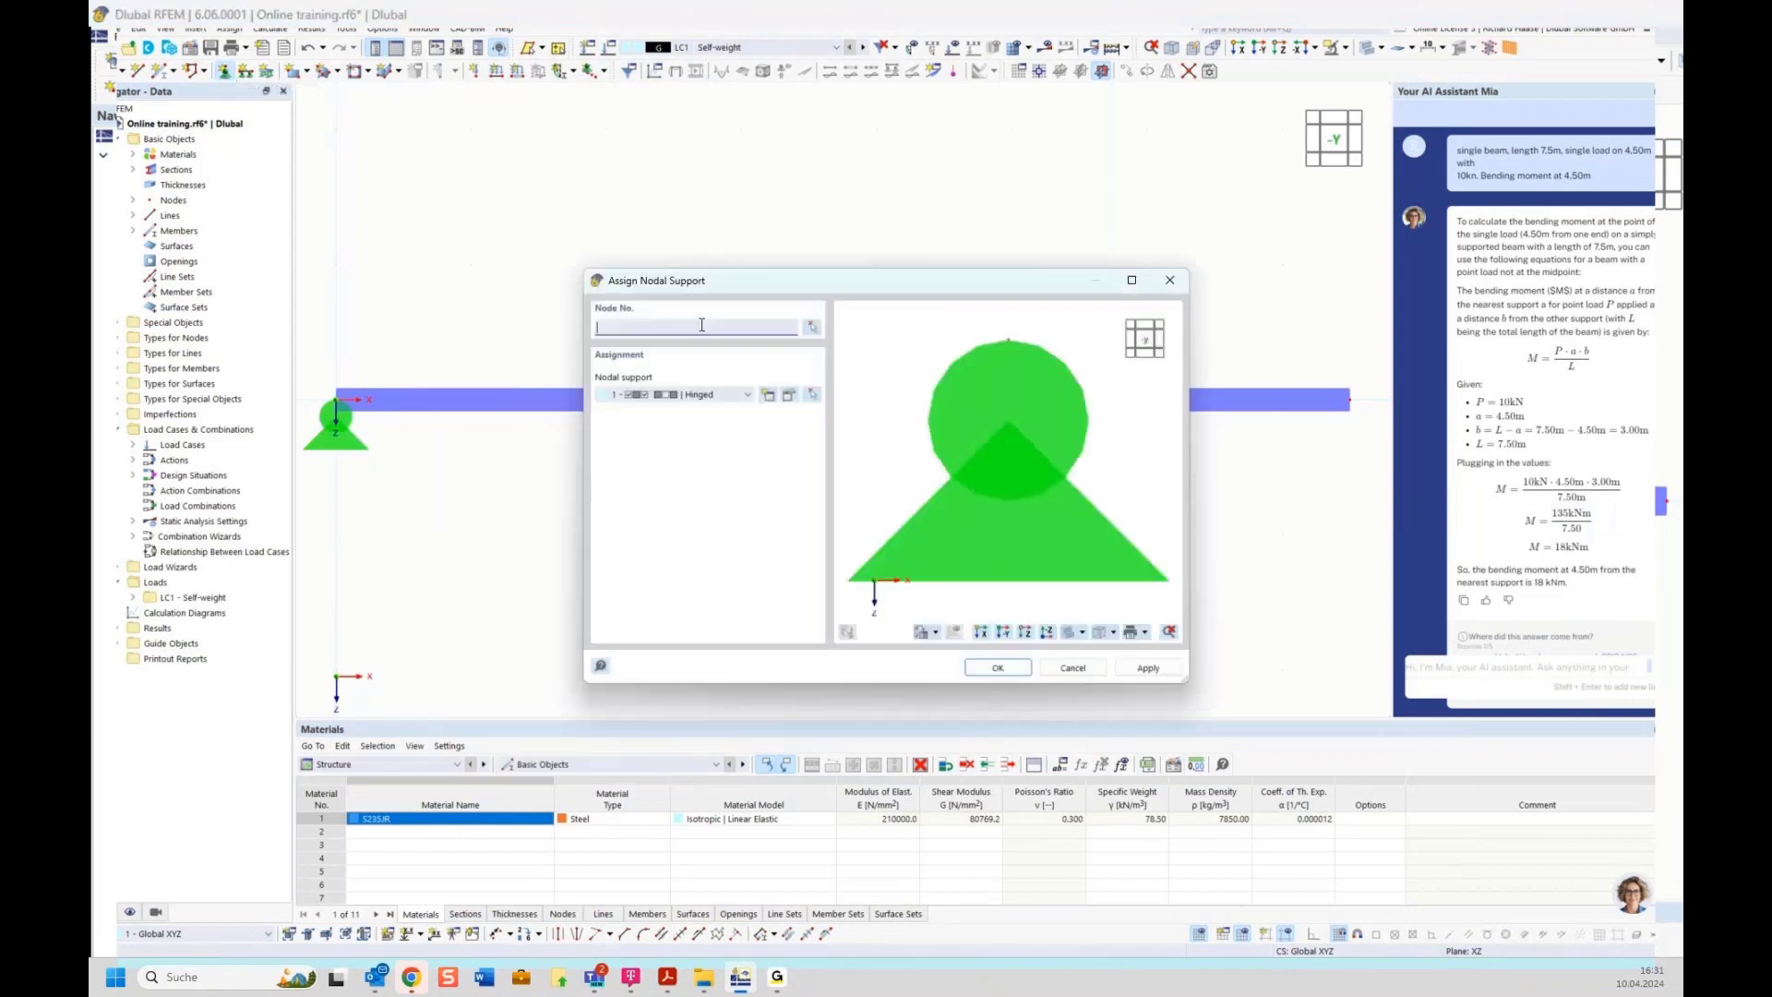
left_click(697, 397)
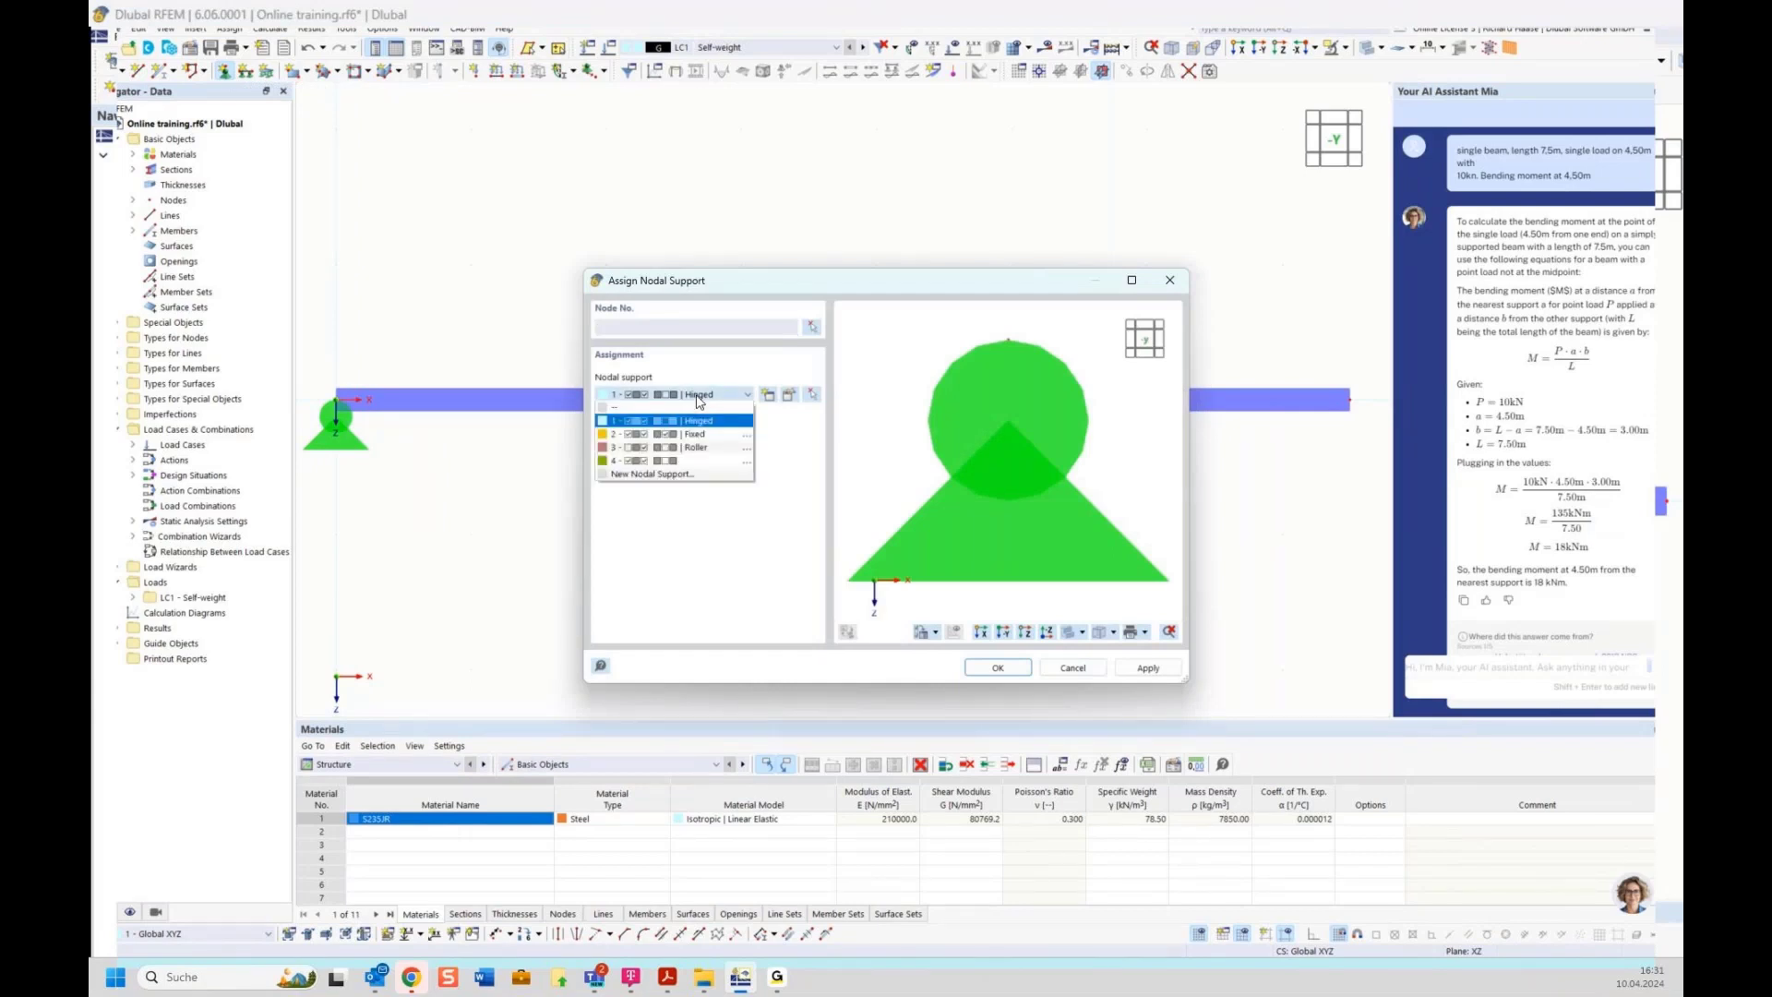
left_click(696, 449)
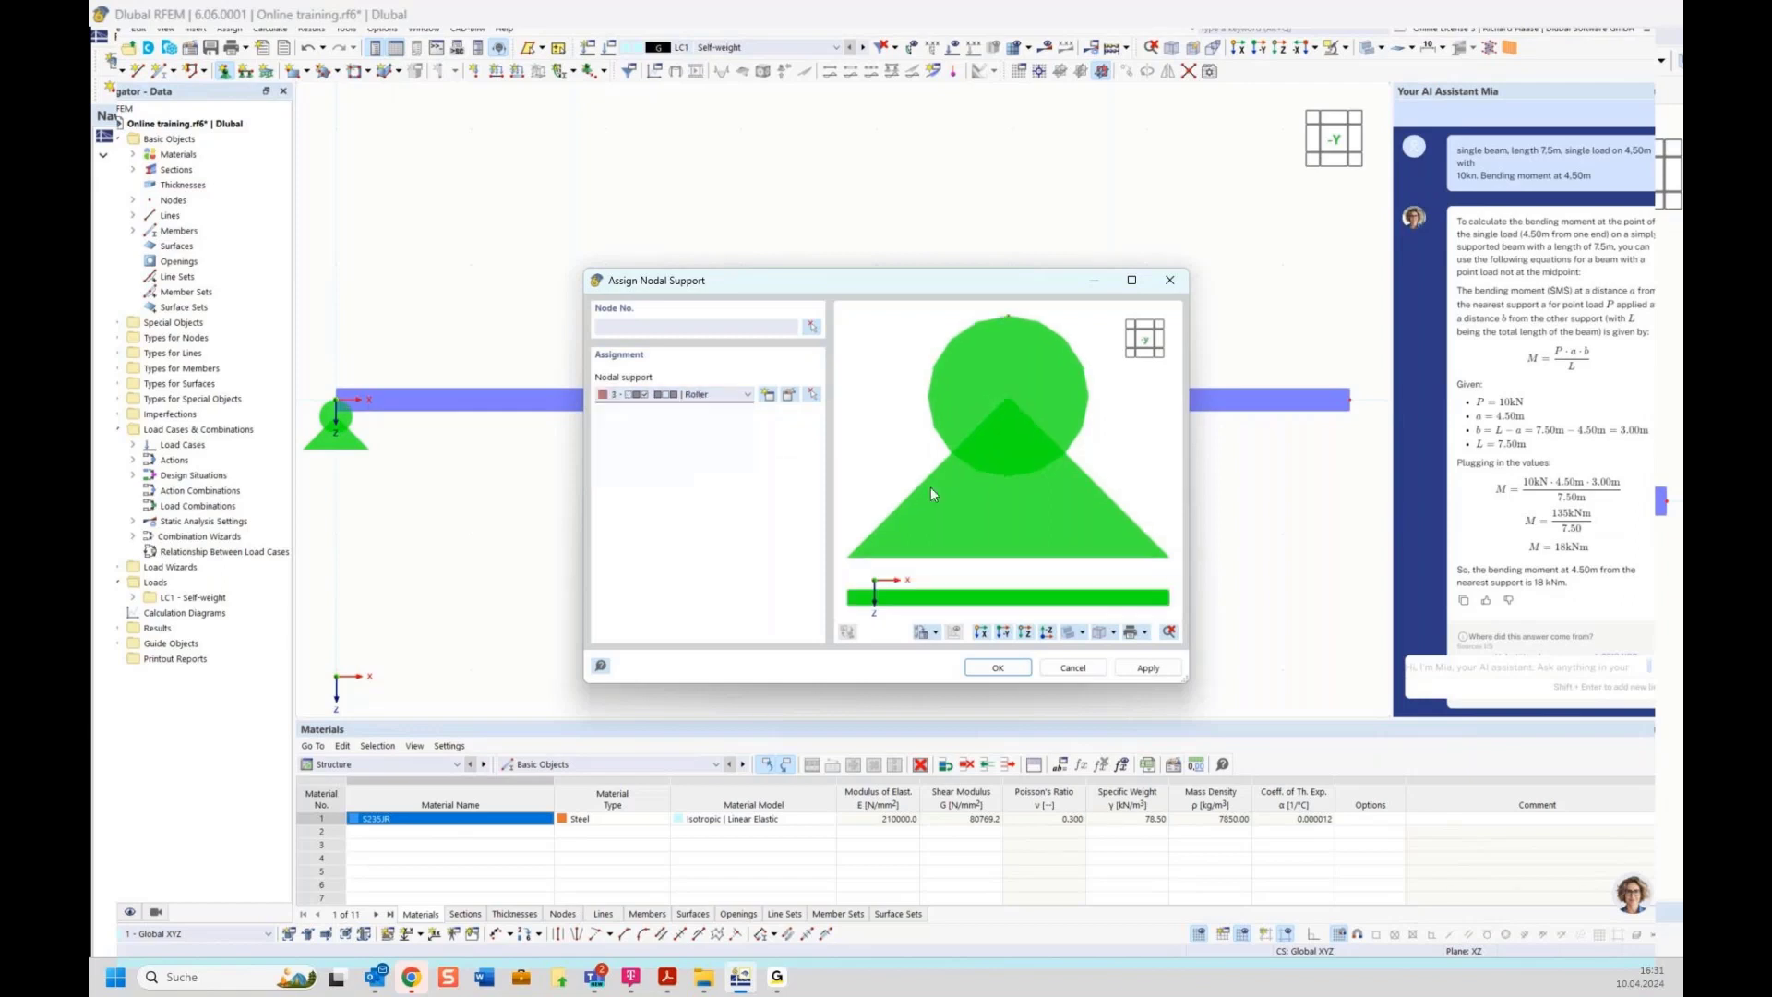
left_click(812, 328)
left_click(1347, 392)
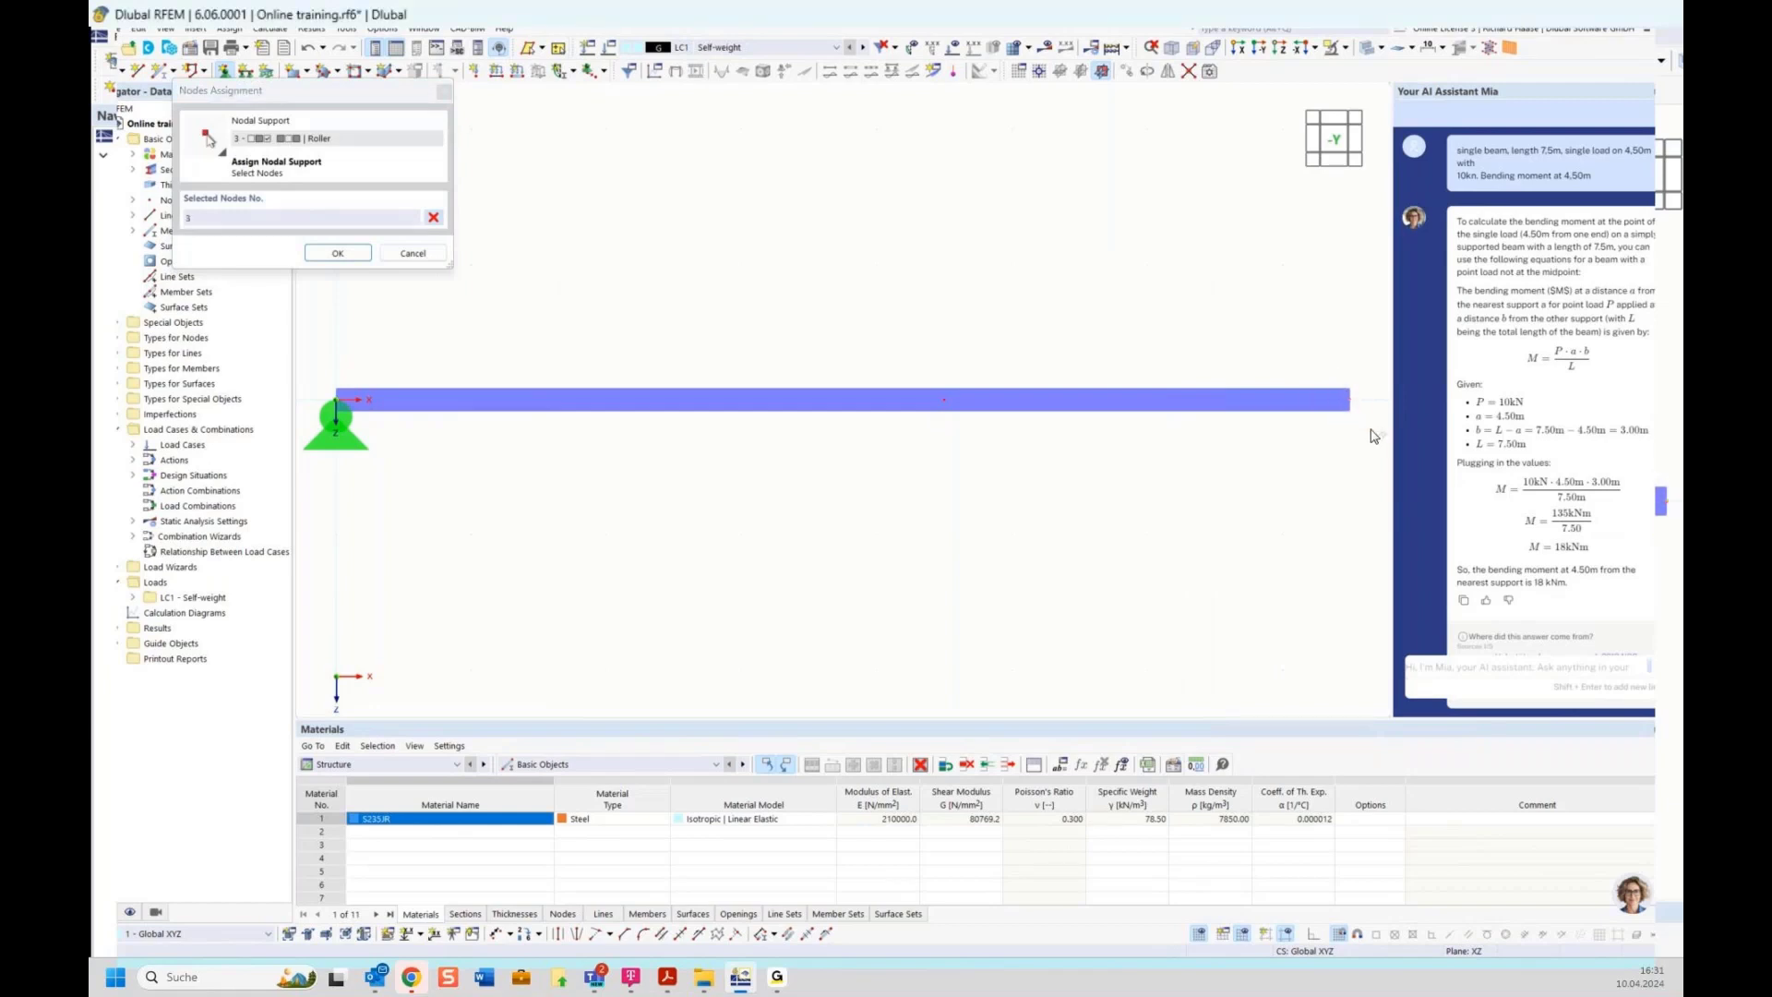
left_click(338, 252)
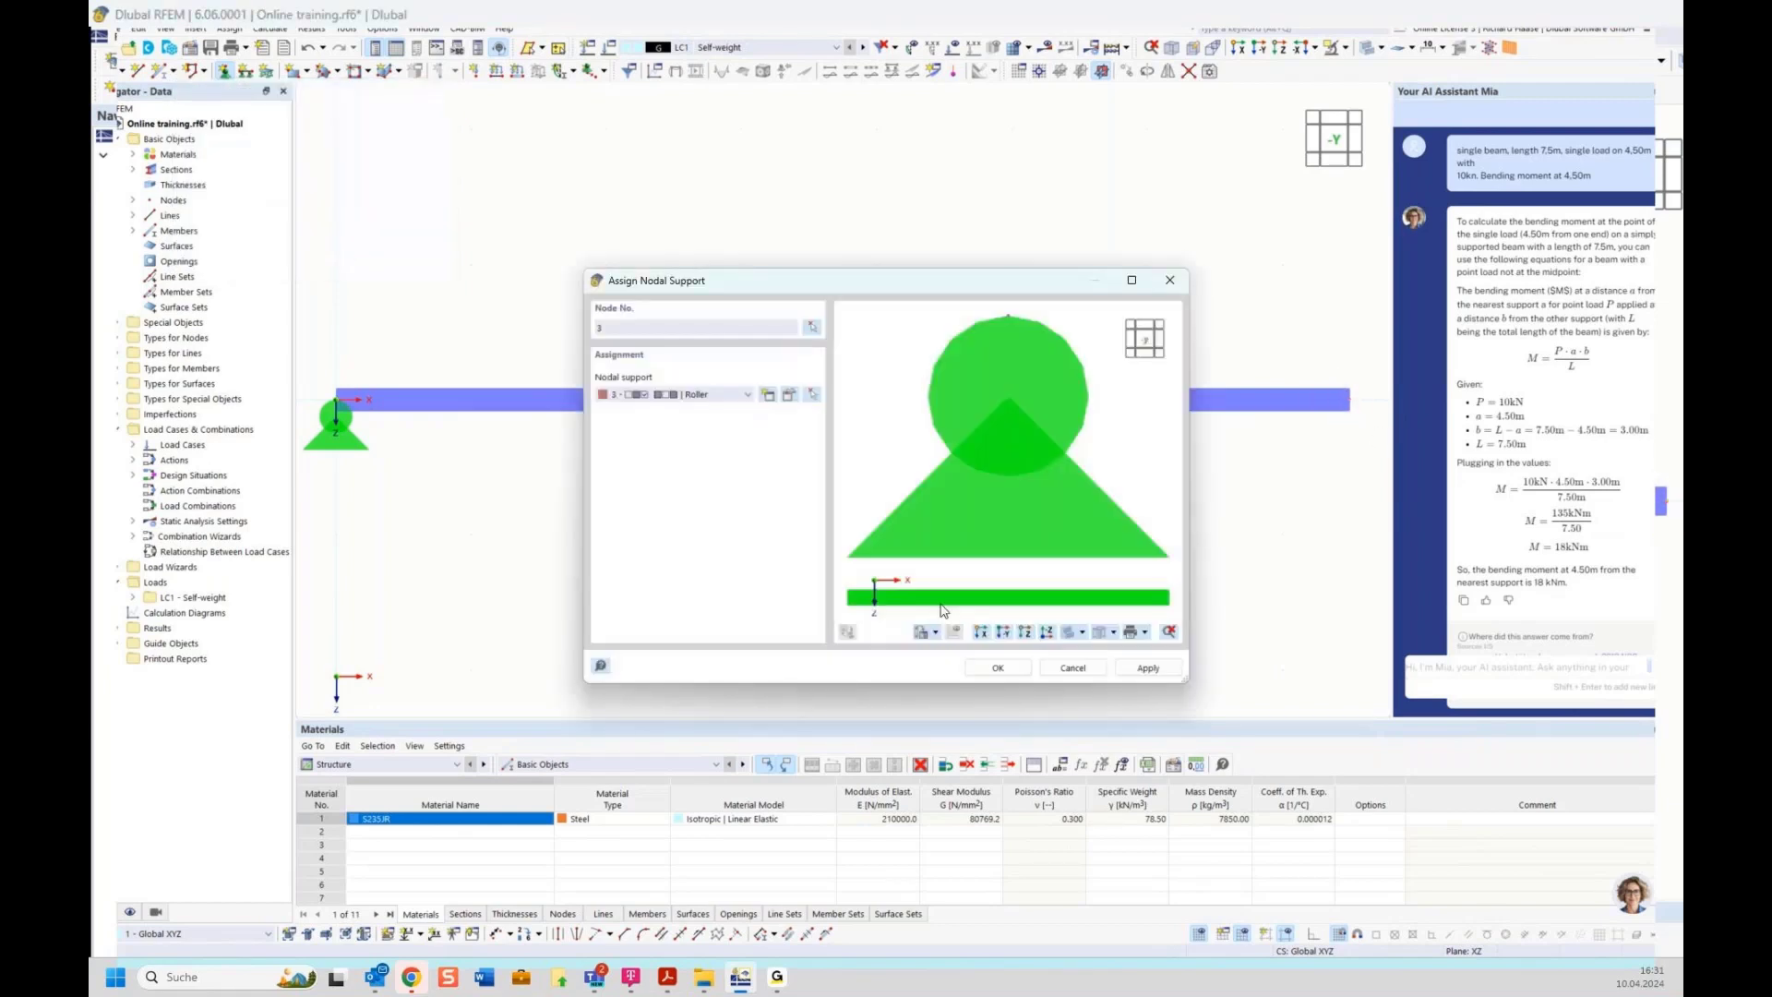
left_click(998, 669)
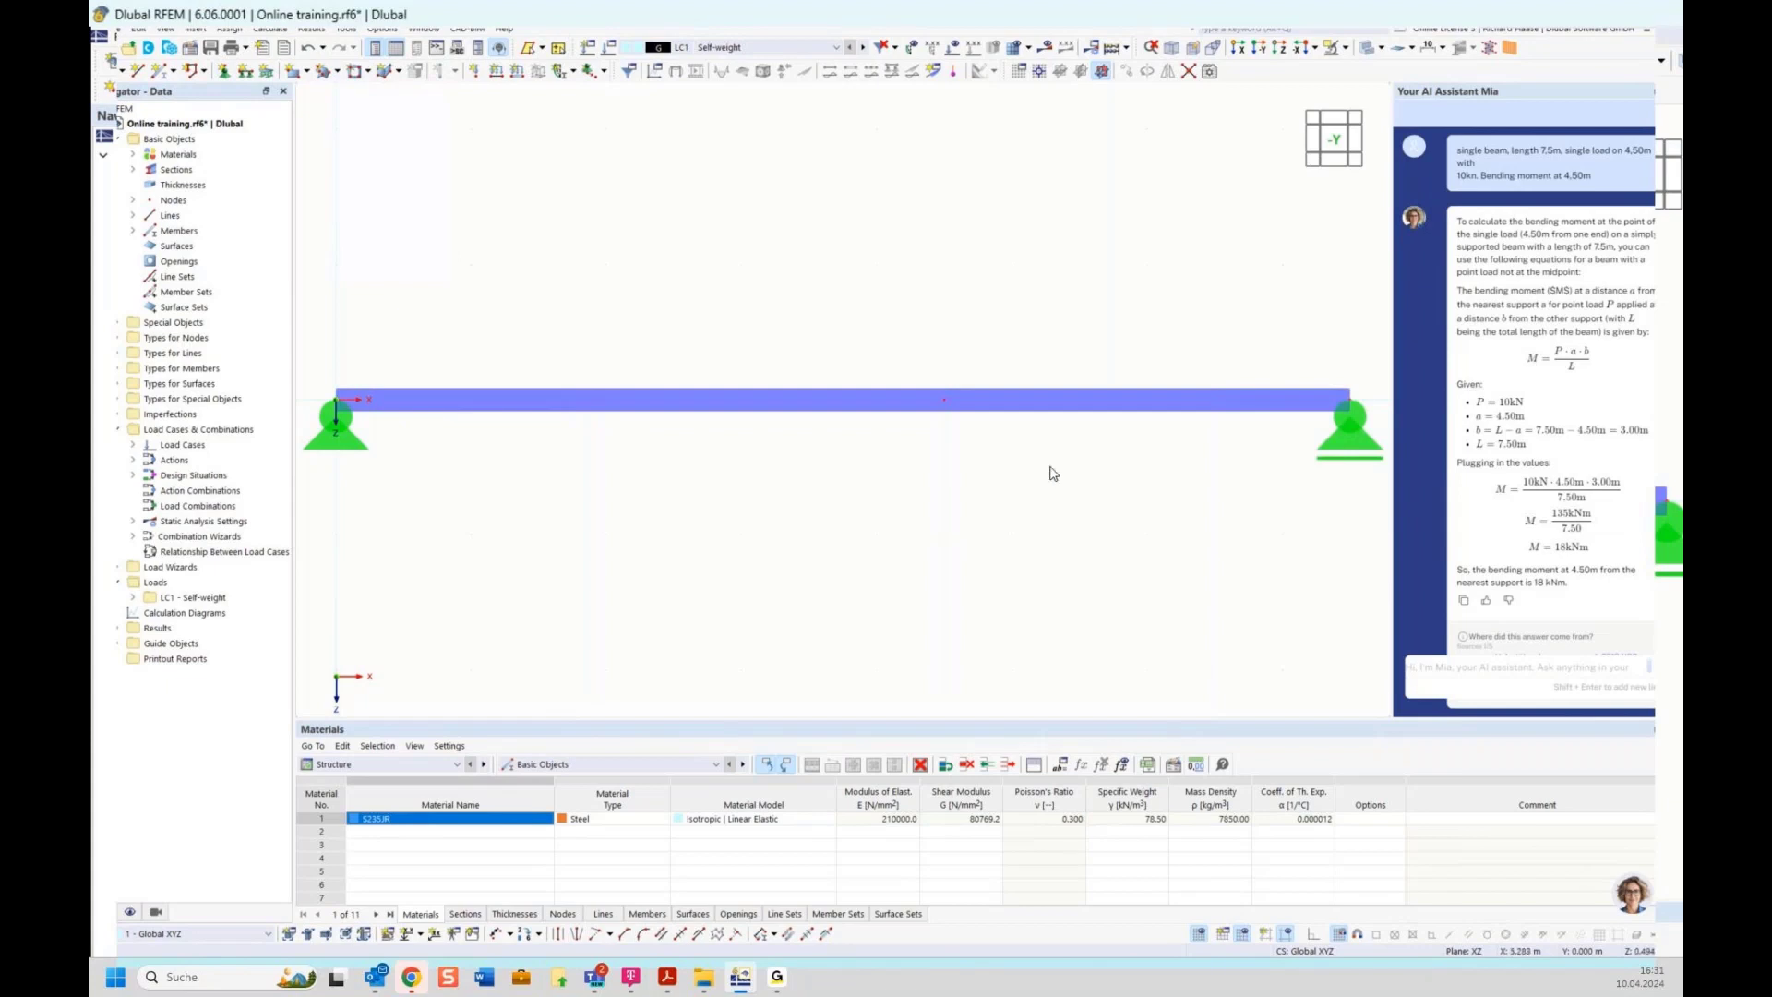
Add an elevation dimension at the beam's left end node, then delete it
left_click(333, 846)
left_click(422, 935)
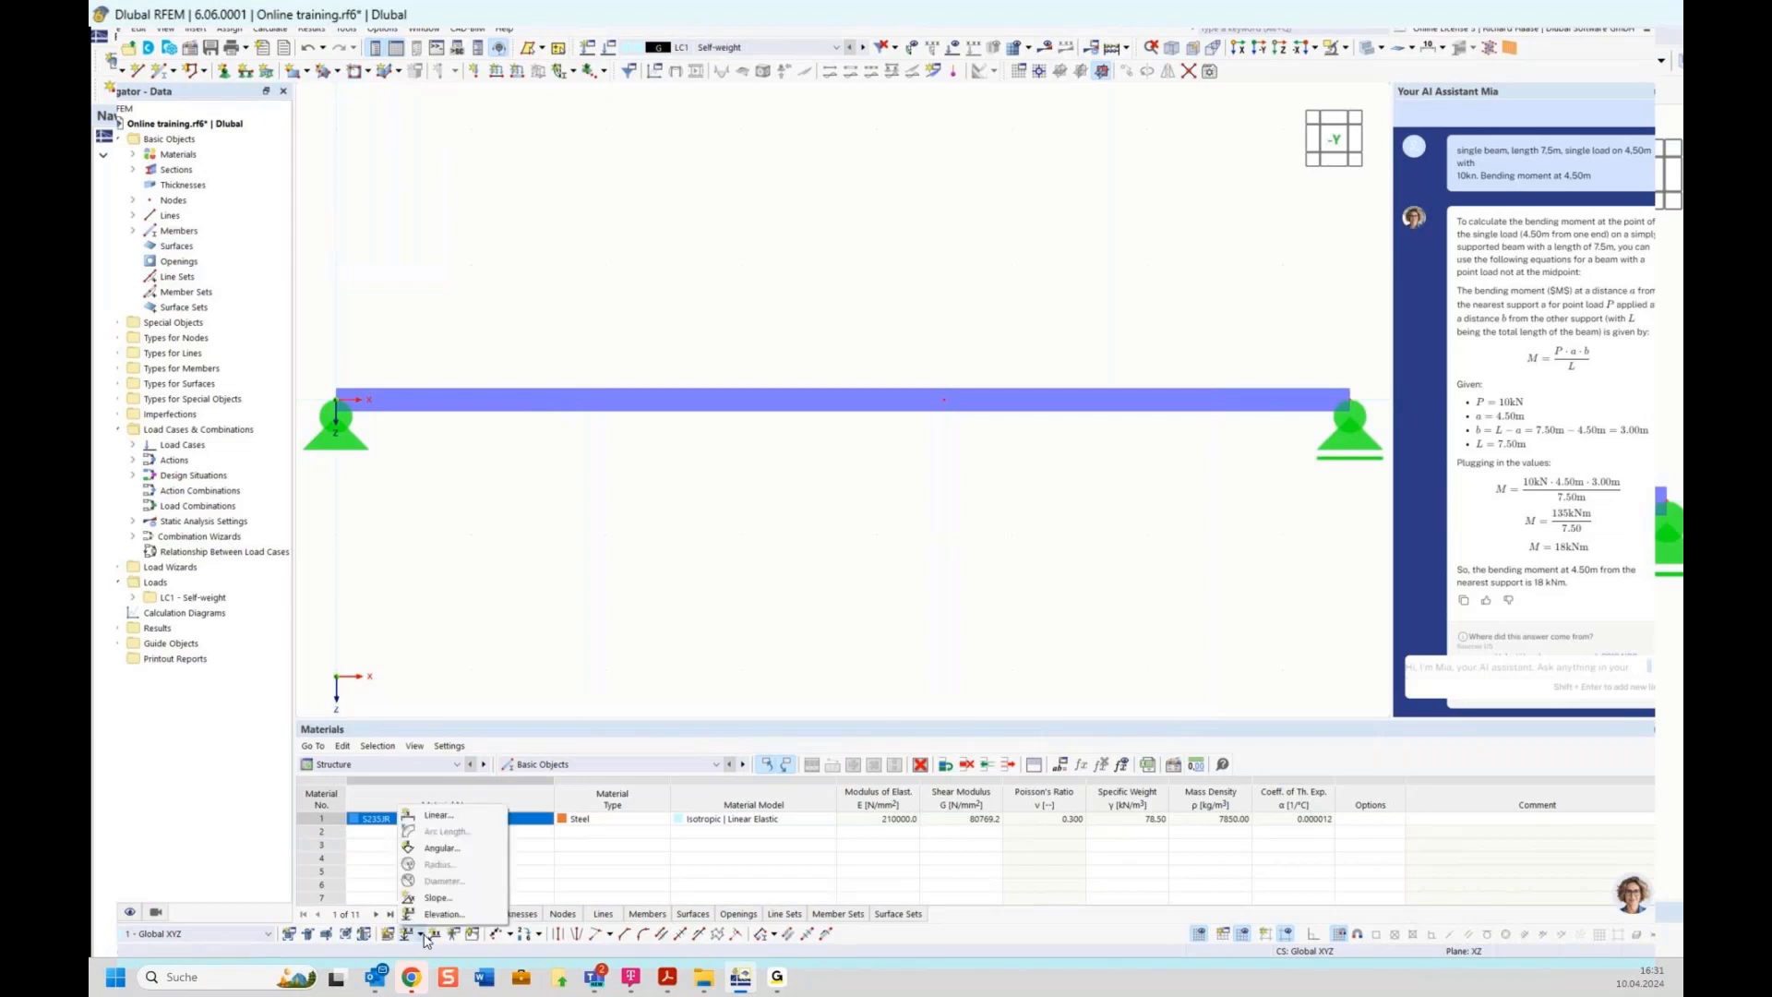
left_click(508, 703)
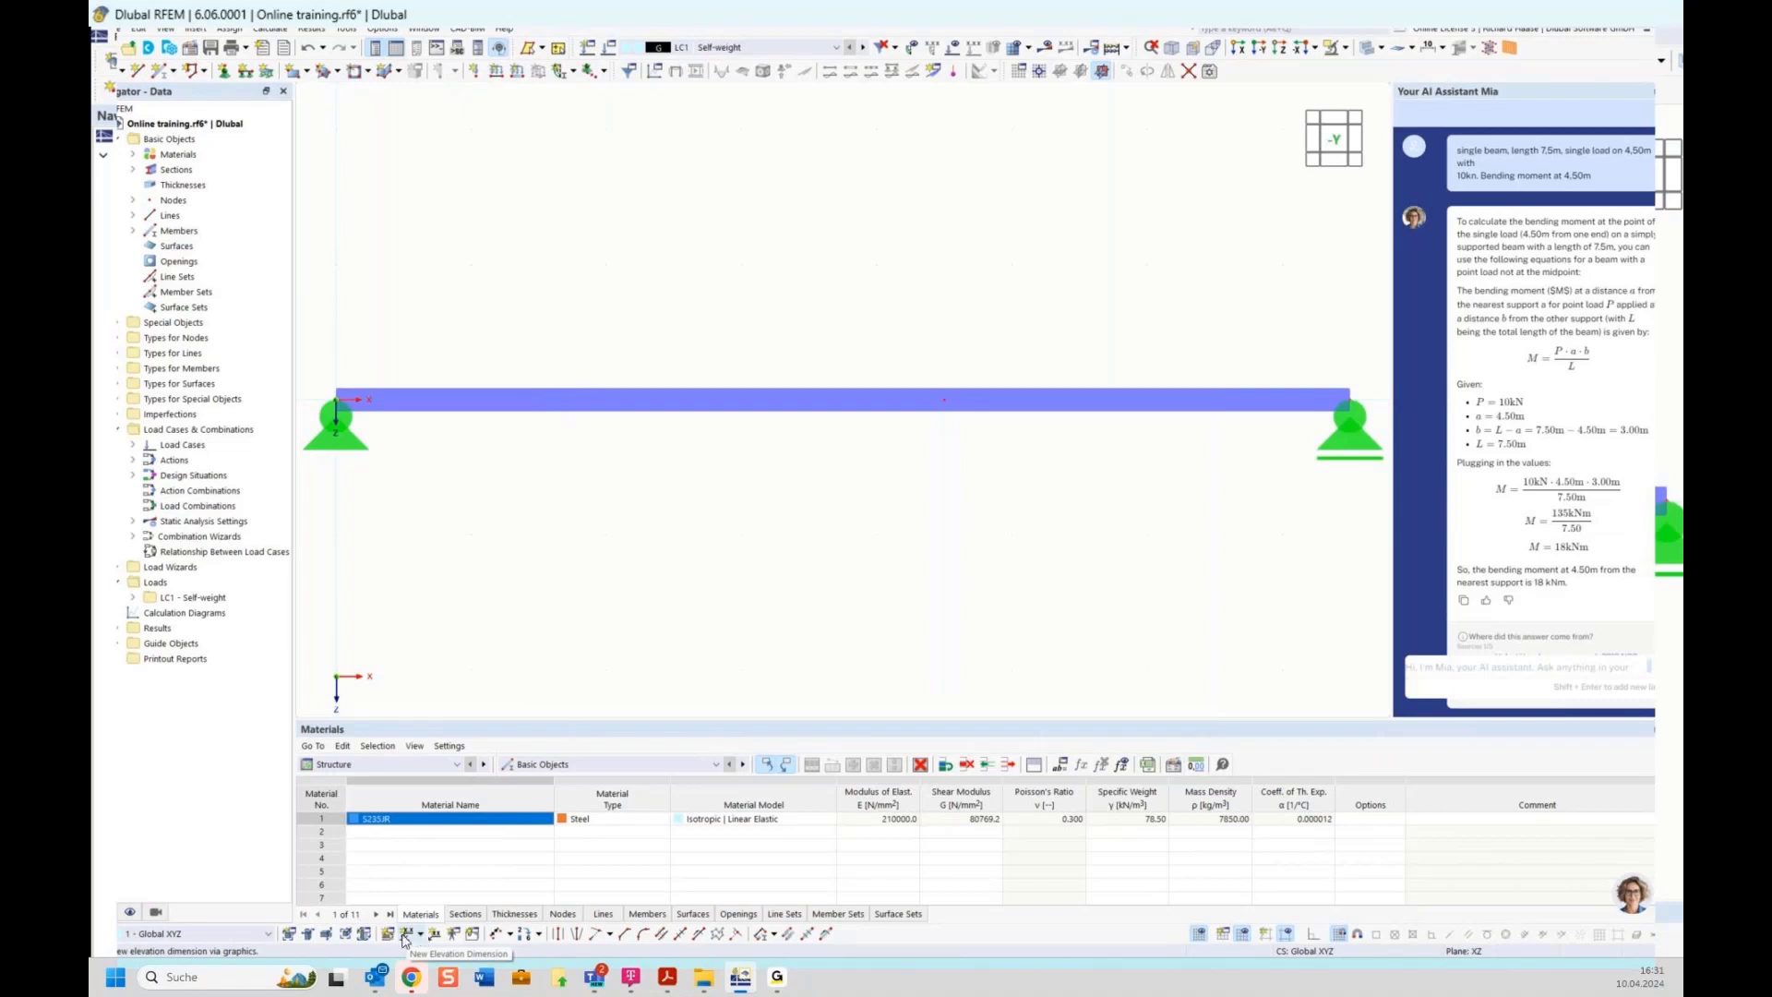
left_click(403, 939)
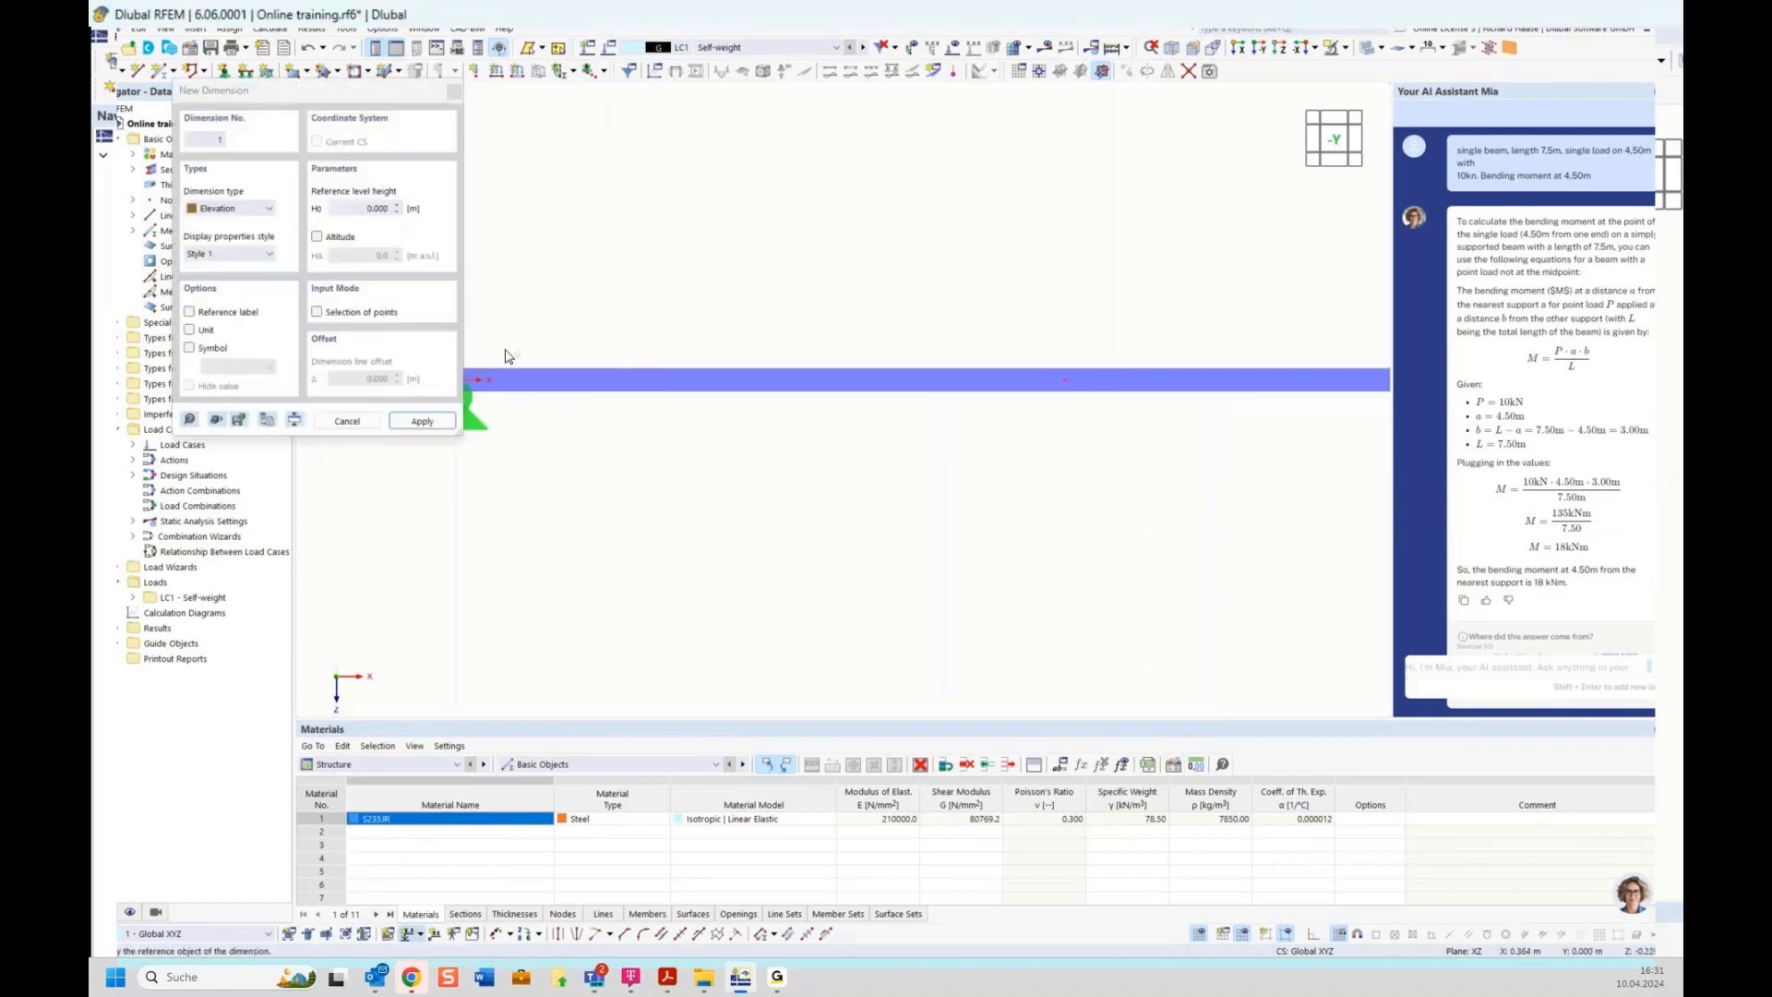
middle_click_drag(649, 394, 659, 396)
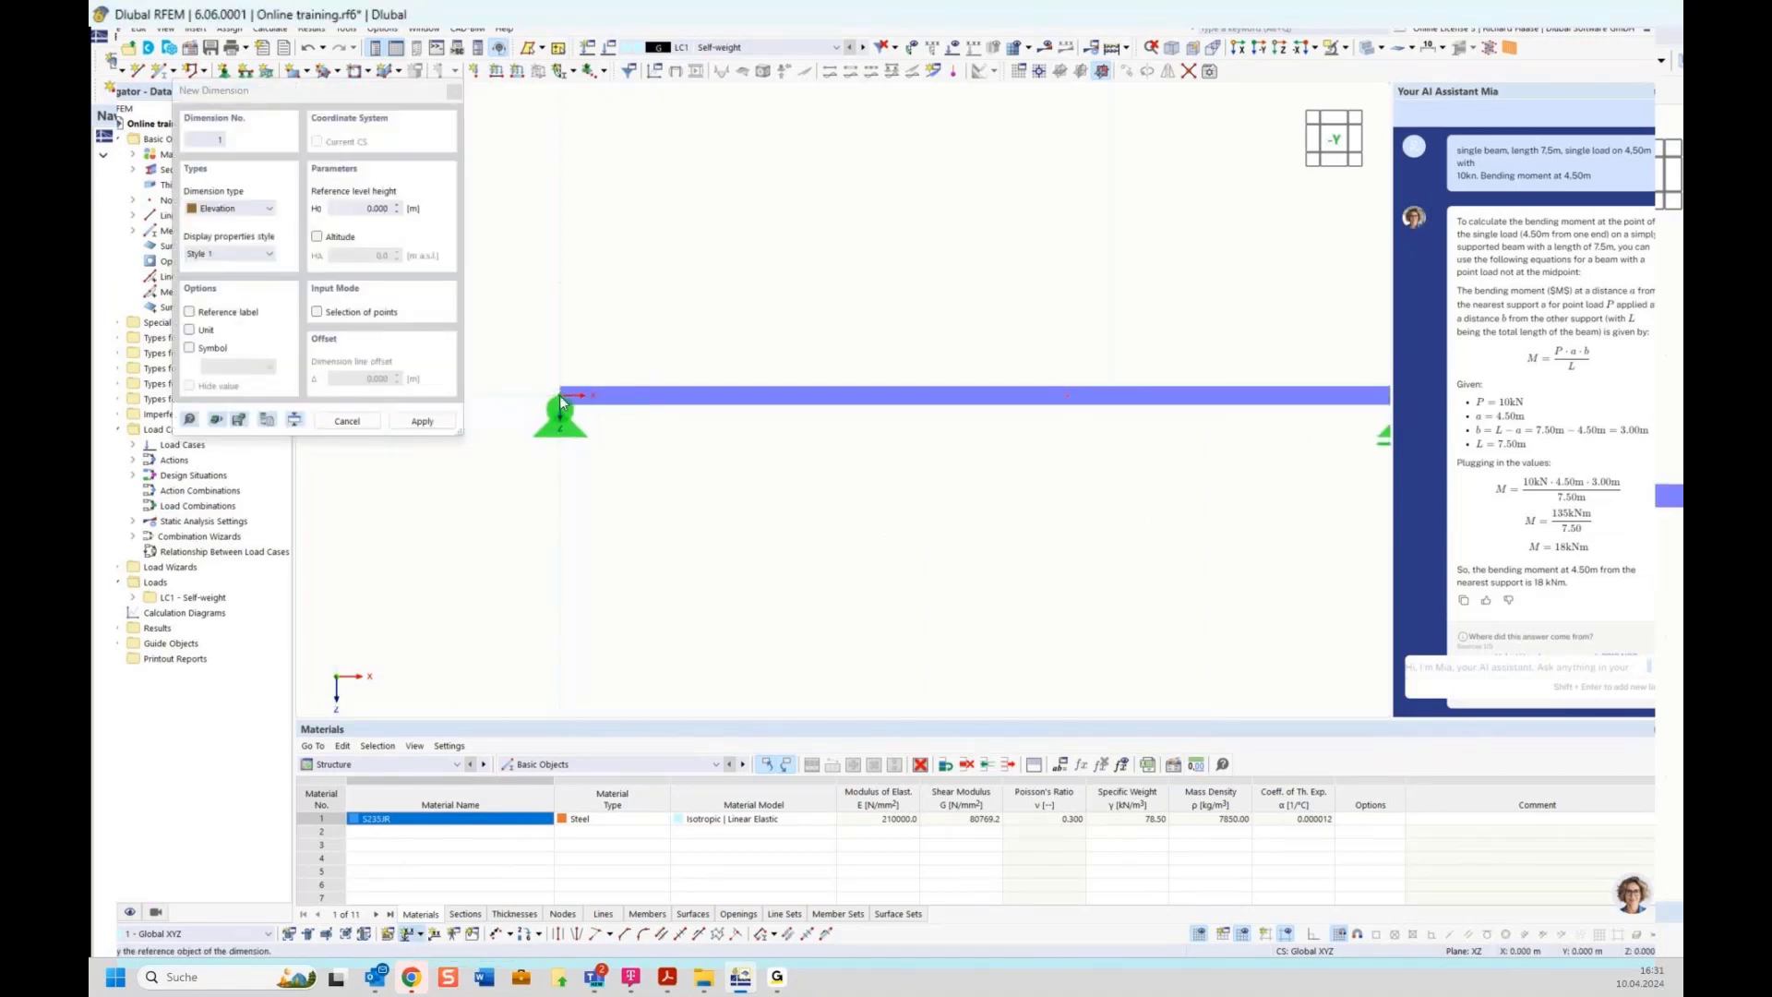
left_click(561, 397)
middle_click_drag(950, 479, 862, 470)
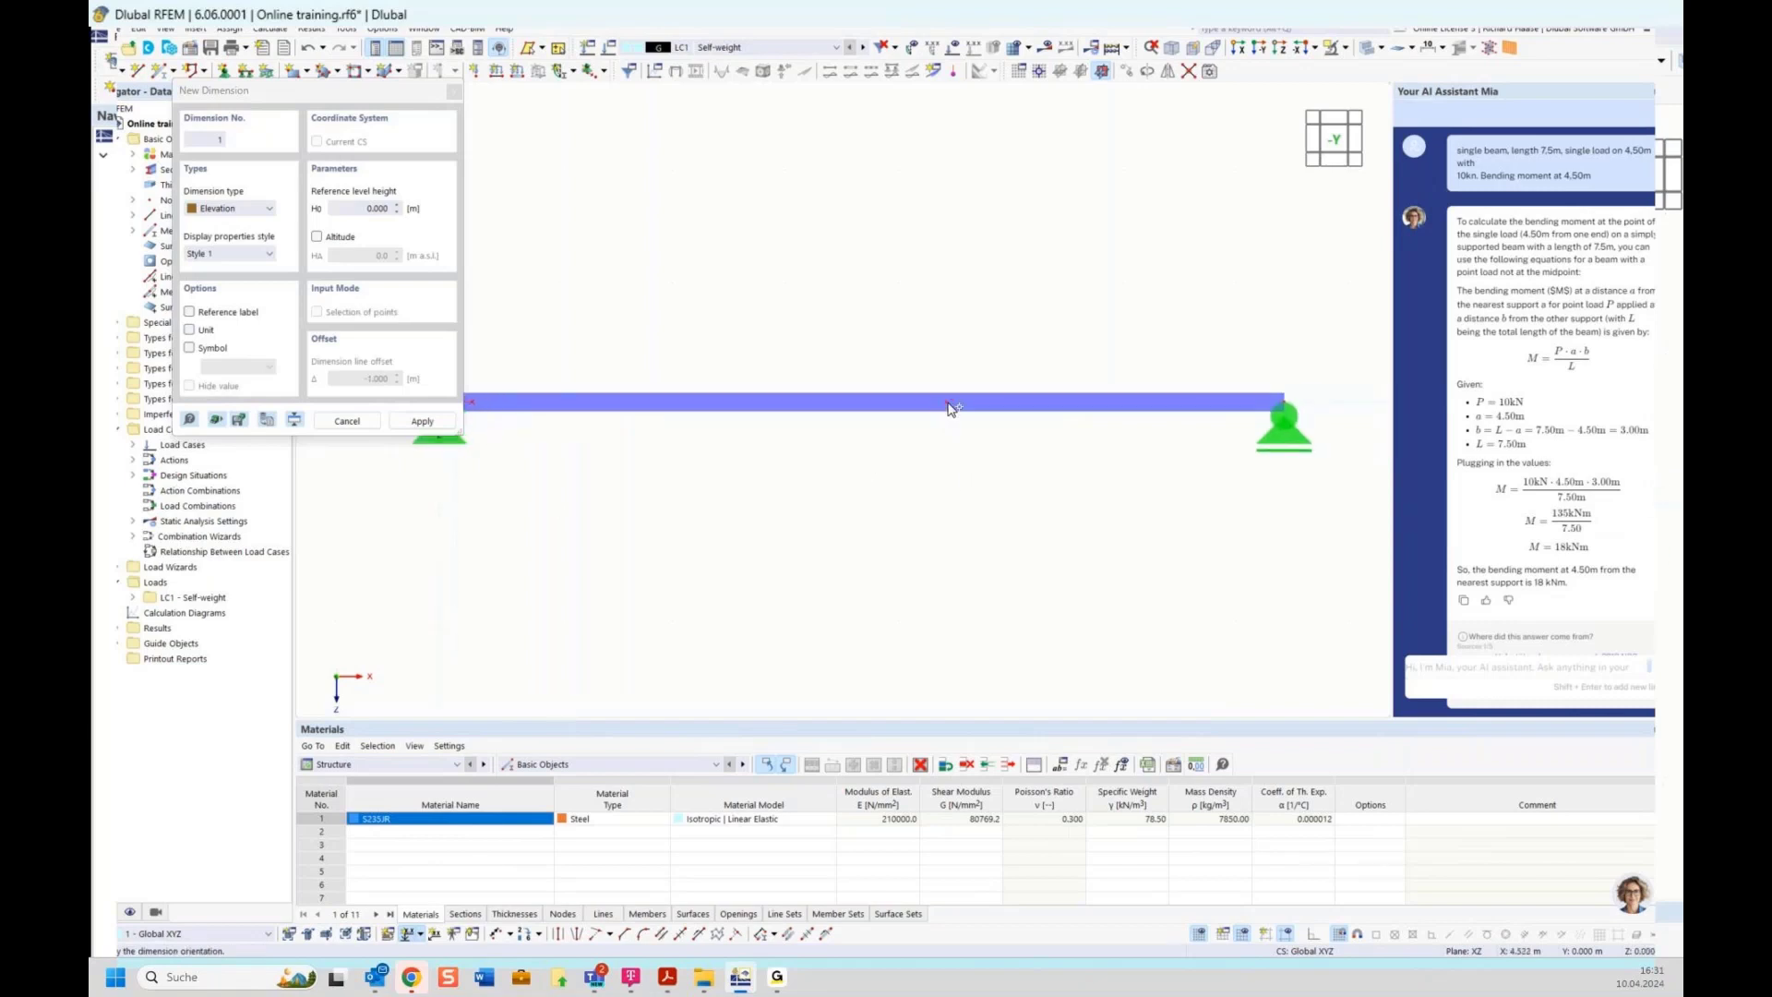
left_click(816, 381)
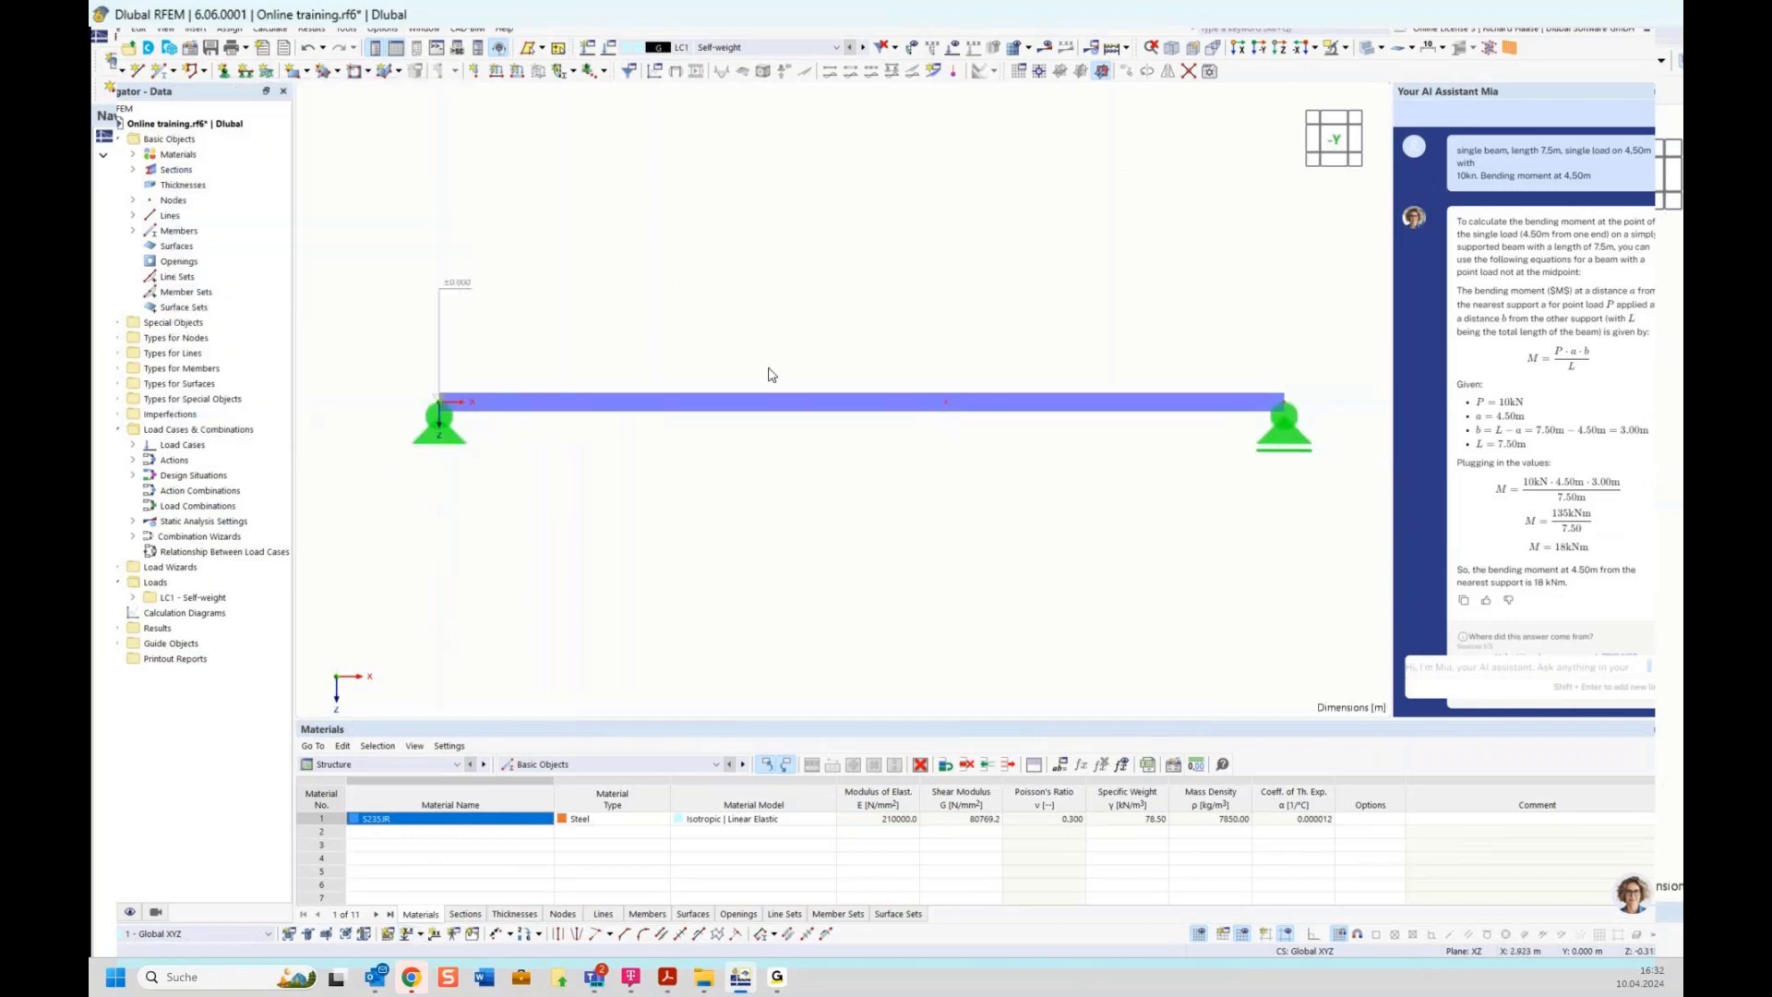
left_click_drag(472, 267, 399, 321)
key("Delete")
Add linear dimensions below the beam in the second plane, spanning from the left end to the midpoint node and the right end
left_click(420, 934)
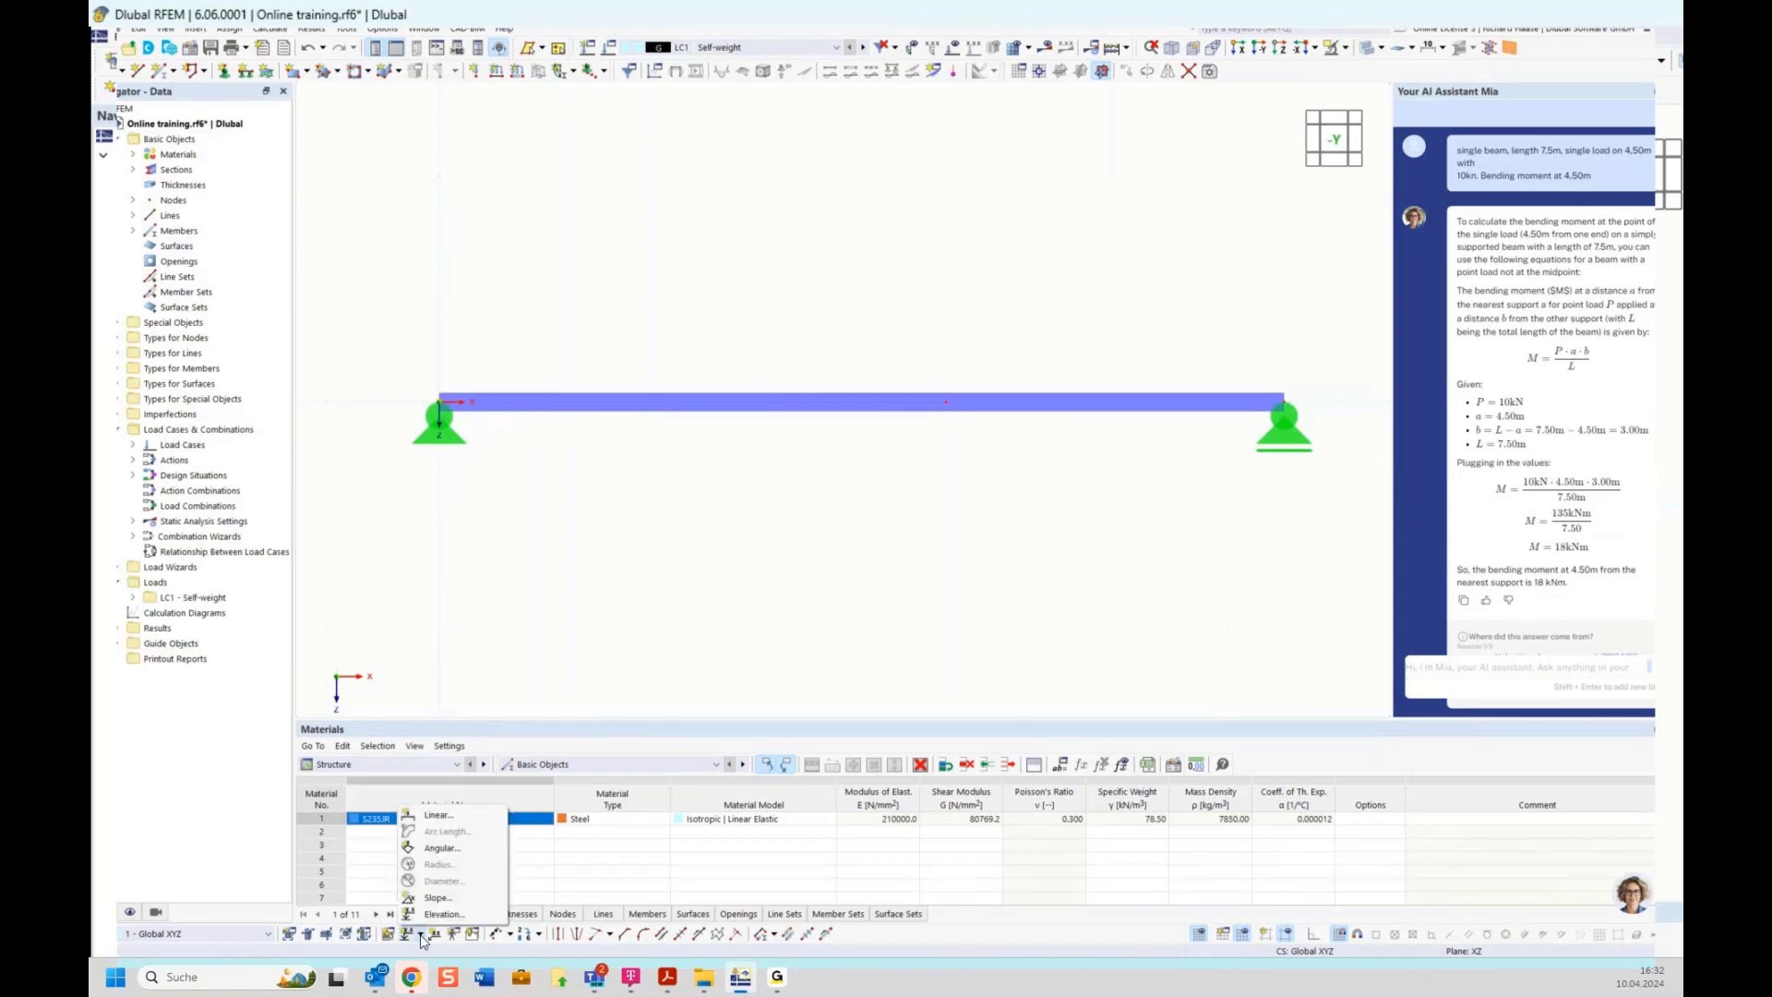
left_click(432, 817)
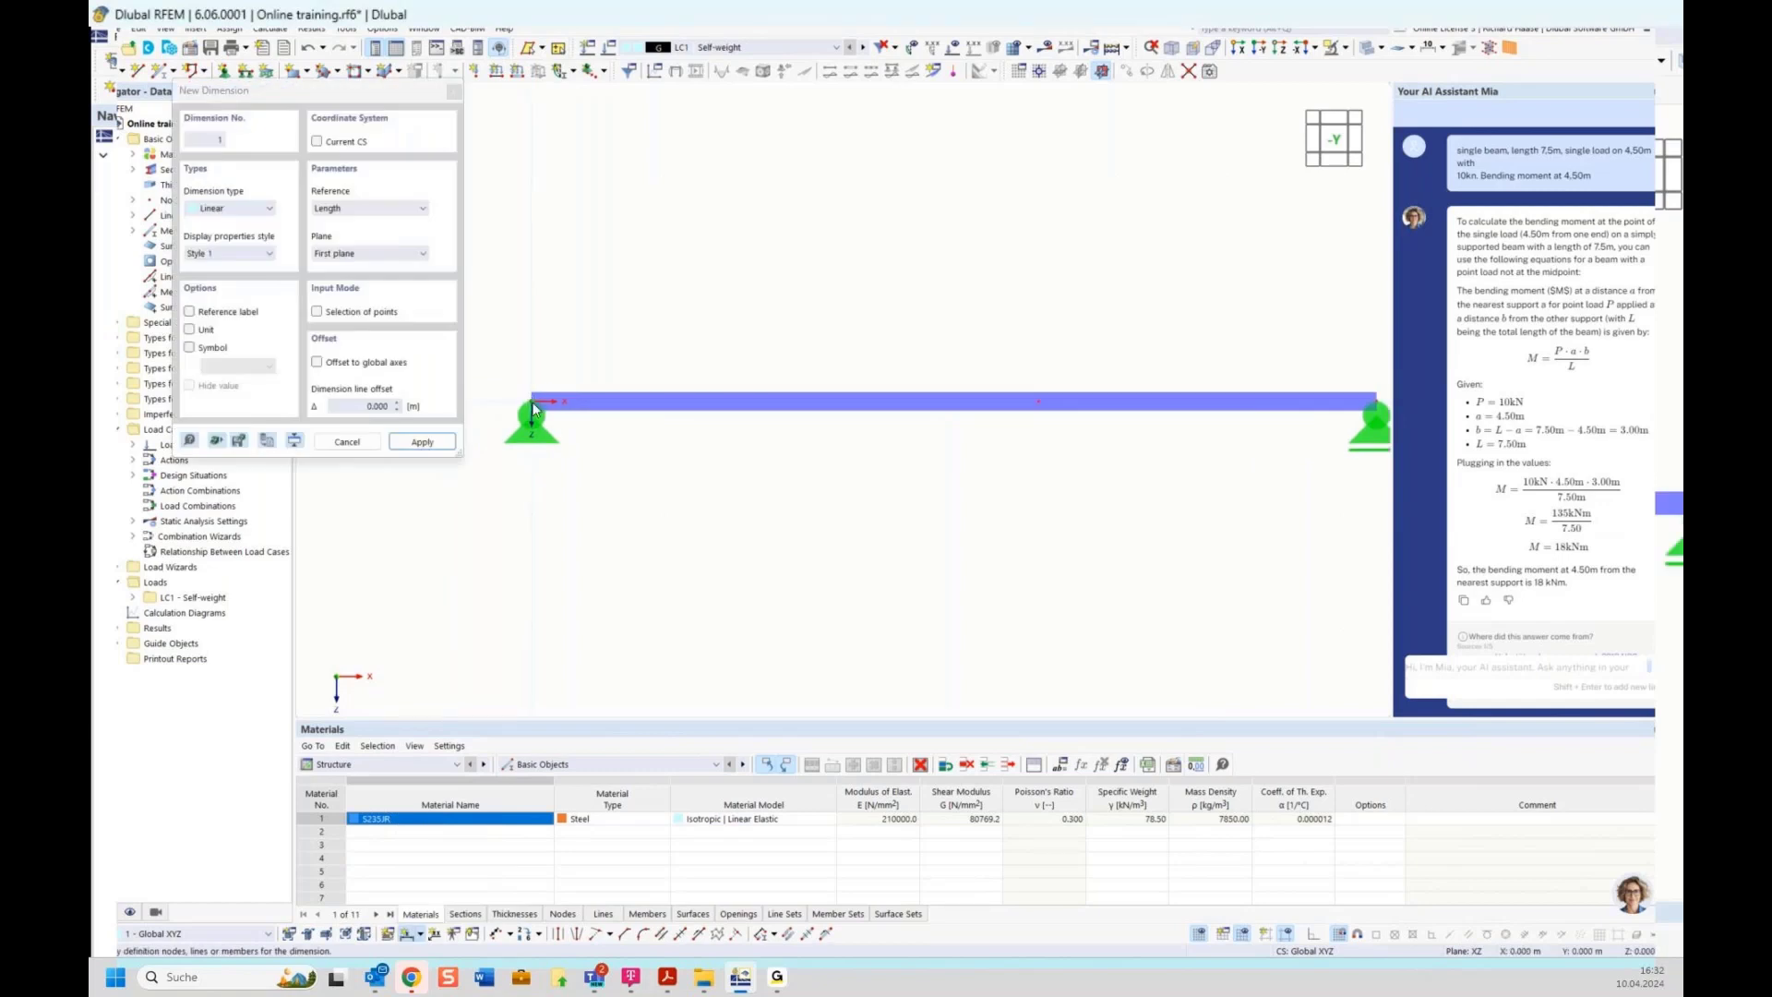
left_click(531, 401)
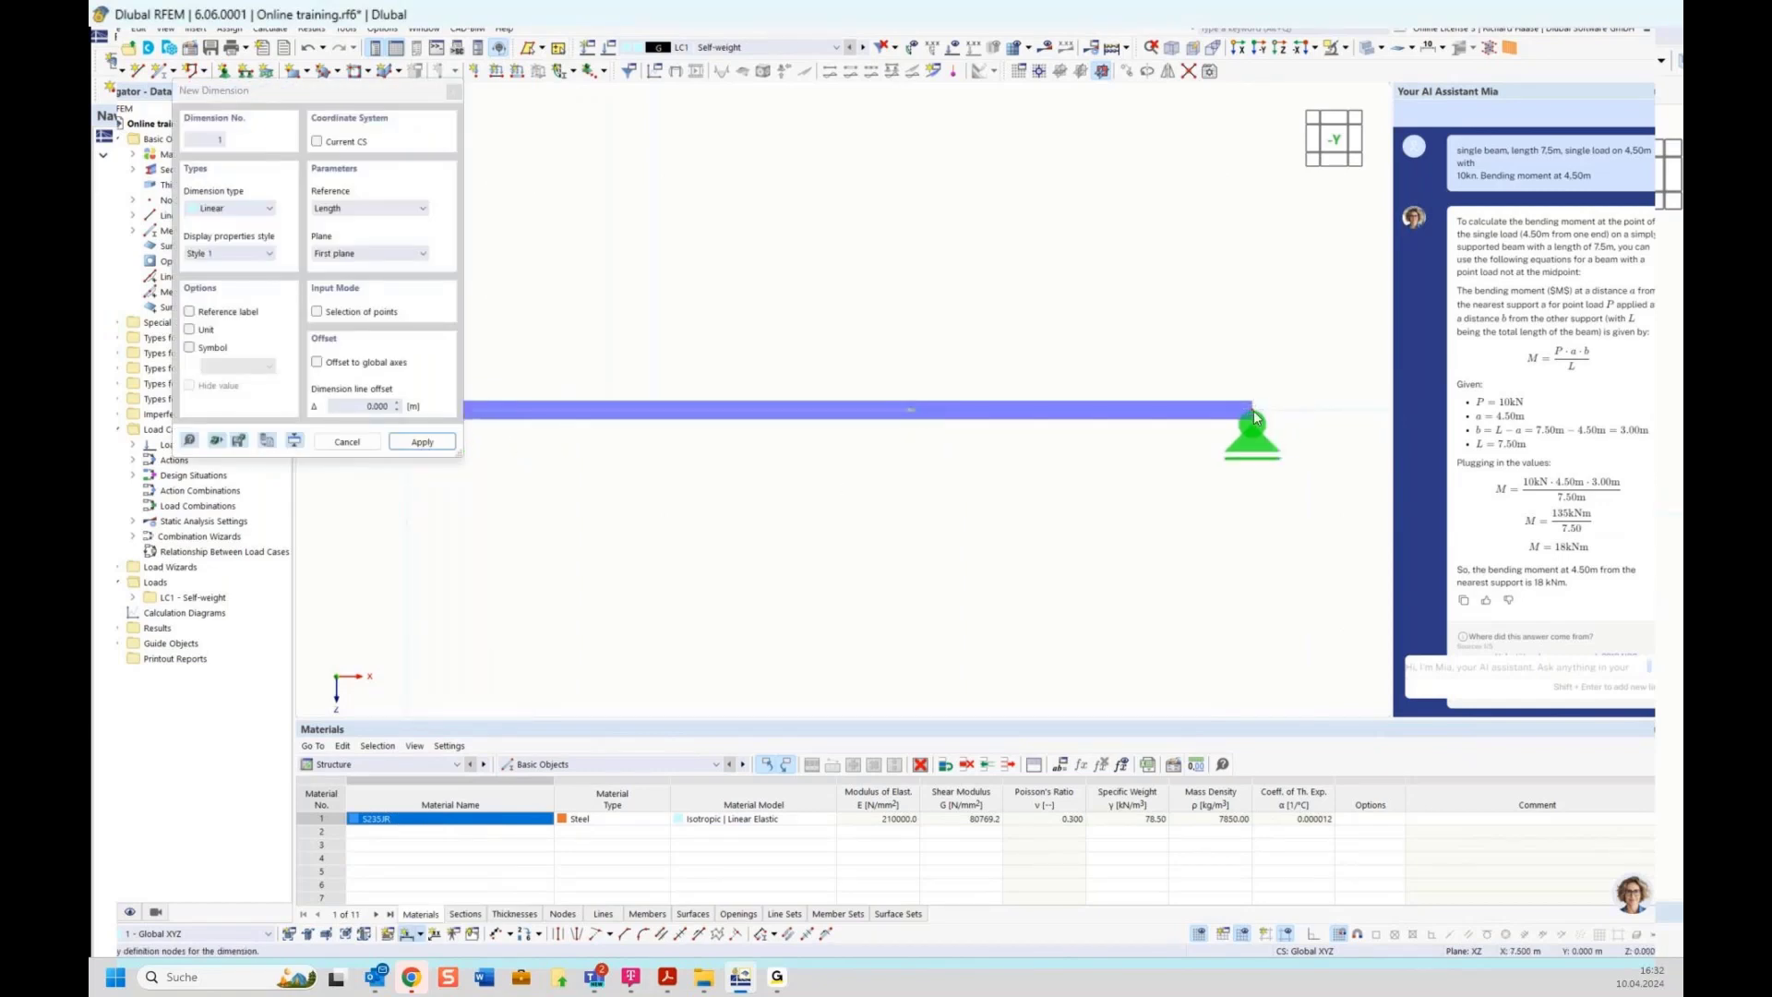
middle_click_drag(758, 314, 905, 332)
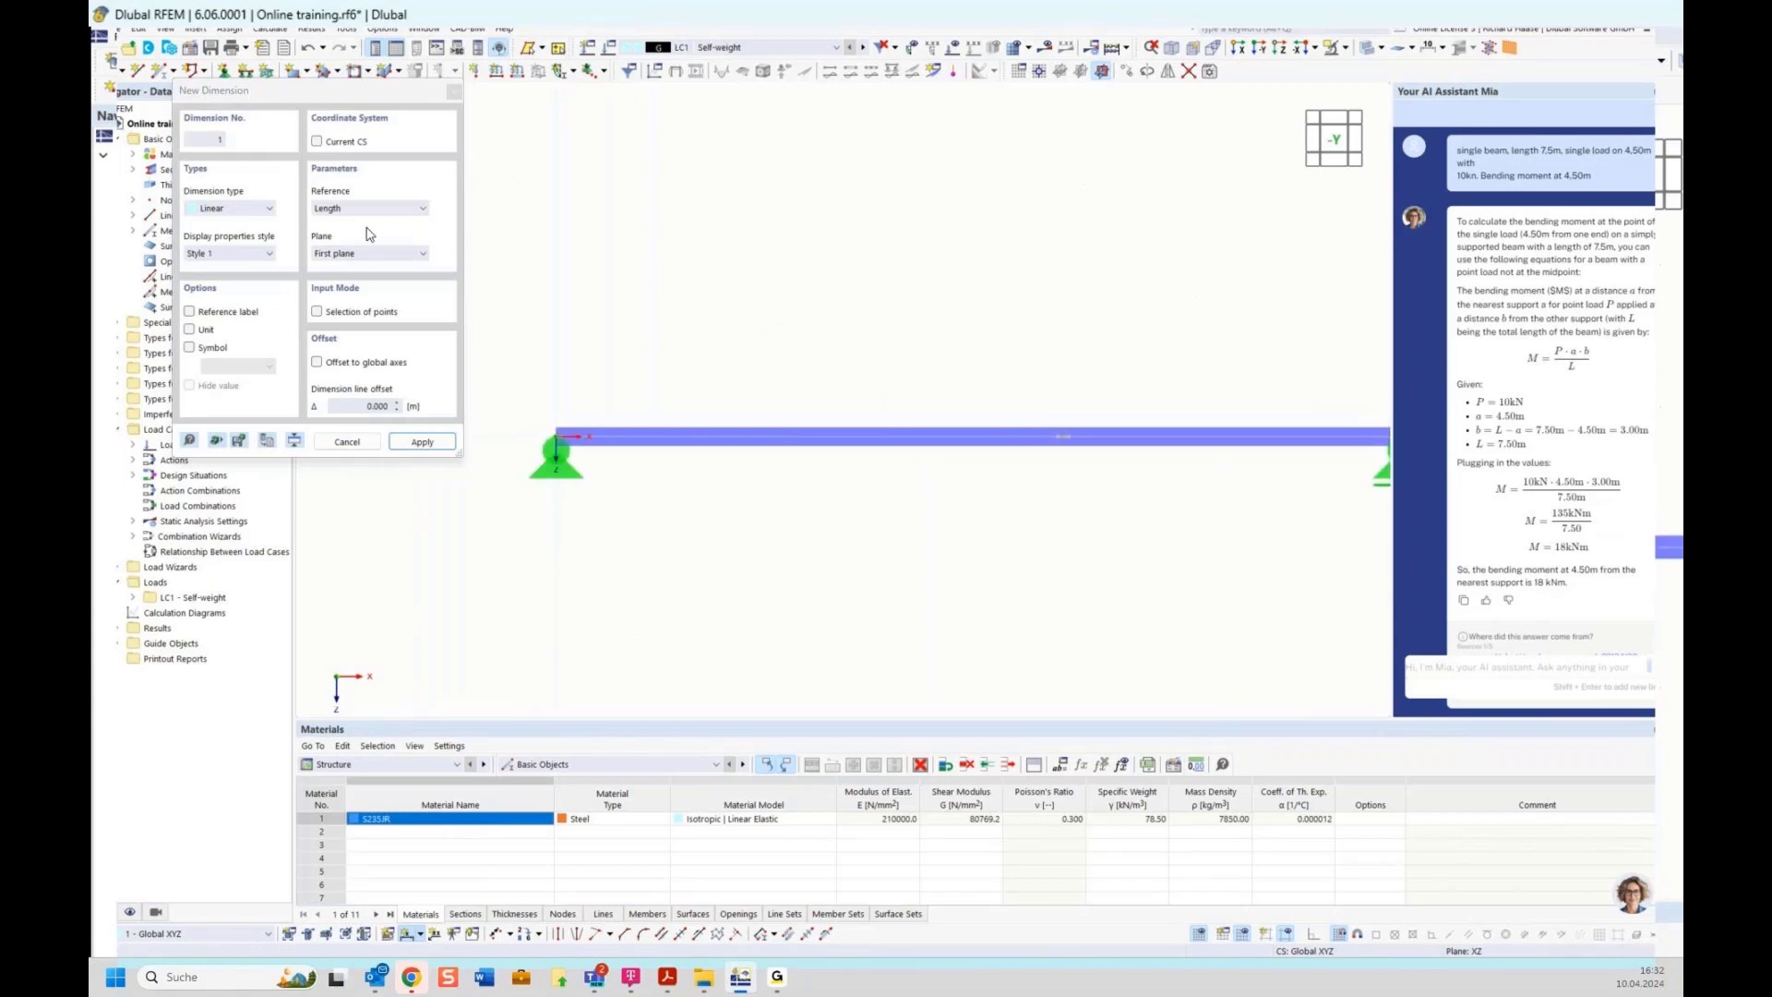
left_click(328, 255)
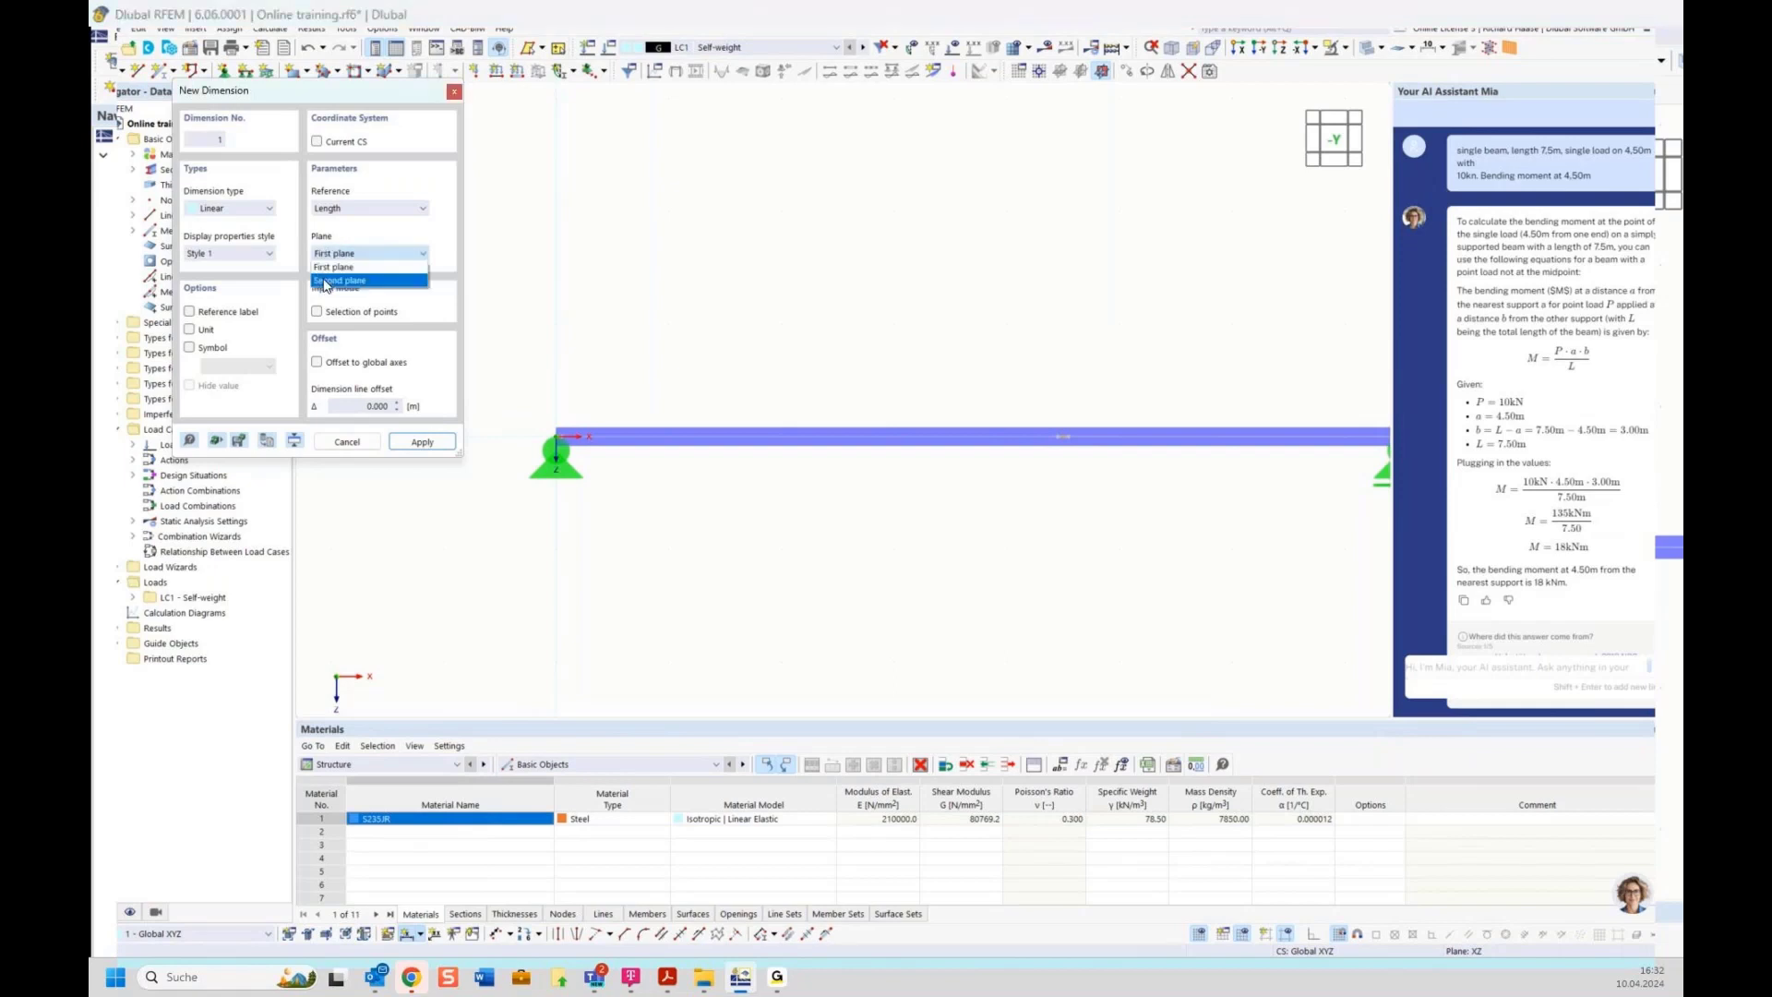
left_click(325, 281)
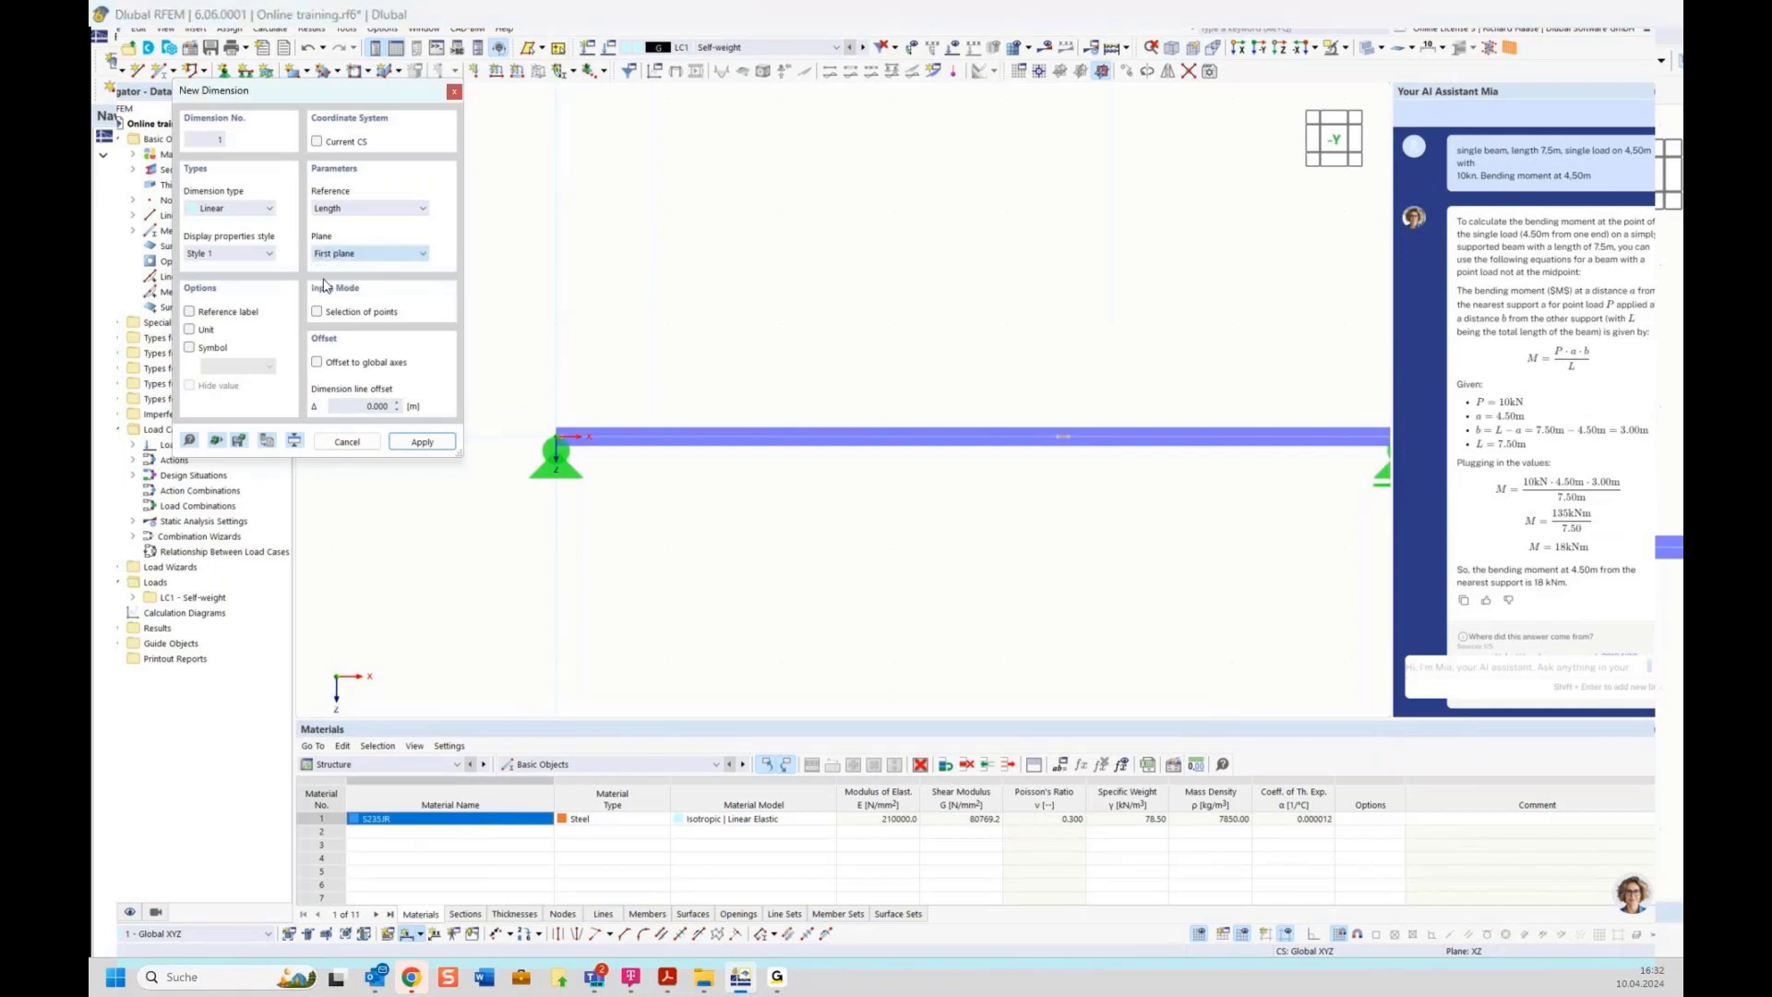
left_click(591, 546)
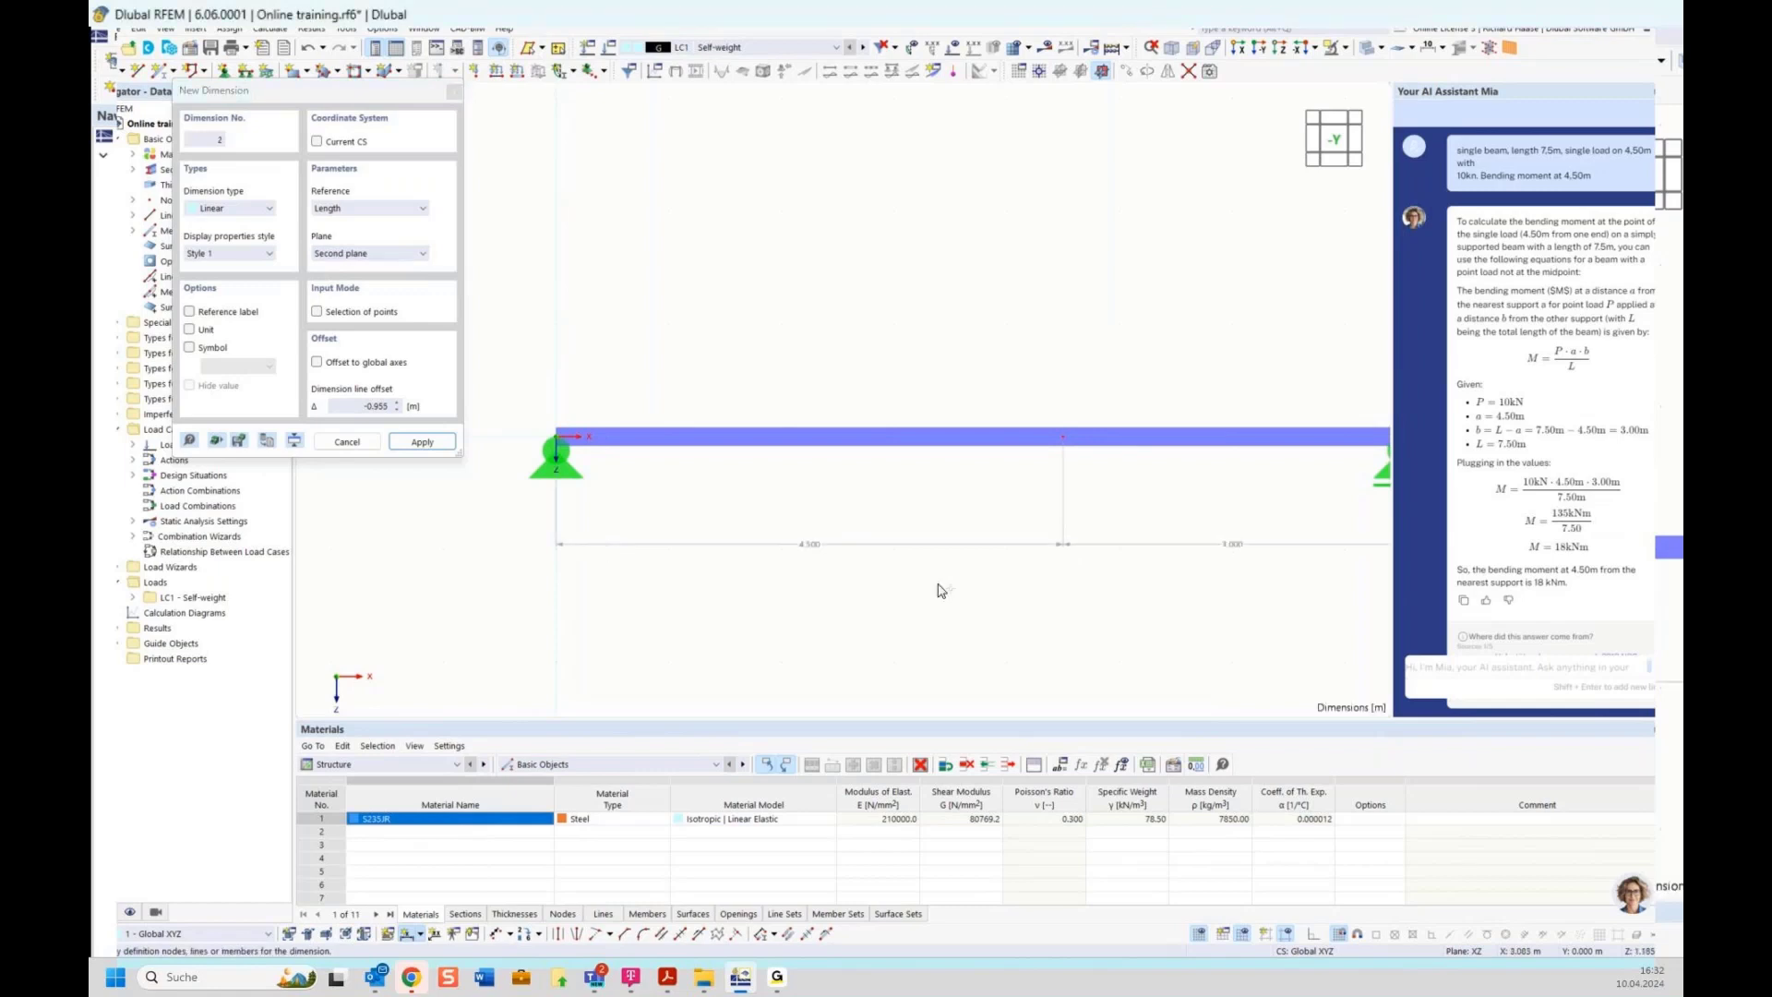
middle_click_drag(949, 602, 845, 600)
key("Escape")
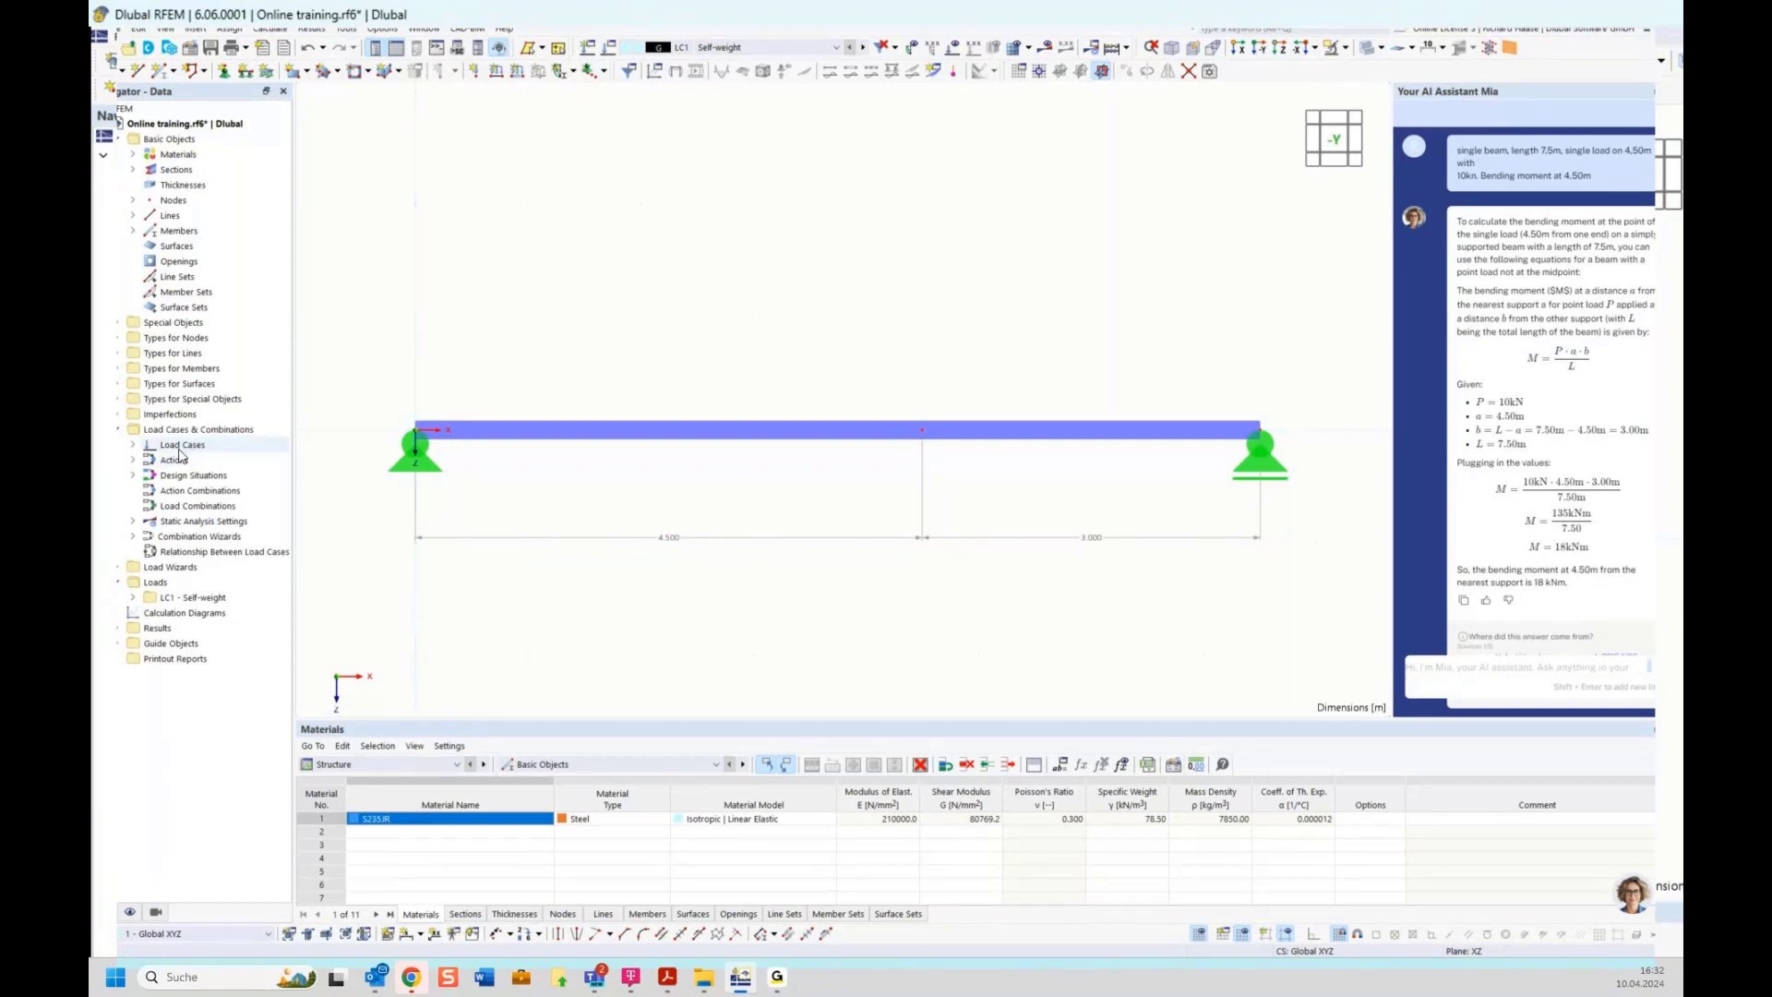
Expand load case LC1 under Loads in the data navigator to reach its nodal loads
left_click(181, 585)
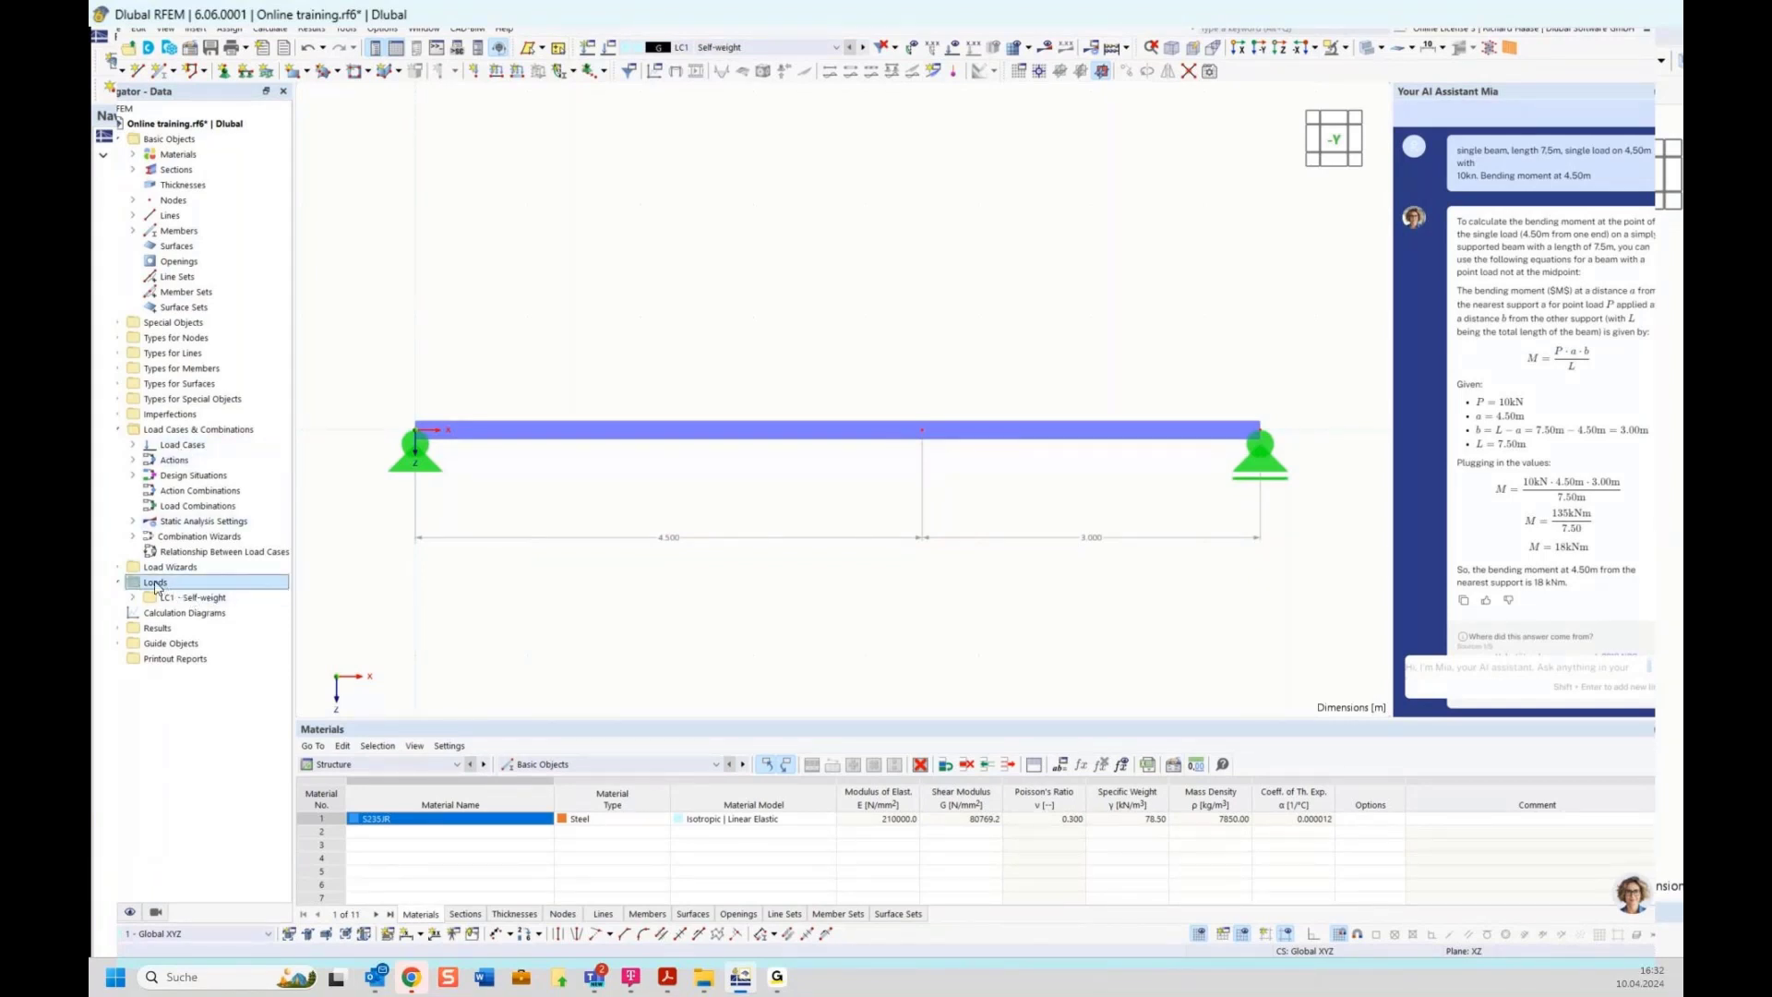
left_click(133, 598)
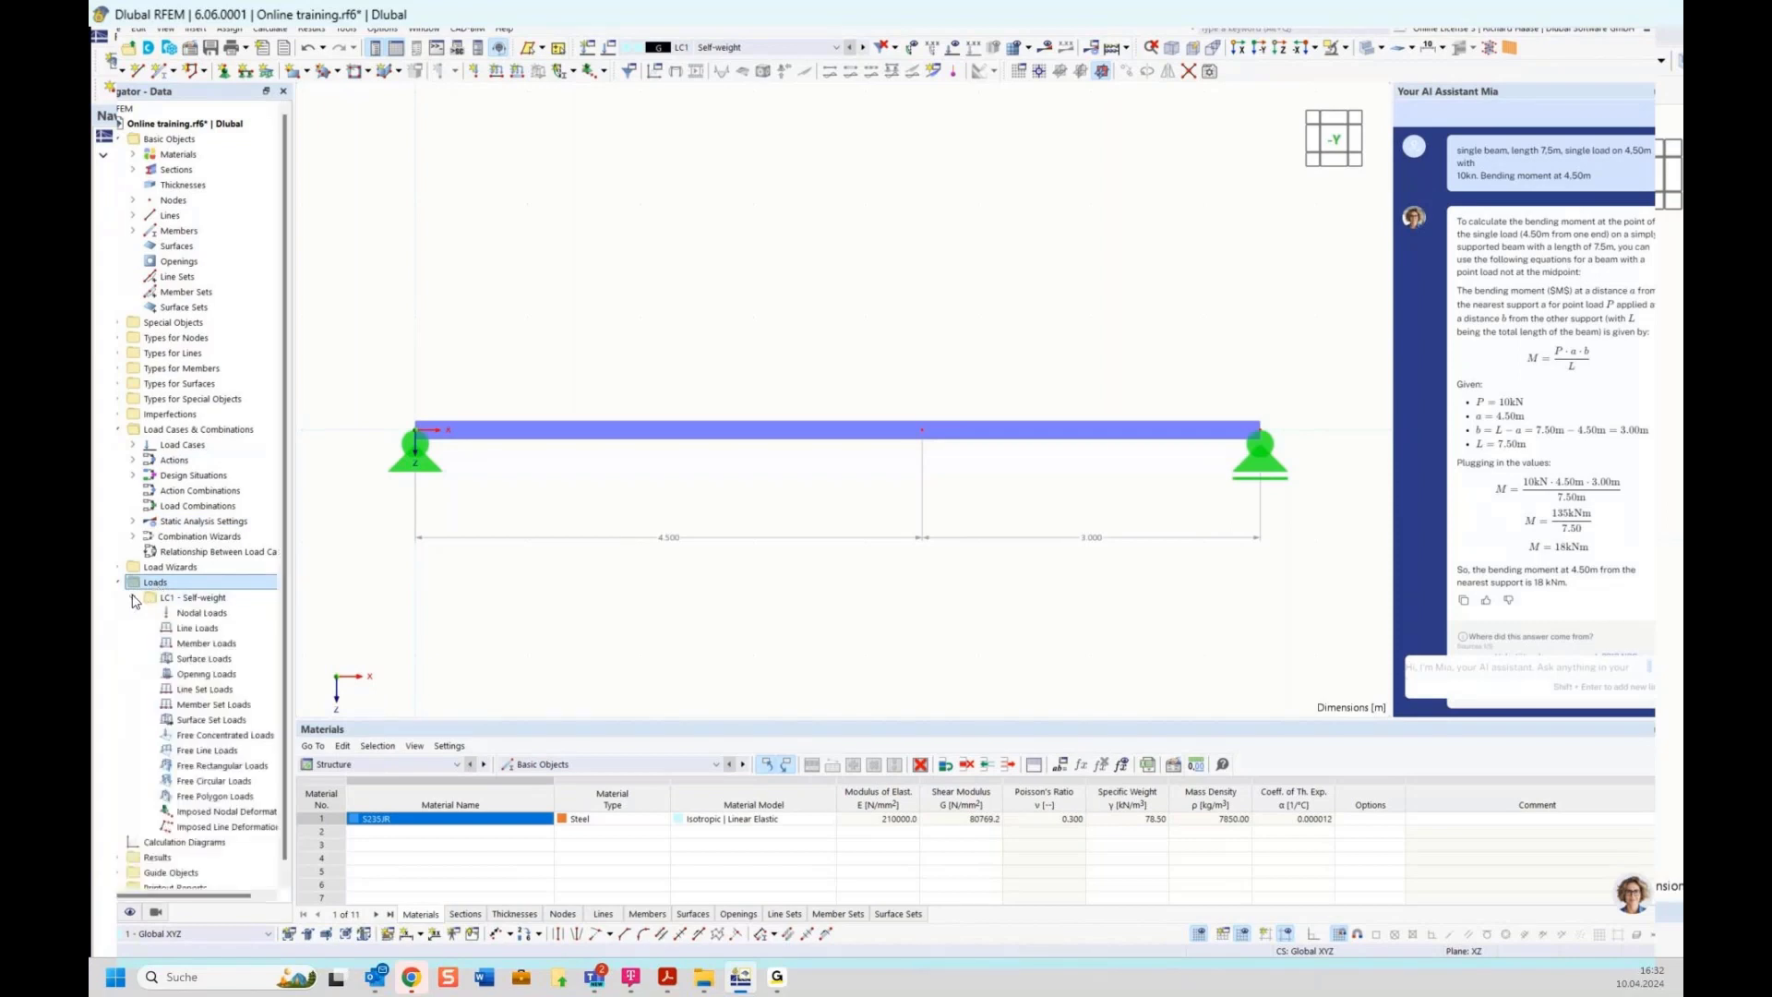
left_click(179, 614)
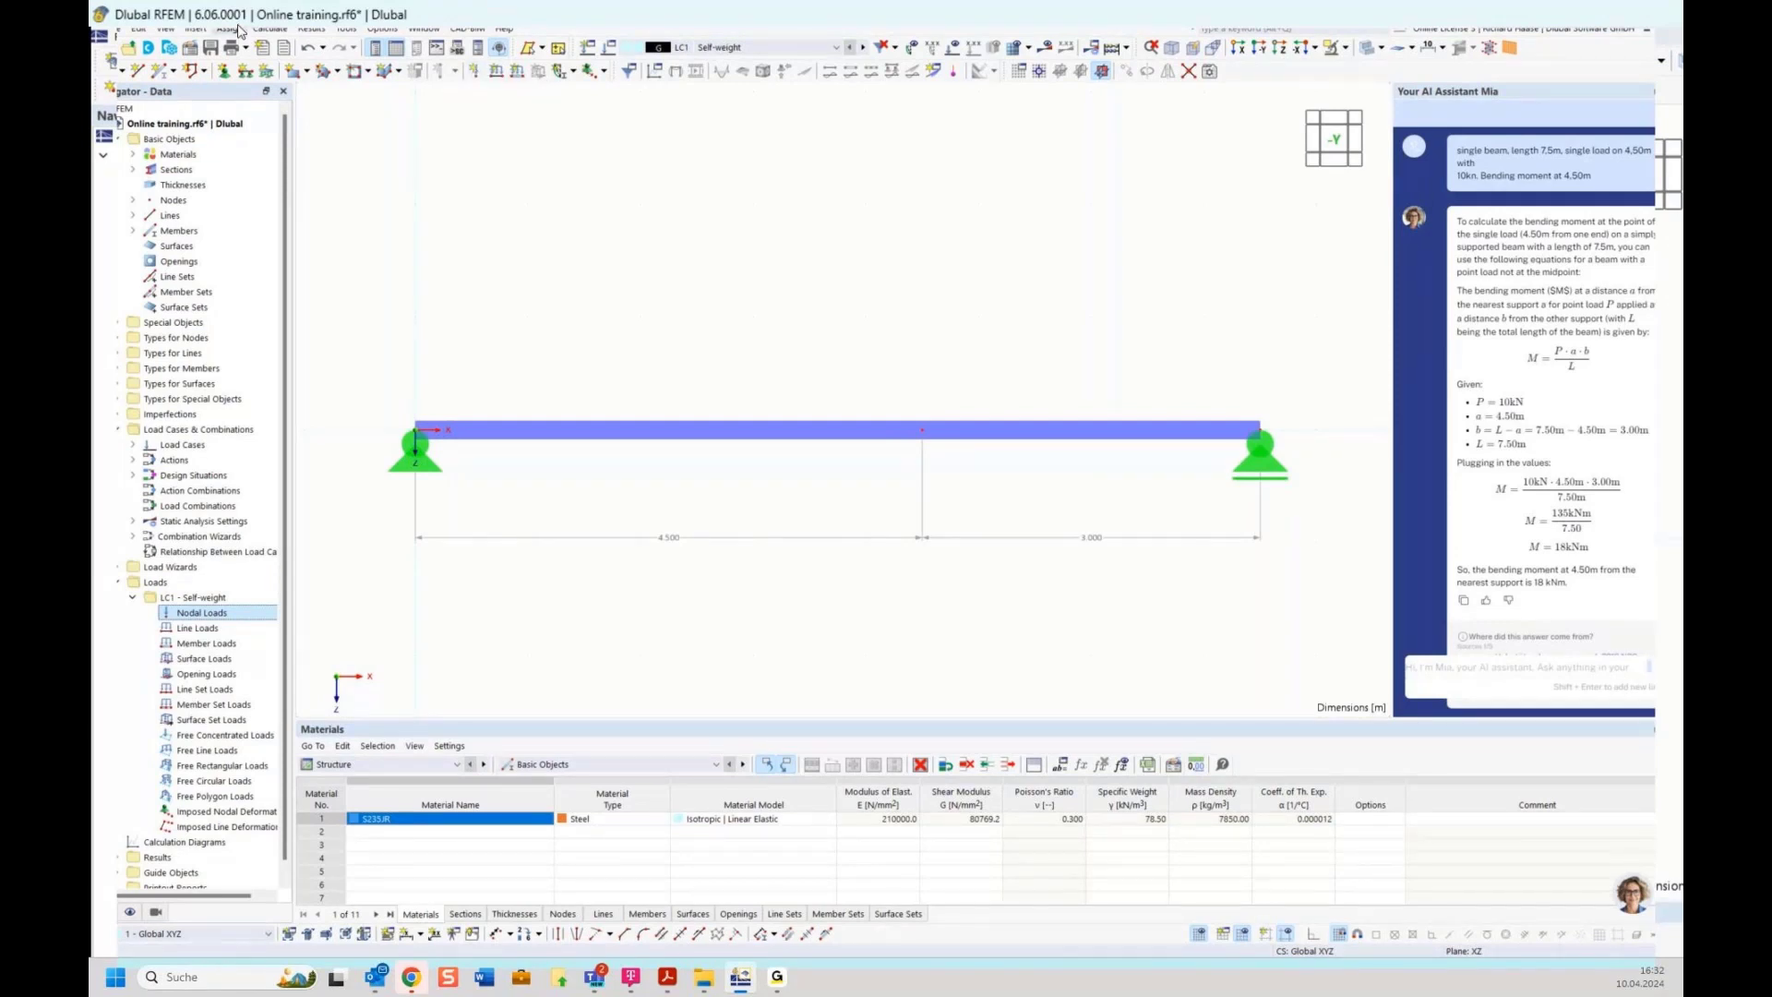
left_click(188, 29)
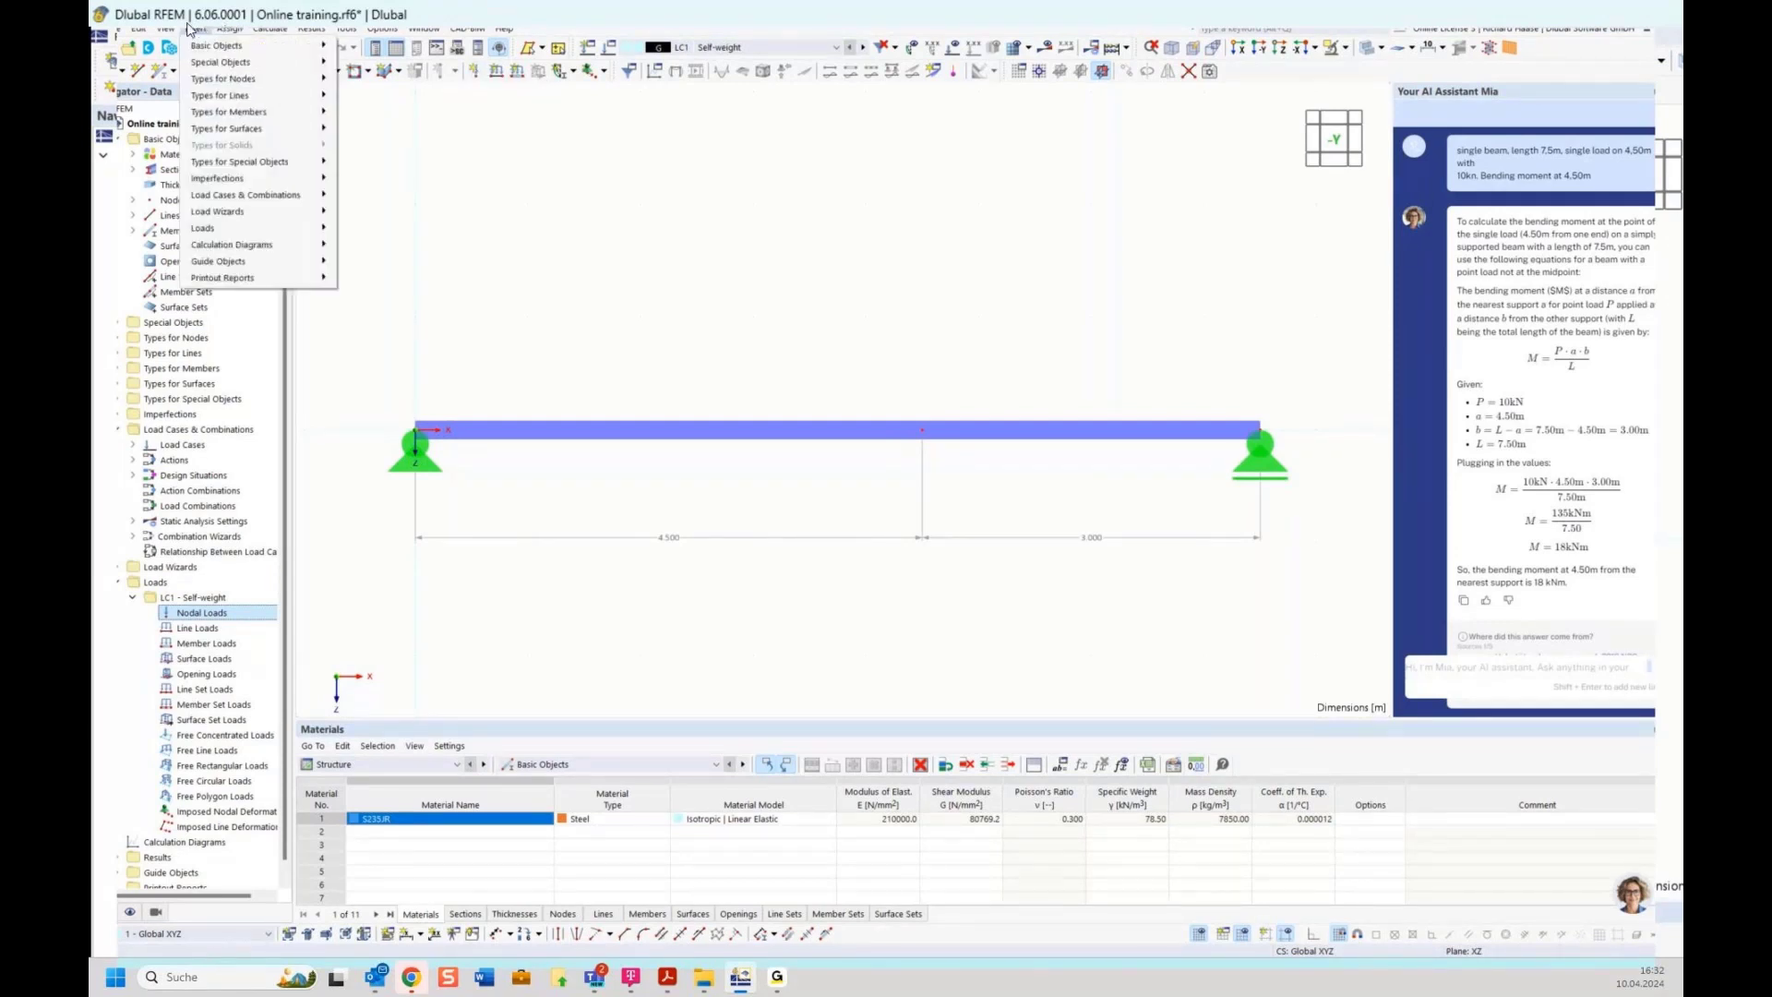
mouse_move(256, 97)
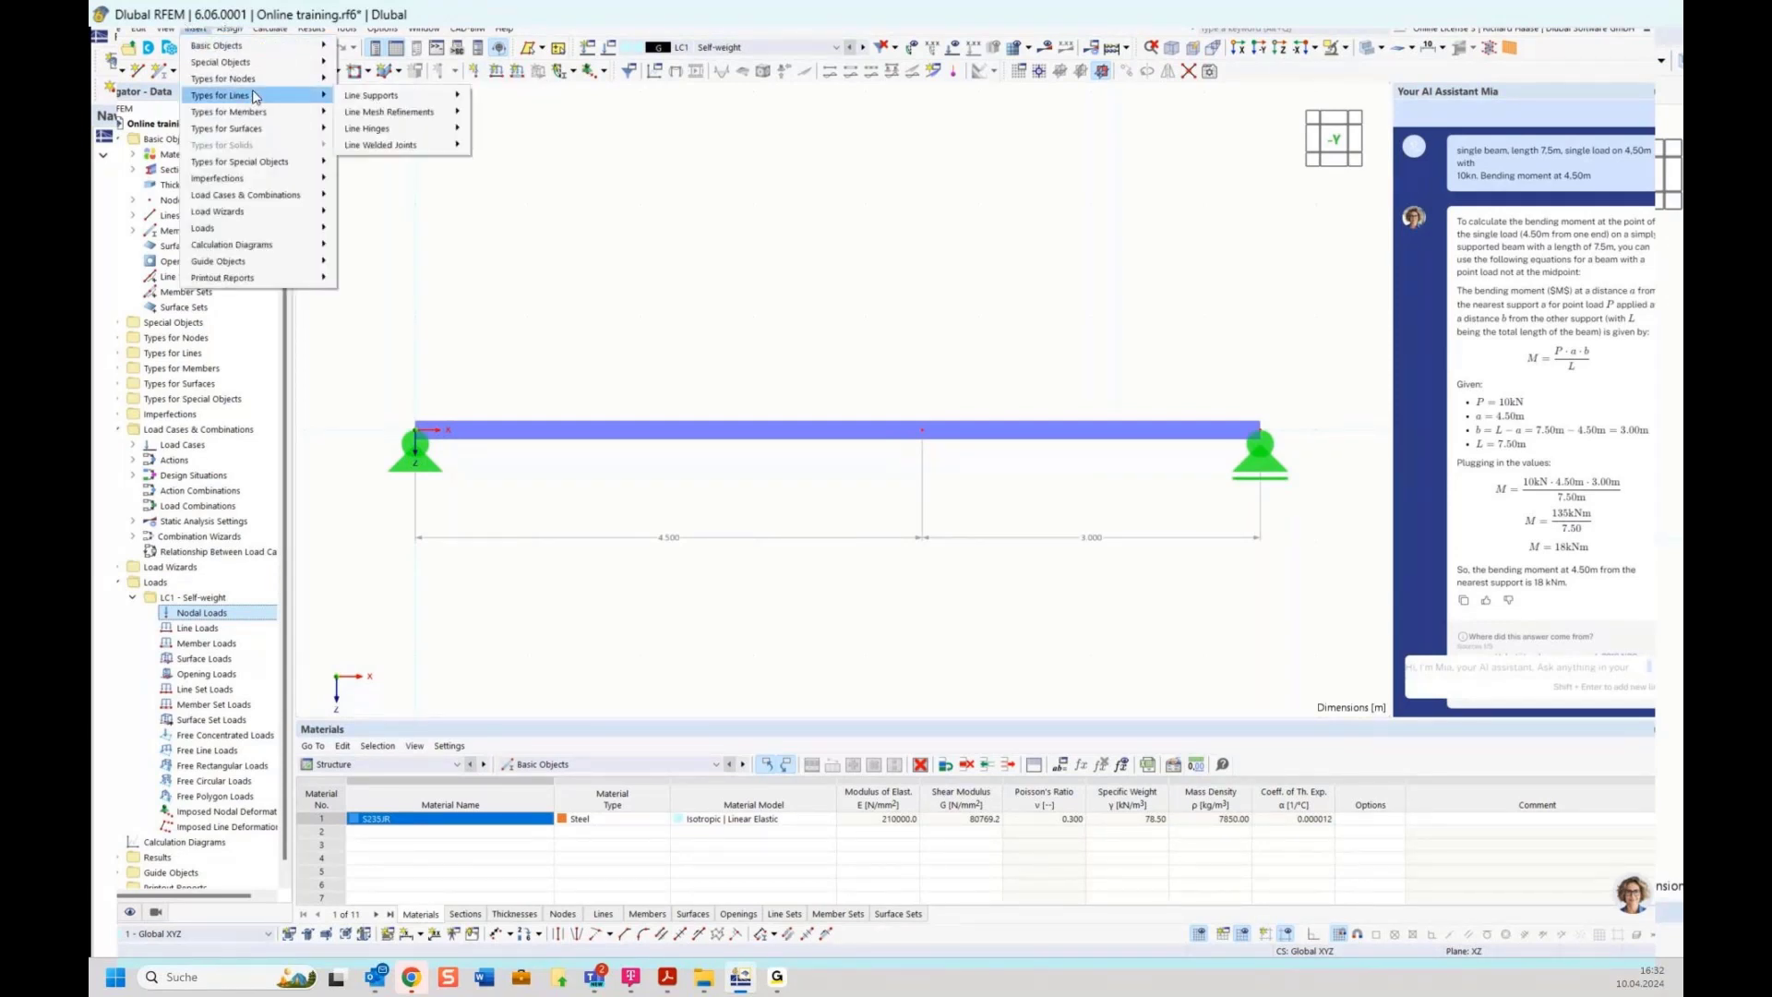
mouse_move(277, 227)
mouse_move(393, 229)
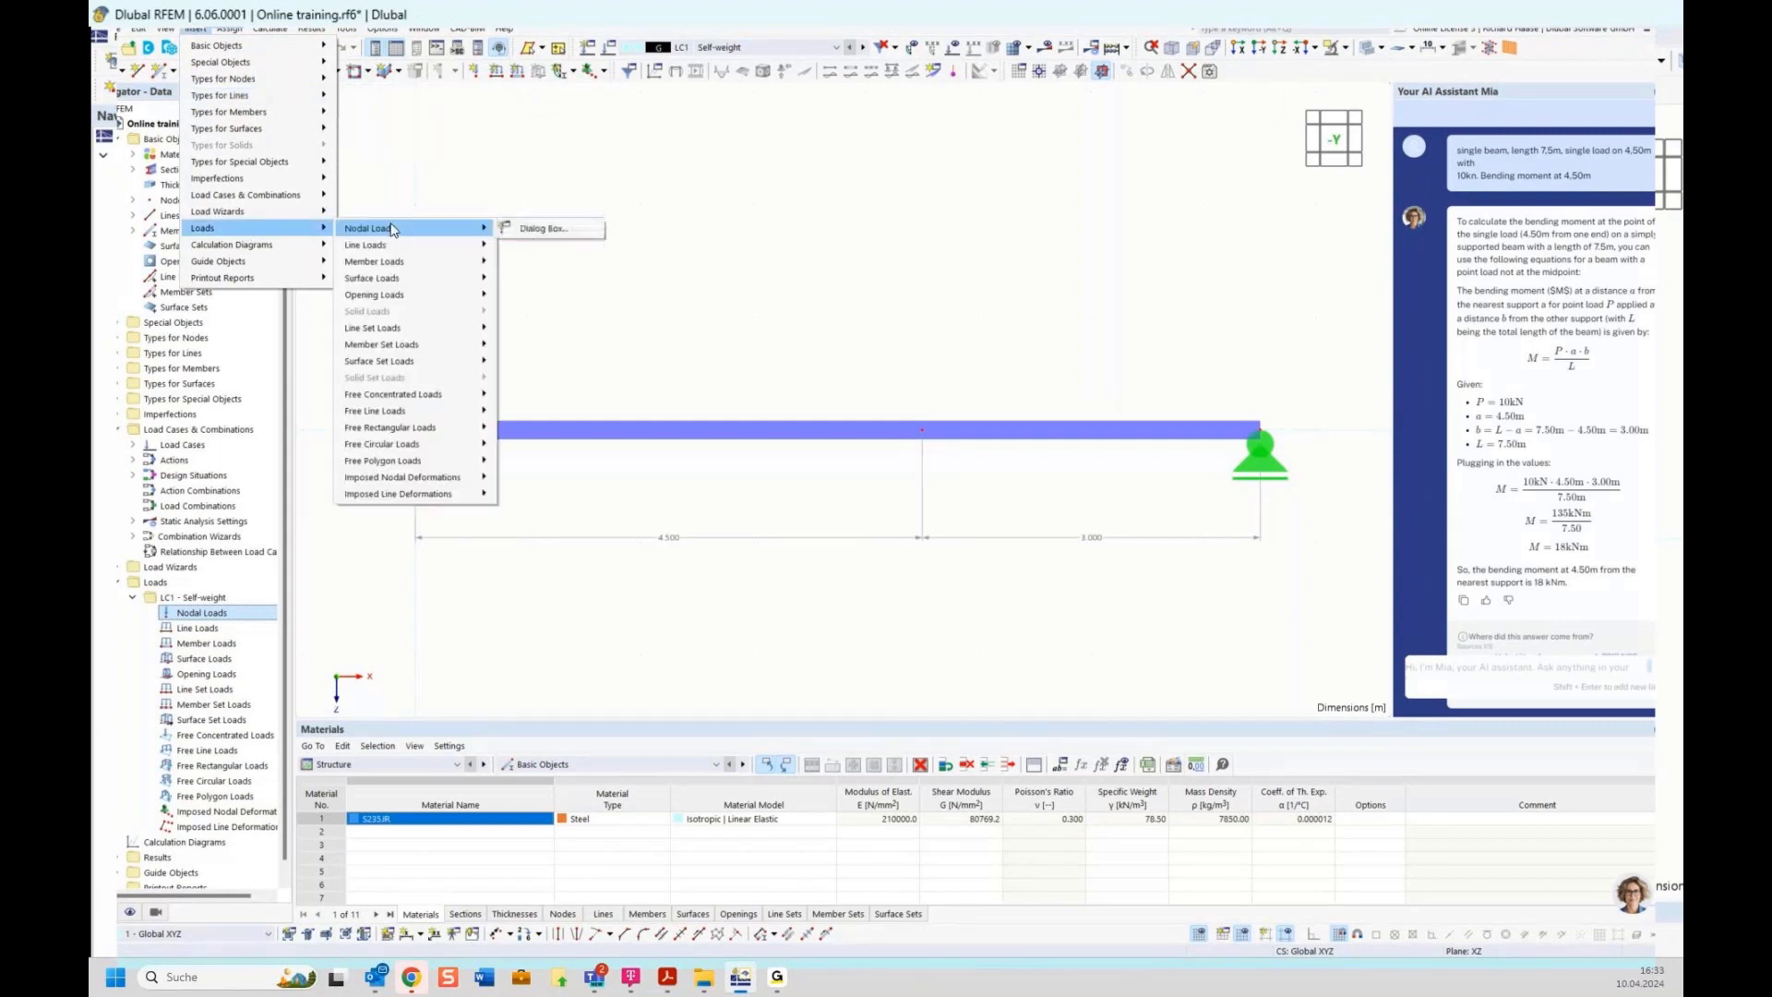
left_click(832, 274)
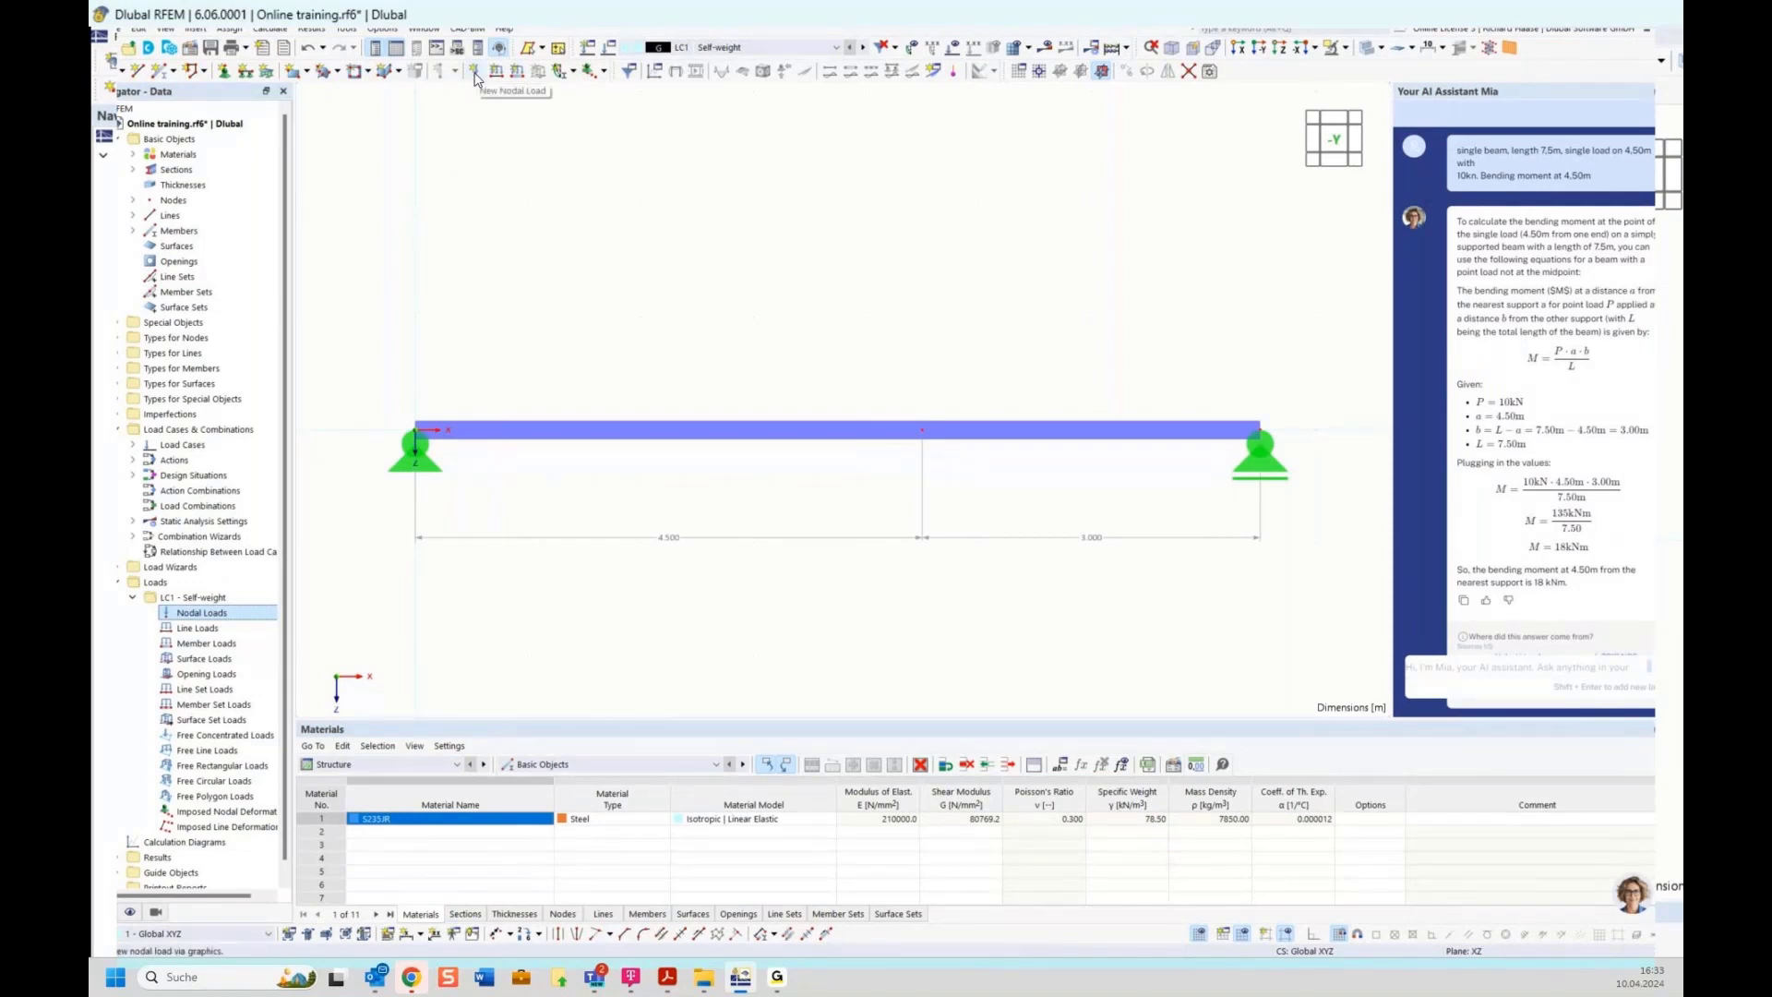
Create a new nodal load of 10 kN in Z direction in LC1 and assign it to node 2
right_click(207, 613)
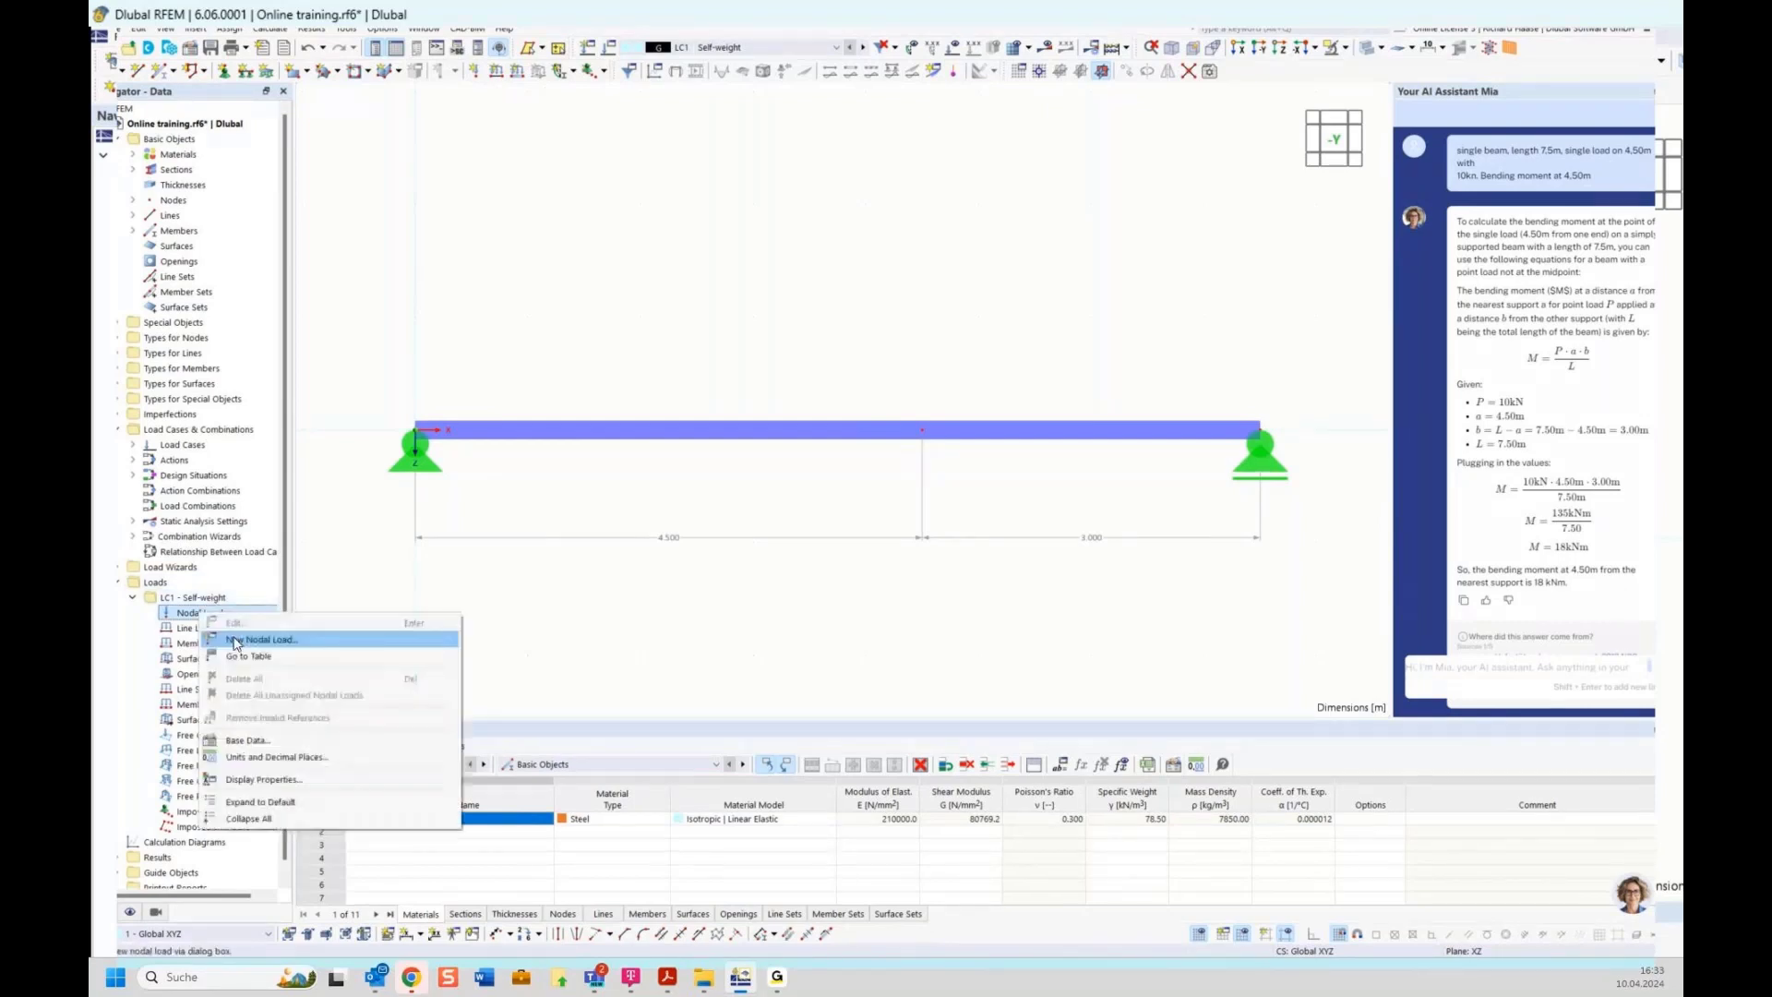
left_click(264, 640)
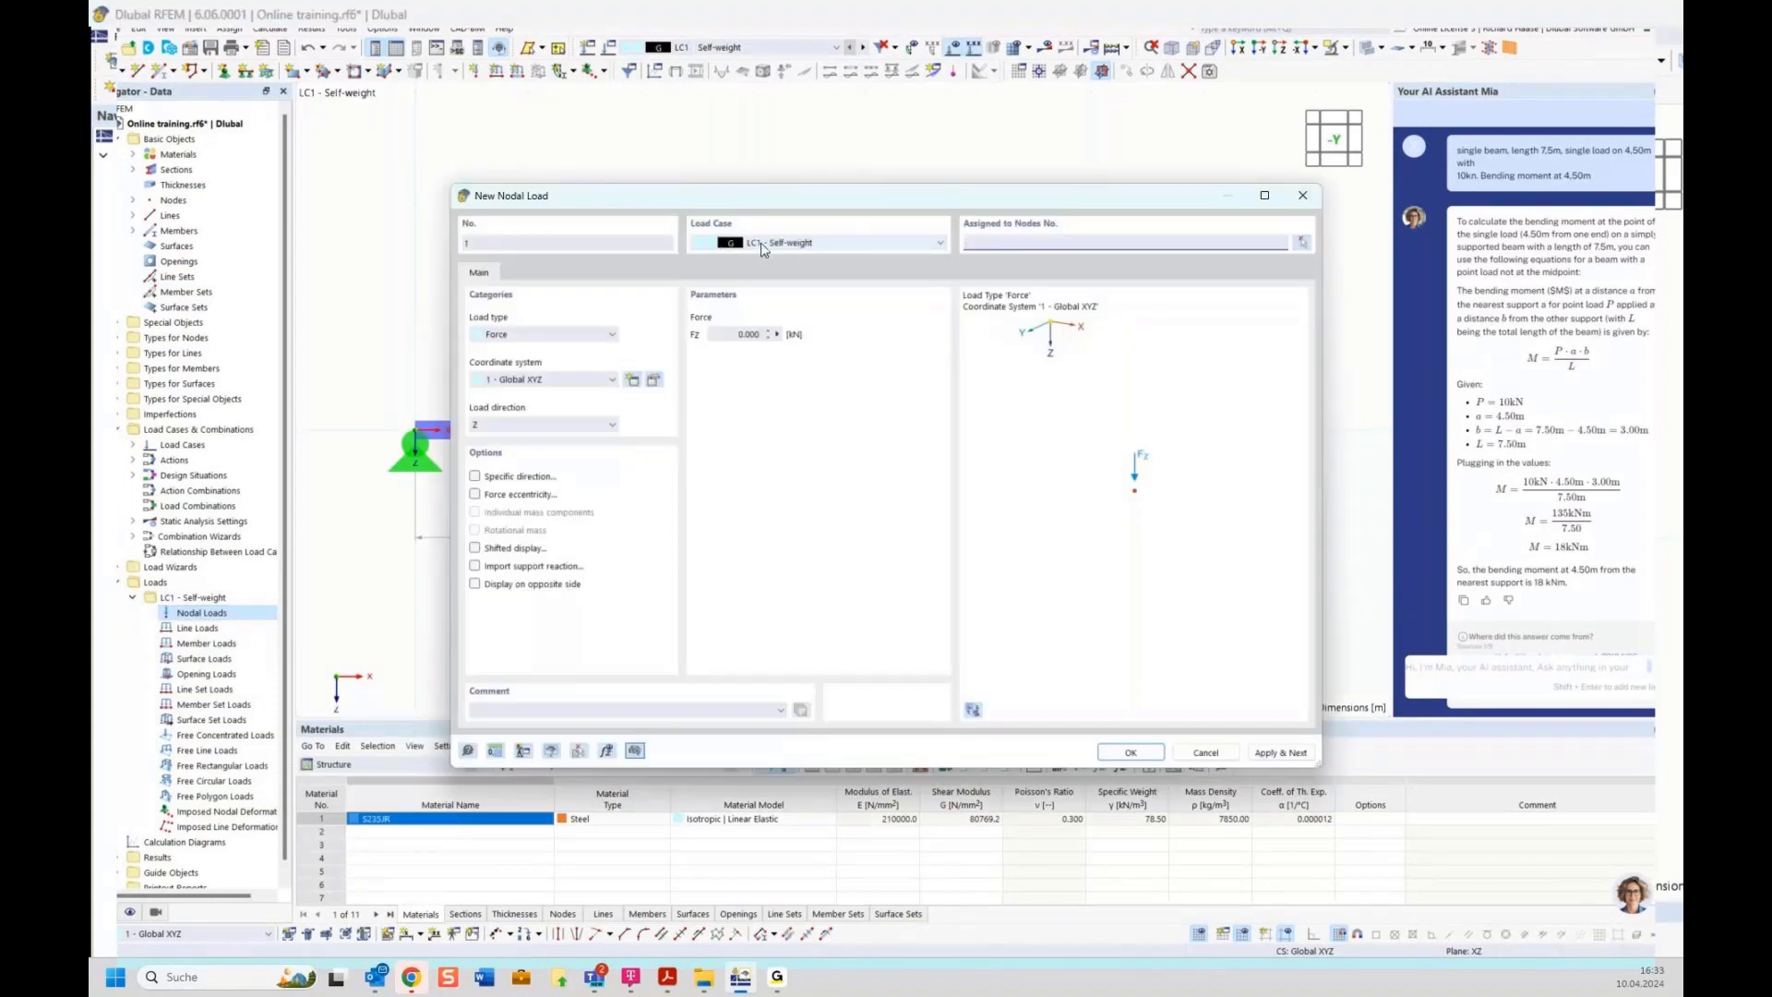
left_click(738, 334)
type("10")
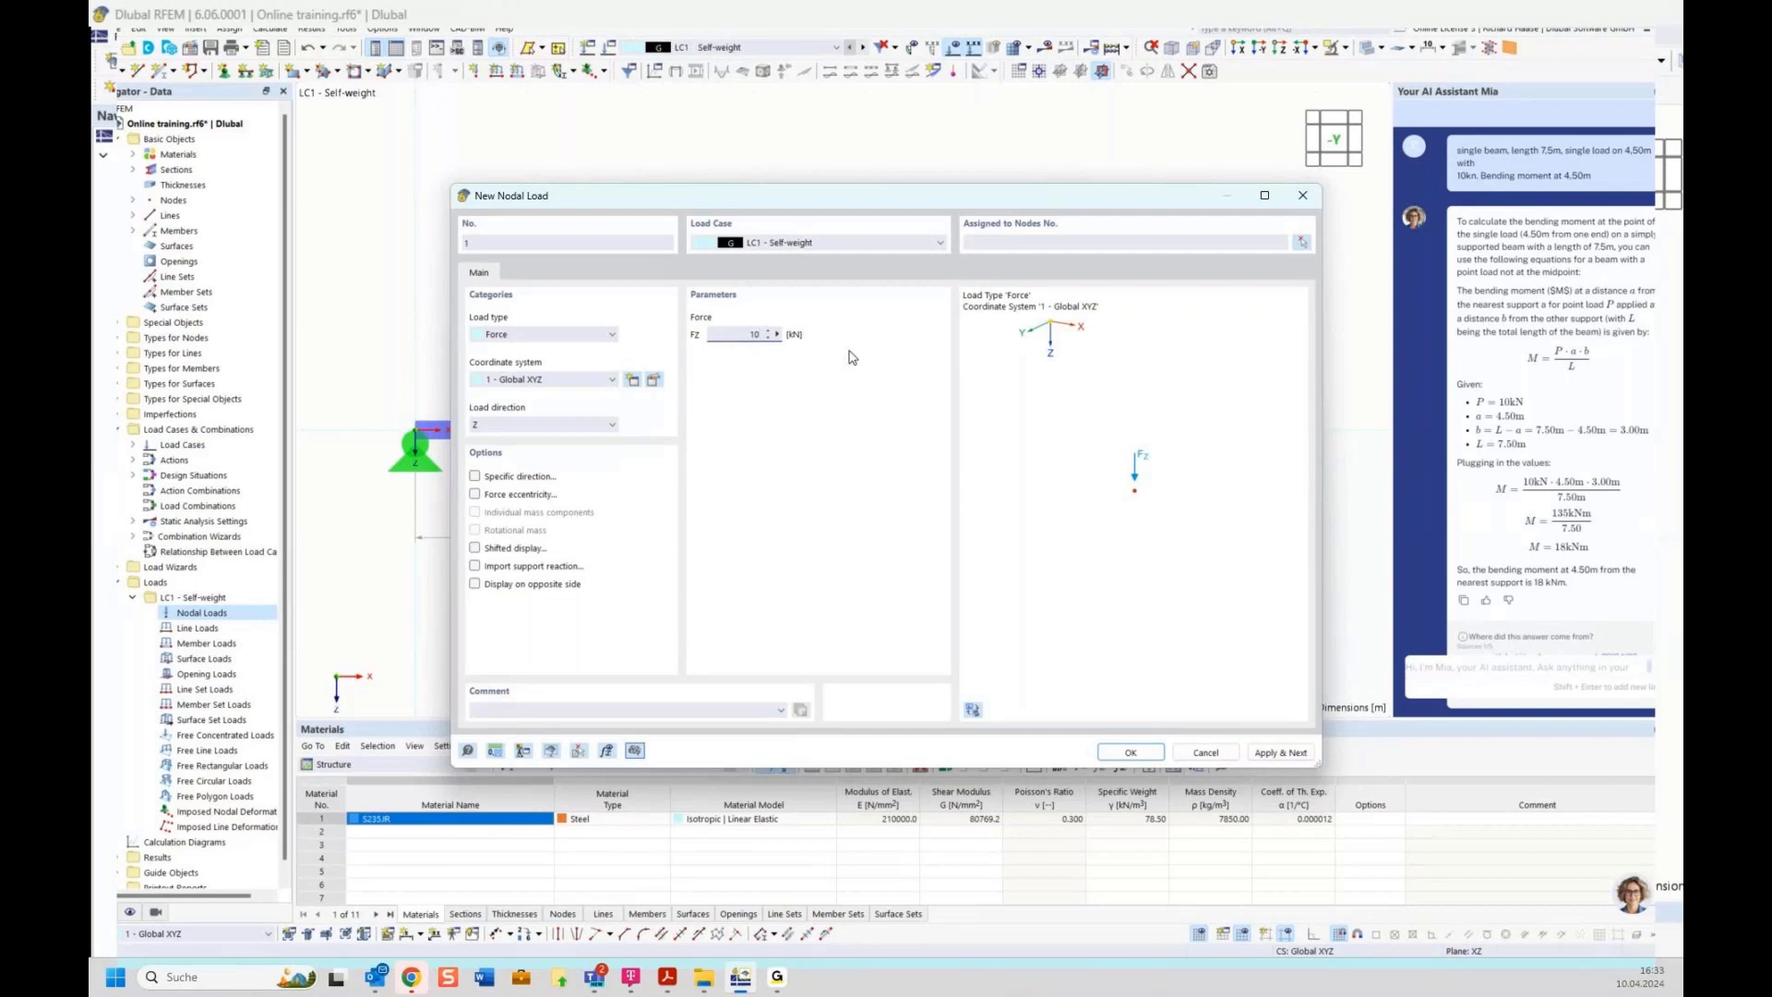
left_click(1302, 243)
left_click_drag(880, 397, 966, 498)
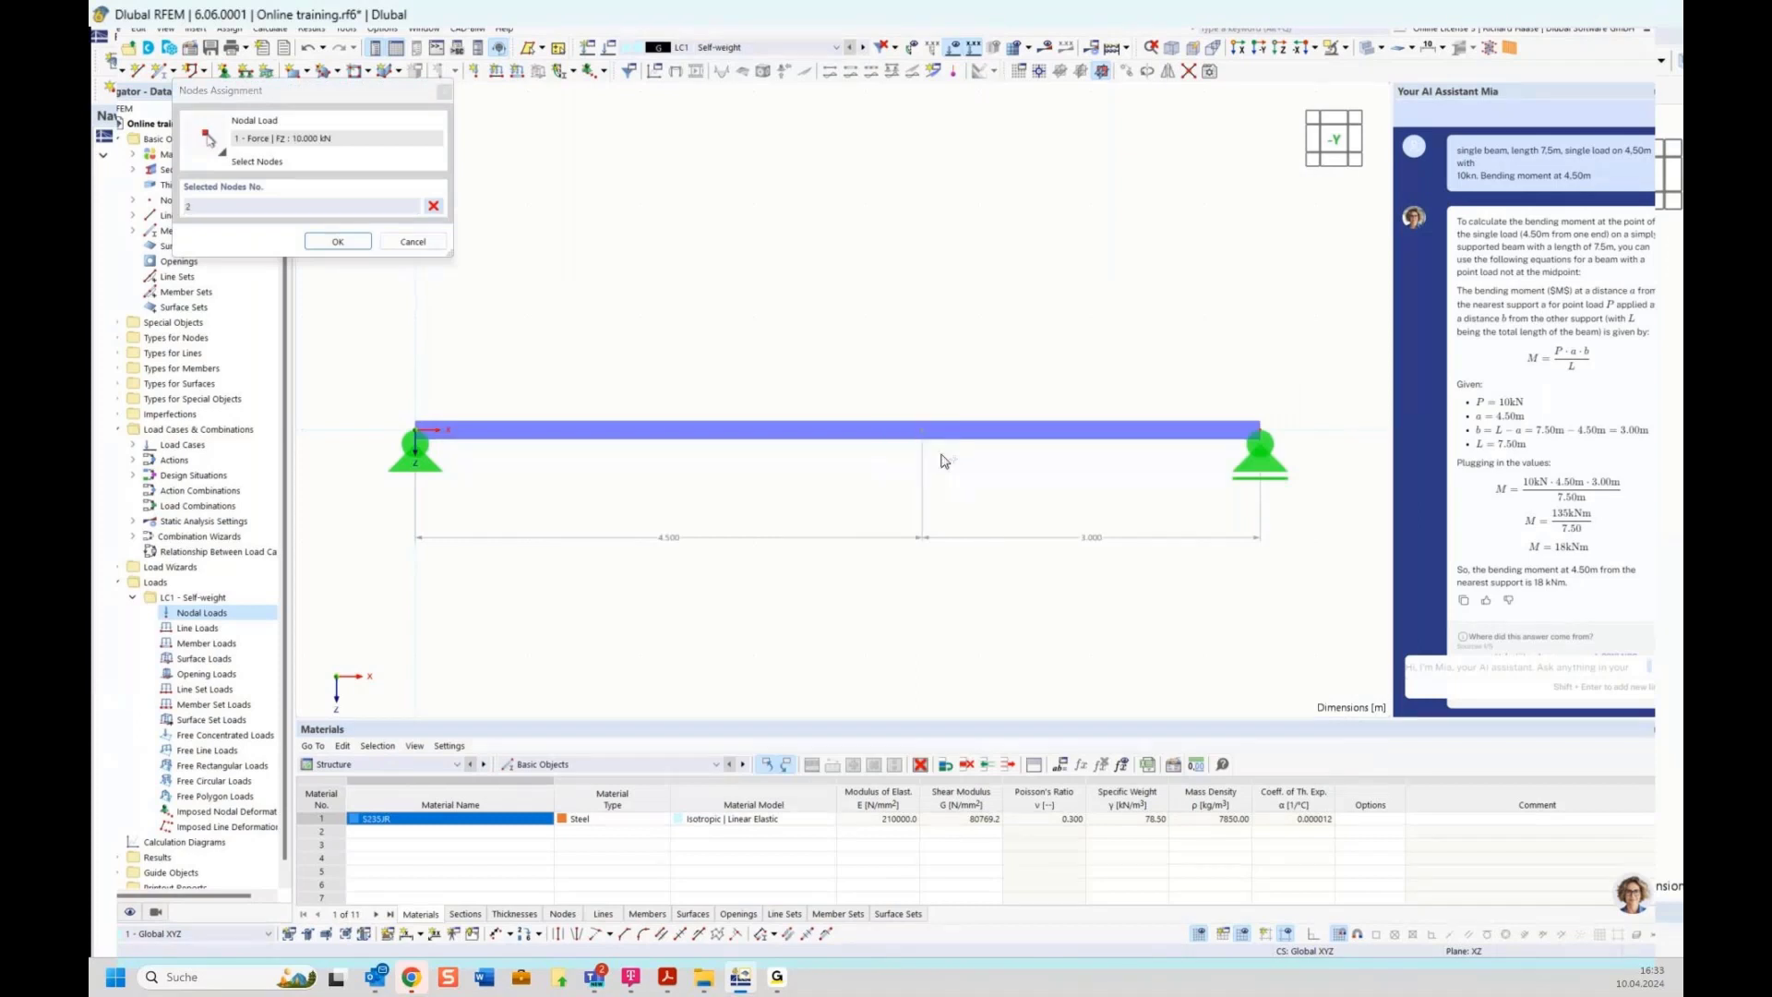
left_click(338, 241)
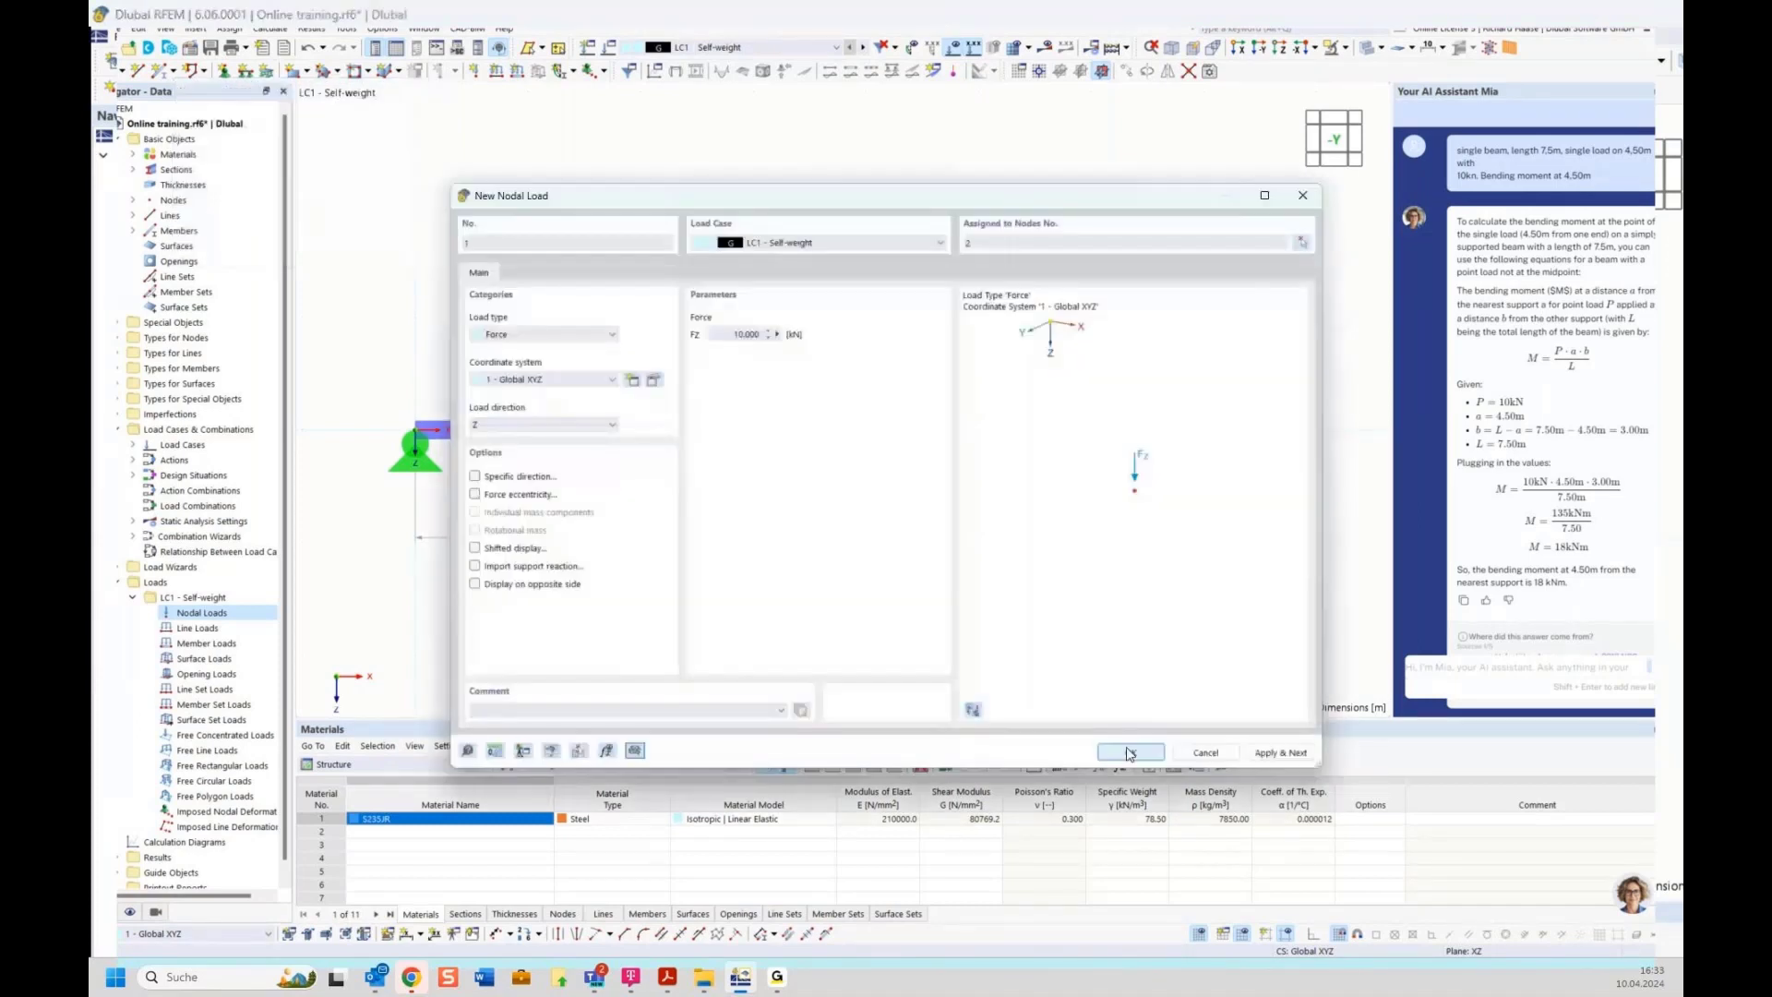
left_click(1130, 752)
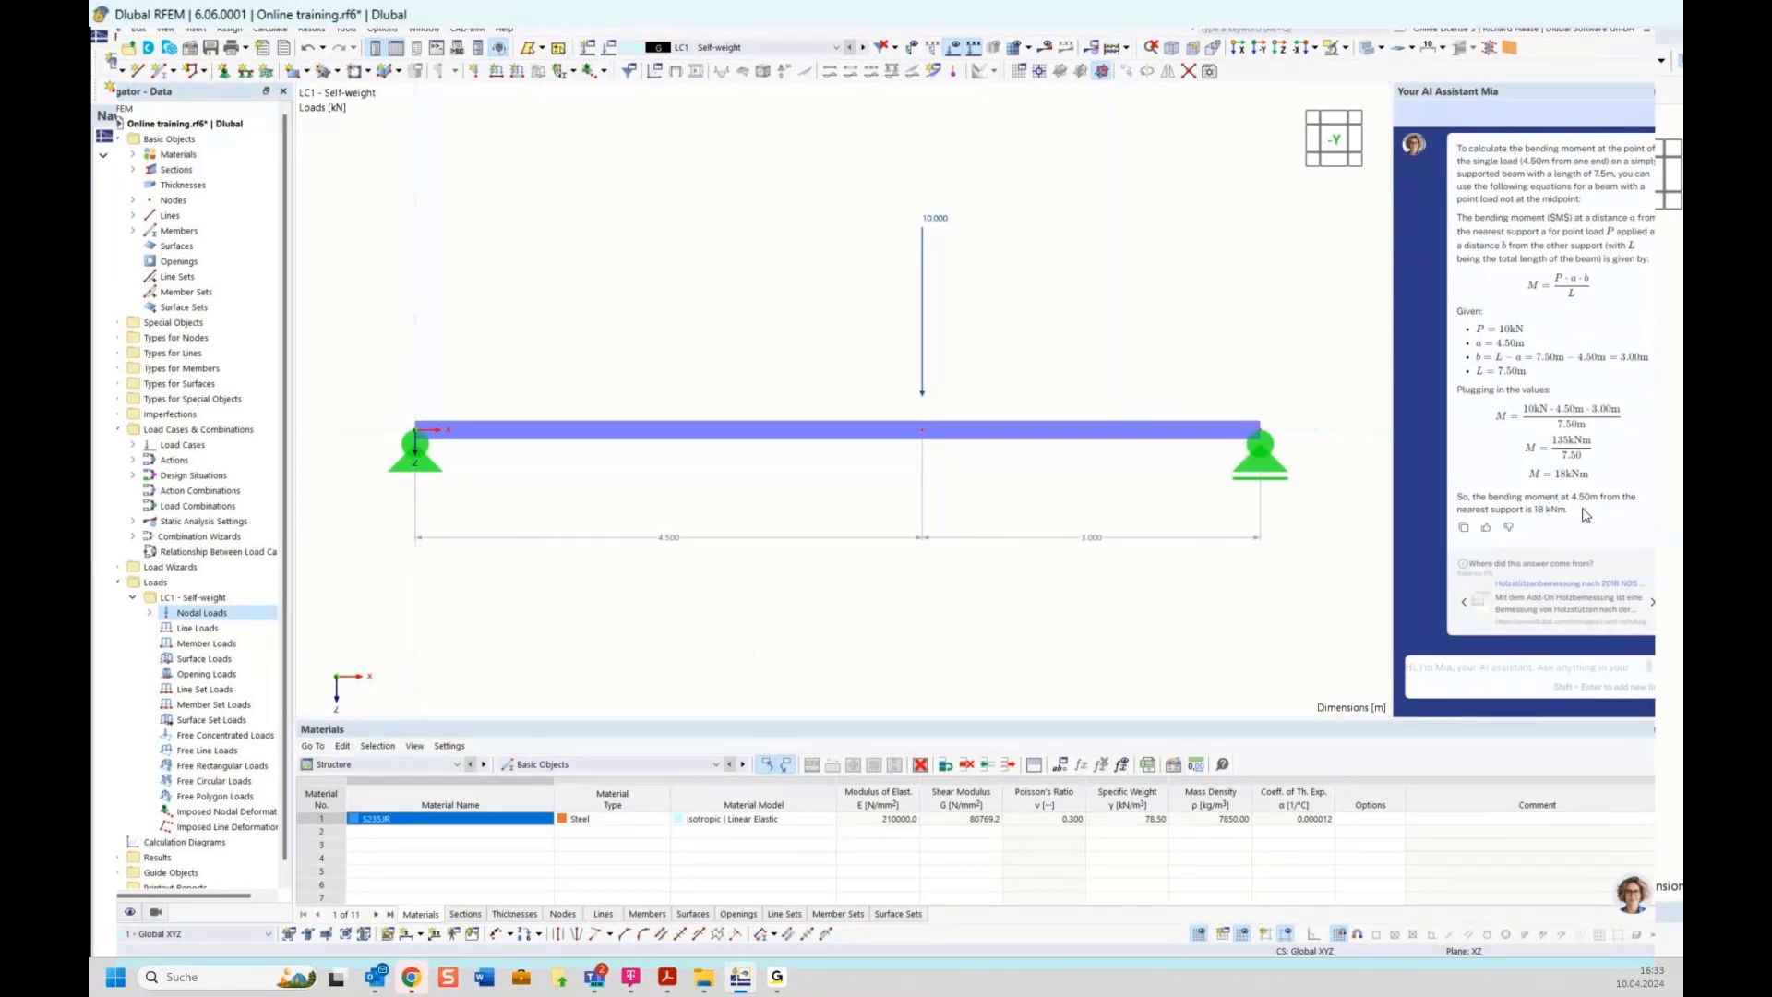
Calculate the model and open the To Calculate dialog to check the listed load cases and combinations
left_click(1044, 50)
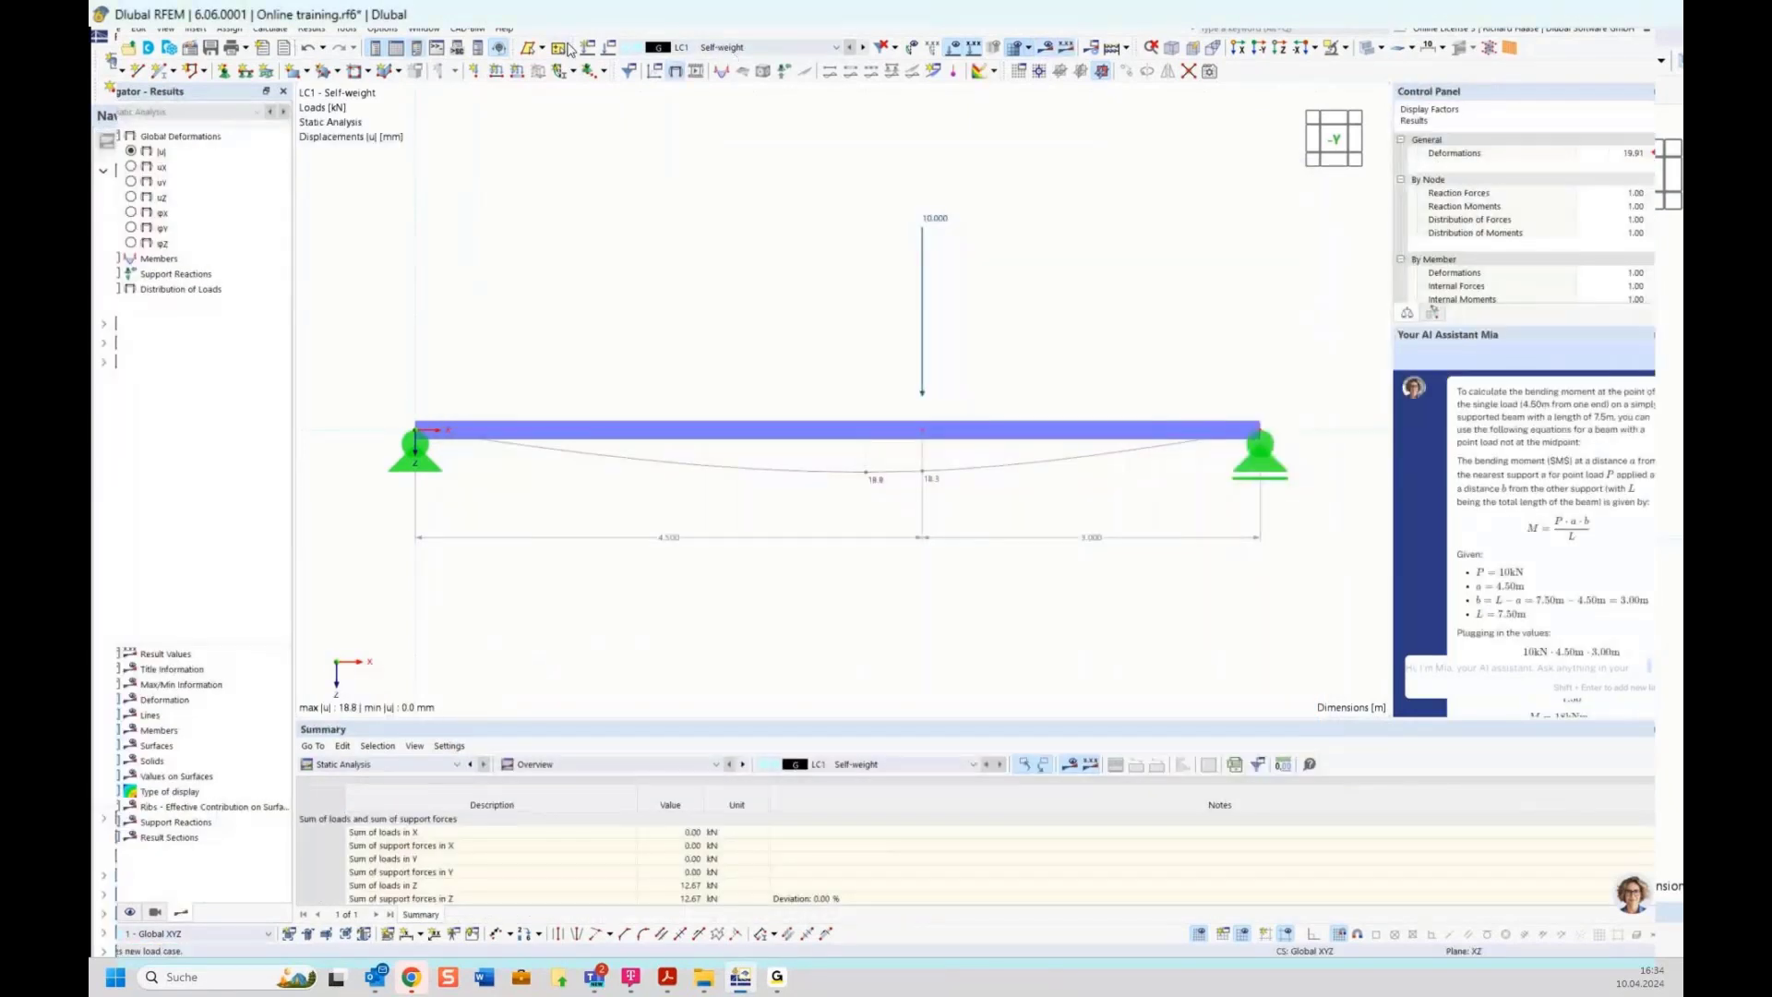
left_click(270, 29)
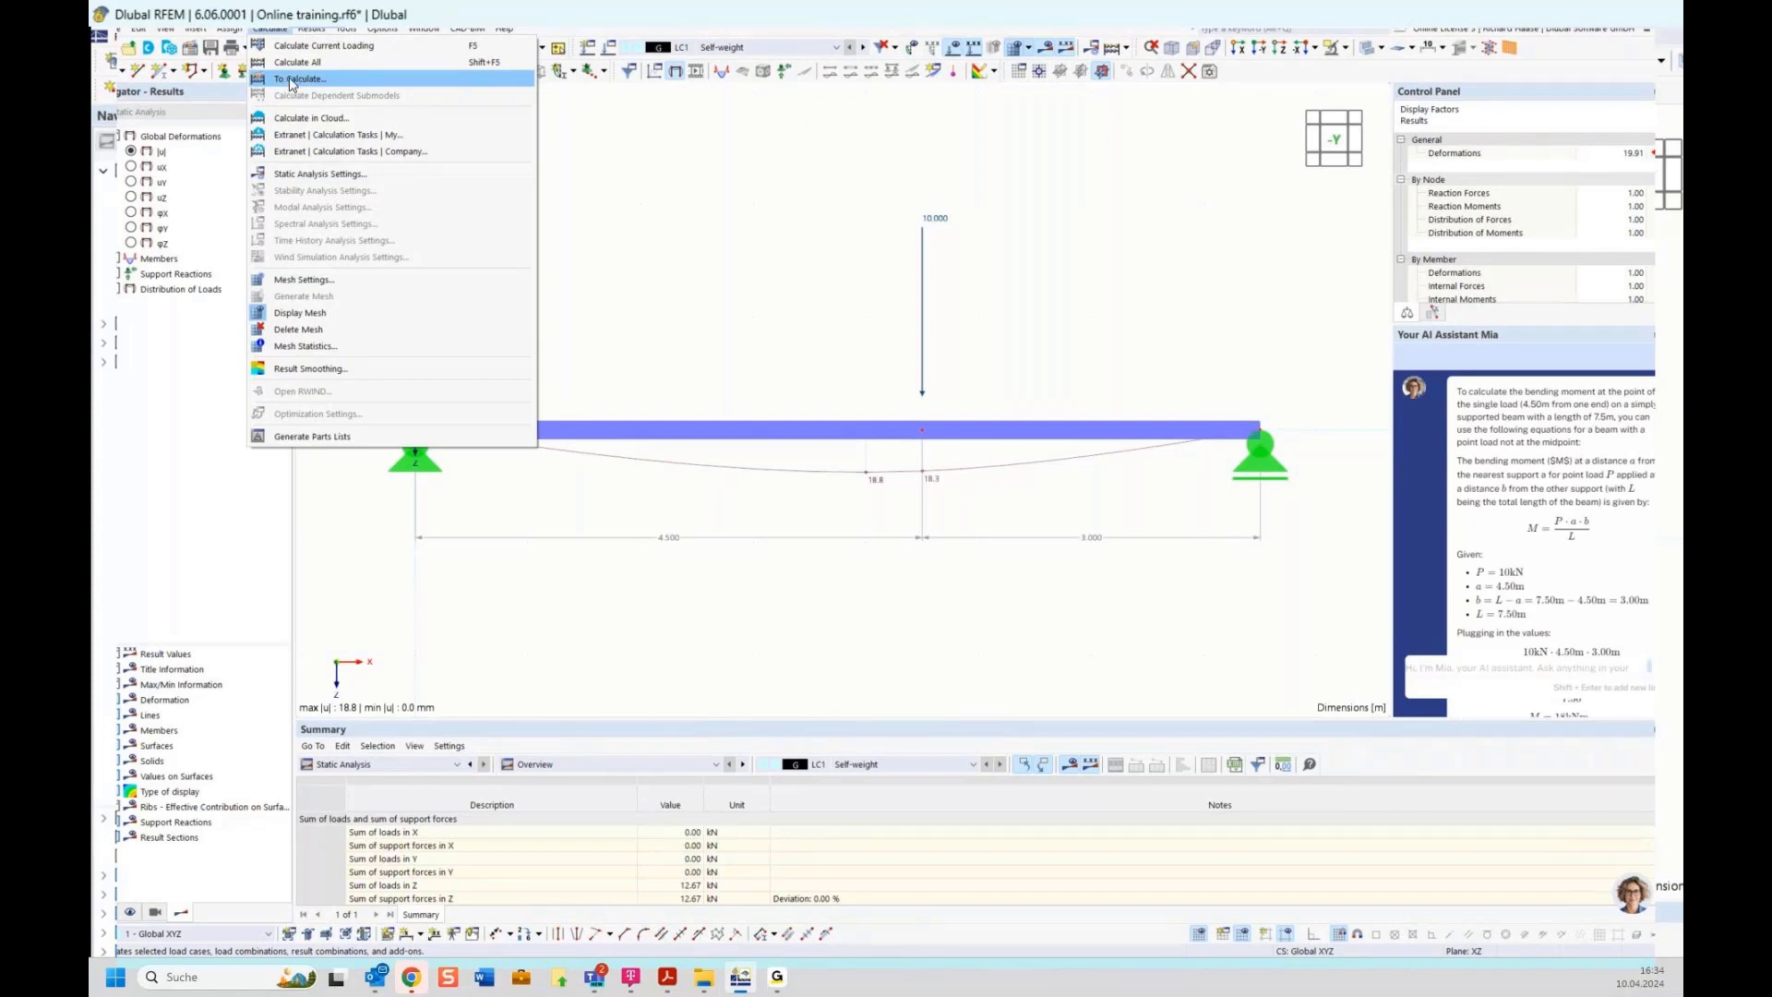
left_click(302, 81)
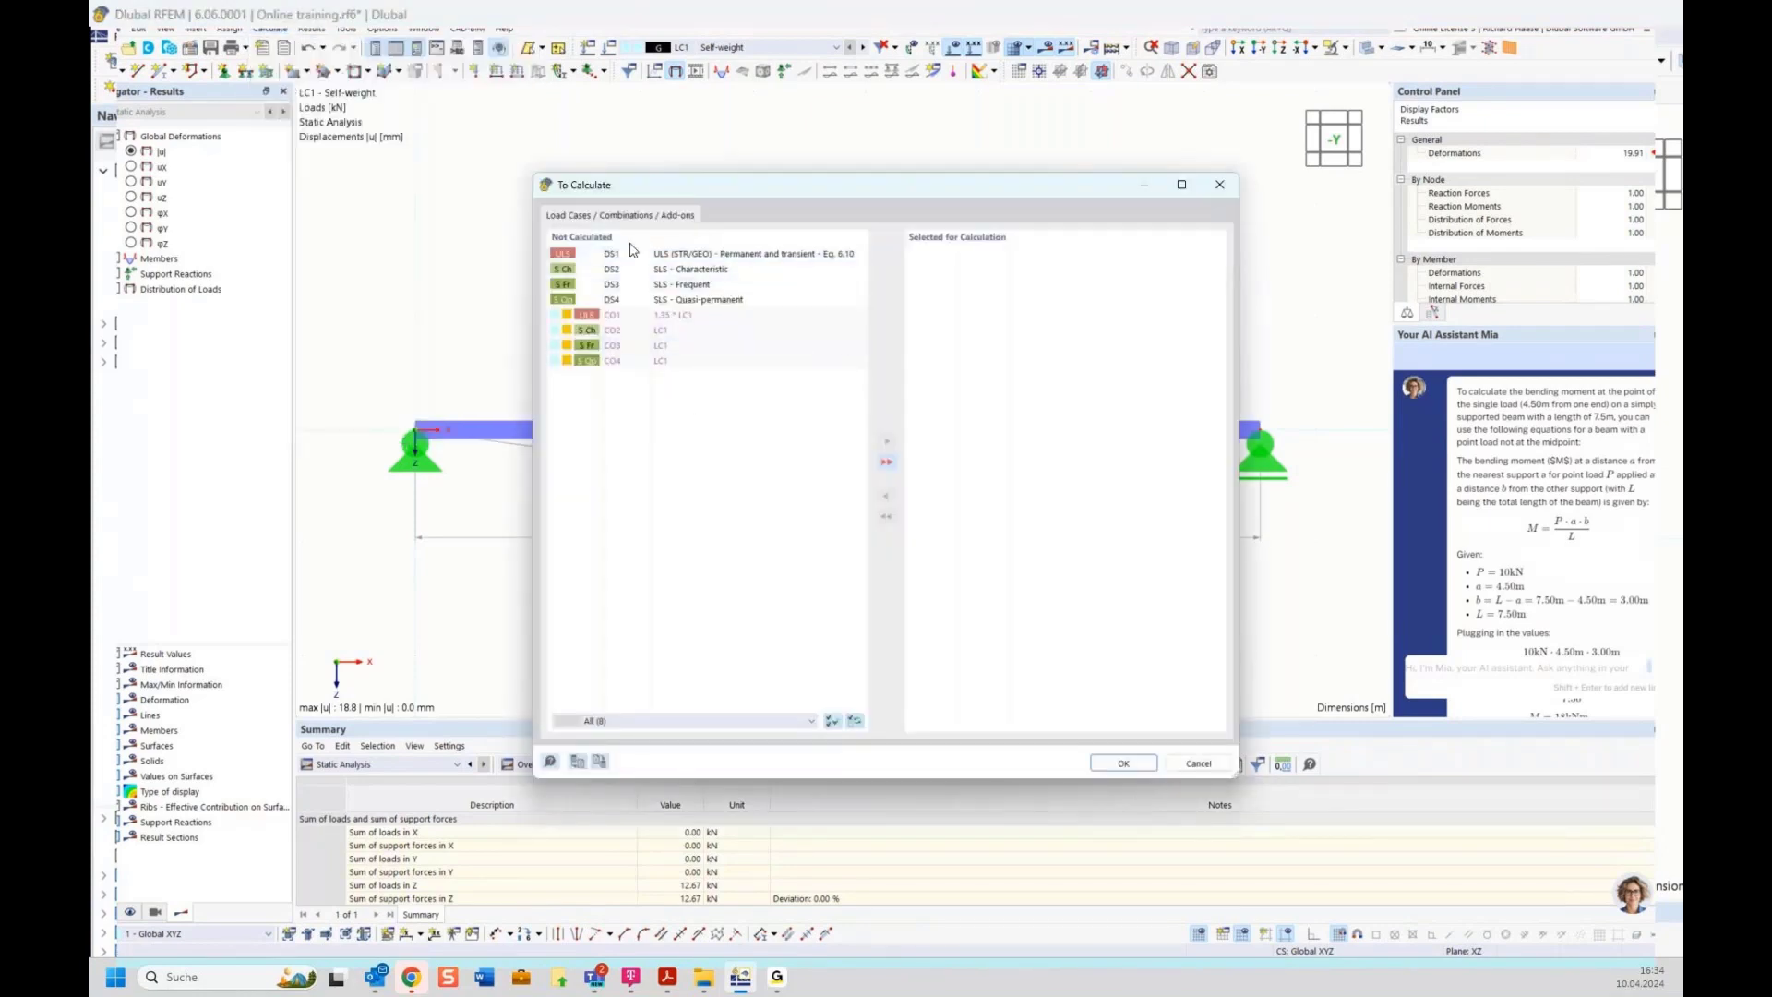
left_click(1217, 188)
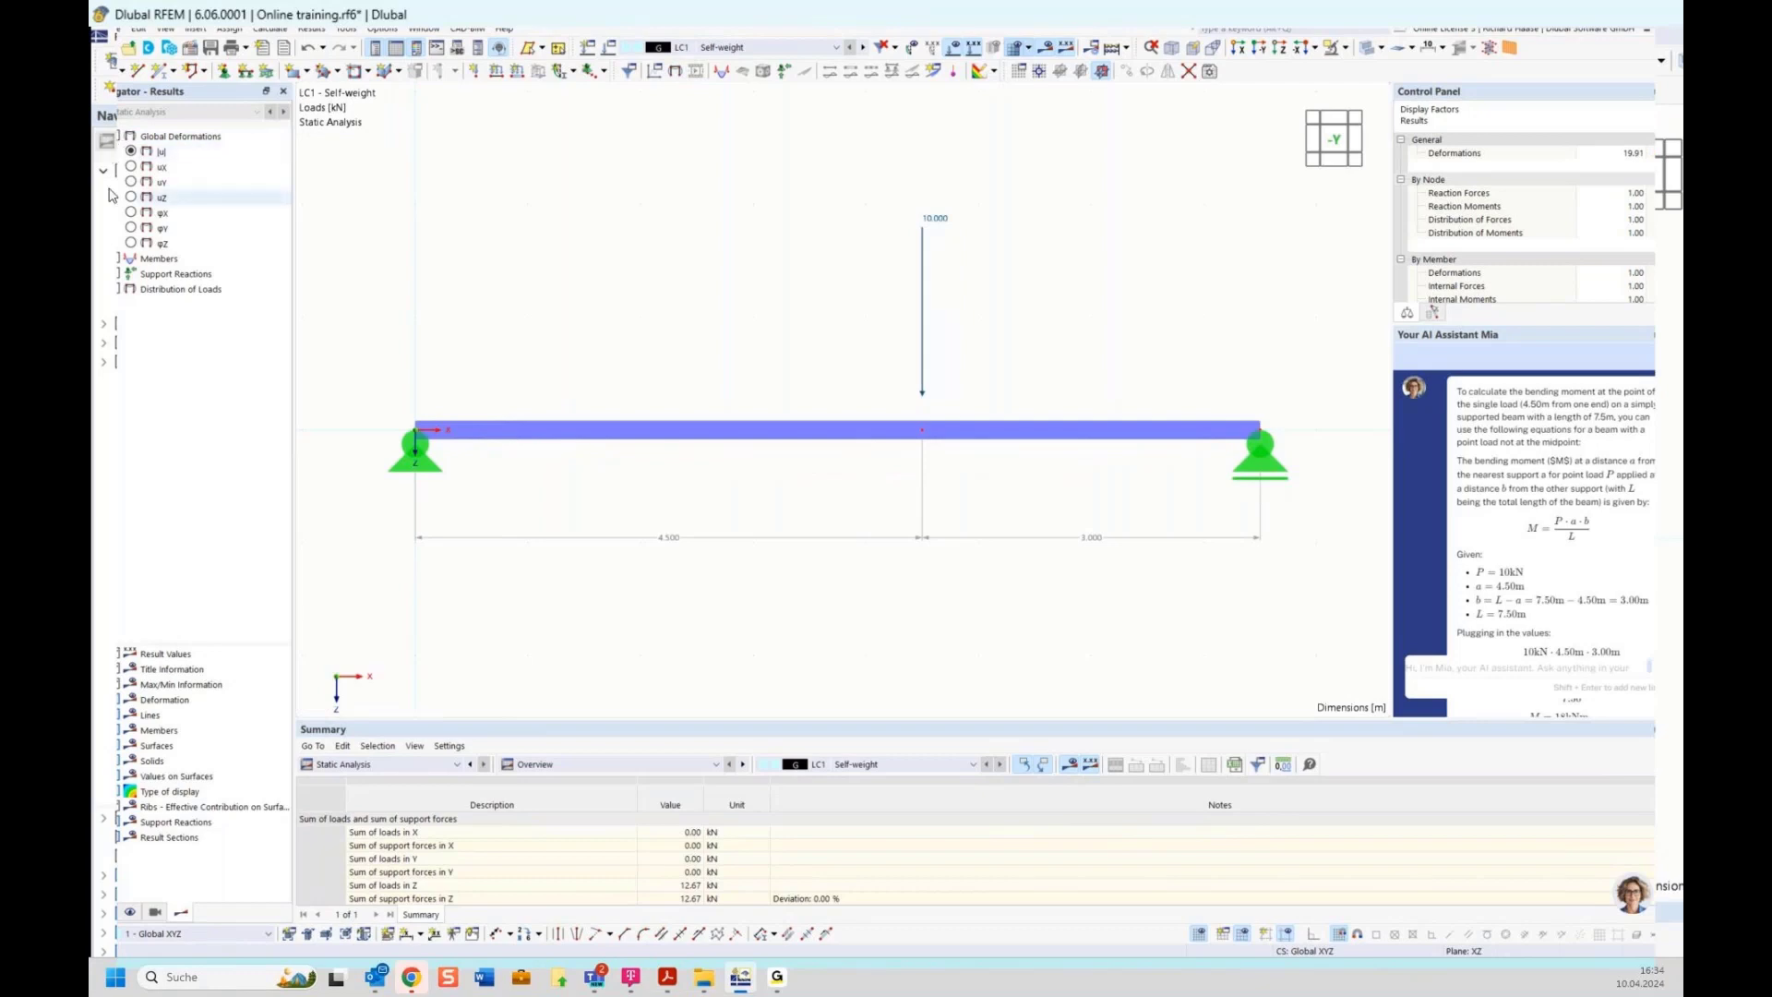
Display the member bending moment My diagram together with the support reactions on the beam
left_click(104, 260)
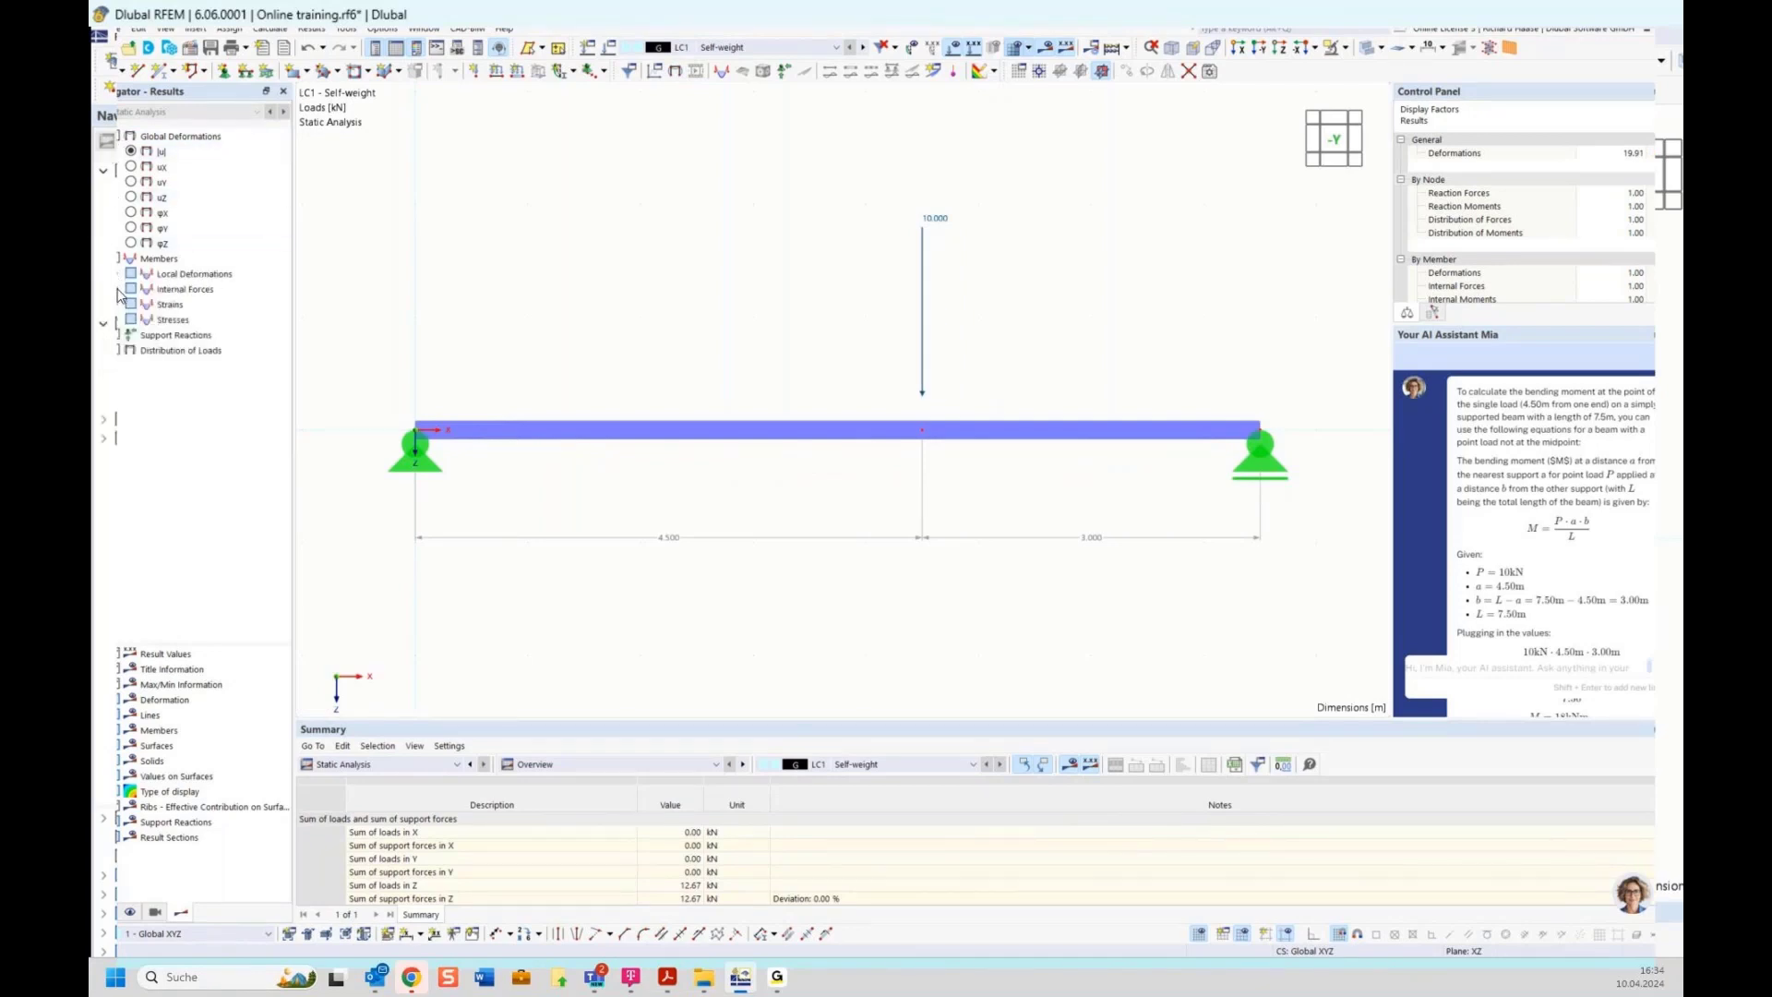
left_click(118, 290)
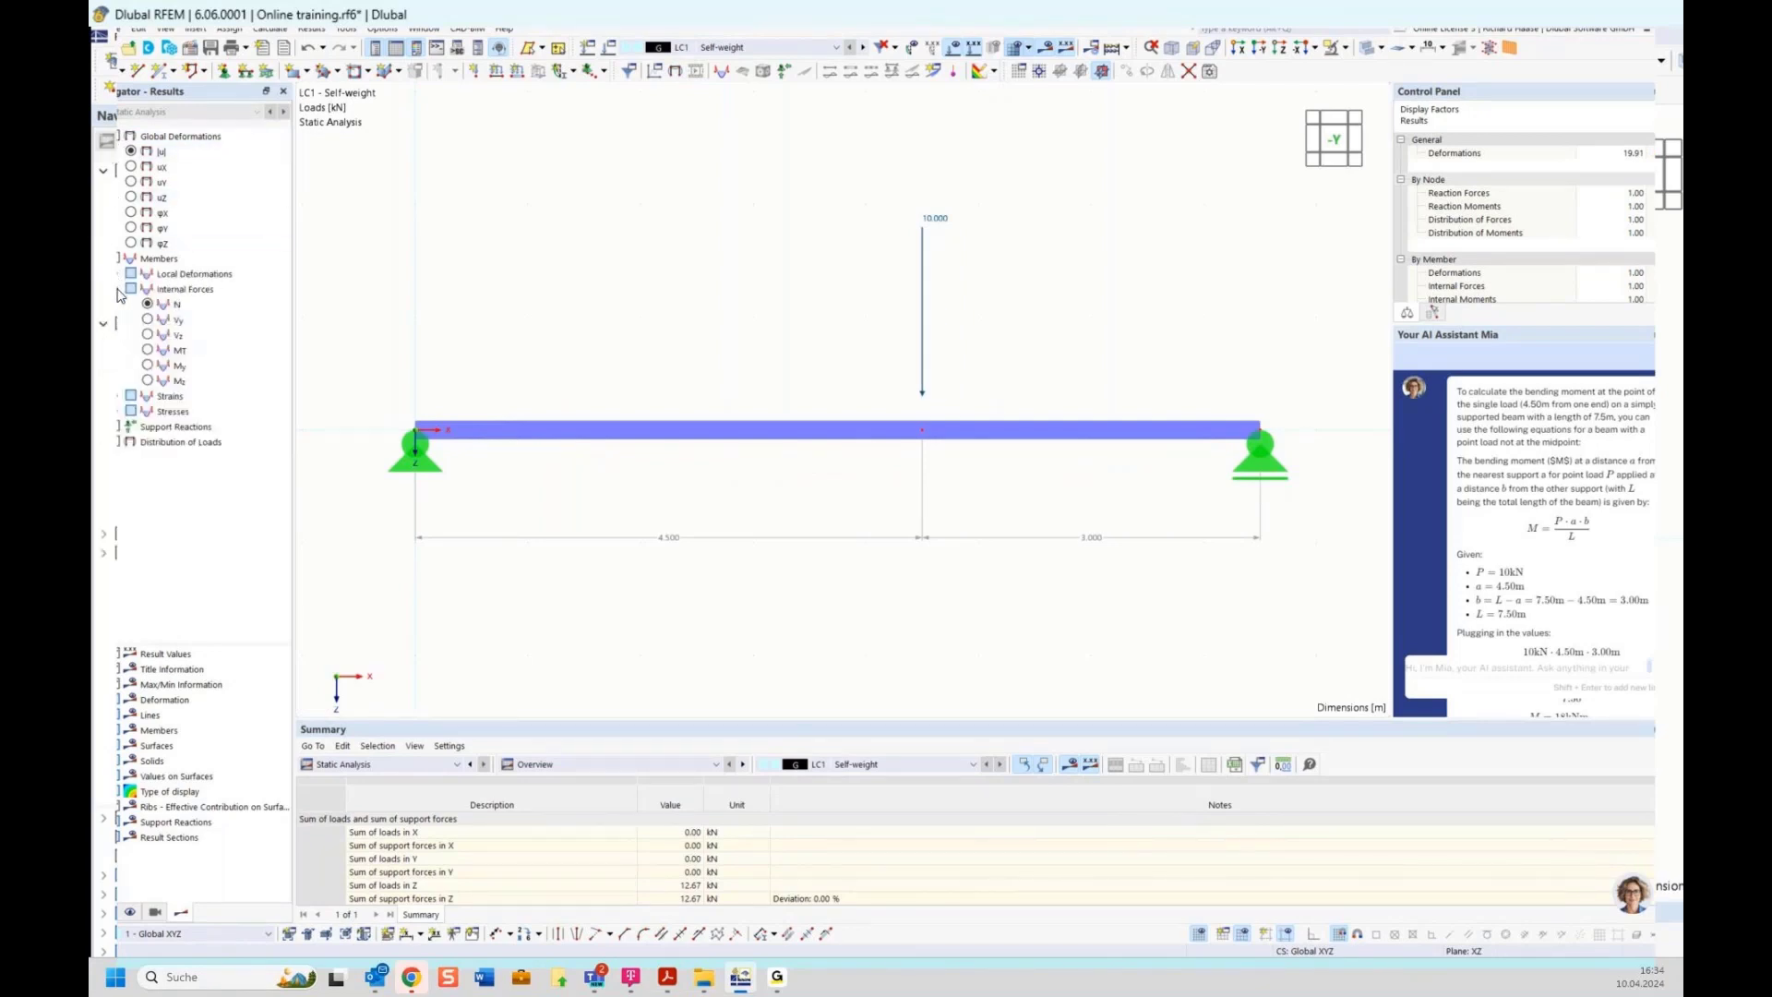
left_click(147, 366)
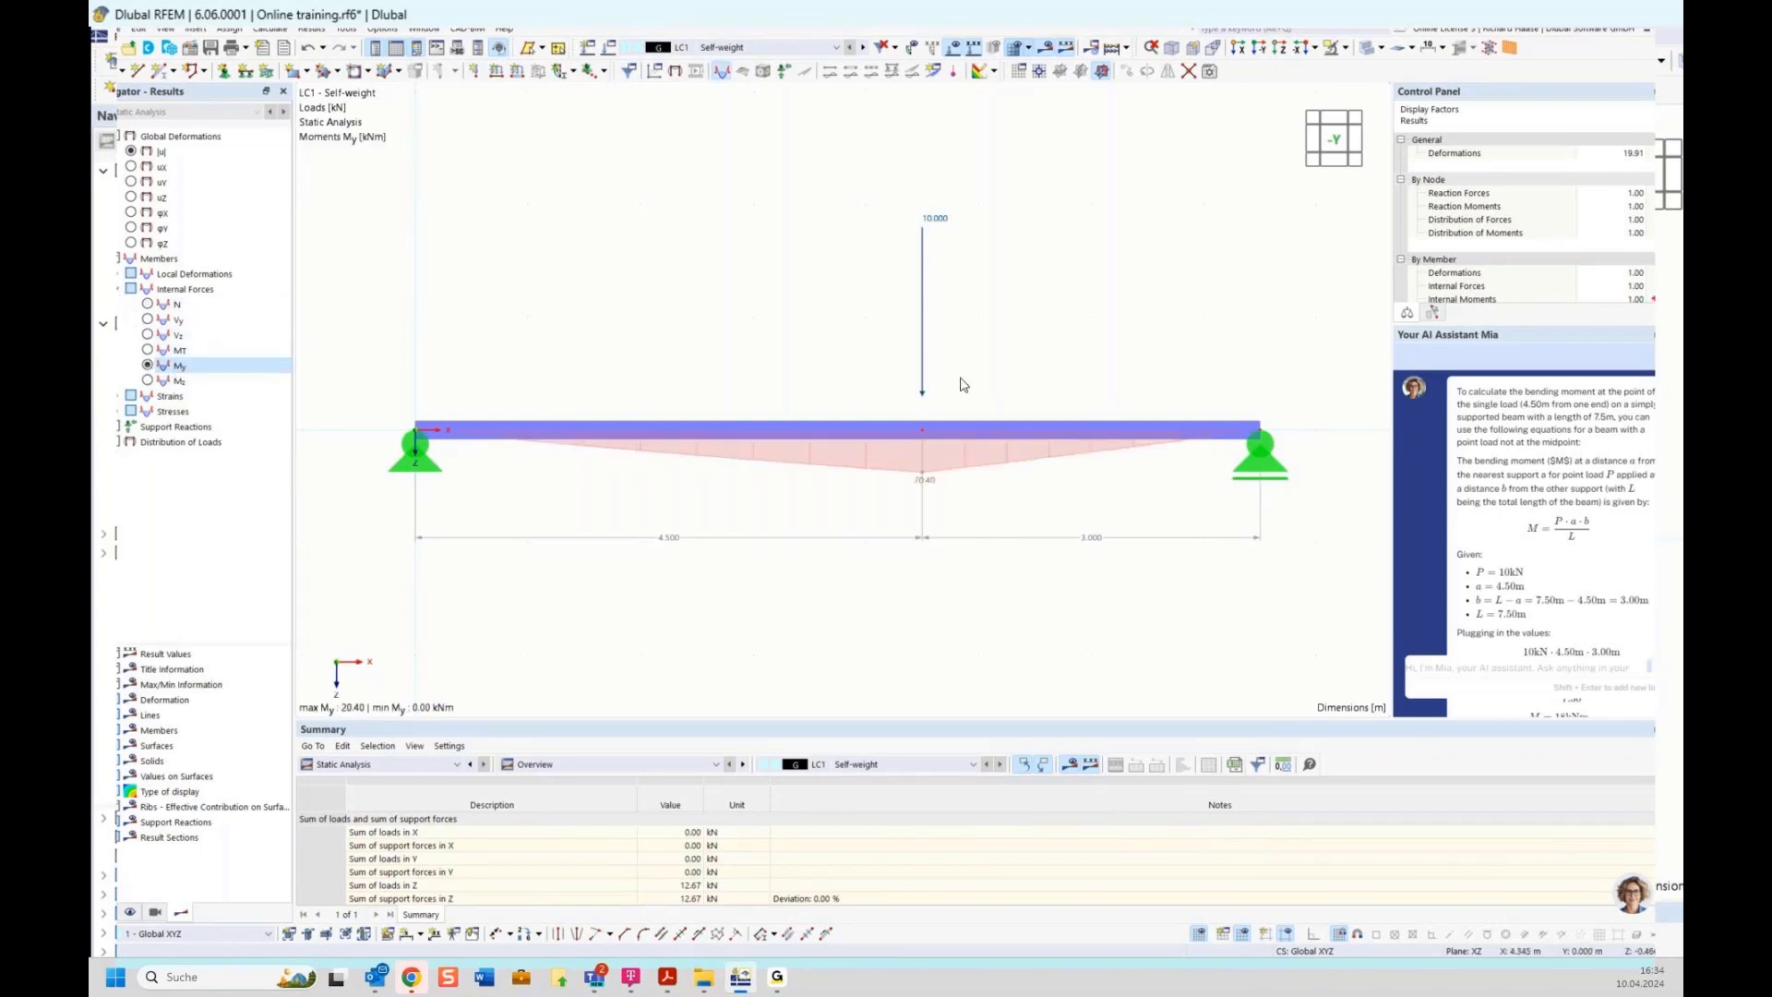
scroll(1526, 452, "down", 2)
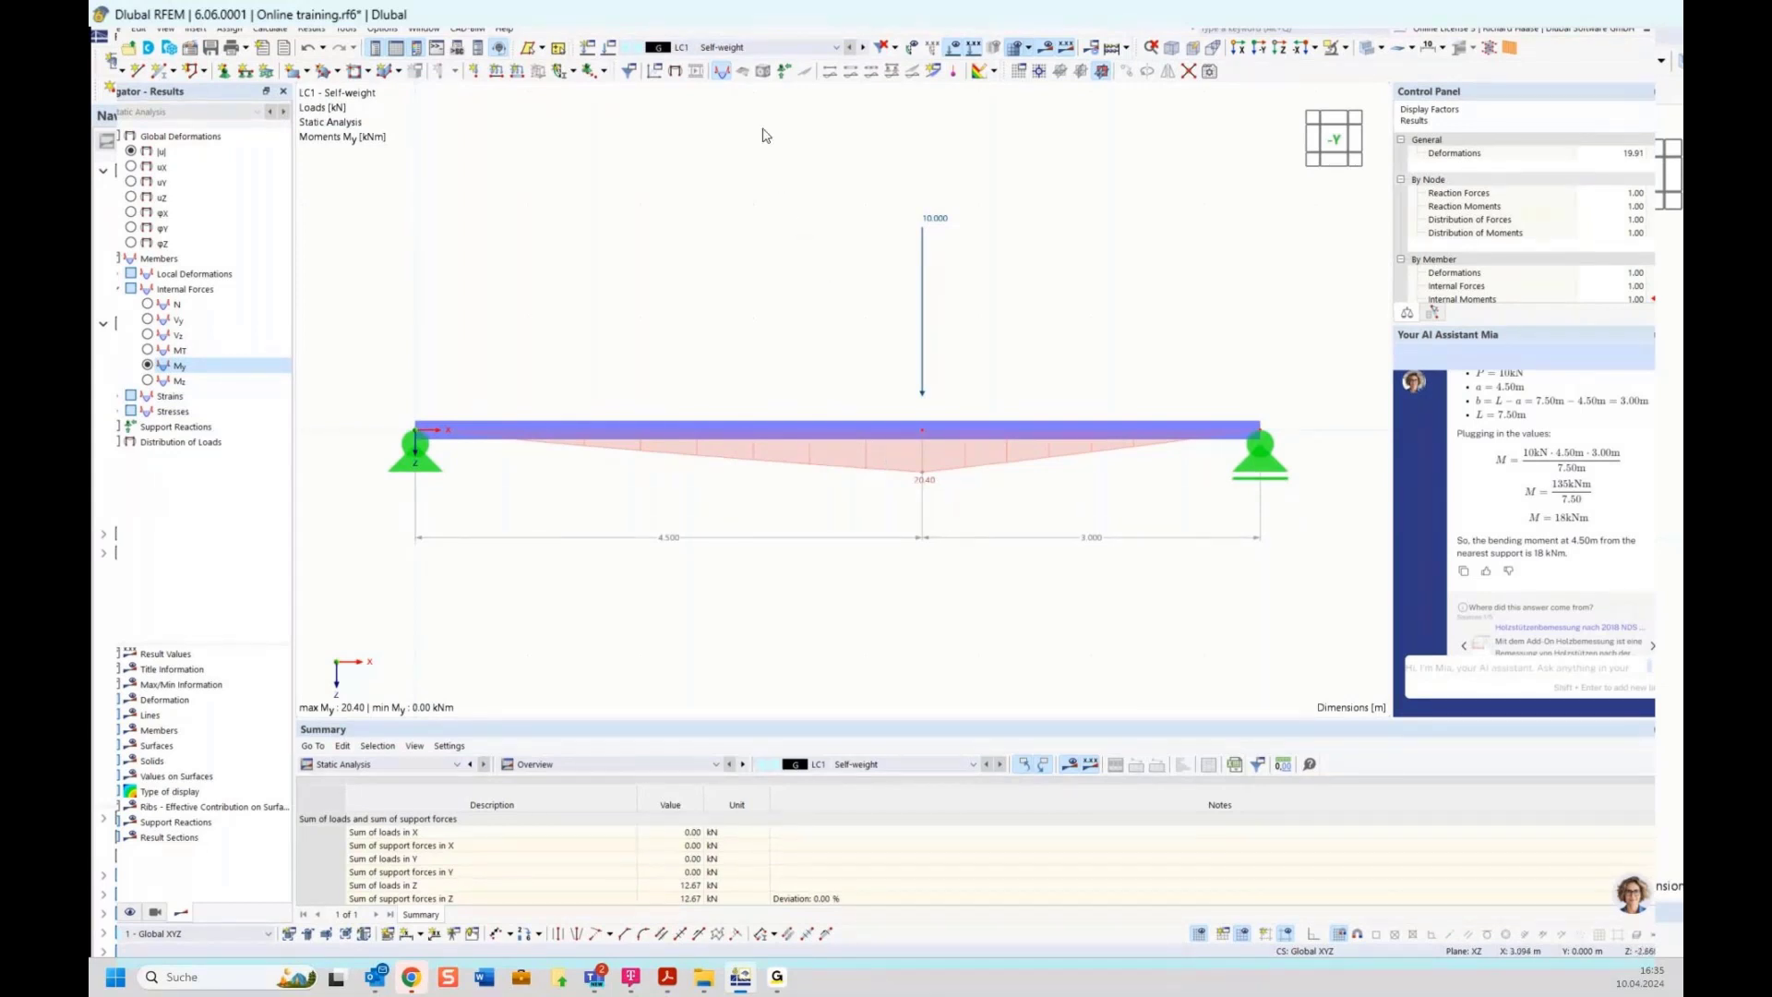
left_click(783, 72)
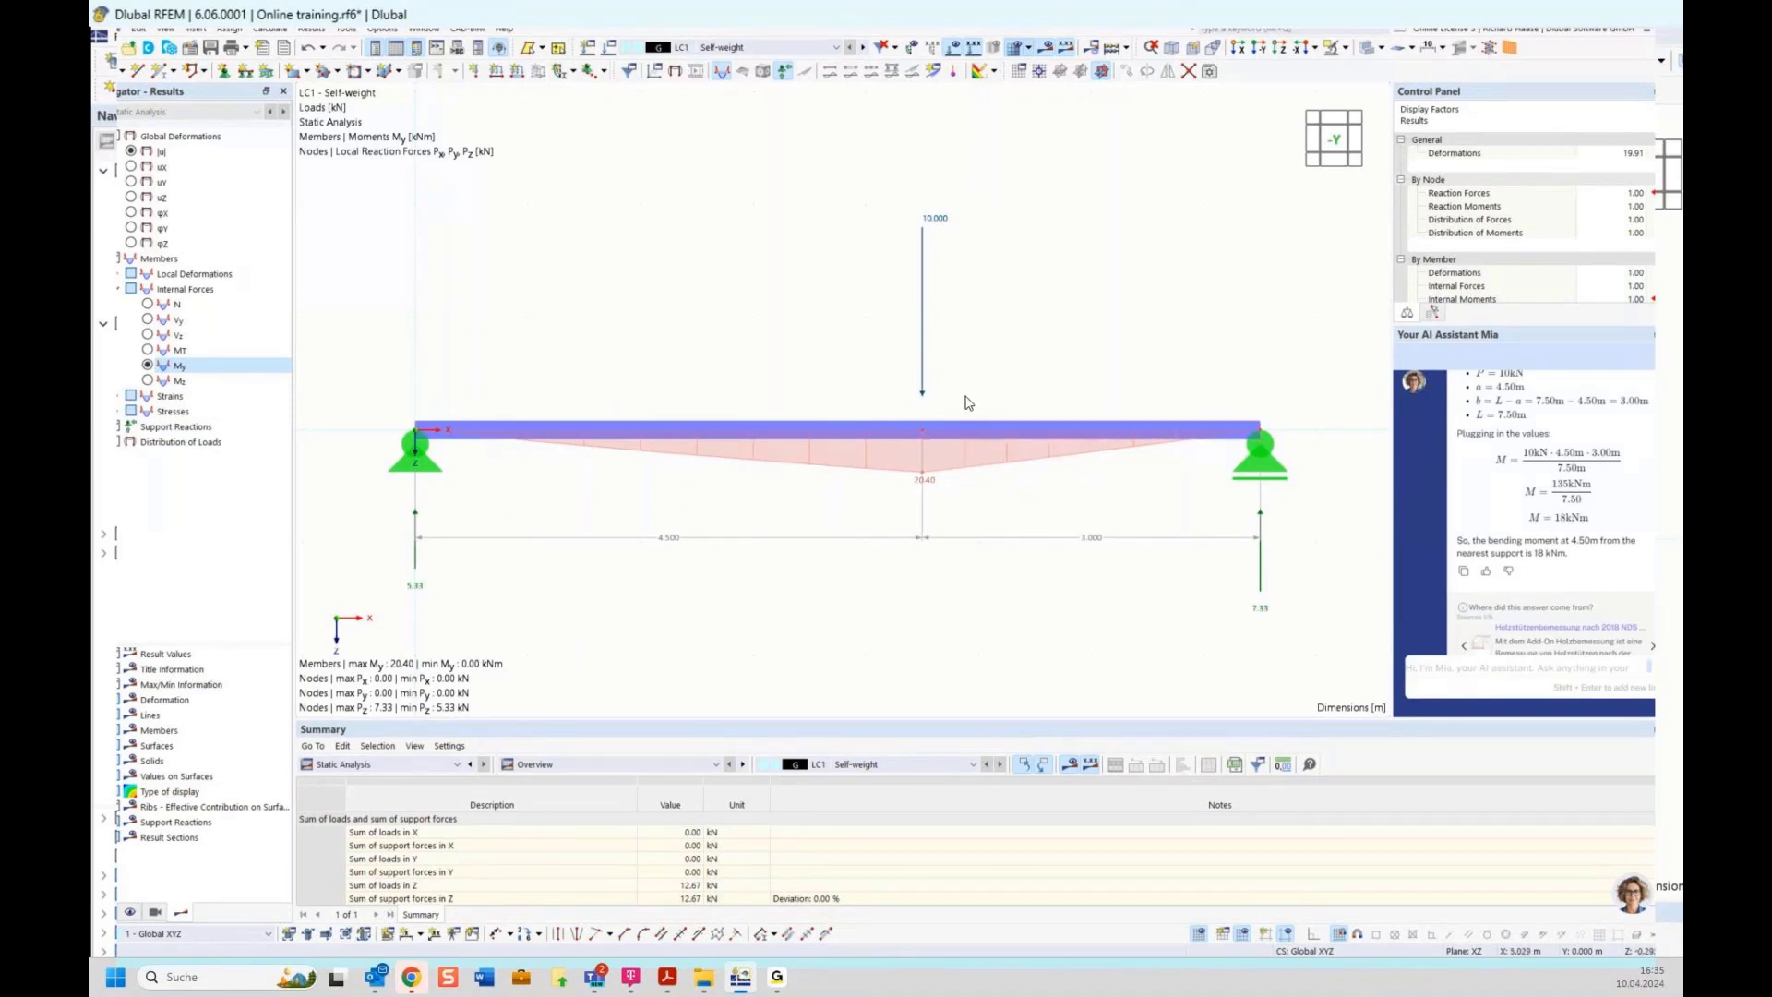
Open the settings of load case LC1 to inspect its self-weight options, then close the dialog
left_click(108, 918)
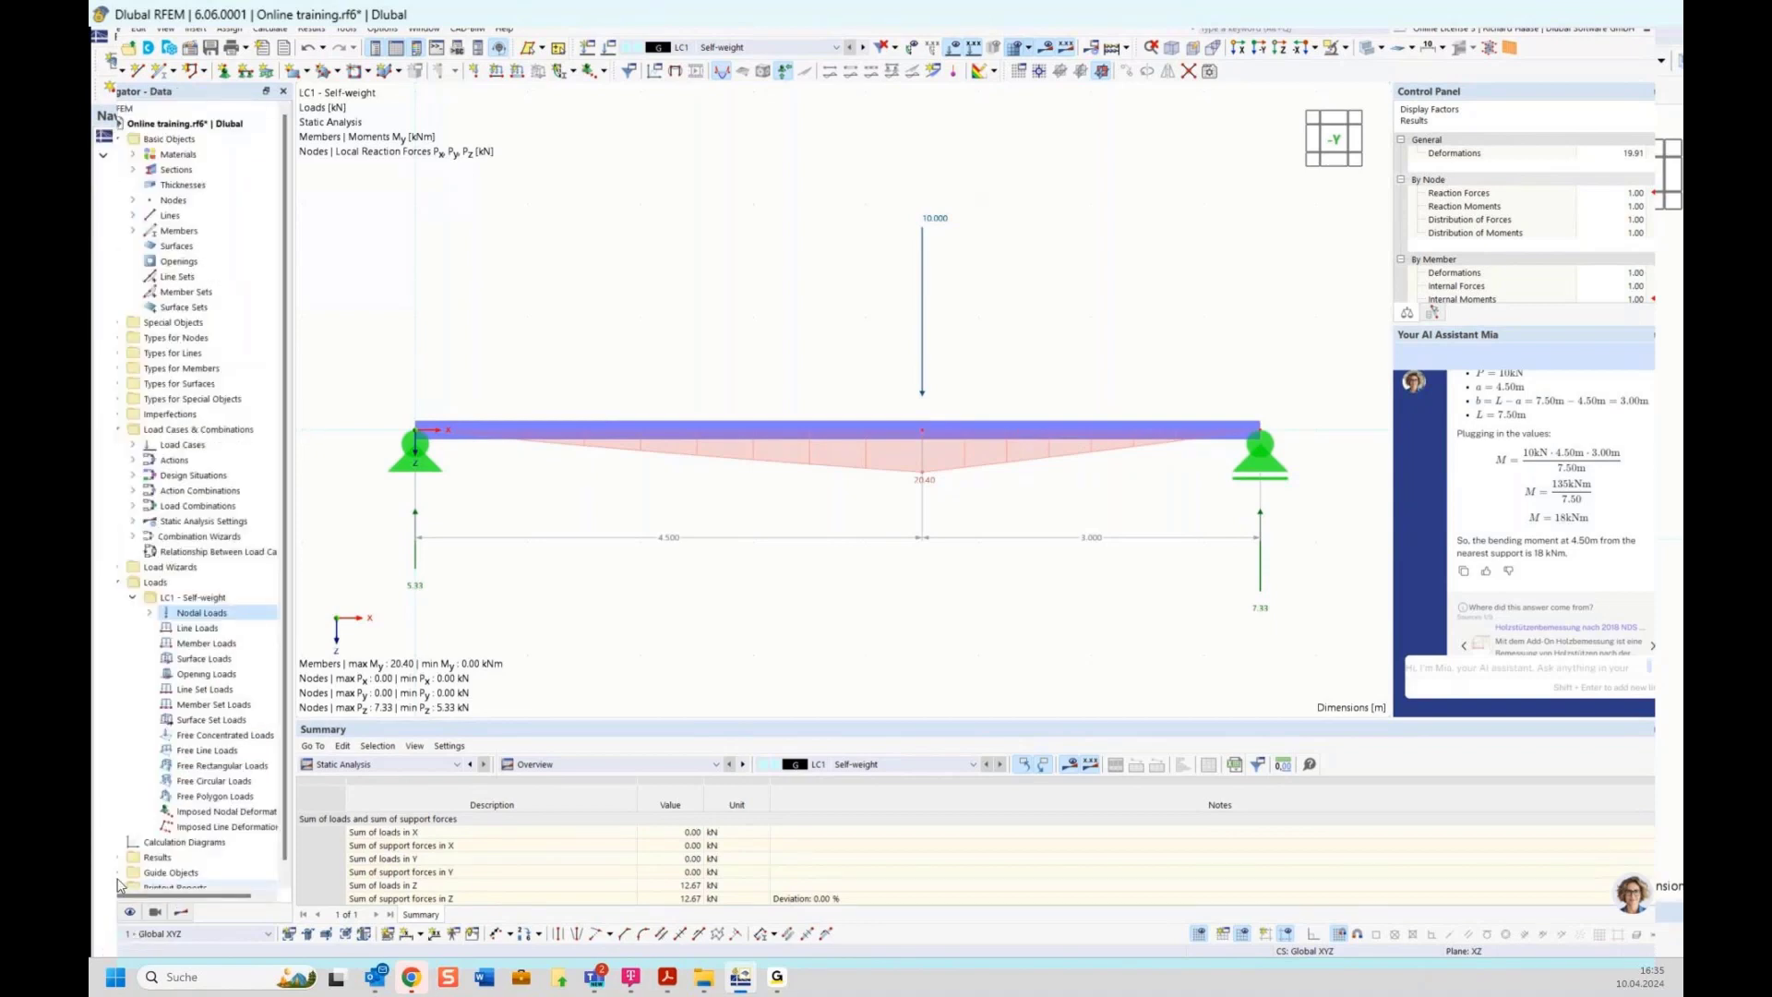
right_click(188, 600)
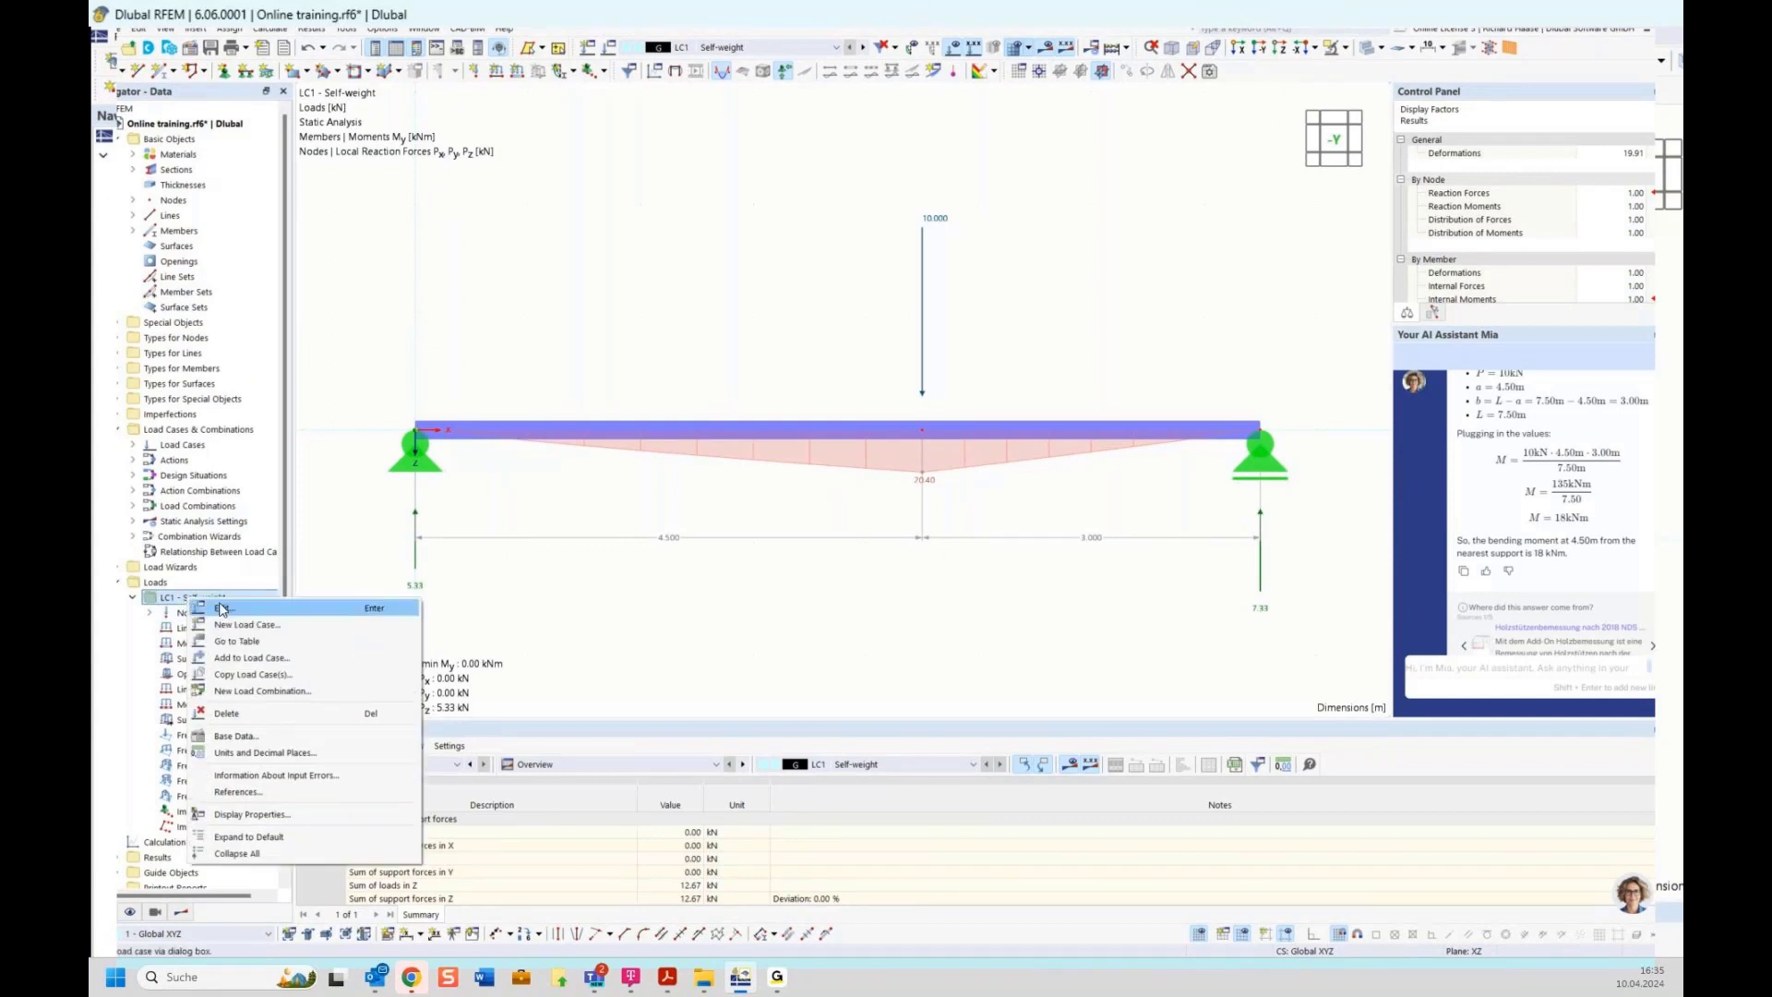
left_click(223, 608)
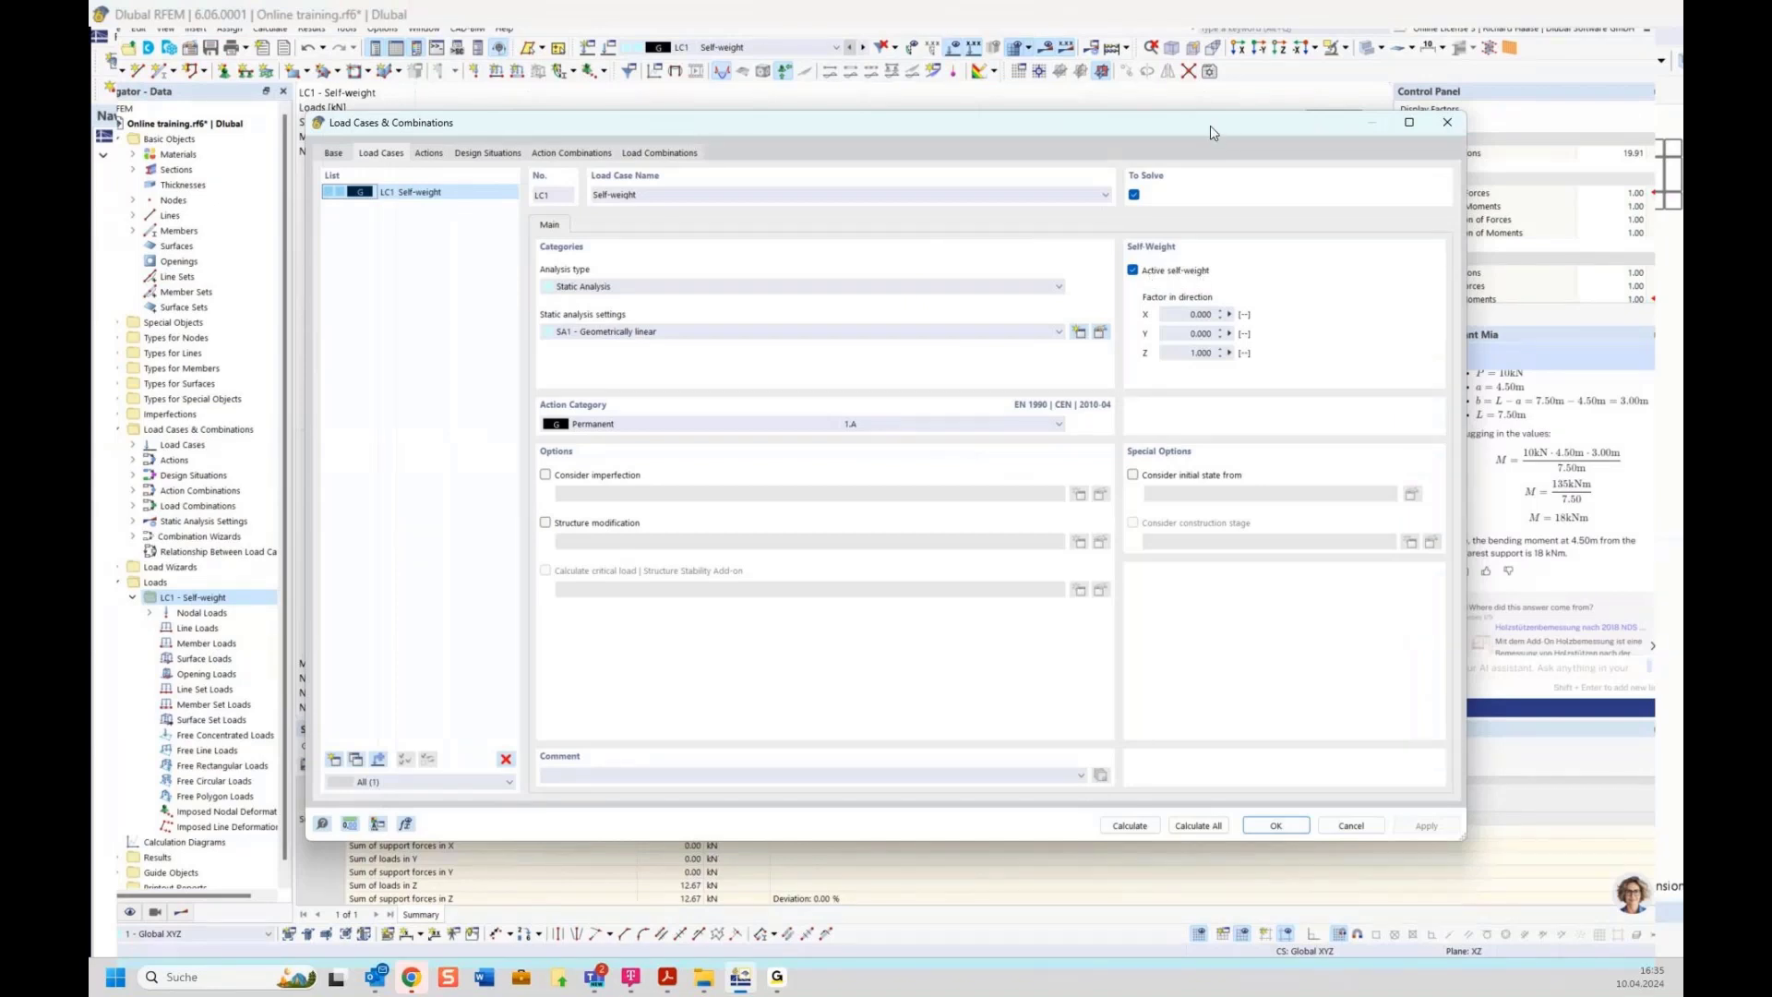
left_click_drag(1210, 126, 1194, 534)
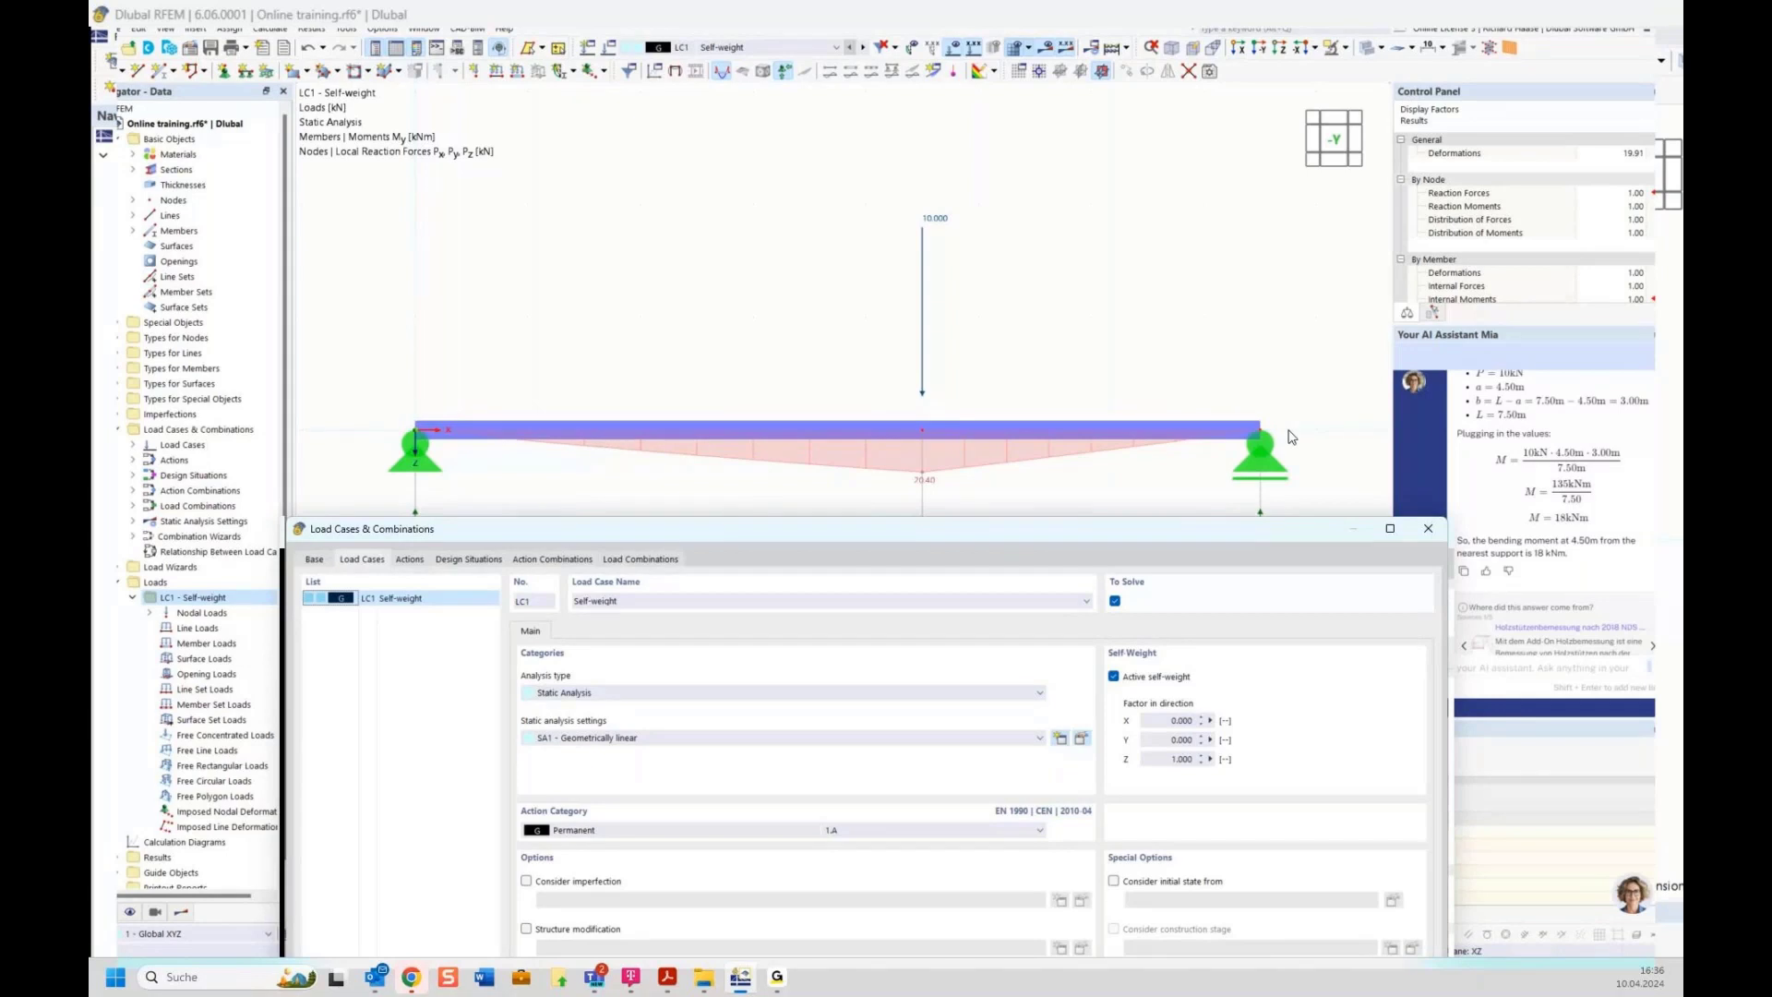
left_click_drag(1299, 534, 1292, 405)
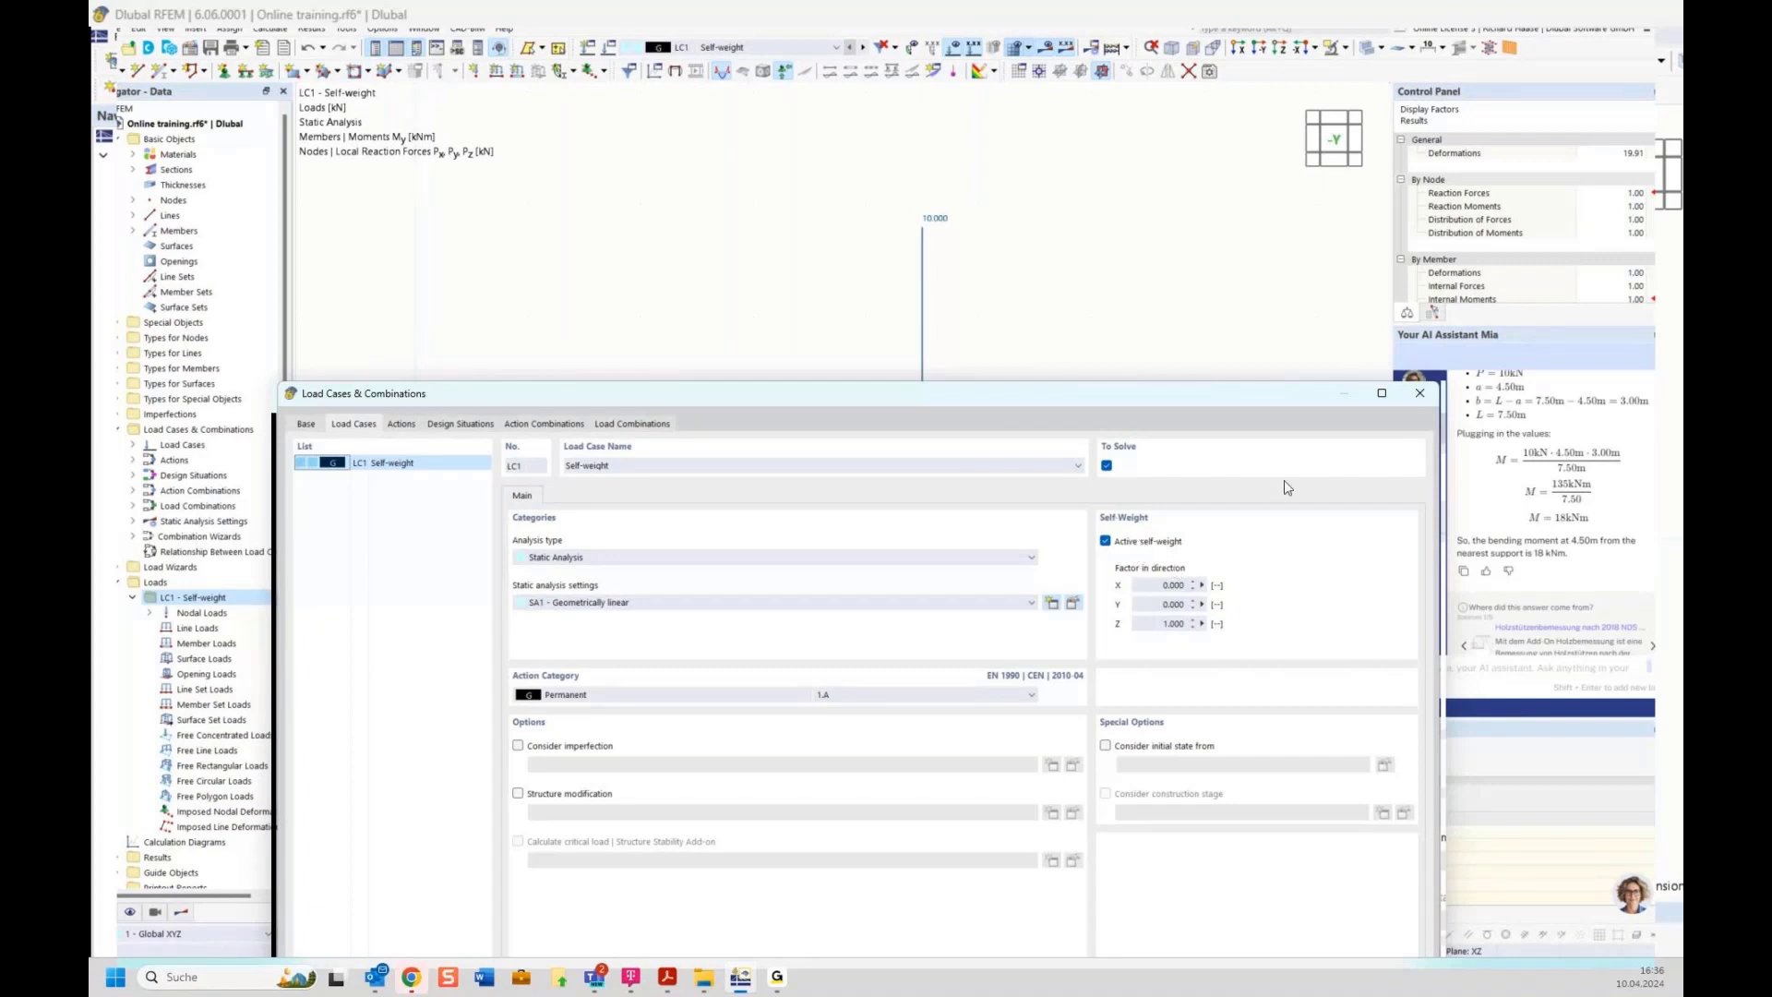
left_click(1418, 403)
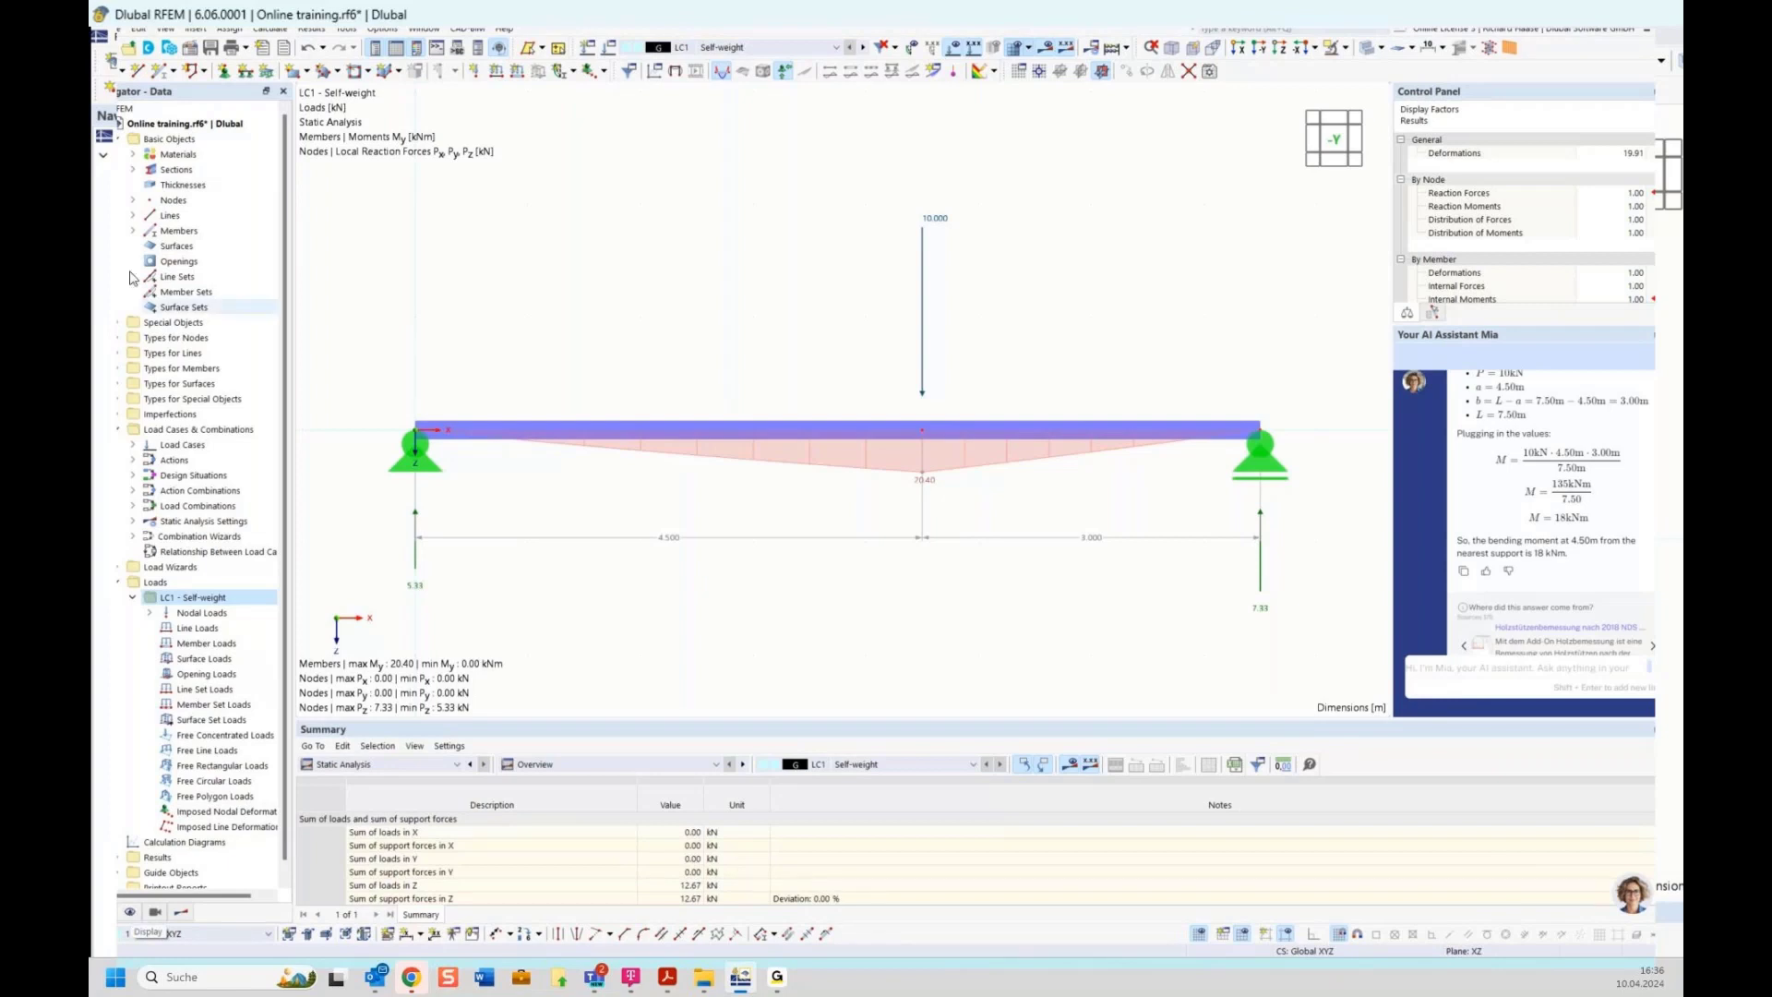
Show the self-weight load on the beam in the display navigator, then hide it again
left_click(130, 913)
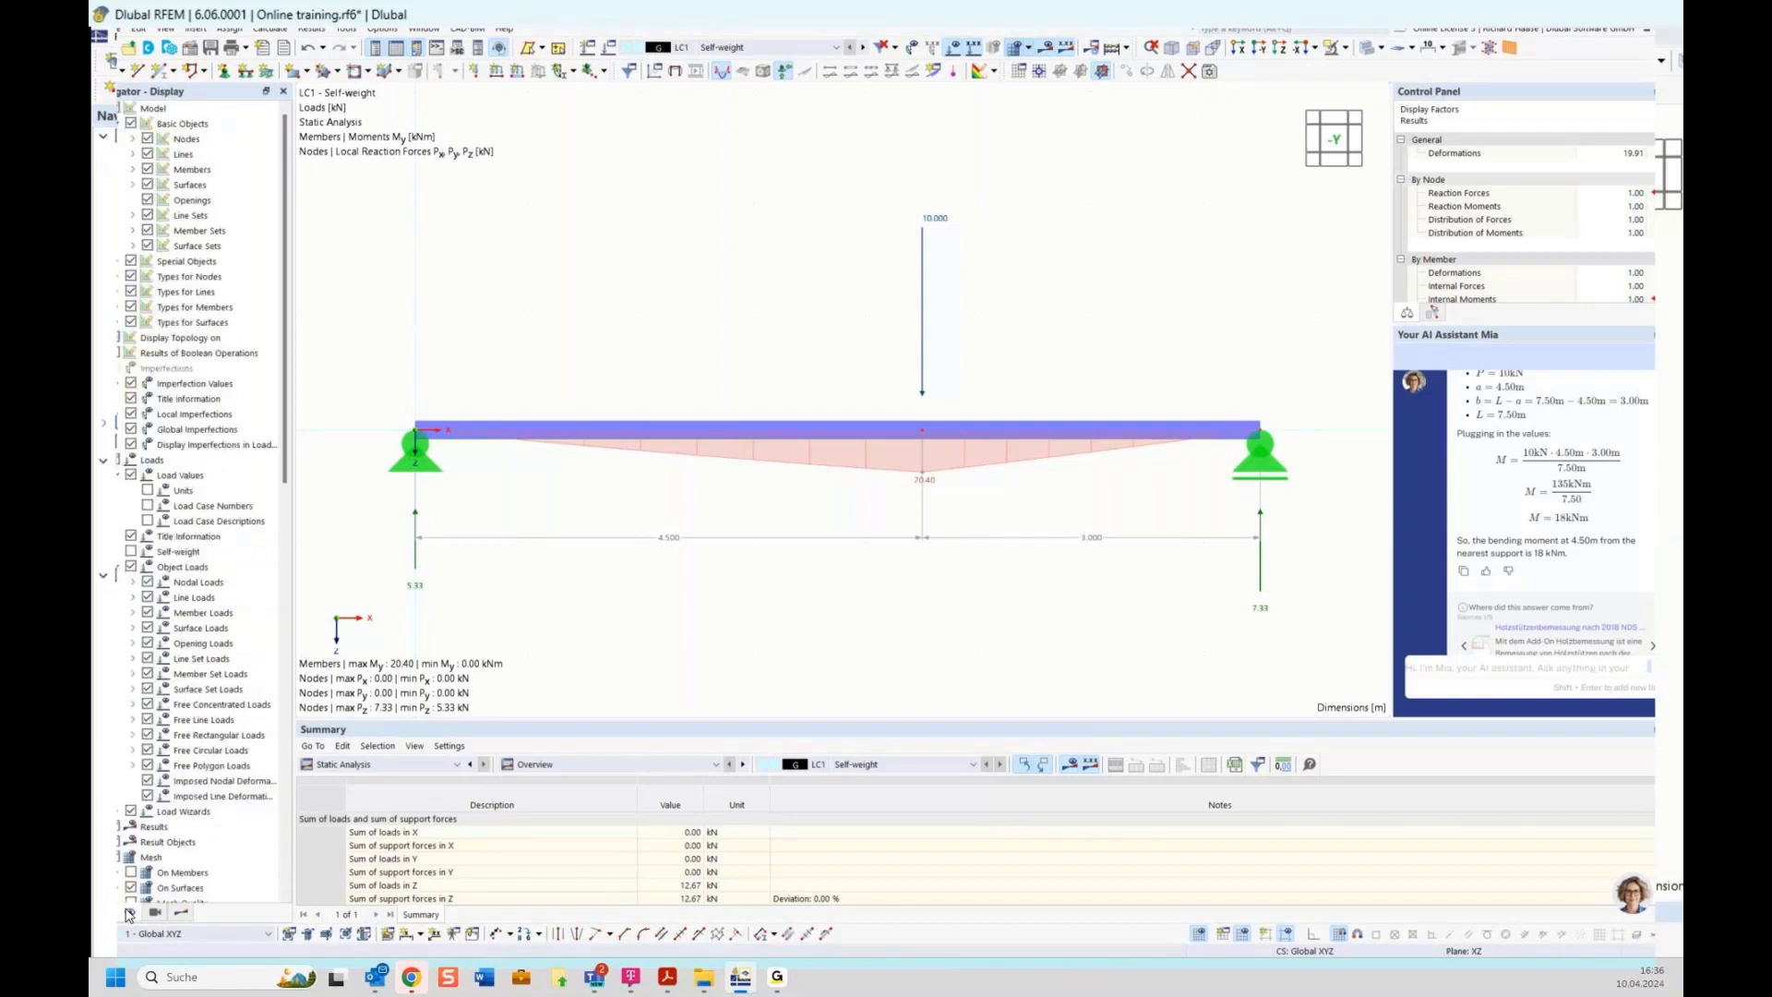
left_click(169, 464)
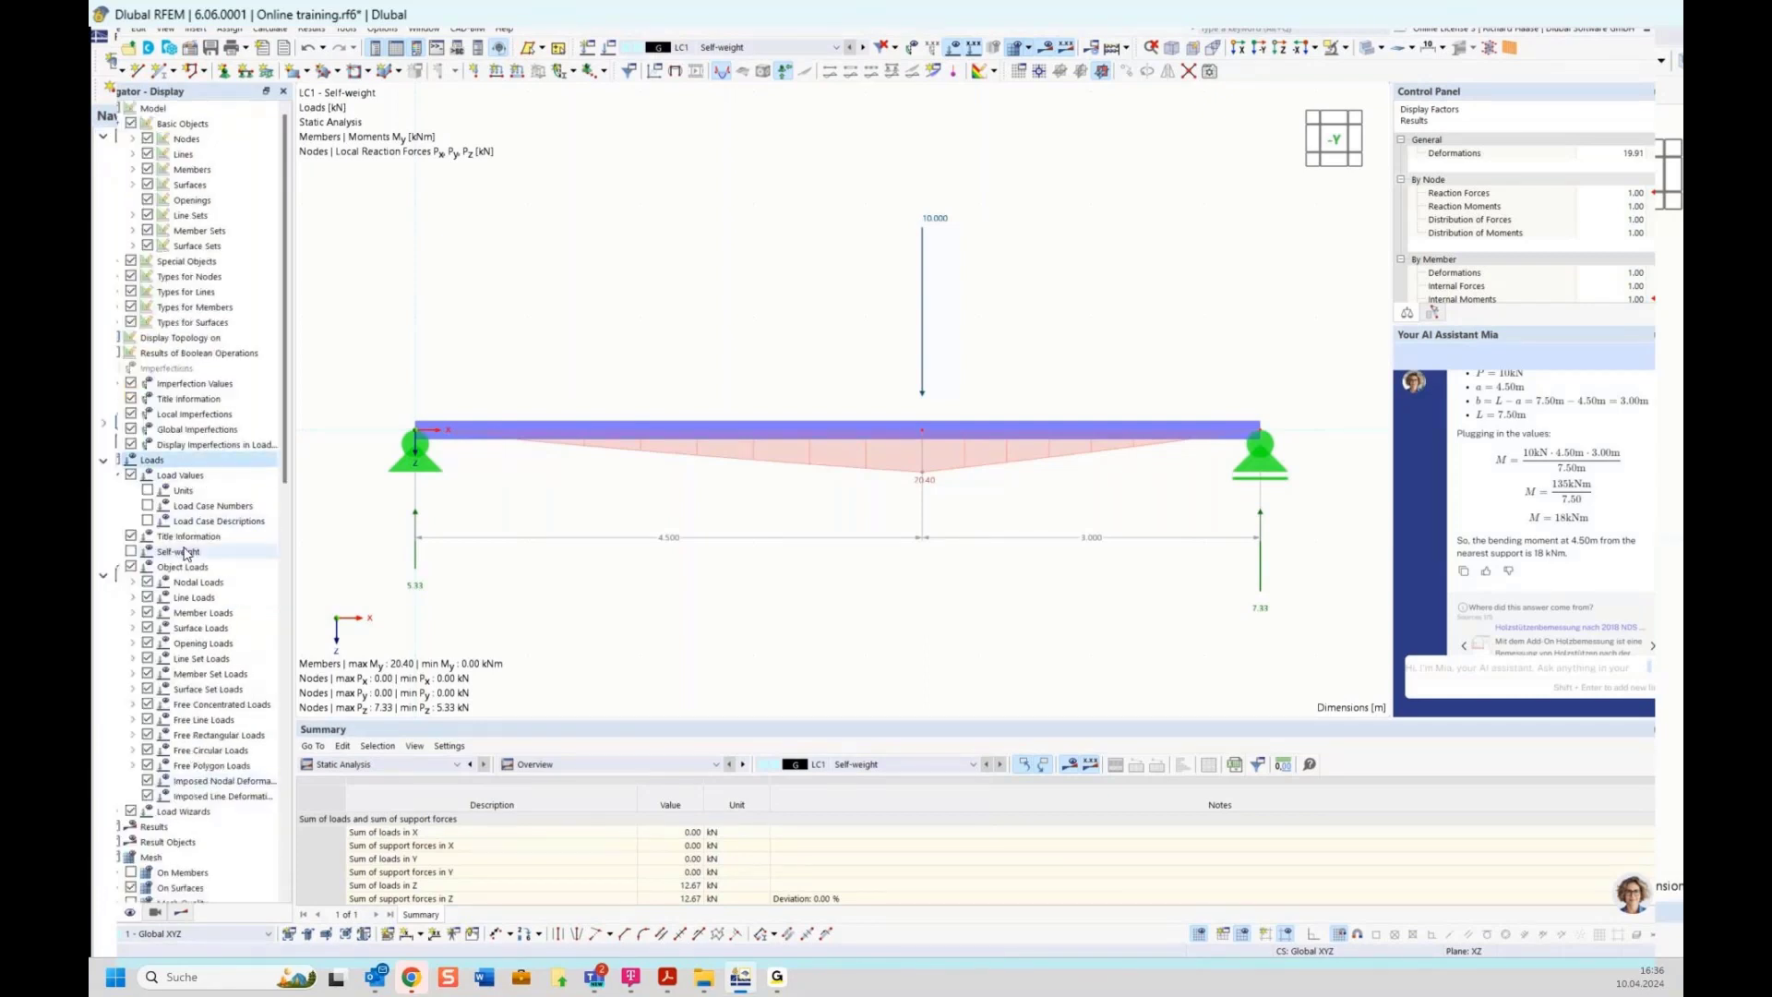
left_click(132, 552)
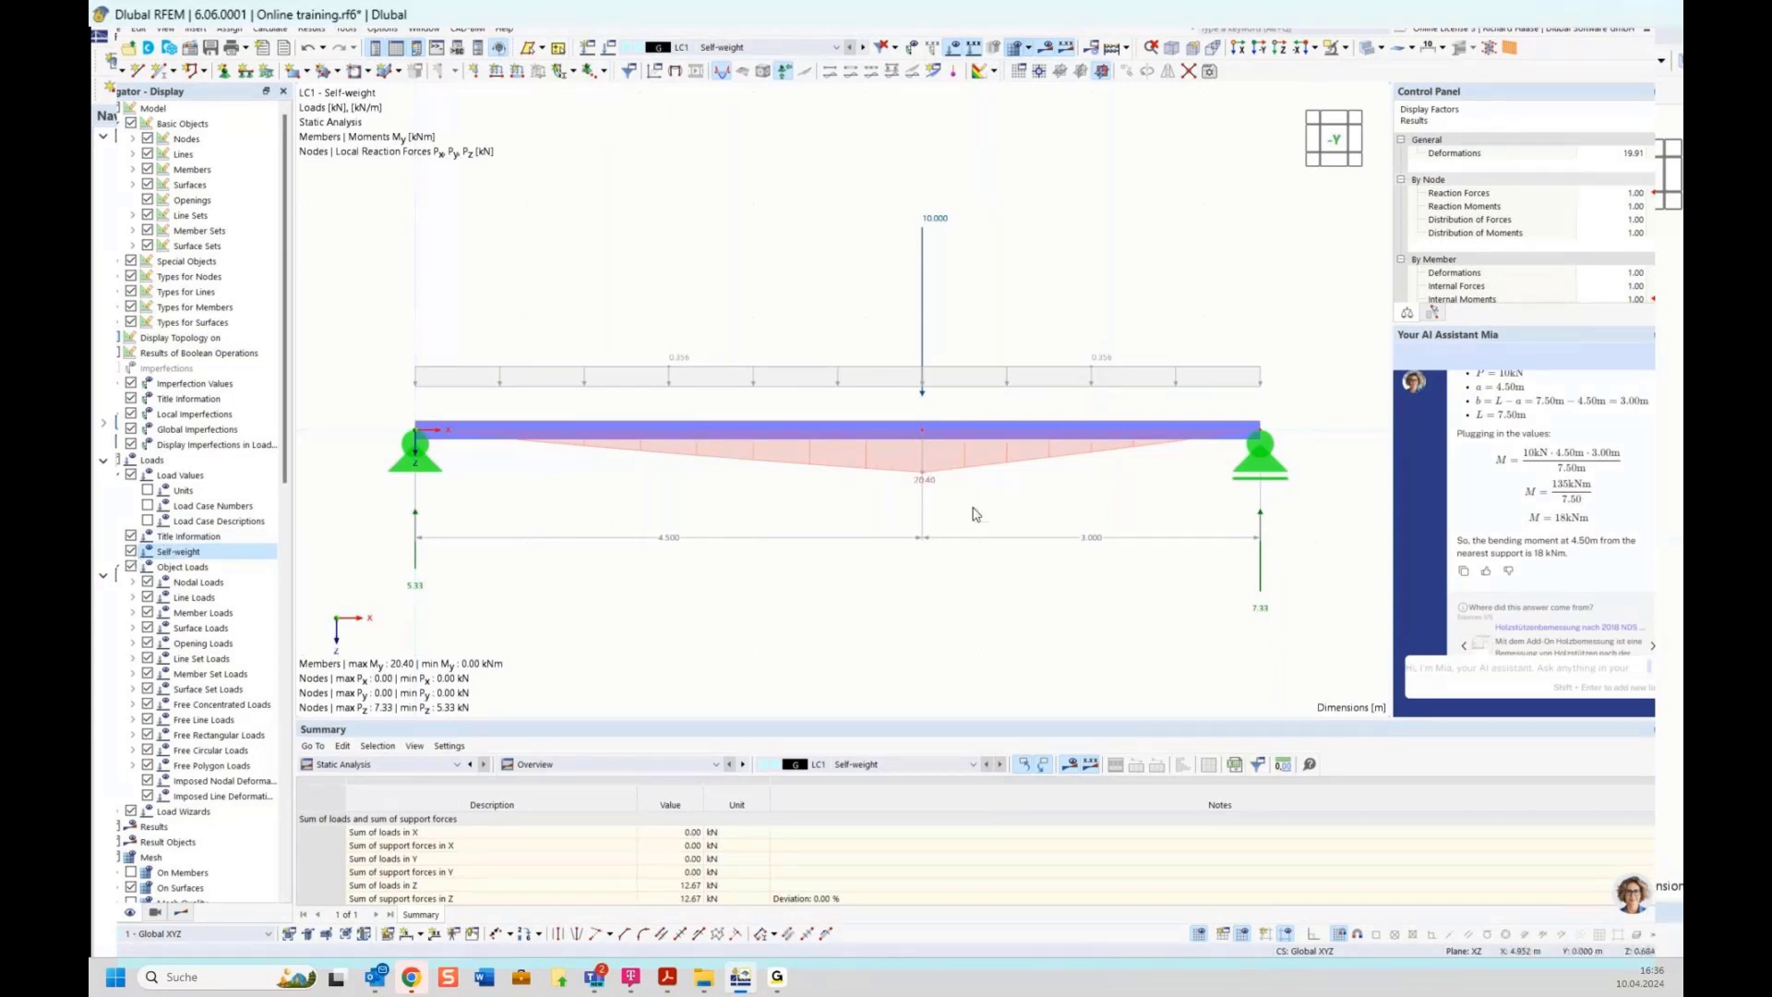
left_click(131, 552)
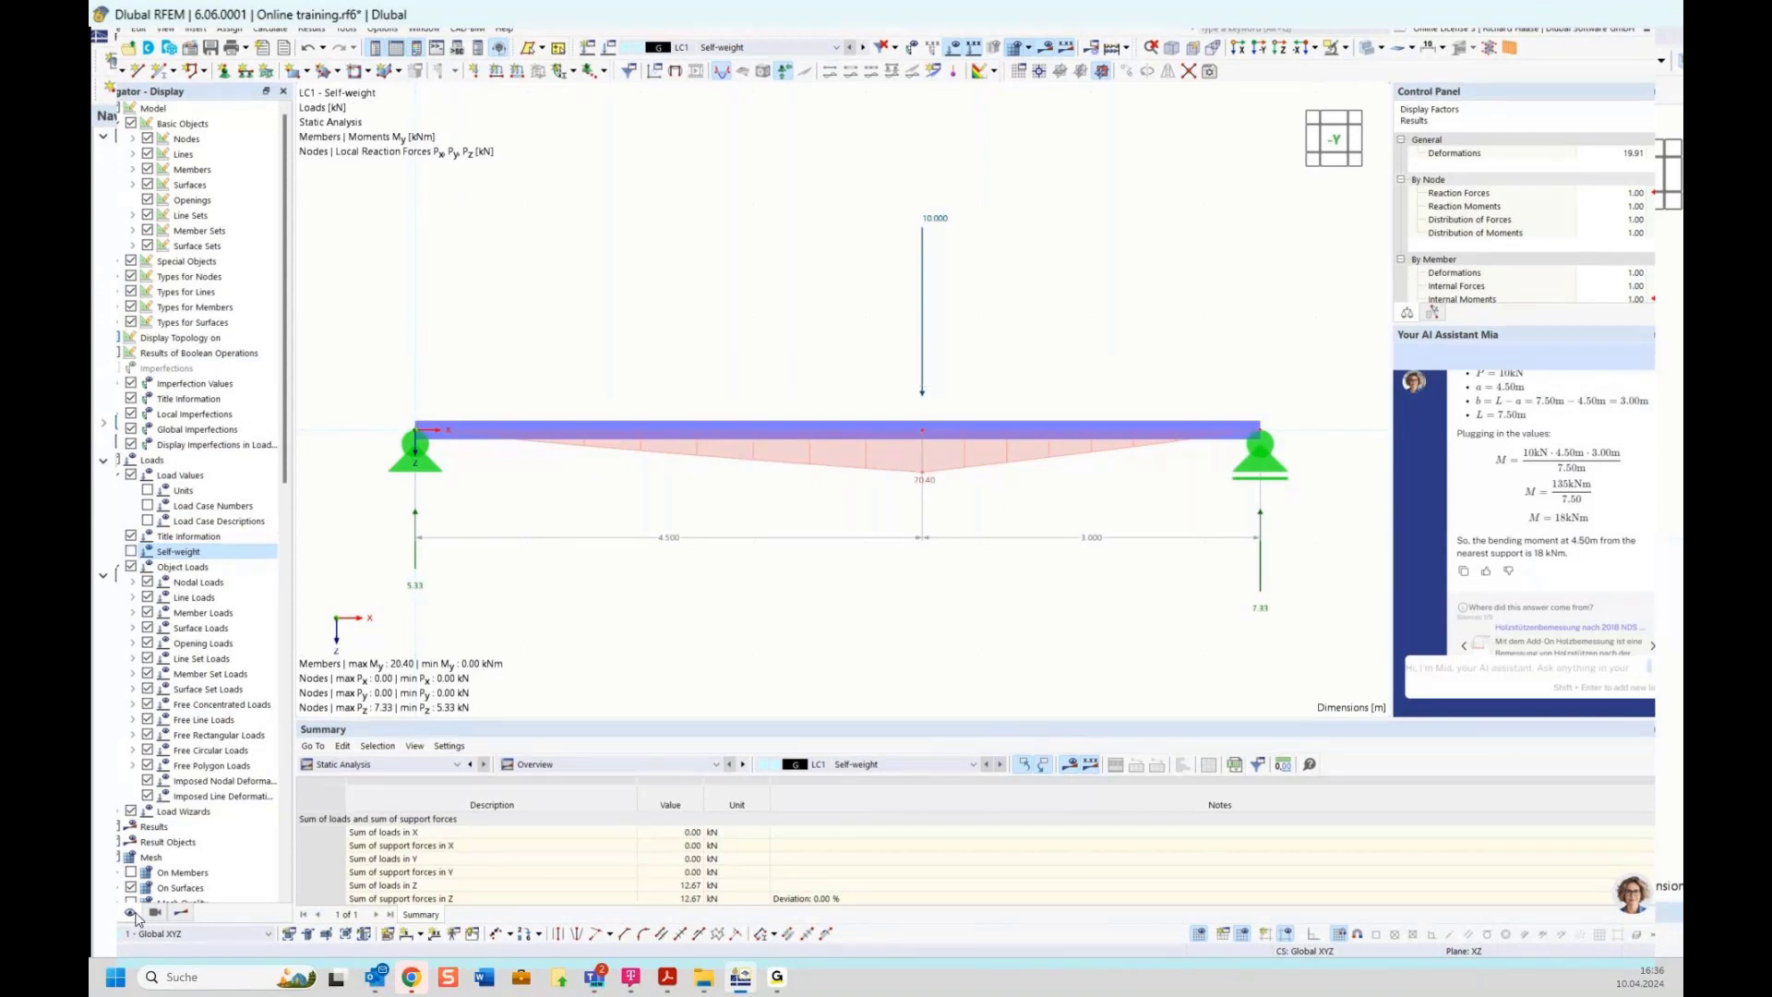
Deactivate the self-weight in load case LC1 and recalculate
left_click(106, 912)
right_click(221, 599)
left_click(244, 601)
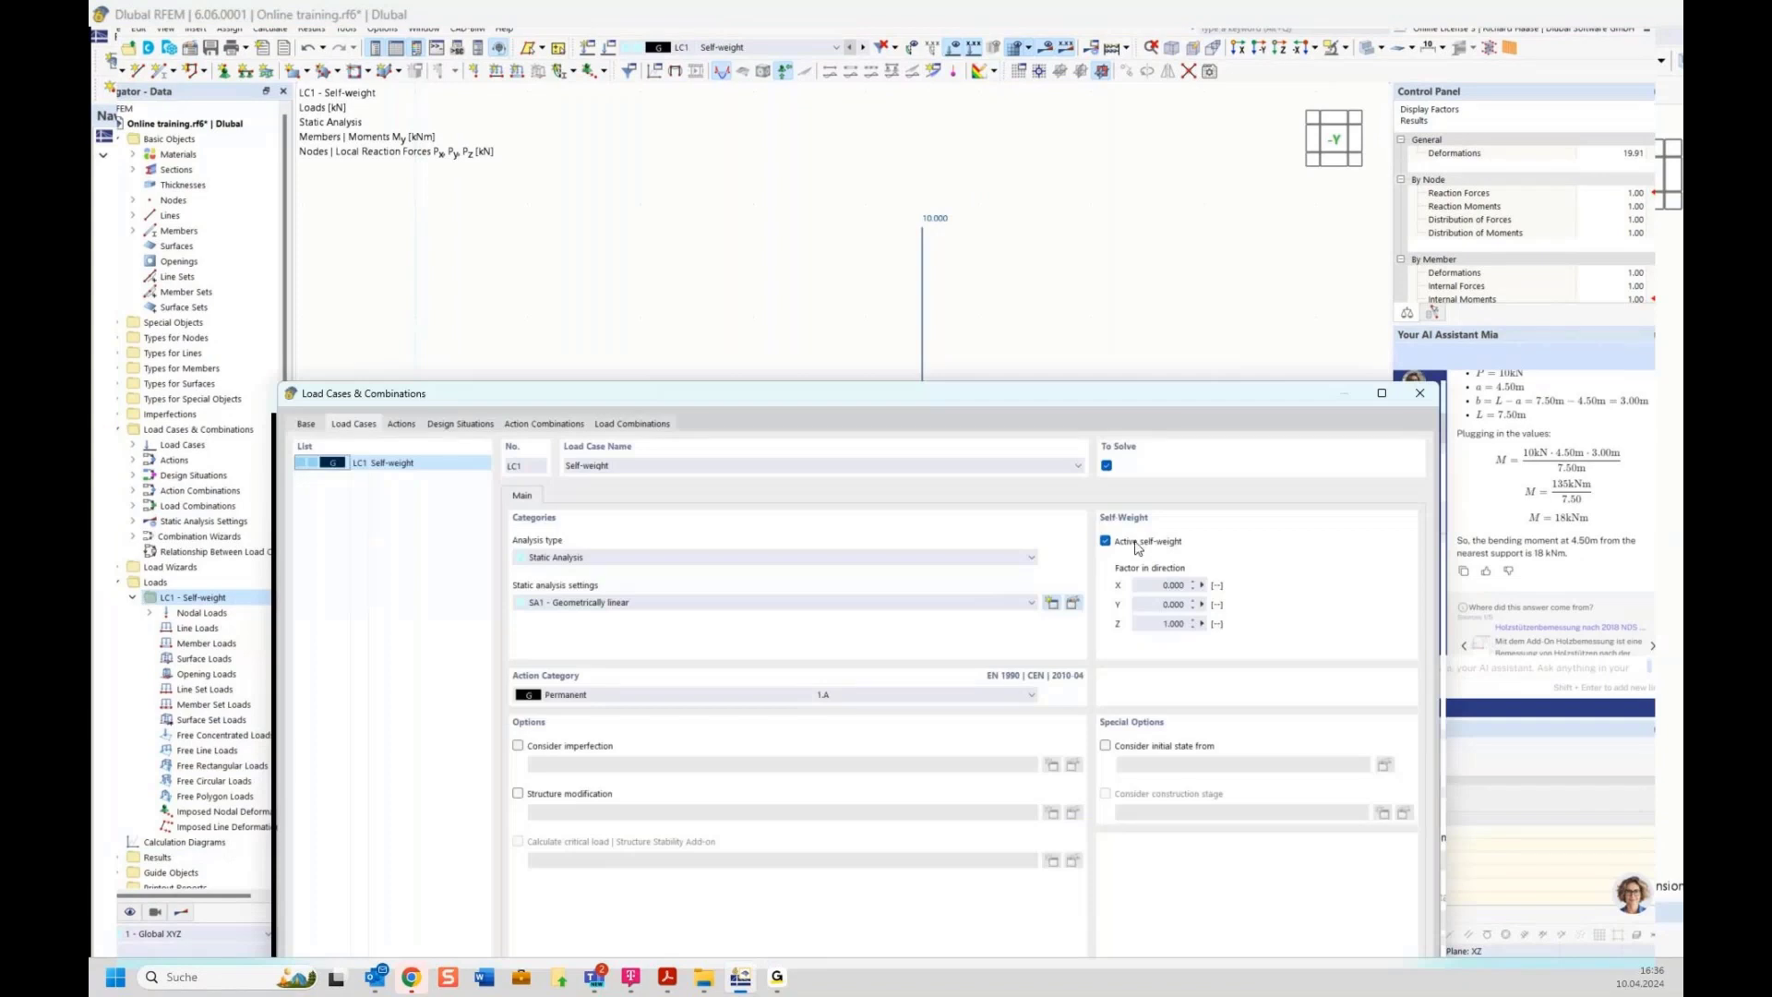
left_click(1137, 544)
left_click_drag(1125, 399, 1004, 124)
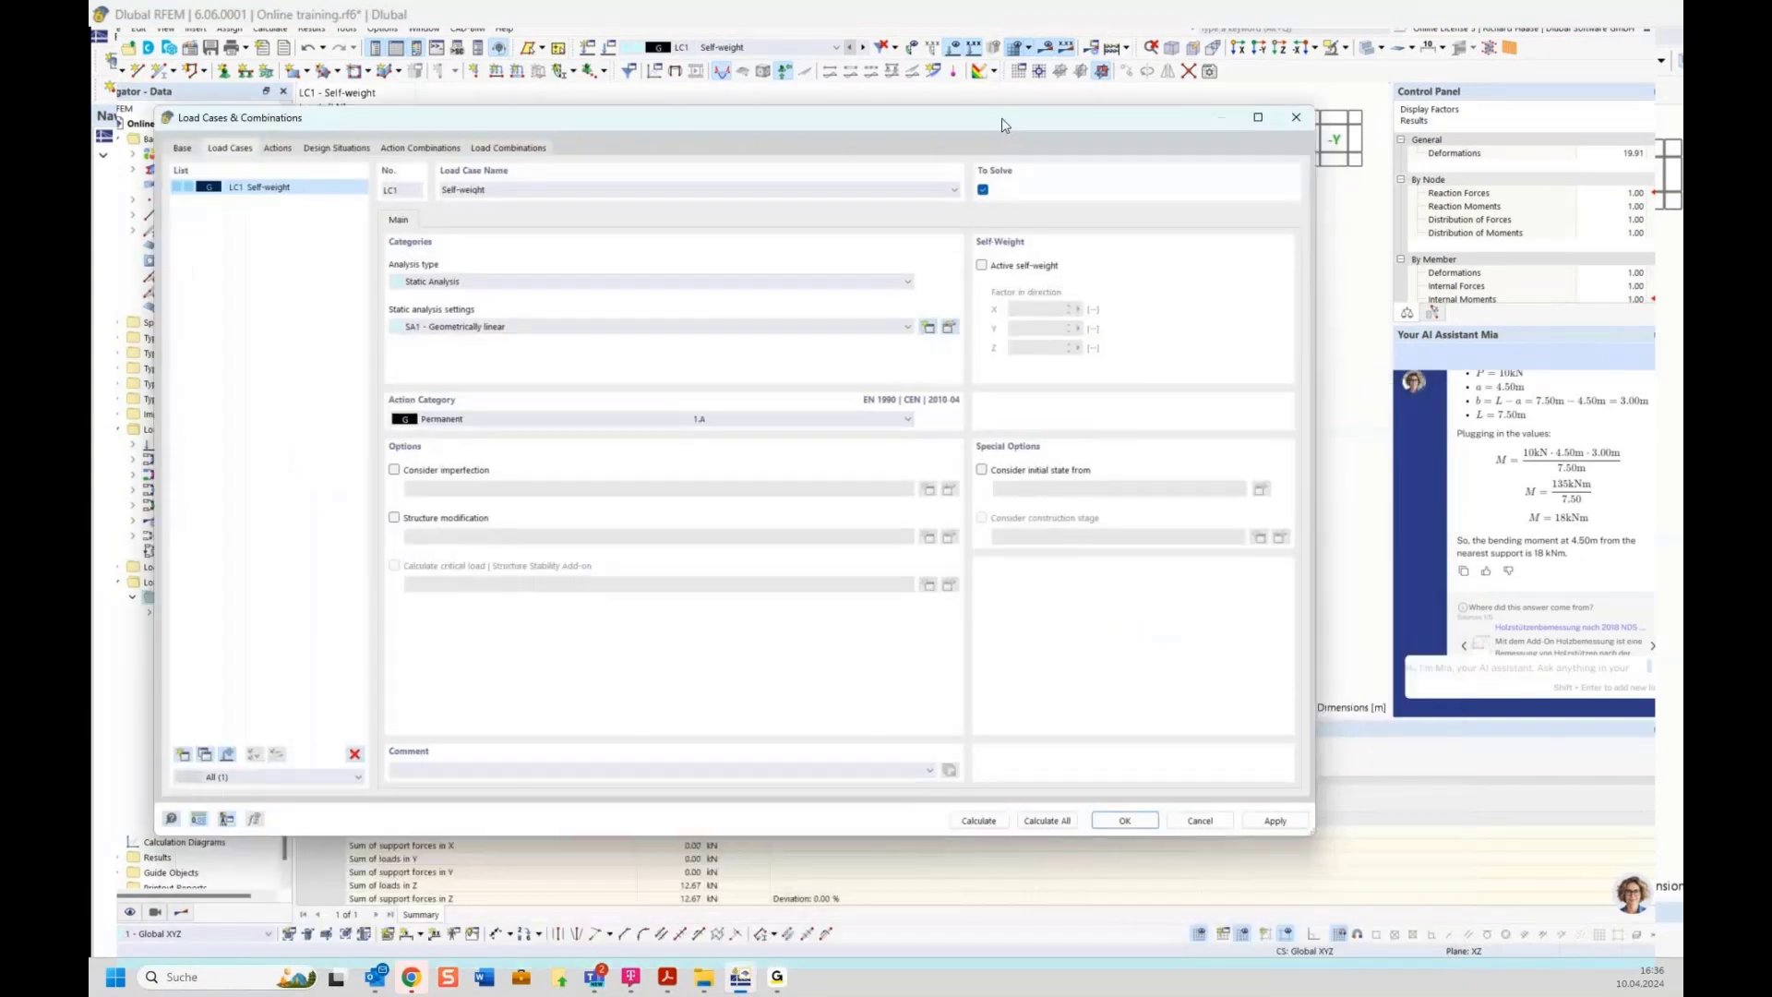
left_click(980, 821)
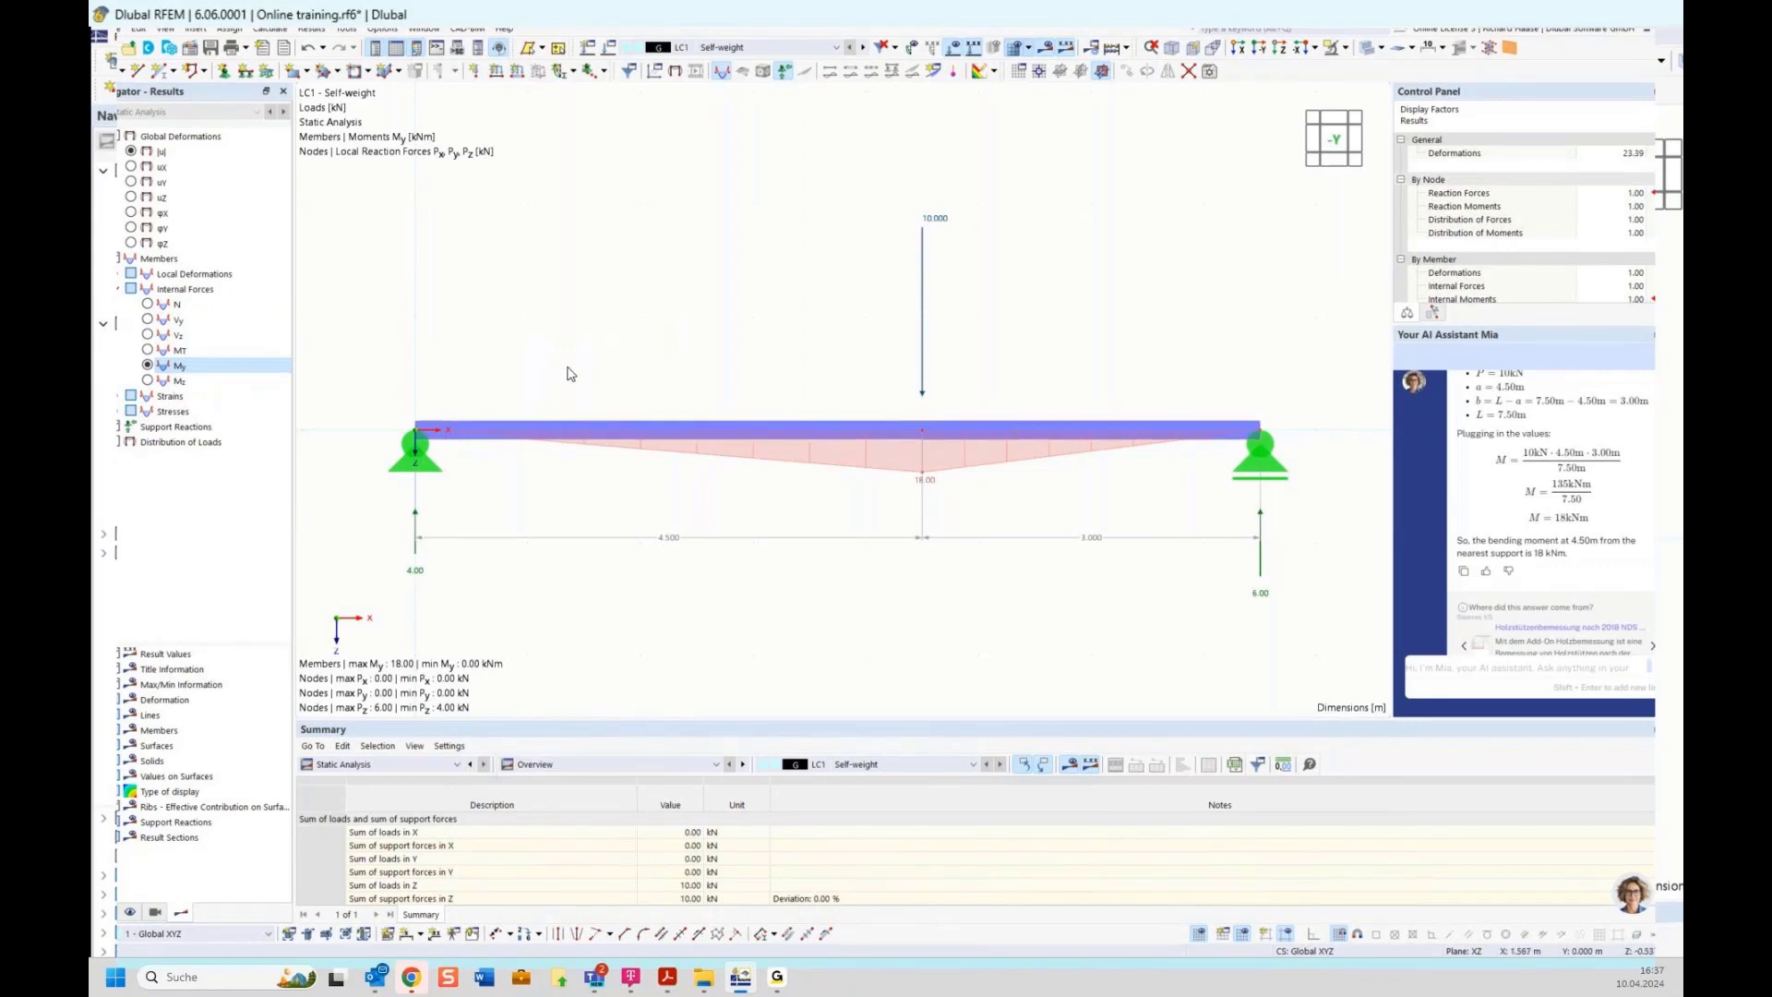
Display the shear force Vz diagram, then the global deformations |u|
left_click(149, 336)
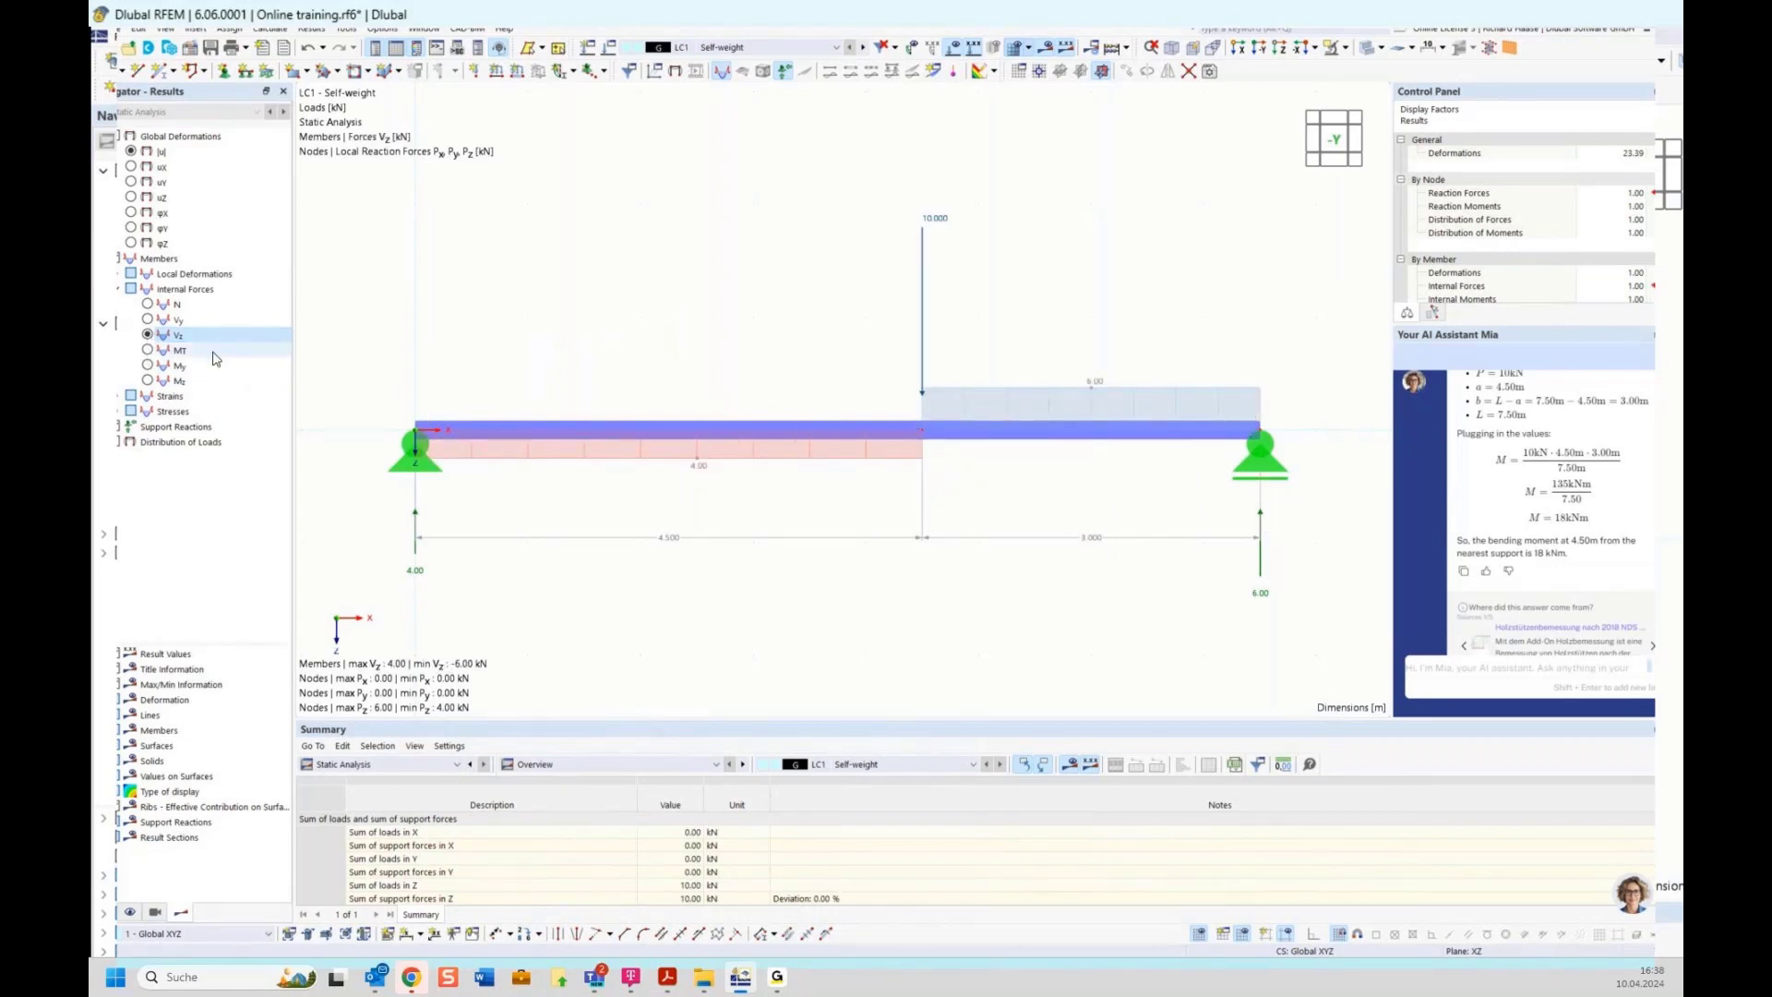
left_click(130, 152)
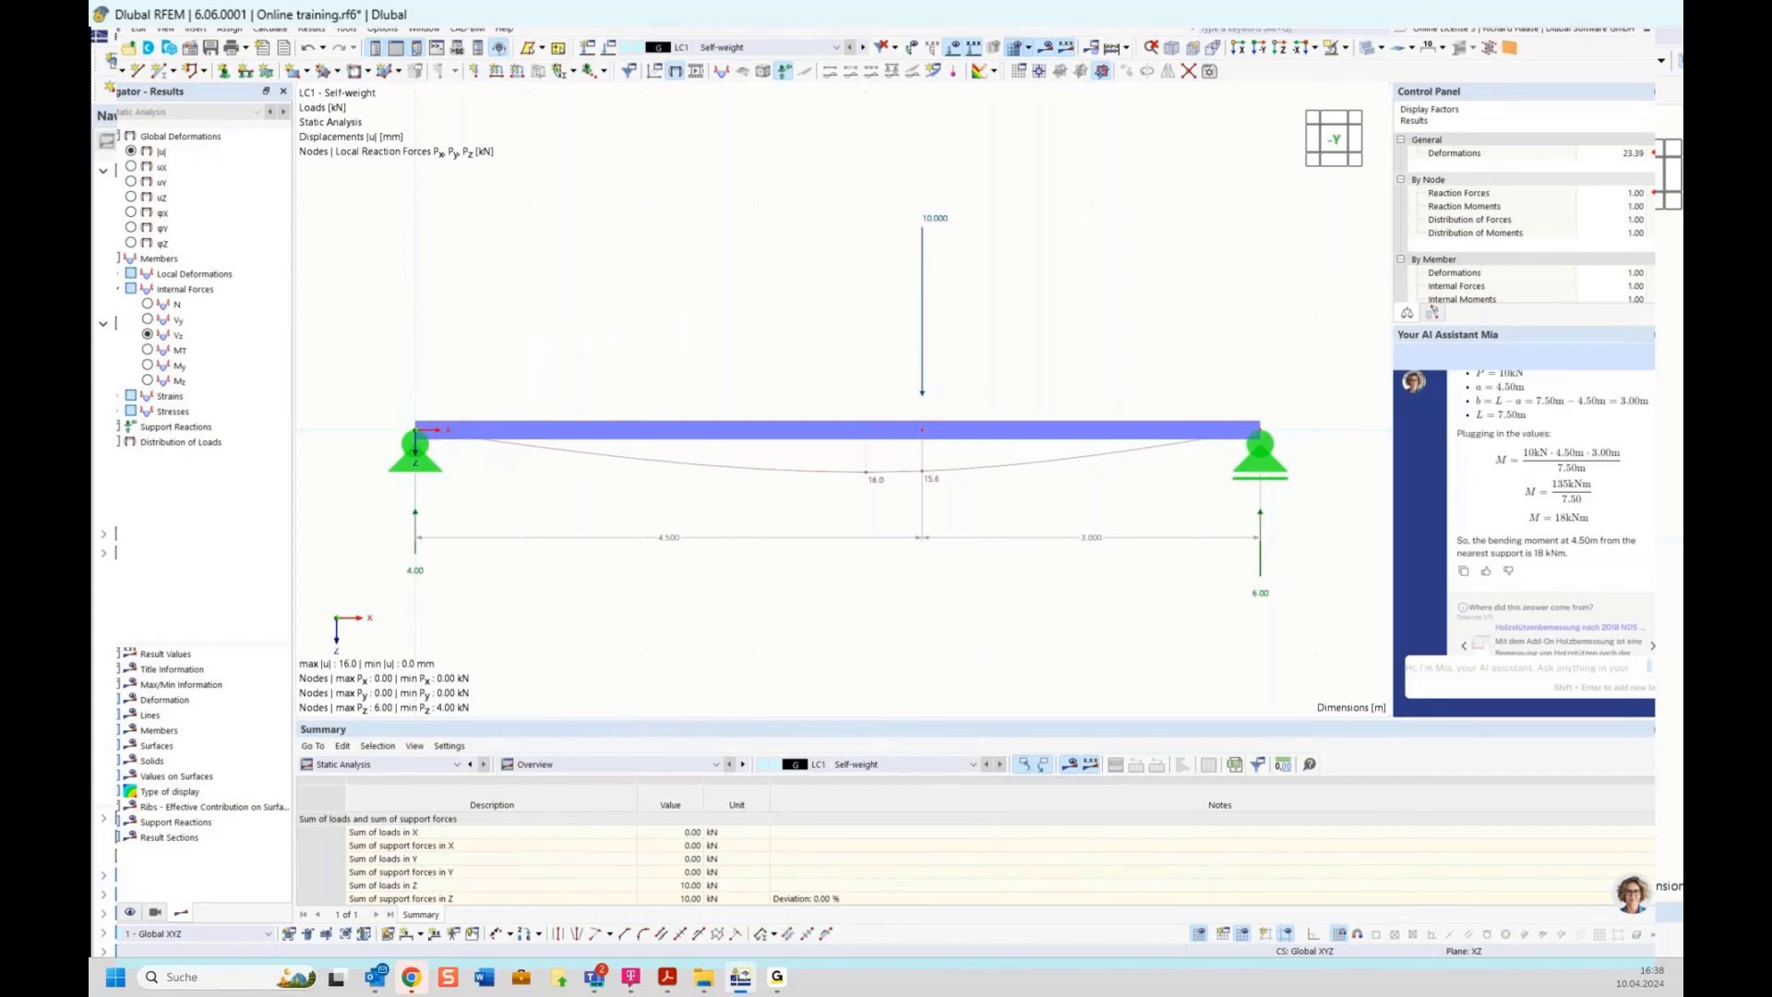
Switch to the presentation slides PDF and move to the next slide with the two-span beam example
mouse_move(667, 984)
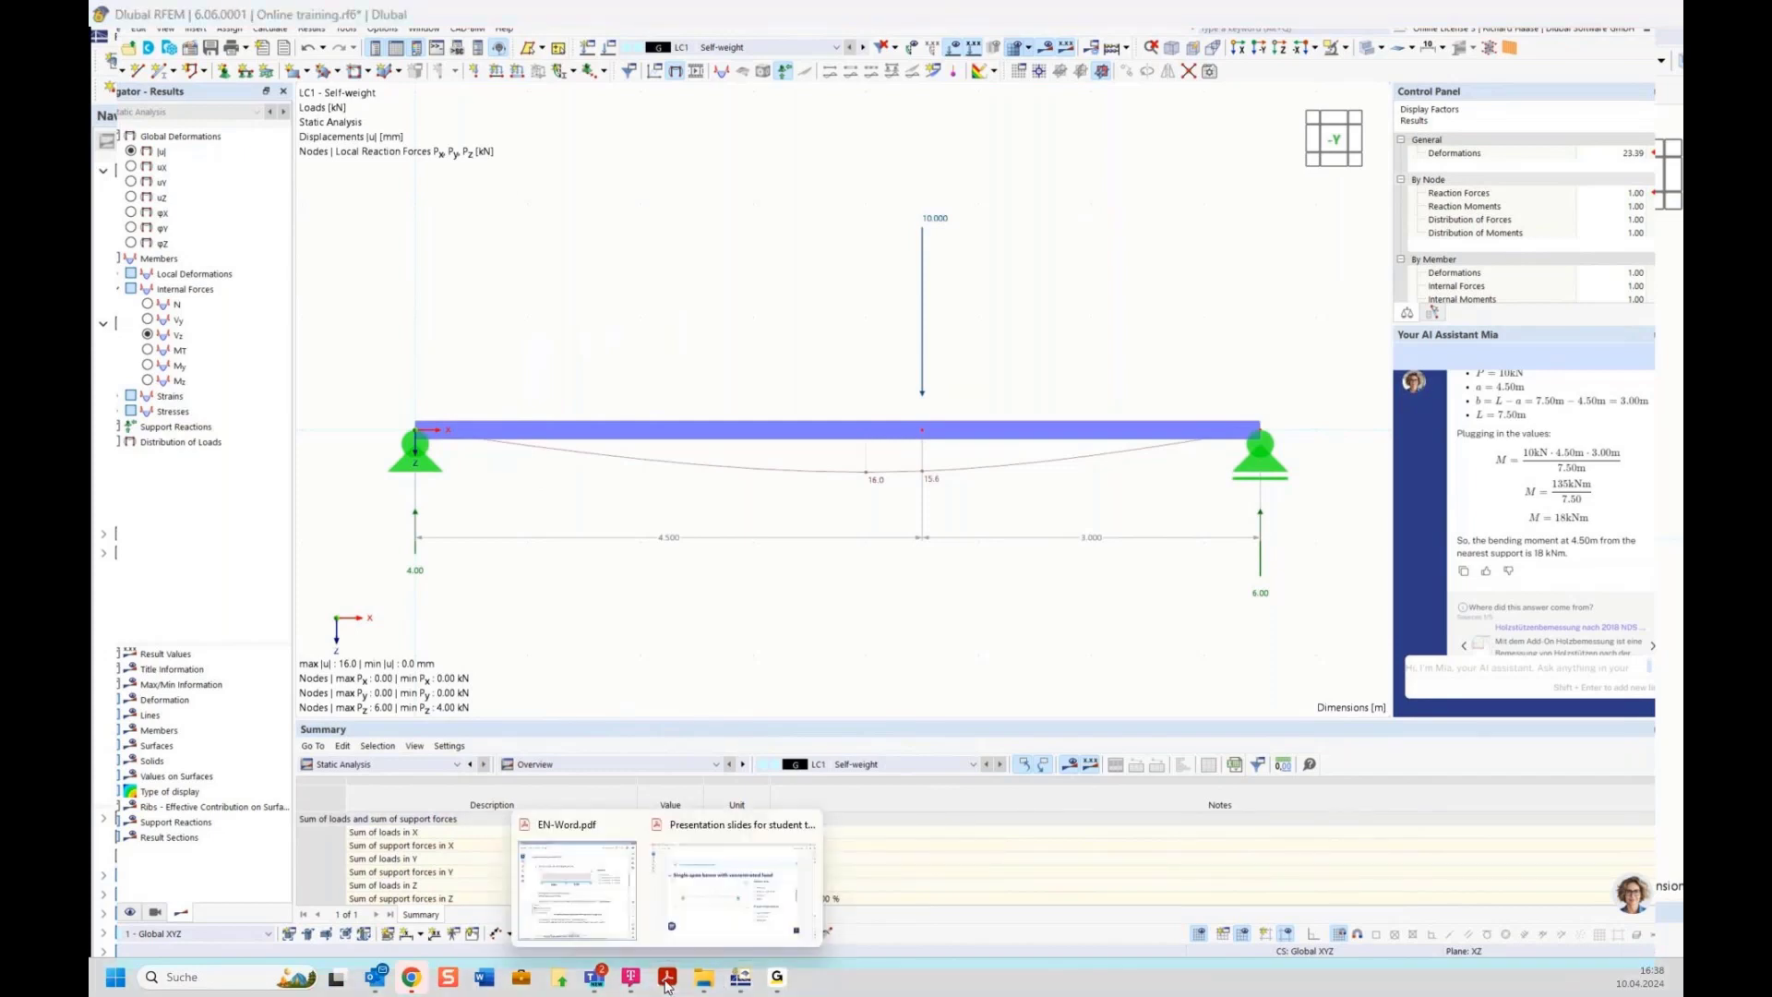
left_click(733, 881)
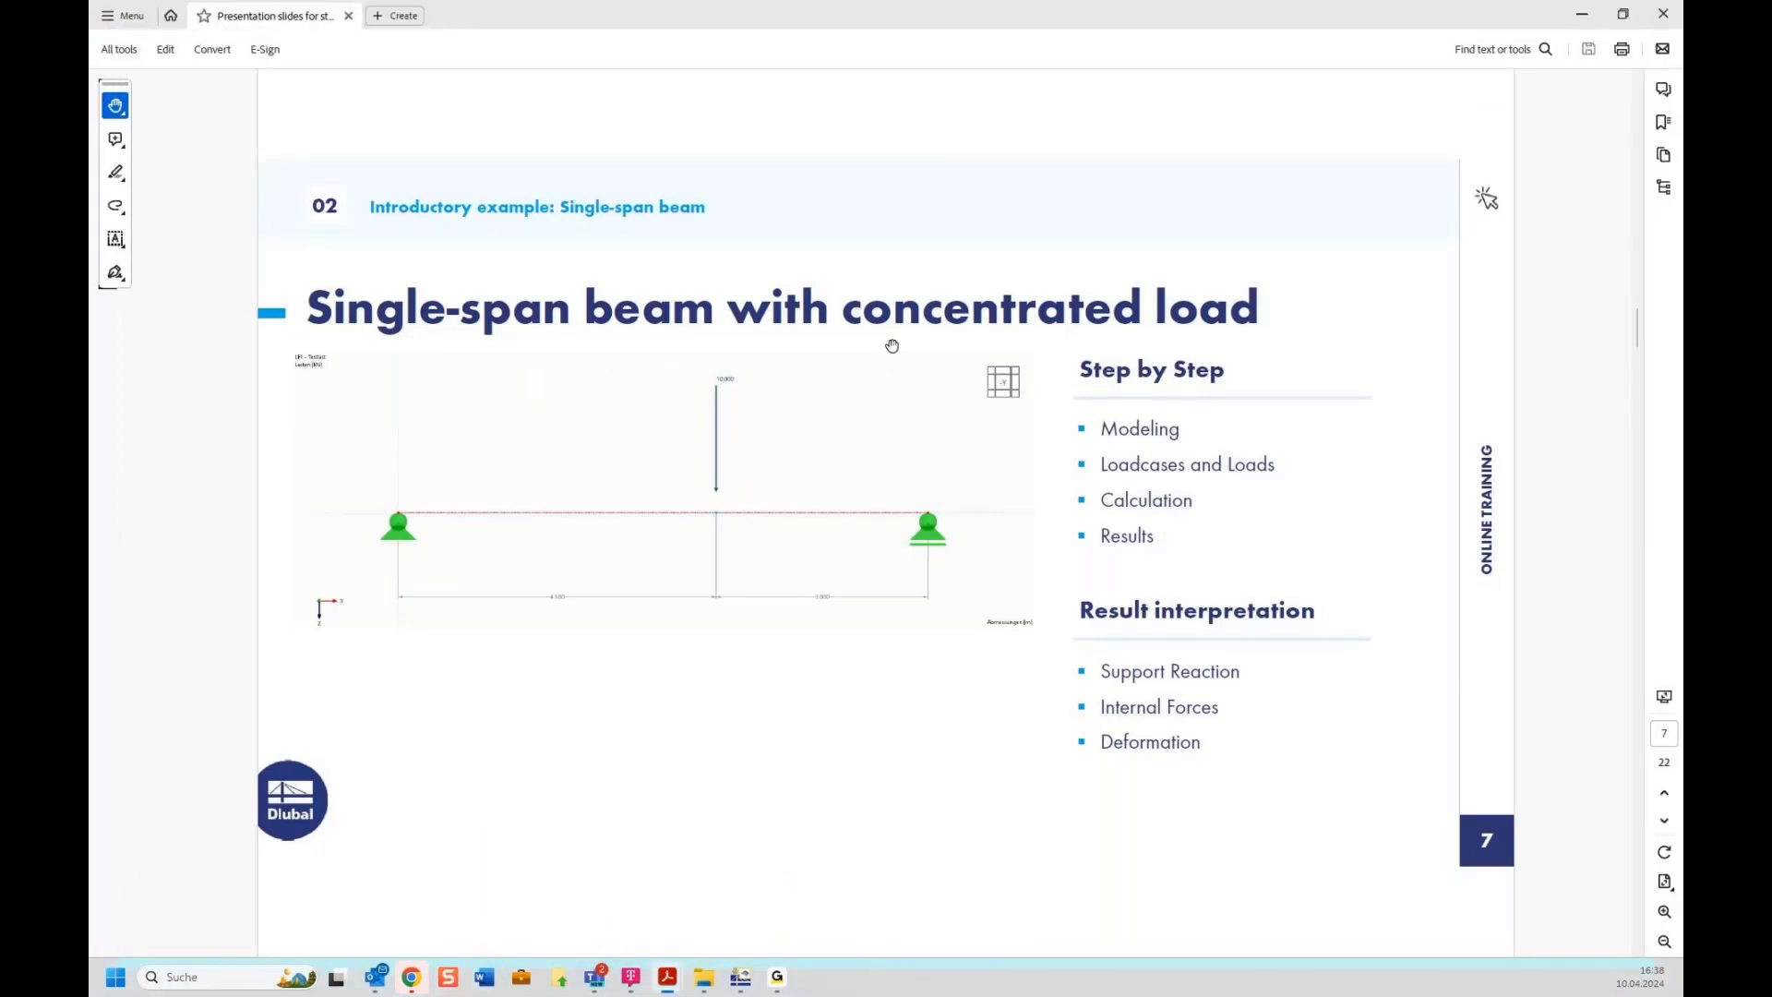
scroll(892, 346, "down", 1)
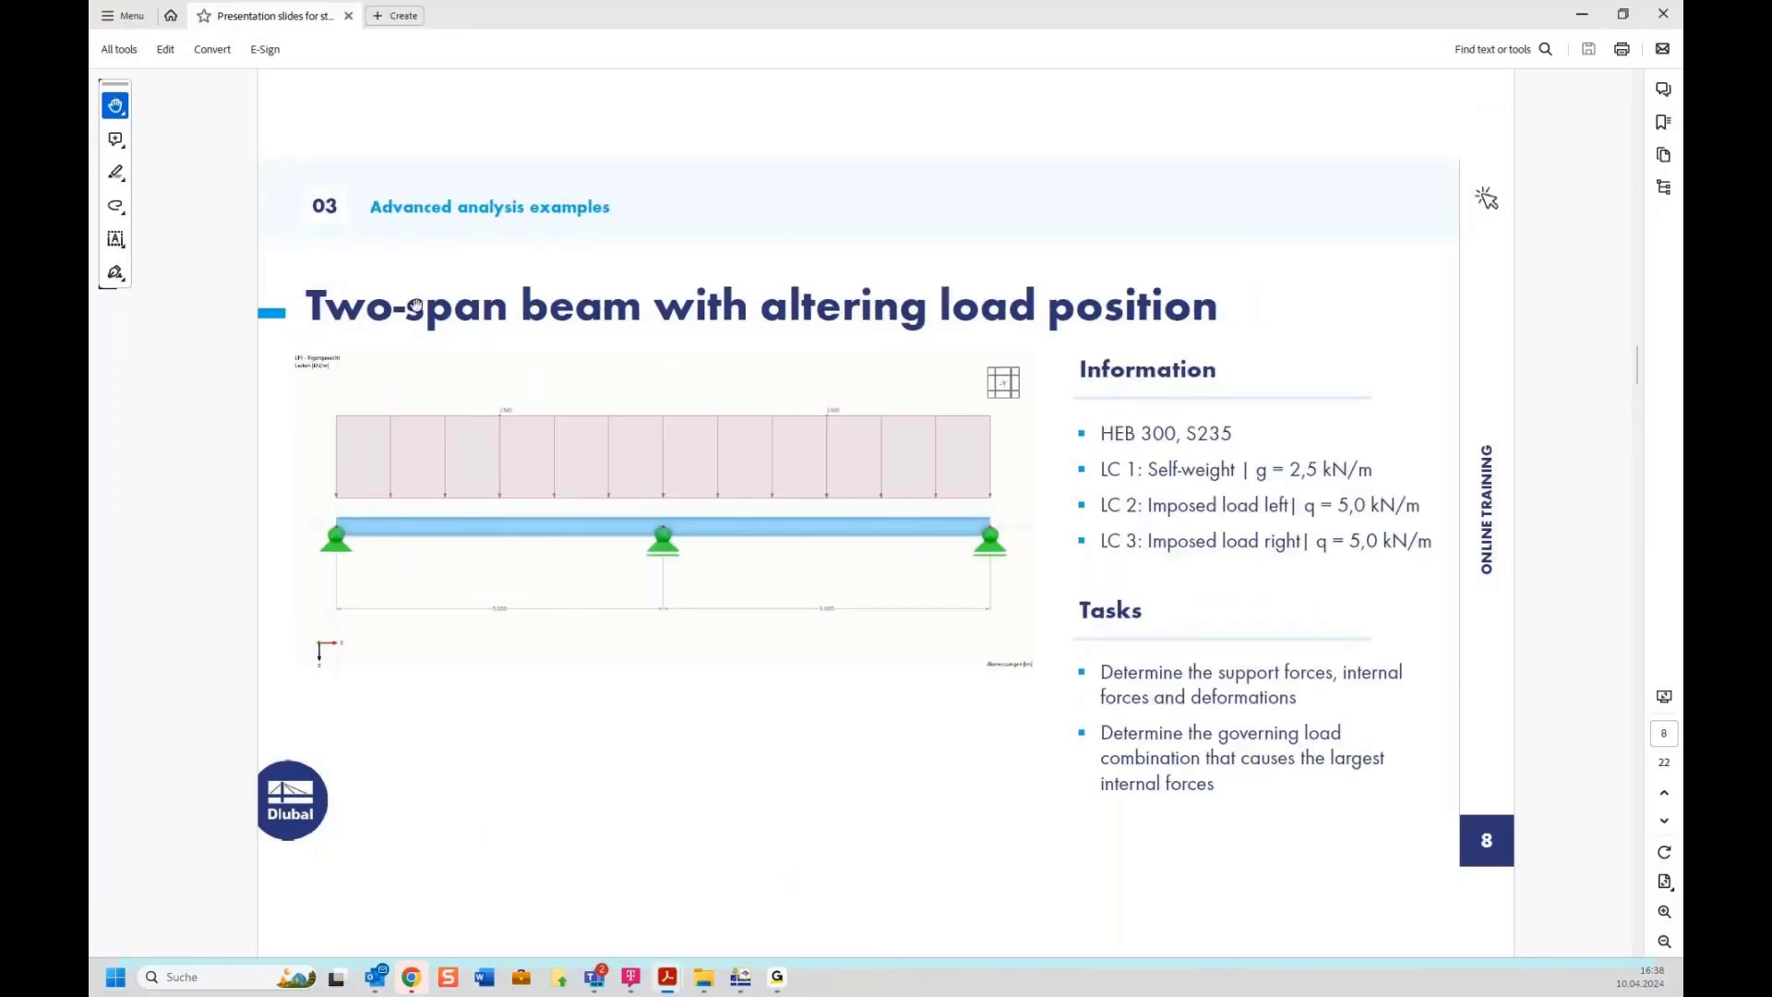
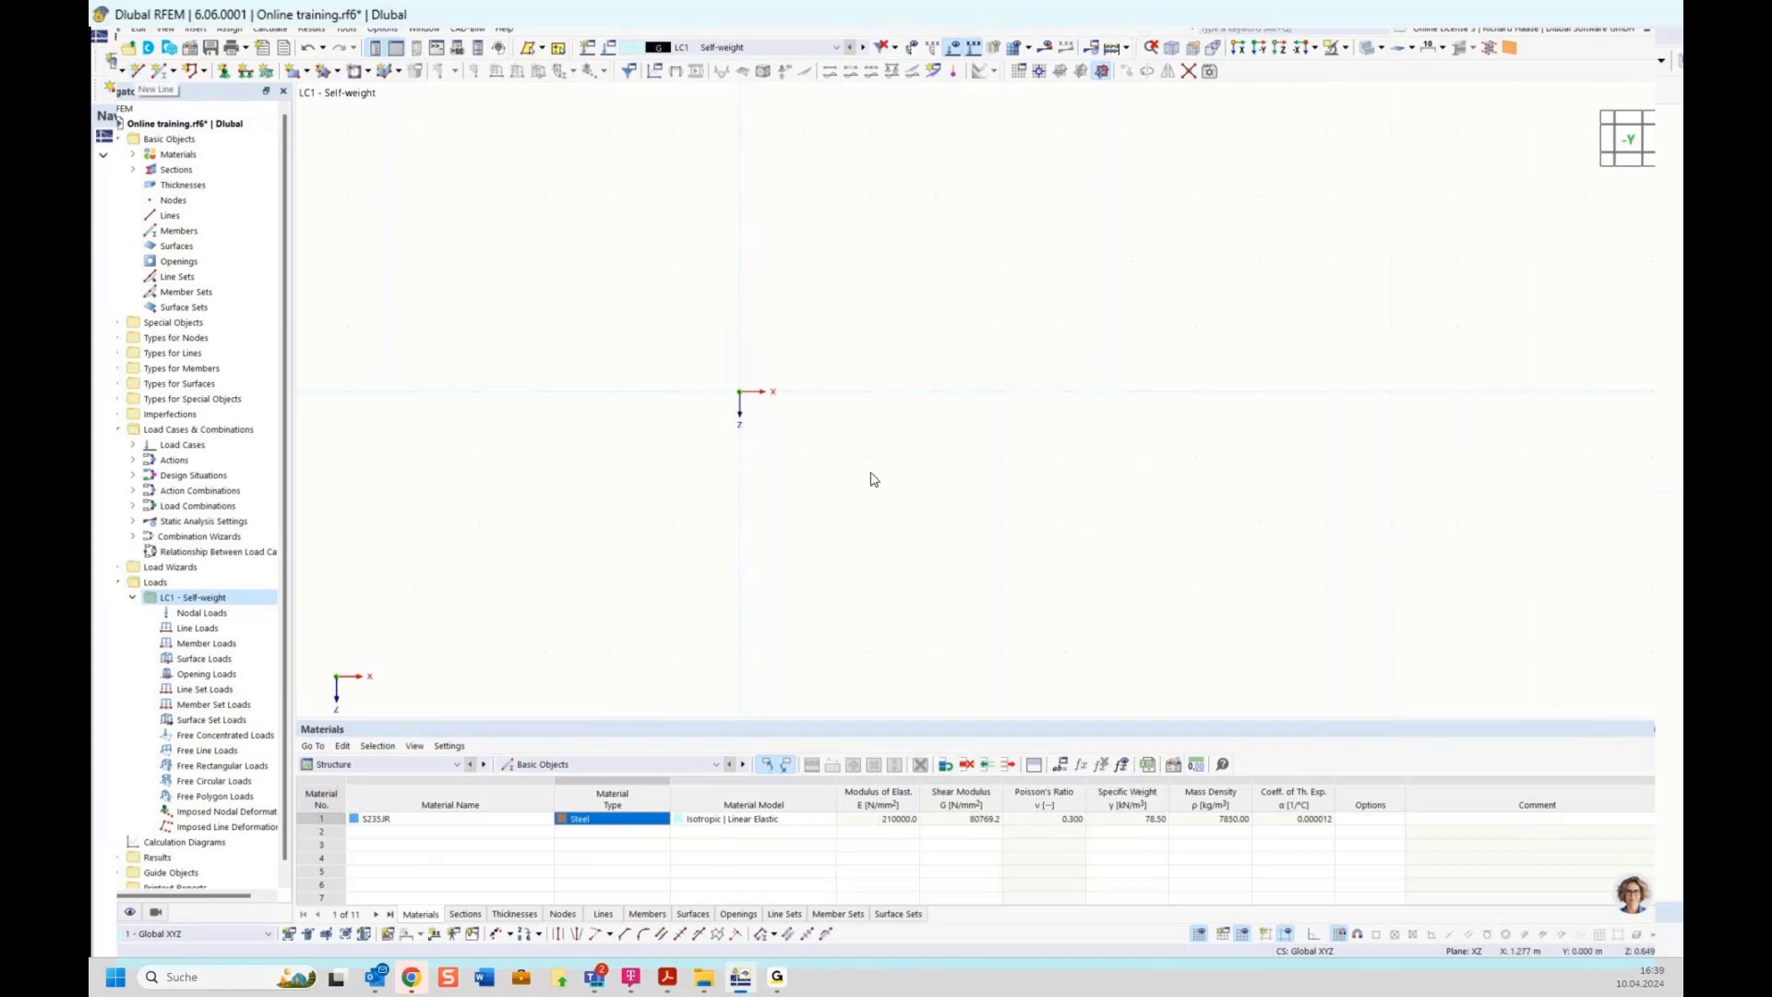
Start a new single member and define a new HEB 300 section from the Euronorm library for it
middle_click_drag(985, 360, 834, 368)
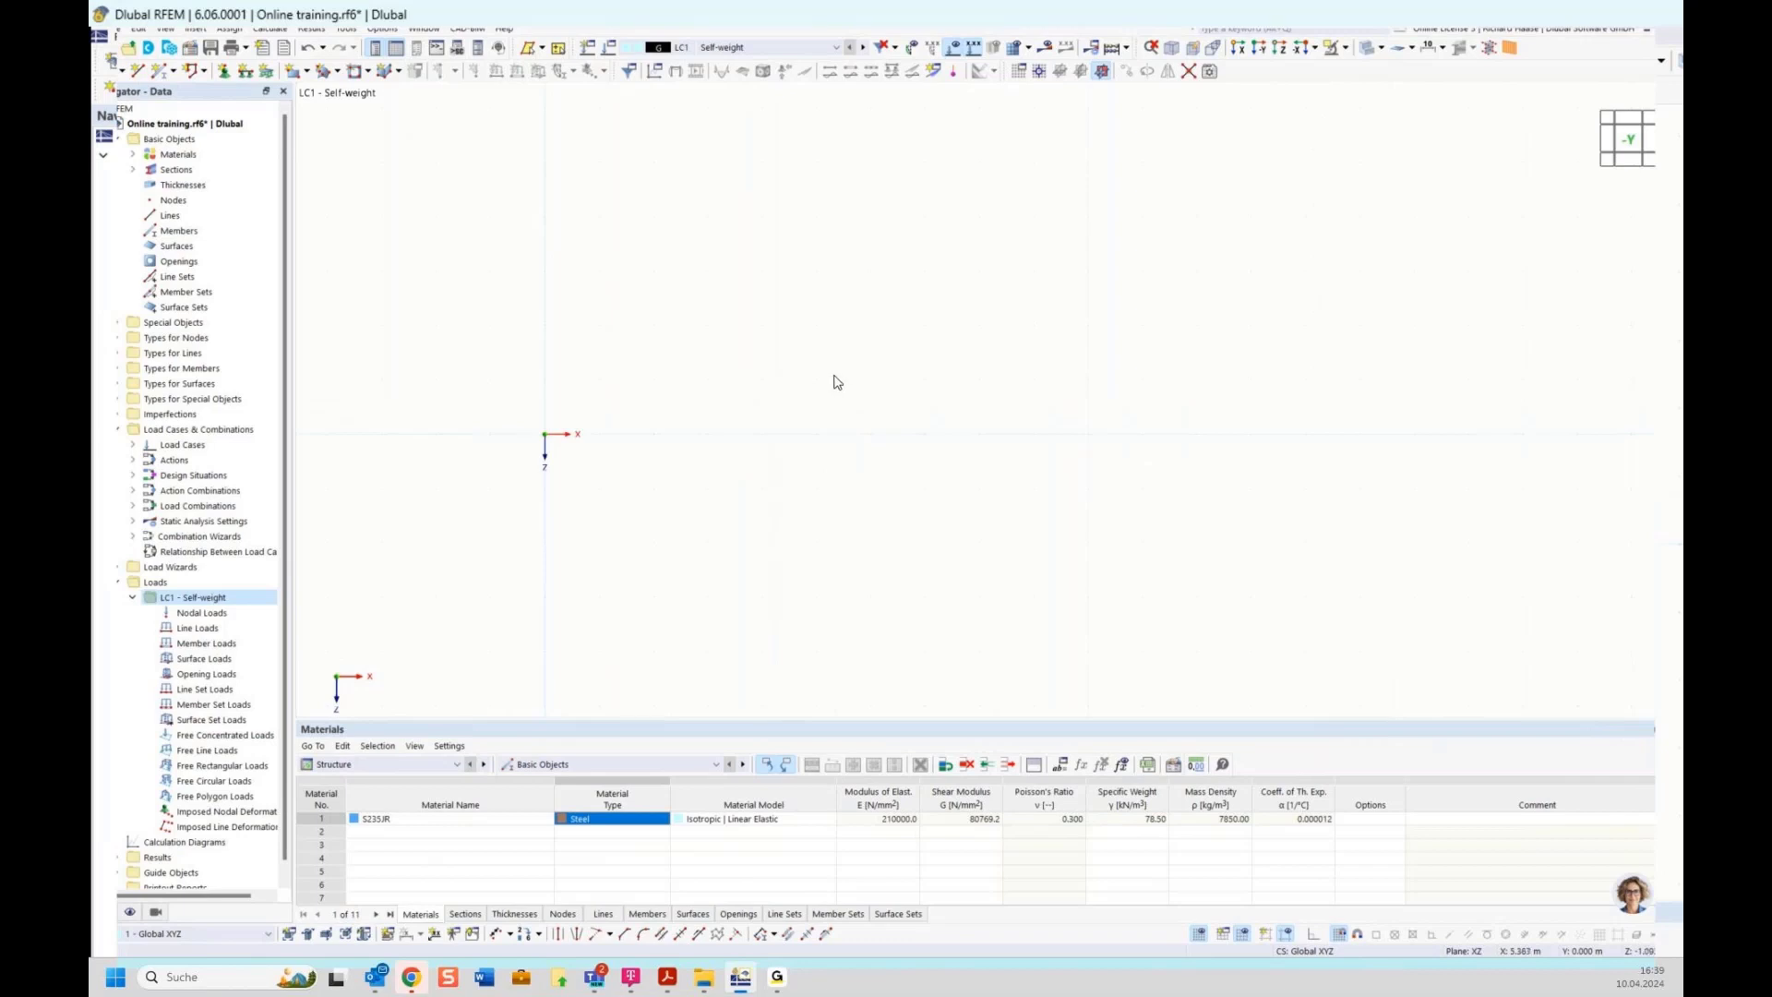
left_click(159, 72)
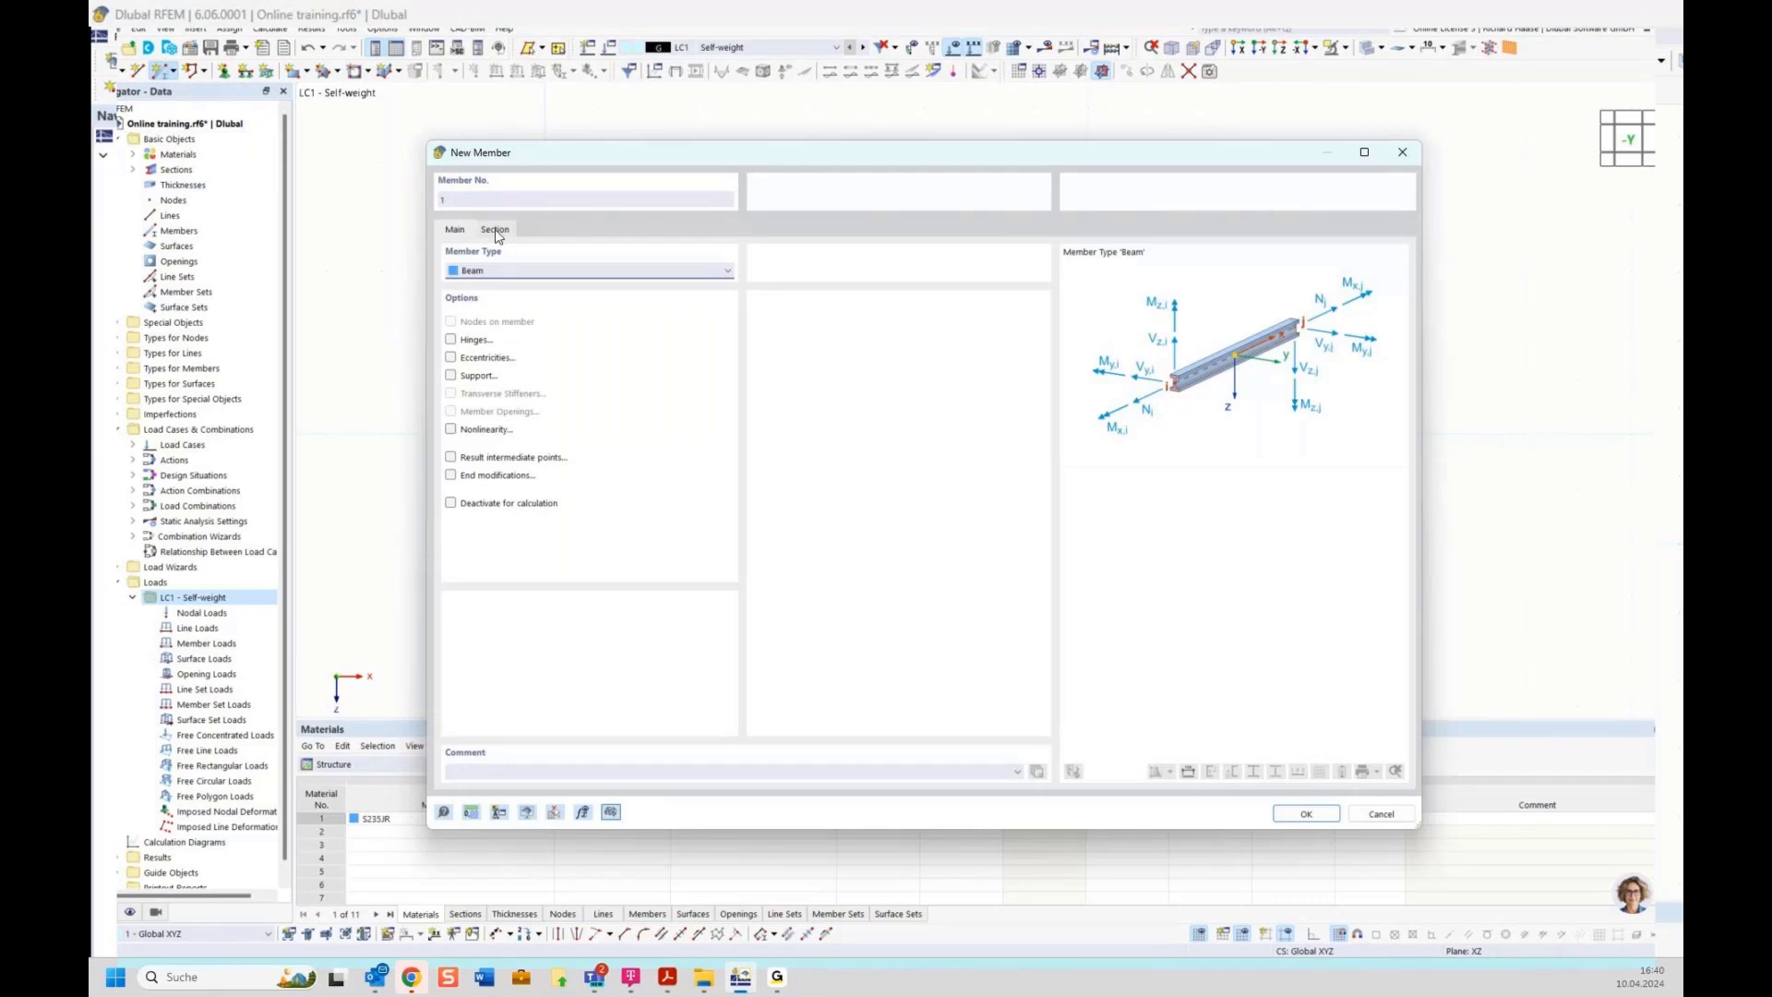
left_click(495, 231)
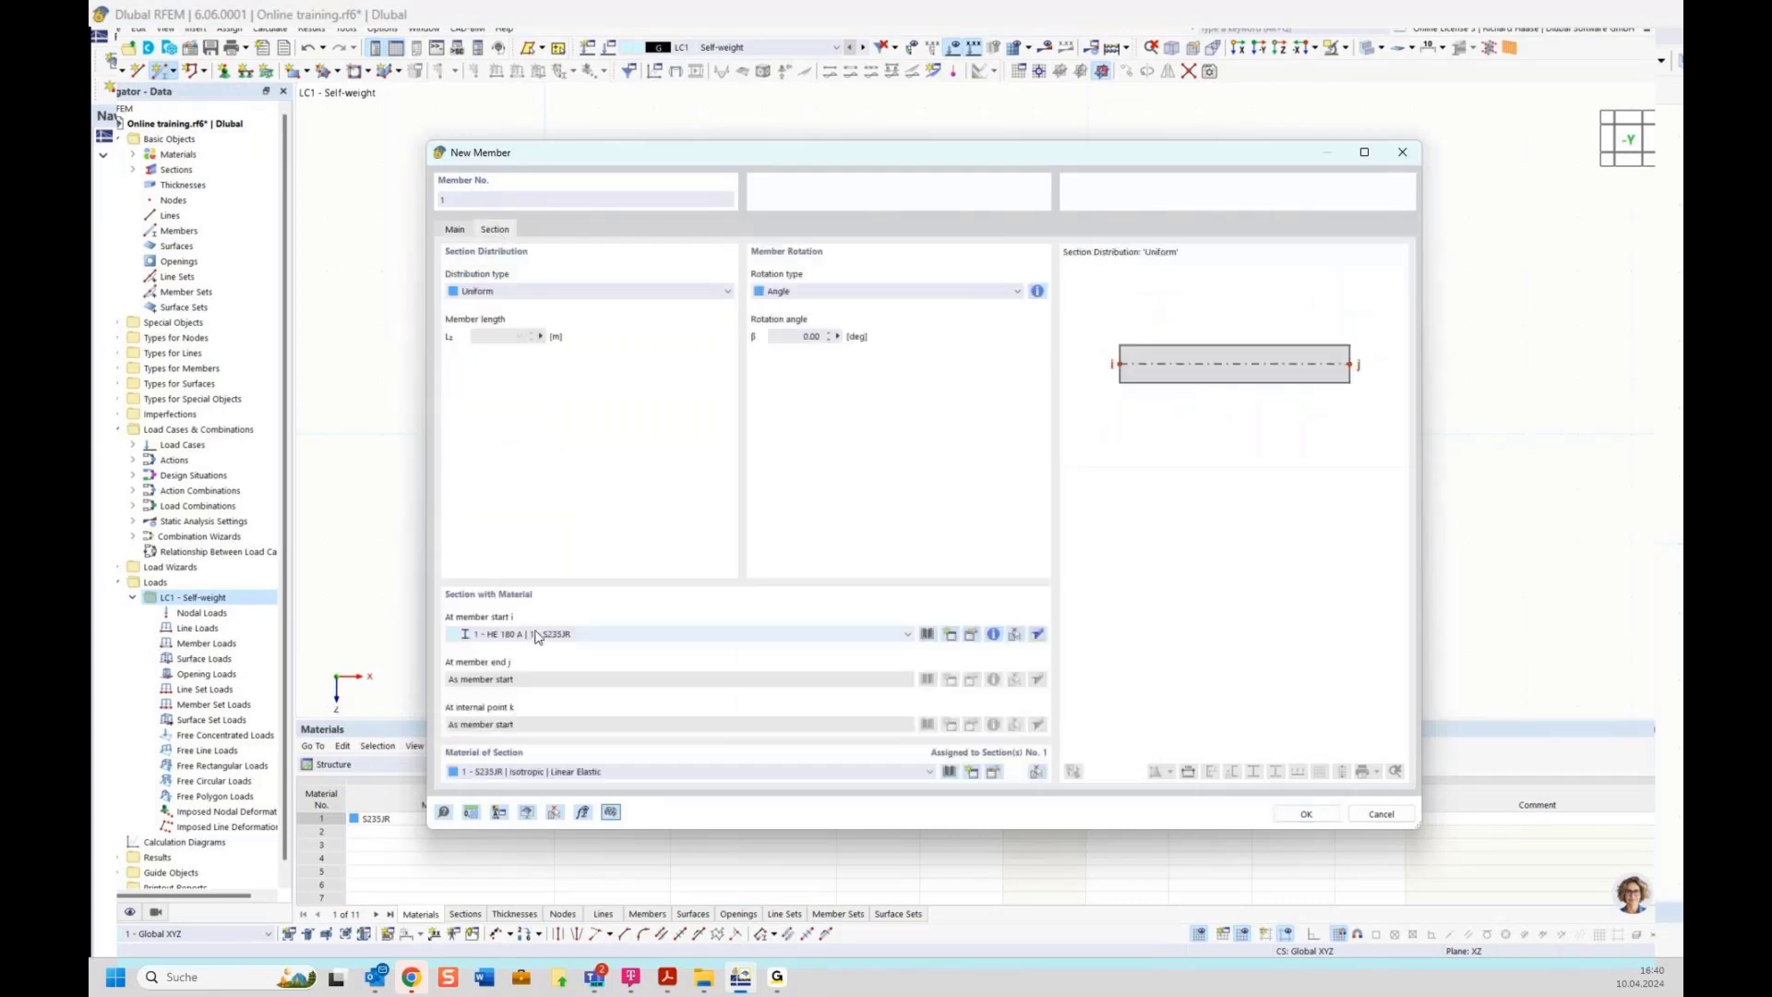
left_click(952, 639)
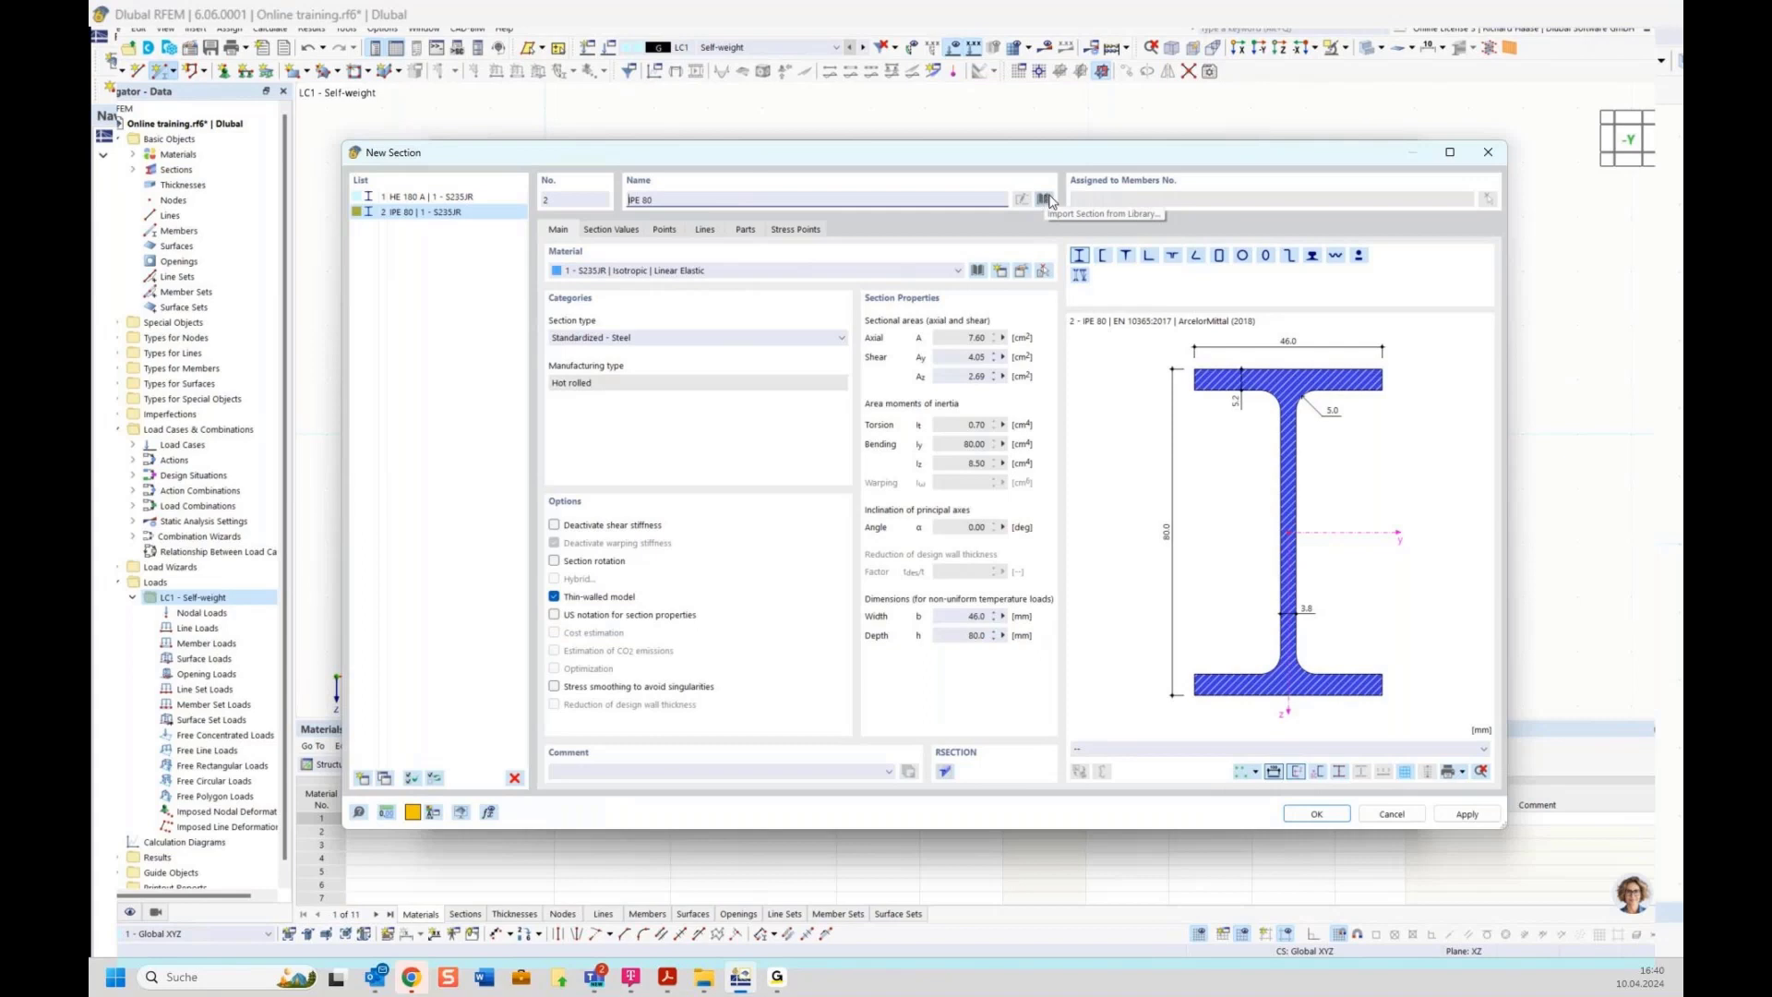
triple_click(673, 199)
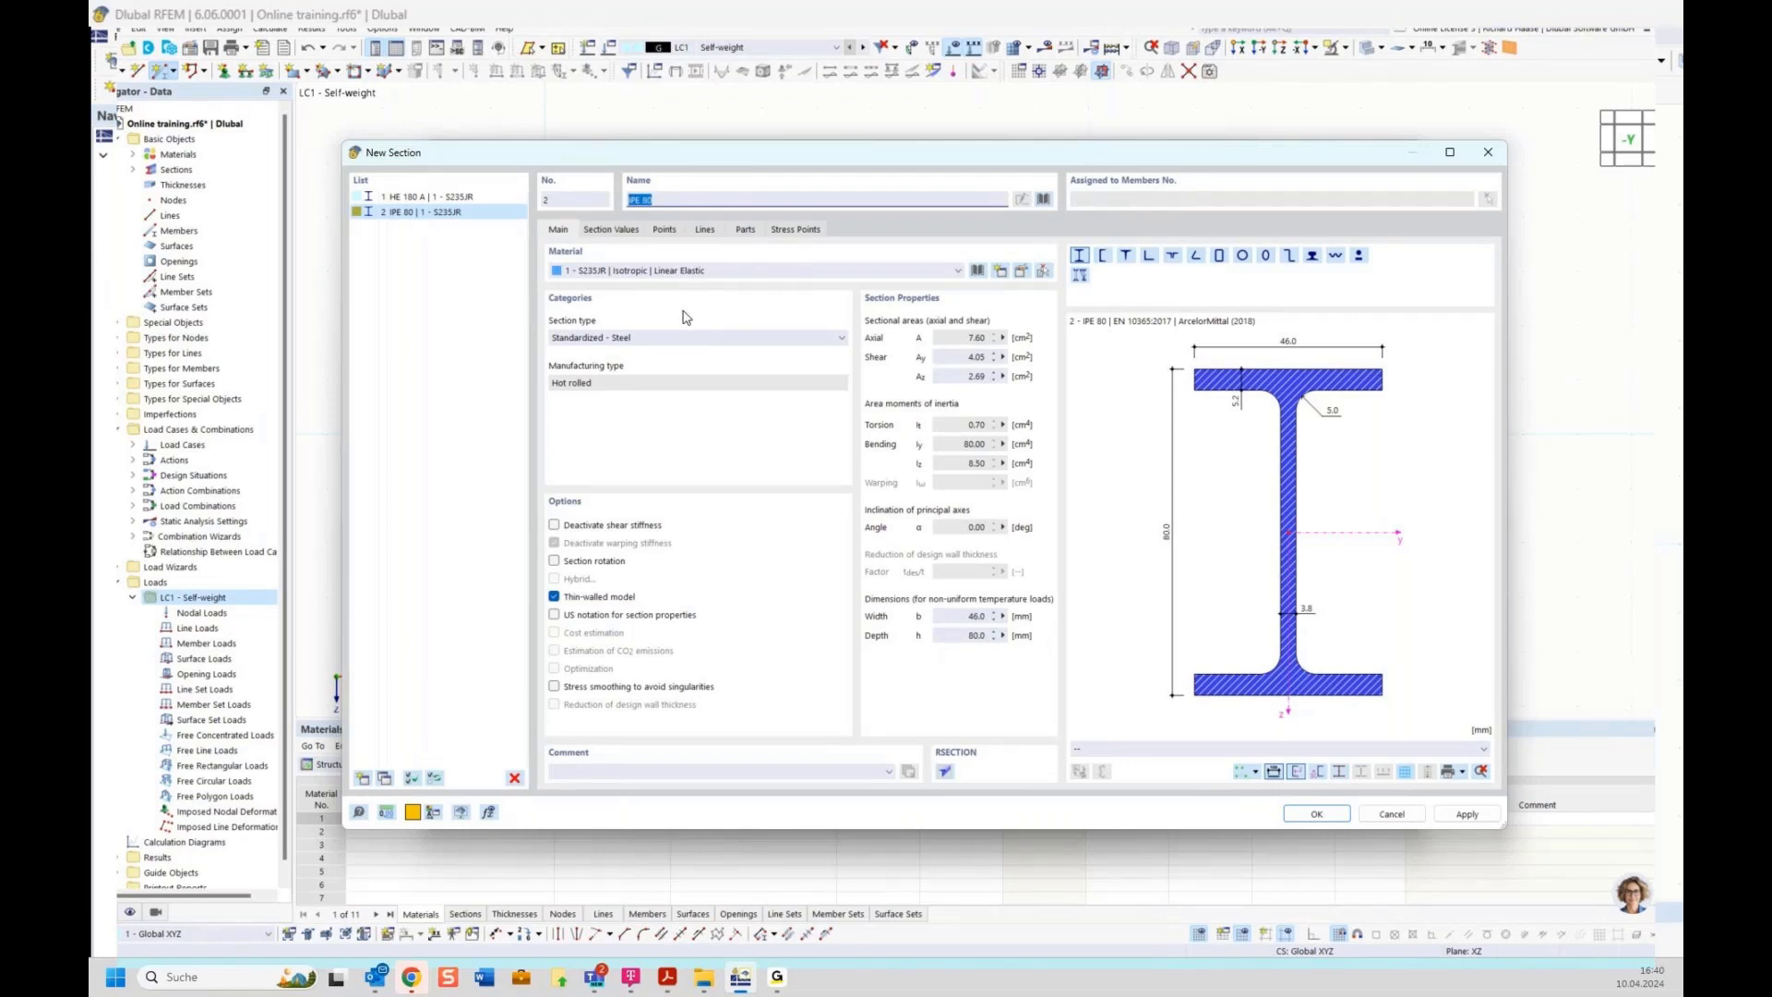
type("H")
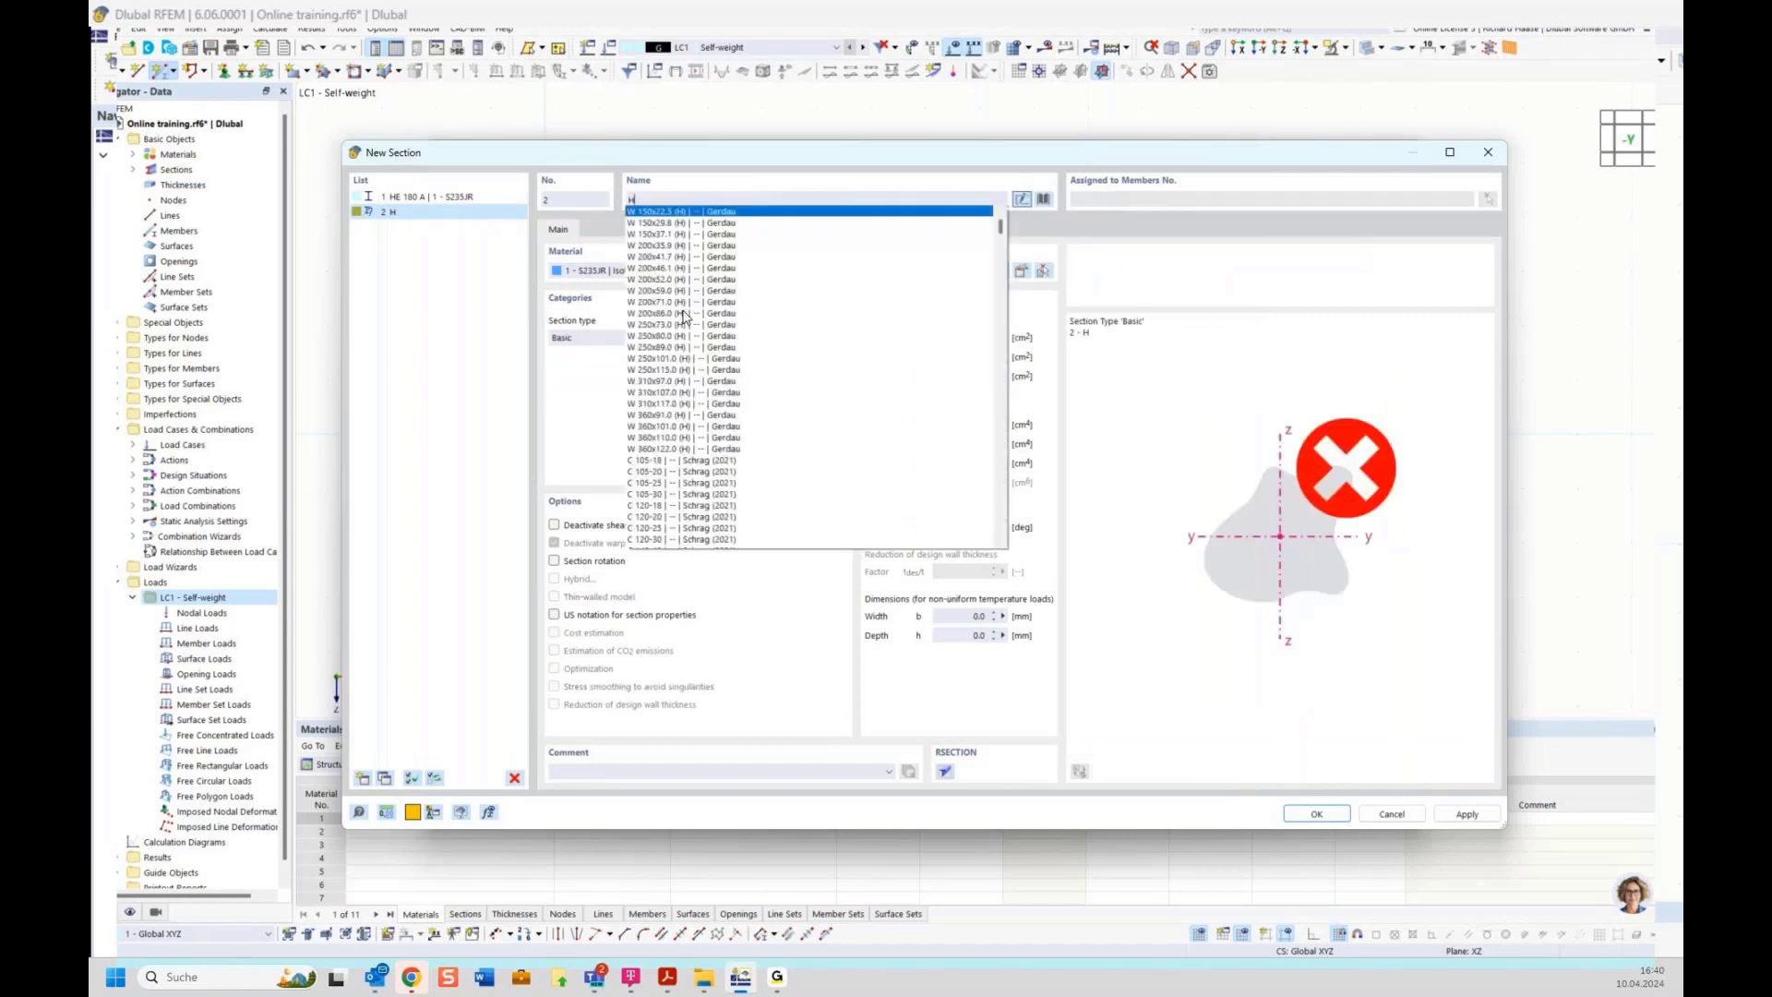
type("EB")
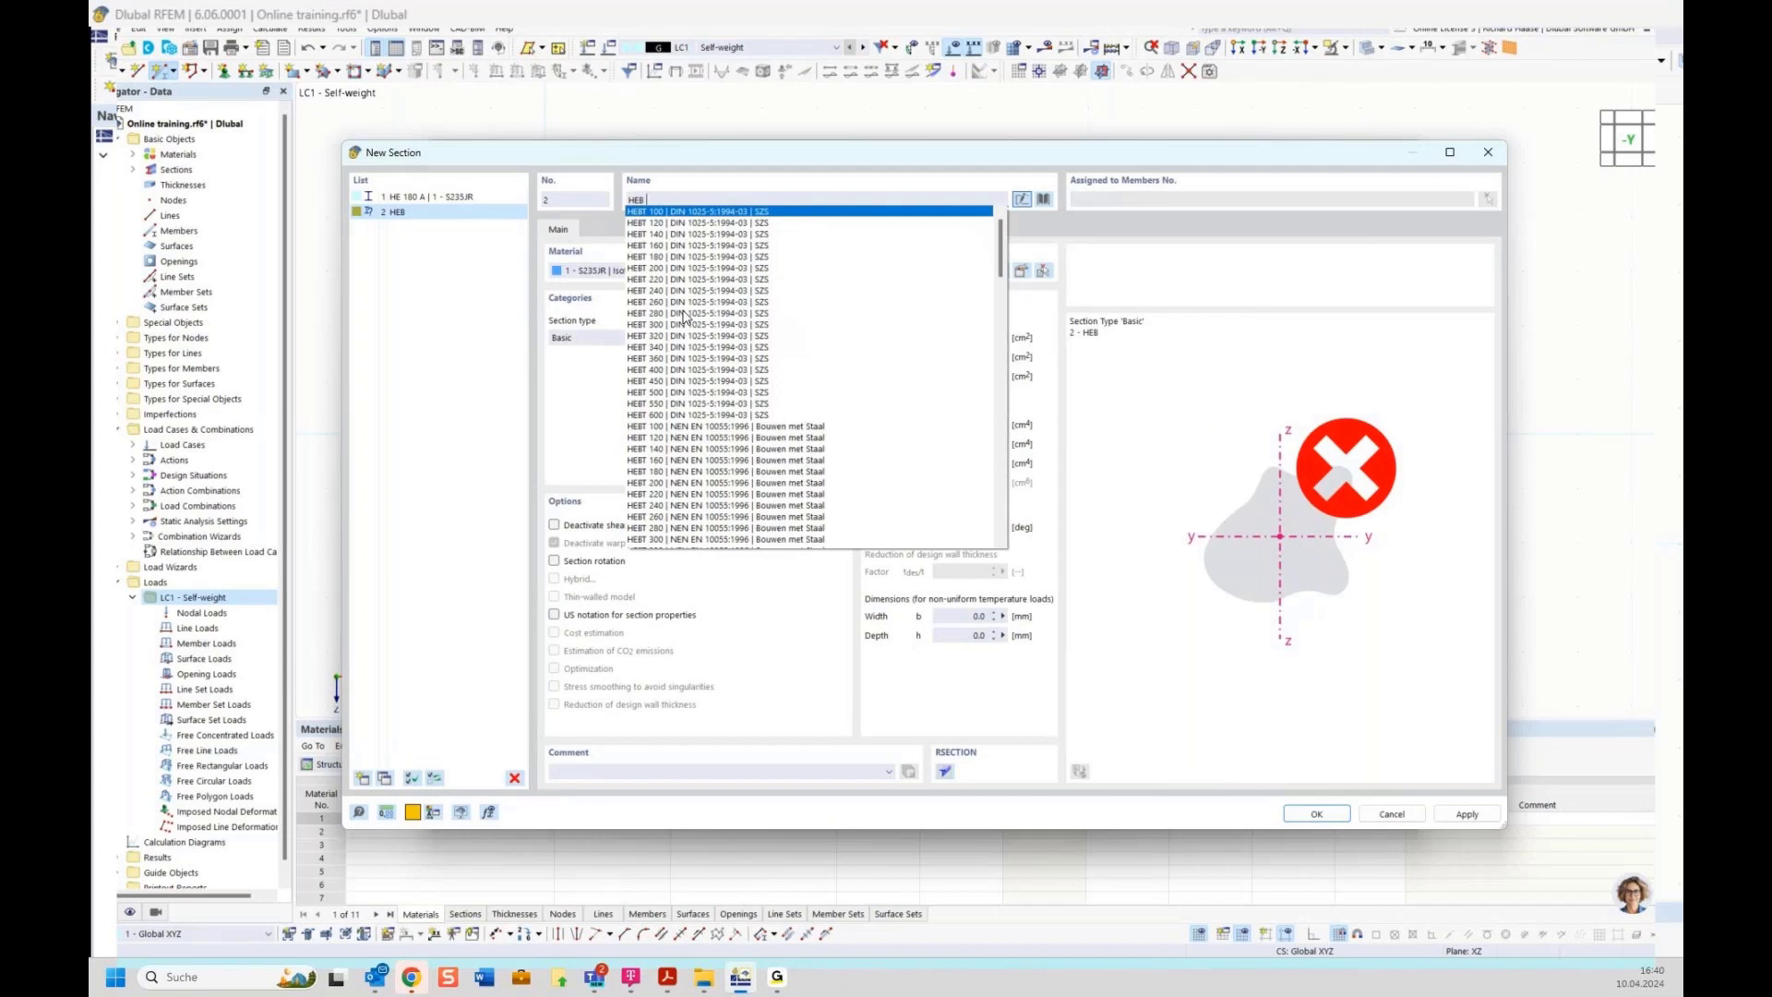
type(" 300")
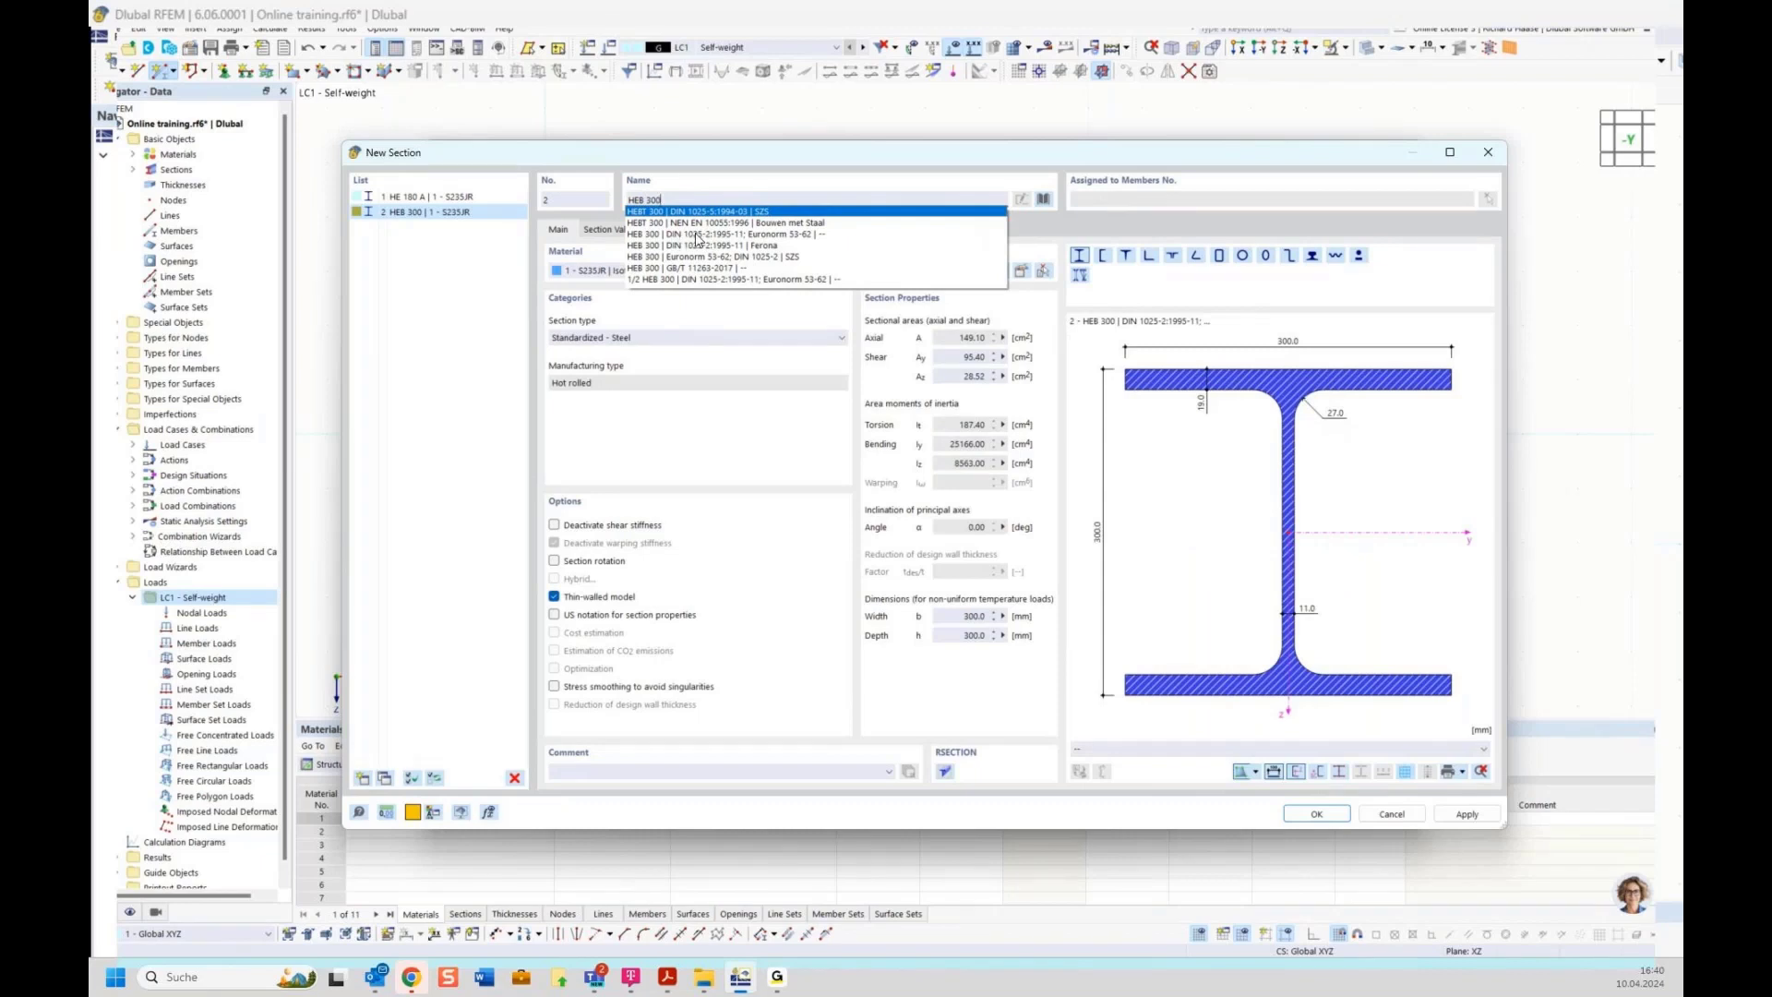
left_click(797, 236)
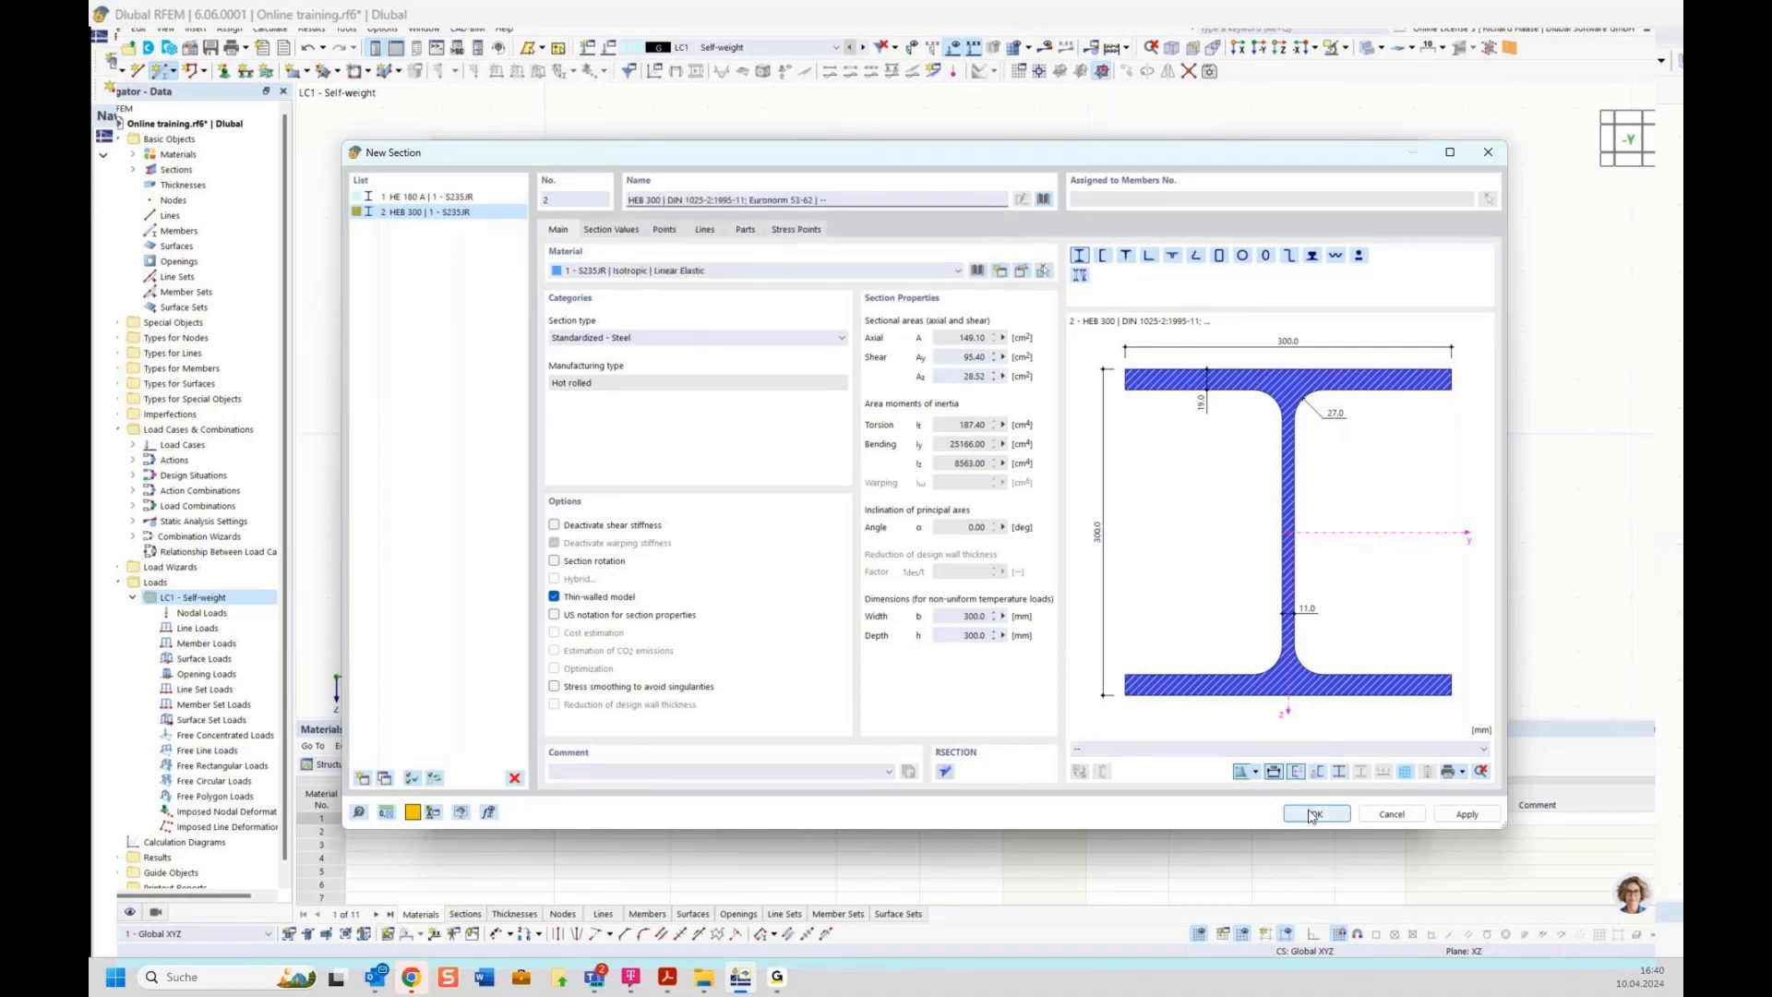
left_click(1312, 814)
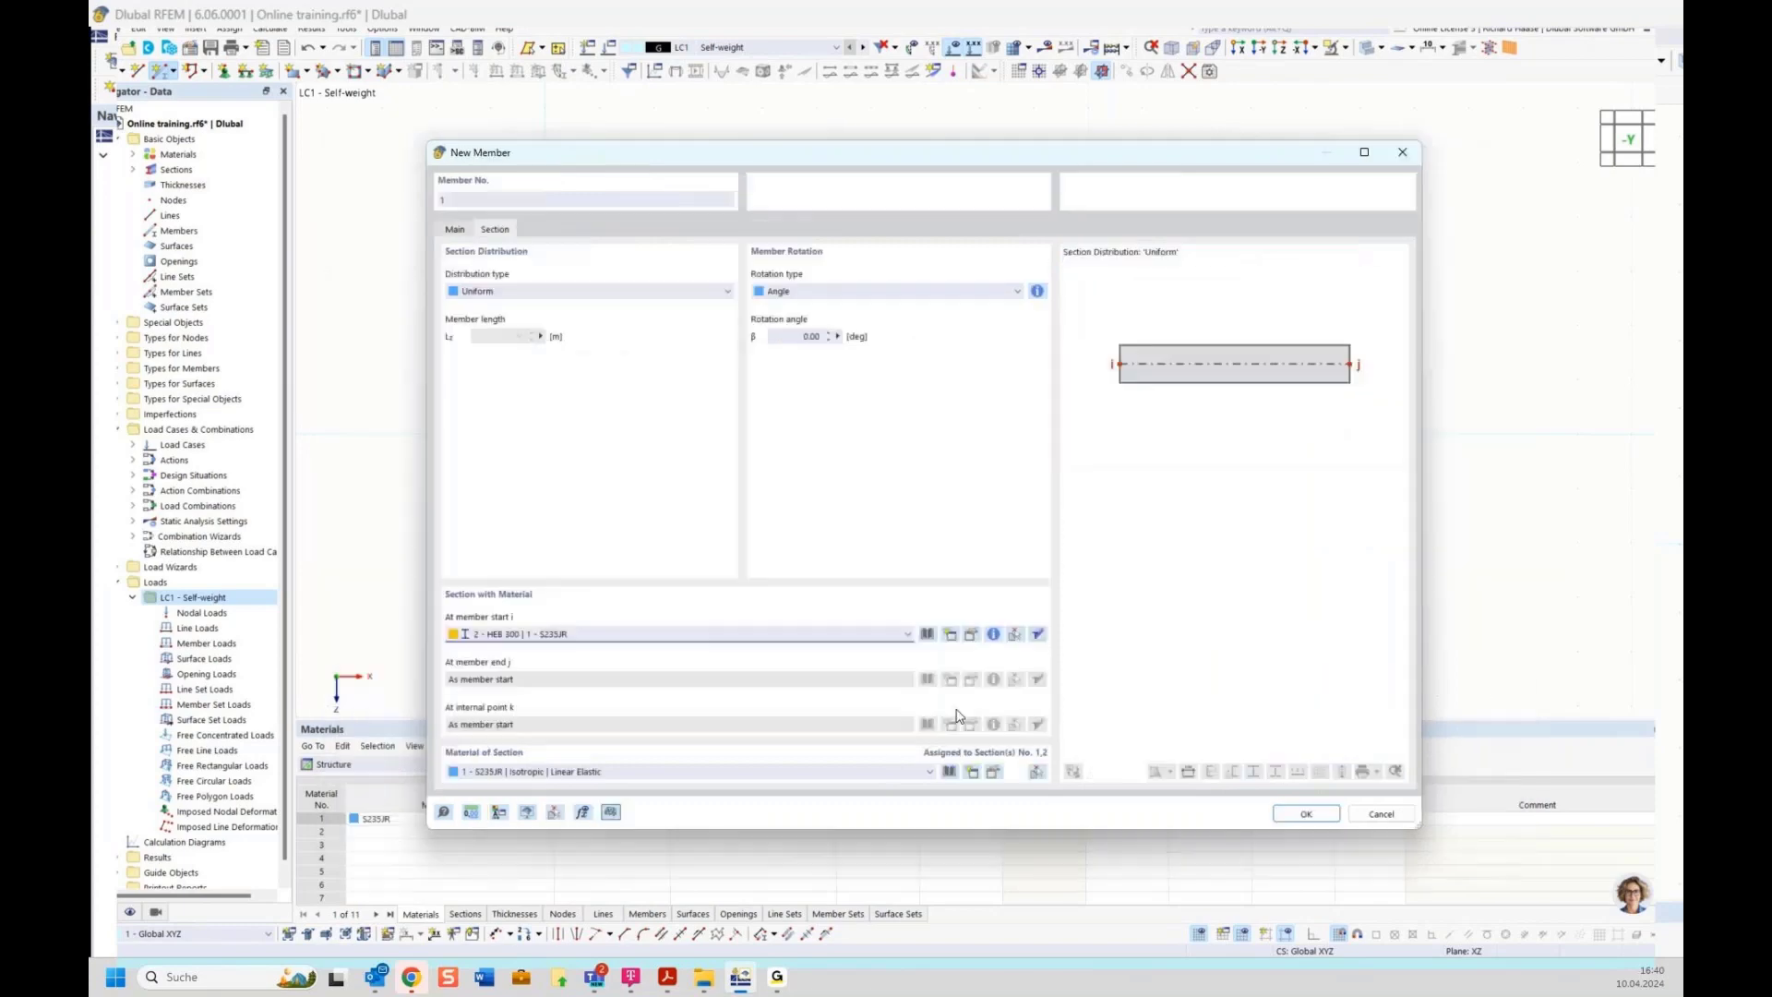
Draw the member from the origin to x = 10 m along the X axis
left_click(1302, 814)
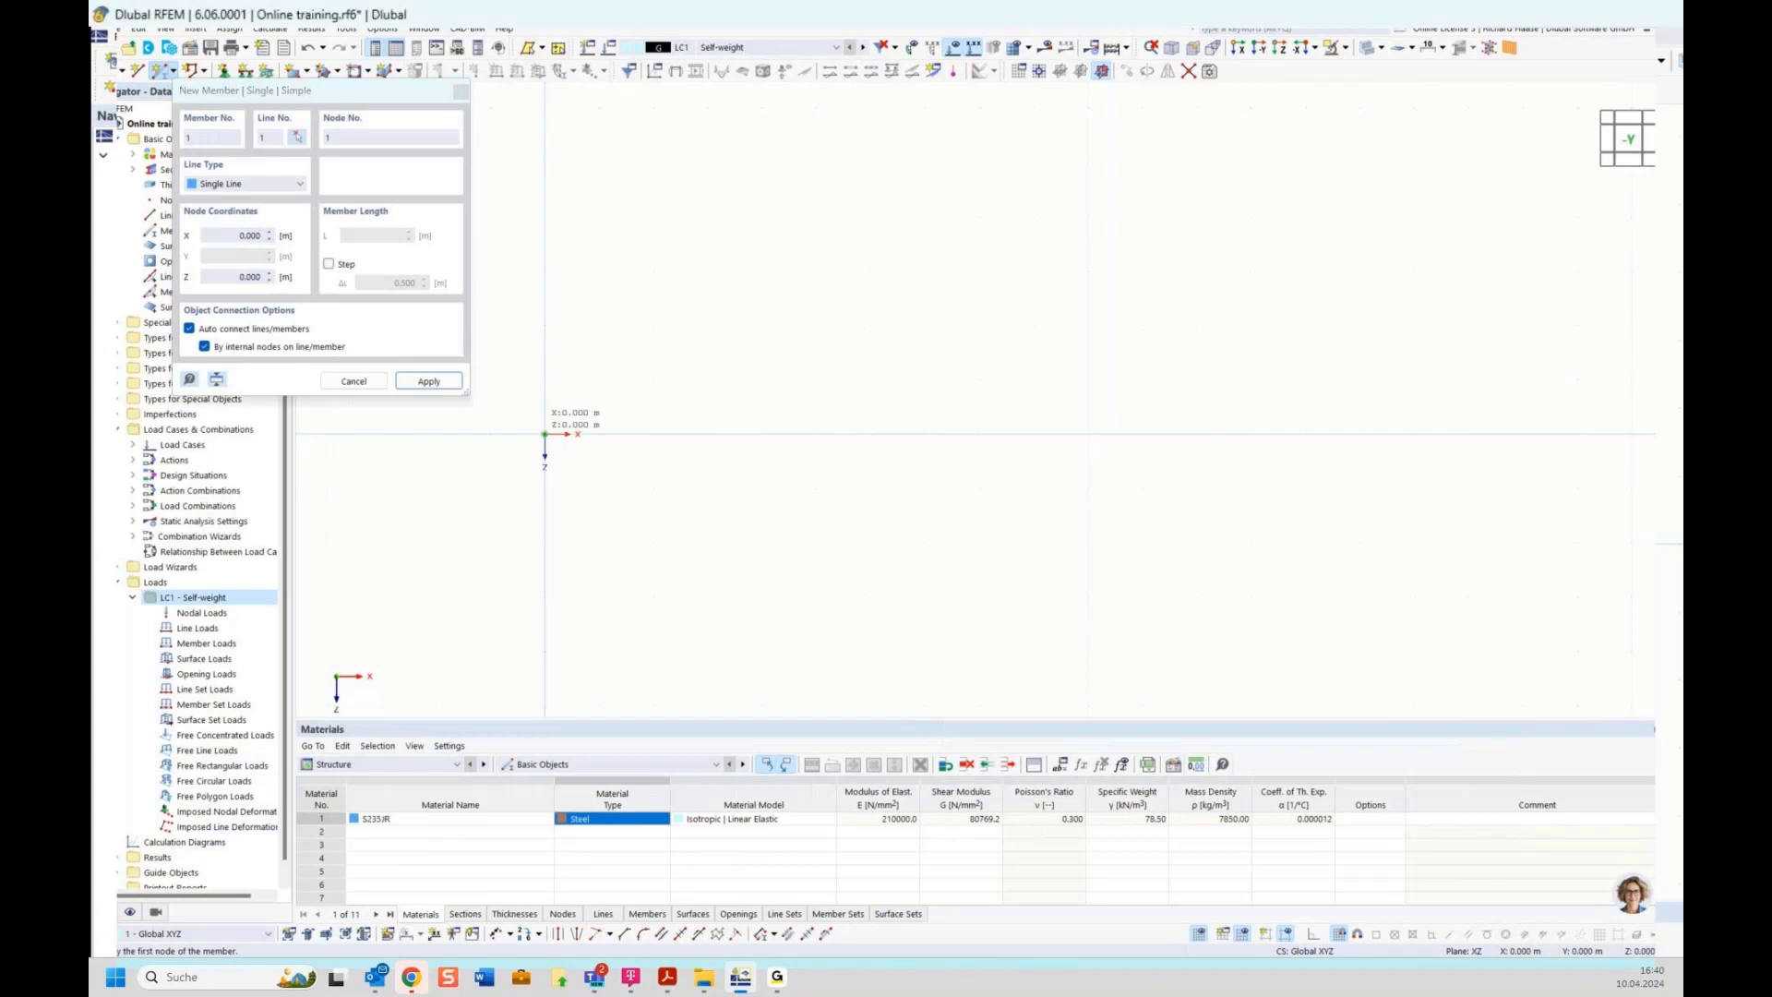
left_click(544, 434)
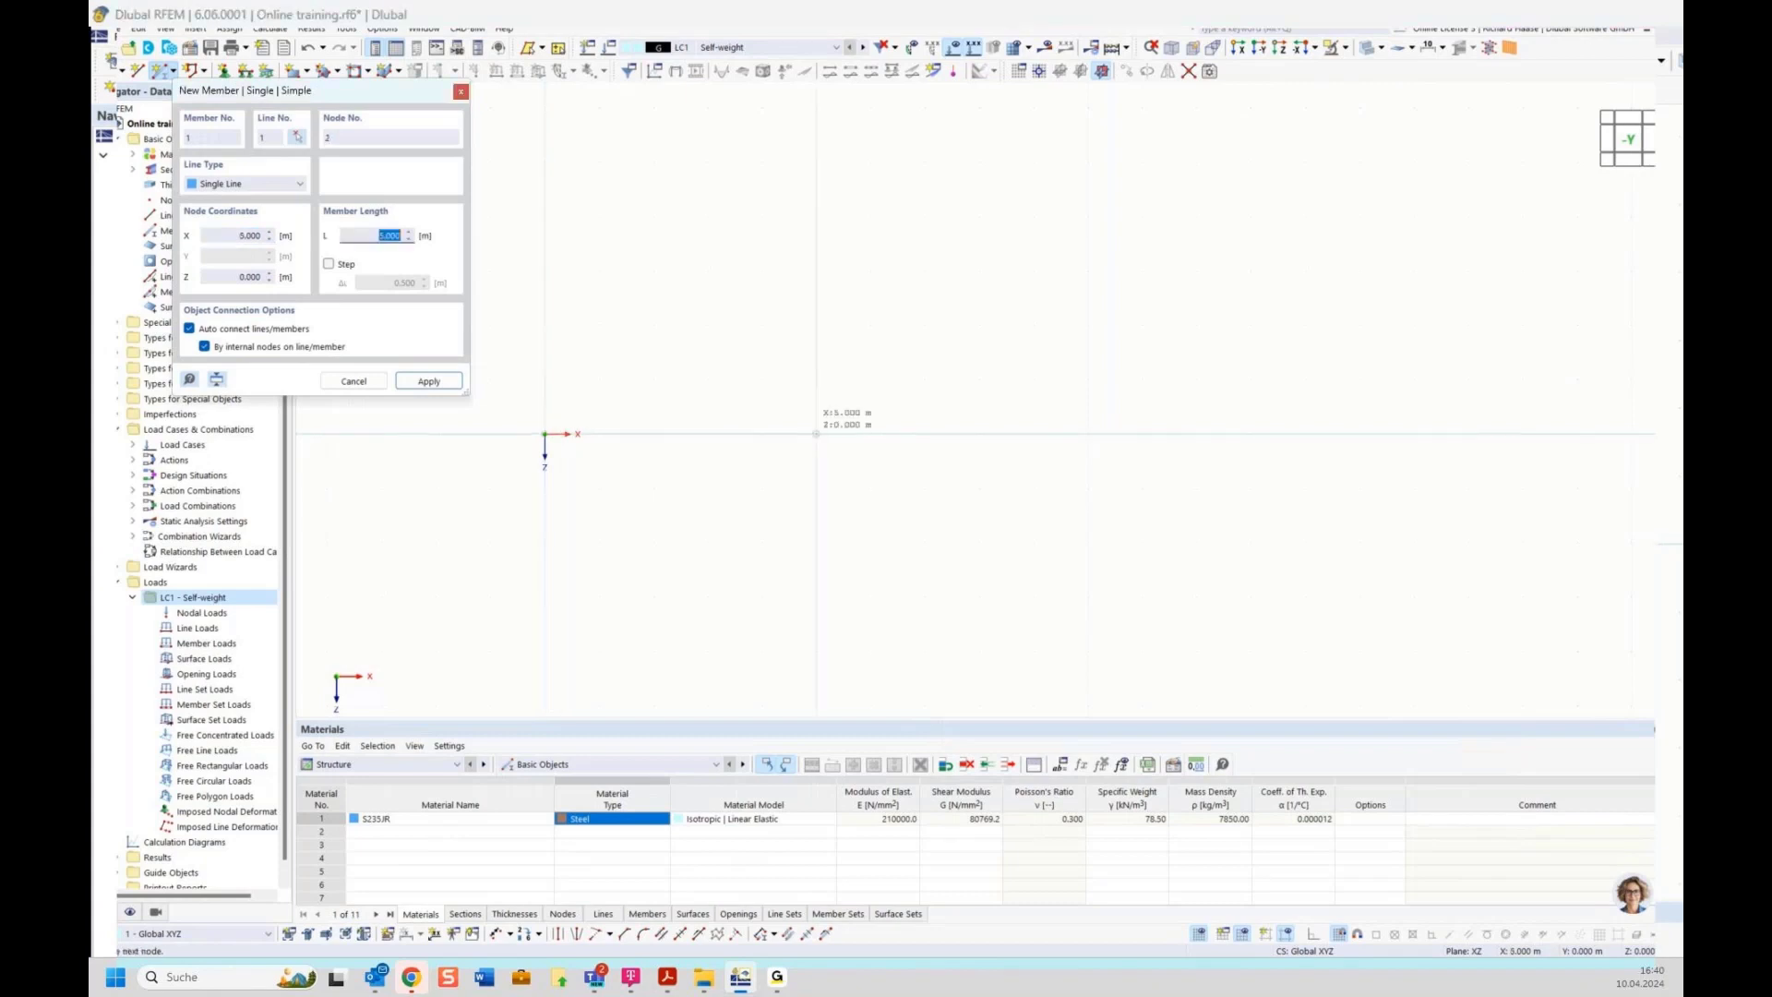
left_click(1088, 434)
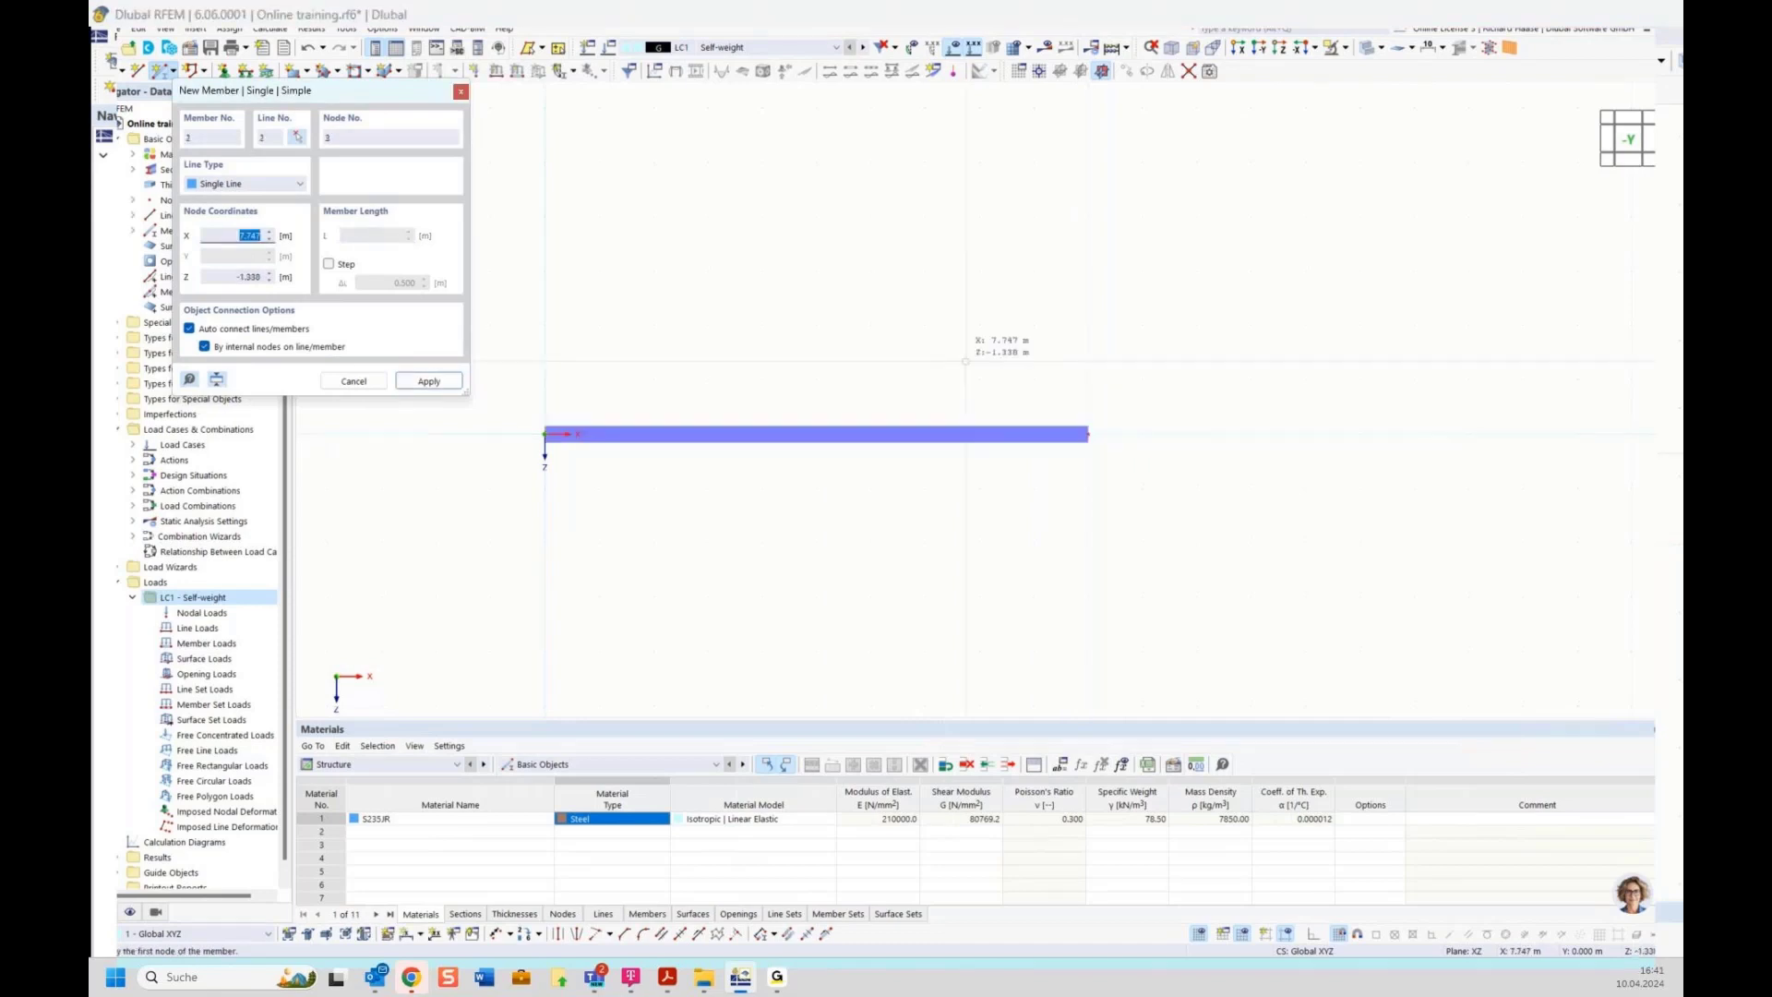
key("Escape")
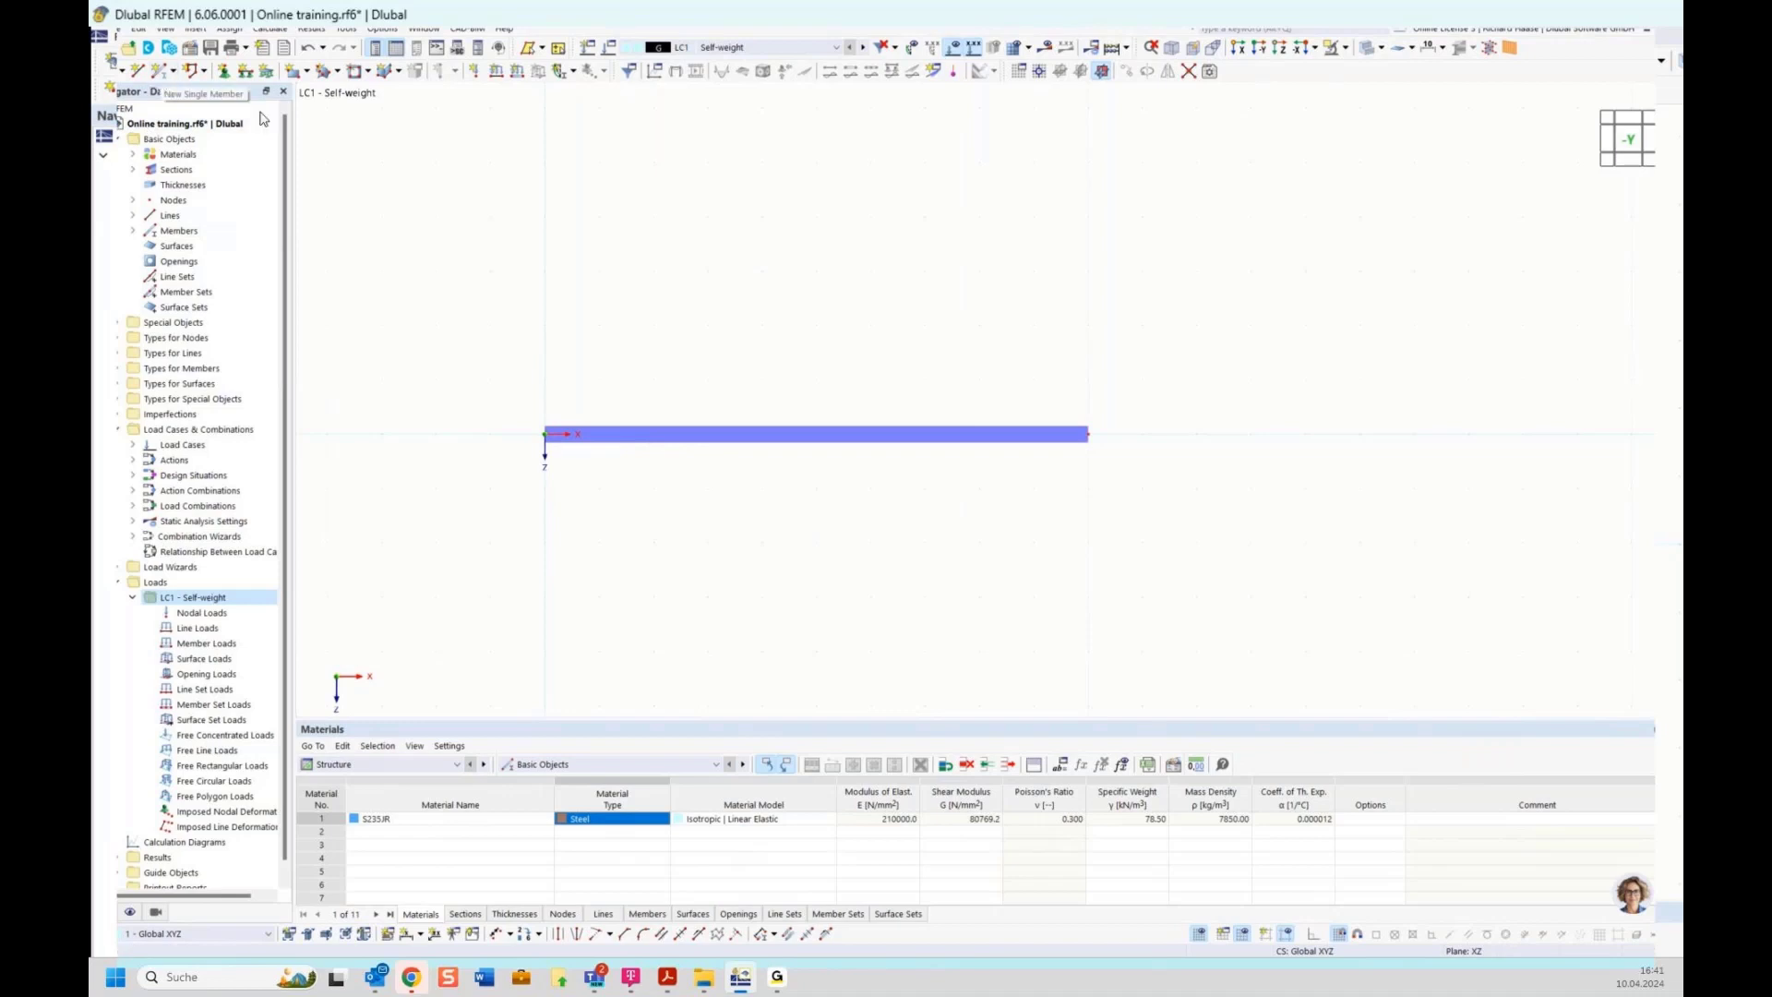
Divide the member by distance at its midpoint, 5.000 m from the start
right_click(825, 437)
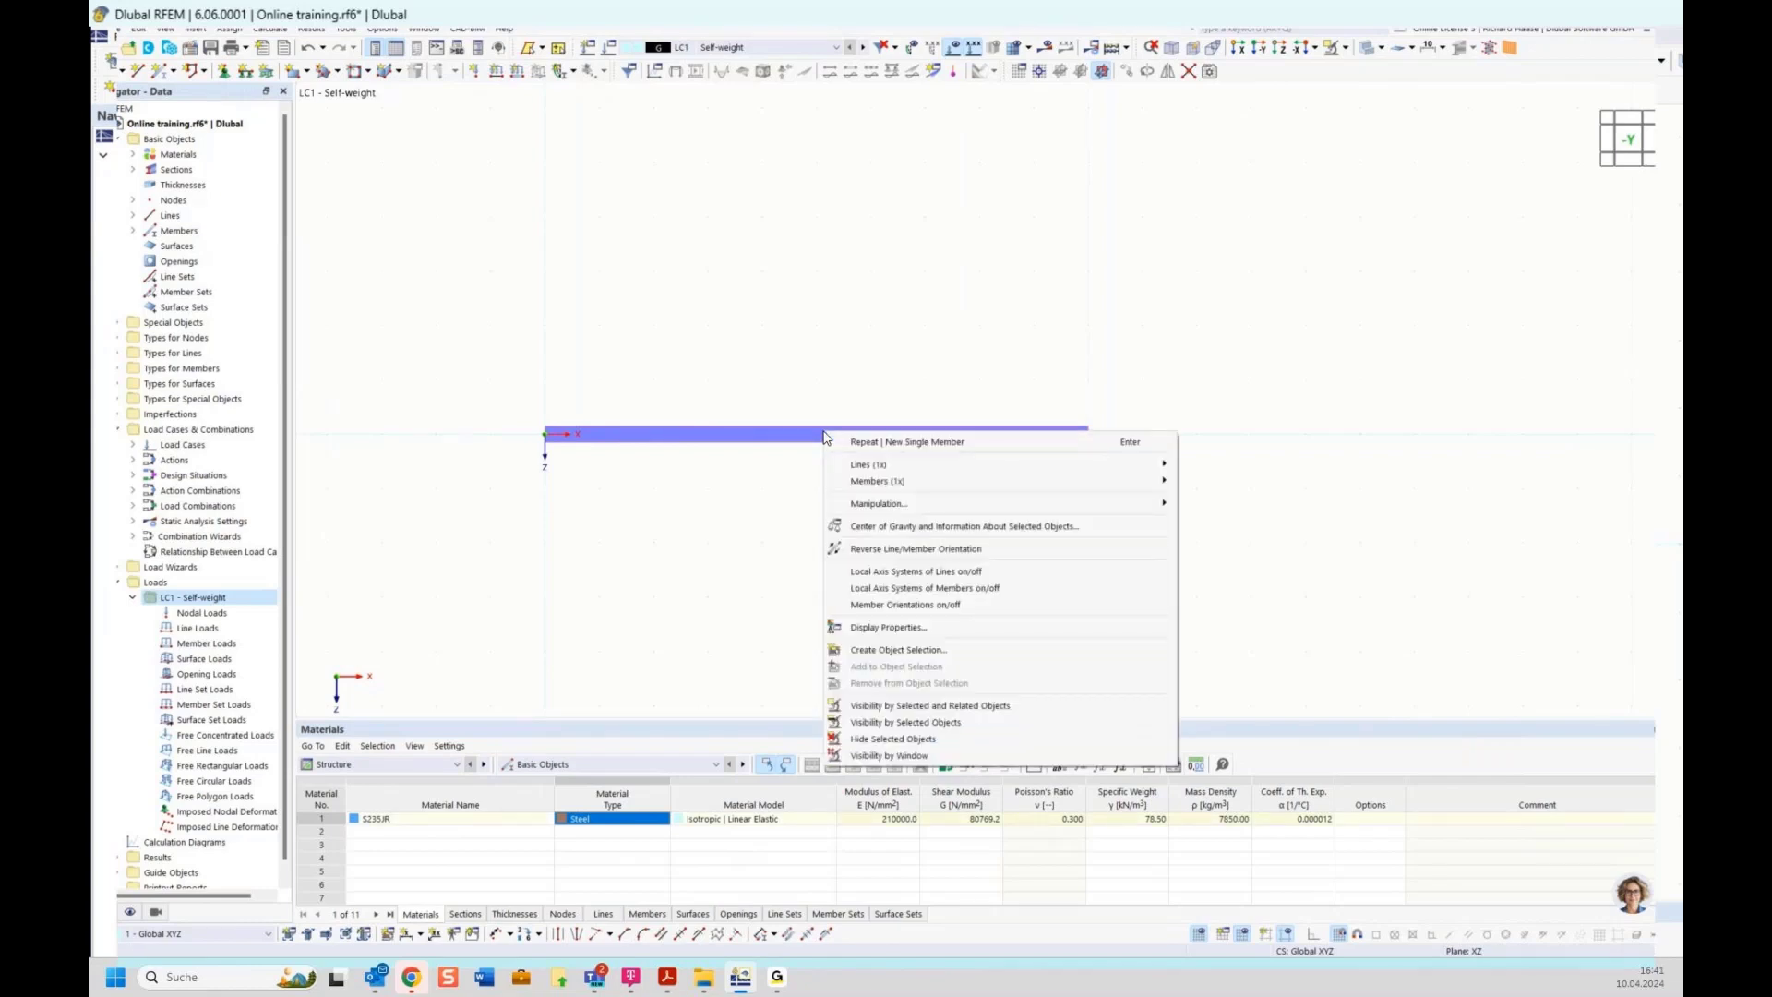
mouse_move(860, 481)
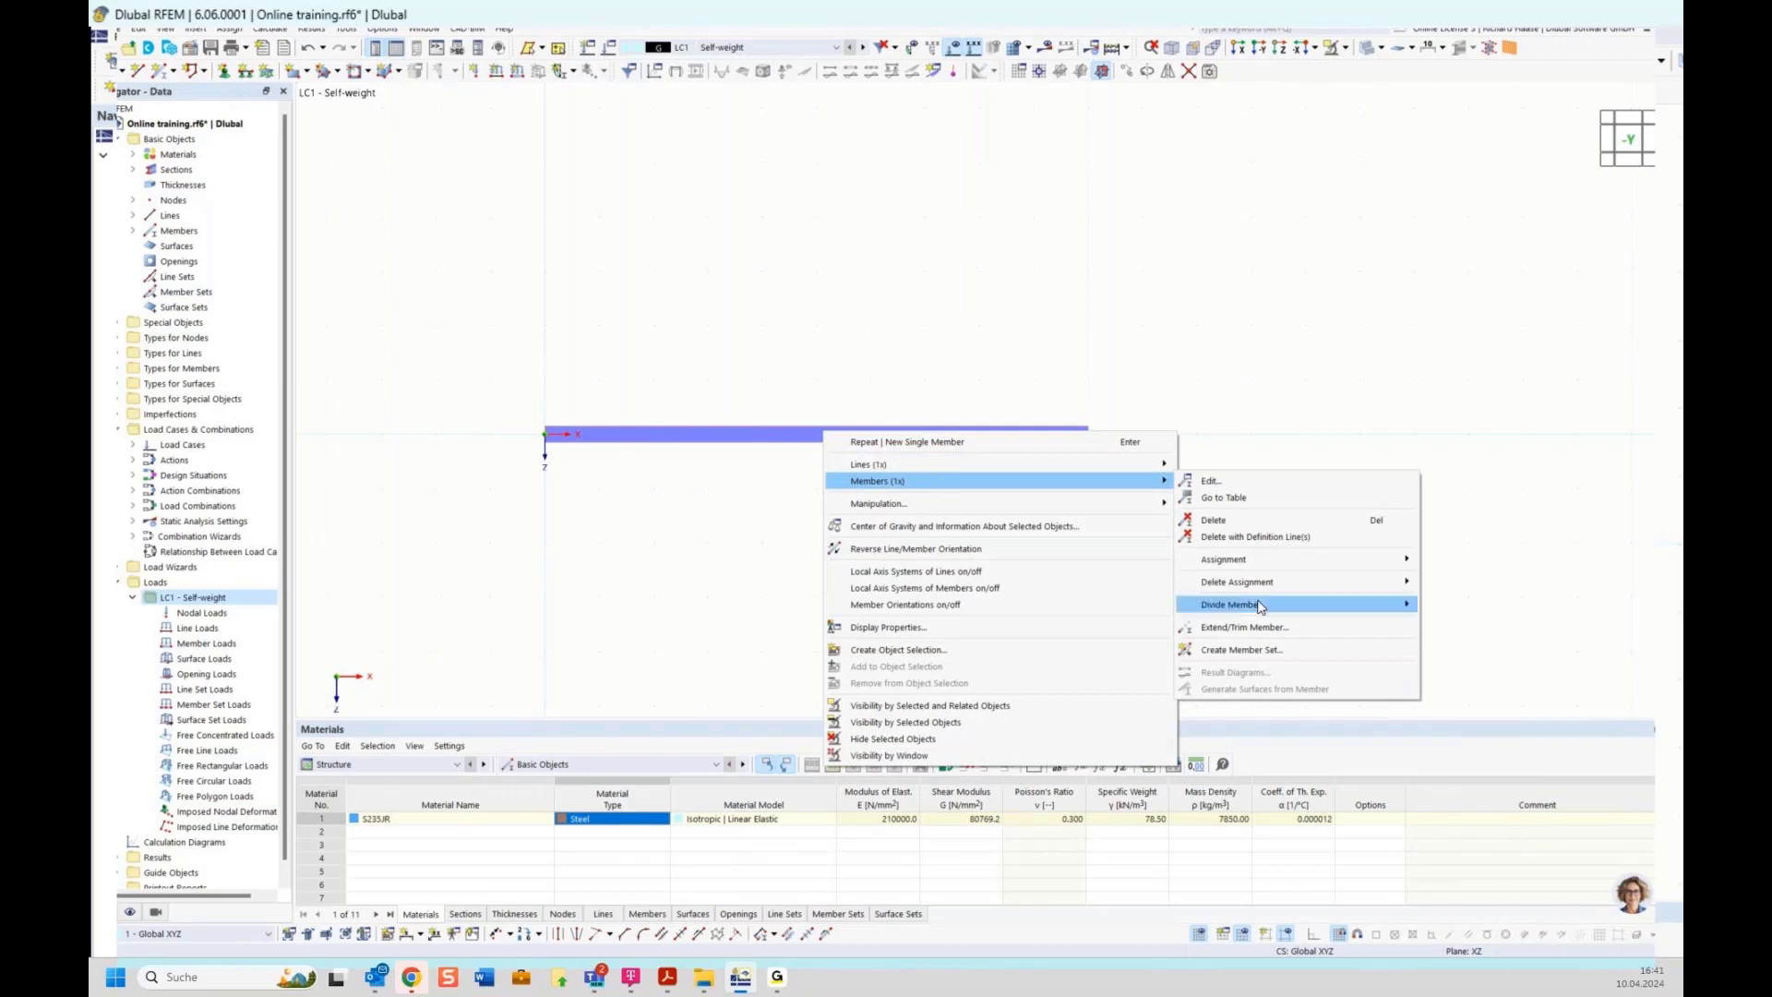
mouse_move(1260, 606)
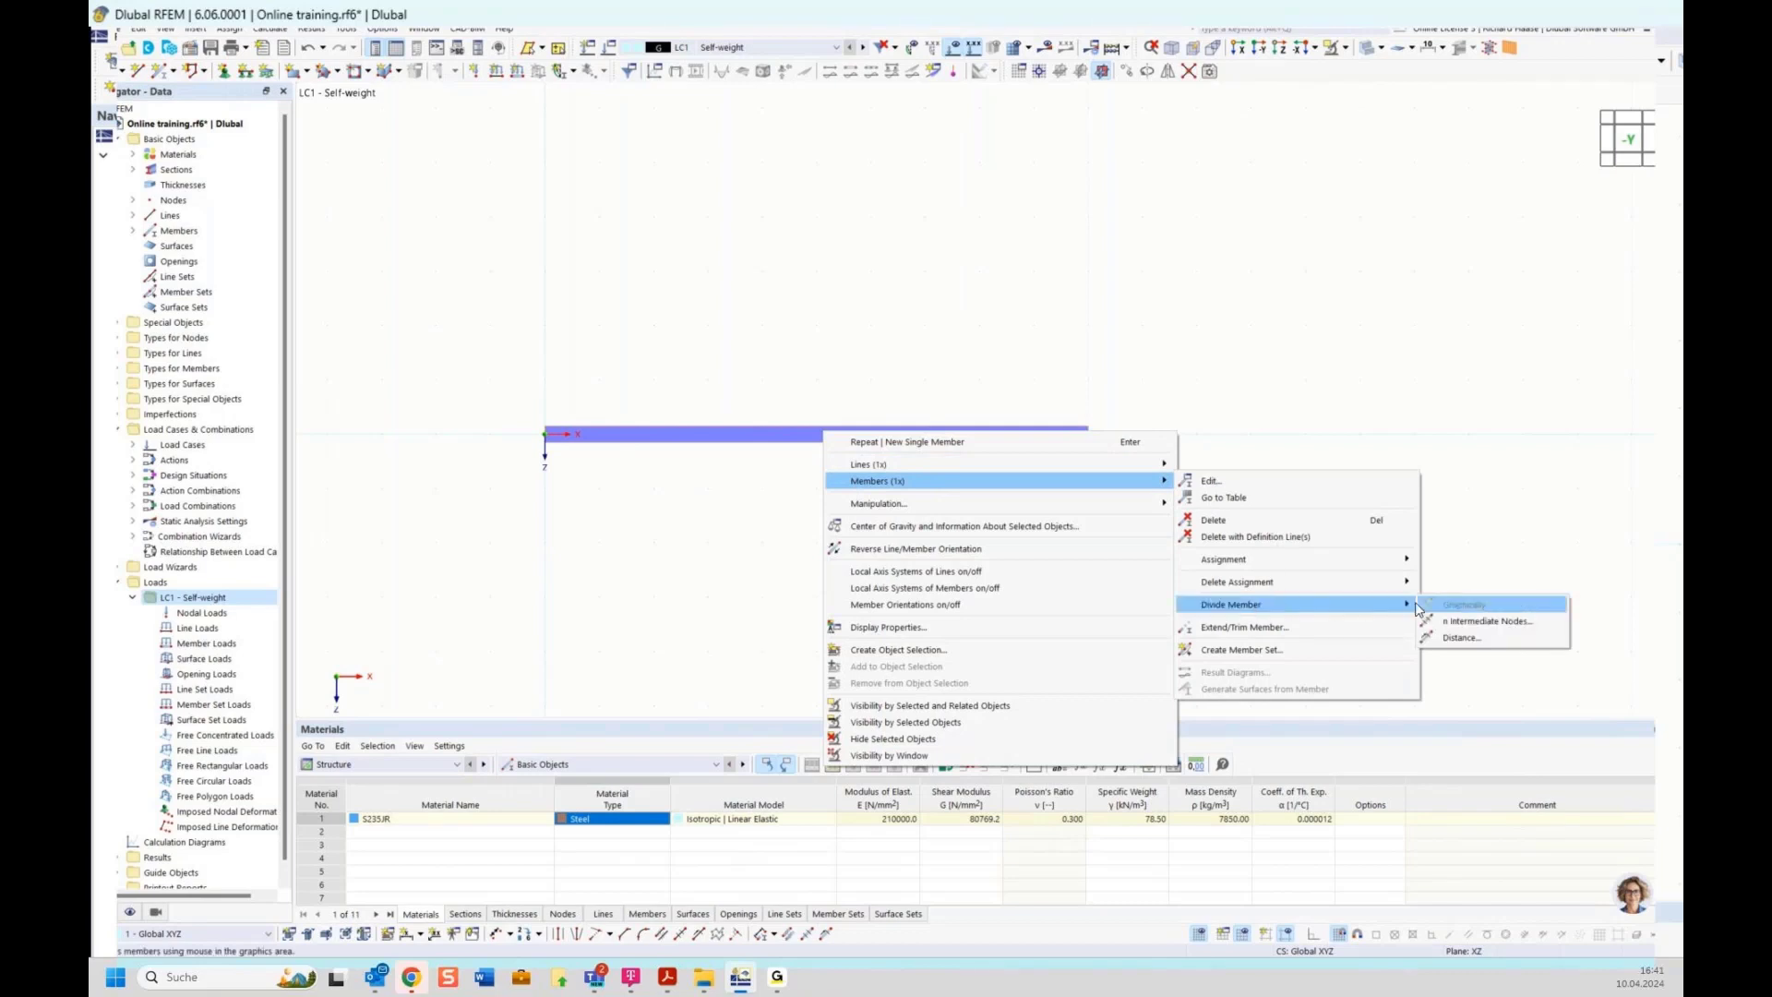
left_click(1461, 640)
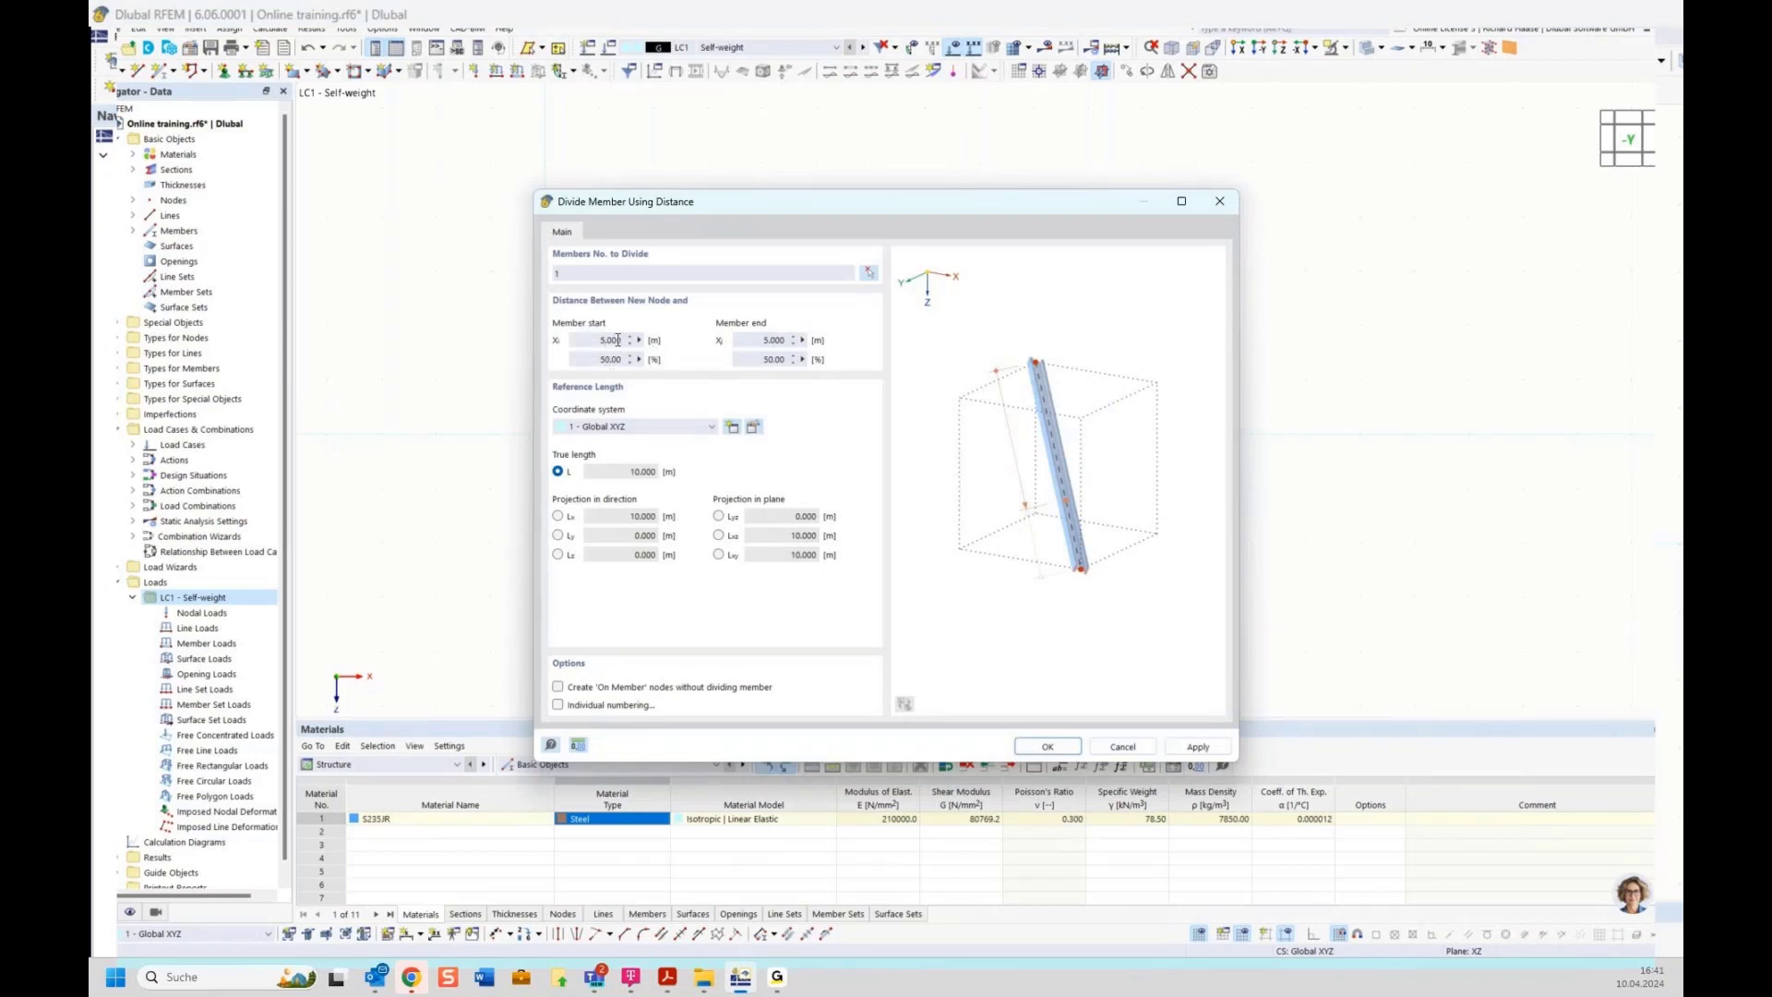
left_click(1048, 748)
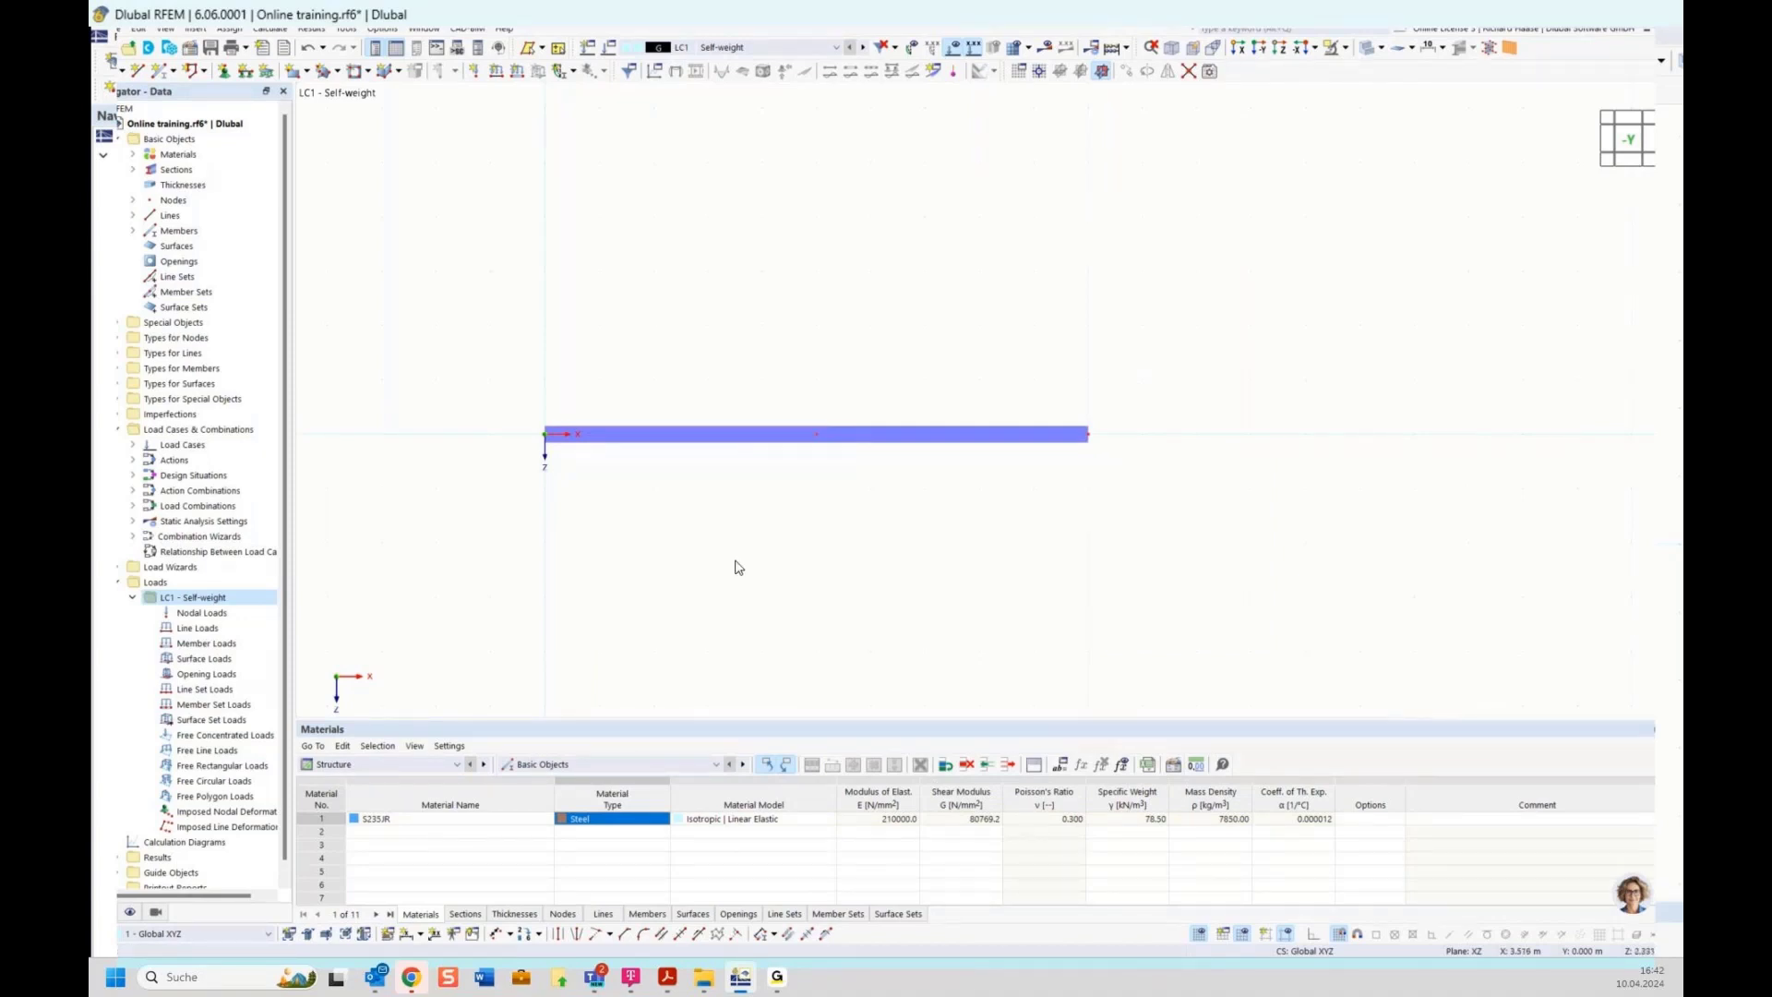
Assign a hinged nodal support to node 1 at the beam's start
left_click(224, 73)
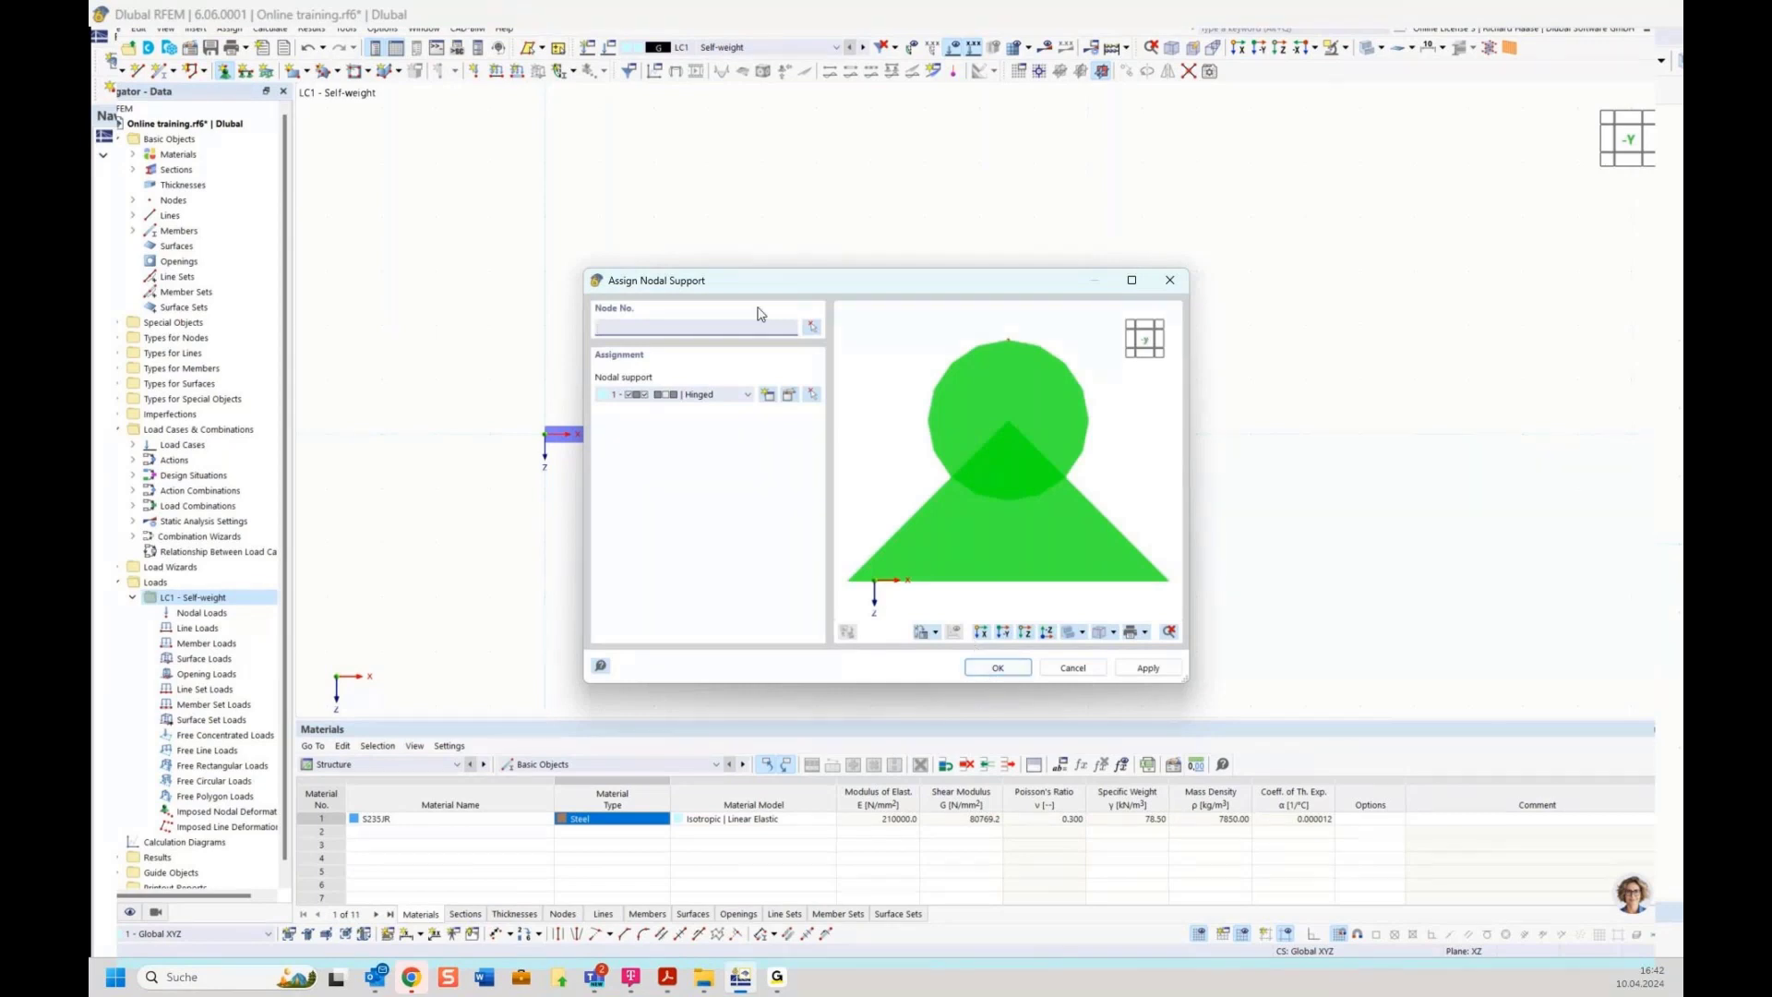
left_click(997, 668)
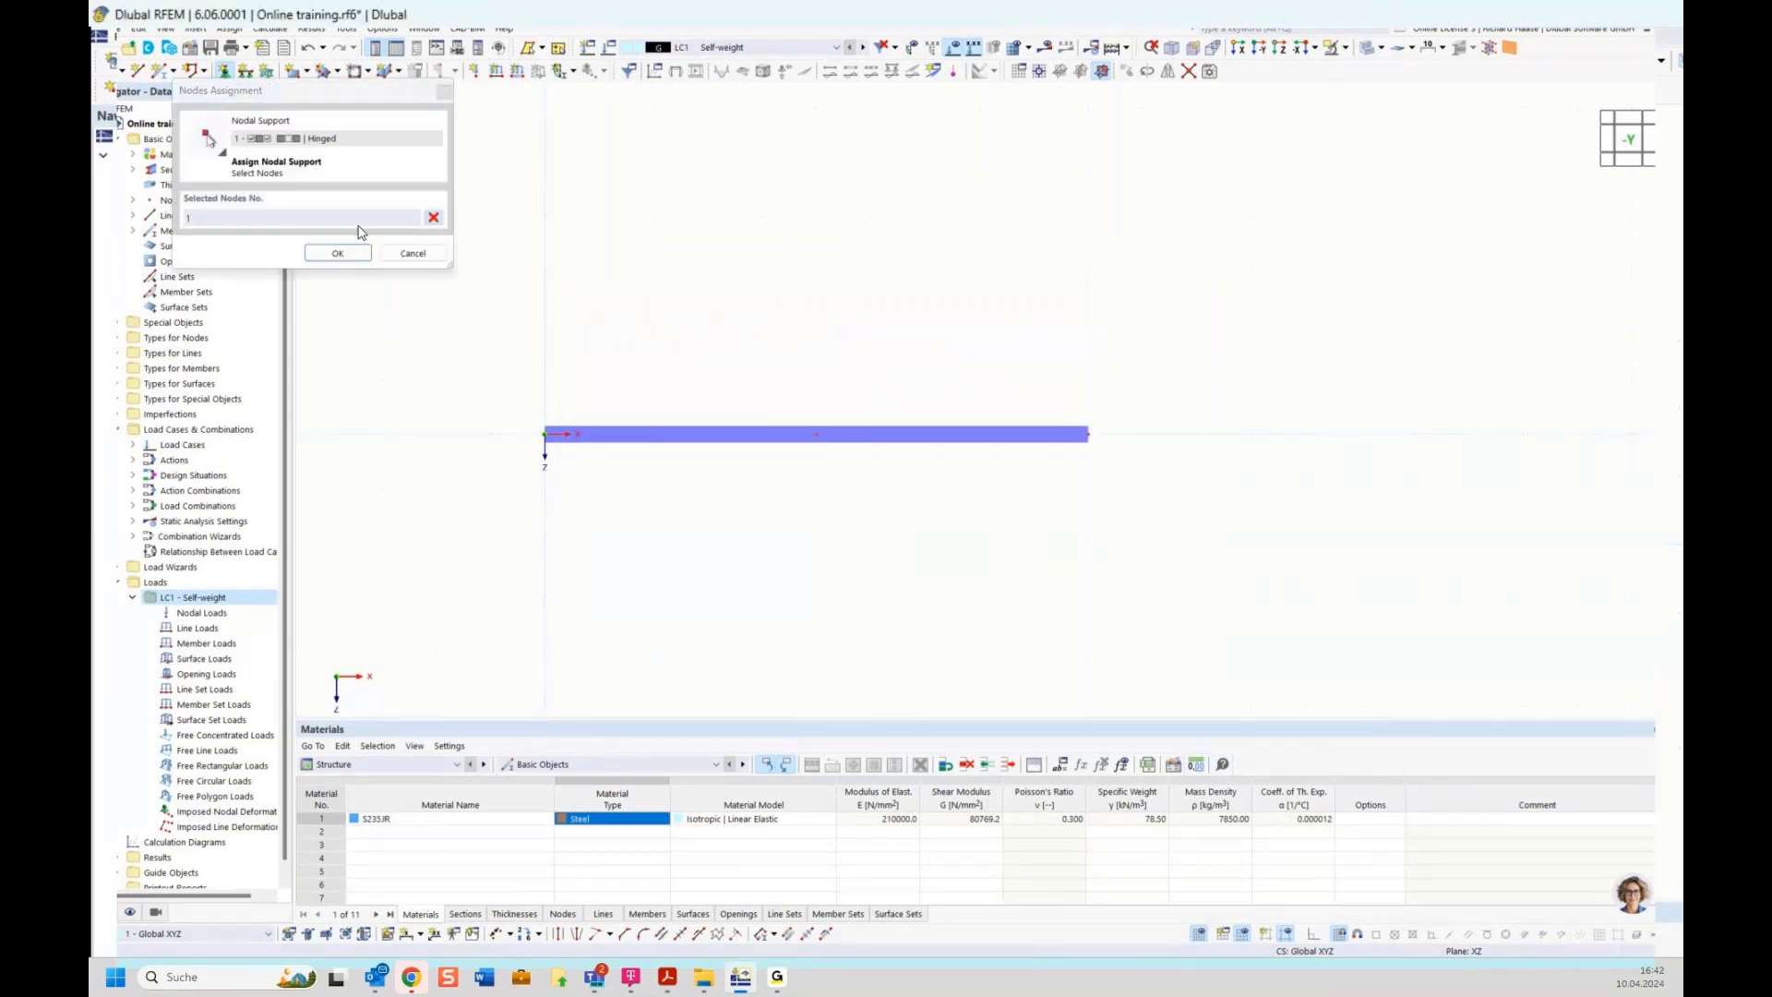
left_click(338, 254)
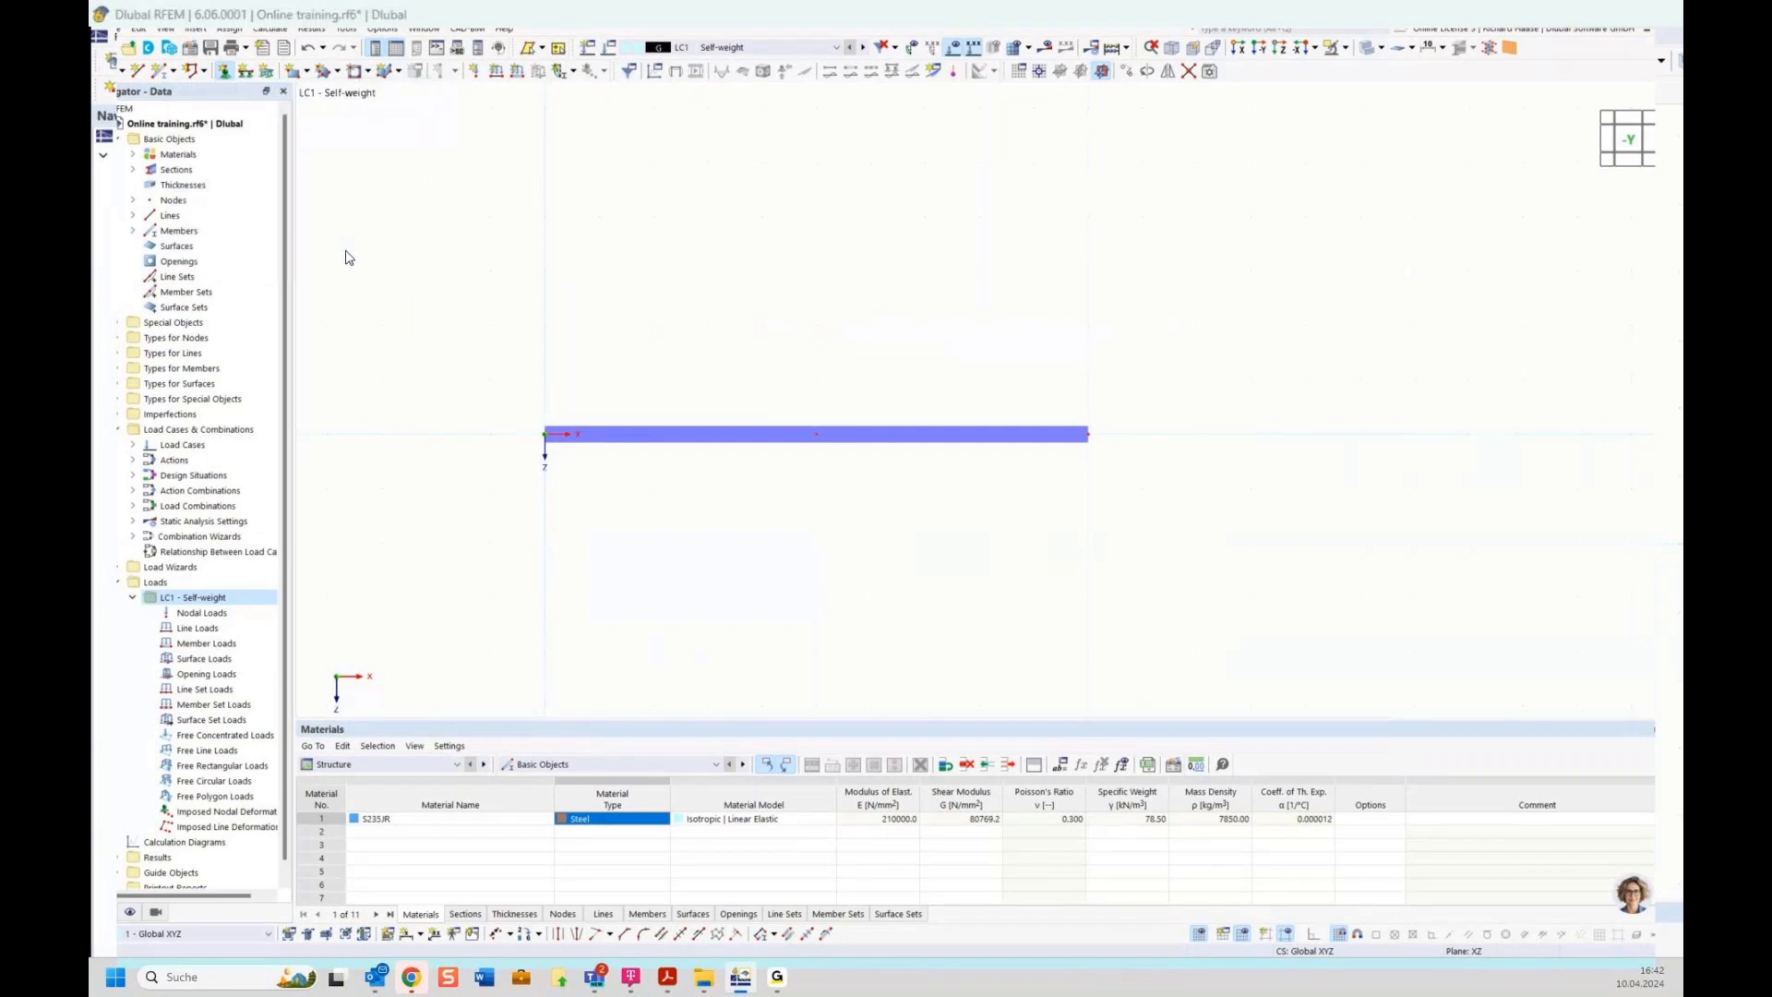
left_click(1004, 662)
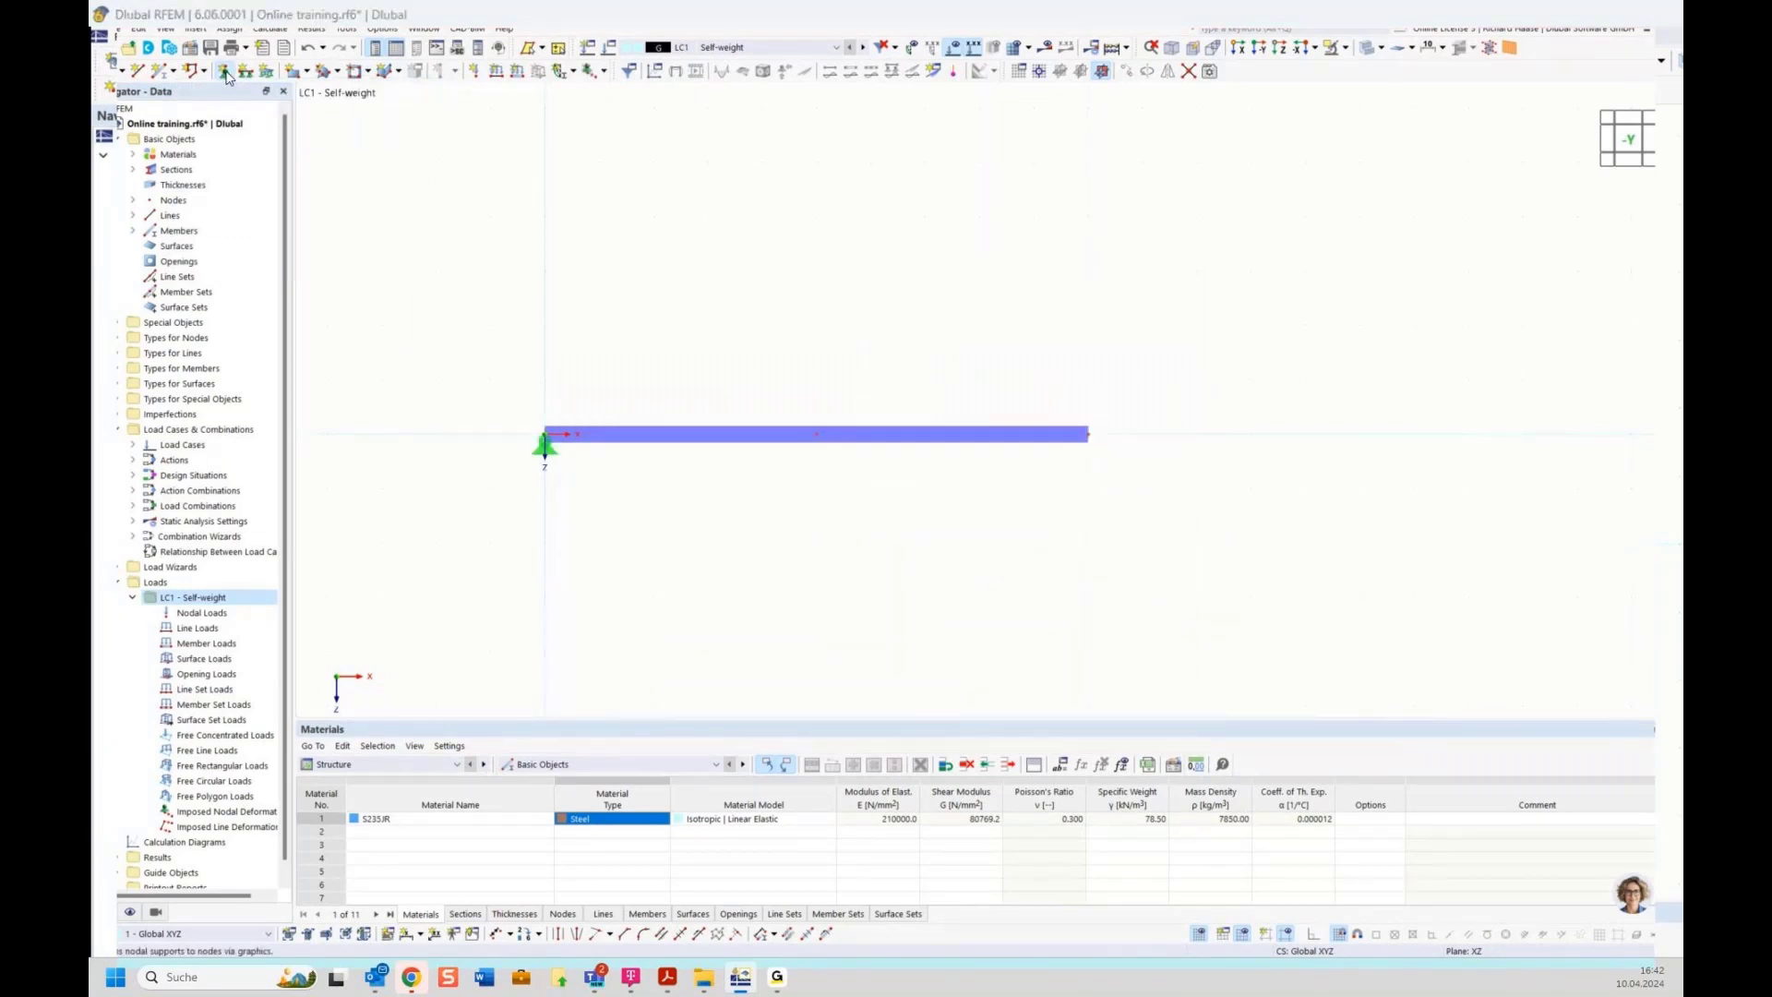
Assign a roller nodal support to nodes 2 and 3 at the midpoint and end
left_click(226, 72)
left_click(708, 395)
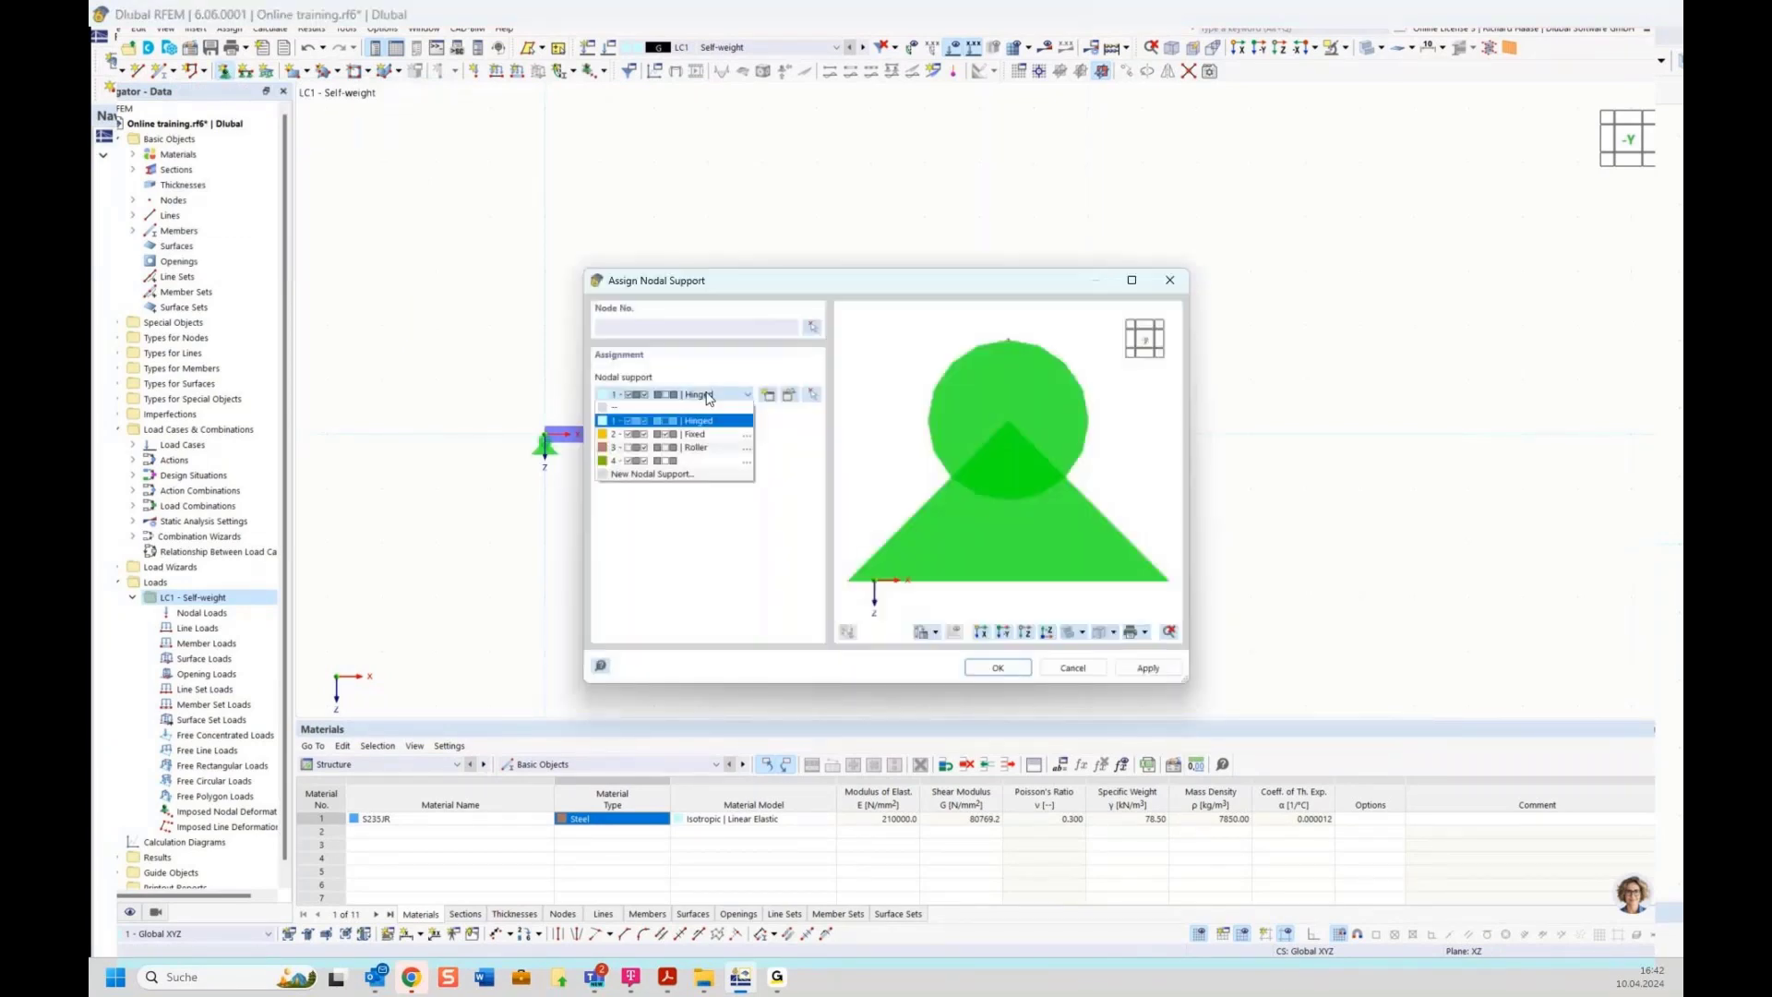
left_click(703, 447)
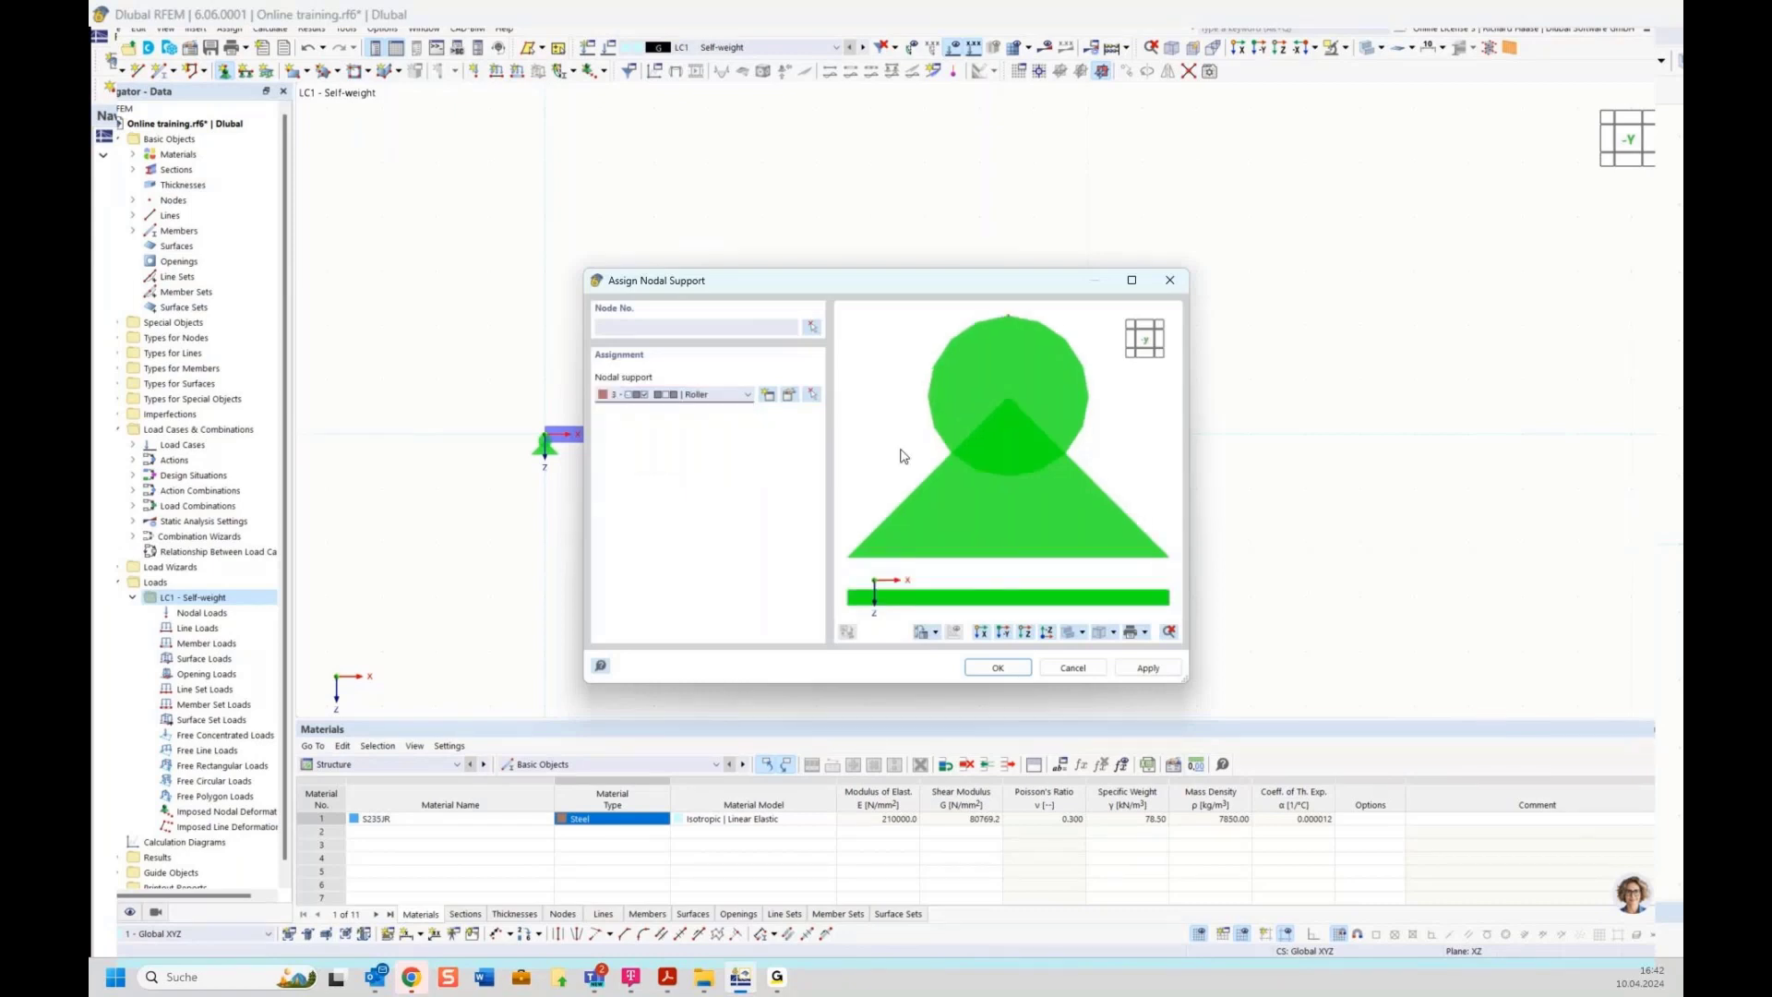
left_click(811, 328)
left_click_drag(788, 379, 1144, 492)
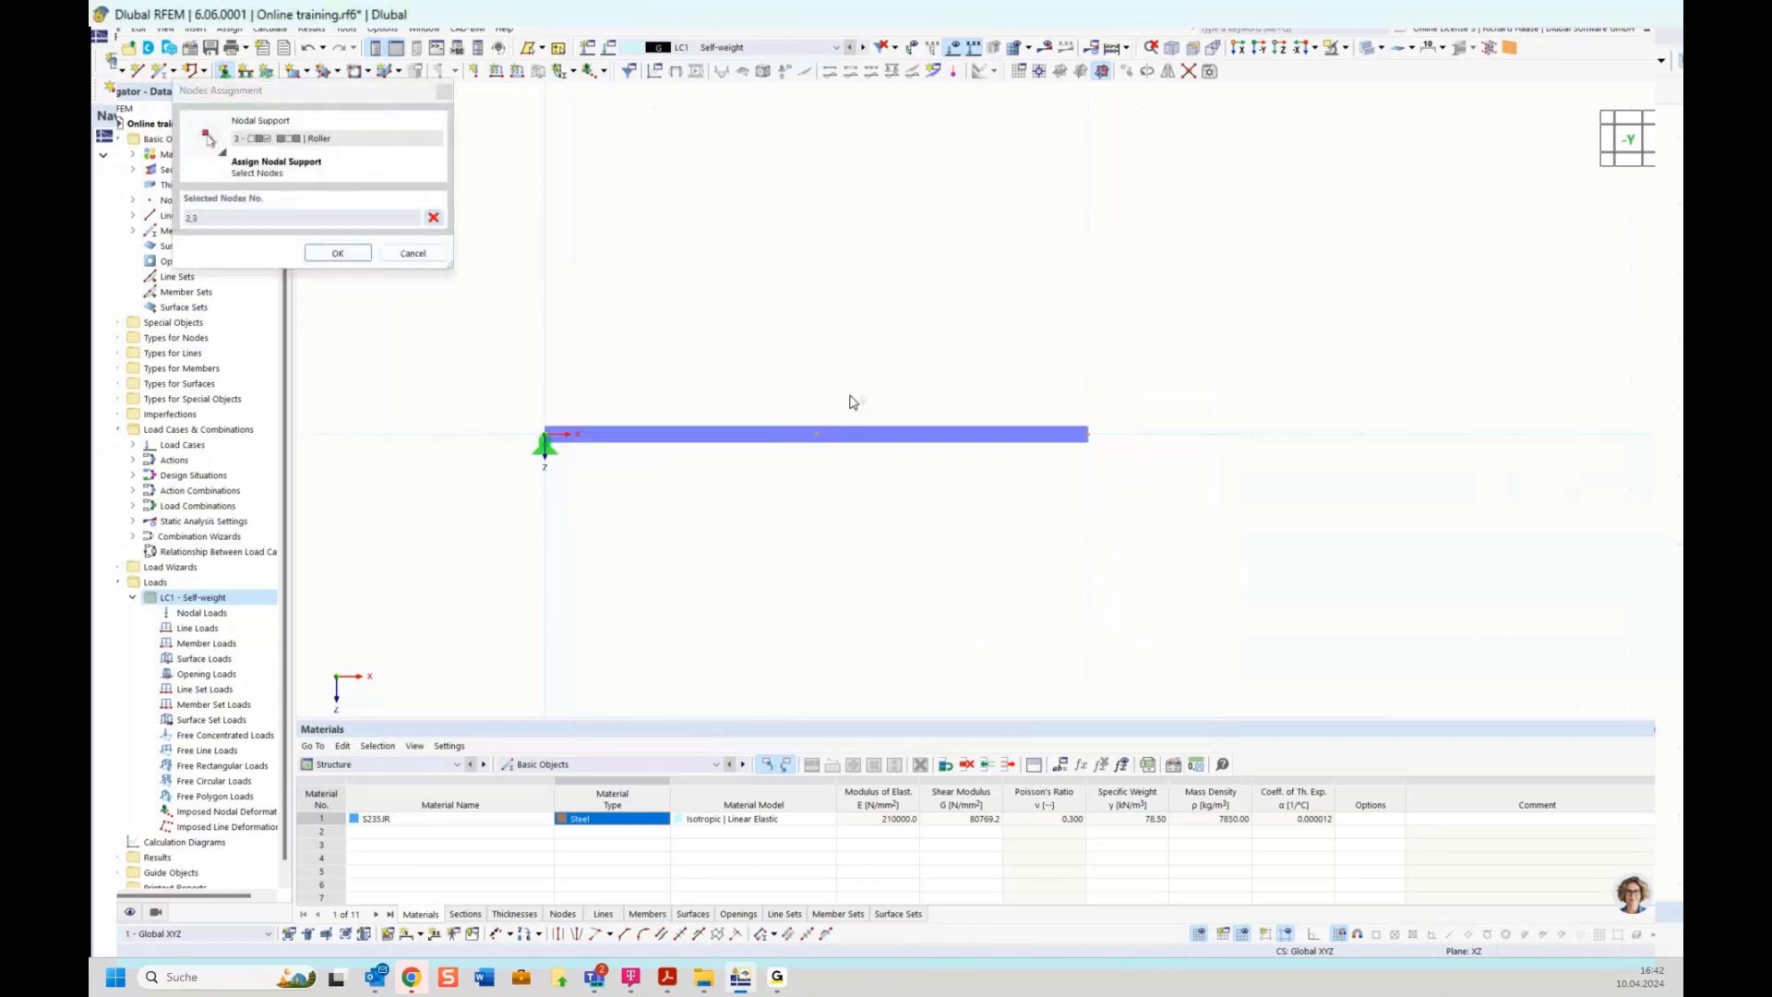
left_click(337, 254)
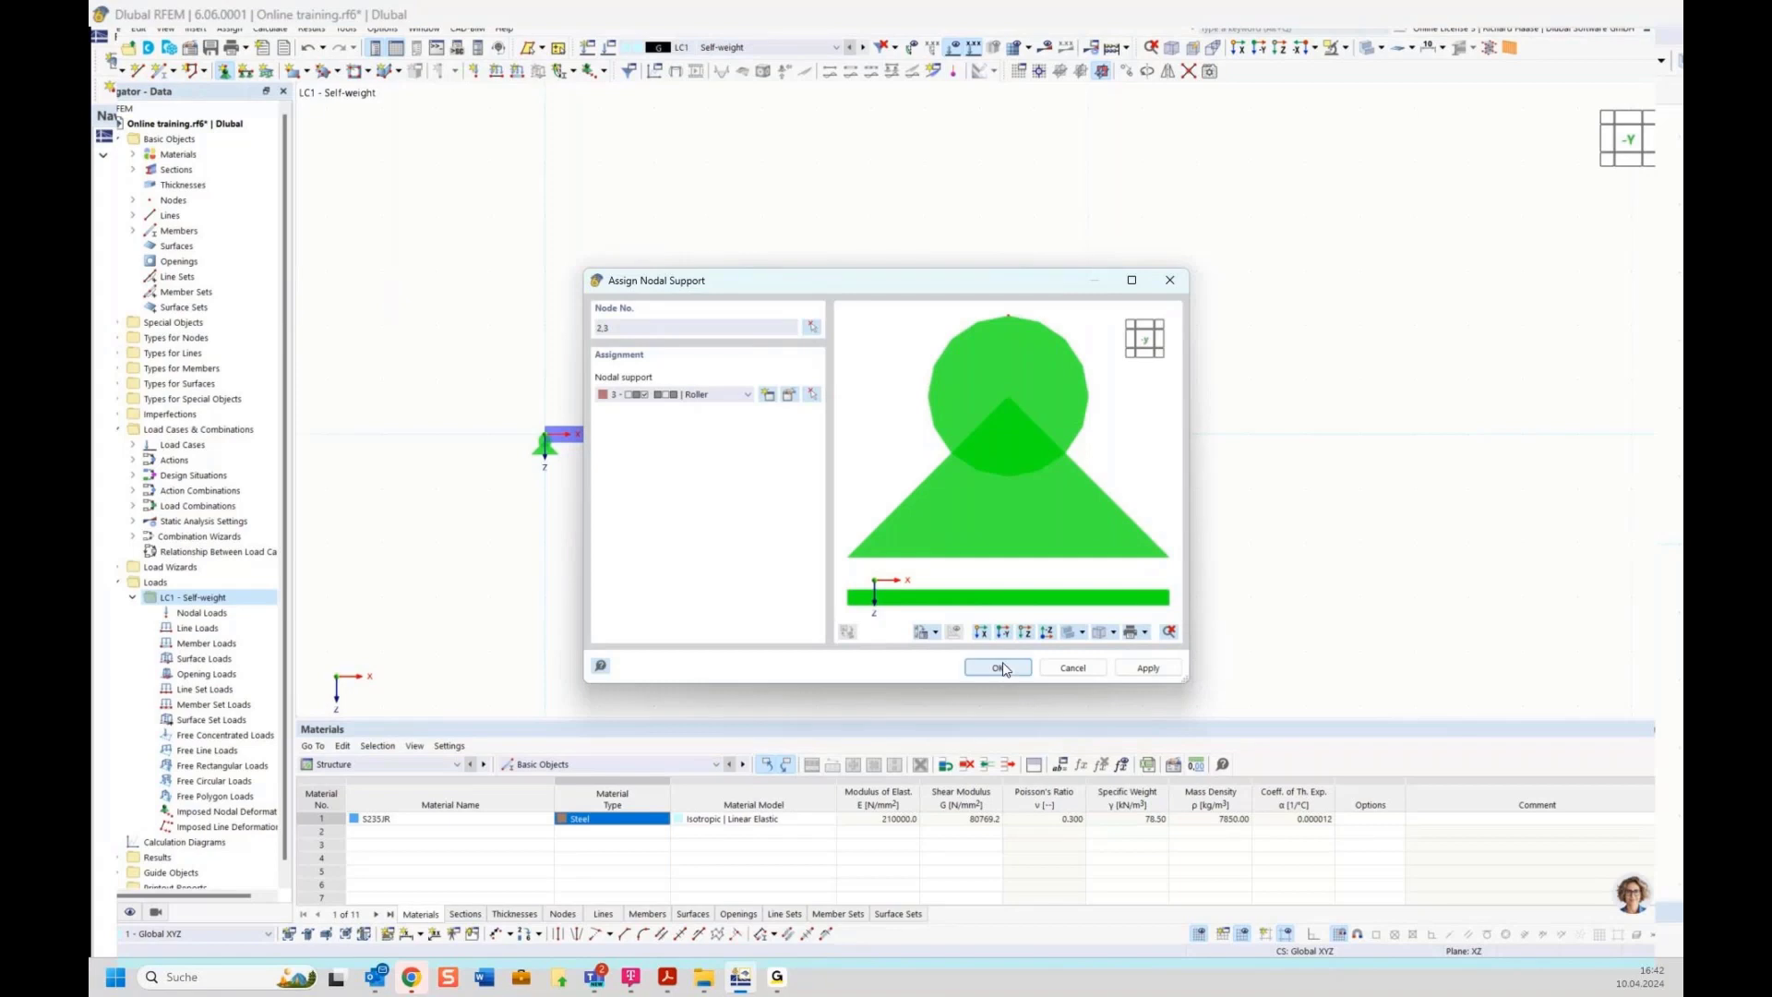
left_click(998, 667)
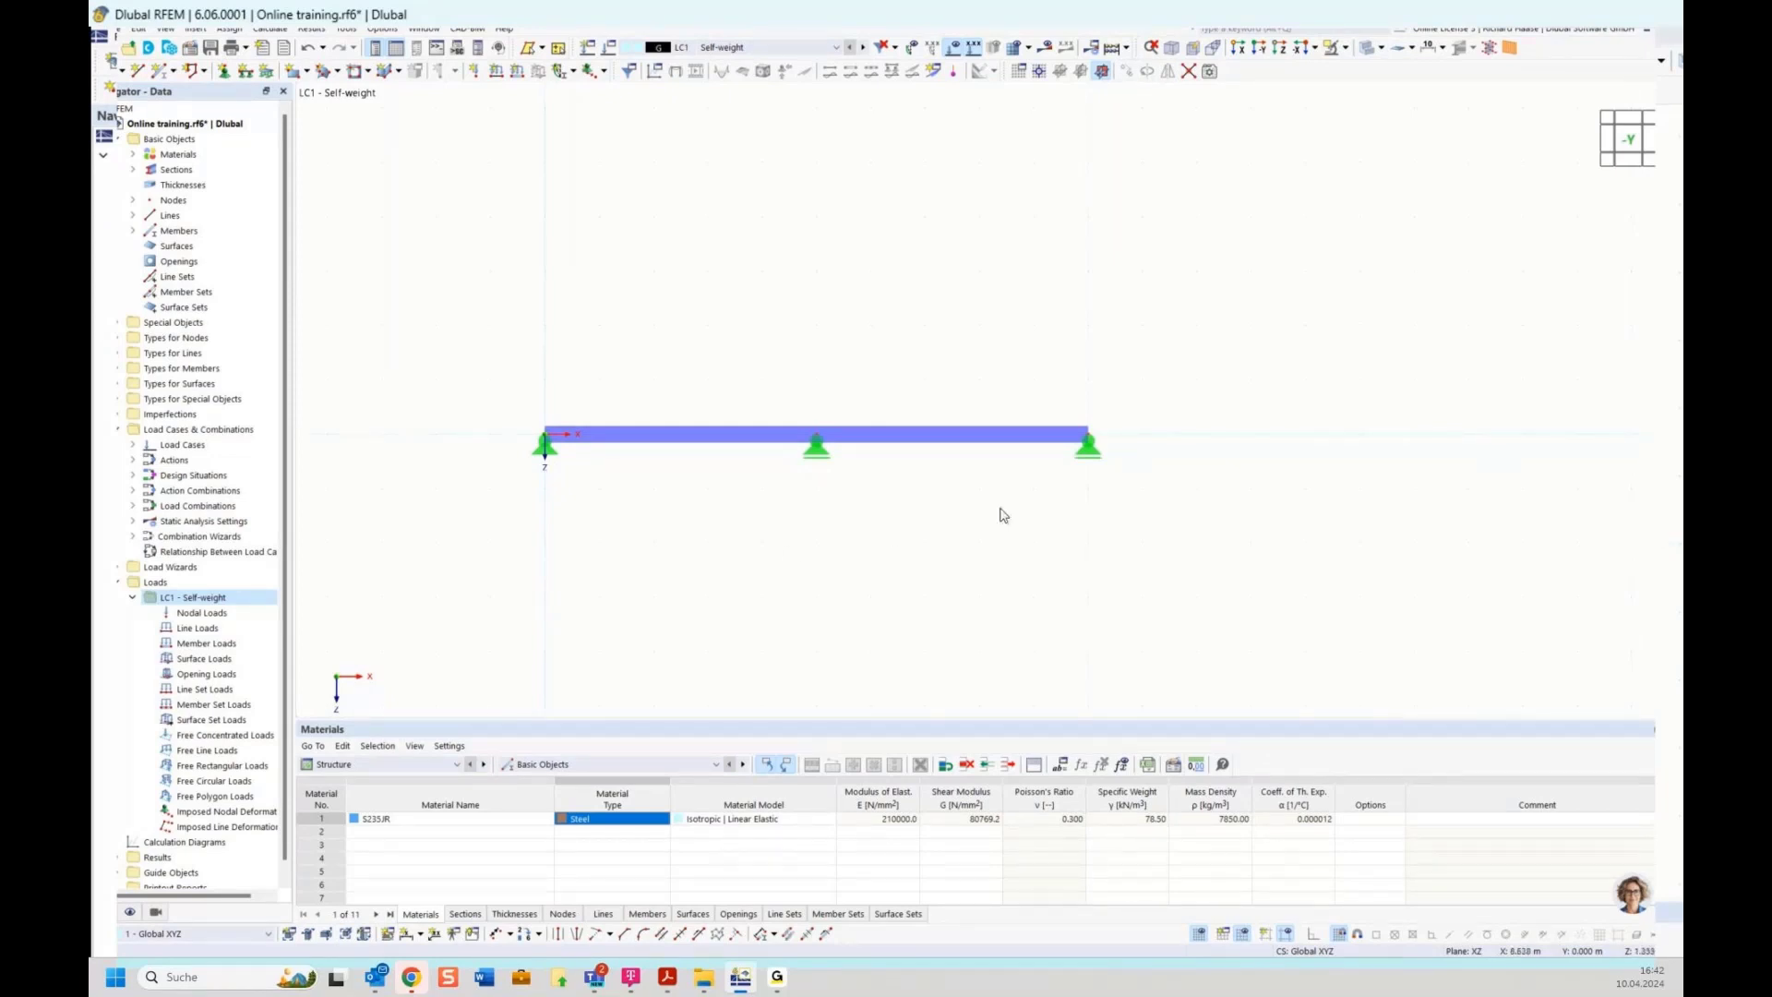
Create a new load case LC2
right_click(195, 601)
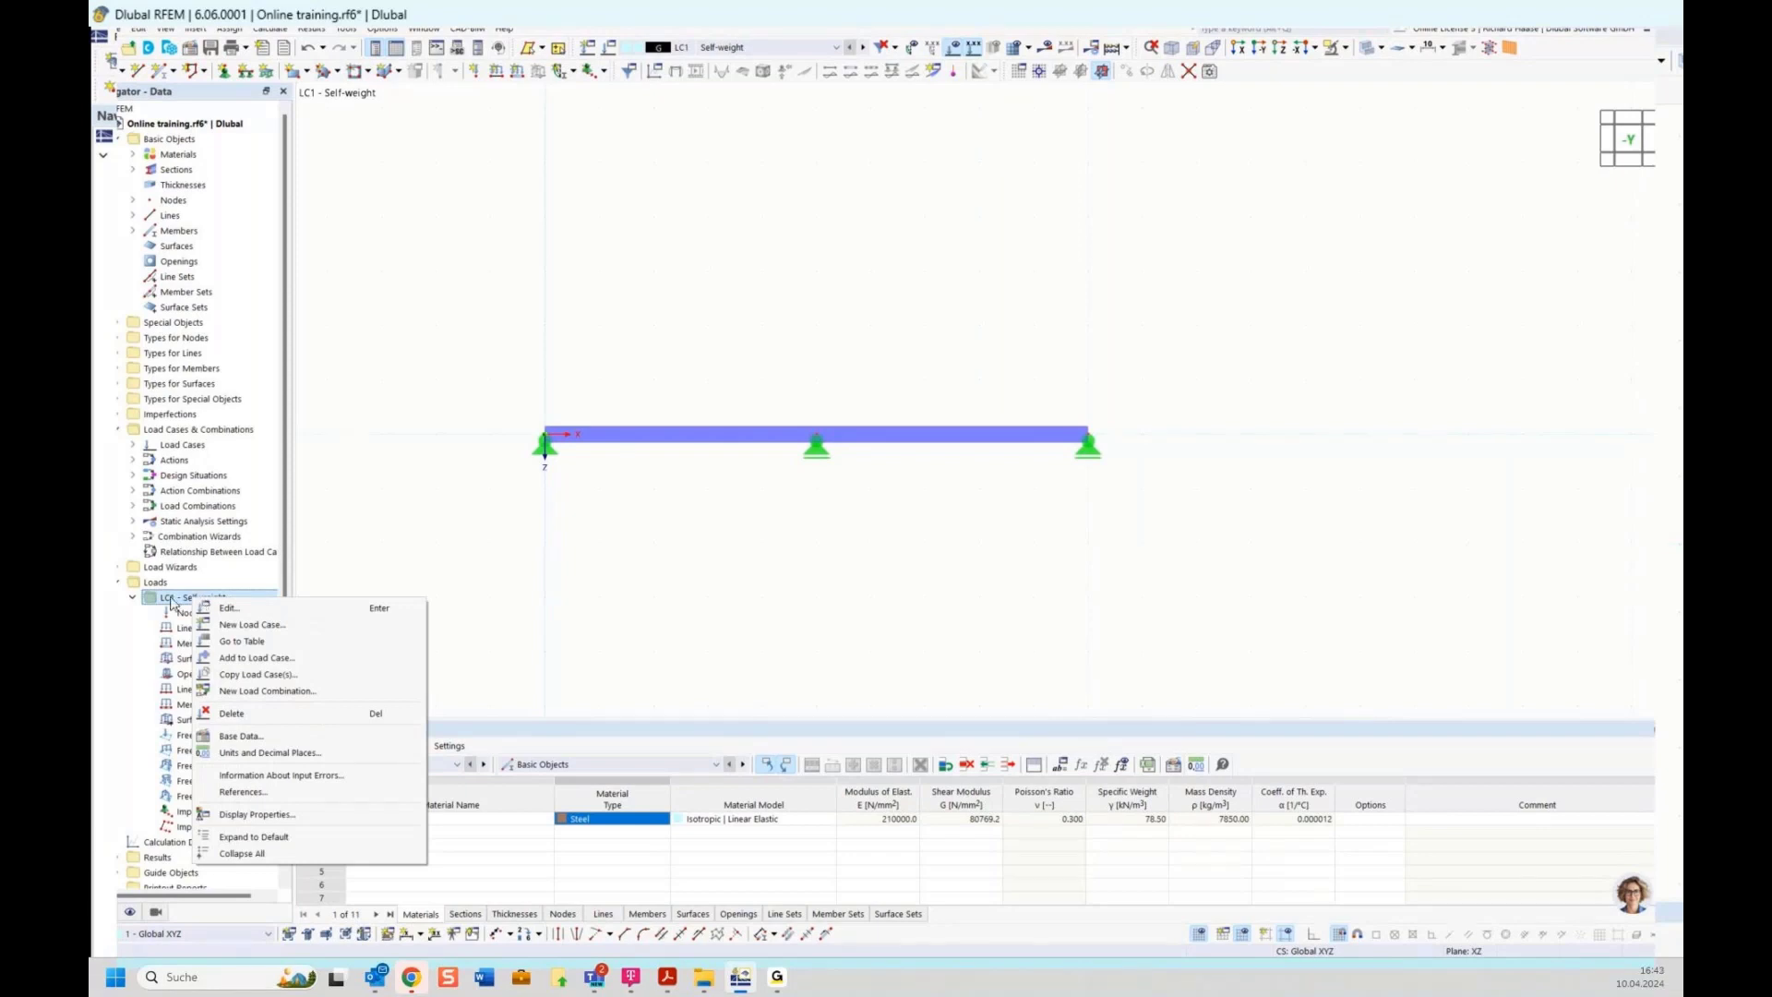
left_click(560, 13)
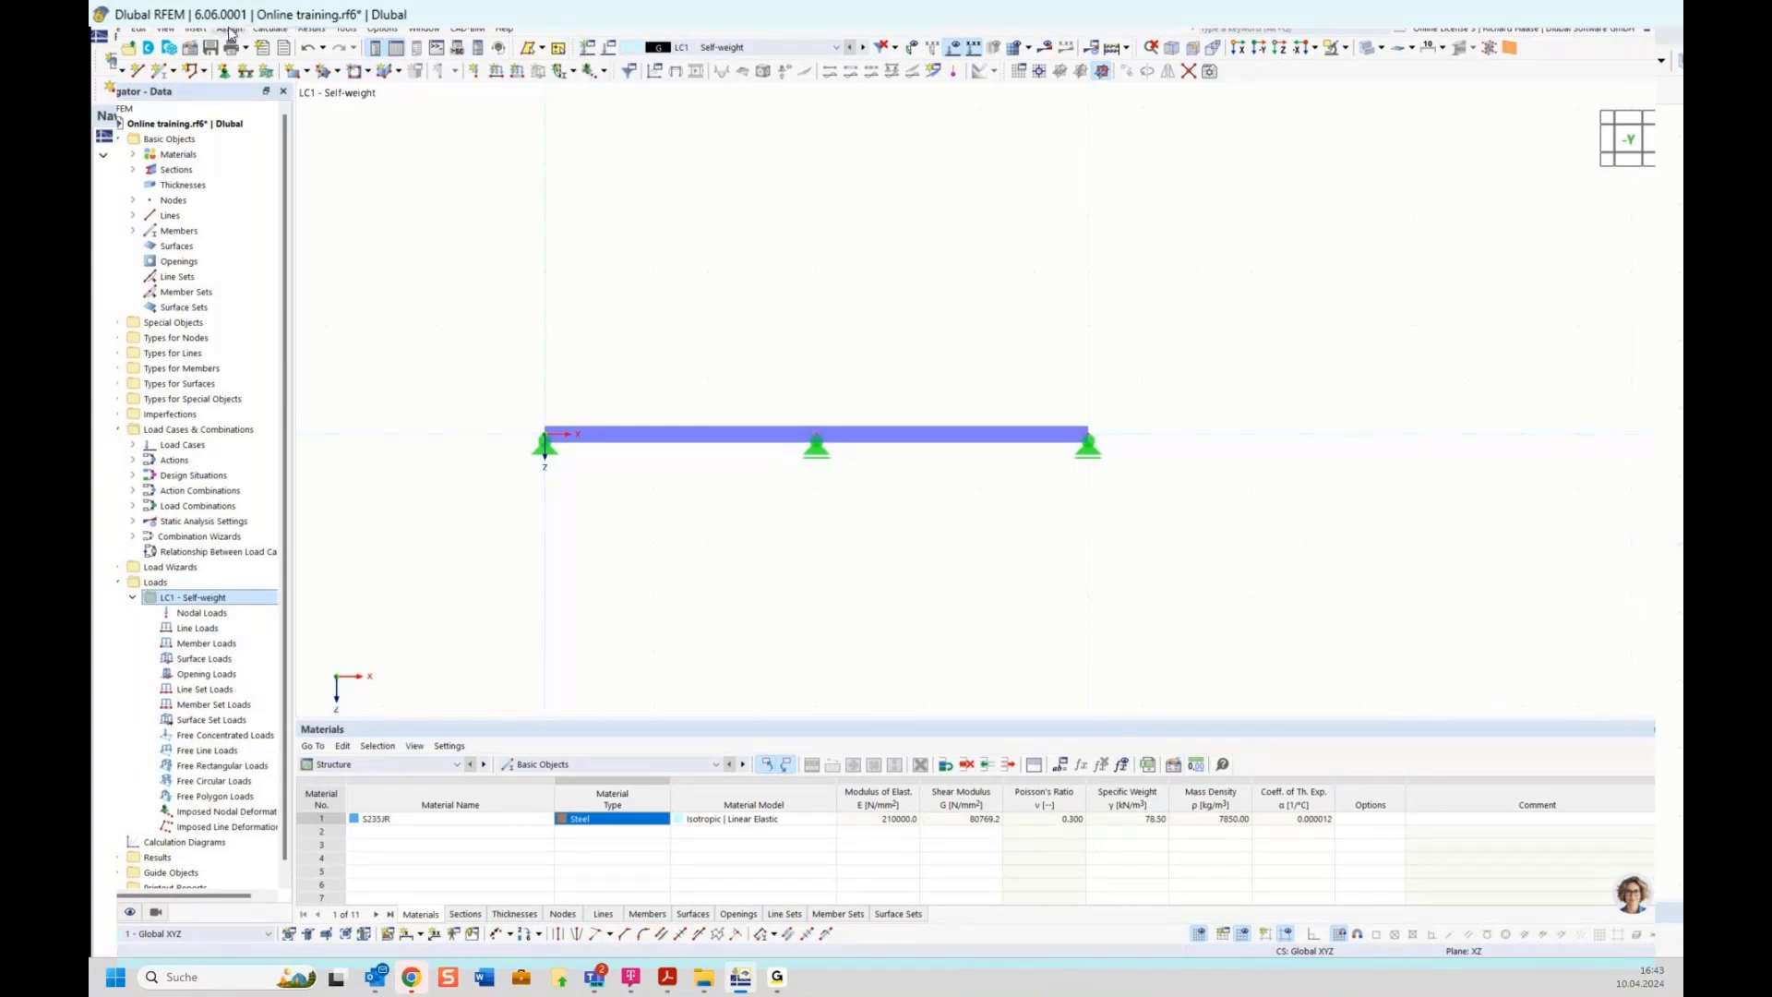
left_click(587, 49)
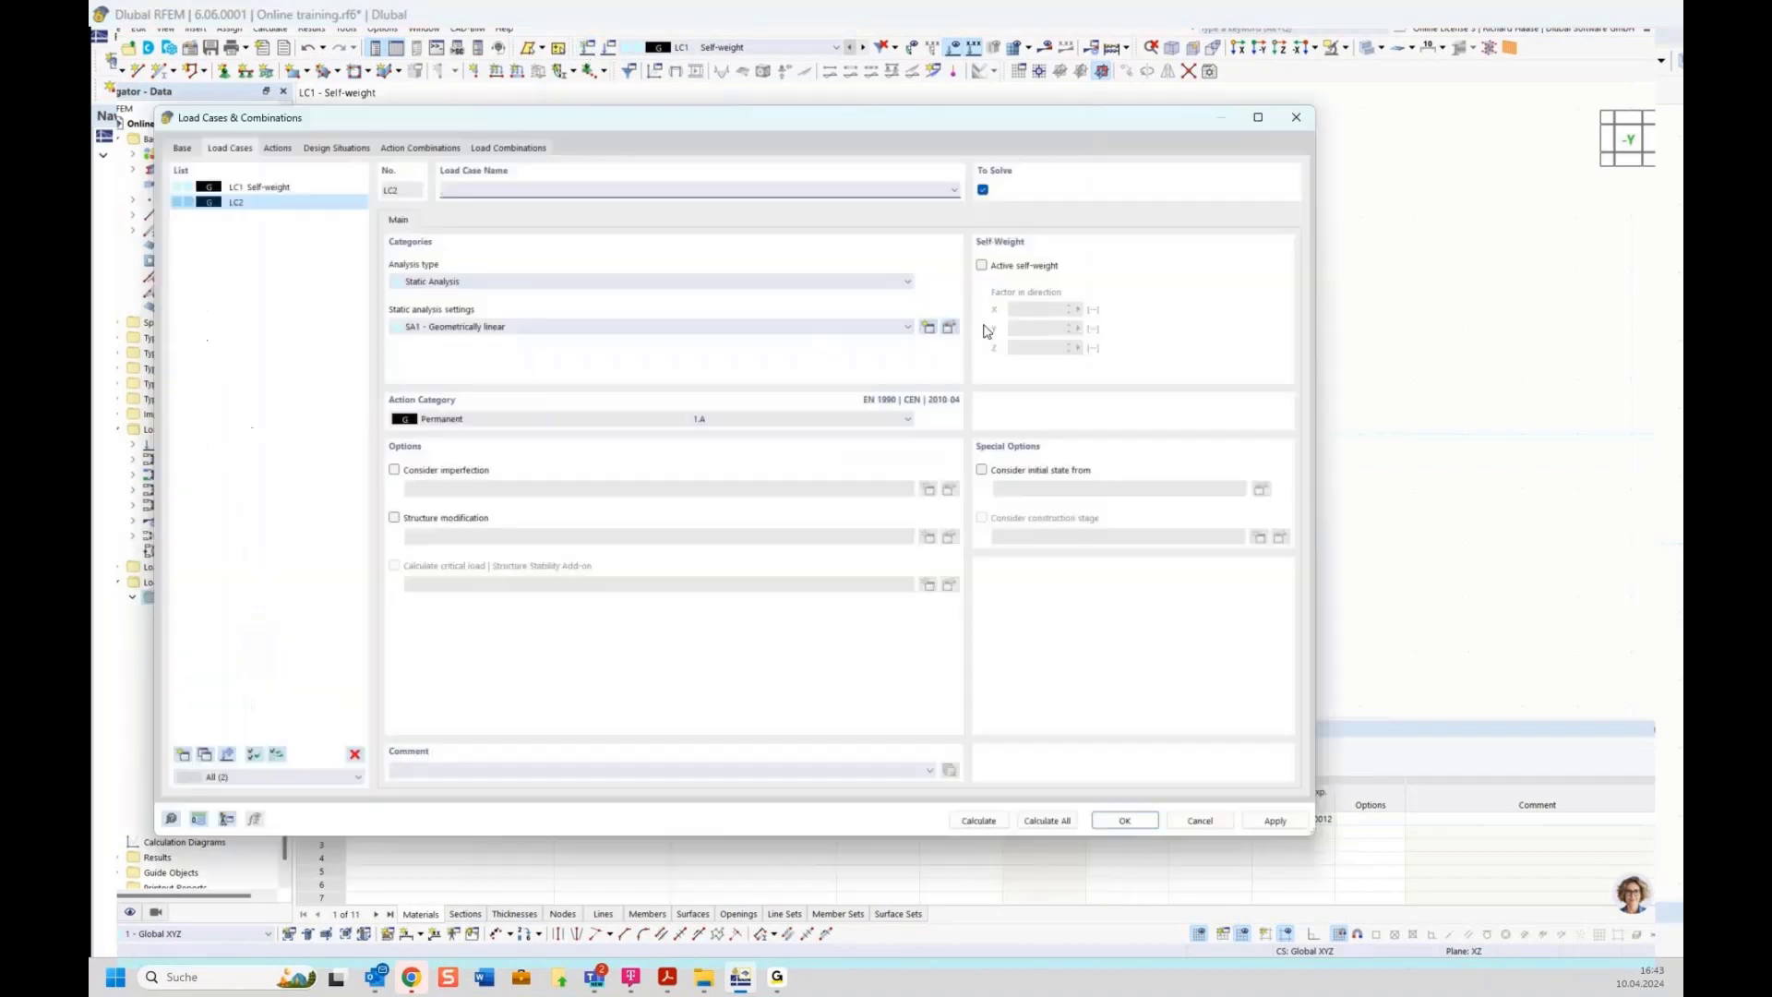
Reactivate self-weight in load case LC1, then open the base settings of the load cases
left_click(272, 190)
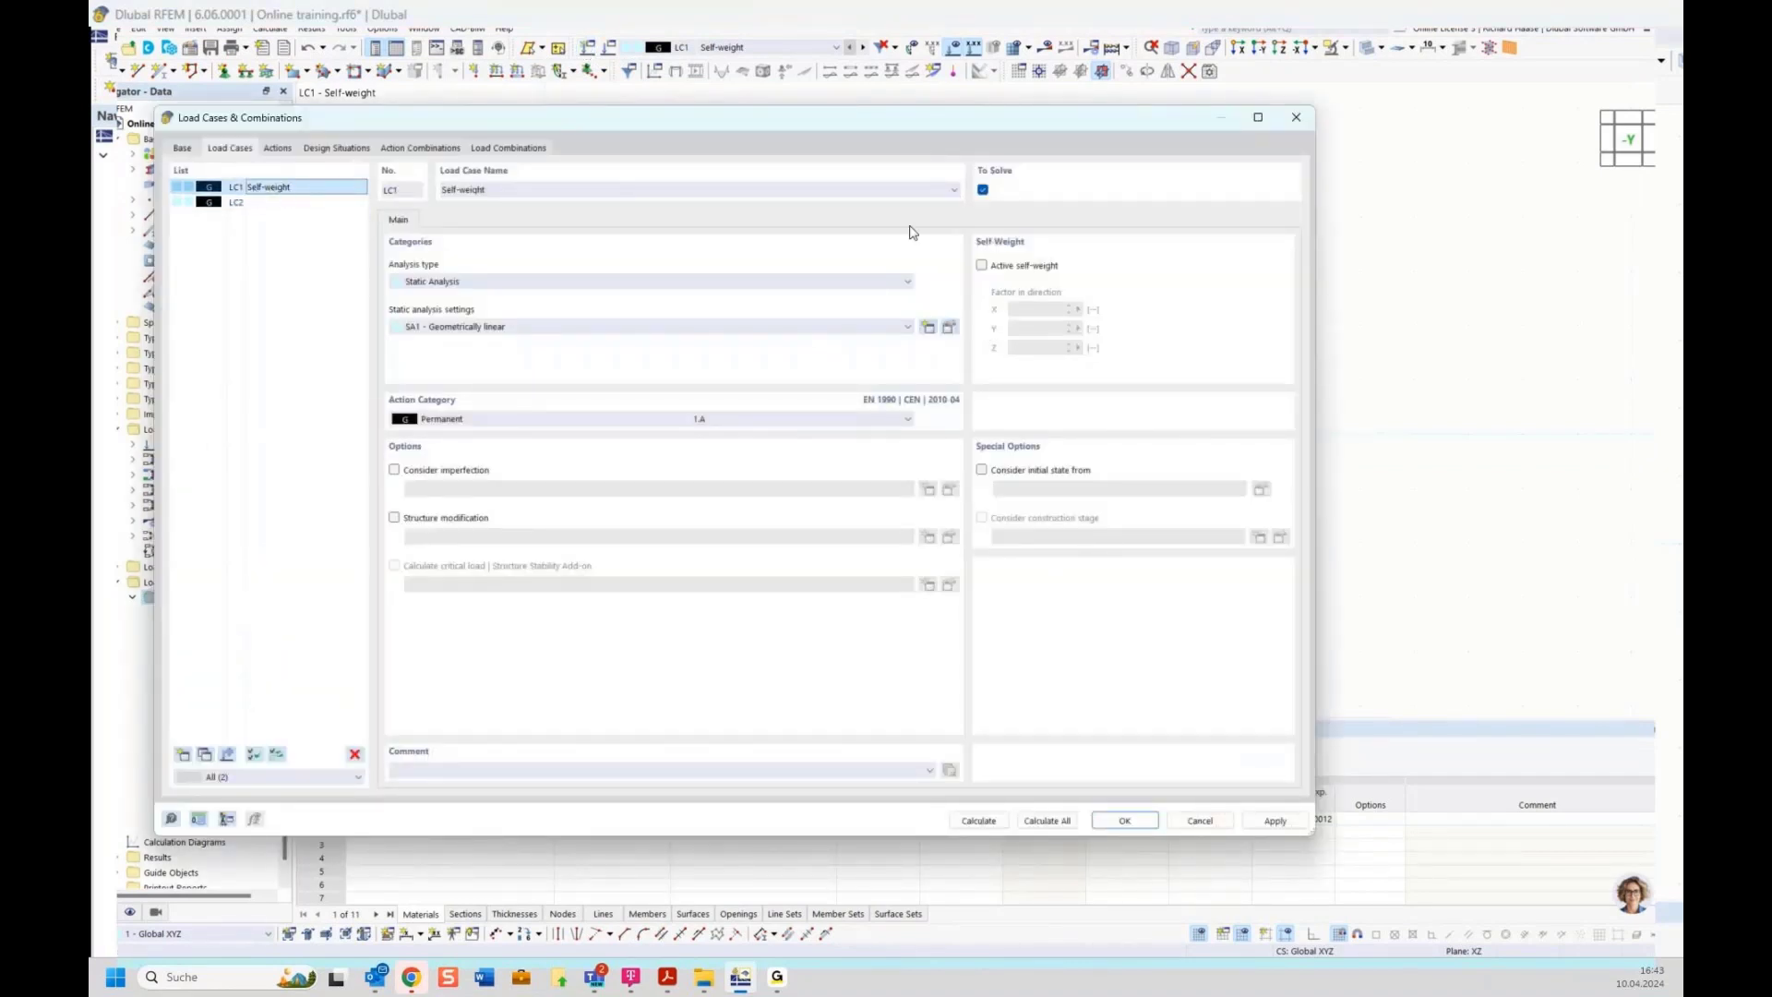
left_click(1023, 268)
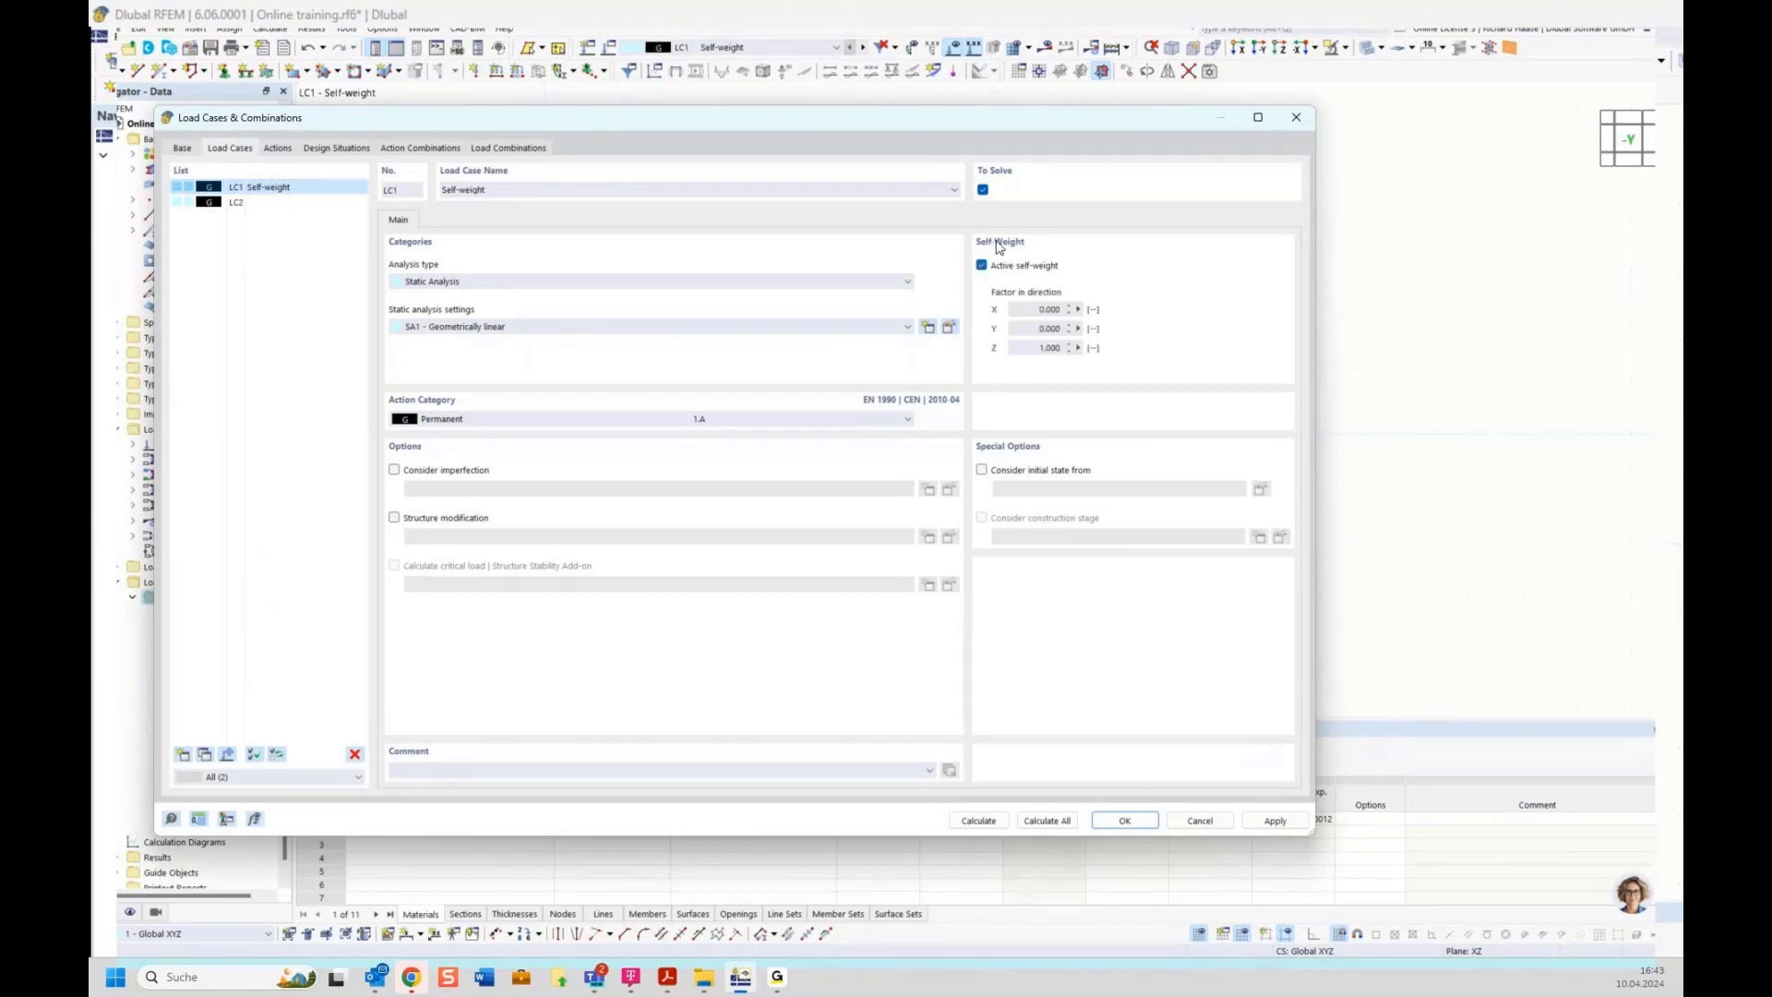
left_click(247, 203)
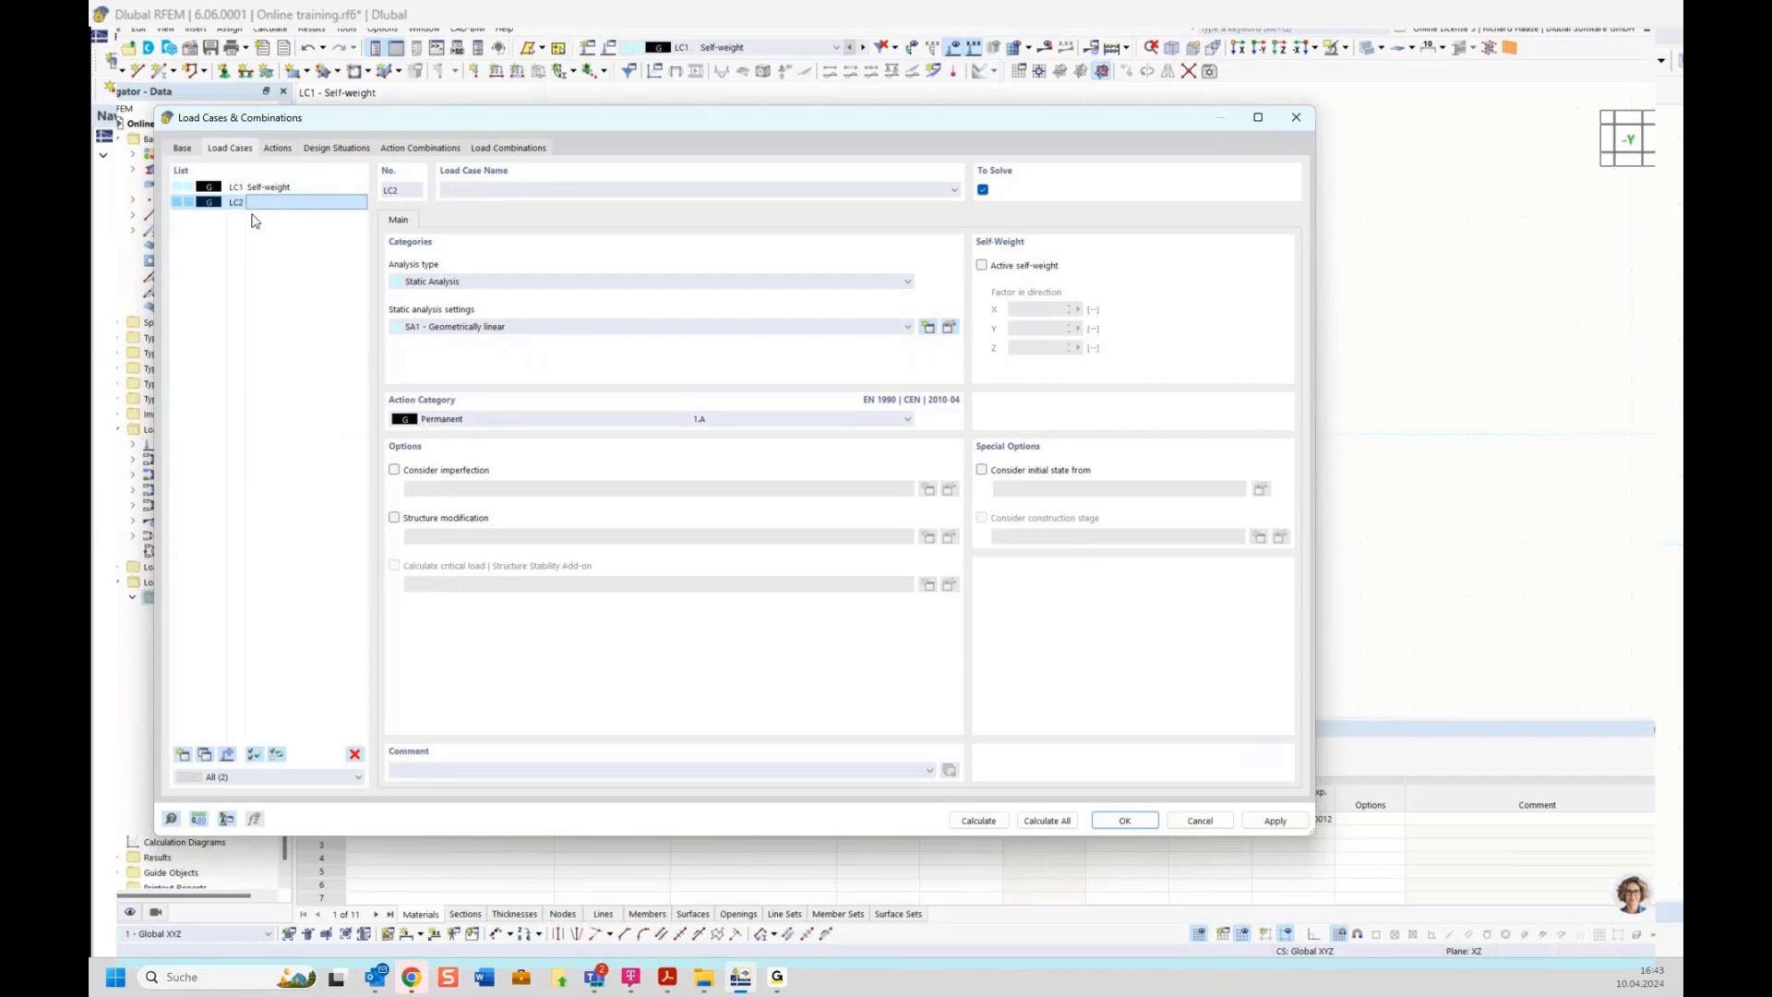
left_click(183, 149)
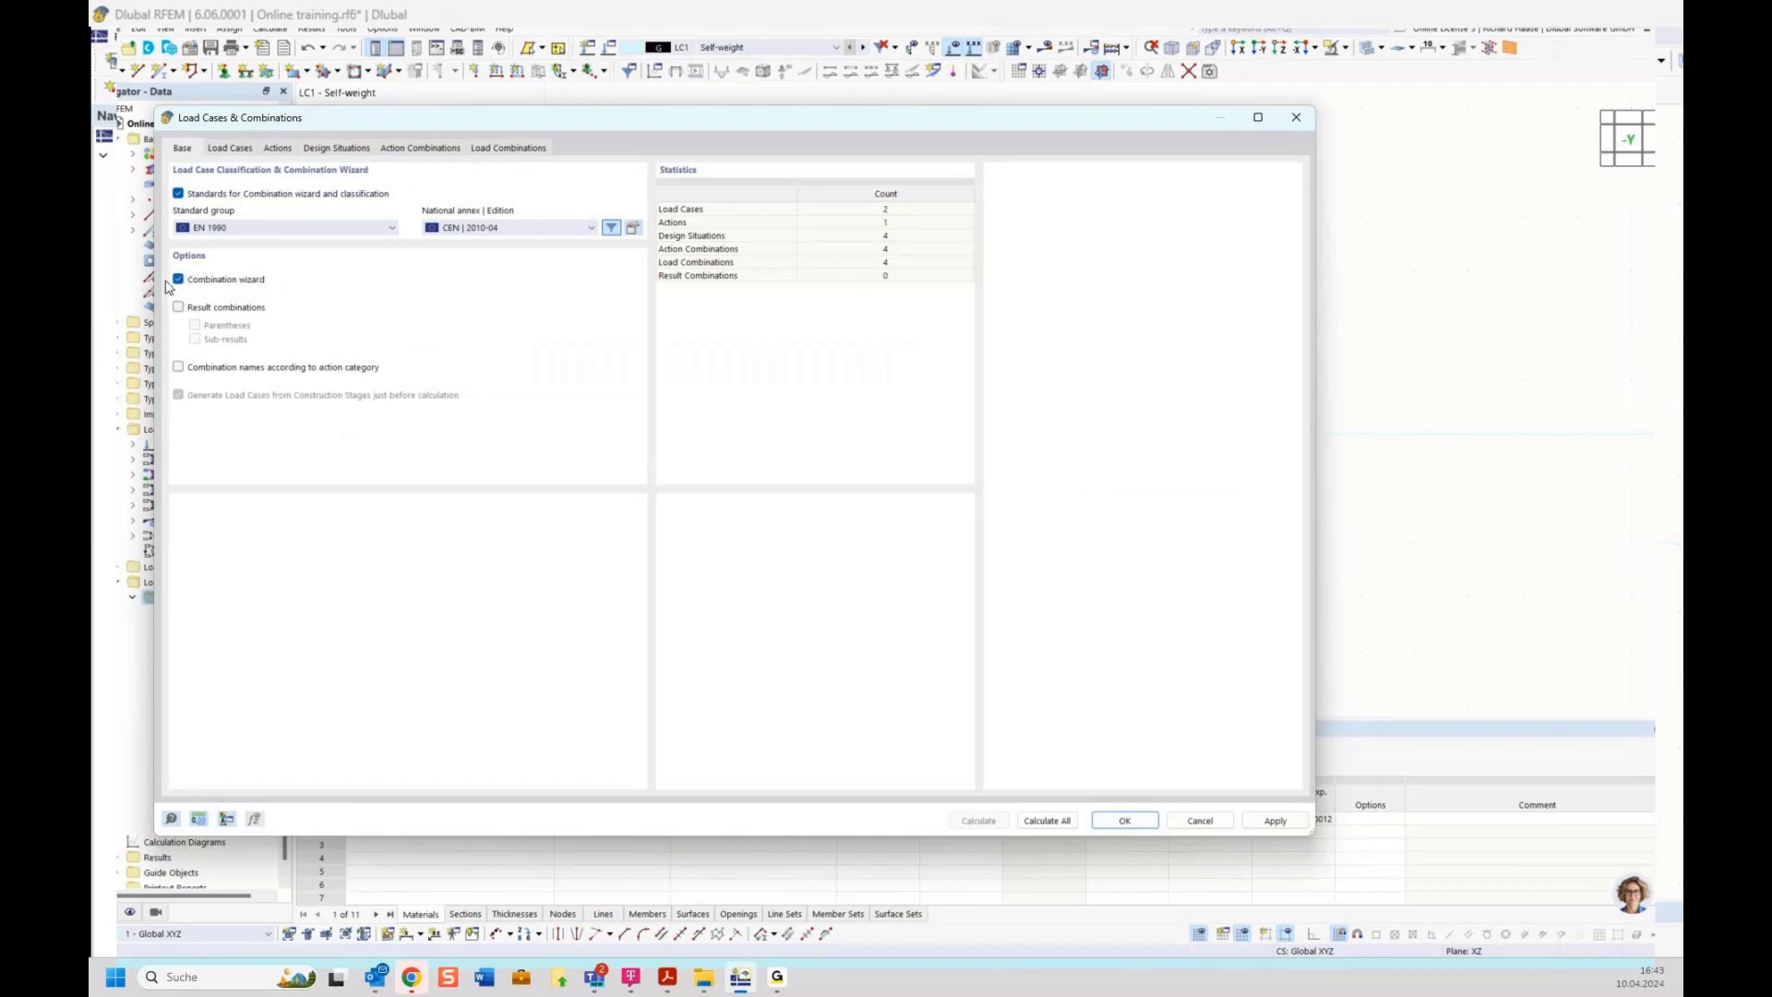
Set load case LC2 to the action category Imposed loads - category A: domestic, residential areas and name it Left
left_click(230, 148)
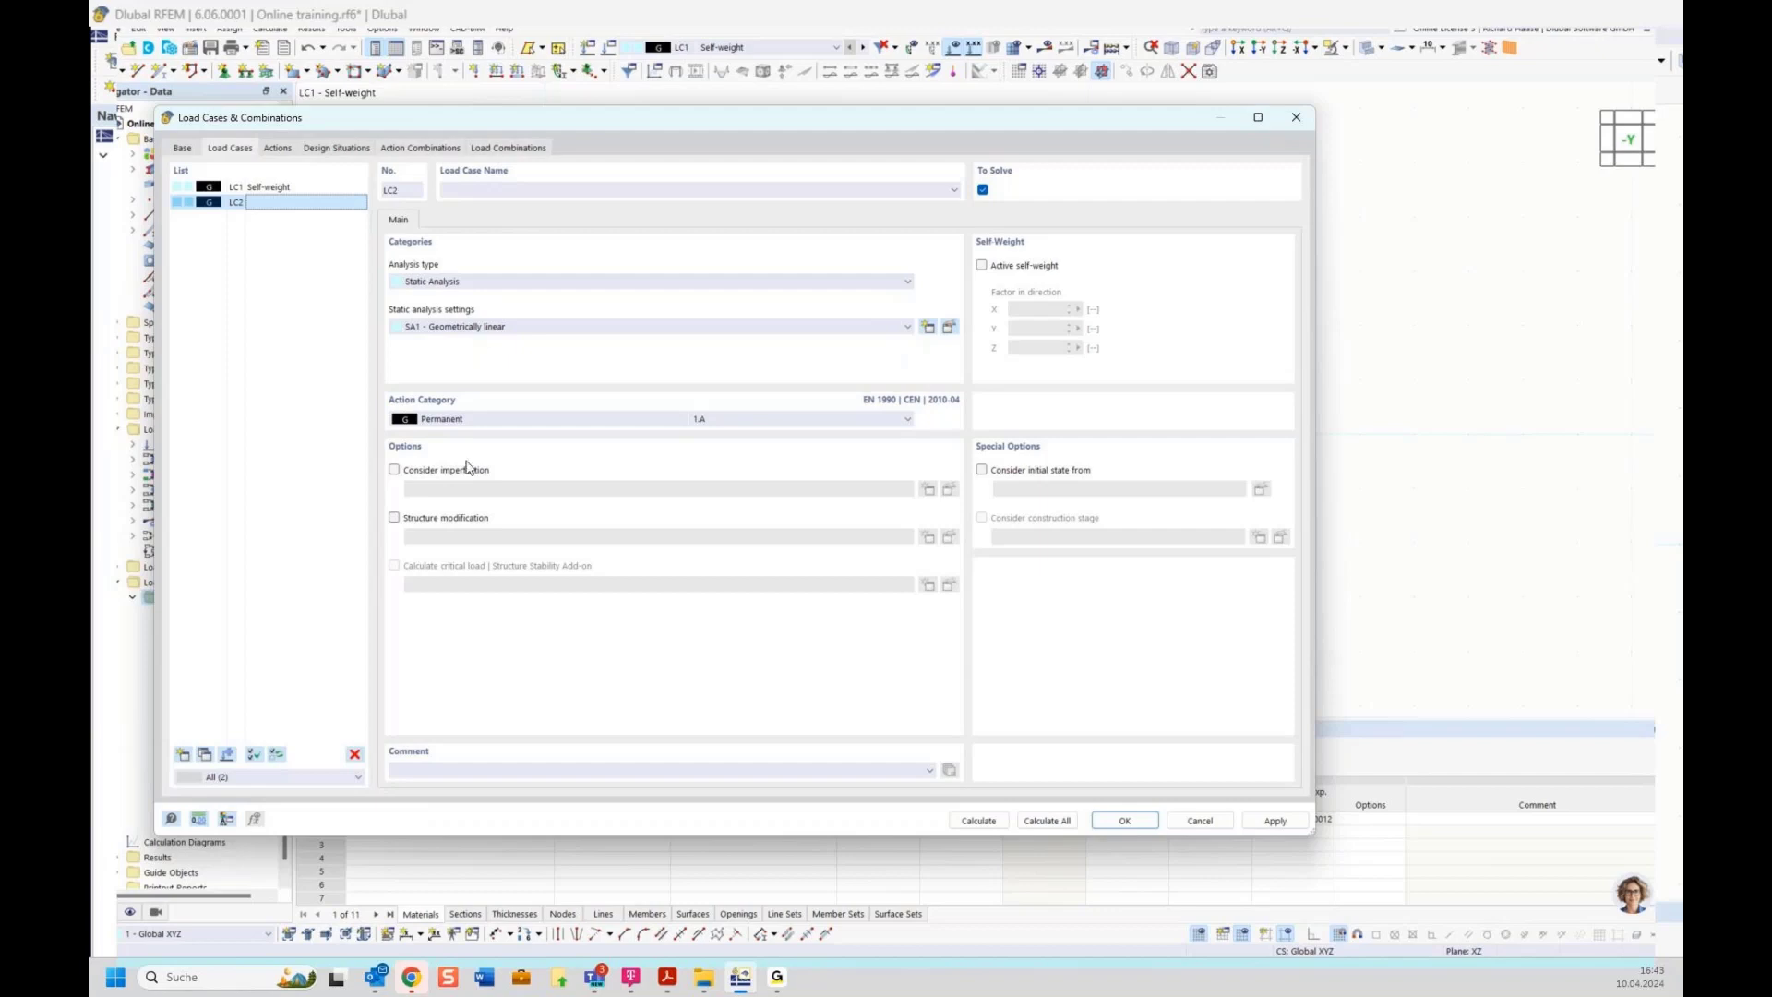
left_click(485, 420)
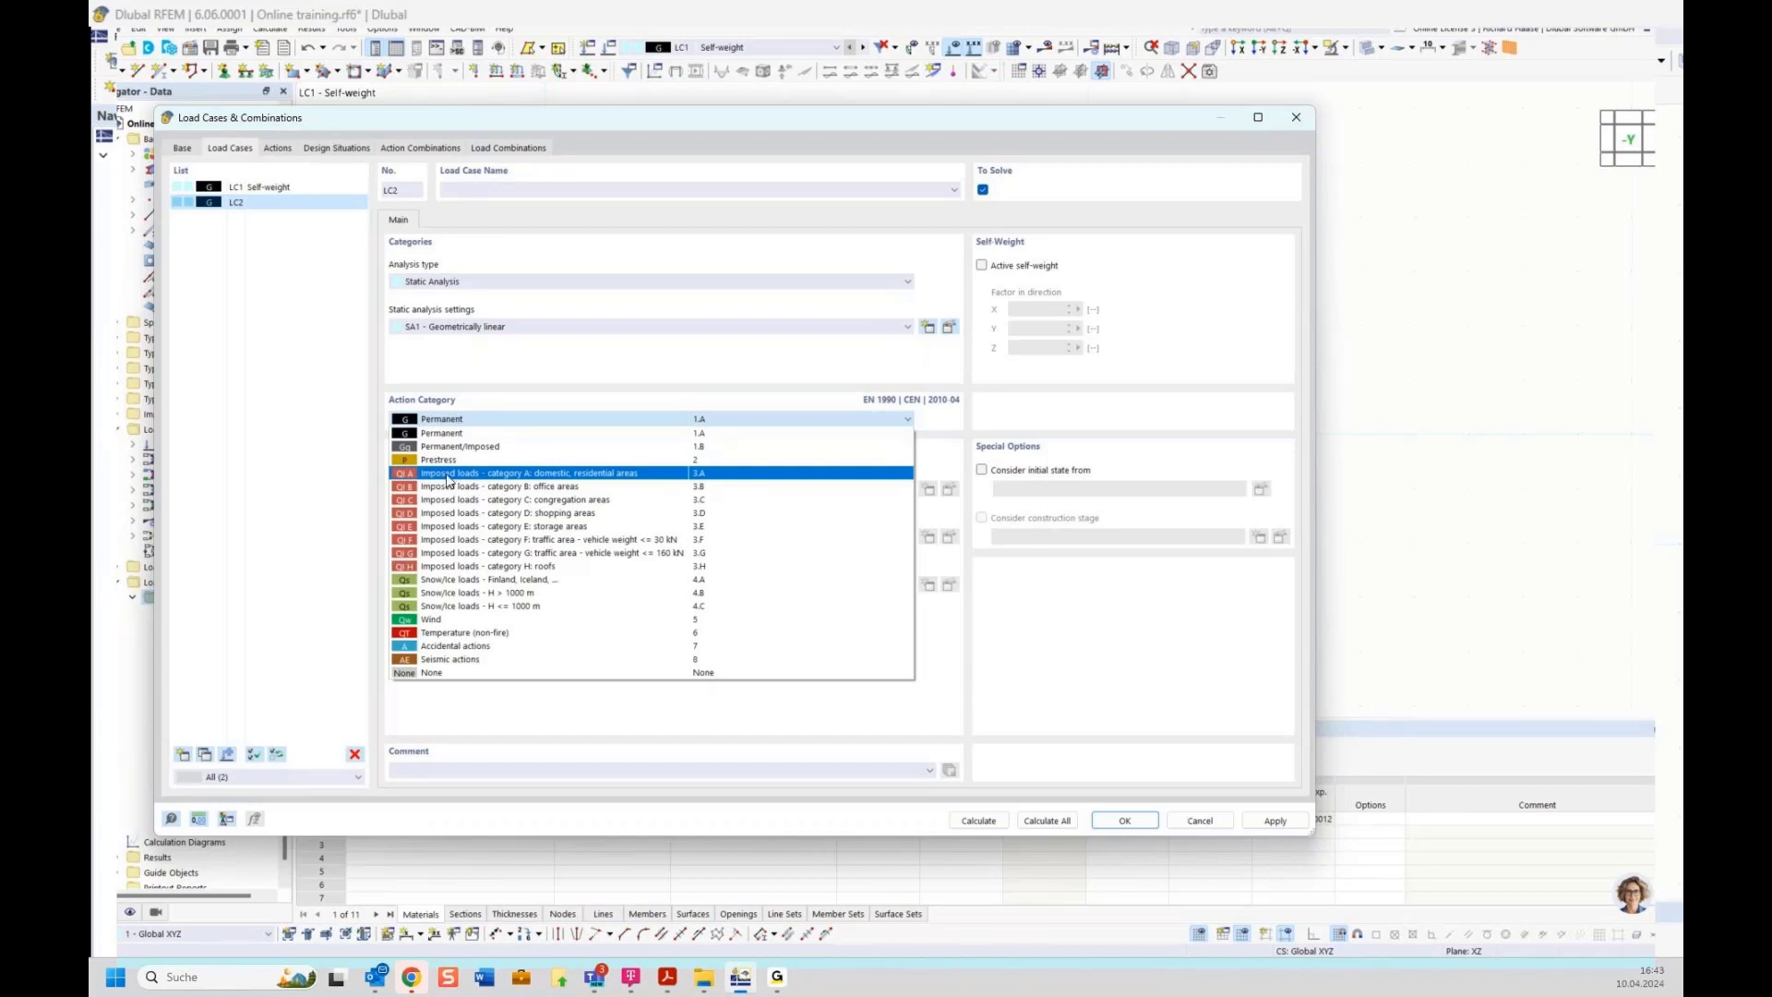
left_click(546, 479)
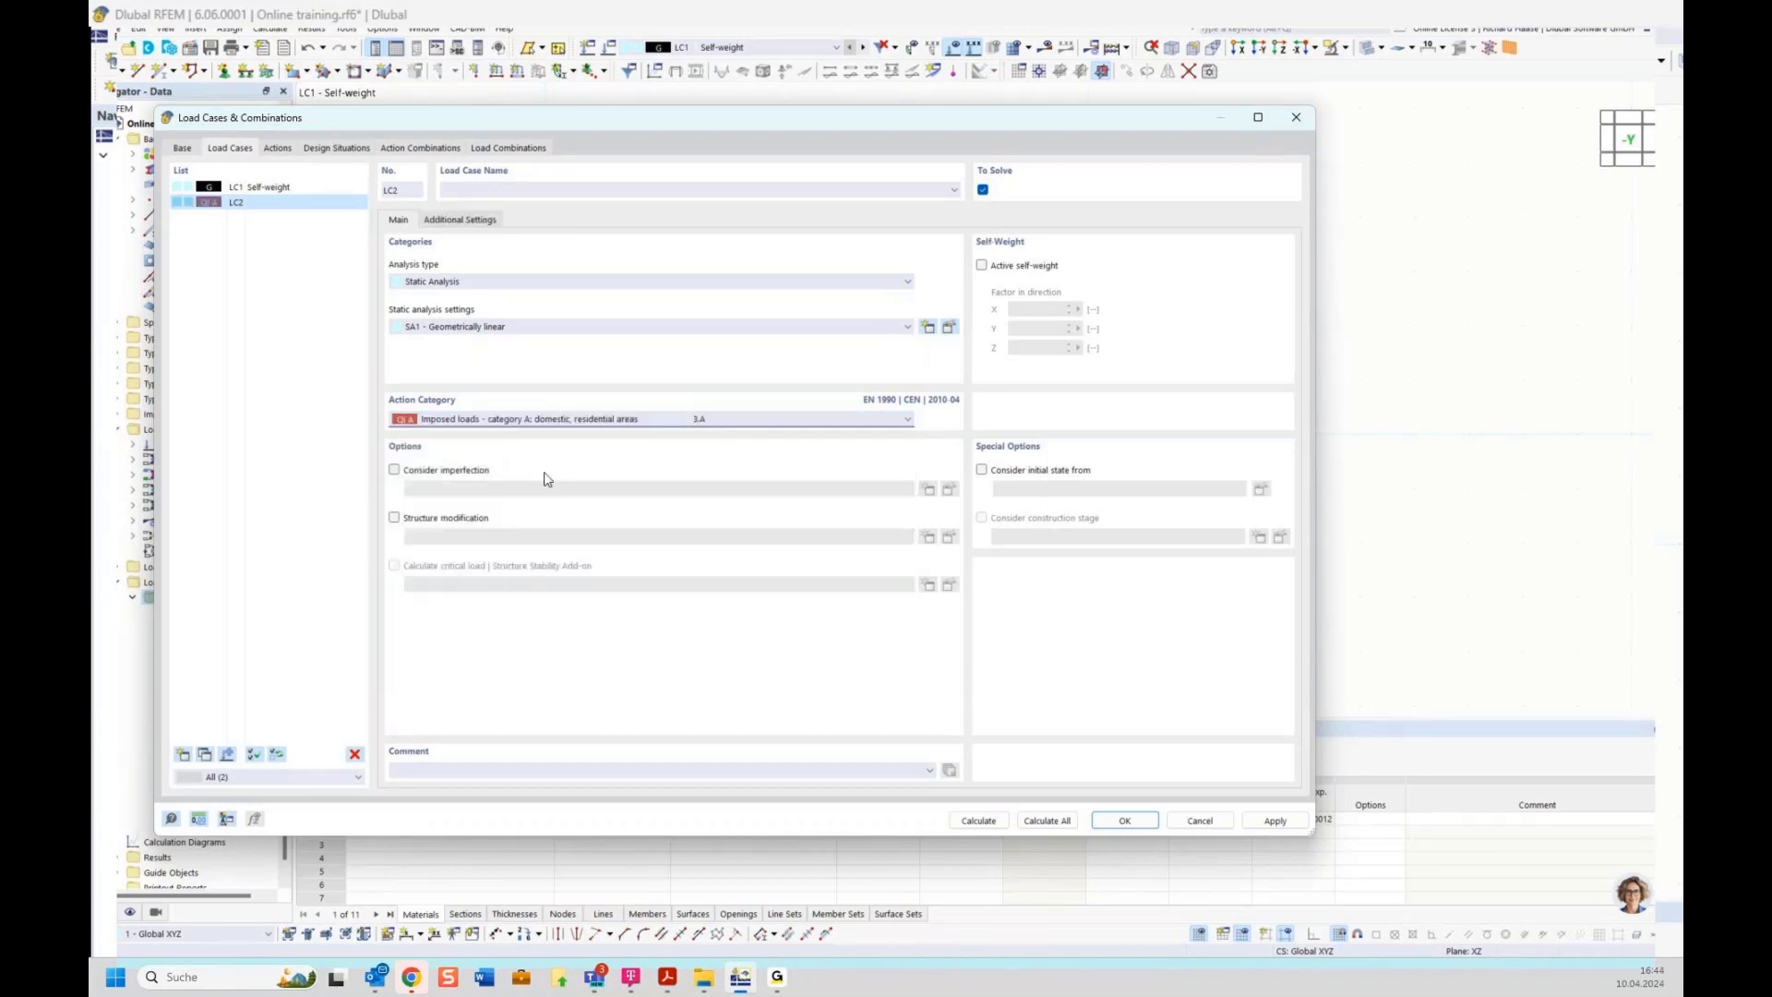
left_click(478, 183)
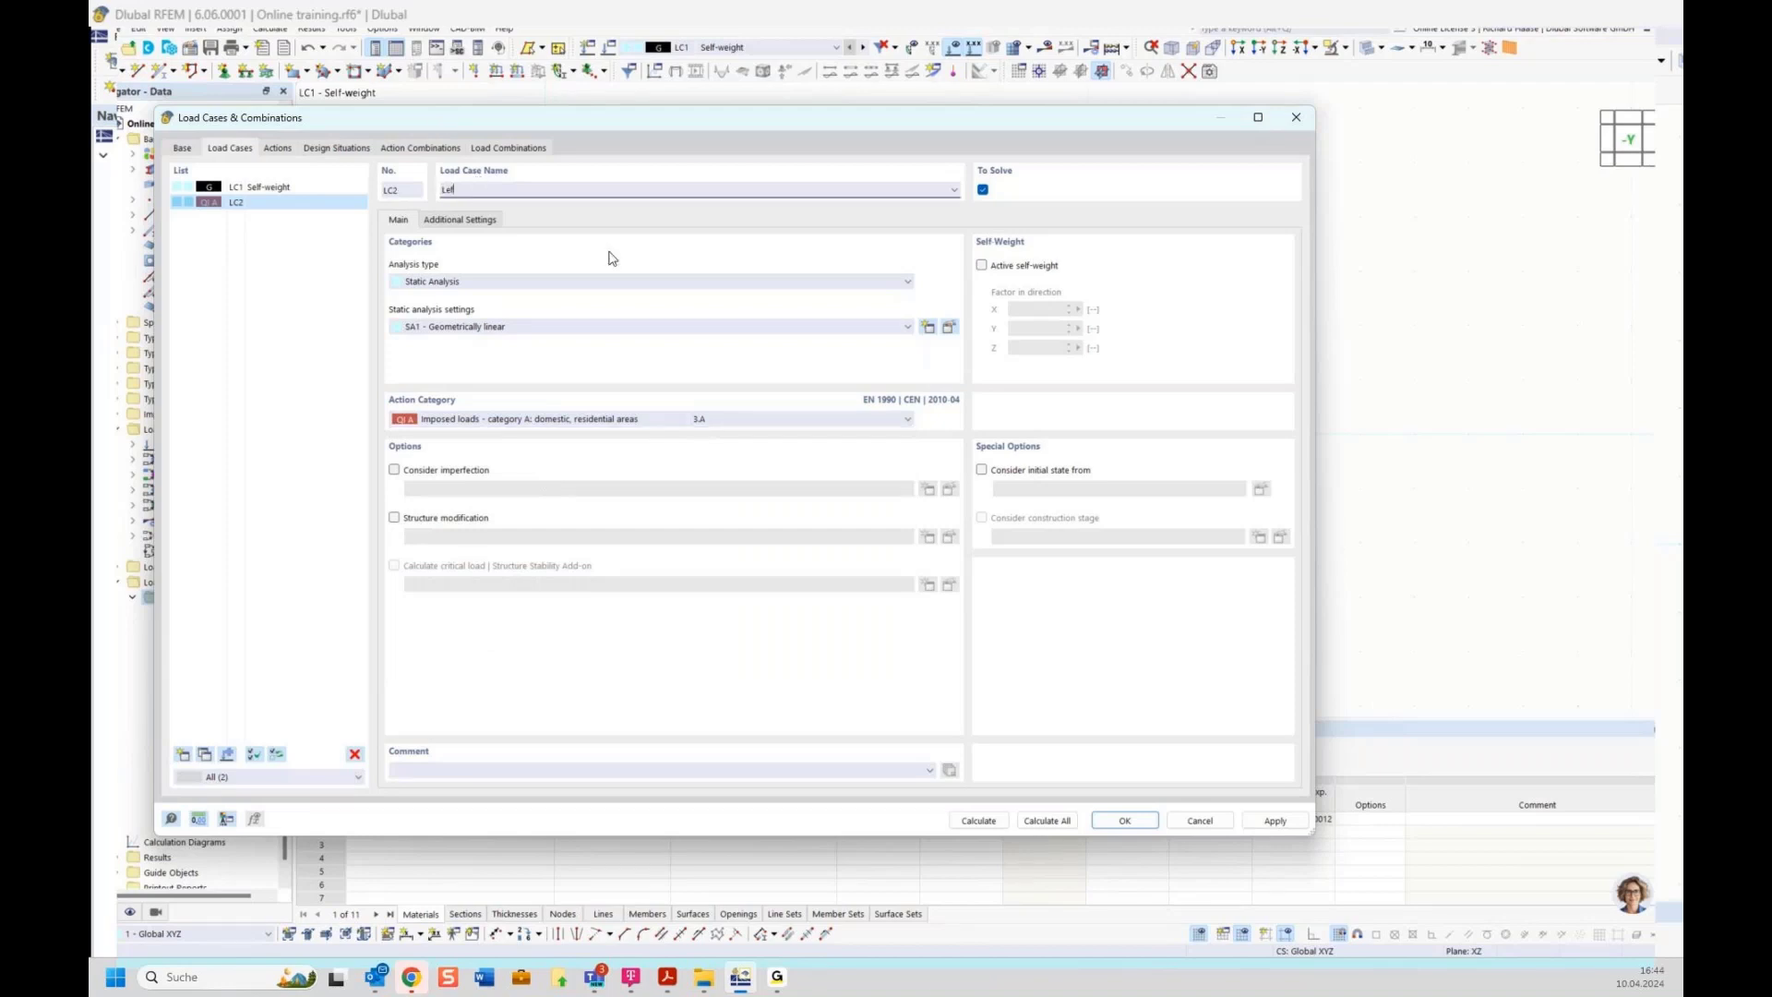
left_click(297, 290)
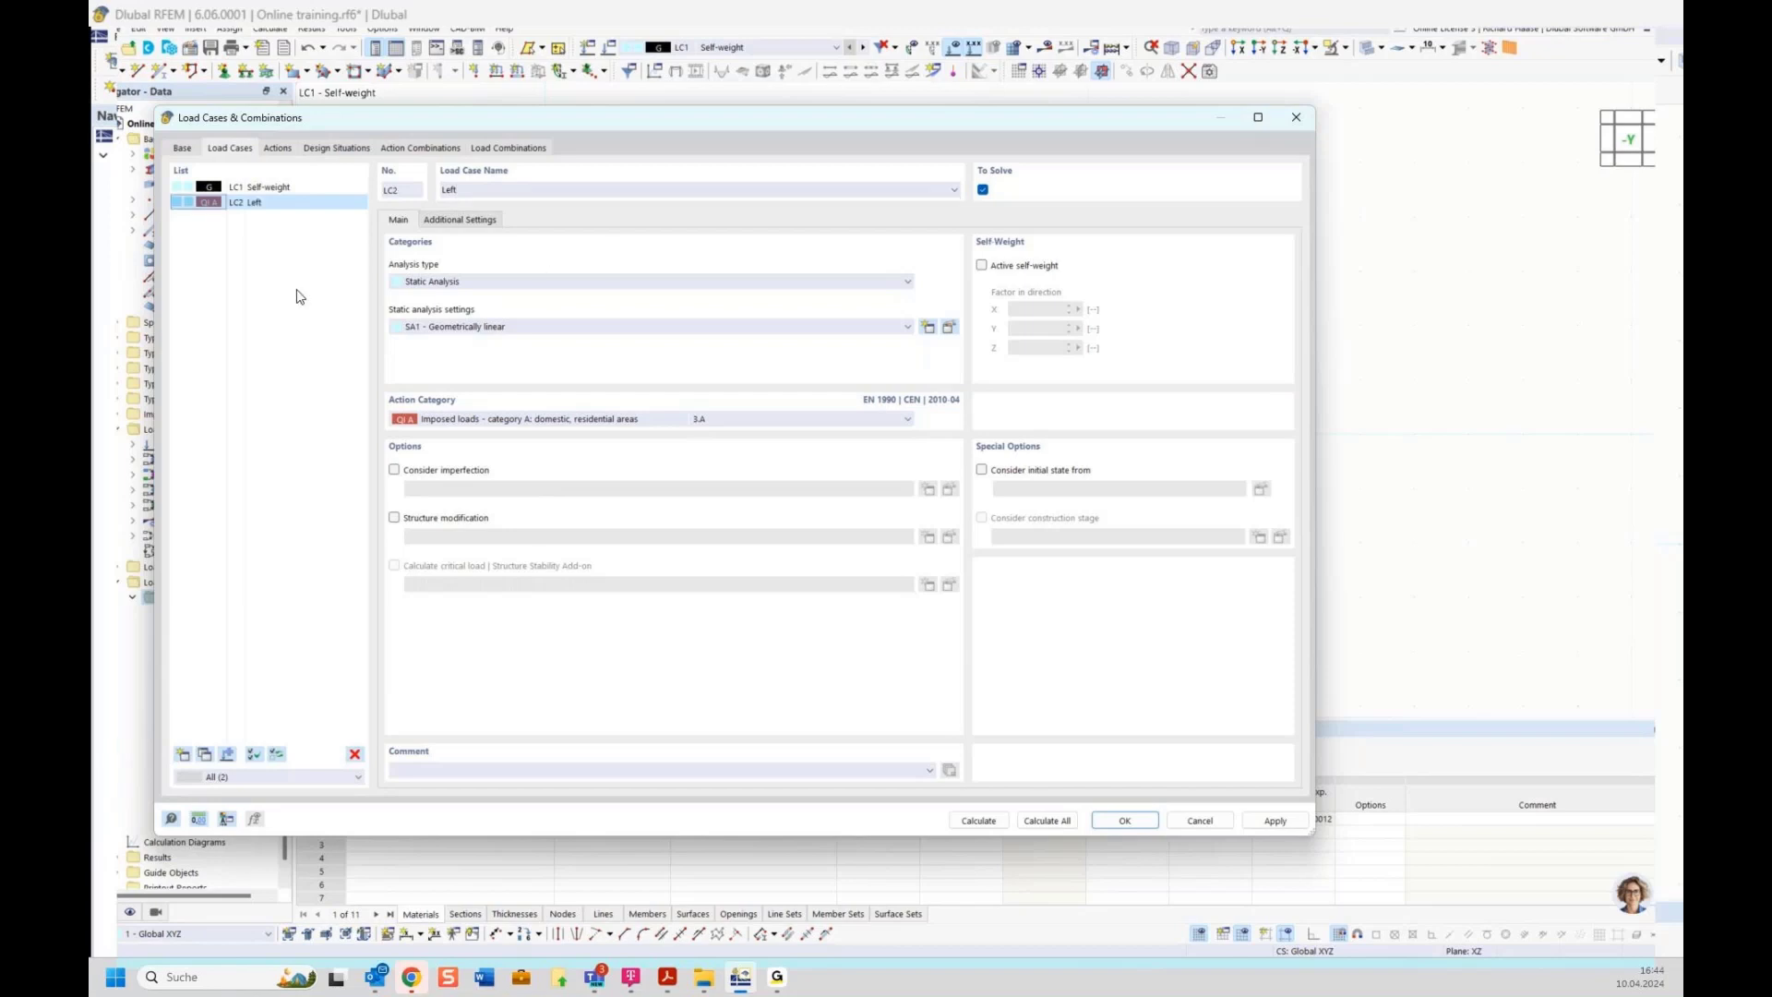
Add a new load case LC3 named Right
left_click(184, 754)
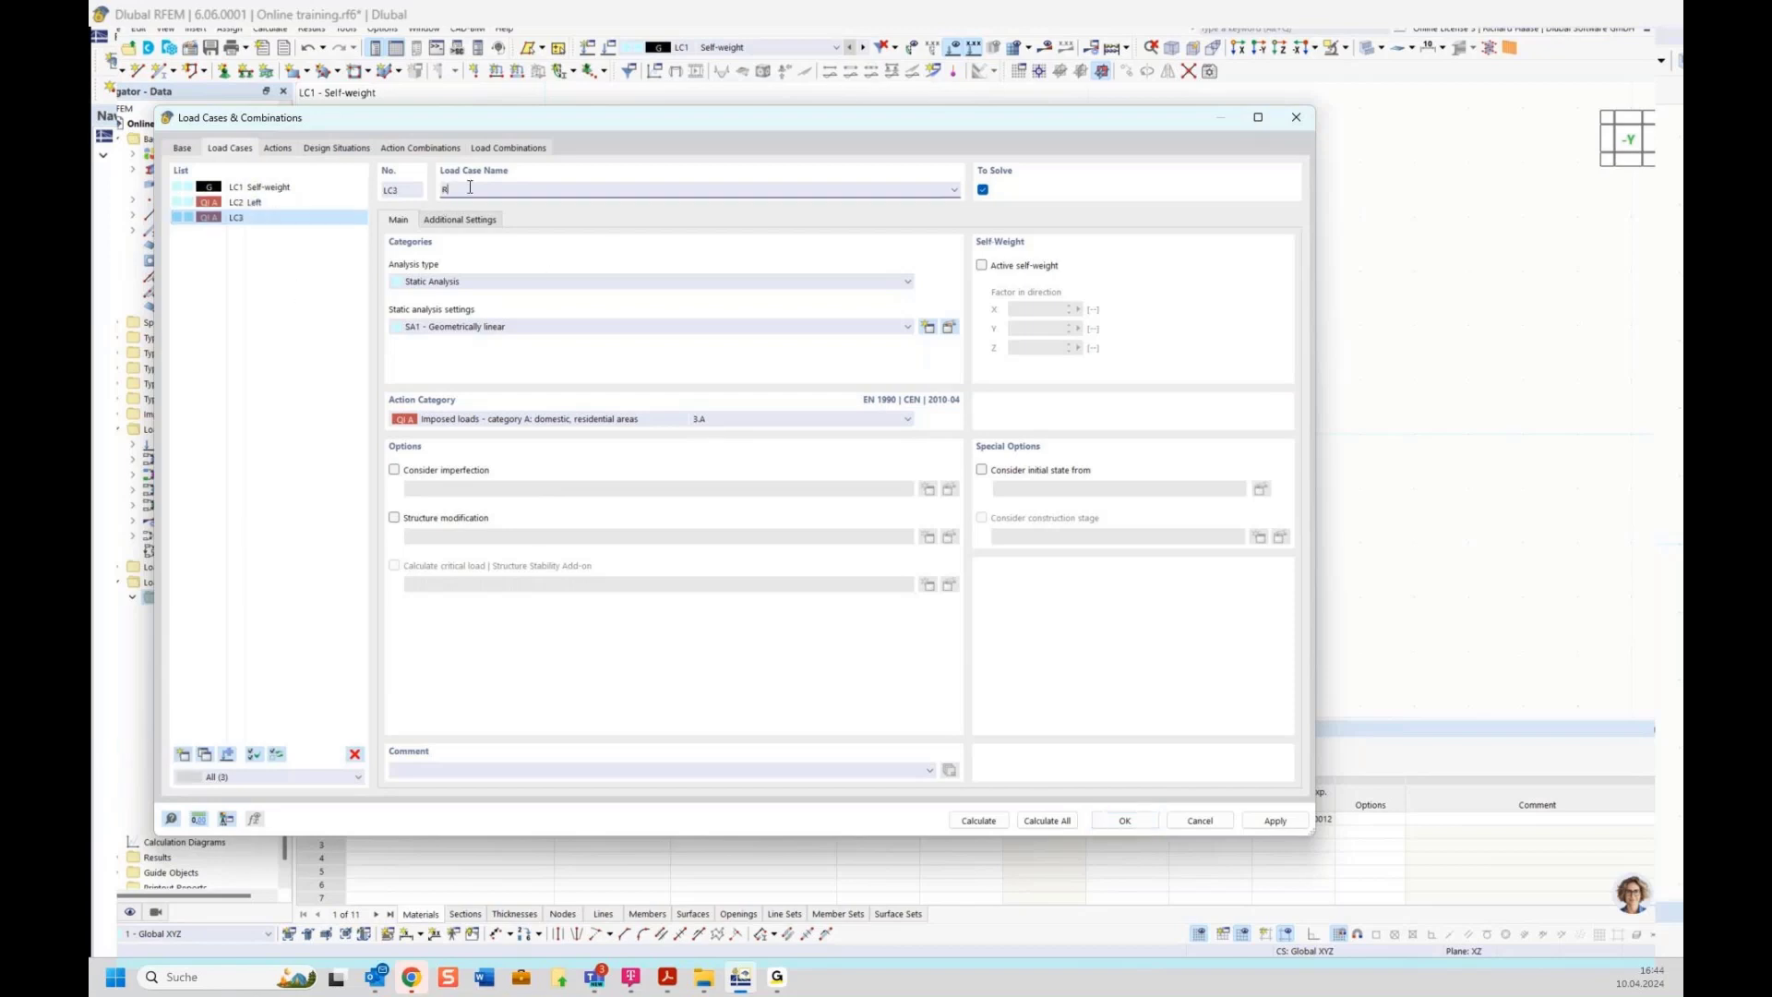
left_click(273, 203)
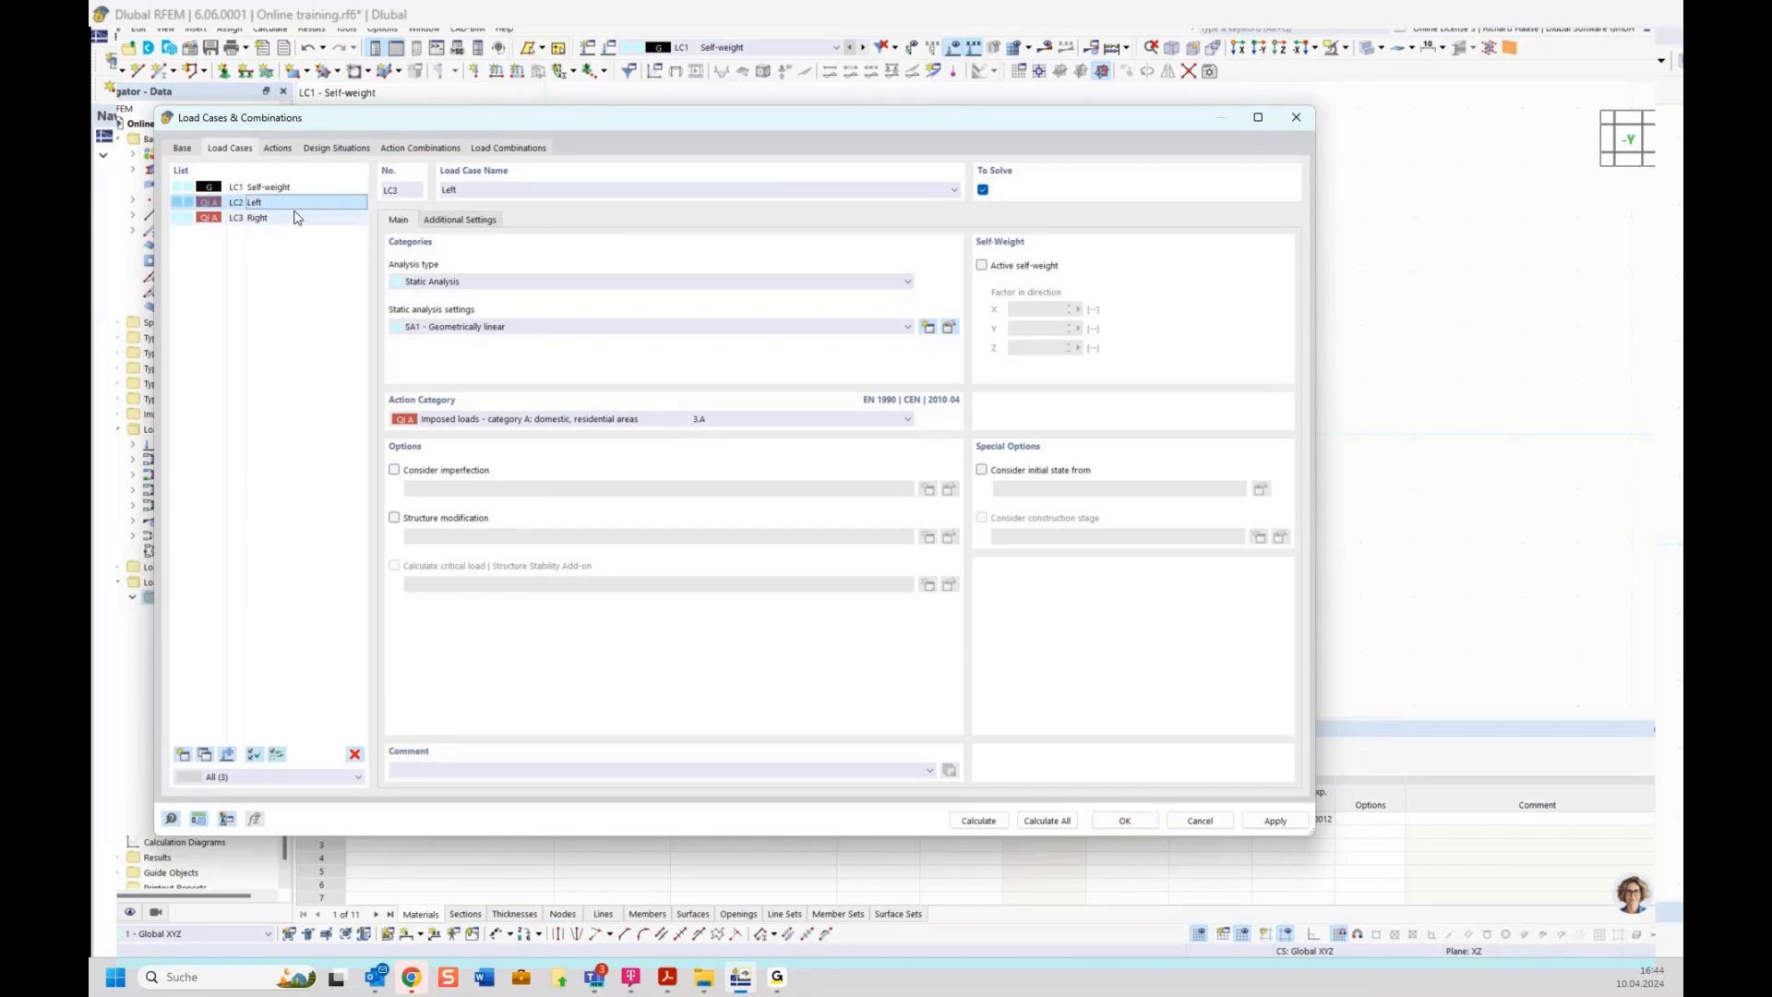
Review the actions' load case assignments and the combination rule of the ULS design situation
left_click(276, 149)
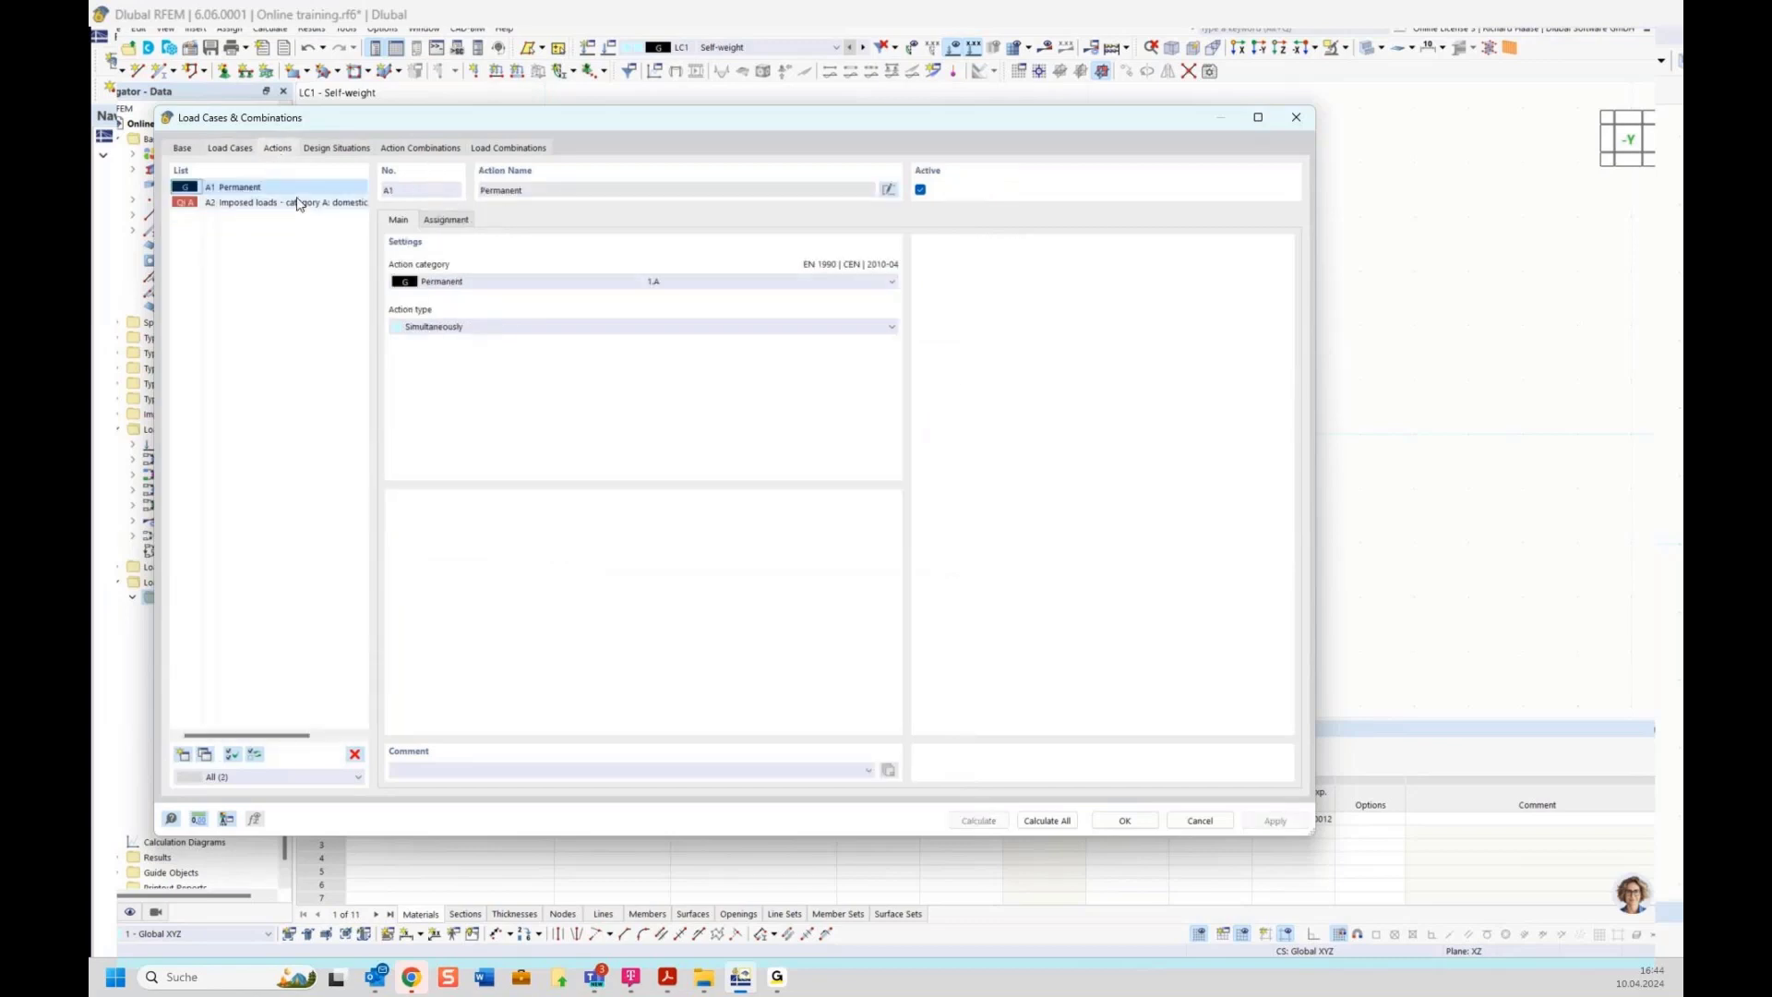
left_click(445, 220)
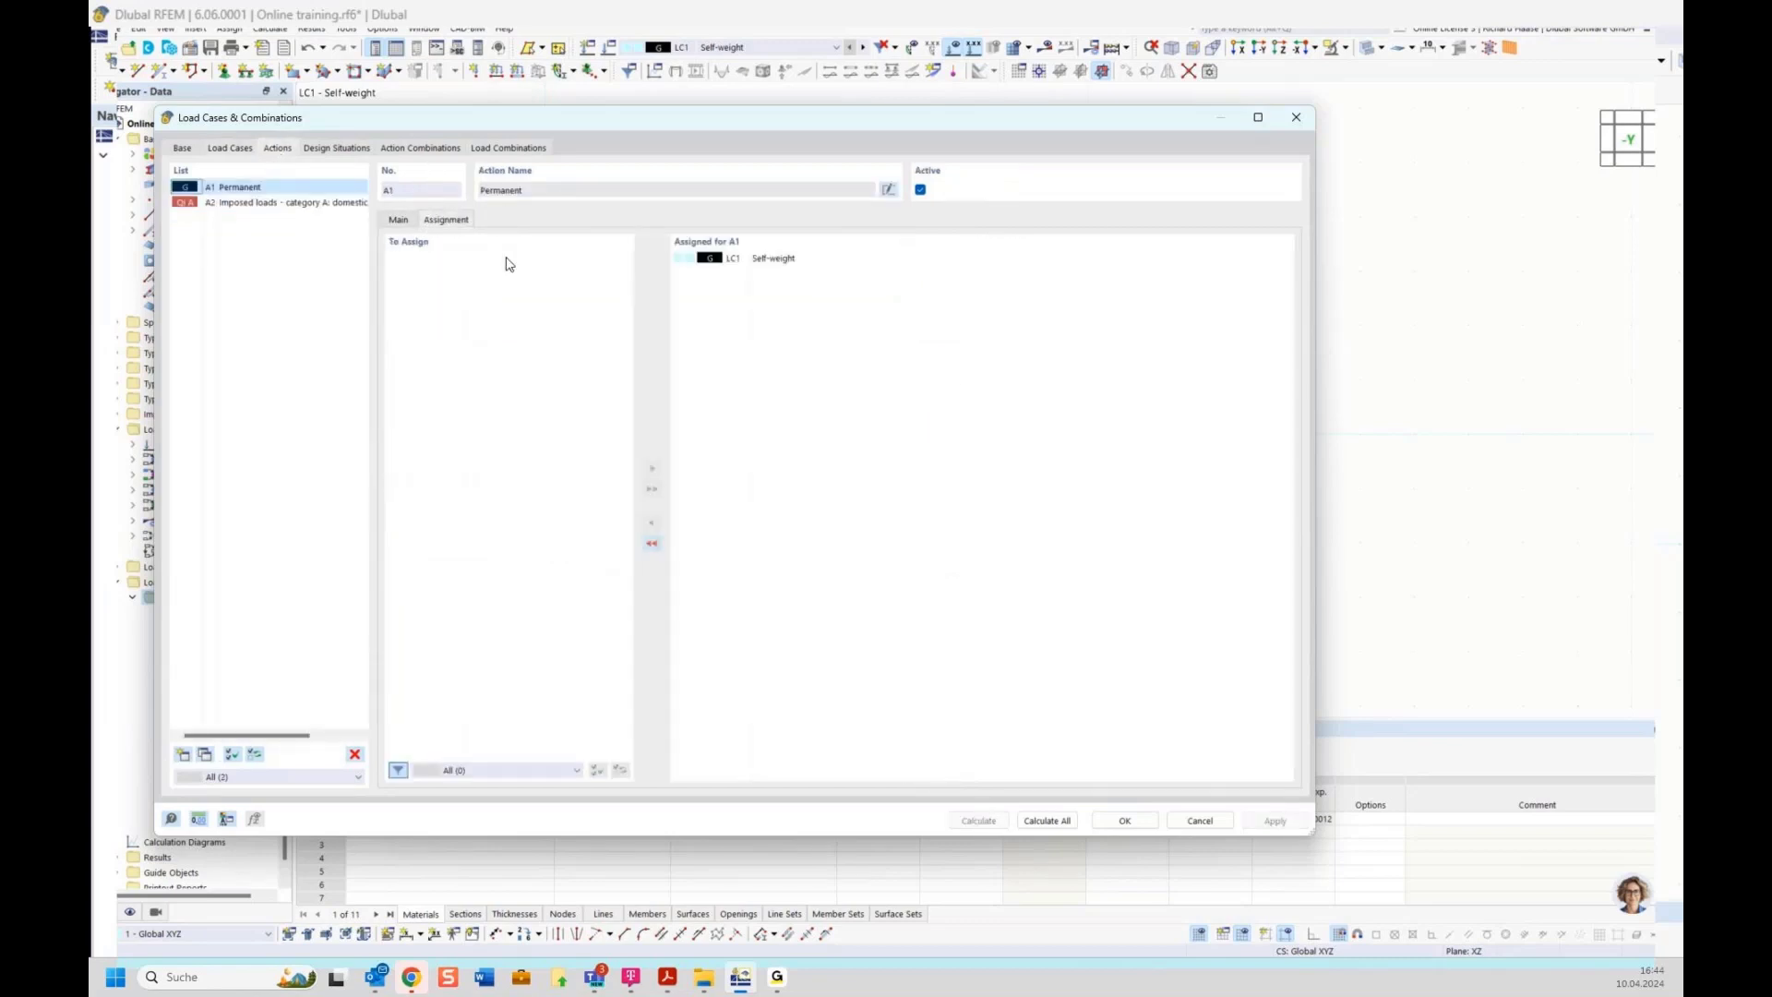
left_click(264, 204)
left_click(398, 221)
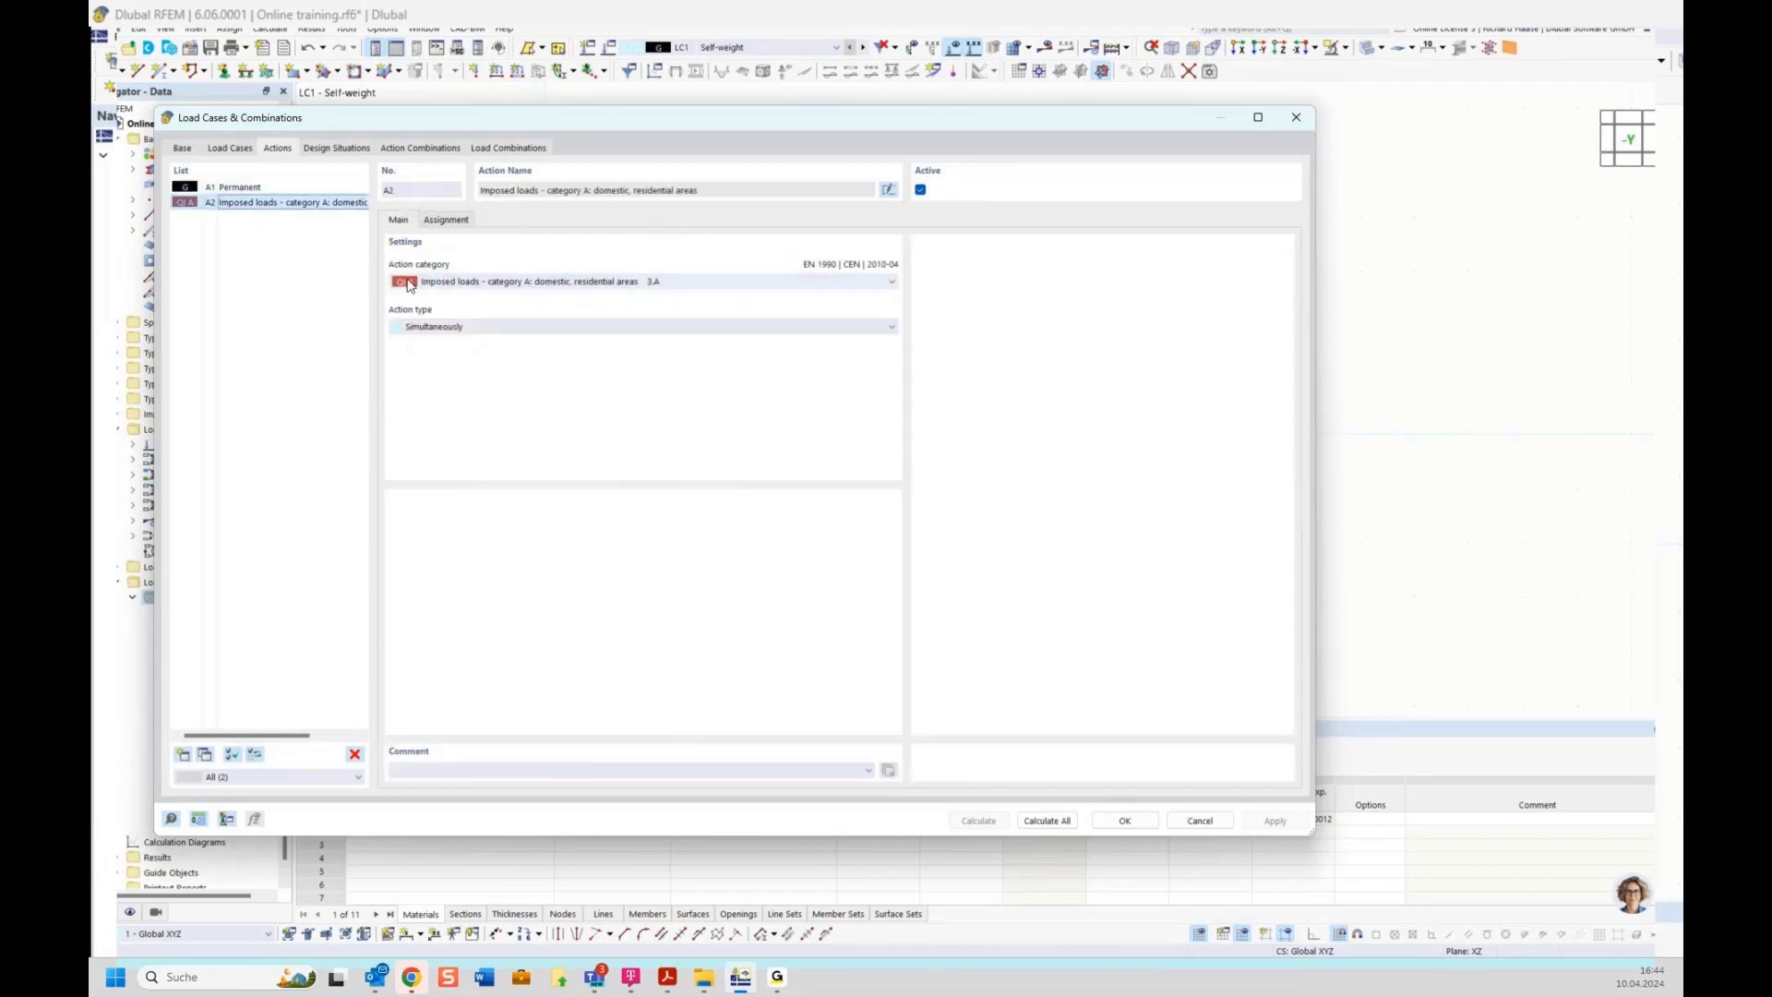
left_click(442, 222)
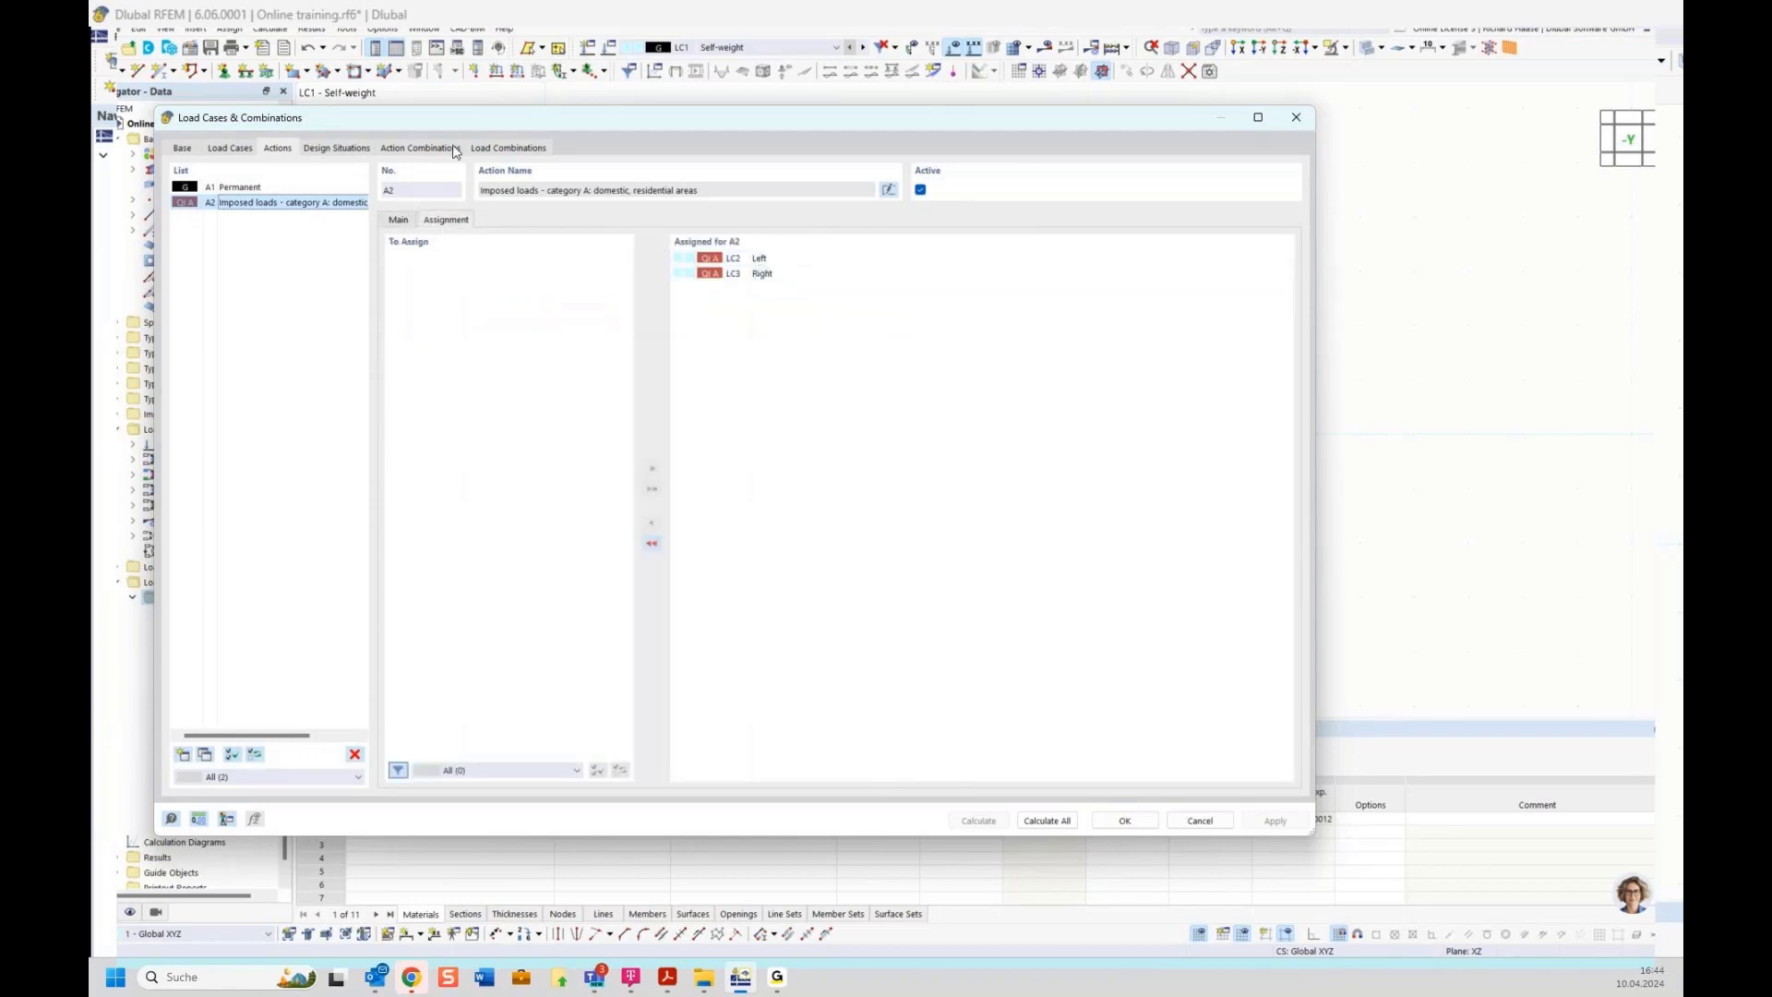
left_click(335, 148)
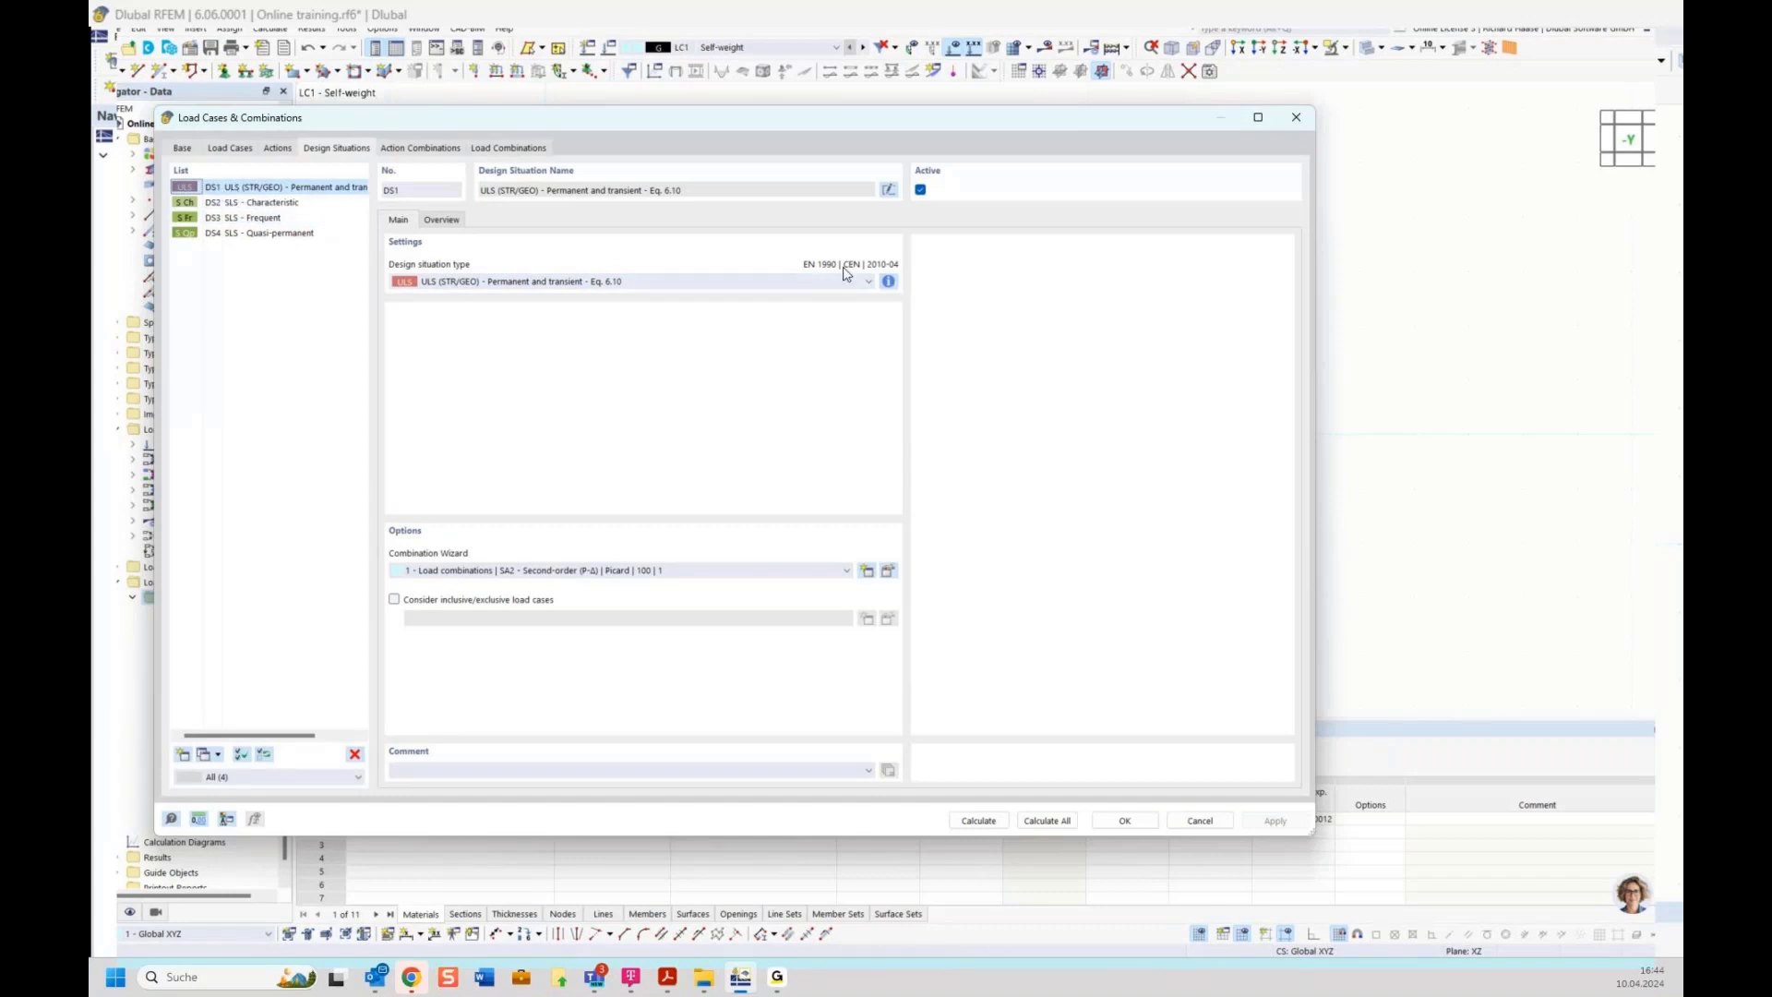
left_click(889, 282)
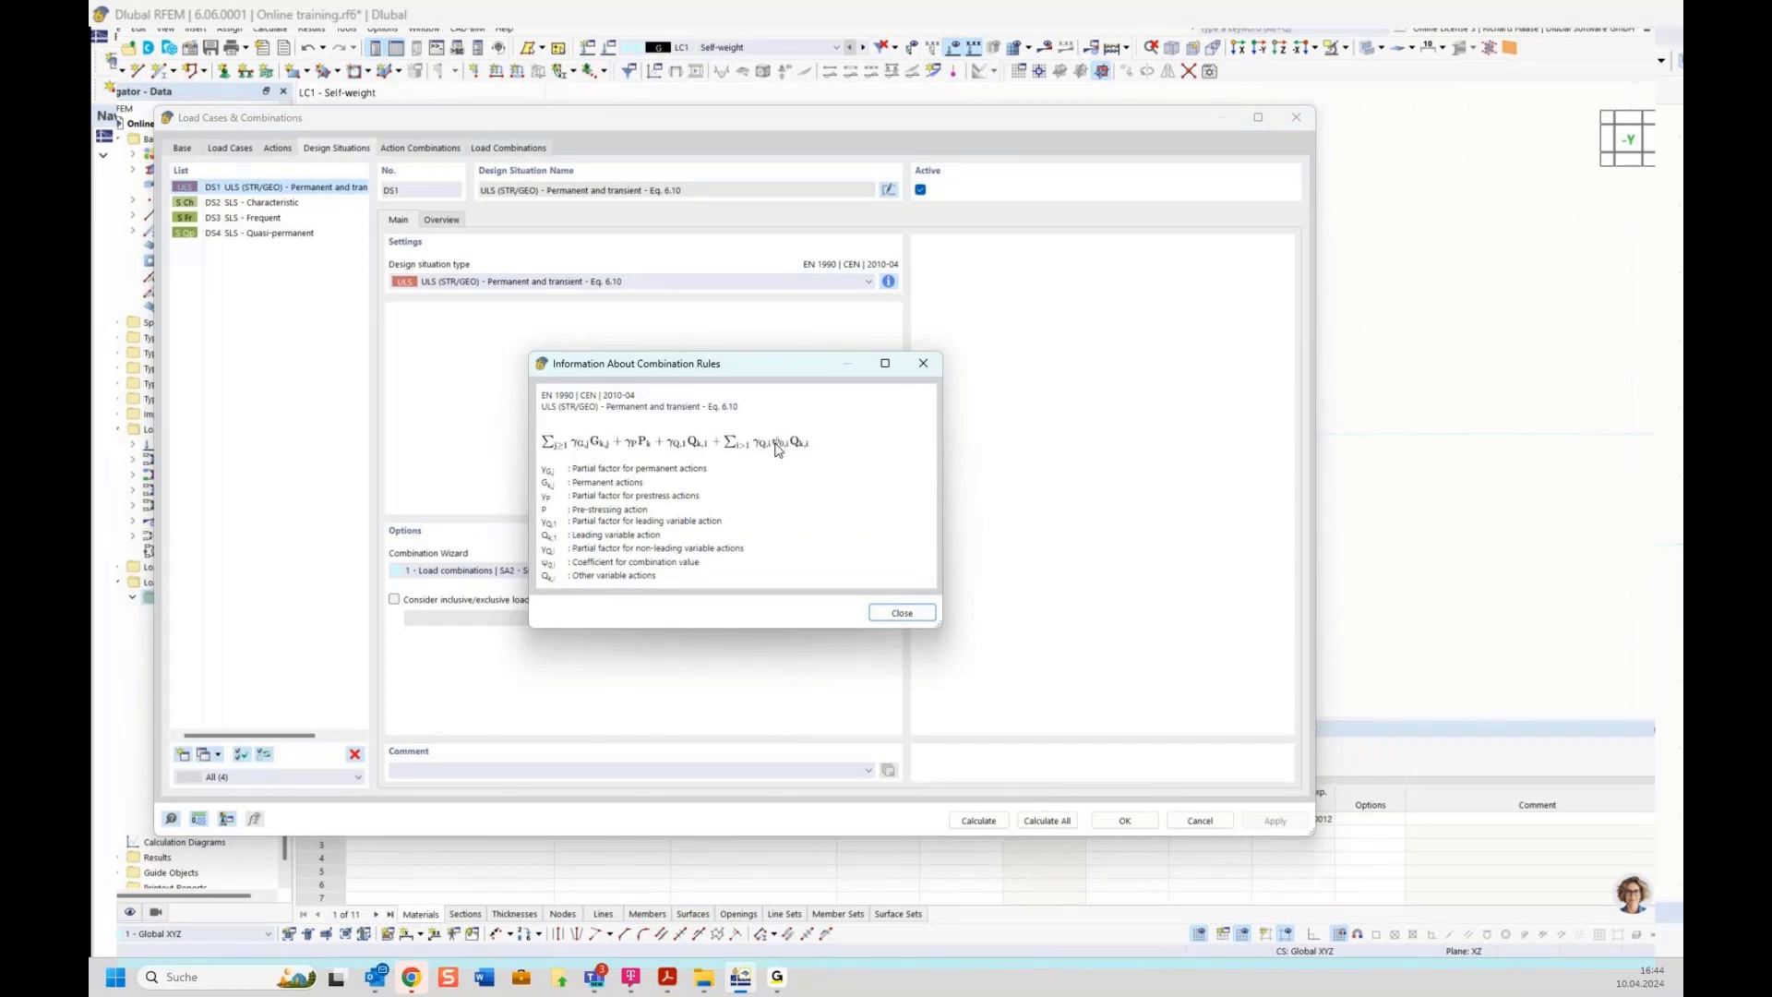
left_click(885, 612)
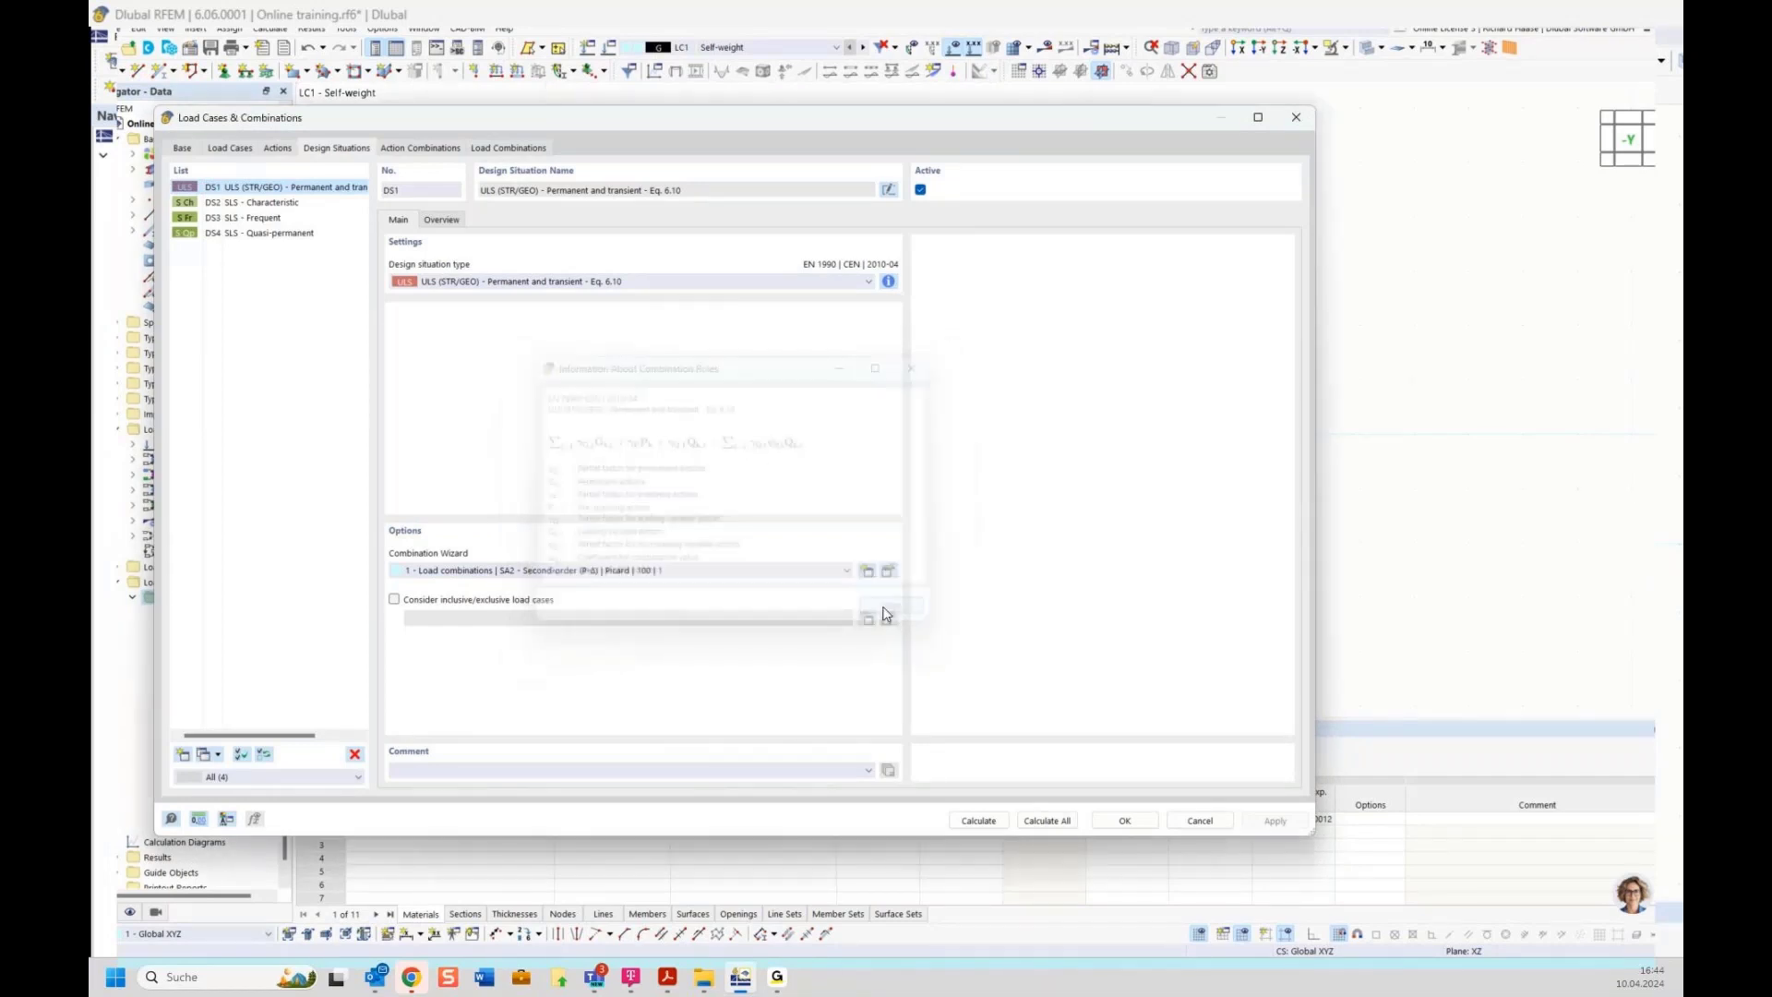
Review the generated action combinations and load combinations, then close the load case dialog
left_click(417, 149)
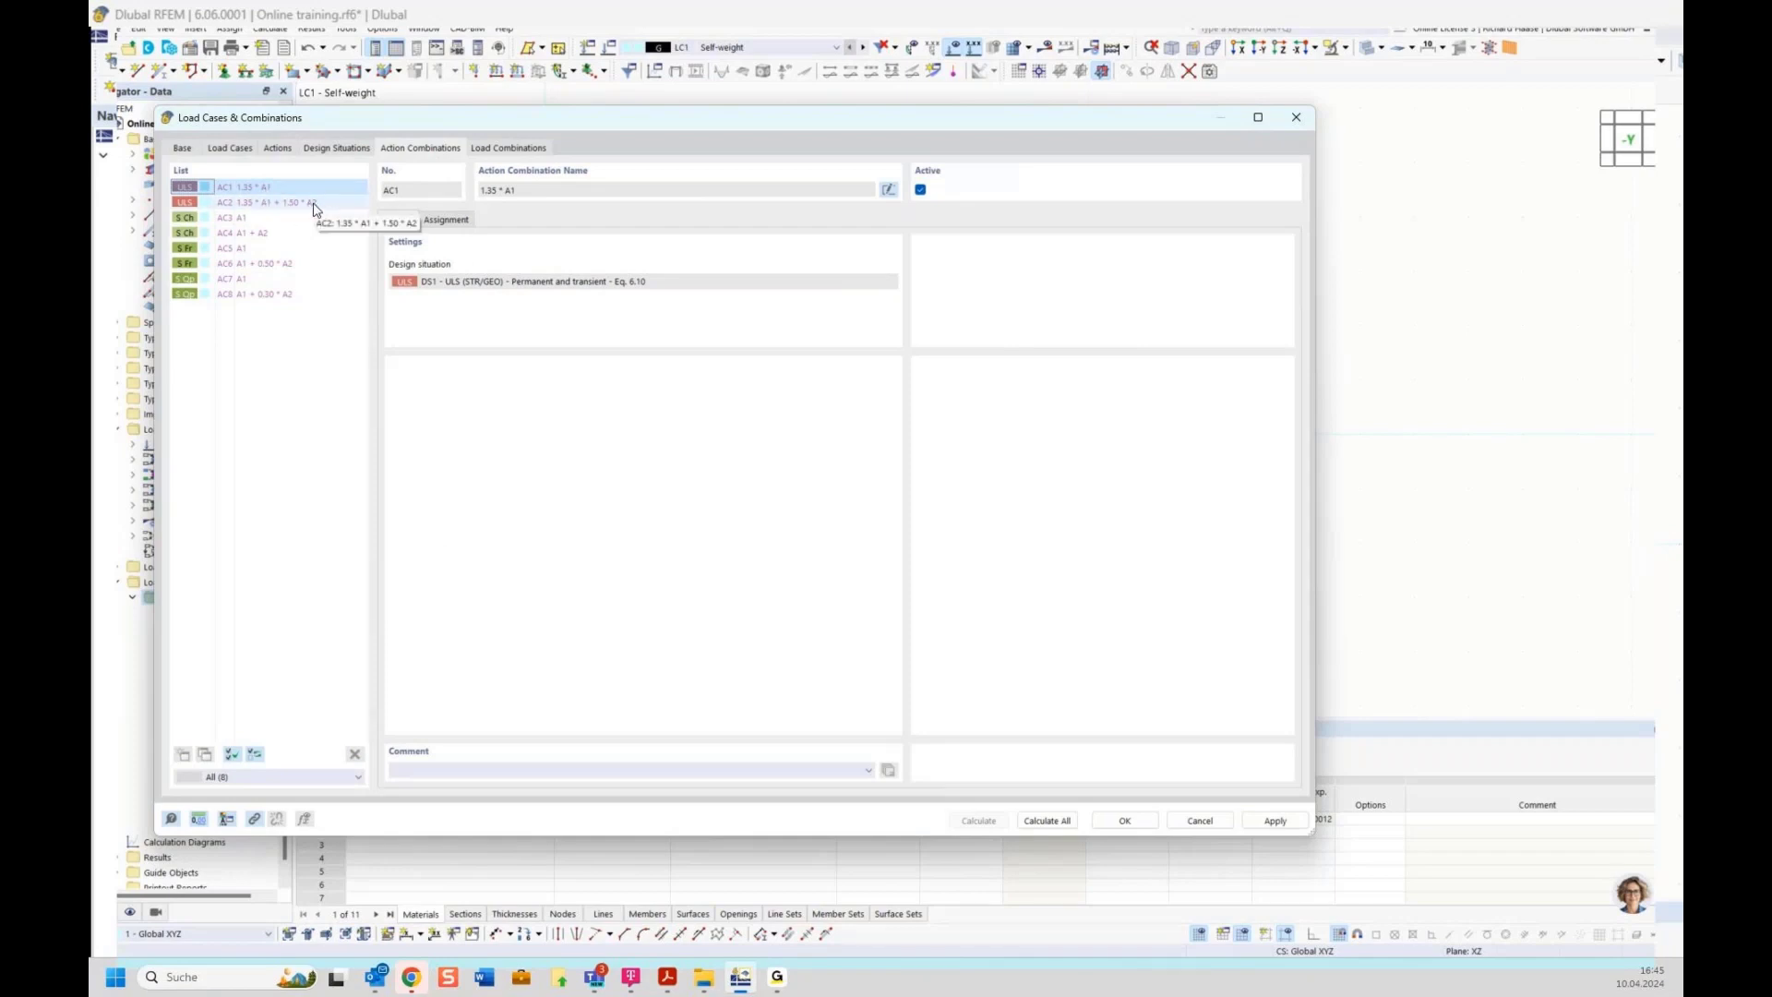
left_click(506, 148)
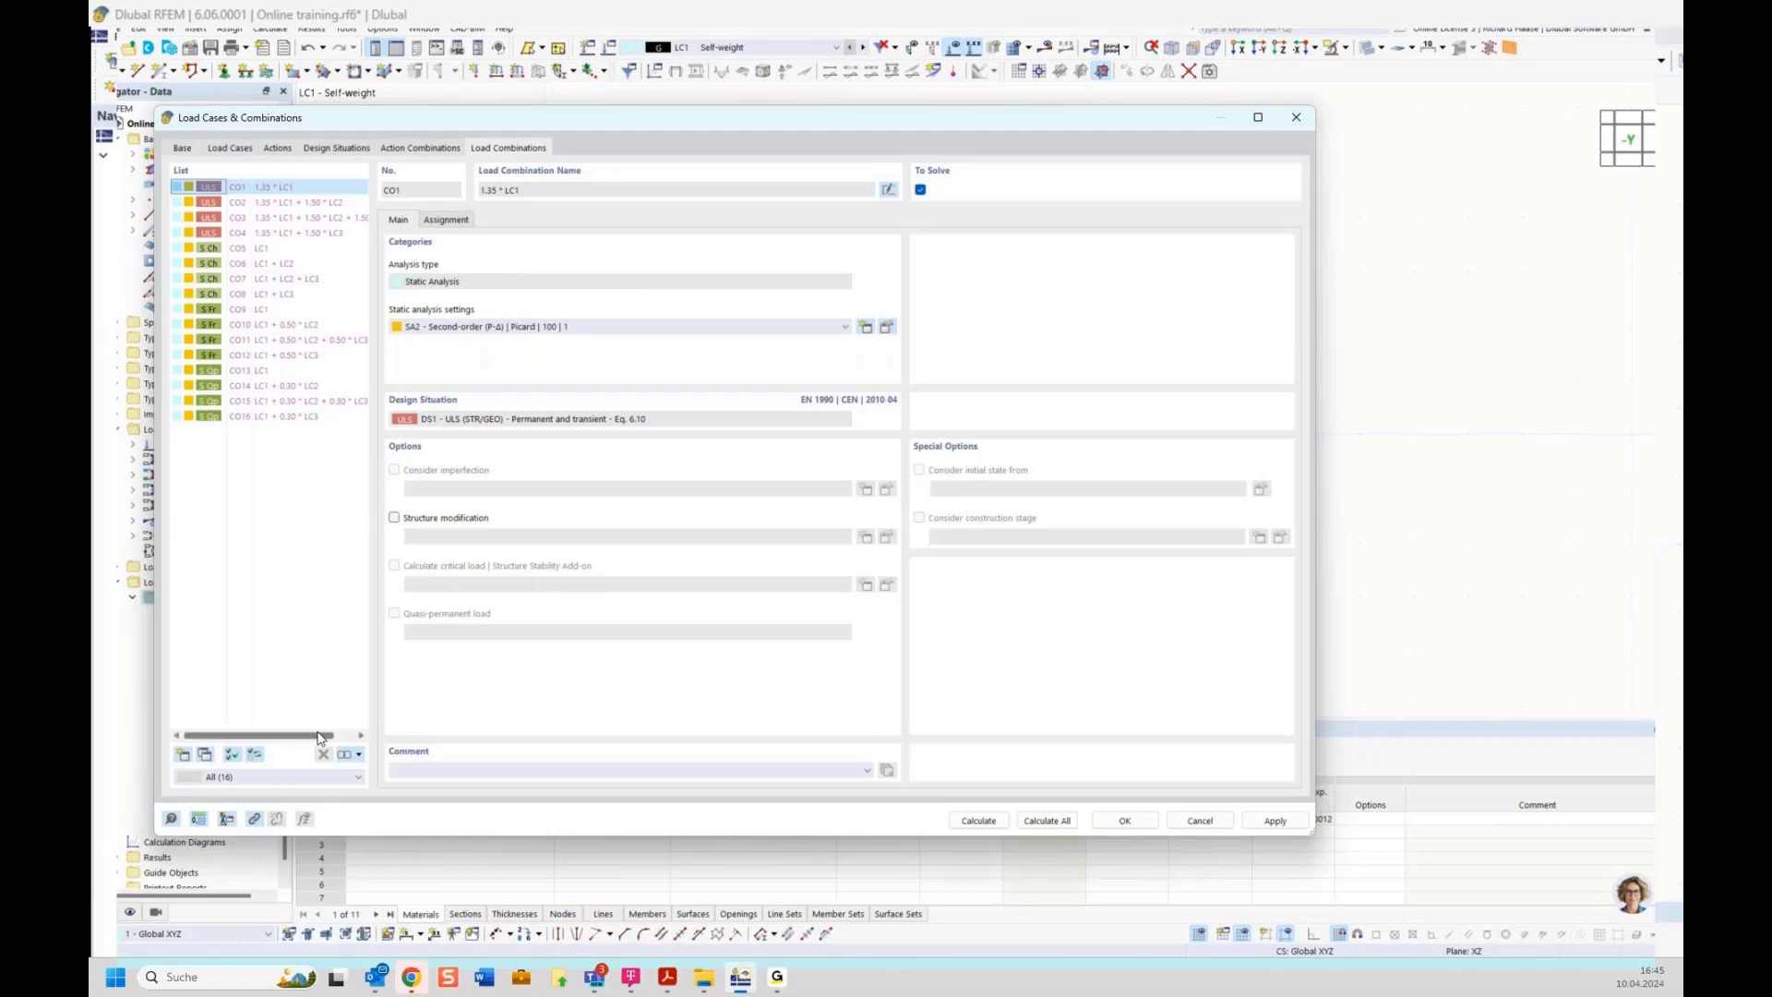
left_click_drag(314, 739, 312, 739)
left_click(312, 222)
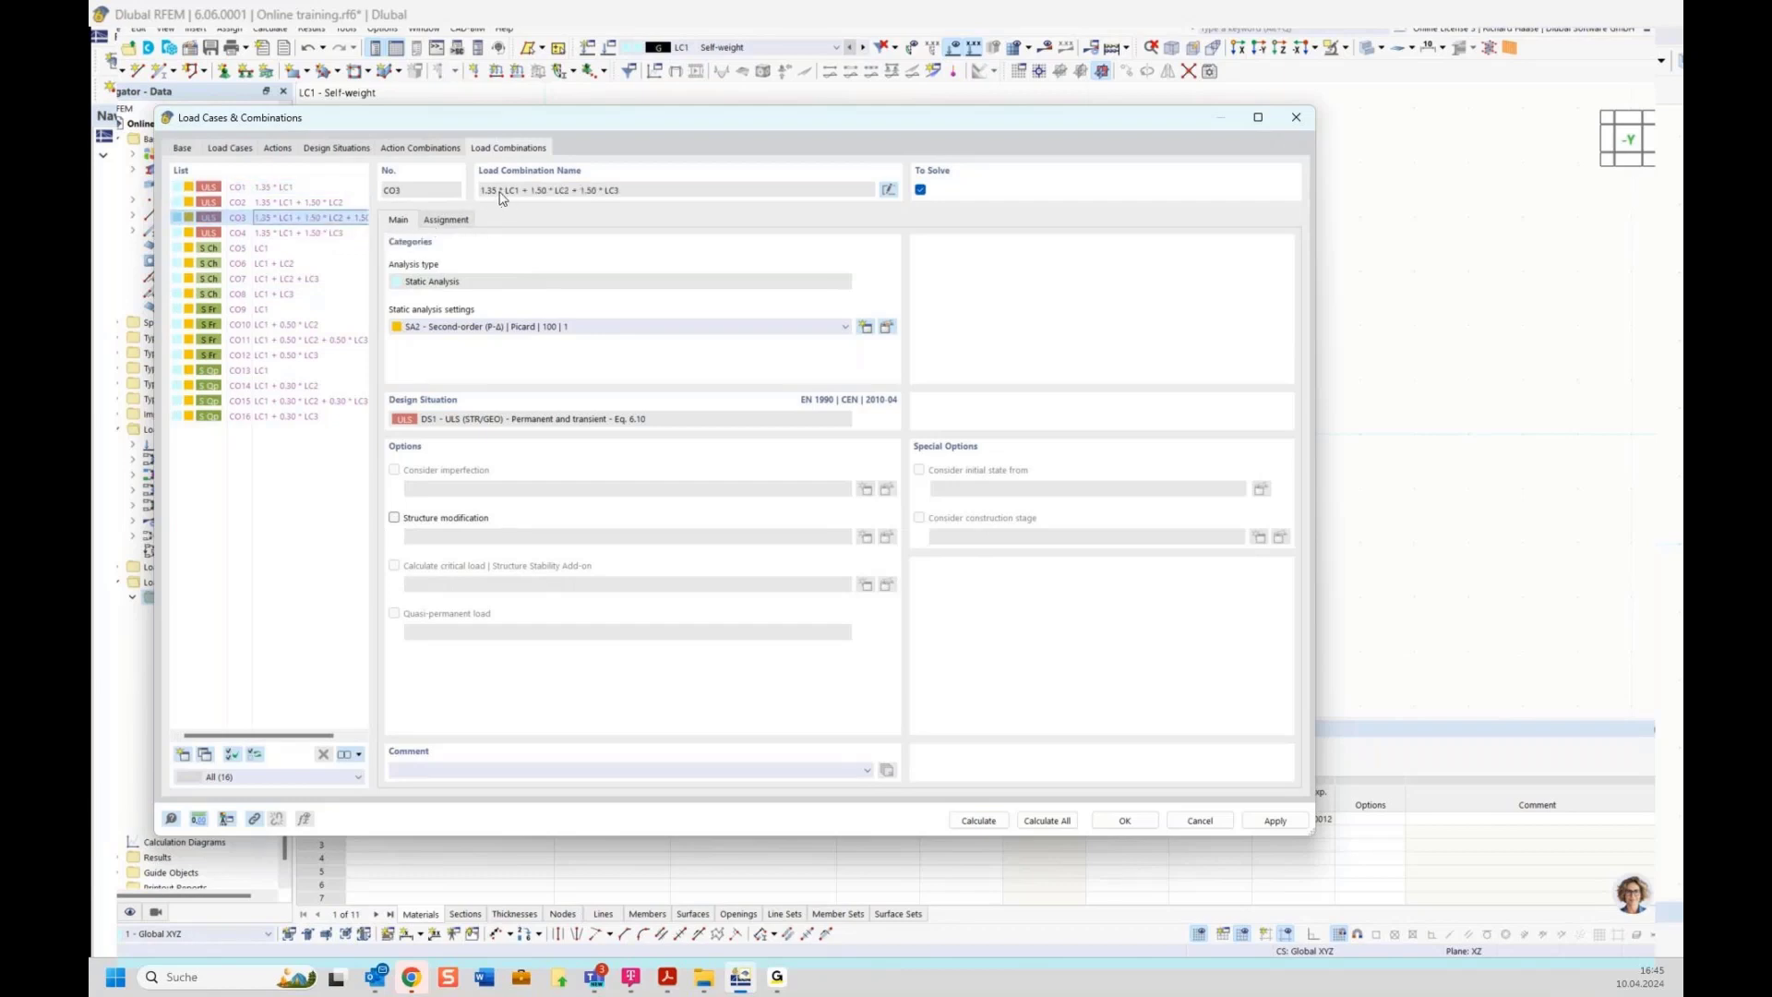
key("Up")
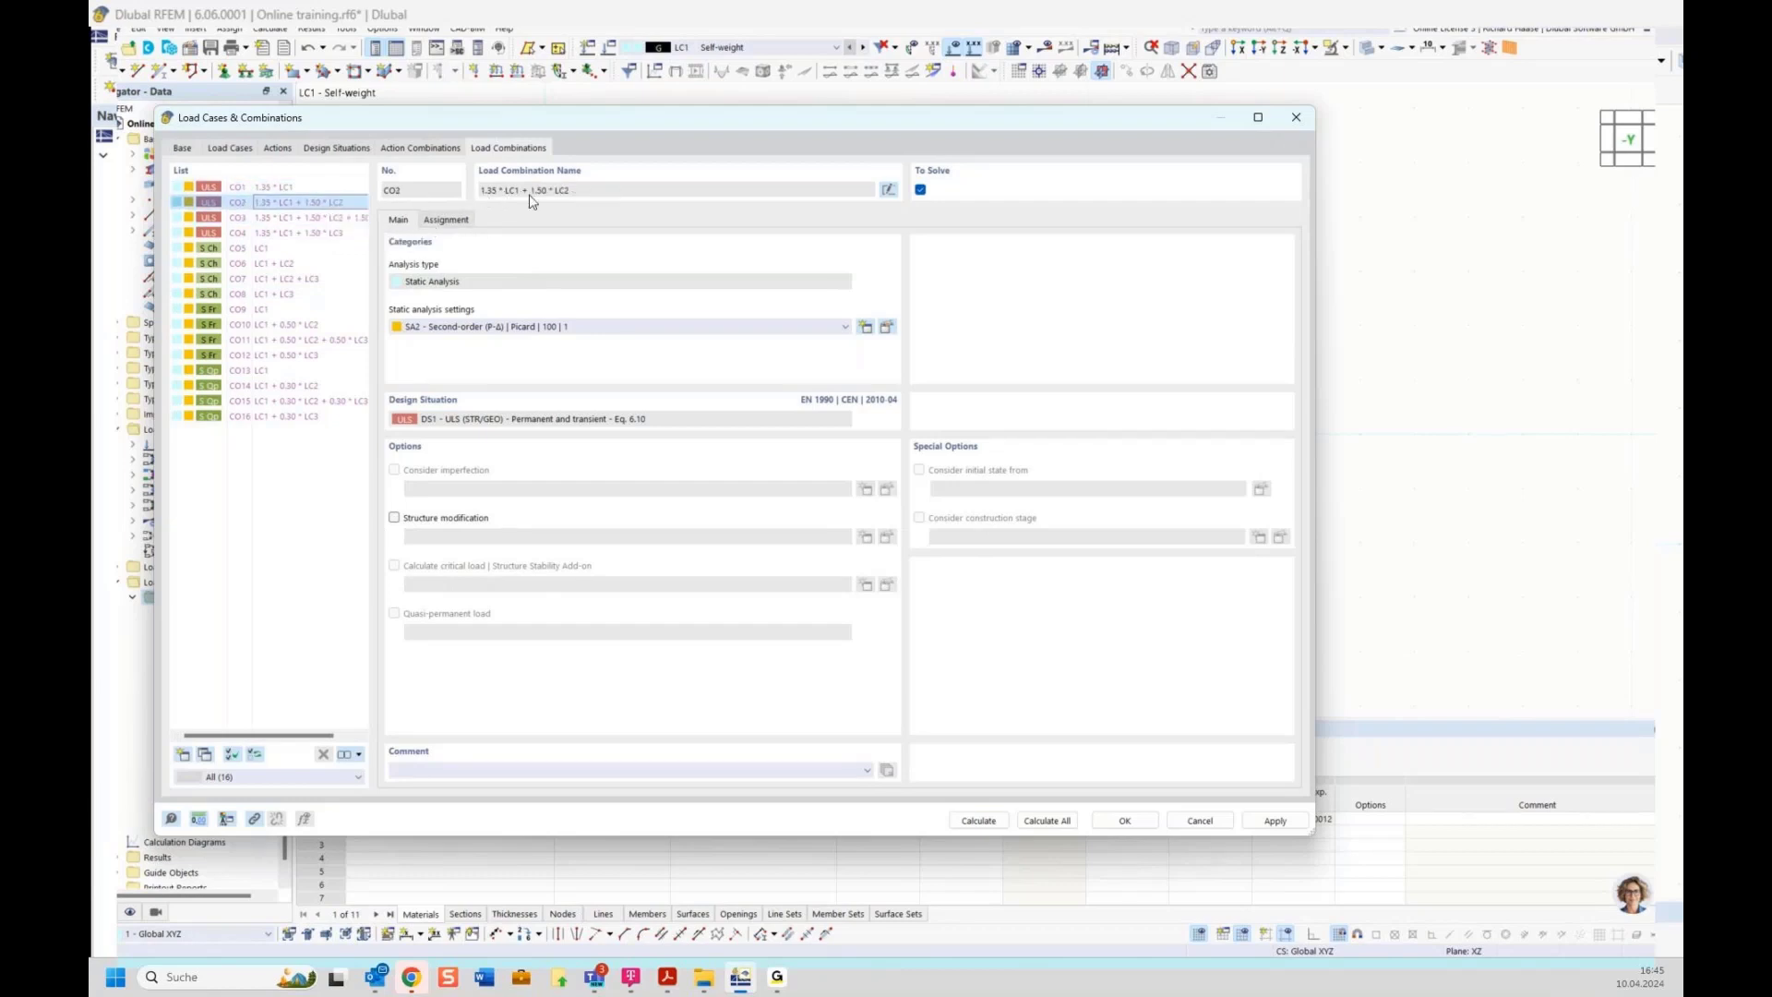
left_click(309, 234)
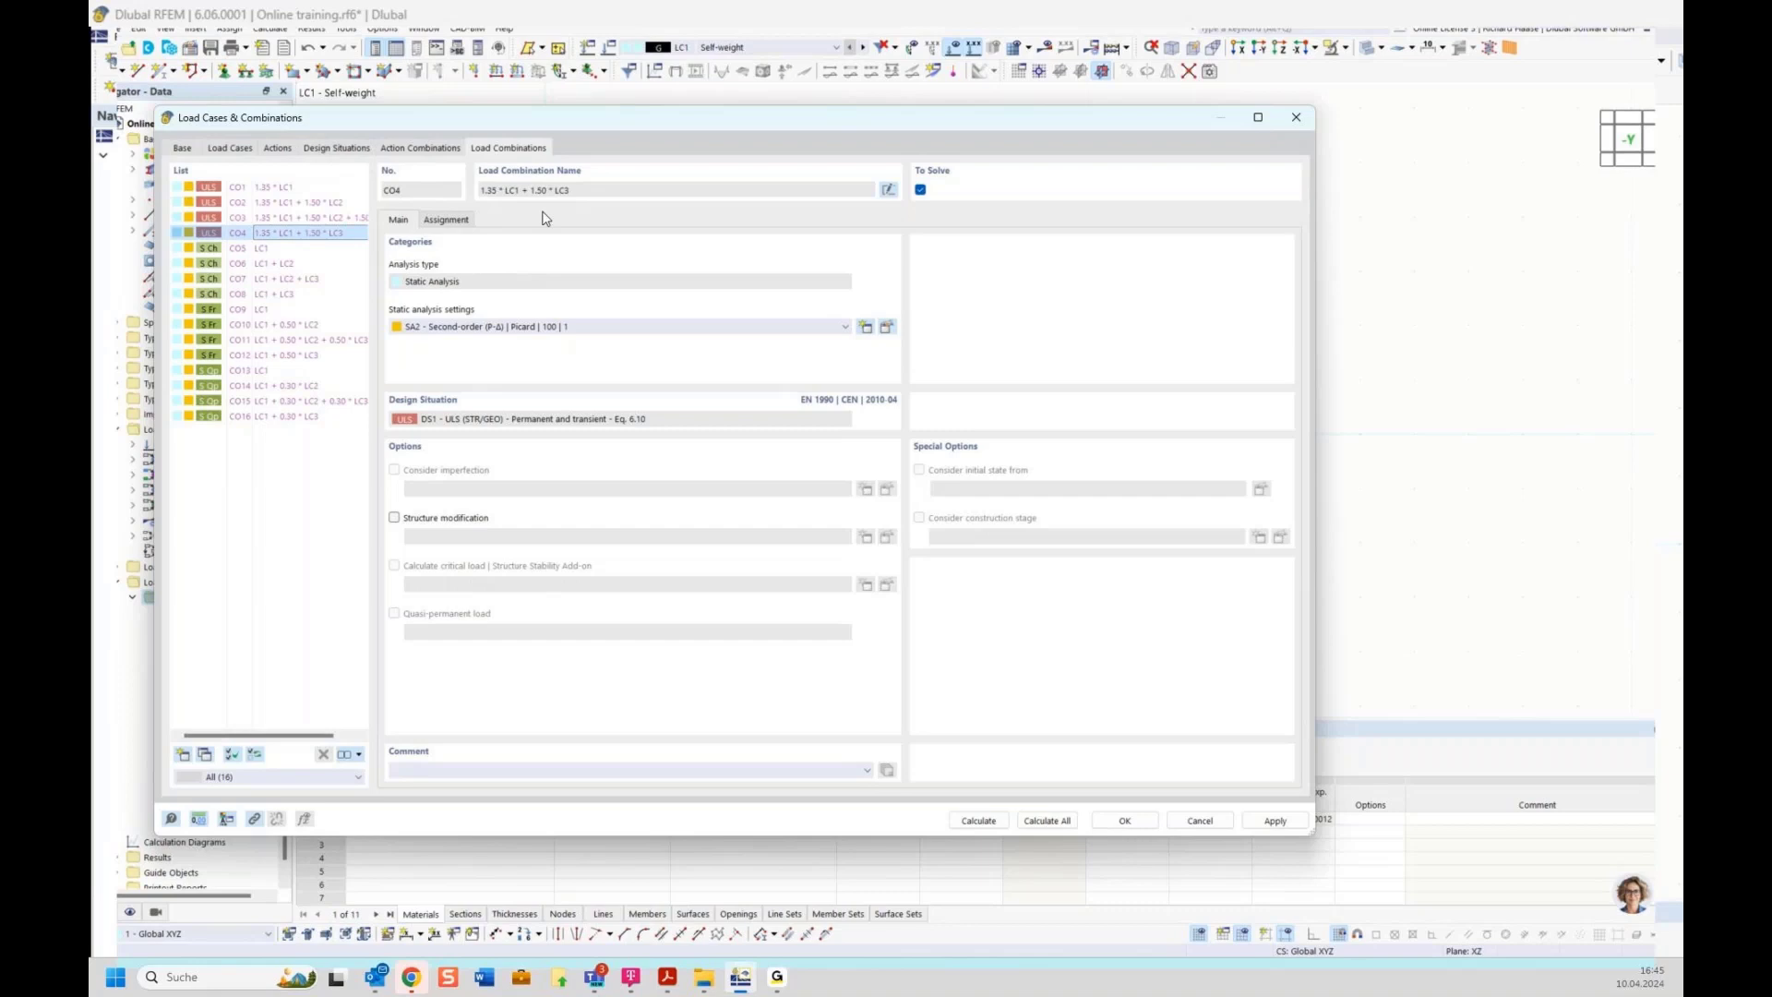
left_click(182, 150)
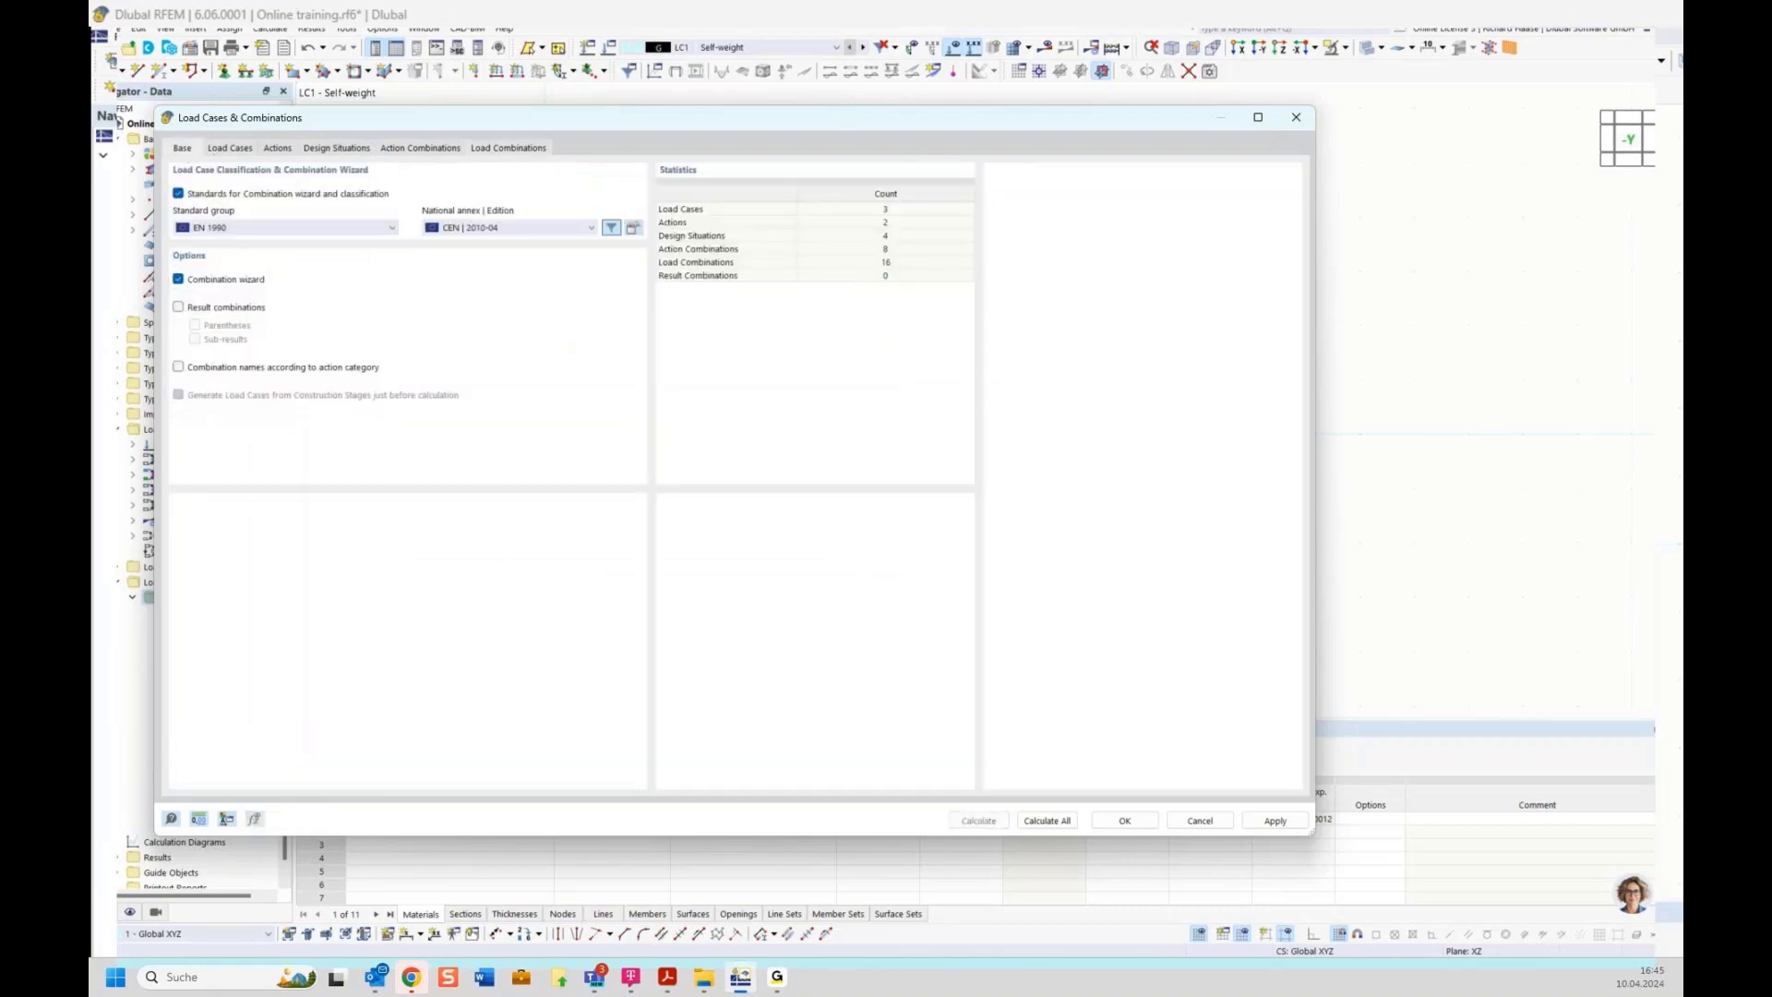
left_click(229, 149)
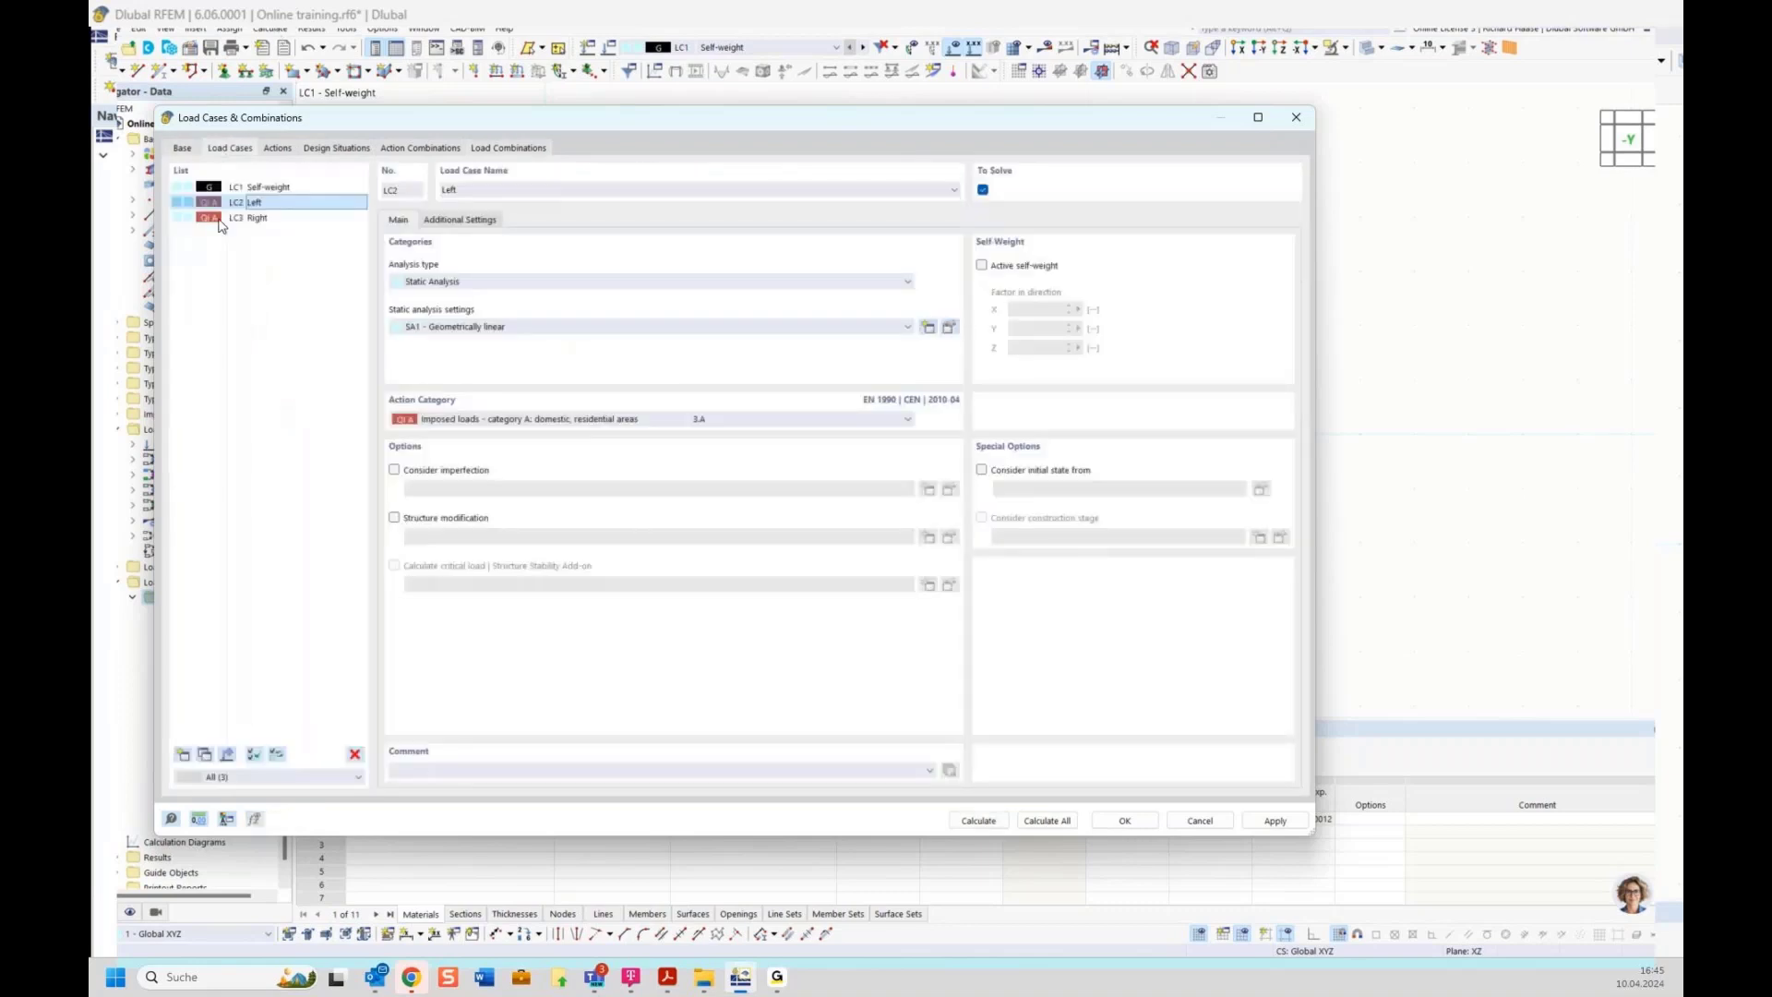
left_click(1132, 824)
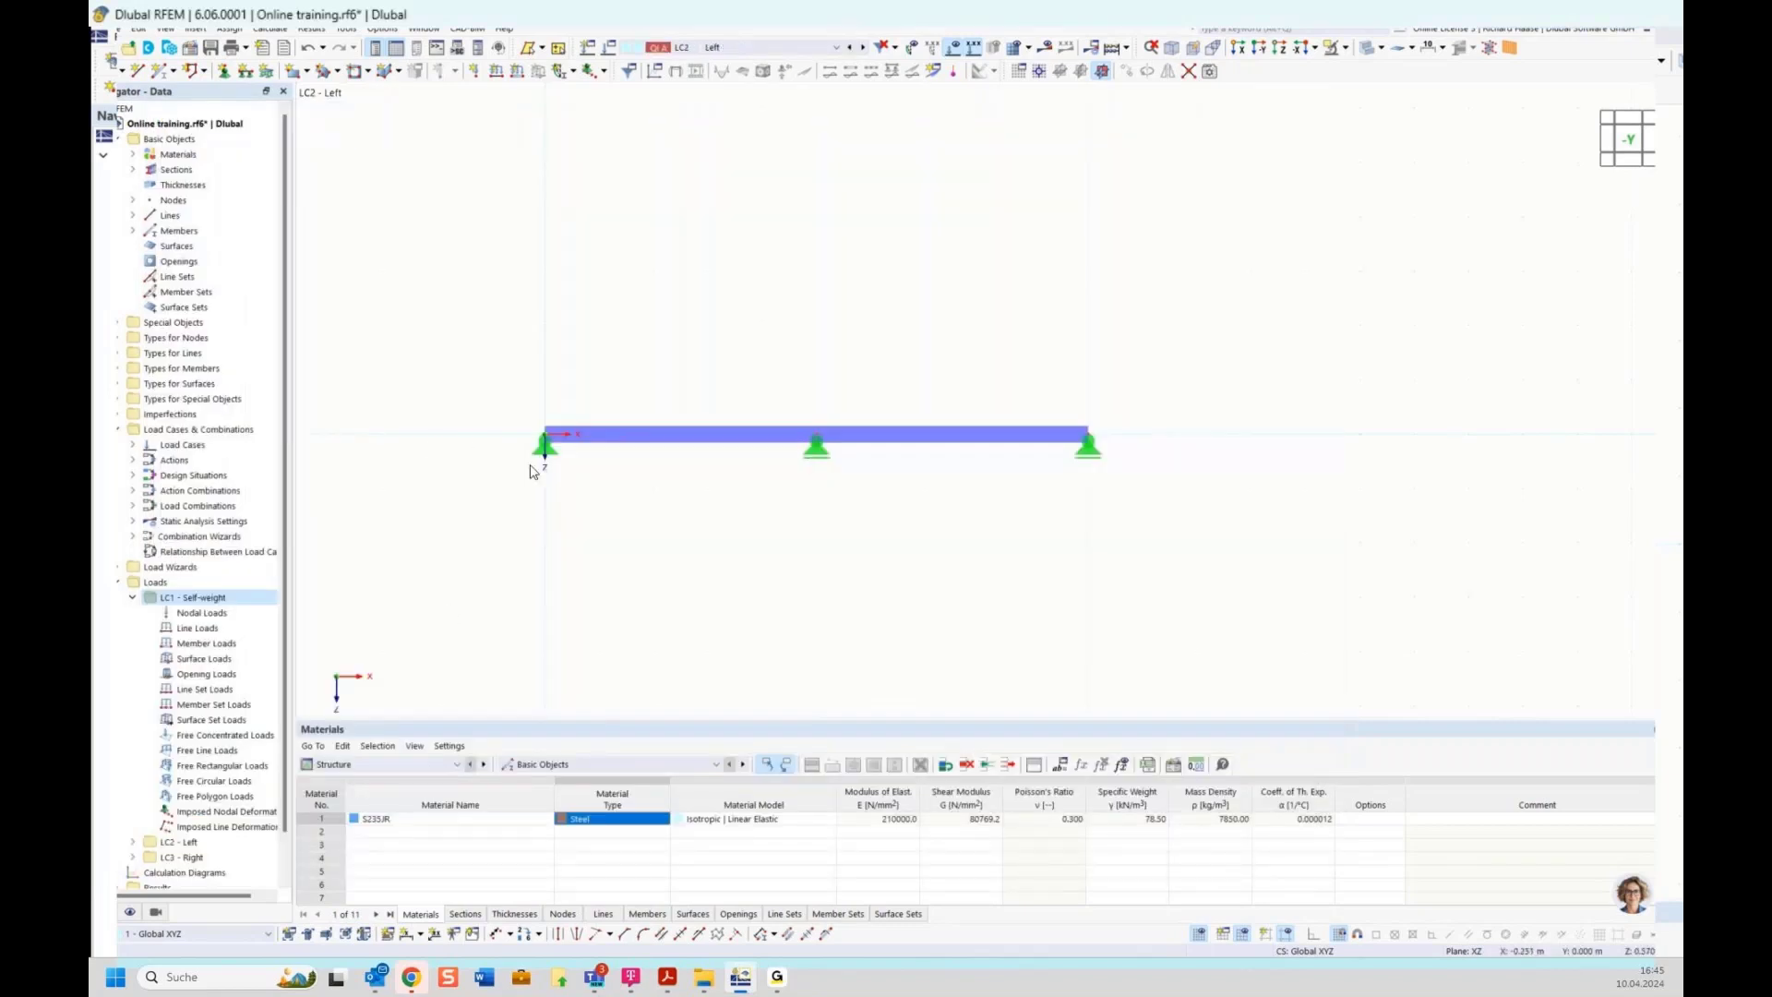
In LC1, add a uniform member load of 2.5 kN/m in direction ZL to members 1 and 2
left_click(218, 646)
right_click(219, 646)
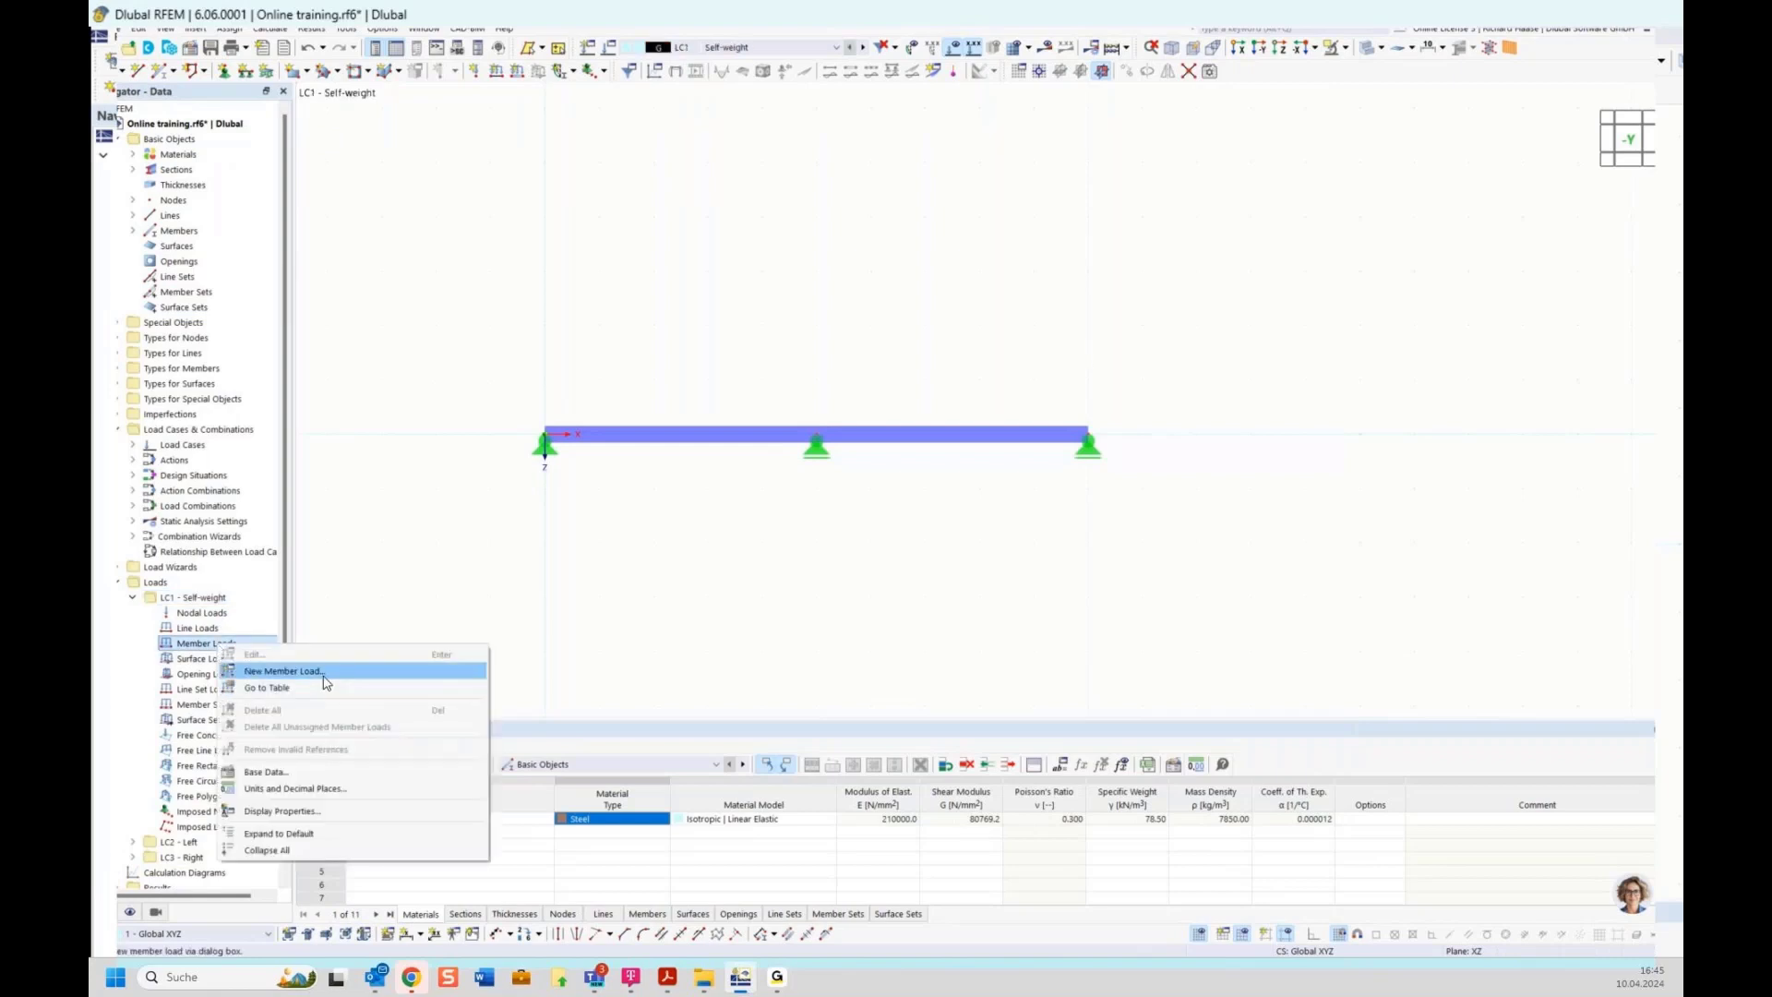
left_click(272, 677)
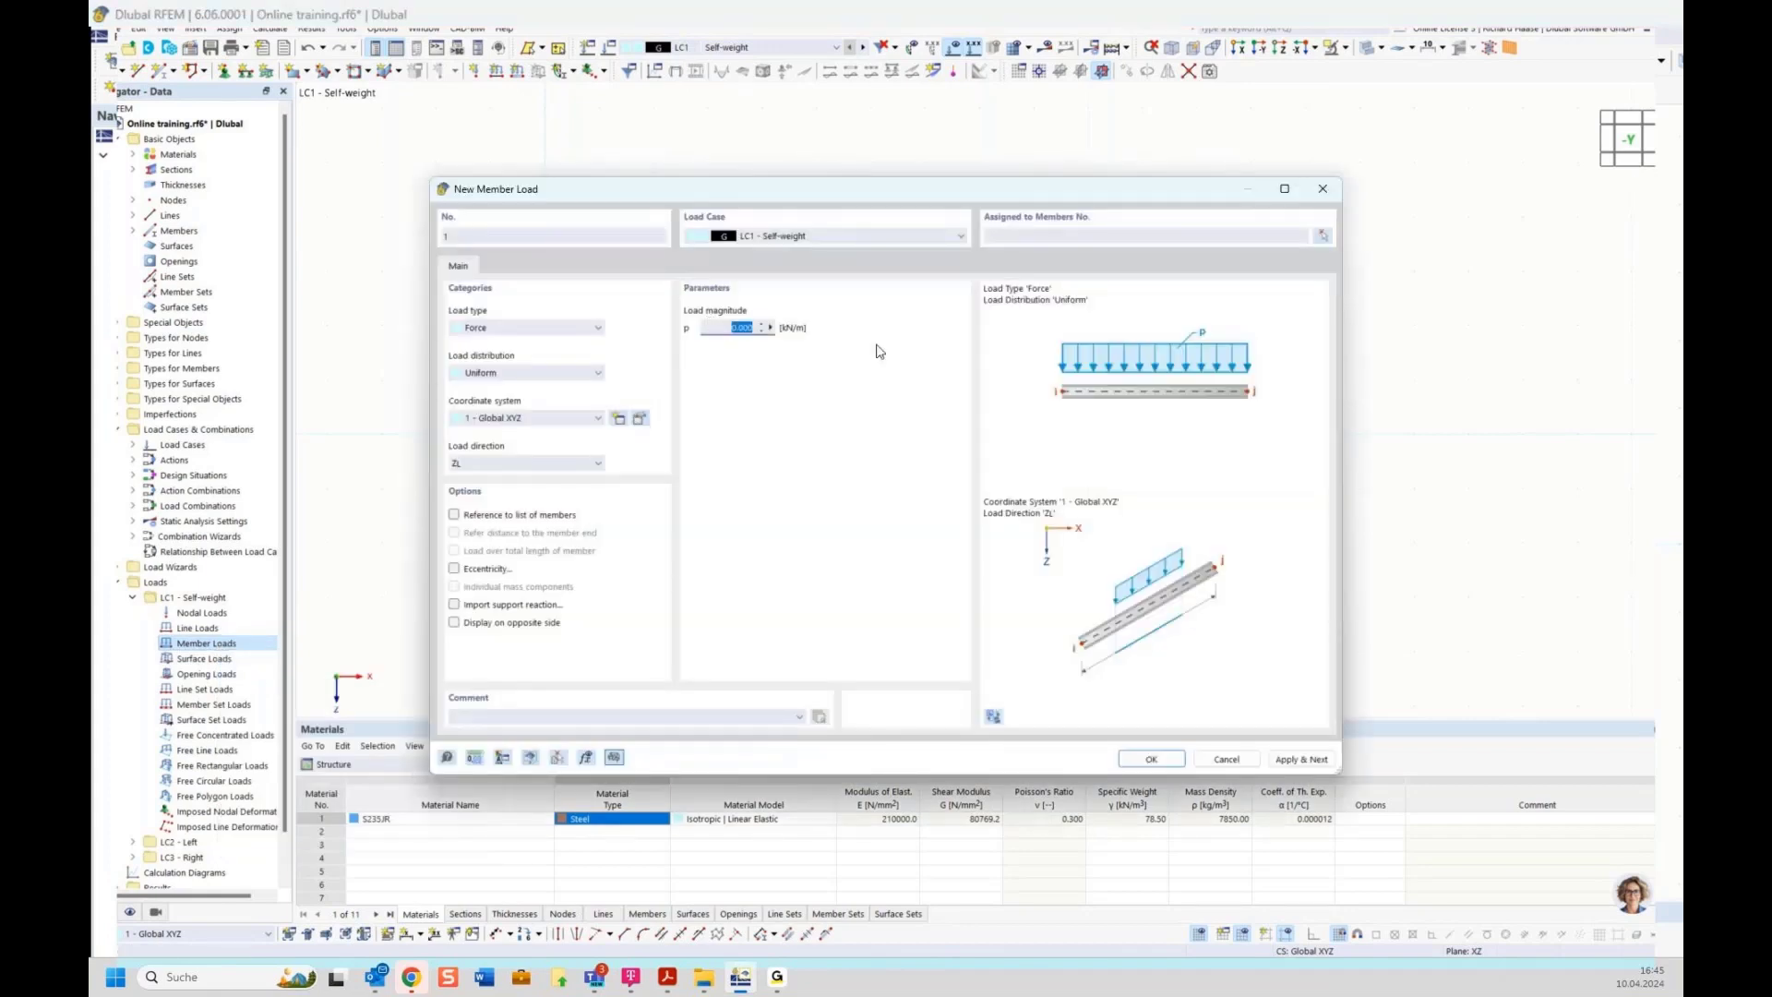
type("2,5")
left_click(1323, 236)
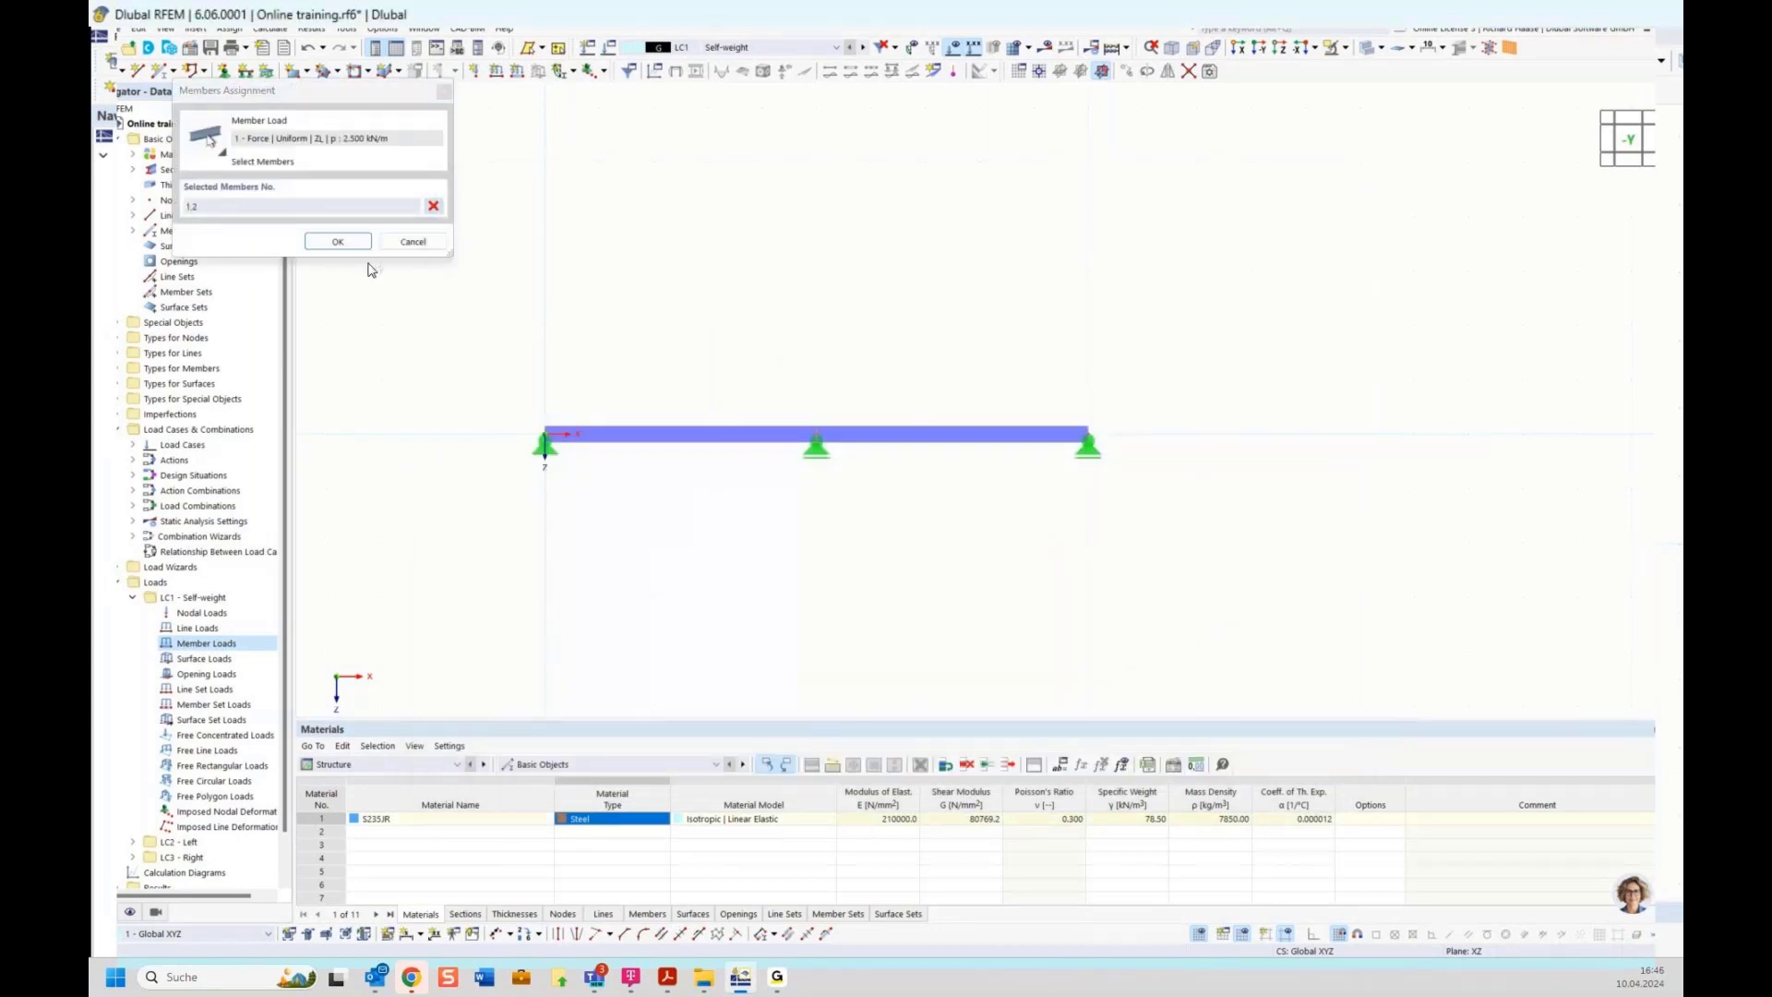
left_click(338, 240)
left_click(1153, 761)
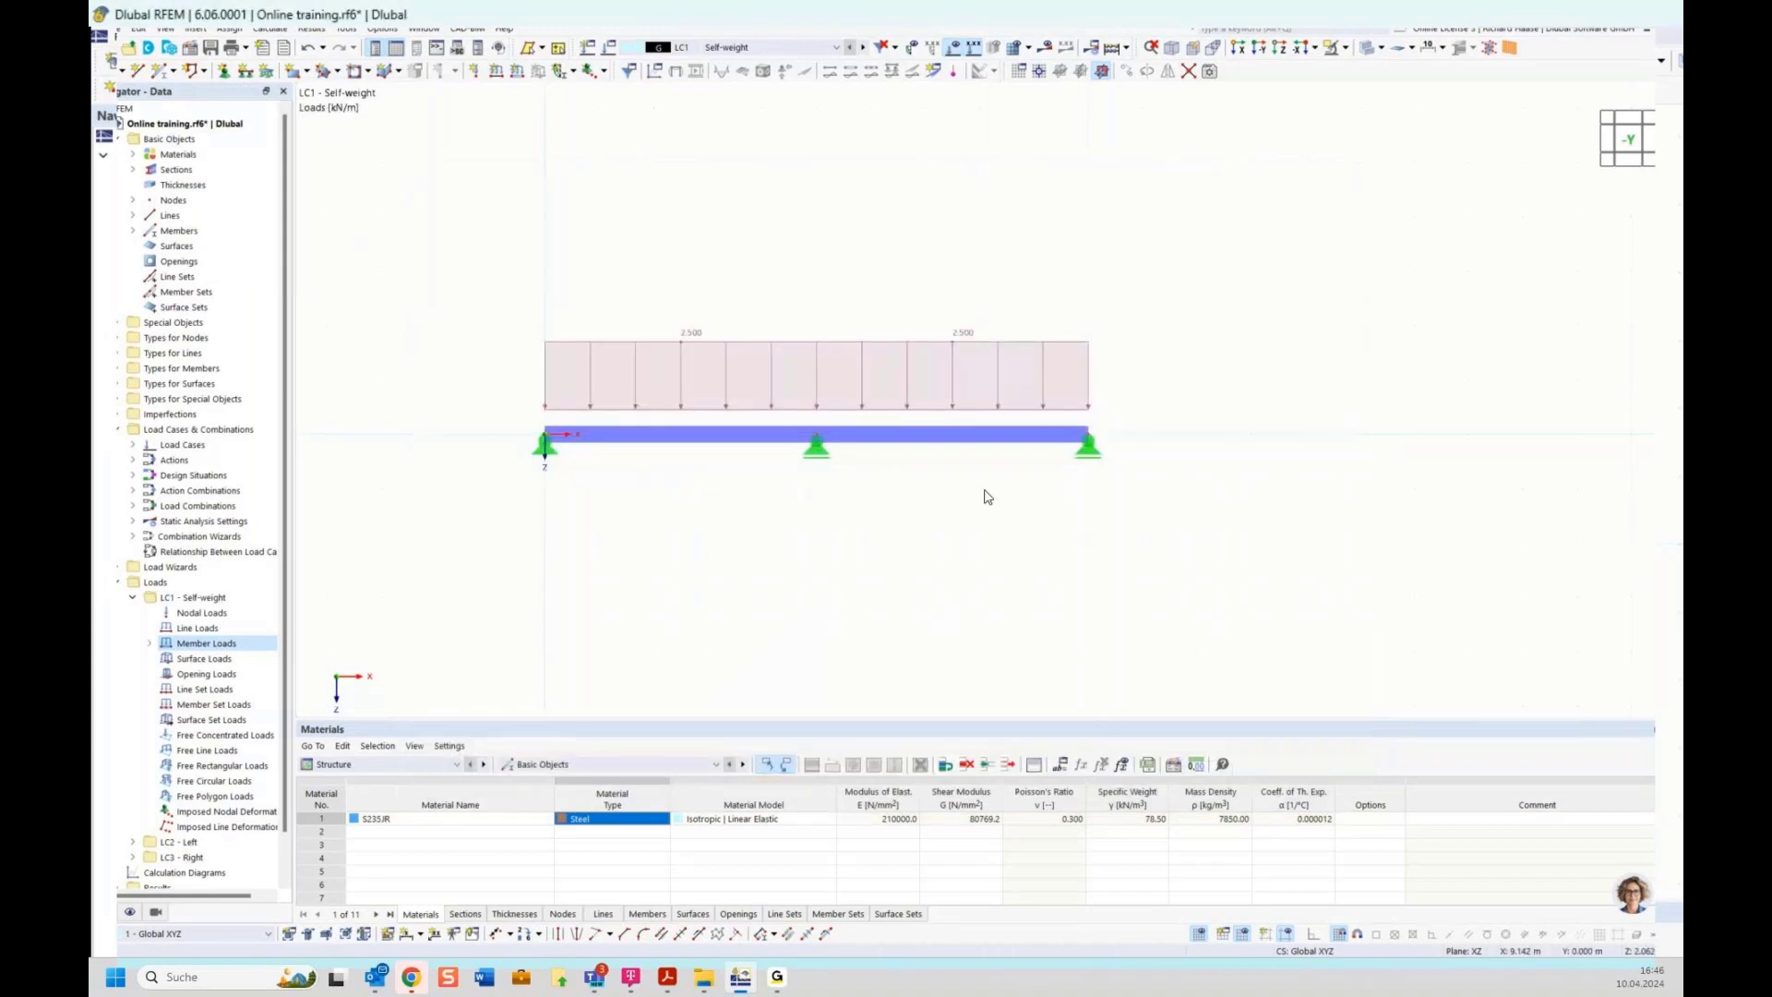
In LC2 Left, add a uniform member load of 5 kN/m in direction ZL to member 1
left_click(132, 598)
left_click(131, 613)
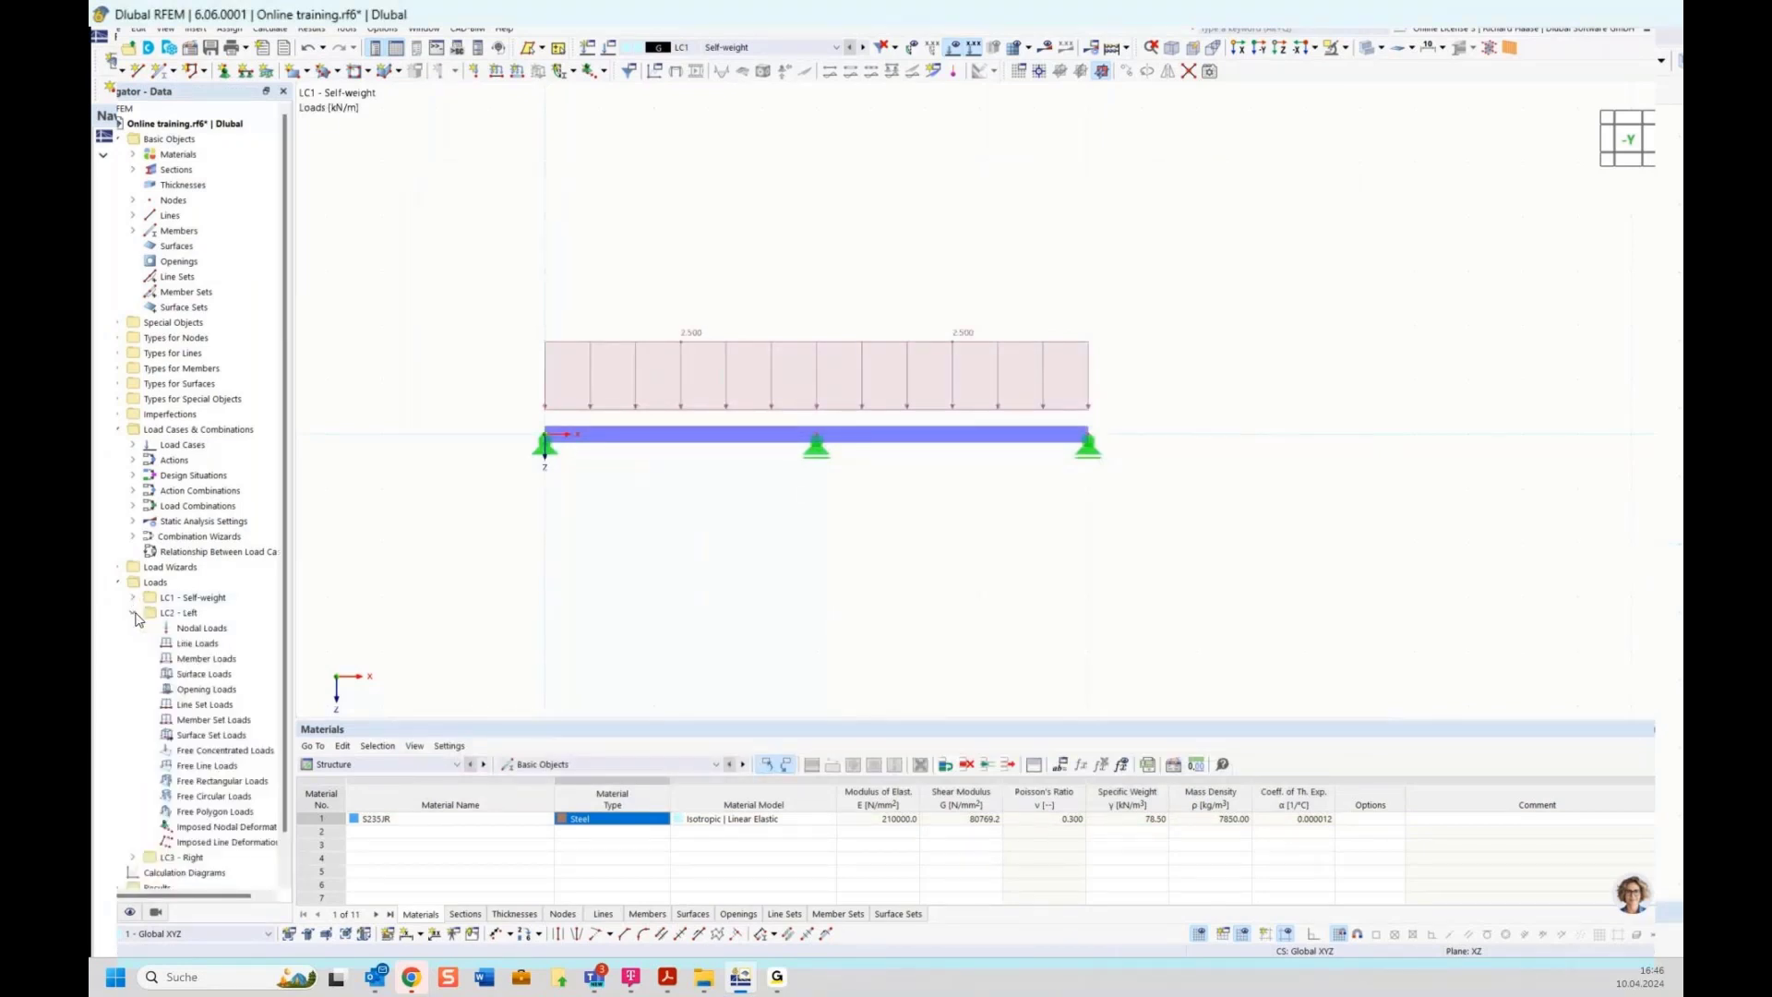
right_click(191, 658)
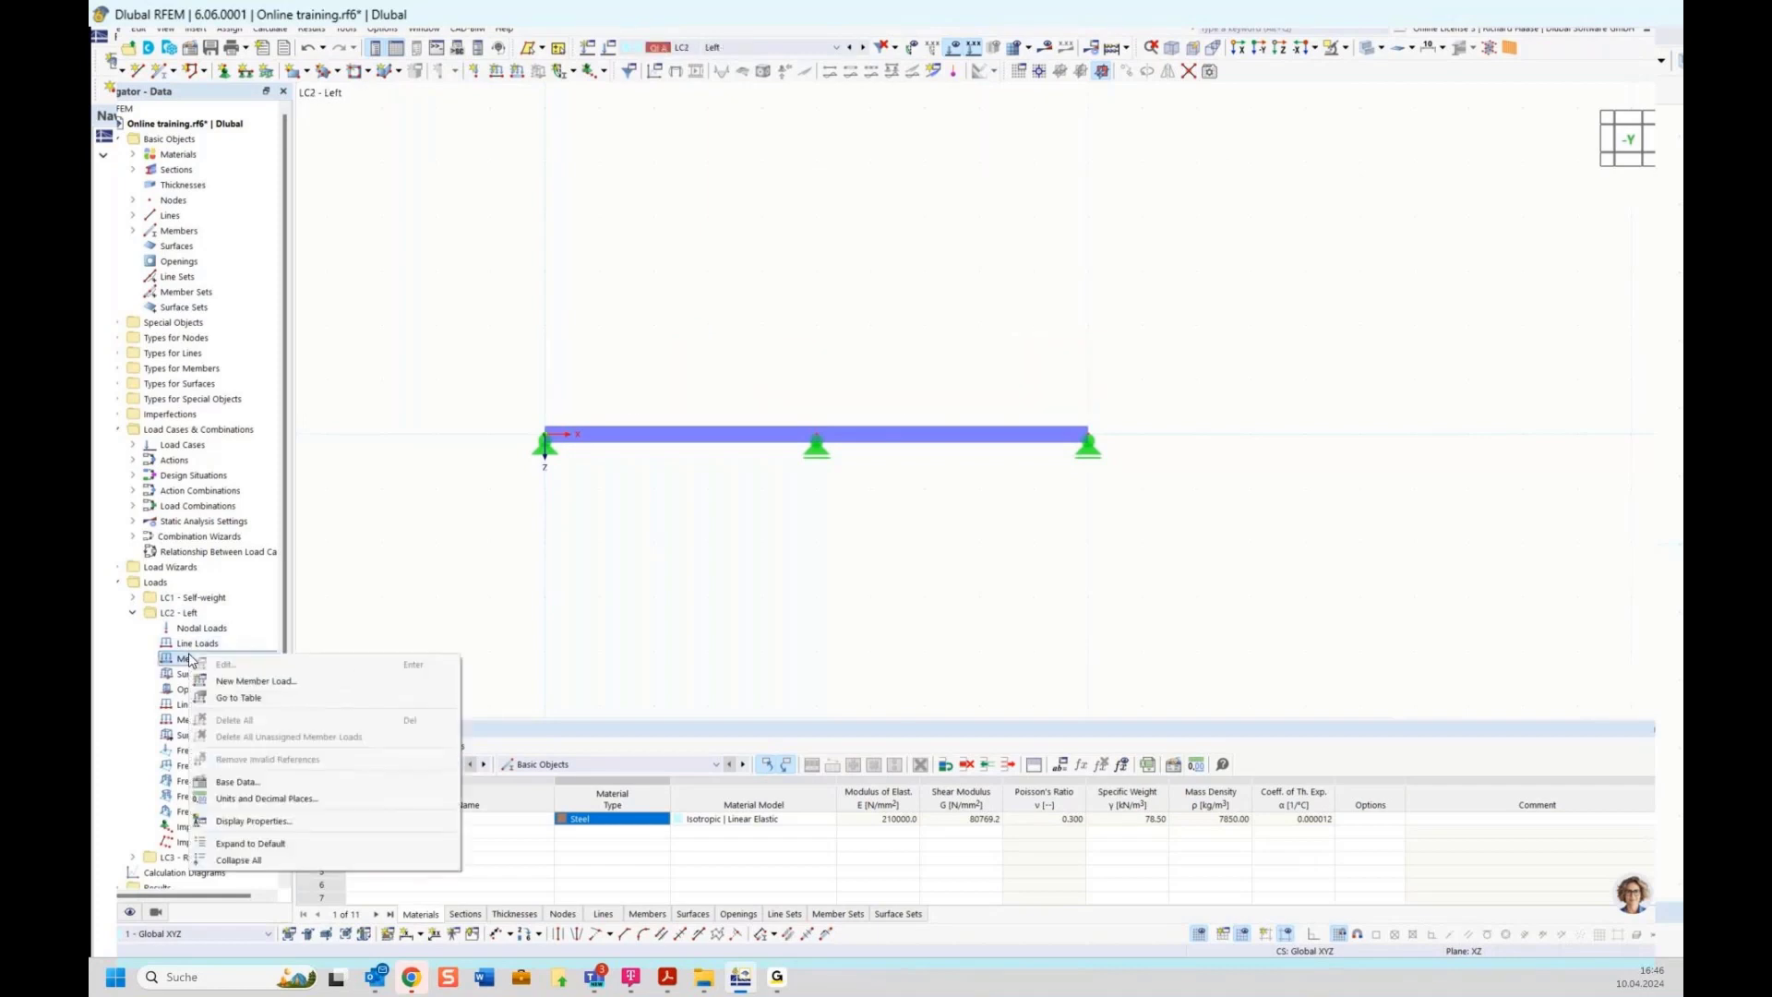
left_click(255, 683)
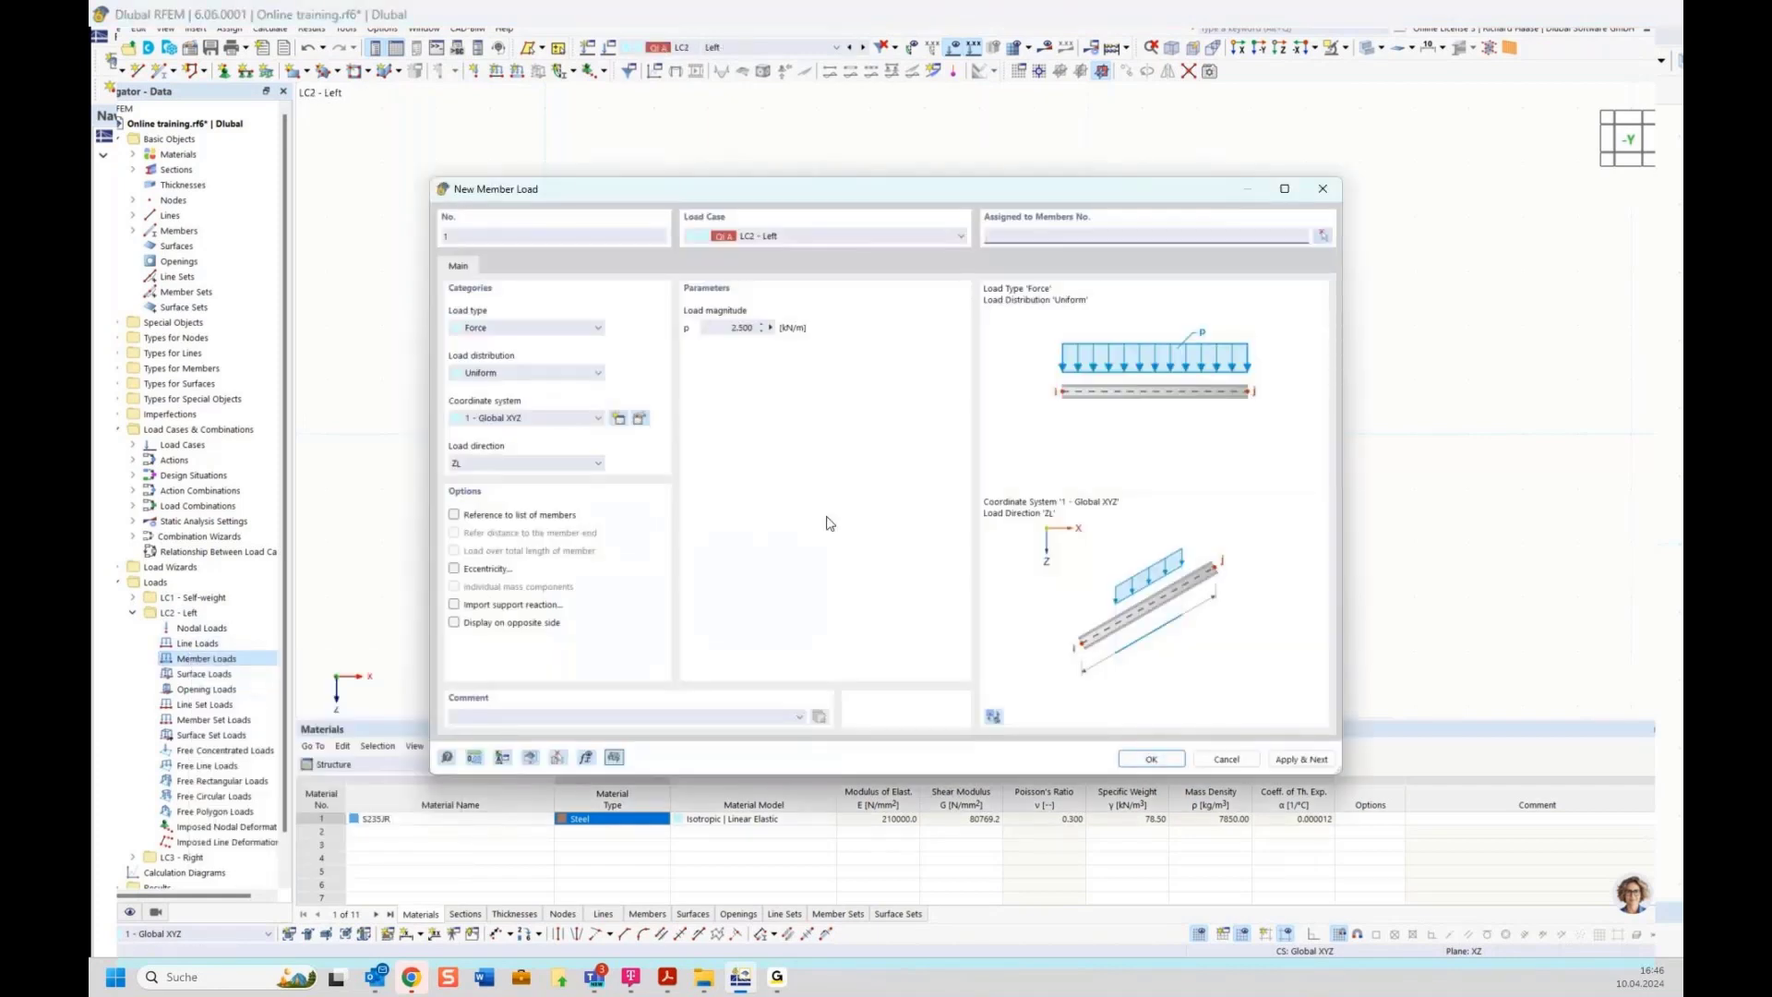
left_click(719, 330)
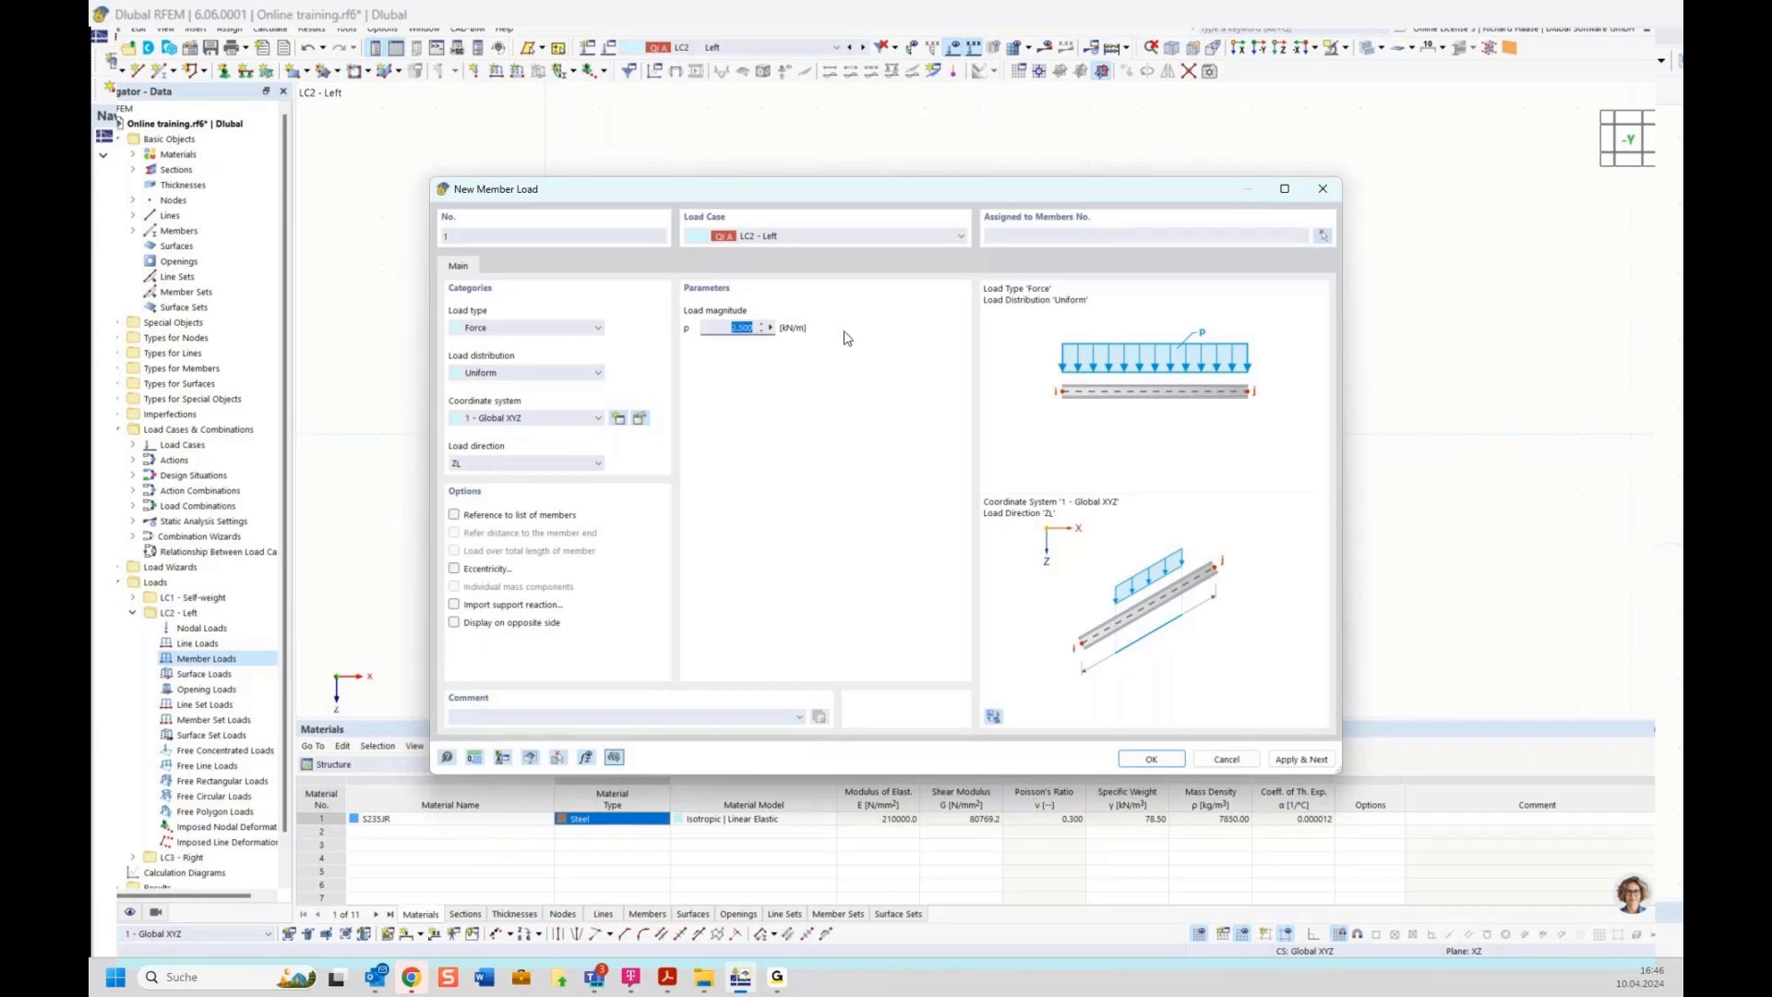
type("5")
left_click(1322, 237)
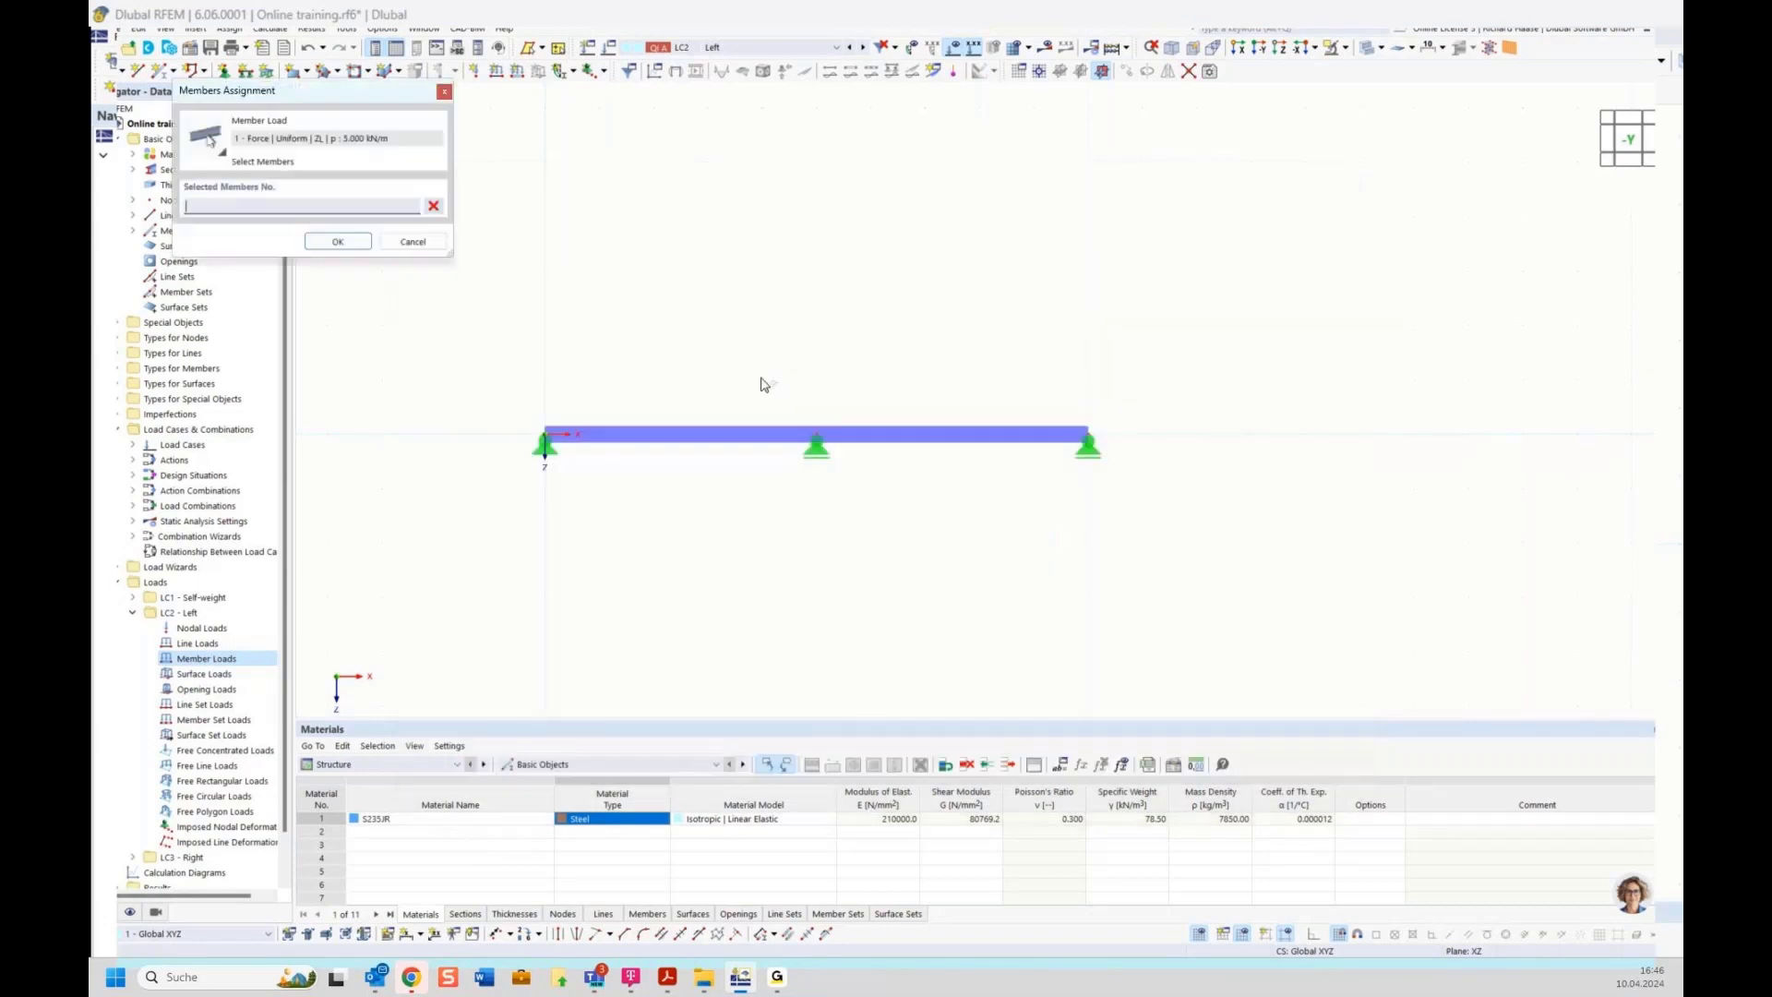
left_click(731, 426)
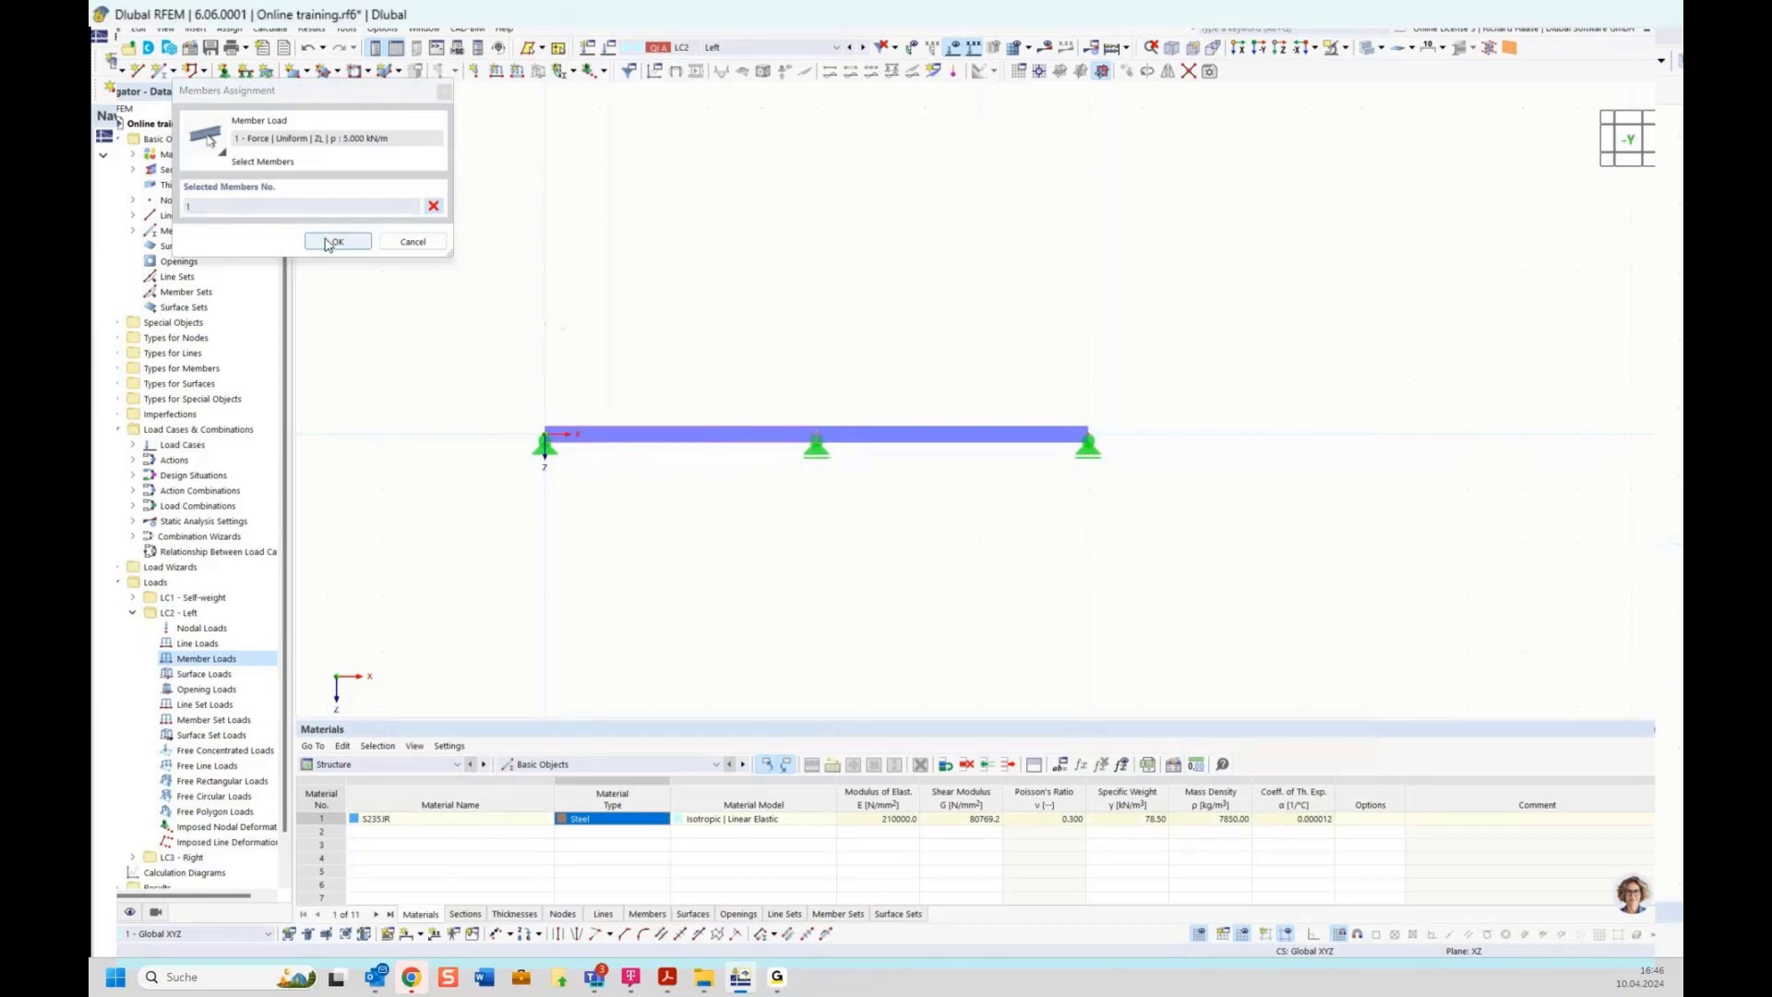
left_click(332, 241)
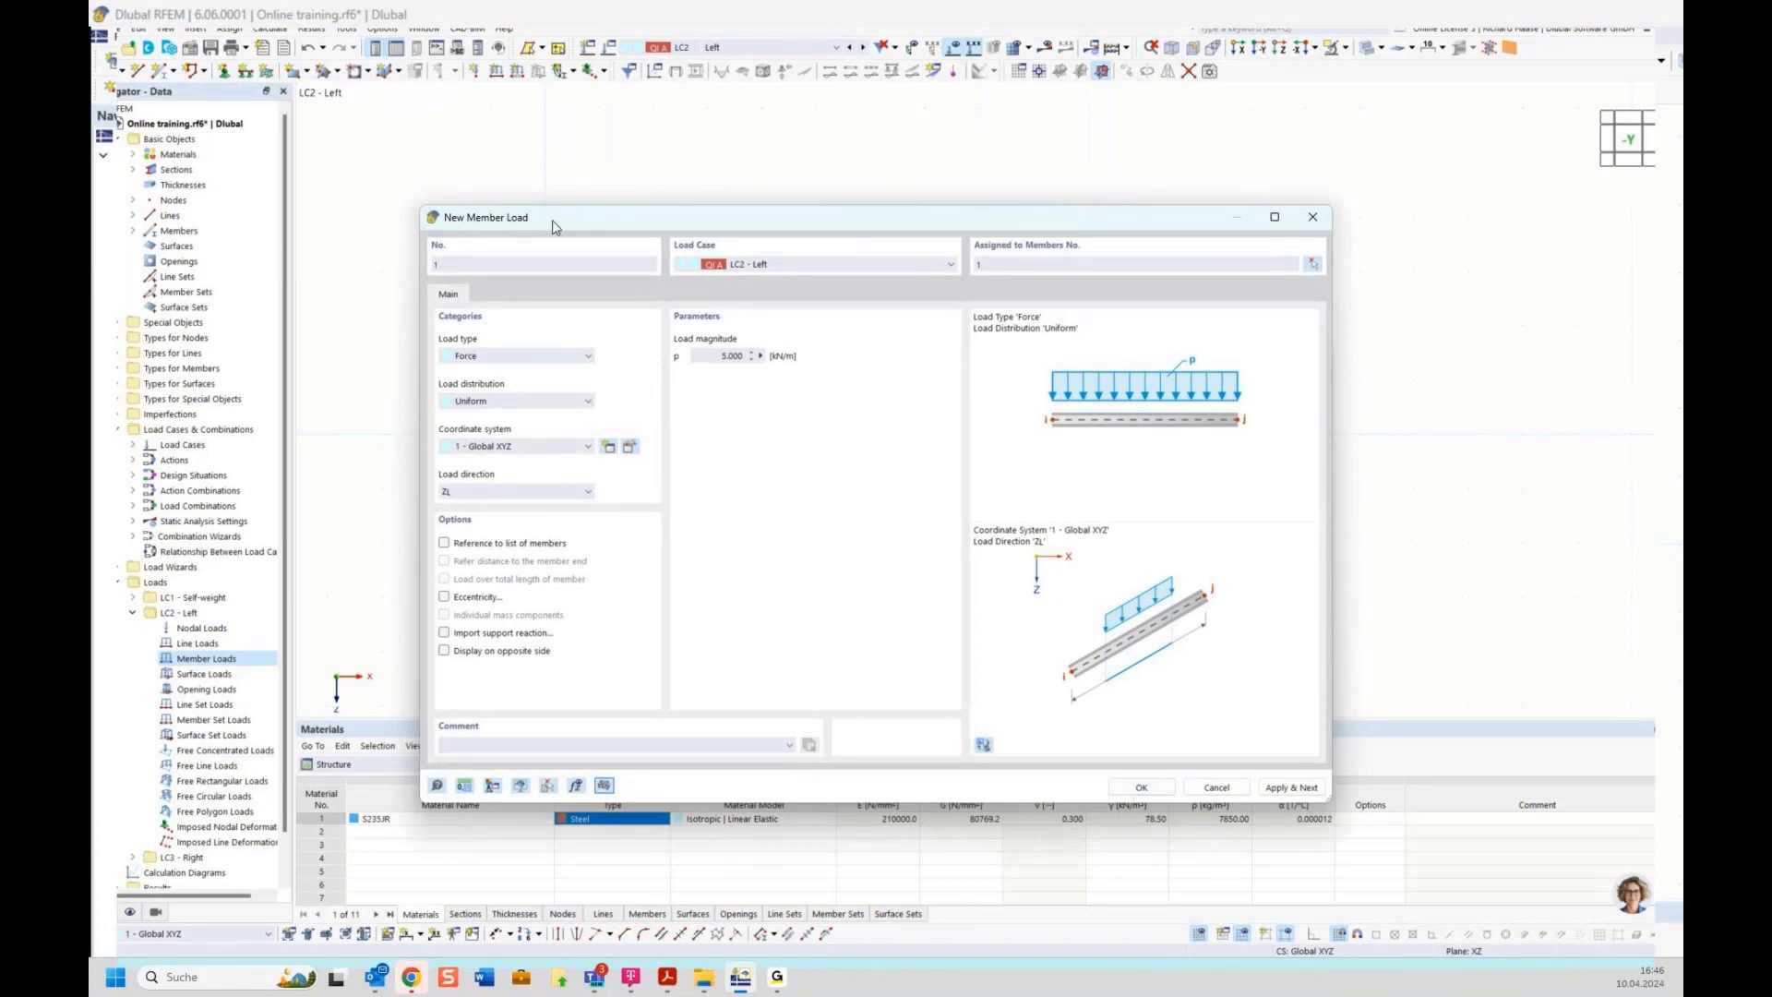
left_click_drag(556, 227, 547, 339)
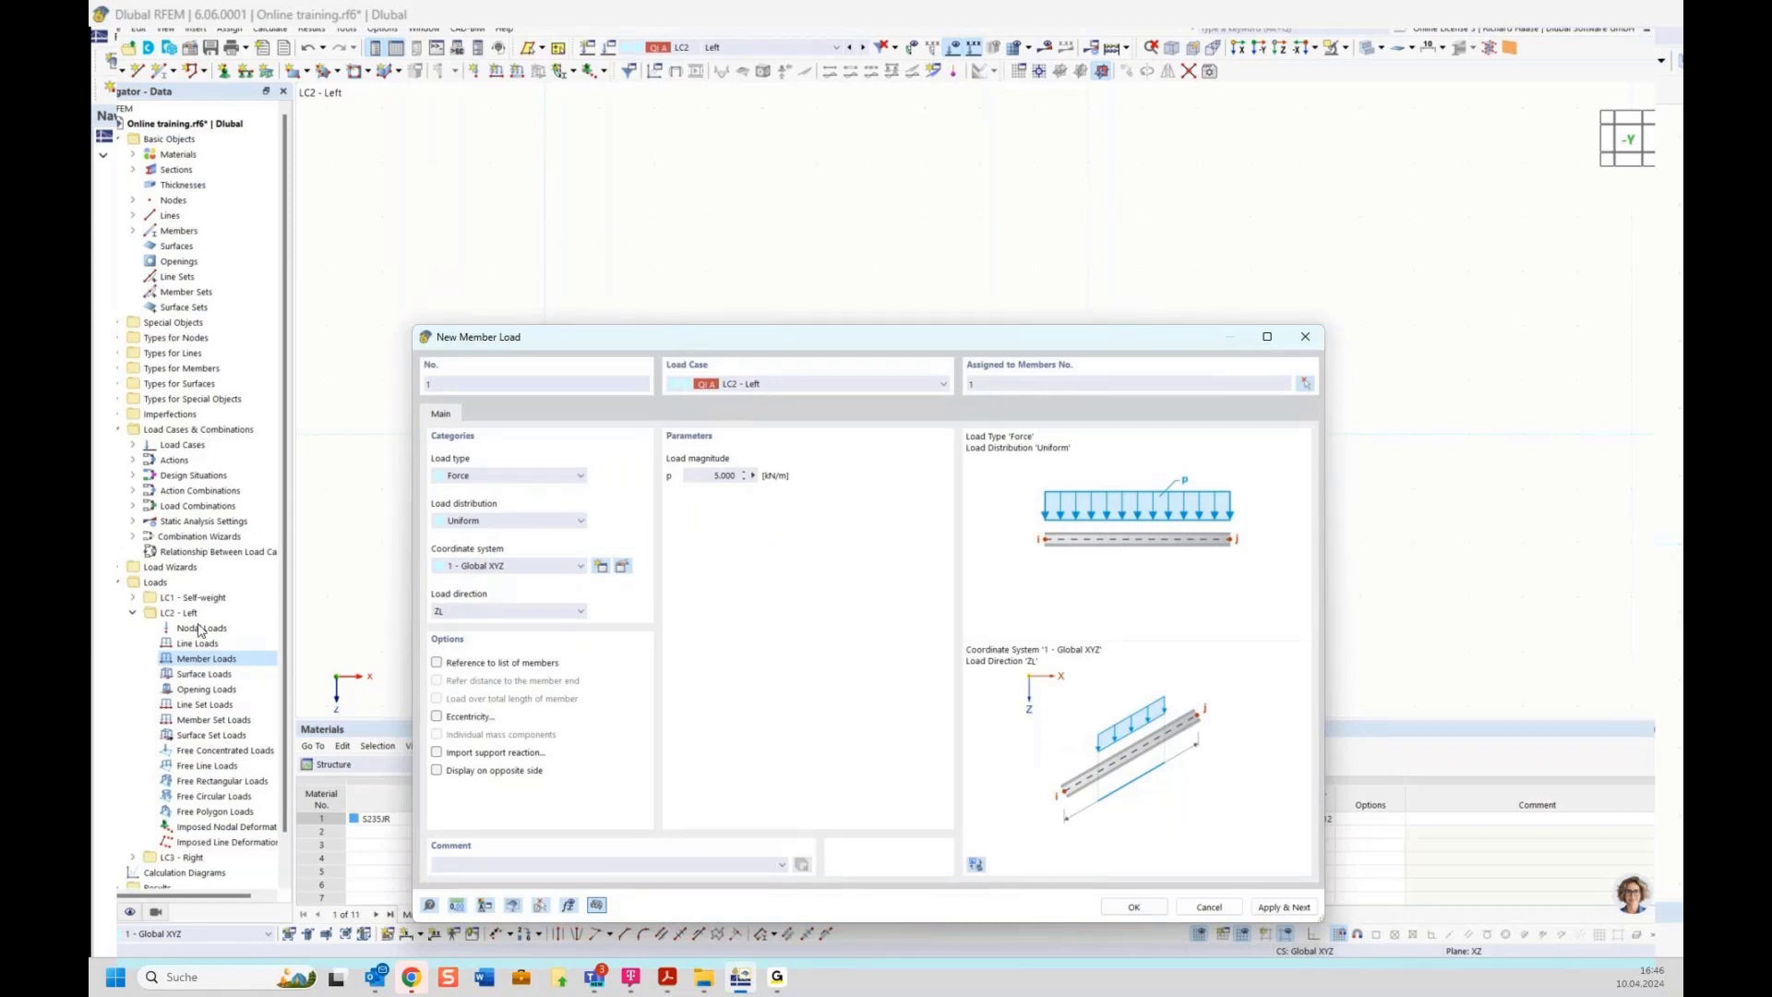
left_click_drag(742, 348, 667, 272)
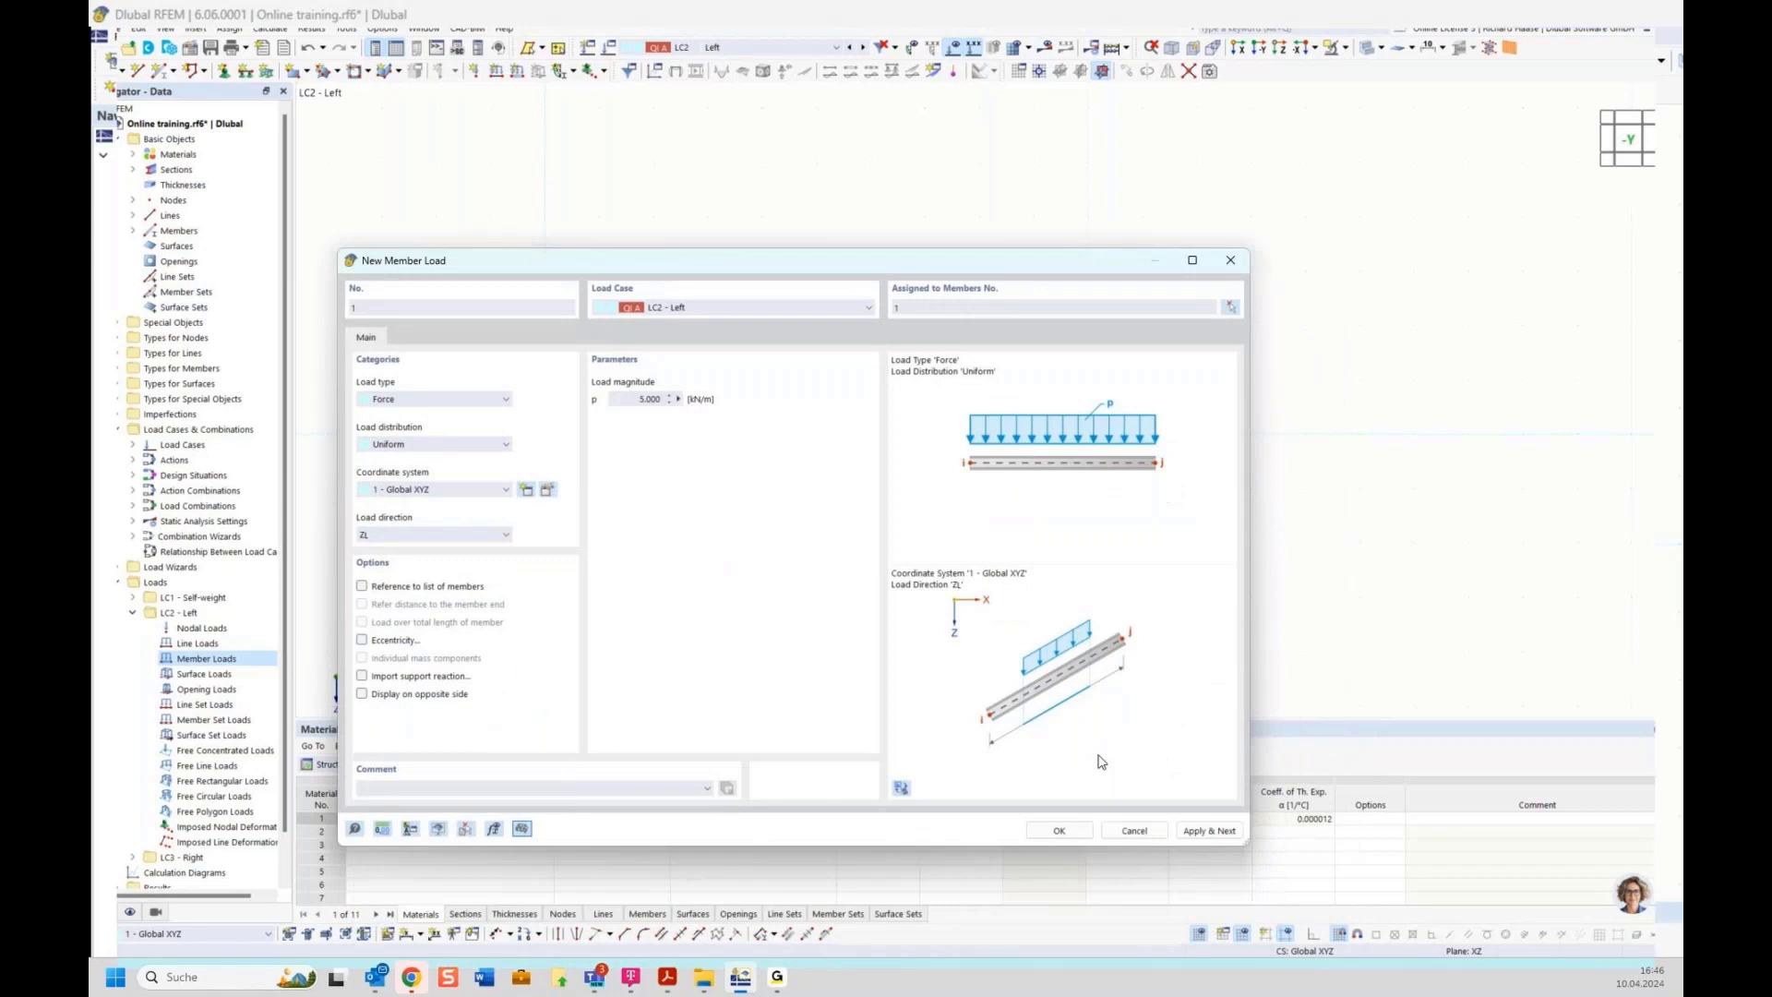
left_click(1203, 831)
Add a uniform member load of 5 kN/m in direction ZL to member 2 in load case LC3 Right
left_click_drag(758, 271, 824, 509)
left_click(755, 546)
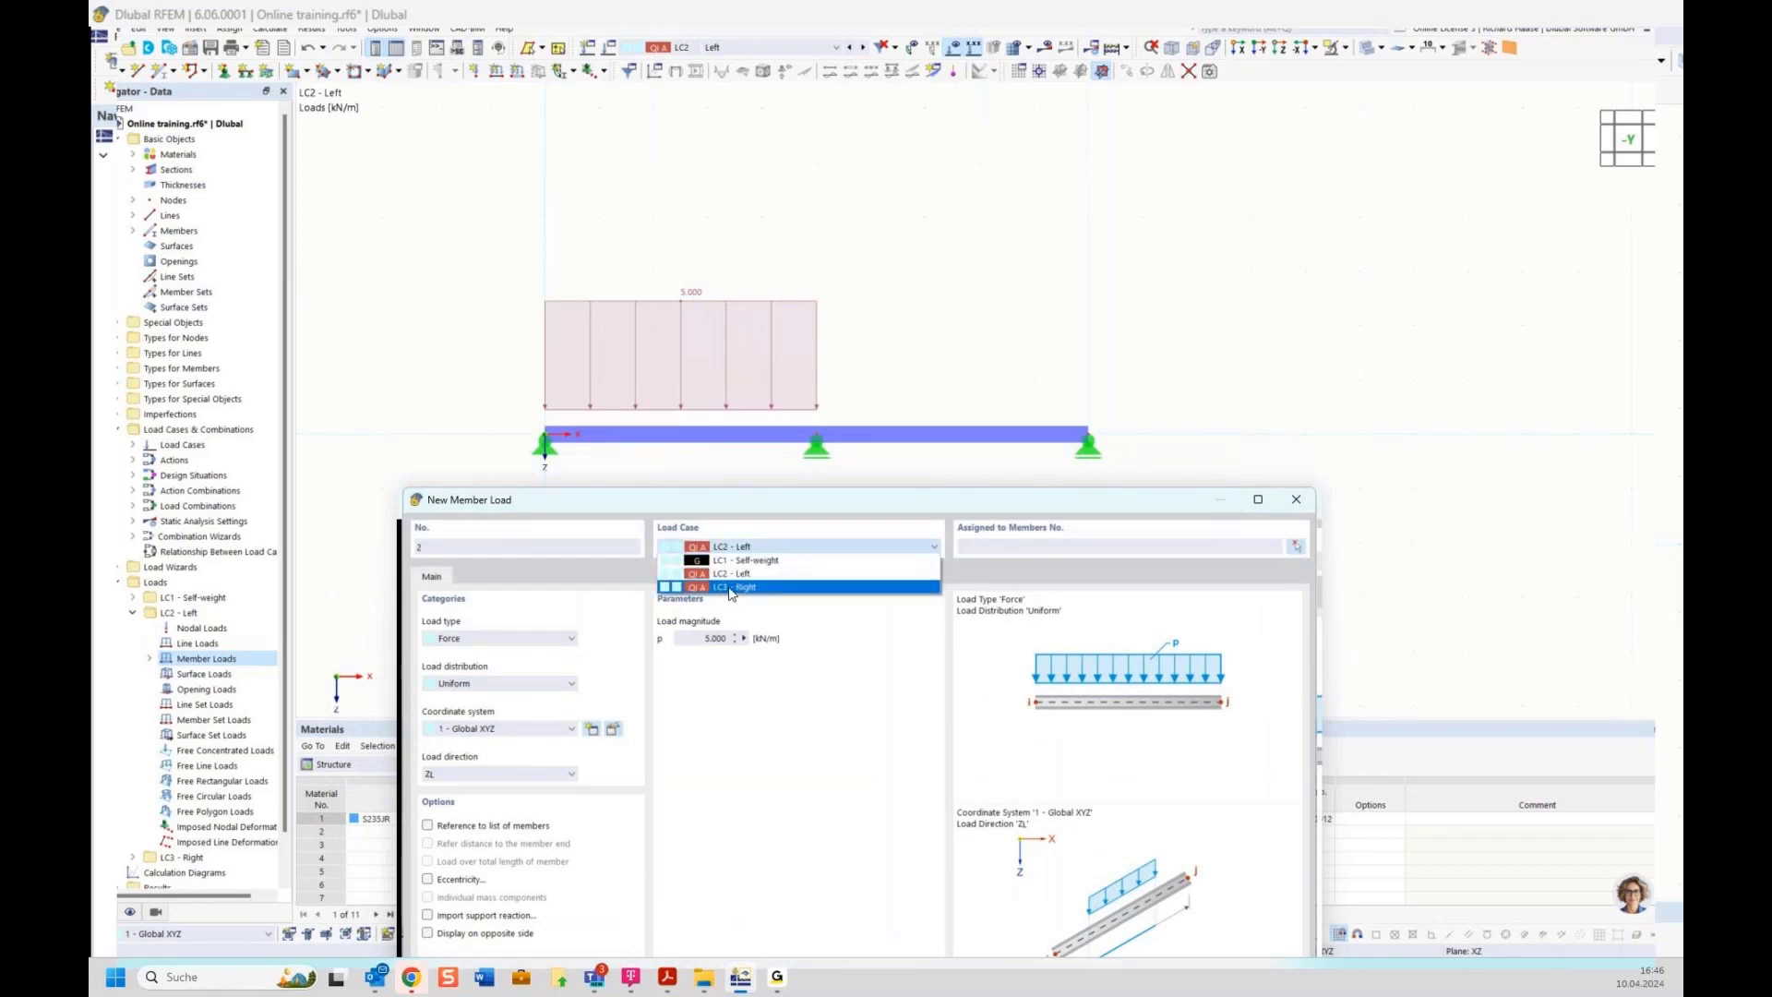
left_click(731, 588)
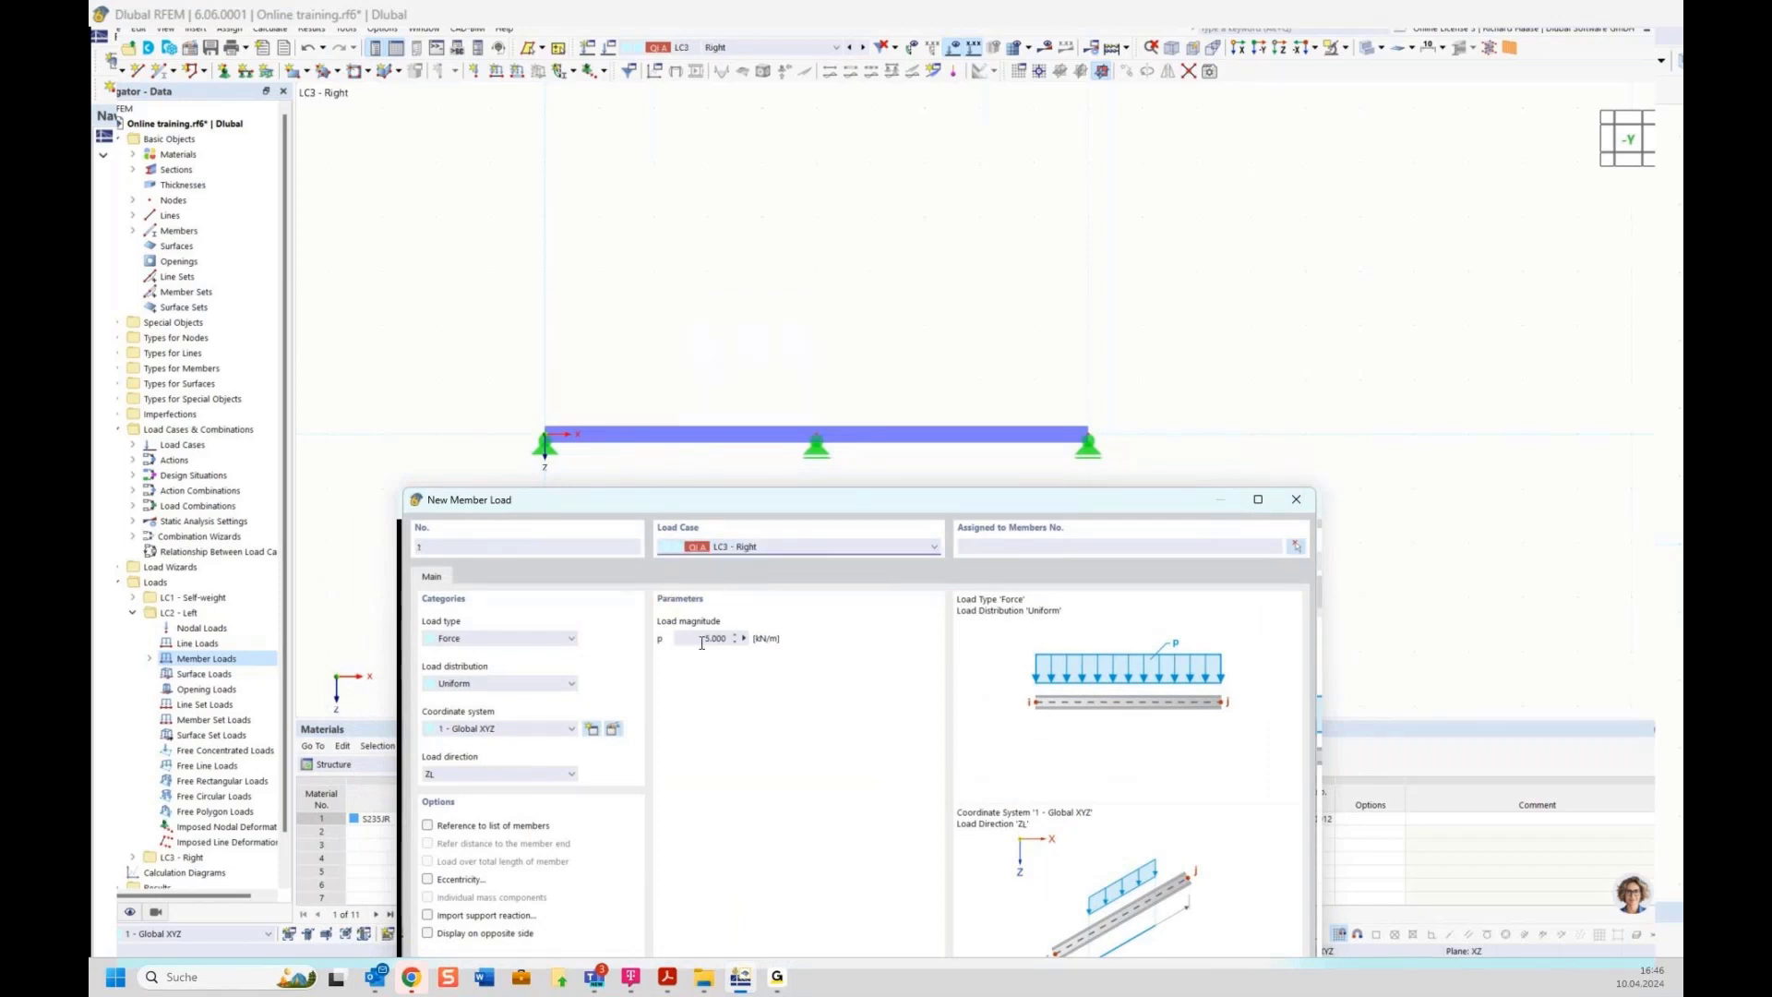
left_click(1295, 548)
left_click(986, 430)
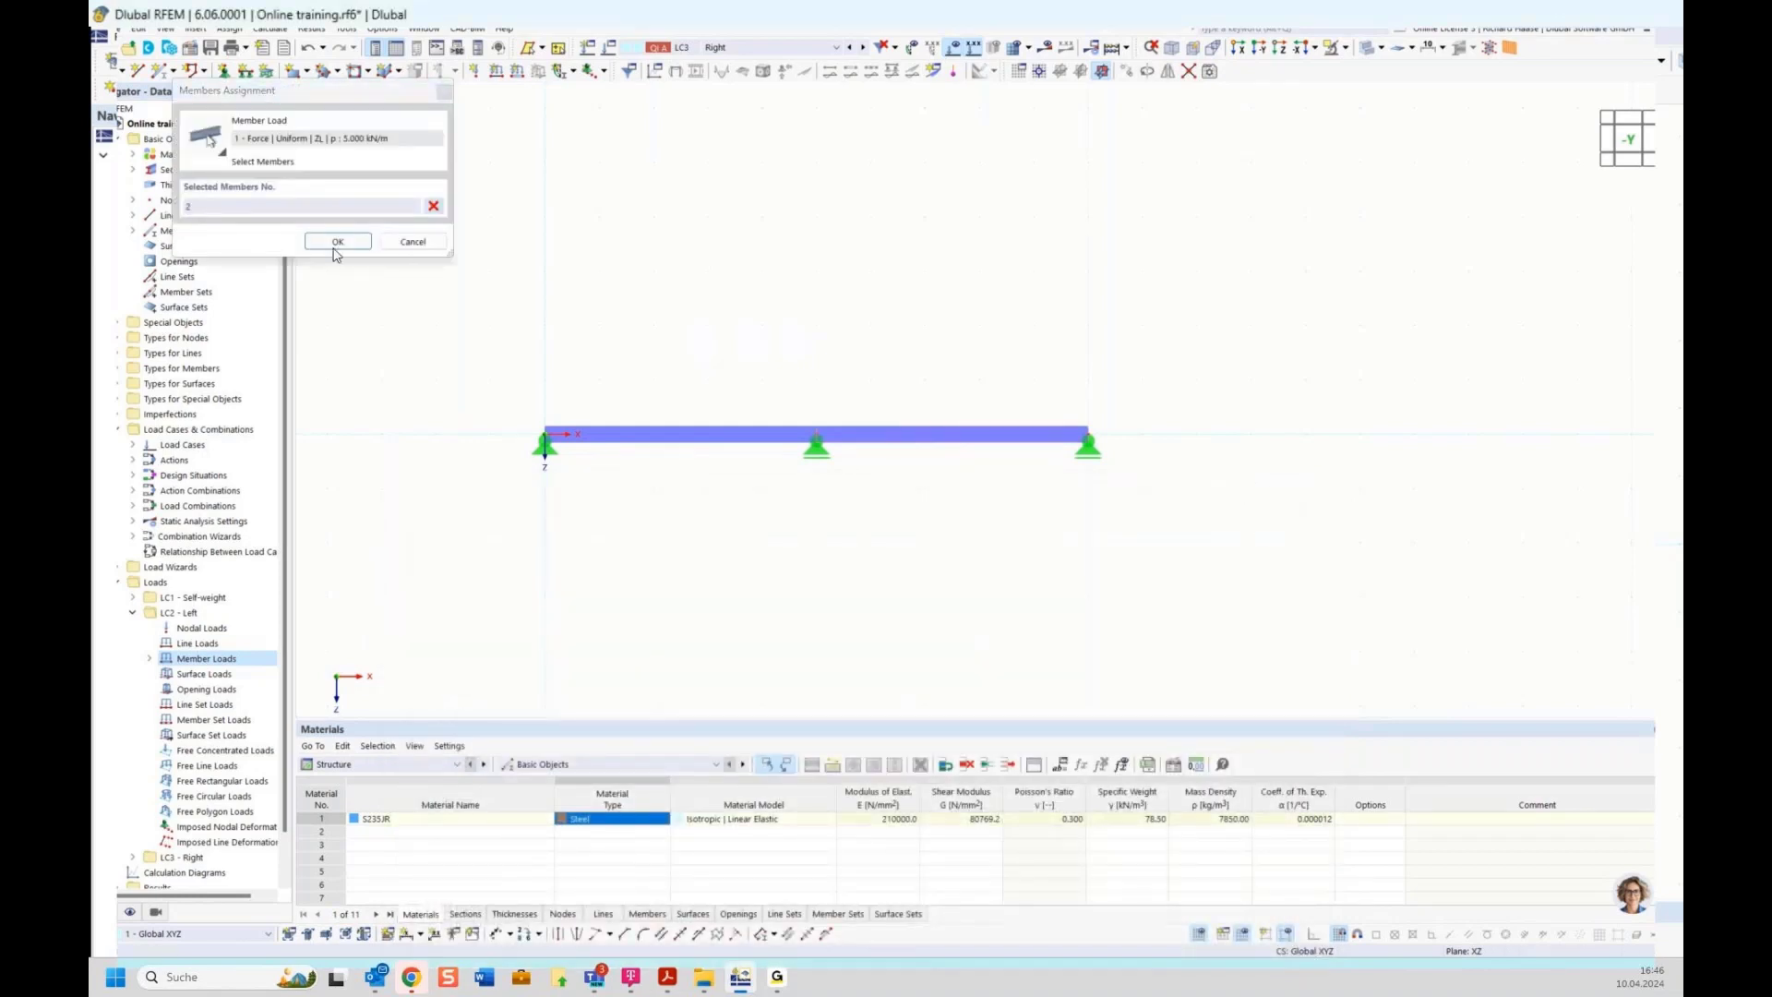
left_click(335, 242)
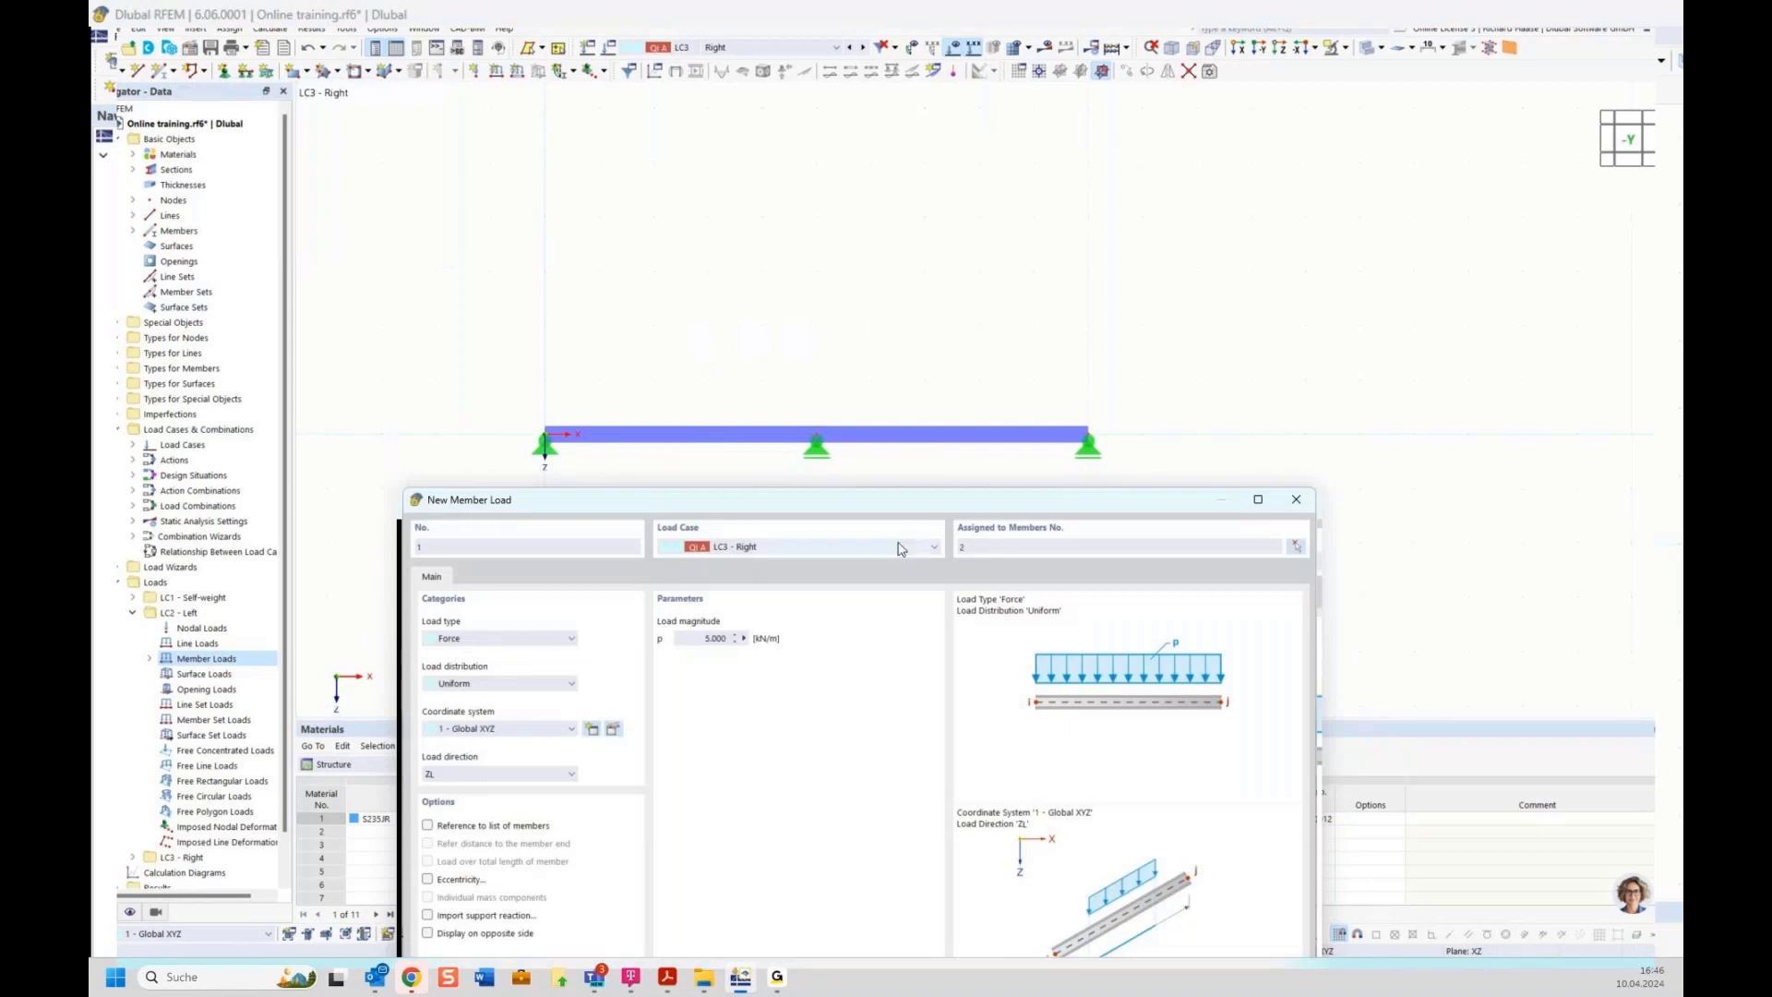
left_click_drag(916, 500, 772, 122)
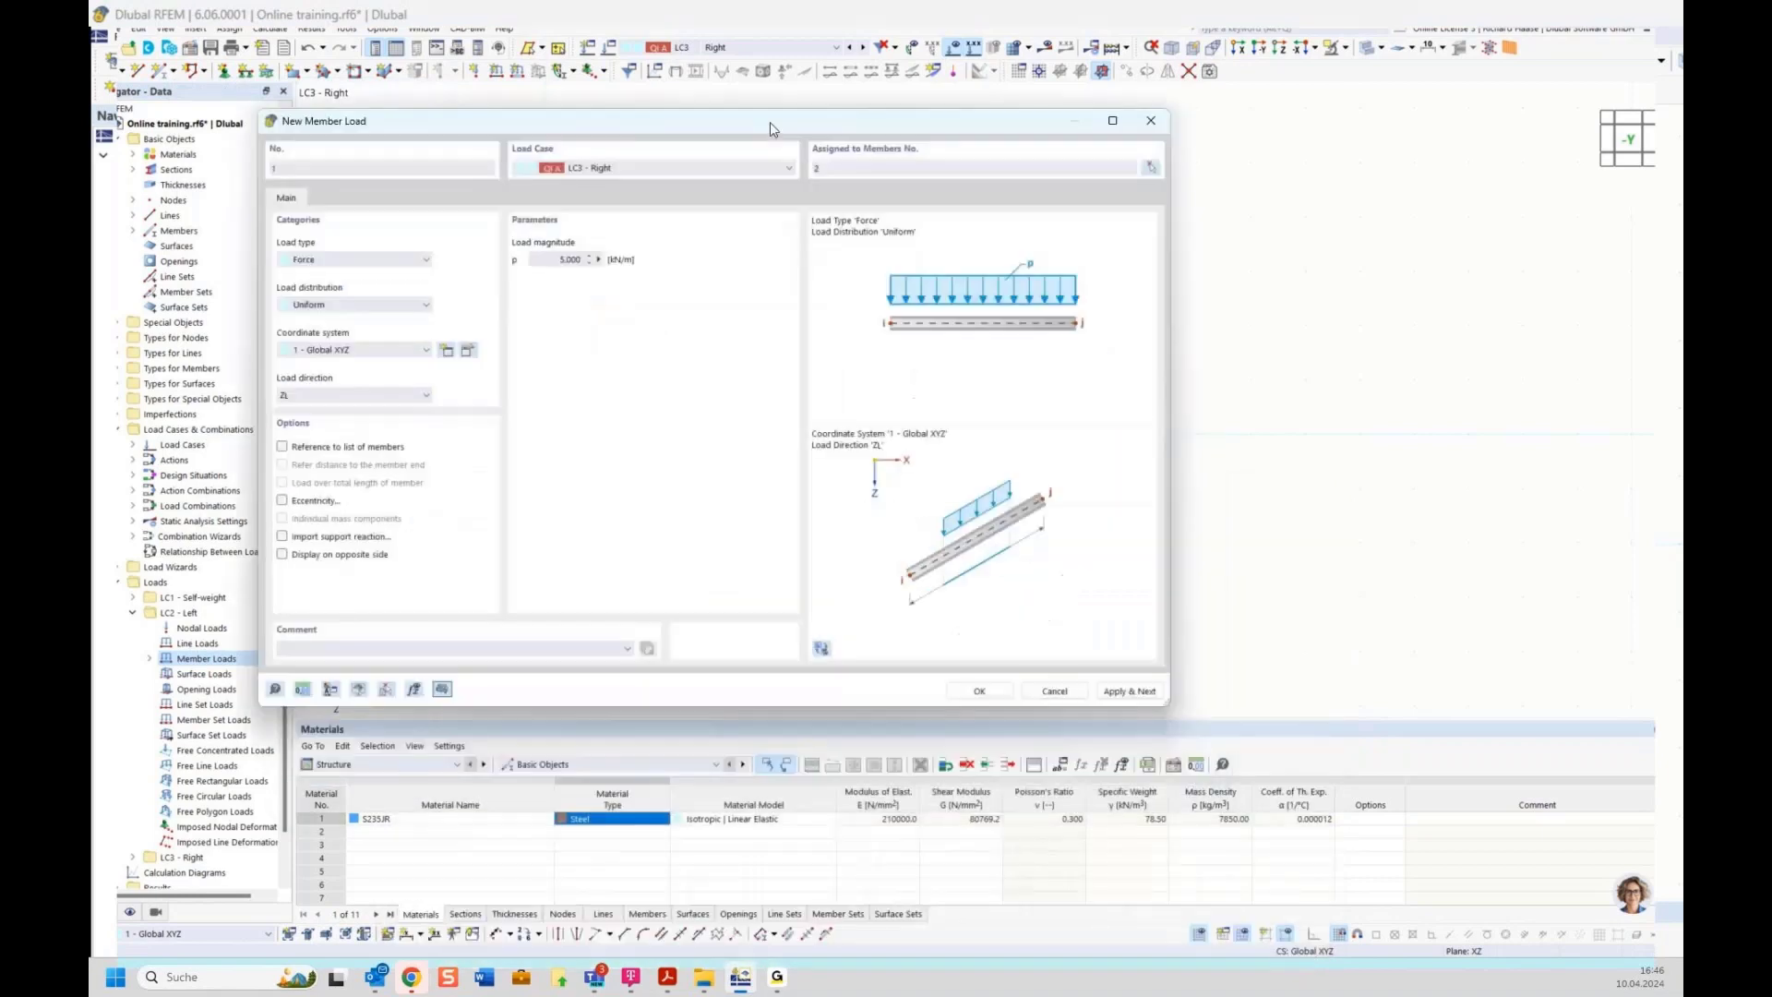
left_click(978, 699)
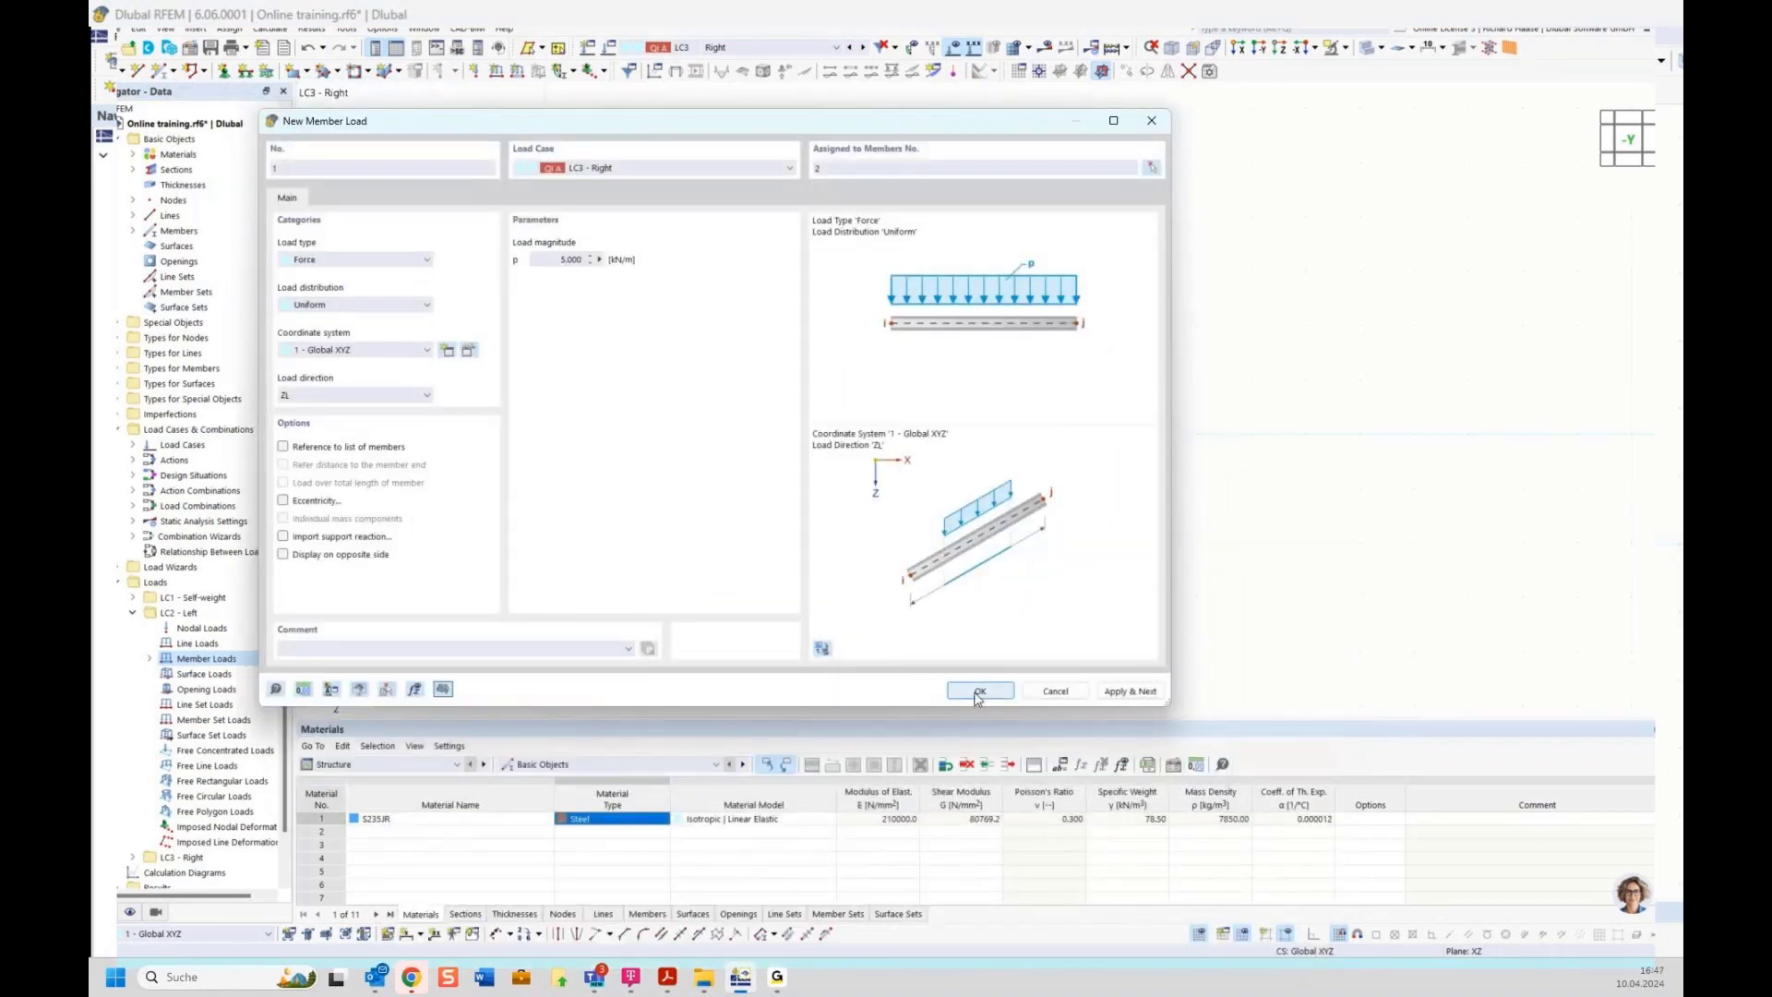
left_click(980, 692)
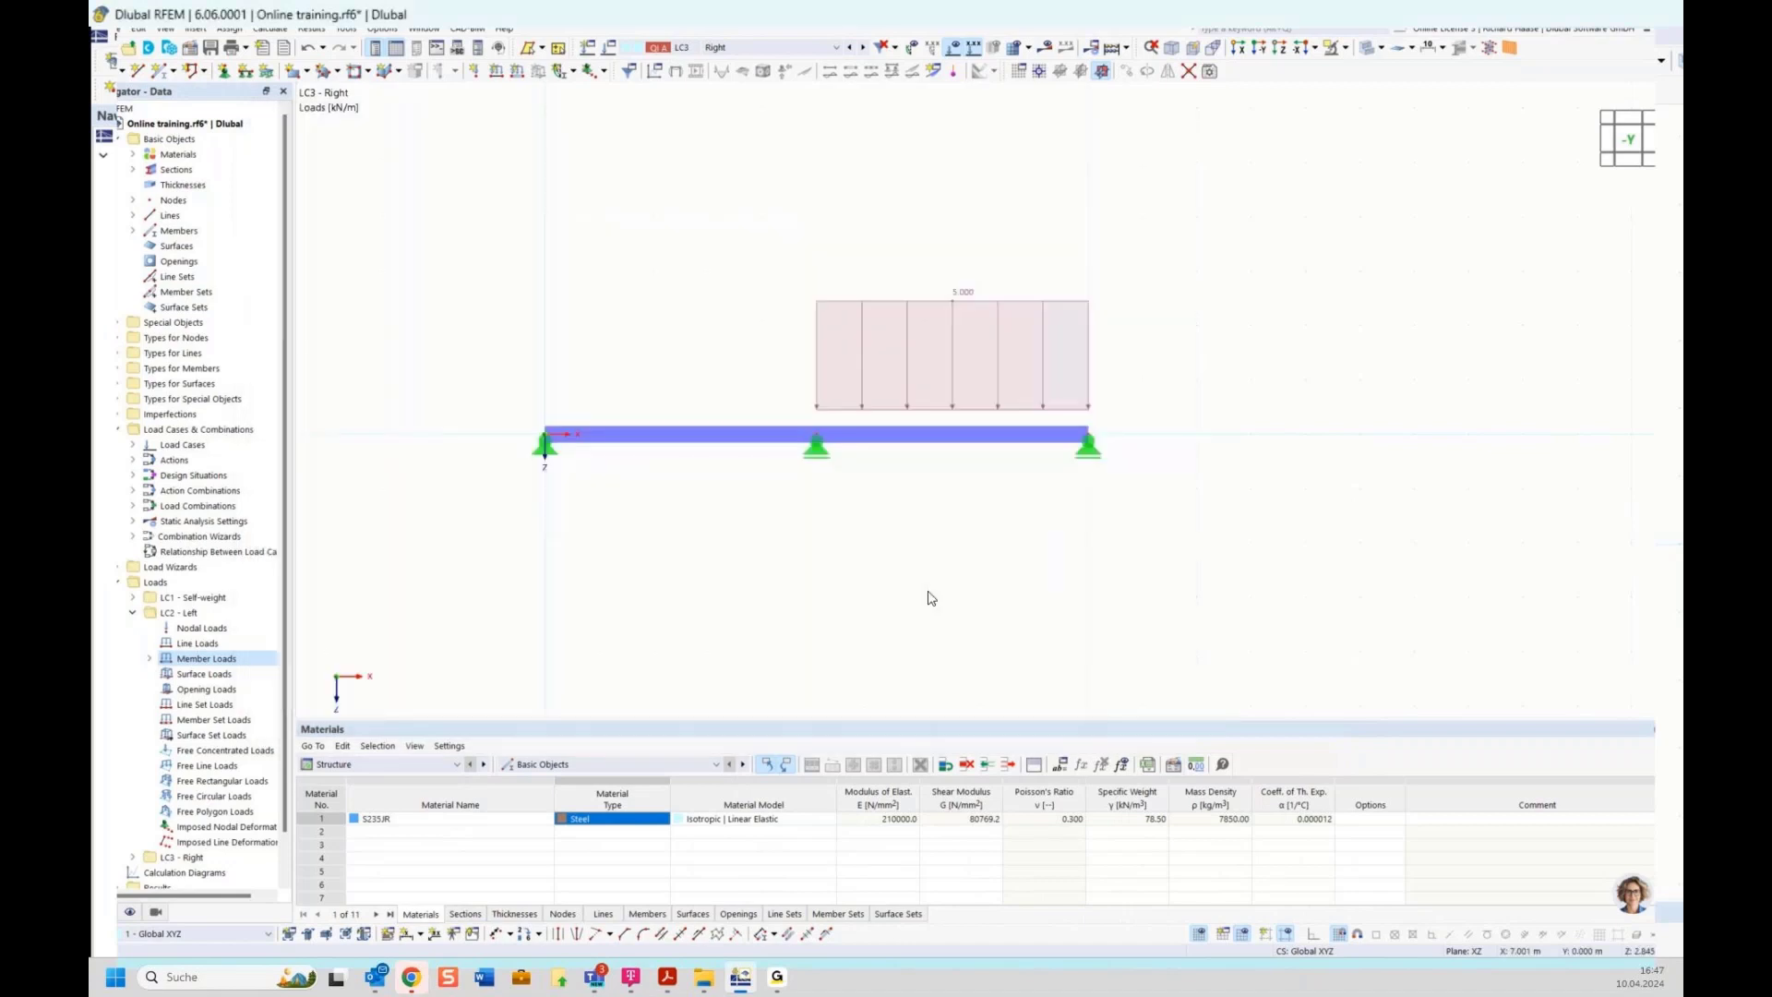
Switch to LC1 and toggle the display of the self-weight load on and off
left_click(734, 47)
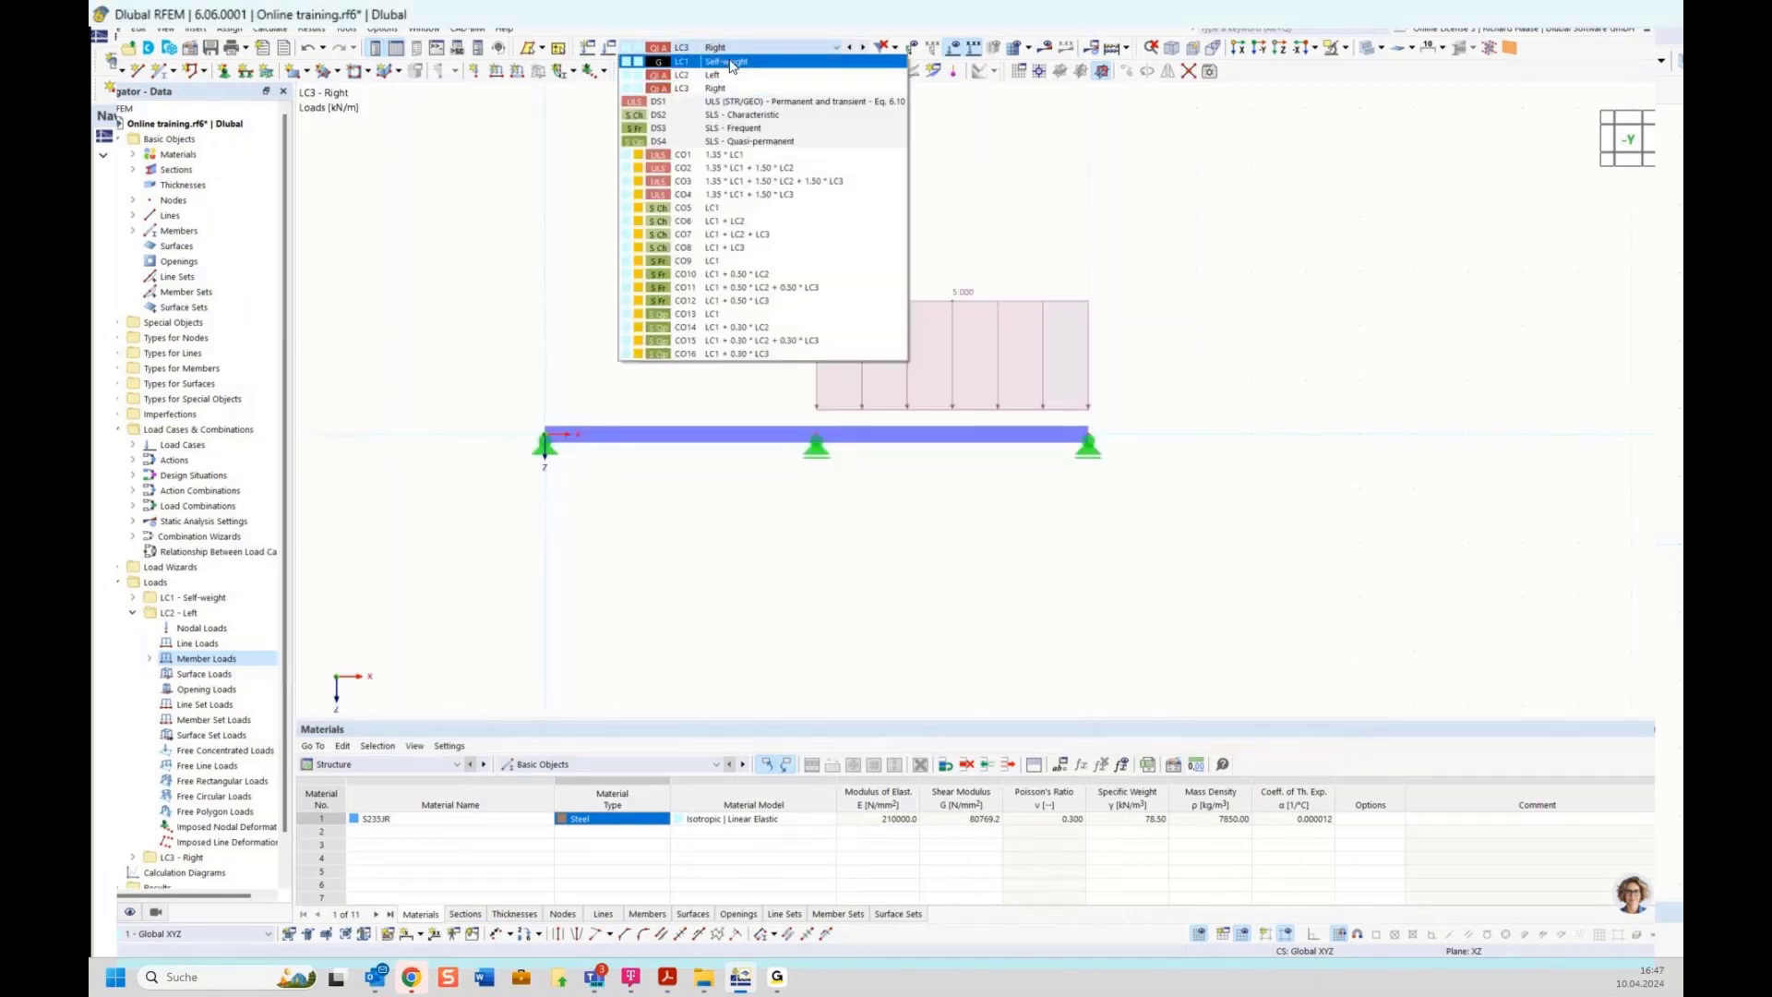
left_click(729, 62)
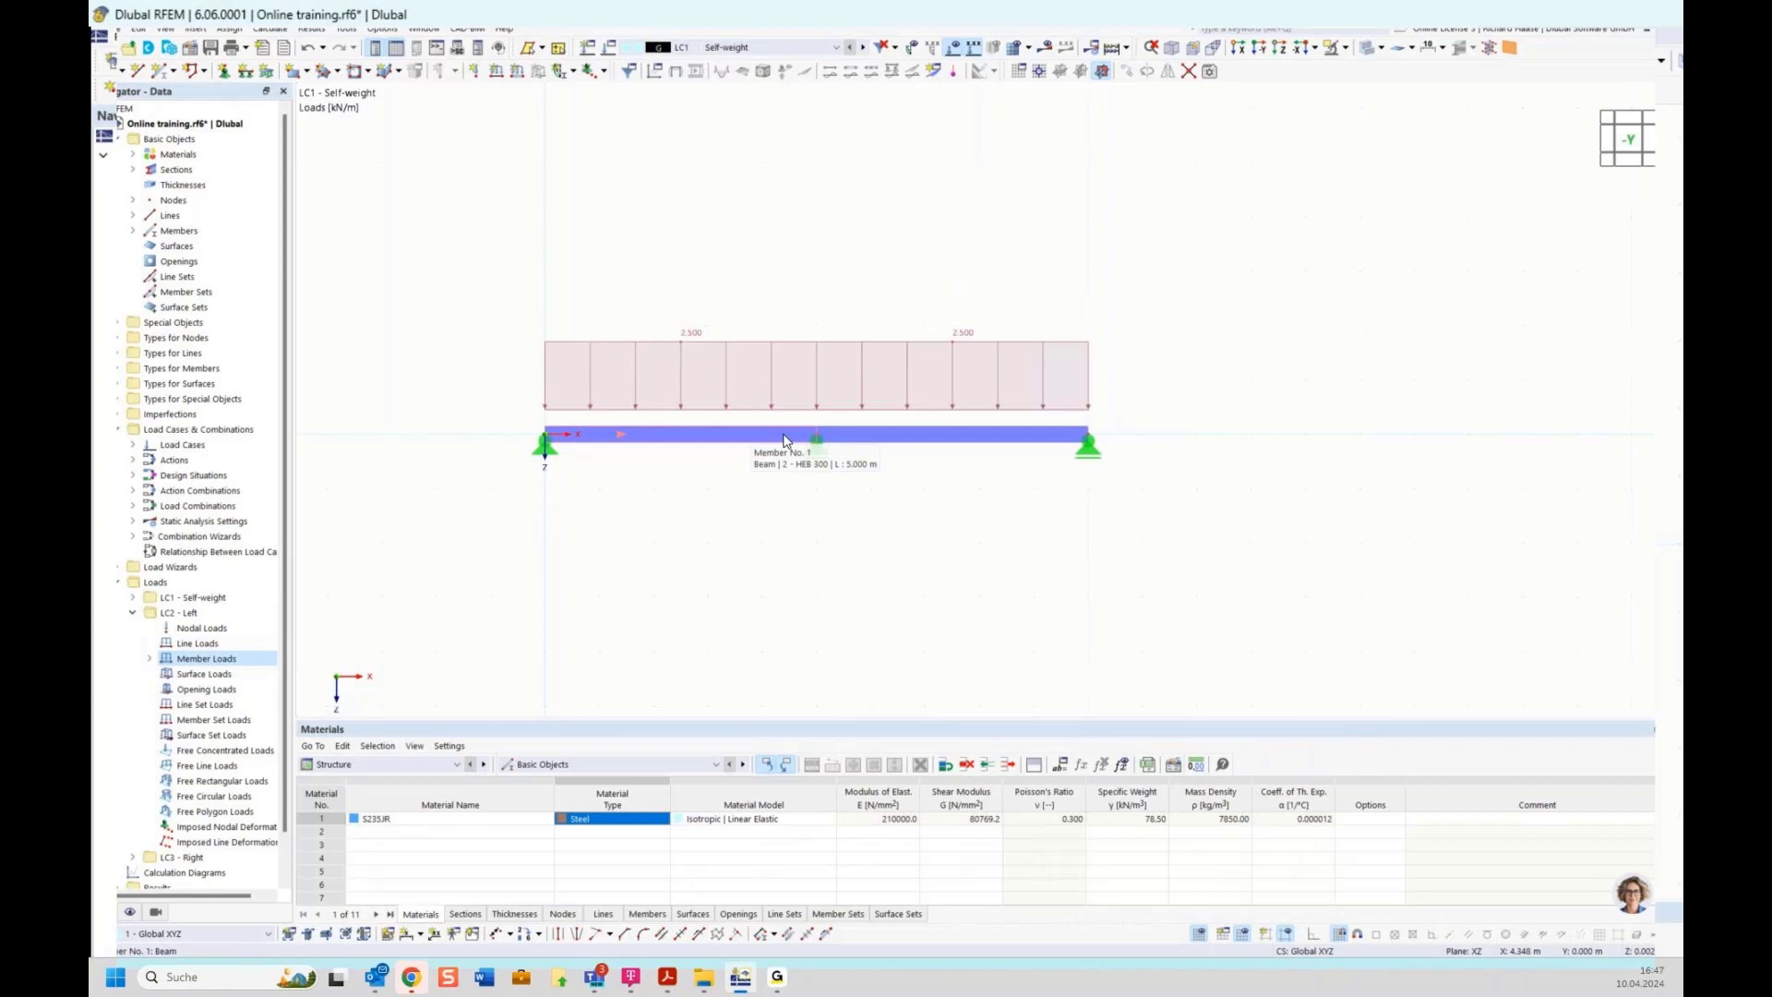
left_click(130, 912)
left_click(131, 551)
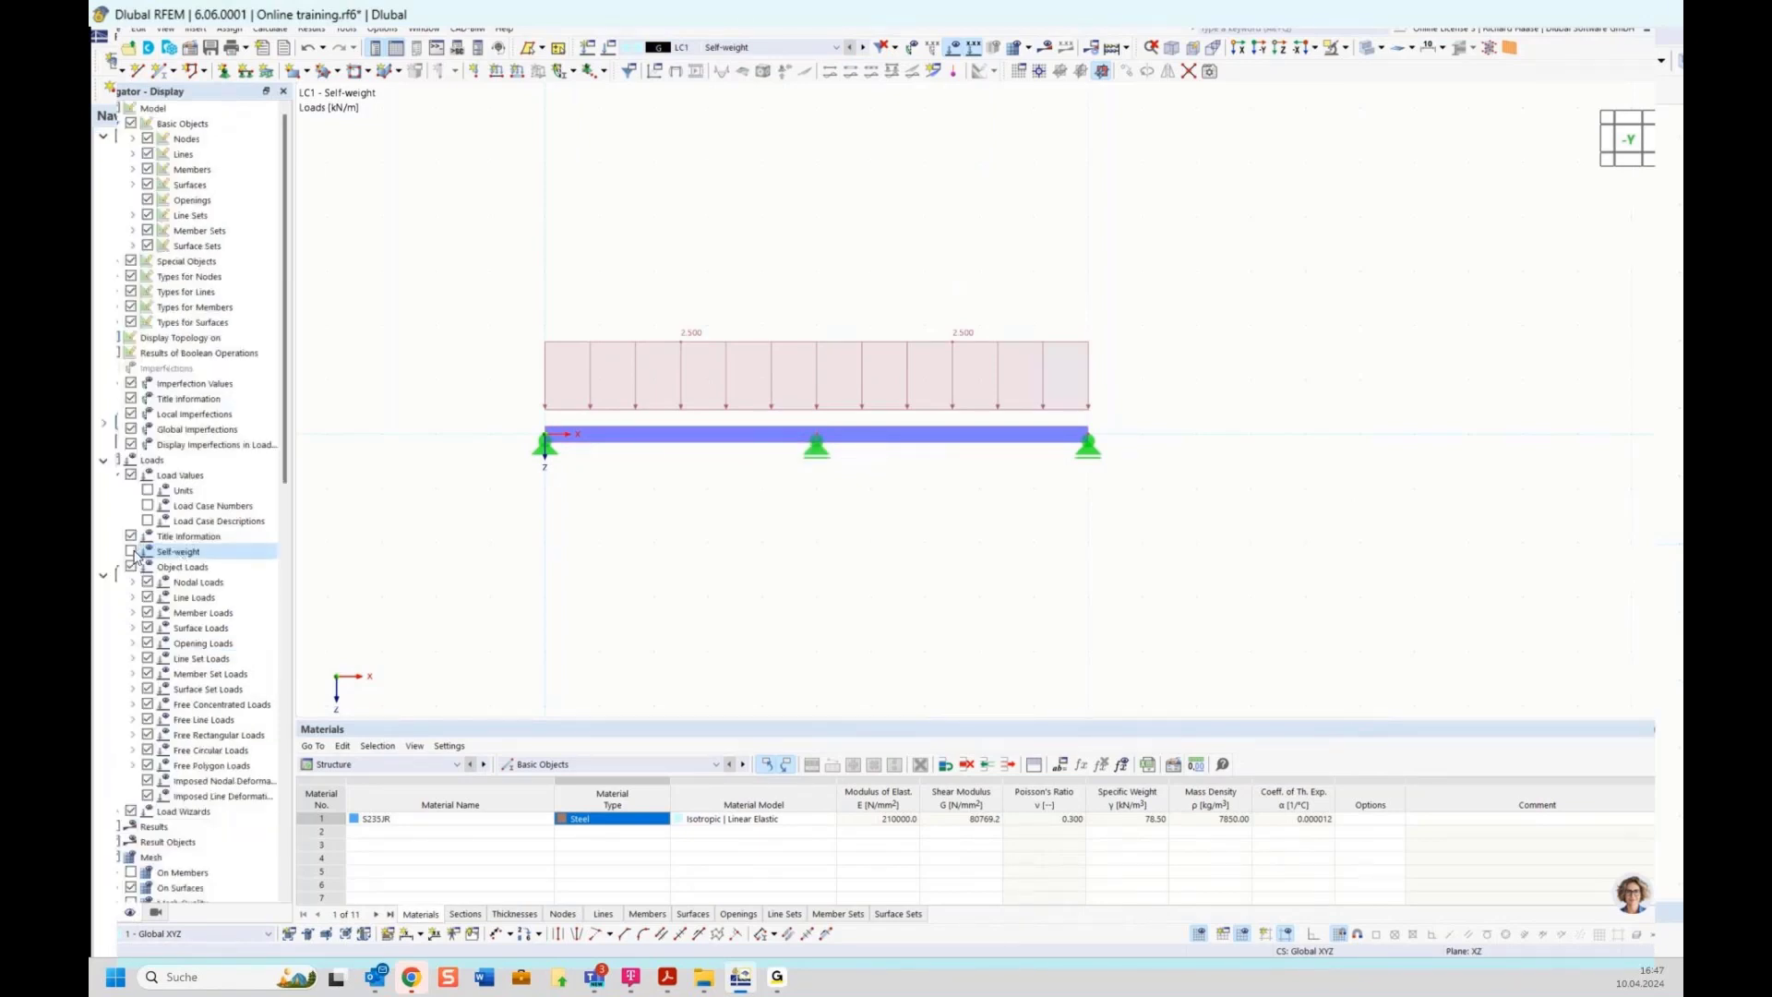
left_click(132, 551)
left_click(132, 550)
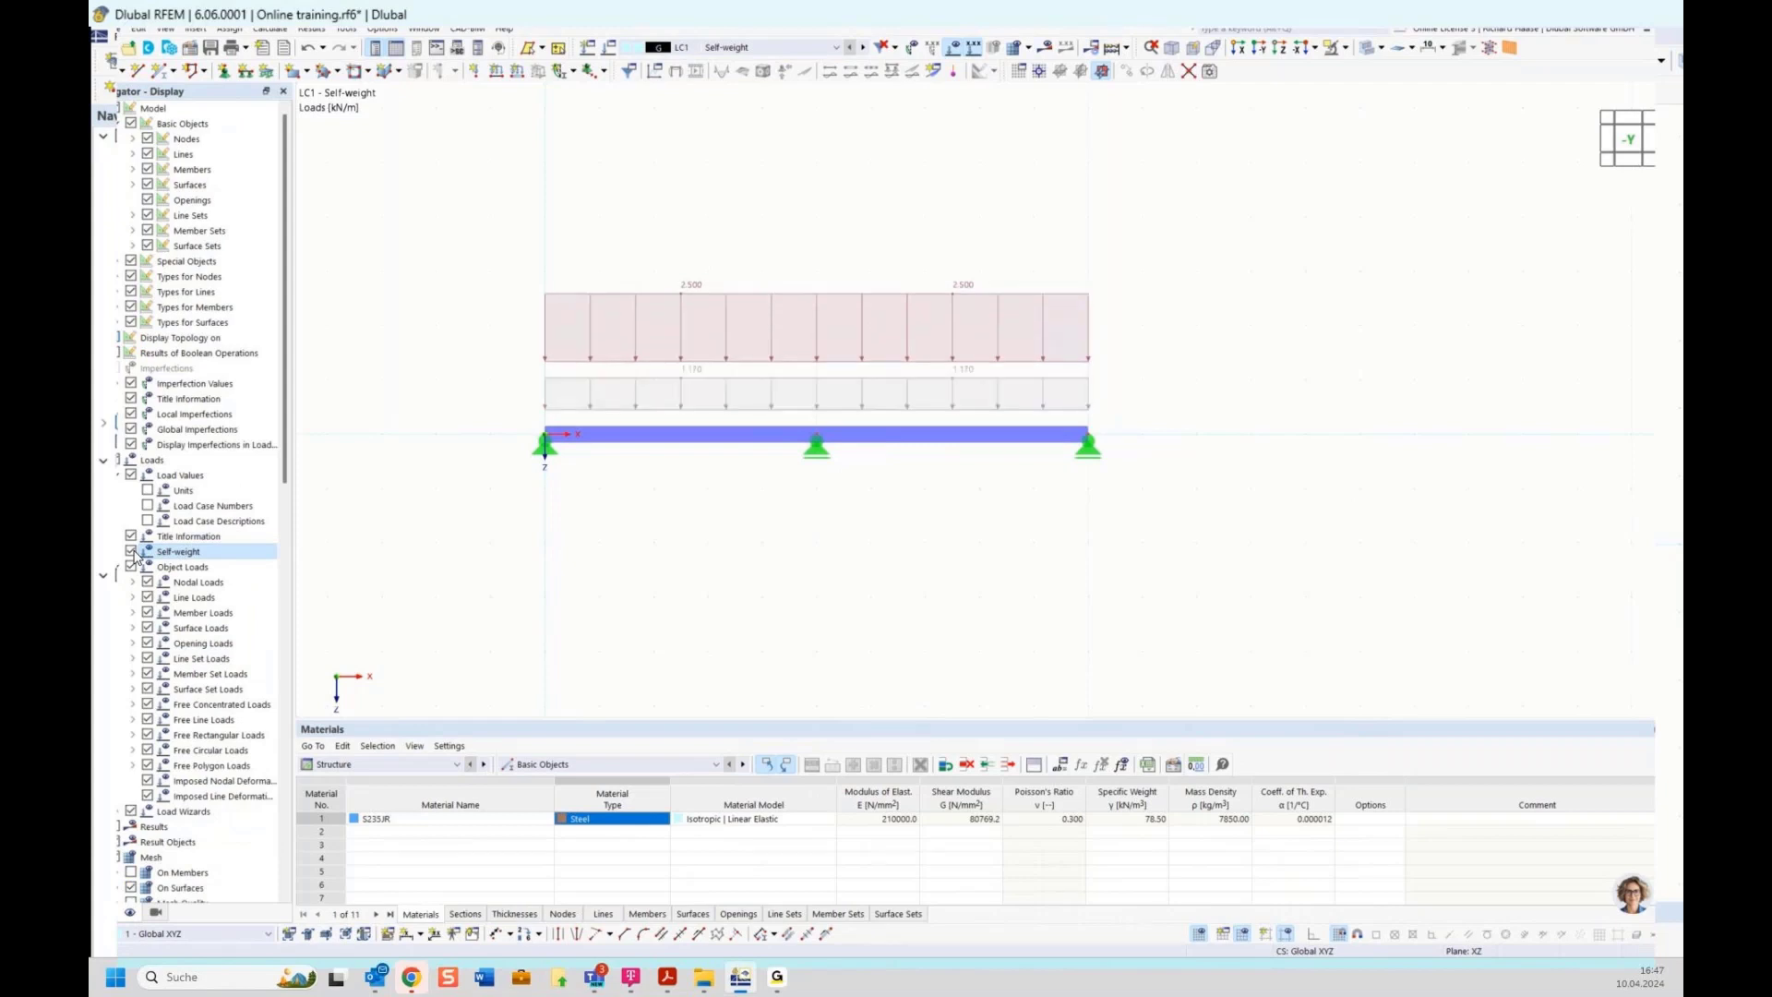
left_click(131, 551)
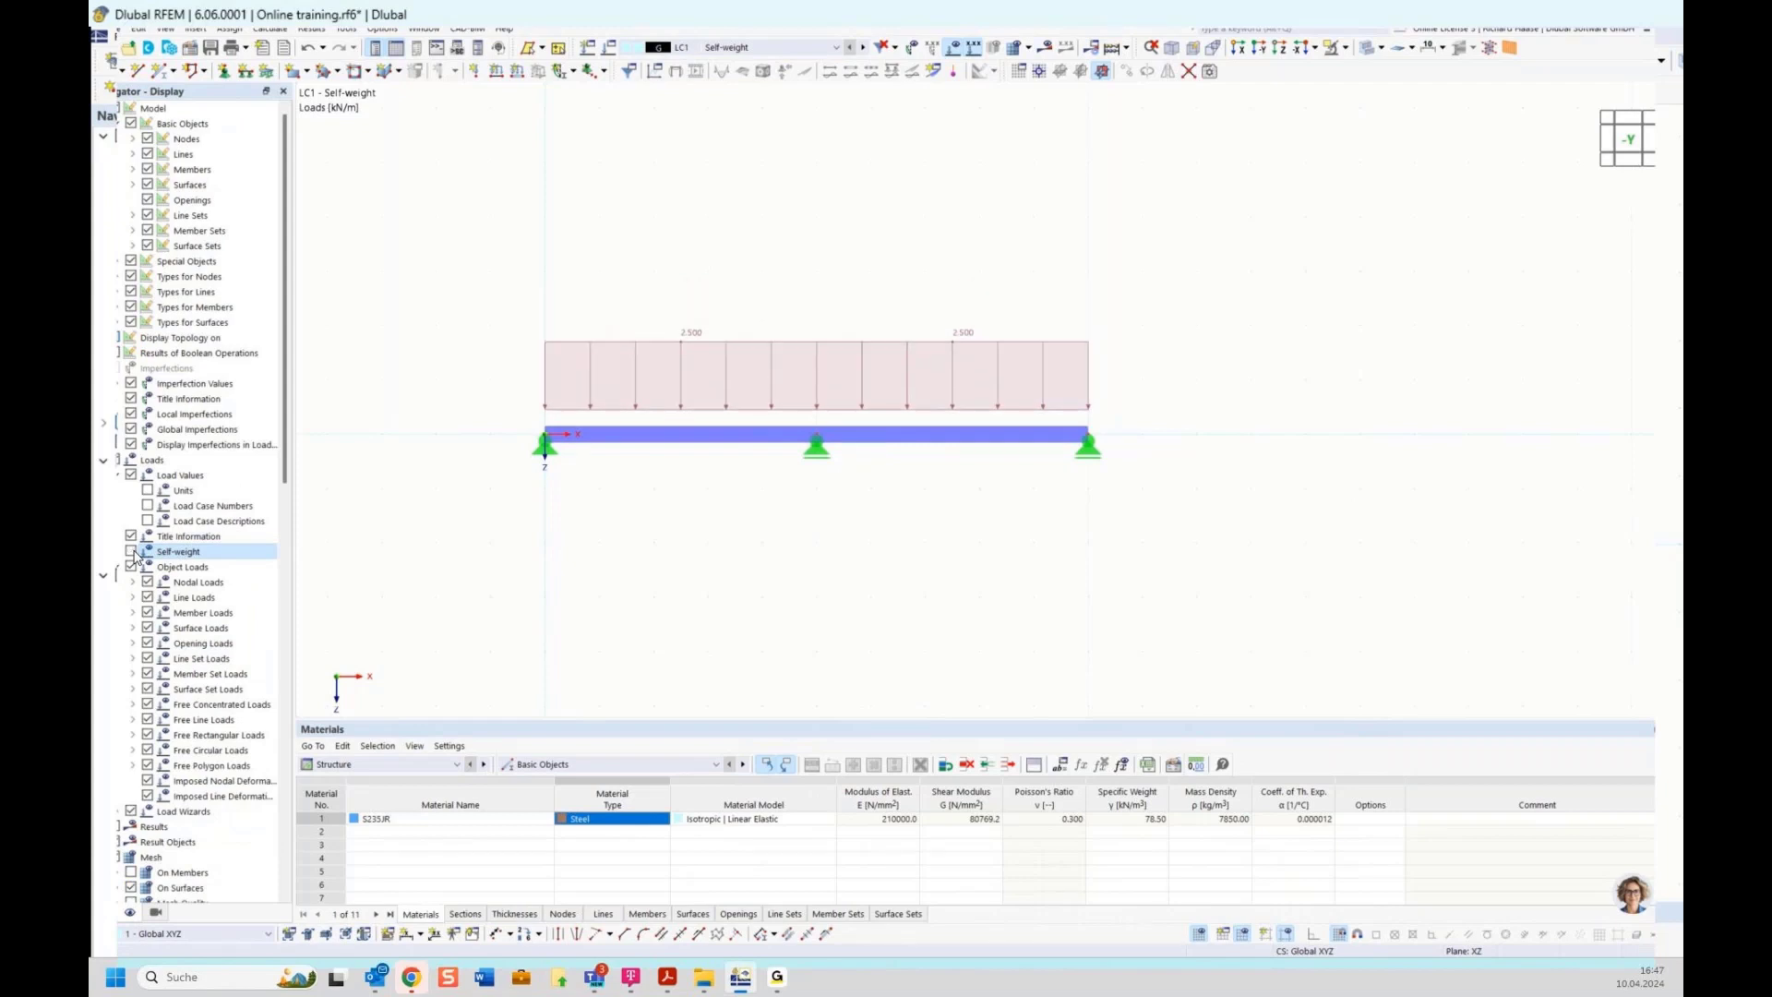
Step through load cases LC2 and LC3 to review their member loads
left_click(862, 47)
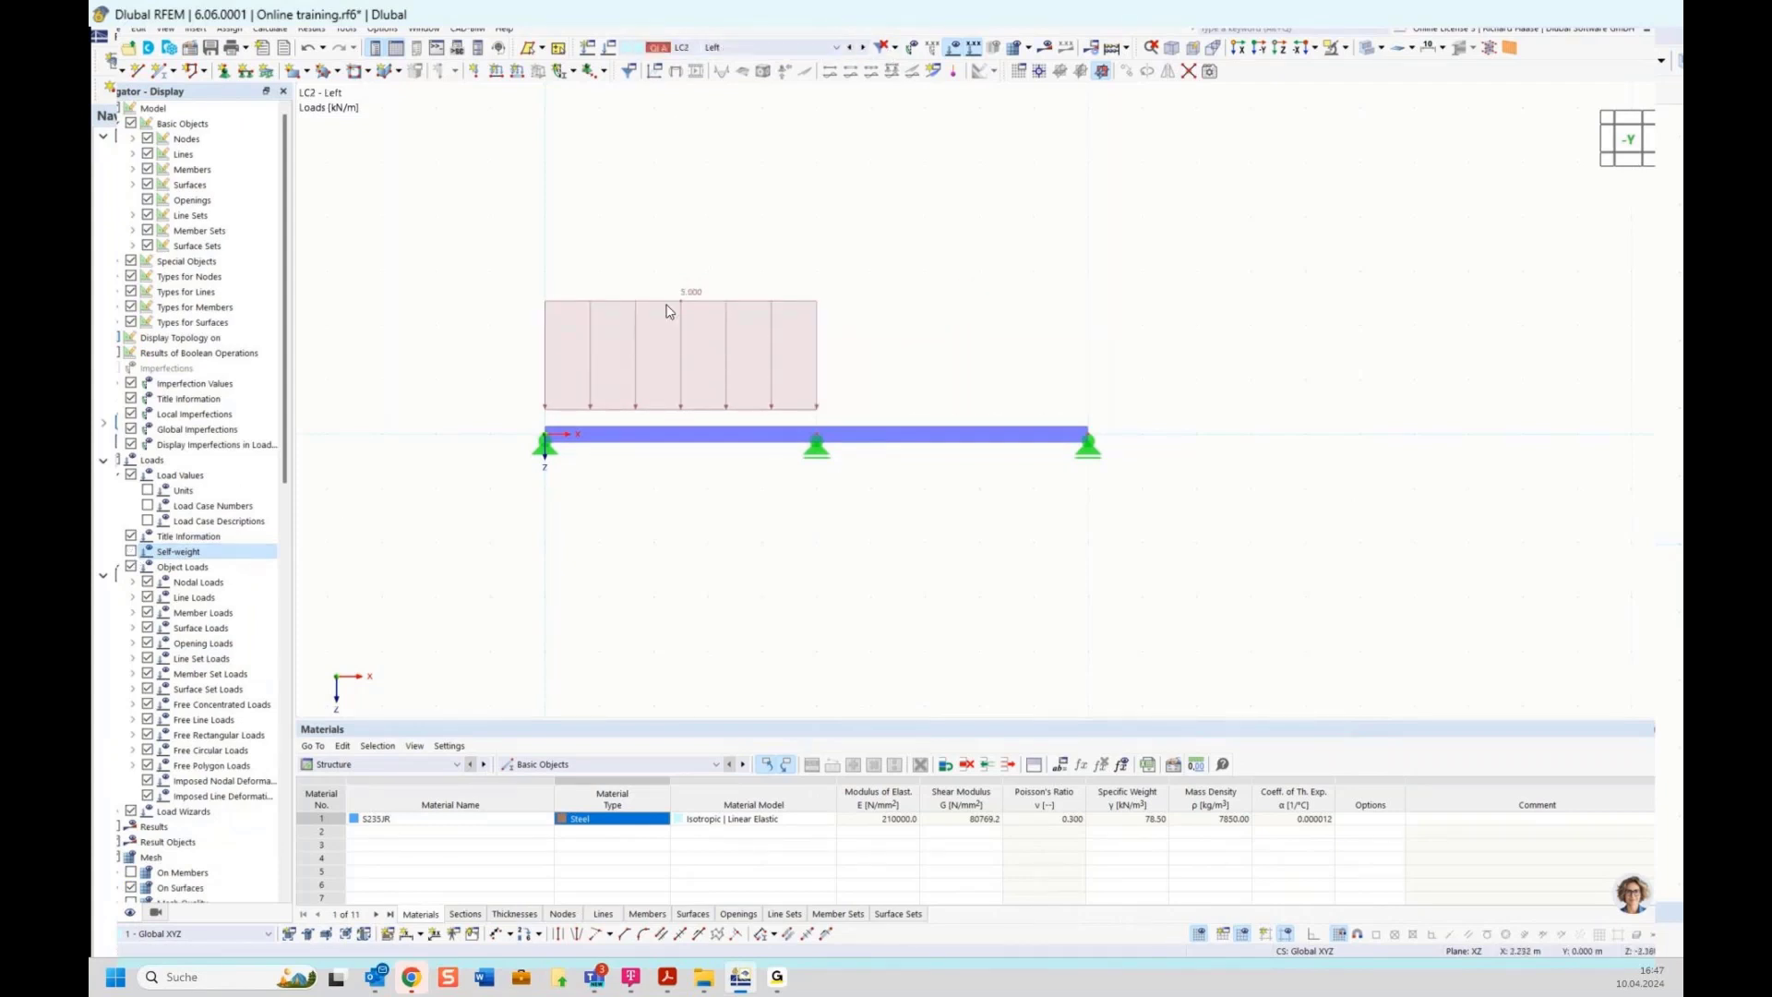
left_click(862, 47)
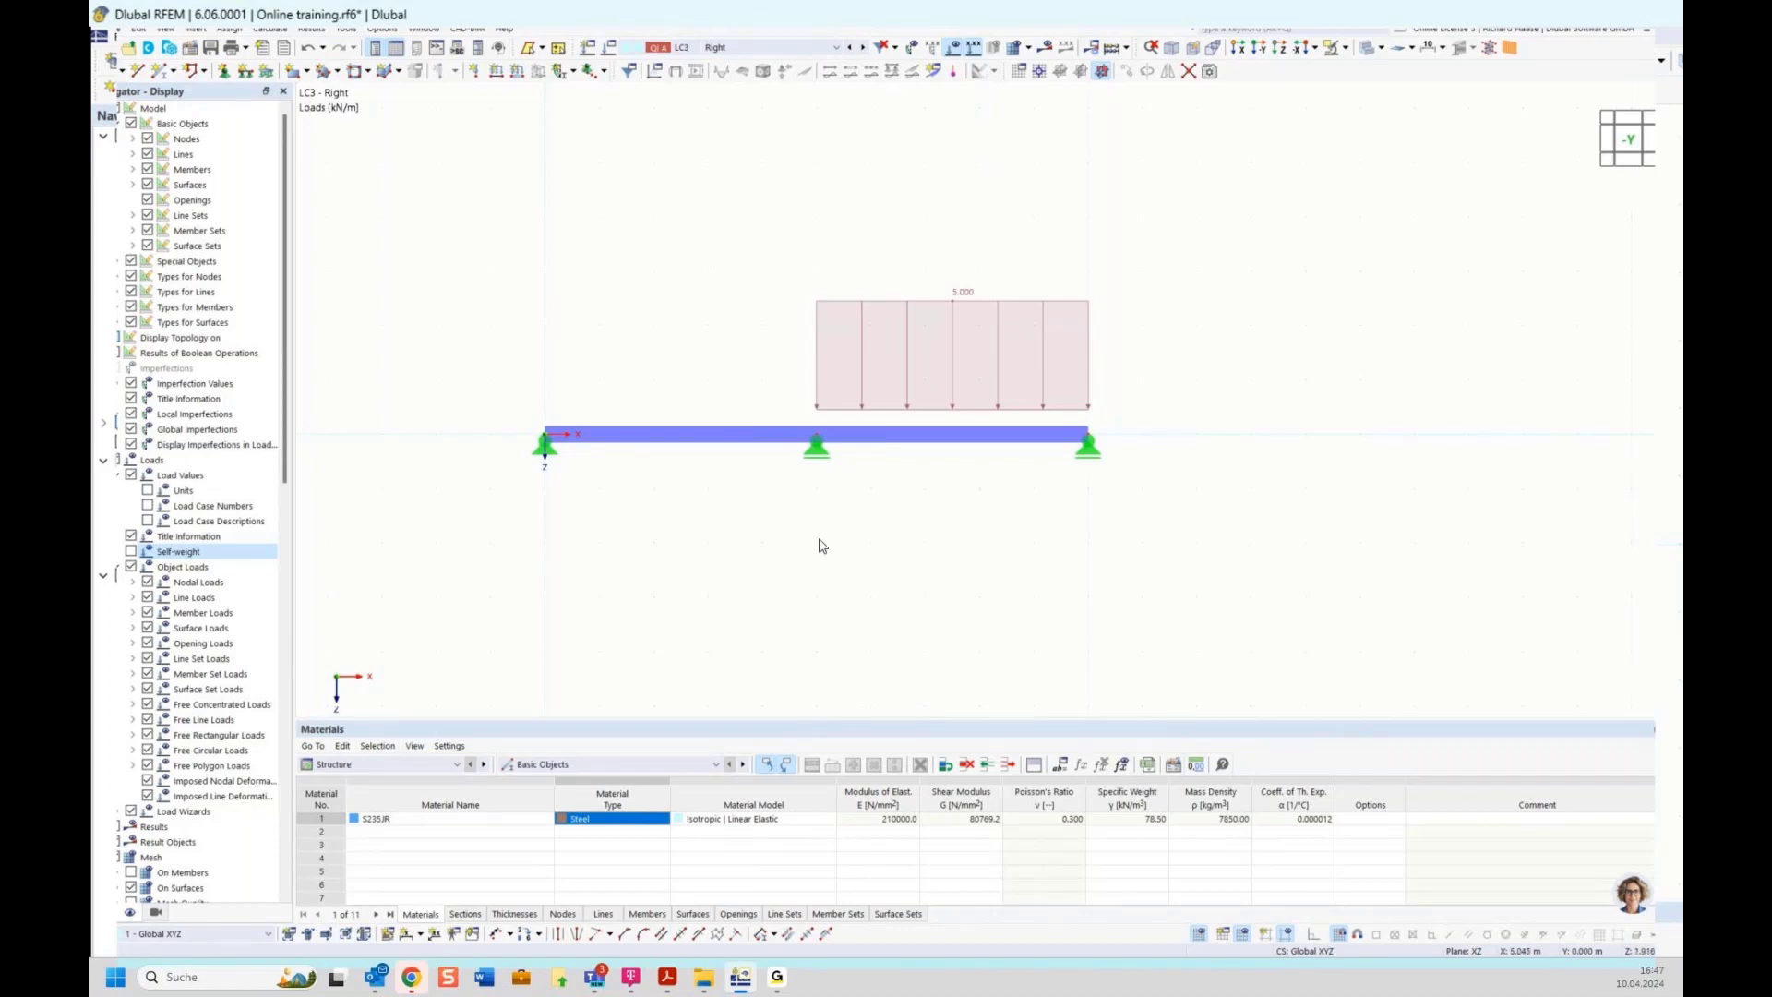
left_click(105, 914)
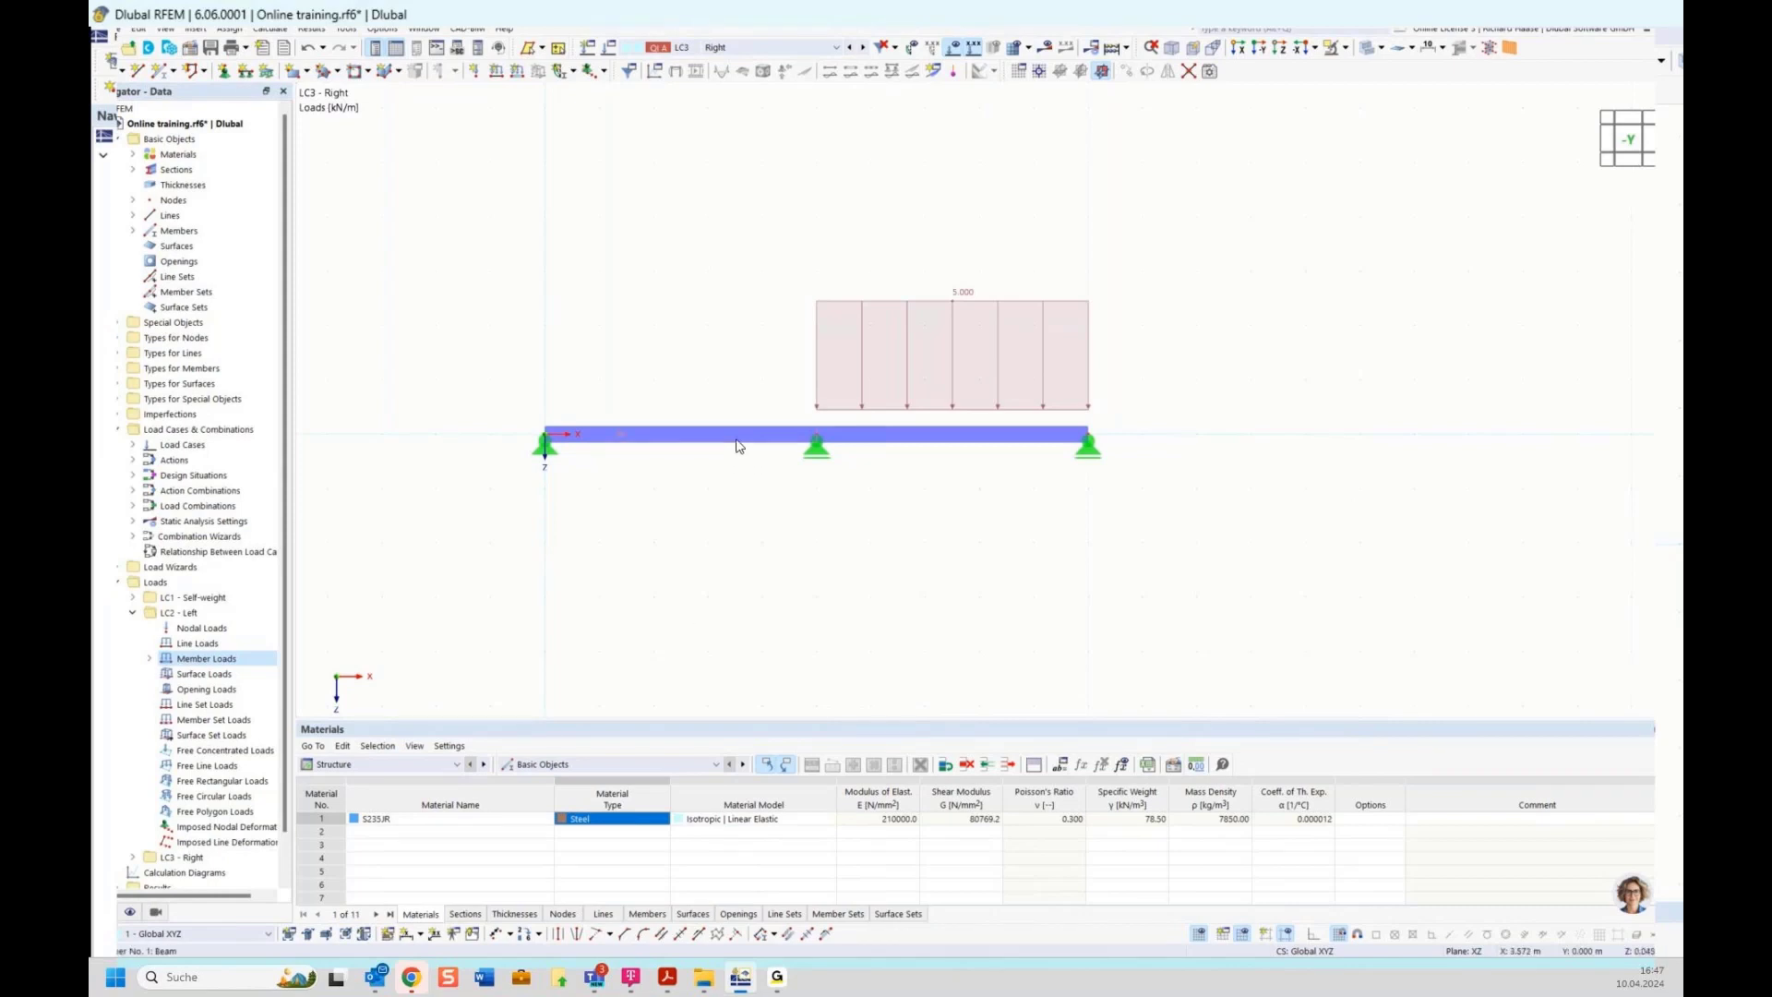
Edit the HEB 300 section and deactivate its shear stiffness
left_click(134, 171)
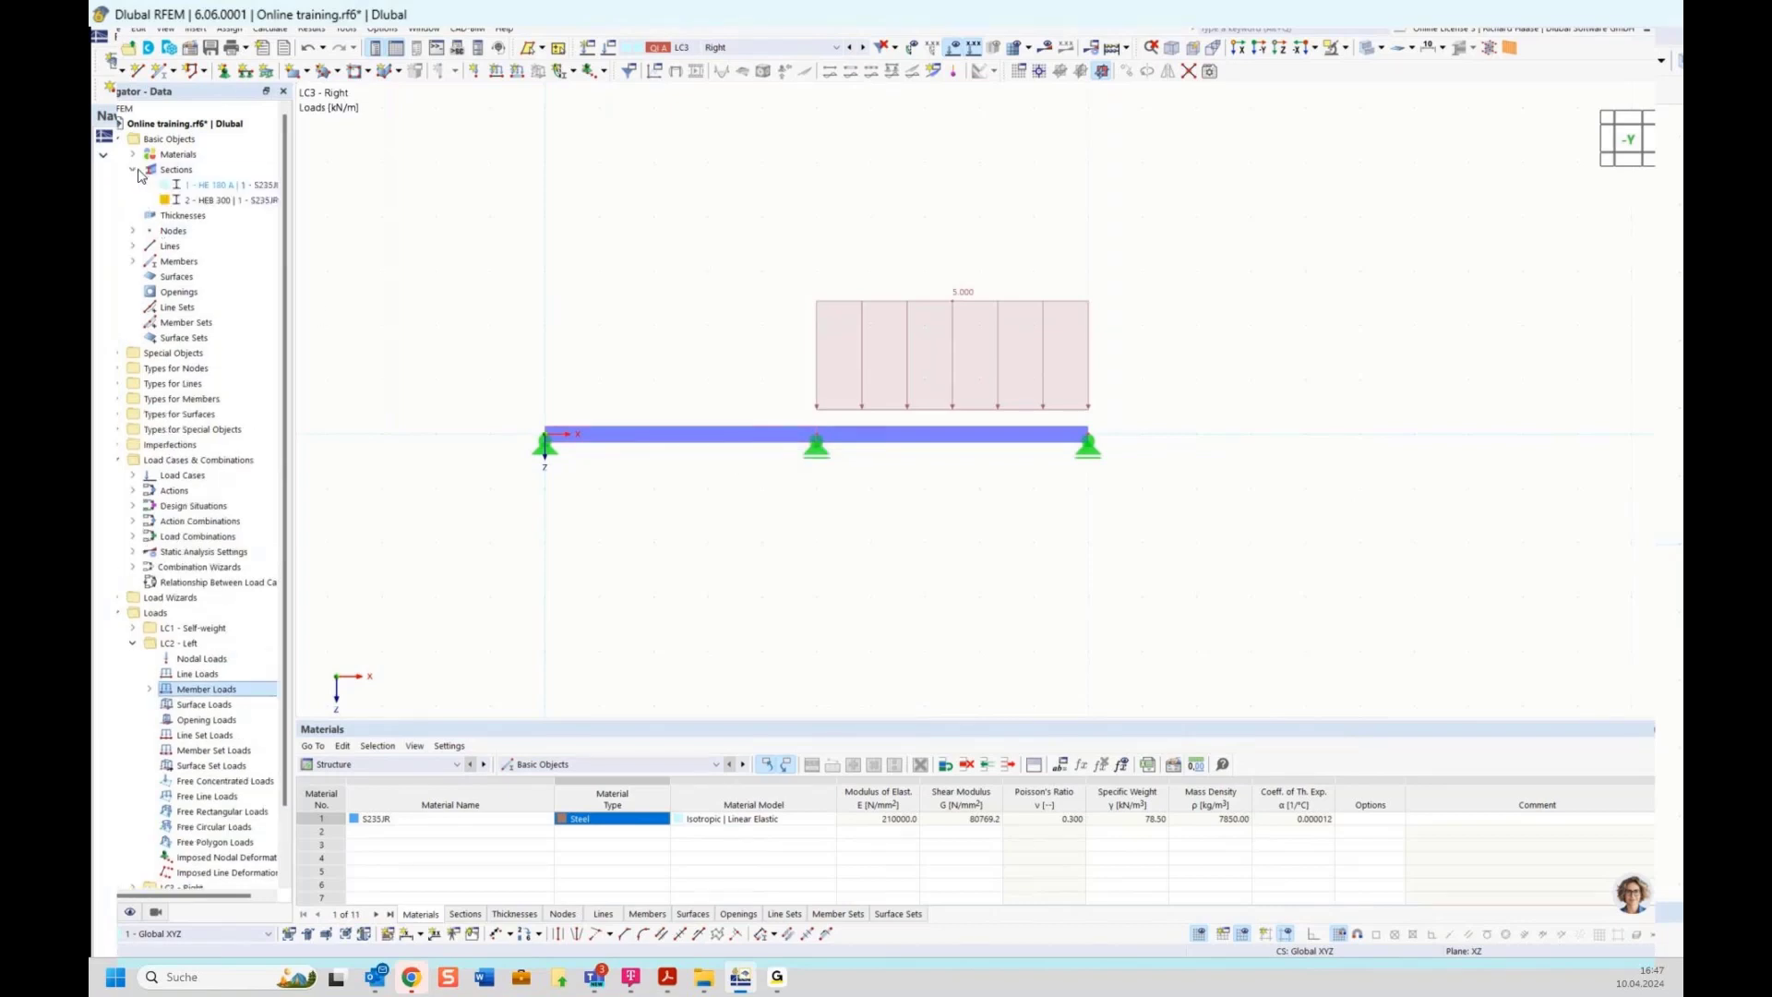
double_click(221, 201)
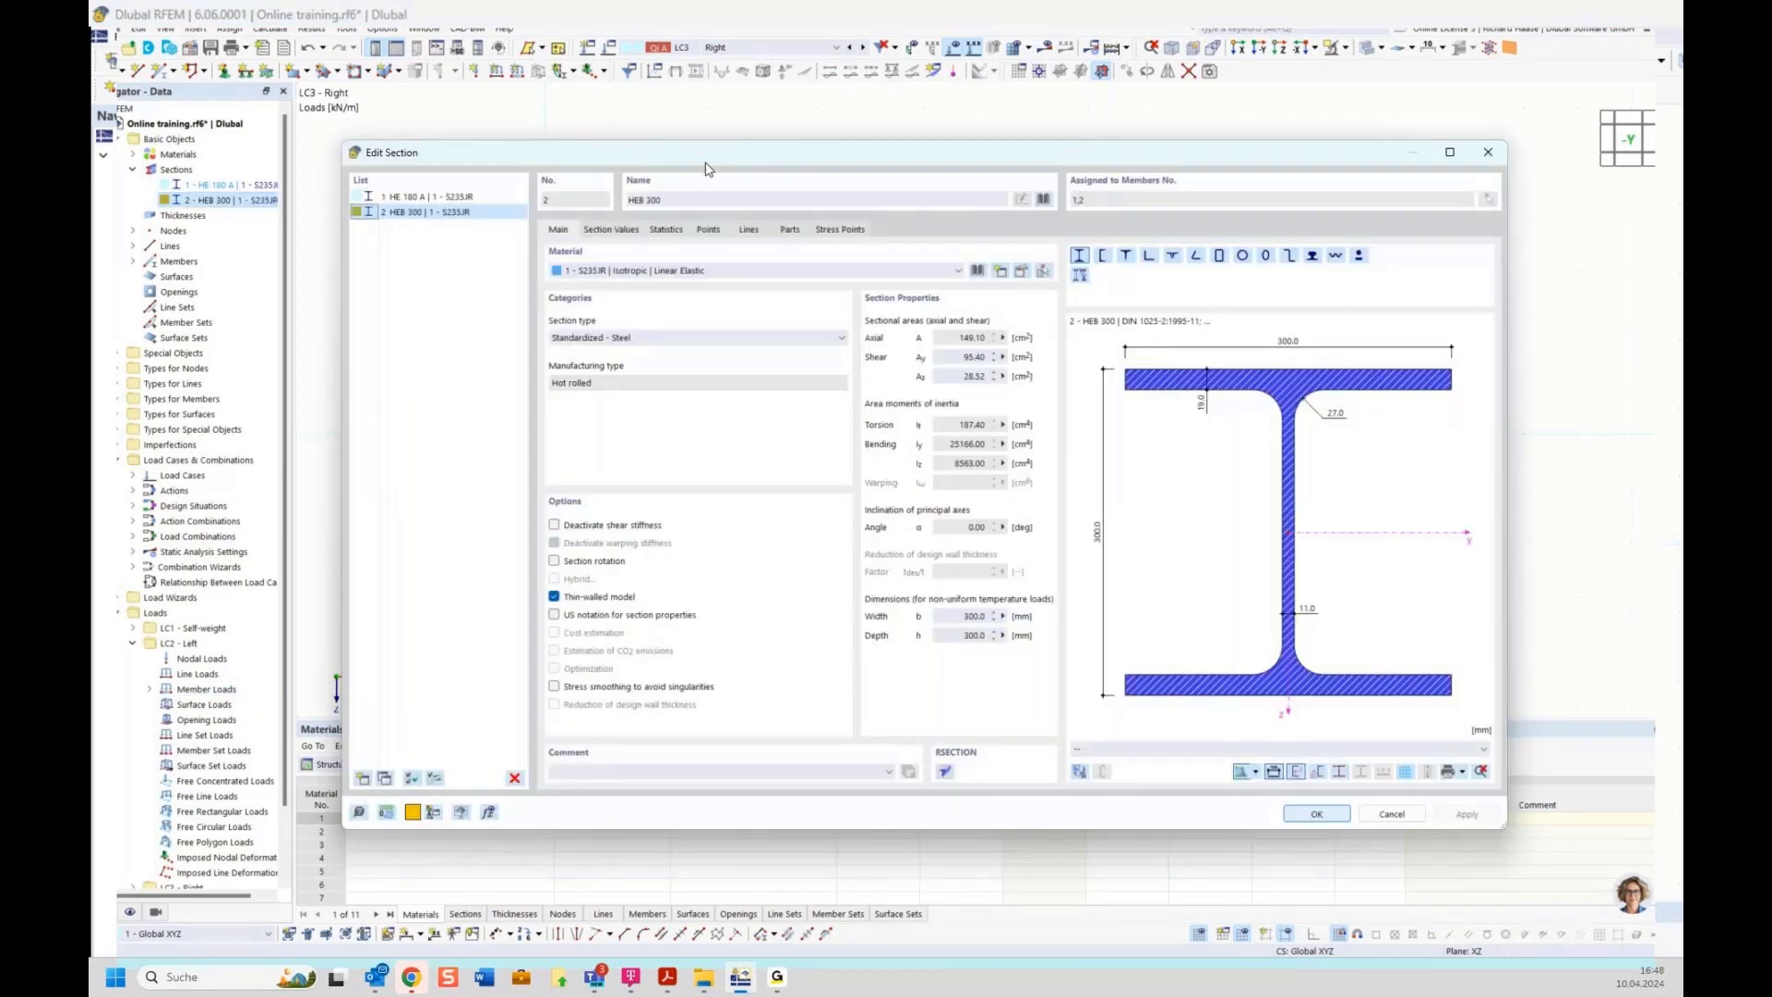
left_click_drag(708, 167, 686, 232)
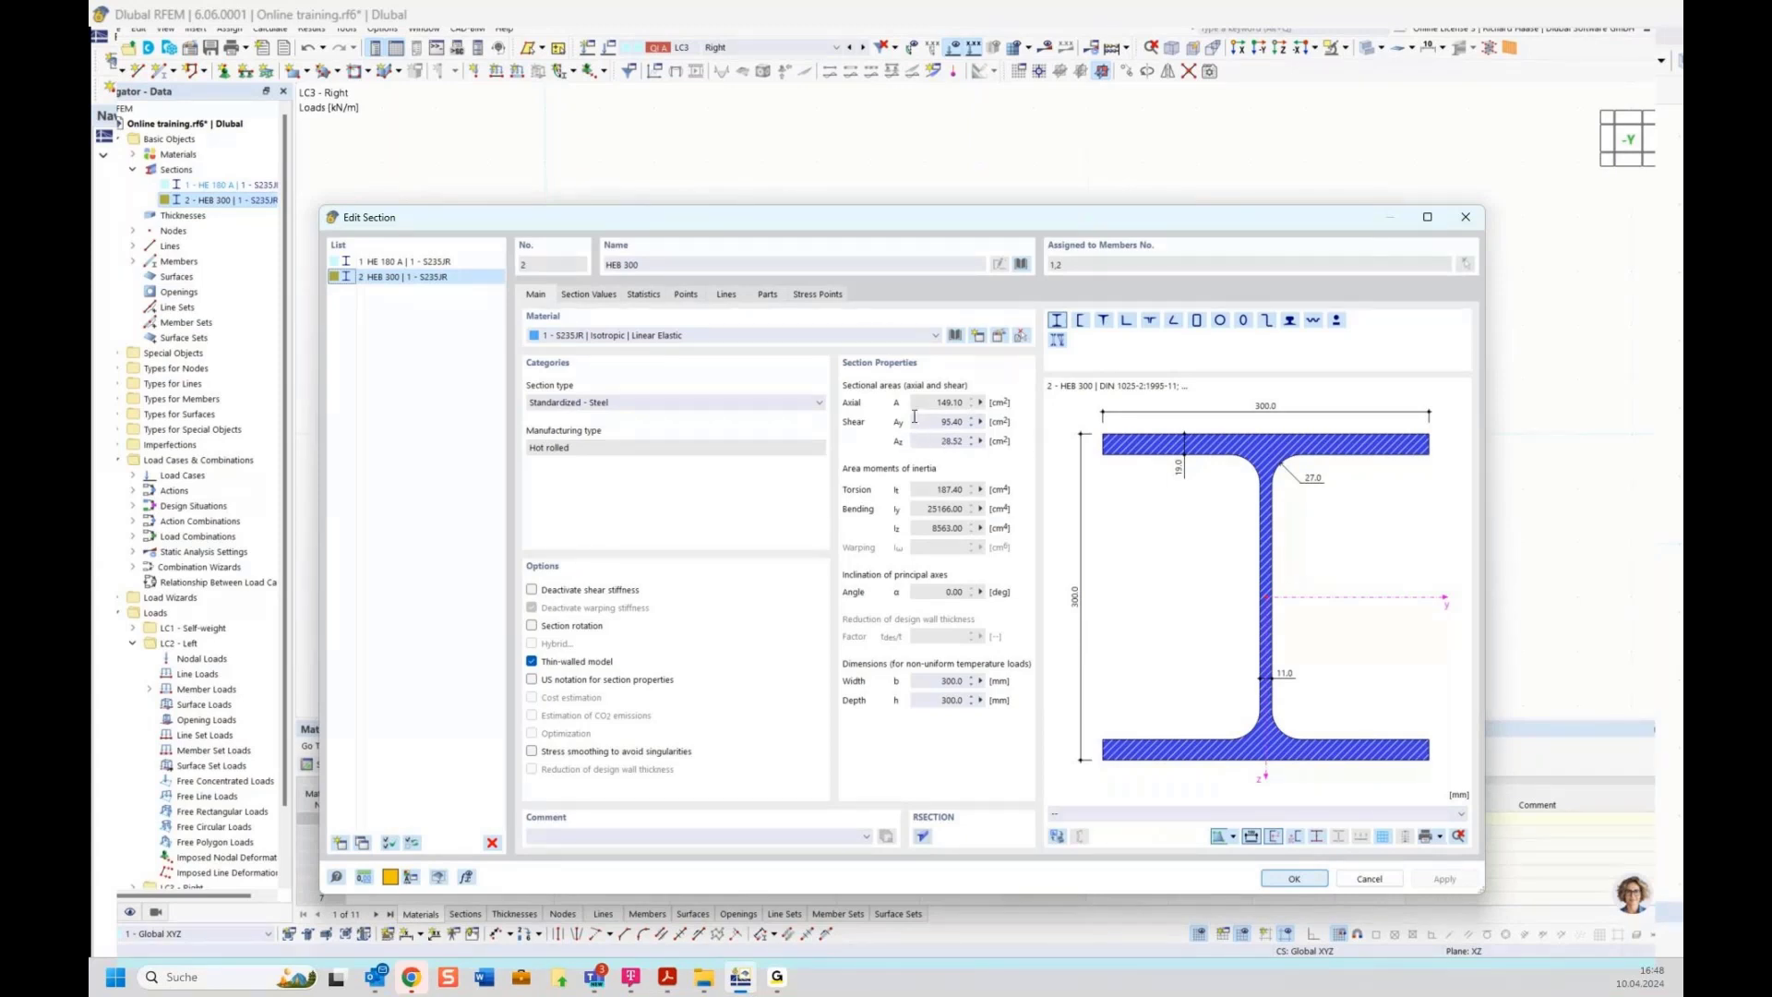
left_click(584, 592)
left_click_drag(837, 226, 851, 175)
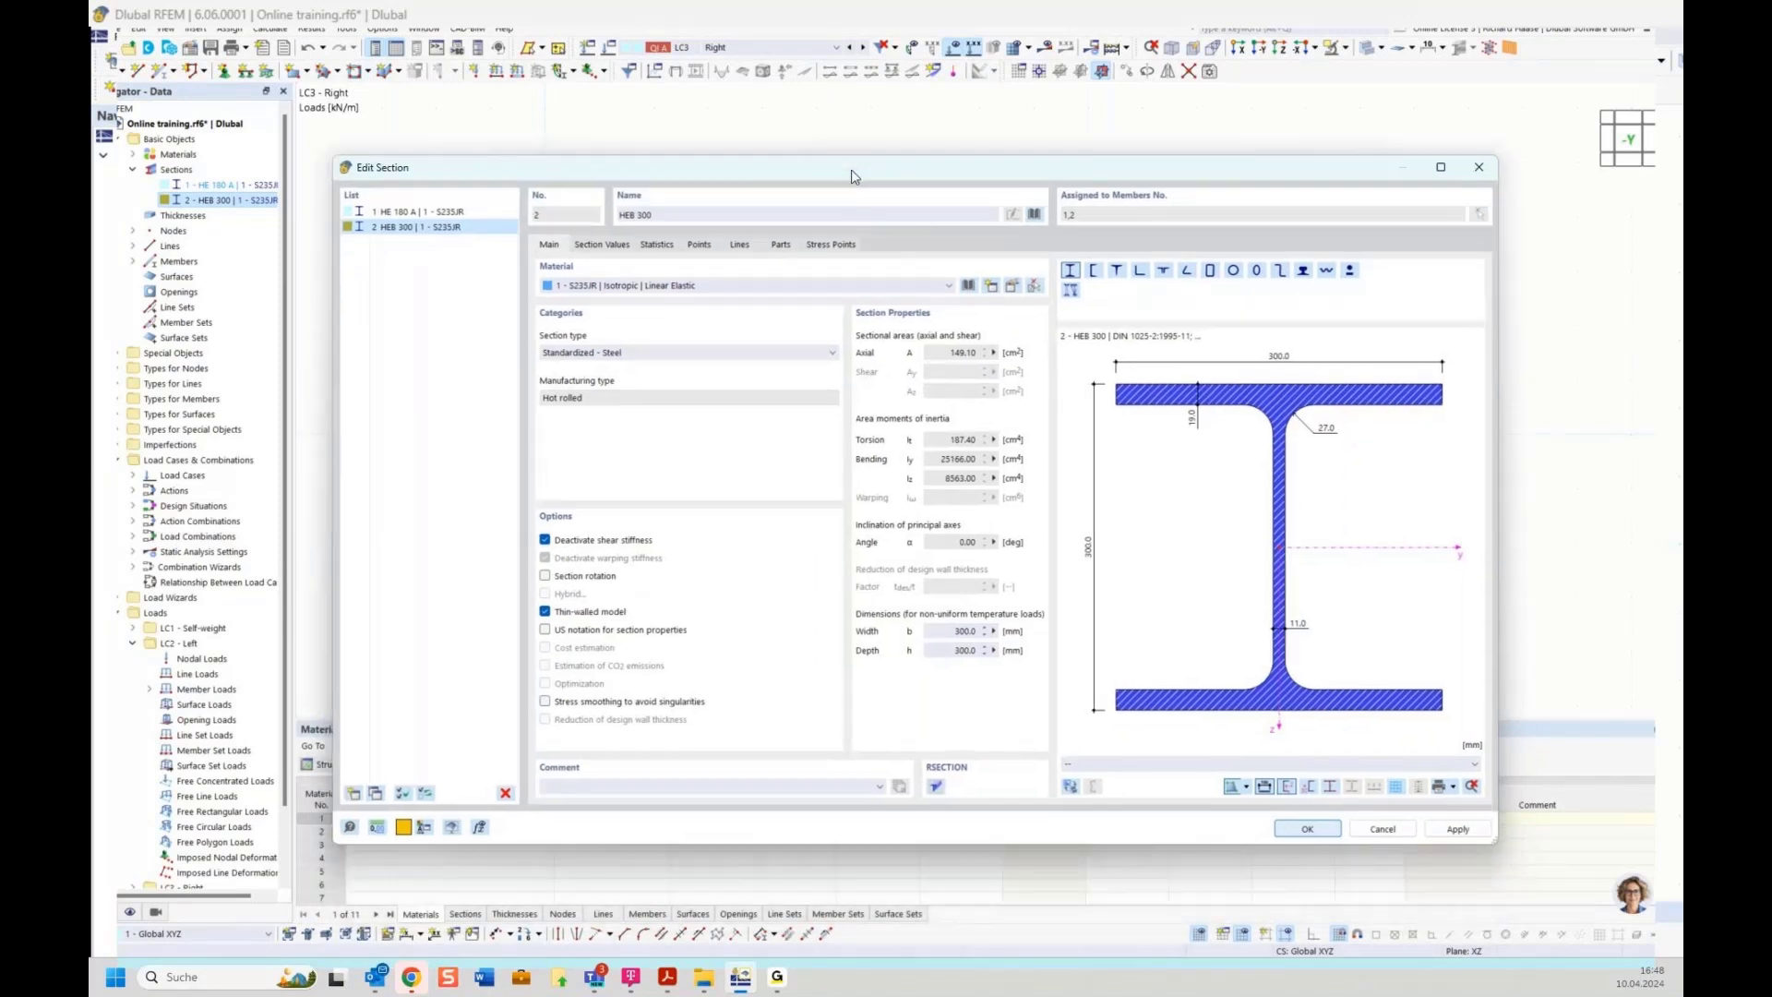
left_click(613, 543)
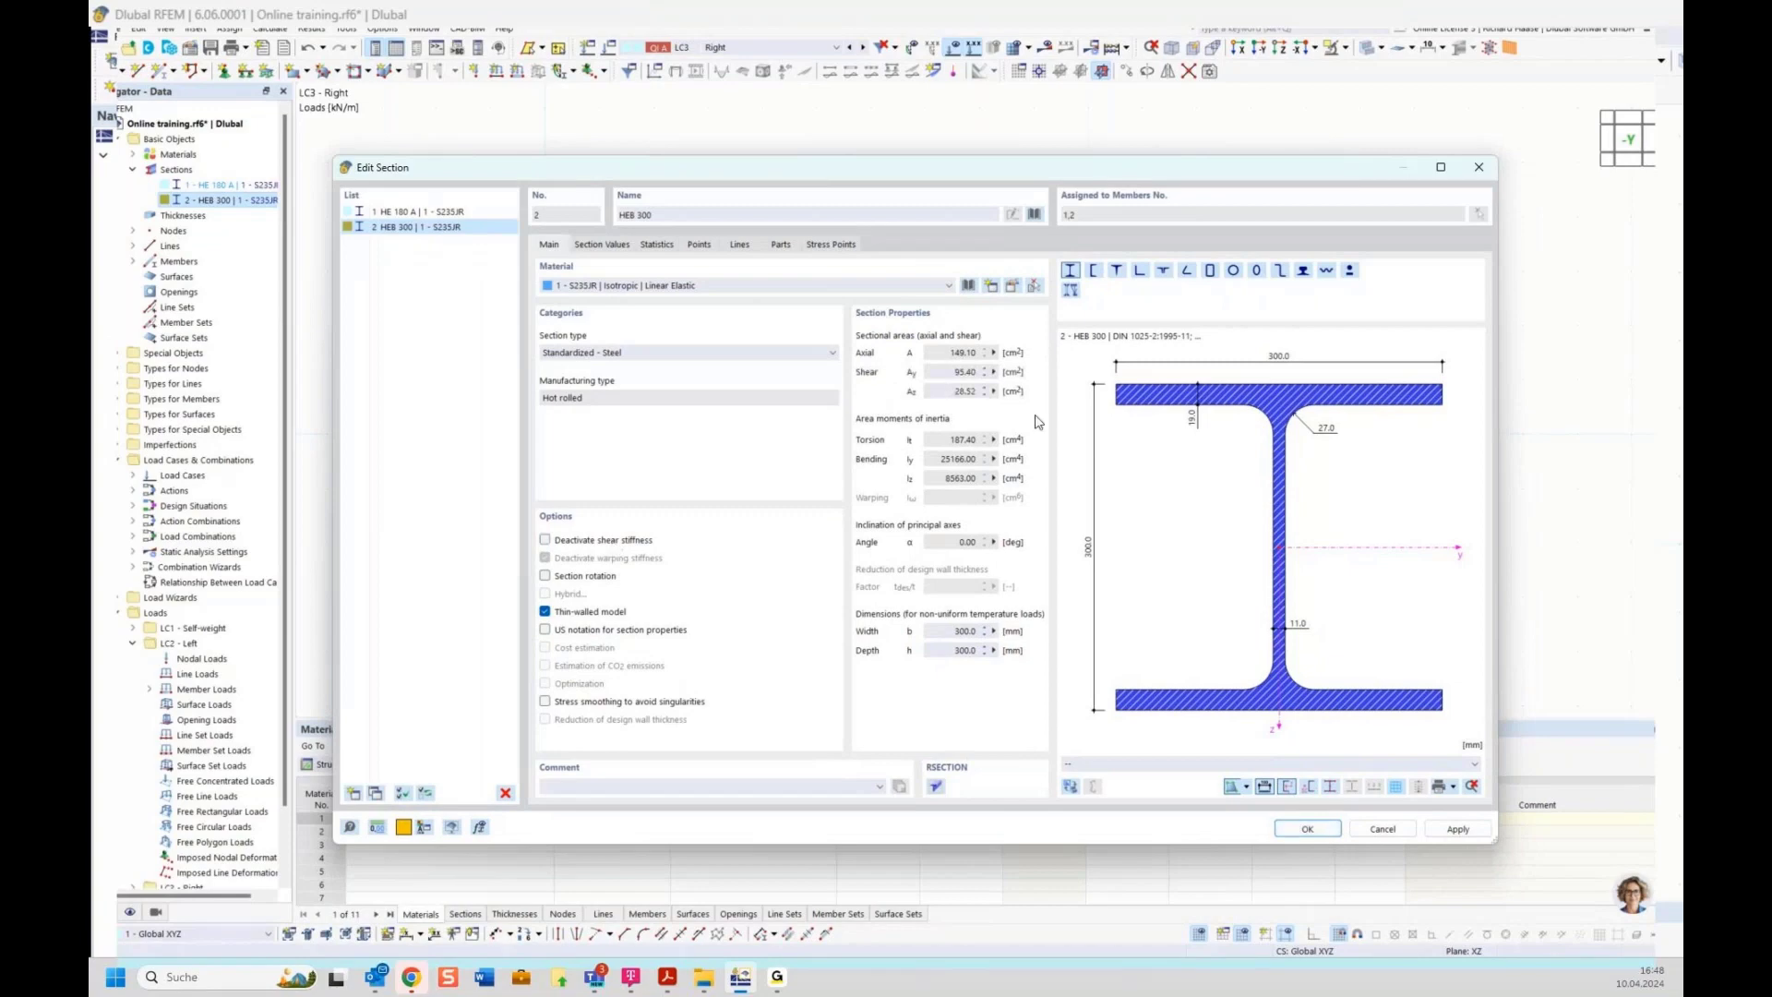
left_click(1307, 828)
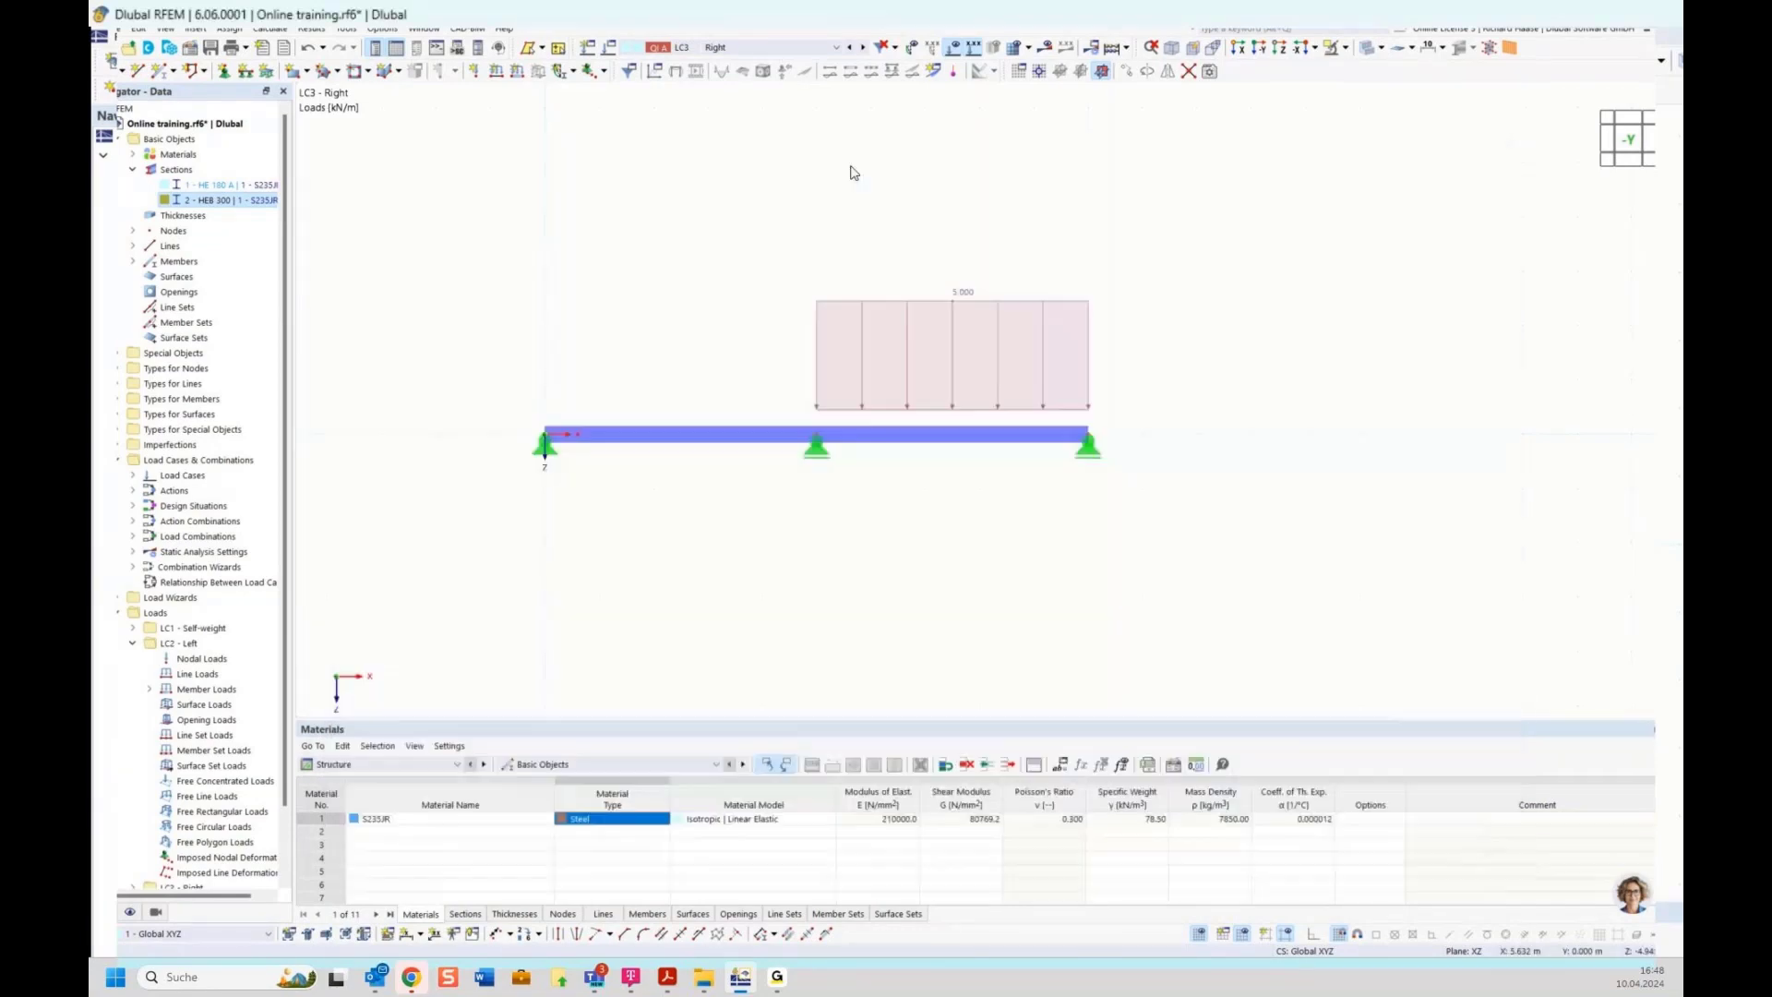
Switch to LC1 and calculate only load case LC1 Self-weight
left_click(778, 50)
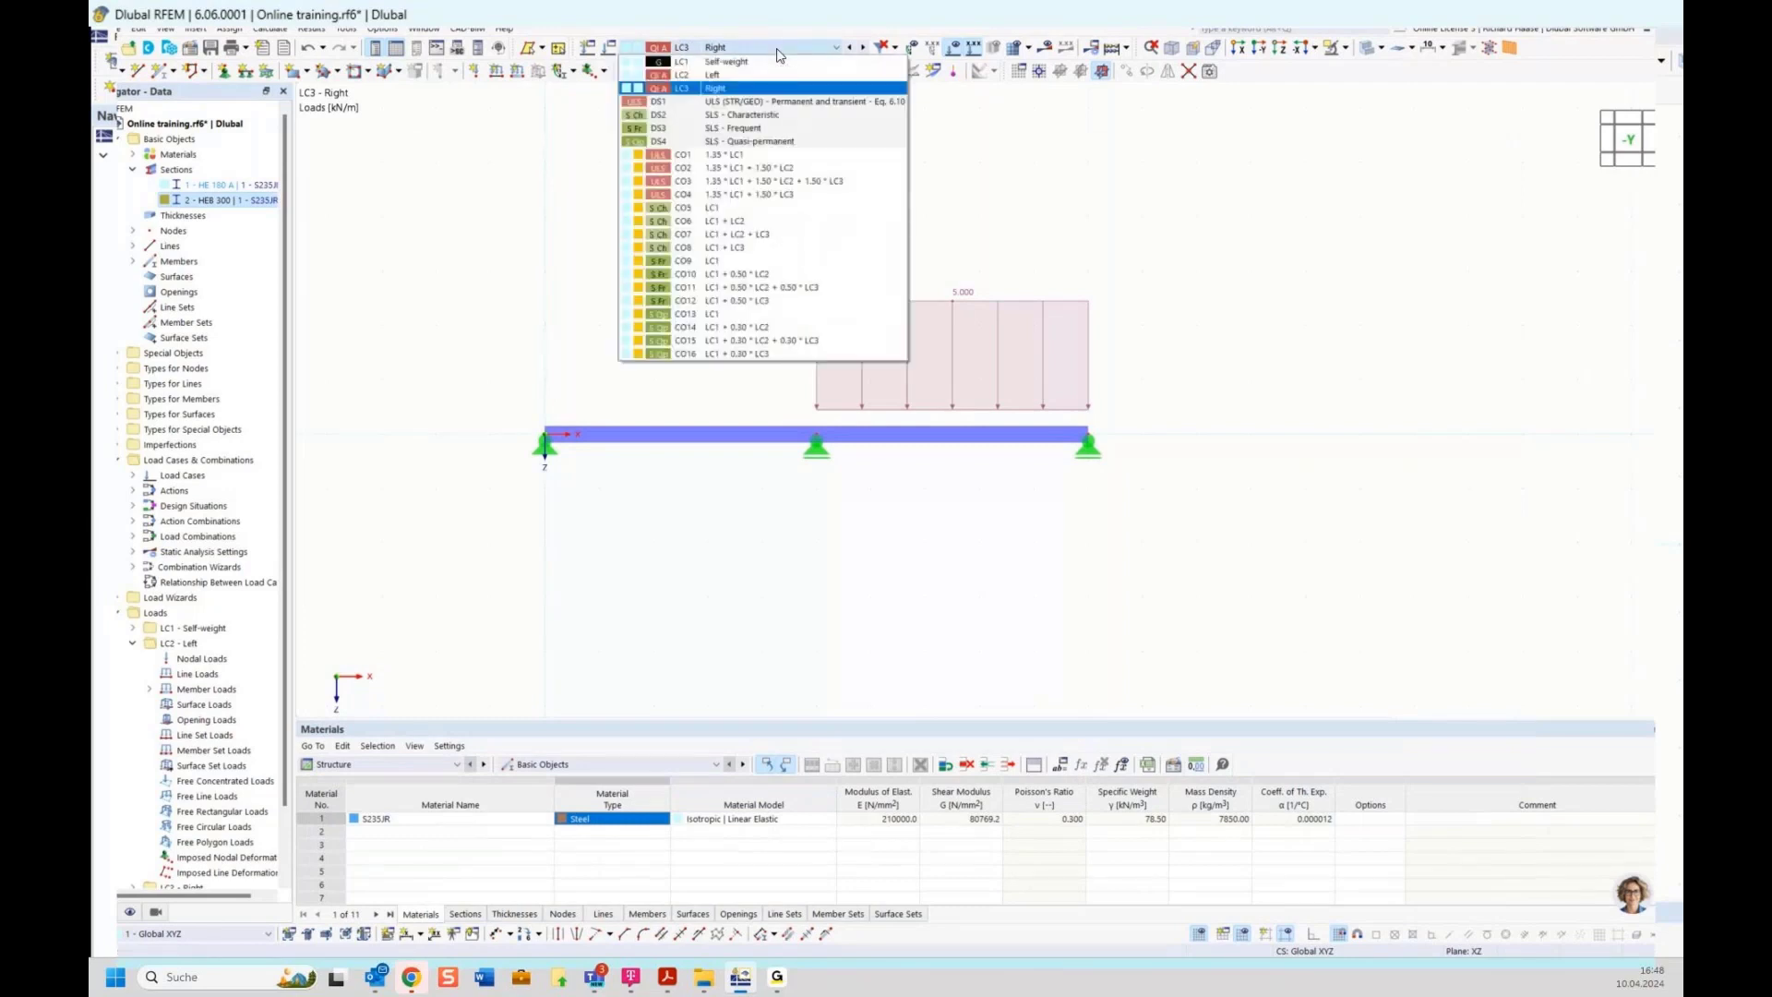
left_click(773, 63)
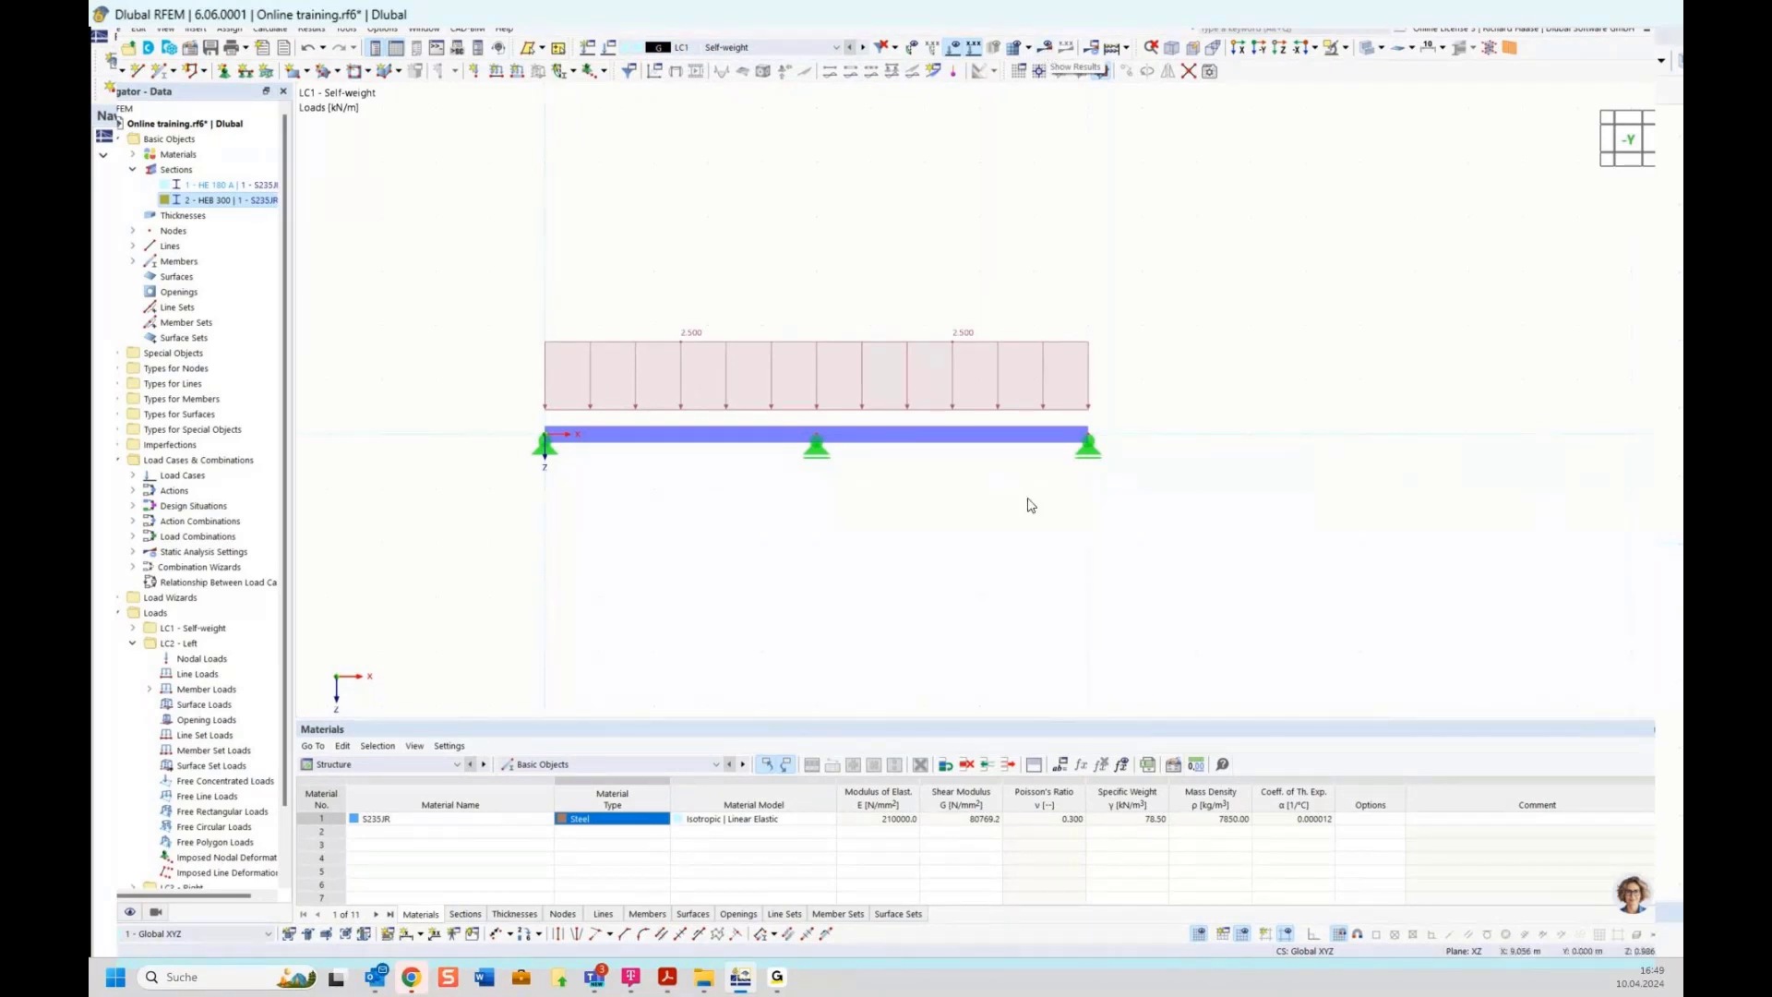
left_click(272, 28)
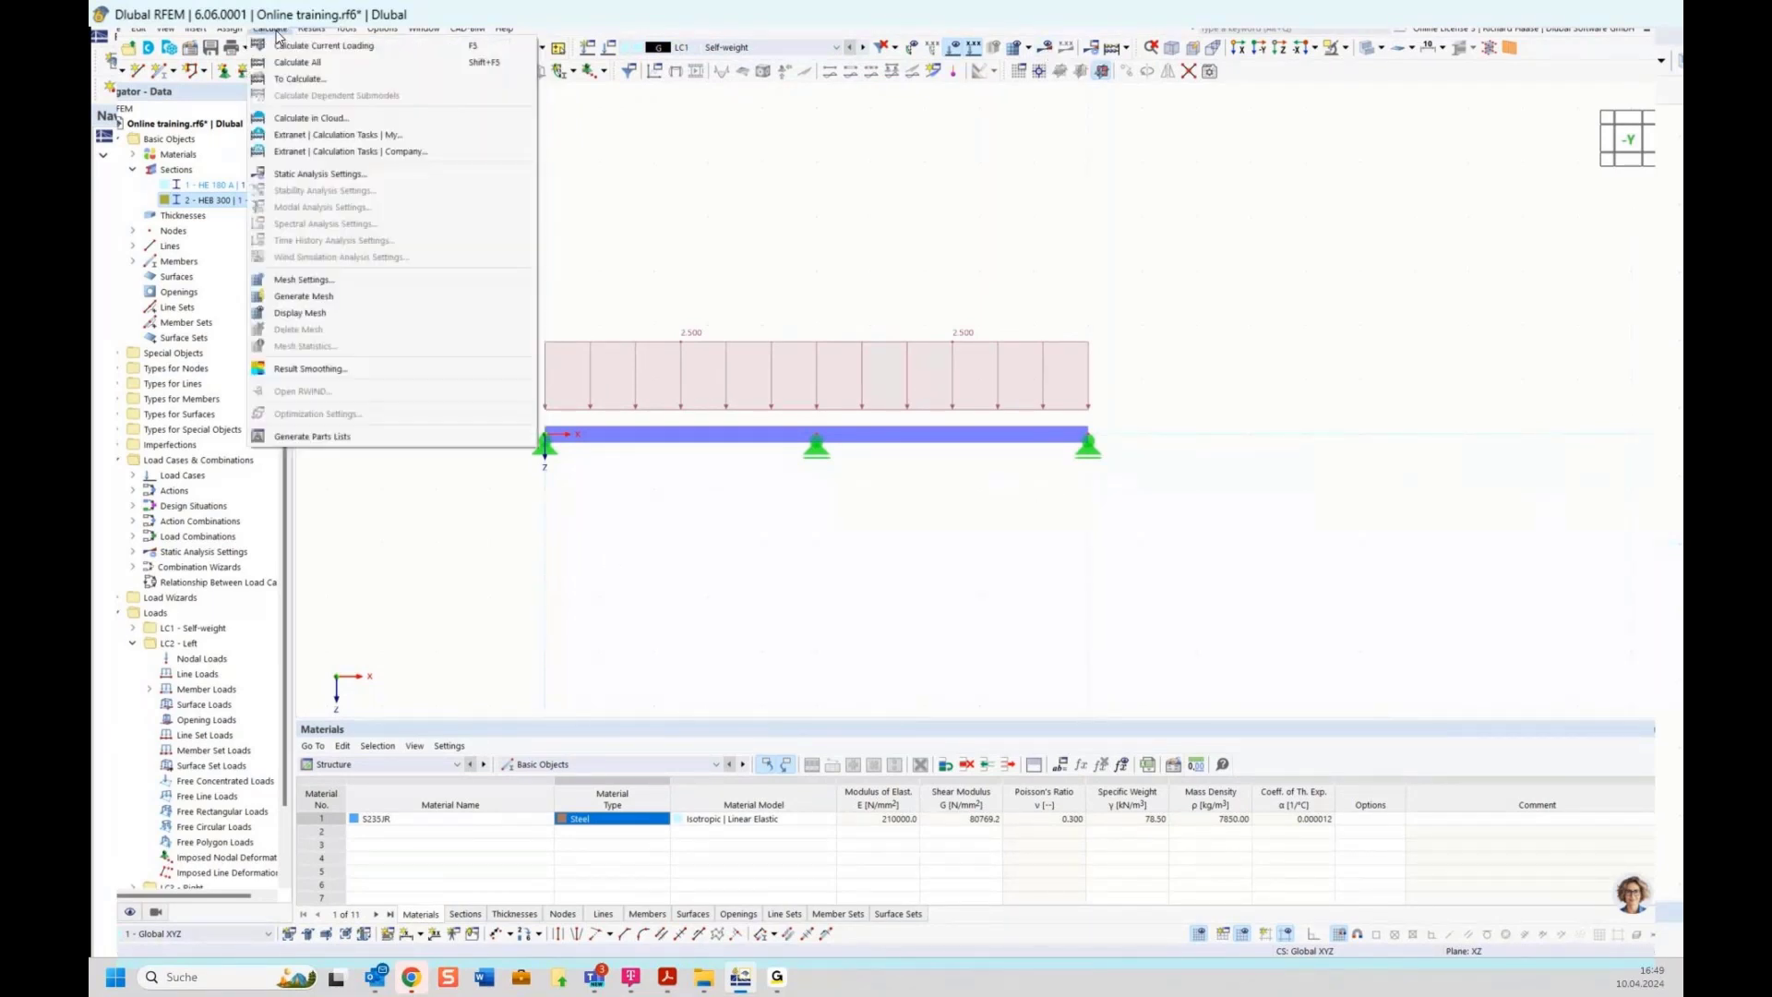
left_click(301, 80)
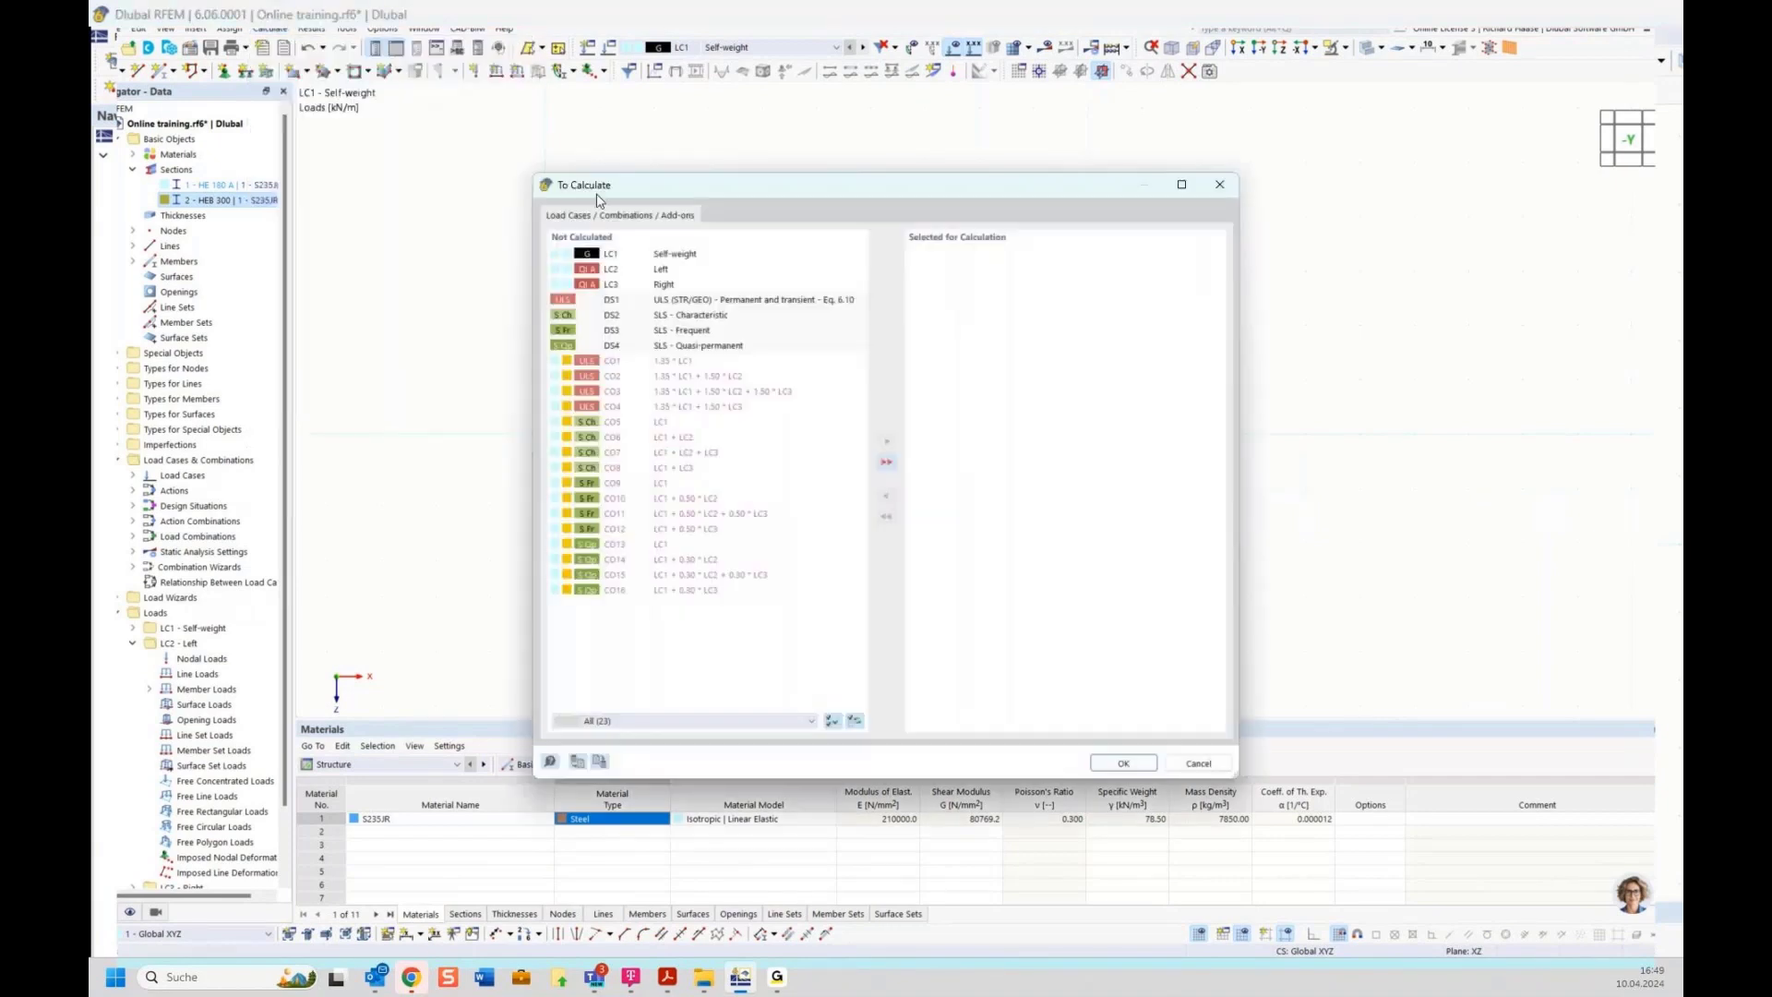
double_click(690, 255)
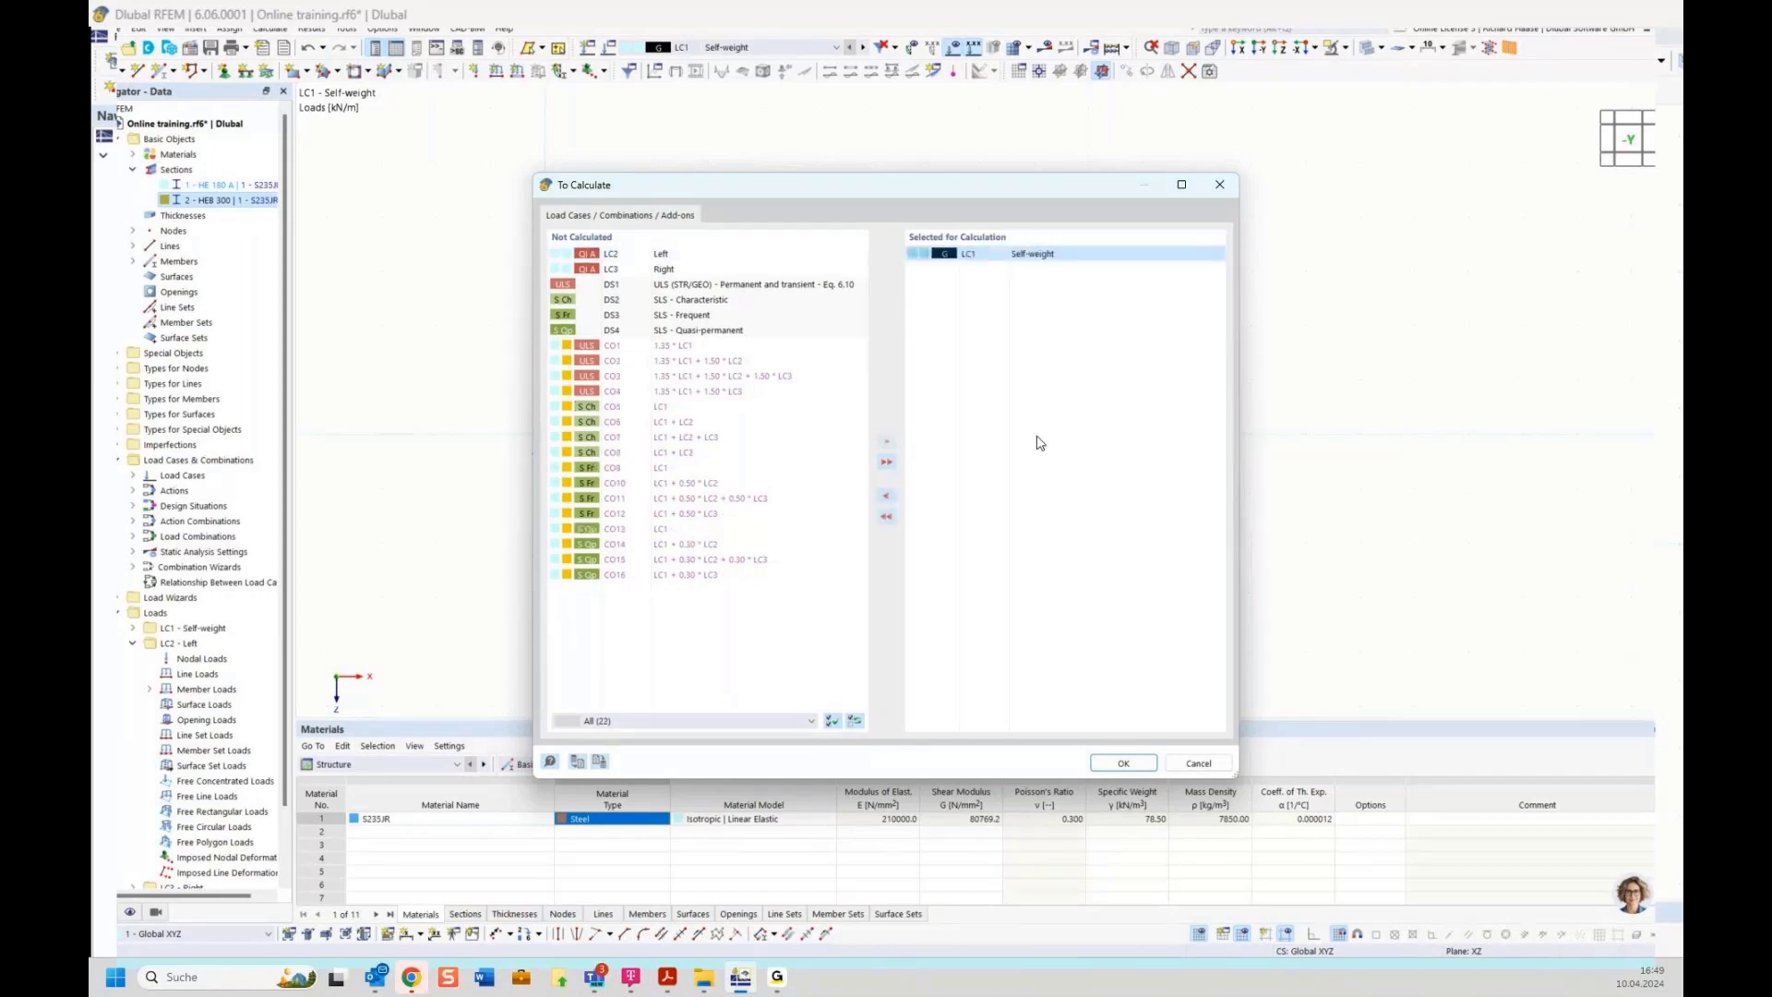
key("Return")
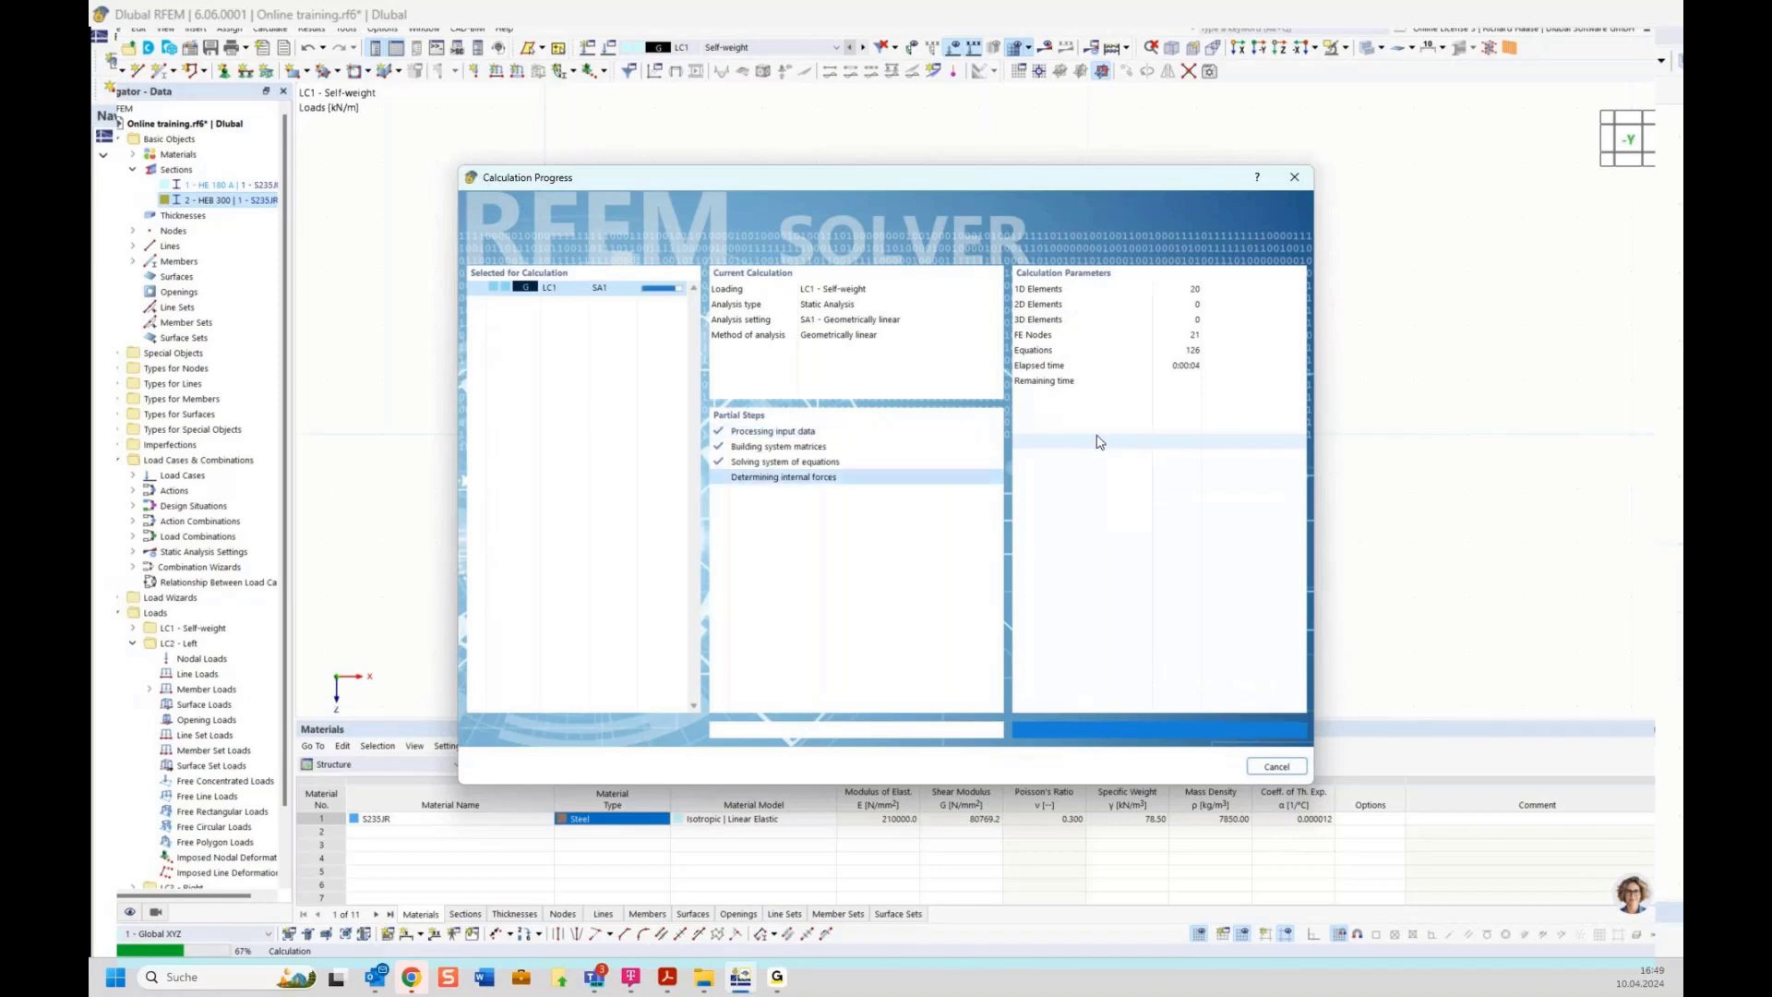
middle_click_drag(971, 432, 1030, 418)
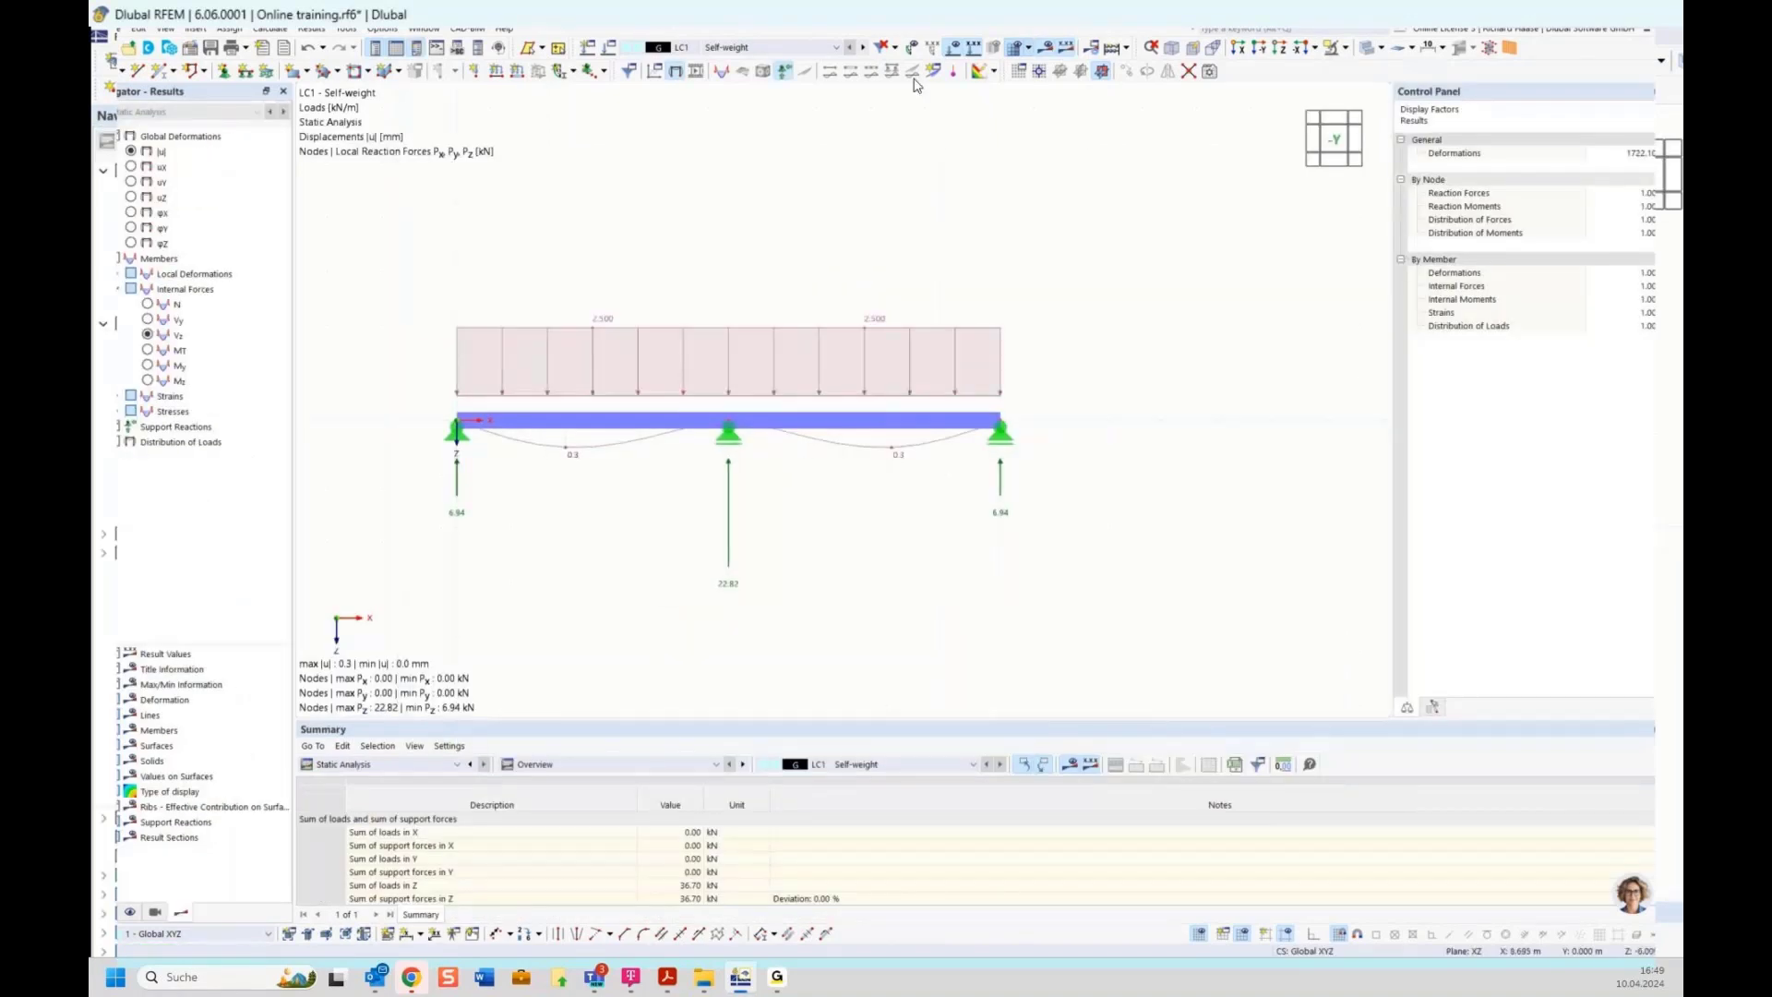
Hide the support reaction results in the graphic
left_click(784, 72)
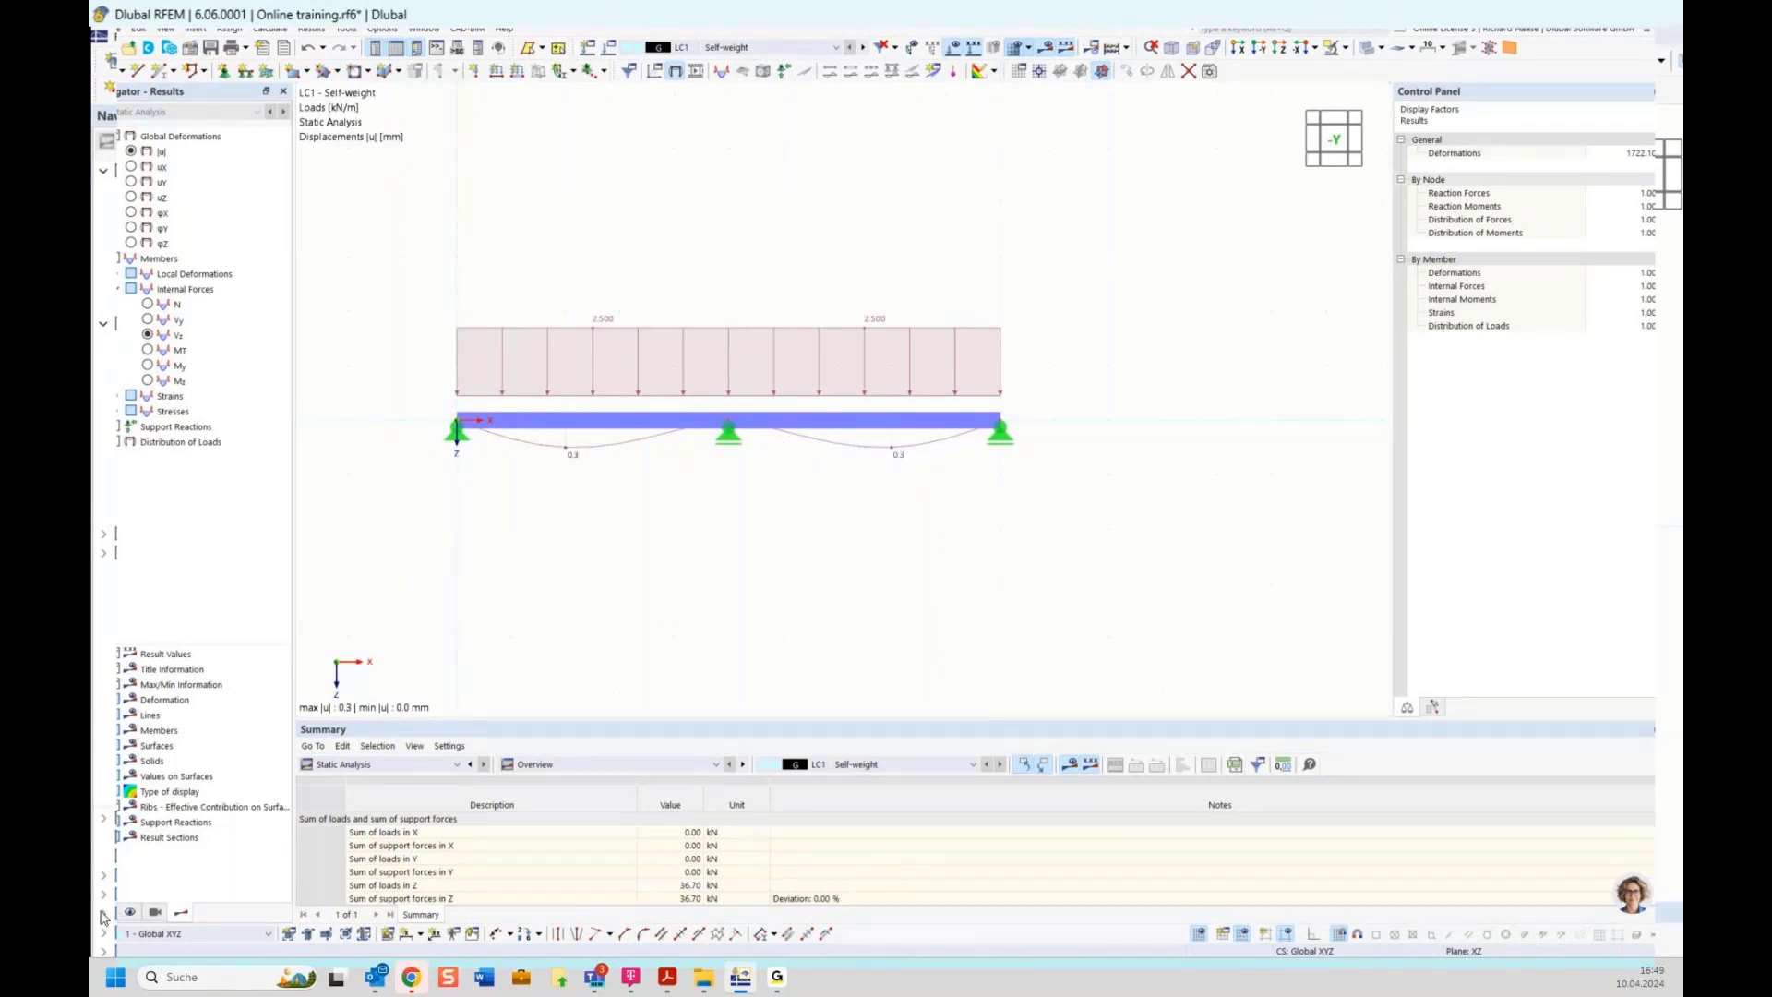
Deactivate the shear stiffness of the HEB 300 section and recalculate load case LC1
left_click(105, 915)
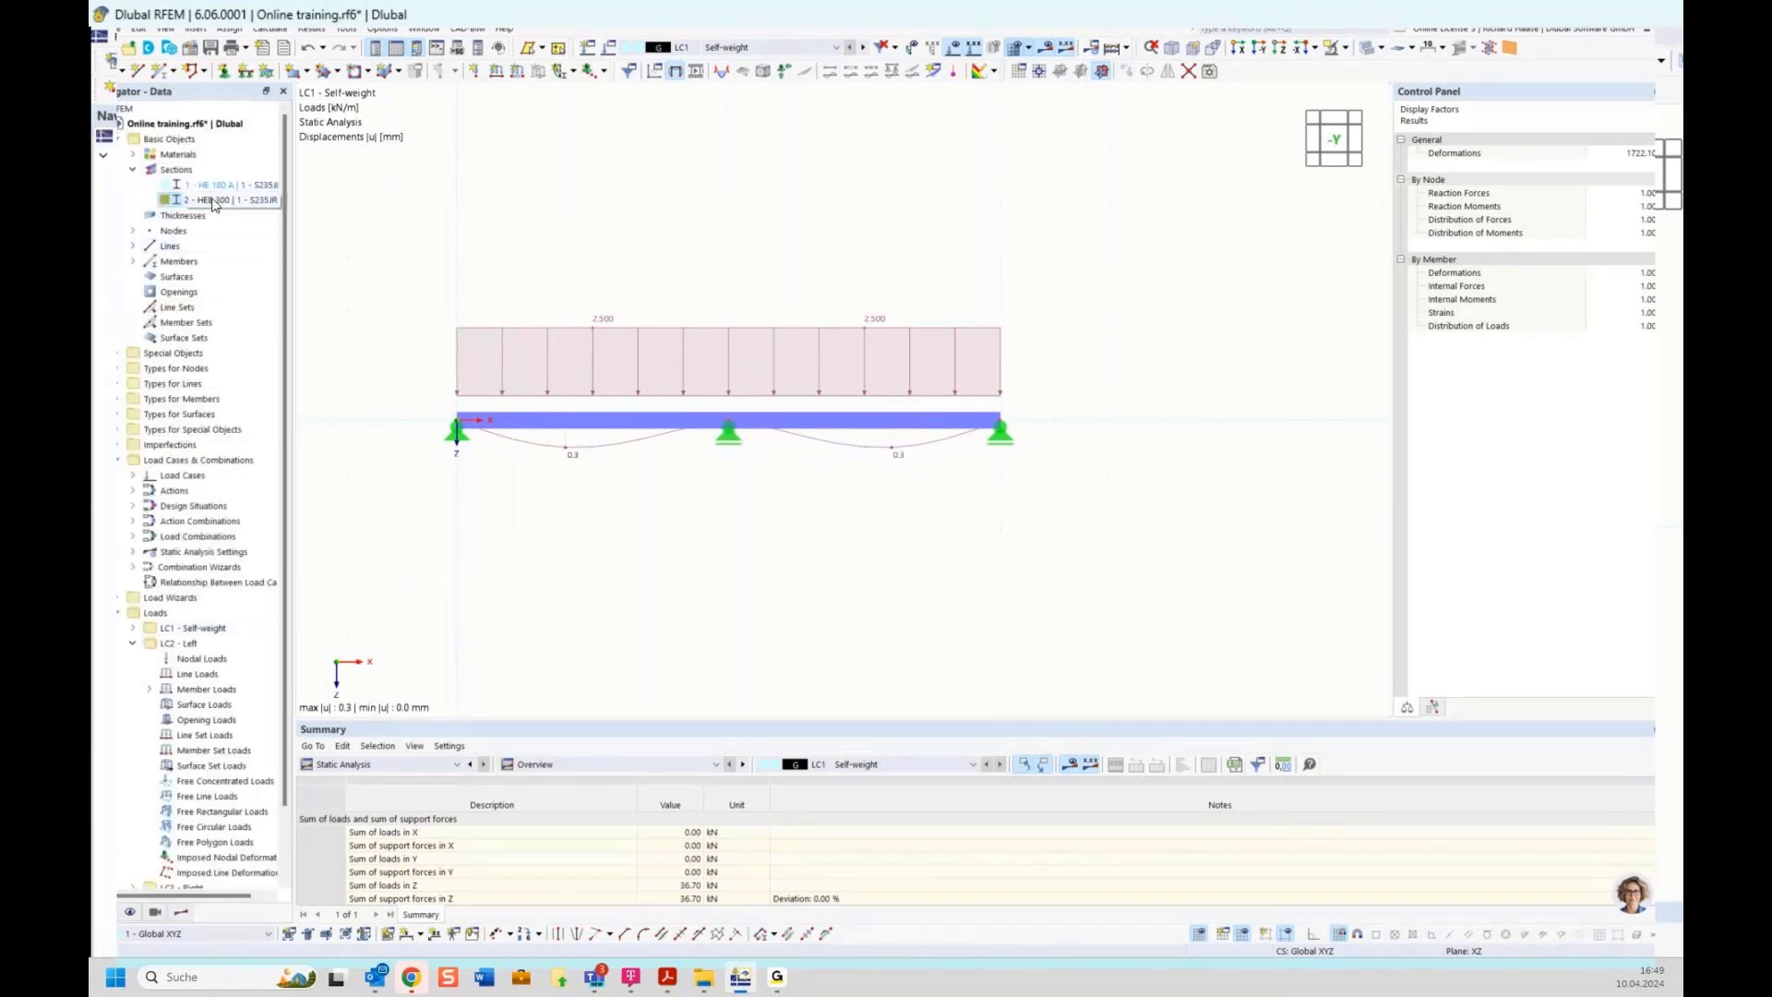
double_click(213, 200)
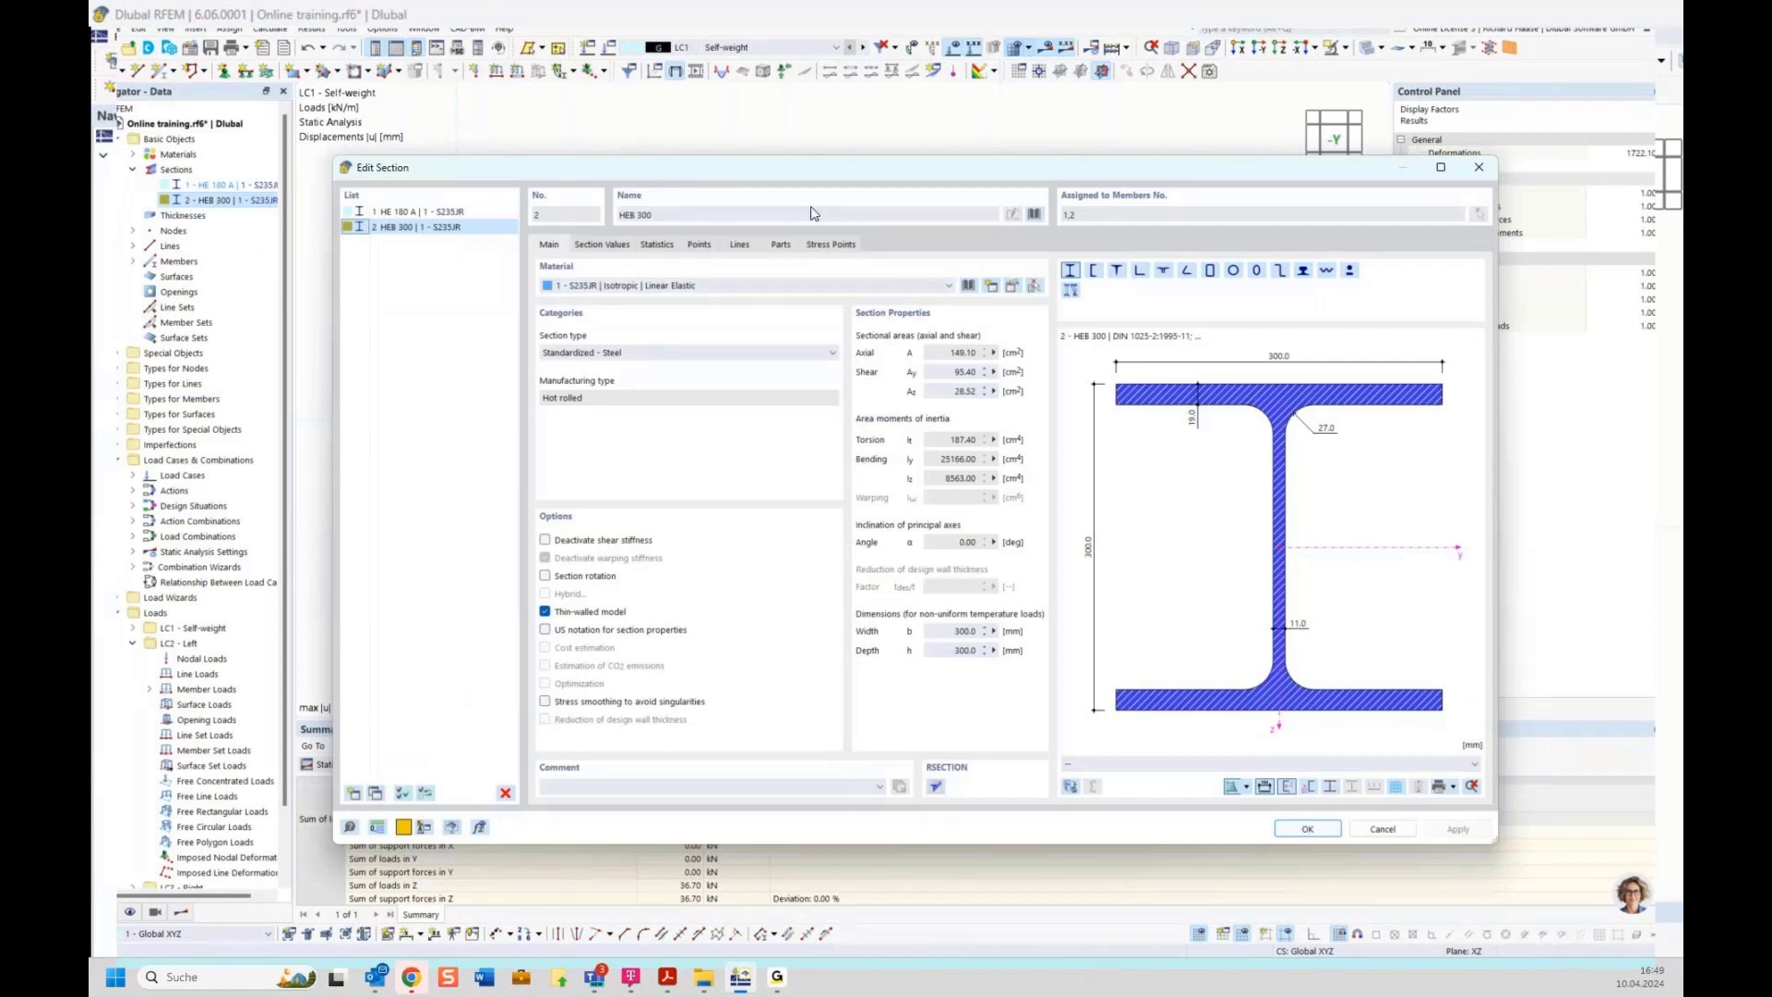
left_click_drag(816, 168, 812, 518)
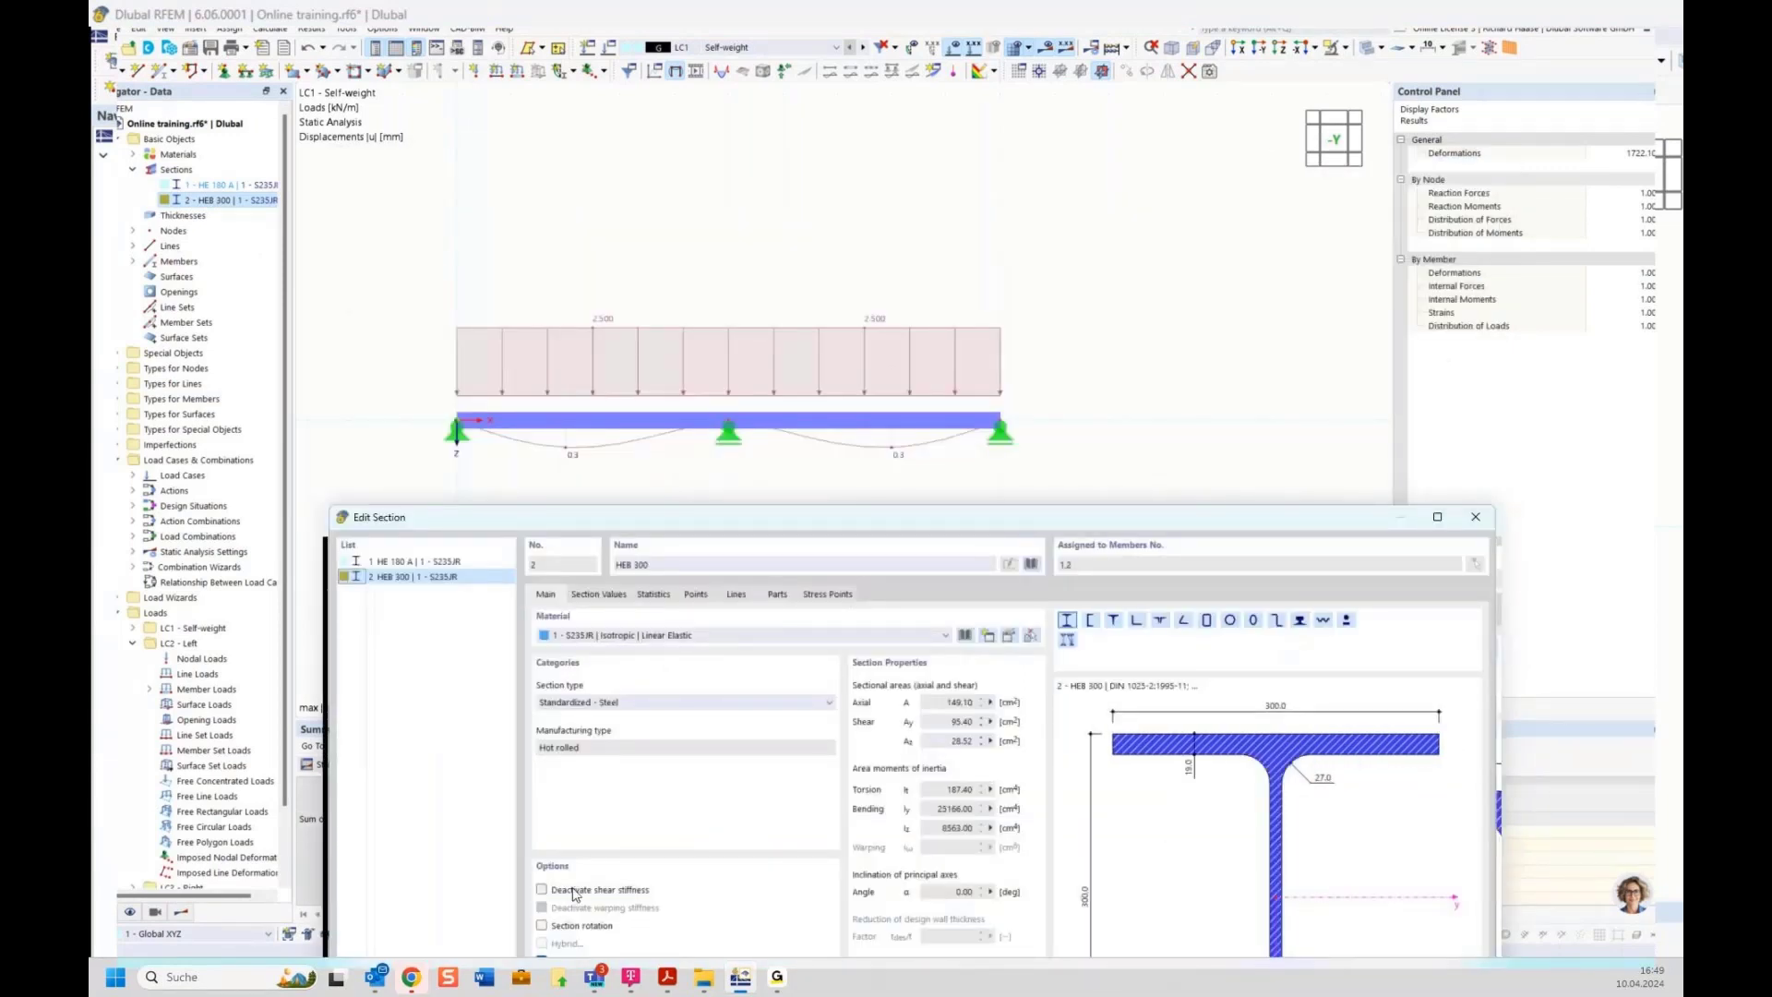
left_click(573, 891)
left_click_drag(957, 533, 803, 592)
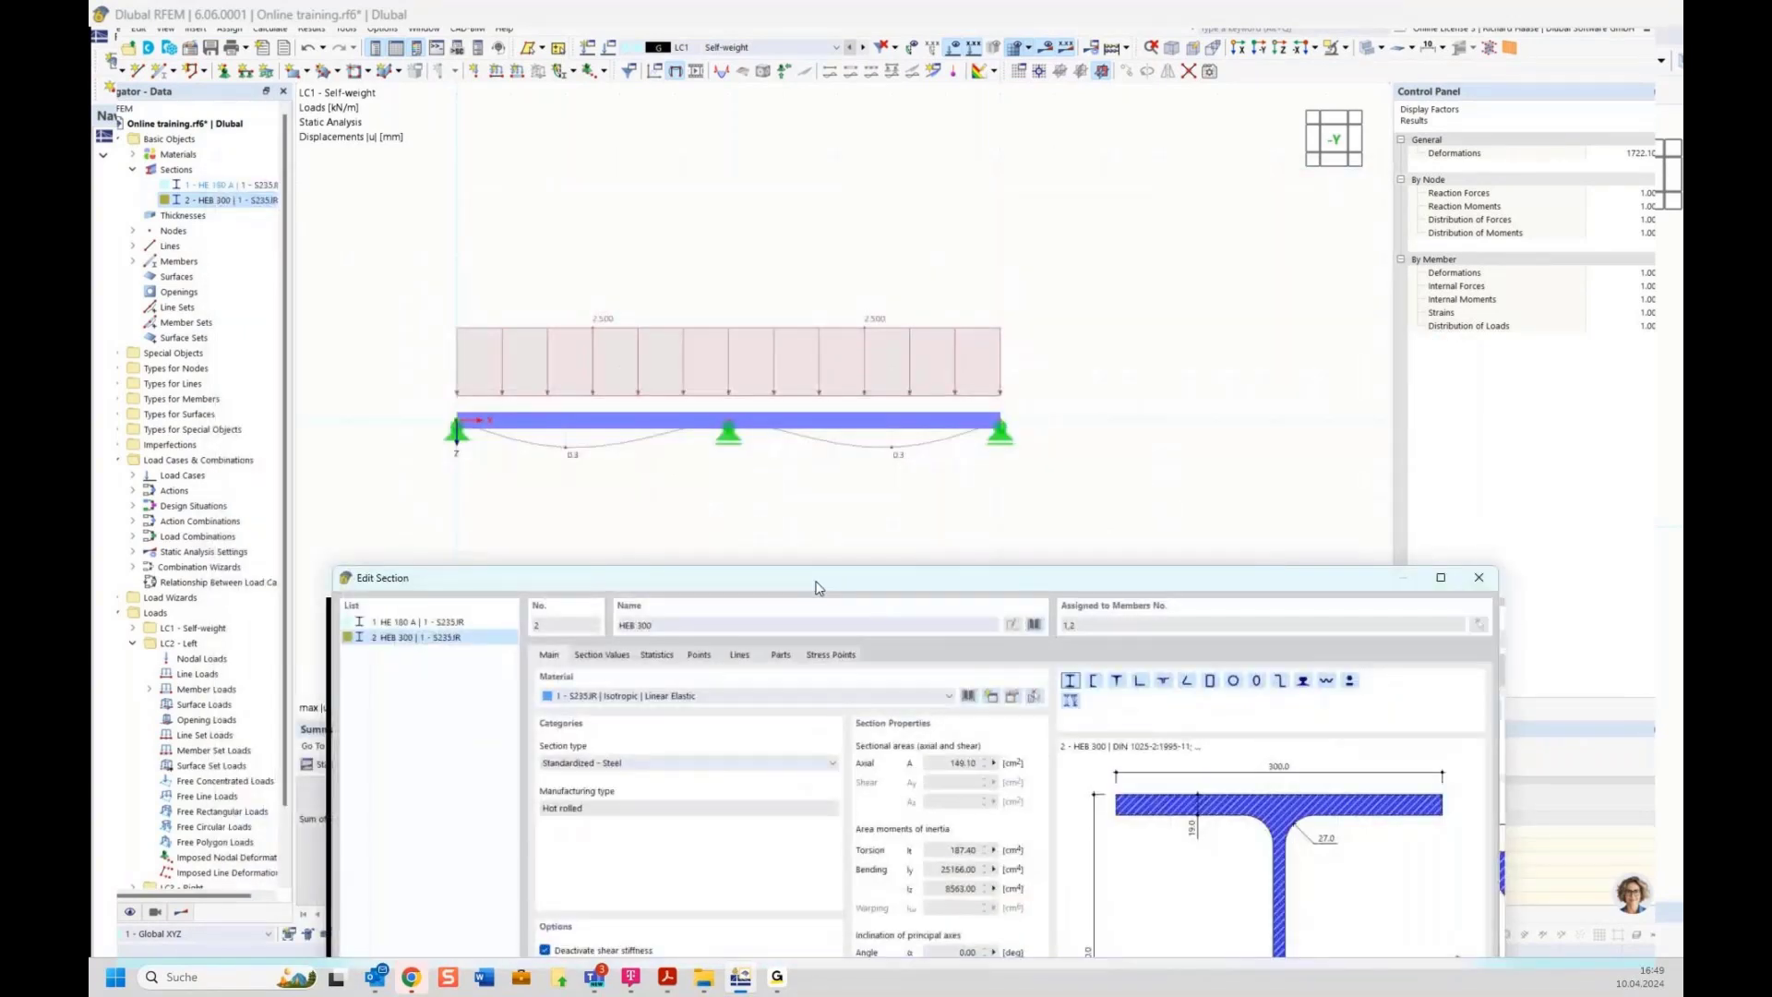
left_click_drag(816, 582, 740, 208)
left_click(1219, 879)
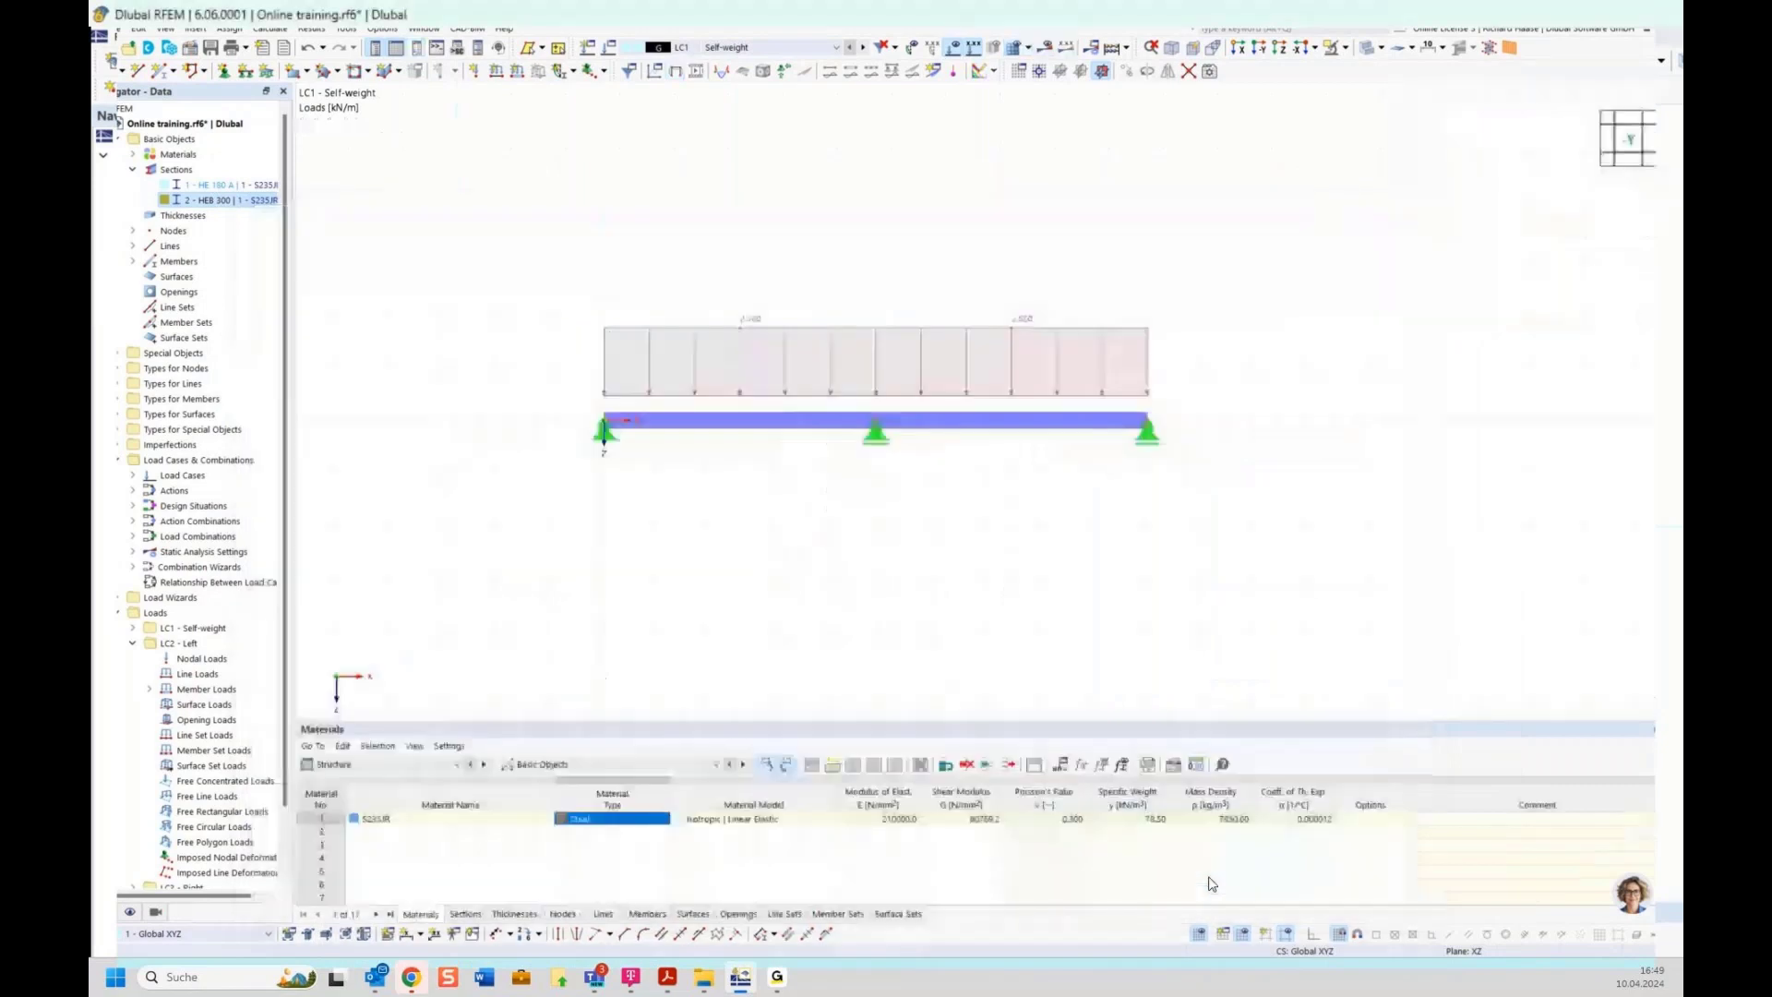
left_click(1047, 49)
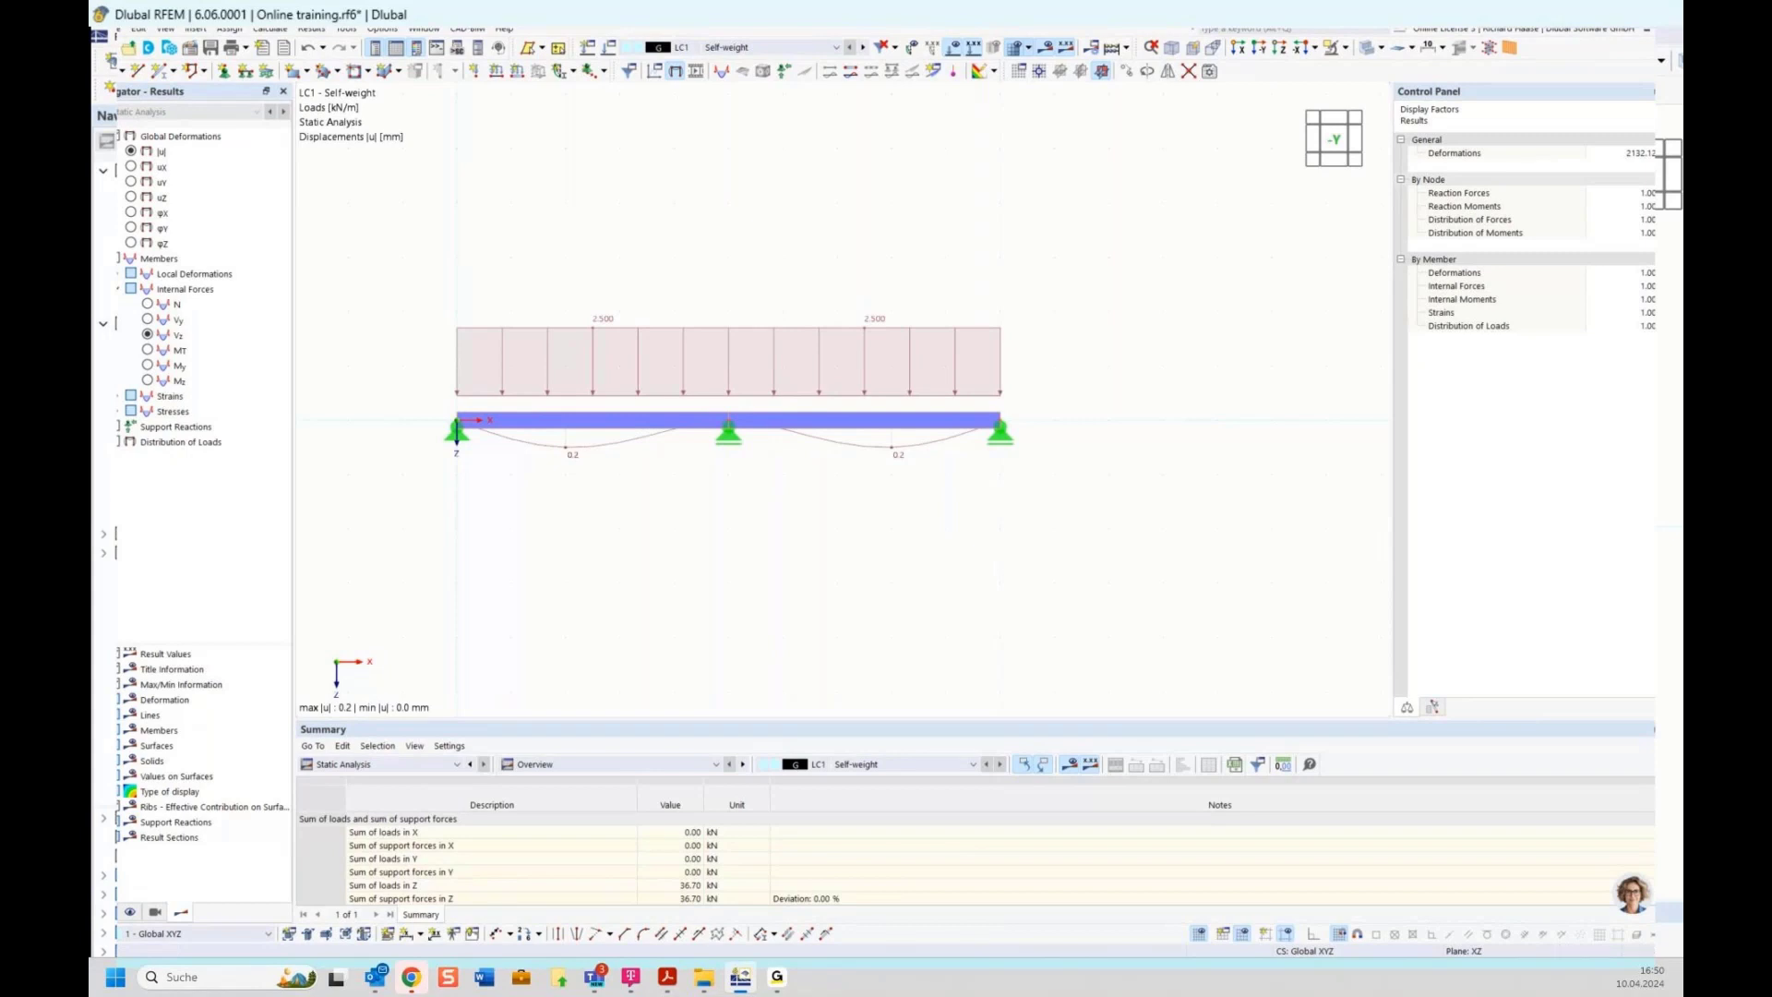
Reactivate the shear stiffness of the HEB 300 section and calculate all load cases and combinations
left_click(105, 912)
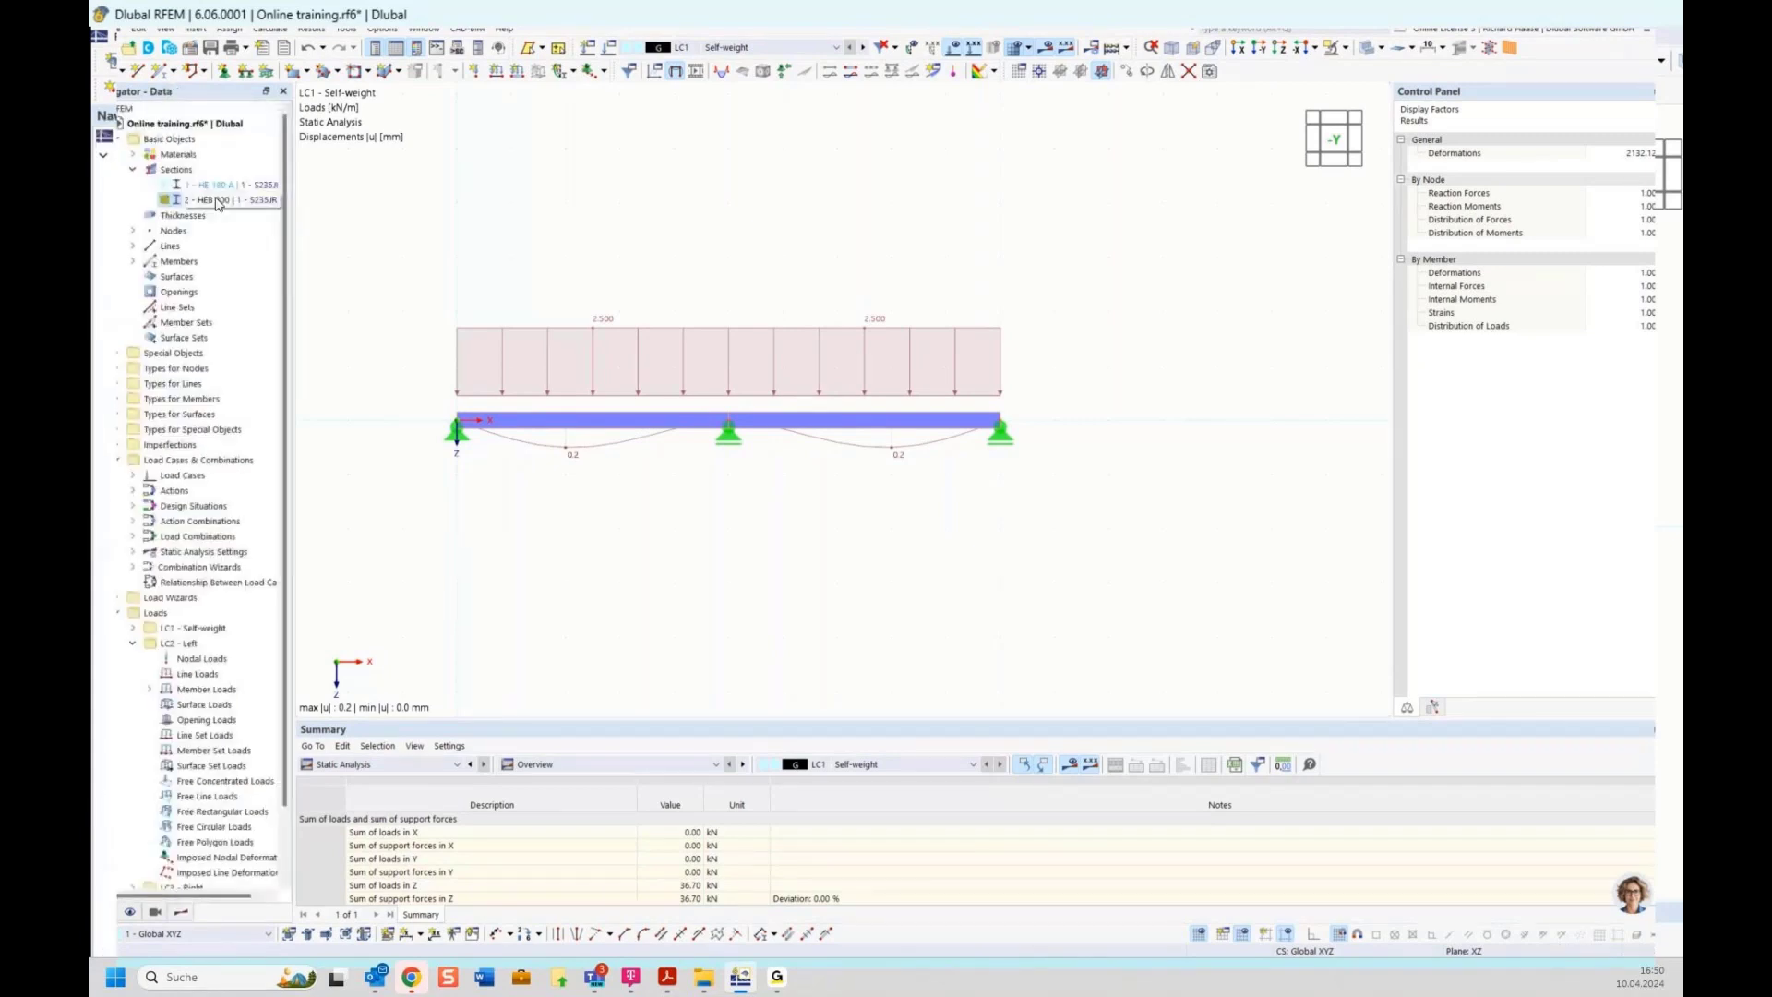
double_click(216, 200)
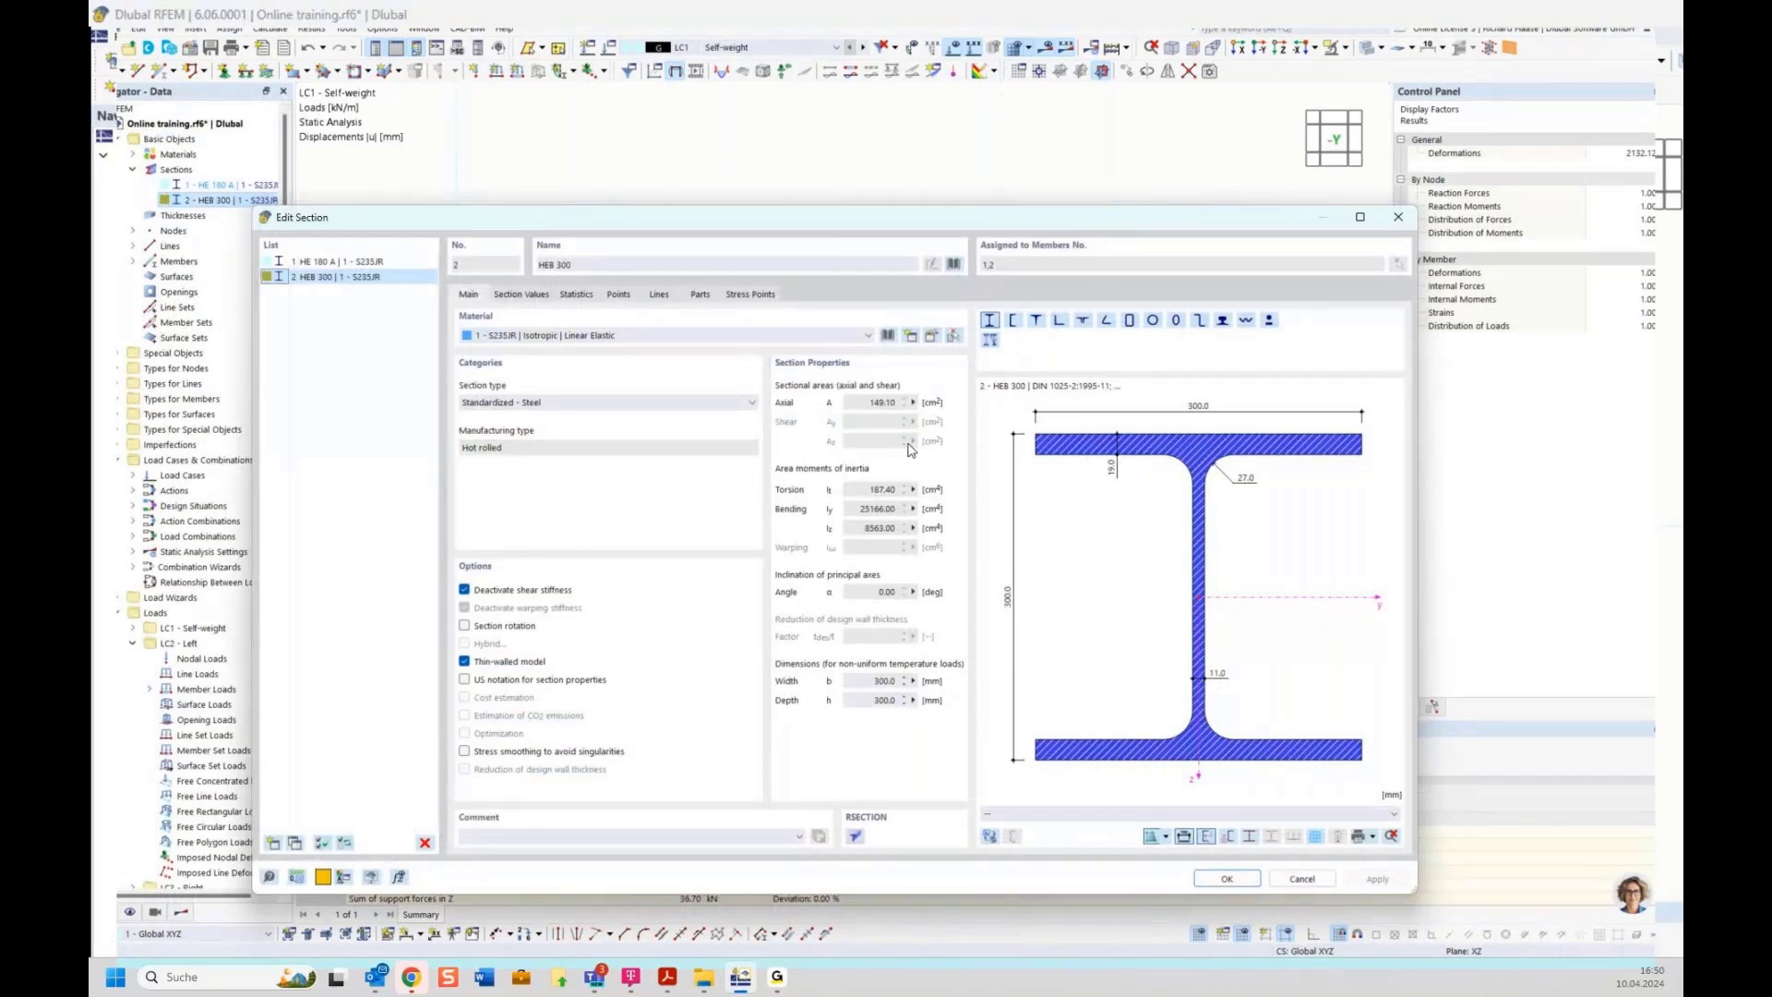
left_click(536, 591)
left_click(465, 589)
left_click(517, 589)
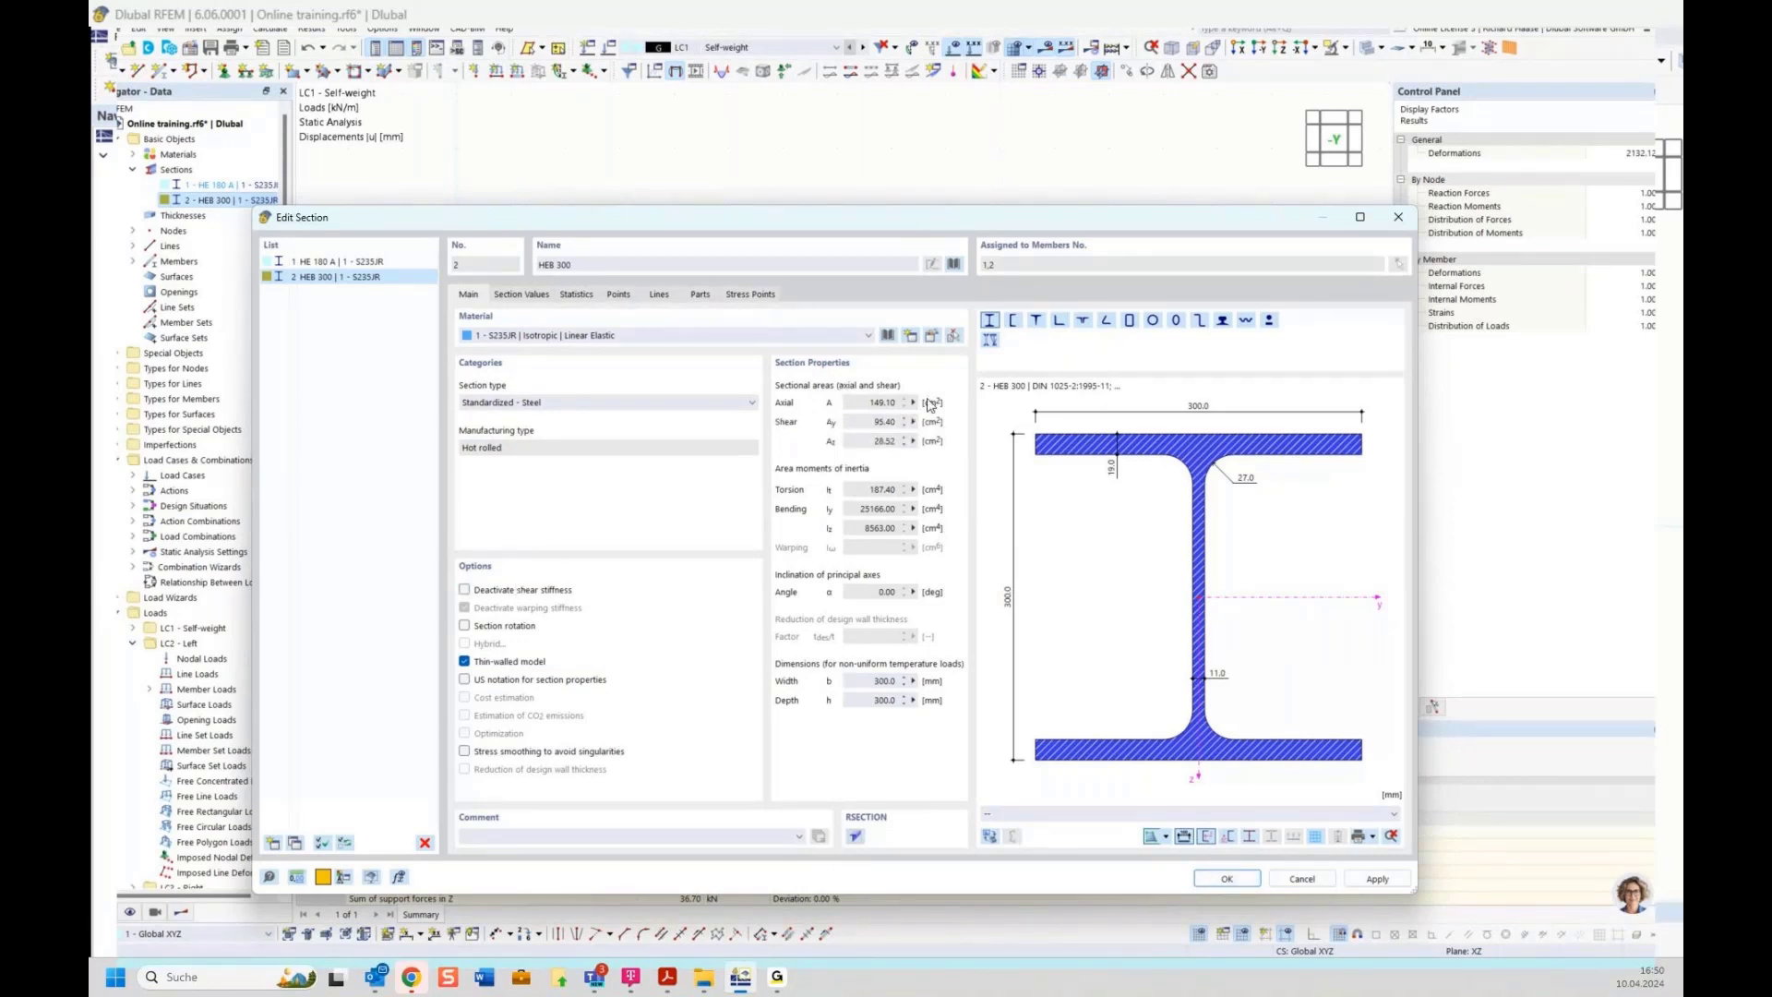
left_click(1227, 880)
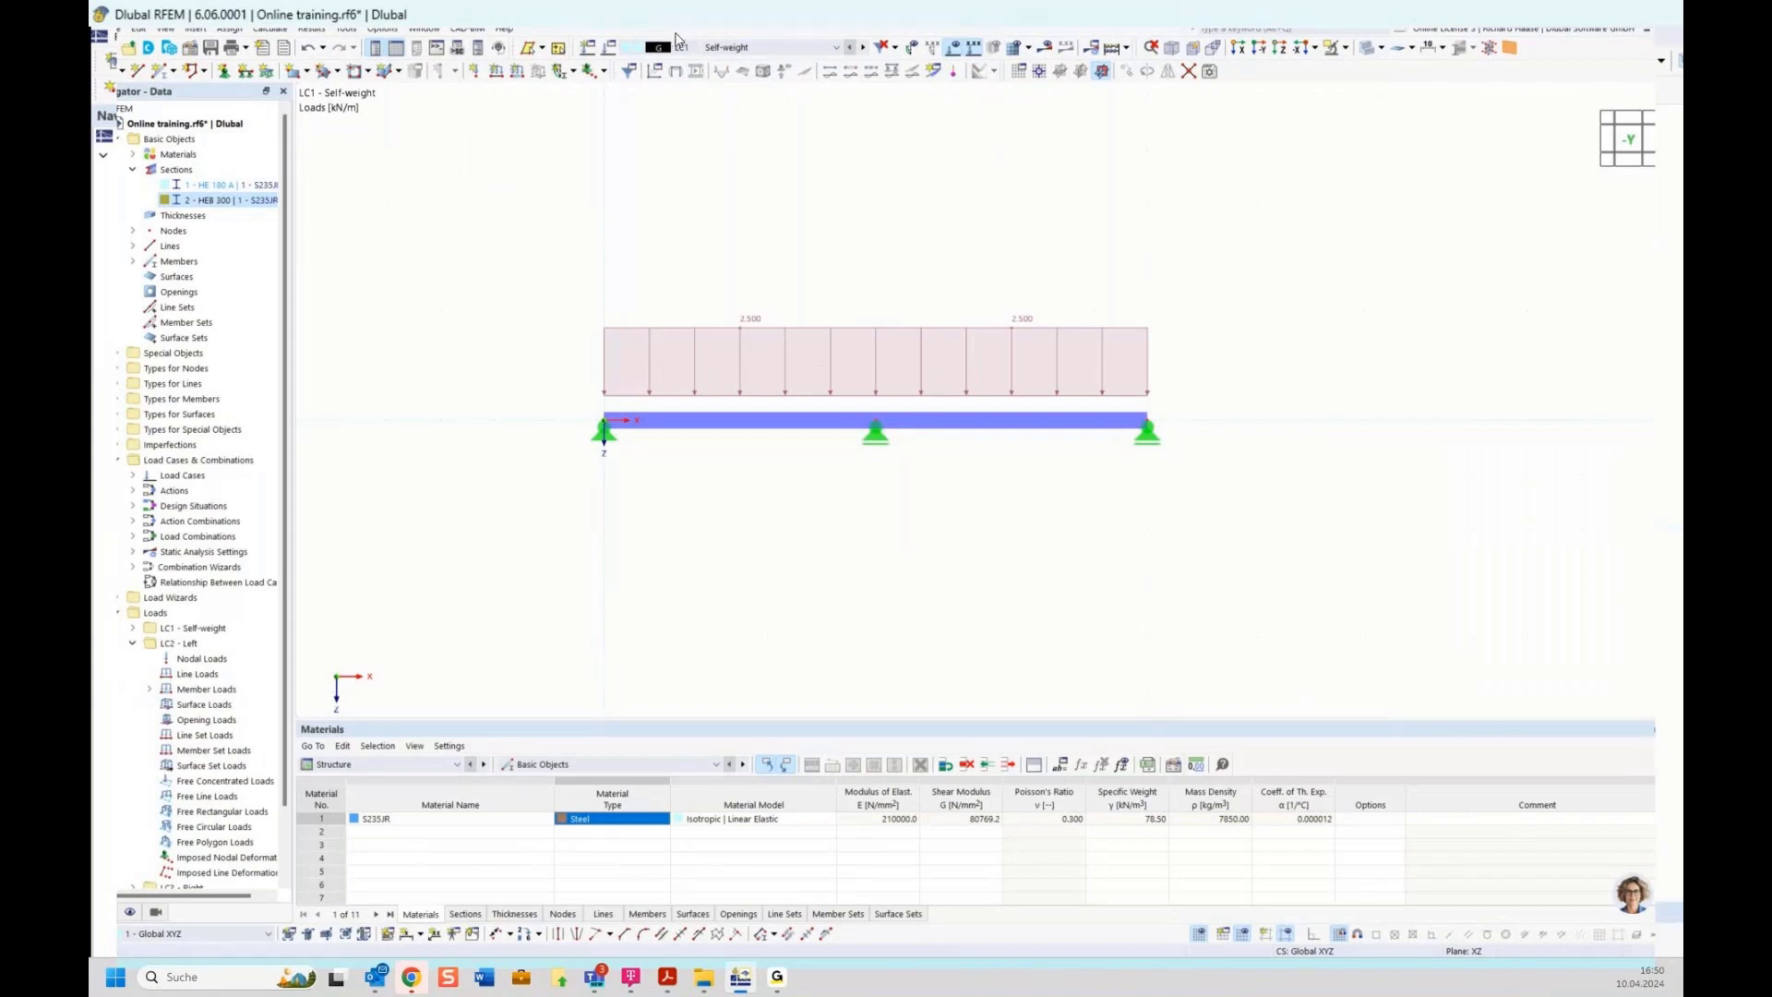
left_click(271, 29)
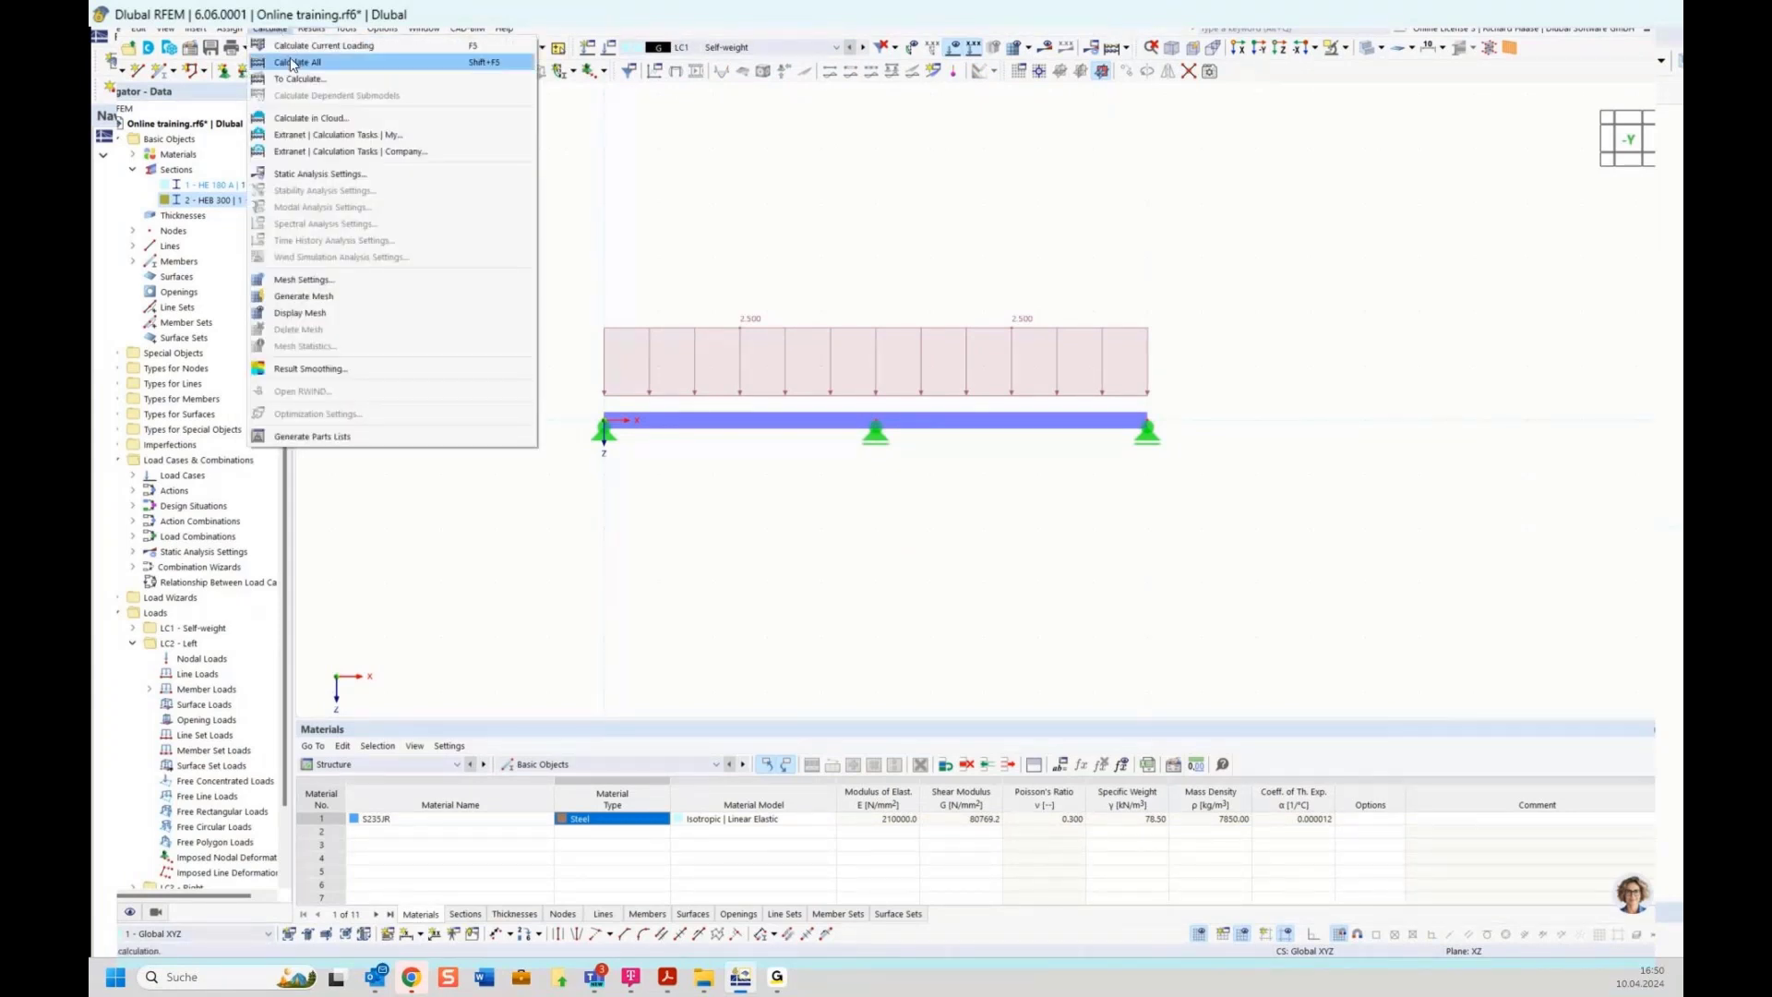
left_click(290, 64)
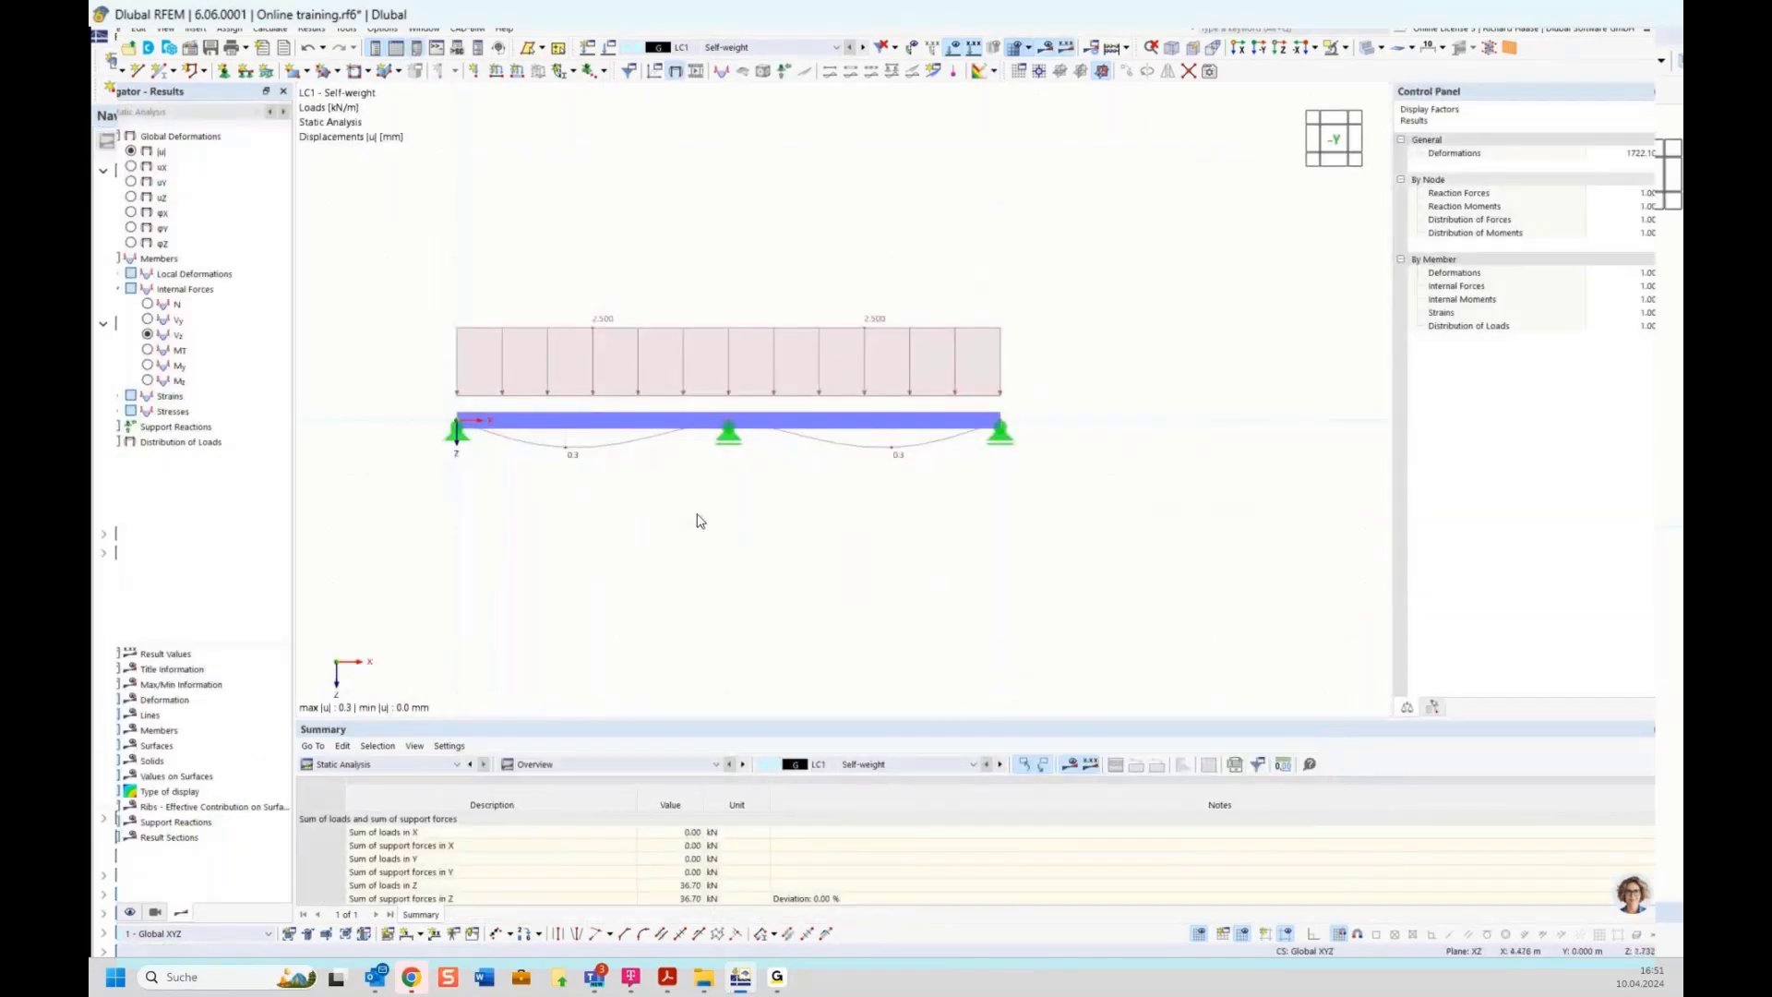
Switch to wireframe model display and show the My bending moment diagram with loads hidden
left_click(1379, 48)
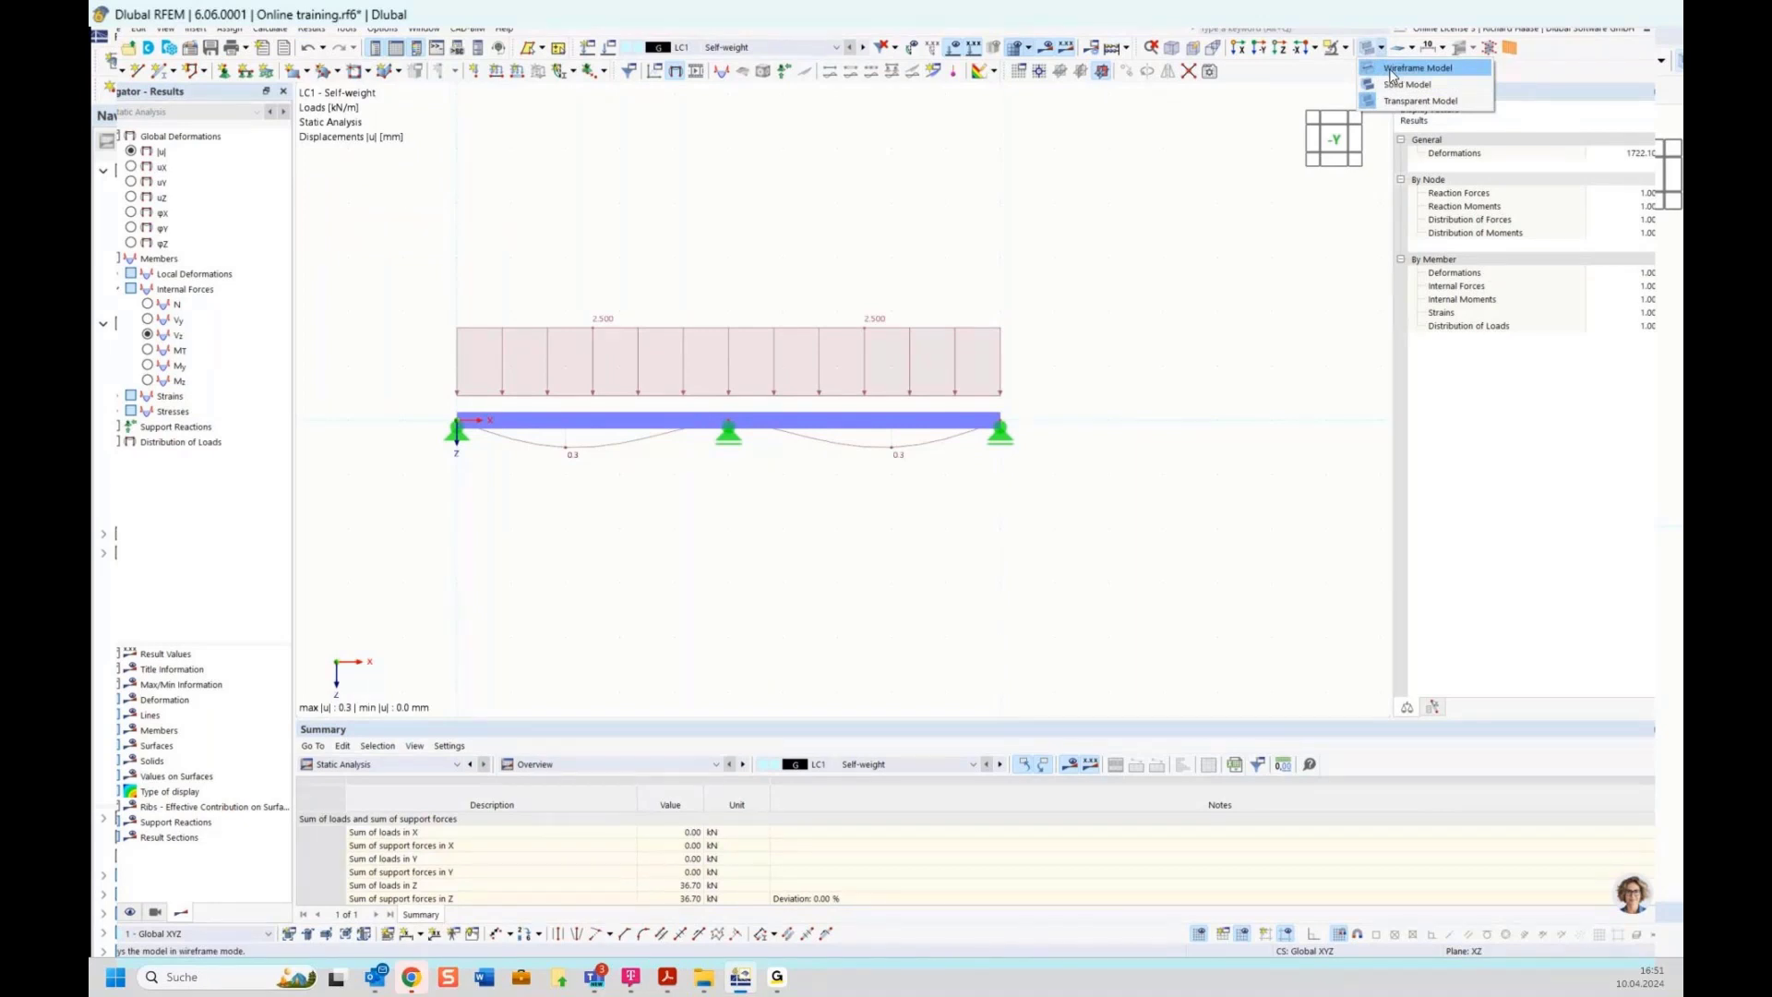
left_click(1393, 69)
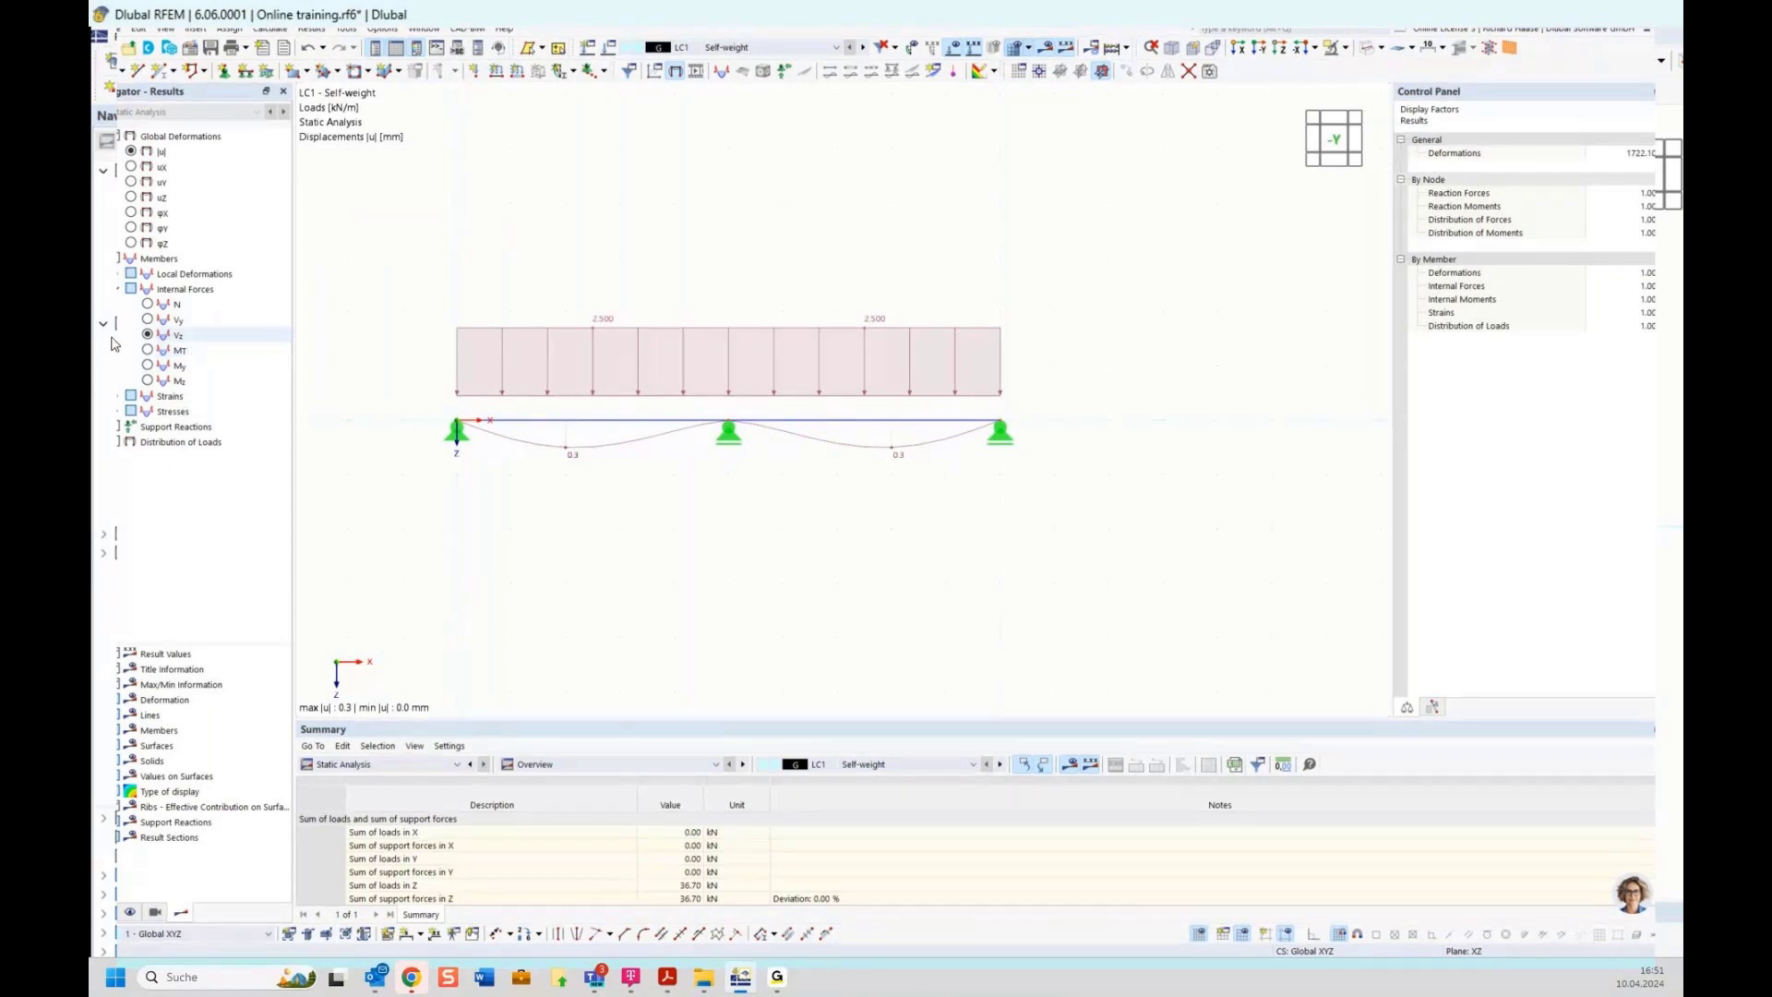
left_click(149, 367)
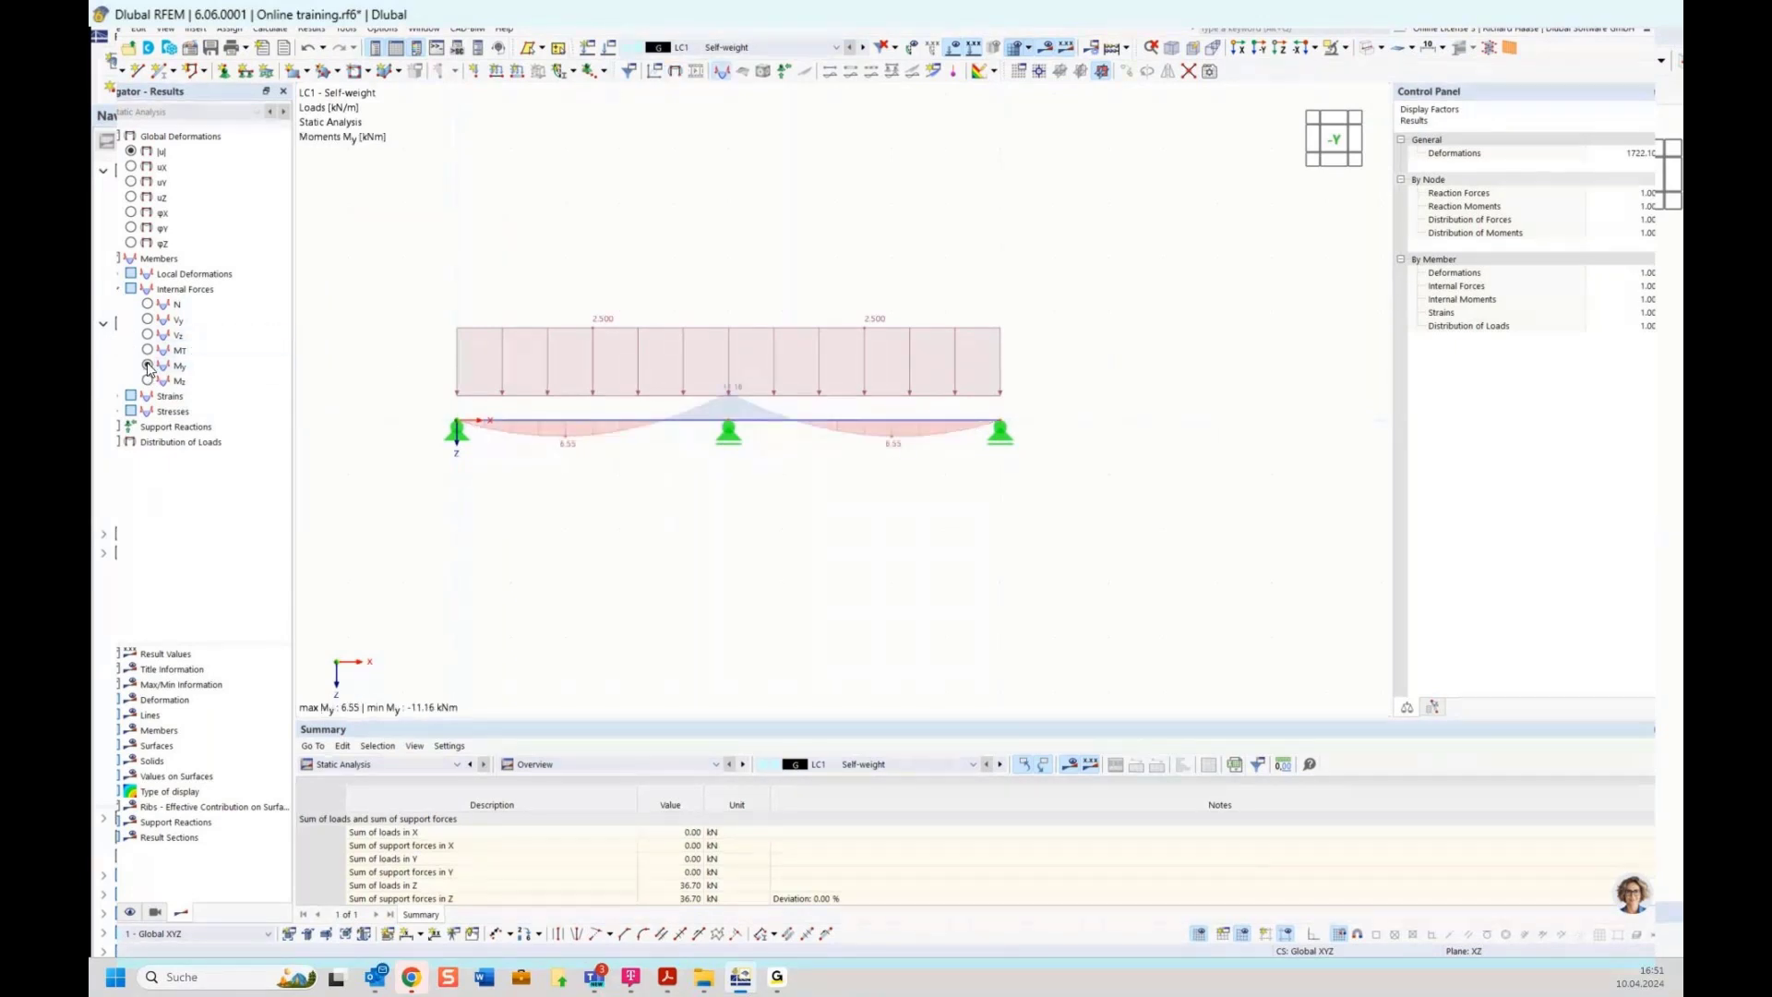
left_click(954, 51)
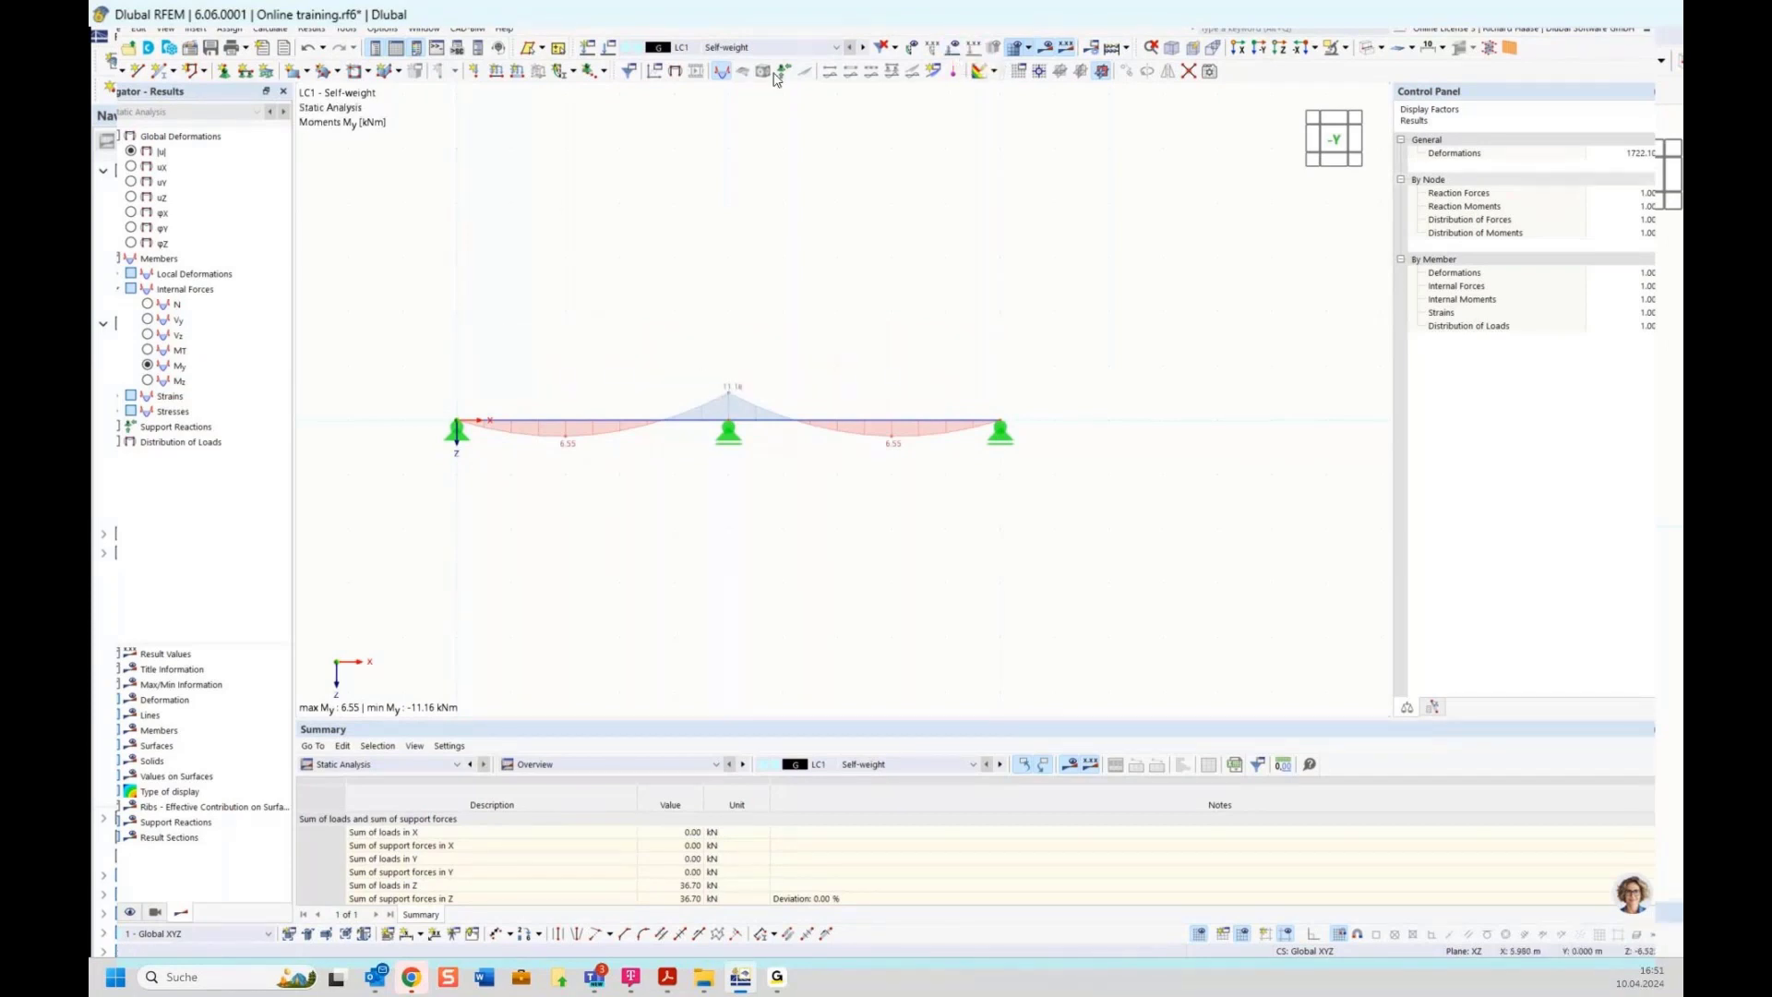
Select design situation DS1 and expand the envelope values options for max and min results
left_click(773, 49)
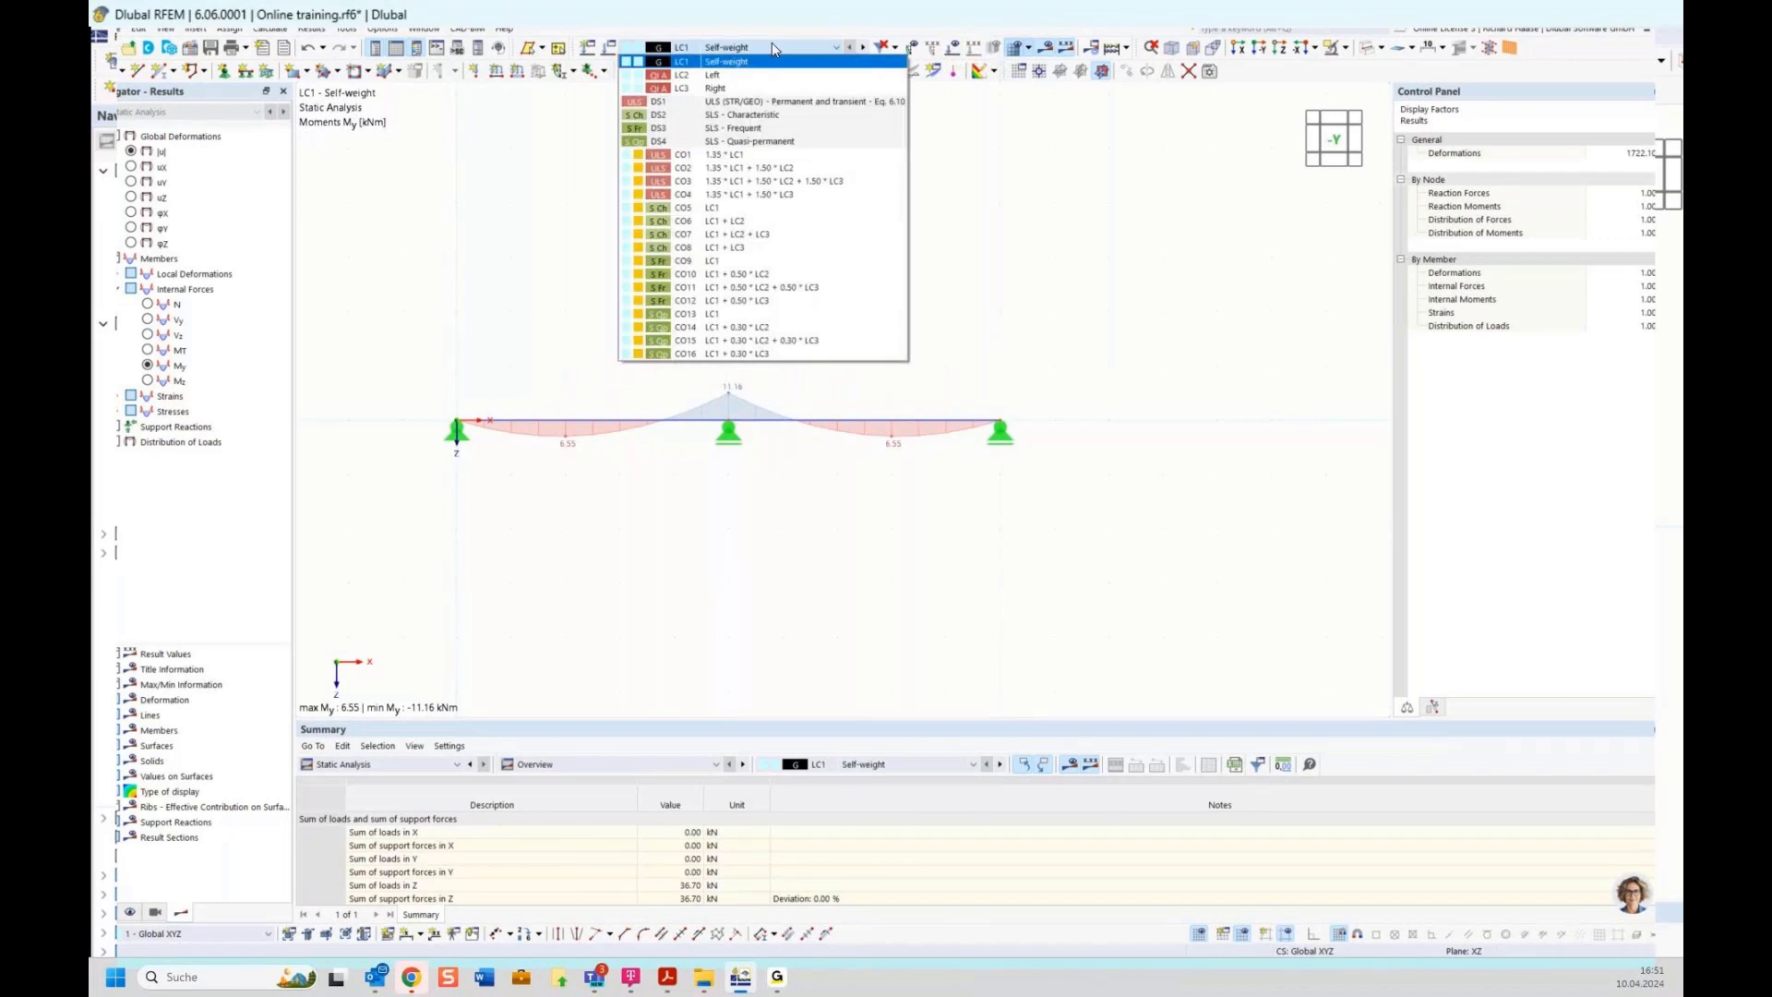
left_click(700, 103)
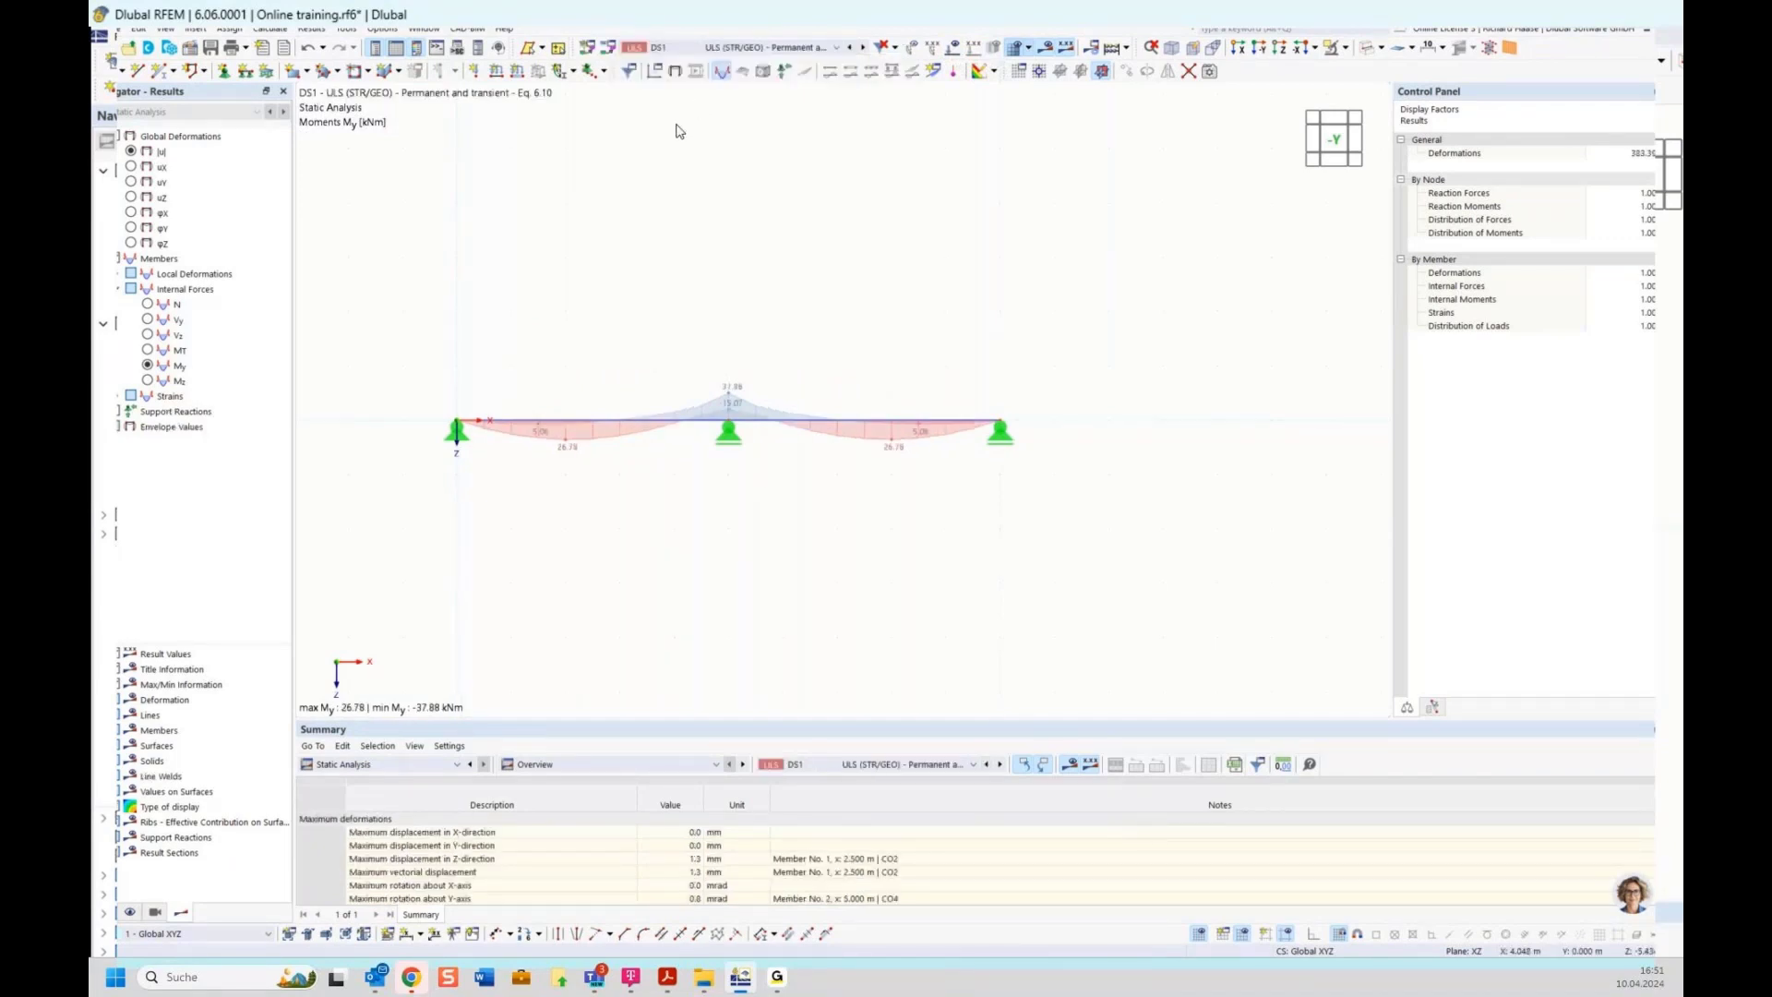
scroll(711, 413, "up", 3)
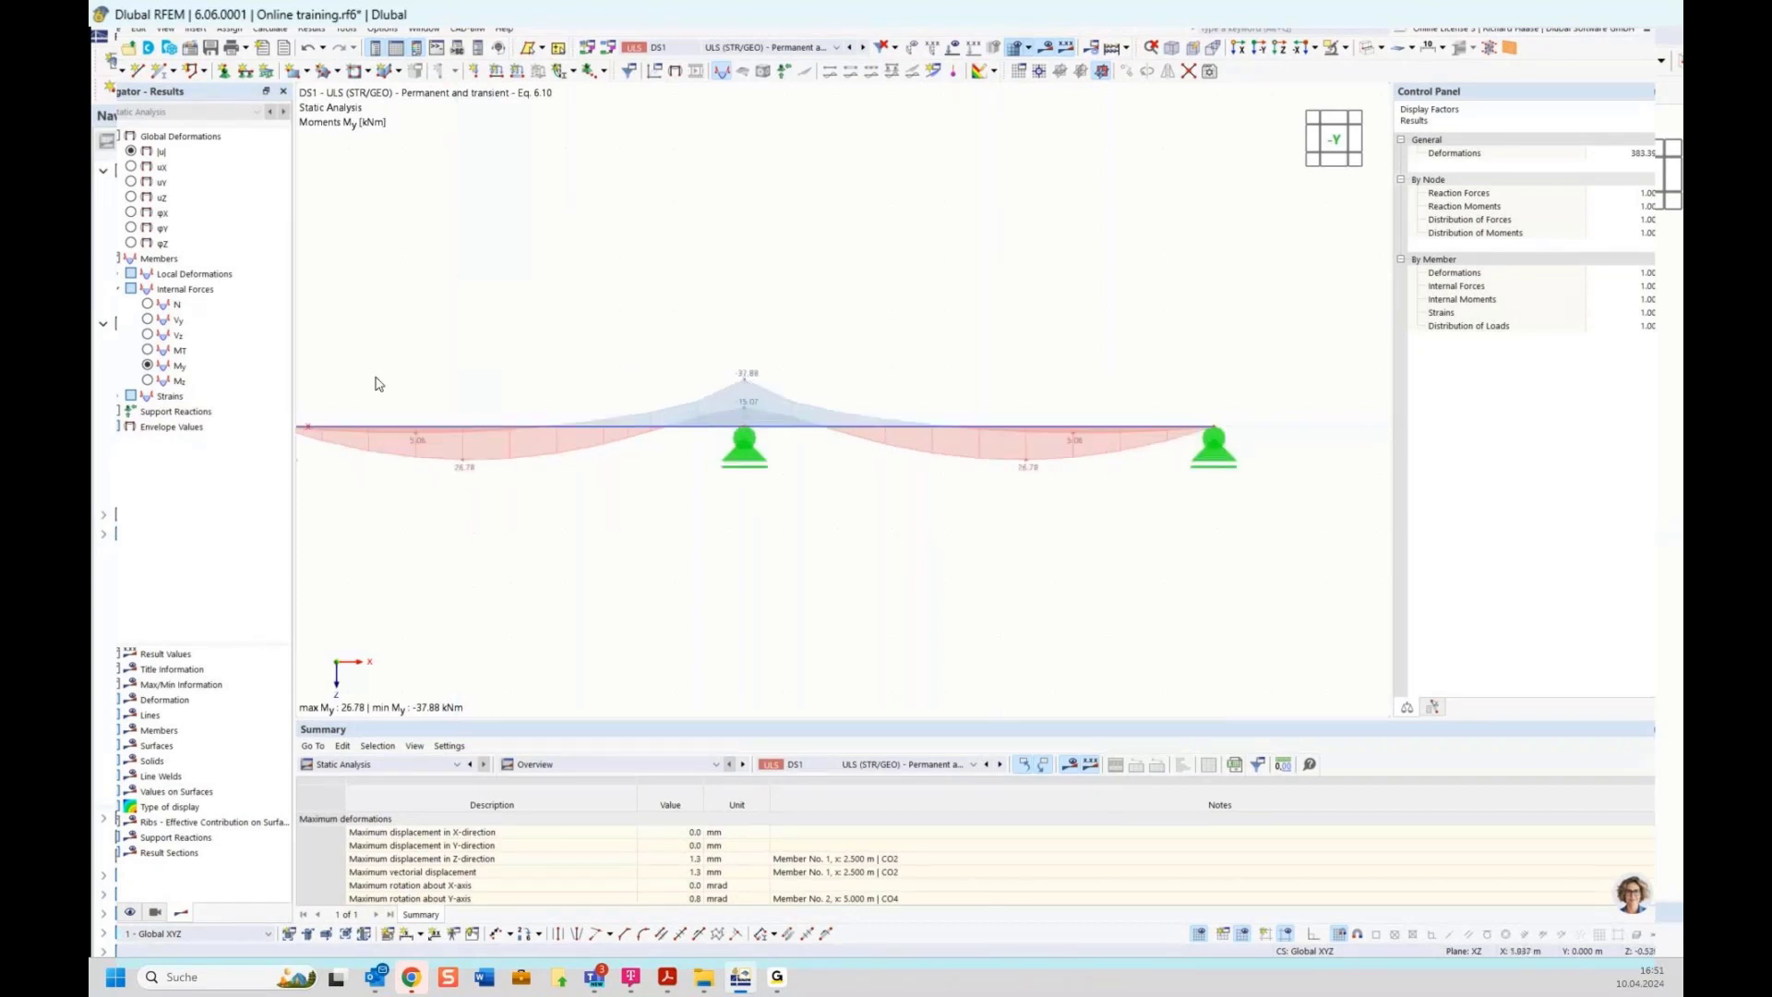
left_click(120, 428)
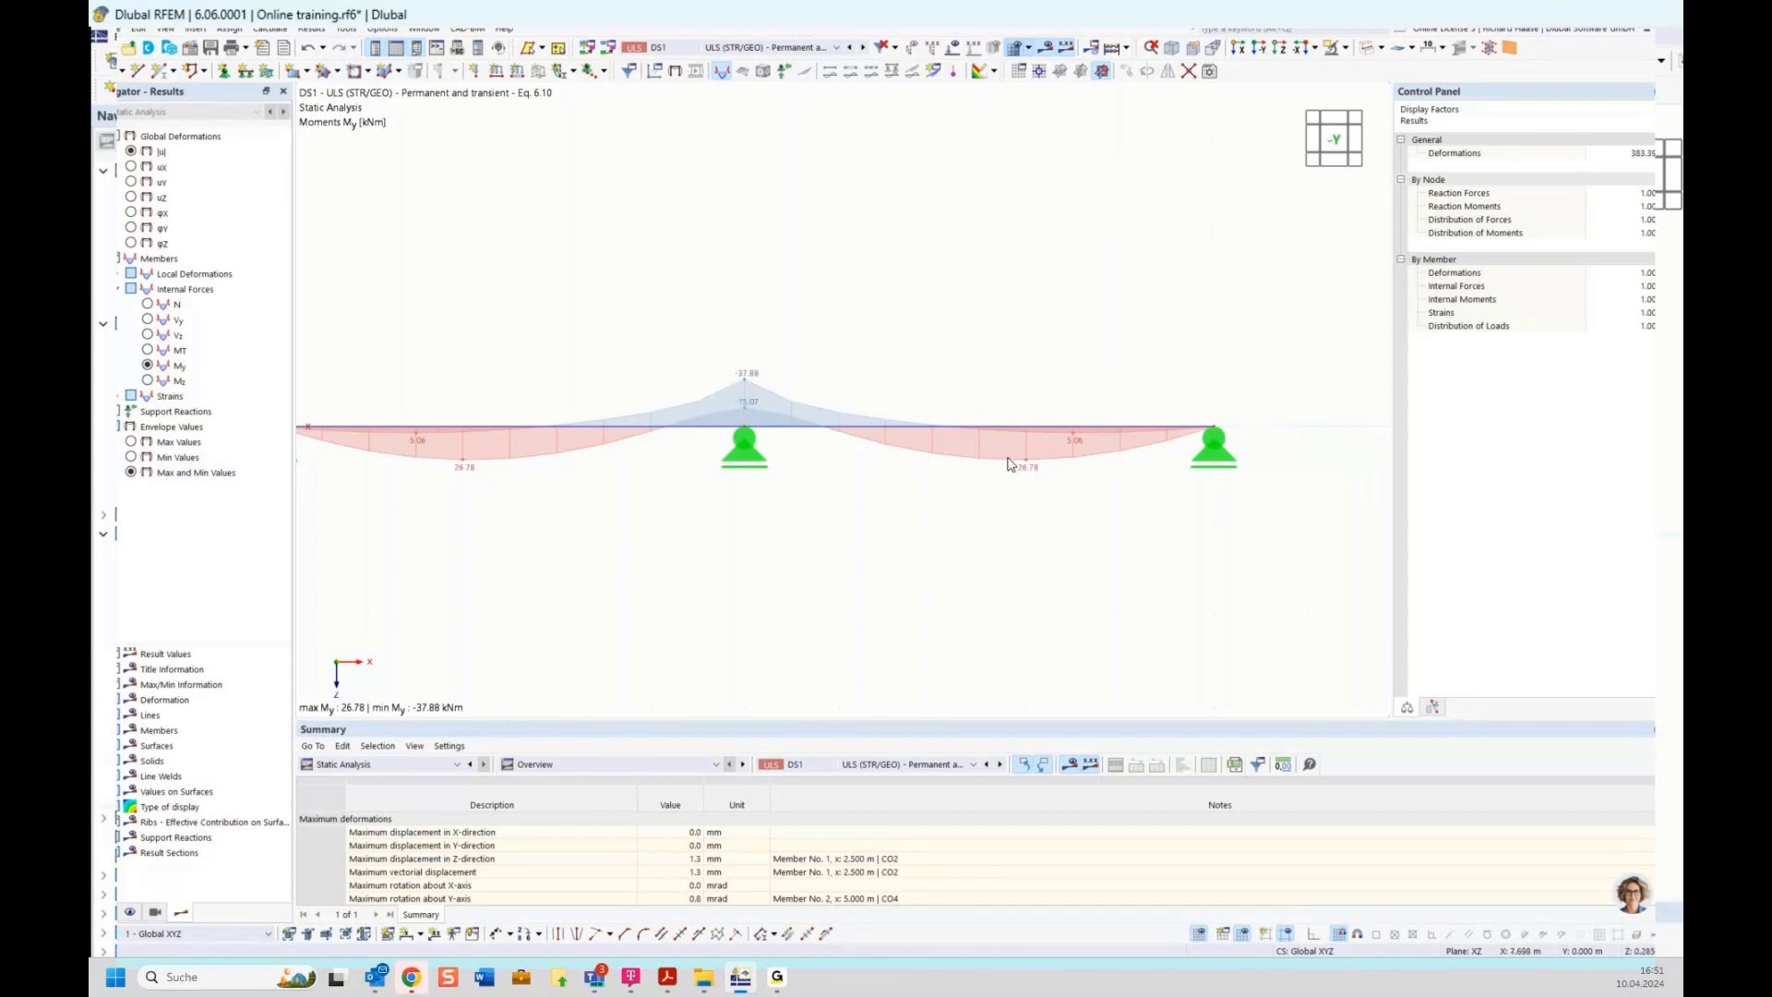
Review the load combinations assigned to design situation DS1 in the Load Cases & Combinations dialog
left_click(106, 914)
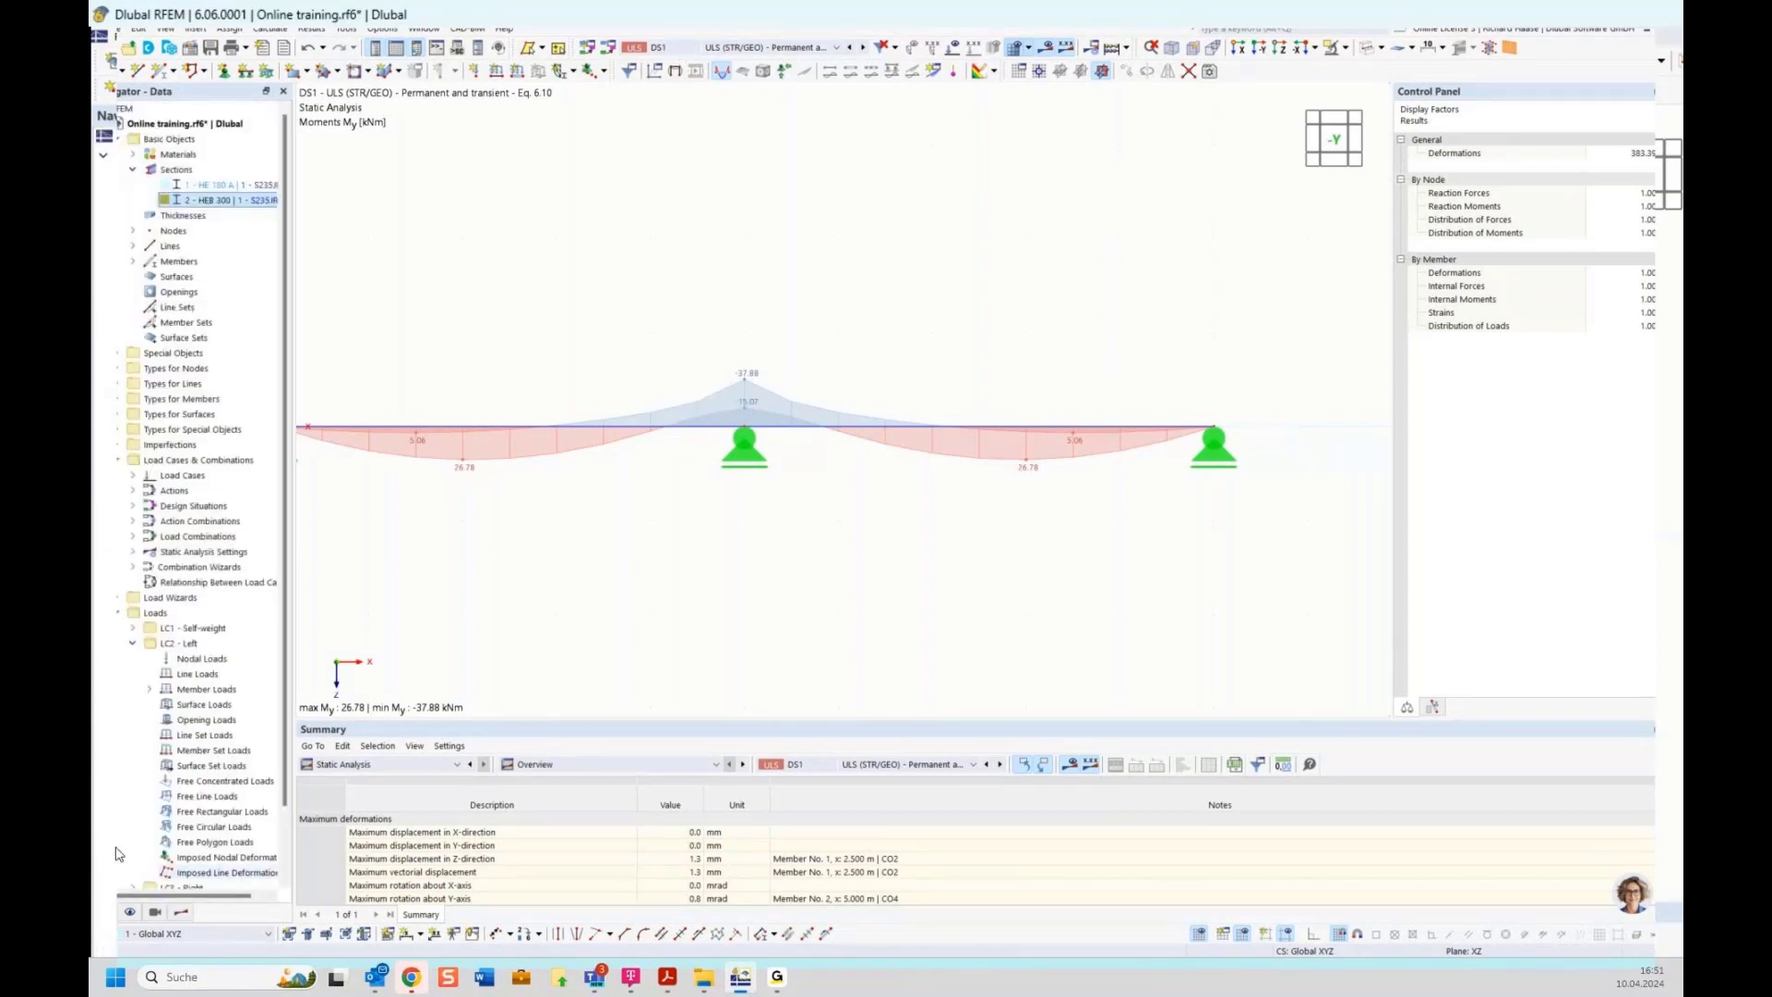
right_click(174, 626)
left_click(207, 636)
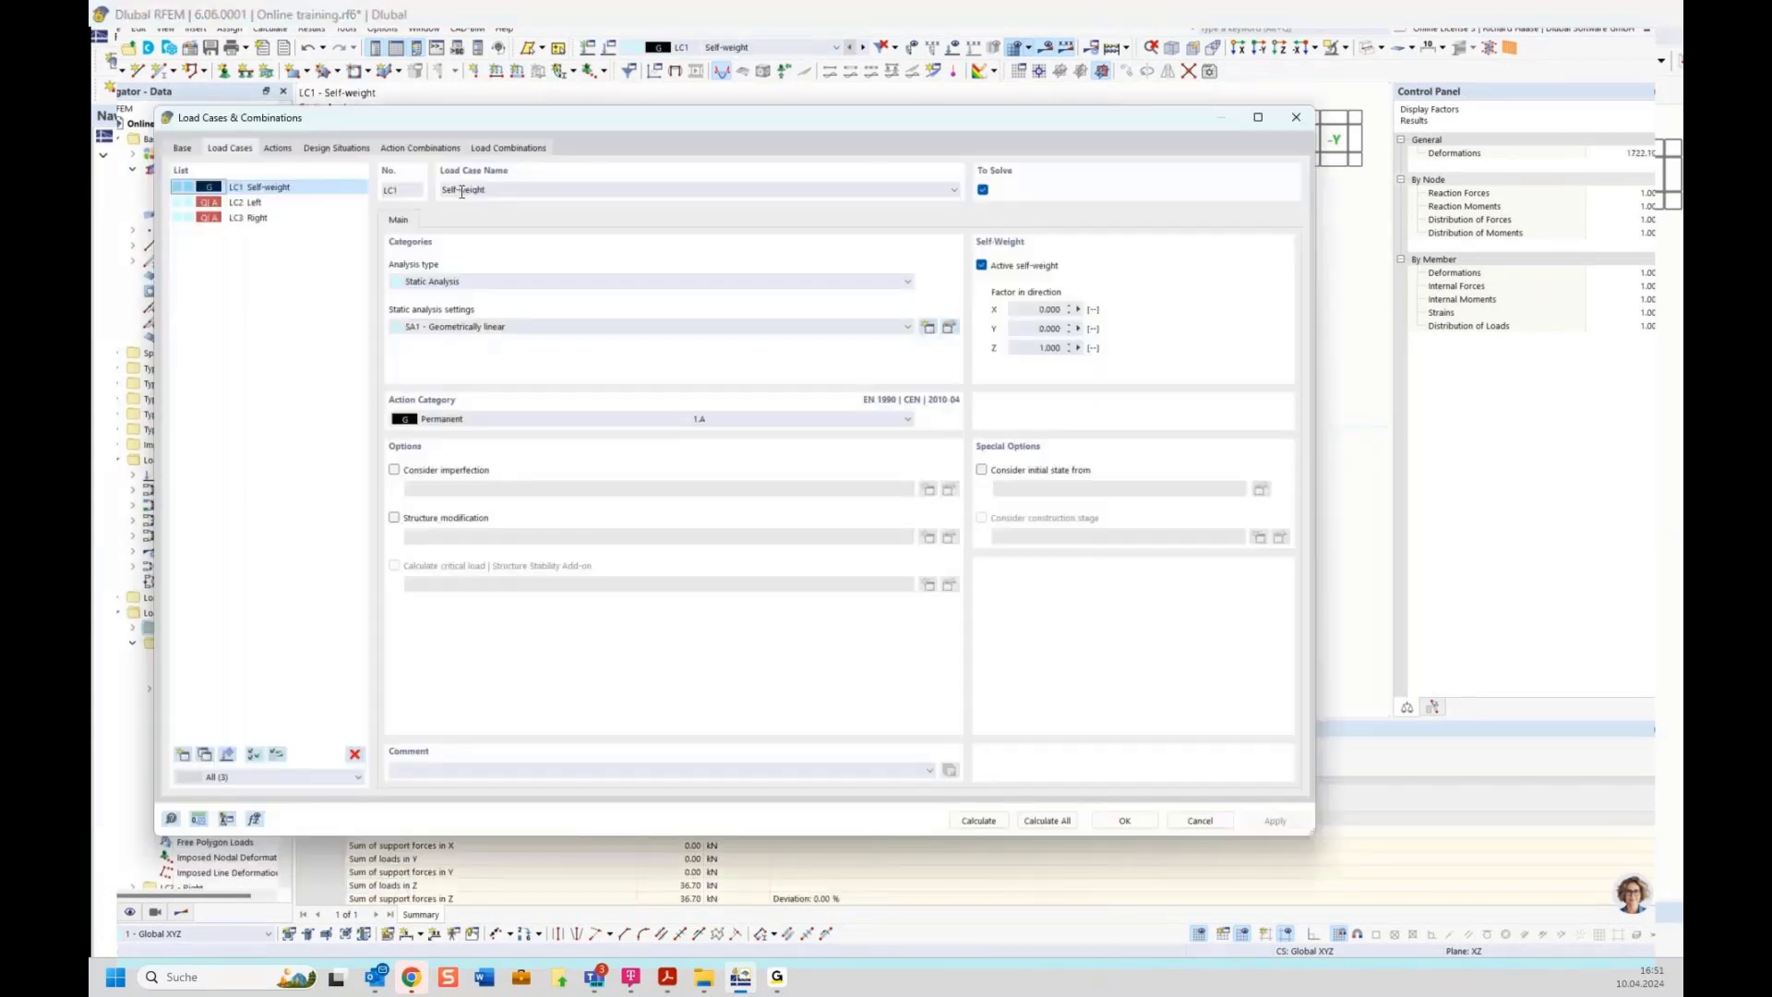
left_click(499, 149)
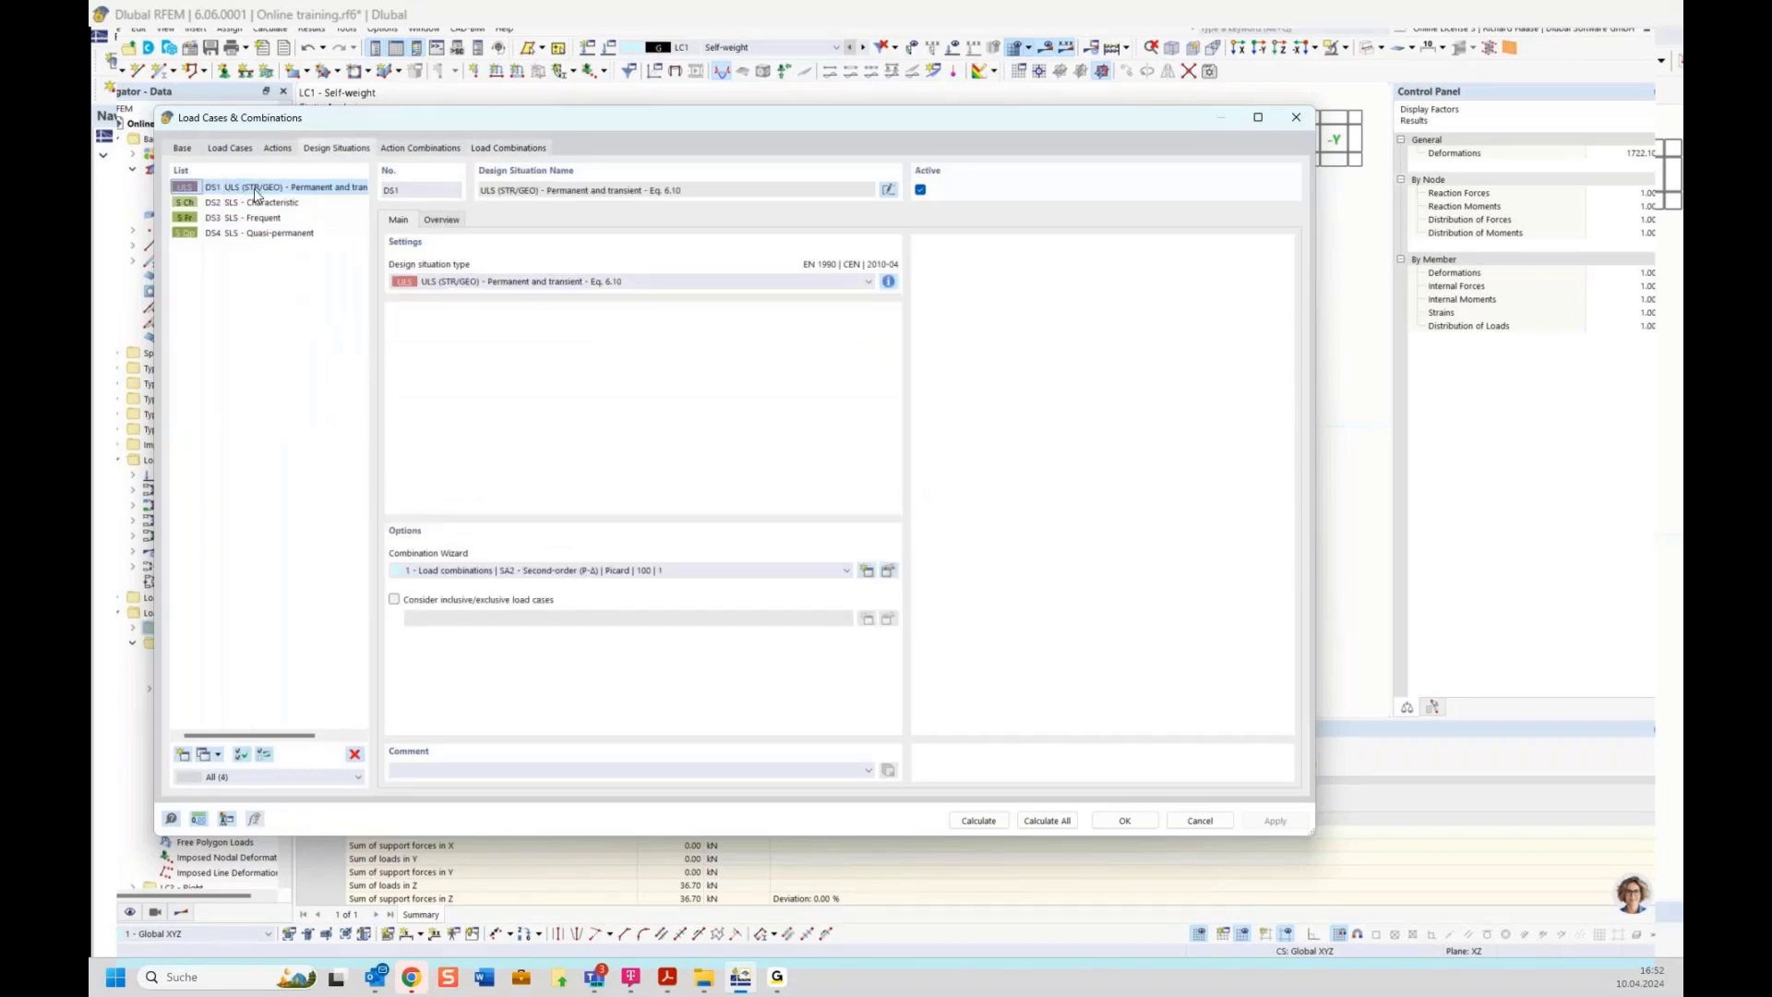
left_click(441, 219)
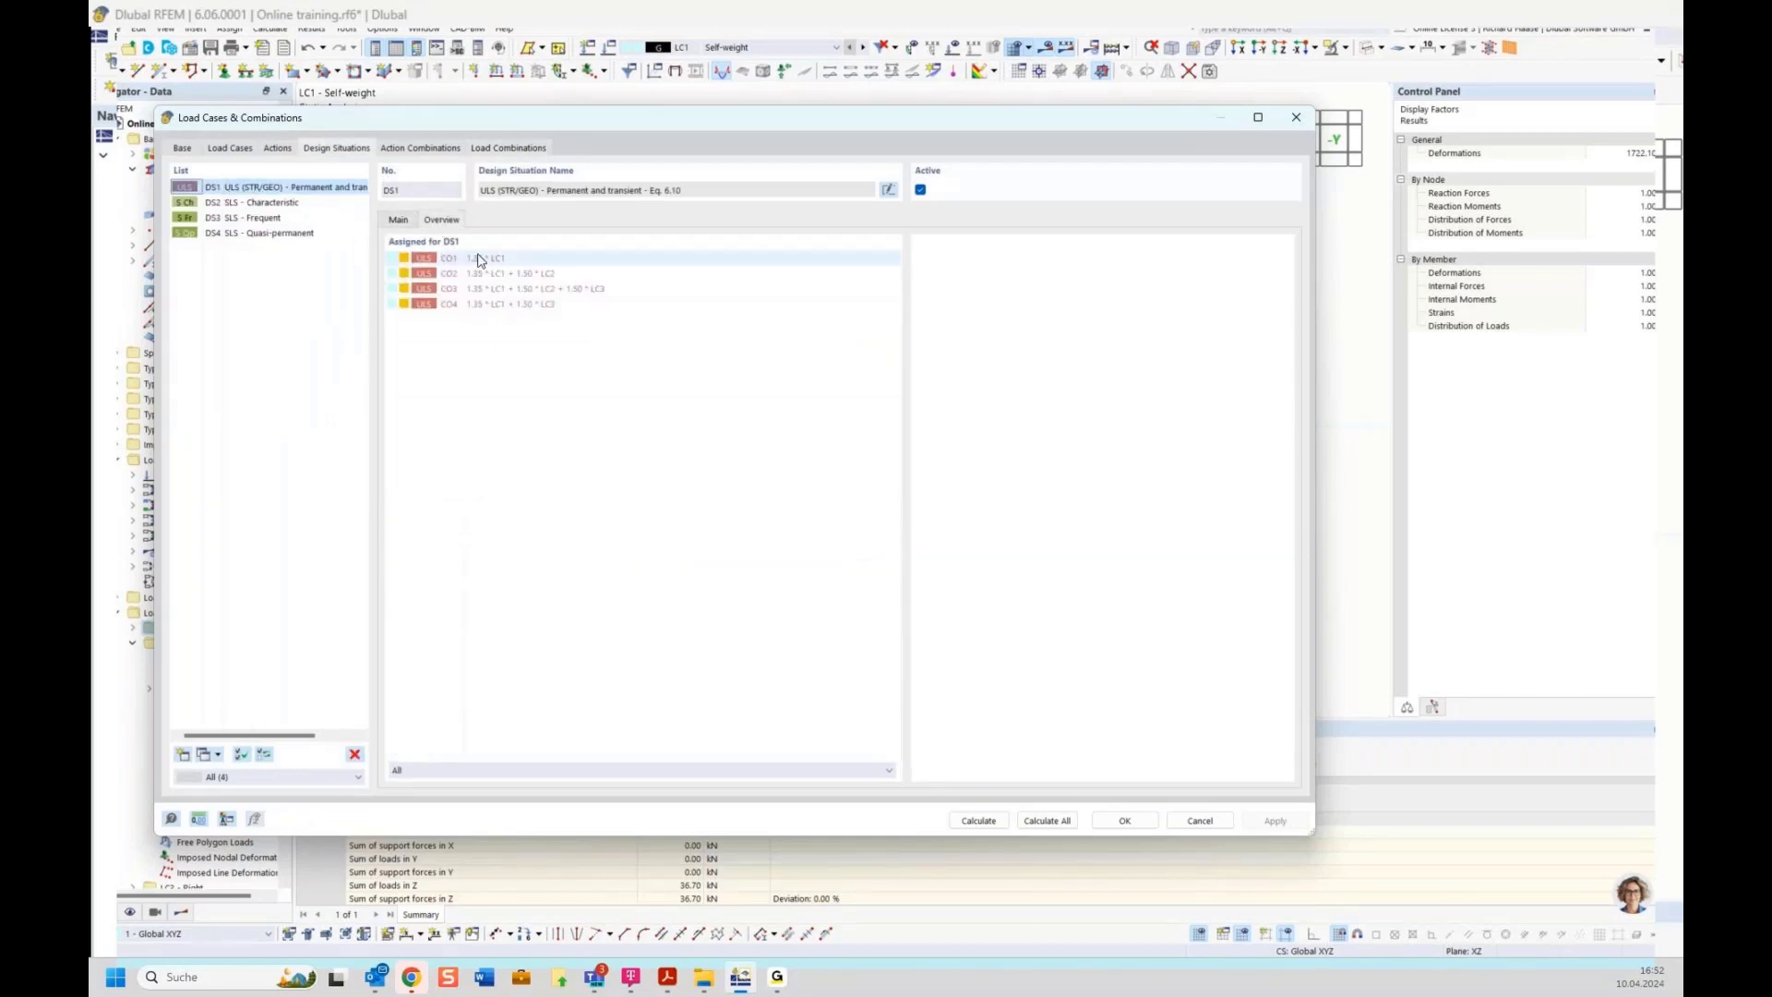
left_click(480, 260)
key("Down")
key("Down")
key("Down")
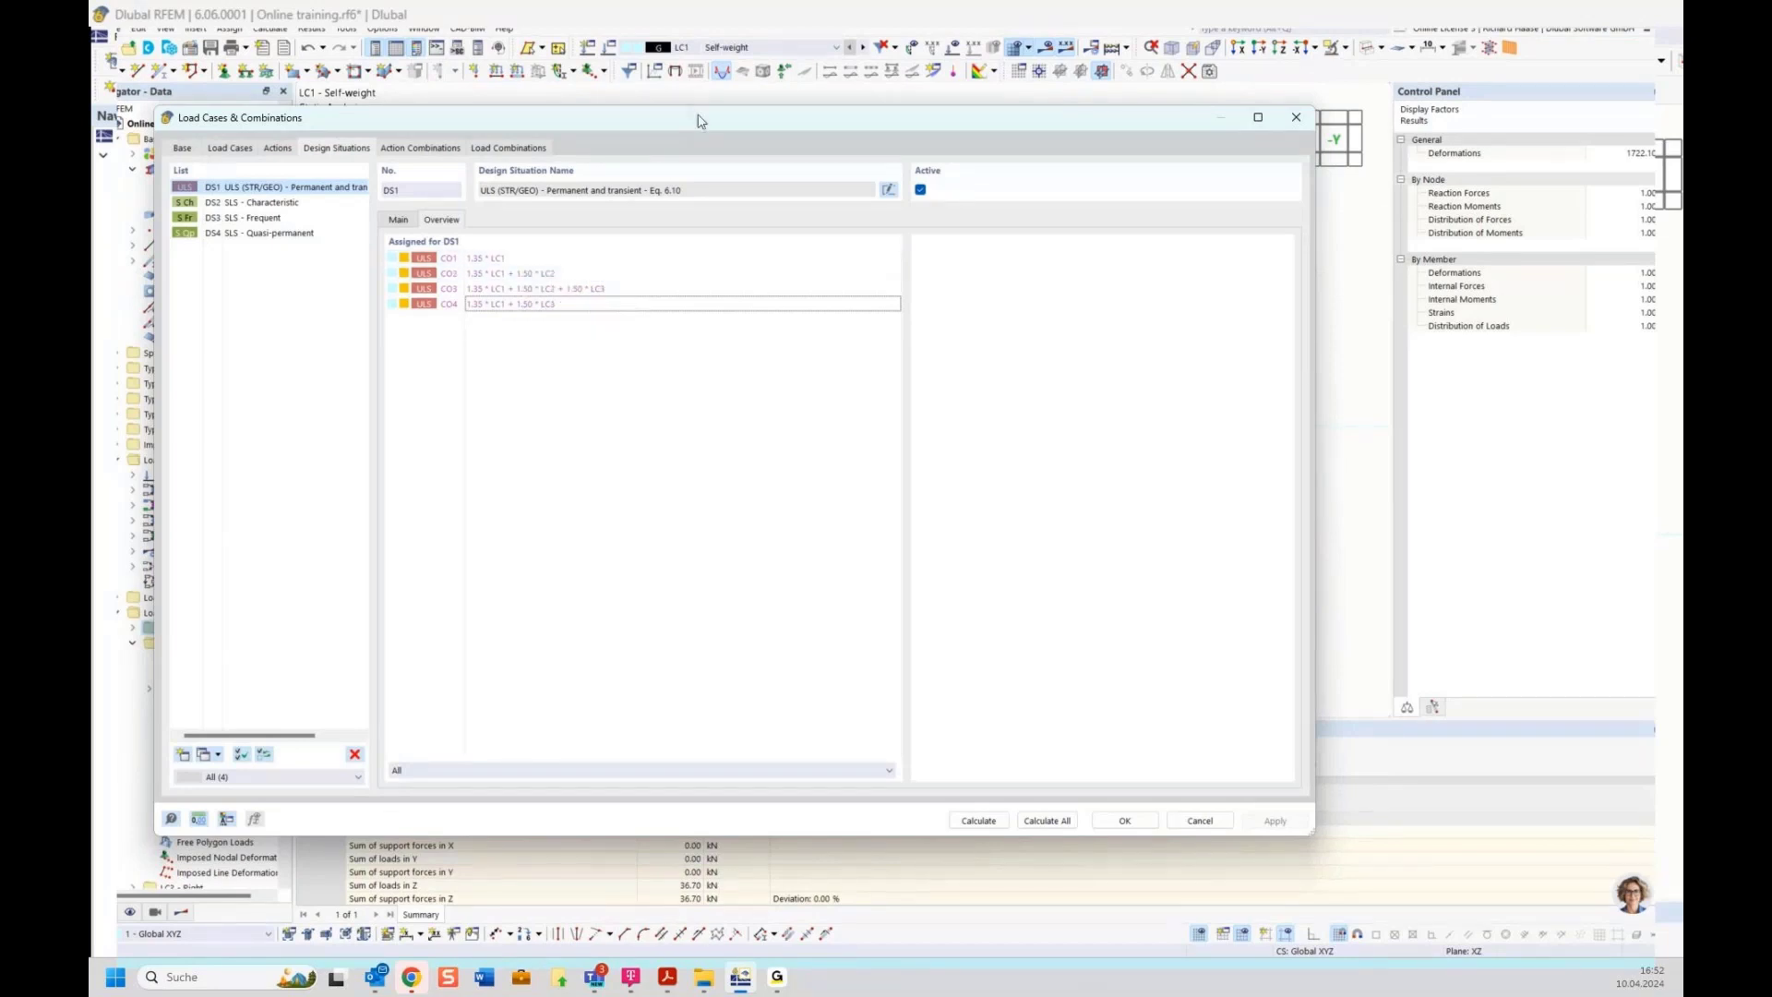
left_click_drag(699, 121, 876, 613)
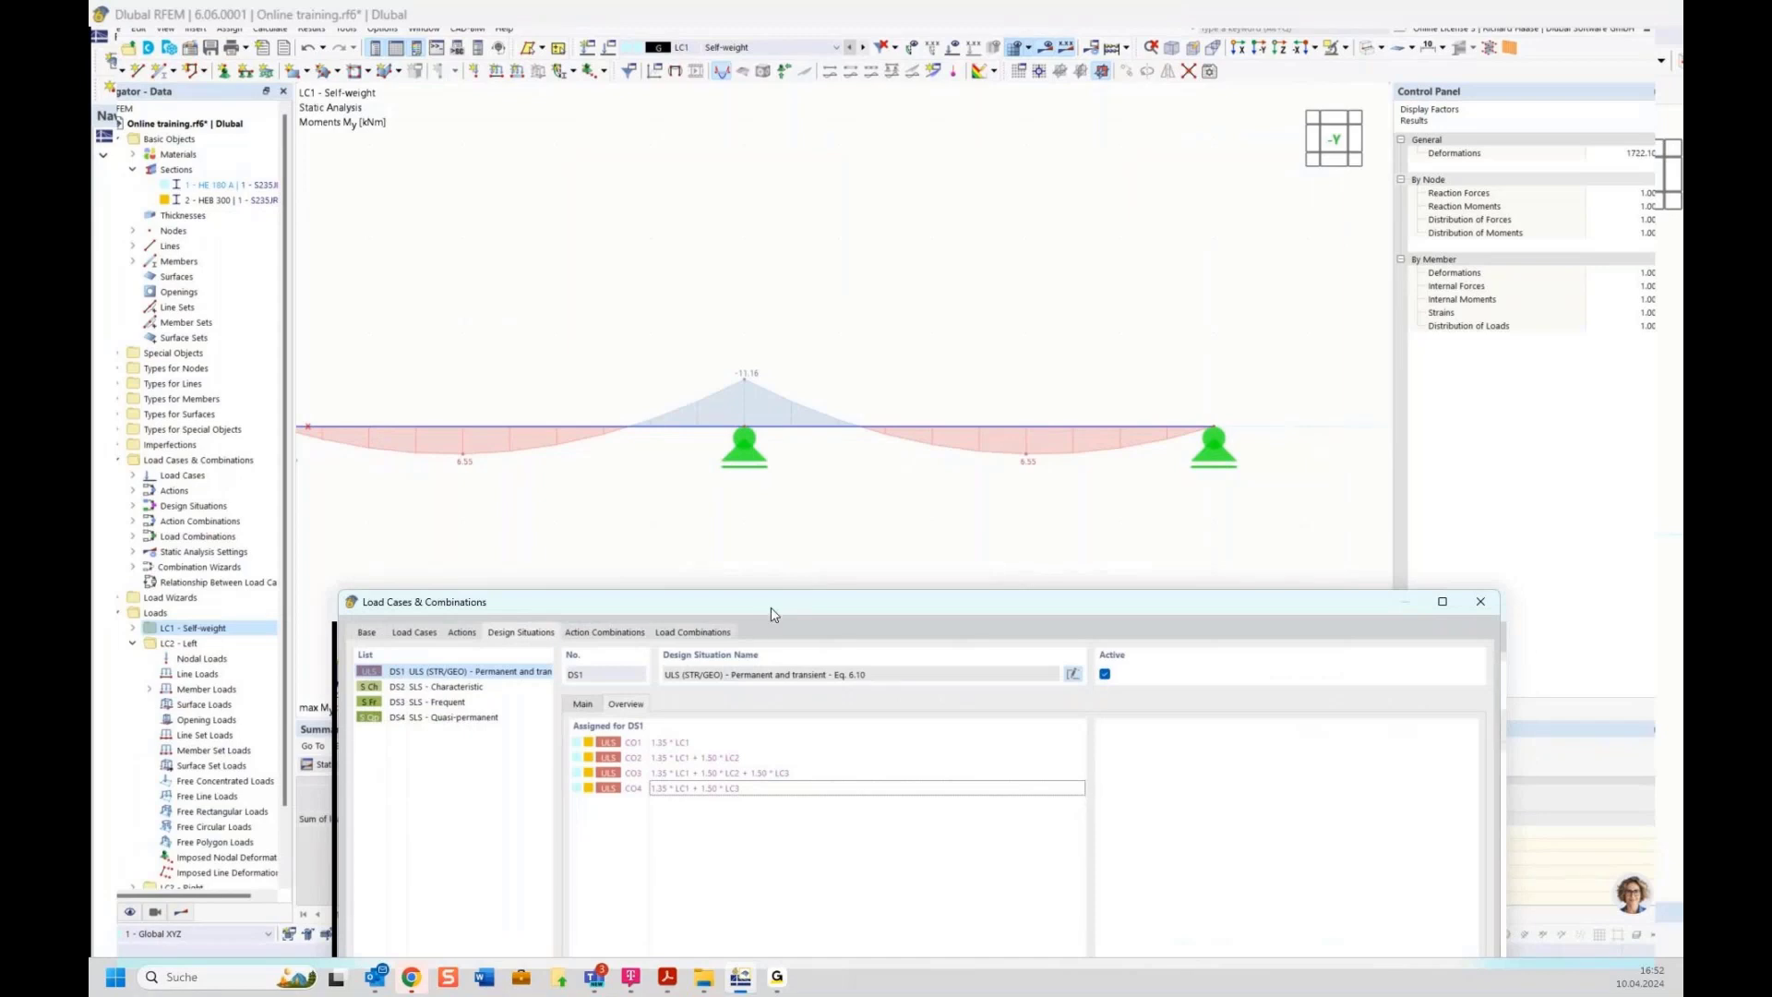
left_click_drag(772, 607, 695, 528)
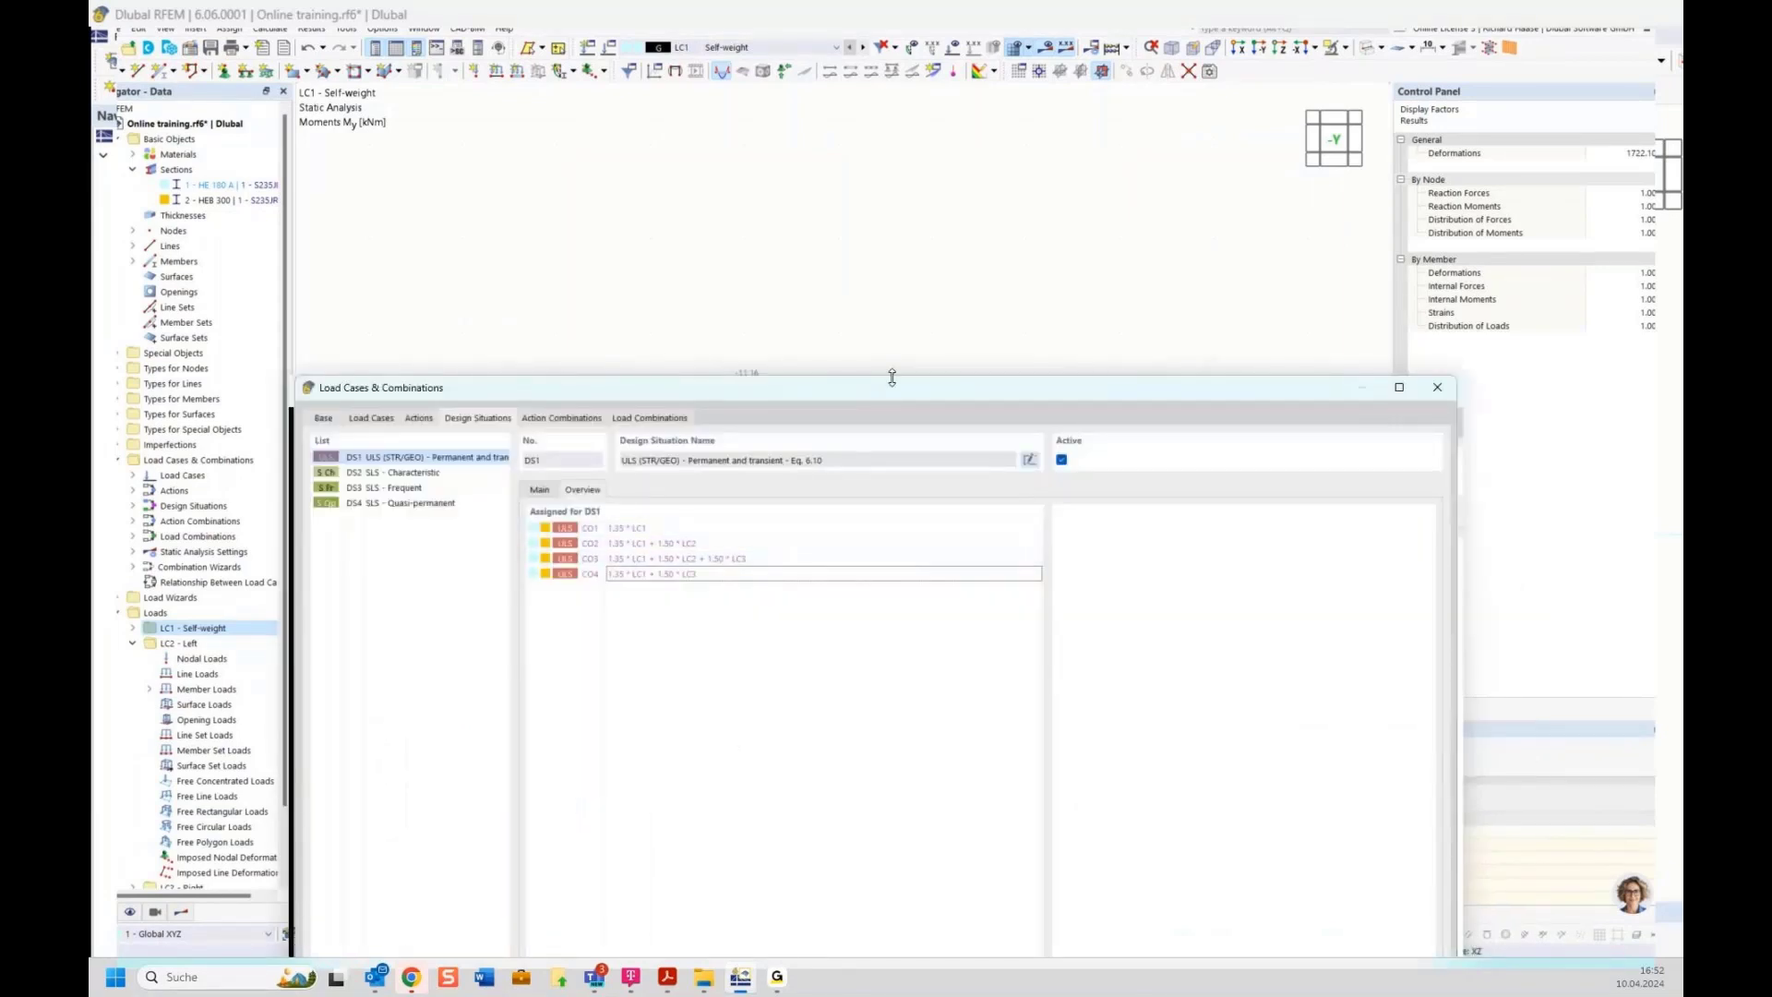
left_click_drag(891, 391, 815, 125)
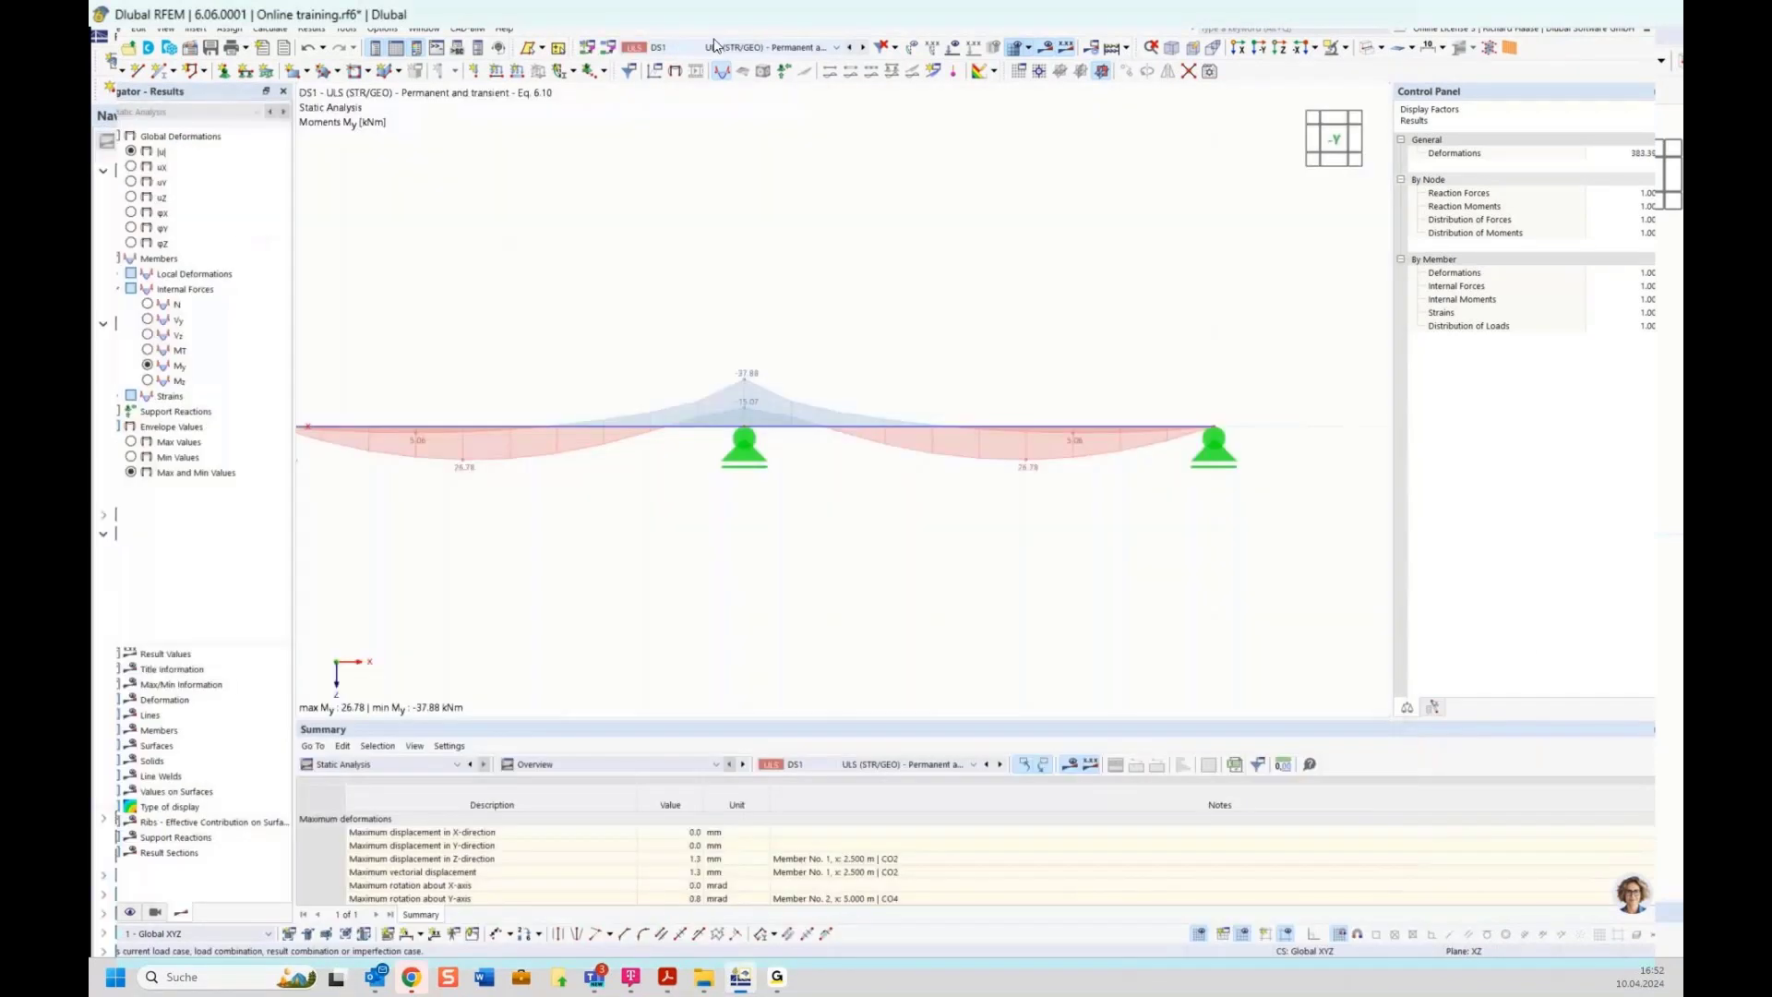
middle_click_drag(847, 355, 884, 347)
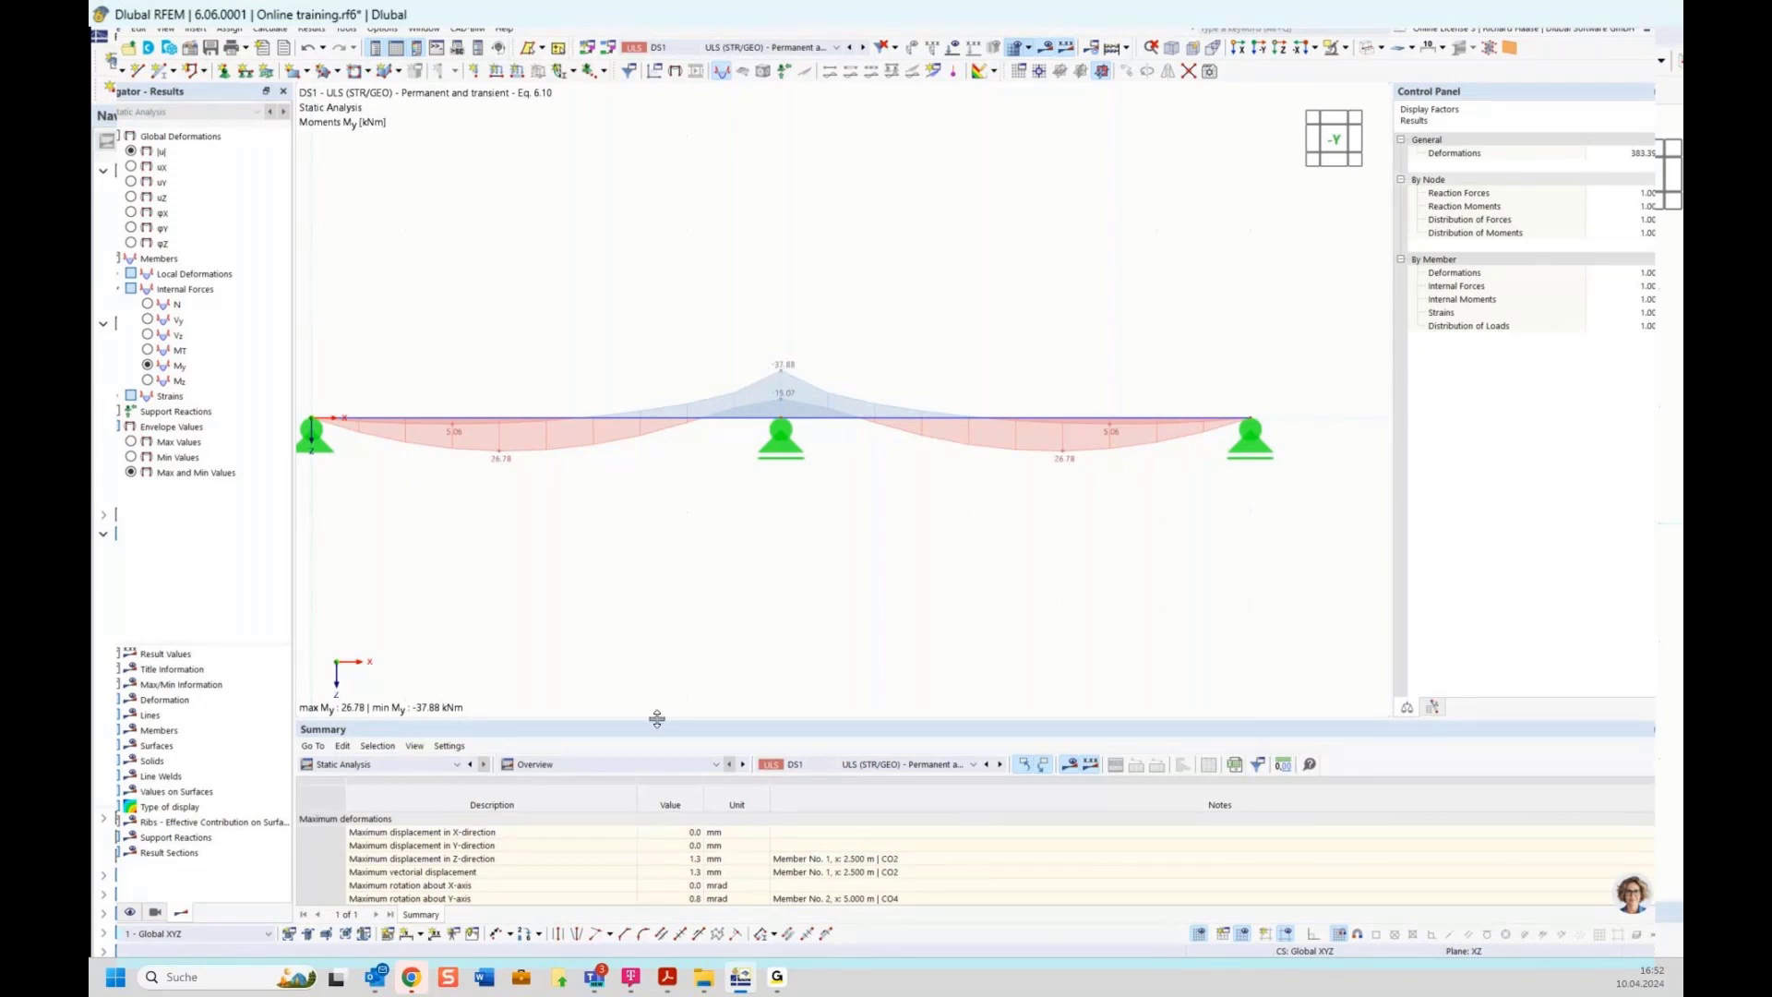
Show the member internal forces table with results by member for DS1
left_click_drag(657, 717, 644, 574)
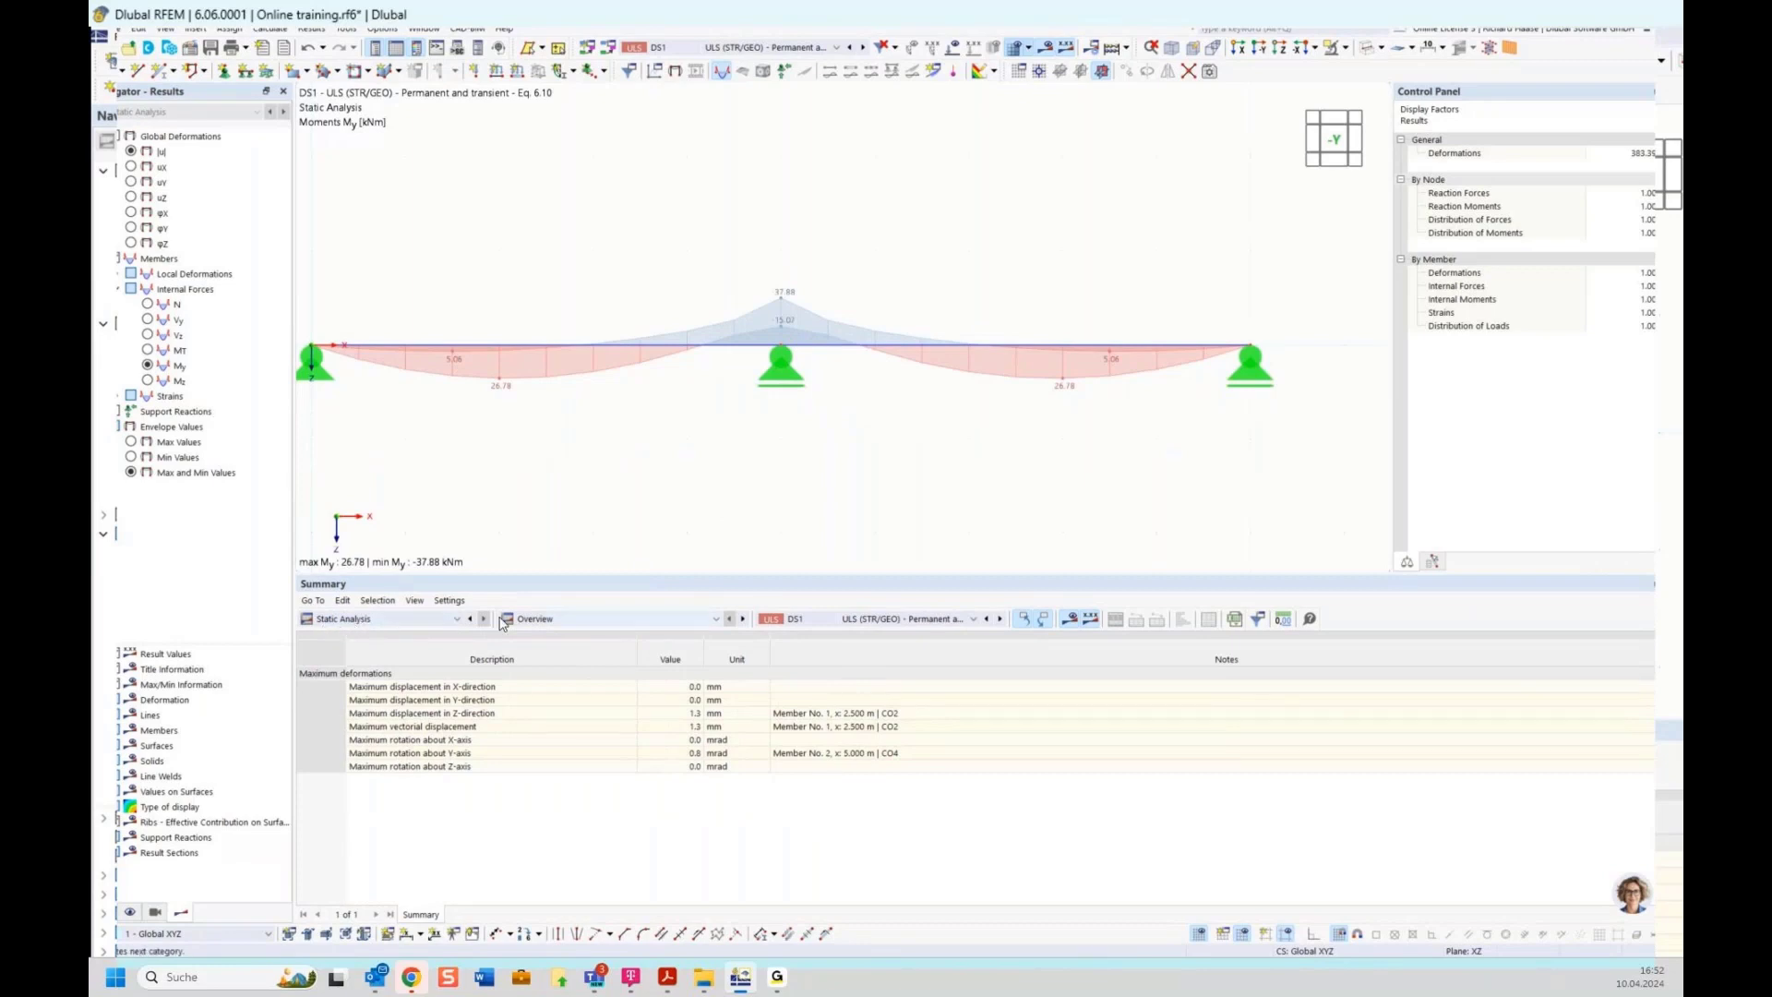
left_click(540, 619)
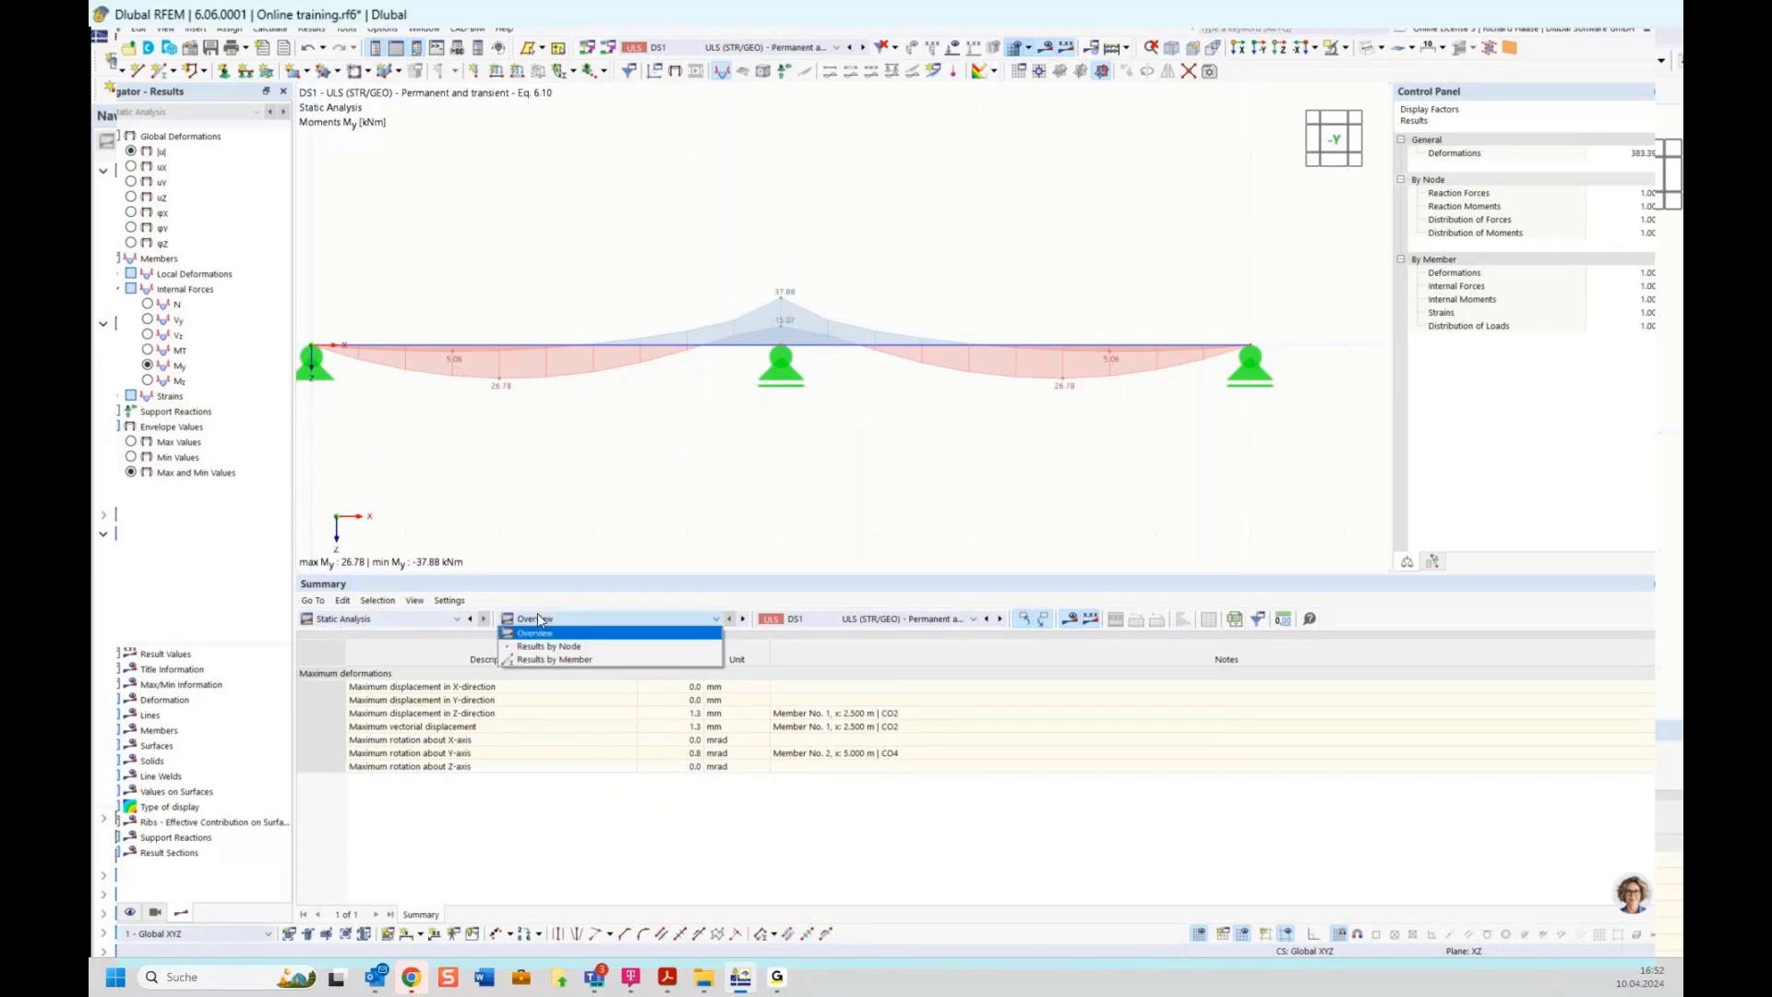
left_click(552, 660)
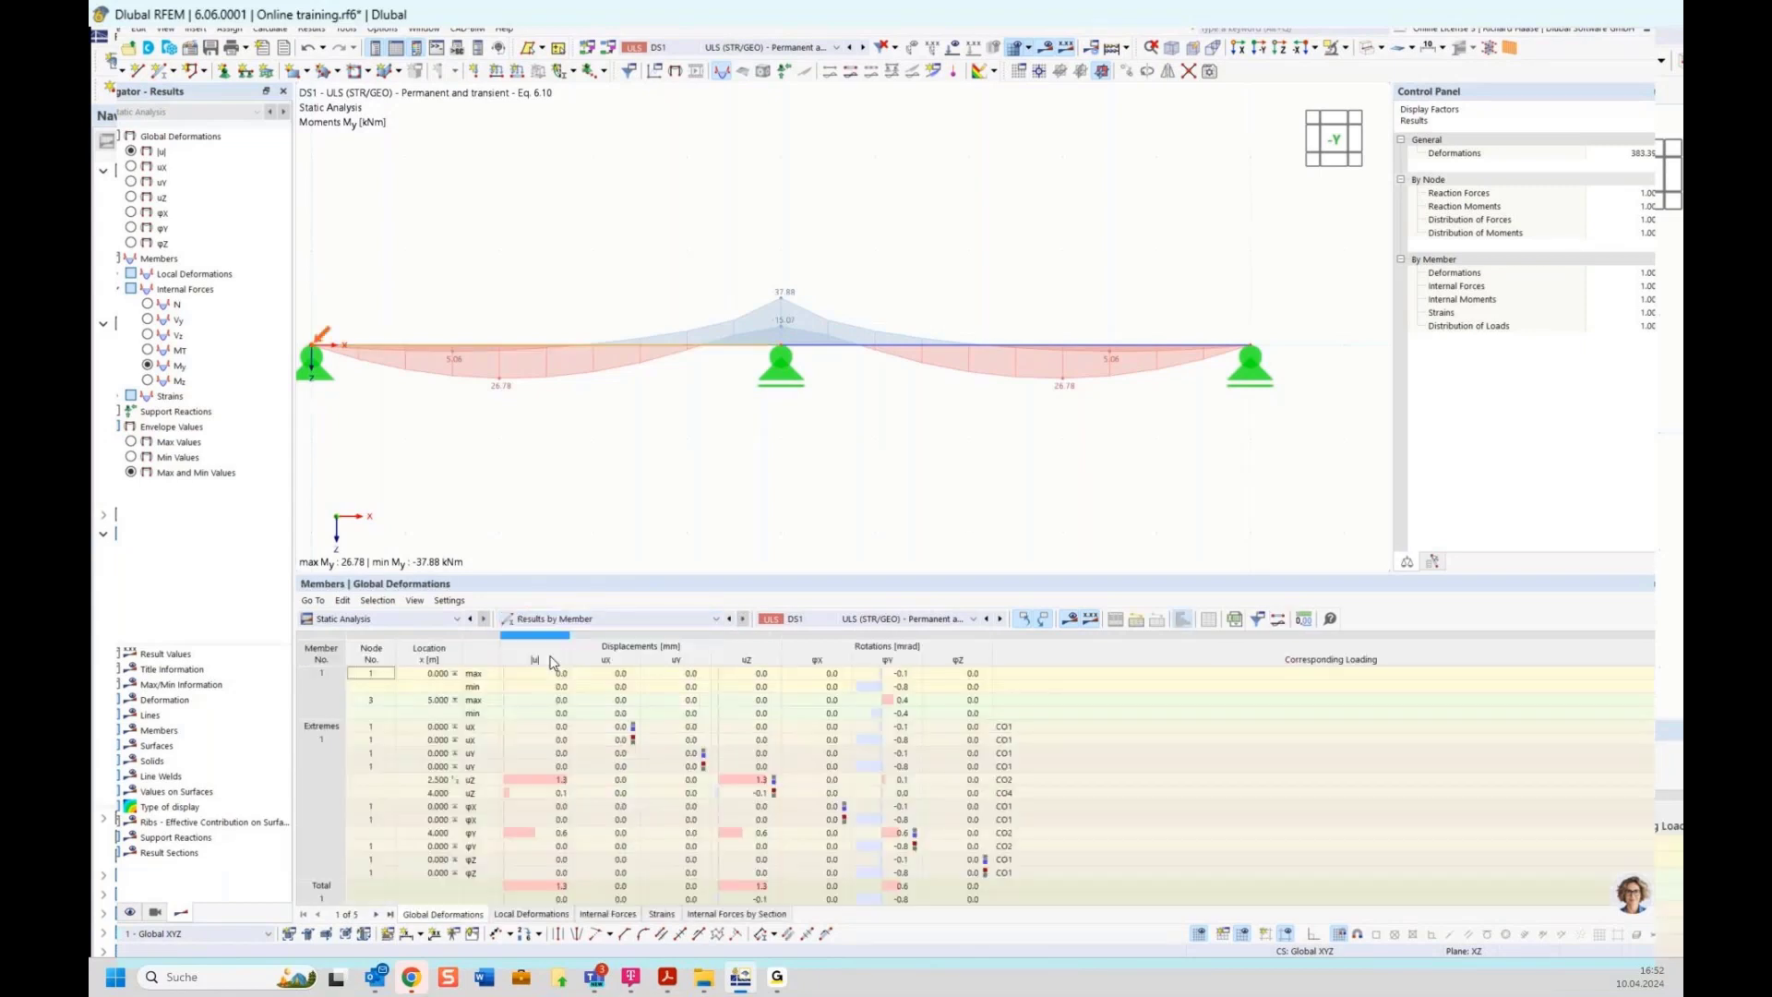
left_click(612, 919)
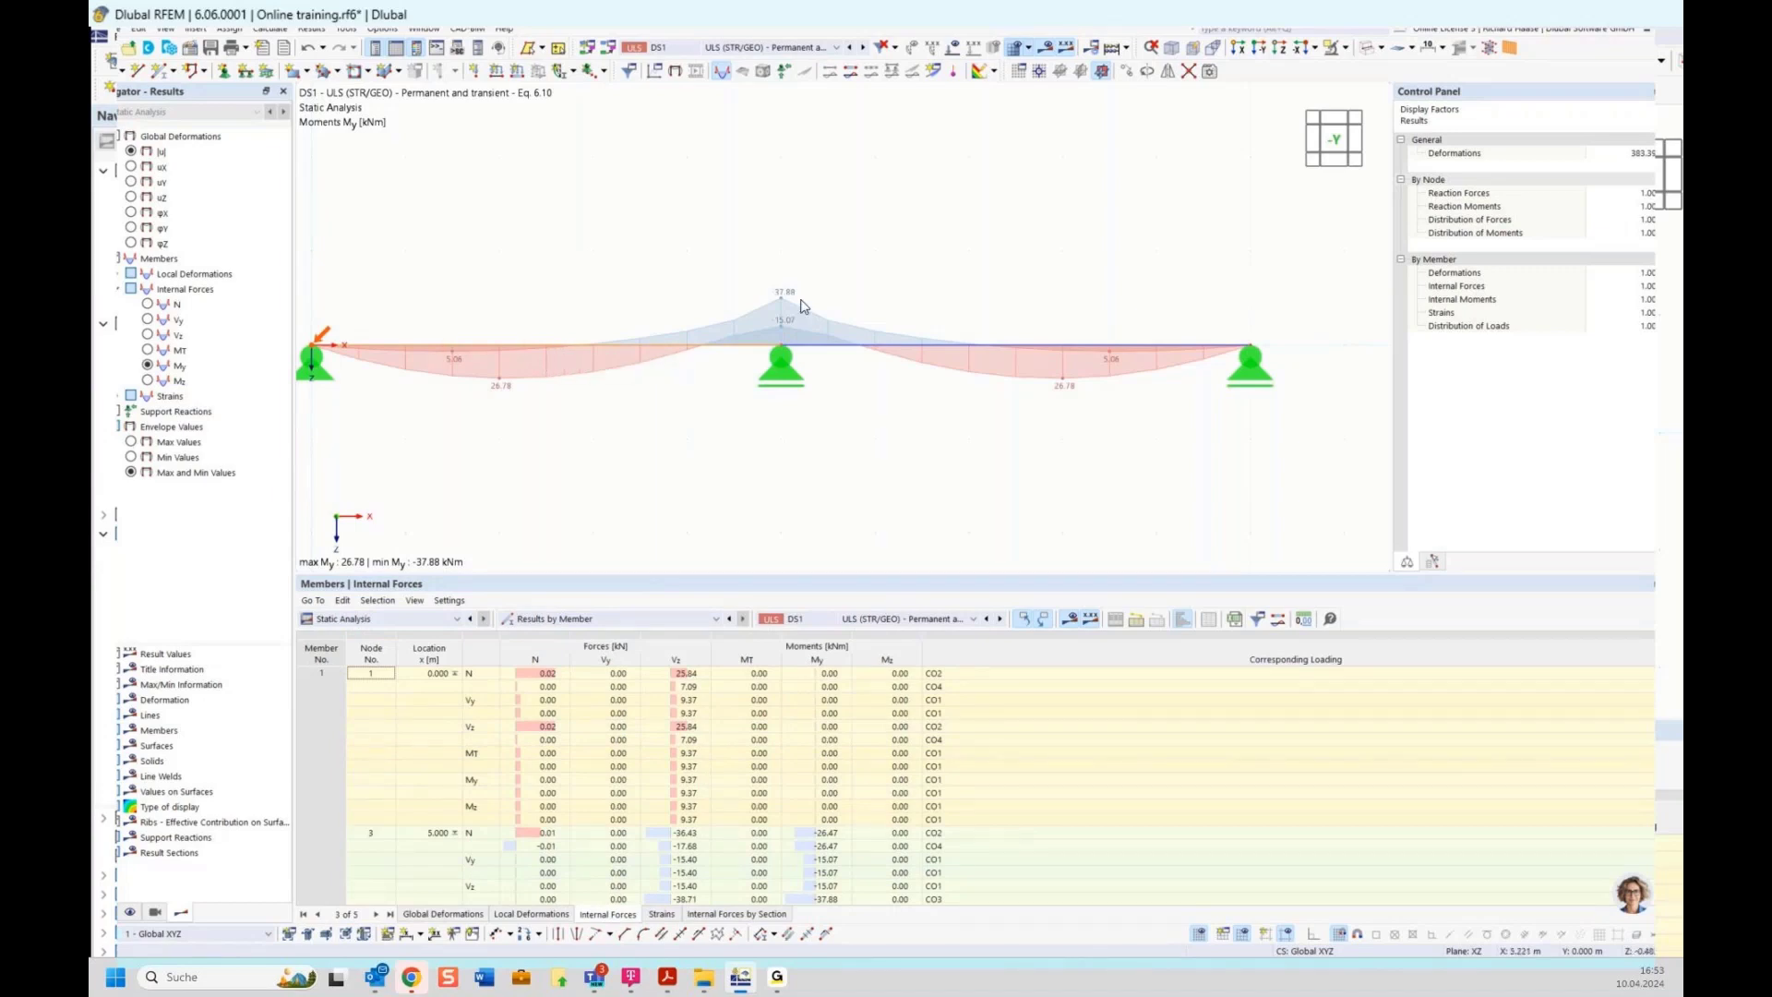
scroll(646, 747, "down", 5)
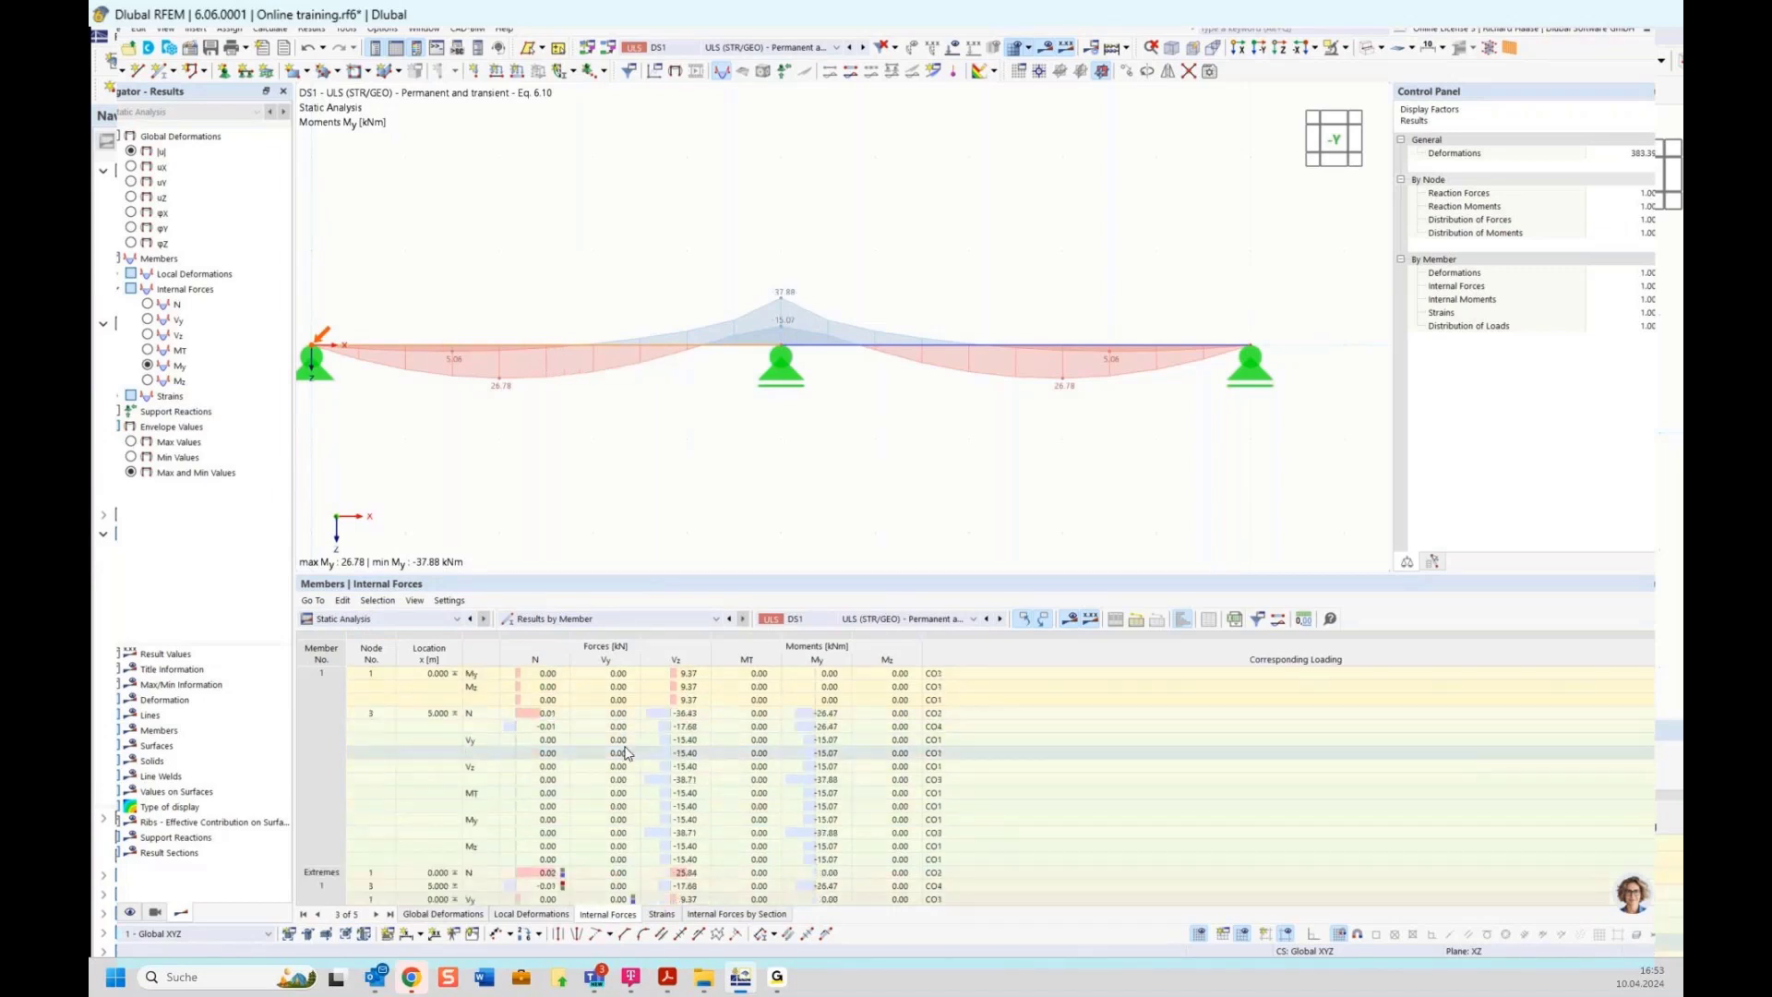
Scroll the DS1 member internal forces extremes and select the minimum My row to locate it on the beam
scroll(677, 739, "down", 10)
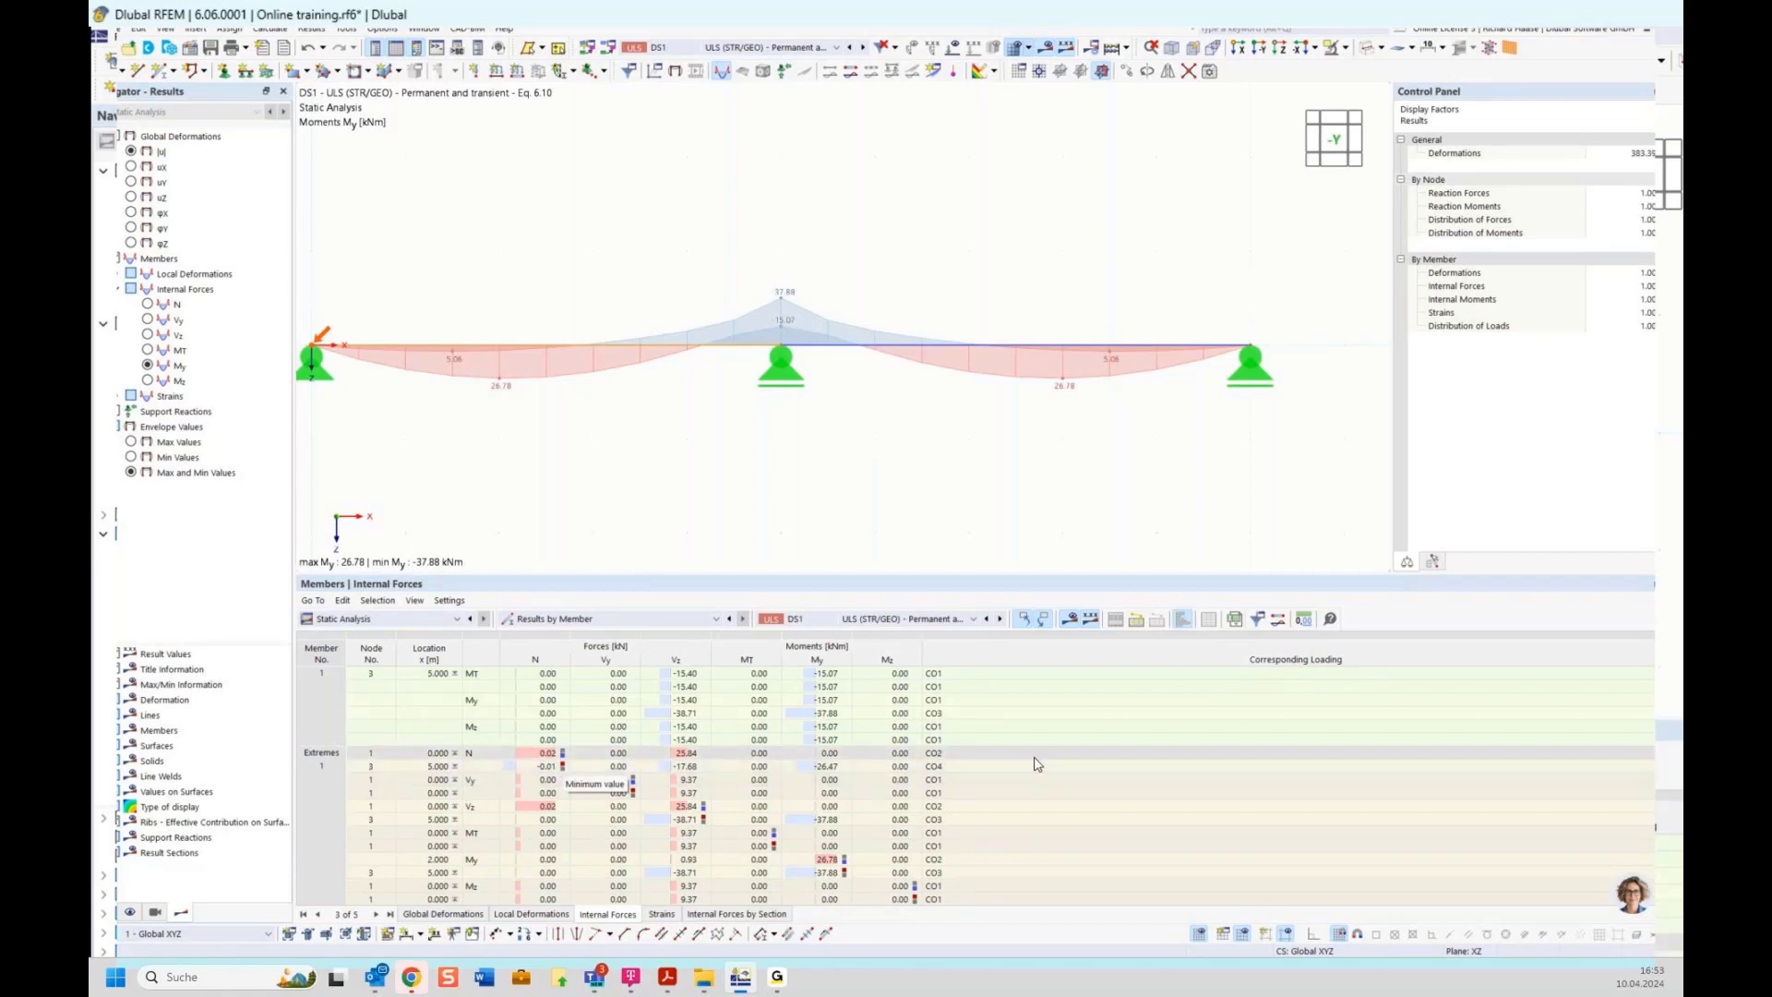
scroll(1032, 771, "down", 1)
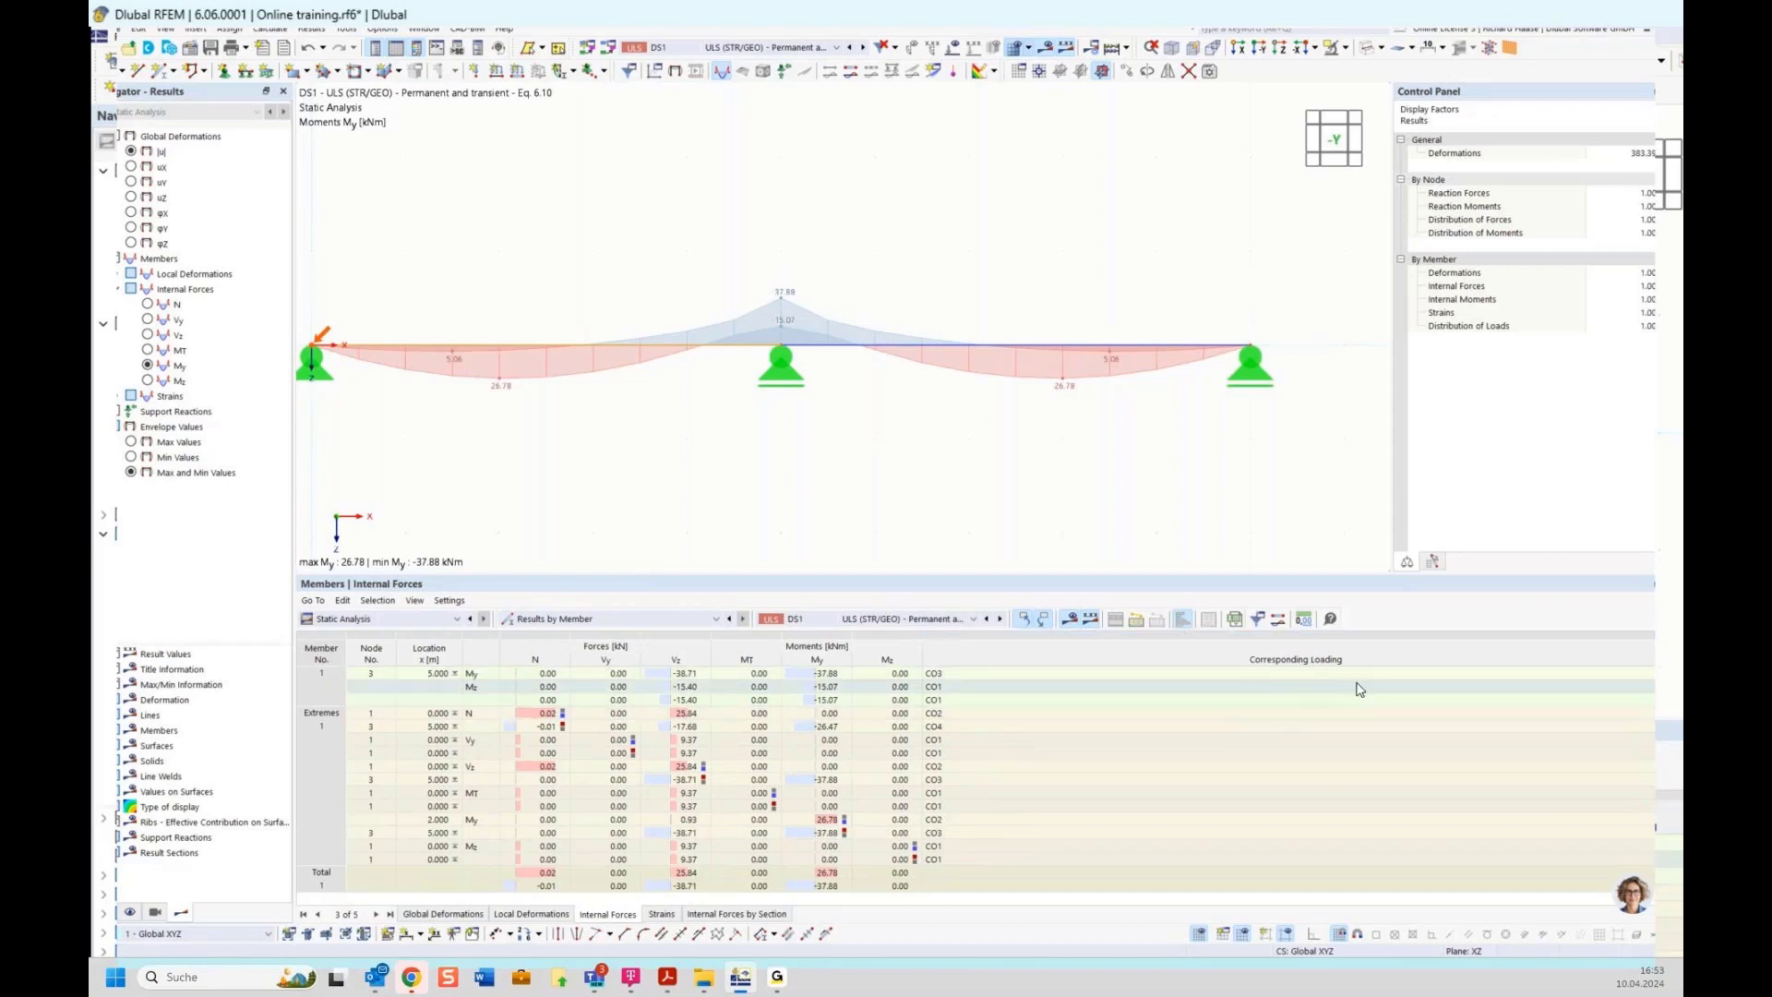
left_click(929, 834)
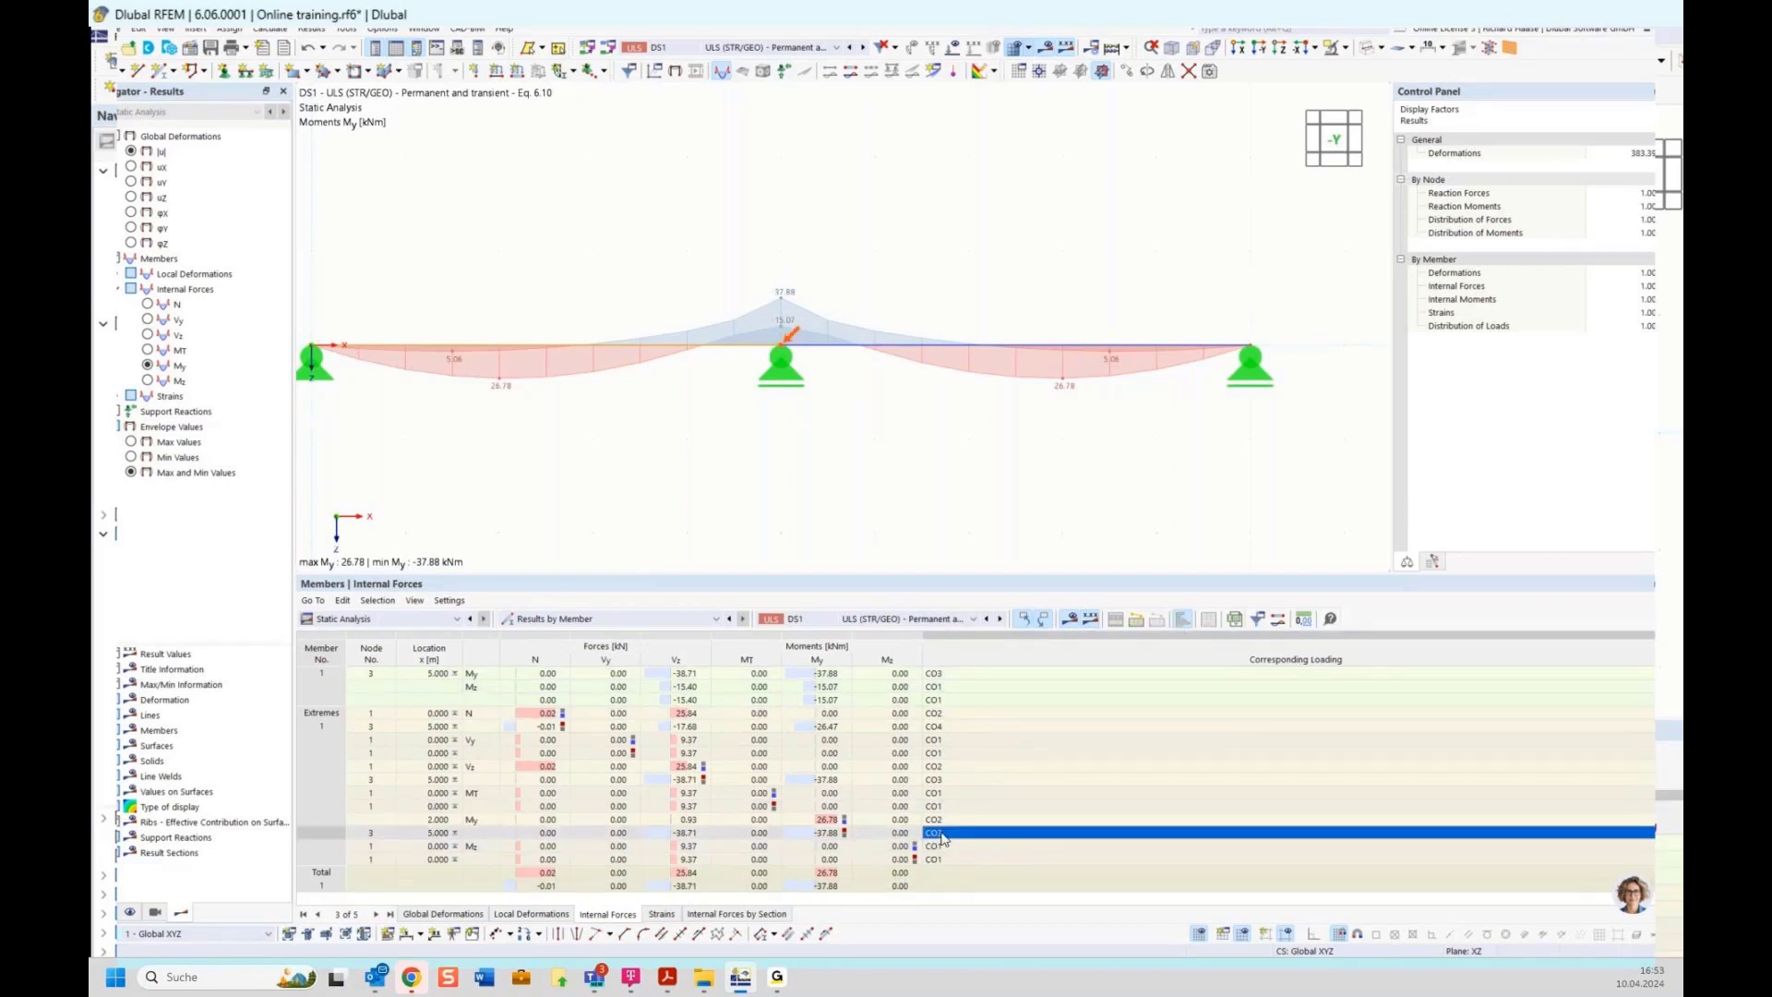
left_click(820, 833)
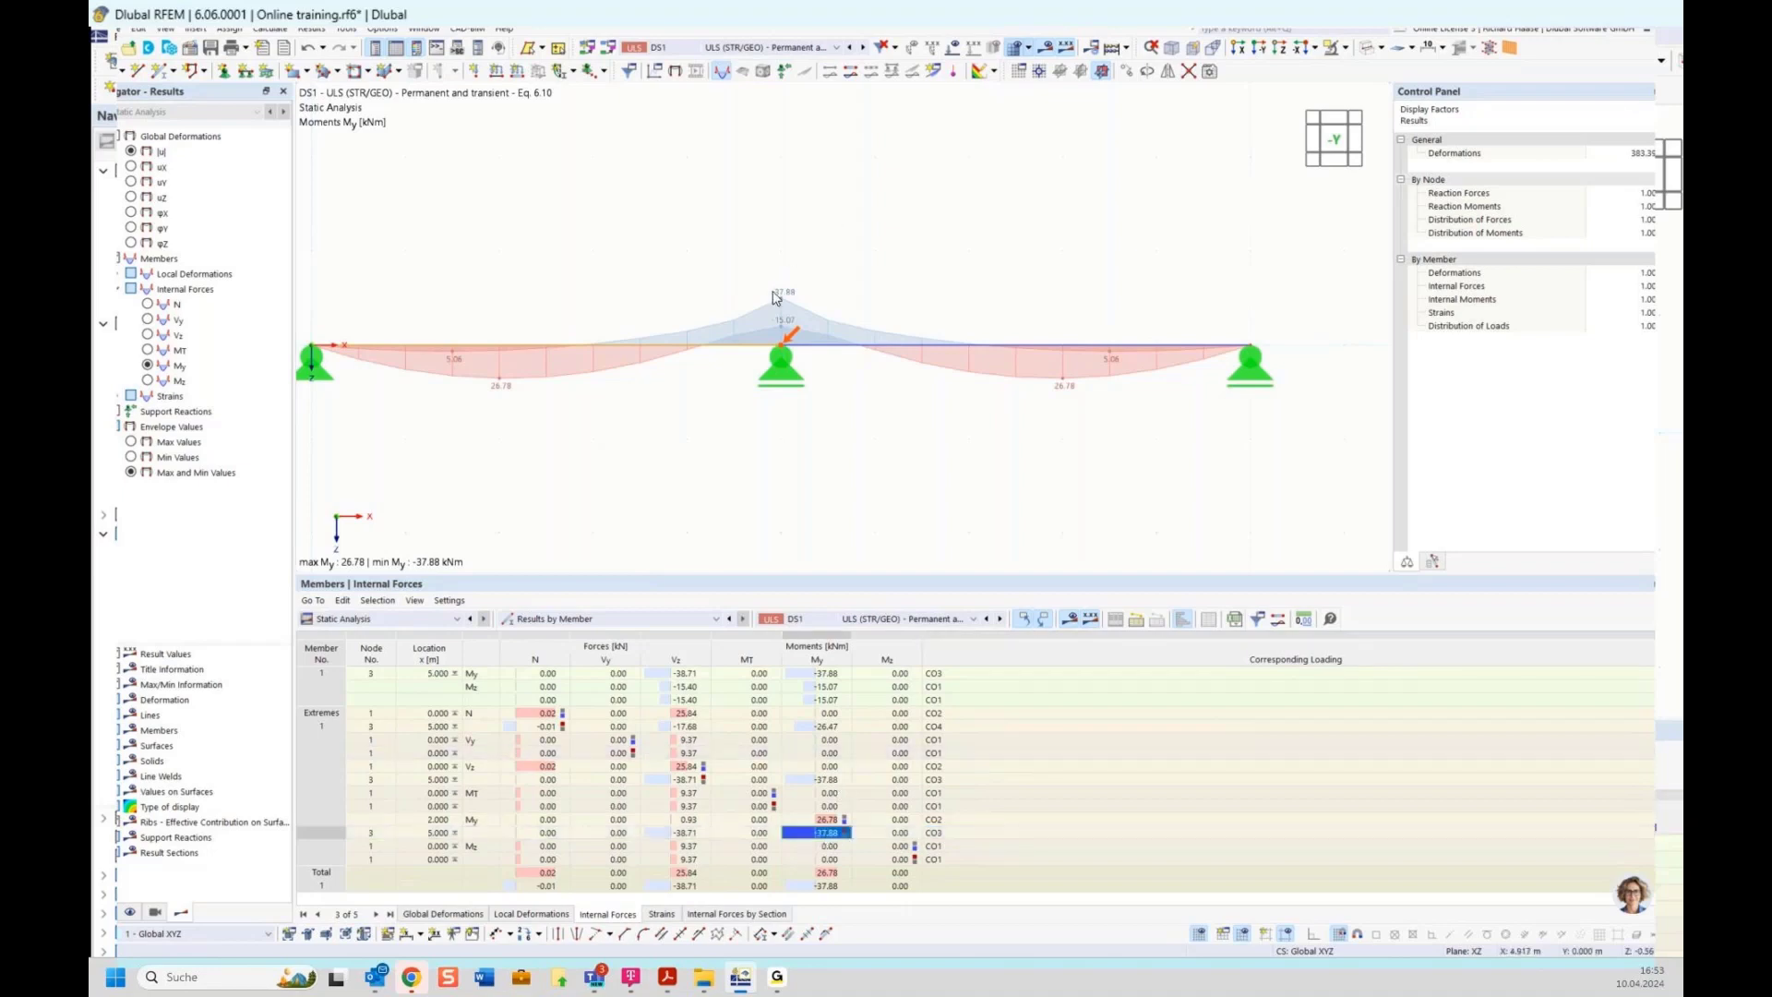
Display load combination CO3 with its loads shown in the model
left_click(772, 51)
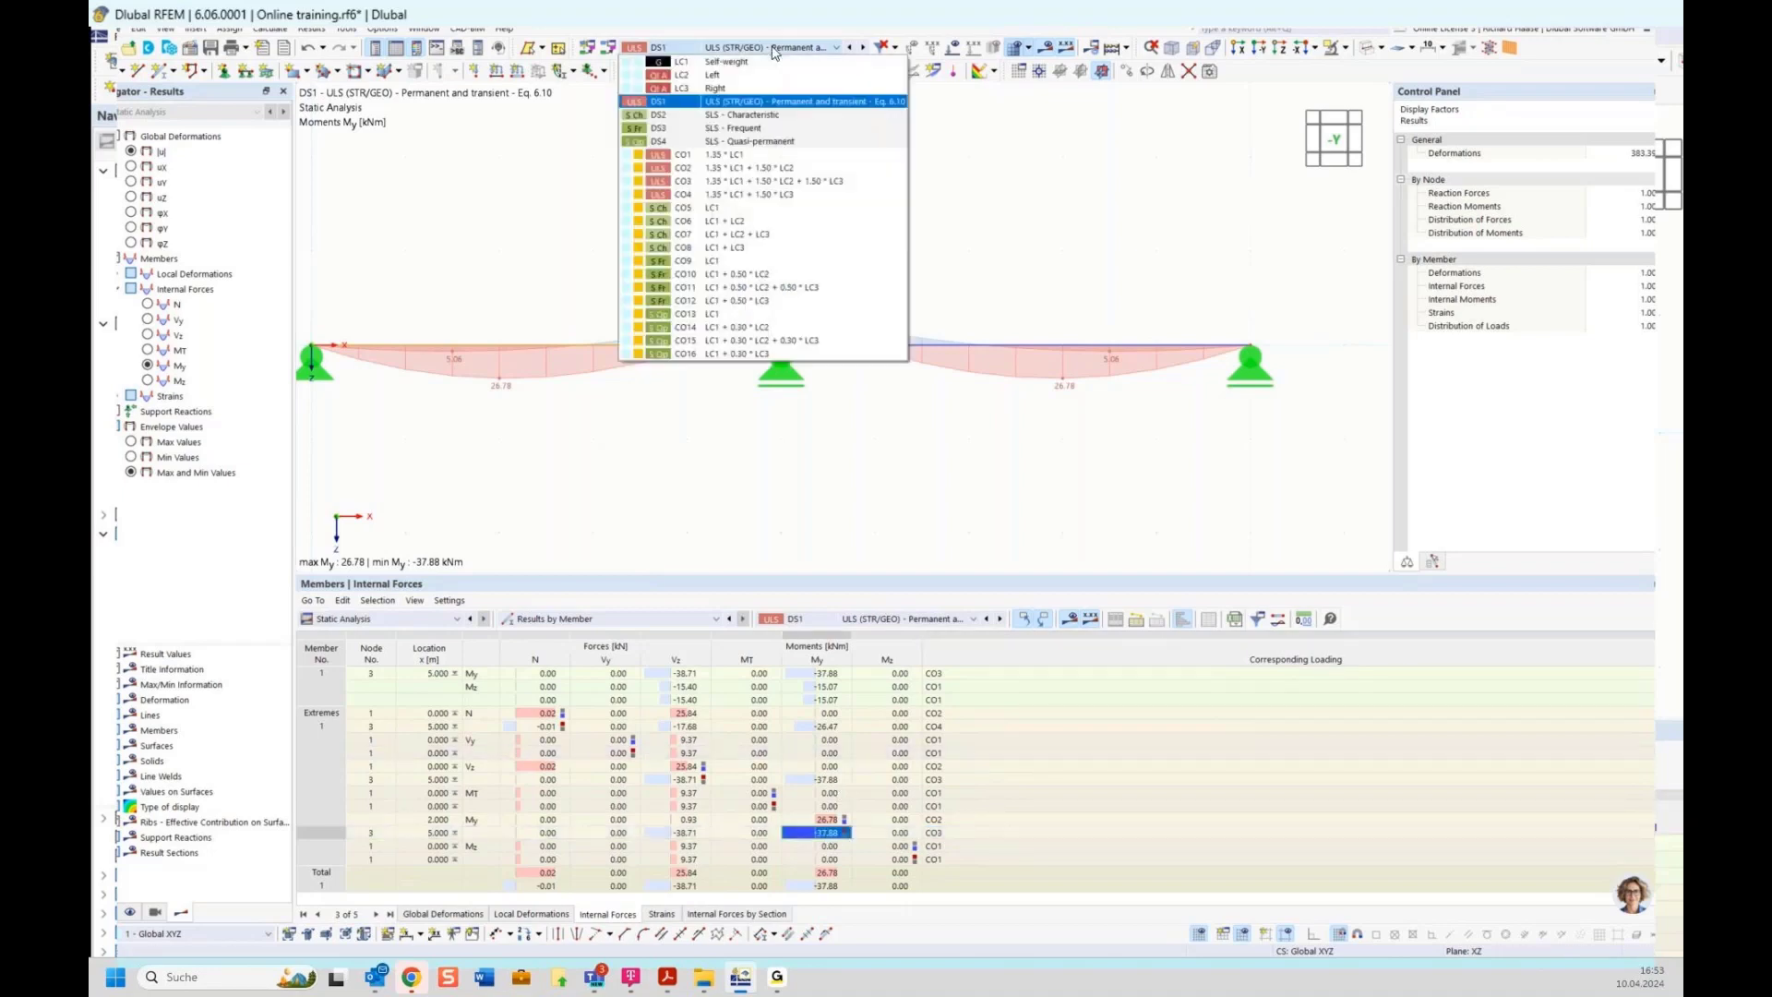
left_click(752, 188)
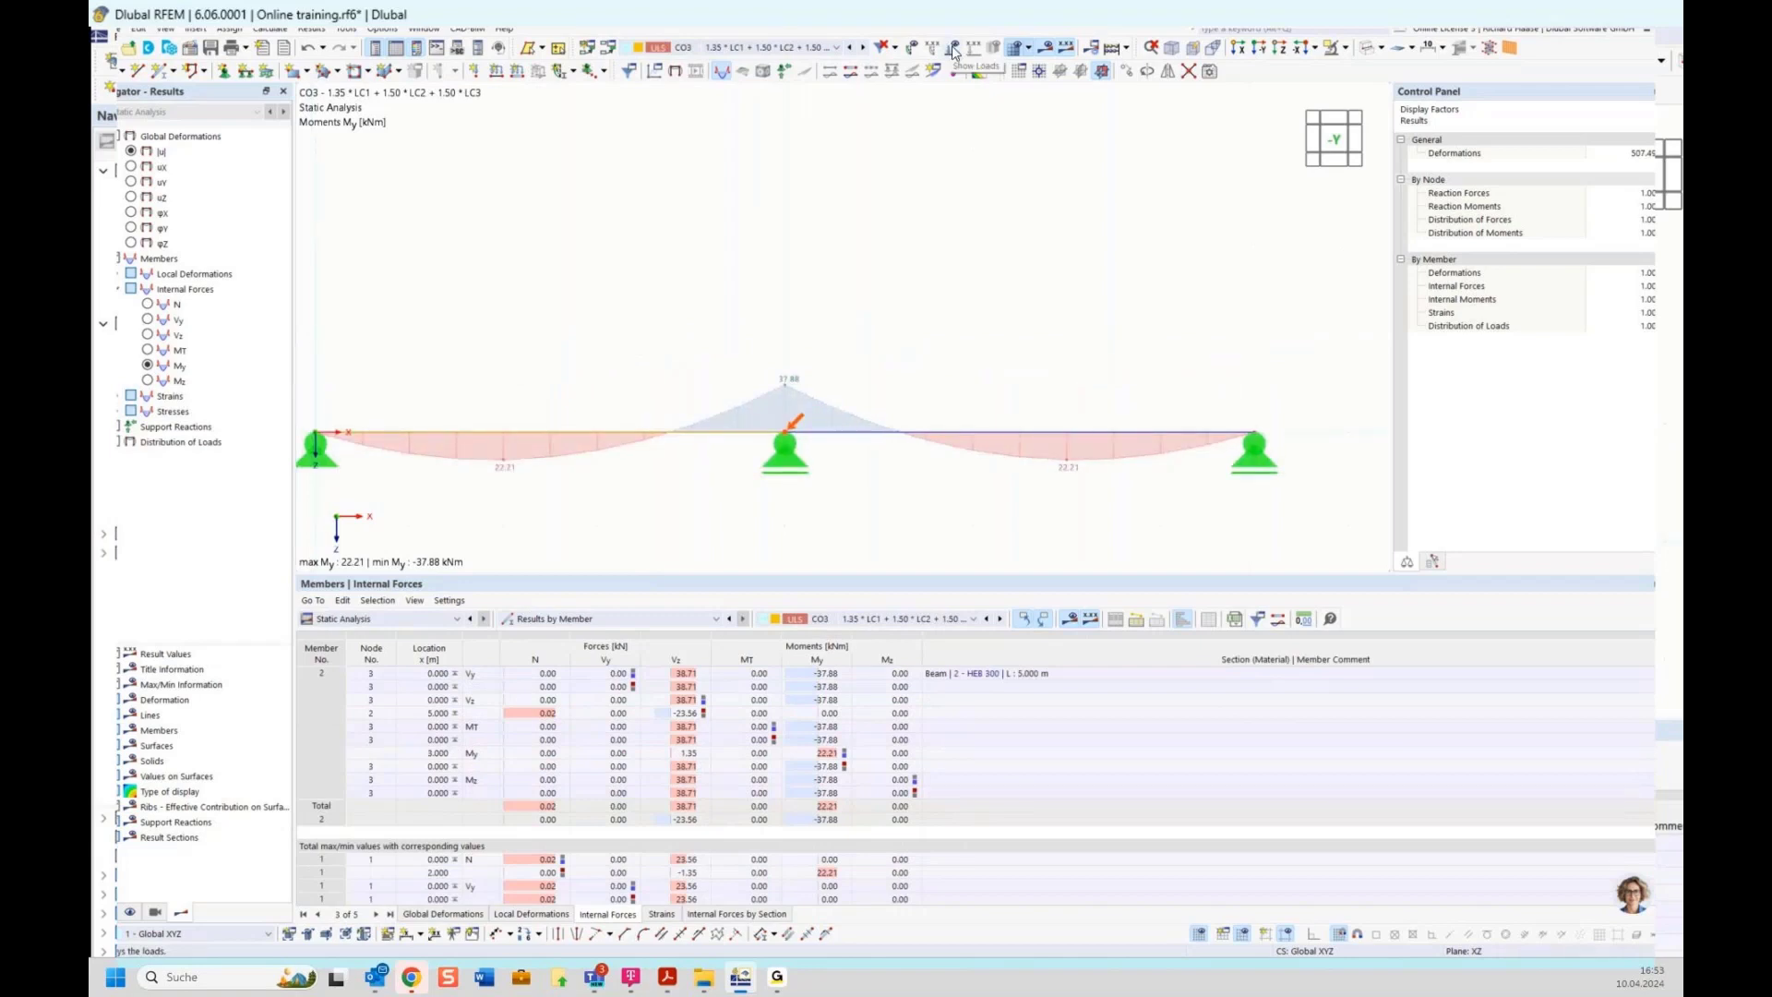
left_click(953, 49)
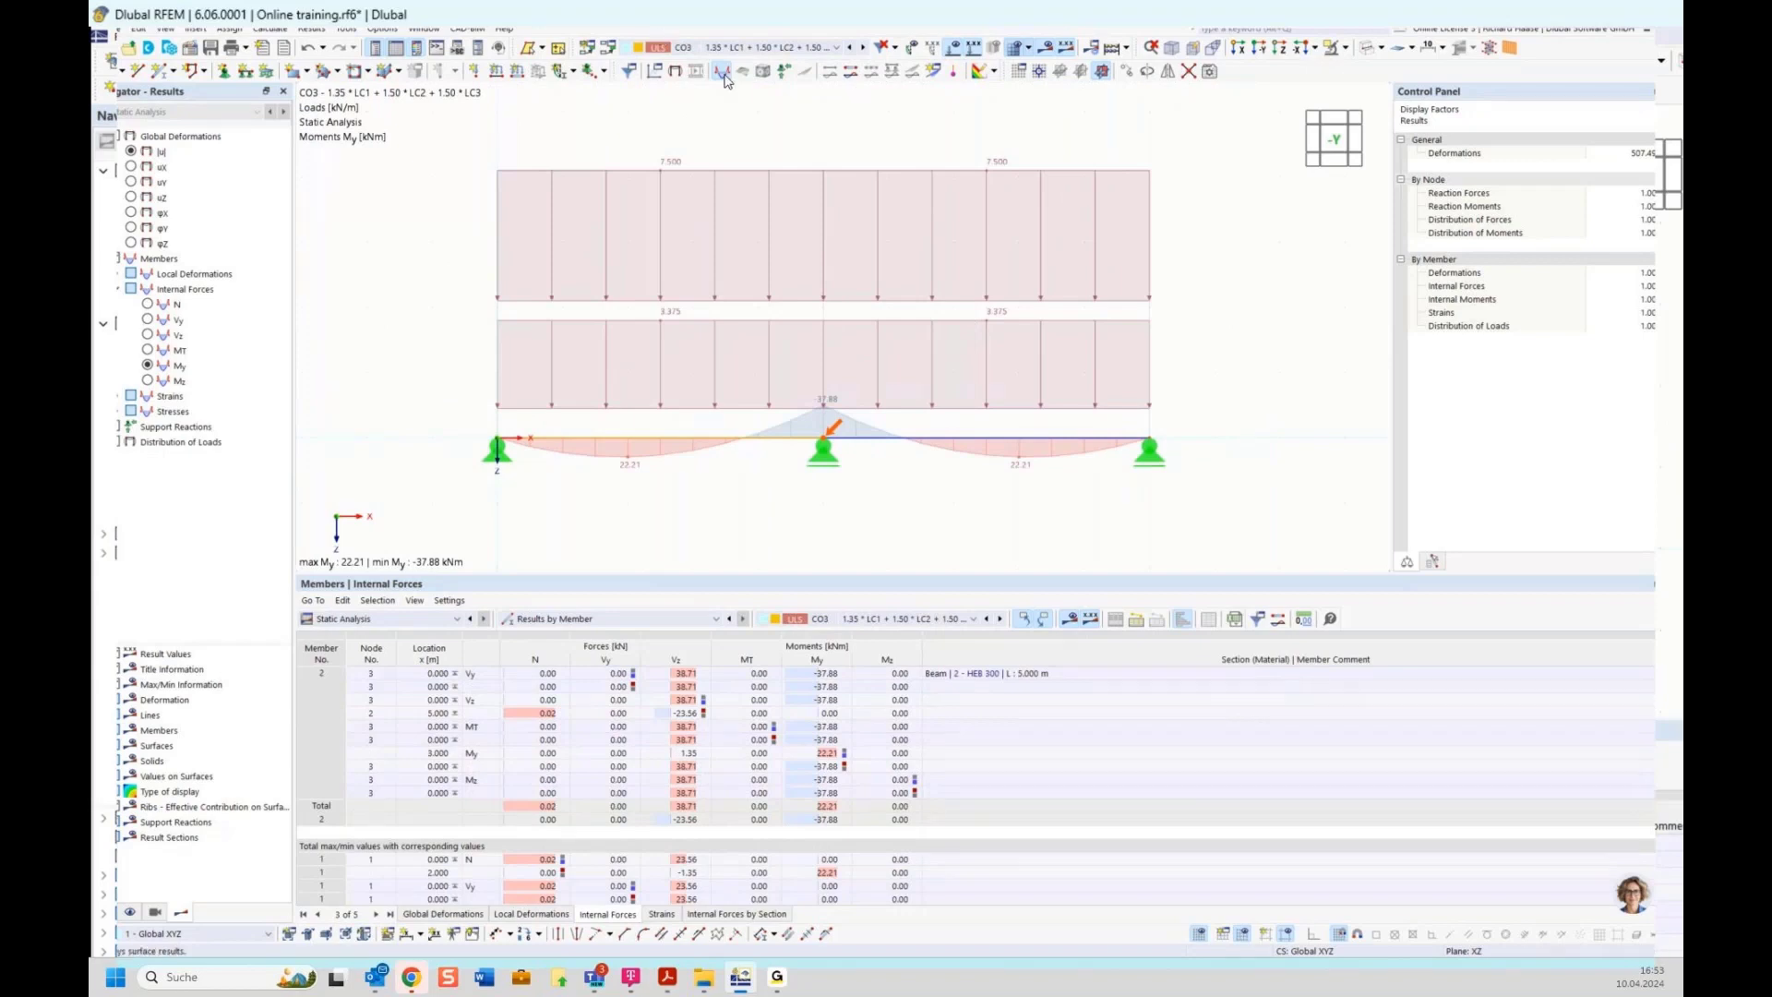
mouse_move(694, 327)
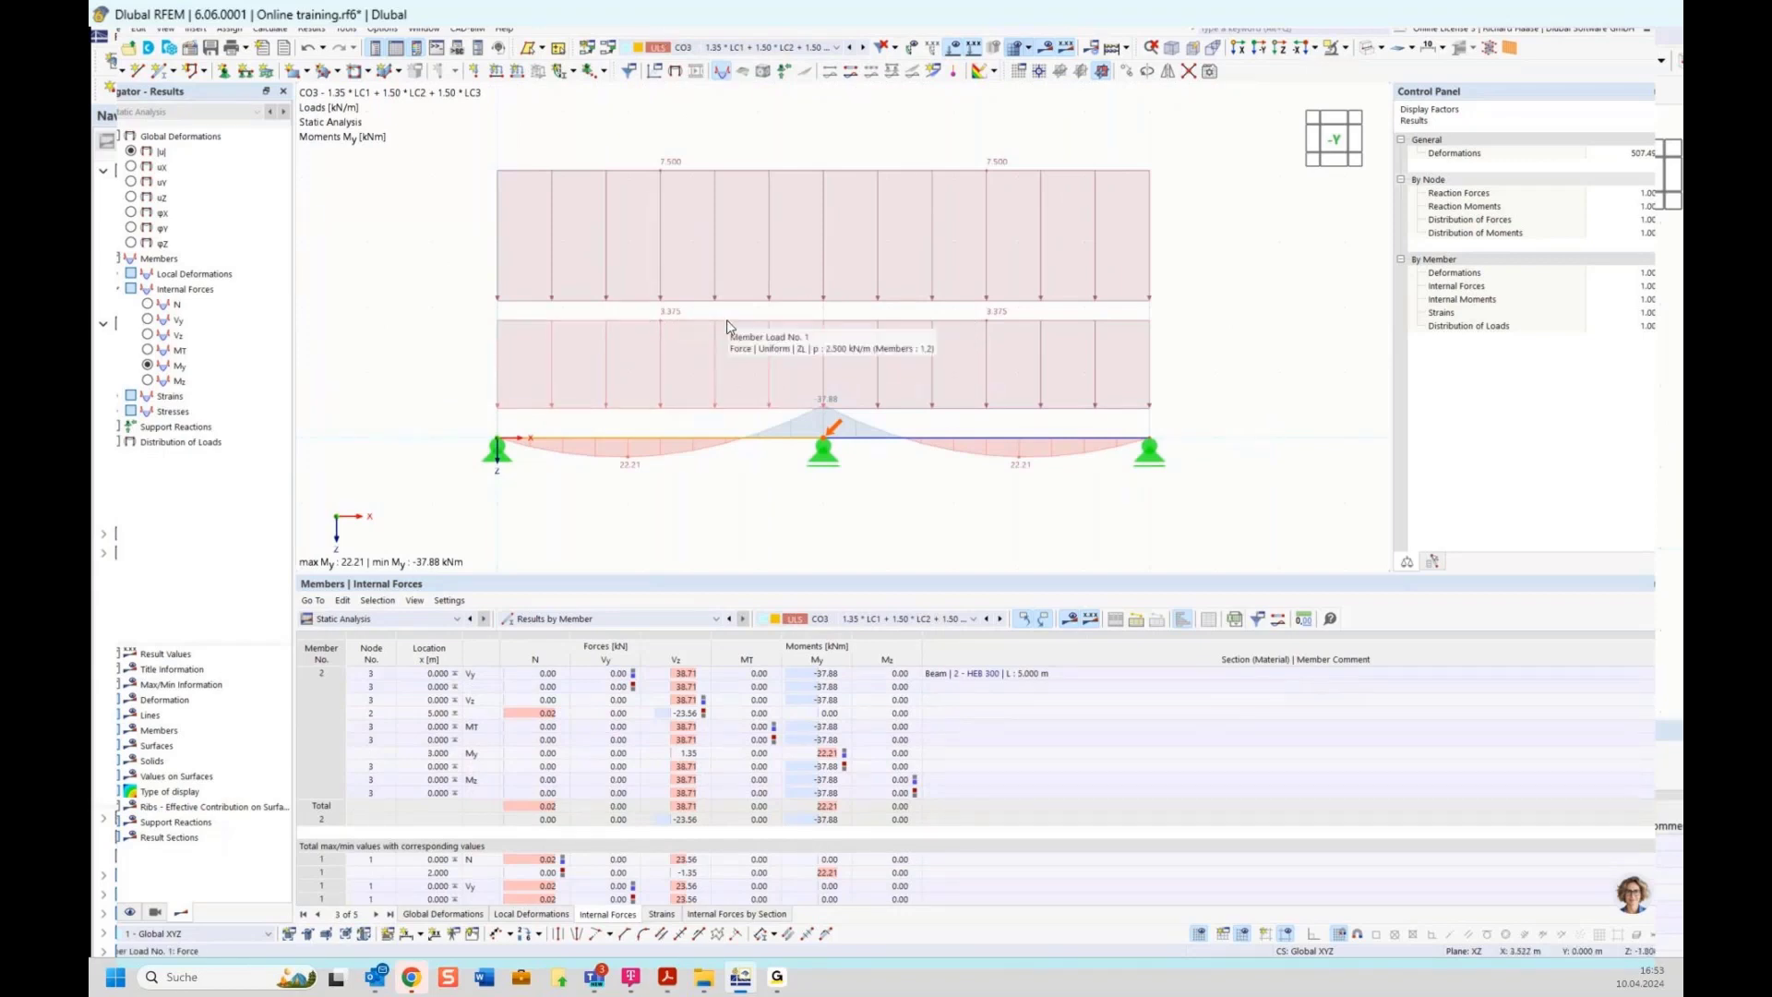
mouse_move(719, 178)
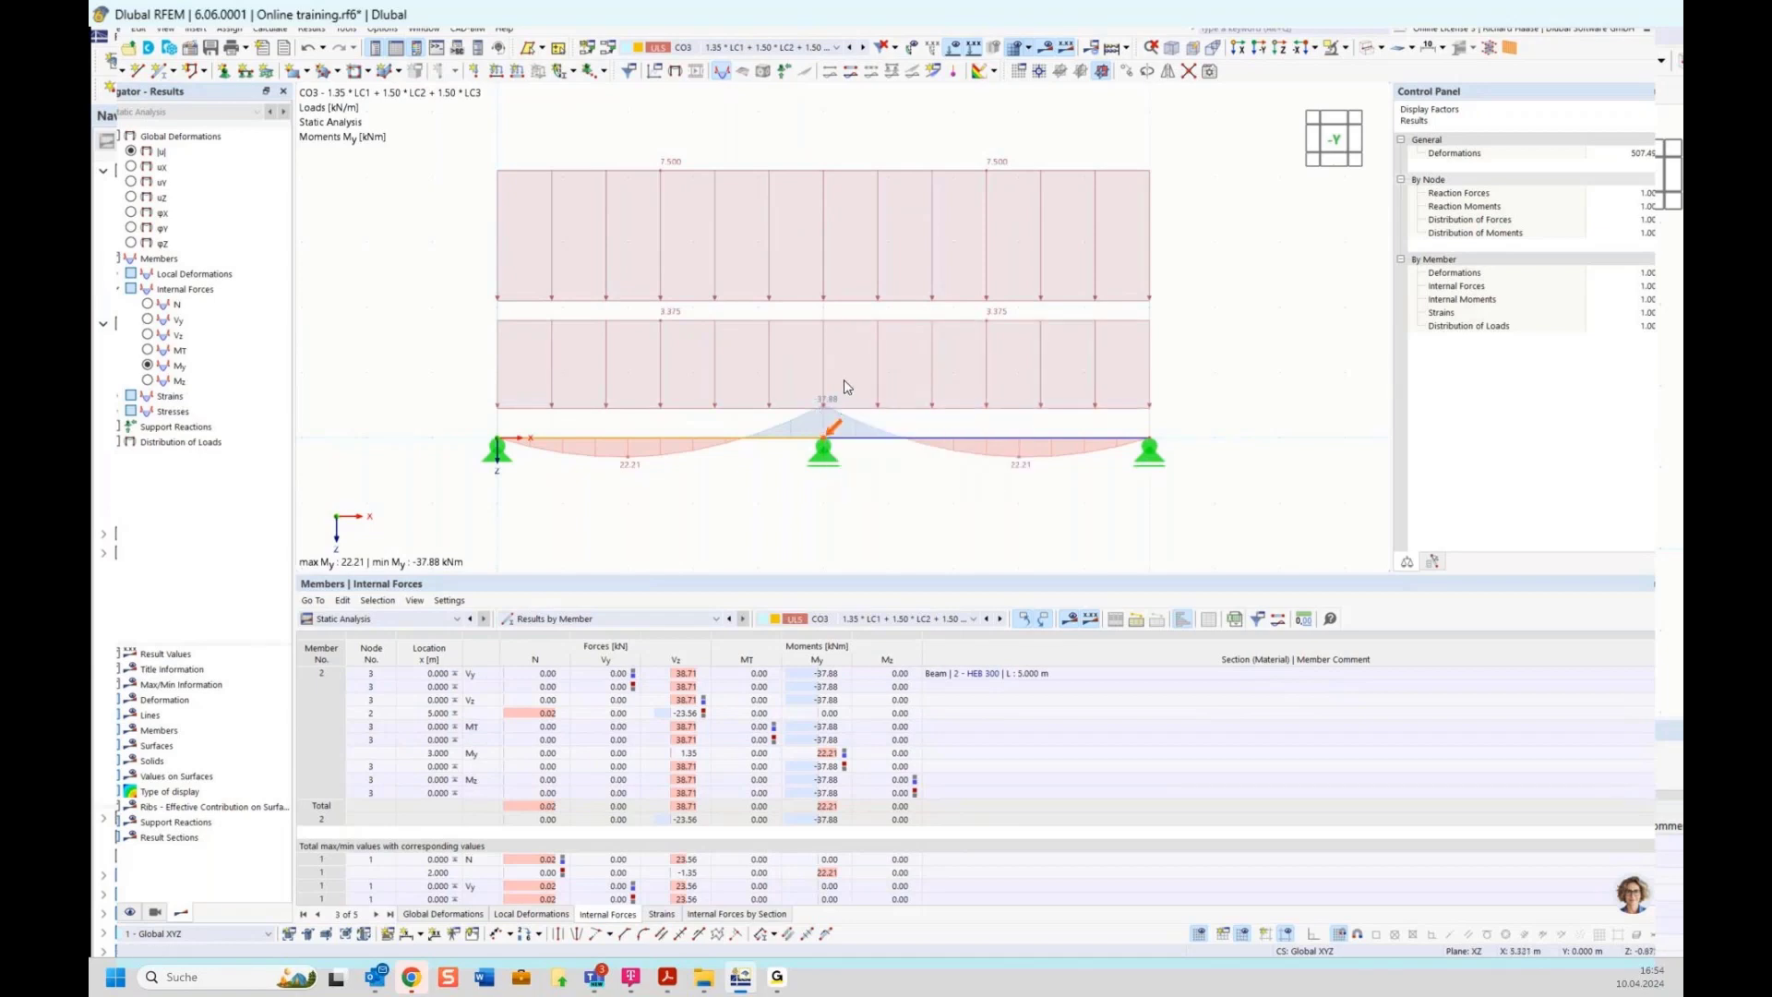
Switch back to design situation DS1 and select the maximum My extreme row to locate it on the beam
left_click(763, 48)
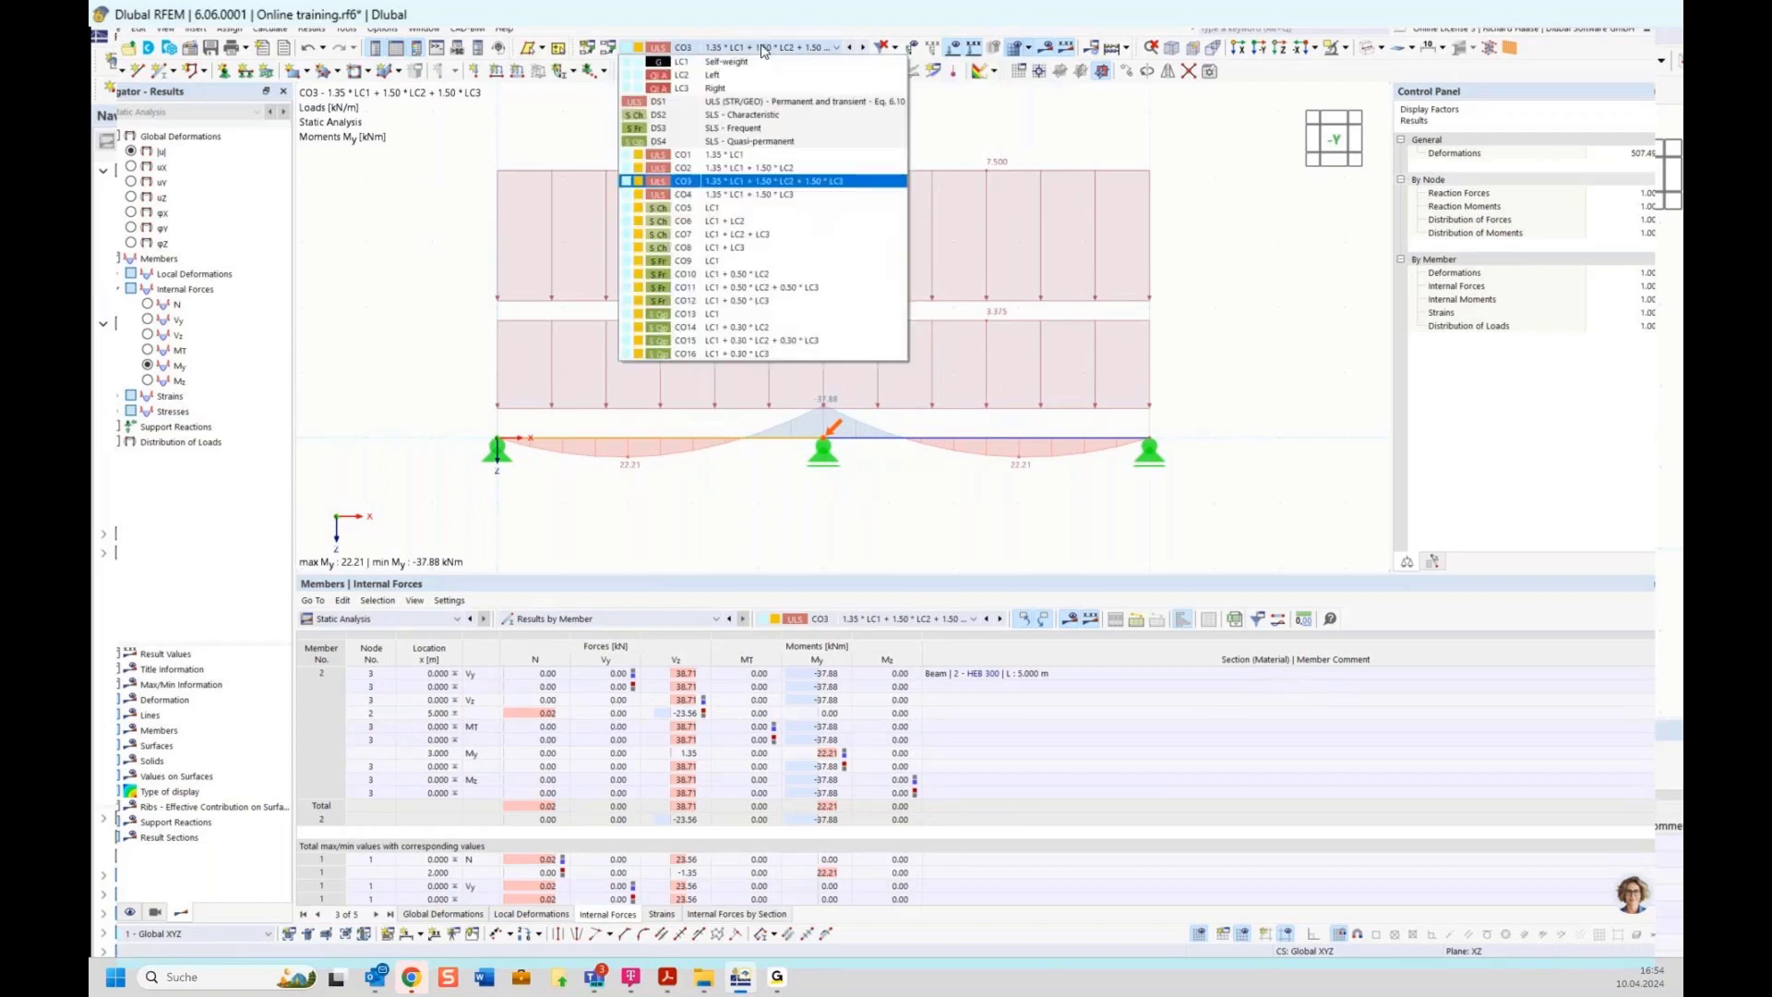
left_click(763, 102)
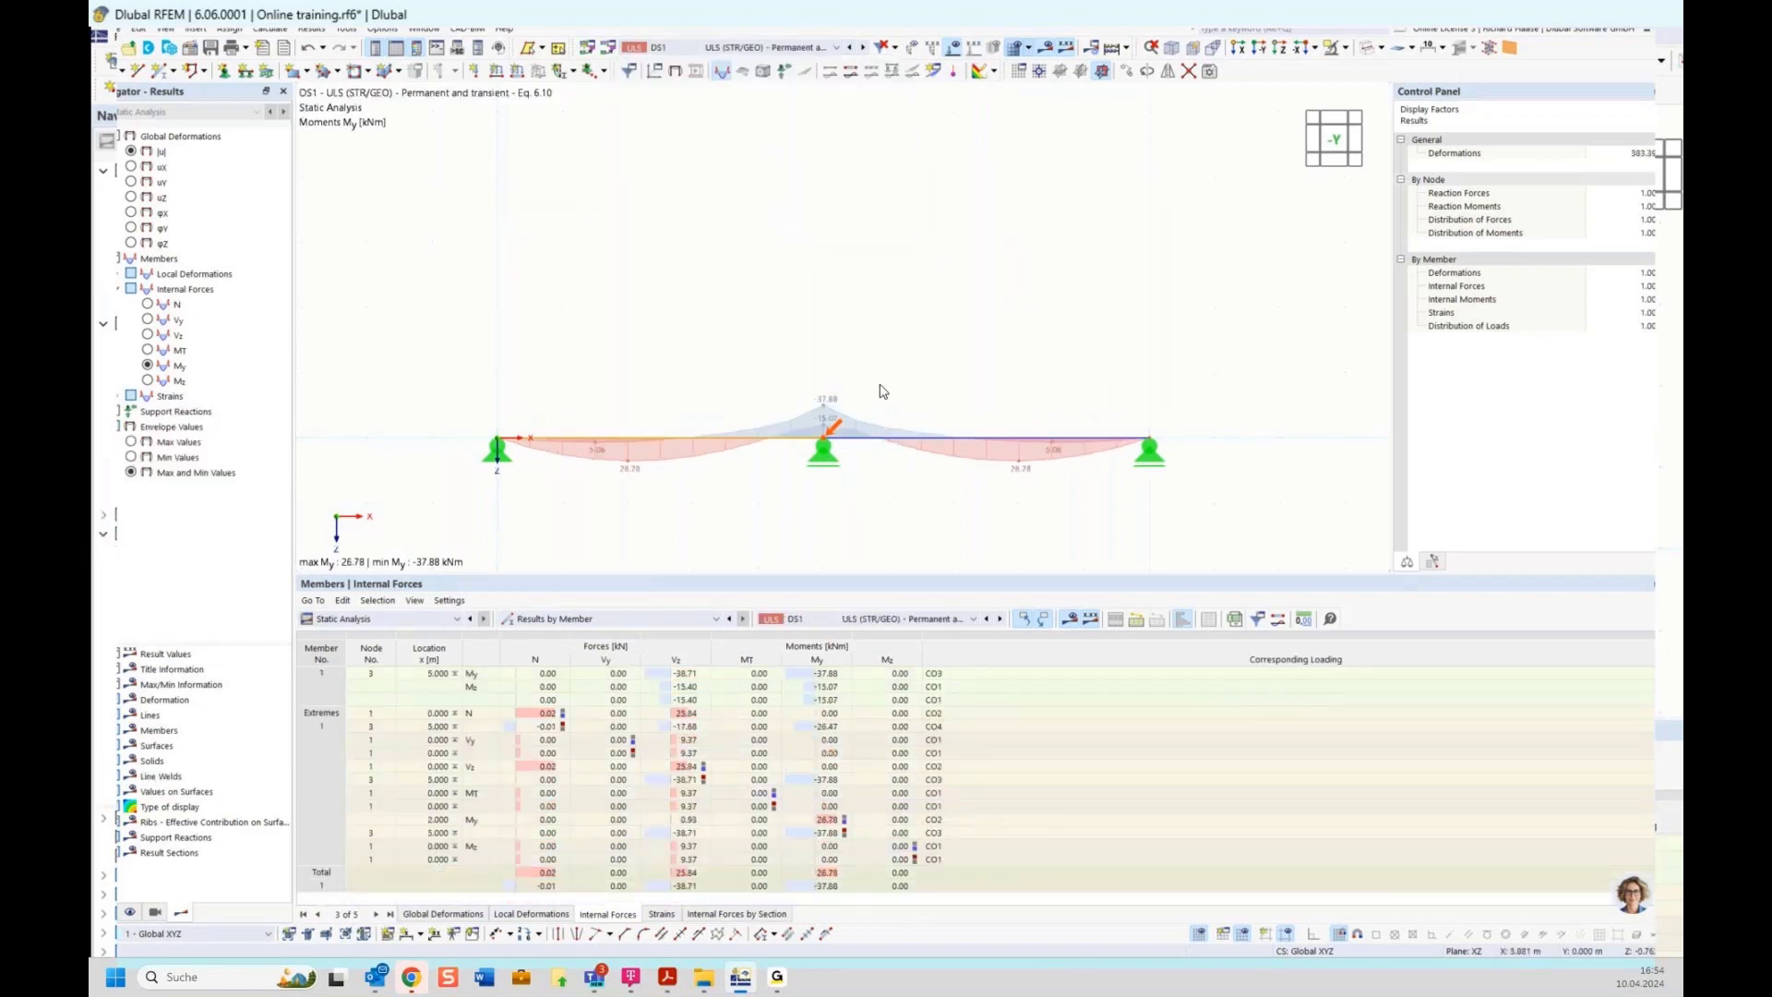
scroll(620, 481, "up", 2)
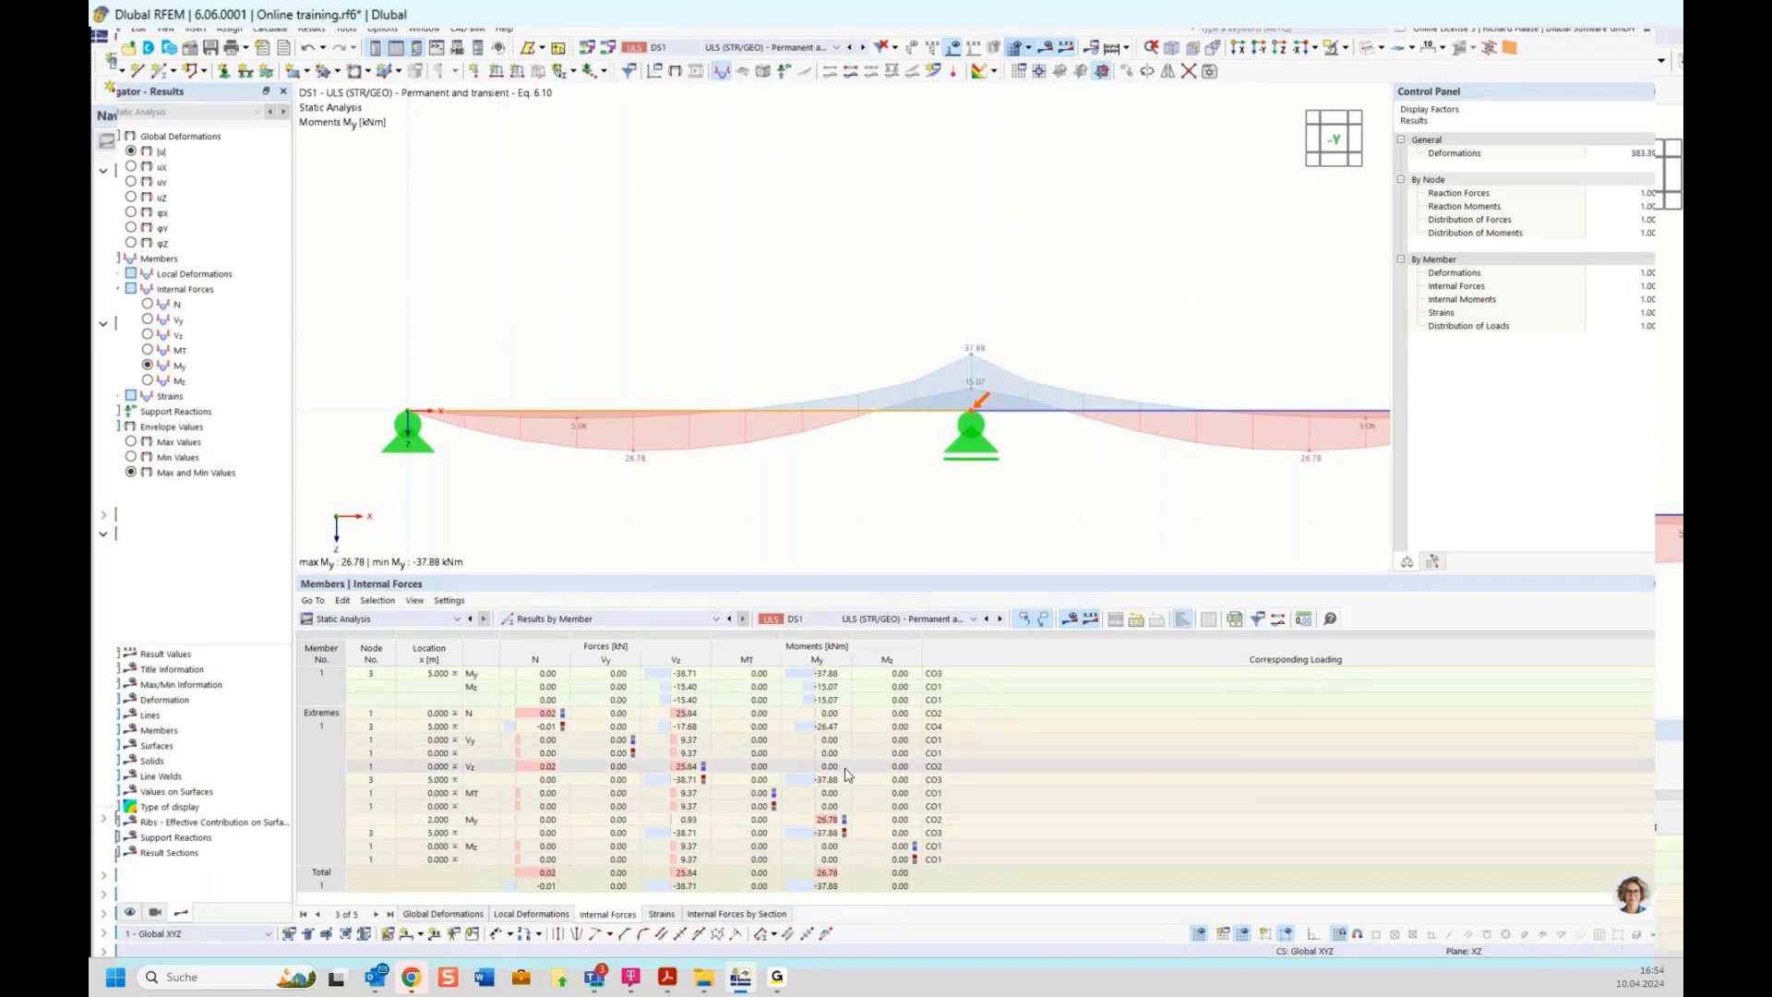
left_click(951, 821)
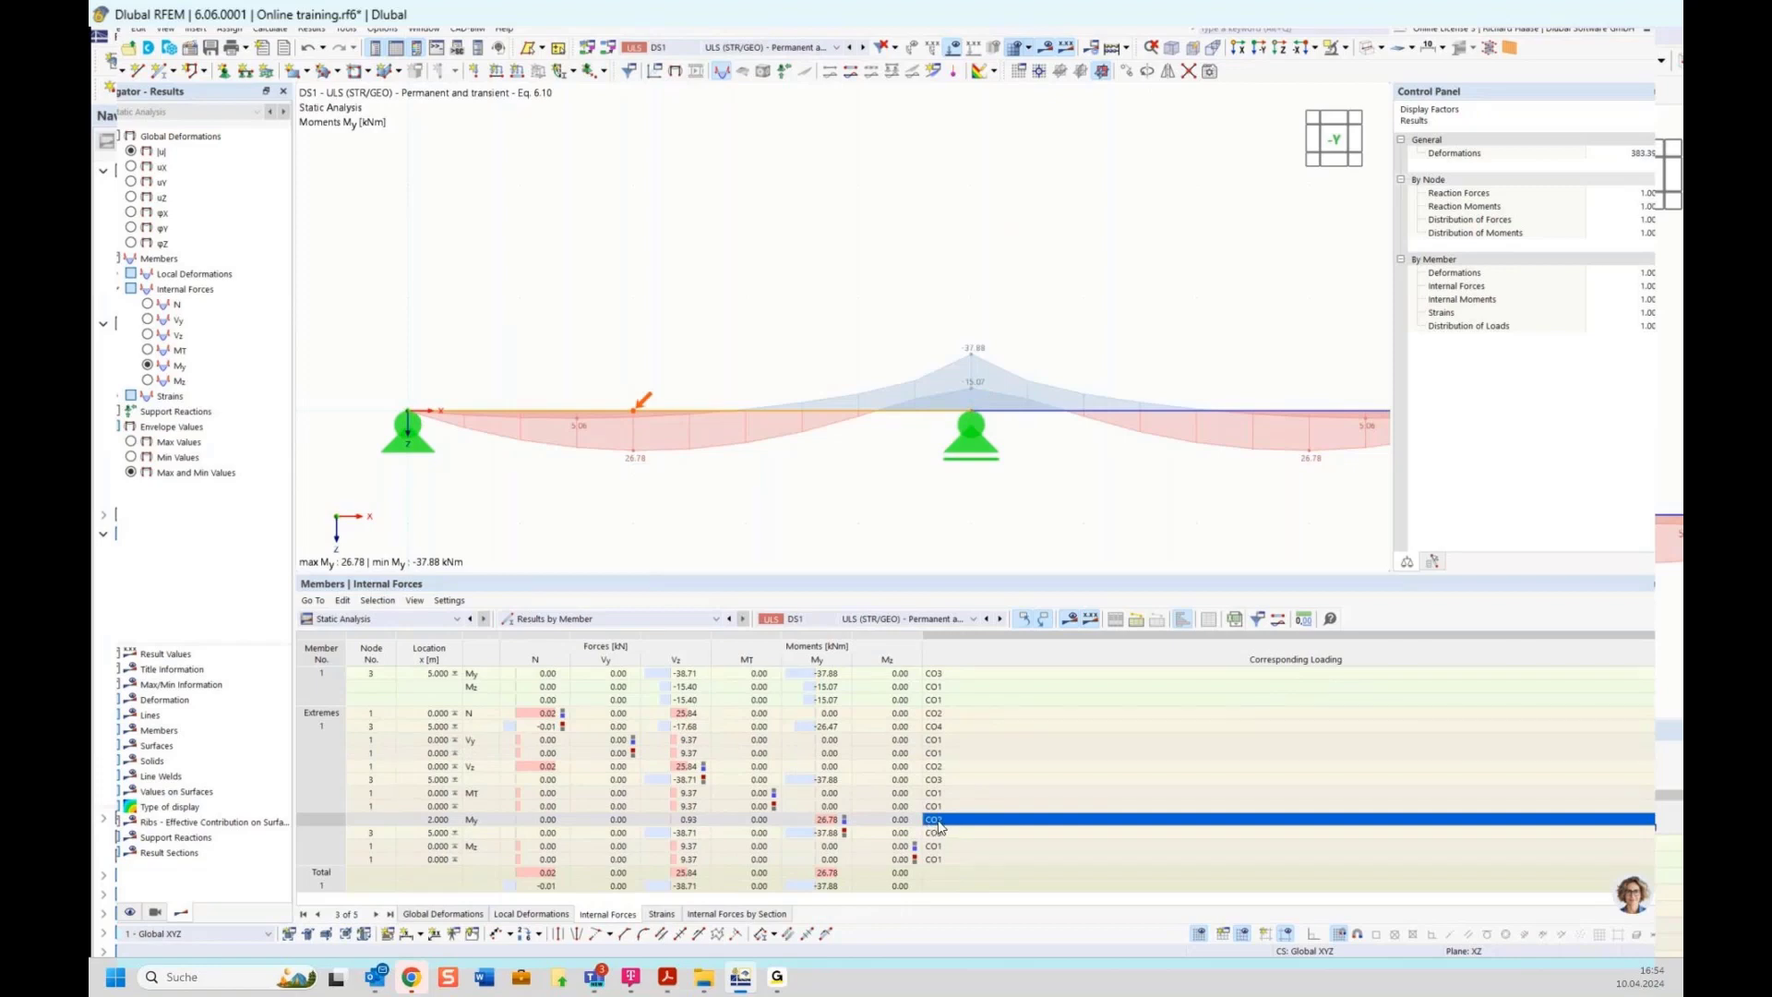
scroll(851, 270, "down", 3)
Replace the bending moment diagram with the support reaction forces display for DS1
left_click(729, 48)
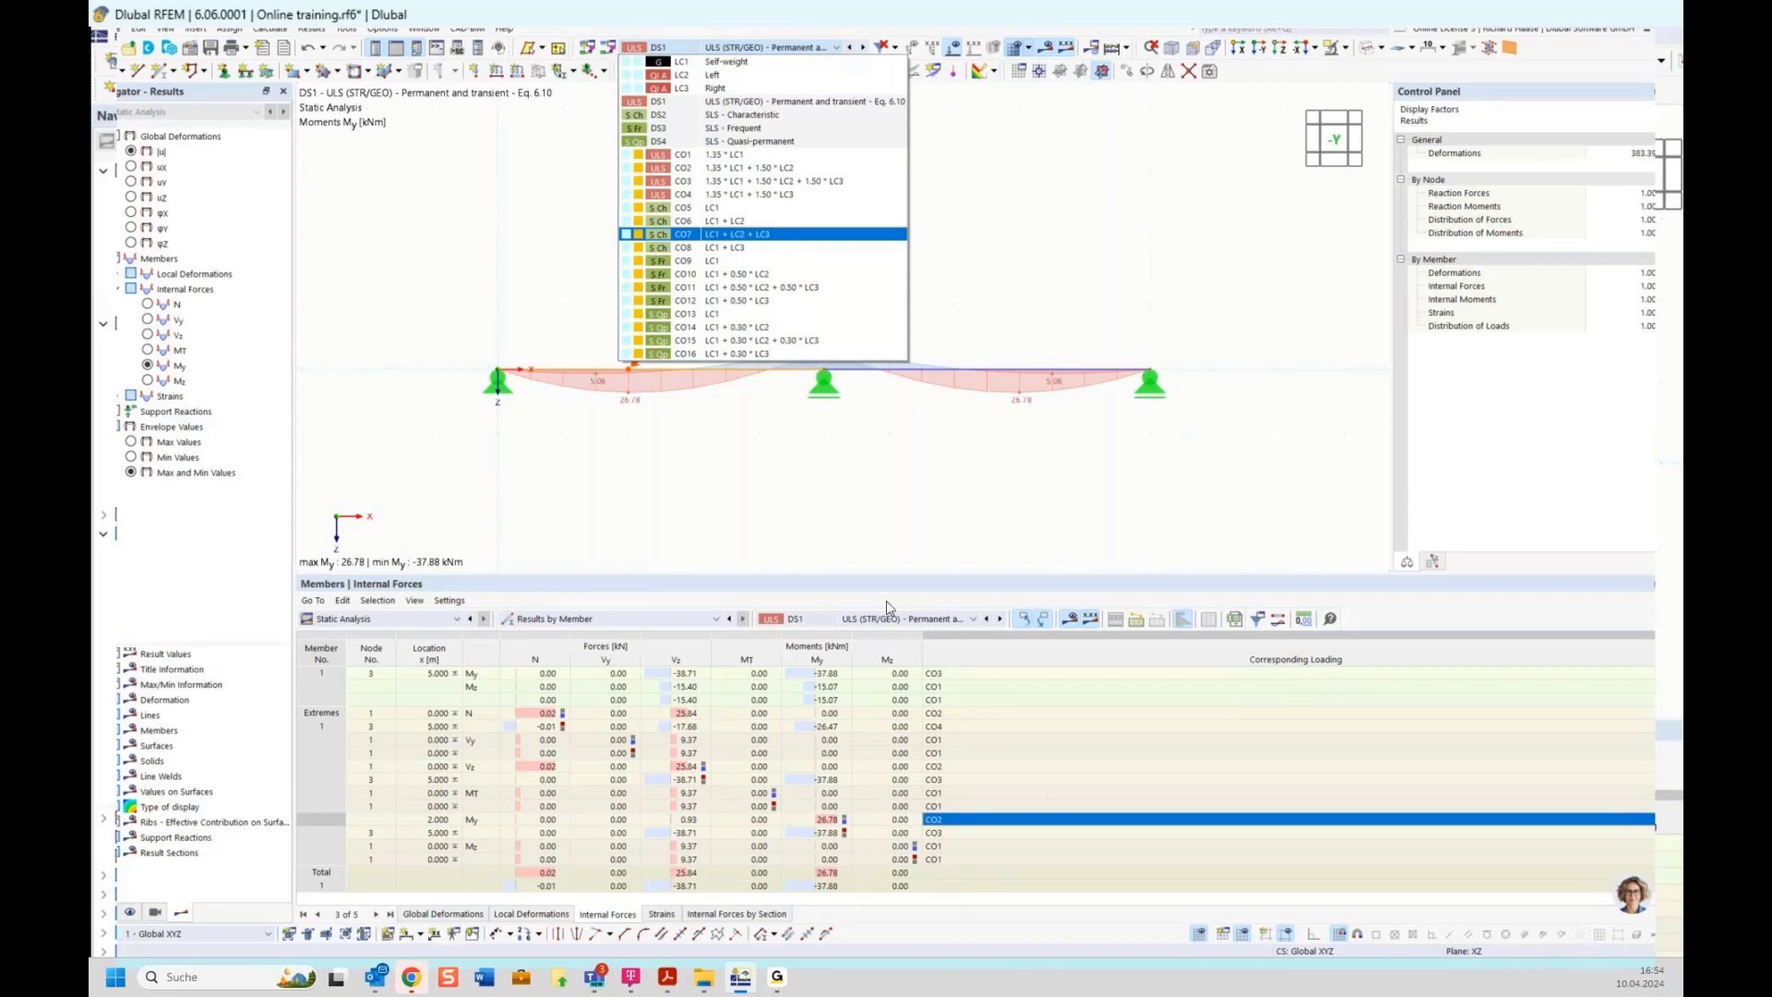
left_click(767, 469)
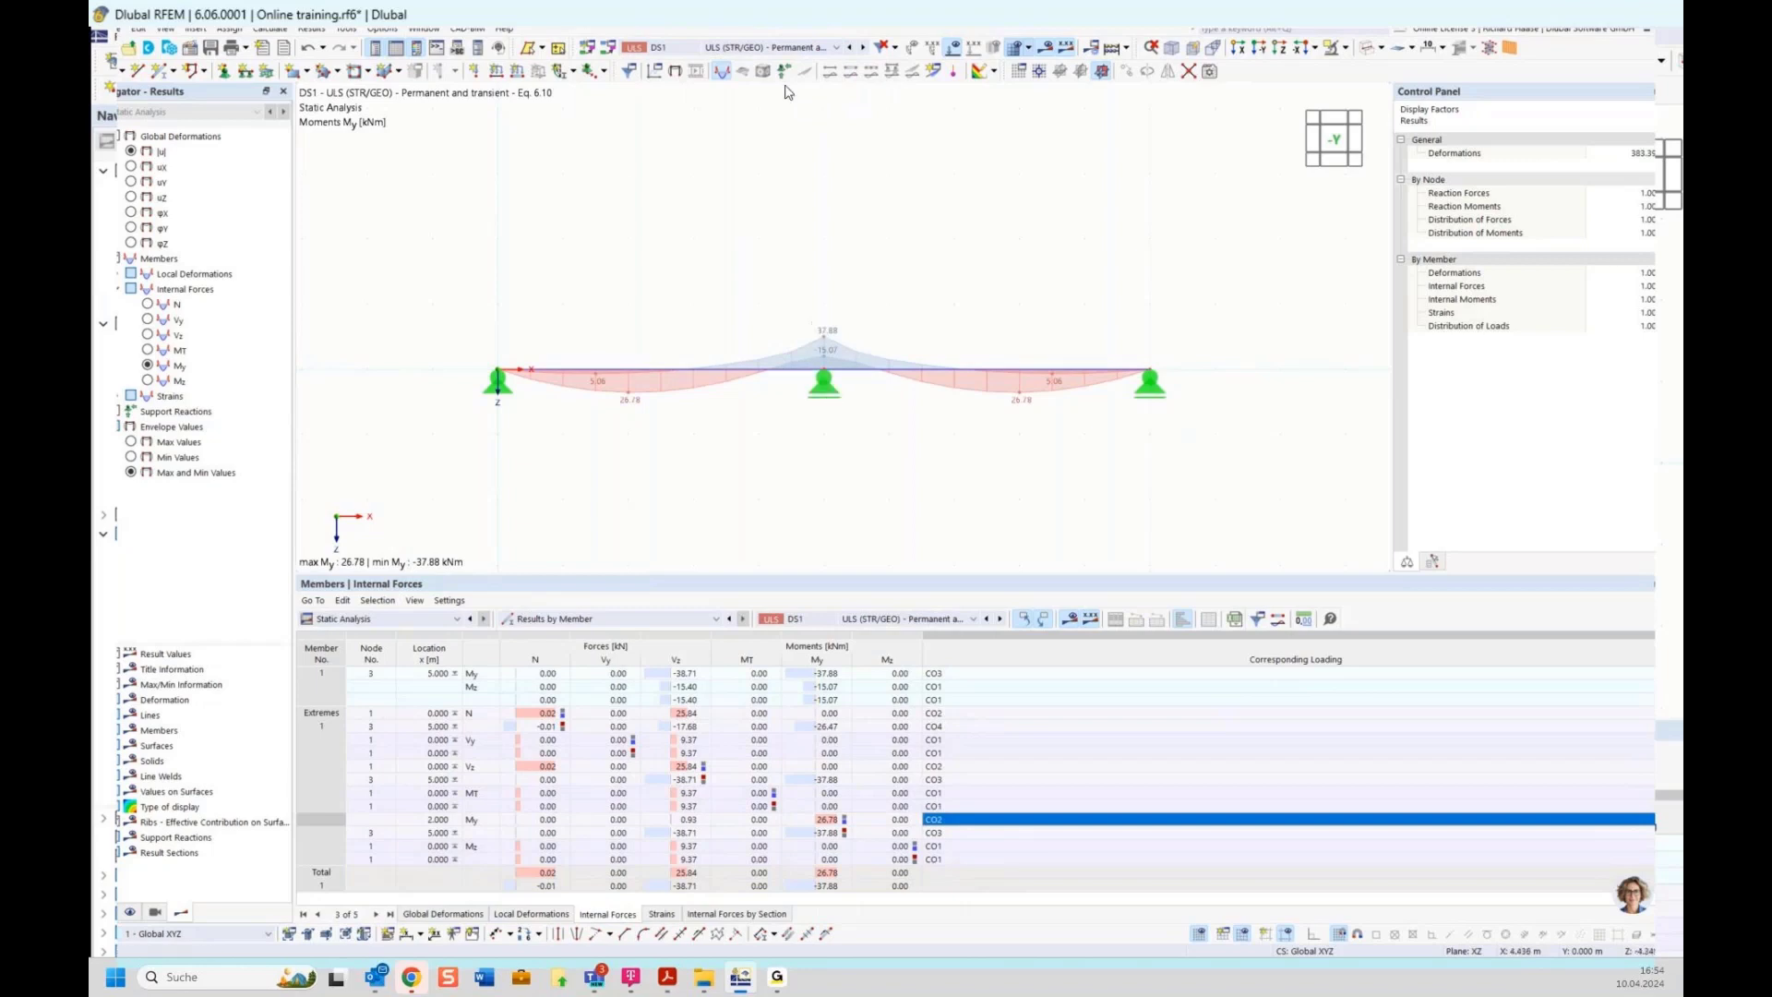
left_click(723, 74)
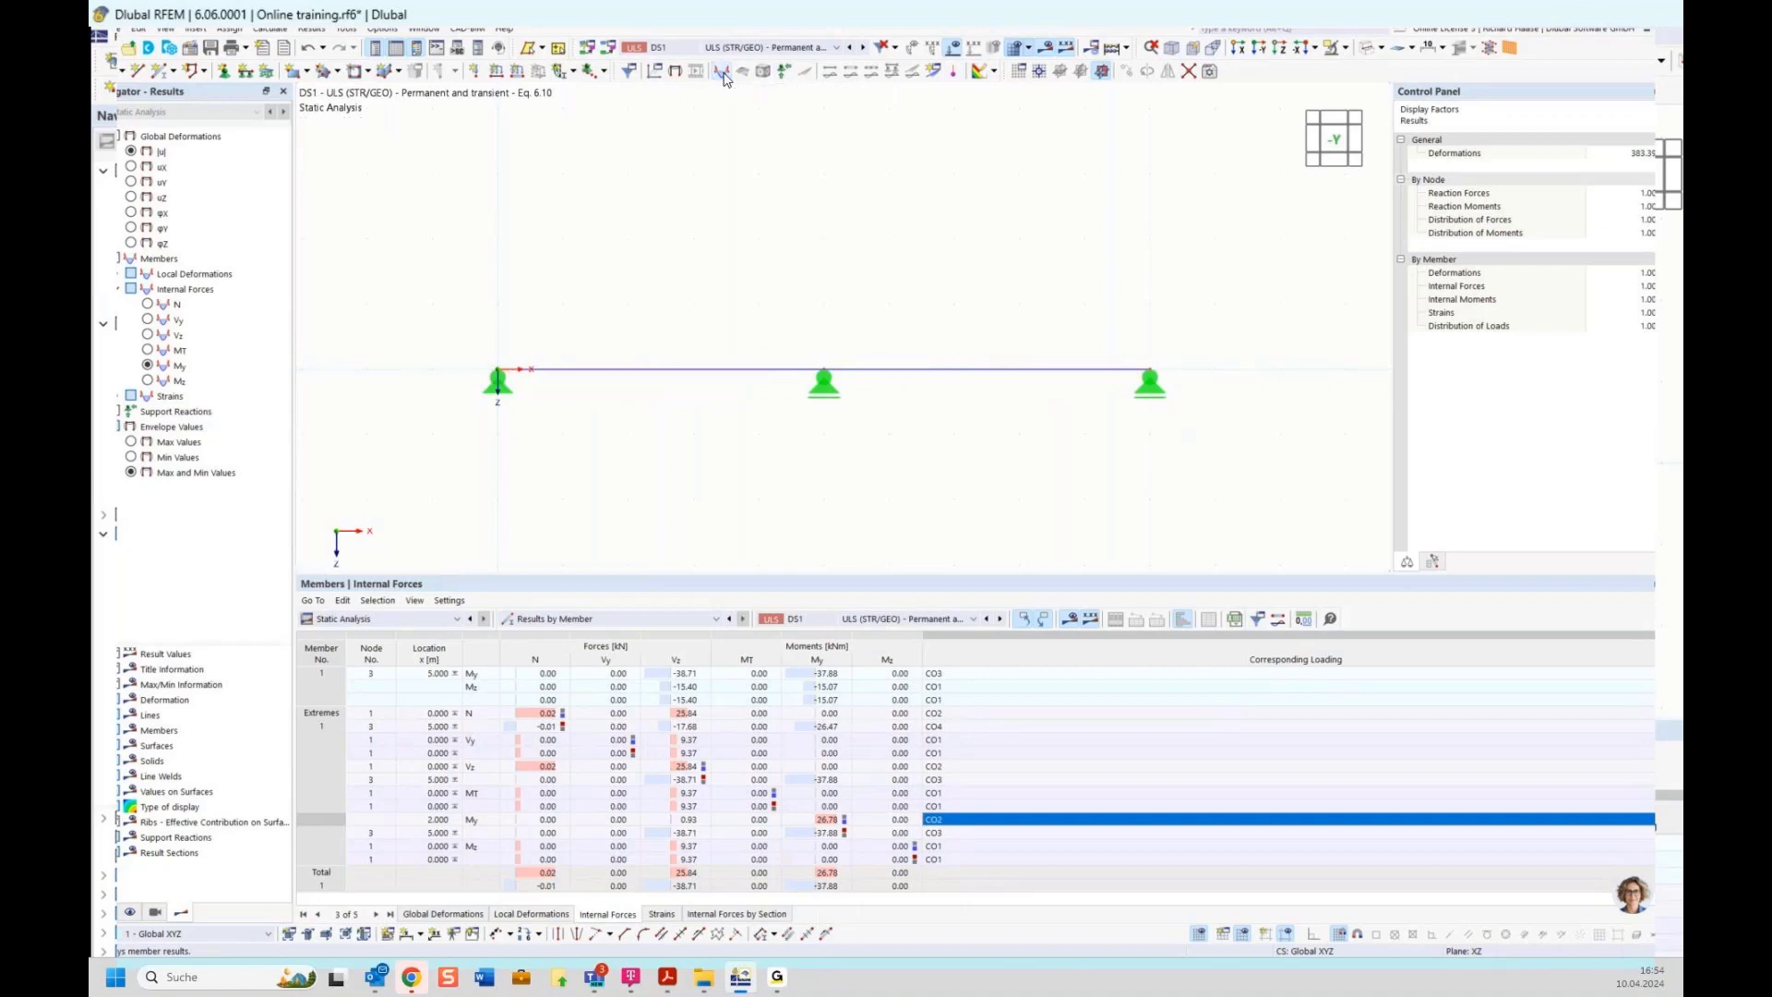
left_click(784, 73)
middle_click_drag(917, 482, 859, 285)
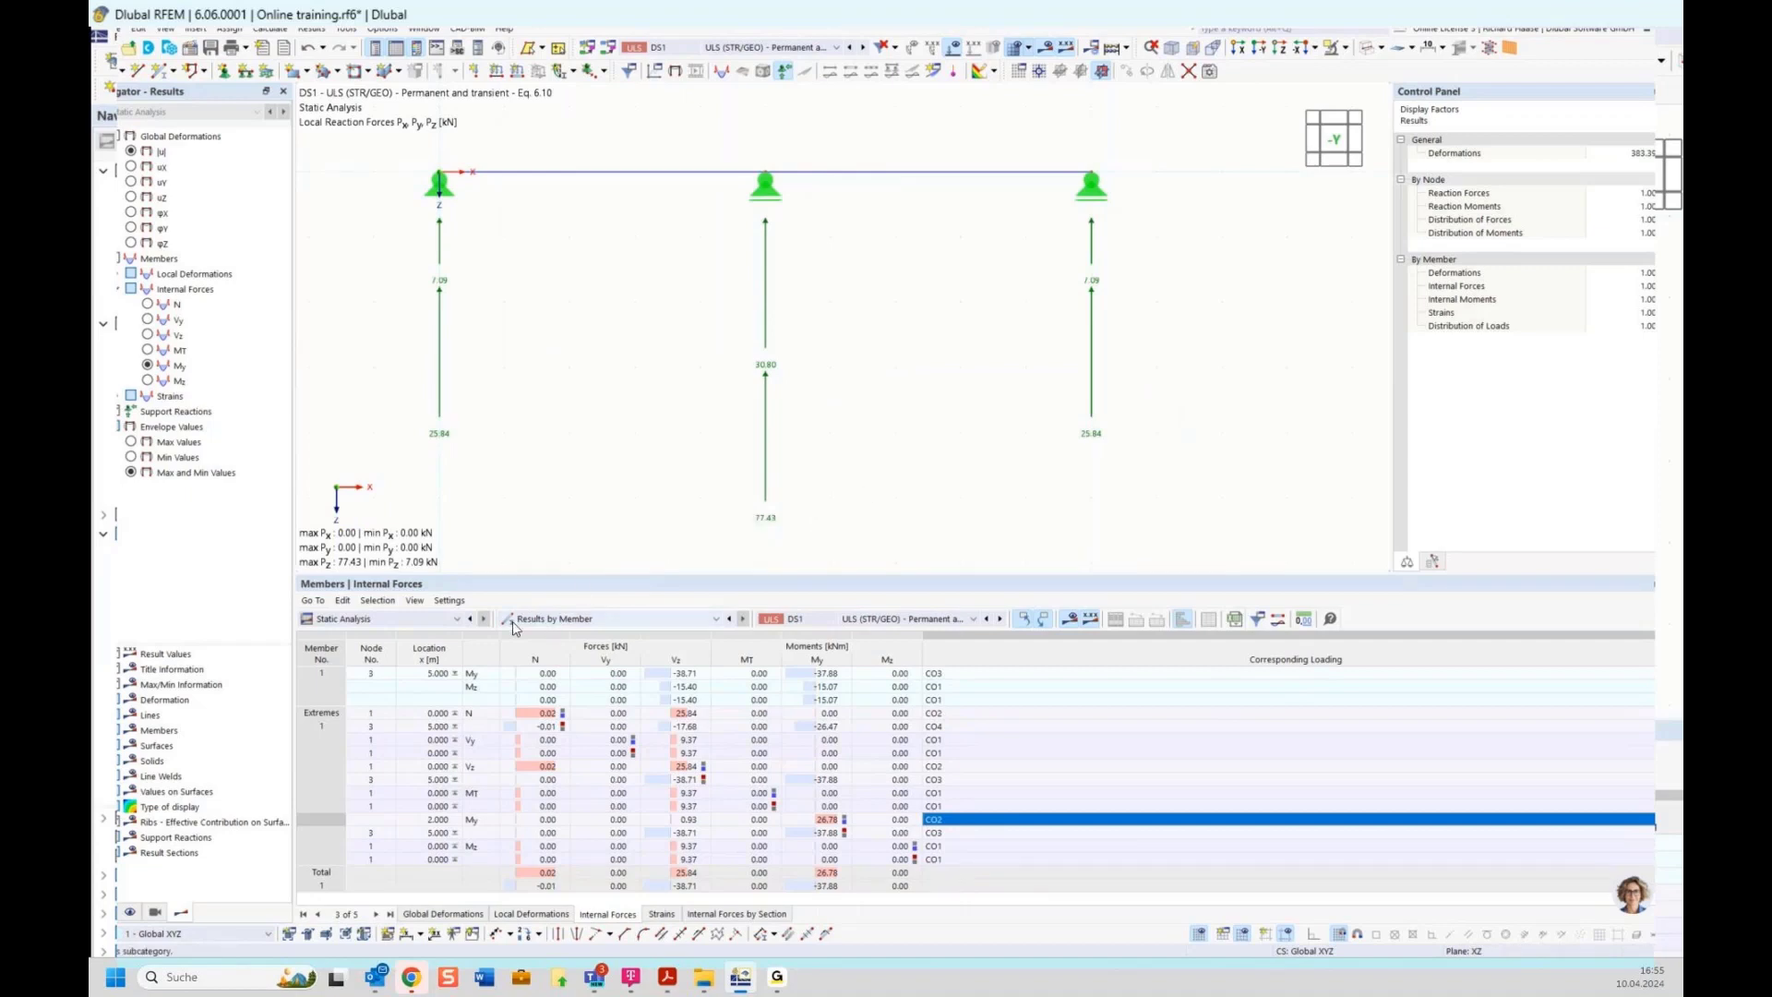
Show the support forces table with results by node and filter it to the middle support node
left_click(581, 622)
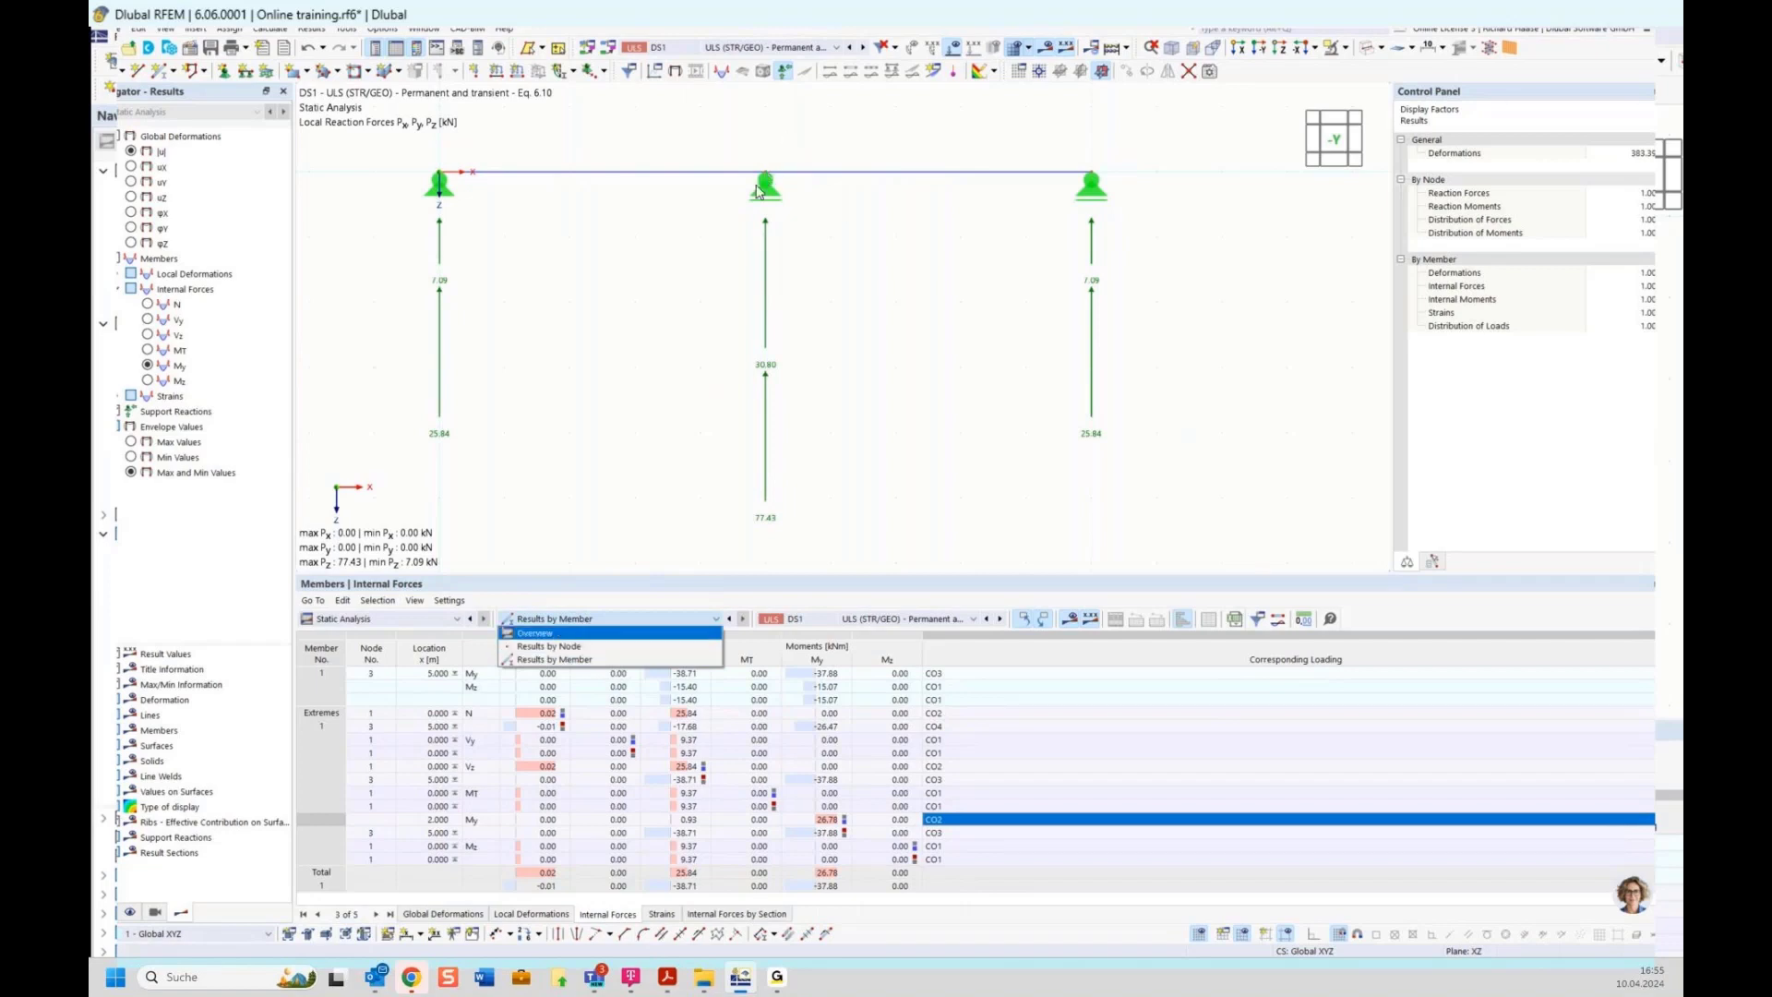
left_click(551, 647)
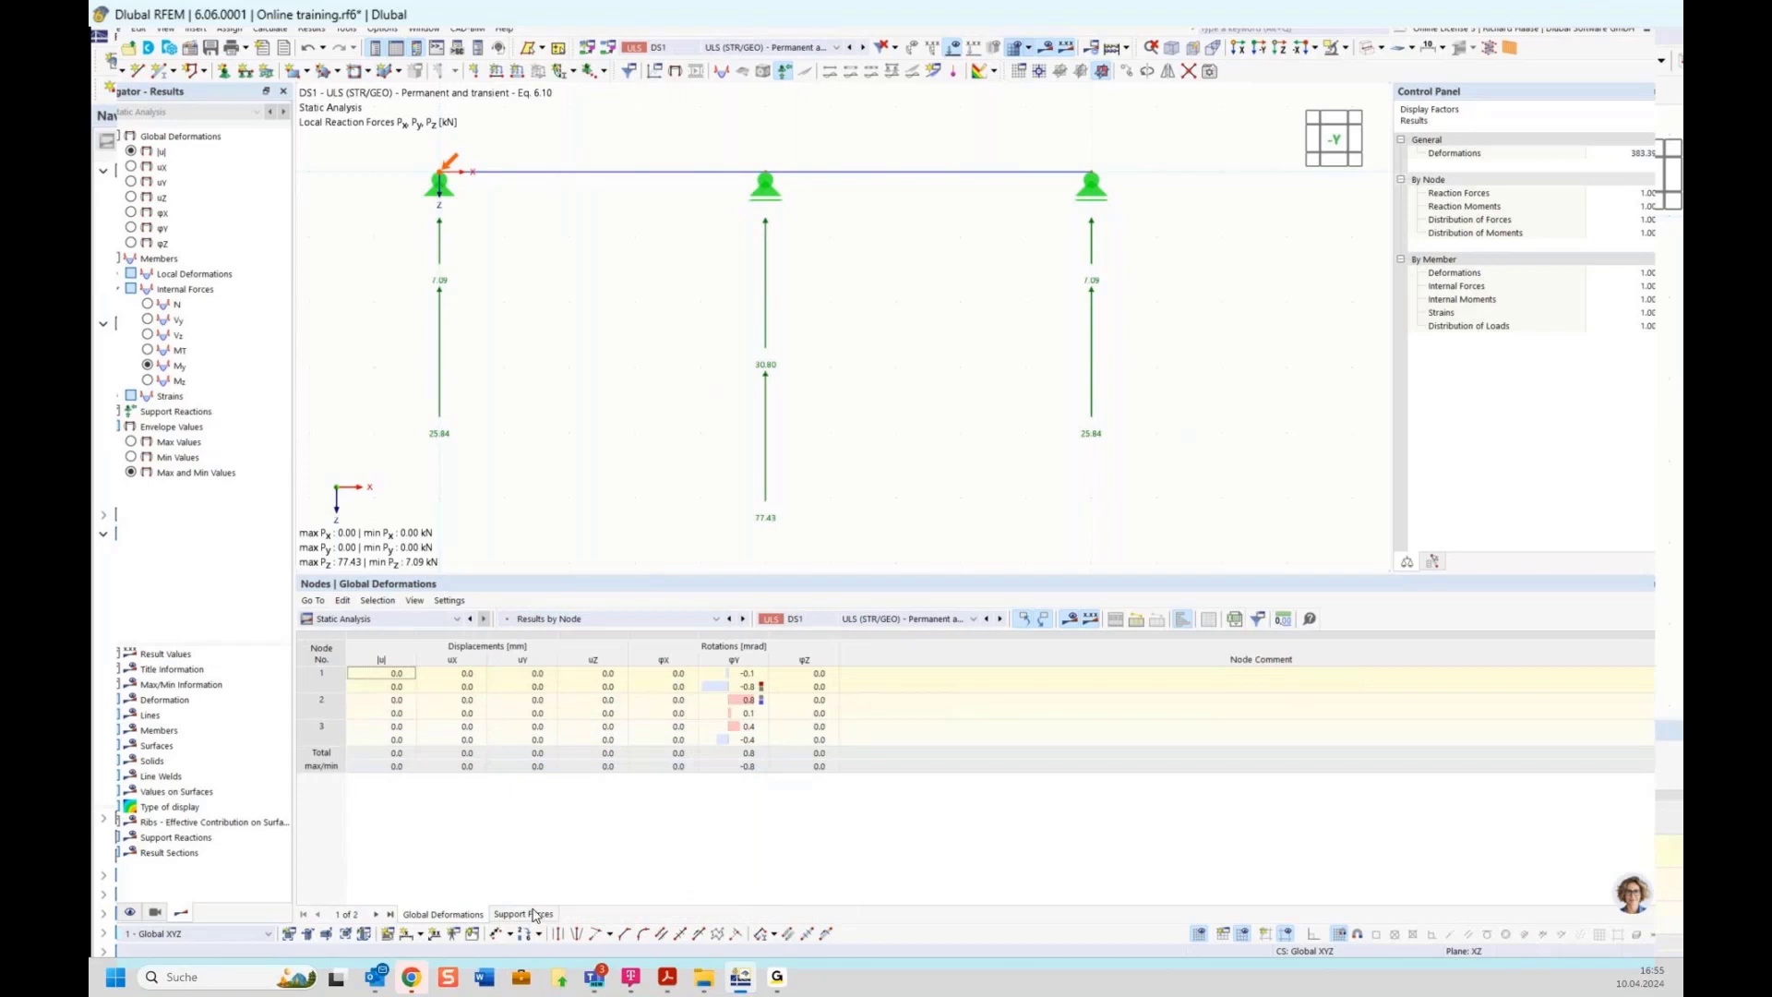
left_click(522, 914)
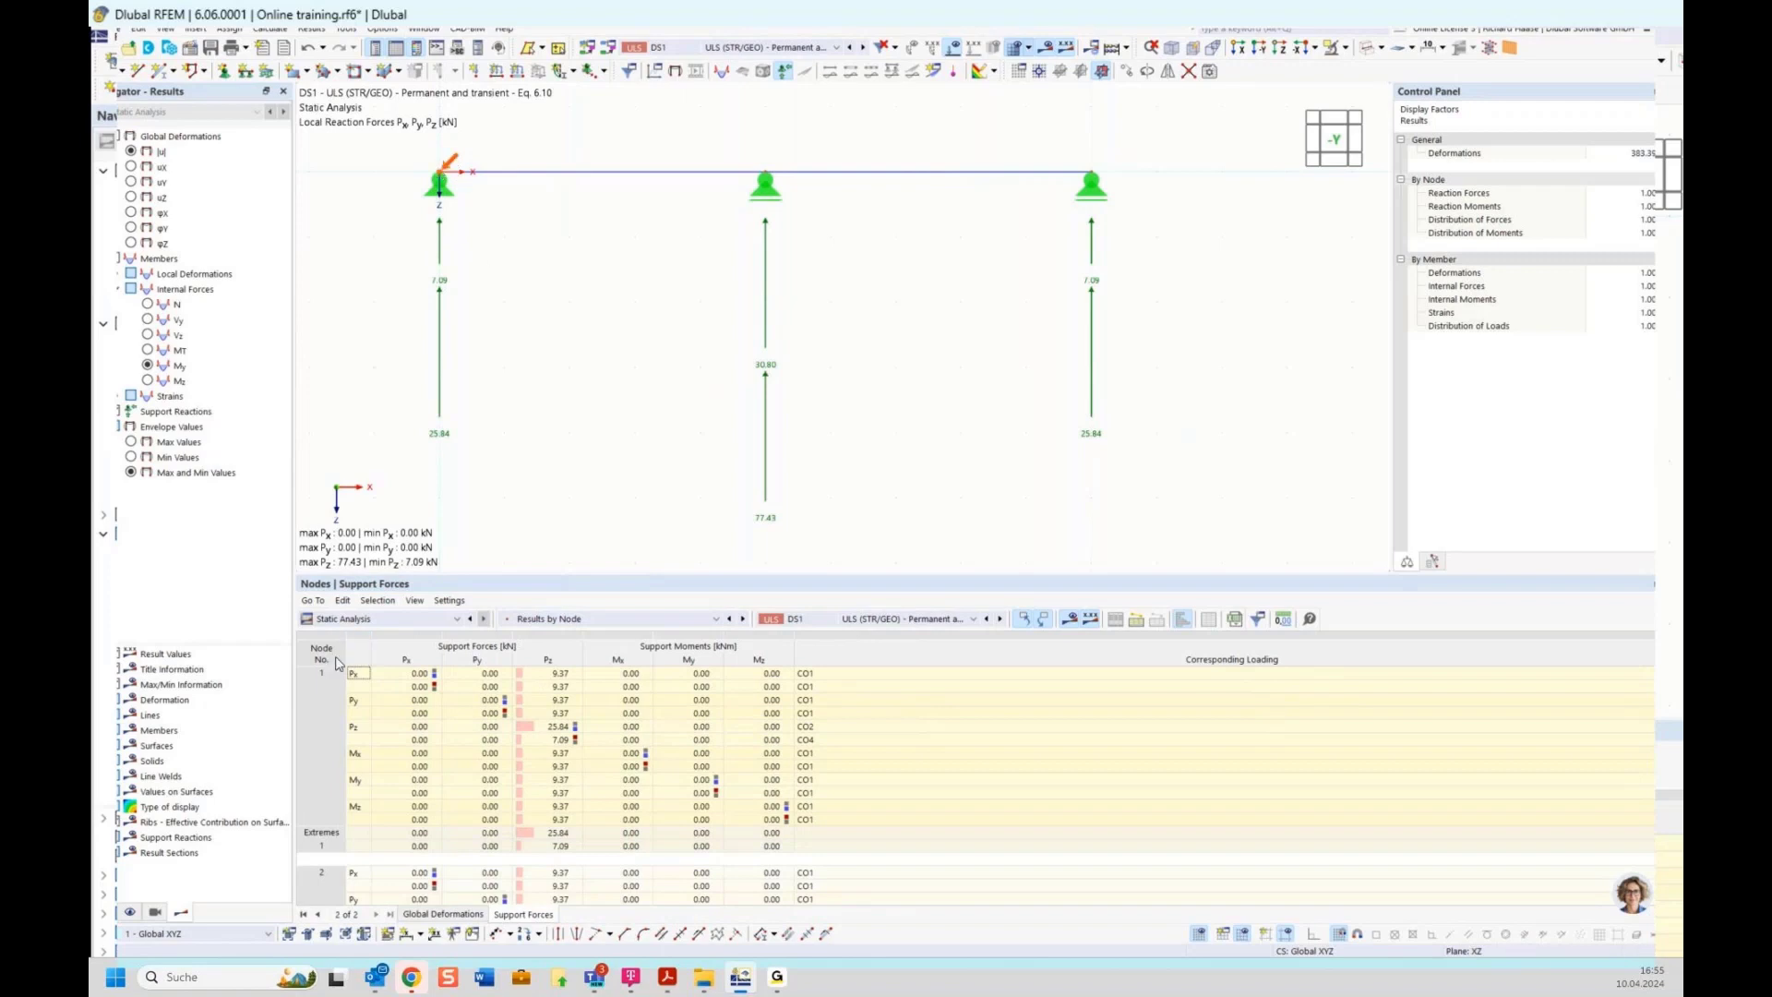
left_click(765, 175)
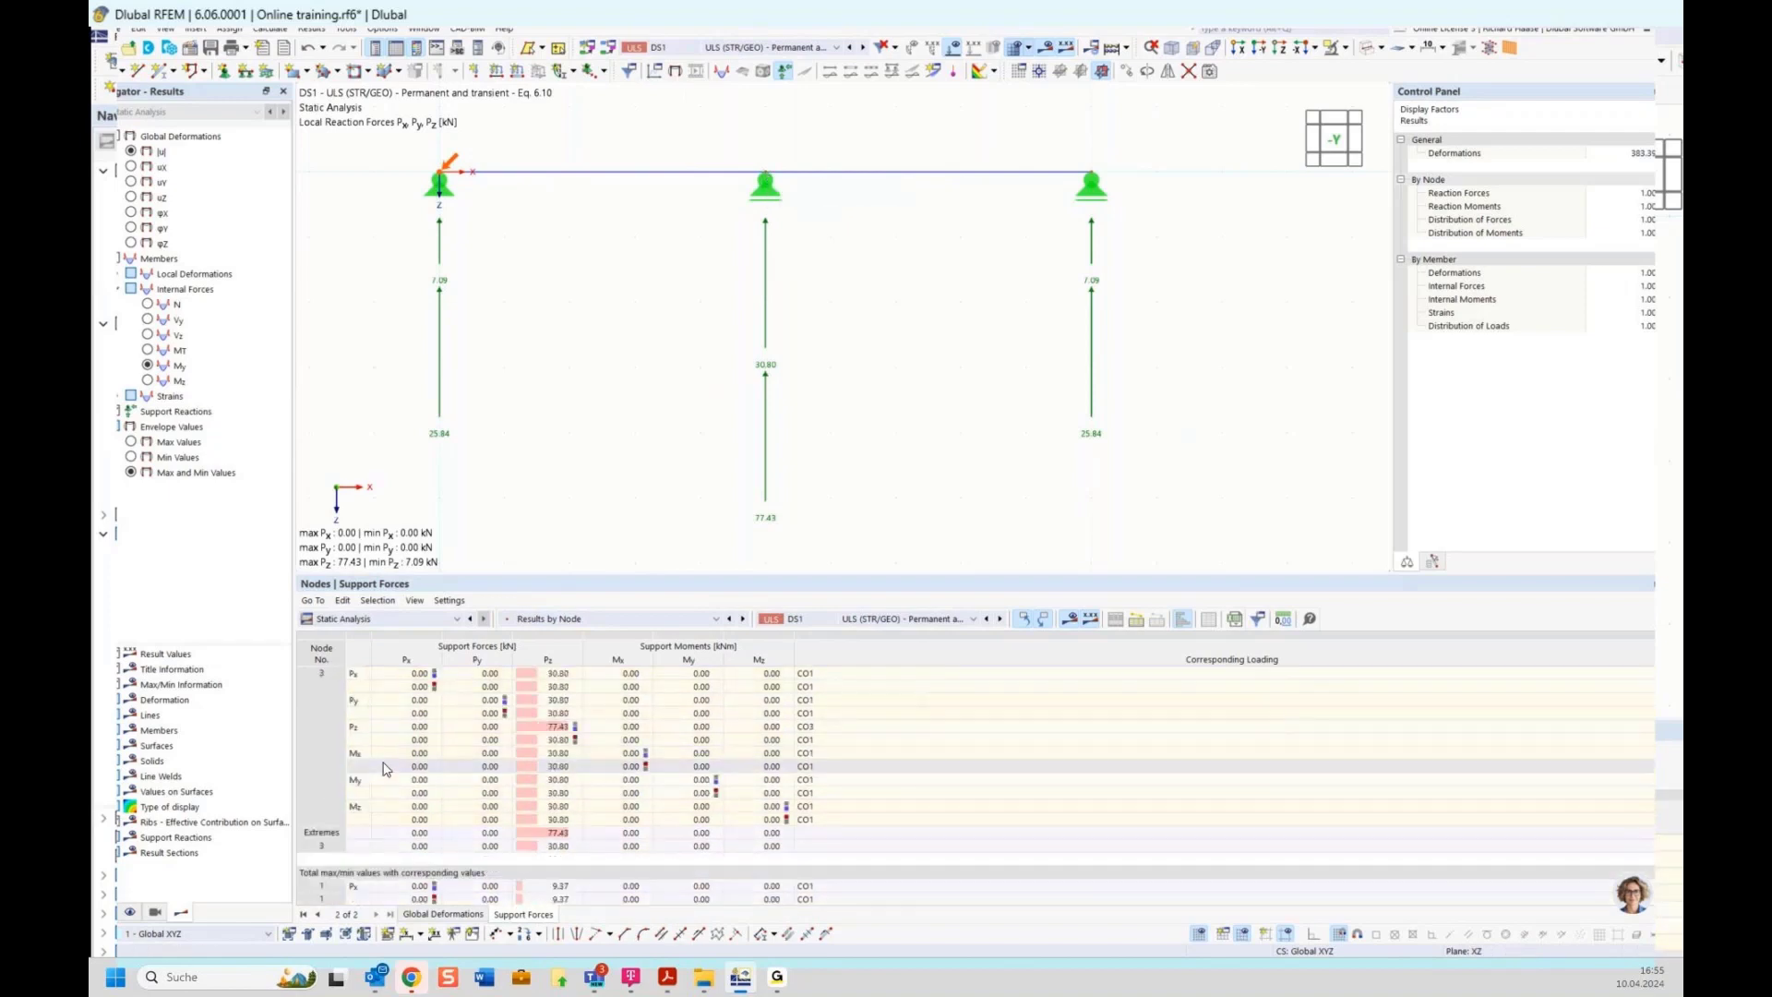
Scroll the middle support's forces and select the maximum Pz row with its governing combination
scroll(383, 763, "down", 2)
scroll(328, 749, "down", 1)
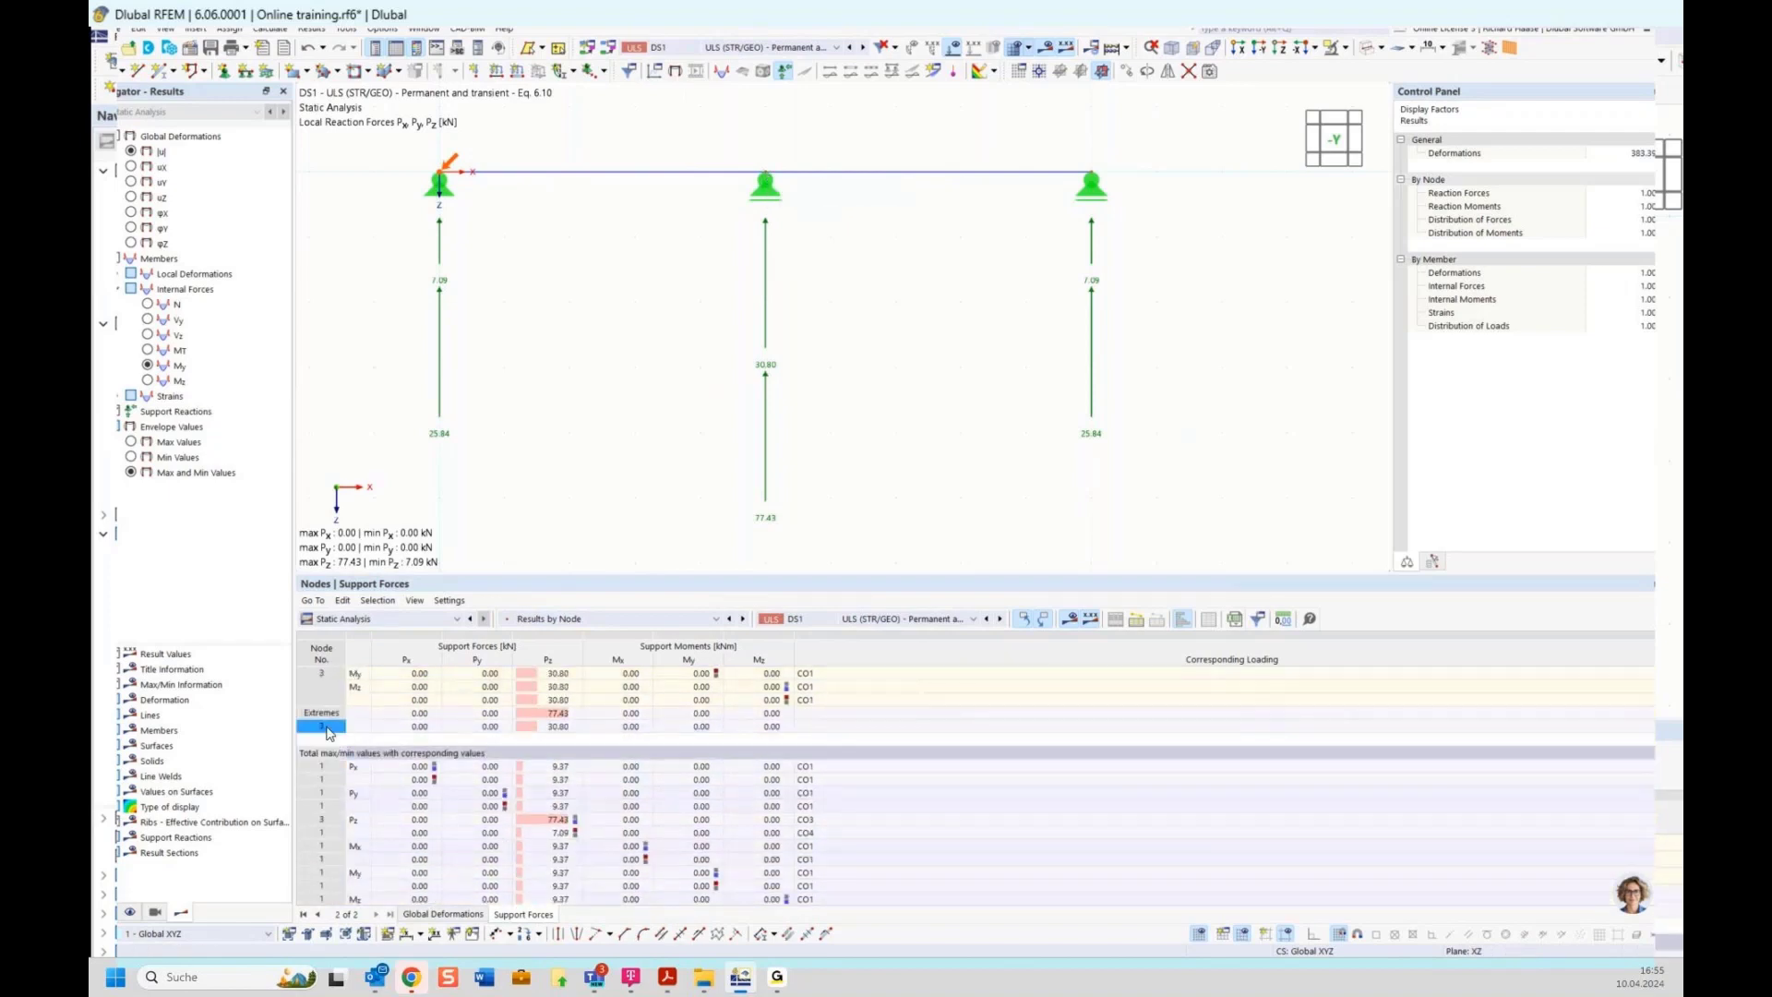
scroll(599, 706, "up", 1)
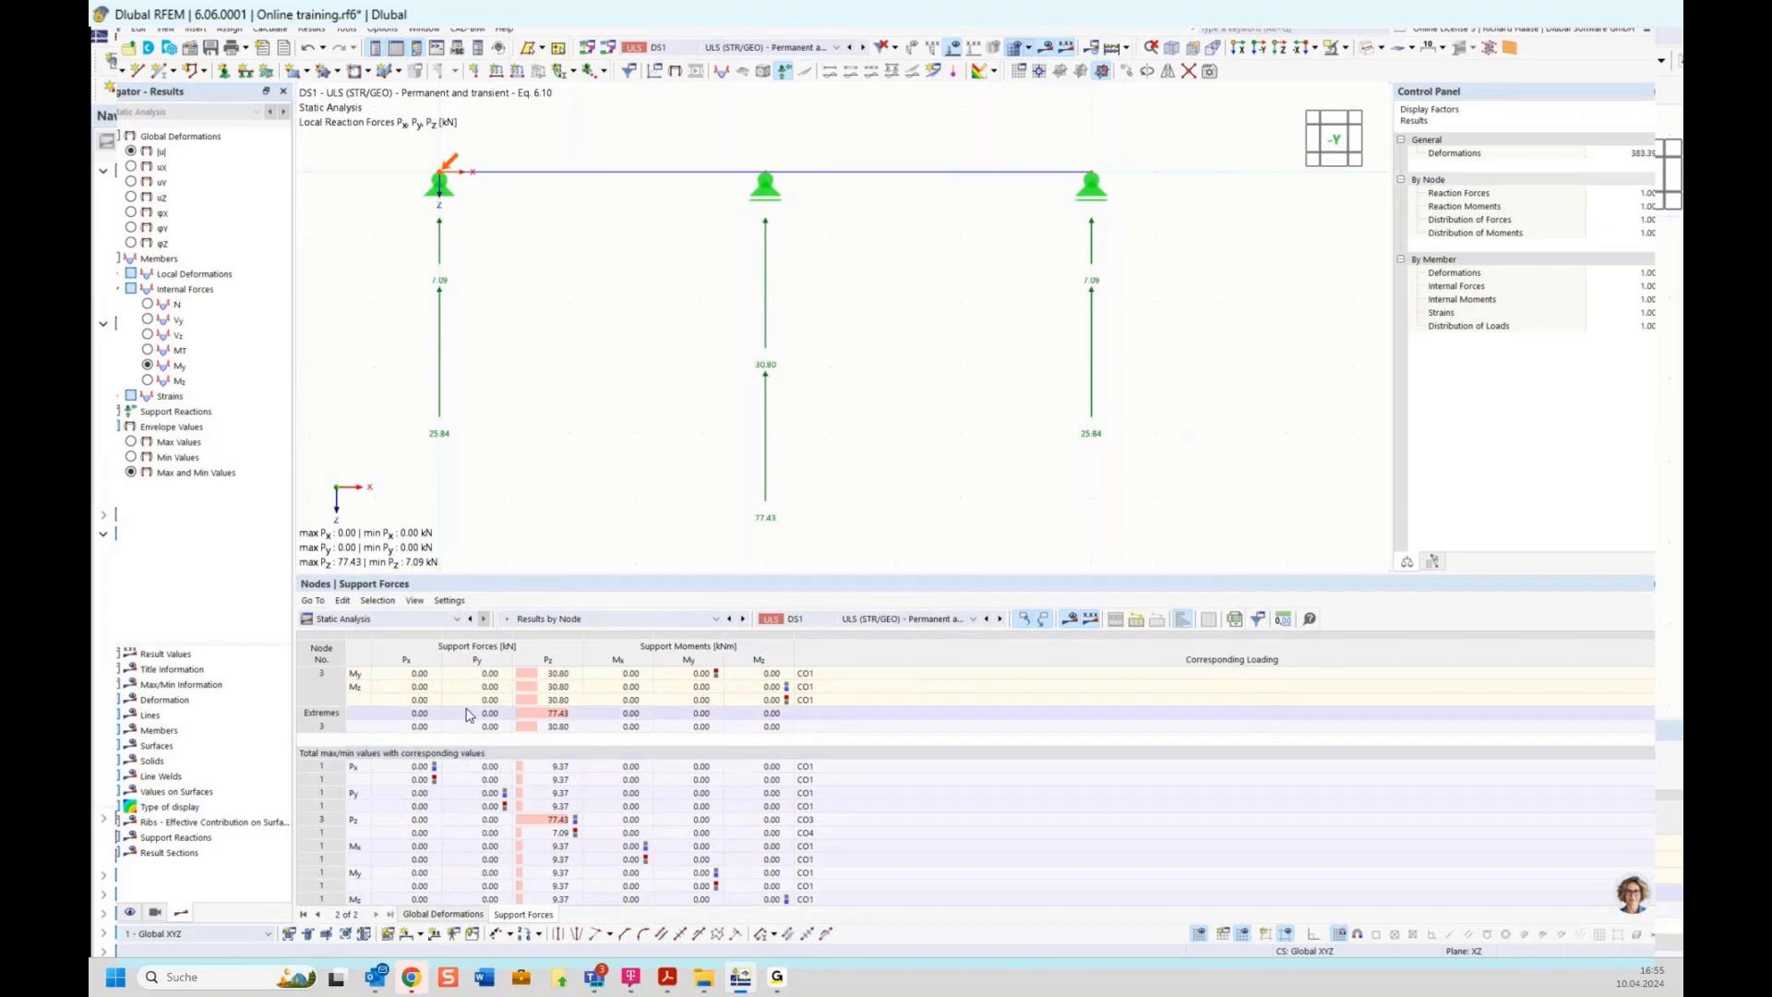
scroll(599, 707, "up", 1)
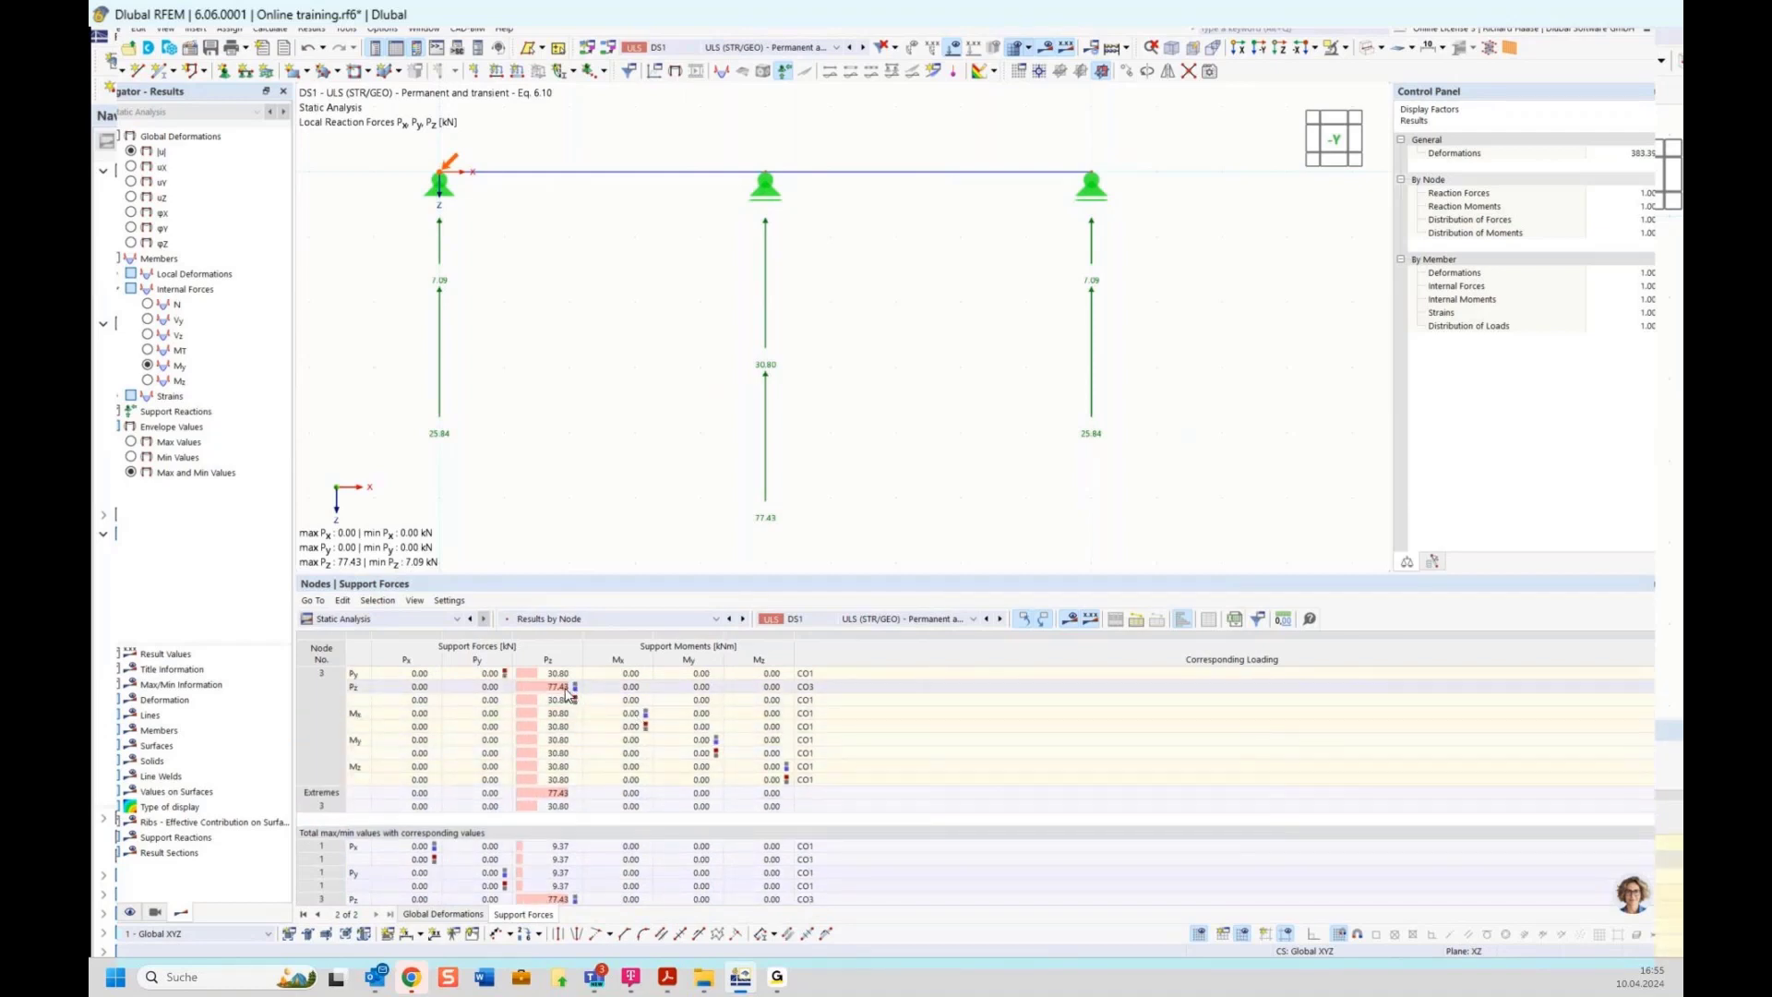
left_click(566, 688)
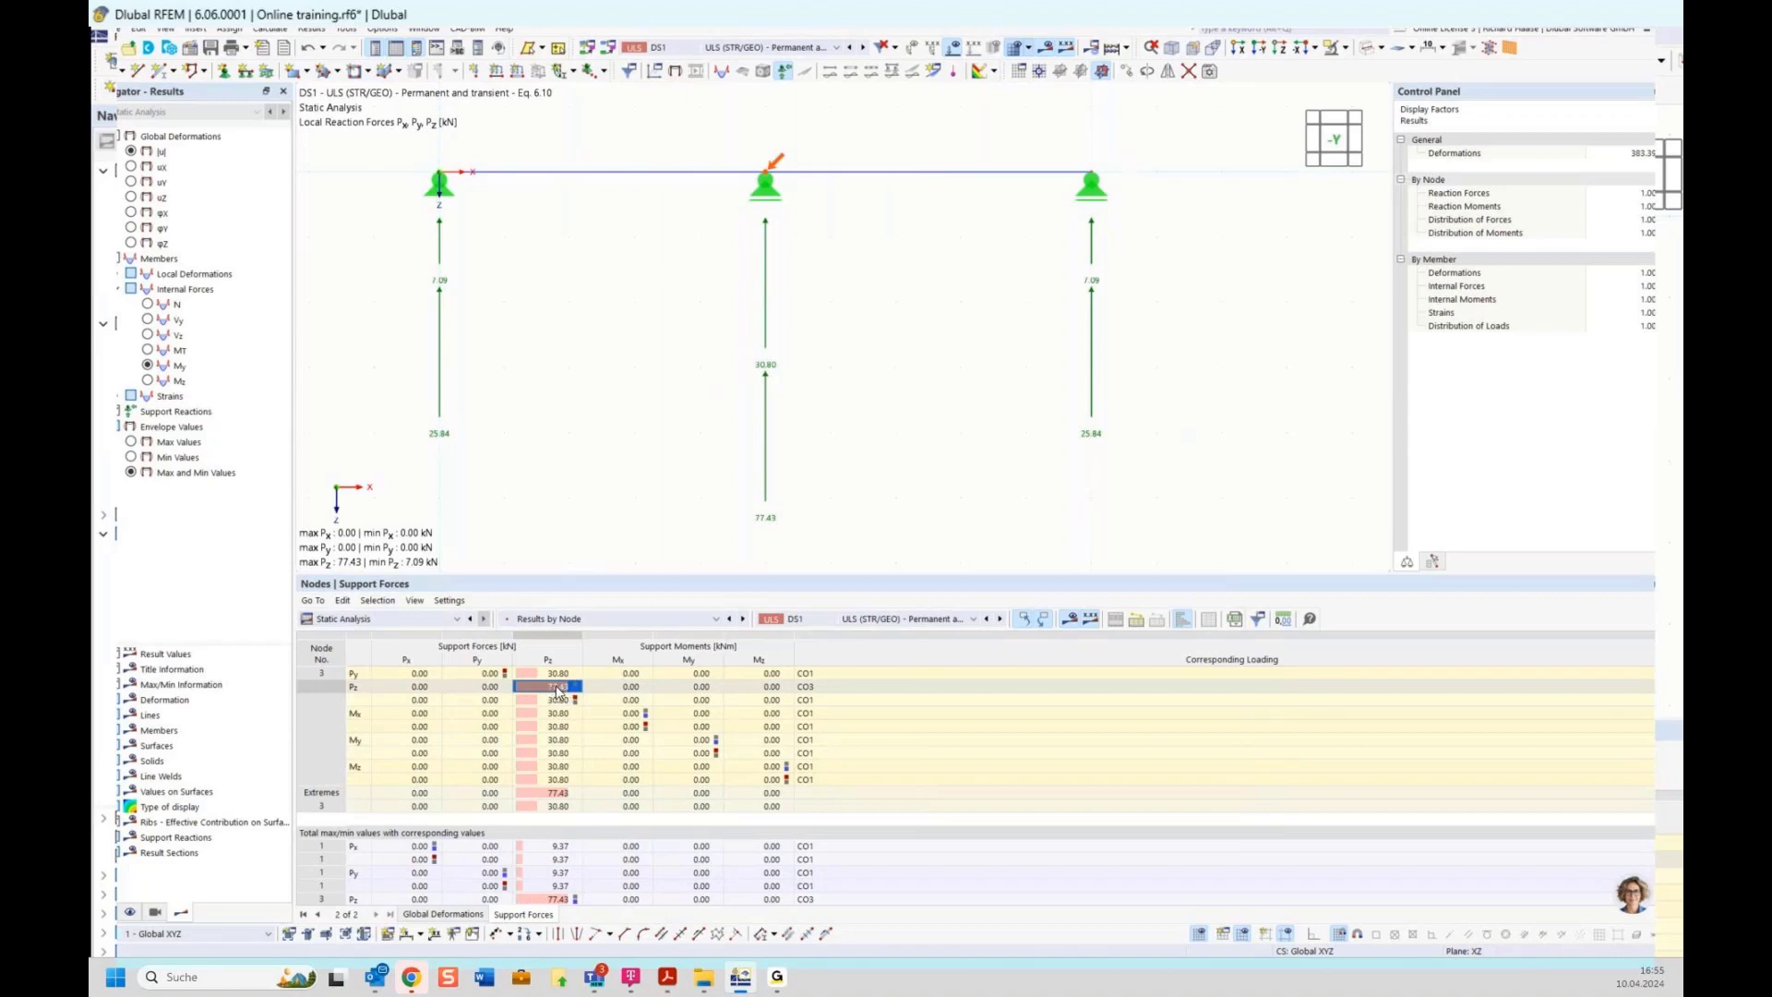
left_click(814, 687)
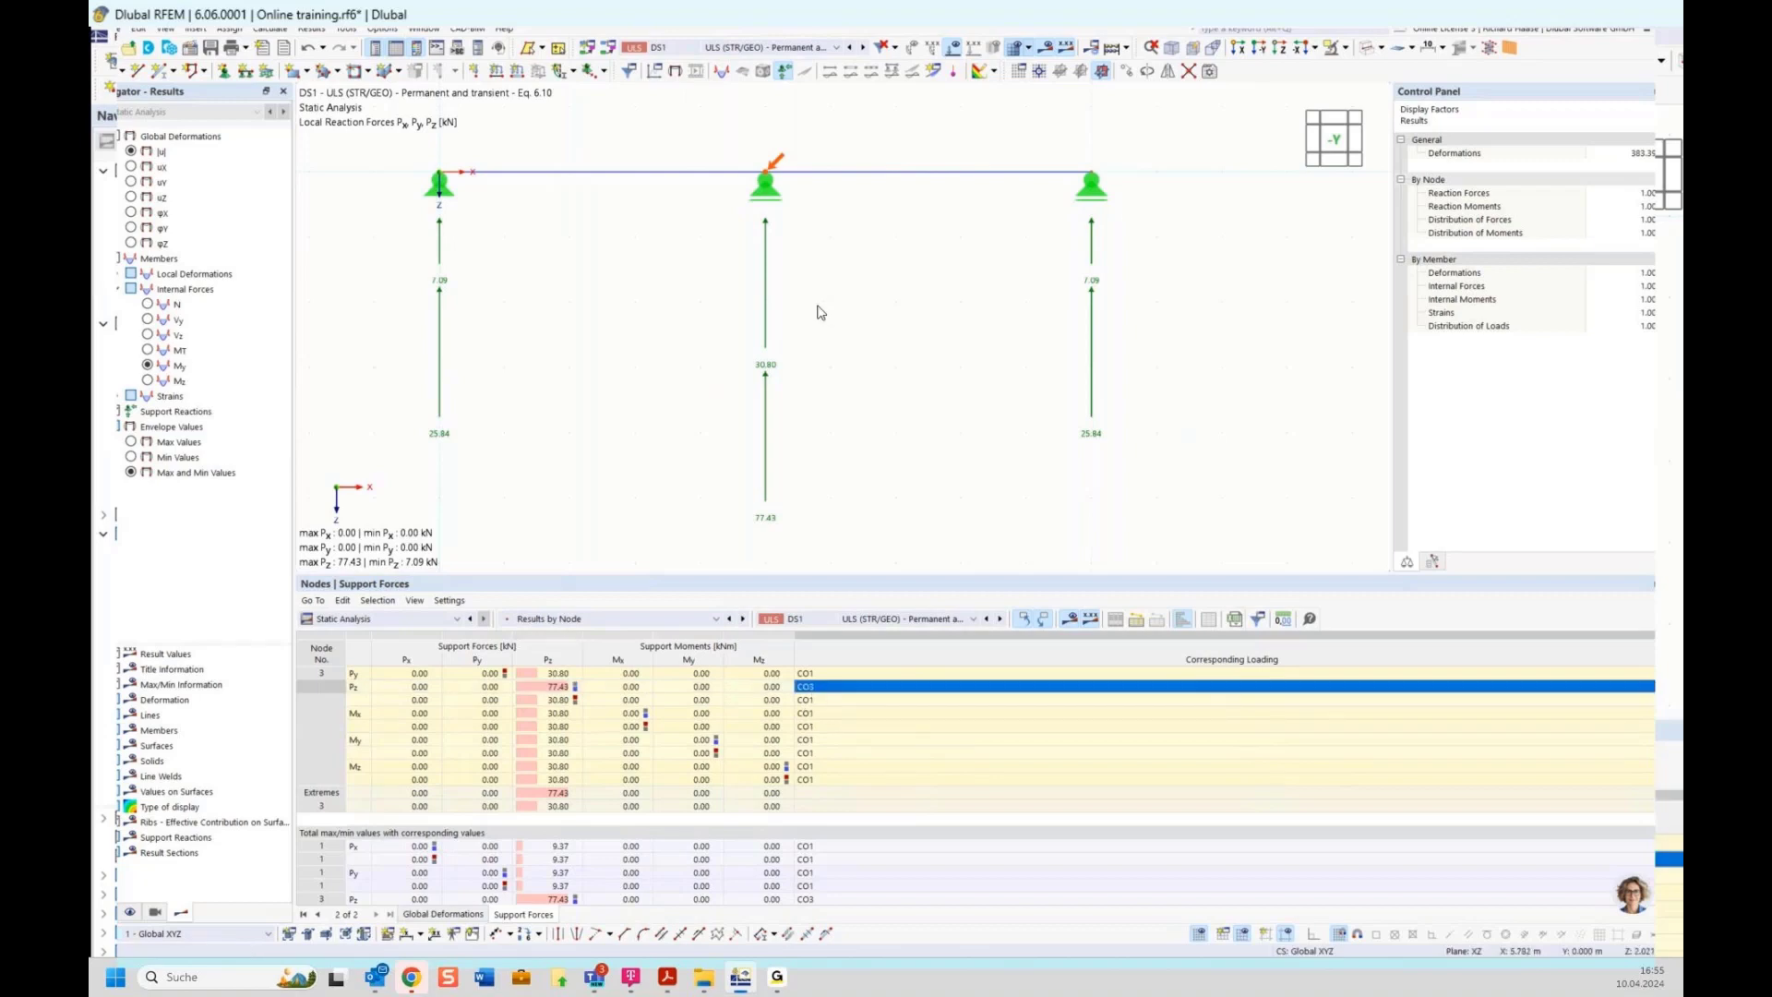
scroll(848, 309, "down", 1)
middle_click_drag(896, 287, 870, 393)
left_click(785, 48)
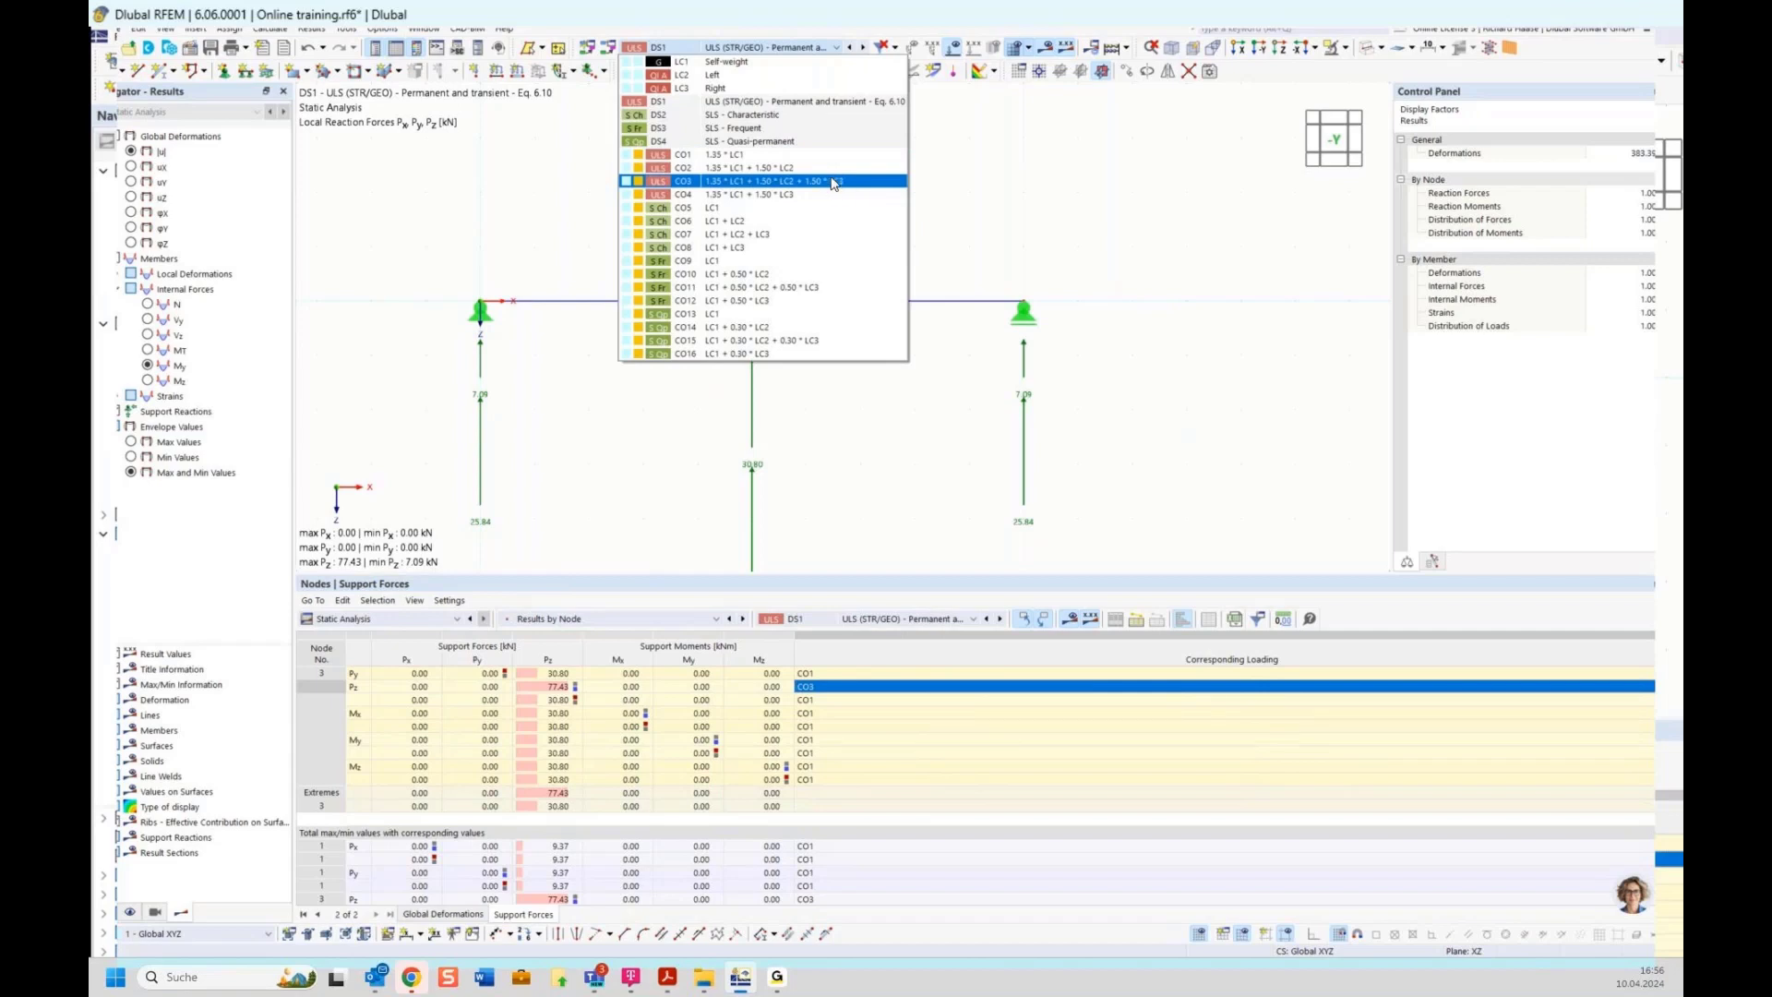
left_click(967, 187)
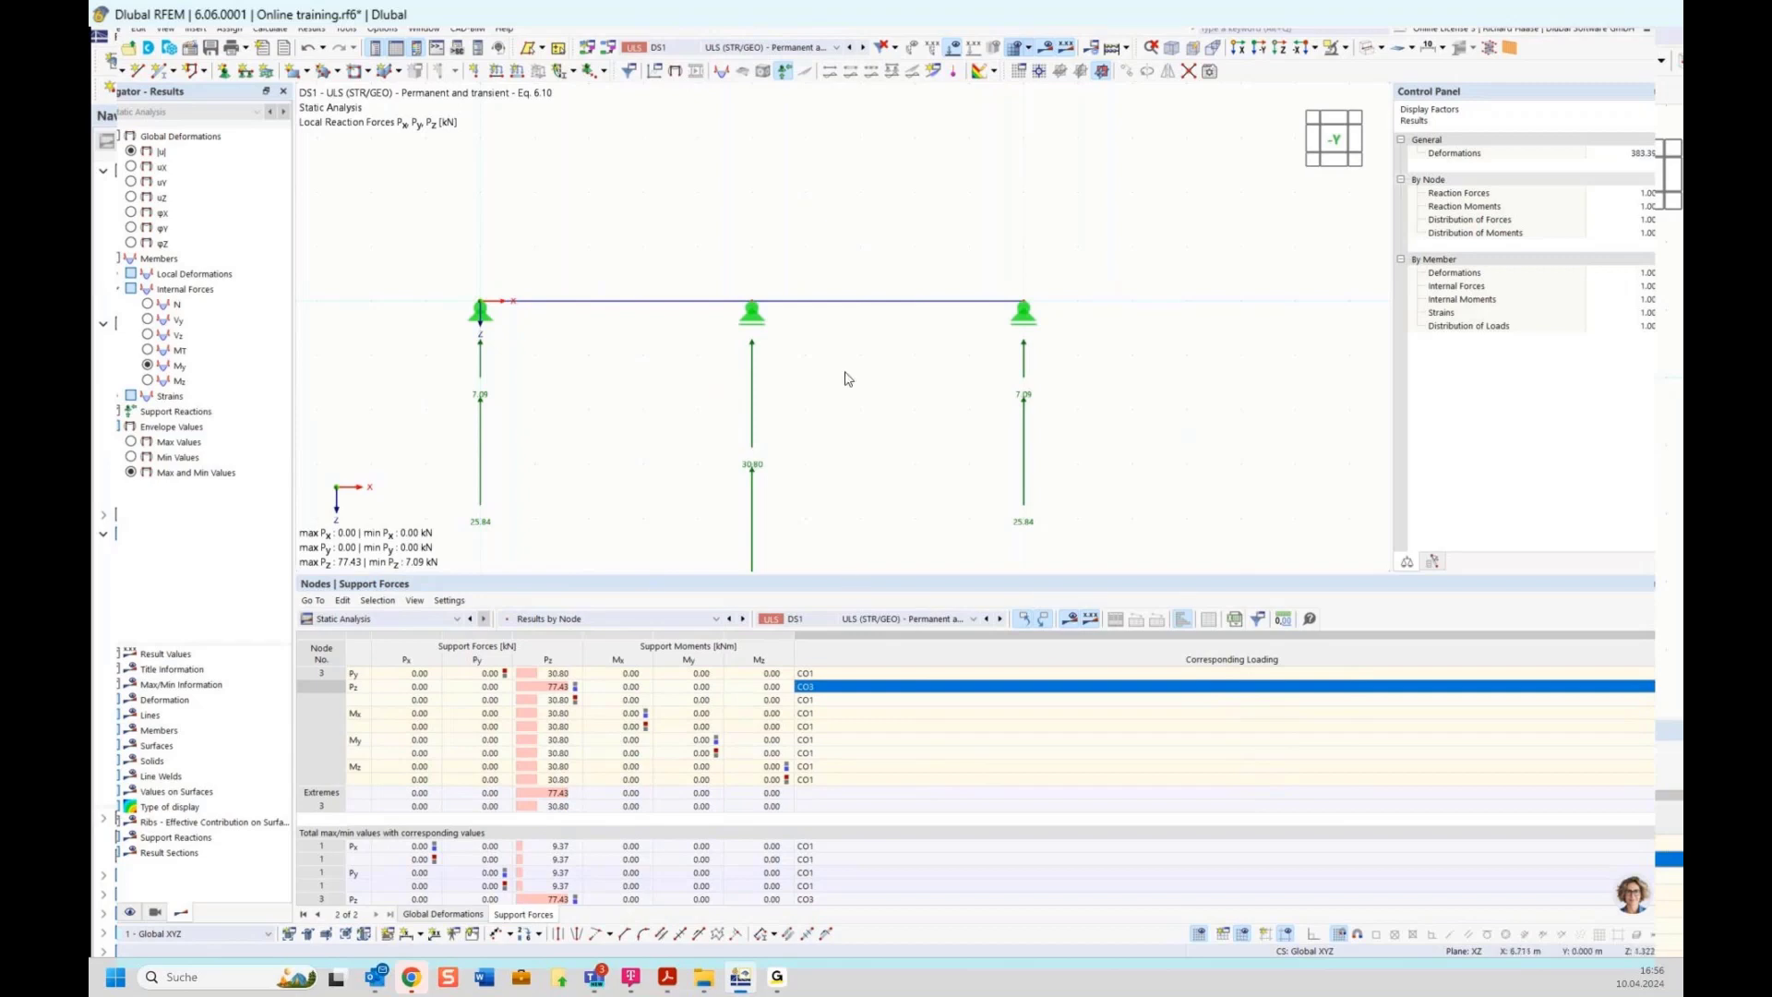
scroll(866, 388, "down", 1)
middle_click_drag(869, 415, 878, 367)
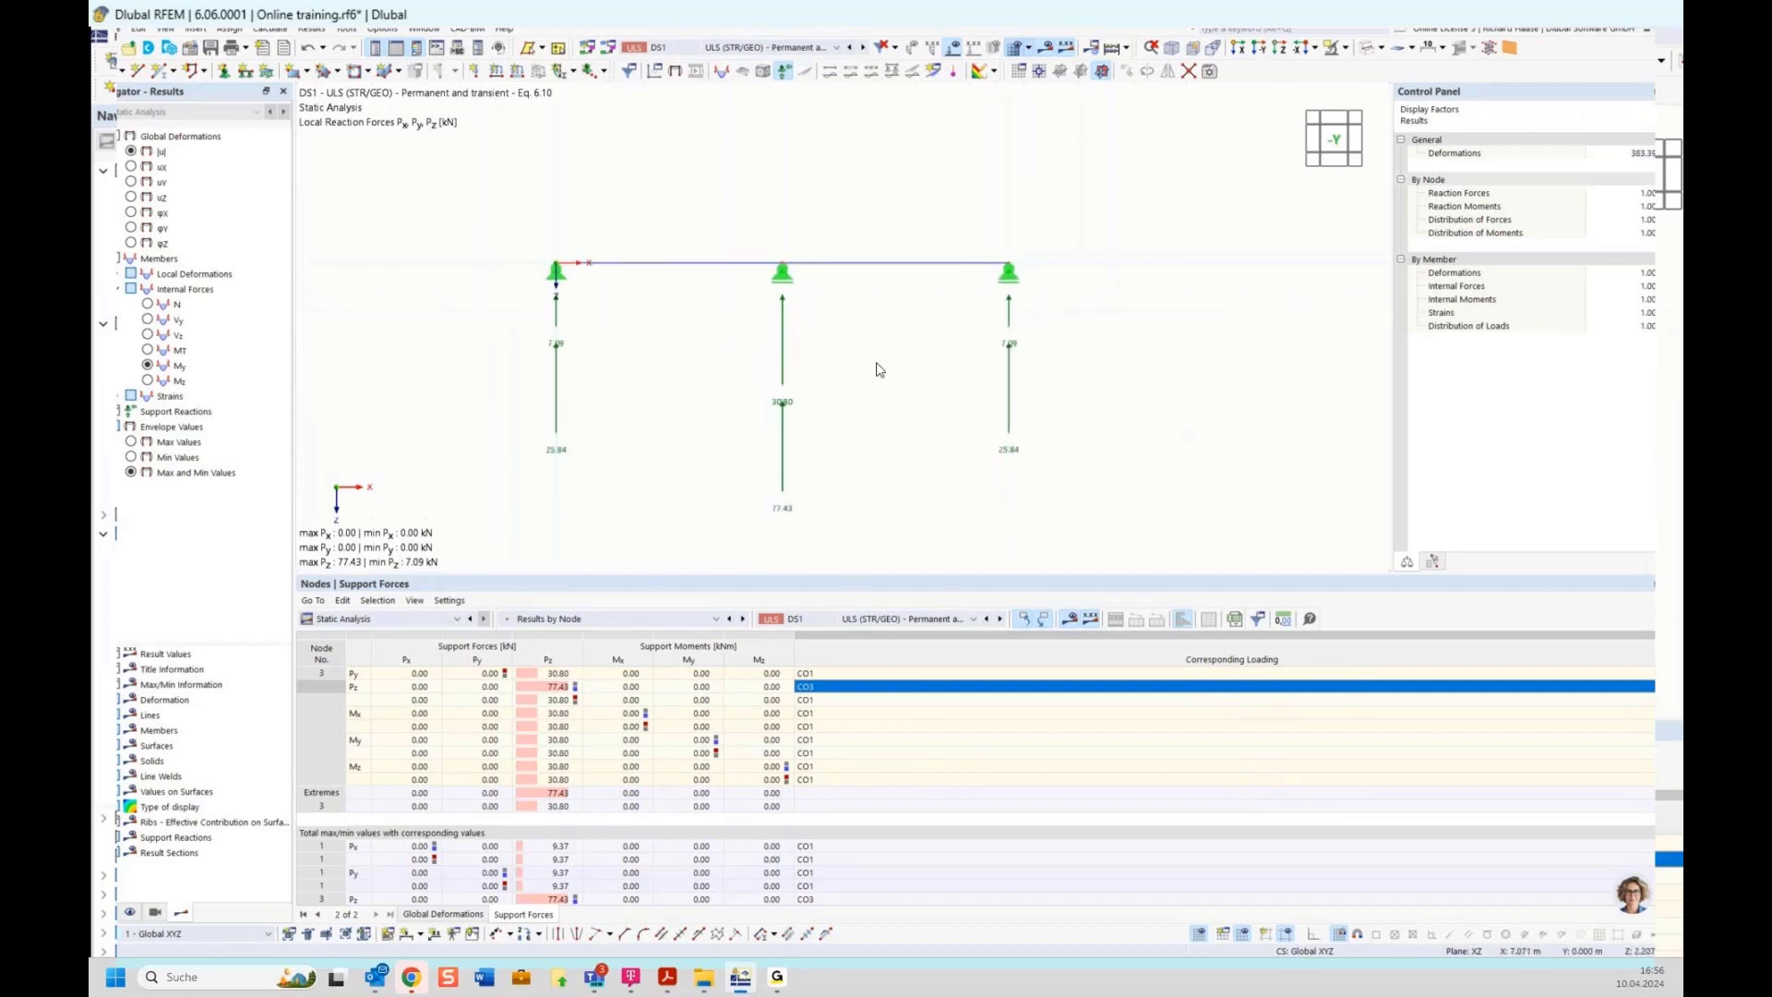
Switch to the presentation slides PDF and advance to the Gerber beam / hinged beam slide
mouse_move(669, 987)
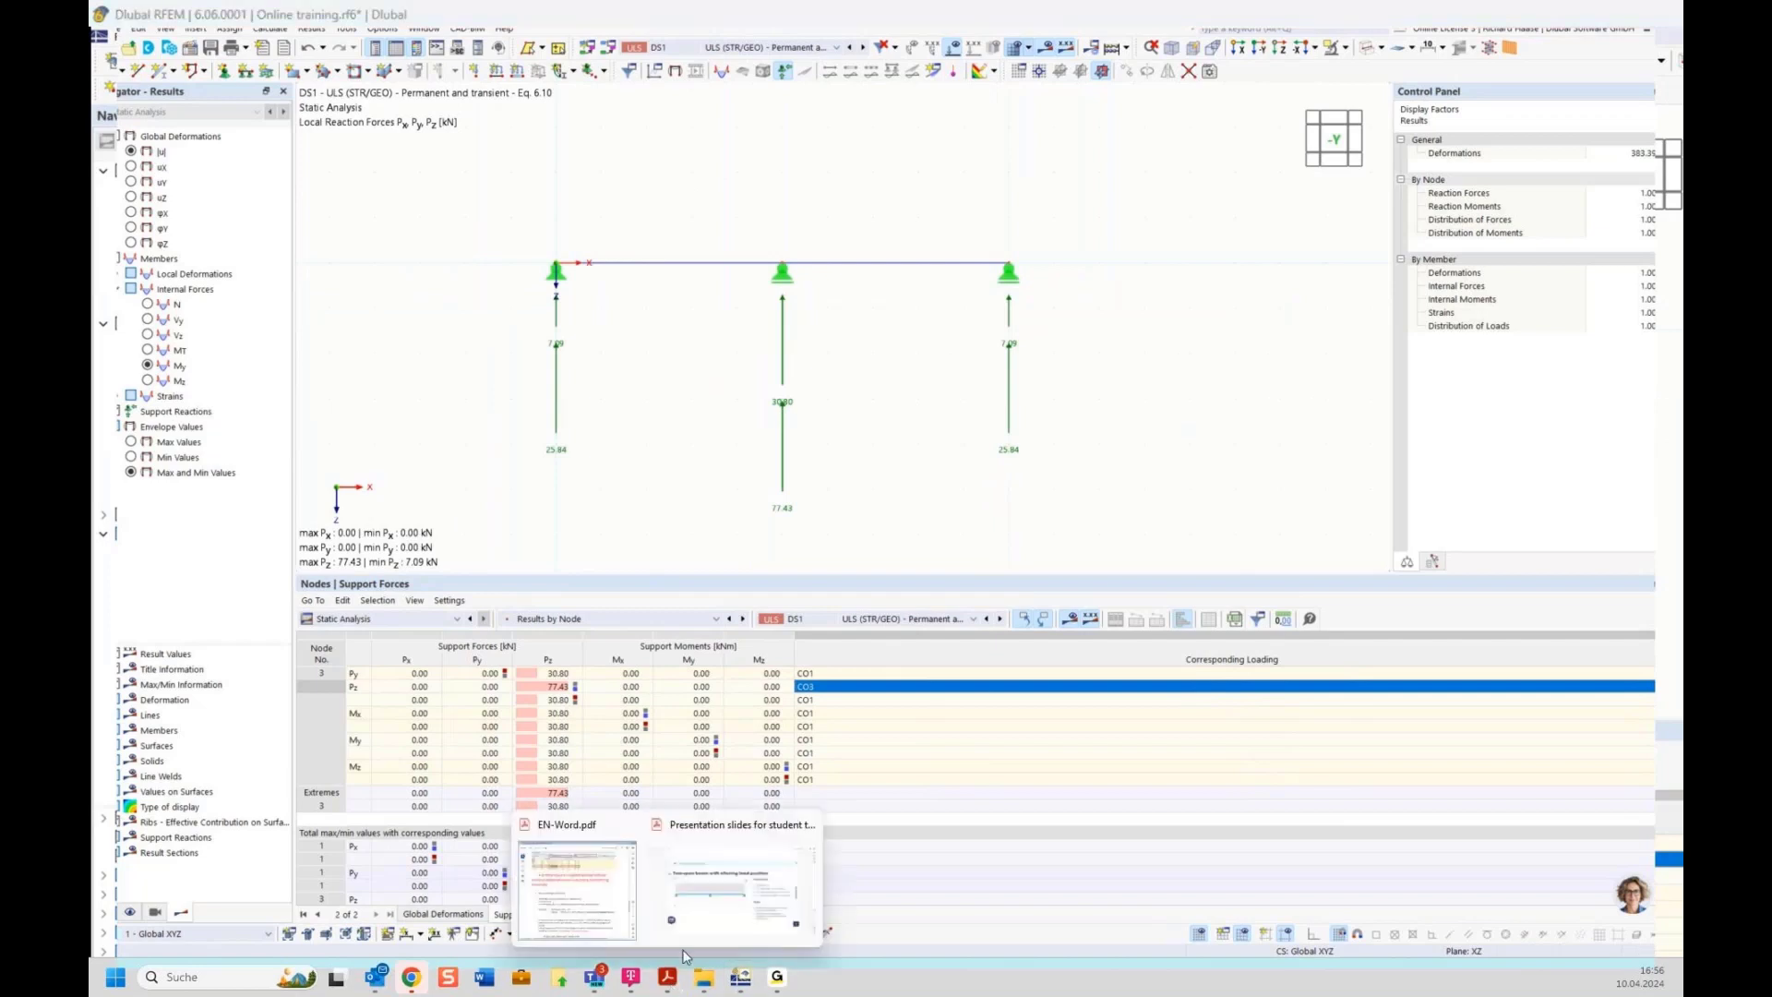
mouse_move(721, 891)
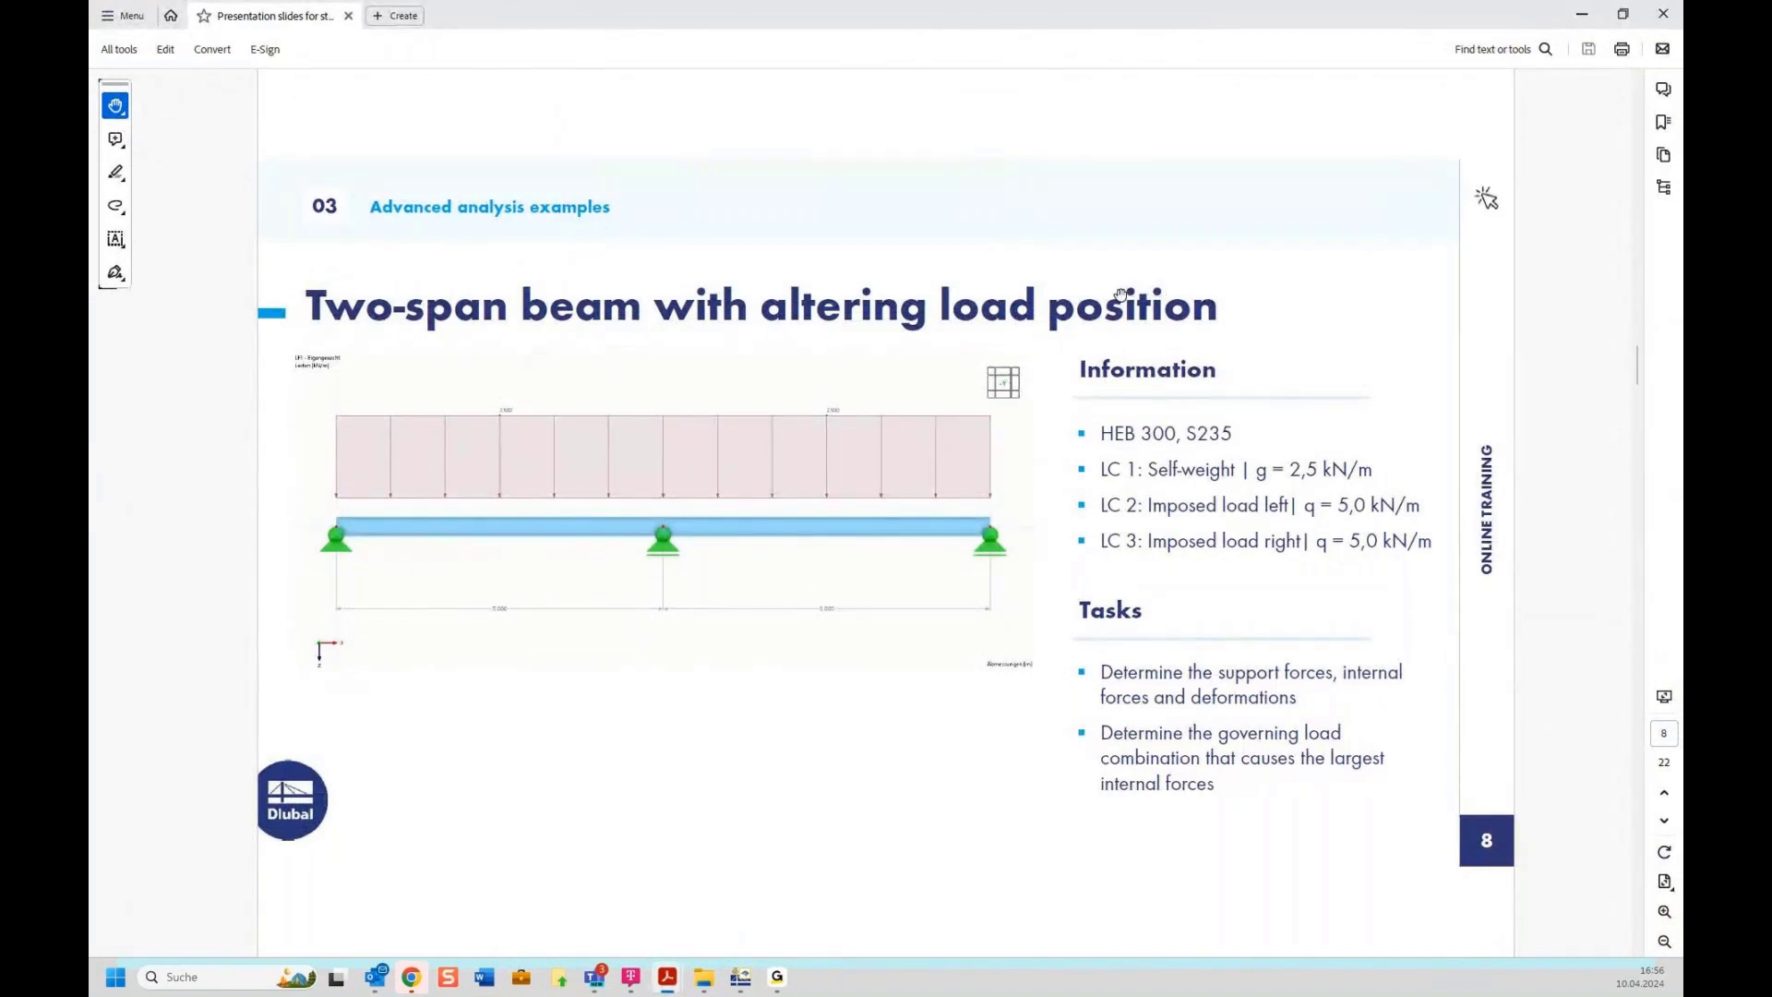
scroll(1121, 294, "down", 1)
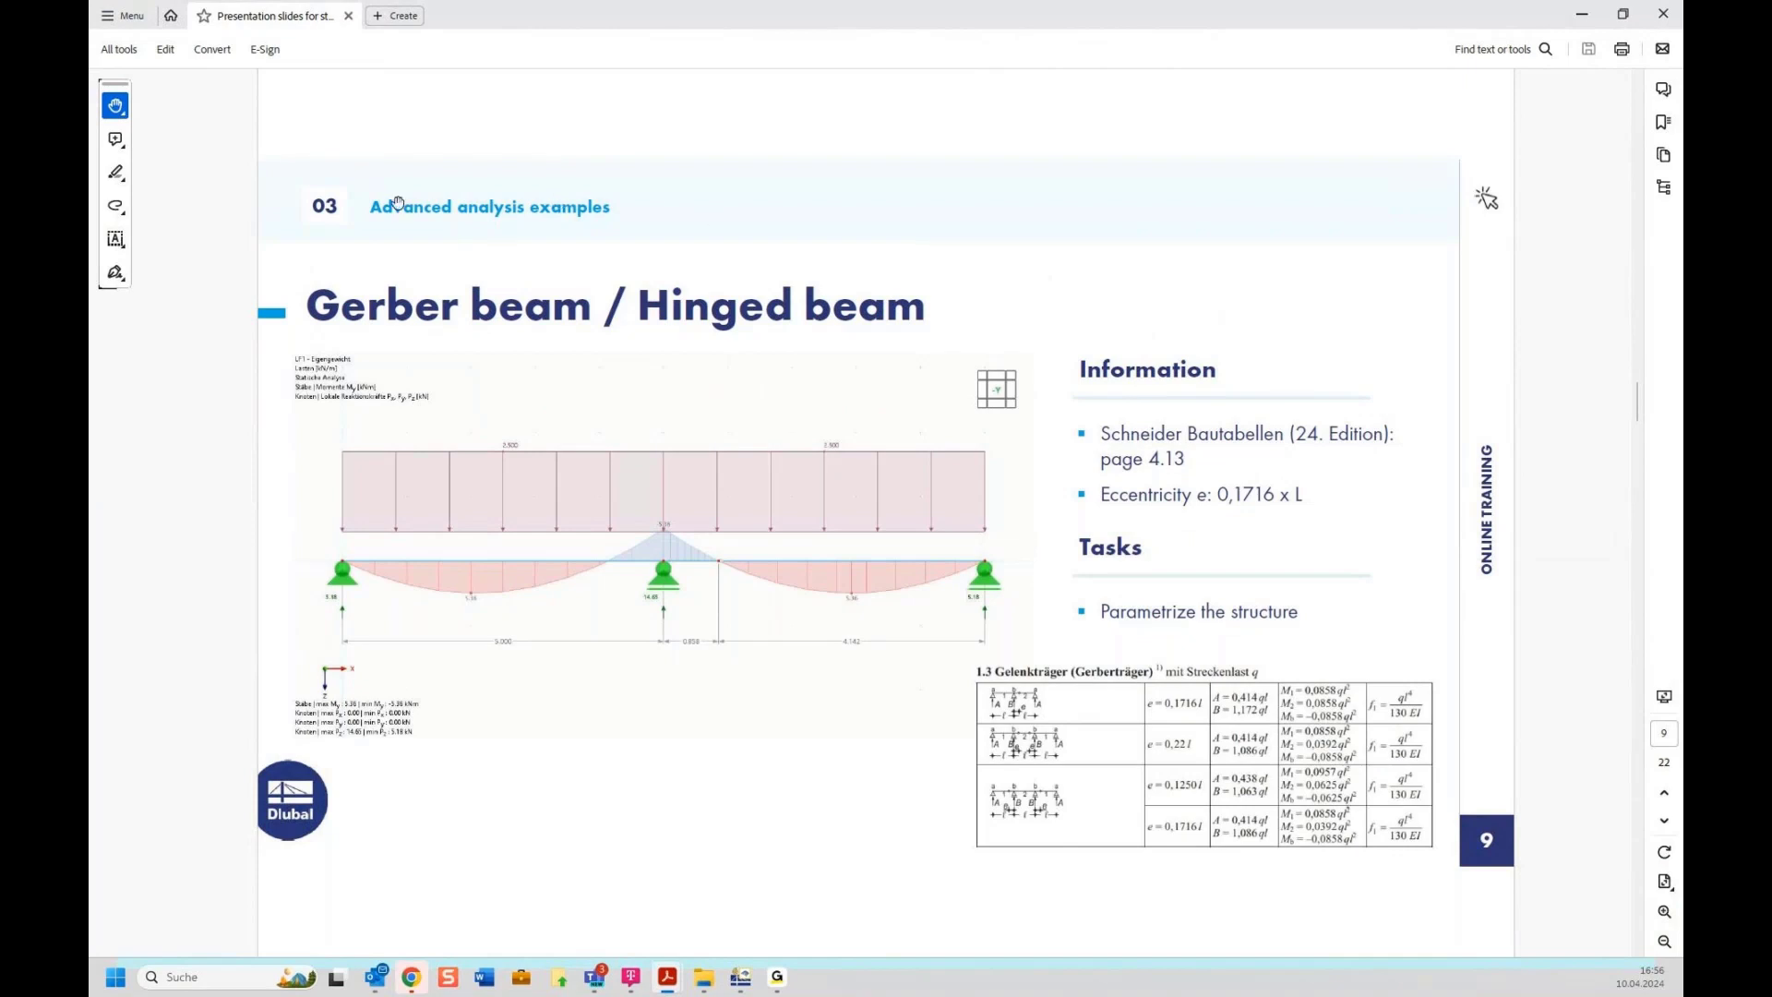
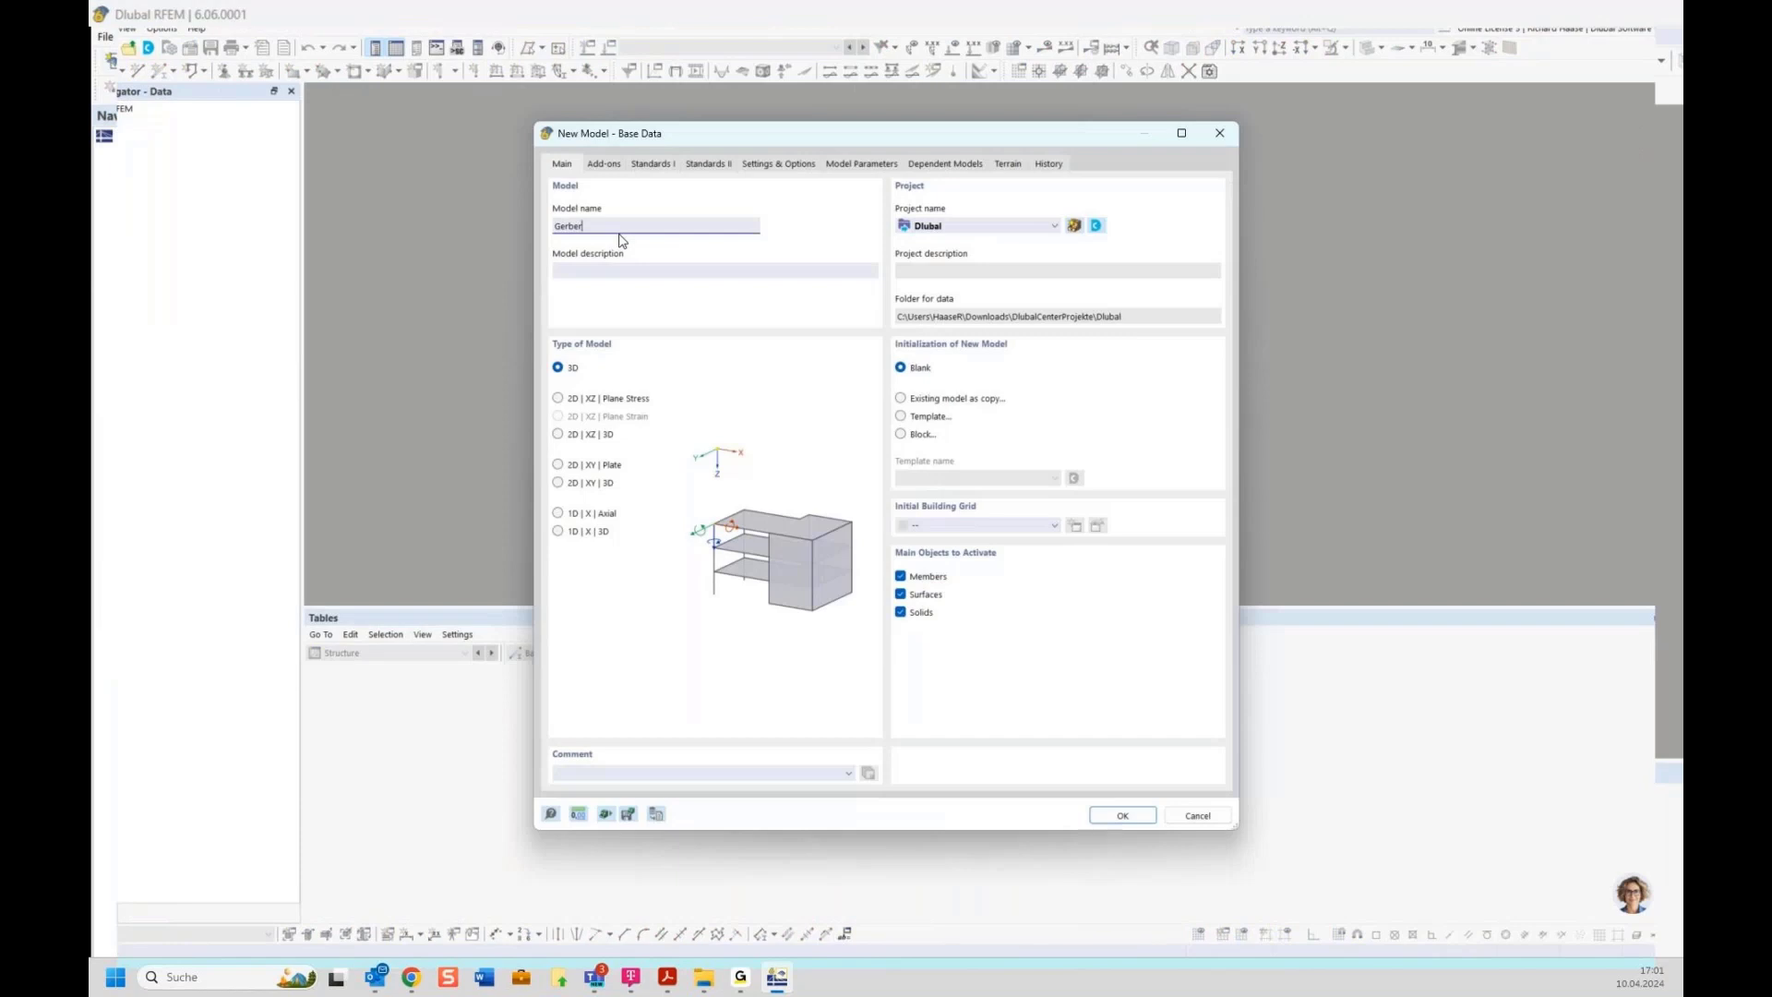
Create the new model named Gerber as a 2D XZ plane stress model
left_click(583, 399)
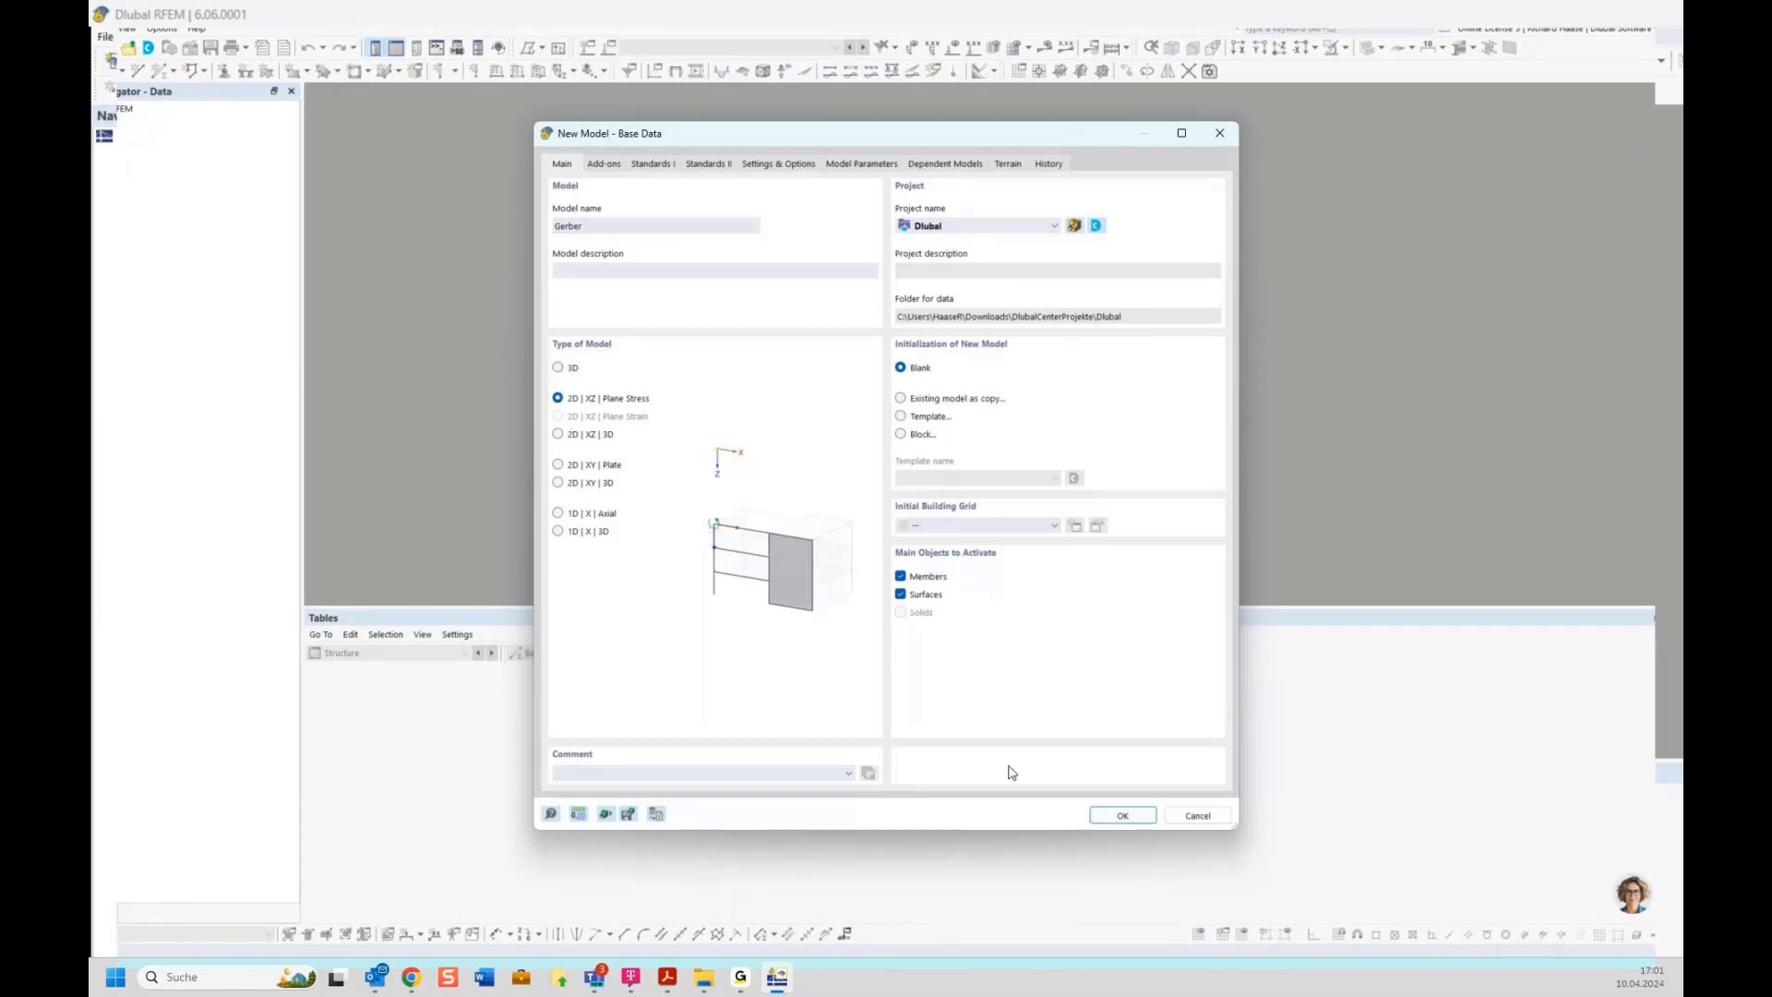
left_click(1121, 816)
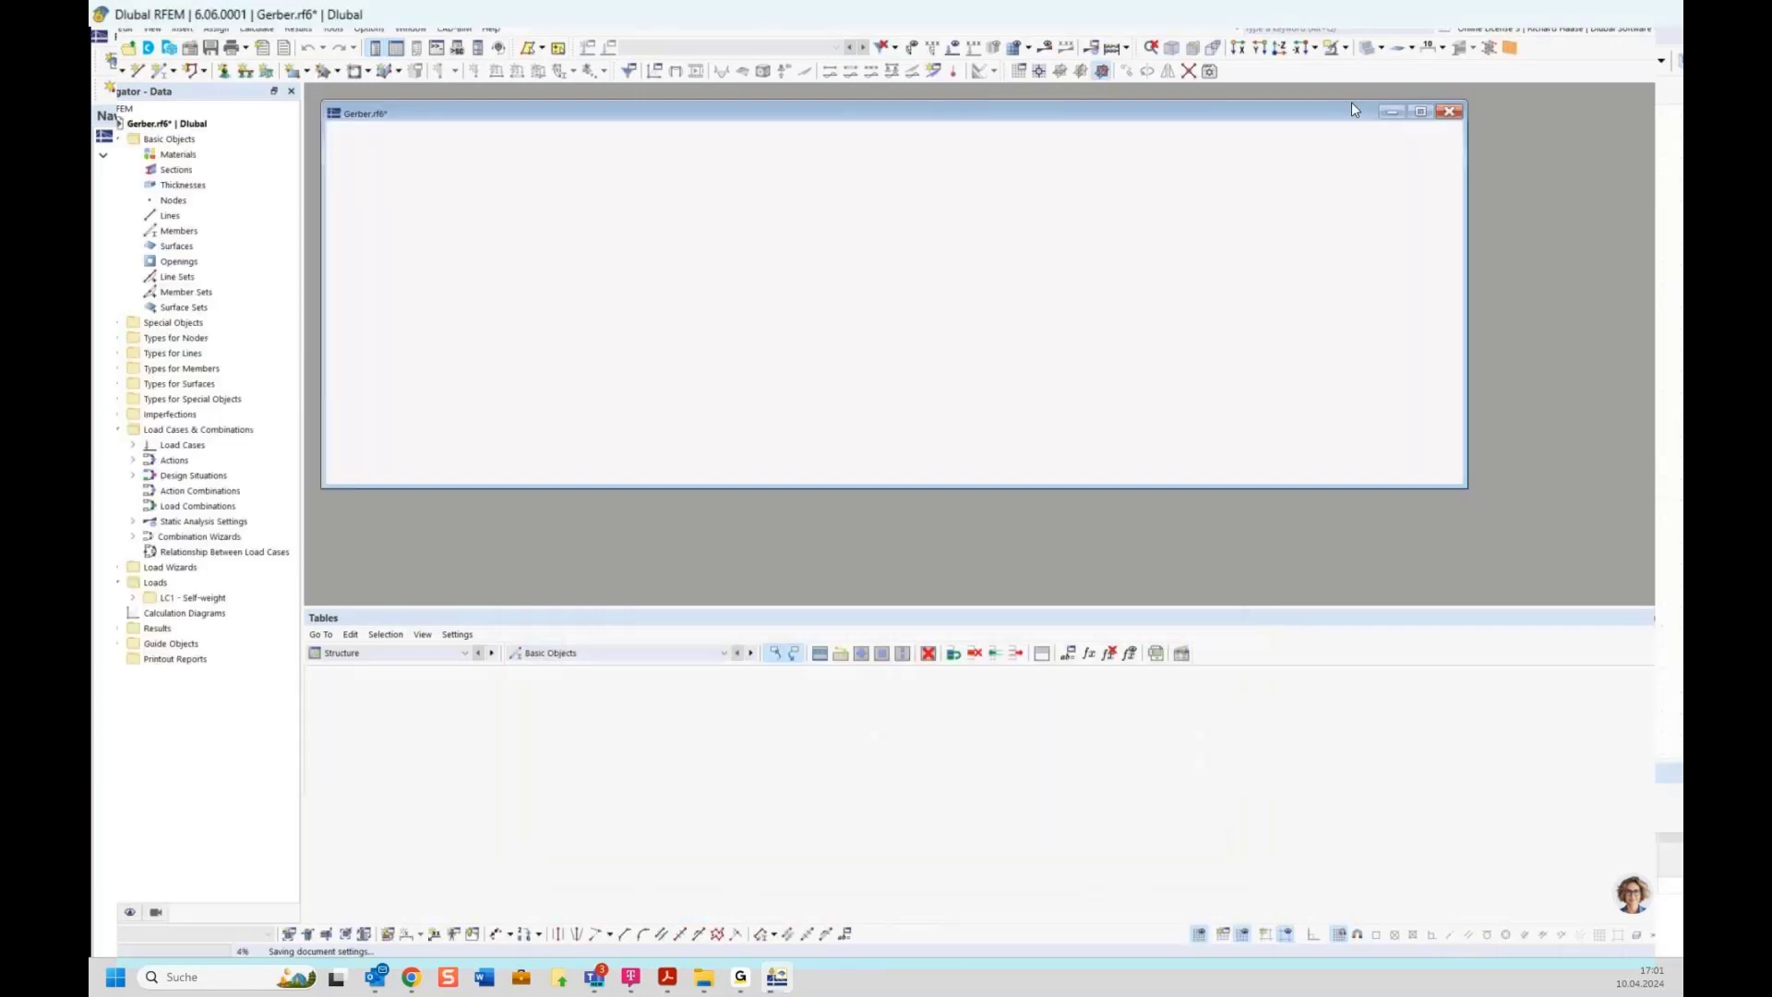
left_click(1629, 155)
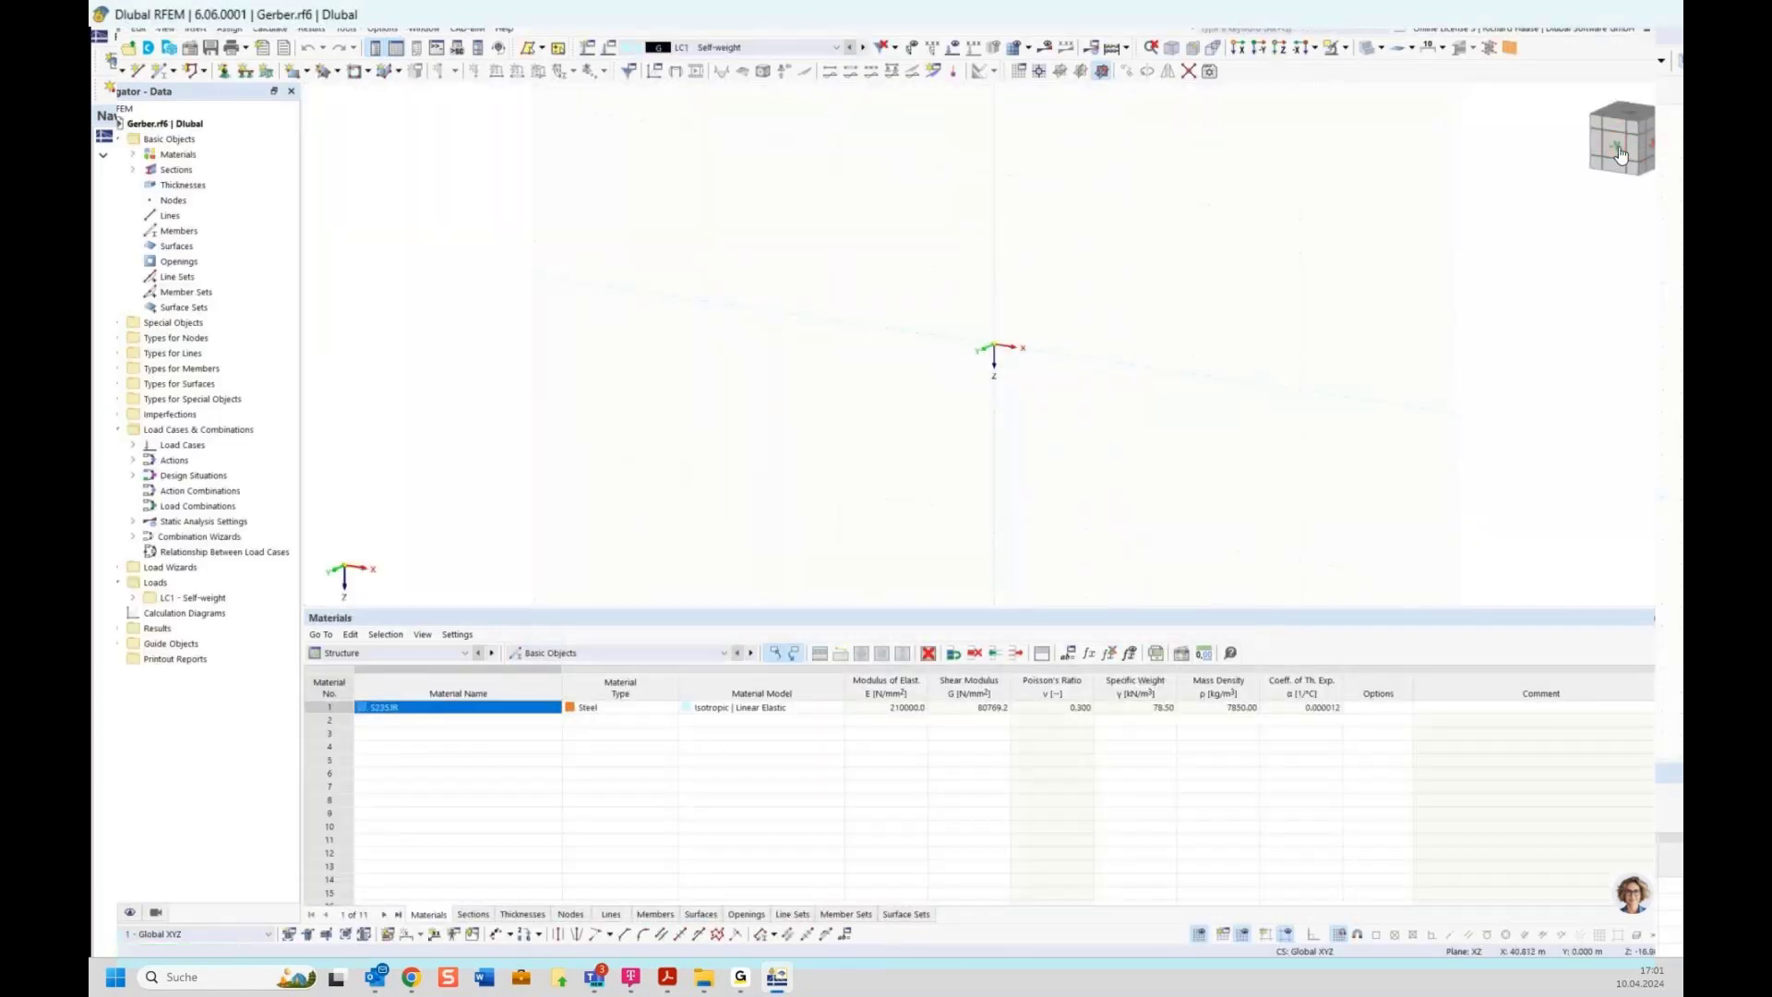
Draw a single beam member 10 m long along the X axis
left_click(169, 77)
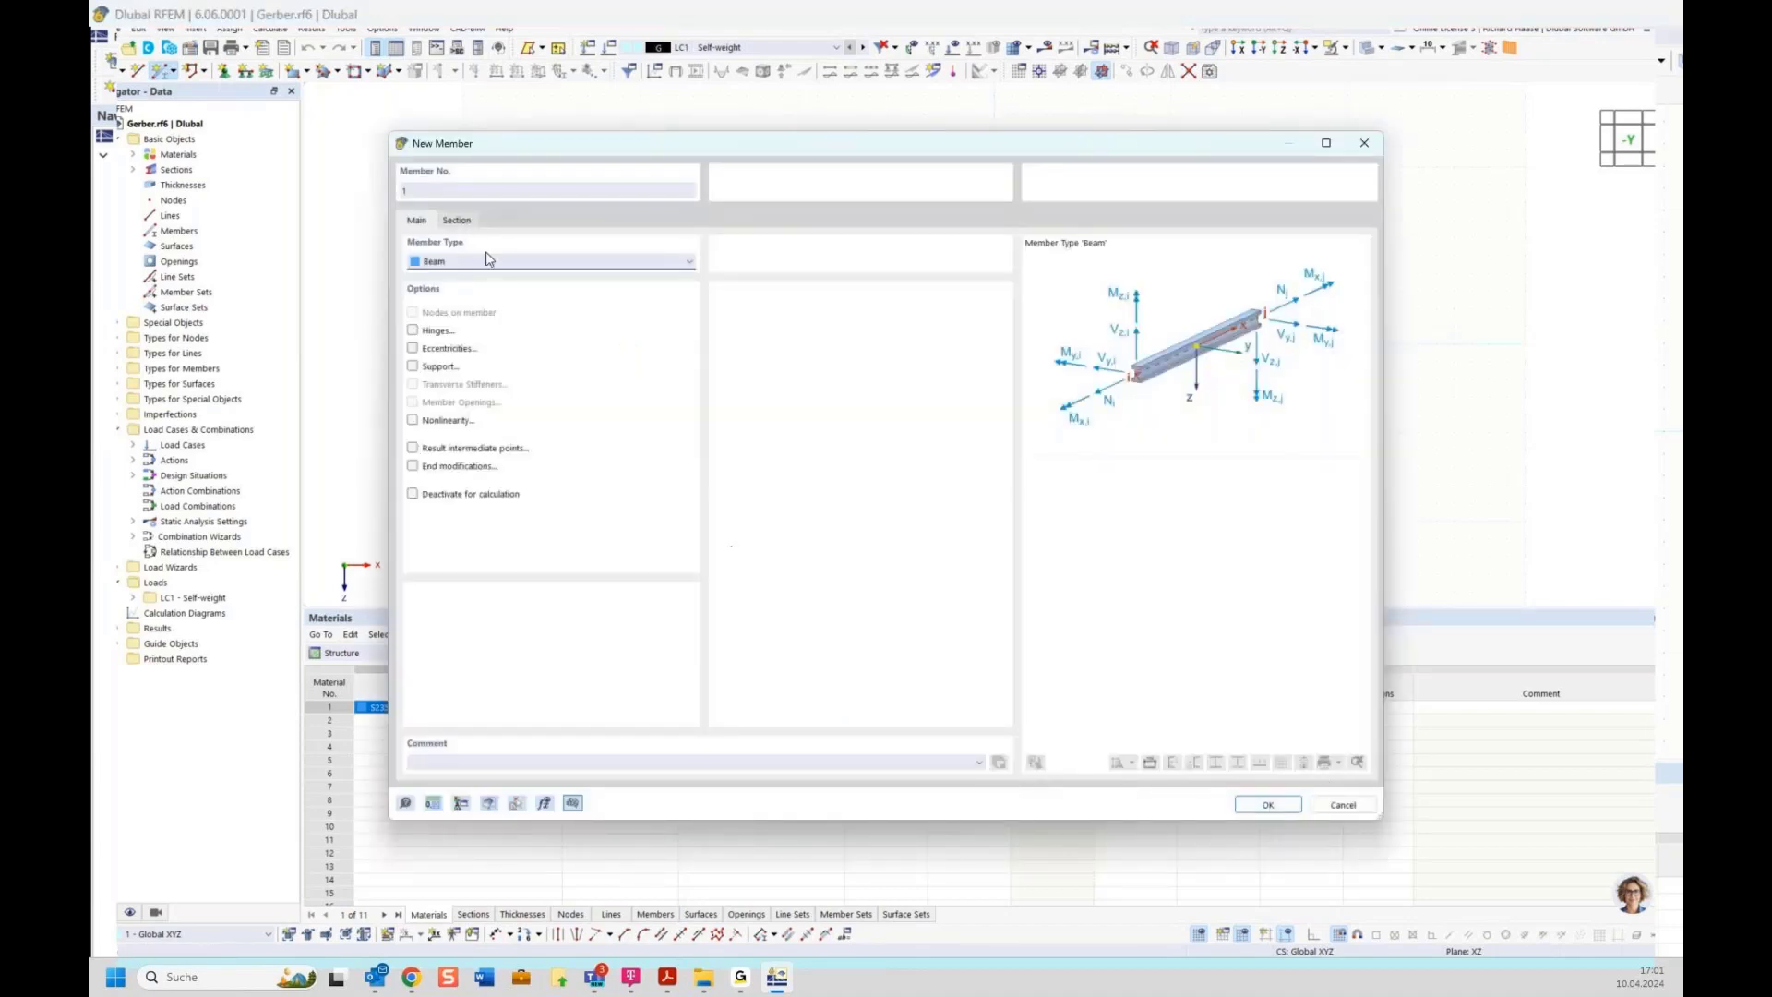
left_click(1278, 804)
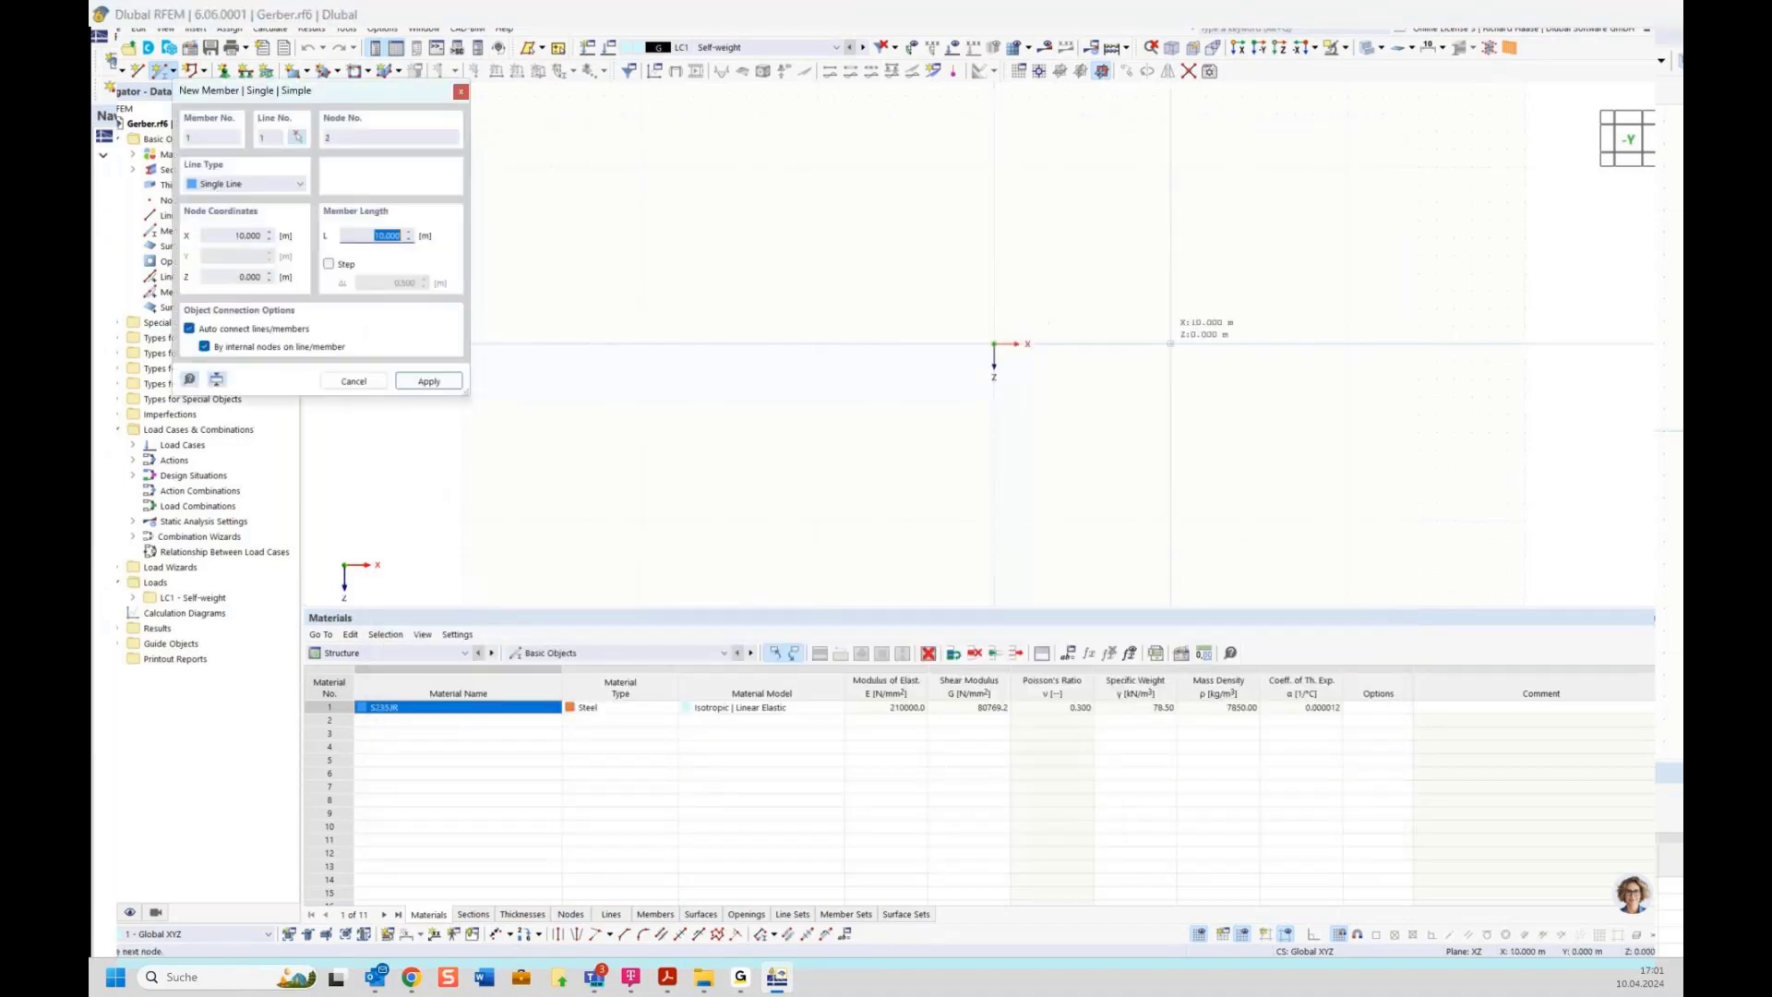
left_click(1170, 343)
right_click(1098, 321)
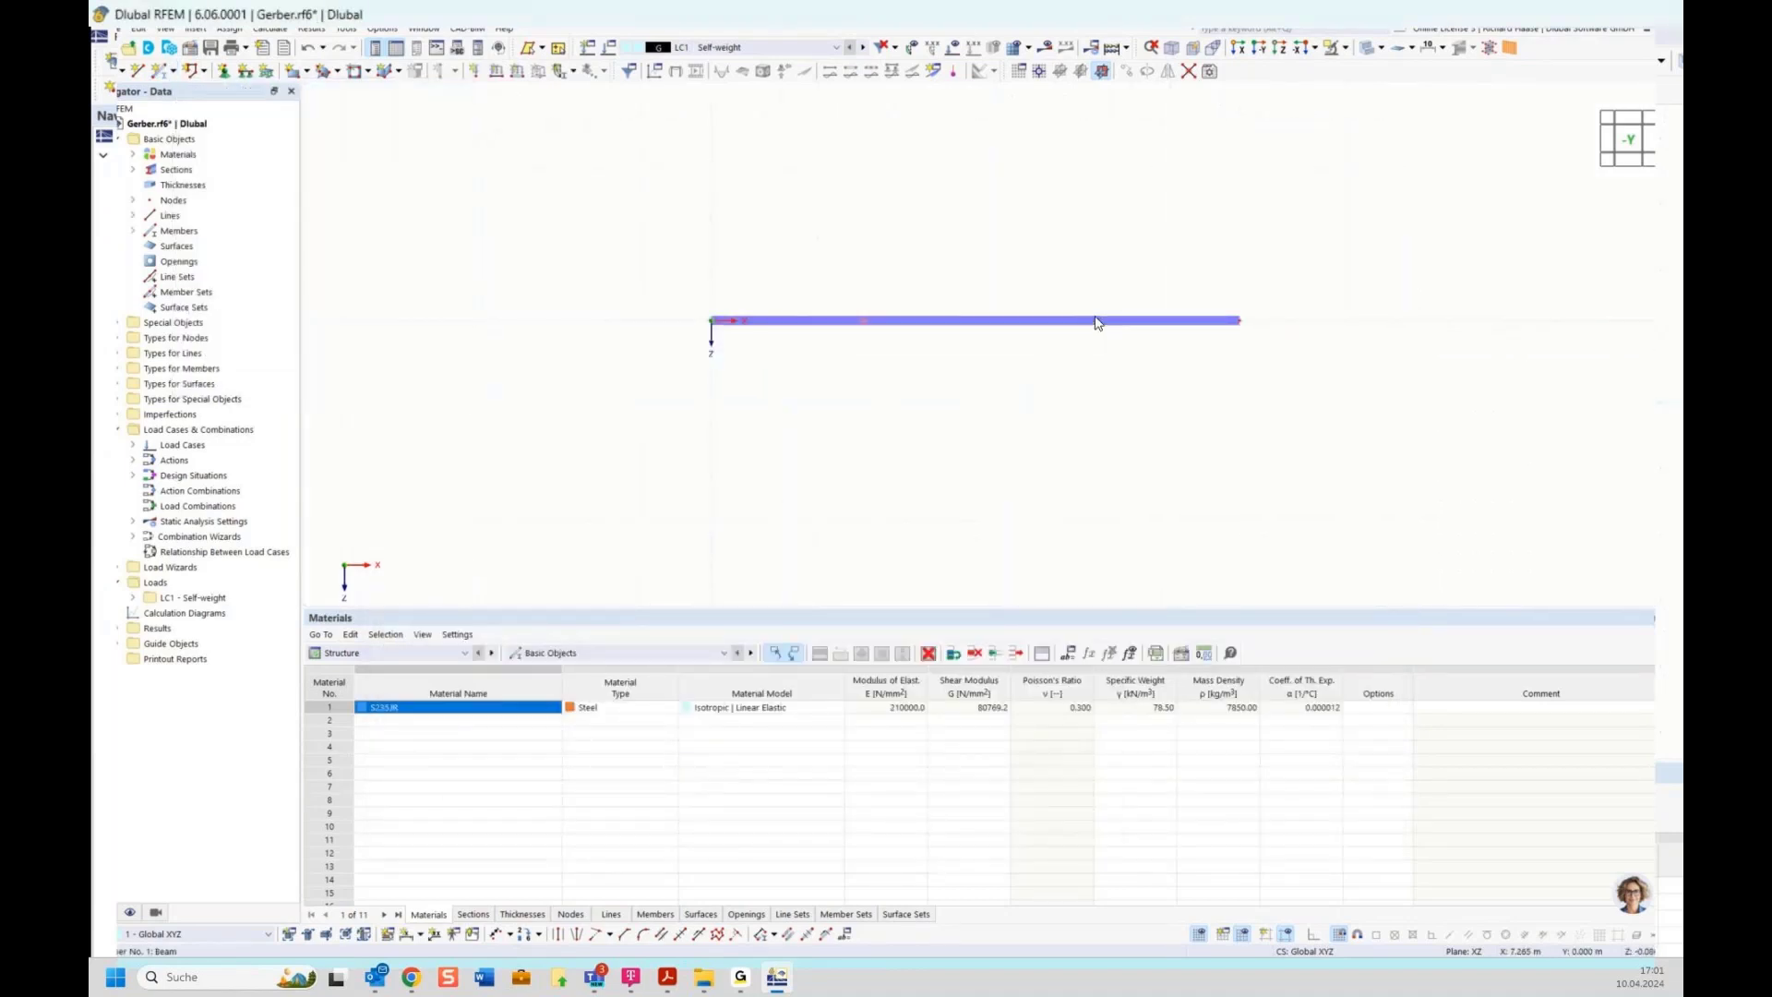
Divide the beam member by distance at its midpoint
right_click(1095, 319)
mouse_move(1338, 365)
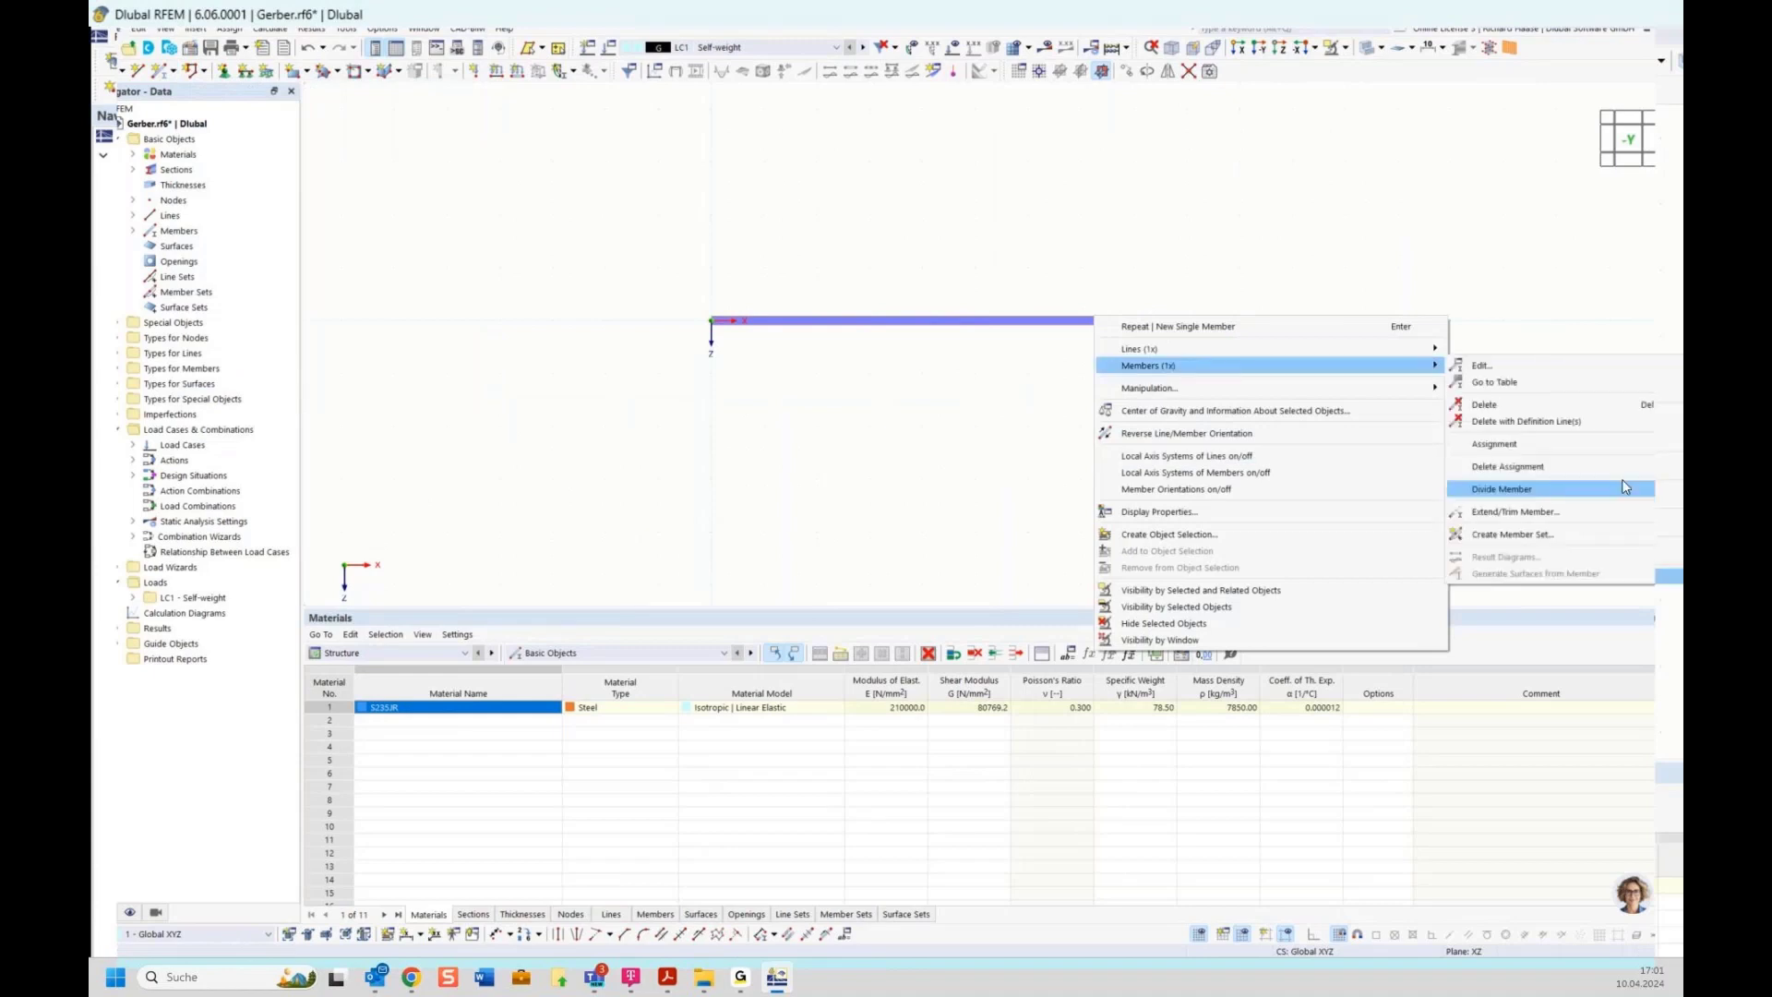
mouse_move(1531, 496)
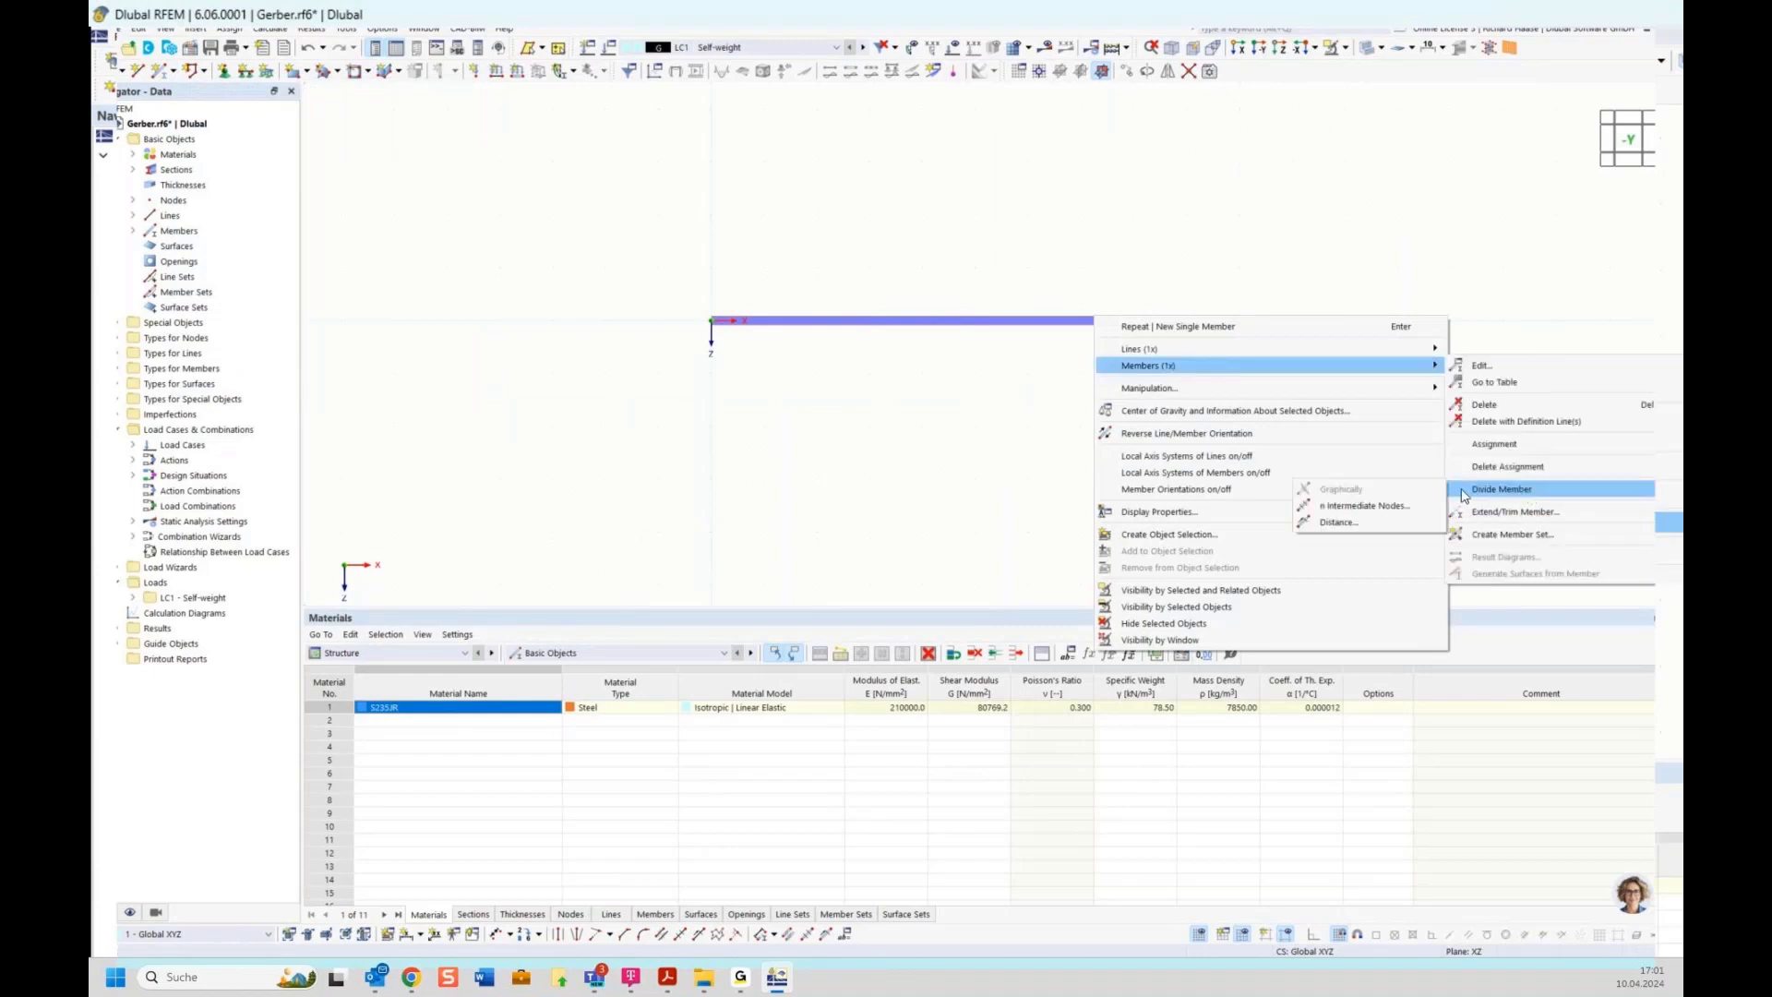
left_click(1375, 517)
left_click(1047, 746)
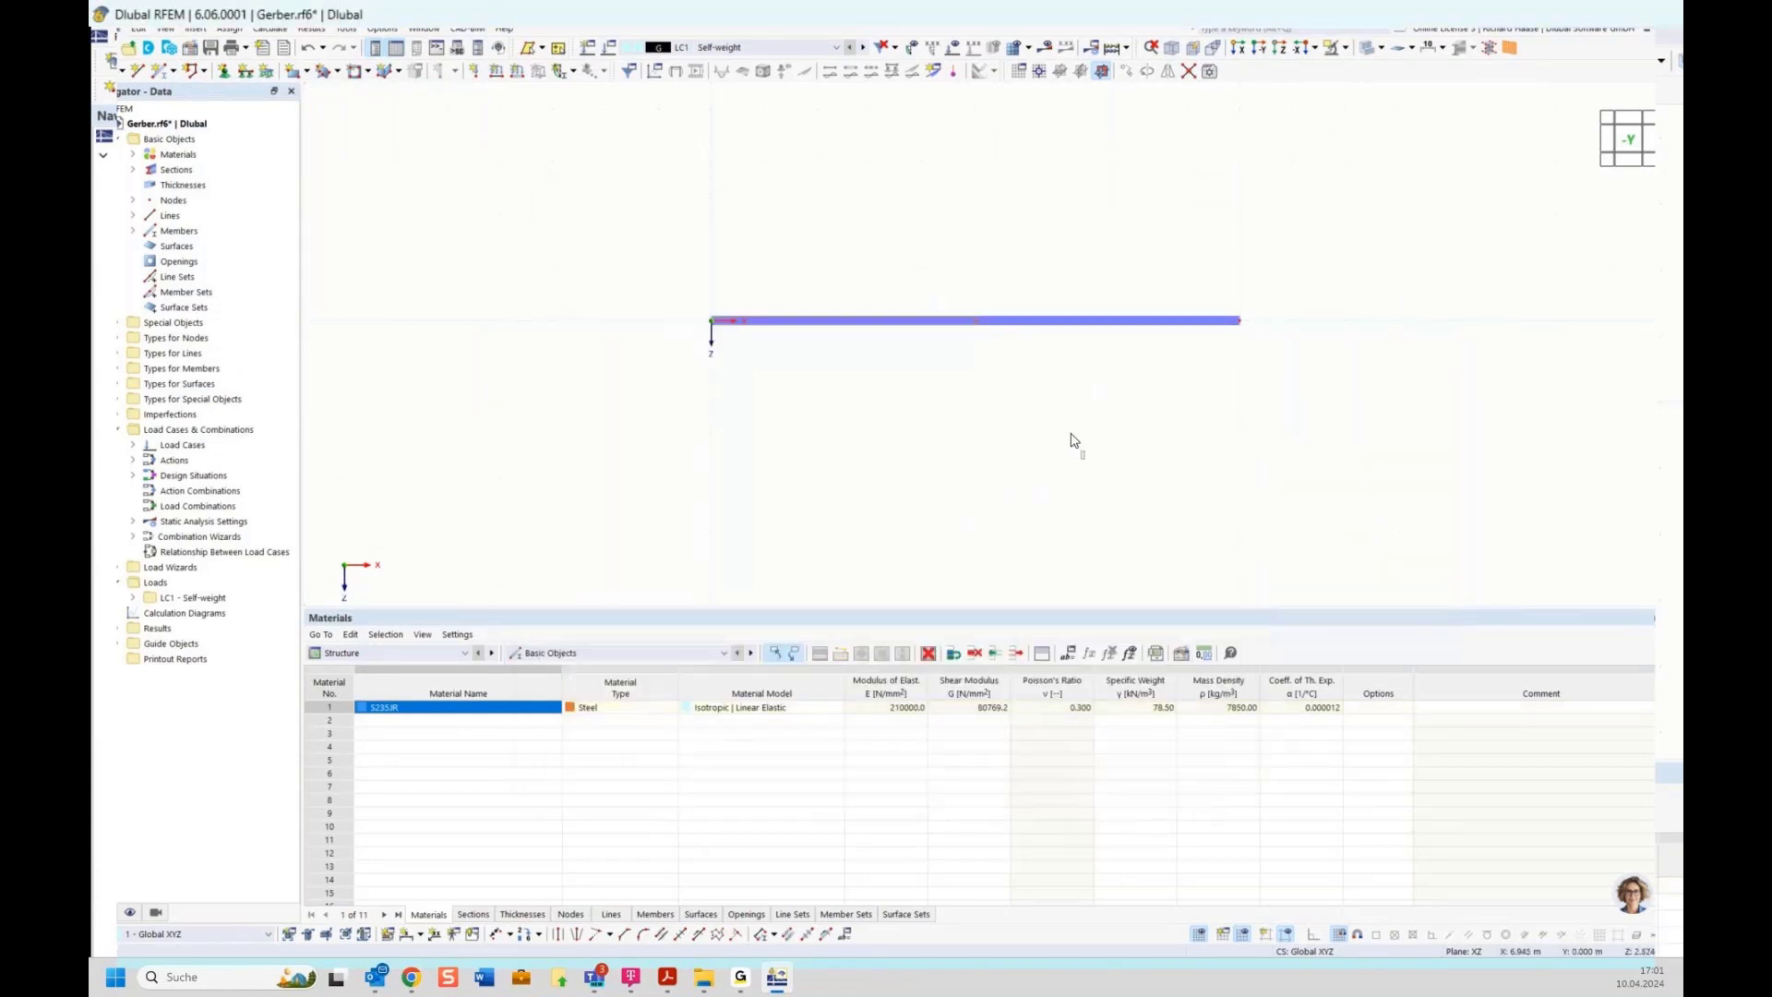
Divide the second member by distance, adding a new node close to its start
right_click(1039, 331)
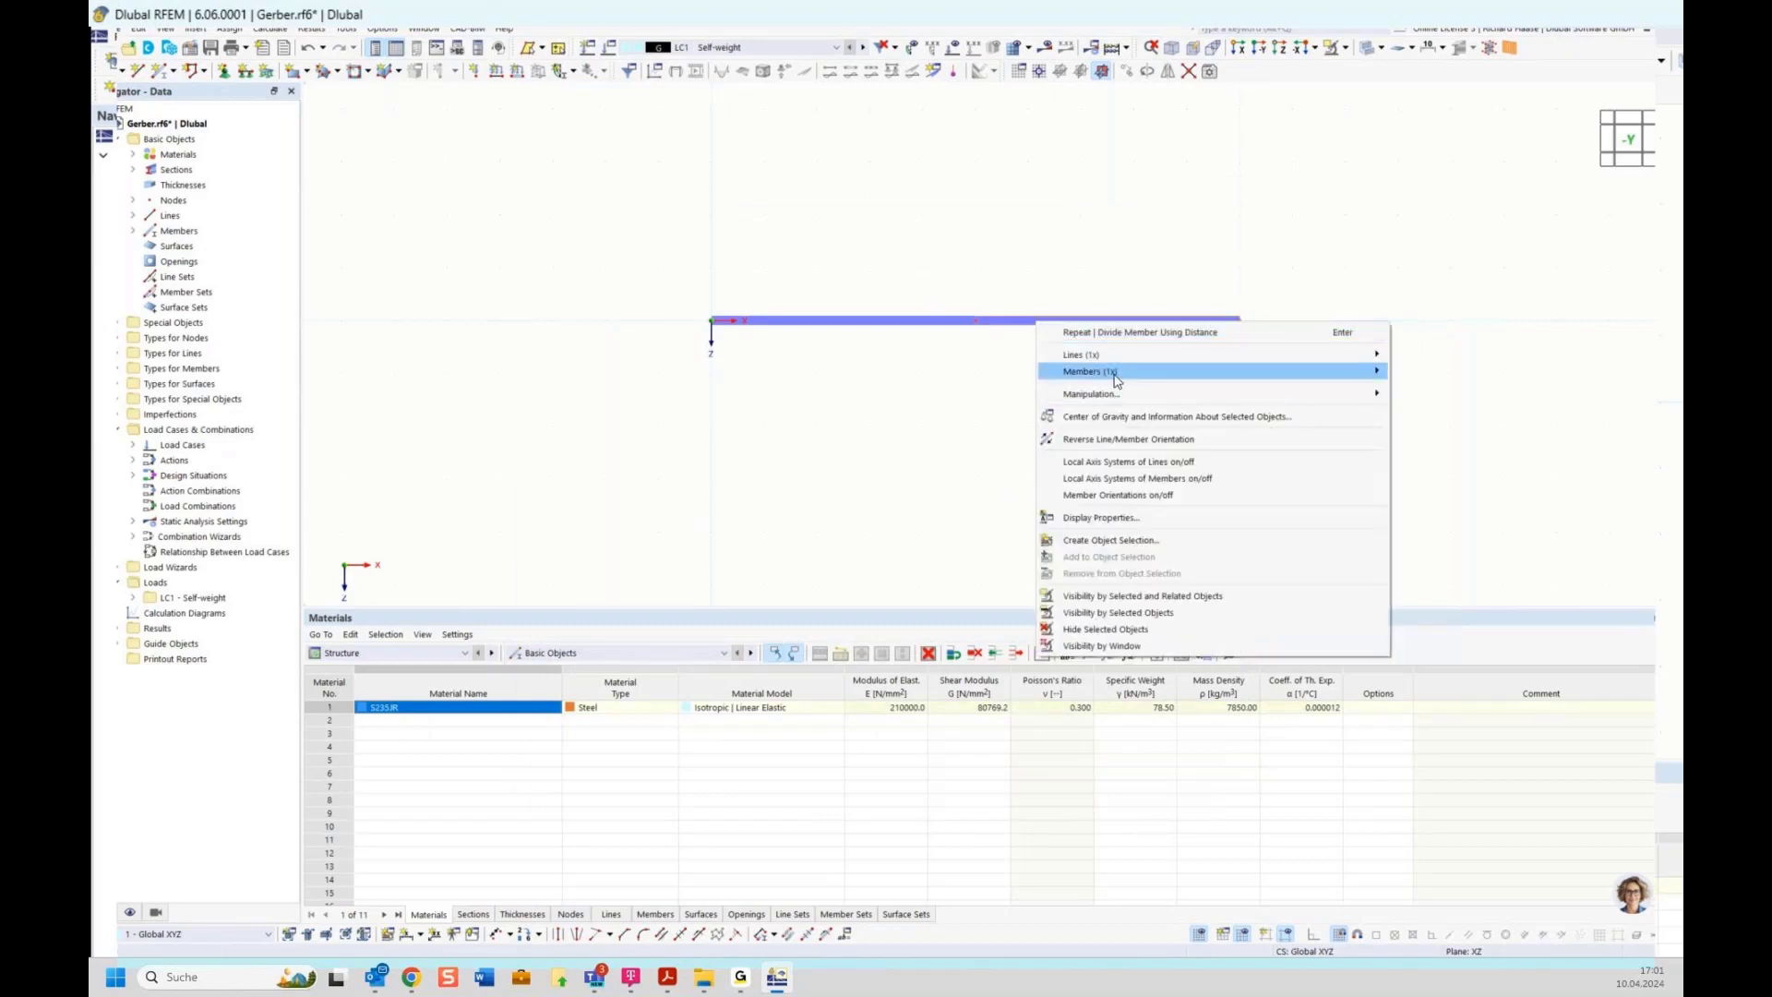
mouse_move(1114, 371)
mouse_move(1477, 503)
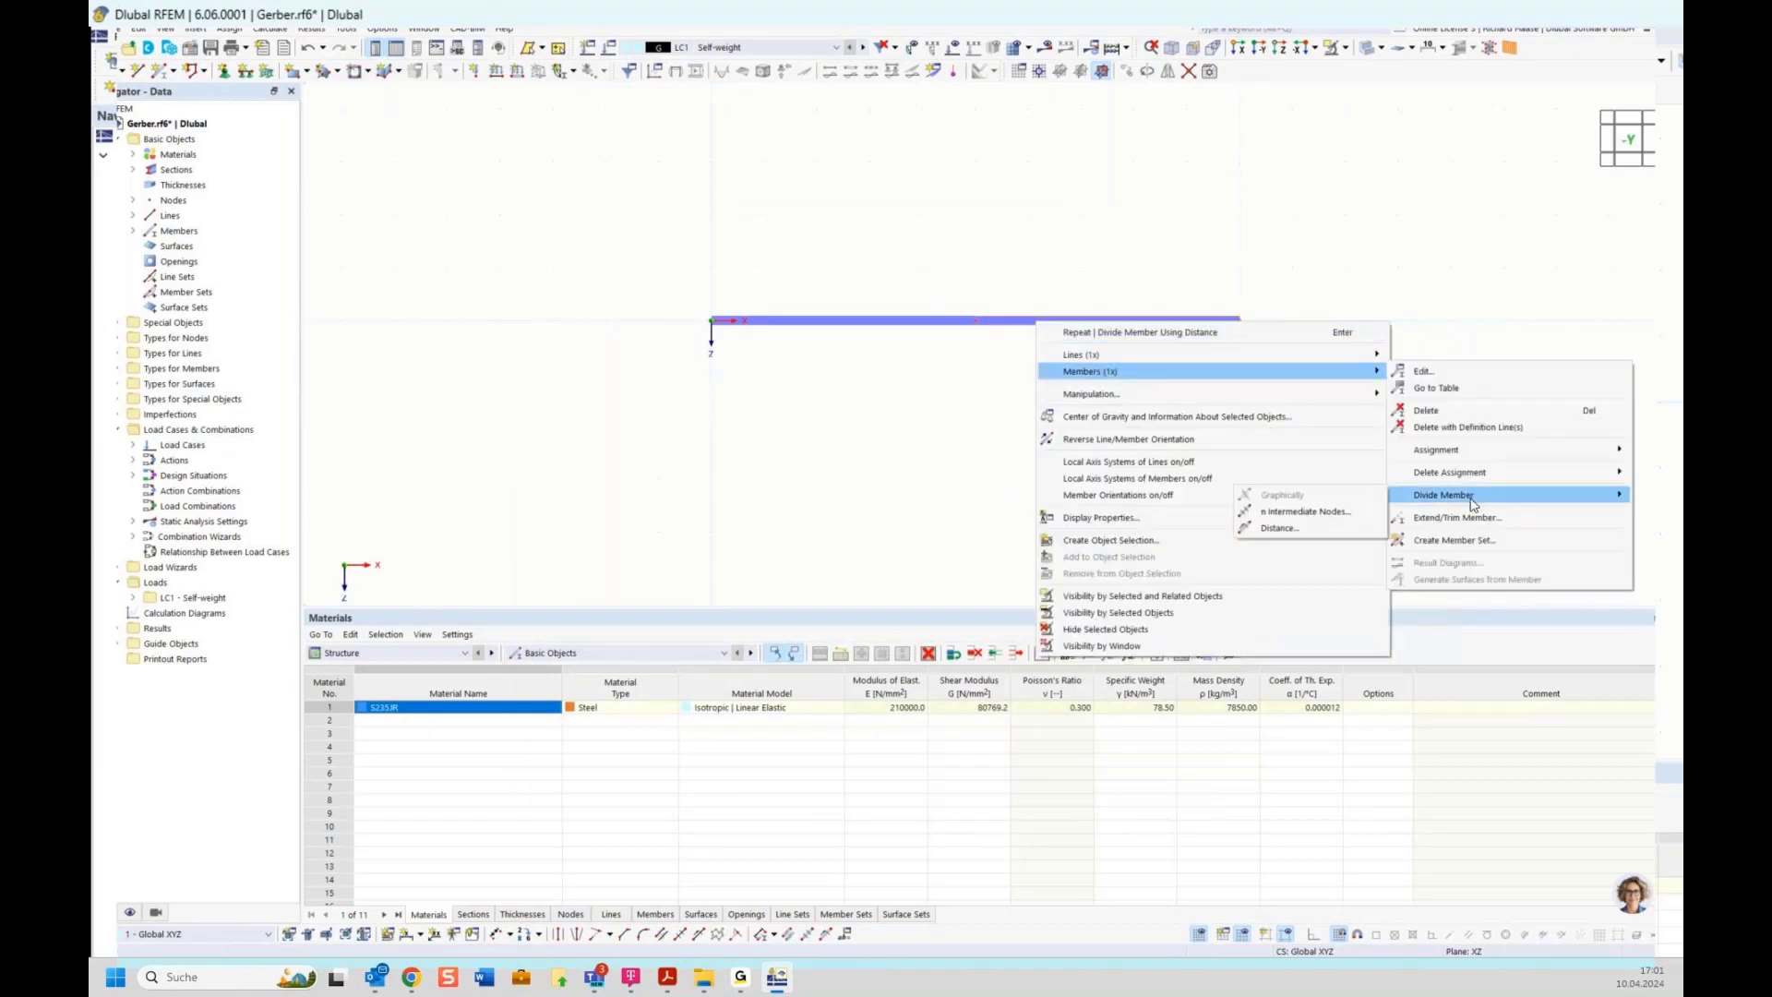
left_click(1311, 529)
double_click(609, 340)
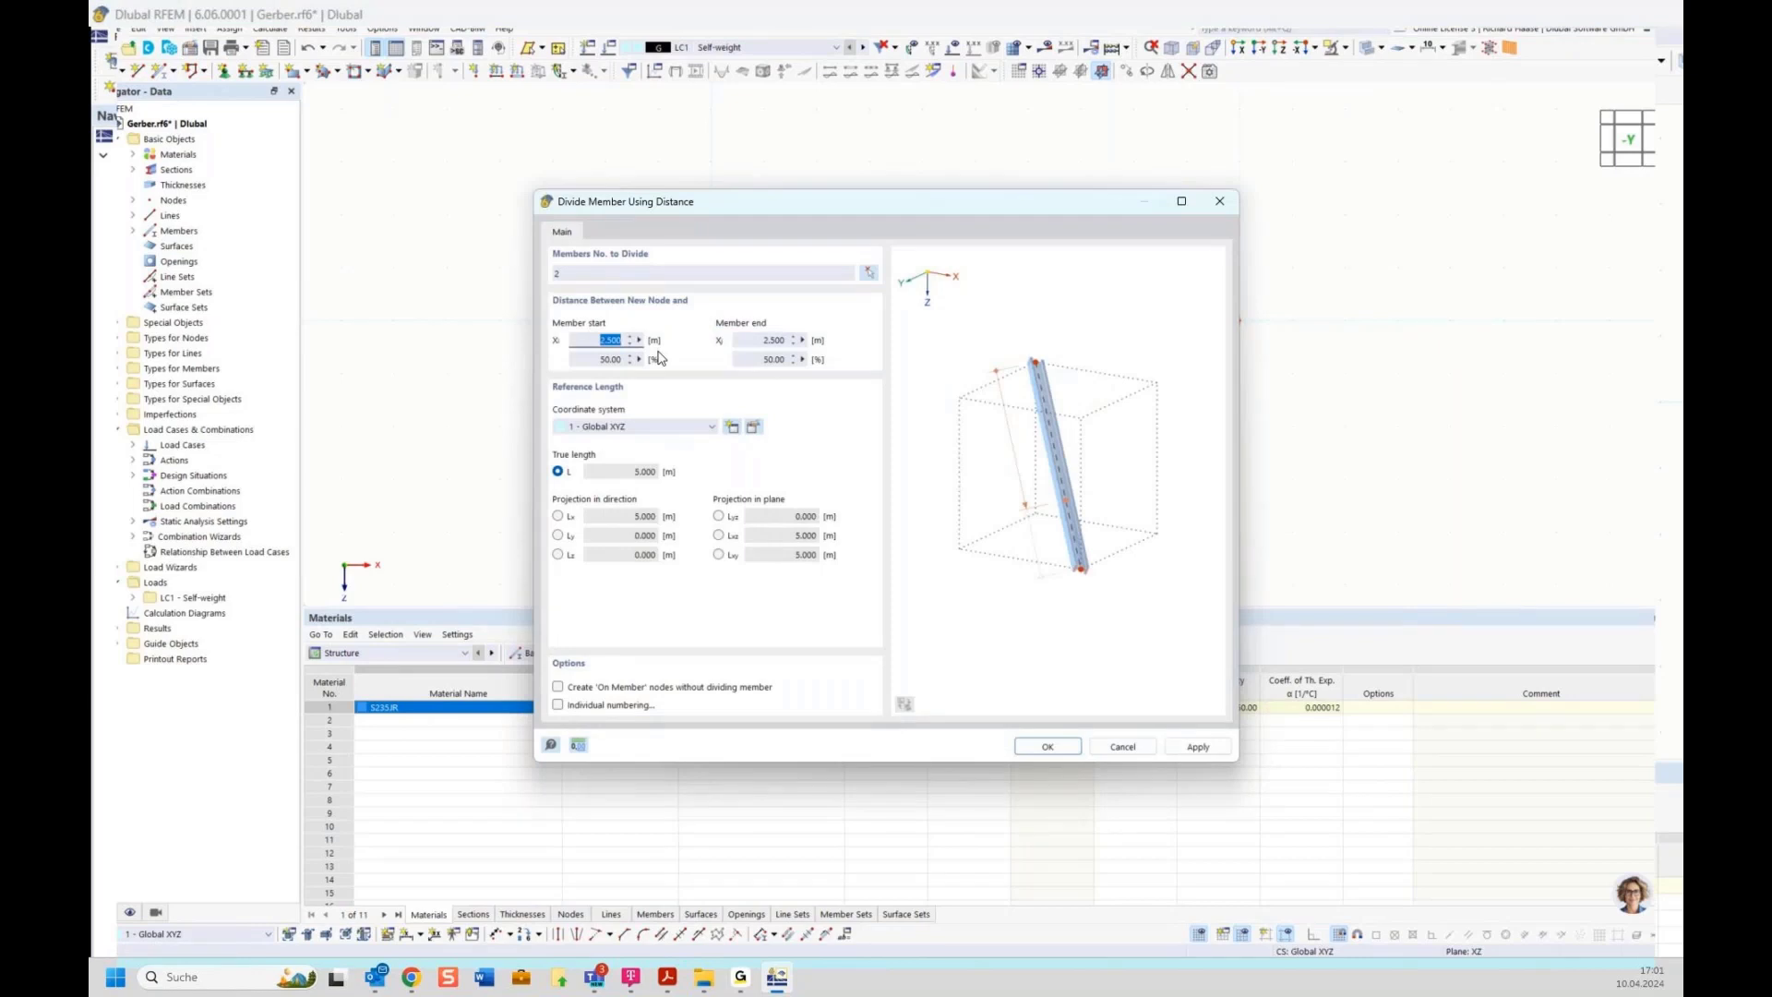
key("Return")
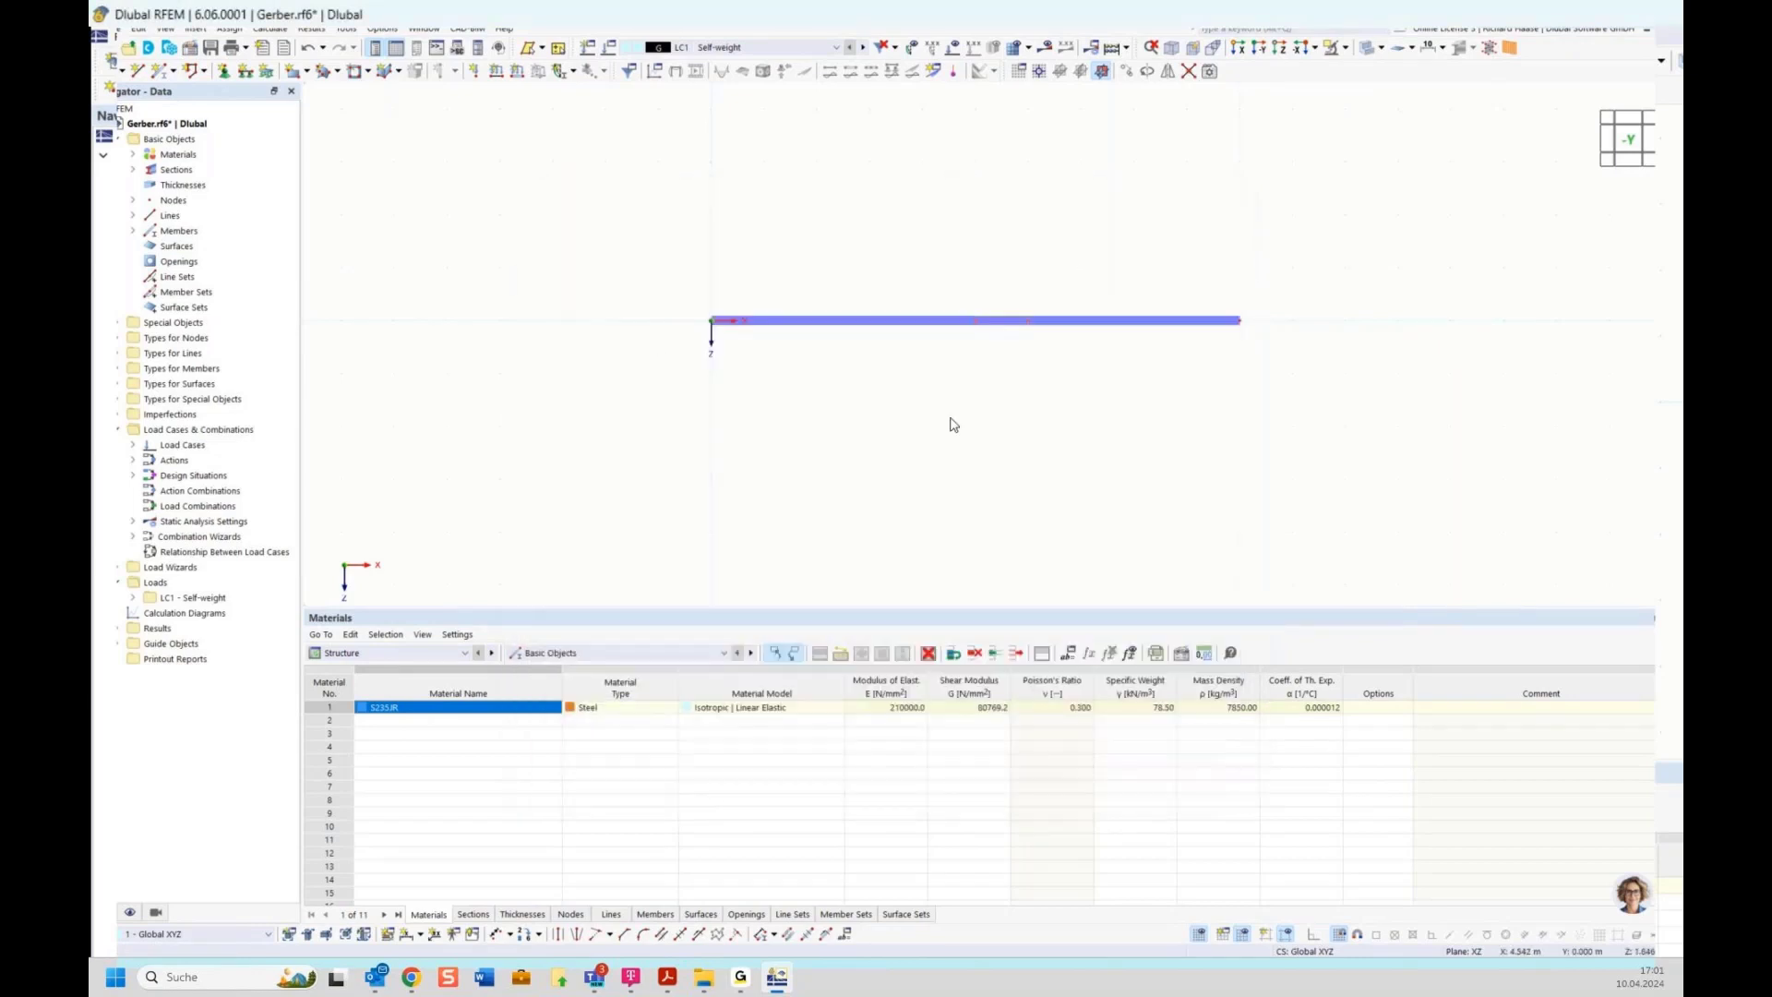
Assign a hinged nodal support to the left end node of the beam
left_click(227, 72)
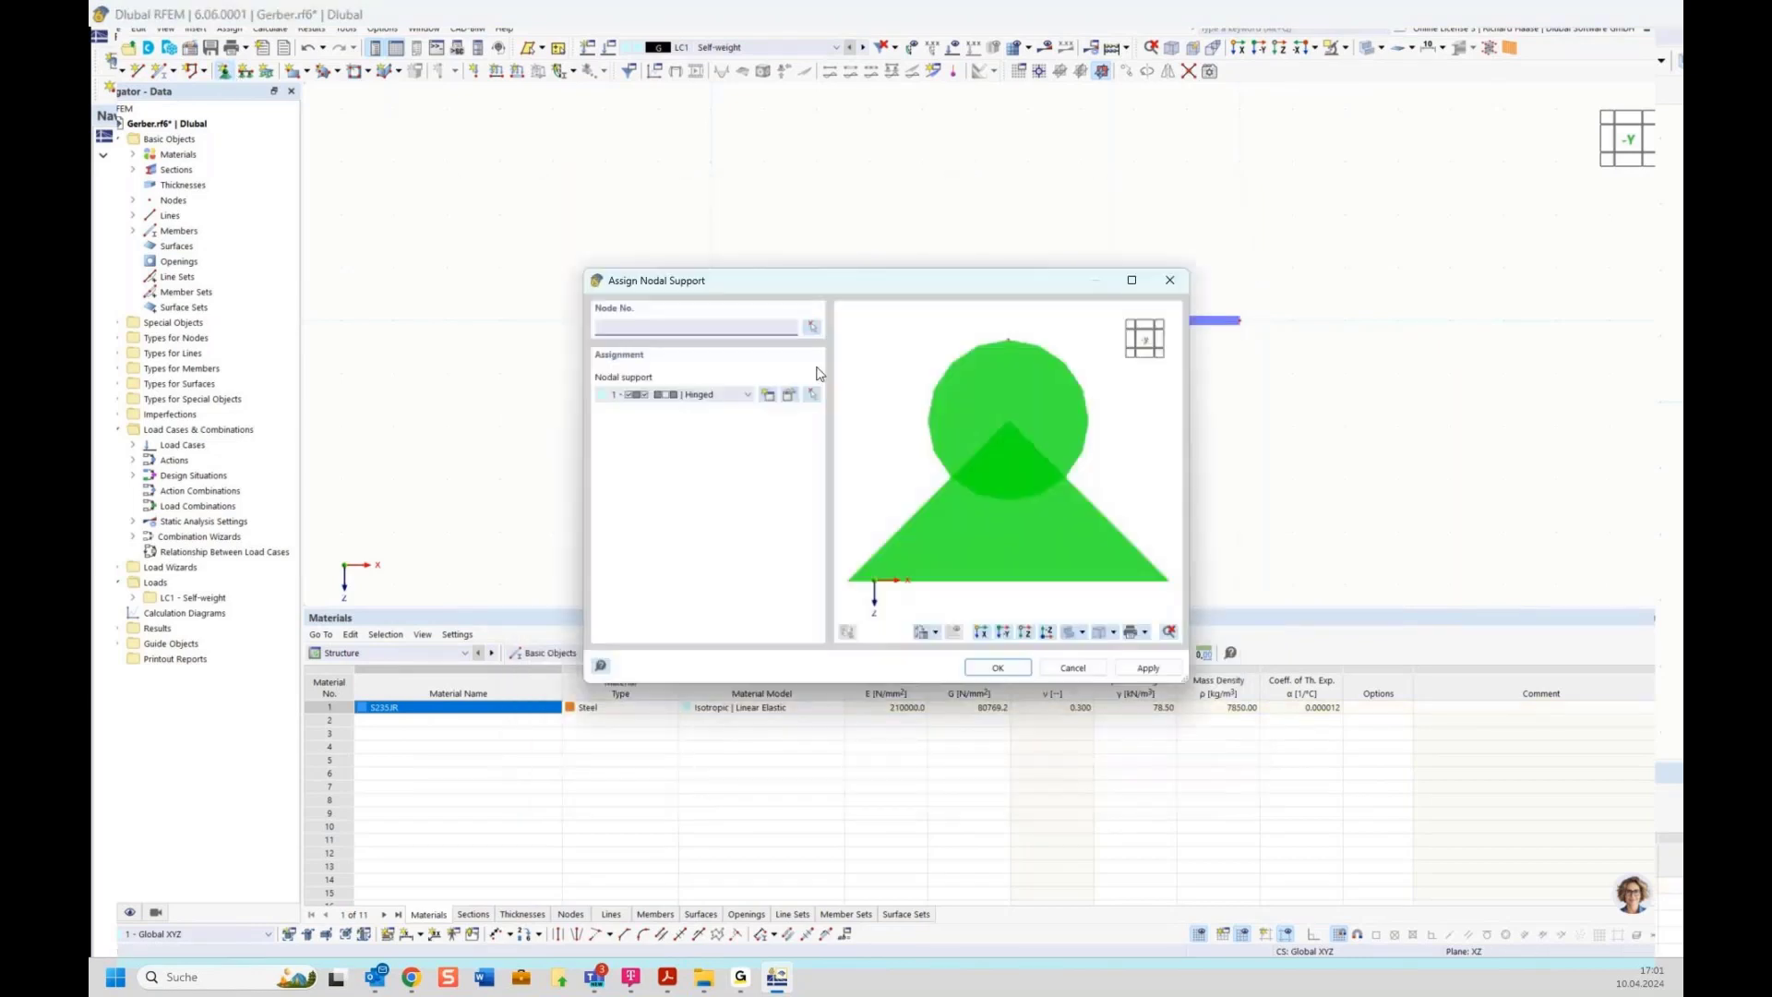
key("Return")
left_click_drag(680, 277, 782, 386)
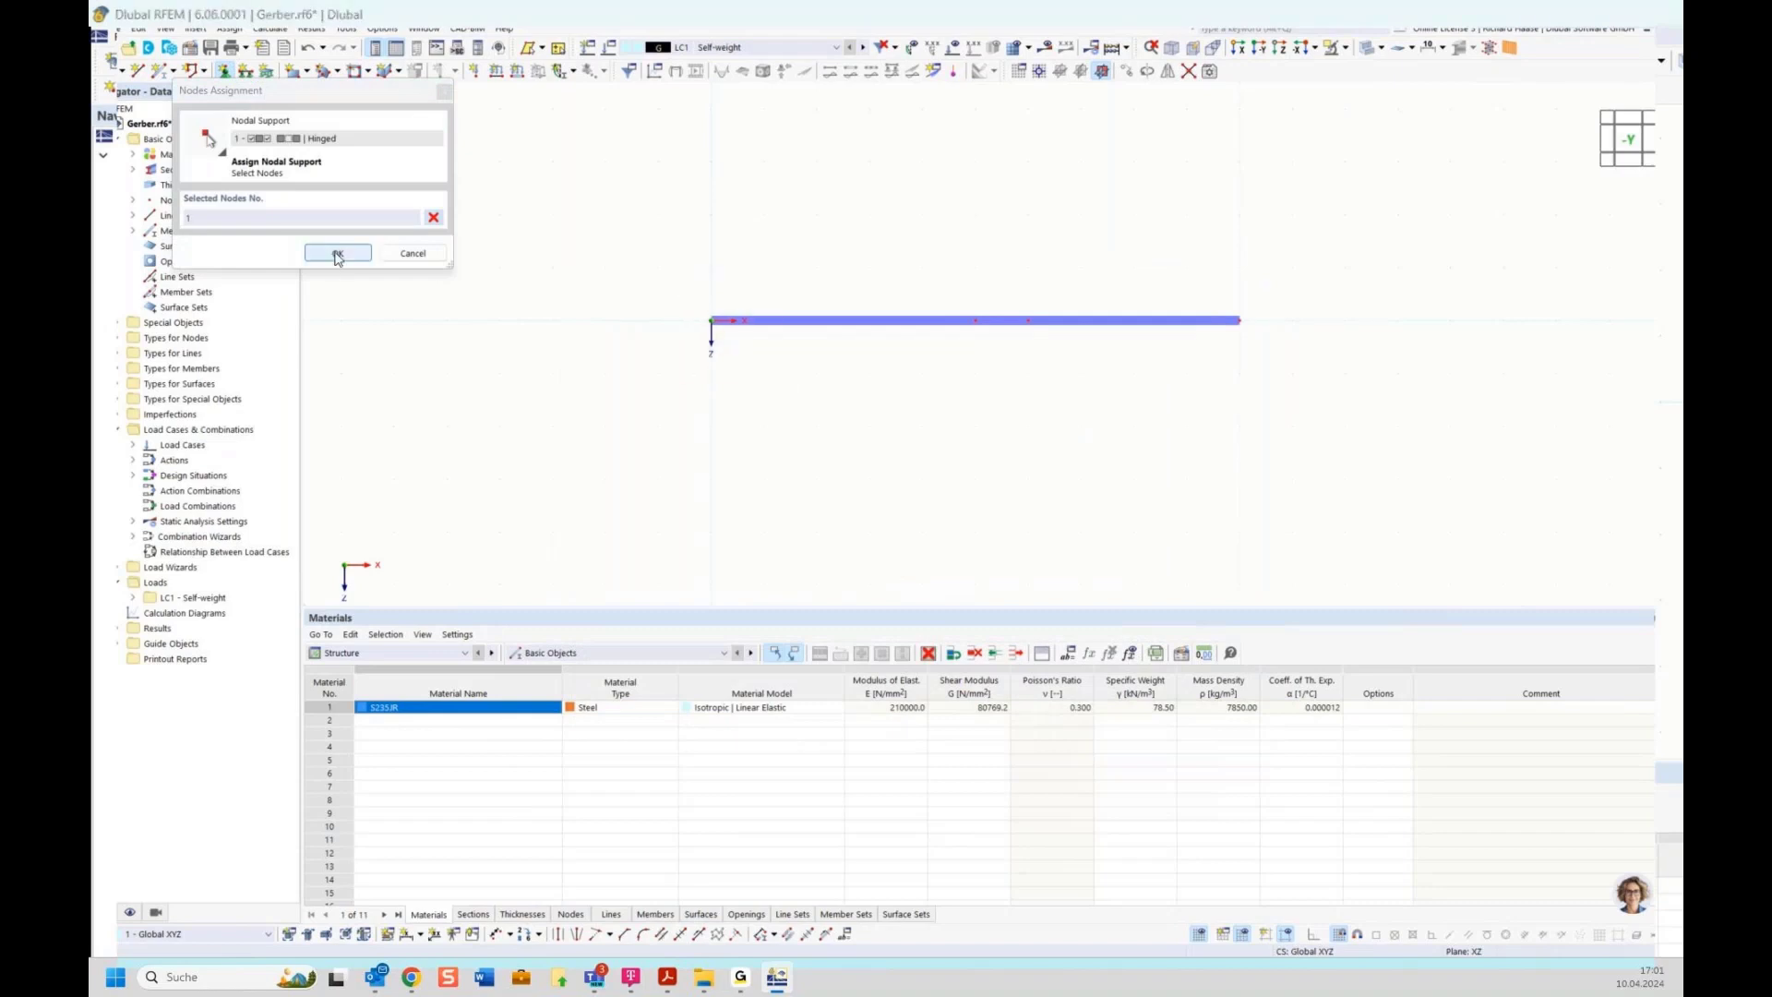
left_click(335, 255)
key("Return")
Assign roller nodal supports to the middle node and the right end node
left_click(232, 72)
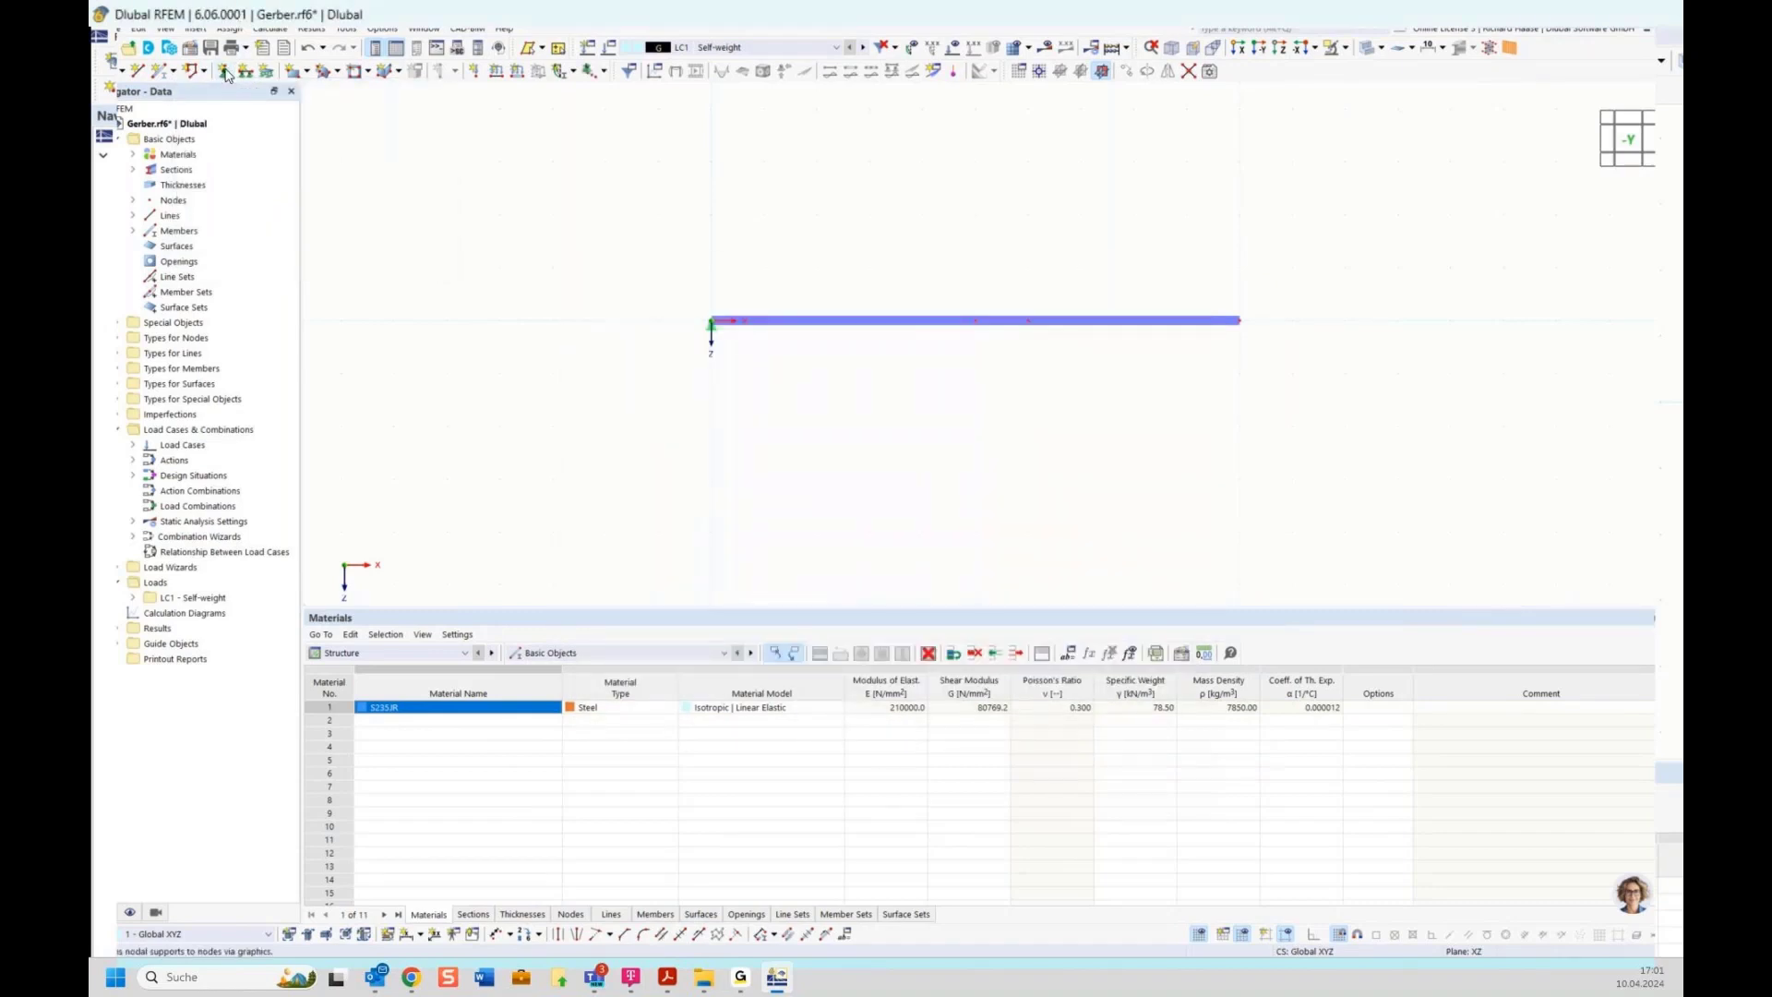
left_click(701, 395)
left_click(697, 448)
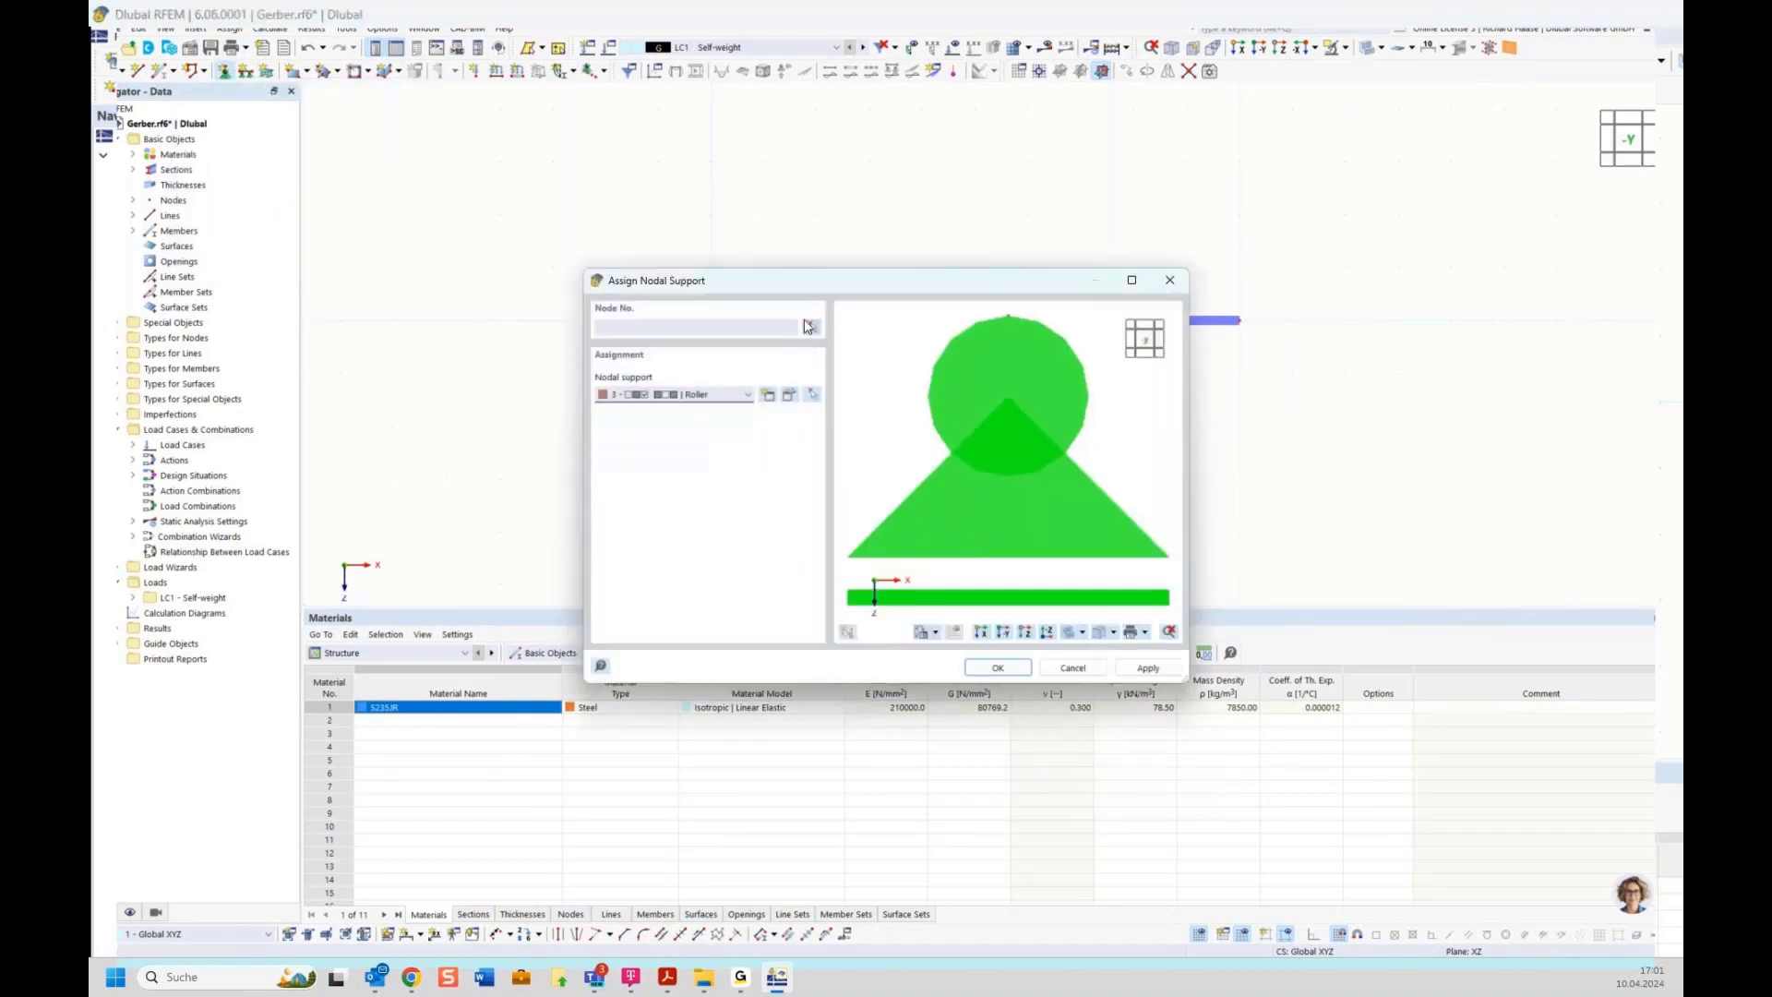
key("Return")
left_click(976, 323)
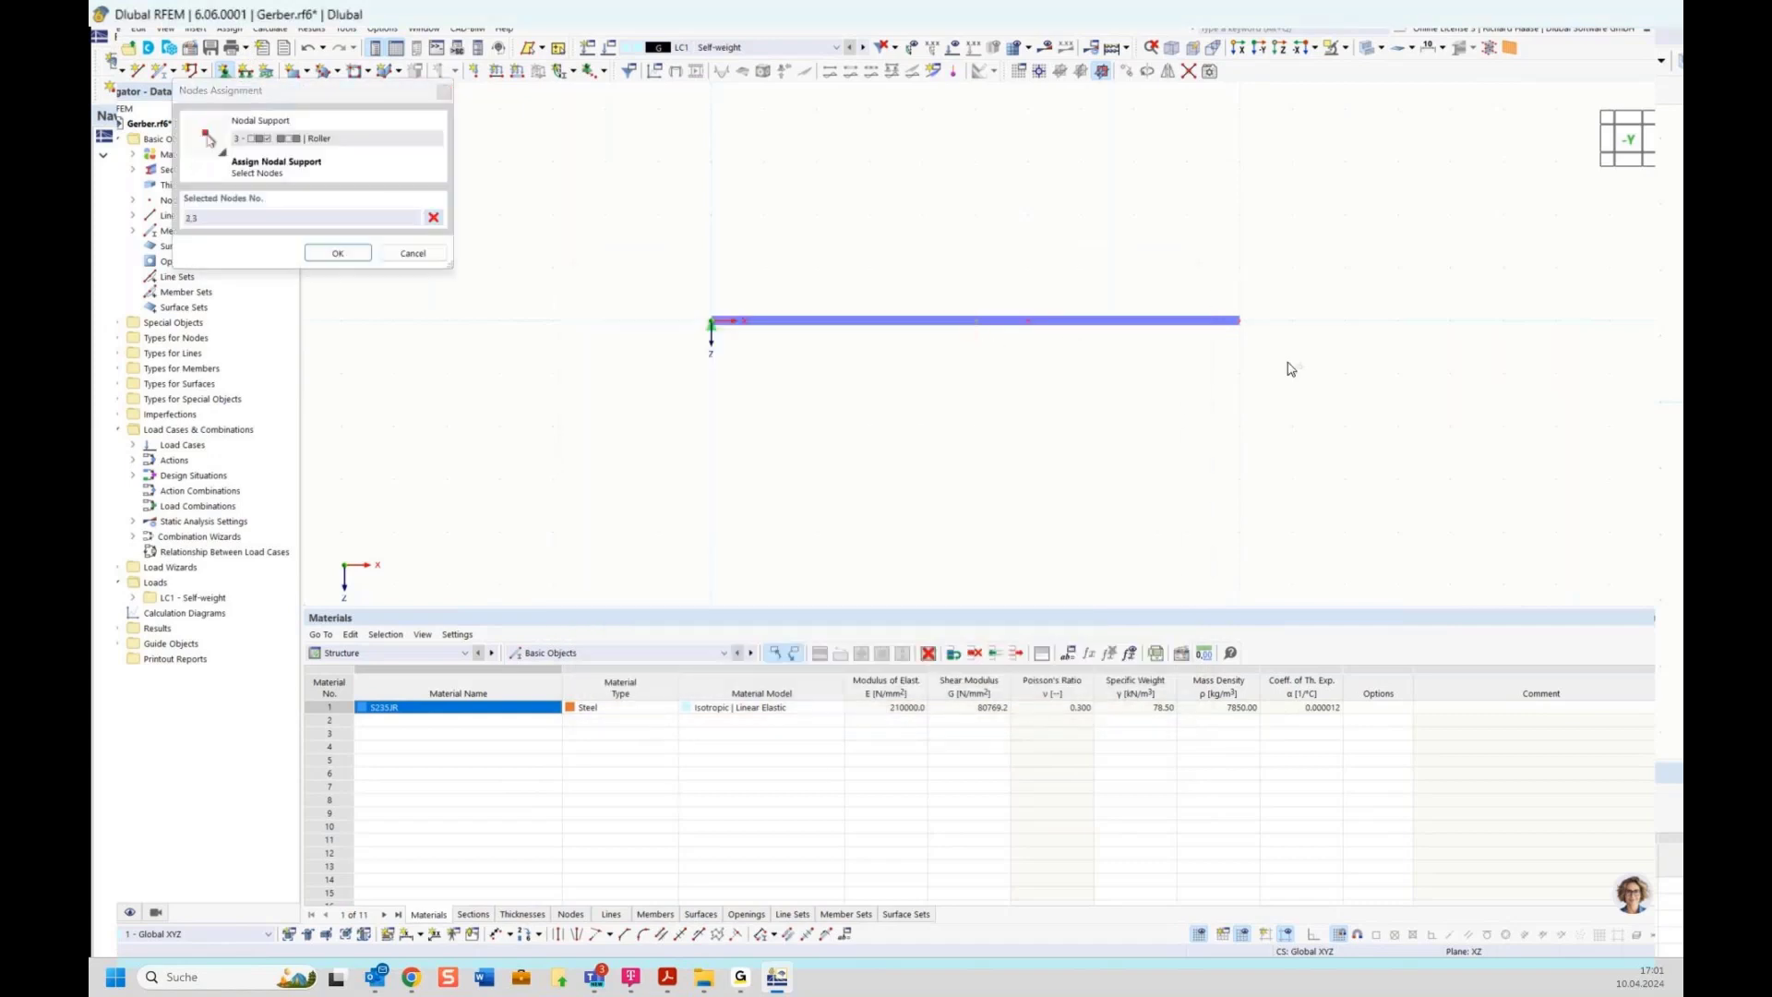
left_click(337, 253)
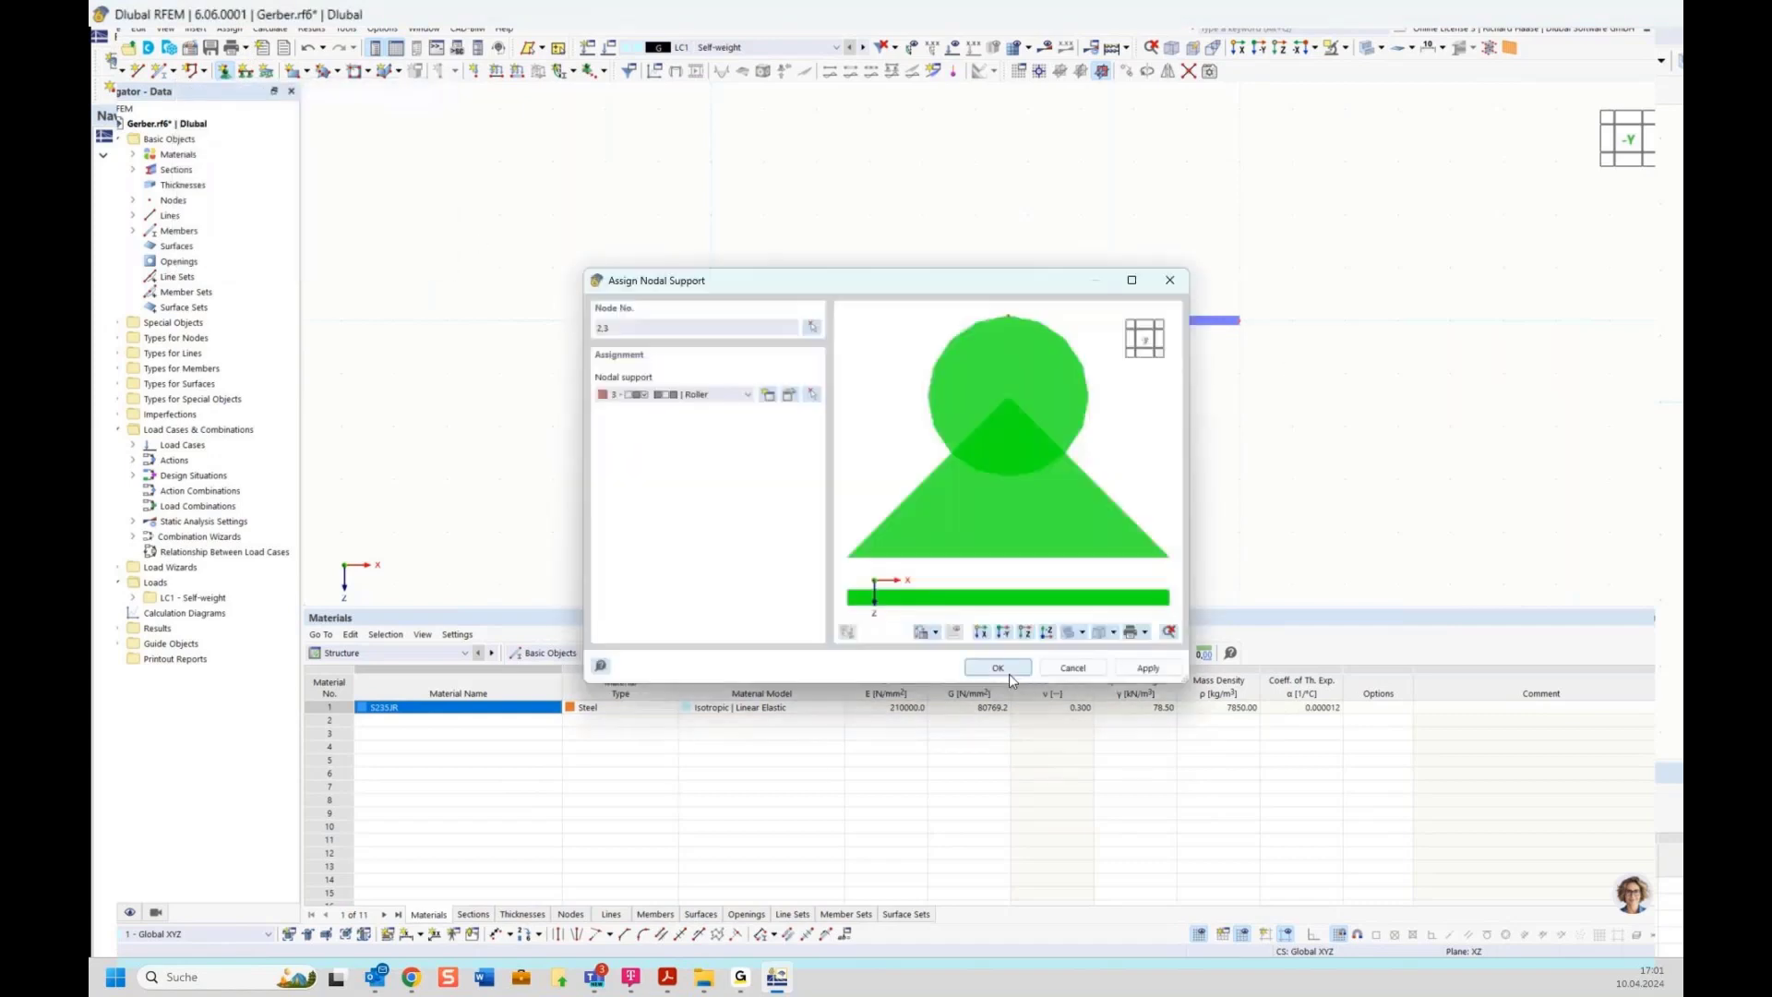
left_click(1010, 670)
Enlarge the displayed size of the support symbols
right_click(975, 328)
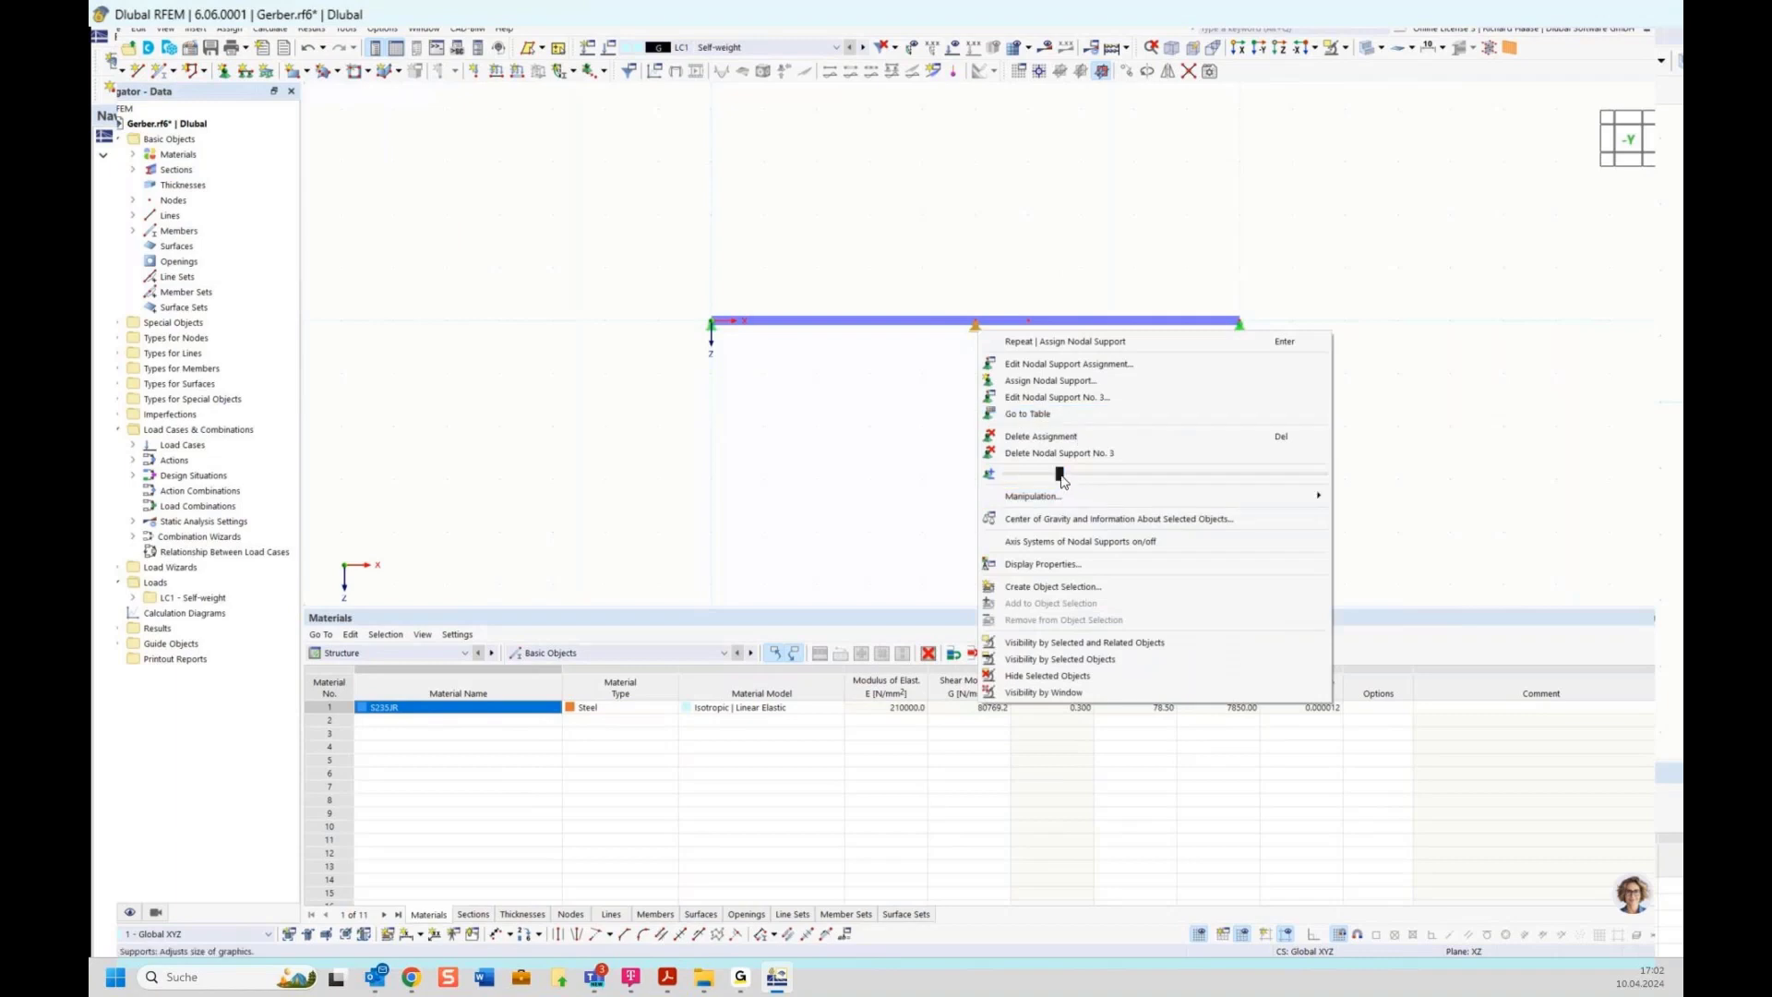
left_click(1433, 274)
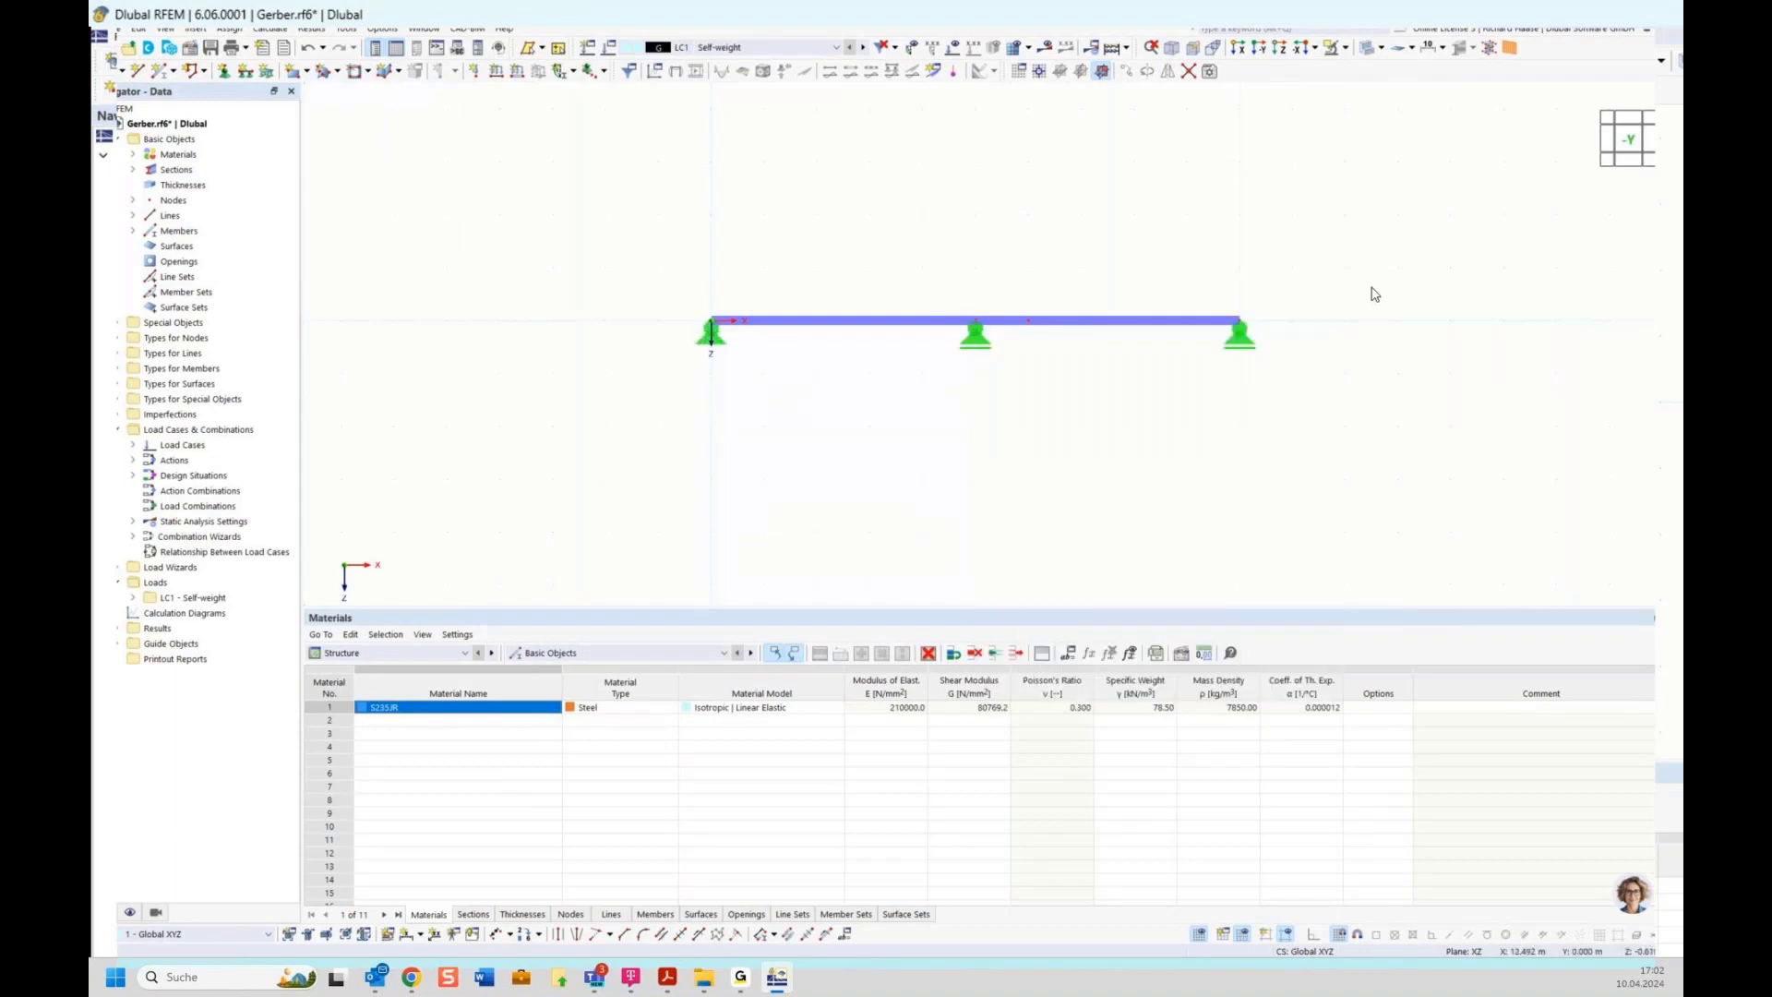
middle_click_drag(1333, 314, 1255, 373)
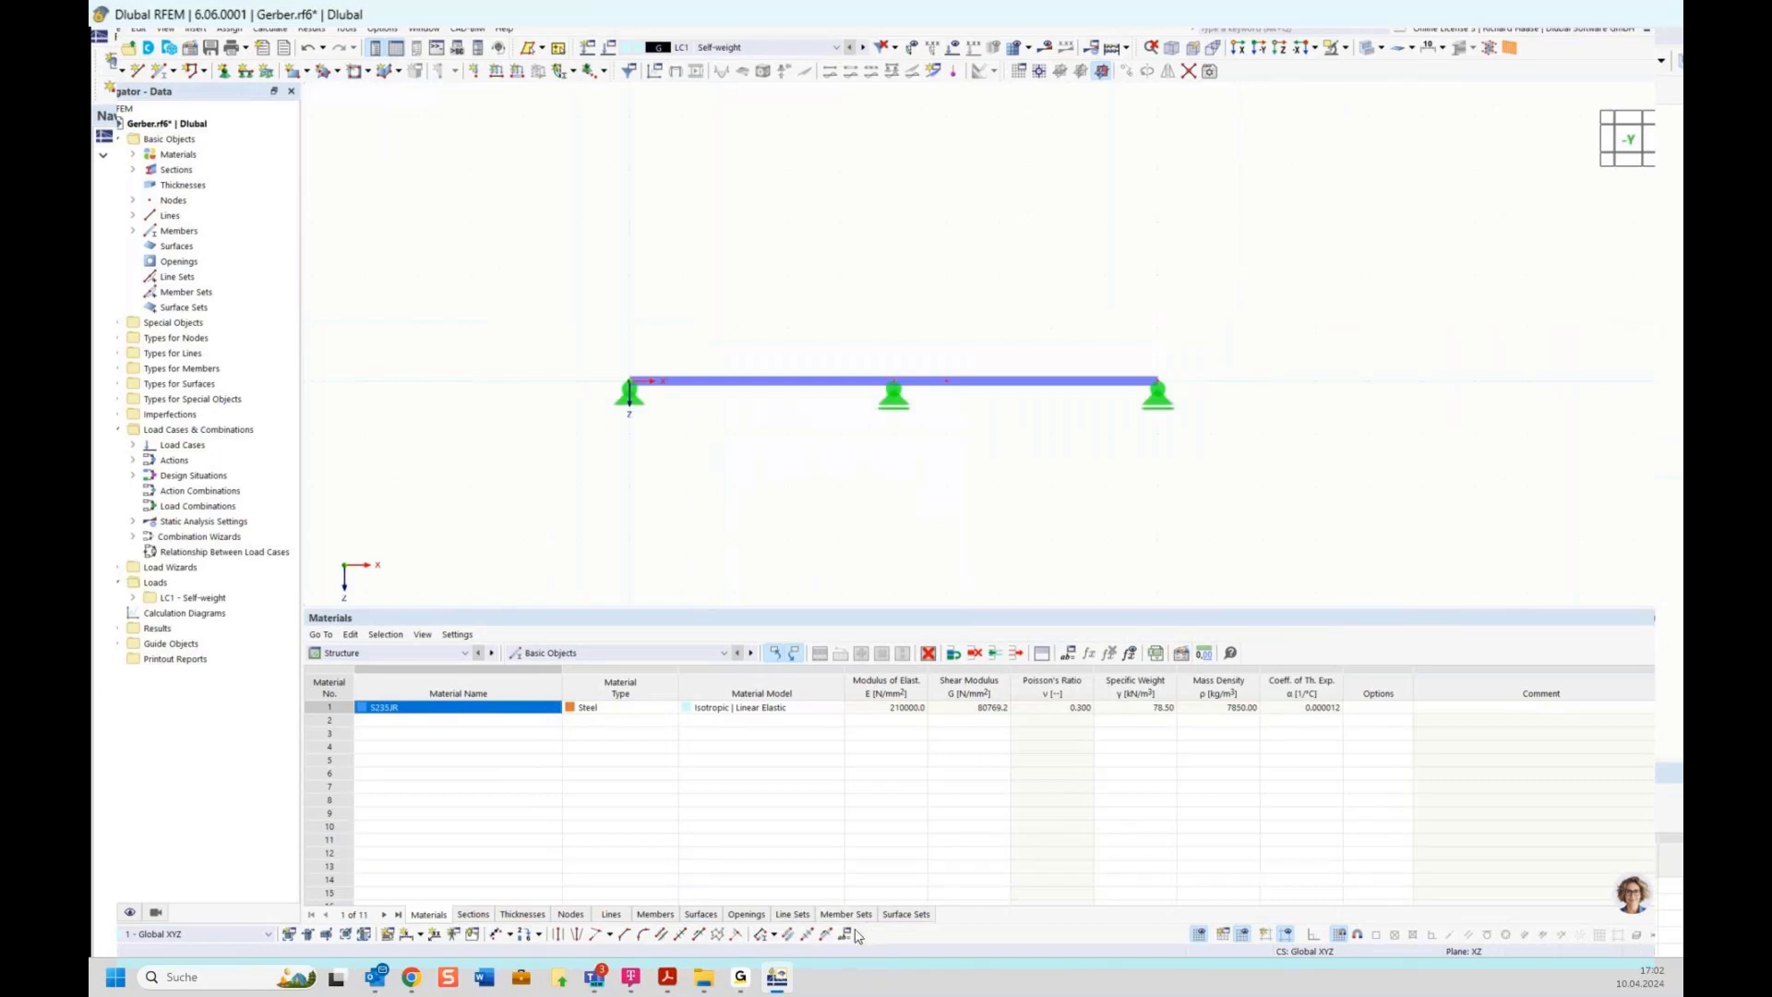
left_click(158, 28)
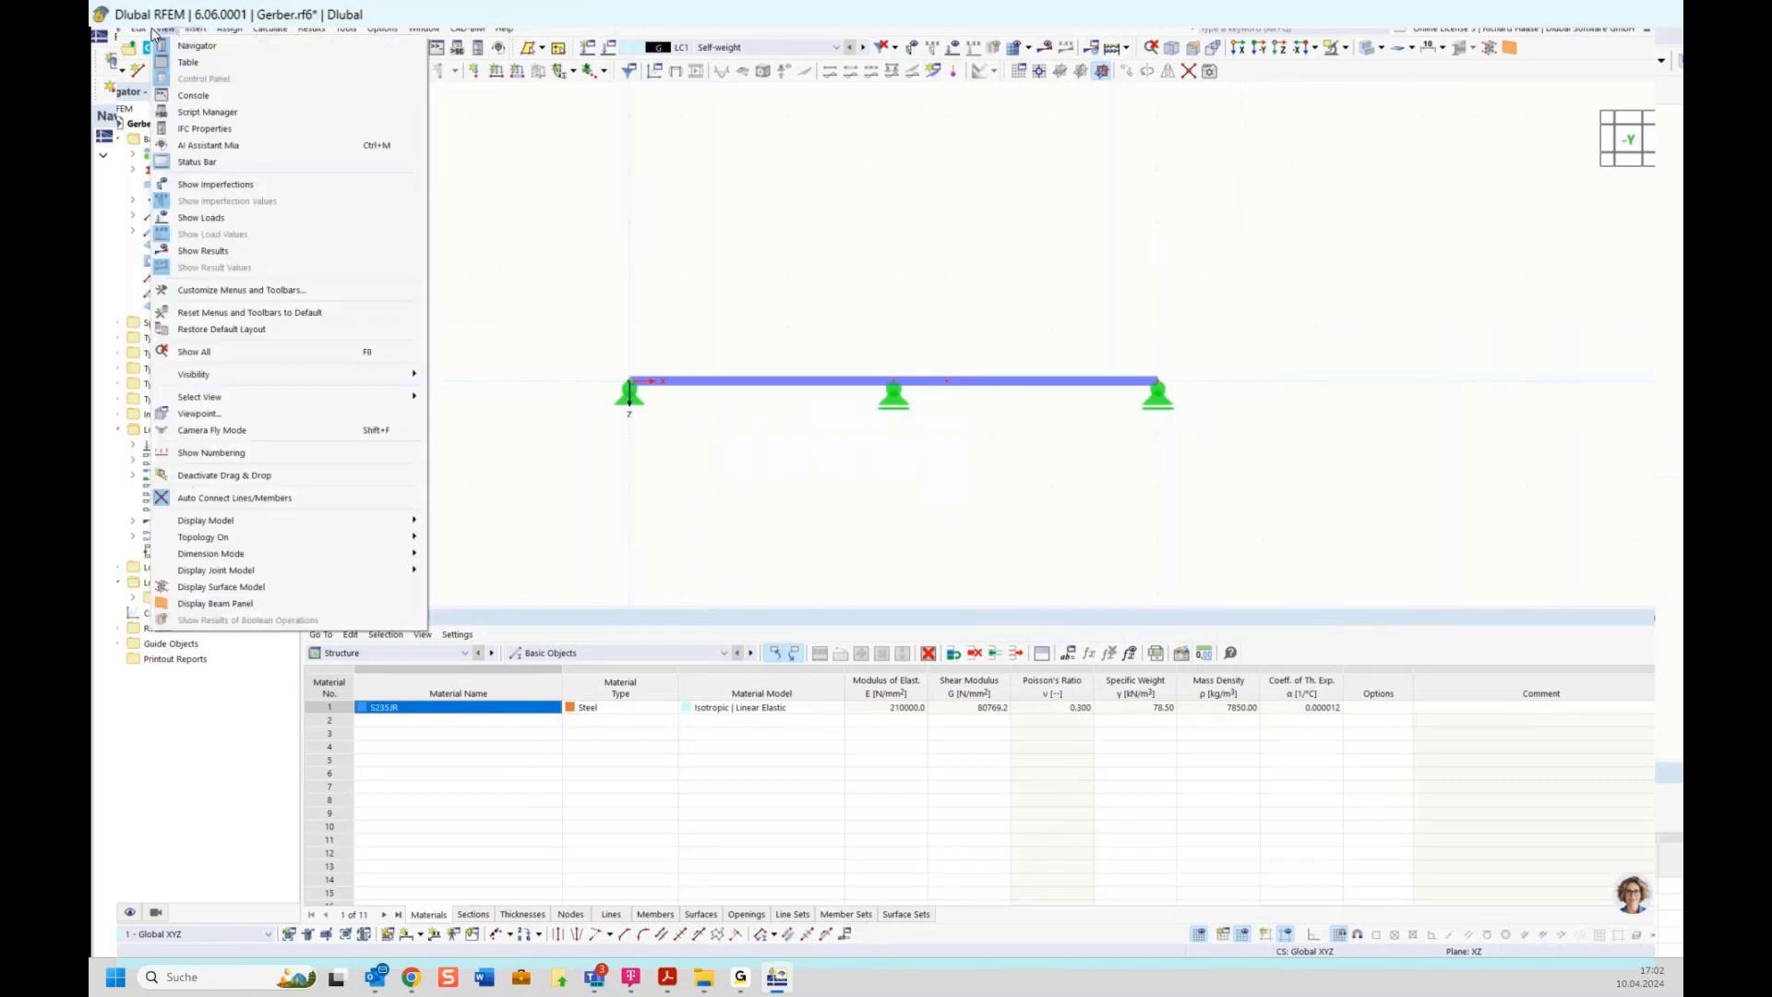
left_click(285, 295)
left_click(1261, 146)
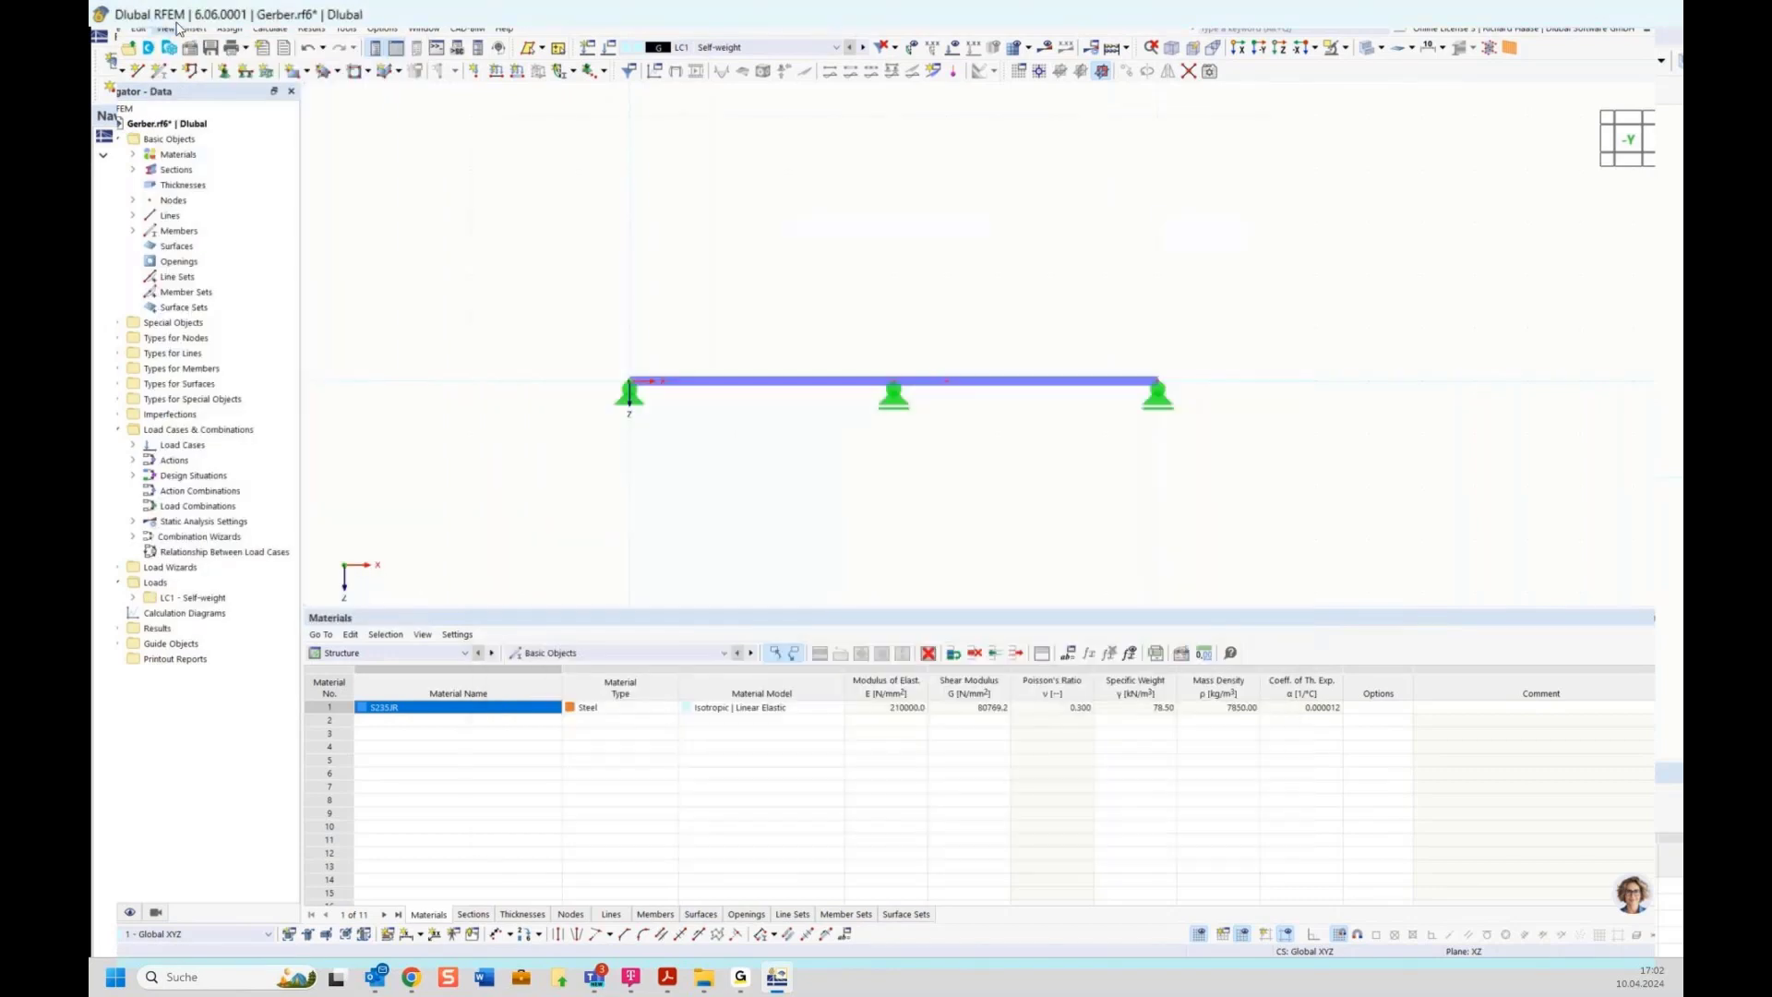
Restore the default window layout and reset all menus and toolbars to default
left_click(192, 29)
mouse_move(223, 28)
mouse_move(164, 26)
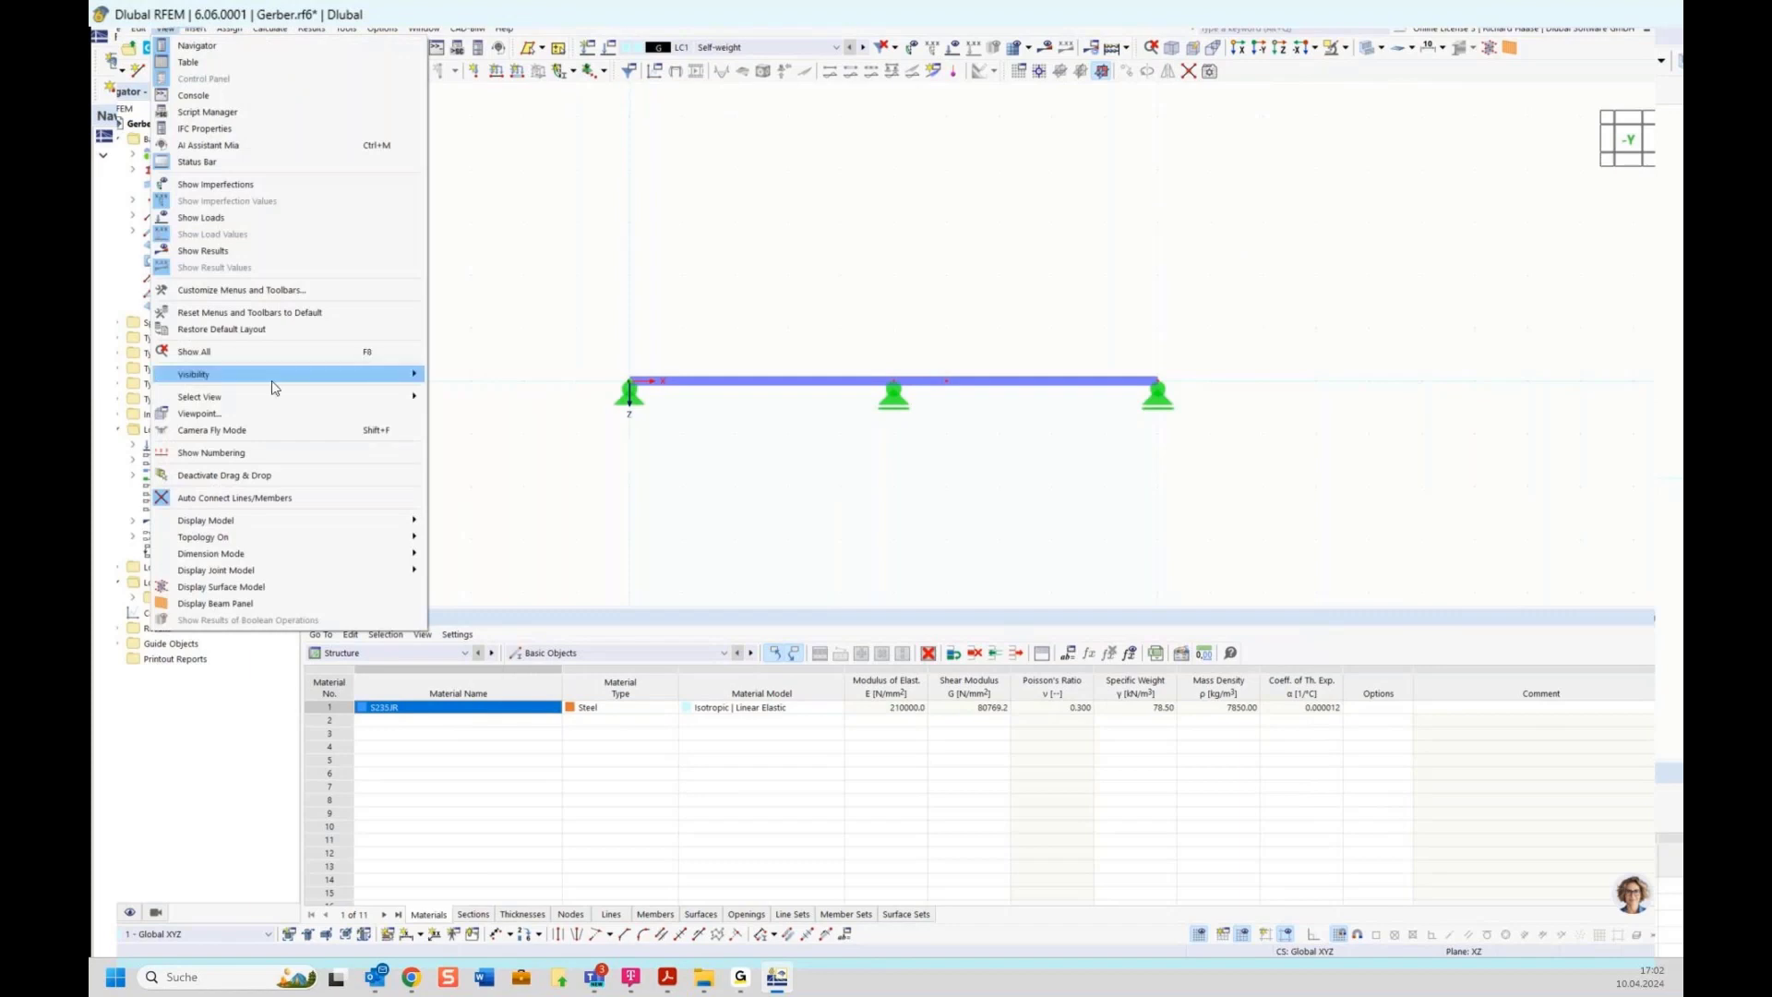
left_click(241, 326)
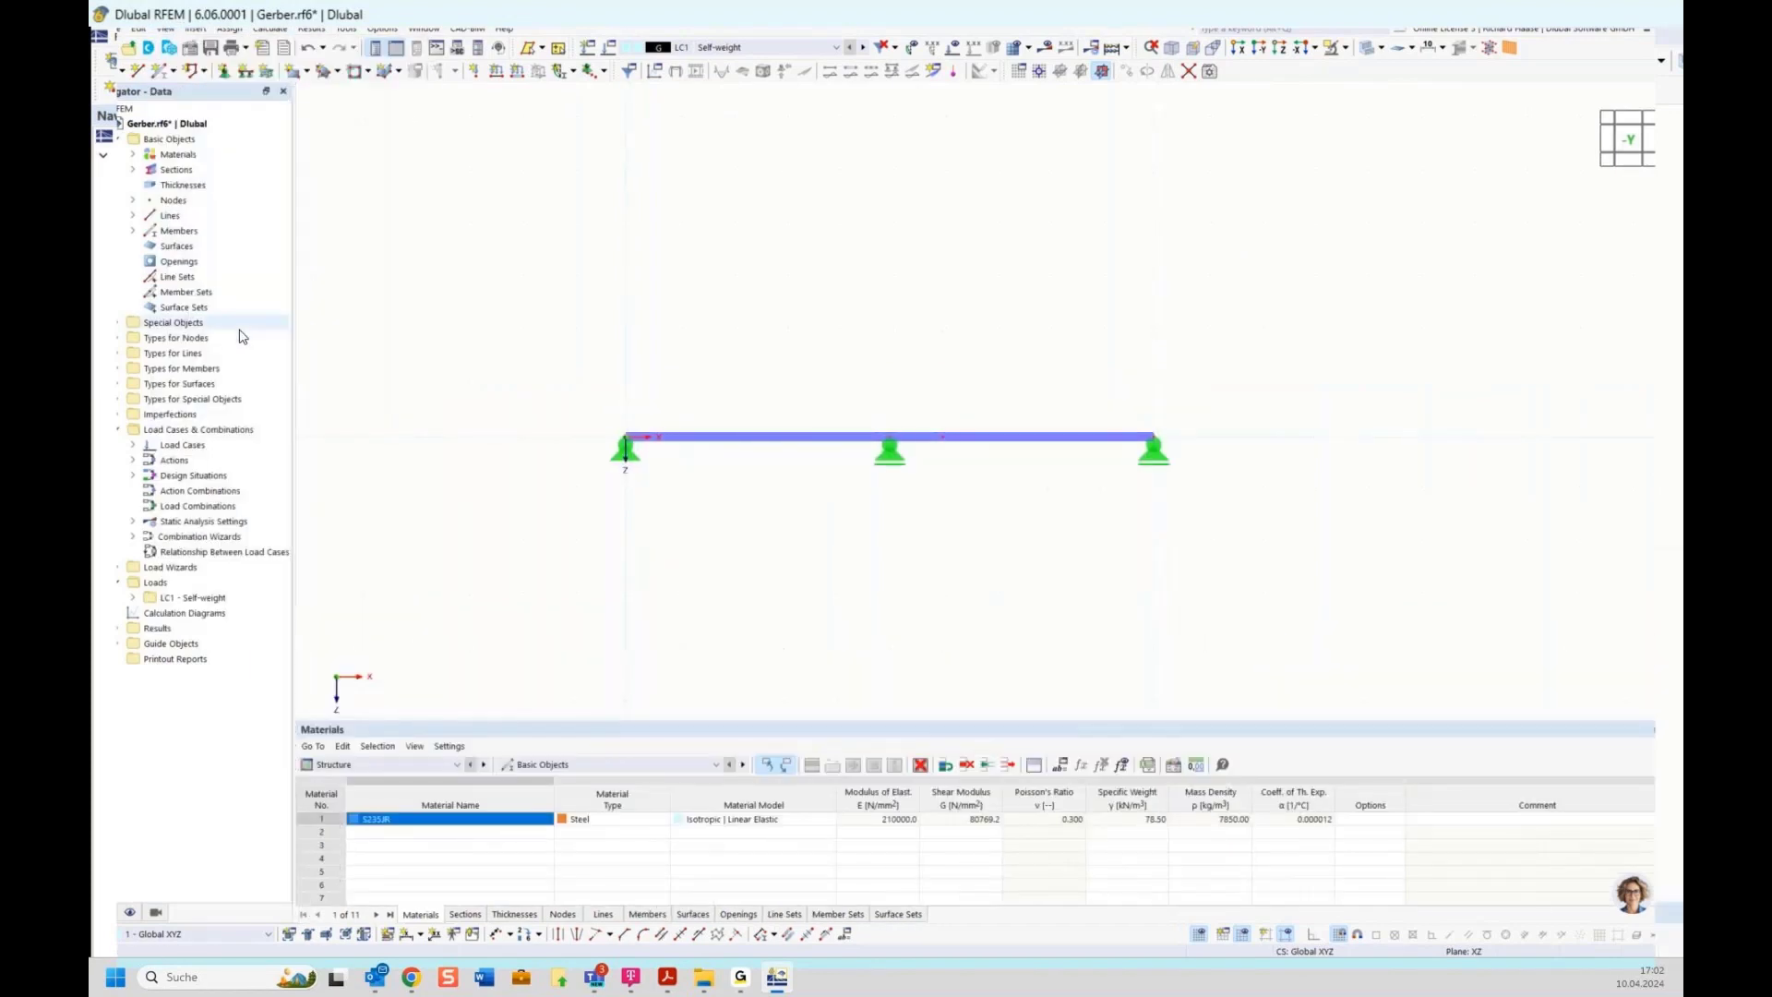
left_click(165, 29)
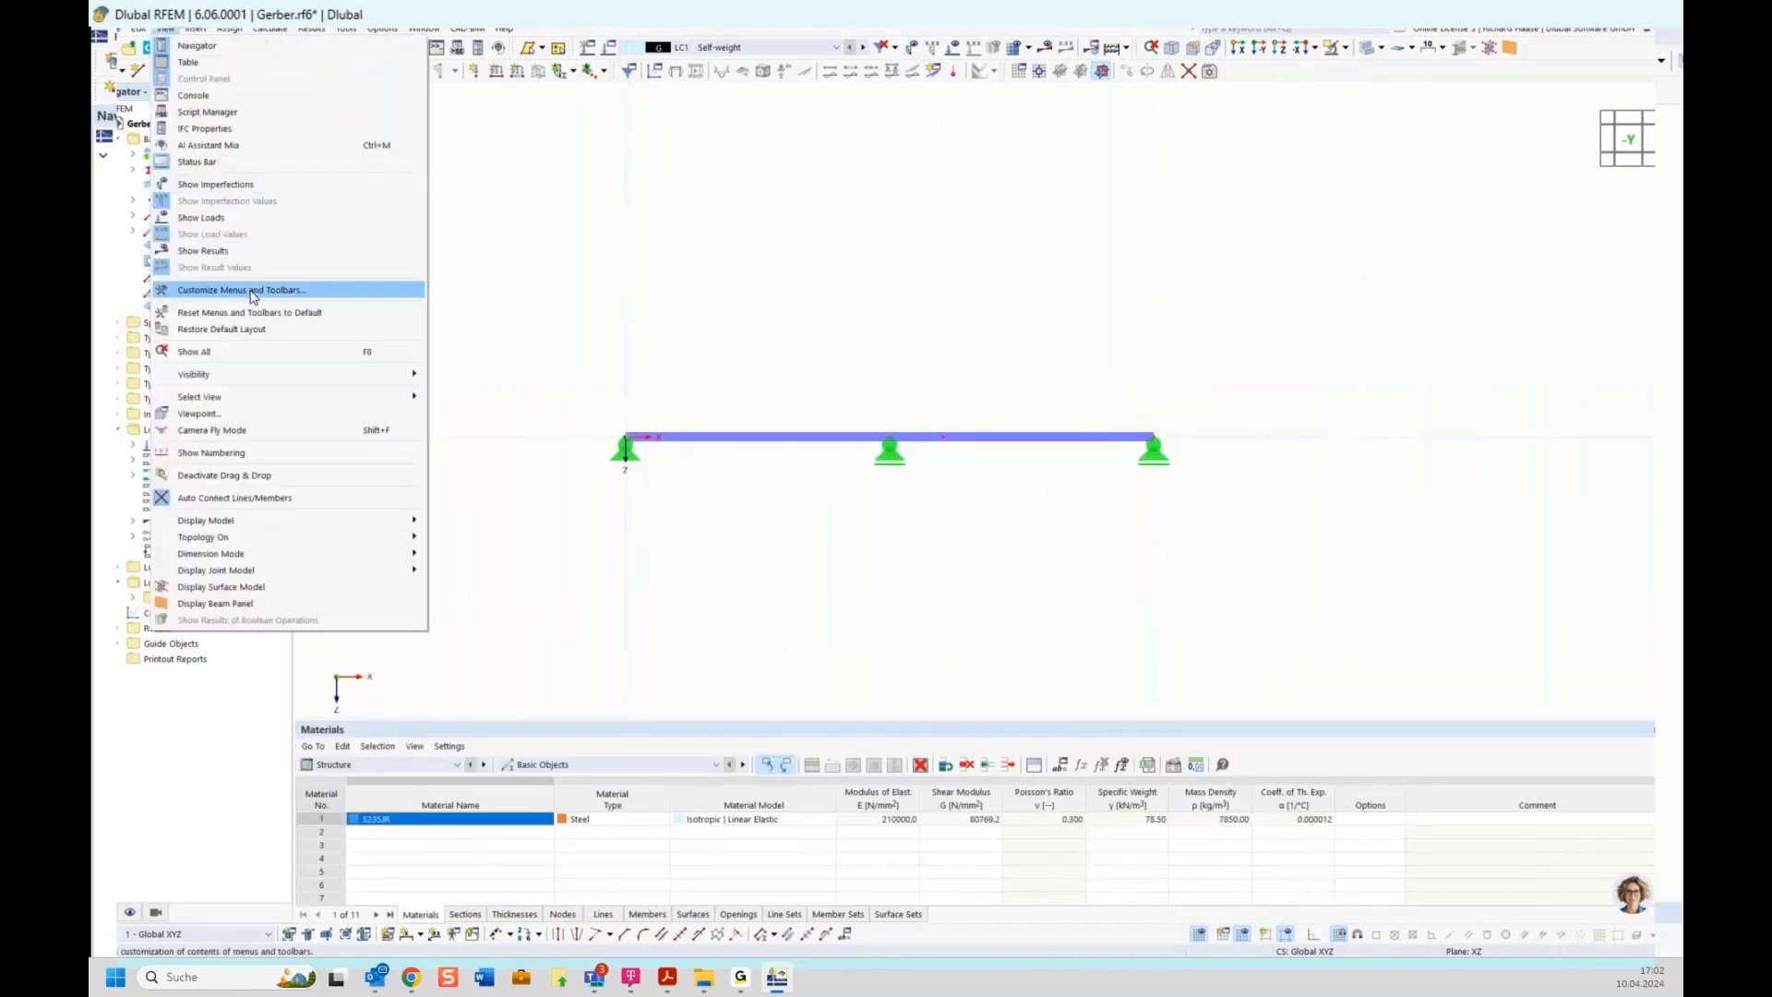
left_click(258, 313)
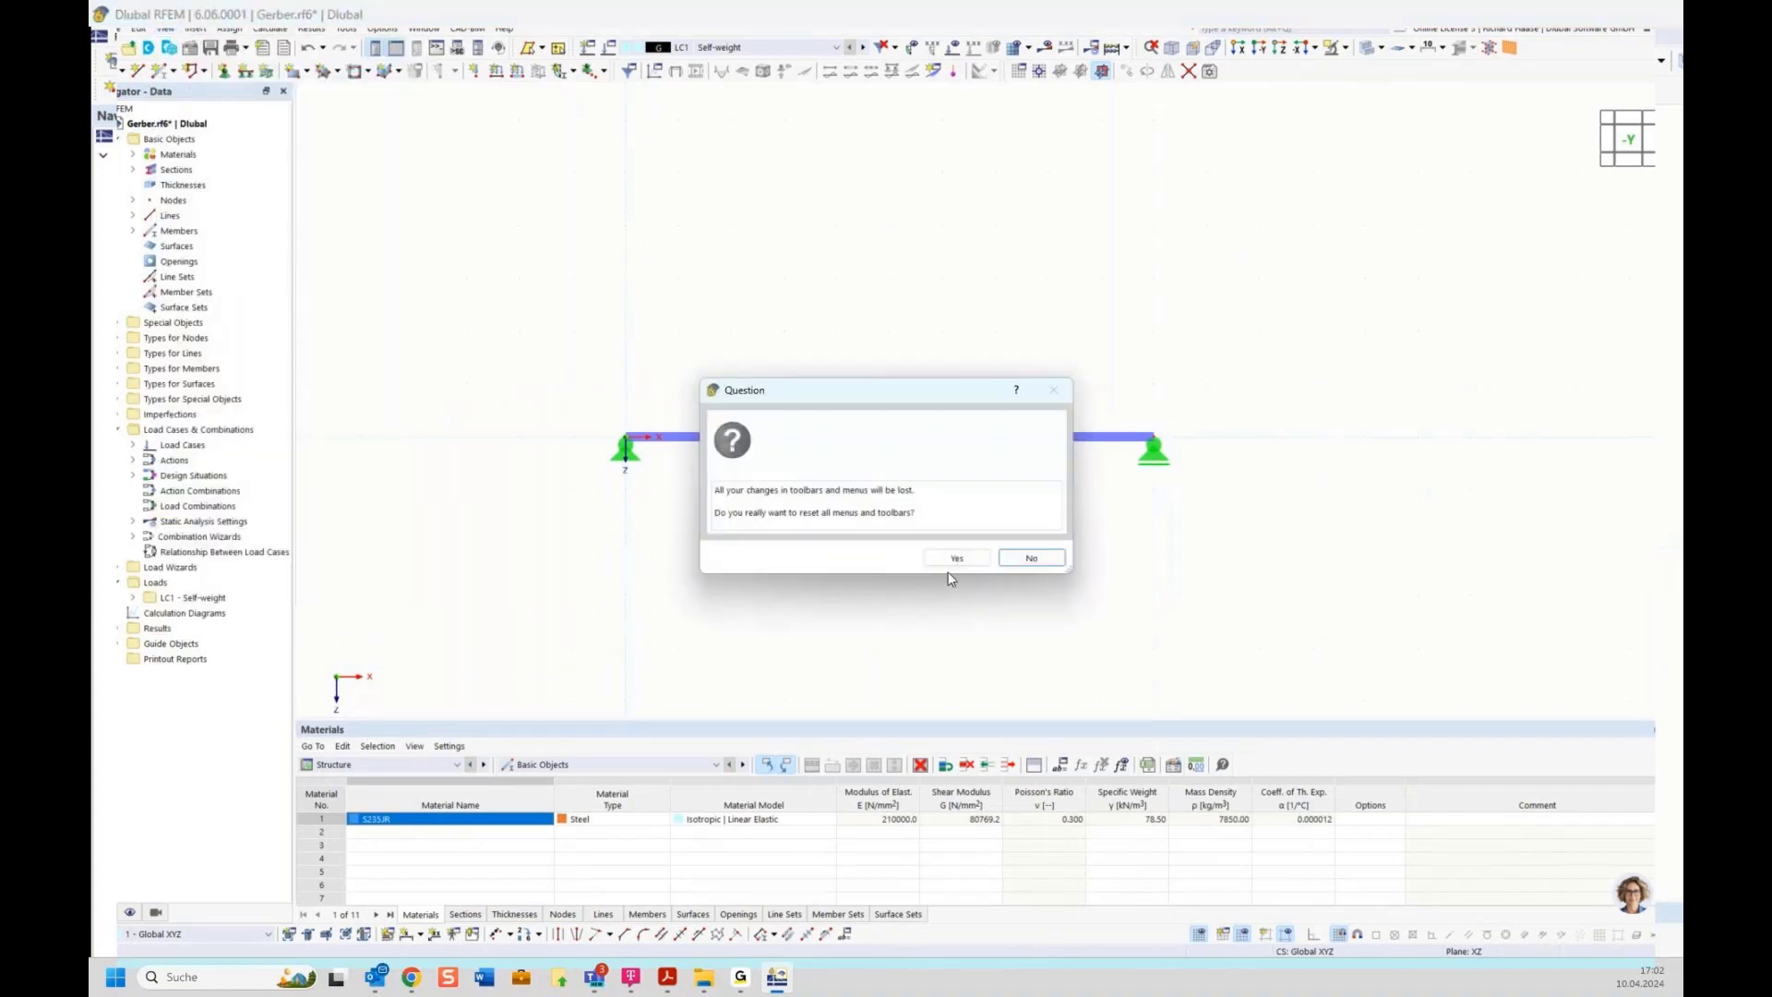
left_click(950, 559)
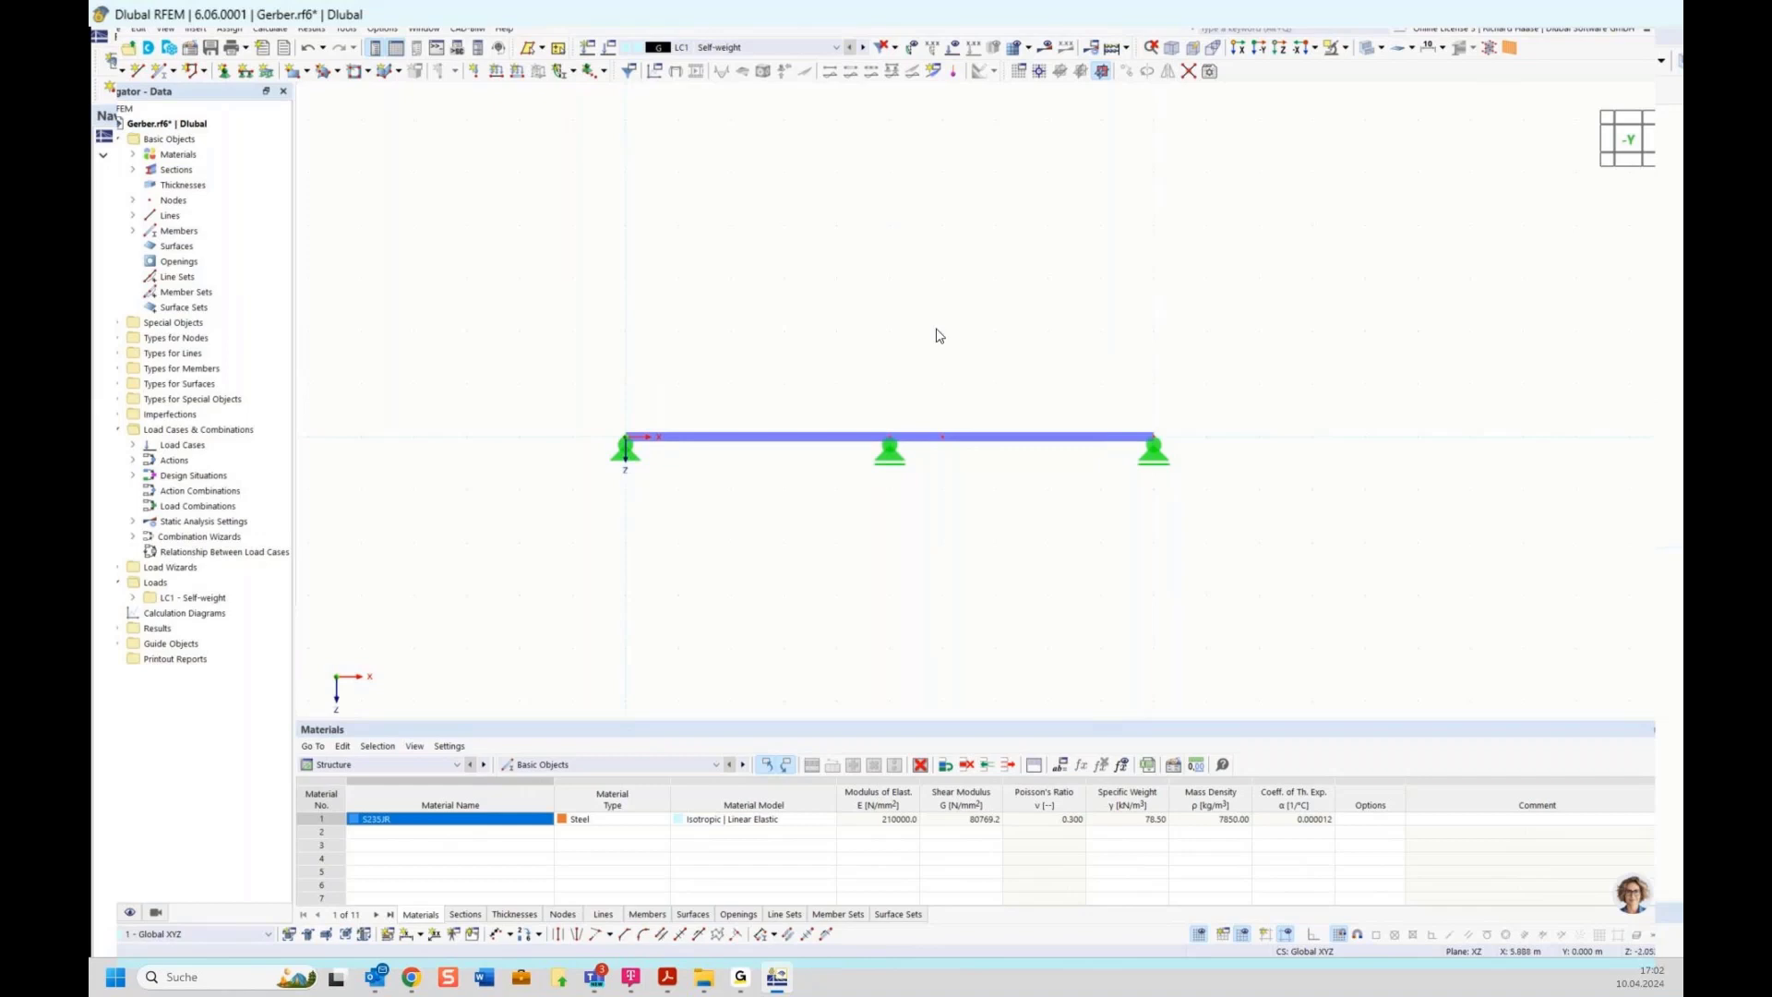
Search the commands for global and clear the search field
left_click(140, 29)
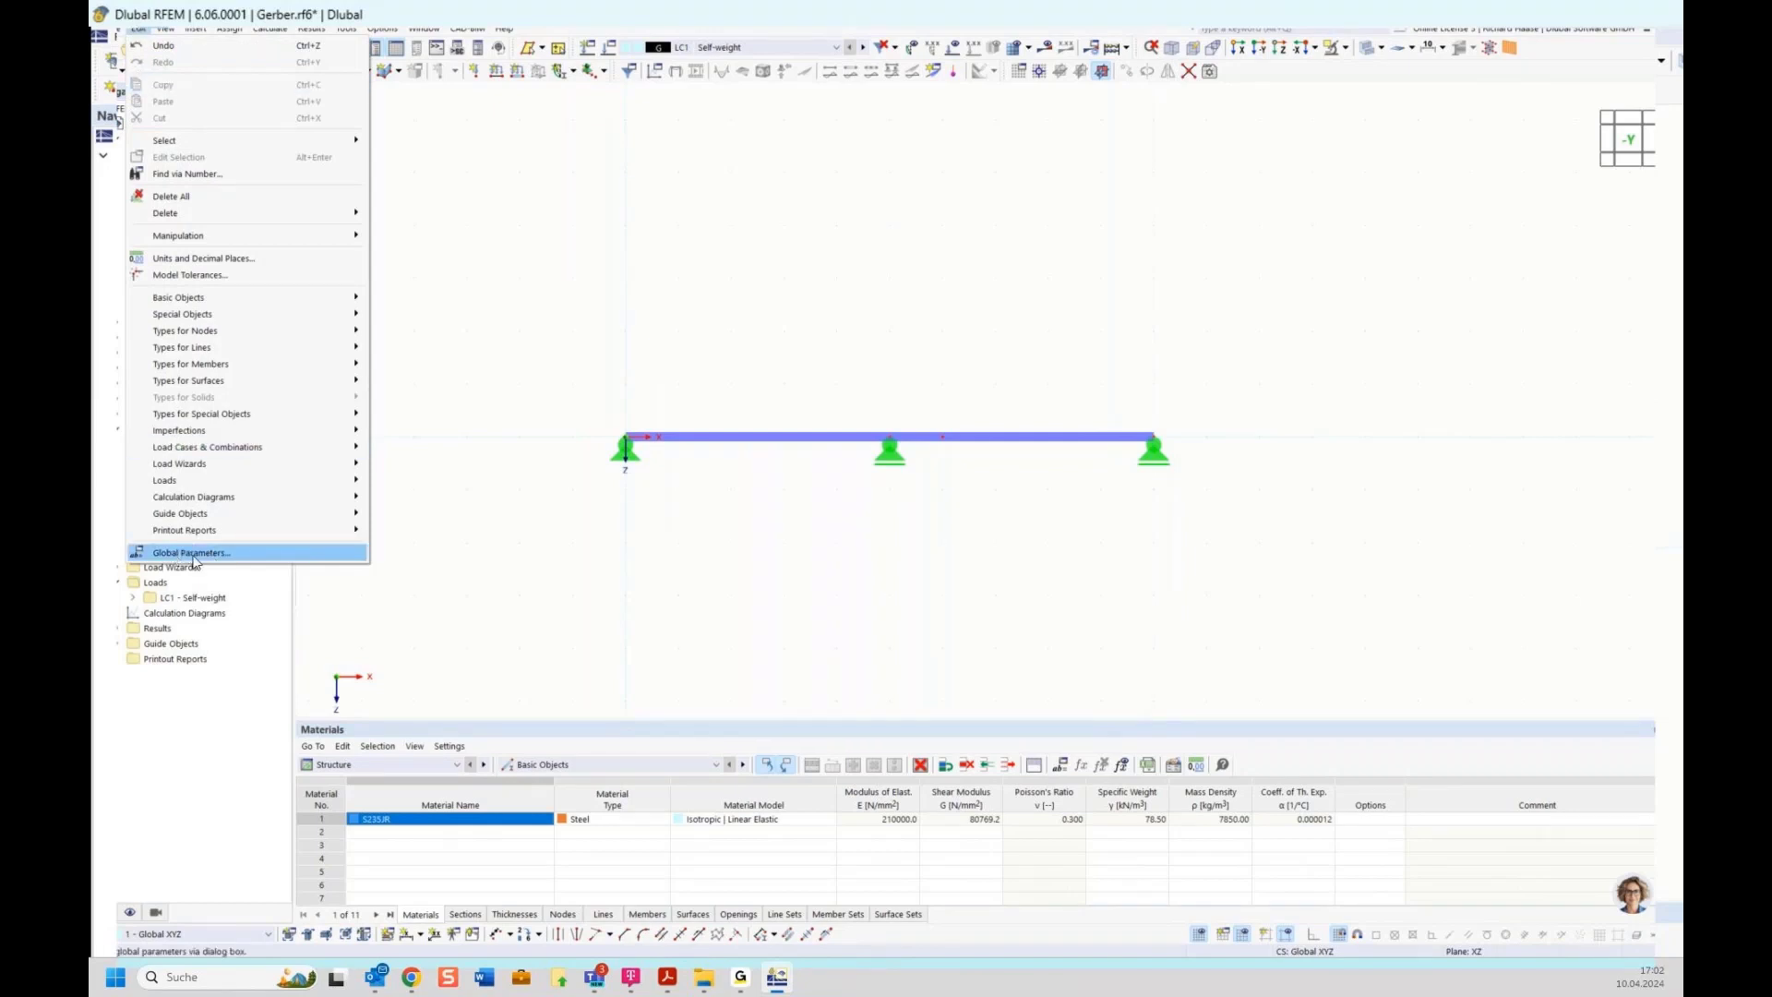
left_click(551, 247)
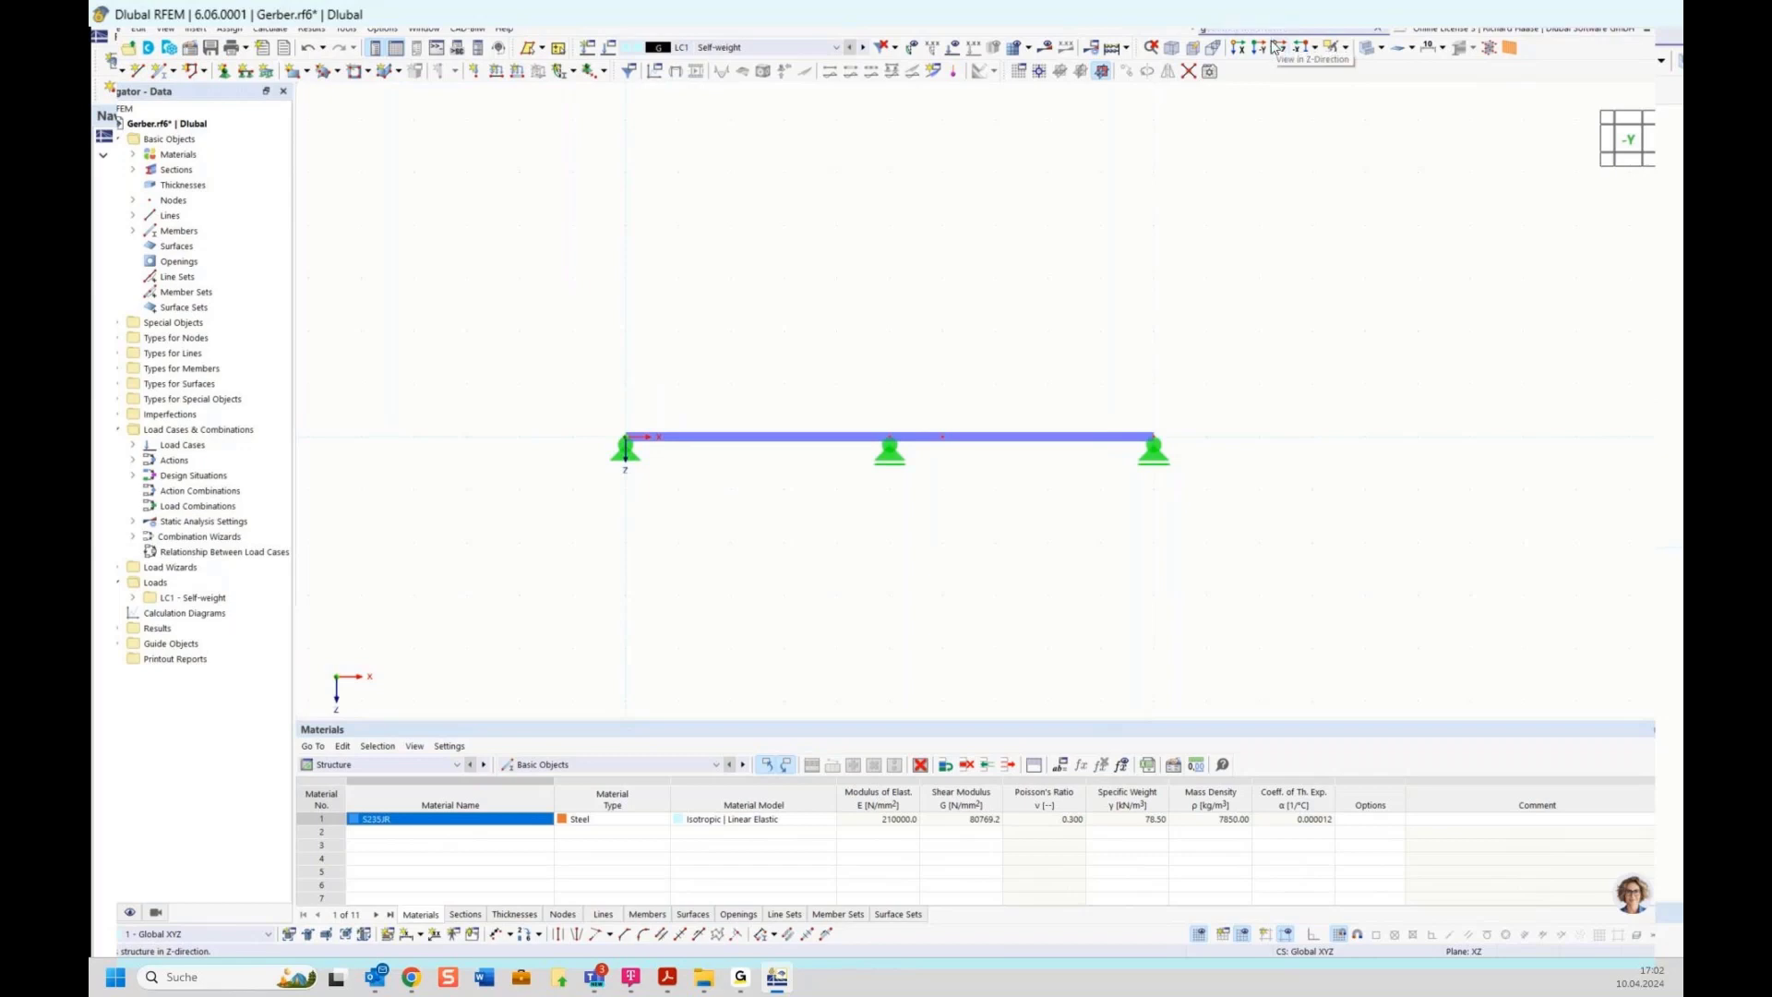
type("lobal")
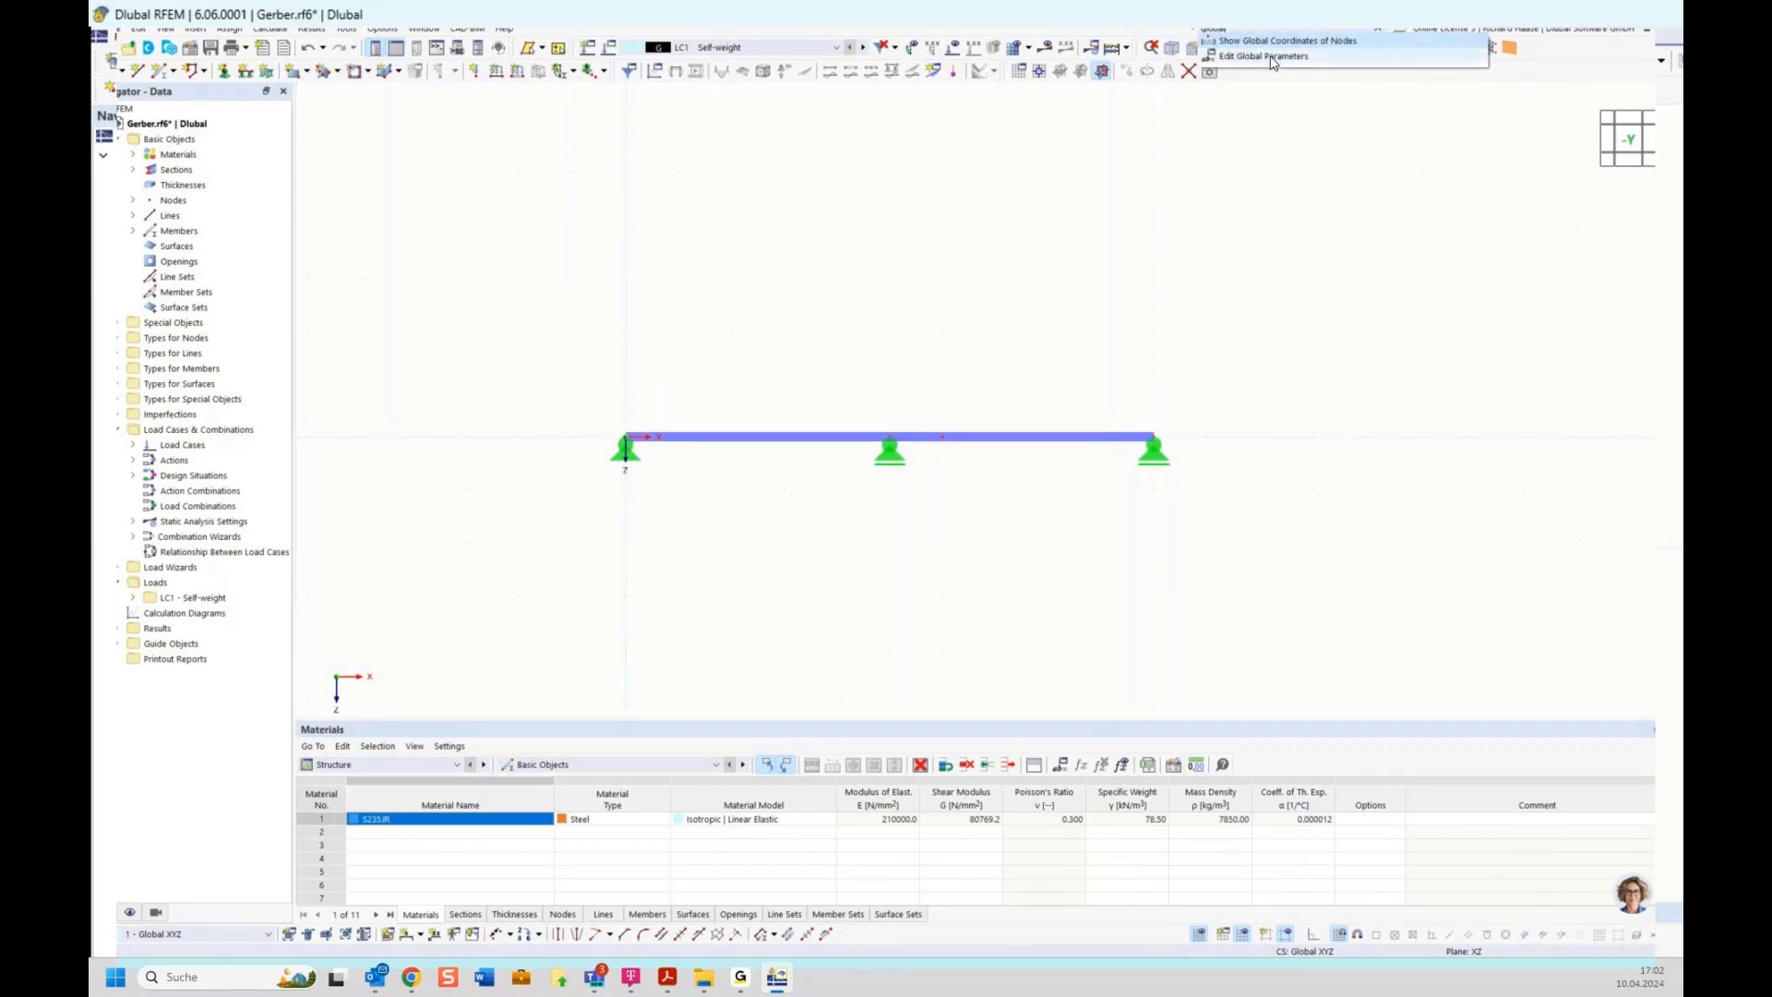
left_click(1218, 211)
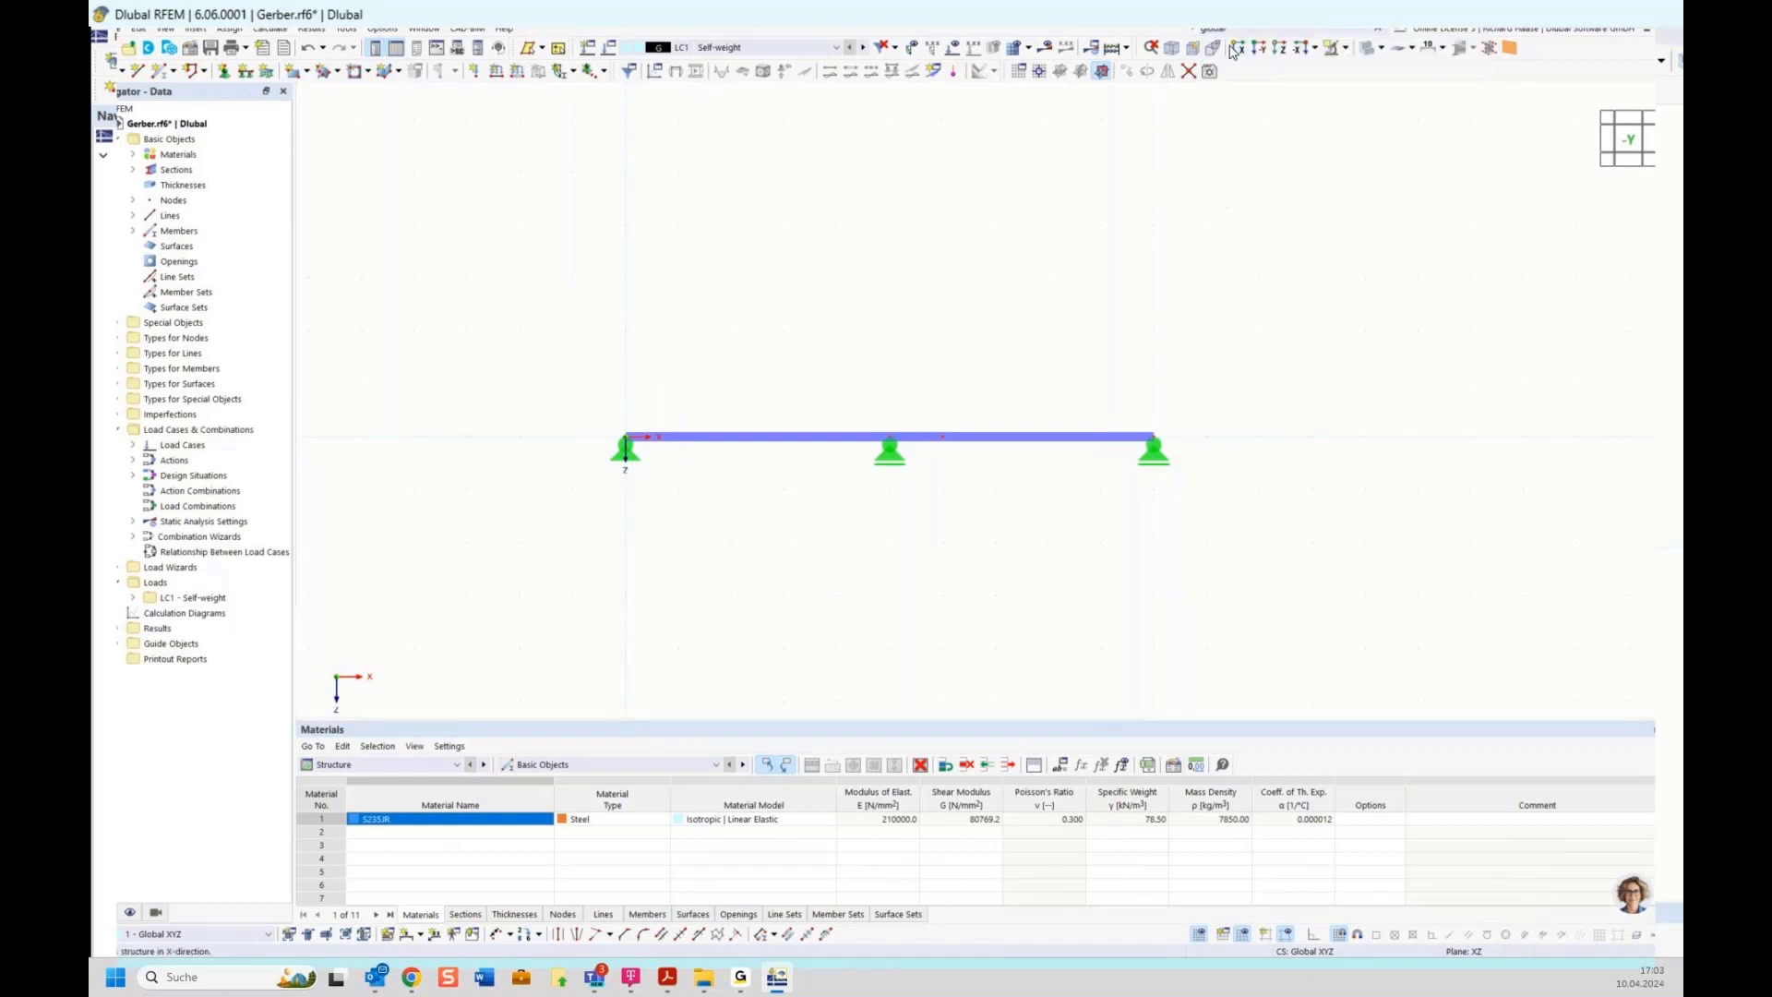
left_click_drag(1229, 32, 1120, 34)
key("Delete")
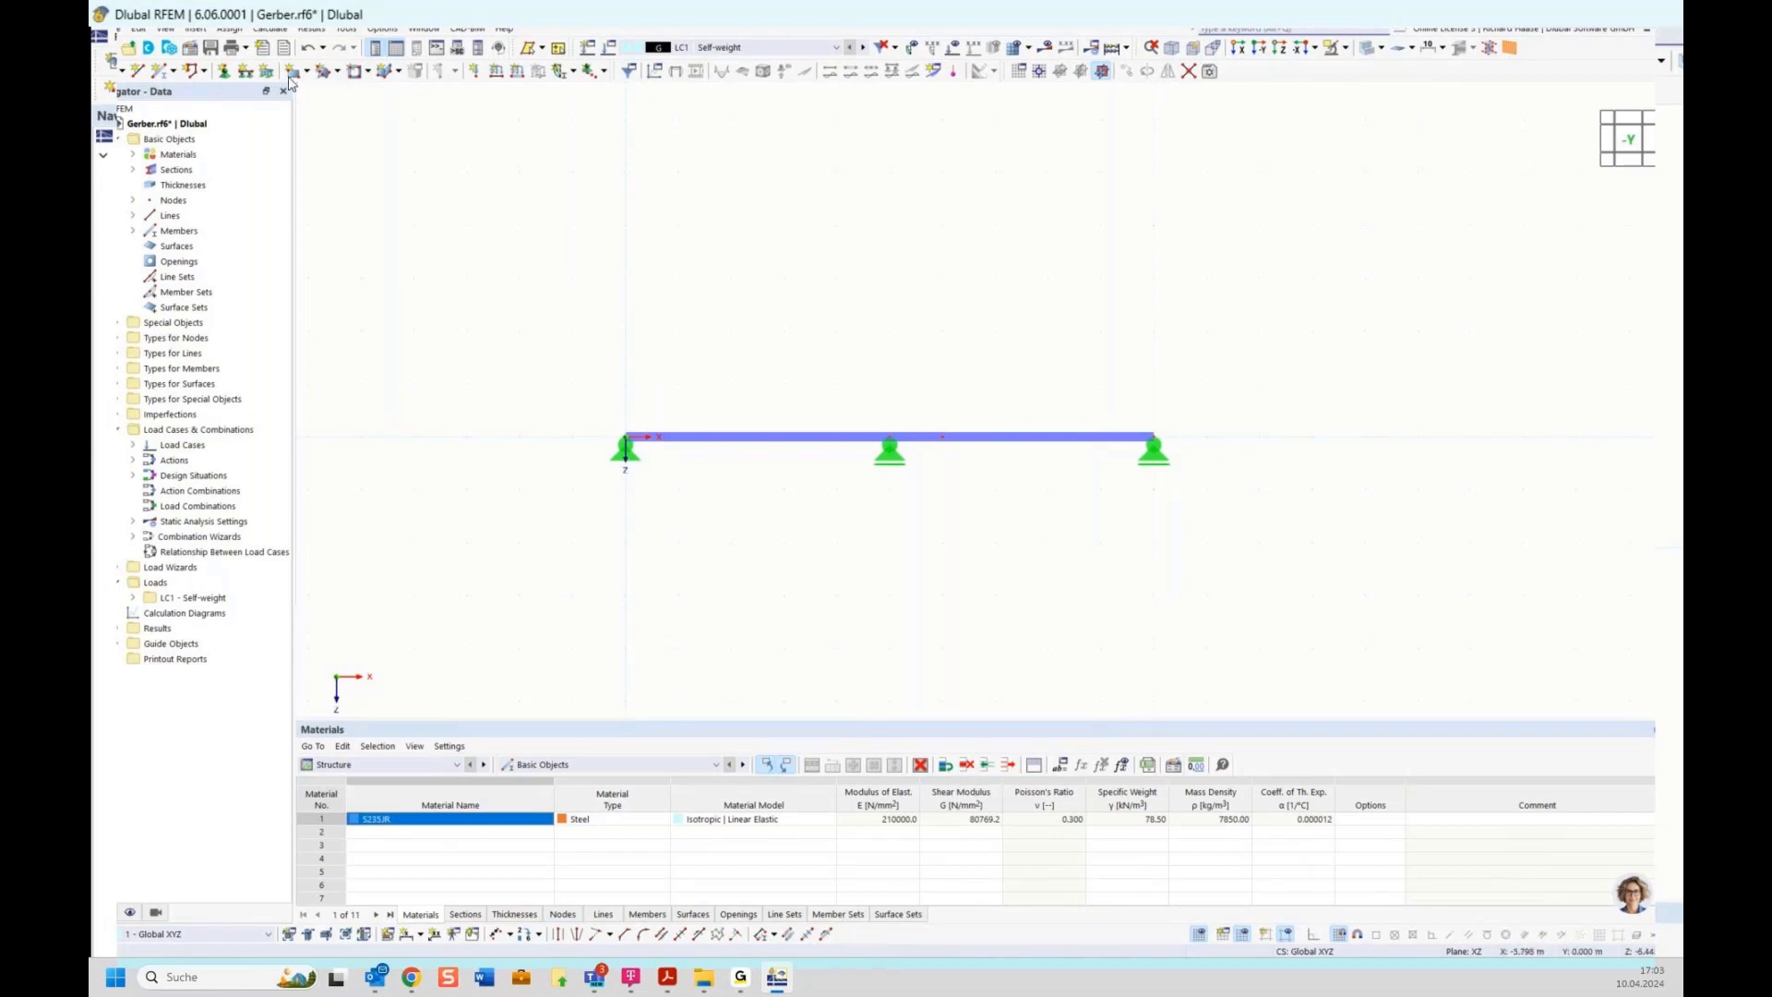
Add the Edit Global Parameters command to the toolbar through the menu and toolbar customisation
left_click(166, 29)
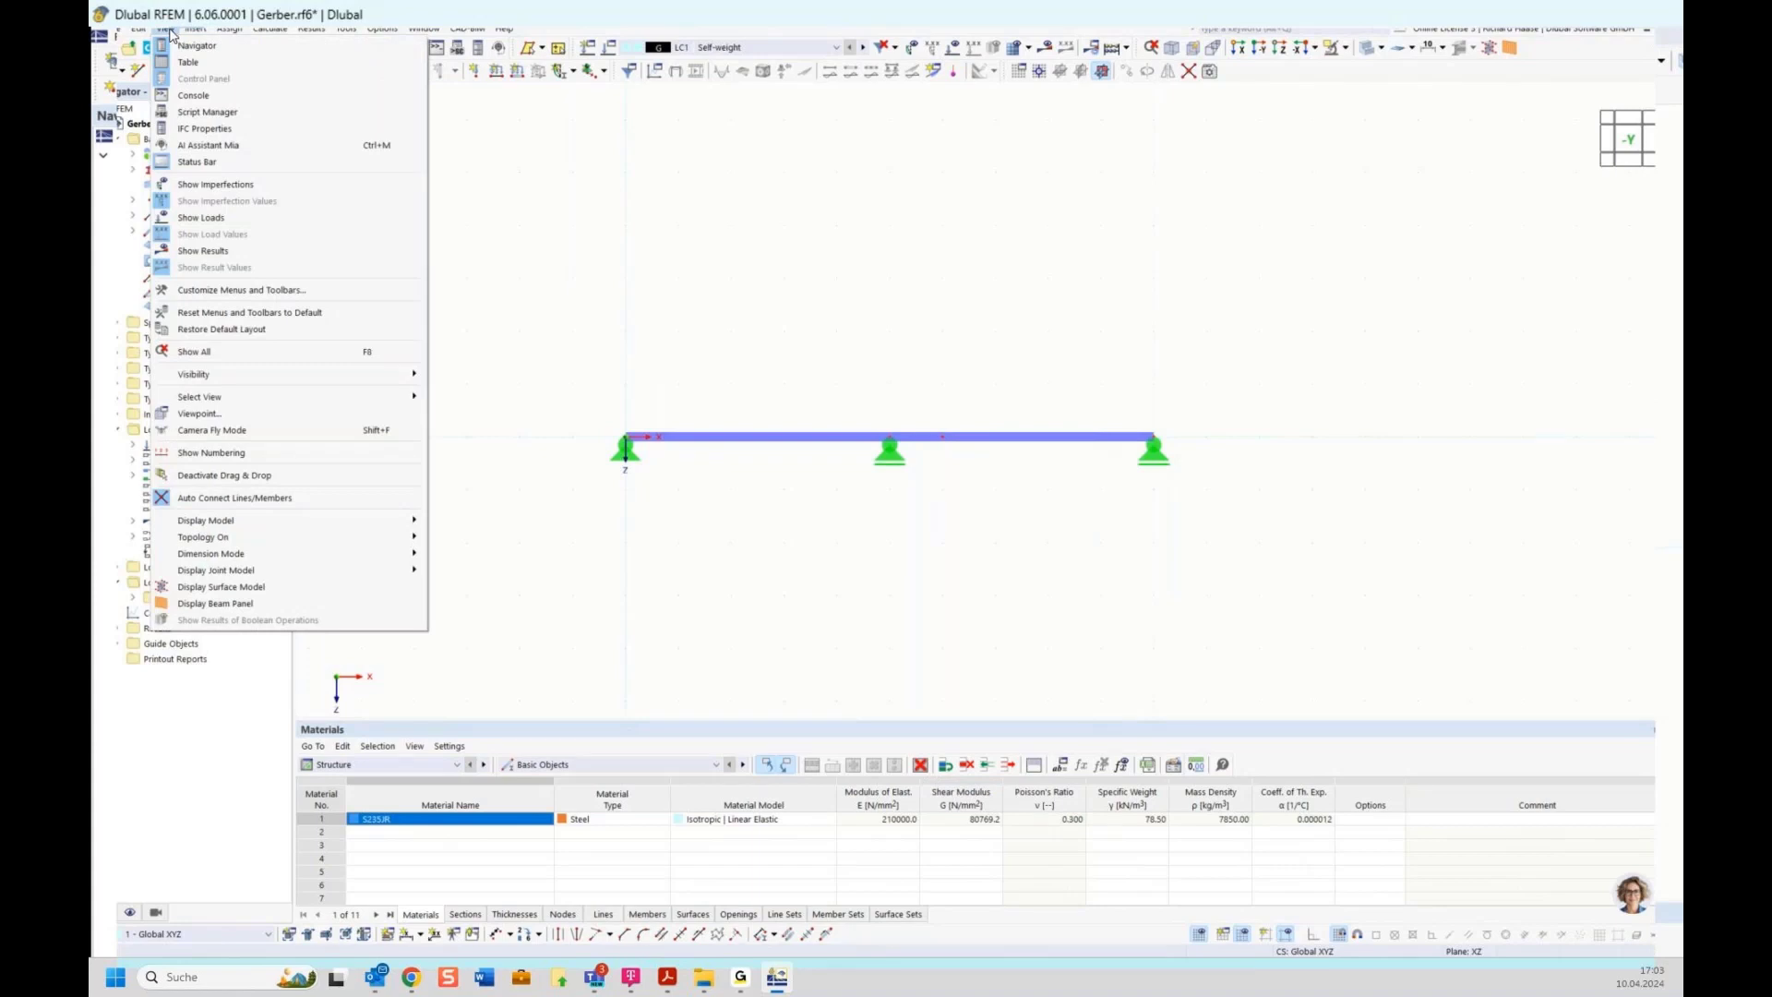
left_click(228, 291)
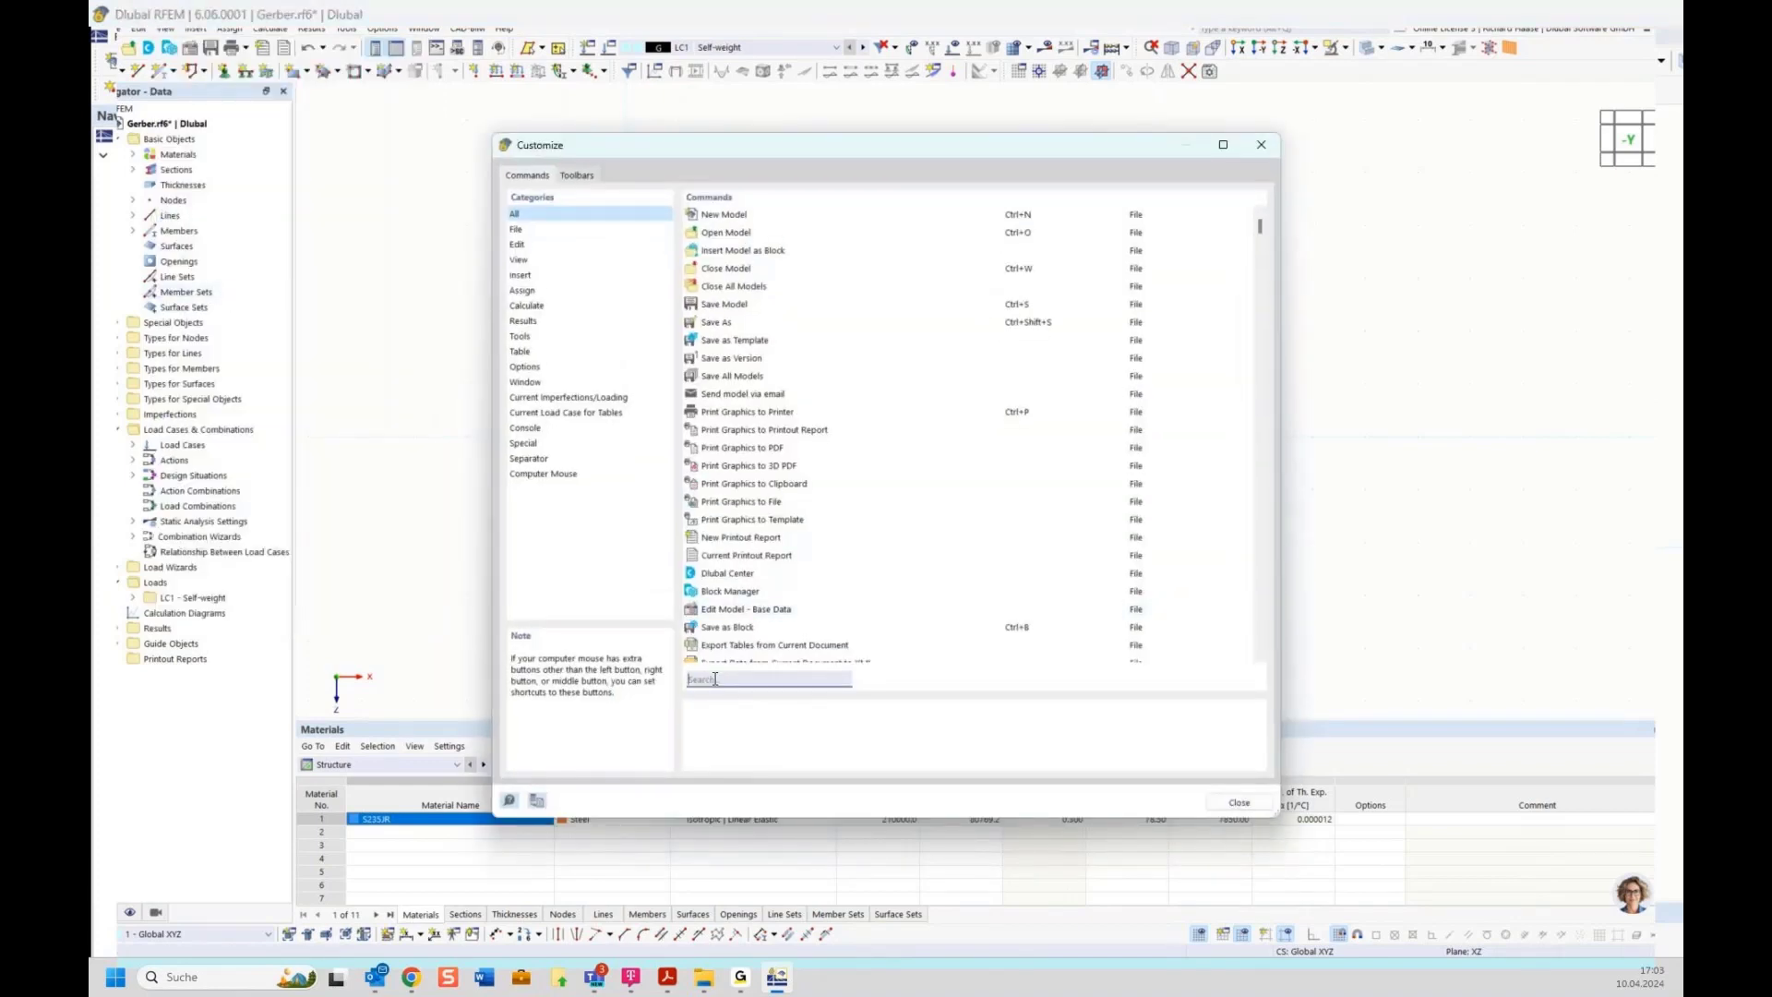
left_click(715, 680)
type("global")
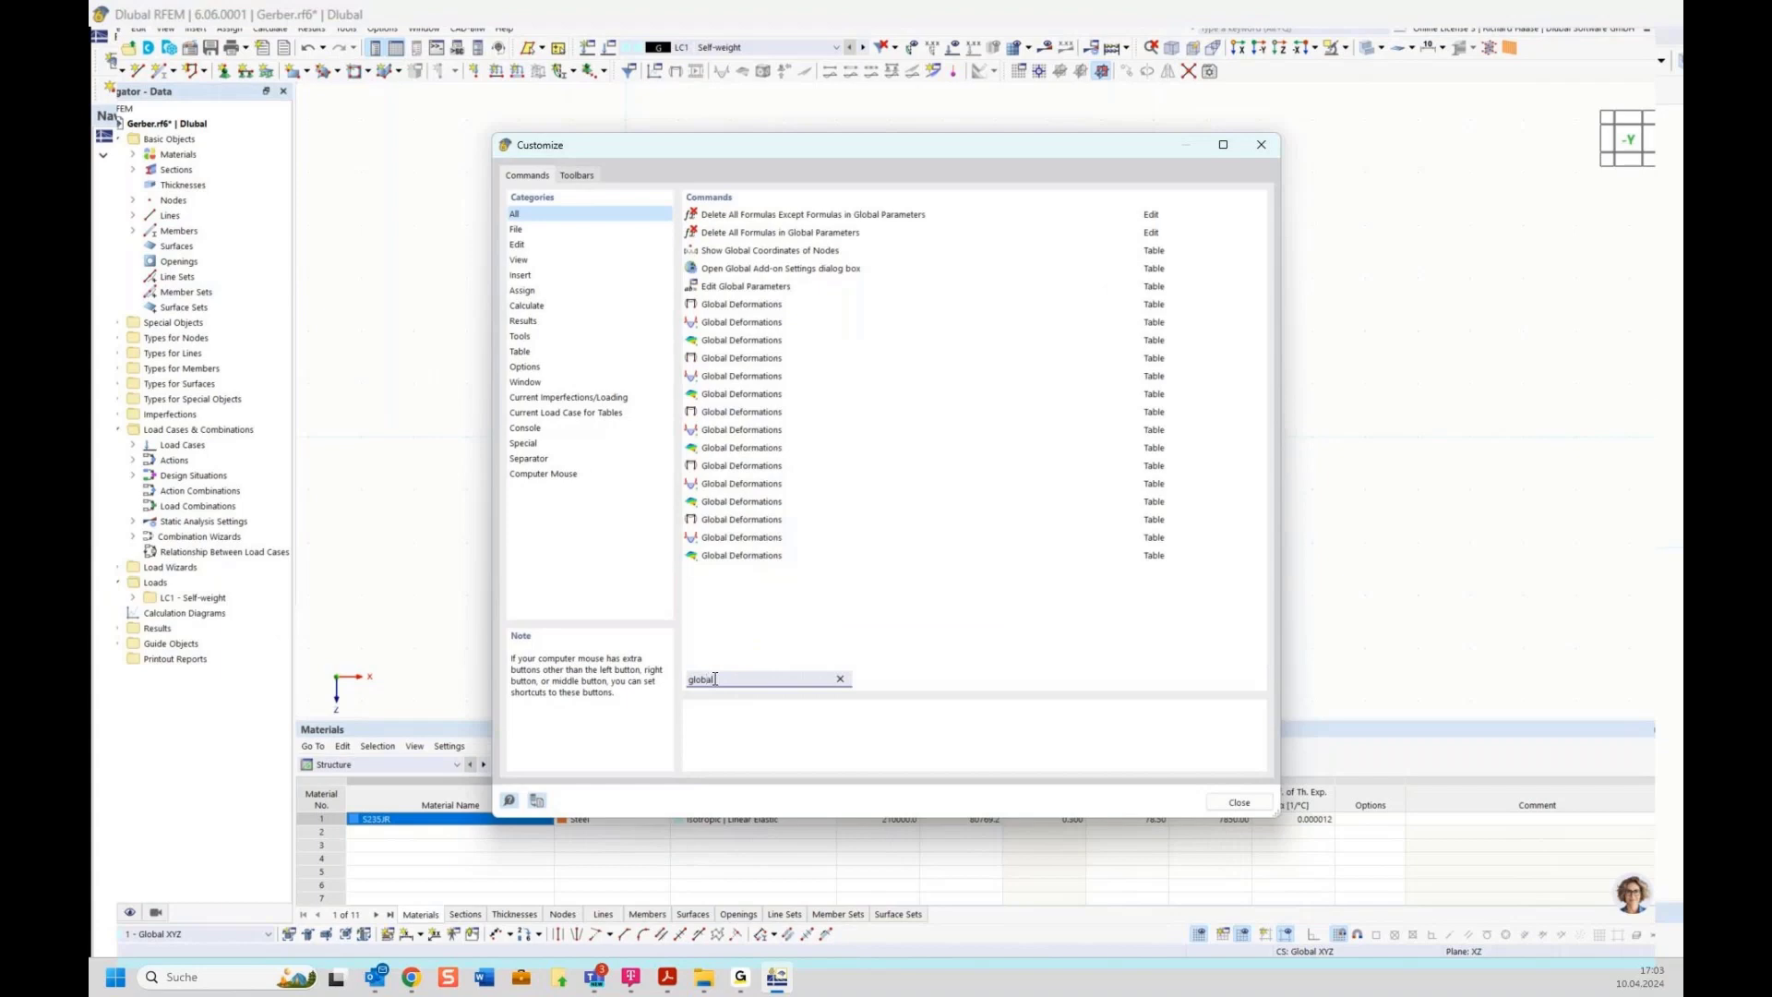
type(" par")
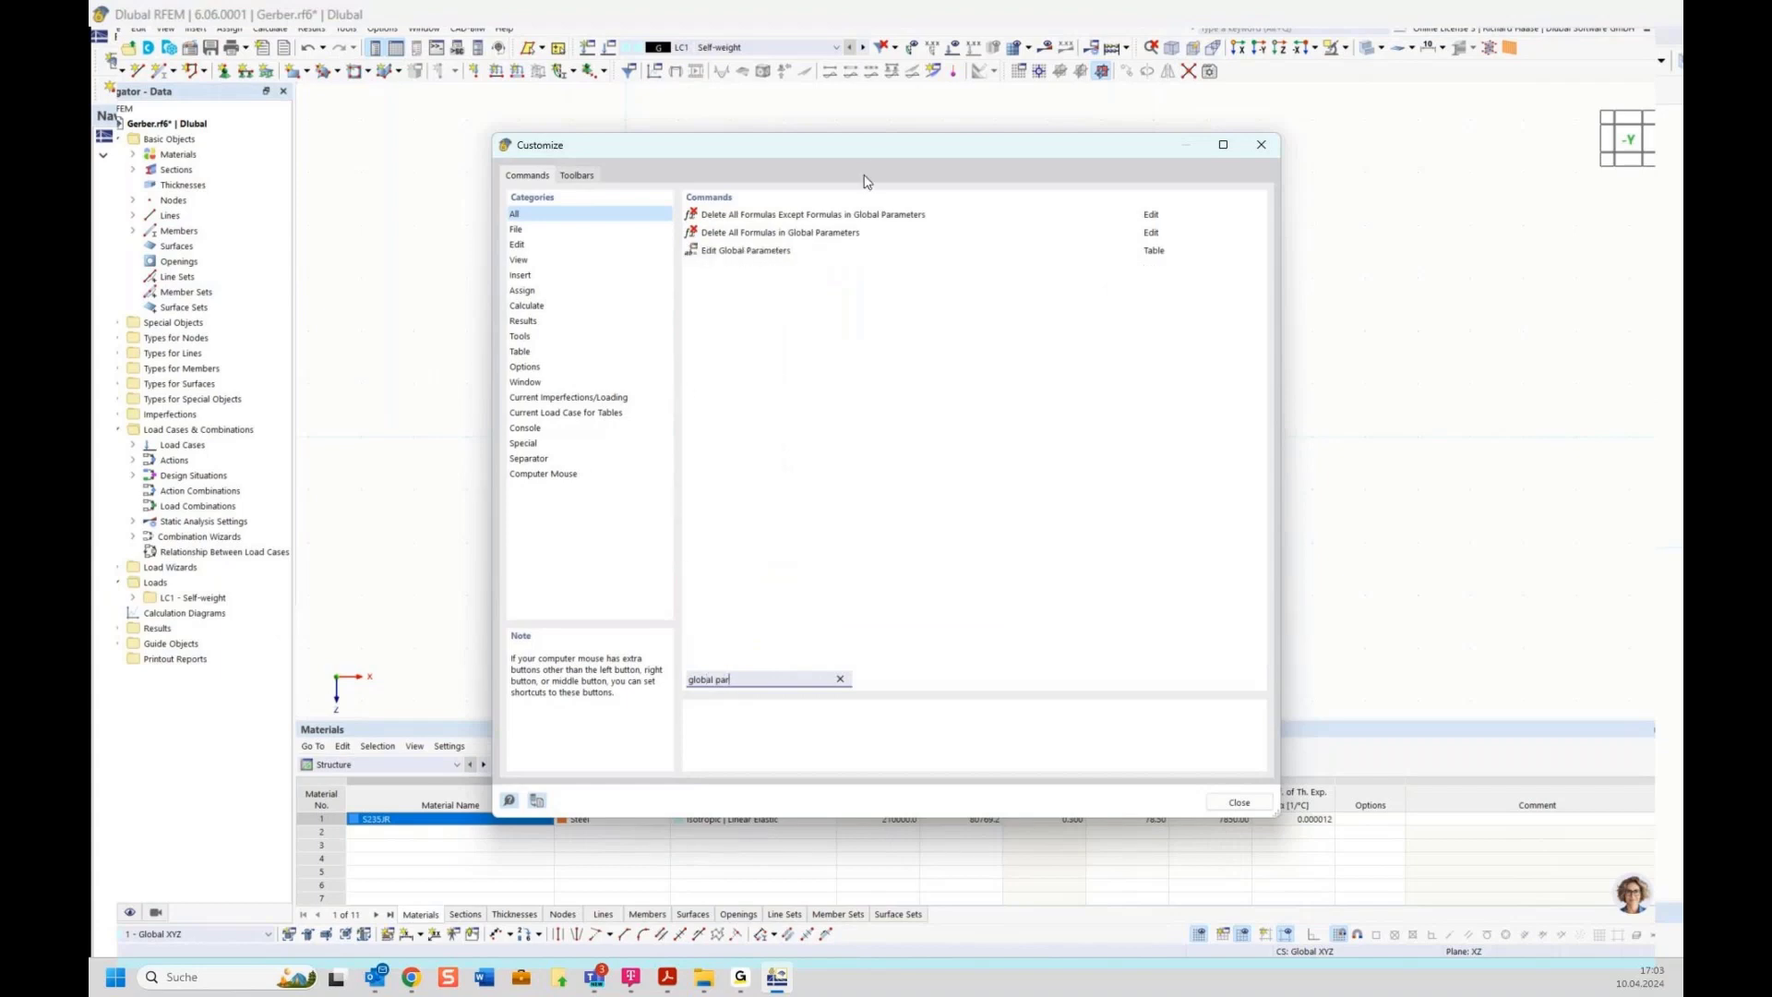
left_click_drag(883, 148, 861, 97)
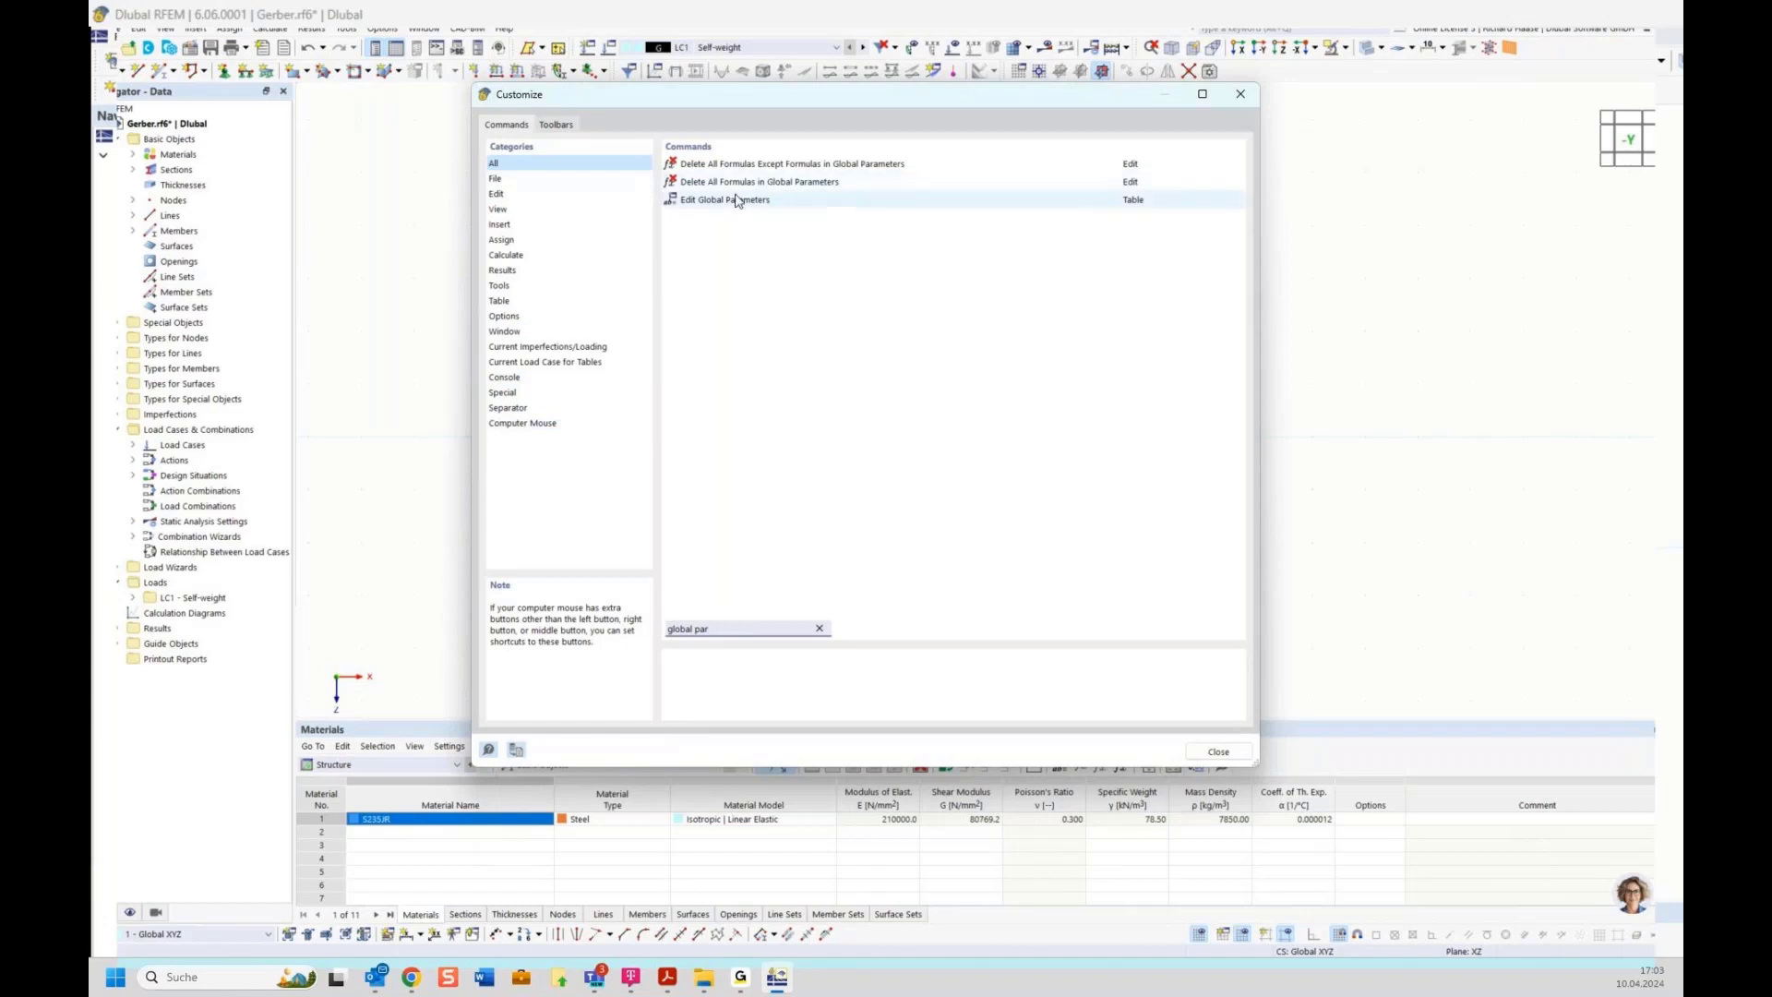
left_click_drag(773, 99, 716, 72)
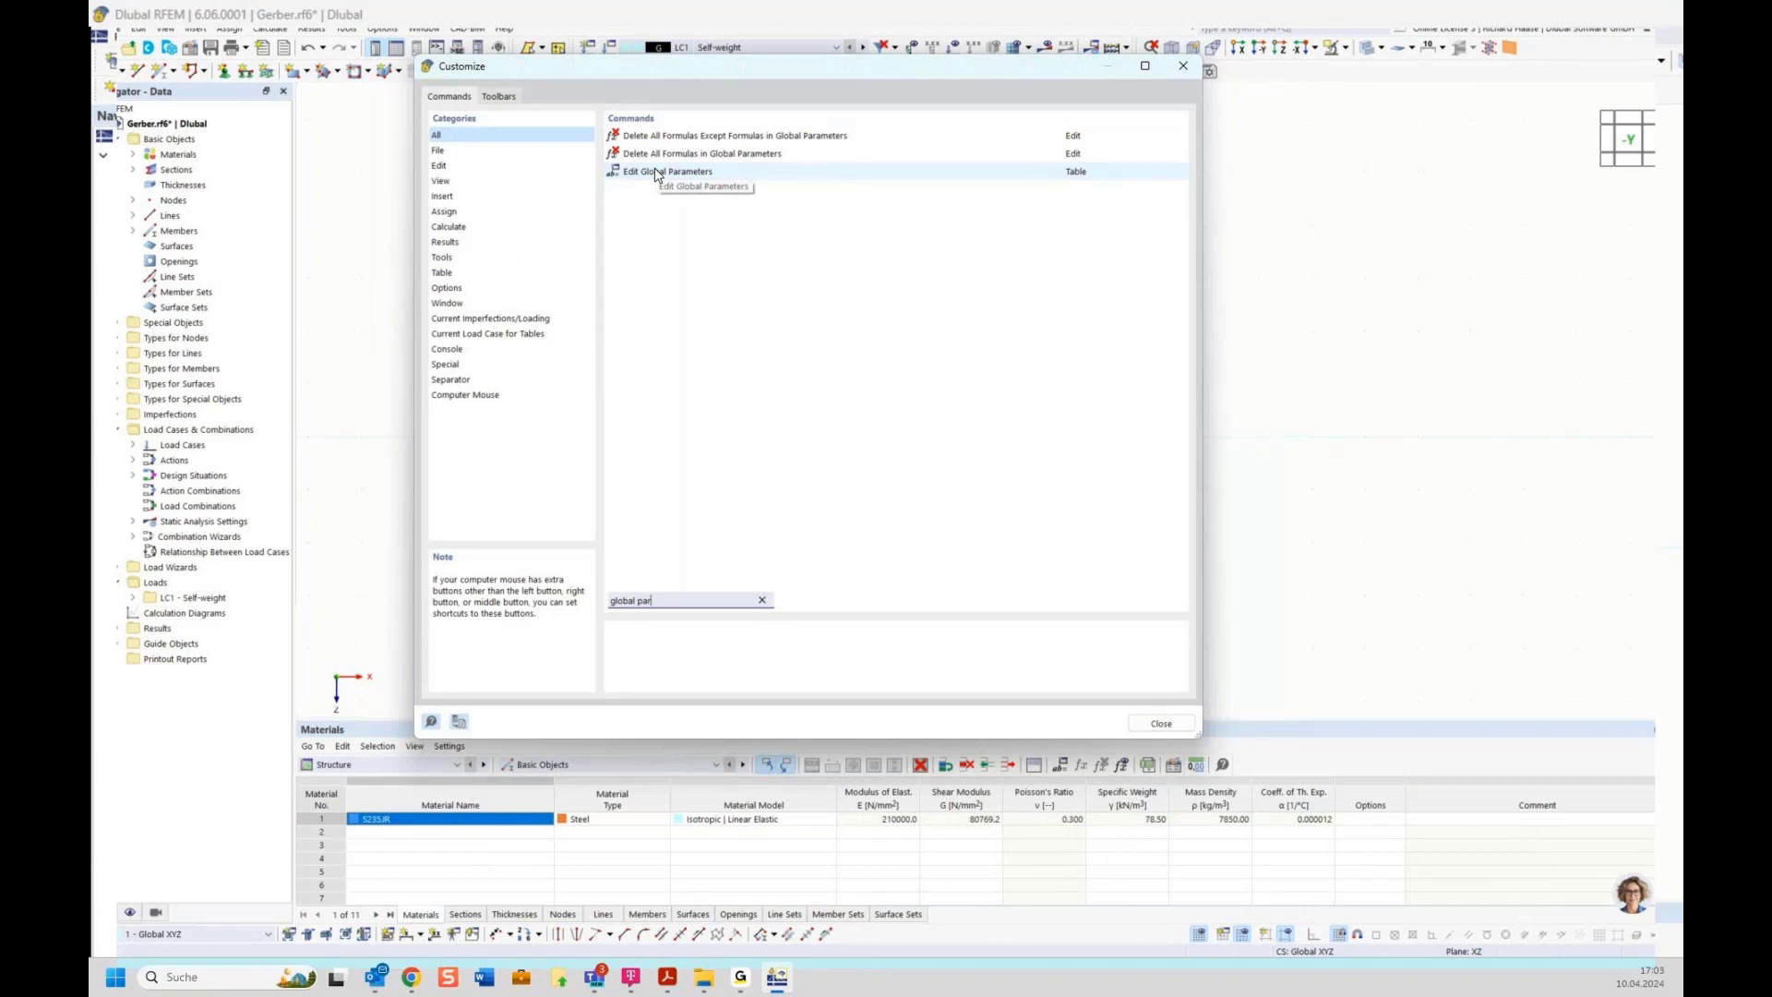
left_click_drag(657, 175, 852, 939)
left_click(1160, 723)
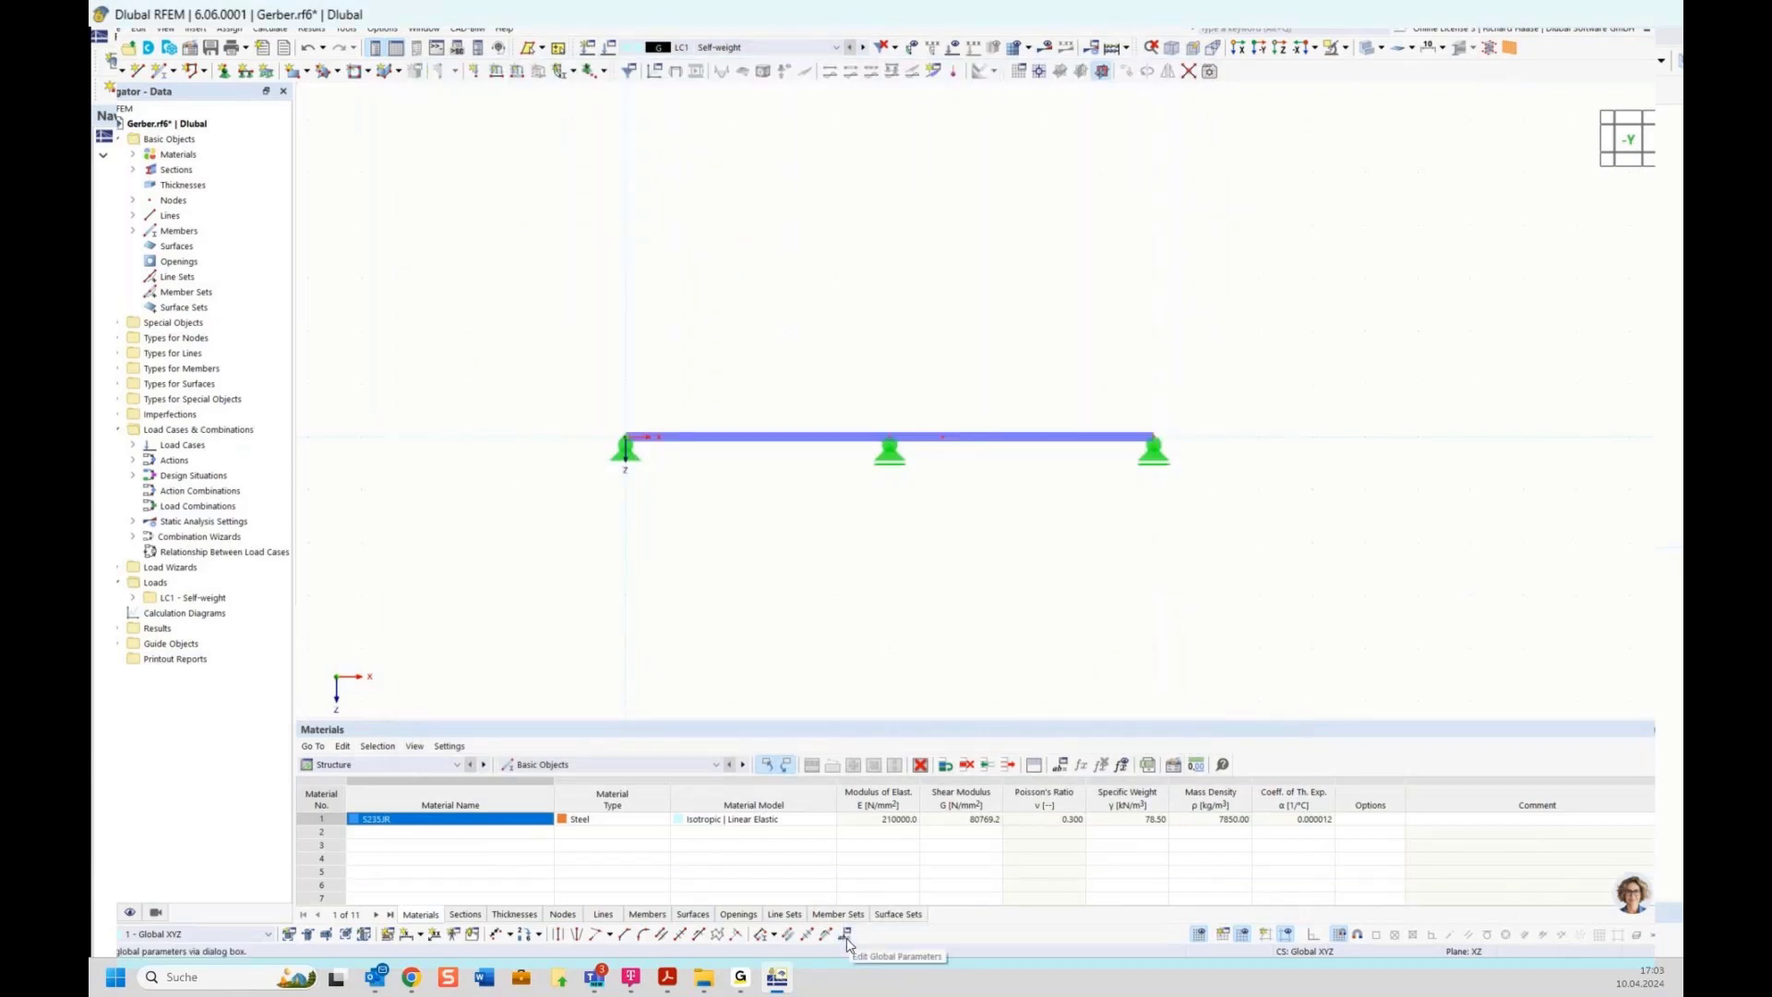
Open the global parameters editor and define a length parameter named field with a value of 5 m
left_click(845, 936)
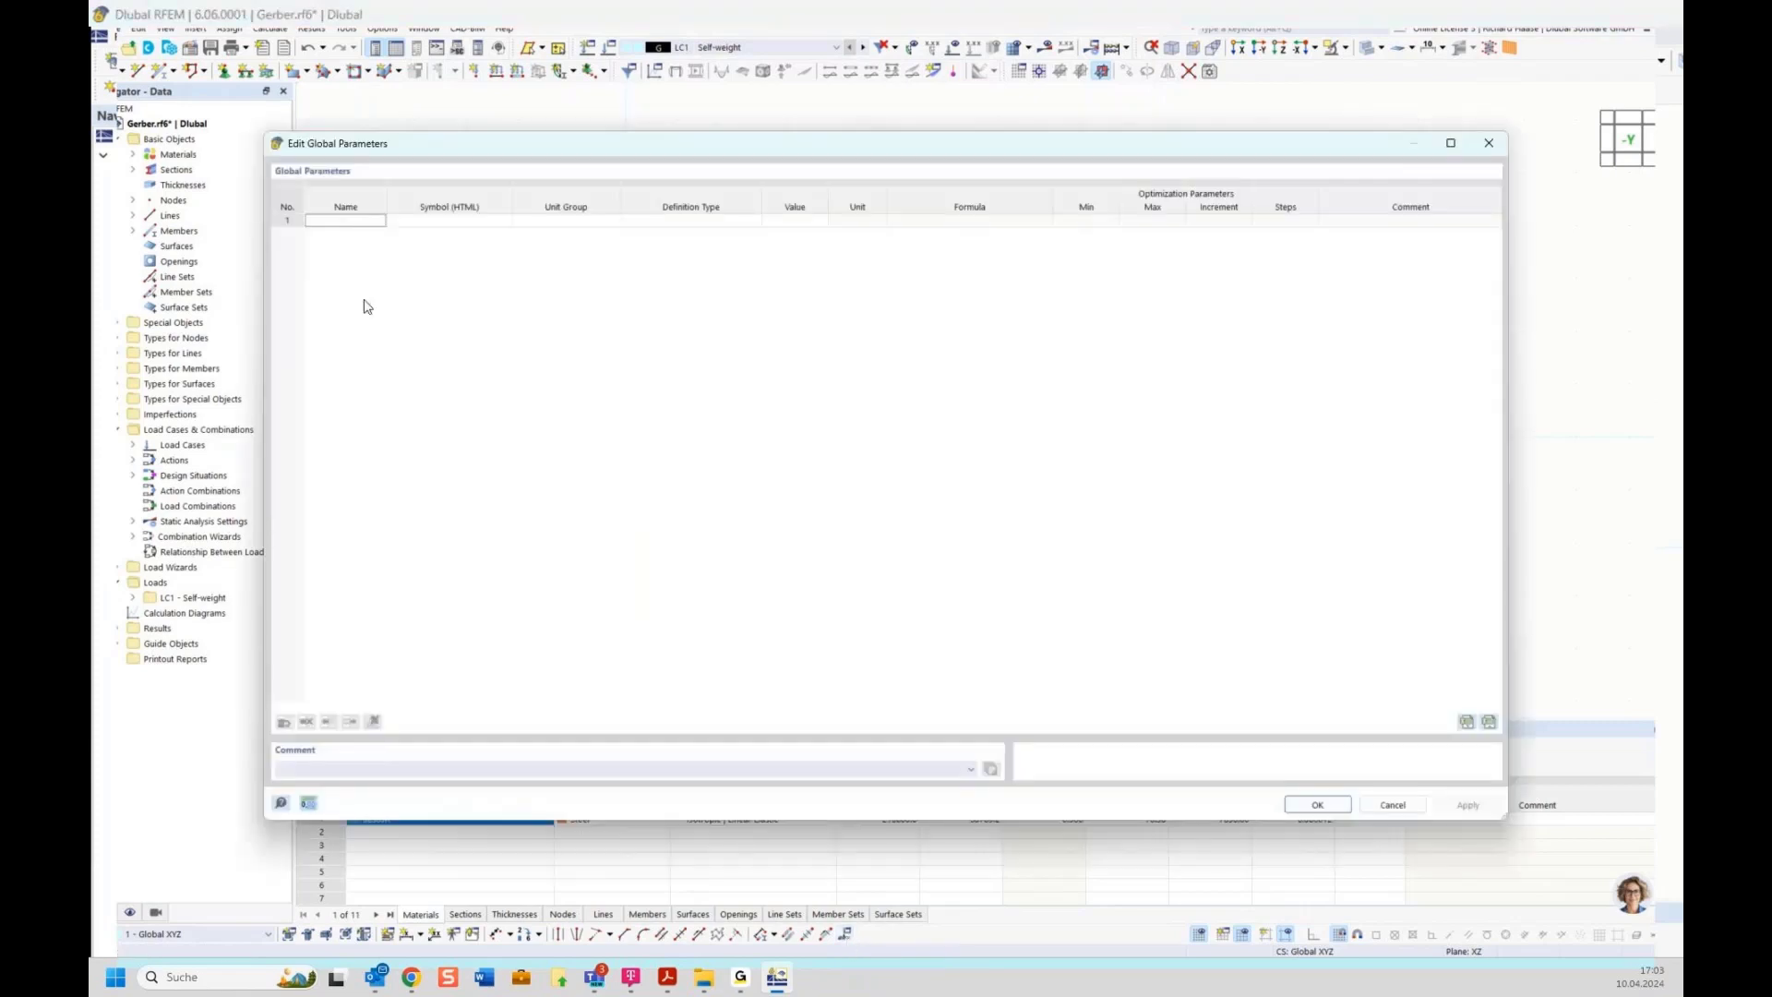
left_click(355, 220)
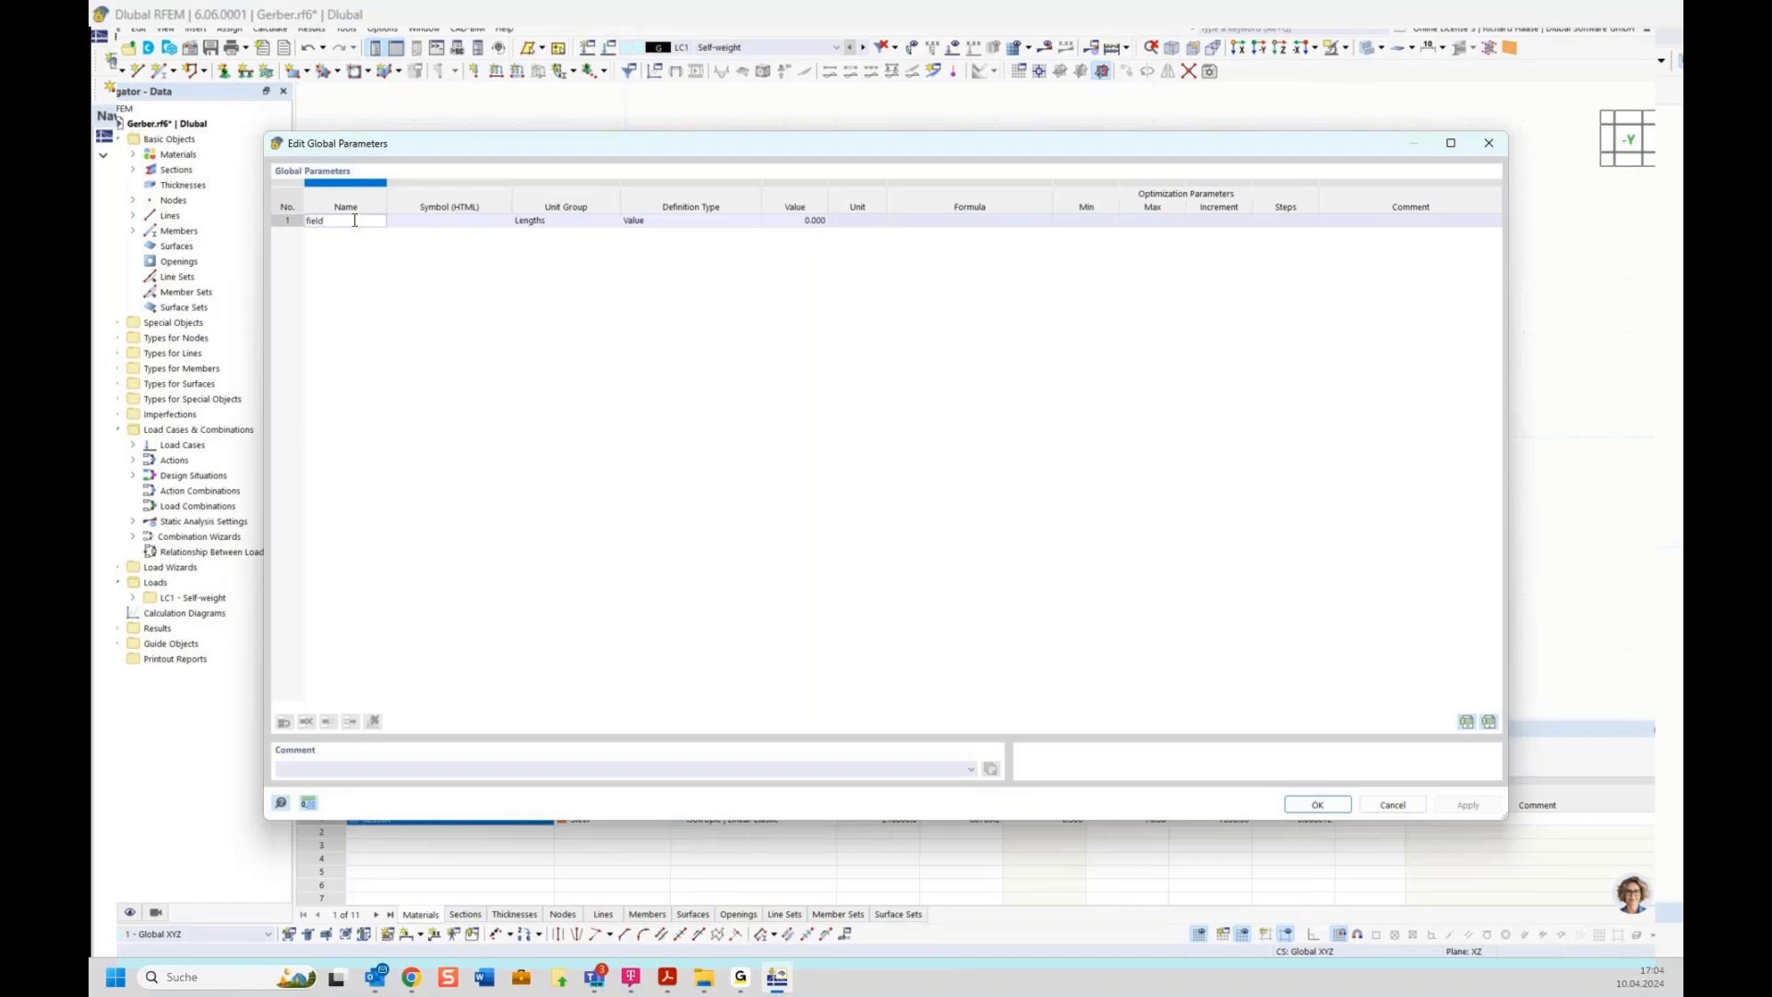
key("Return")
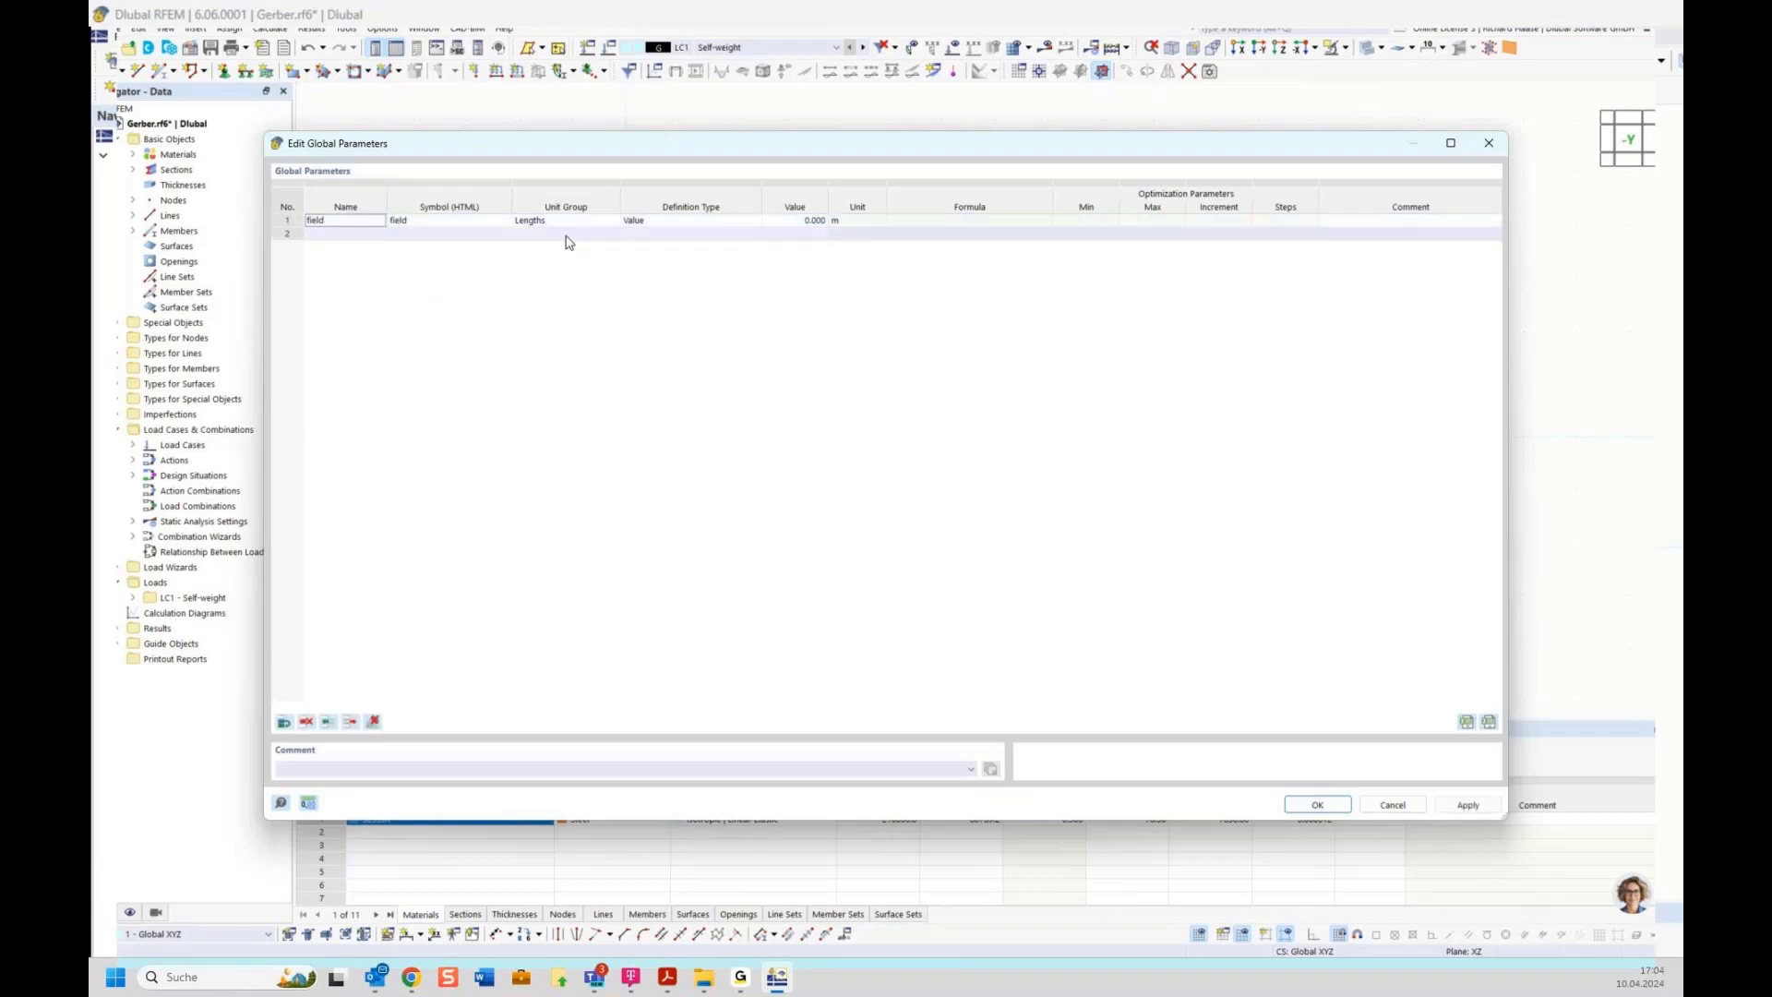
left_click(779, 221)
left_click(780, 222)
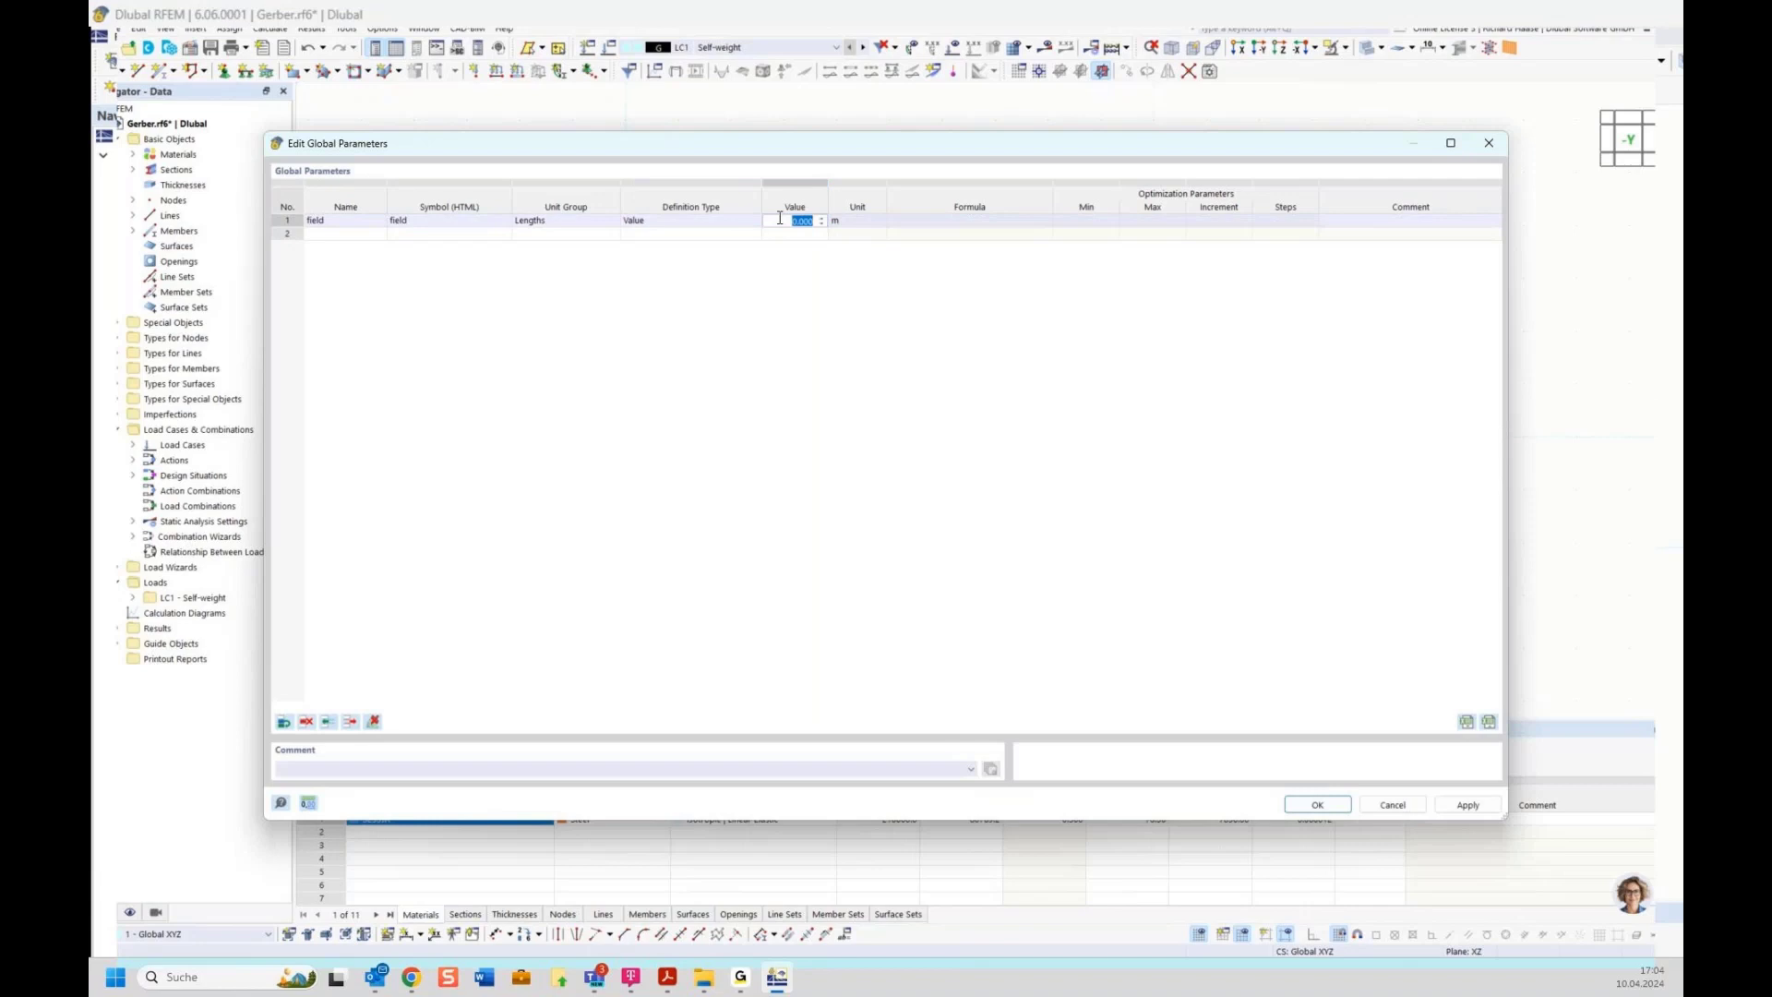
type("5")
key("Return")
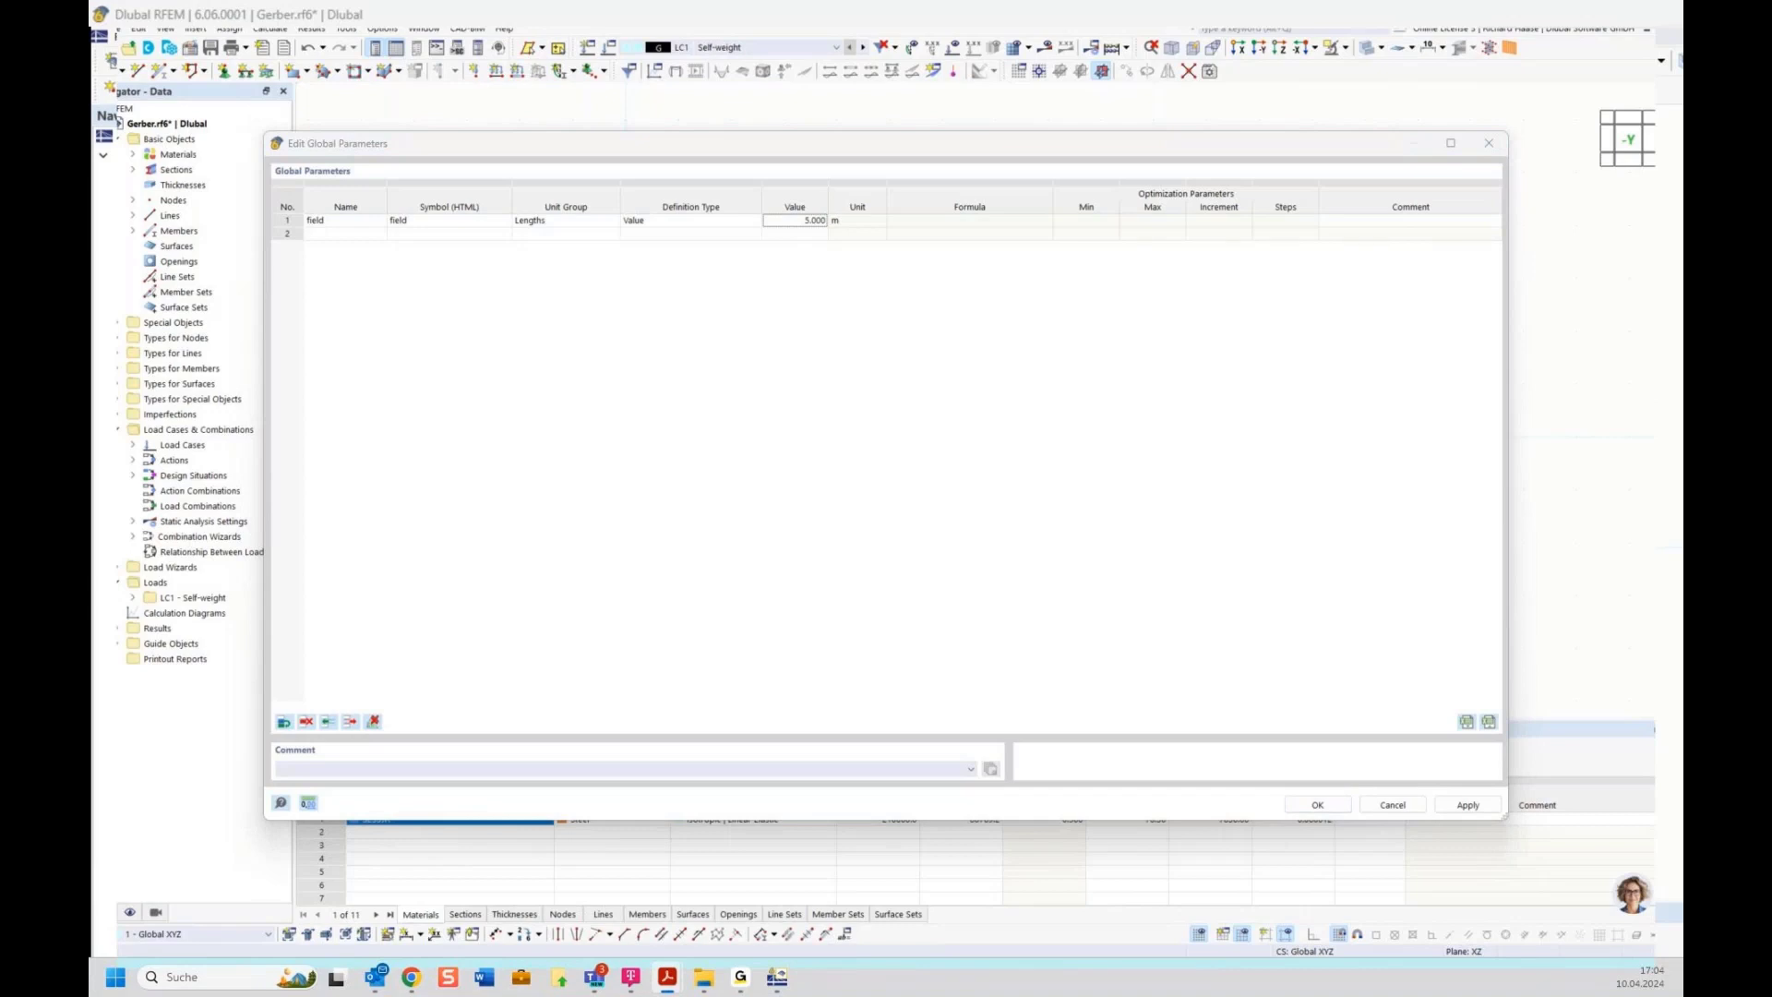
Add a second global length parameter named gerber
left_click(344, 234)
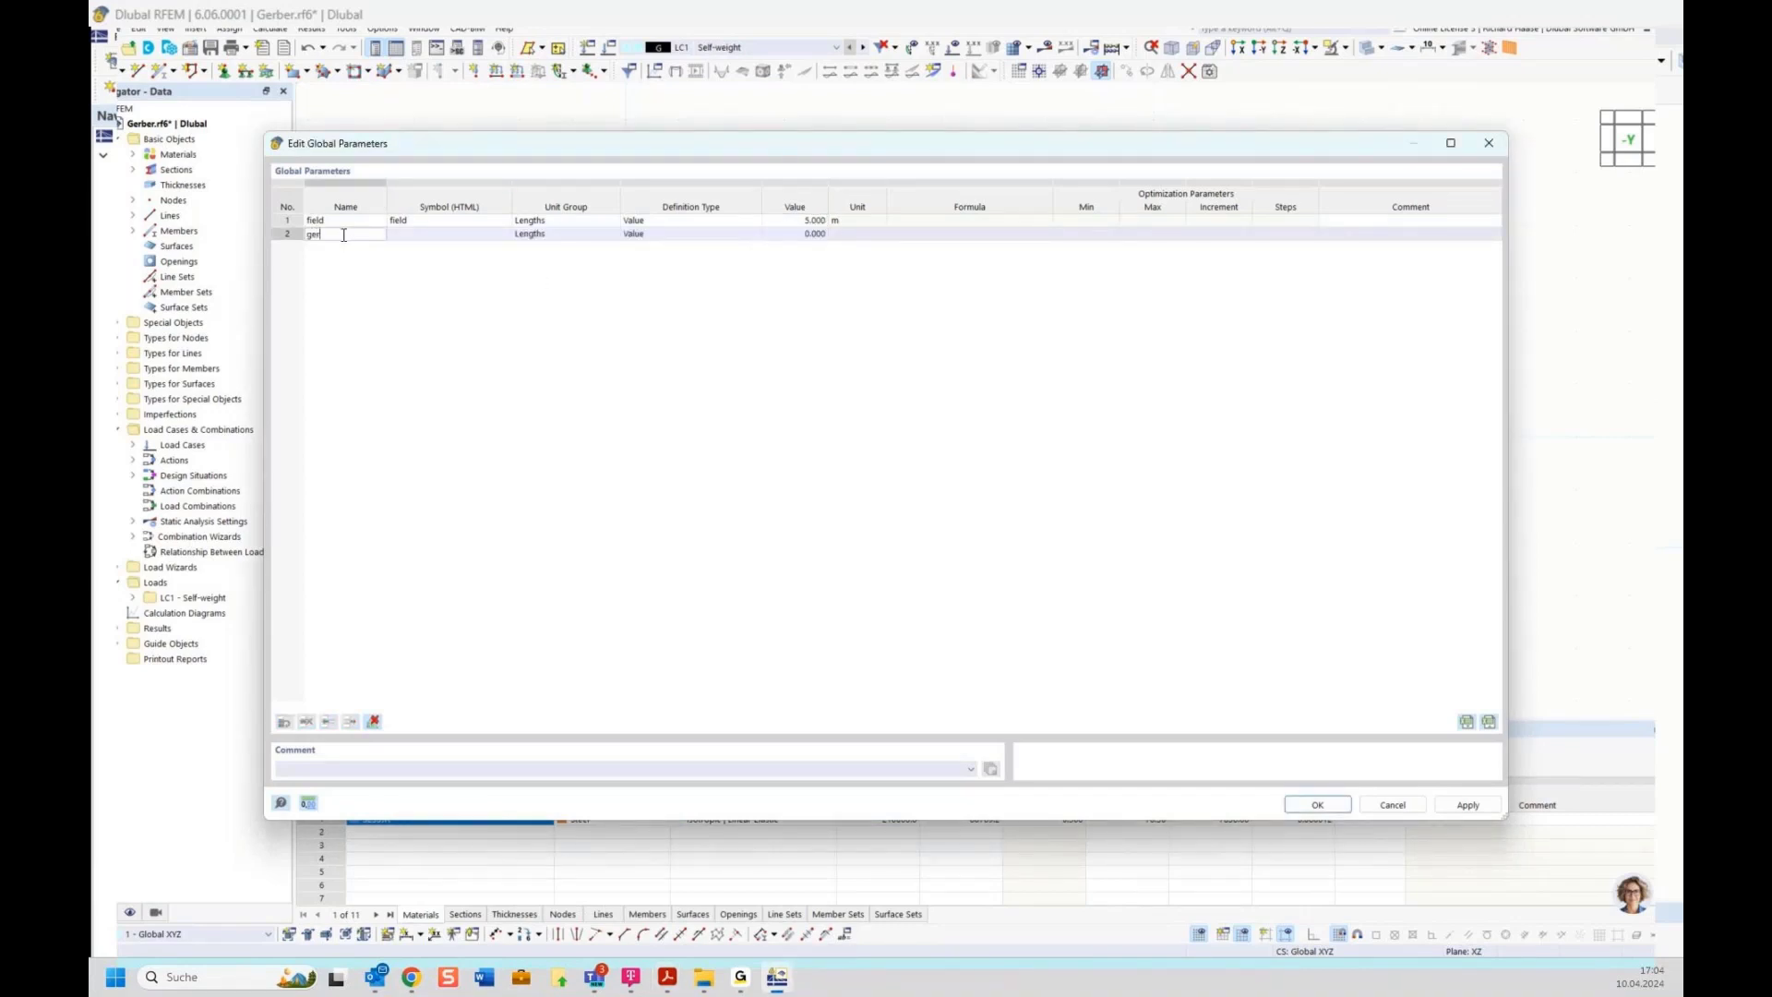
type("gerber")
key("Return")
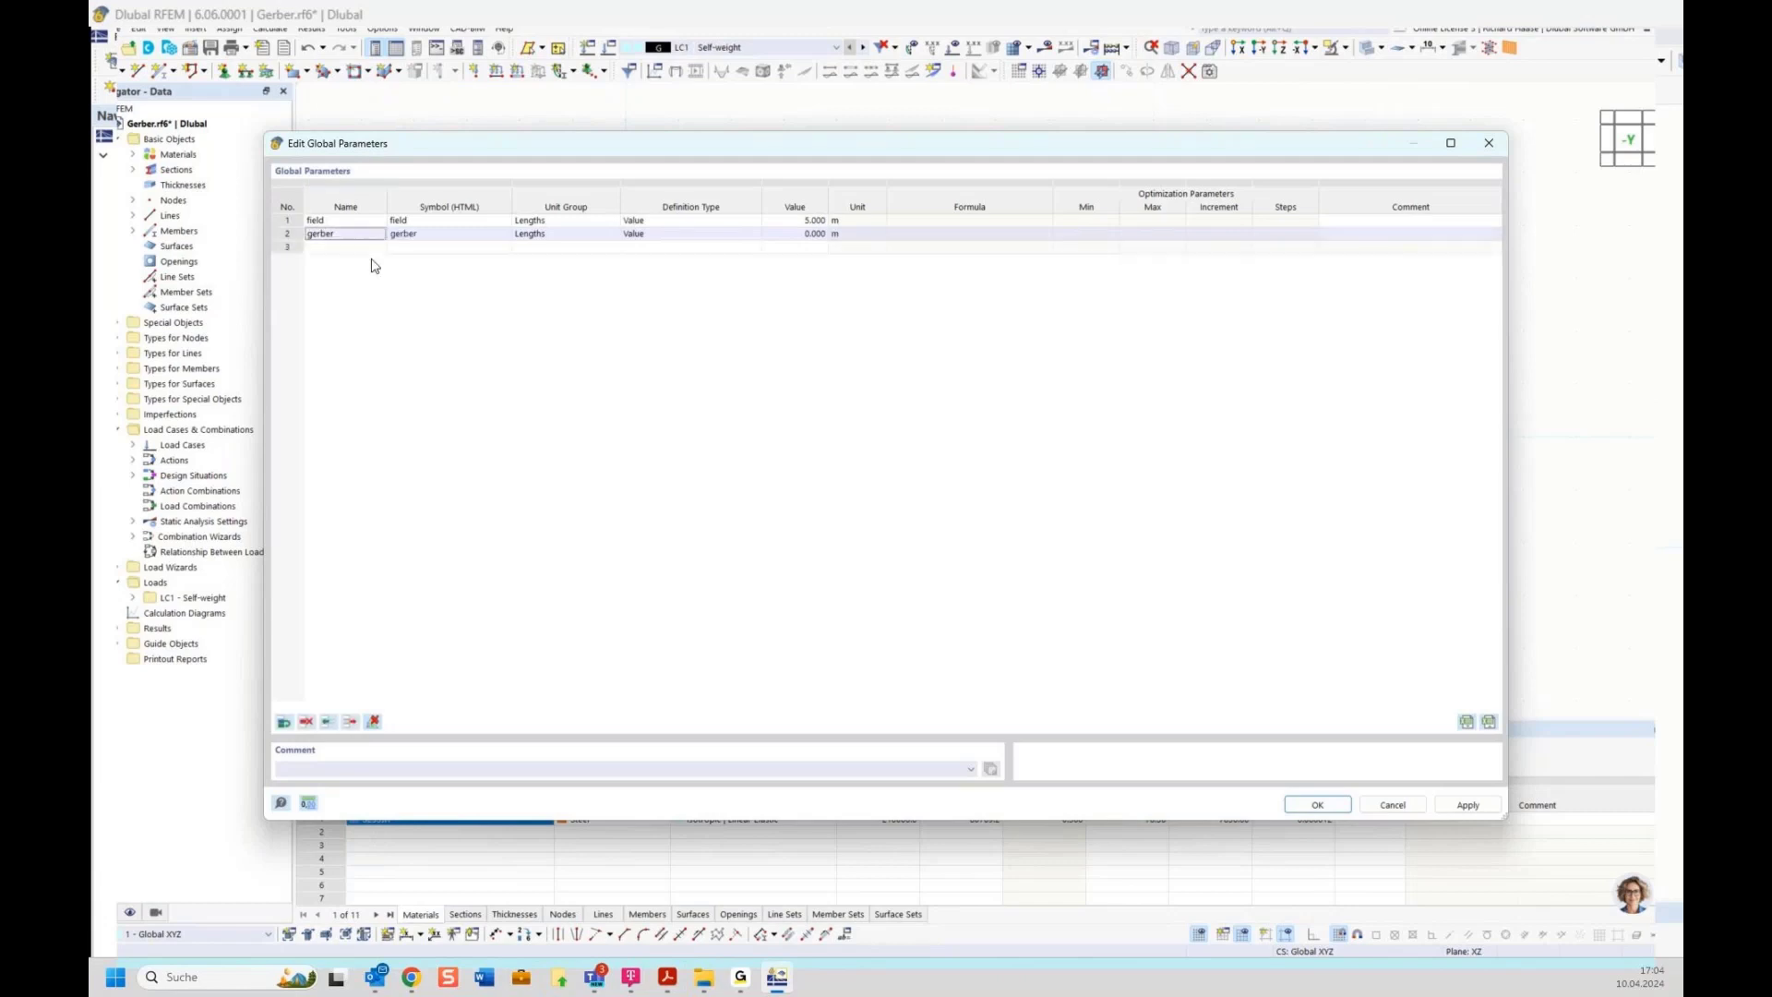
After checking the eccentricity on the training slide, set the gerber parameter's definition type to Formula
left_click(670, 238)
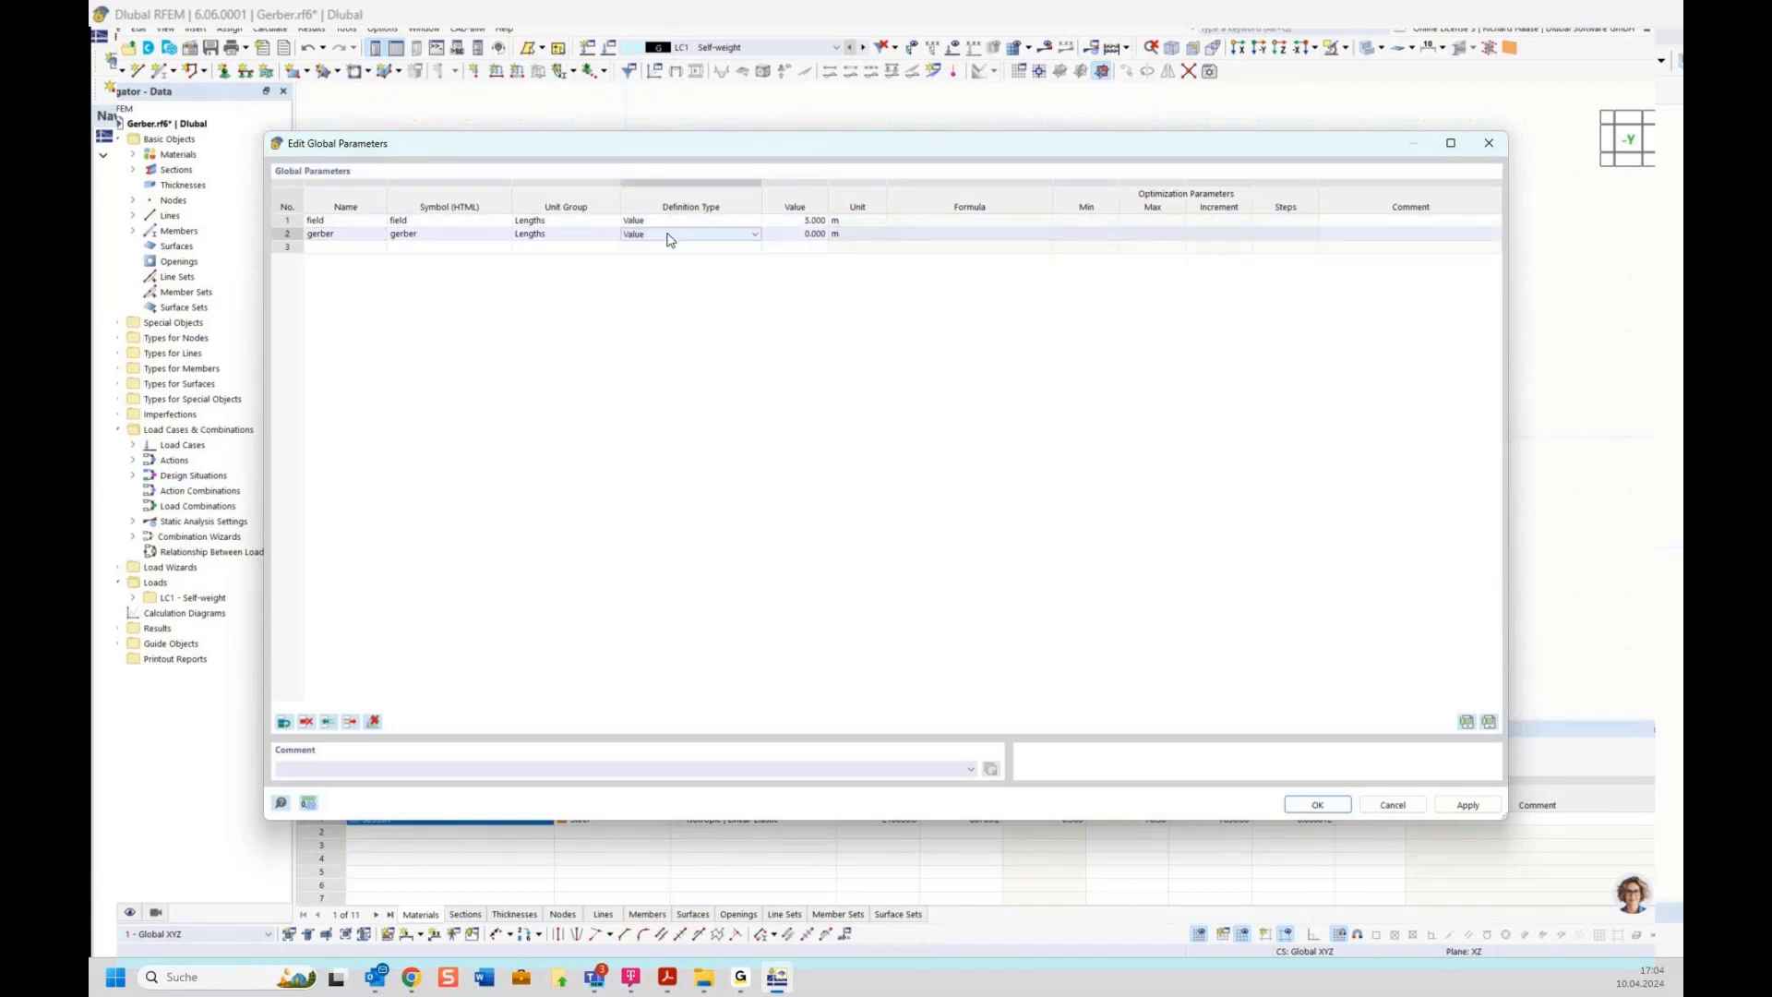
left_click(665, 981)
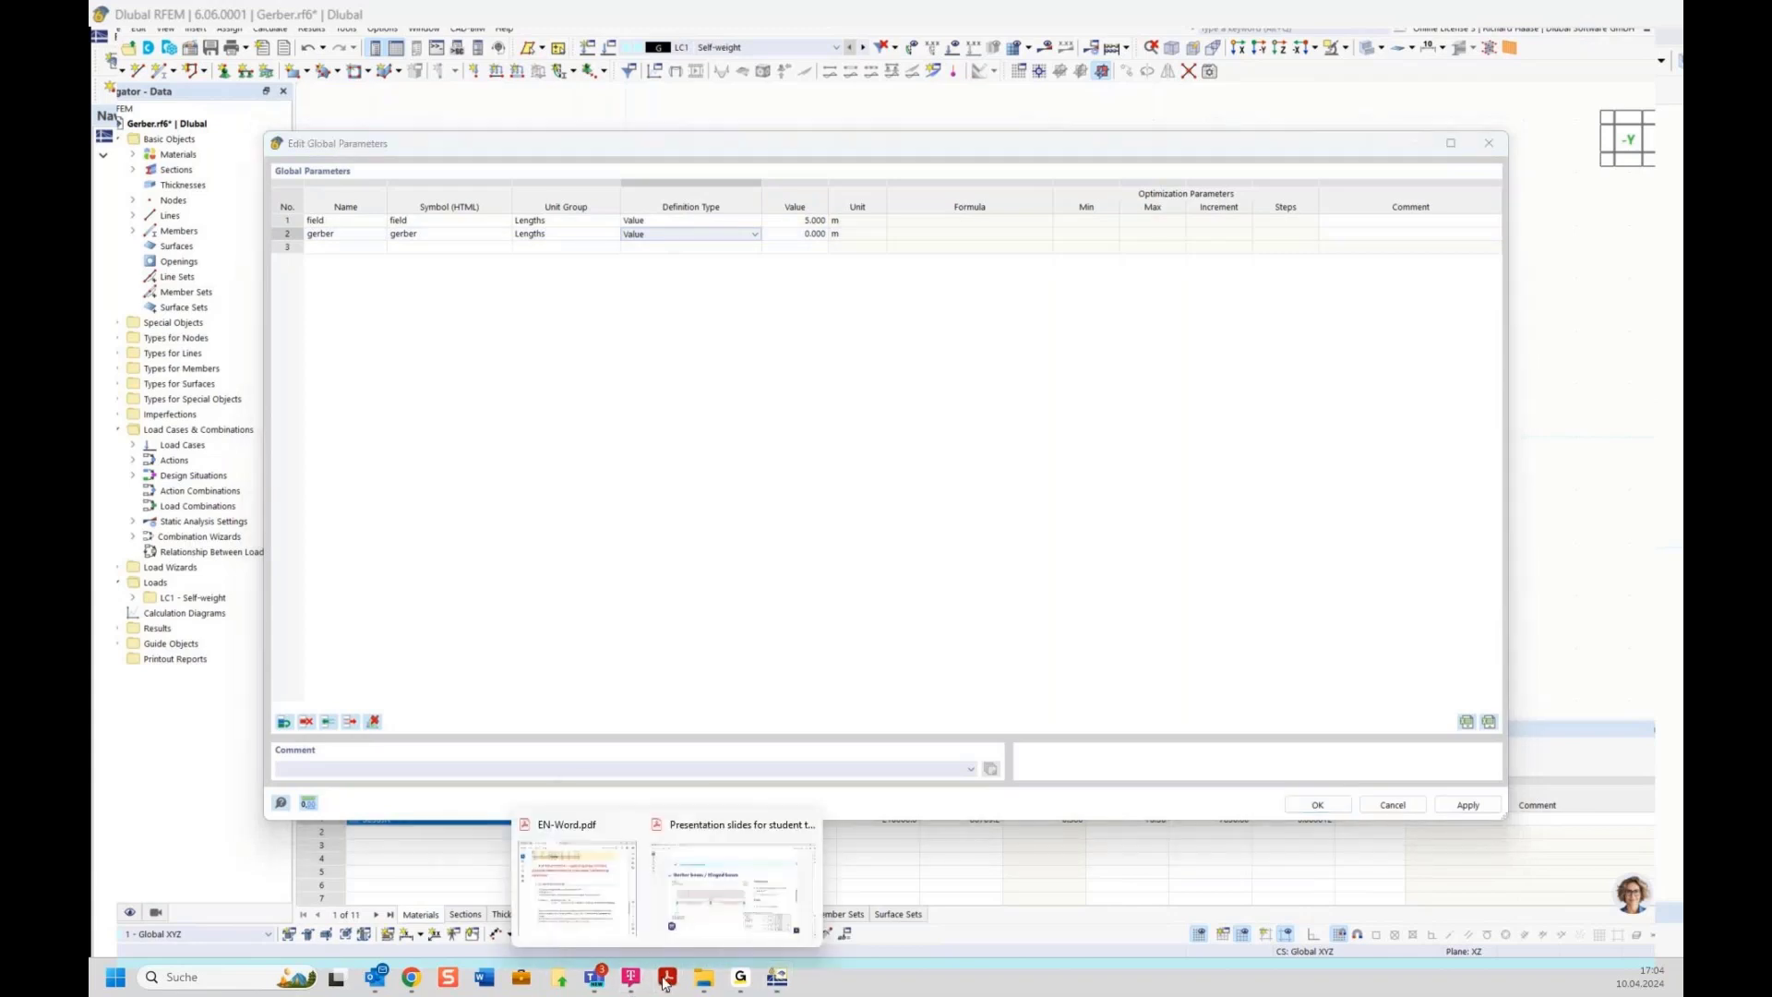
mouse_move(719, 900)
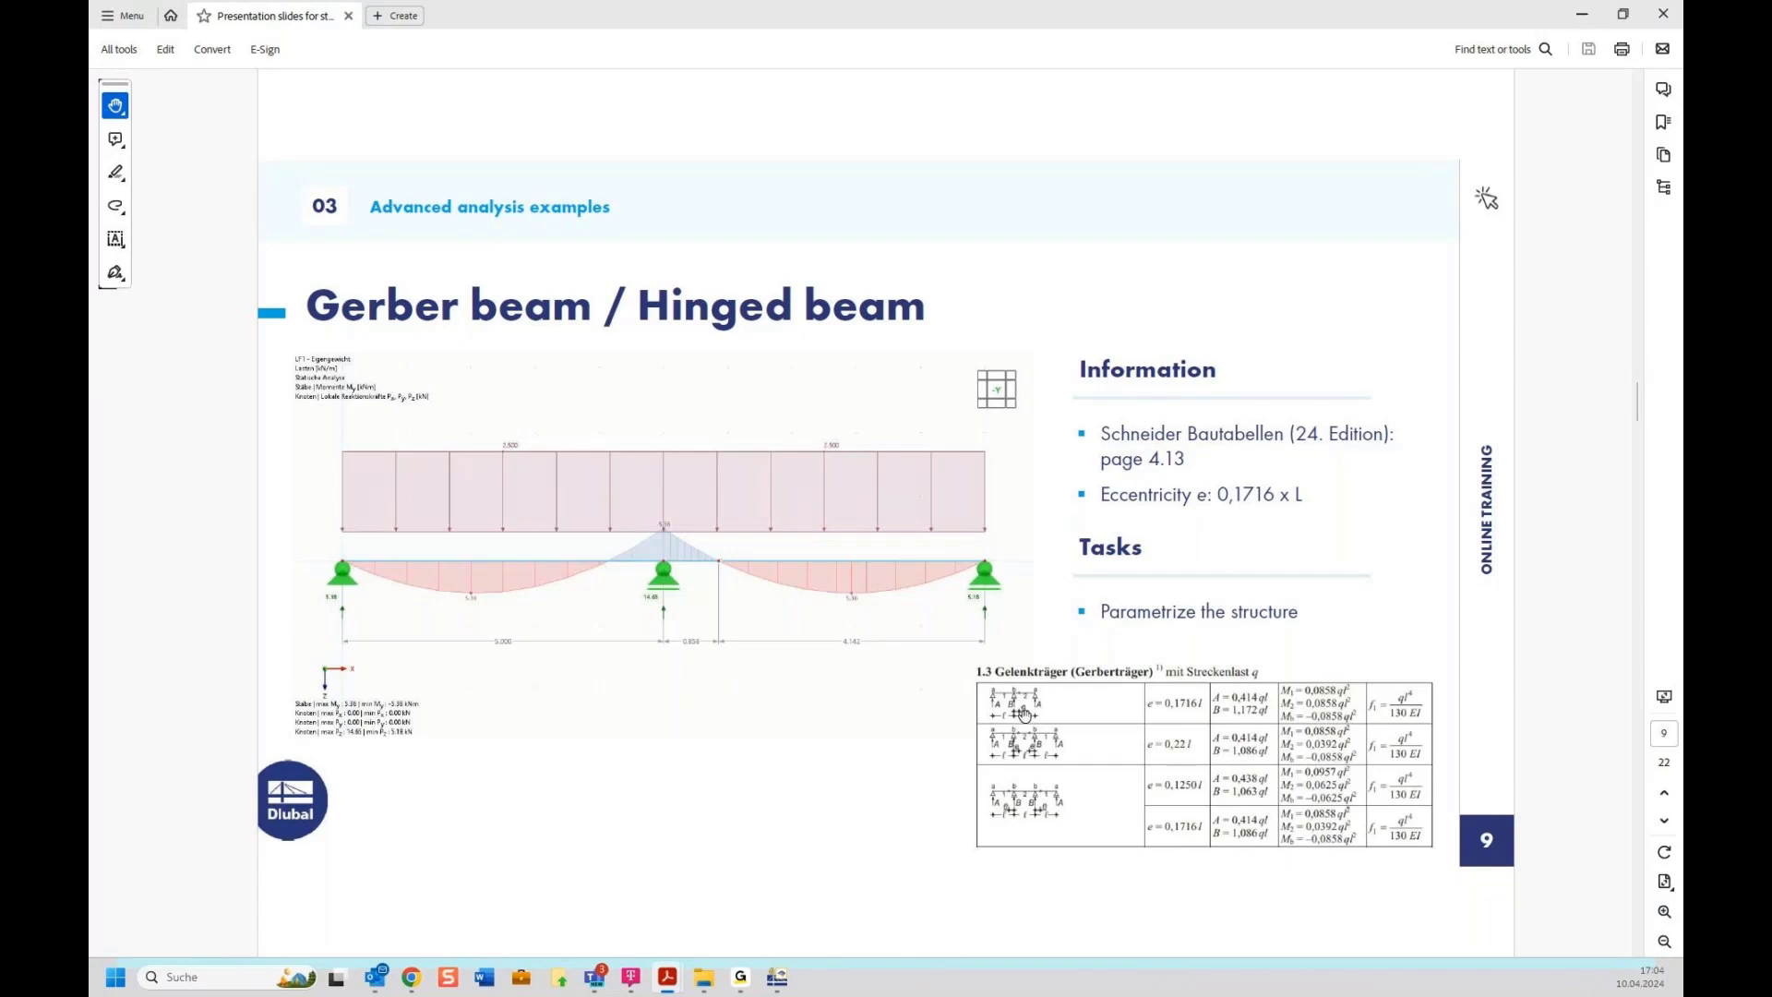
left_click(1580, 14)
left_click(688, 236)
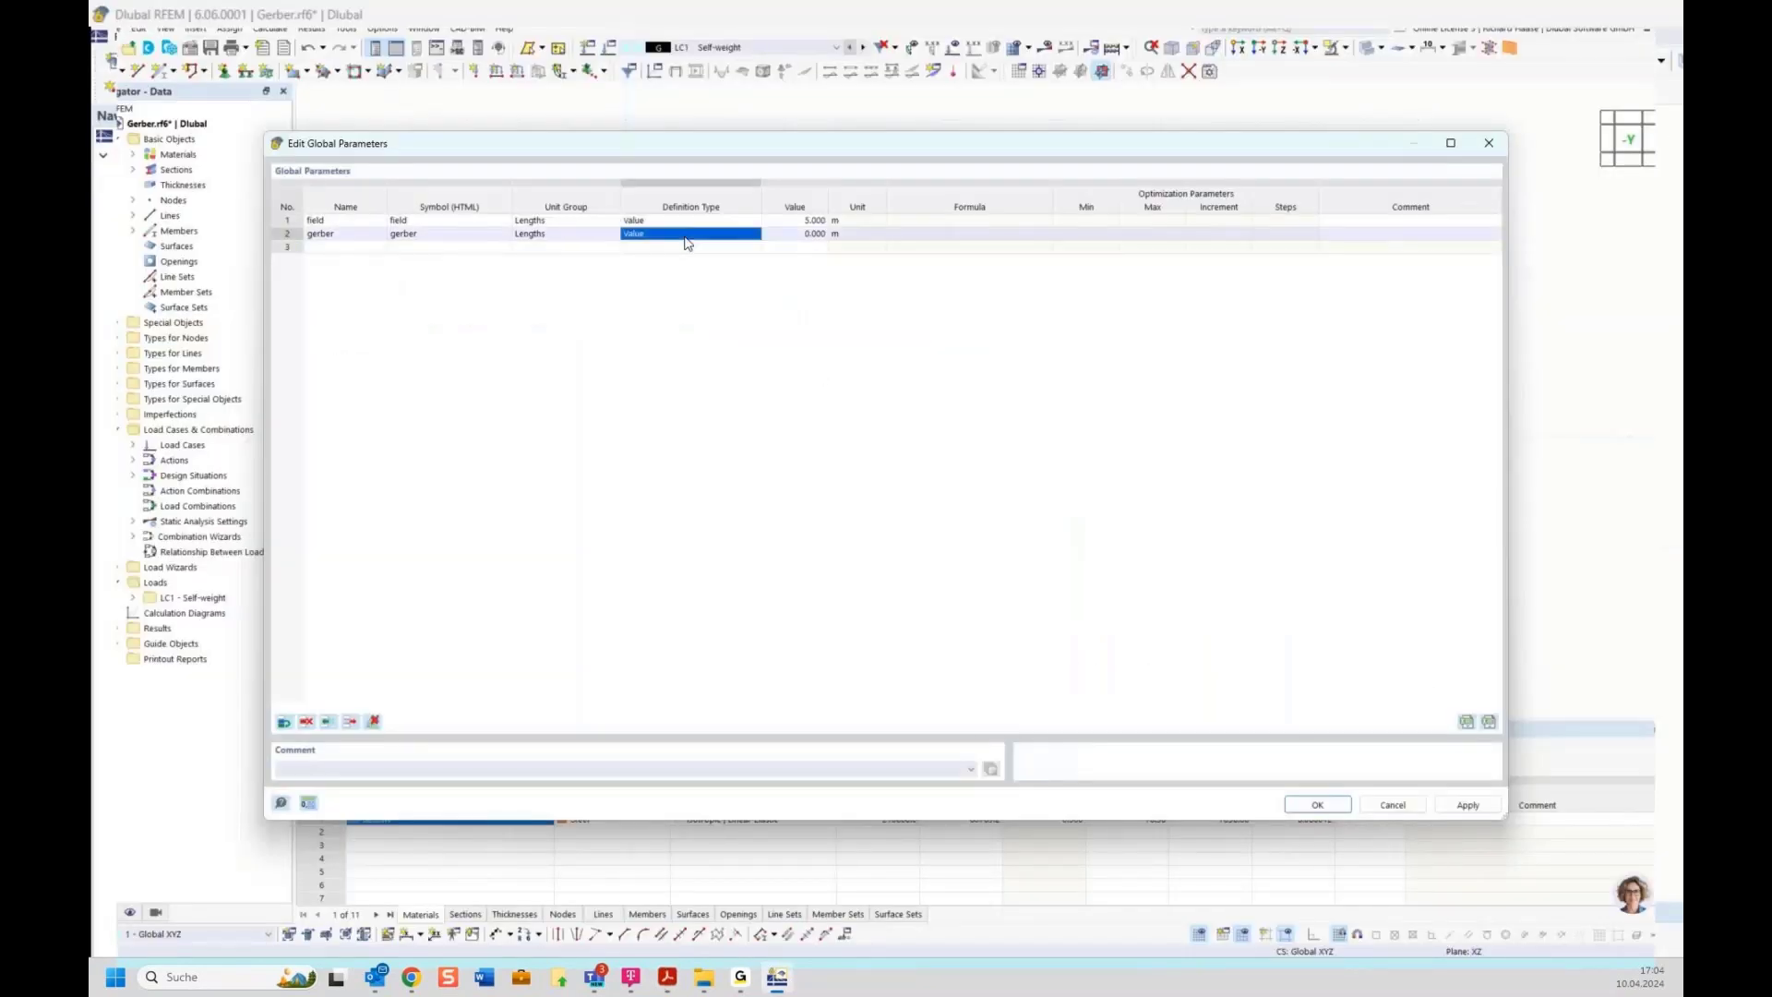
left_click(659, 239)
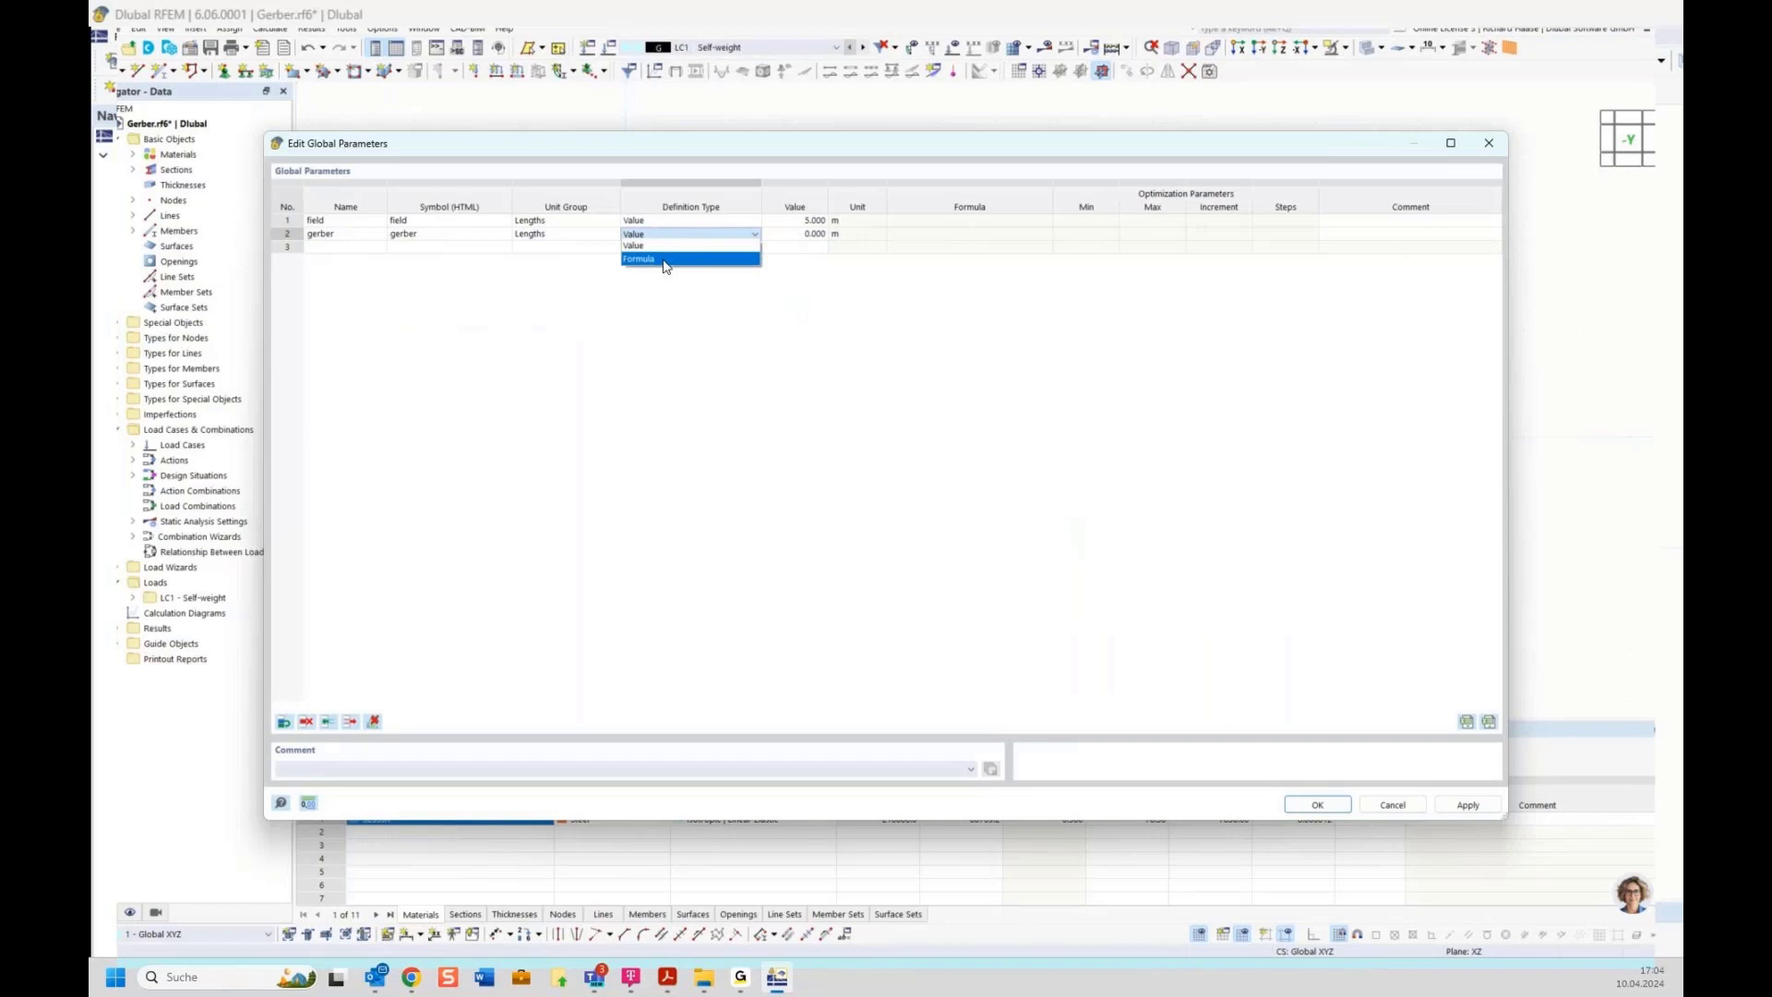
left_click(666, 259)
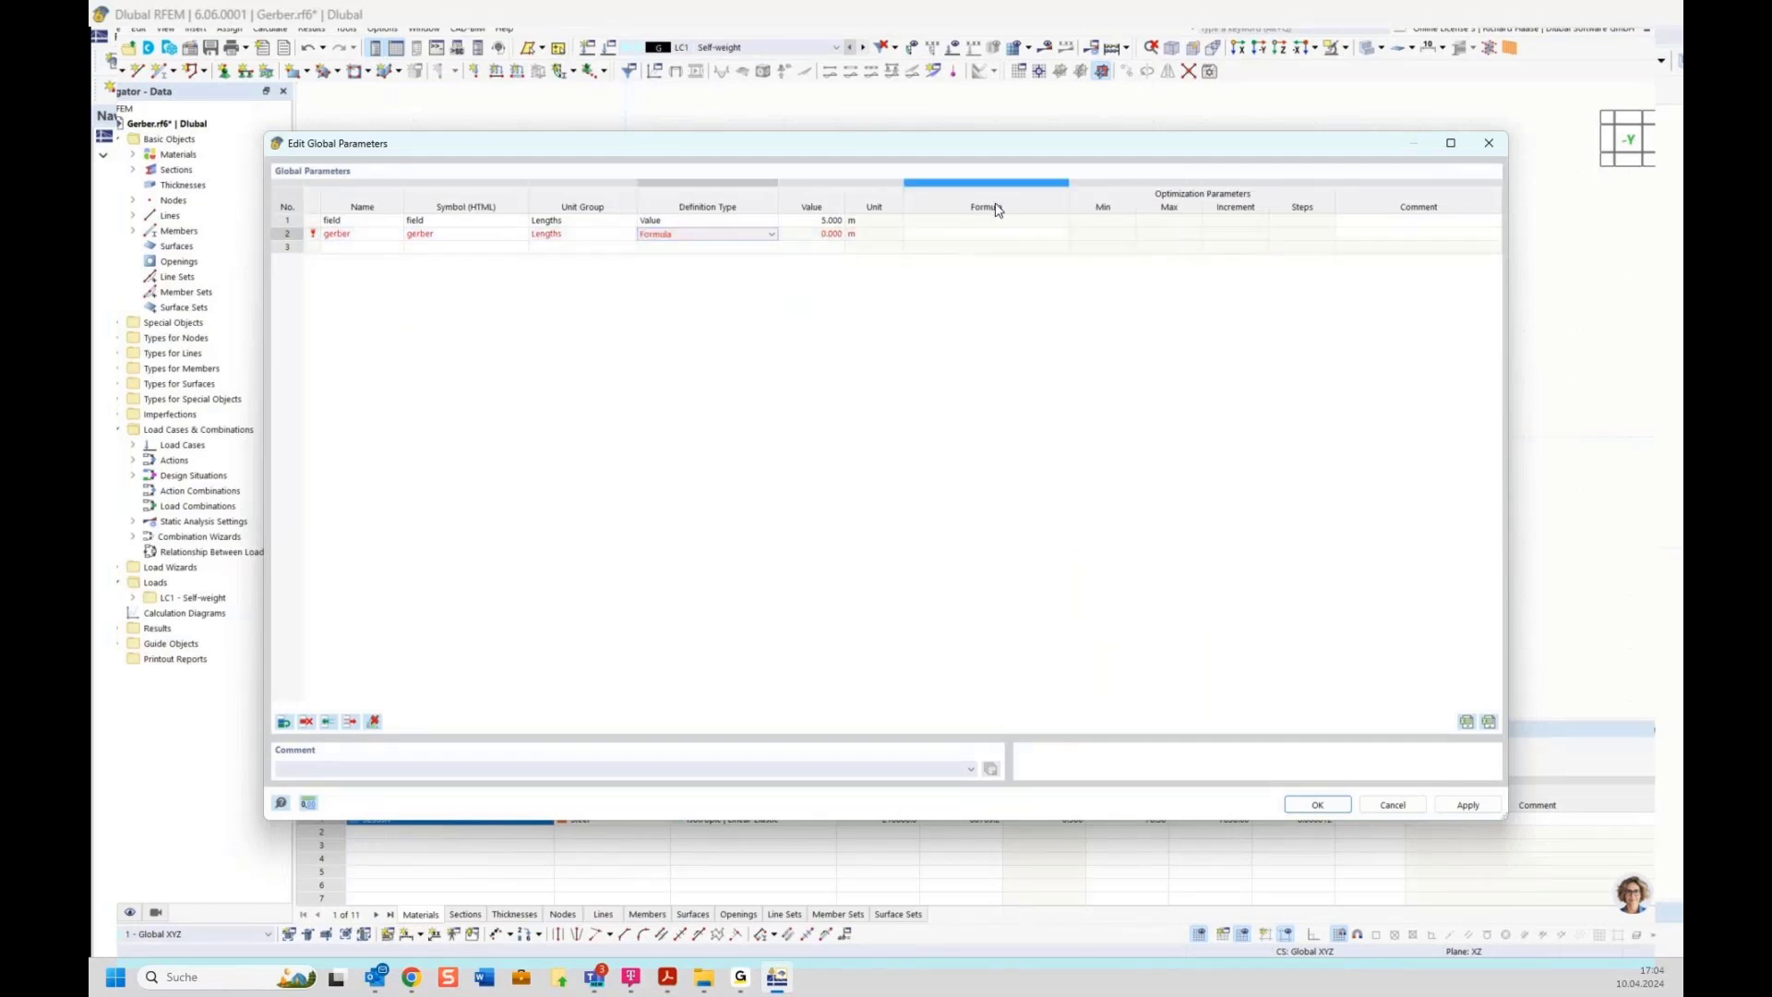
Enter the formula 0.1716*field+field for the gerber parameter and confirm the global parameters
left_click(945, 234)
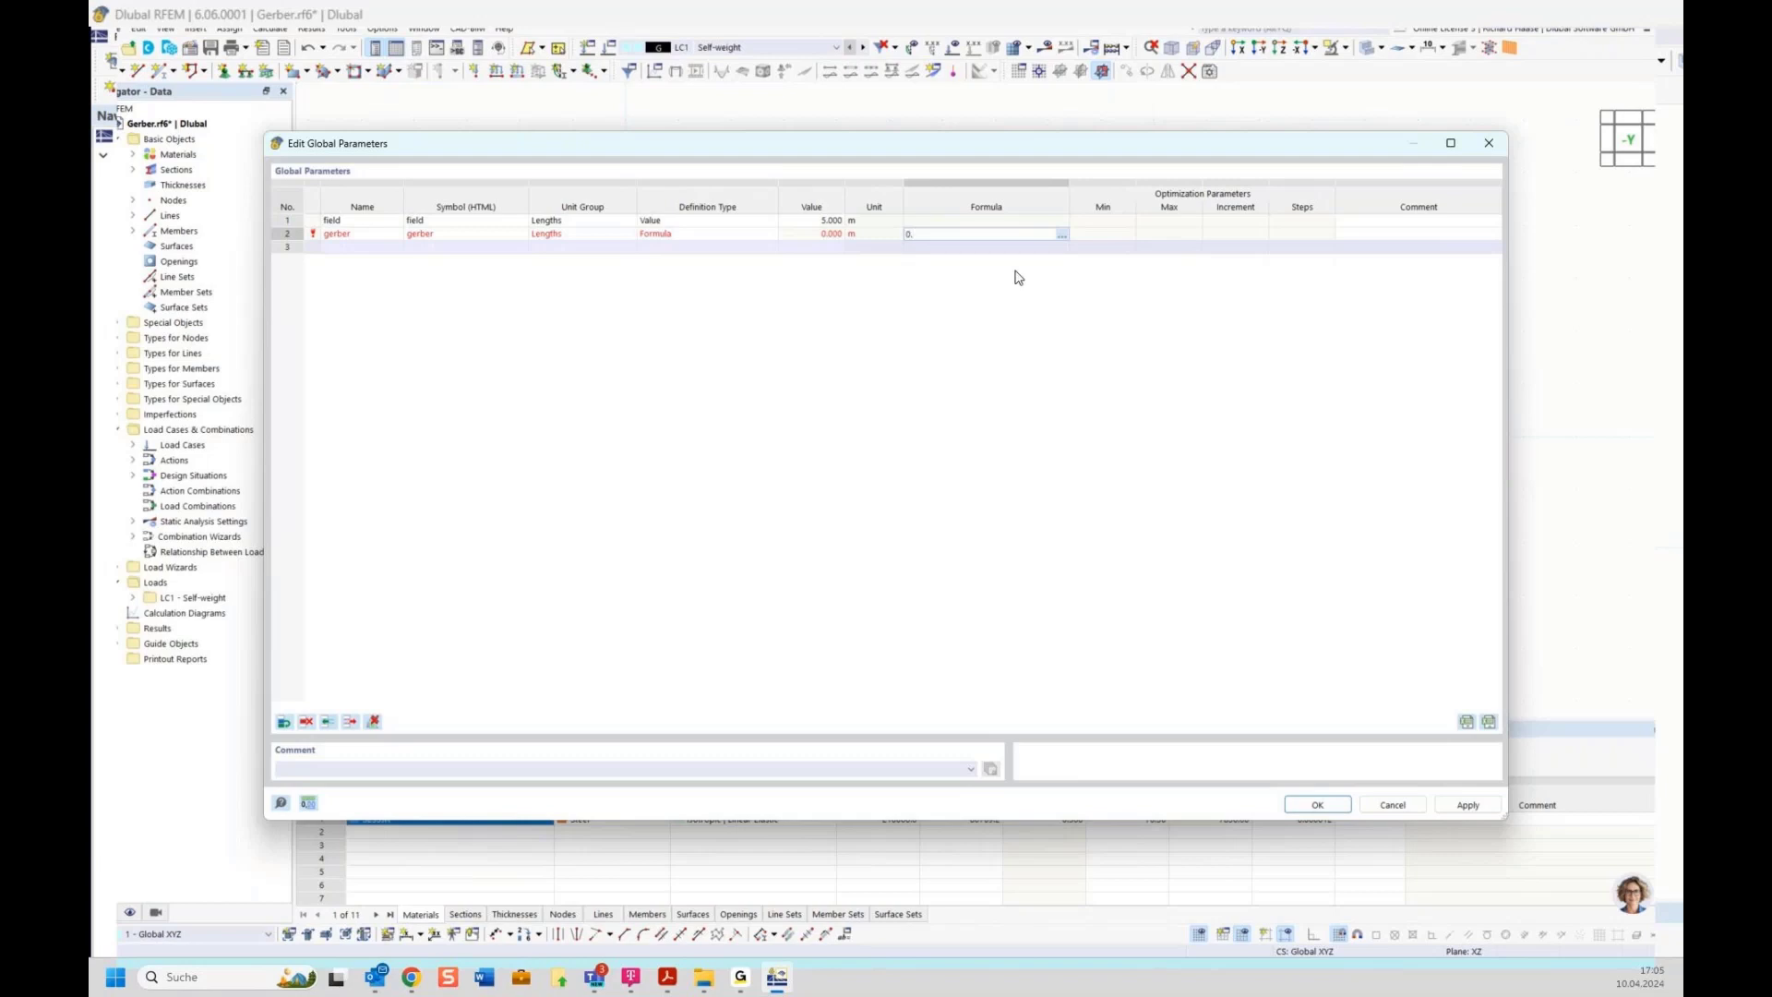
type("716")
type("*field")
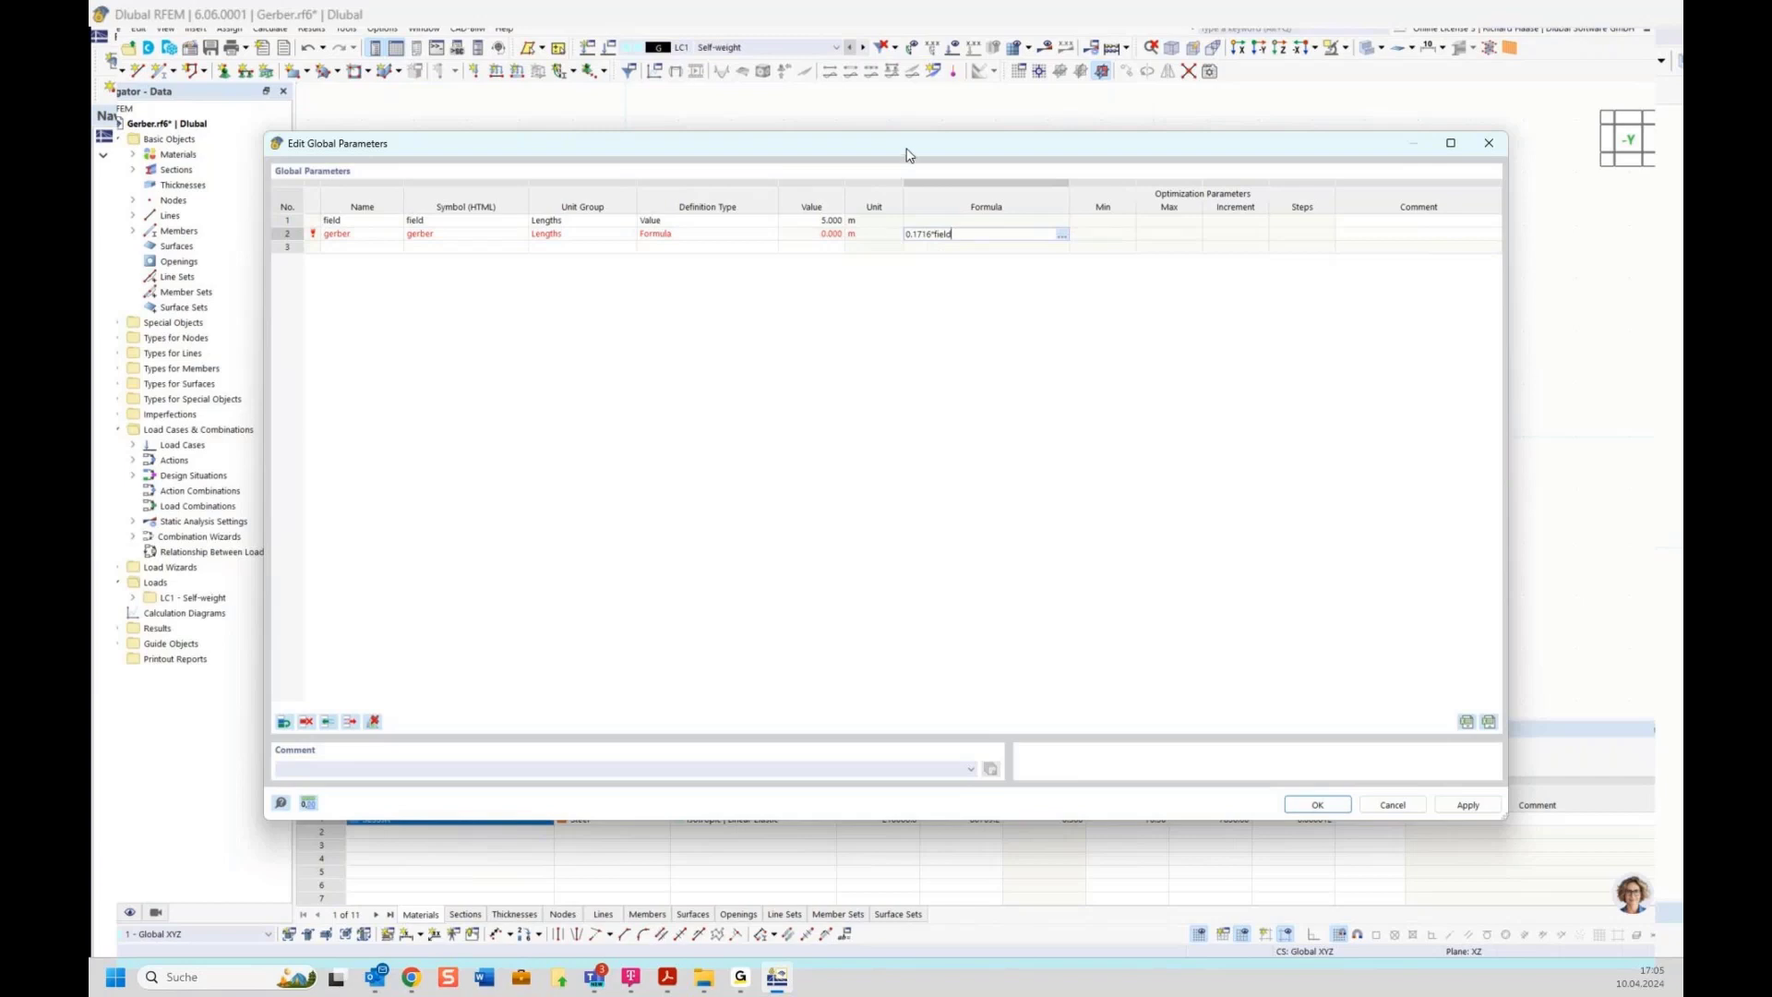
left_click_drag(905, 147, 925, 536)
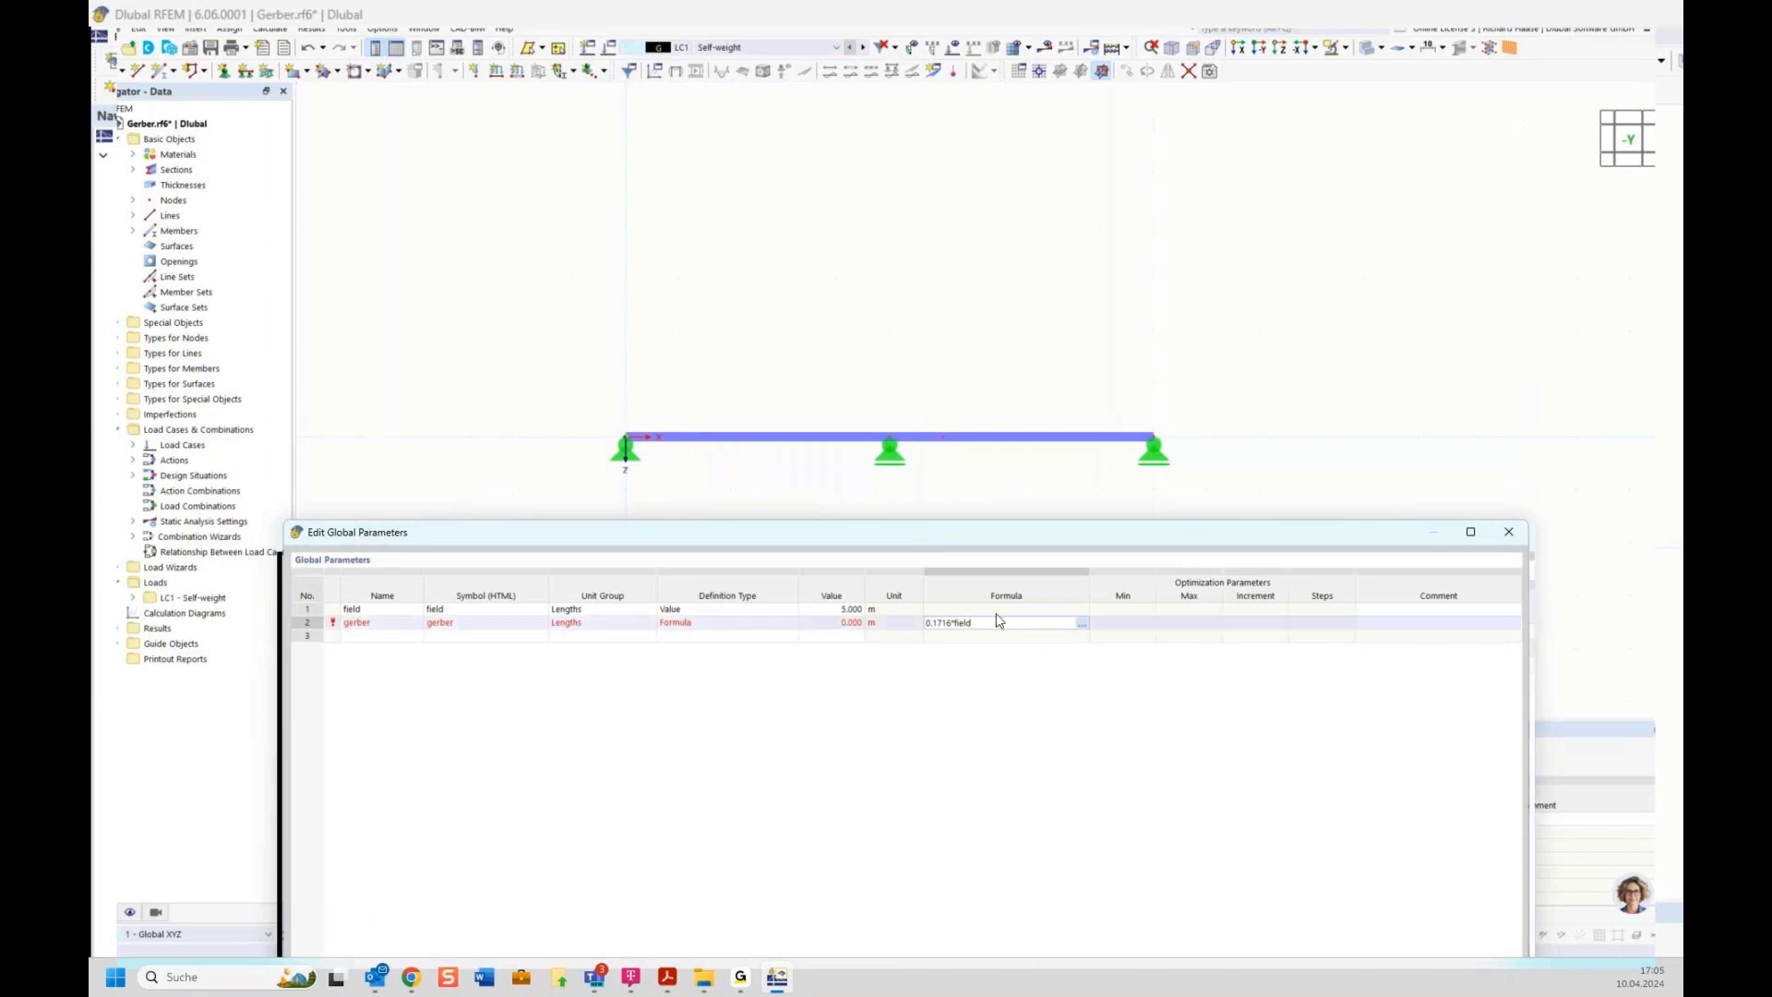
type("+field")
key("Return")
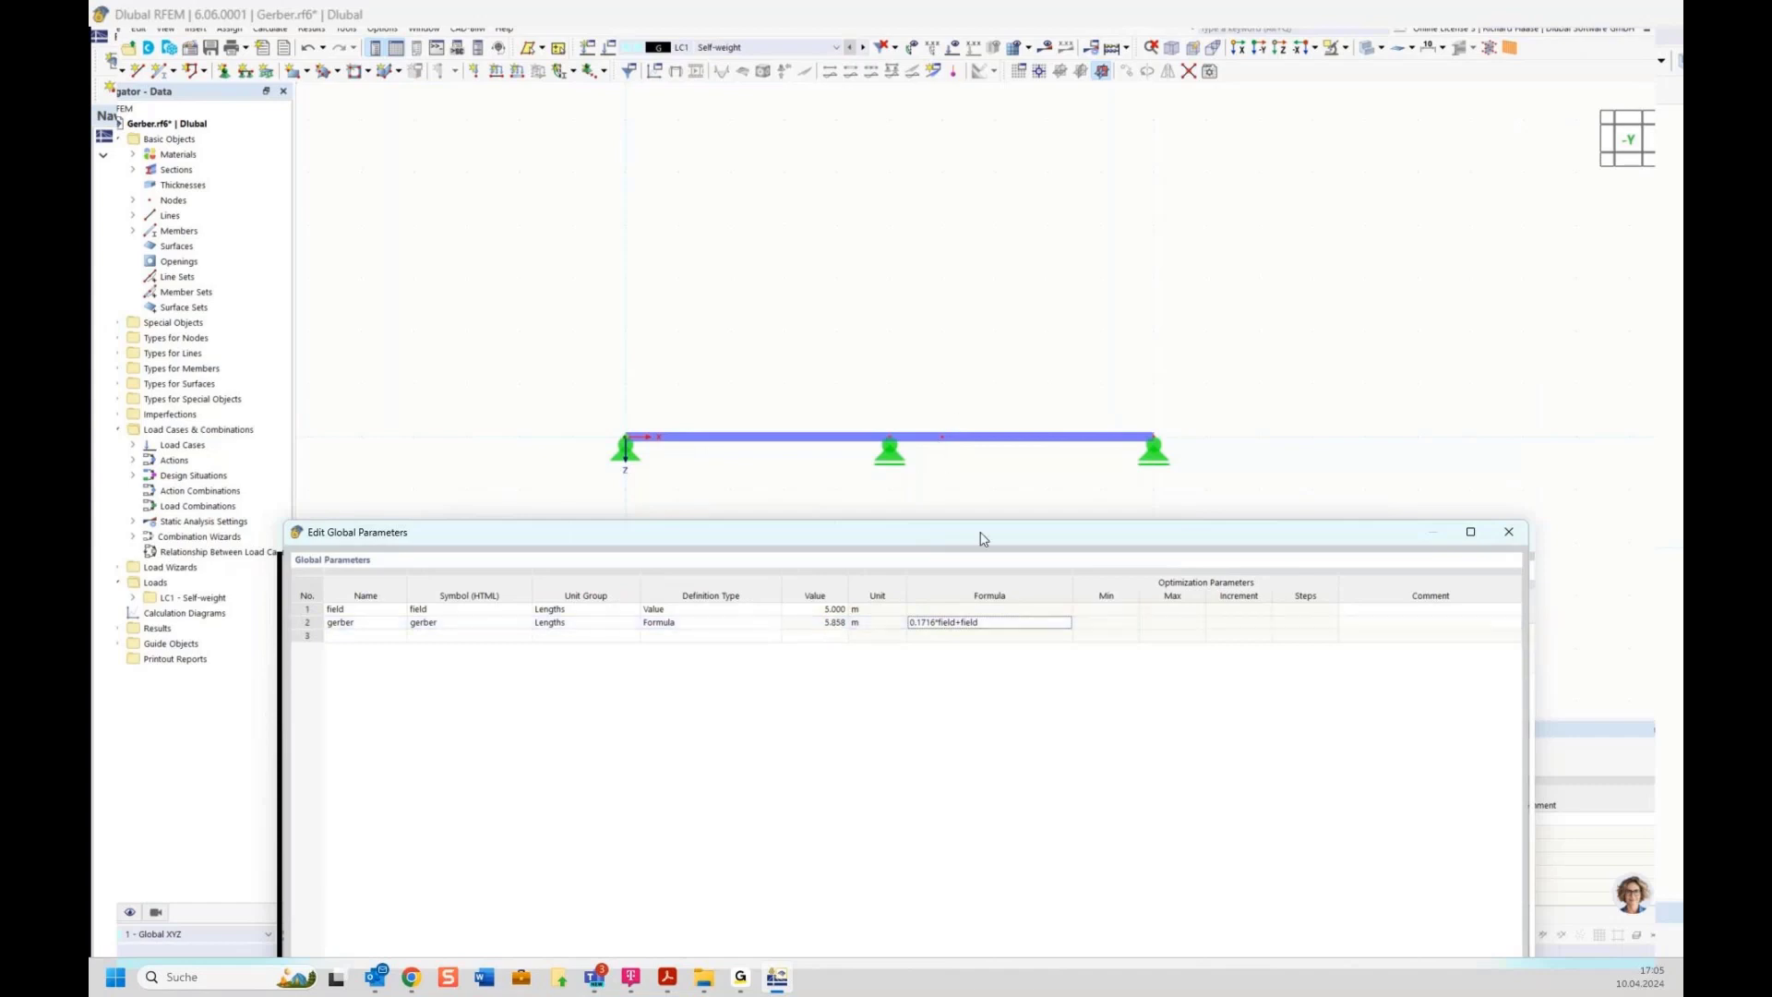
left_click_drag(983, 538, 951, 197)
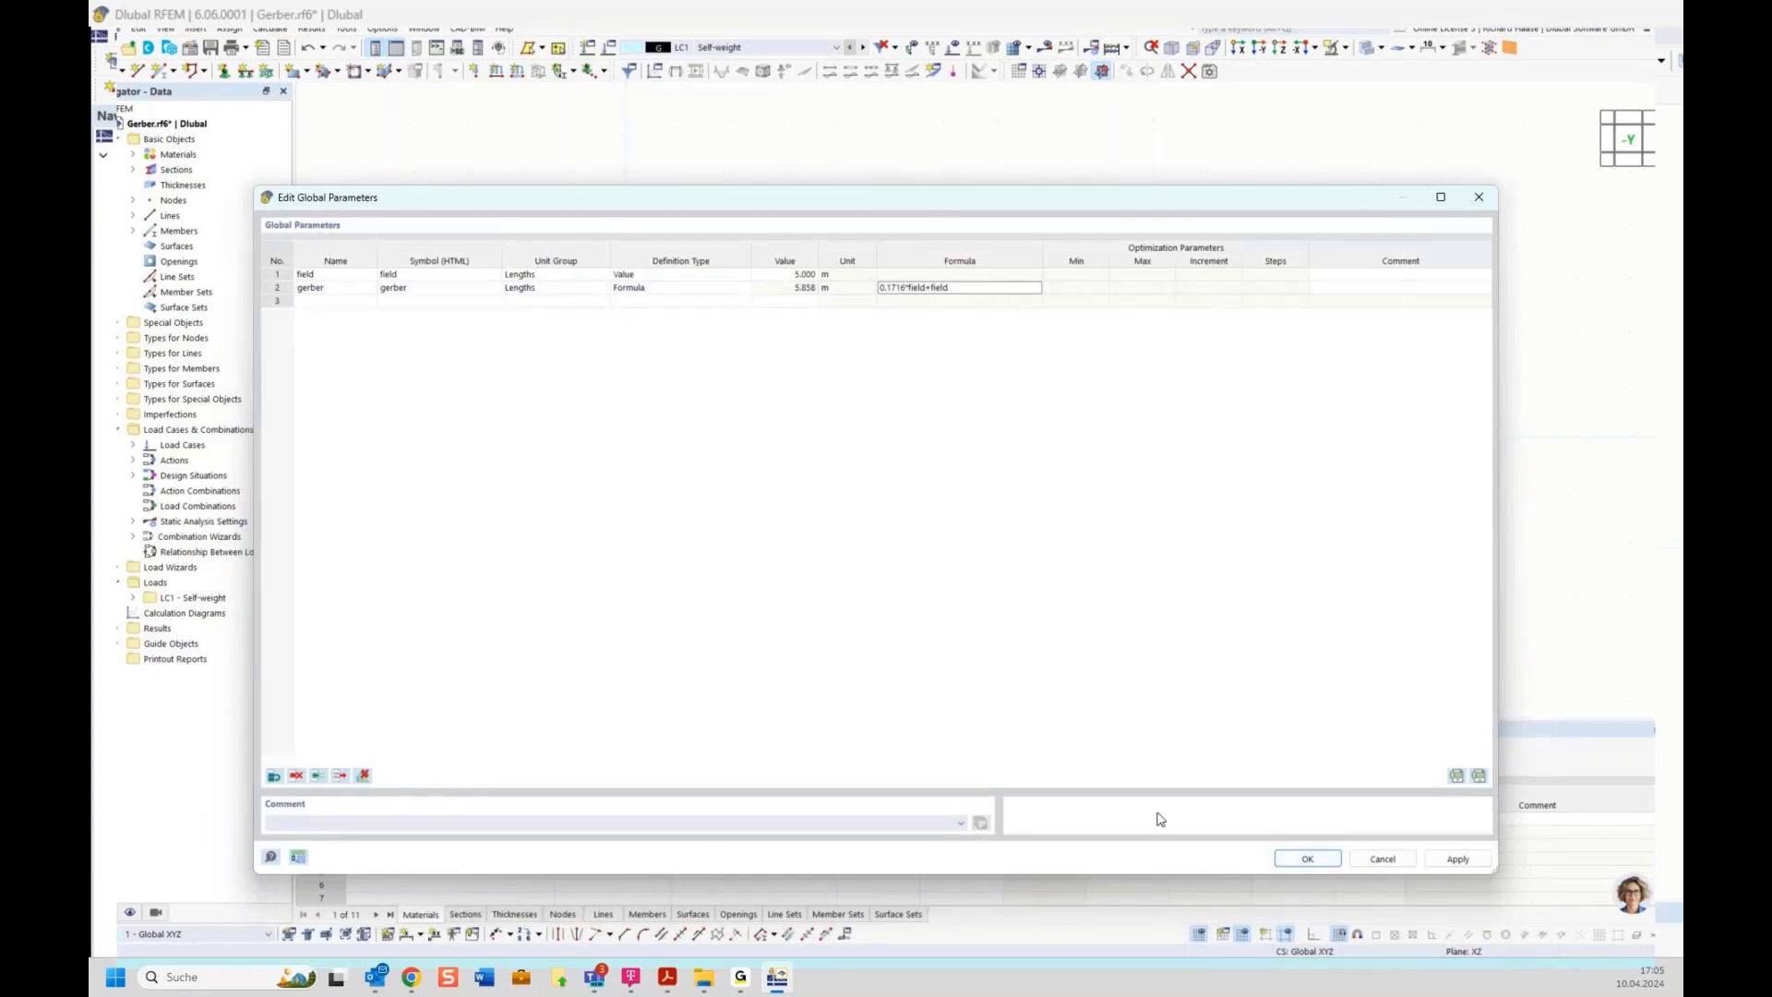
left_click(1308, 859)
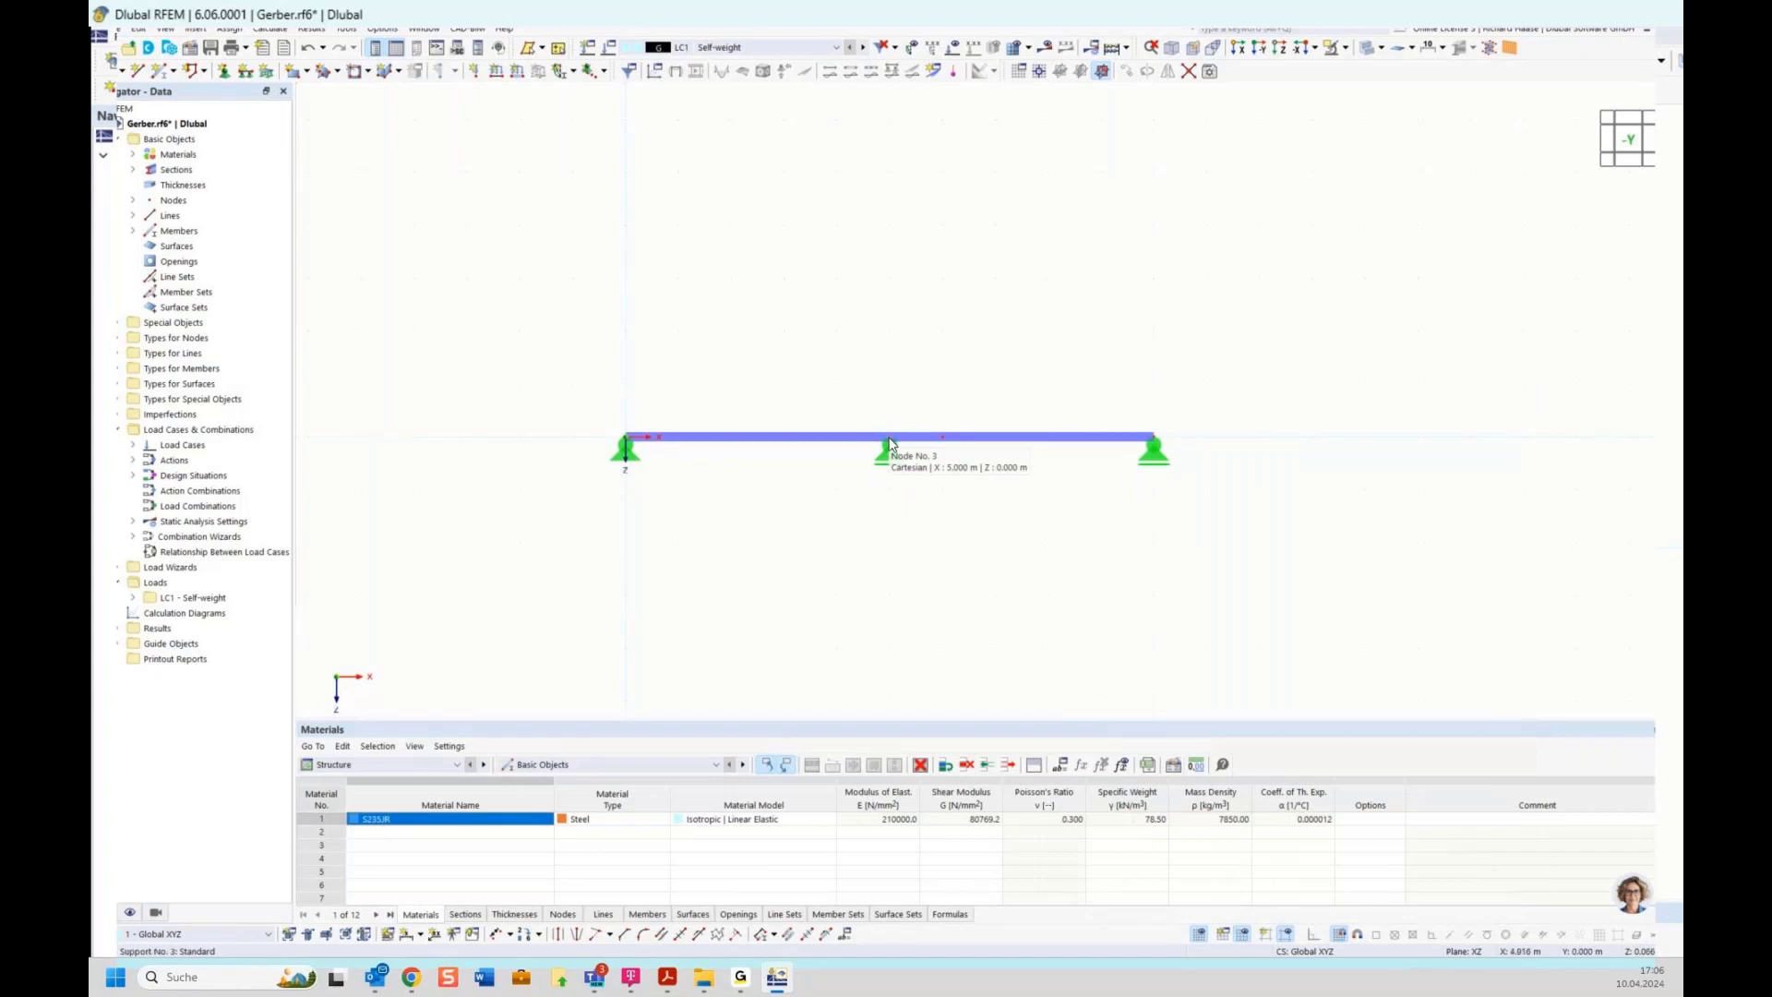
Add a linear dimension chain along the beam's nodes in the second plane, offset about 1 m, and save the model
left_click(420, 934)
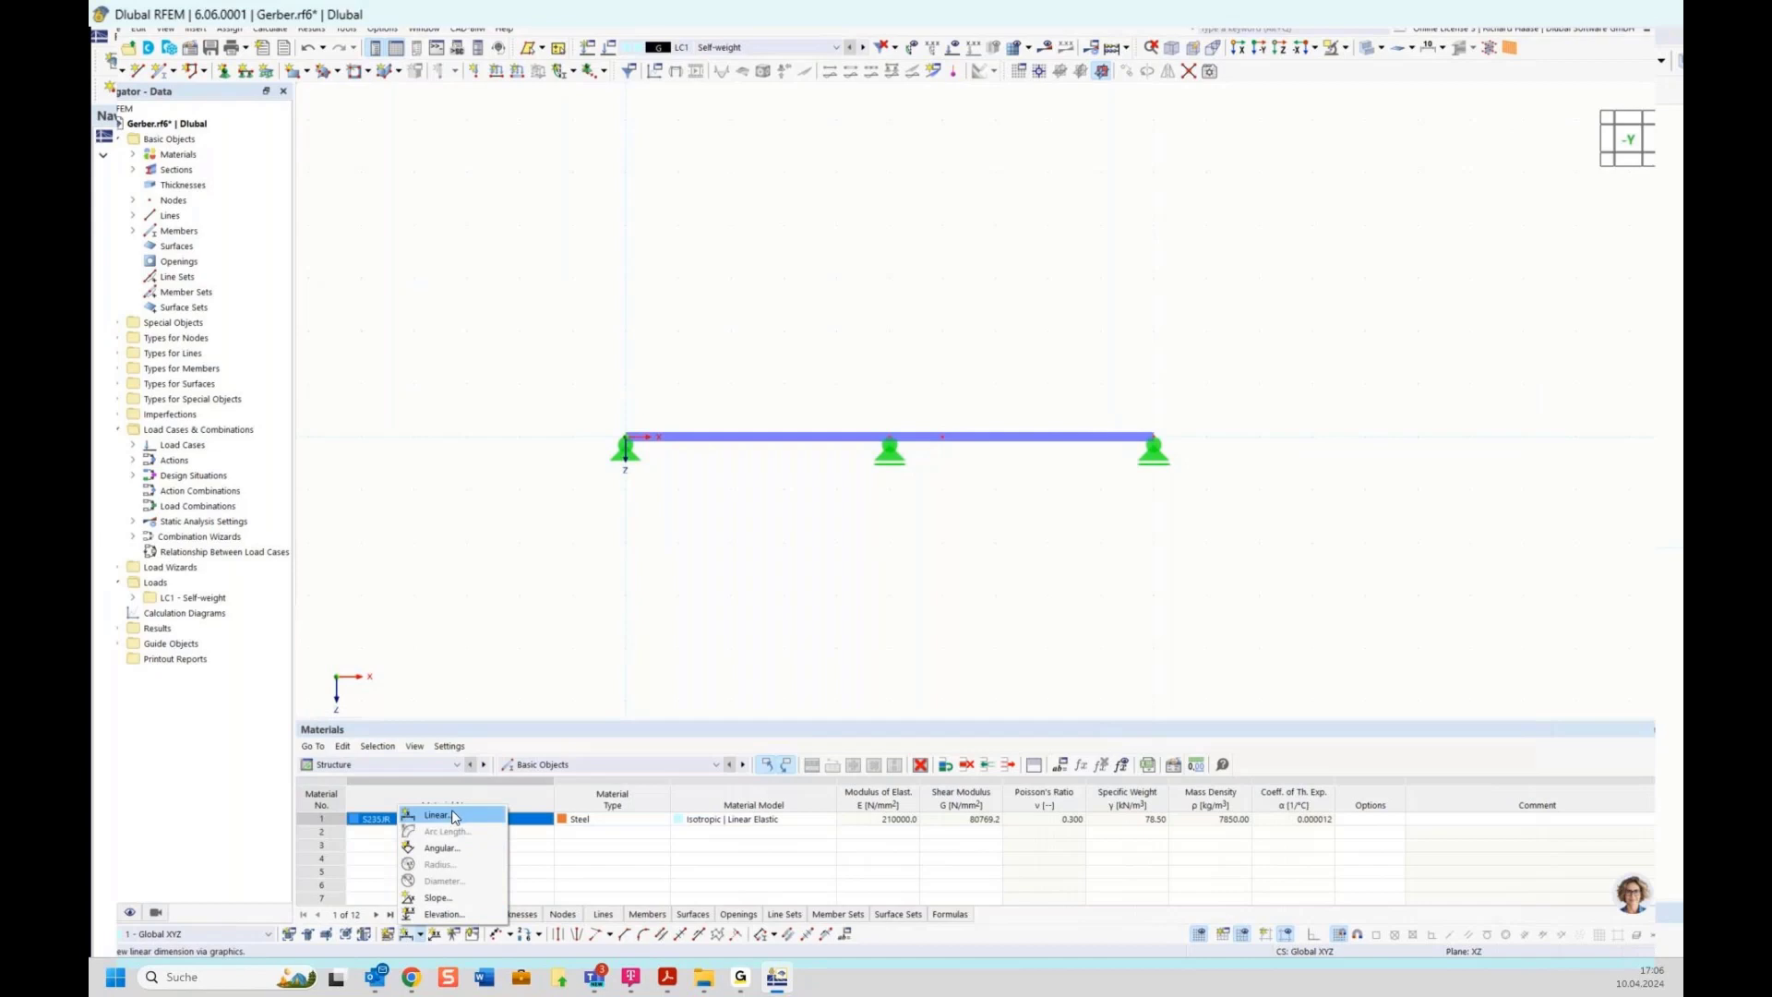
left_click(454, 817)
left_click(368, 256)
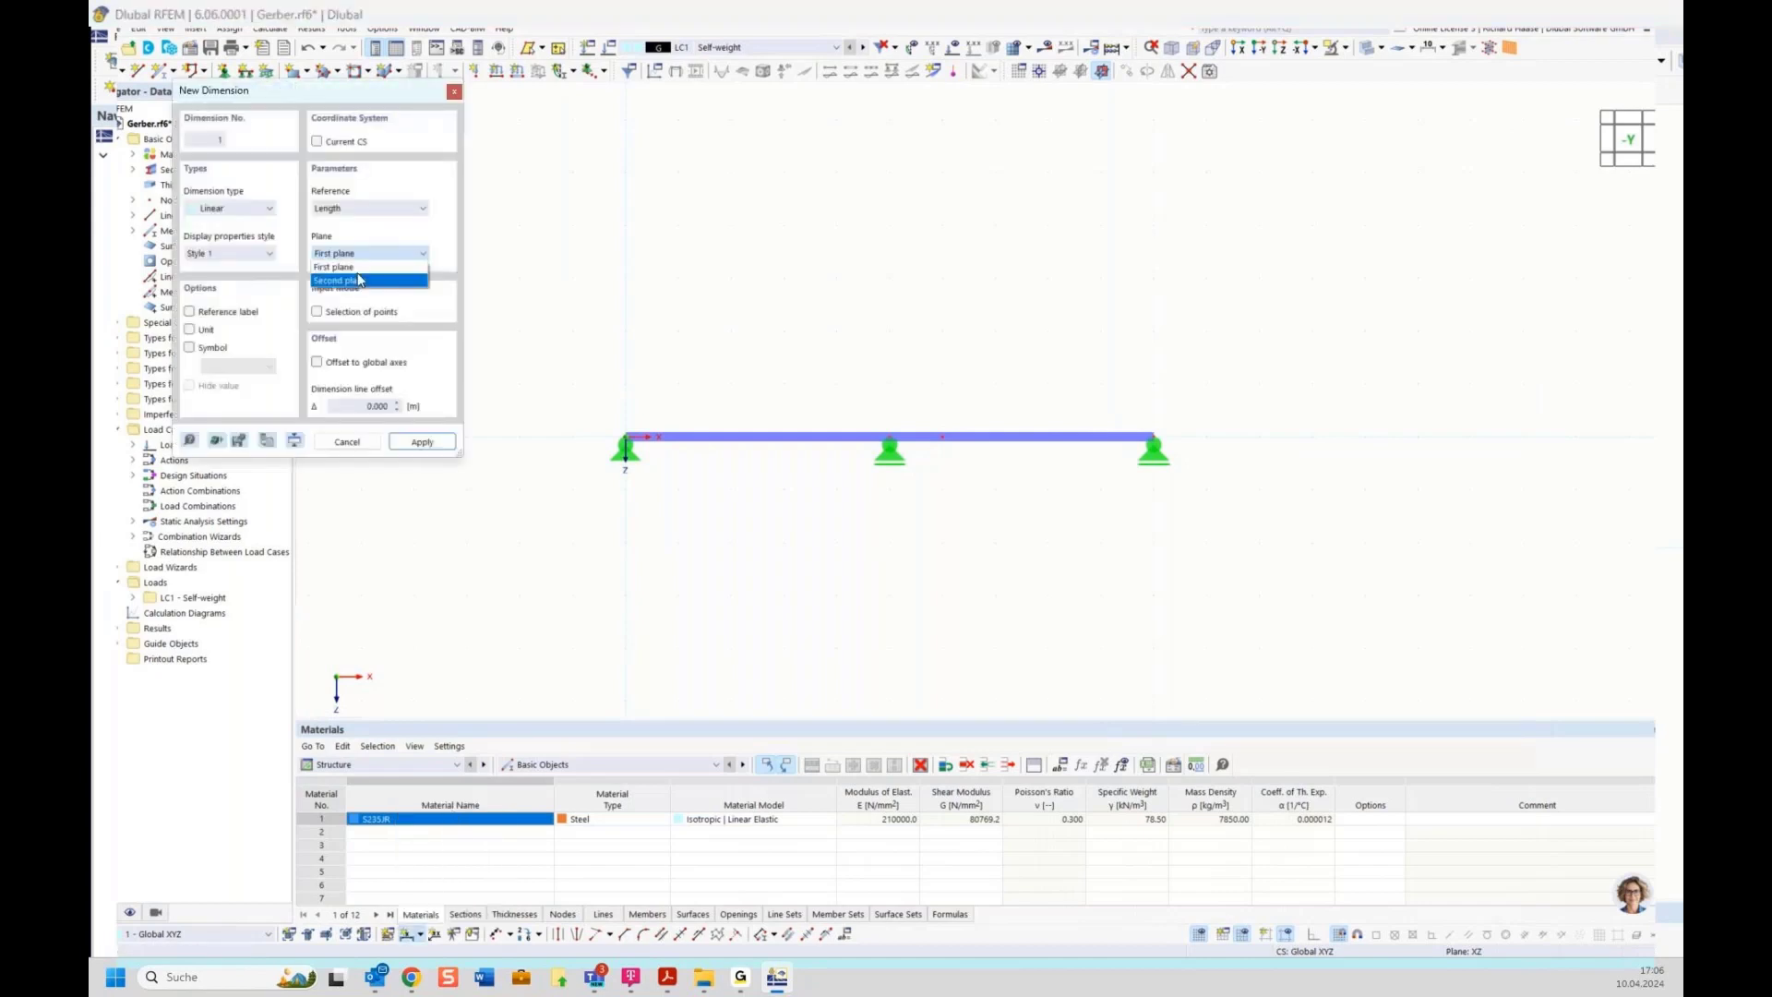
left_click(360, 280)
left_click(626, 437)
left_click(626, 436)
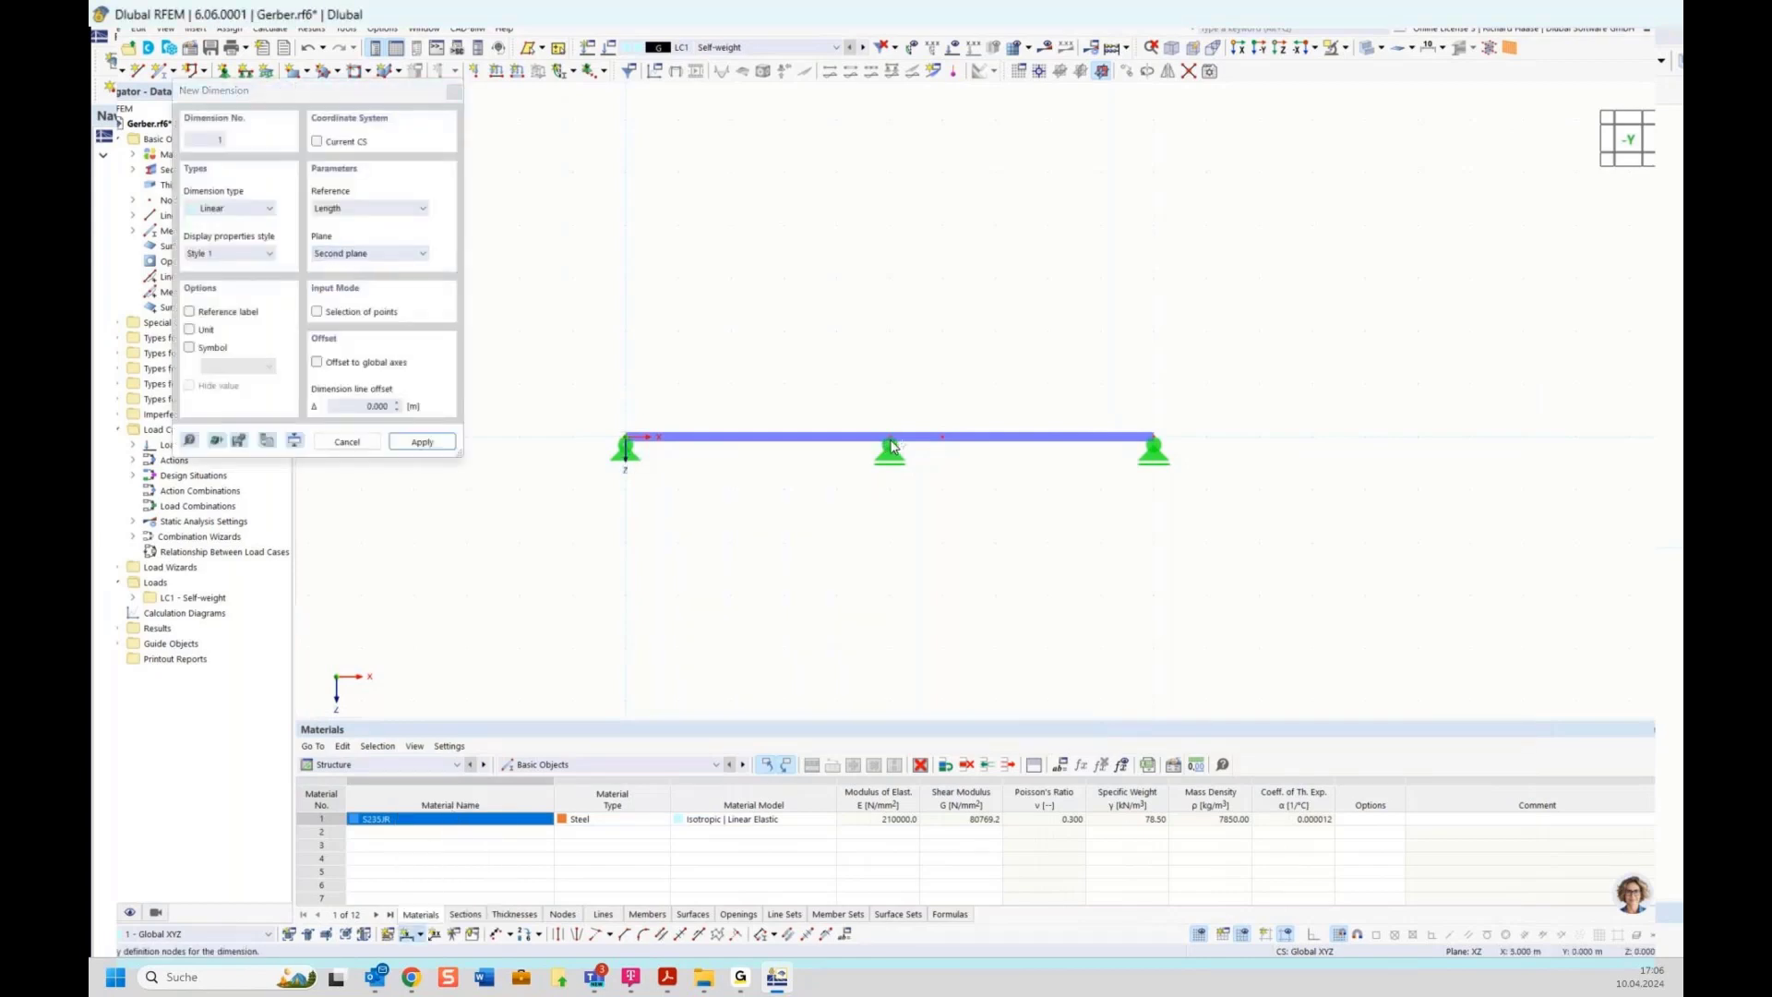
left_click(888, 436)
left_click(1151, 435)
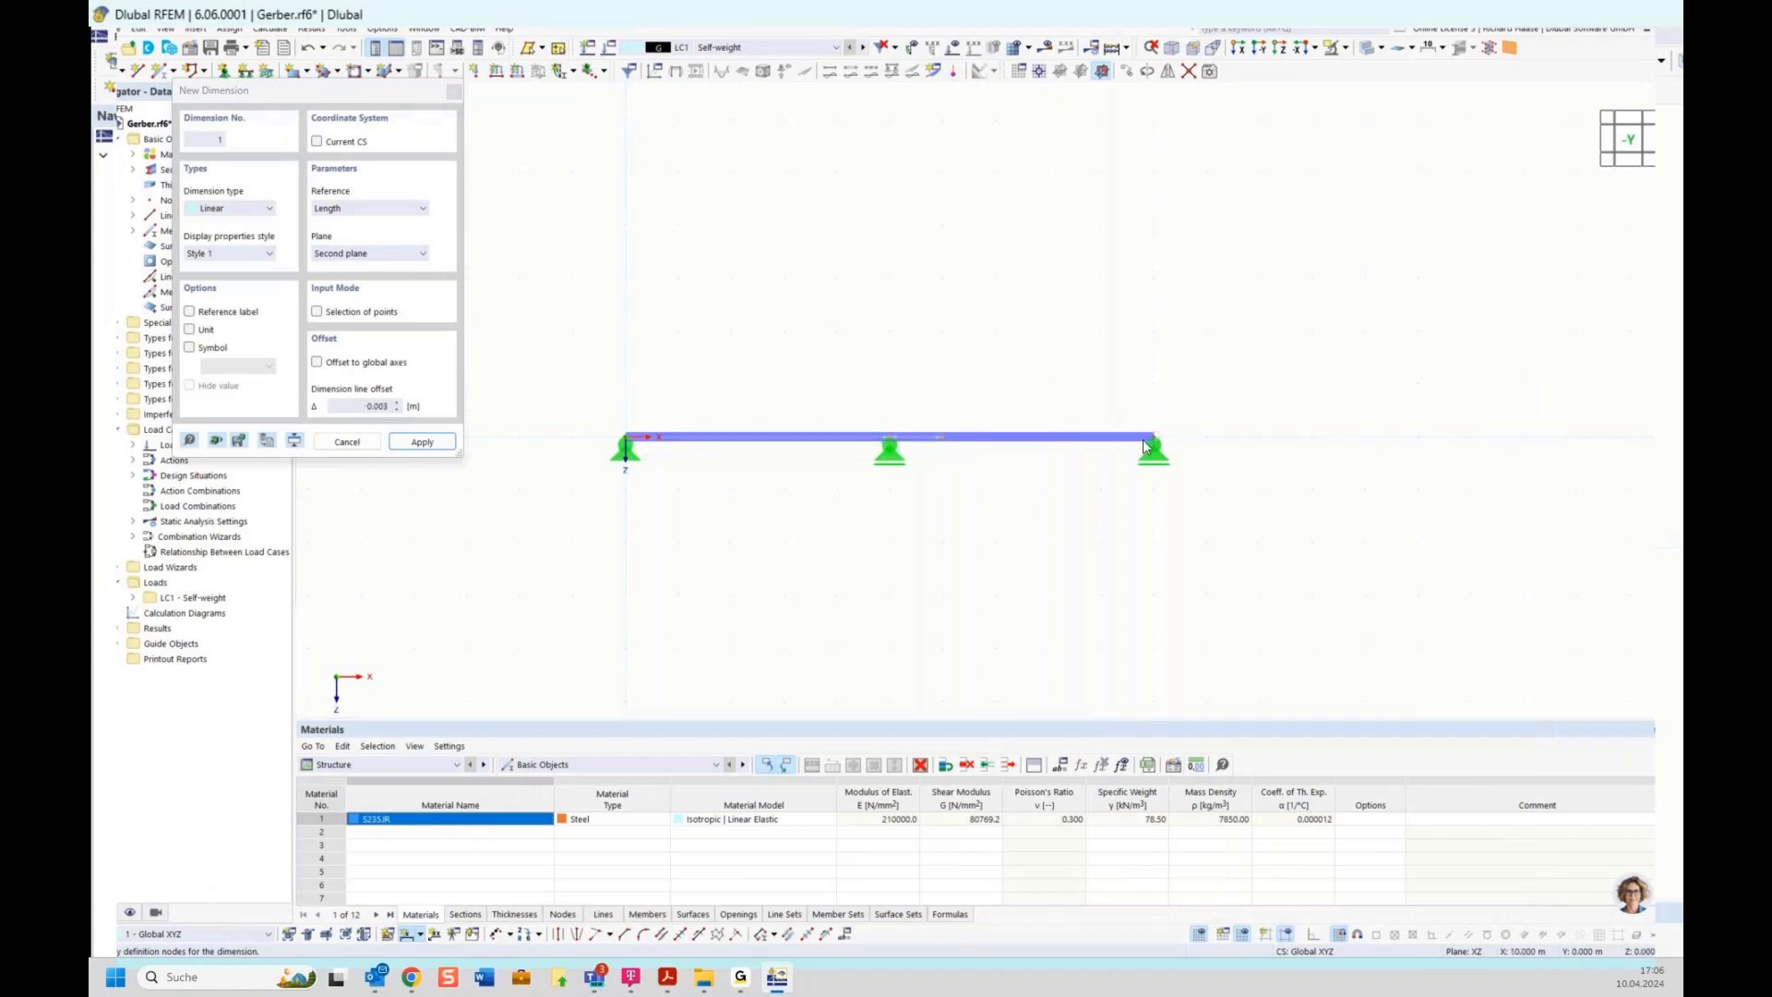
left_click(994, 499)
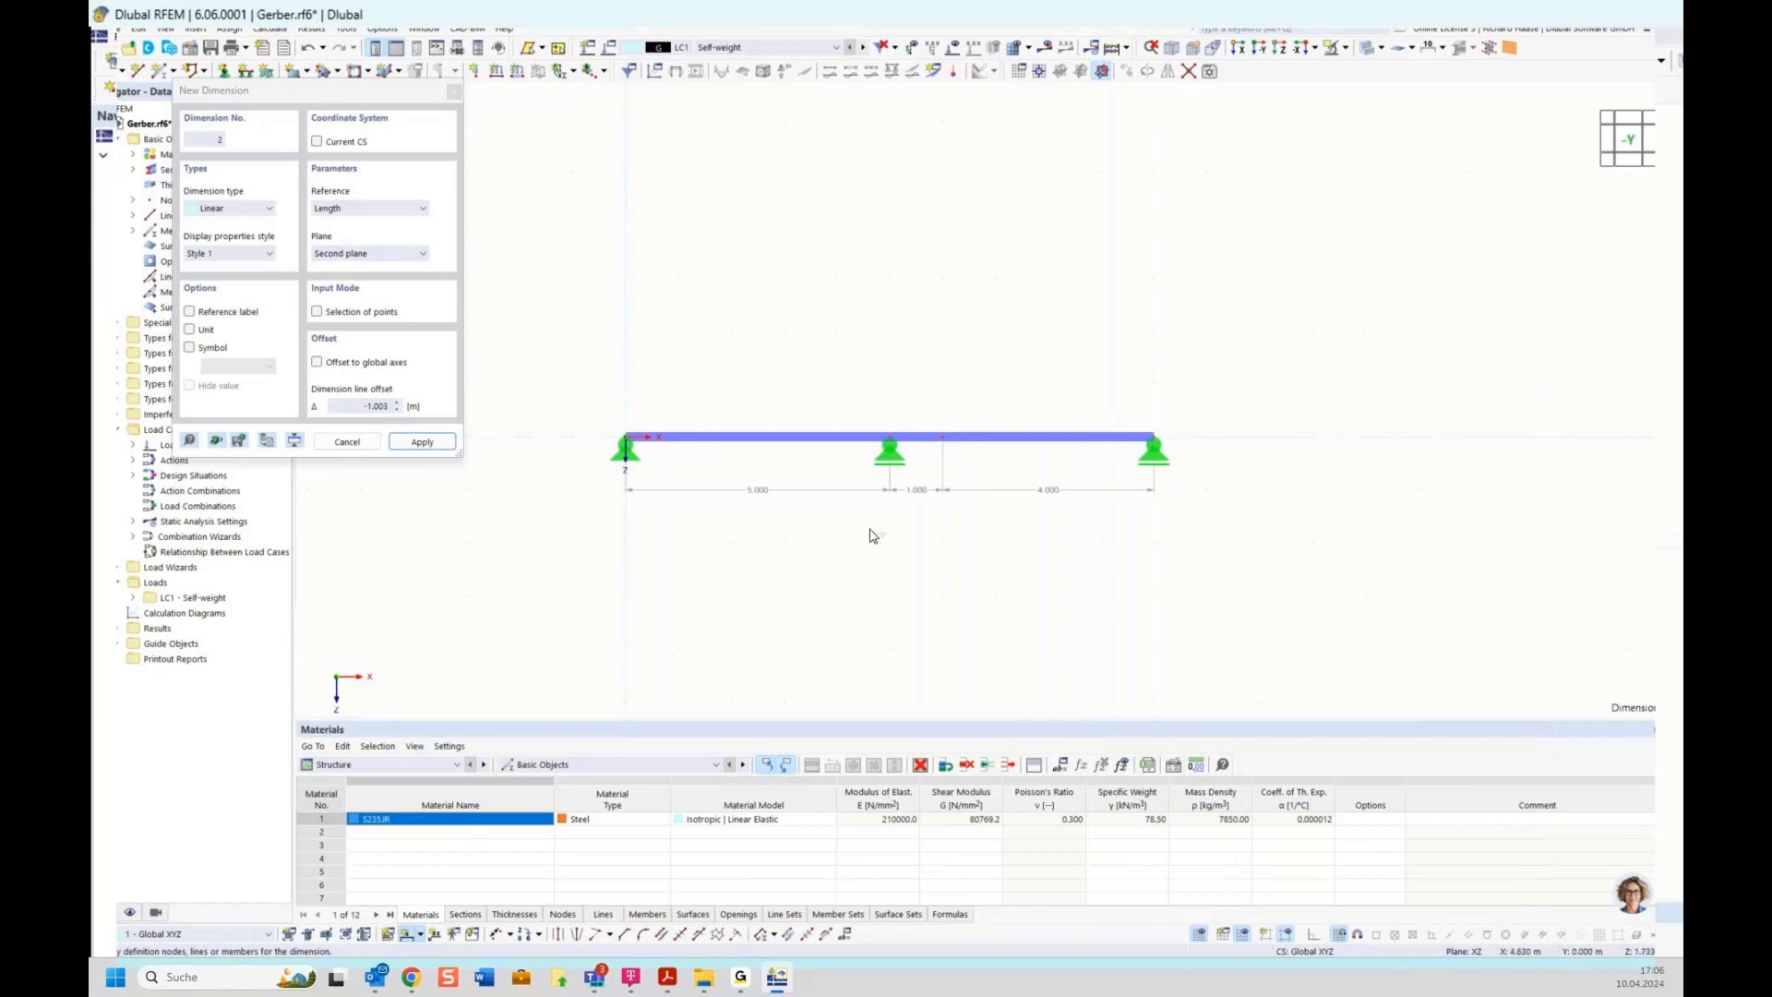
key("Escape")
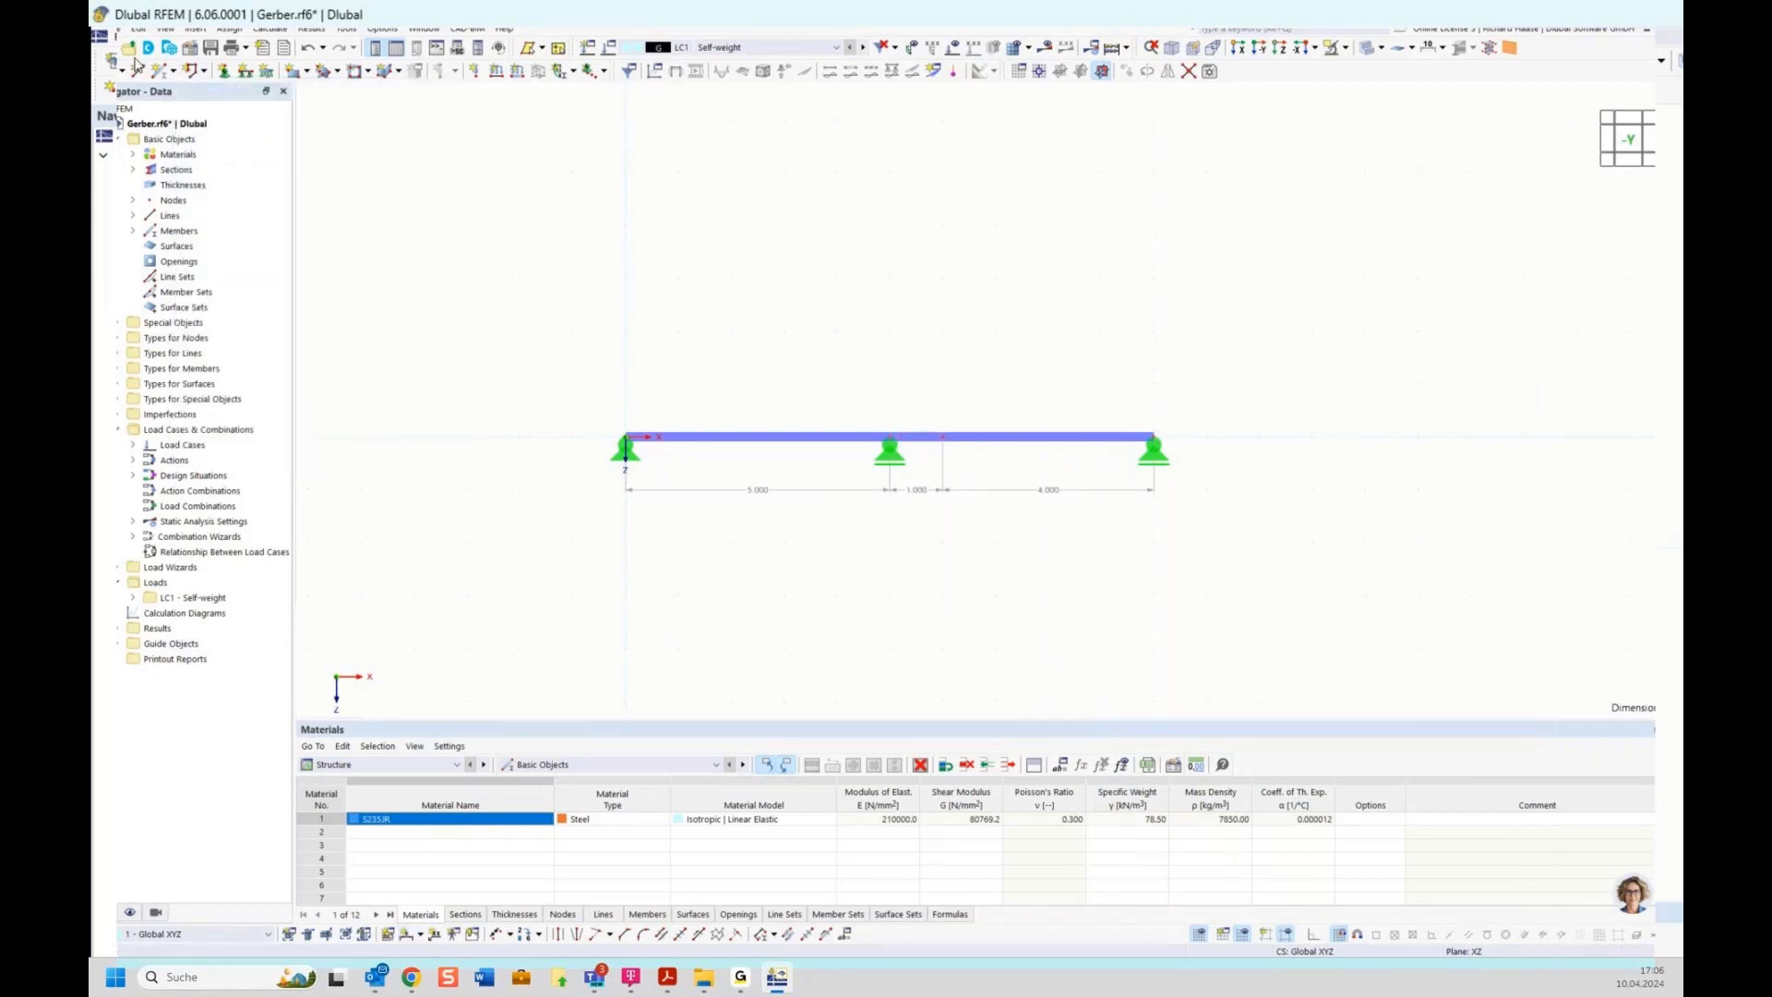
left_click(118, 29)
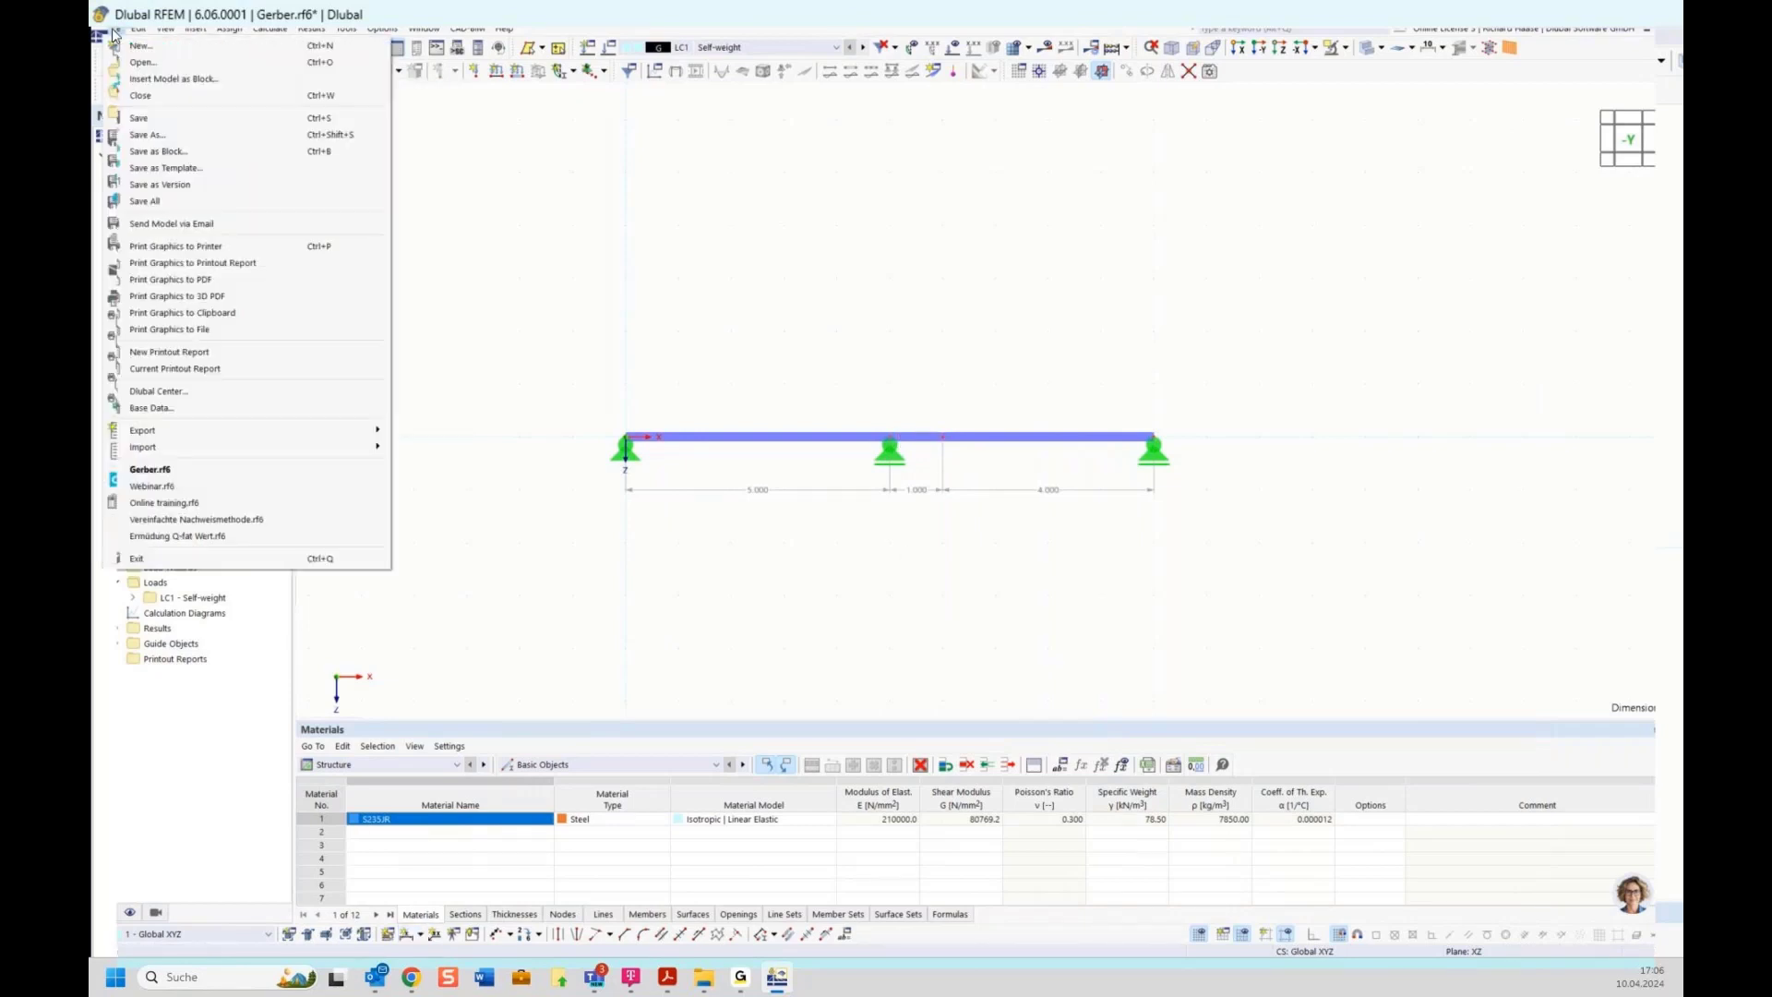
left_click(157, 124)
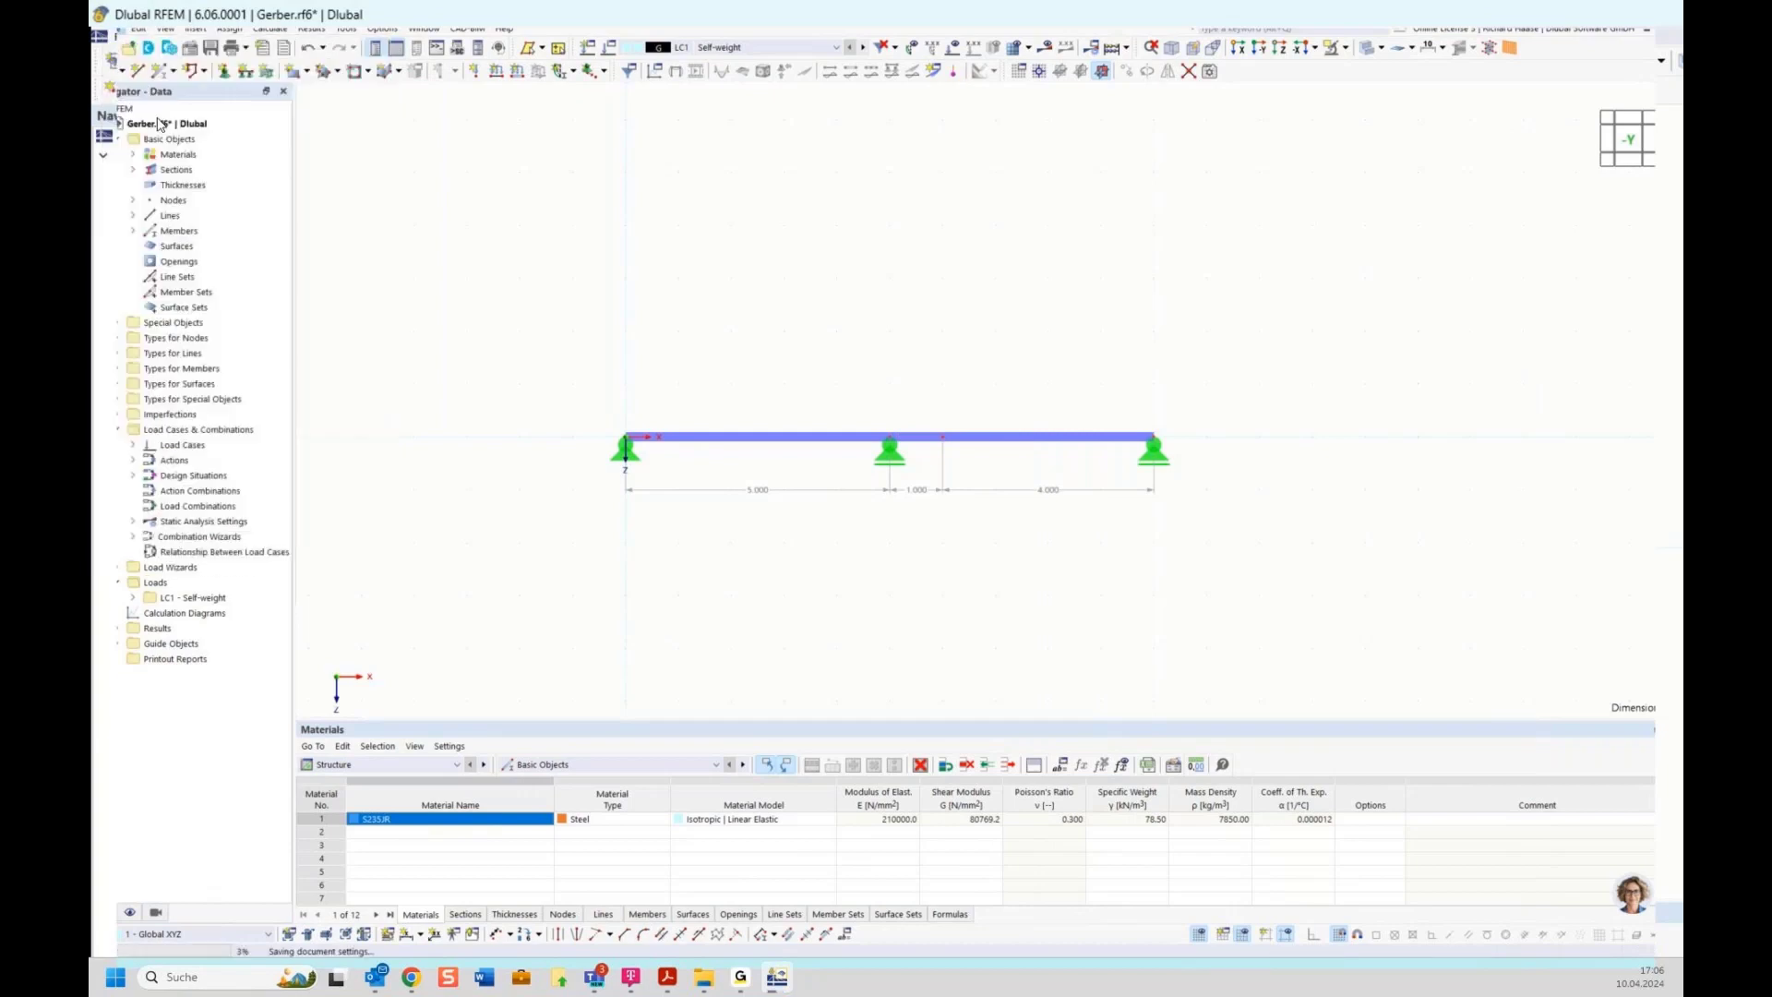
Link the middle support node's X coordinate to the global parameter field
double_click(891, 443)
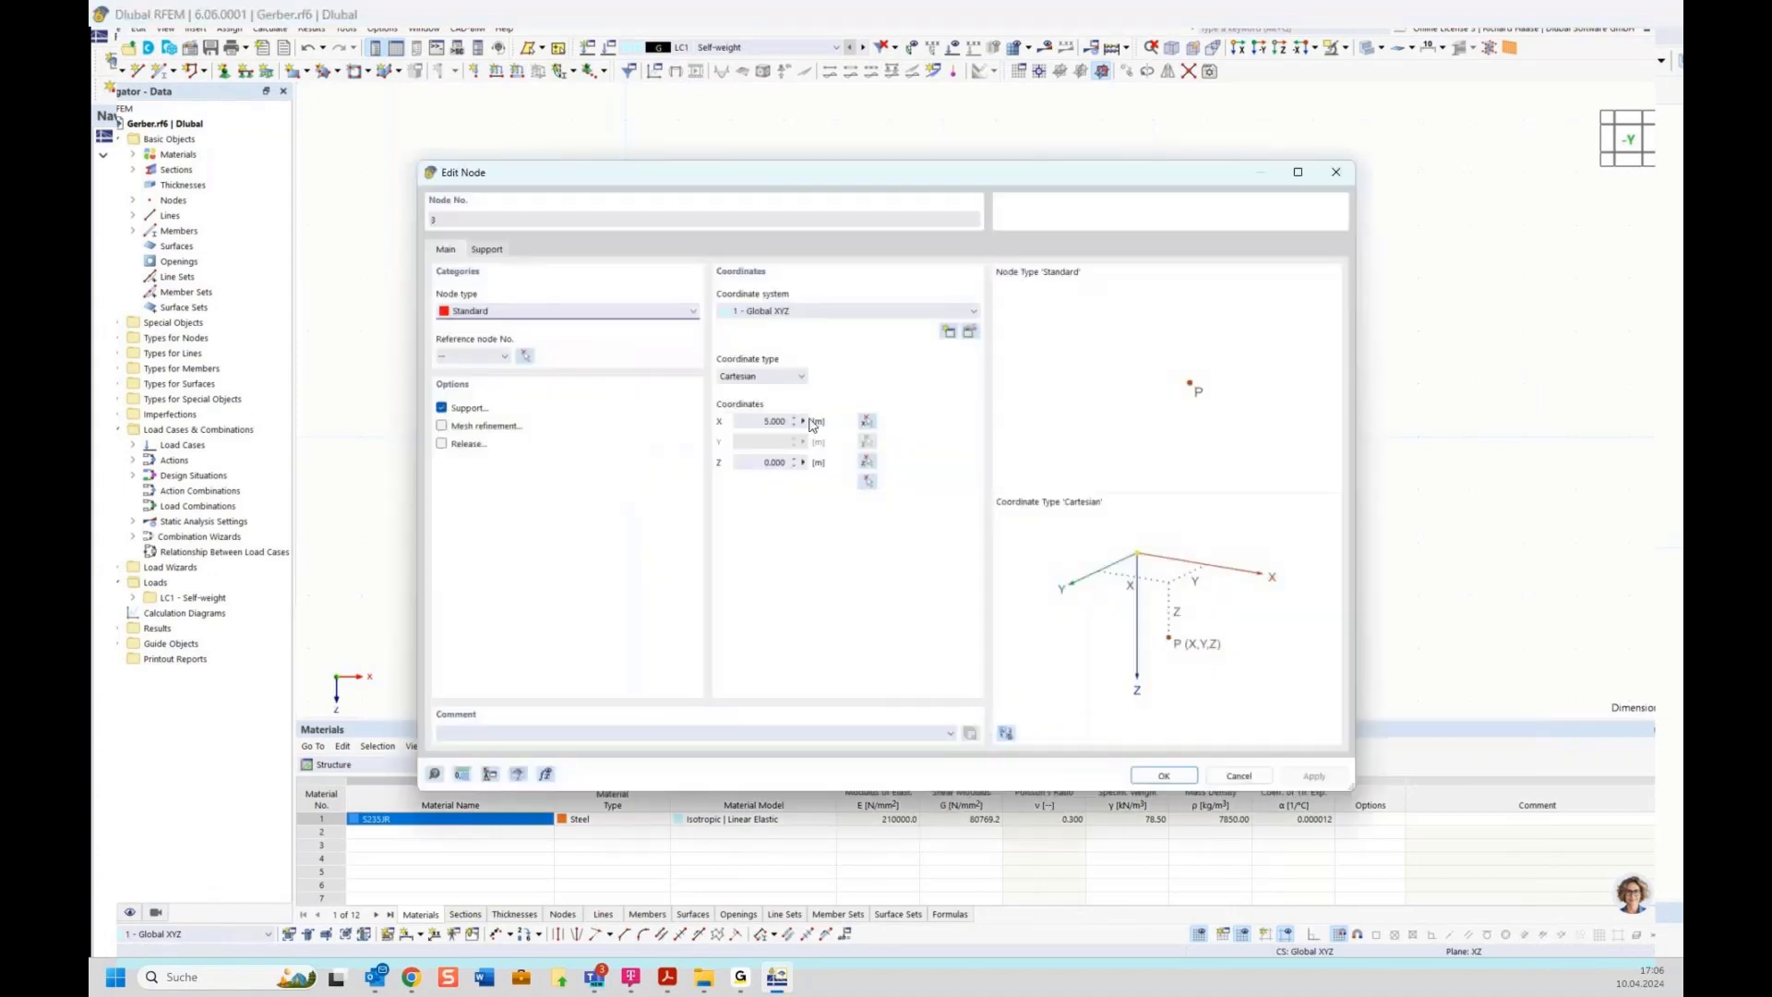
left_click(803, 423)
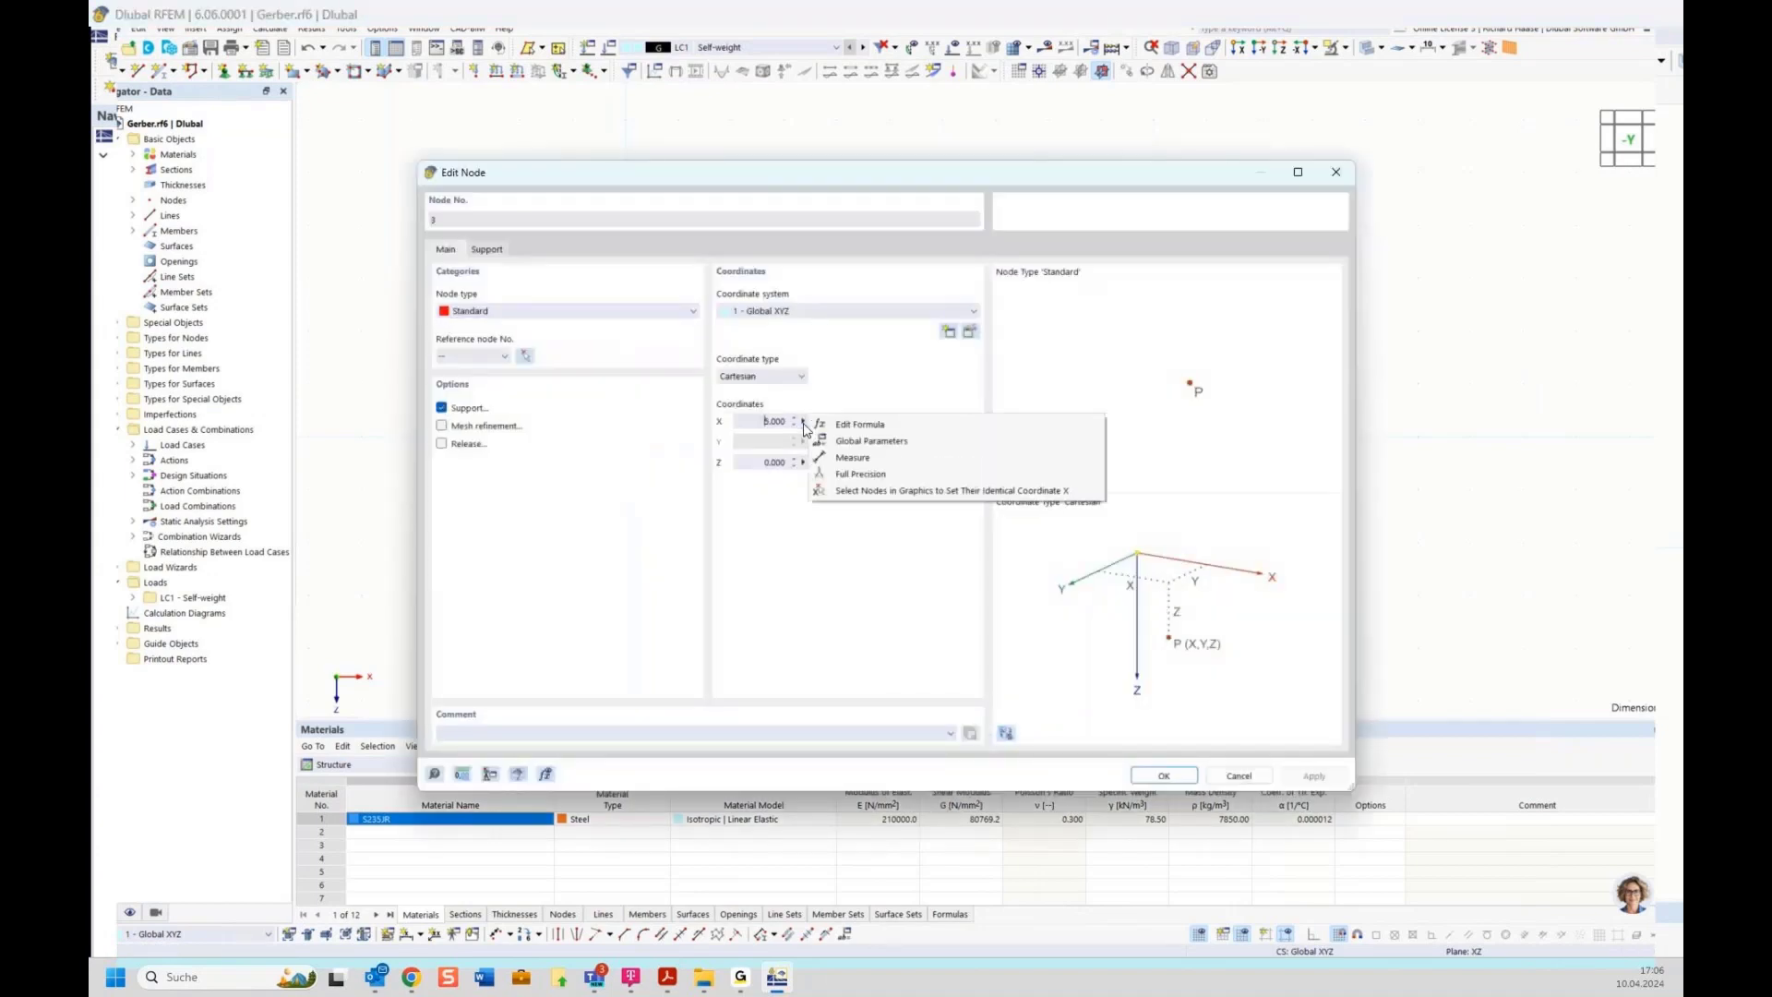
left_click(868, 443)
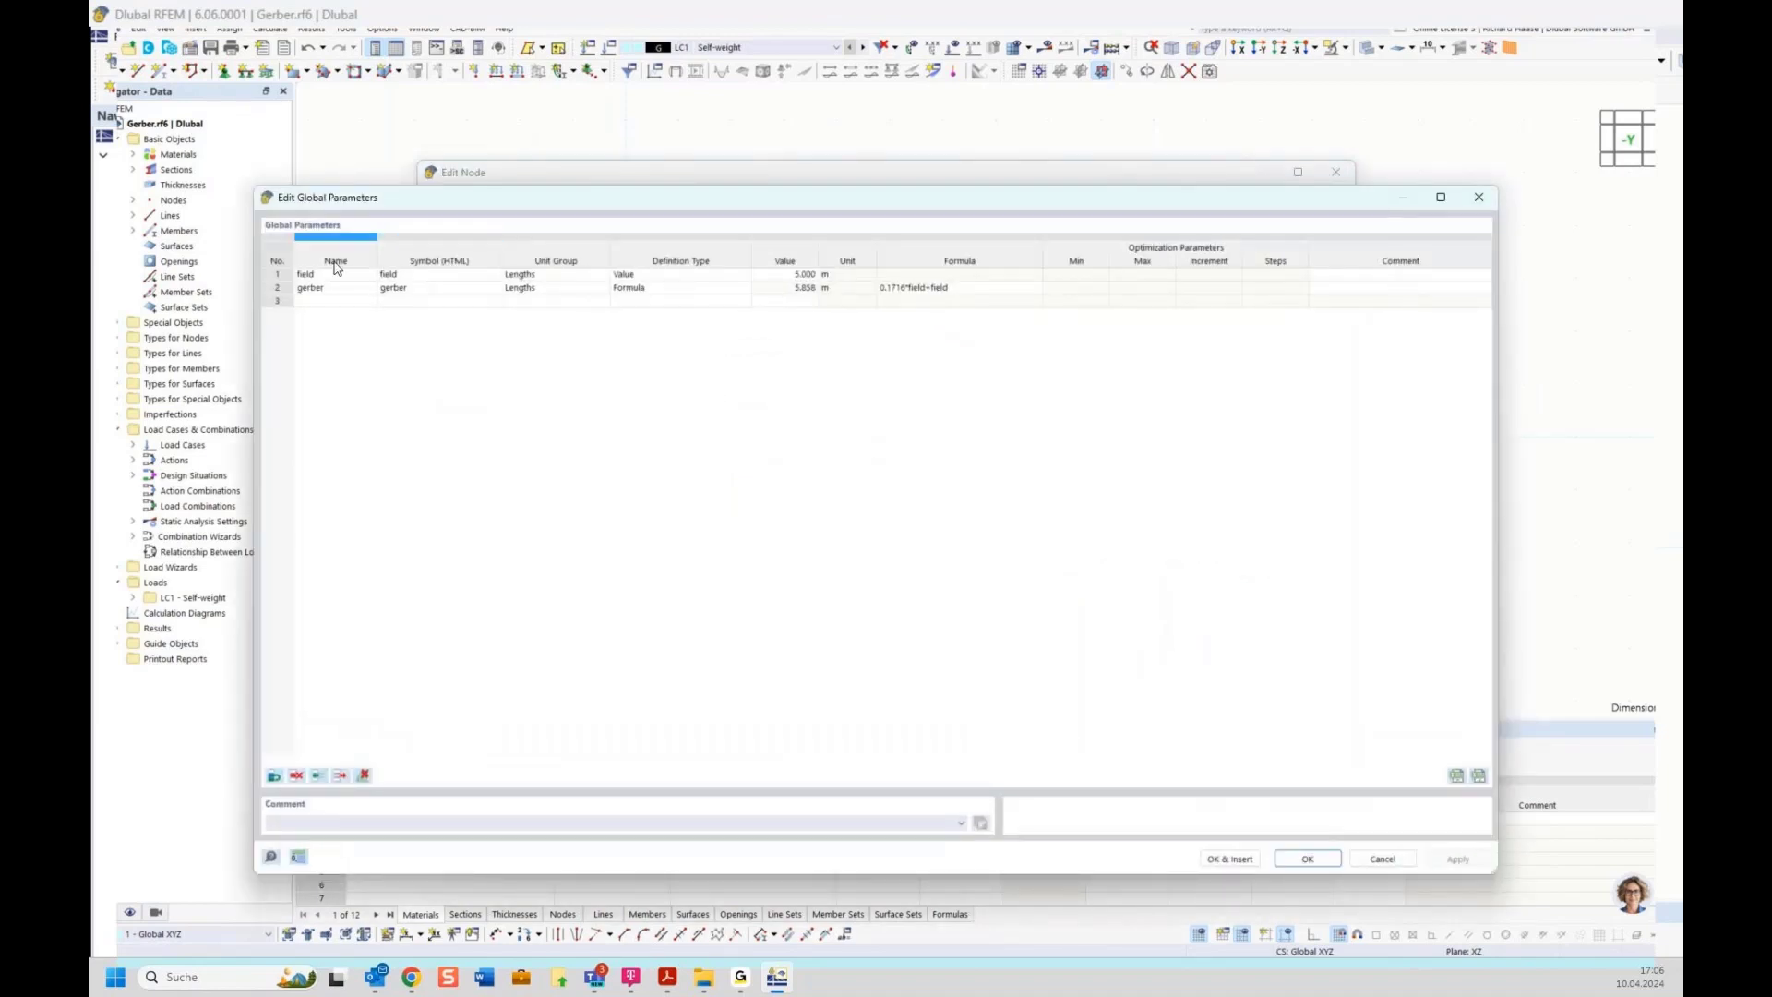
left_click(291, 276)
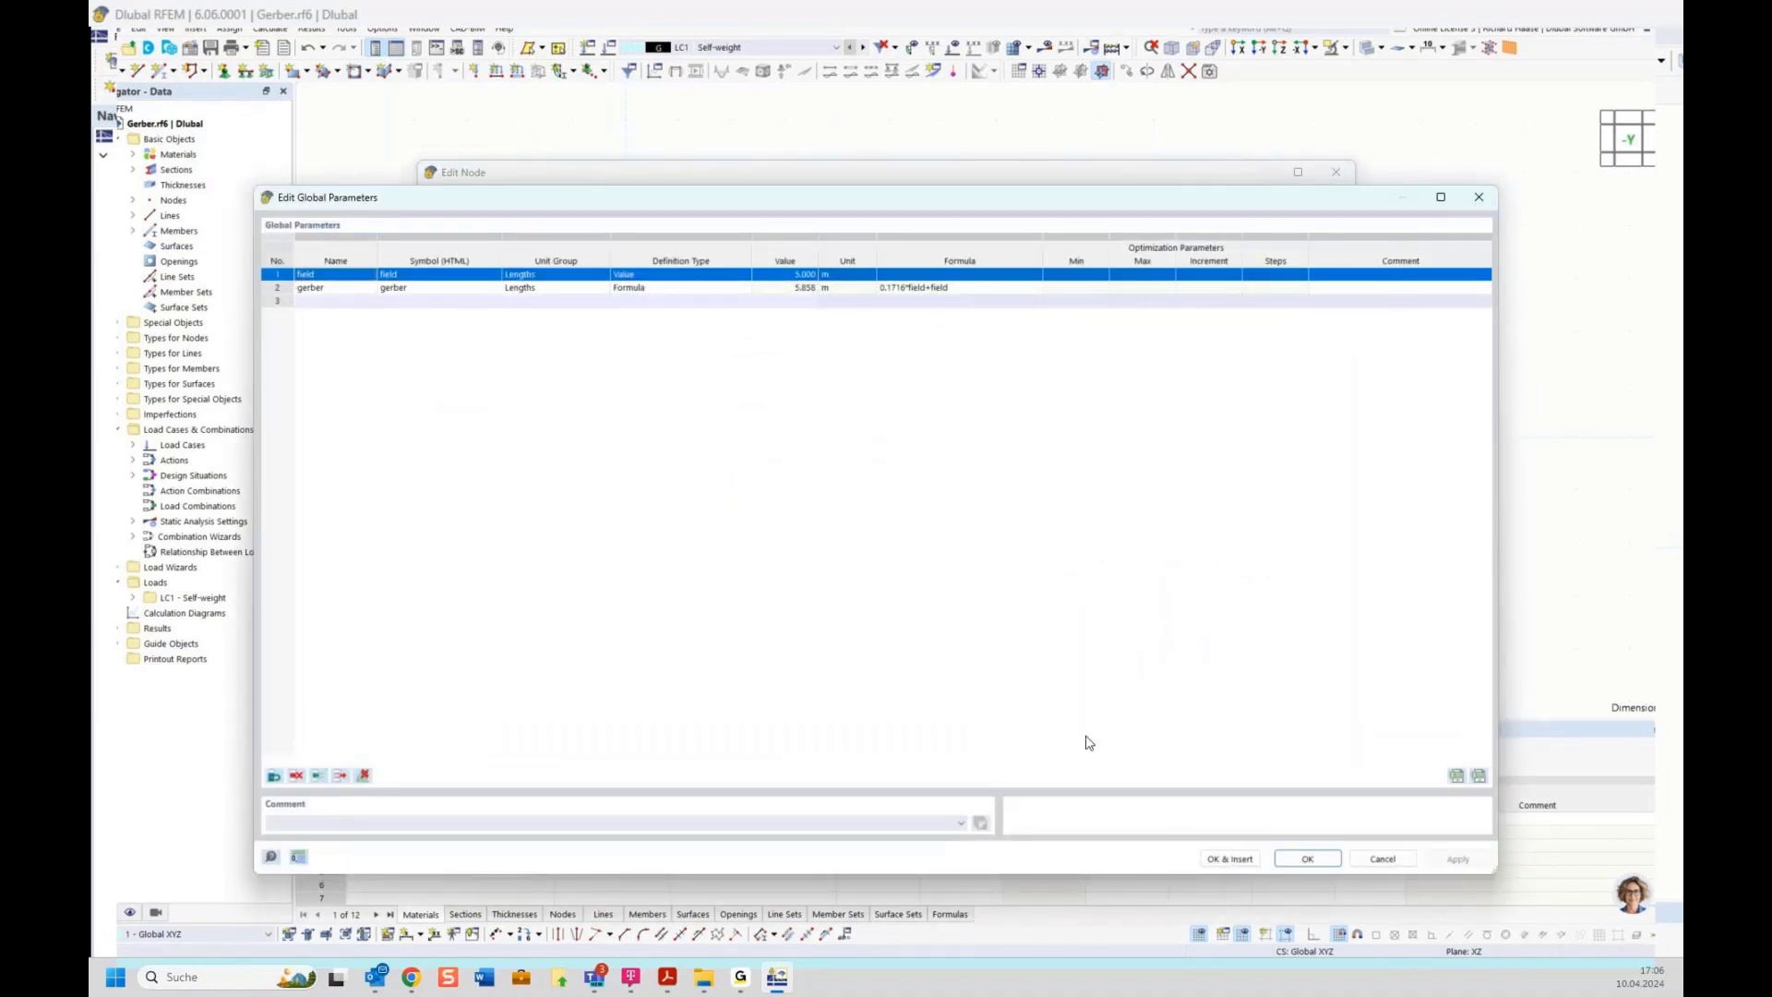
left_click(1226, 858)
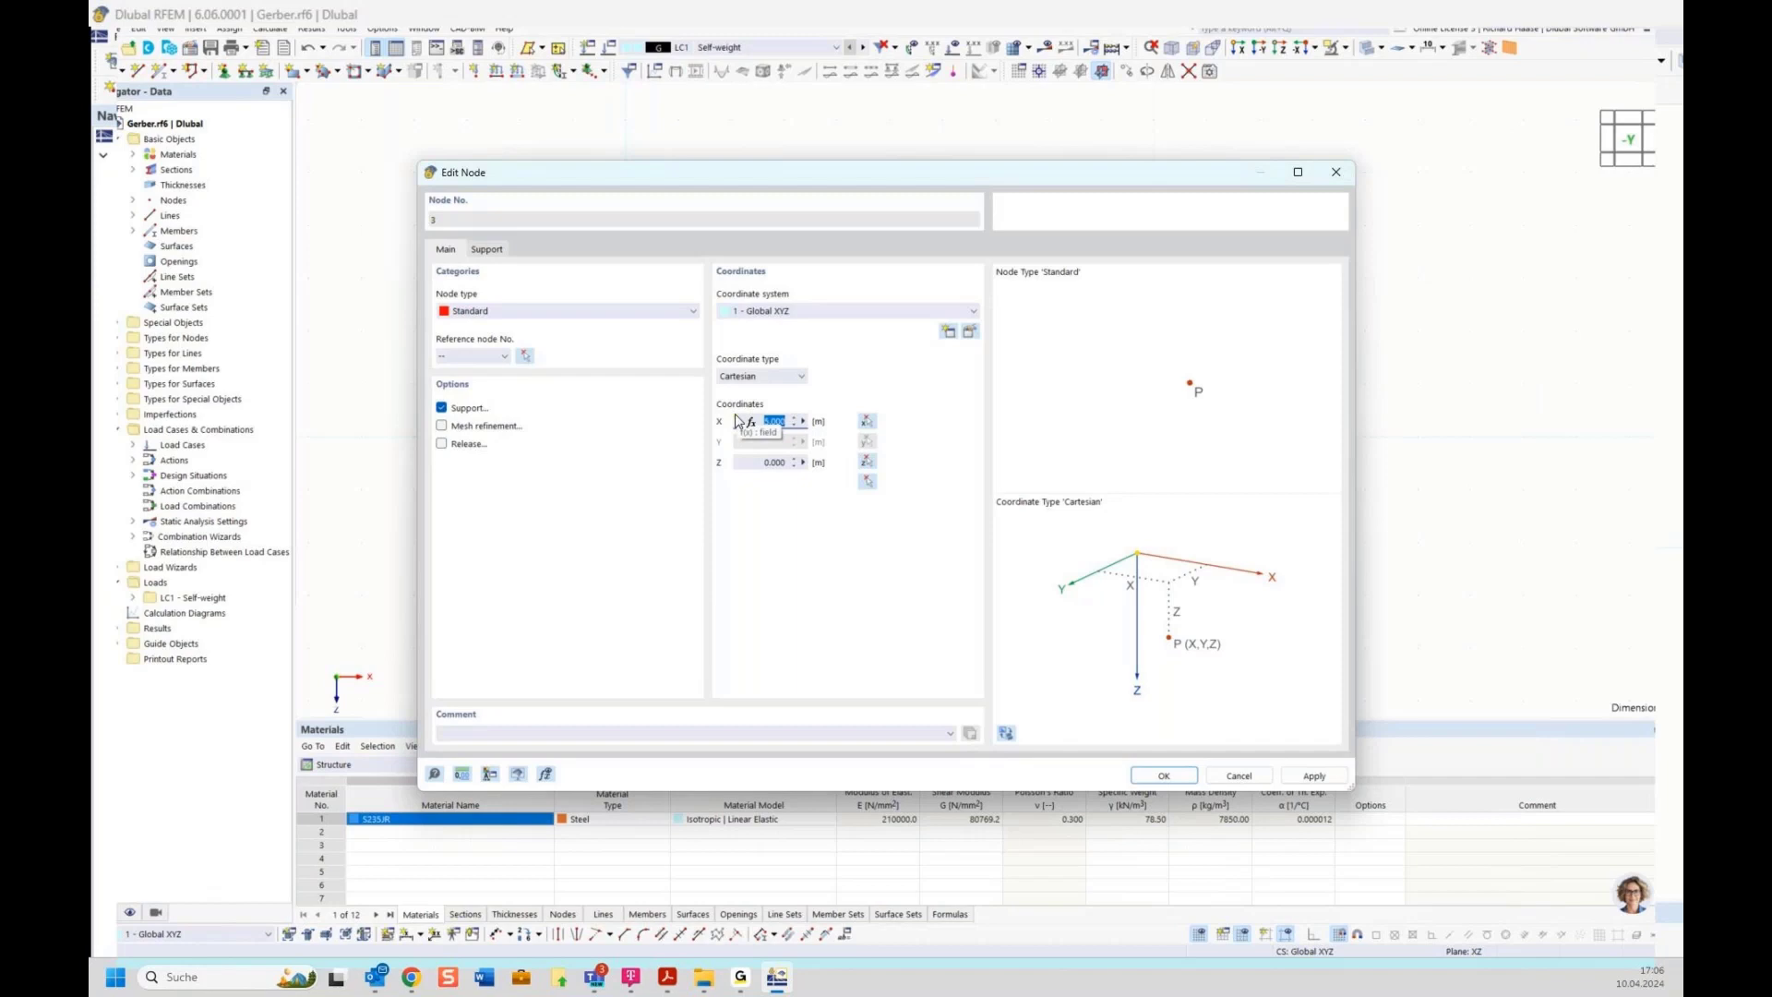
left_click(1149, 775)
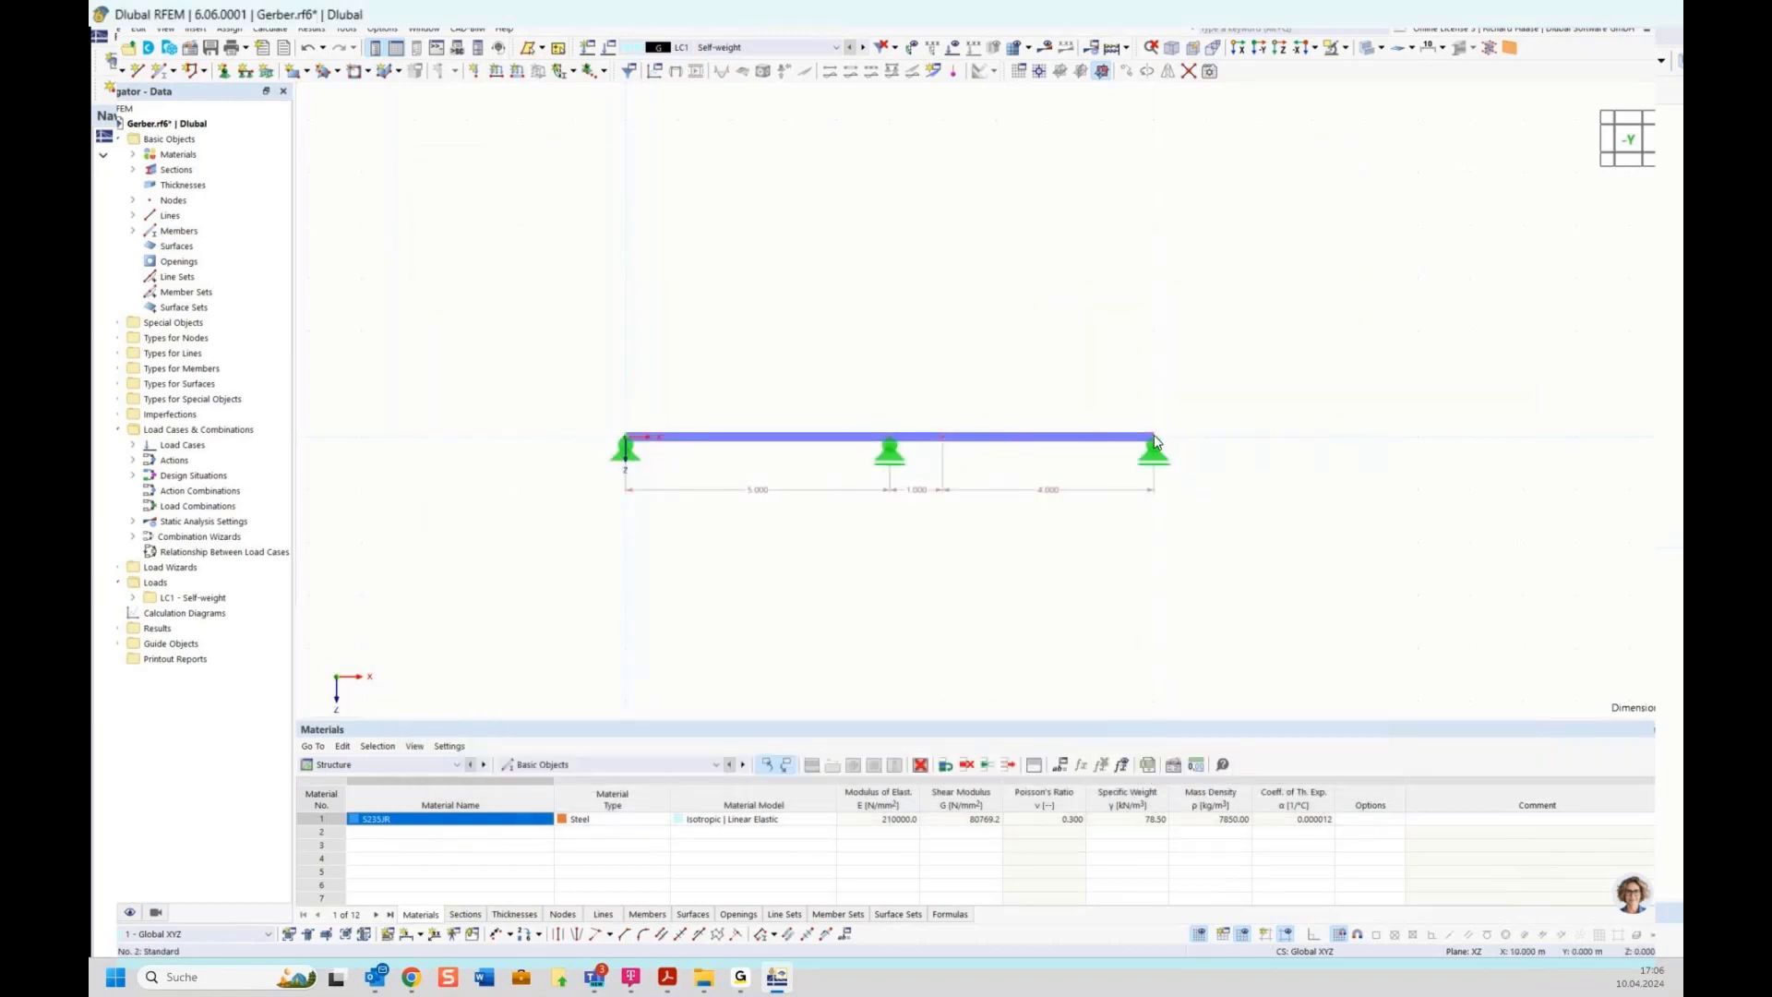
Set the beam's end node X coordinate to the formula 2*field
mouse_move(1155, 444)
double_click(1154, 442)
left_click(803, 422)
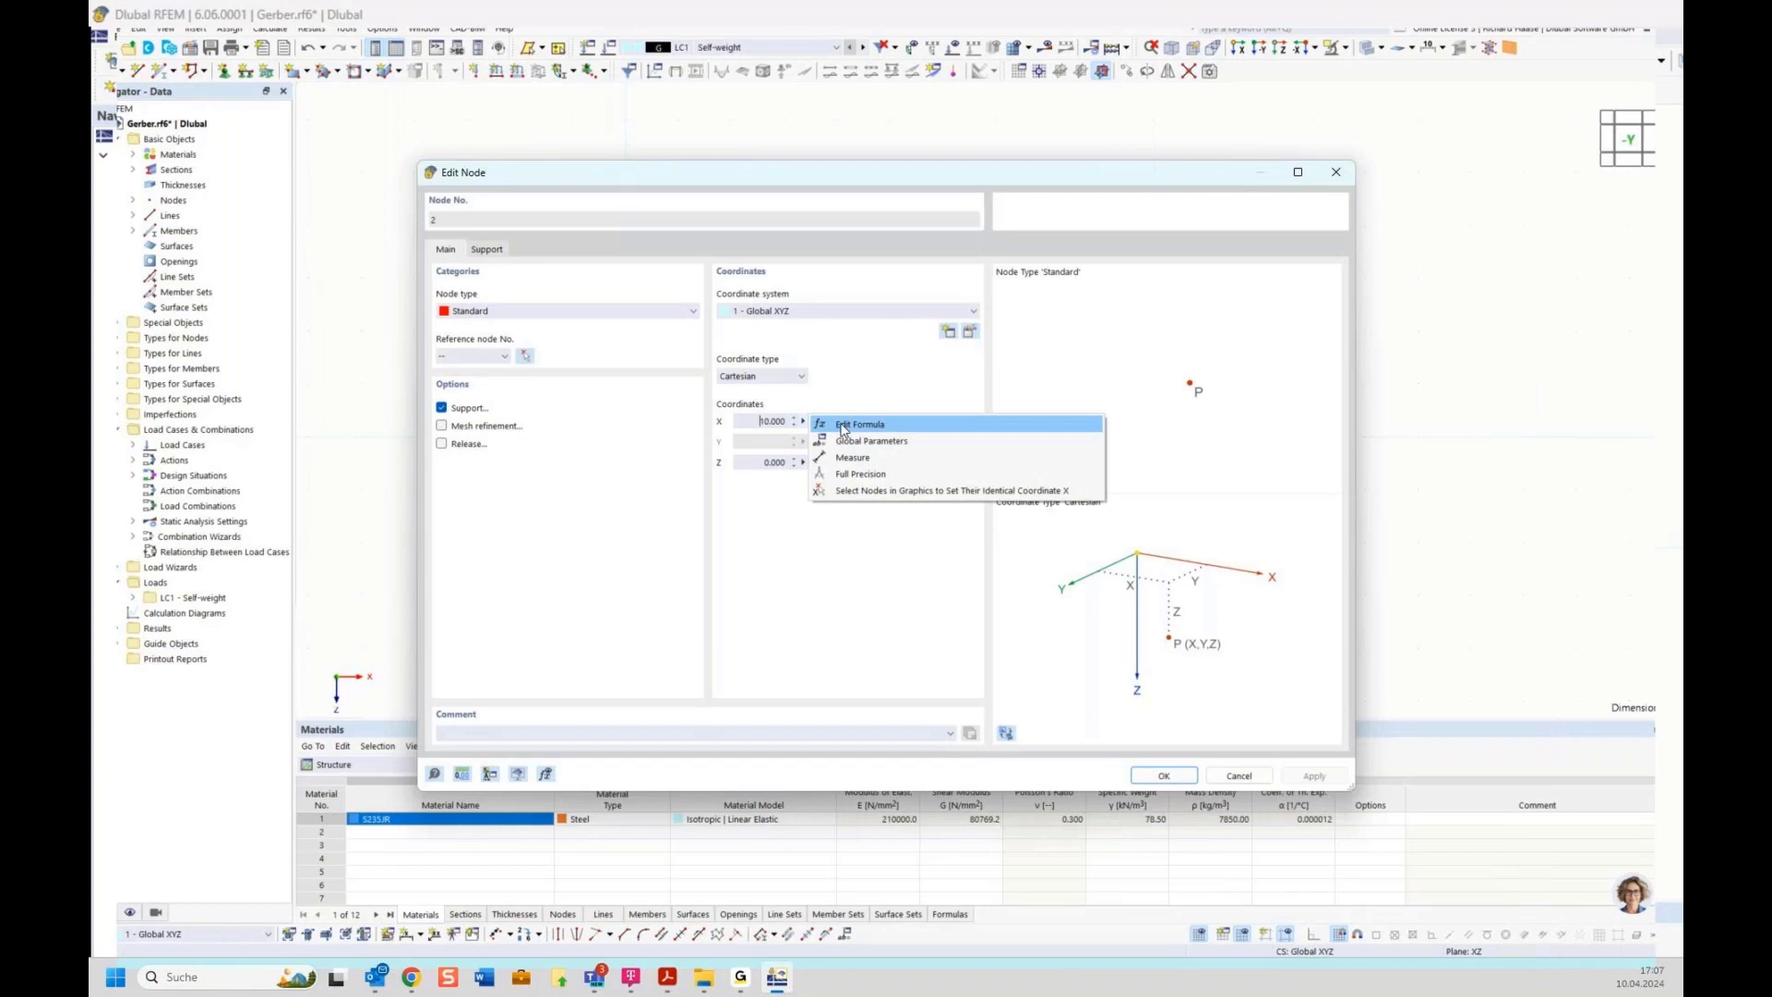
left_click(843, 427)
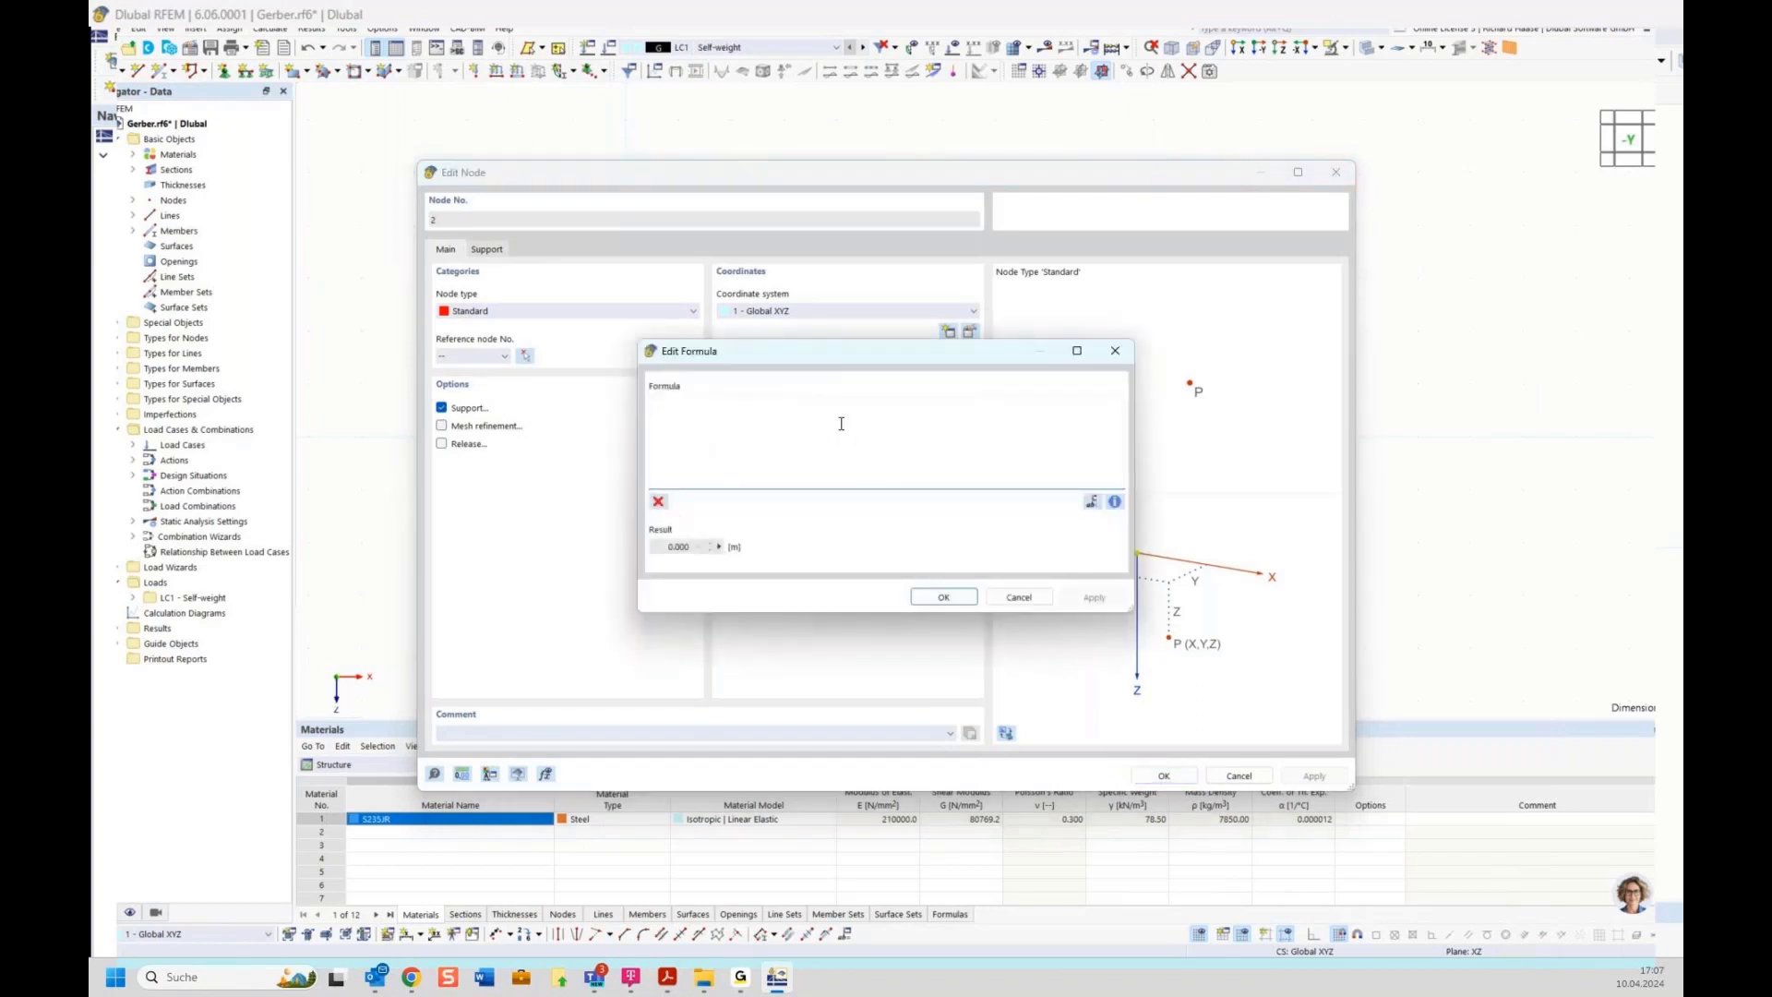
type("2*fie")
left_click(686, 416)
left_click(952, 597)
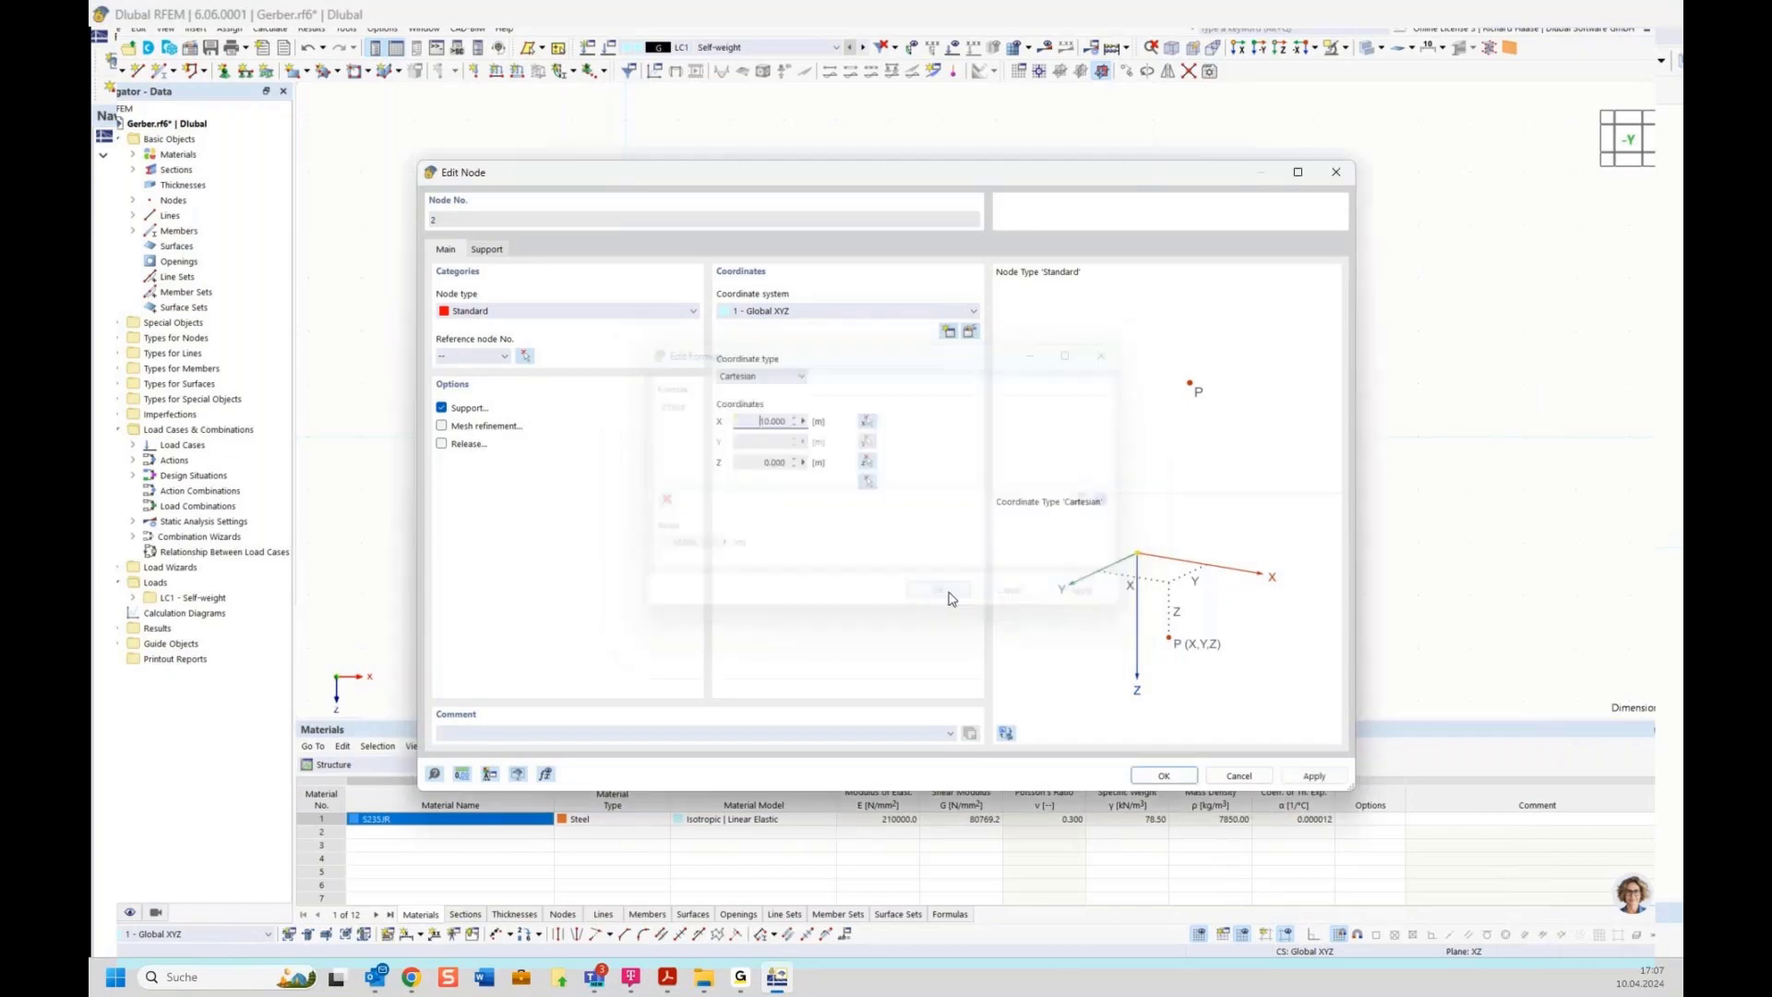
left_click(1163, 774)
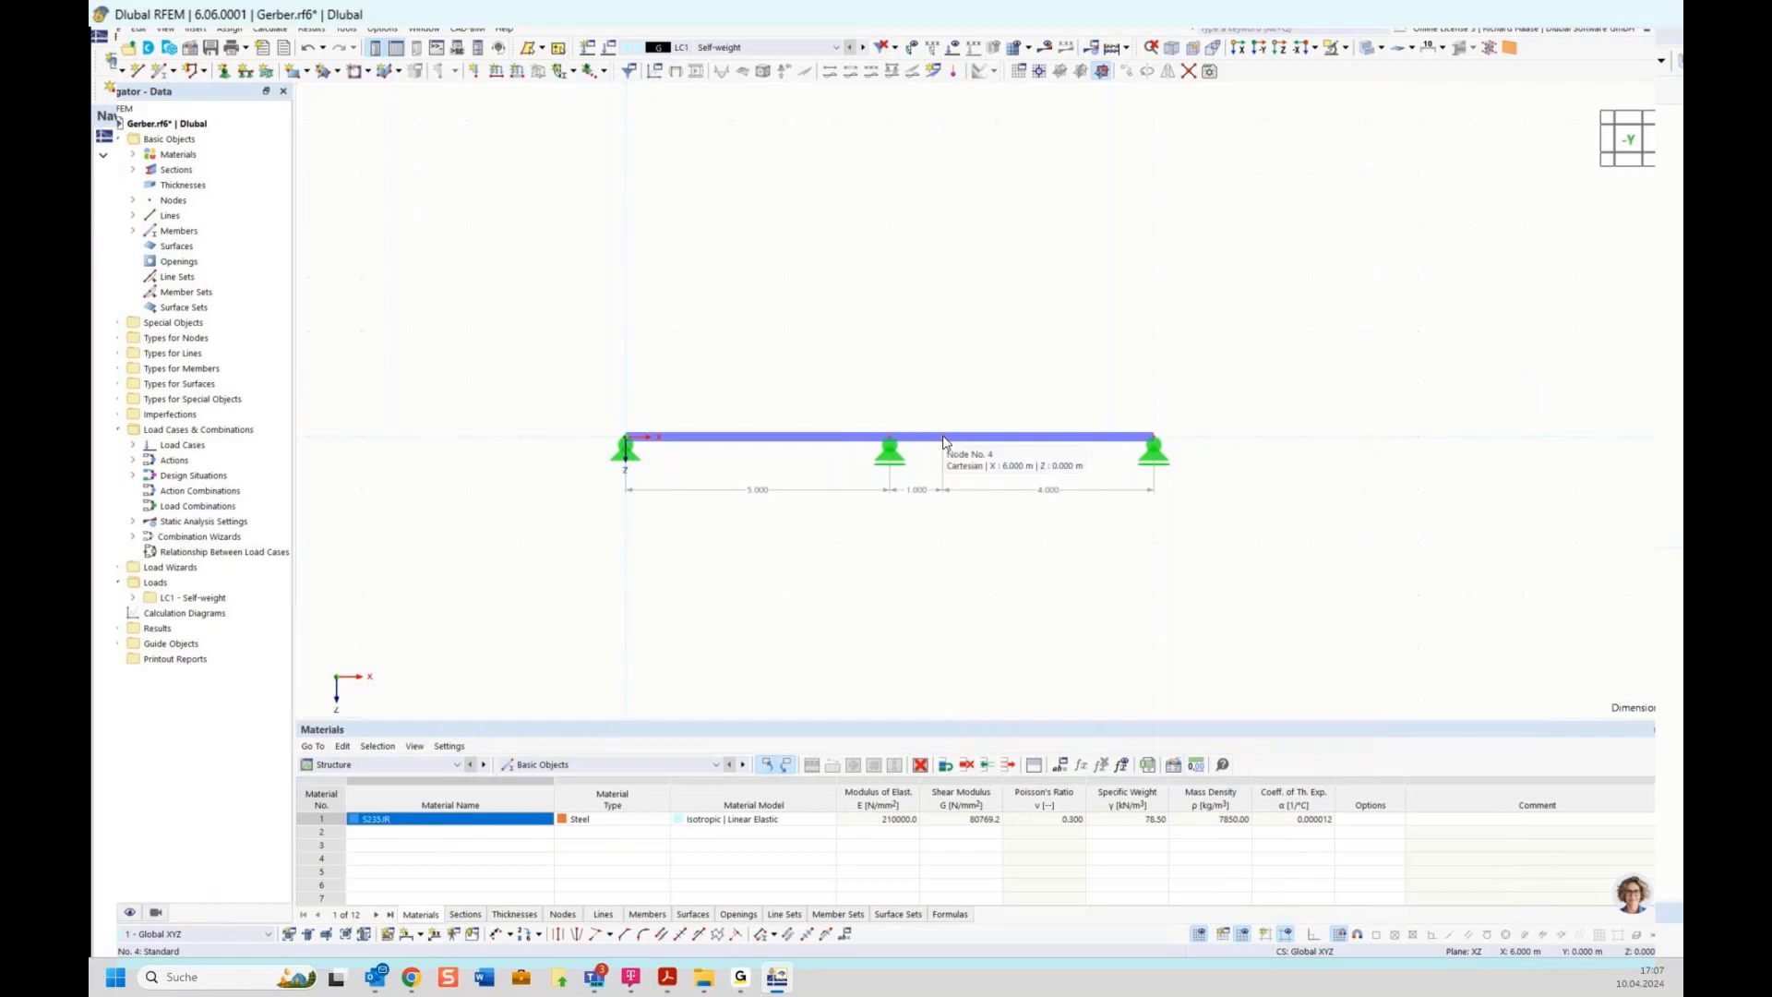
Link the intermediate hinge node's X coordinate to the global parameter gerber
double_click(944, 442)
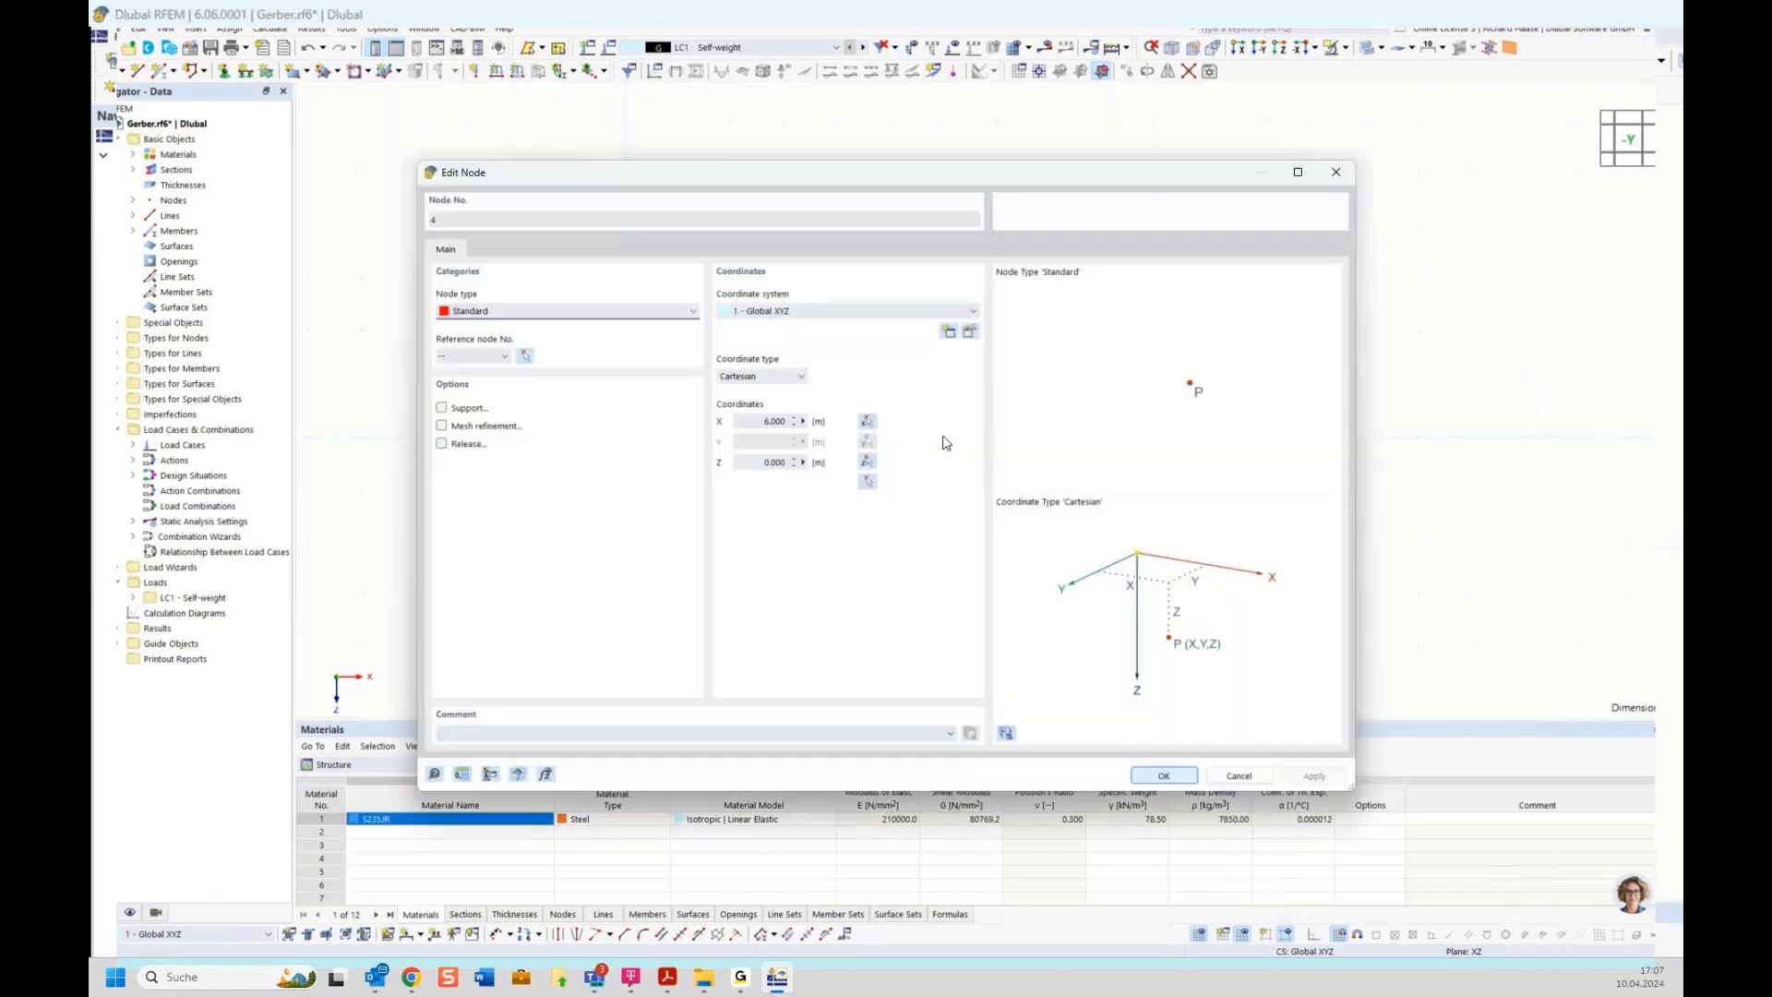
left_click(803, 422)
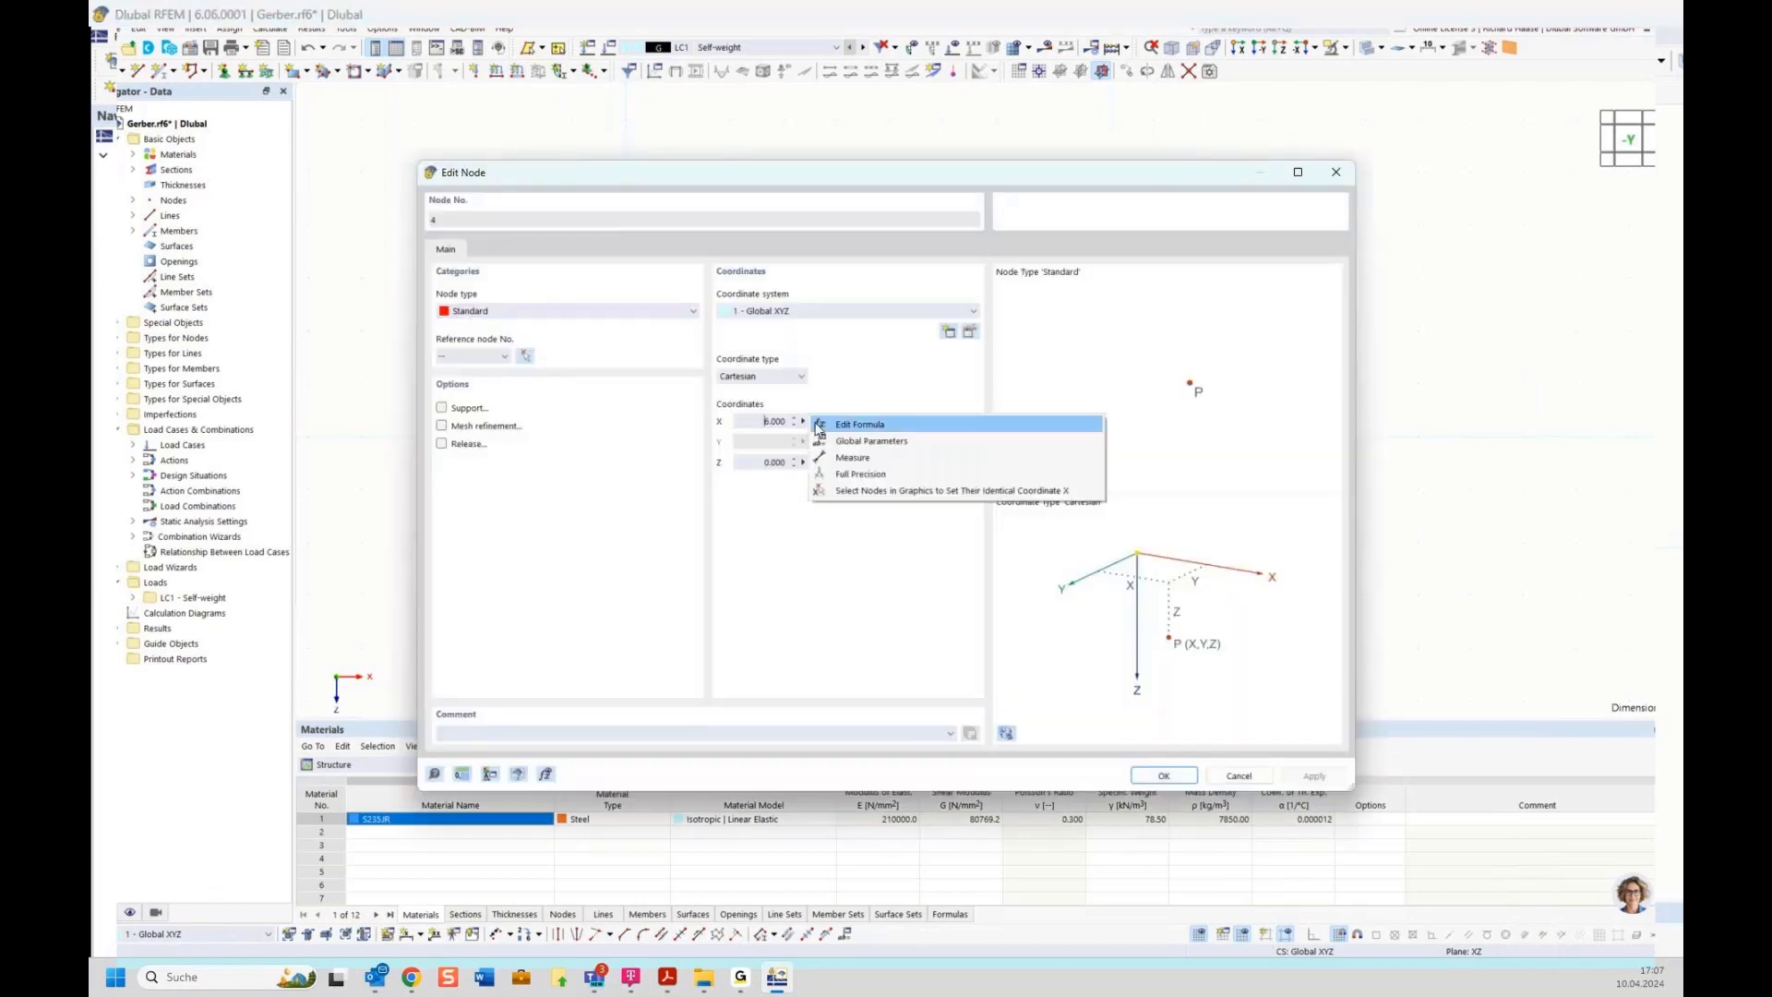
left_click(843, 444)
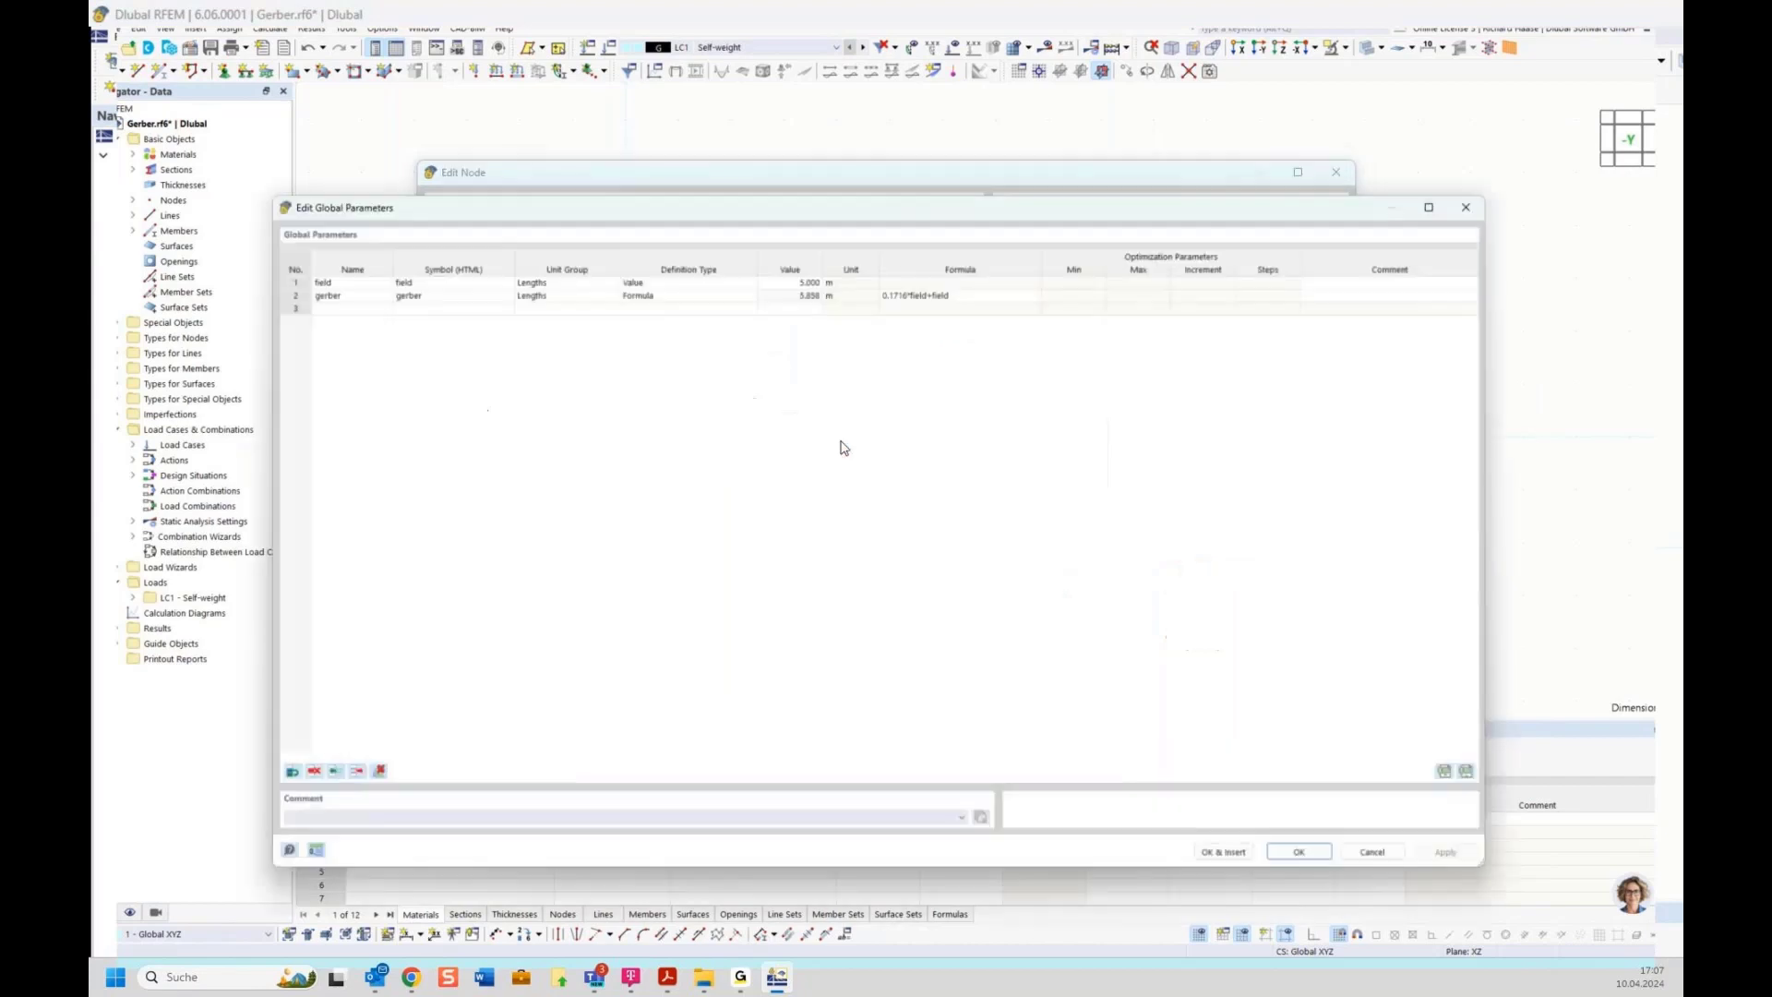
double_click(336, 288)
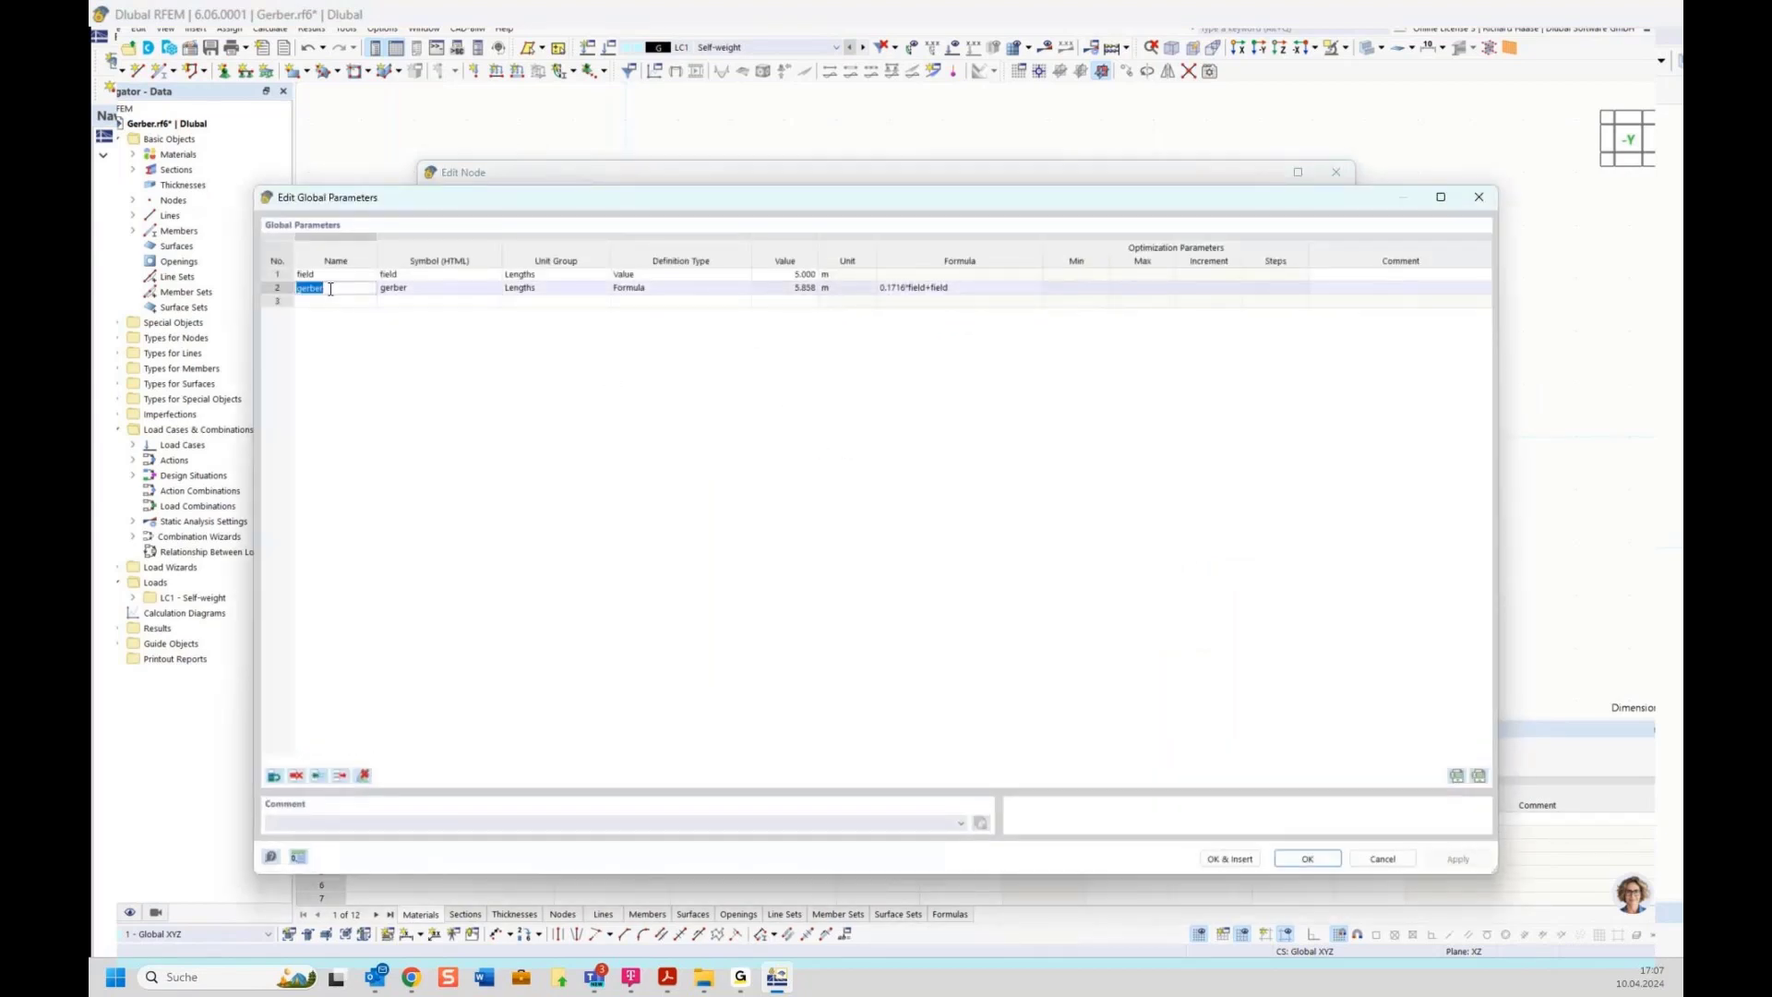
left_click(1230, 858)
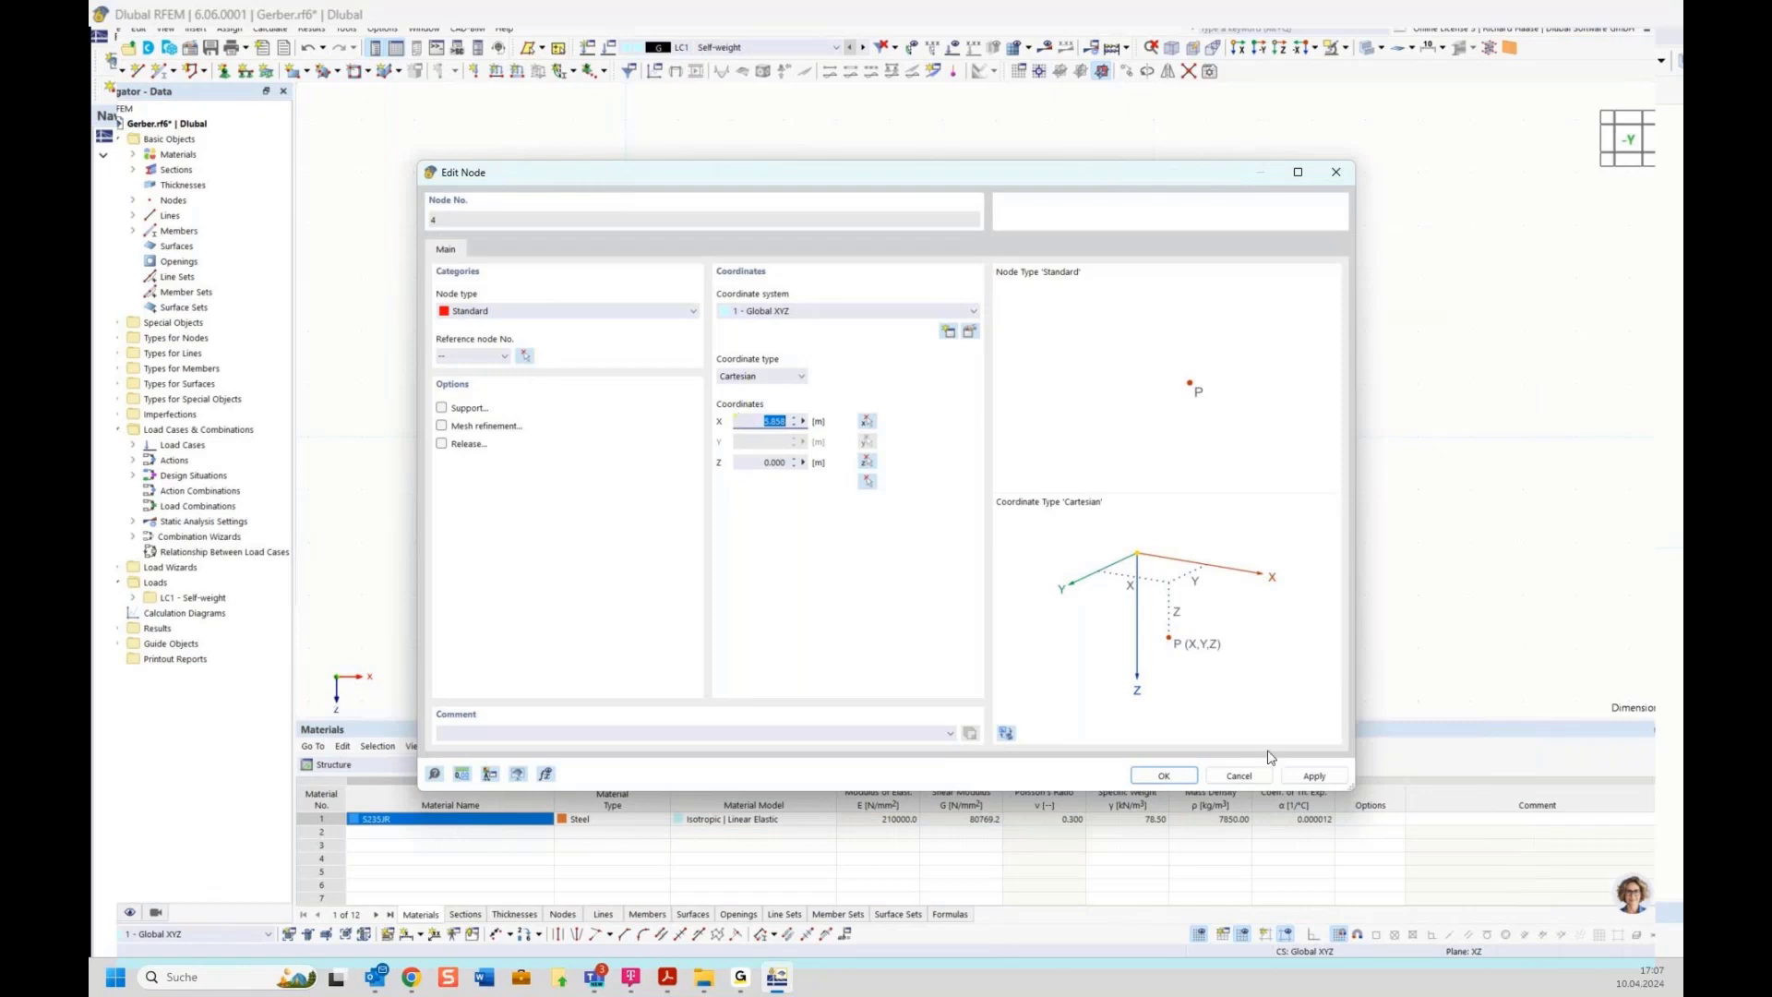
left_click(1163, 776)
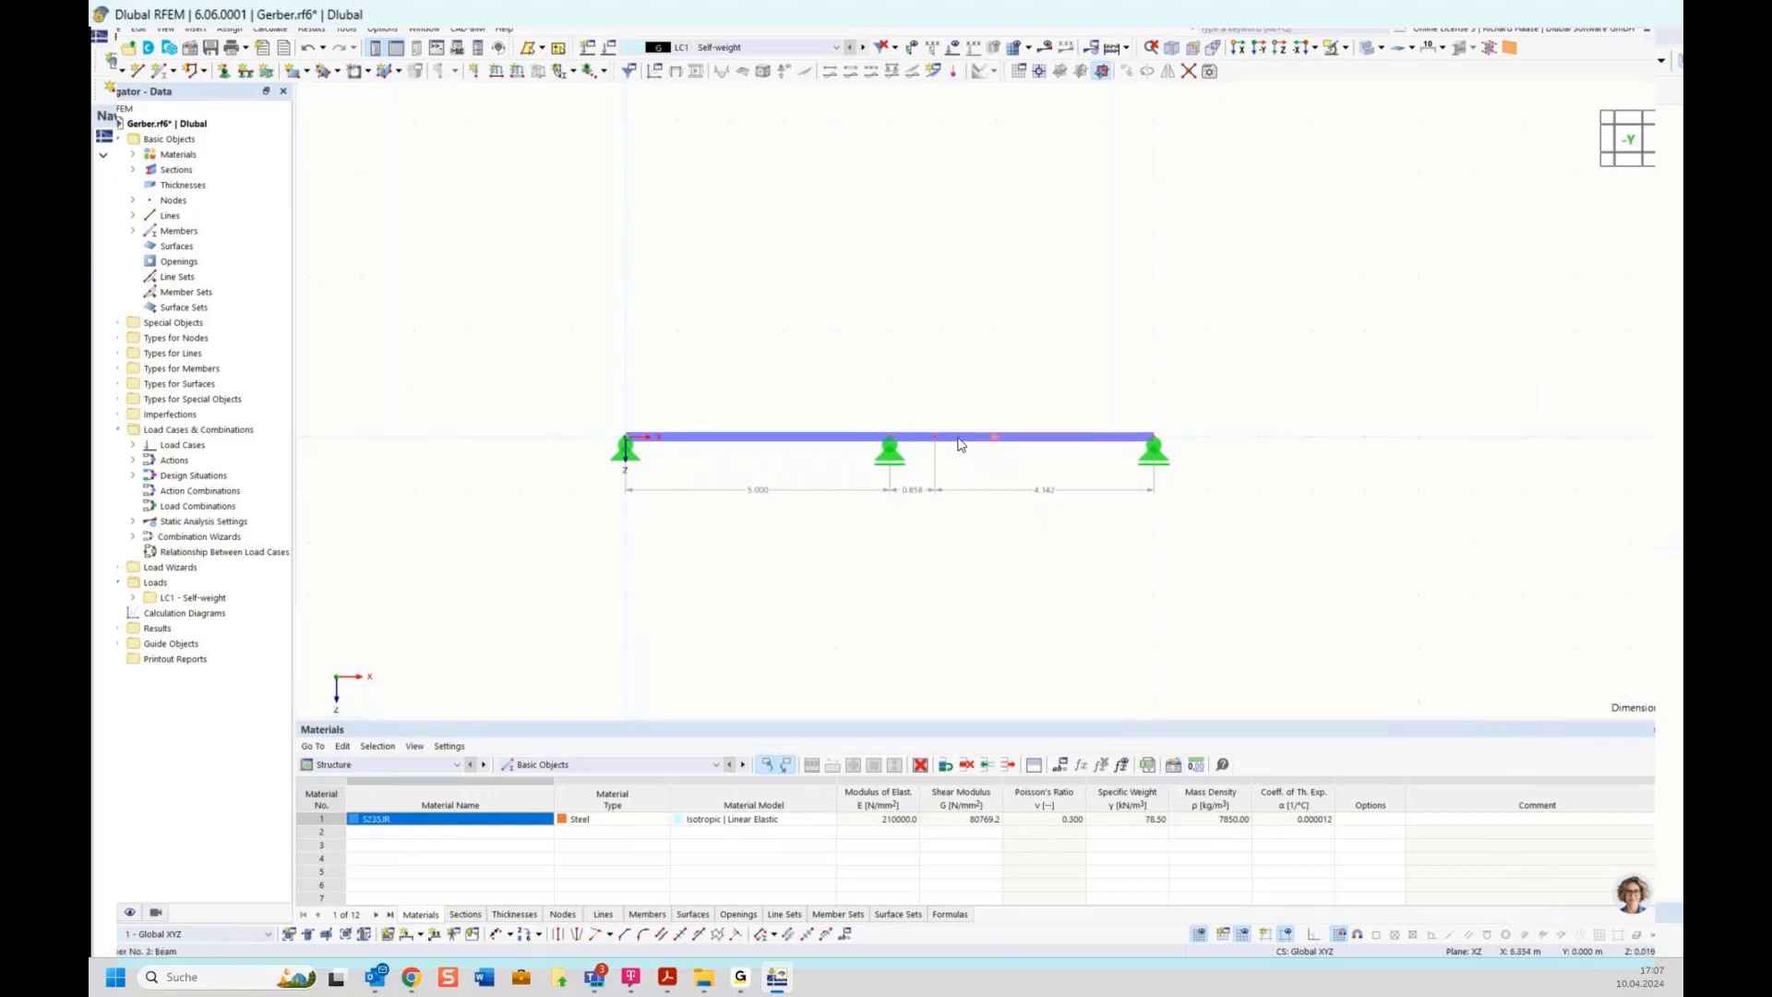
scroll(938, 443, "up", 2)
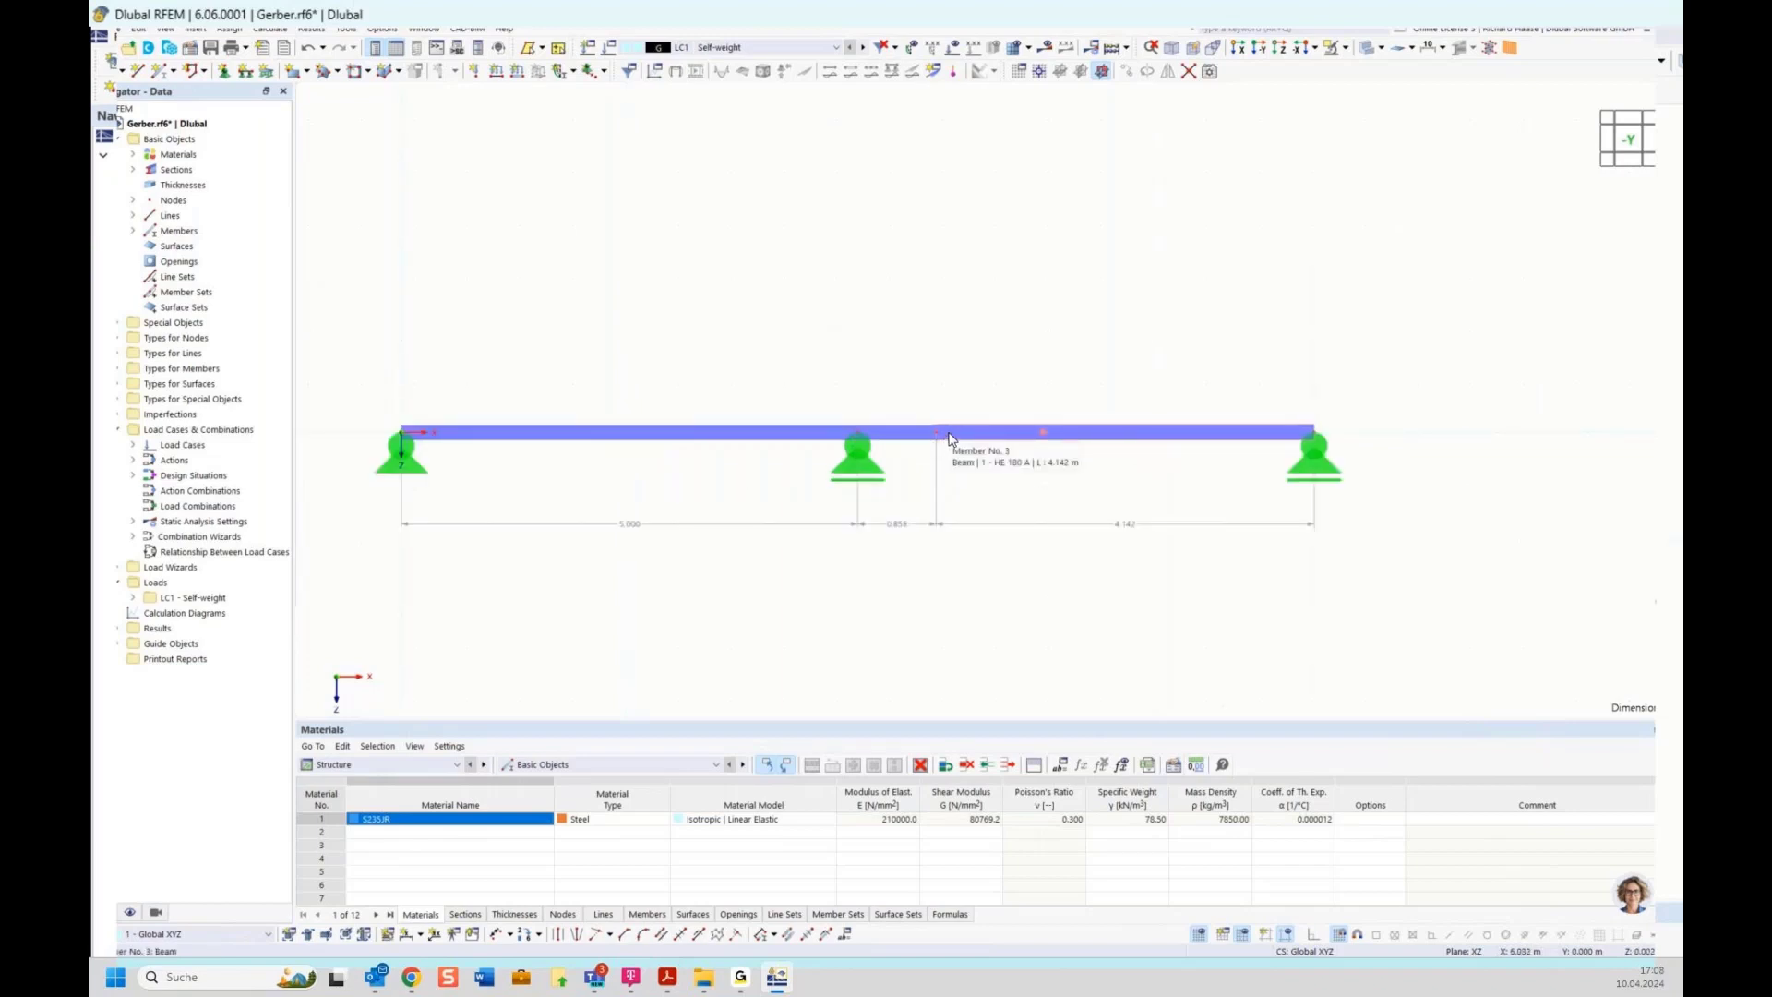
double_click(952, 439)
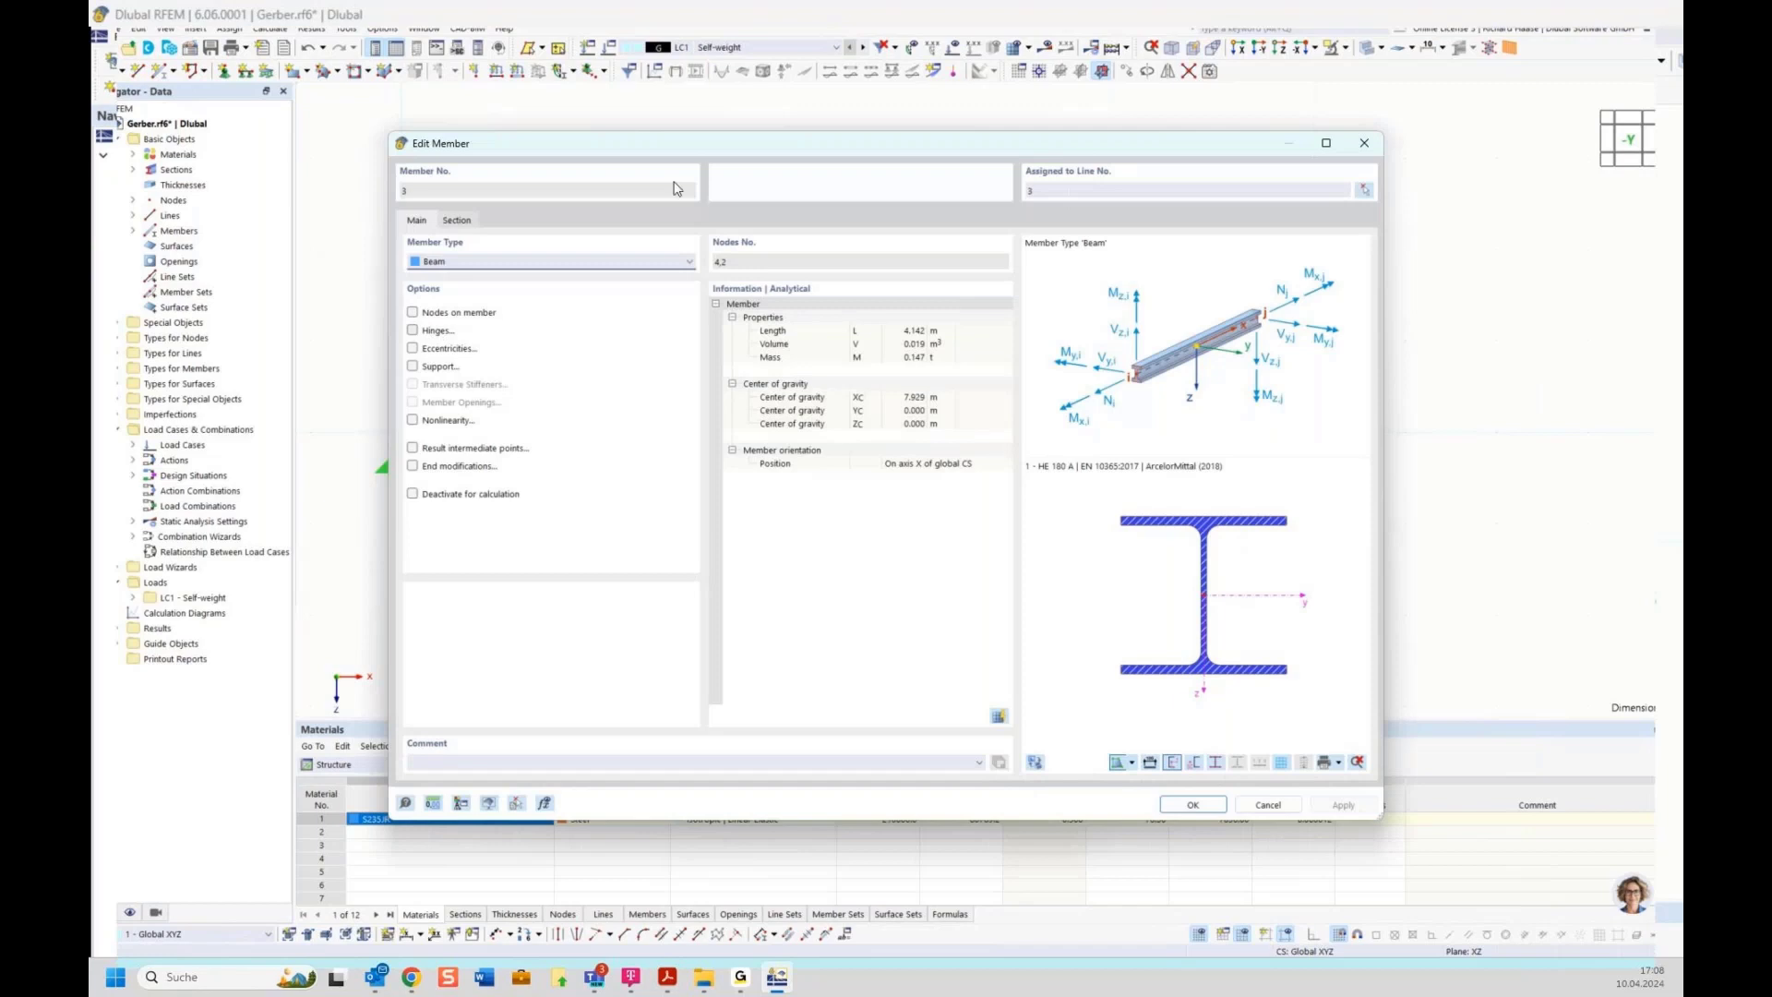
left_click_drag(702, 145, 768, 521)
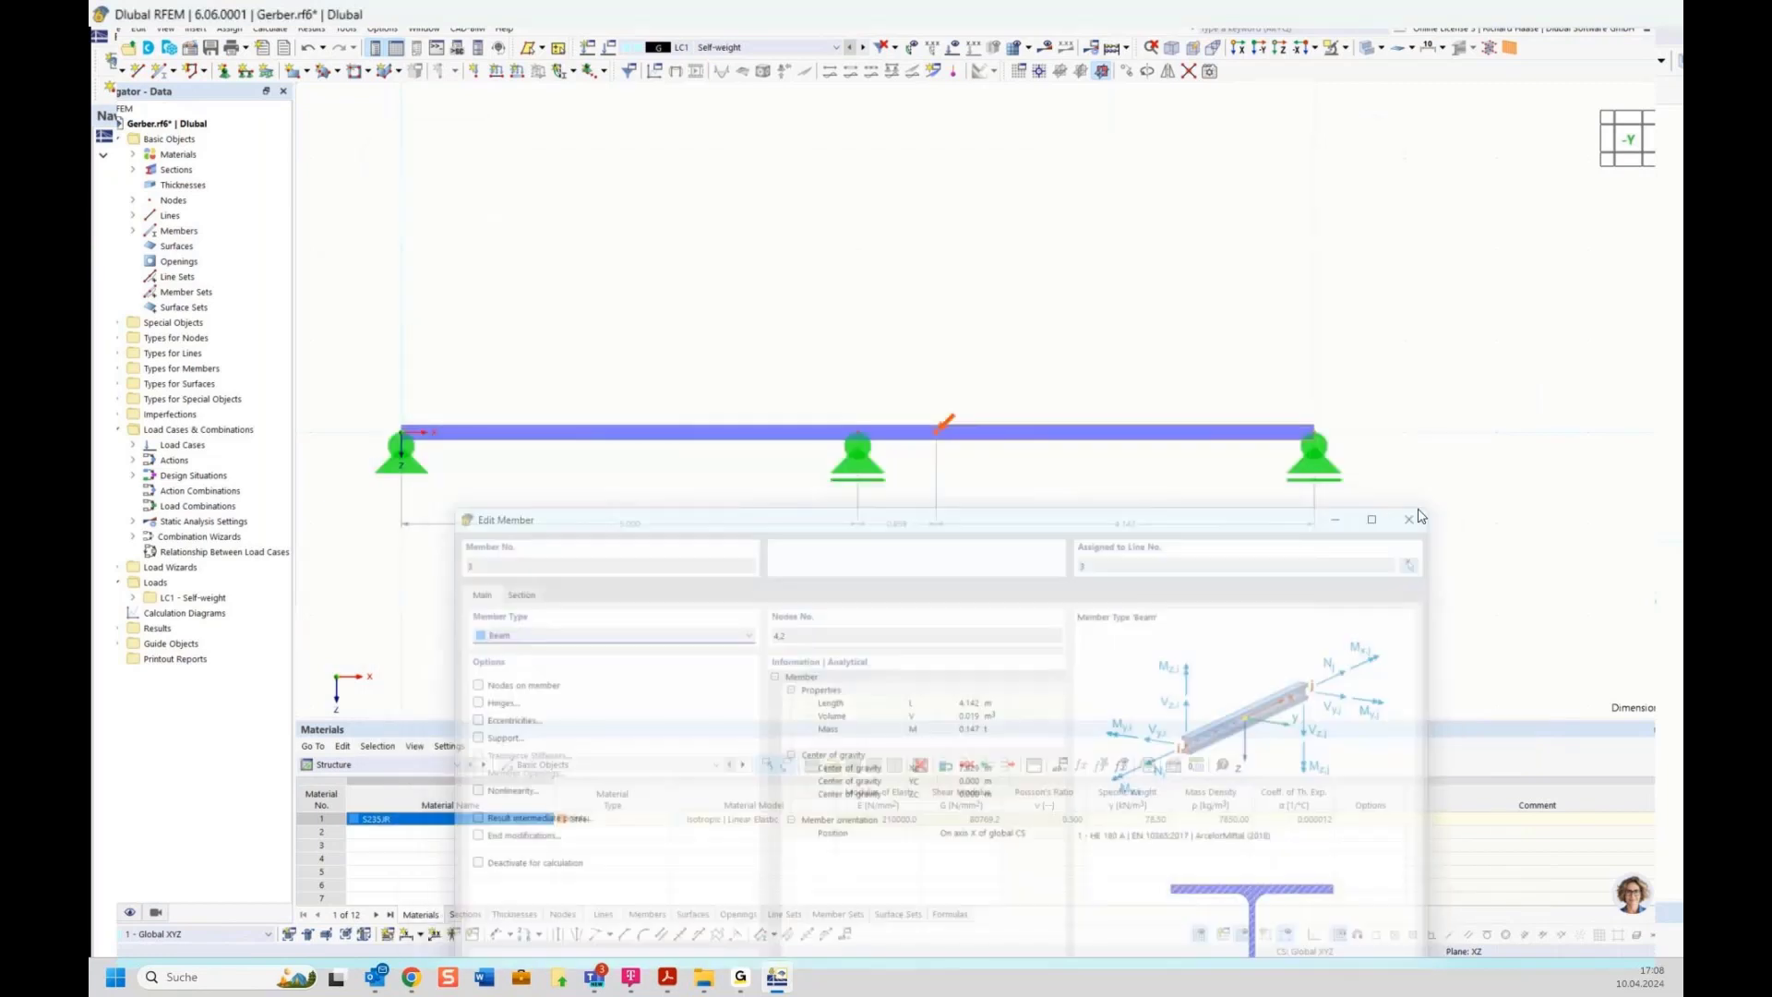
left_click(1412, 519)
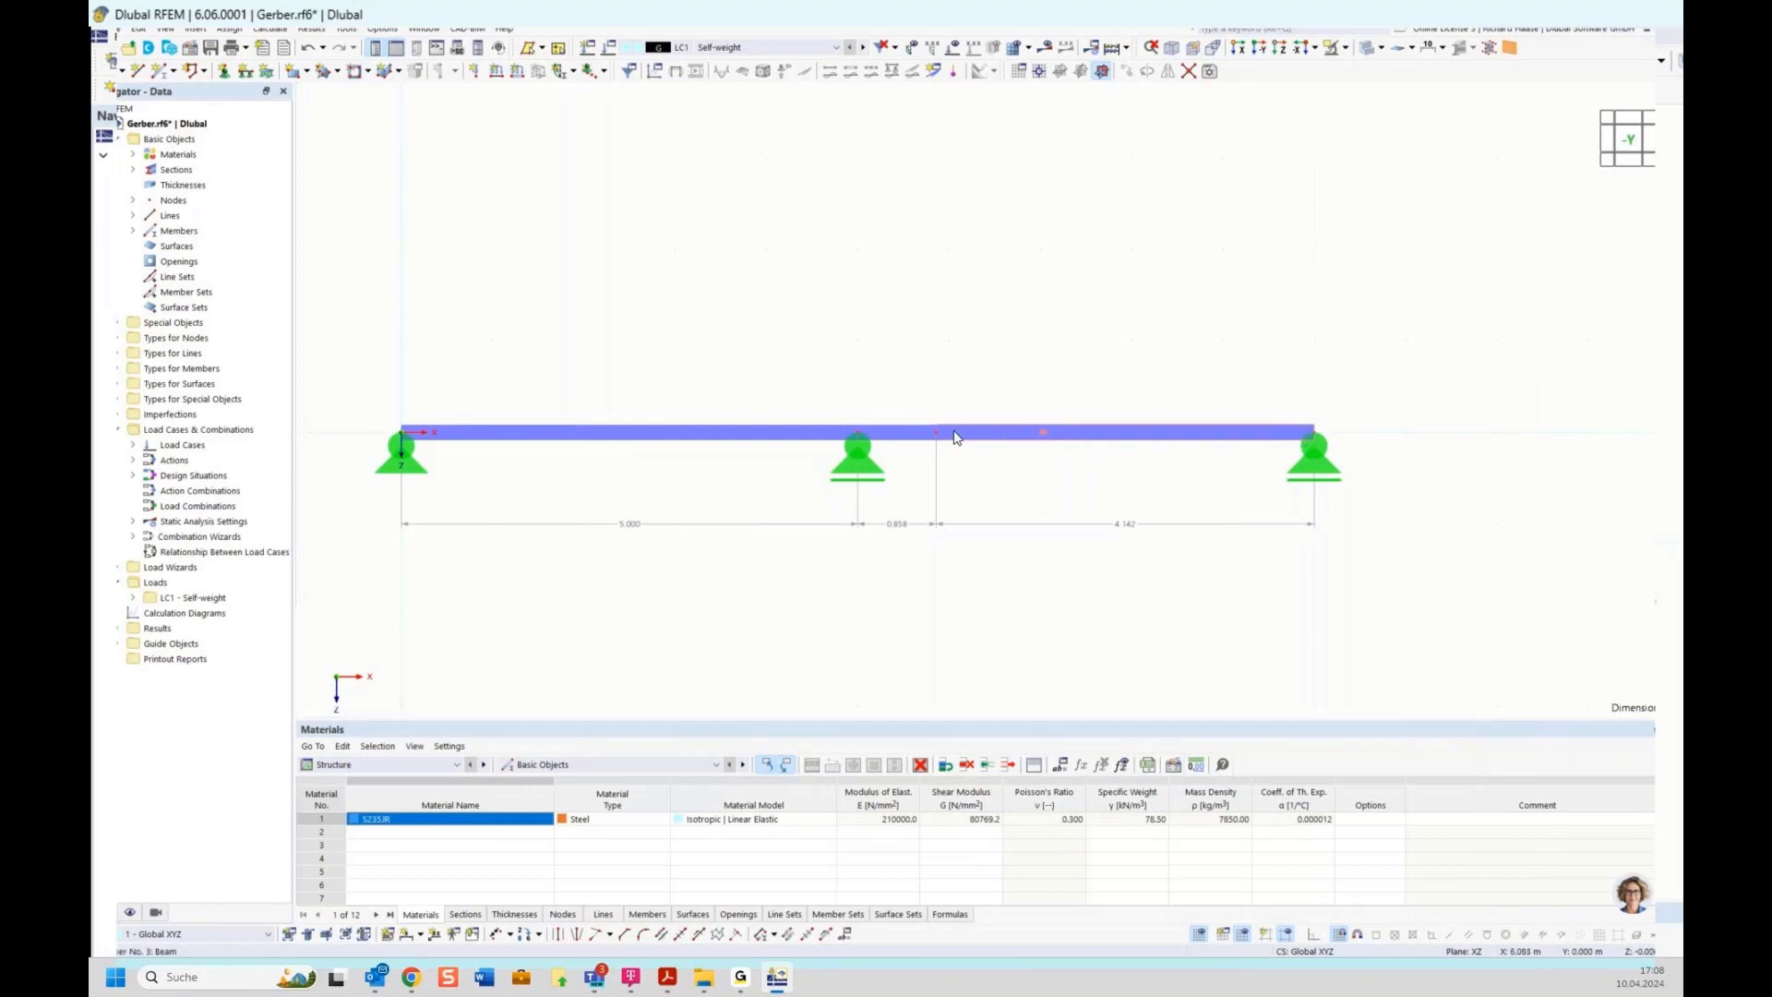
Assign a new member hinge releasing rotation φy at the start of the right-hand member
double_click(1049, 436)
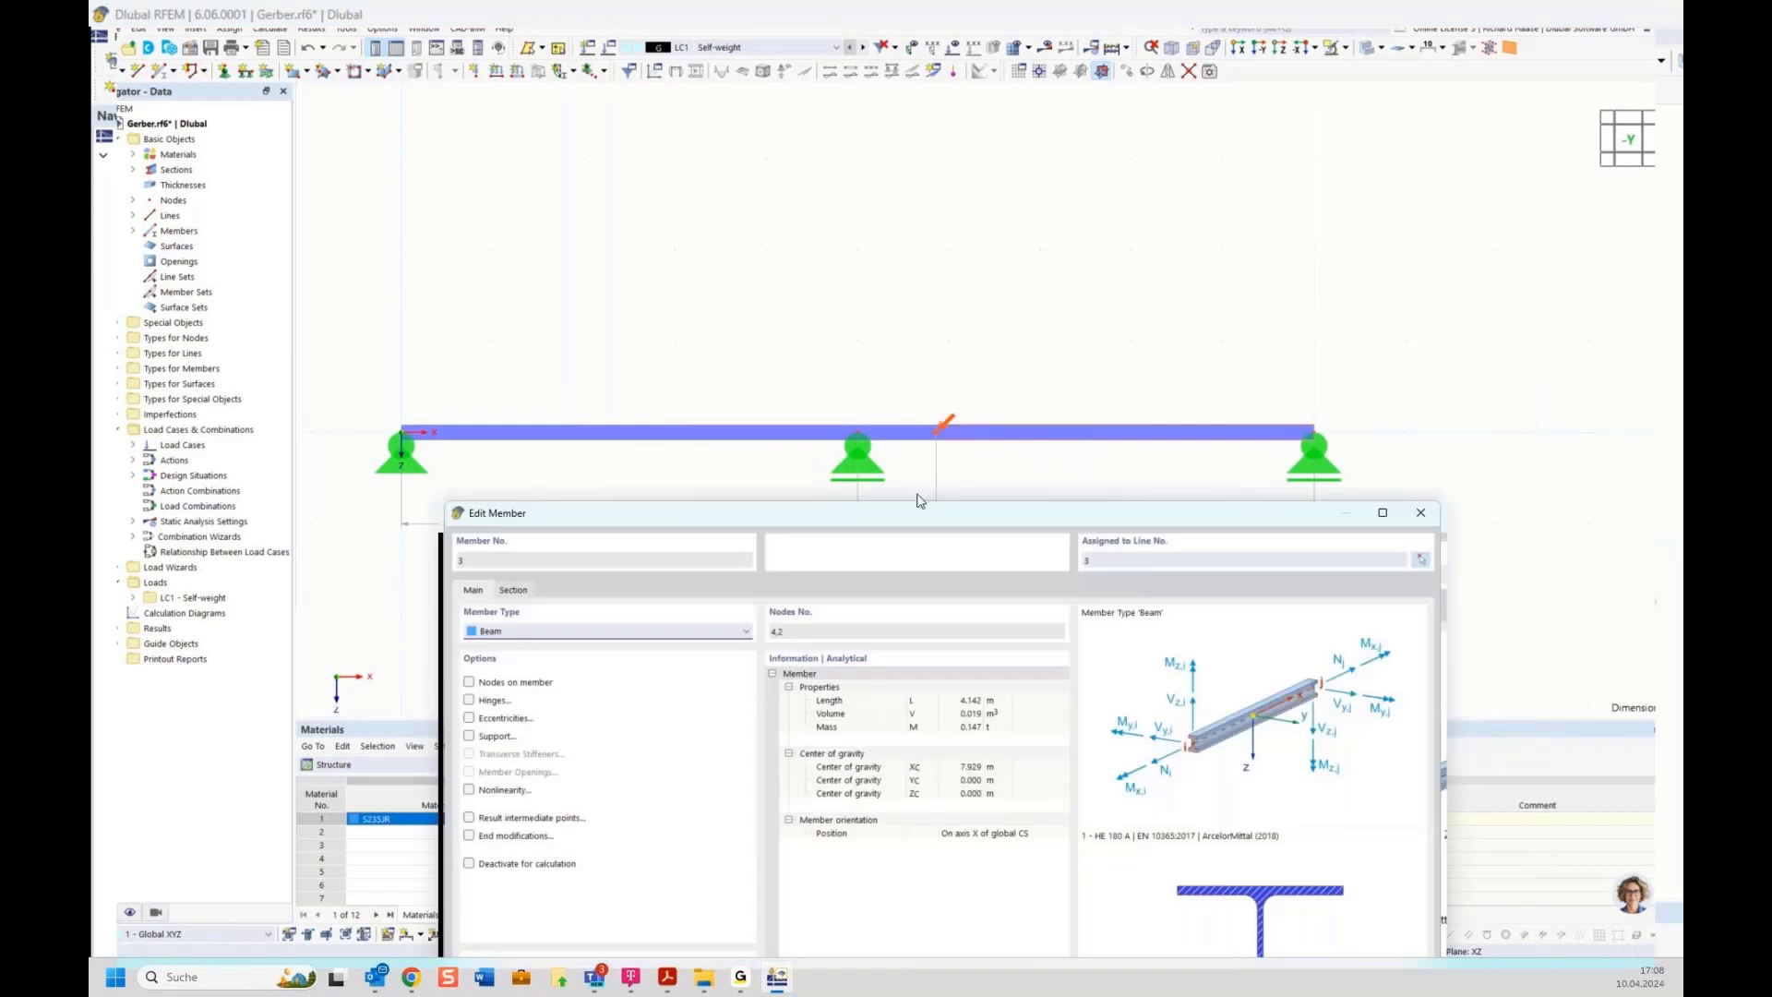
left_click_drag(923, 503, 931, 356)
left_click(495, 538)
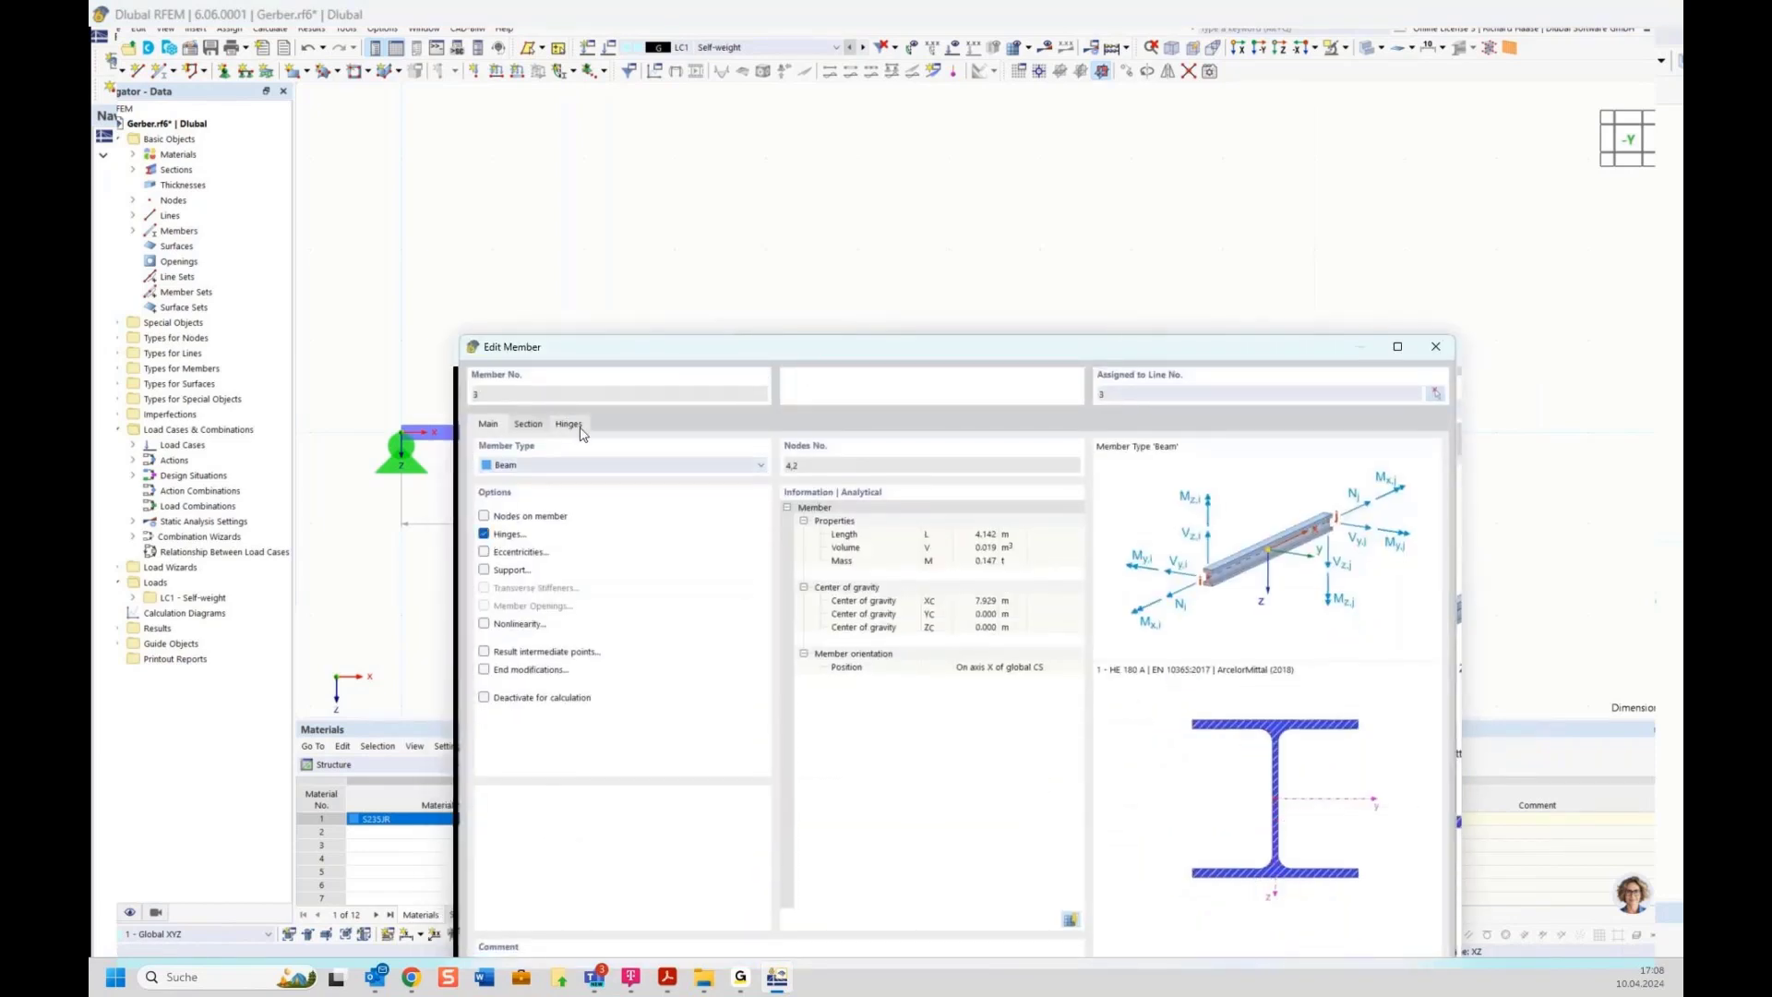
left_click(512, 535)
left_click(510, 534)
left_click(568, 423)
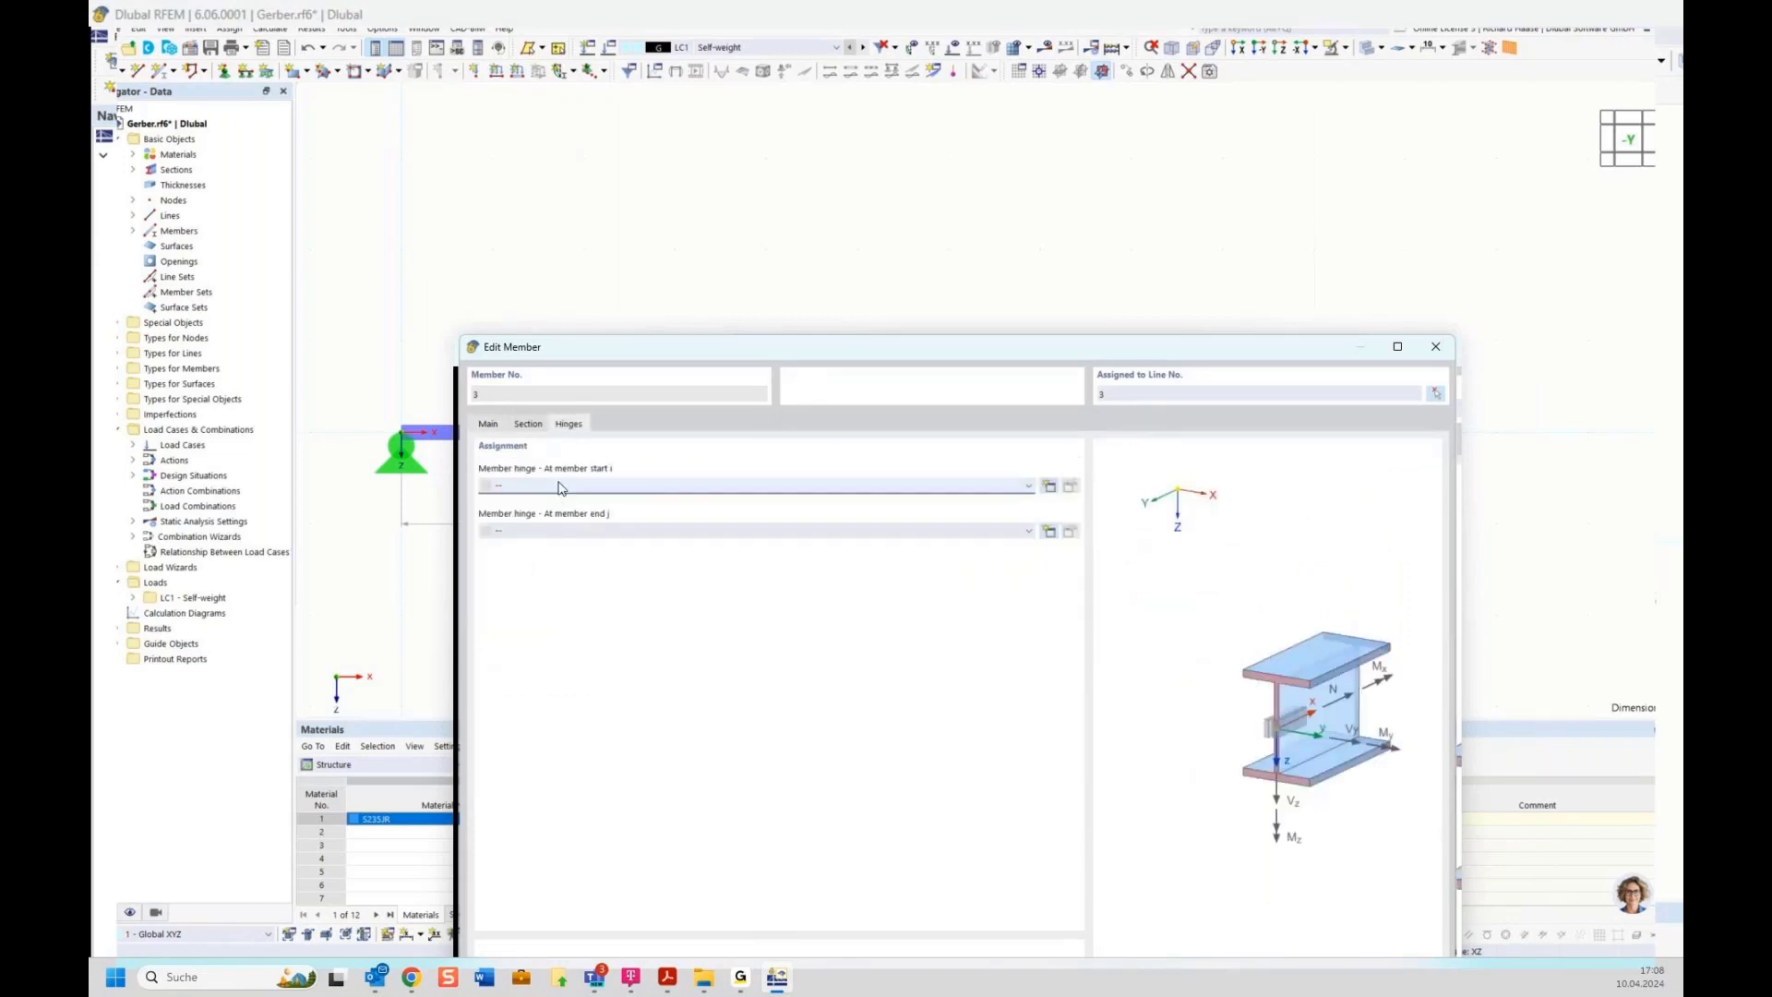
left_click(1049, 487)
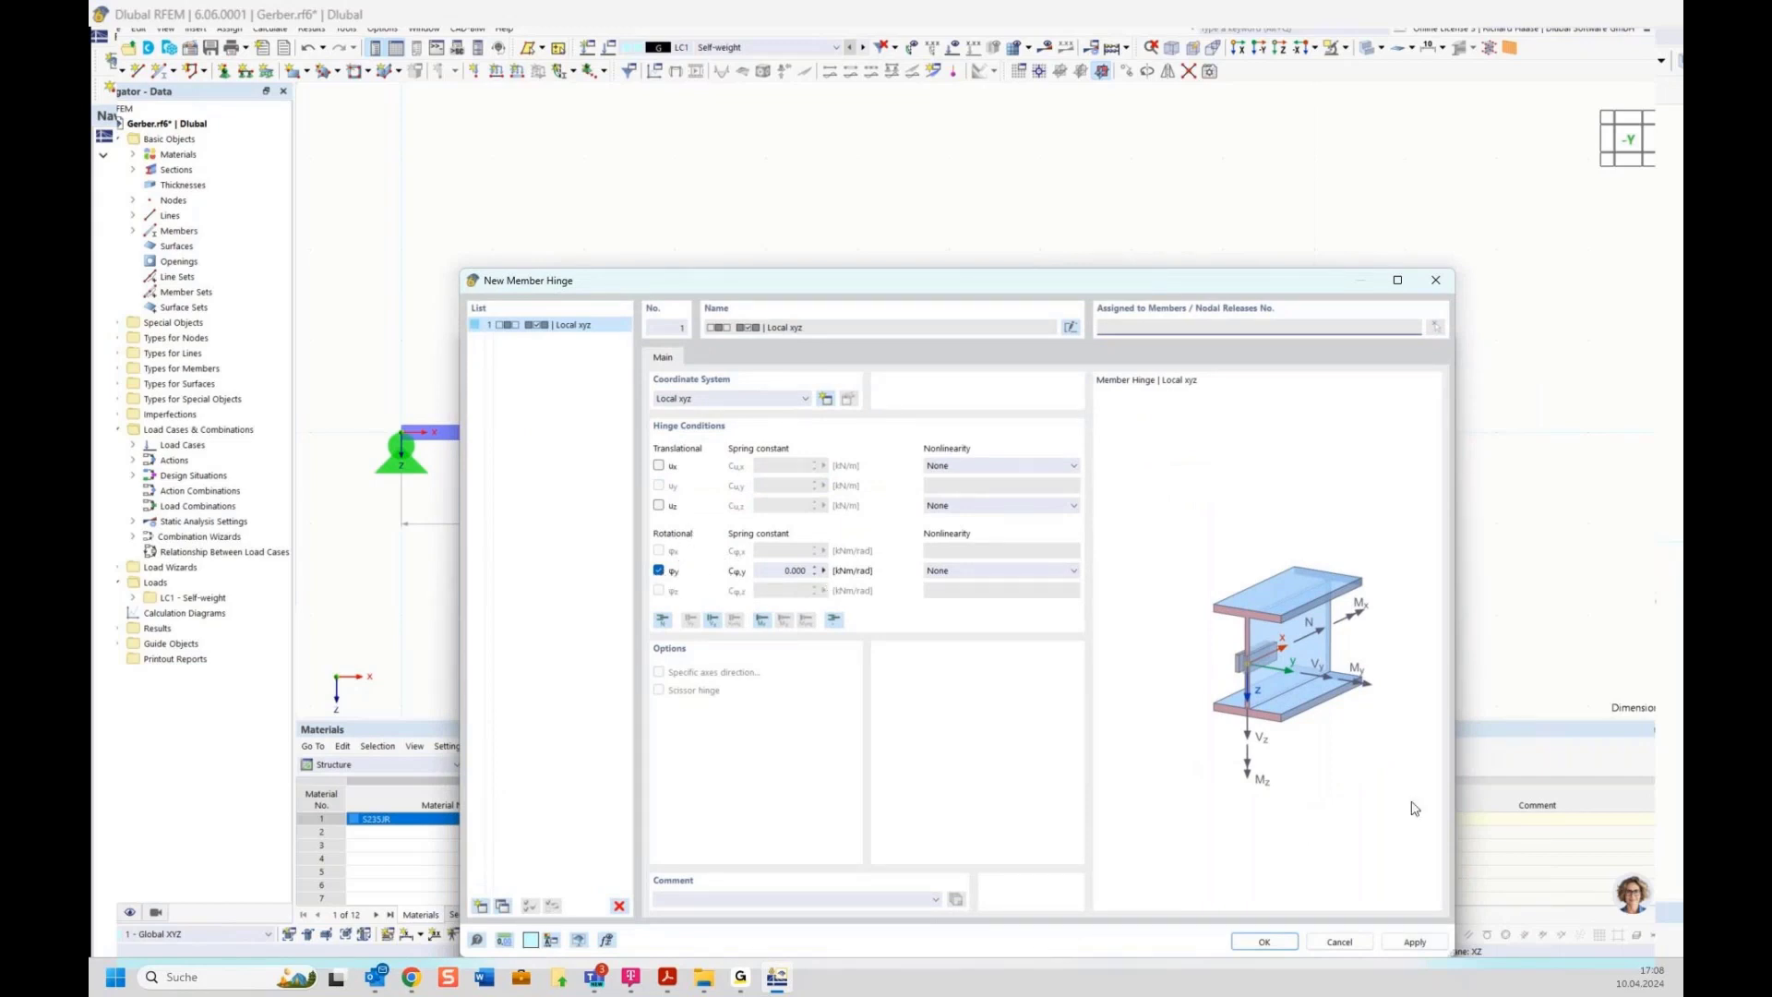
left_click(1266, 941)
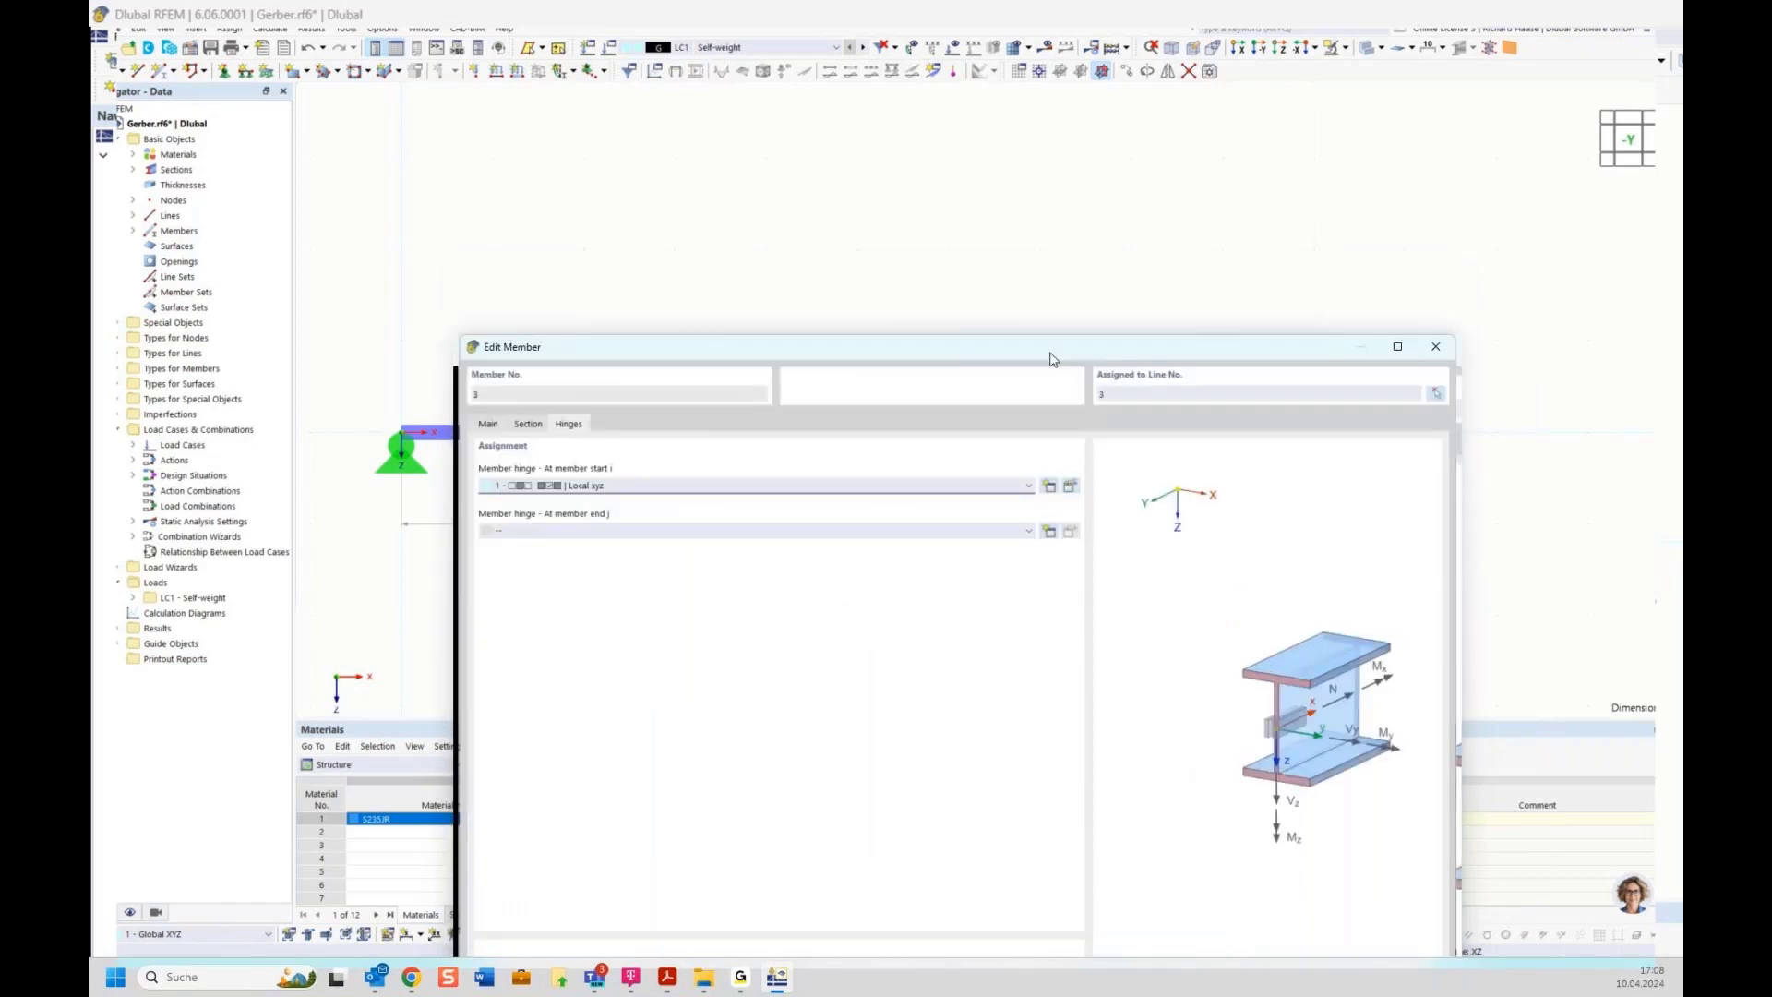
left_click(1209, 807)
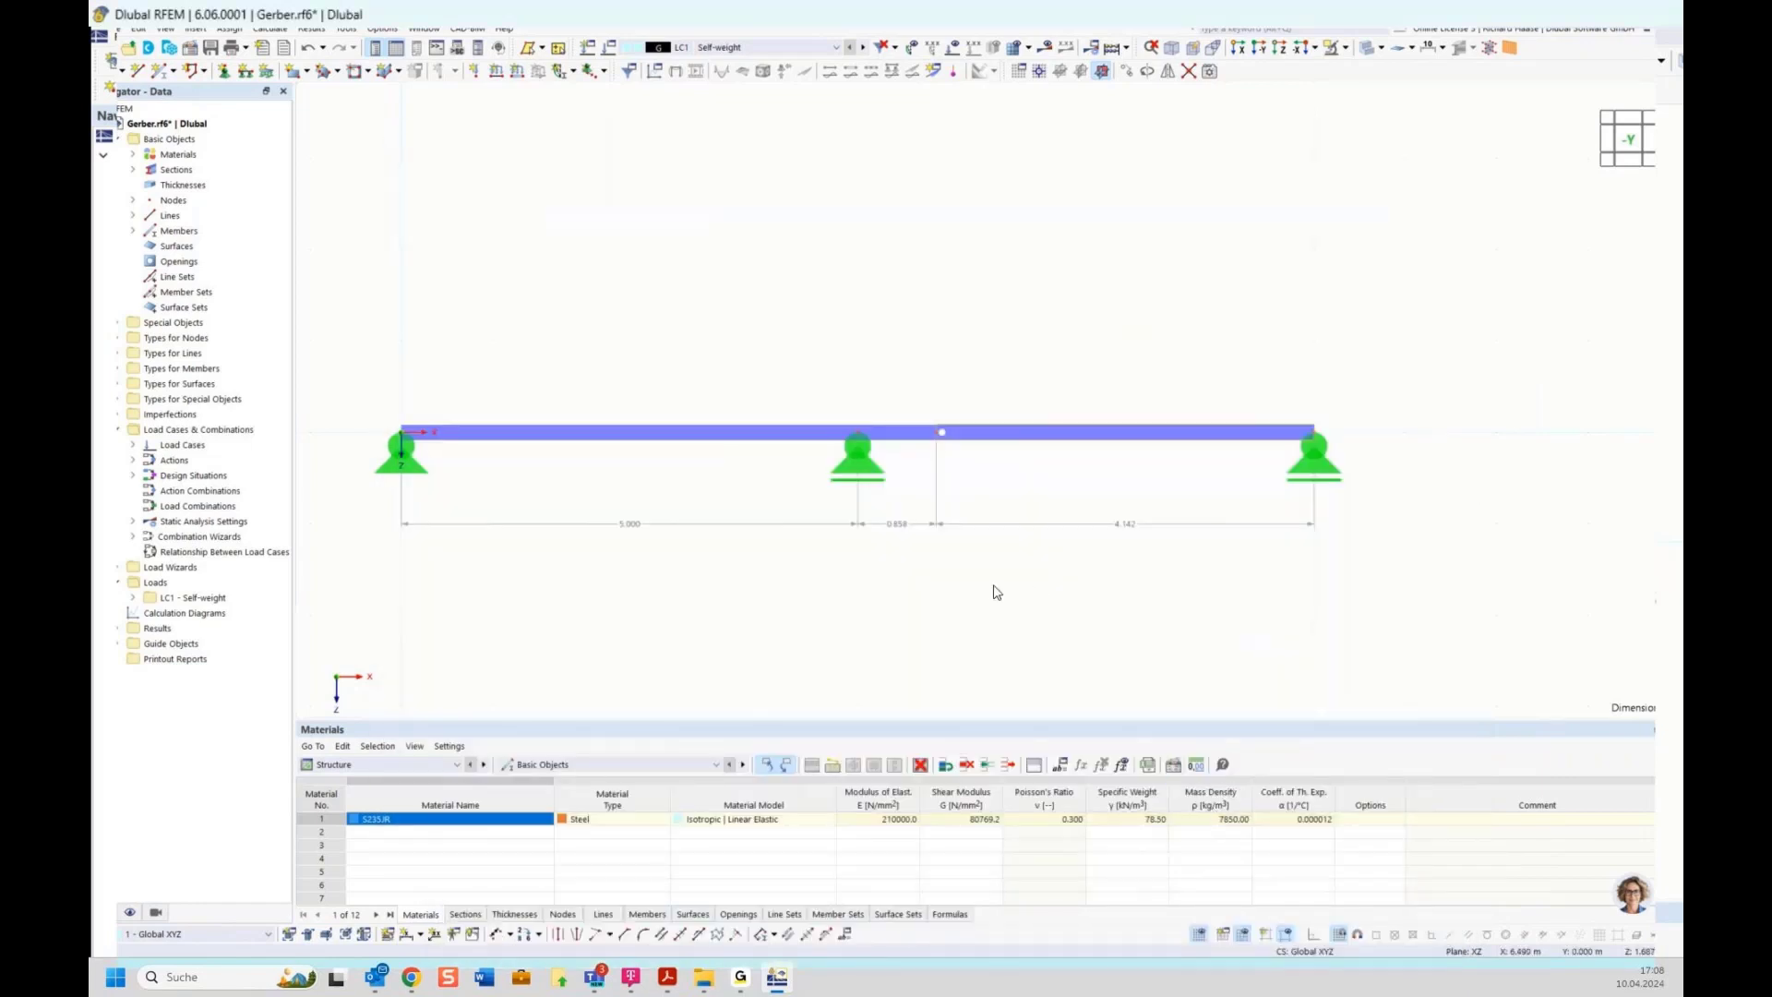
Increase the display size of member hinge symbols in the graphics
right_click(943, 431)
left_click(1196, 330)
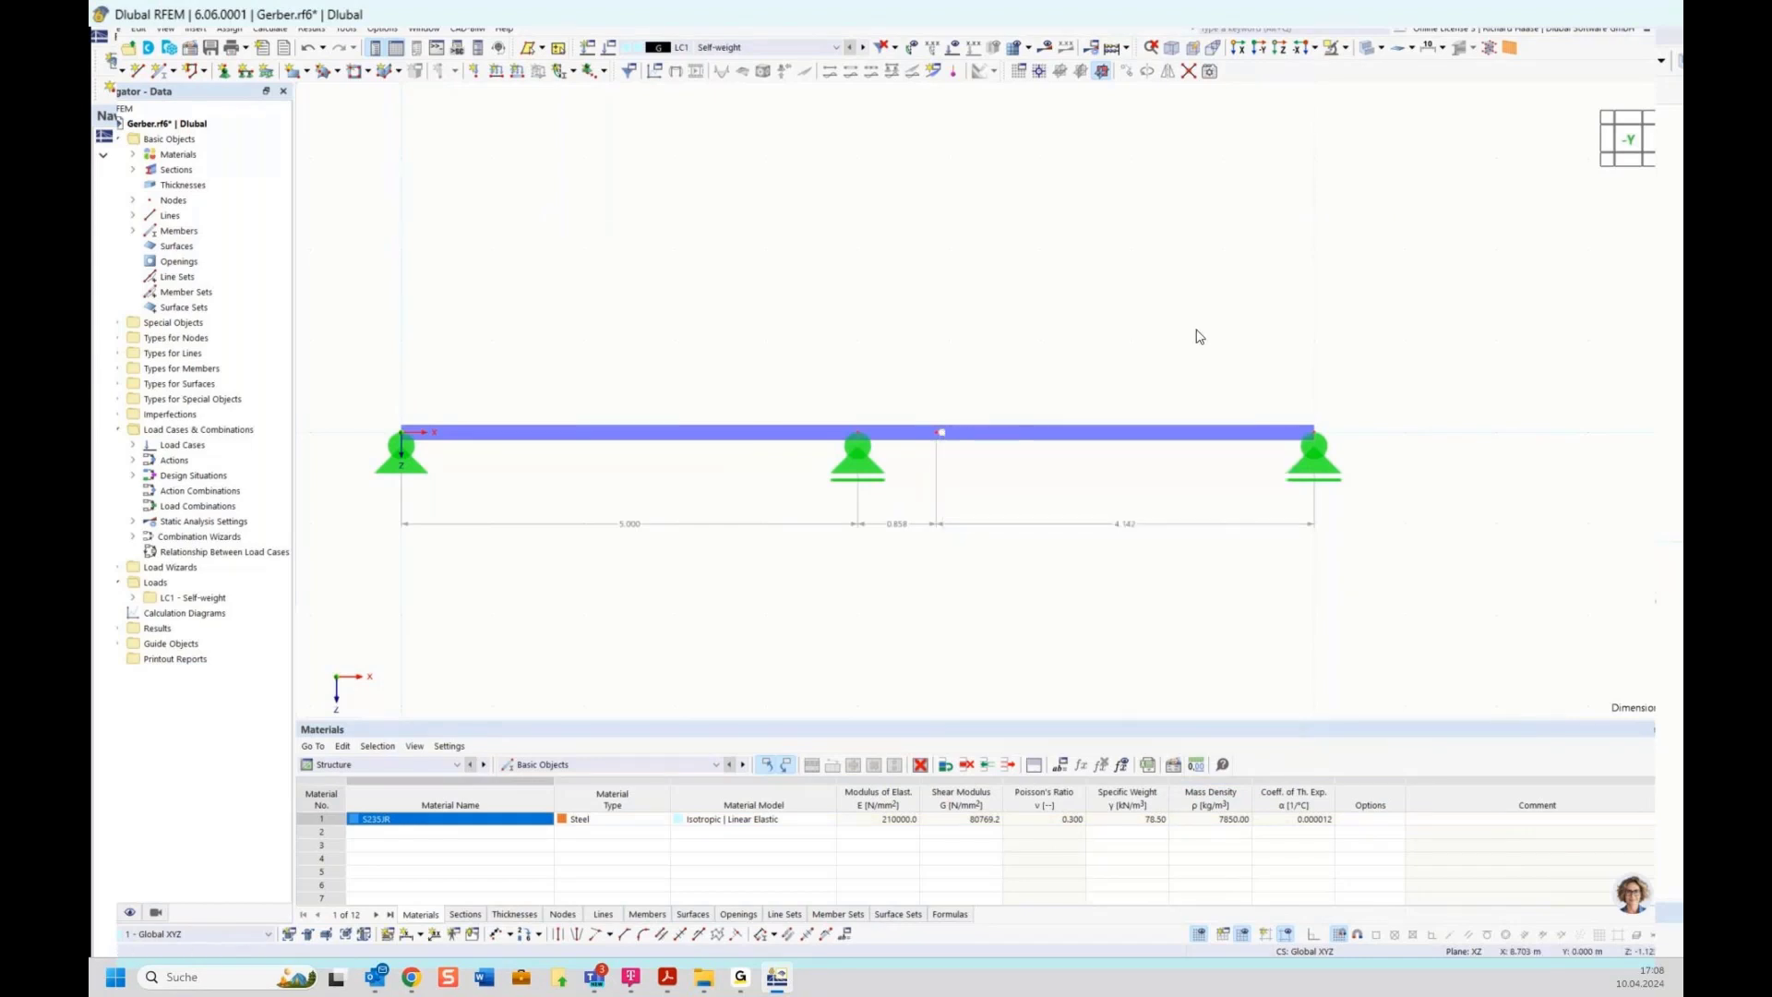
right_click(942, 434)
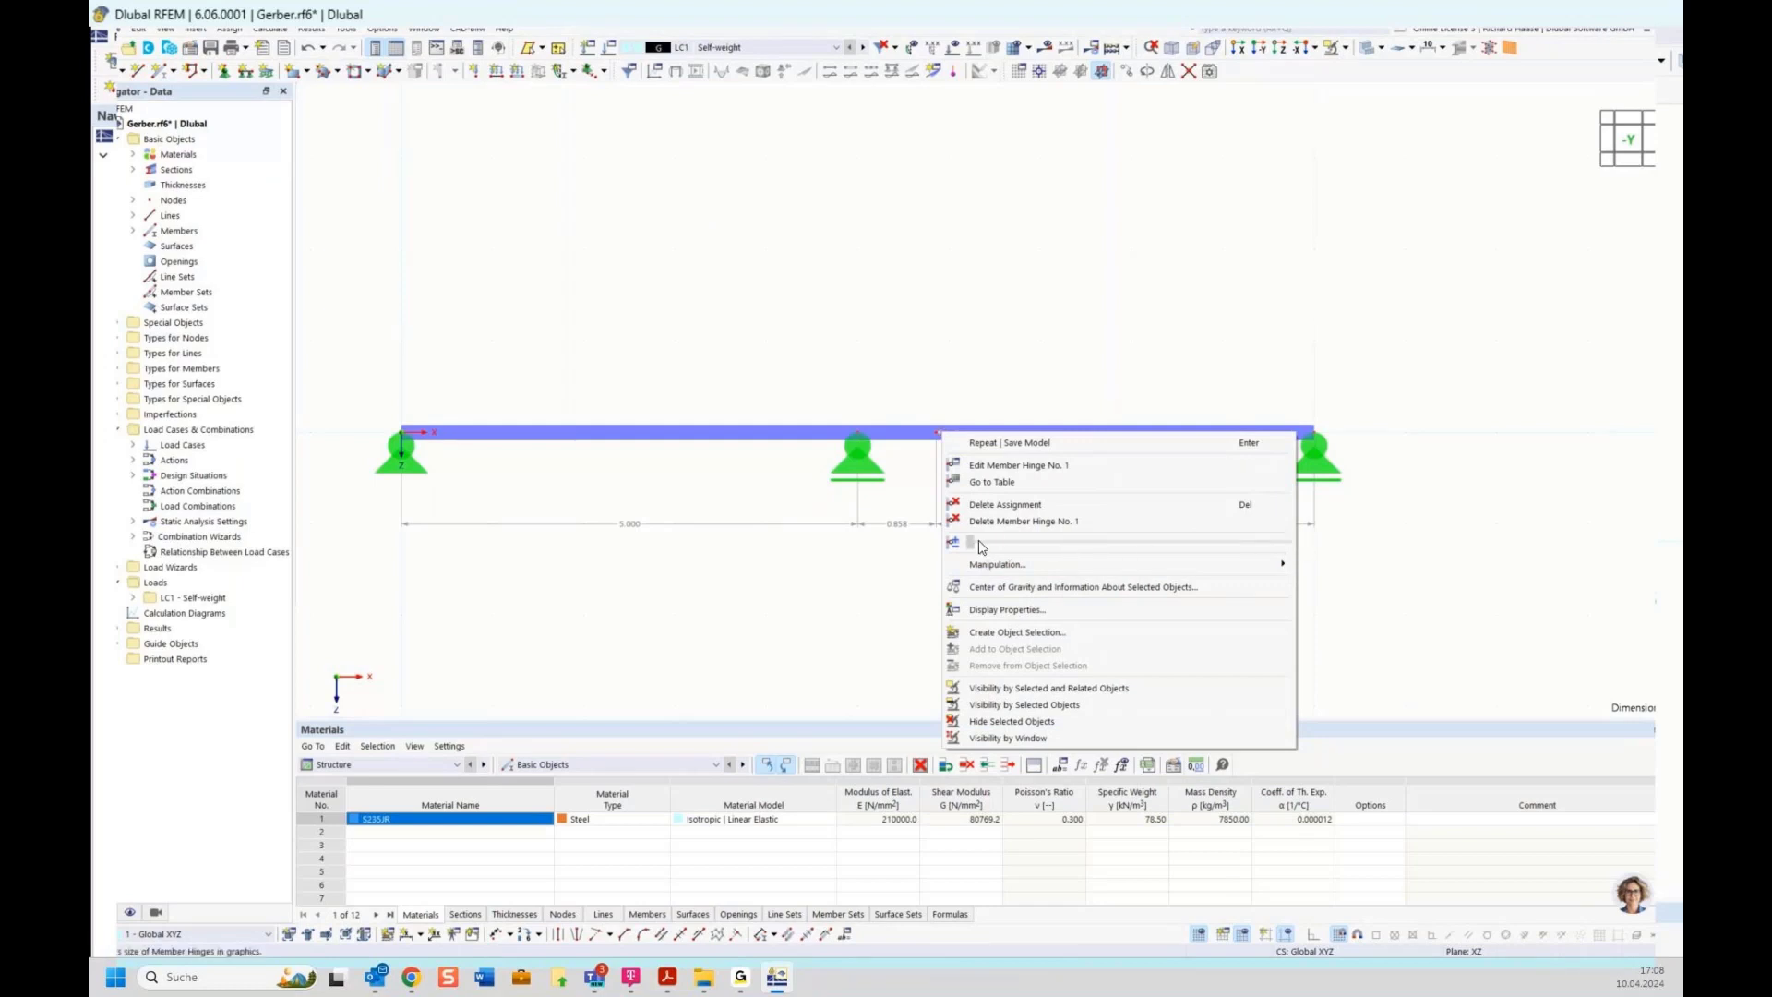
left_click_drag(980, 546, 1364, 574)
left_click(1364, 574)
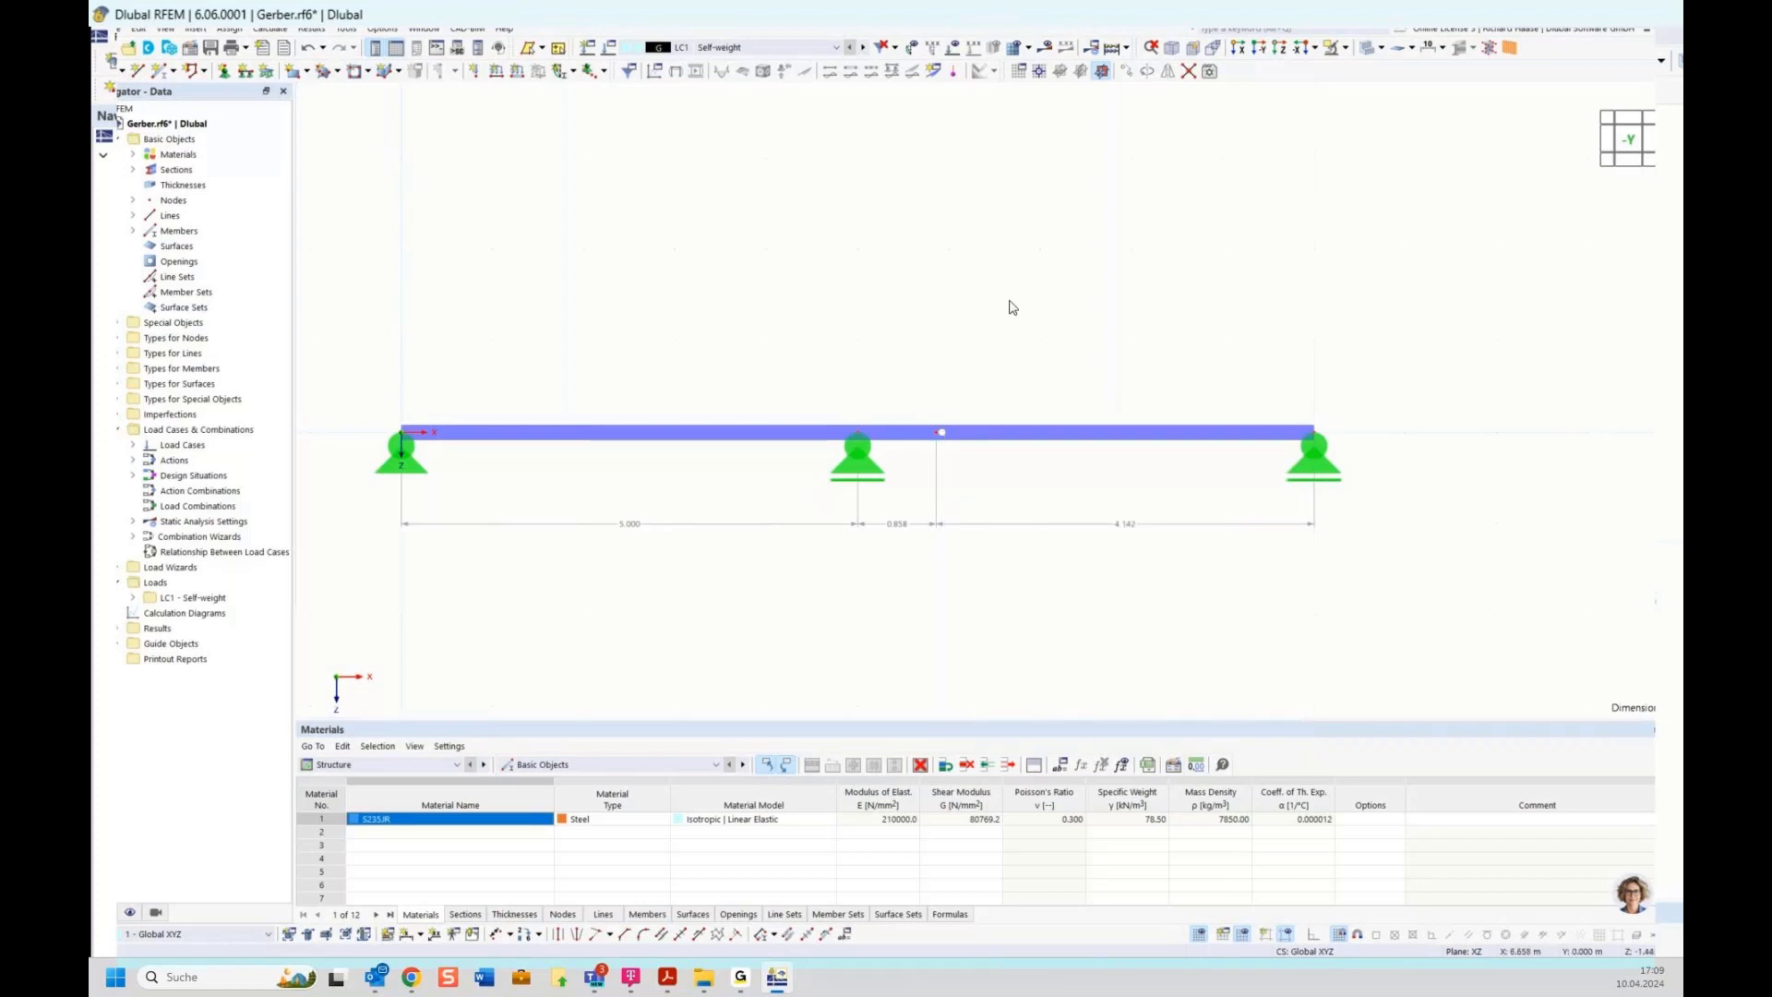
Display the bending moment My results for the members of the beam
scroll(968, 300, "down", 1)
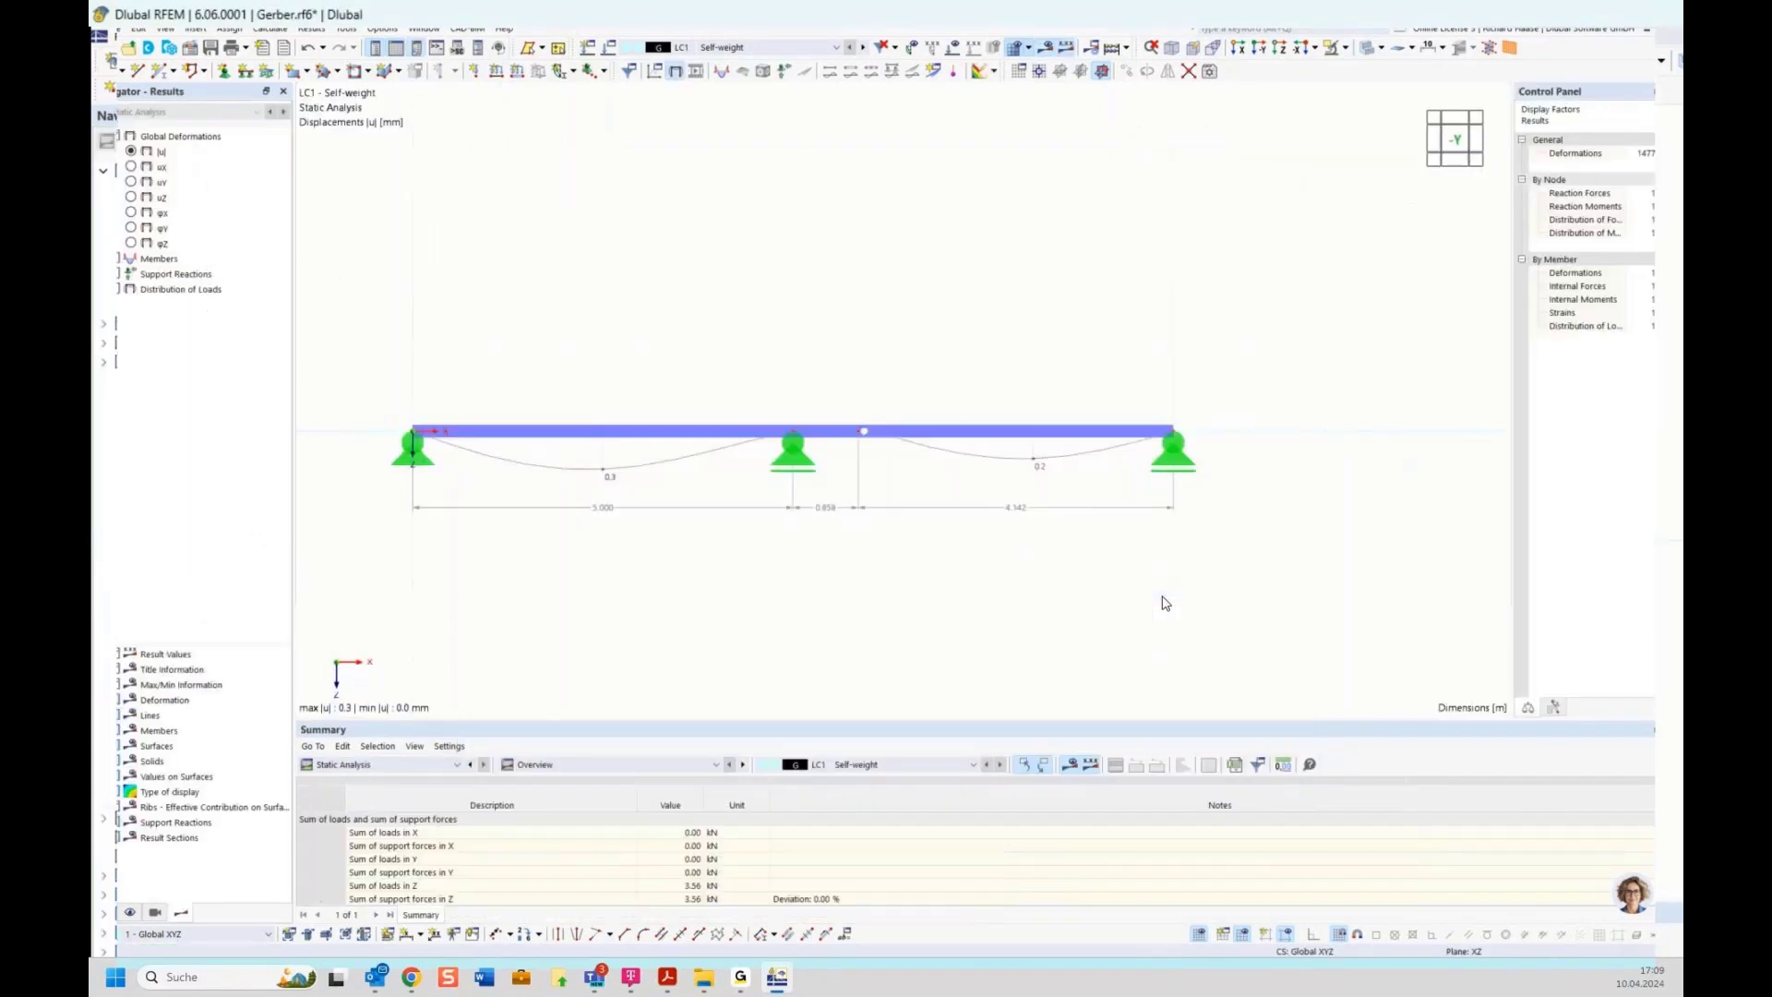
left_click(103, 261)
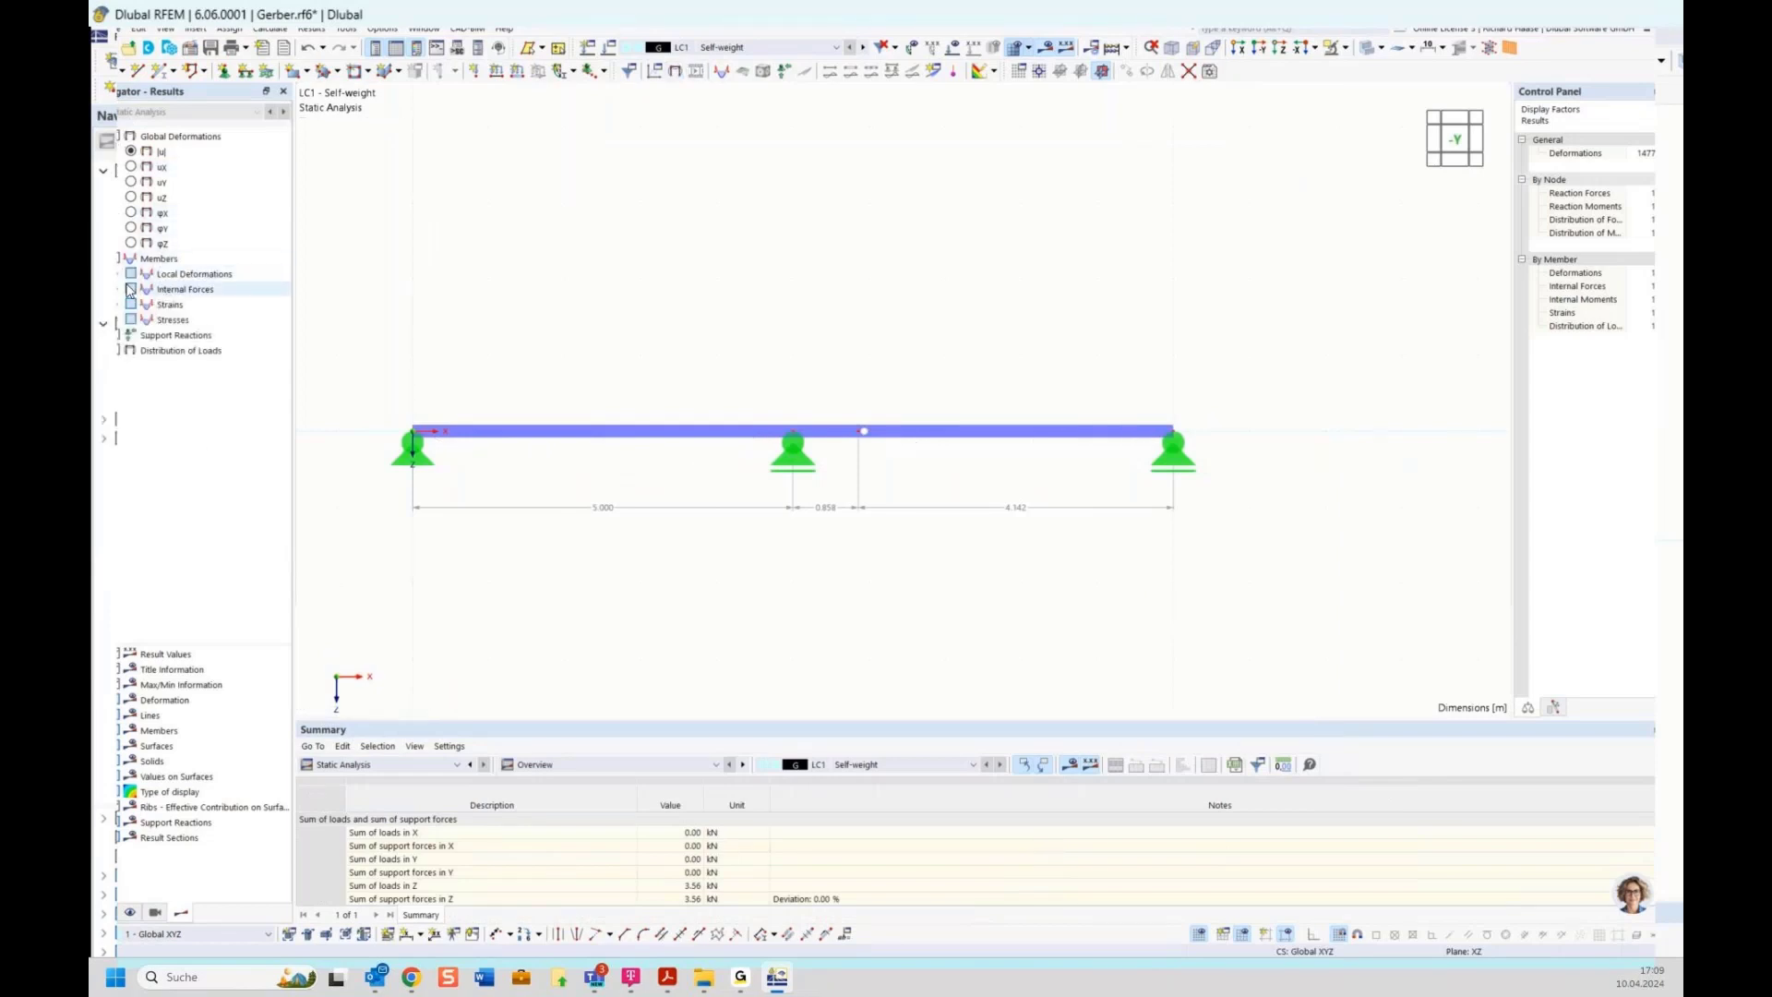
left_click(118, 289)
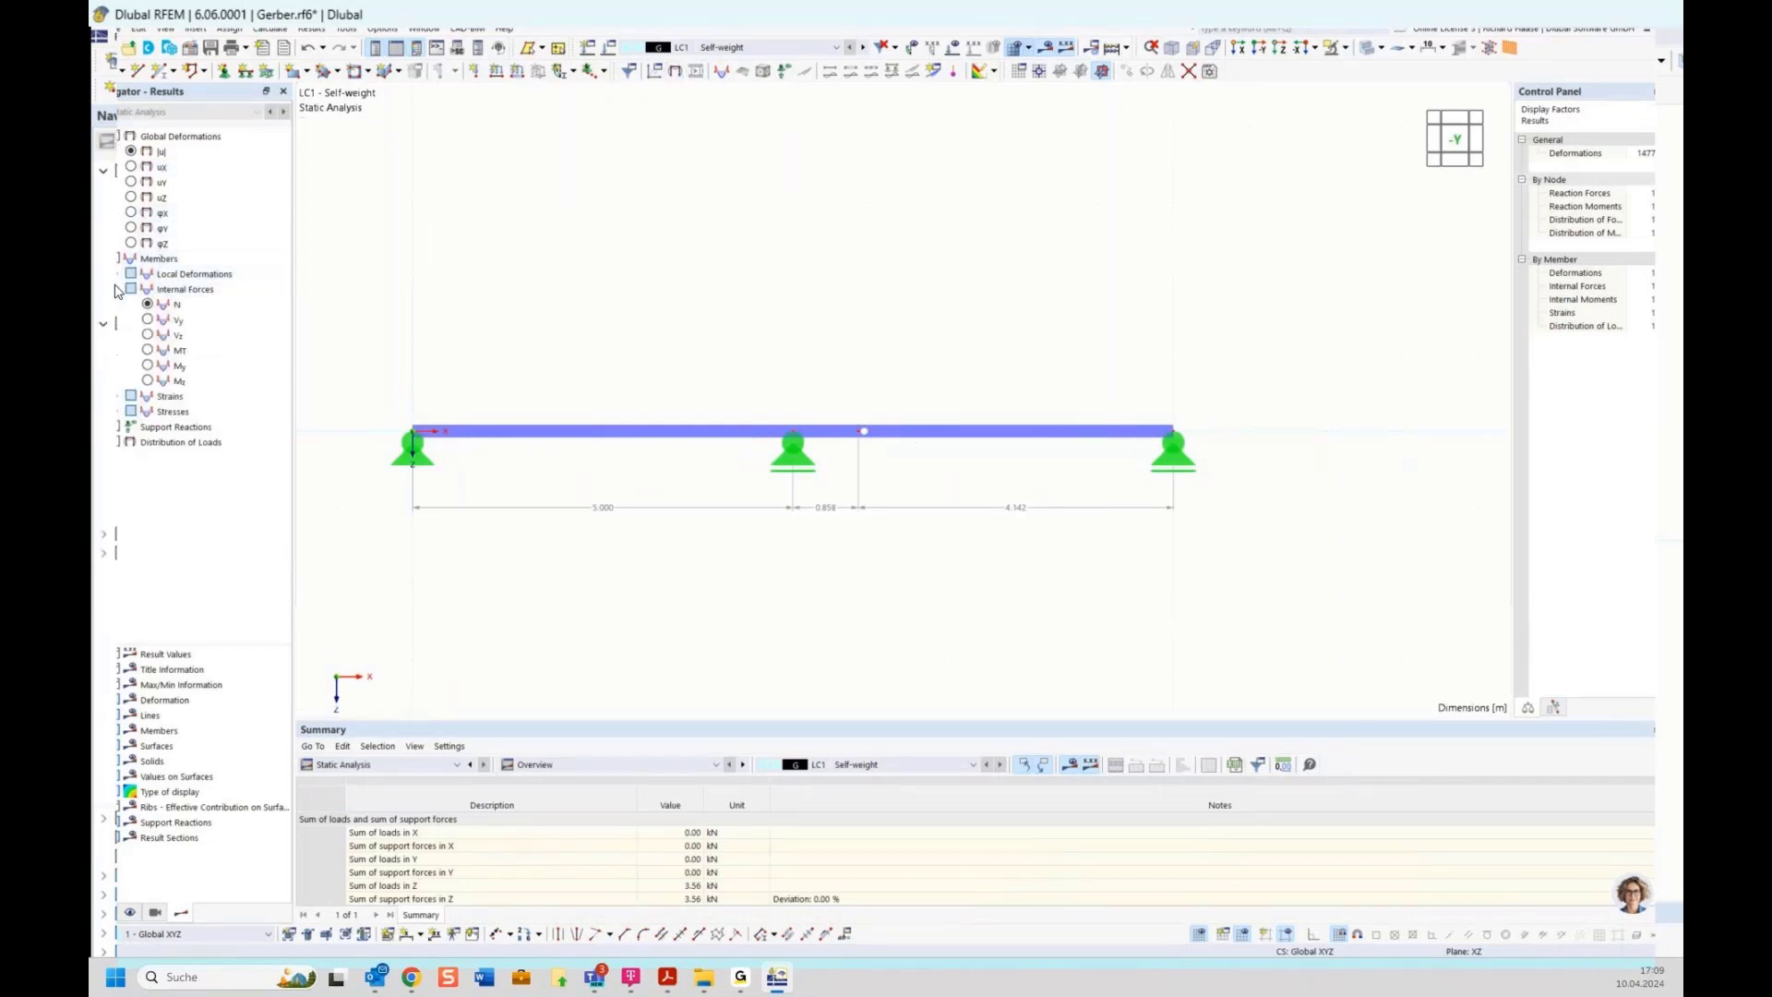
left_click(148, 366)
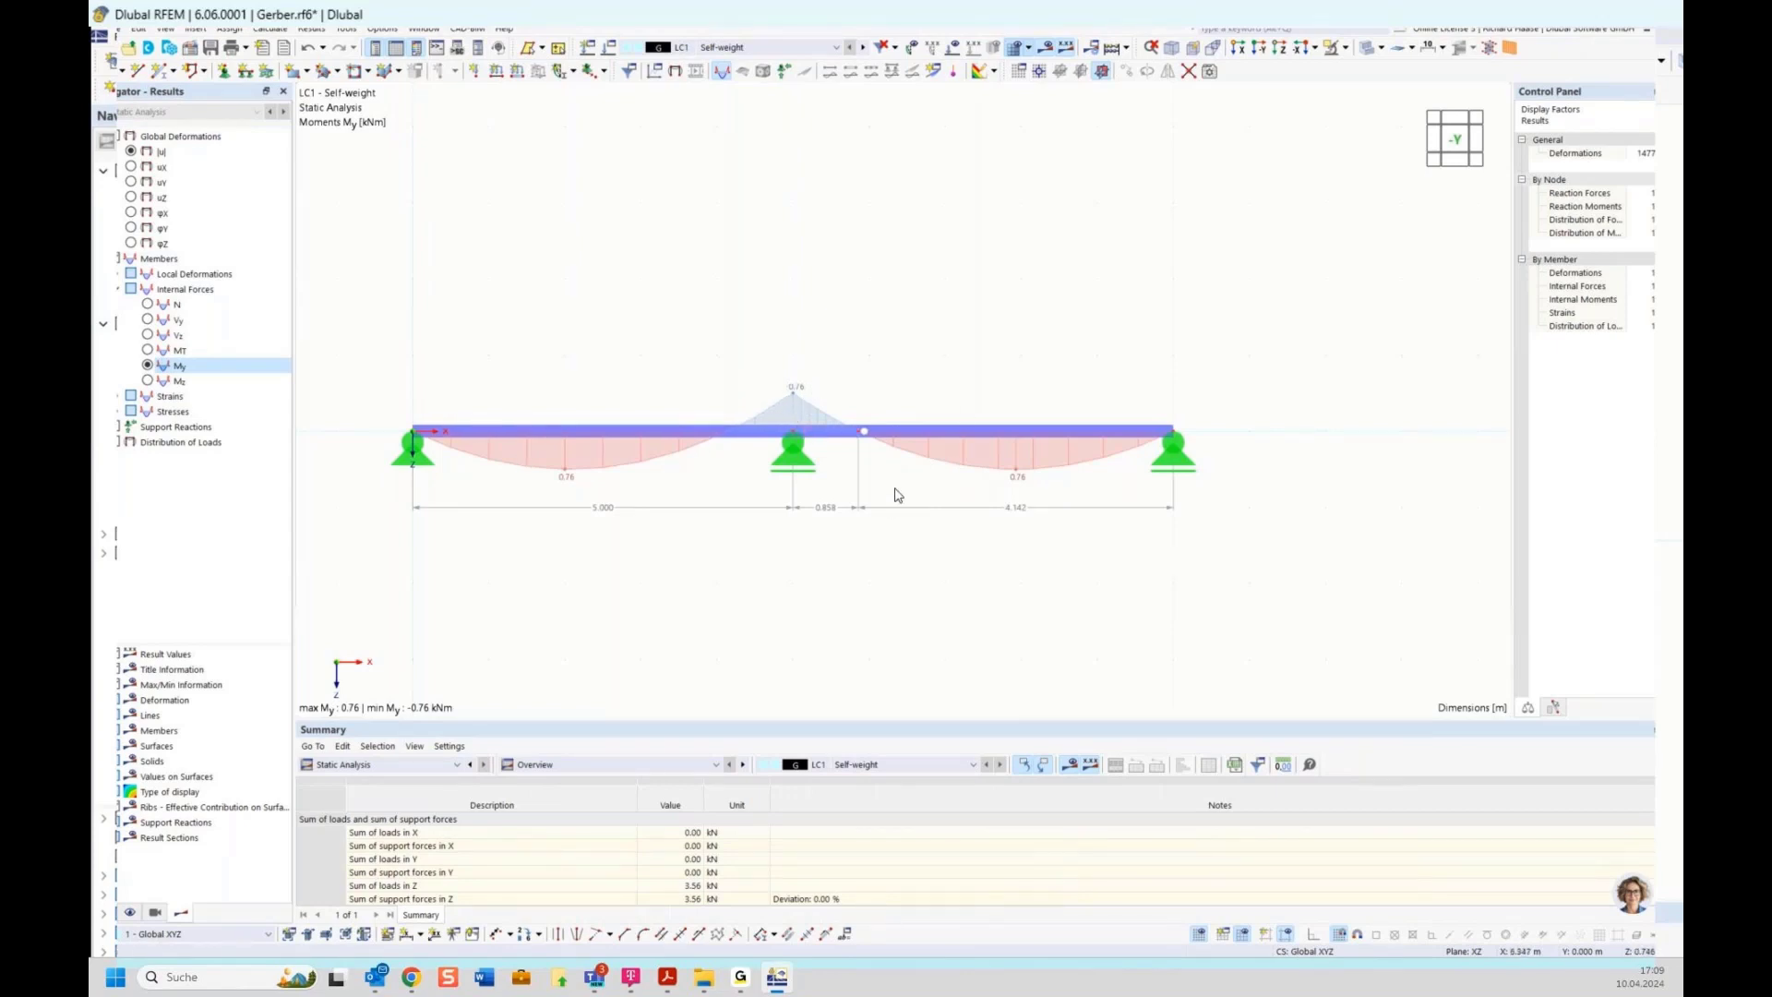
Change the global parameter field to 7 m in the global parameters dialog and confirm
left_click(397, 766)
left_click(397, 768)
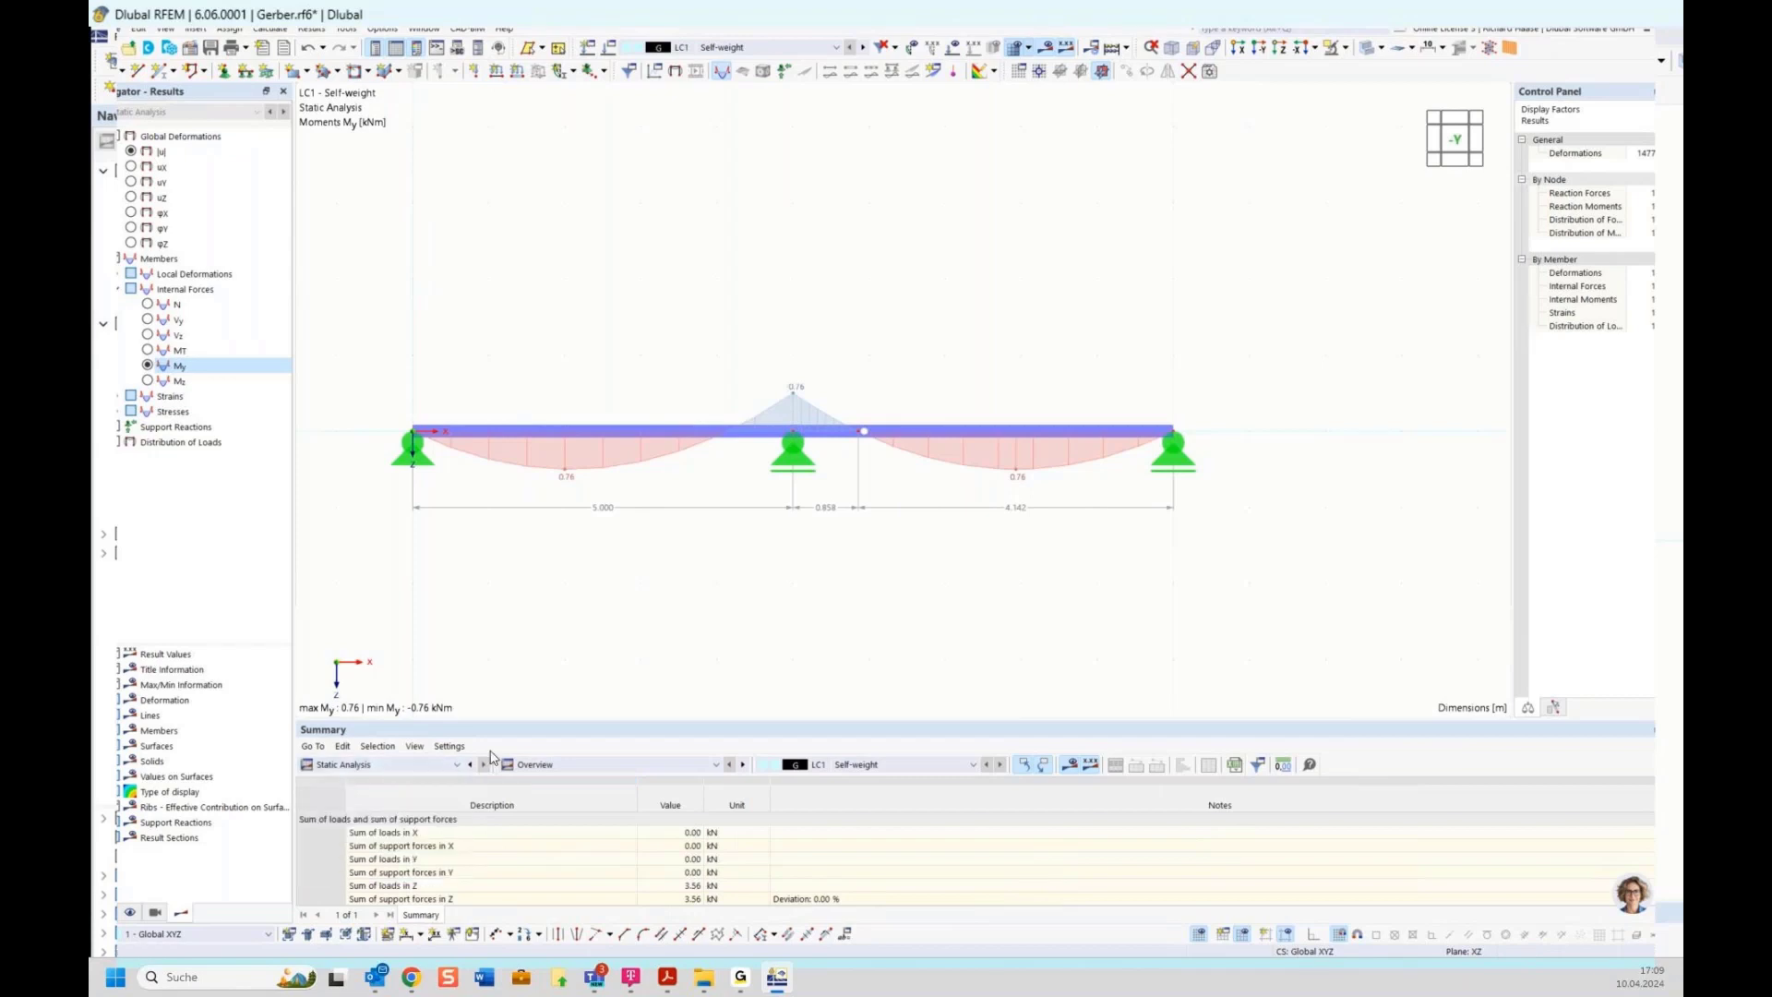
left_click(846, 937)
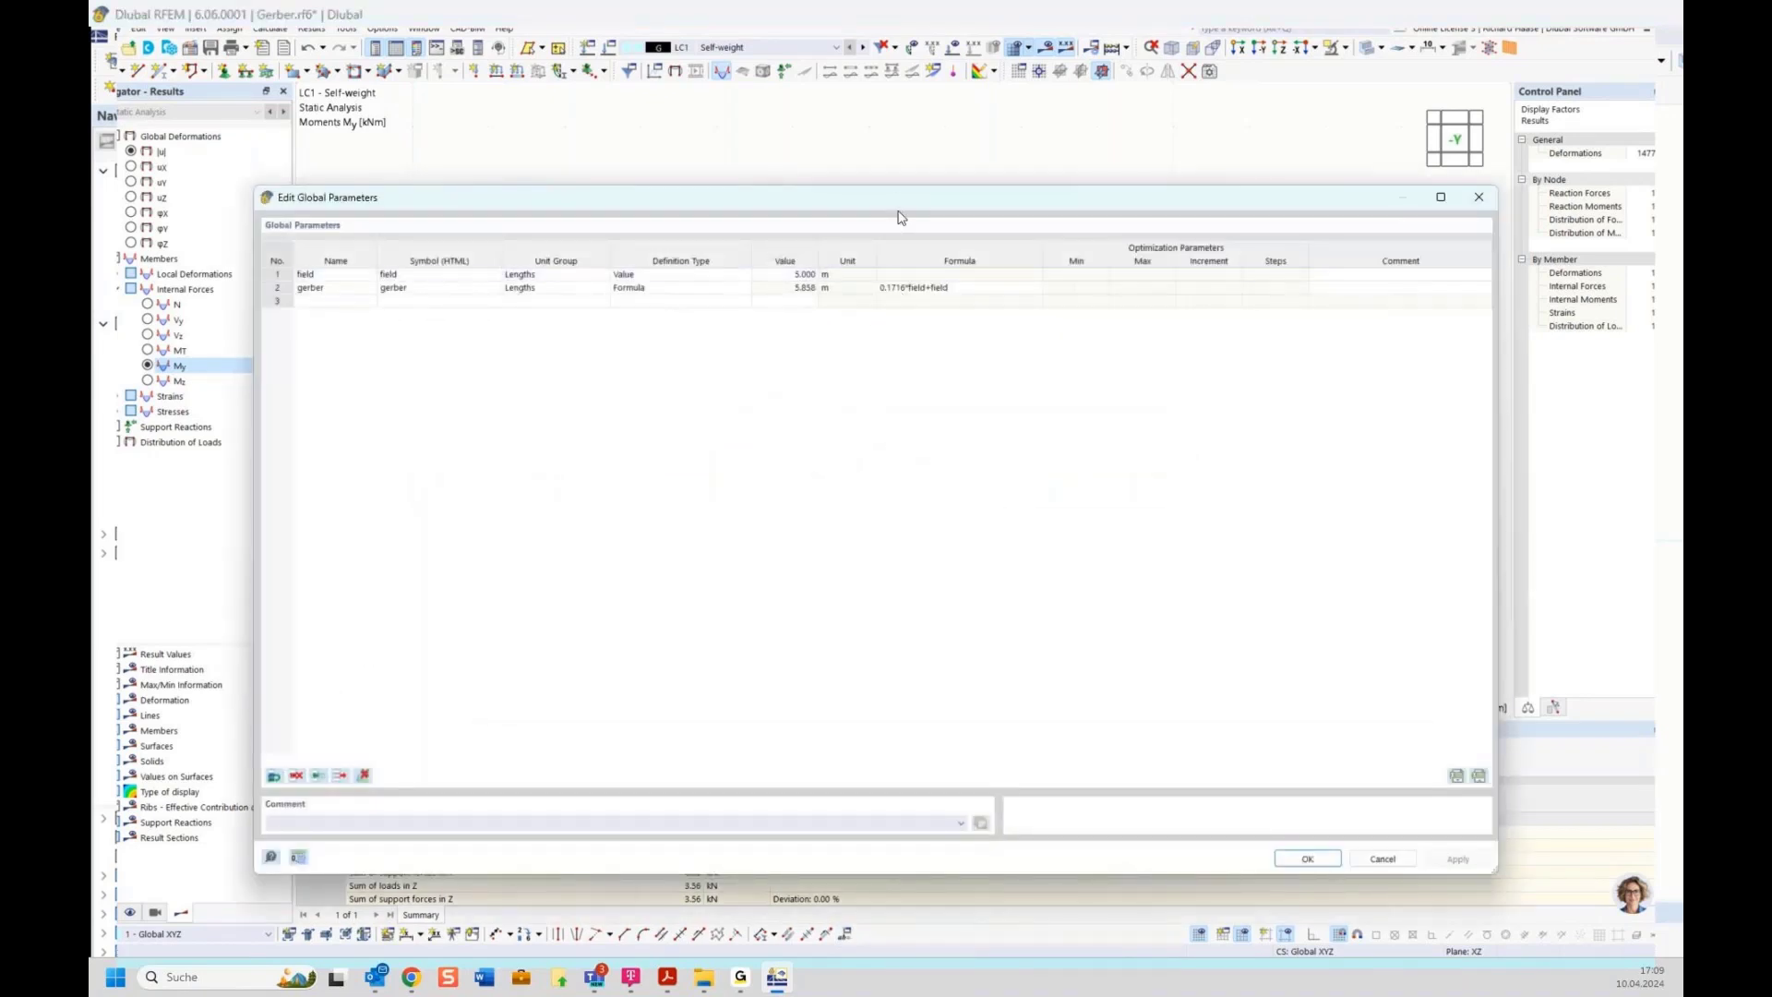
left_click_drag(896, 190, 931, 593)
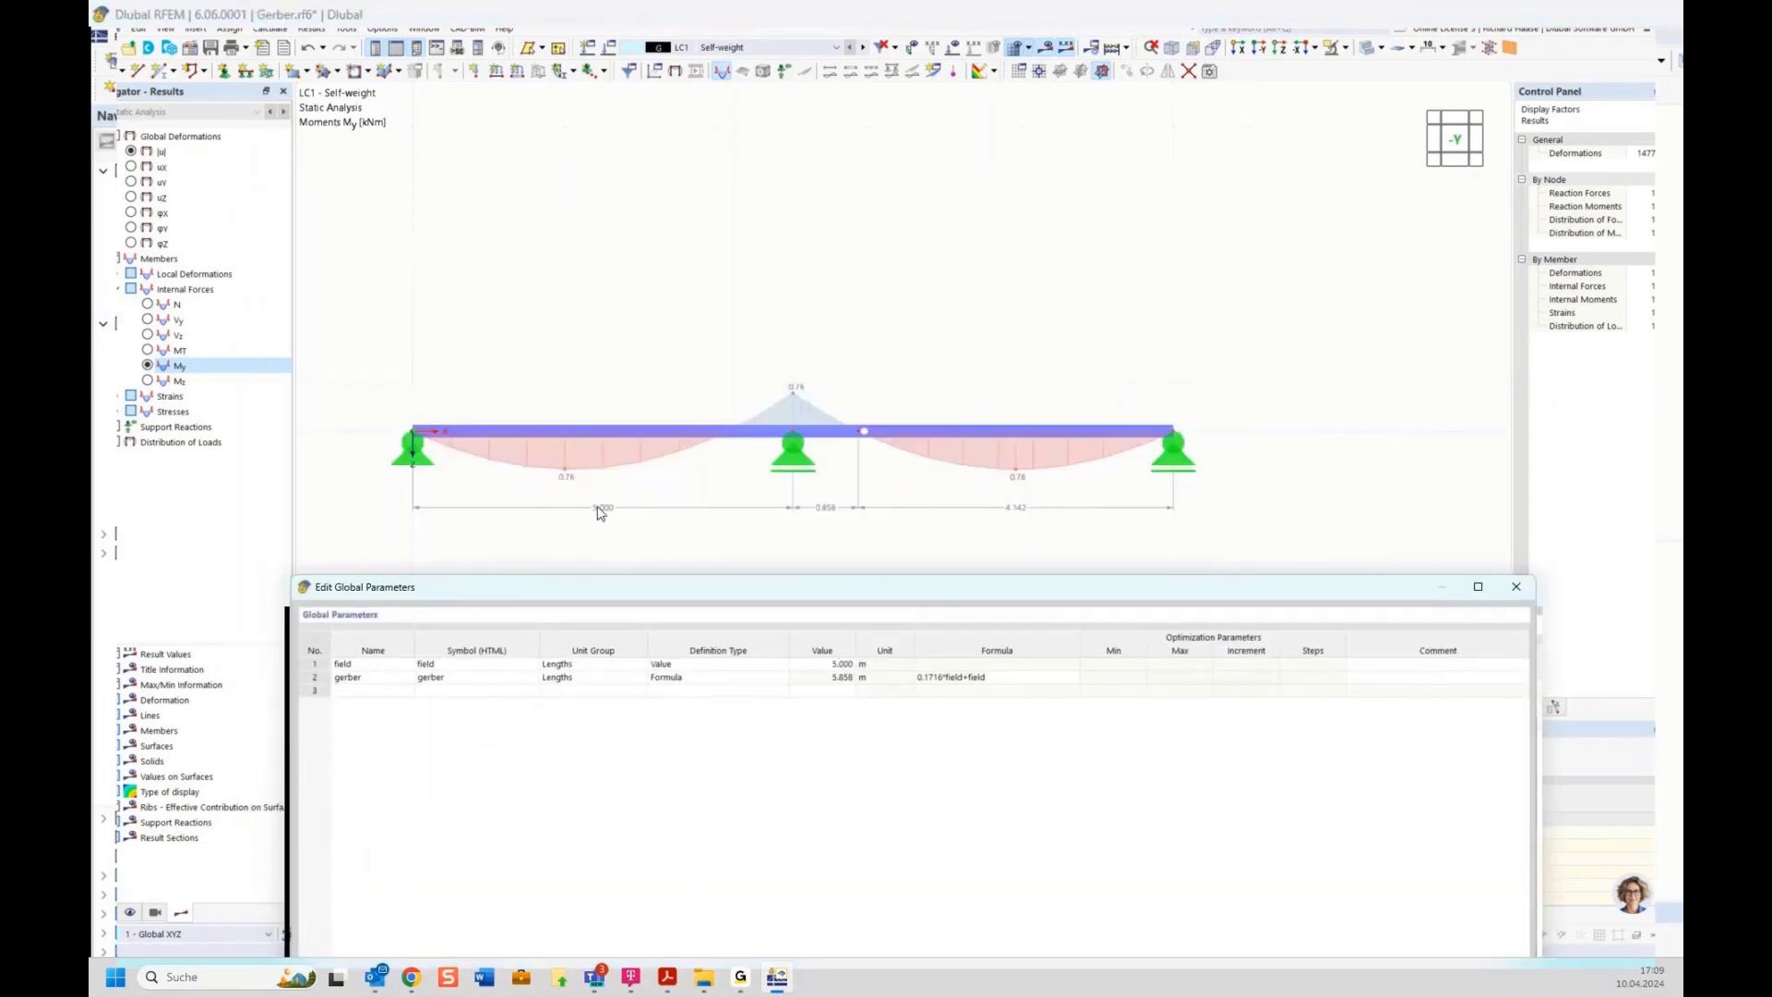
left_click(835, 667)
left_click(835, 666)
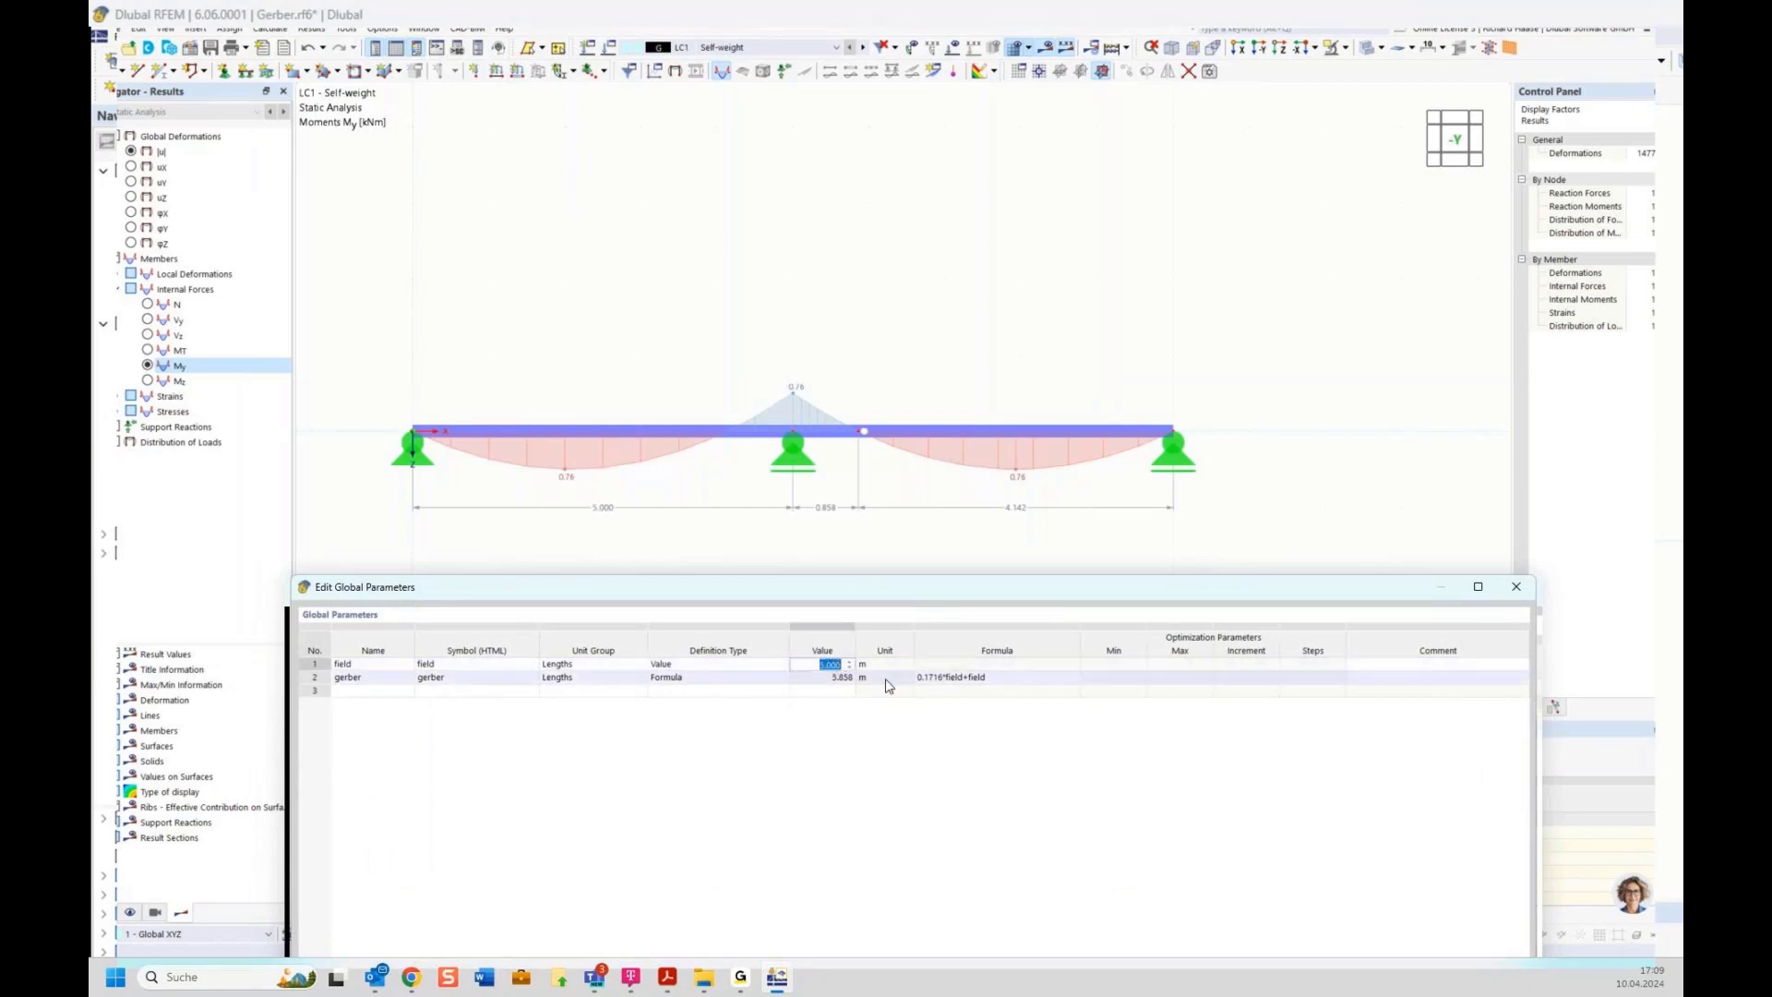
type("7")
left_click_drag(929, 601, 843, 324)
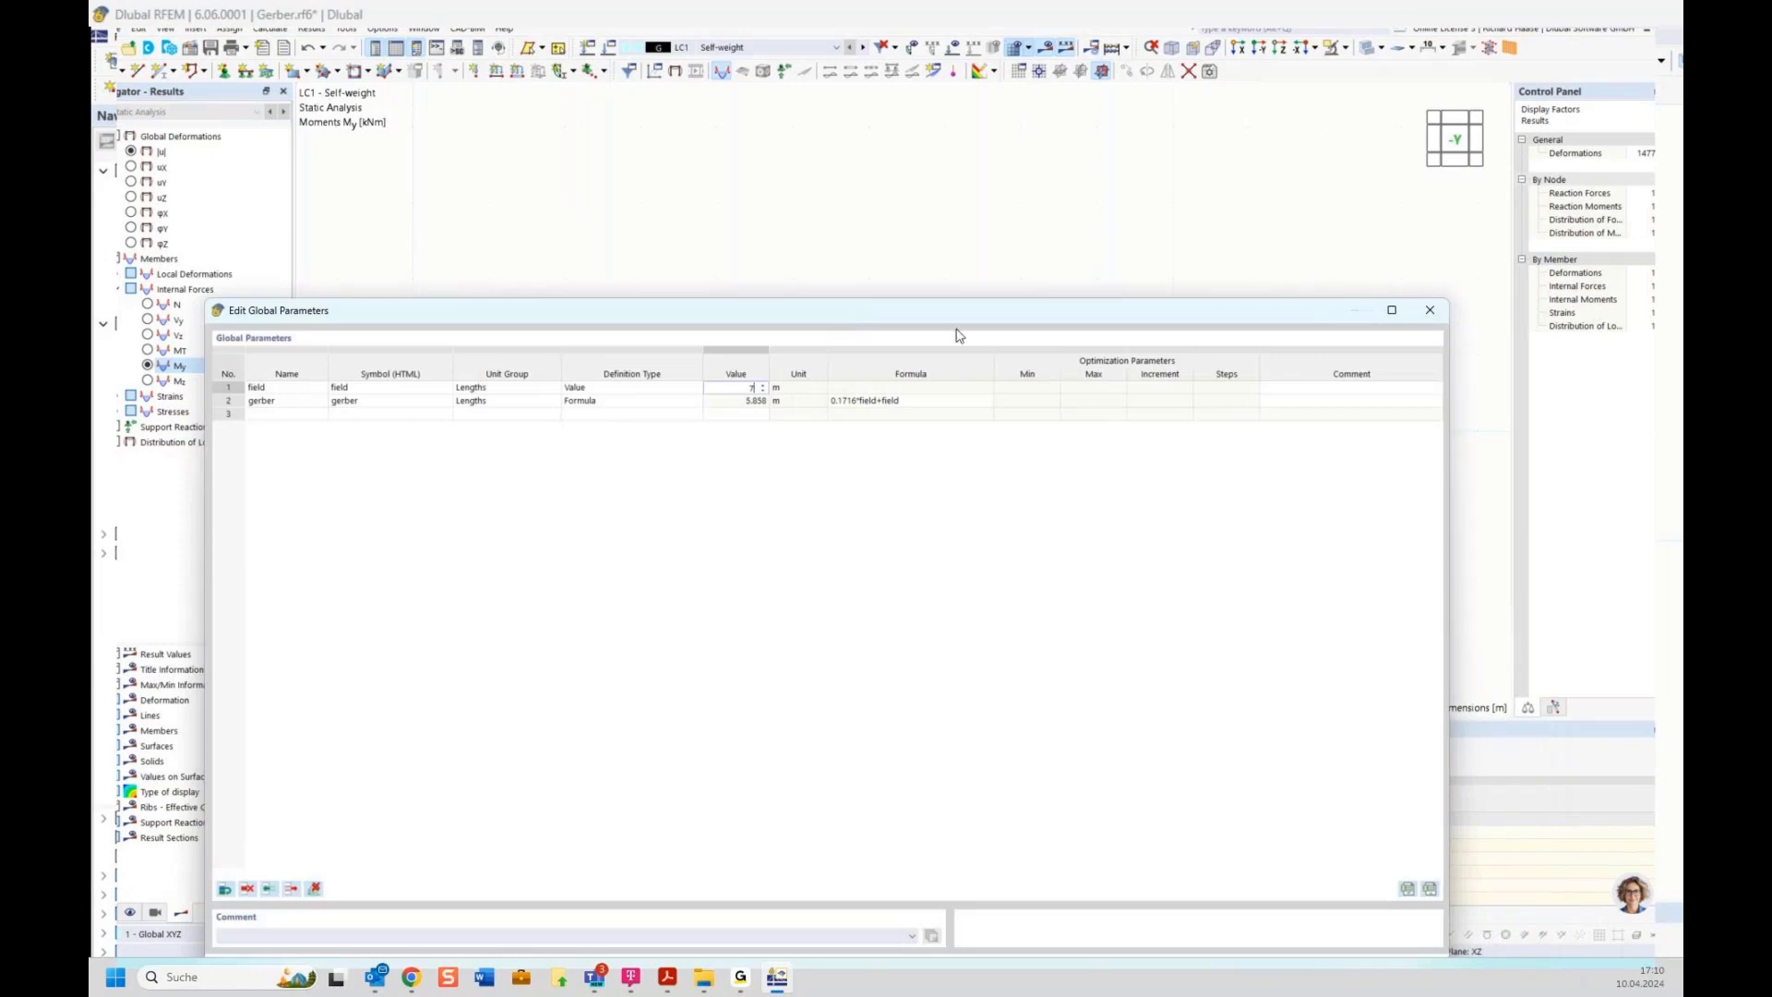
left_click_drag(975, 319, 973, 180)
left_click_drag(1445, 846, 1147, 395)
left_click_drag(903, 172, 1110, 562)
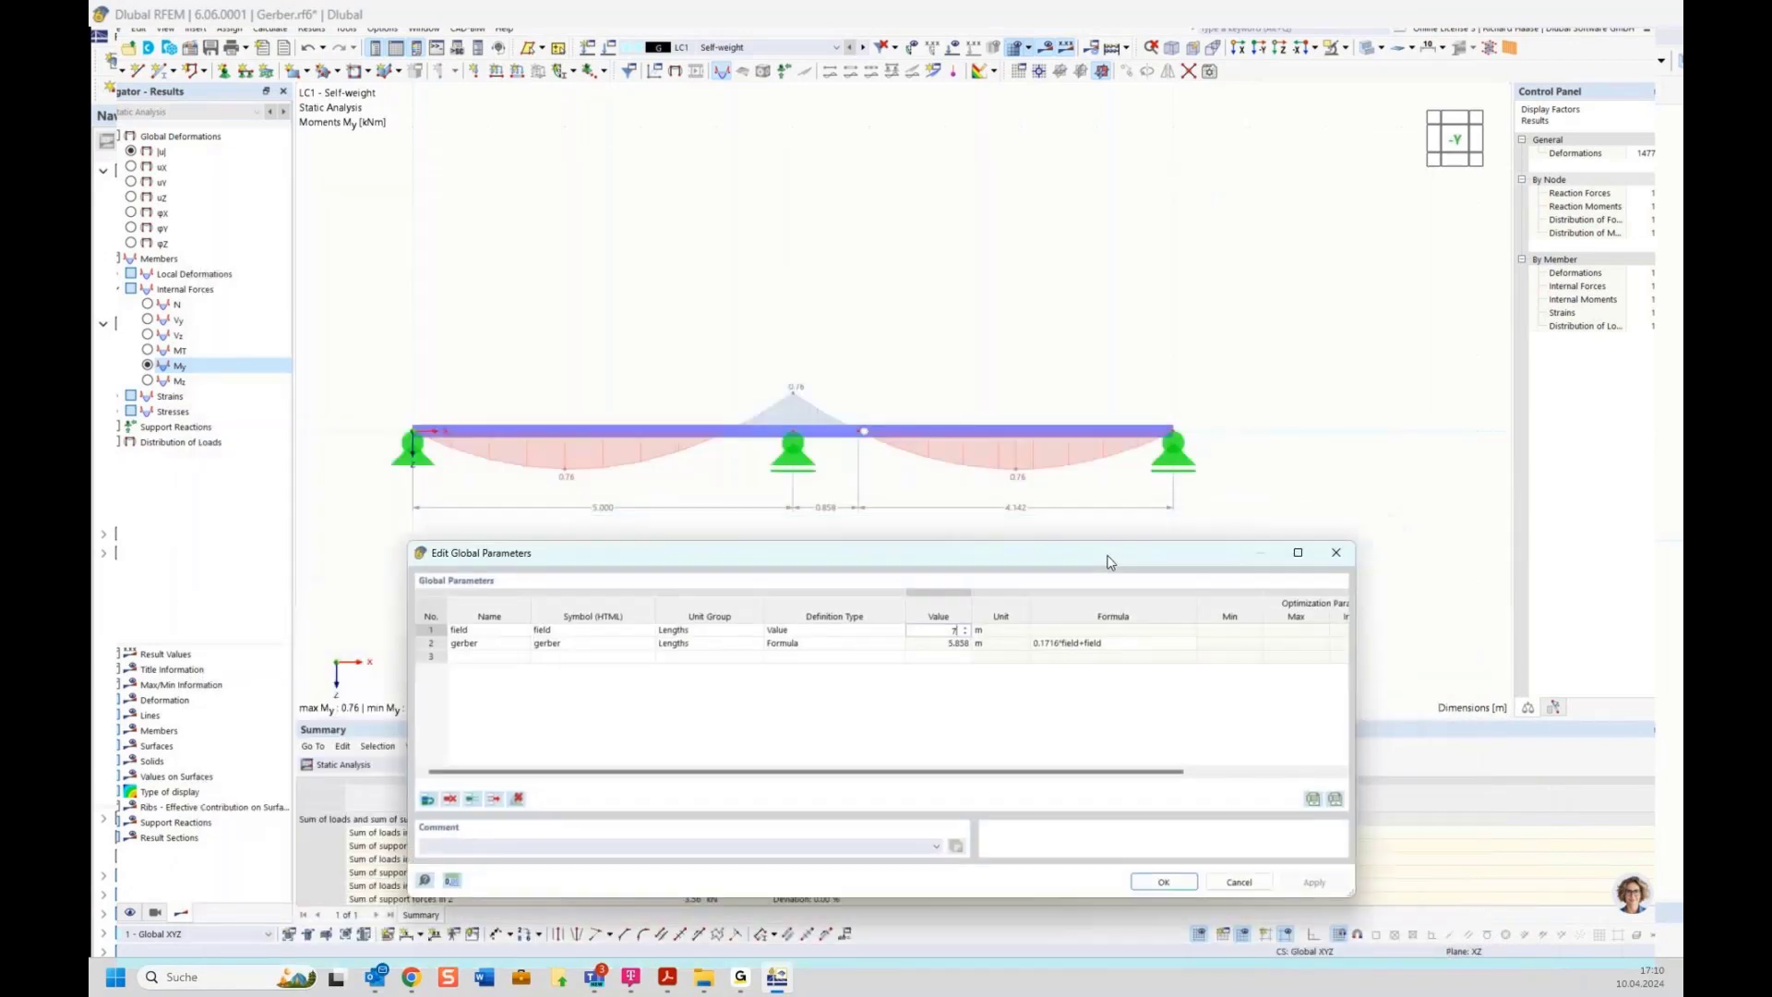
key("Return")
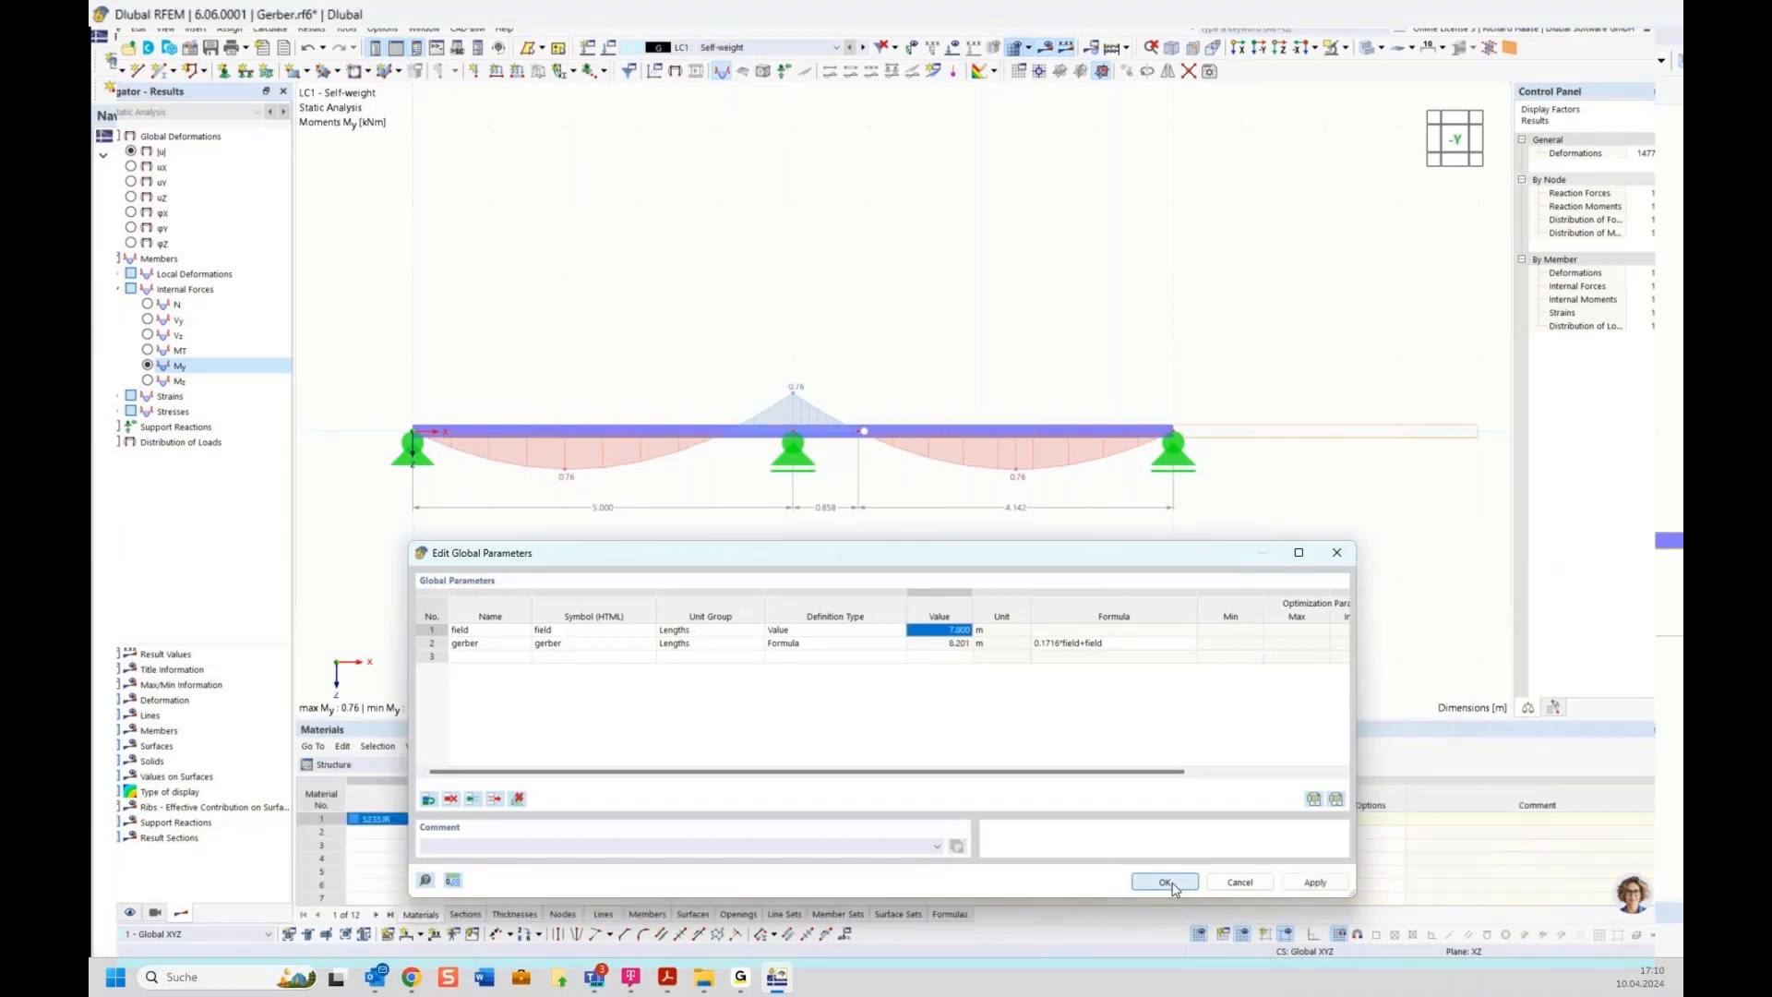
left_click(1165, 882)
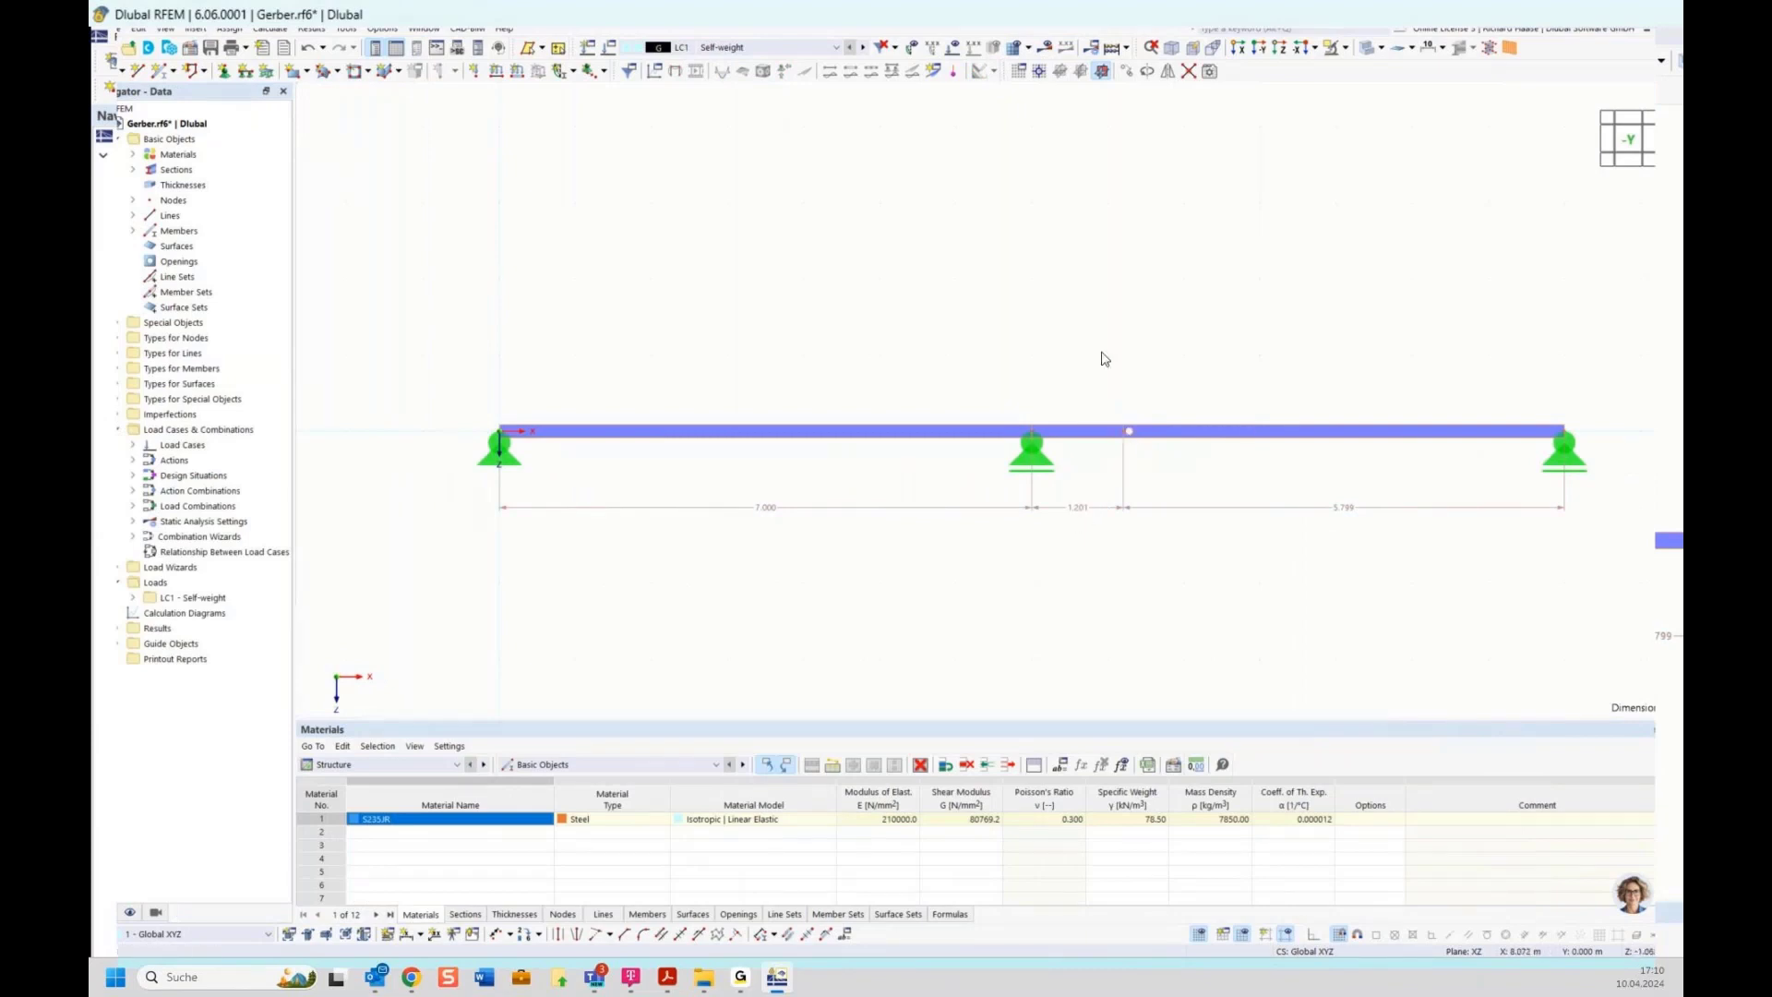
Run the calculation again to update the bending moment My results for the beam
scroll(1258, 574, "down", 1)
middle_click_drag(1257, 574, 1050, 545)
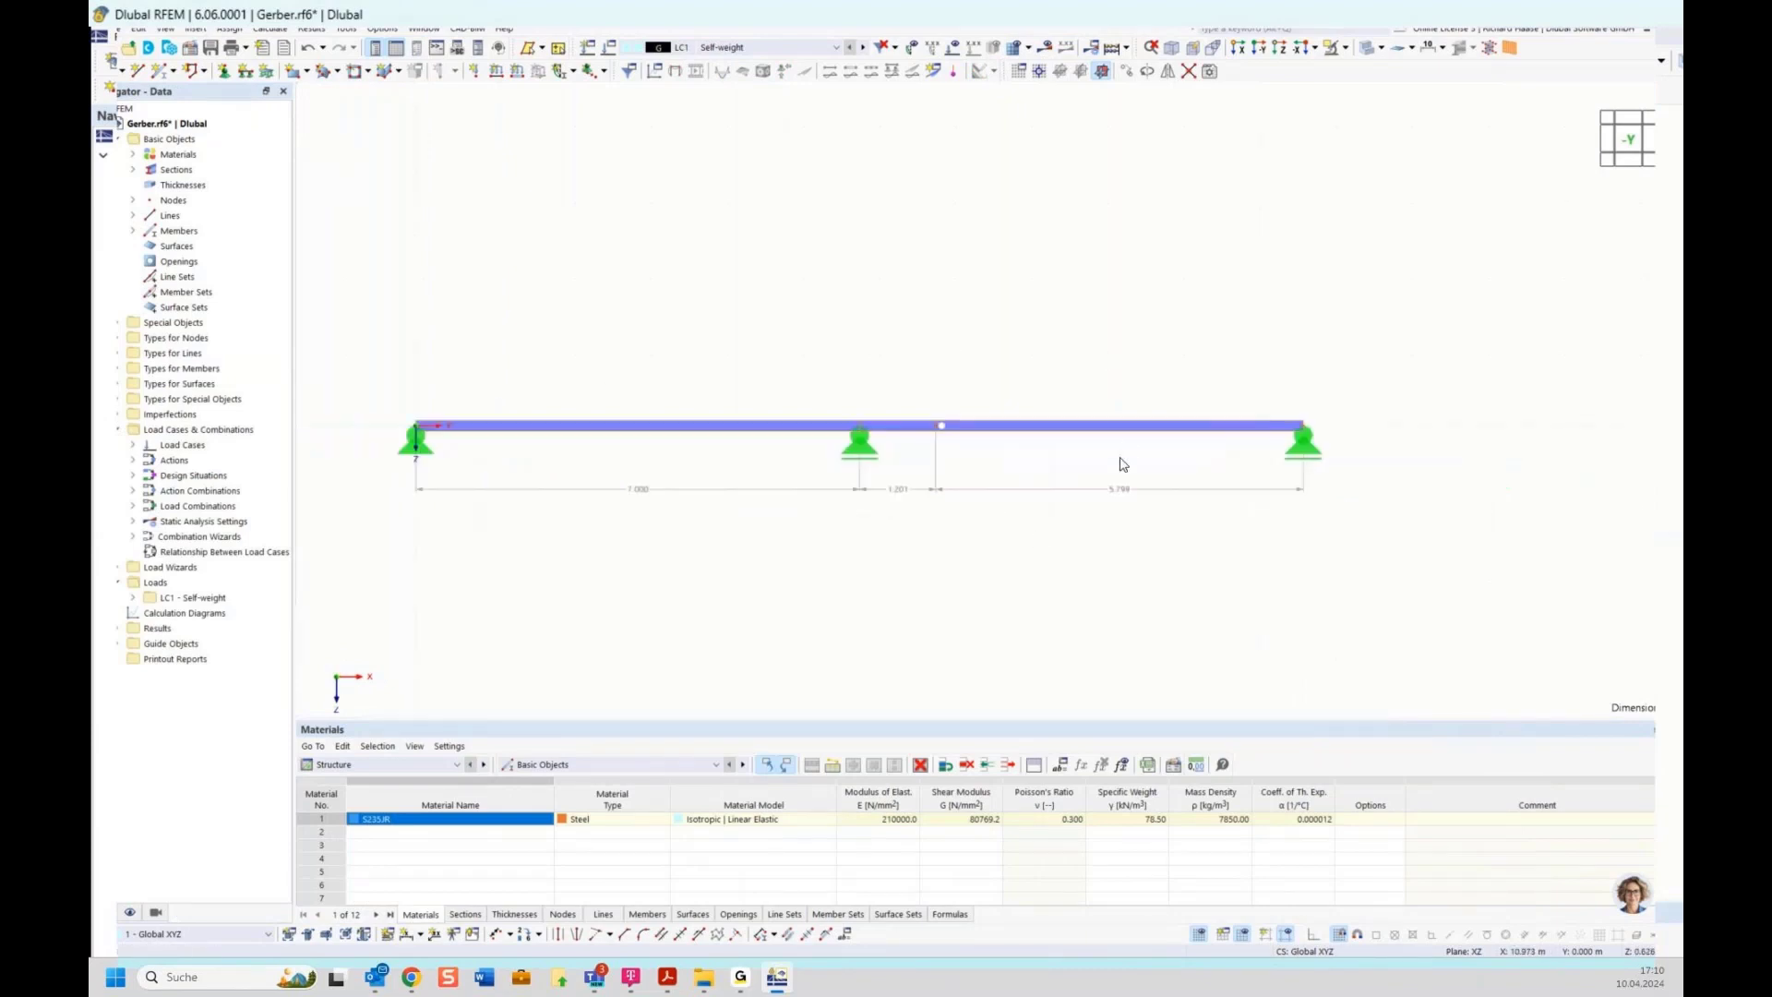
left_click(1046, 48)
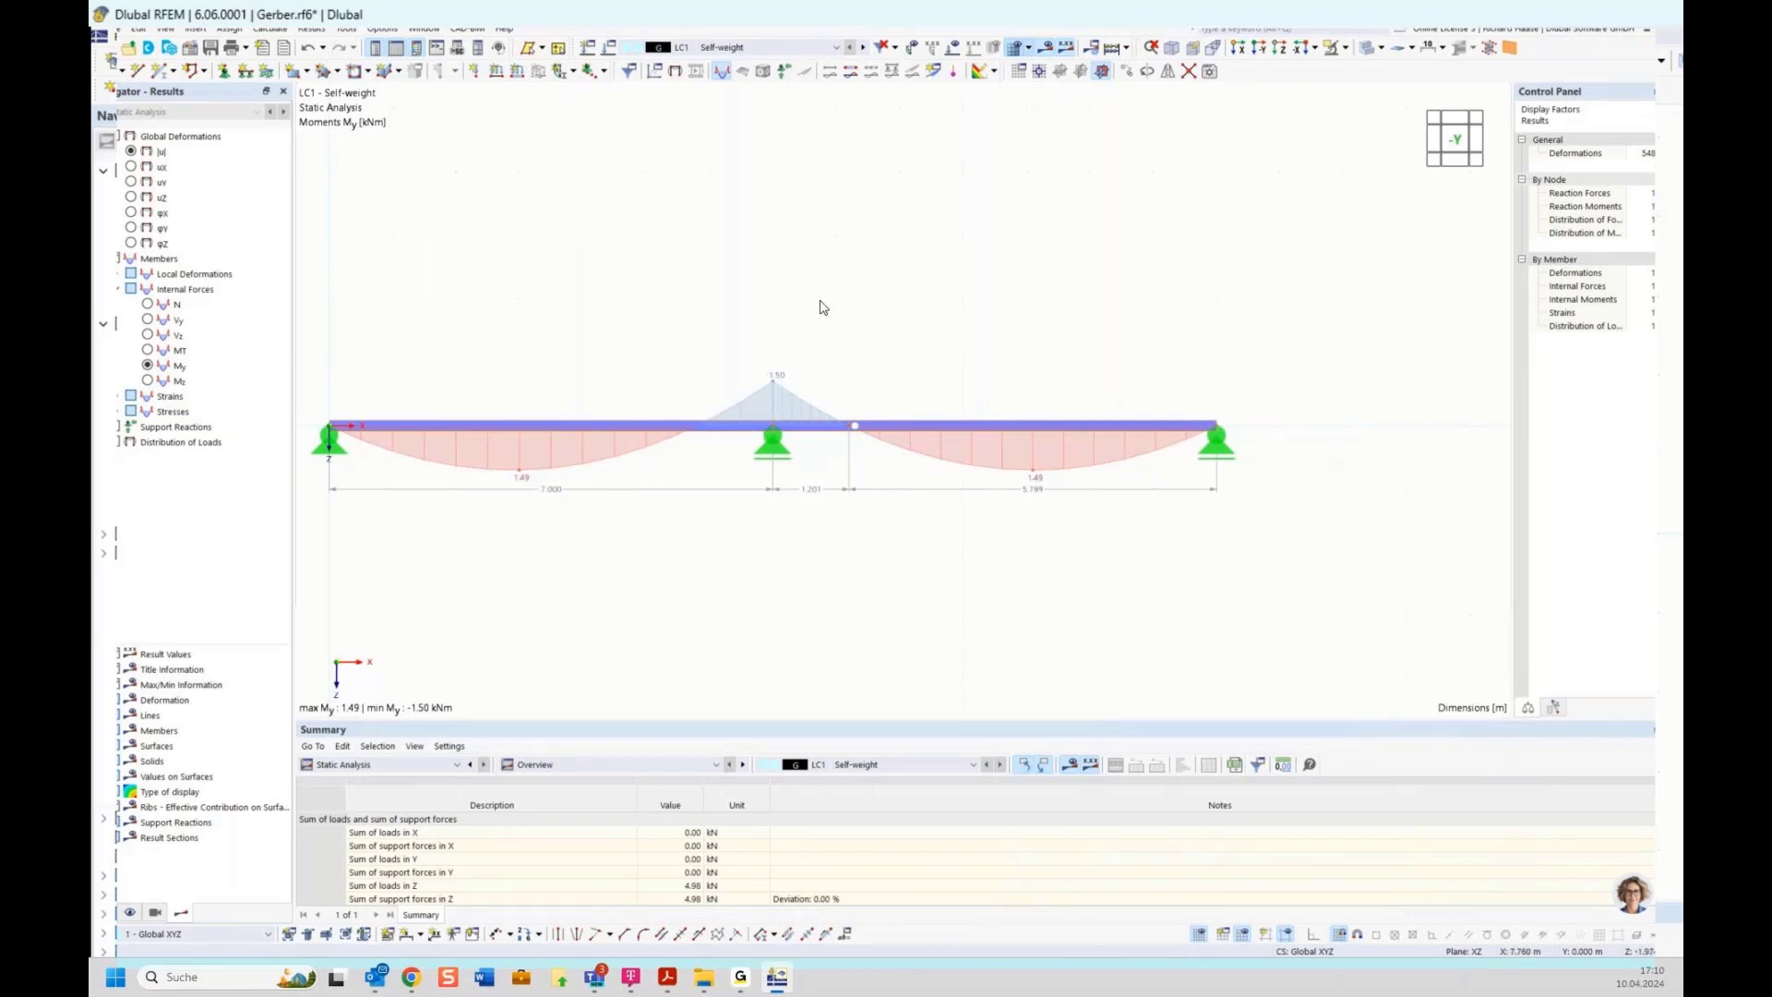
scroll(822, 306, "down", 2)
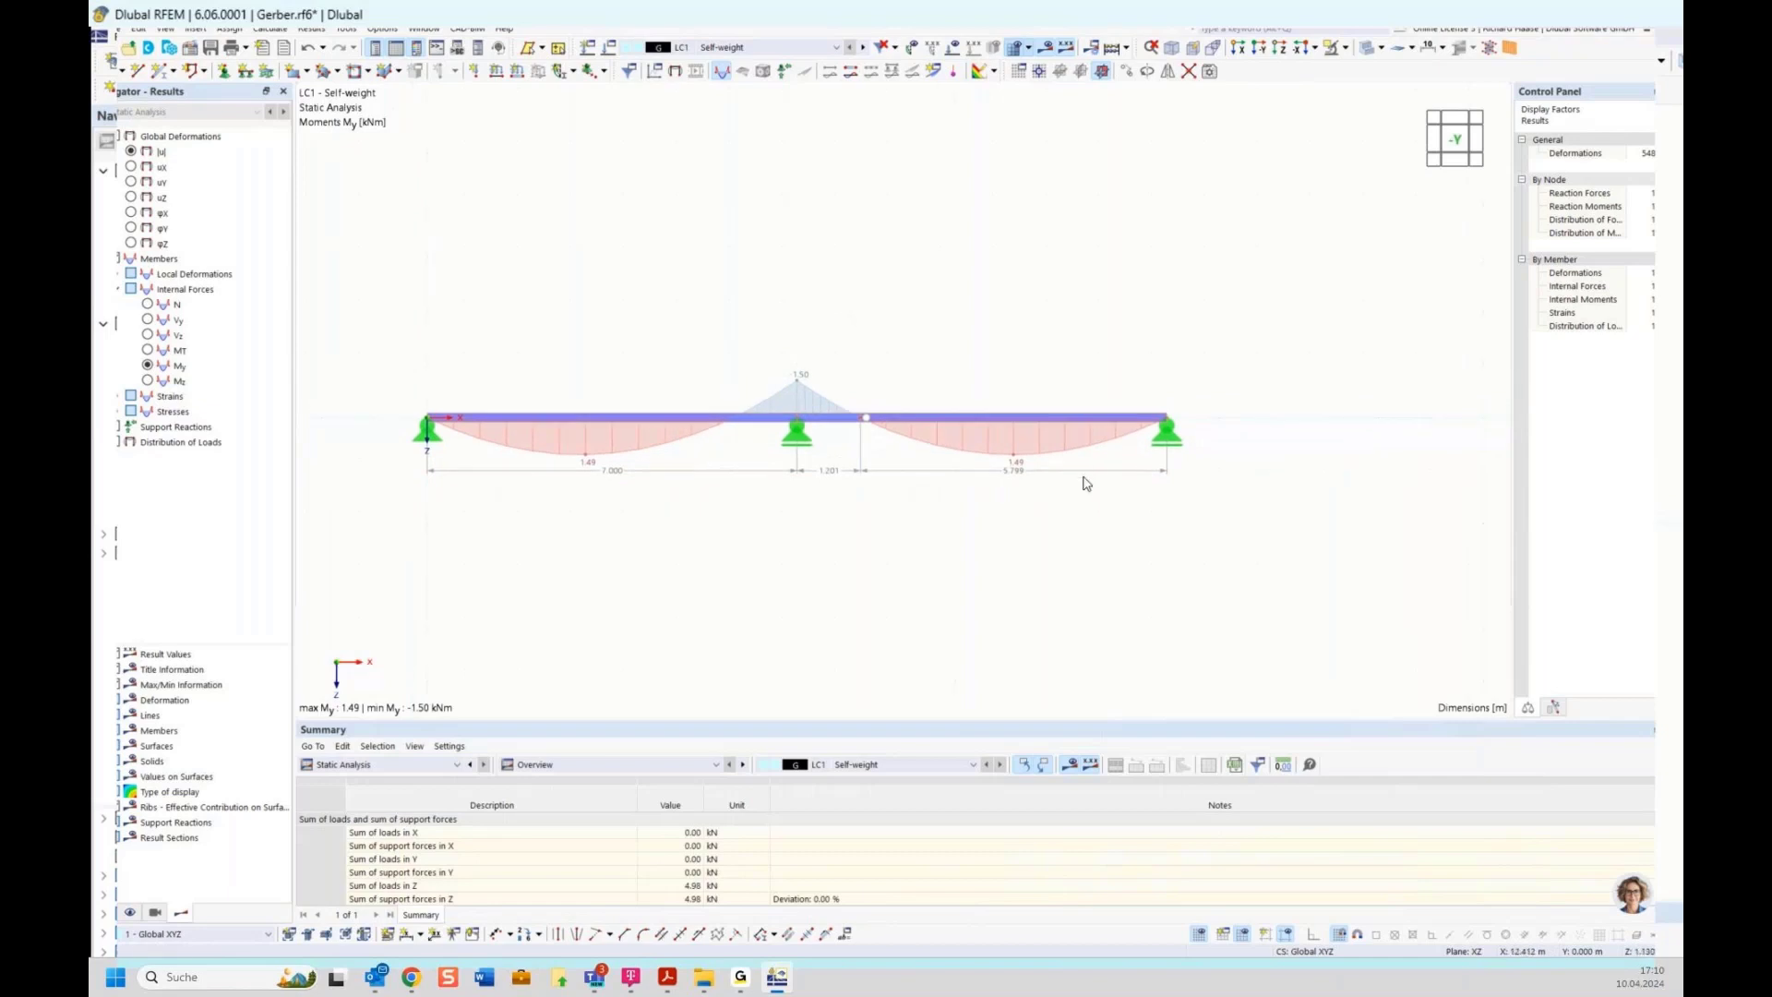
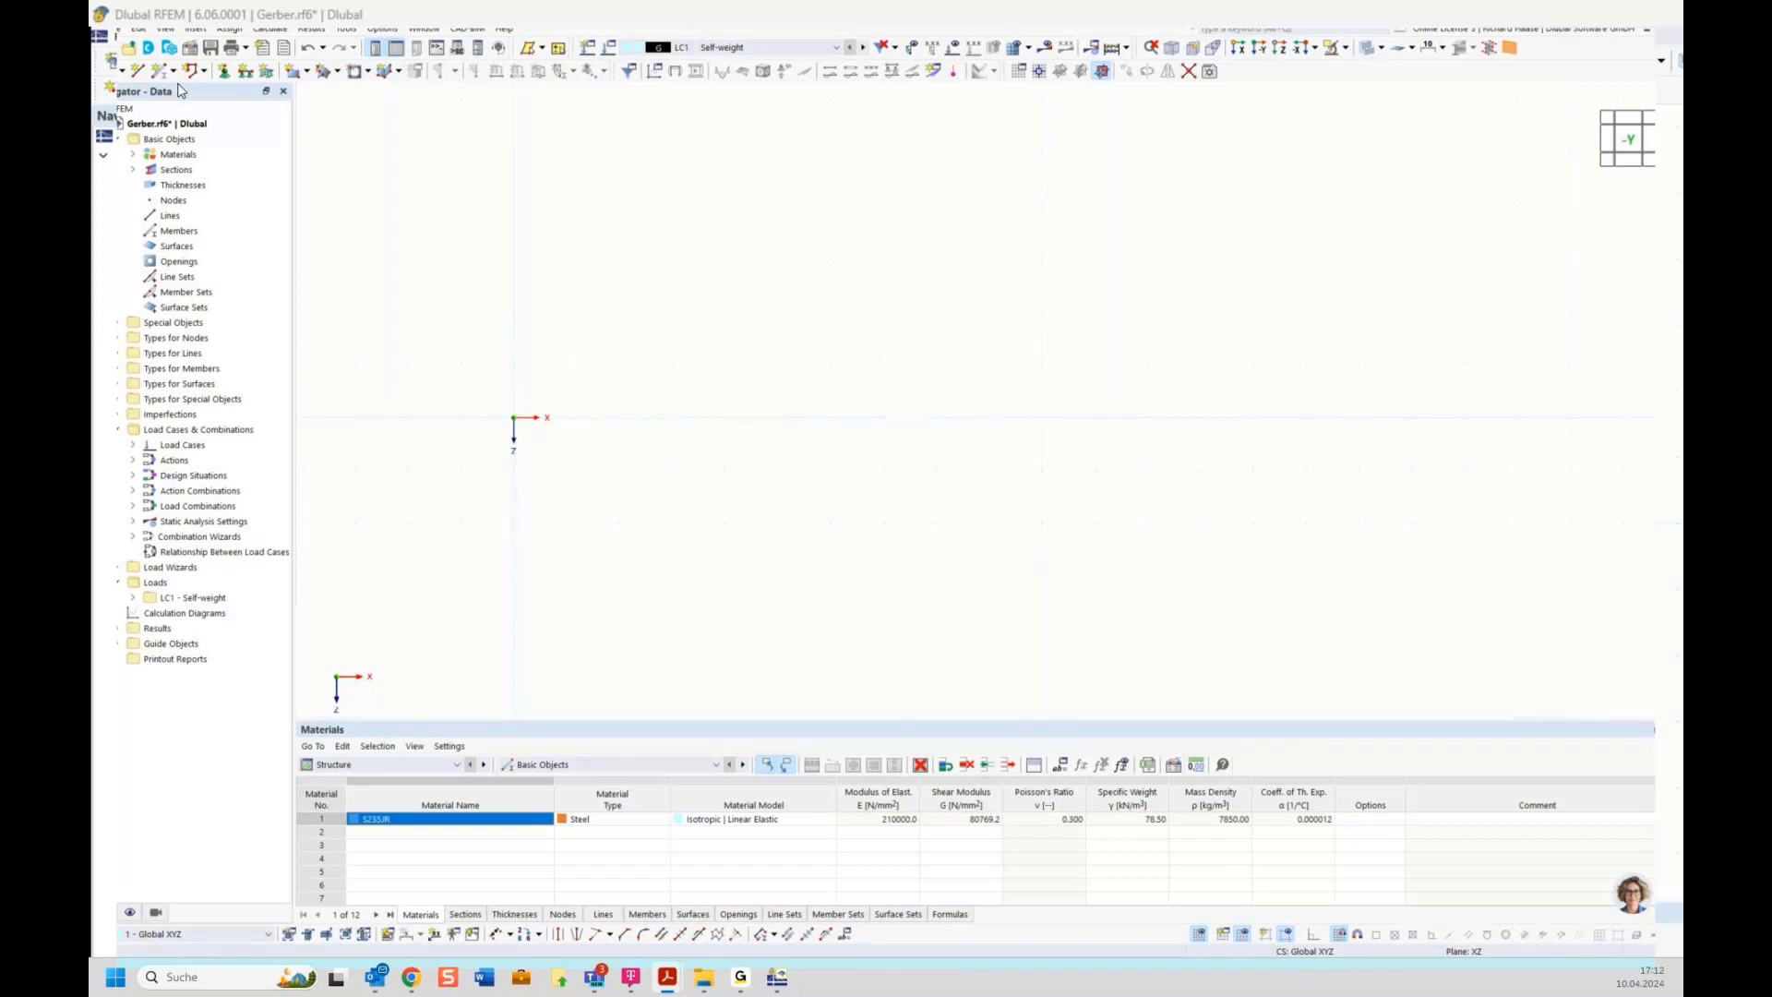
Start a new member with the HEB 300 section assigned at the member start
left_click(160, 72)
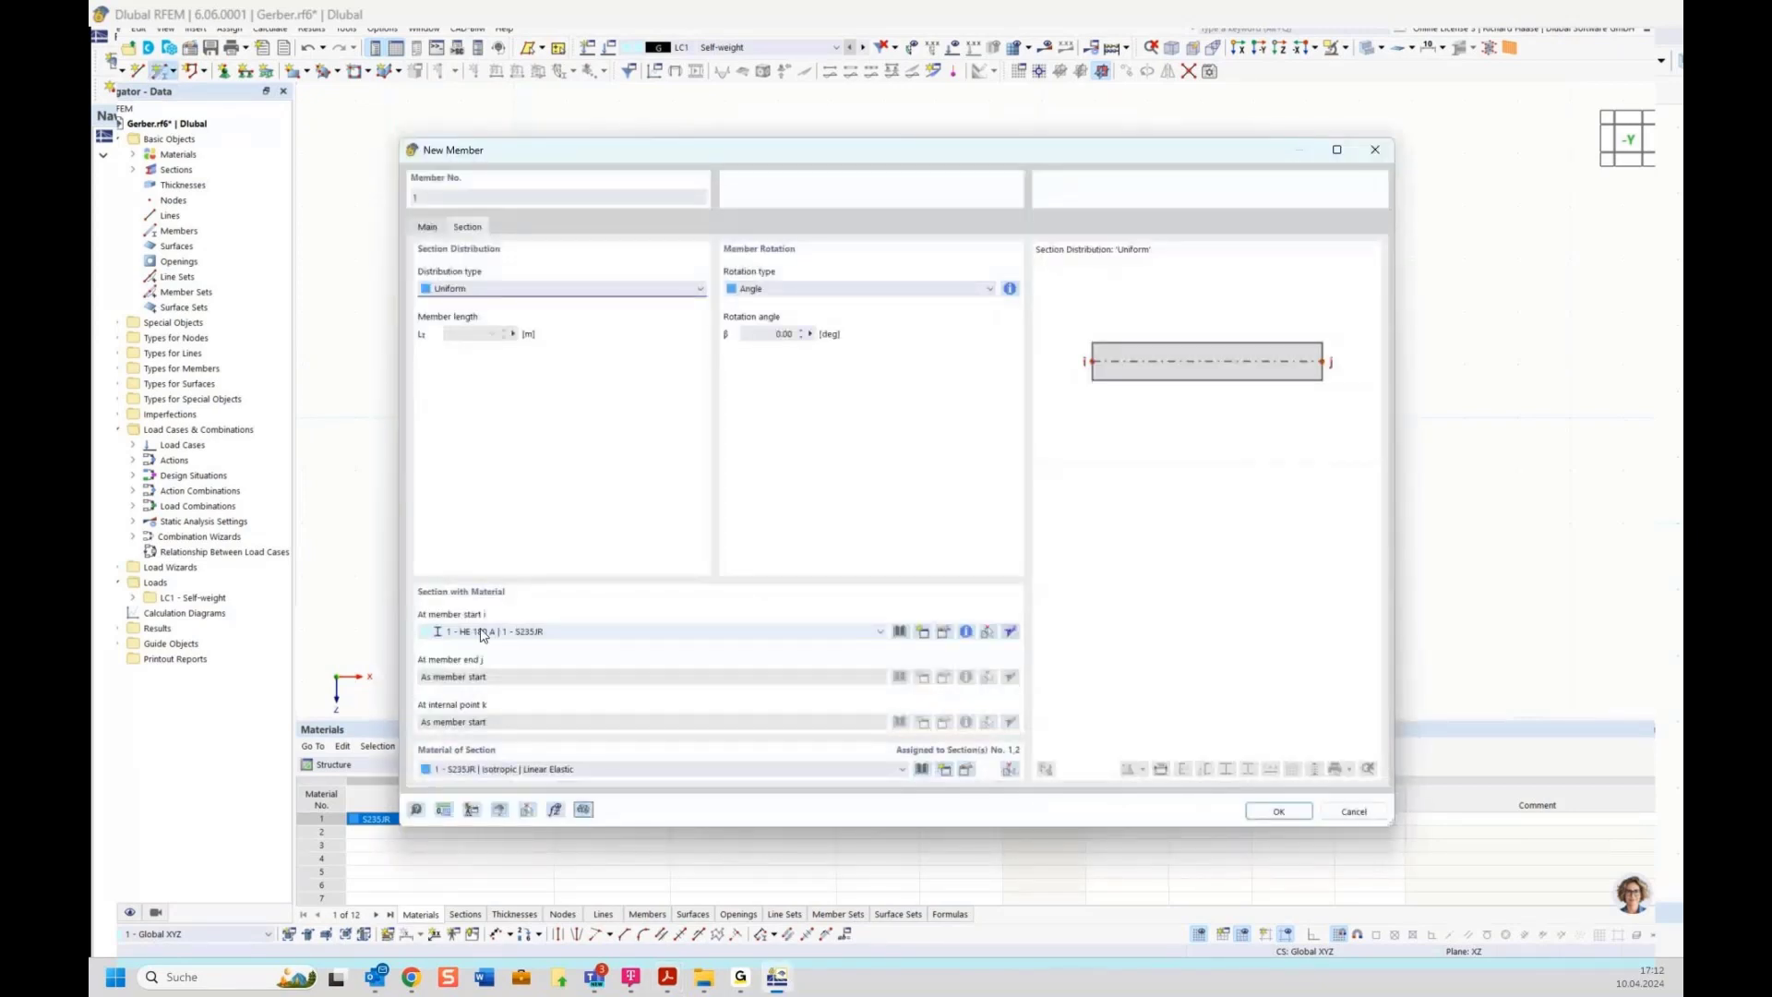
left_click(523, 632)
left_click(518, 644)
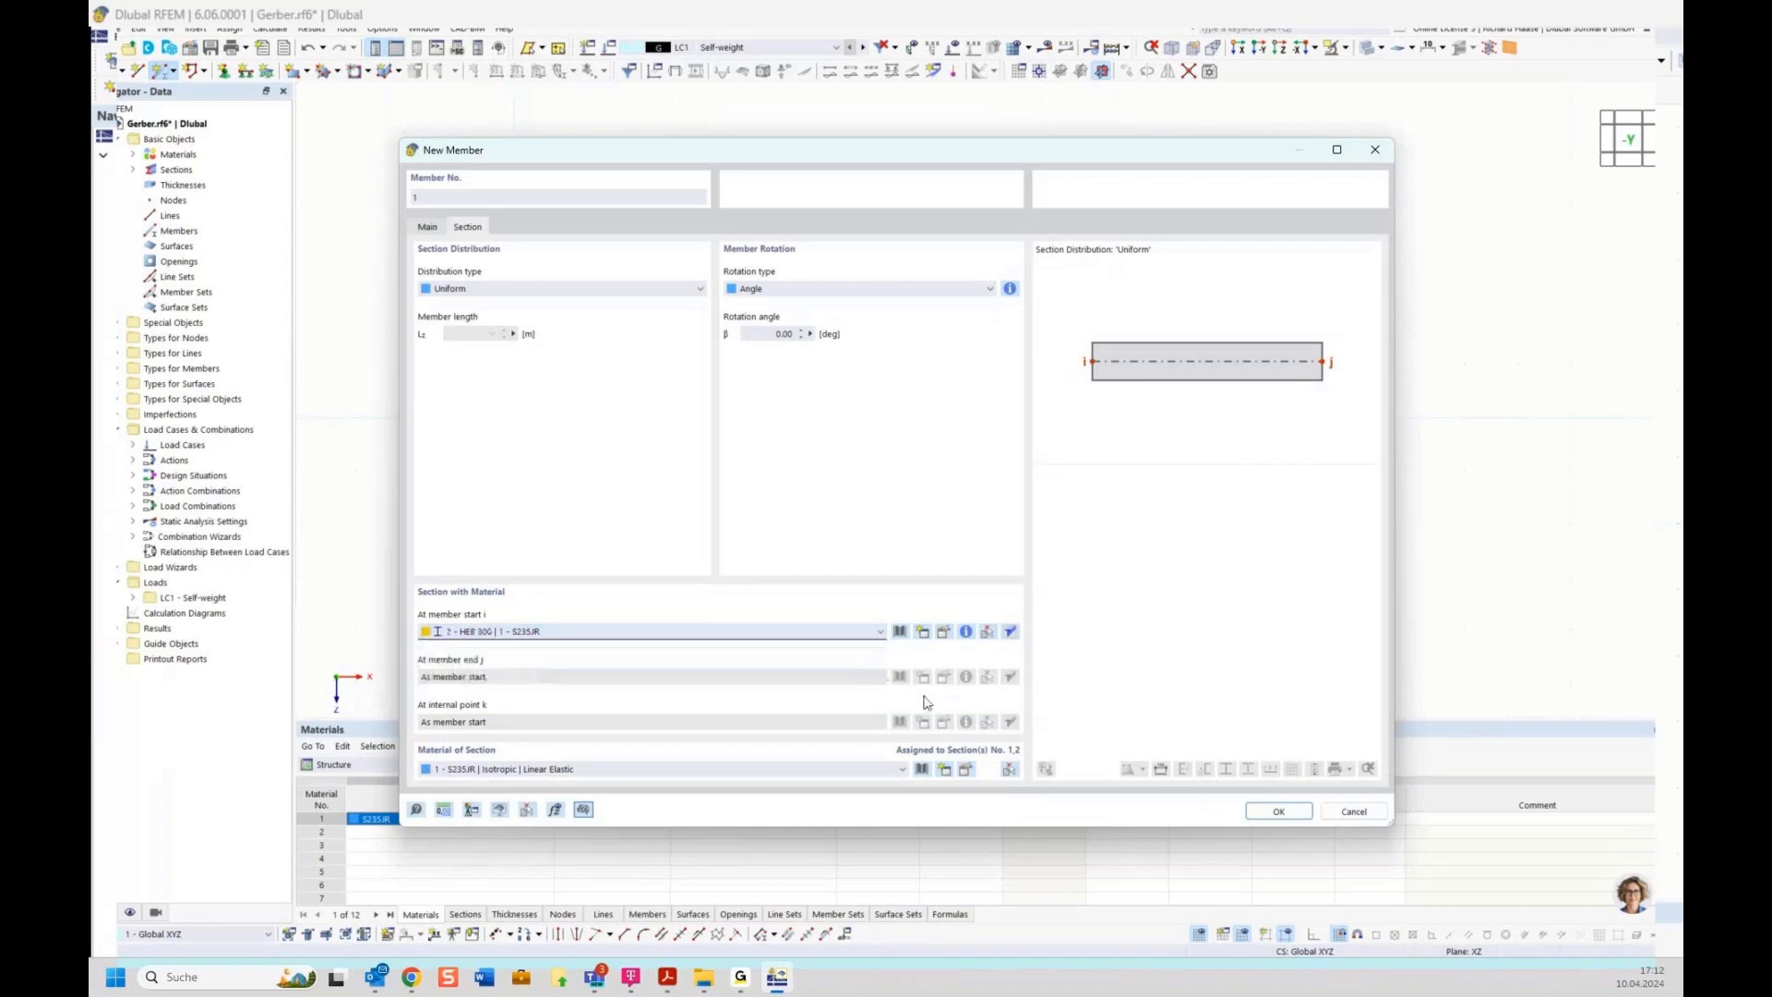
left_click(1278, 811)
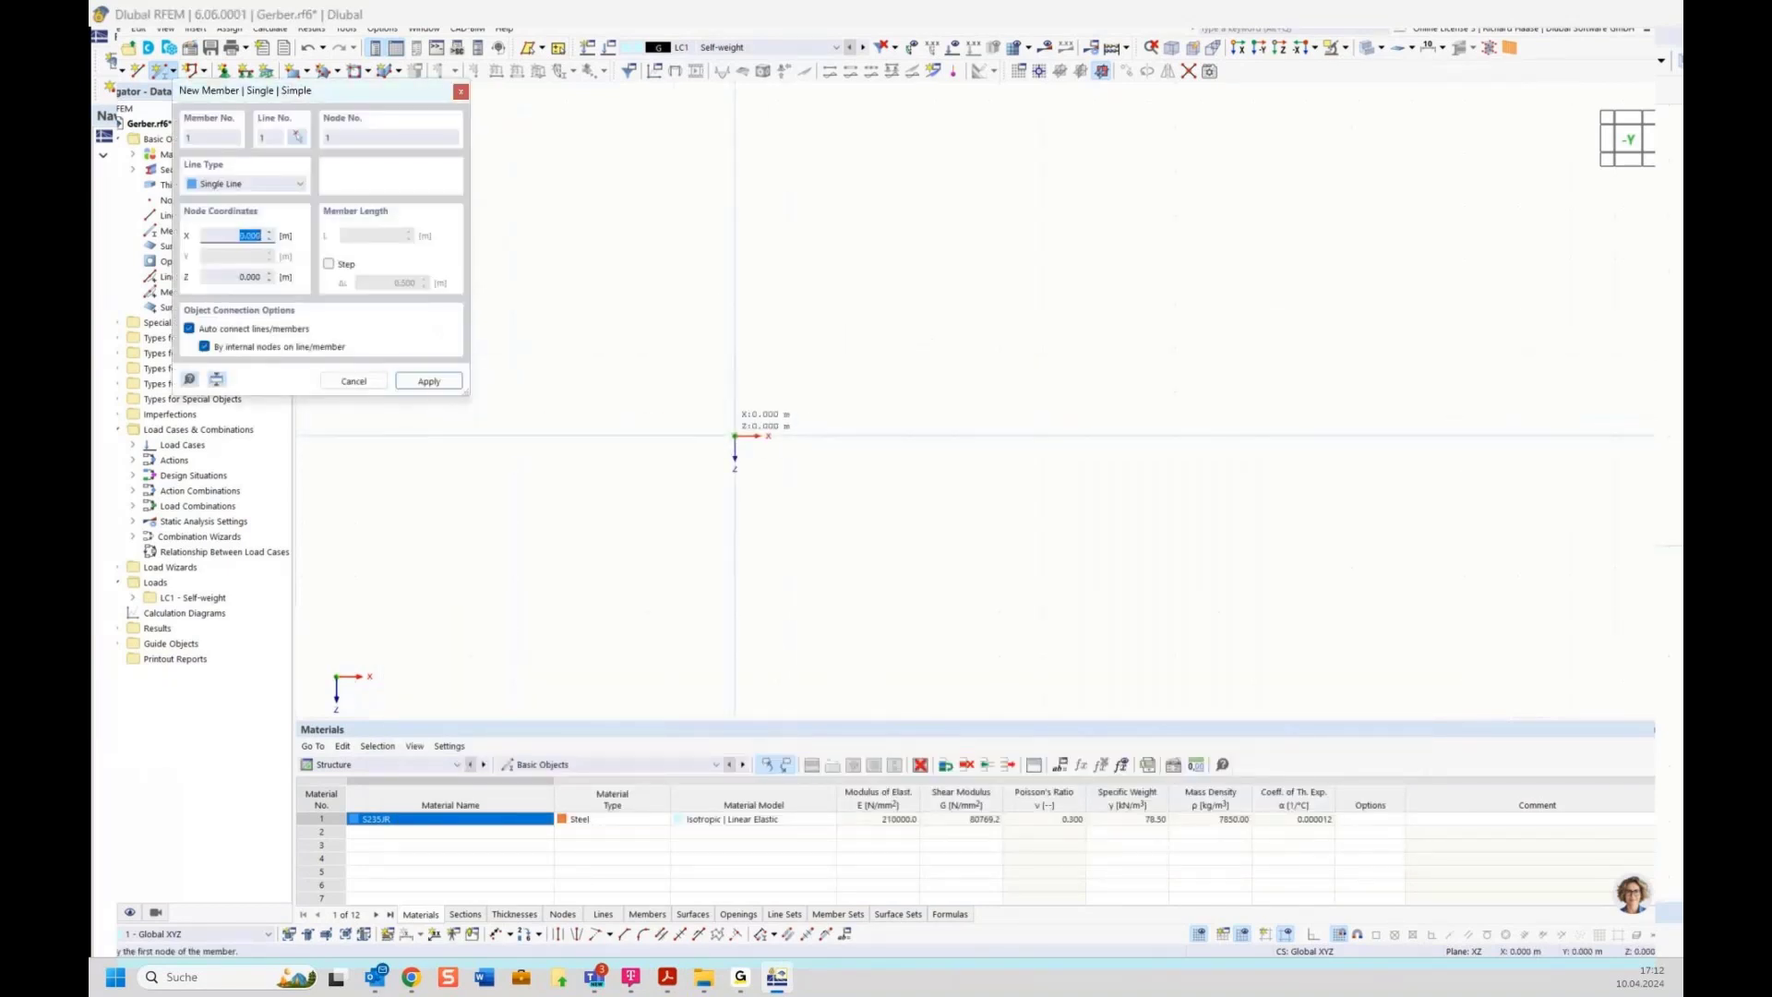
Draw a 6 m high column from the origin and a sloped rafter from its top to a ridge point at X 5 m
left_click(734, 434)
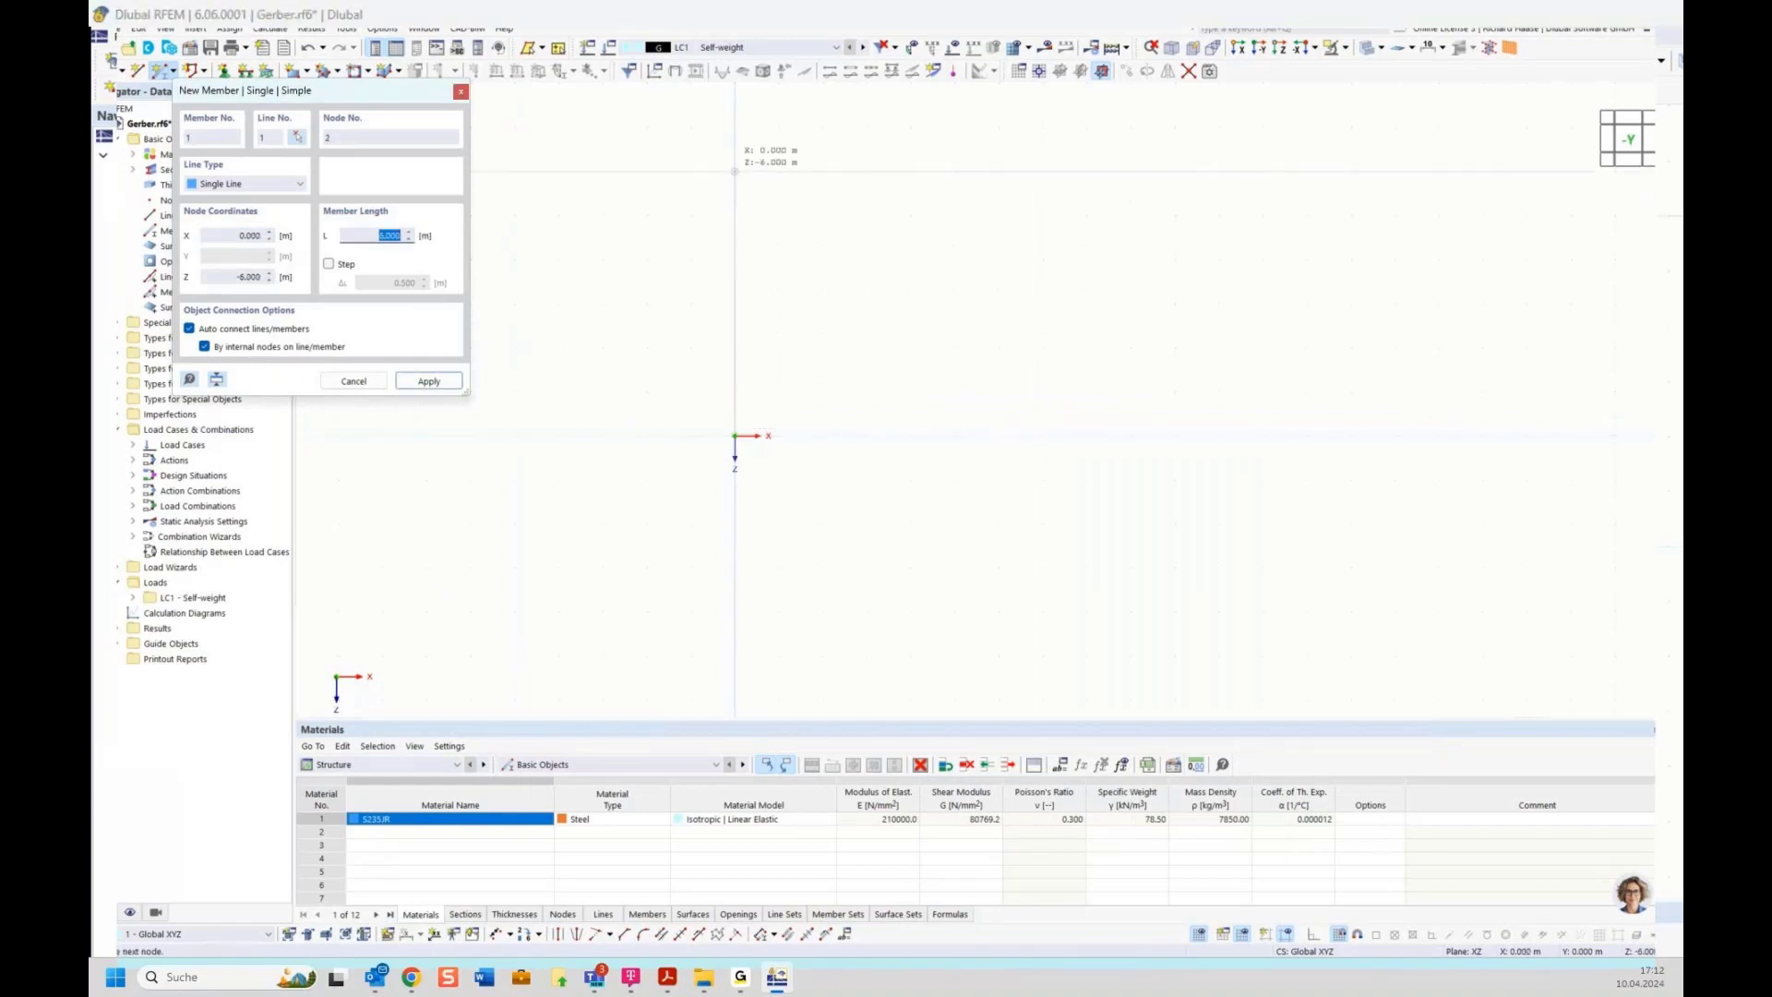
left_click(734, 215)
middle_click_drag(953, 230, 901, 389)
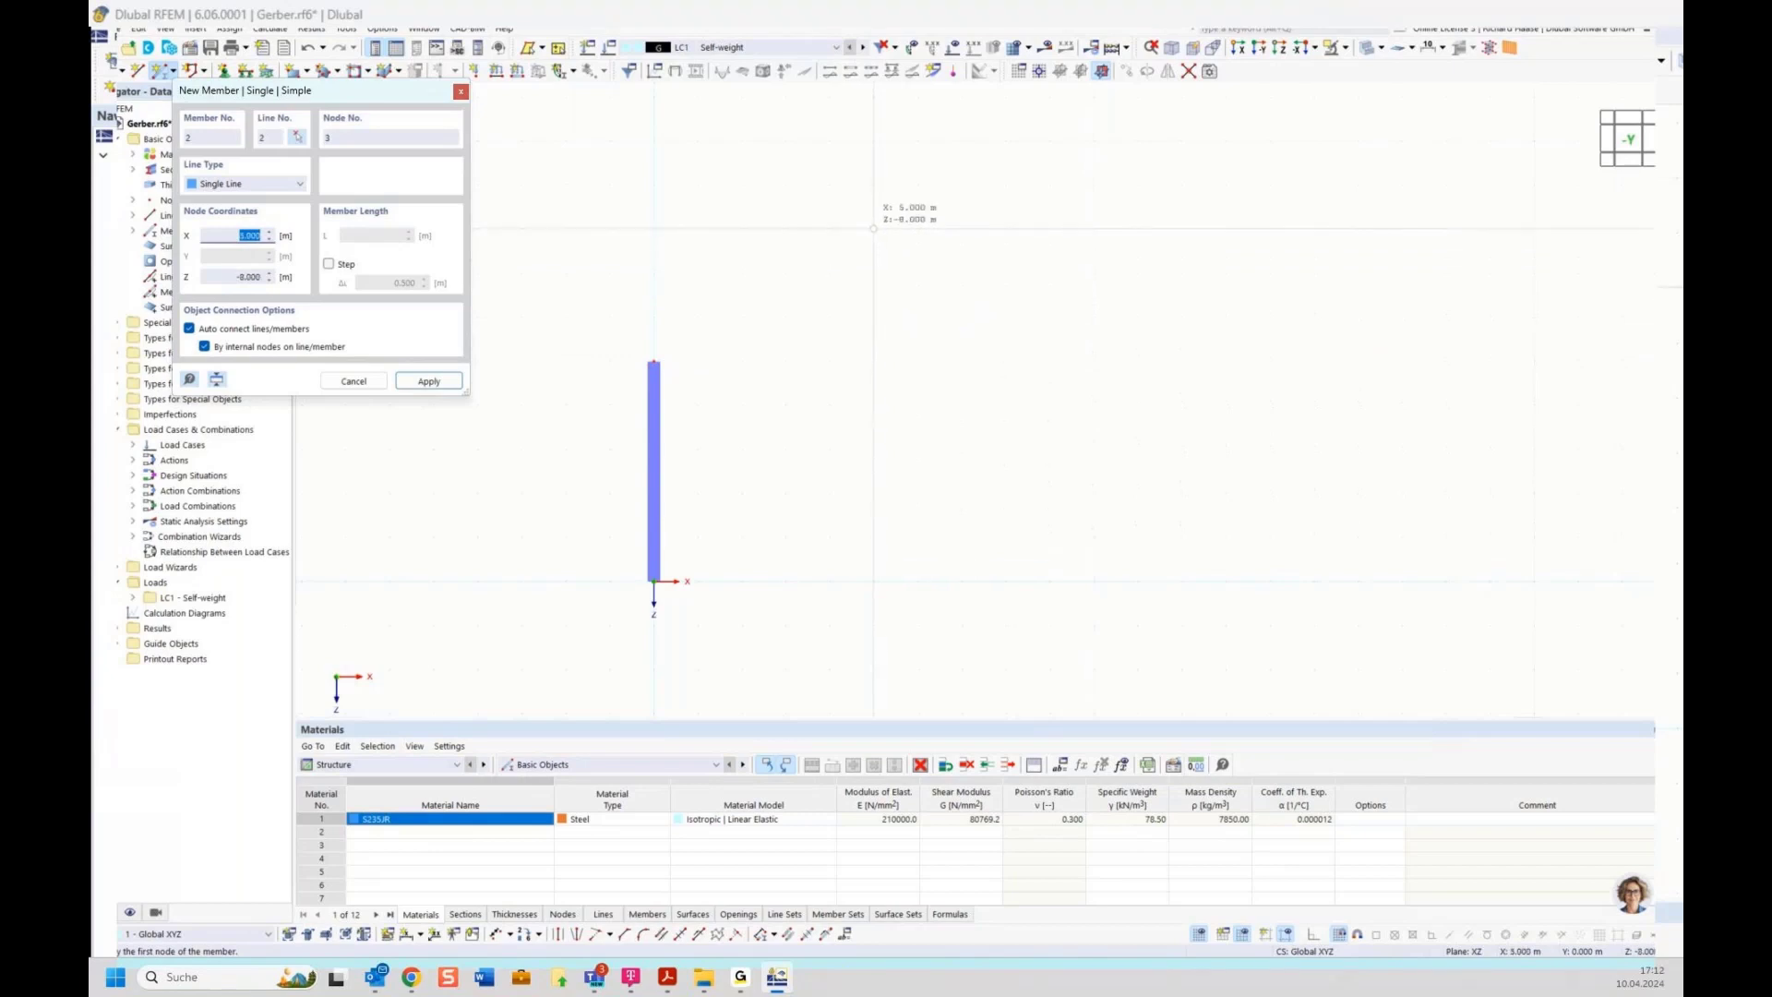
left_click(872, 227)
left_click(653, 361)
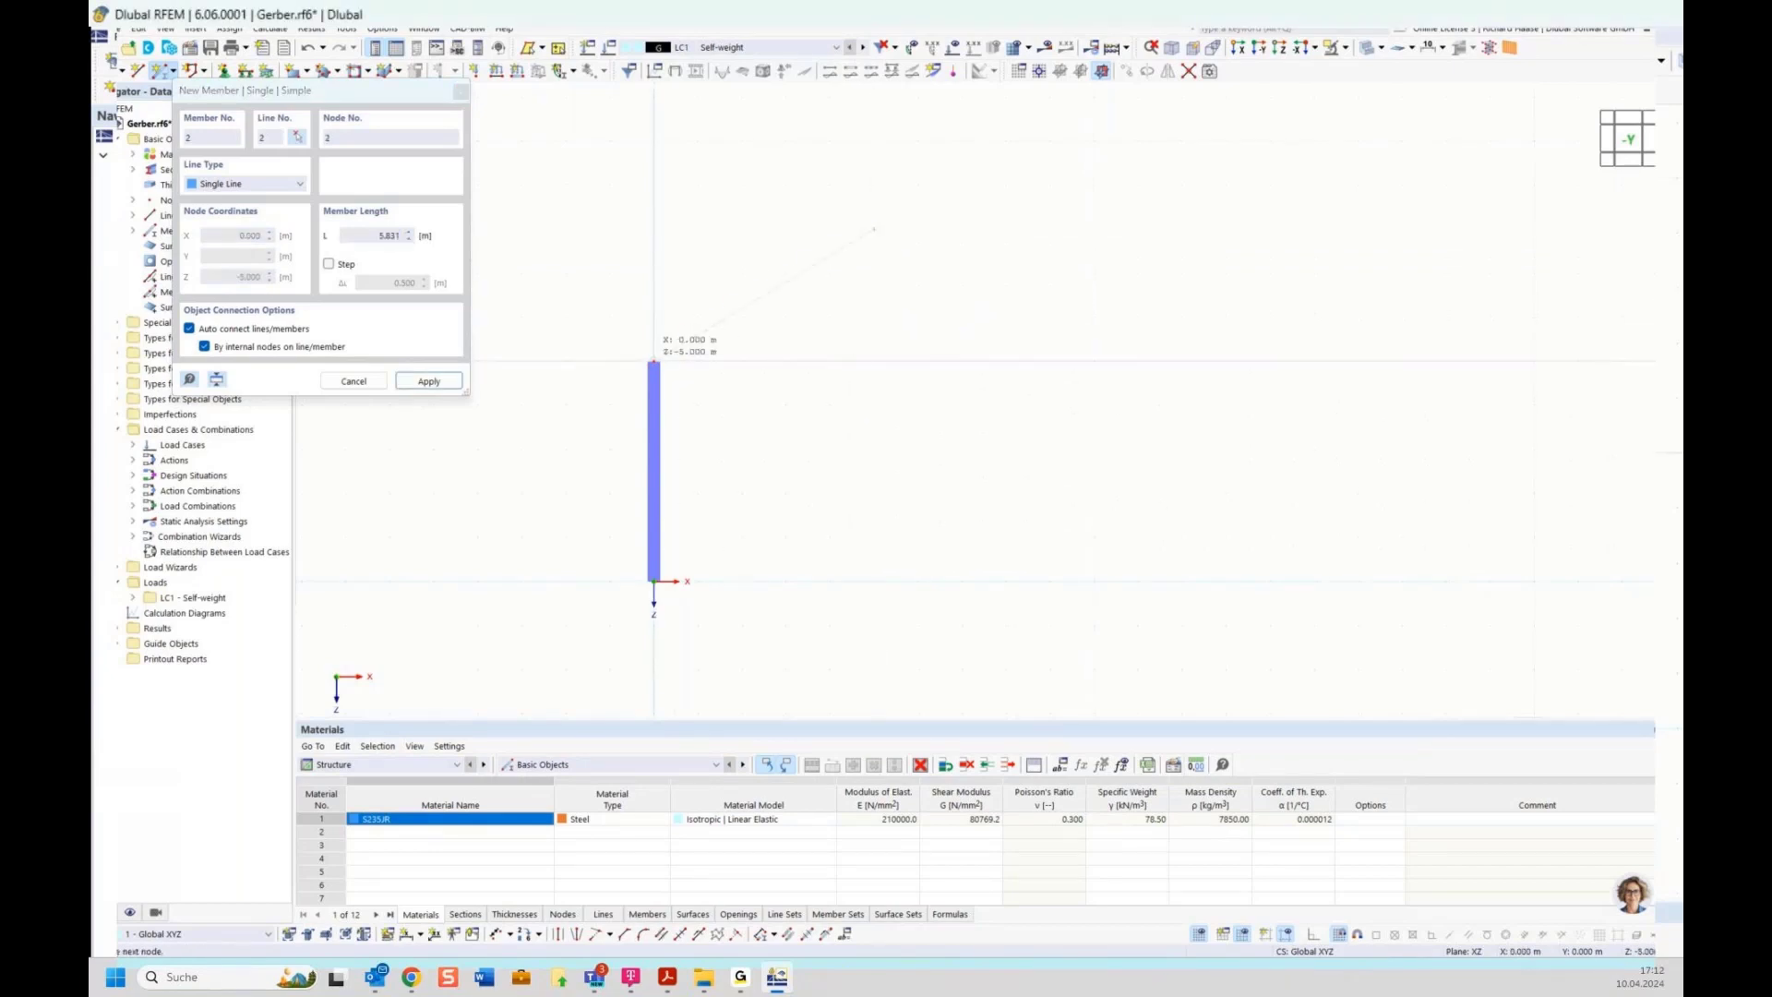
key("Escape")
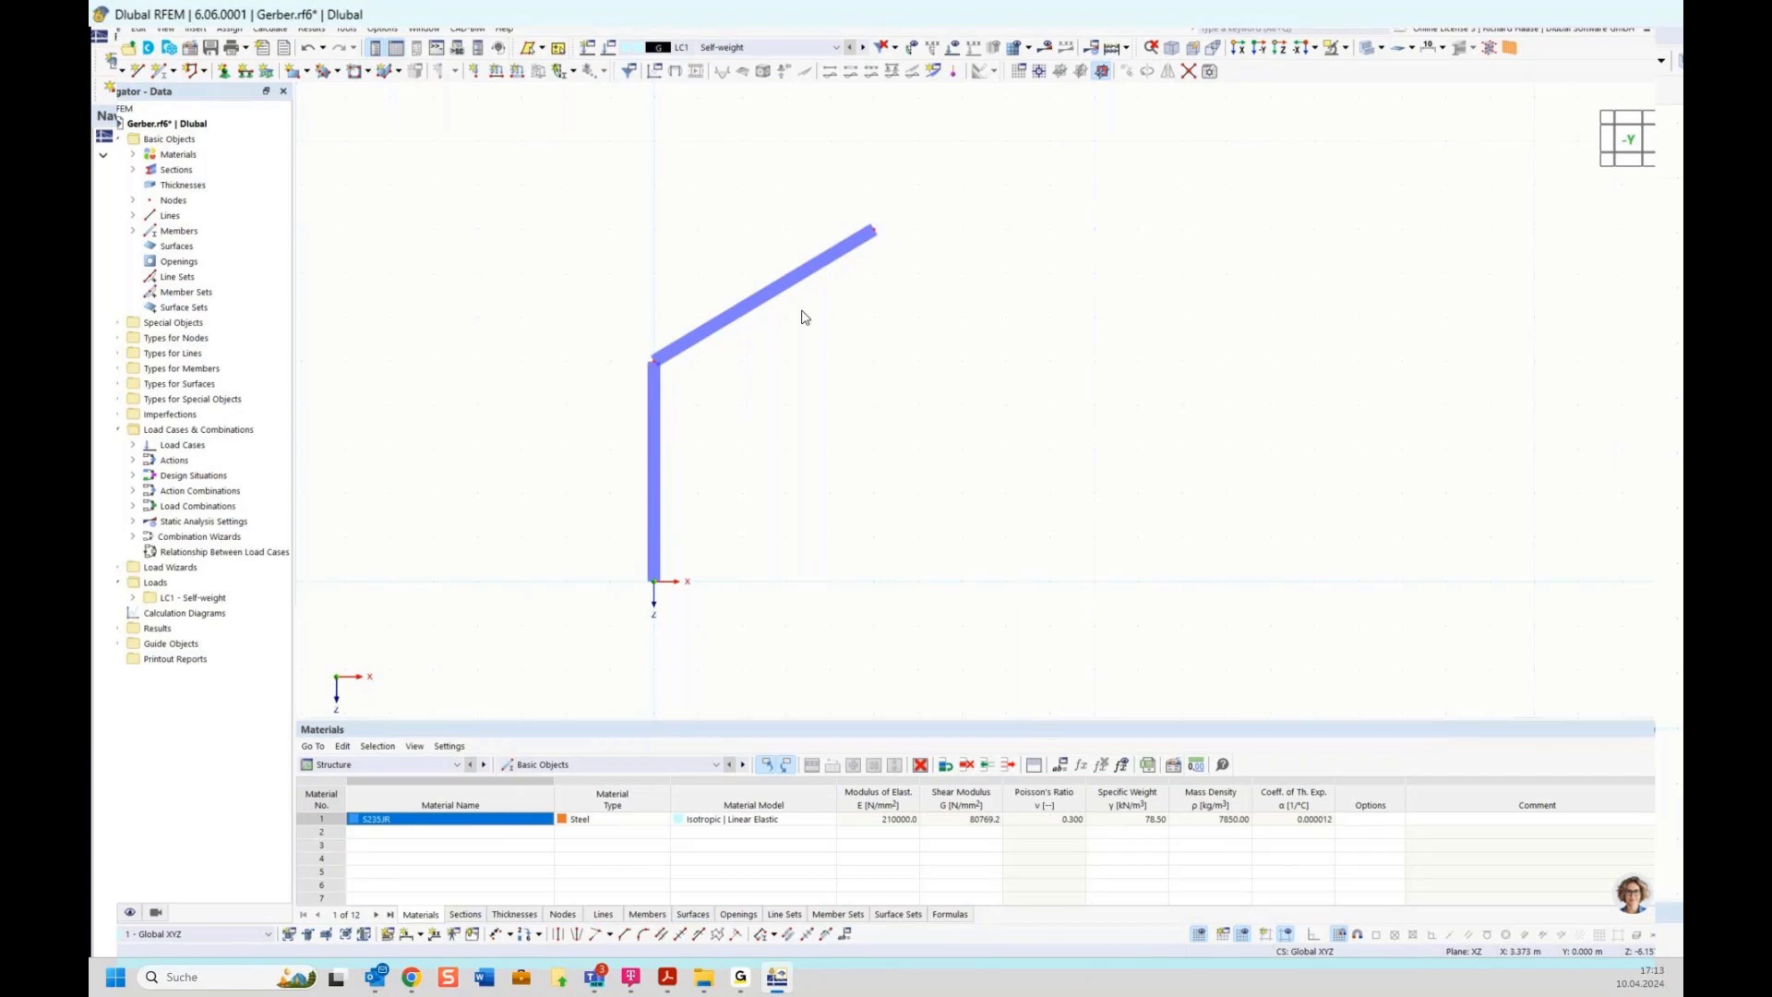
Mirror the column and rafter as a copy about the YZ plane through the ridge node
left_click_drag(561, 140, 1005, 694)
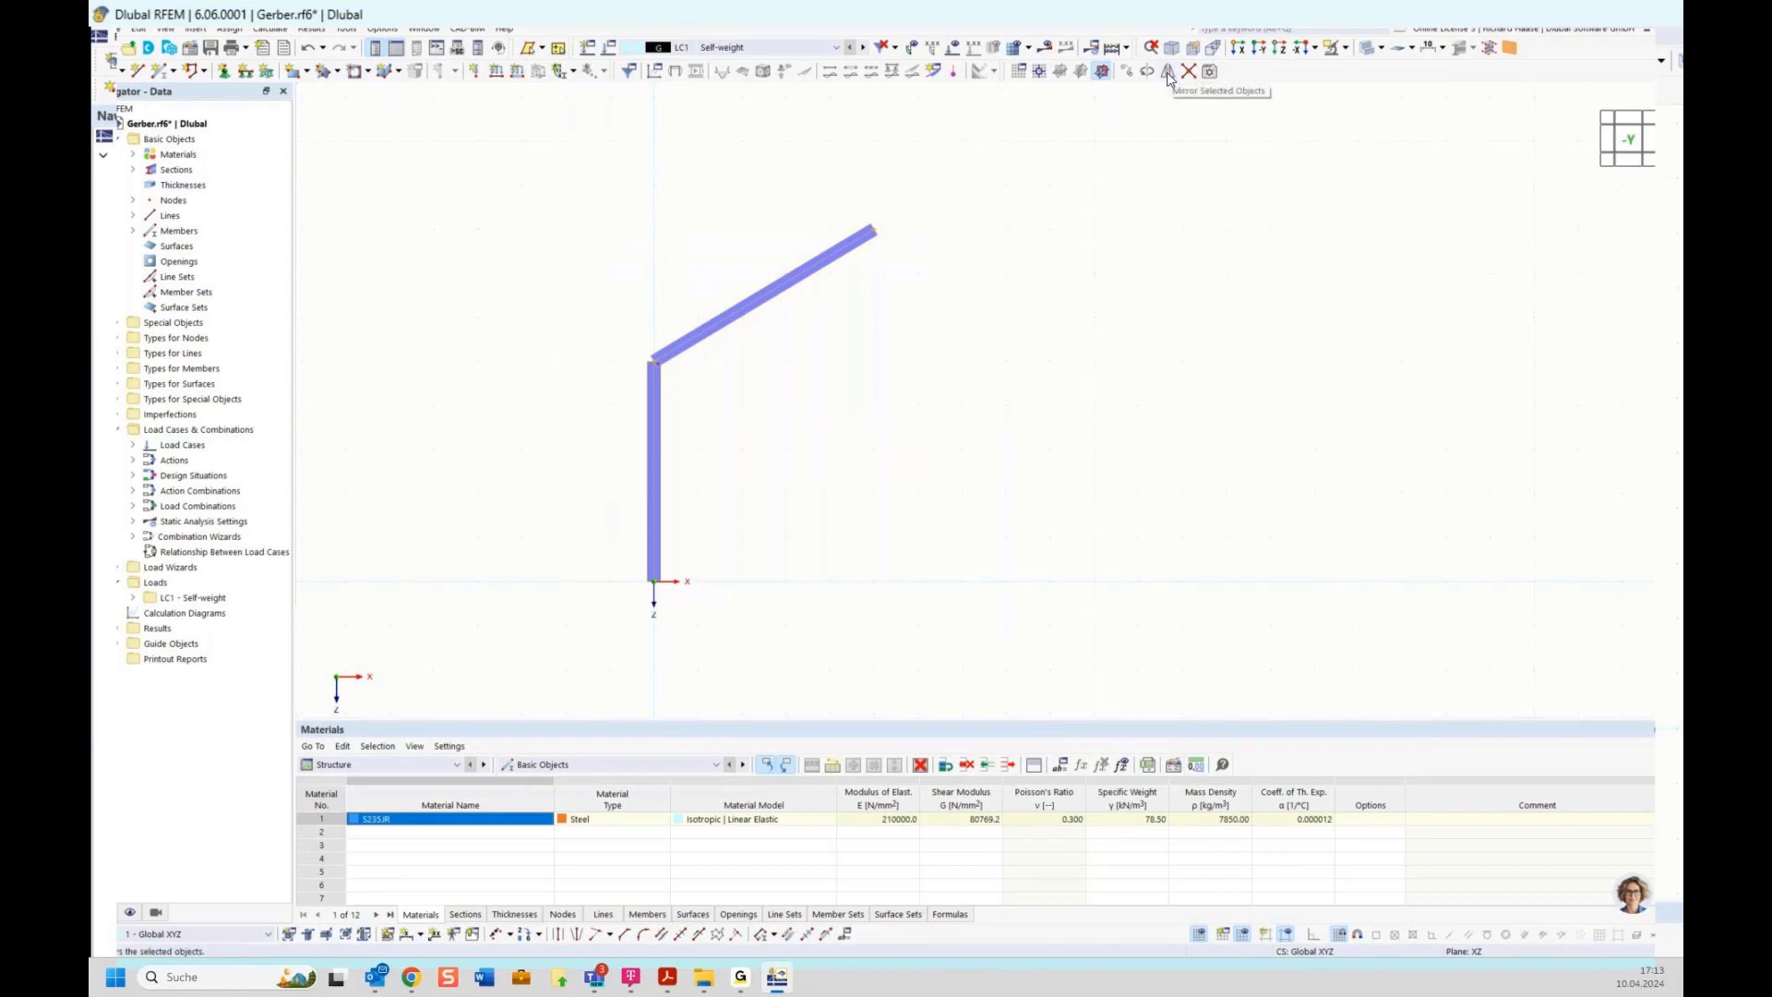
middle_click_drag(978, 387, 834, 443, "ctrl")
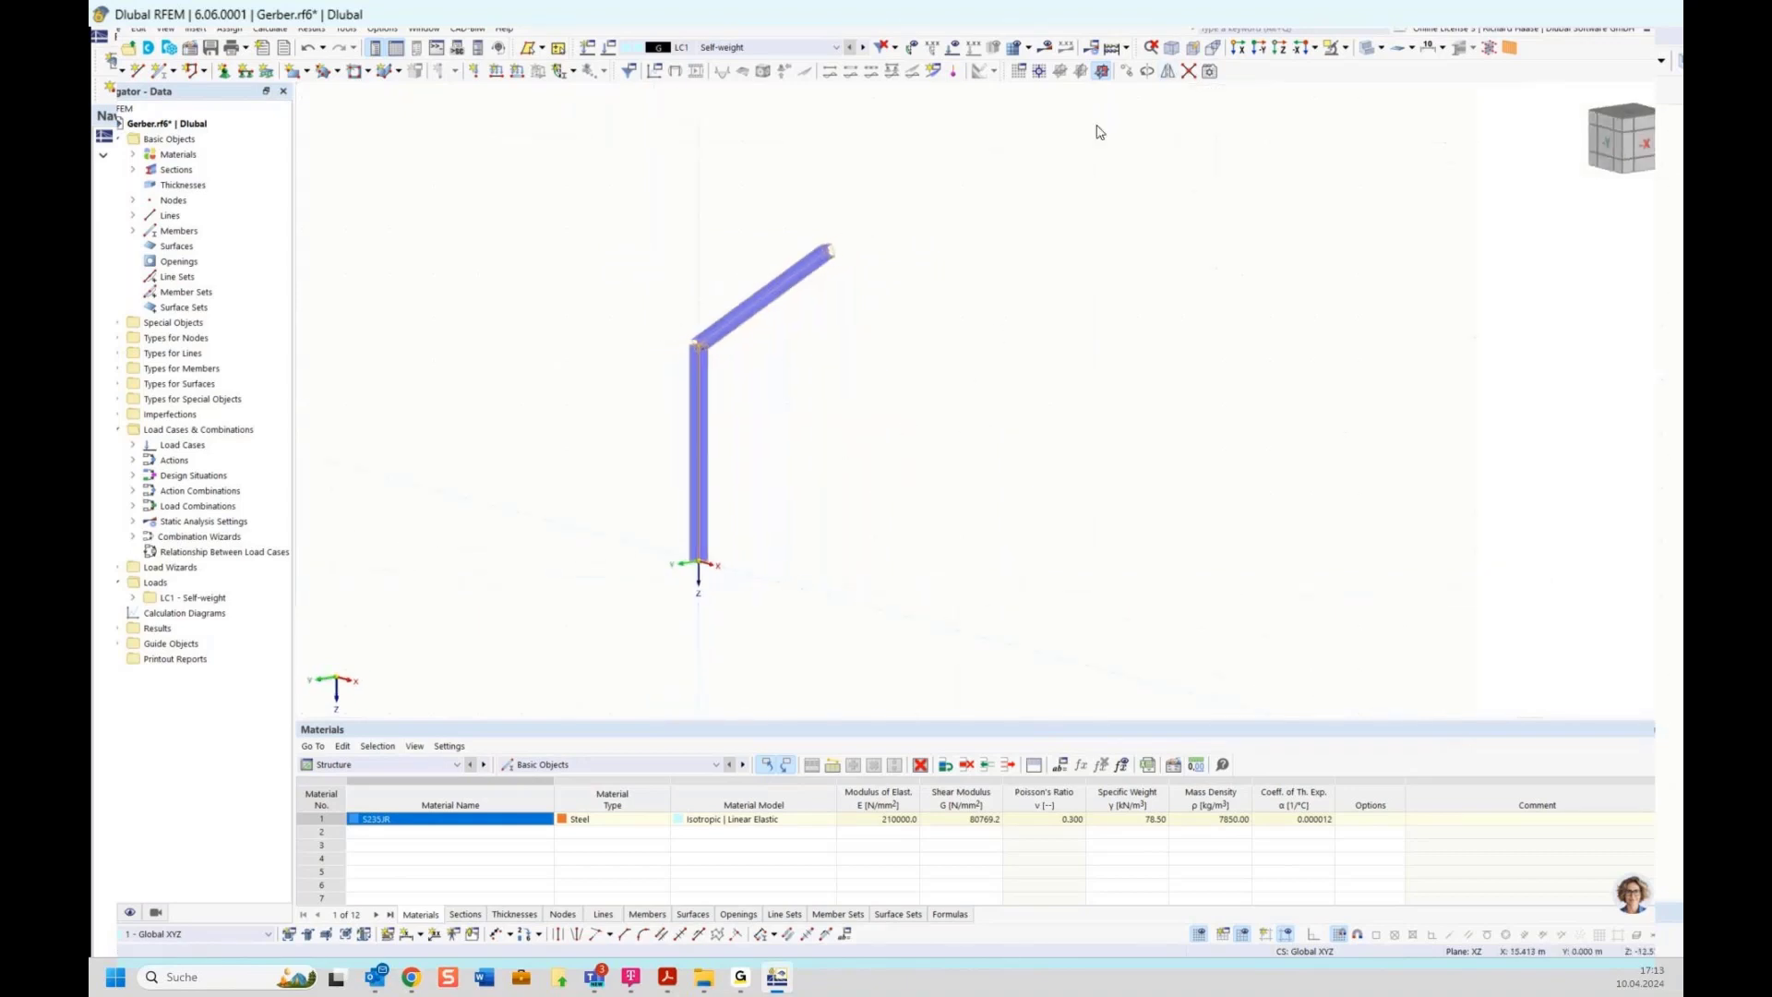
left_click_drag(597, 188, 948, 652)
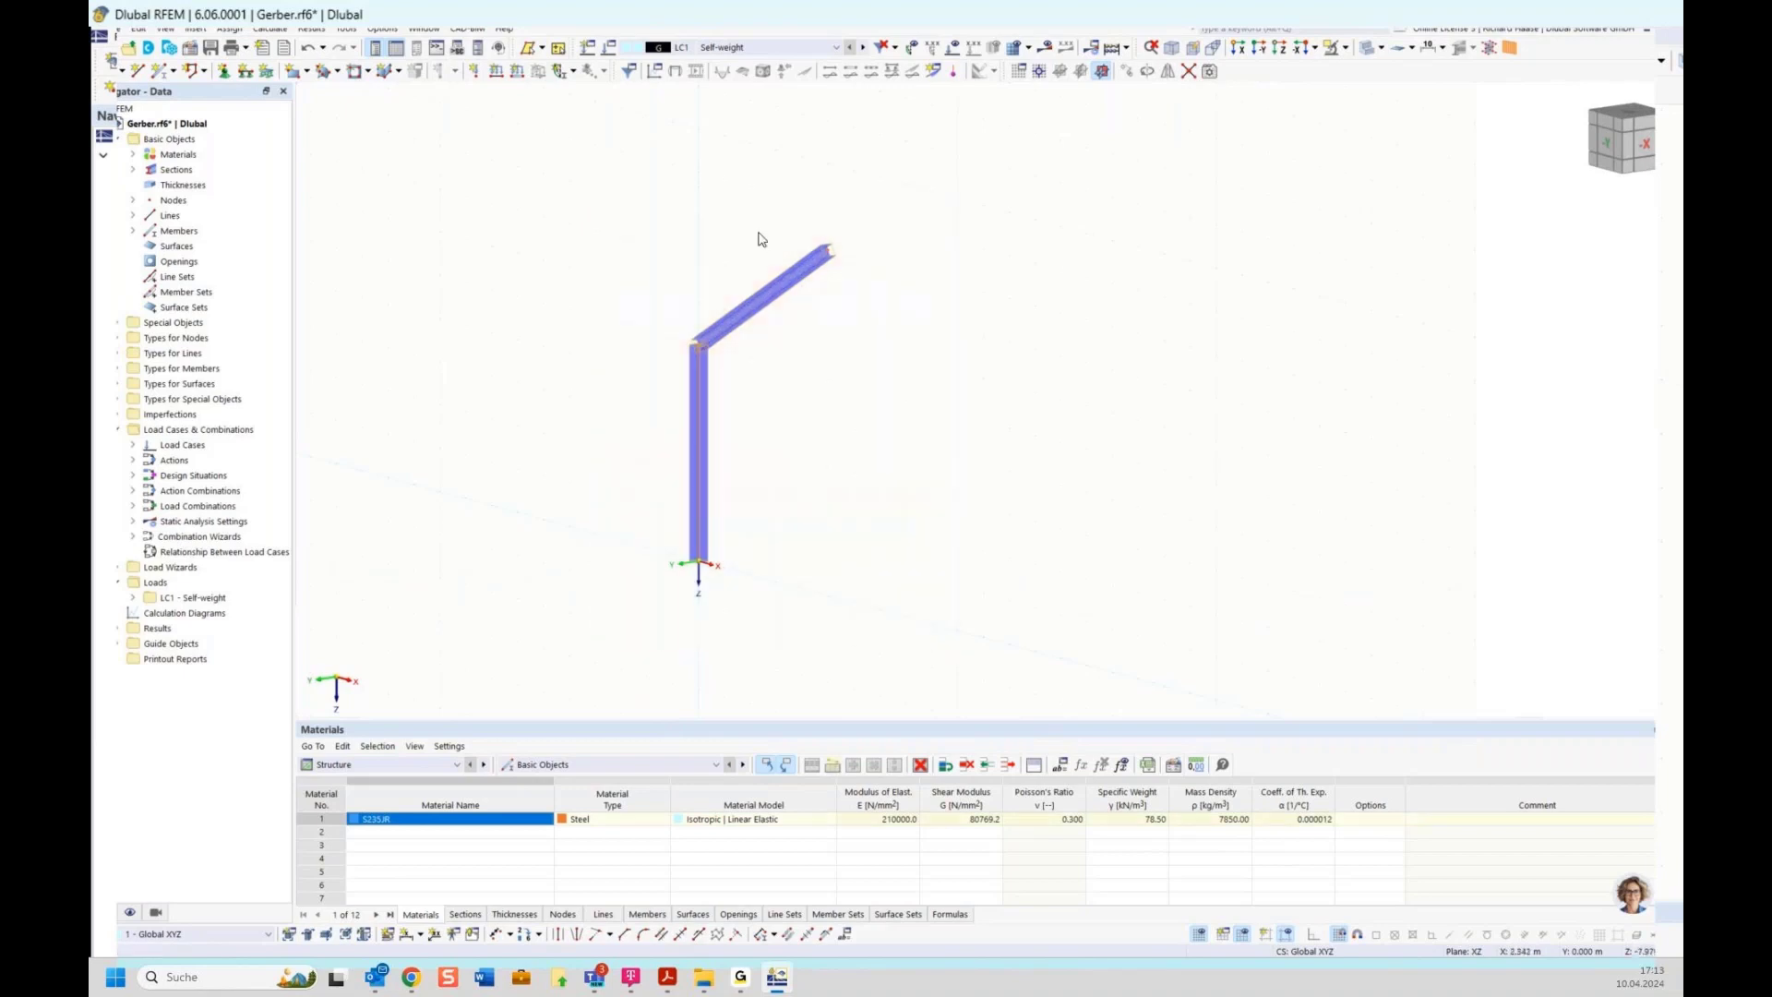
left_click(1167, 71)
left_click_drag(838, 288, 1125, 245)
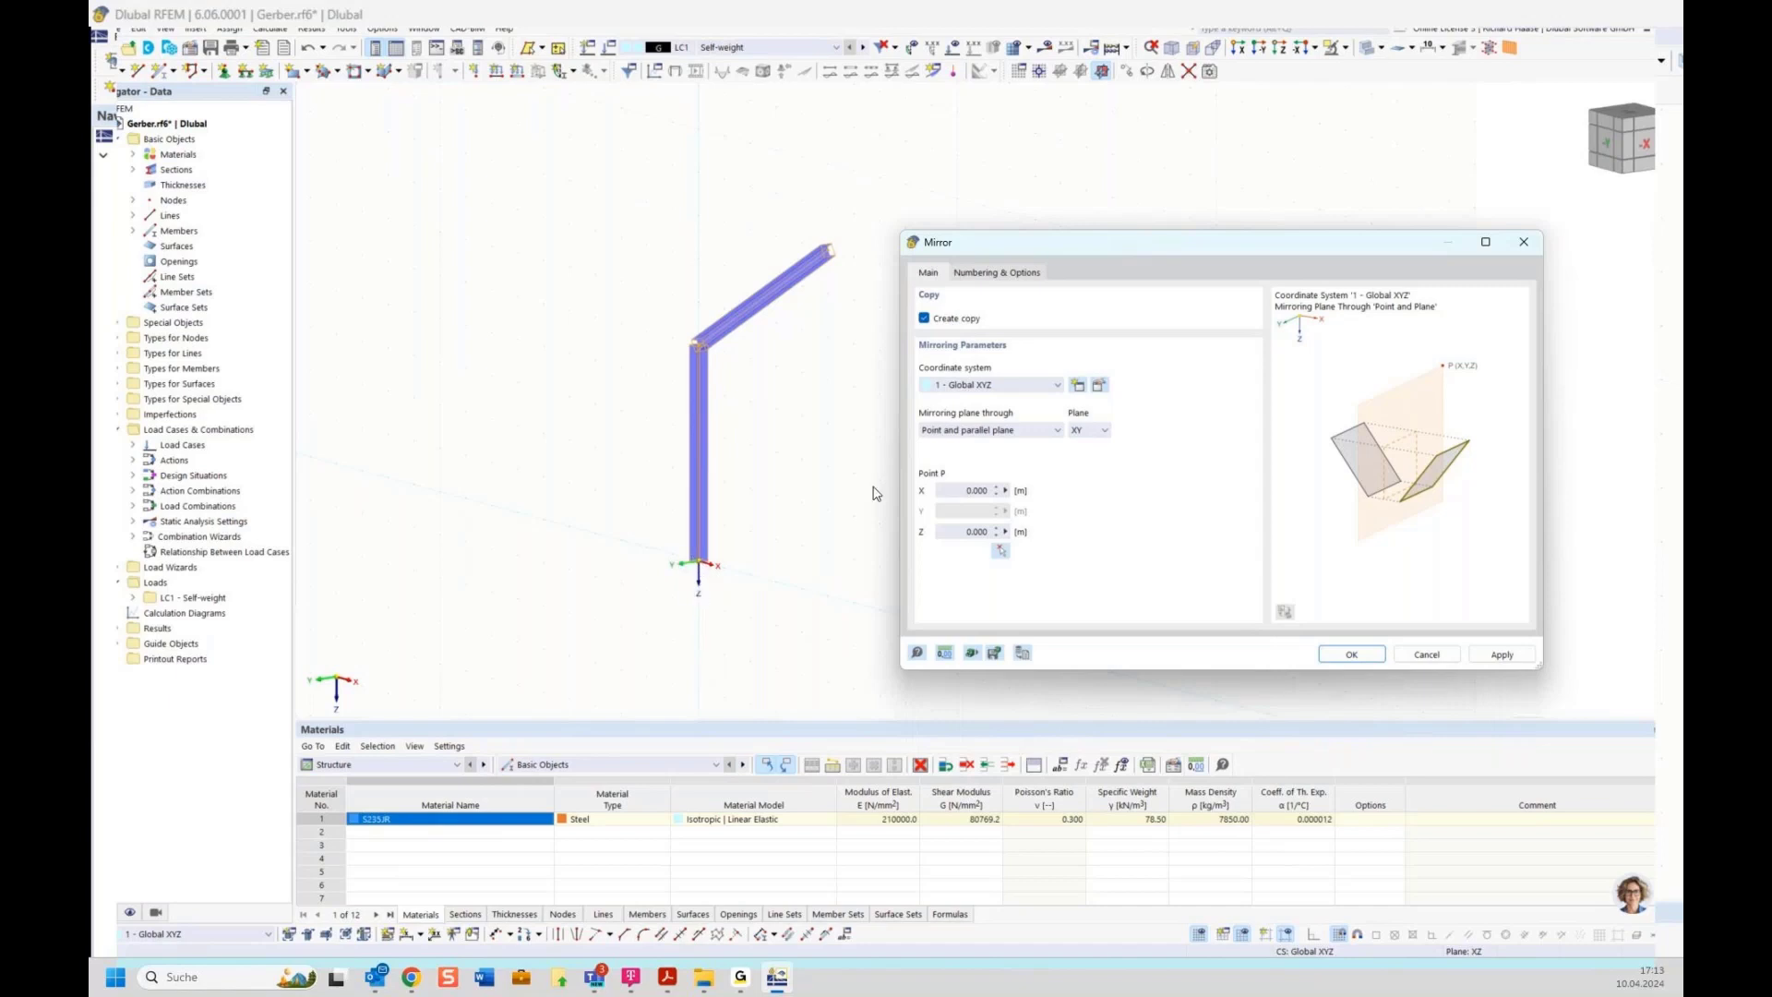
left_click(1087, 431)
left_click(1088, 458)
left_click(1003, 552)
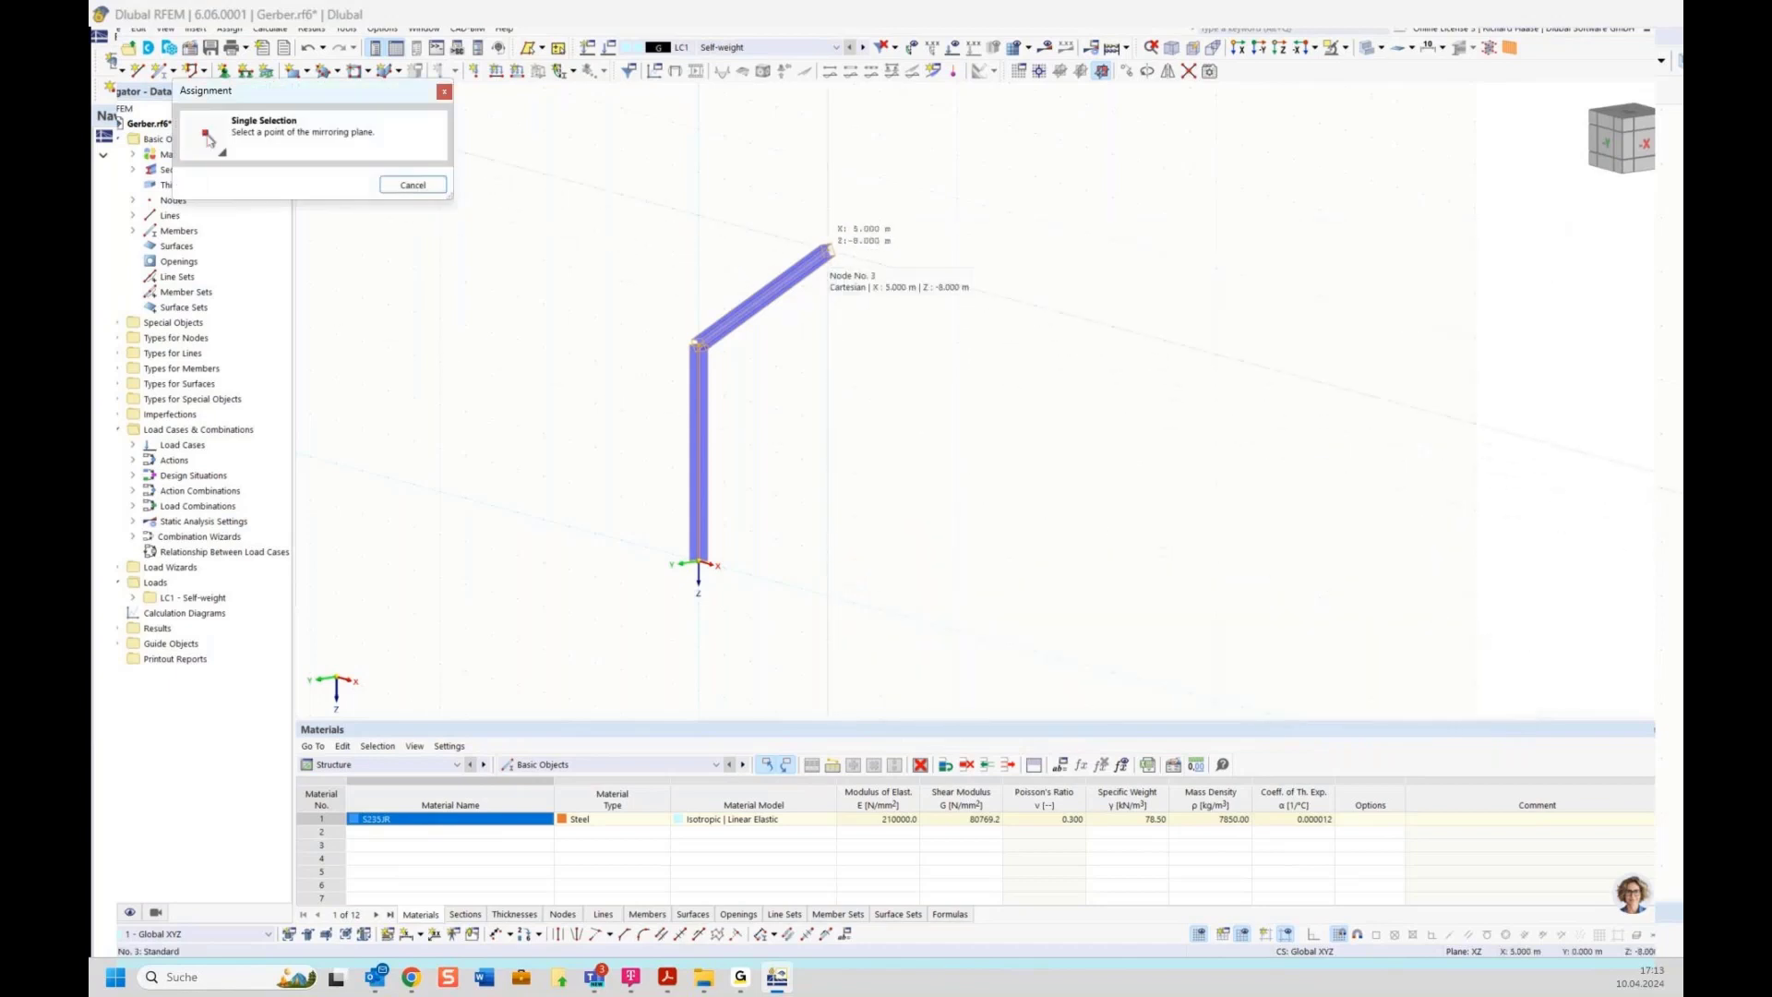
left_click(828, 250)
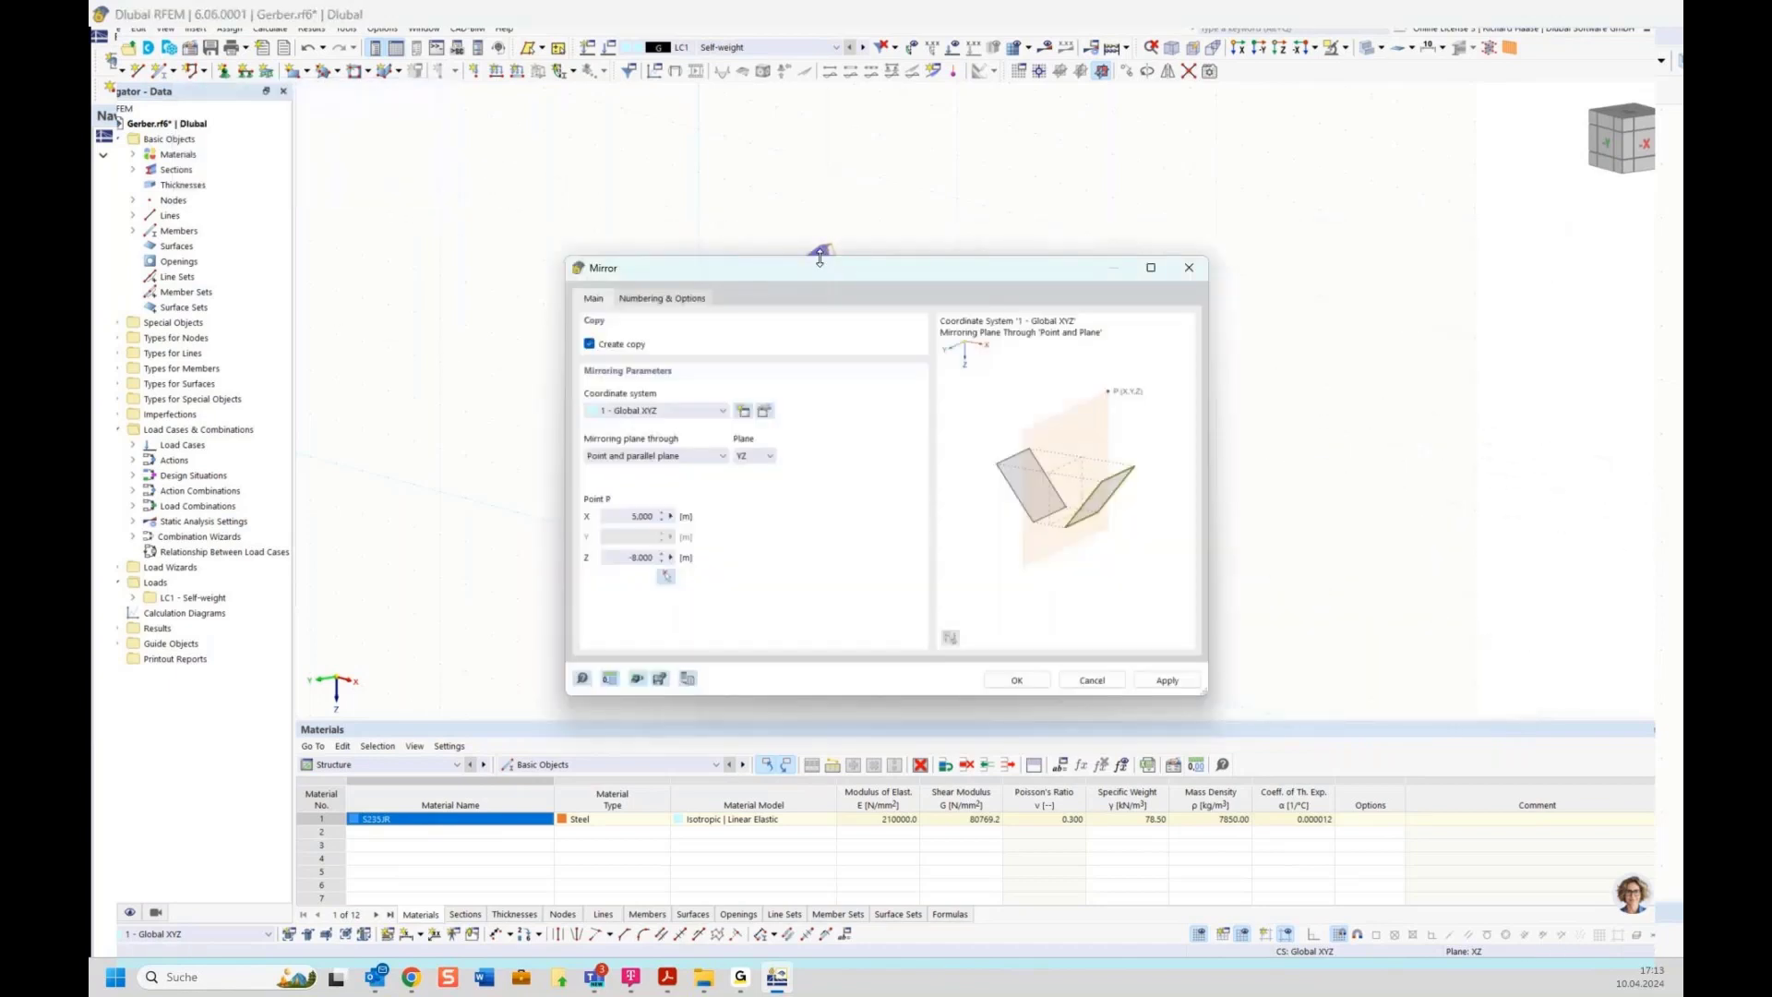
left_click_drag(821, 277, 990, 409)
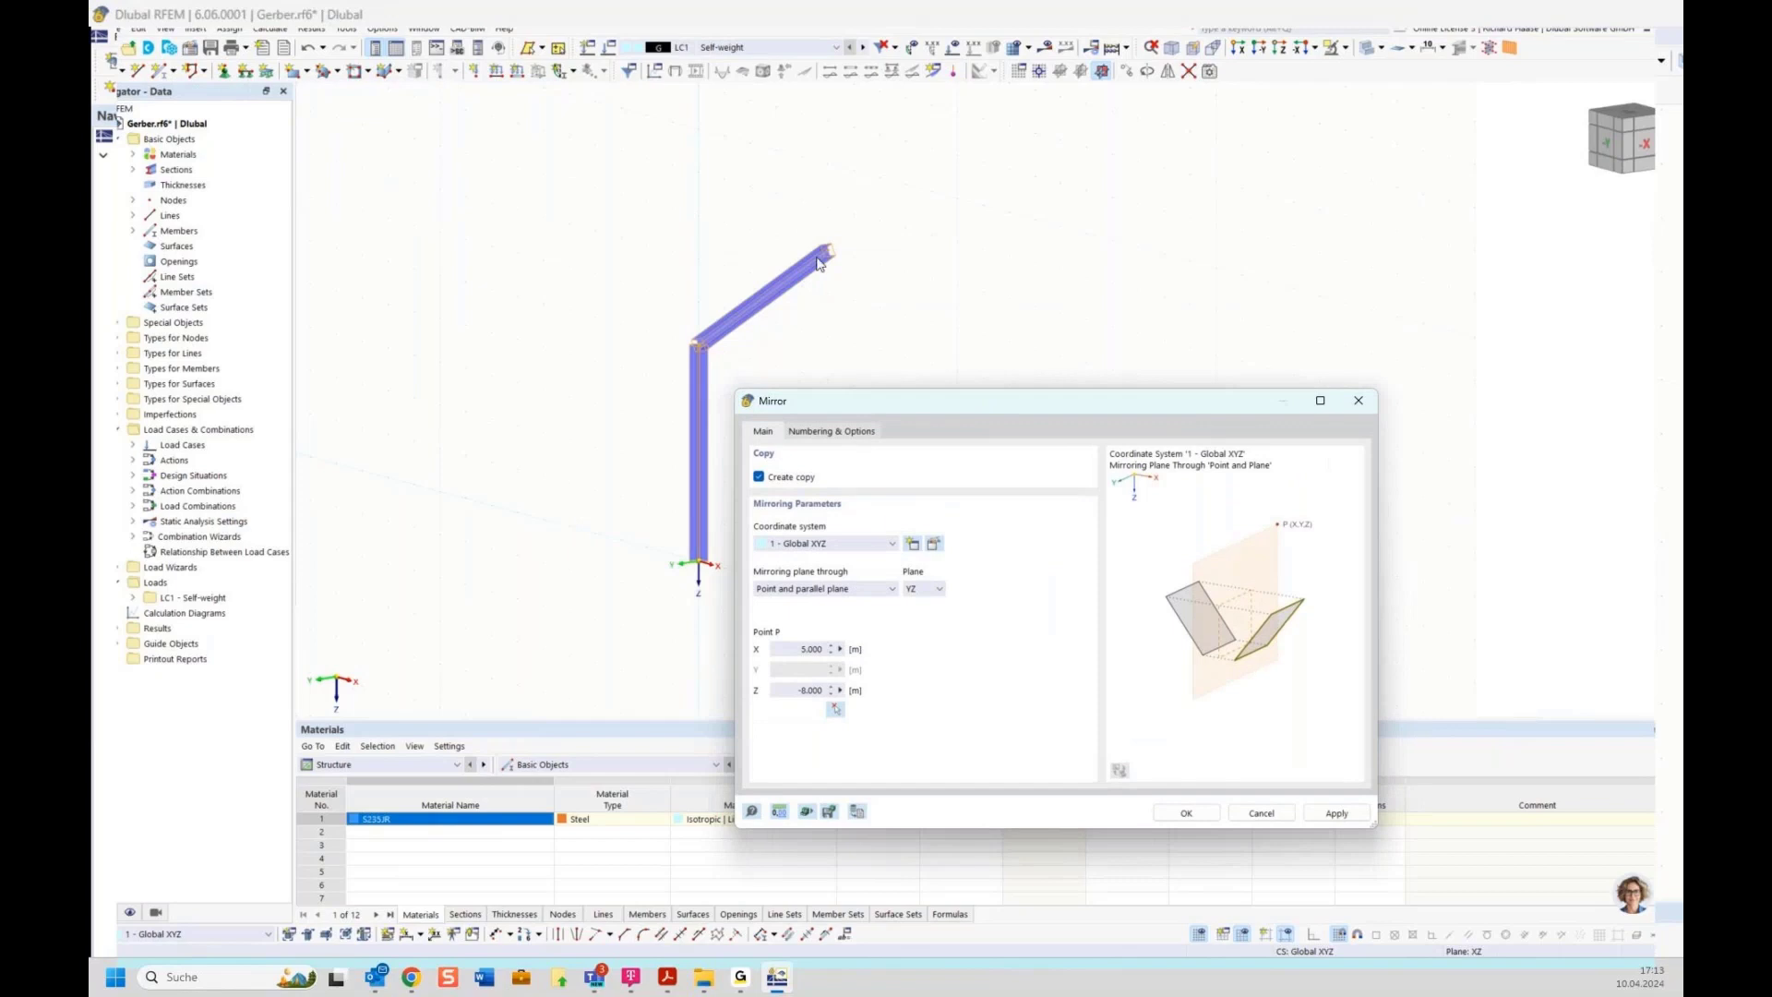
left_click(1184, 813)
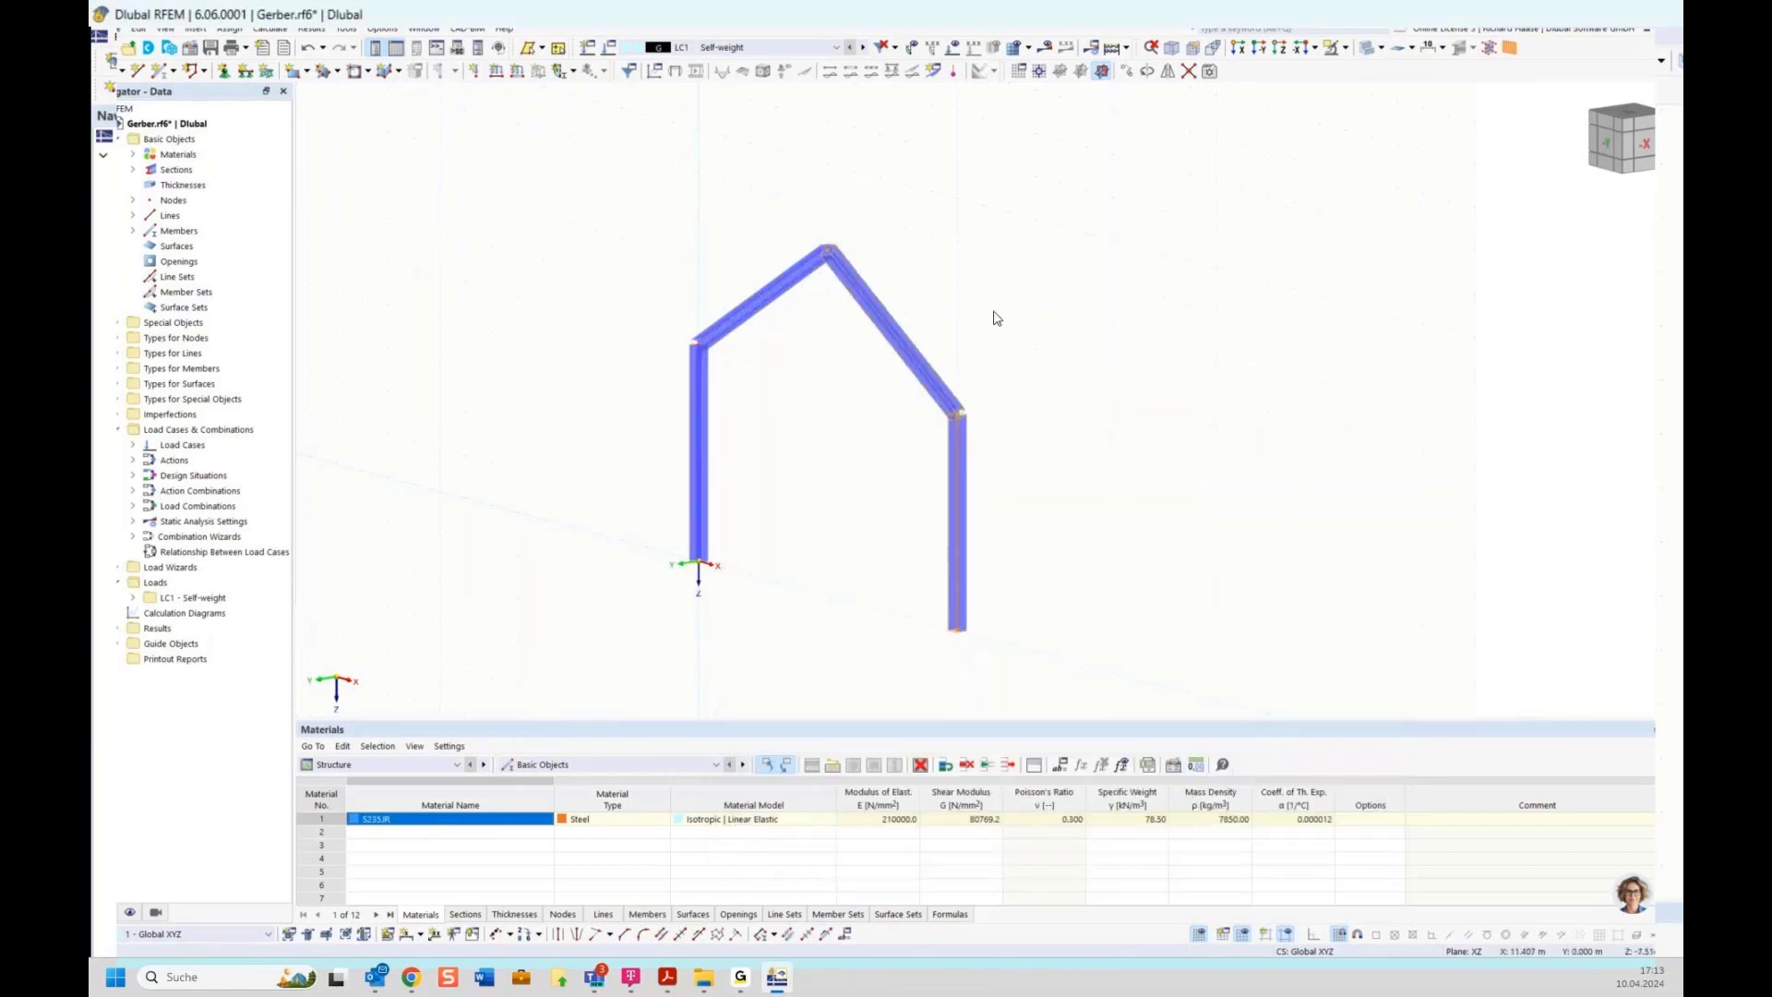
middle_click_drag(990, 307, 1121, 304, "ctrl")
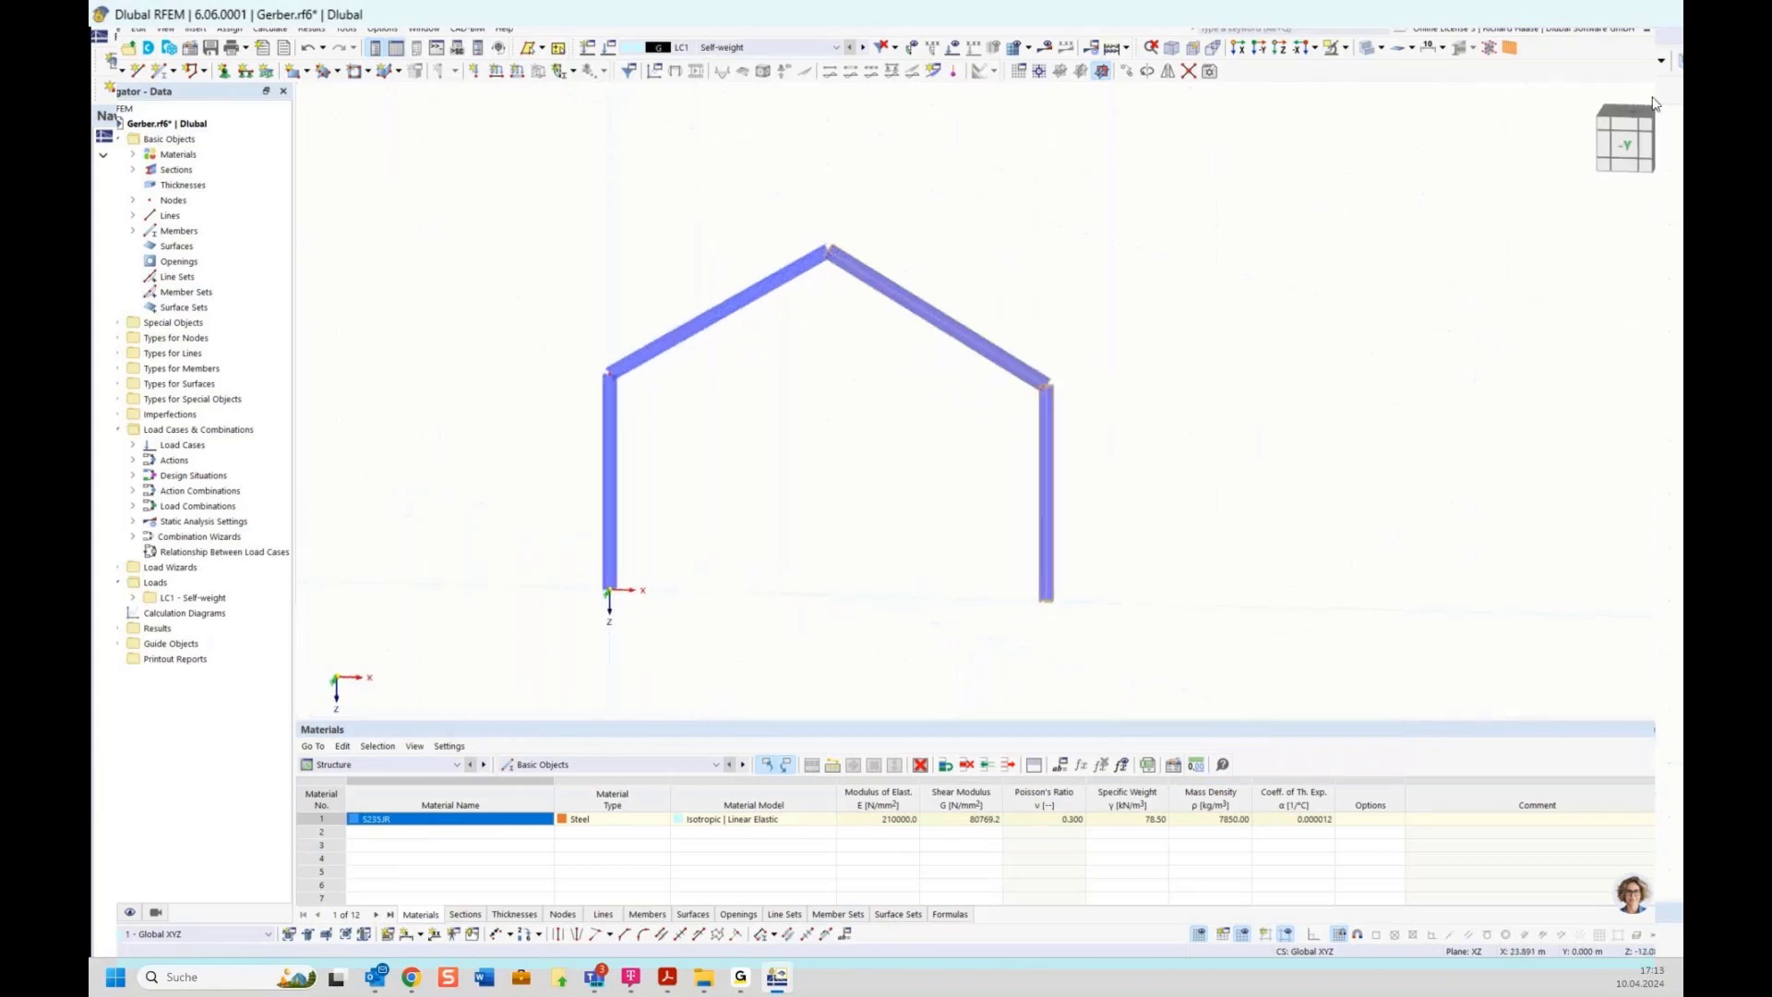
middle_click_drag(1158, 239, 1165, 244, "ctrl")
left_click(1153, 280)
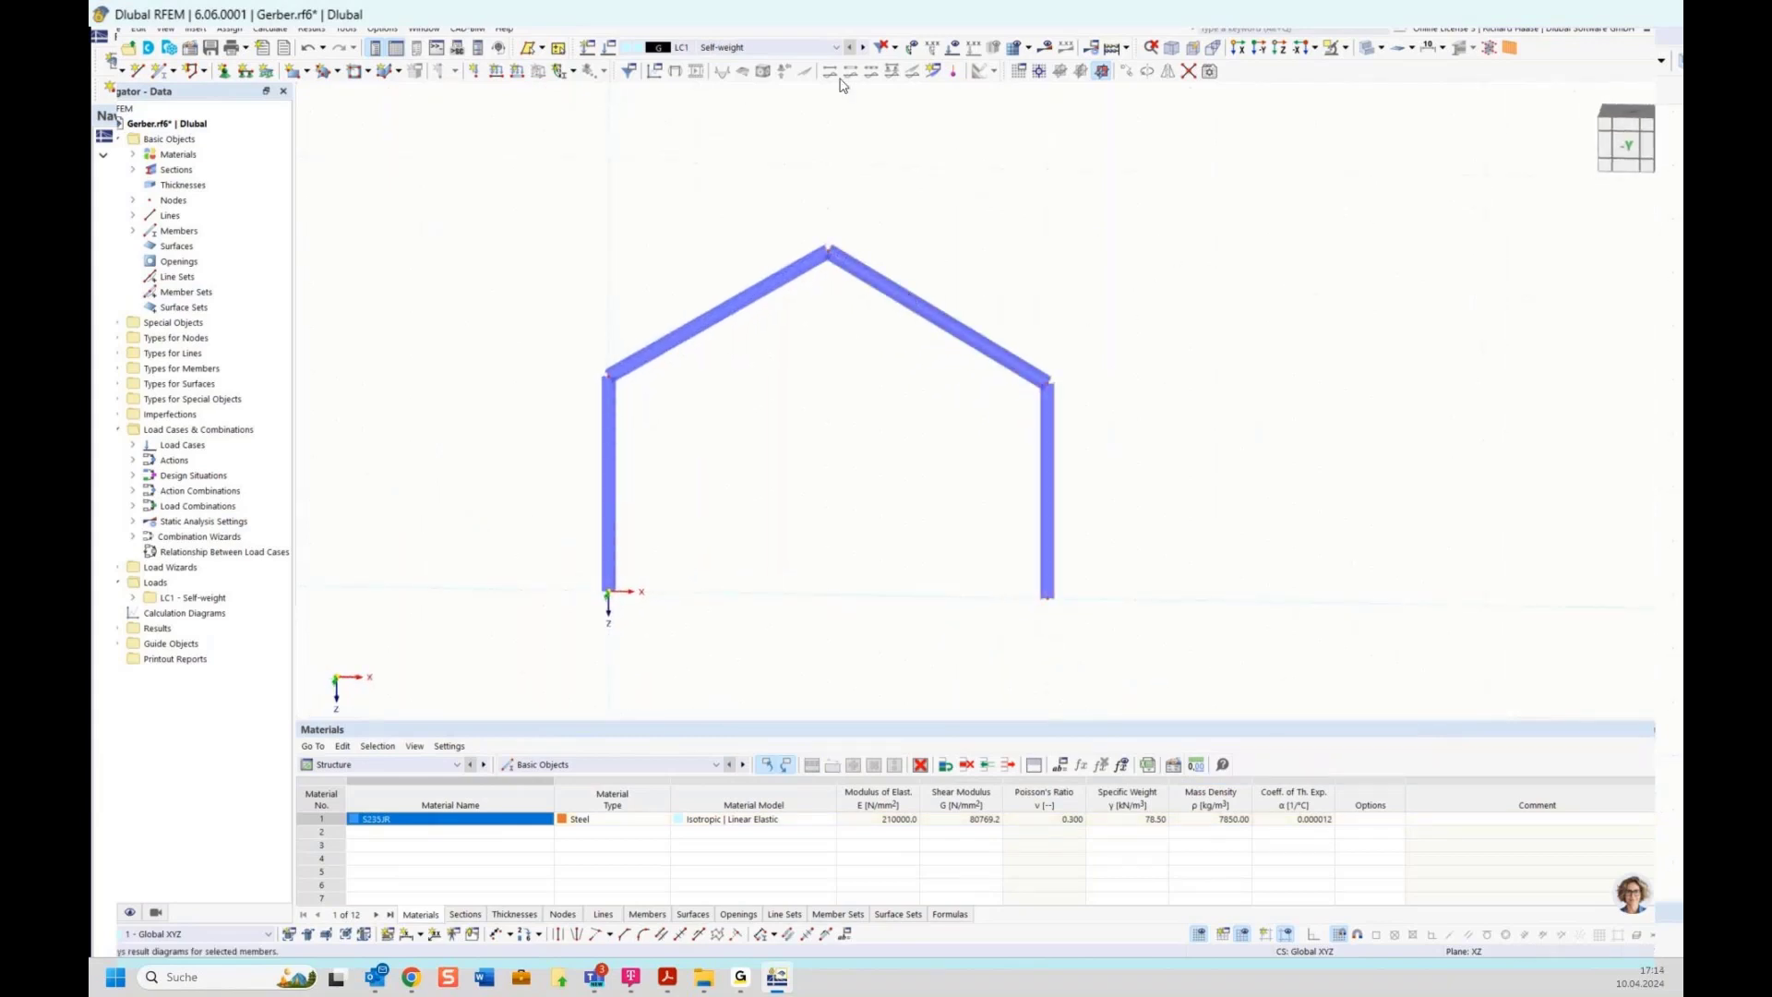
middle_click_drag(822, 244, 801, 290, "ctrl")
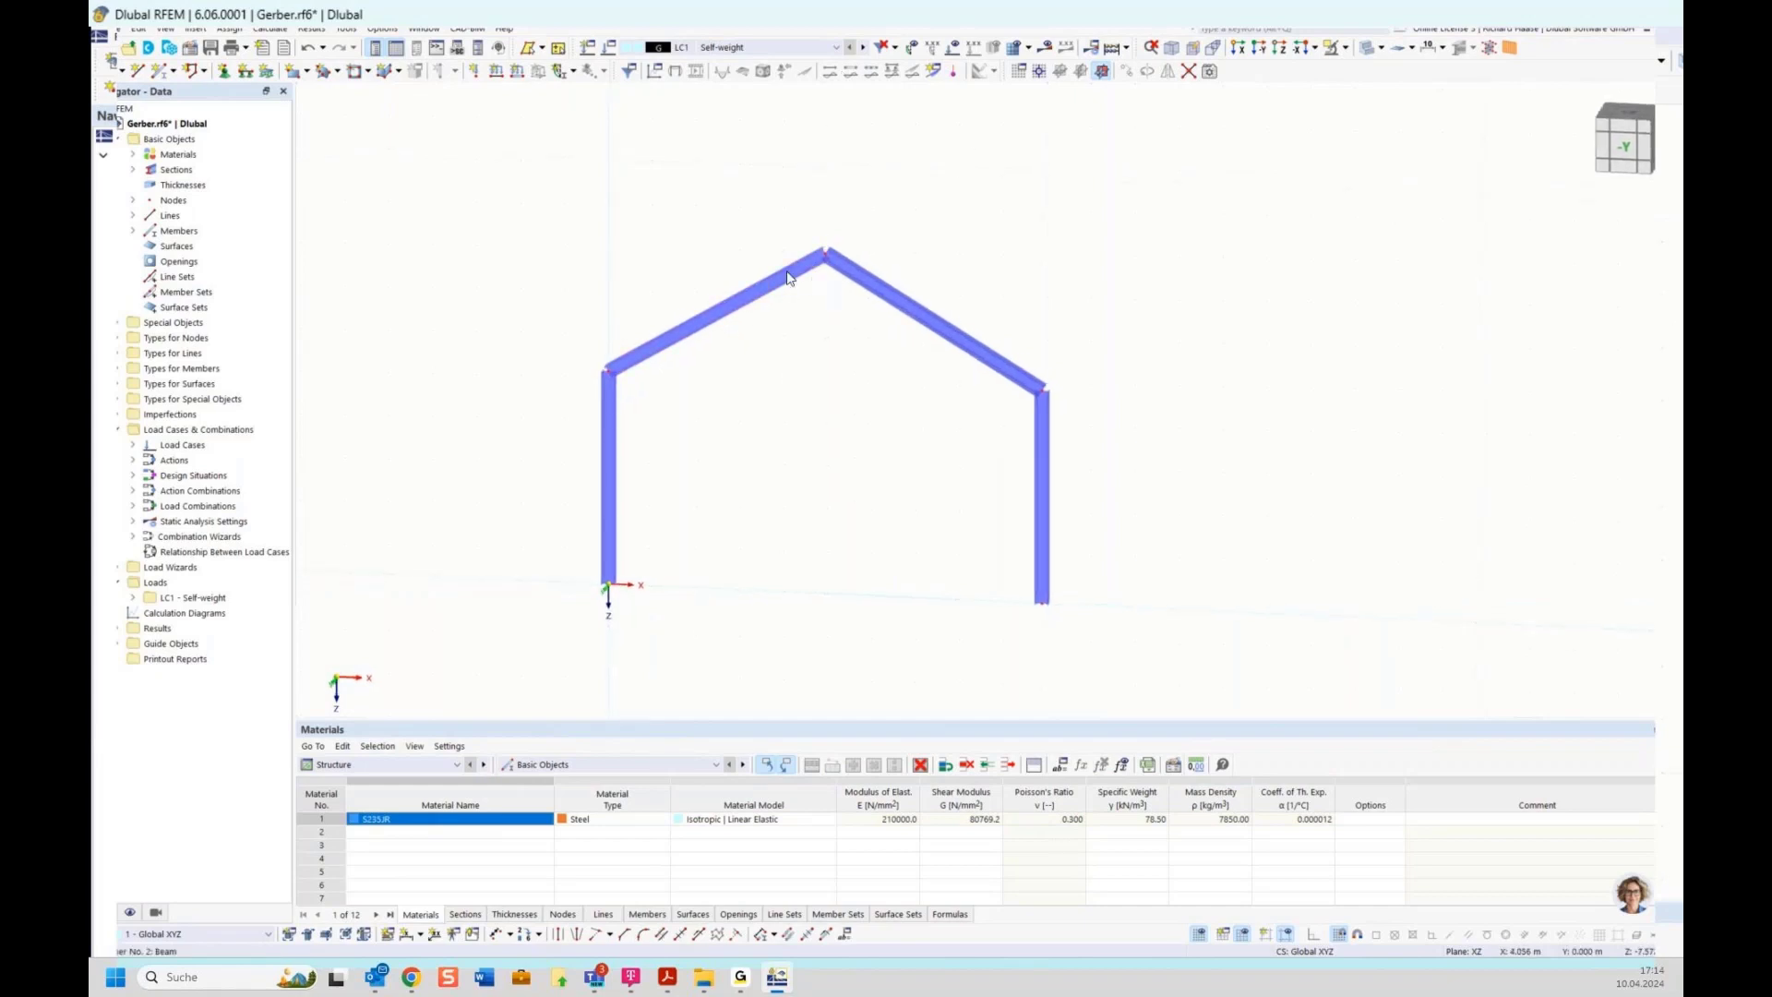
left_click(1630, 148)
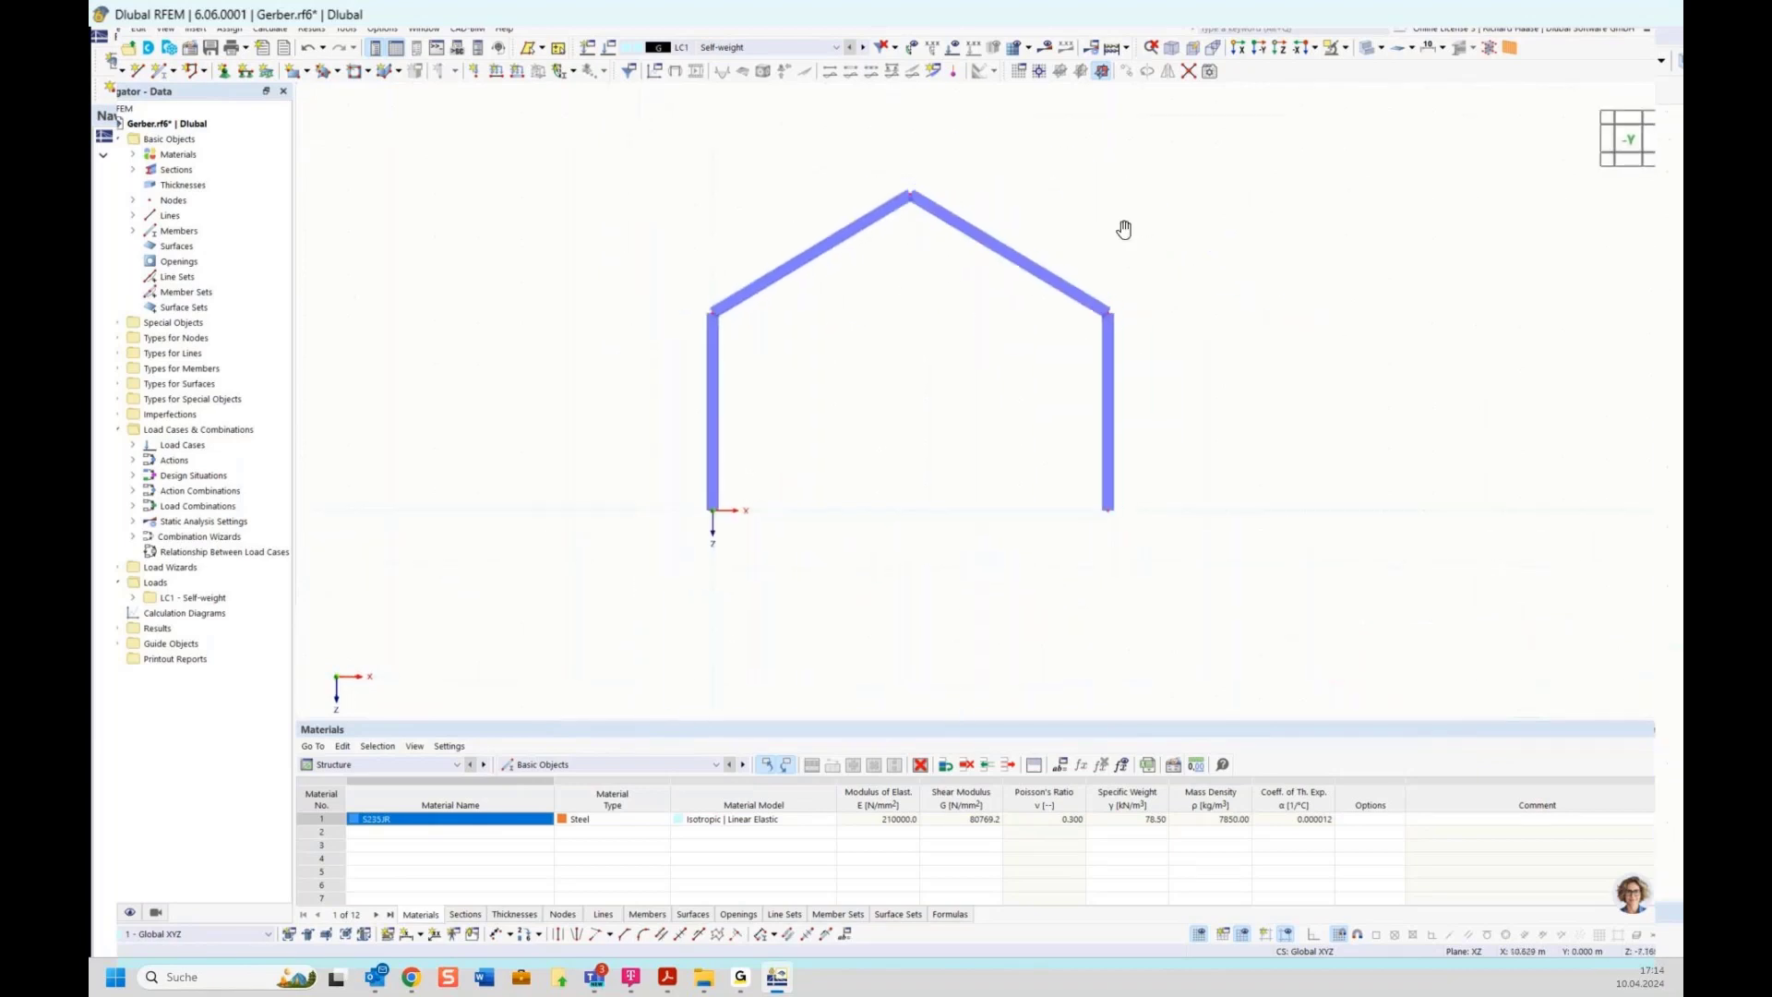
Assign the hinged nodal support to both column base nodes
left_click(224, 72)
left_click(718, 394)
left_click(718, 394)
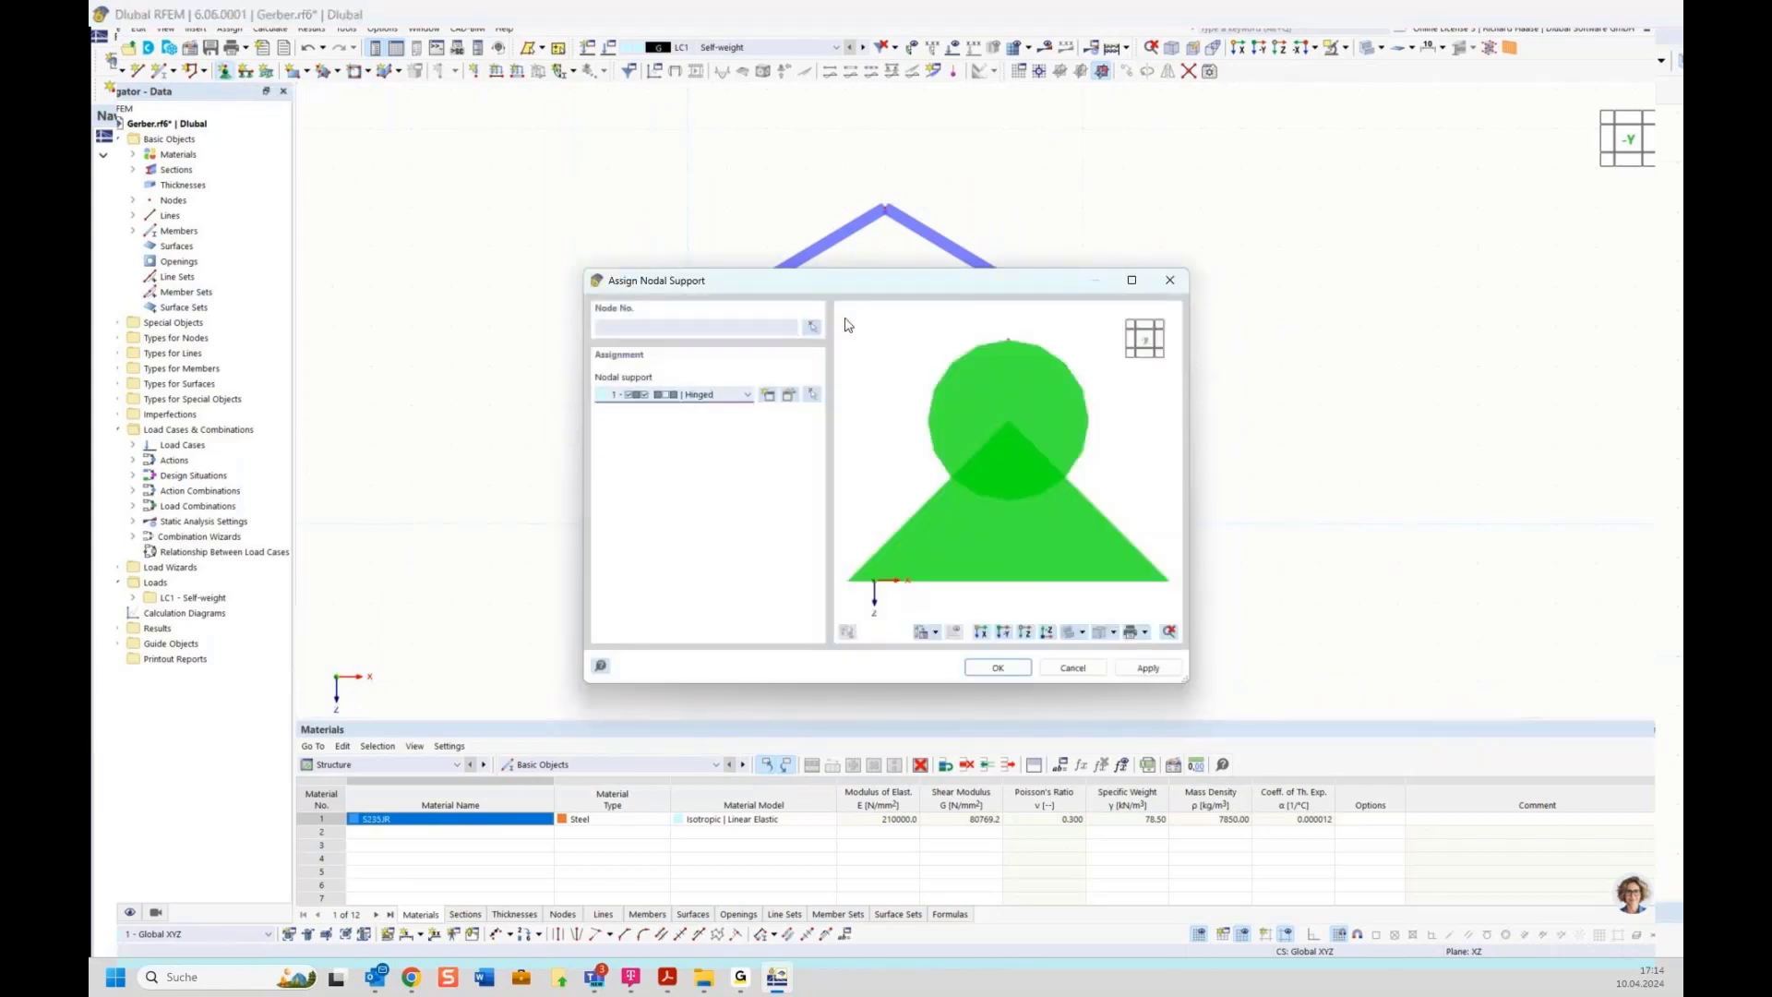
left_click(812, 327)
left_click(686, 521)
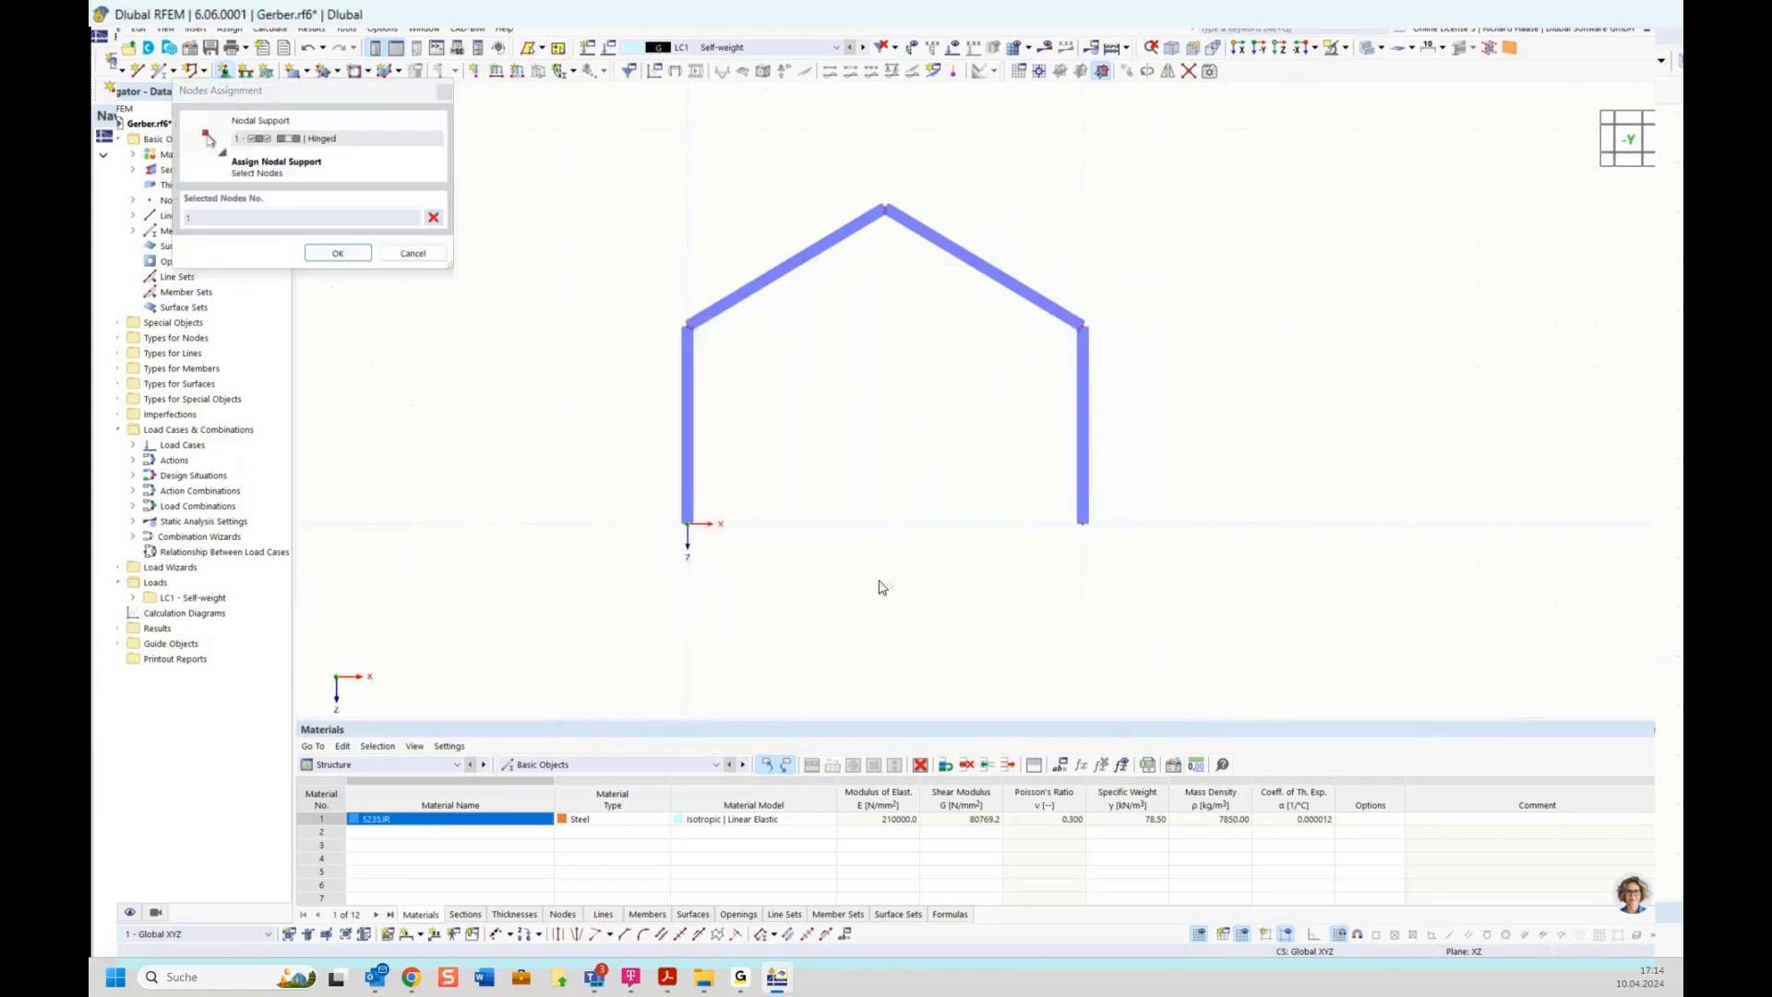
left_click(1077, 518)
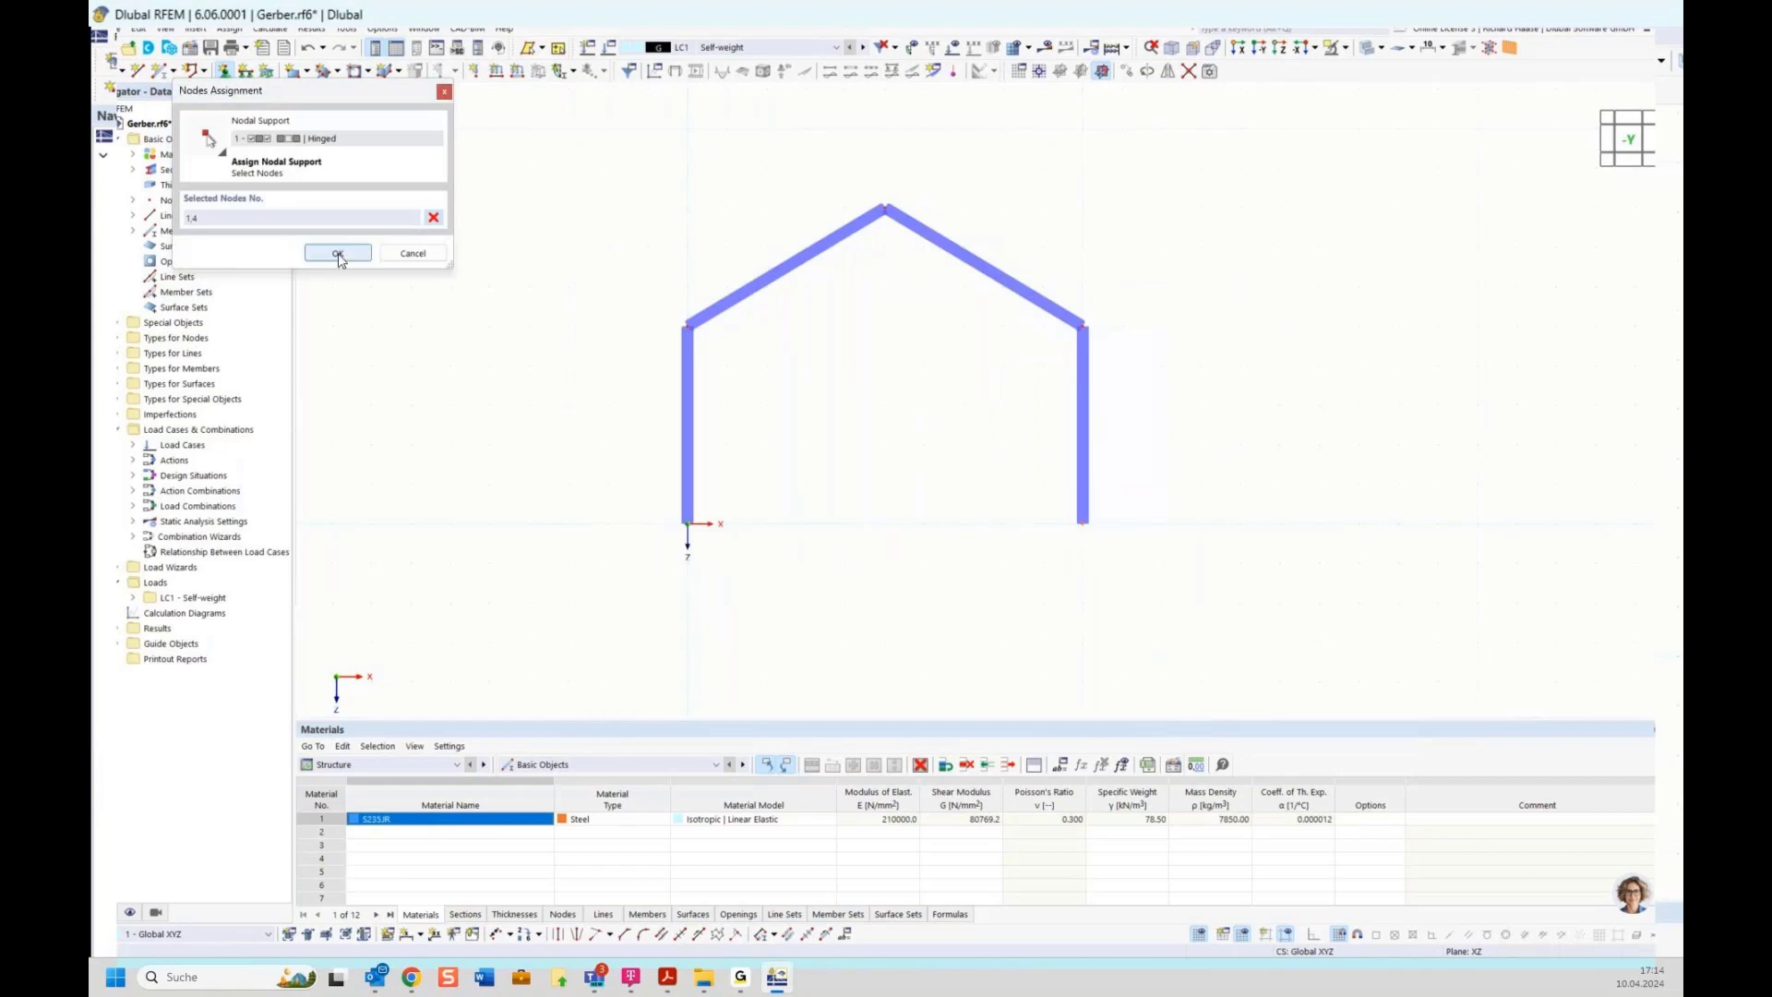
left_click(338, 253)
left_click(997, 667)
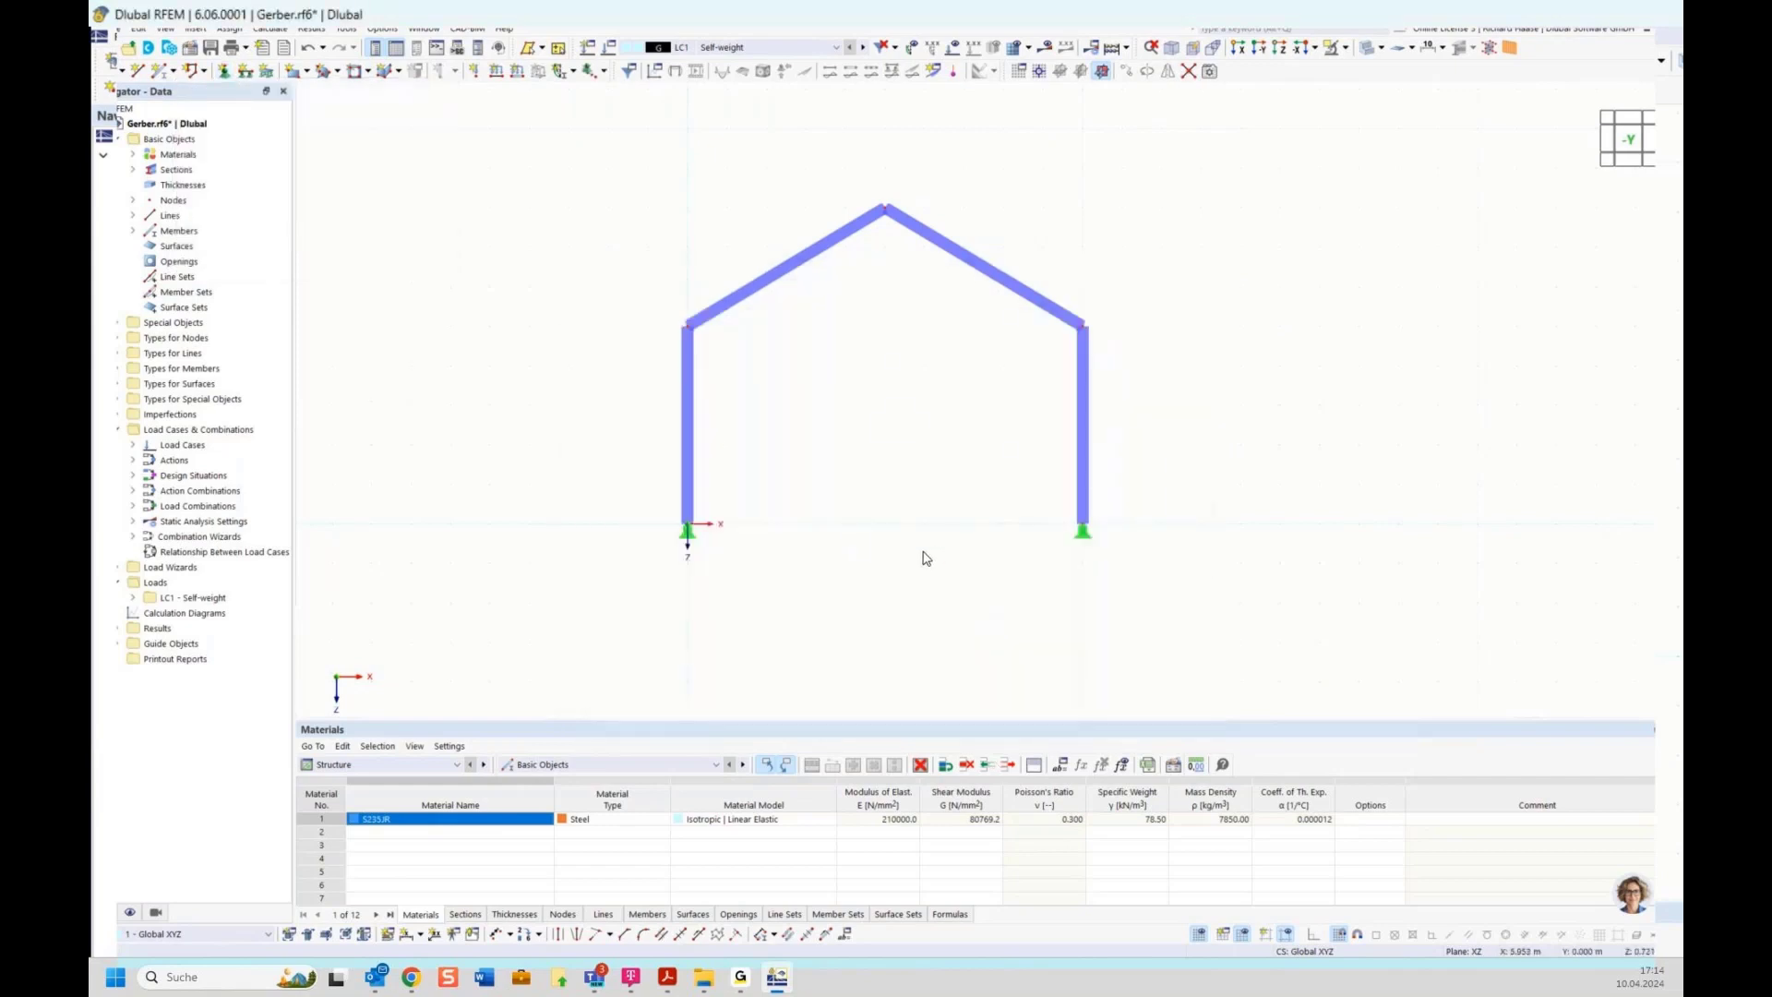
Increase the display size of the nodal support symbols
right_click(680, 533)
left_click_drag(824, 672, 910, 672)
left_click(1279, 514)
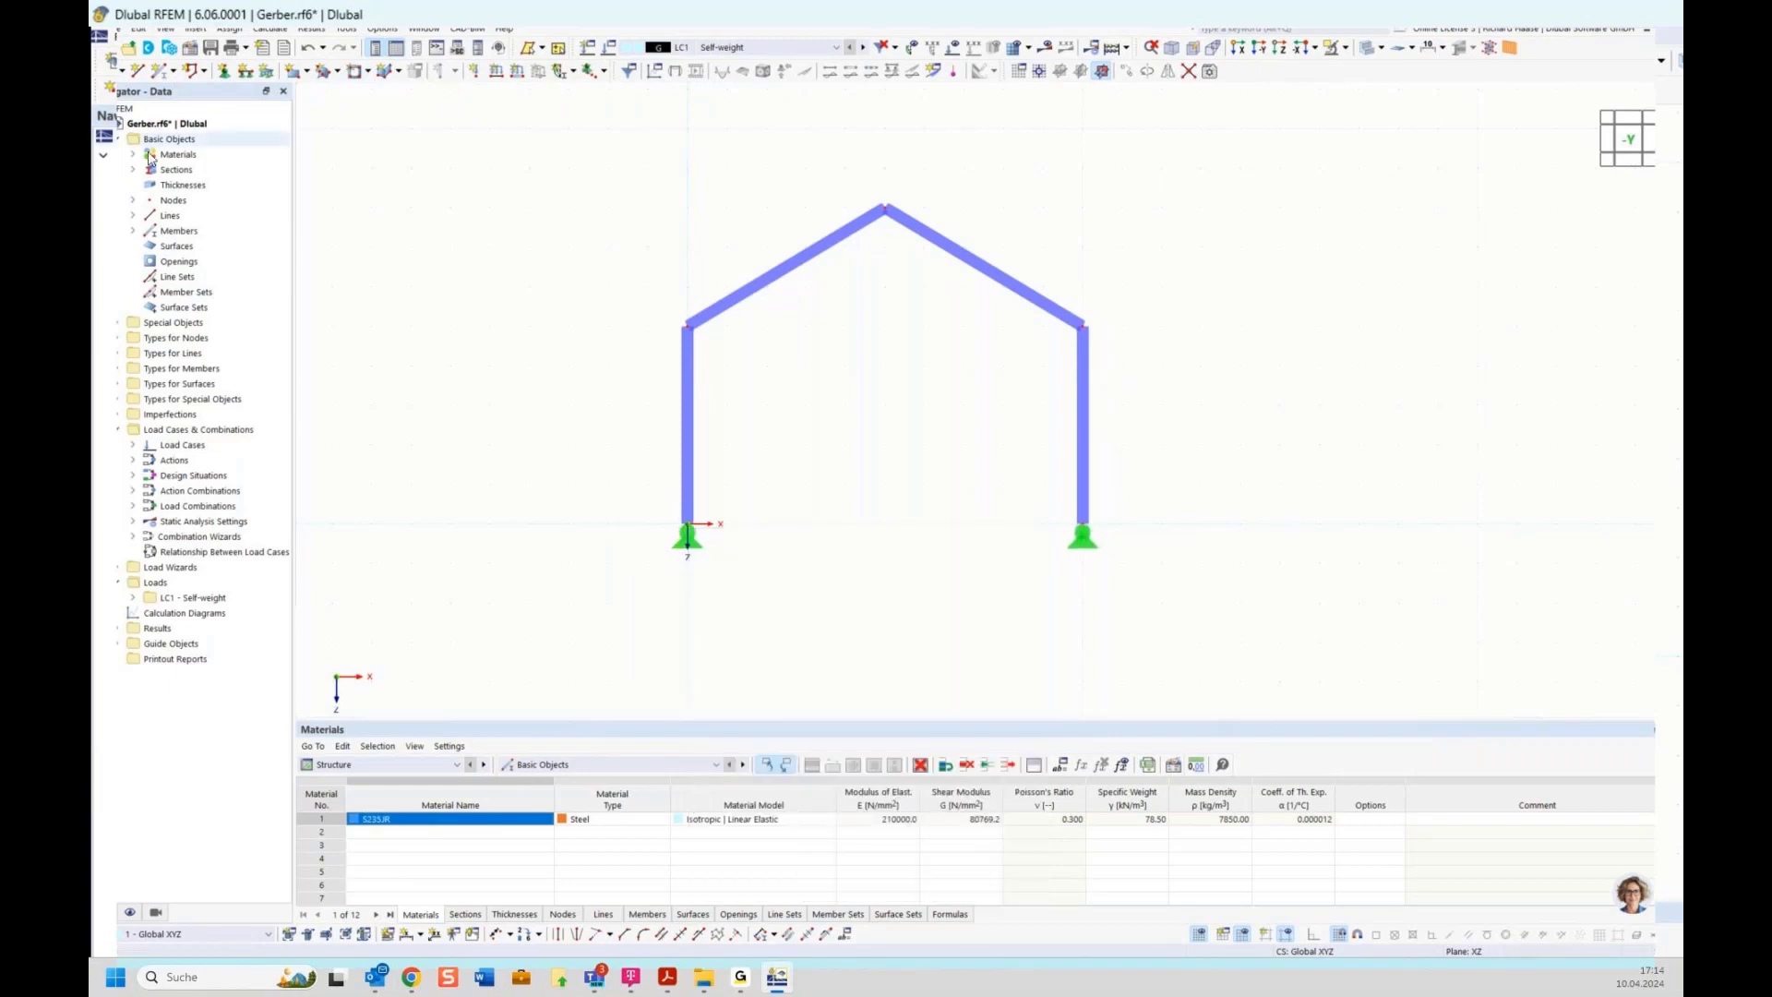
Draw a Tension-type member connecting the two eaves nodes of the frame
left_click(161, 72)
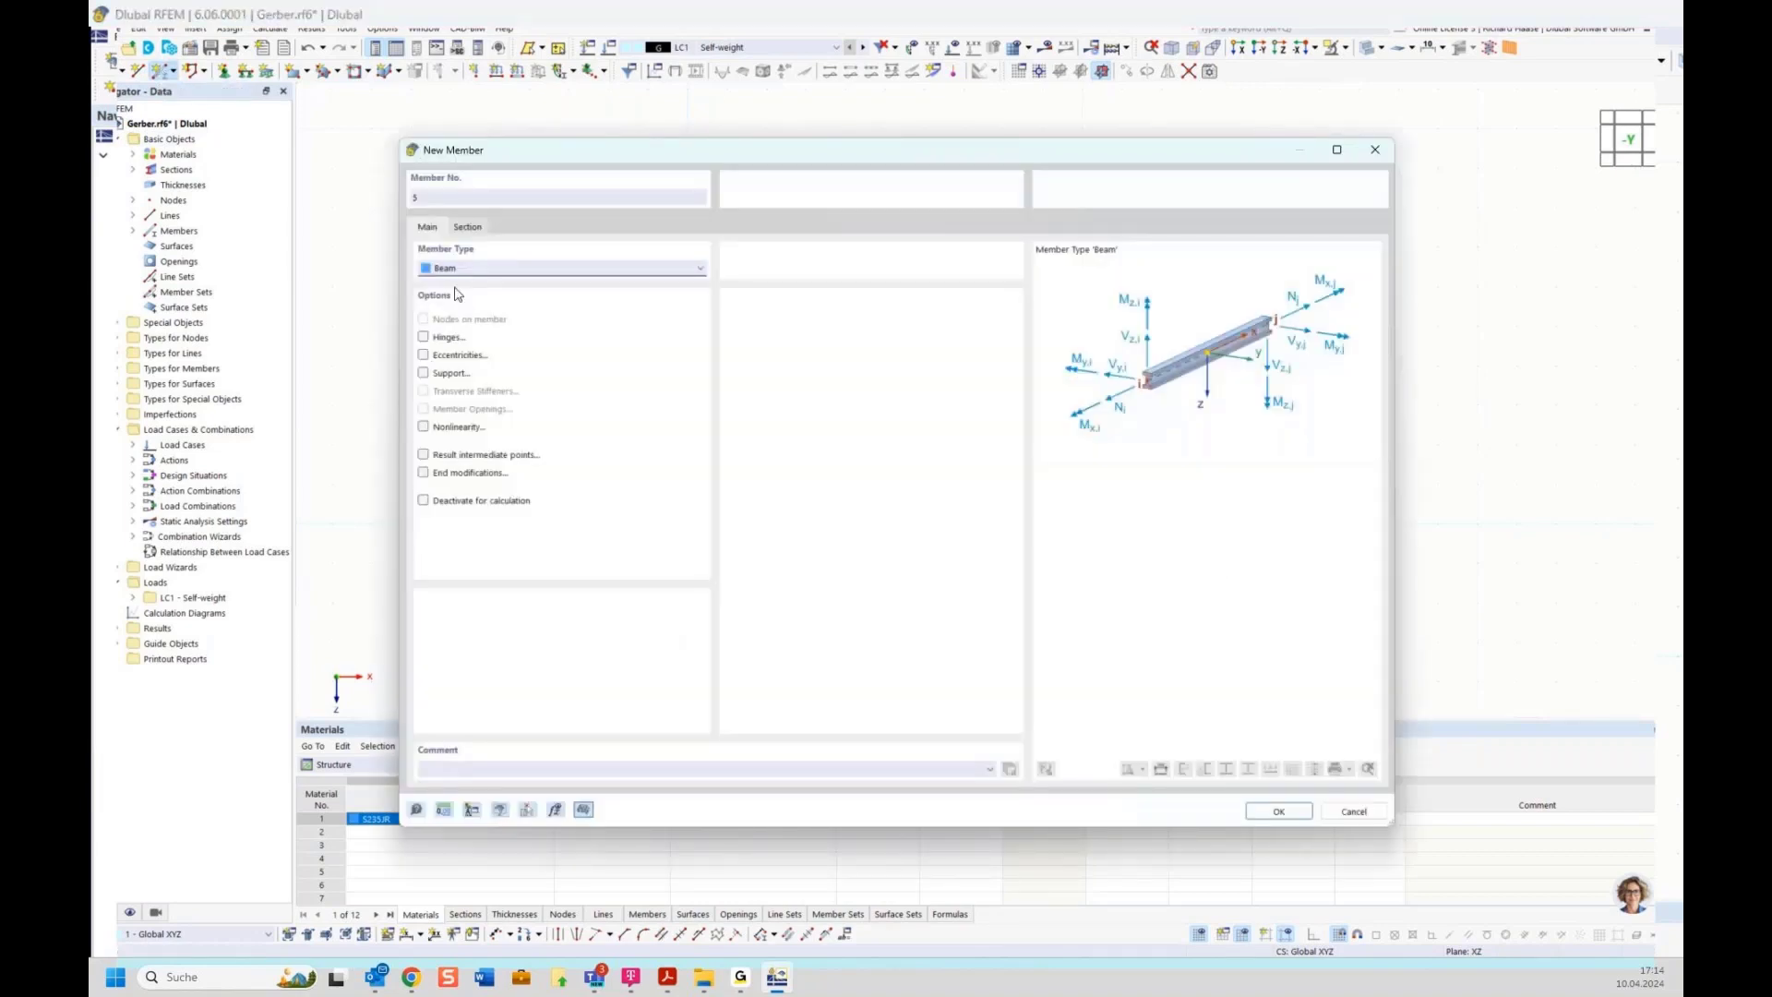
left_click(474, 269)
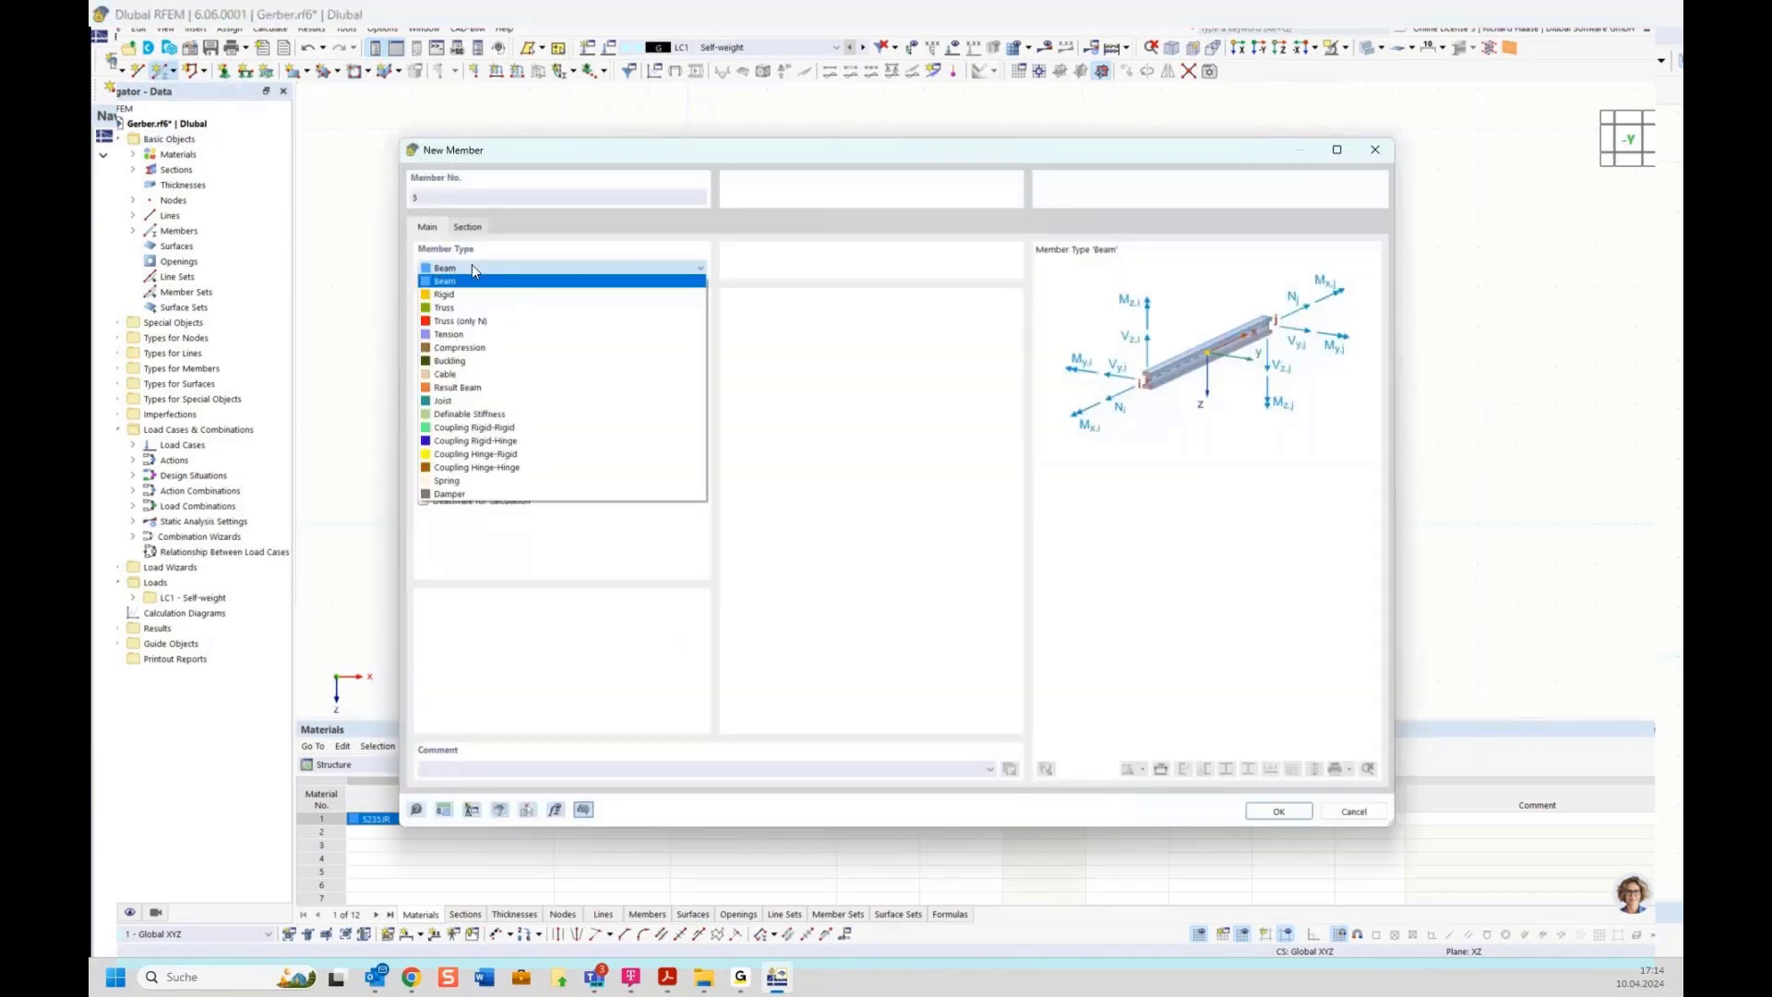
left_click(466, 338)
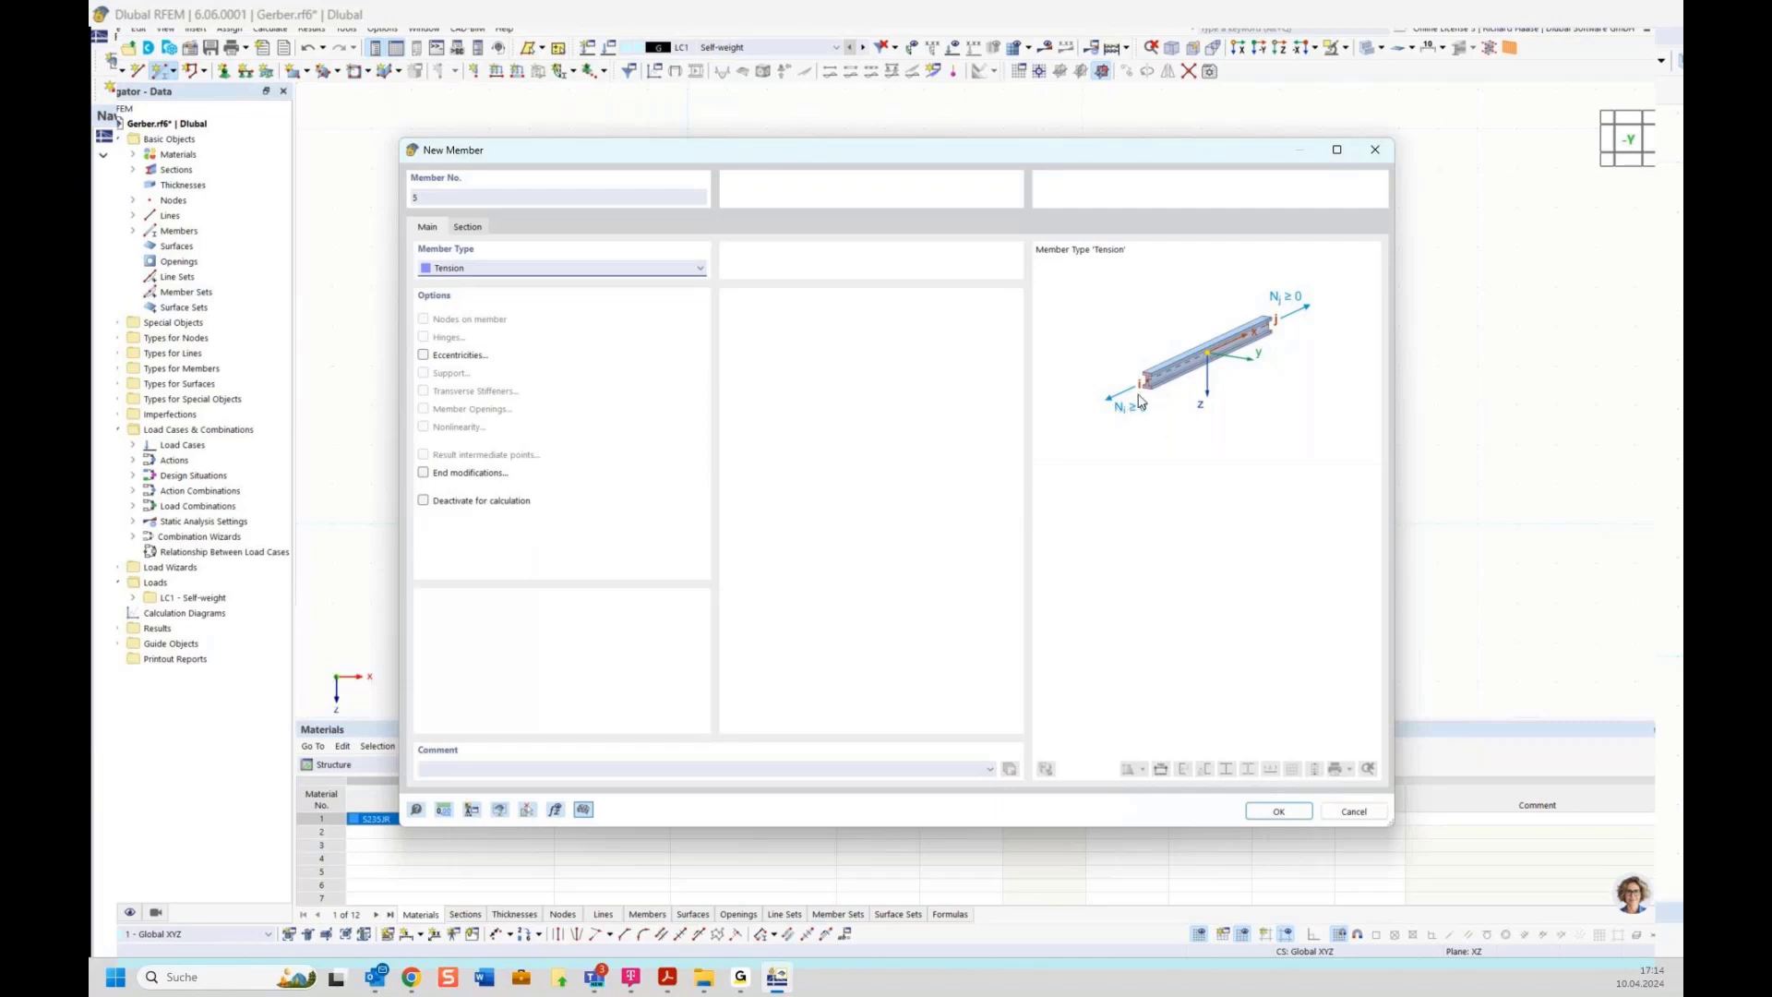
left_click(1279, 811)
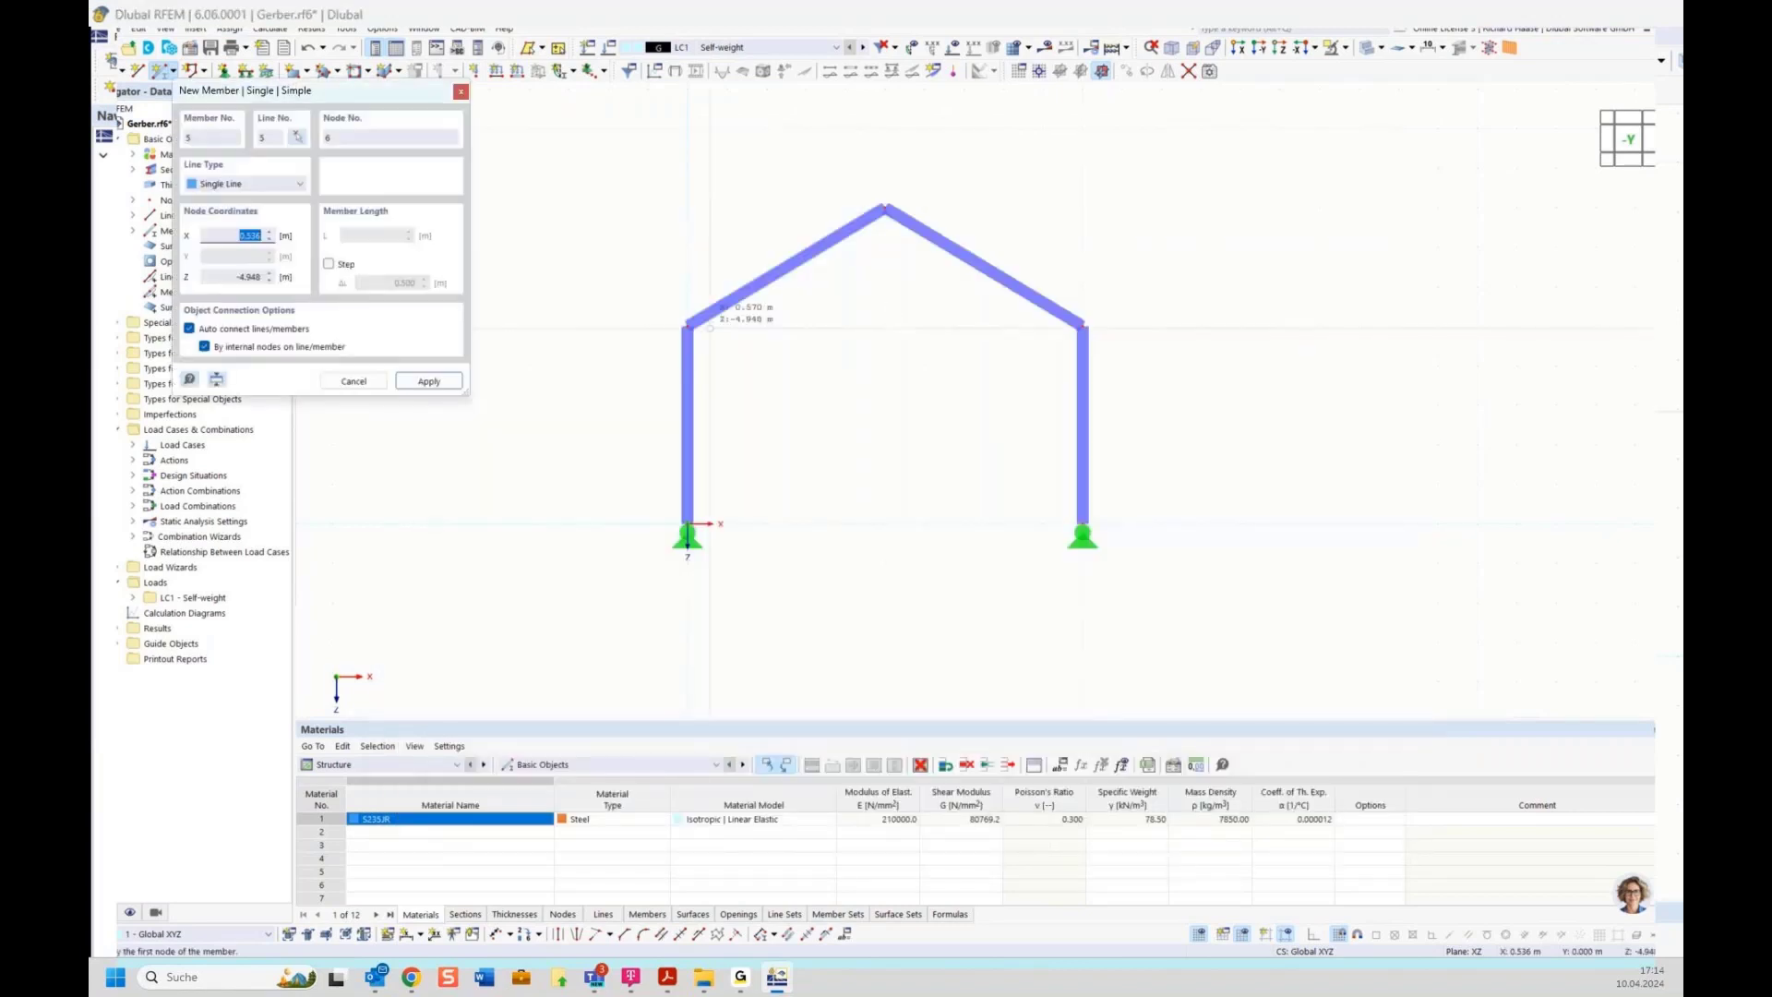
left_click(689, 325)
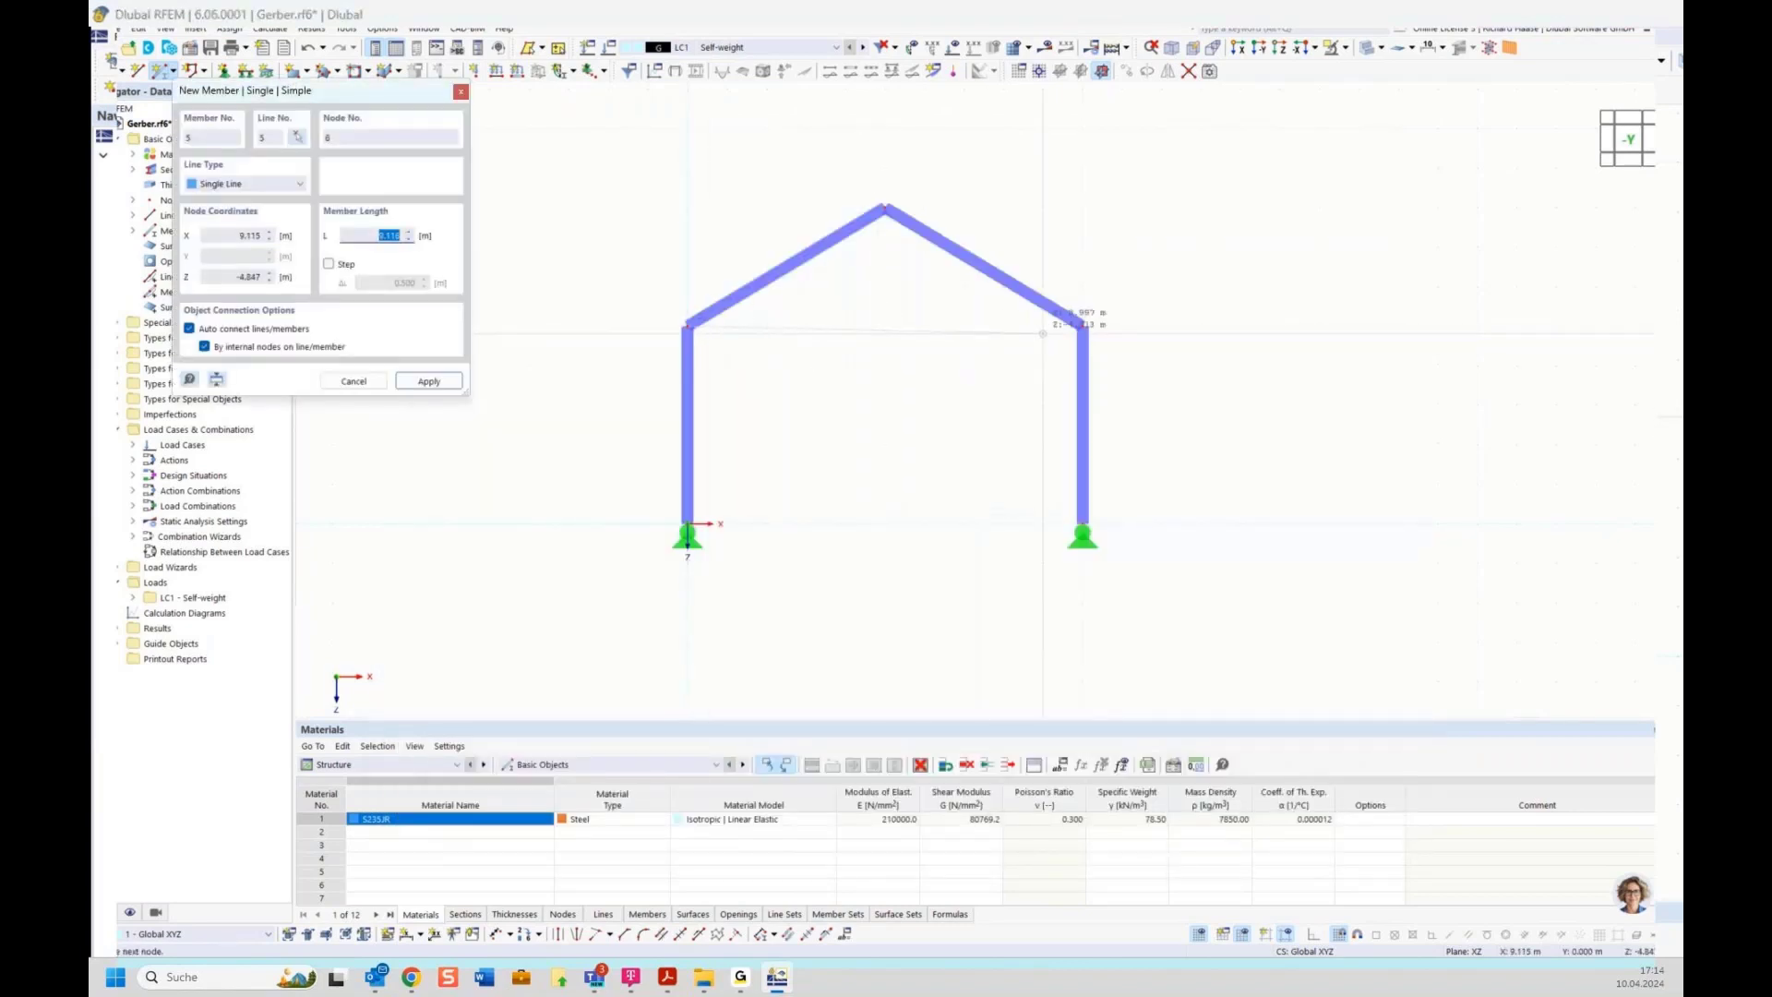
left_click(1082, 325)
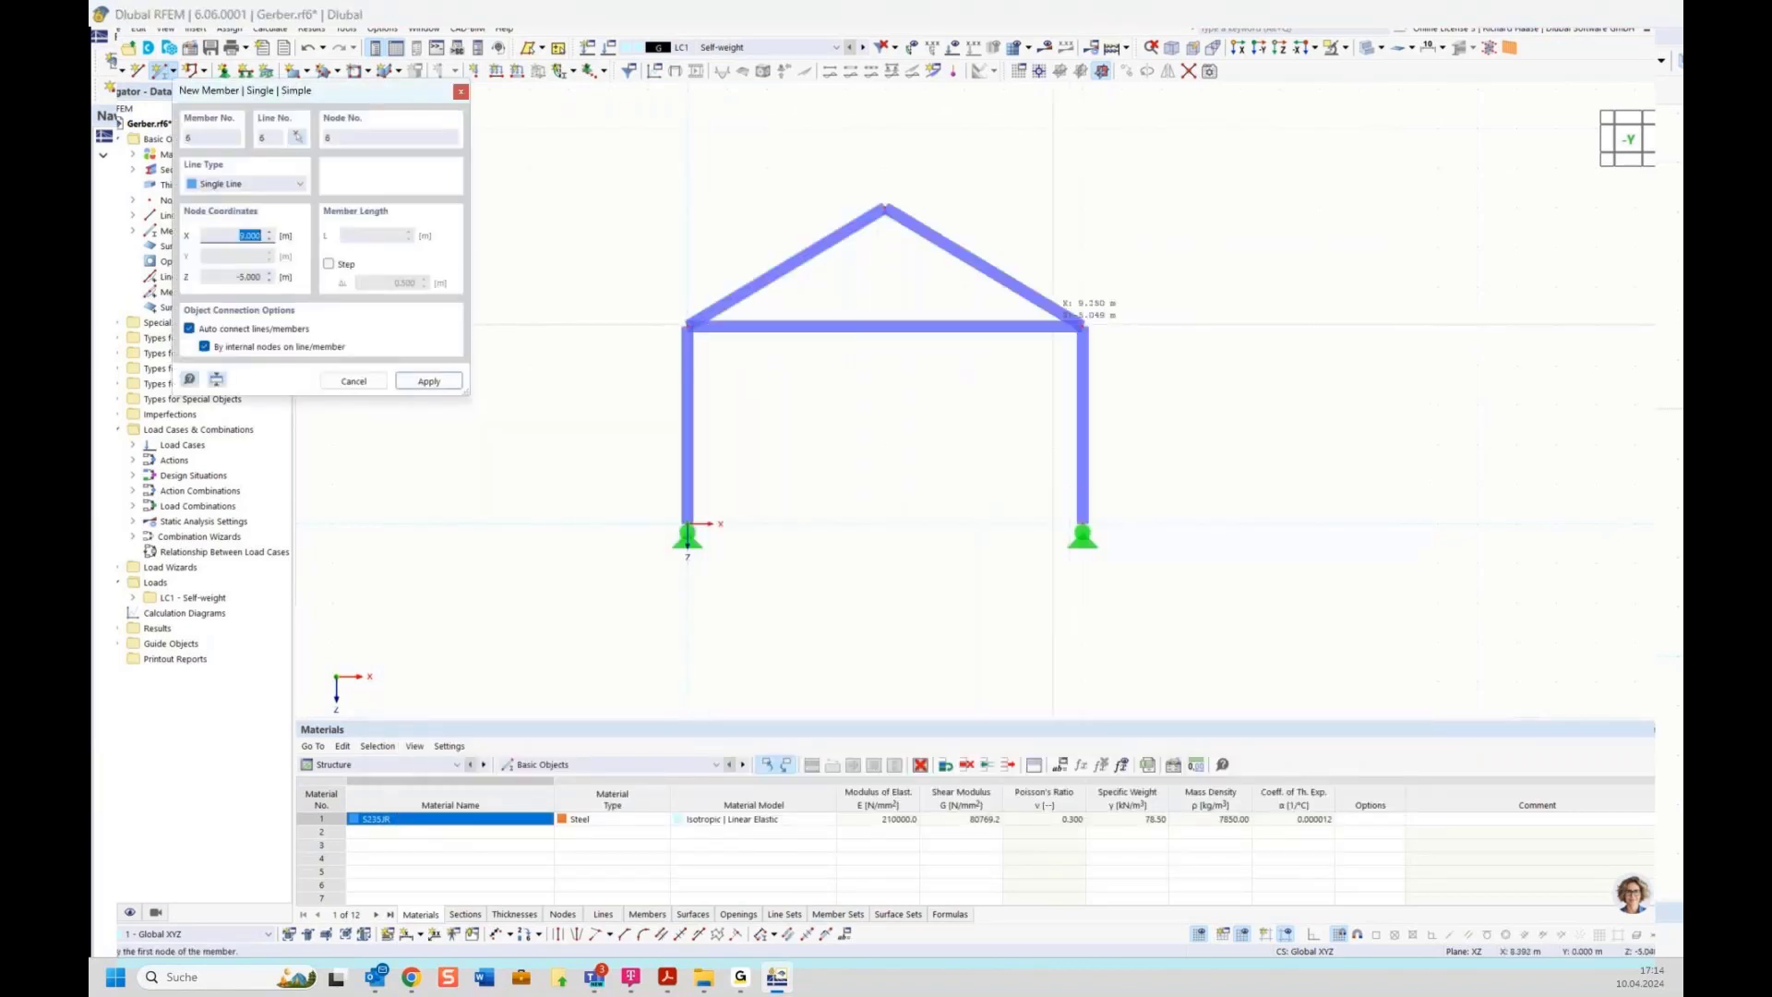
key("Escape")
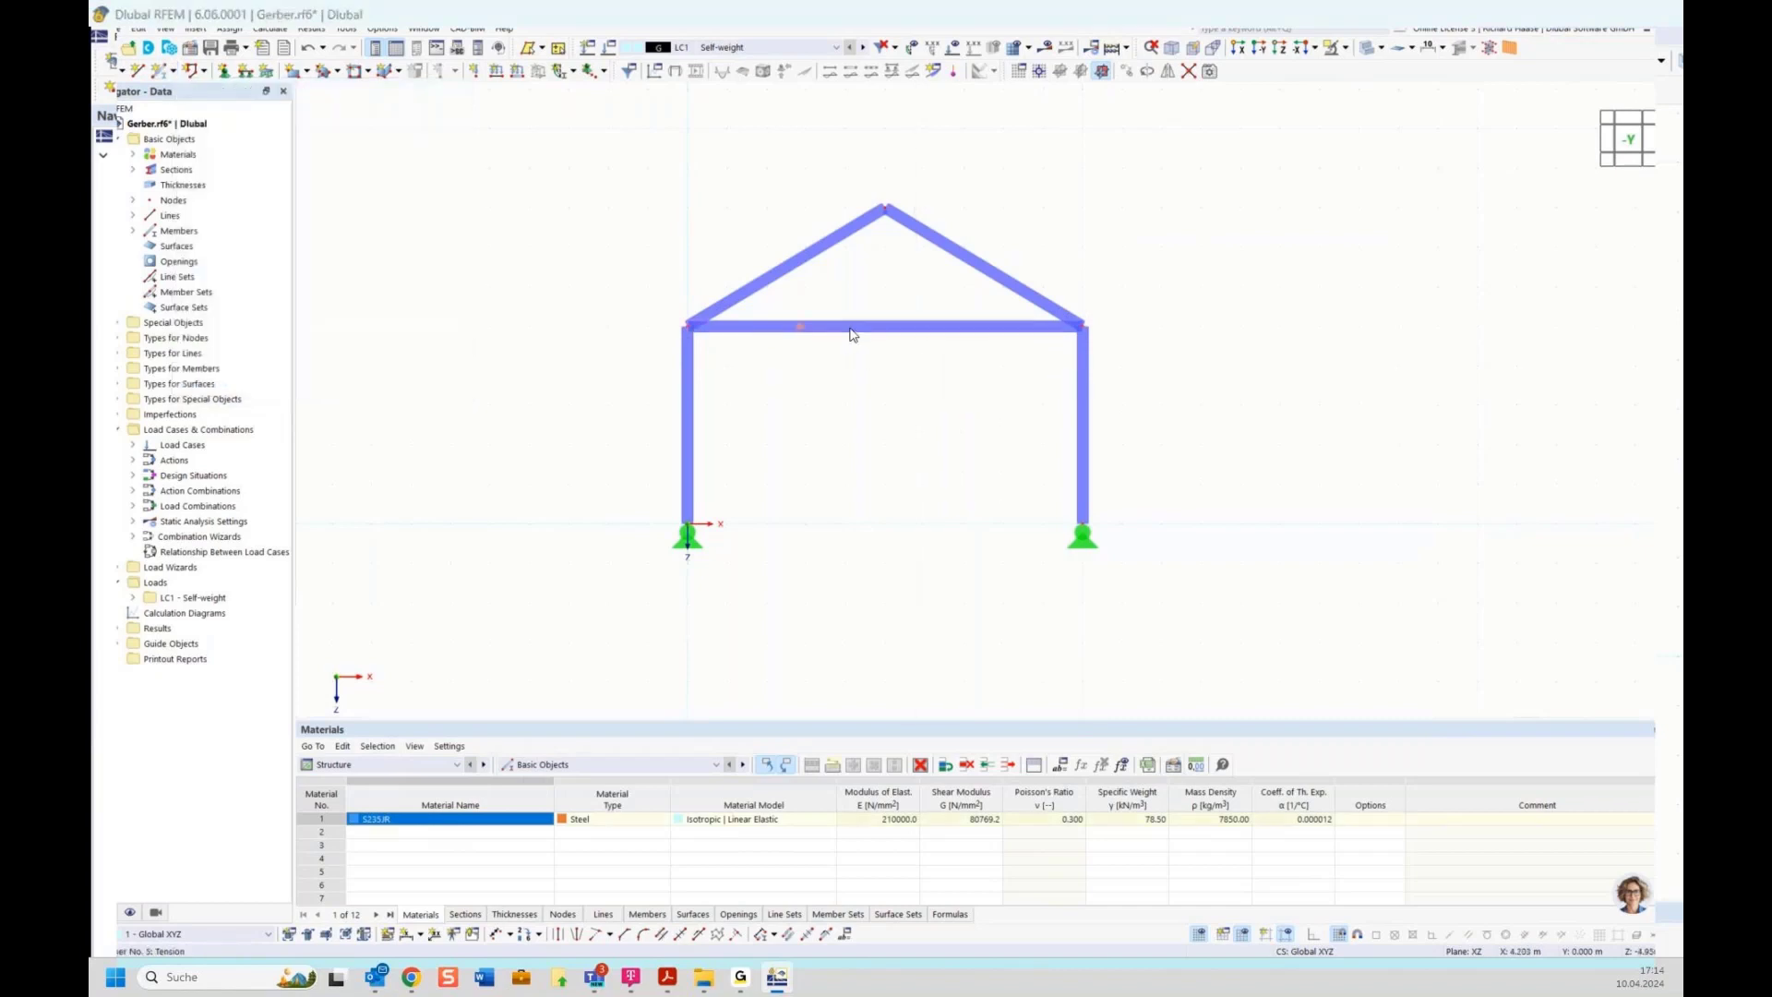
Give the tension member a new round-bar section ROUND with a 30 mm diameter from the section library
double_click(853, 335)
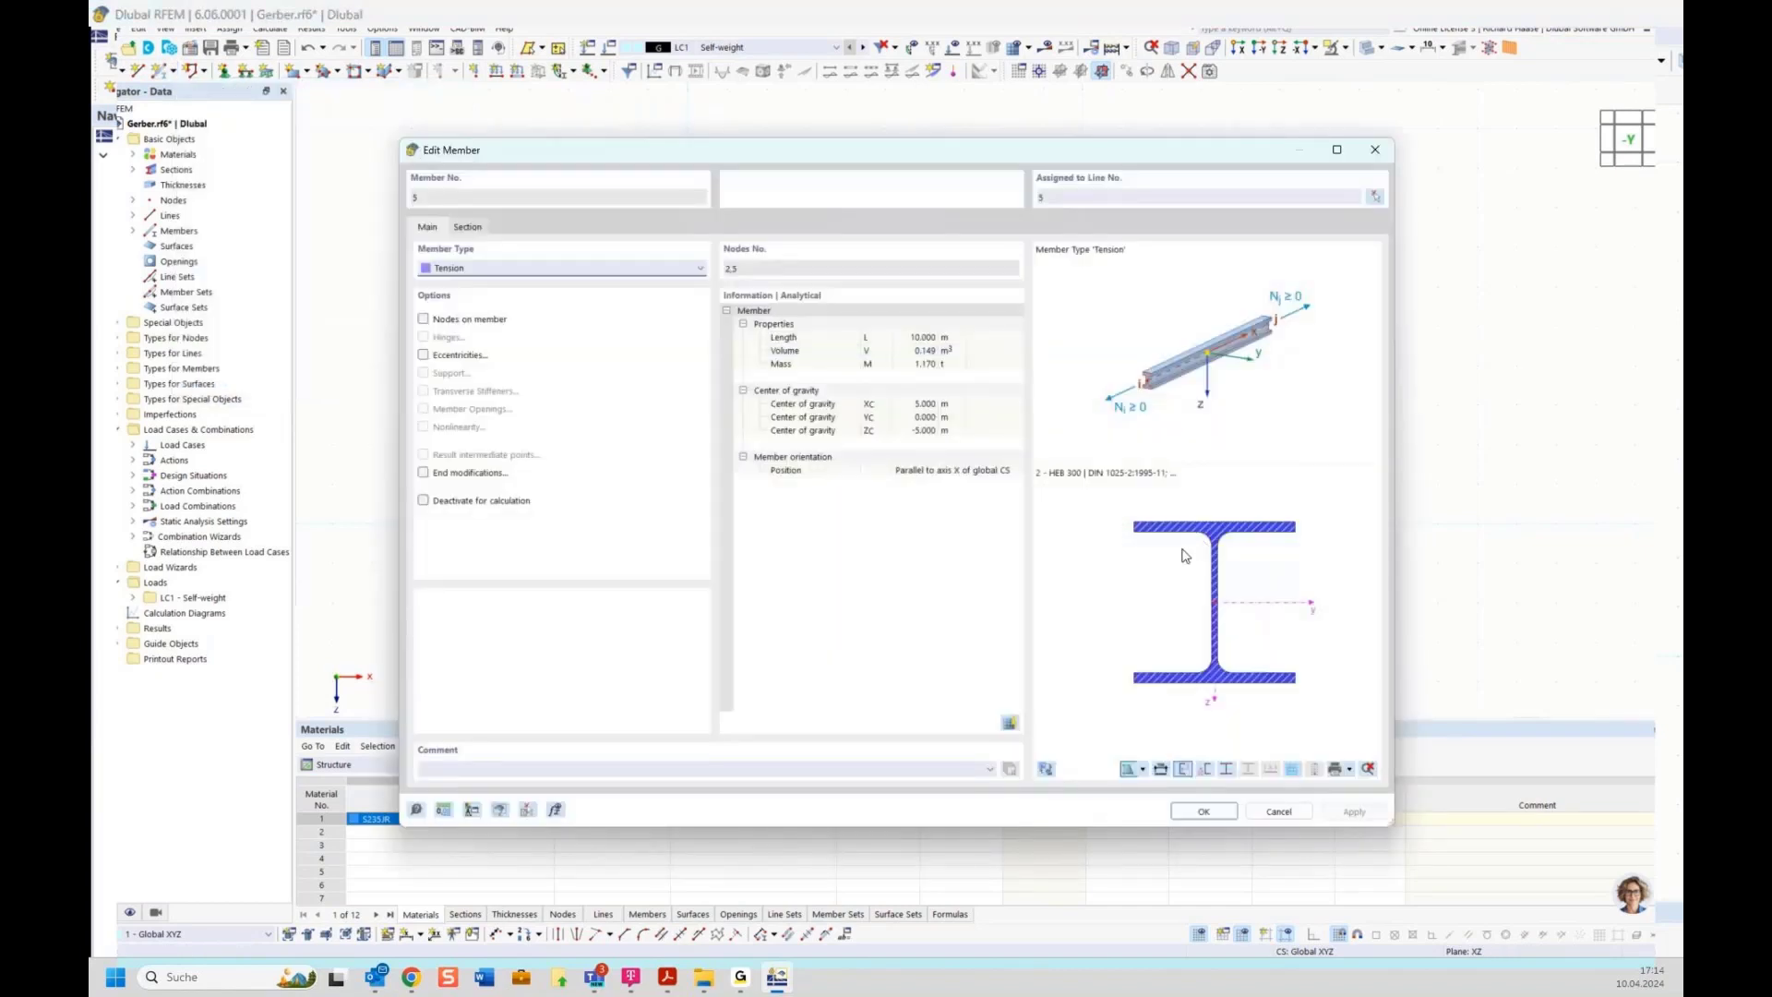
left_click(472, 228)
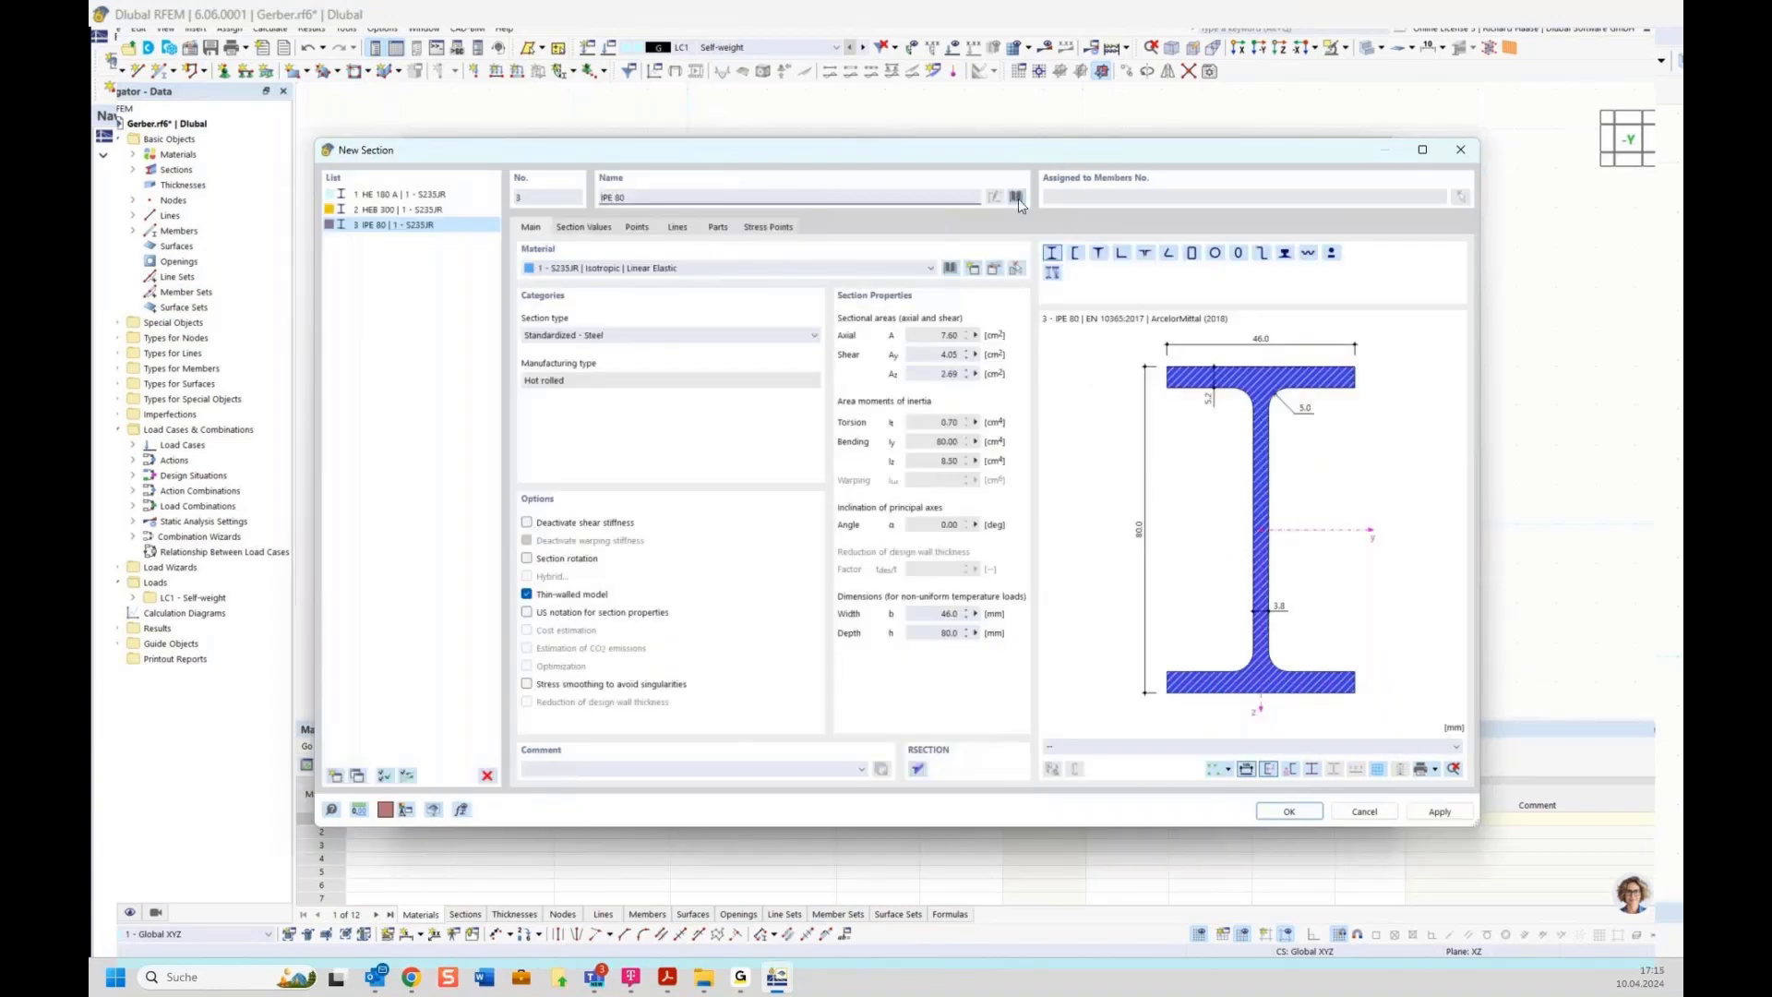
left_click(1017, 197)
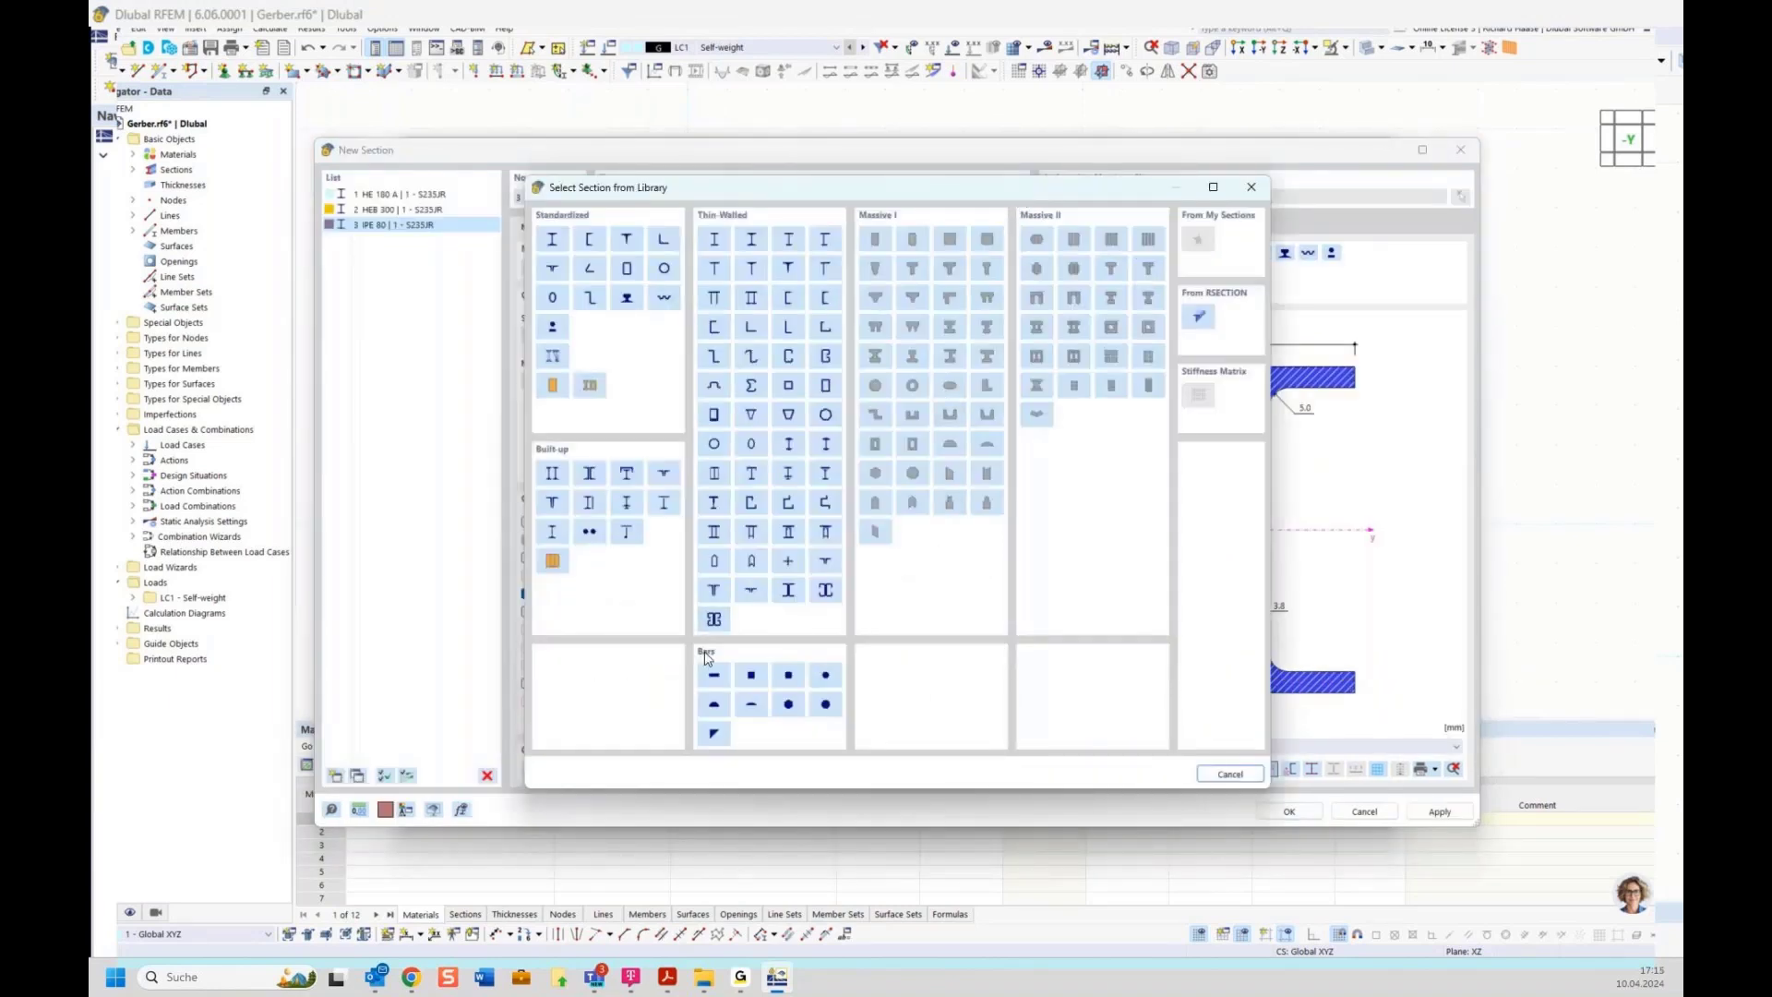
left_click(825, 676)
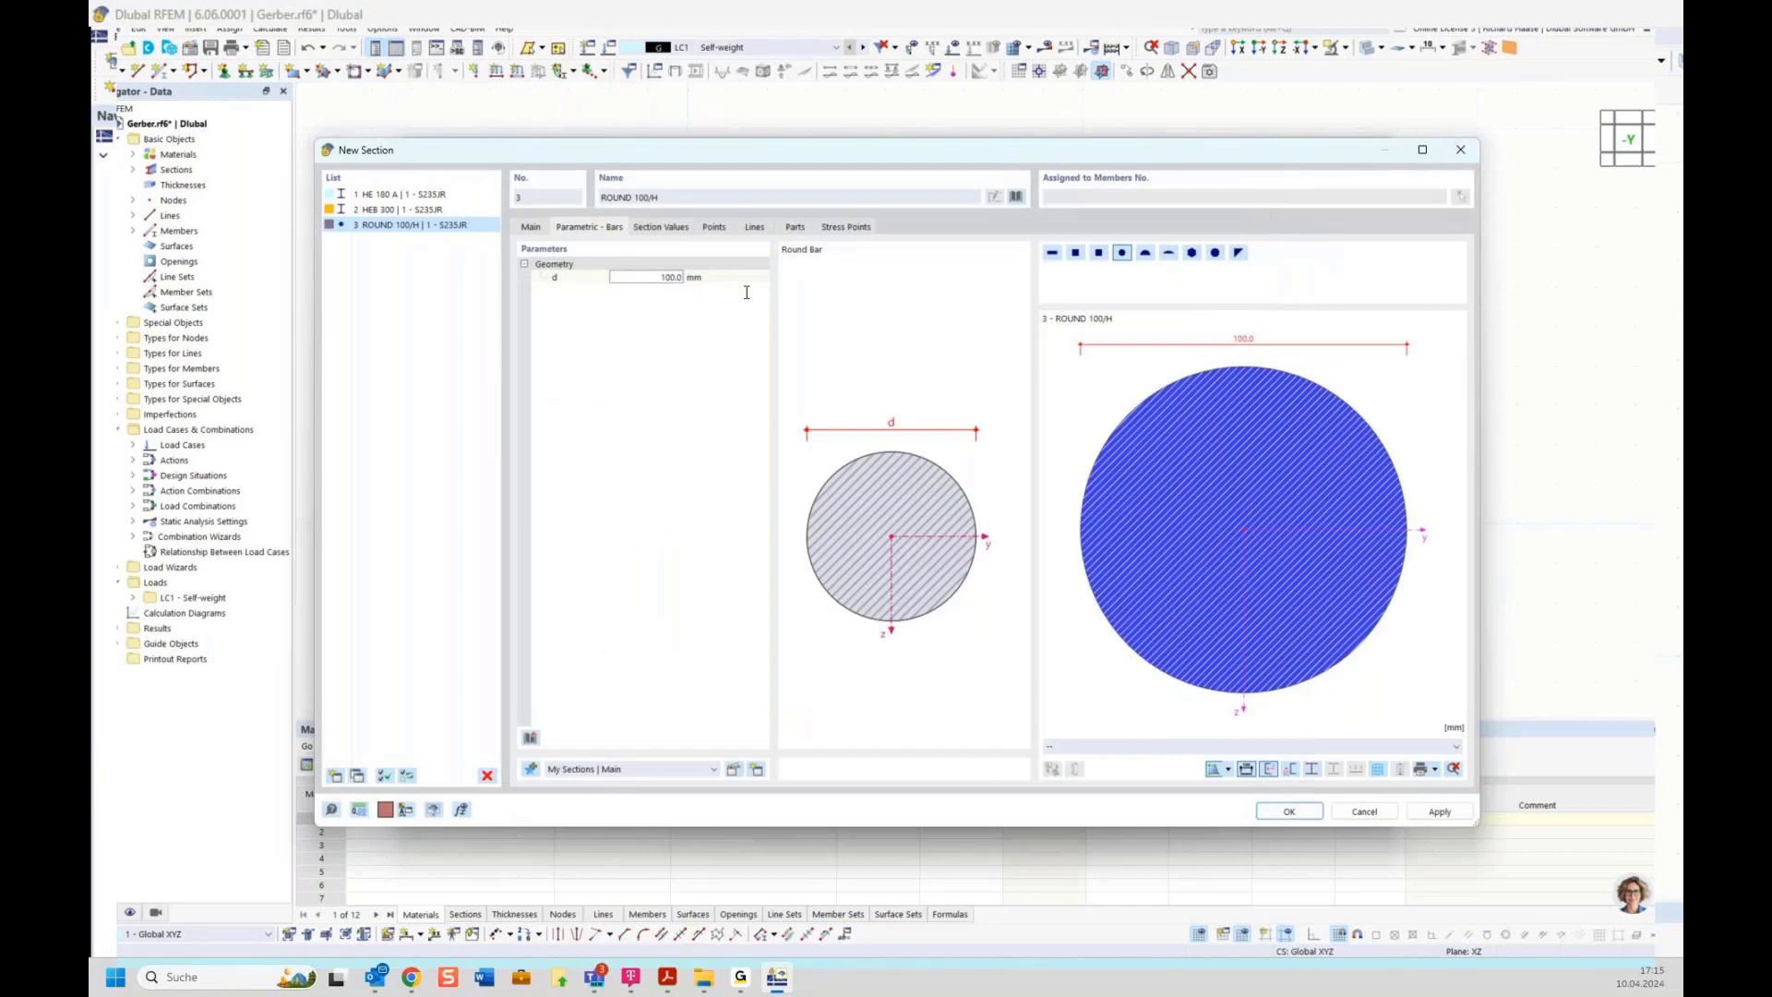
left_click(697, 278)
left_click(1289, 812)
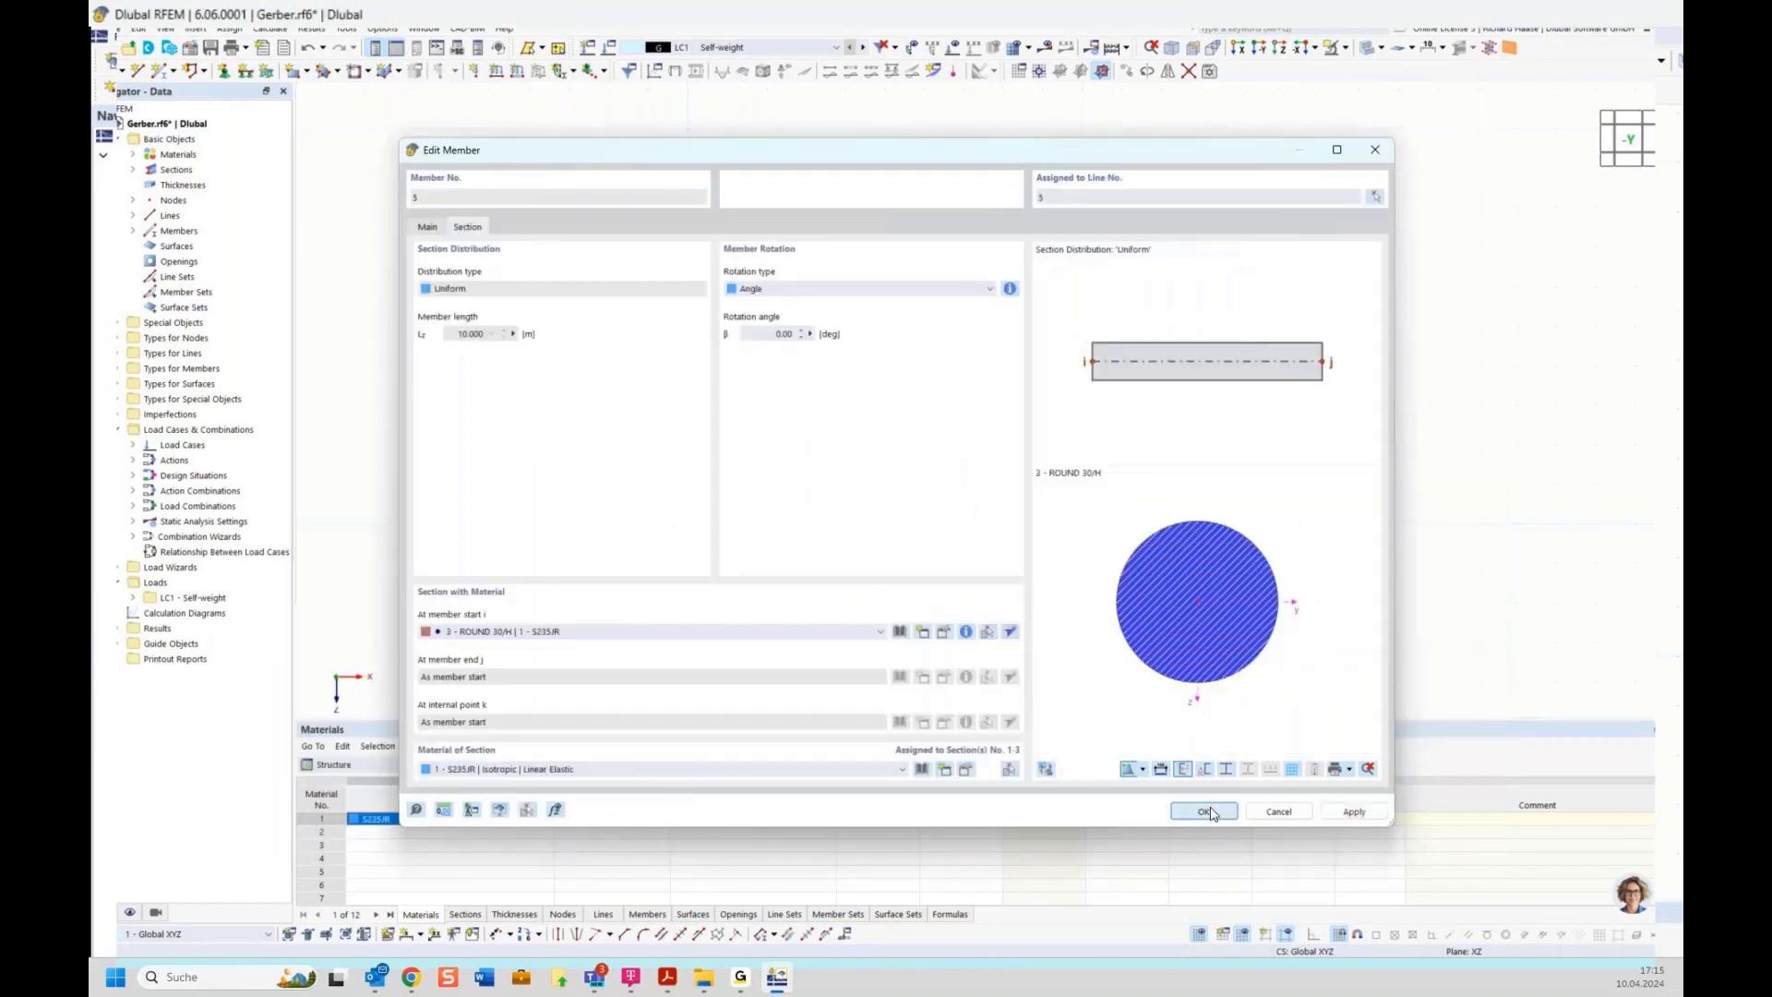
left_click(1204, 811)
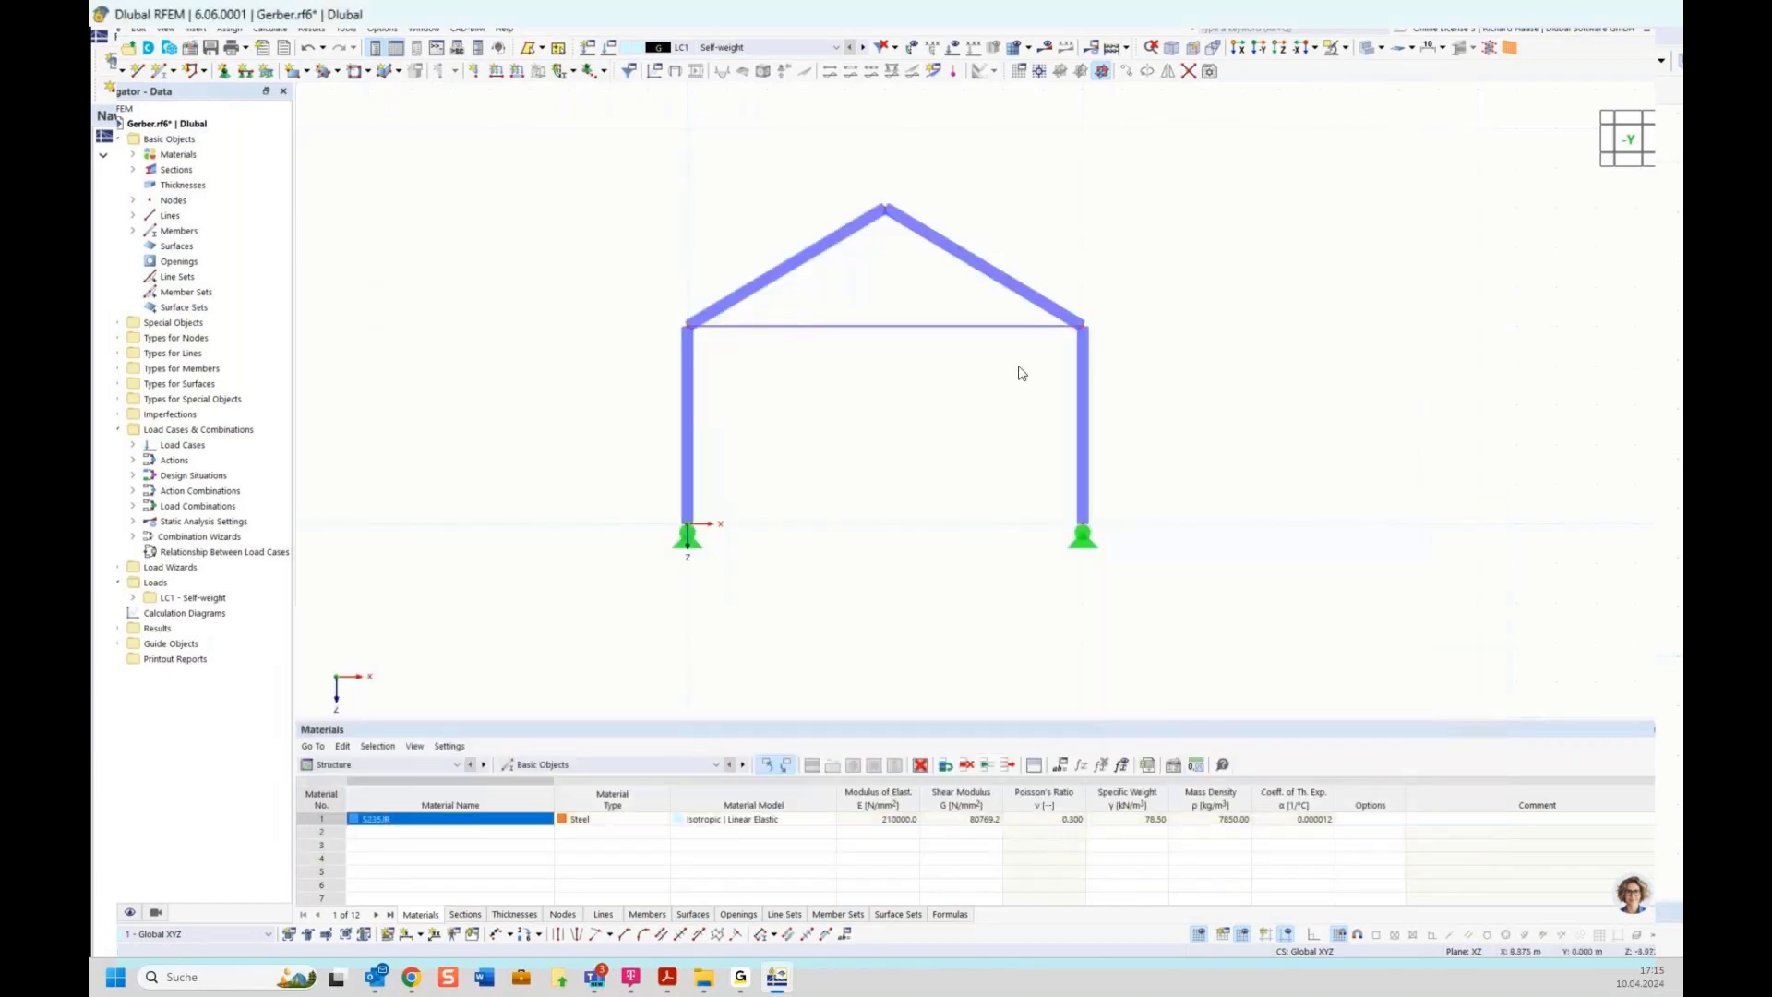
middle_click_drag(1022, 373, 896, 336, "ctrl")
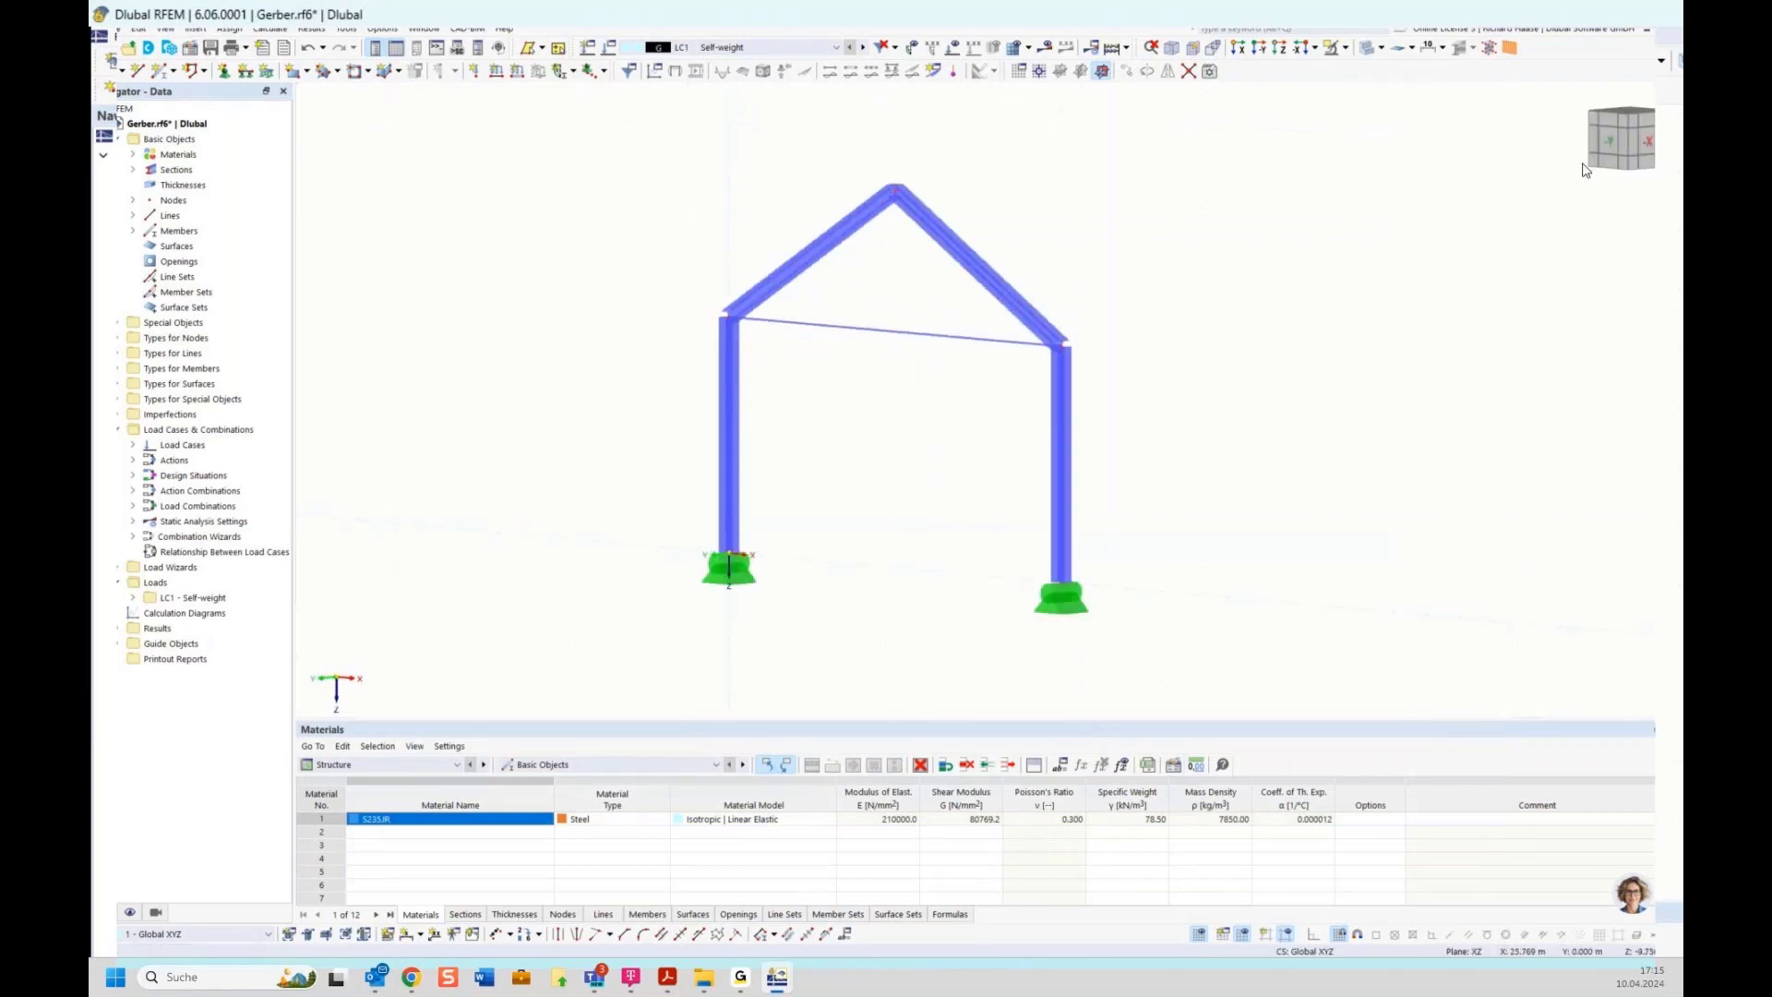
left_click(1599, 141)
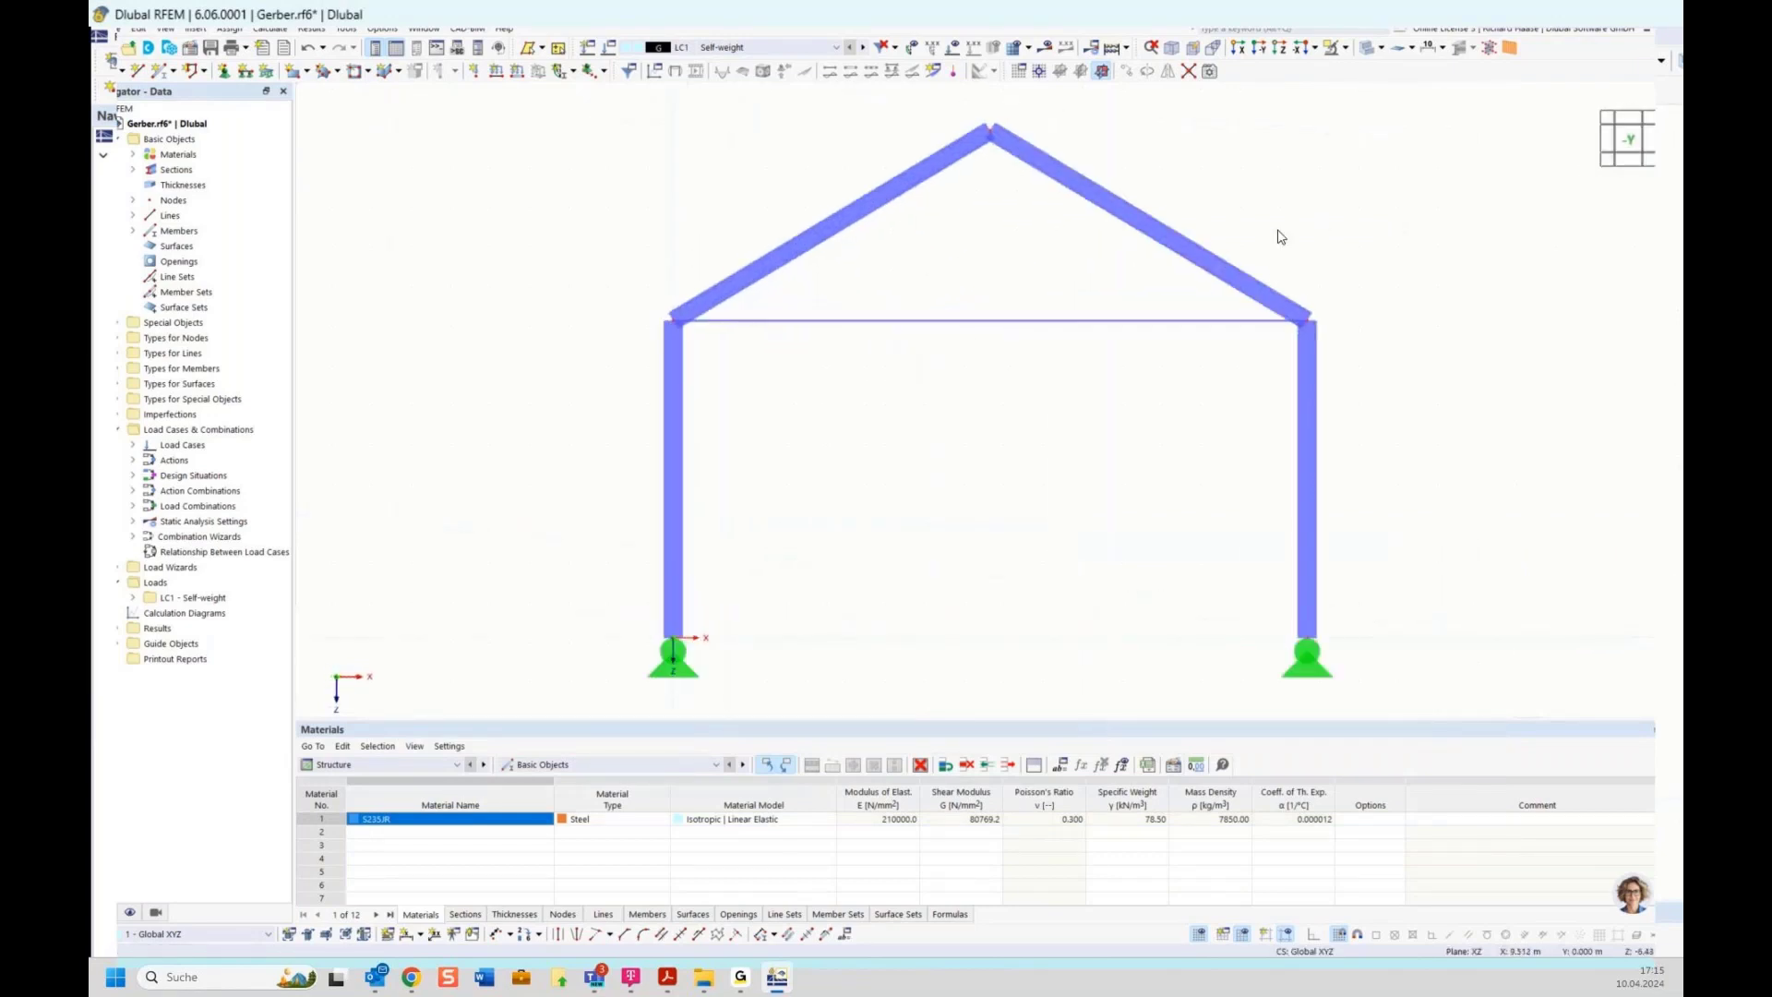
scroll(952, 447, "down", 3)
middle_click_drag(951, 446, 926, 443)
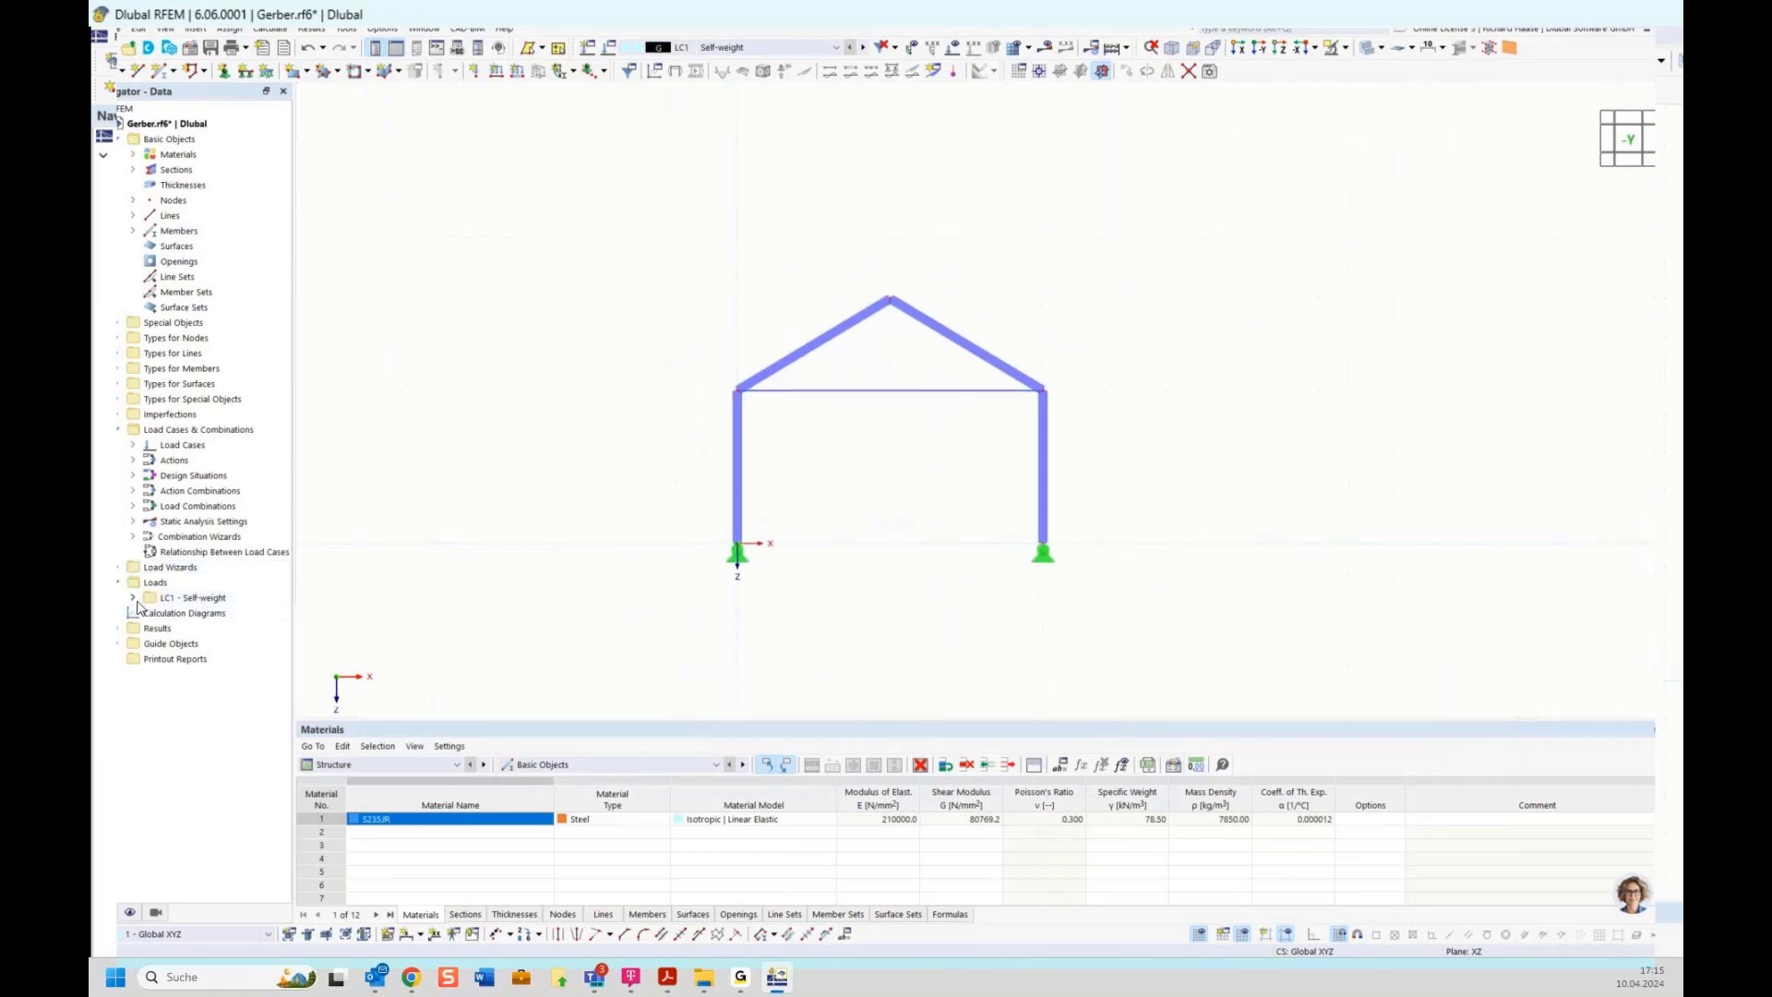
Create a new load case named Snow with action category Snow/ice loads - H <= 1000 m
left_click(164, 600)
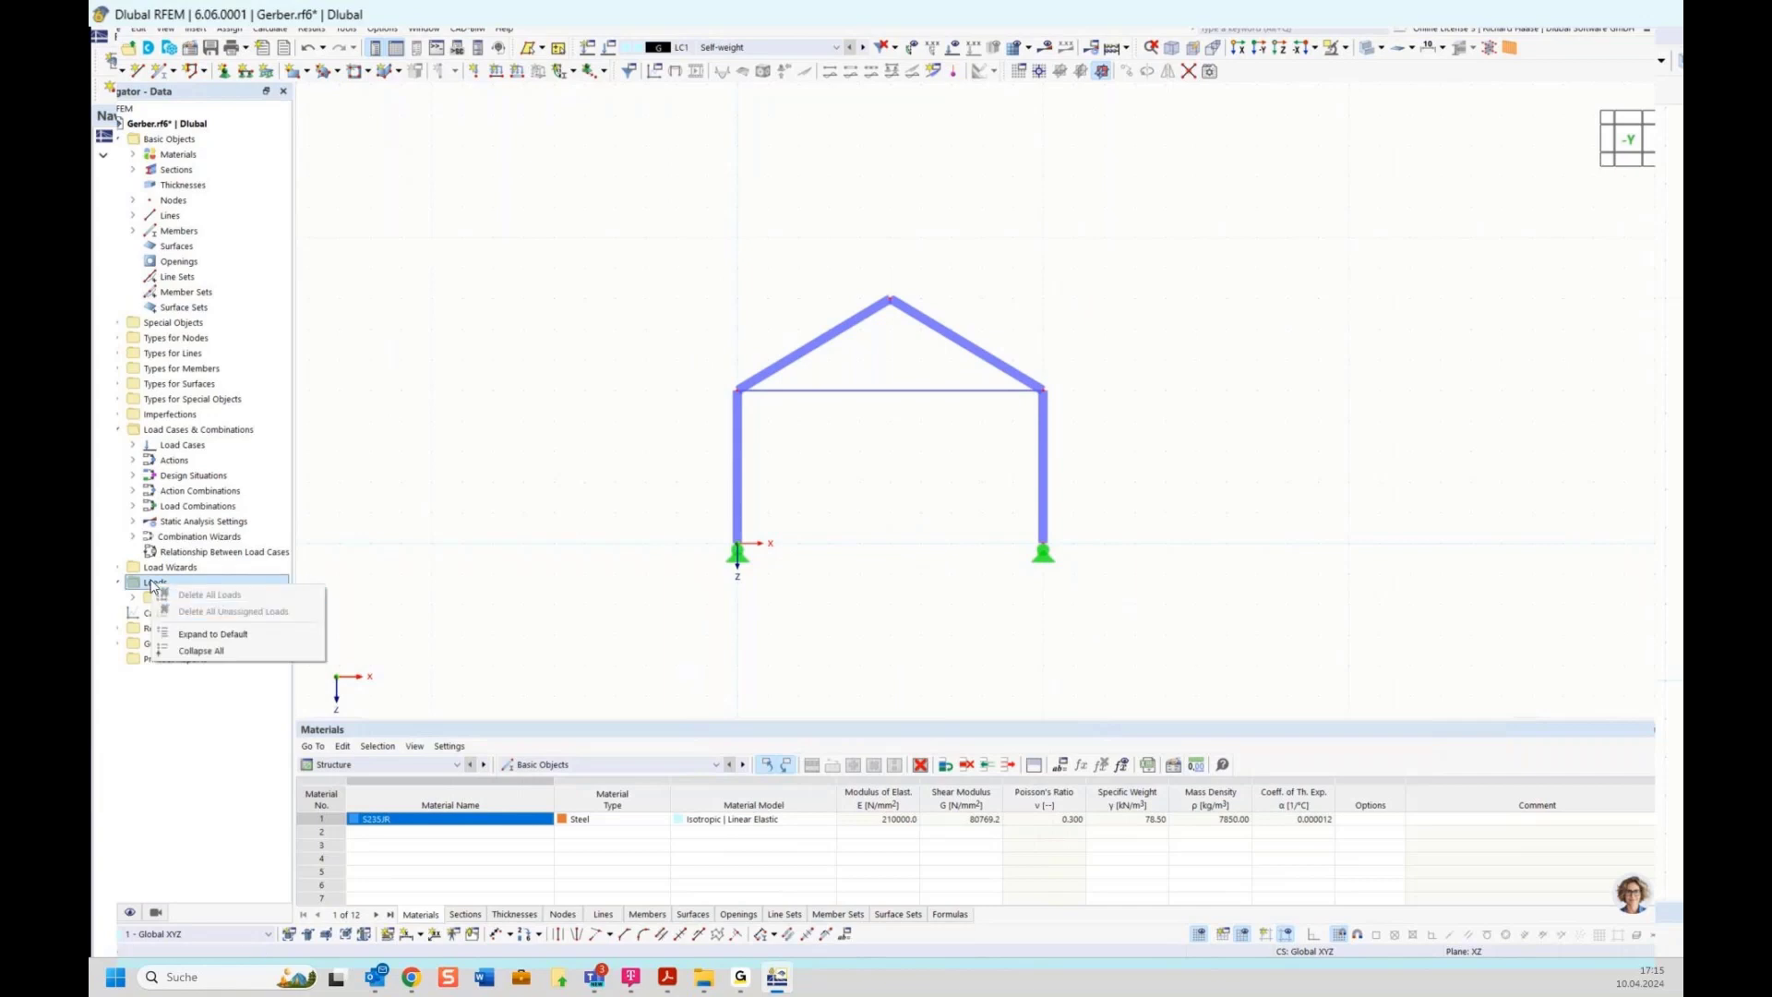
right_click(167, 605)
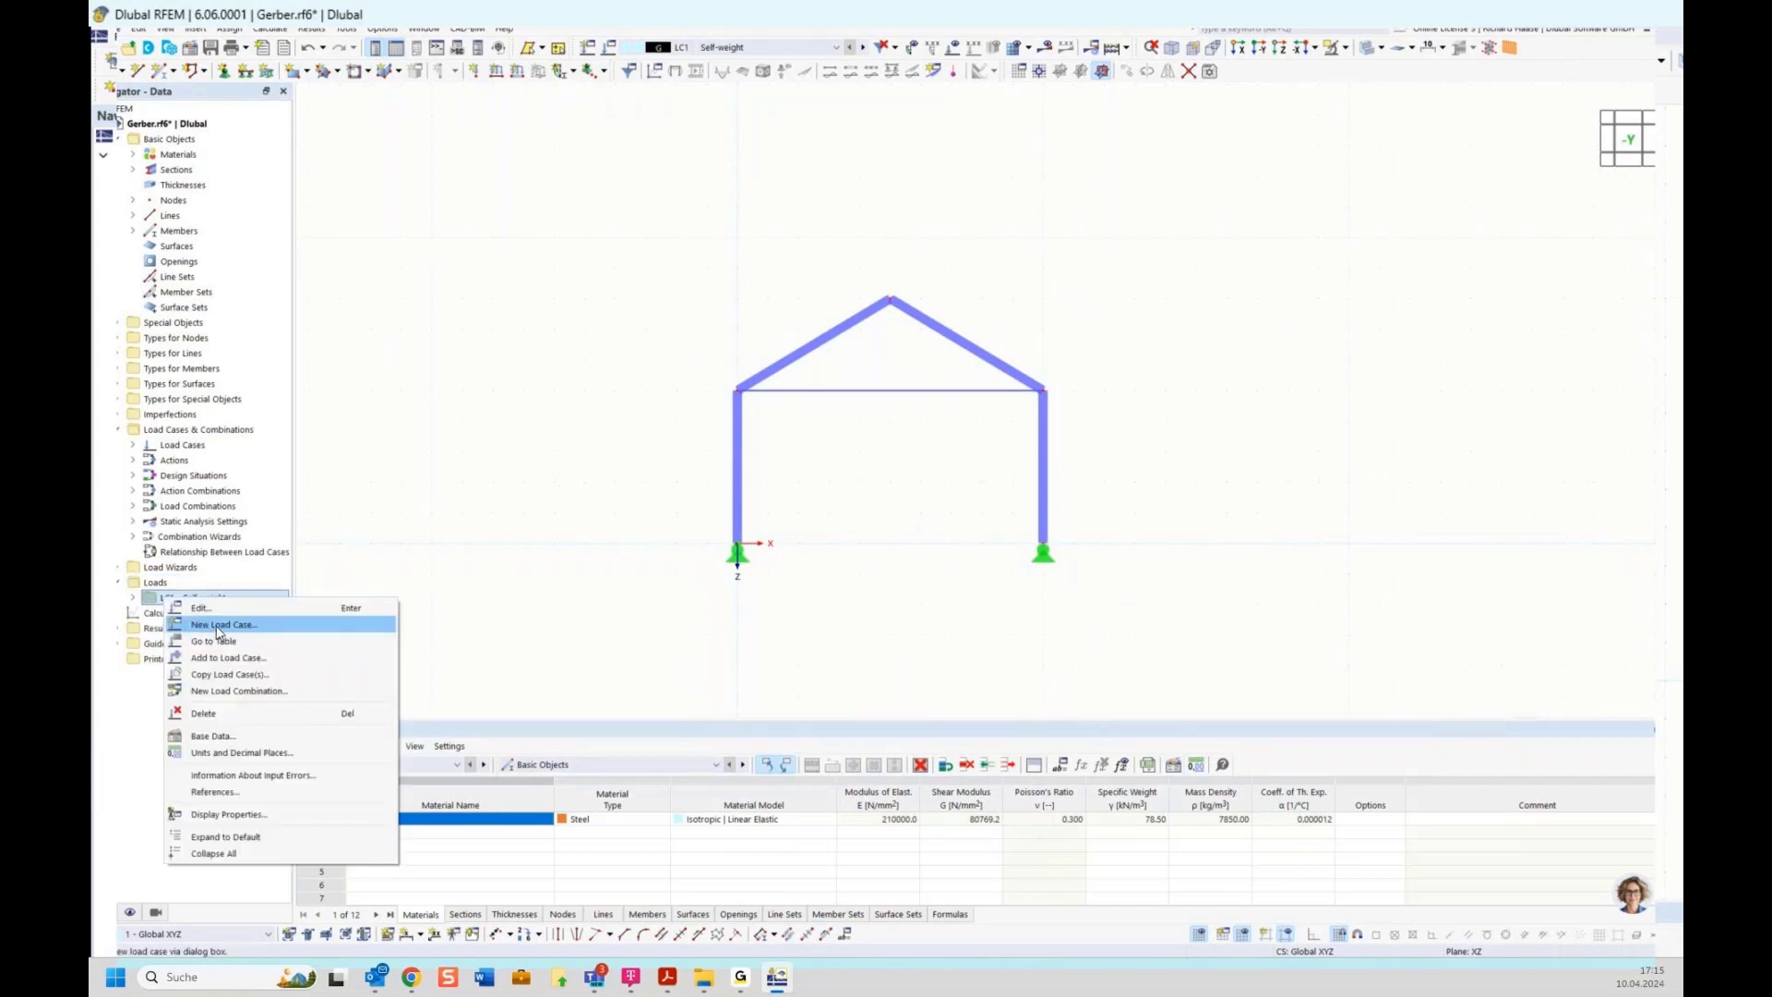
left_click(217, 625)
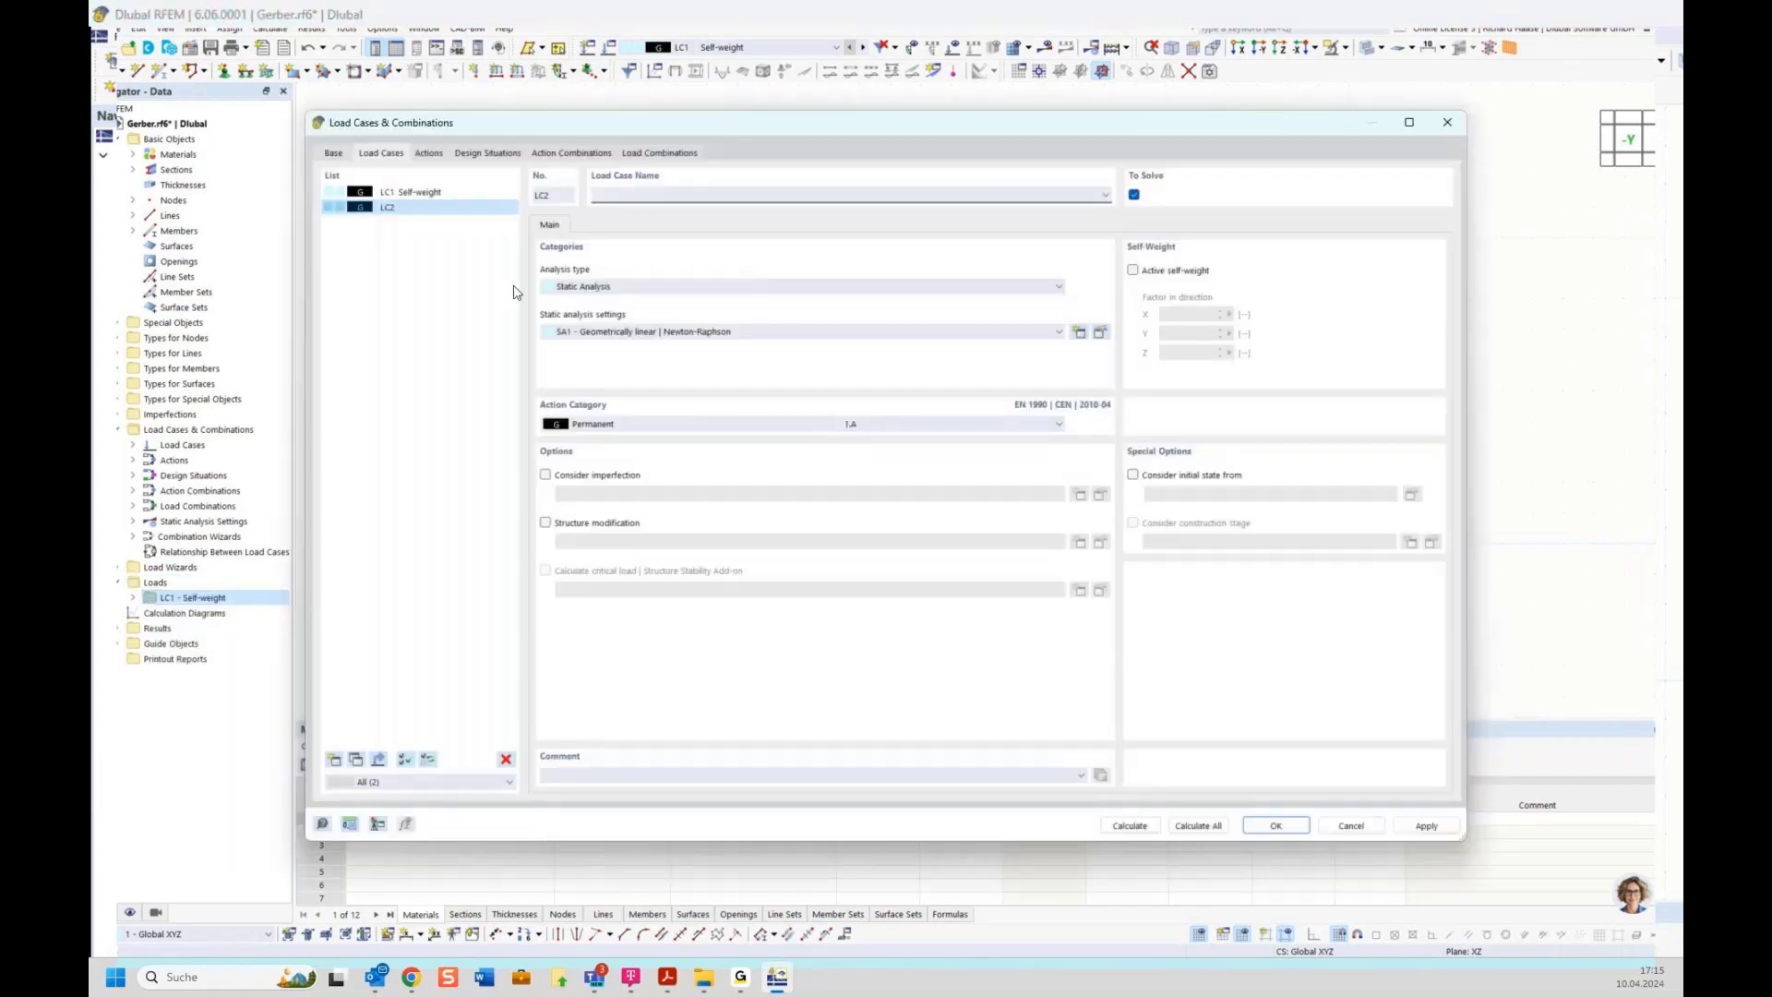
left_click(600, 426)
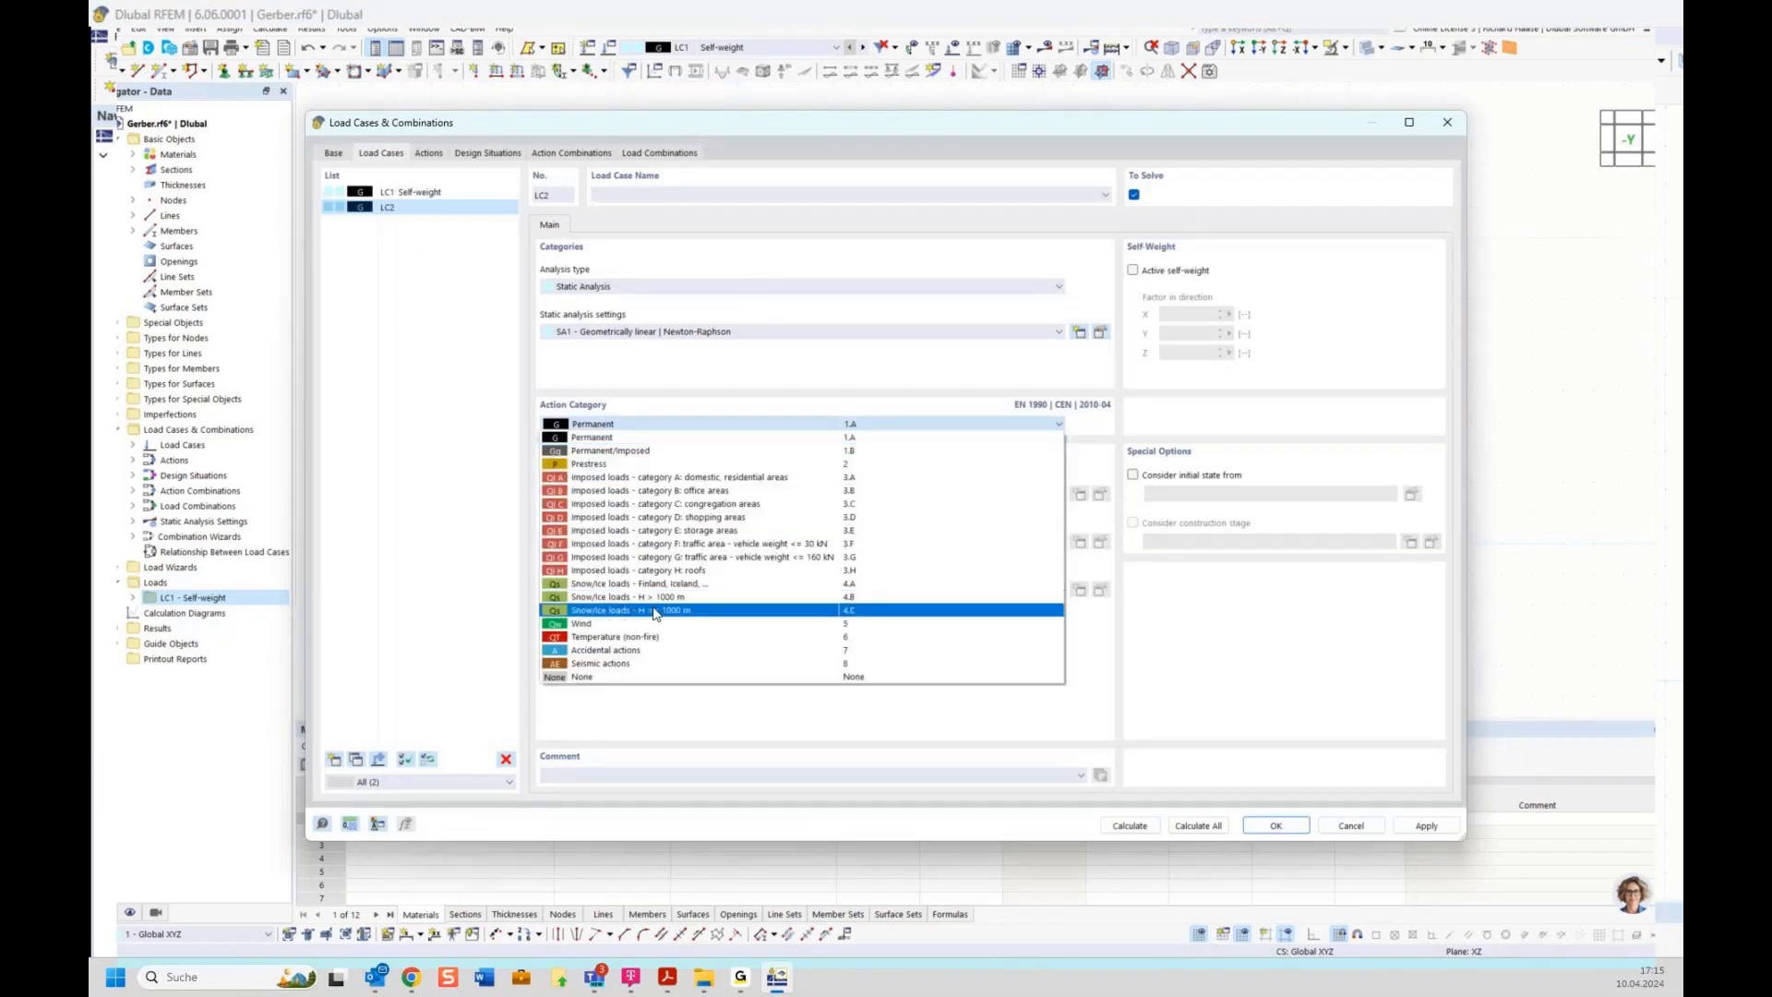
left_click(671, 611)
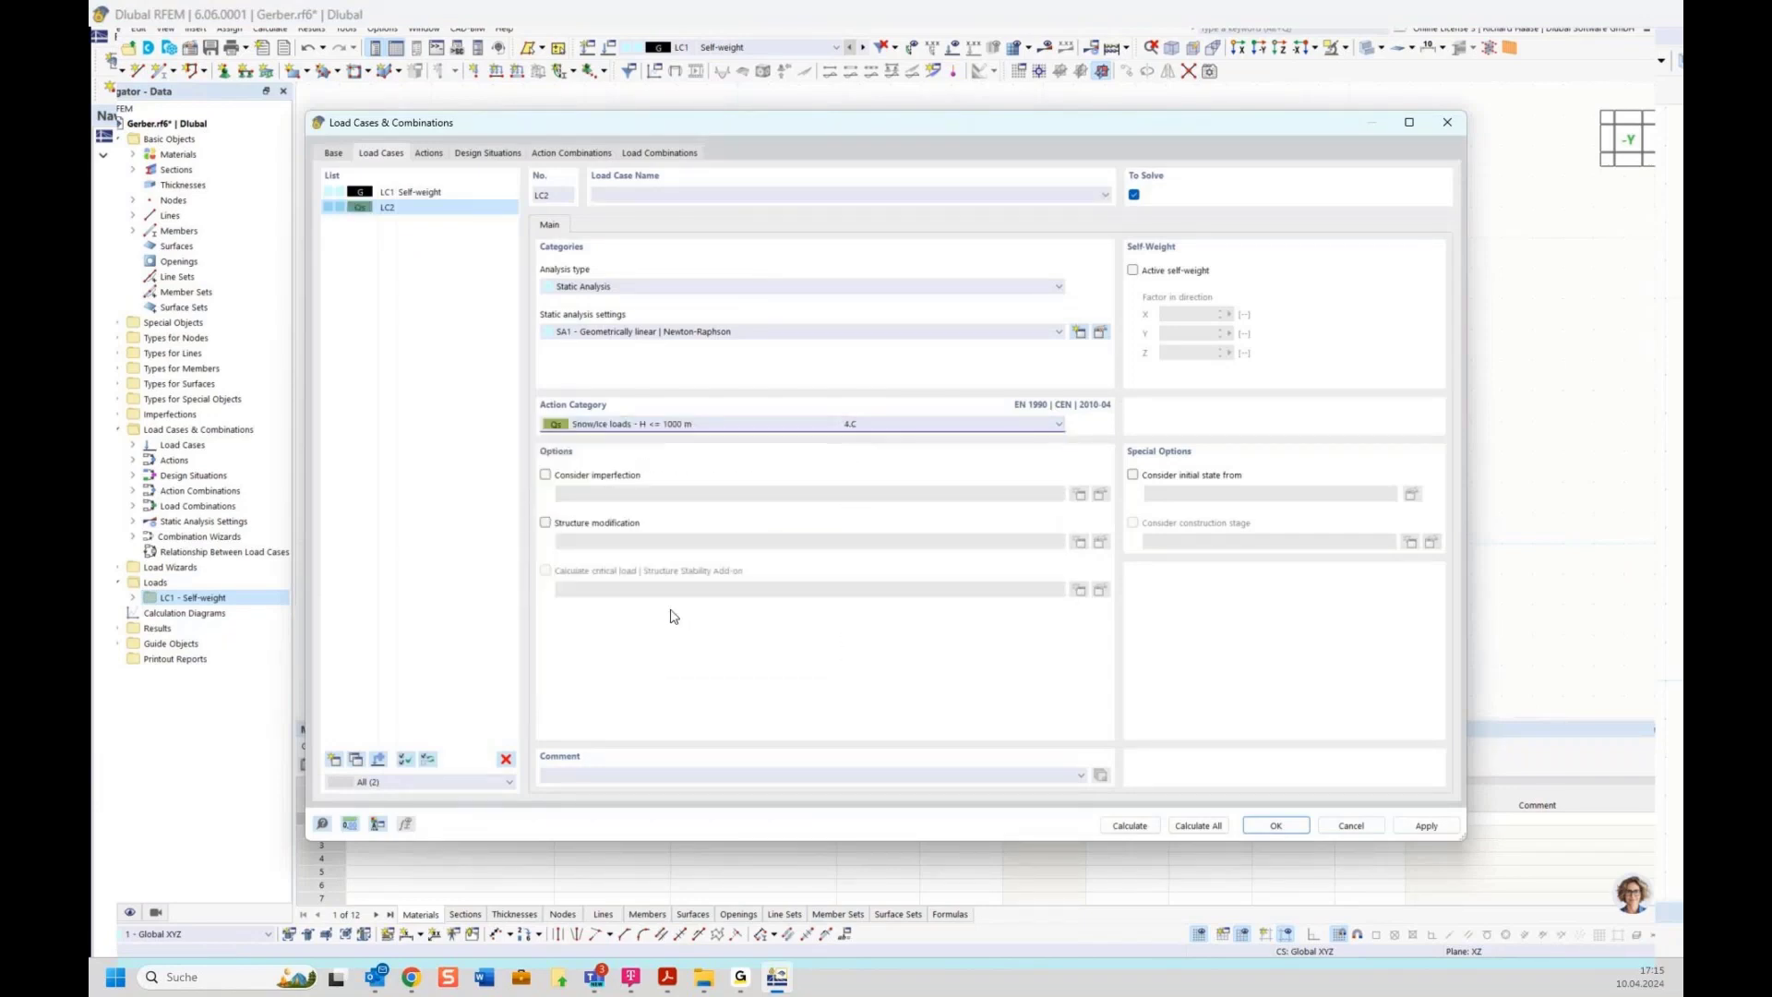
left_click(675, 196)
type("Snow")
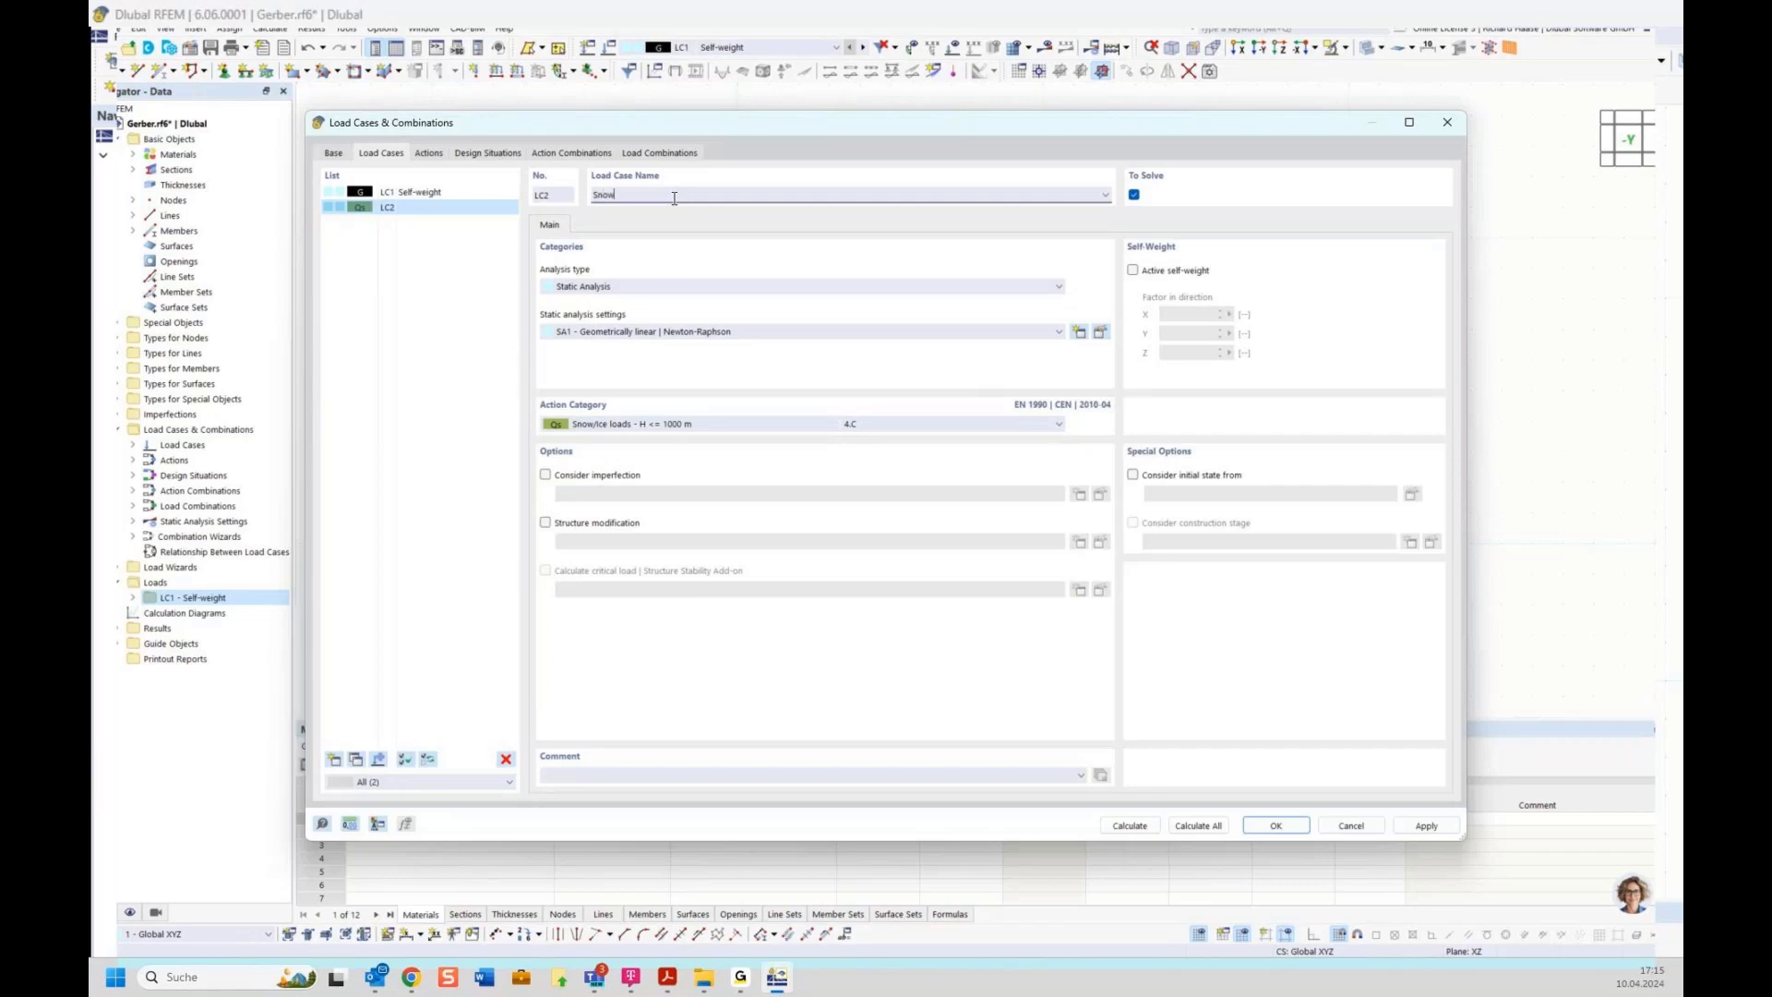
Add another load case named Wind with action category Wind
left_click(334, 758)
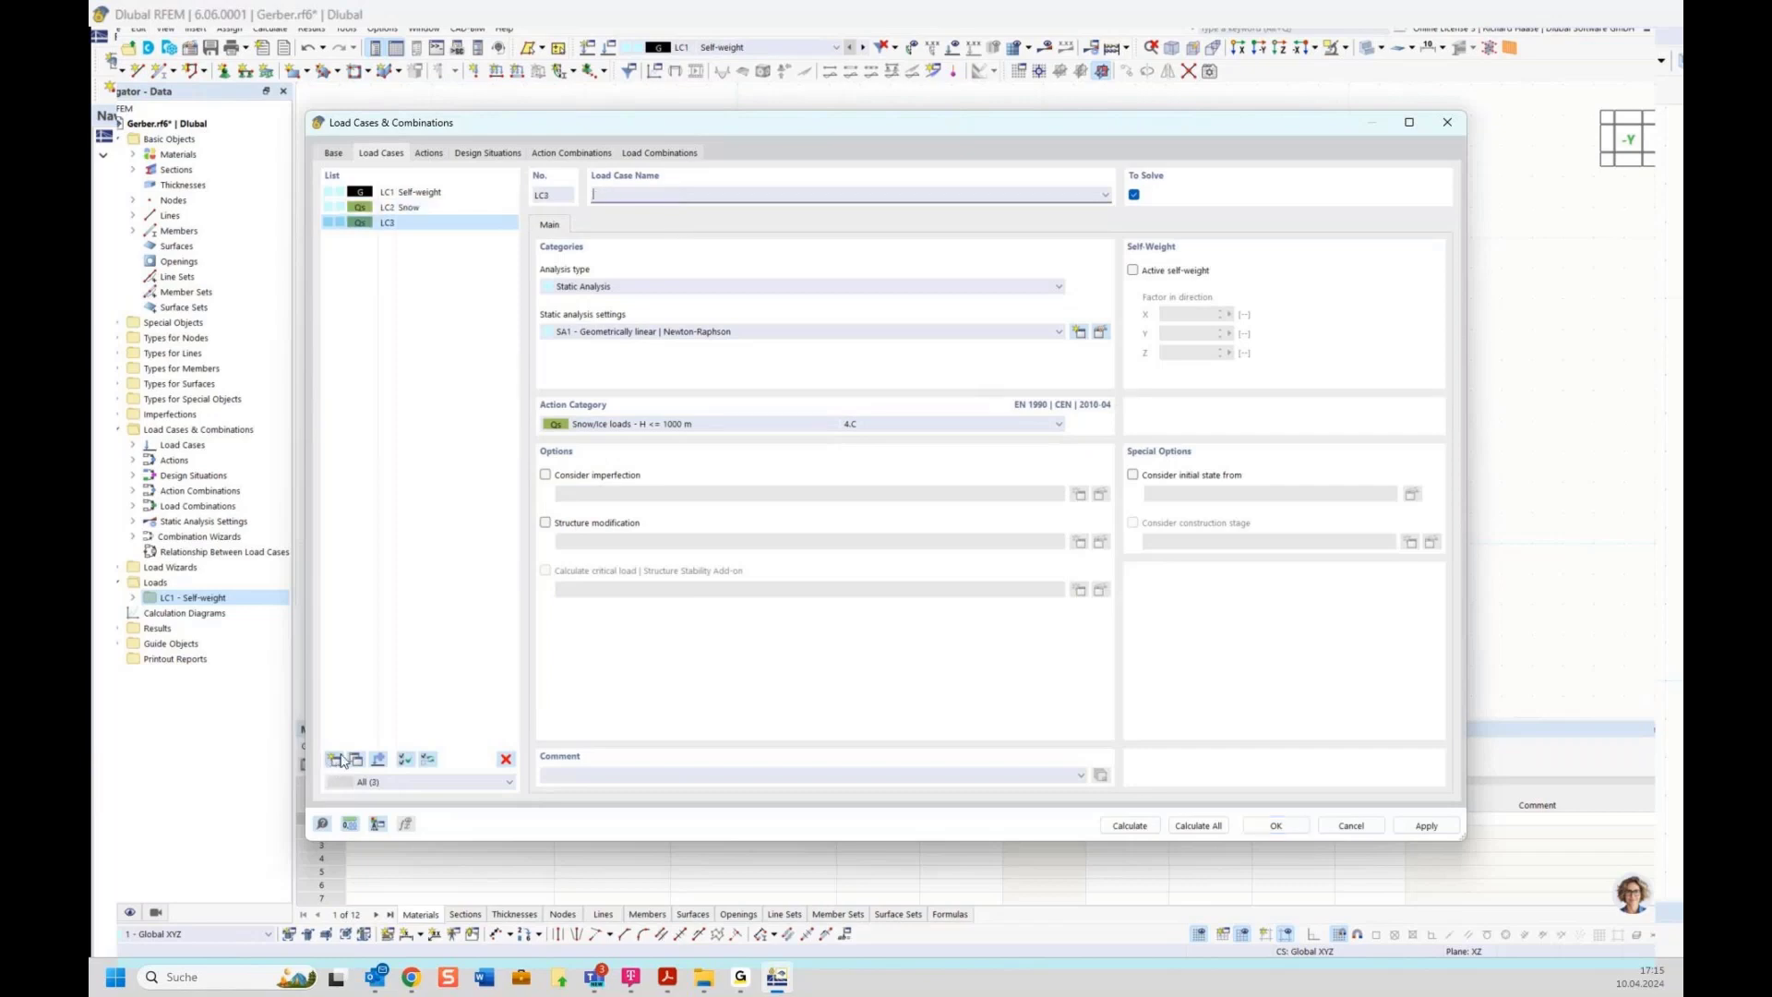
left_click(644, 194)
type("Wind")
left_click(624, 426)
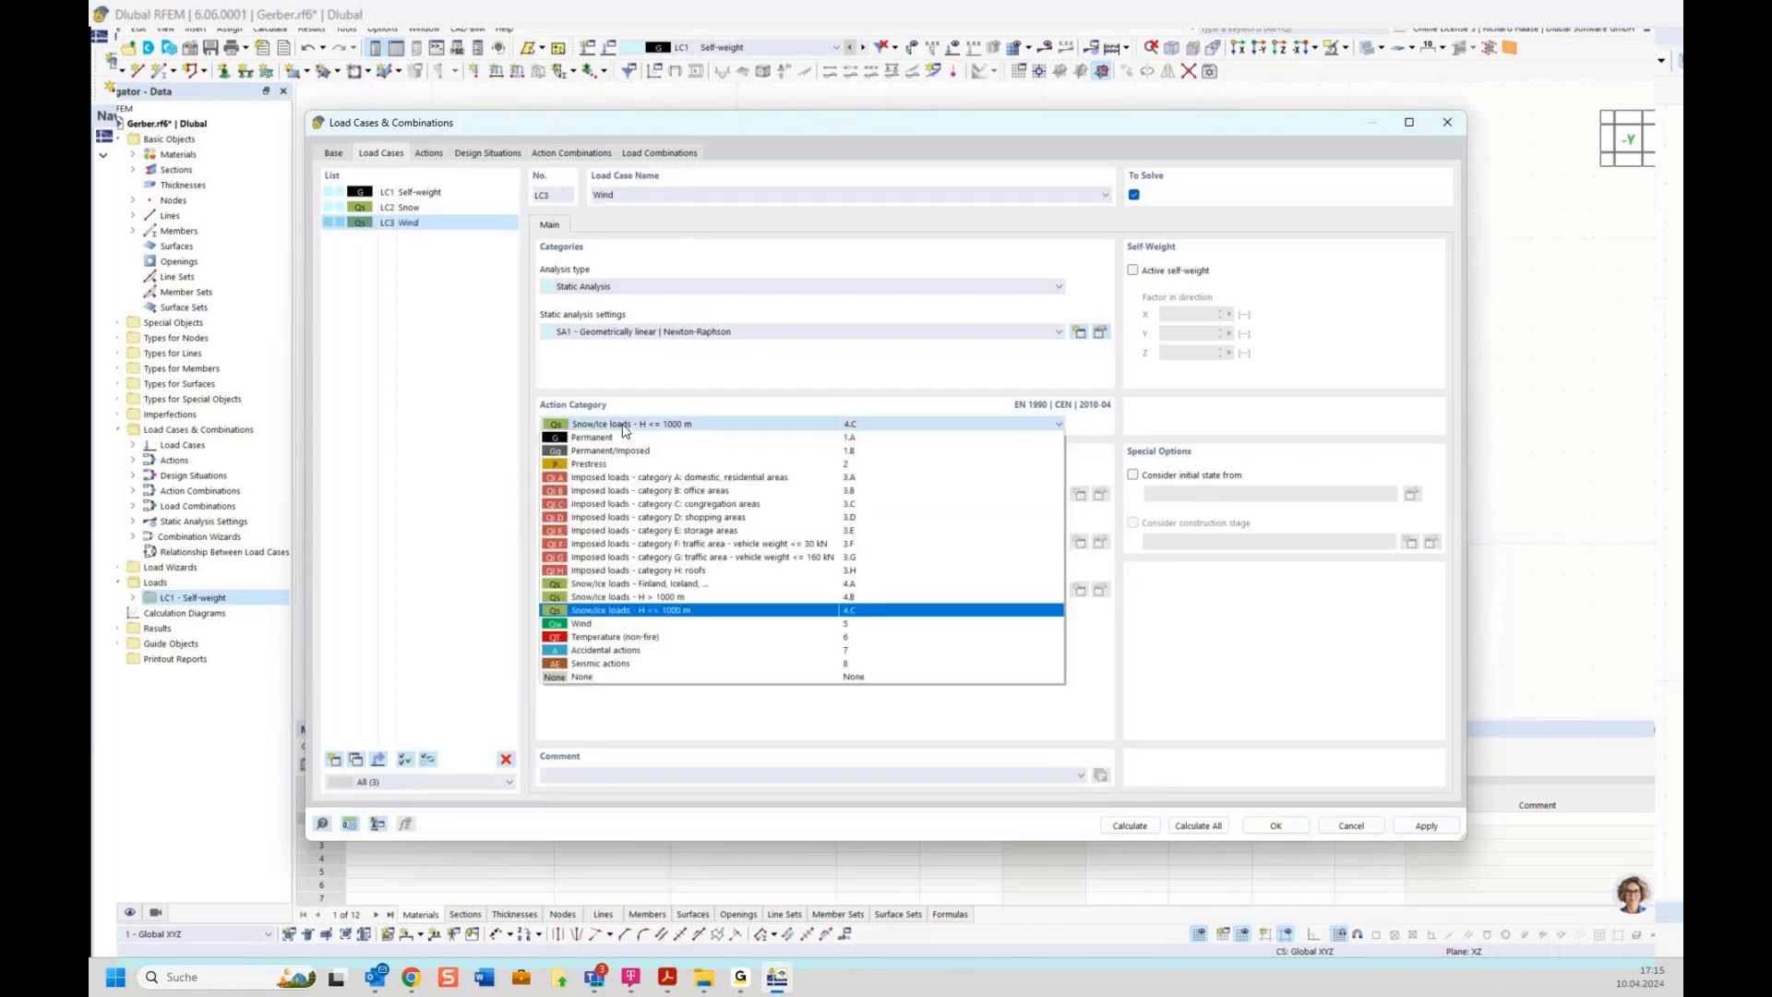
left_click(601, 624)
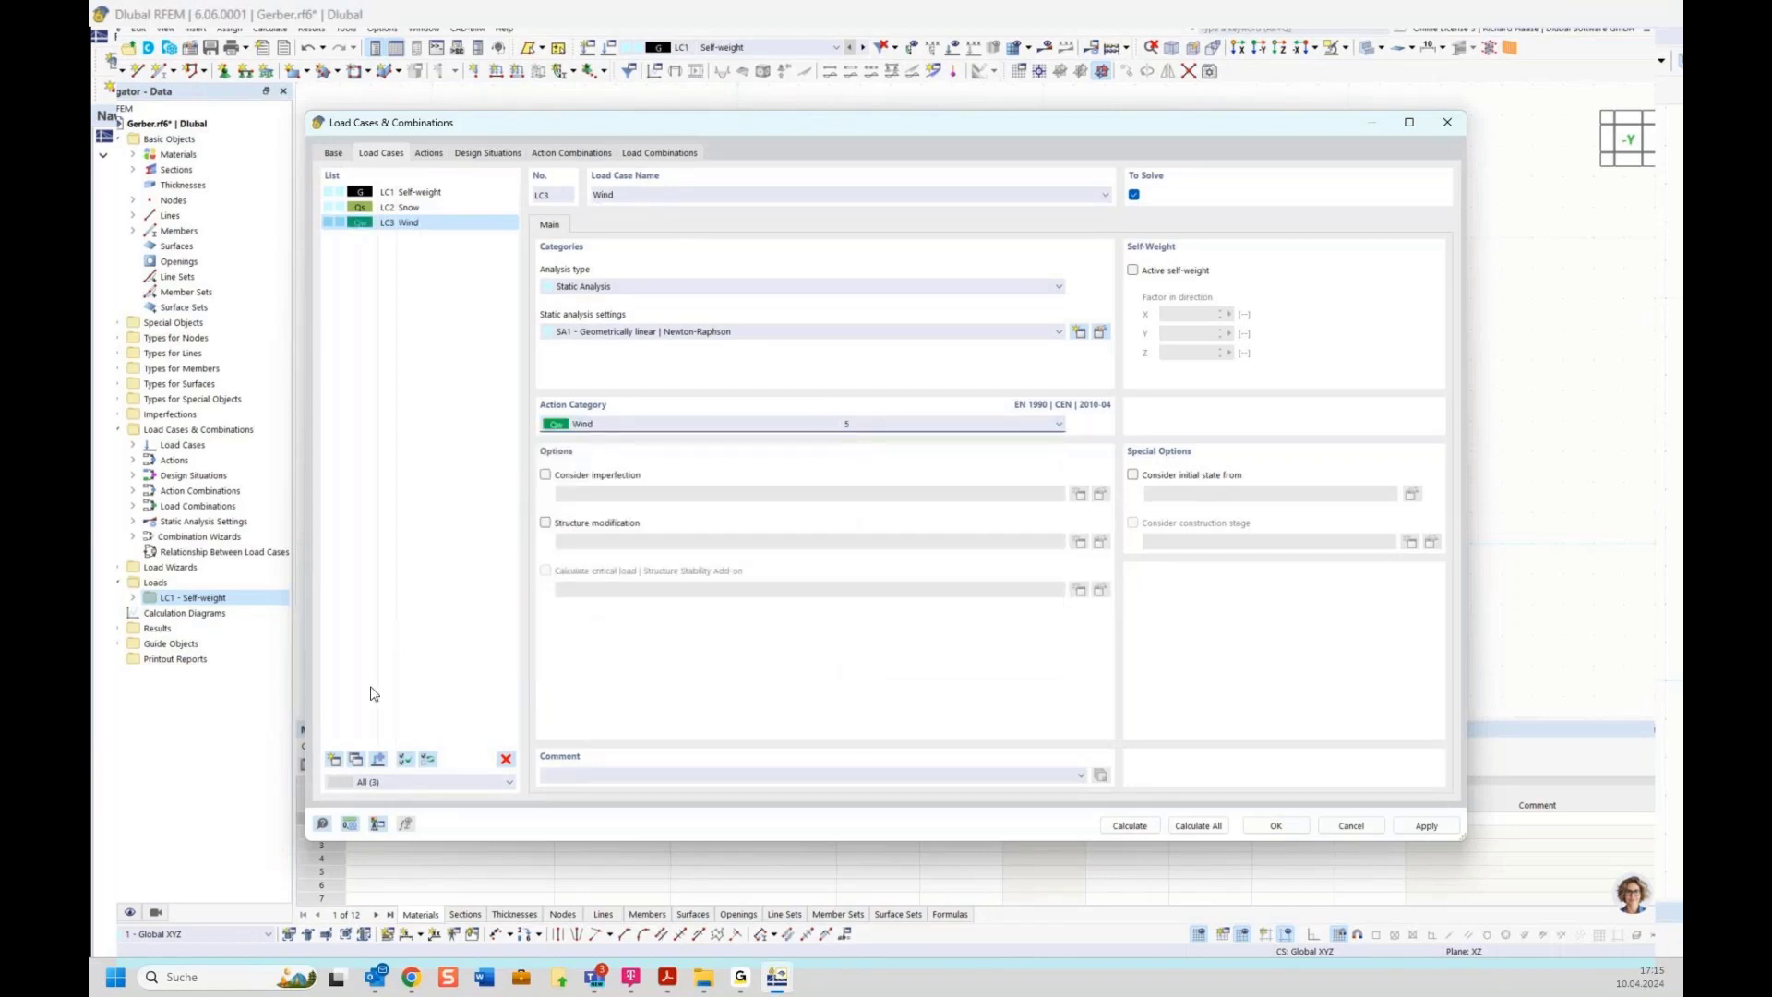
Add a load case named Temperature with action category Temperature (non-fire)
left_click(334, 759)
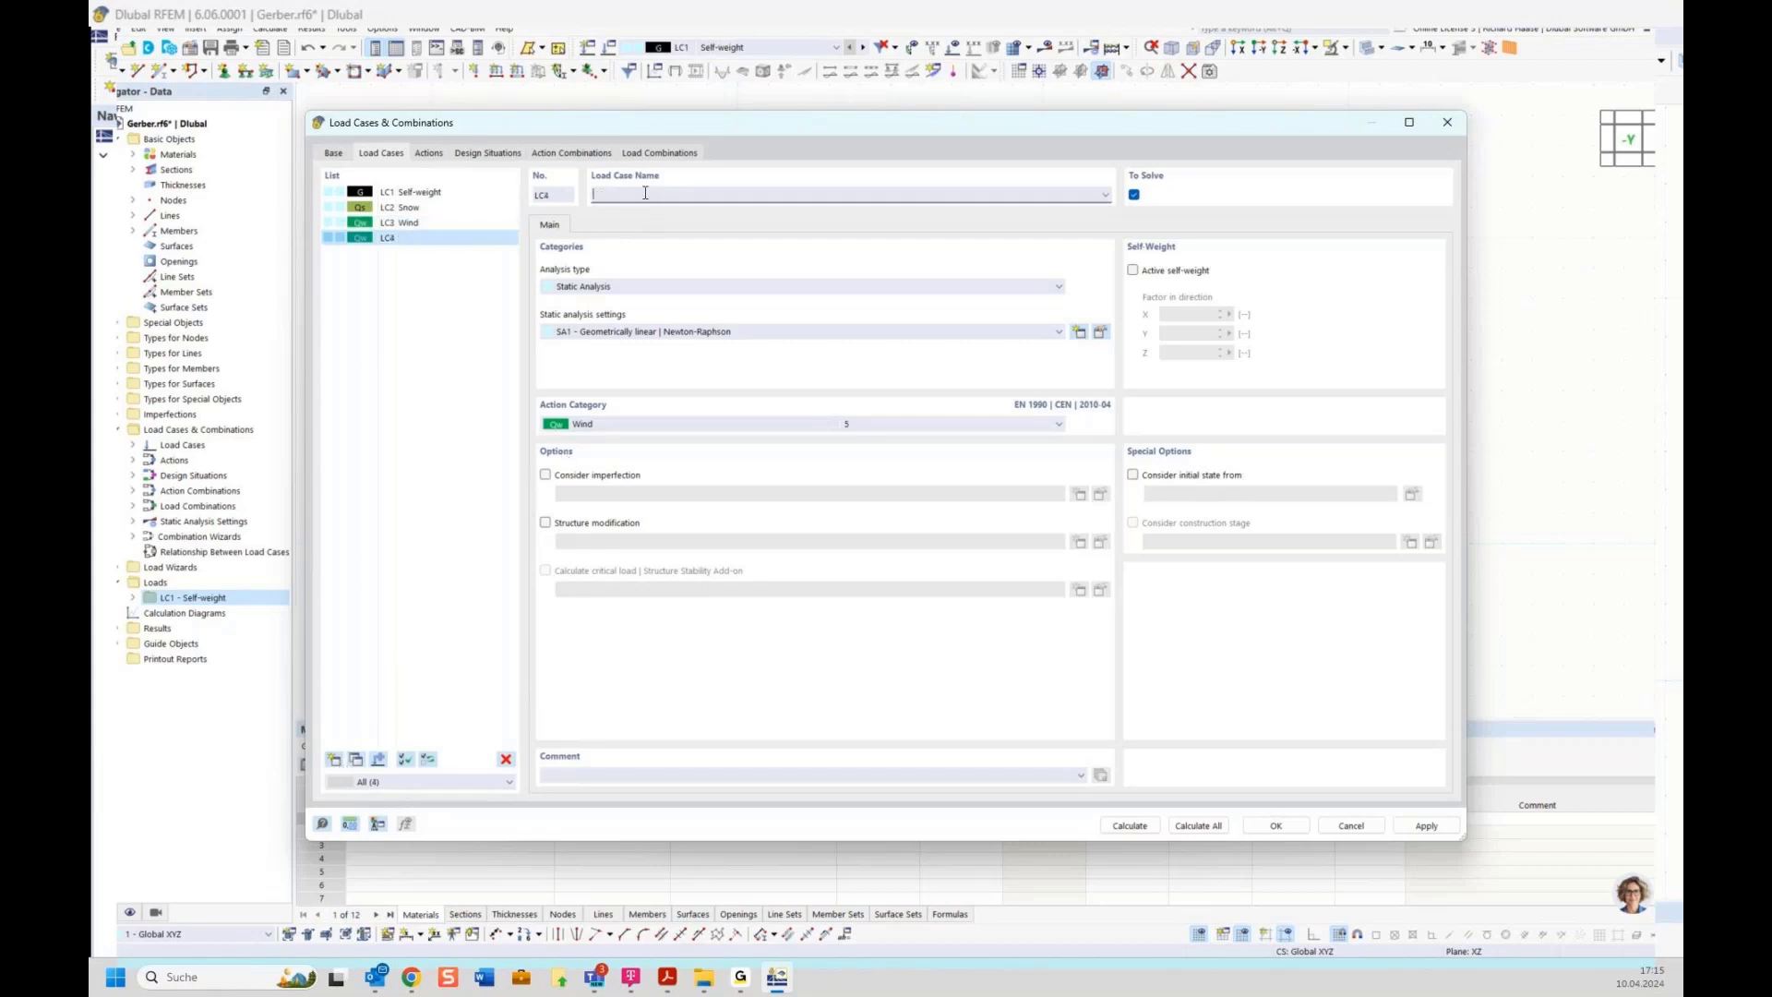
type("Temperature")
left_click(618, 426)
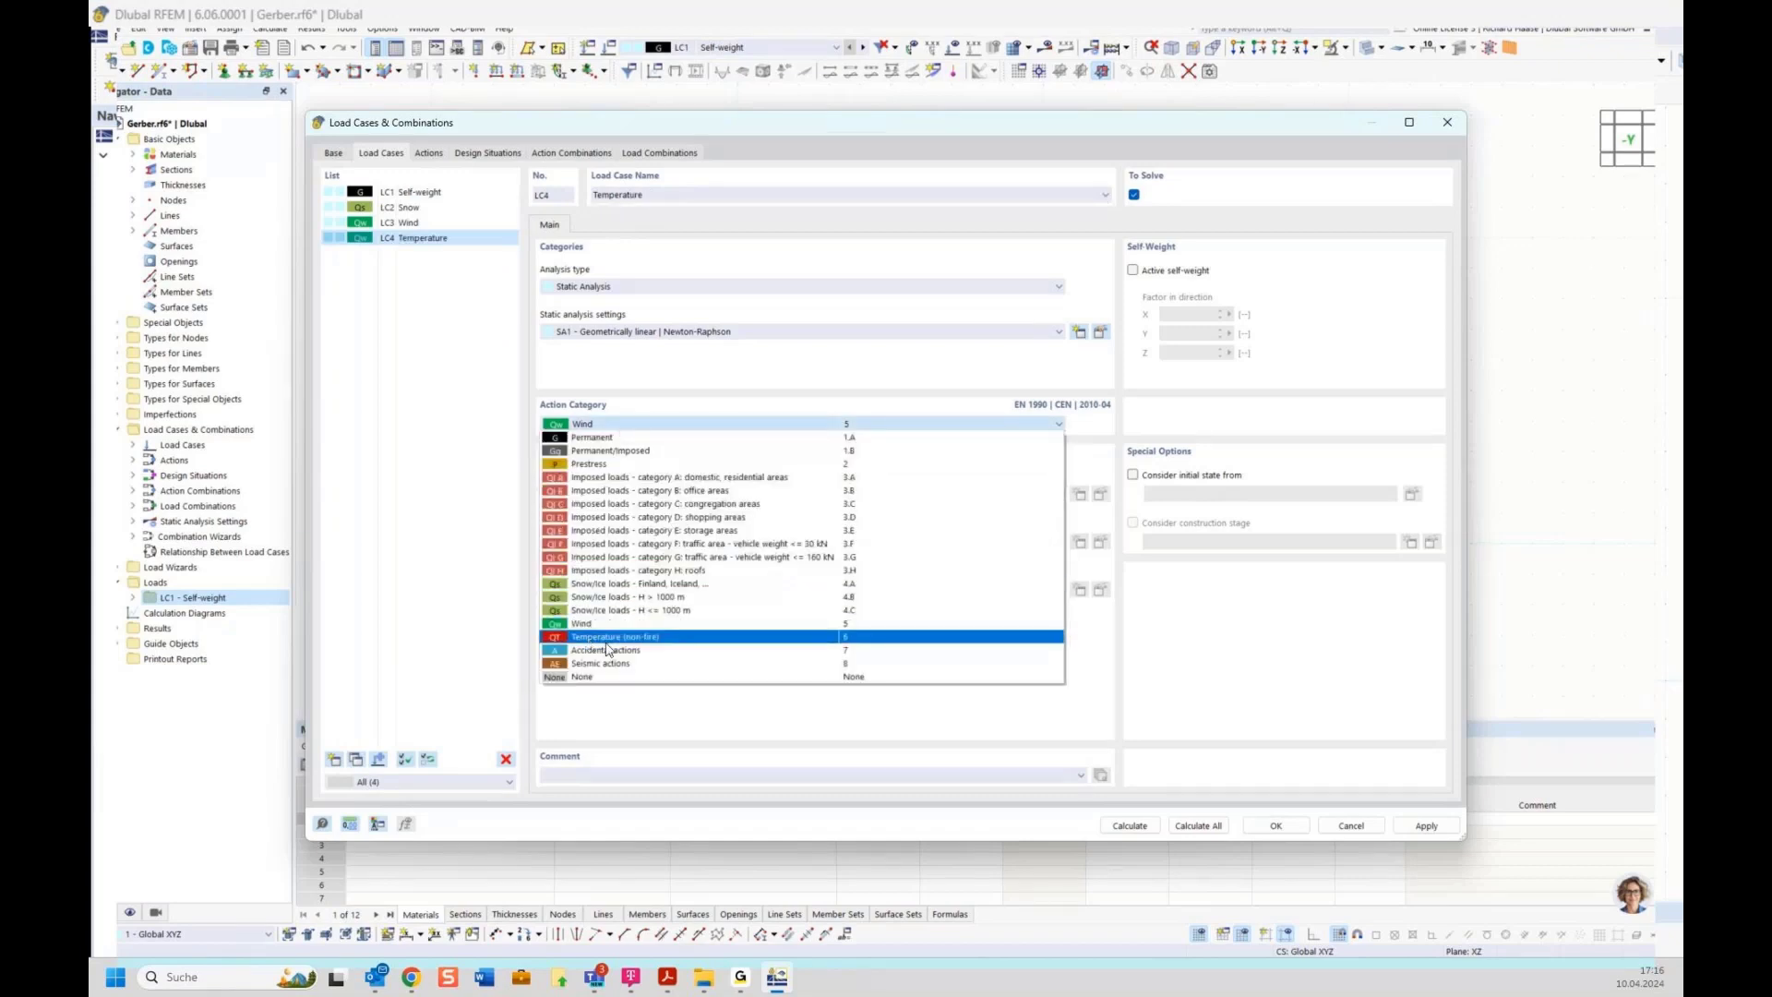
left_click(645, 638)
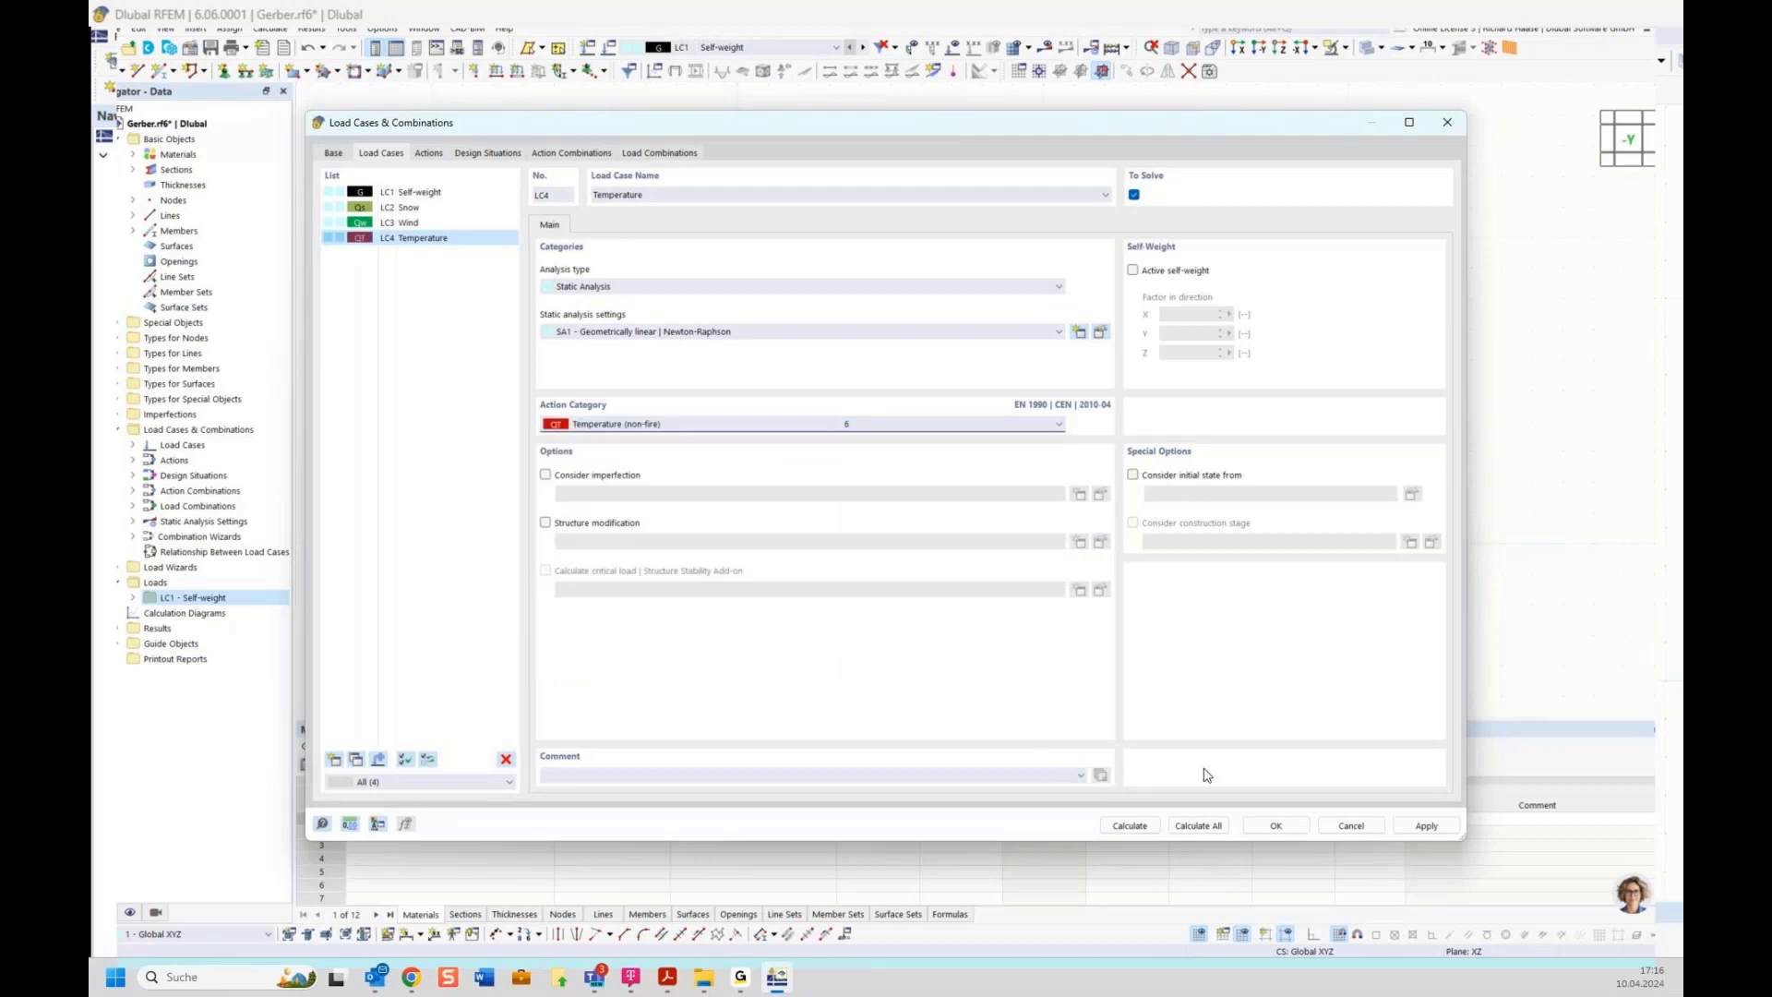
Review the generated load combinations and the load cases and factors assigned to them
left_click(430, 154)
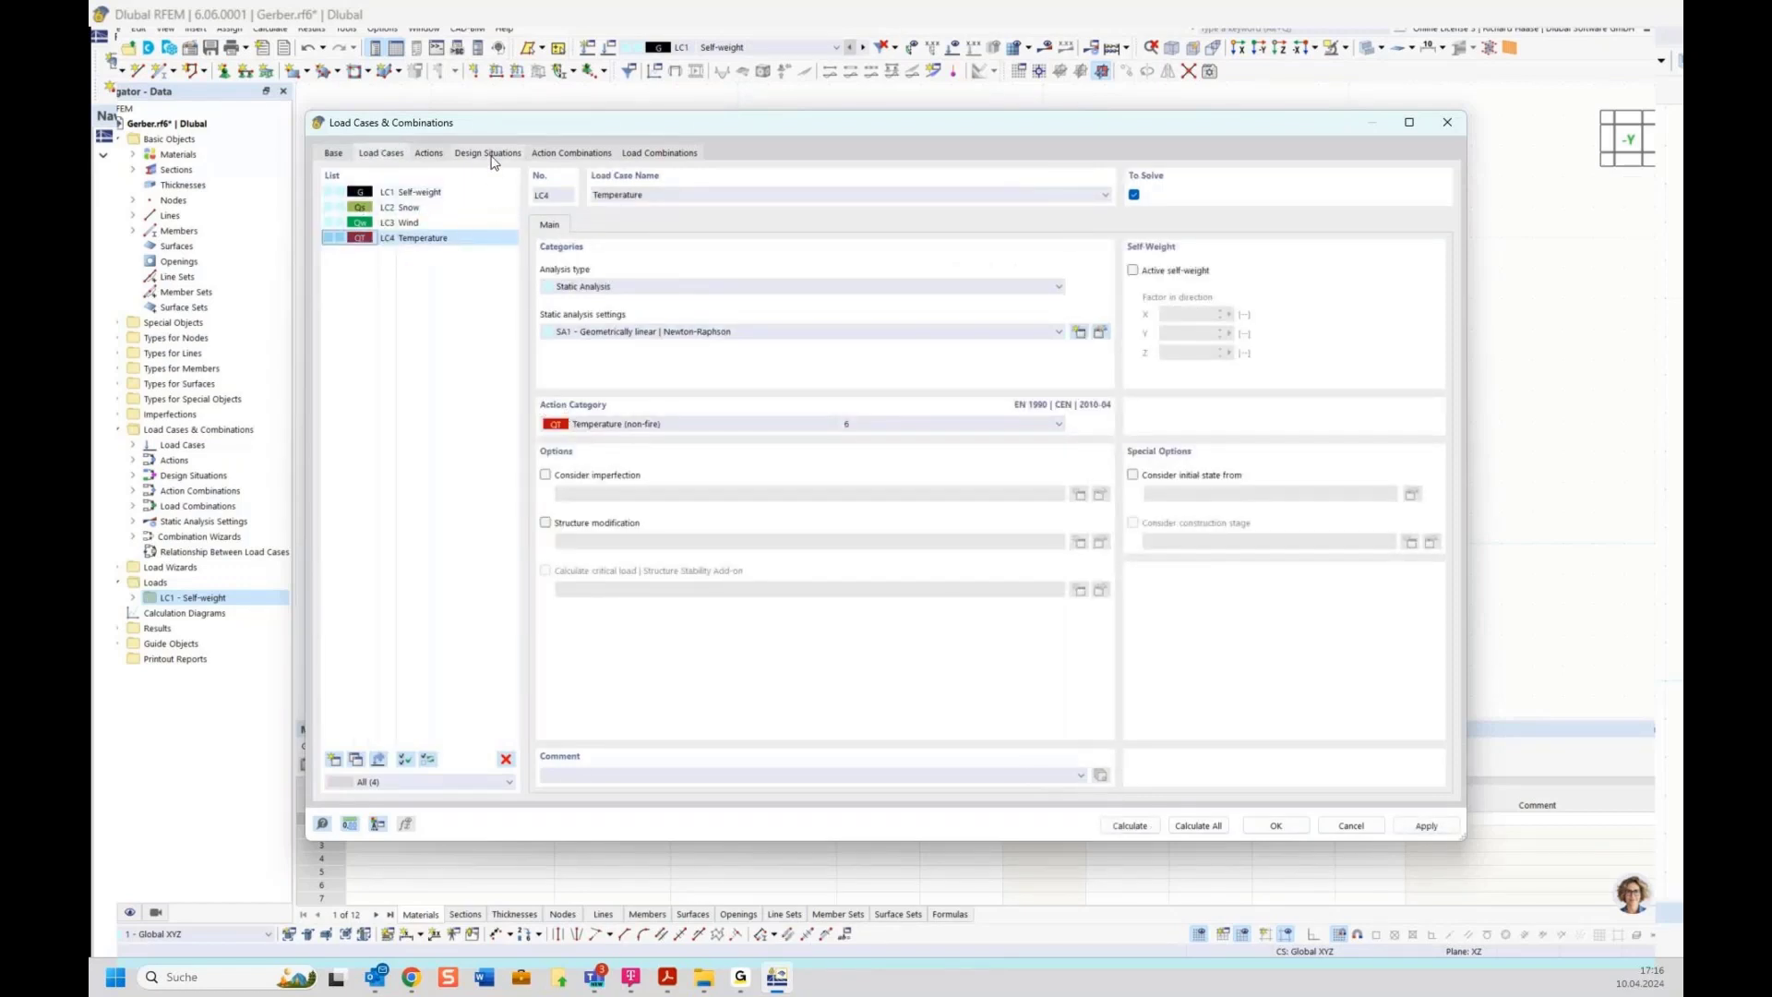
left_click(657, 155)
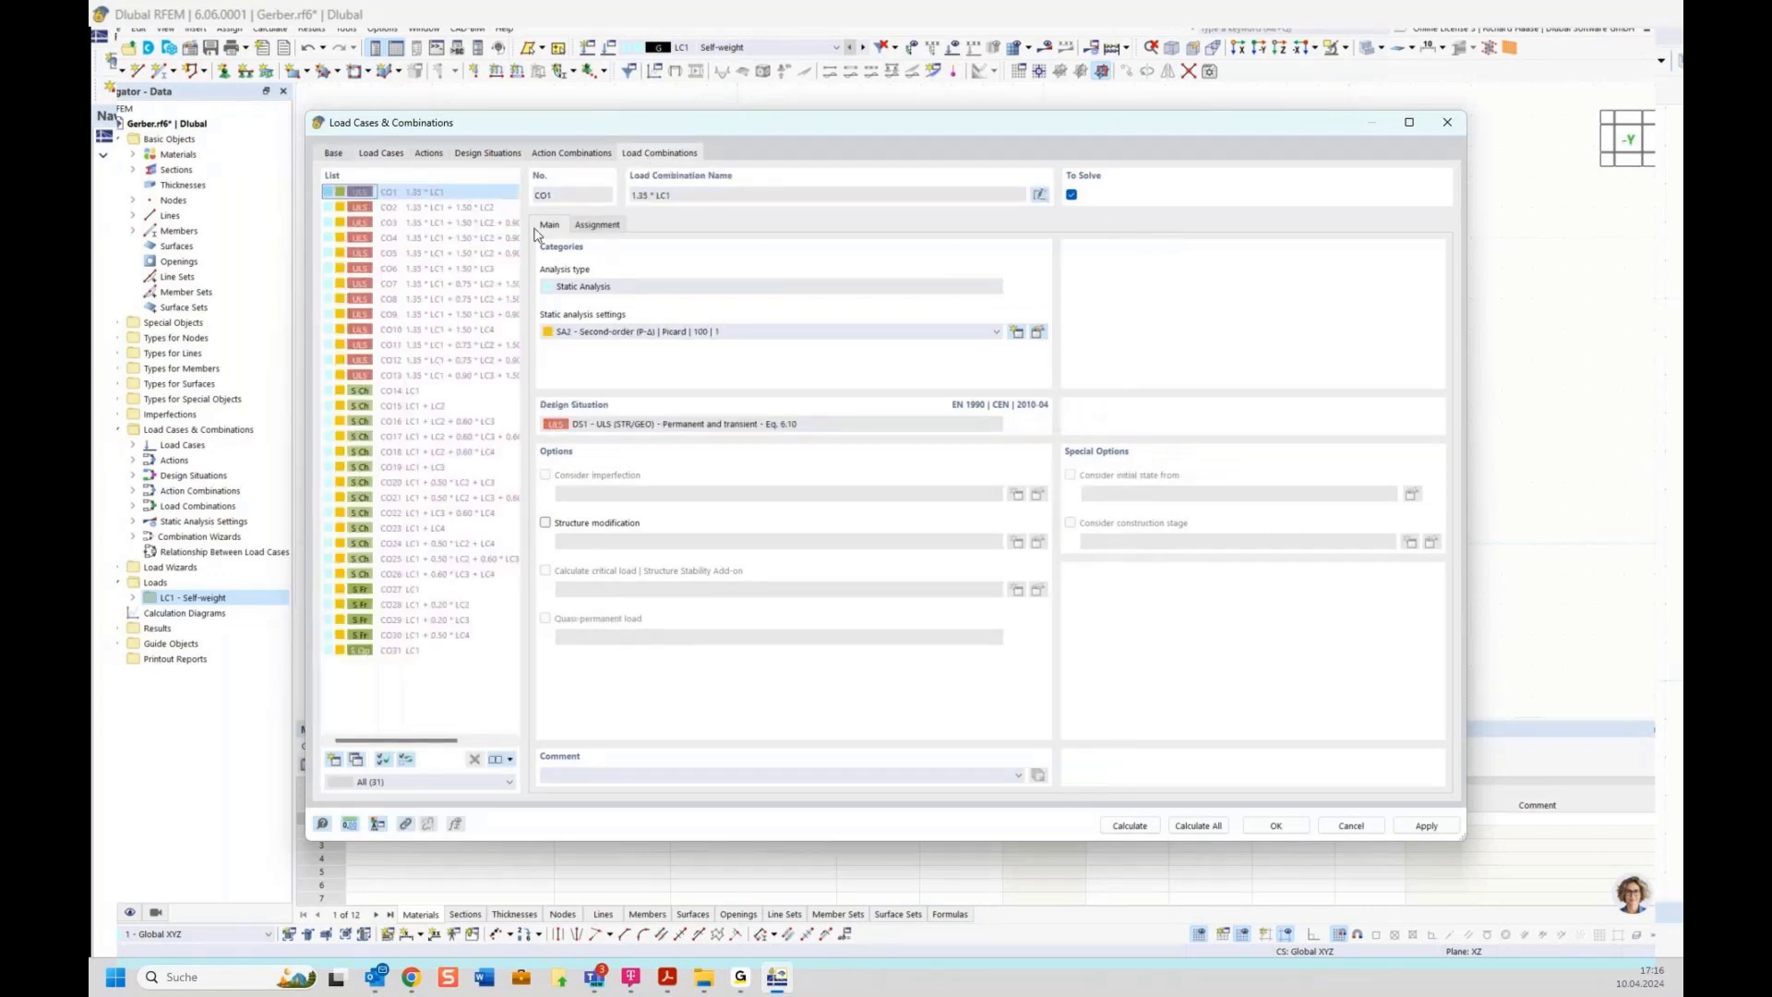
left_click(334, 154)
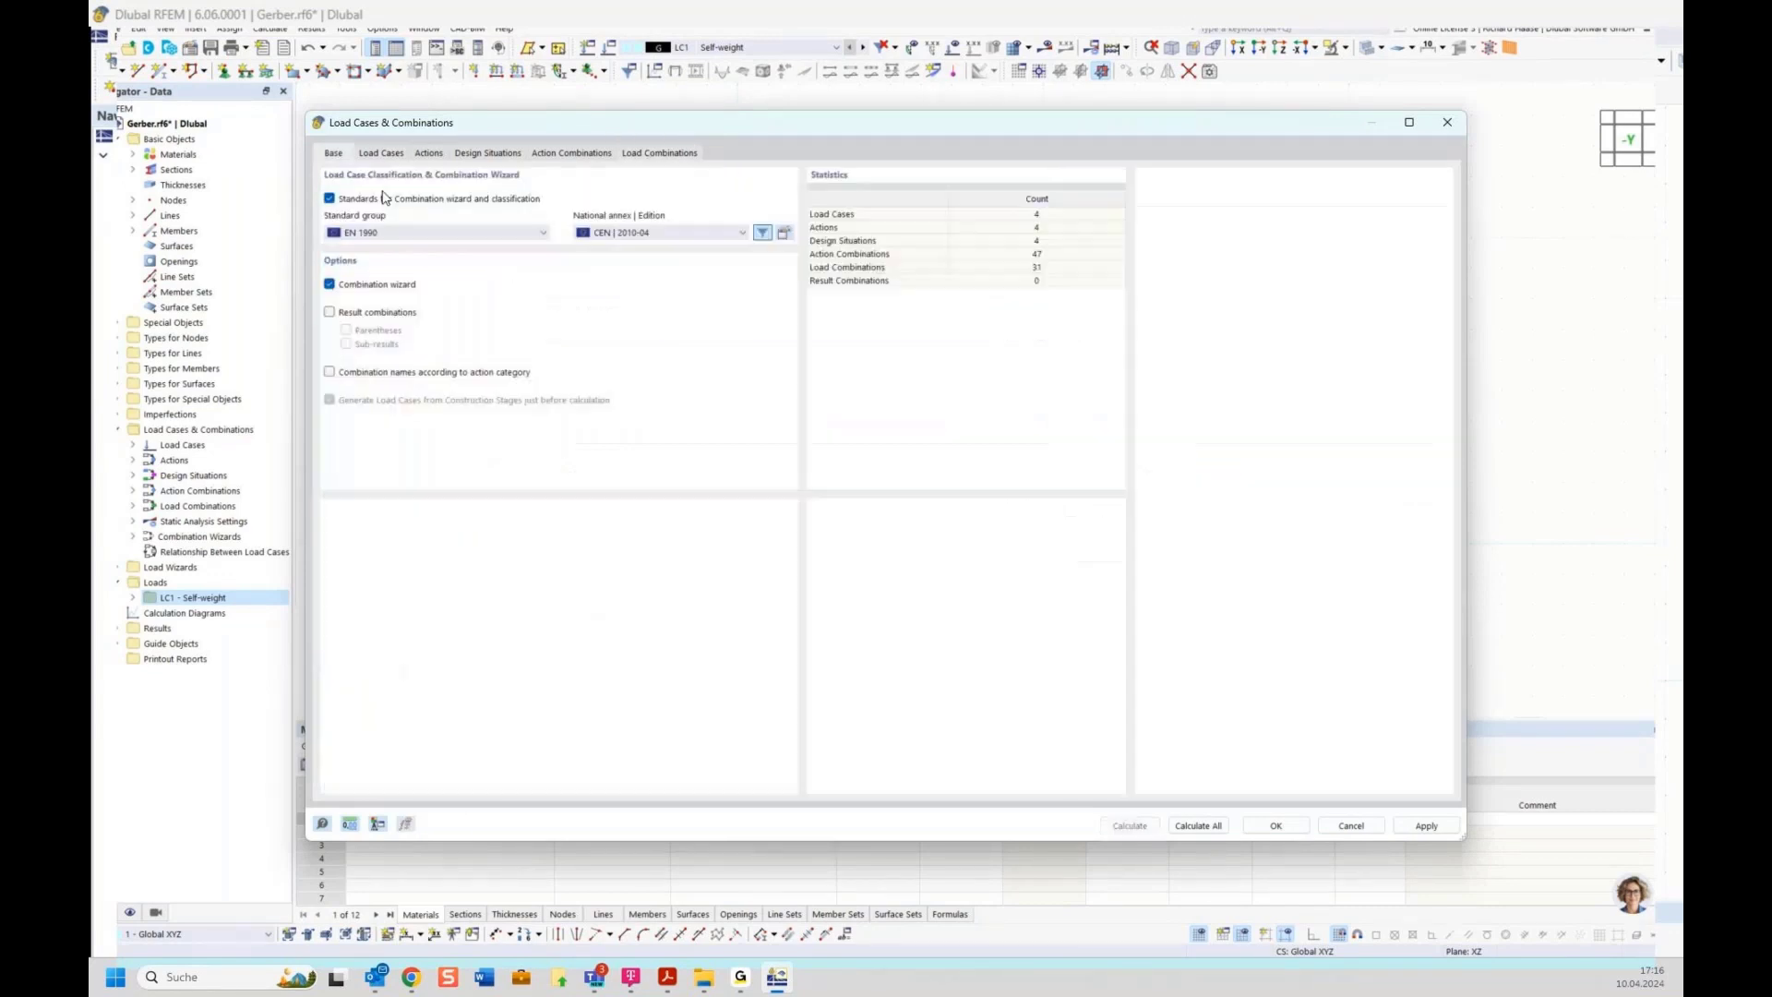
left_click(657, 155)
left_click(597, 225)
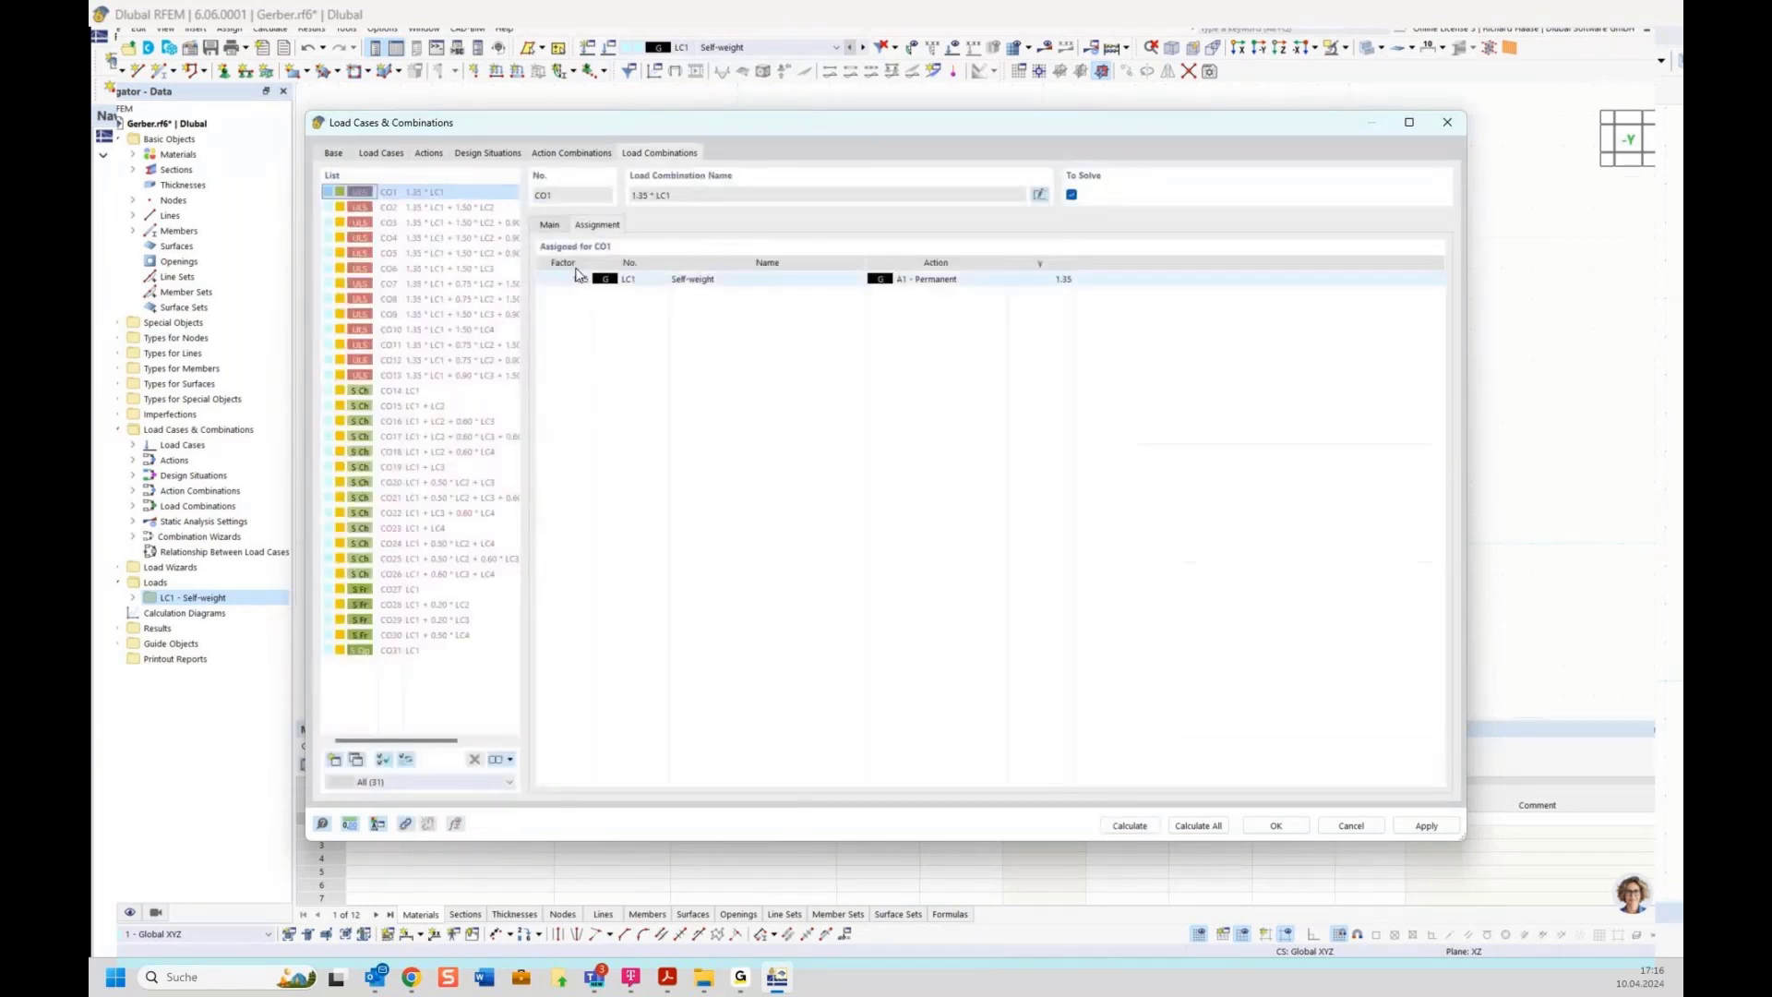
left_click(472, 285)
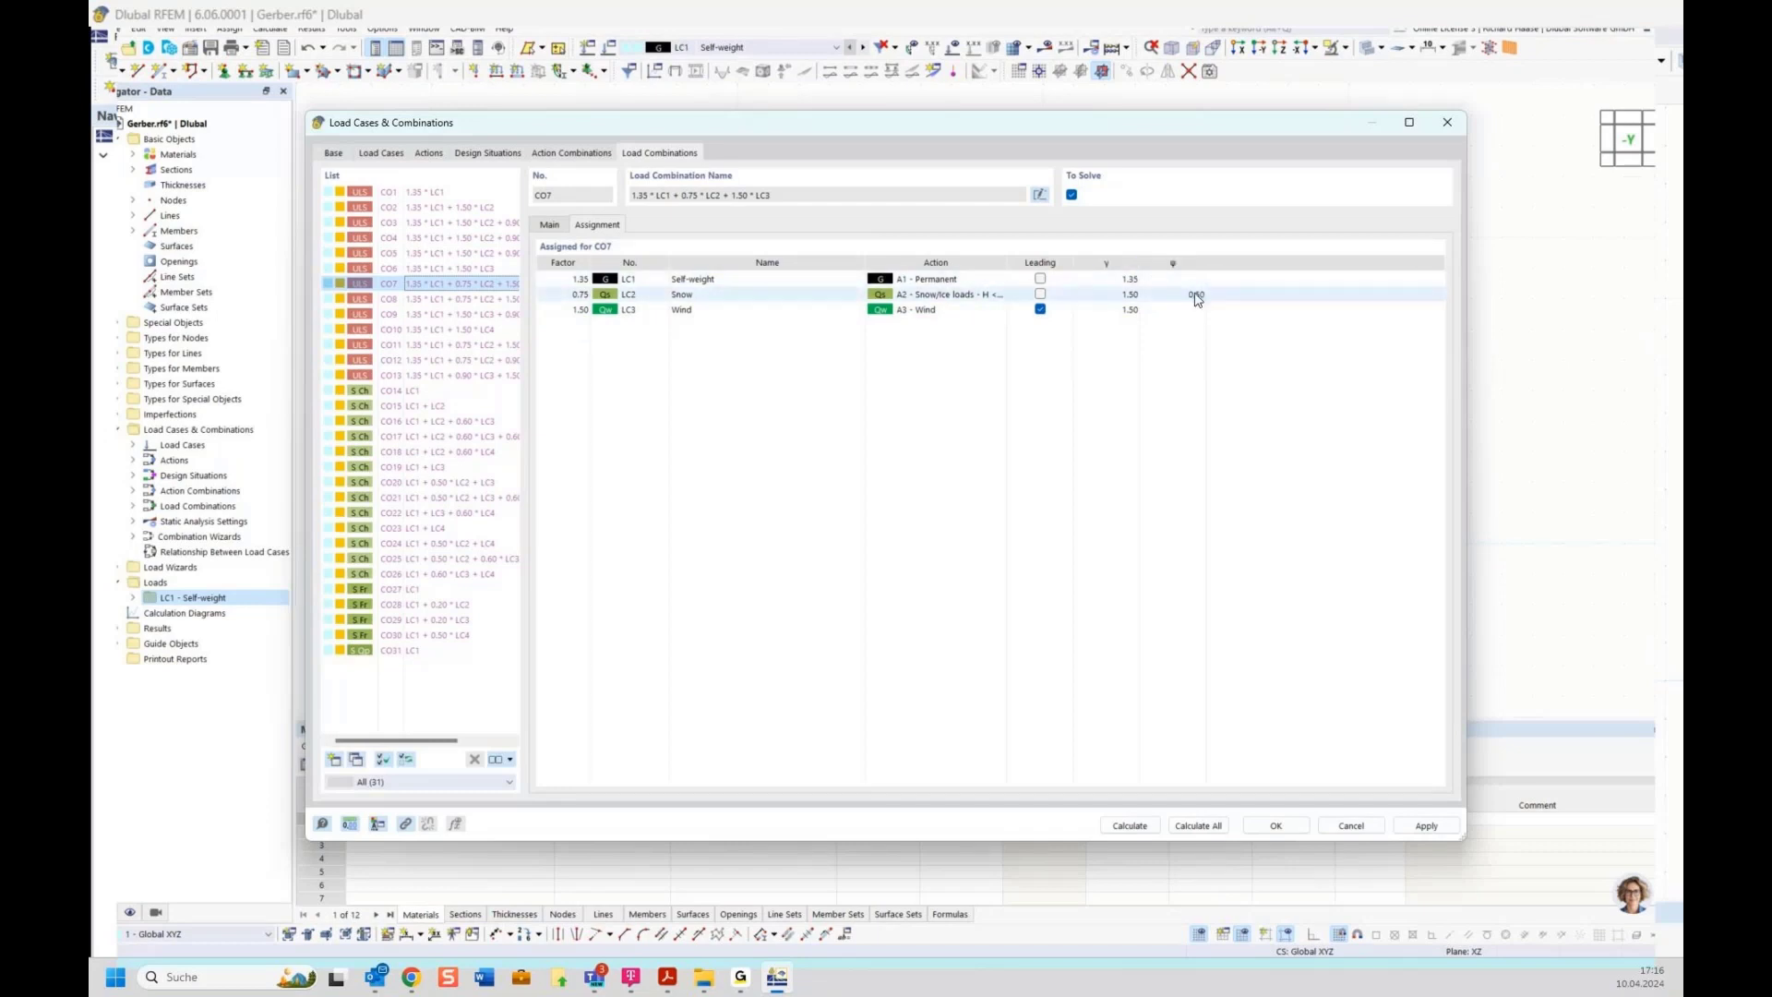
left_click(480, 298)
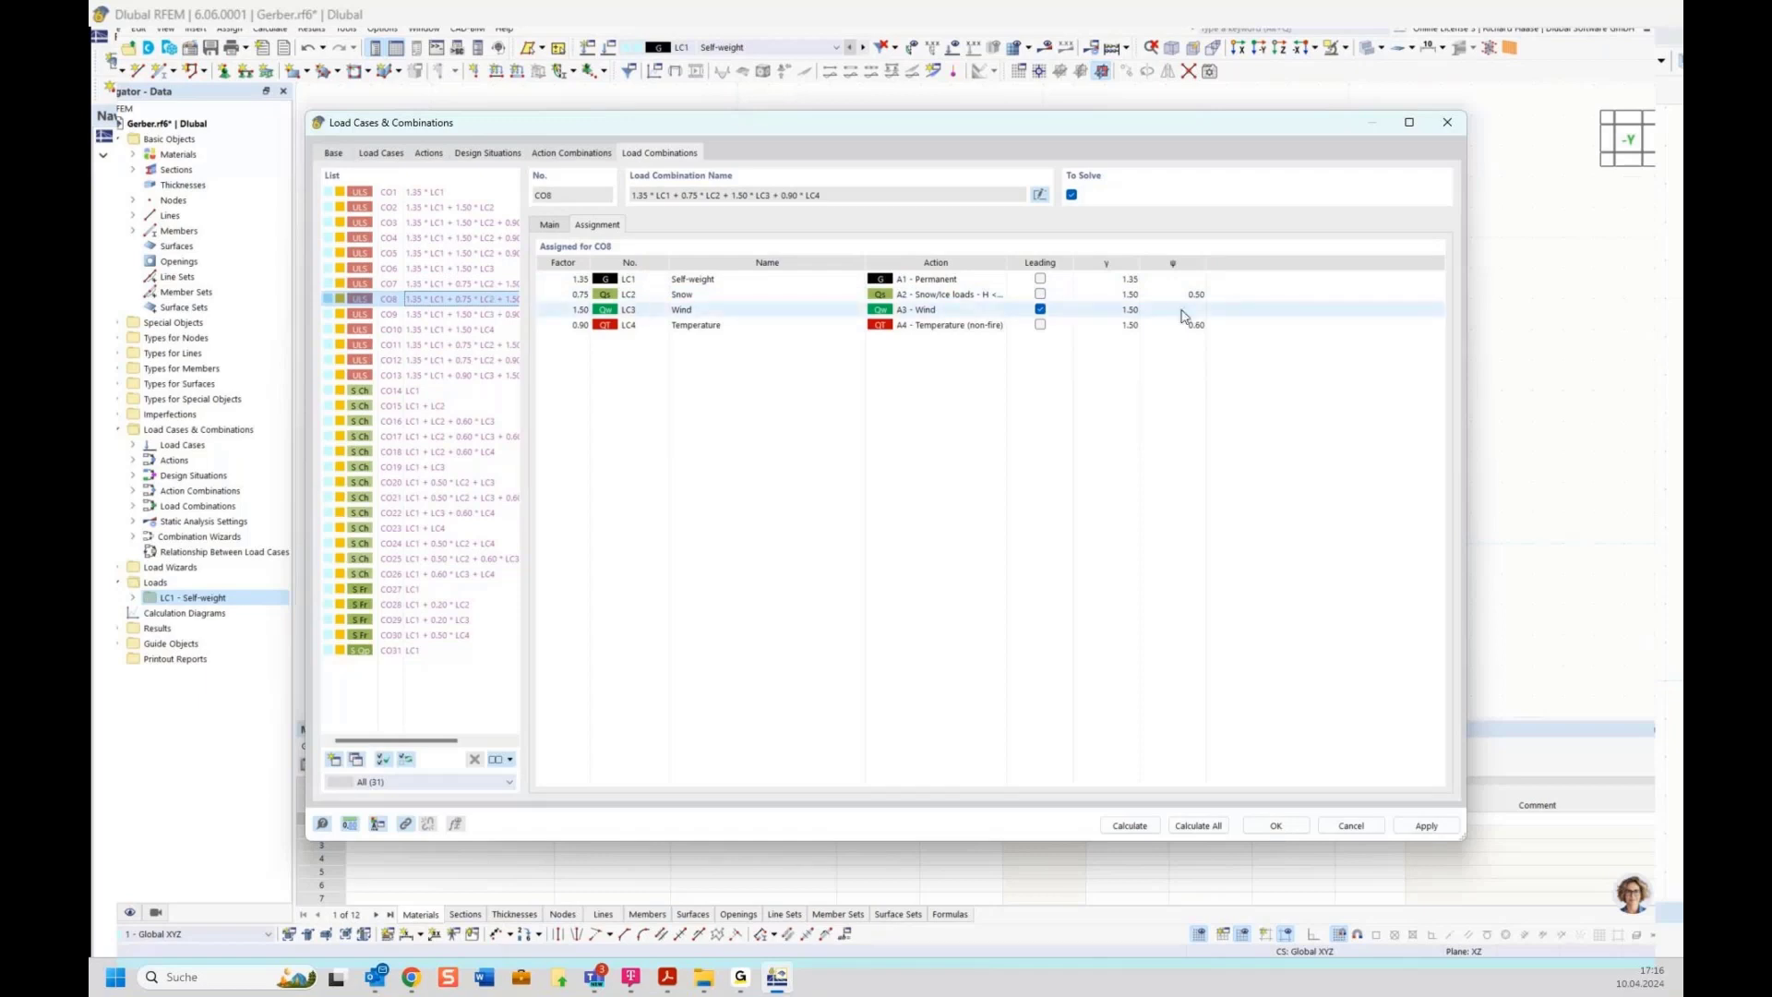
Examine the ULS design situation's combination rule and the available design situation types
left_click(489, 153)
left_click(1039, 286)
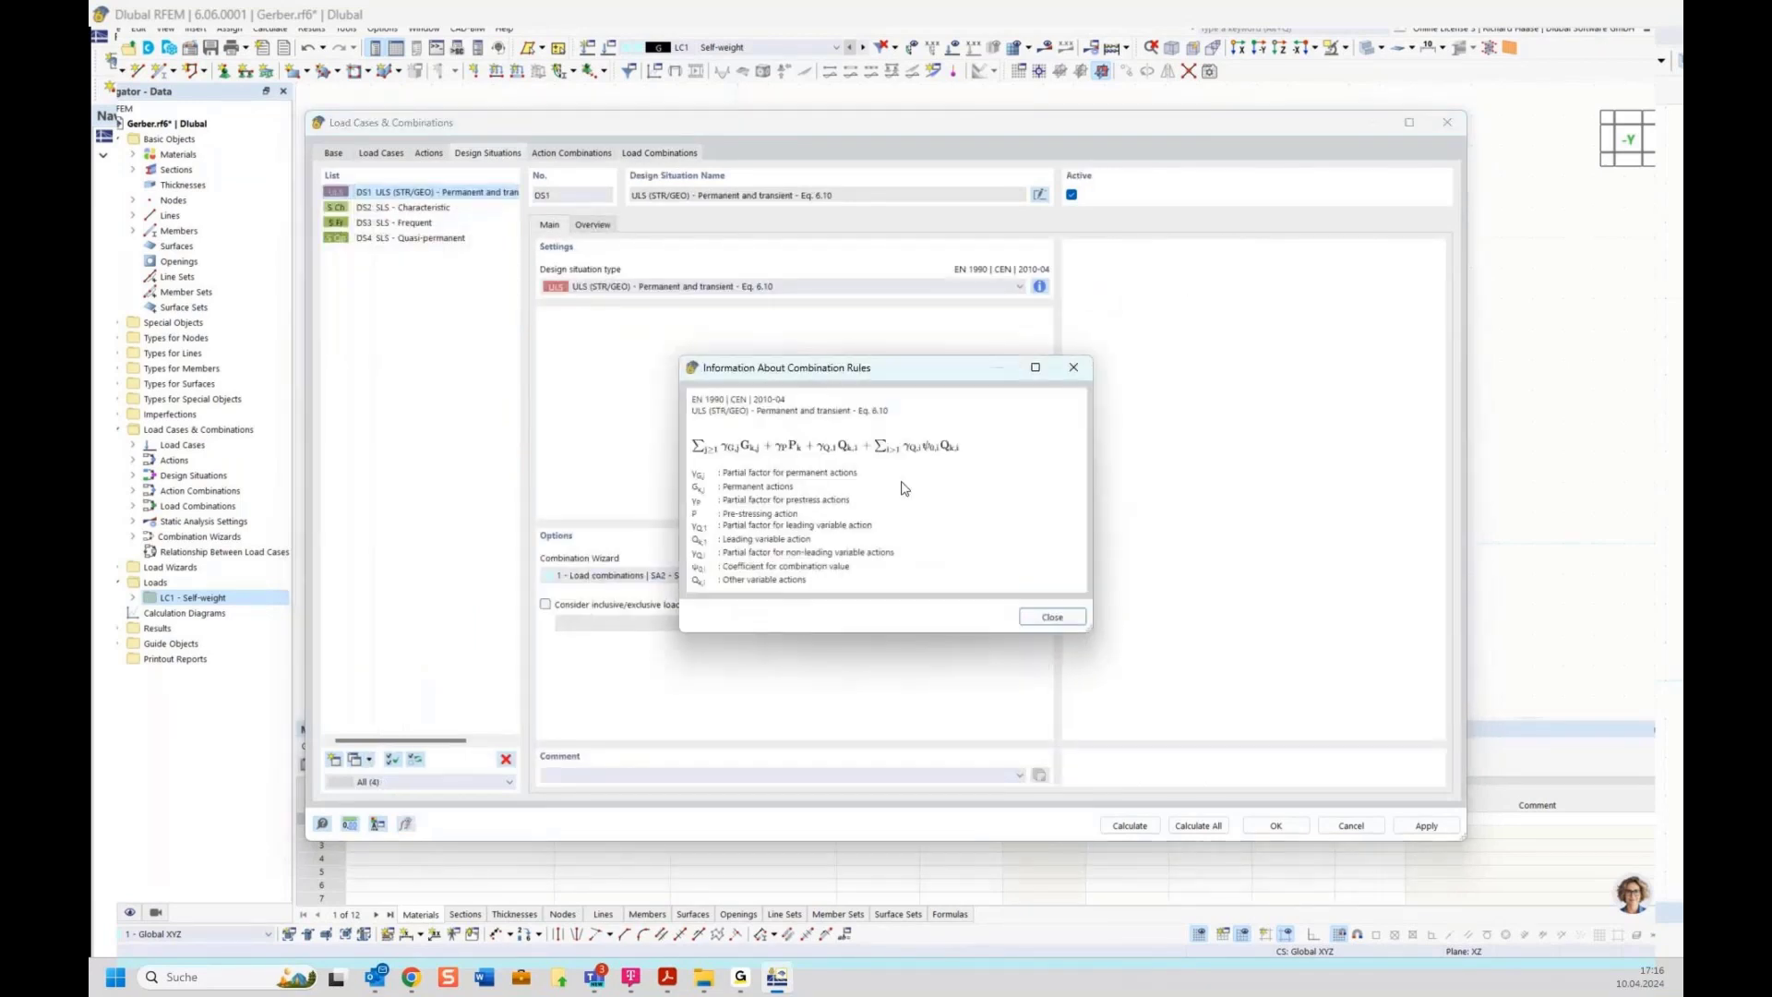
left_click(1073, 366)
left_click(612, 286)
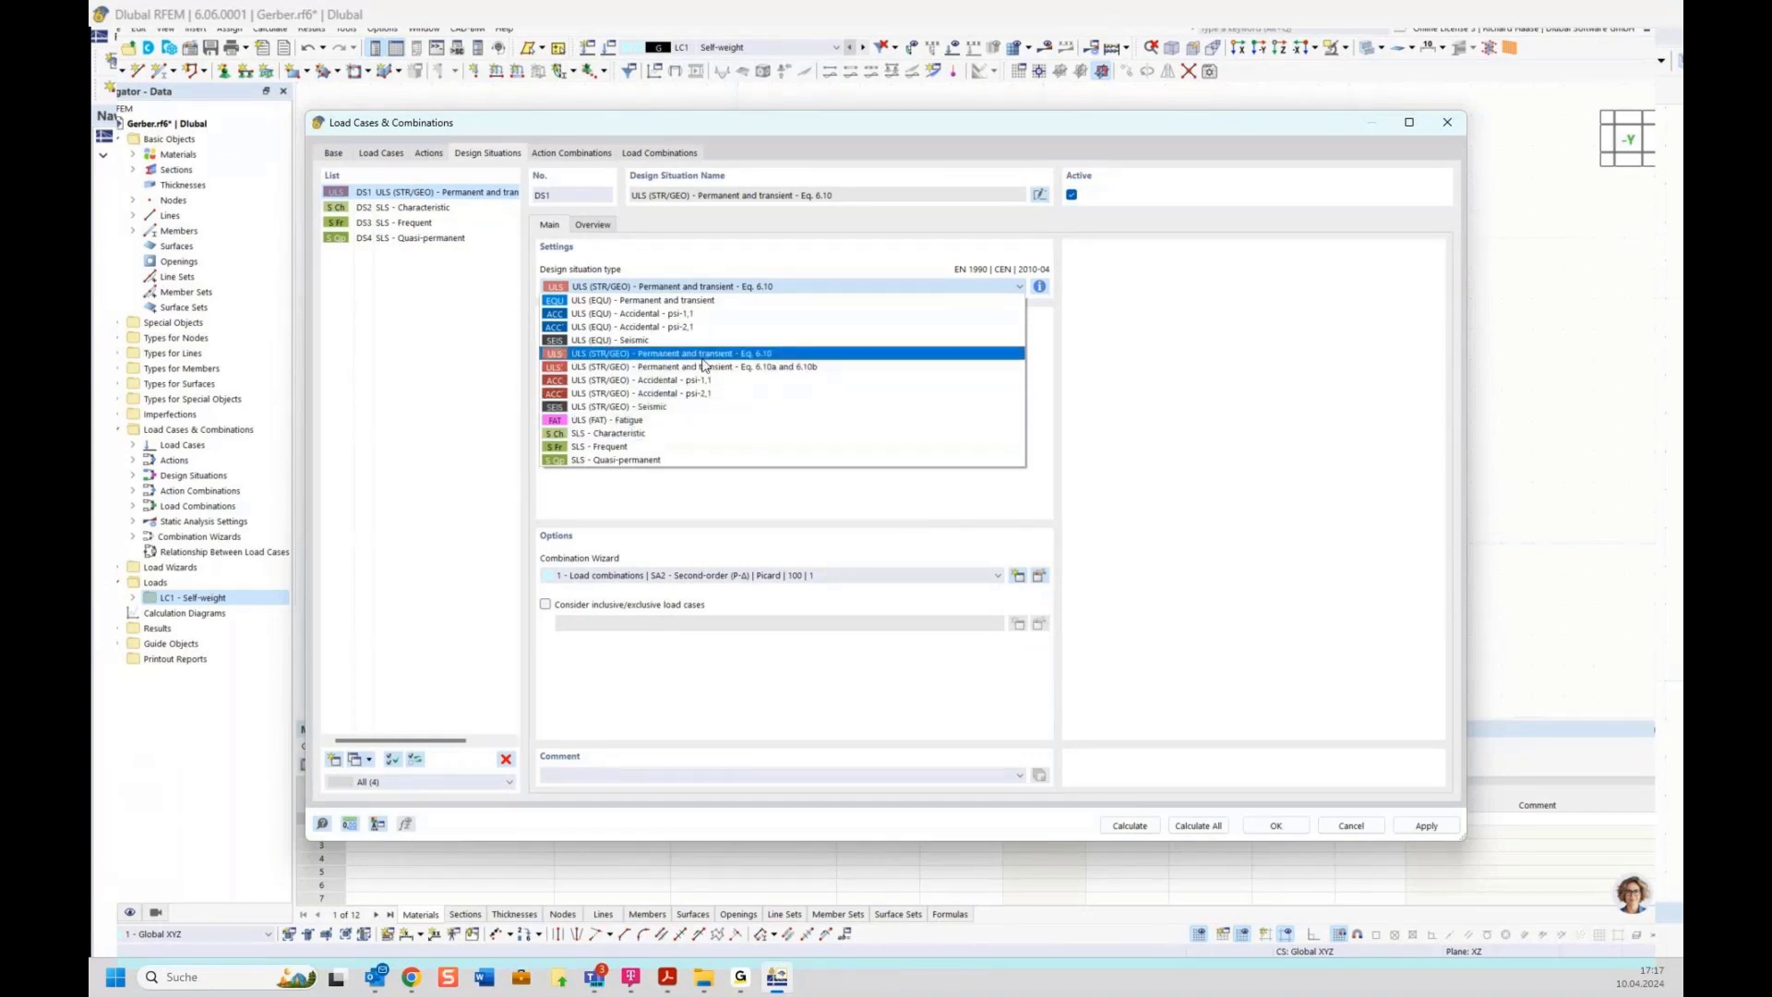
left_click(685, 260)
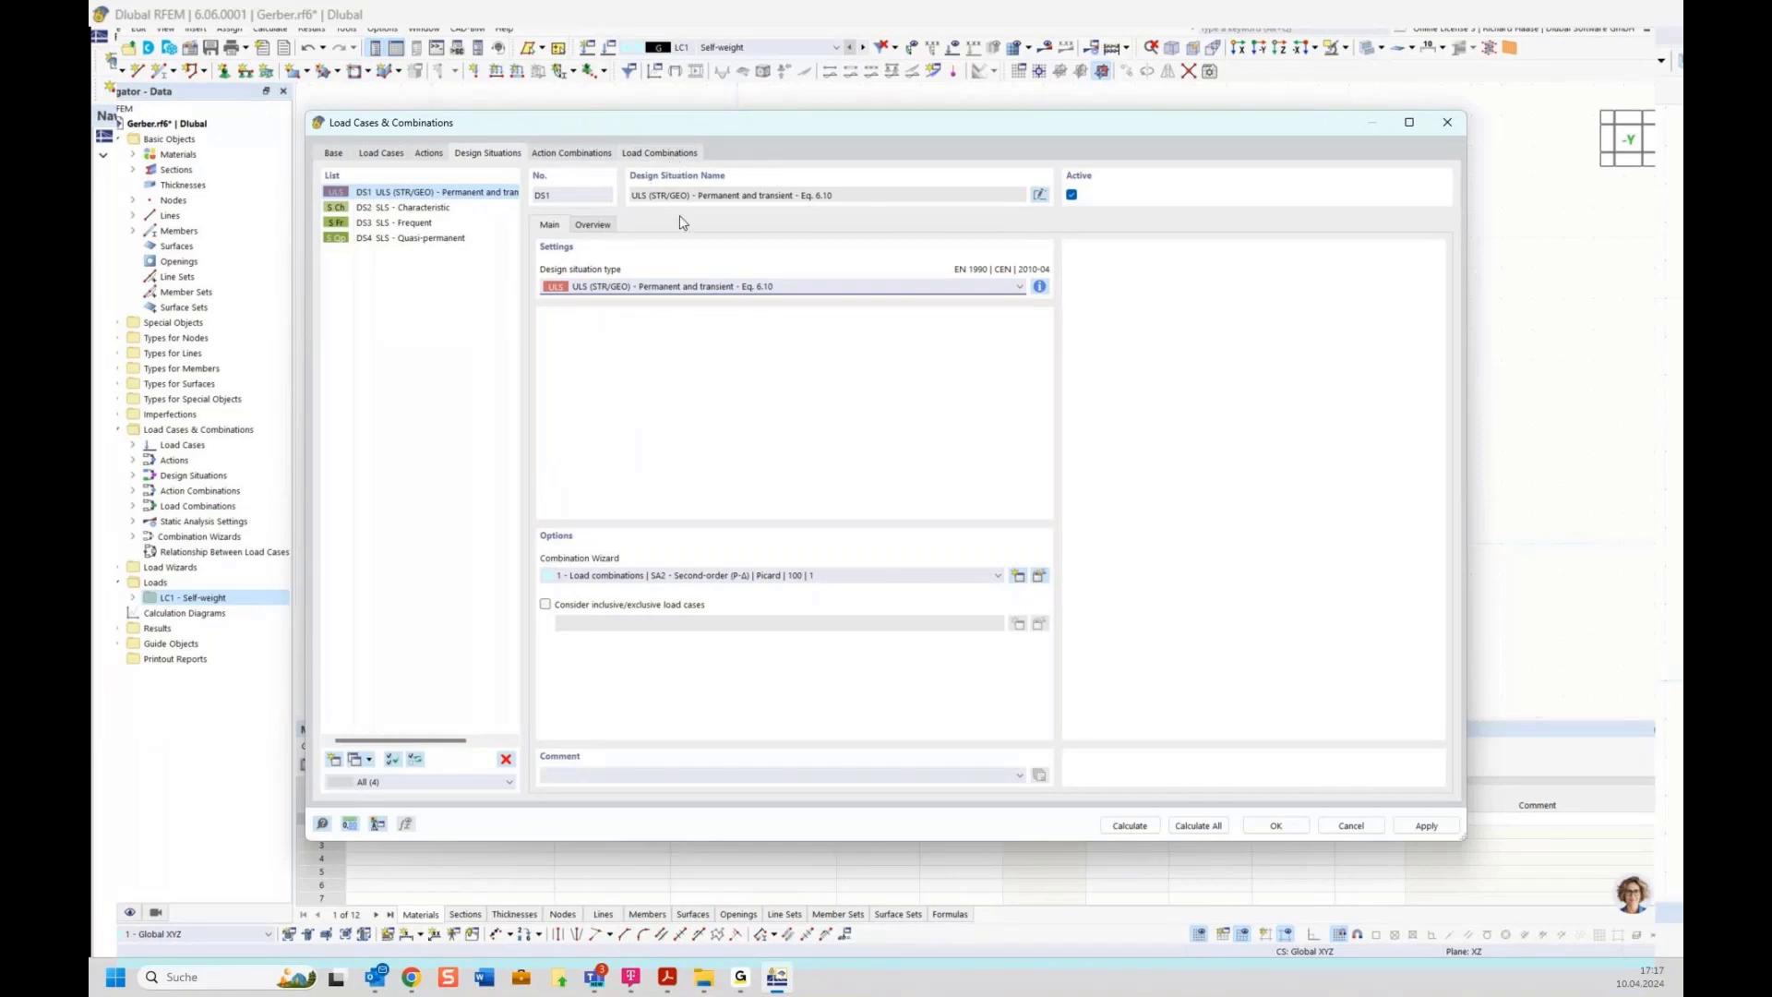
left_click(628, 155)
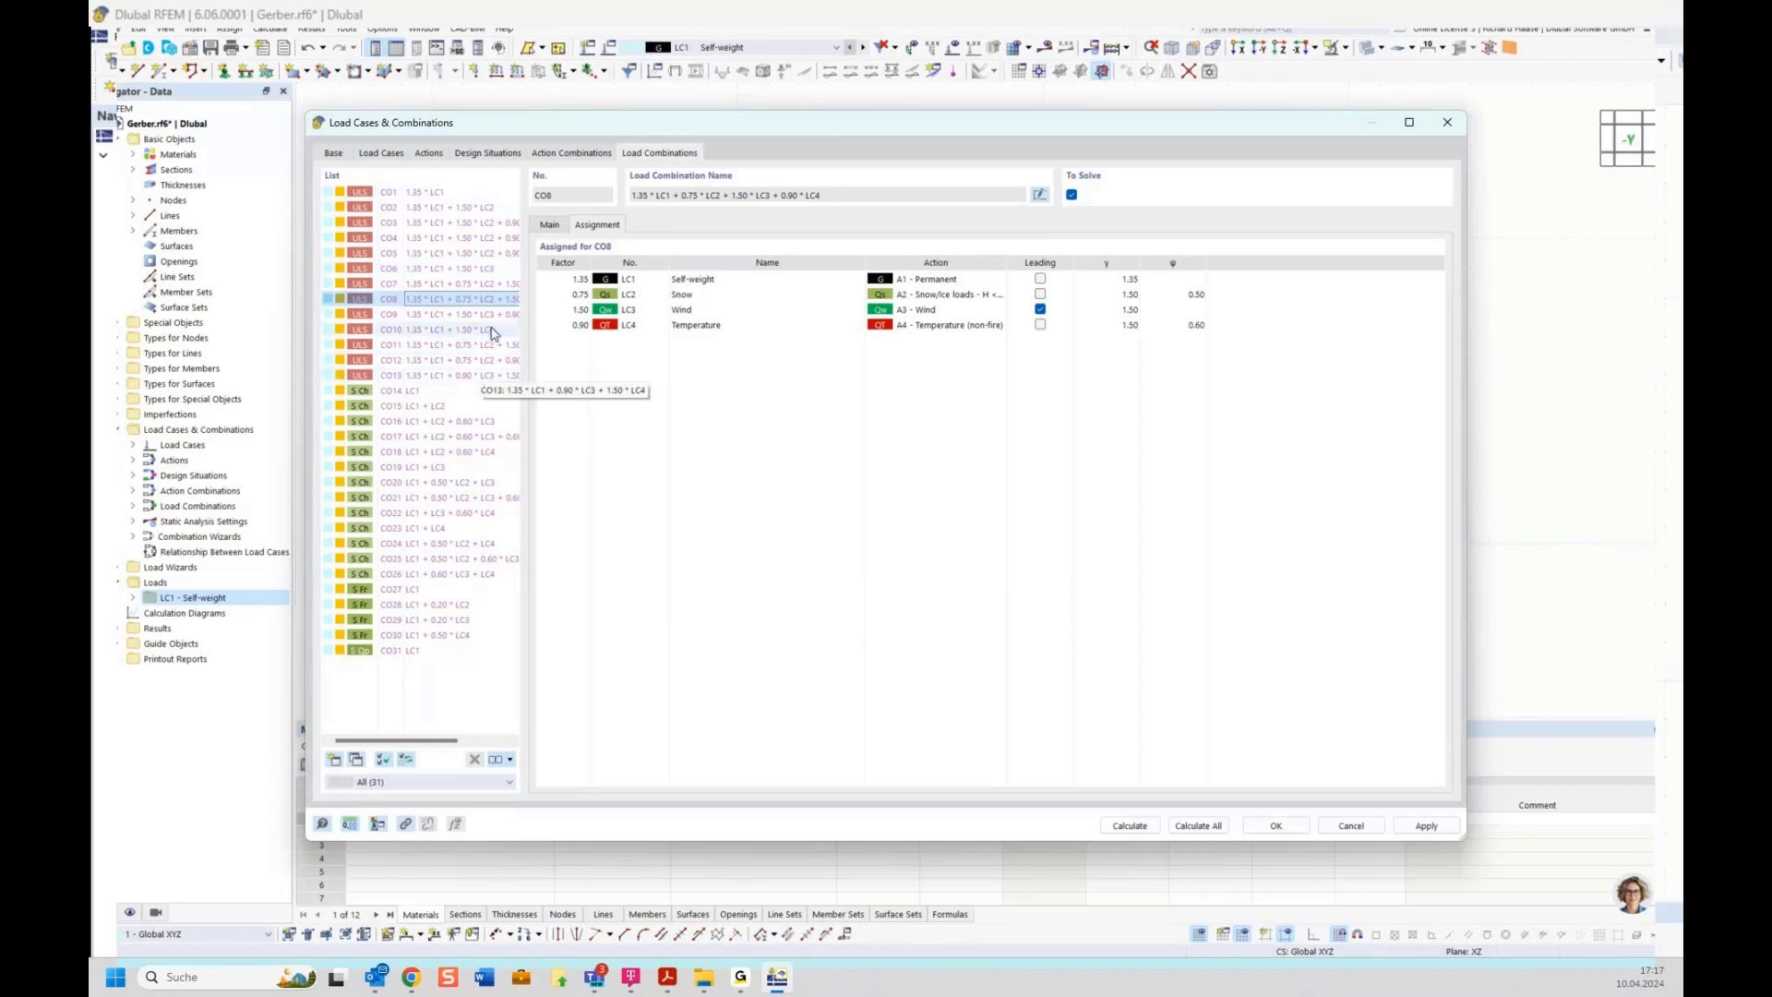
left_click(338, 153)
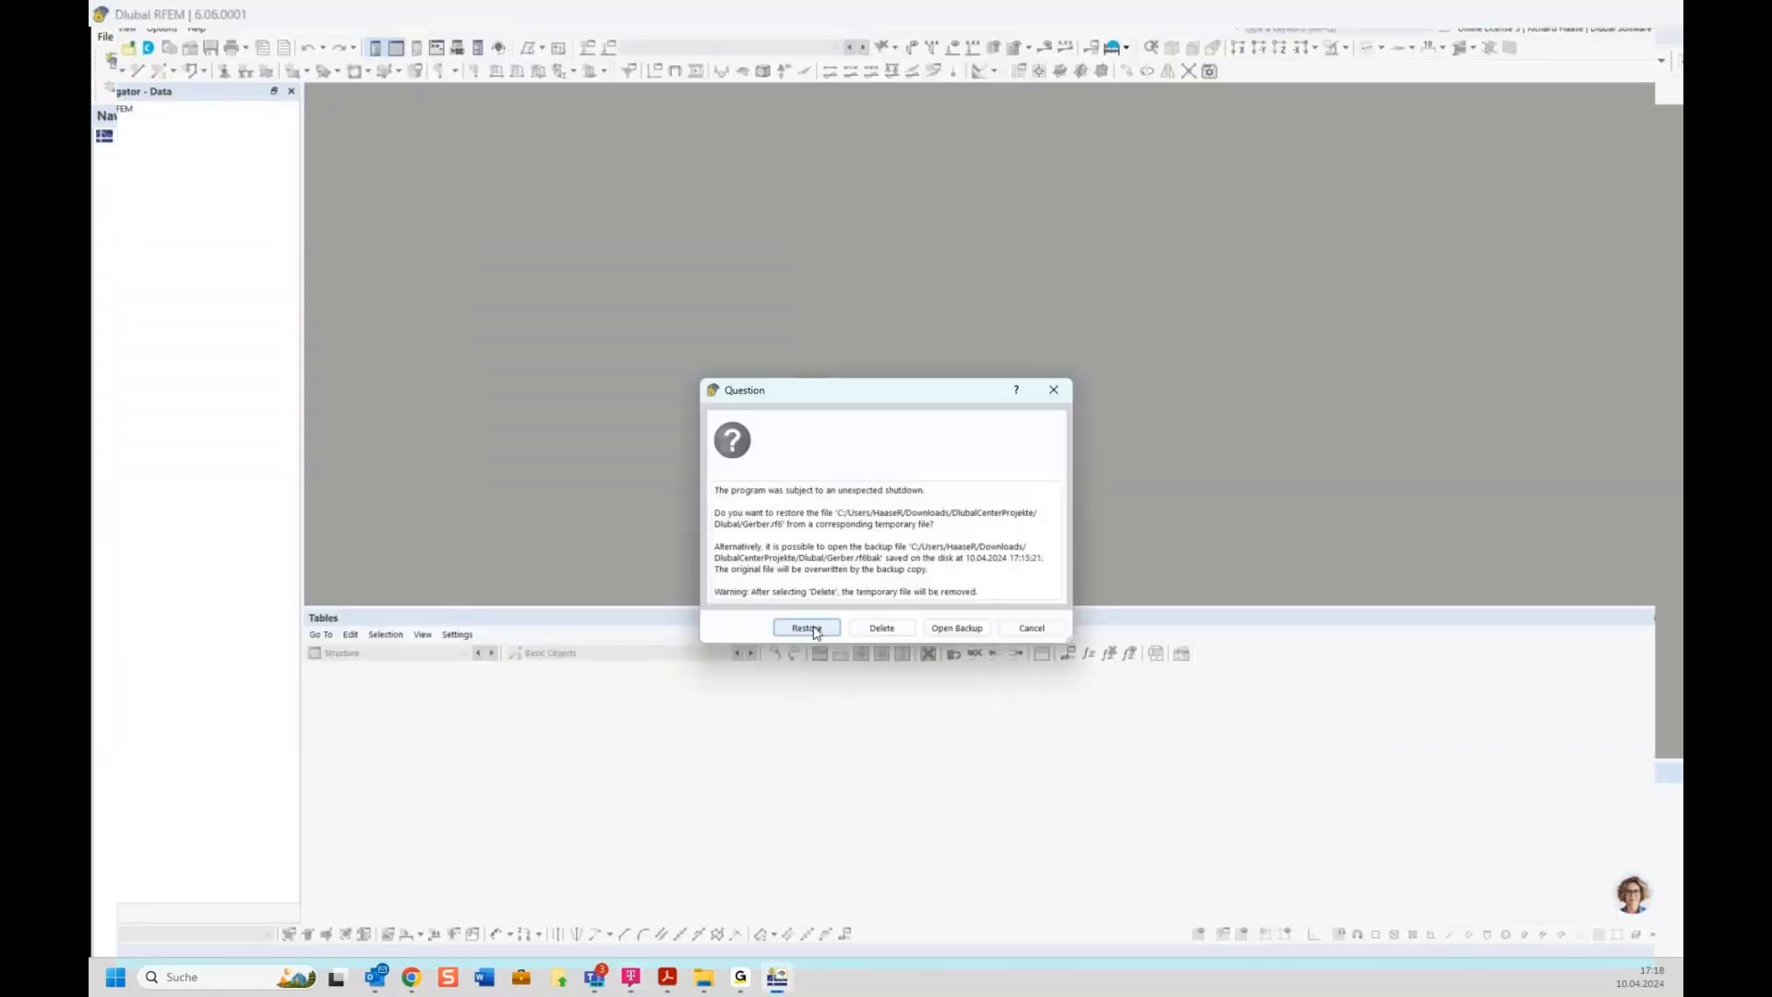
Try to restore the model from its temporary file after the unexpected program shutdown
left_click(805, 626)
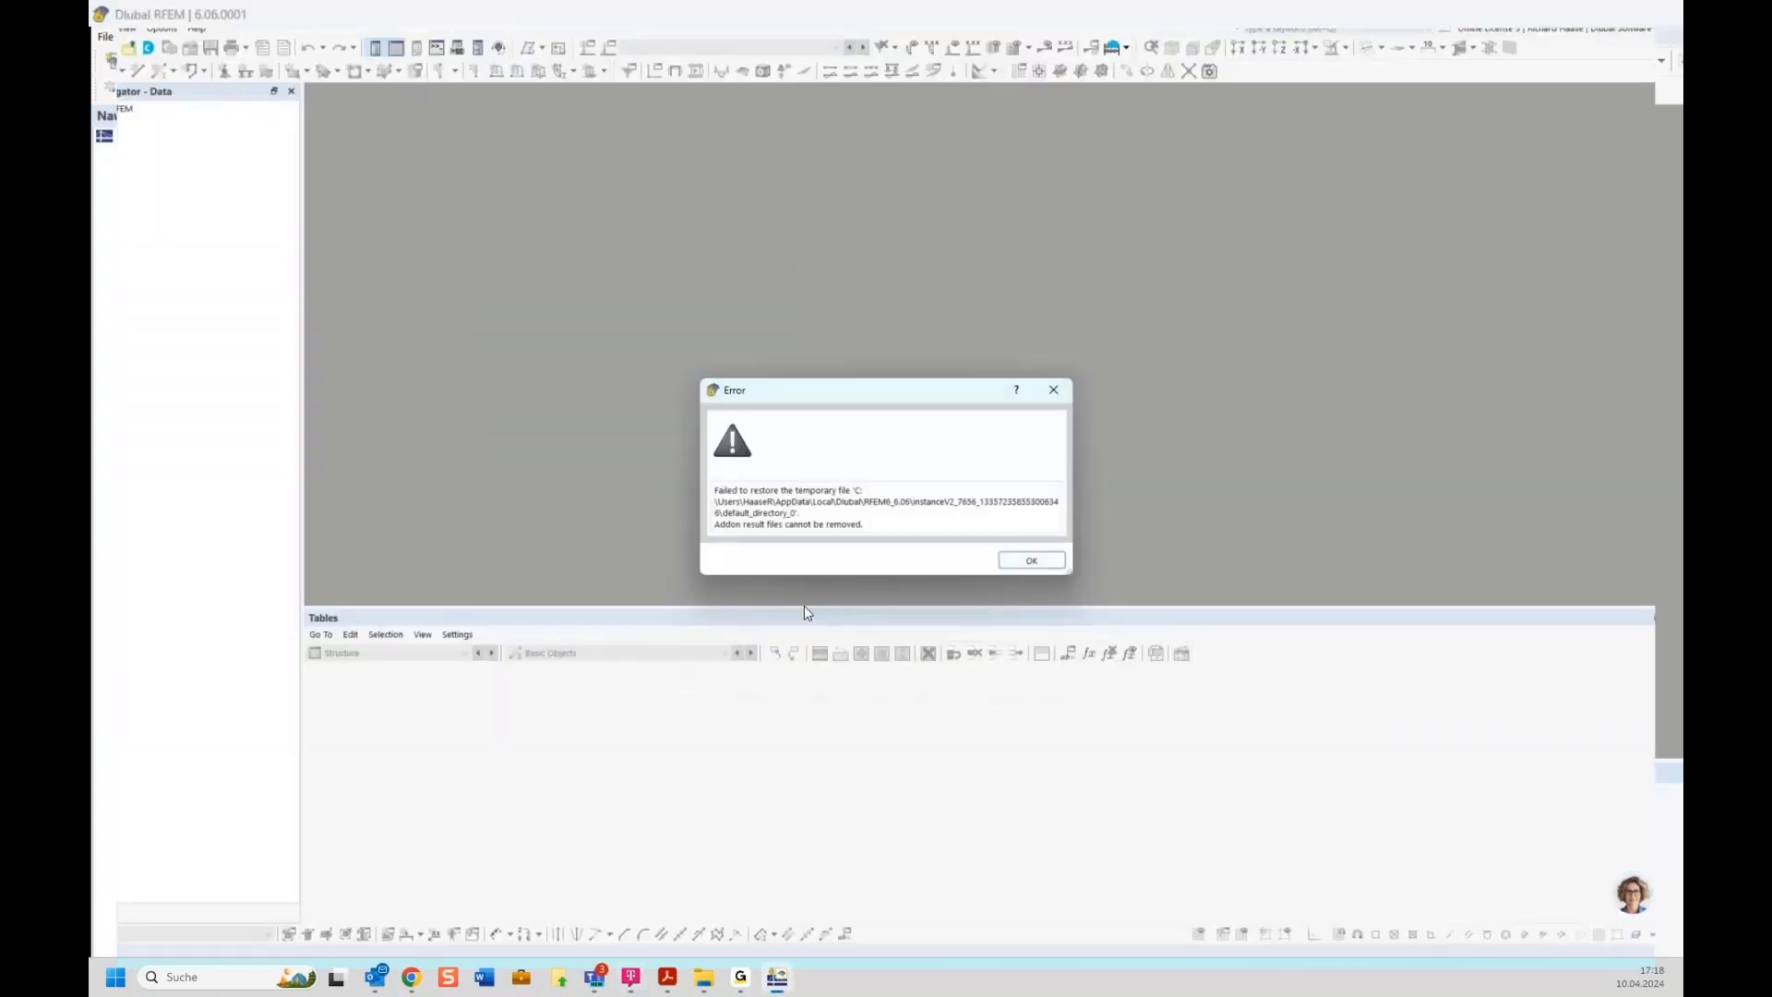
left_click(1017, 563)
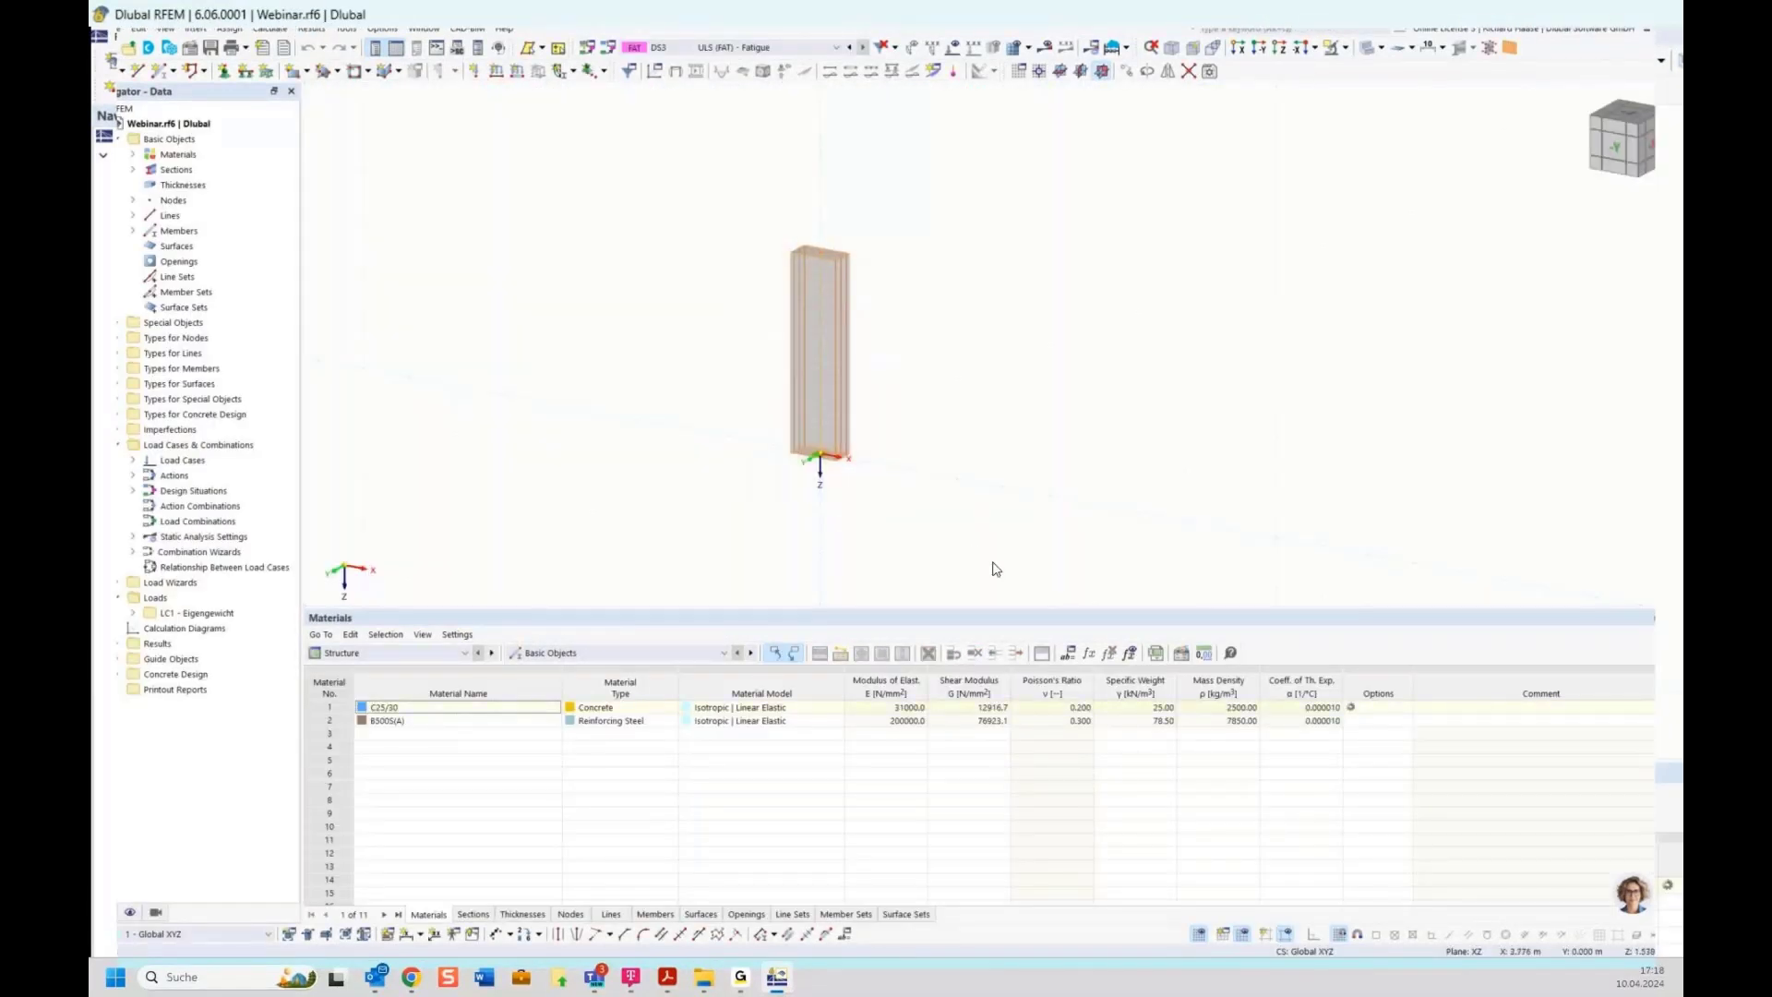
Delete the selected column from the Webinar model
key("Delete")
left_click(1615, 147)
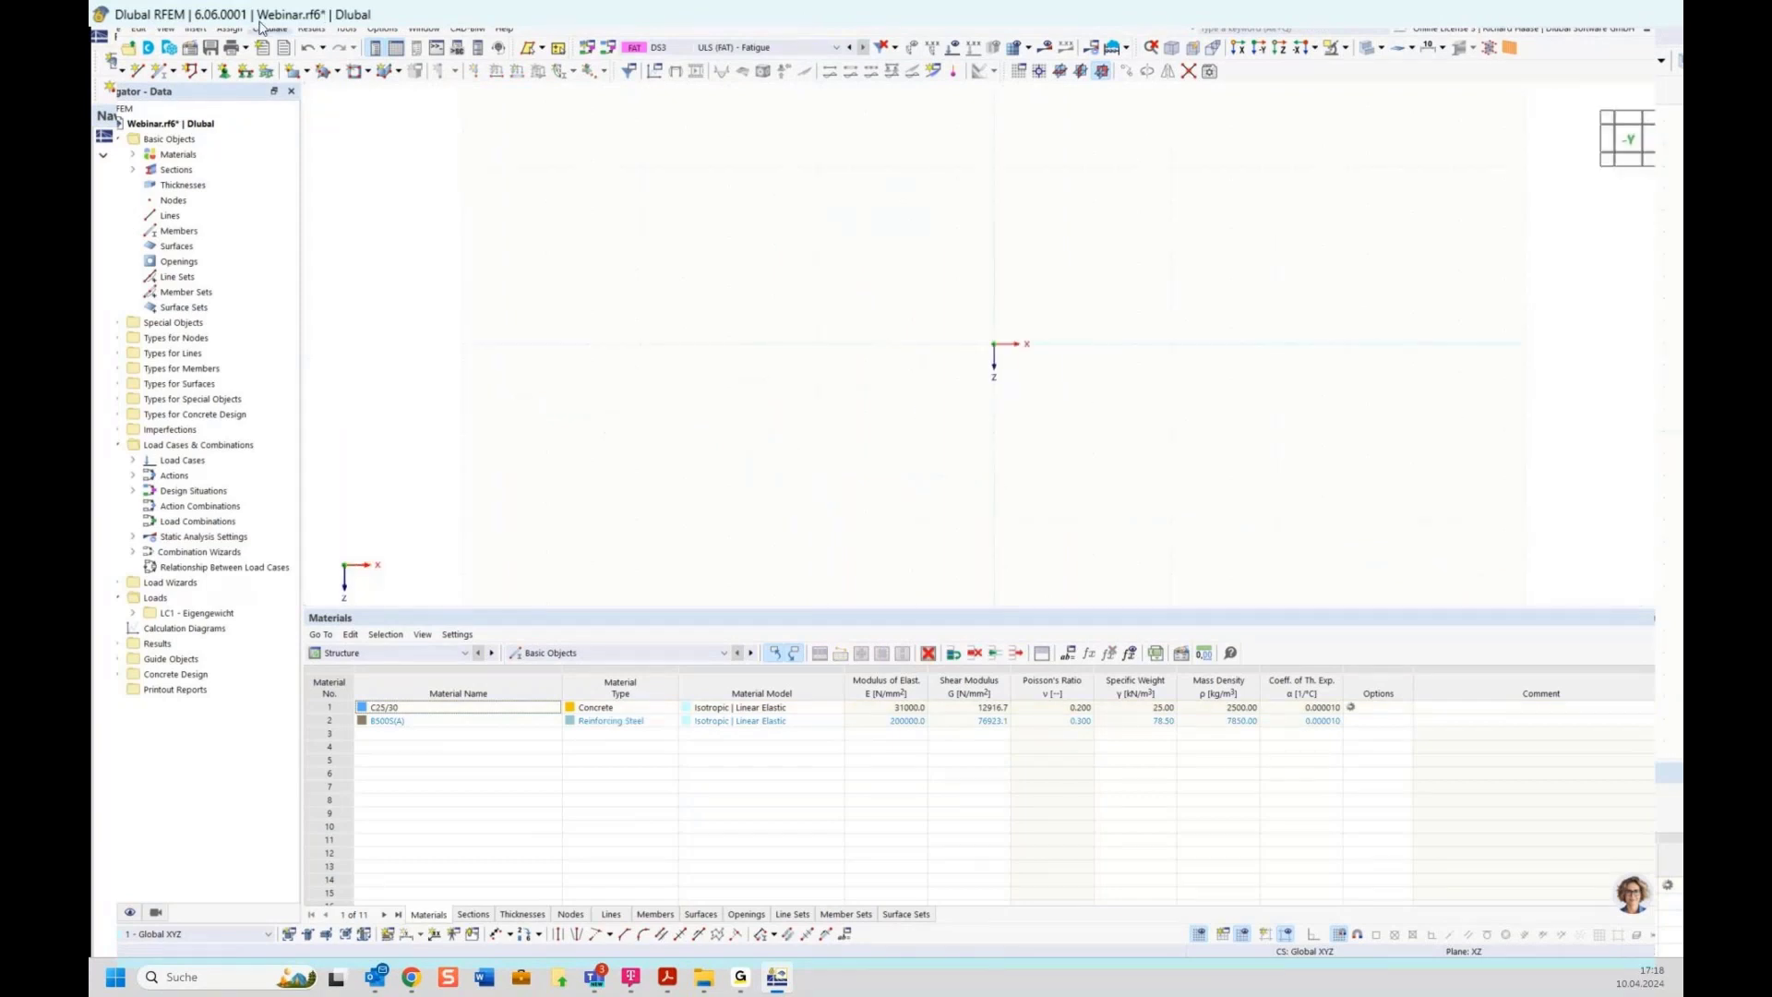
left_click(157, 74)
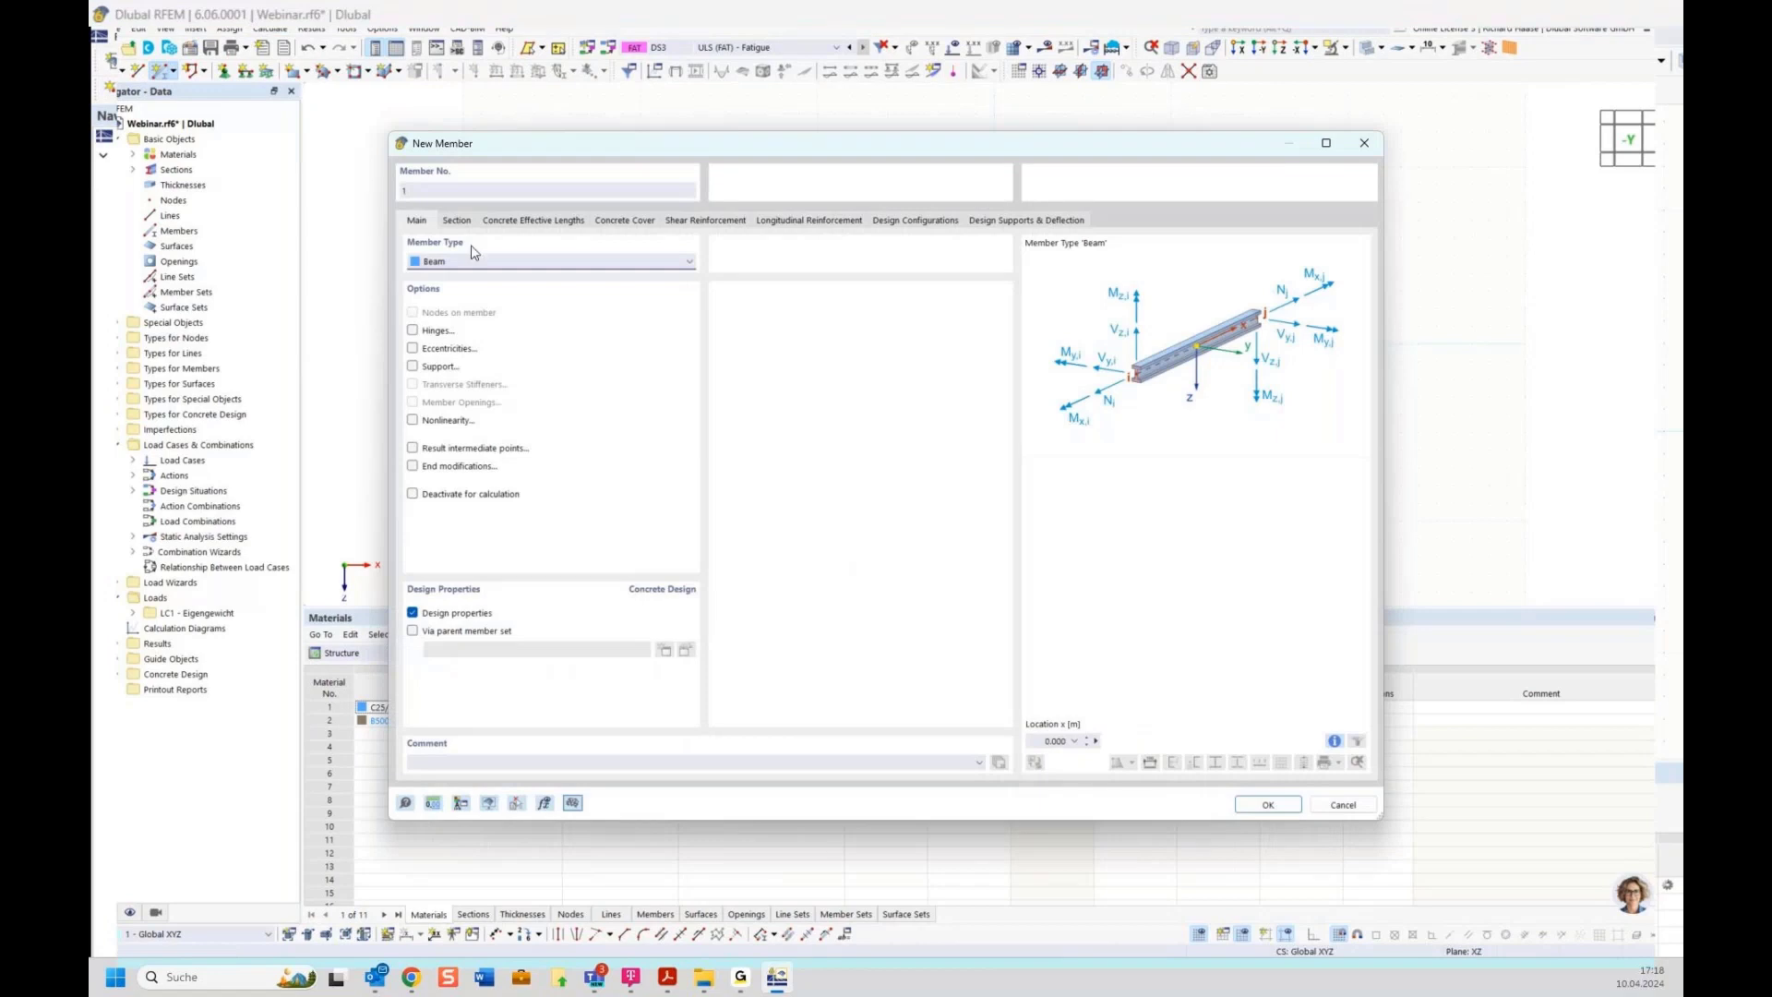
left_click(596, 625)
left_click(596, 625)
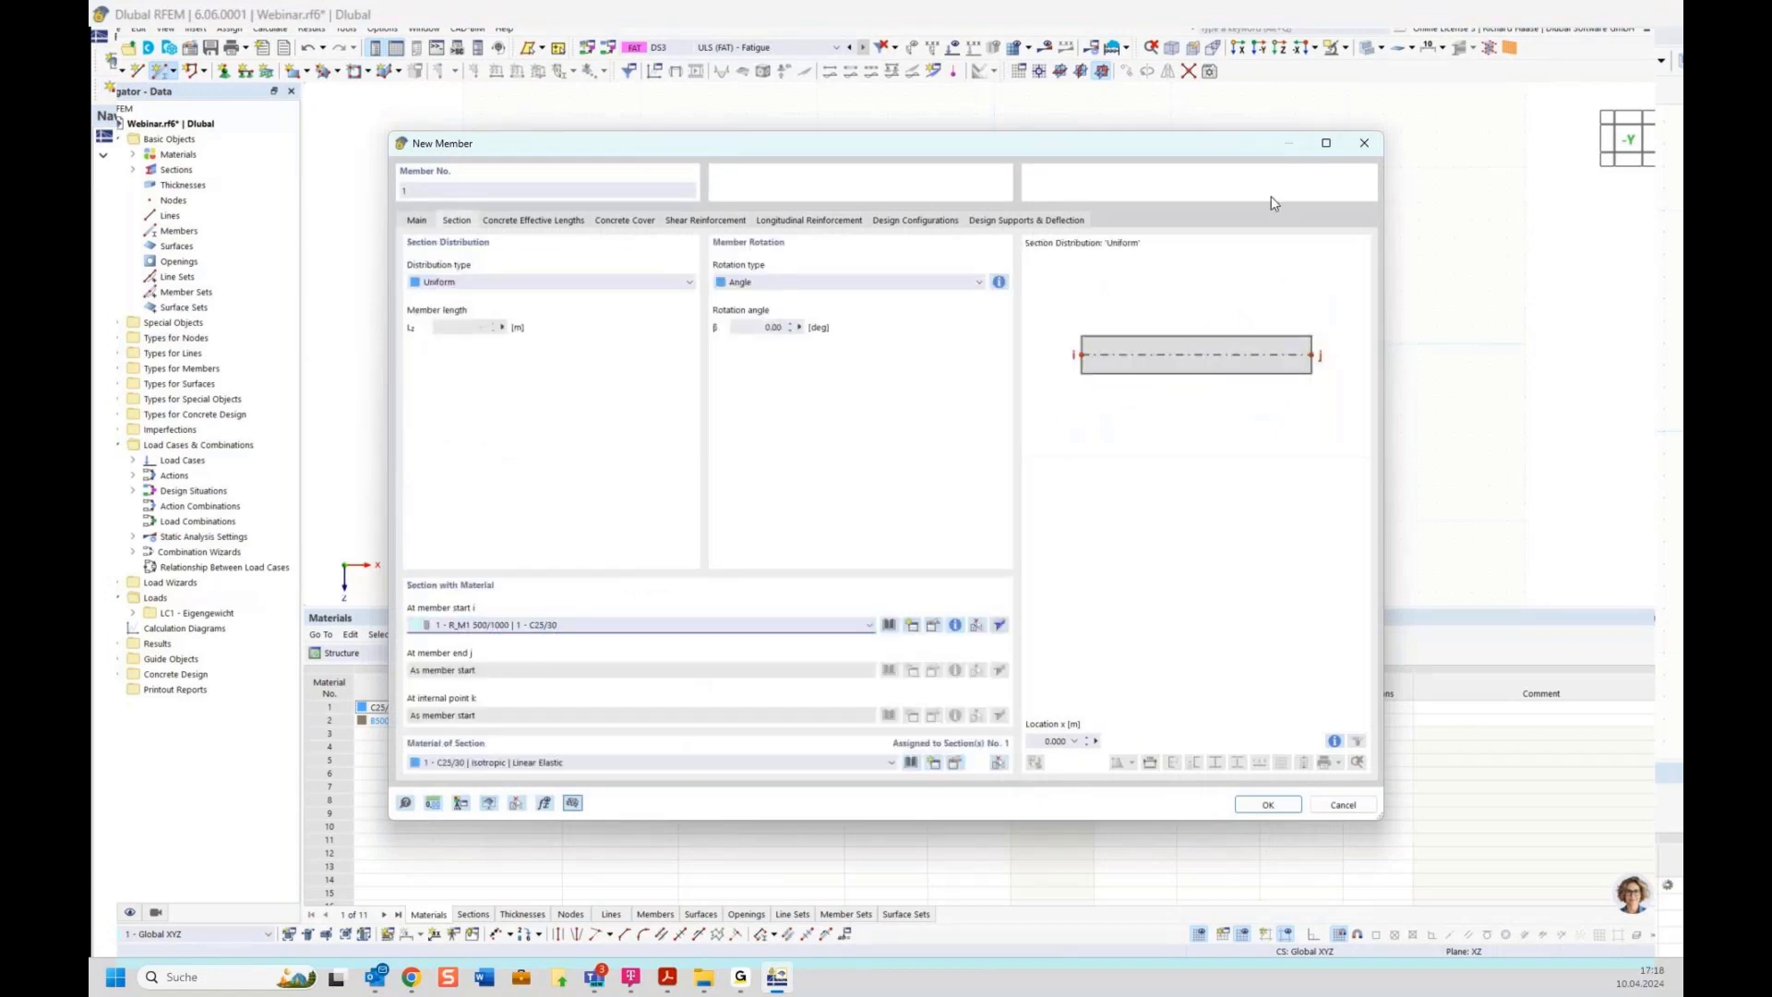
left_click(1365, 143)
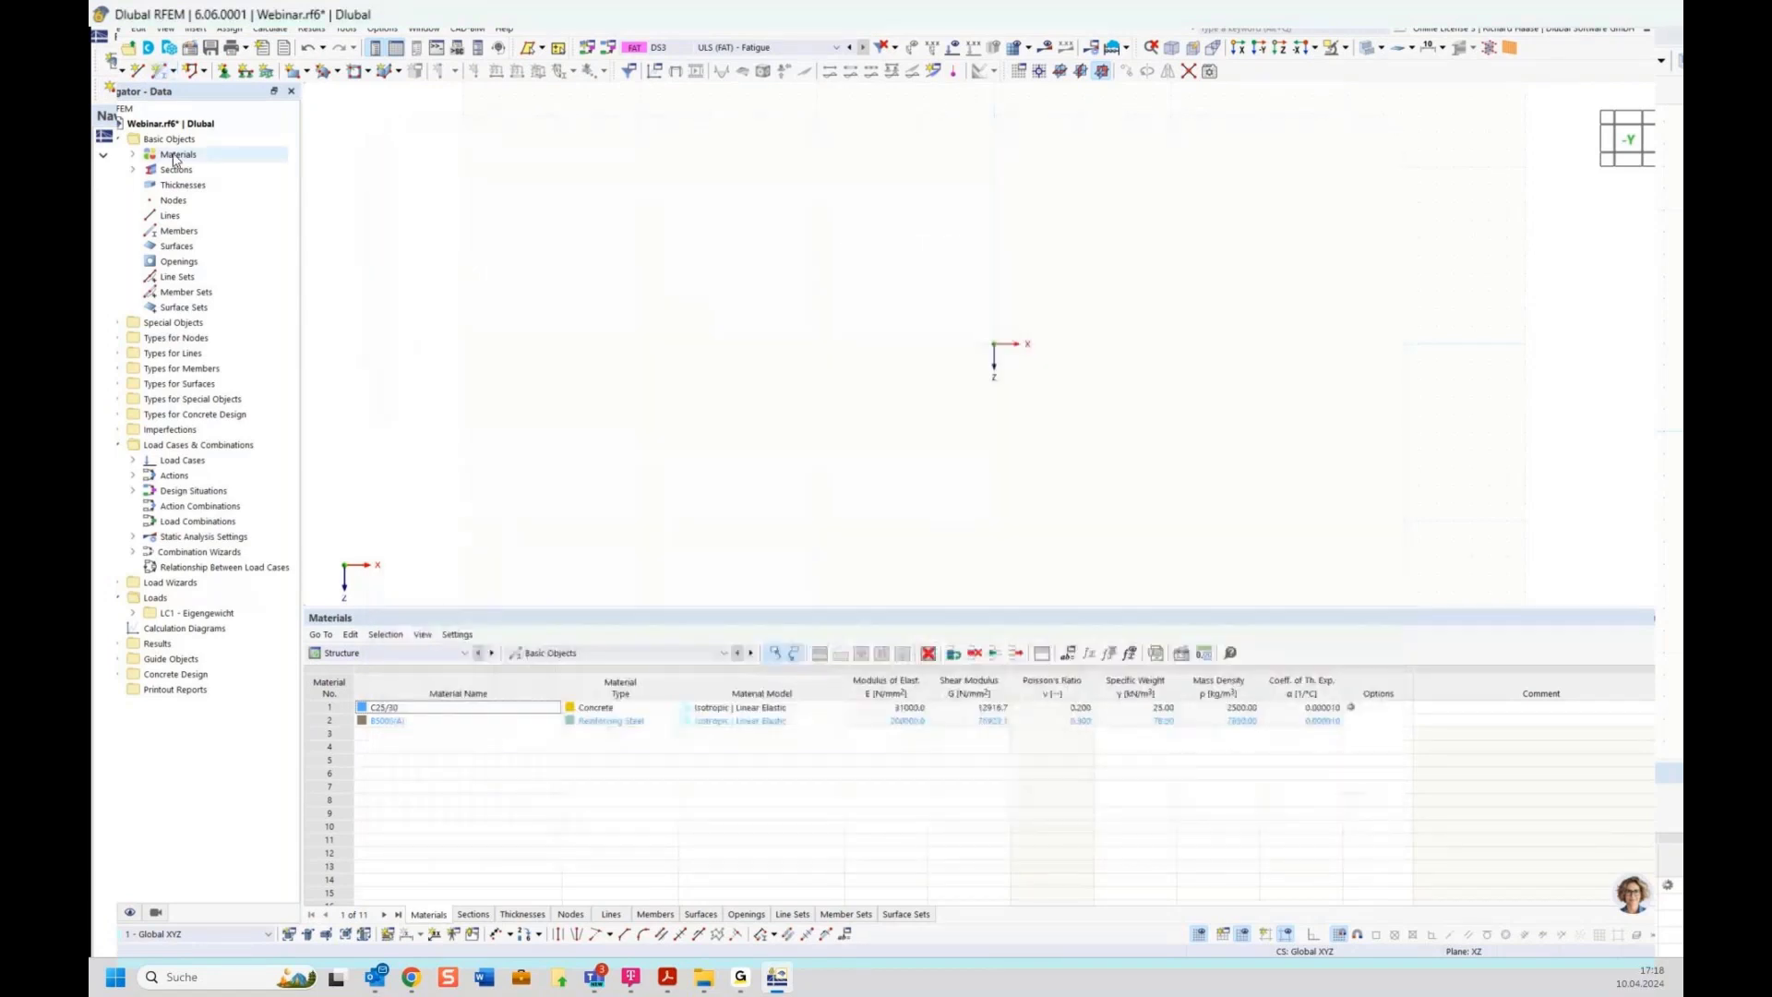
Open the model file Gerber.rf6 from the DlubalCenterProjekte > Dlubal folder in Downloads
left_click(128, 48)
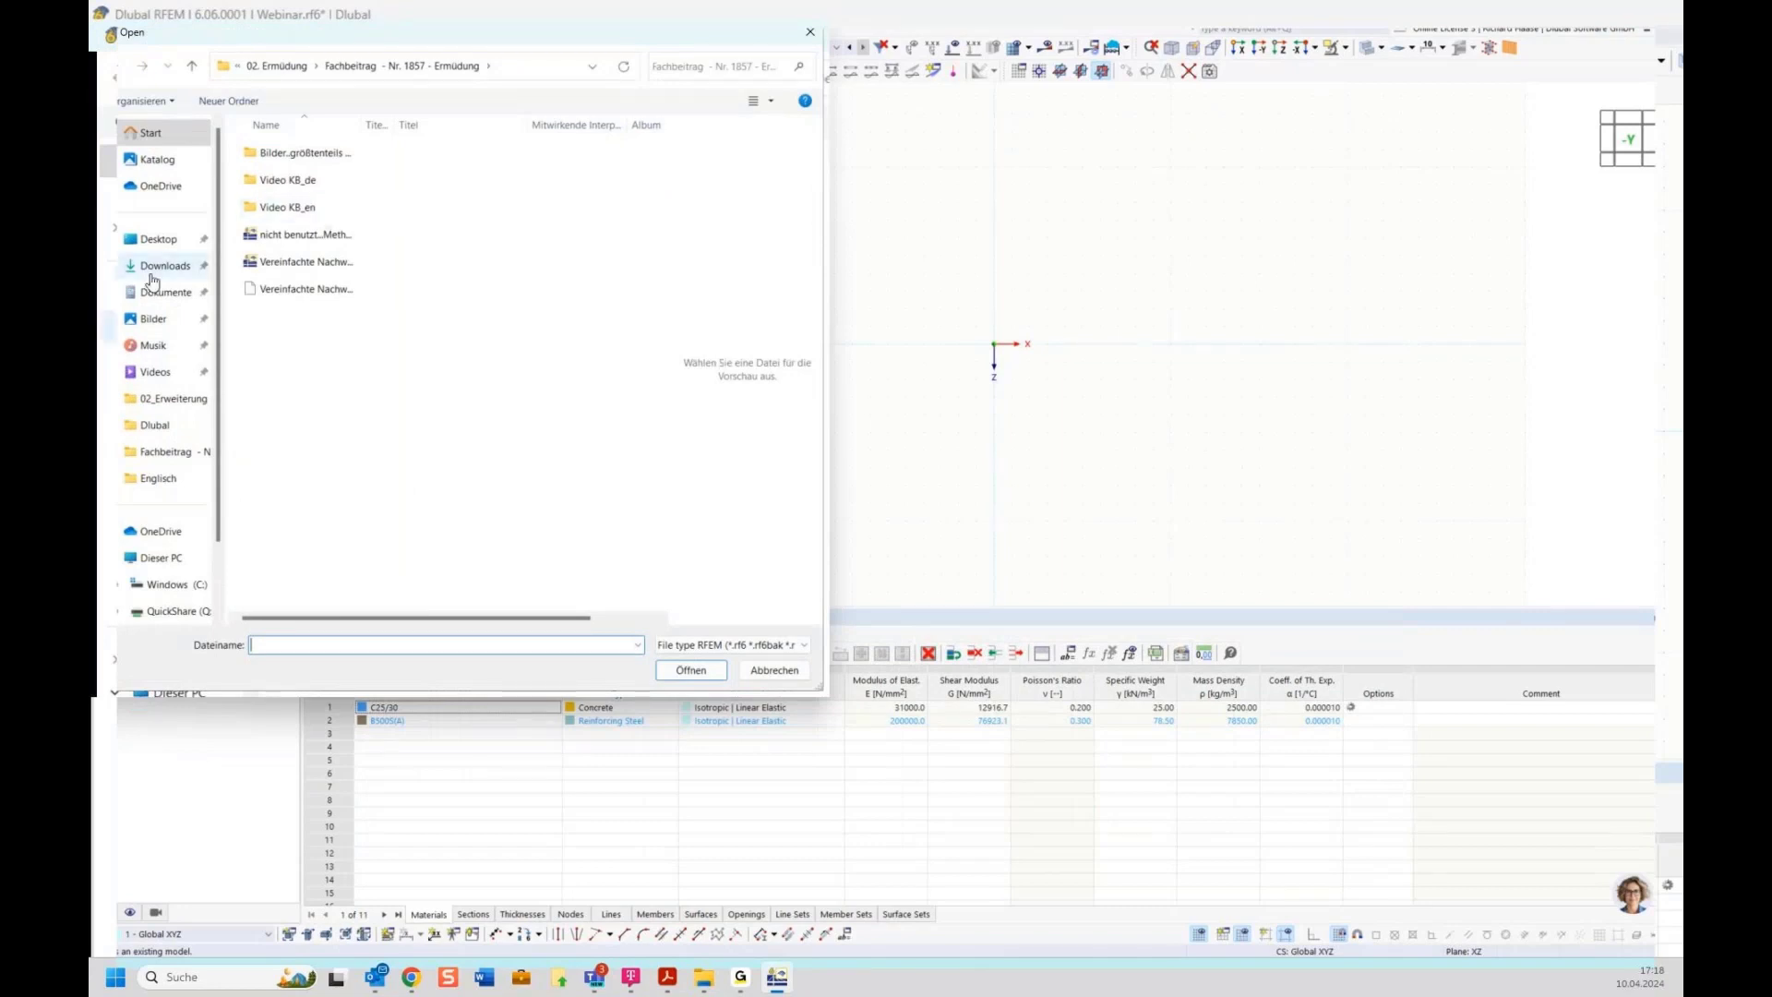
left_click(154, 268)
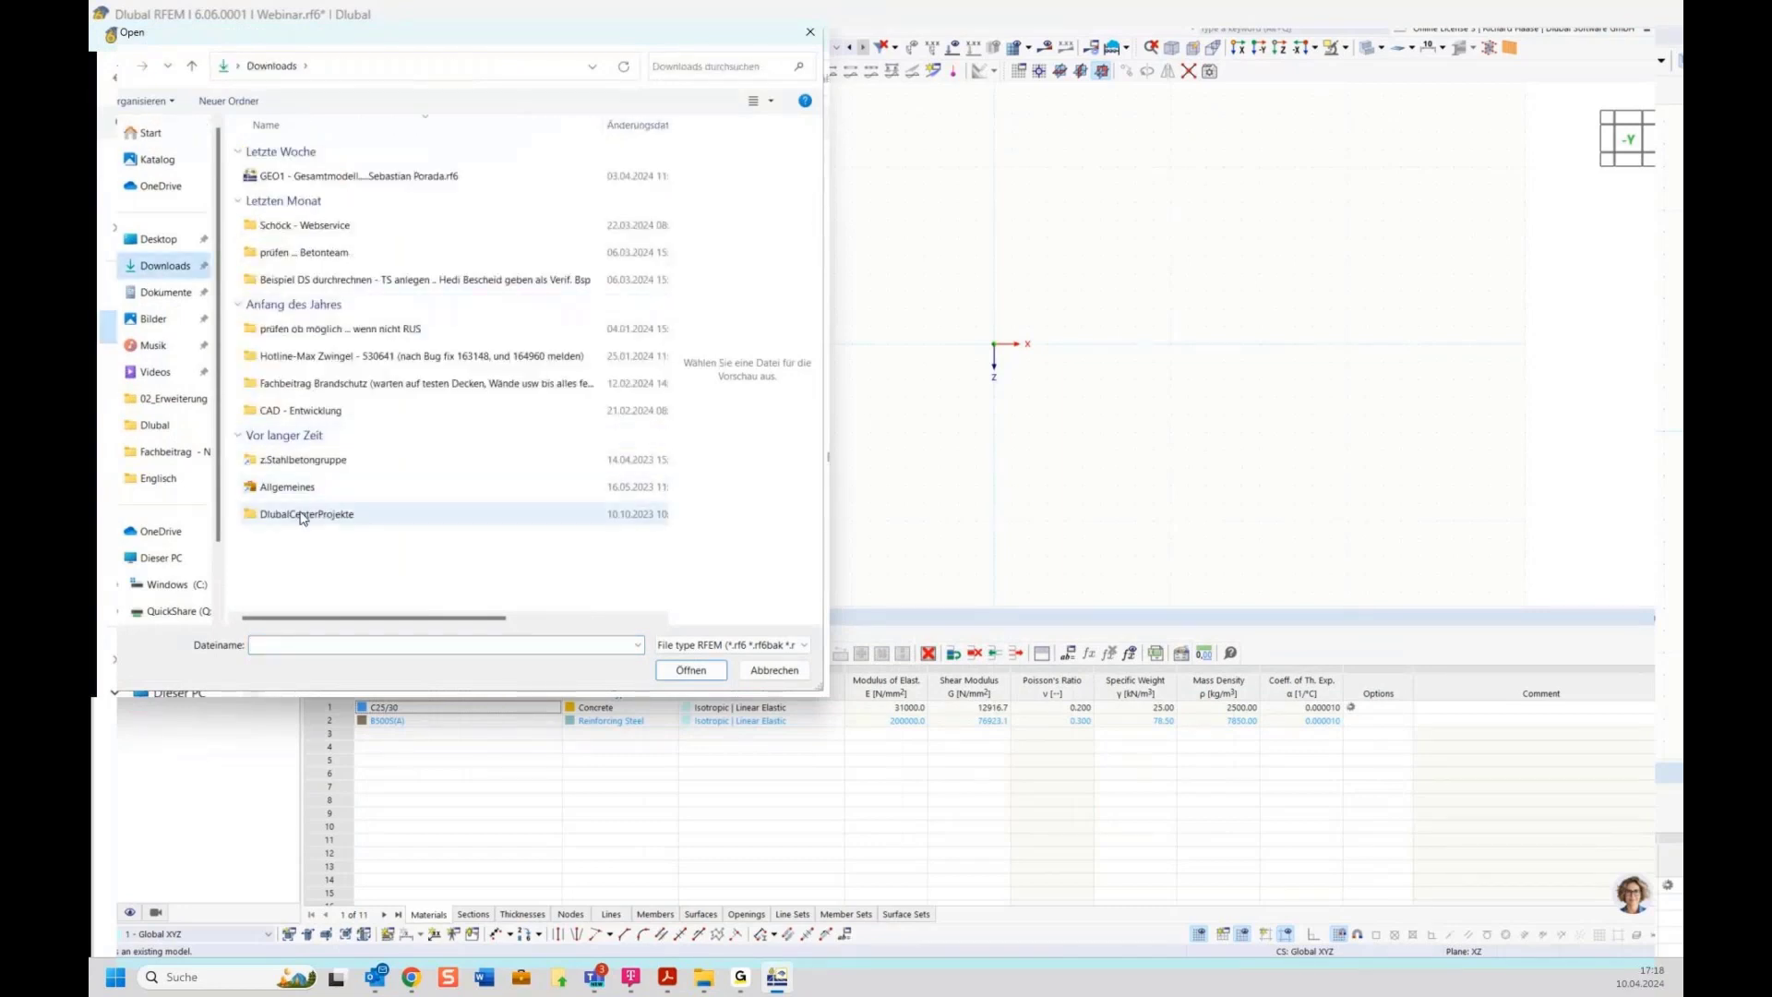
double_click(301, 515)
double_click(323, 179)
left_click(325, 203)
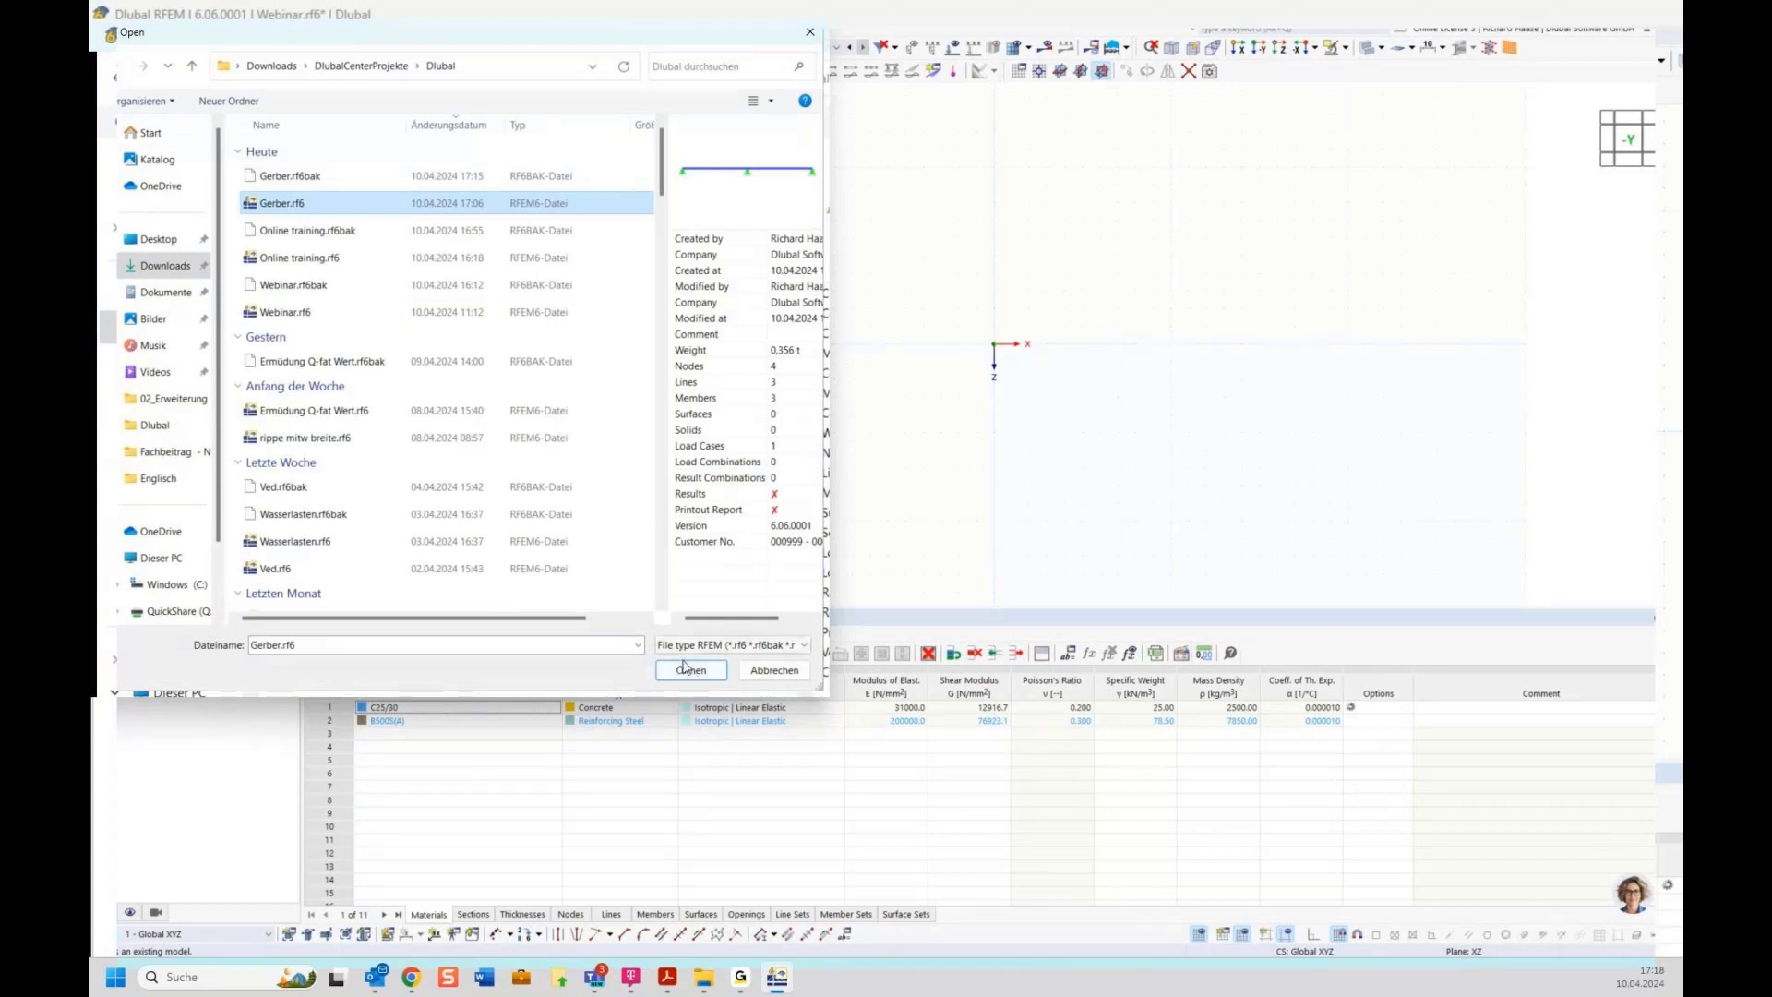
left_click(690, 670)
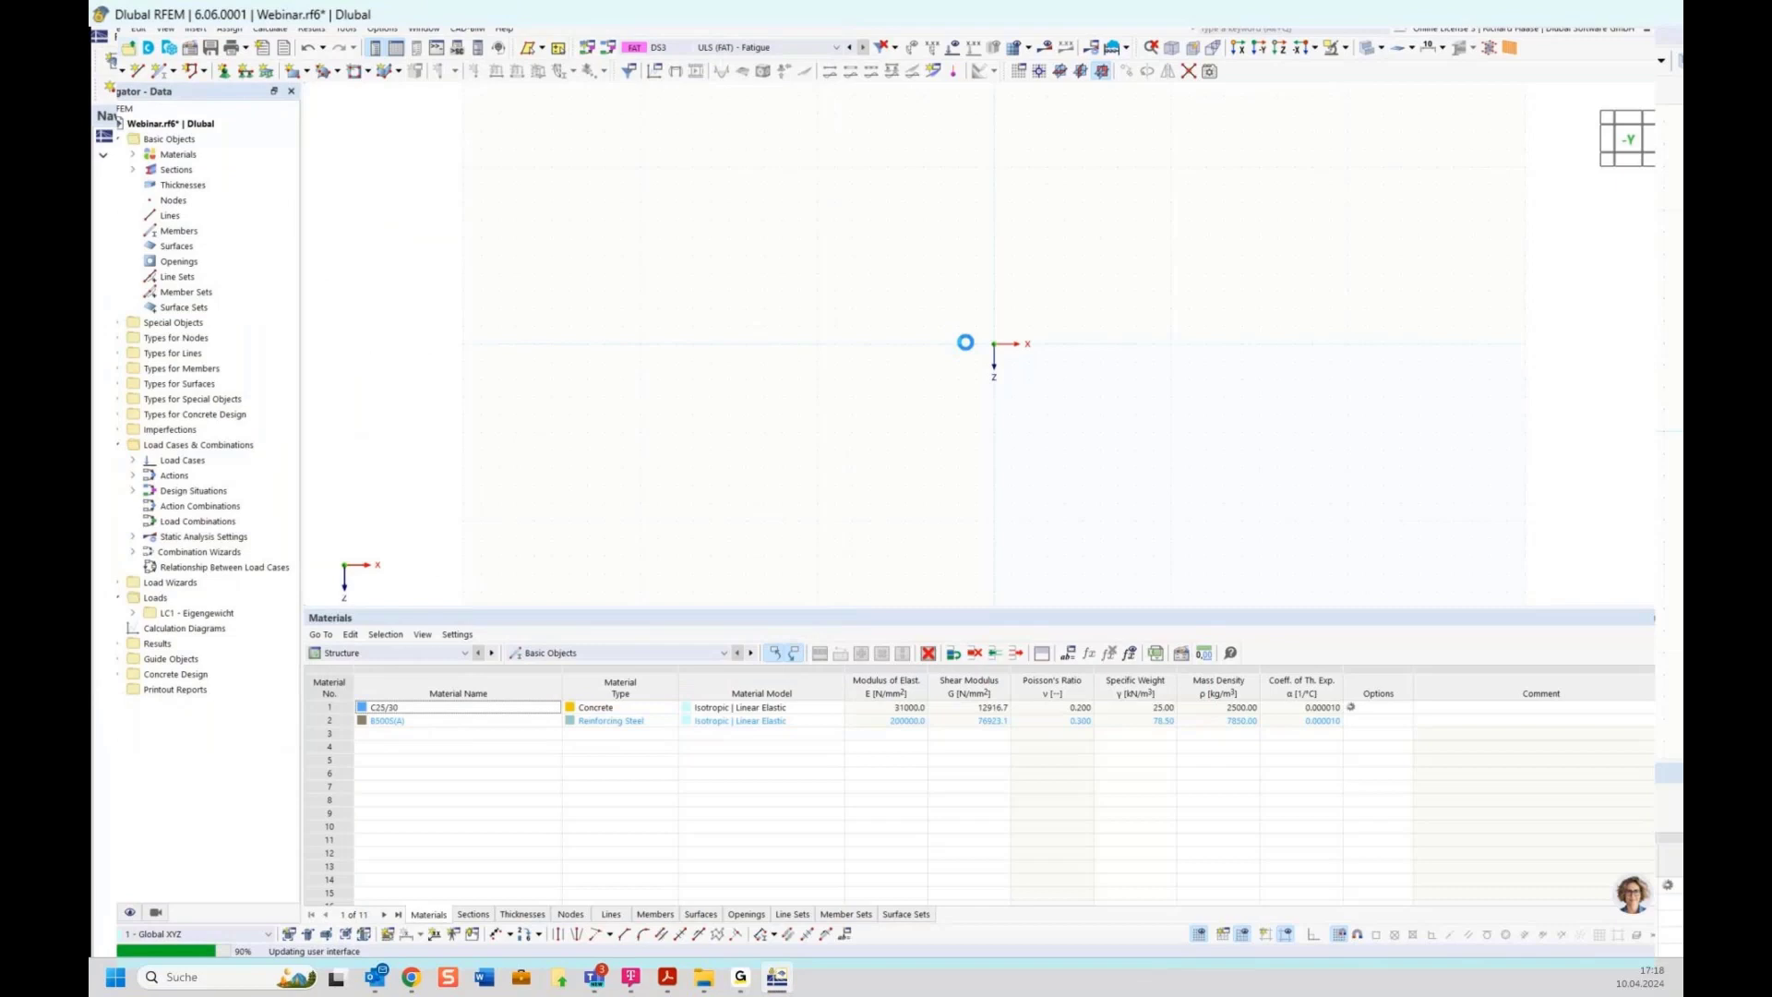
Select all objects of the Gerber model with a selection window and delete them
left_click_drag(548, 321, 1515, 577)
key("Delete")
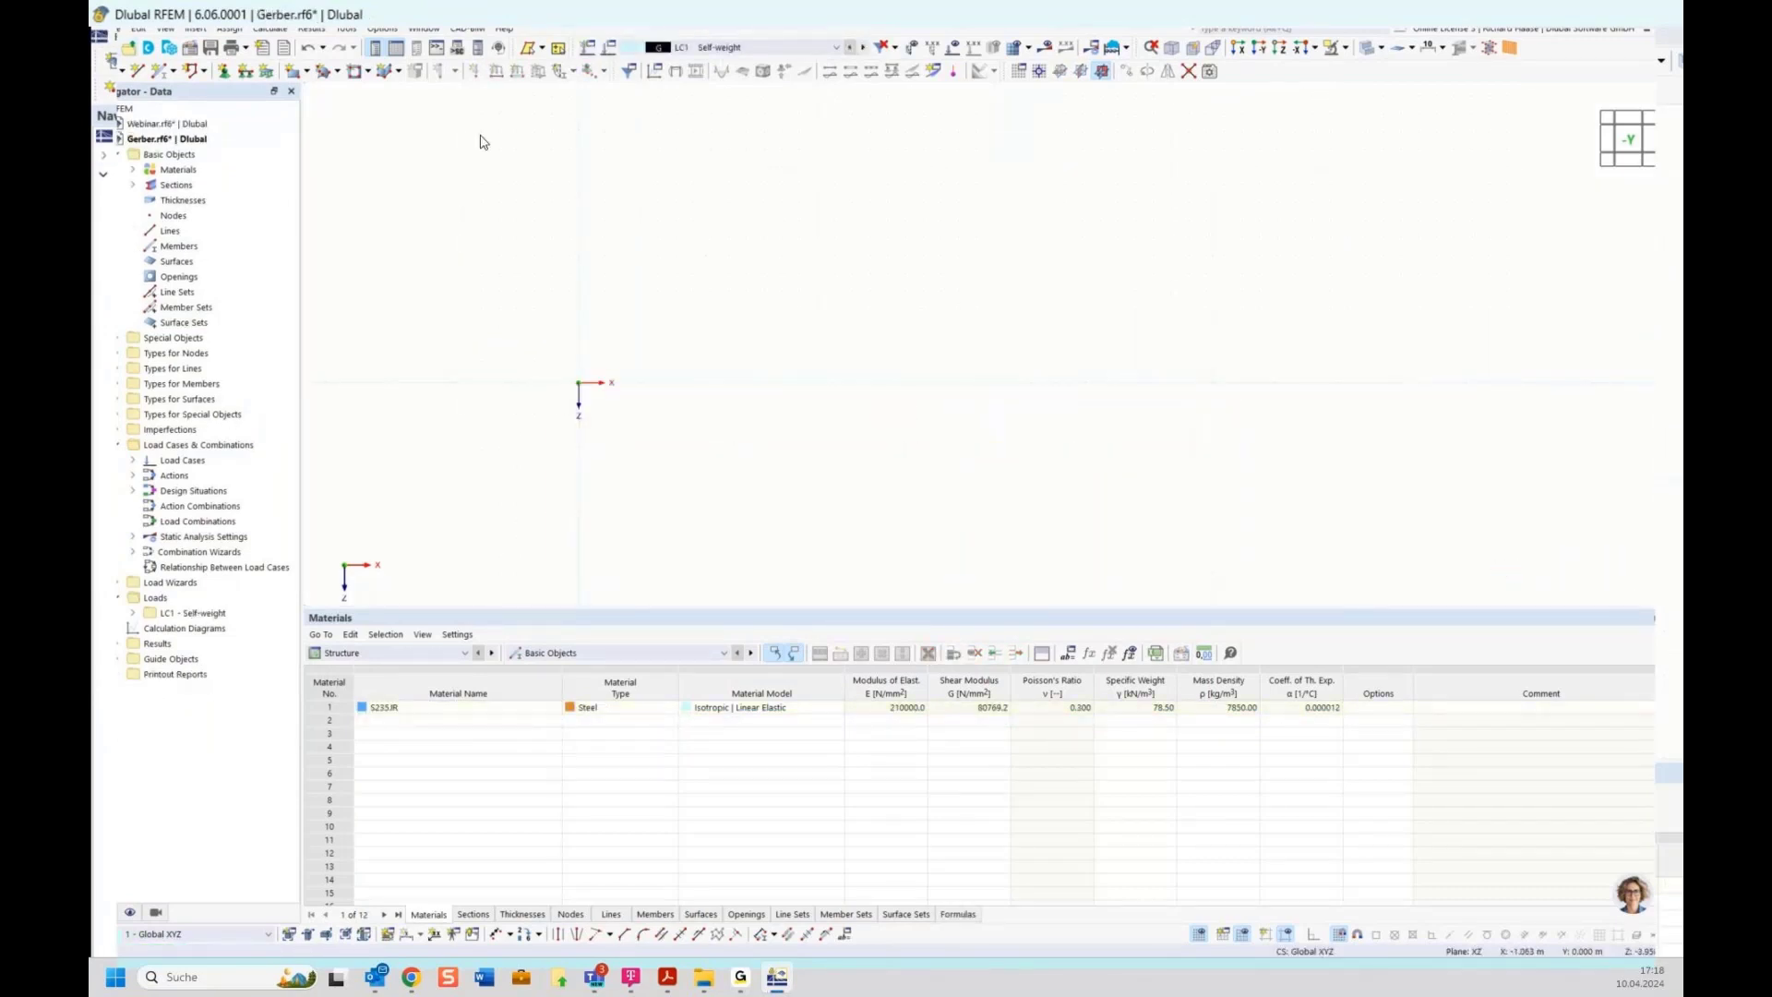
Start placing a new single-line beam member in the empty model with the Member tool
left_click(158, 74)
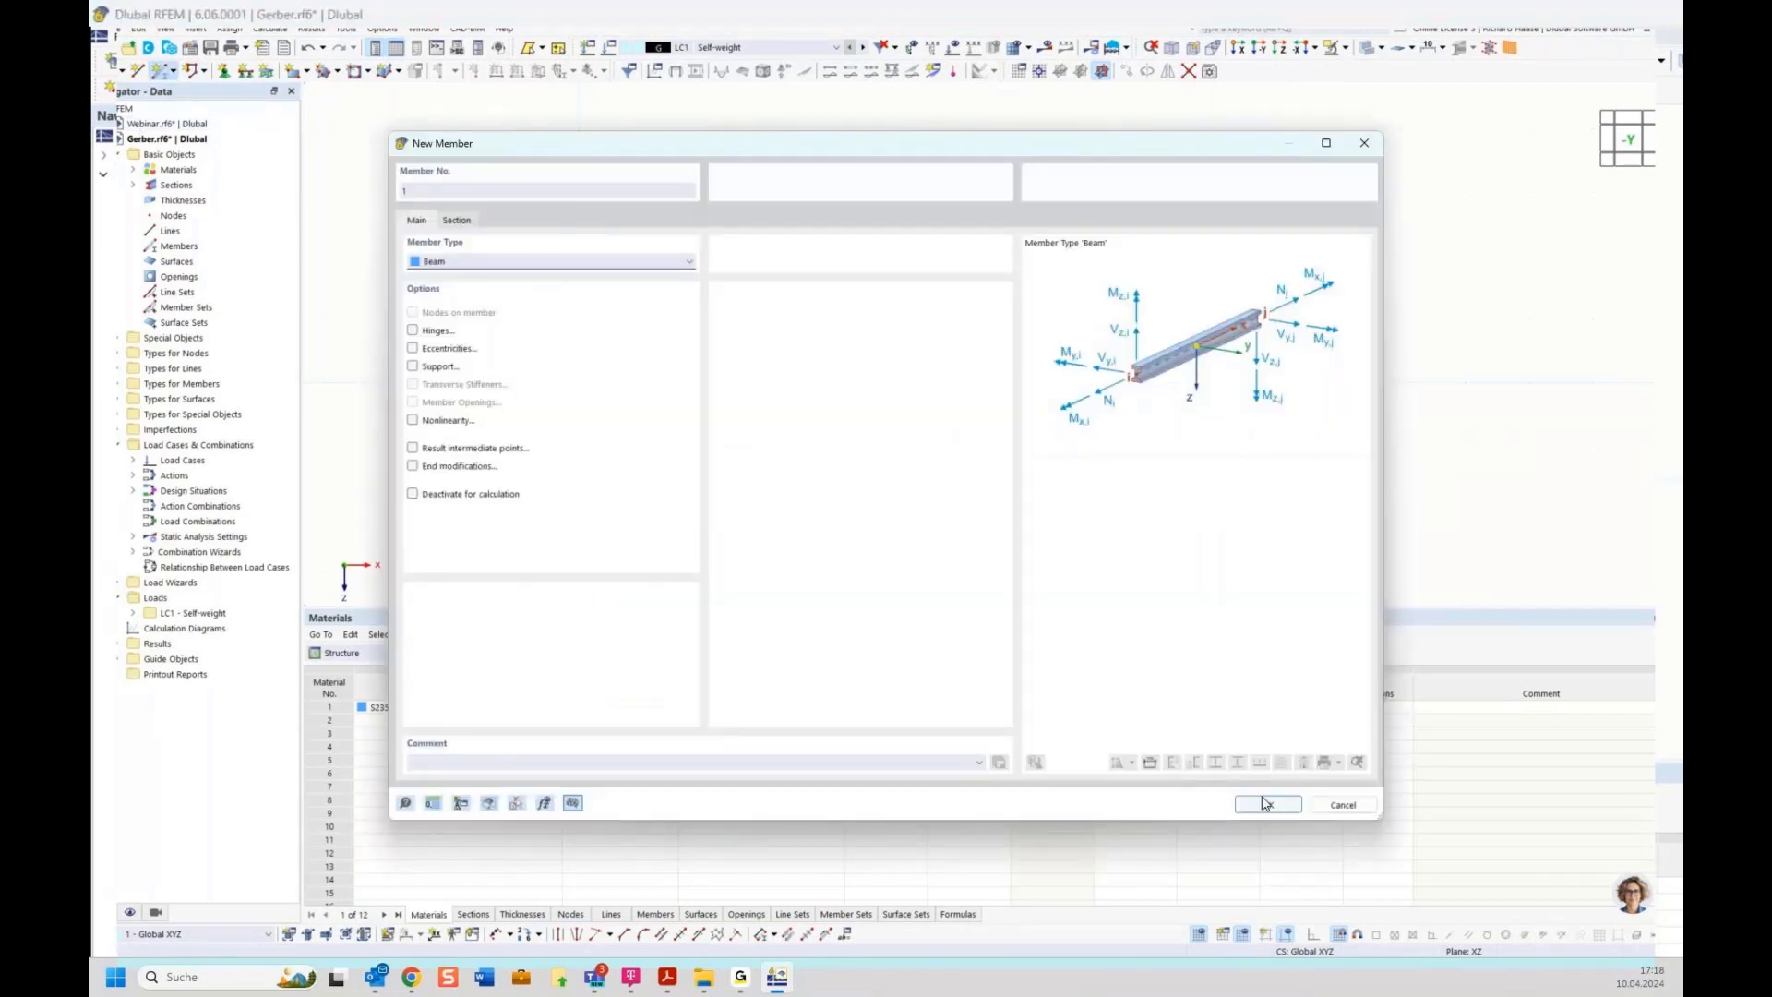
left_click(1266, 803)
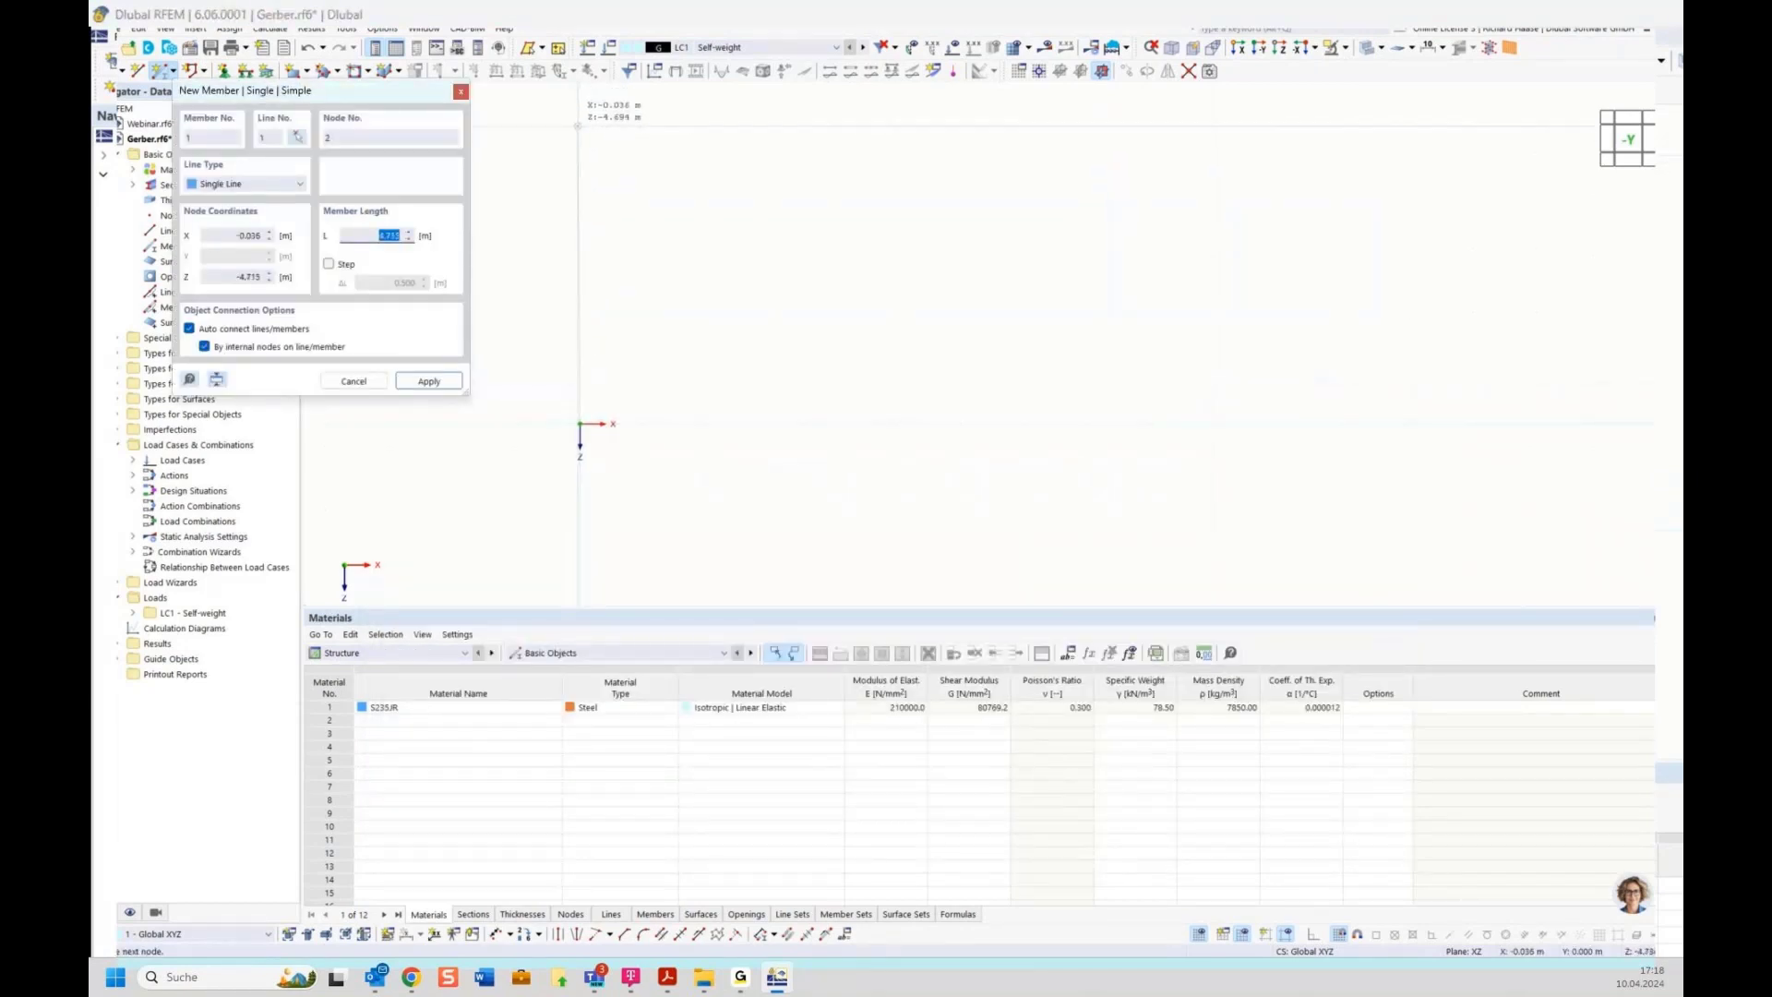
middle_click_drag(712, 148, 775, 381)
scroll(756, 365, "down", 3)
left_click(702, 339)
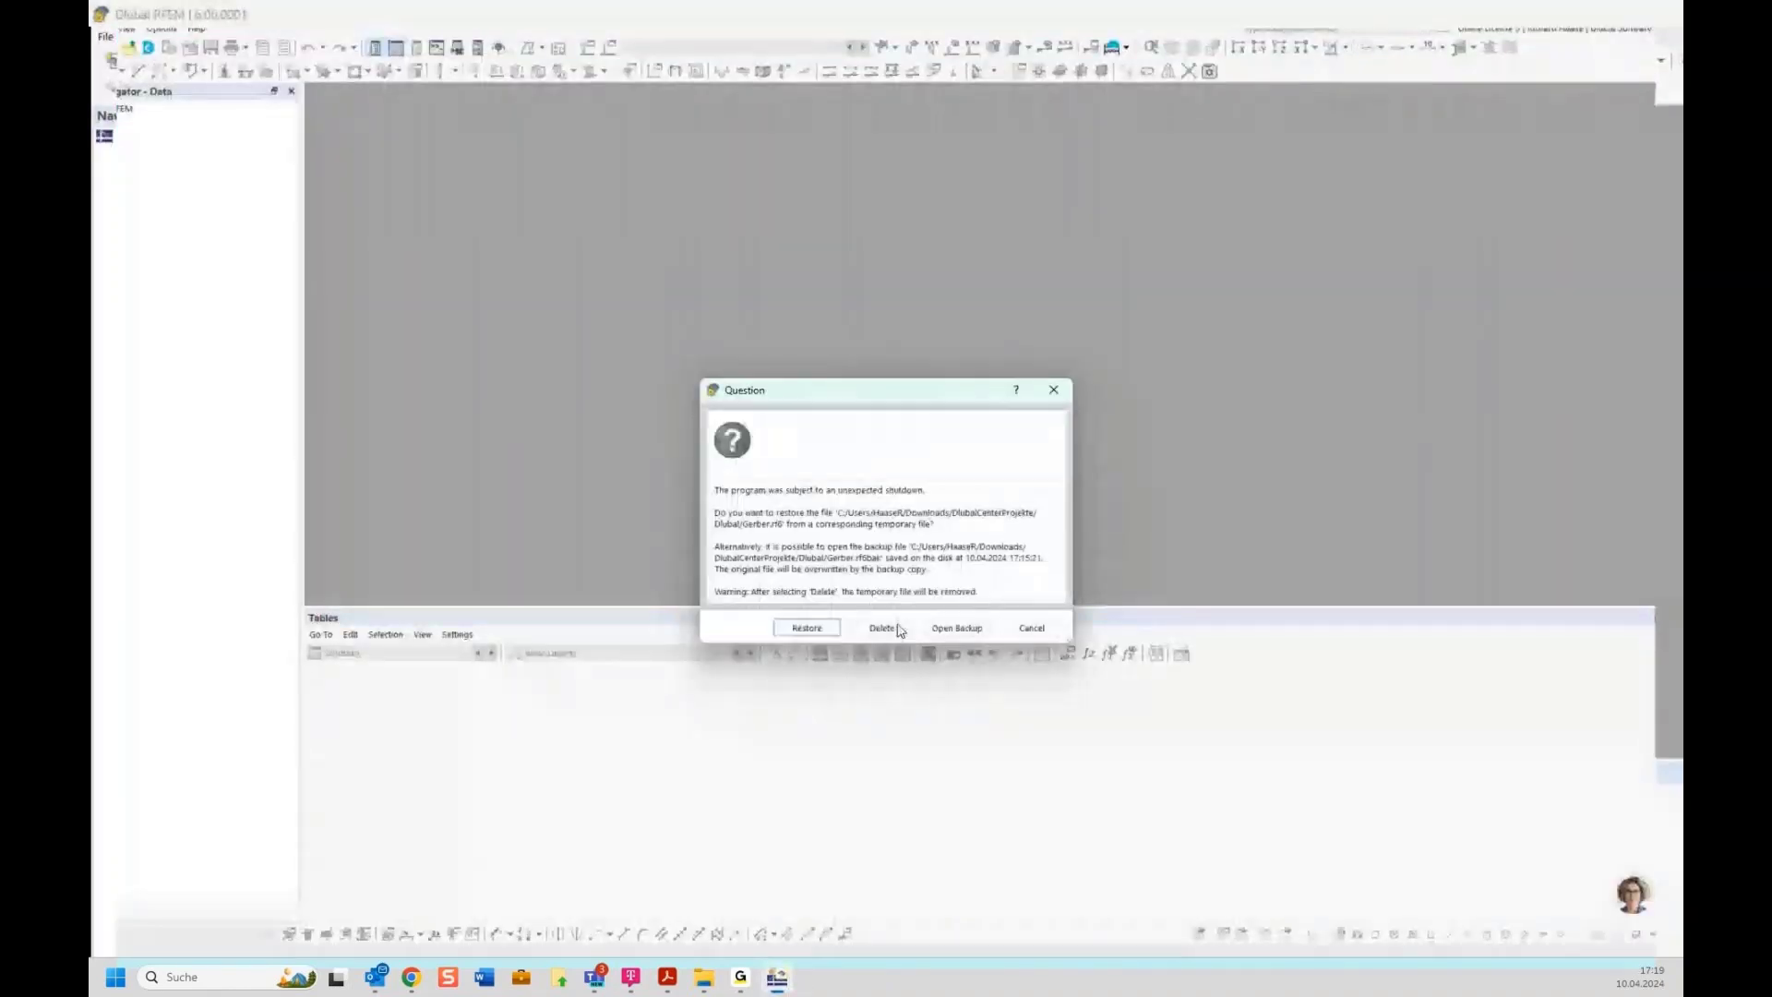
Try restoring Gerber.rf6 from its temporary file after the program shutdown, dismissing the error each time
left_click(805, 628)
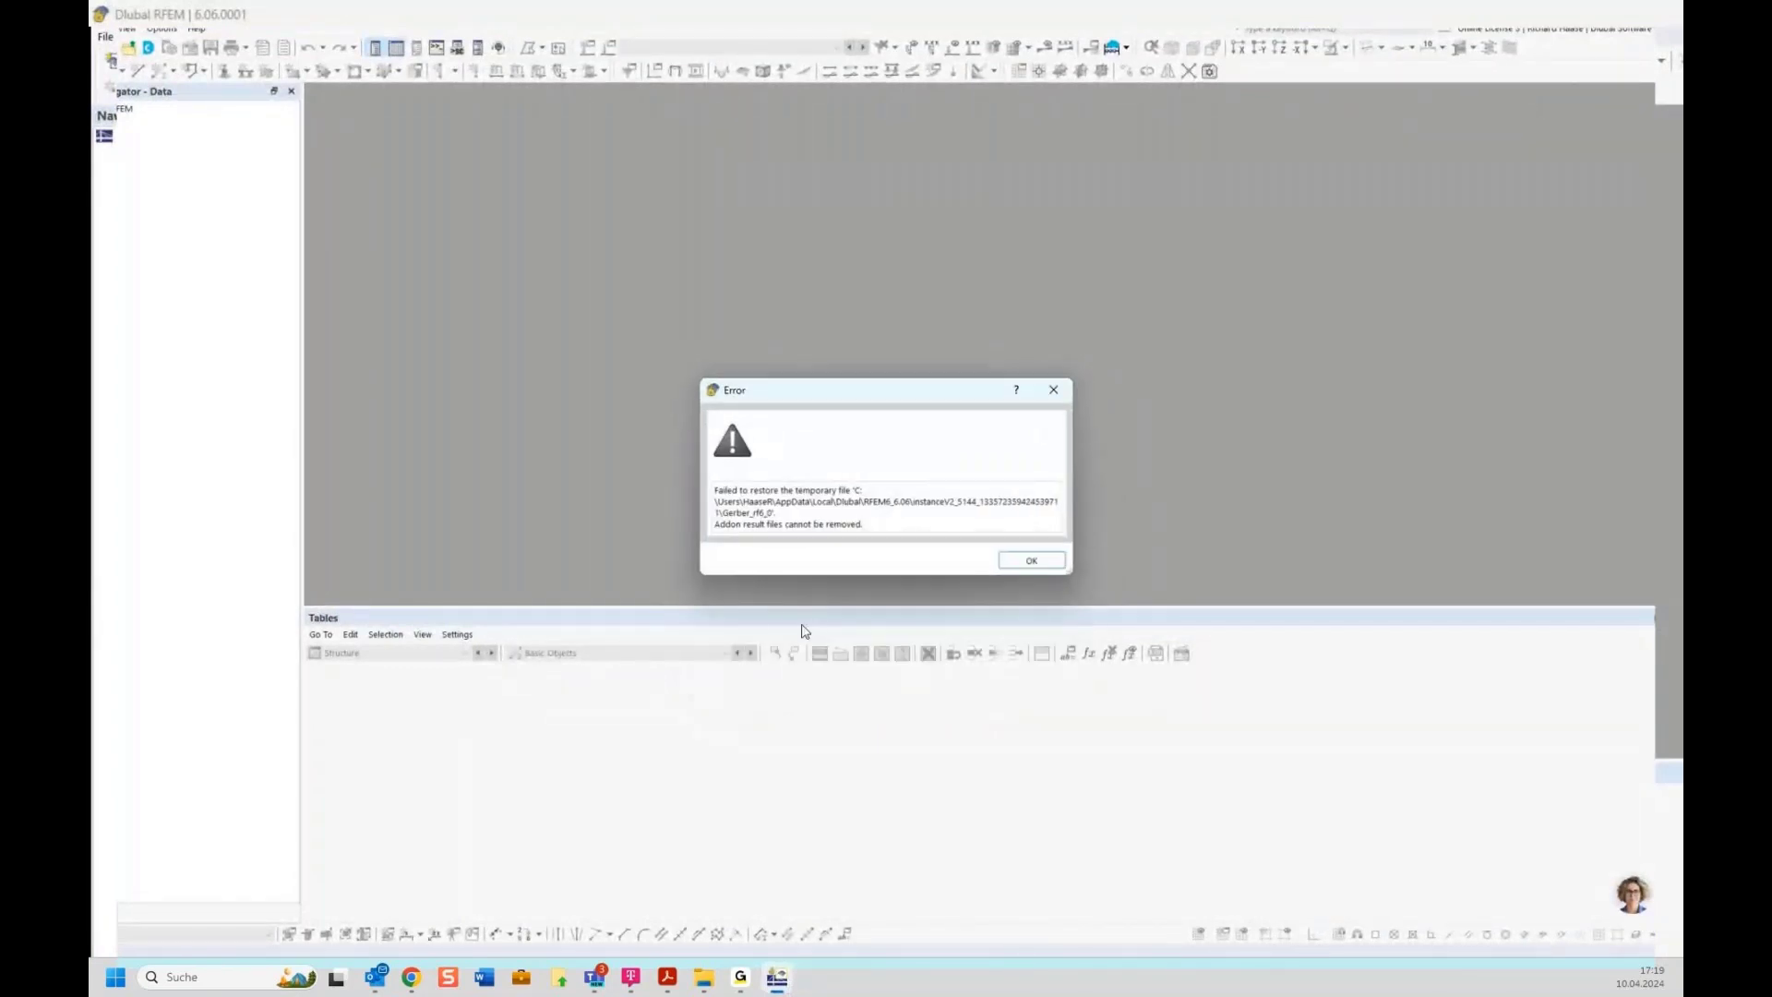
left_click(1030, 560)
left_click(804, 630)
left_click(1006, 563)
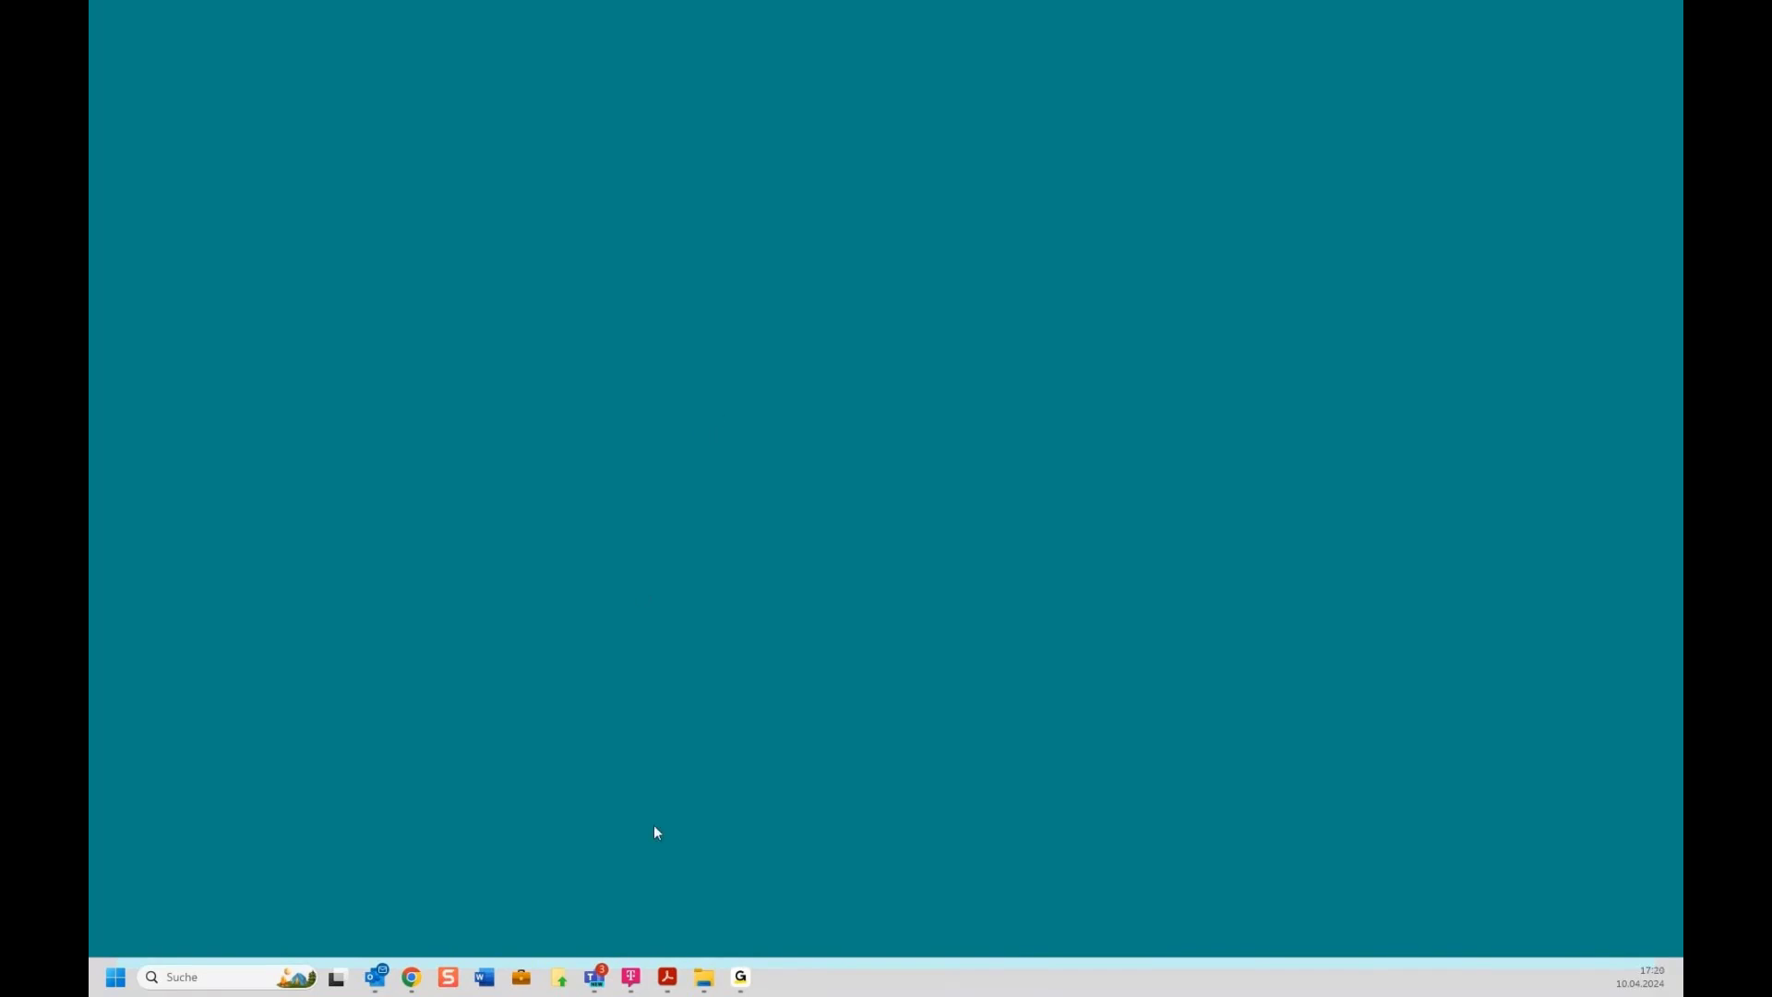
Switch to the presentation slides PDF and scroll from the two-hinged frame slide to the next slide
mouse_move(740, 976)
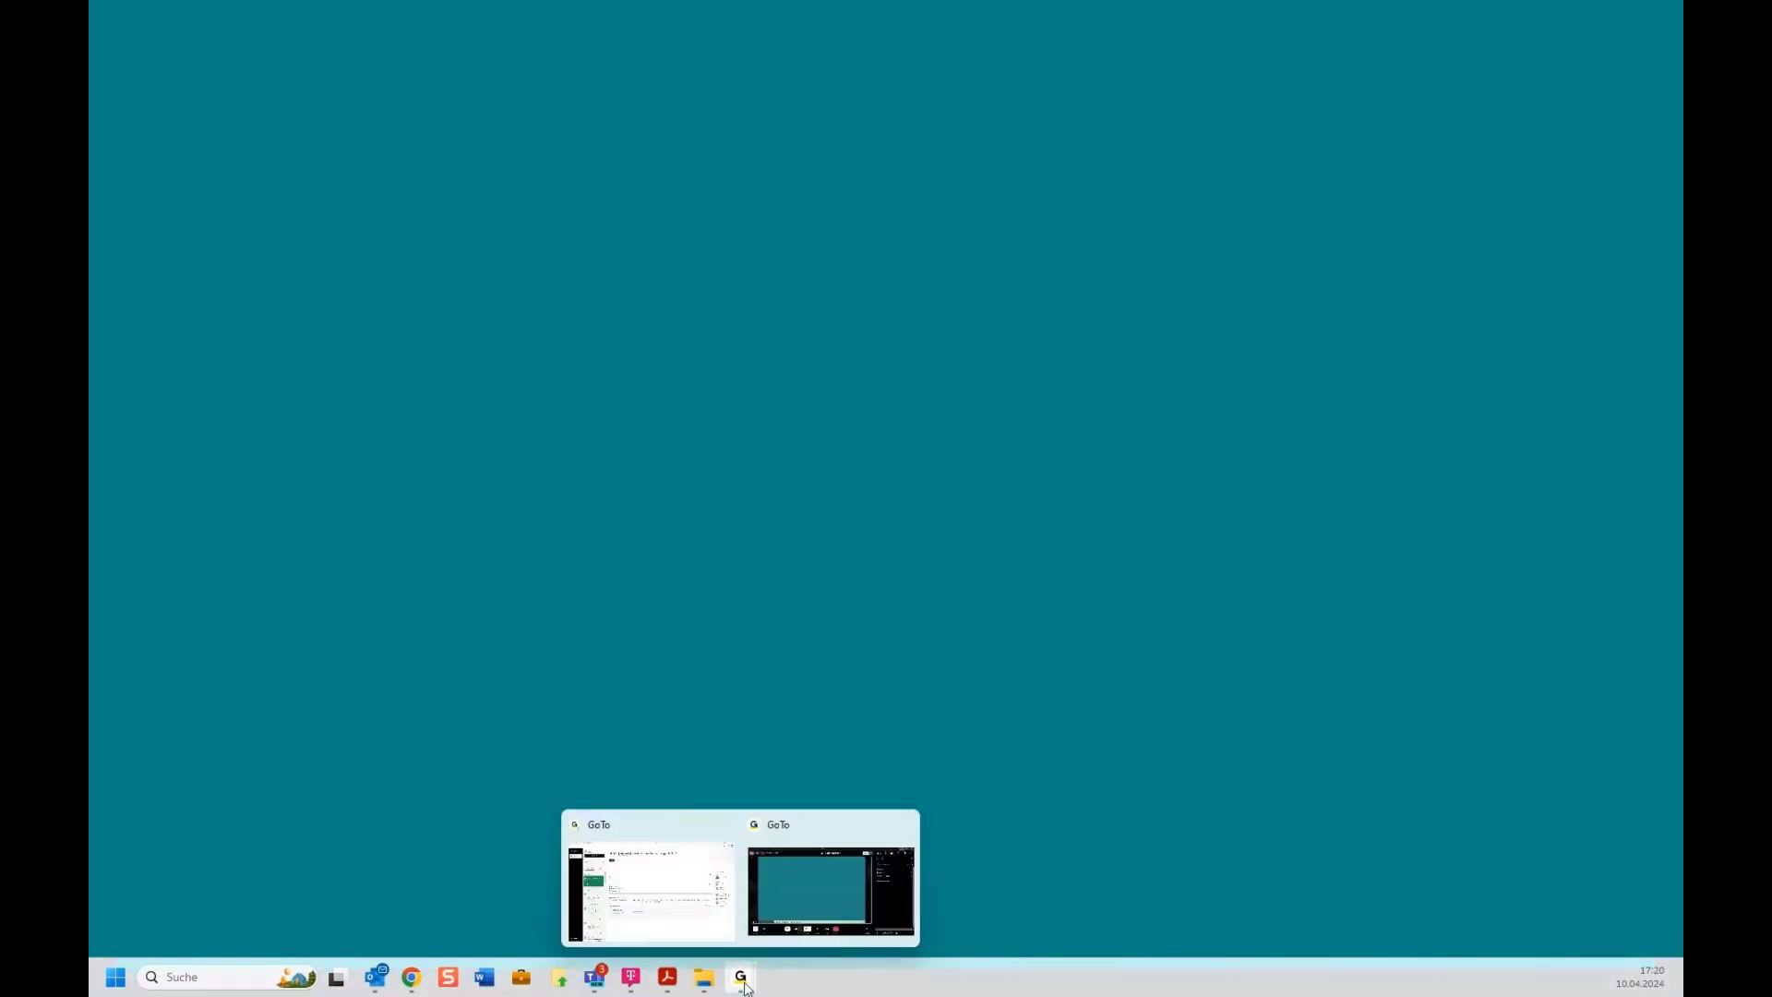
left_click(812, 890)
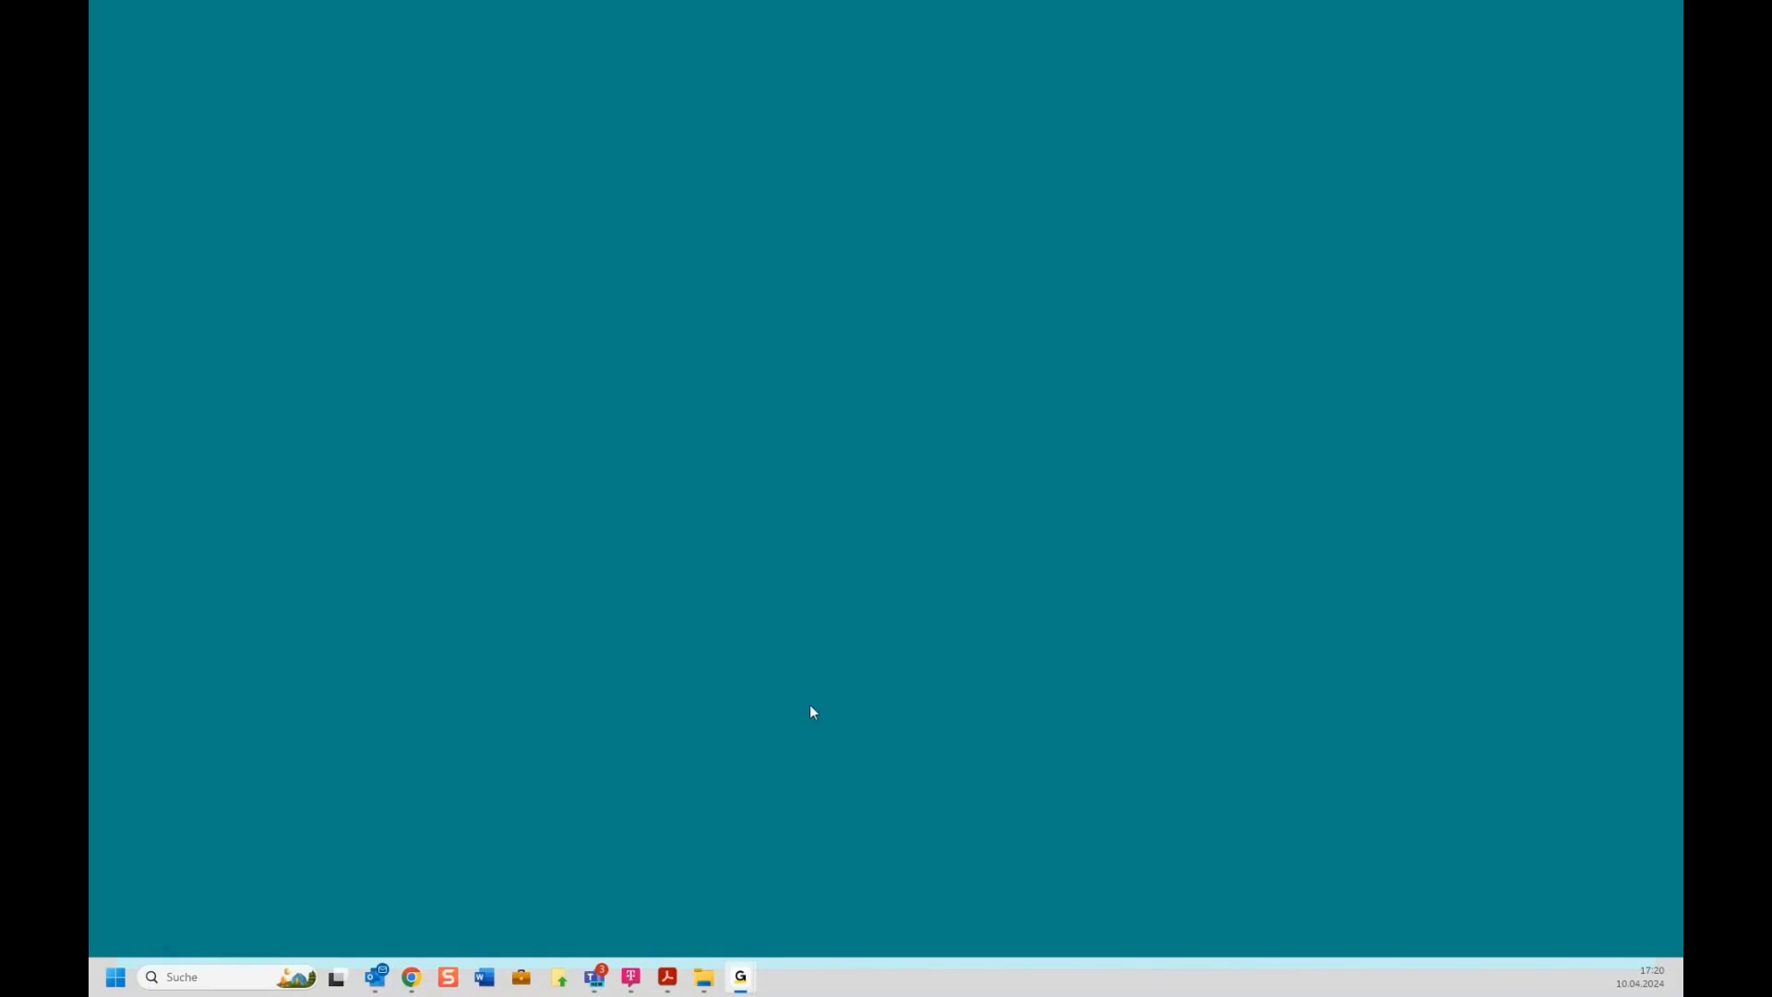
mouse_move(667, 976)
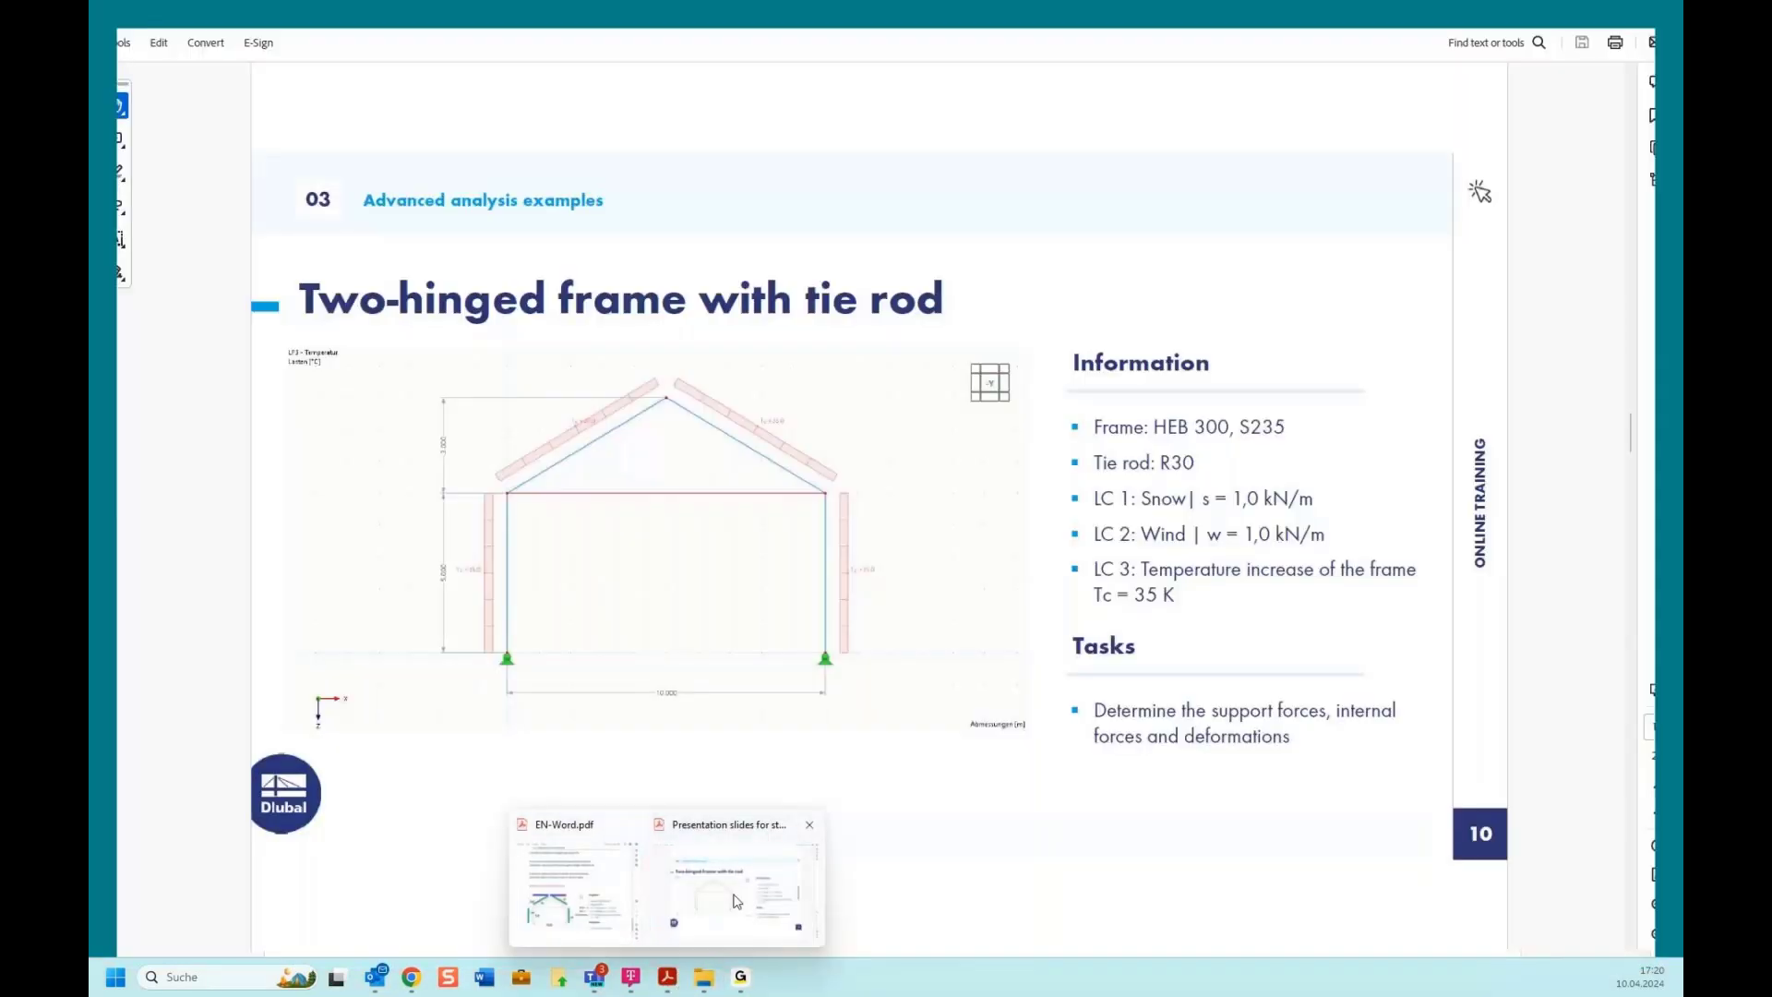
left_click(736, 901)
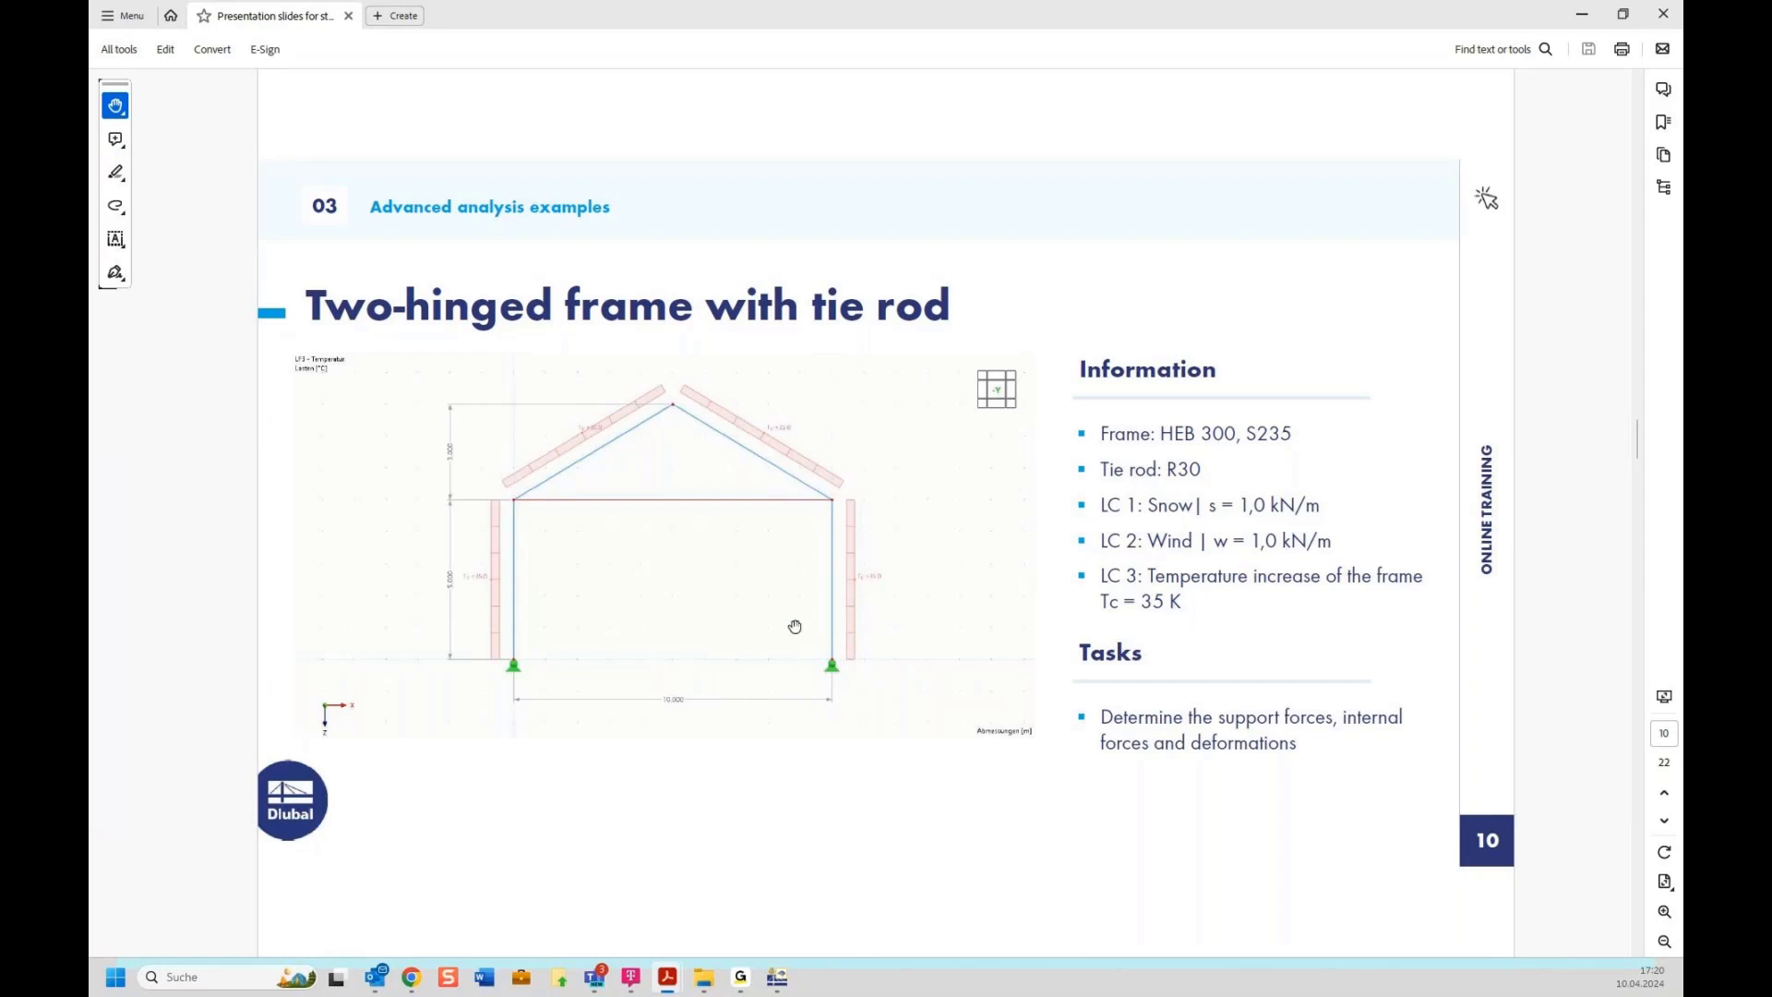
scroll(794, 628, "down", 1)
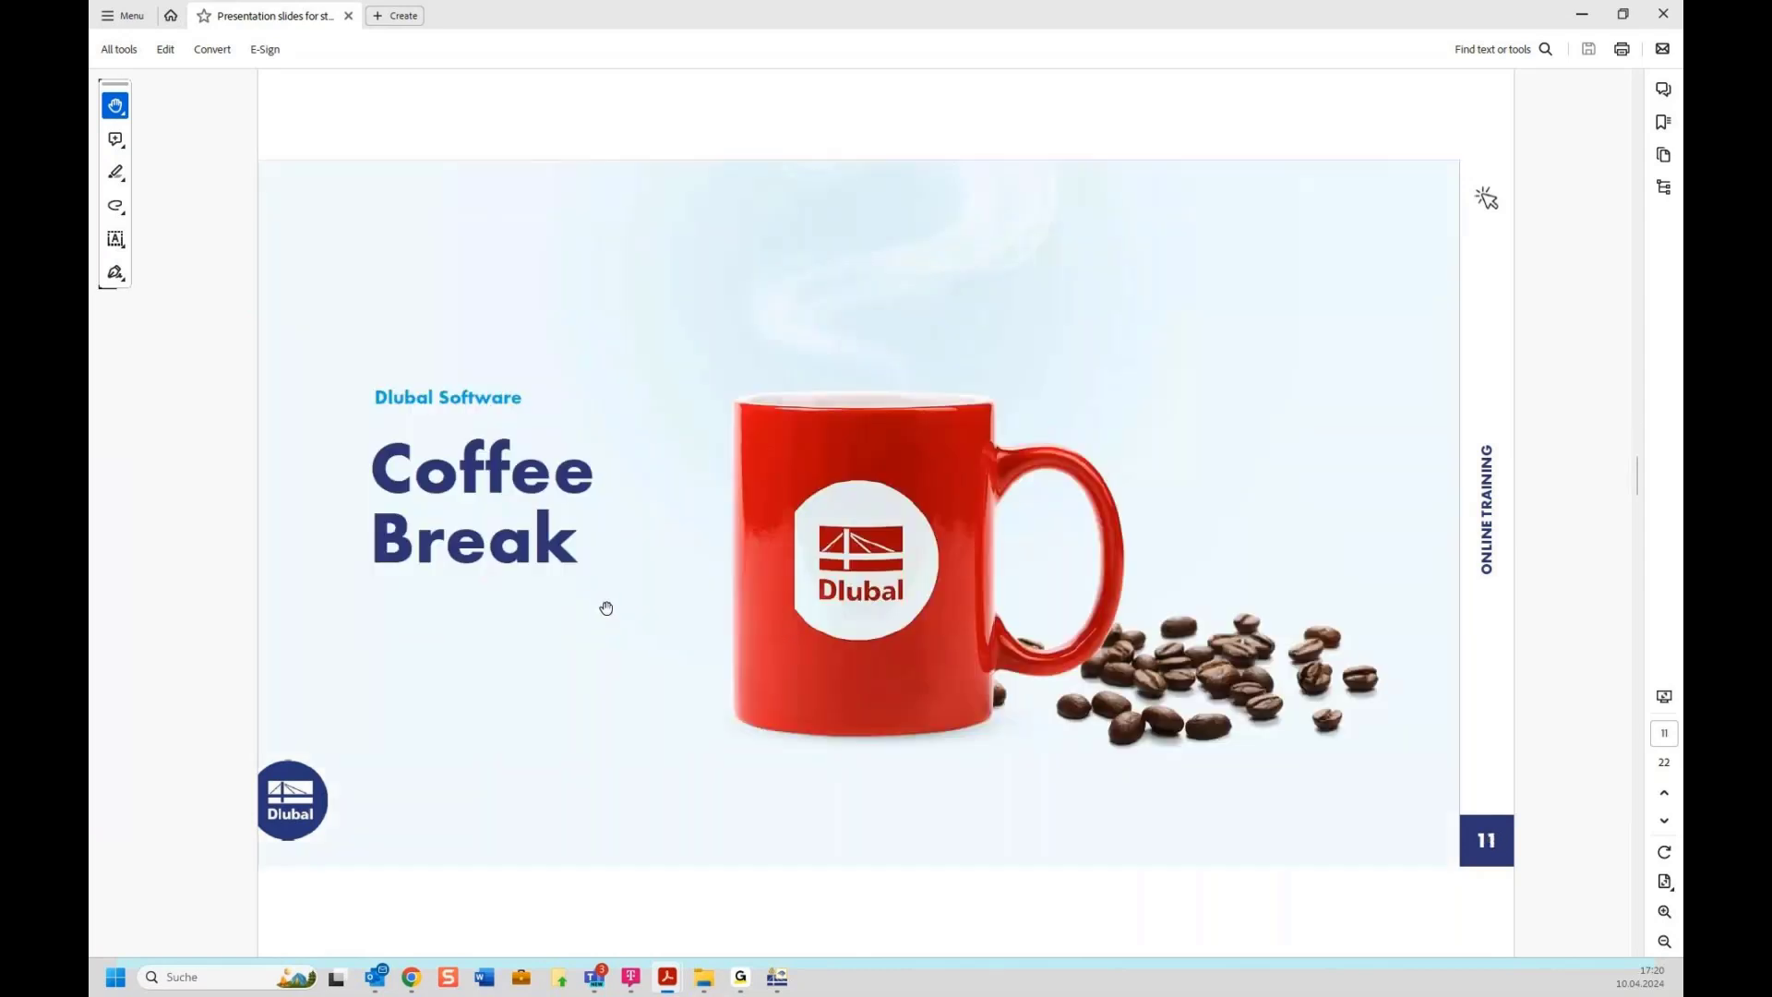
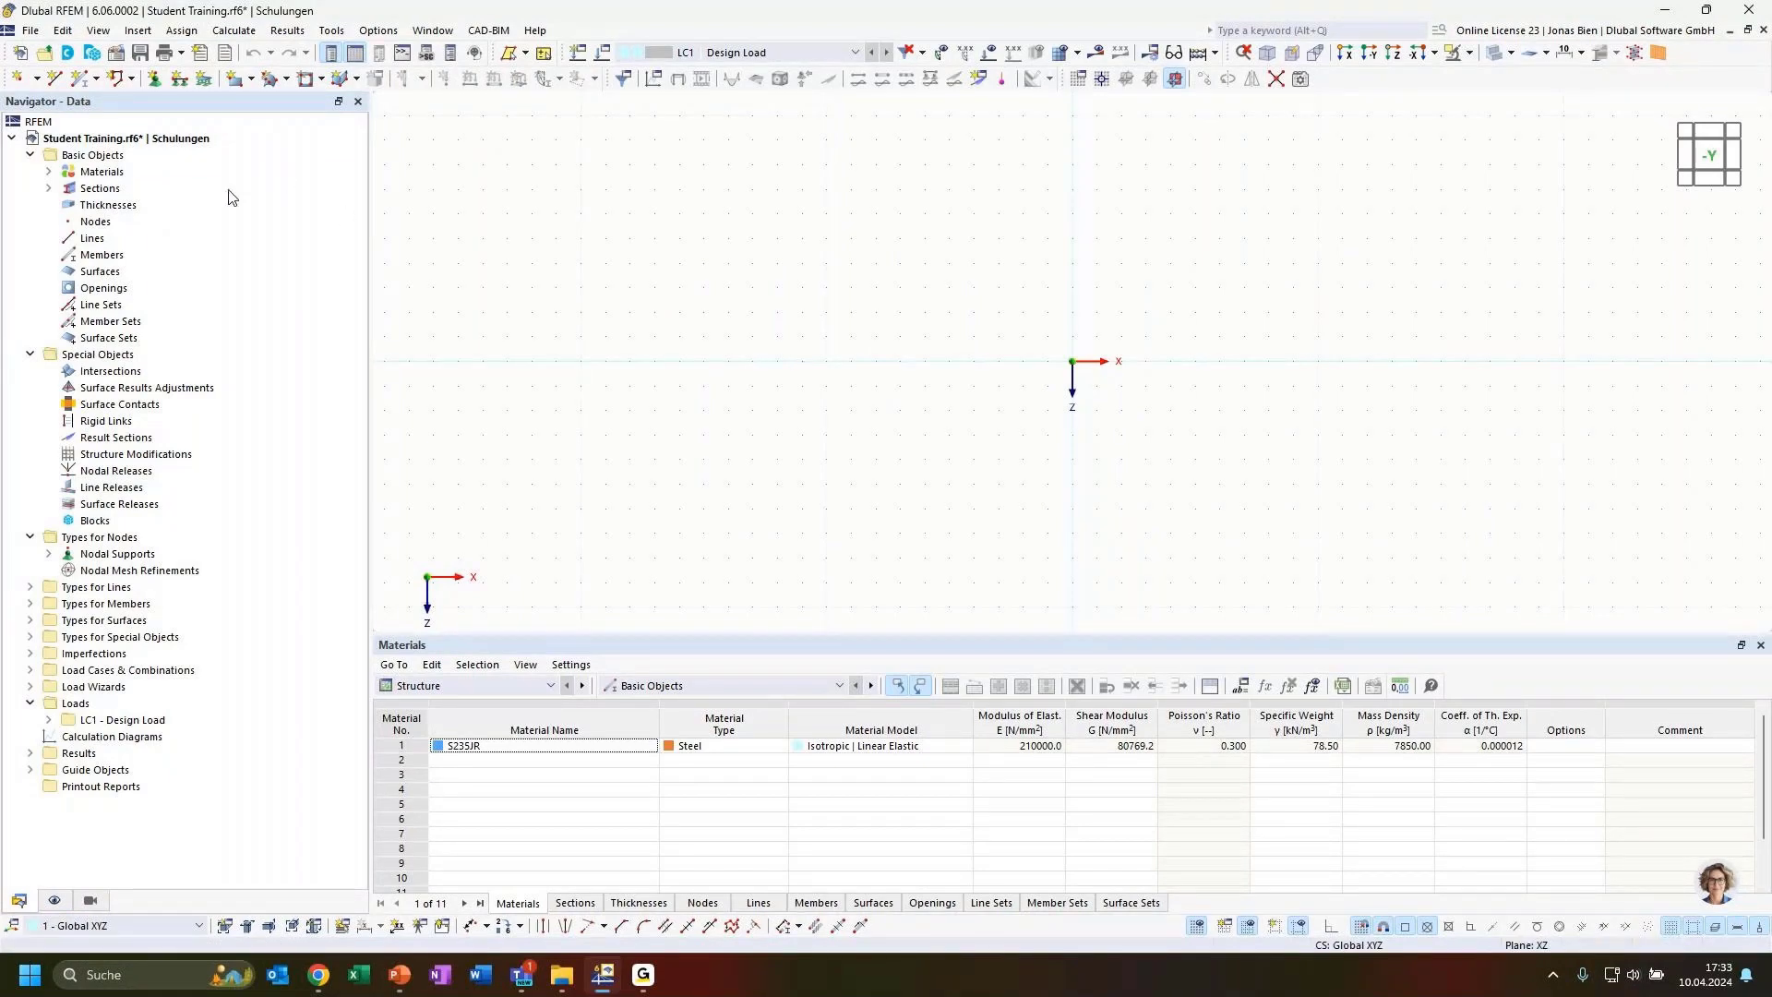
Review the model's material and section in the navigator and open the model base data without changing it
left_click(49, 171)
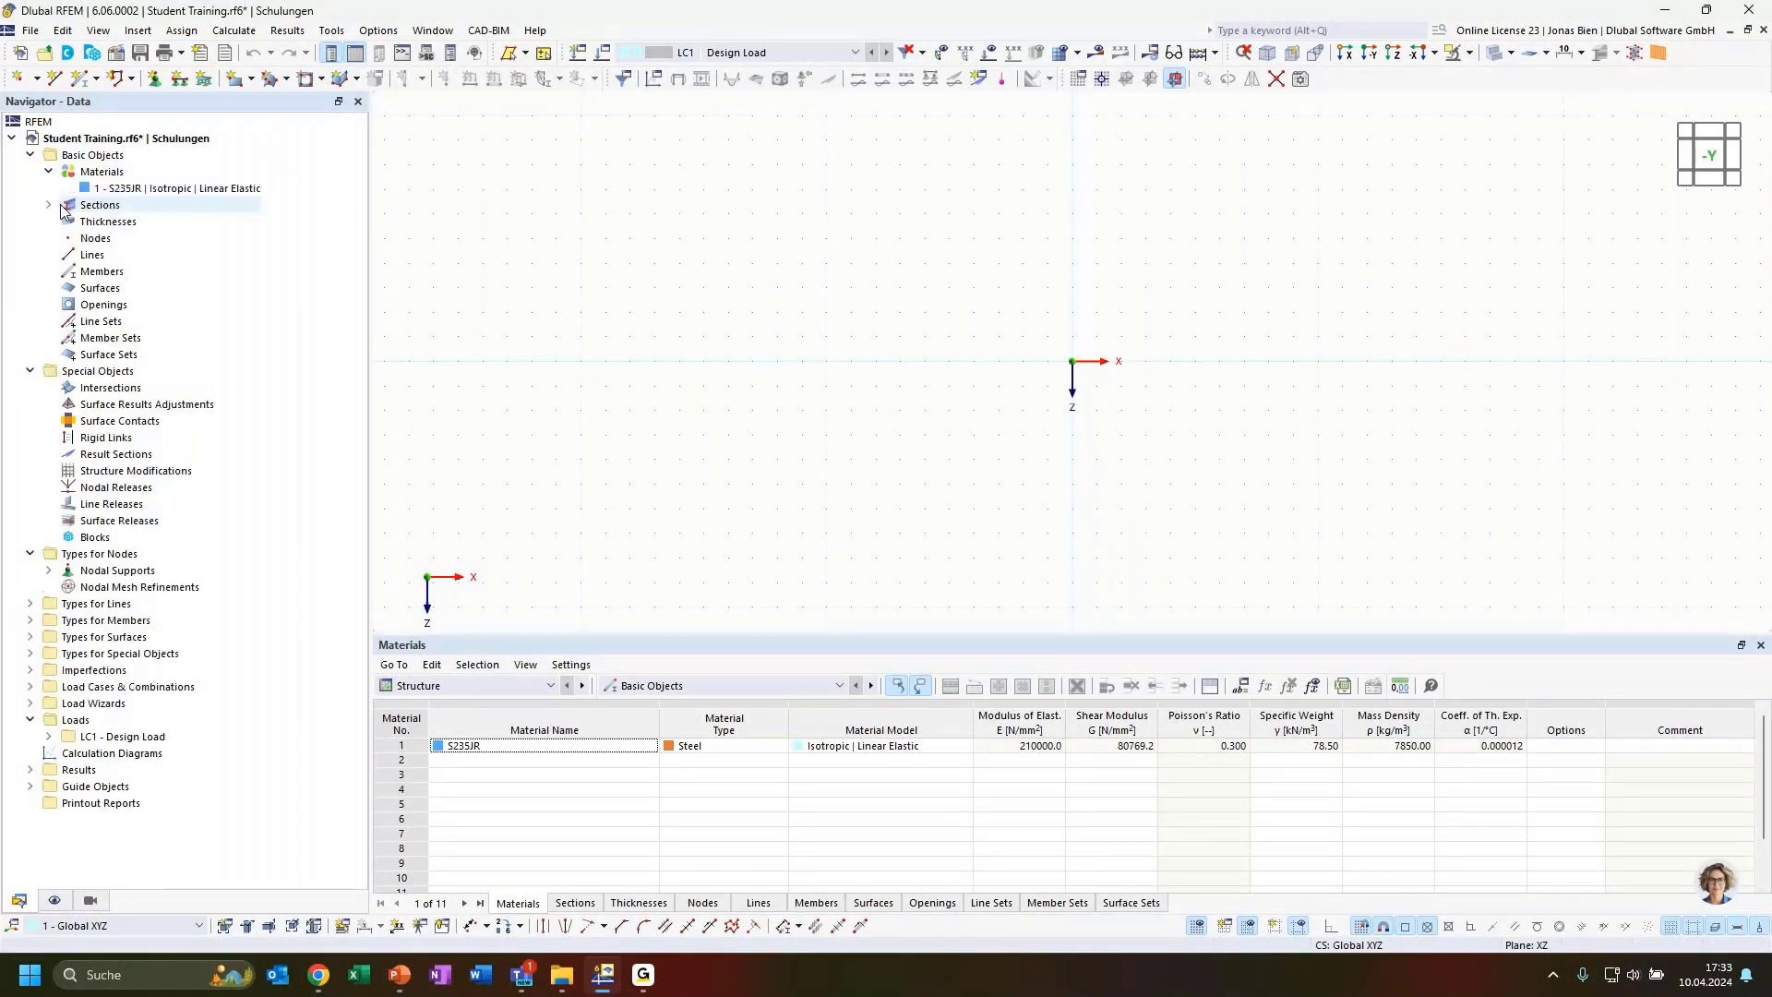
left_click(49, 205)
left_click(167, 189)
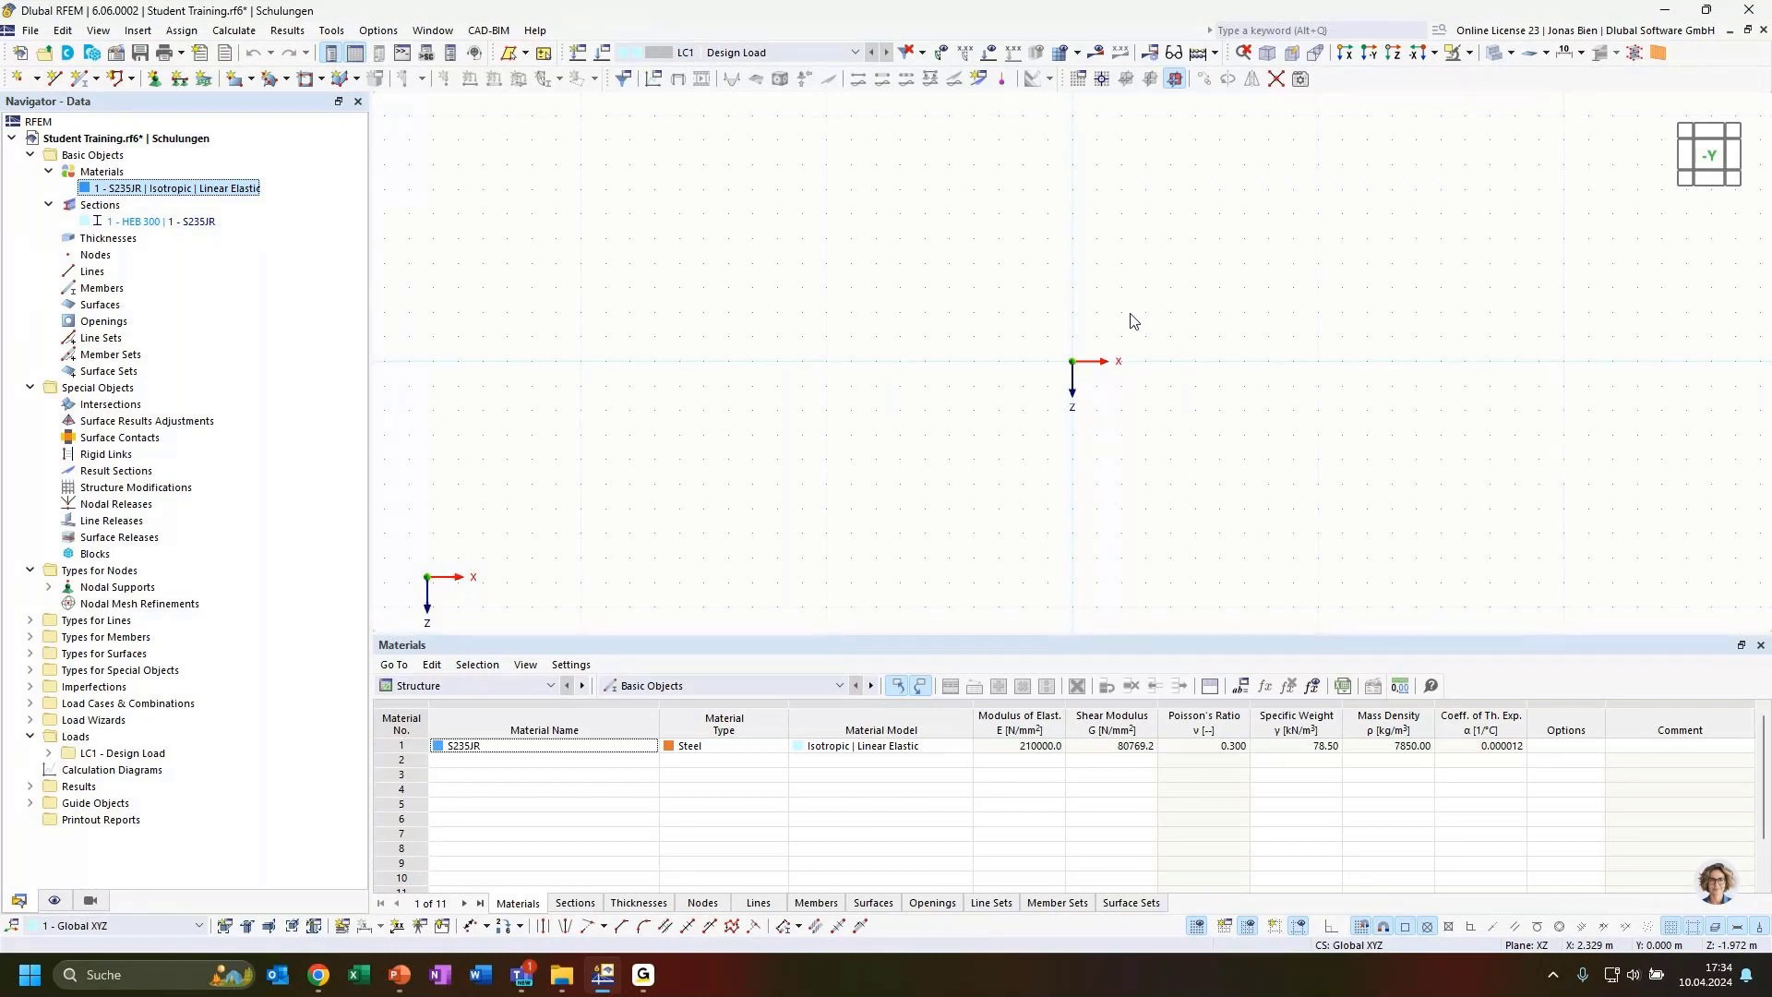
left_click(183, 140)
right_click(183, 145)
left_click(221, 149)
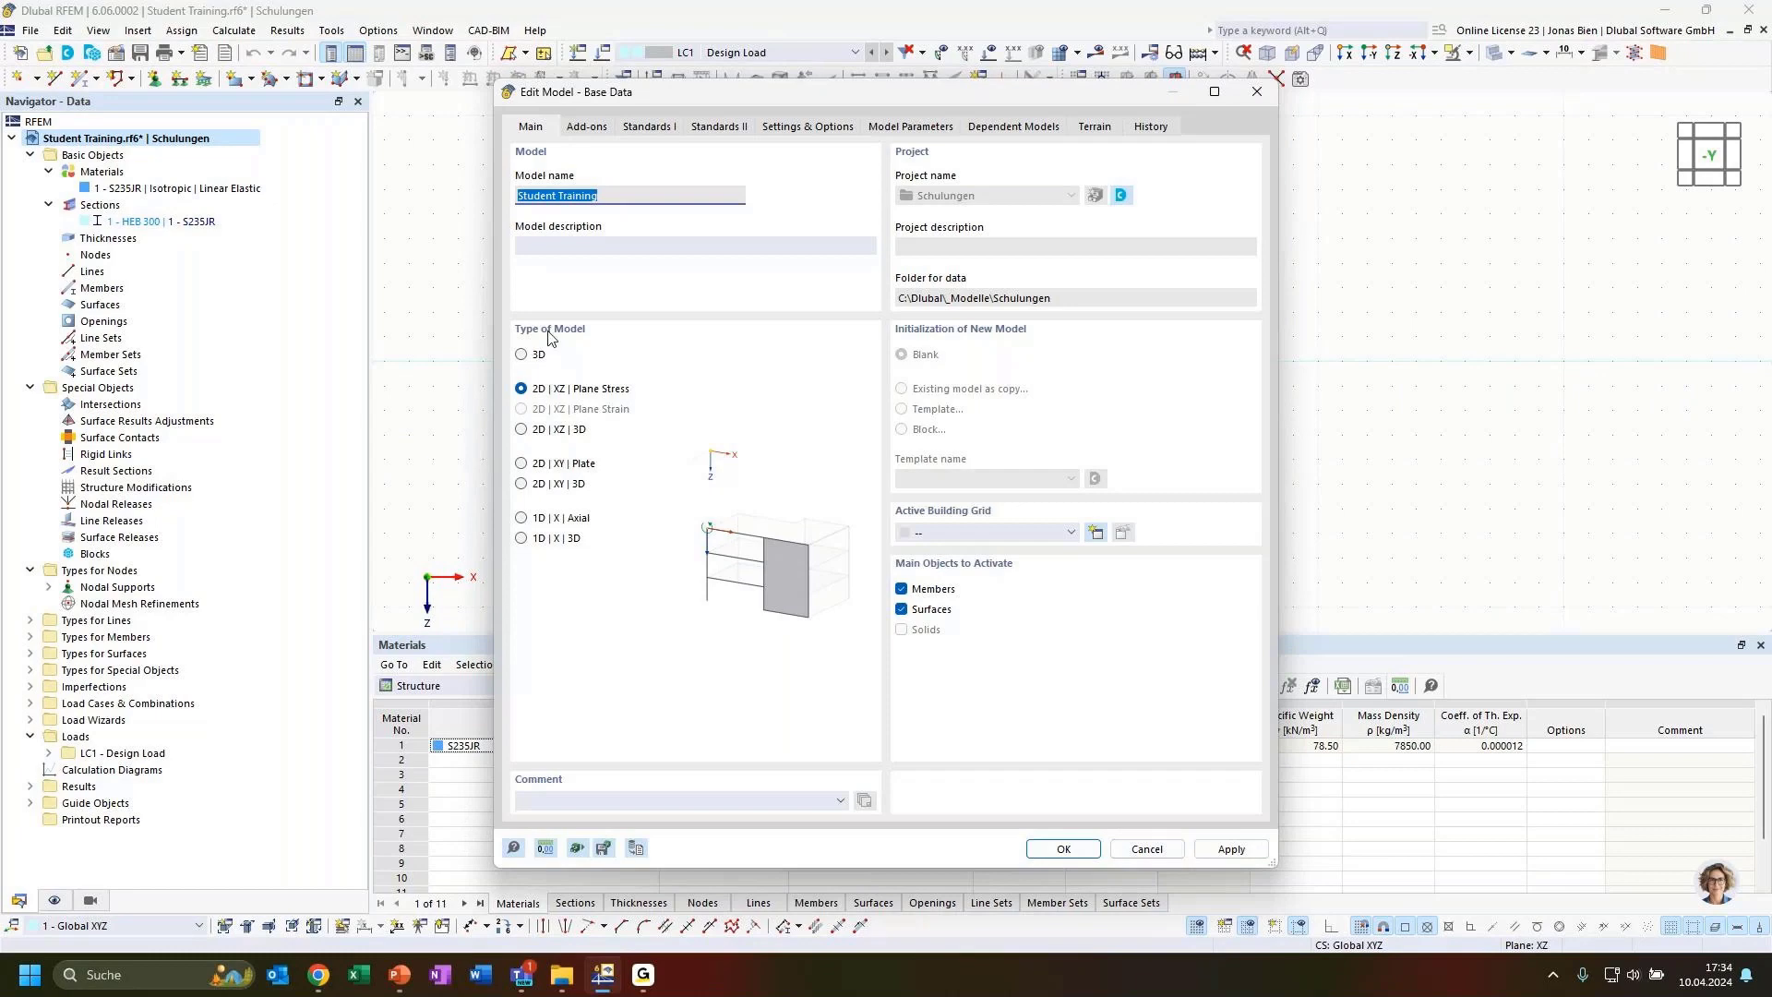
left_click(1147, 849)
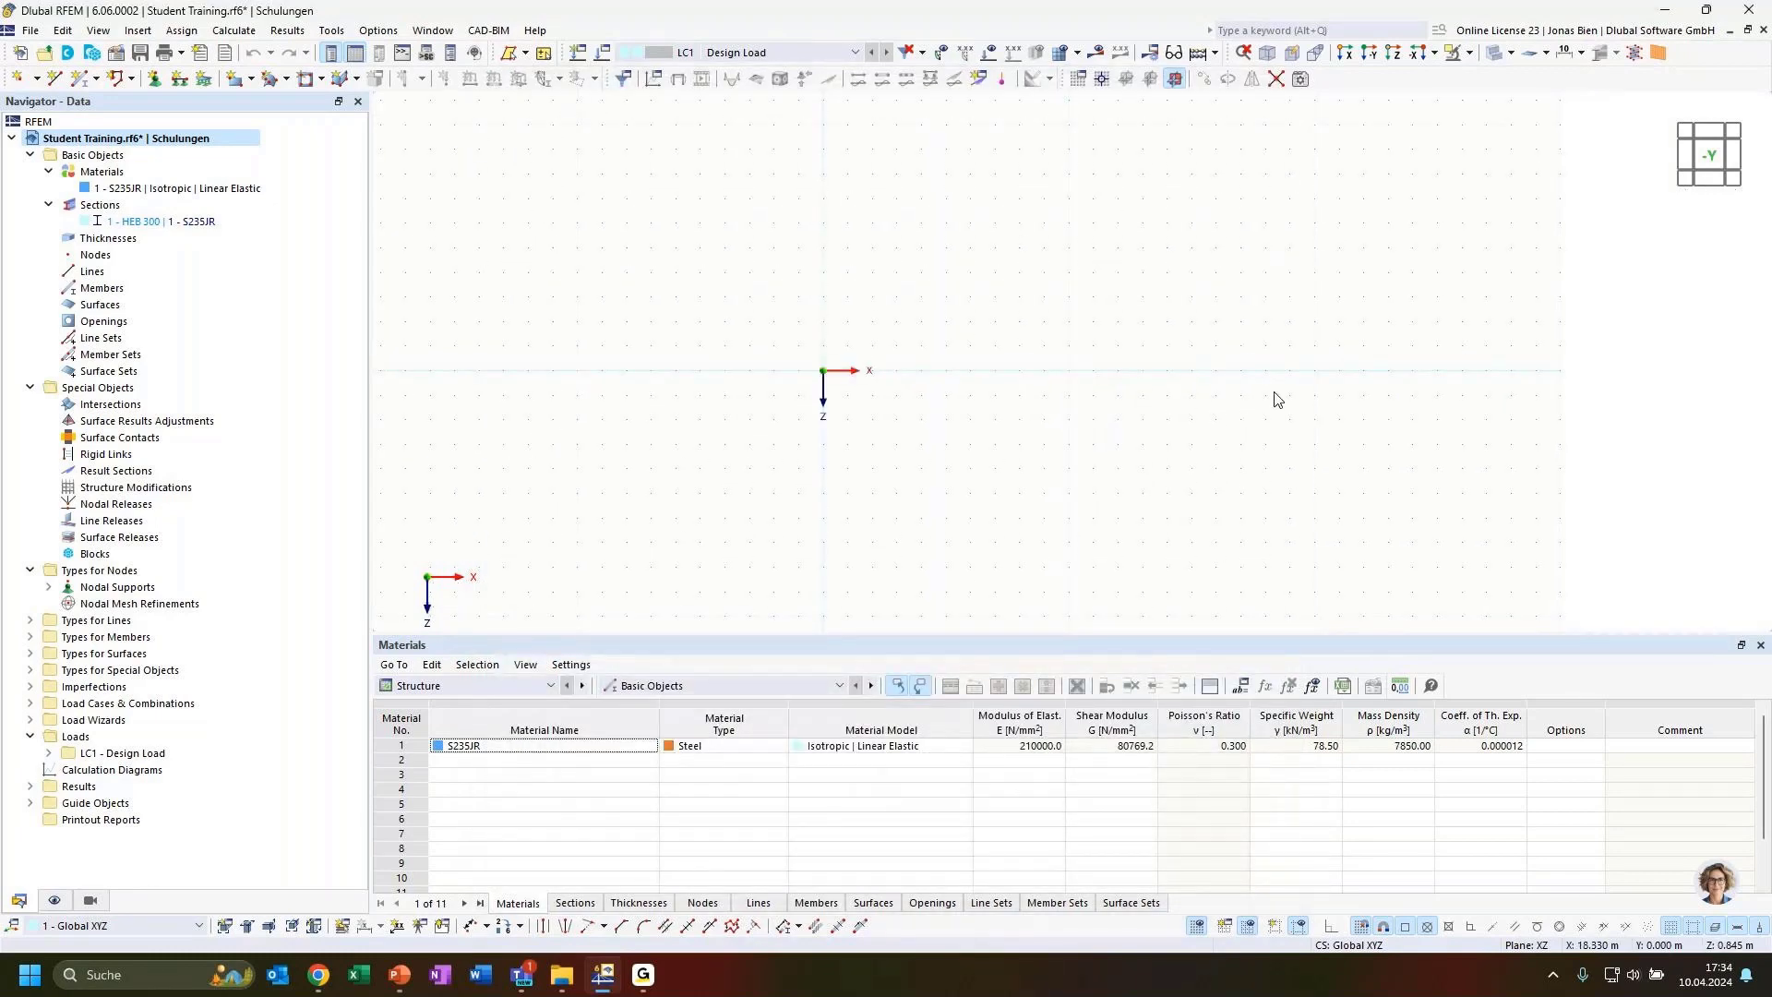
Draw a single HEB 300 beam member from the origin along X with a length of 16.5 m
left_click(82, 83)
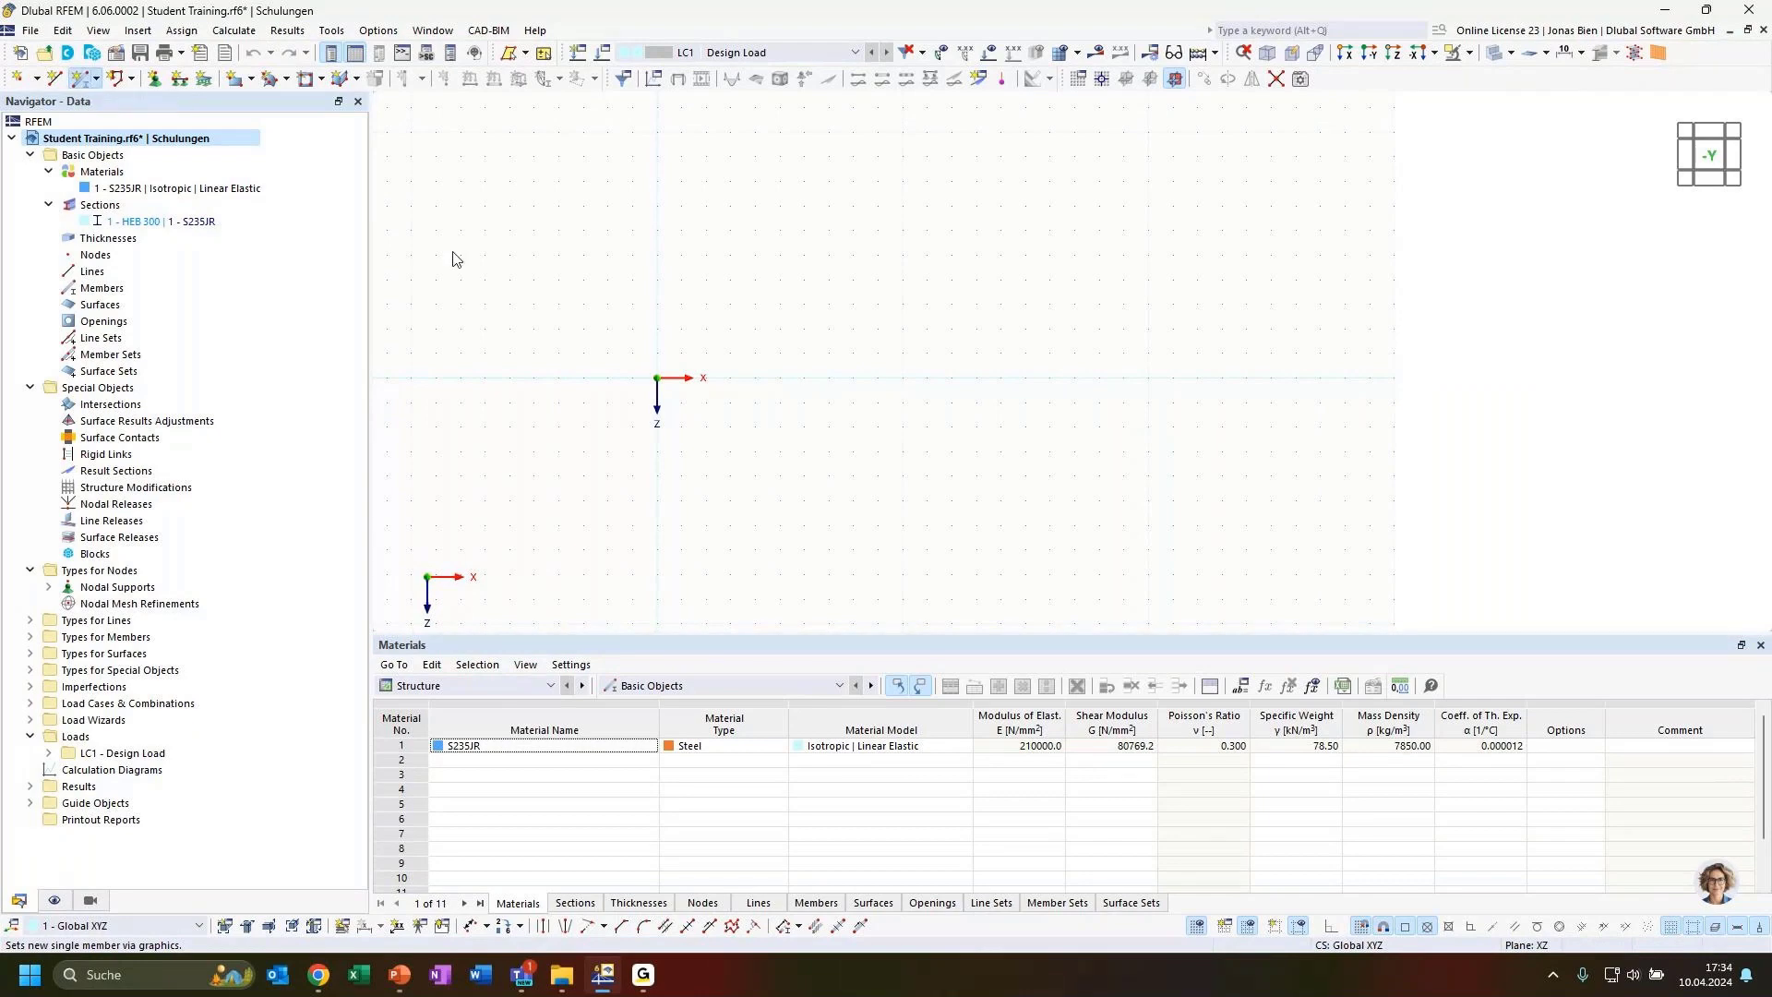
left_click(752, 377)
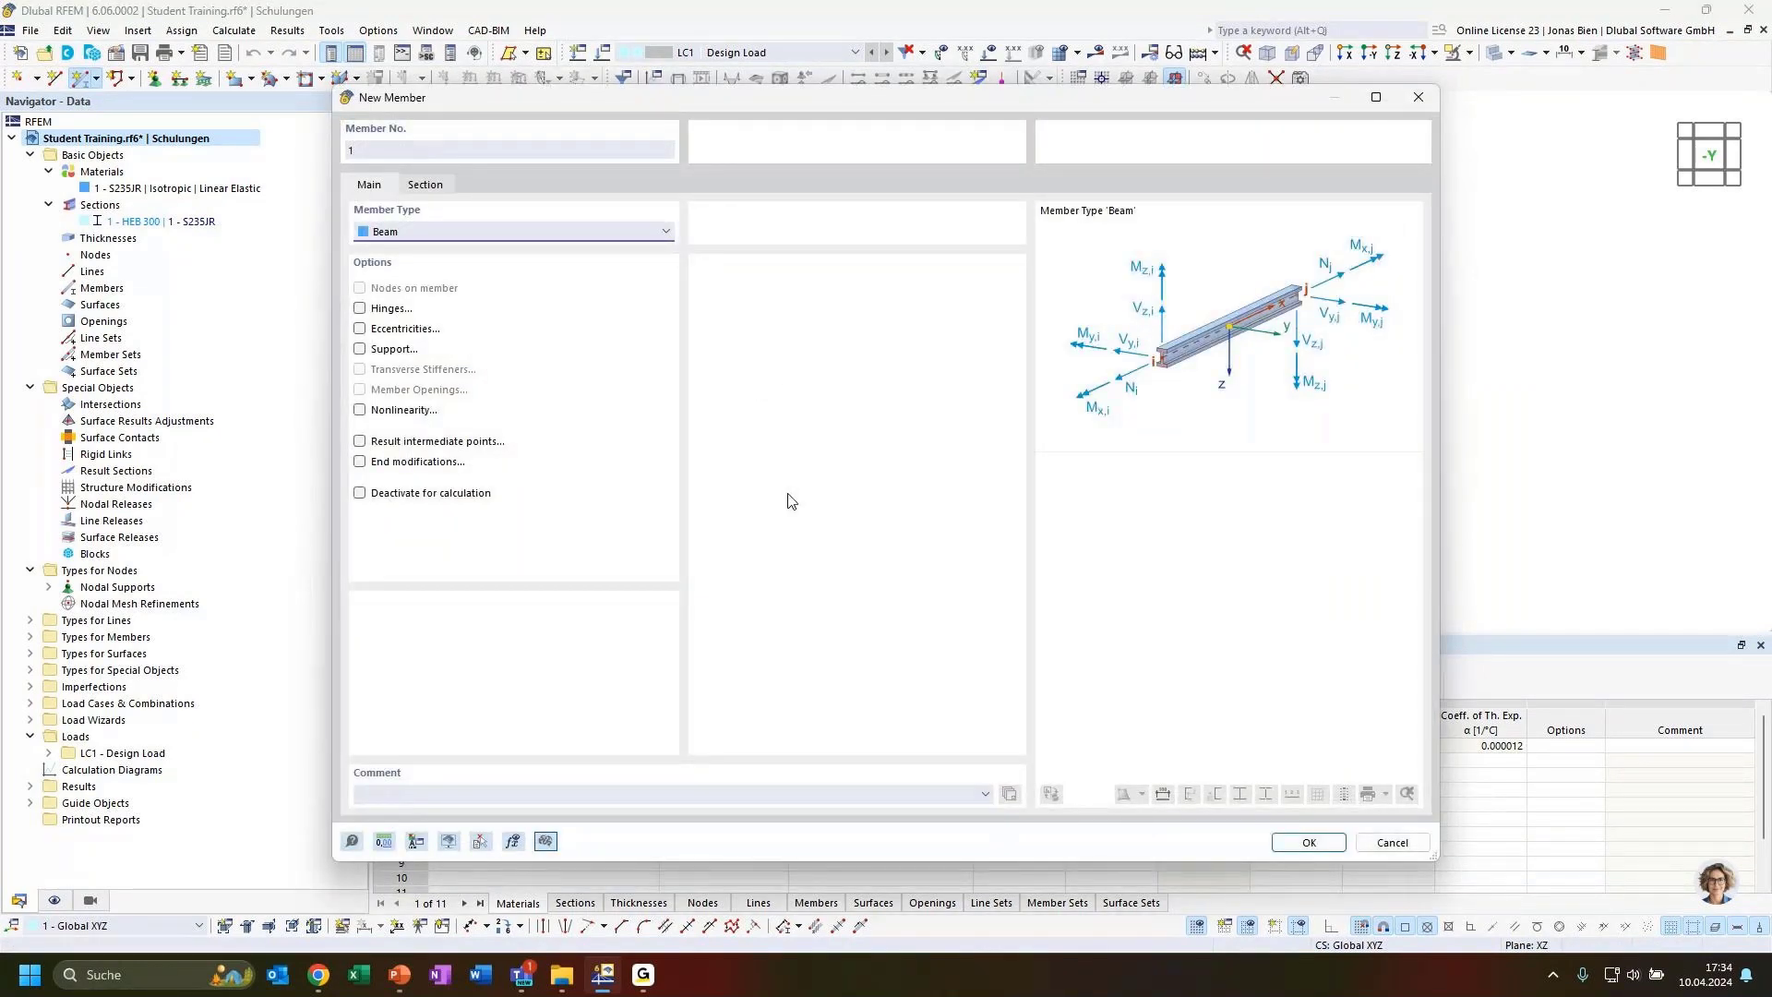
left_click(415, 841)
left_click(425, 186)
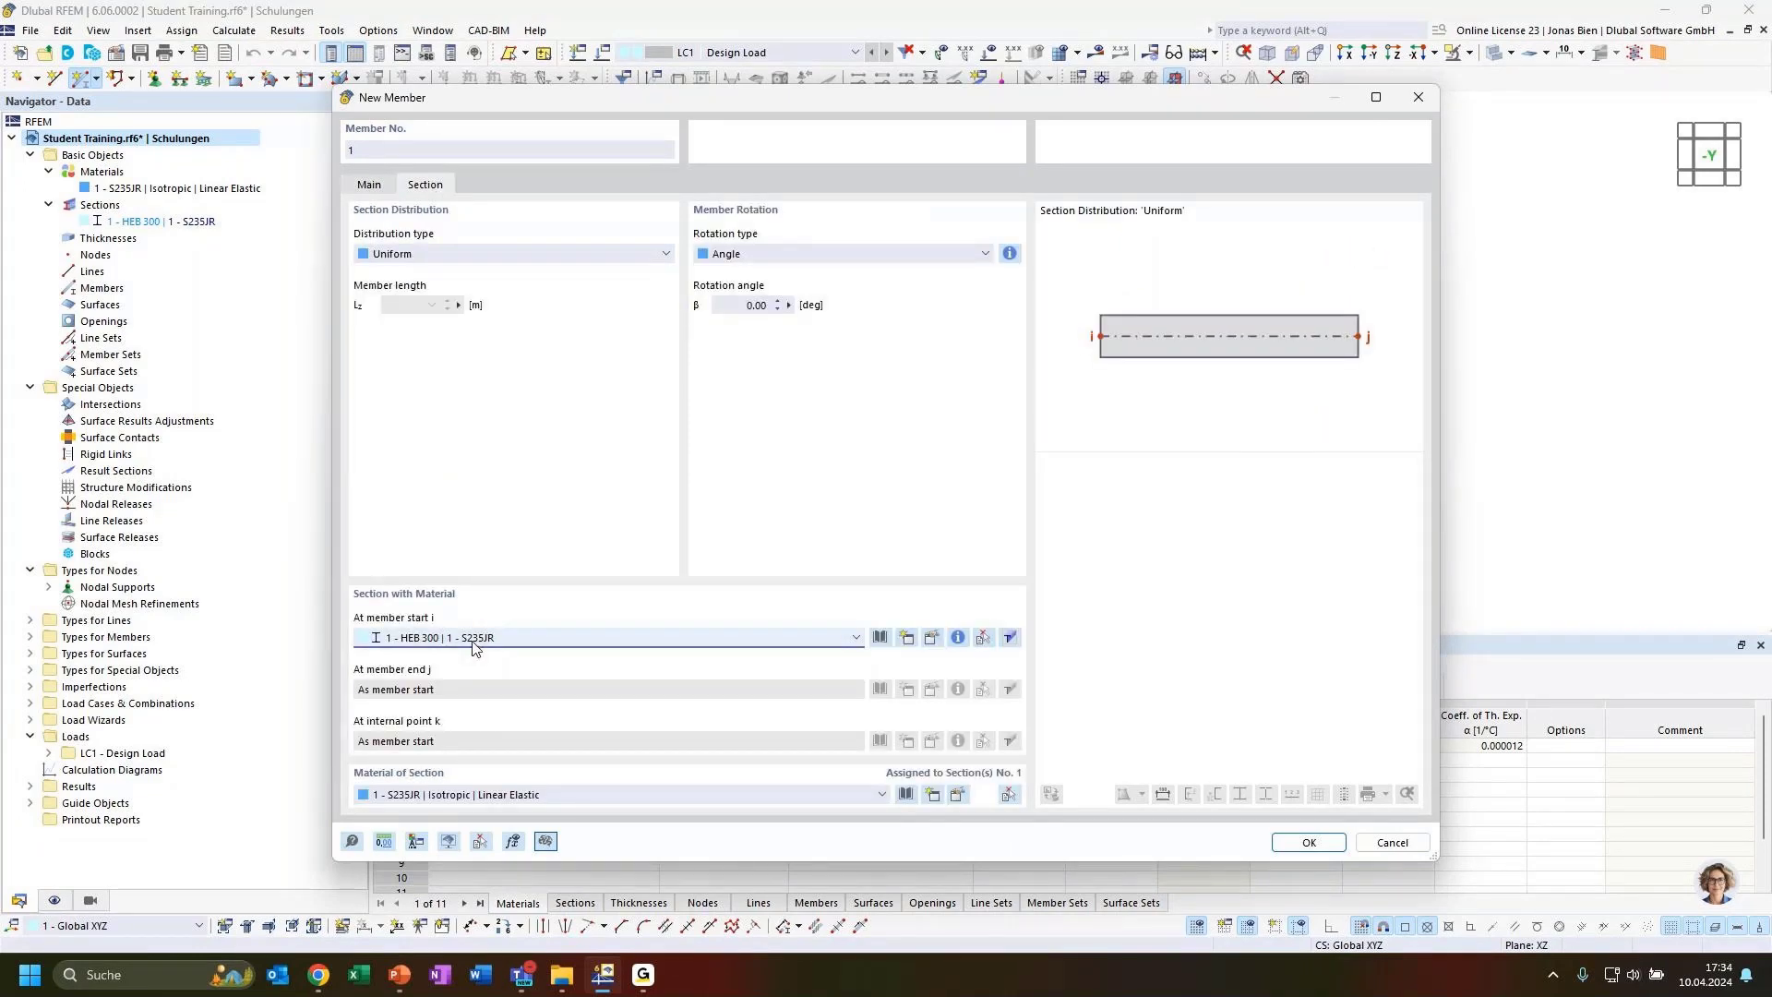
left_click(389, 185)
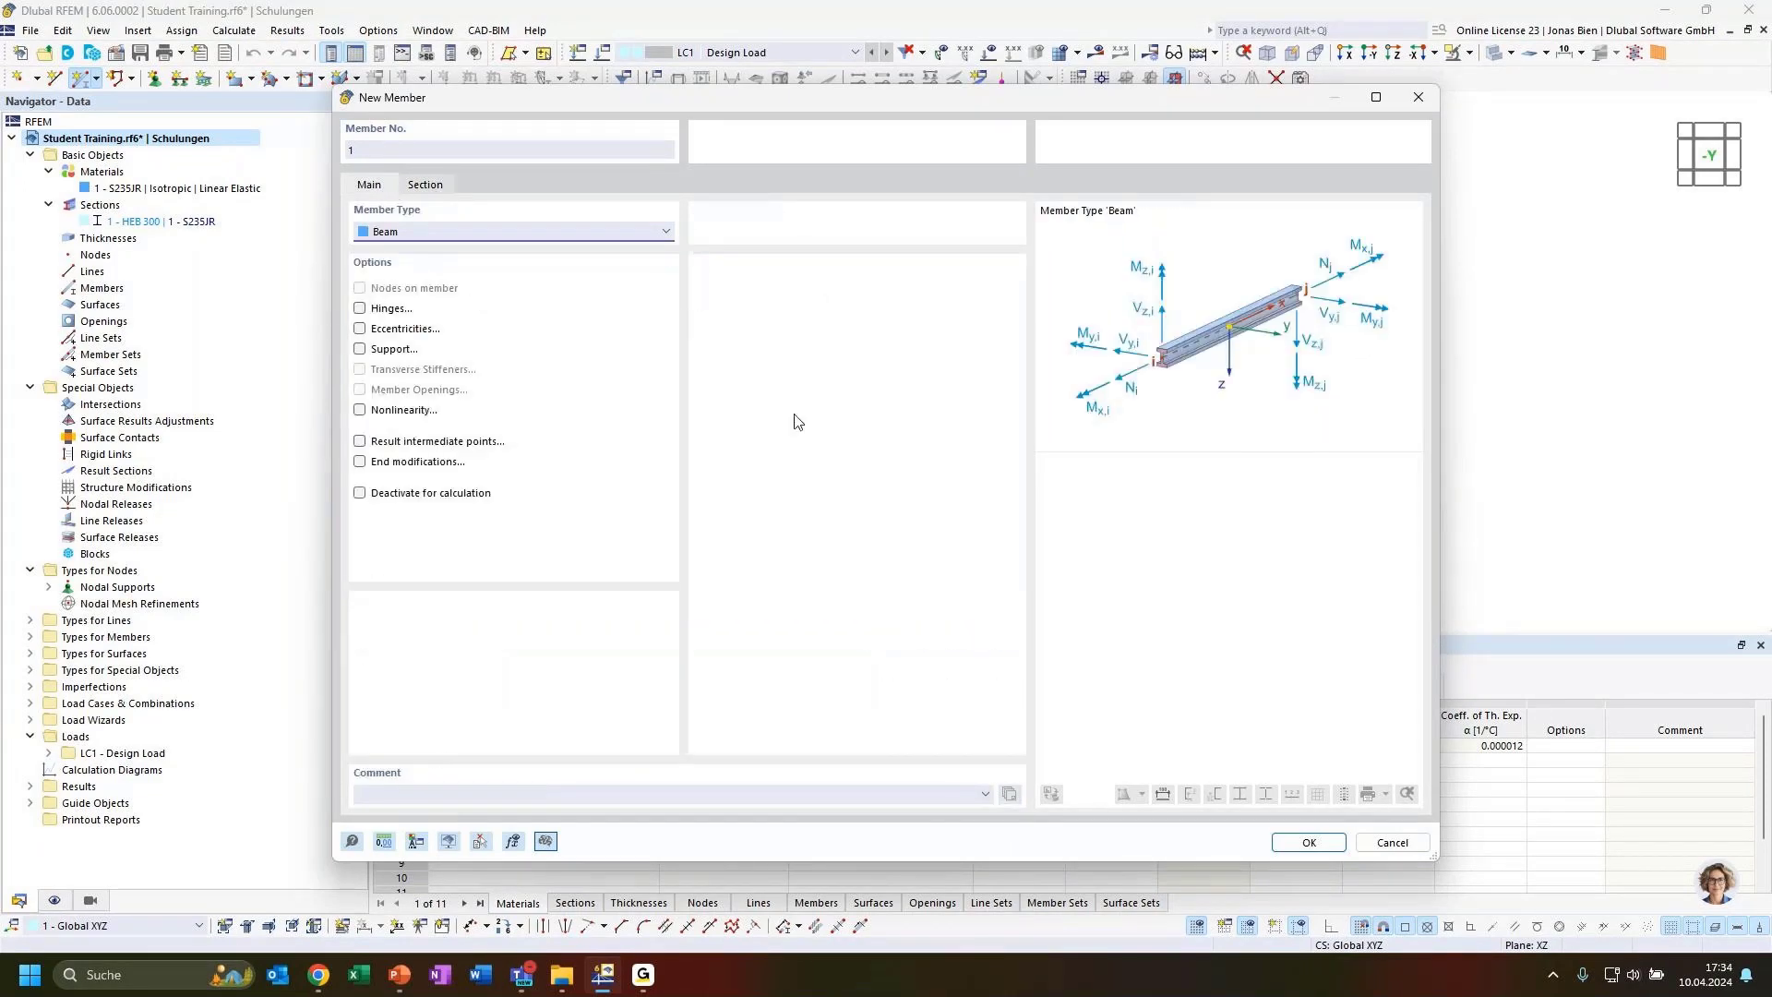
left_click(1329, 841)
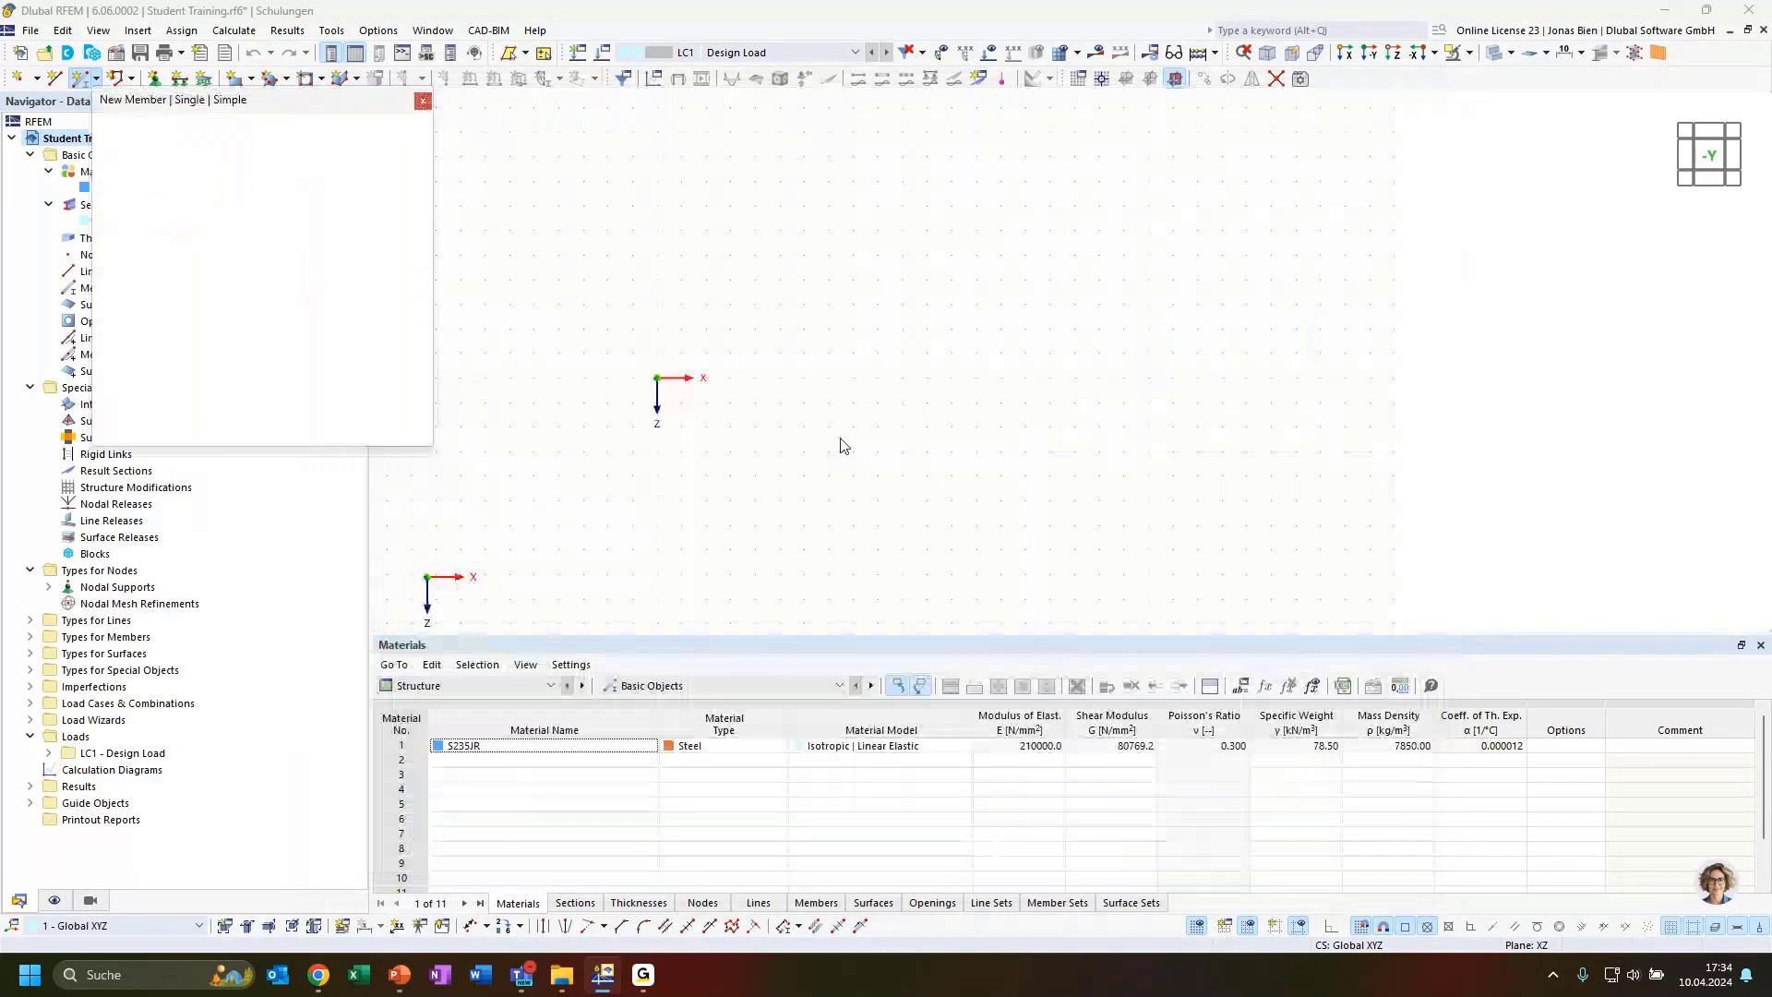
left_click(657, 378)
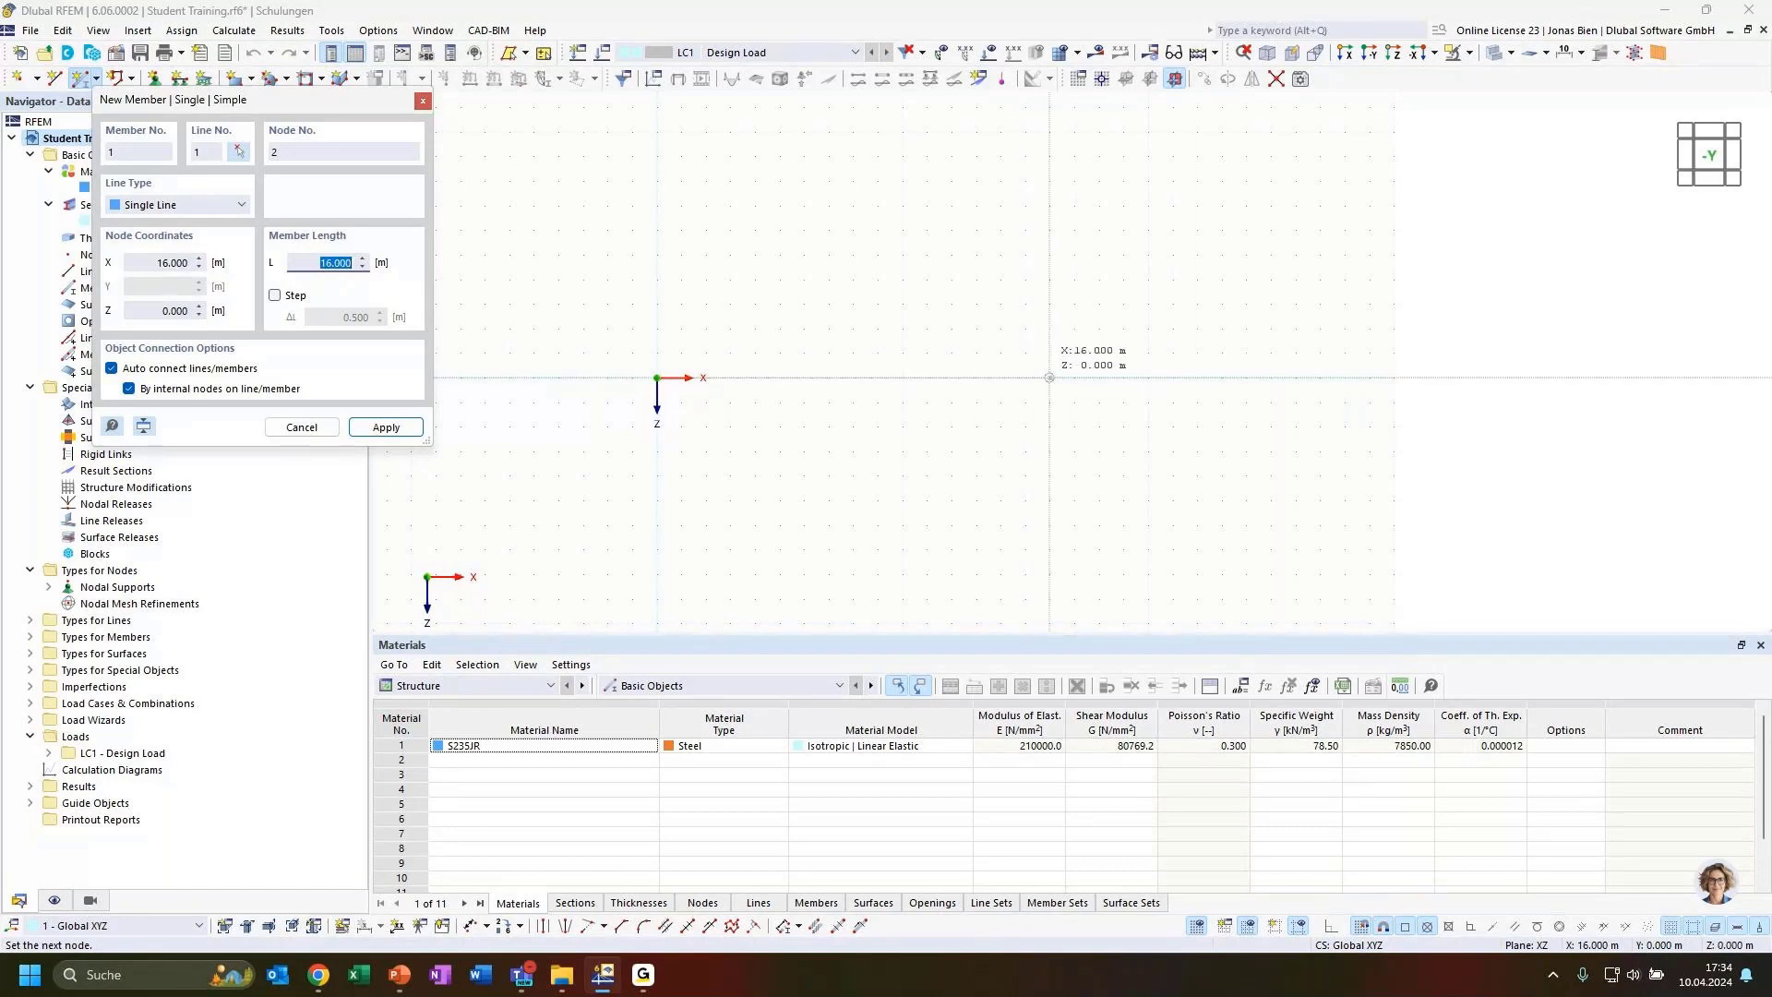
scroll(1049, 377, "up", 3)
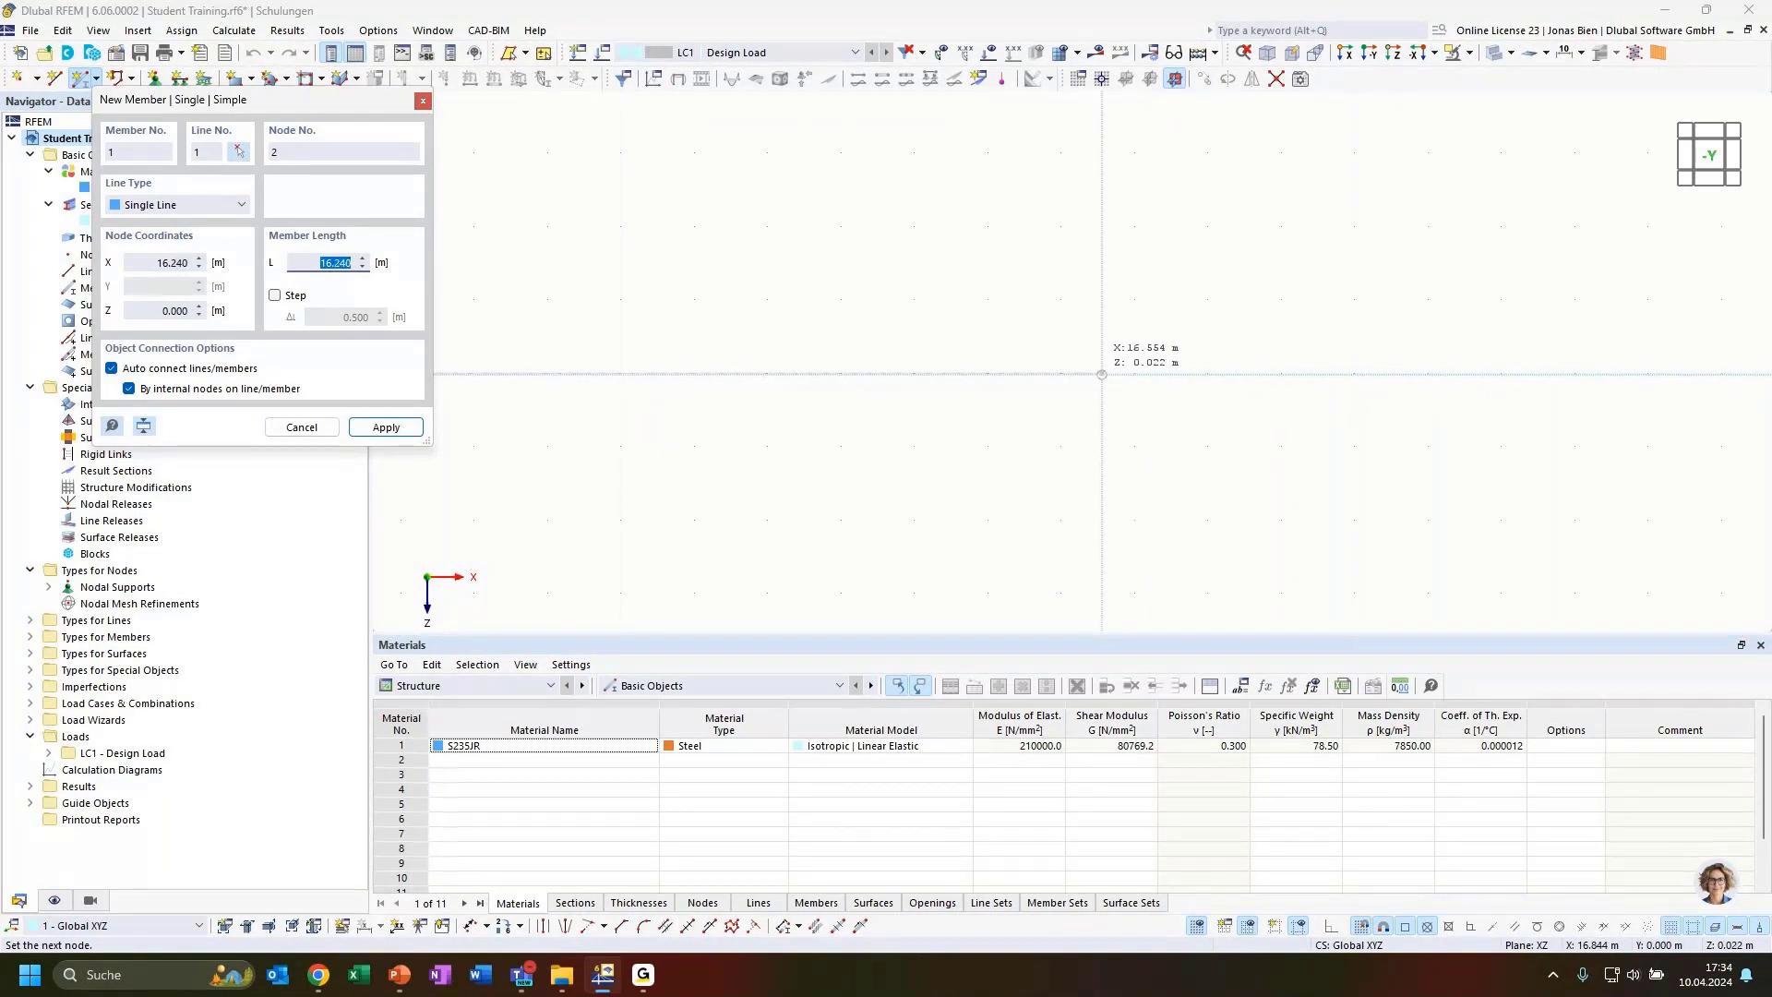
scroll(908, 373, "up", 2)
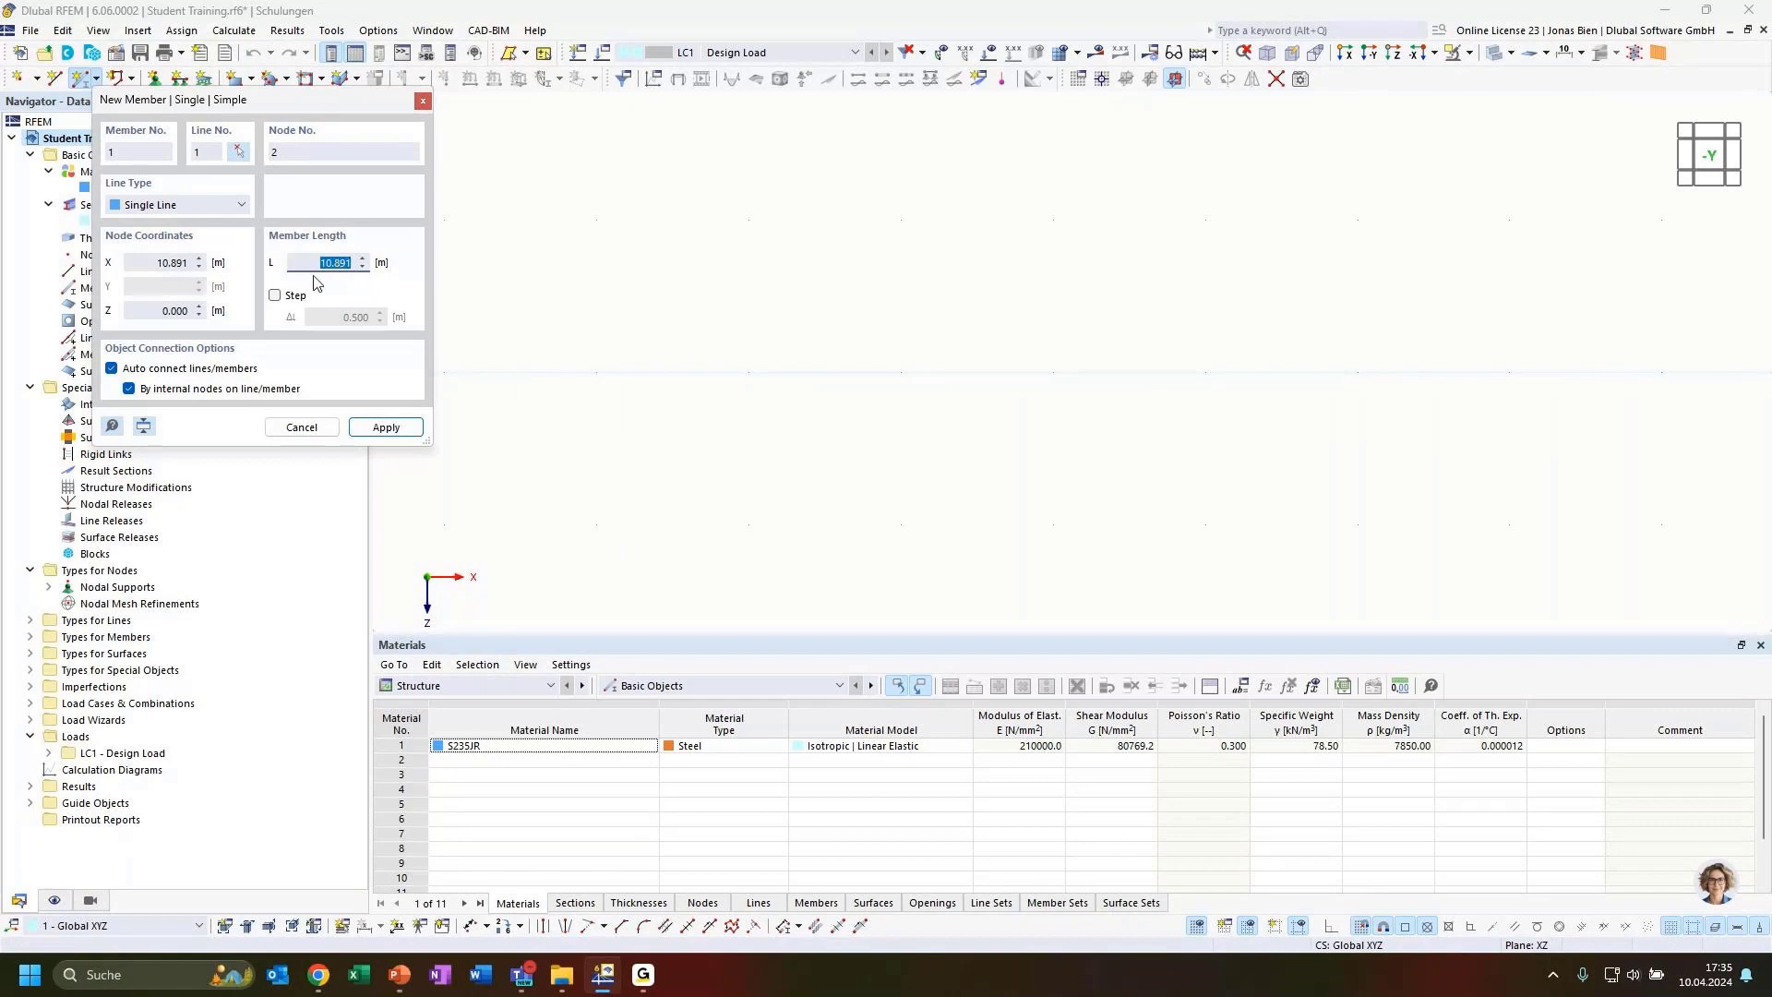
type("16")
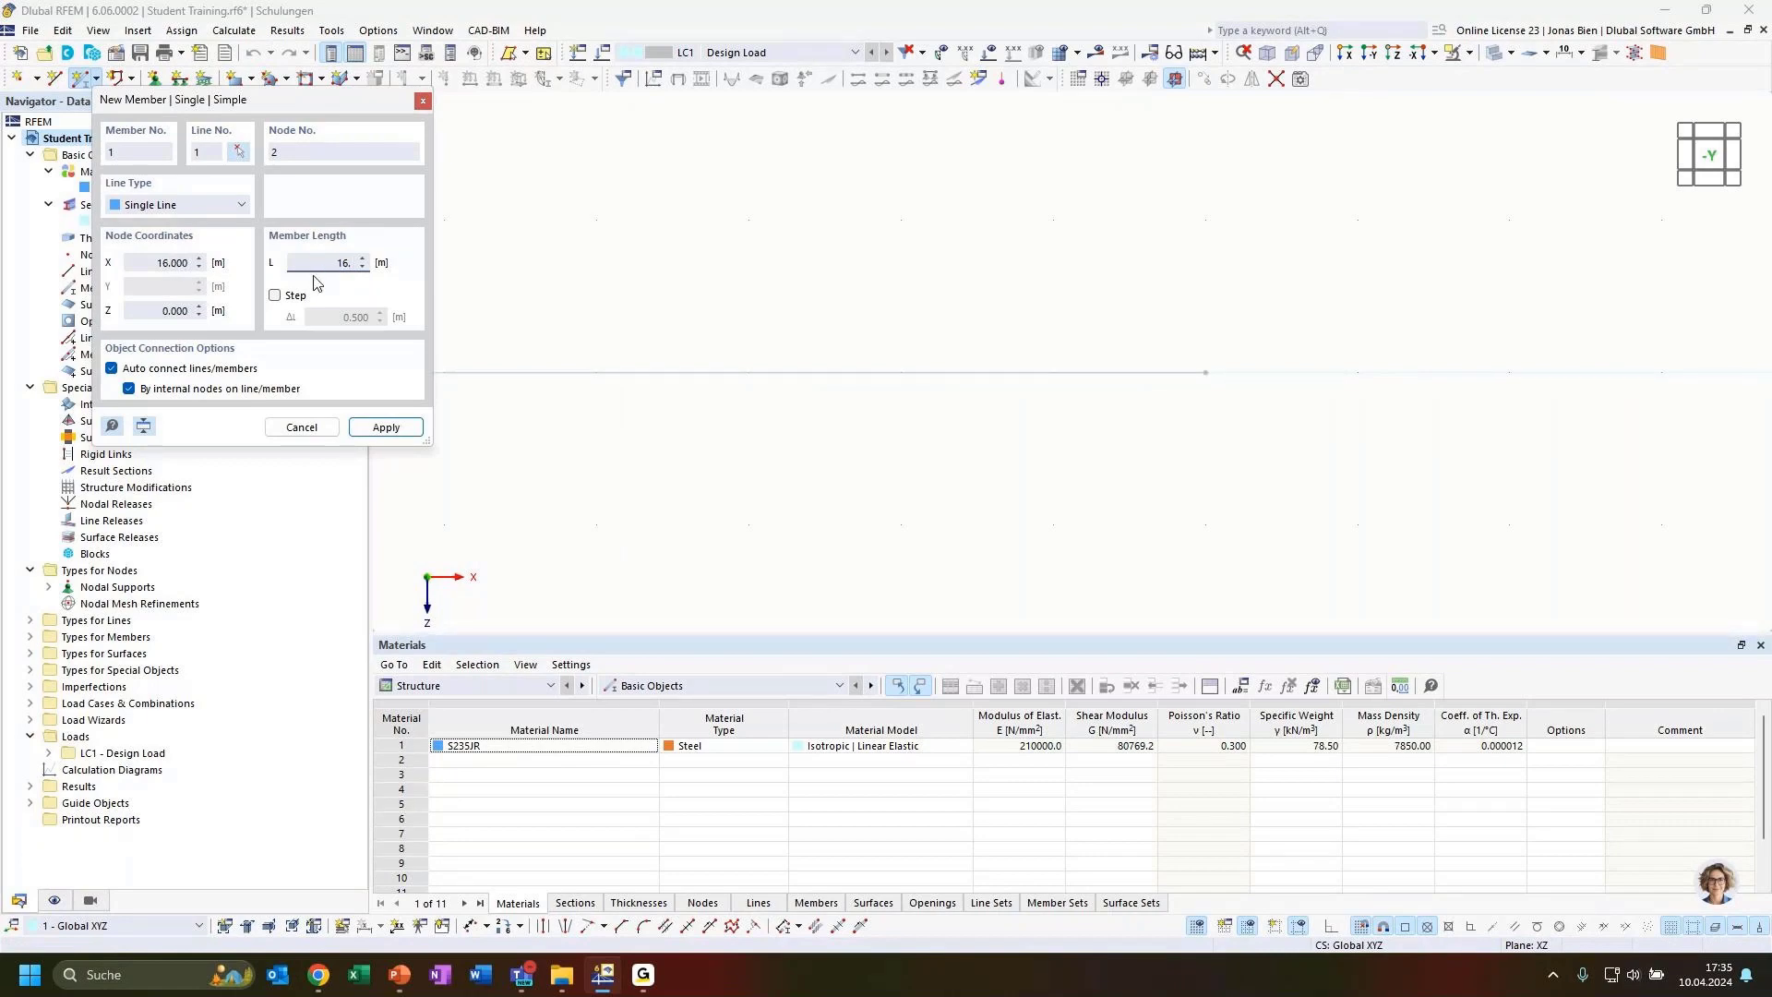
type(".5")
key("Return")
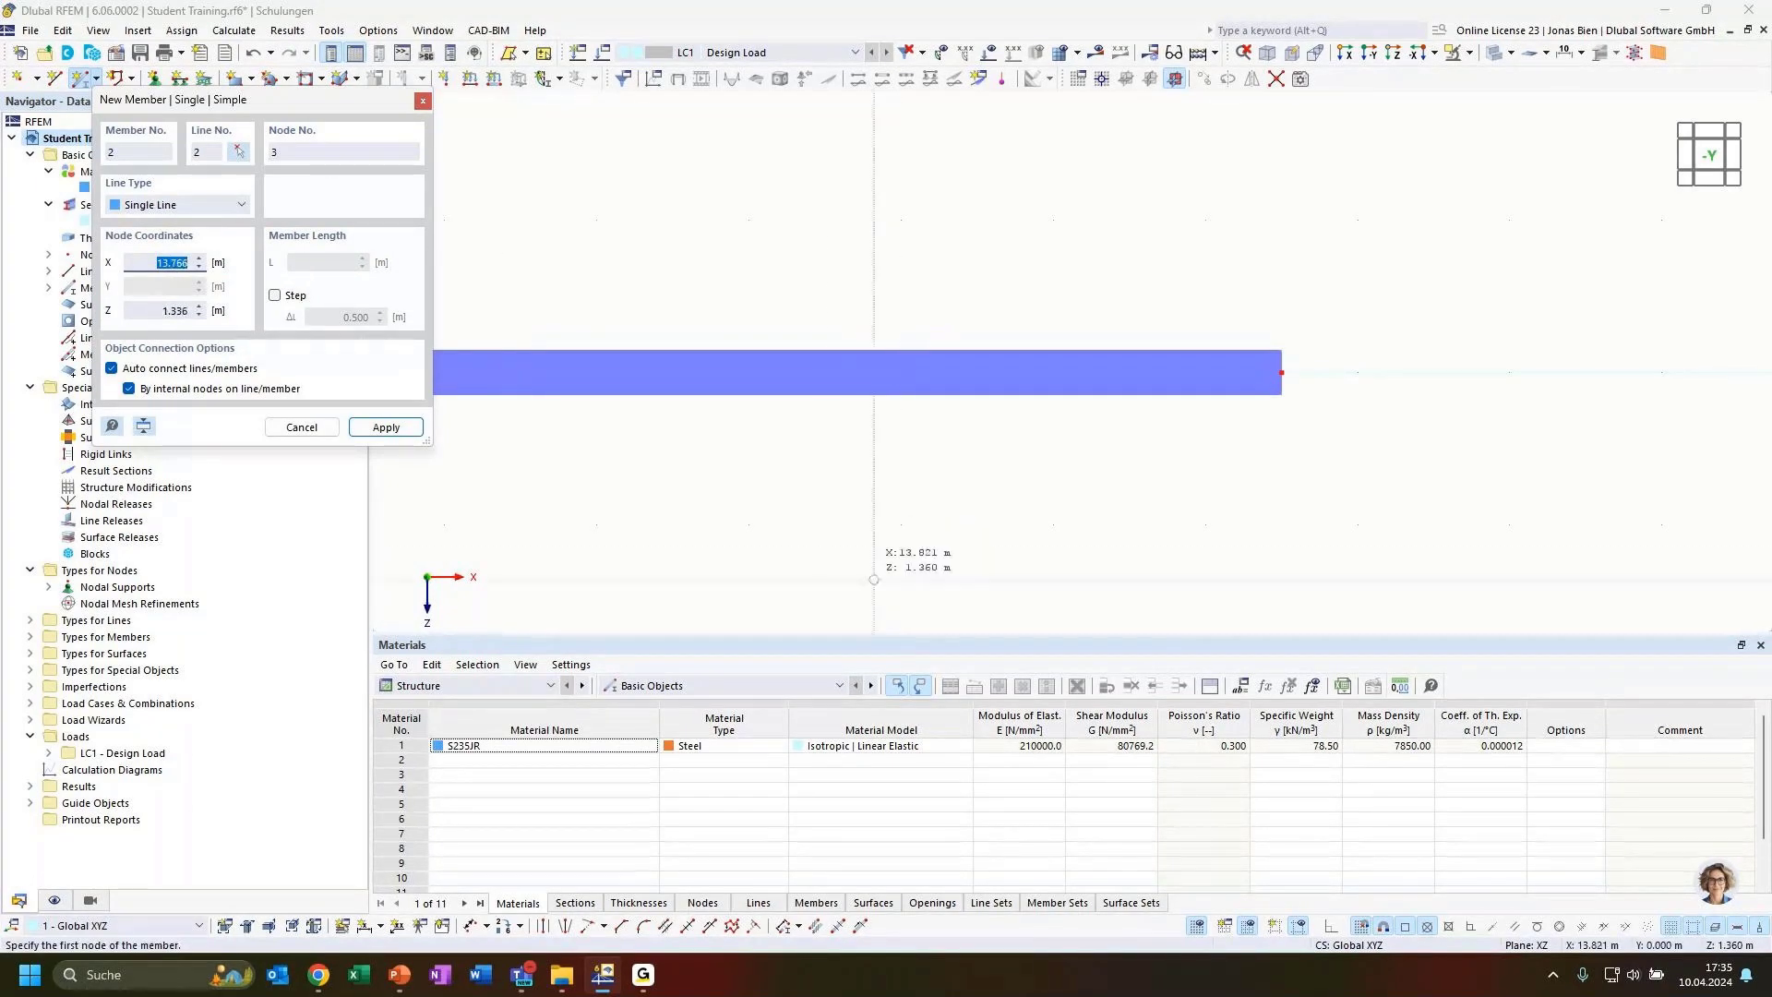
left_click(820, 233)
scroll(816, 229, "down", 2)
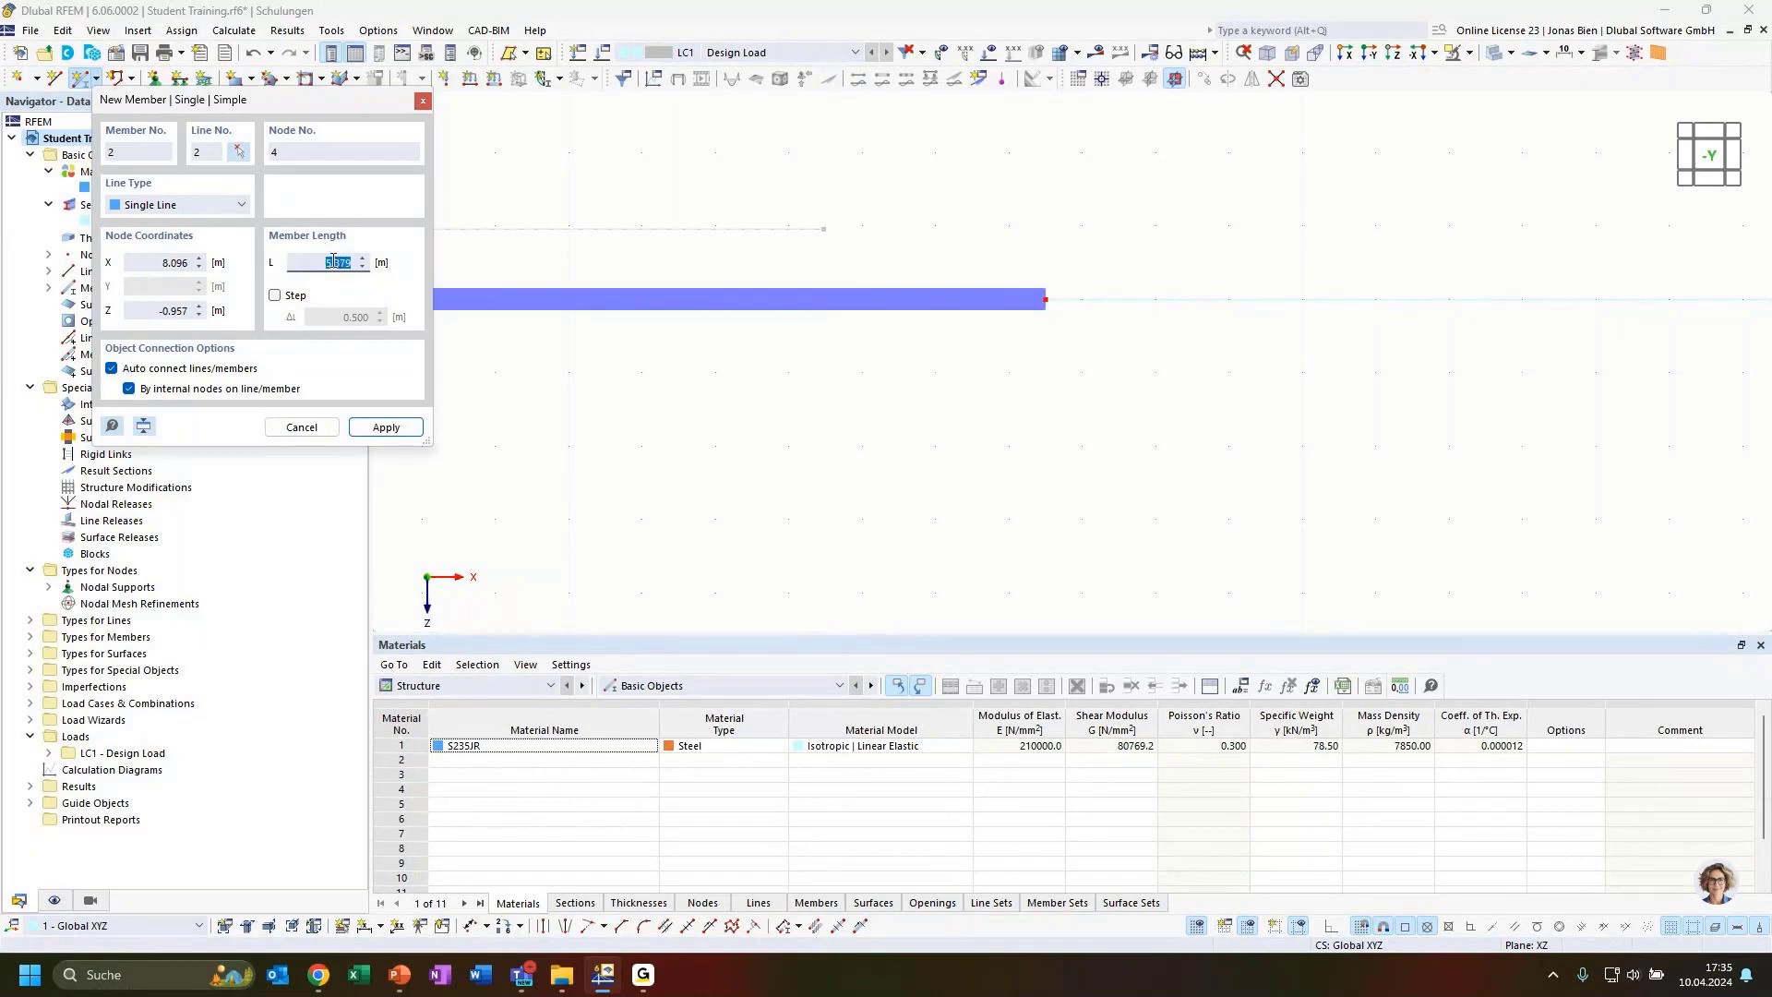
type("12")
left_click(423, 100)
scroll(844, 302, "down", 3)
scroll(1015, 292, "down", 3)
middle_click_drag(992, 275, 1023, 247)
scroll(921, 239, "up", 3)
scroll(907, 240, "down", 1)
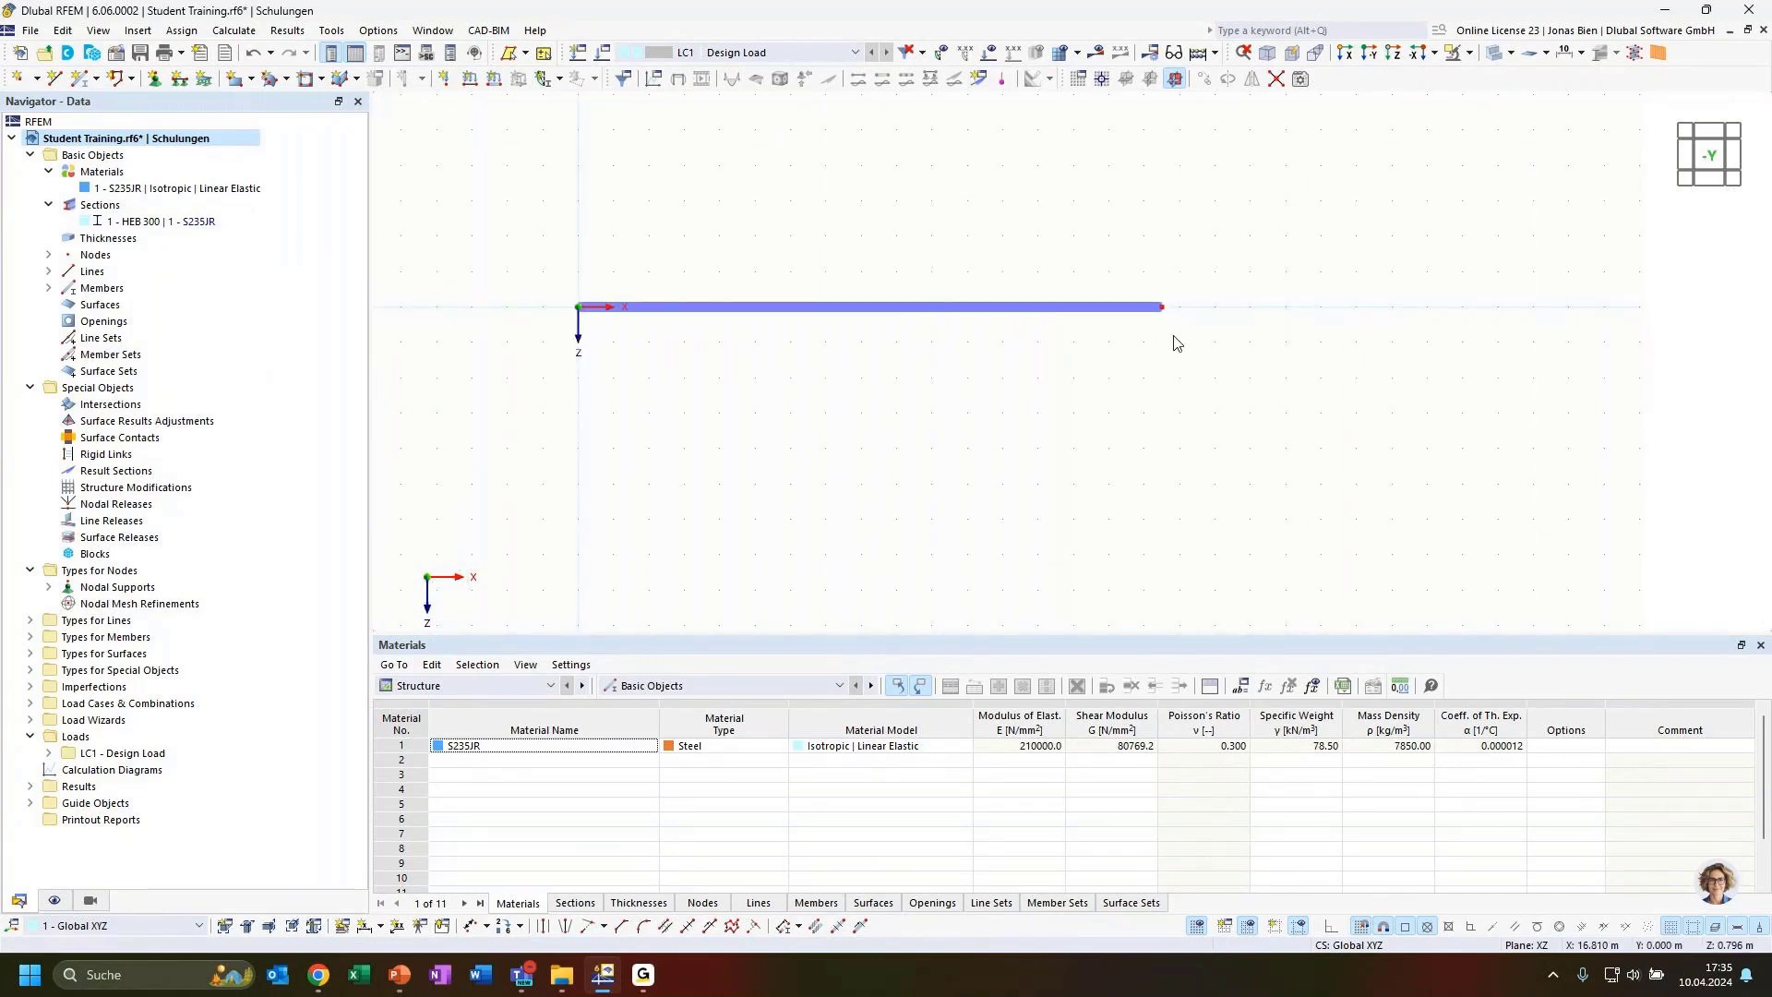
Add 2 intermediate nodes on the beam as 'On Member' nodes without dividing the member
double_click(1162, 307)
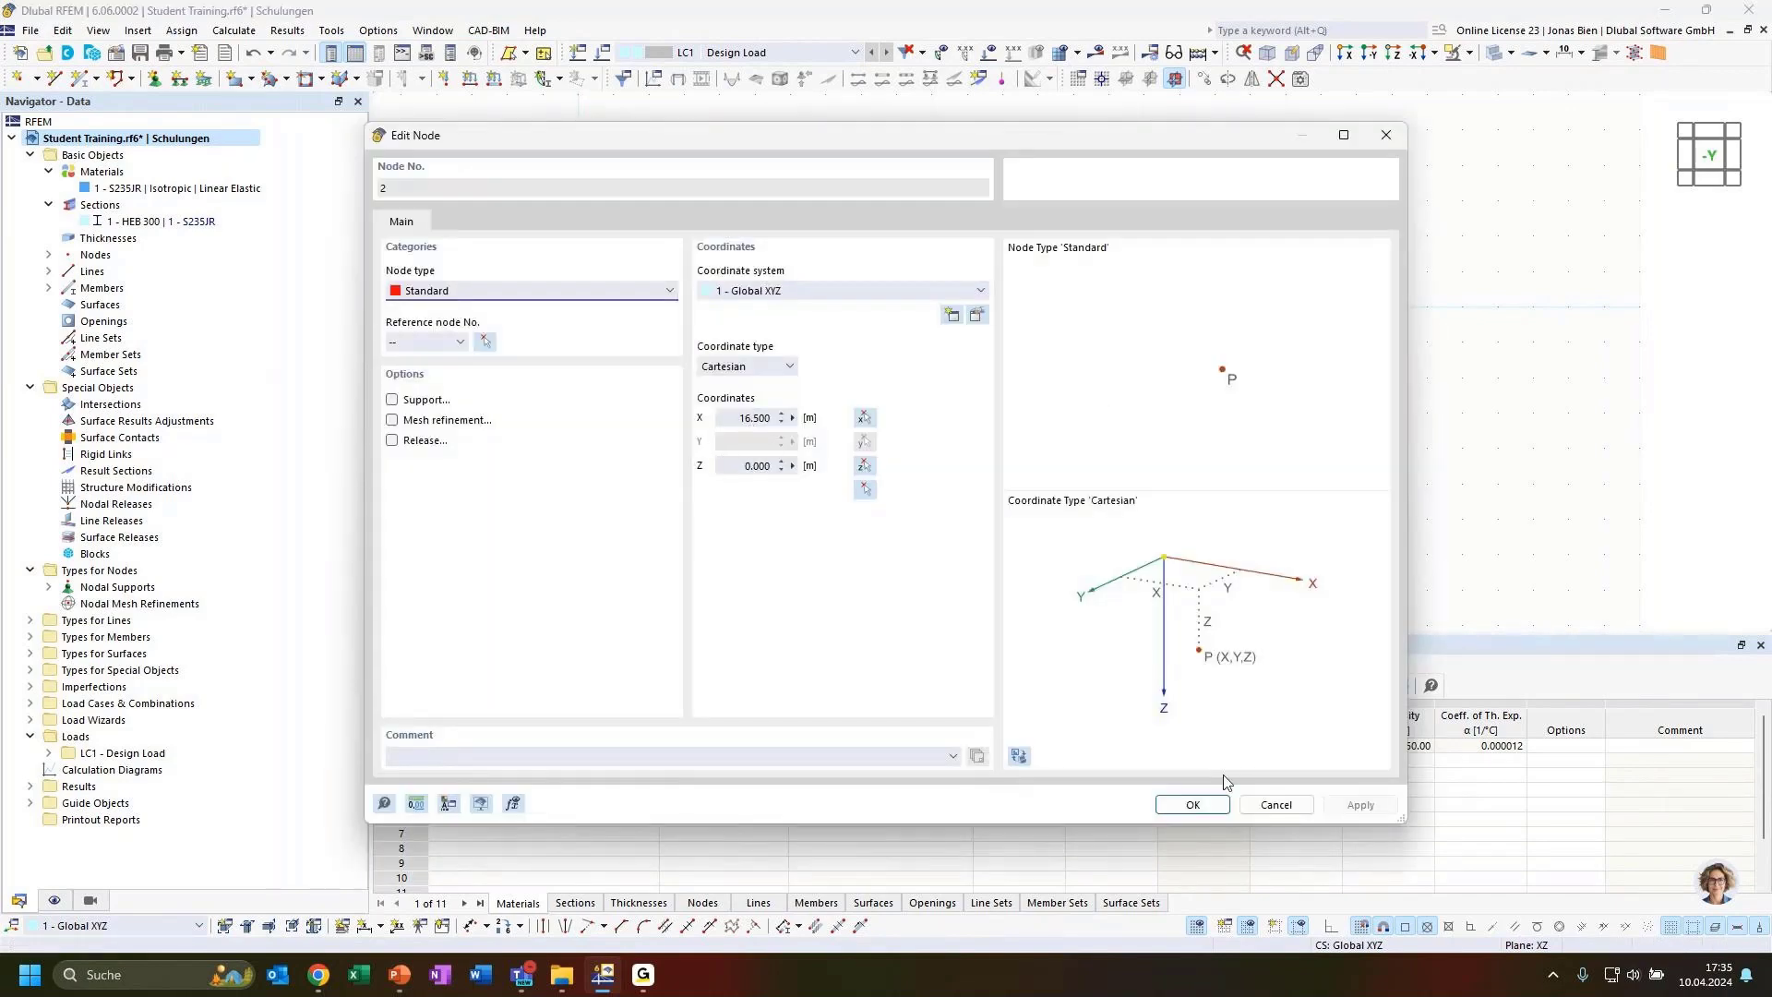
left_click(1277, 804)
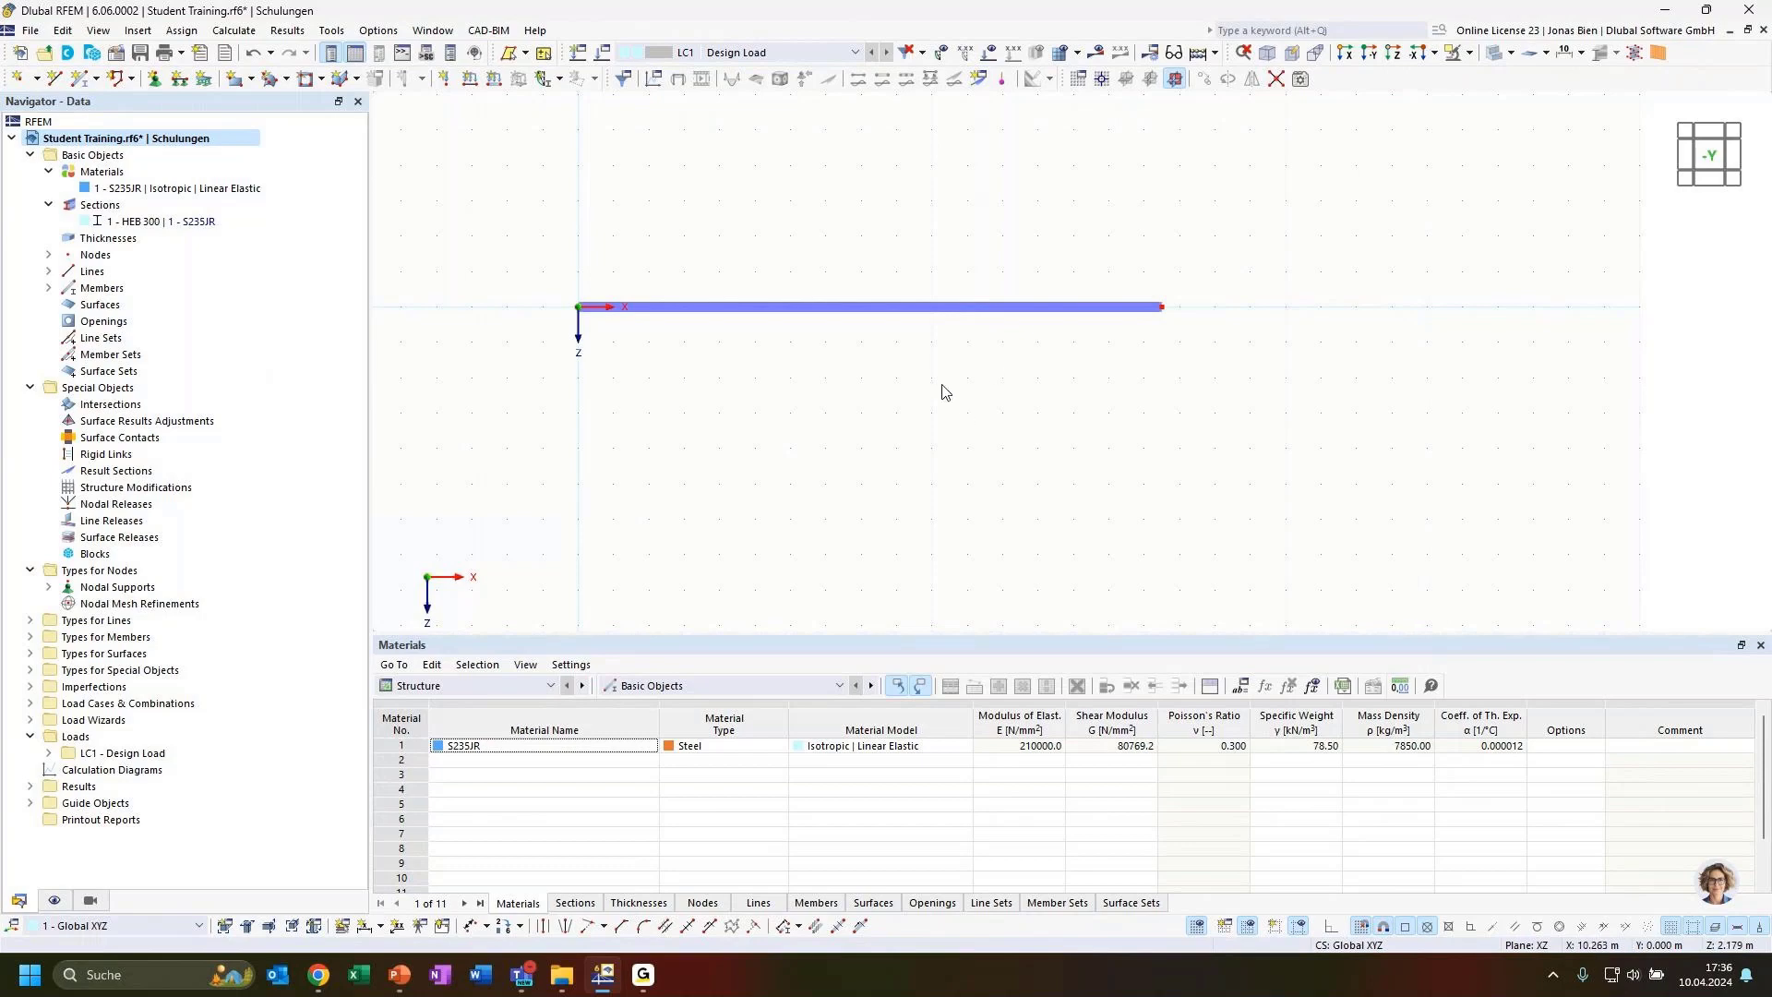
right_click(842, 318)
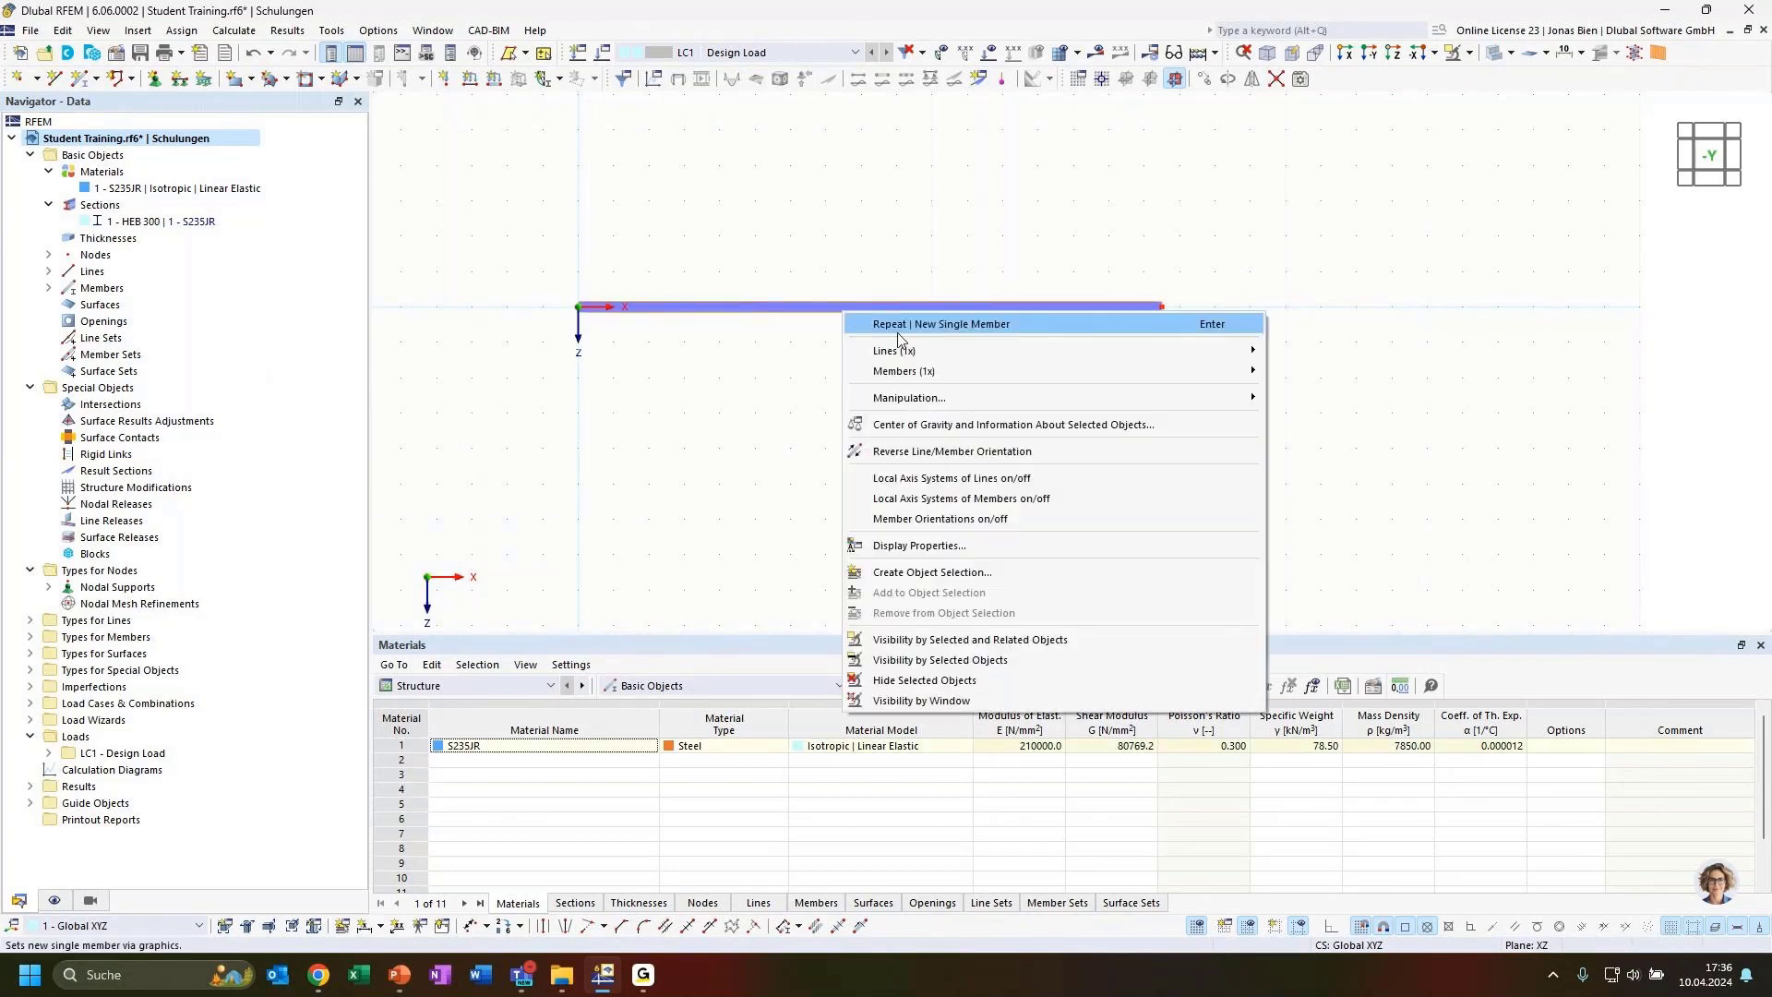
mouse_move(921, 379)
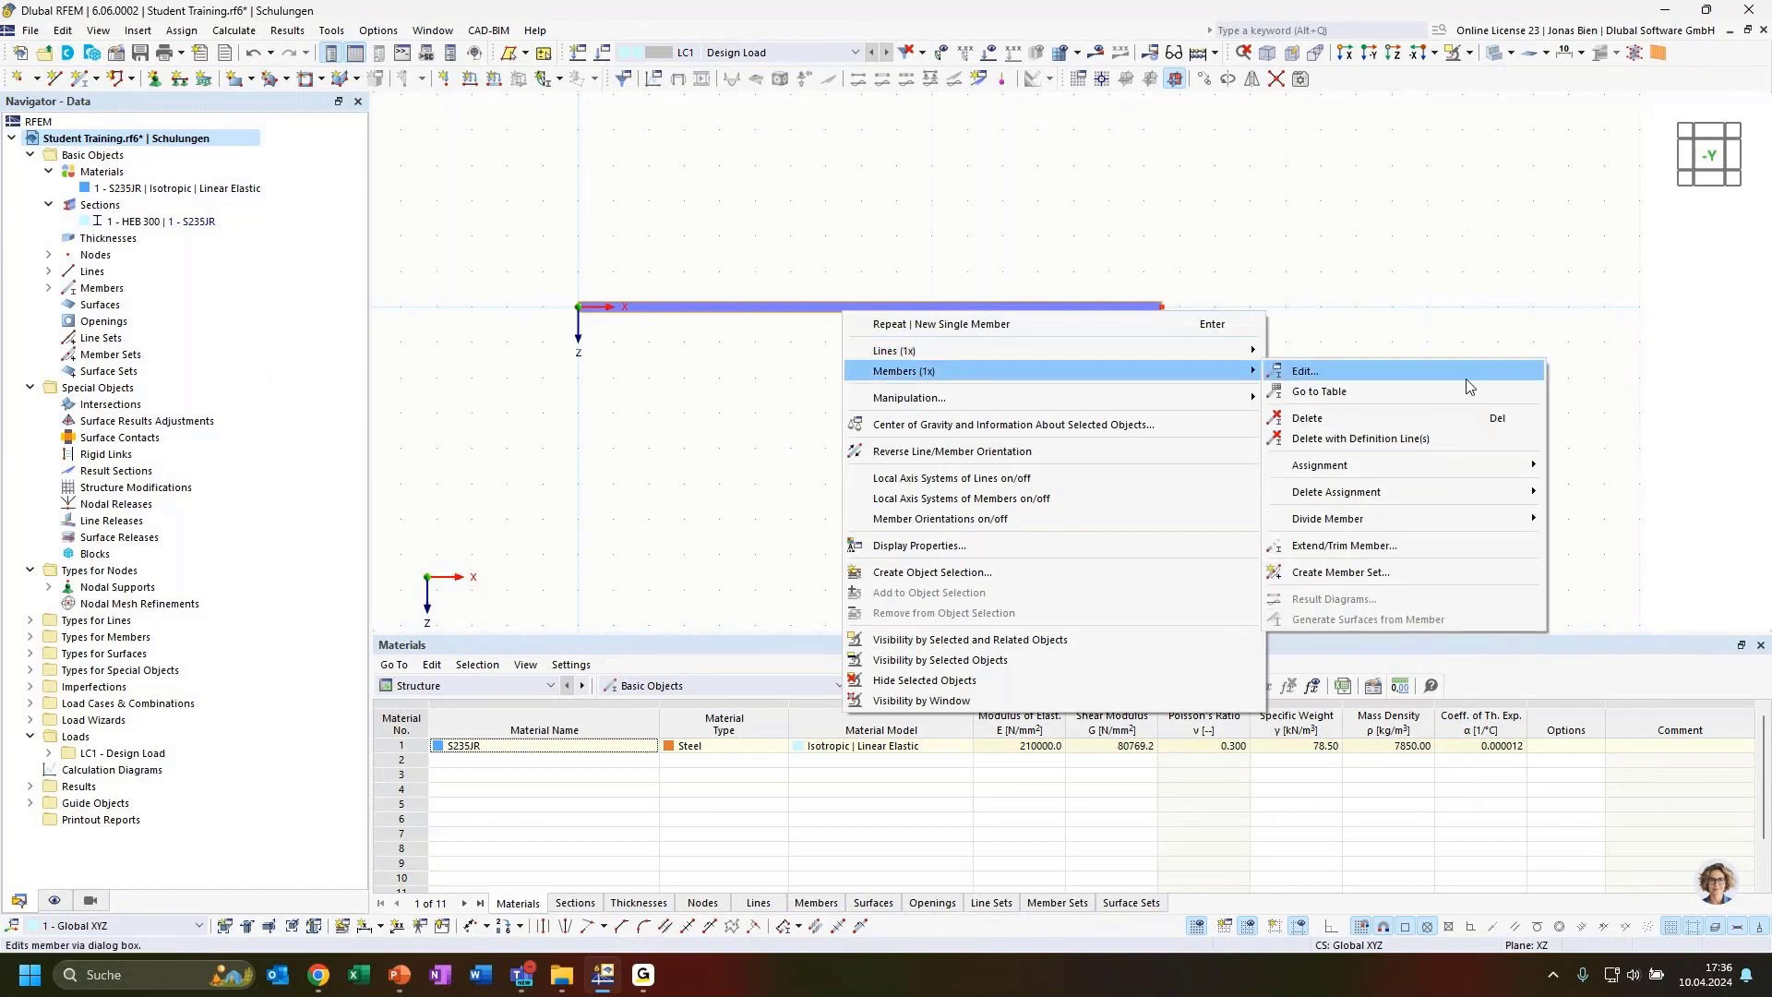
mouse_move(1376, 519)
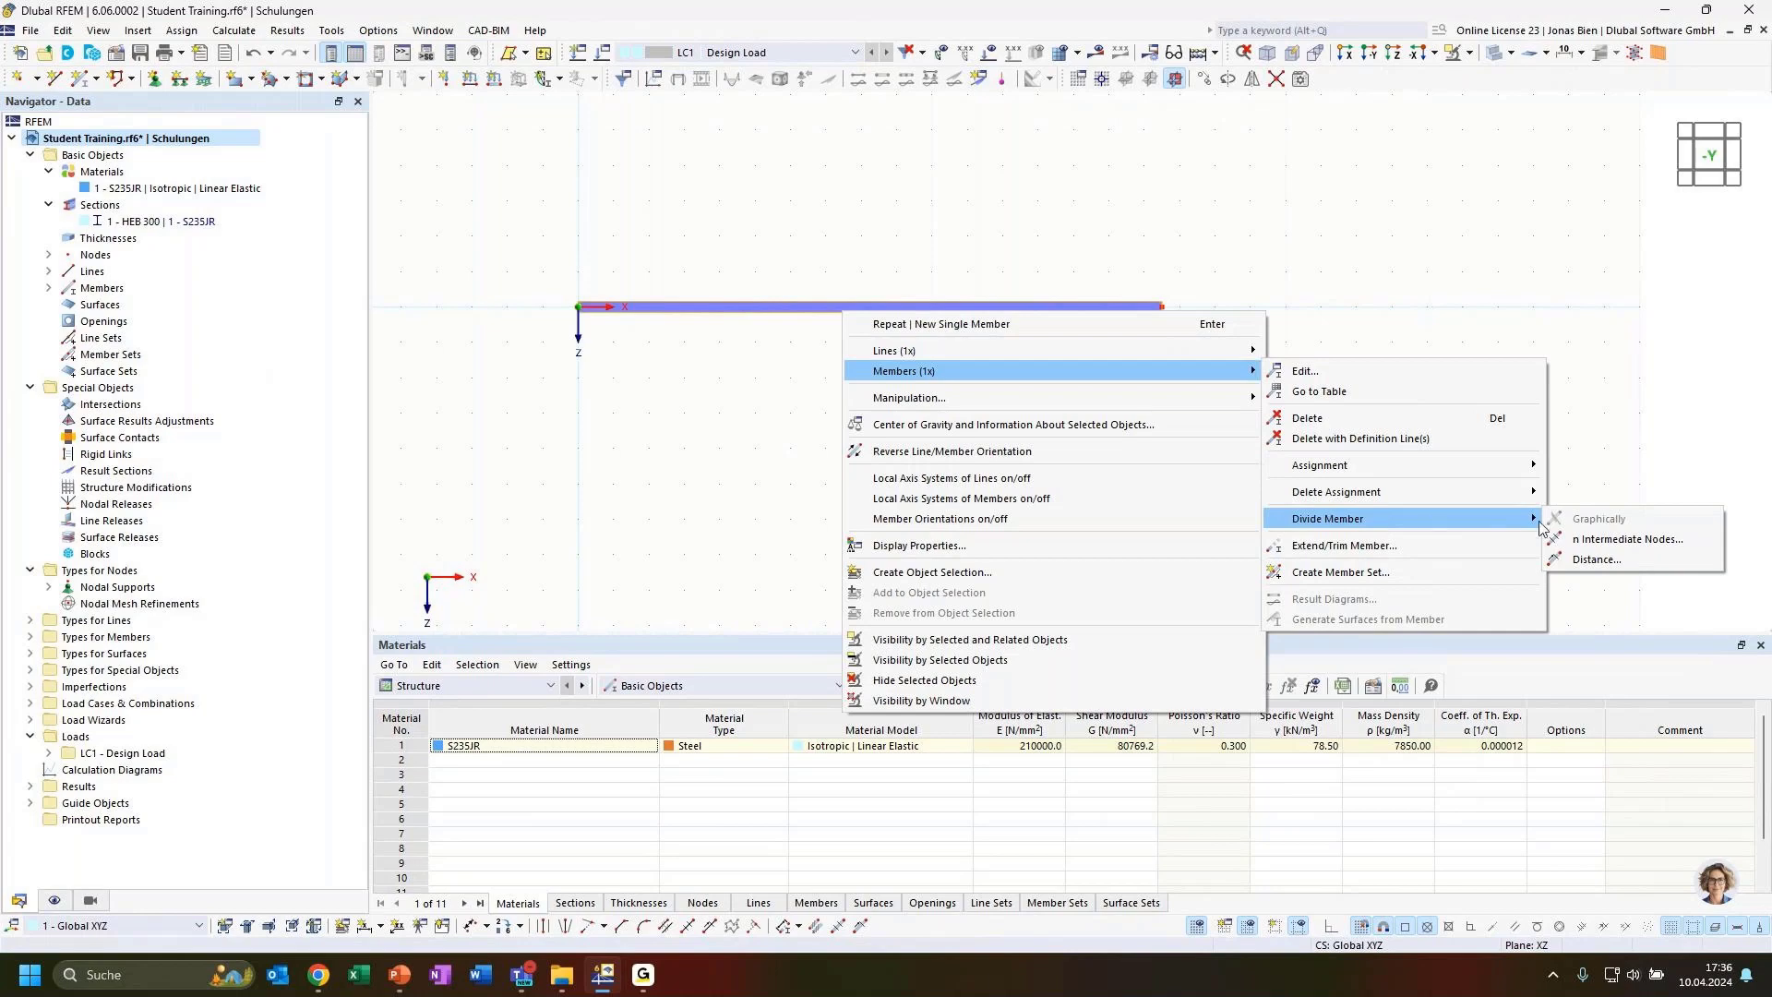
left_click(1569, 539)
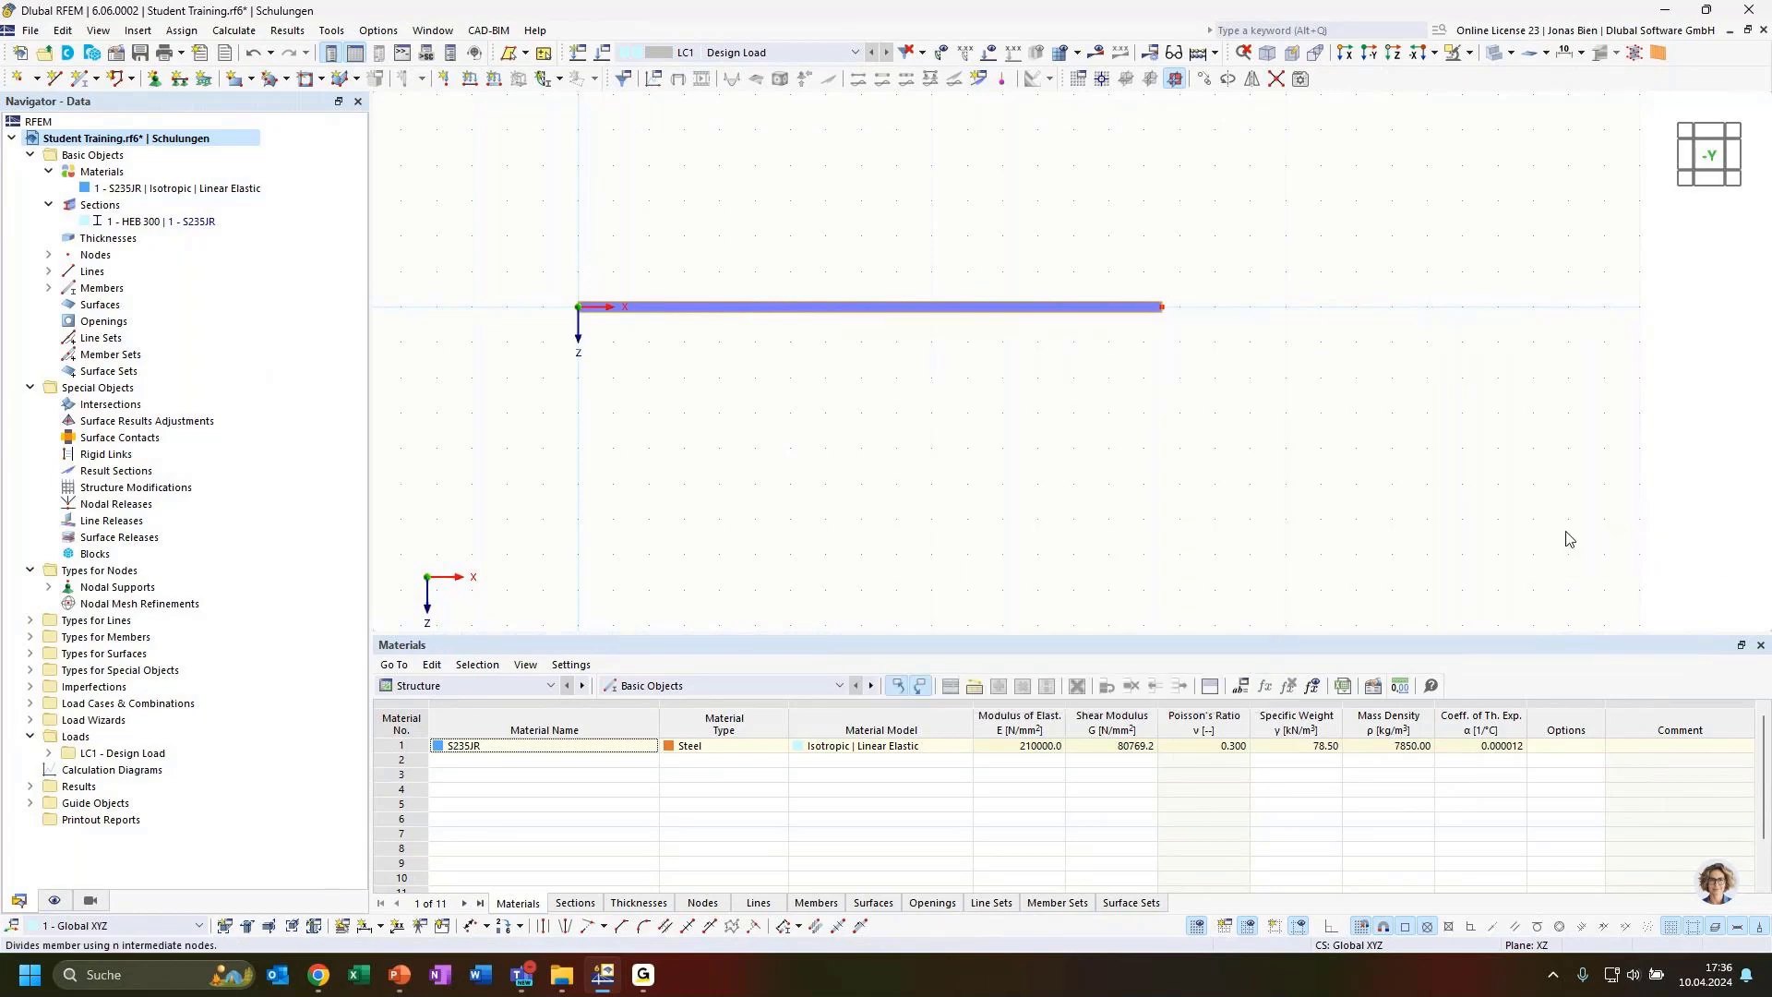
type("2")
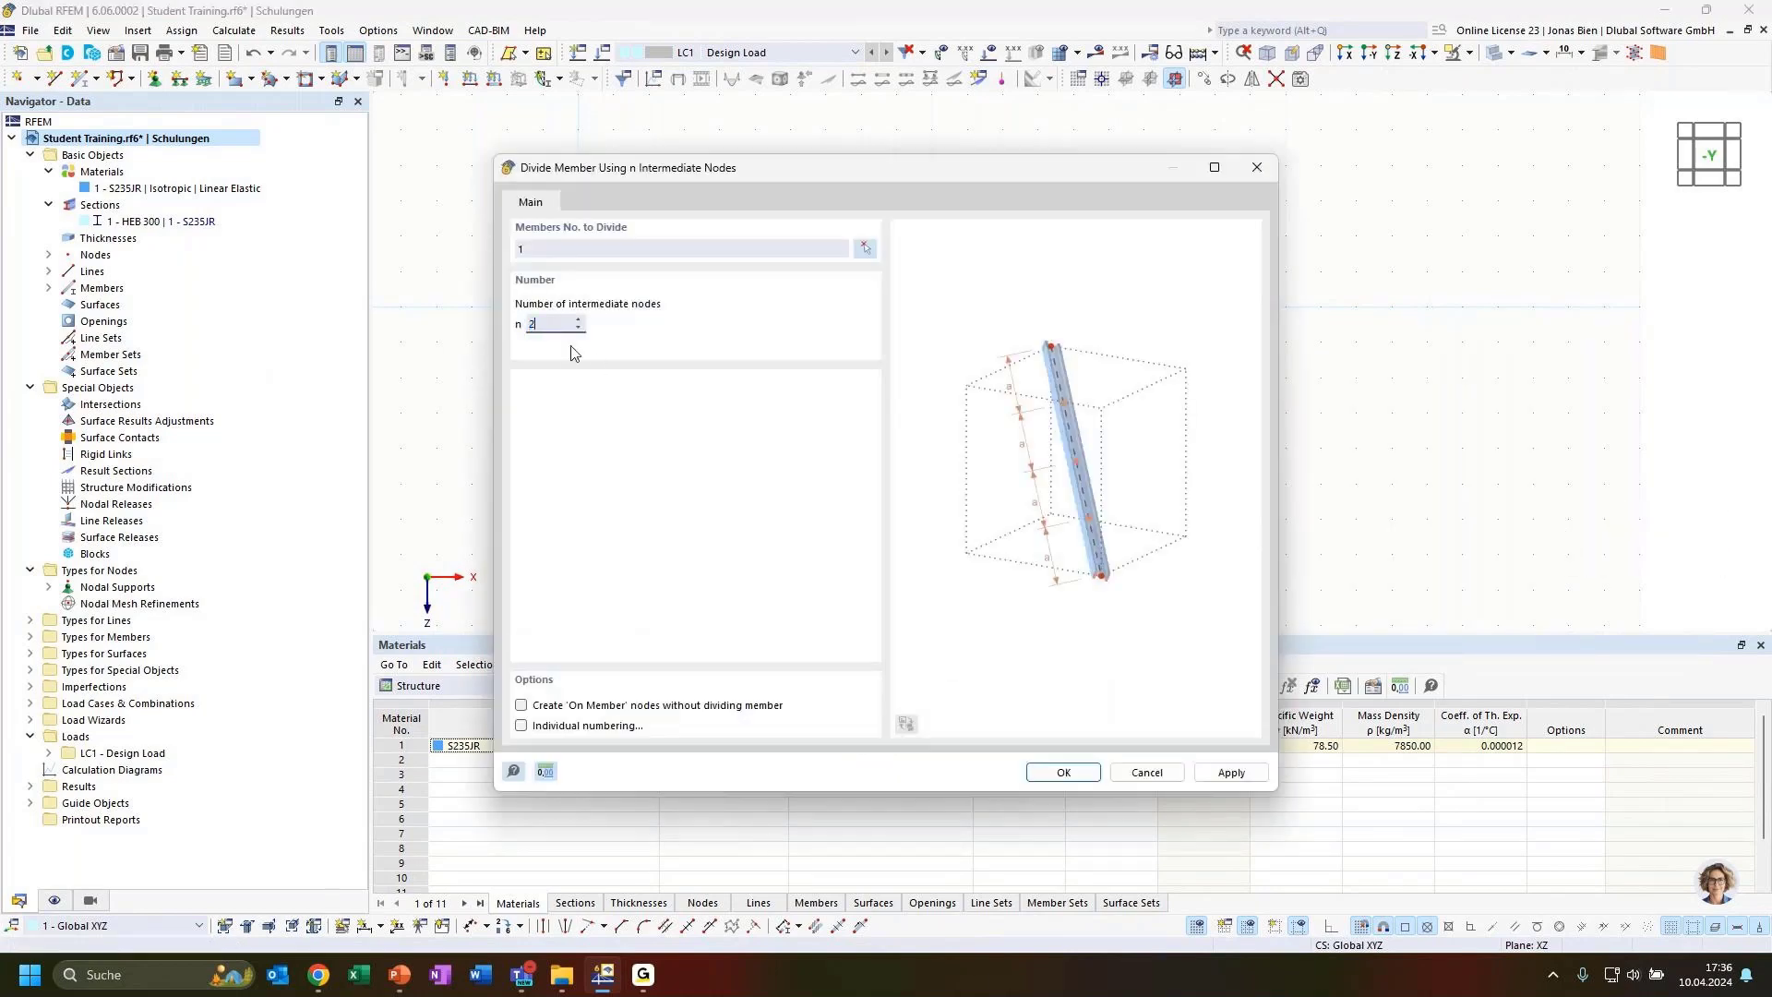
left_click(522, 707)
left_click(1073, 773)
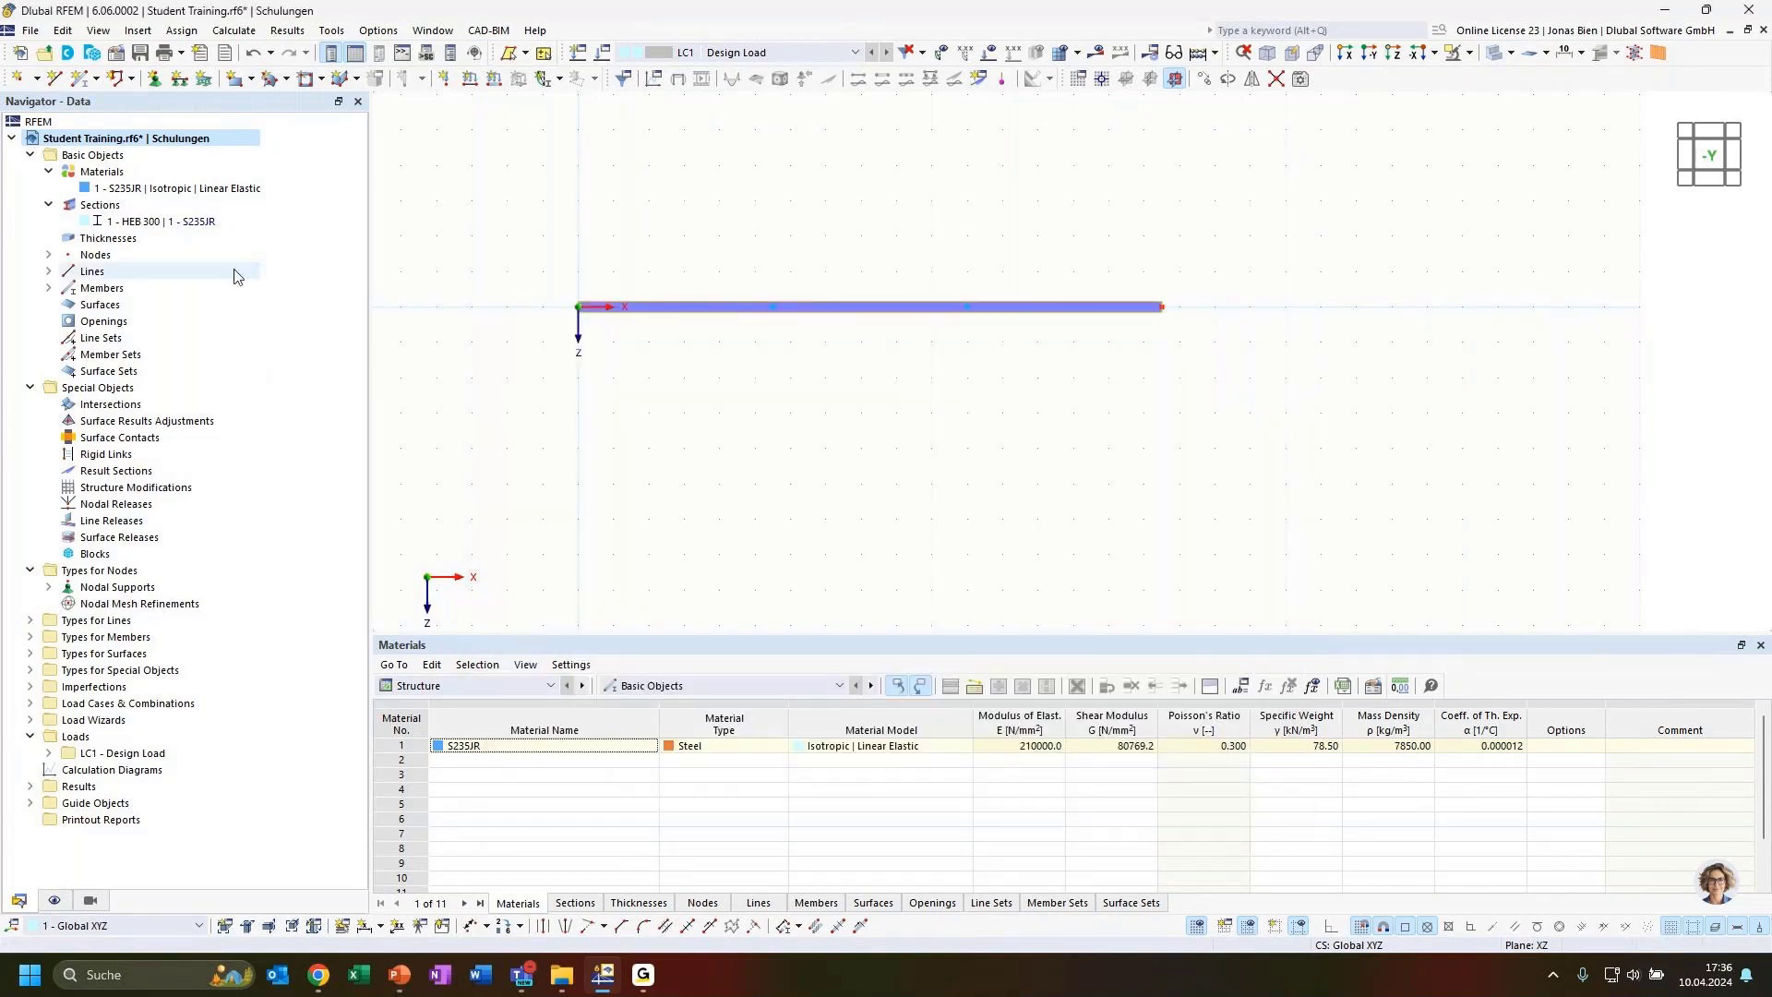
Switch to the slides to review the suspended single-span beam layout, then return to the model
left_click(48, 288)
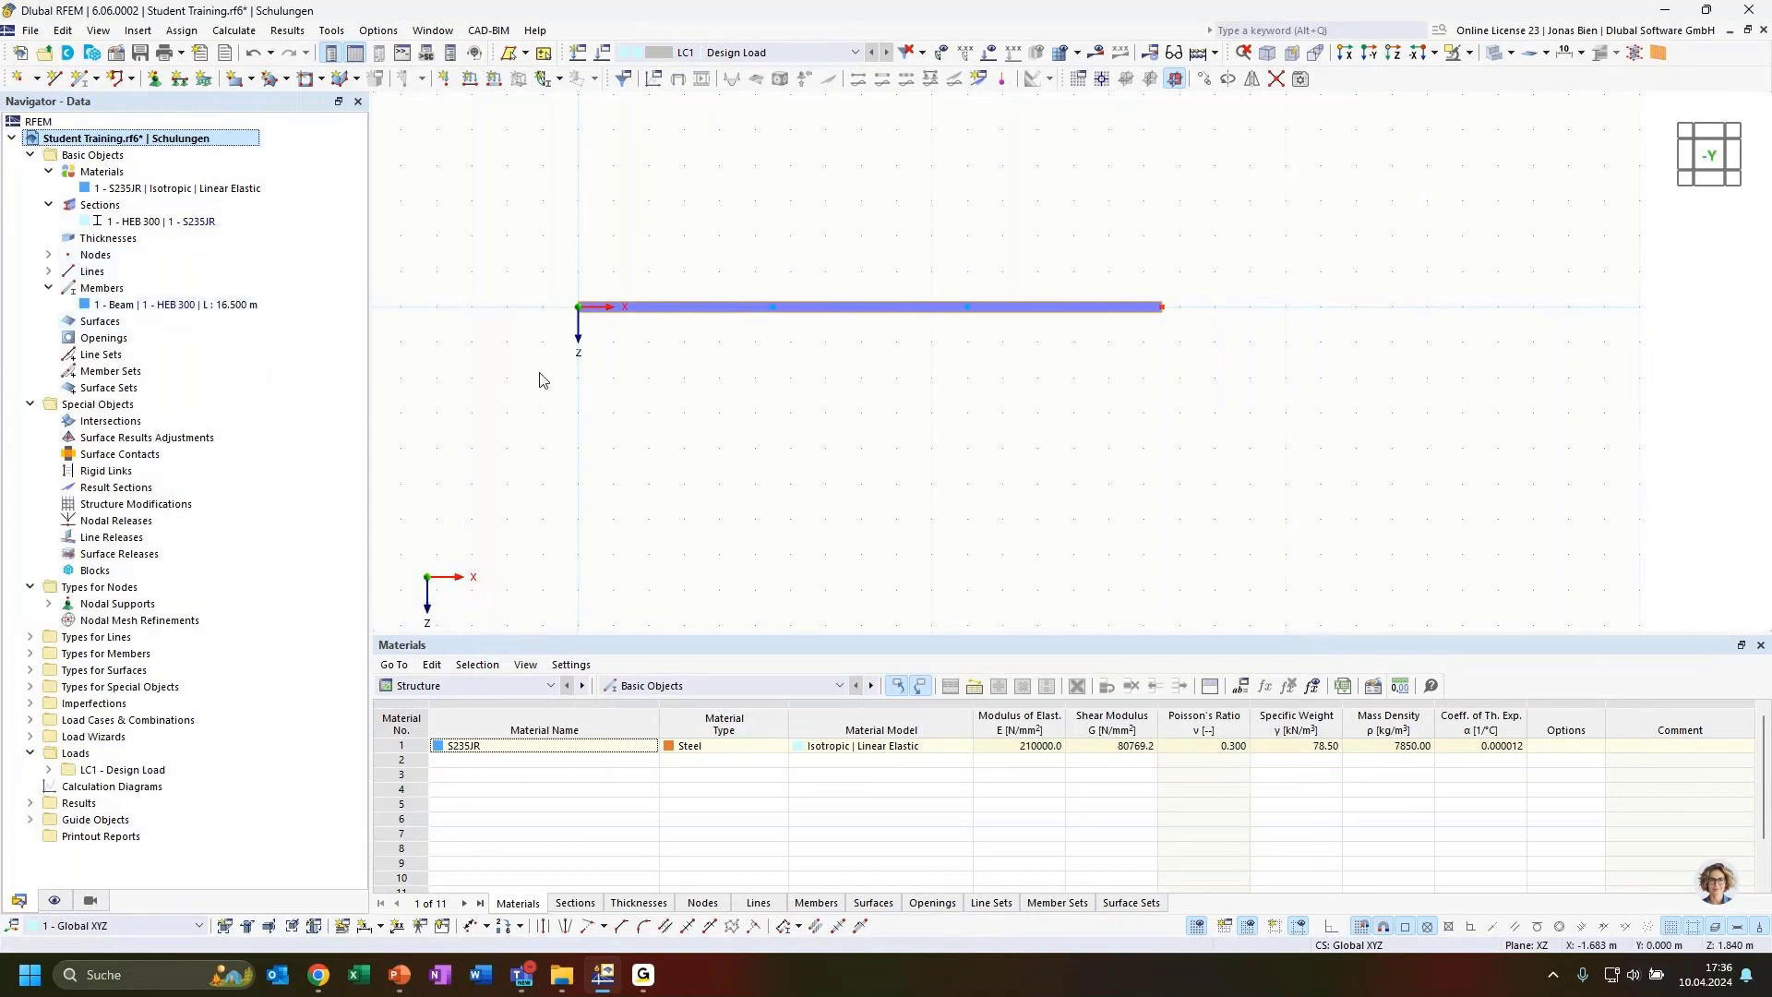
middle_click_drag(867, 367, 921, 471)
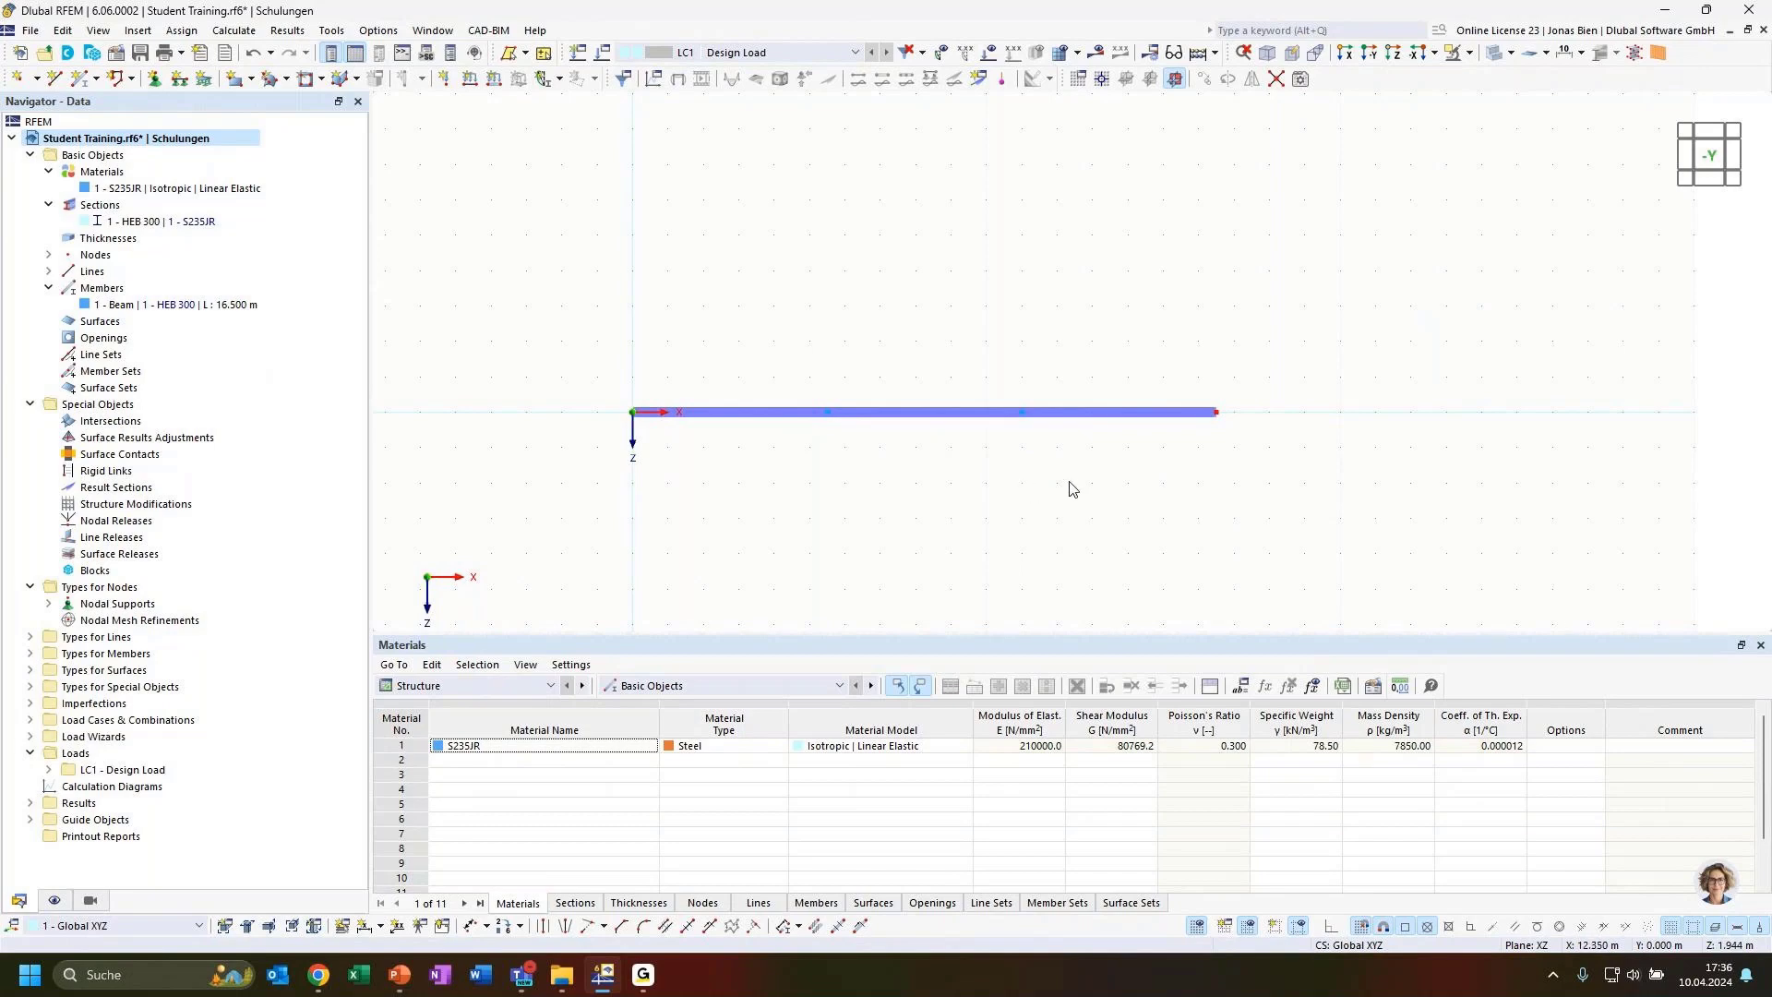
middle_click_drag(1068, 490, 1024, 499)
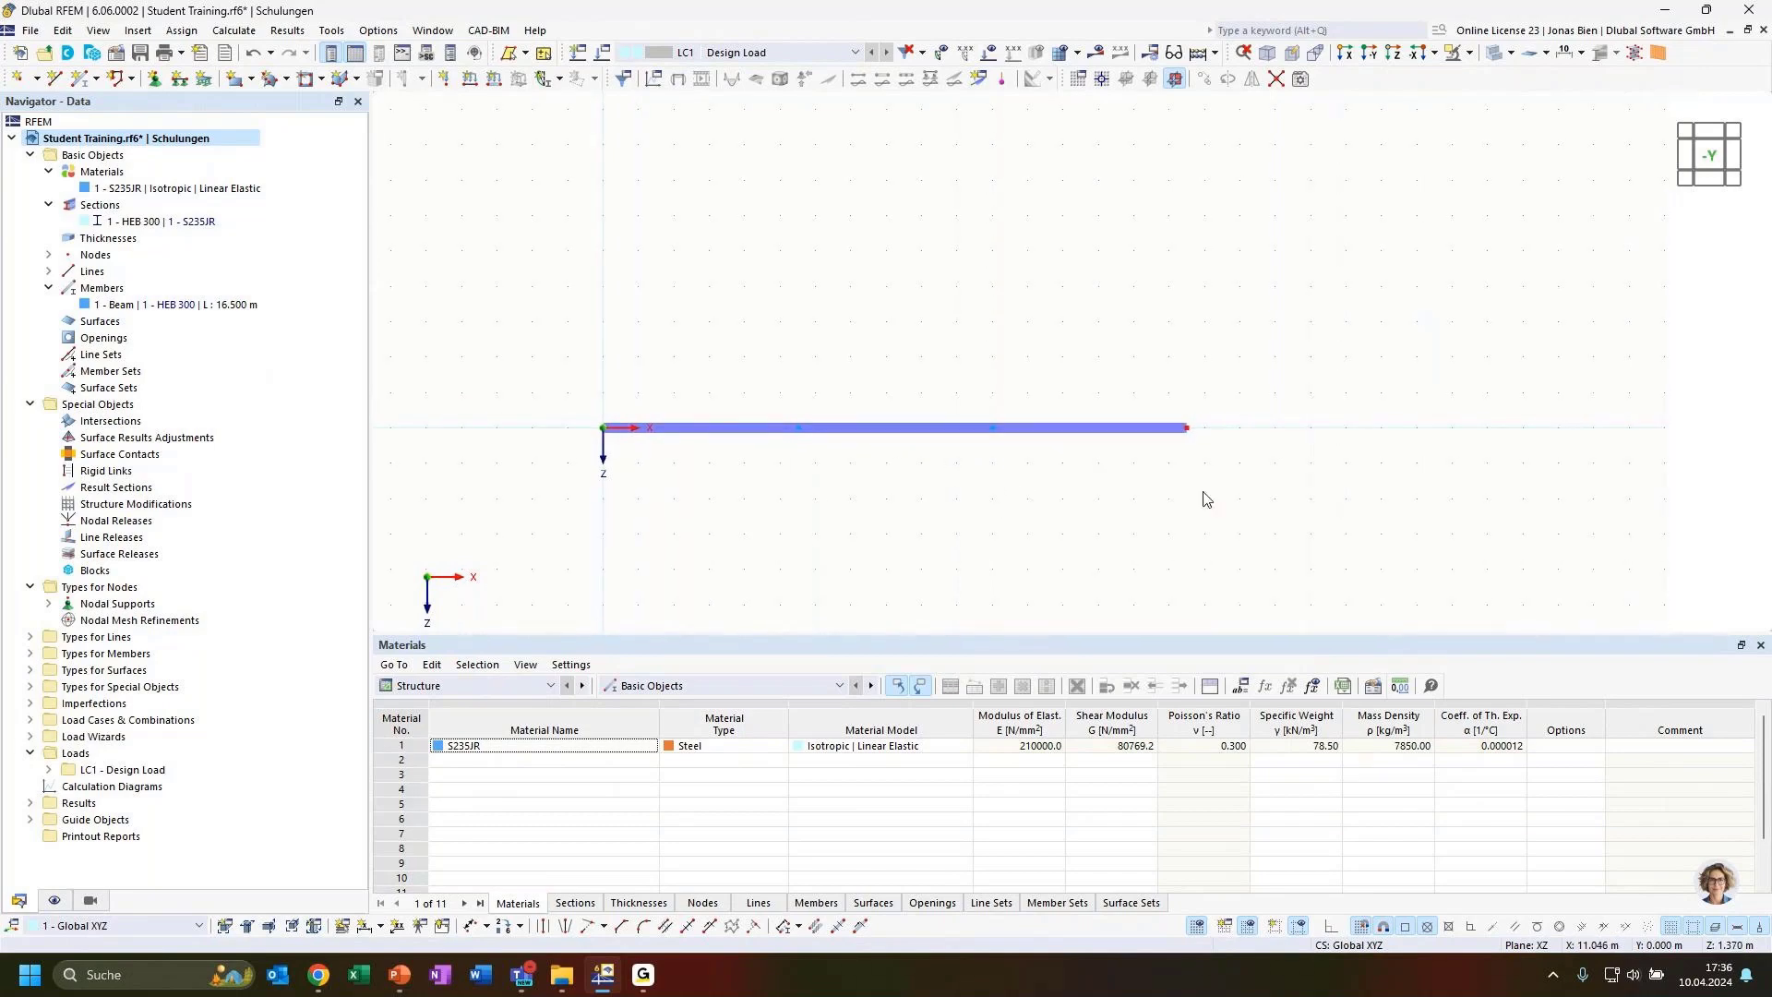
key("alt+Tab")
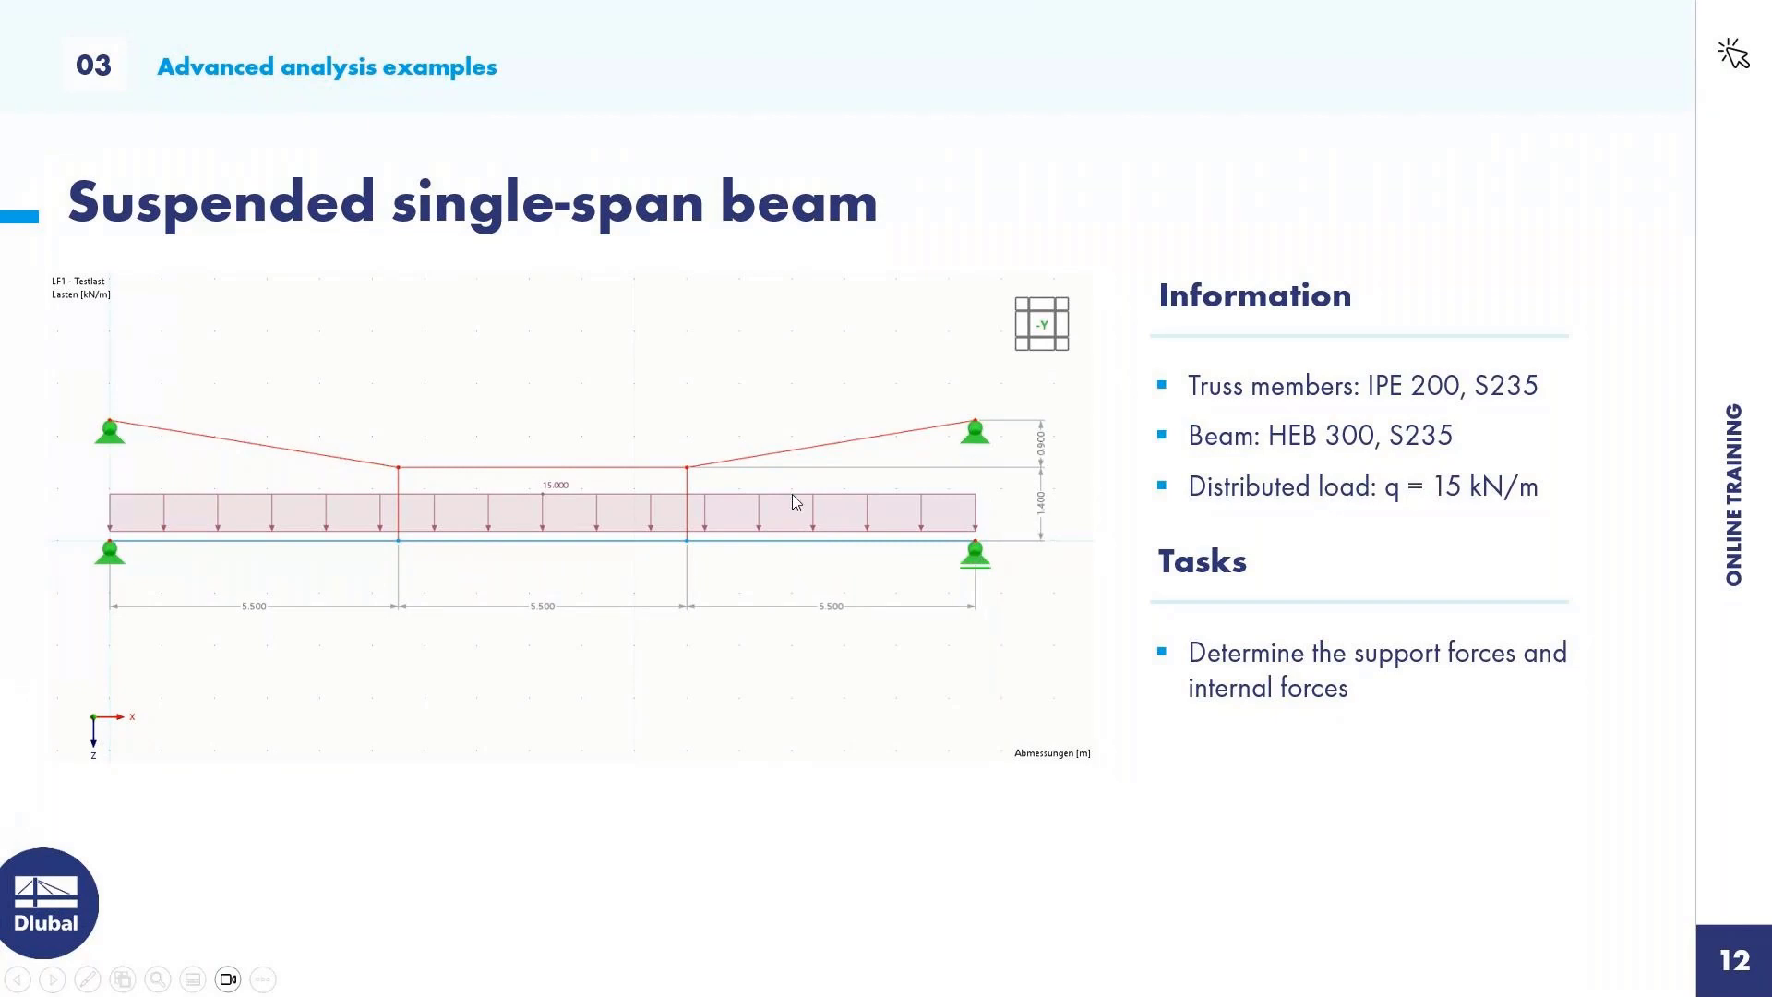
key("alt+Tab")
Copy the two intermediate nodes 1.4 m upward with Move/Copy, using a Z displacement of -1.4 m
left_click_drag(764, 353, 1024, 495)
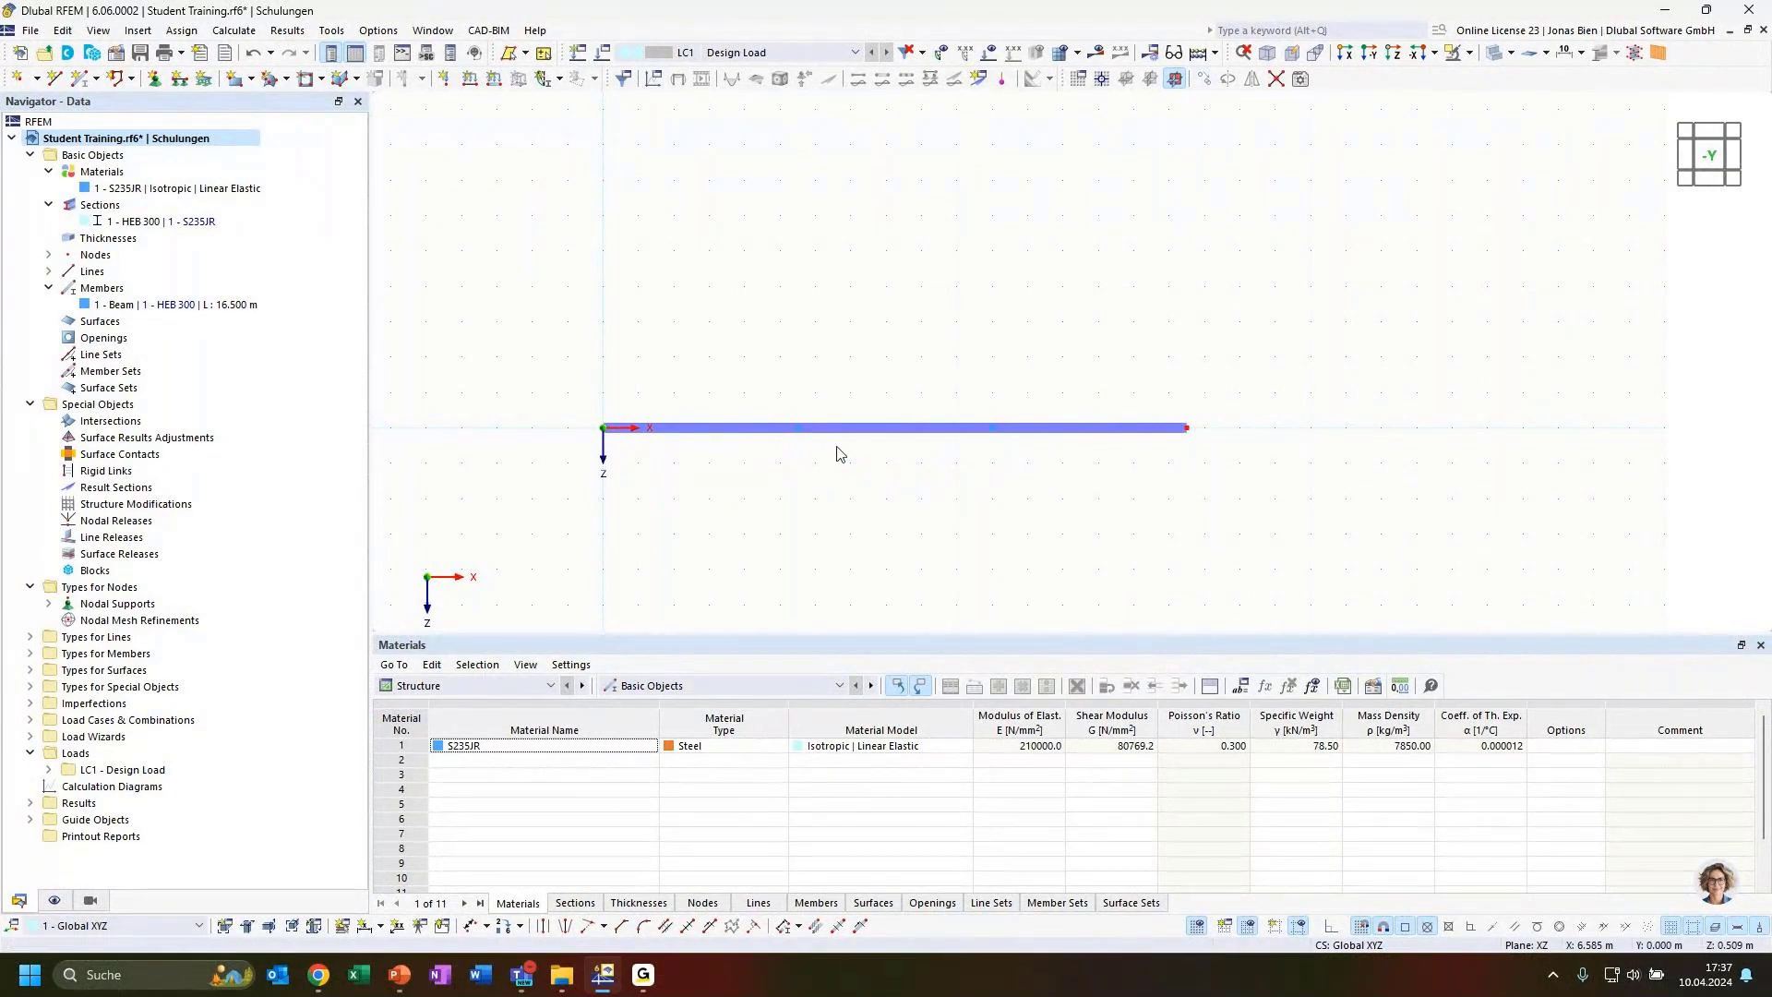
left_click_drag(778, 383, 1012, 457)
left_click(1207, 80)
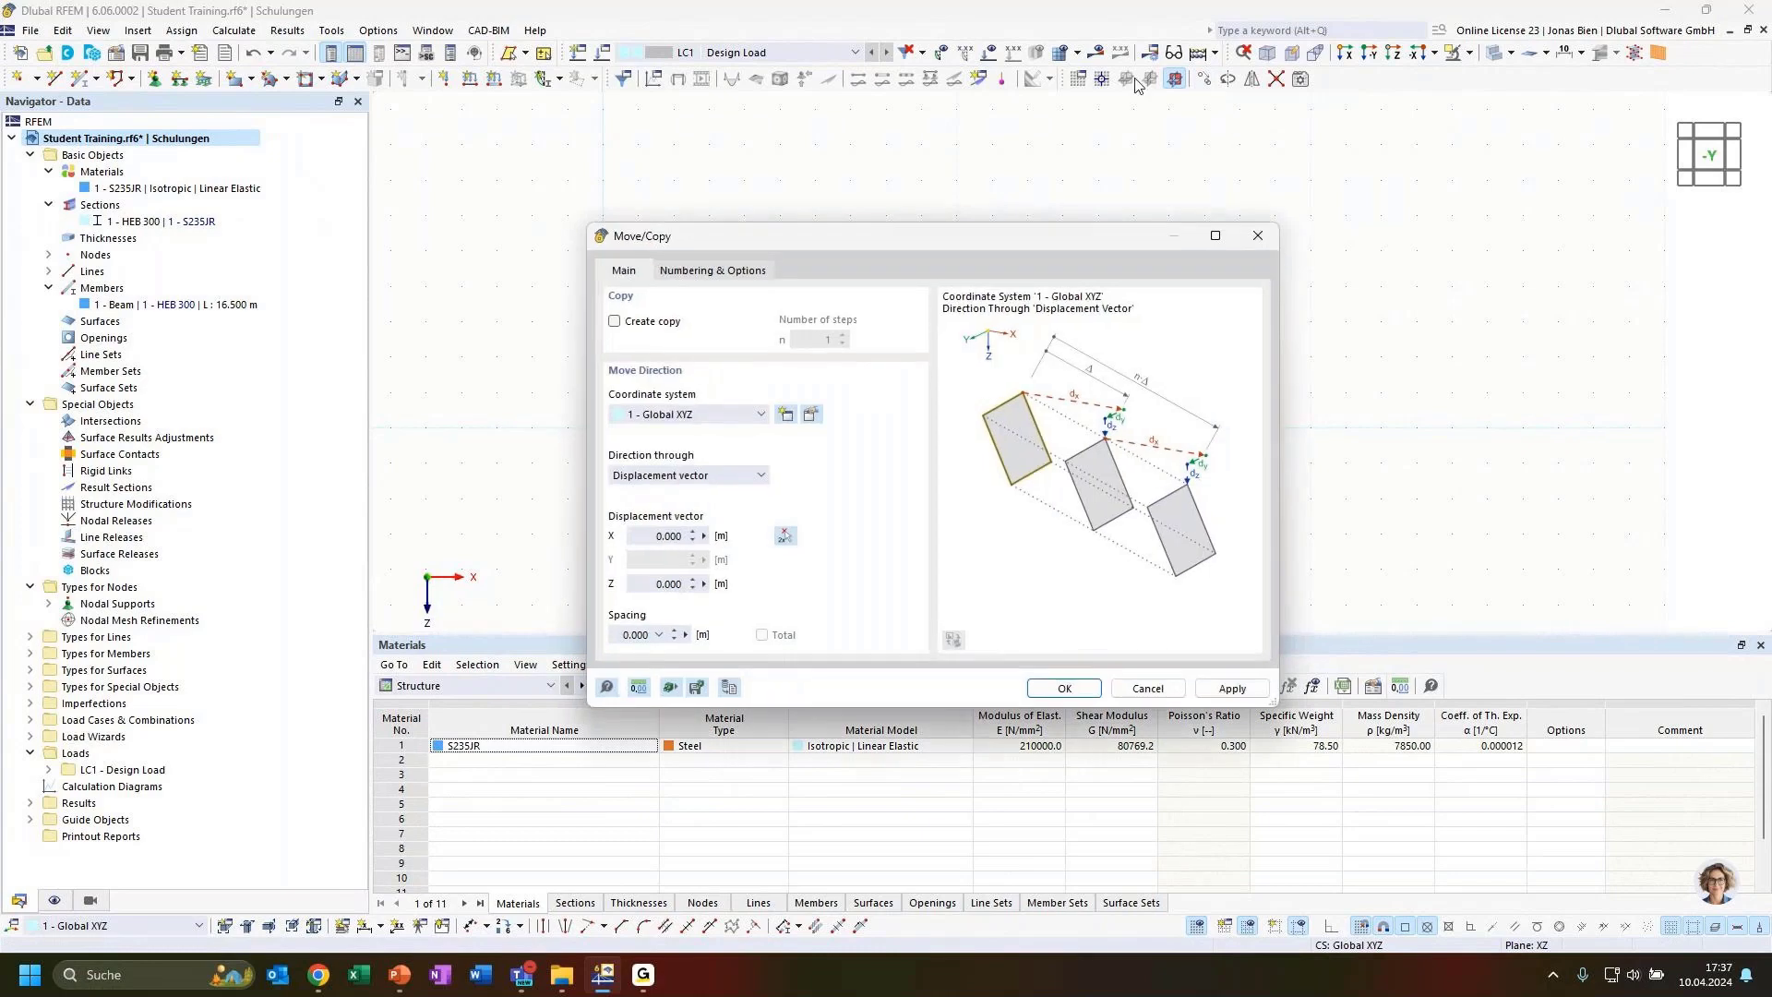
left_click_drag(1021, 236, 1235, 160)
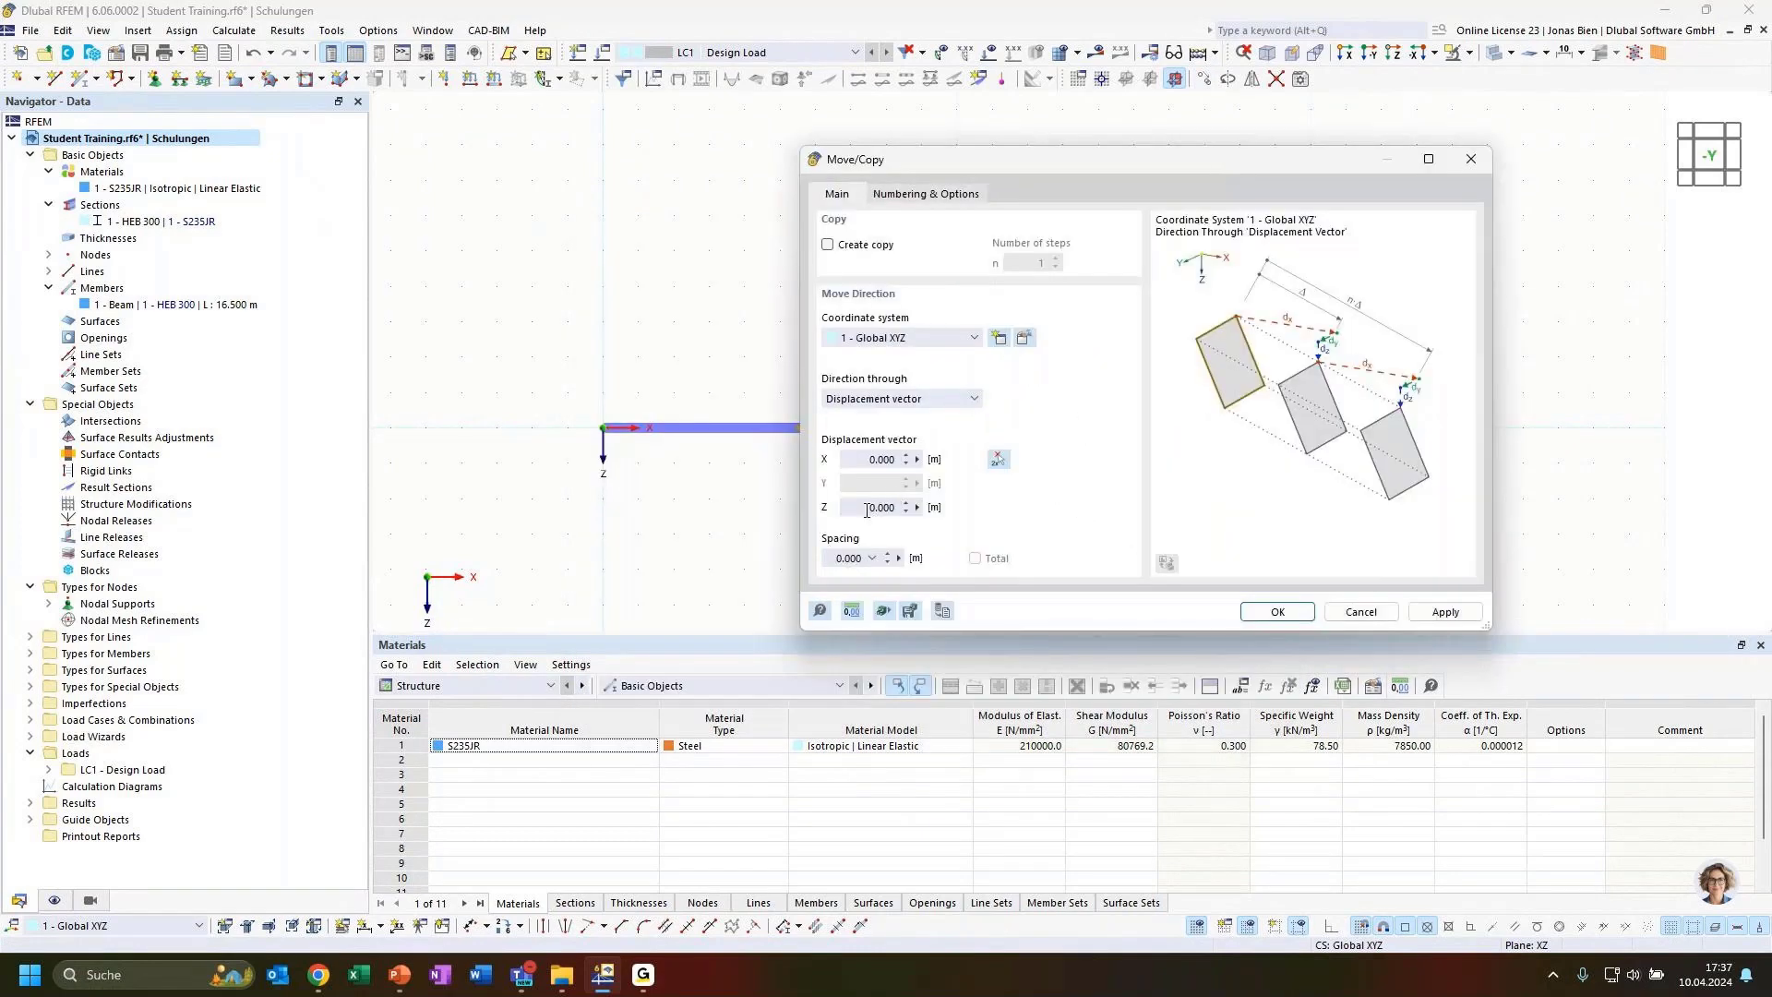
left_click_drag(864, 509, 903, 504)
type("-1.4")
left_click(865, 246)
left_click(1277, 611)
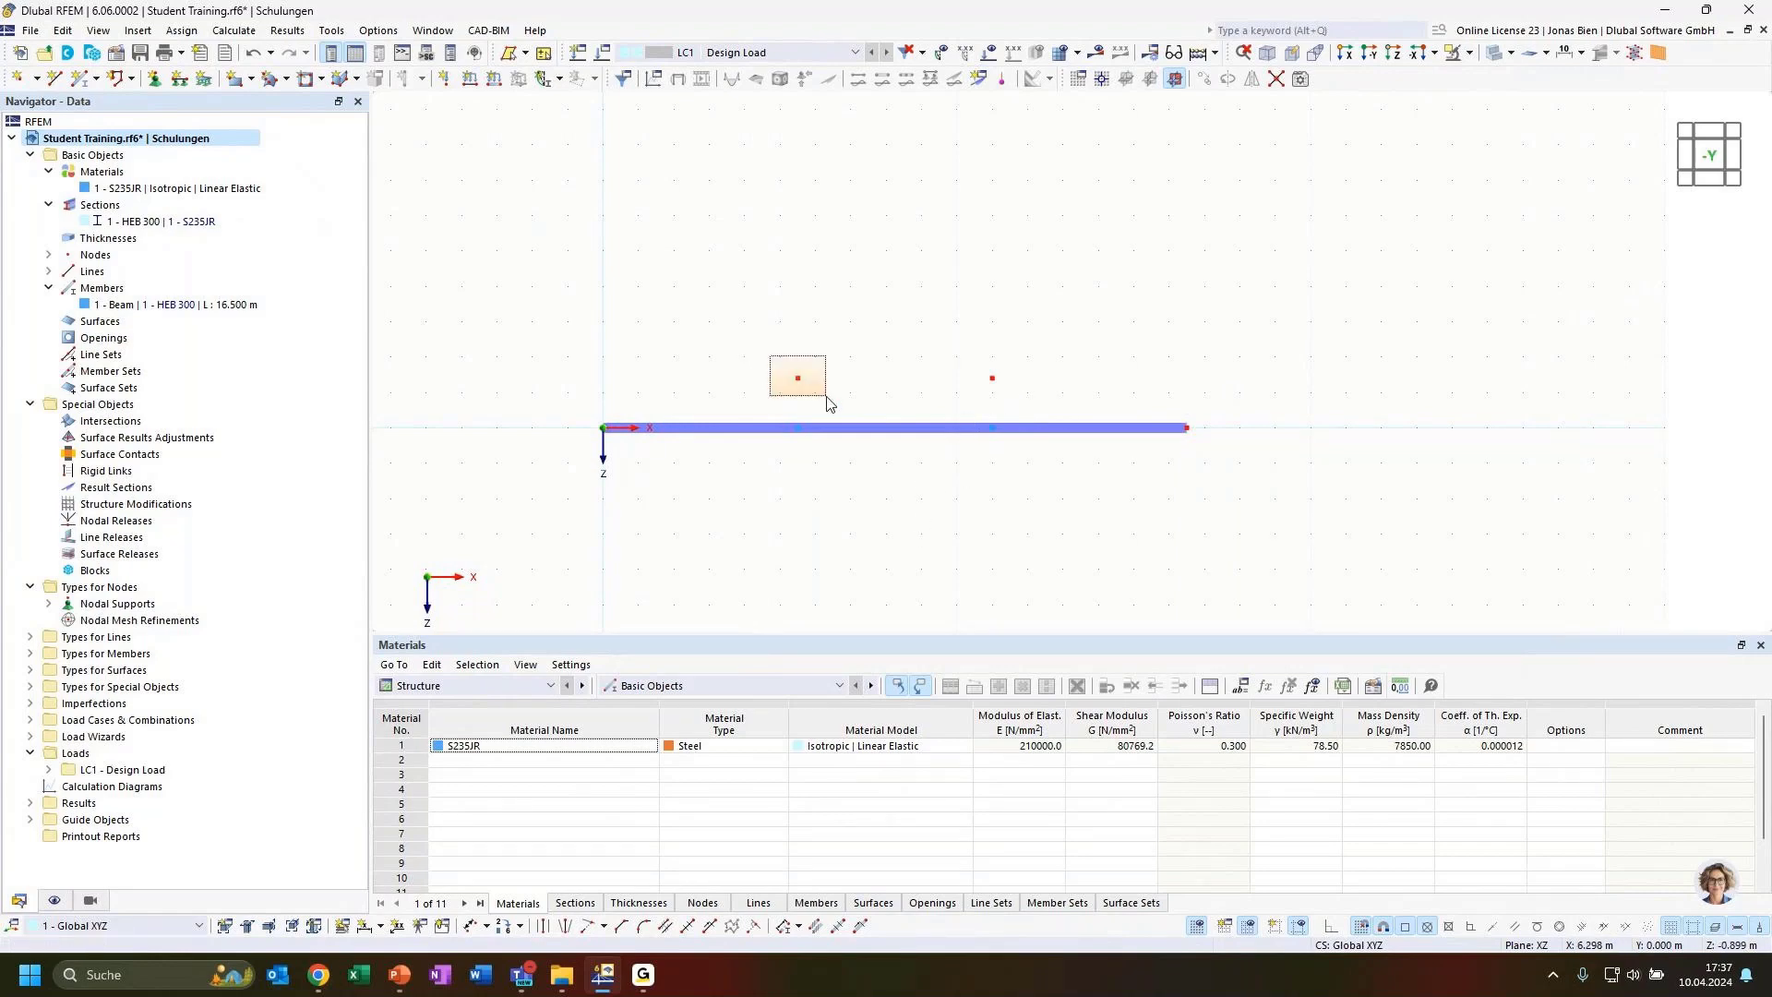
double_click(799, 380)
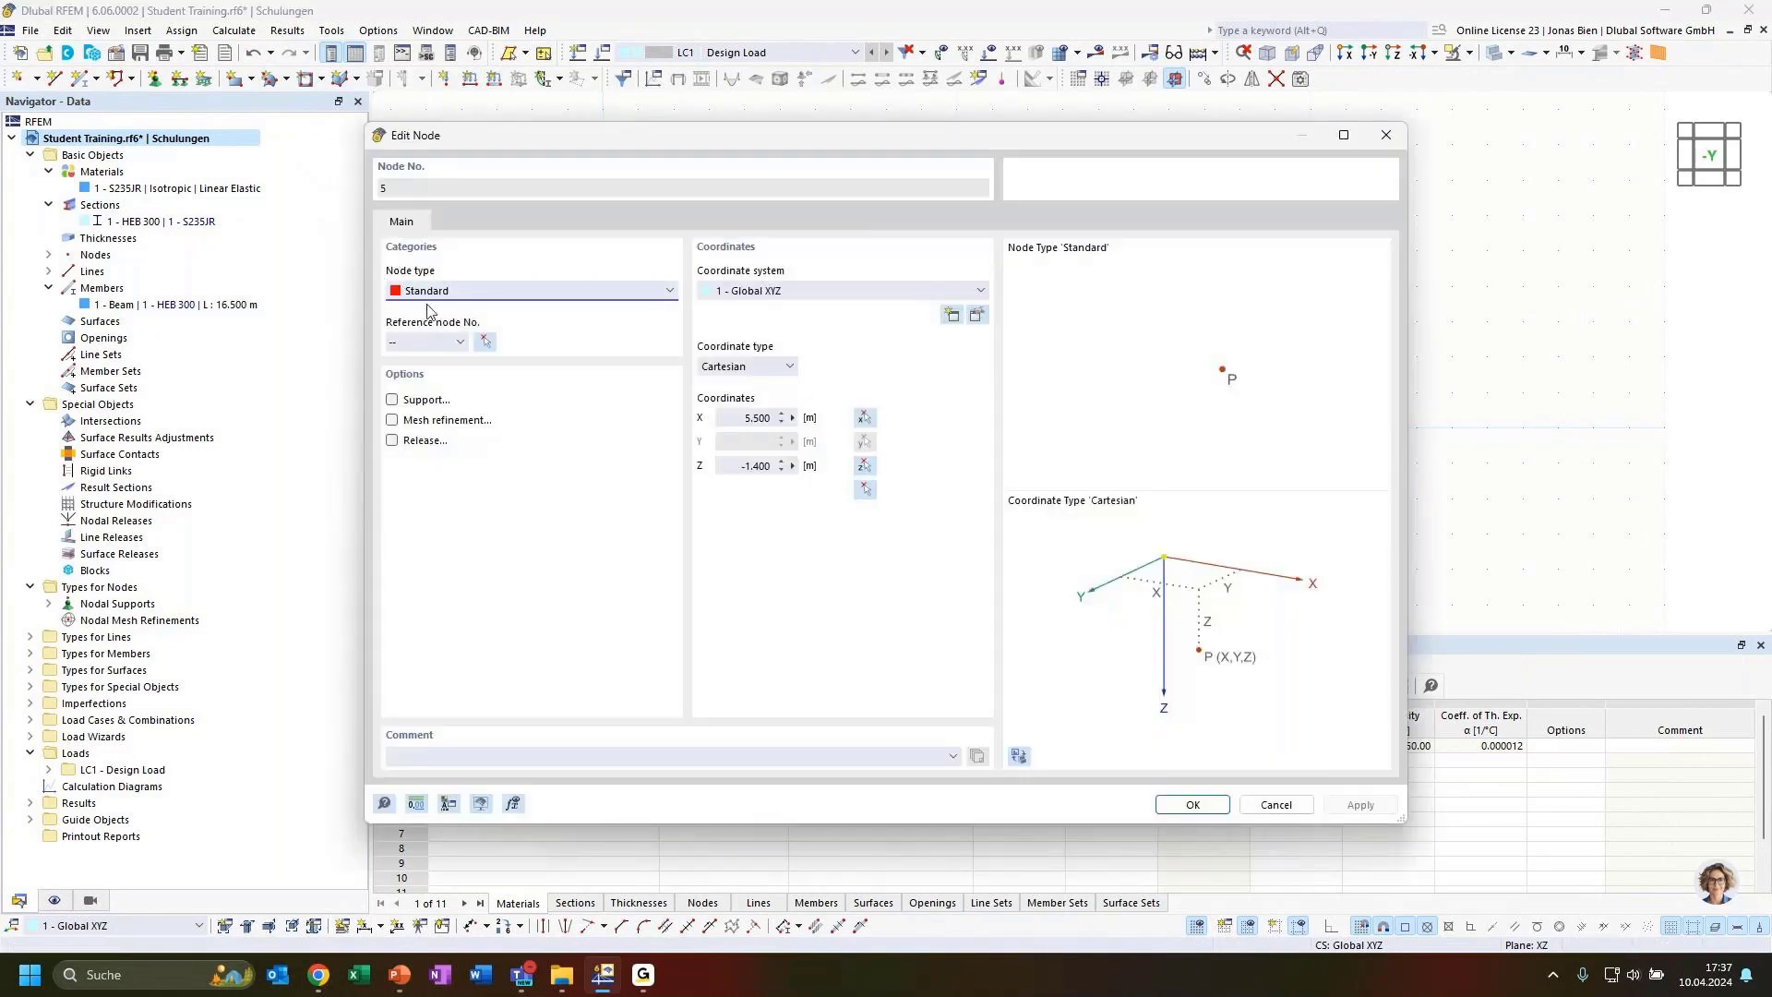
left_click(1381, 144)
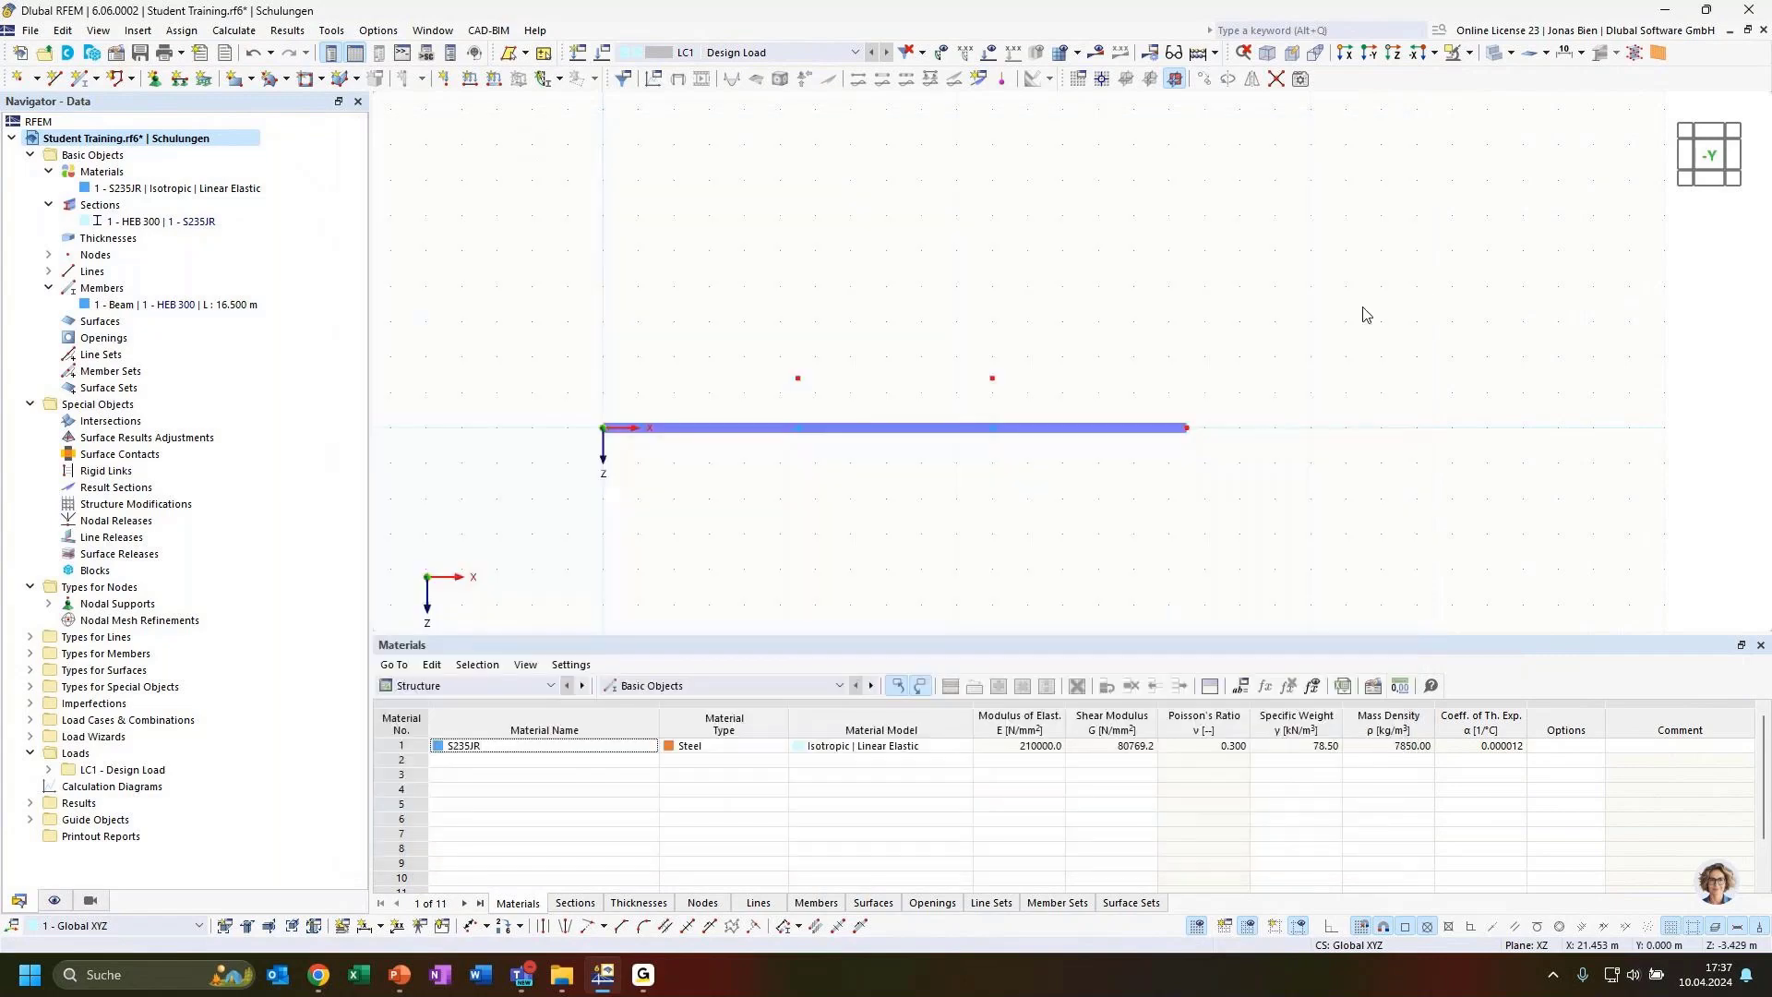
left_click(87, 79)
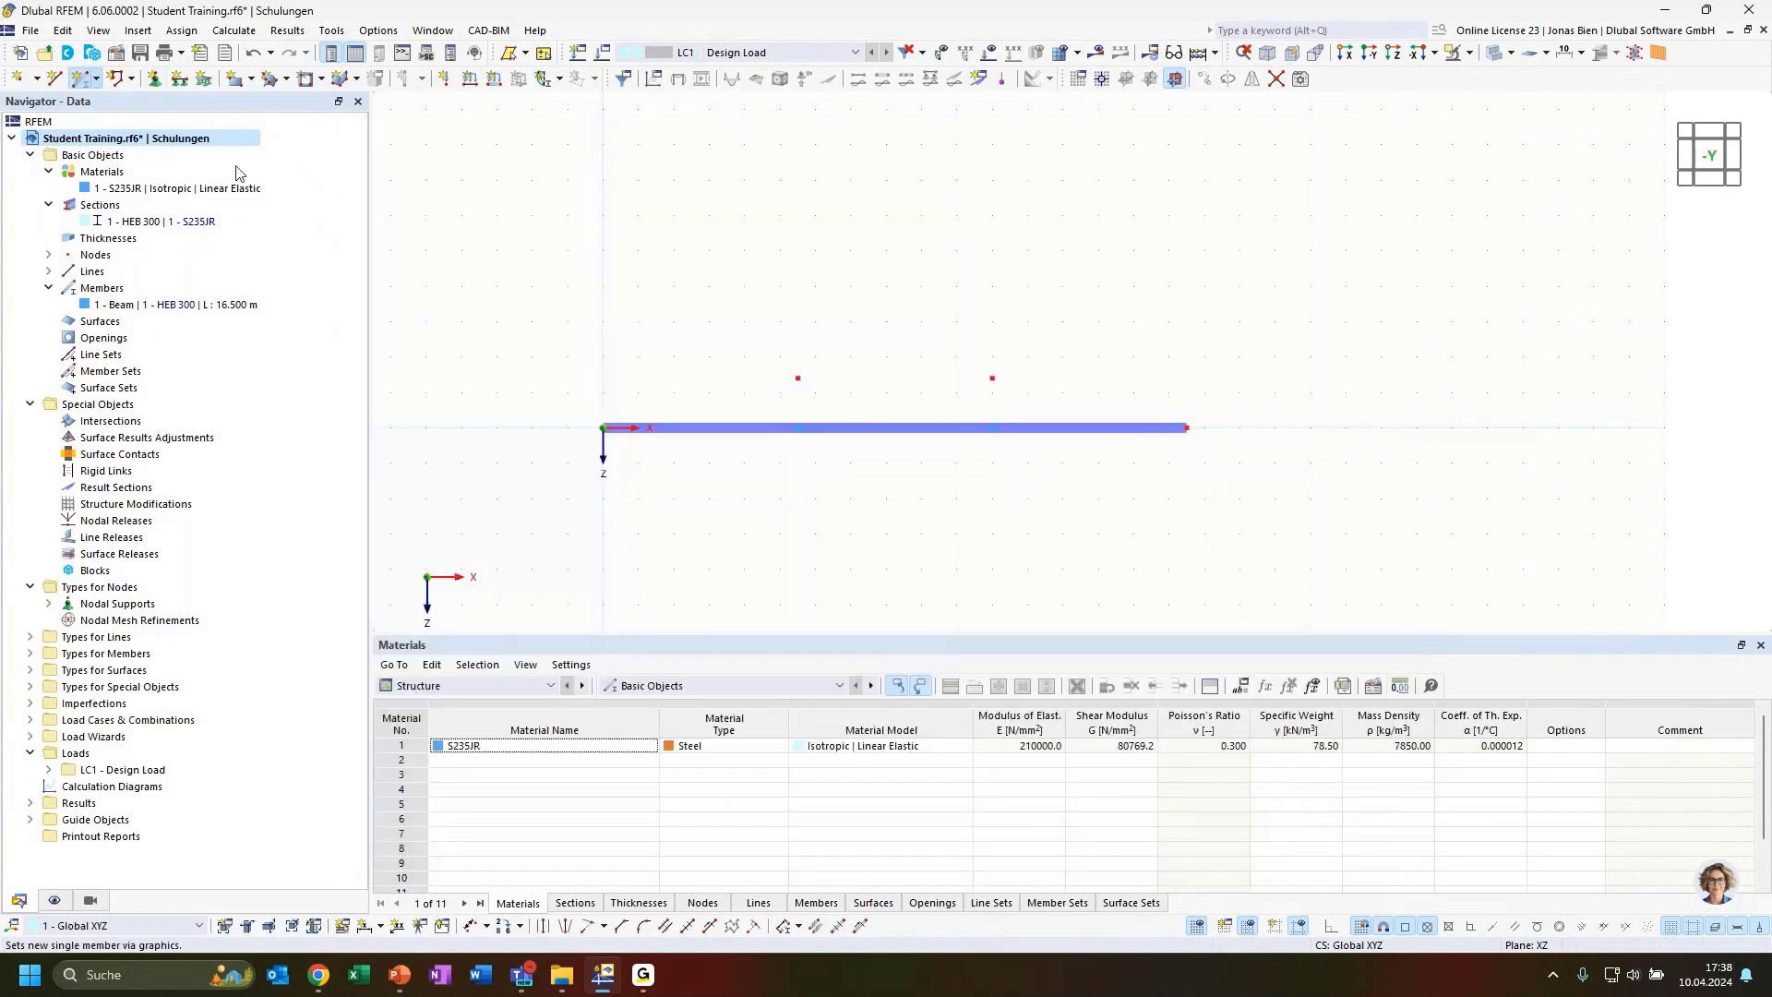
left_click(441, 232)
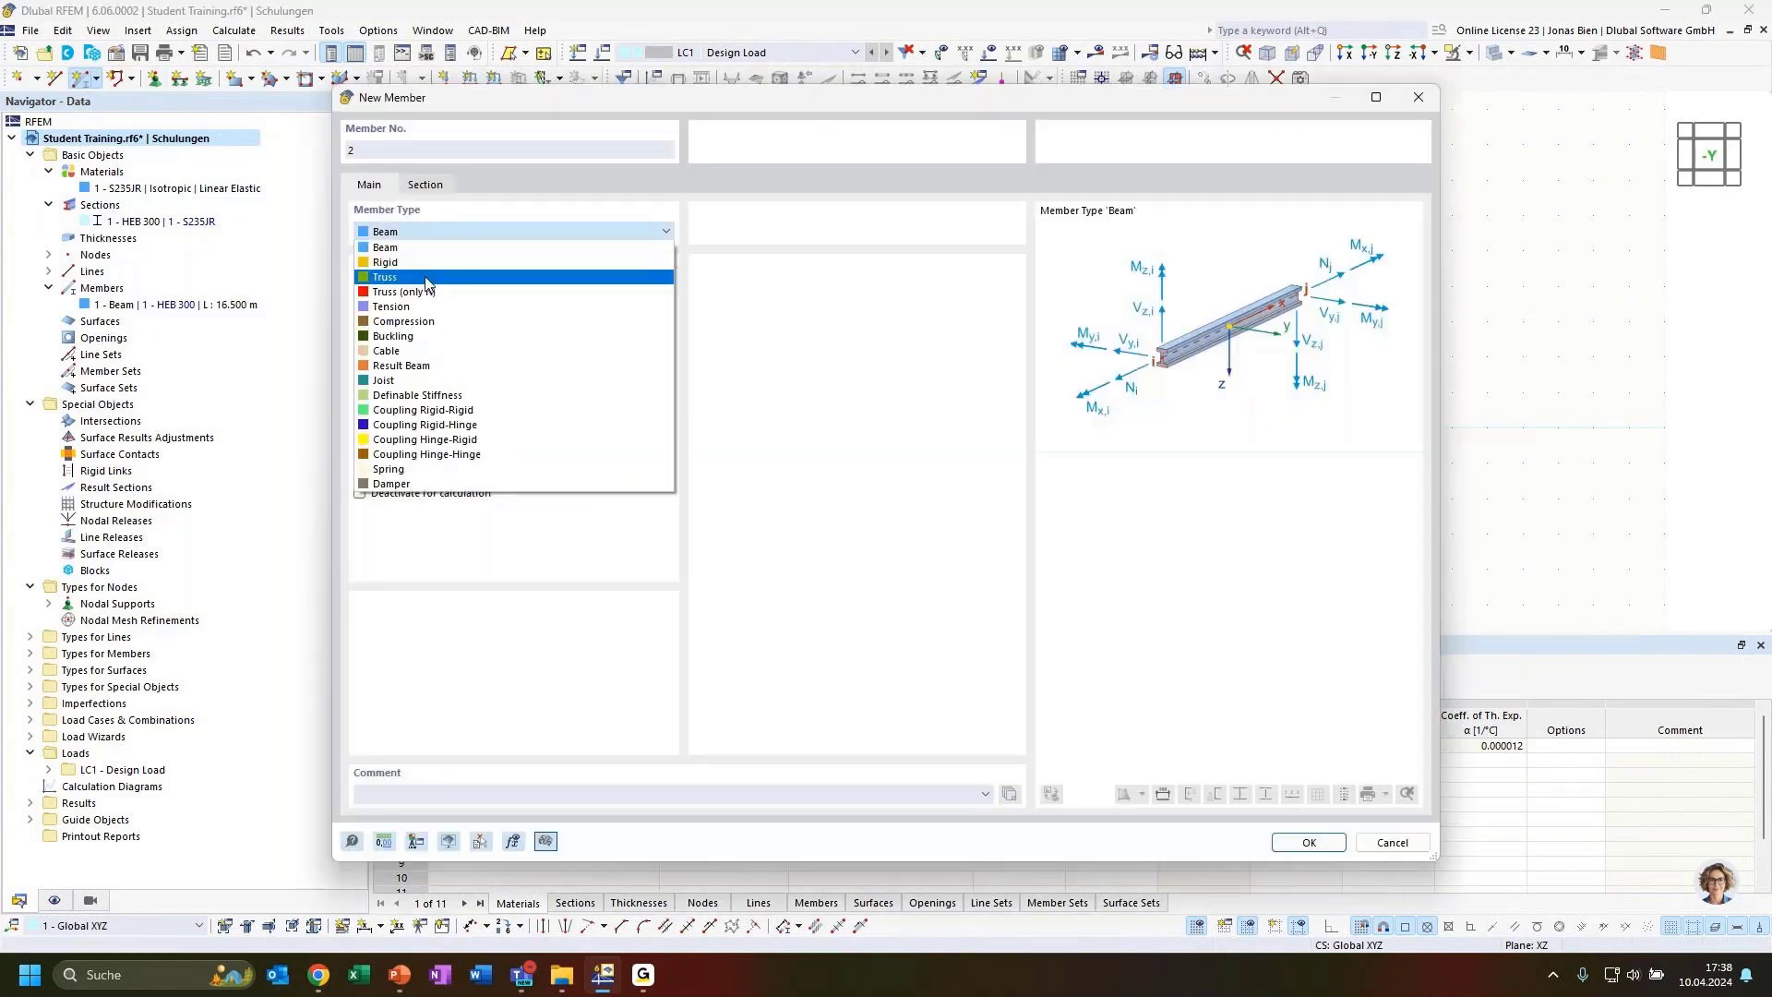
left_click(422, 278)
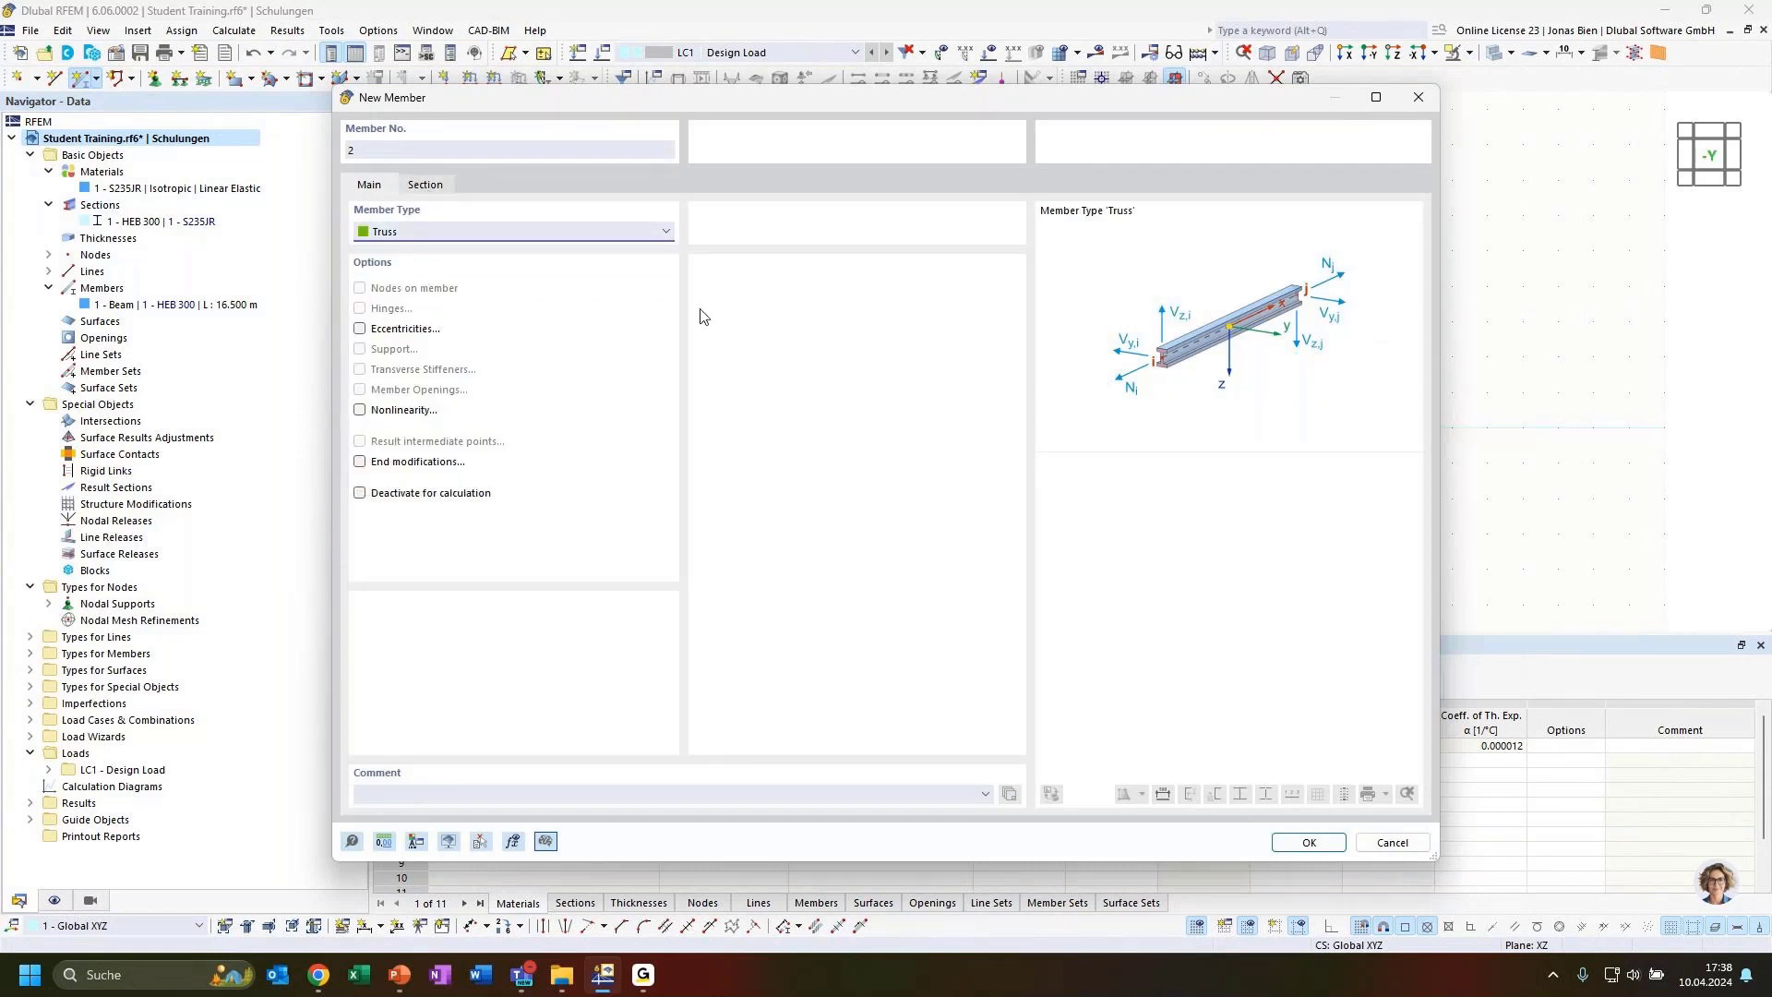
left_click(1389, 845)
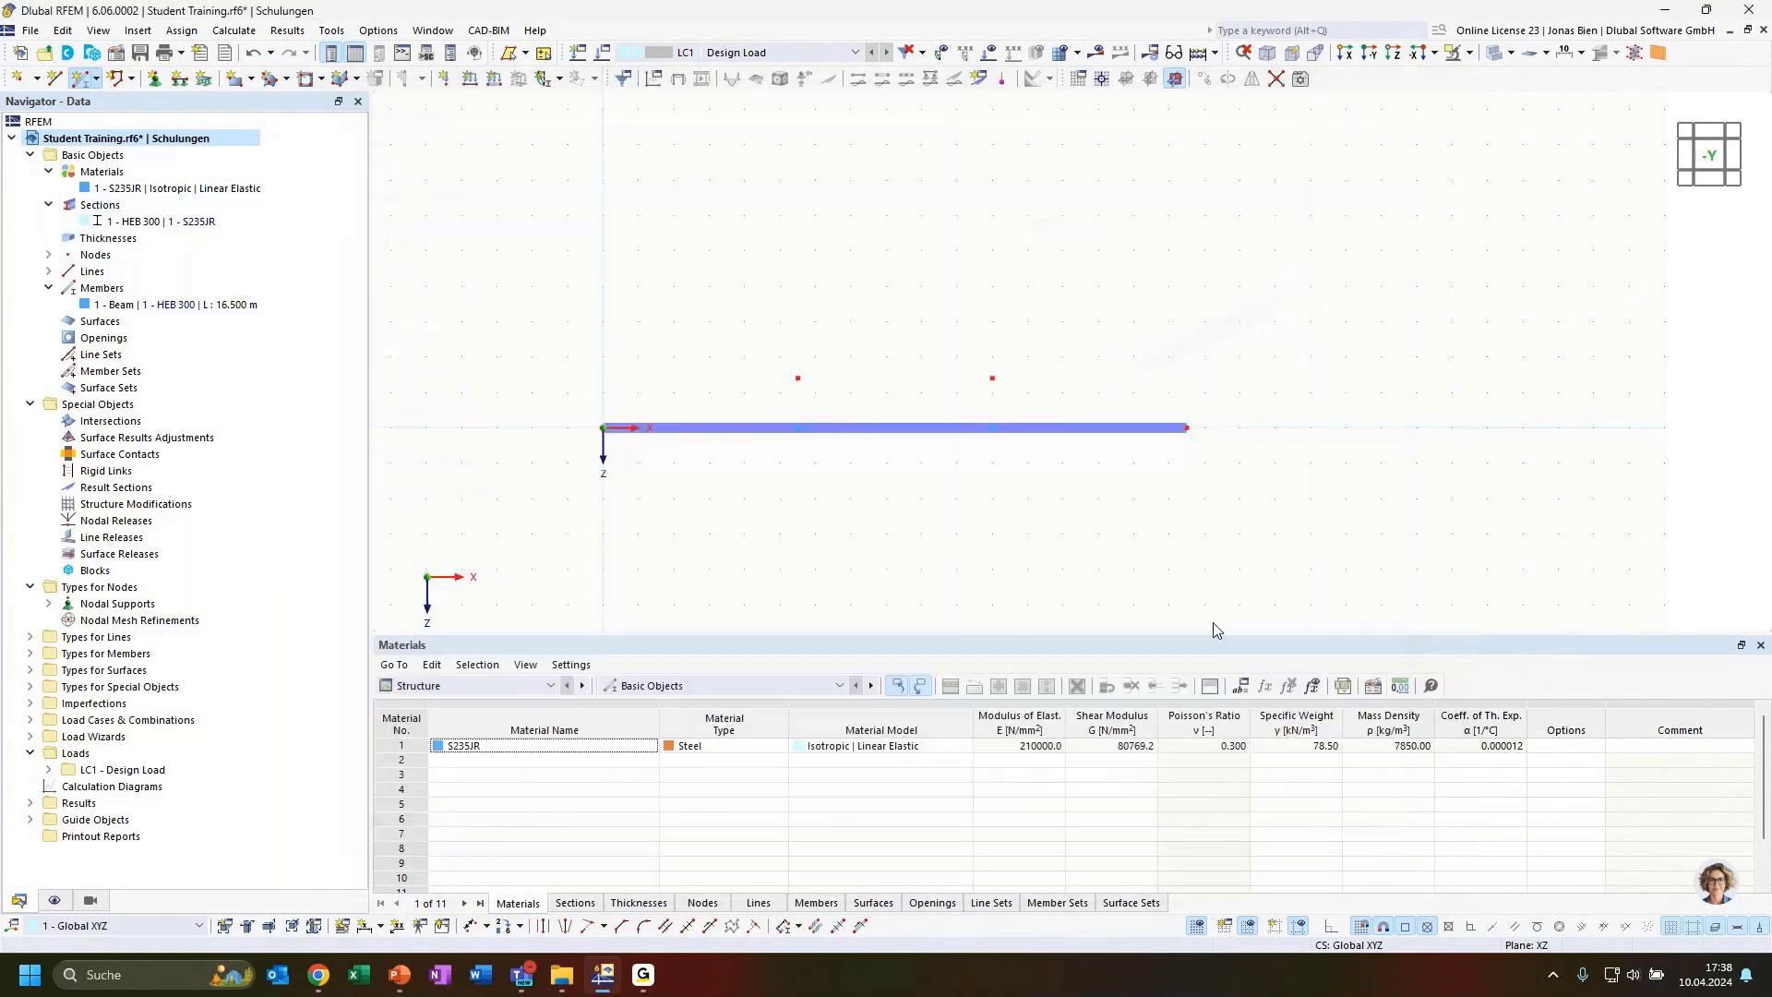
Set up a Move/Copy of the beam's intermediate nodes with step links, enabling Link nodes with member
left_click_drag(725, 344, 1049, 412)
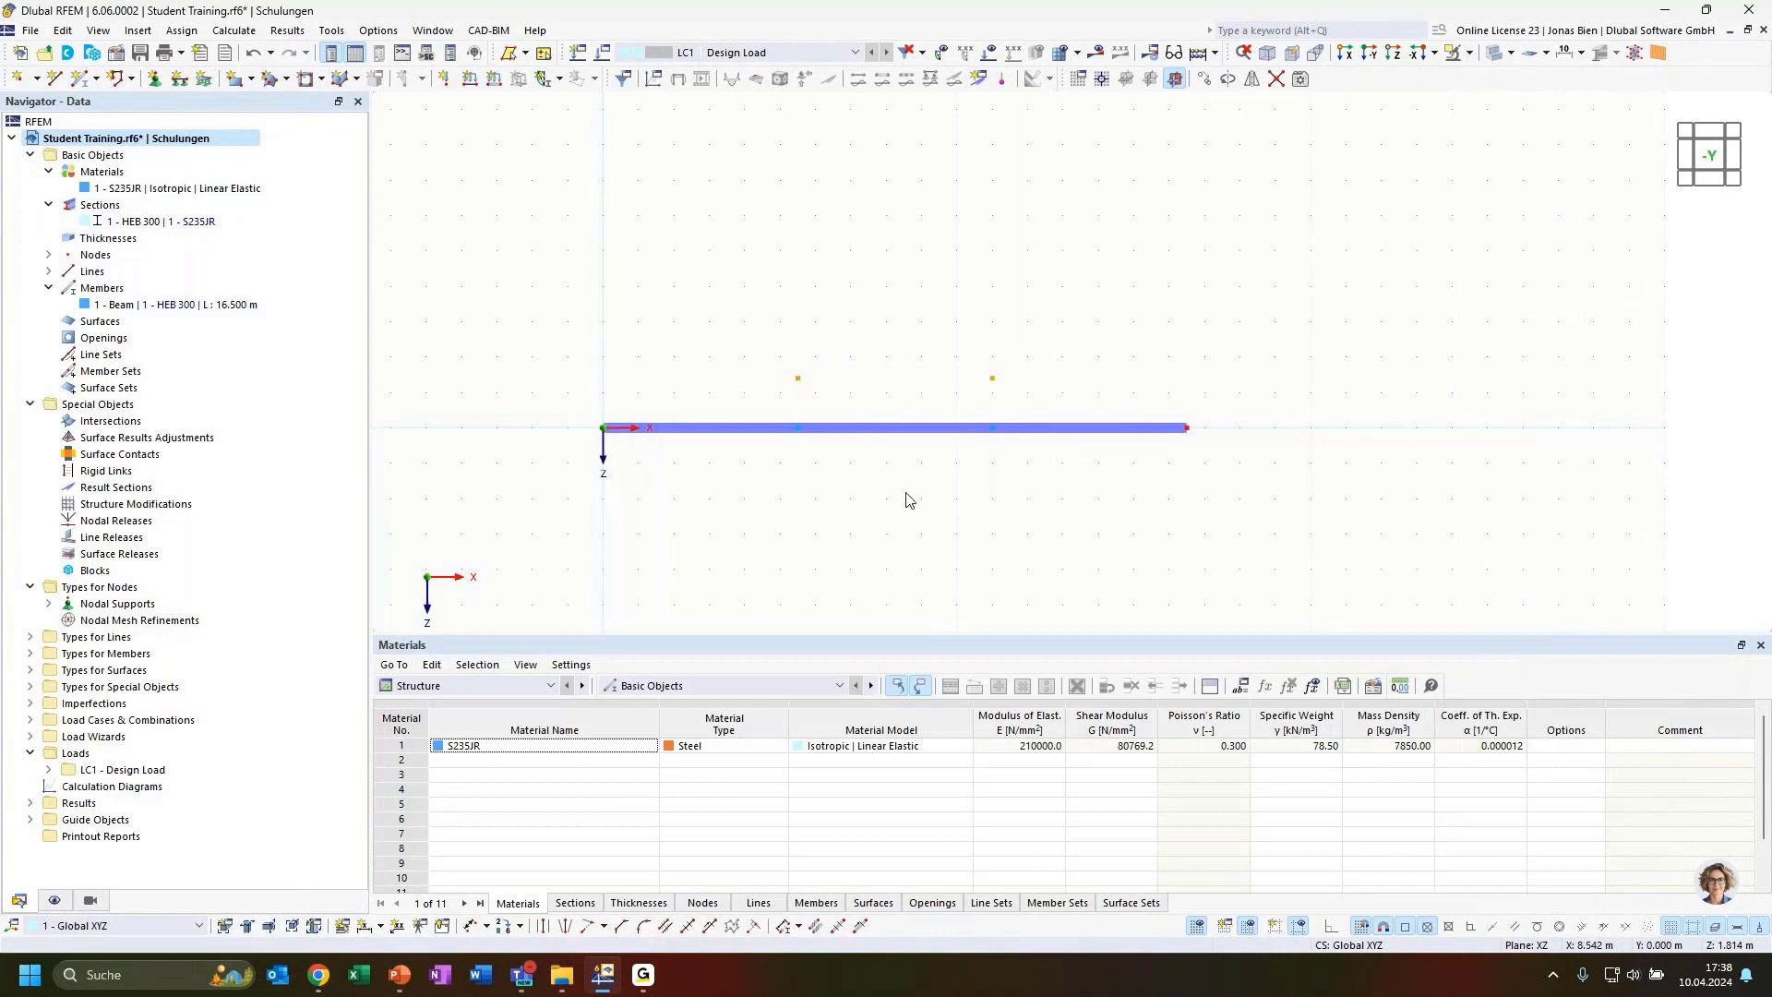
left_click_drag(766, 373, 1026, 507)
left_click(1205, 81)
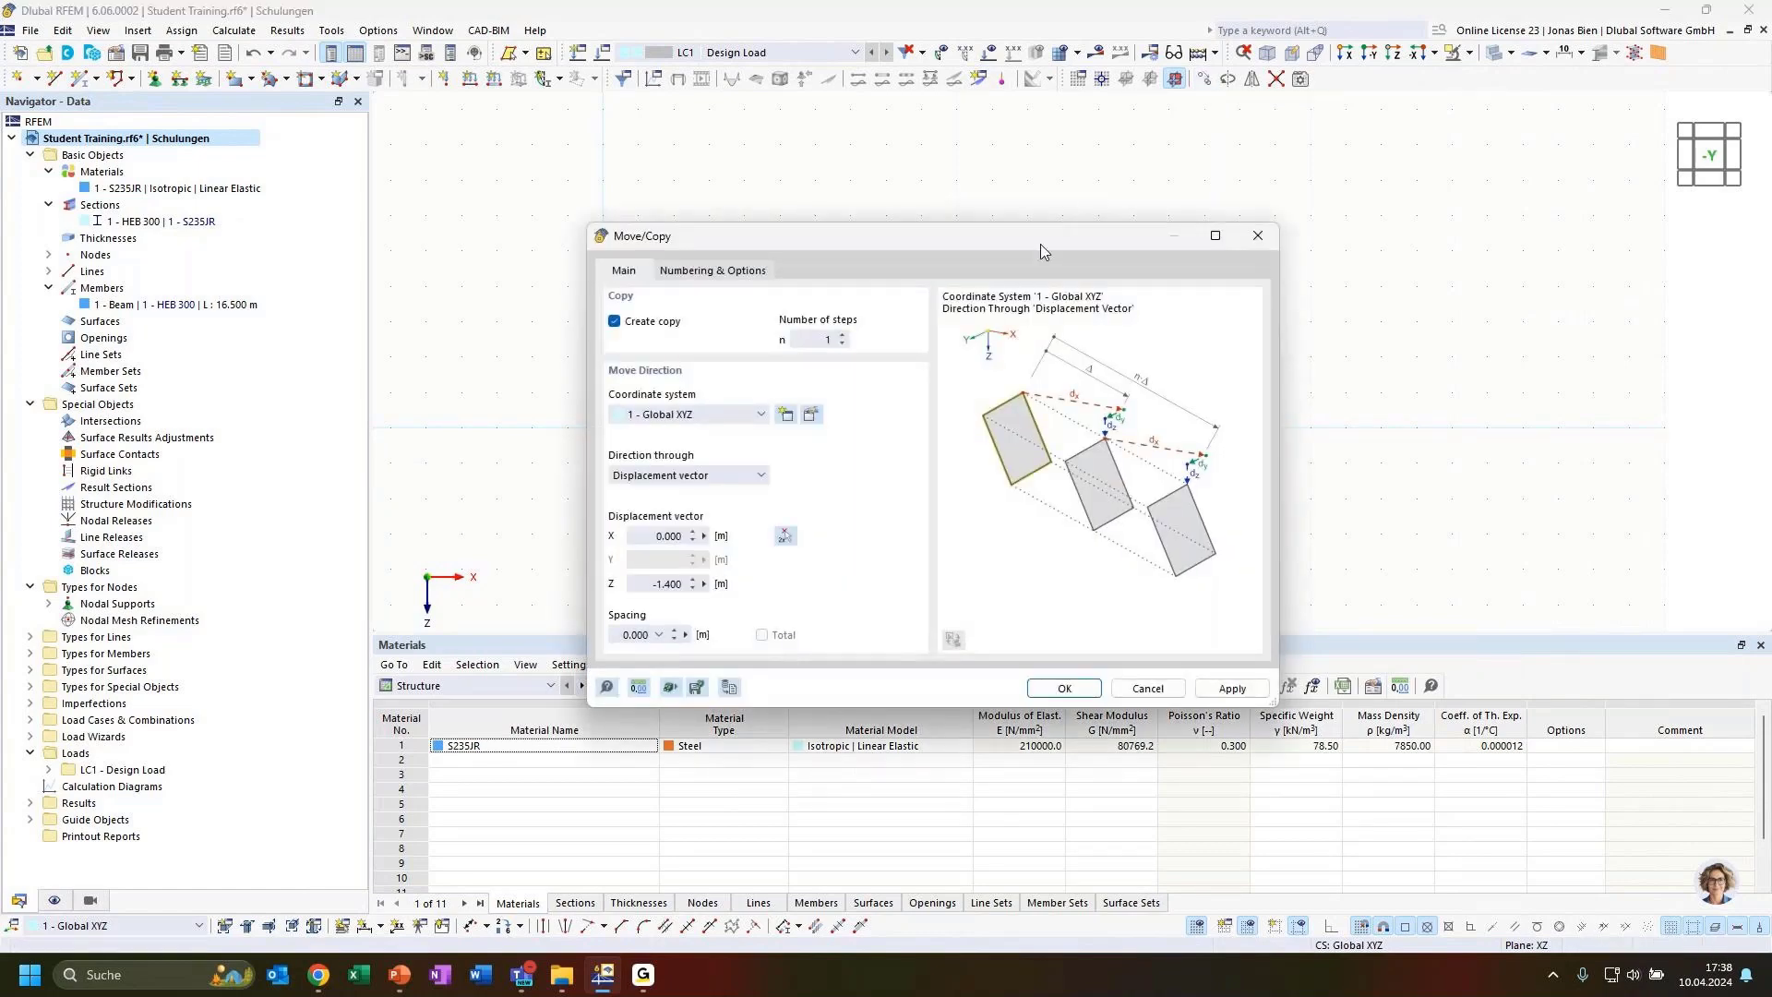
left_click_drag(817, 241, 934, 196)
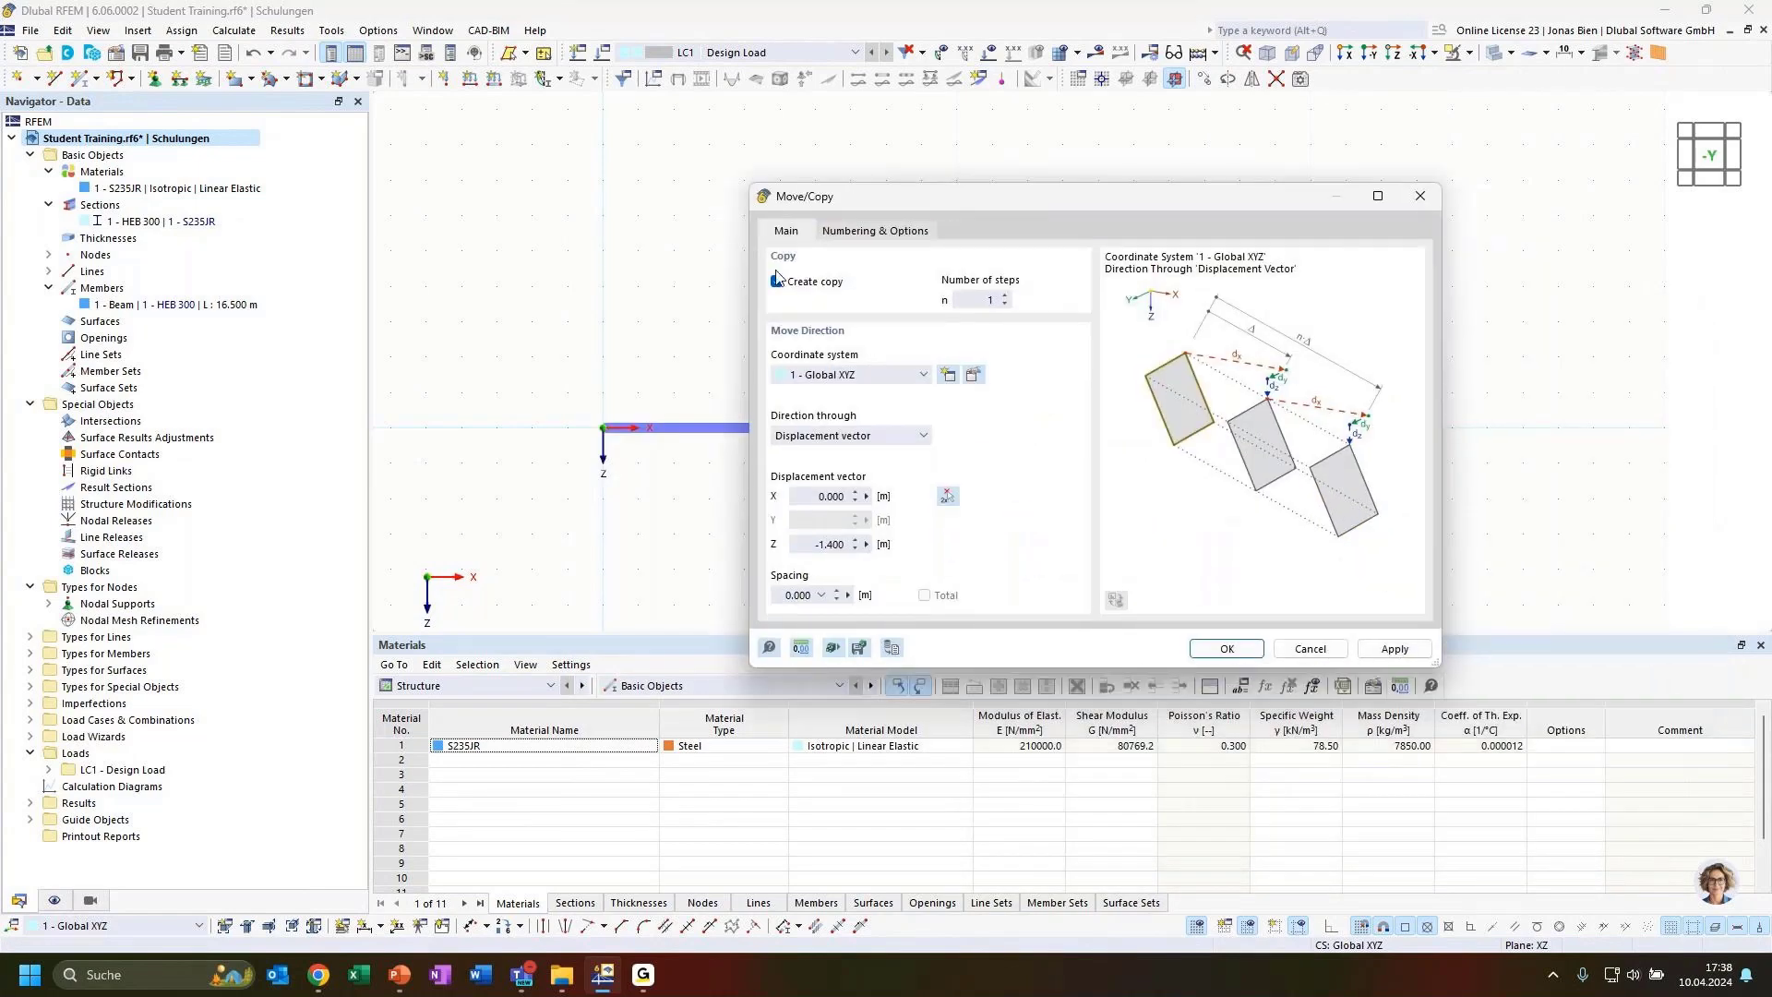
left_click(871, 232)
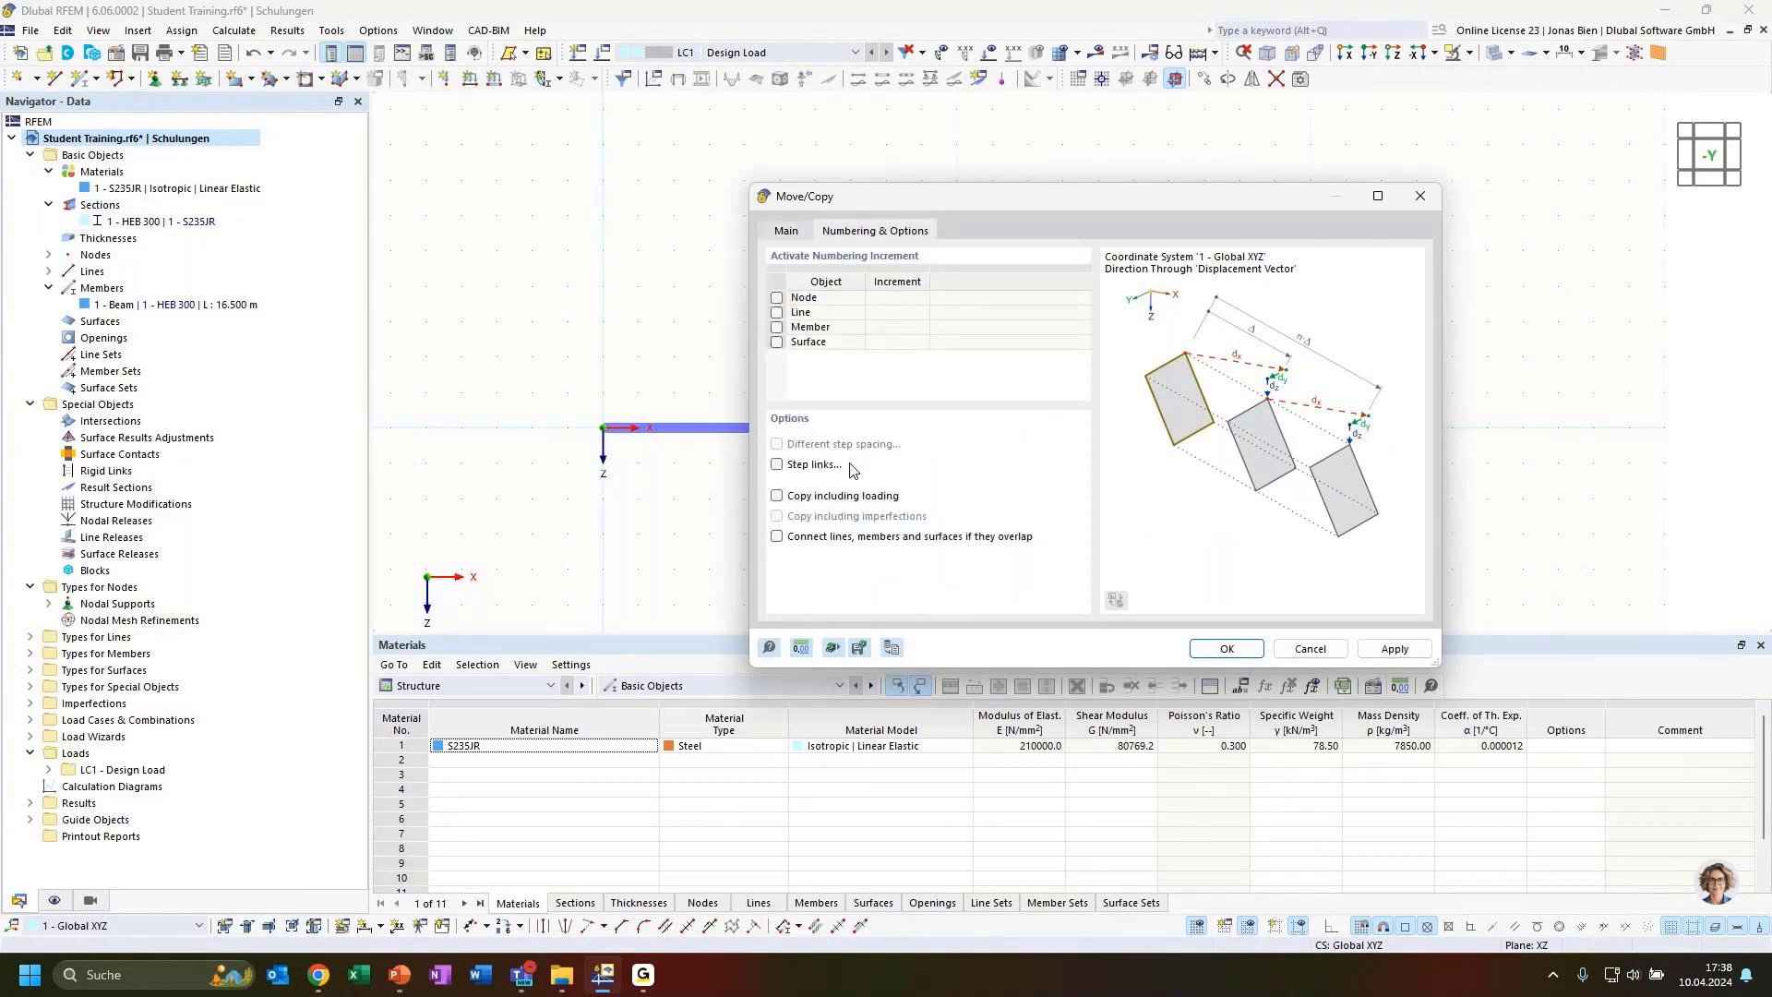
left_click(777, 465)
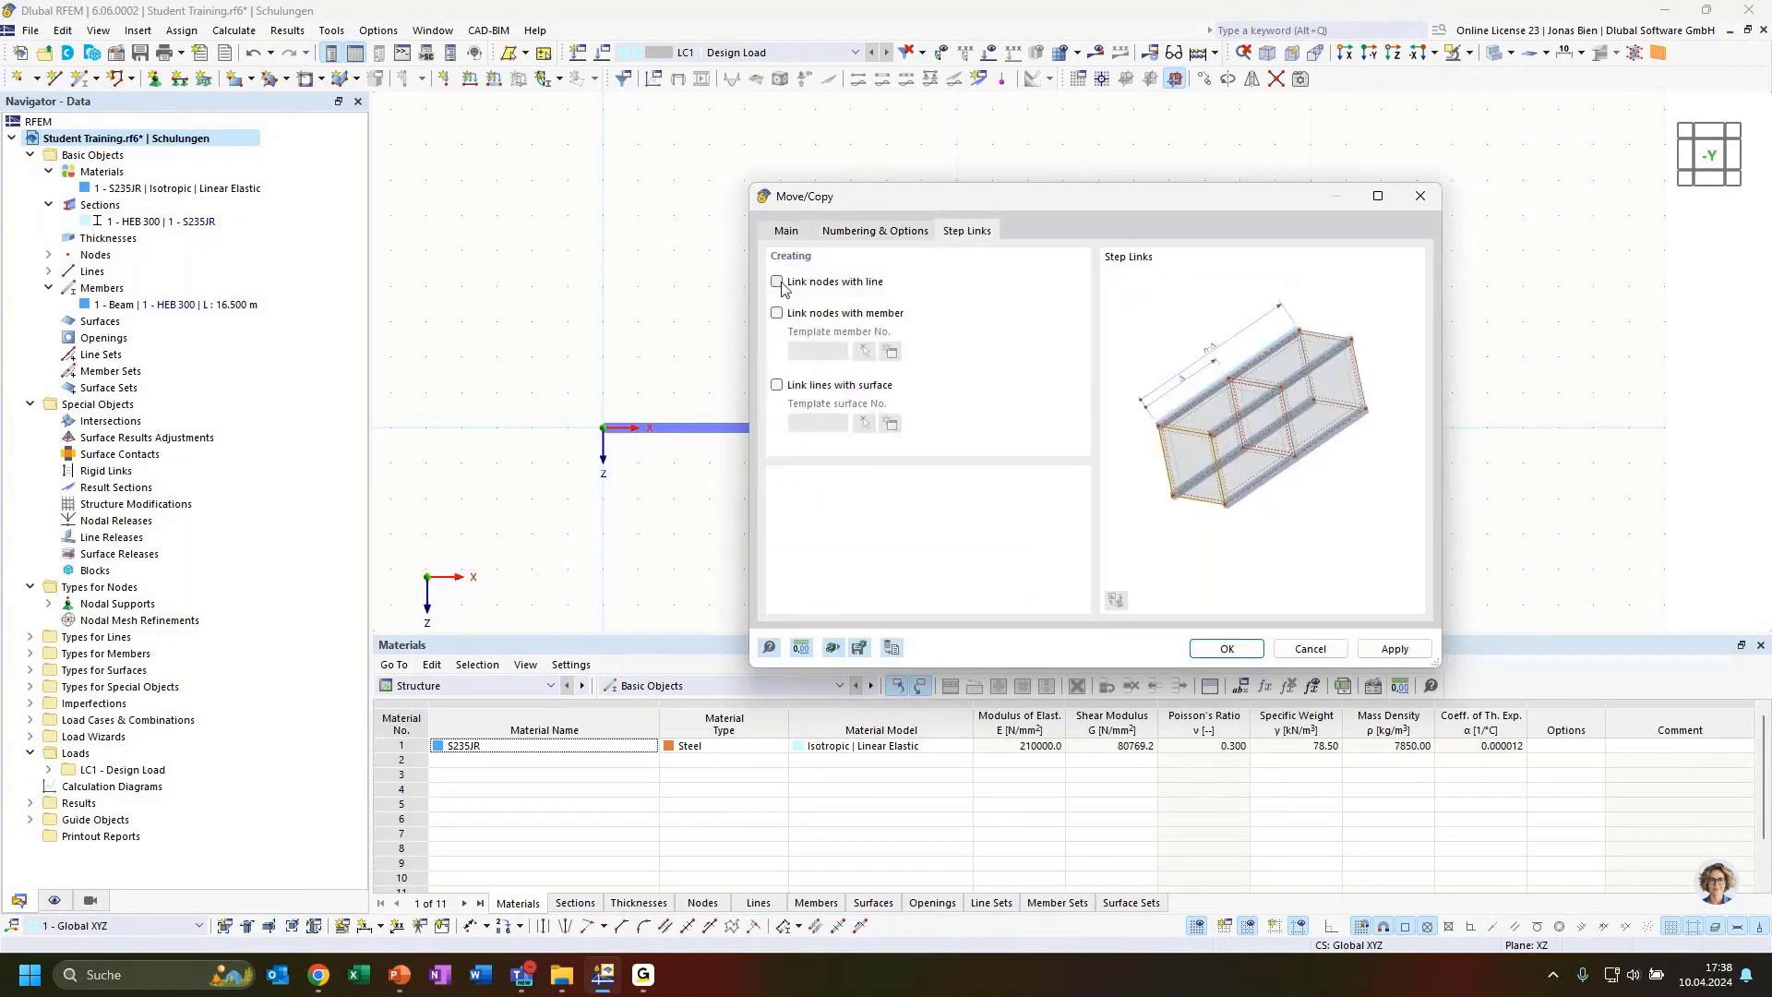
left_click_drag(910, 196, 1204, 218)
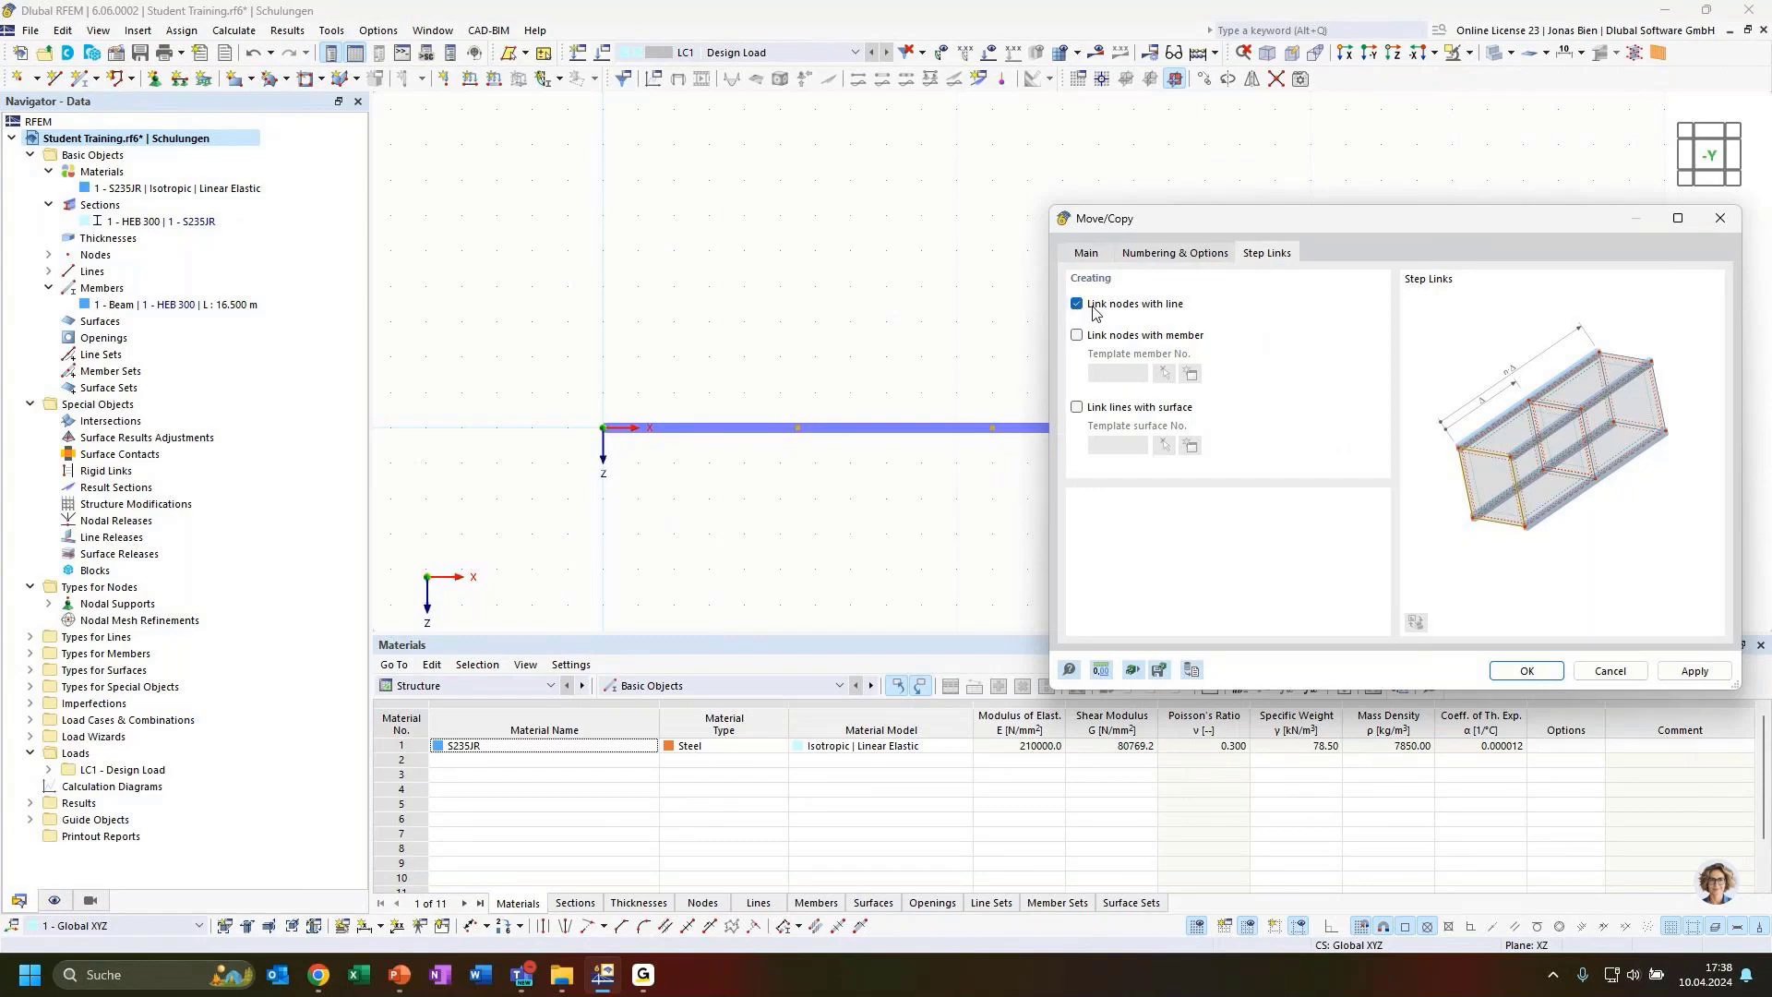
left_click(1076, 336)
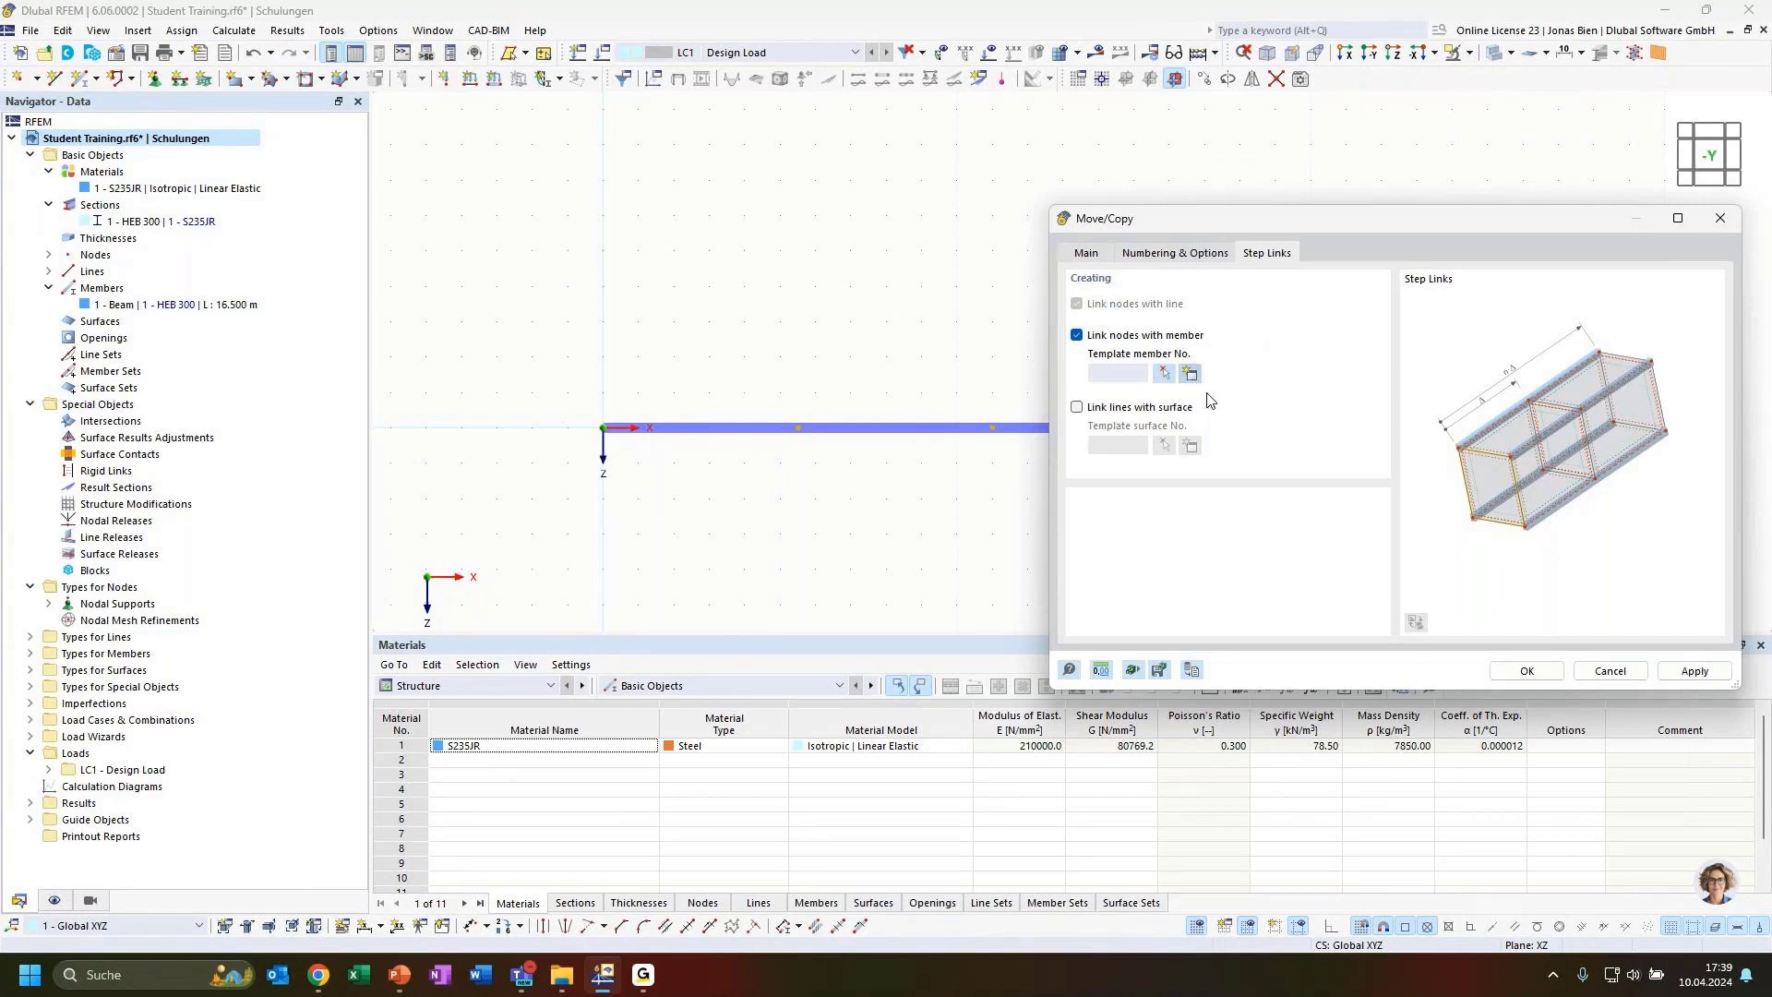
Define a new Truss template member with a new IPE 200 section (DIN 1025-5:1994-03)
left_click(1190, 374)
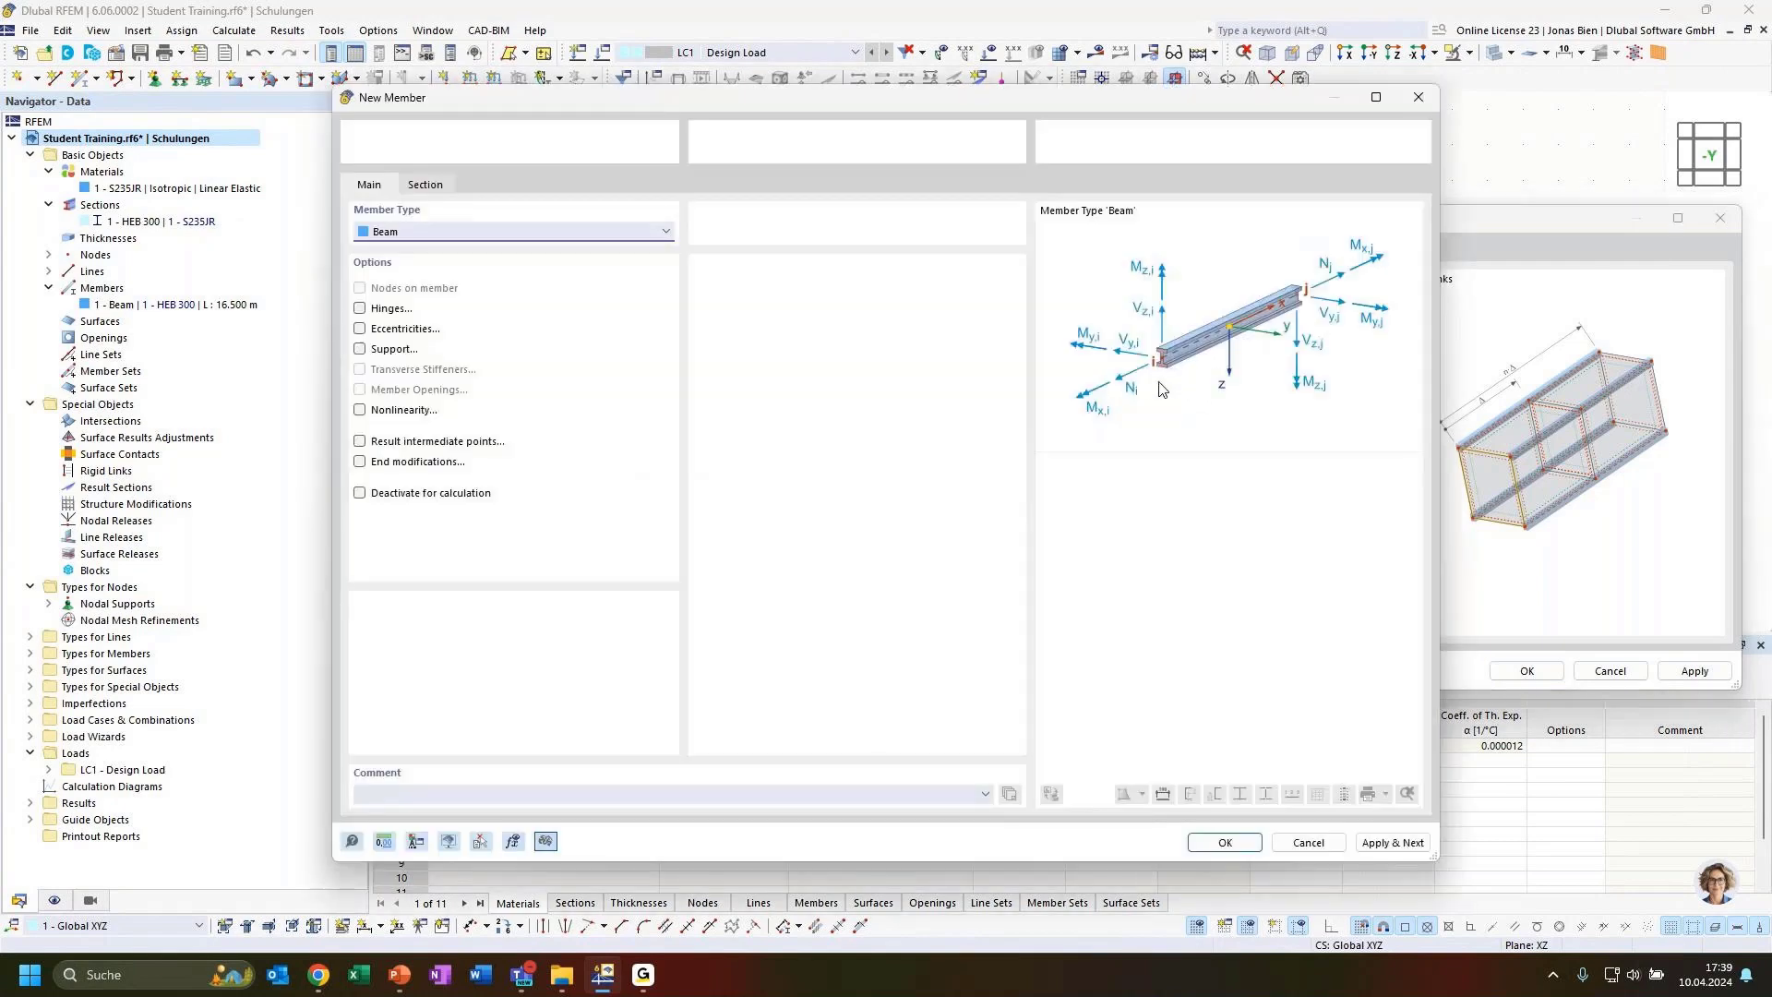
left_click(528, 233)
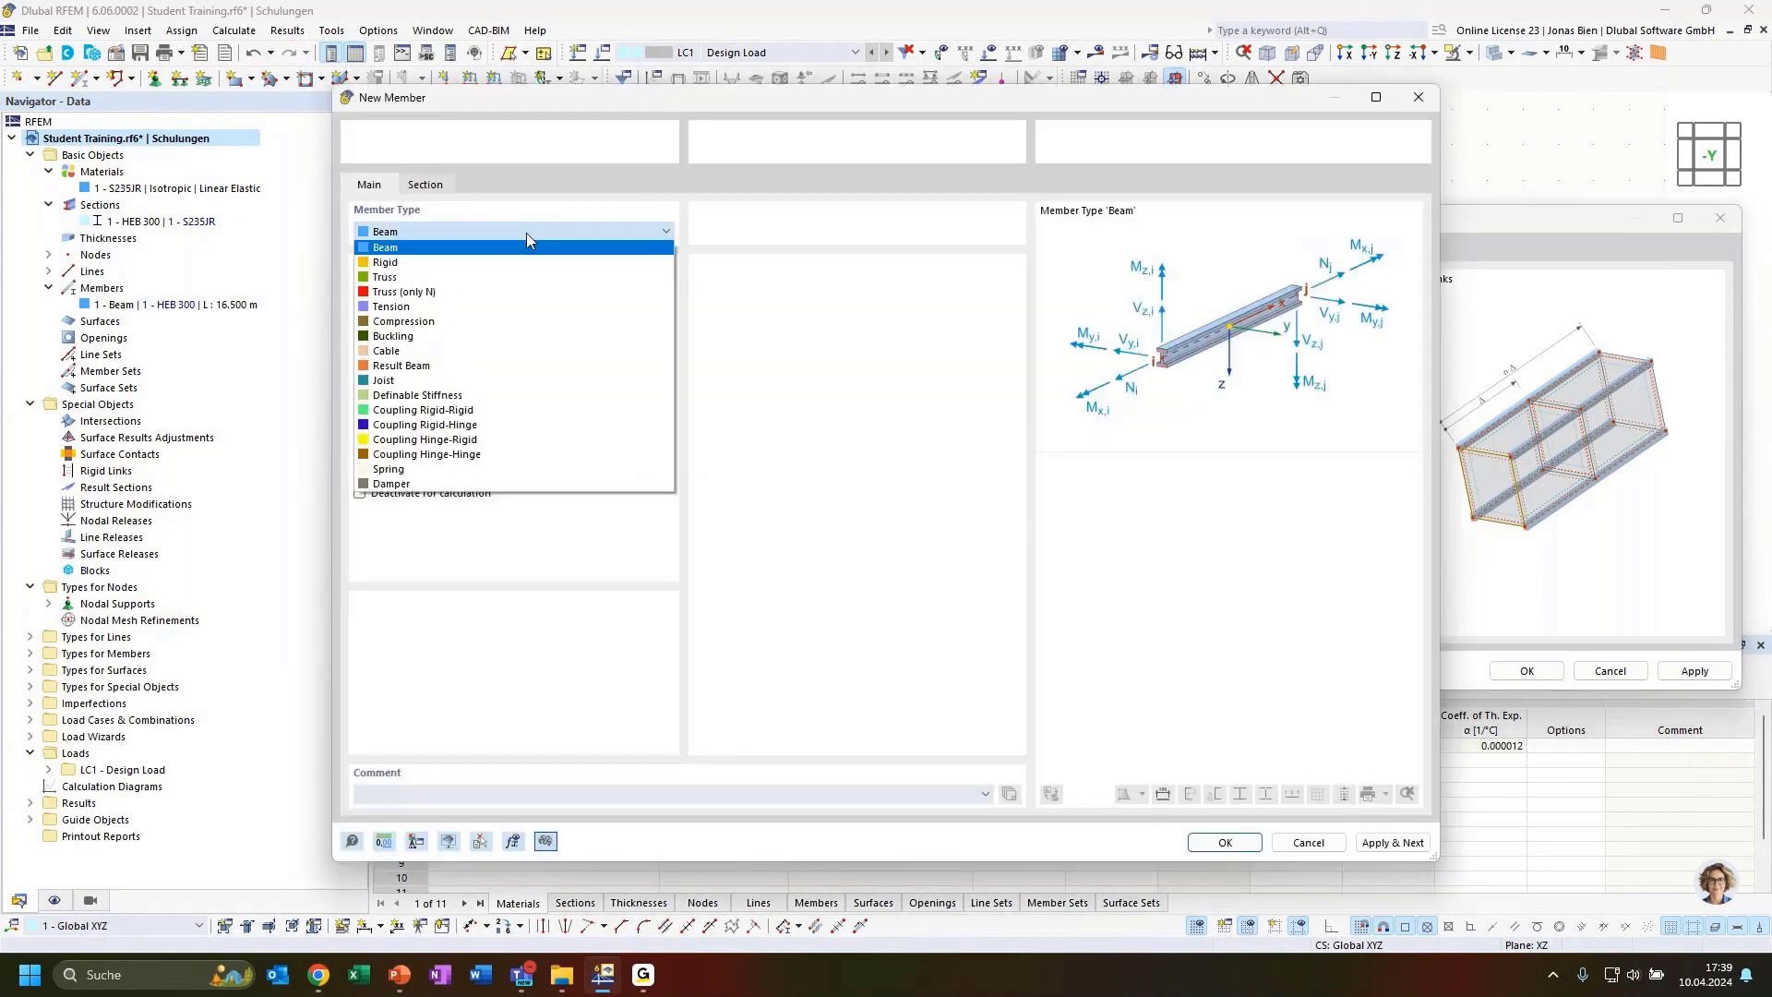
left_click(386, 278)
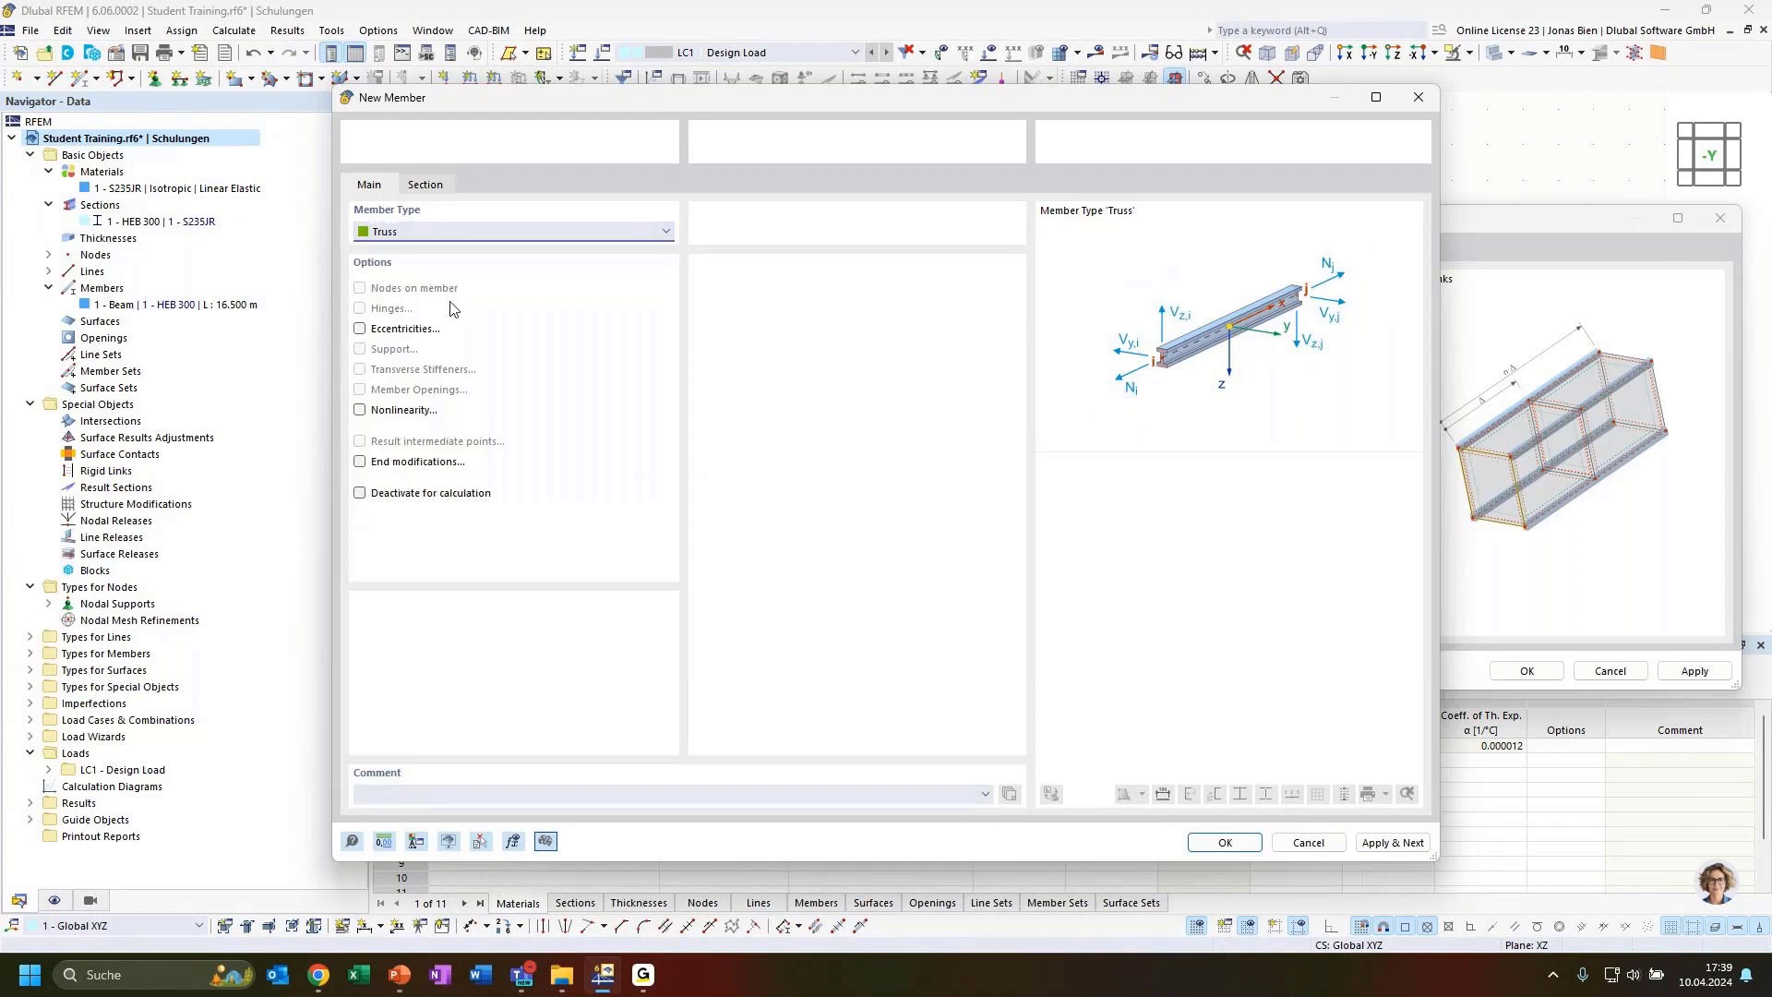
left_click(425, 184)
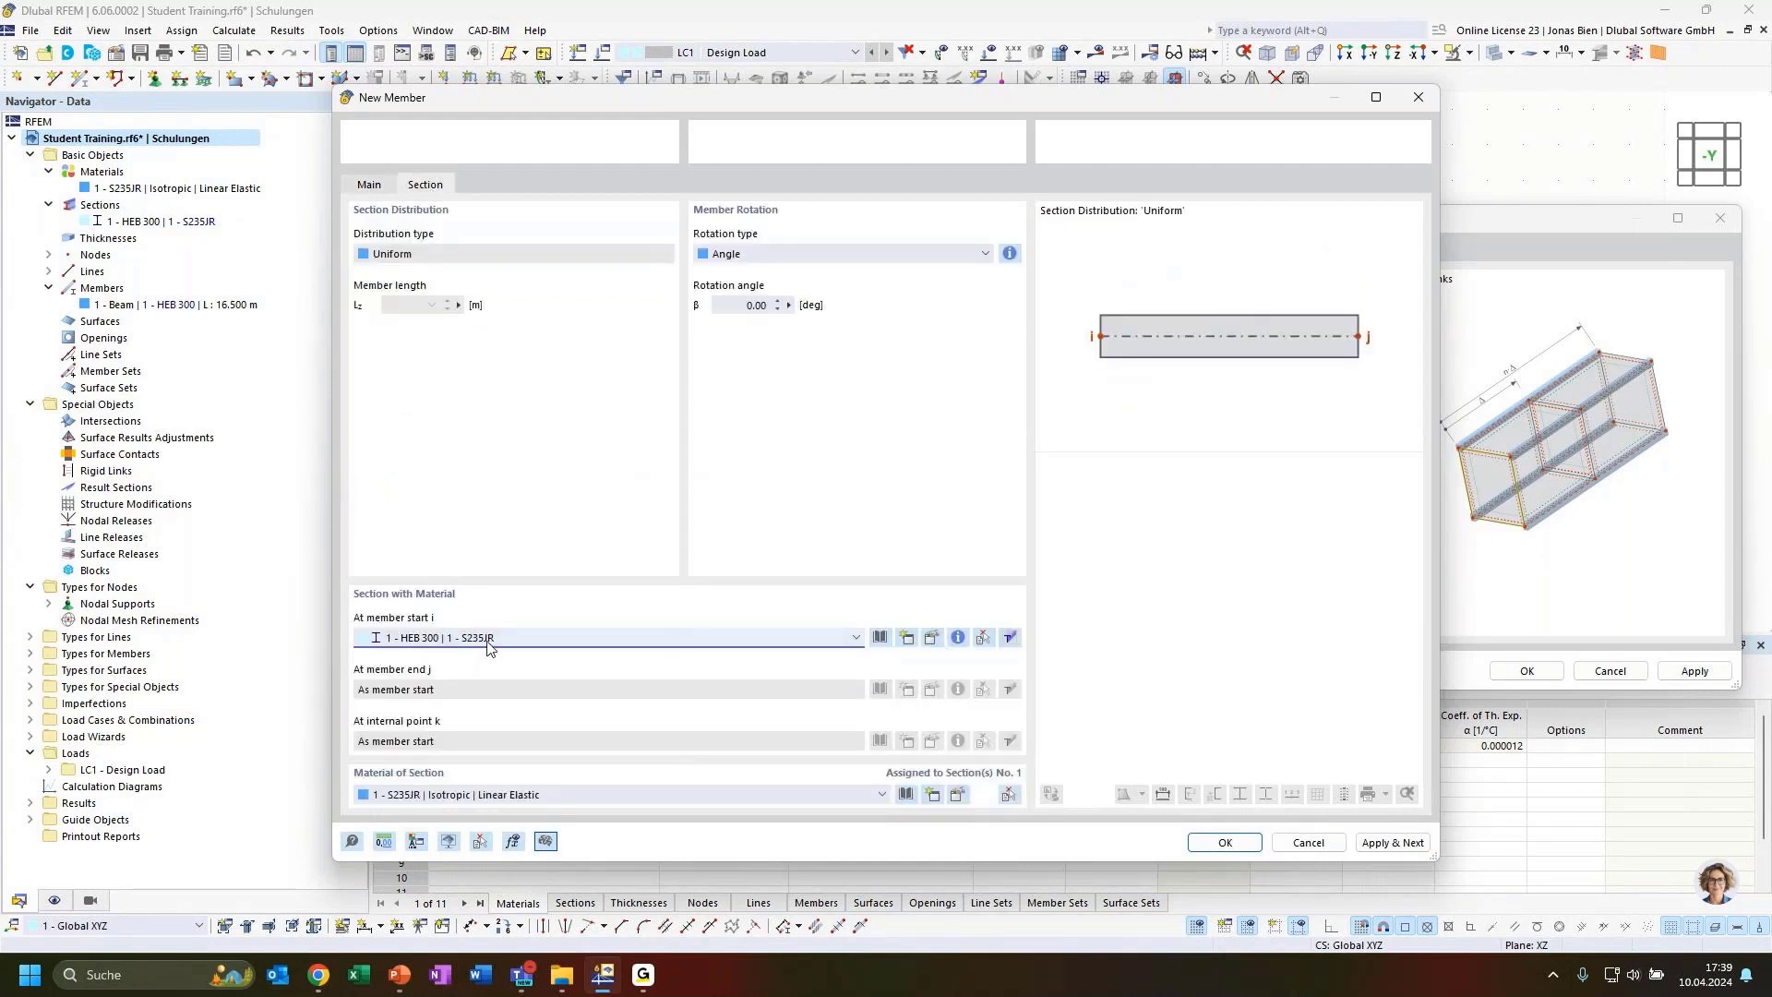
left_click(907, 637)
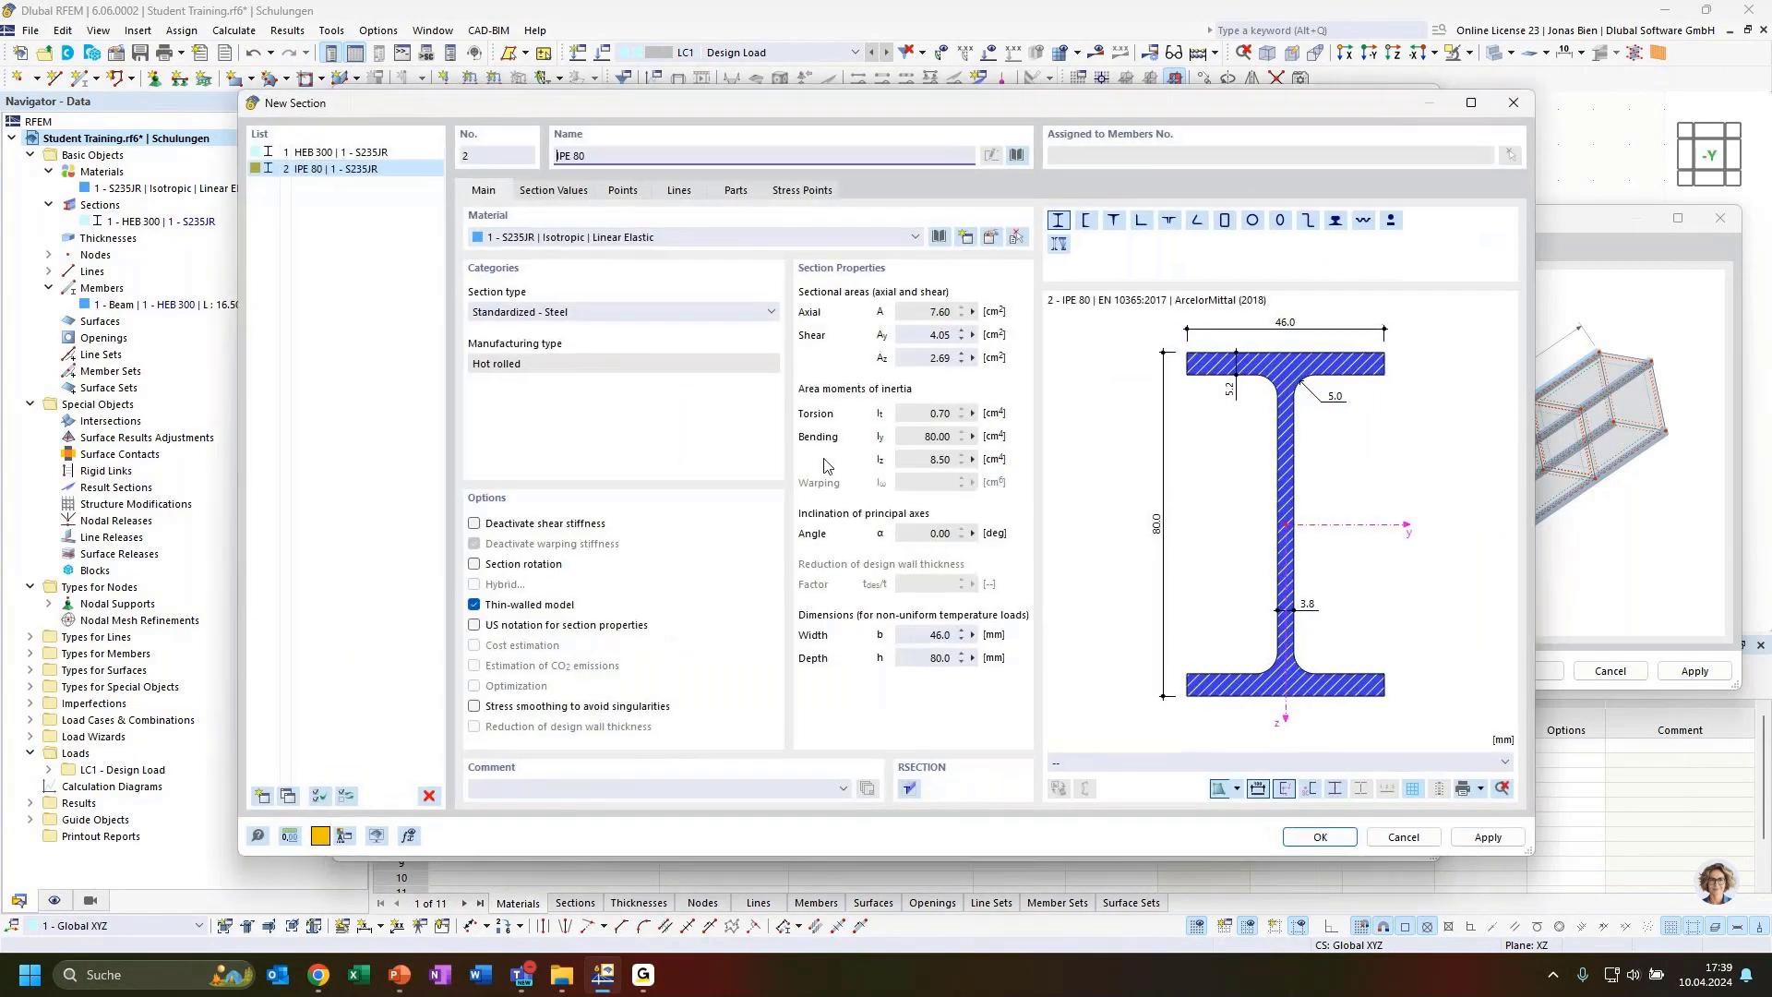
type("200")
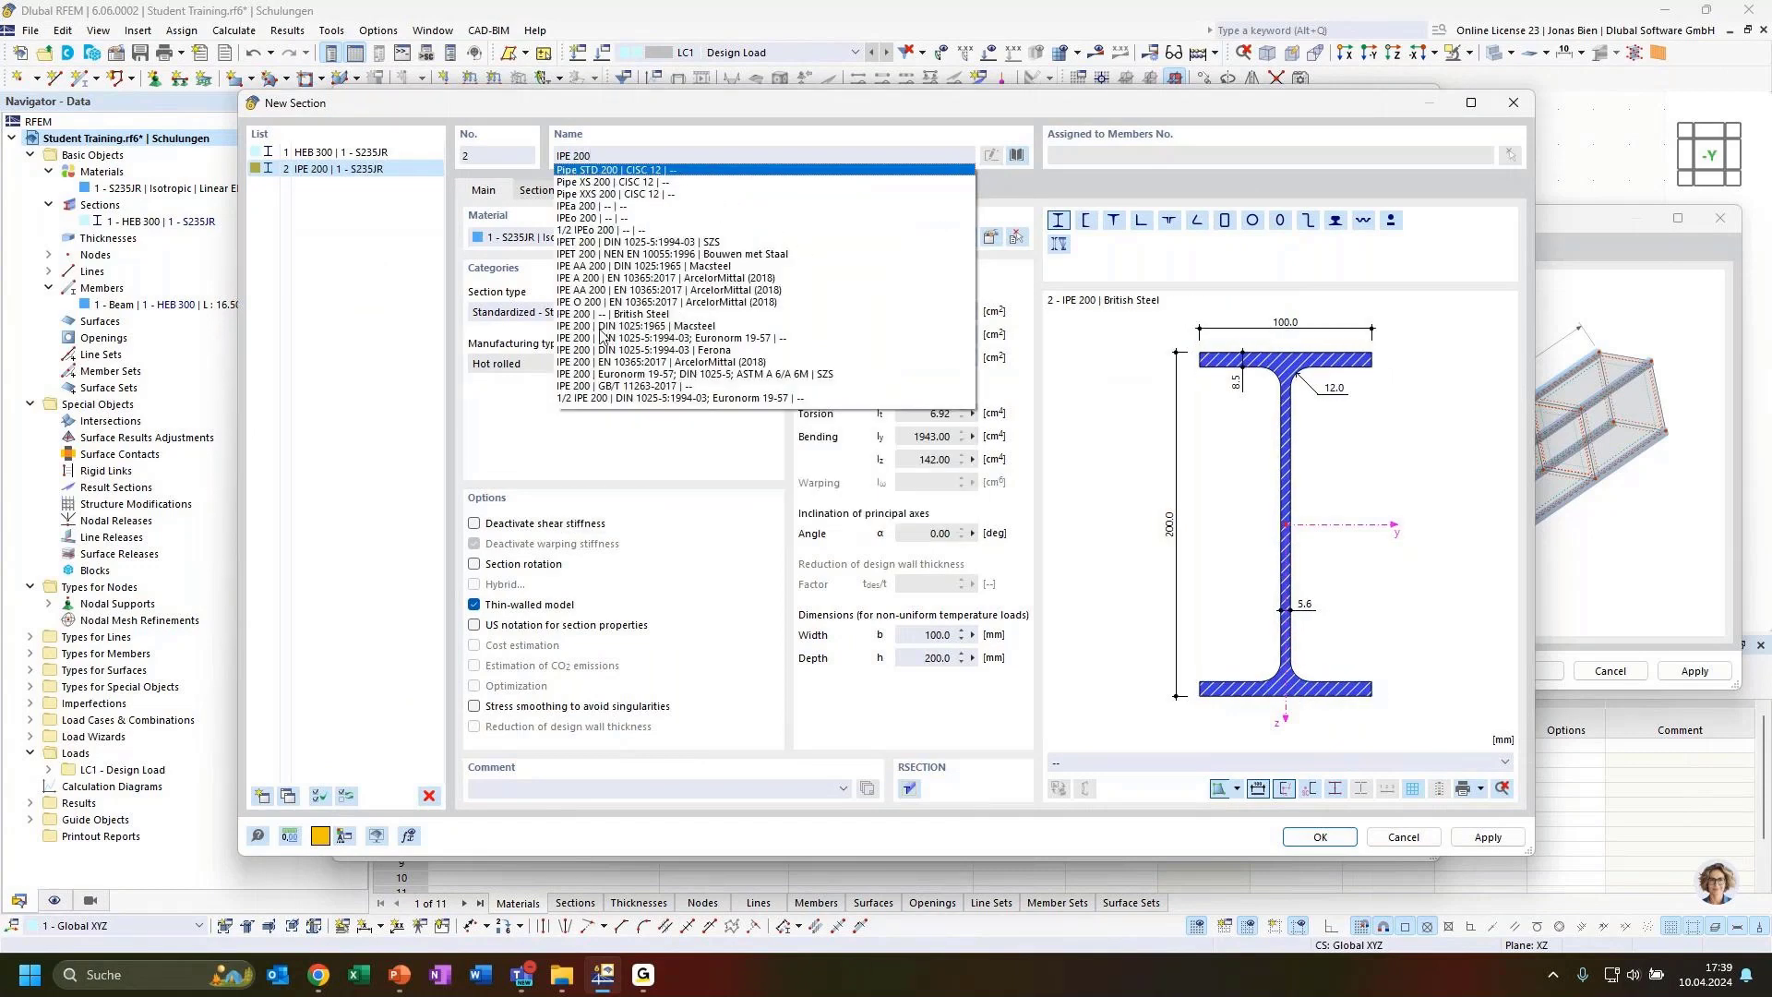
left_click(652, 338)
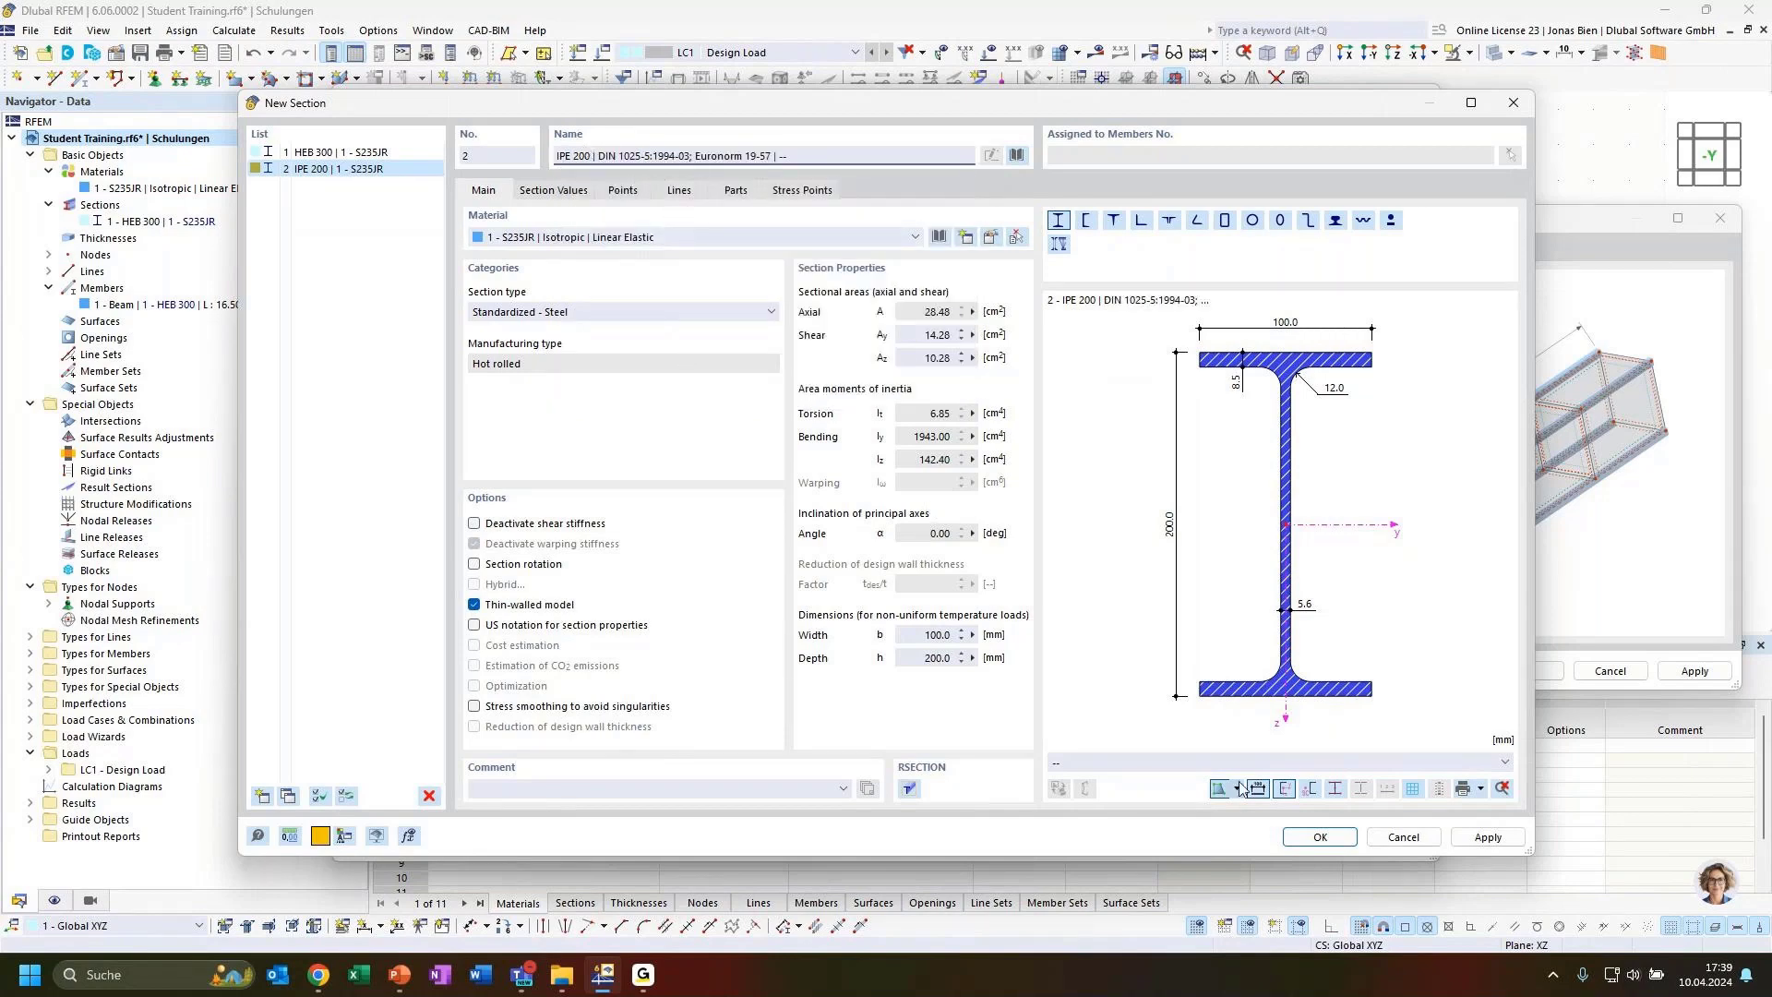
left_click(1318, 837)
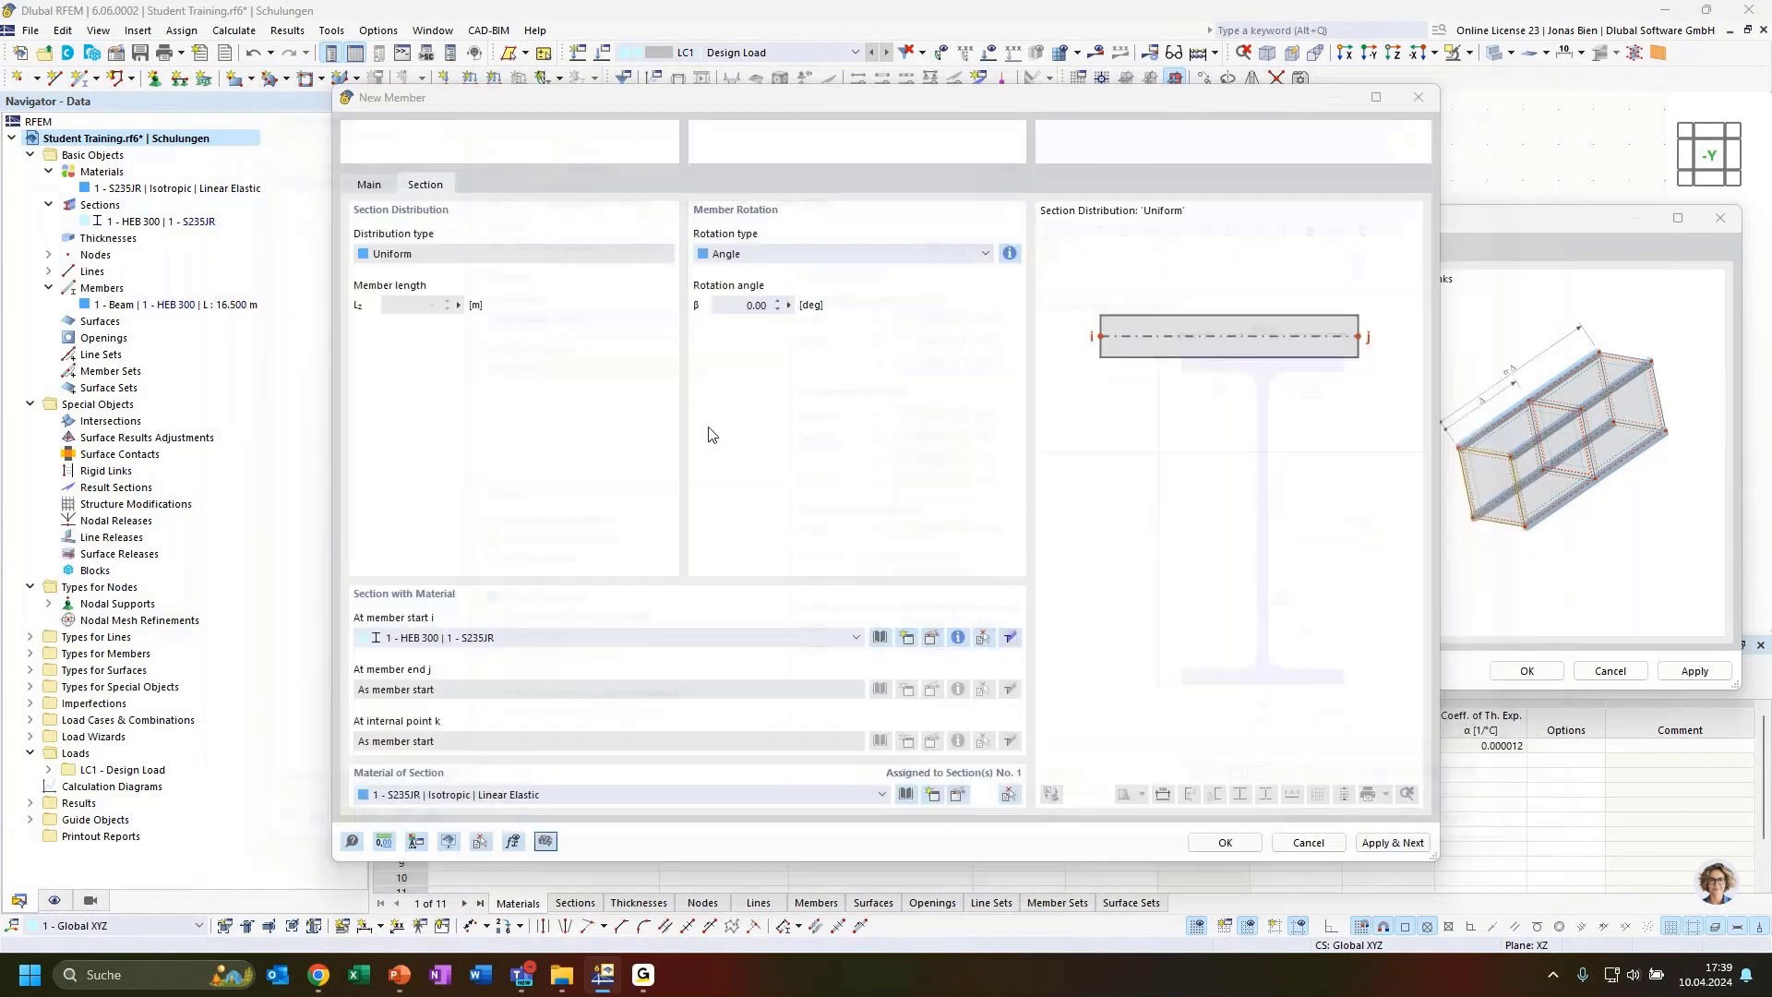
Review the member type options and open the online help for the member dialog
left_click(369, 185)
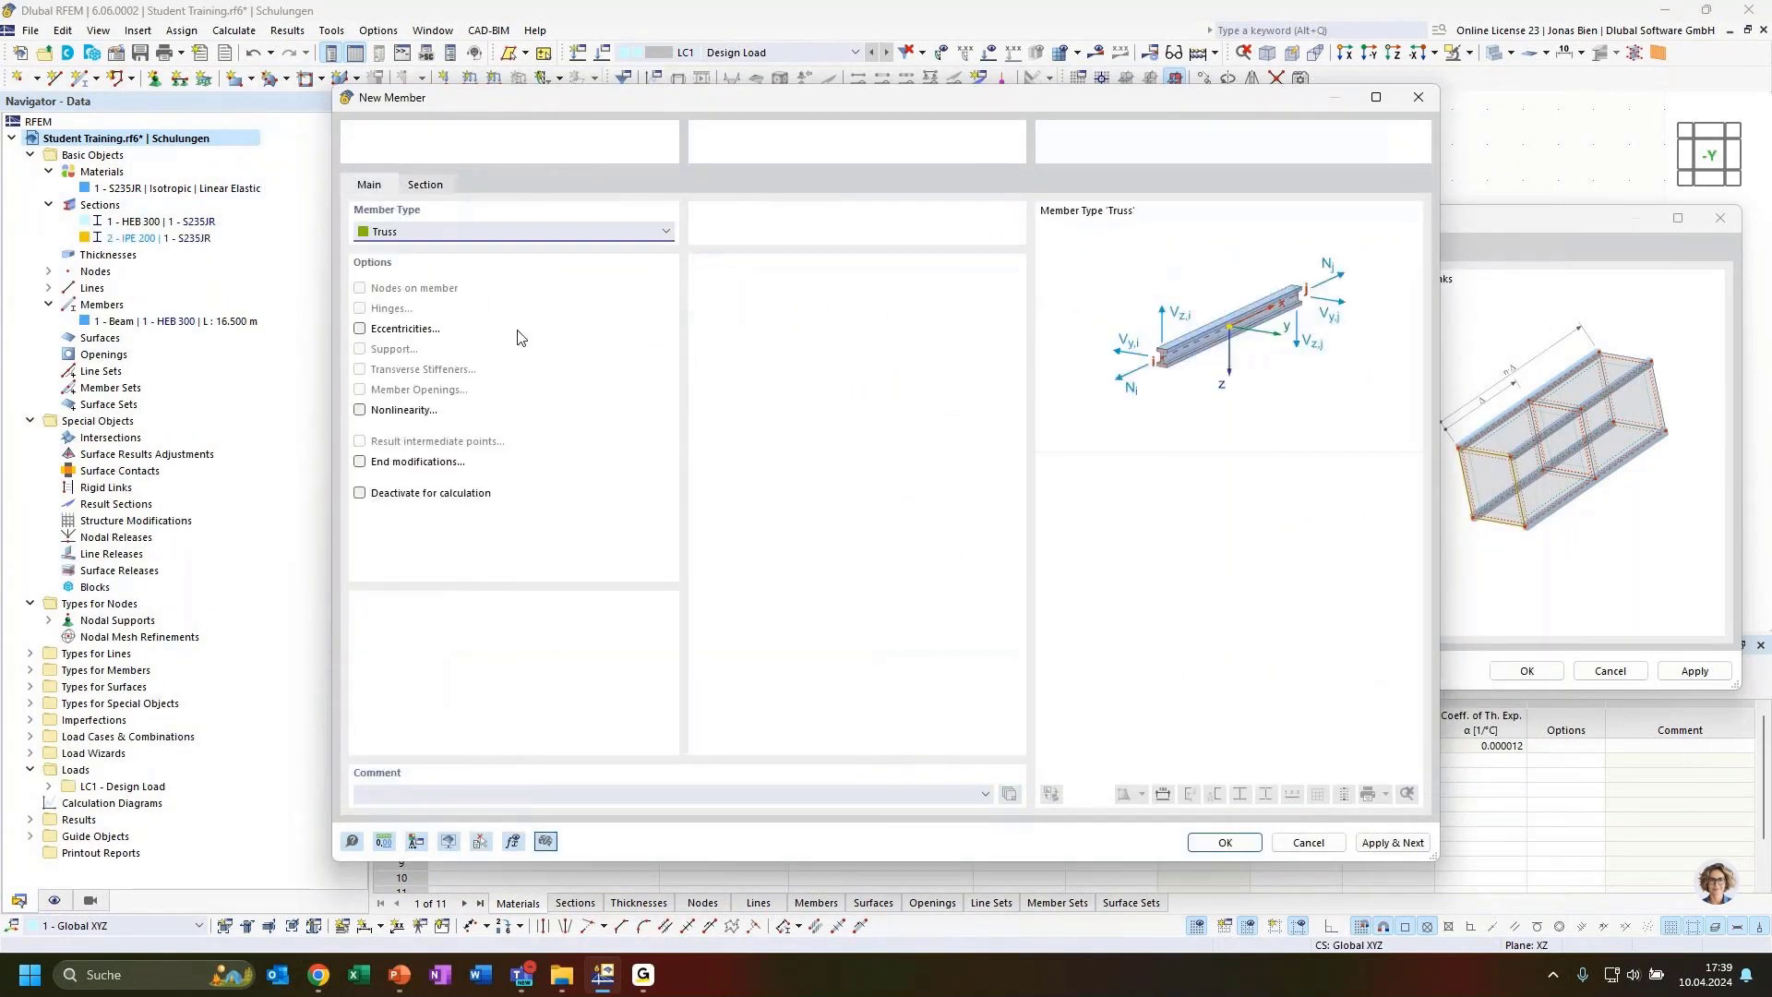
left_click(464, 233)
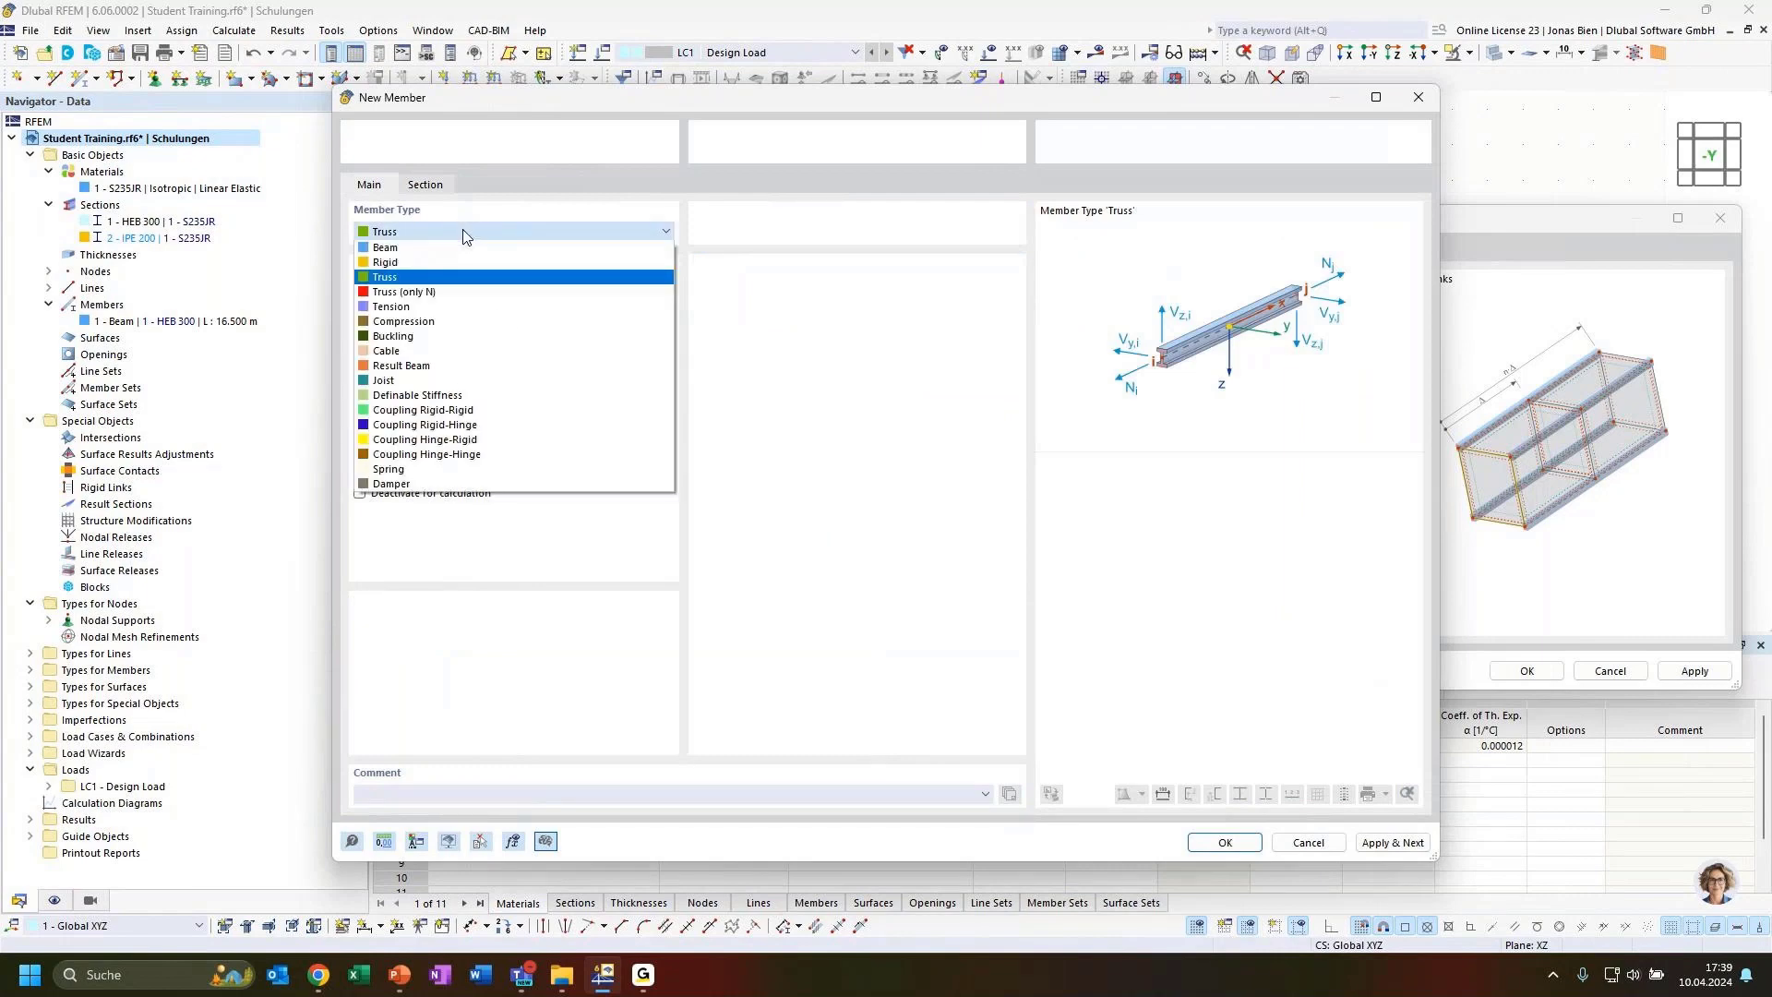
left_click(464, 234)
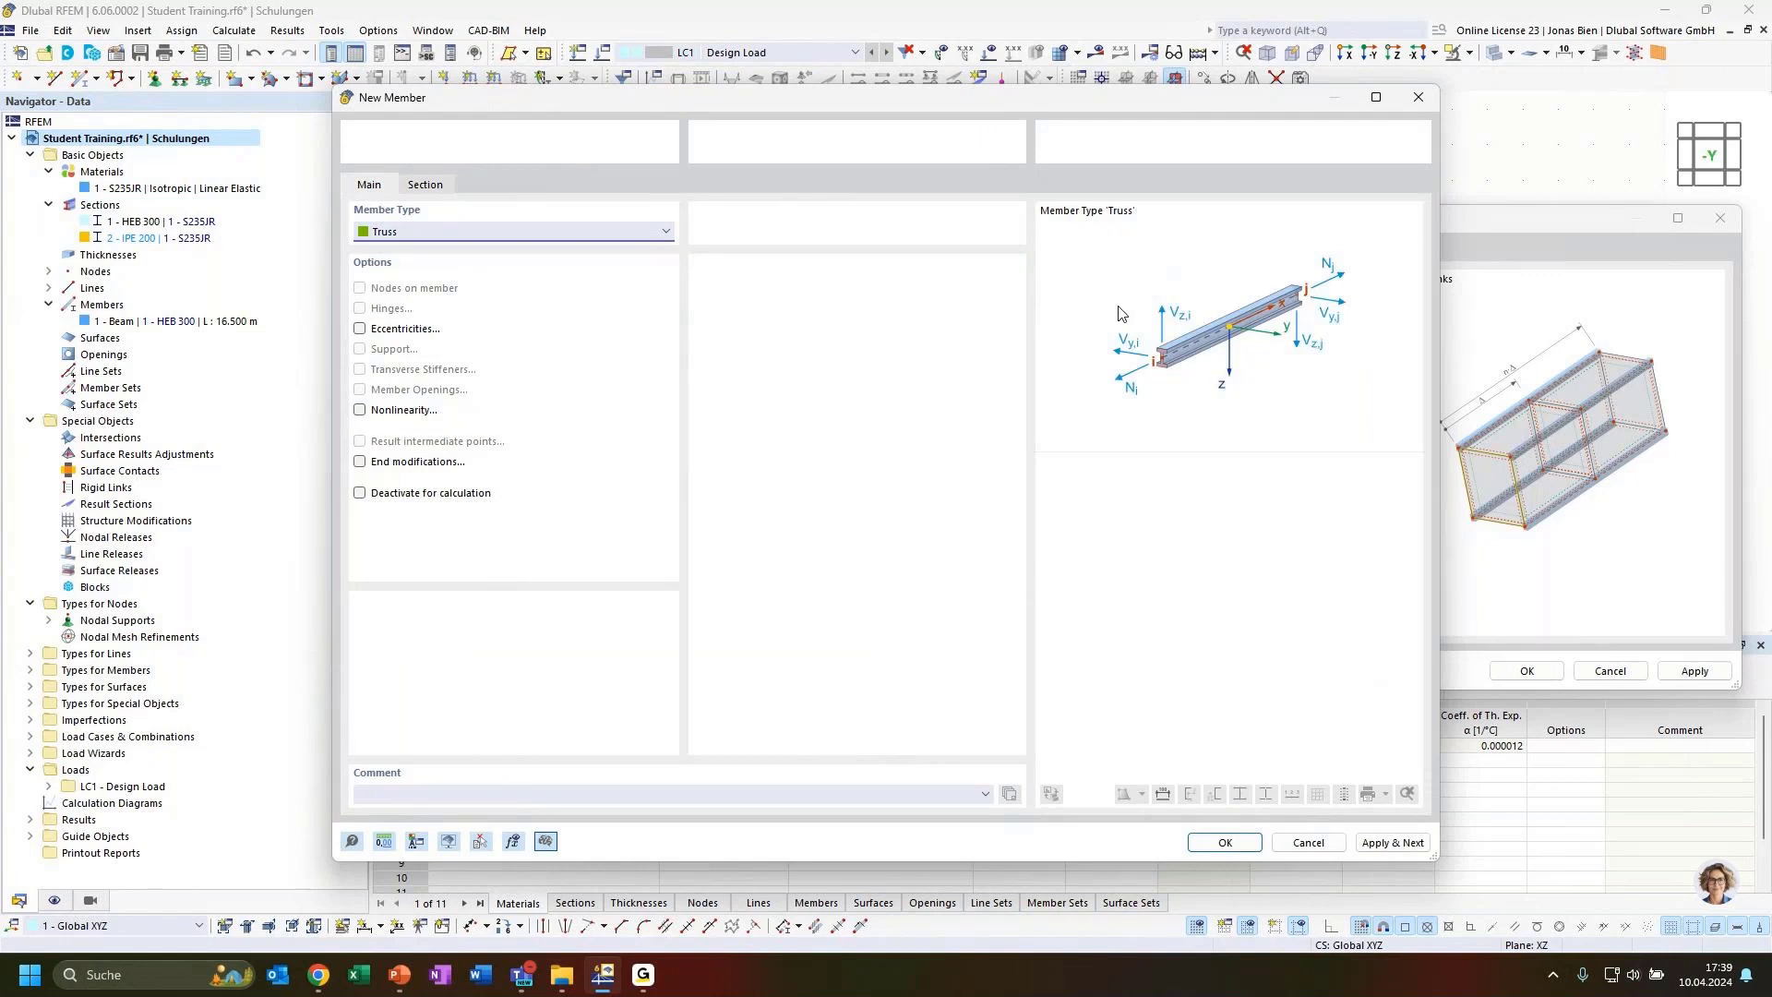
left_click(581, 235)
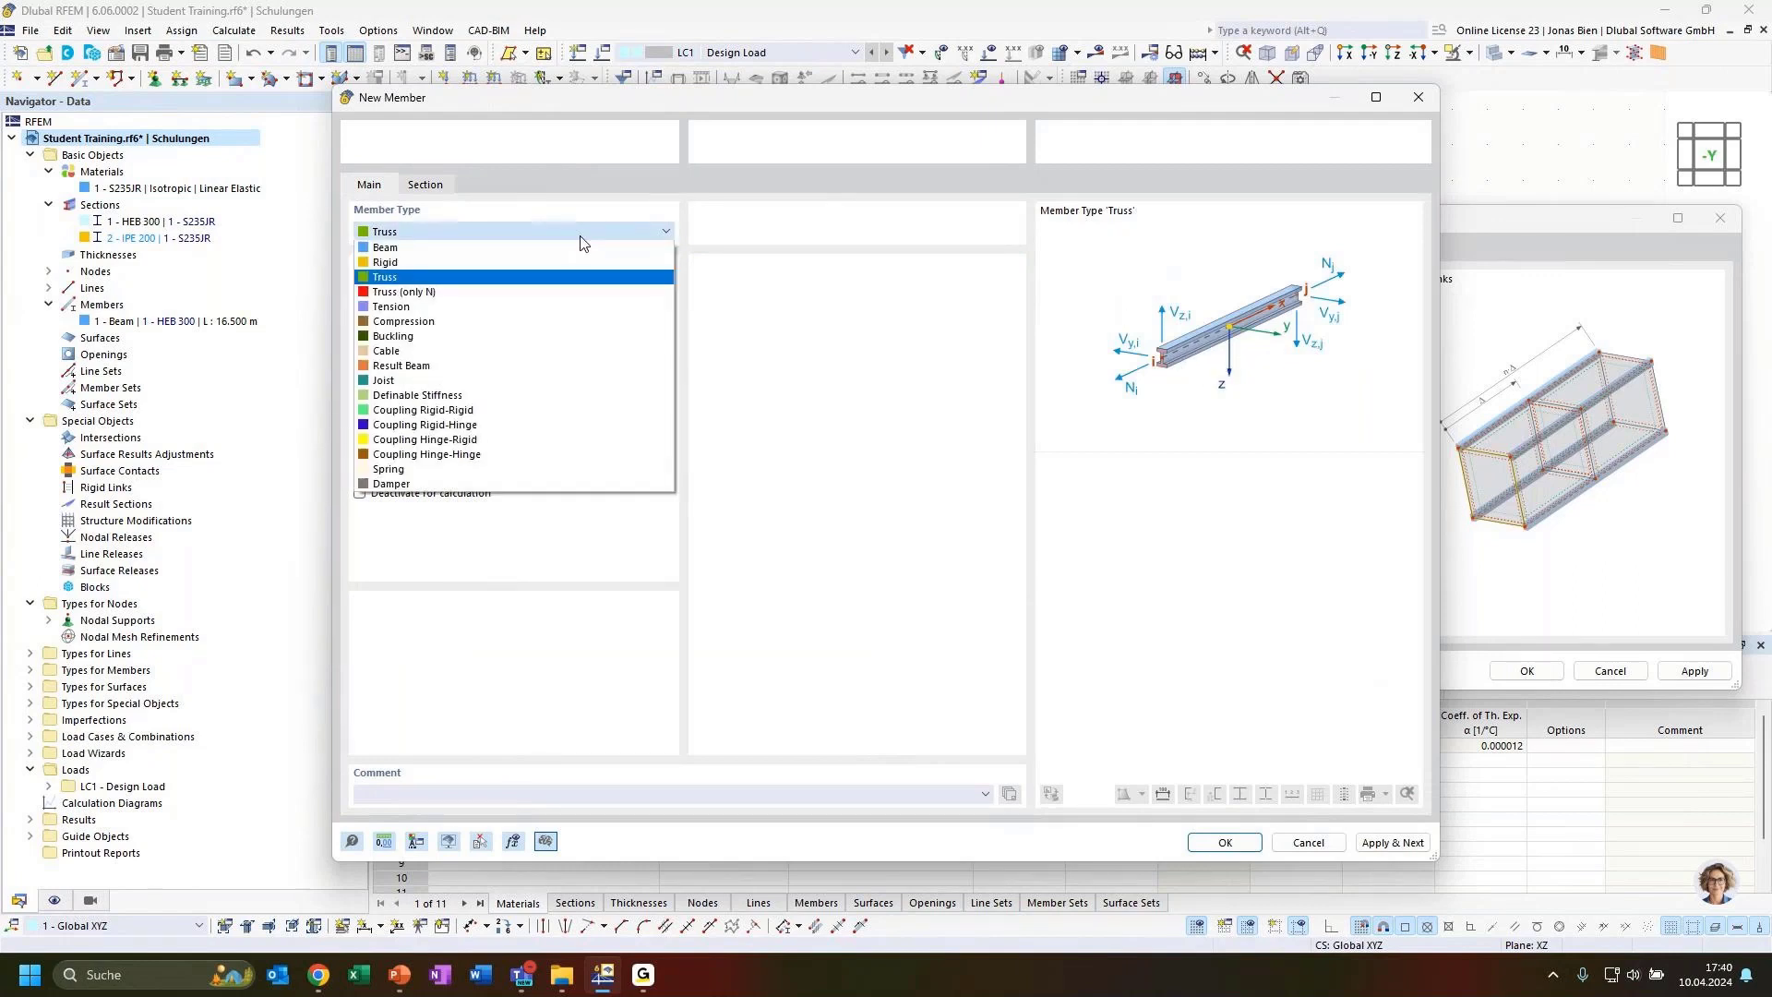
left_click(580, 237)
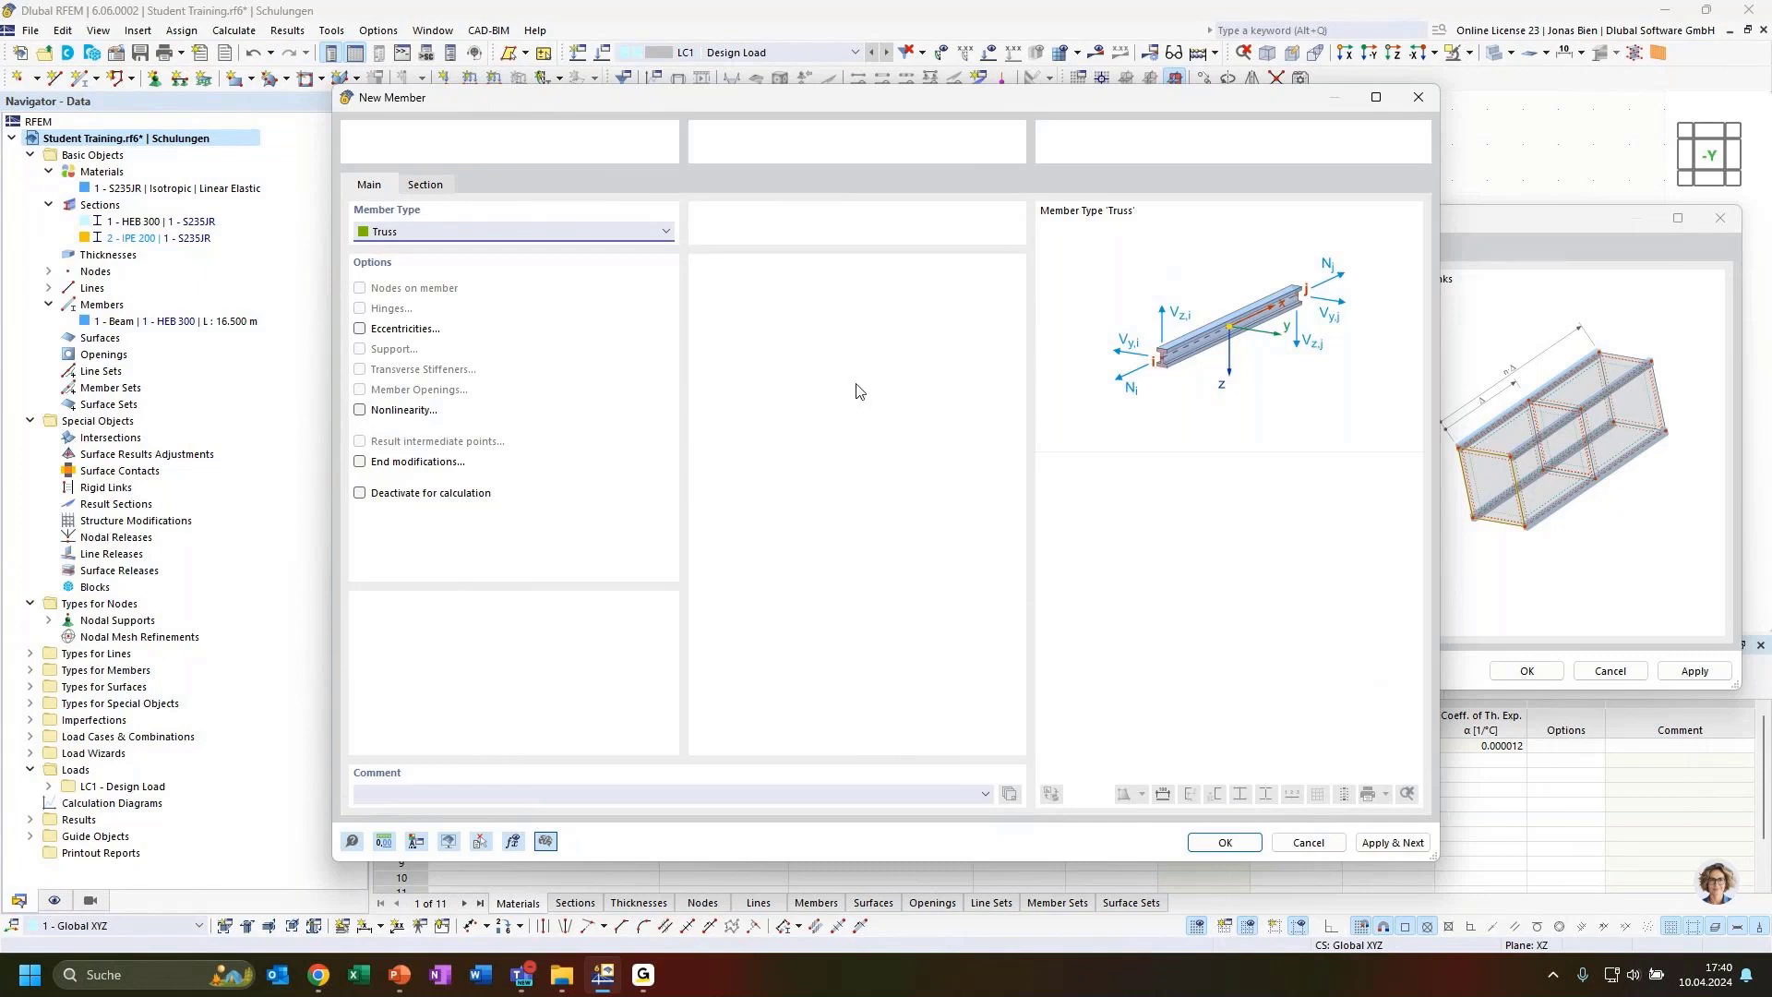
left_click(352, 842)
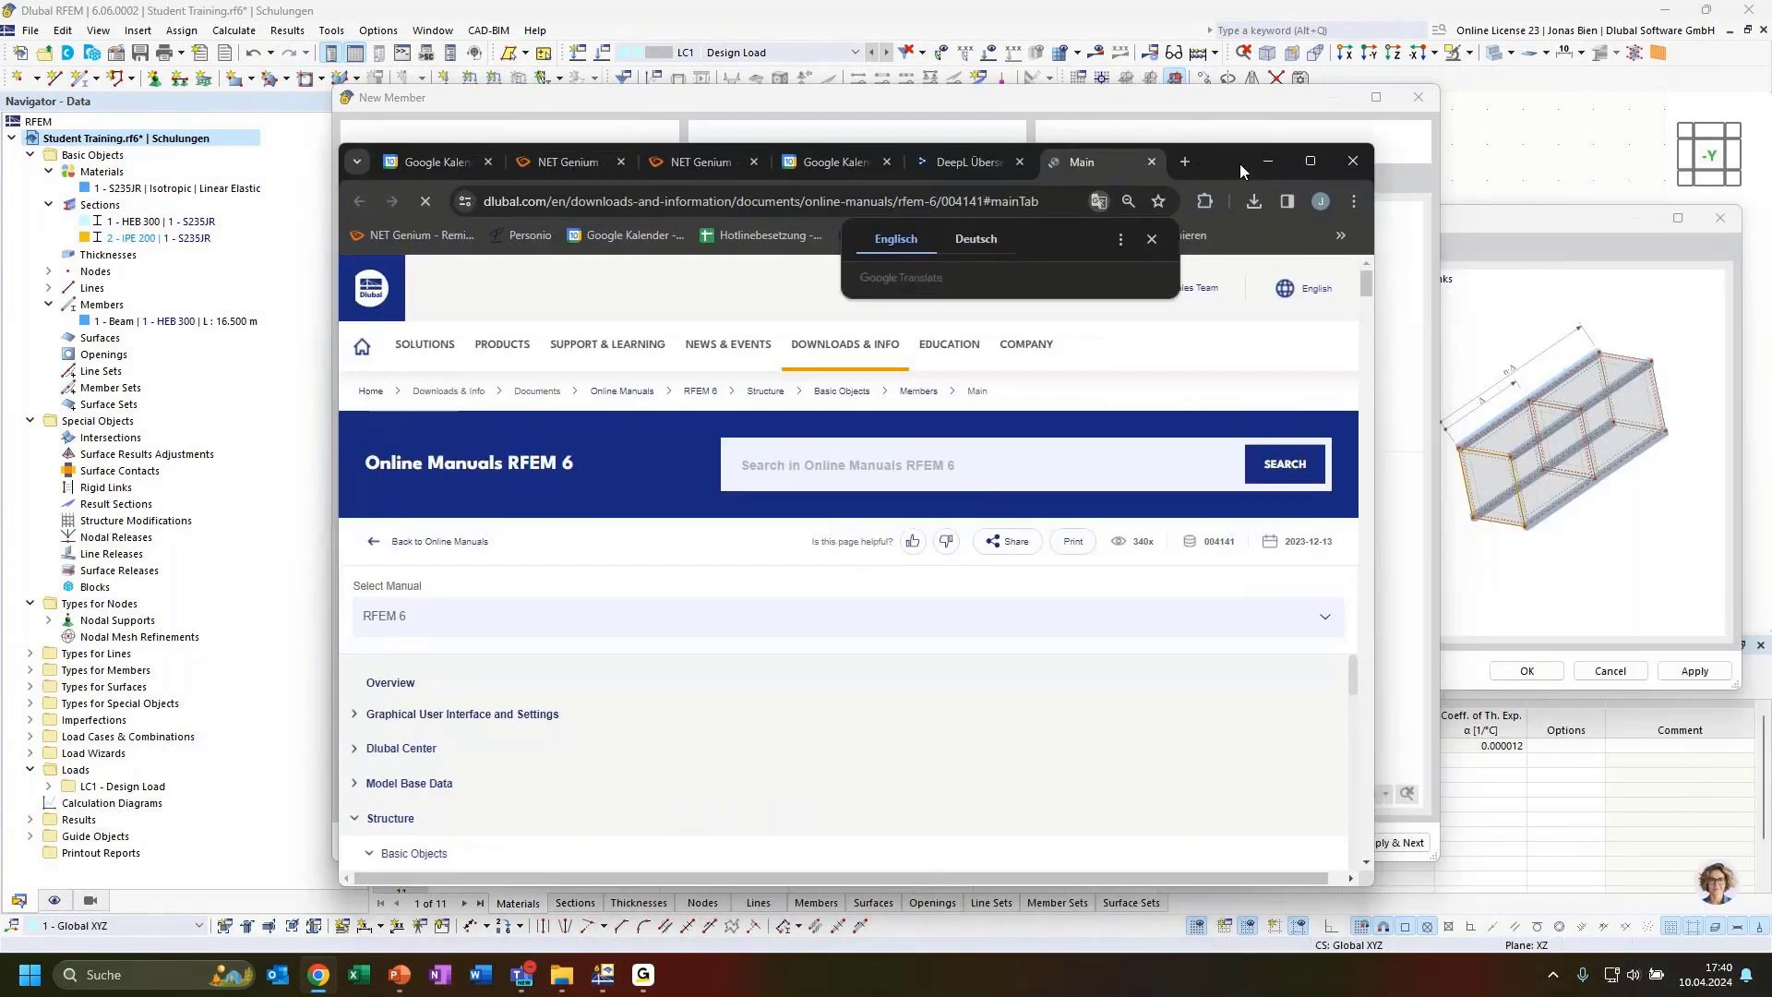
left_click(1310, 163)
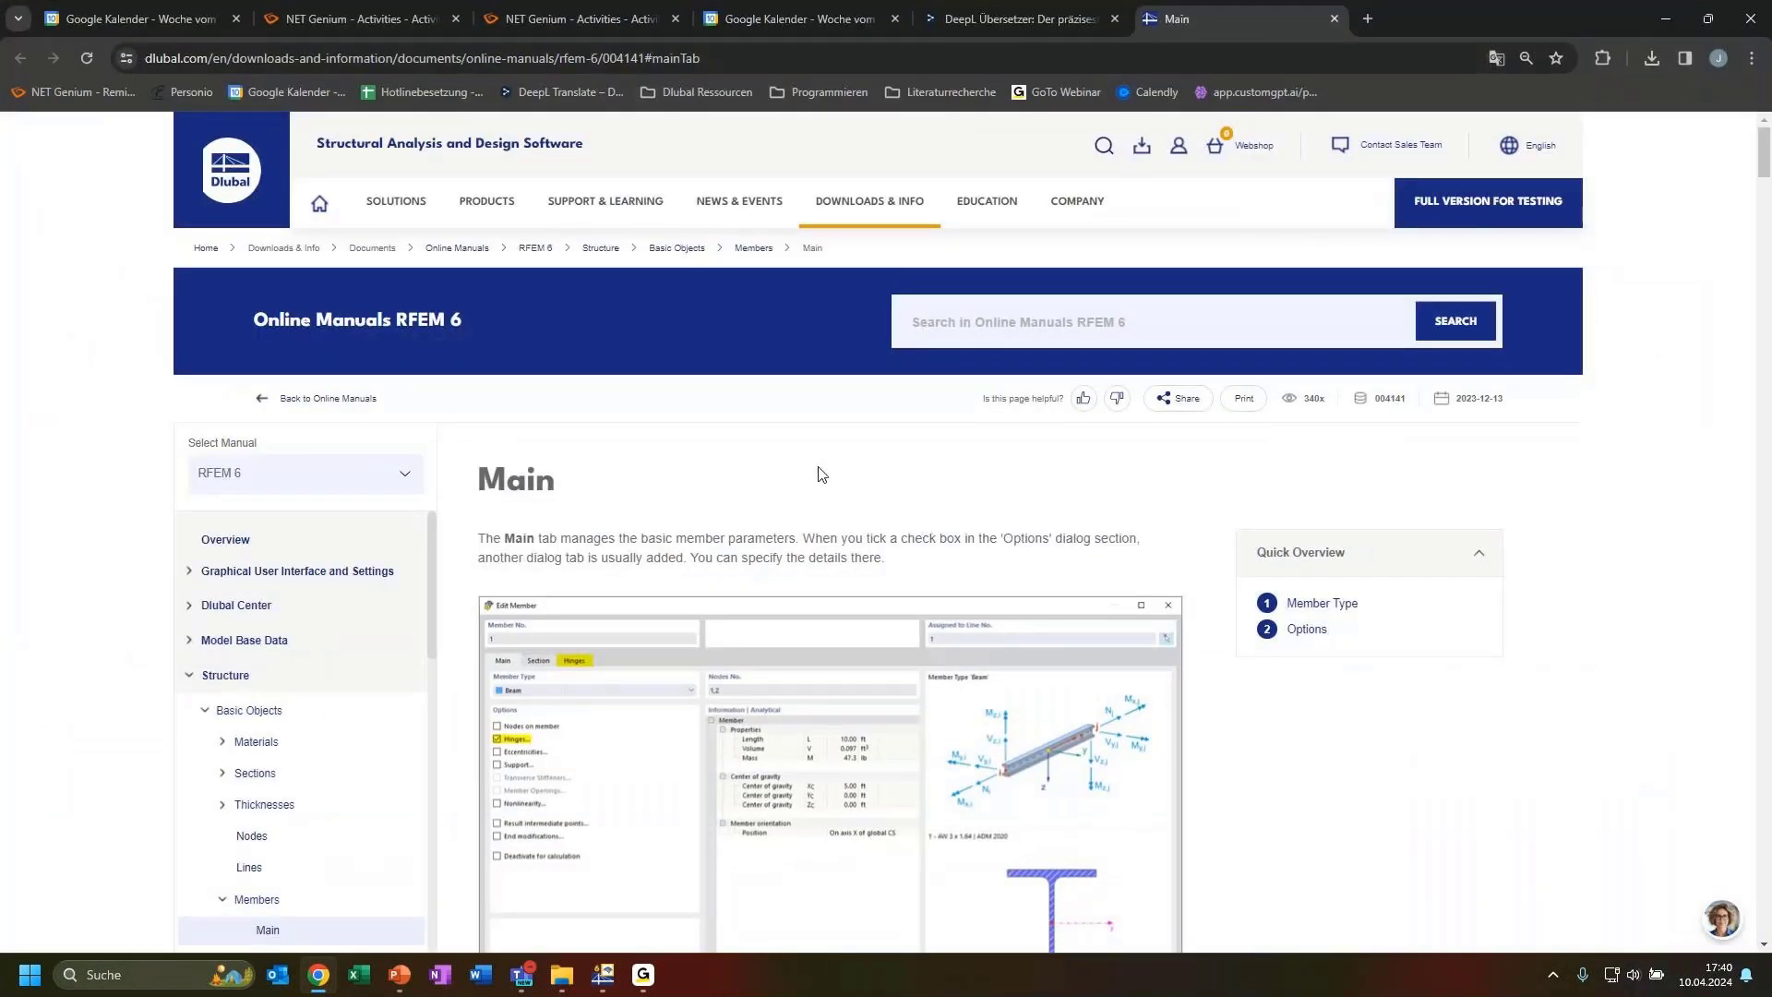
Read through the online manual's Main tab page on member types
scroll(725, 520, "down", 1)
scroll(724, 520, "down", 3)
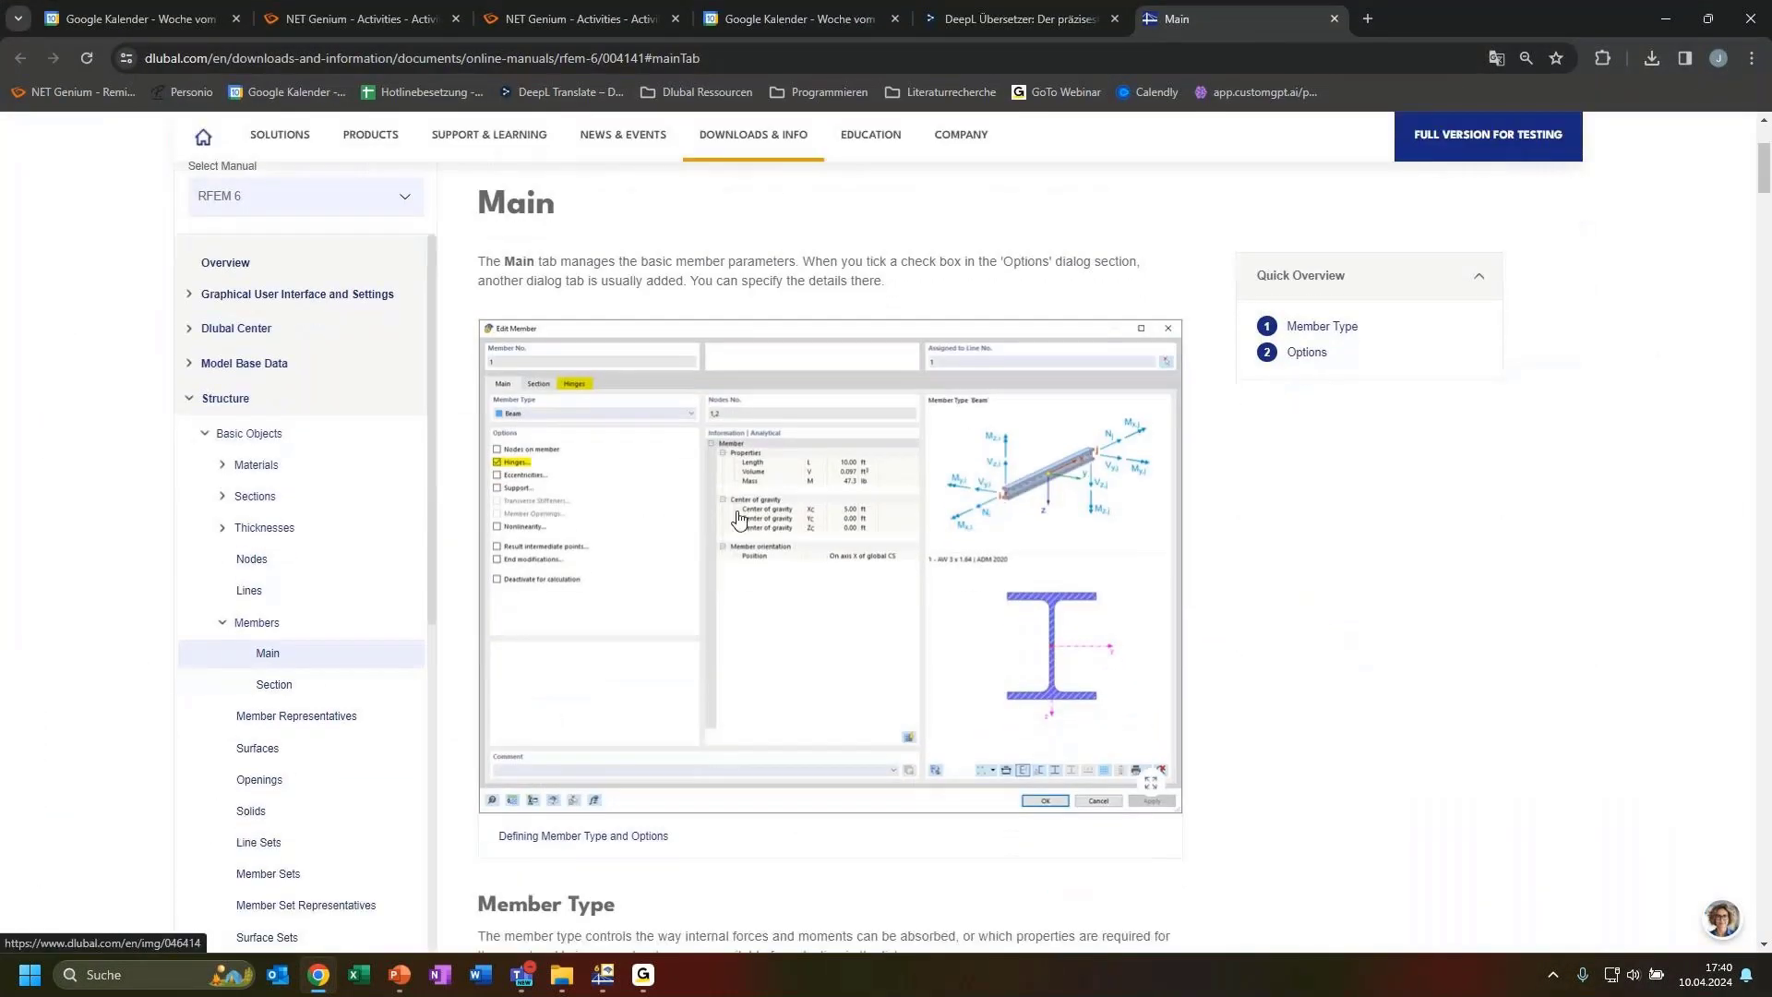
scroll(738, 519, "up", 2)
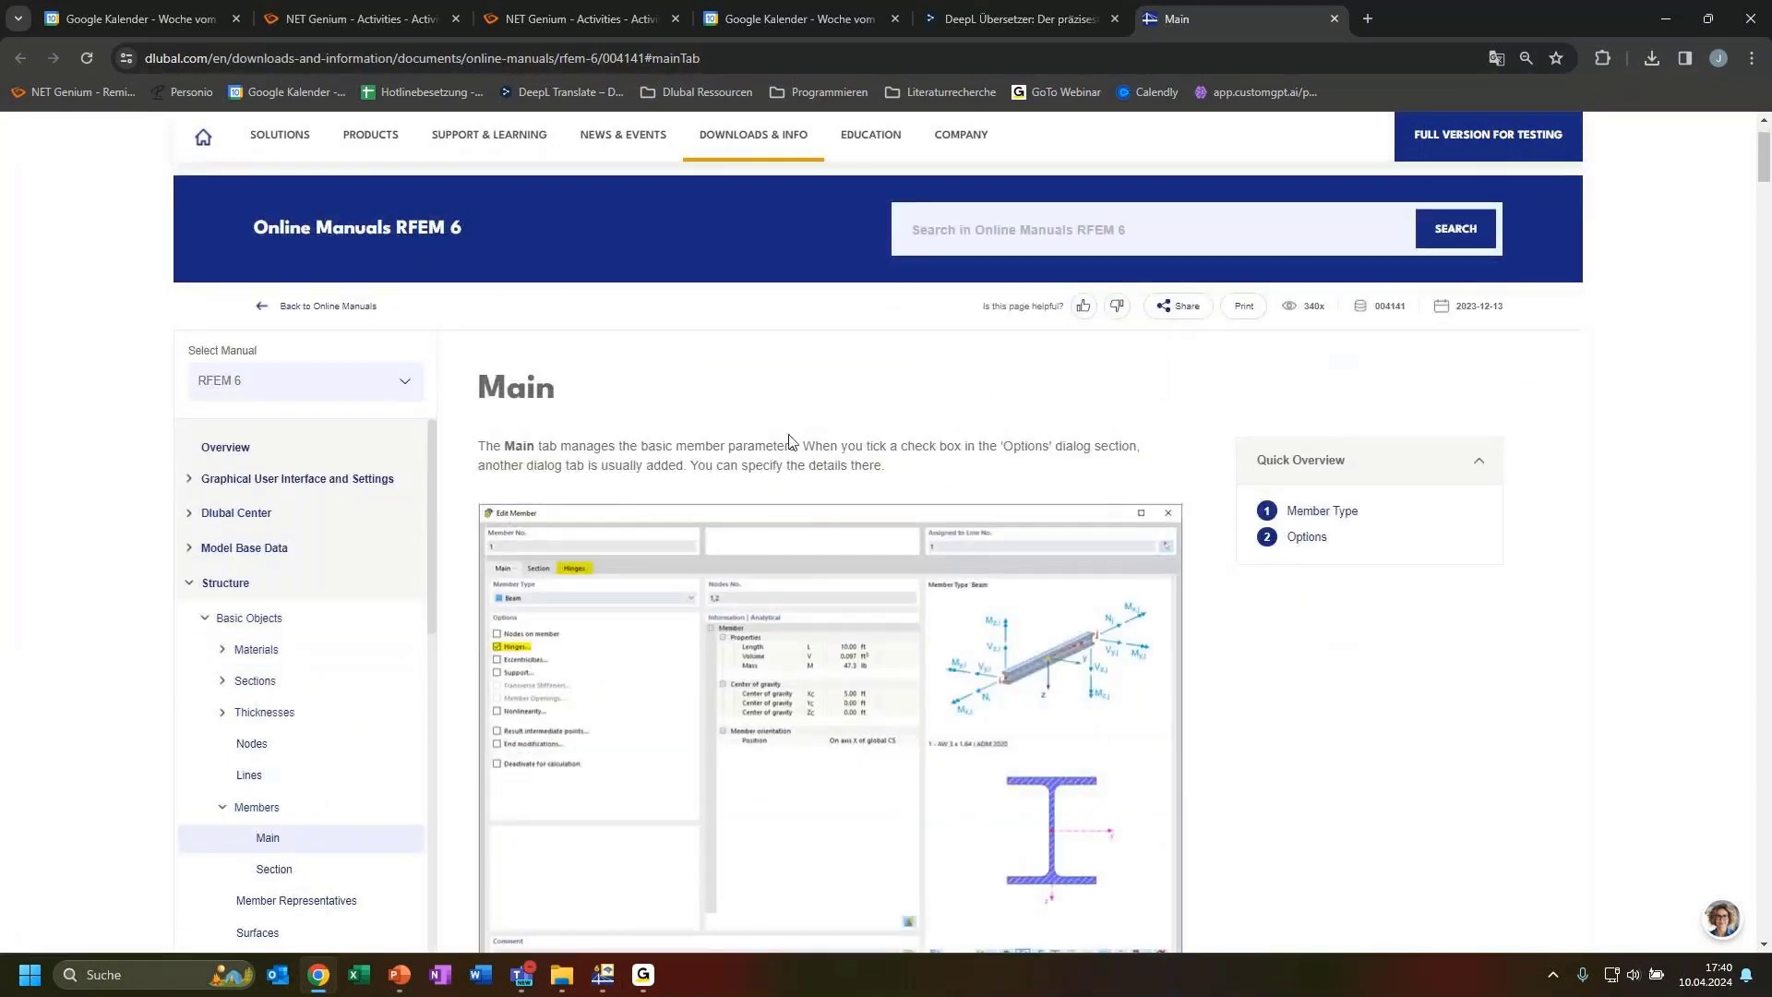
scroll(738, 452, "down", 2)
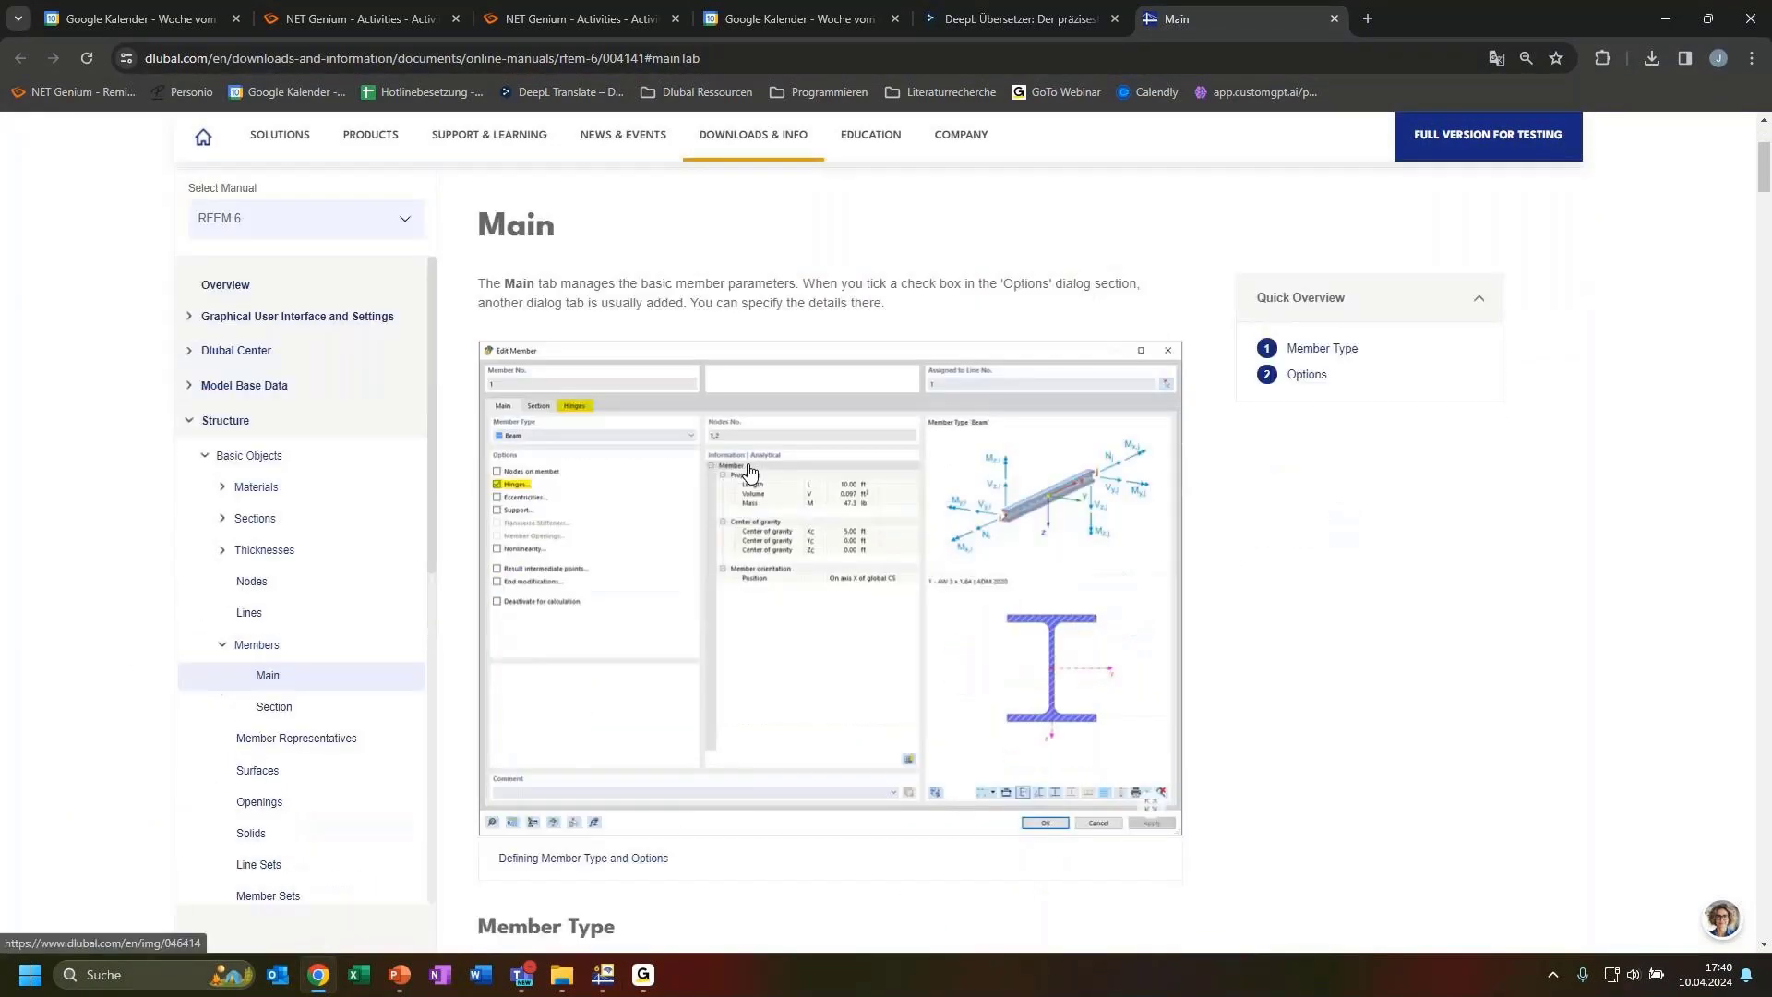
scroll(759, 474, "down", 1)
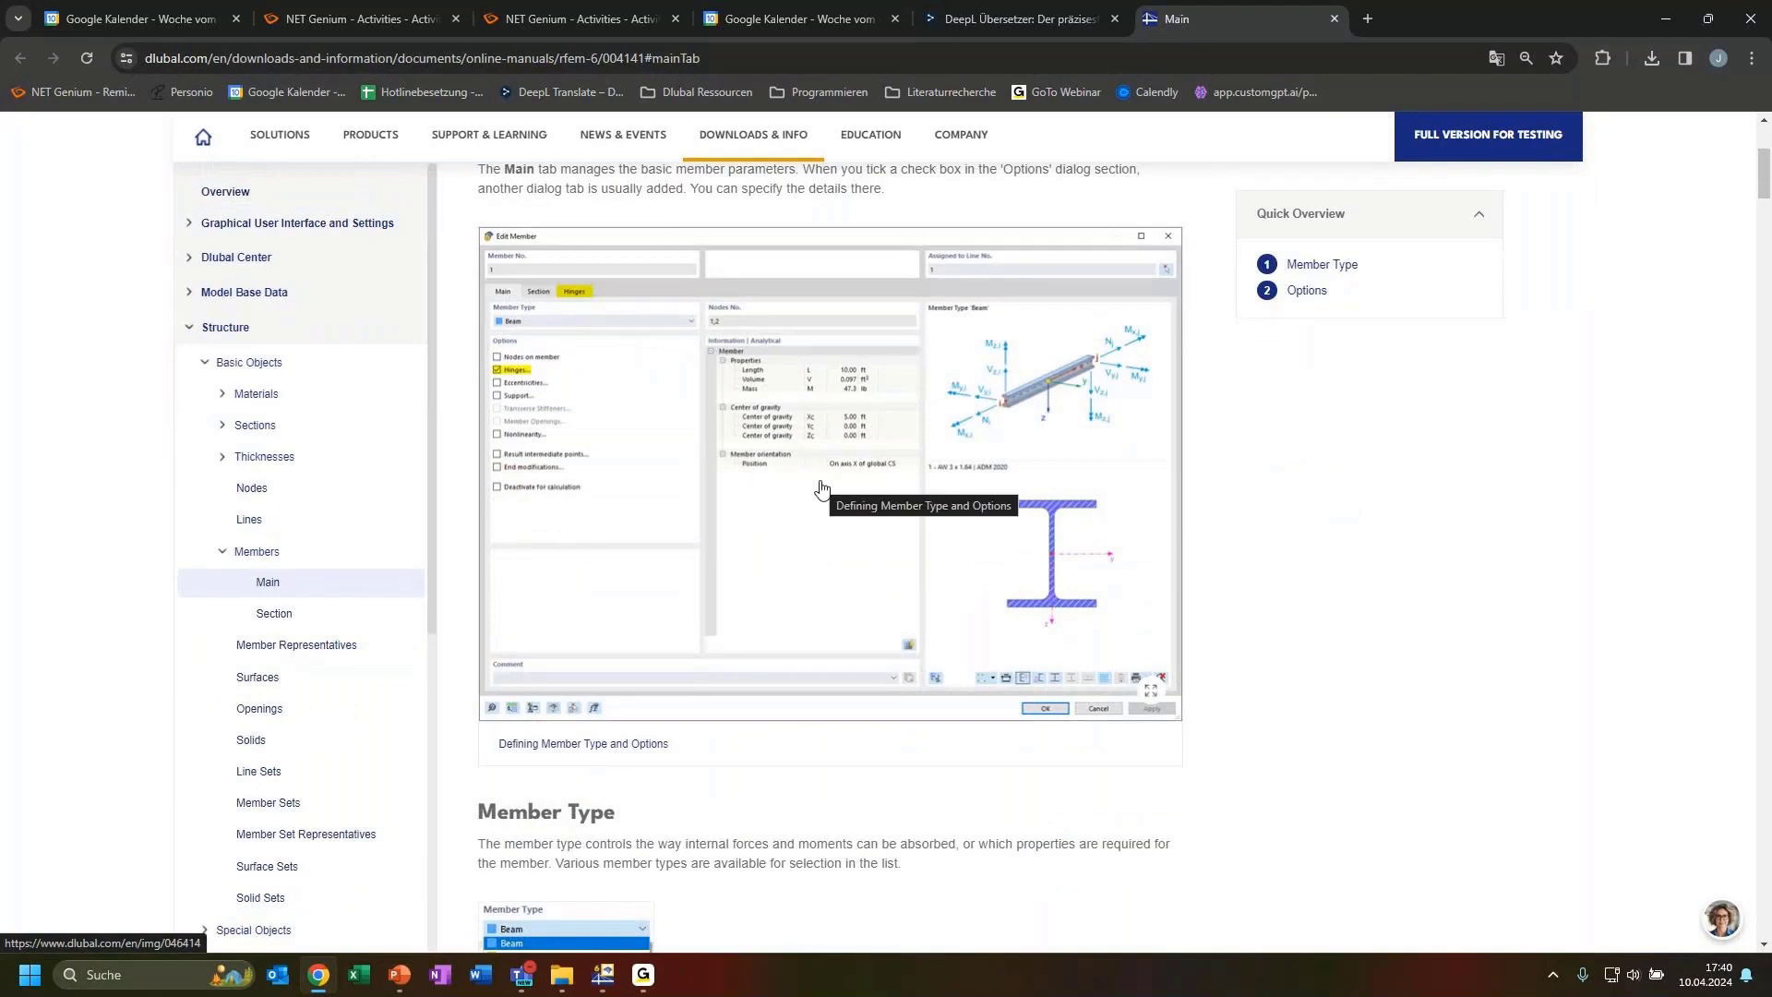
scroll(821, 488, "up", 1)
scroll(857, 502, "down", 2)
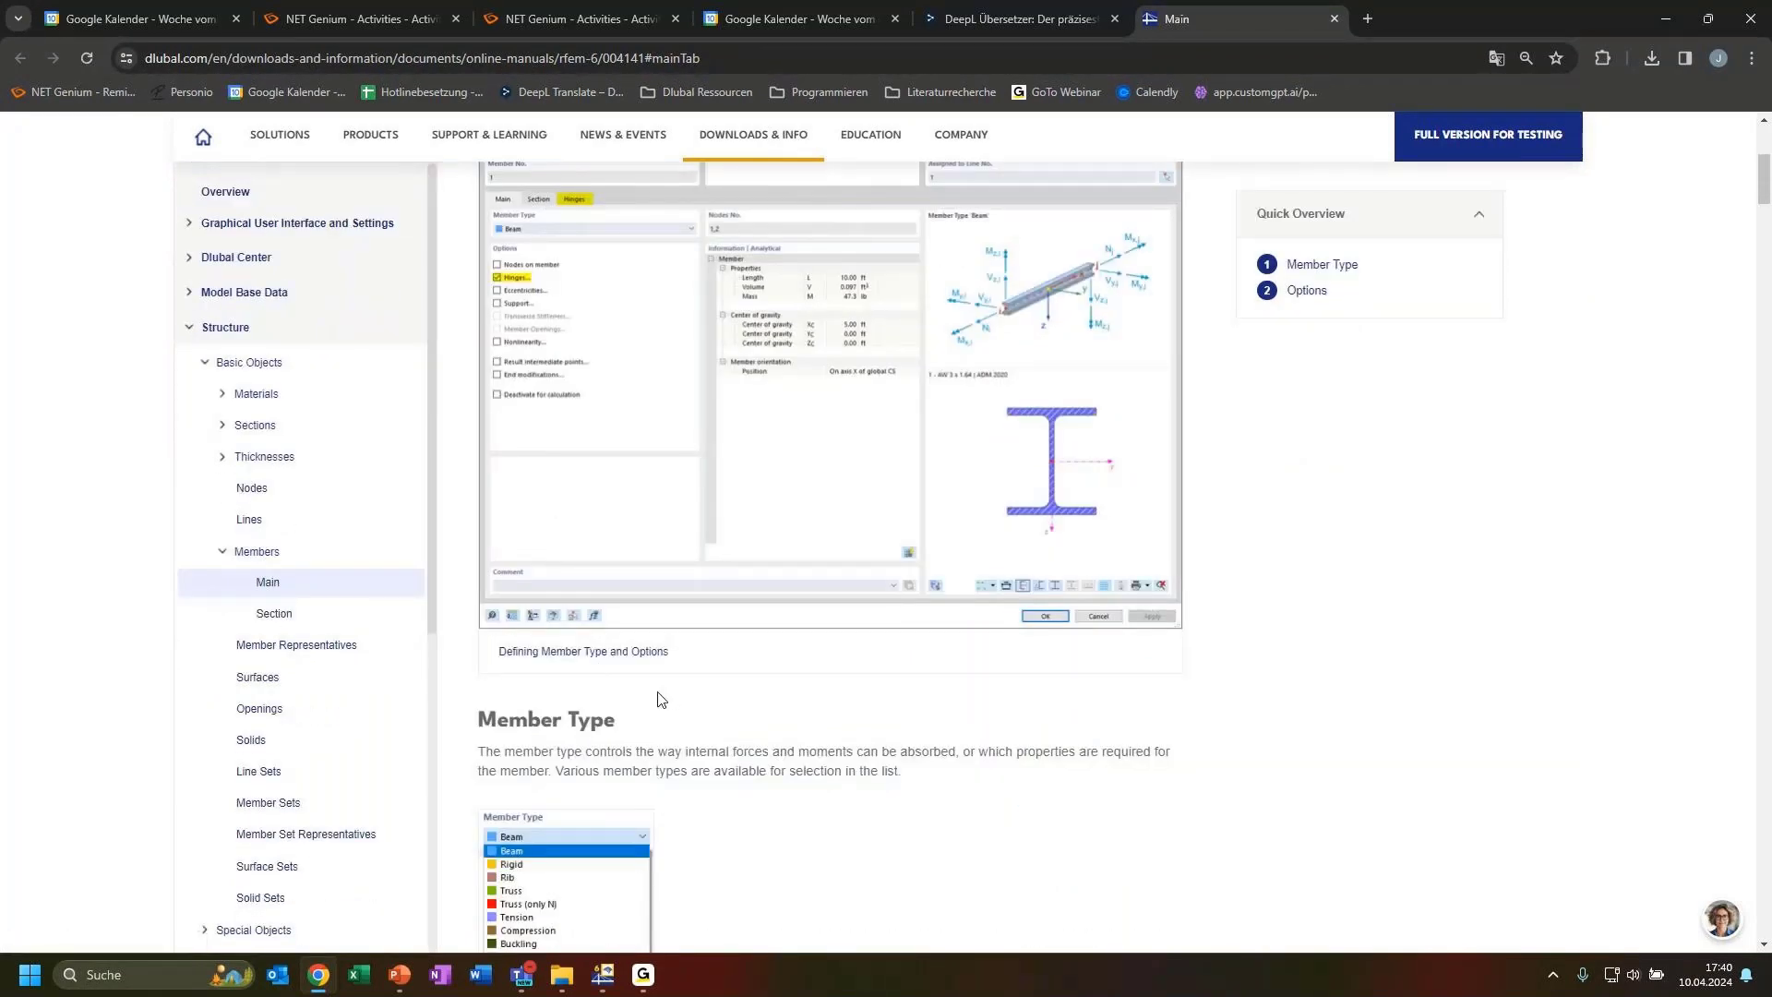
scroll(646, 701, "down", 7)
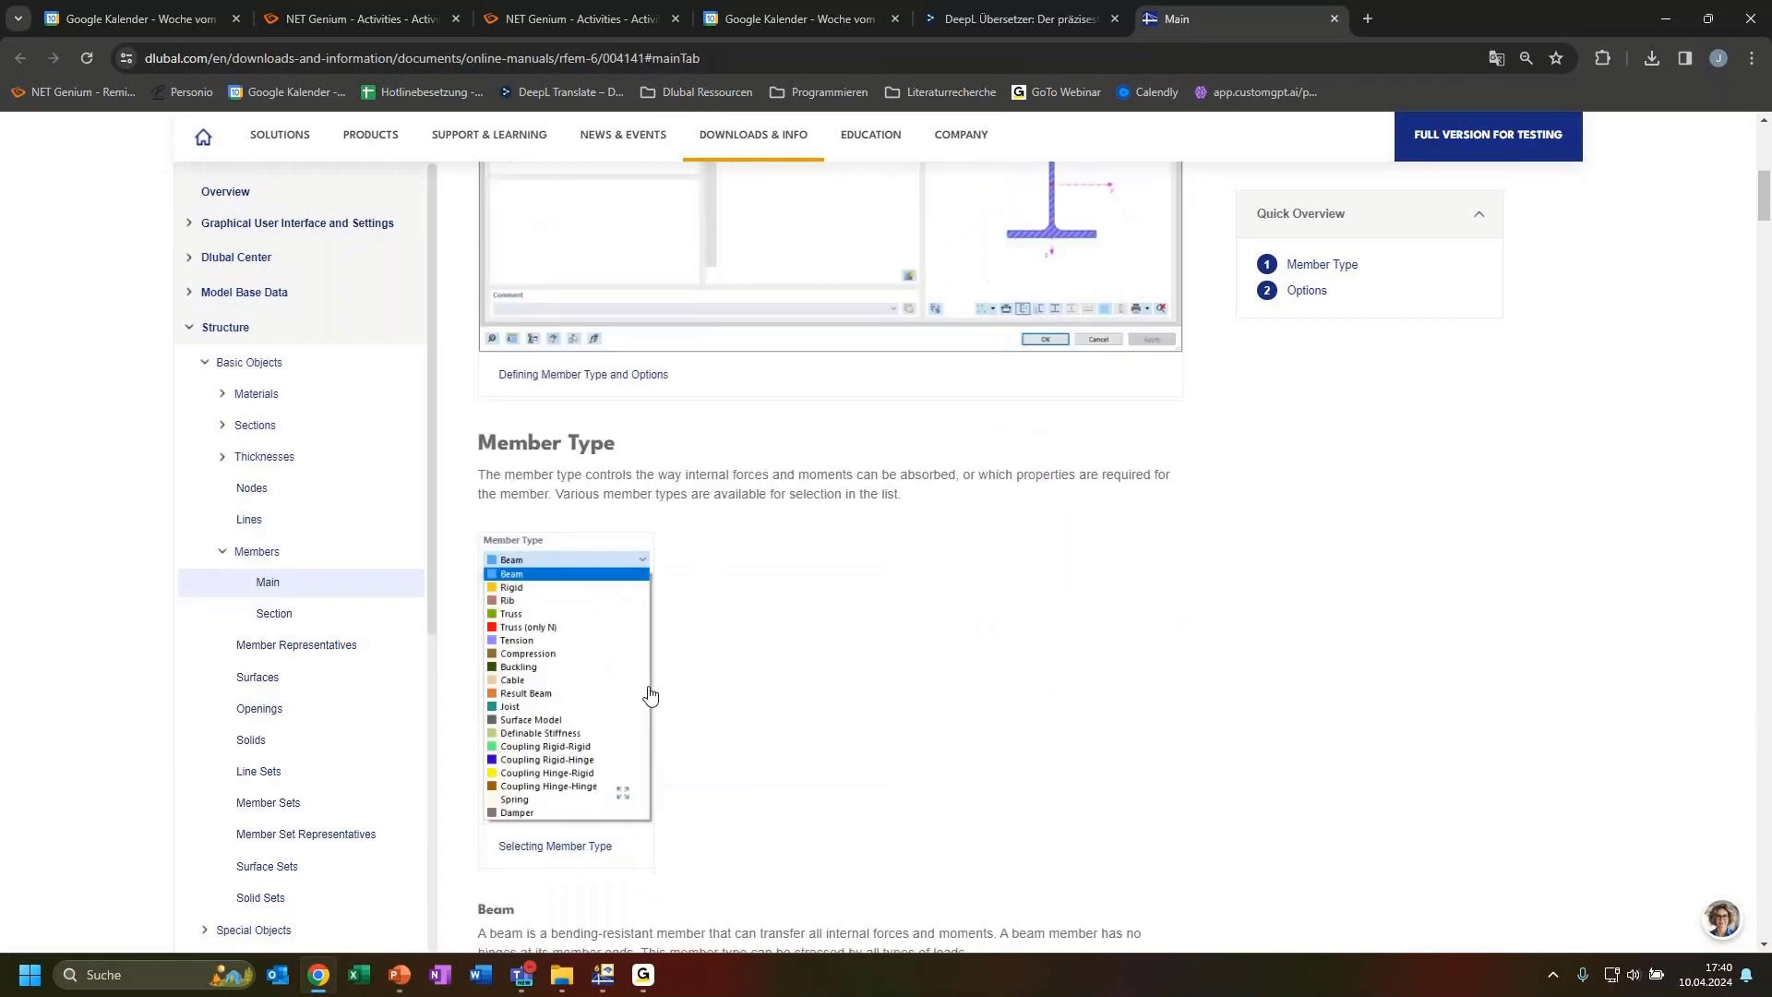
scroll(677, 698, "up", 10)
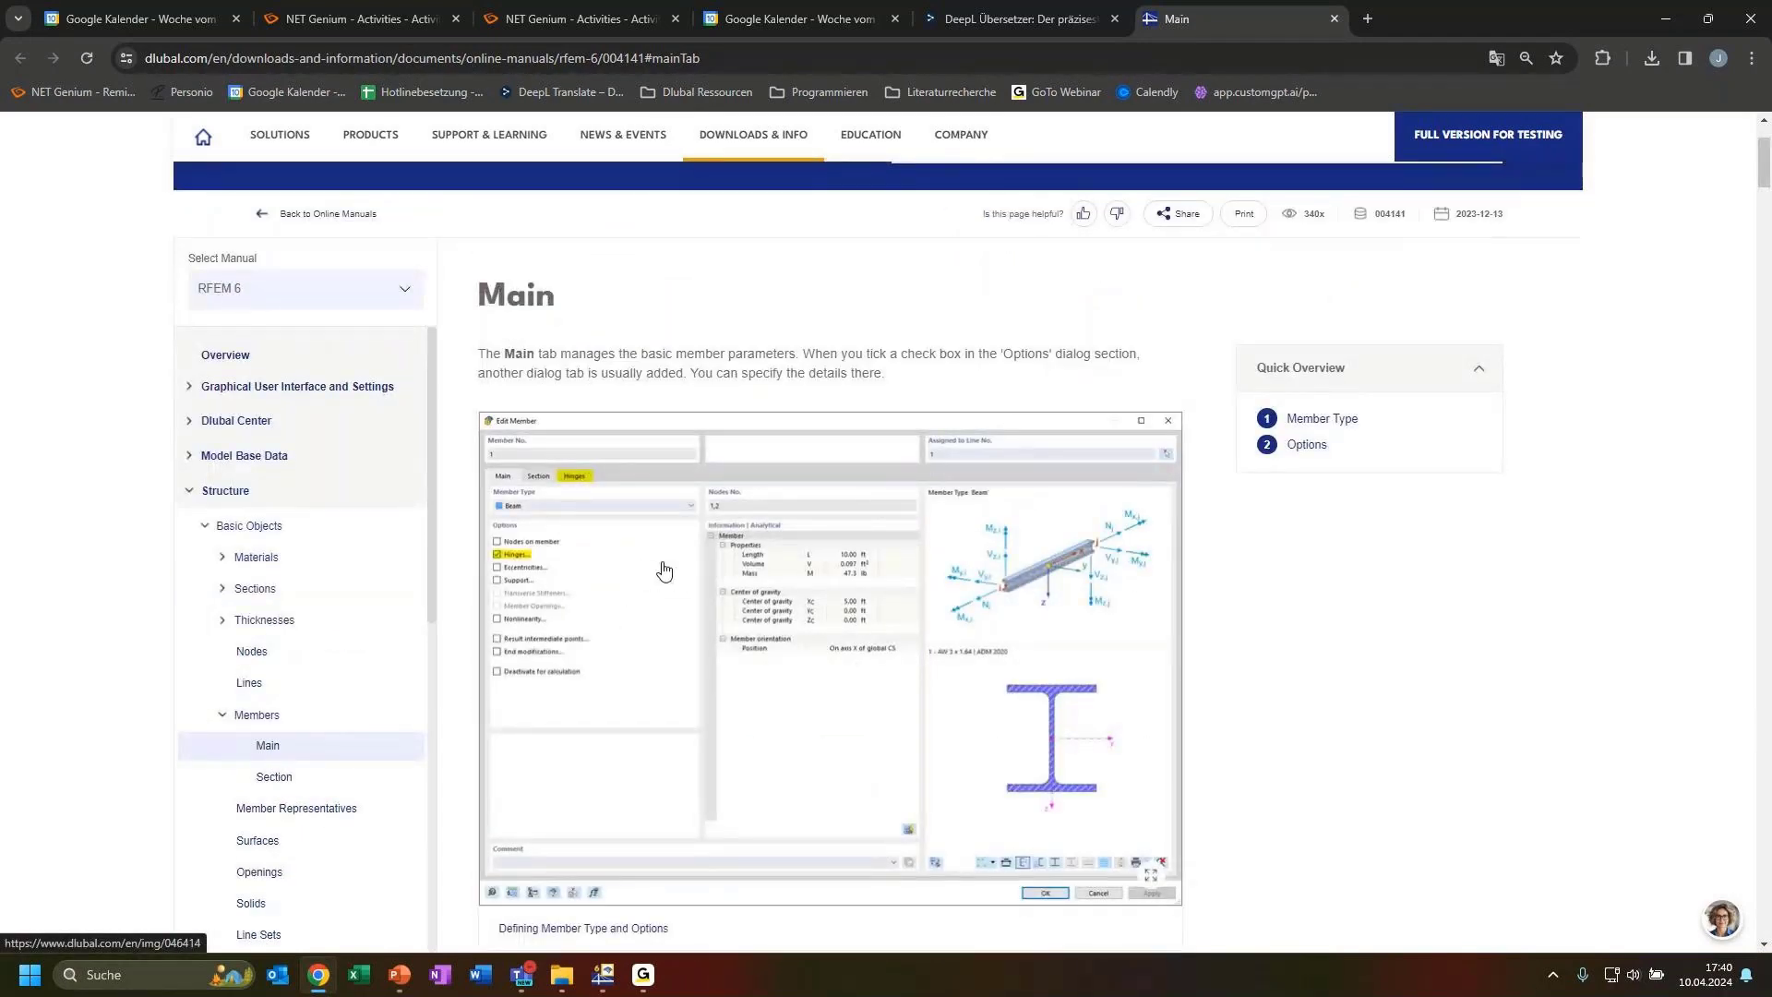
scroll(657, 572, "up", 2)
scroll(674, 595, "down", 4)
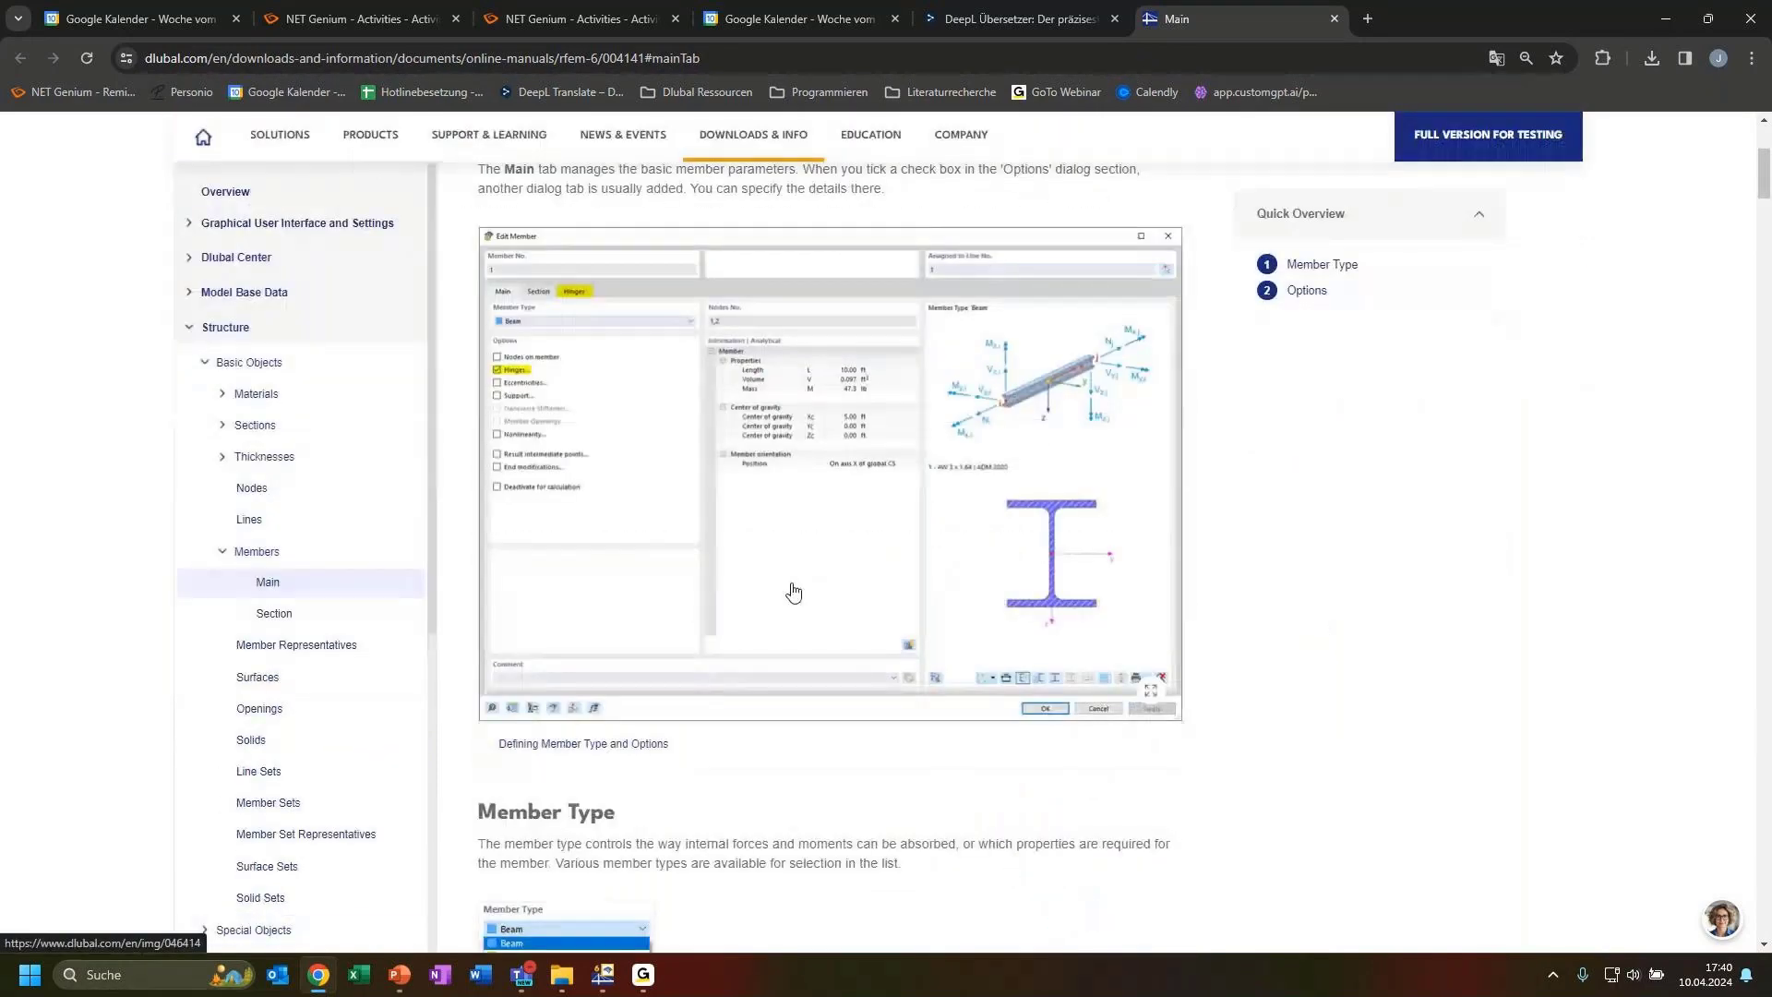
Read through the online manual's descriptions of the individual member types, then return to the model
scroll(770, 663, "down", 8)
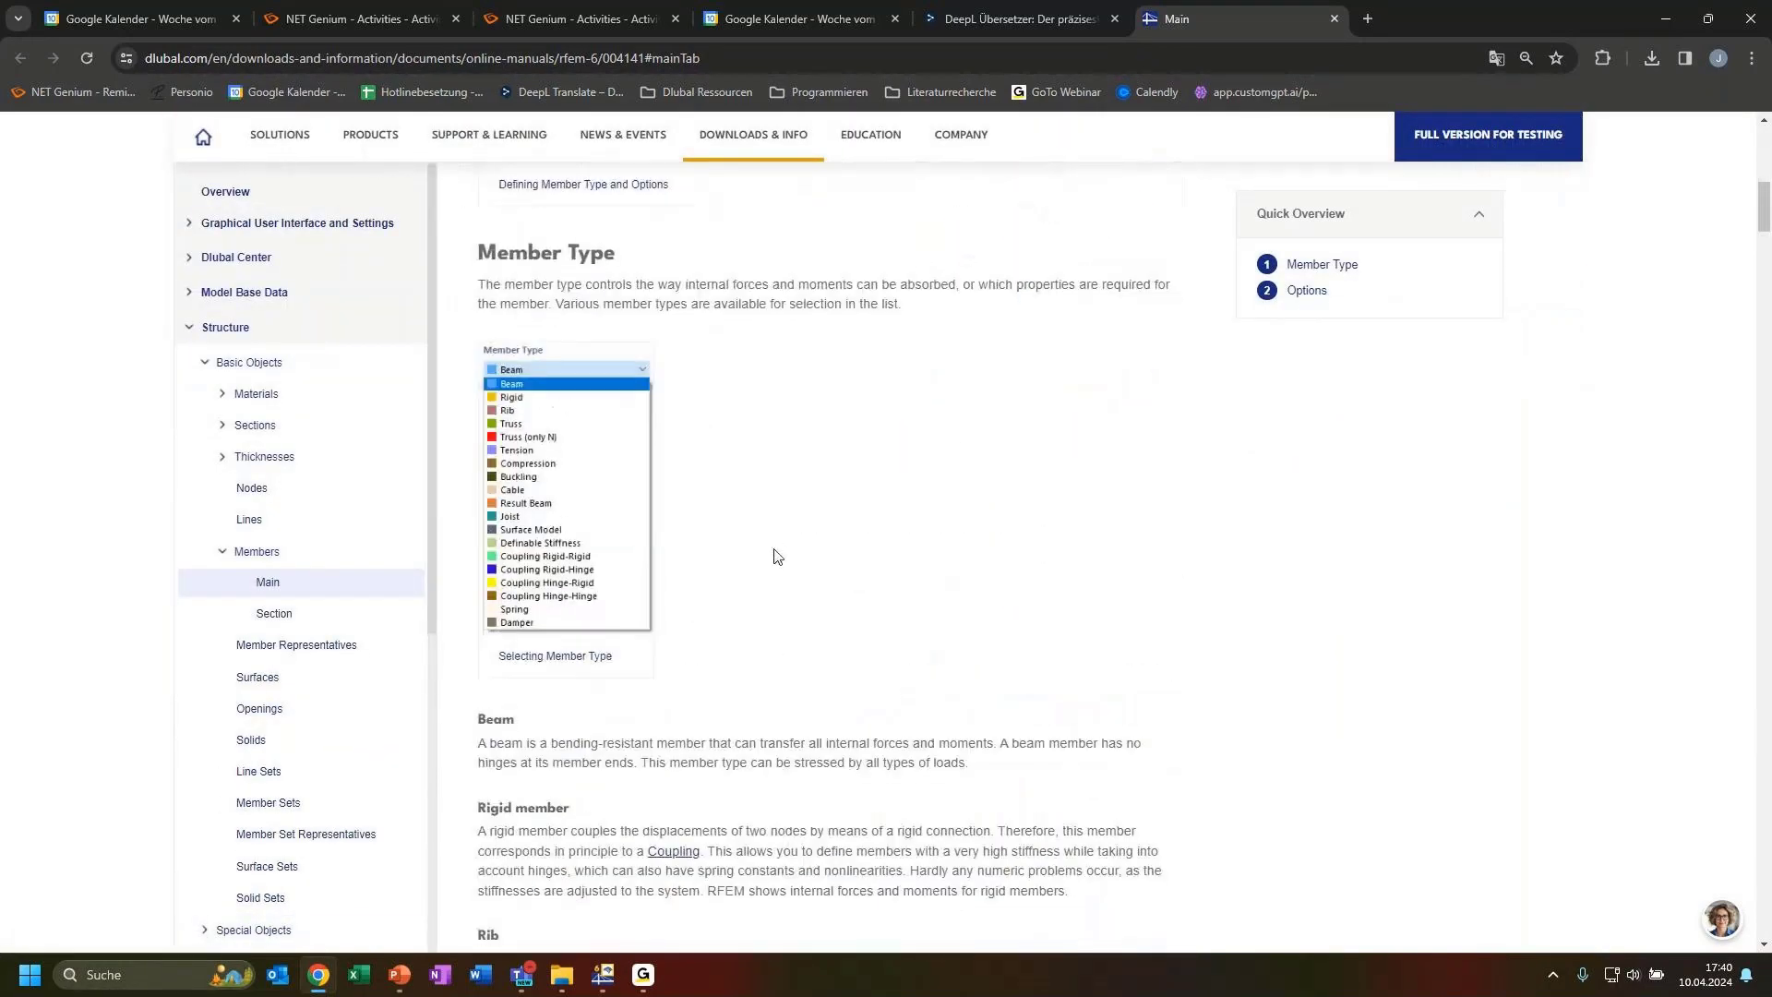
scroll(743, 562, "down", 2)
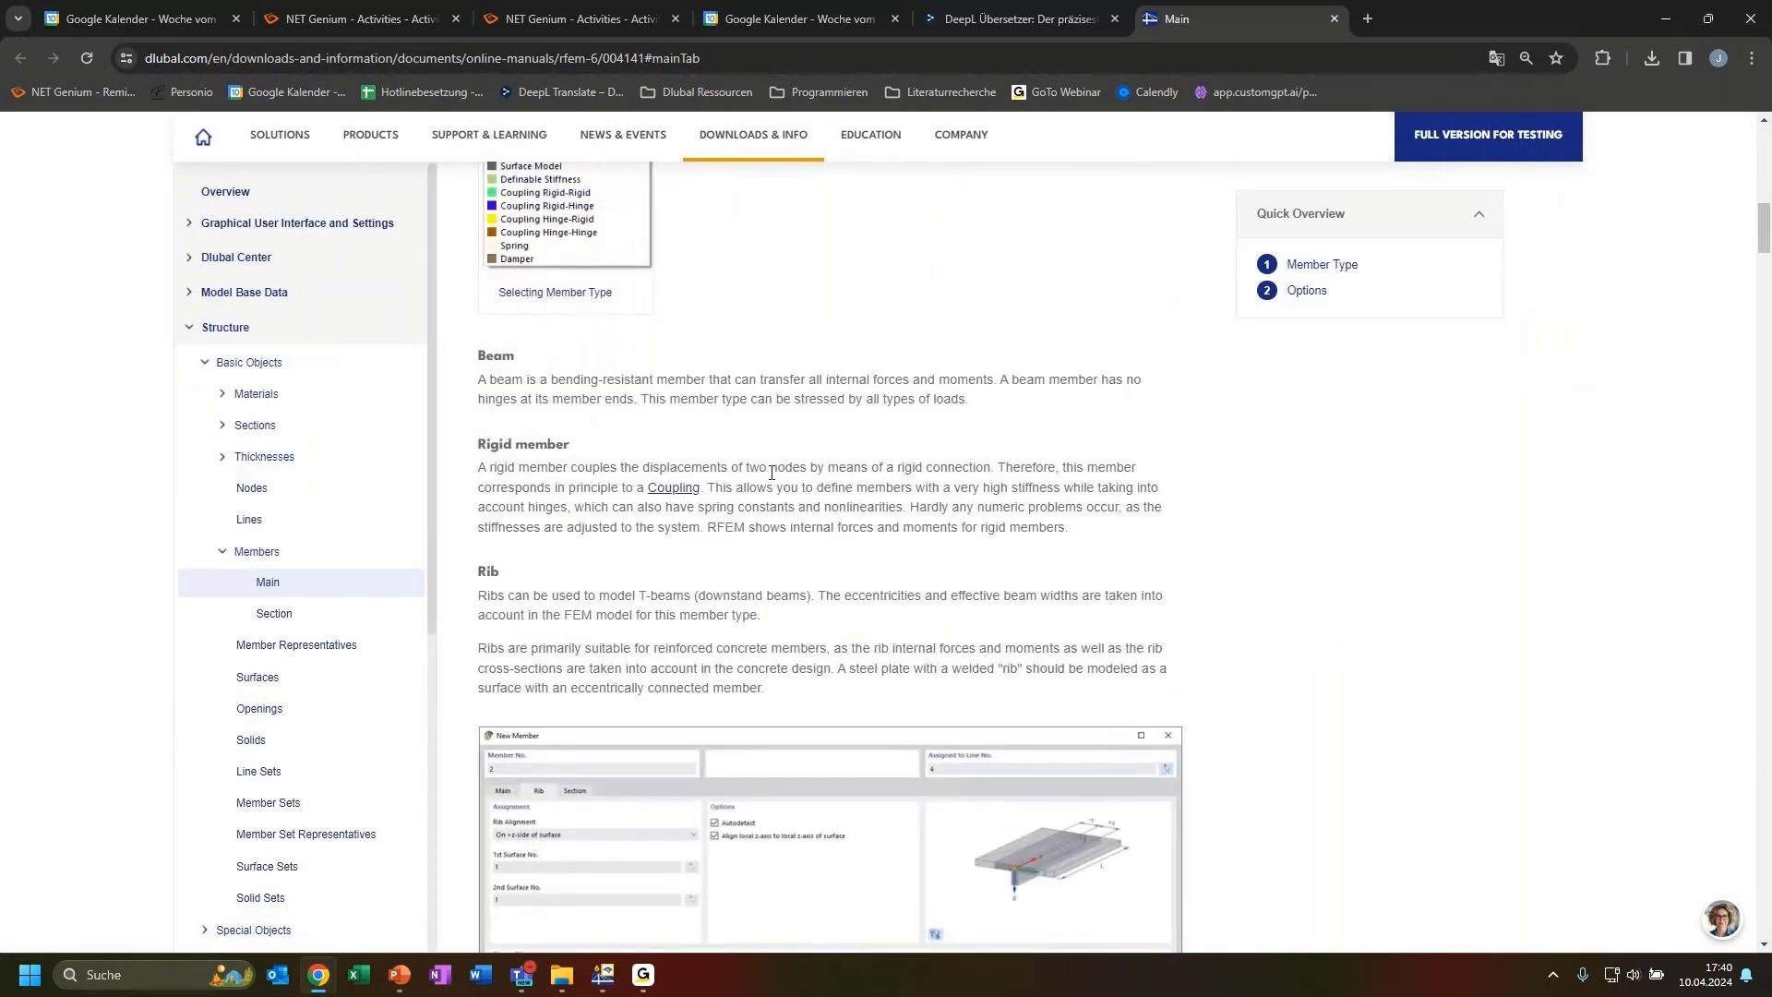
scroll(731, 537, "down", 10)
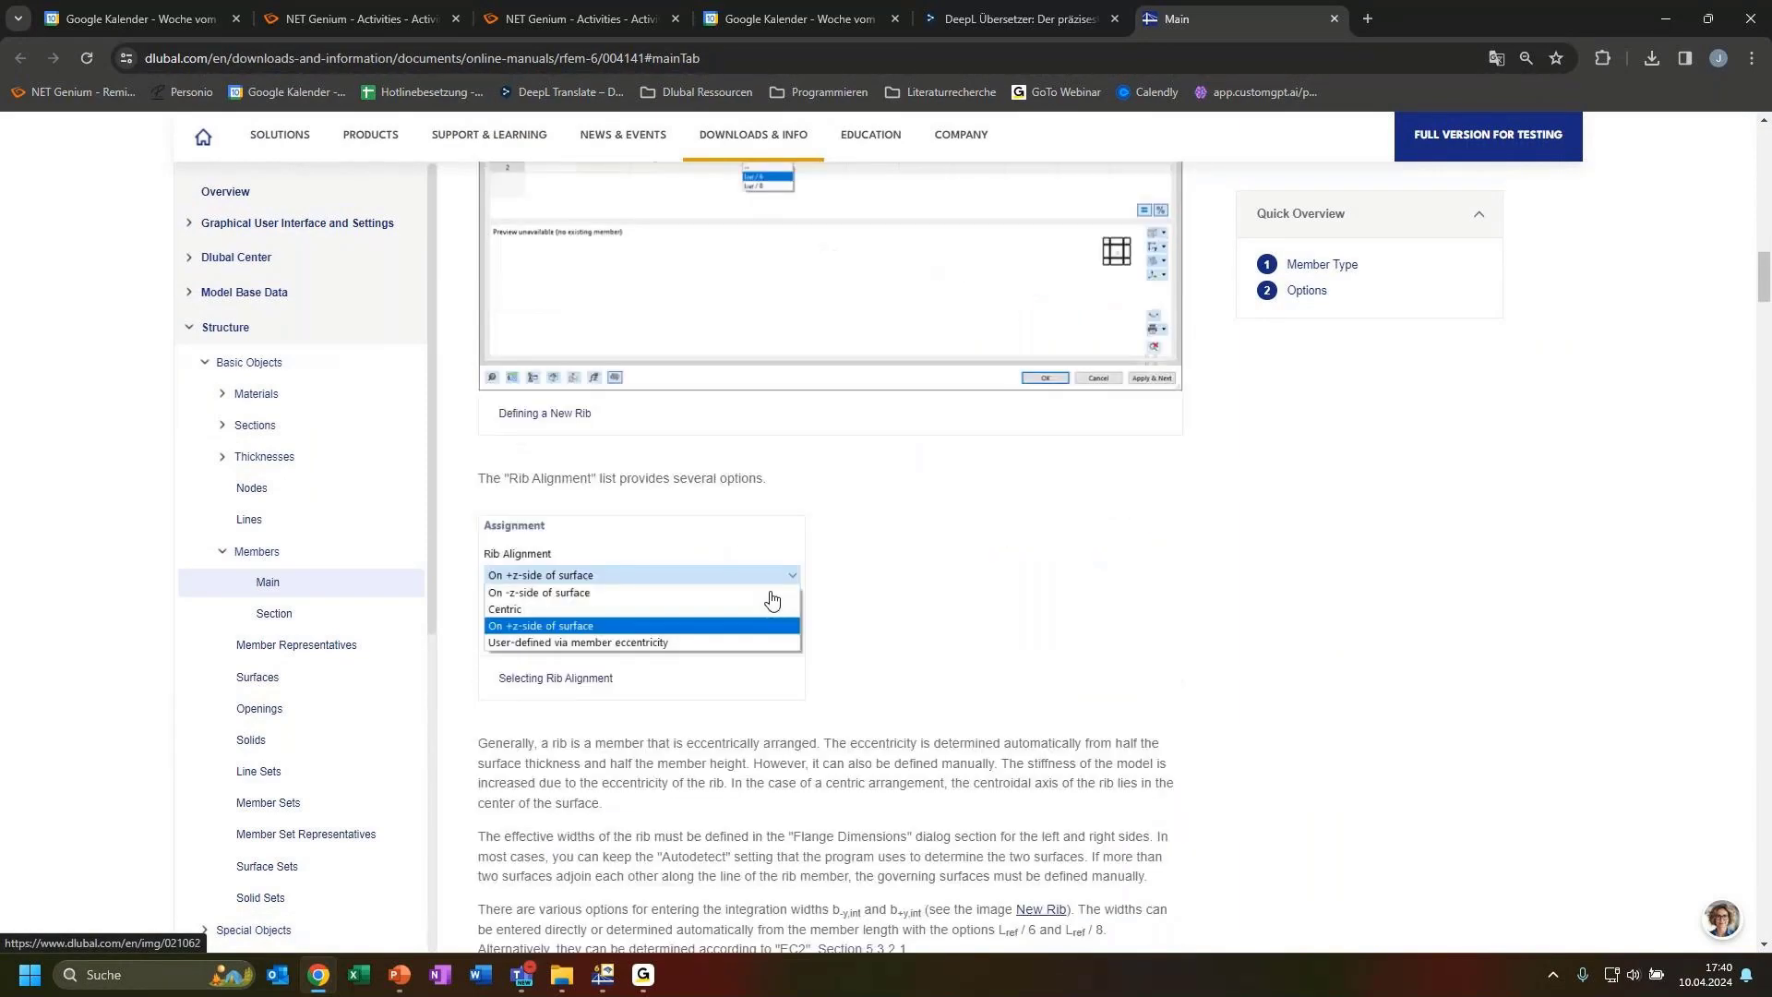
scroll(772, 602, "down", 15)
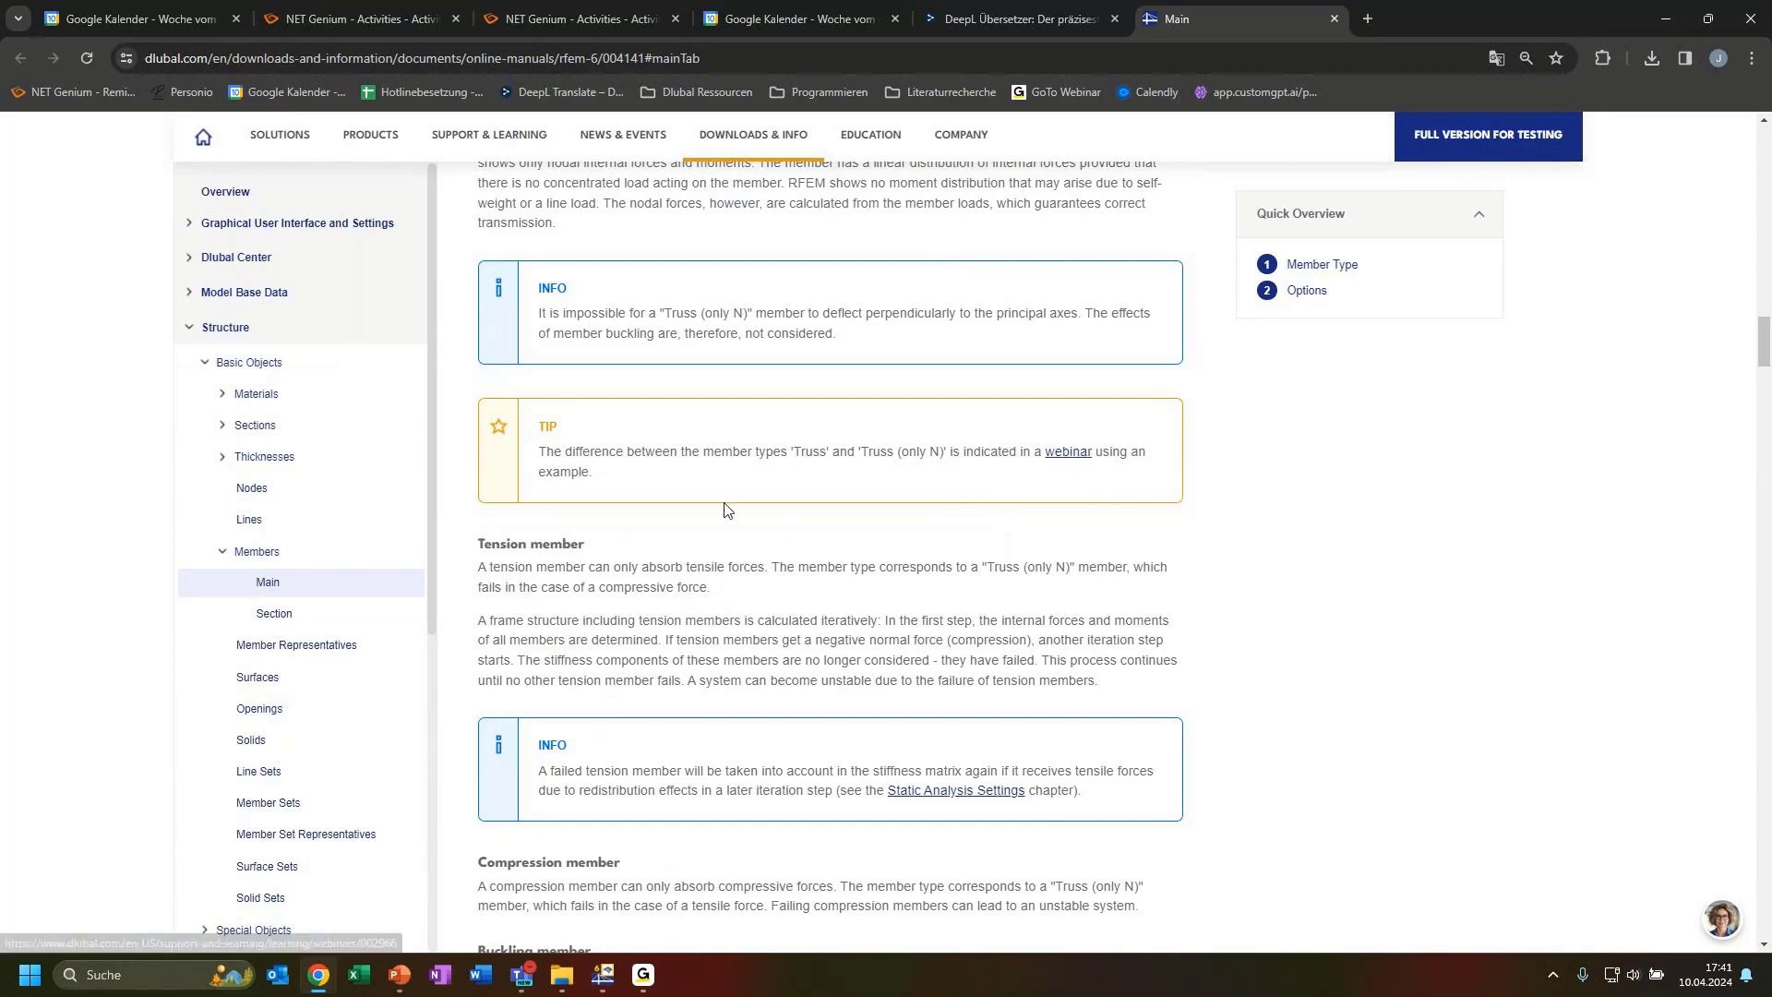
scroll(923, 517, "down", 2)
scroll(836, 609, "down", 1)
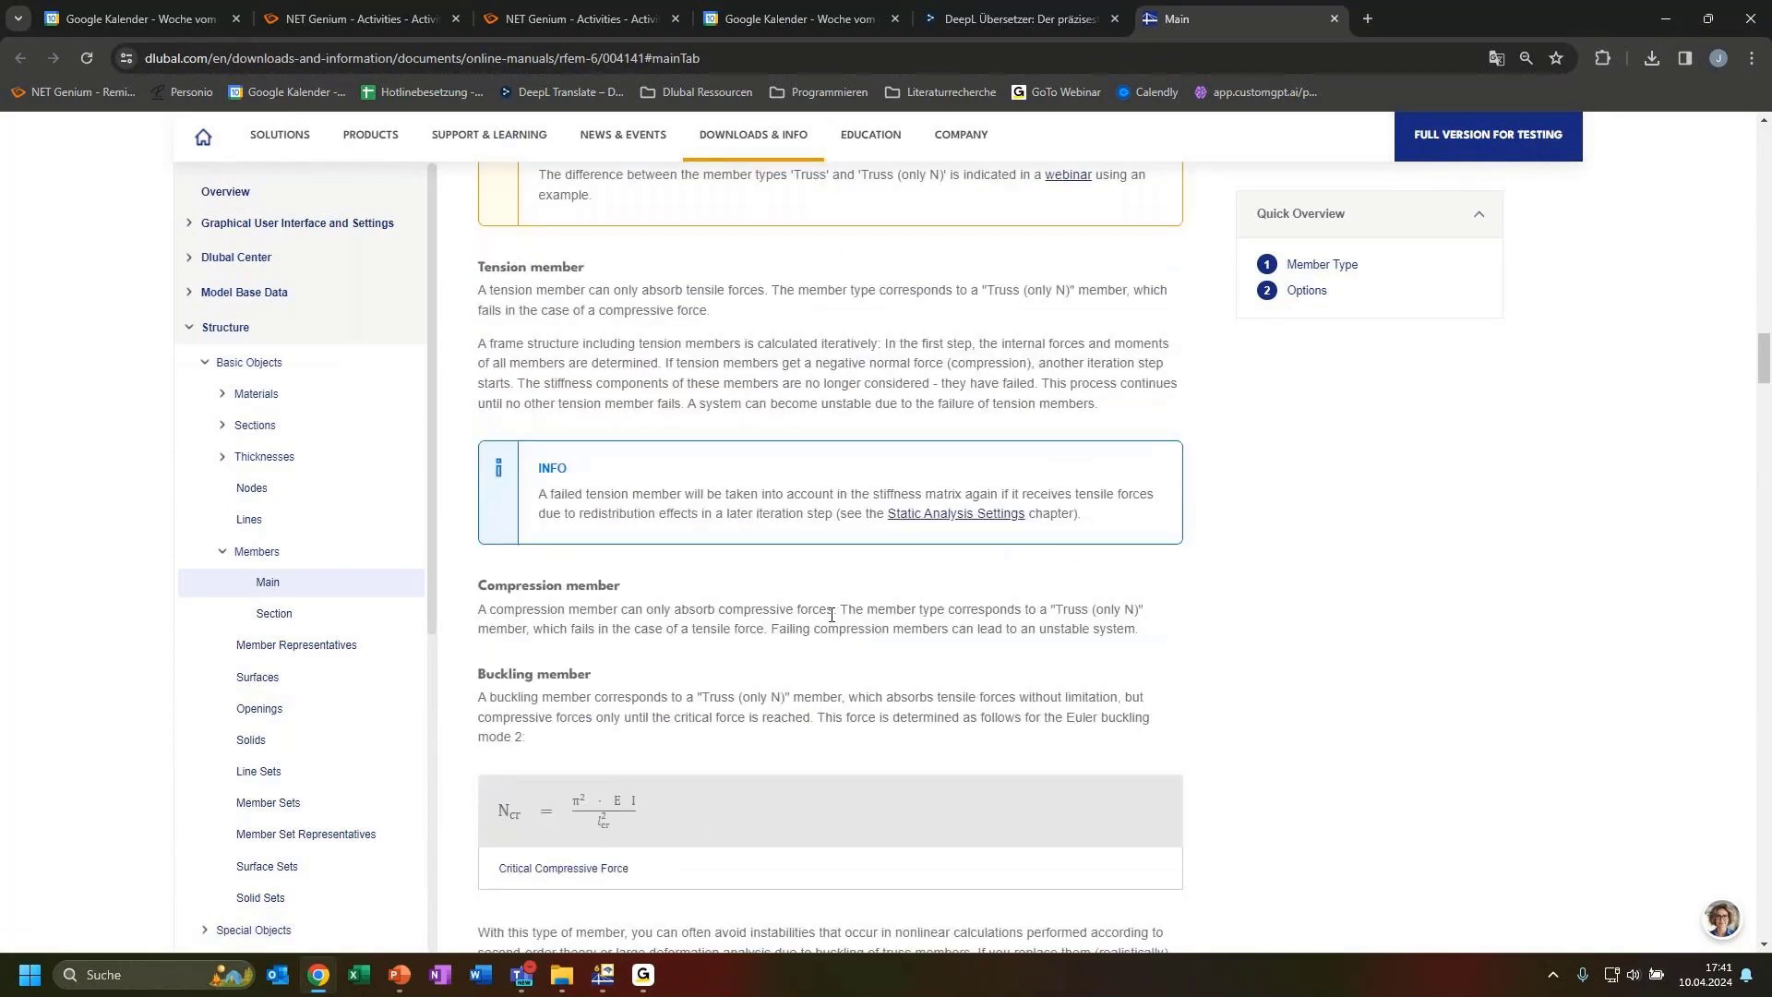
scroll(868, 627, "down", 5)
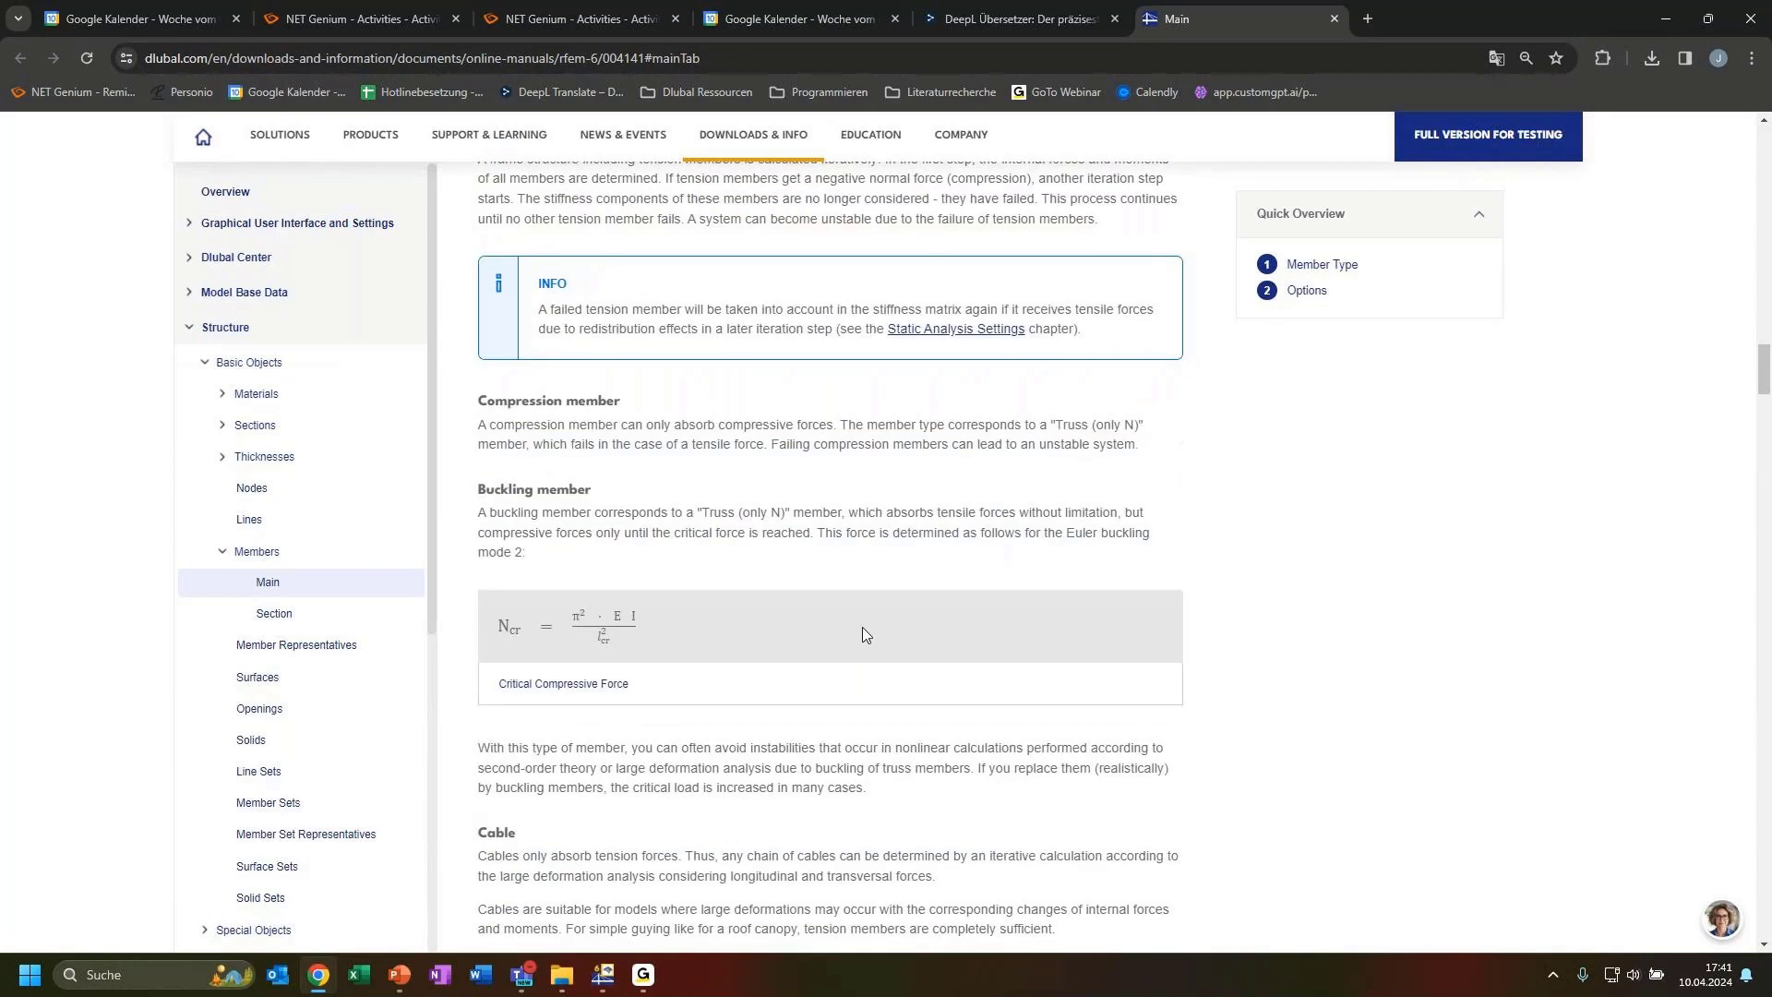
scroll(738, 709, "down", 2)
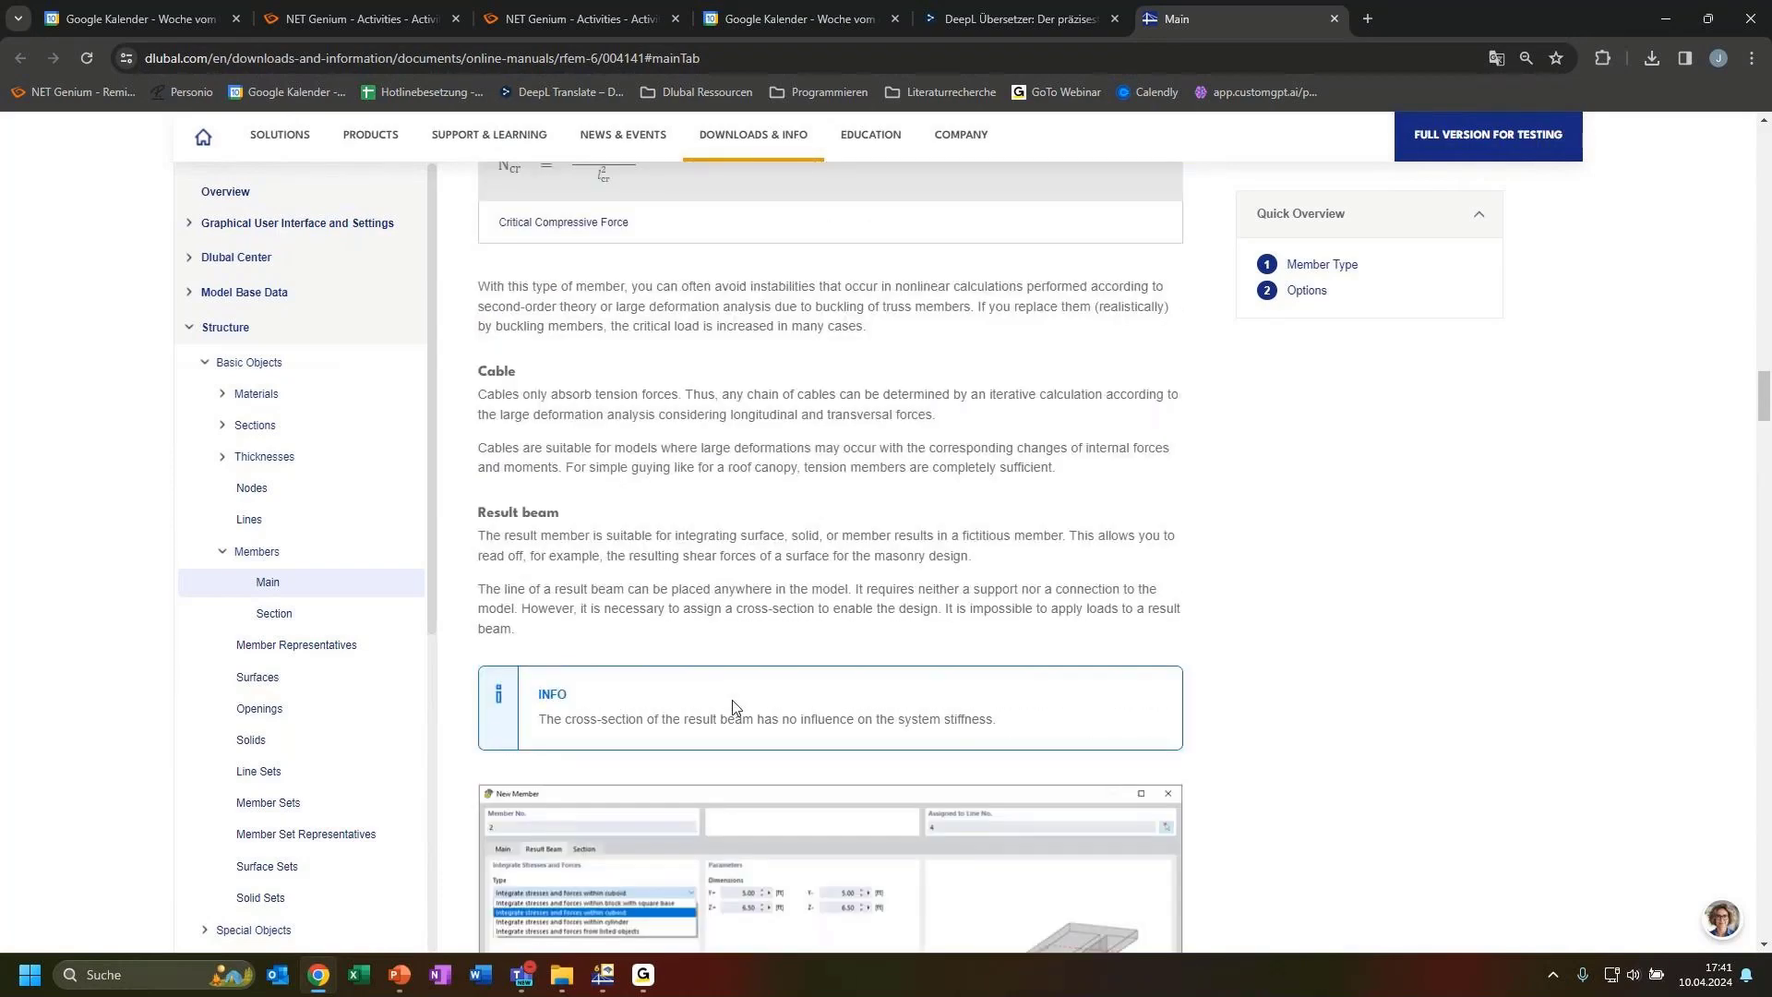
scroll(734, 707, "down", 10)
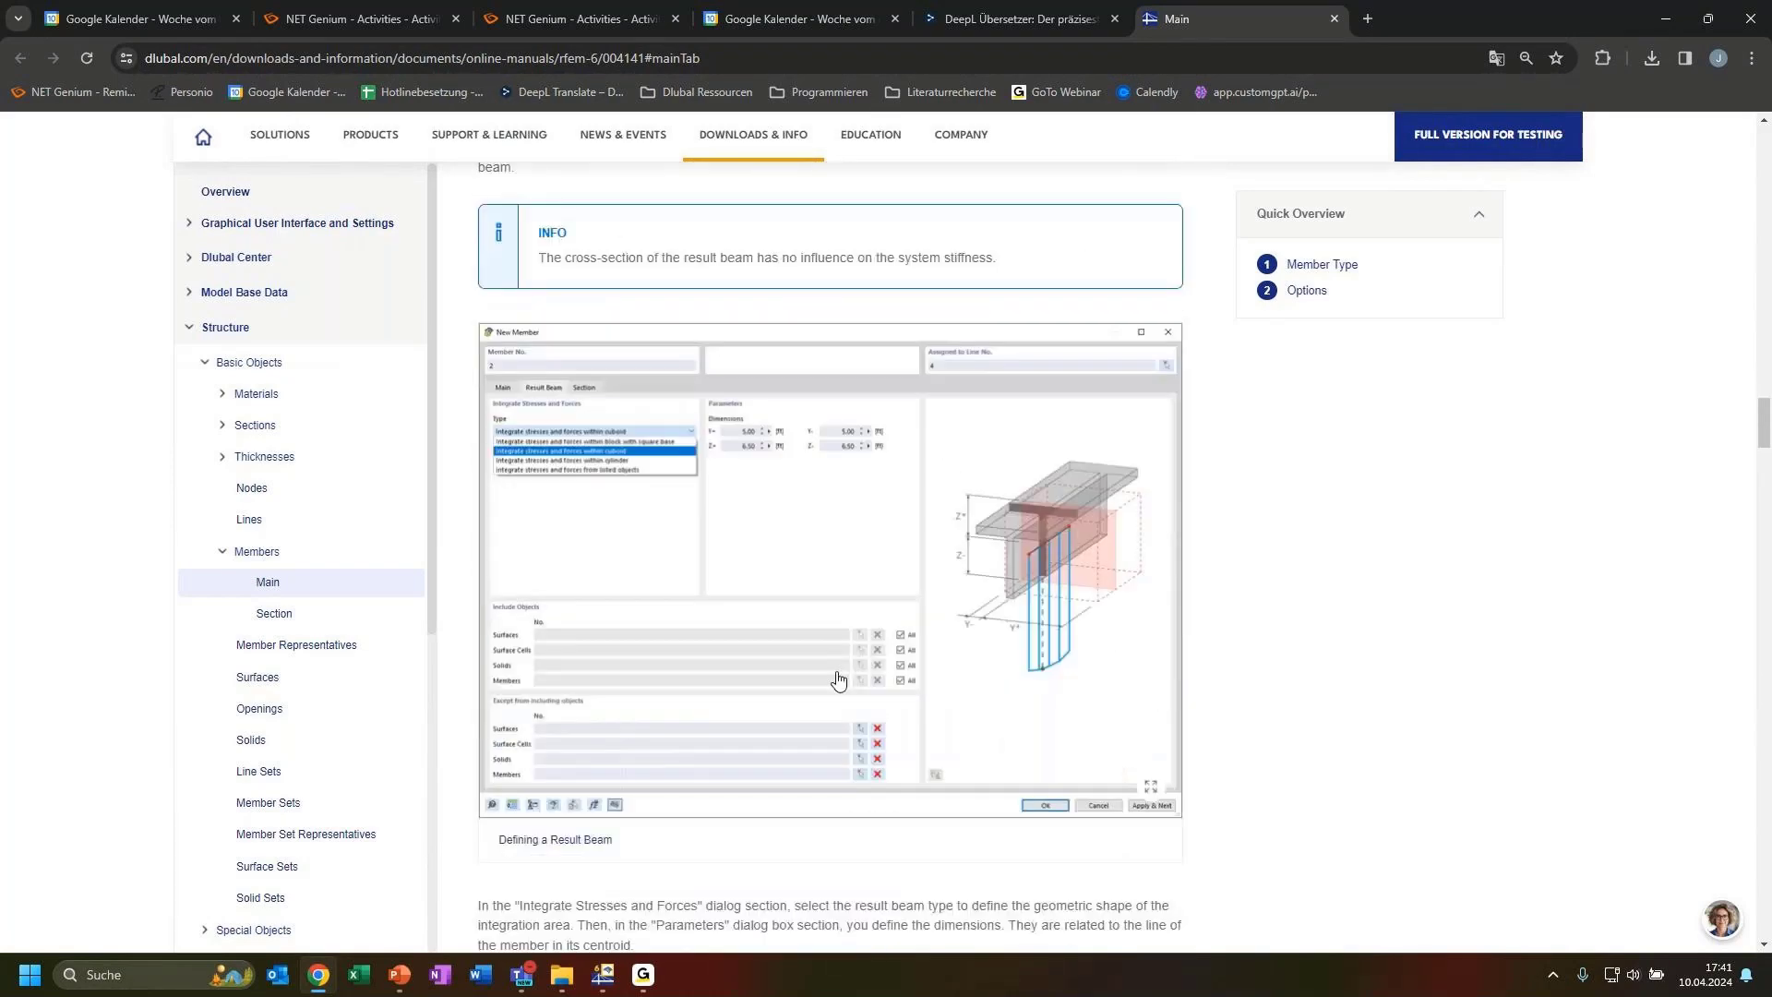
scroll(1036, 659, "up", 15)
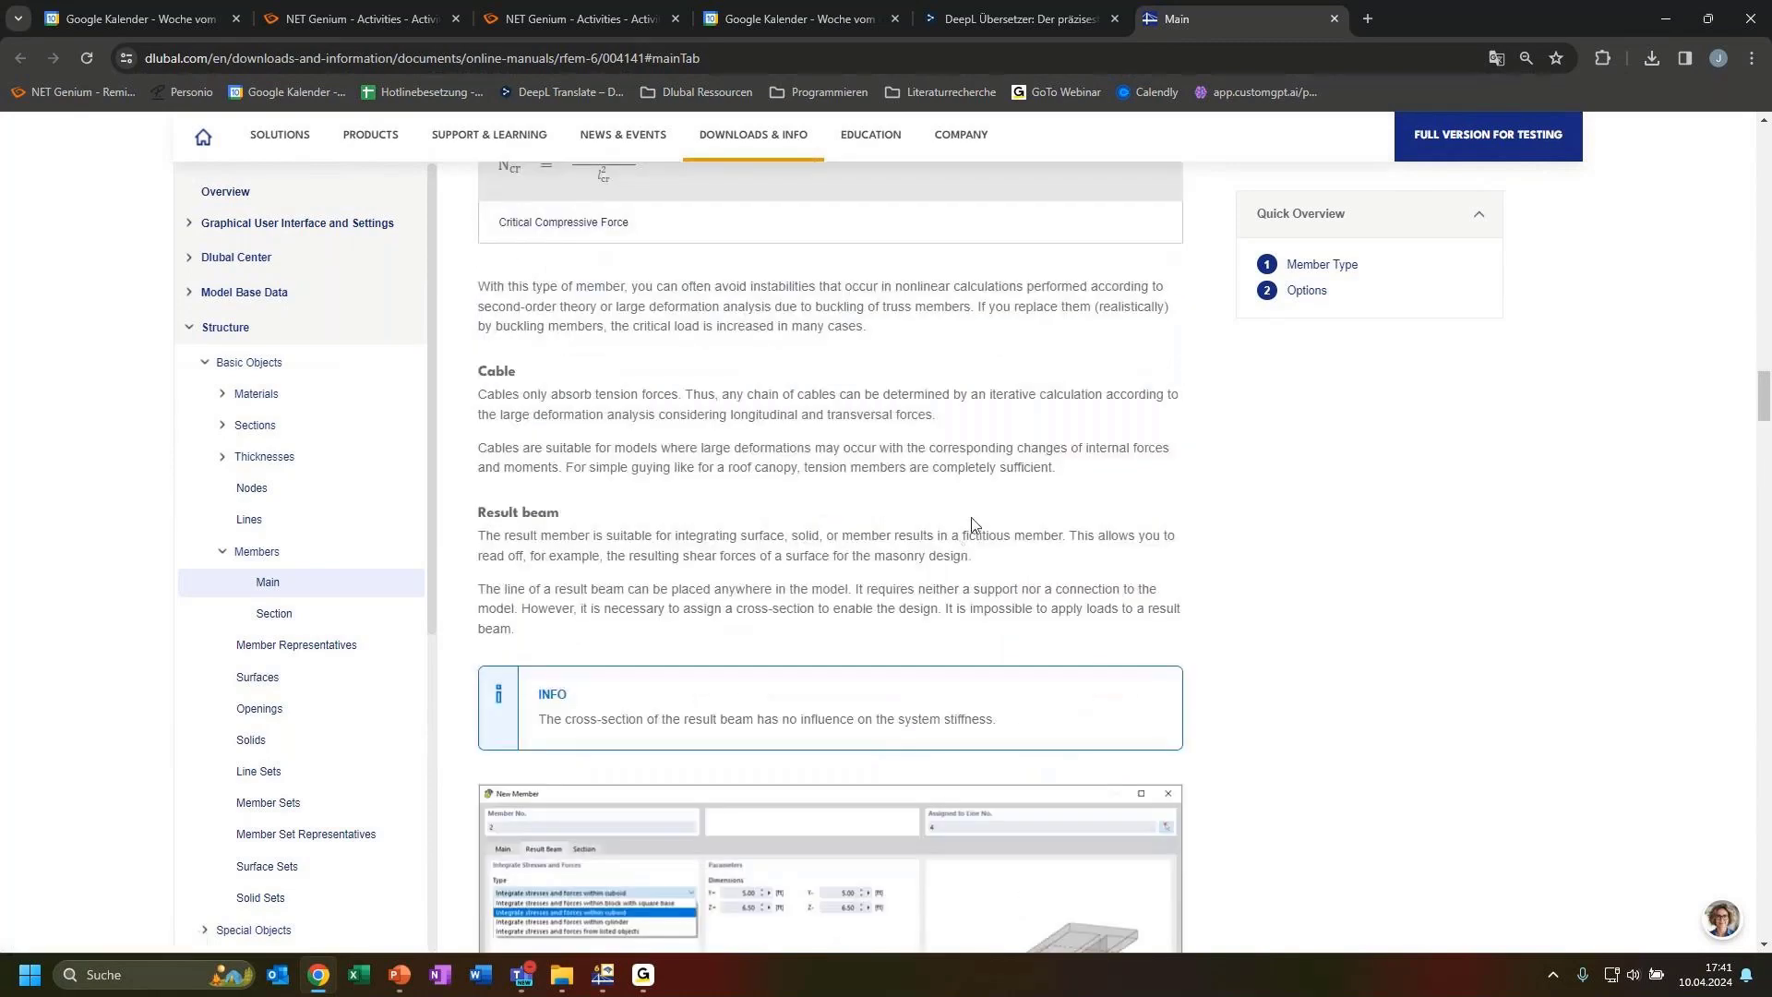
scroll(950, 581, "up", 4)
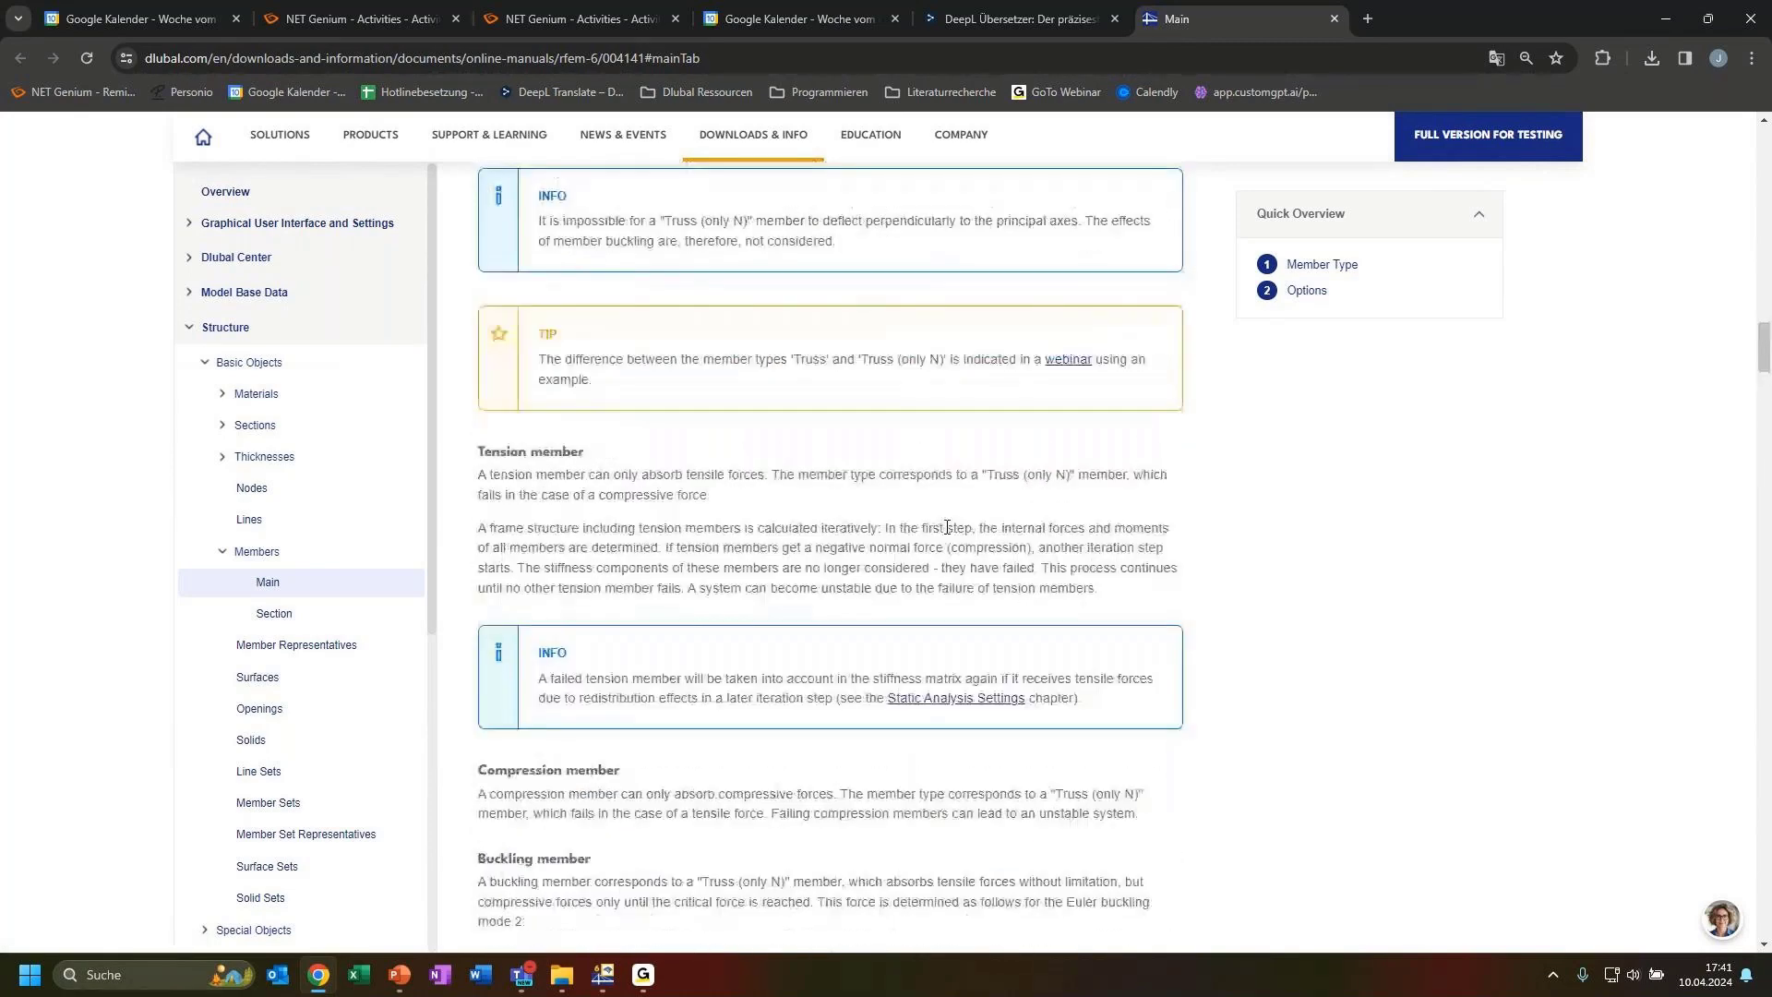
left_click(1666, 19)
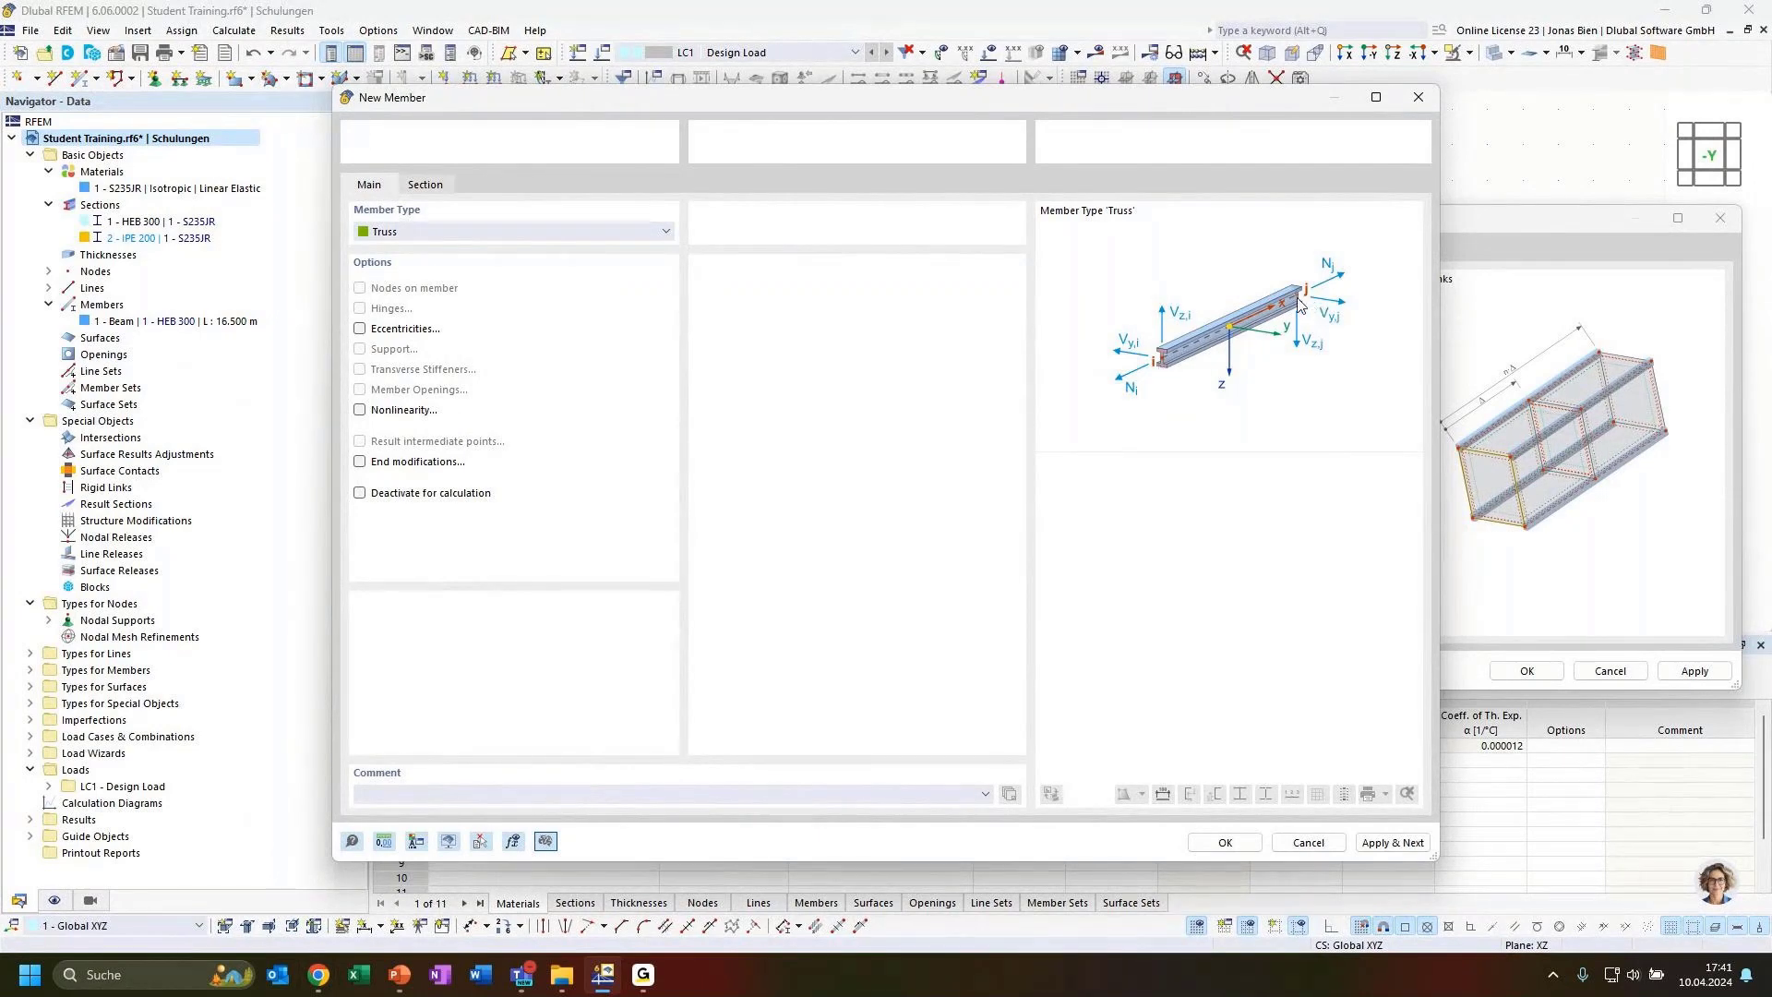
Confirm the IPE 200 truss template member and execute the Move/Copy to create hangers above the intermediate nodes
left_click(1222, 842)
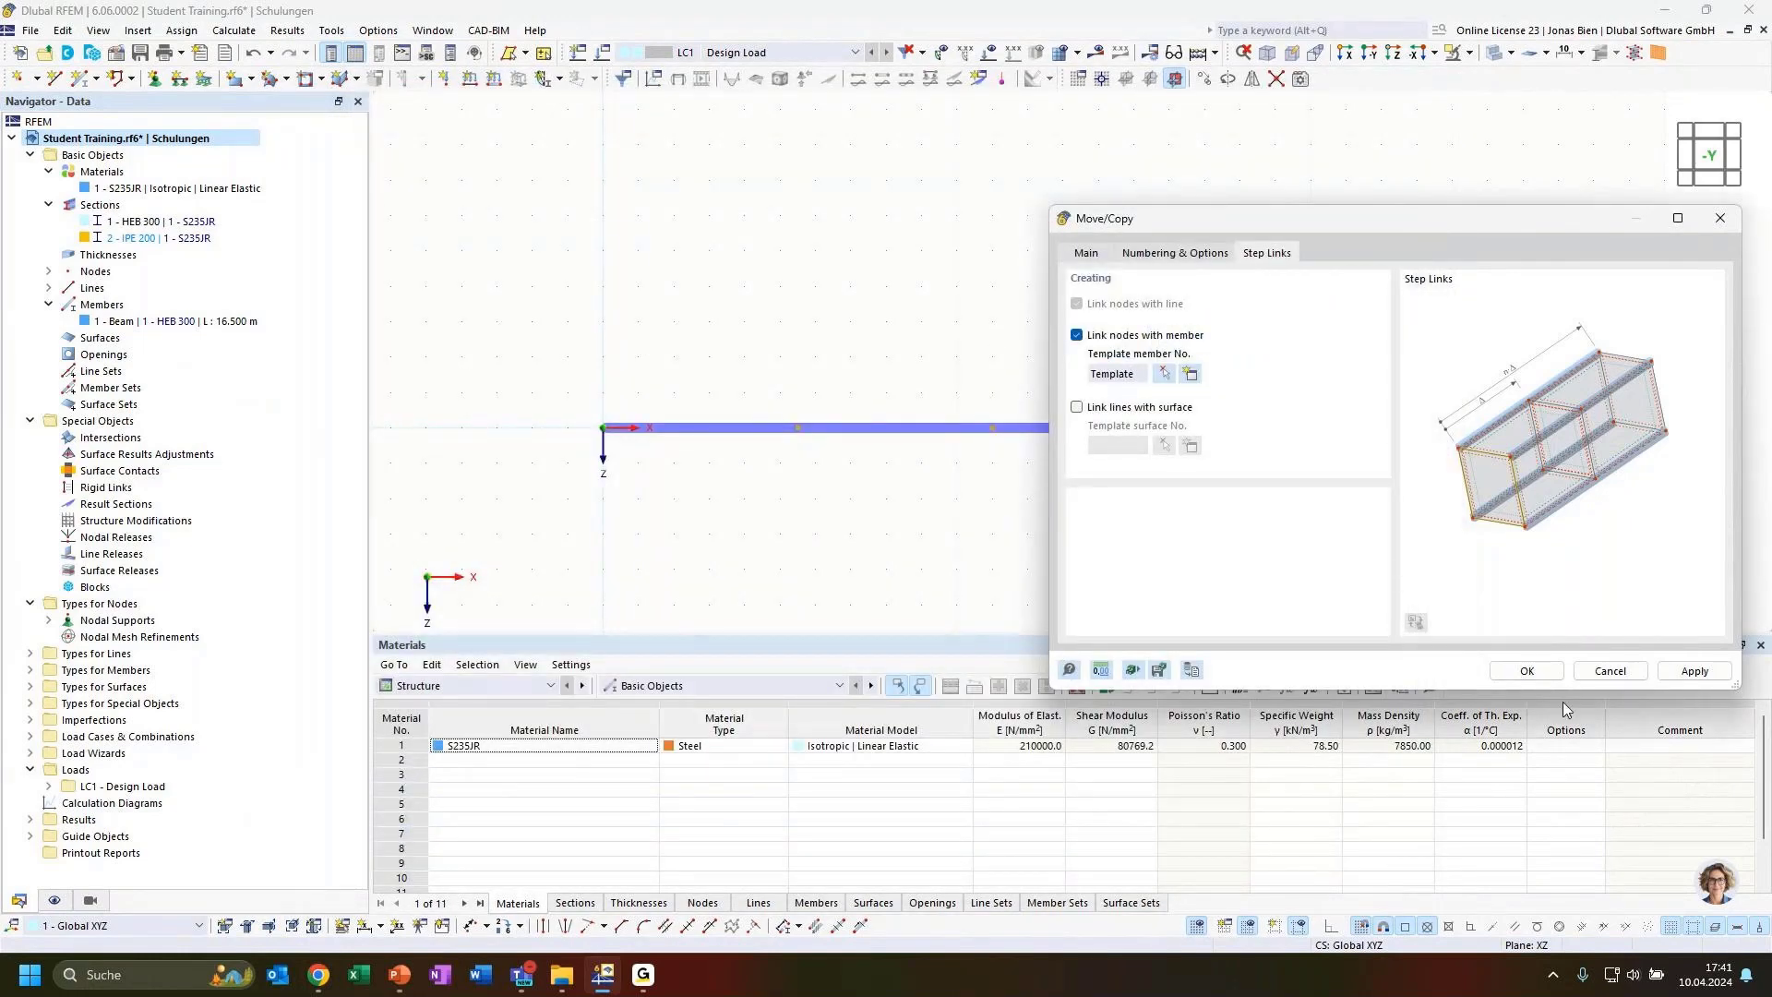
left_click_drag(1329, 223, 1087, 480)
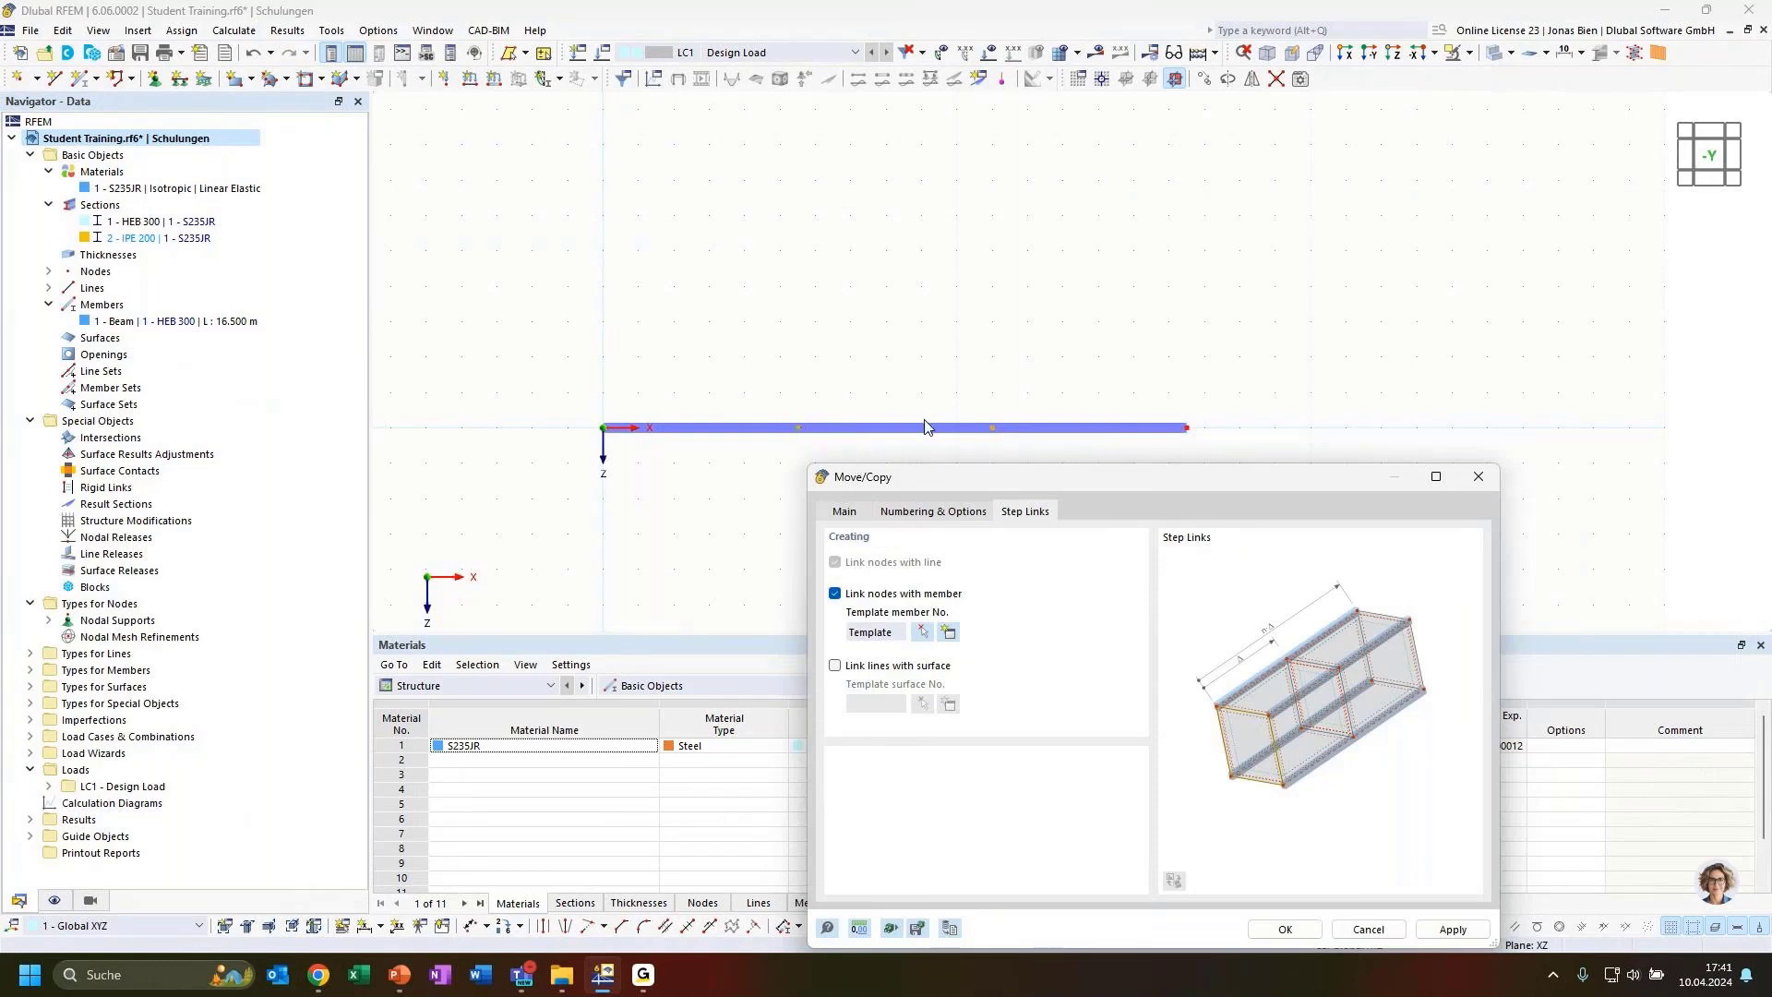
left_click_drag(973, 478, 1140, 152)
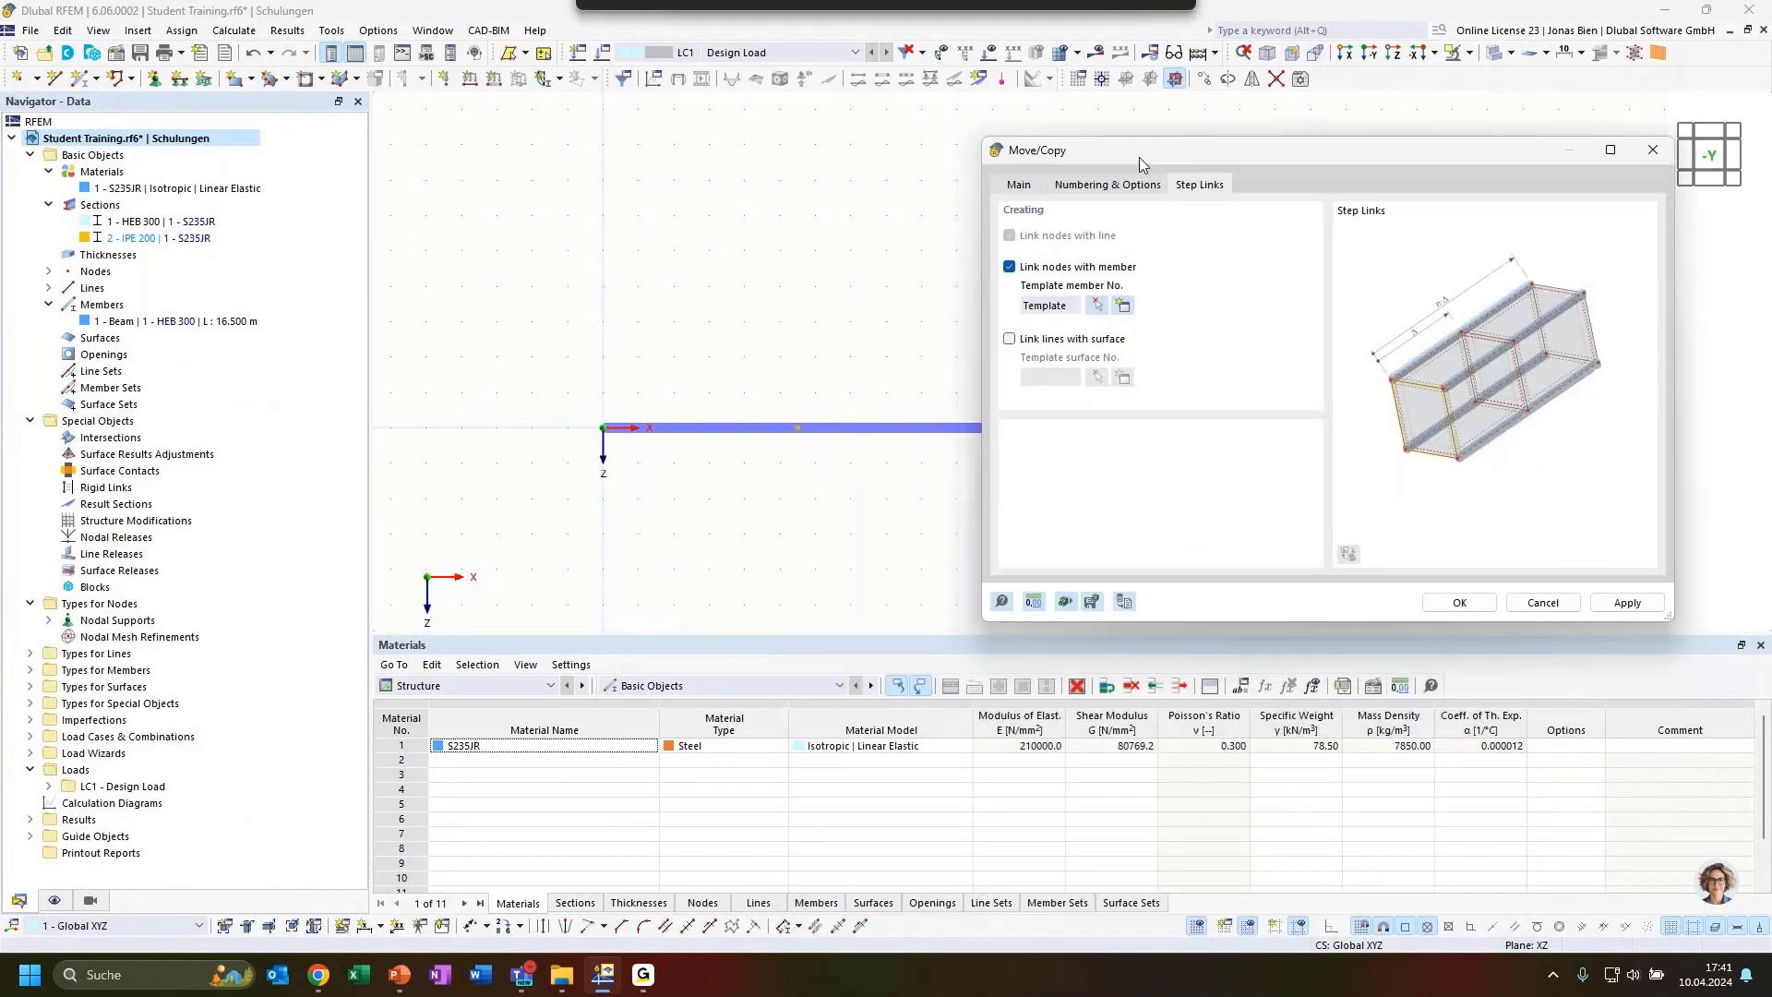
left_click(1455, 603)
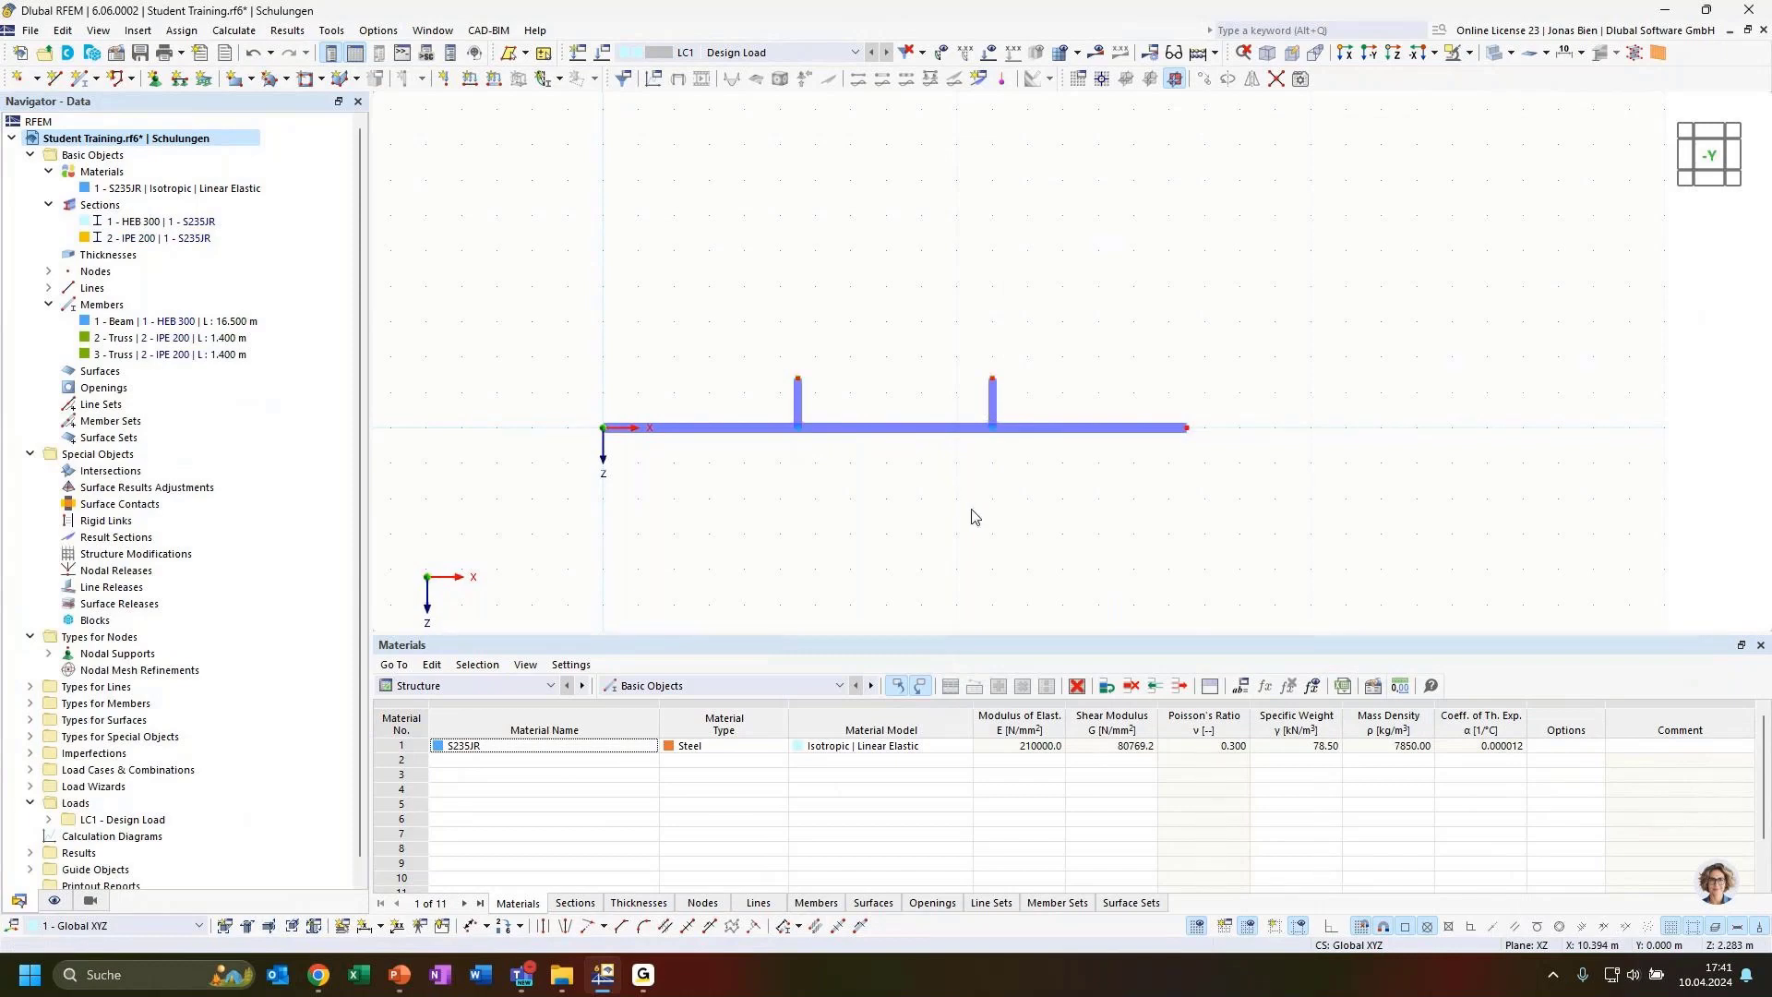
Copy the beam's two end nodes upward with a Z displacement of -2.300 m using Move/Copy
middle_click_drag(834, 491, 992, 508, "ctrl")
scroll(824, 392, "up", 3)
scroll(824, 392, "up", 2)
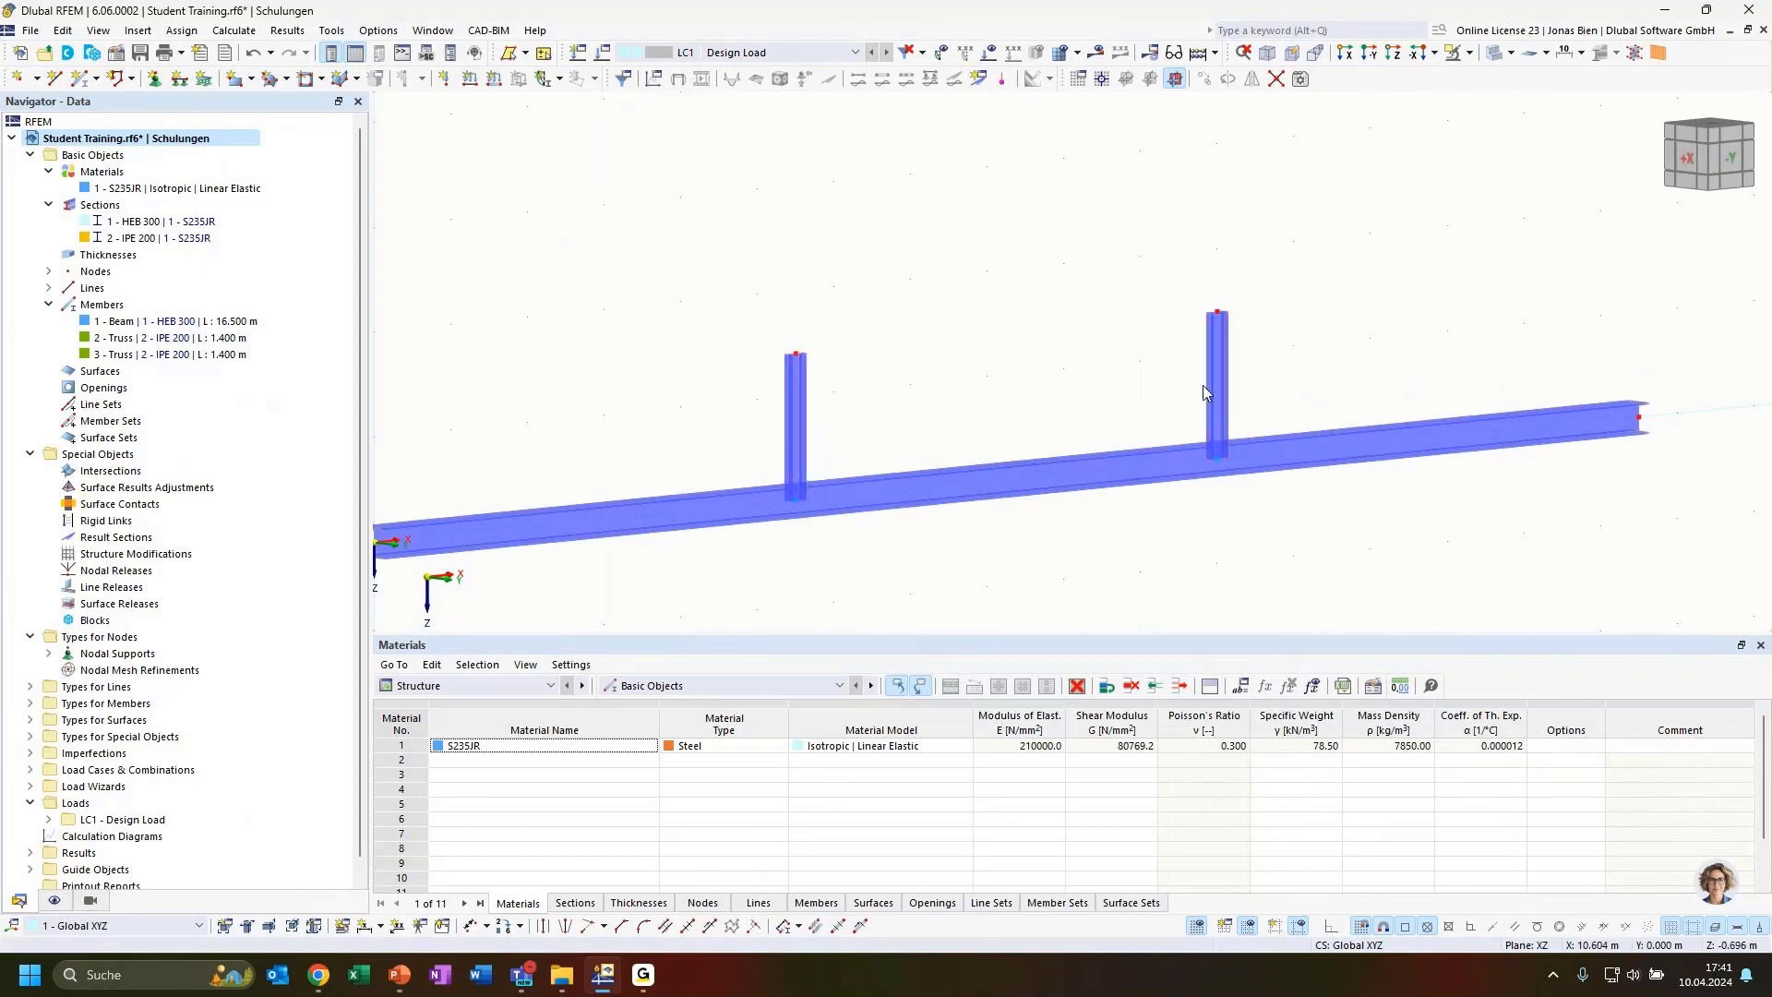
middle_click_drag(1319, 538, 1176, 555, "ctrl")
scroll(1240, 547, "down", 6)
middle_click_drag(1412, 430, 1412, 412)
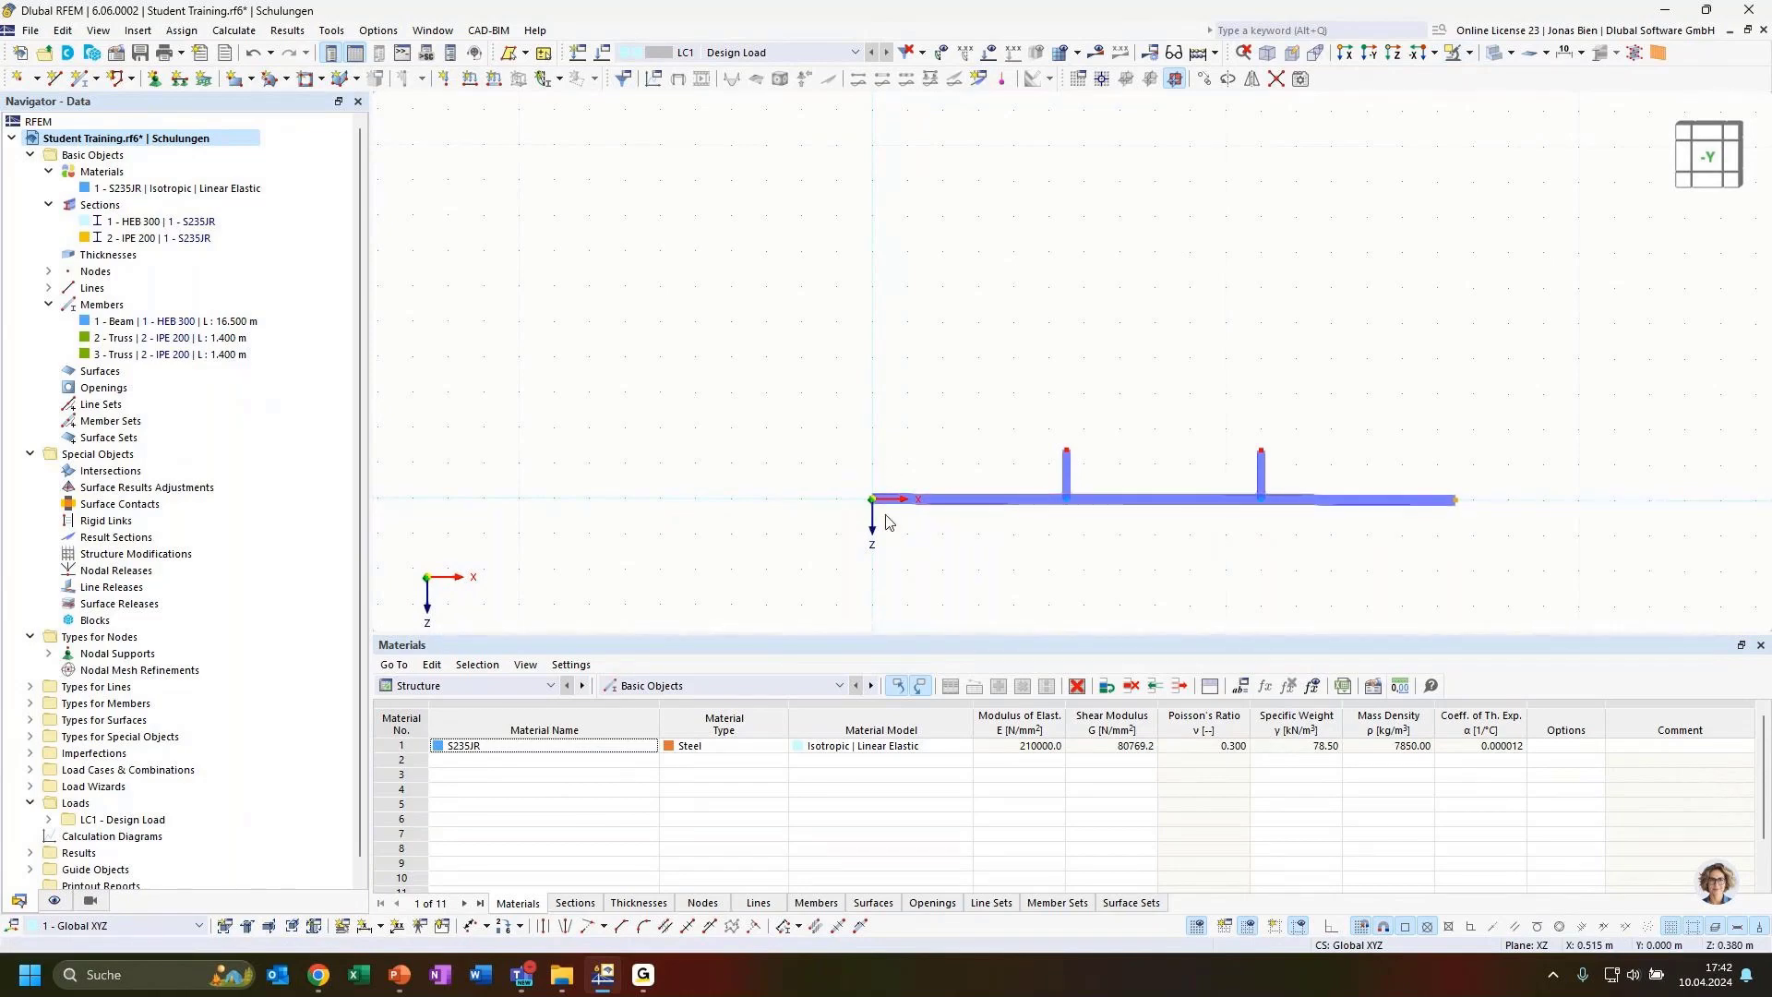
left_click(1205, 81)
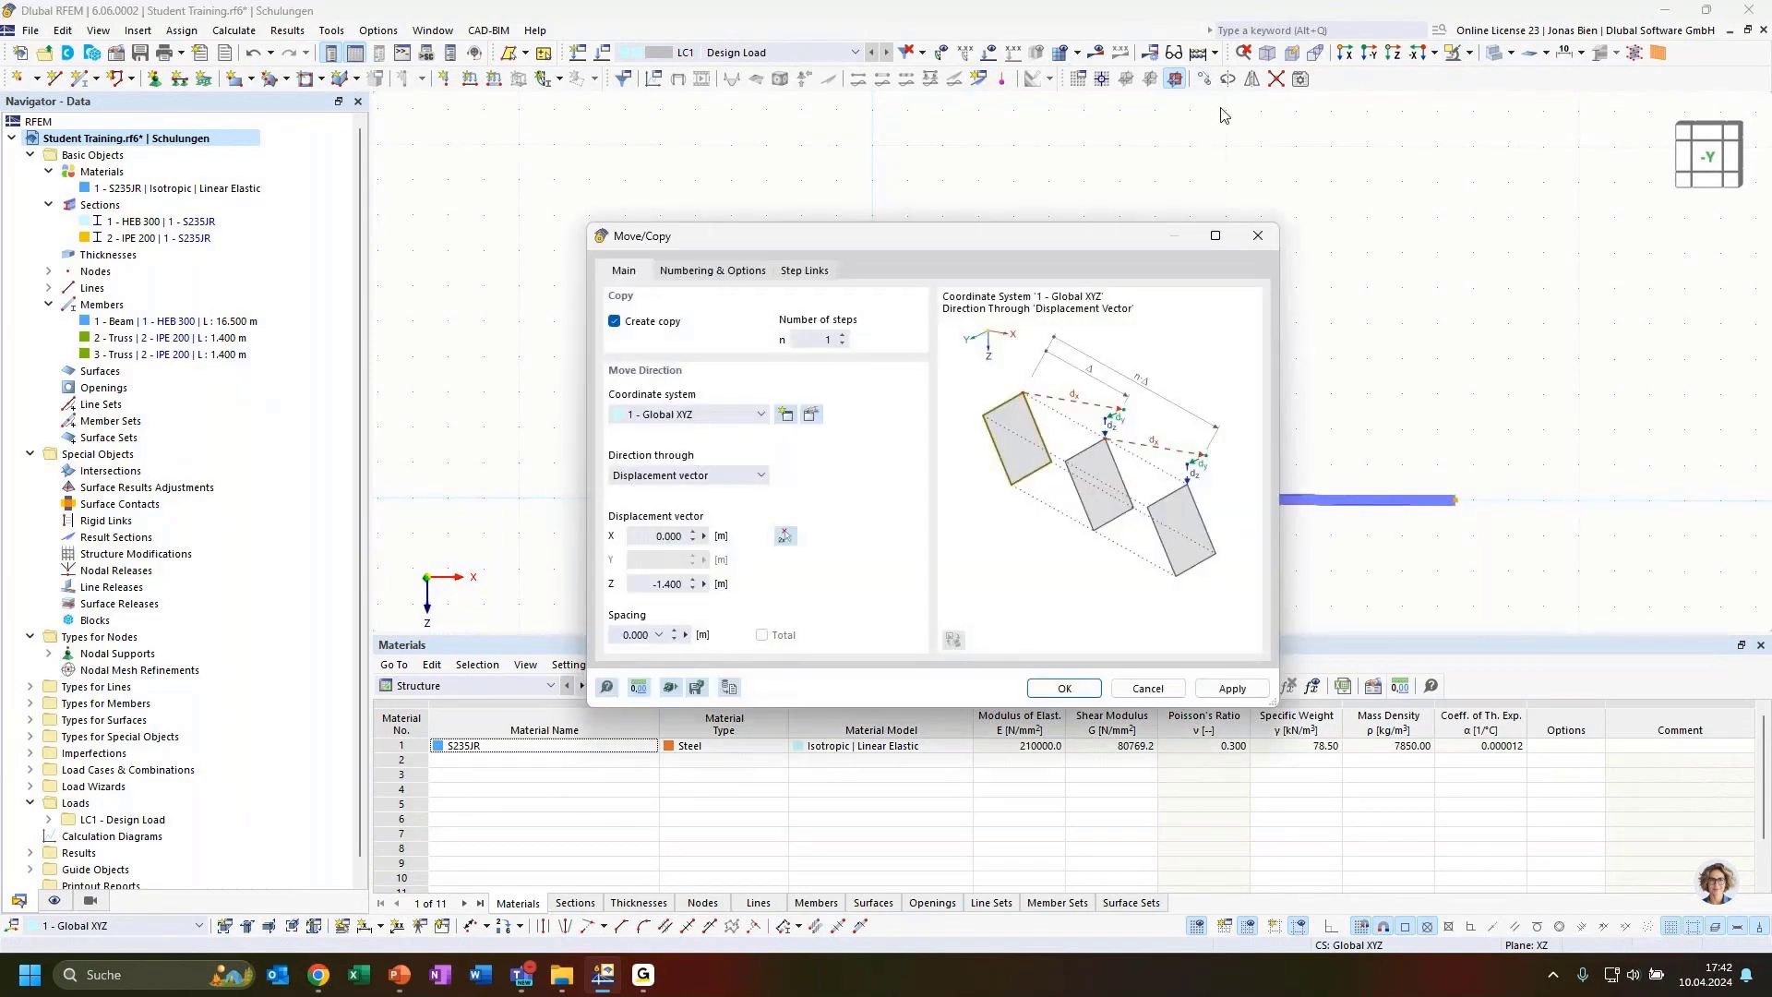
double_click(657, 584)
type("-2.3")
left_click_drag(658, 585, 674, 584)
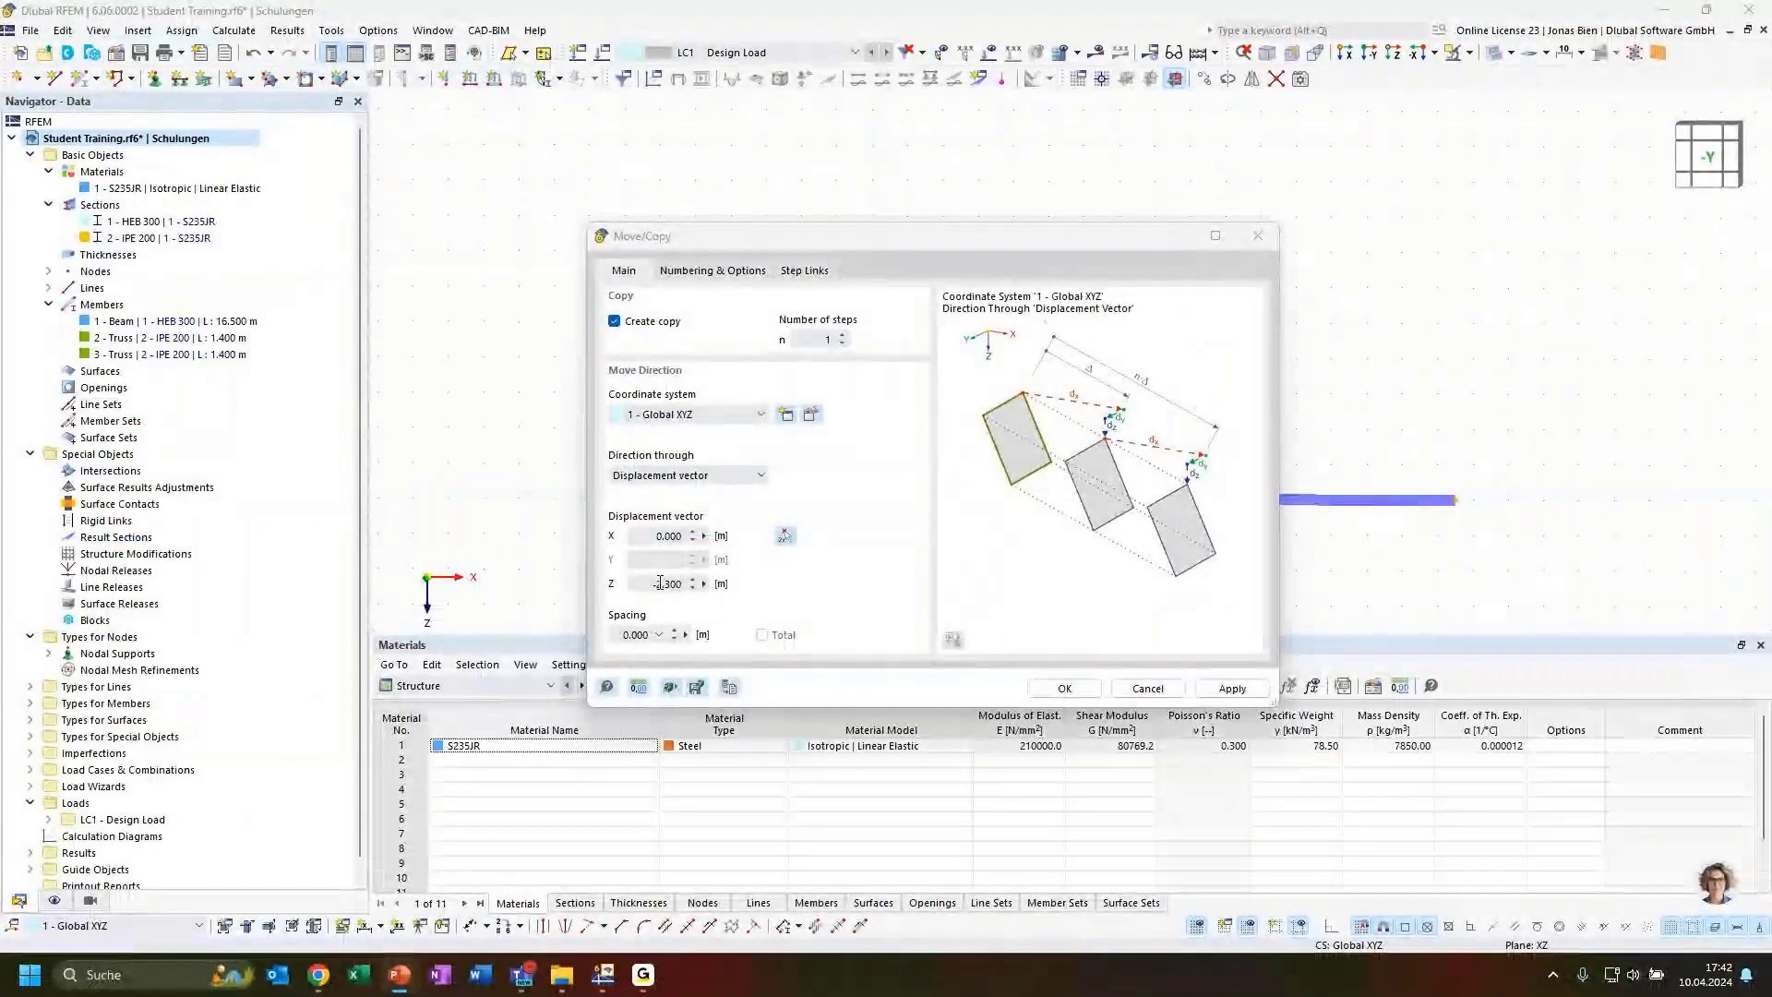
left_click(660, 582)
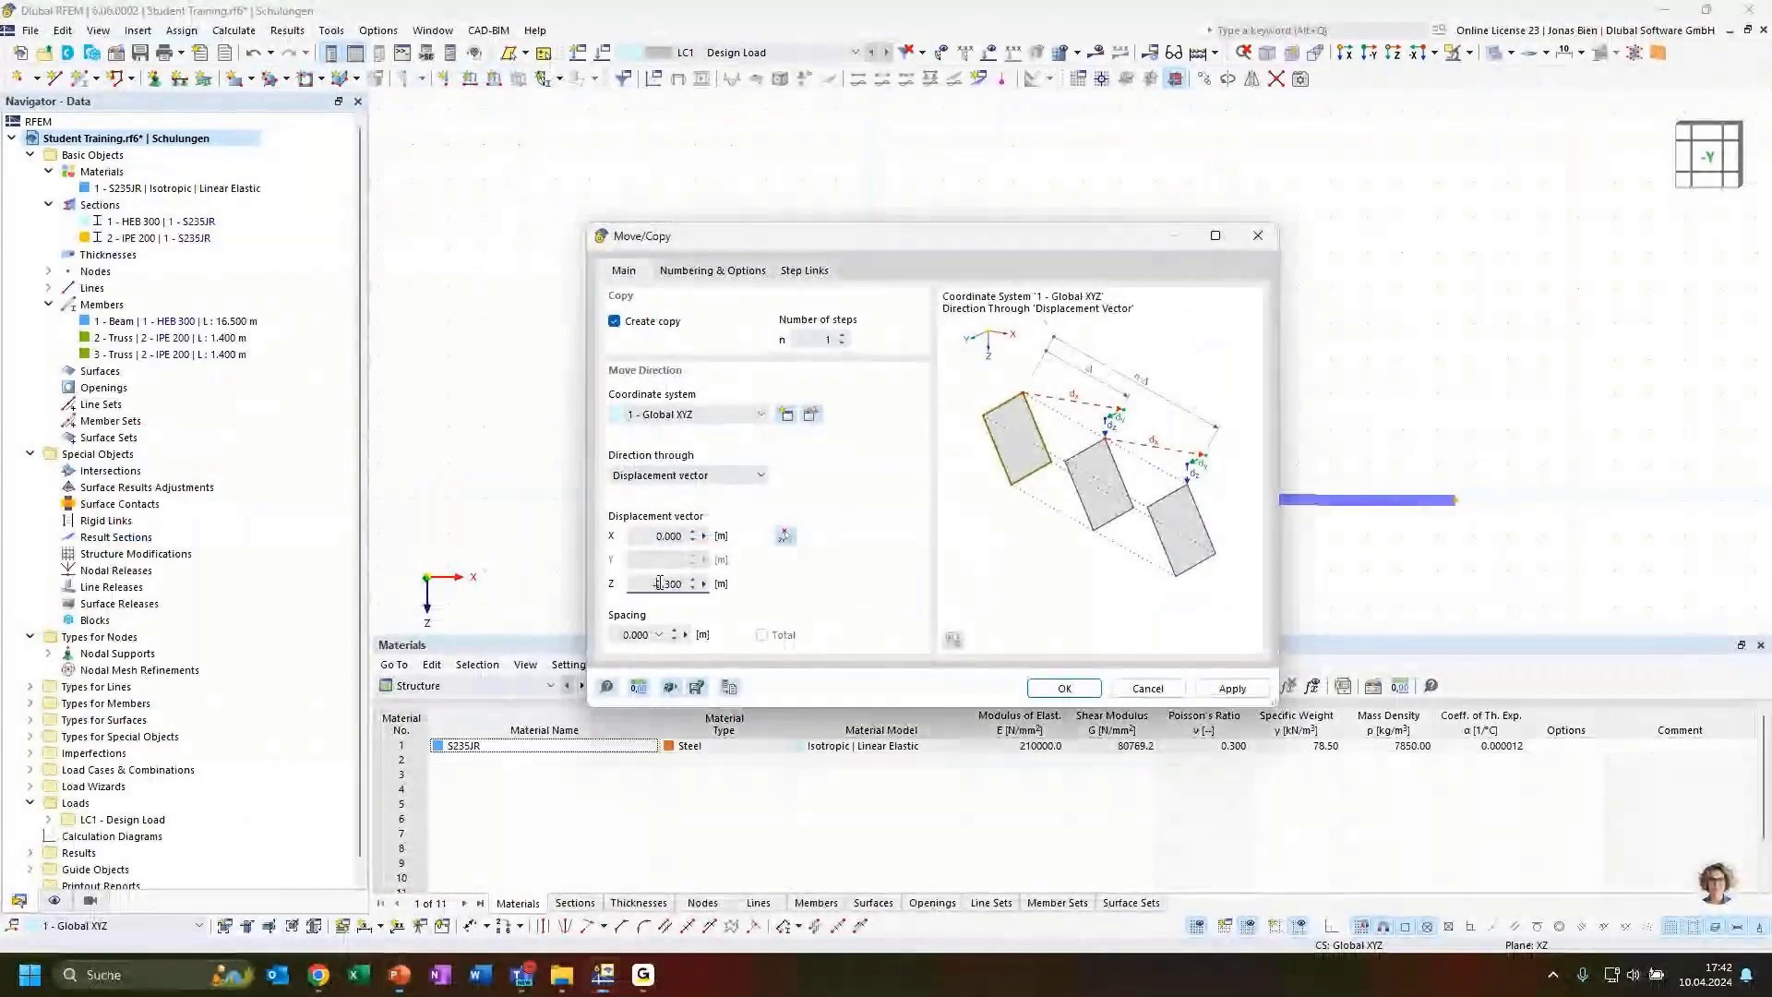
type("-1.")
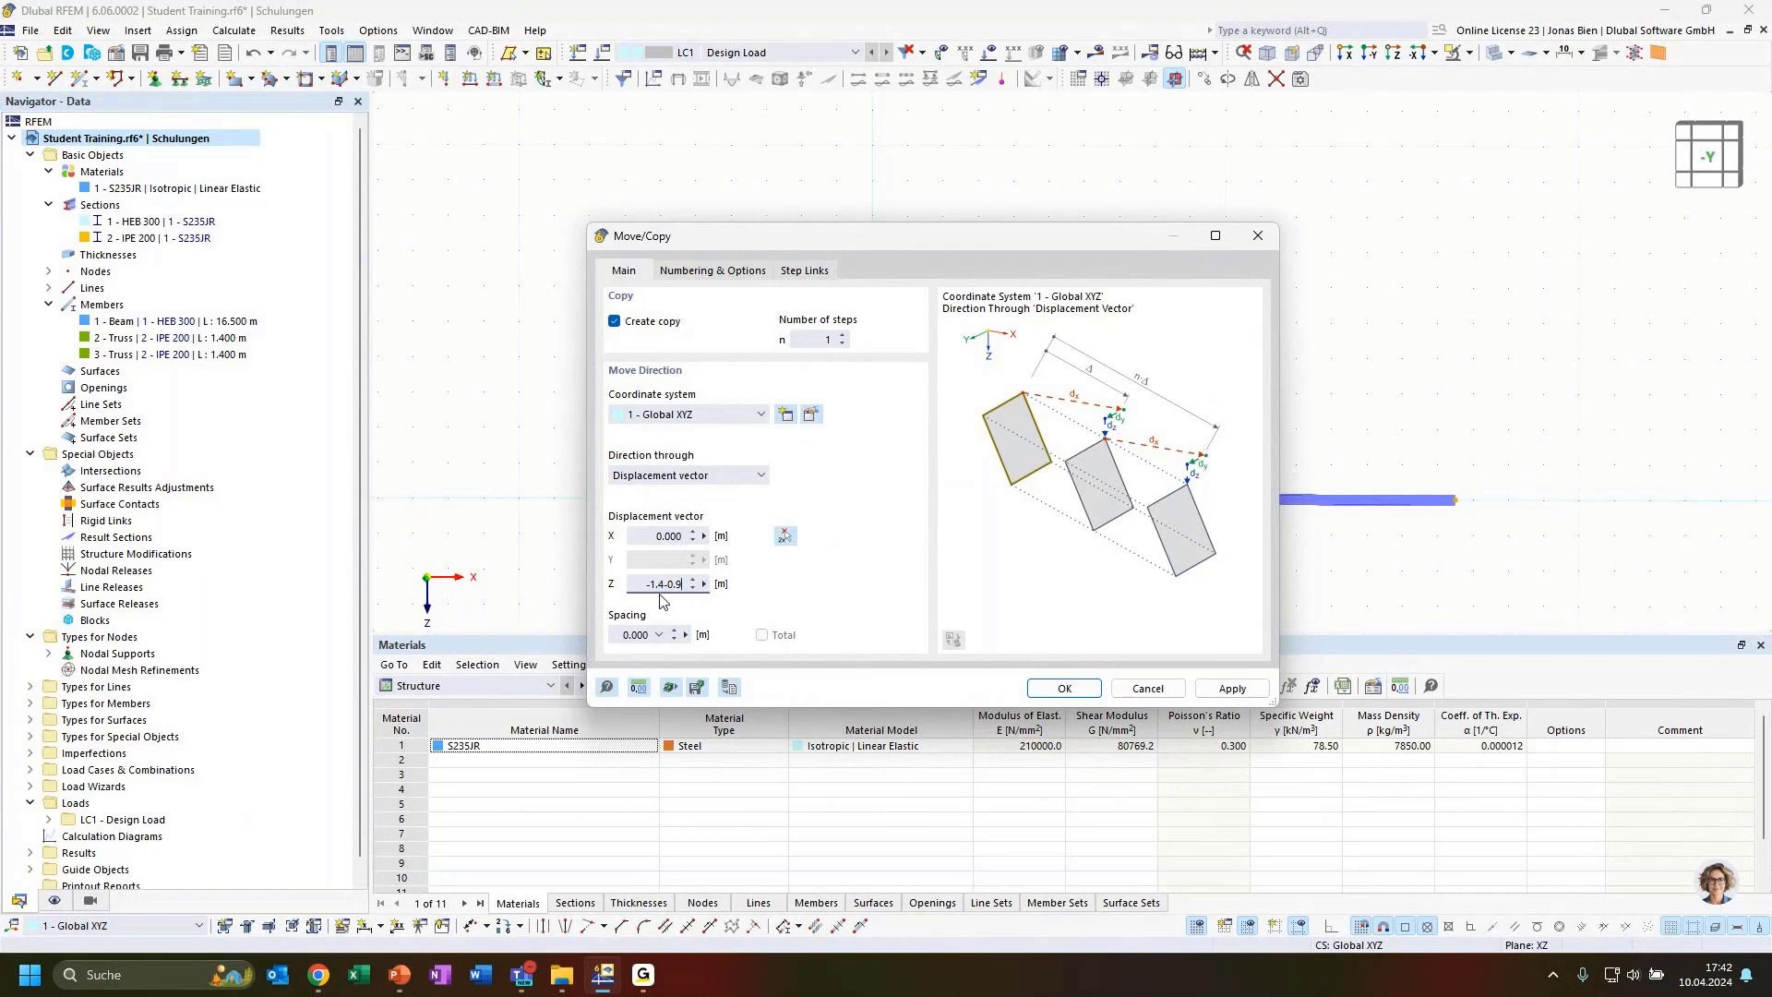
left_click(668, 539)
left_click(1066, 695)
left_click(645, 585)
left_click(673, 533)
left_click(1061, 687)
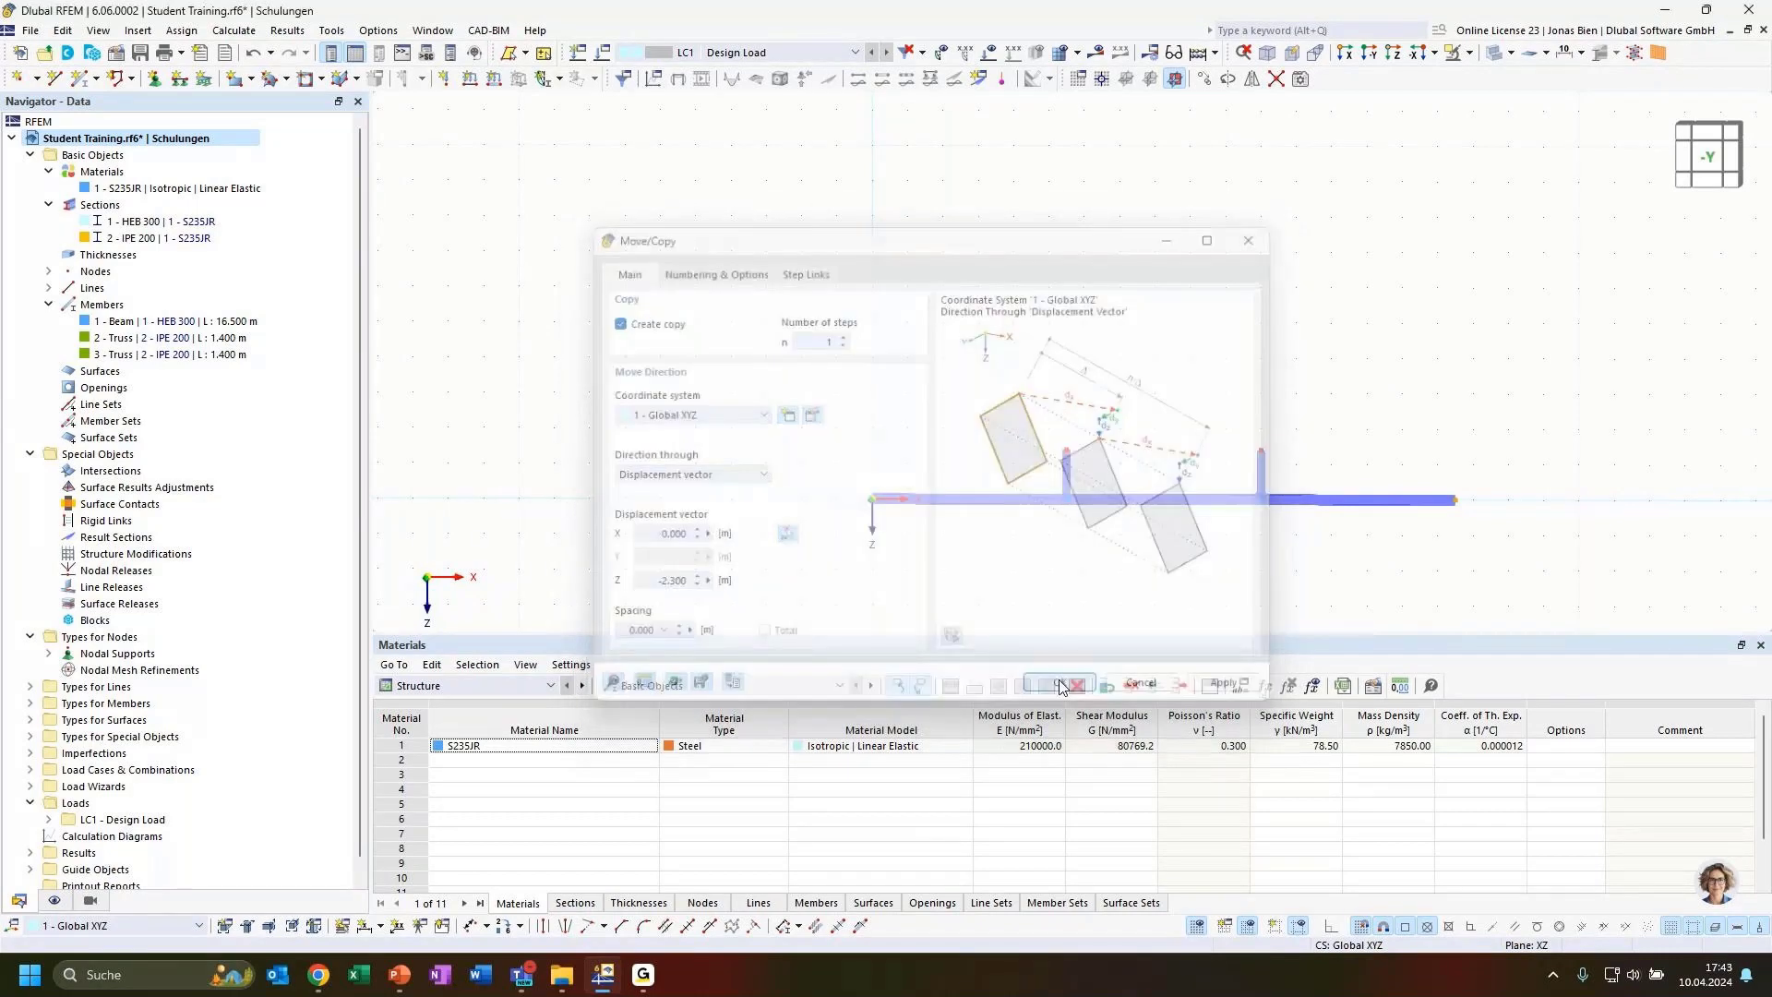
Delete the two vertical truss members at the beam ends
middle_click_drag(1529, 480, 1405, 452)
scroll(1111, 472, "up", 2)
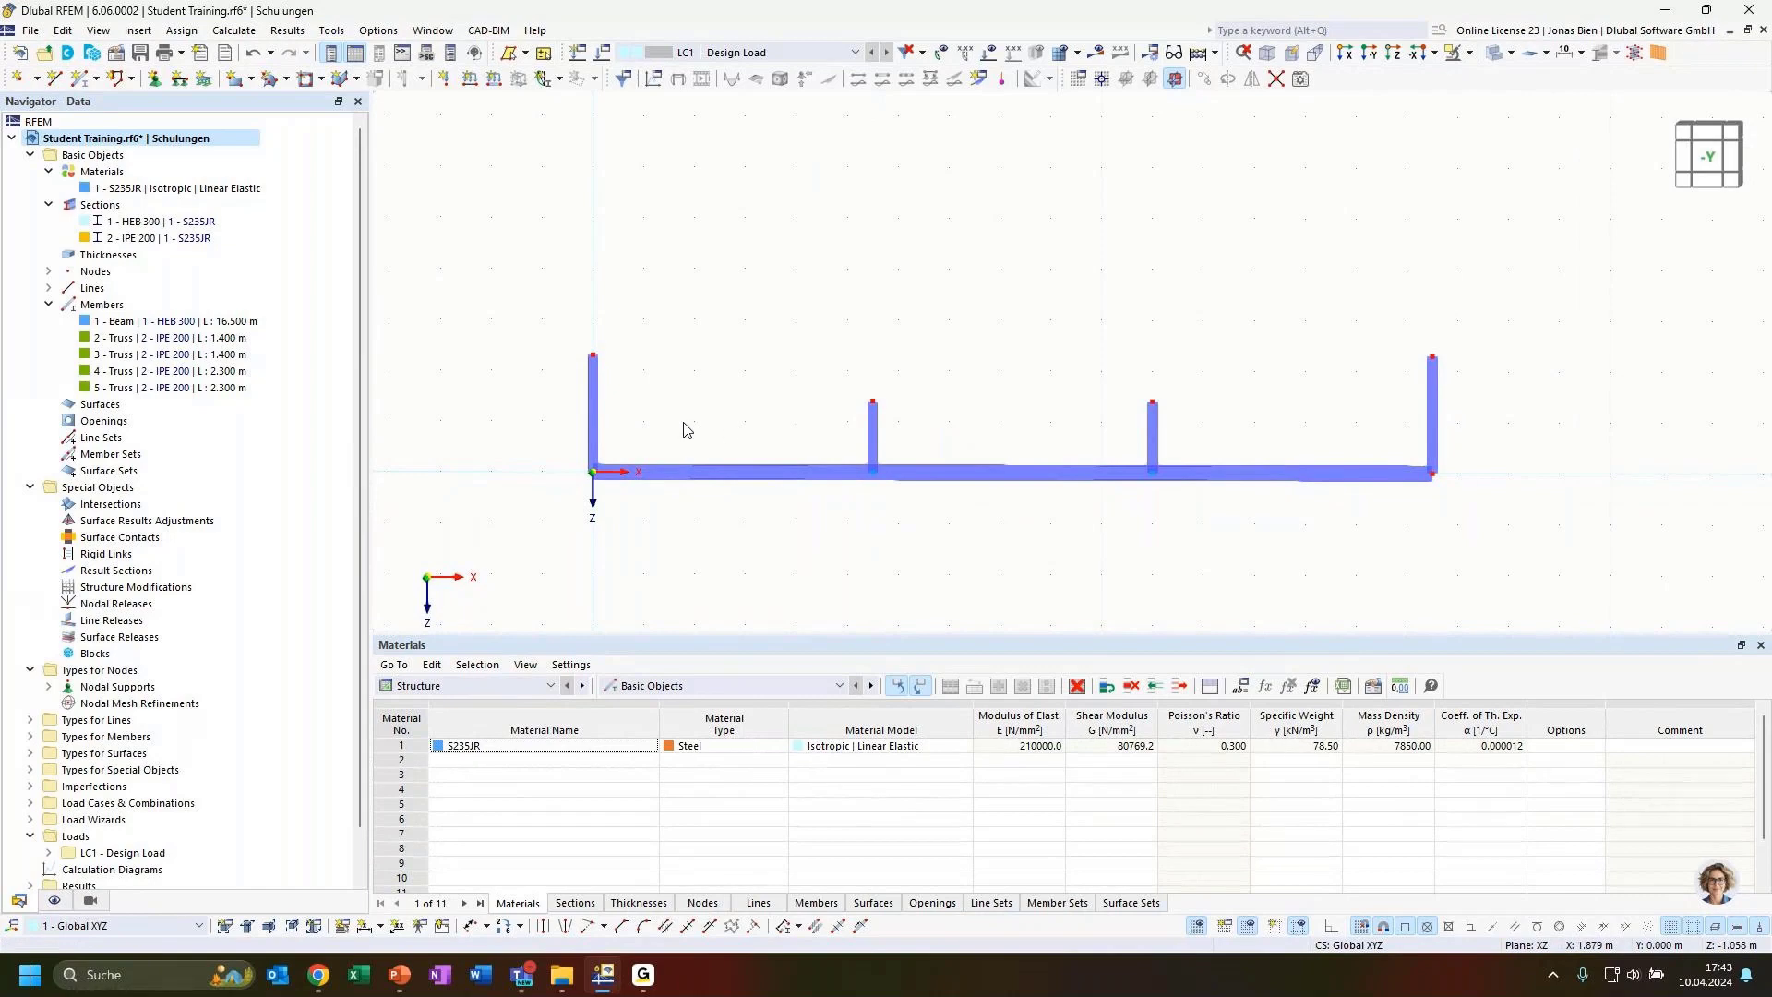
left_click(593, 406)
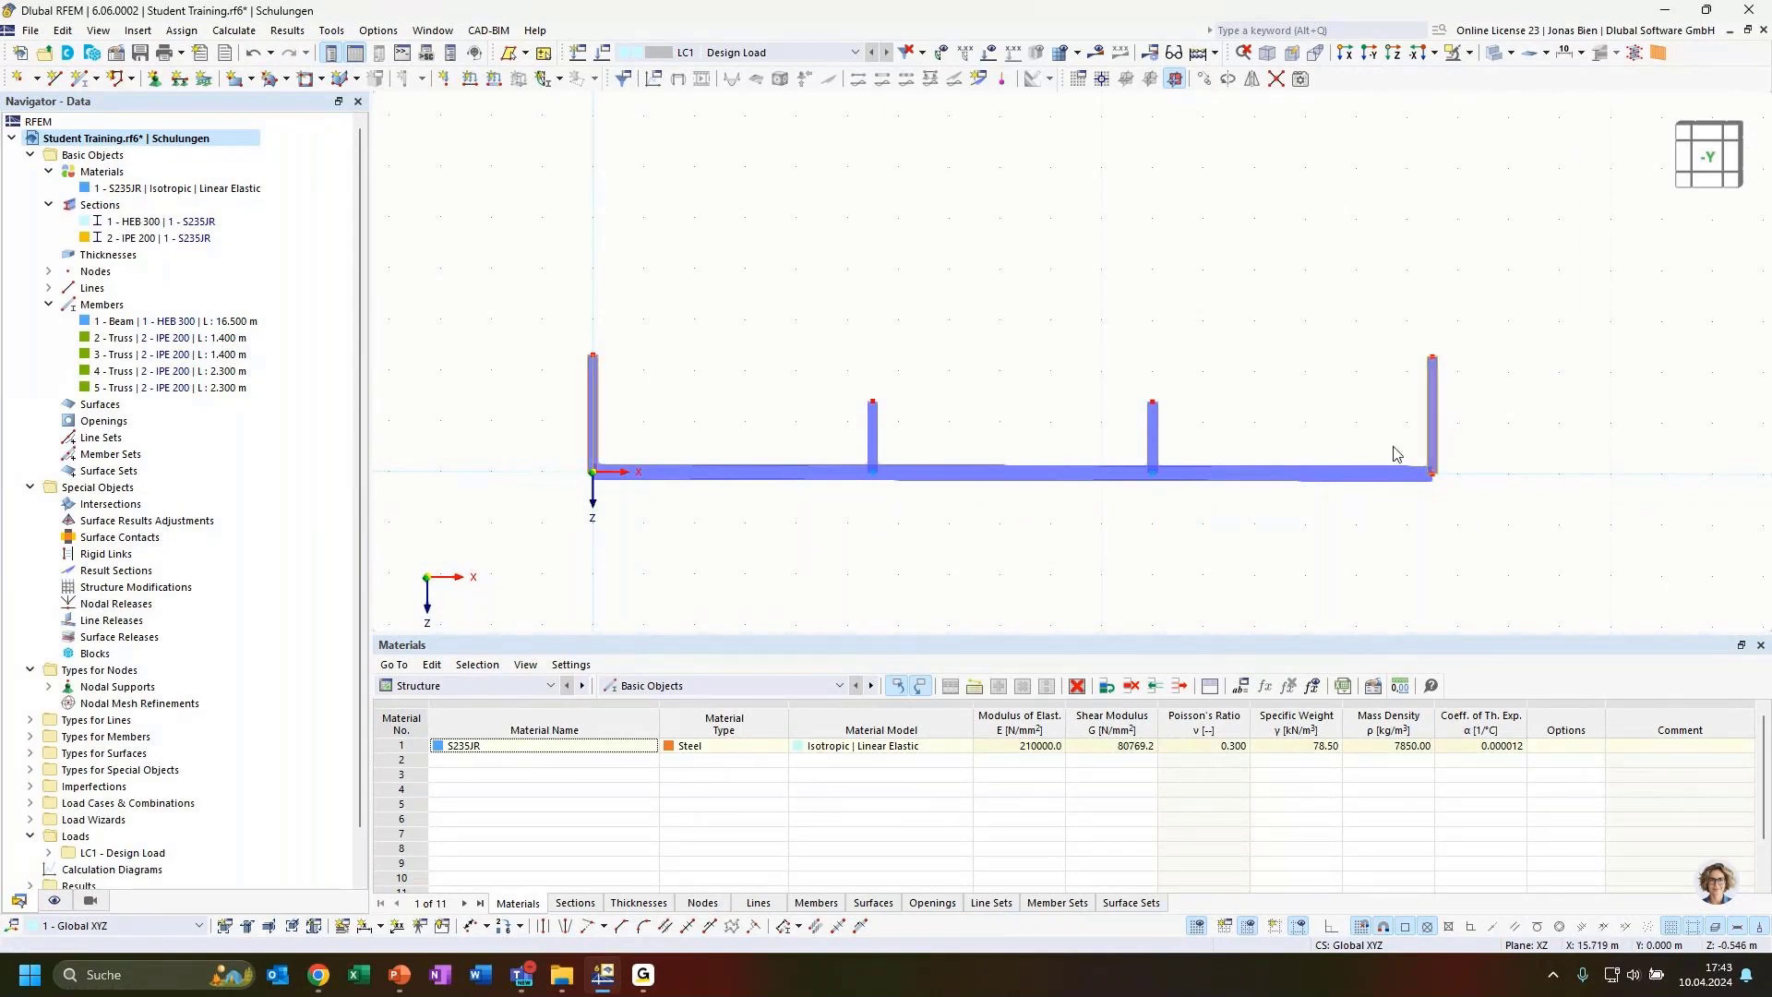
key("Delete")
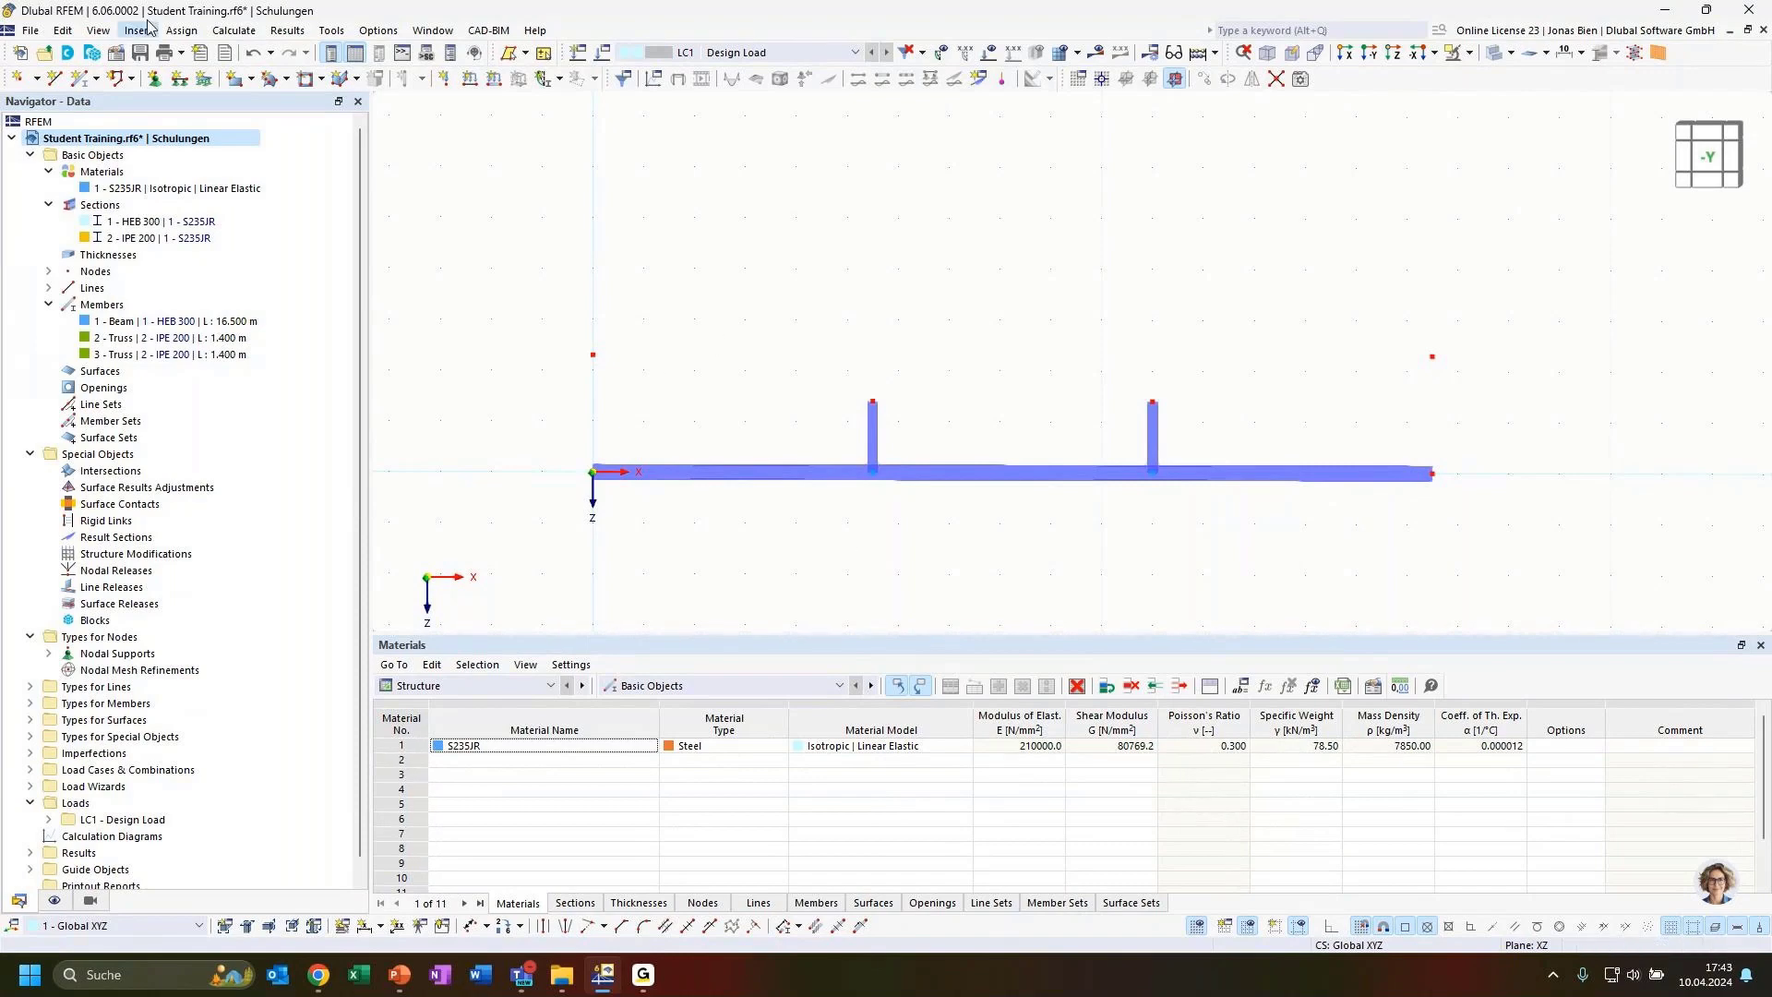
Draw a chain of truss members from the left raised node over both hanger tops to the right raised node
left_click(80, 79)
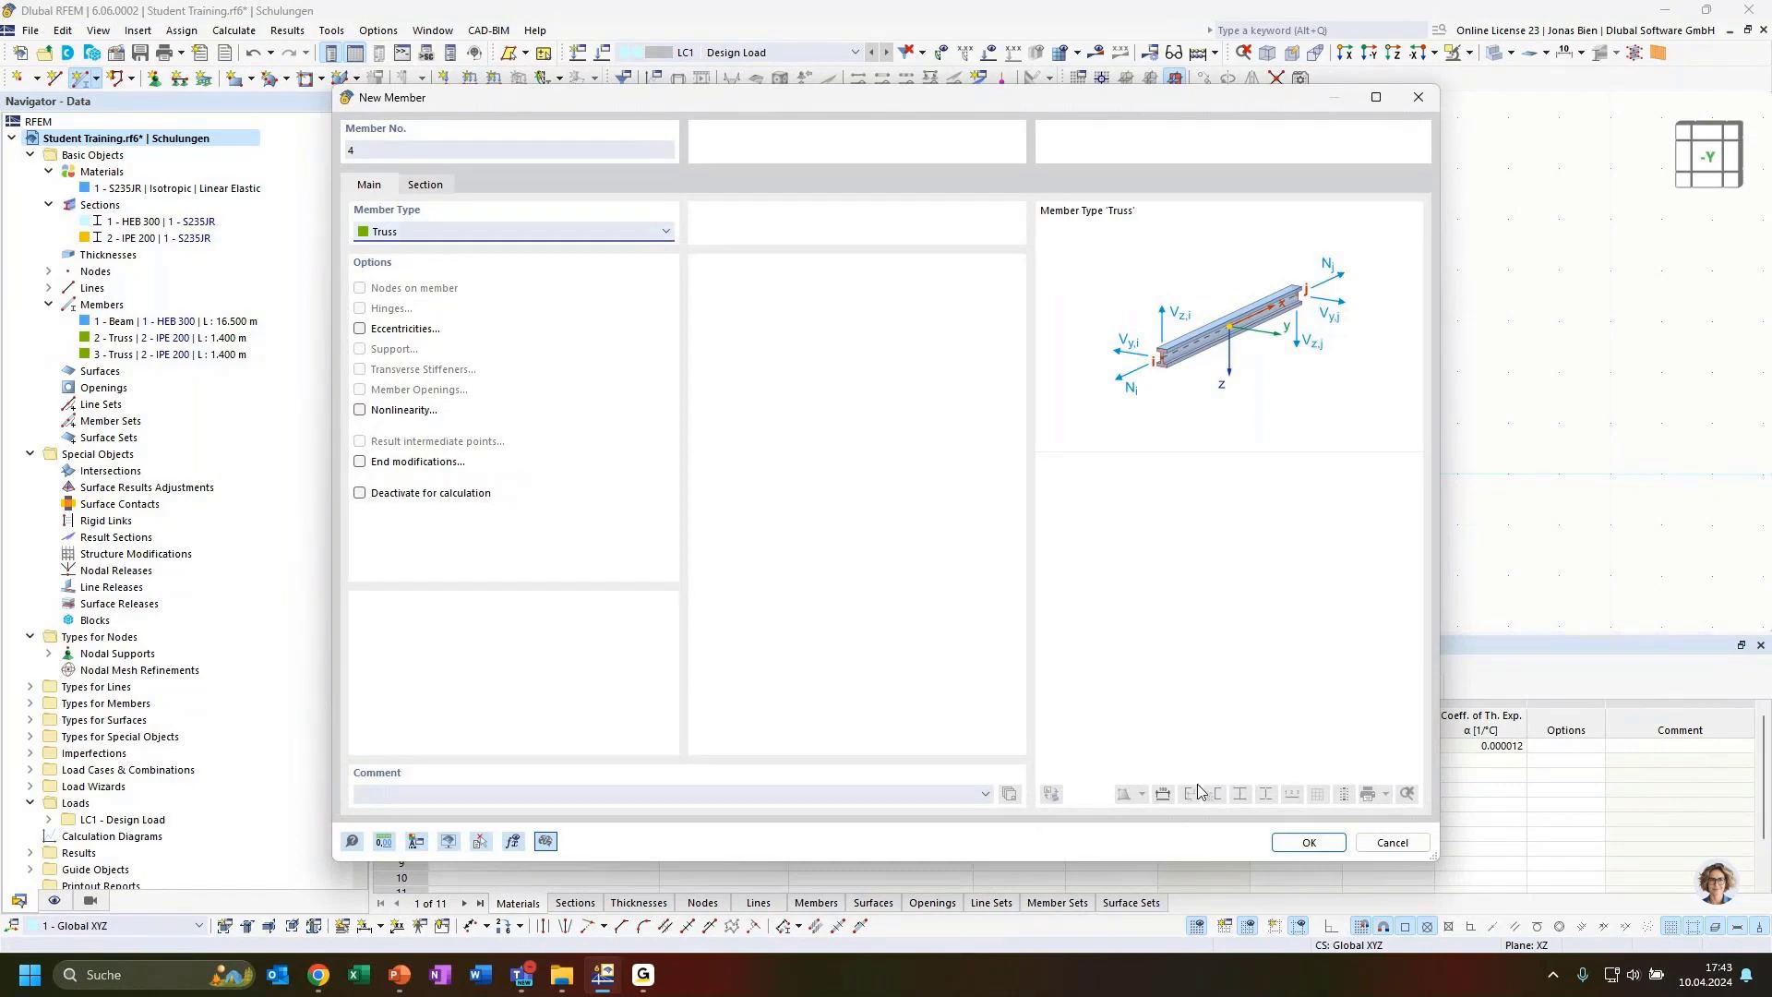
left_click(1308, 841)
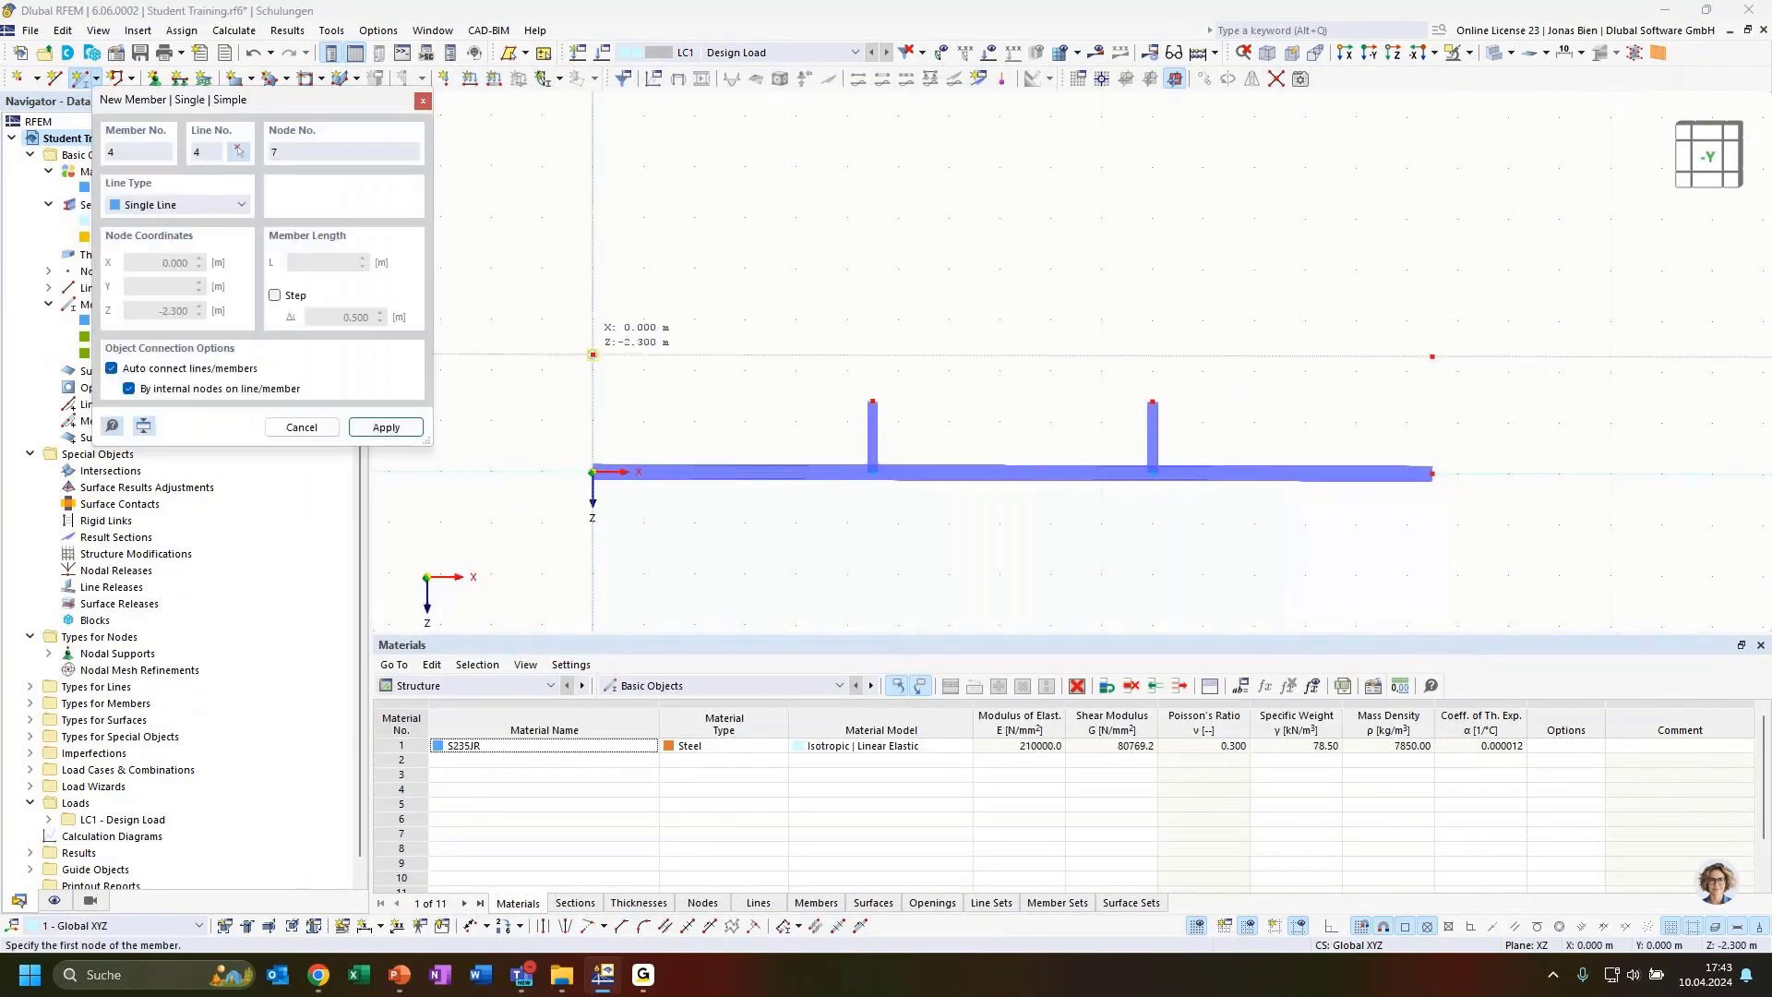
left_click(592, 354)
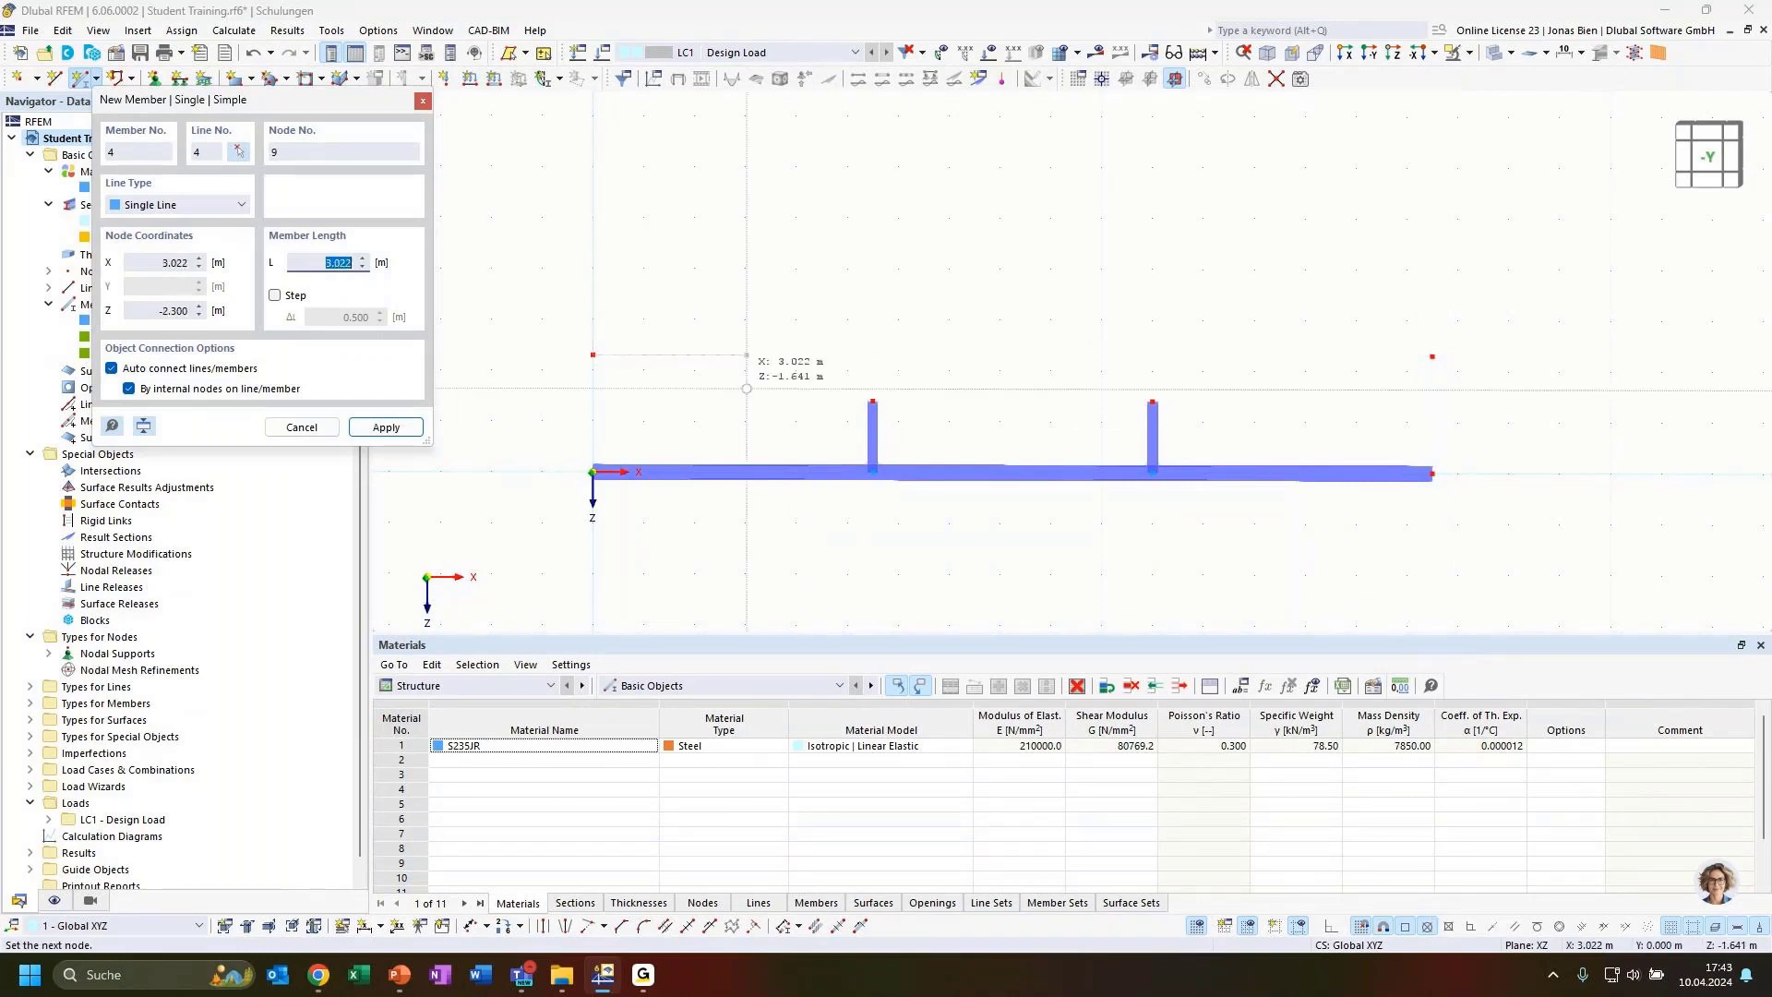
left_click(872, 400)
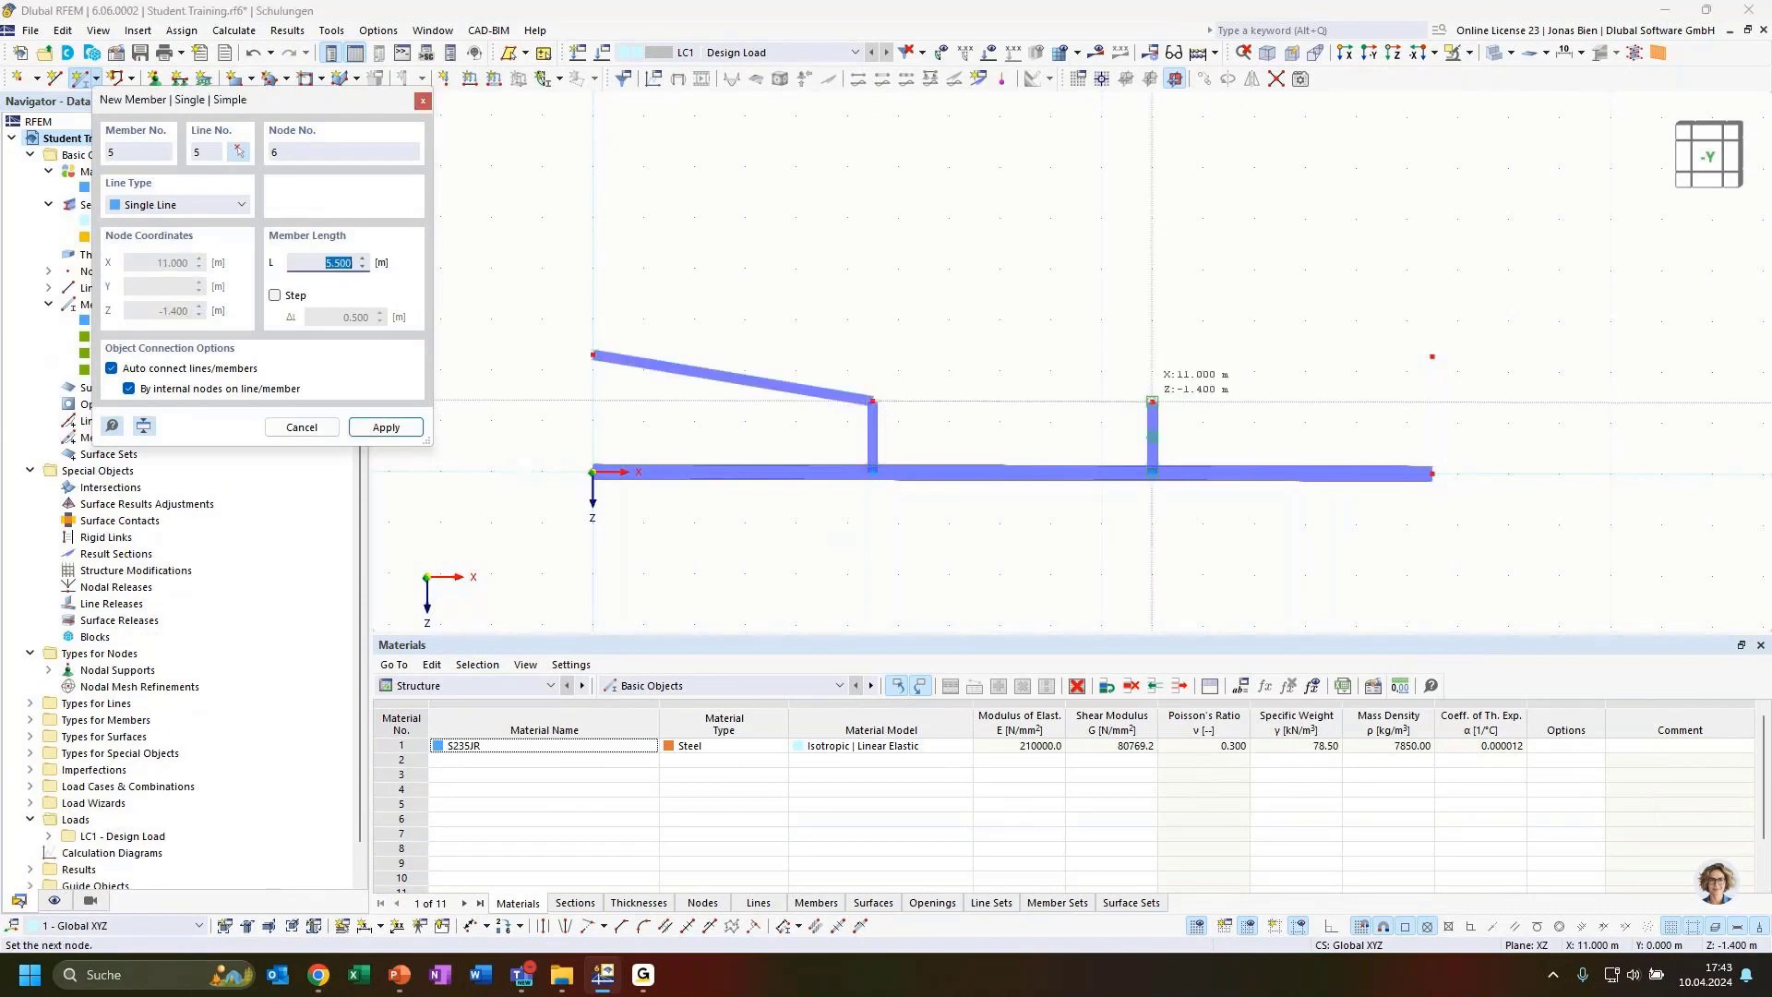
left_click(1152, 402)
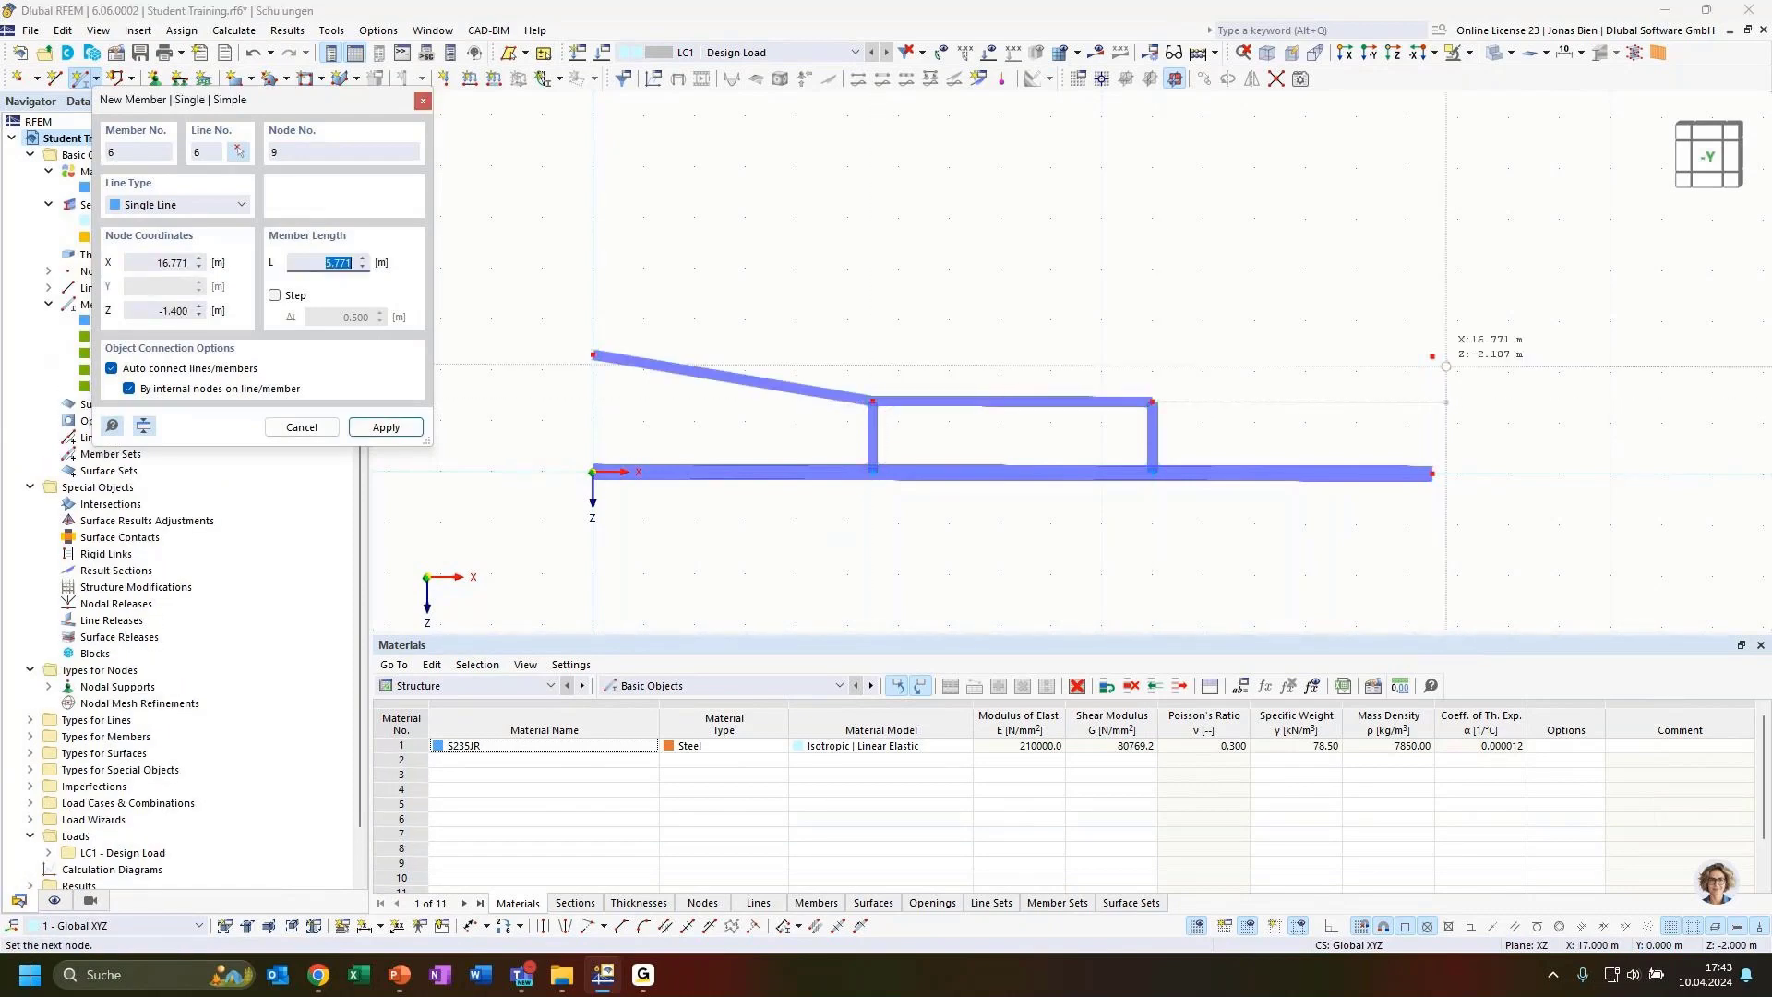
left_click(1421, 403)
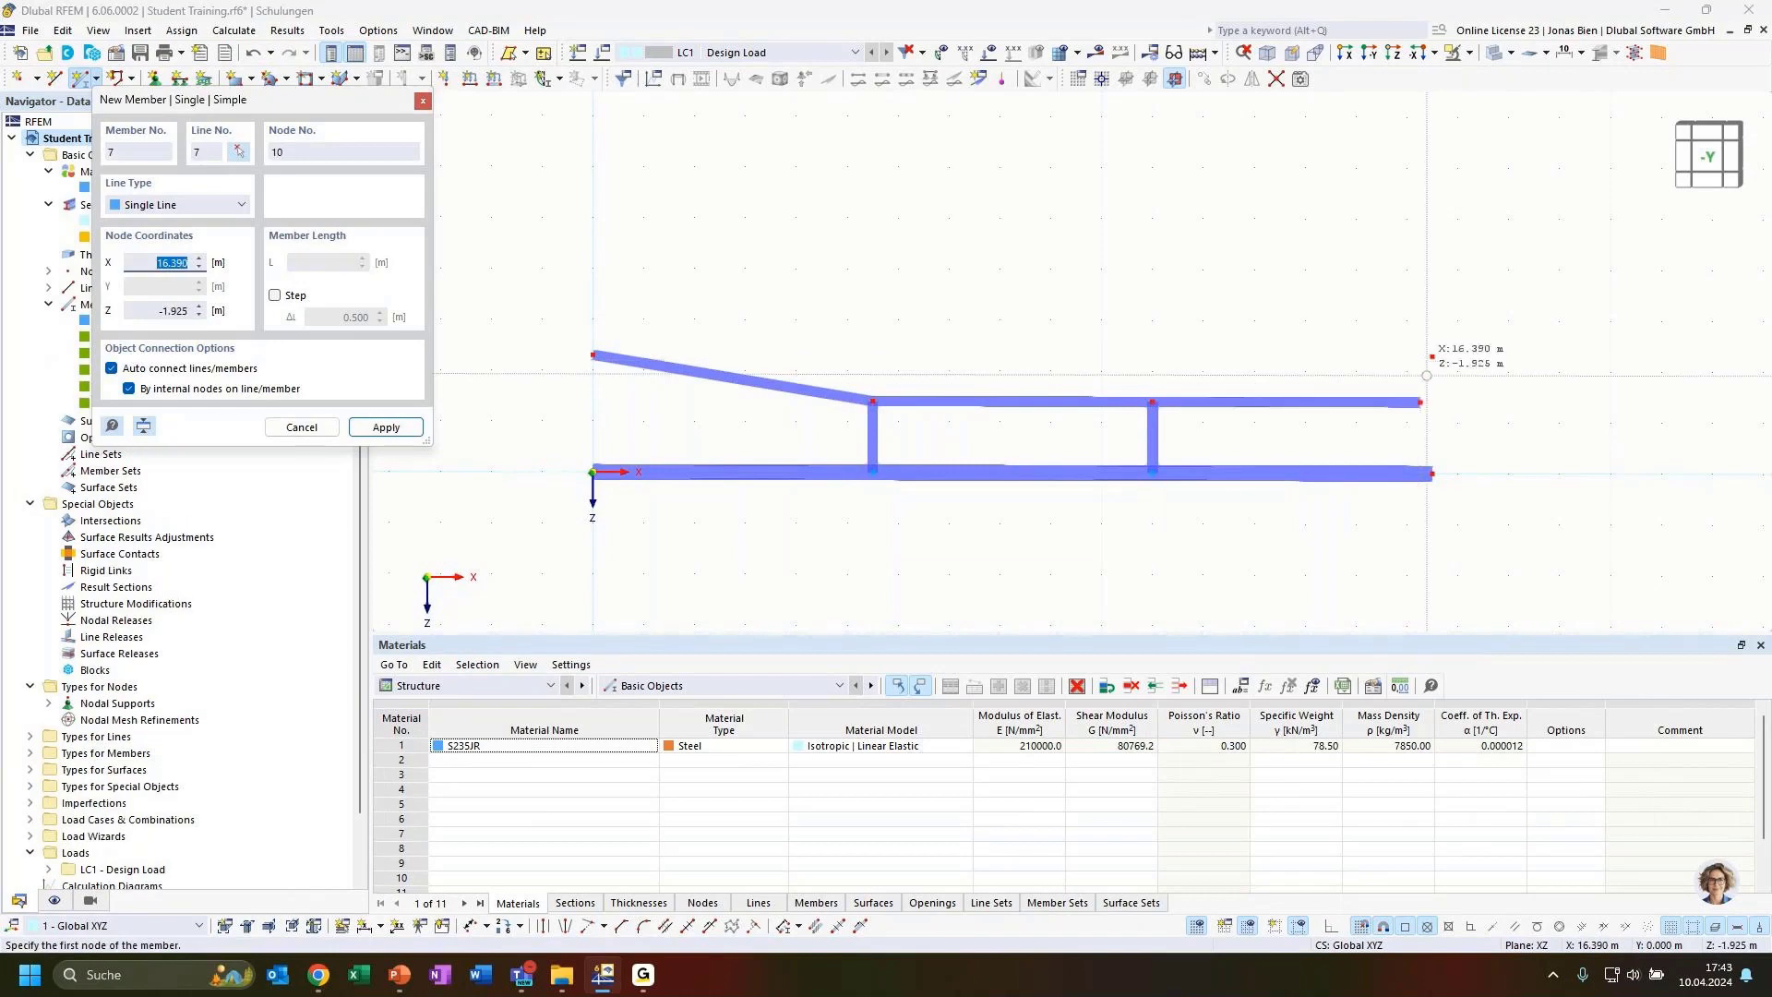
key("Escape")
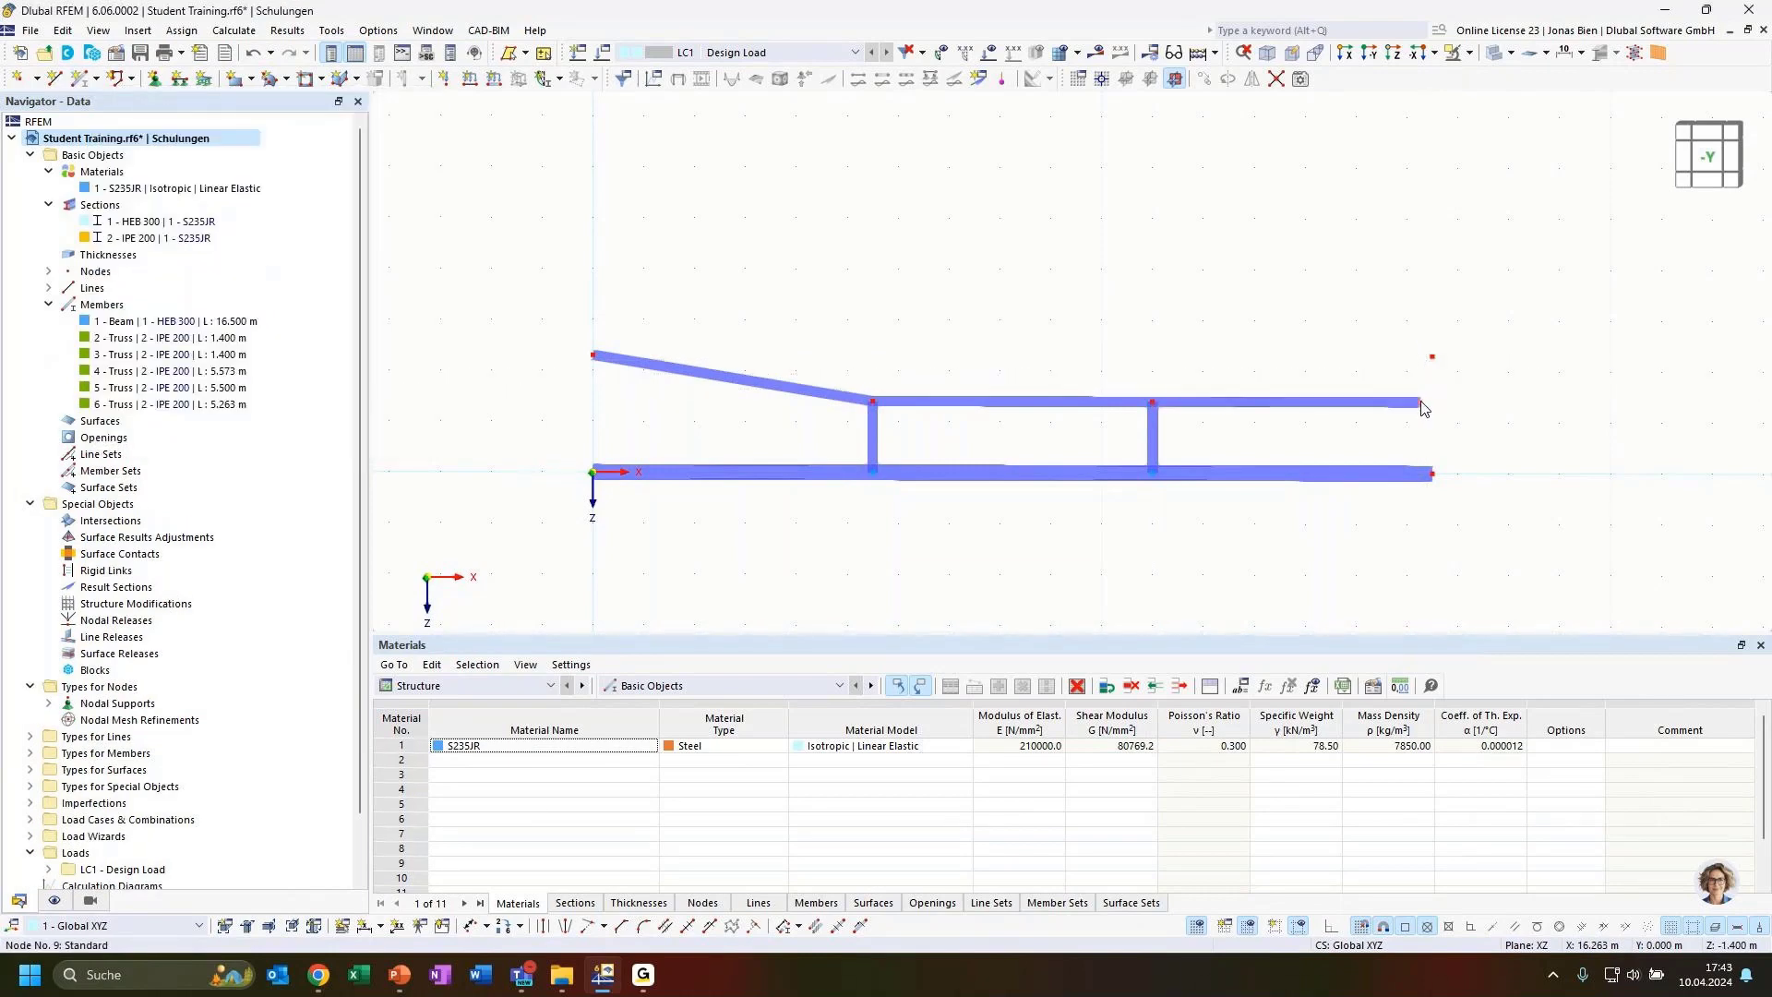
left_click_drag(1422, 410, 1432, 358)
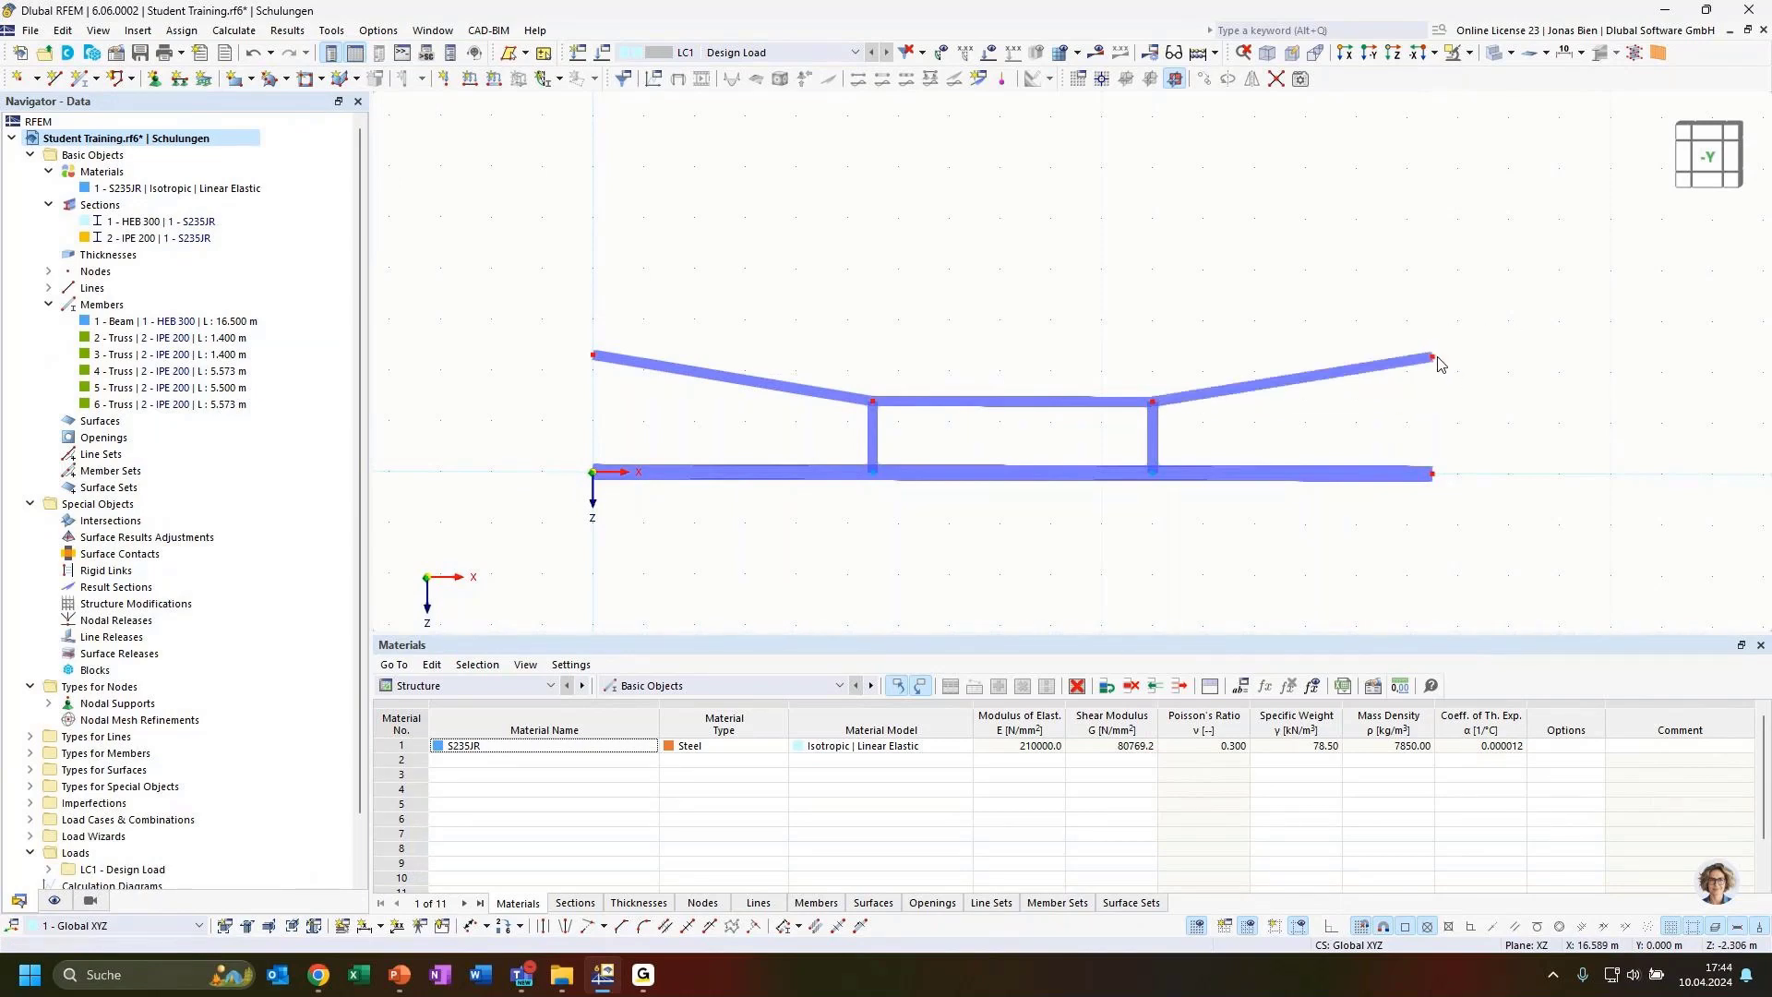
scroll(1450, 375, "up", 2)
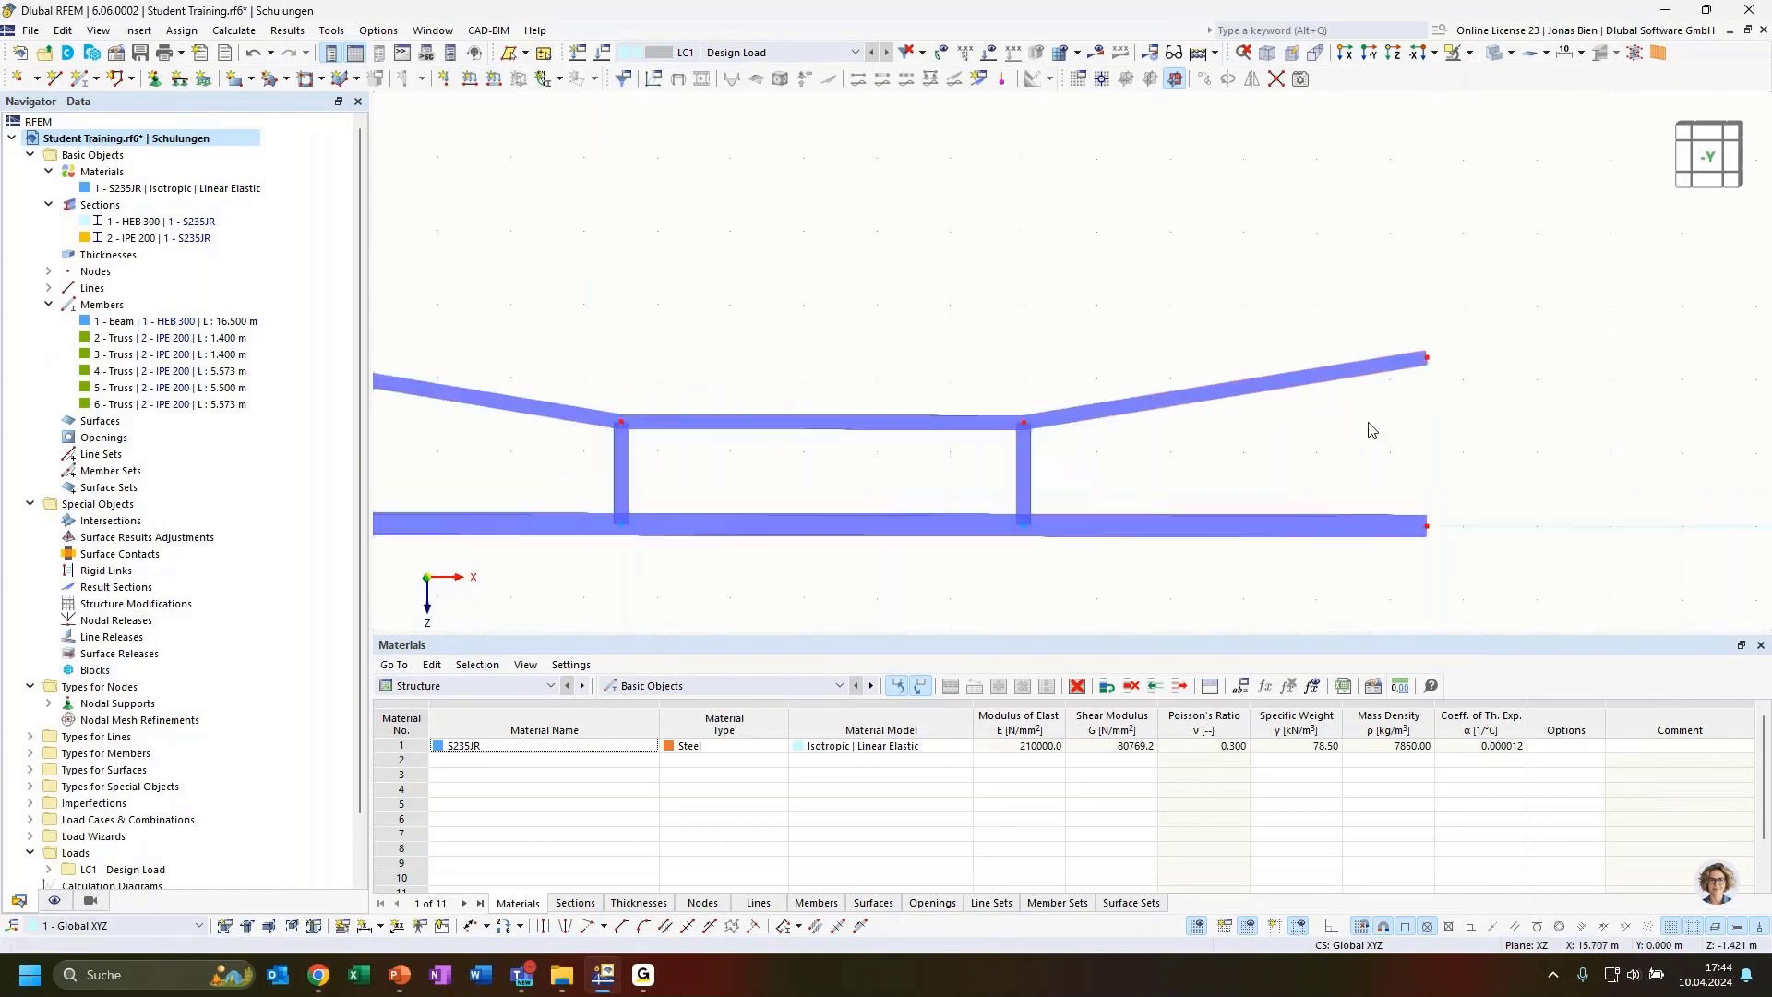
scroll(1363, 427, "down", 1)
scroll(1065, 363, "down", 1)
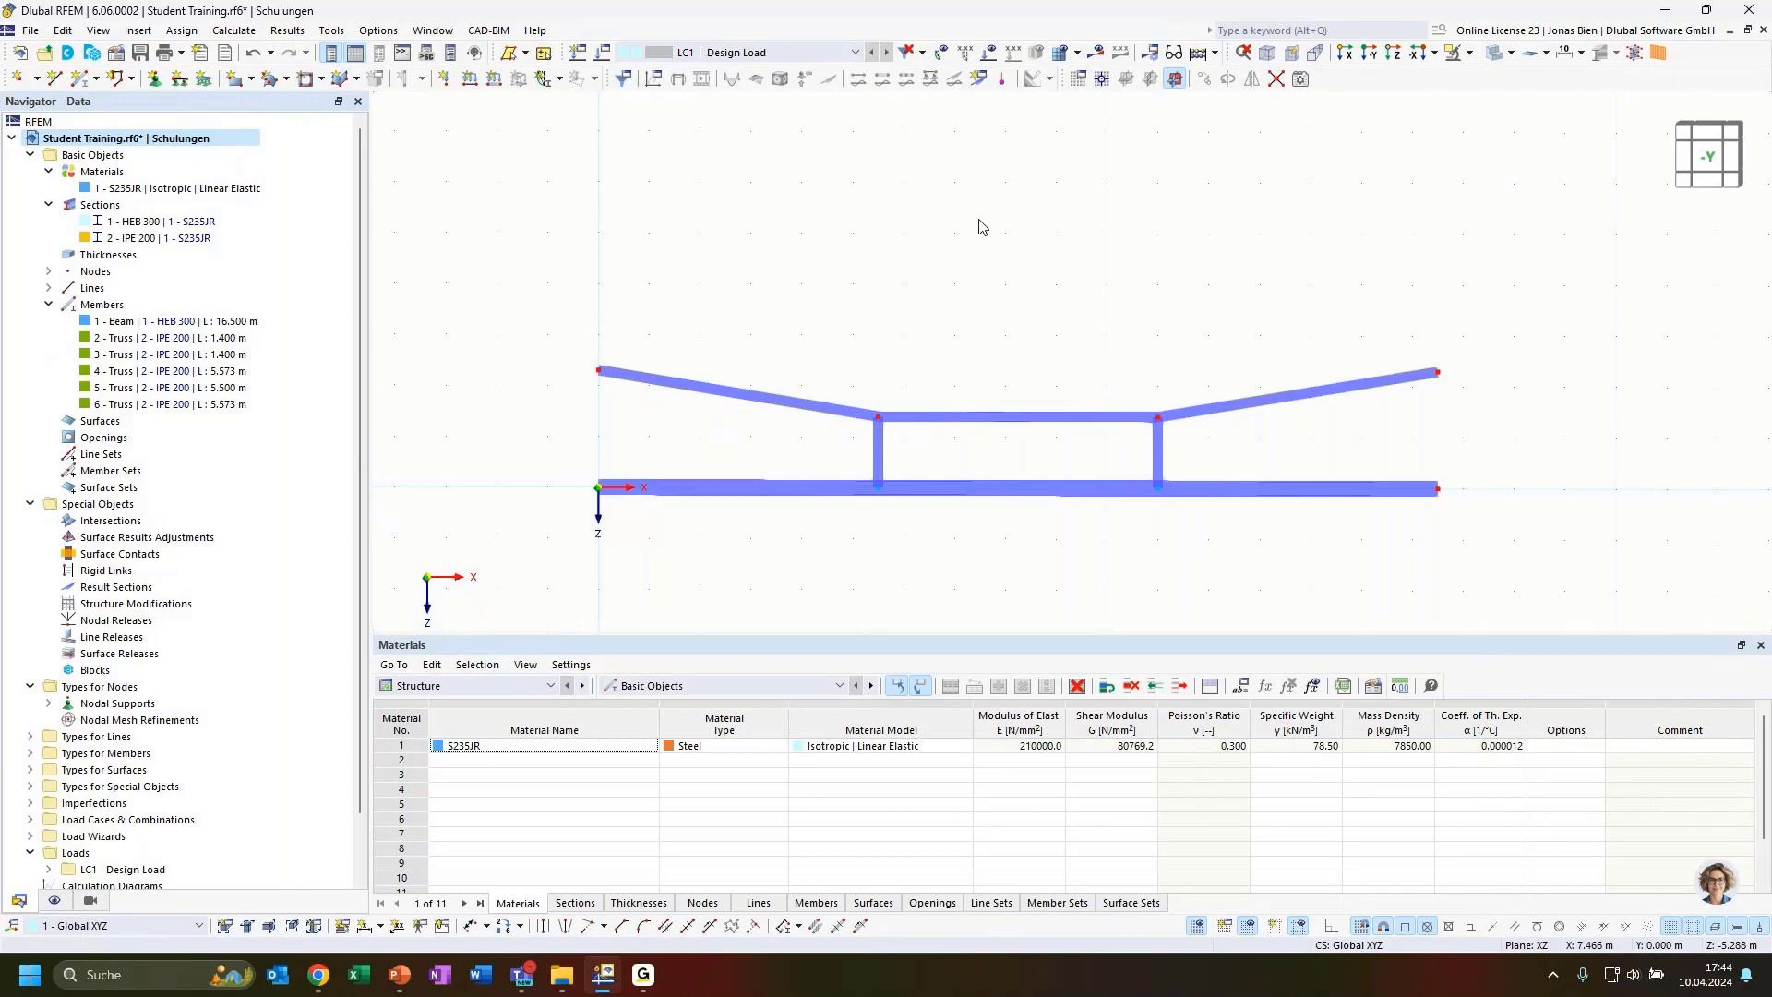
Orbit and zoom around the hanger structure, toggling transparent display, to inspect the new truss members
middle_click_drag(880, 338, 1052, 357, "ctrl")
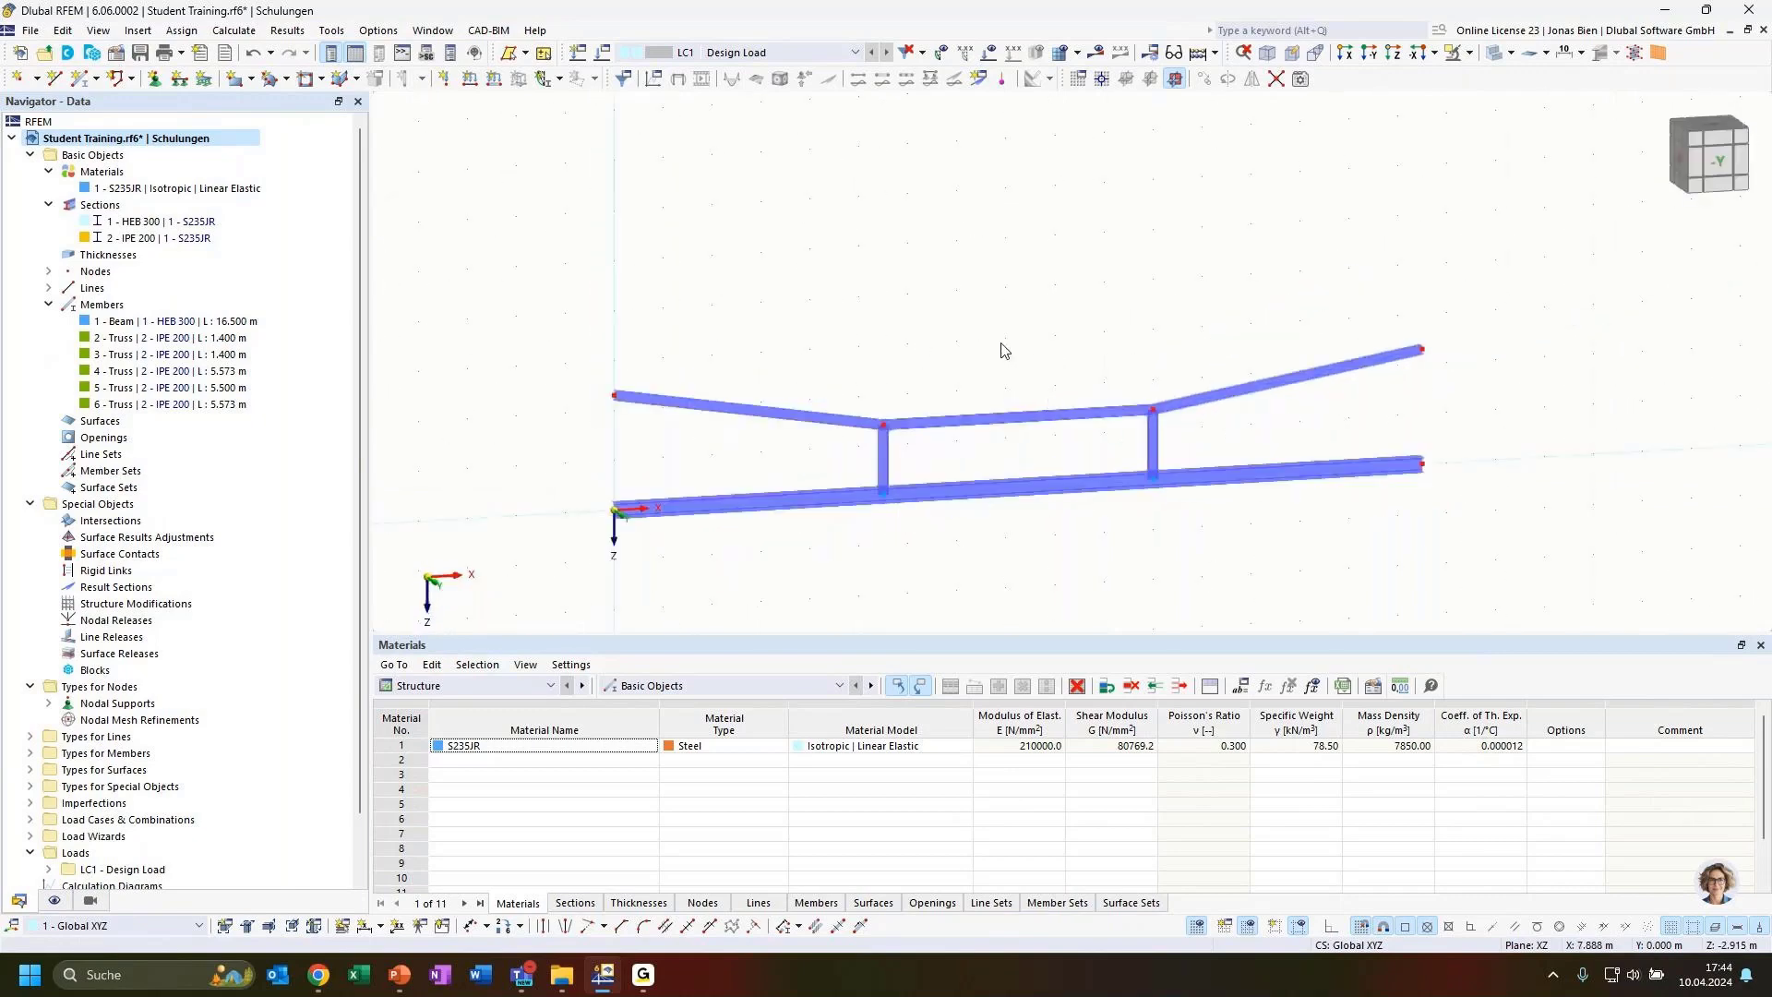
scroll(822, 490, "up", 5)
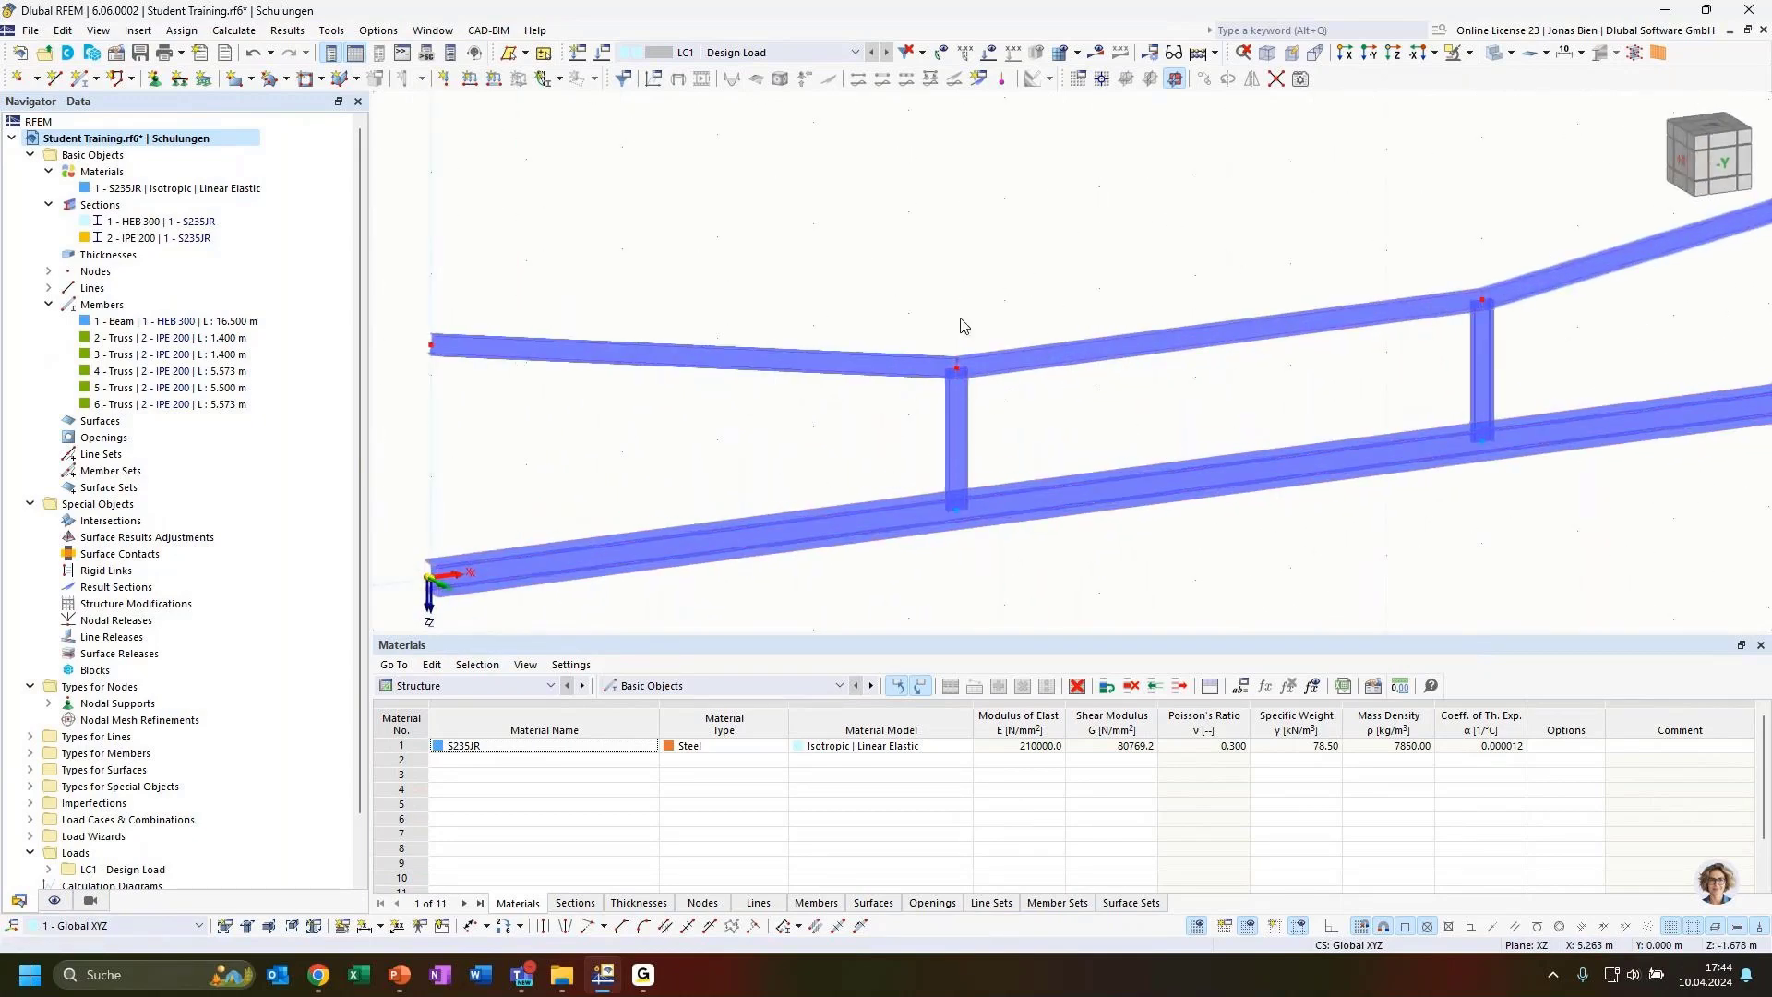
left_click(1495, 56)
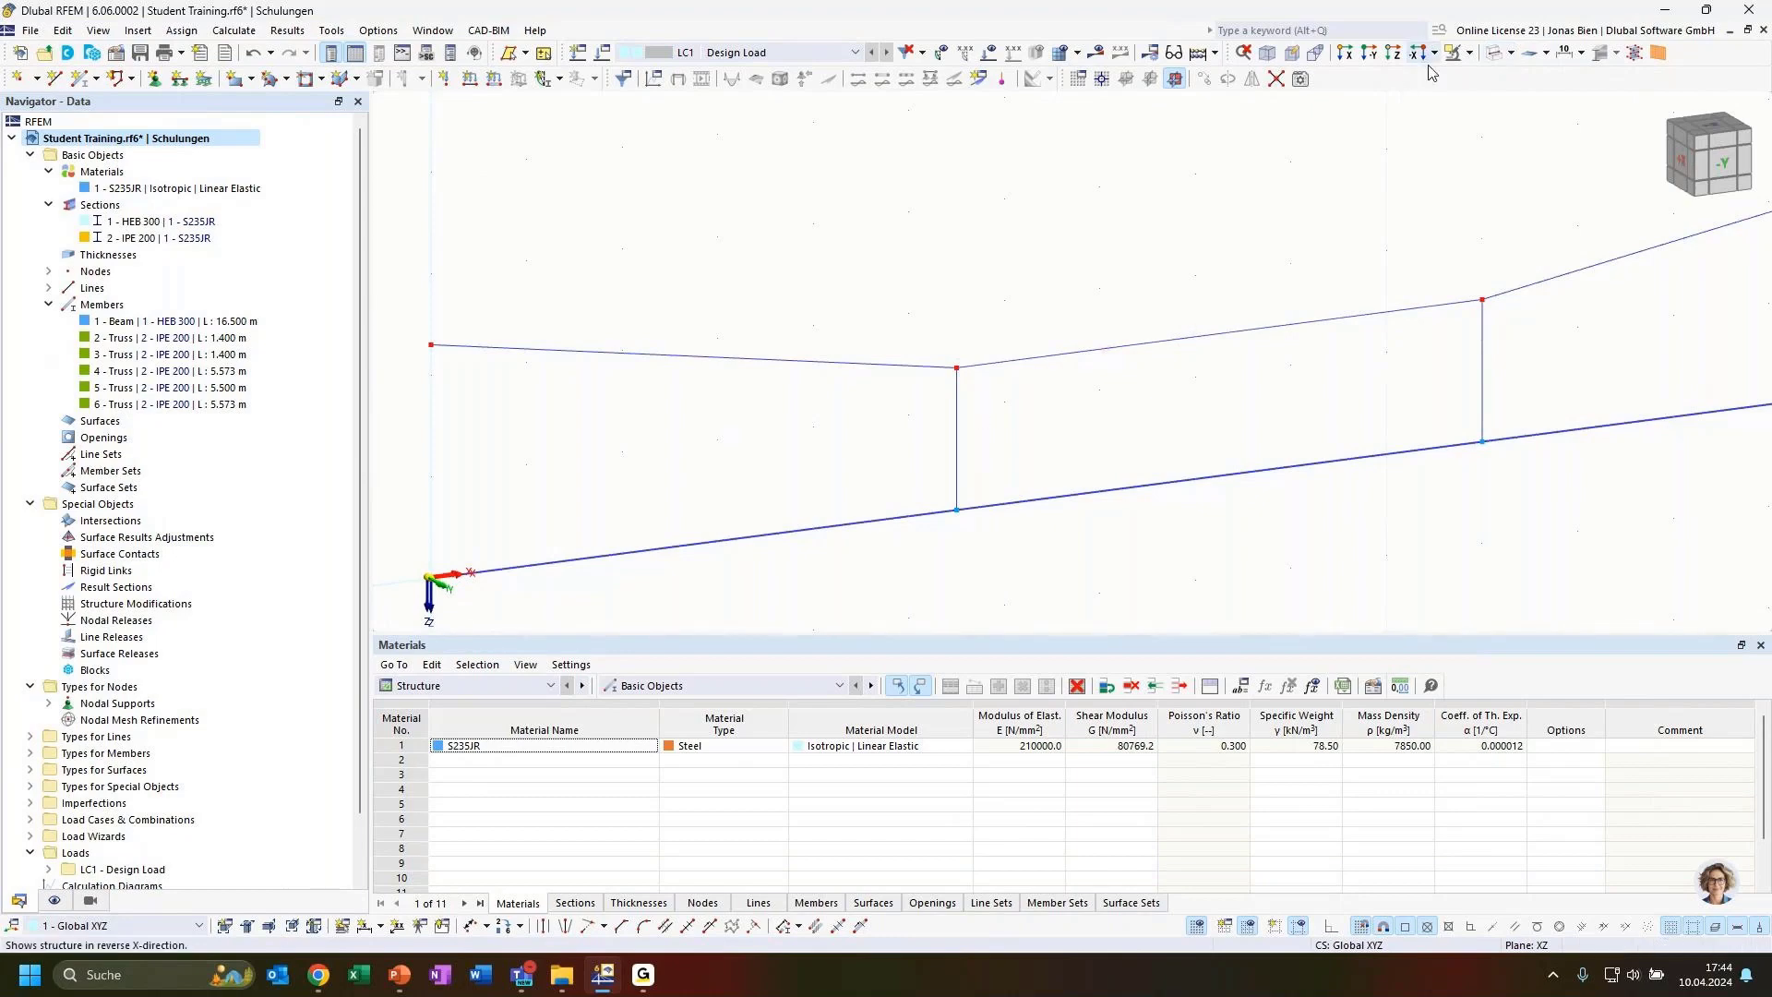
left_click(1495, 53)
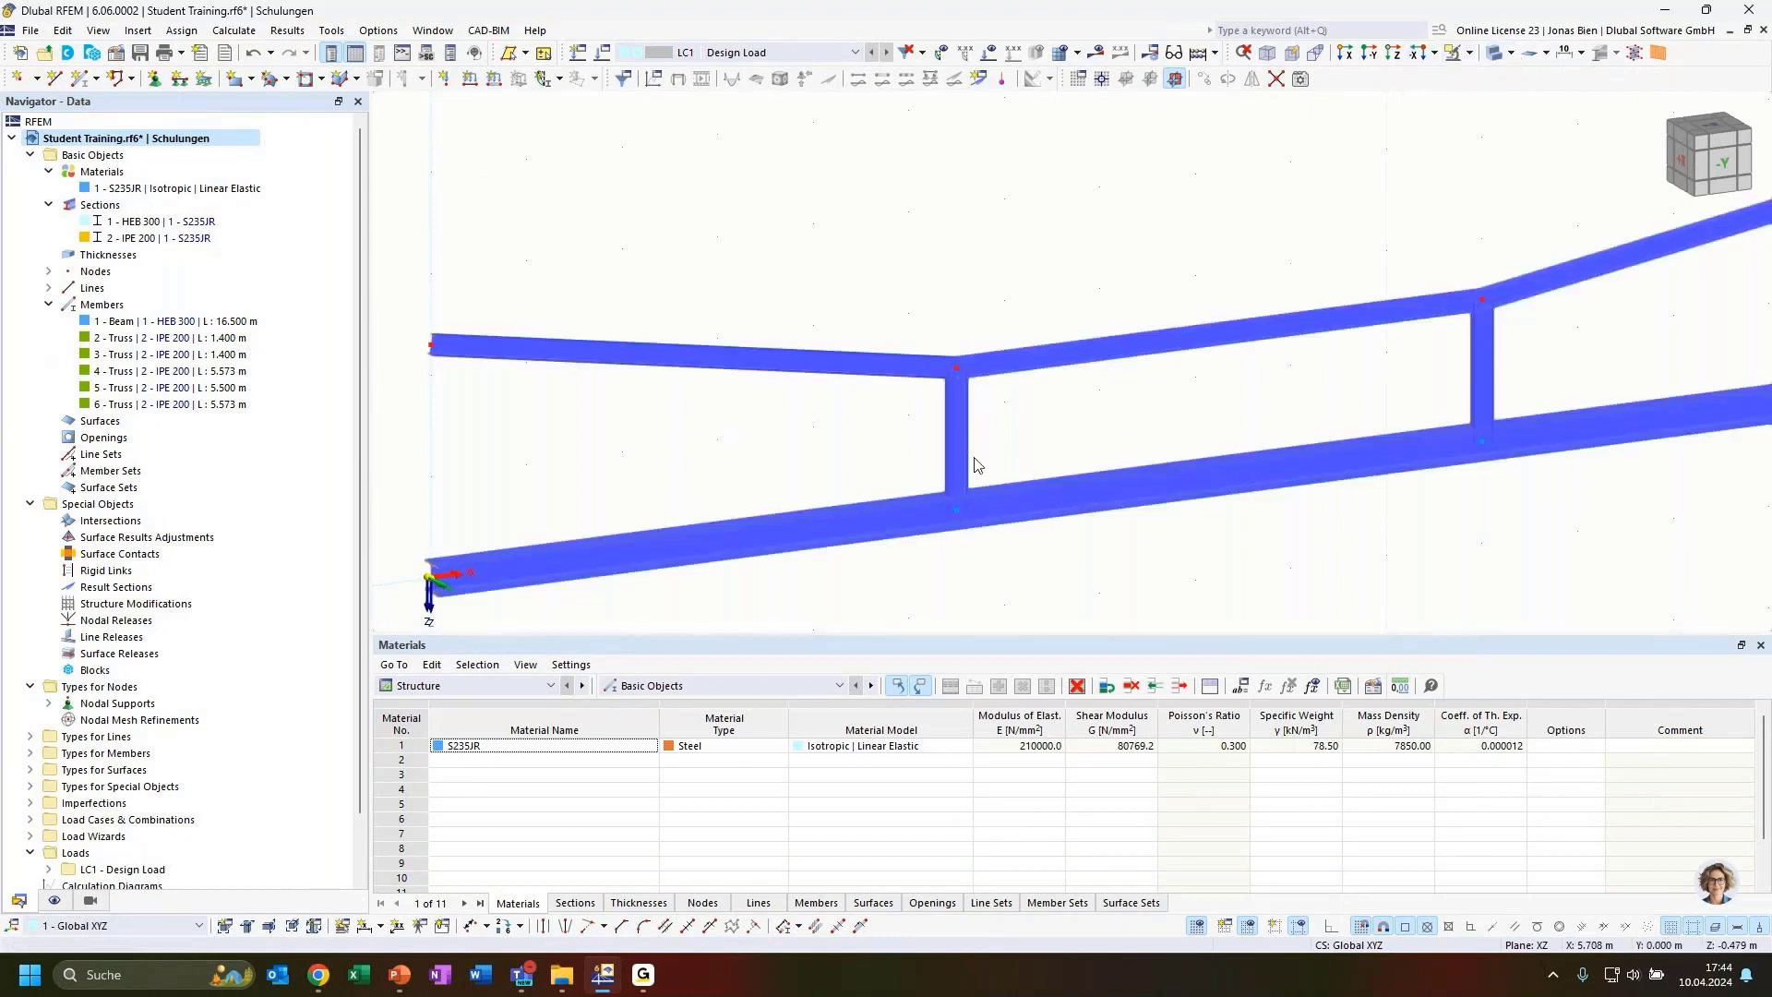
scroll(948, 452, "up", 2)
scroll(1138, 347, "down", 2)
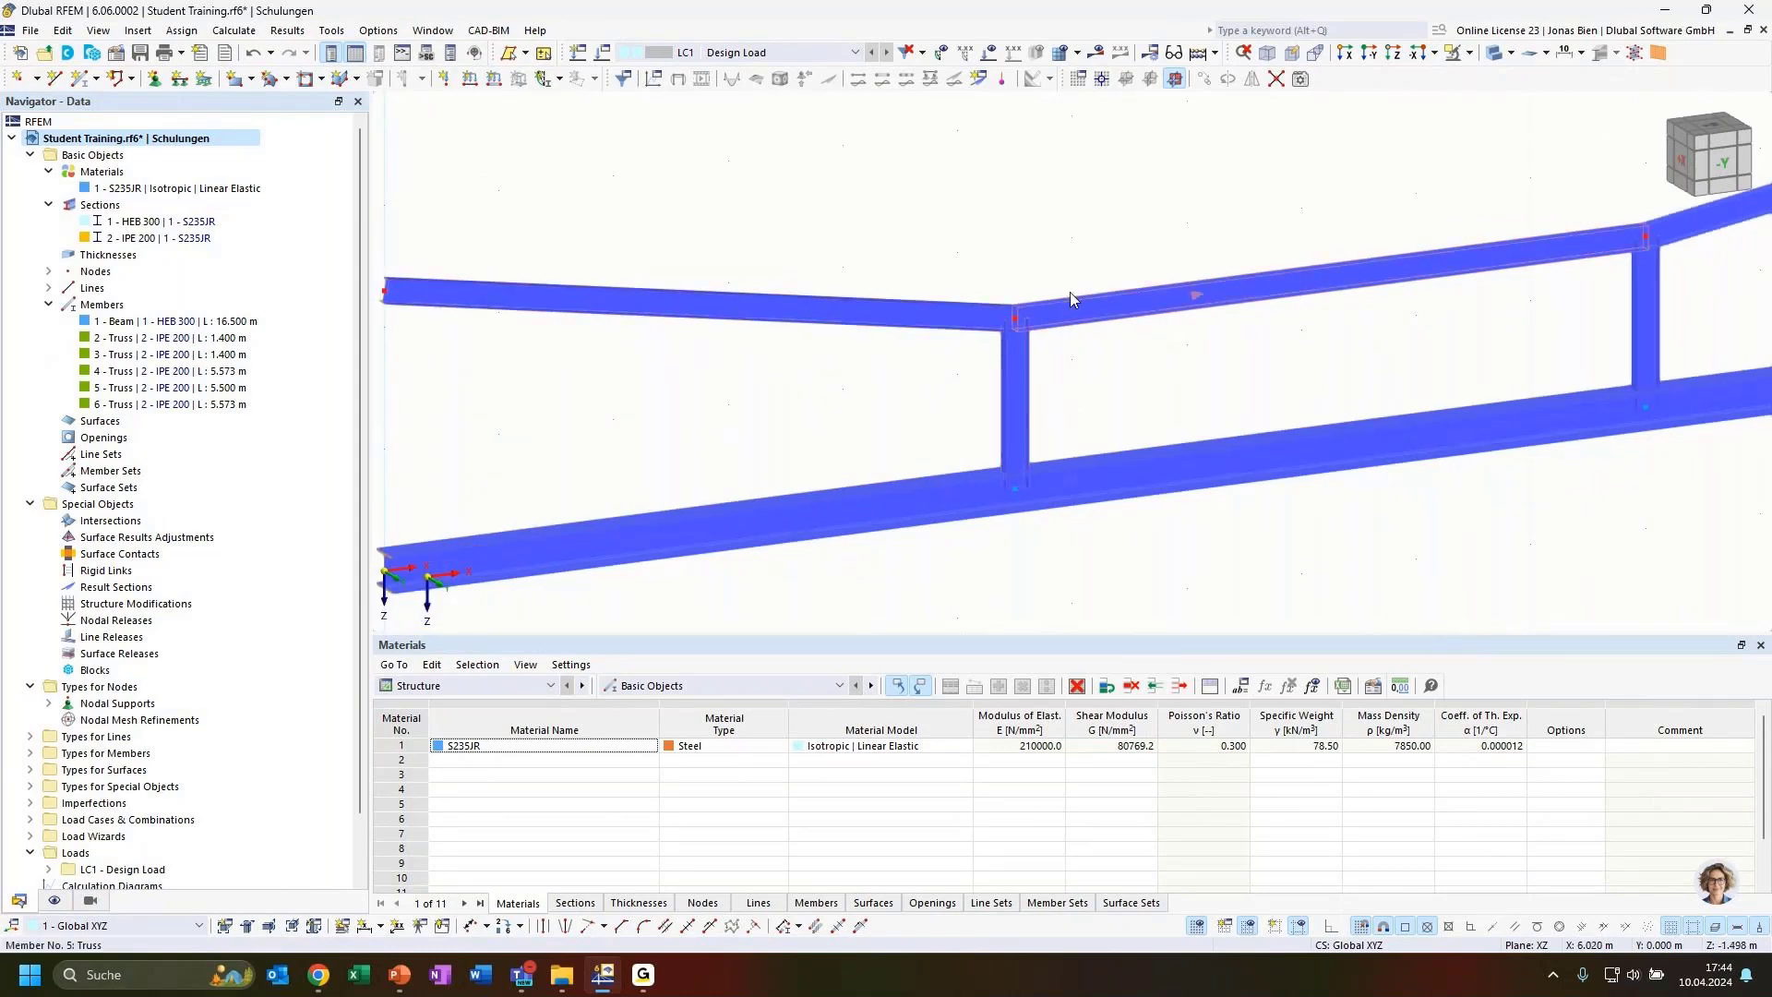
middle_click_drag(1241, 384, 1107, 287)
scroll(1094, 348, "down", 1)
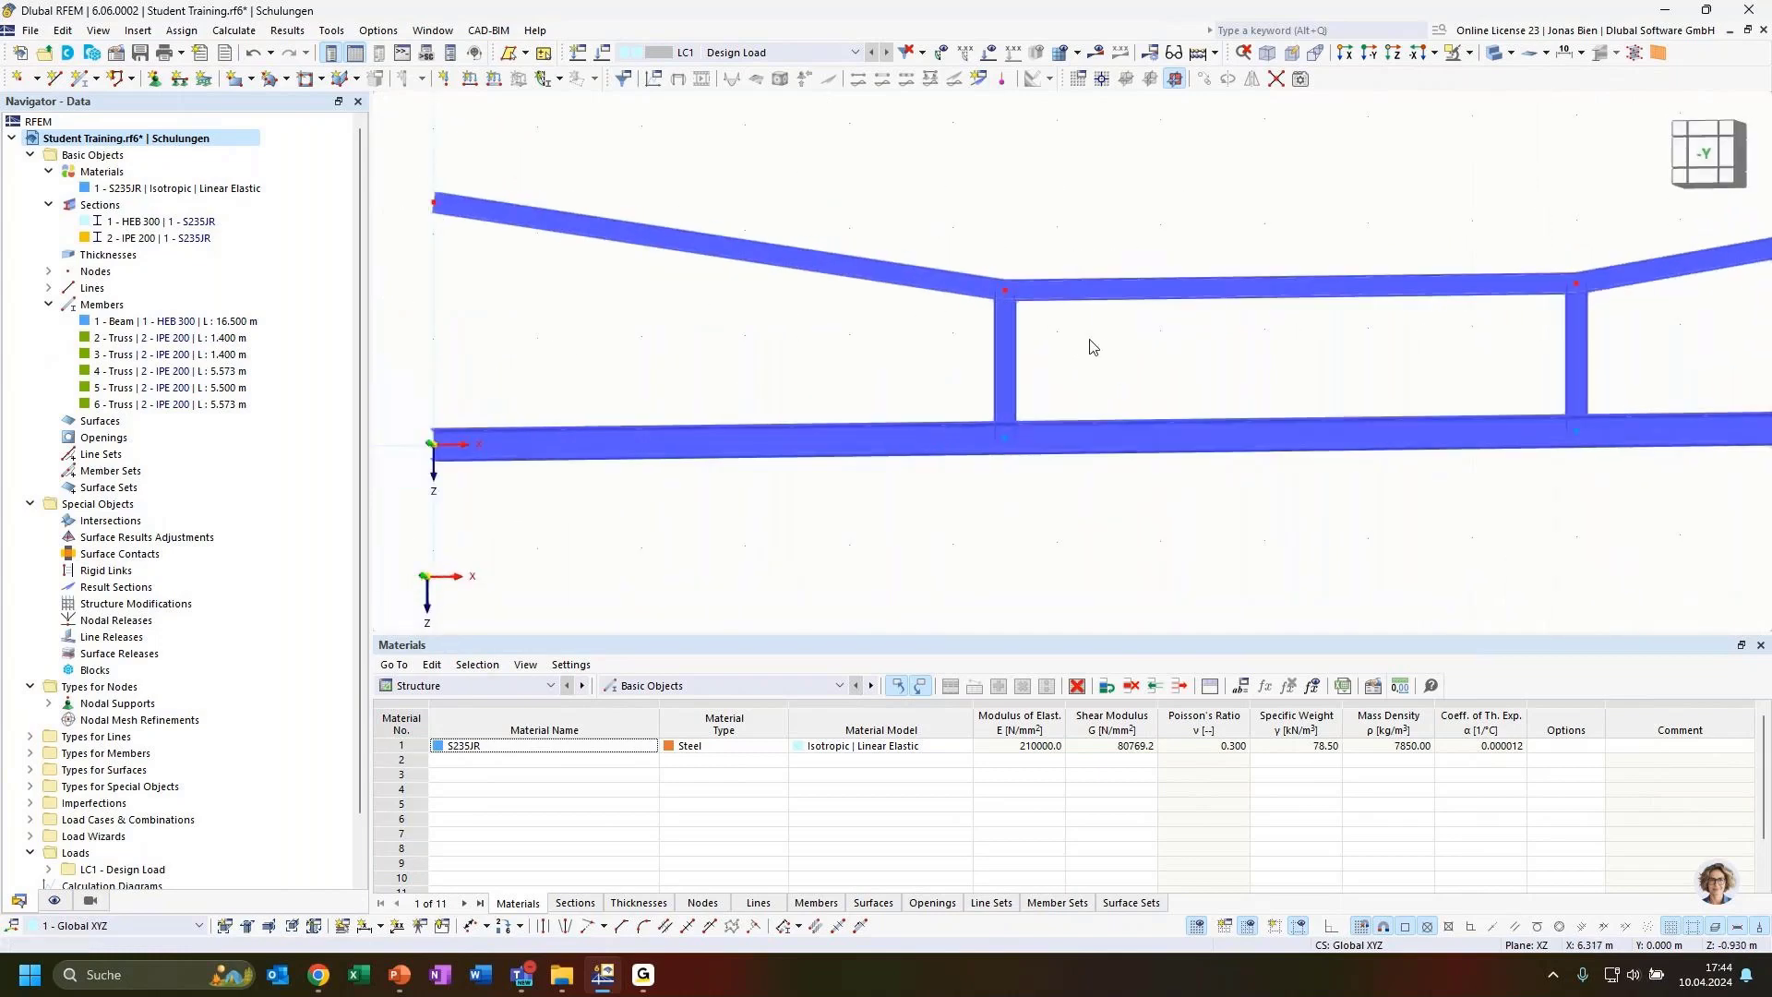
scroll(1208, 349, "down", 3)
middle_click_drag(1209, 347, 1148, 357)
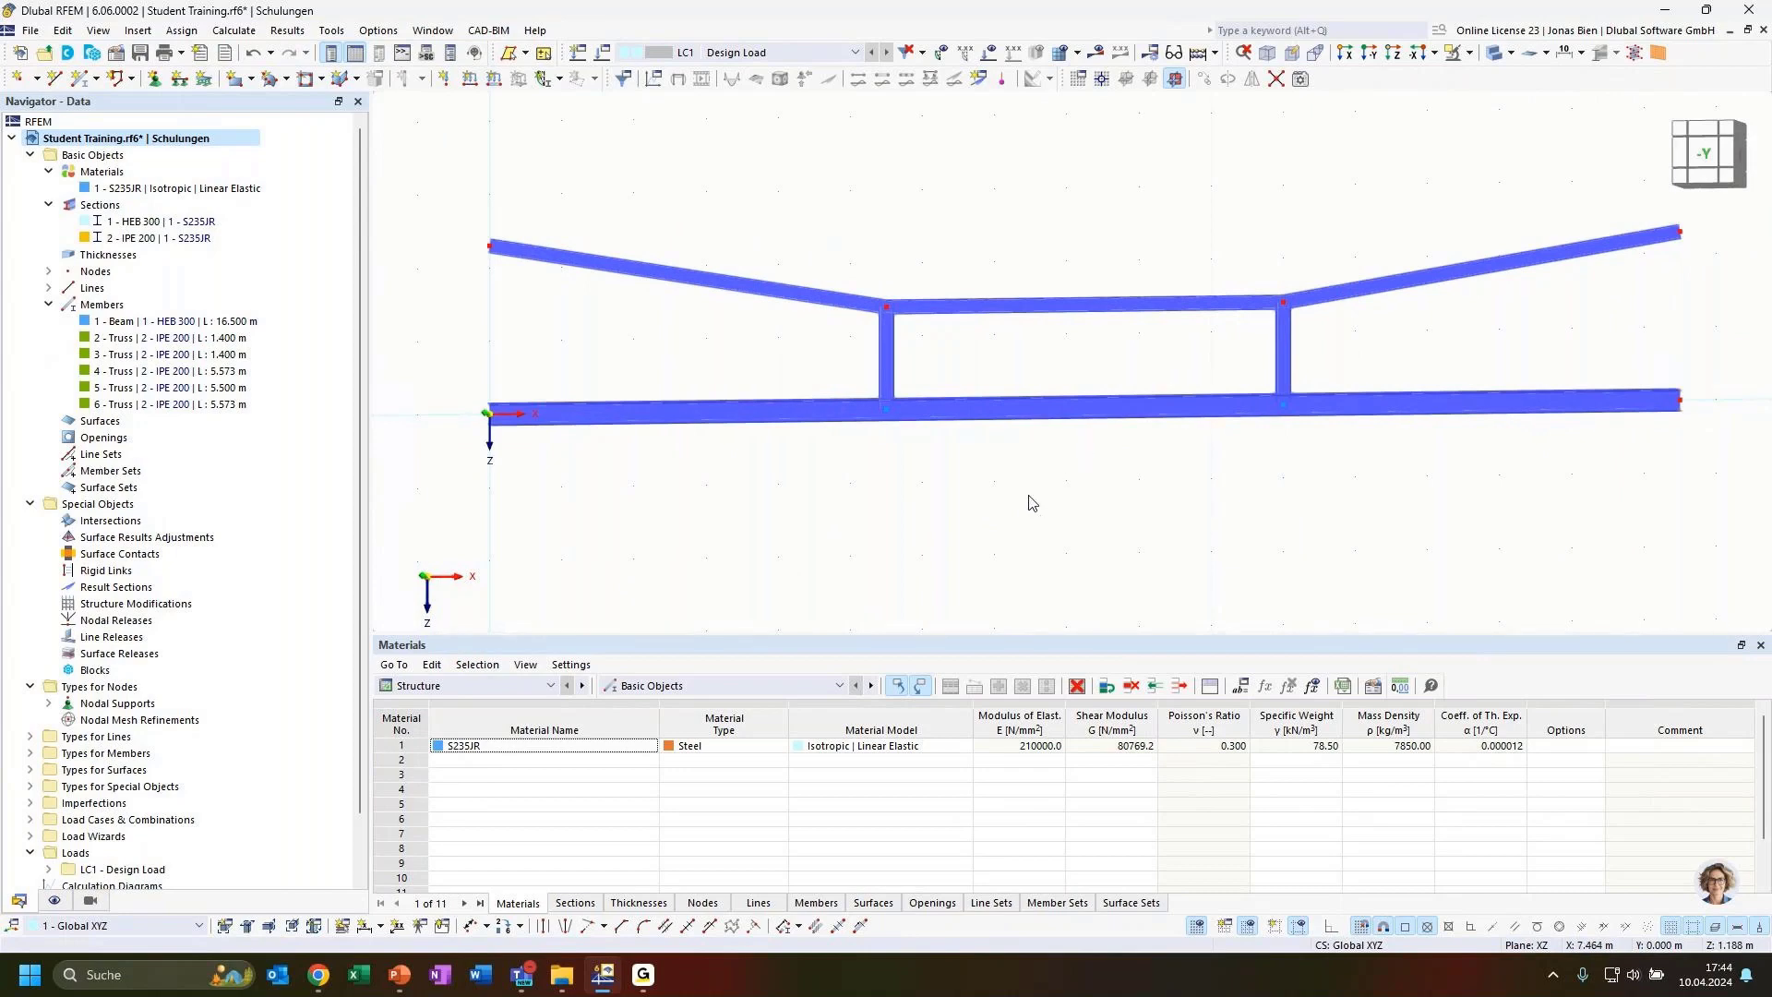
left_click(1707, 159)
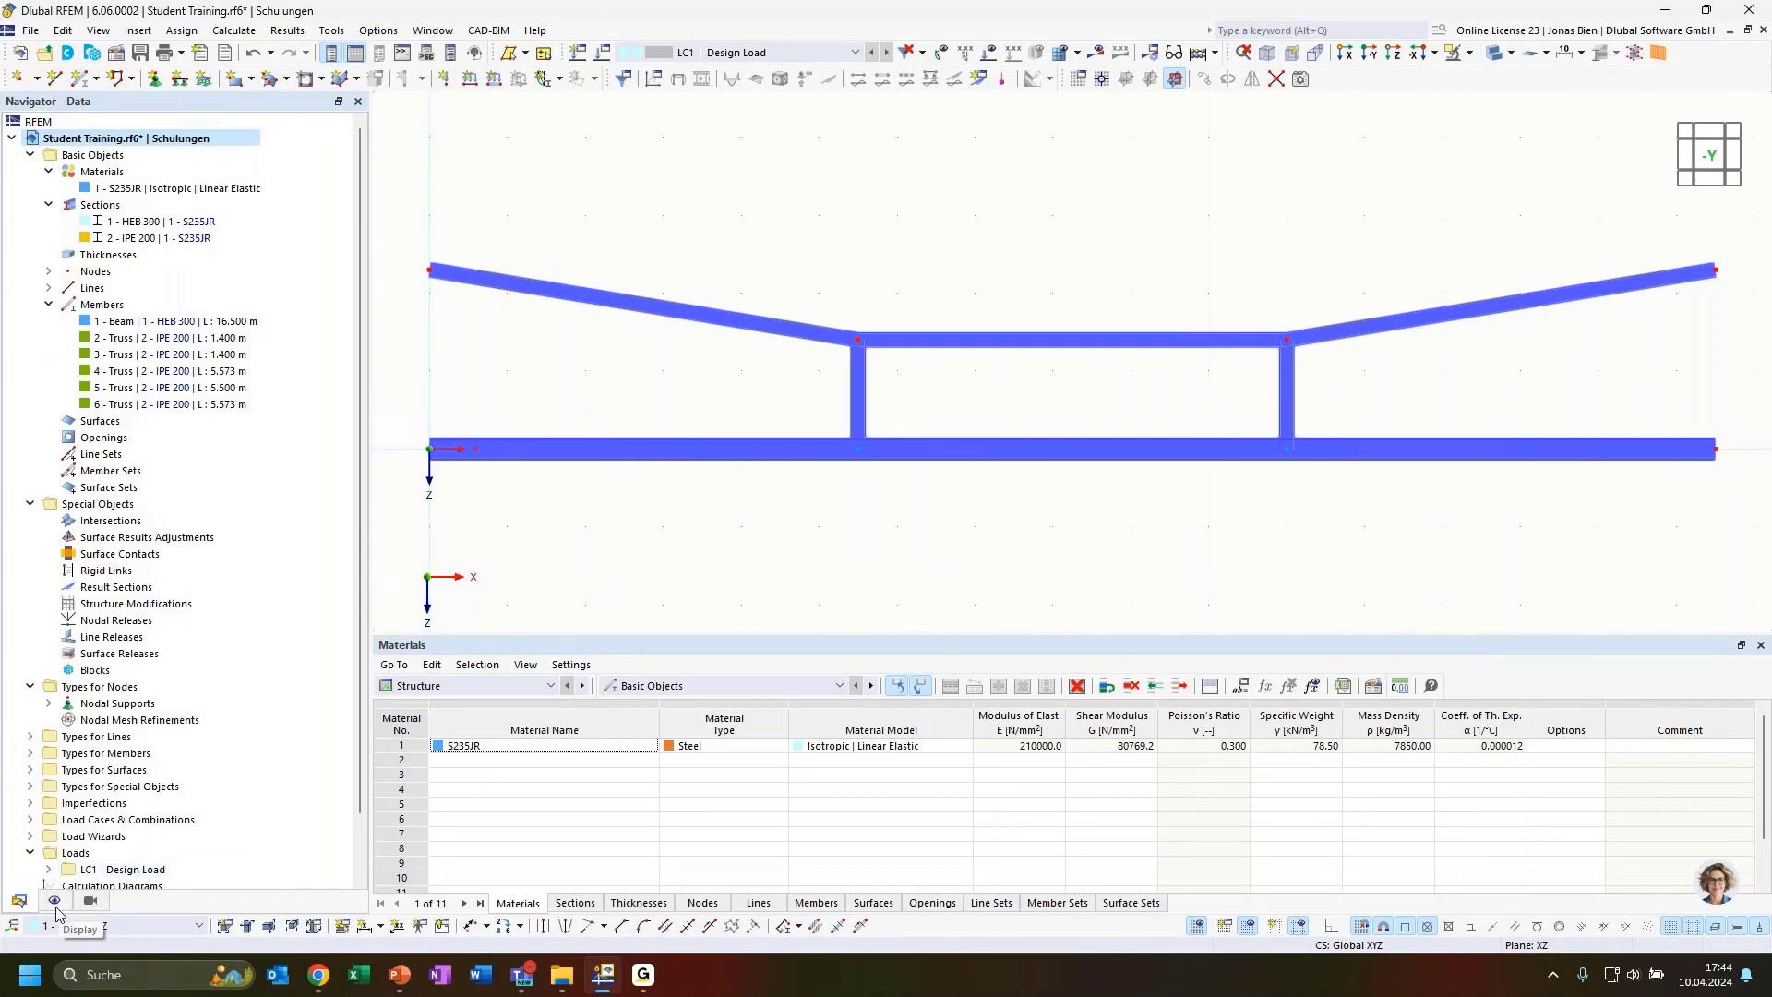
Set the rendered objects to be coloured by member property, trying member type and then choosing section
left_click(54, 901)
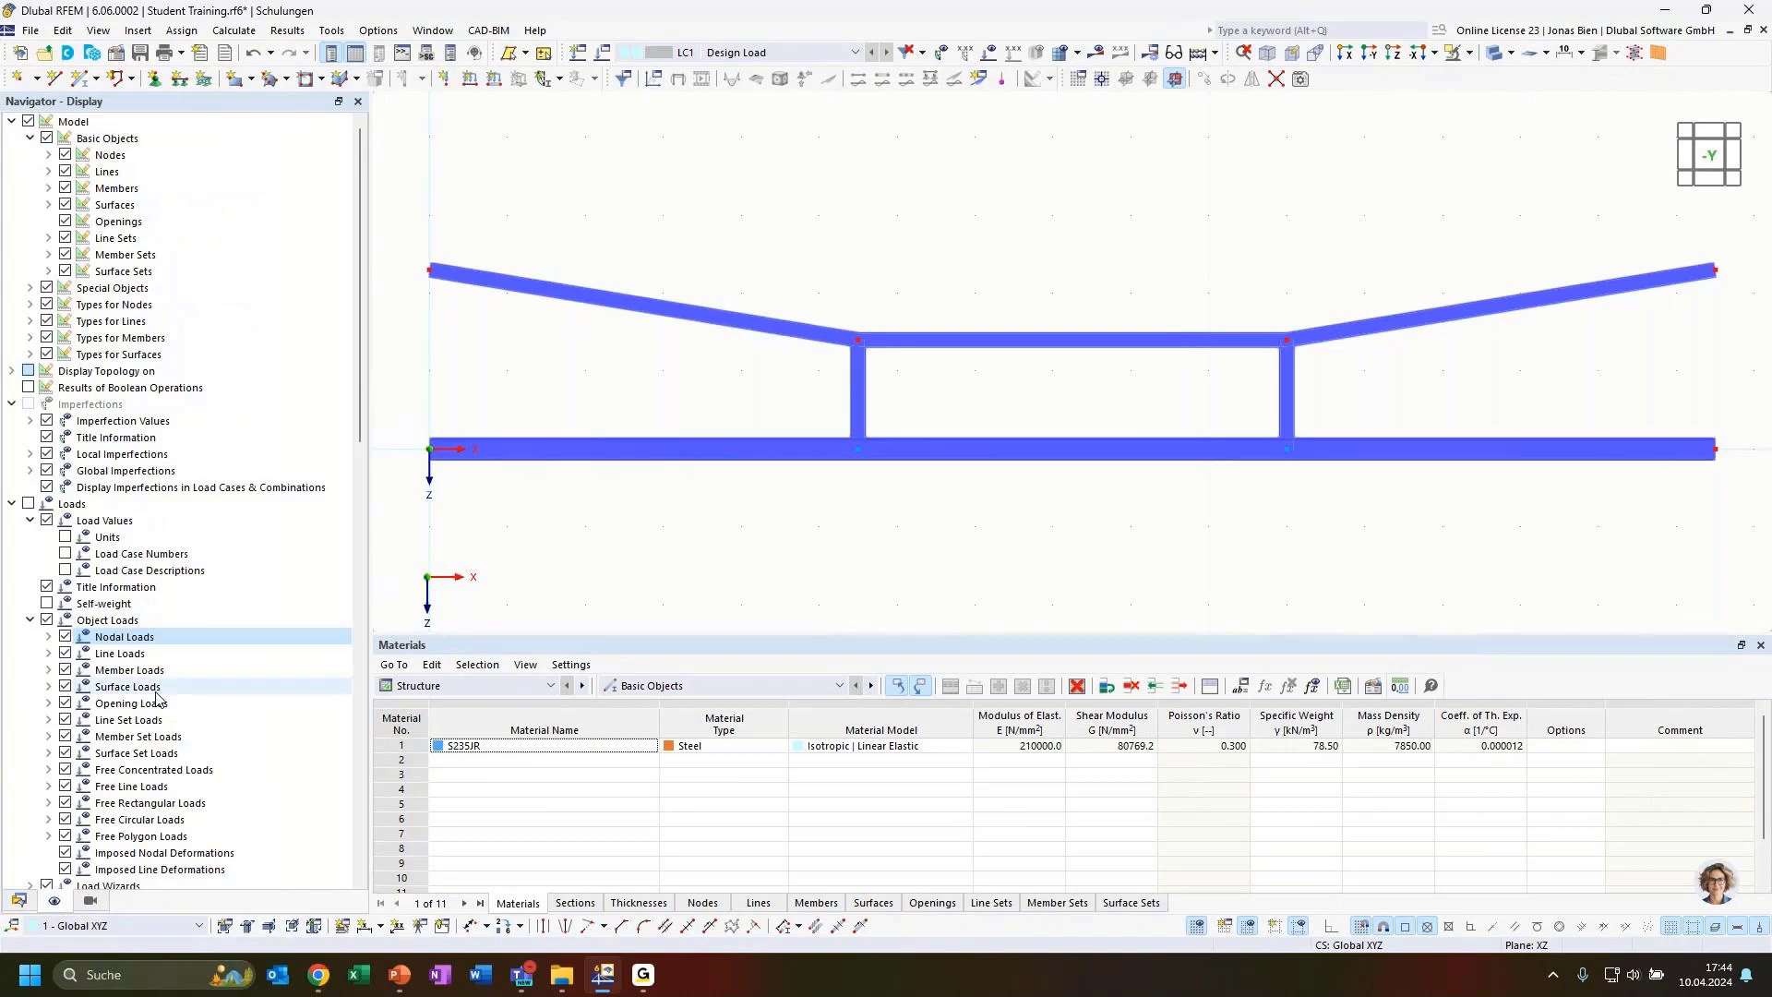
scroll(152, 665, "down", 13)
scroll(148, 660, "down", 5)
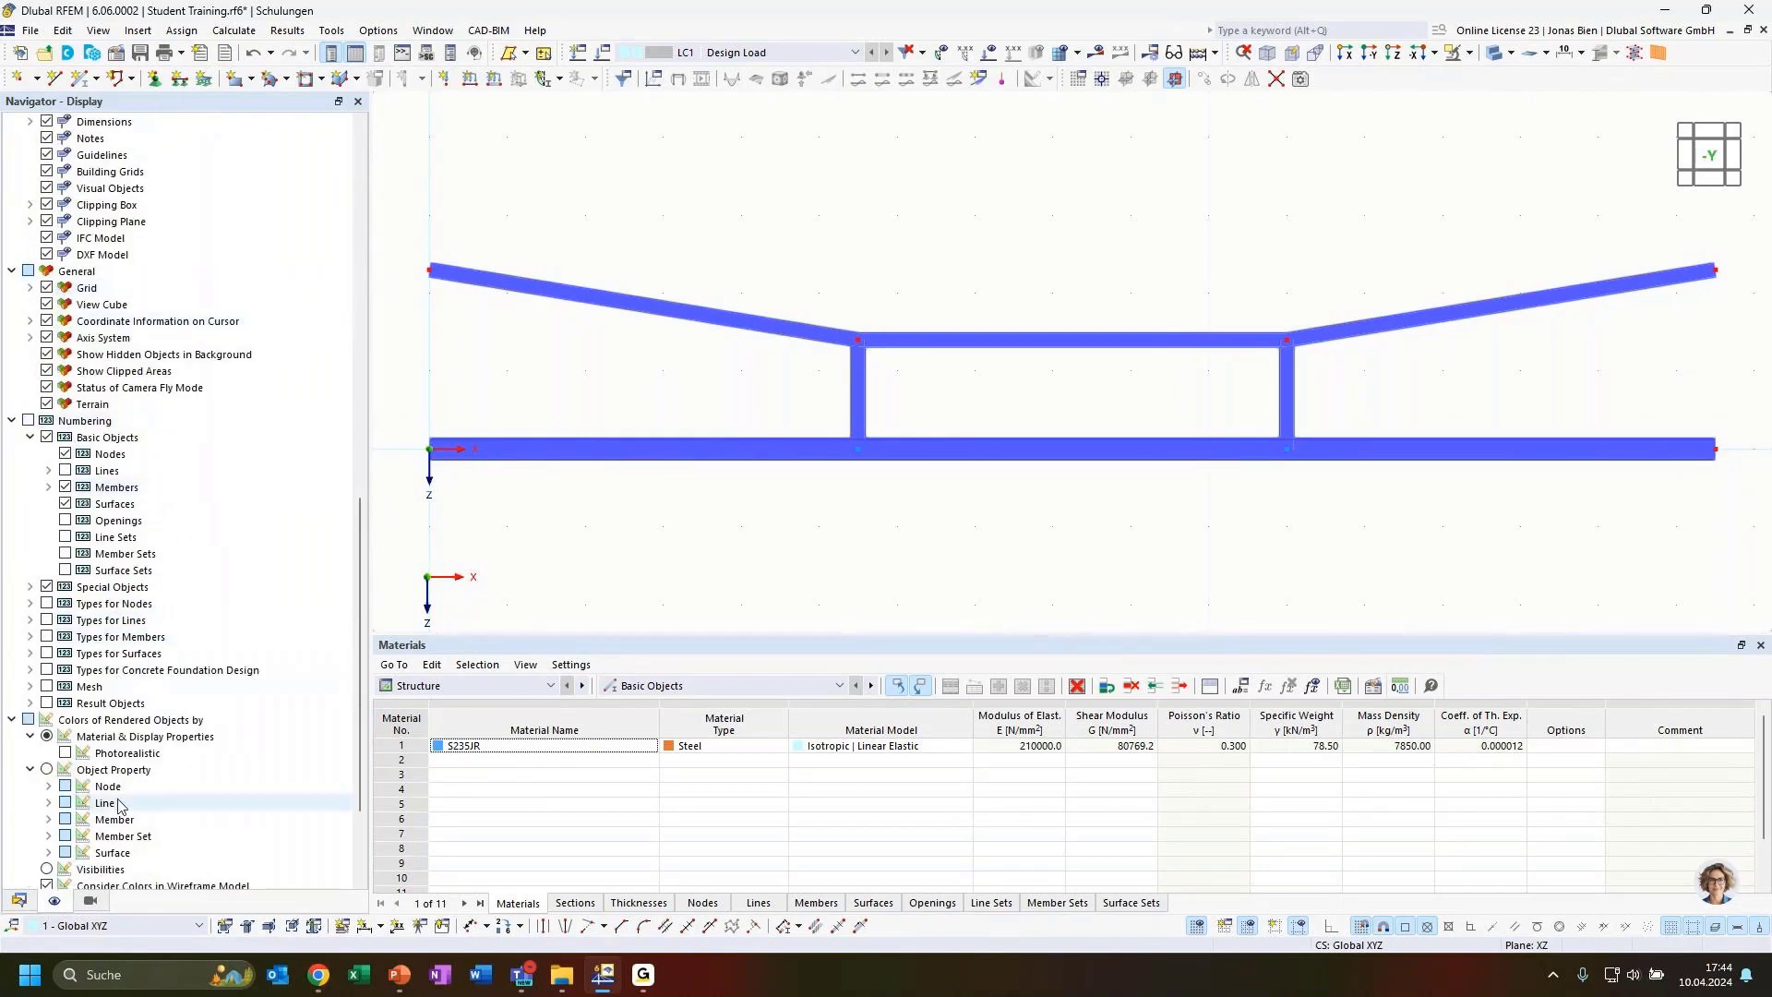
left_click(19, 901)
left_click(53, 902)
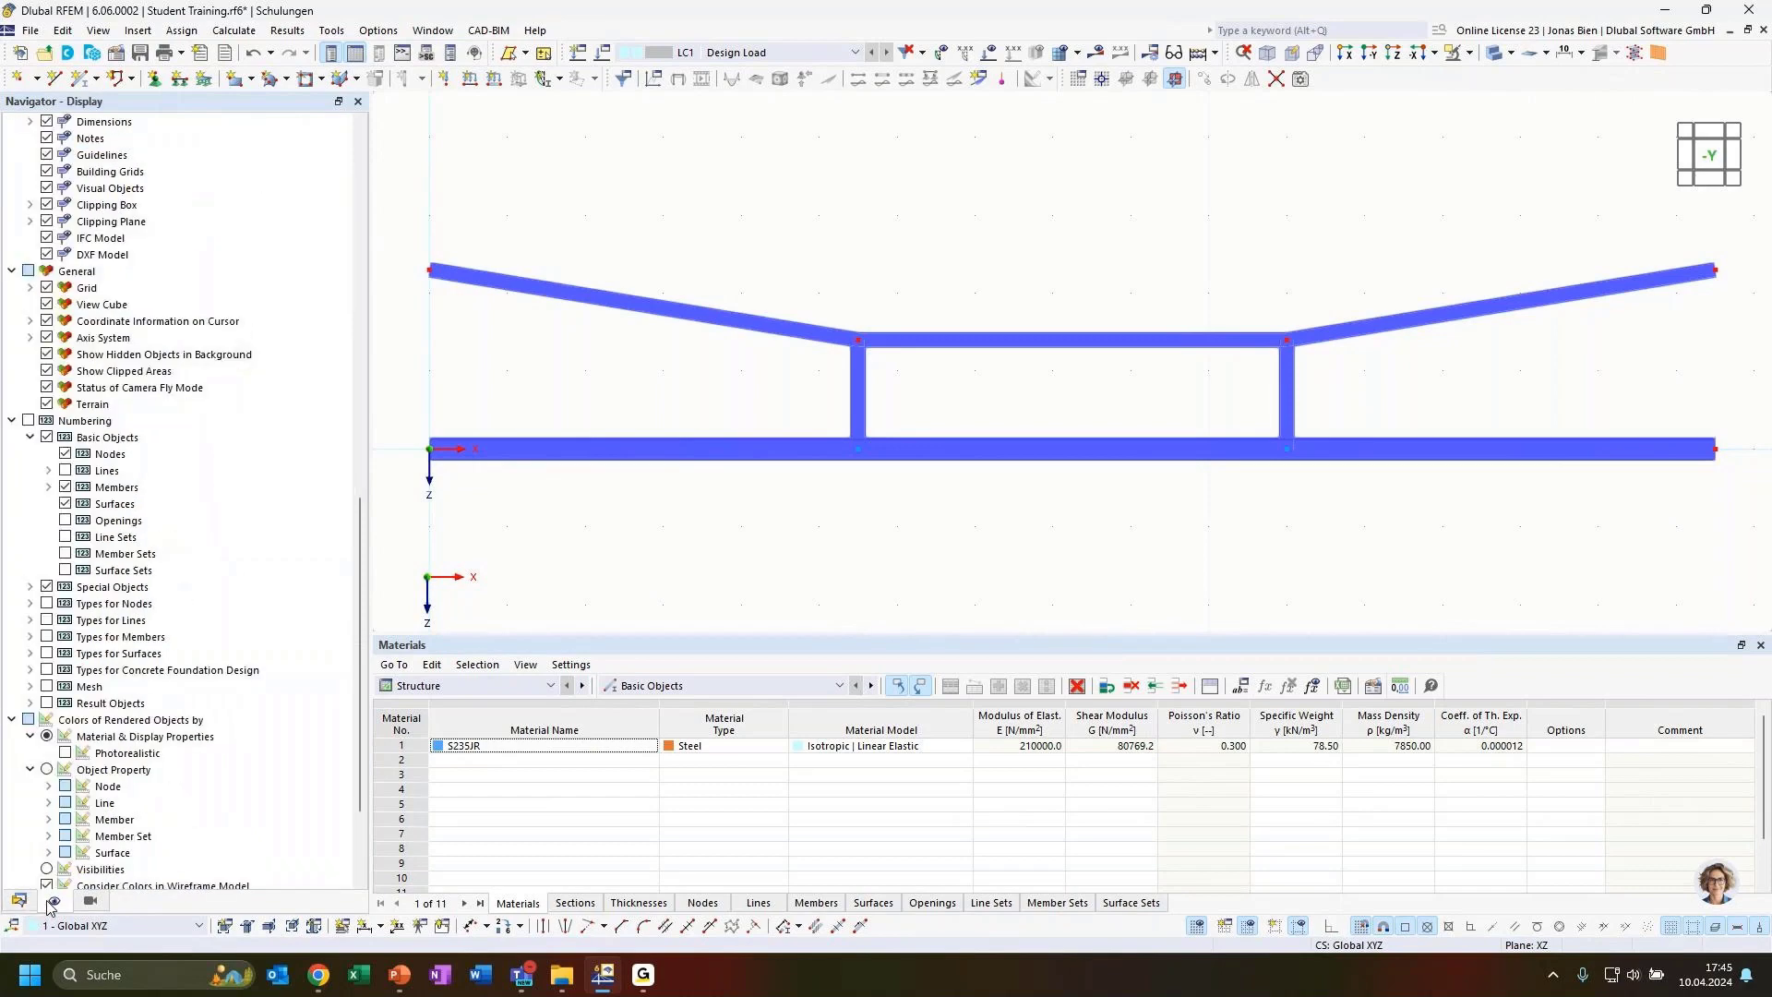
scroll(114, 842, "down", 3)
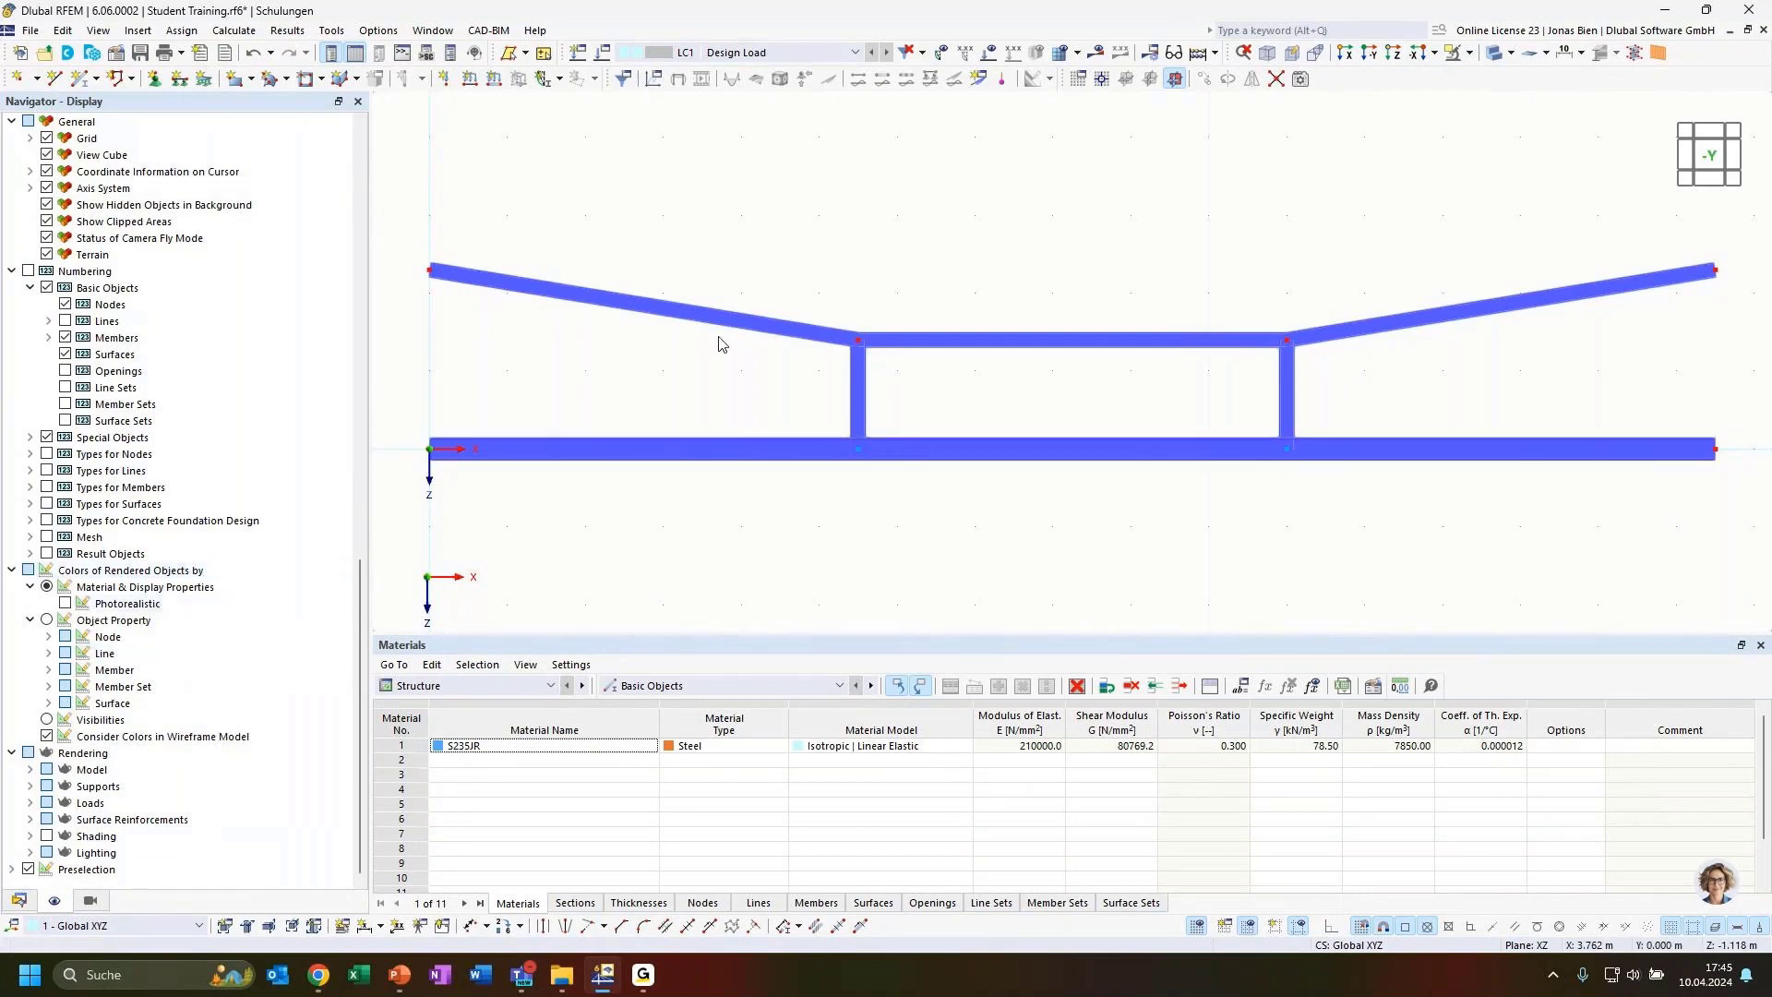
left_click(48, 670)
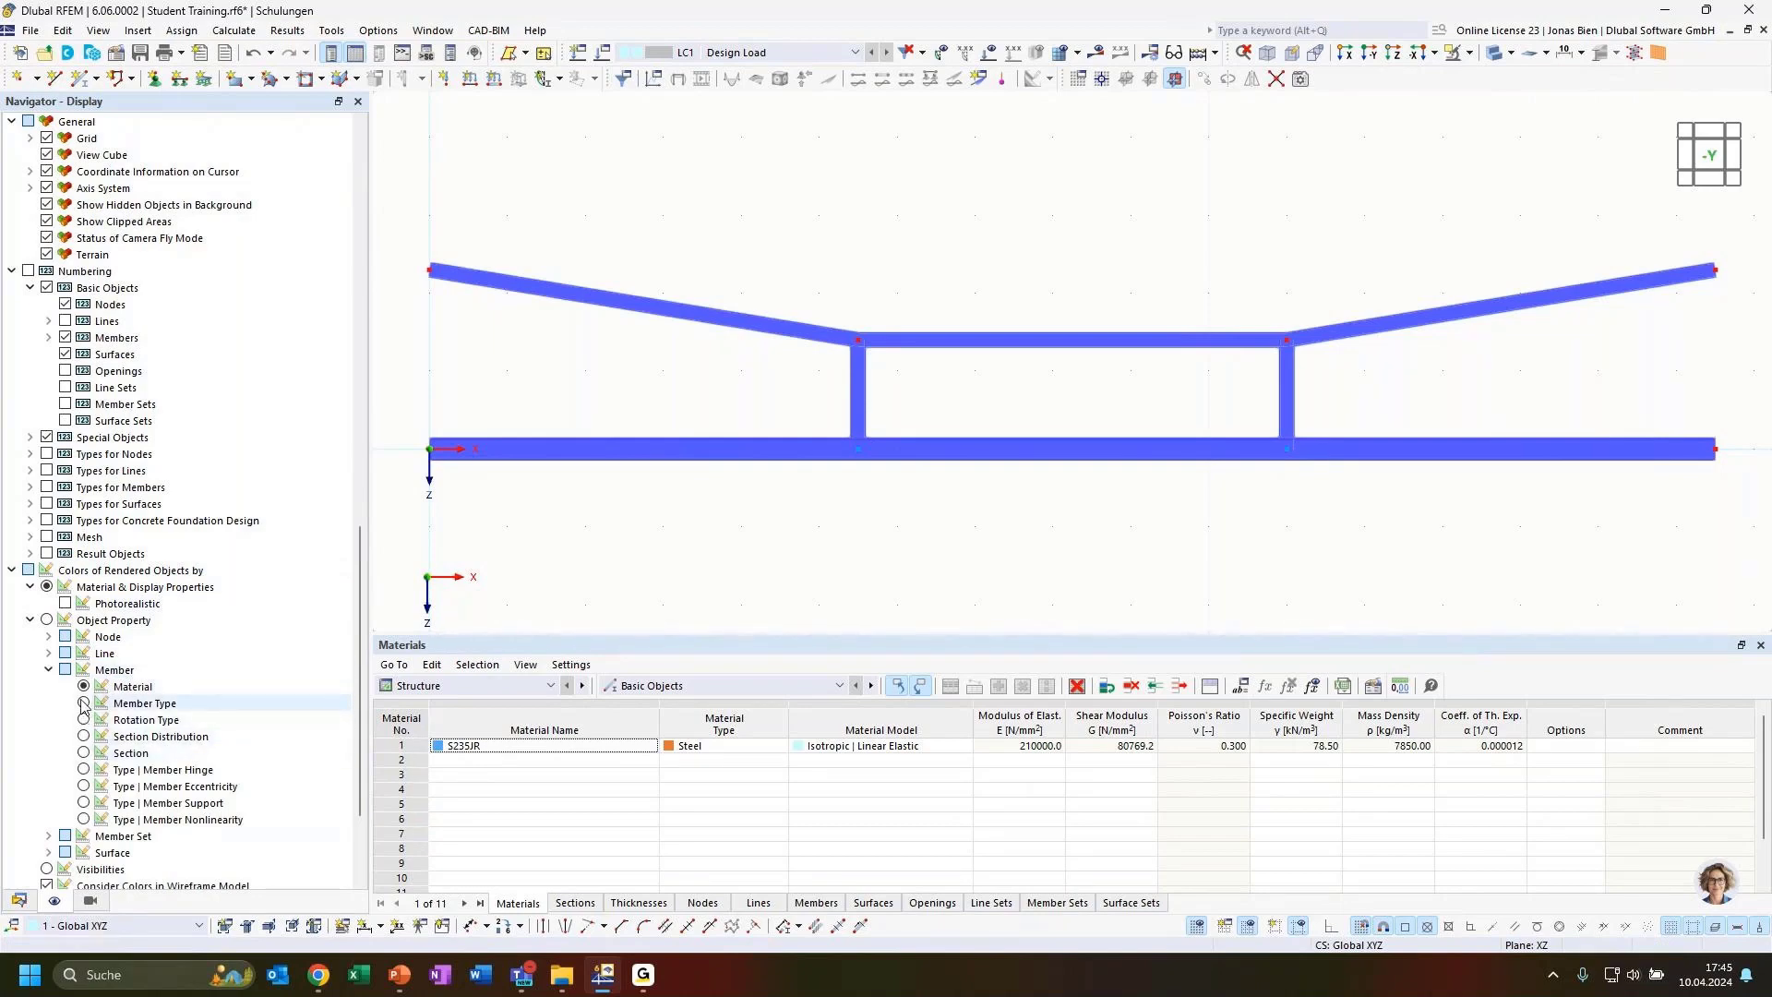
left_click(83, 703)
scroll(795, 583, "down", 3)
middle_click_drag(793, 580, 811, 502)
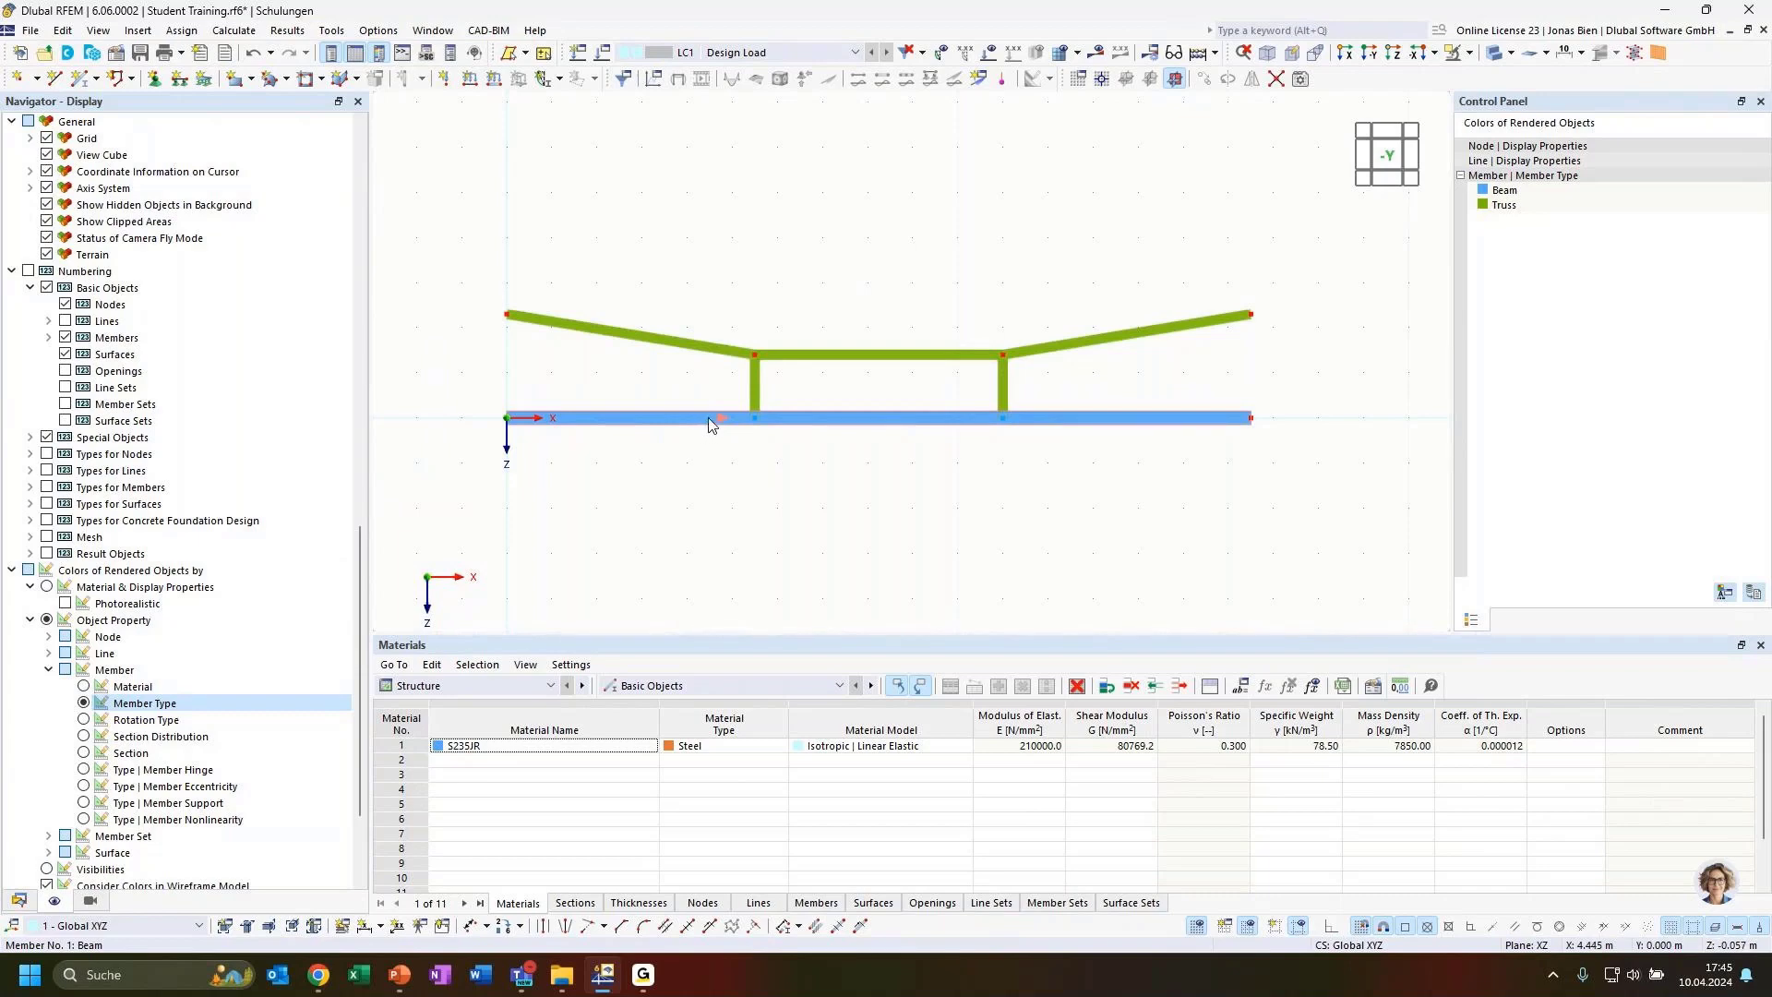
left_click(1503, 194)
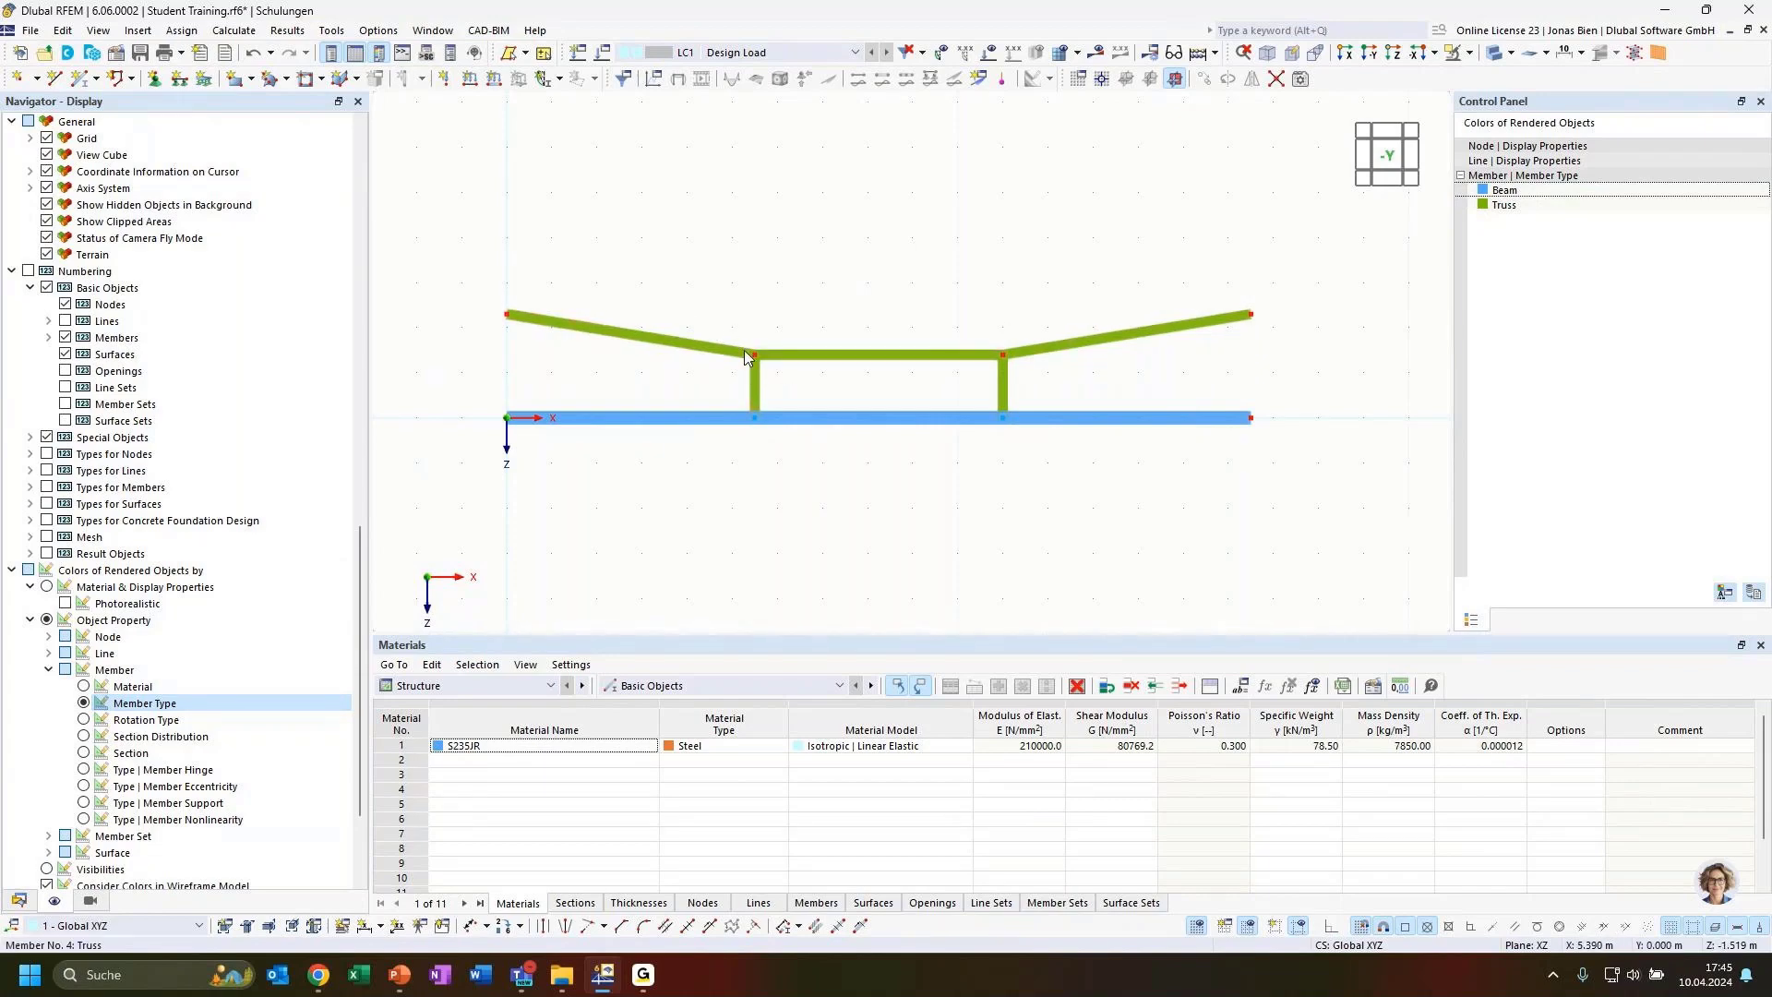
left_click(1518, 207)
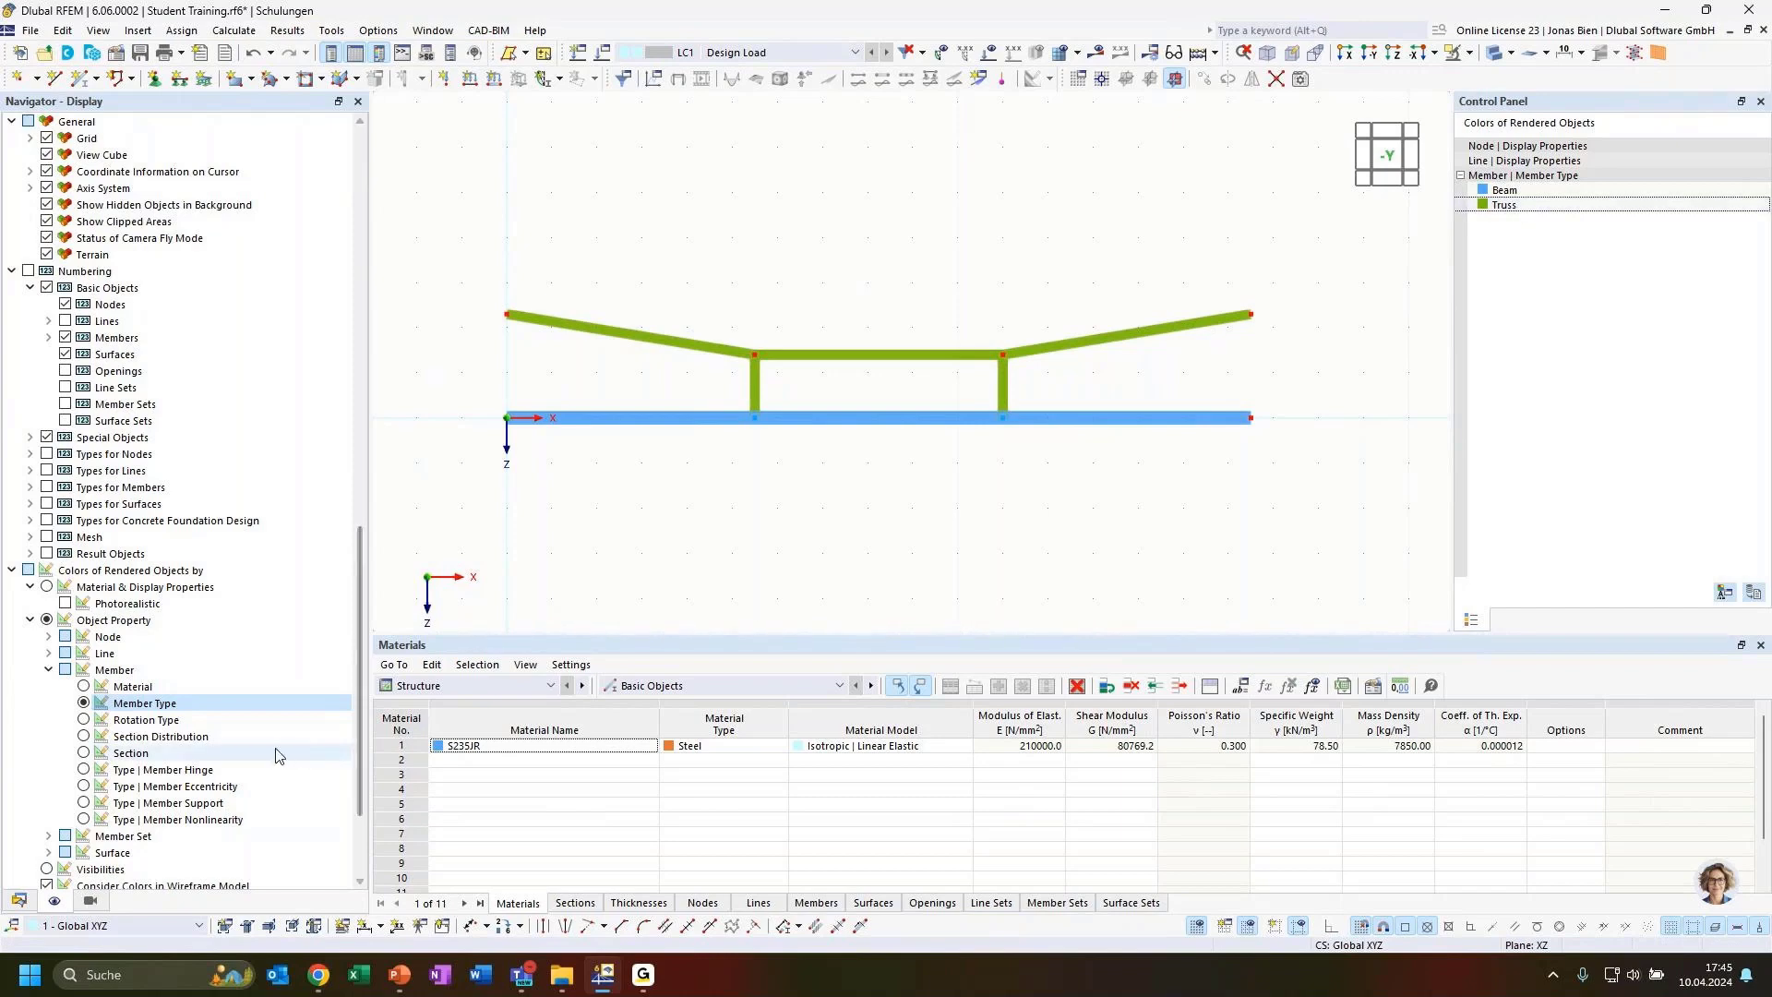
left_click(84, 754)
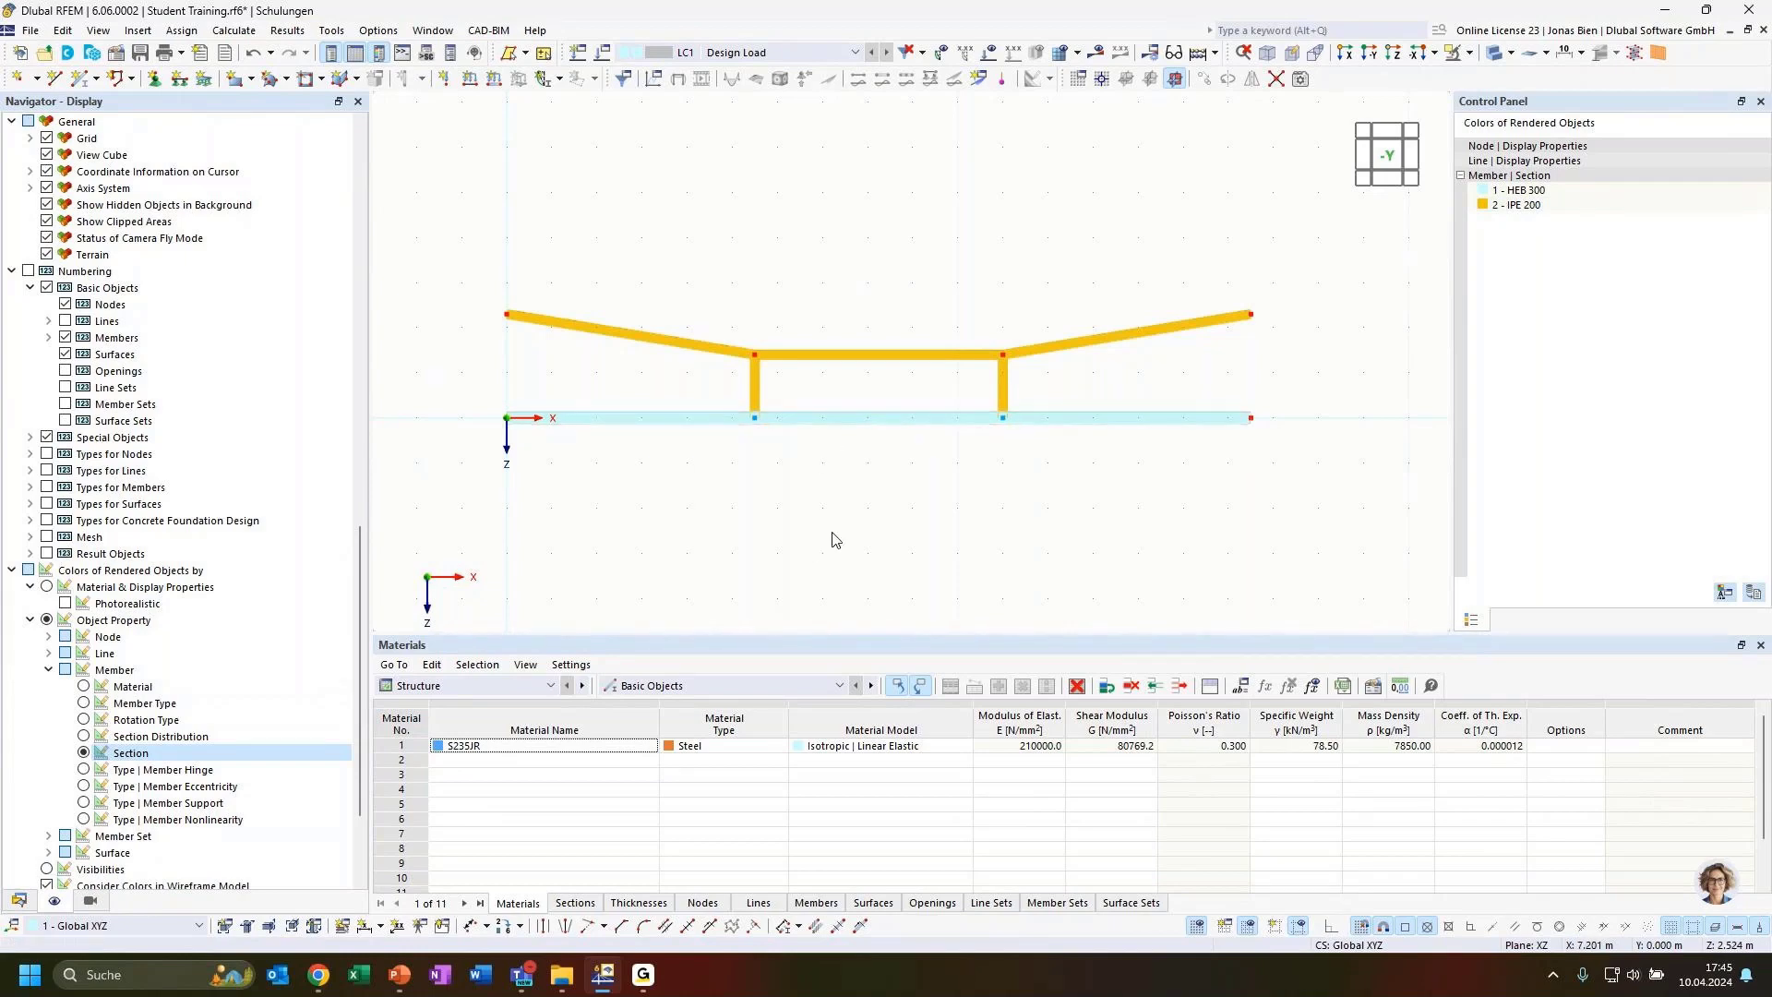
Assign hinged nodal supports to the beam's left end node and both raised end nodes (nodes 1, 7, 8)
middle_click_drag(859, 505, 930, 566, "ctrl")
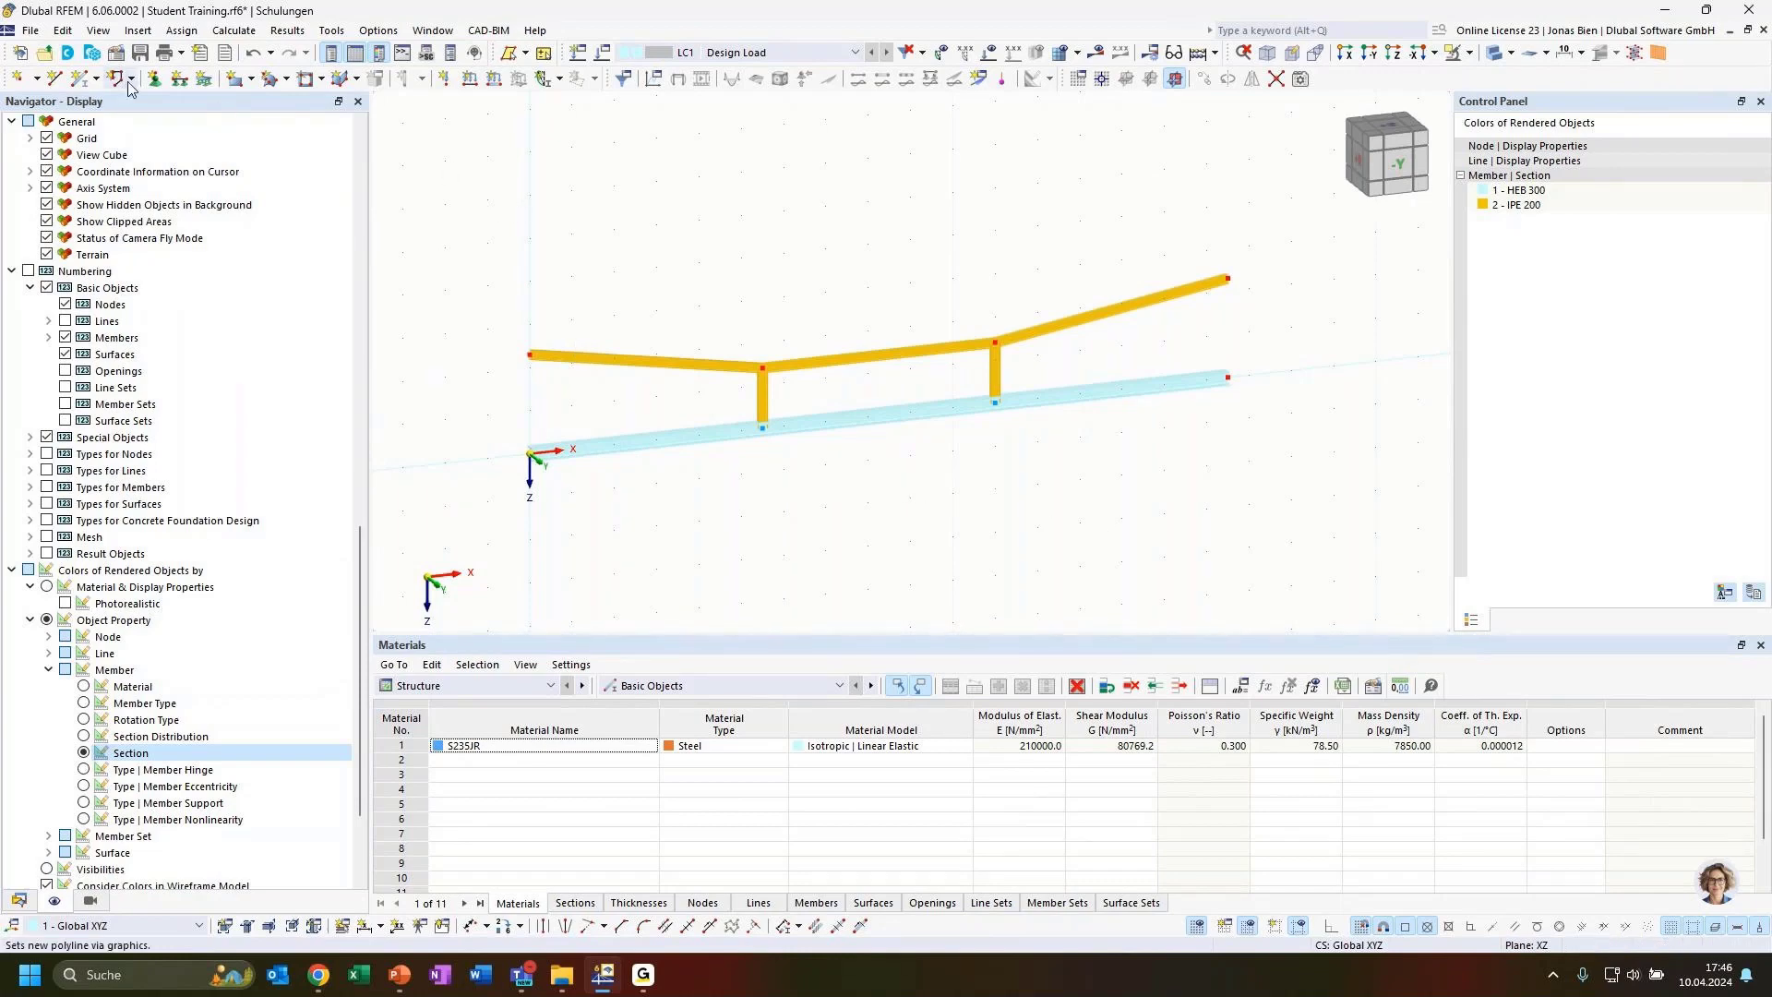
left_click(151, 79)
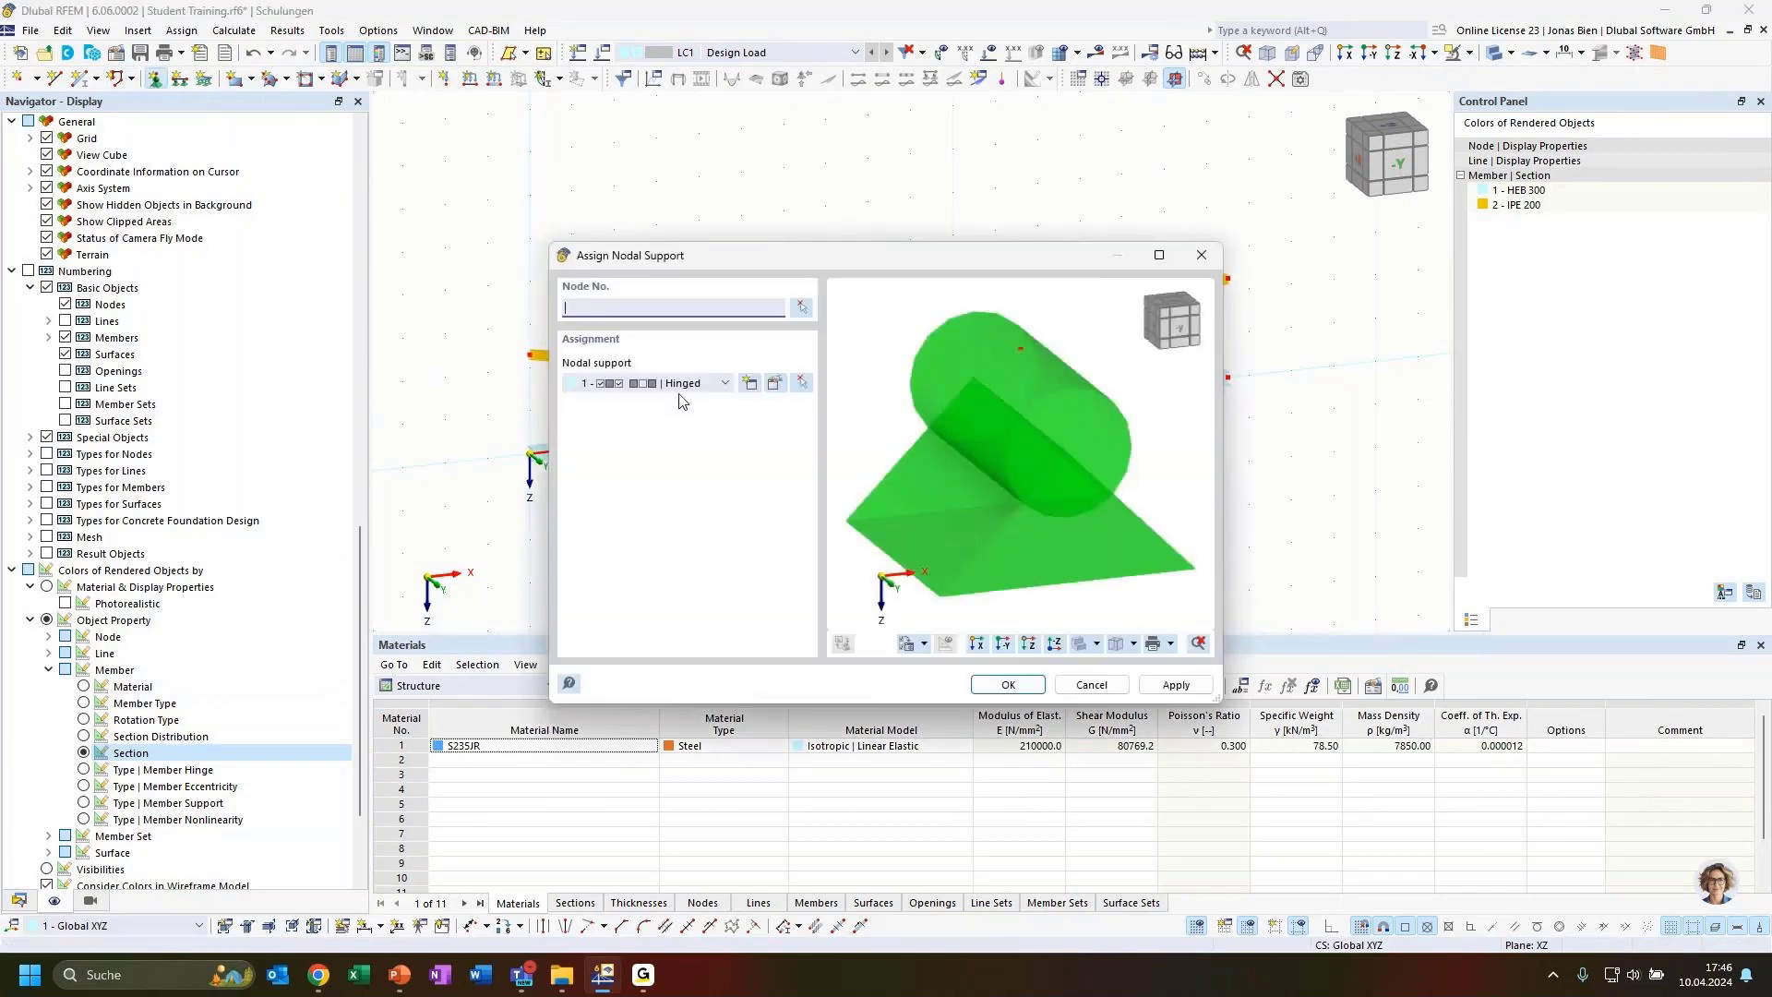
left_click(803, 307)
left_click_drag(560, 490, 490, 439)
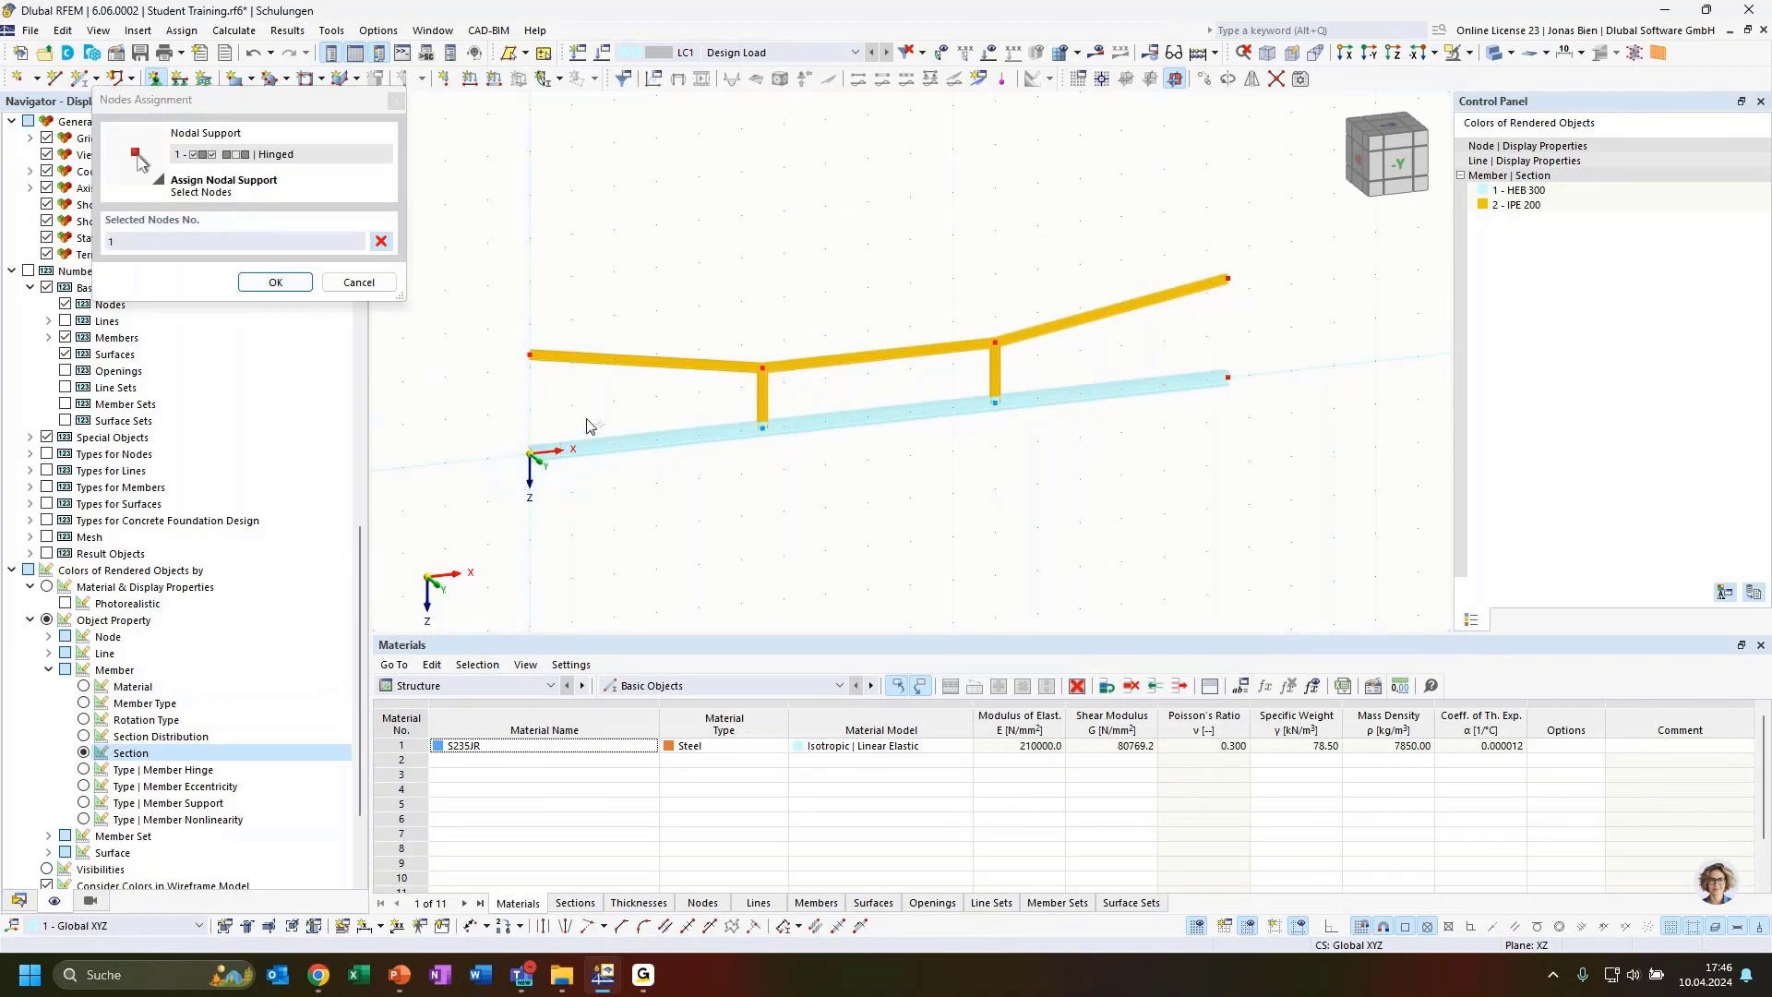
left_click_drag(563, 392, 503, 334)
left_click_drag(1252, 314, 1196, 263)
left_click(277, 284)
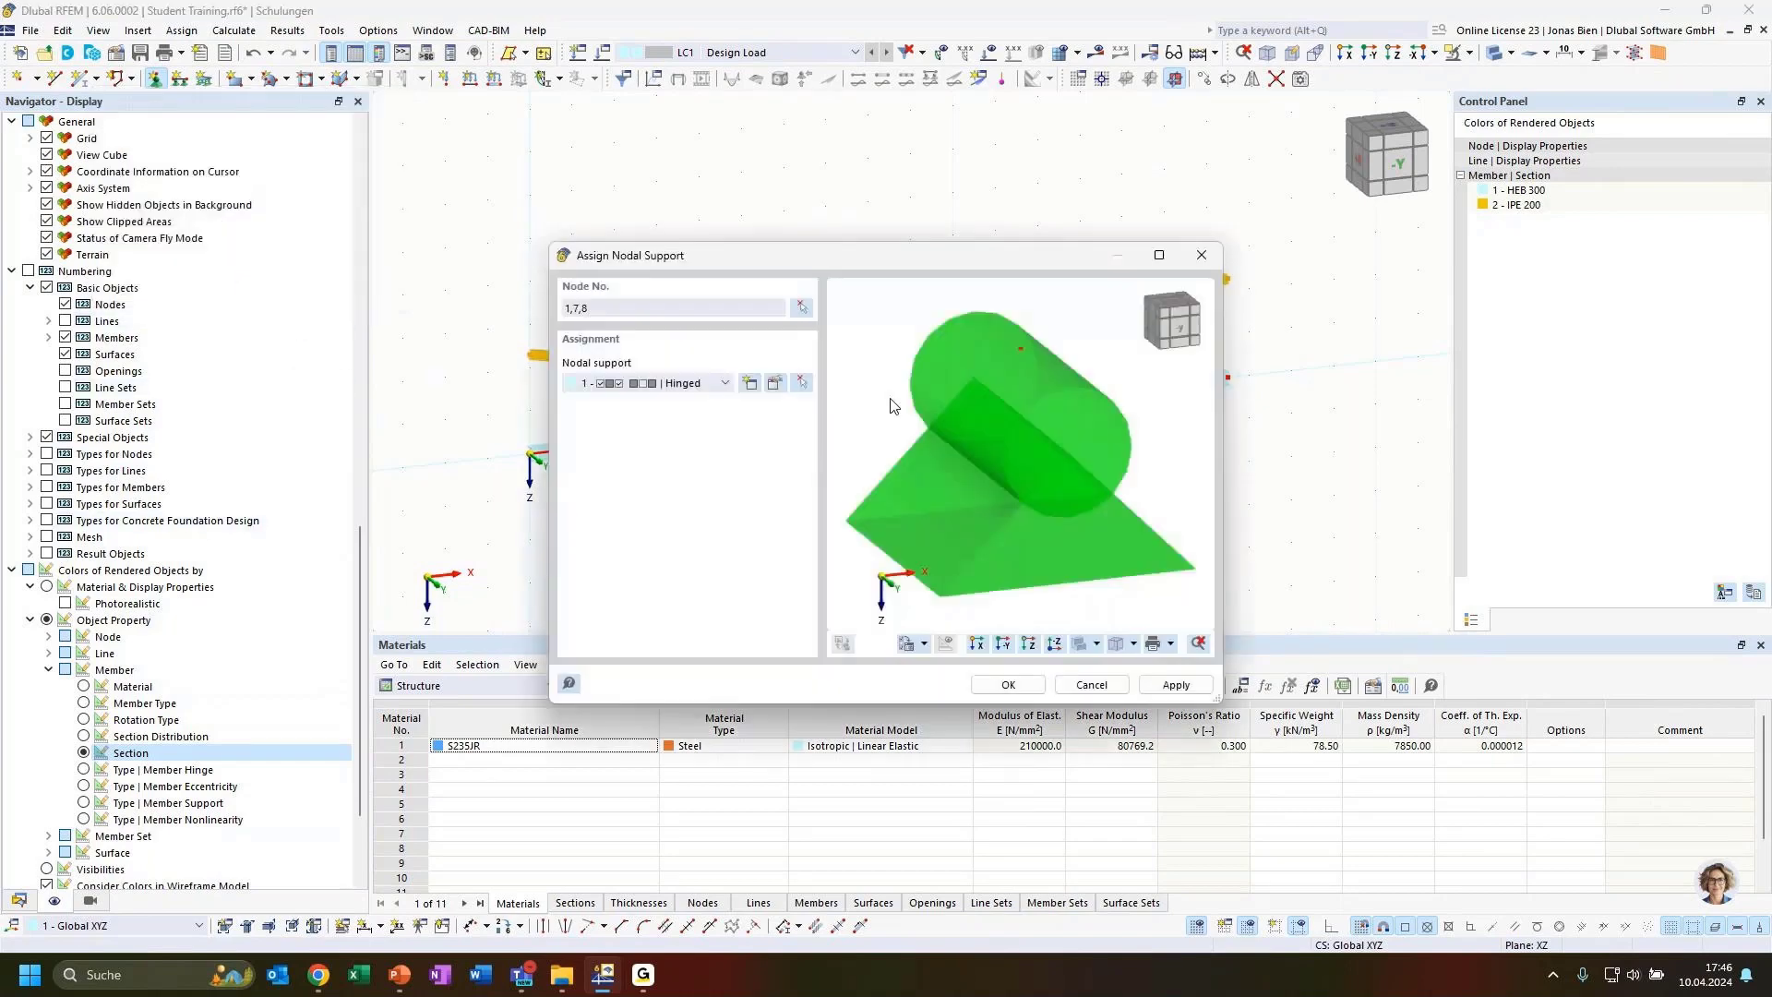
left_click(1008, 684)
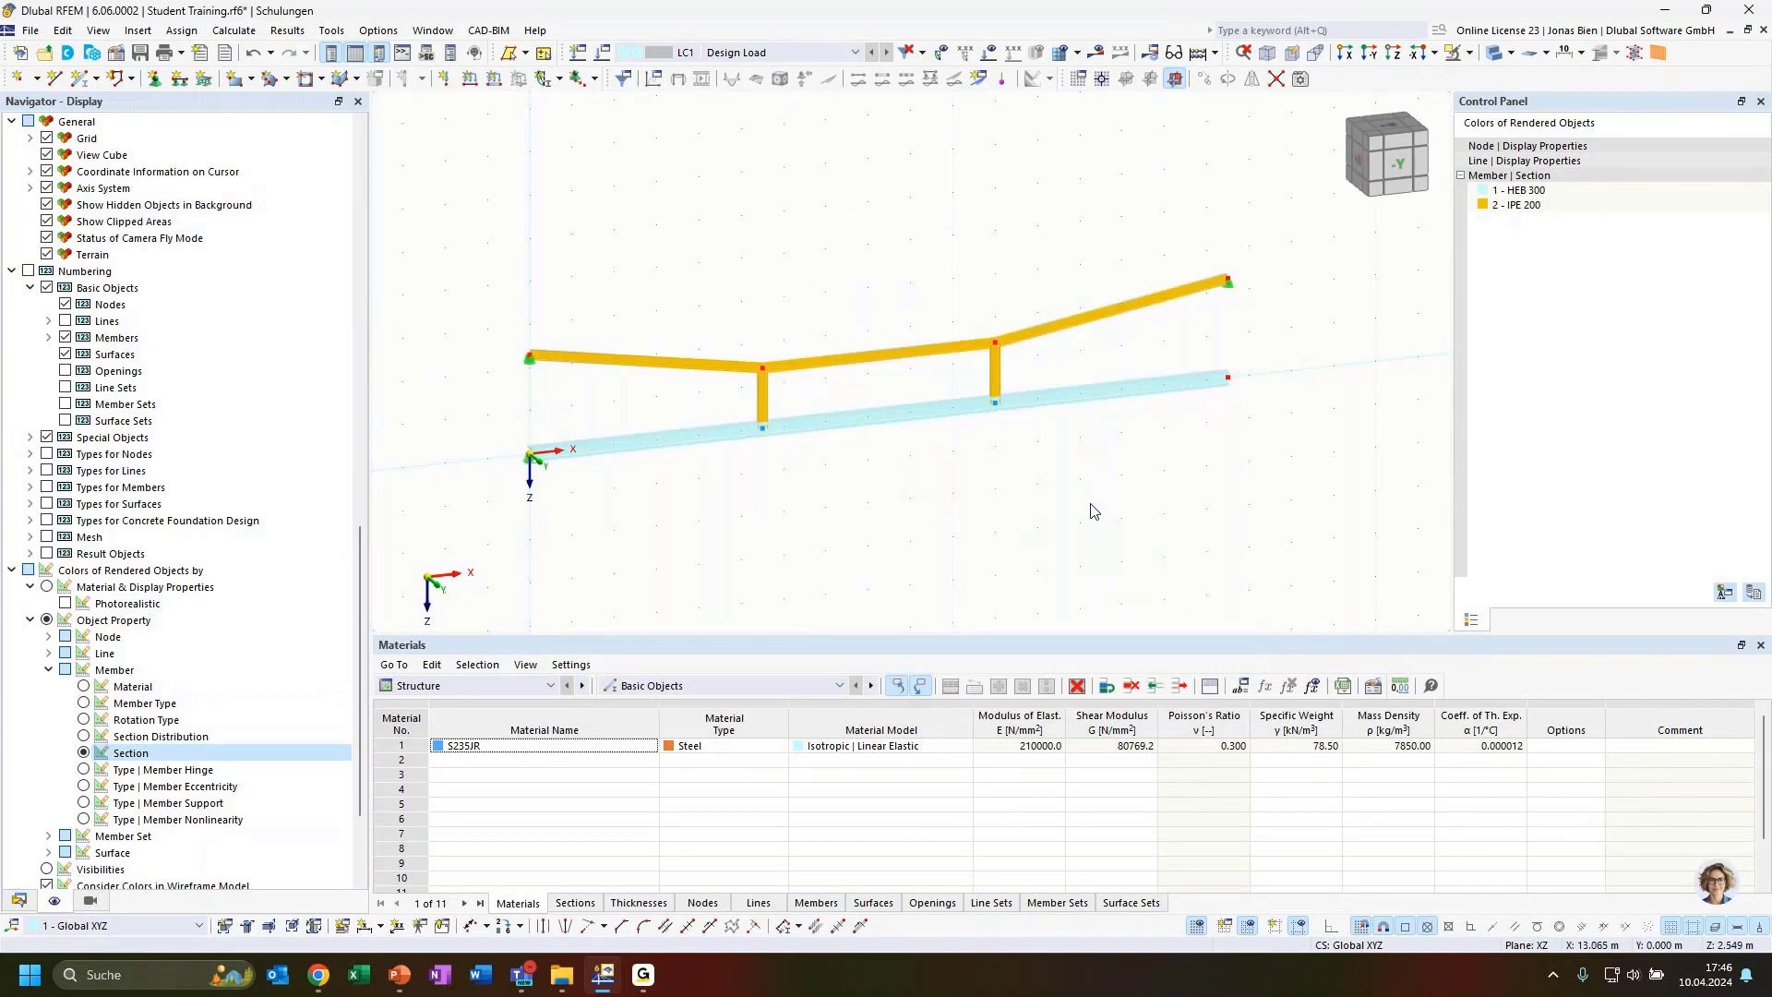
Assign a roller nodal support to the beam's right end node
middle_click_drag(1173, 467, 1041, 447, "ctrl")
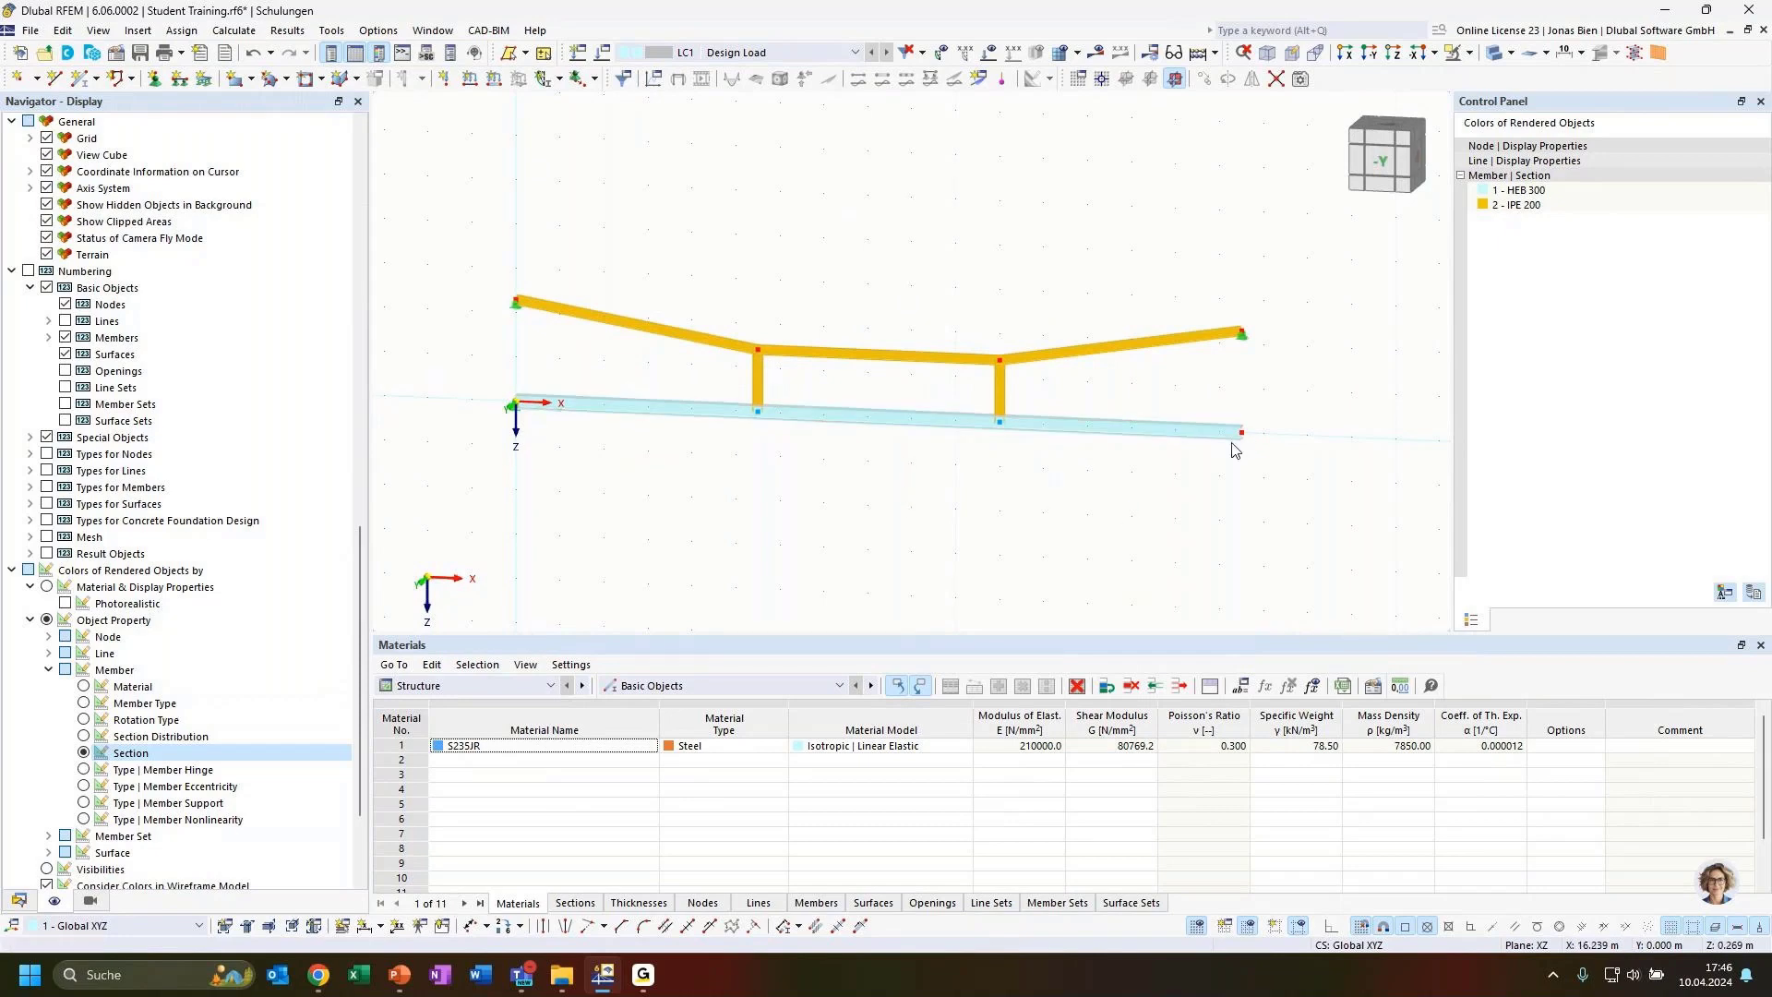
middle_click_drag(971, 508, 1021, 494, "ctrl")
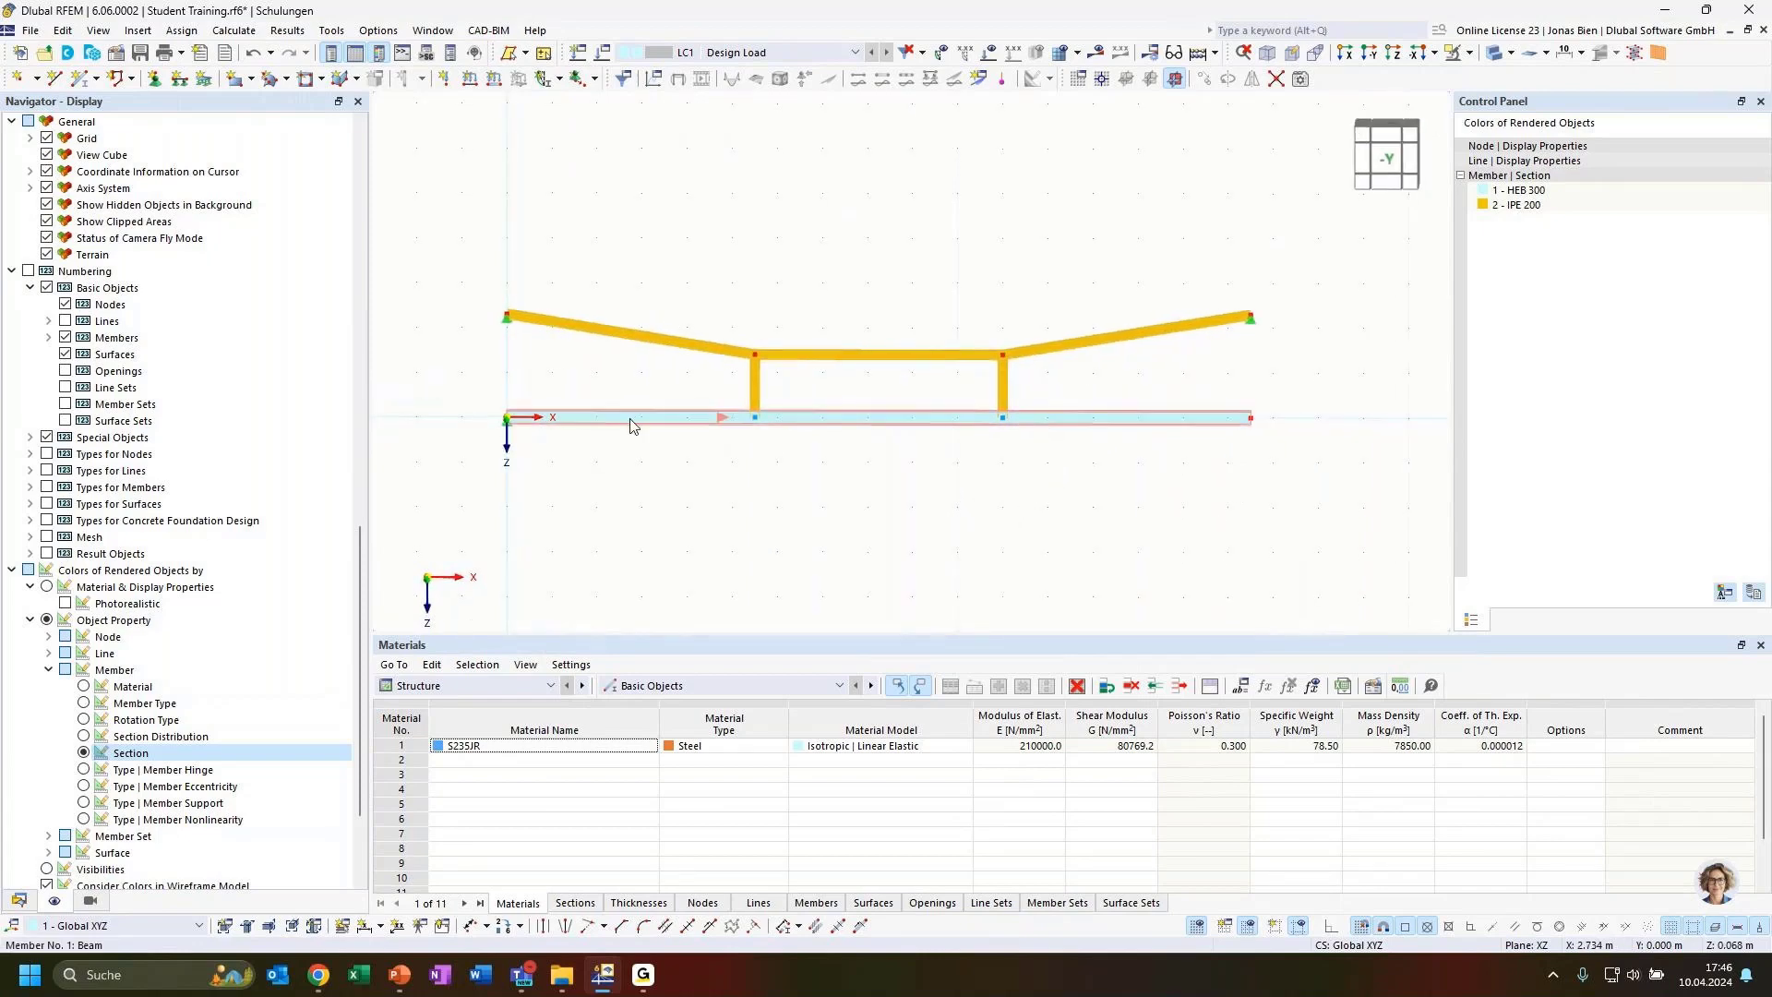
left_click(154, 78)
left_click(688, 383)
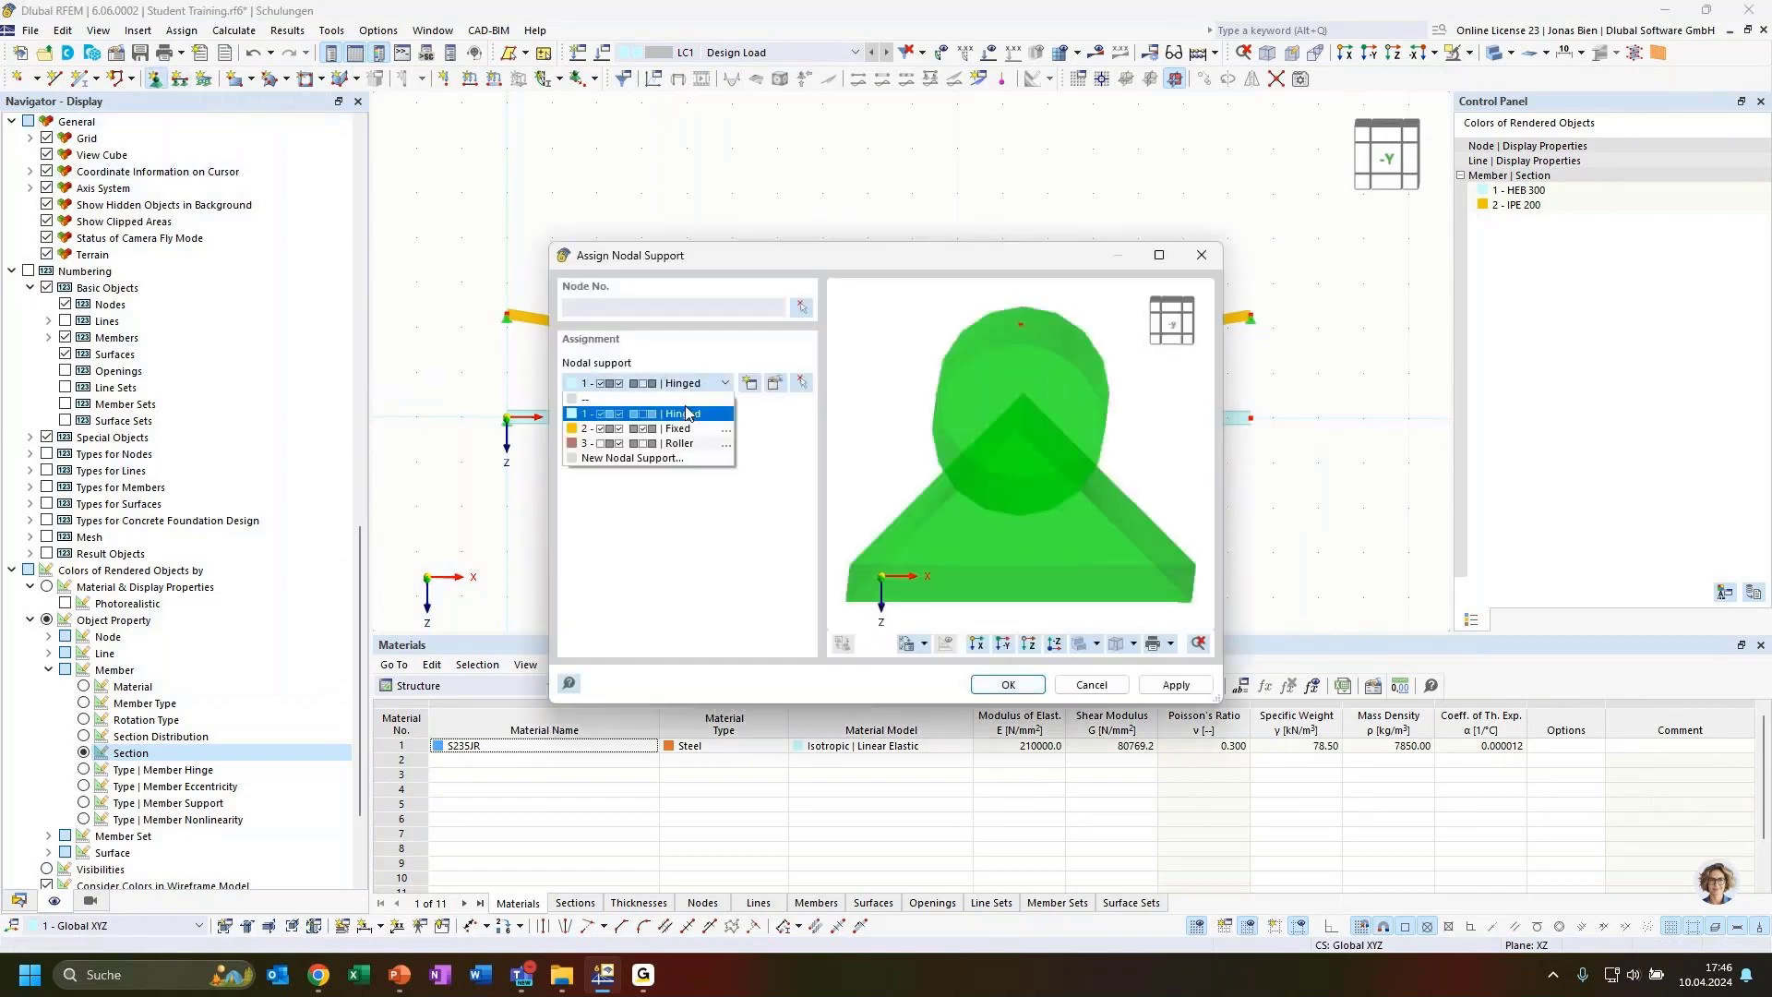
left_click(680, 444)
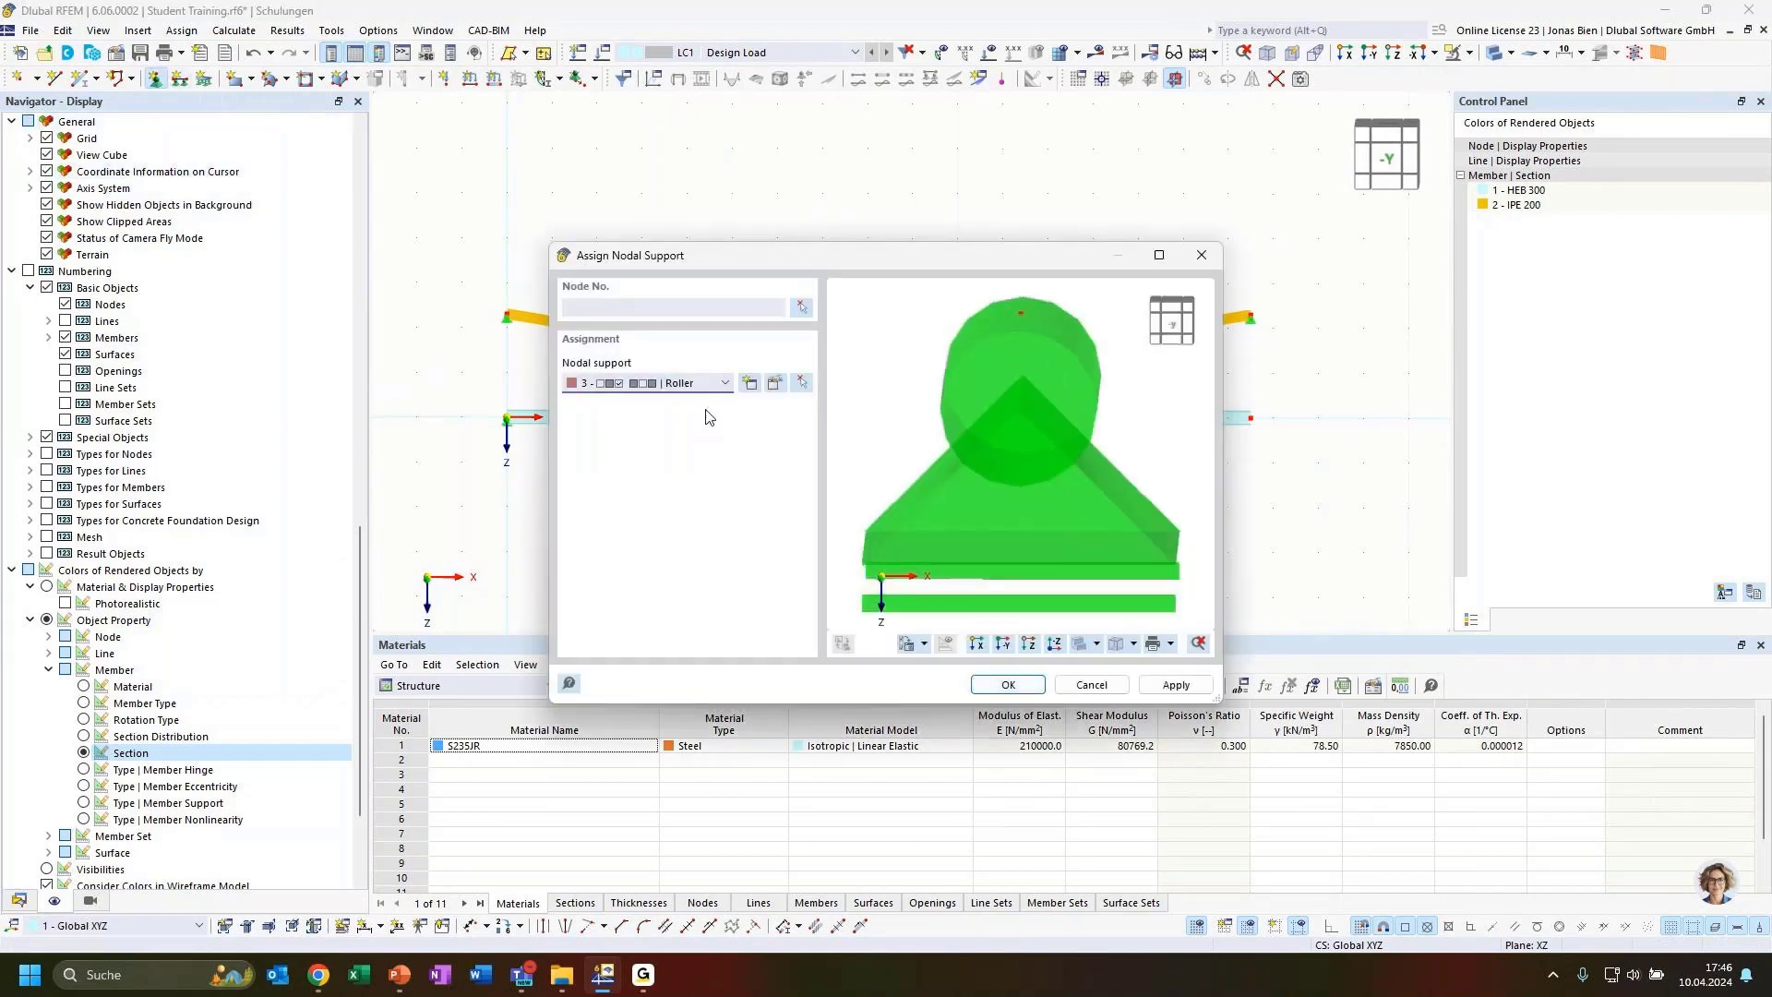
left_click(805, 308)
left_click(1251, 418)
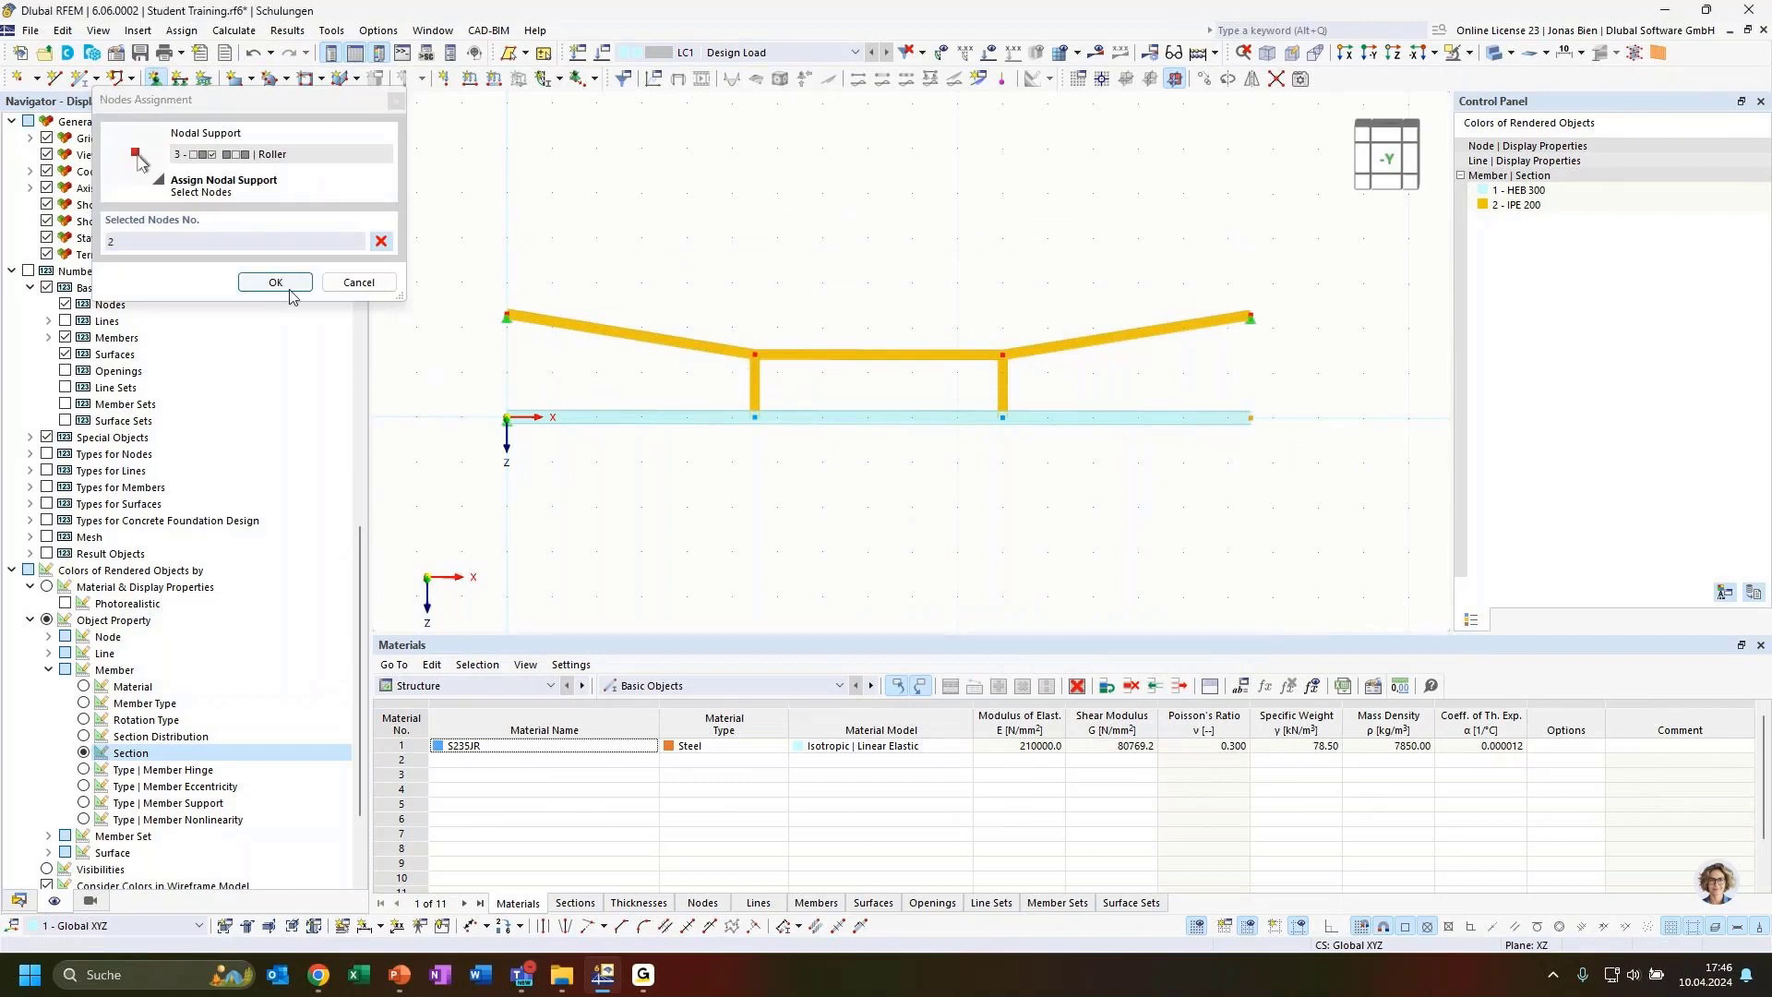
left_click(275, 282)
left_click(1007, 684)
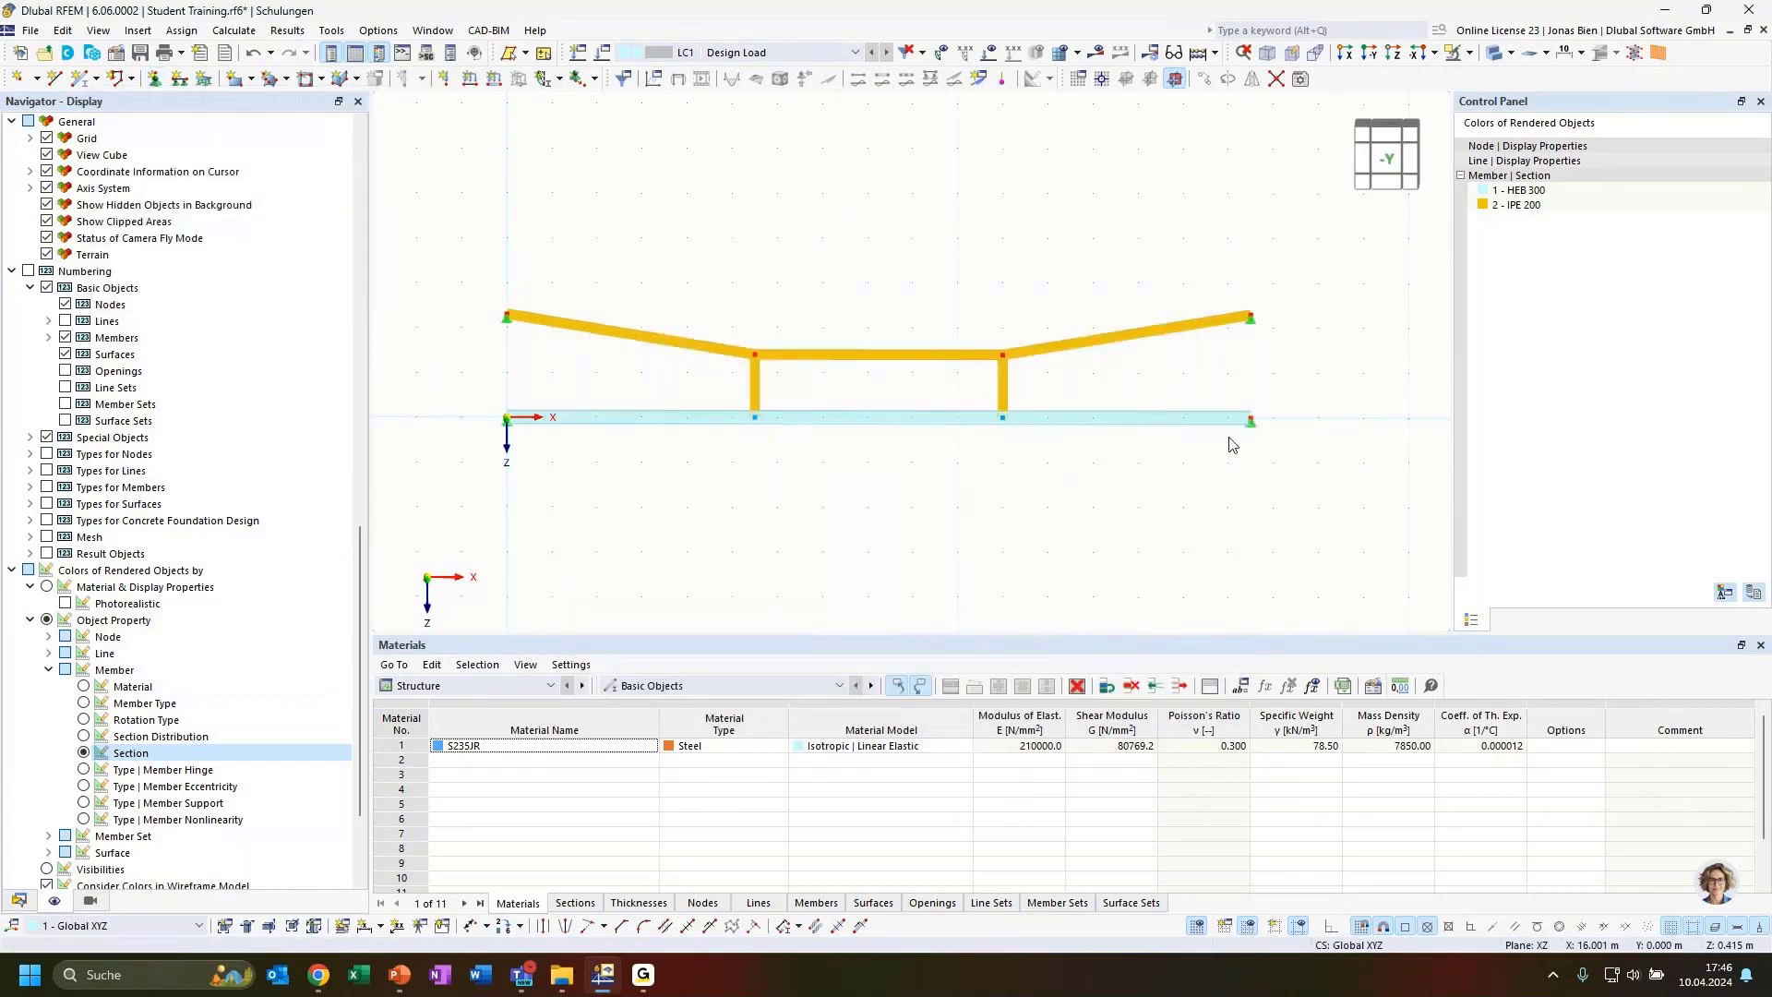
Apply a uniform member load of 15 kN/m in ZL direction to the HEB 300 beam in LC1
middle_click_drag(1097, 491, 1185, 529, "ctrl")
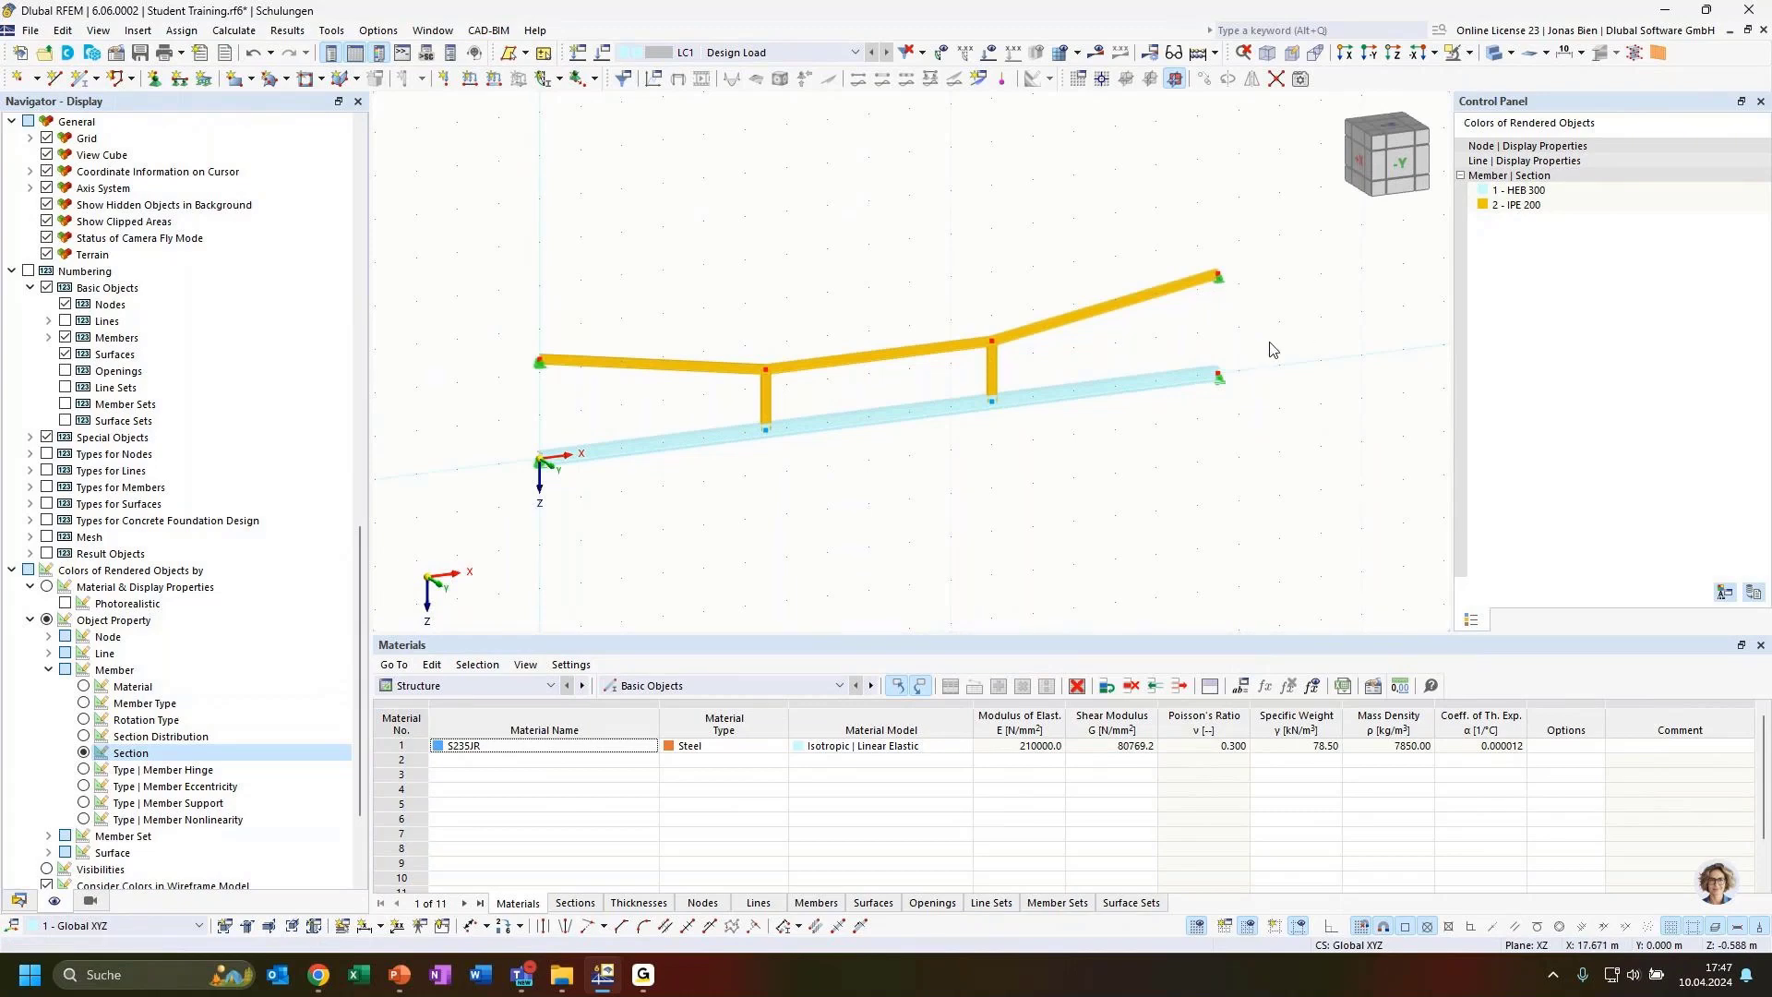
middle_click_drag(1267, 341, 1282, 329, "ctrl")
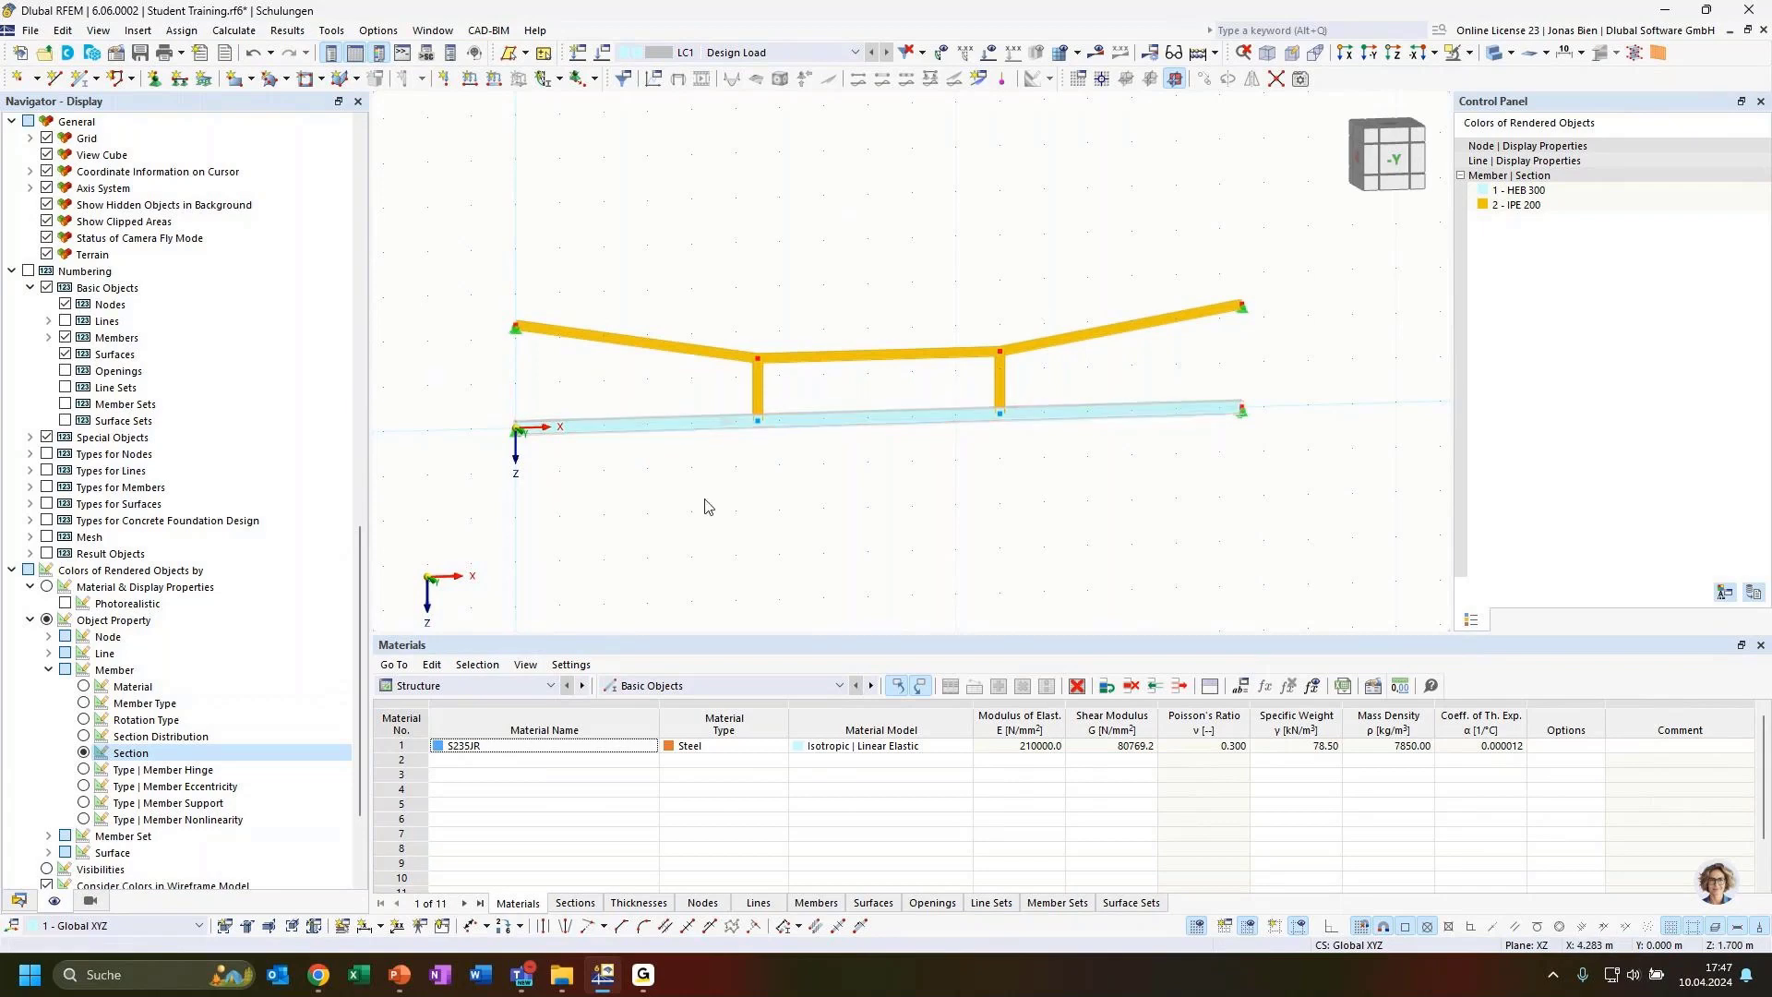
left_click(493, 78)
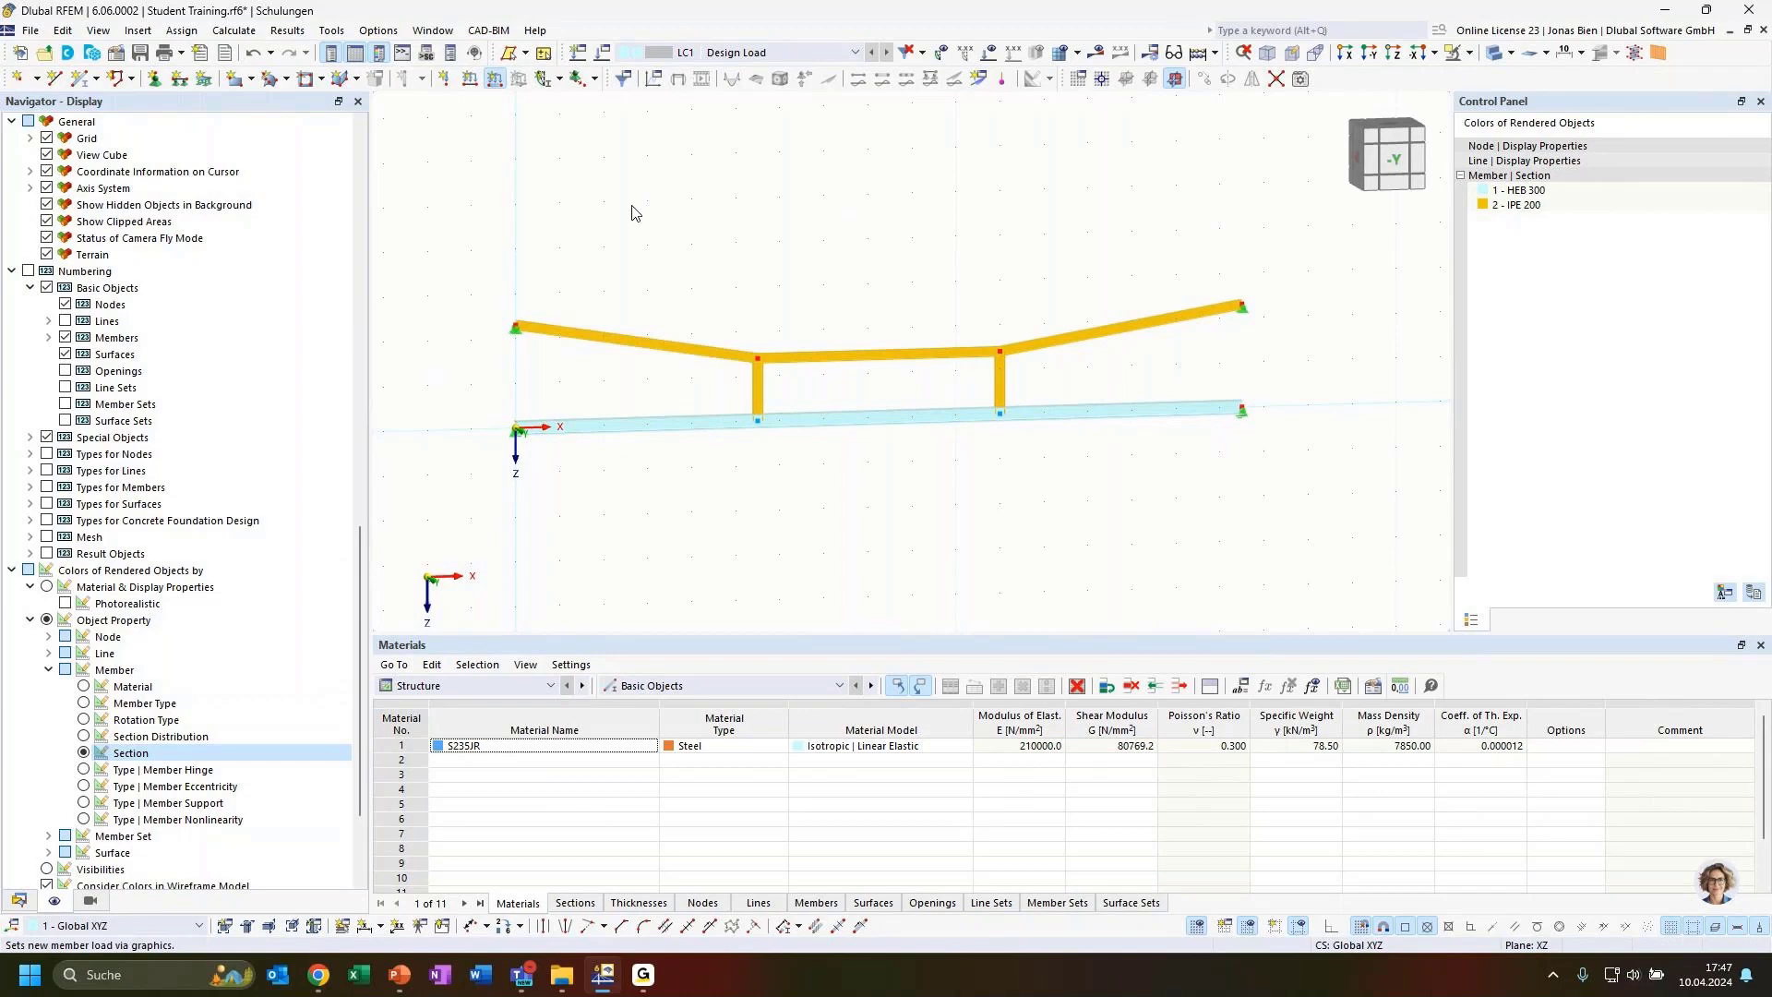
left_click(708, 309)
type("15")
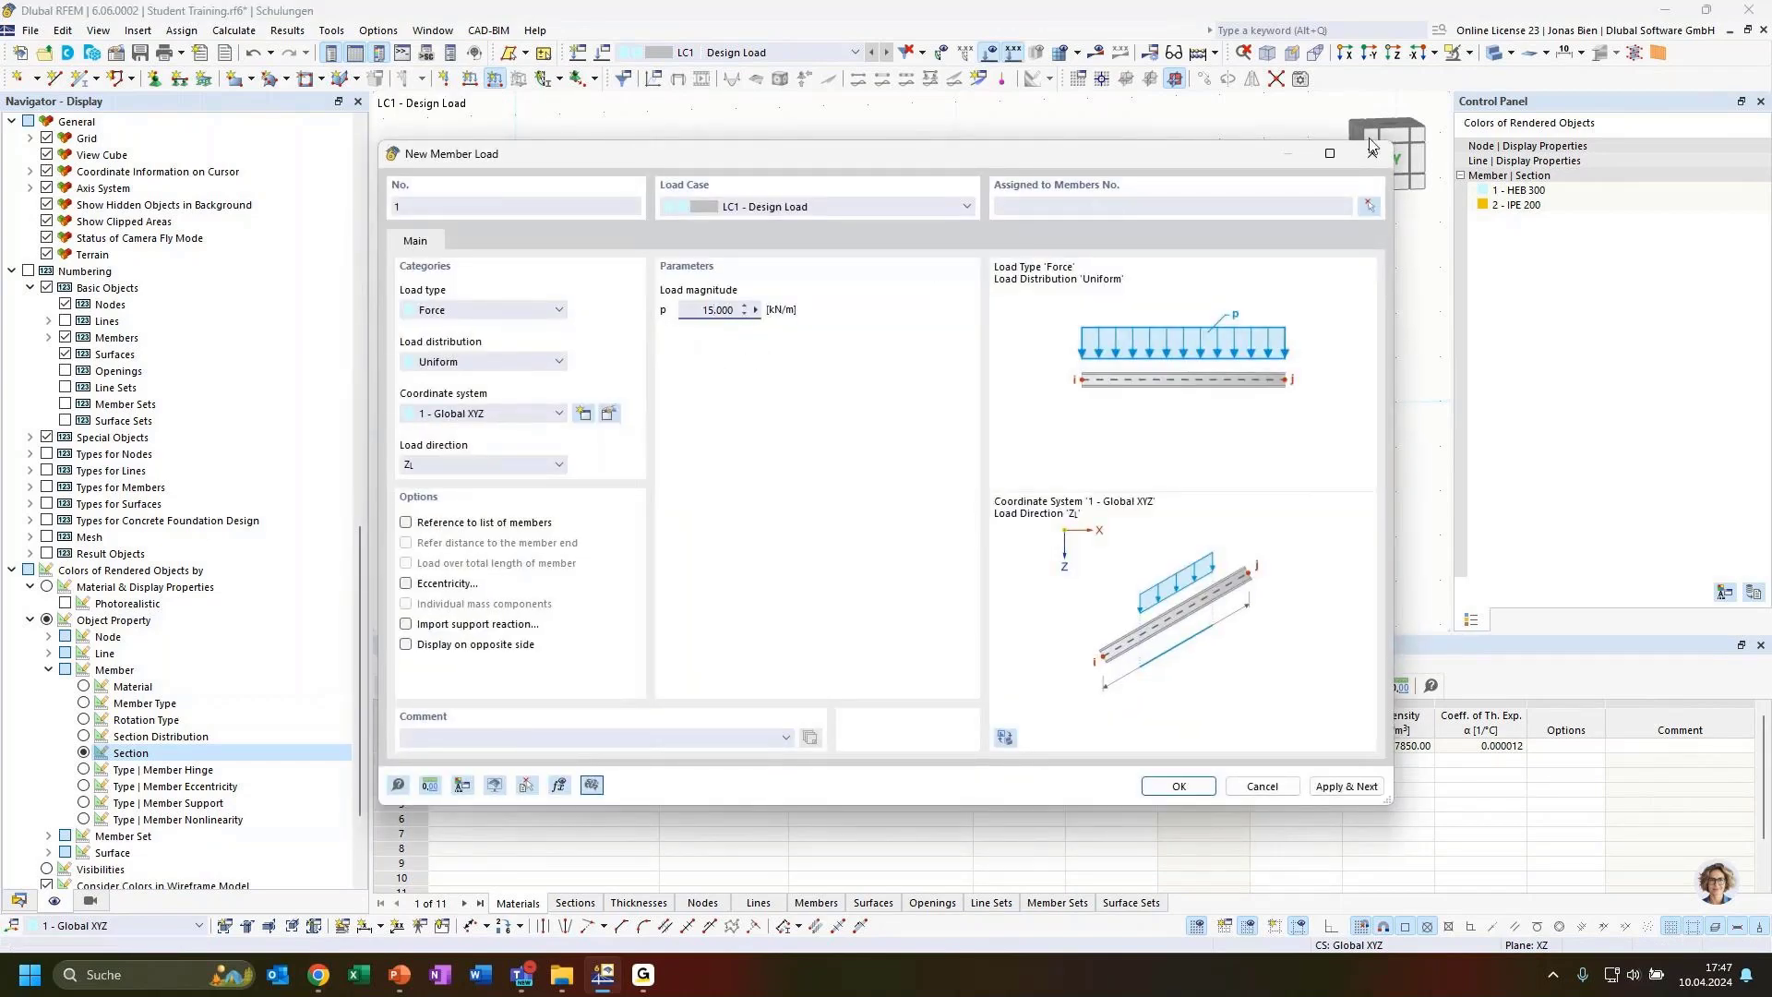
left_click(1370, 206)
left_click(804, 416)
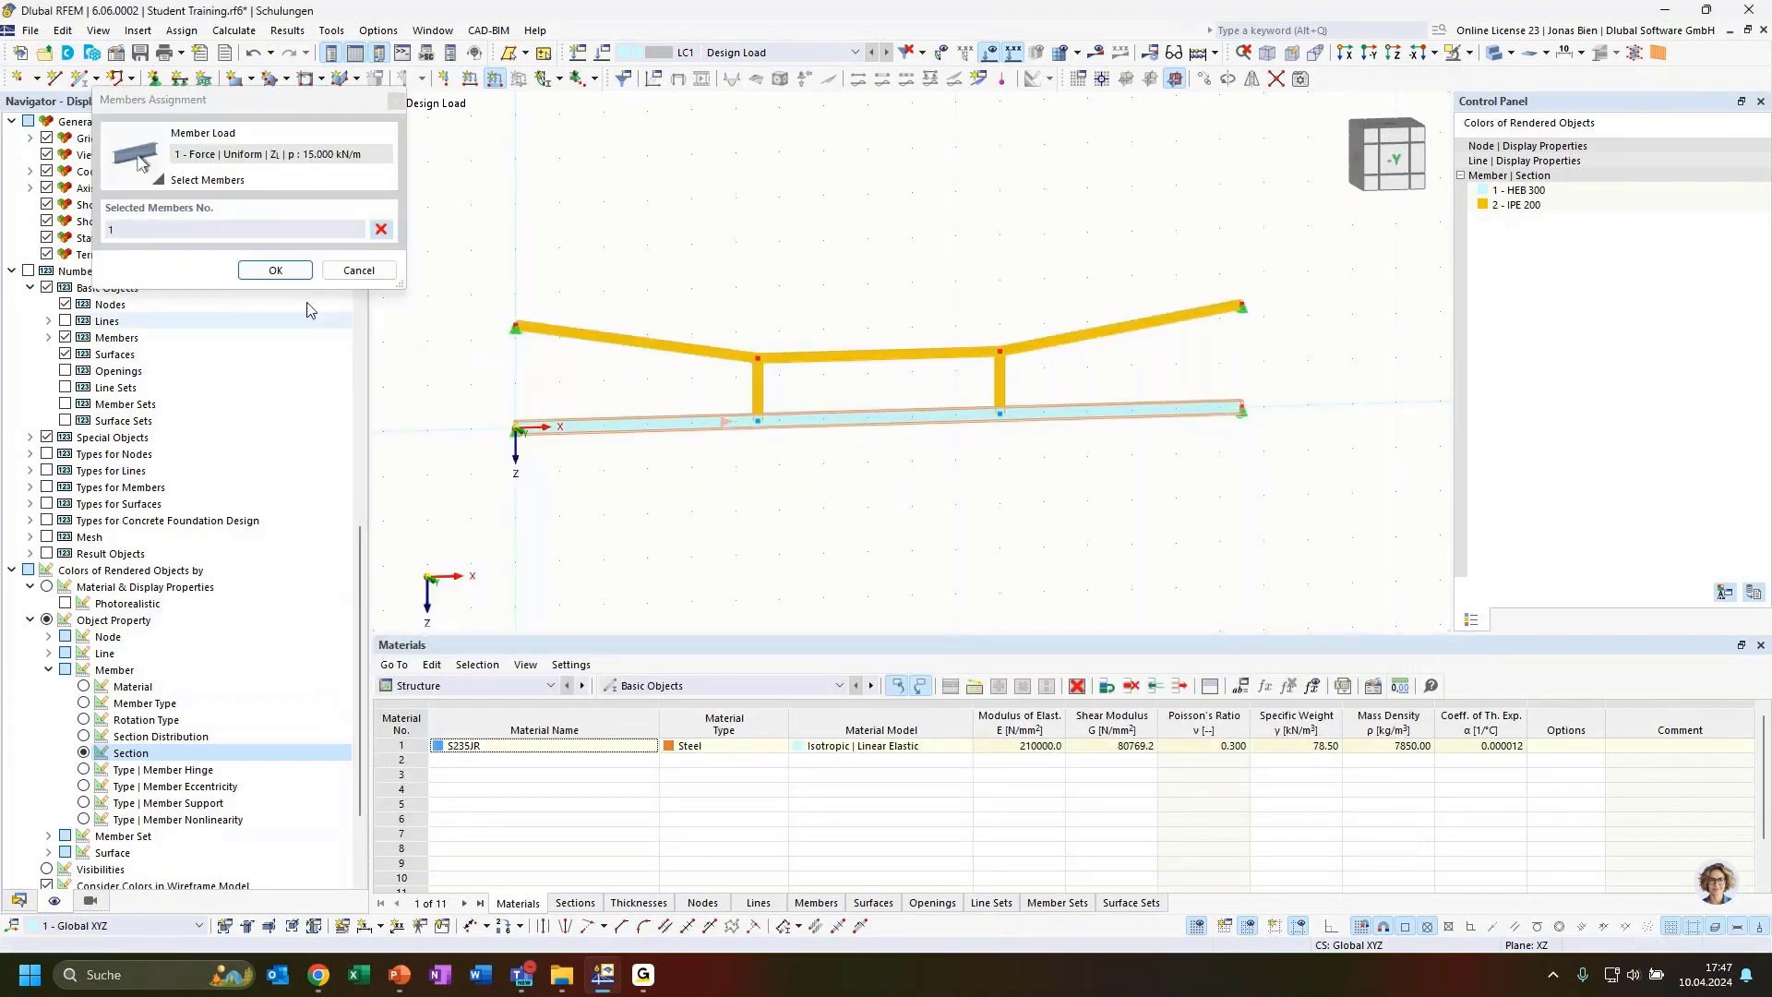
left_click(275, 269)
left_click(1180, 785)
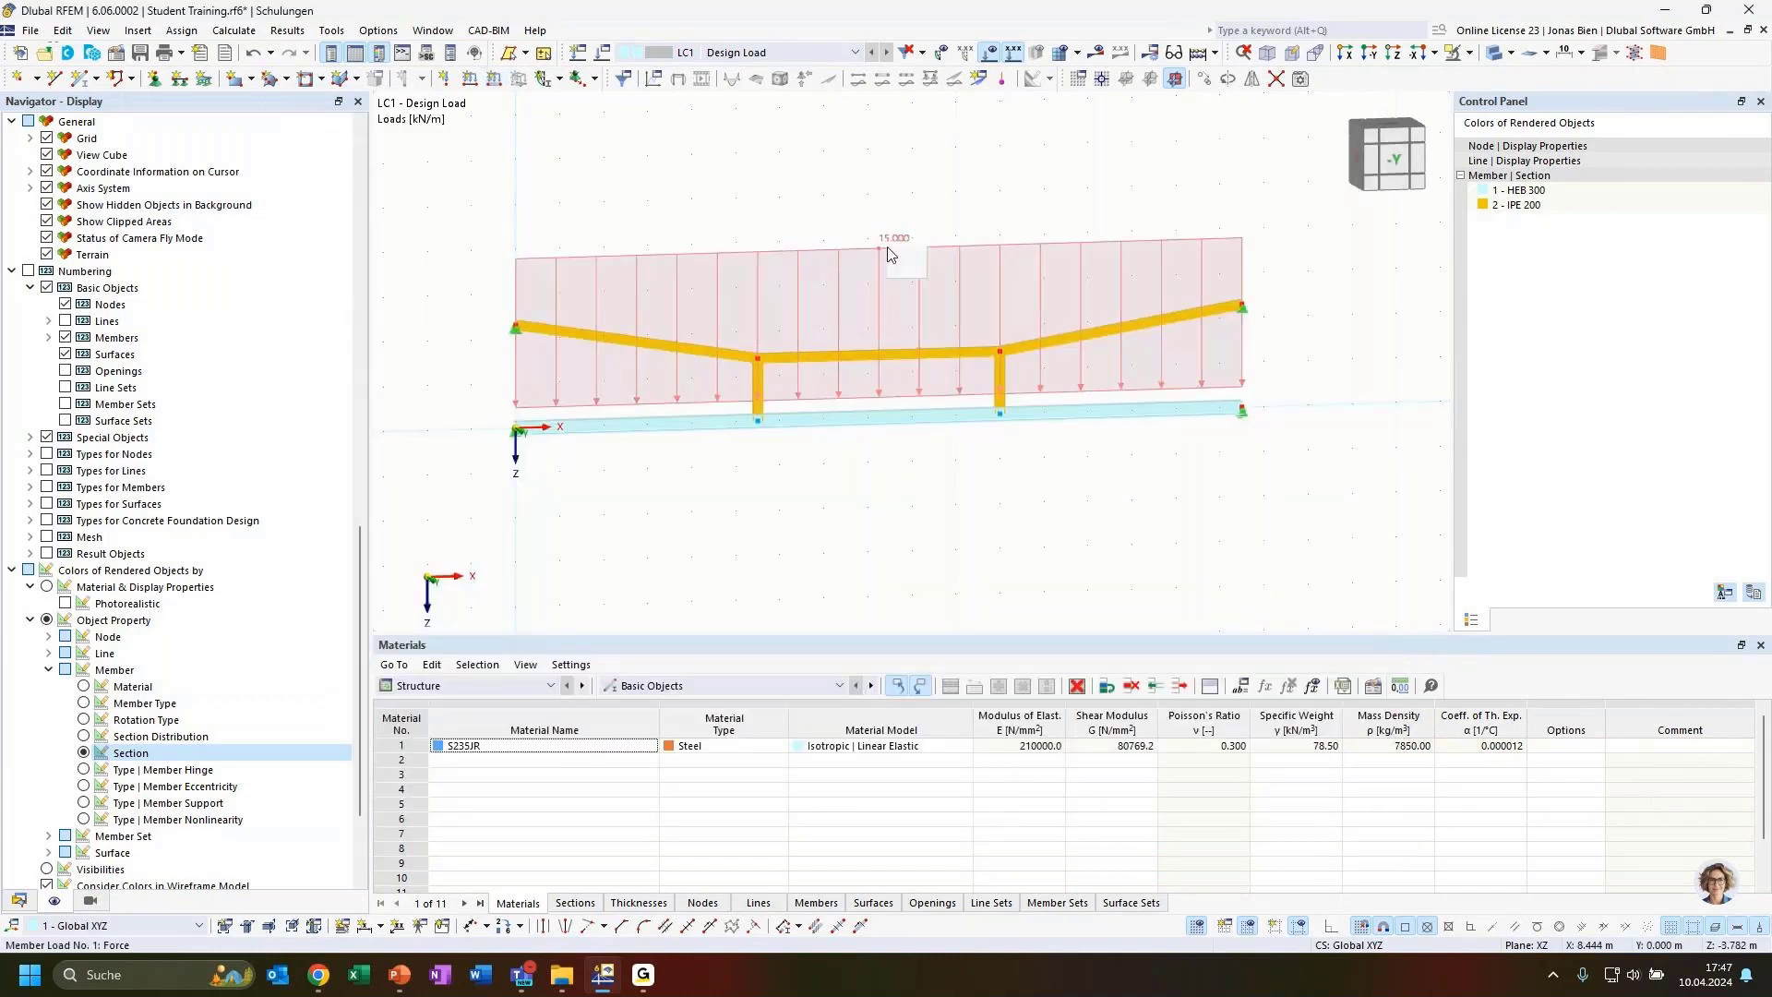
Reduce the displayed size of member loads in the graphics
right_click(889, 254)
left_click_drag(1119, 379, 984, 386)
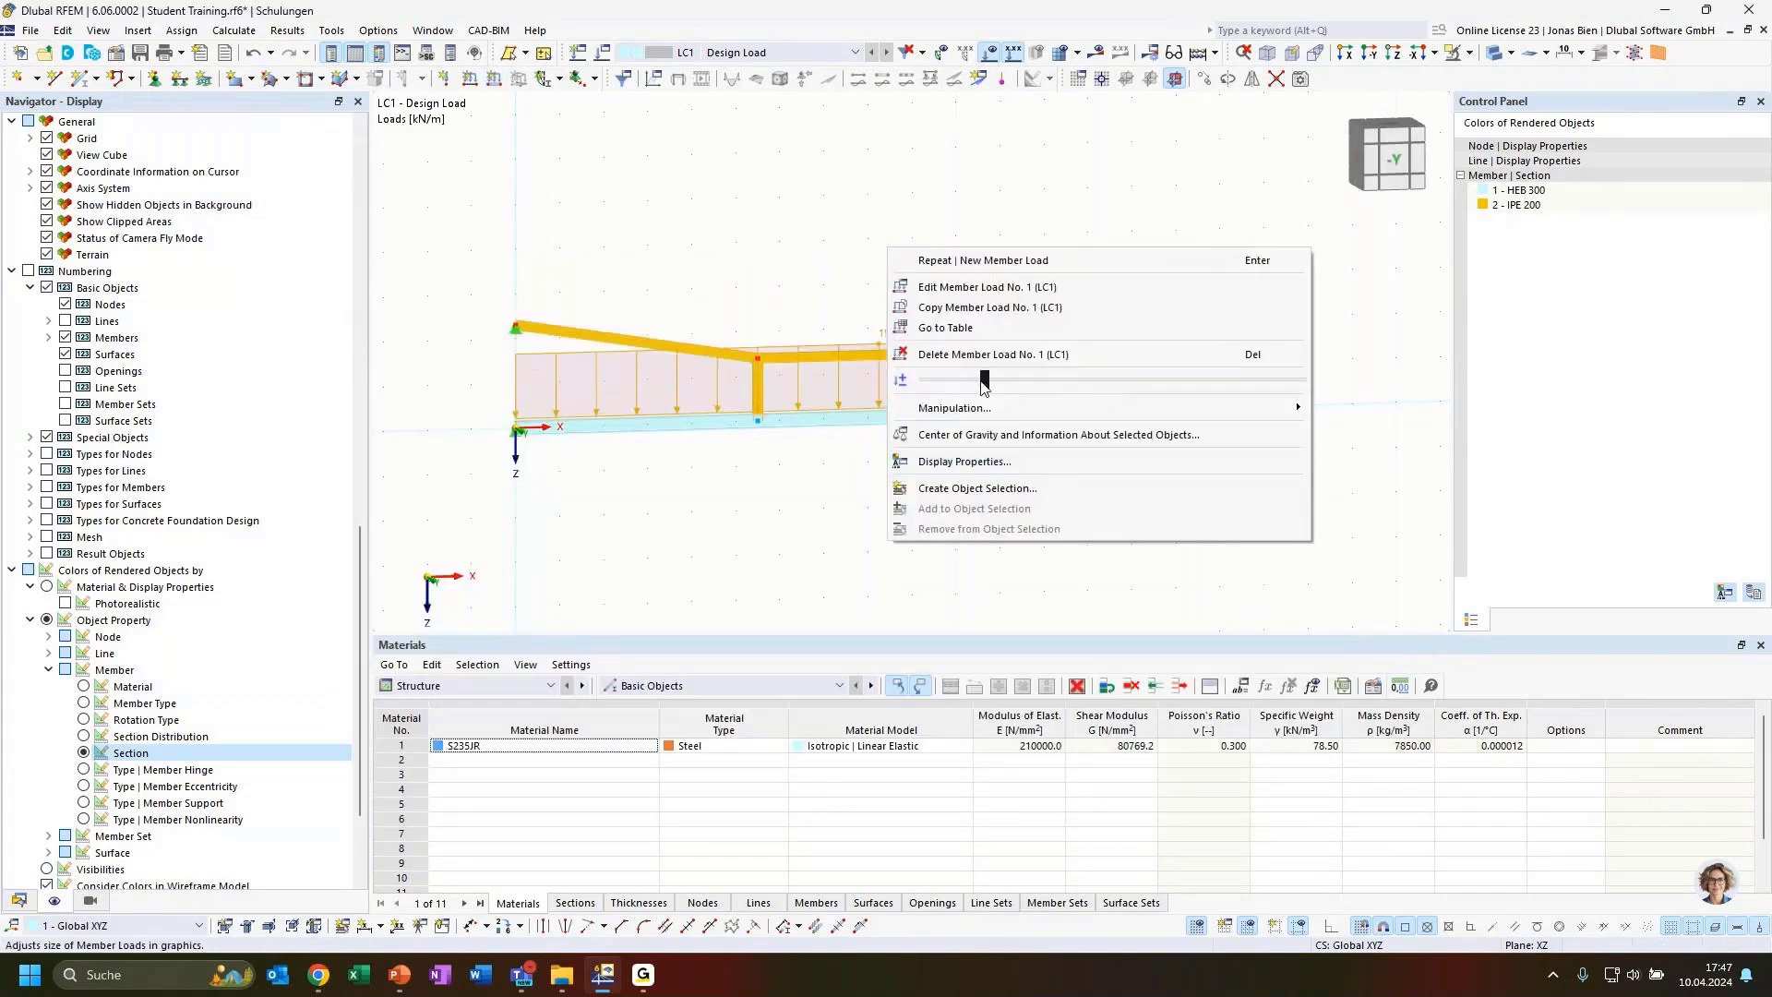
Calculate the model for all load cases
left_click(780, 310)
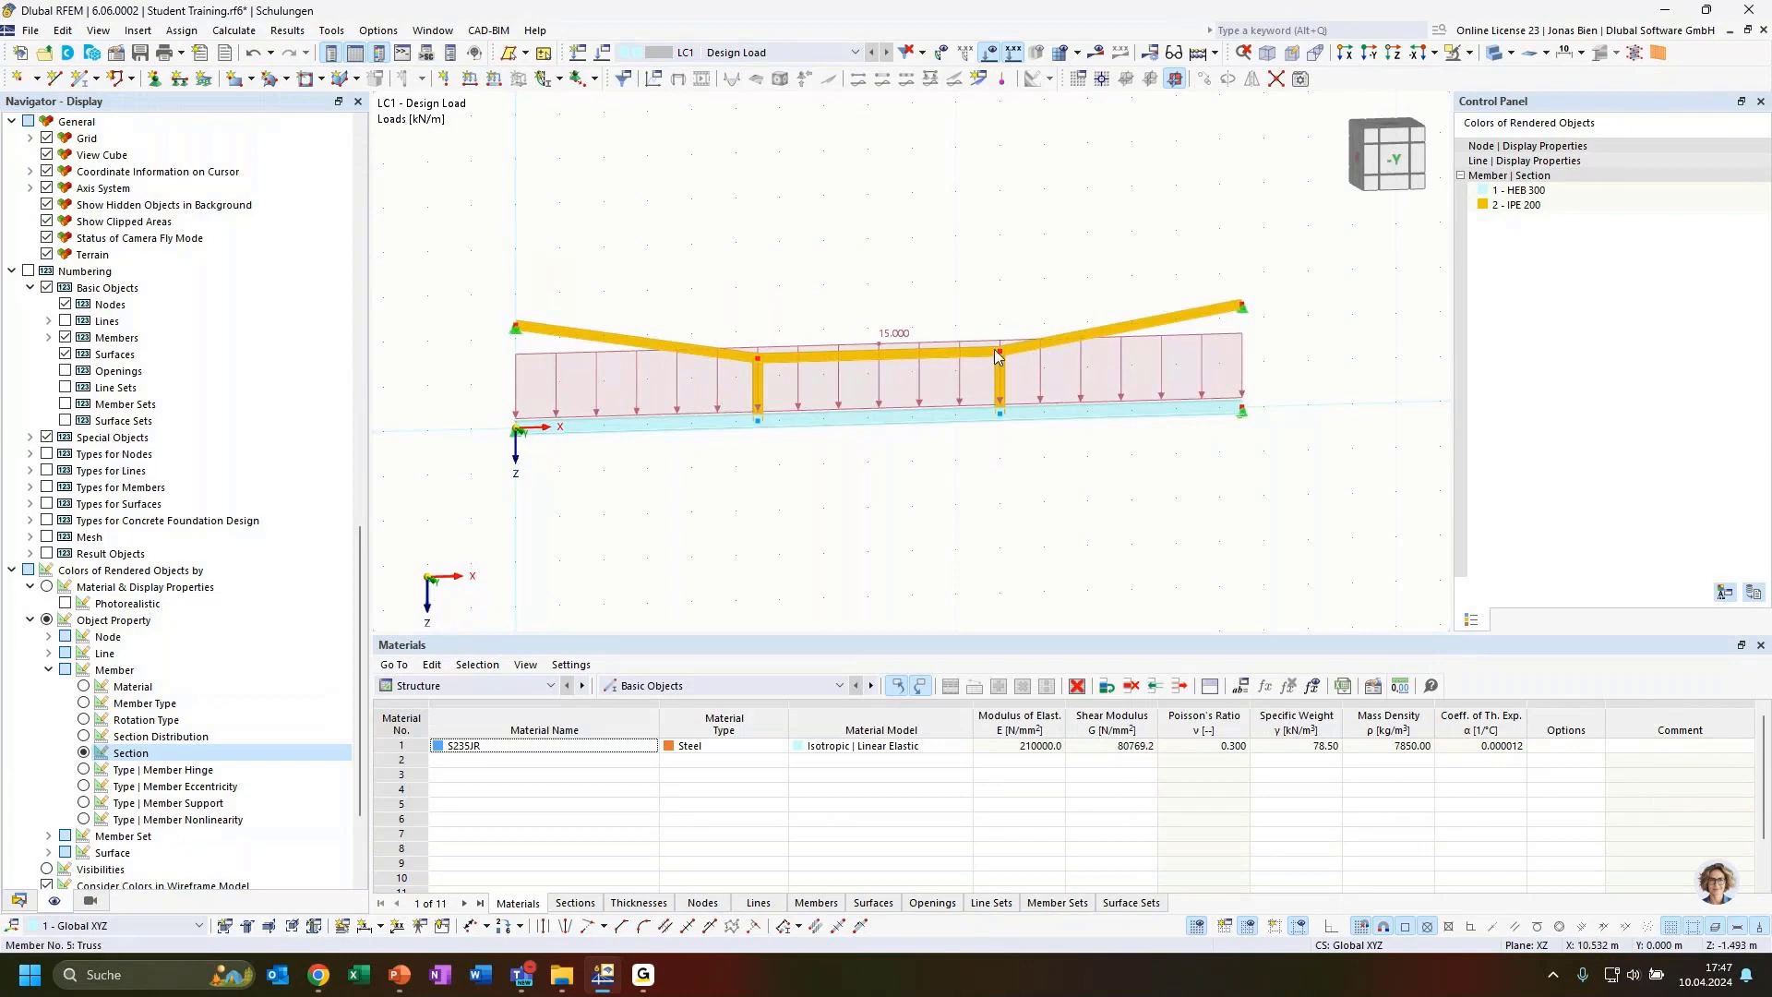
middle_click_drag(1027, 278, 980, 274, "ctrl")
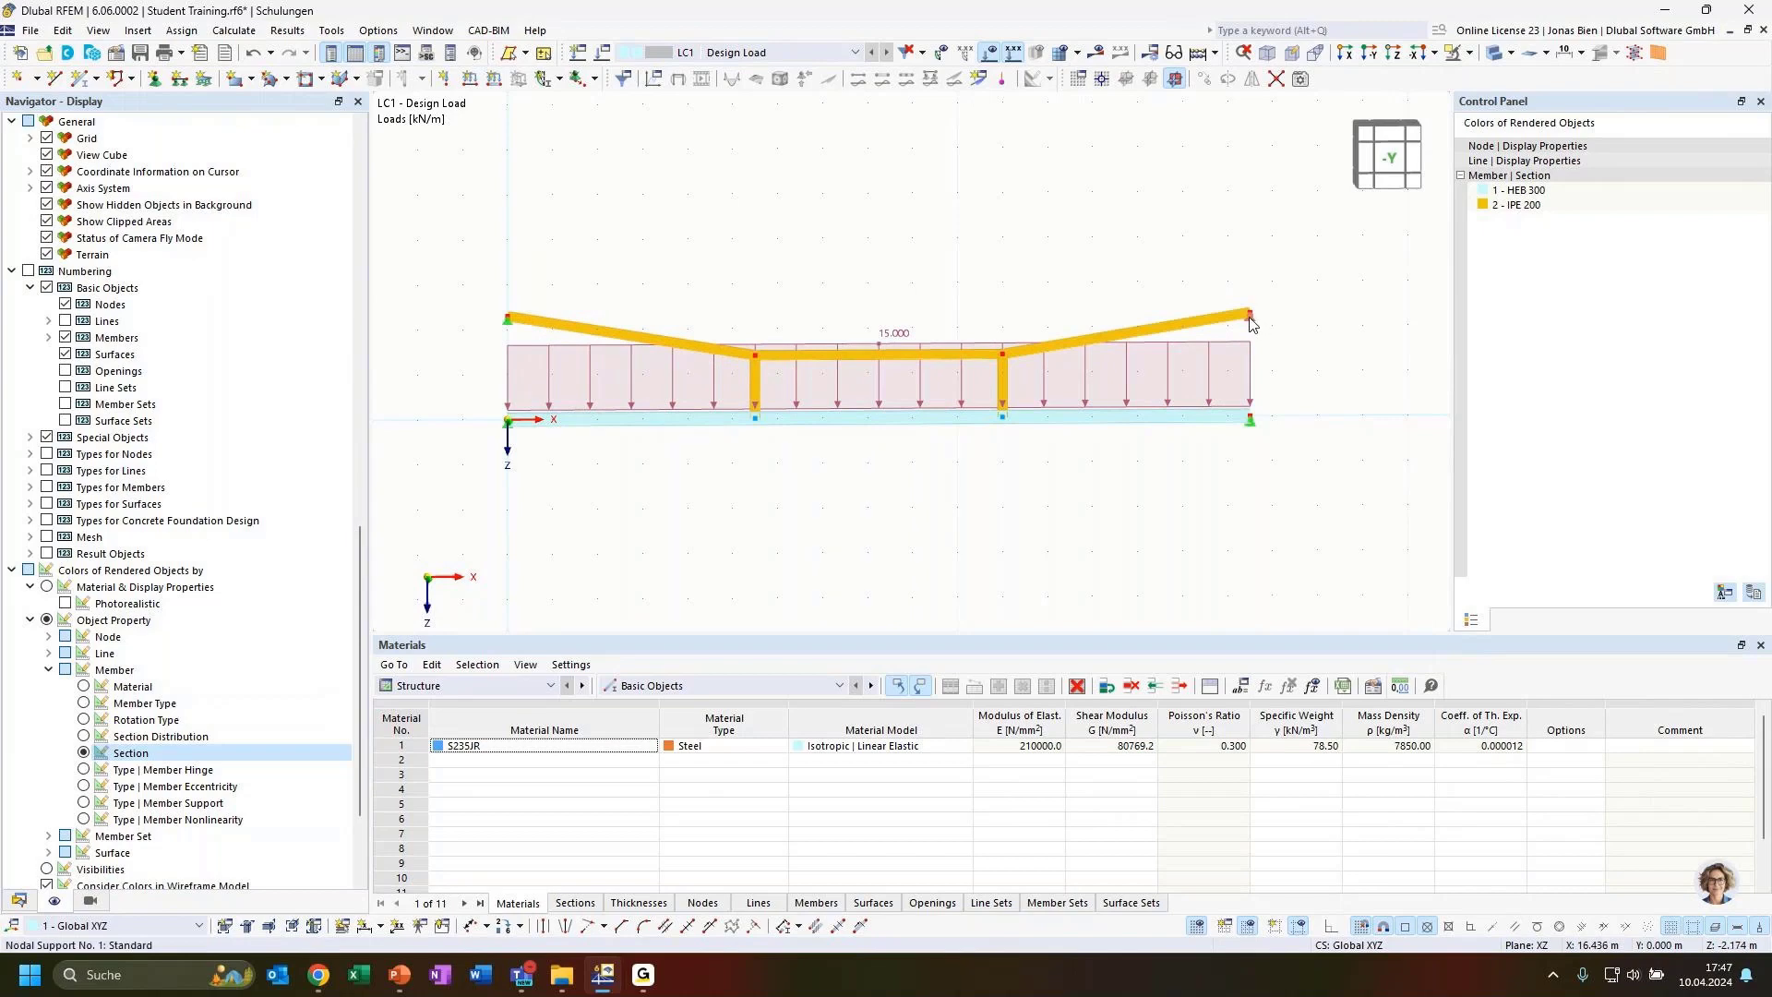
mouse_move(1252, 322)
mouse_move(511, 329)
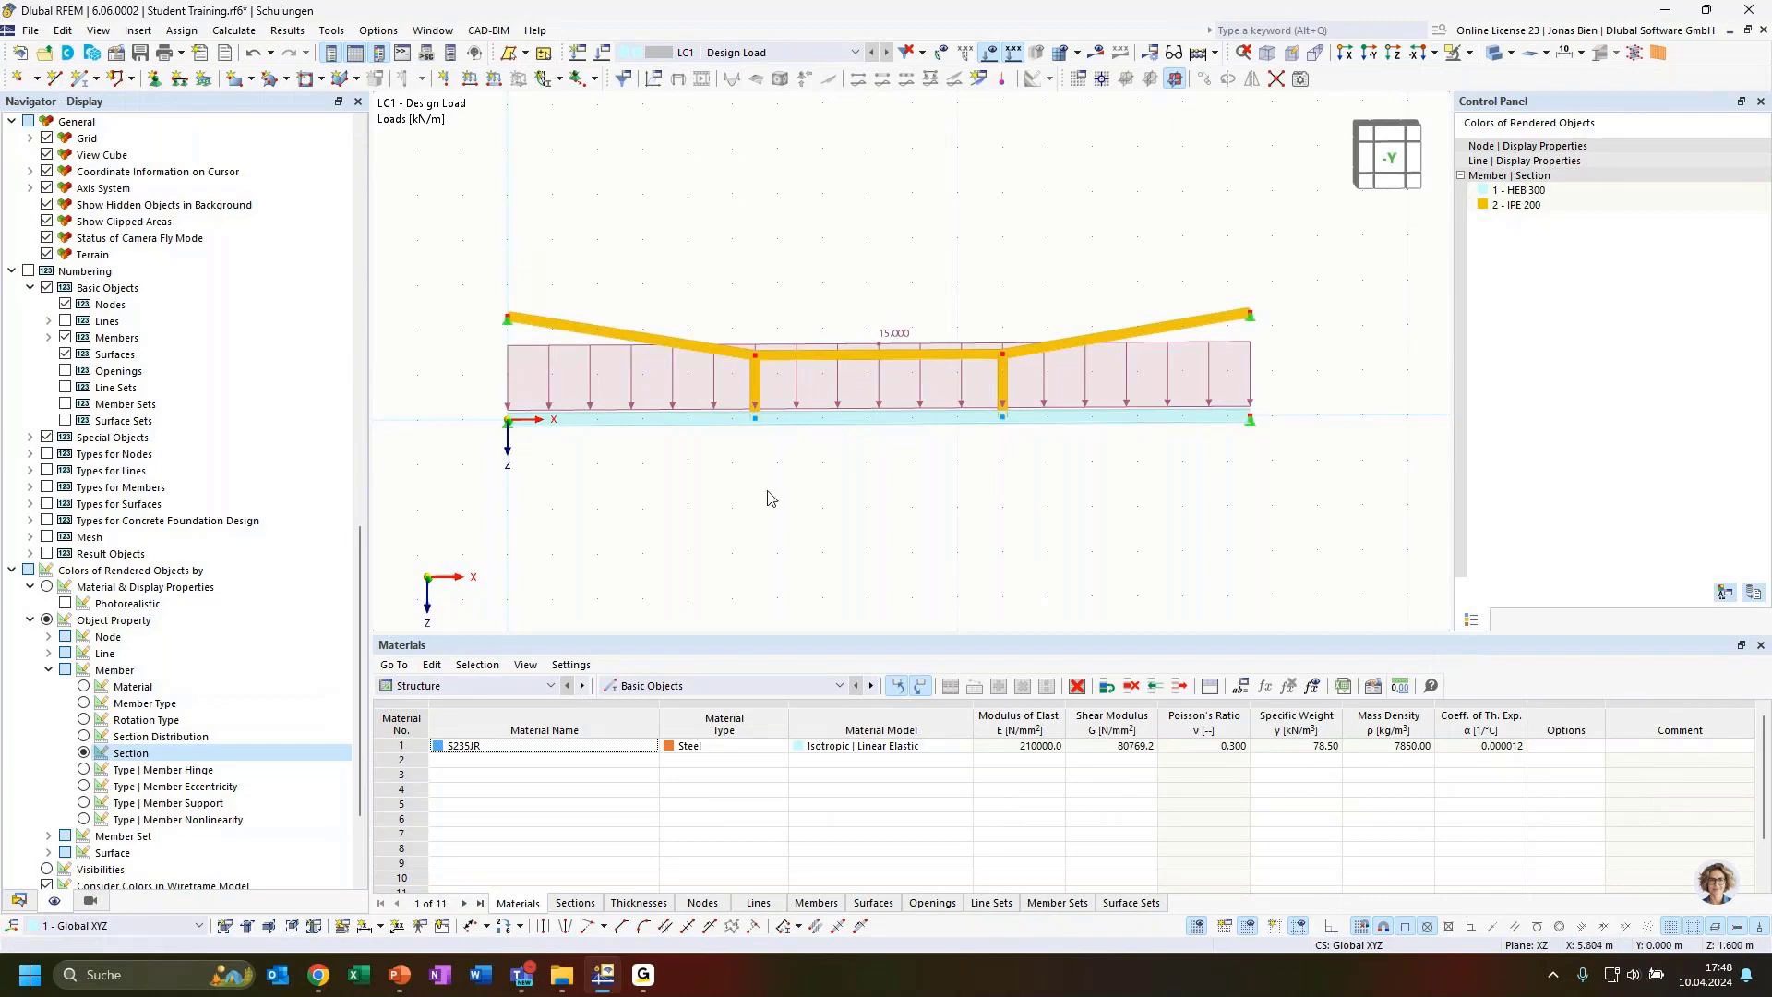
left_click(18, 901)
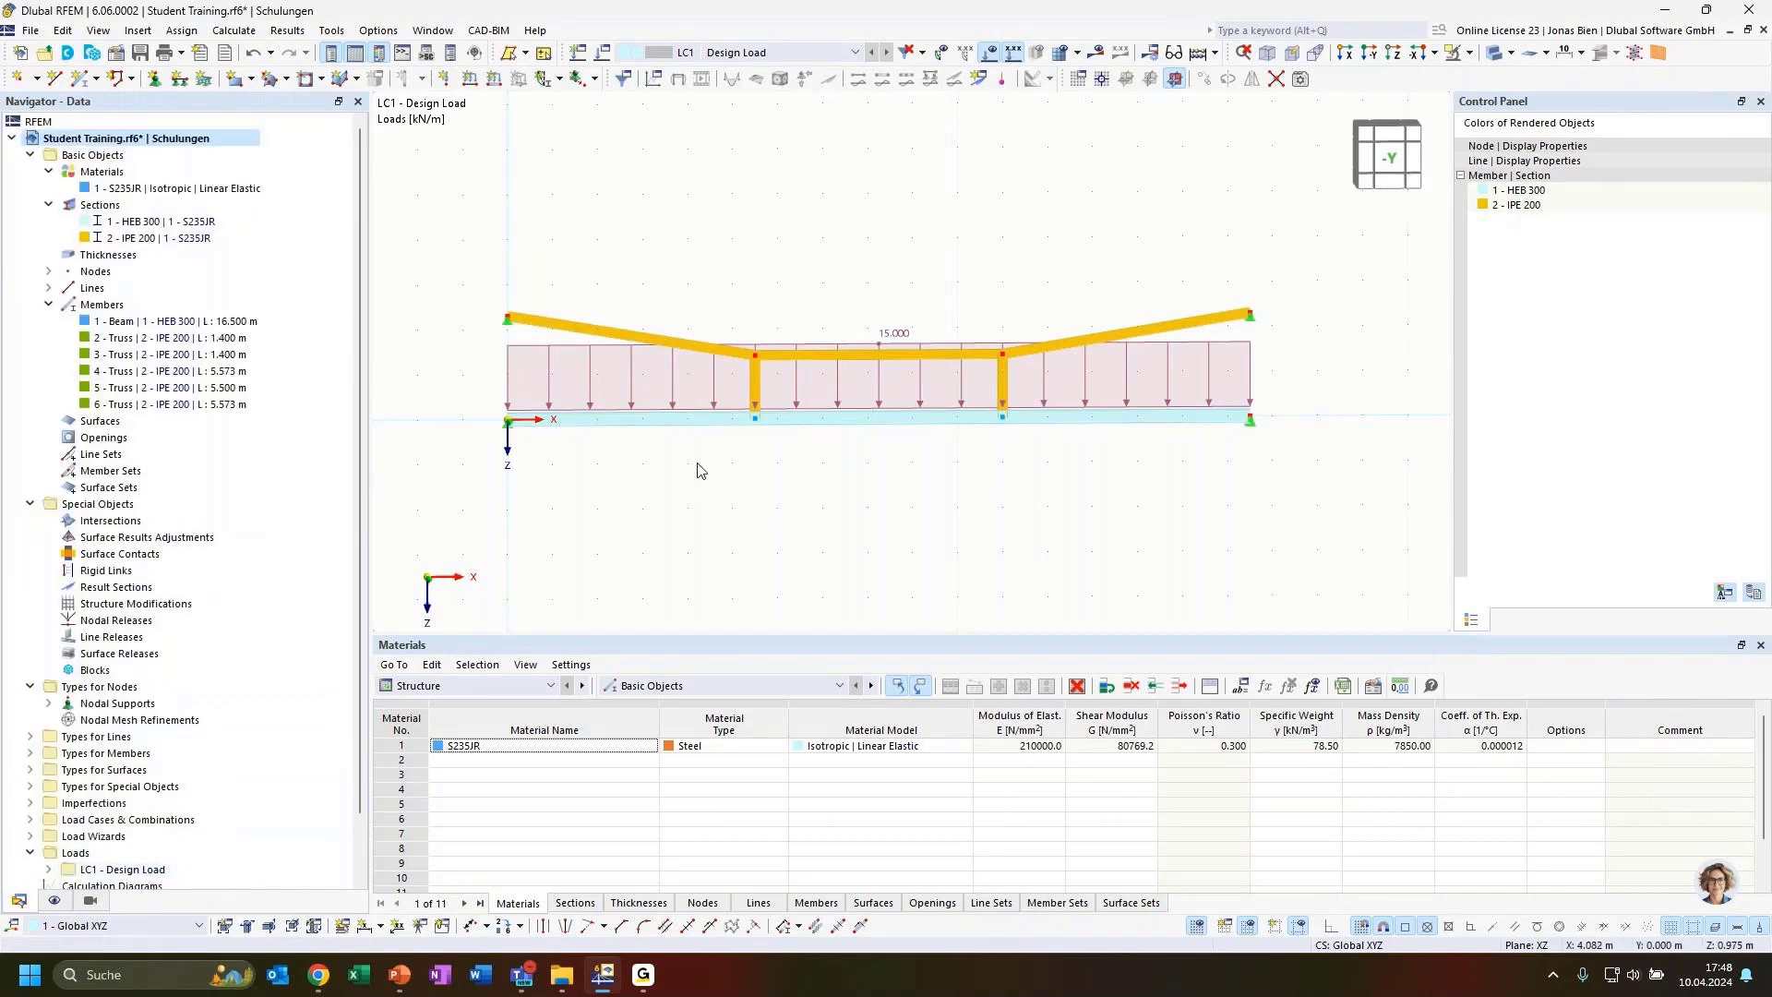
middle_click_drag(701, 471, 755, 487, "ctrl")
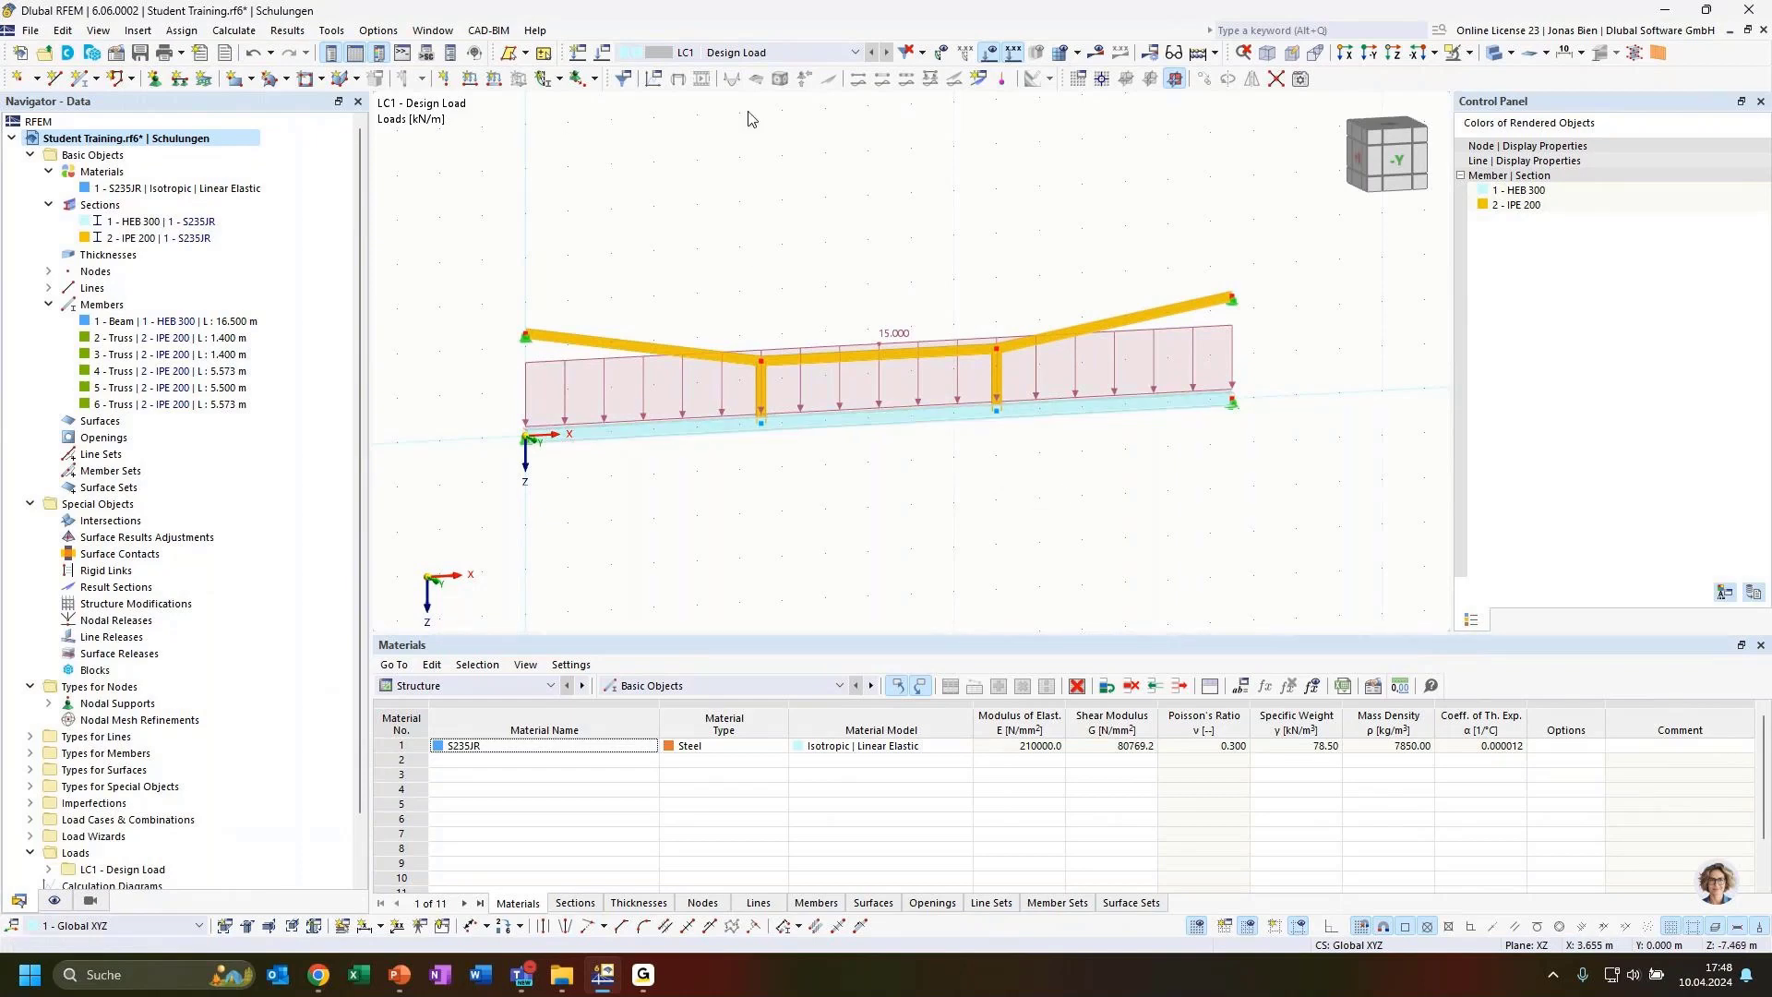
left_click(1099, 53)
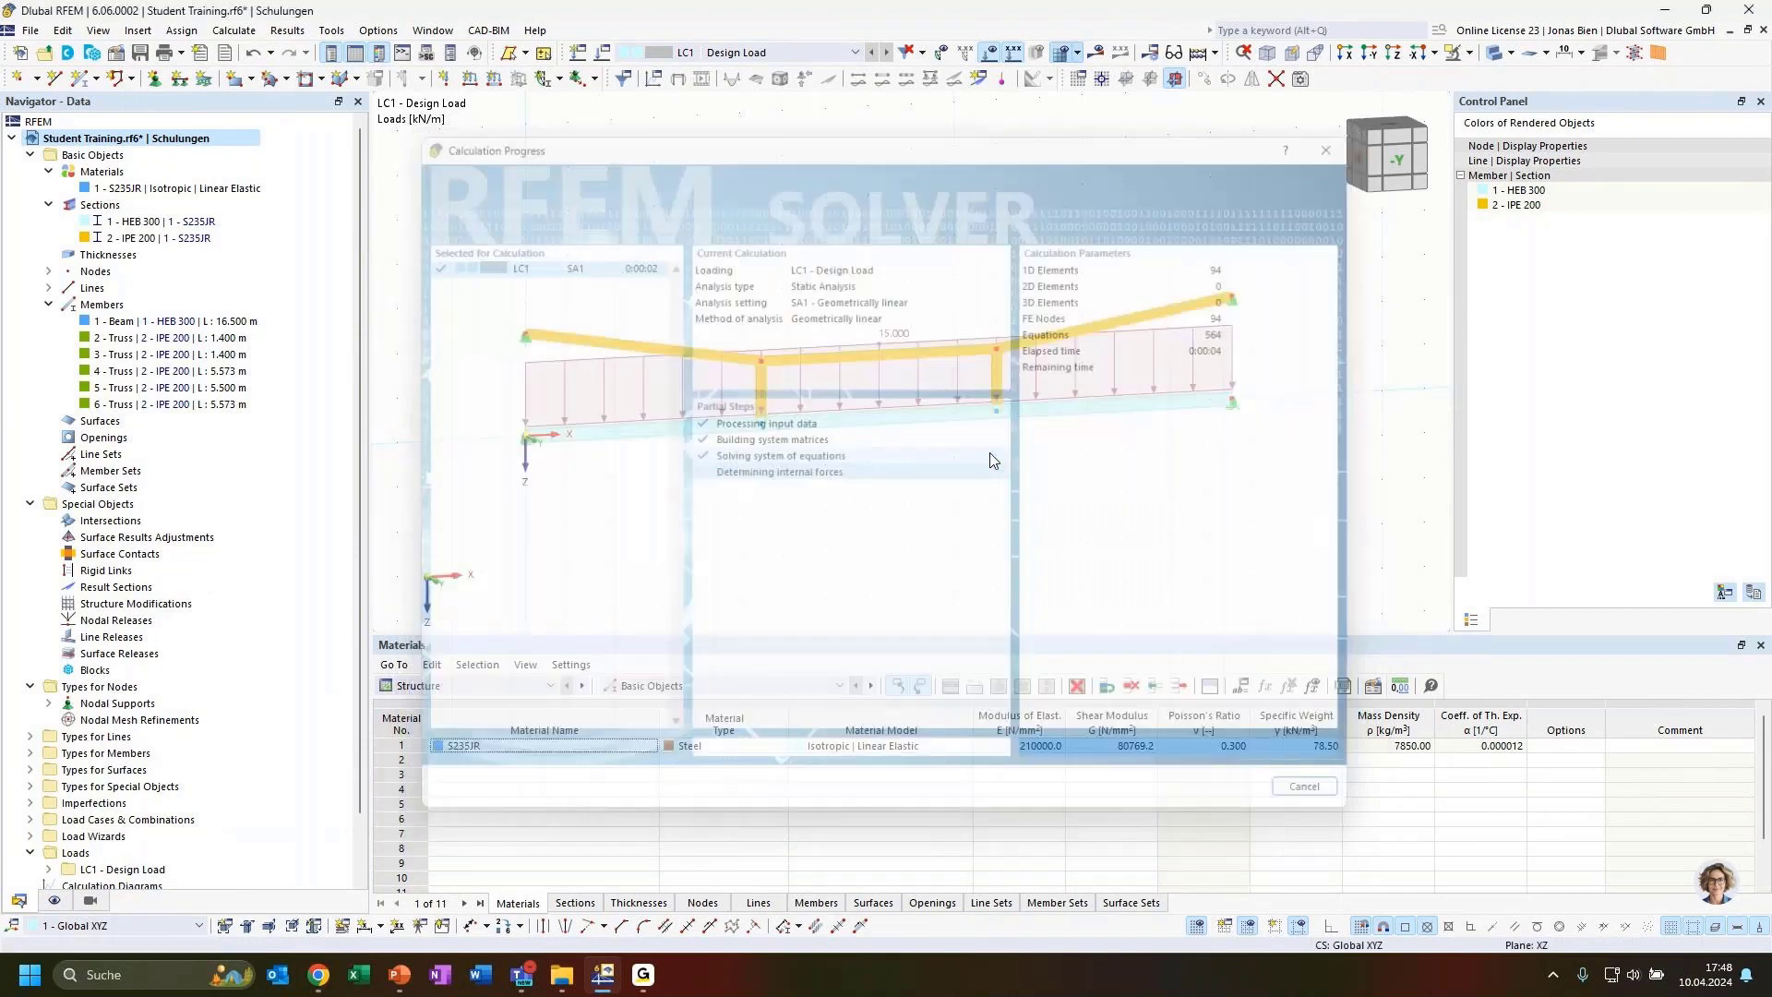
middle_click_drag(1172, 524, 1129, 545, "ctrl")
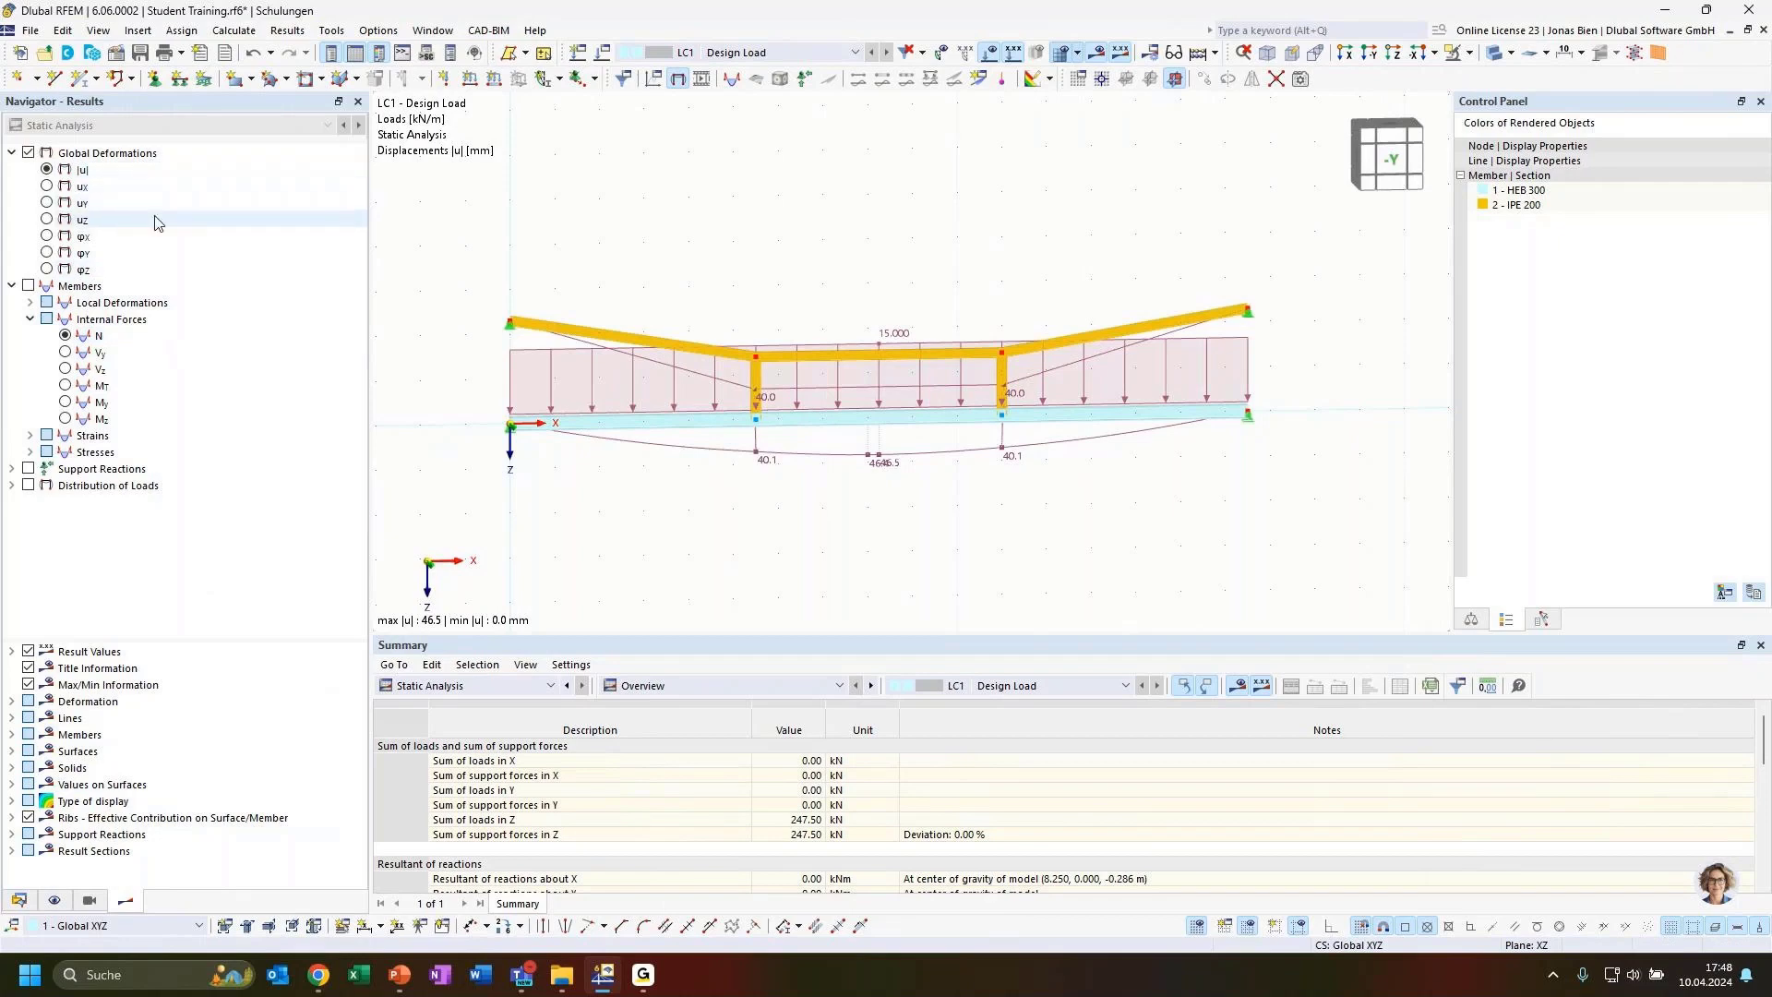
Hide the loads and show the members' deformation as colour-coded sections with extremes
left_click(992, 52)
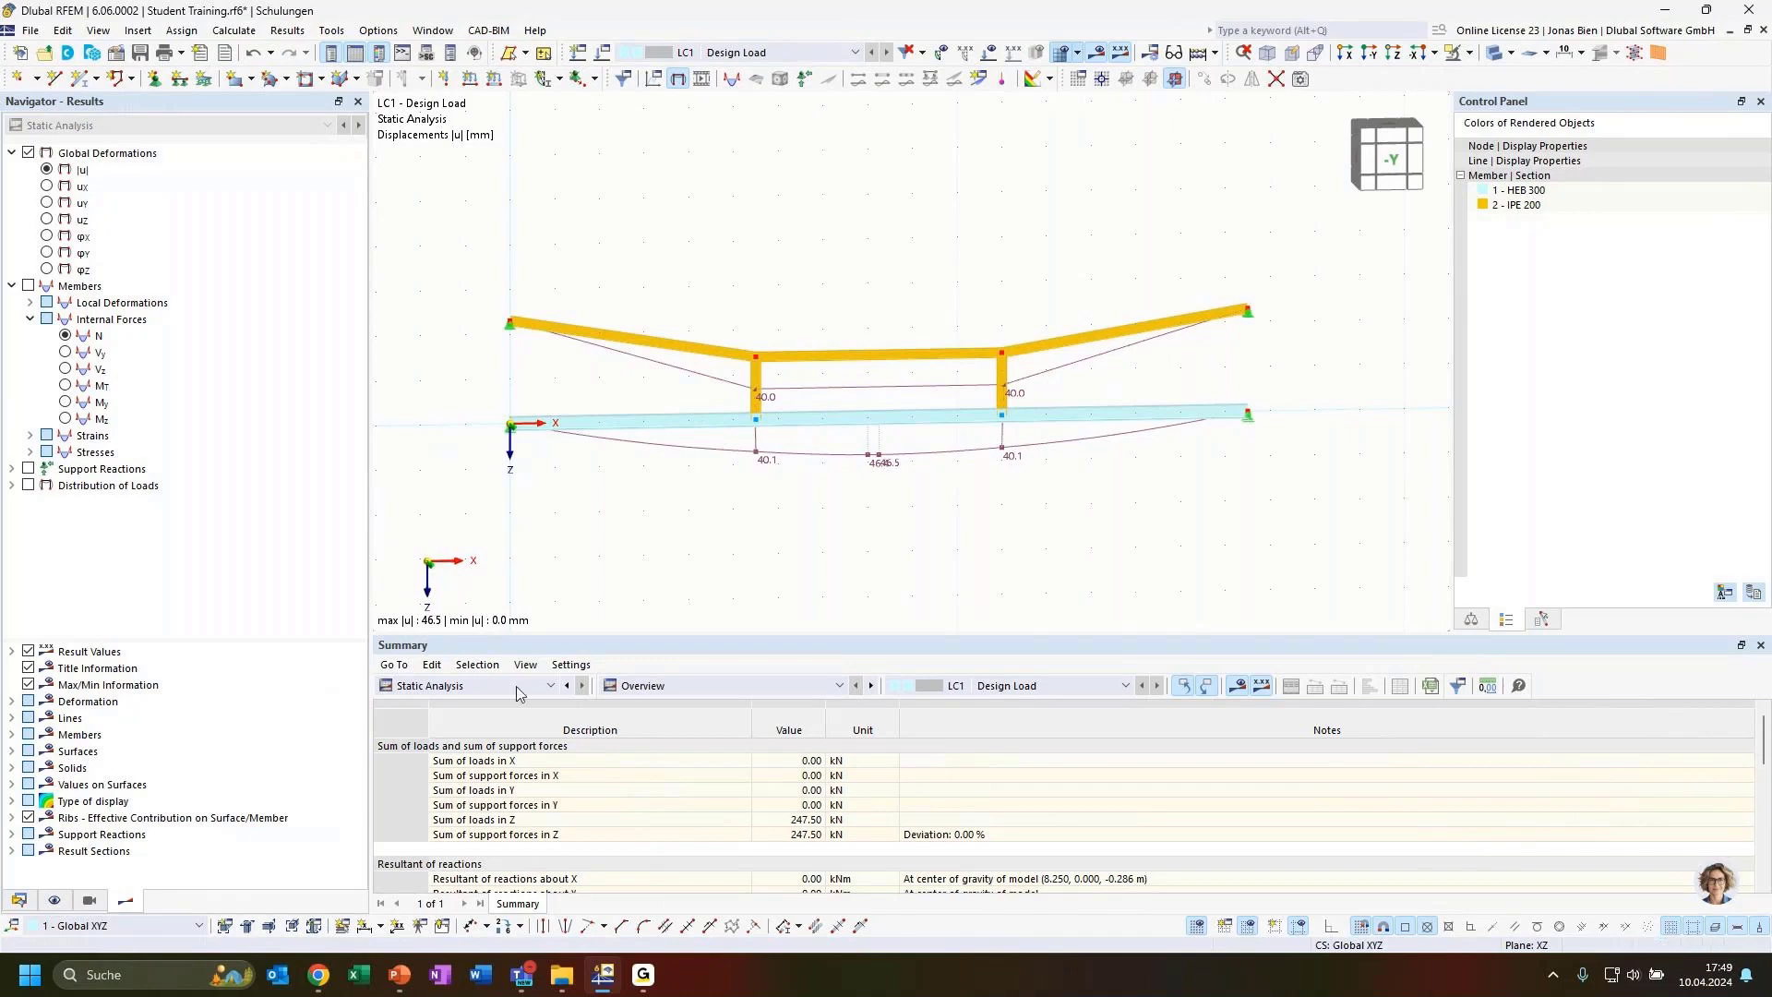
left_click(13, 702)
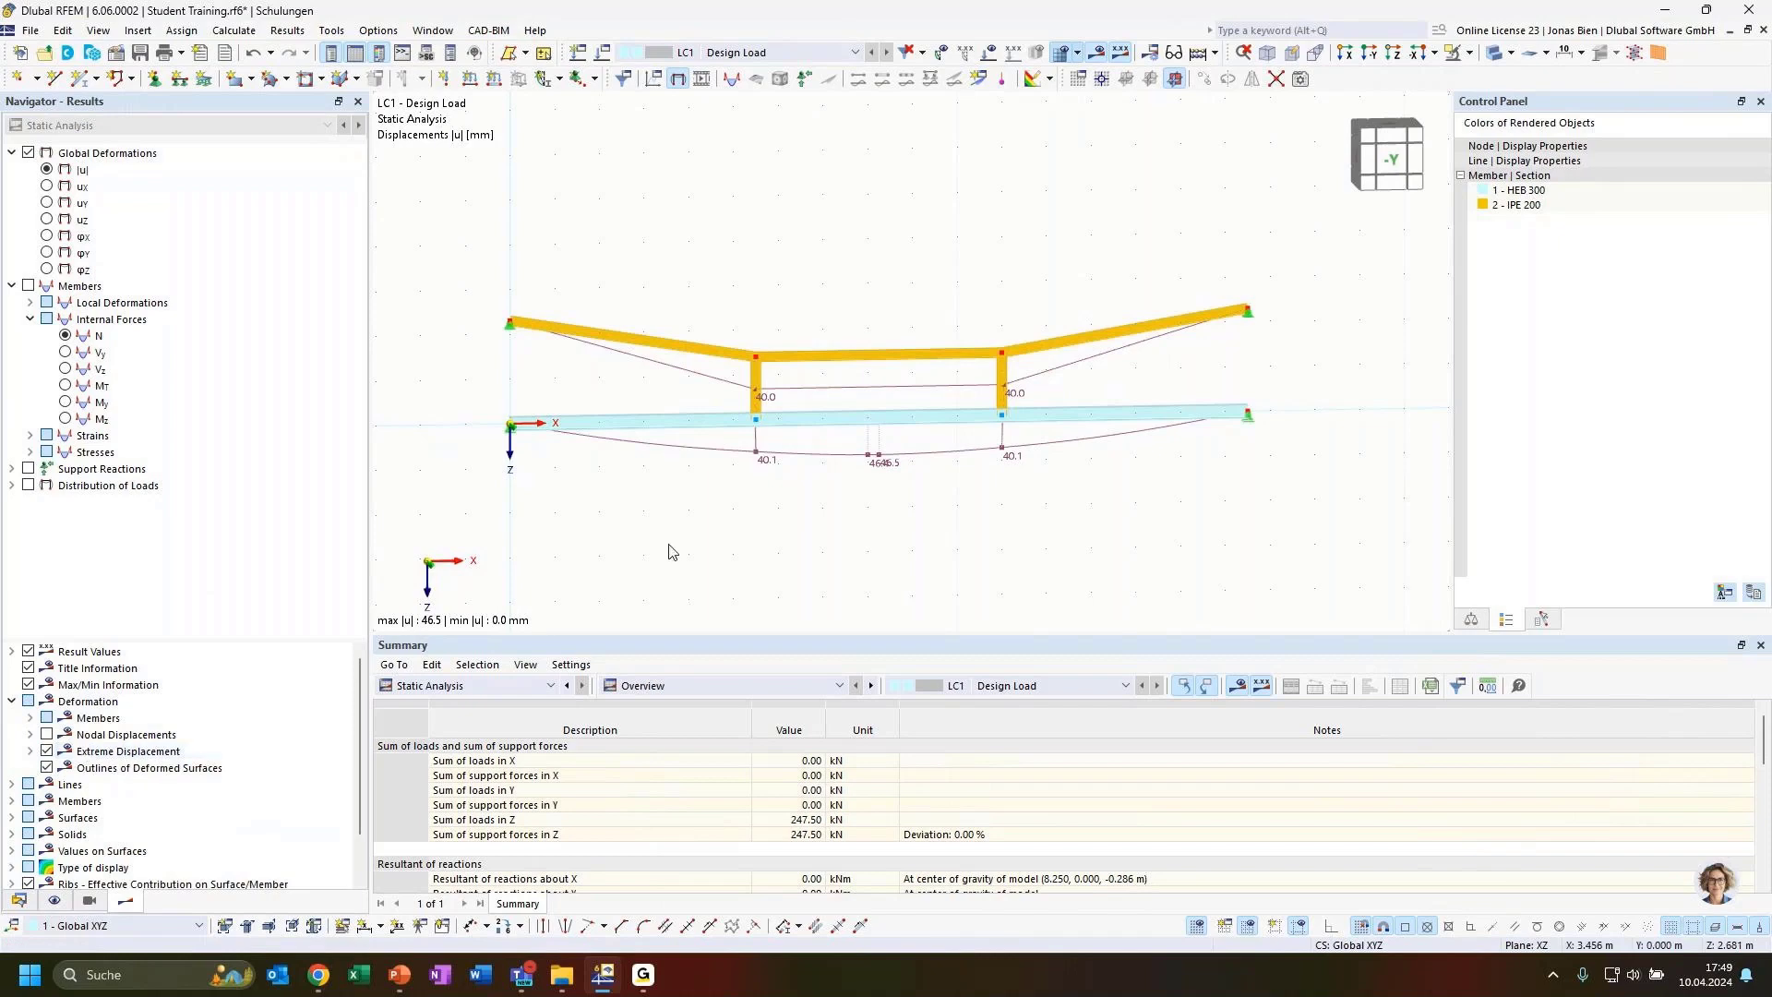
middle_click_drag(858, 554, 1004, 527, "ctrl")
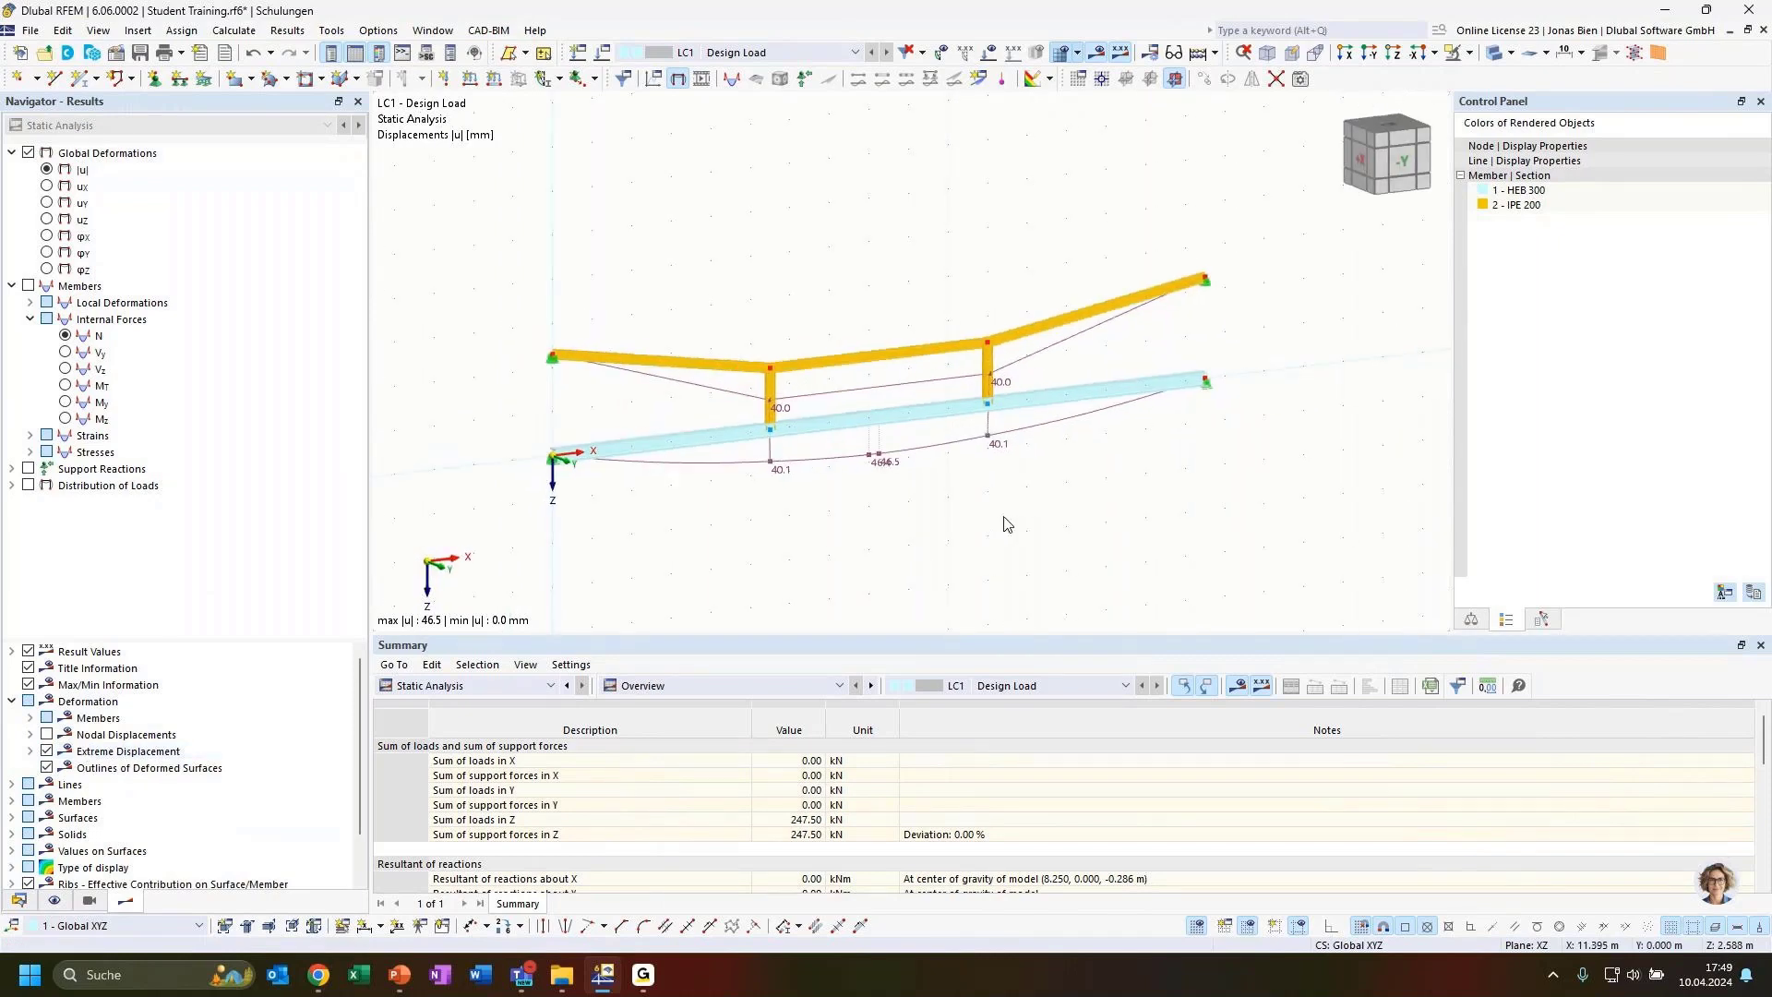
scroll(850, 306, "up", 1)
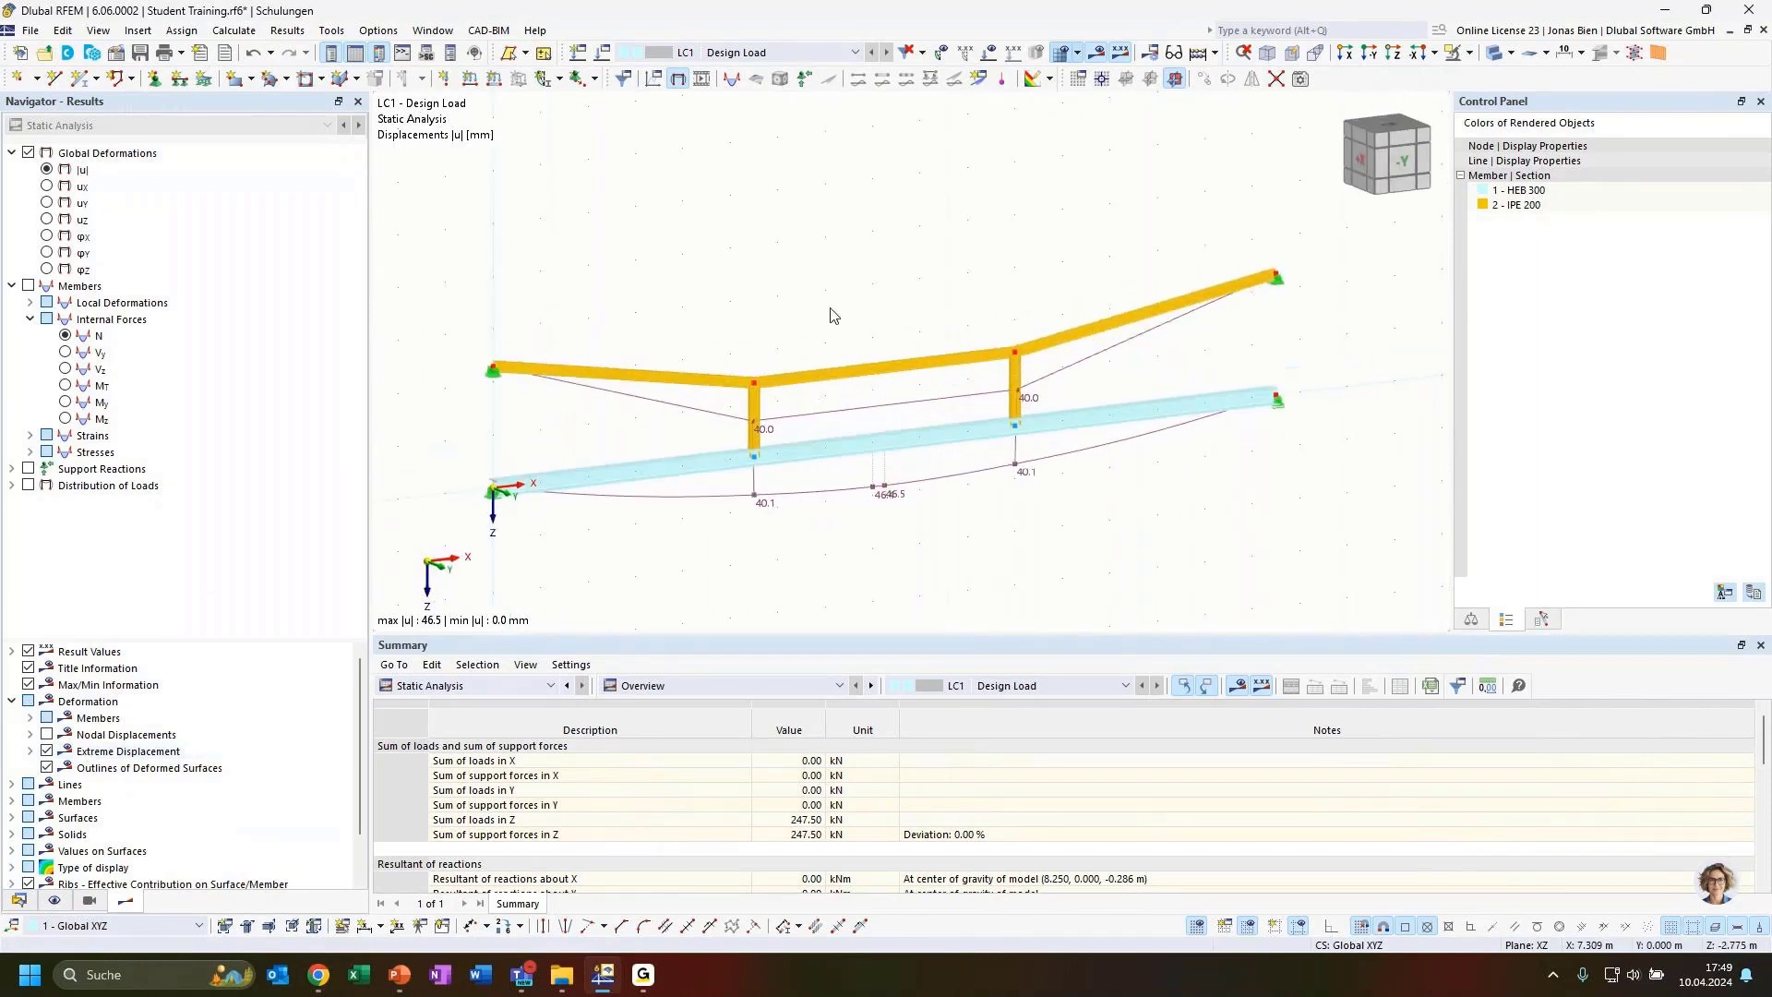
left_click(30, 718)
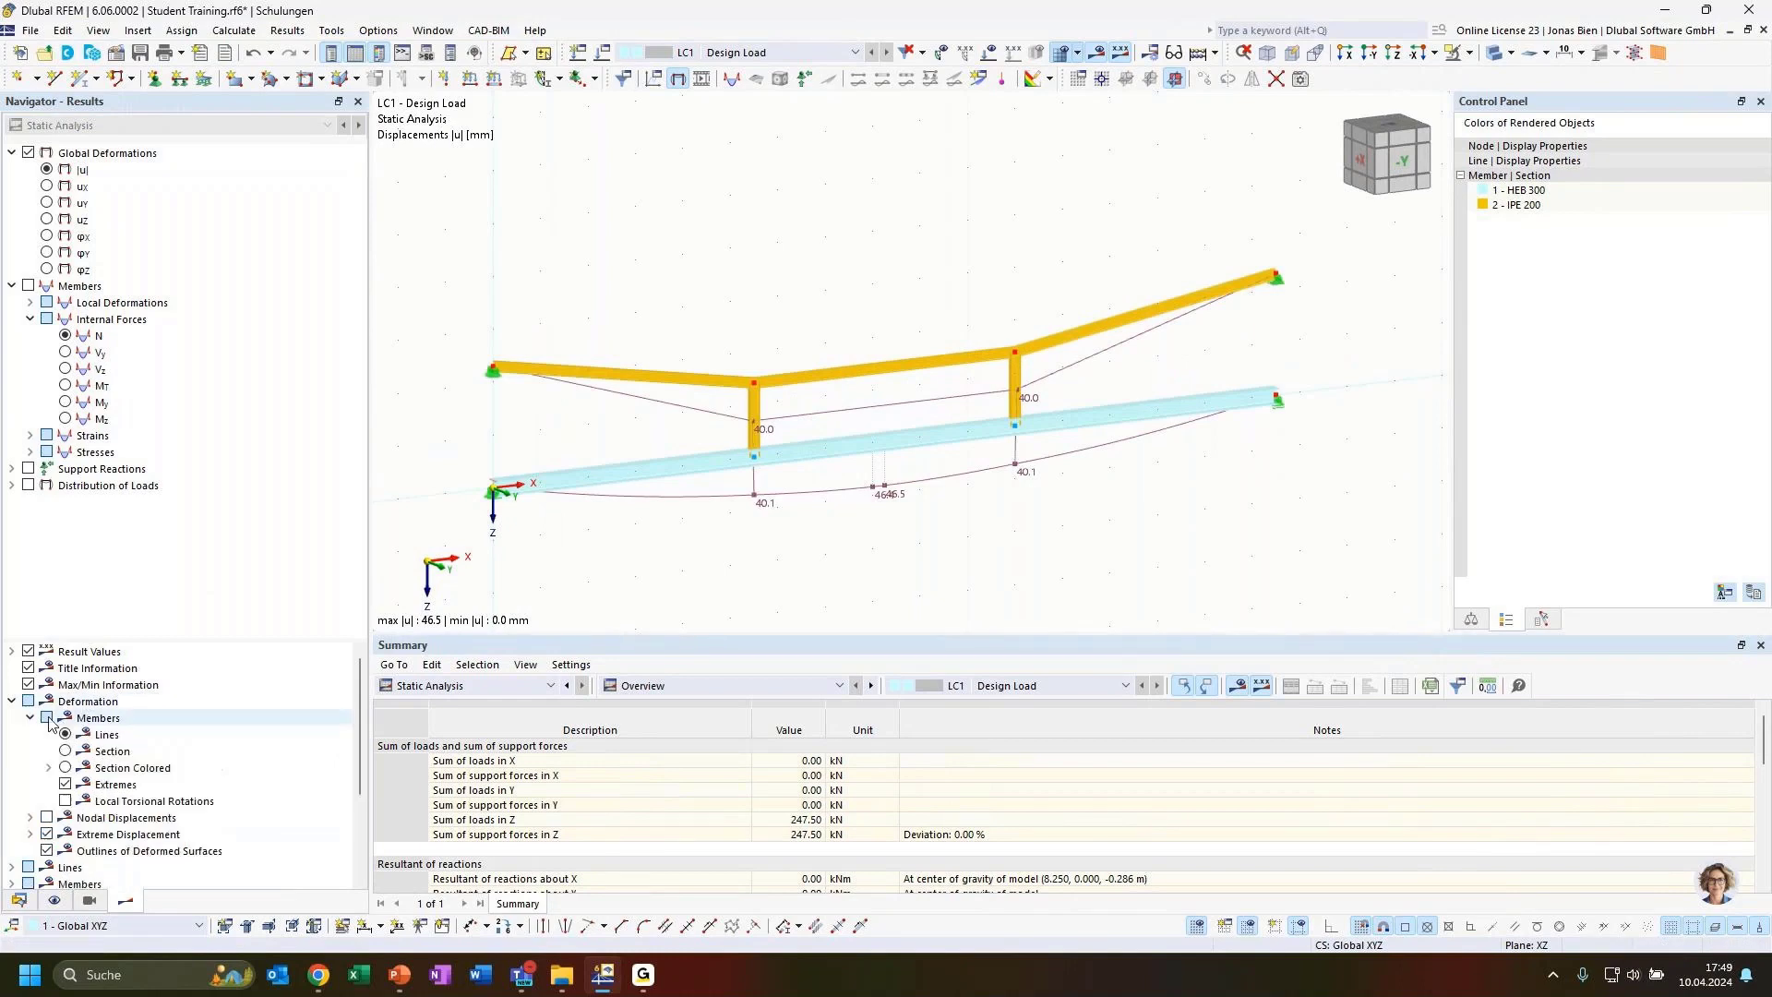
left_click(64, 768)
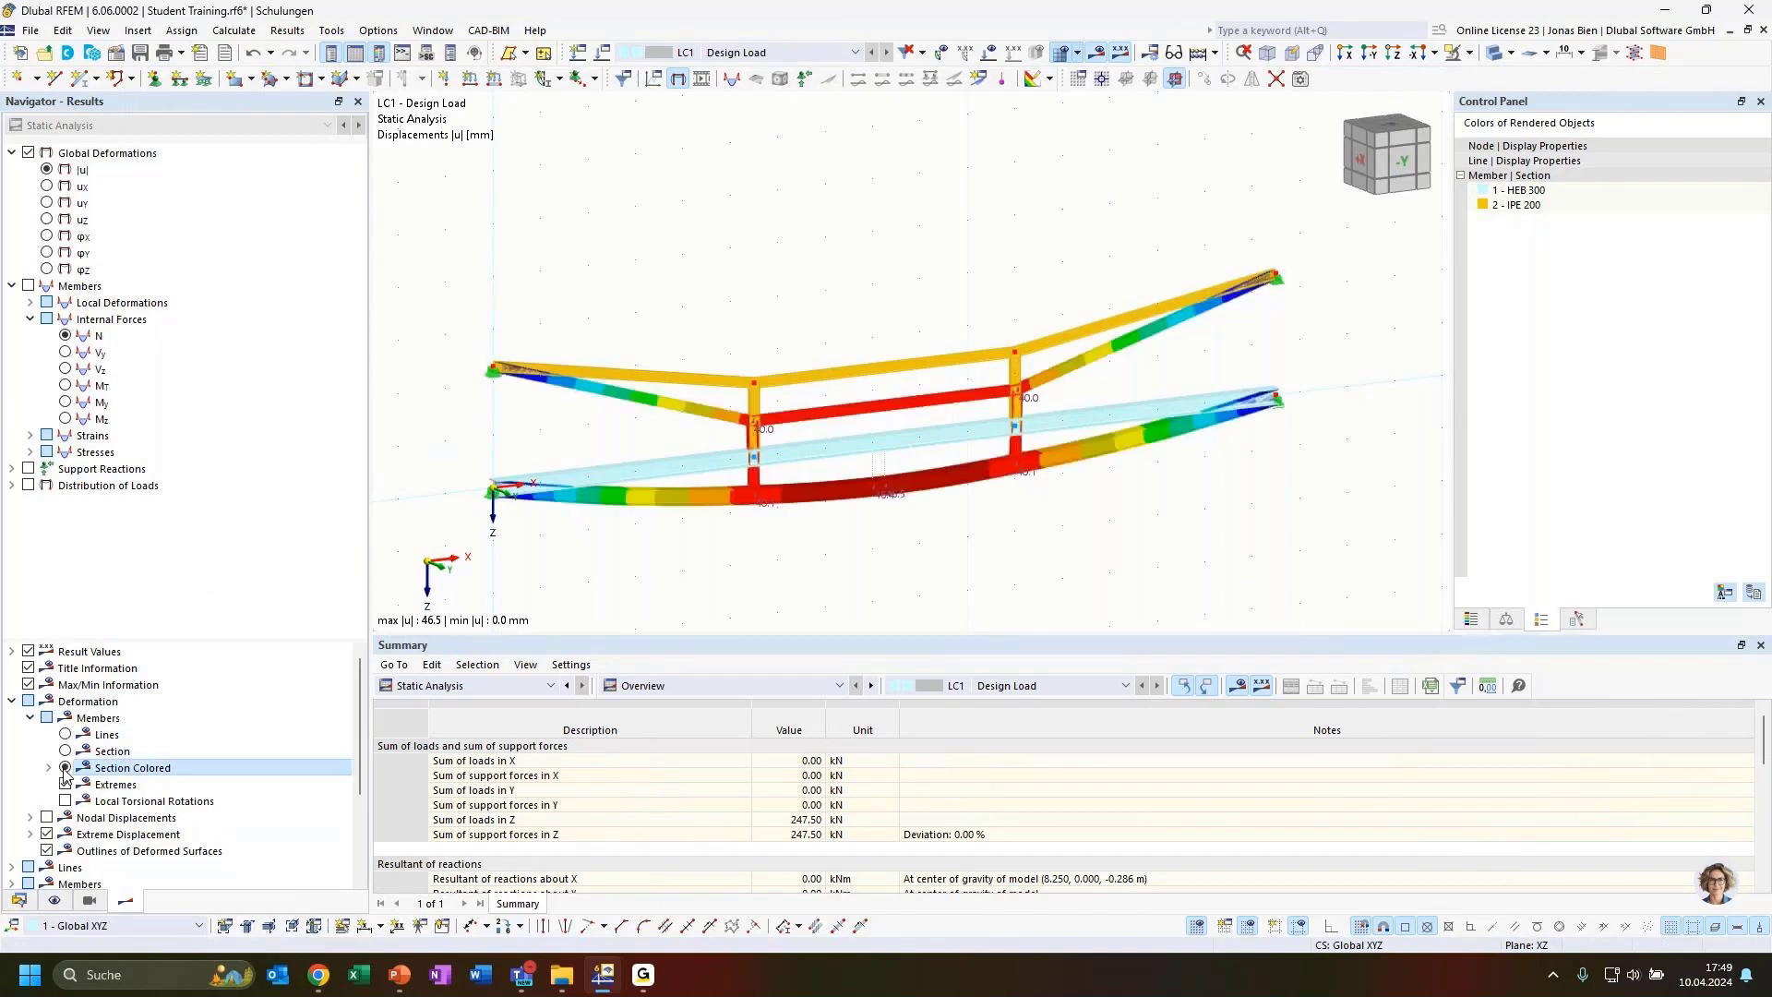
left_click(65, 784)
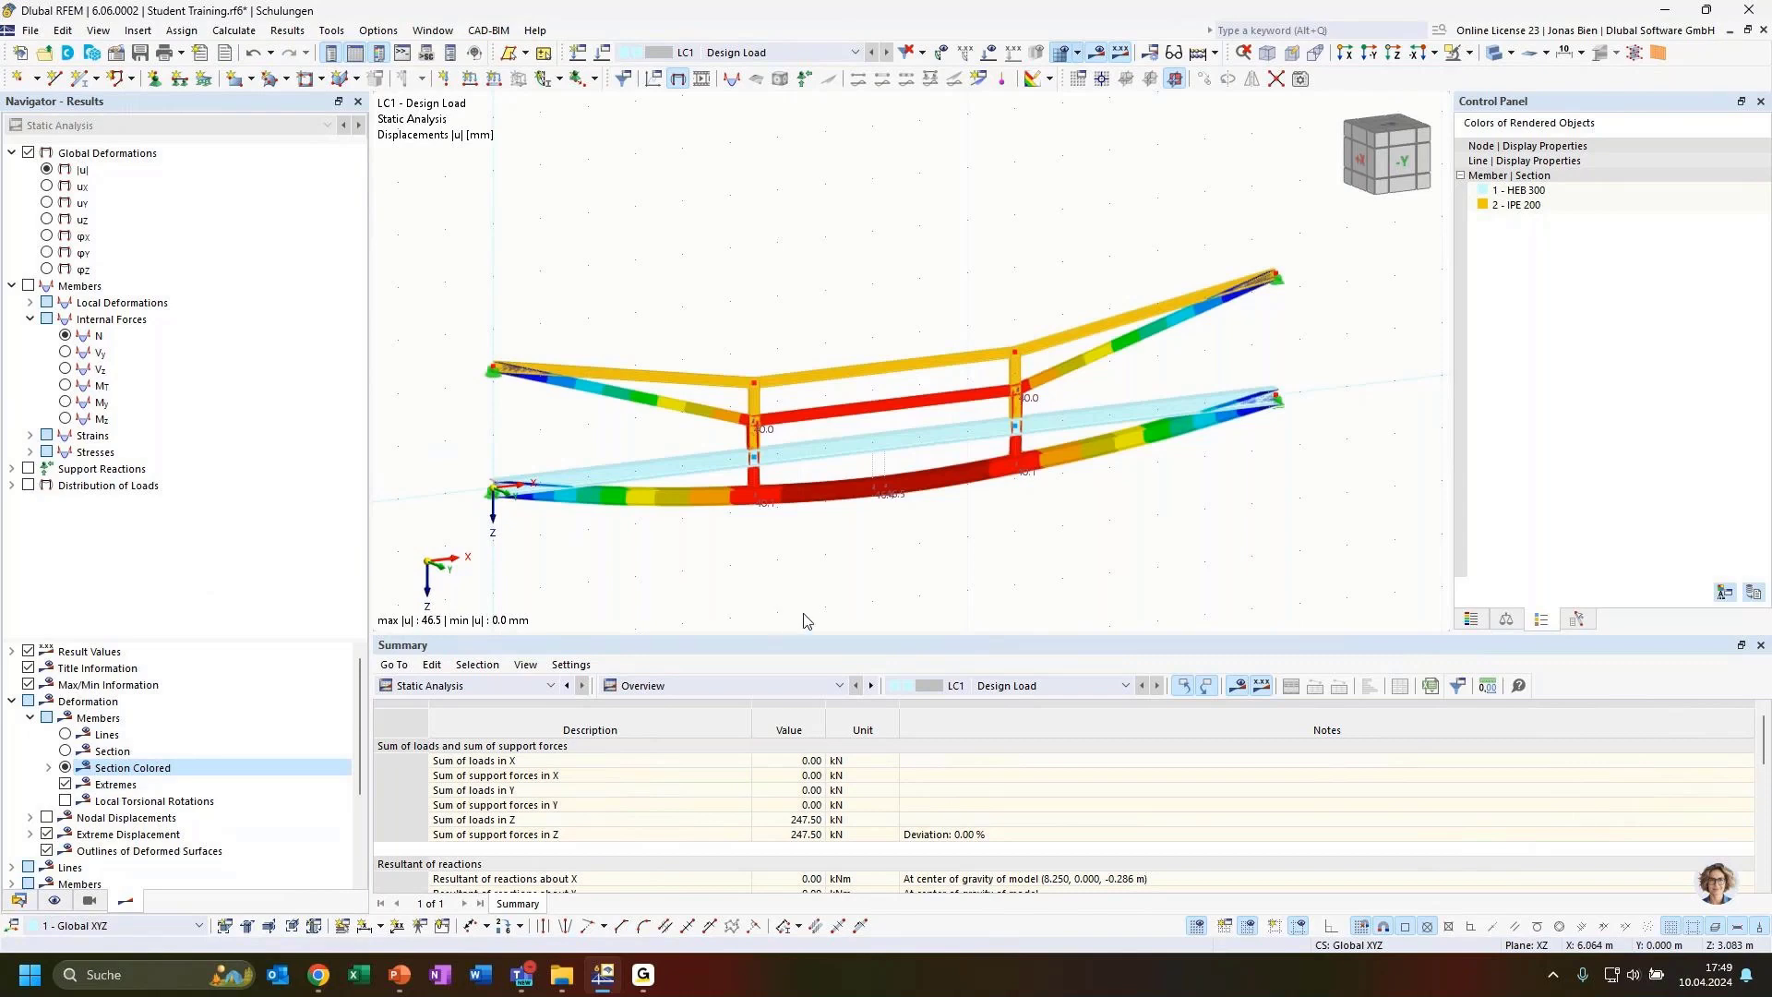
Orbit and zoom around the colour-coded deformed structure to inspect the deflection
middle_click_drag(947, 543, 984, 540, "ctrl")
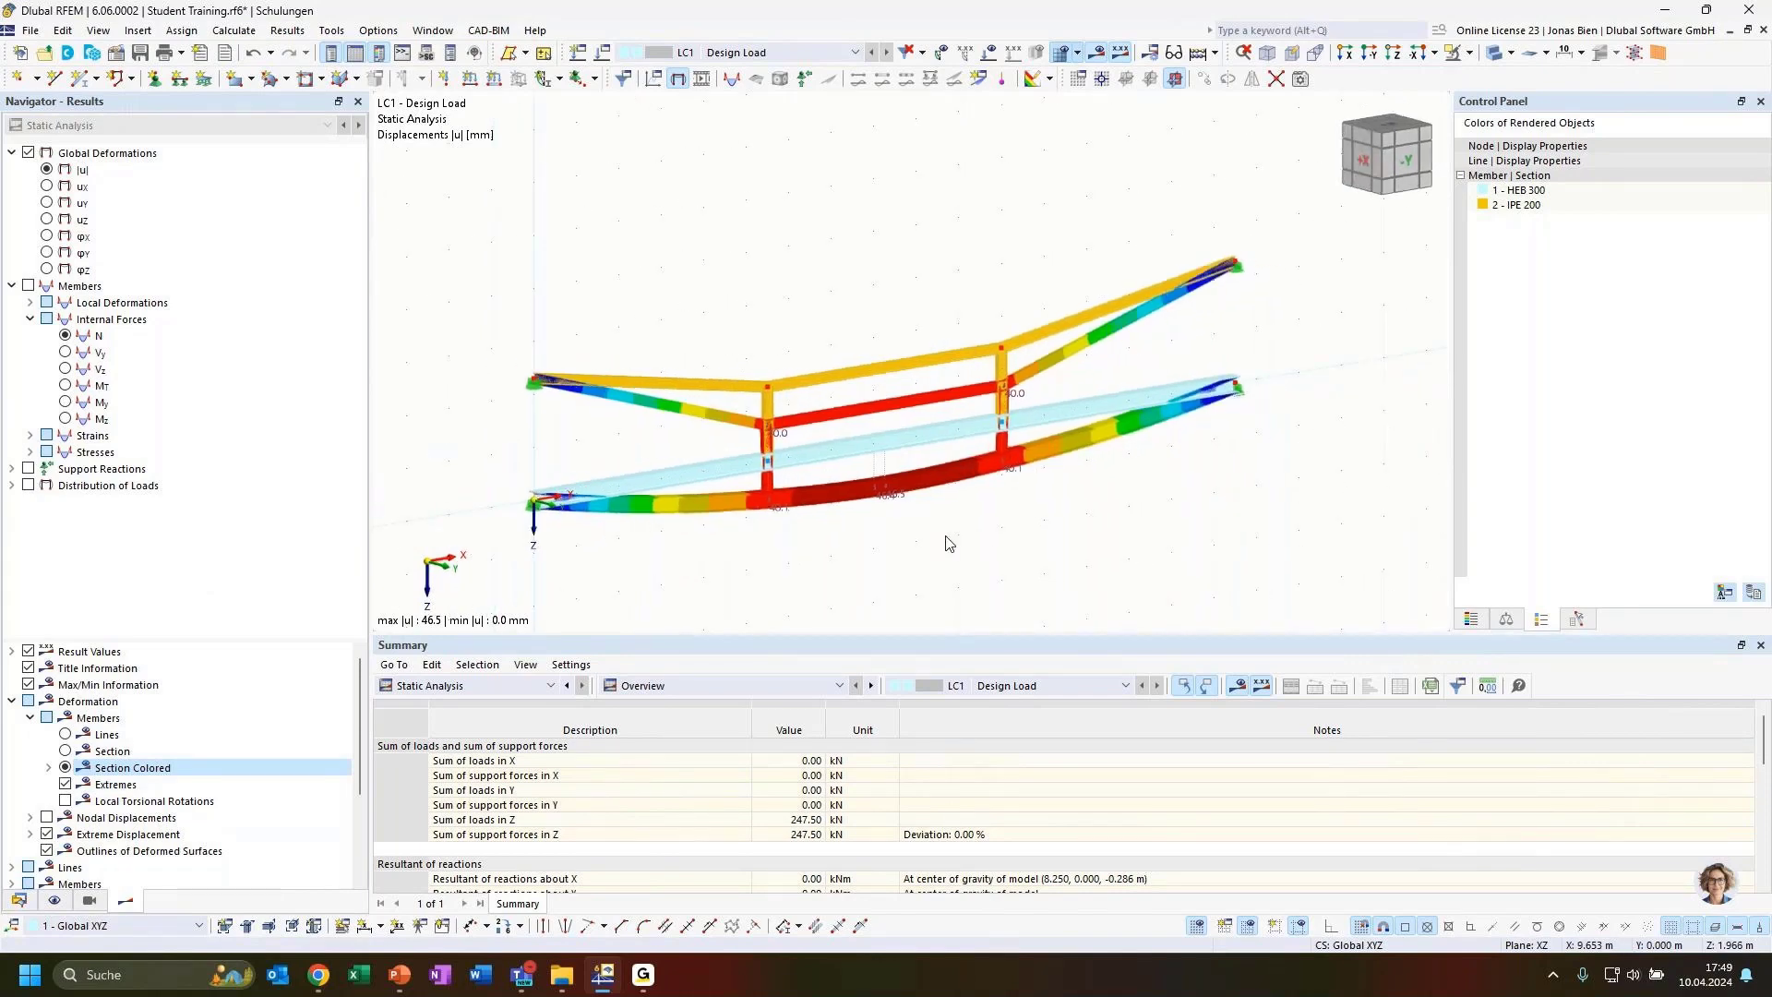
scroll(784, 514, "up", 1)
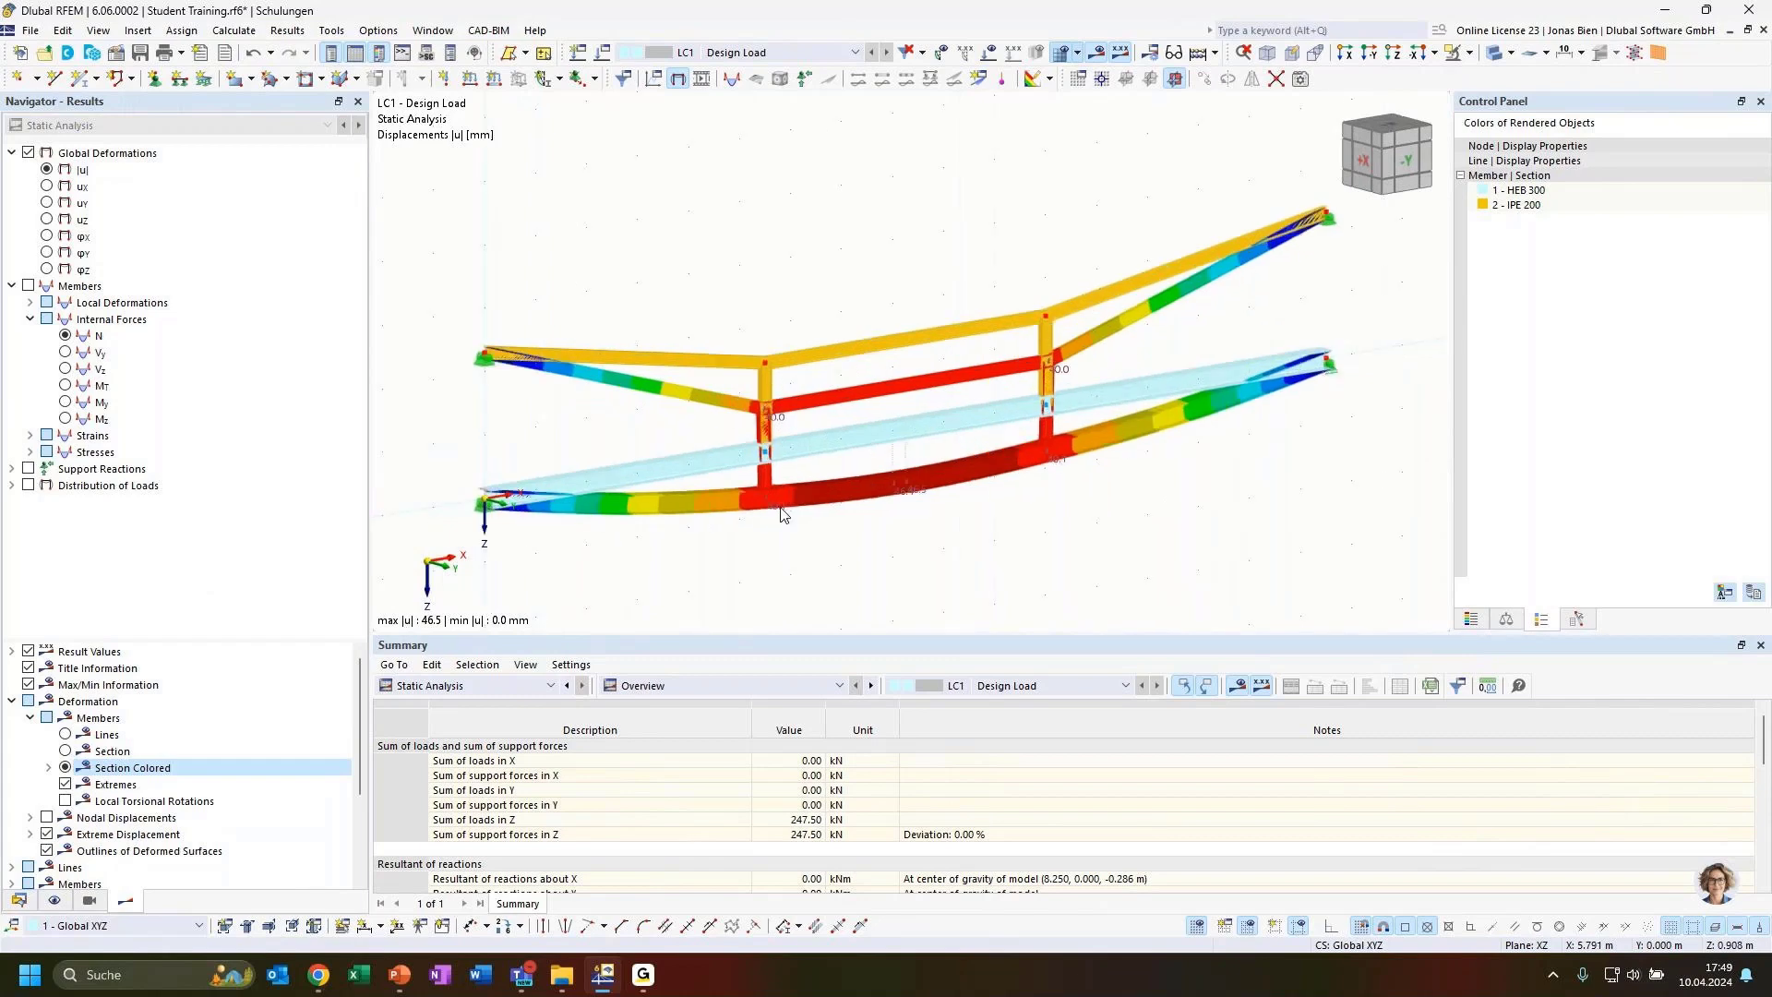
scroll(784, 512, "up", 2)
scroll(881, 550, "down", 1)
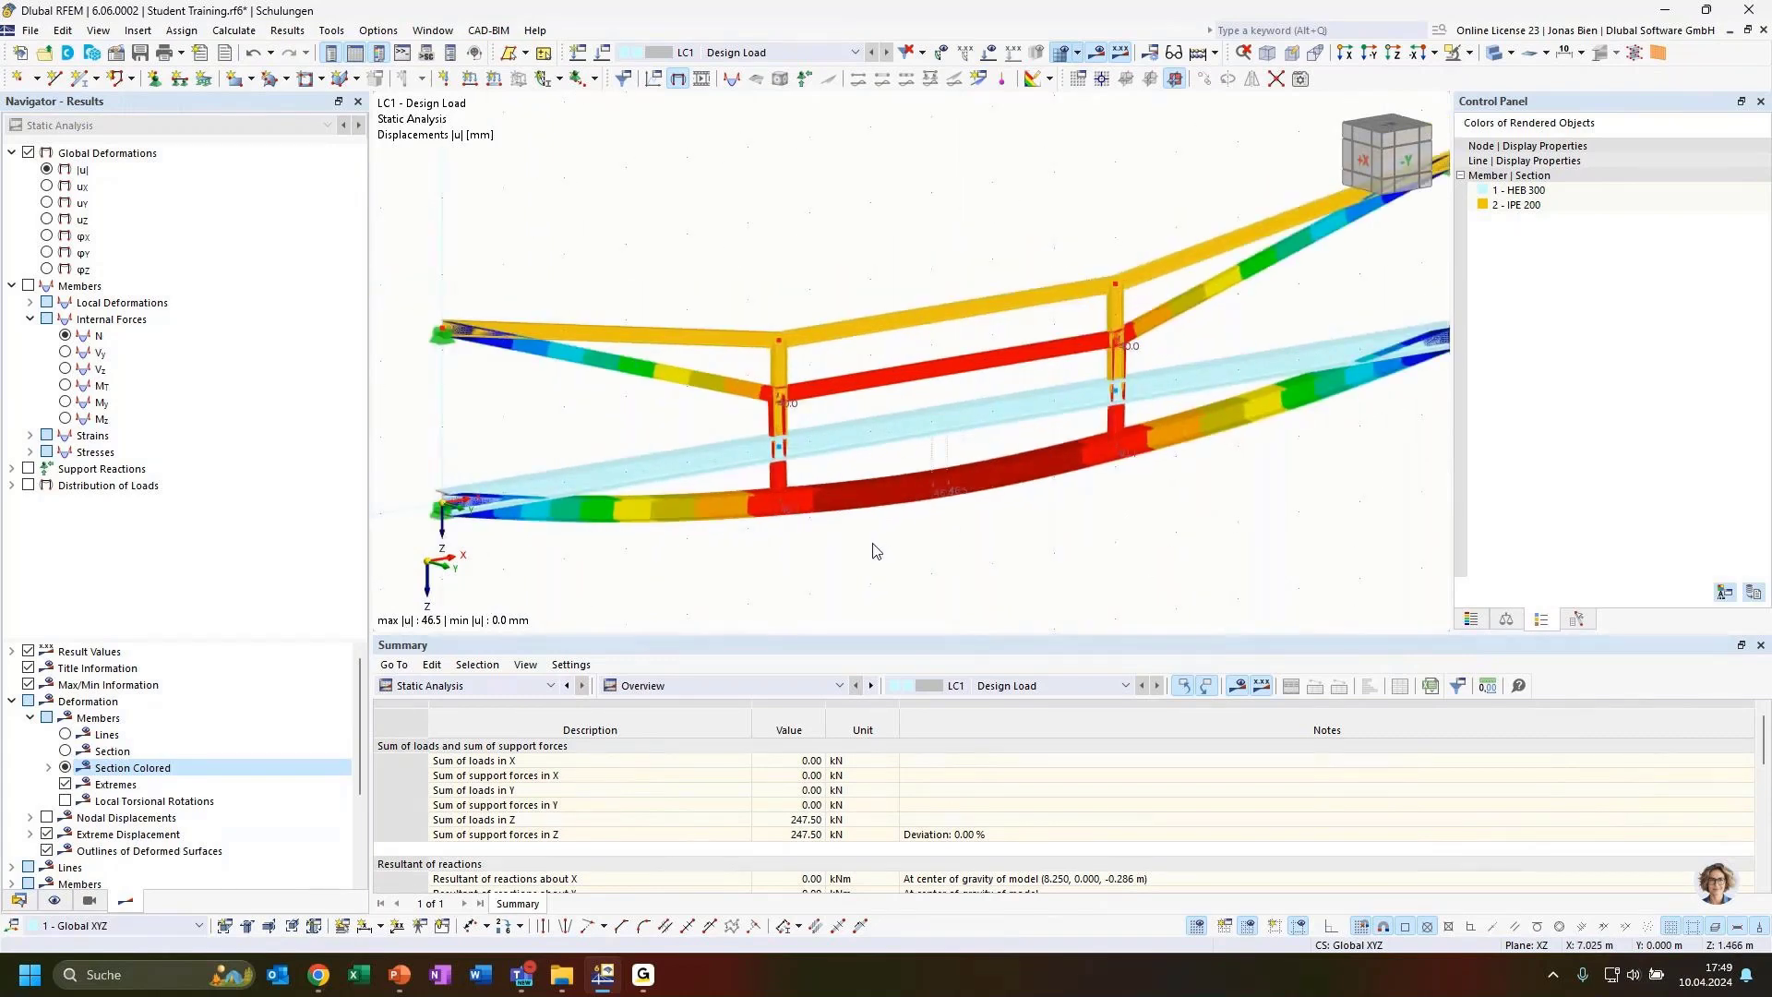
middle_click_drag(861, 550, 890, 554)
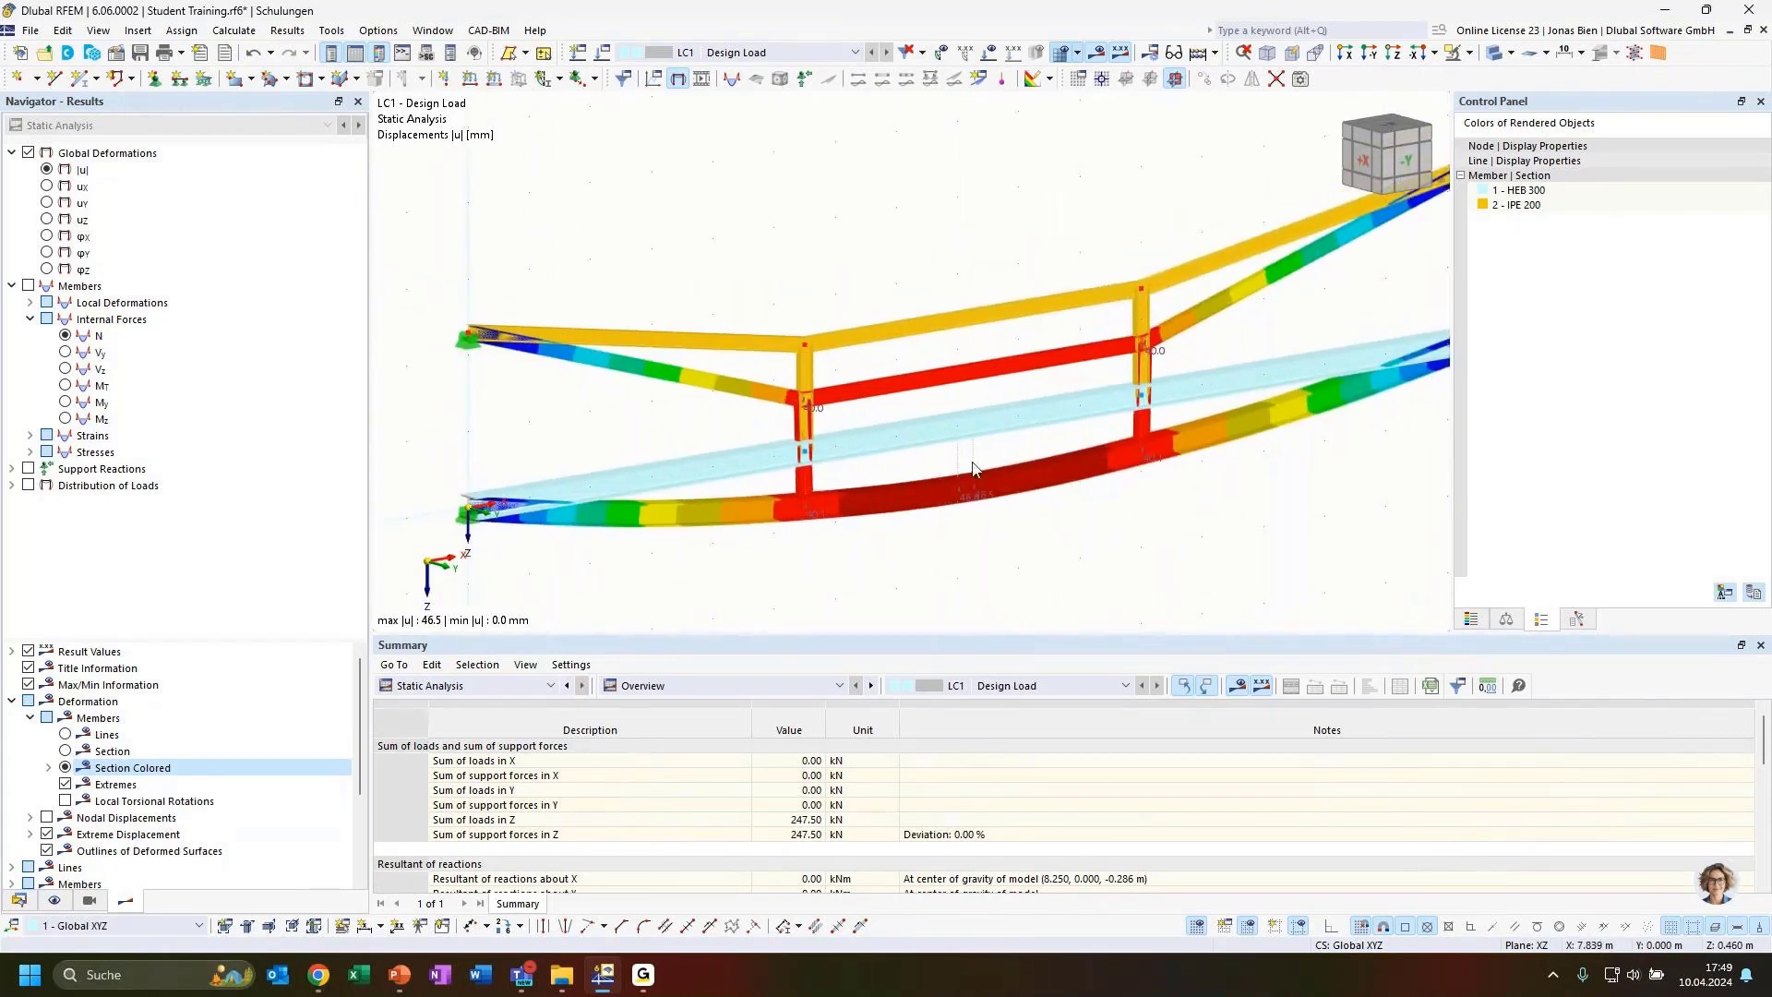
scroll(1024, 314, "down", 2)
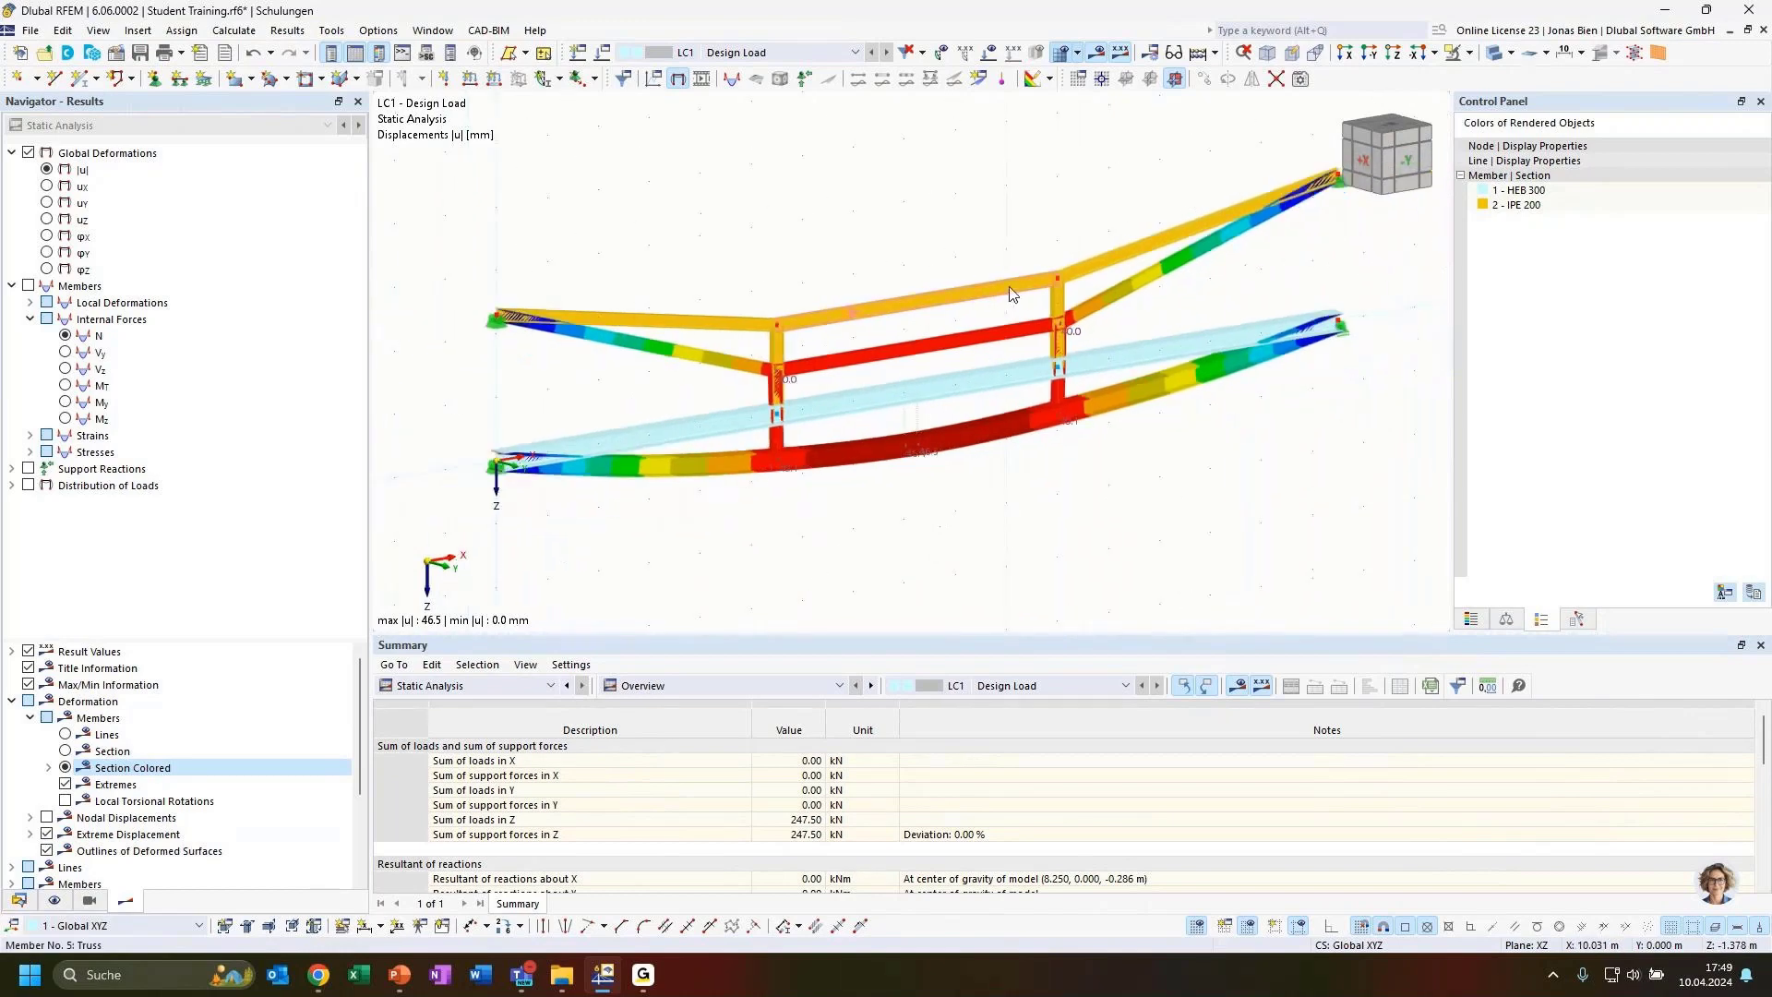
middle_click_drag(1015, 263, 988, 277)
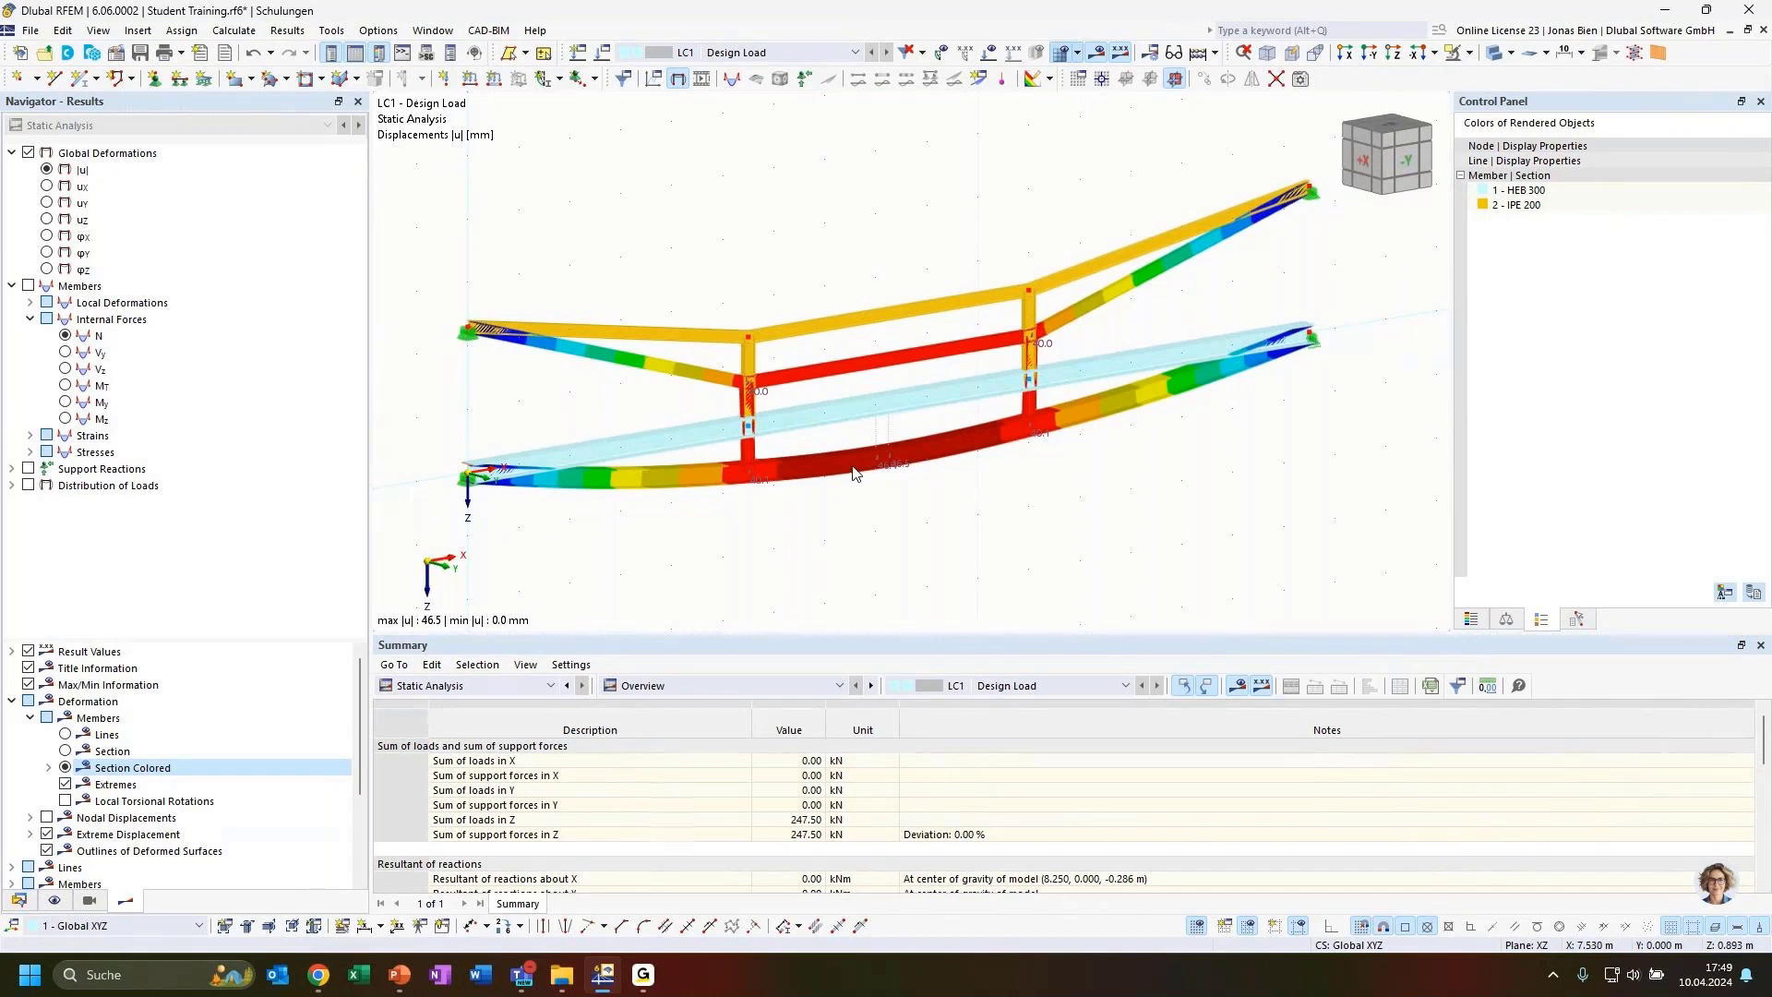
middle_click_drag(885, 558, 1013, 493, "ctrl")
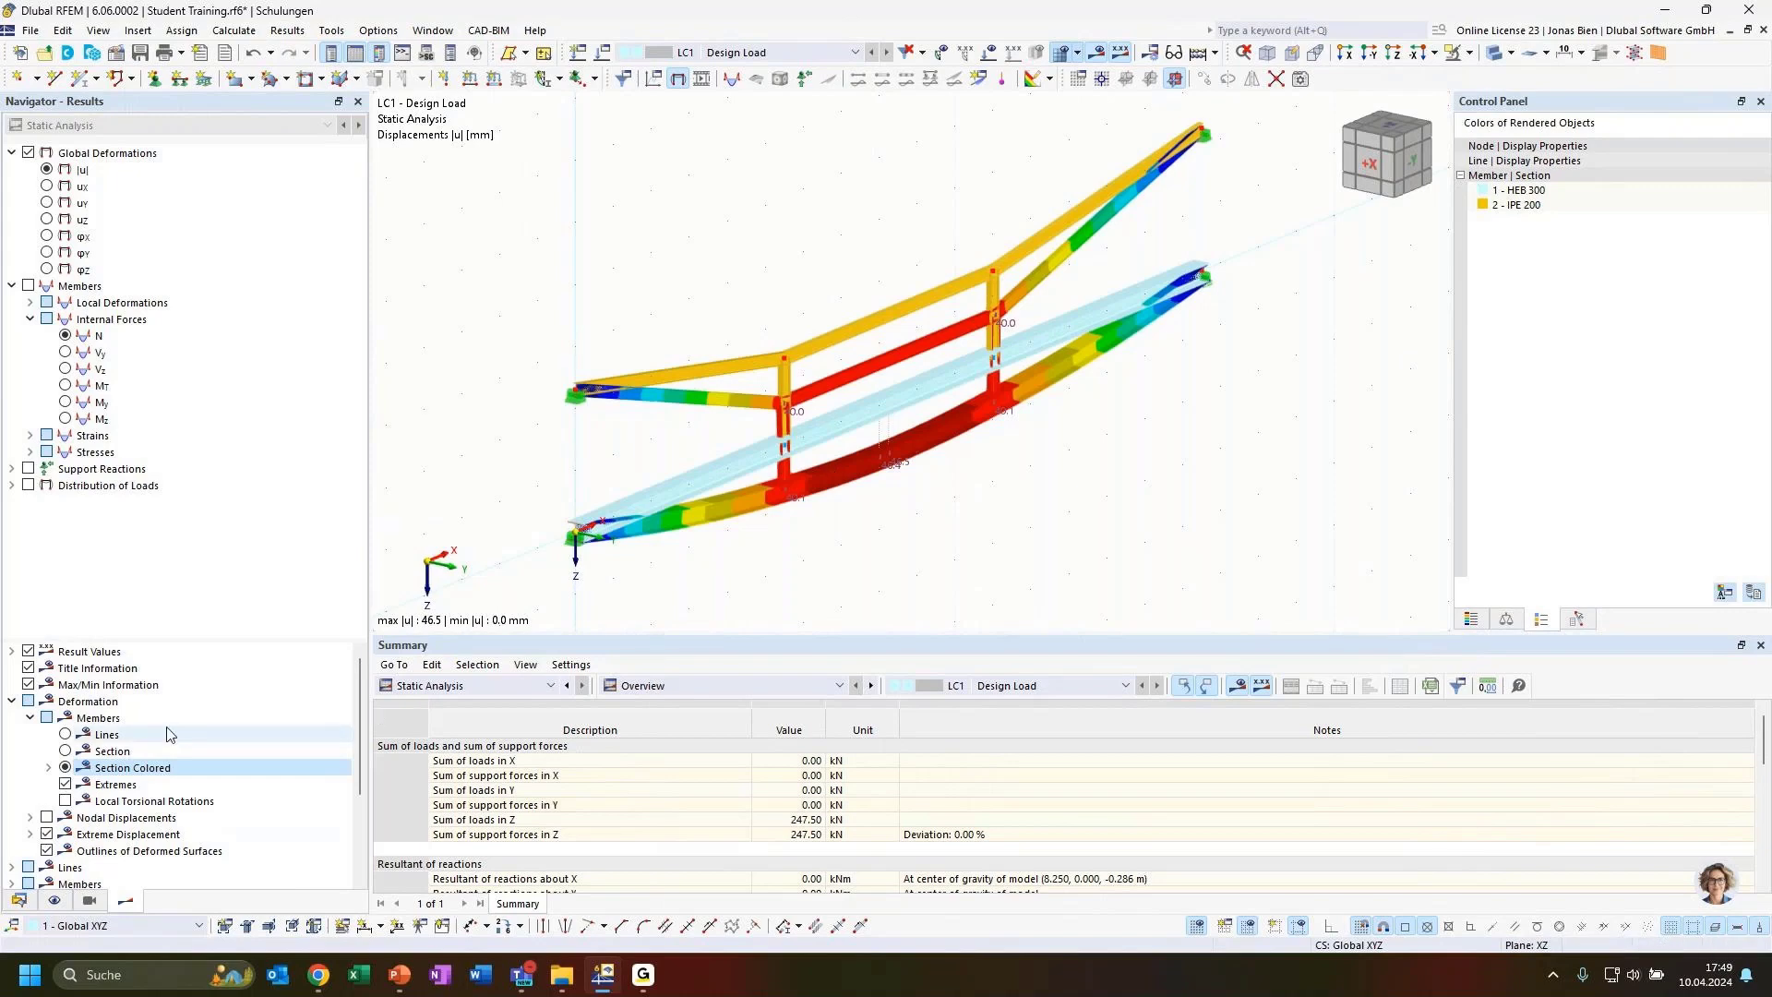
Compare the member deformation displayed as lines and as colour-coded sections
left_click(66, 735)
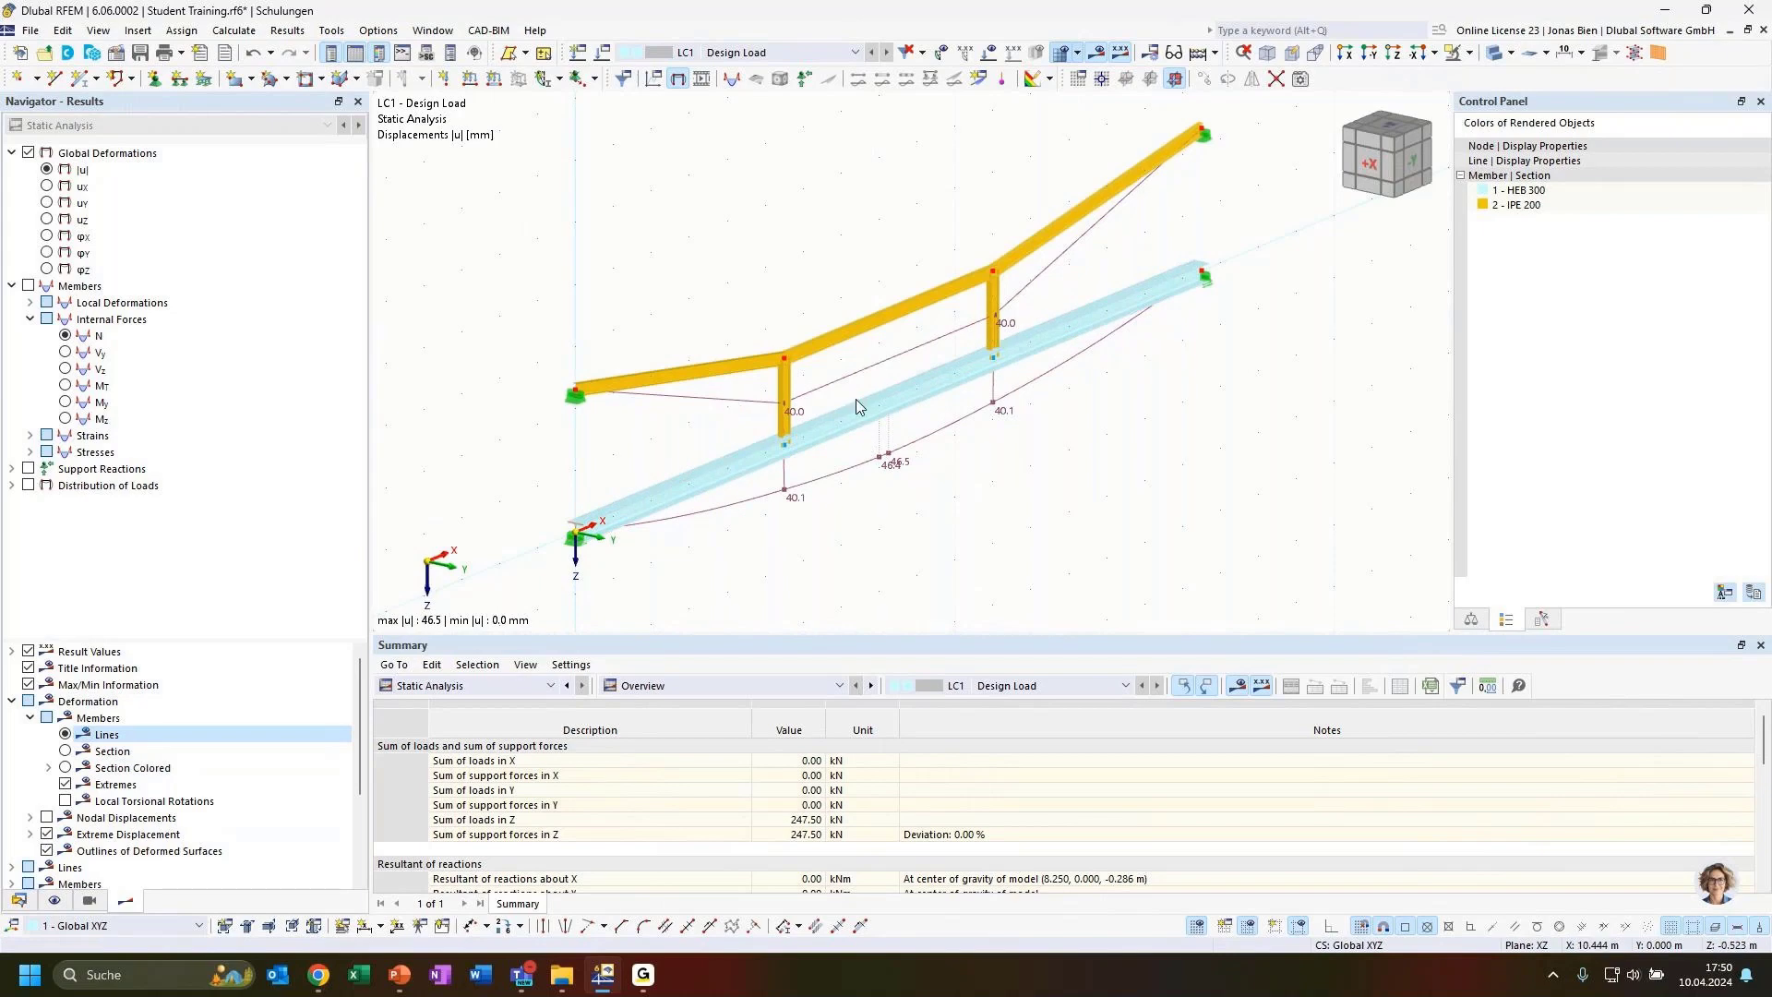
left_click(65, 768)
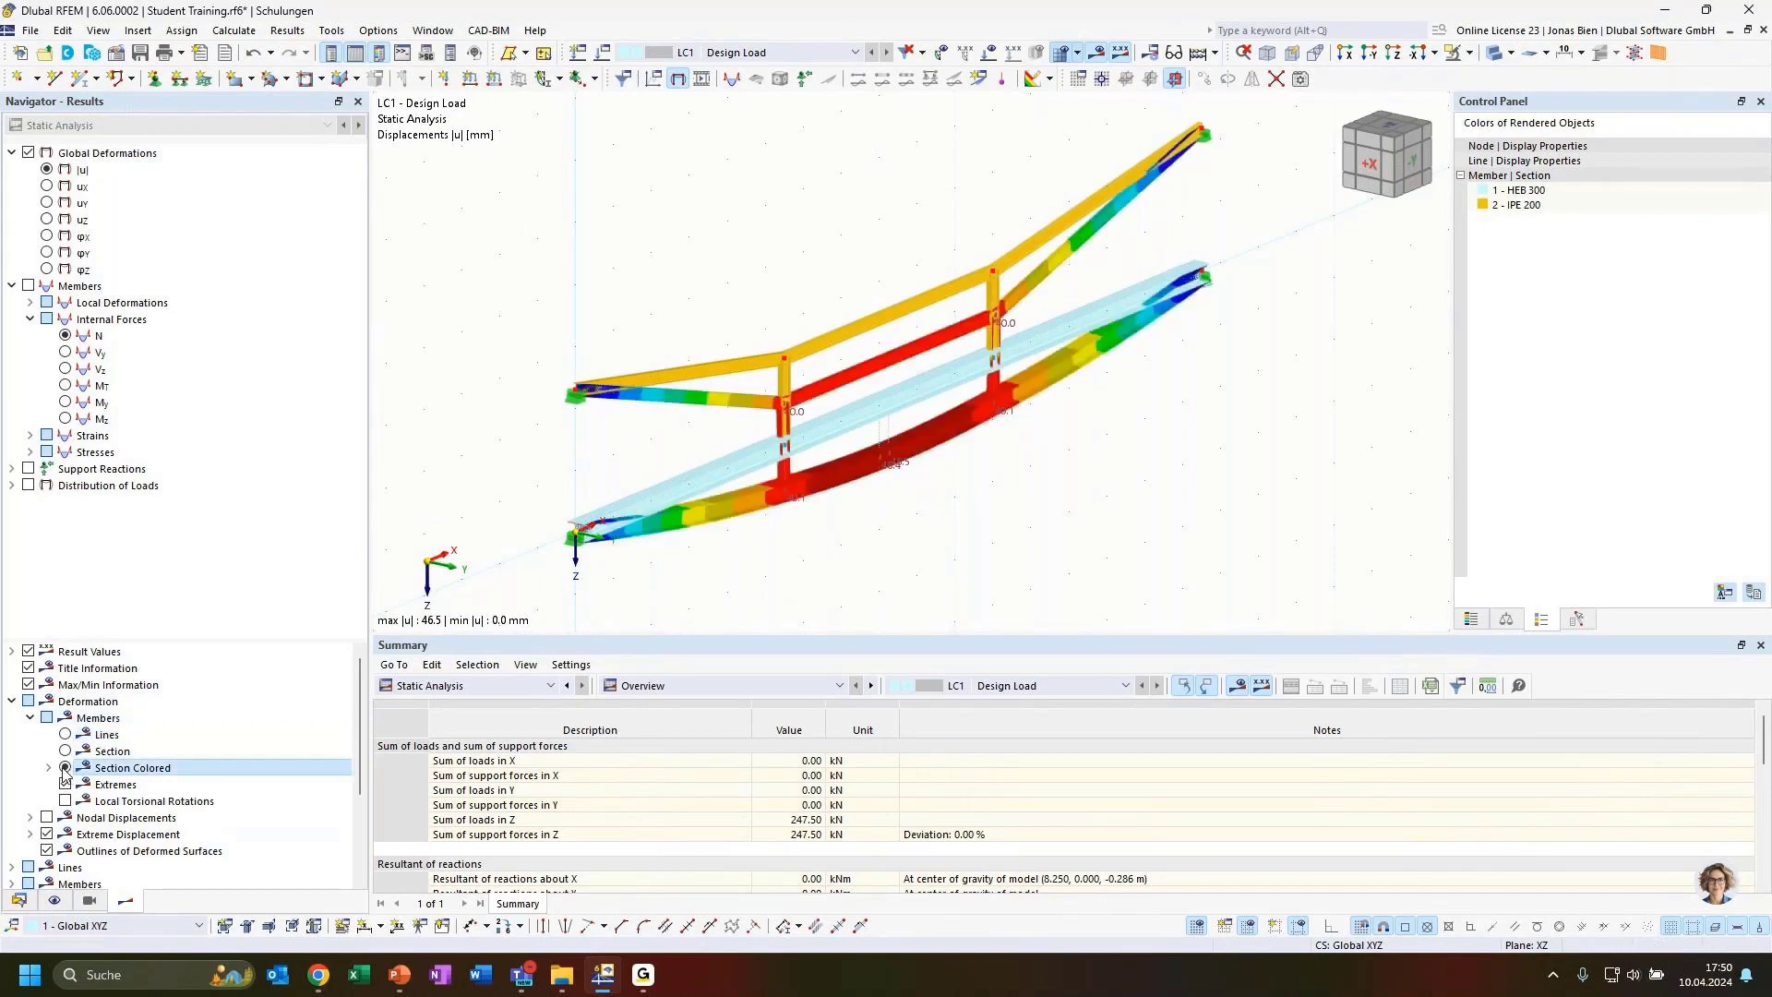
middle_click_drag(1017, 522, 910, 452, "ctrl")
scroll(1142, 542, "down", 3)
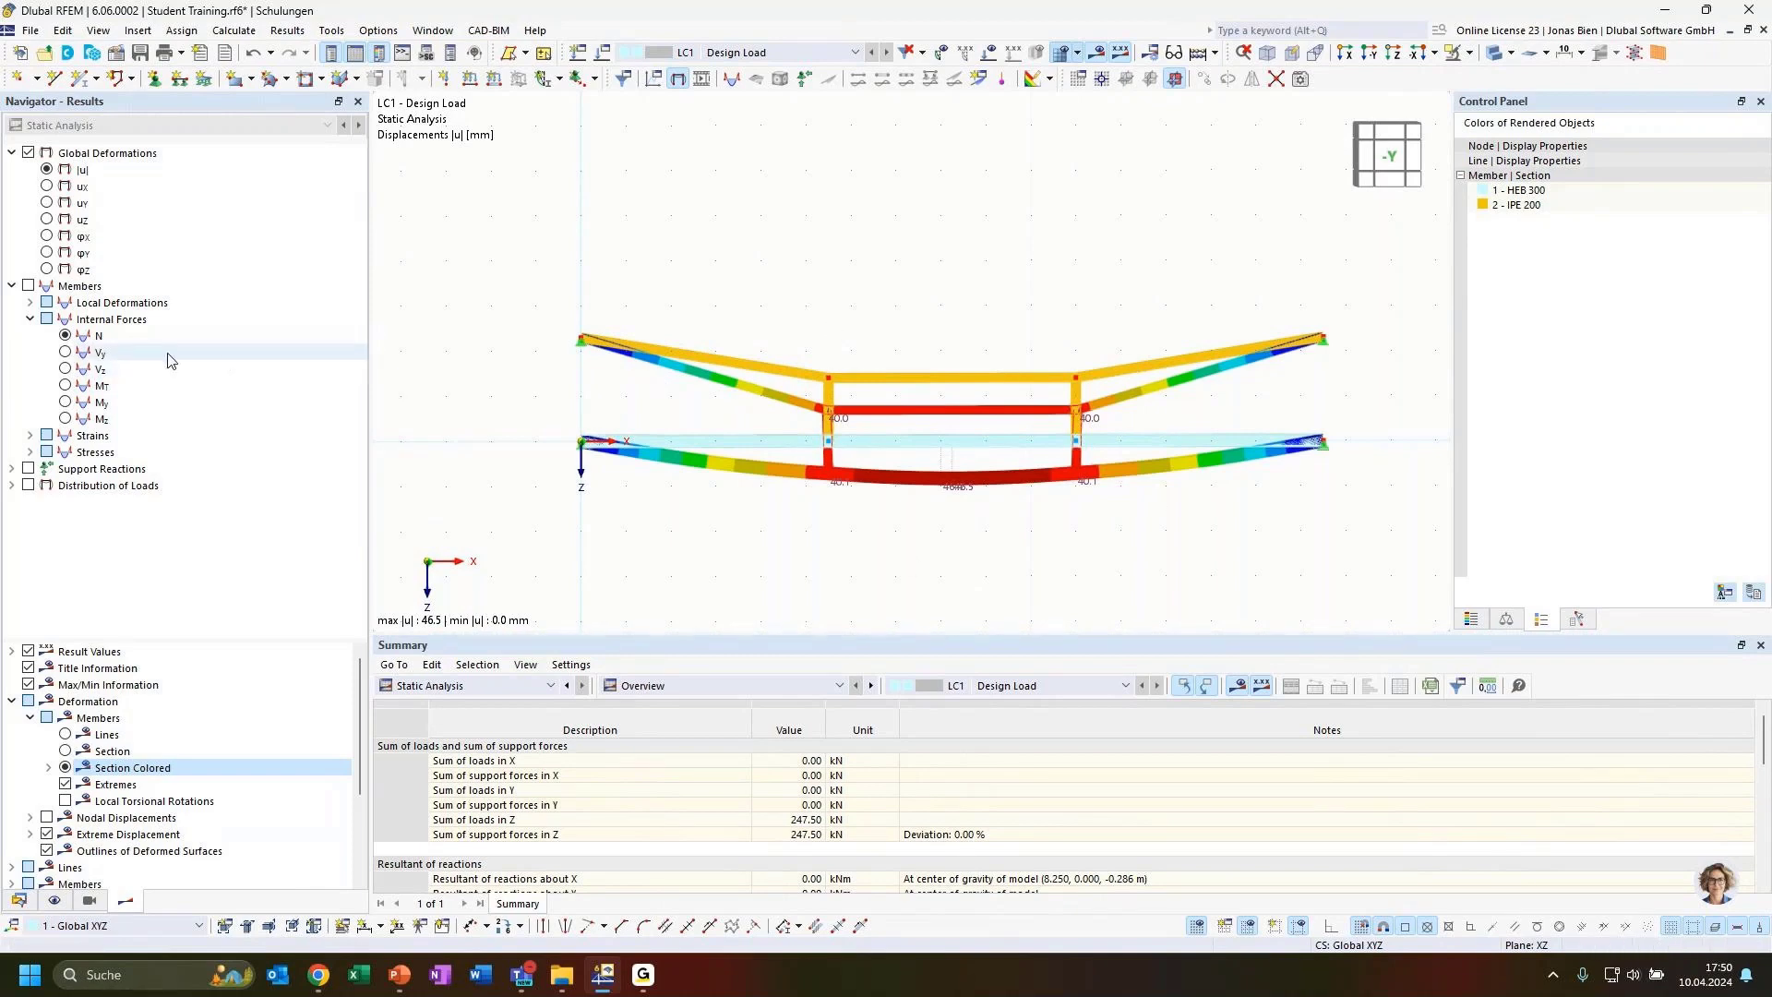
Display the members' axial force N diagrams and switch off the rendered member display
left_click(66, 337)
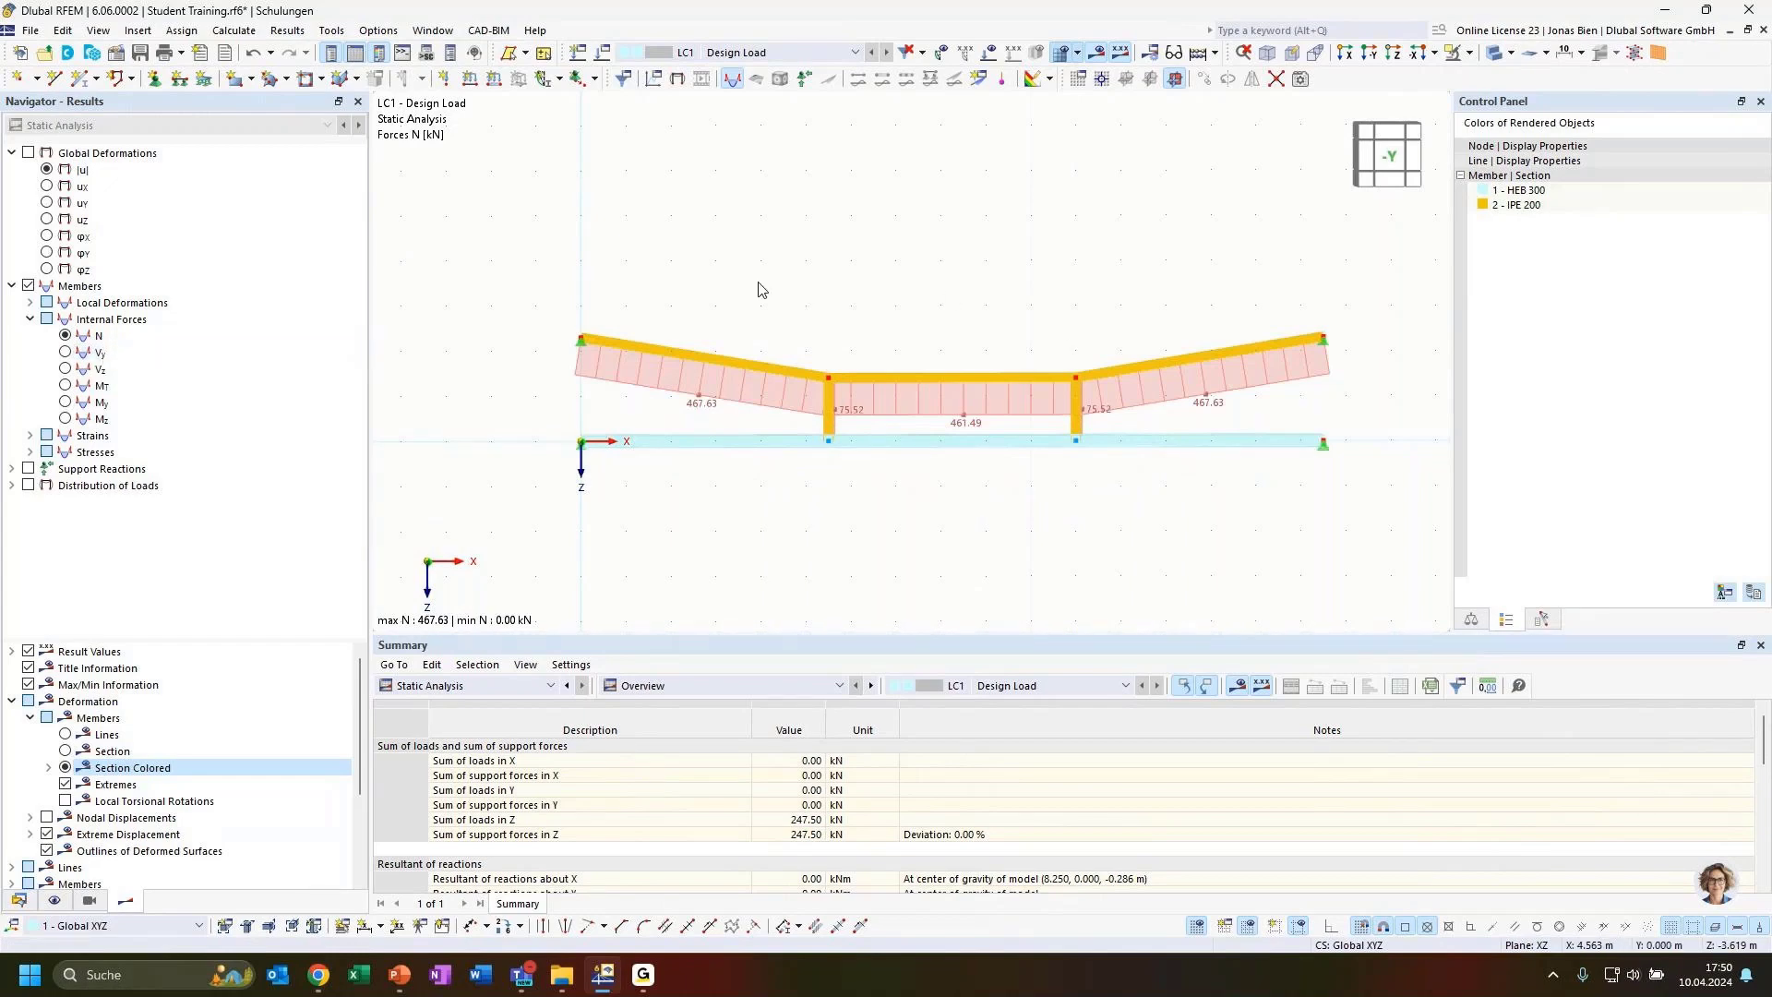
left_click(1496, 54)
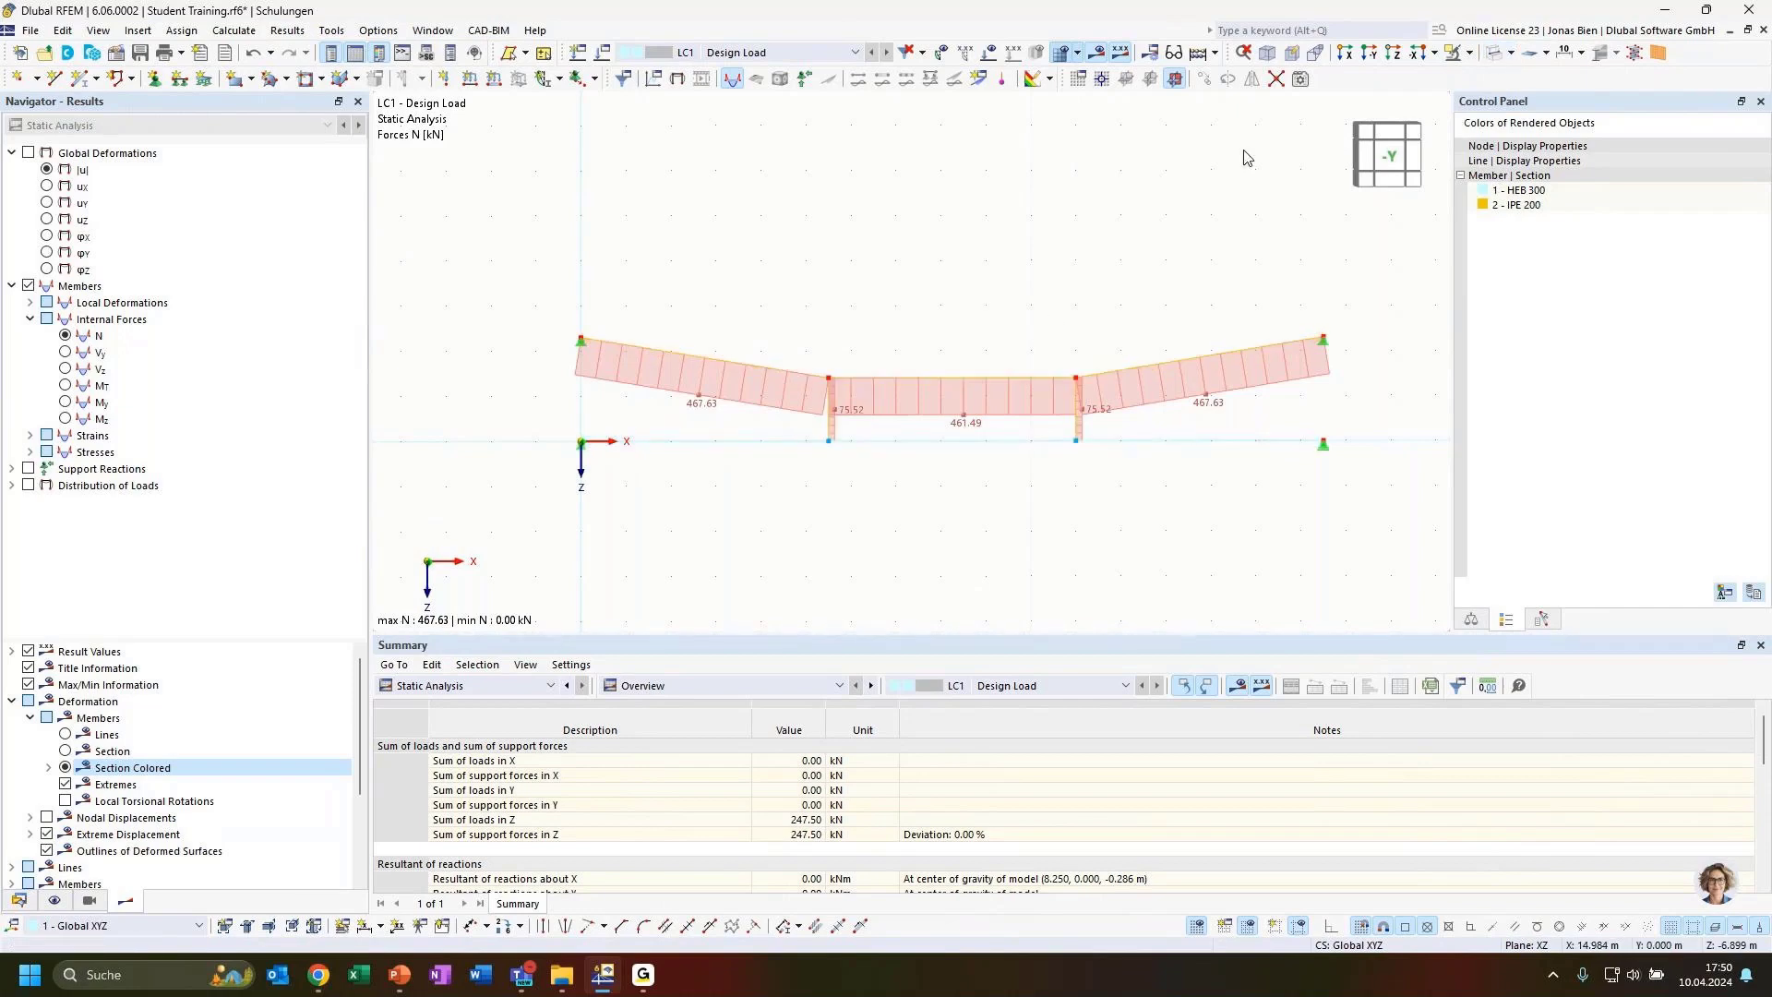
middle_click_drag(874, 498, 990, 499, "ctrl")
scroll(1151, 456, "up", 1)
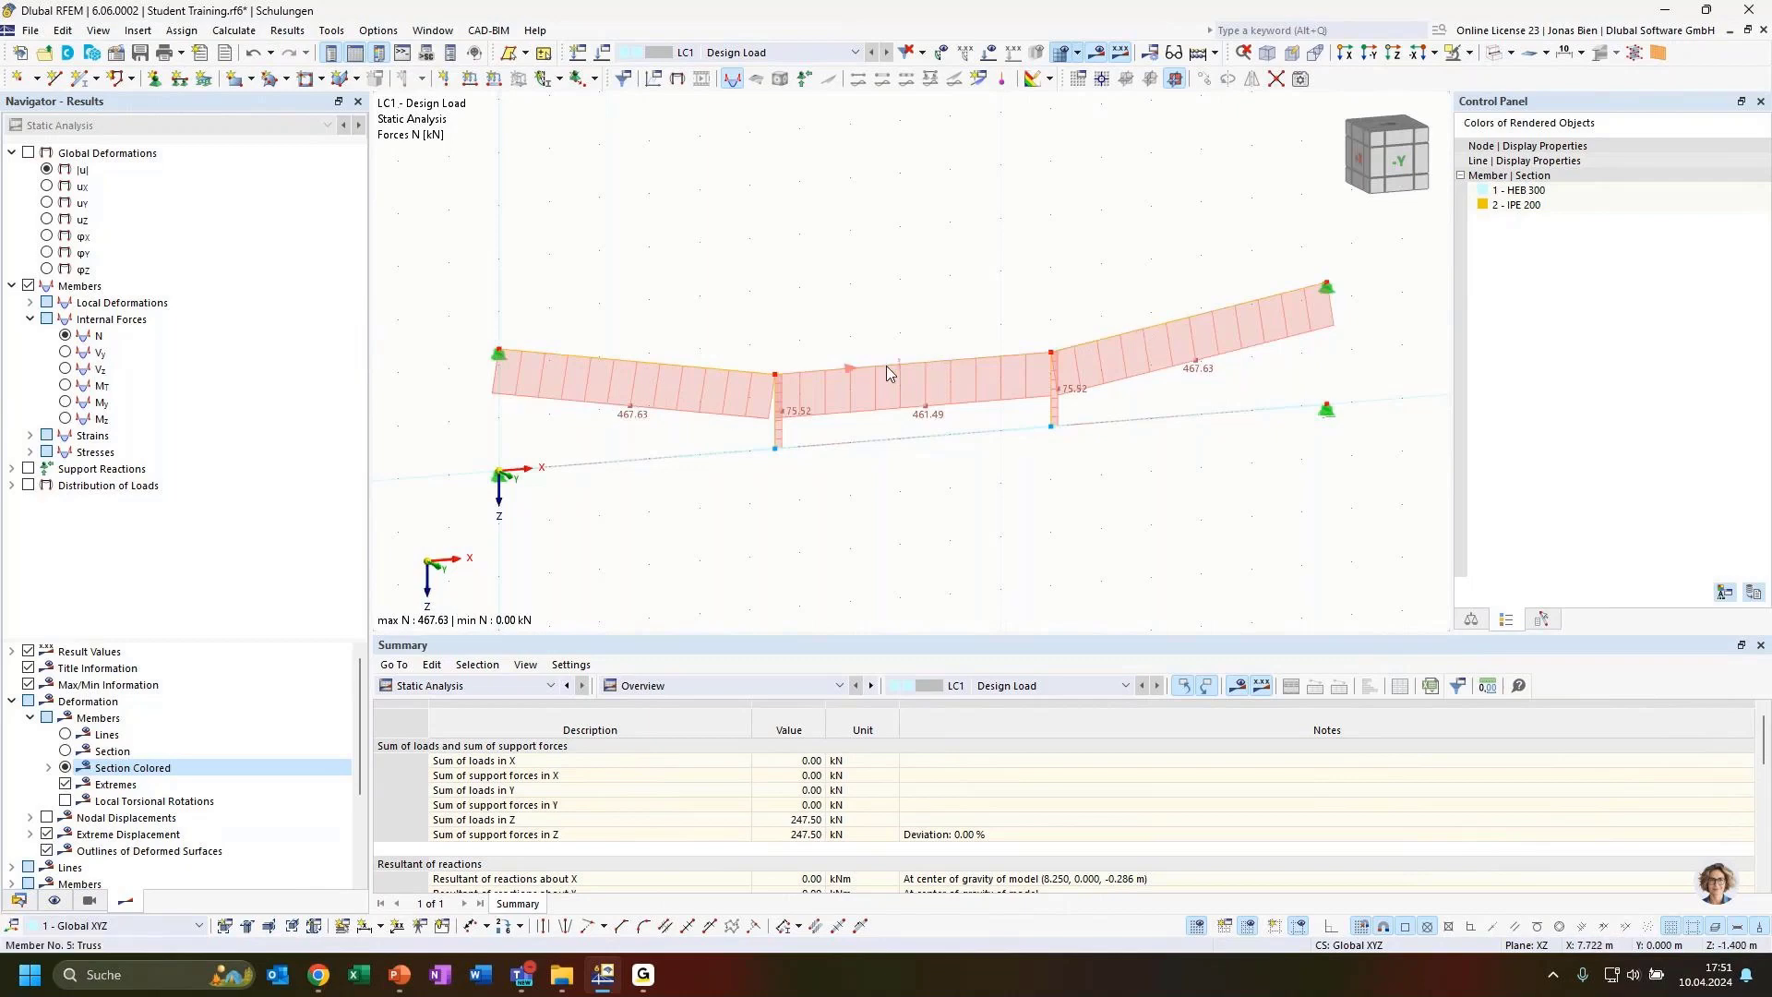
middle_click_drag(917, 514, 779, 420, "ctrl")
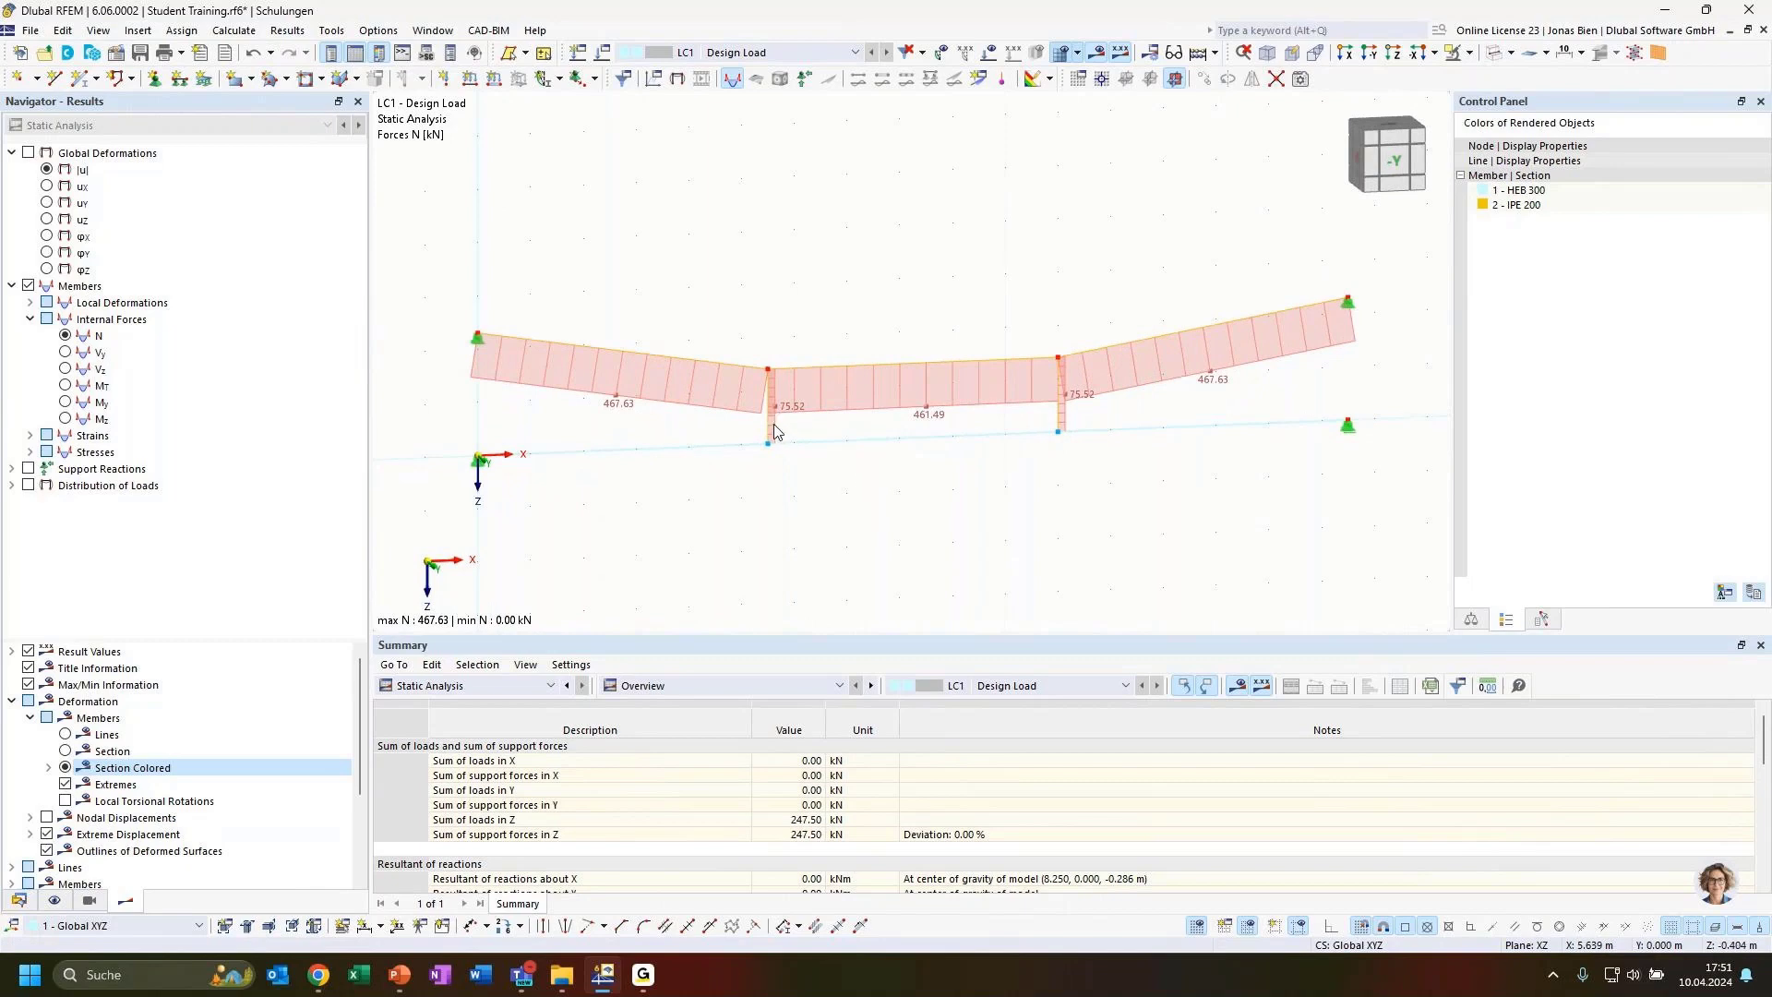
middle_click_drag(909, 499, 775, 441, "ctrl")
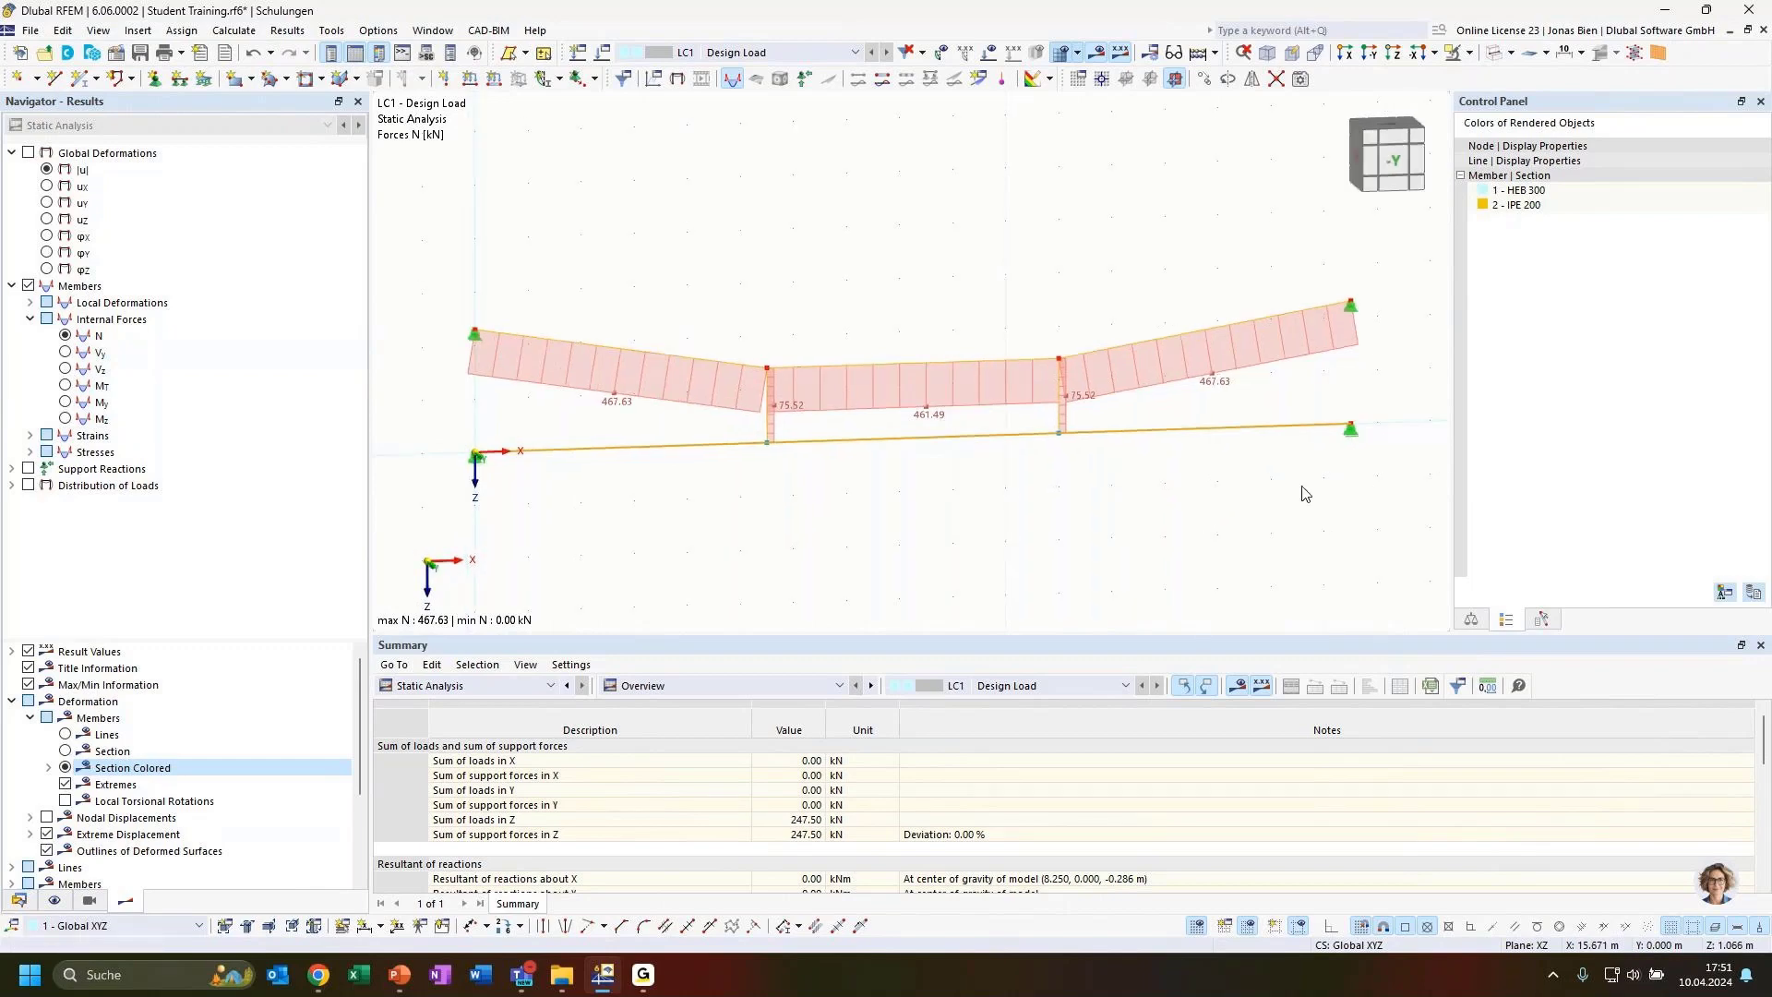
Step through the Vy, Vz and My internal force diagrams, ending on shear force Vz
left_click(64, 352)
left_click(64, 369)
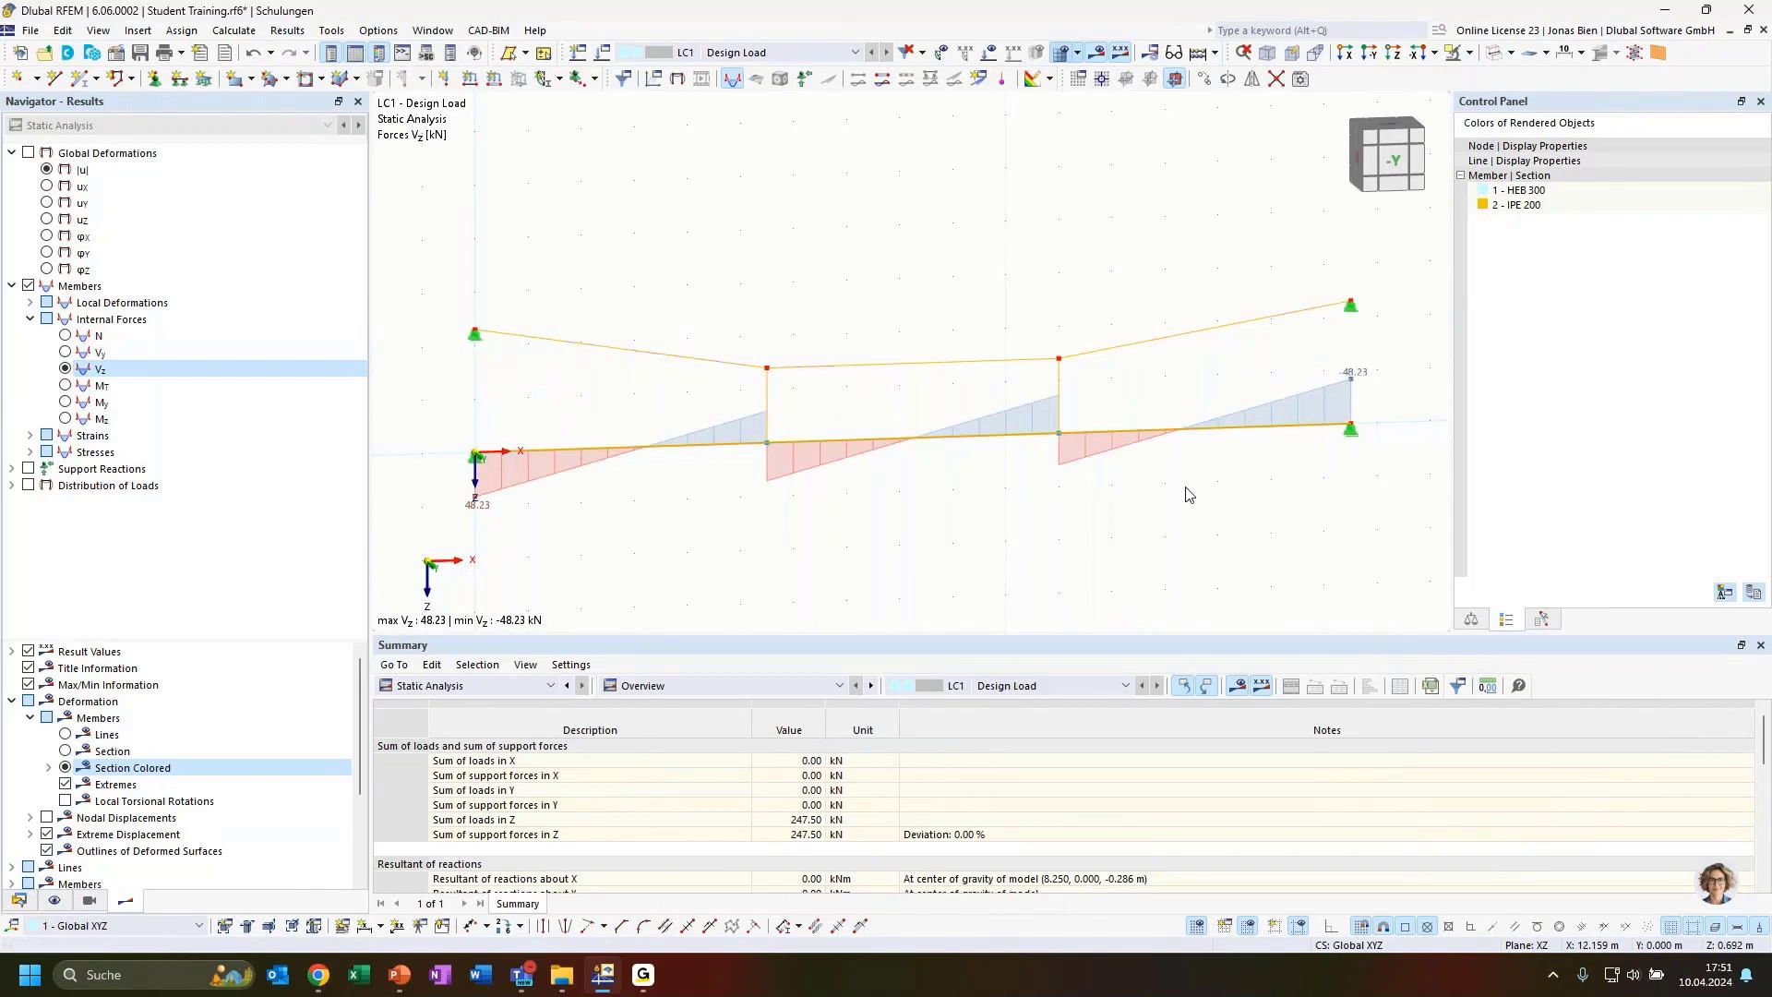
left_click(65, 401)
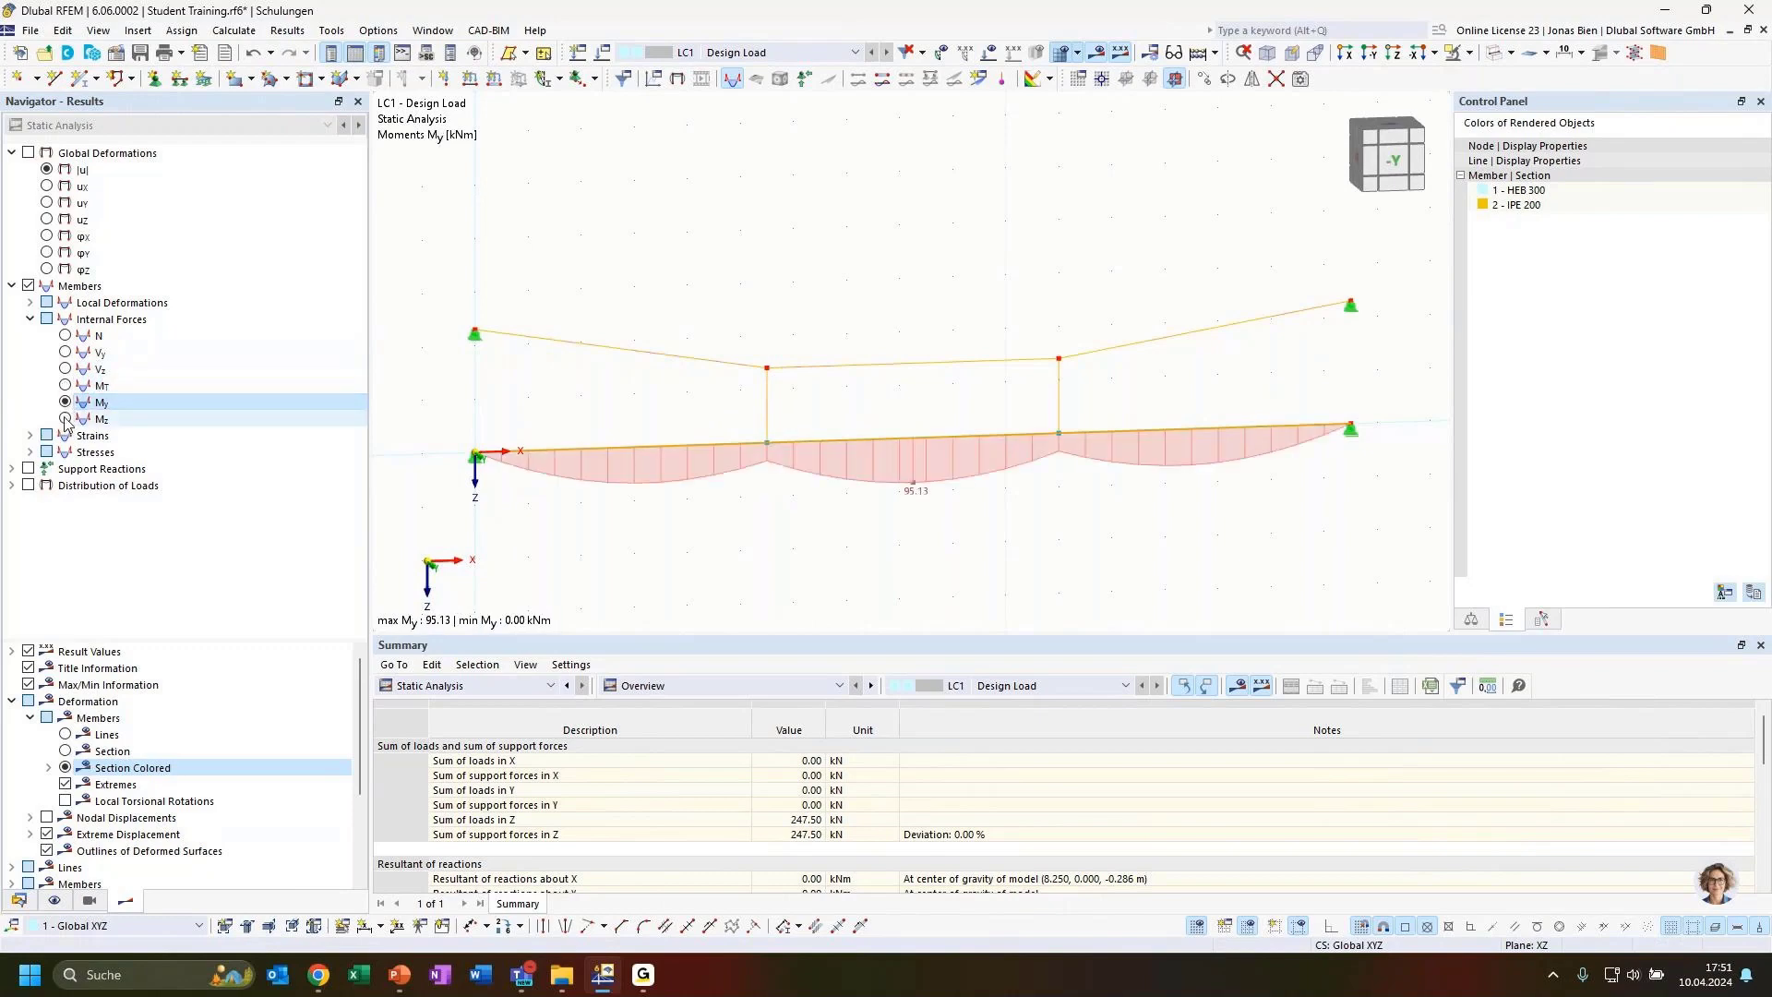
left_click(64, 368)
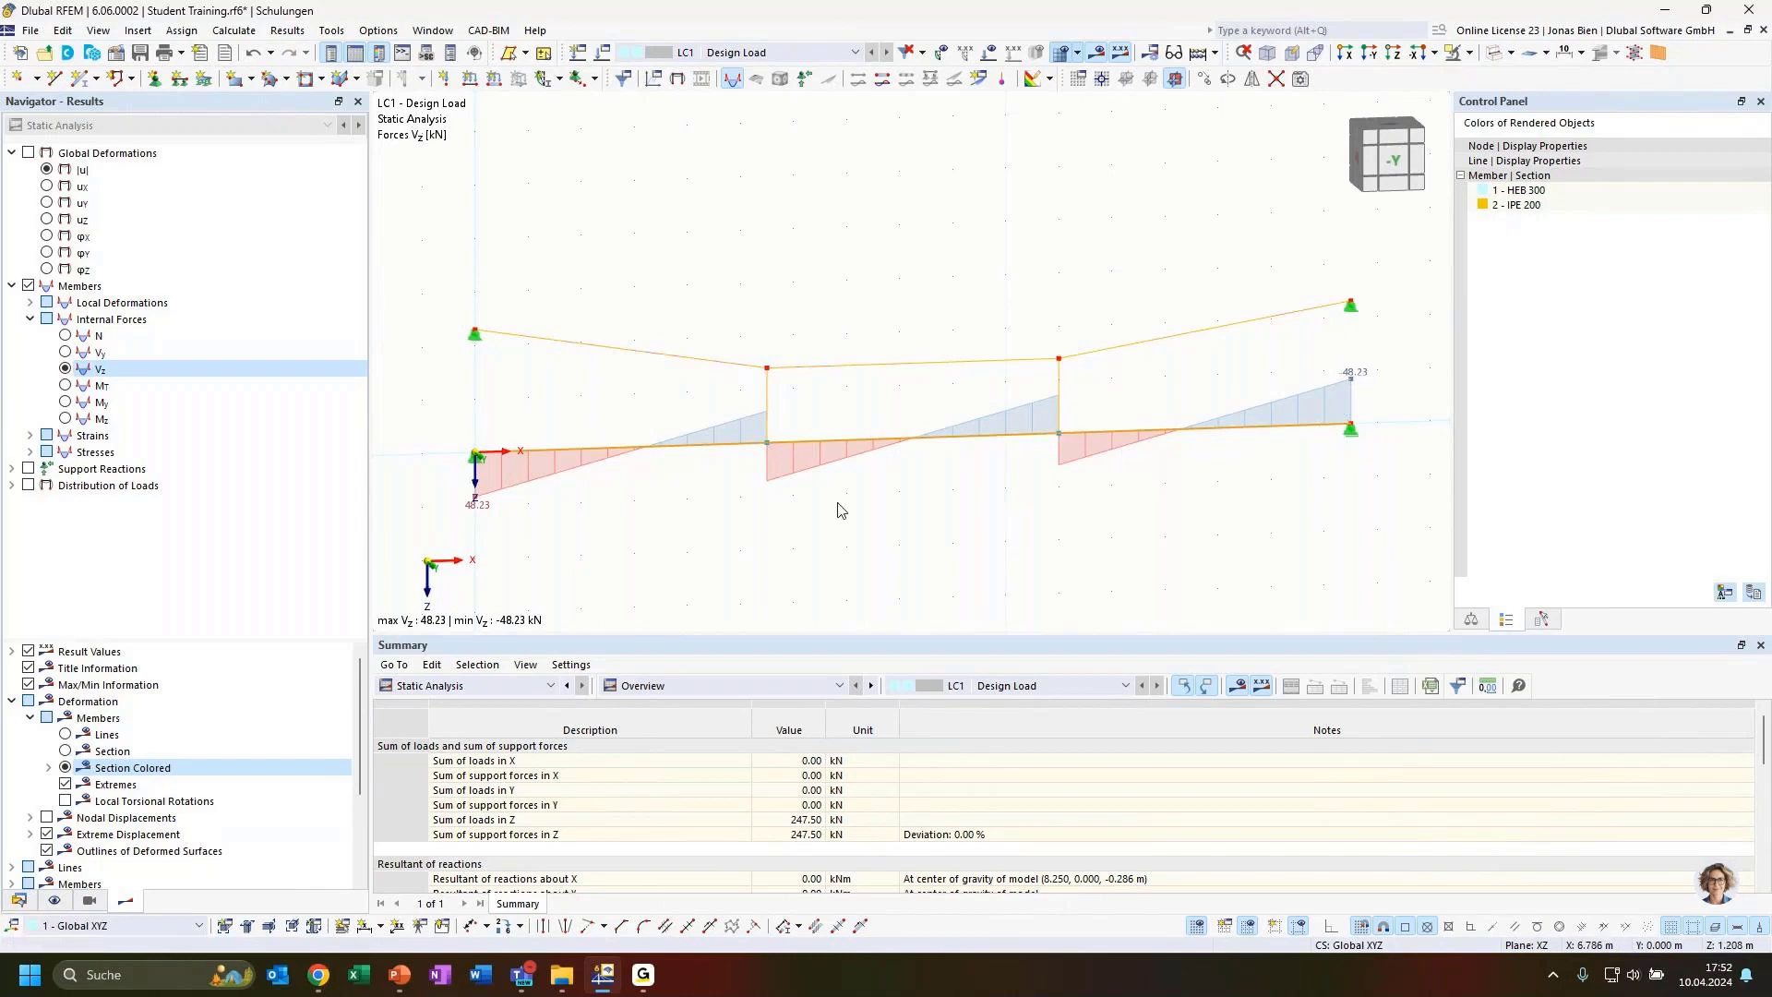
scroll(148, 766, "down", 3)
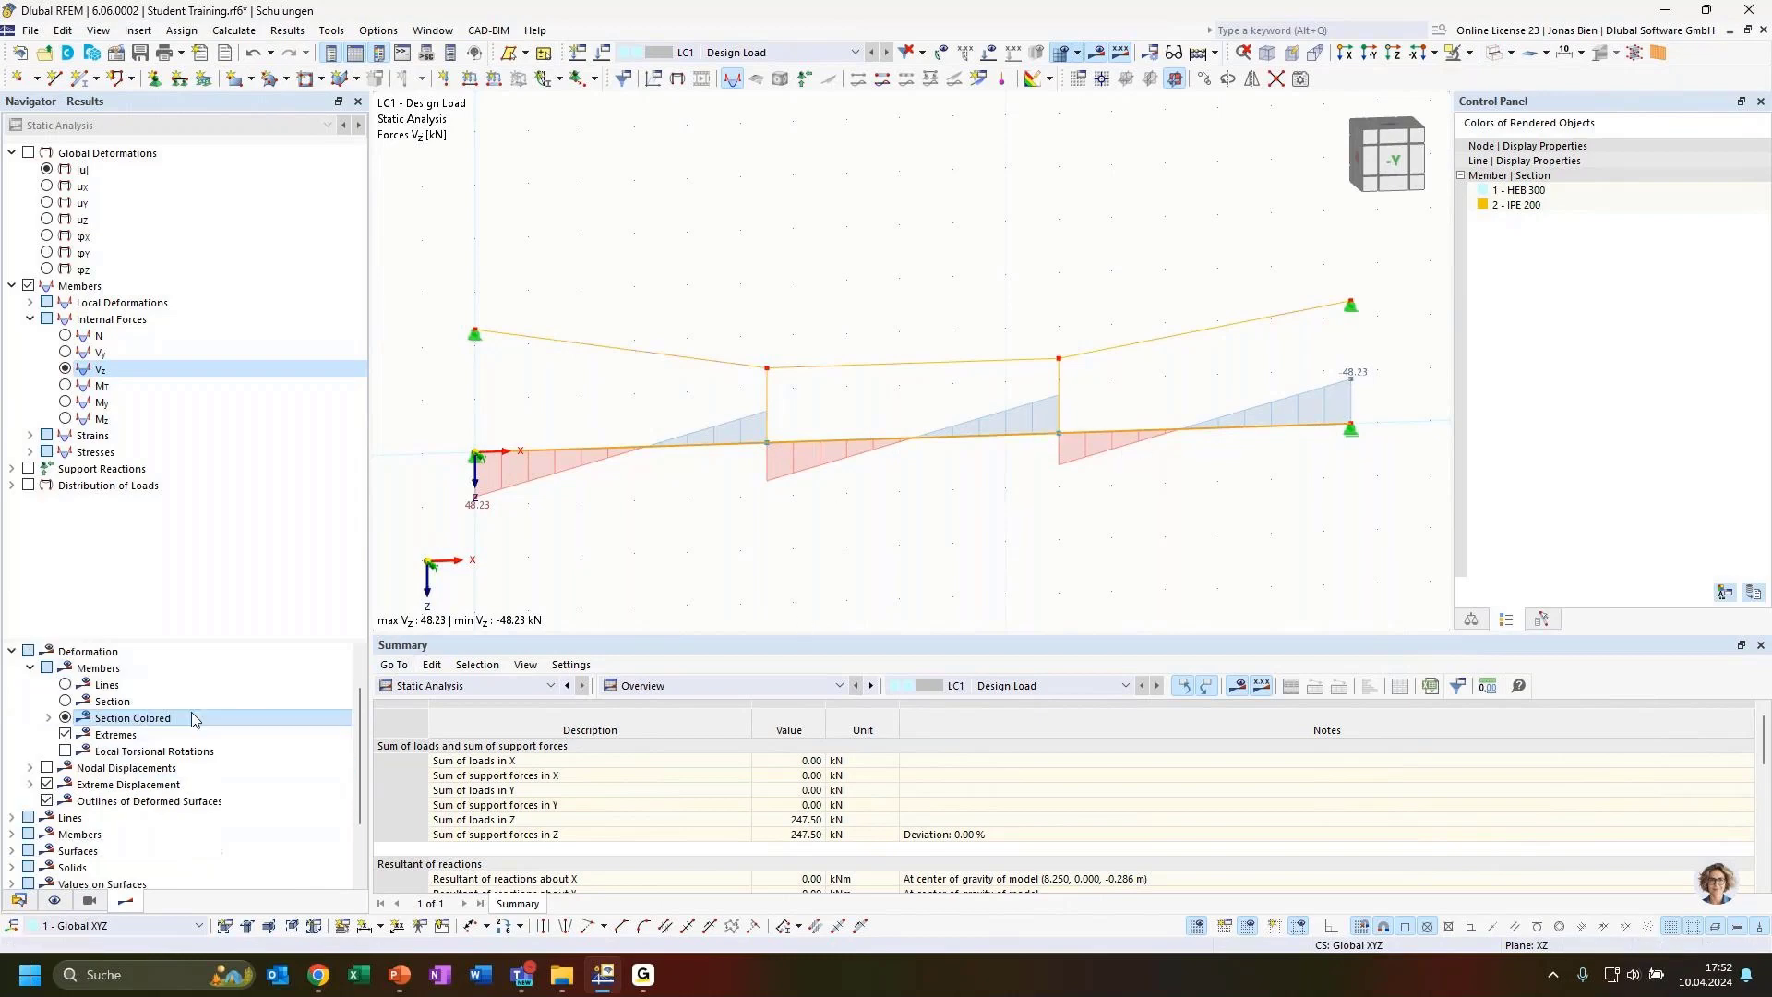
scroll(87, 720, "up", 3)
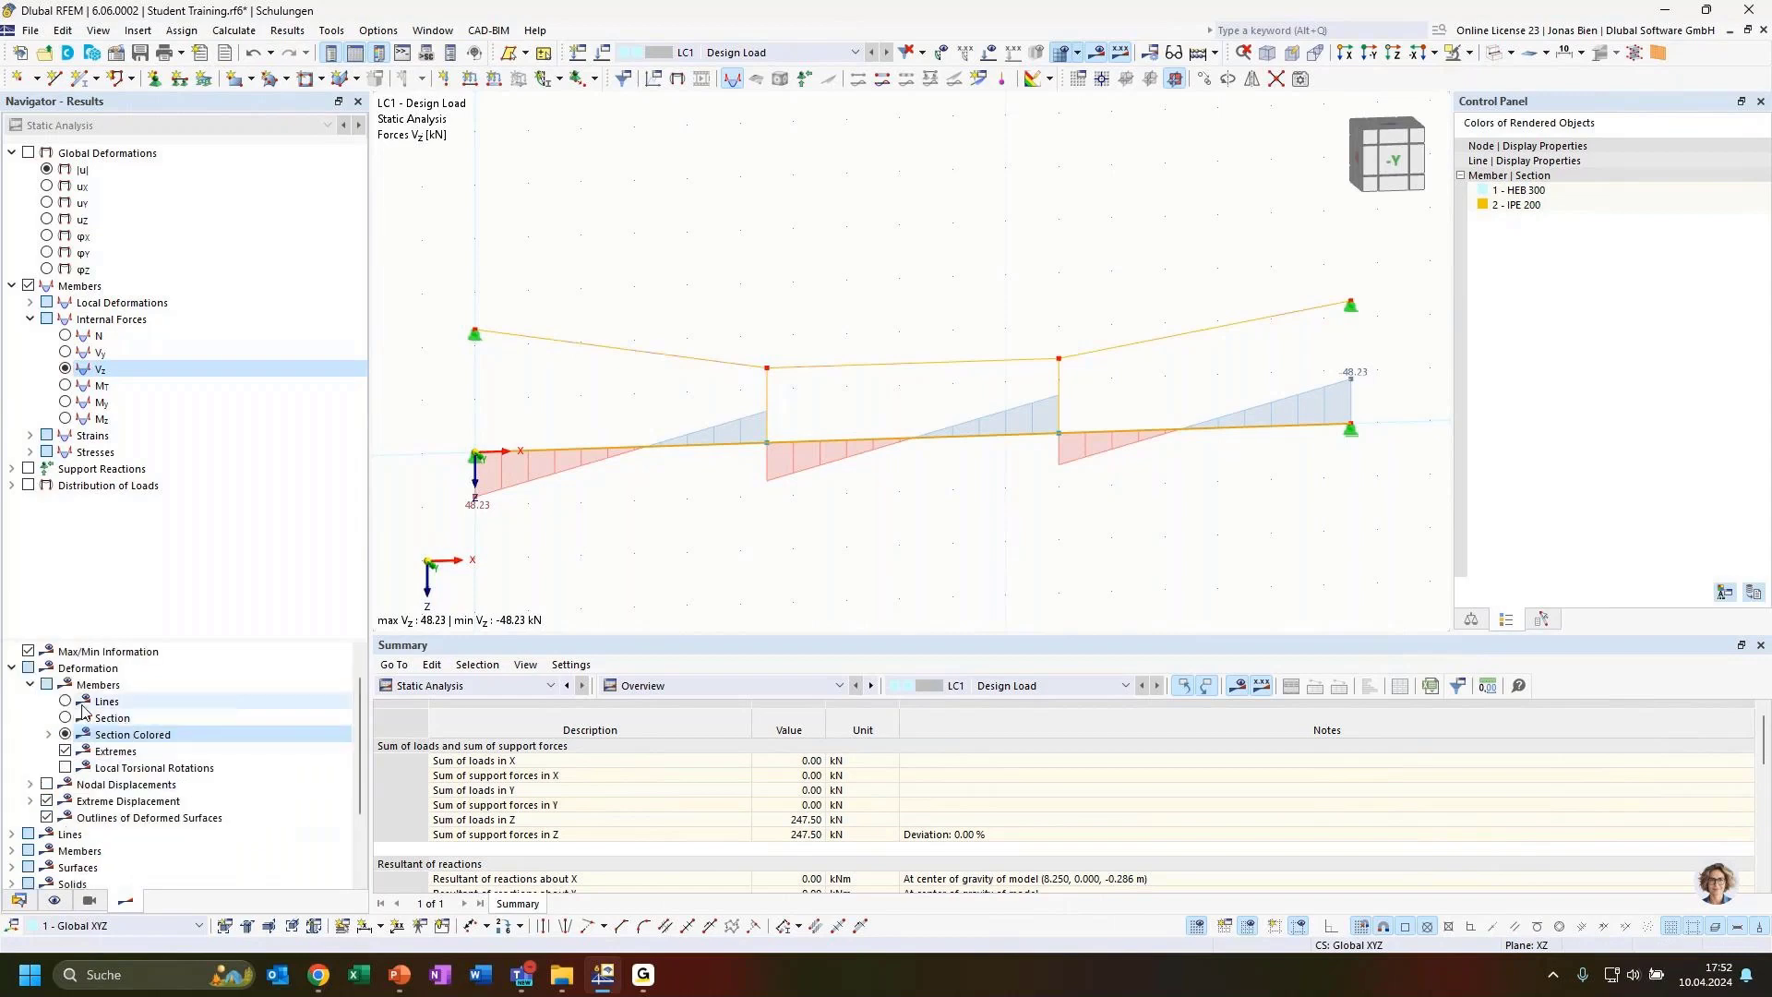
scroll(78, 709, "down", 1)
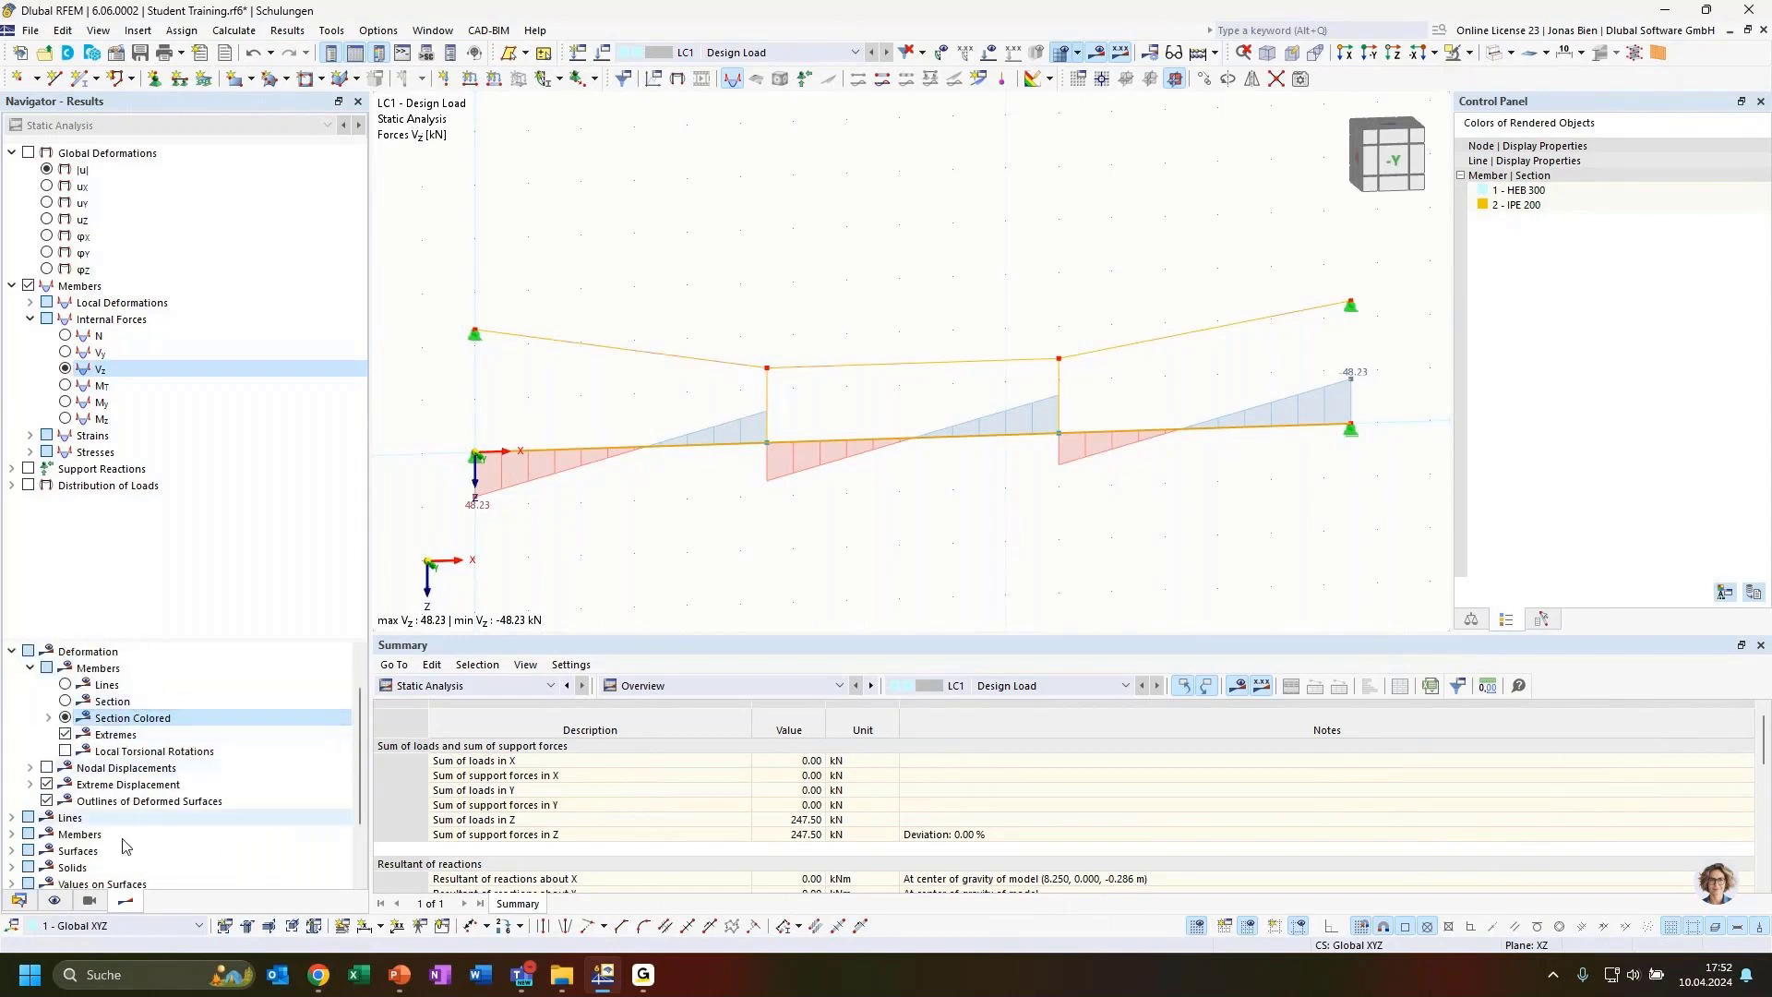
Show all values along the shear force Vz diagram on the members
left_click(11, 835)
scroll(56, 812, "down", 4)
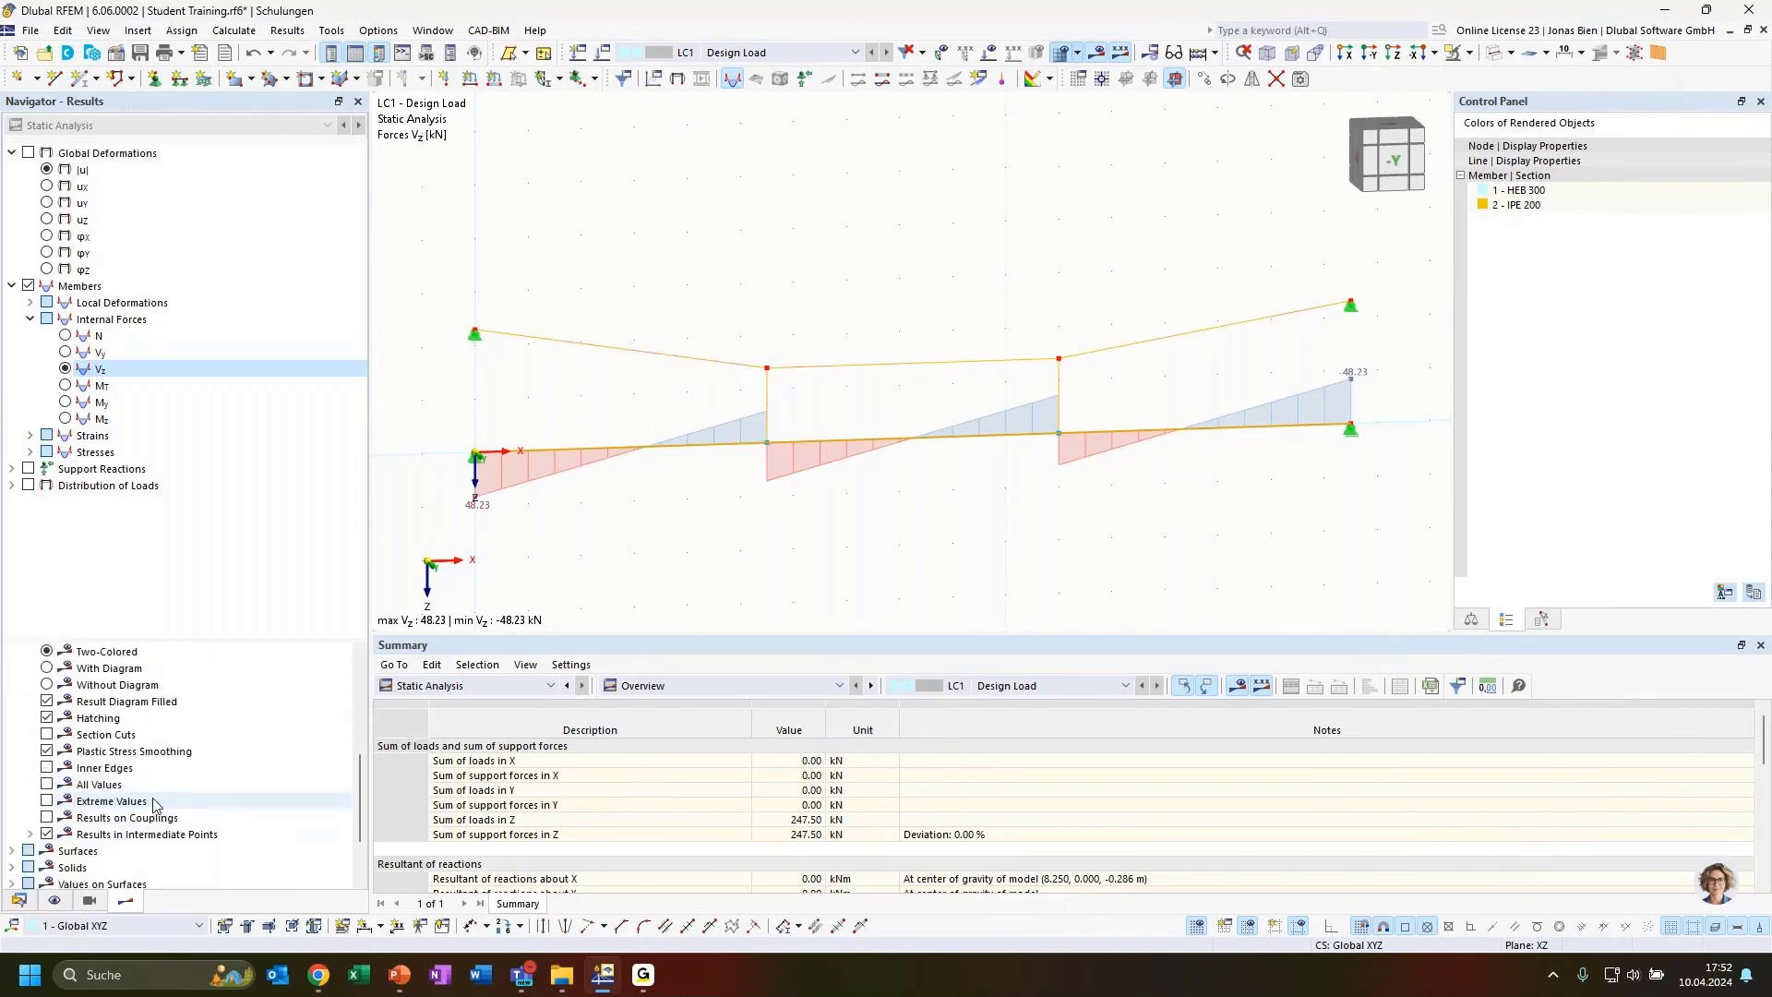
left_click(47, 784)
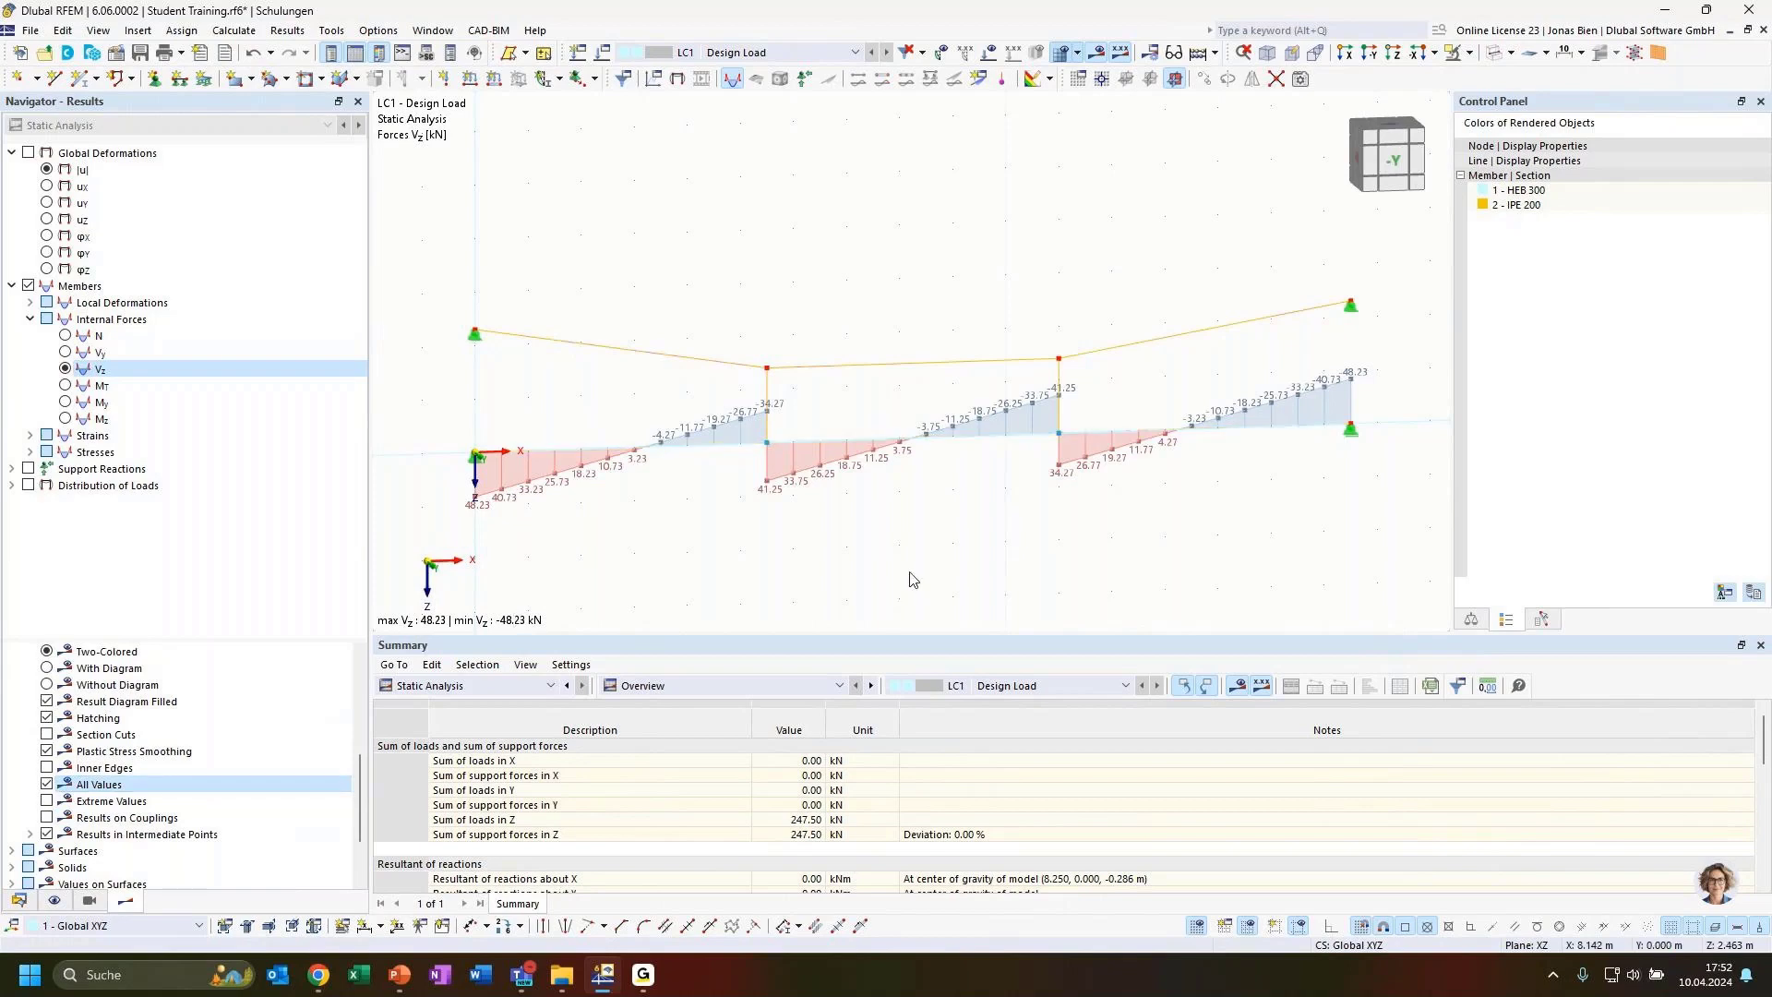
Select the HEB 300 beam member in the -Y view and open its result diagrams
middle_click_drag(822, 561, 858, 584, "ctrl")
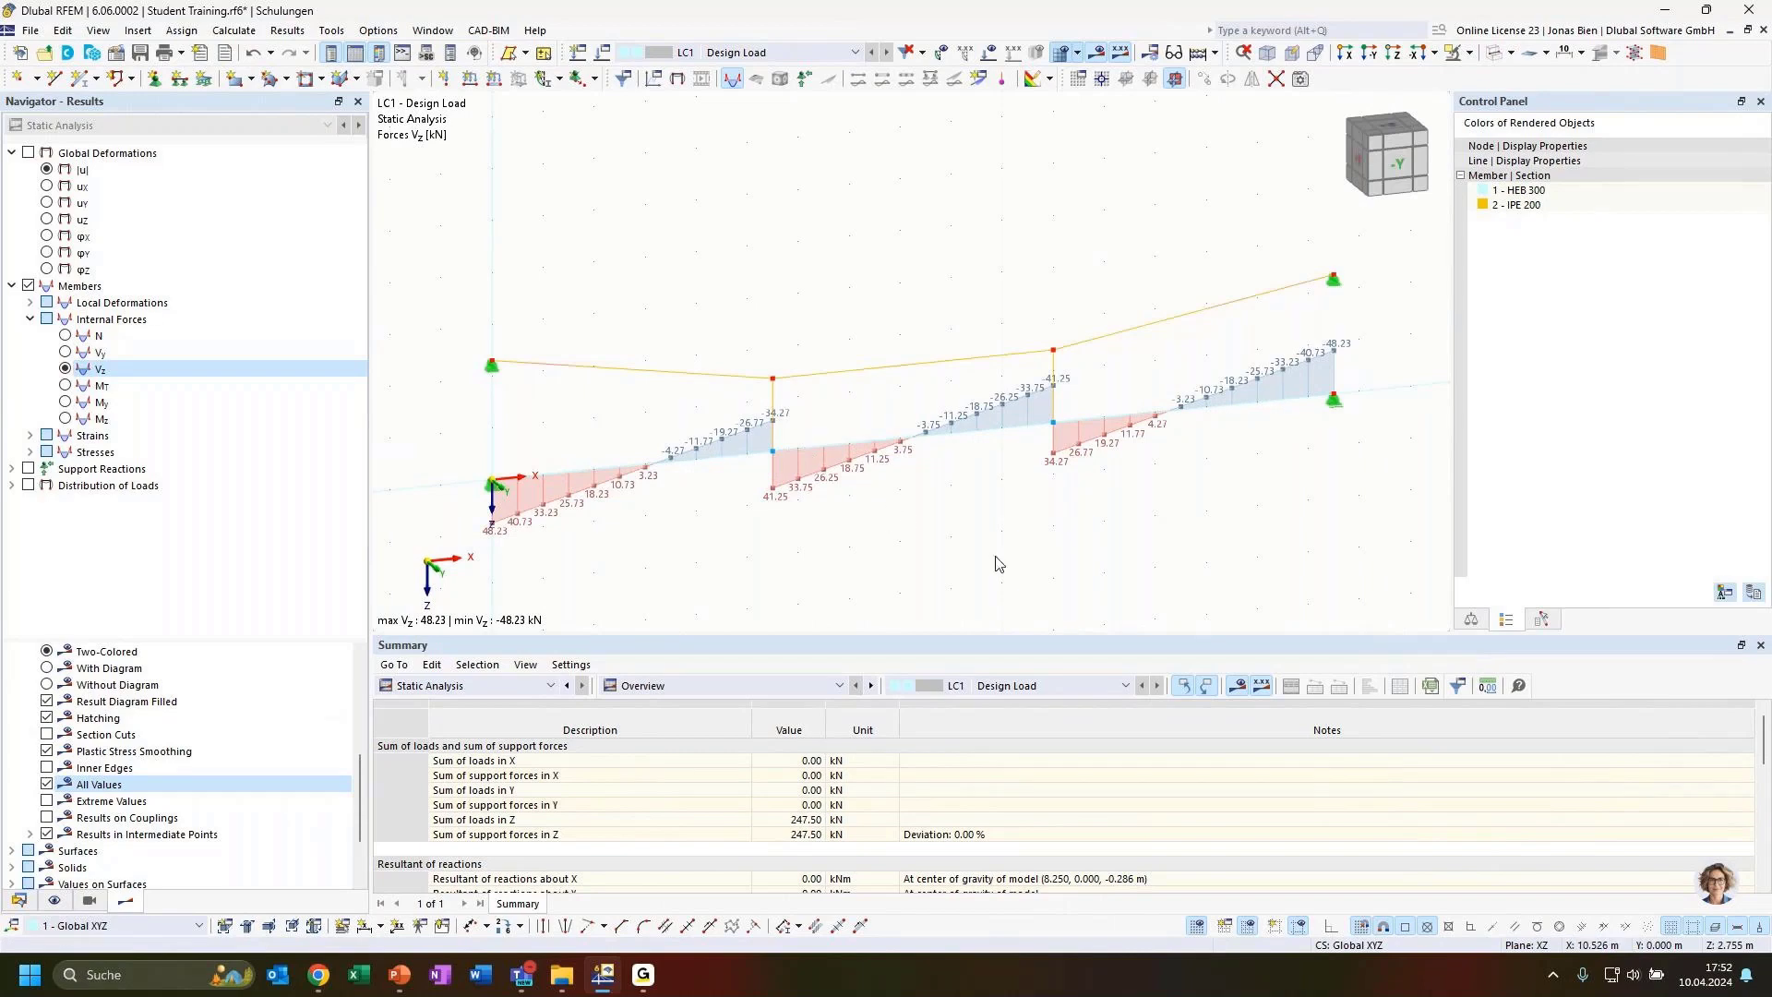
middle_click_drag(1053, 523, 1022, 527, "ctrl")
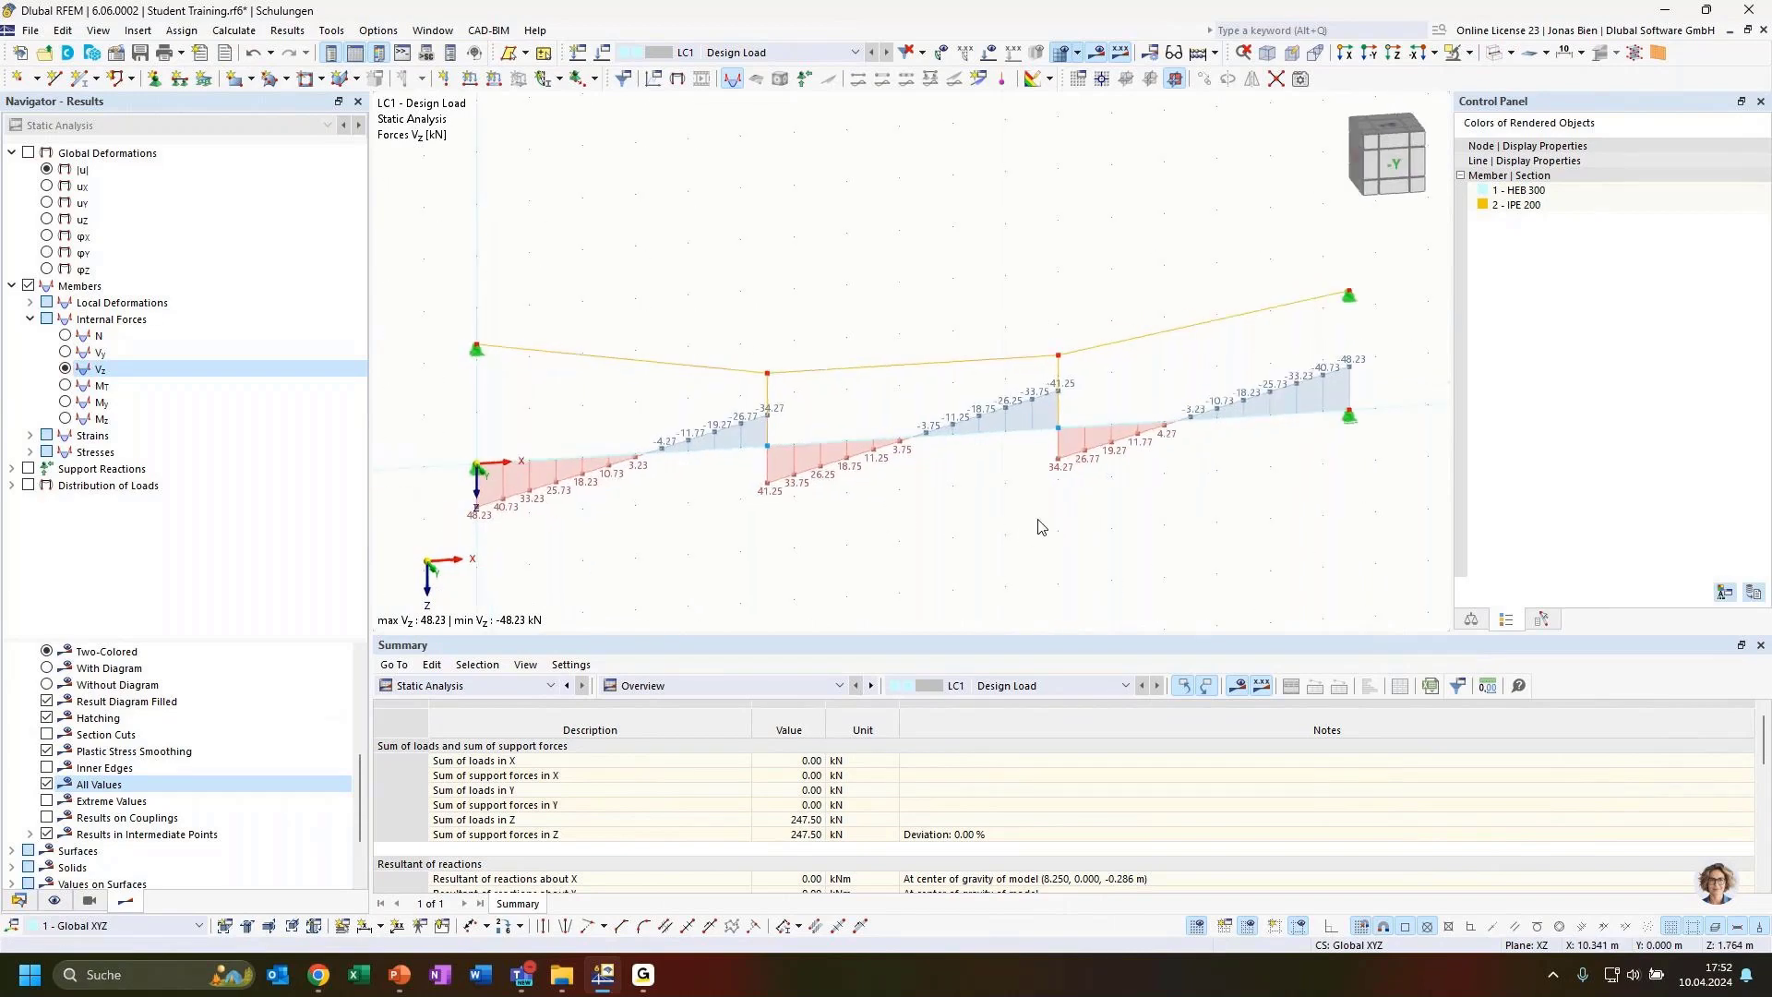
left_click(1393, 179)
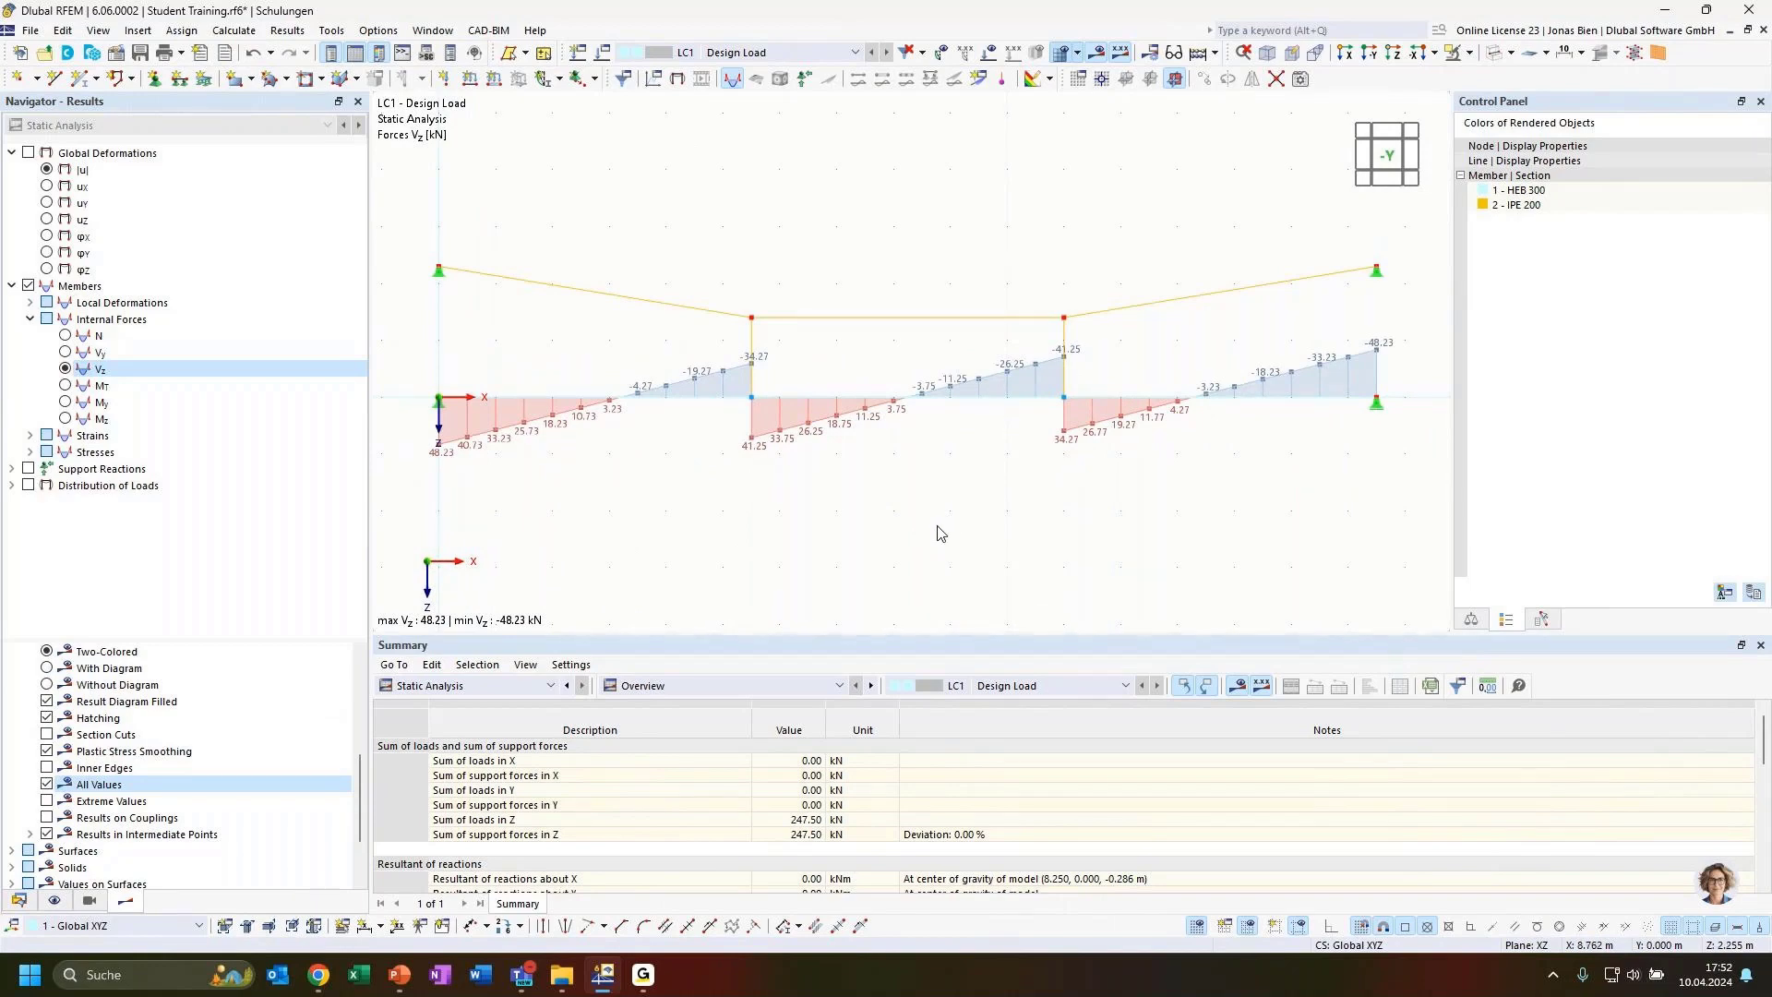
left_click(976, 398)
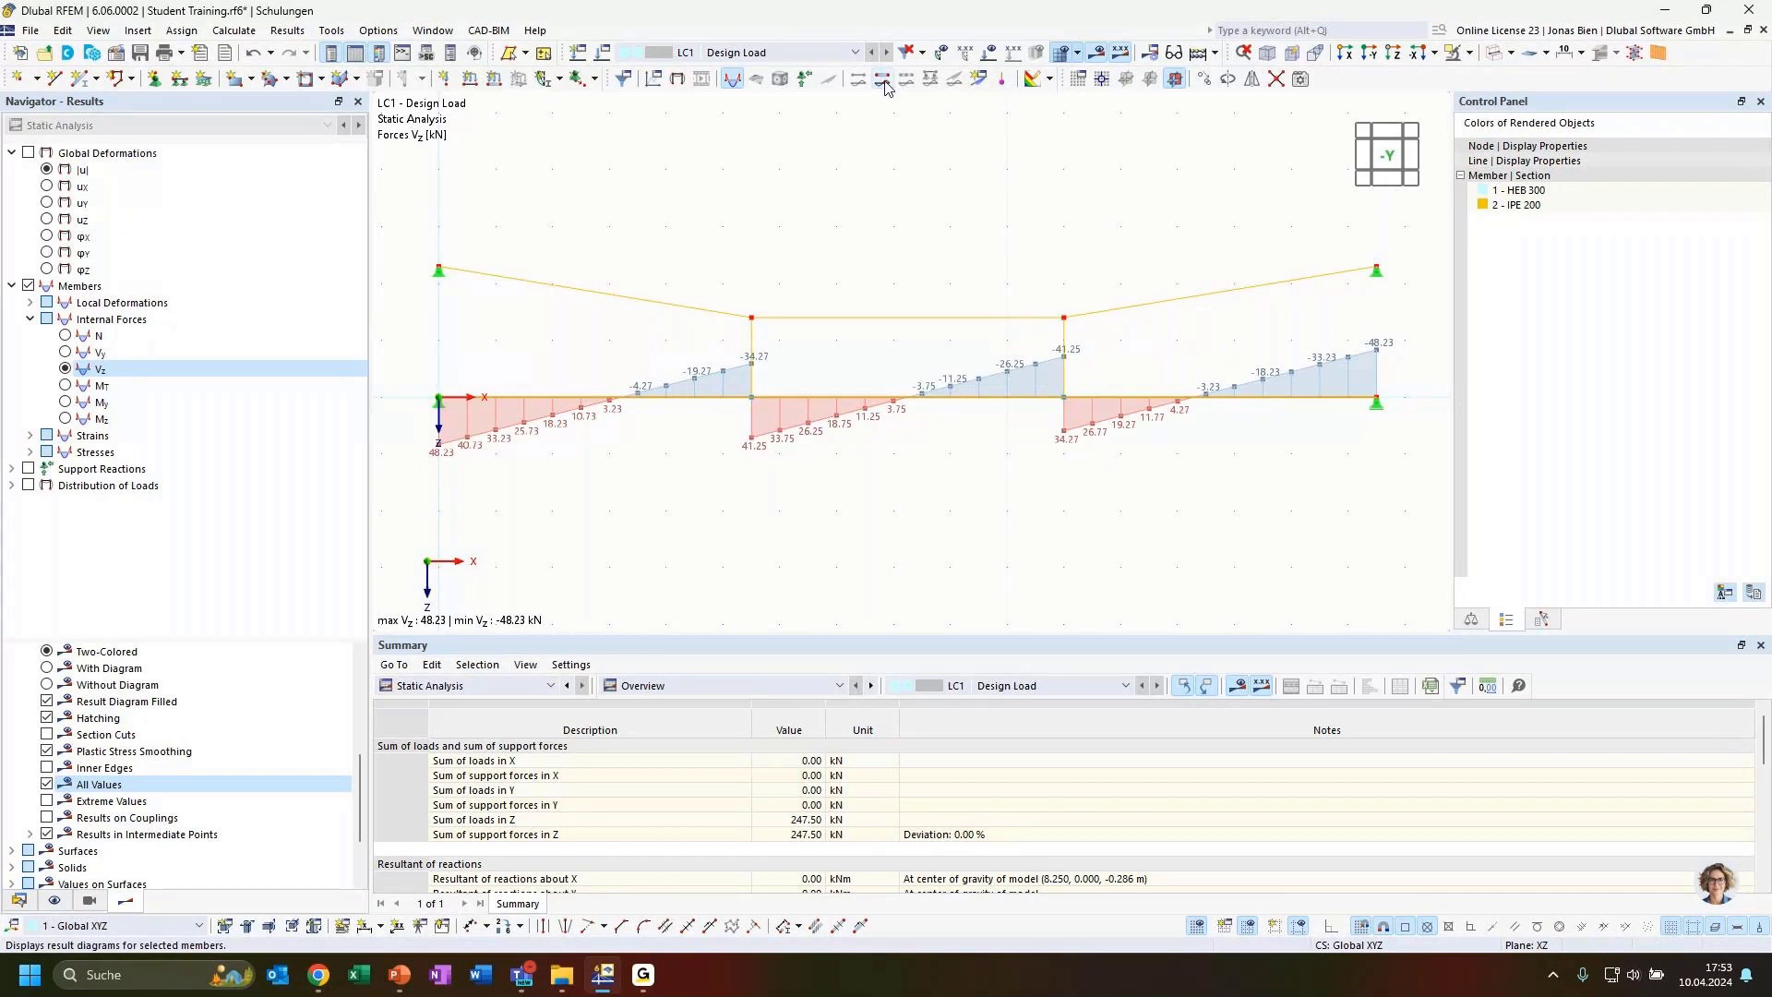
right_click(889, 402)
mouse_move(951, 458)
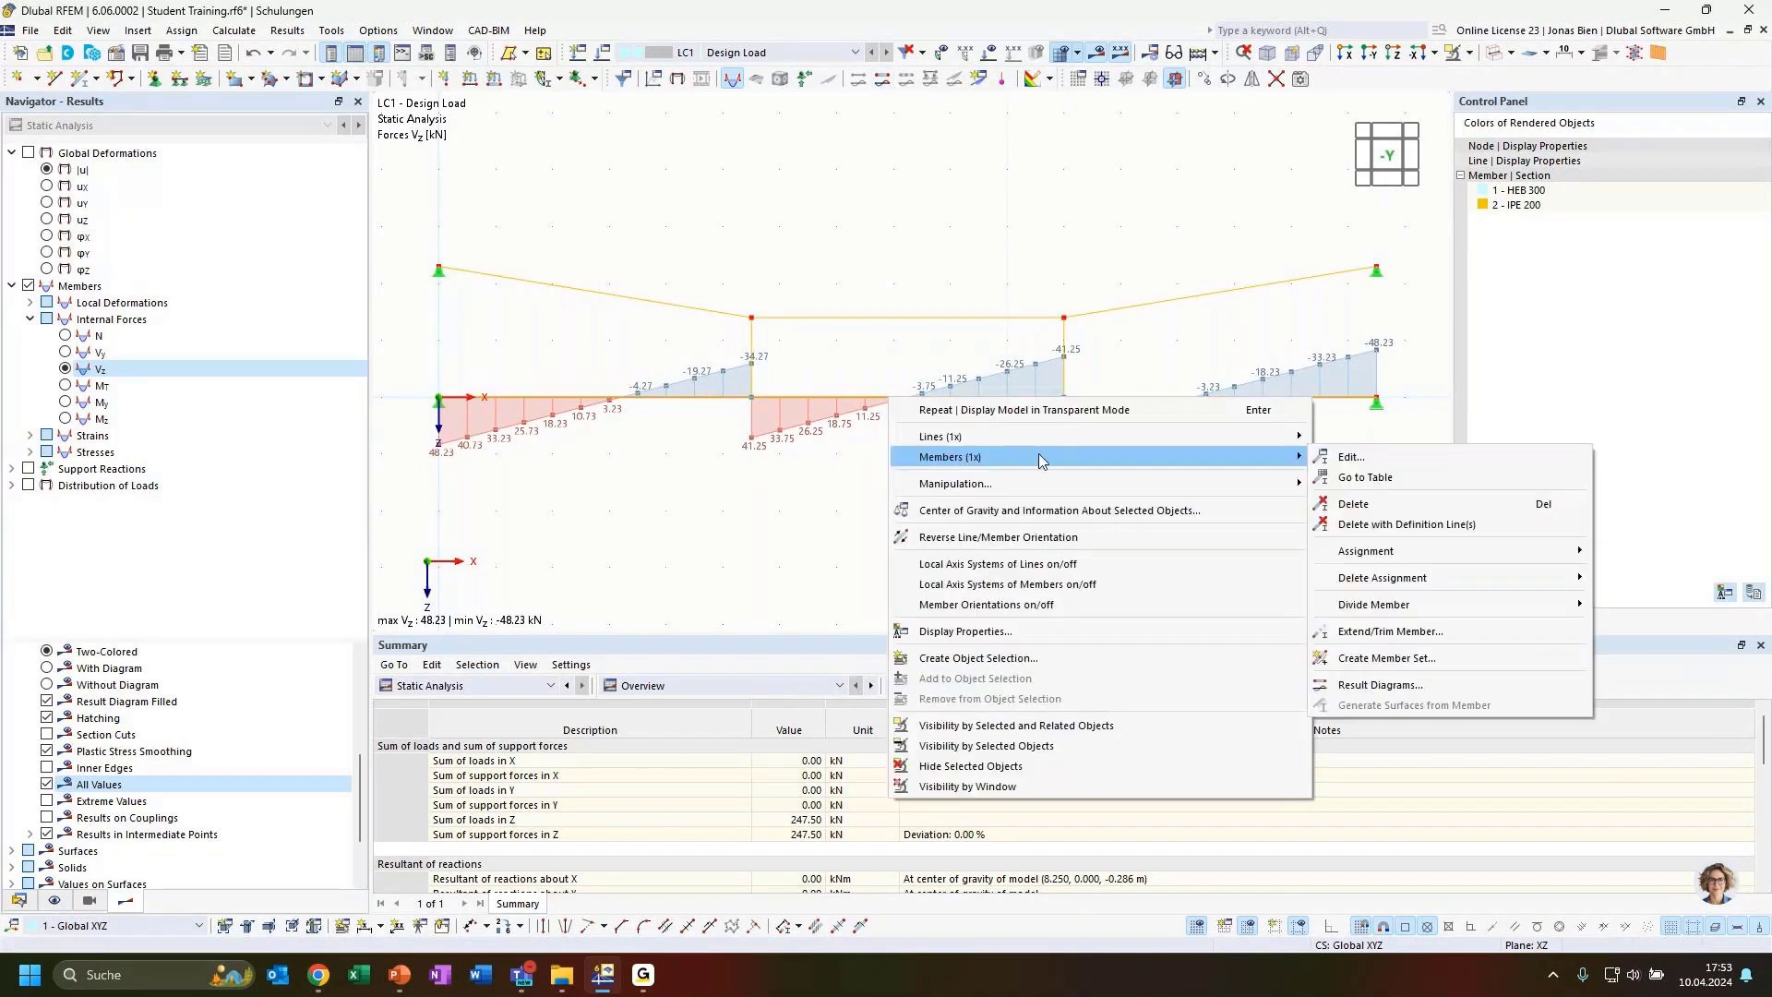
left_click(1367, 685)
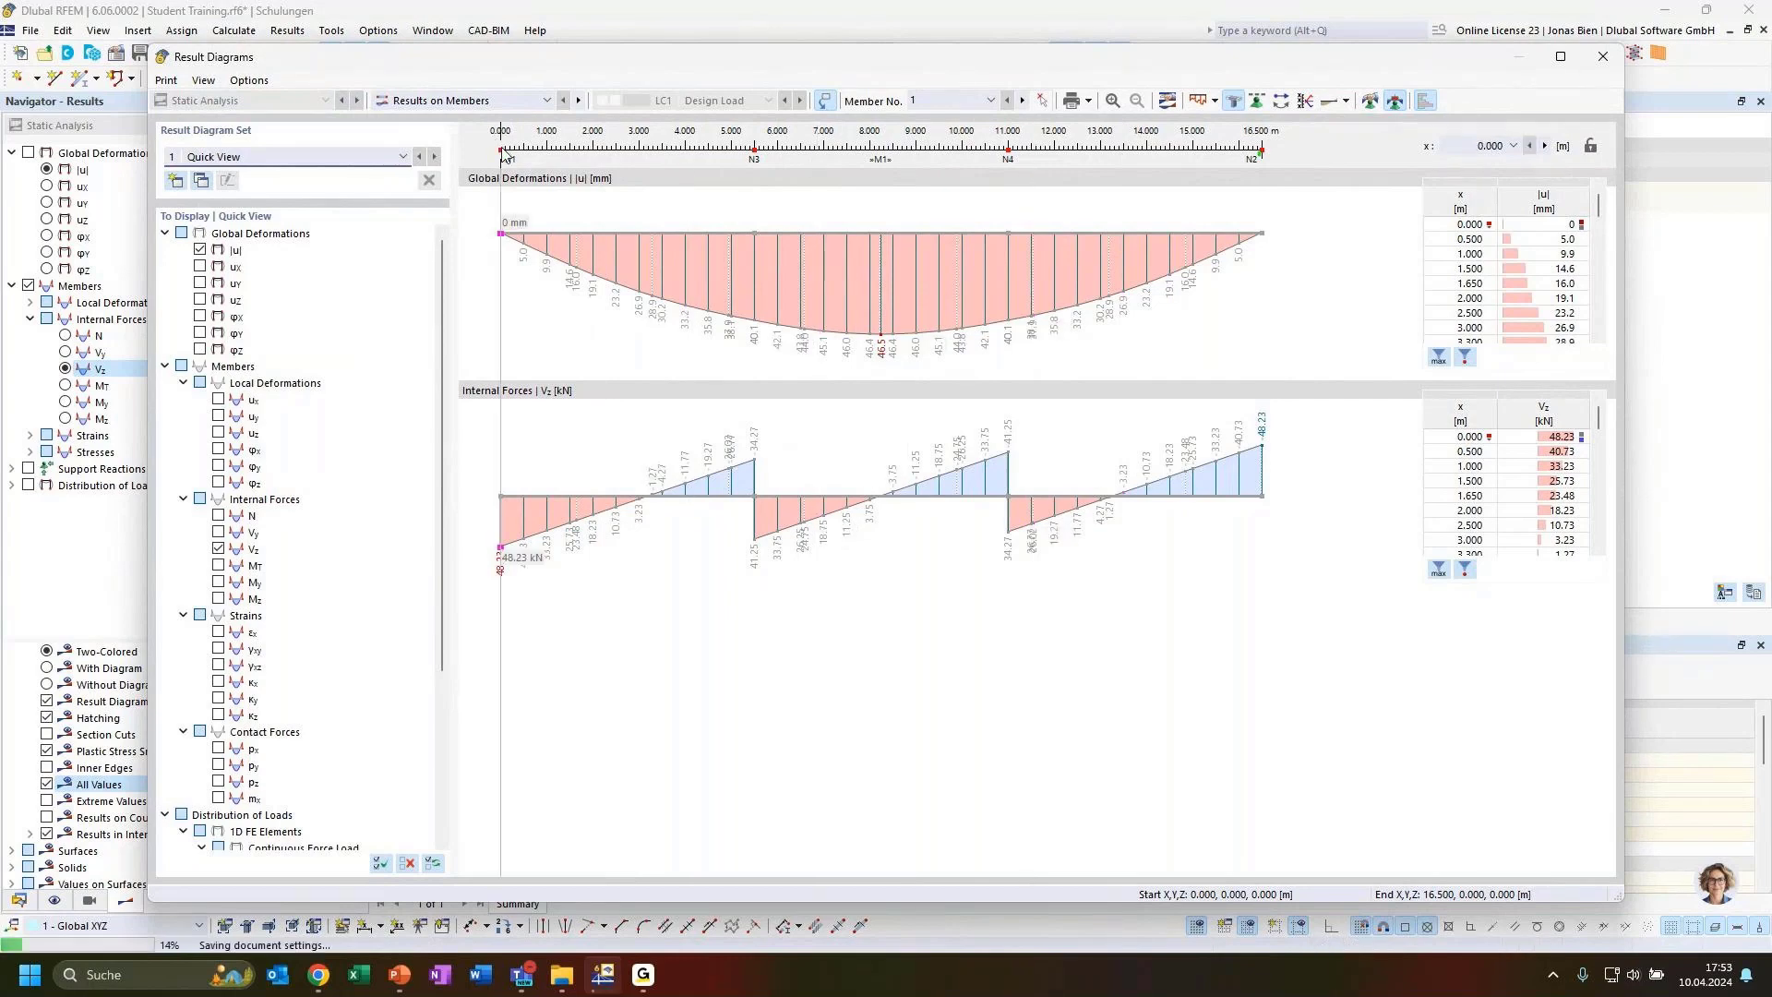
Add the bending moment My diagram to the beam's result diagrams alongside deformation and Vz
left_click_drag(498, 136, 367, 456)
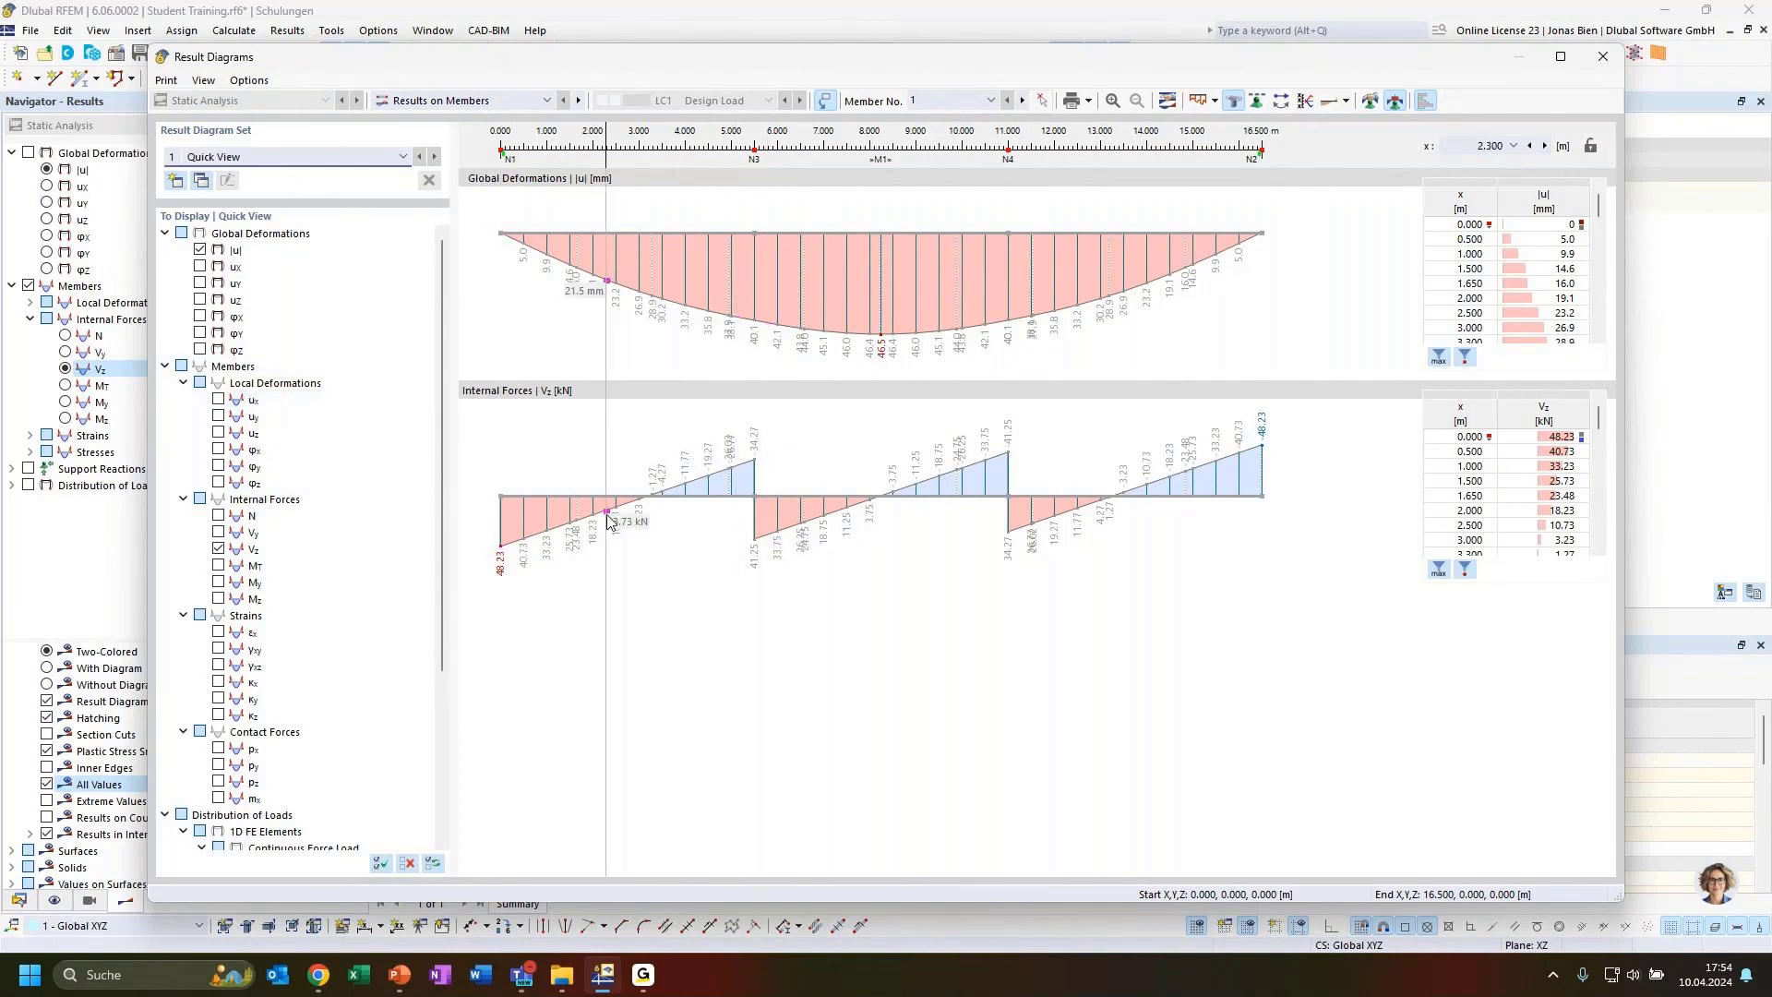
left_click(219, 581)
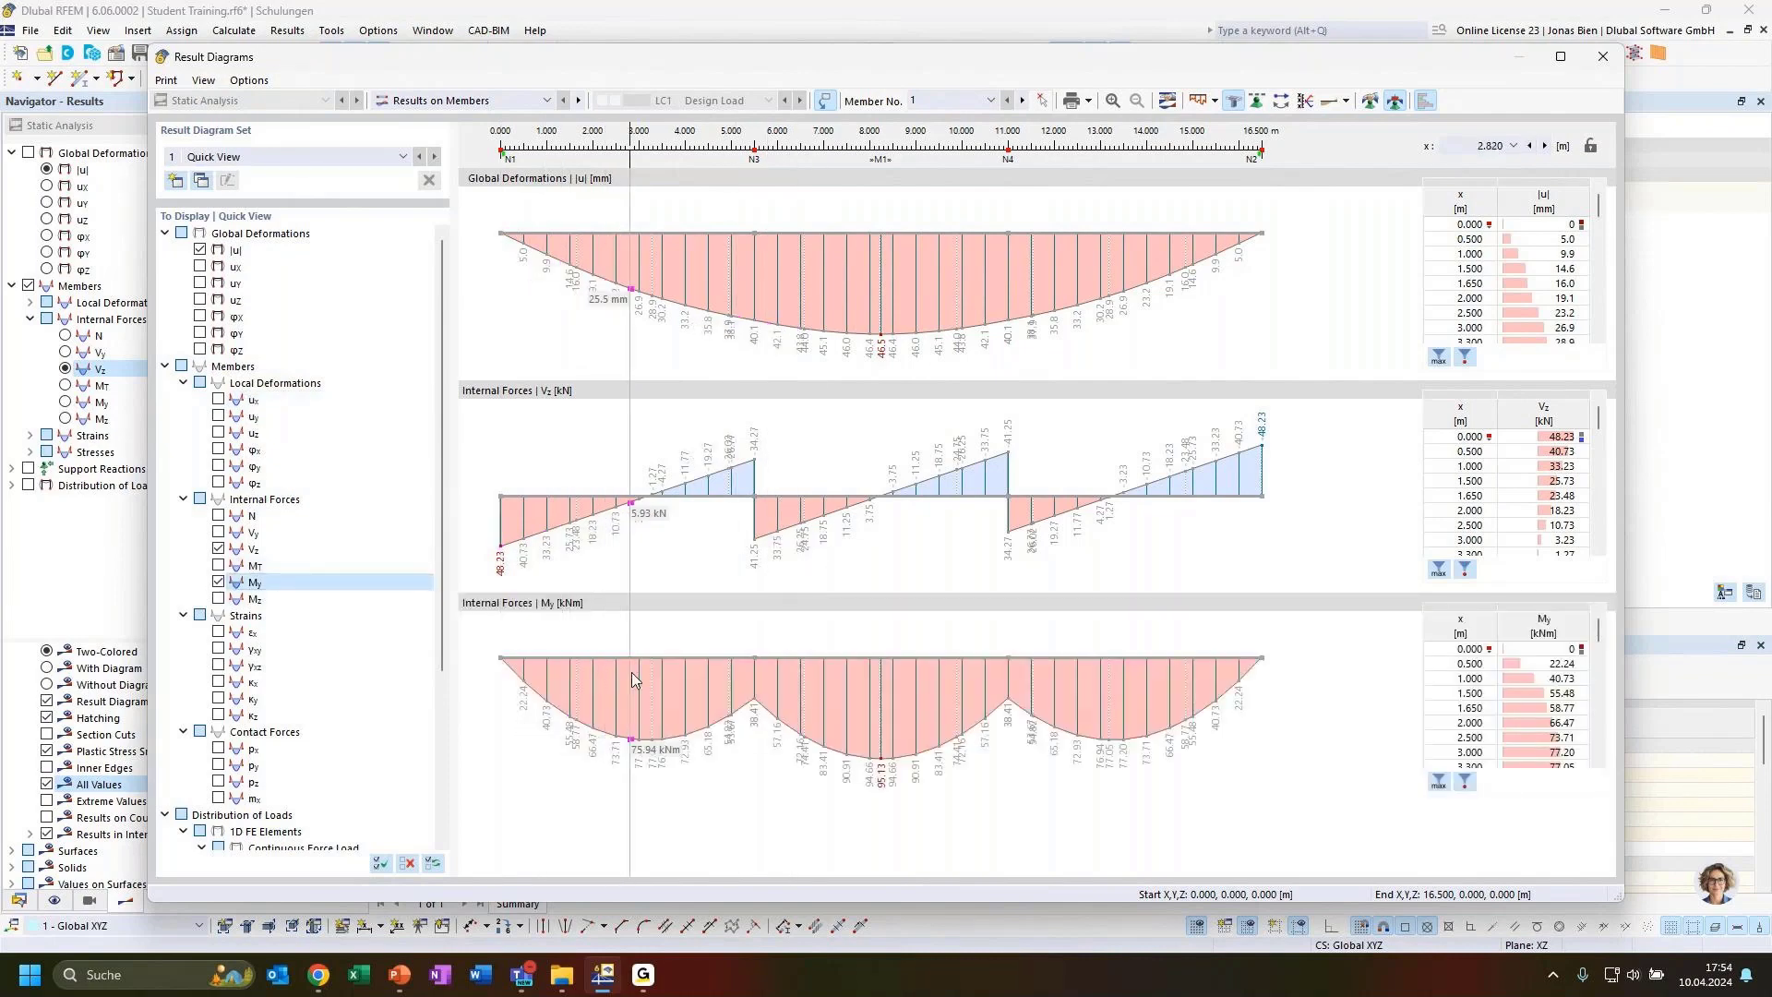
left_click(219, 515)
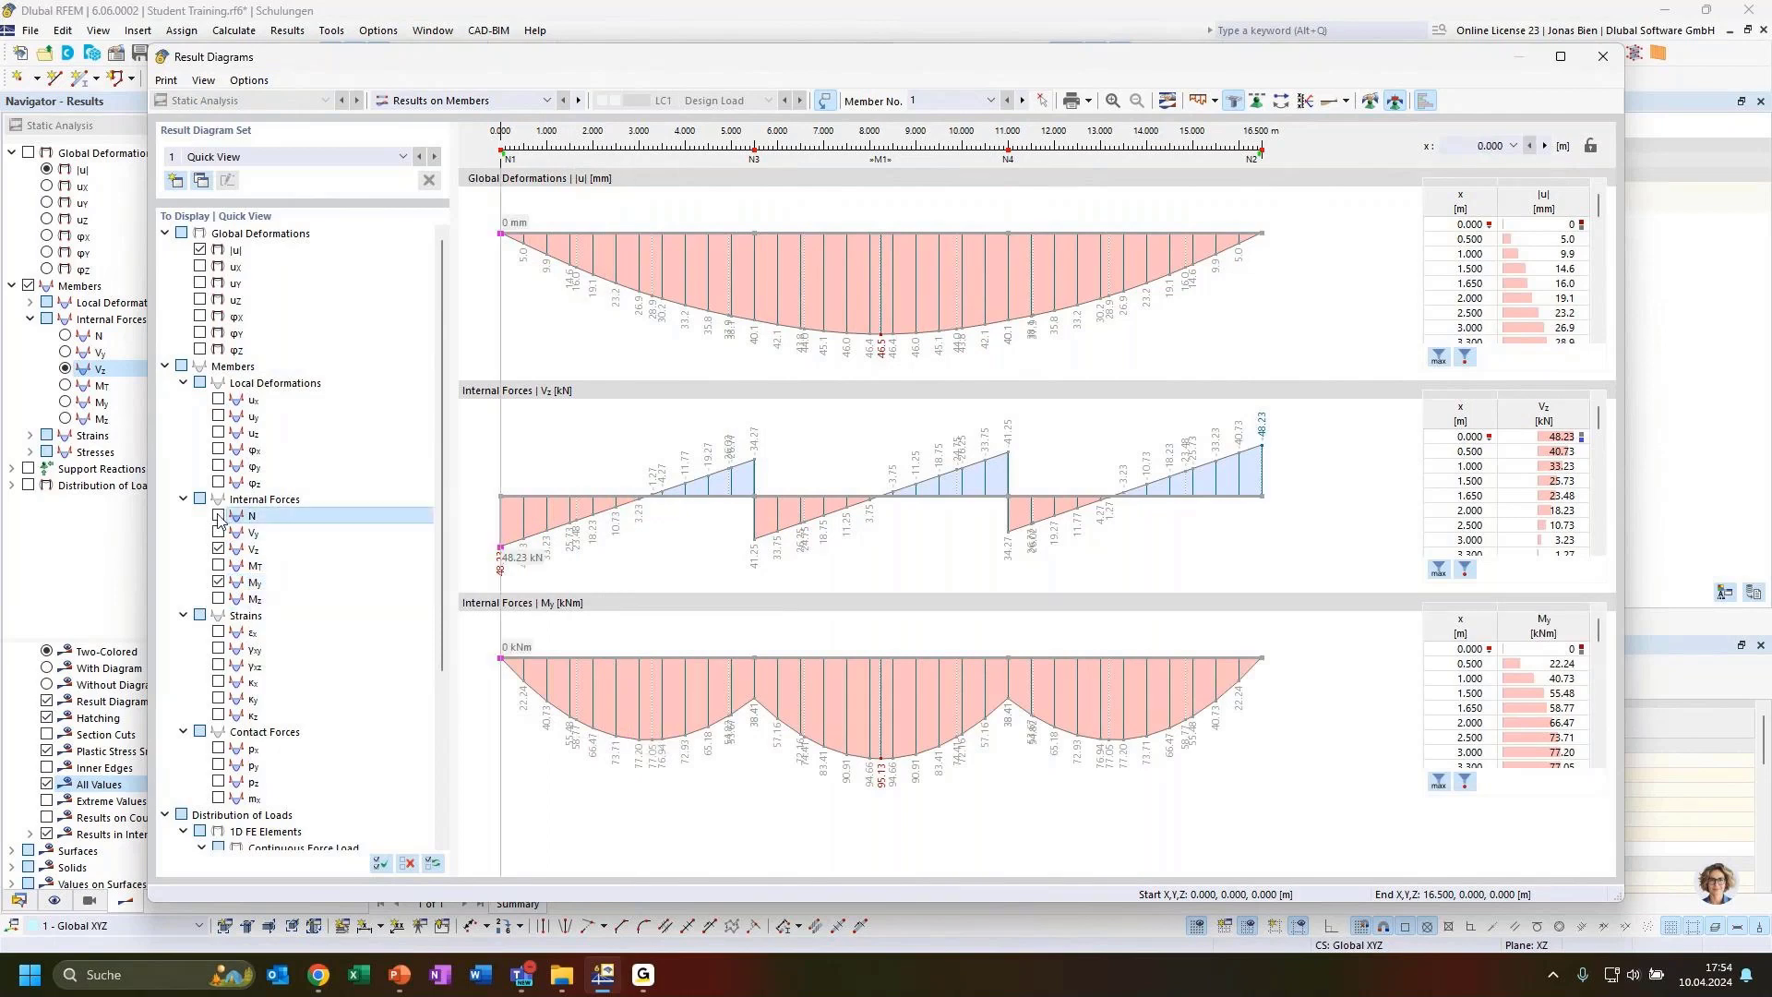
scroll(705, 603, "down", 3)
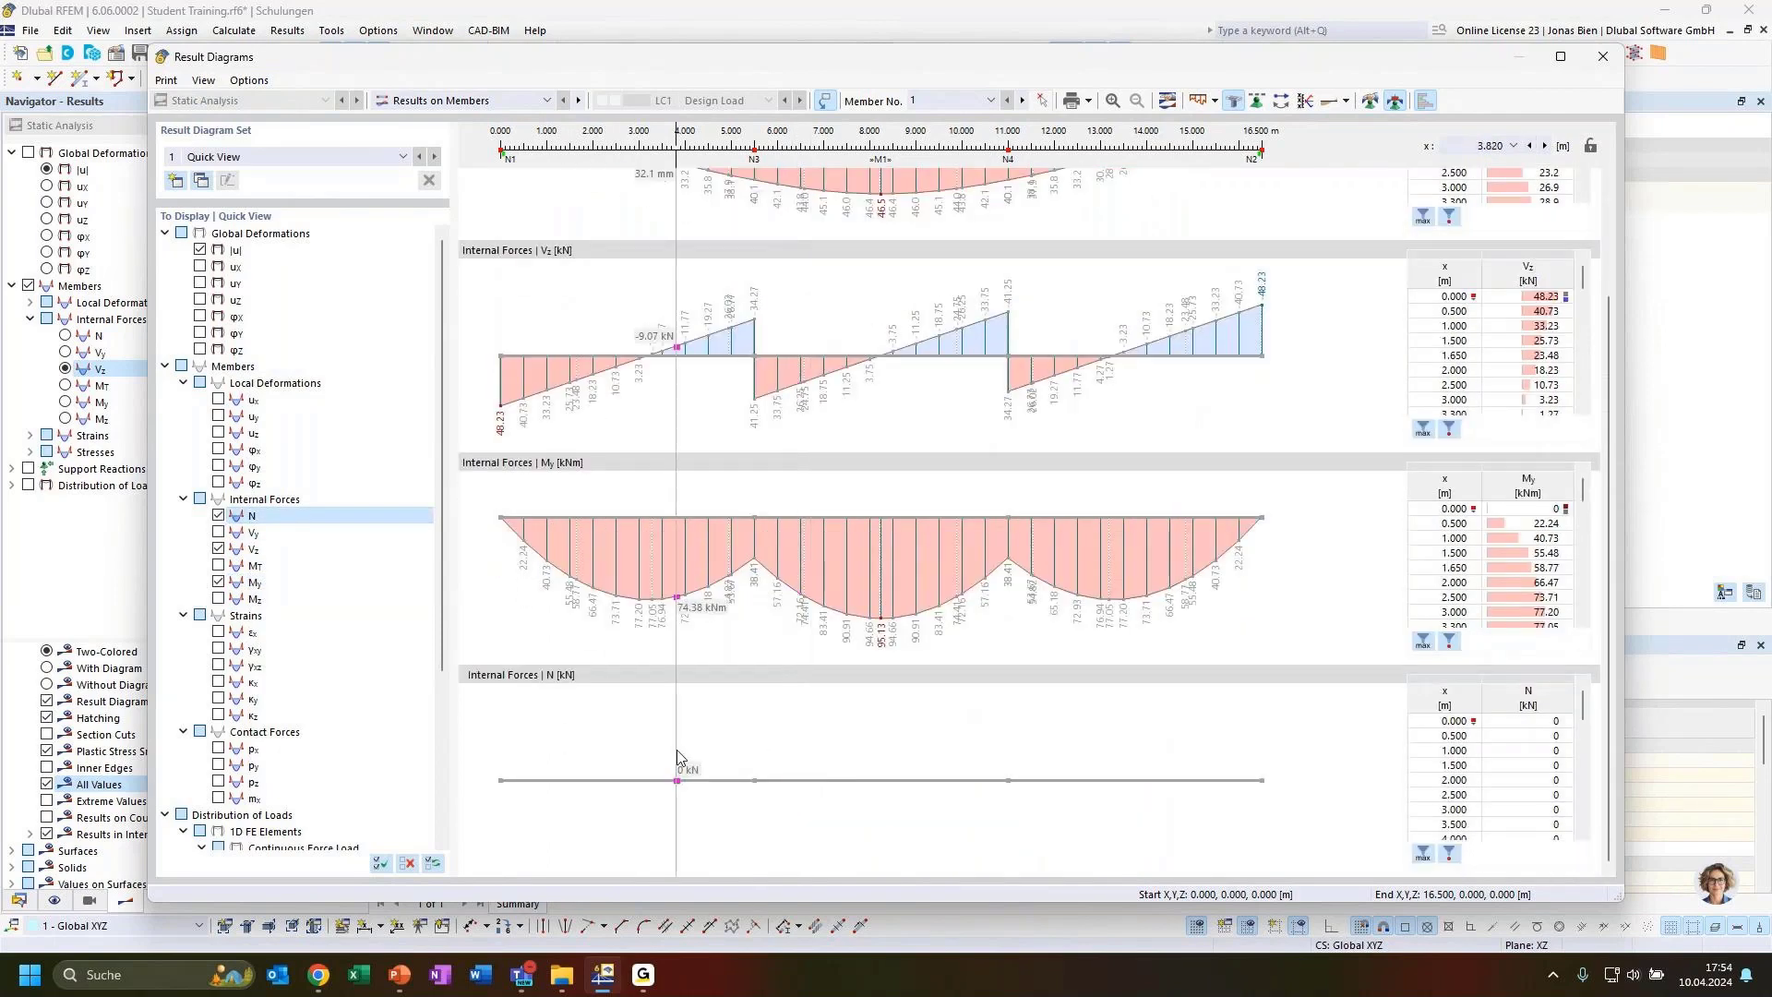
left_click(219, 514)
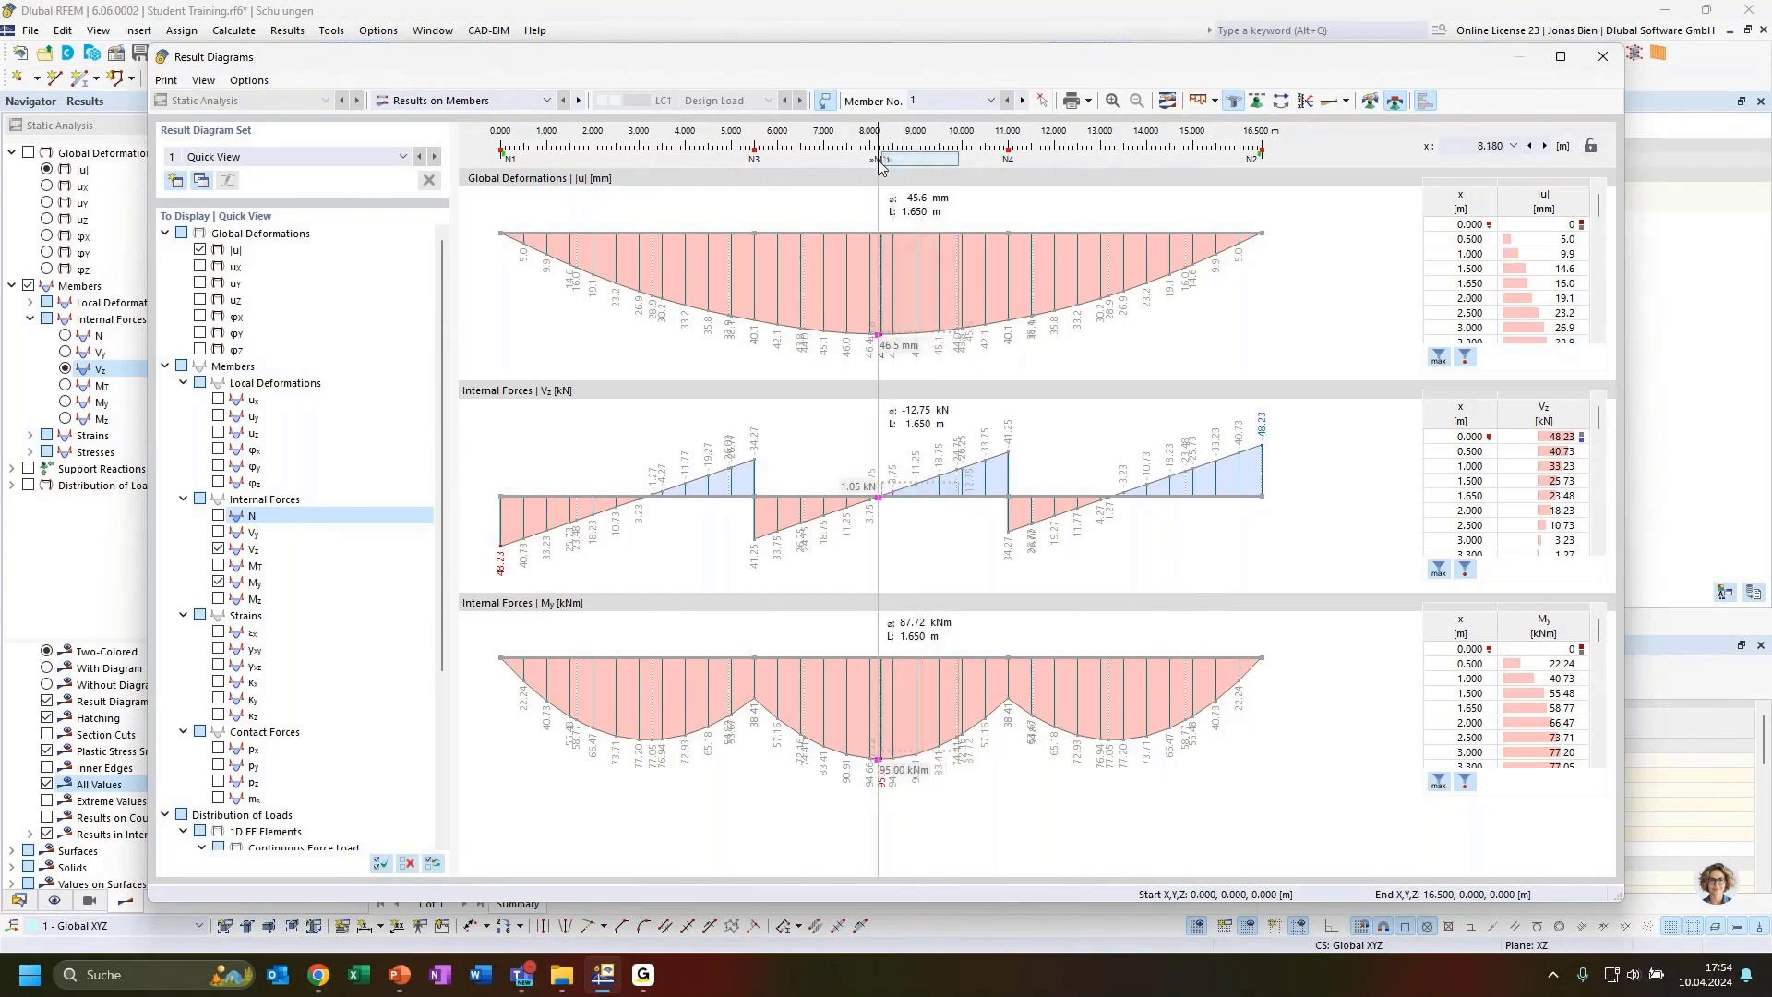
Move the viewed section along the beam to read deformation, Vz and My values at different positions, then close the dialog
left_click_drag(884, 158, 810, 157)
left_click_drag(956, 159, 812, 168)
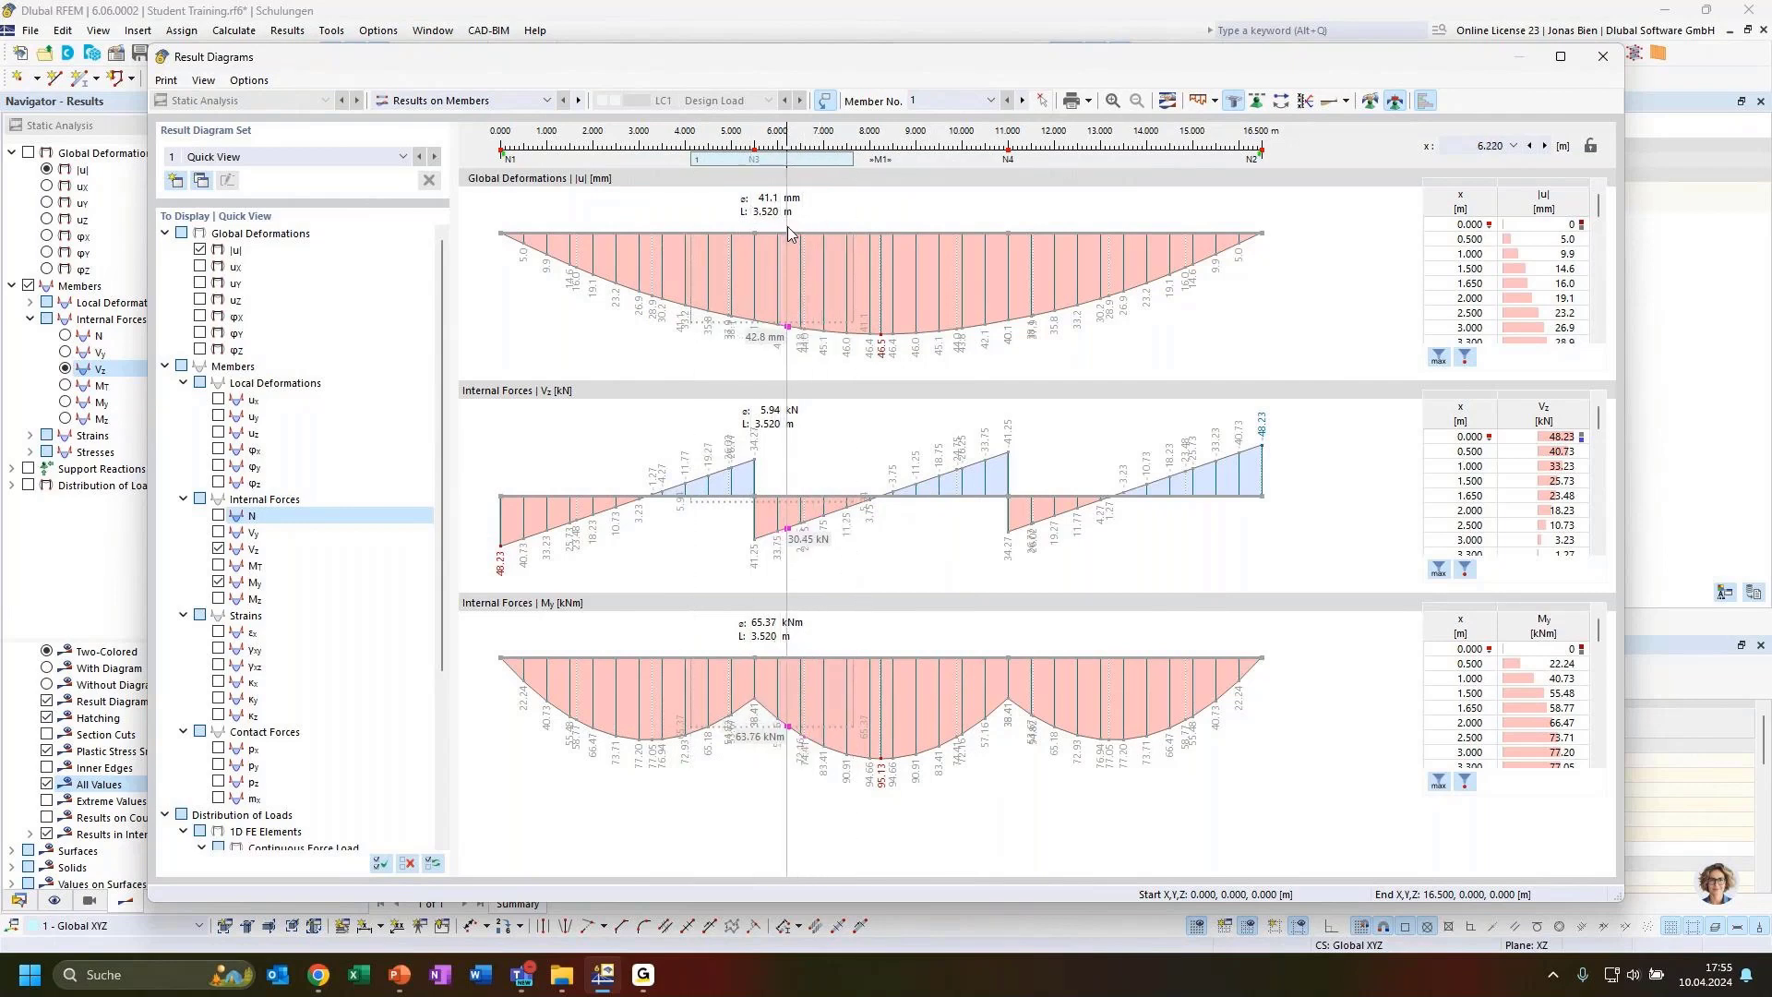
left_click_drag(796, 162, 665, 177)
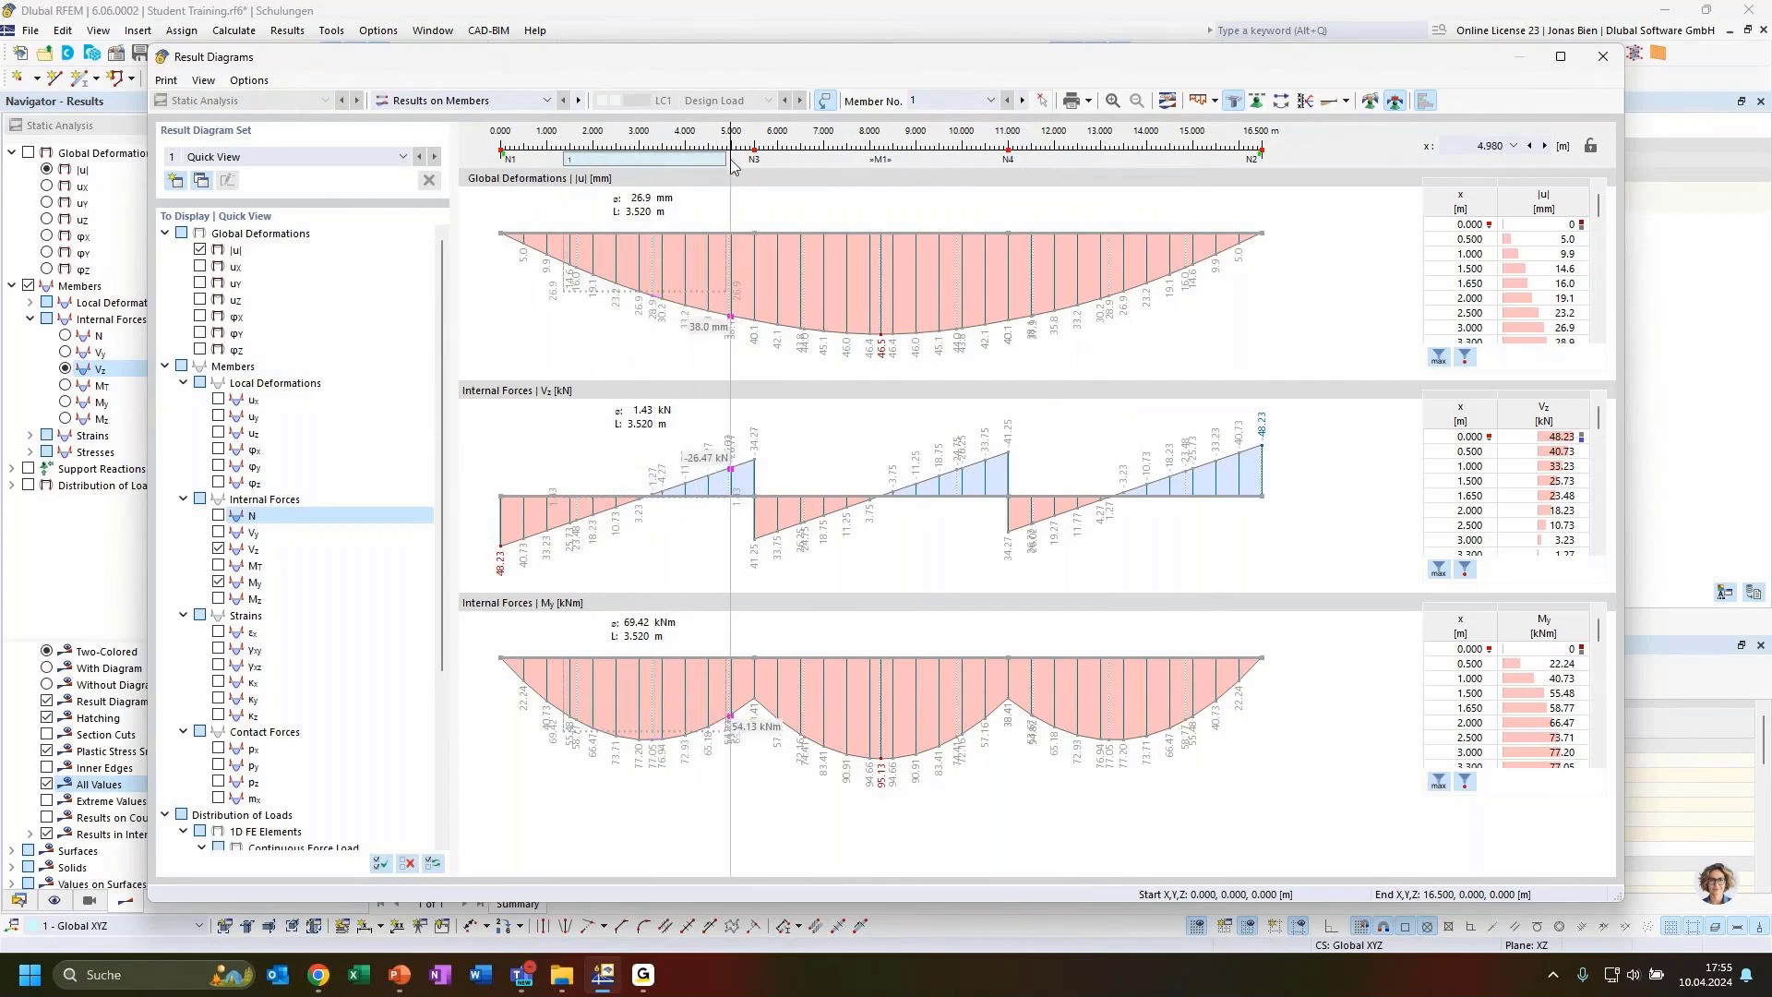
left_click_drag(696, 170, 663, 174)
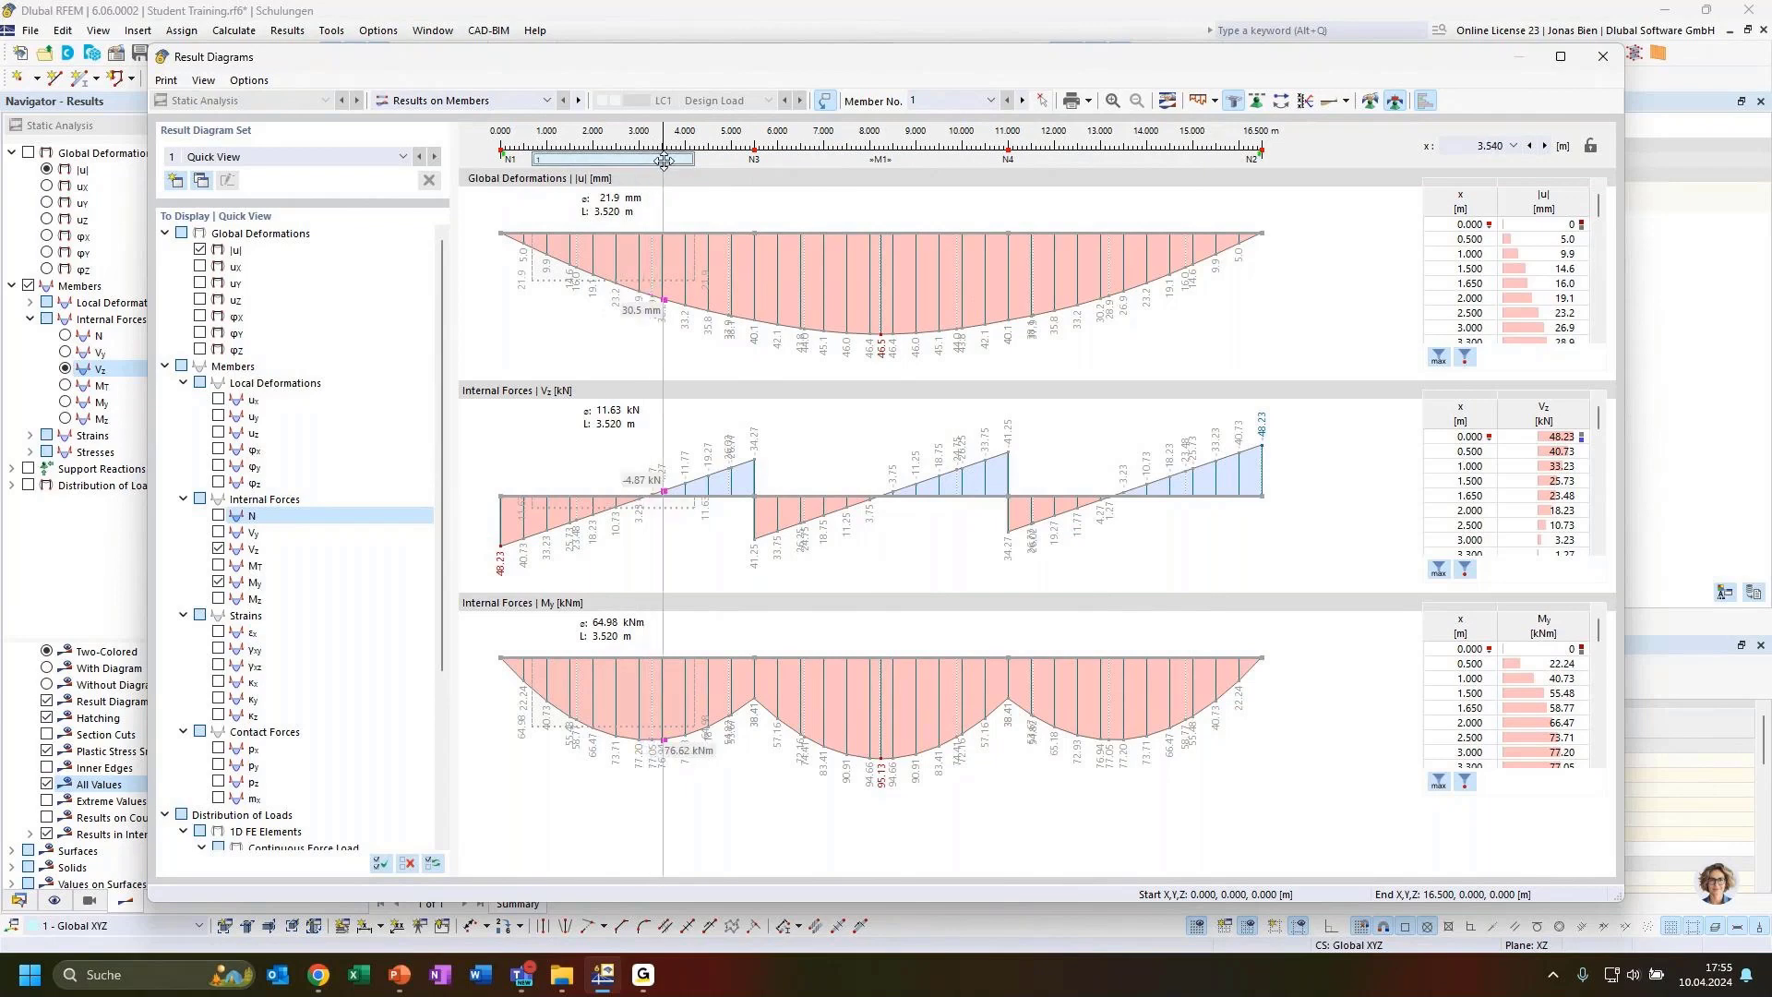
left_click_drag(667, 158, 916, 157)
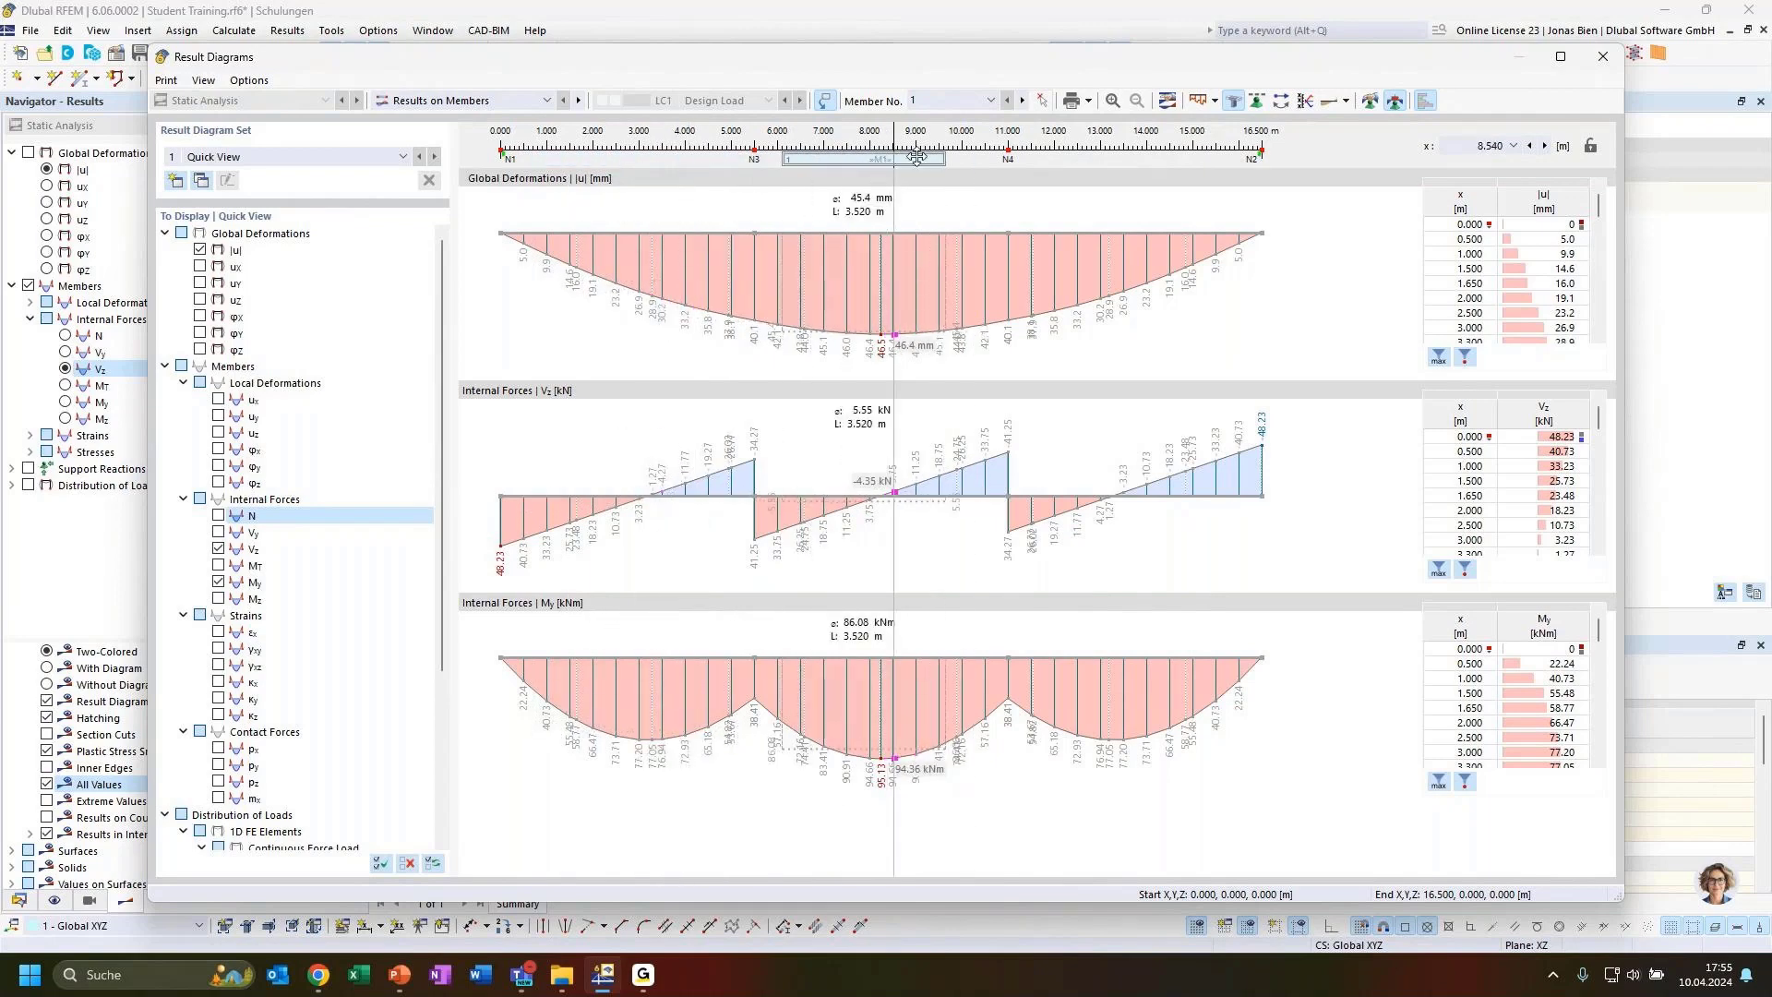
left_click(1604, 58)
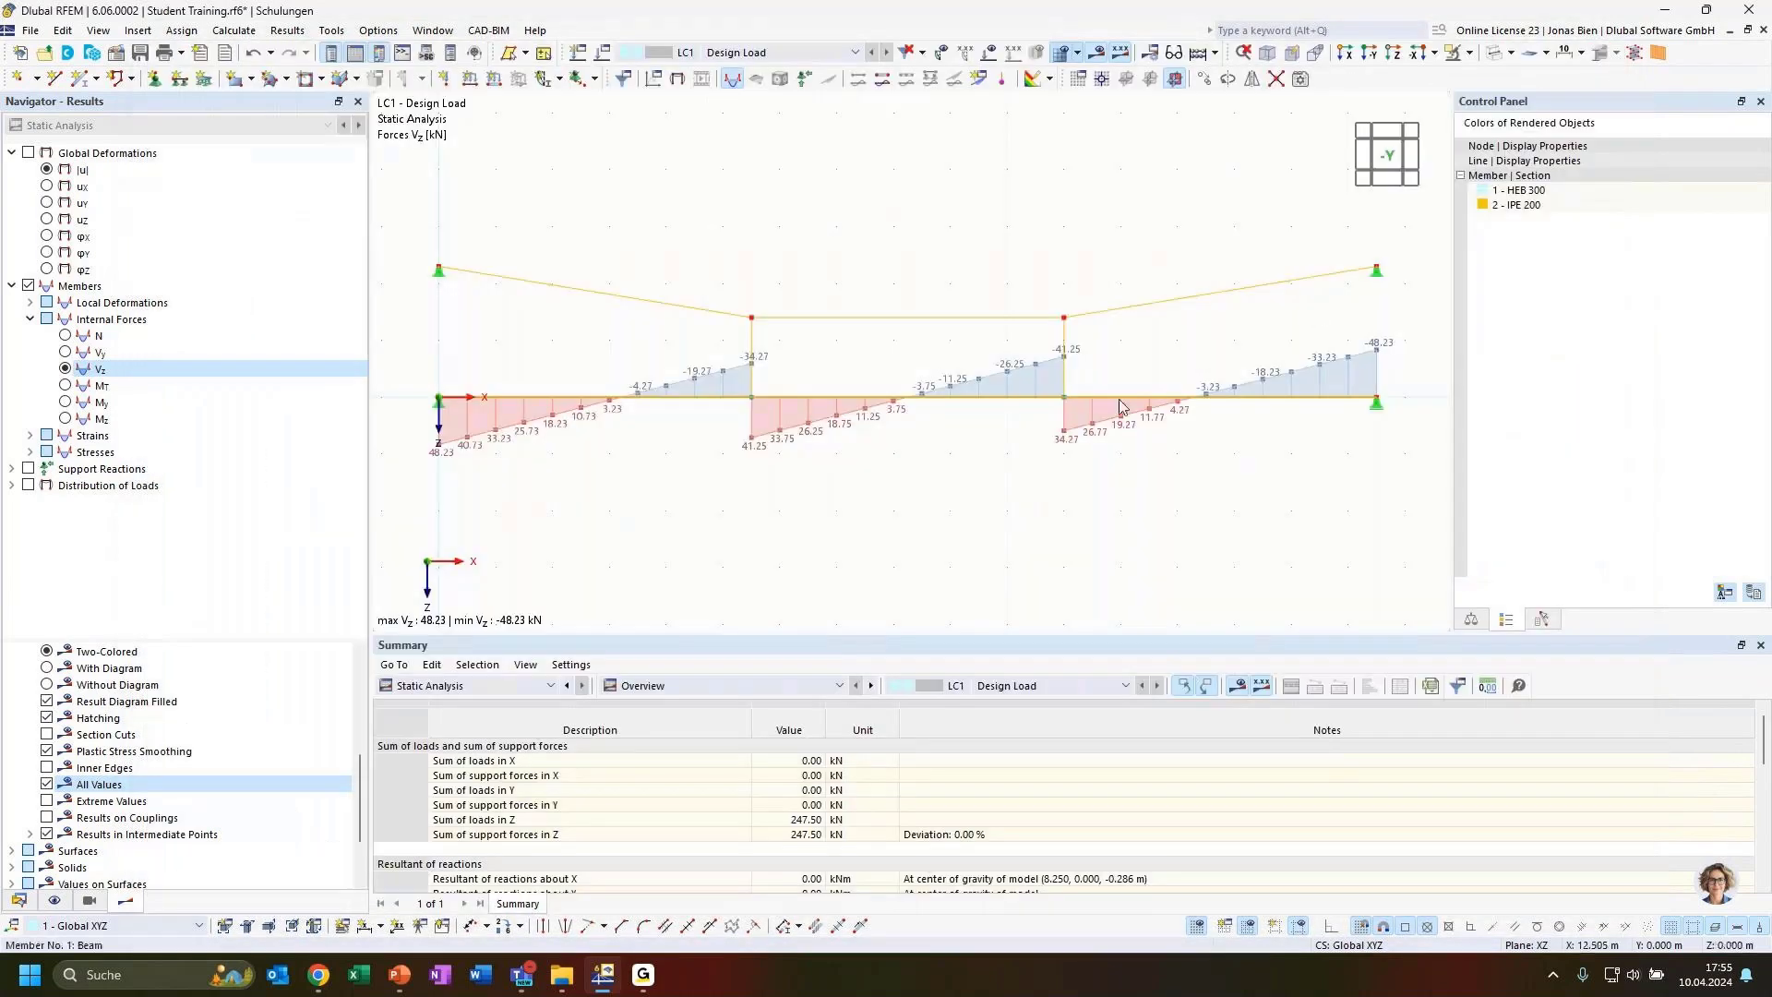
Display axial forces N and open the result diagrams of the hanger truss members 4-6
left_click(65, 336)
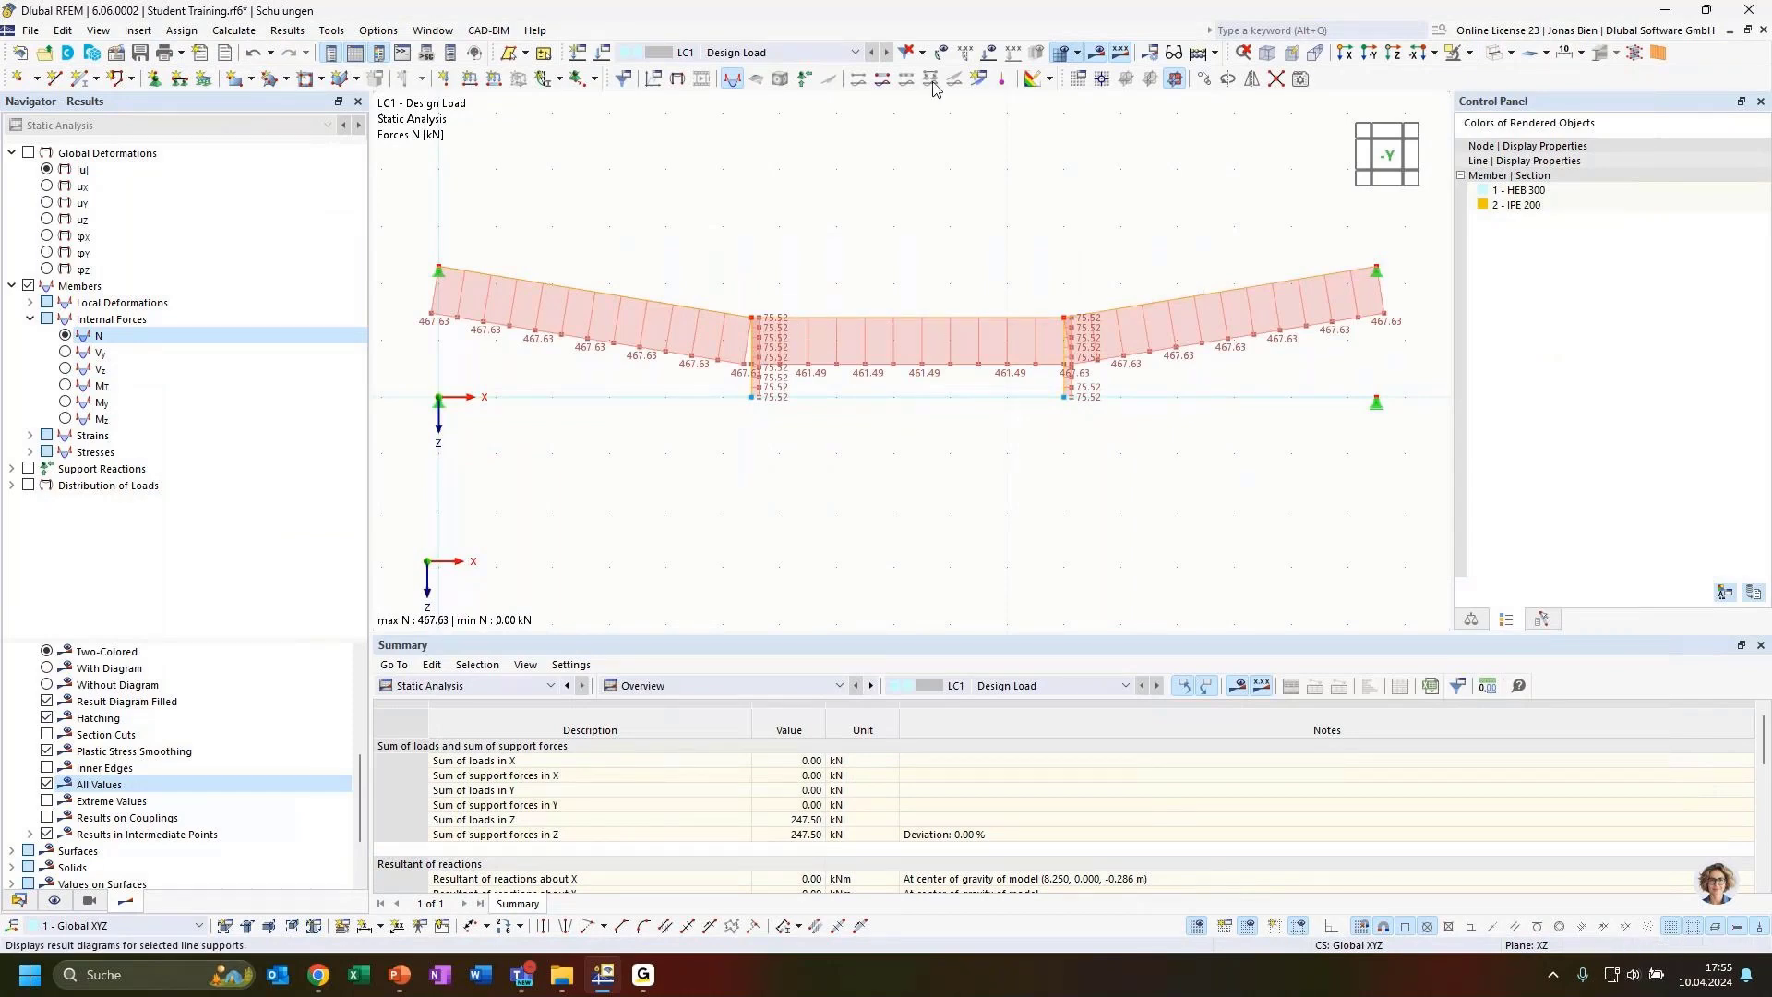
left_click(883, 88)
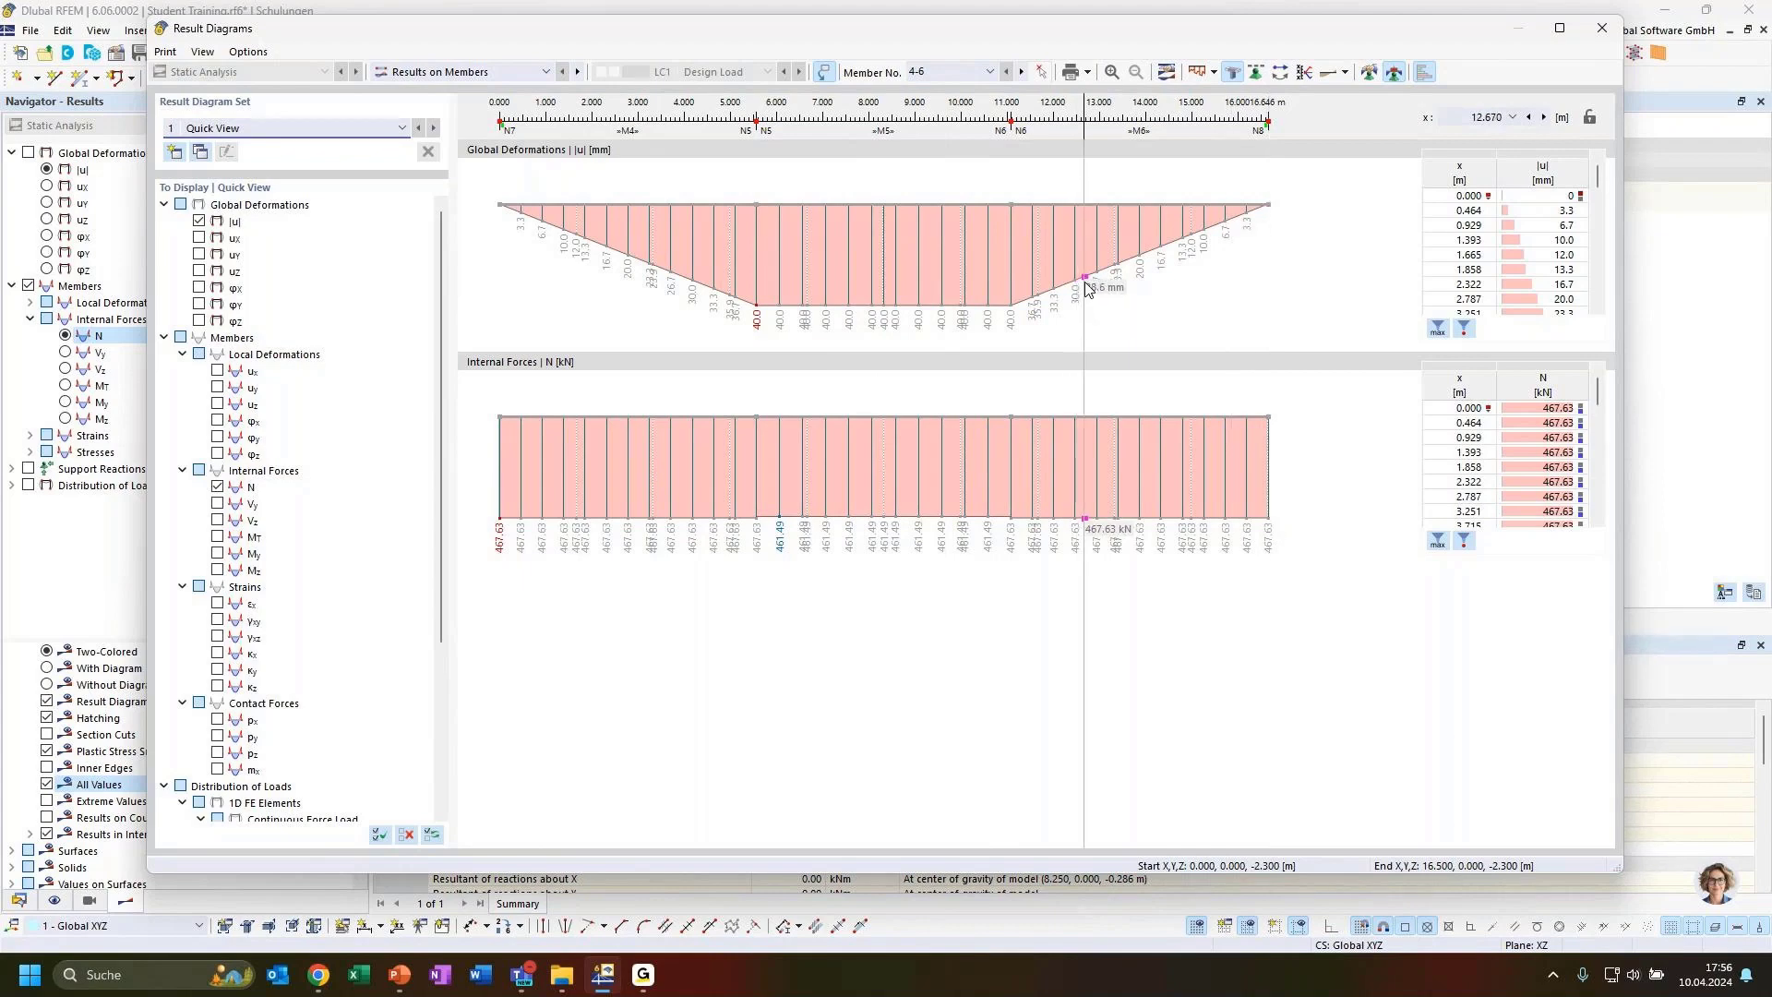
left_click(1601, 28)
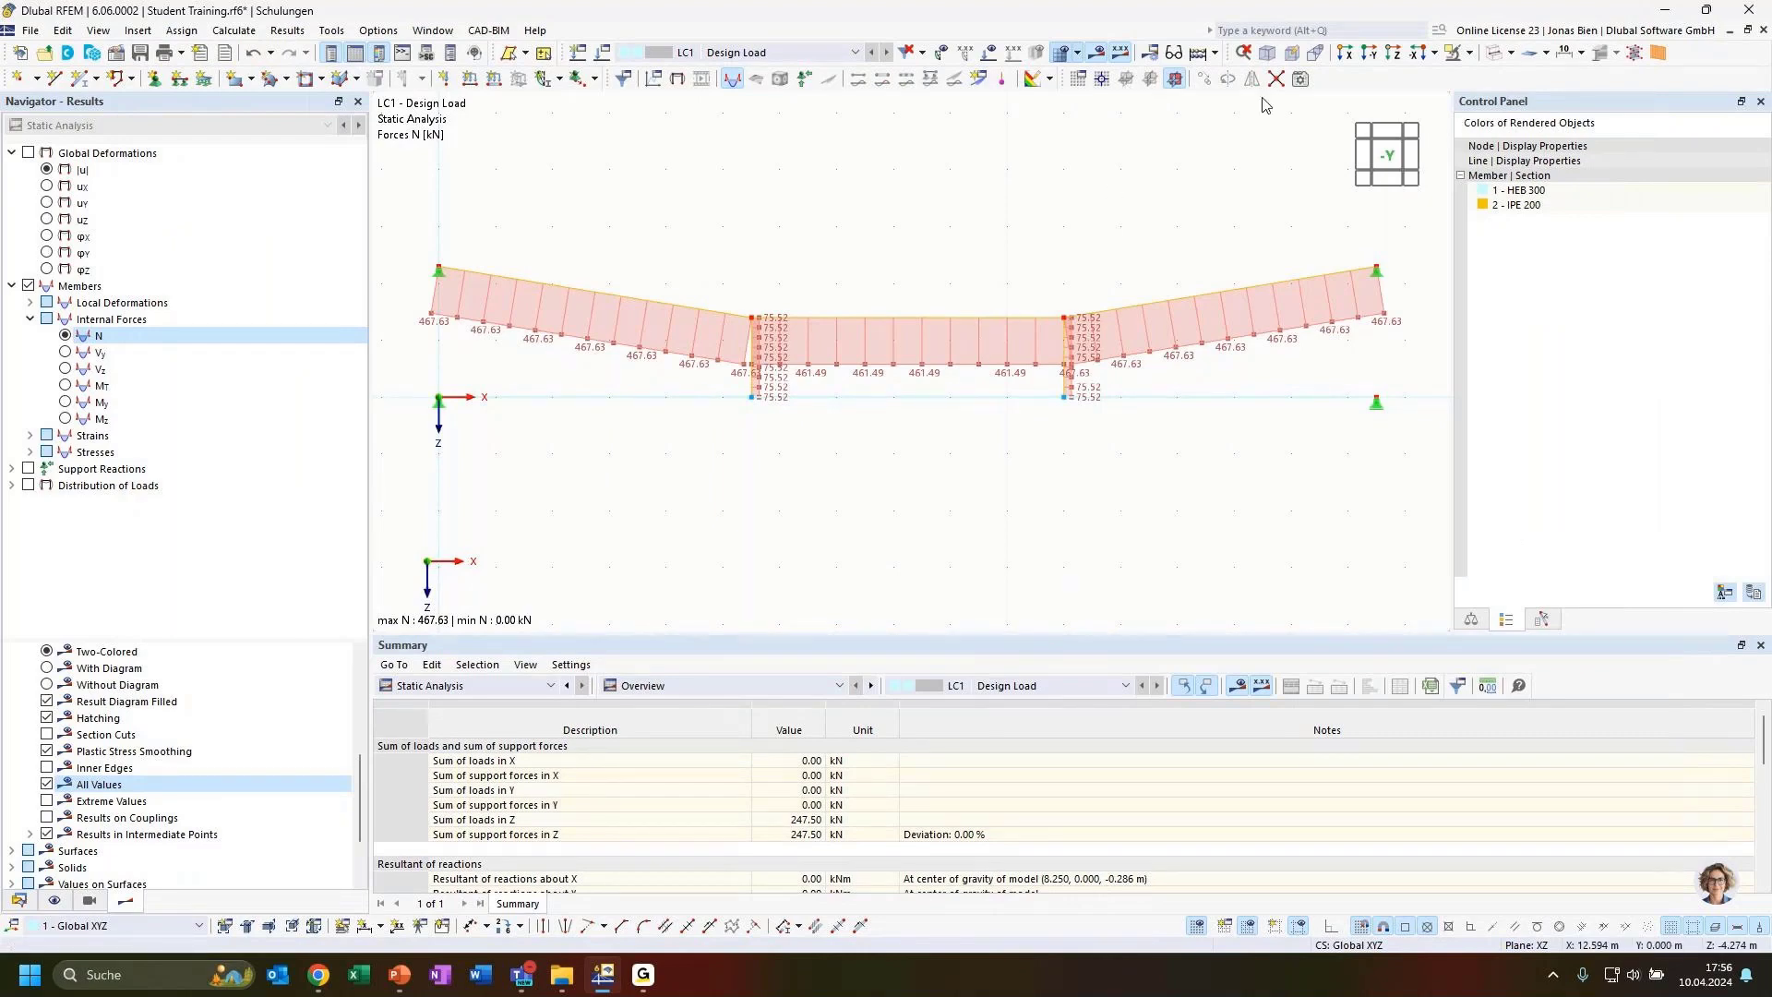
Display the bending moment My diagram on the whole structure
left_click(1469, 52)
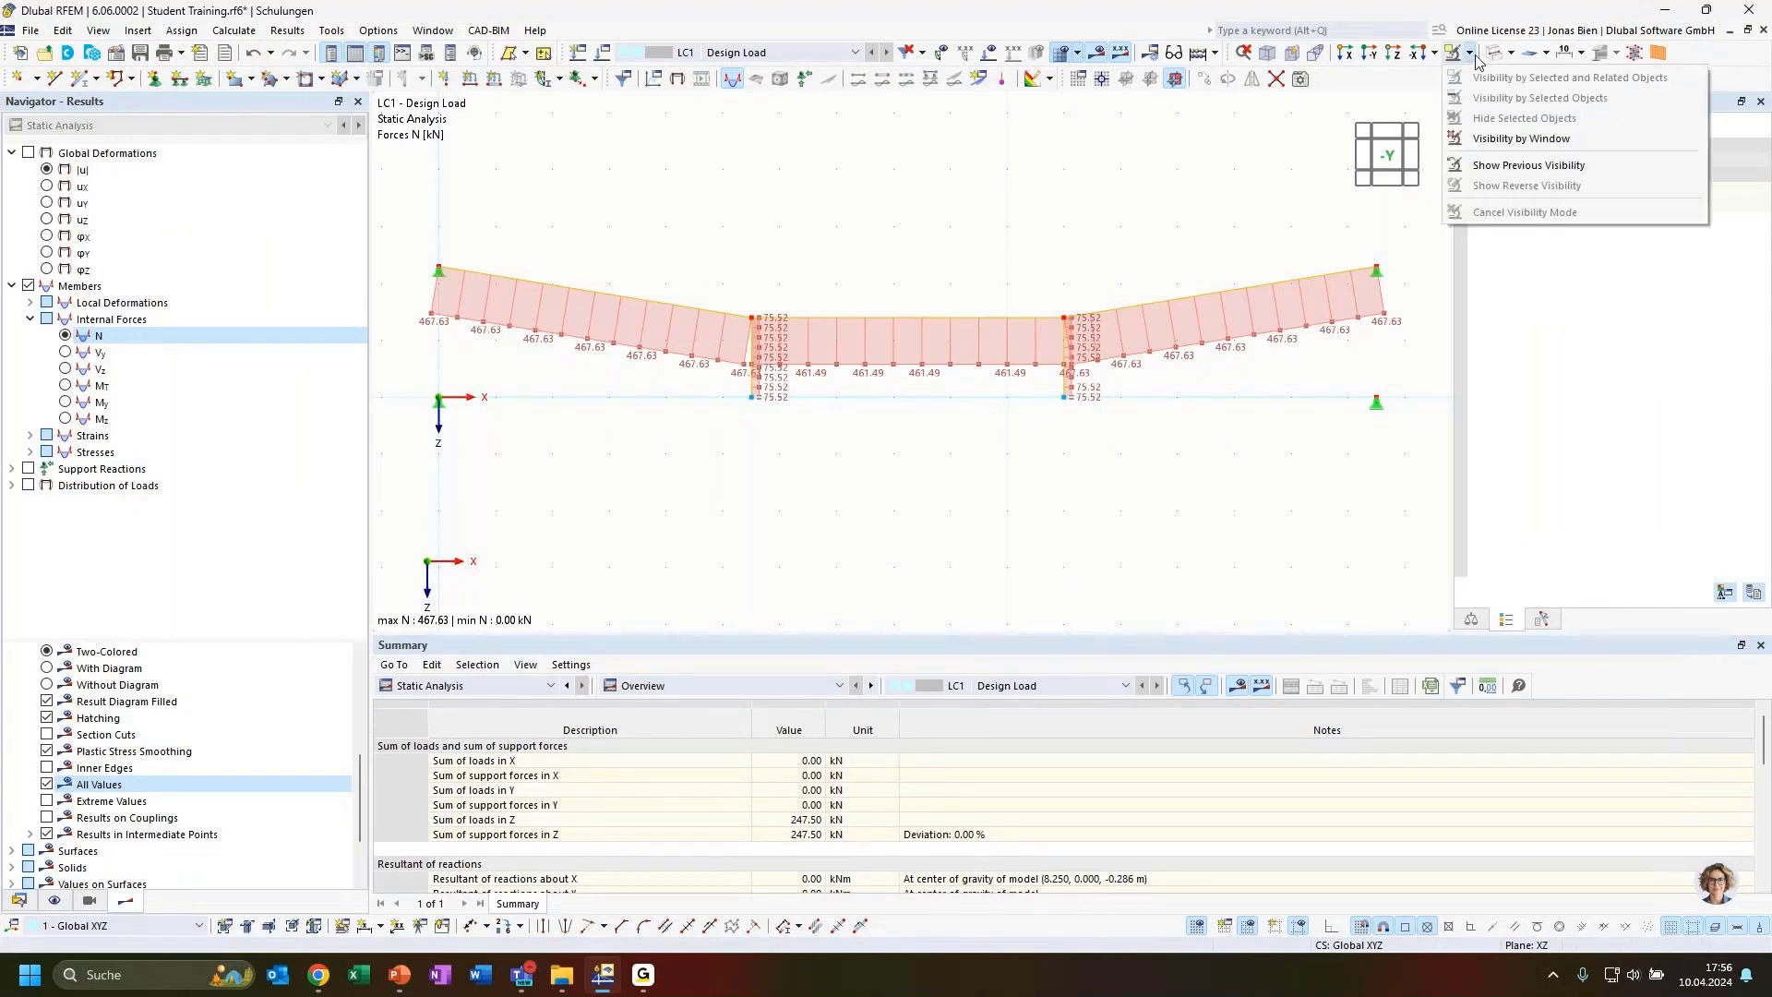
left_click(1141, 182)
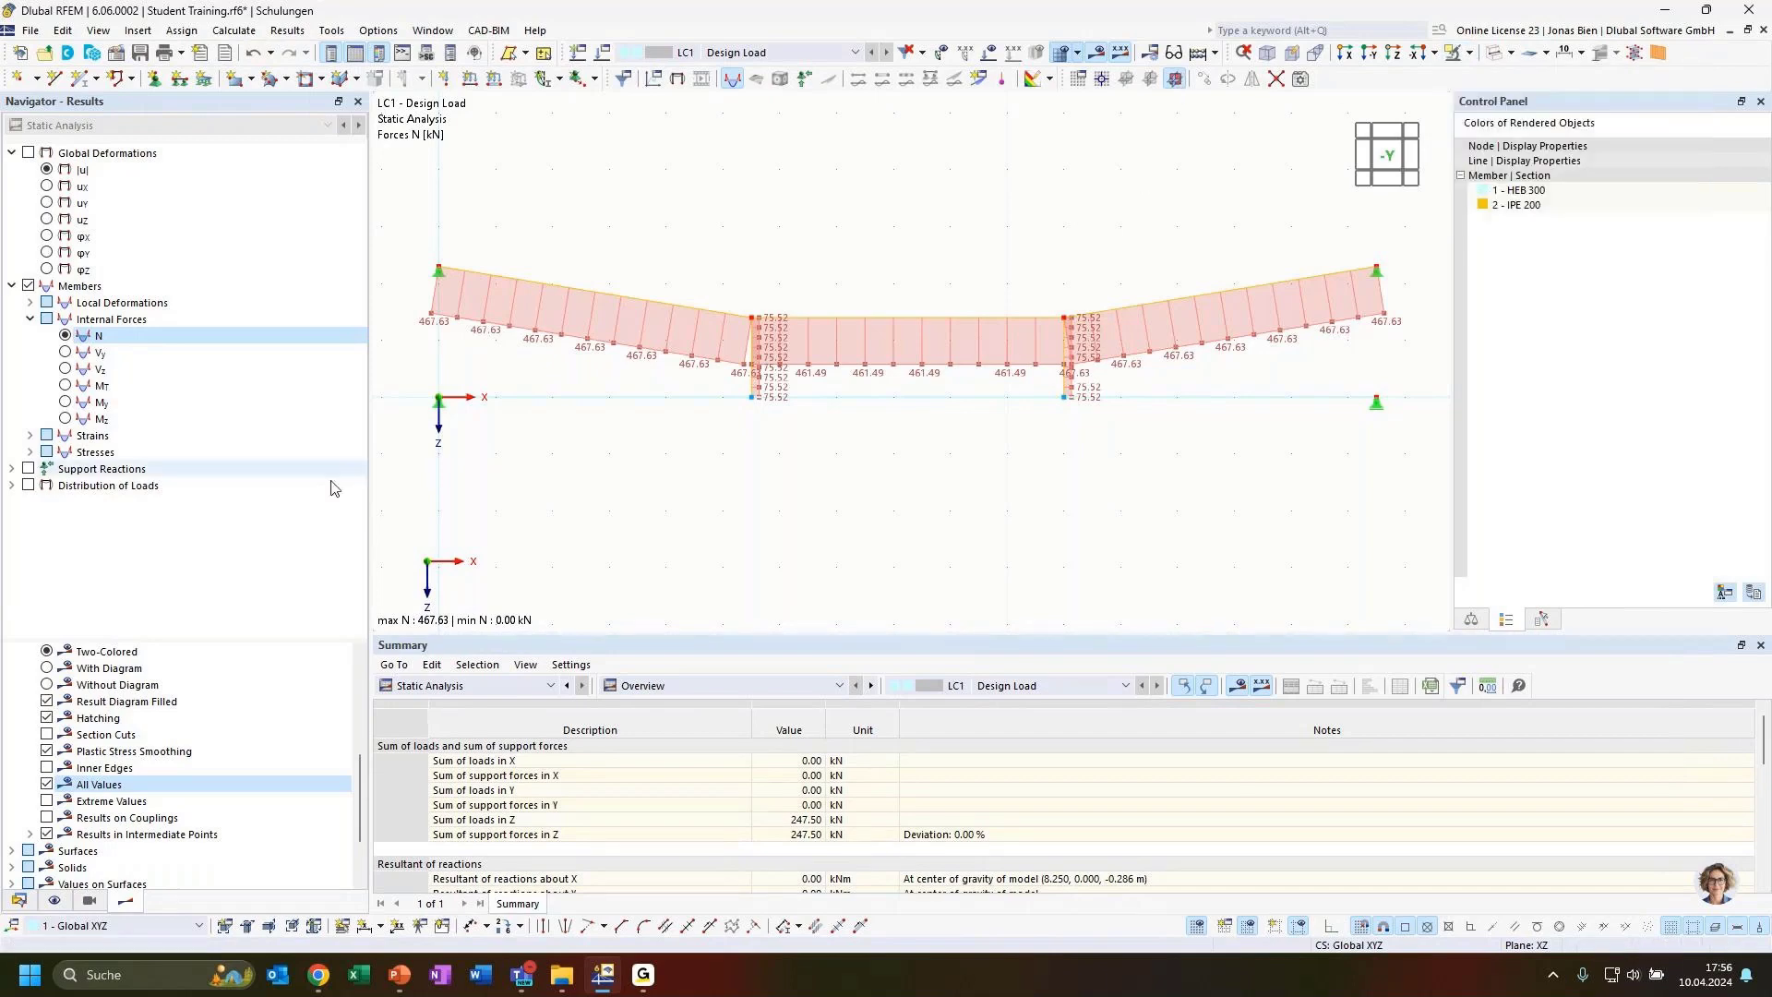
scroll(764, 501, "down", 1)
scroll(766, 503, "down", 1)
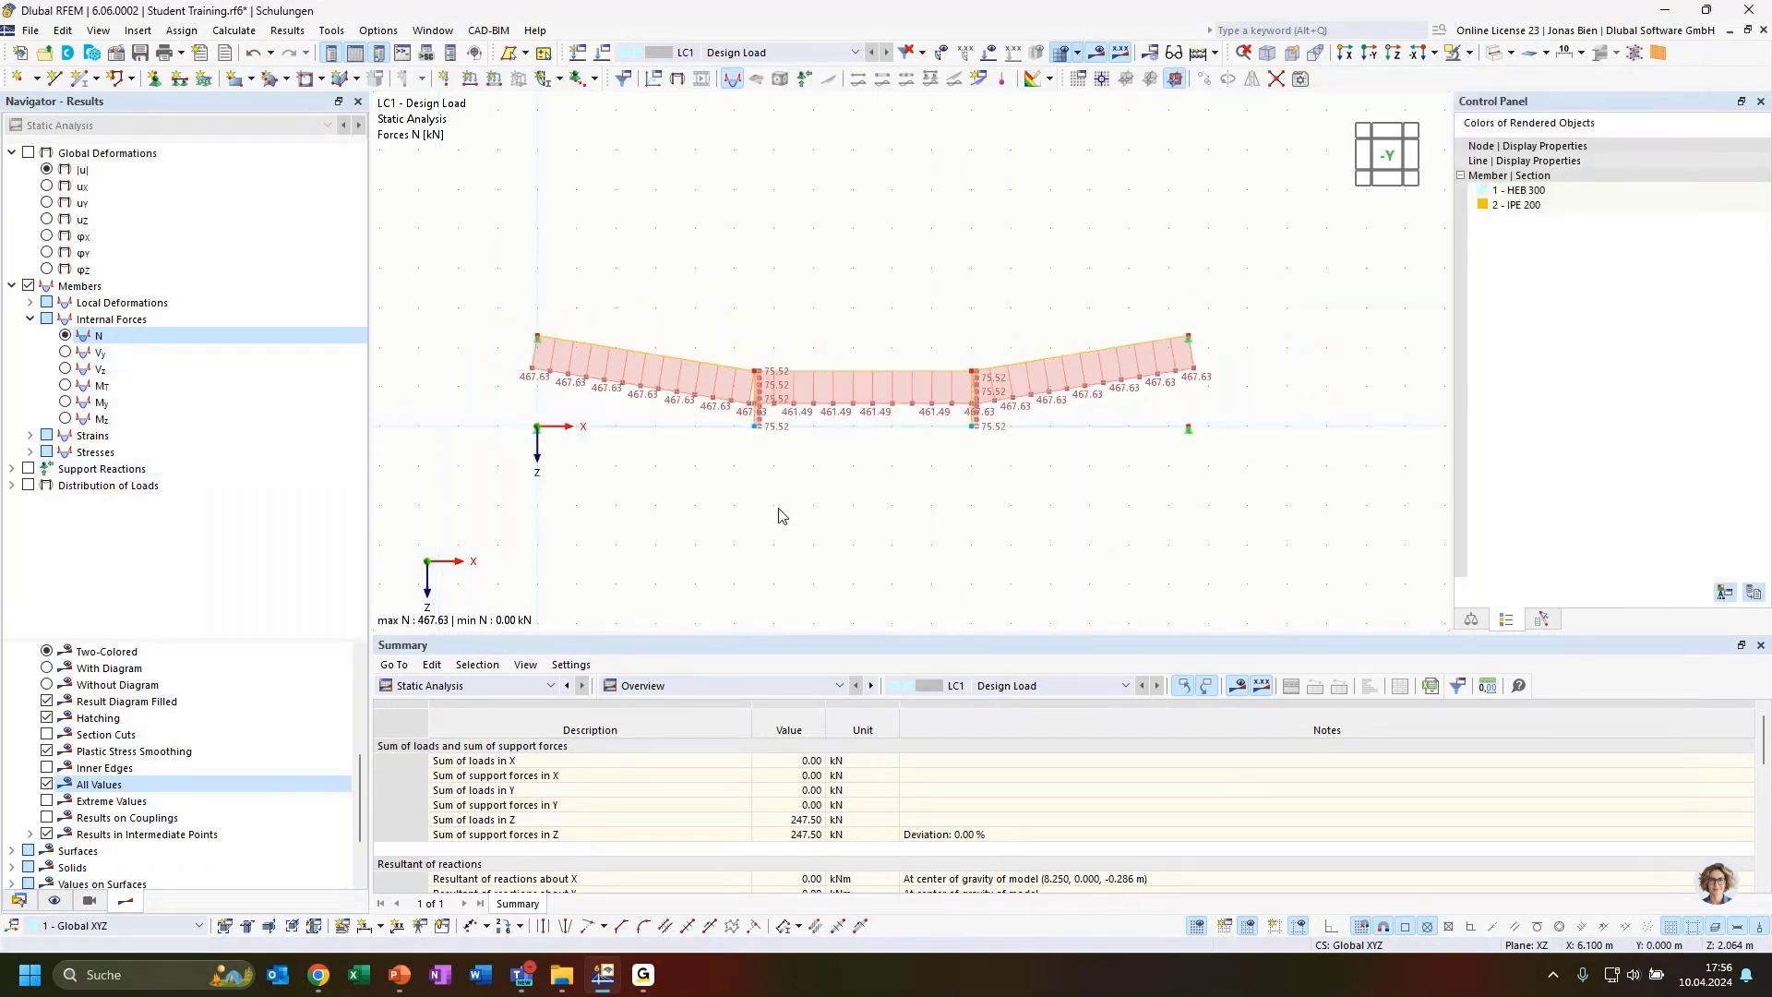
left_click(66, 402)
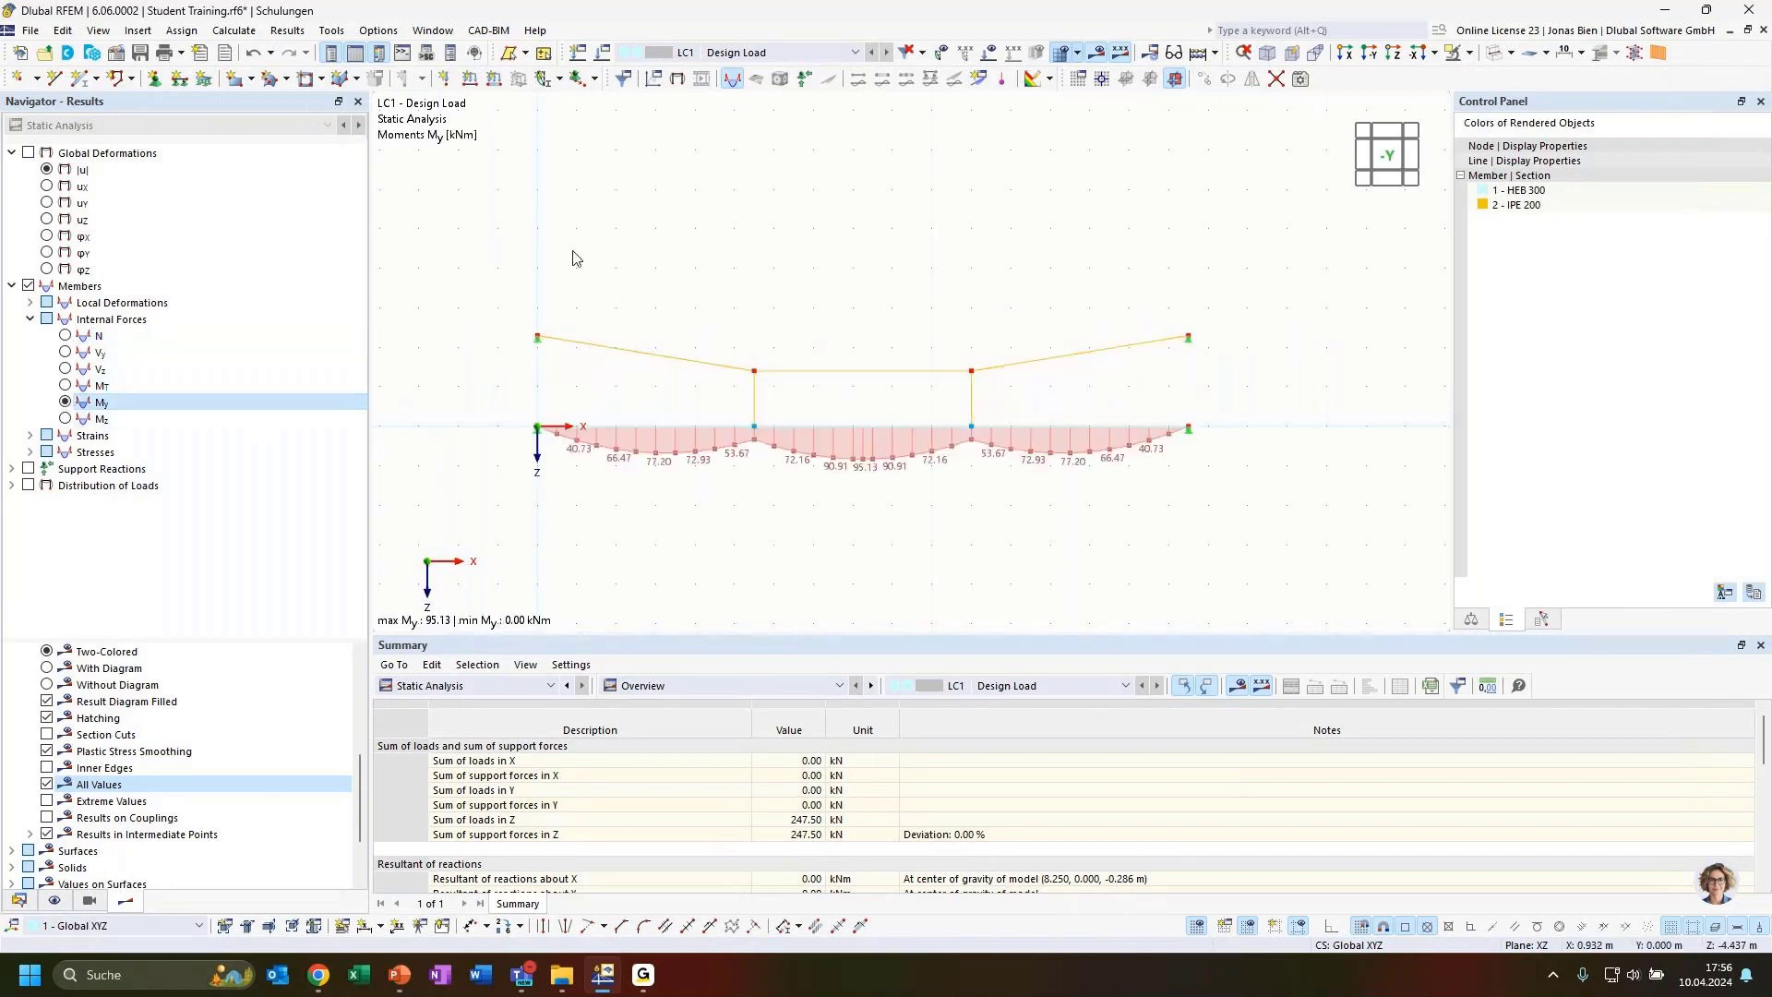
Select the entire structure with a selection window and delete it
left_click_drag(478, 243, 1325, 579)
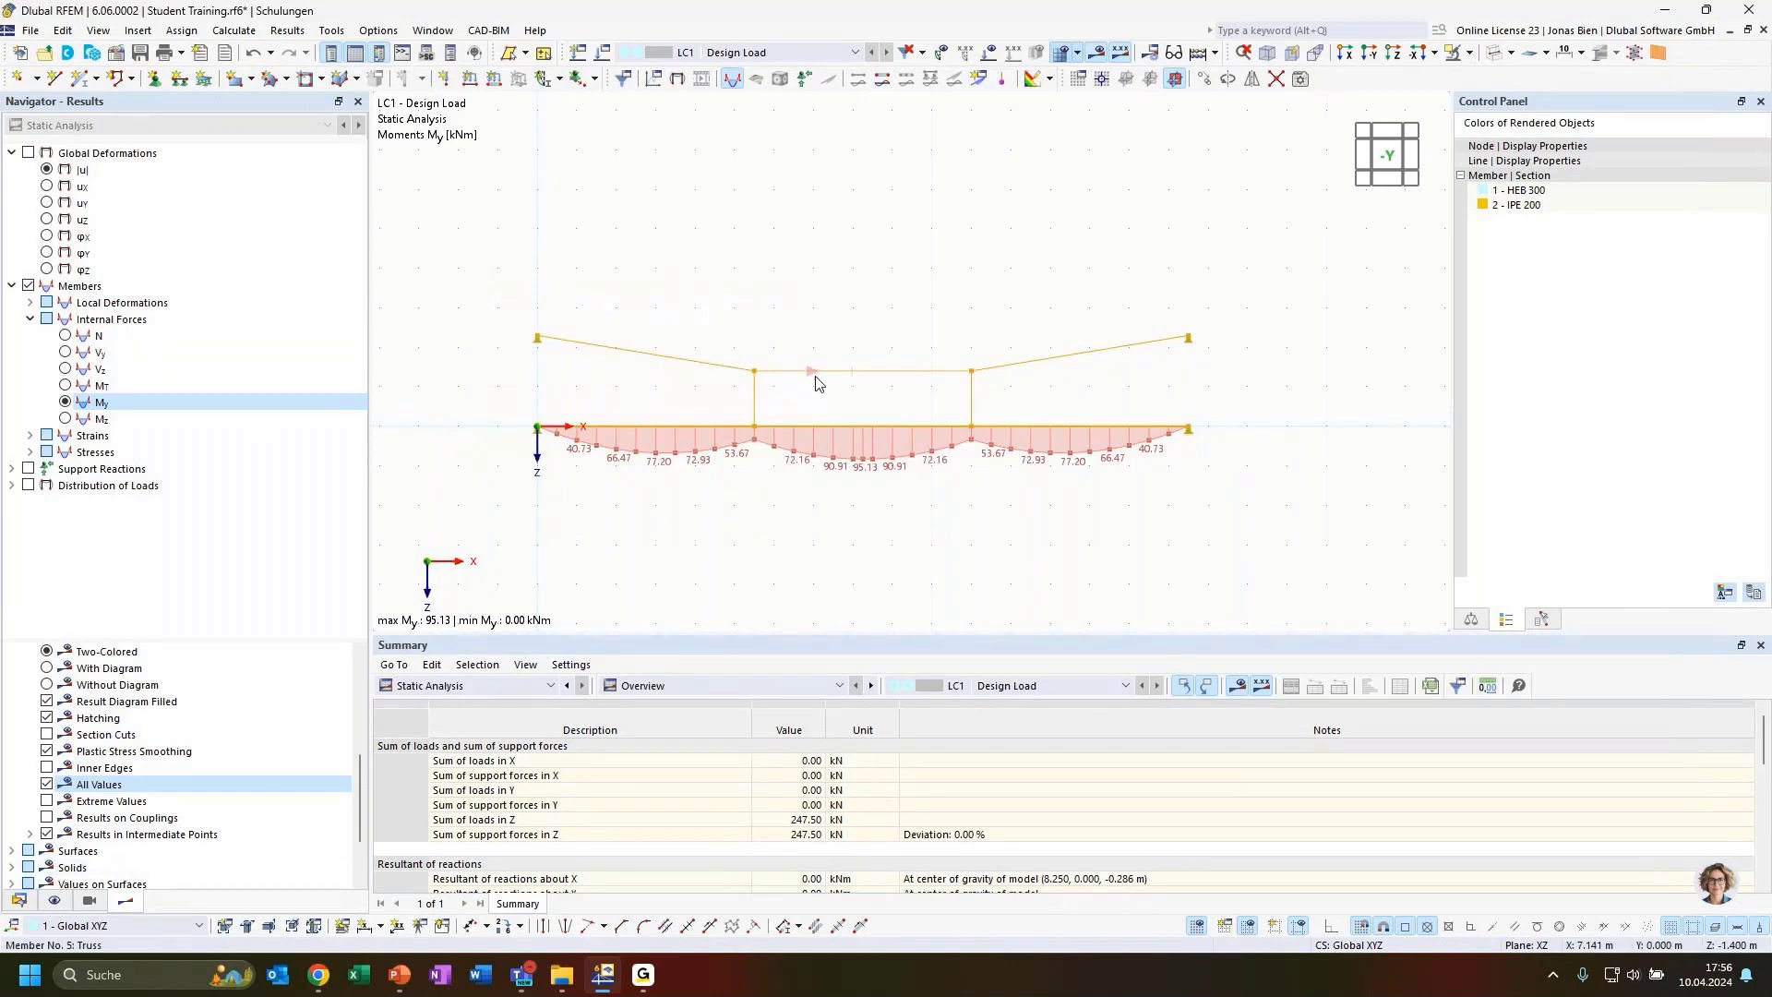
key("Delete")
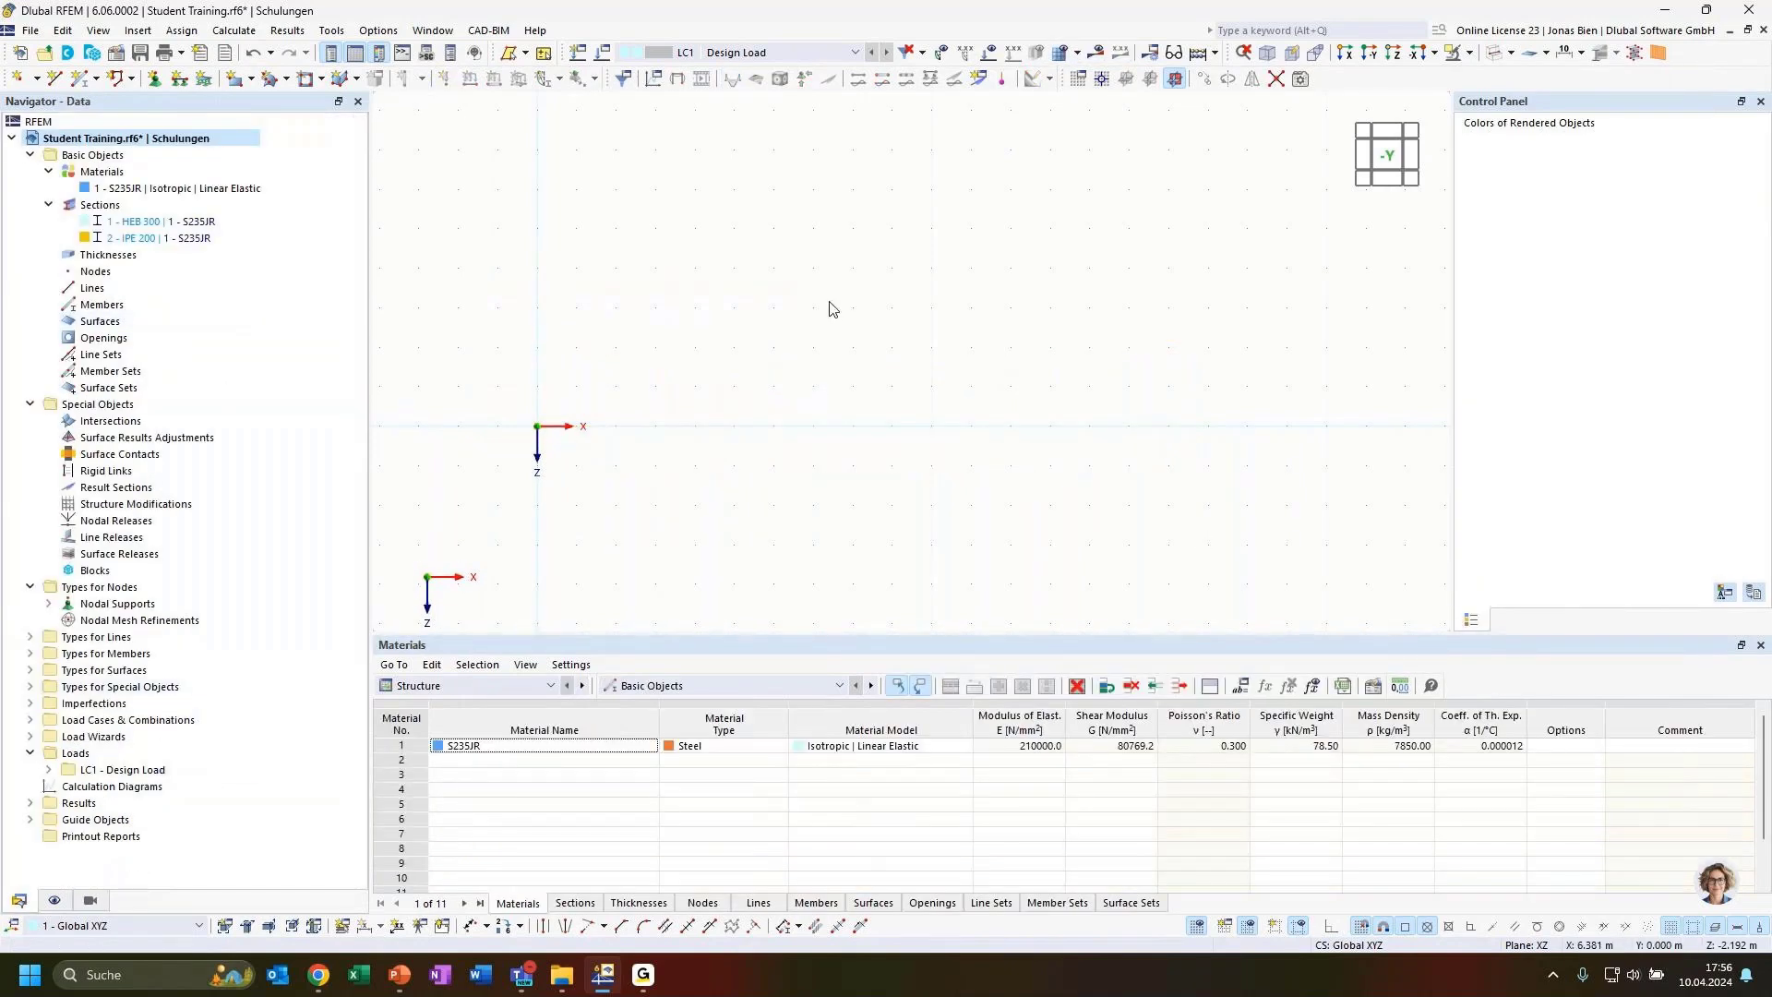
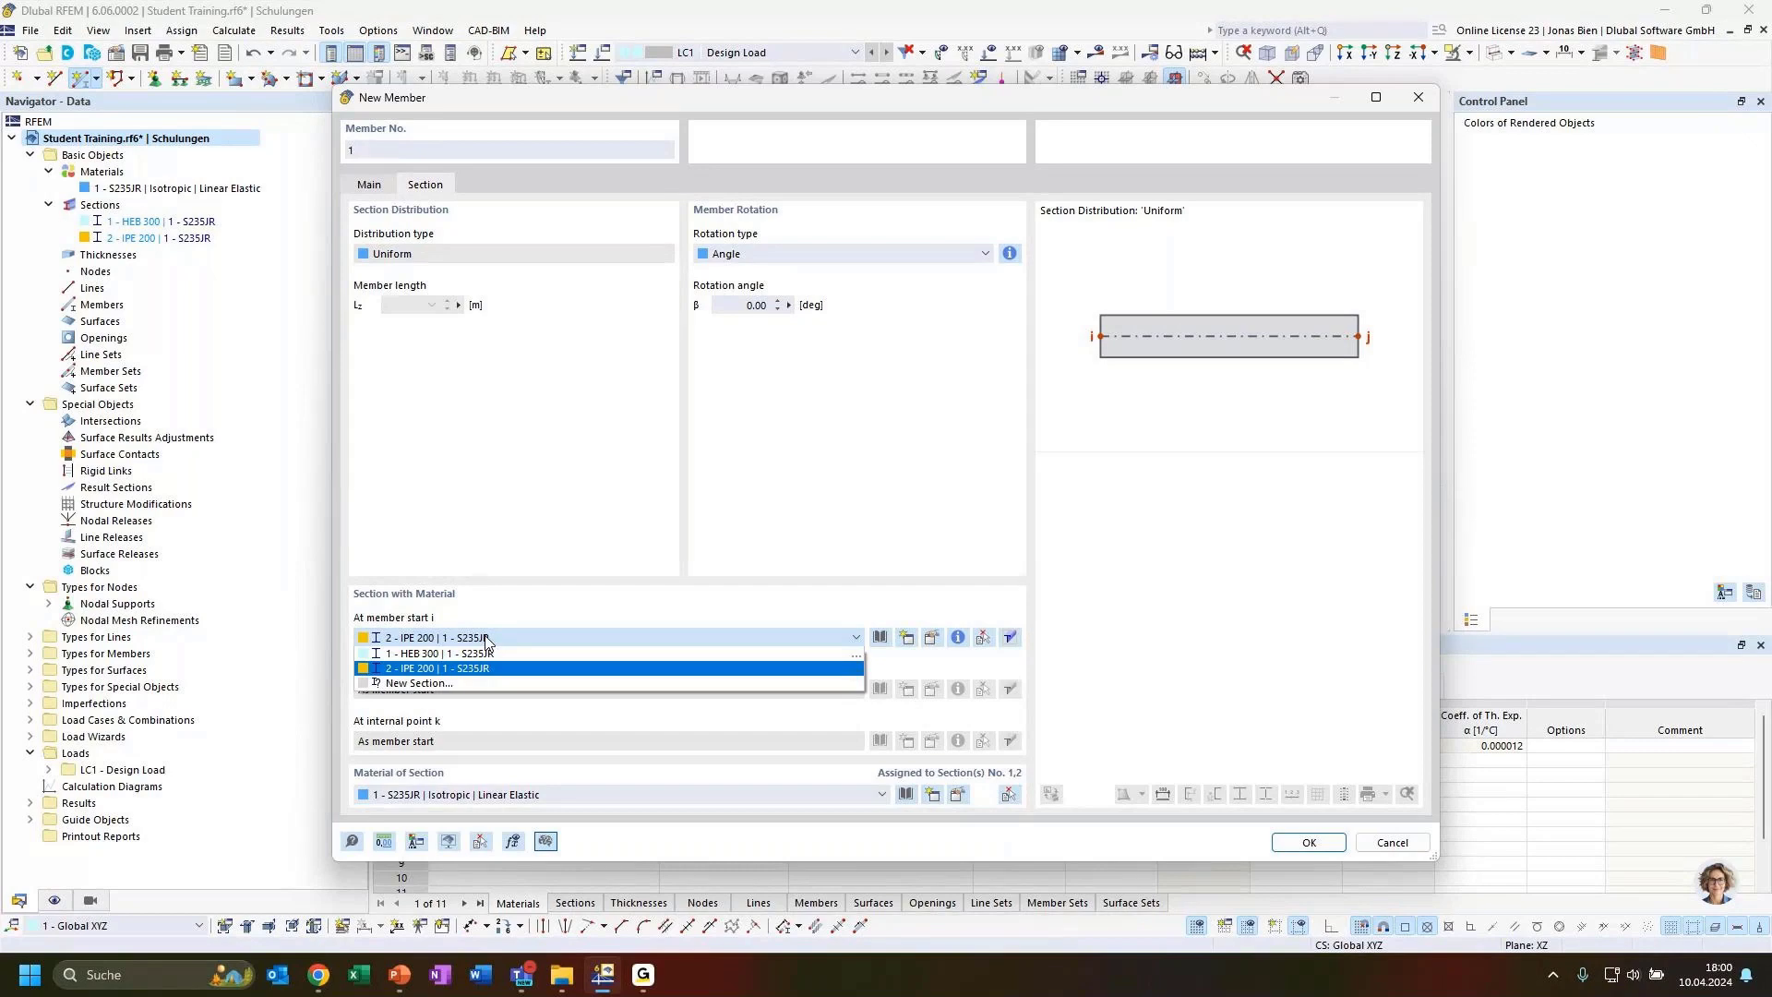
Start a new single general member of type Truss (only N) with section HEB 300
left_click(815, 130)
left_click(1418, 98)
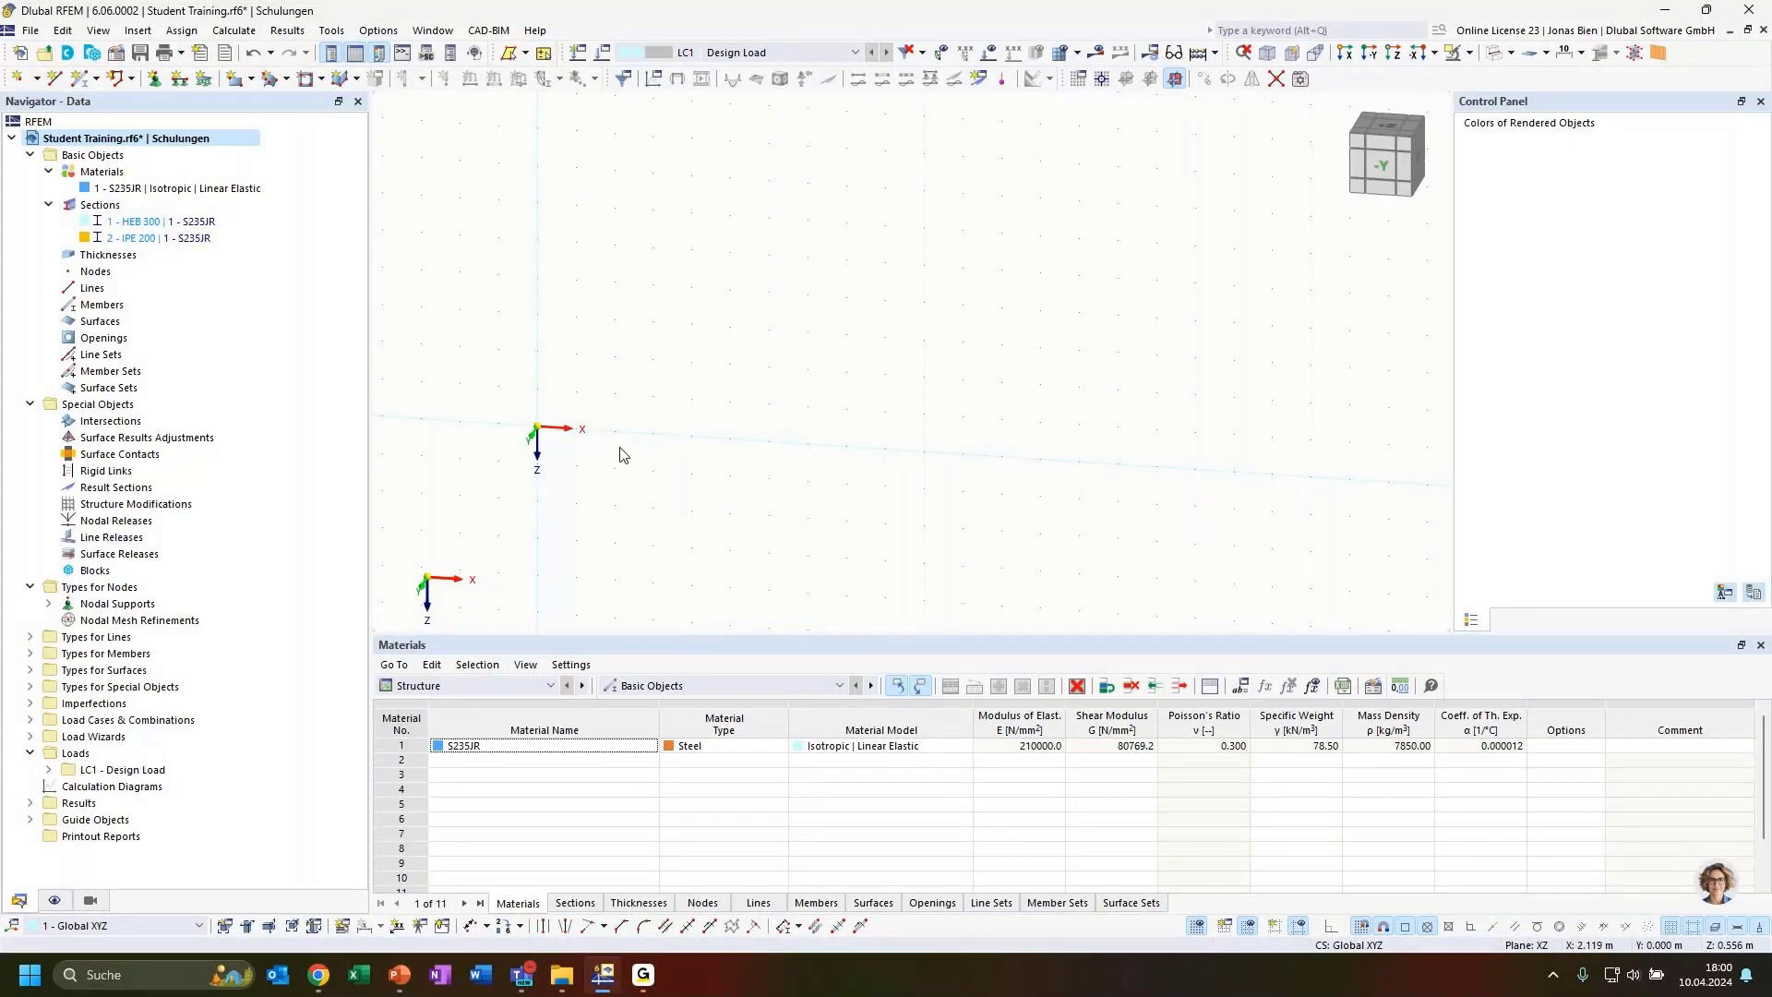
left_click(97, 81)
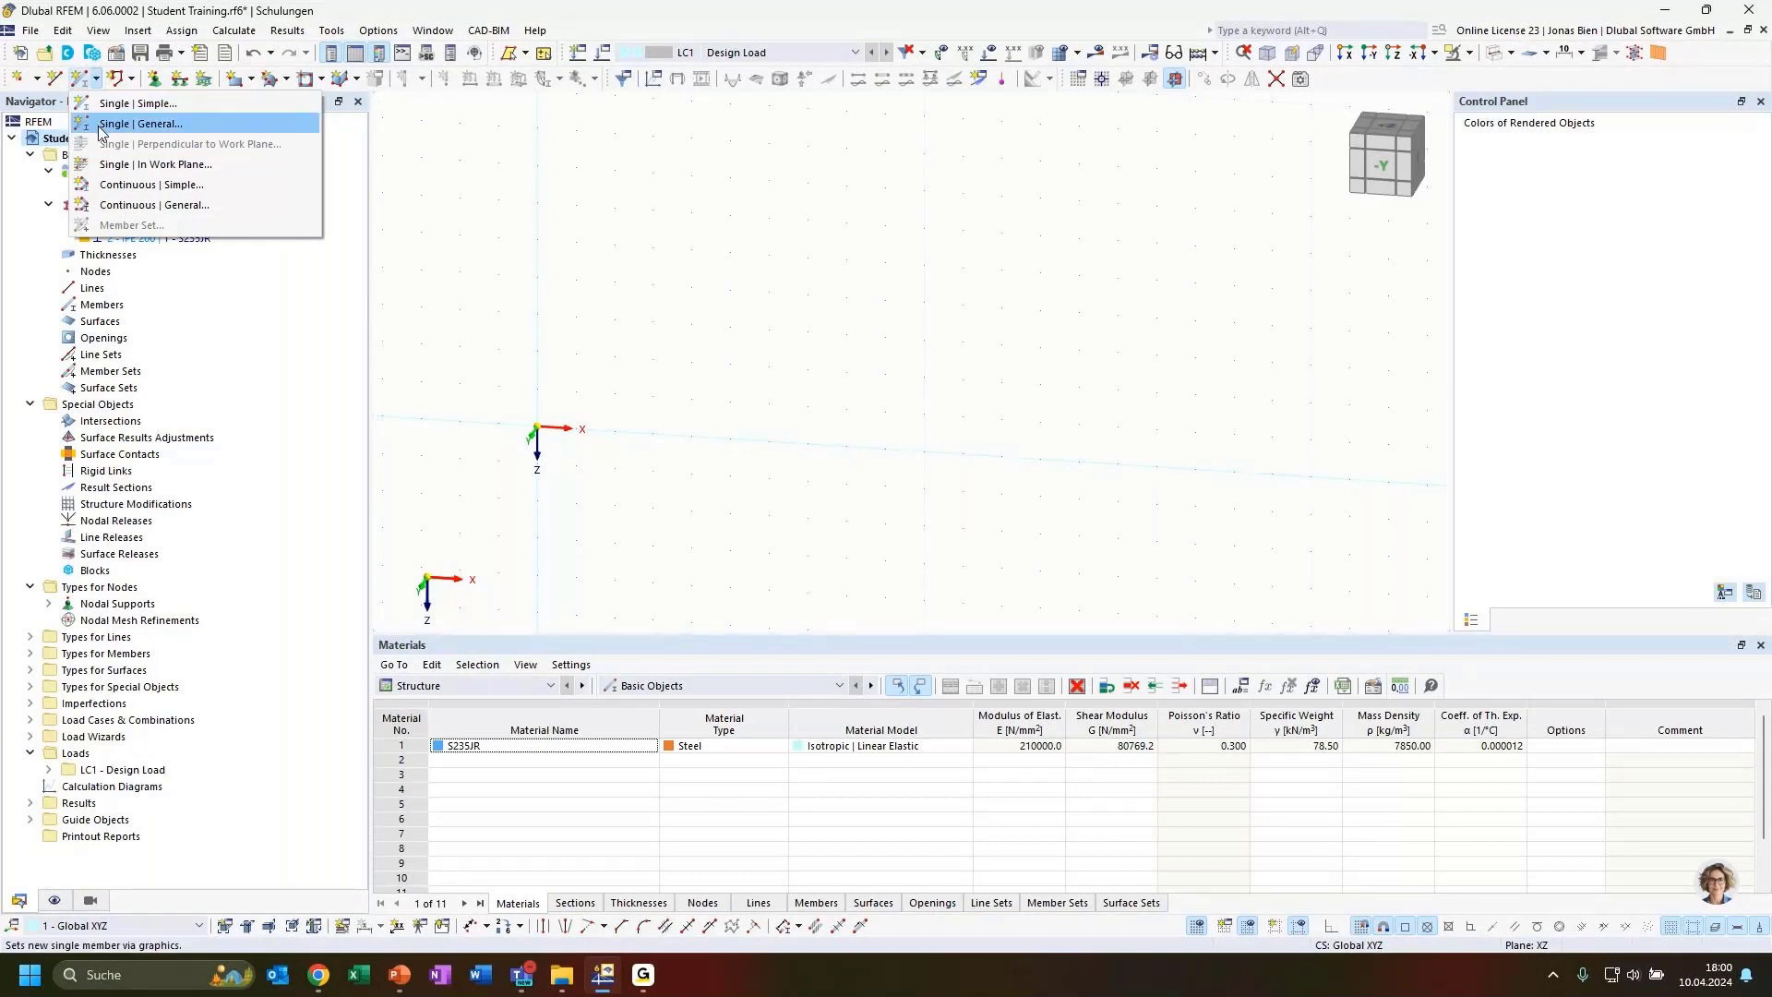
left_click(155, 126)
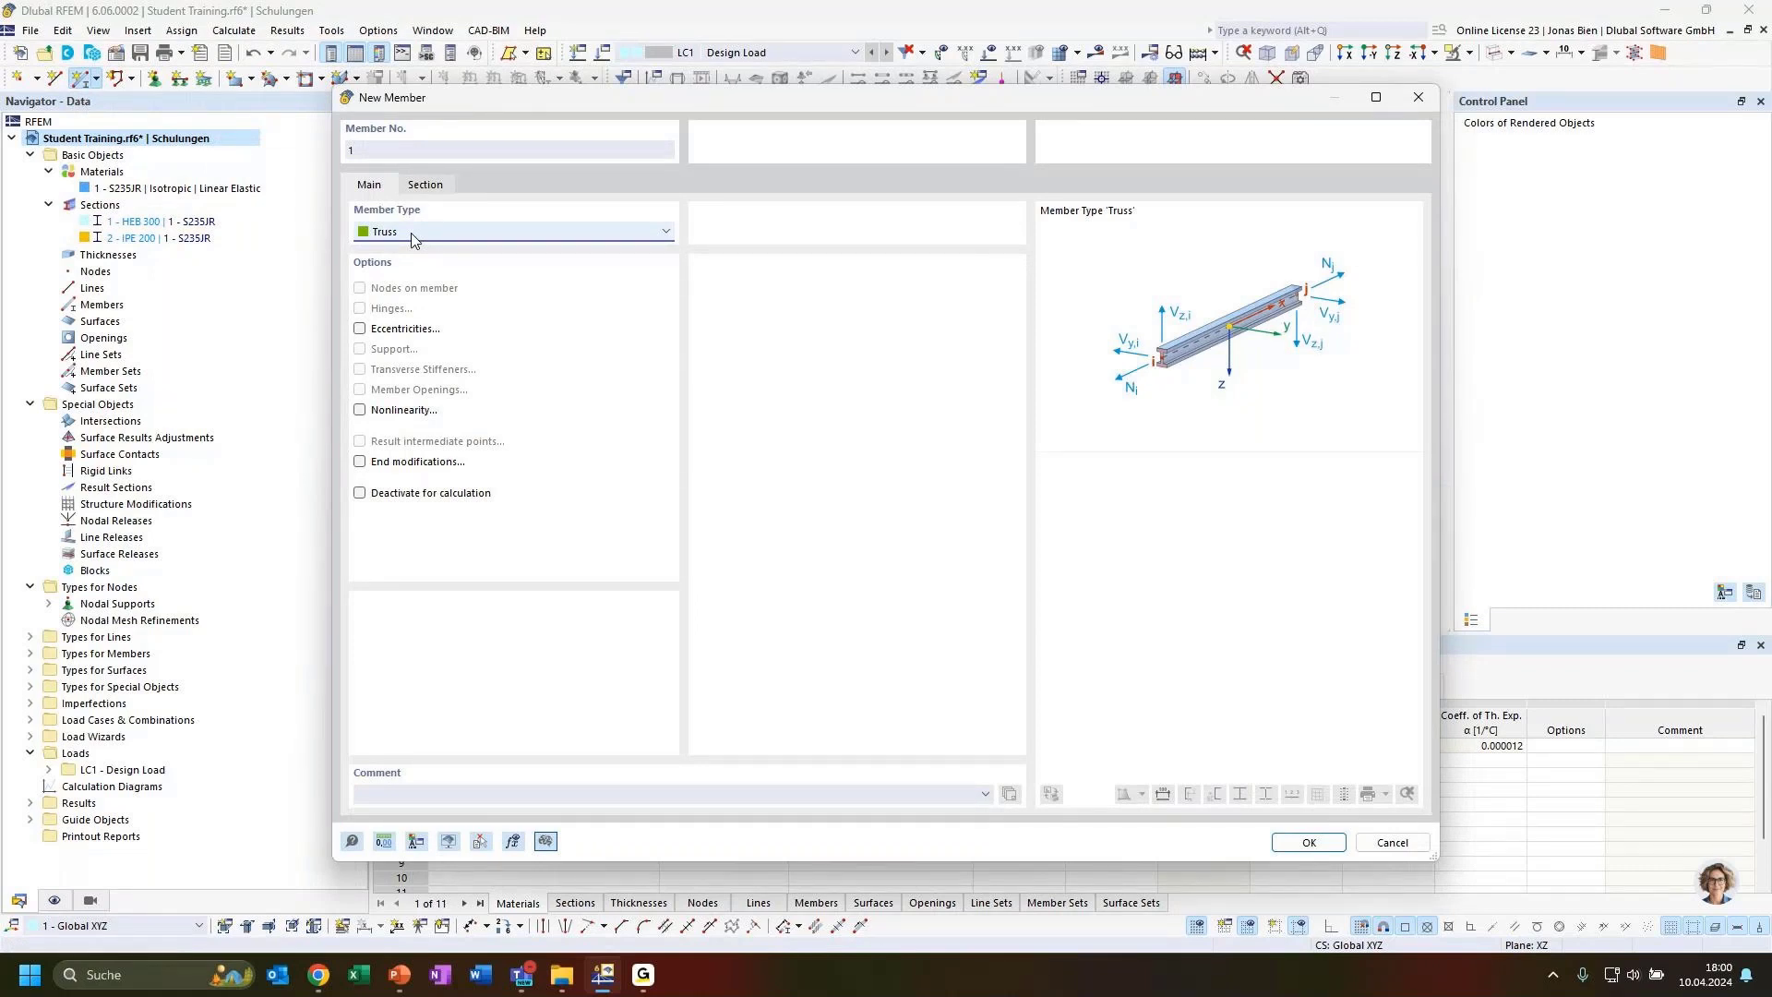
left_click(429, 185)
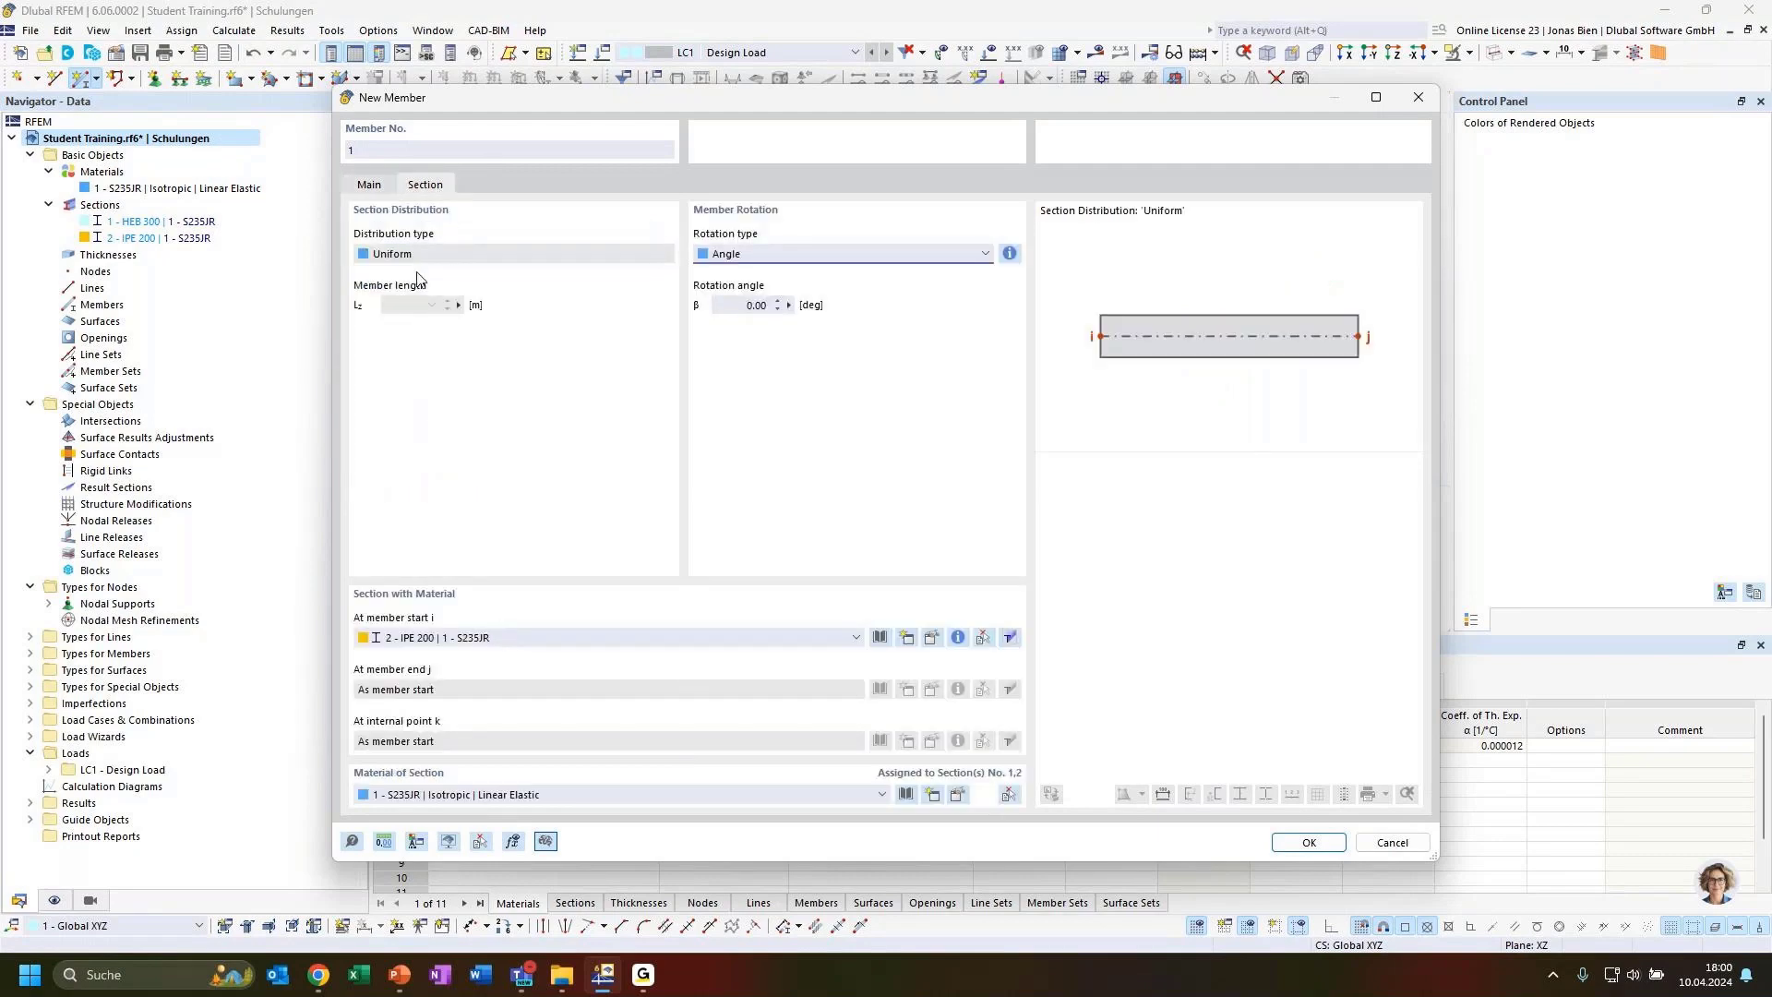
left_click(376, 186)
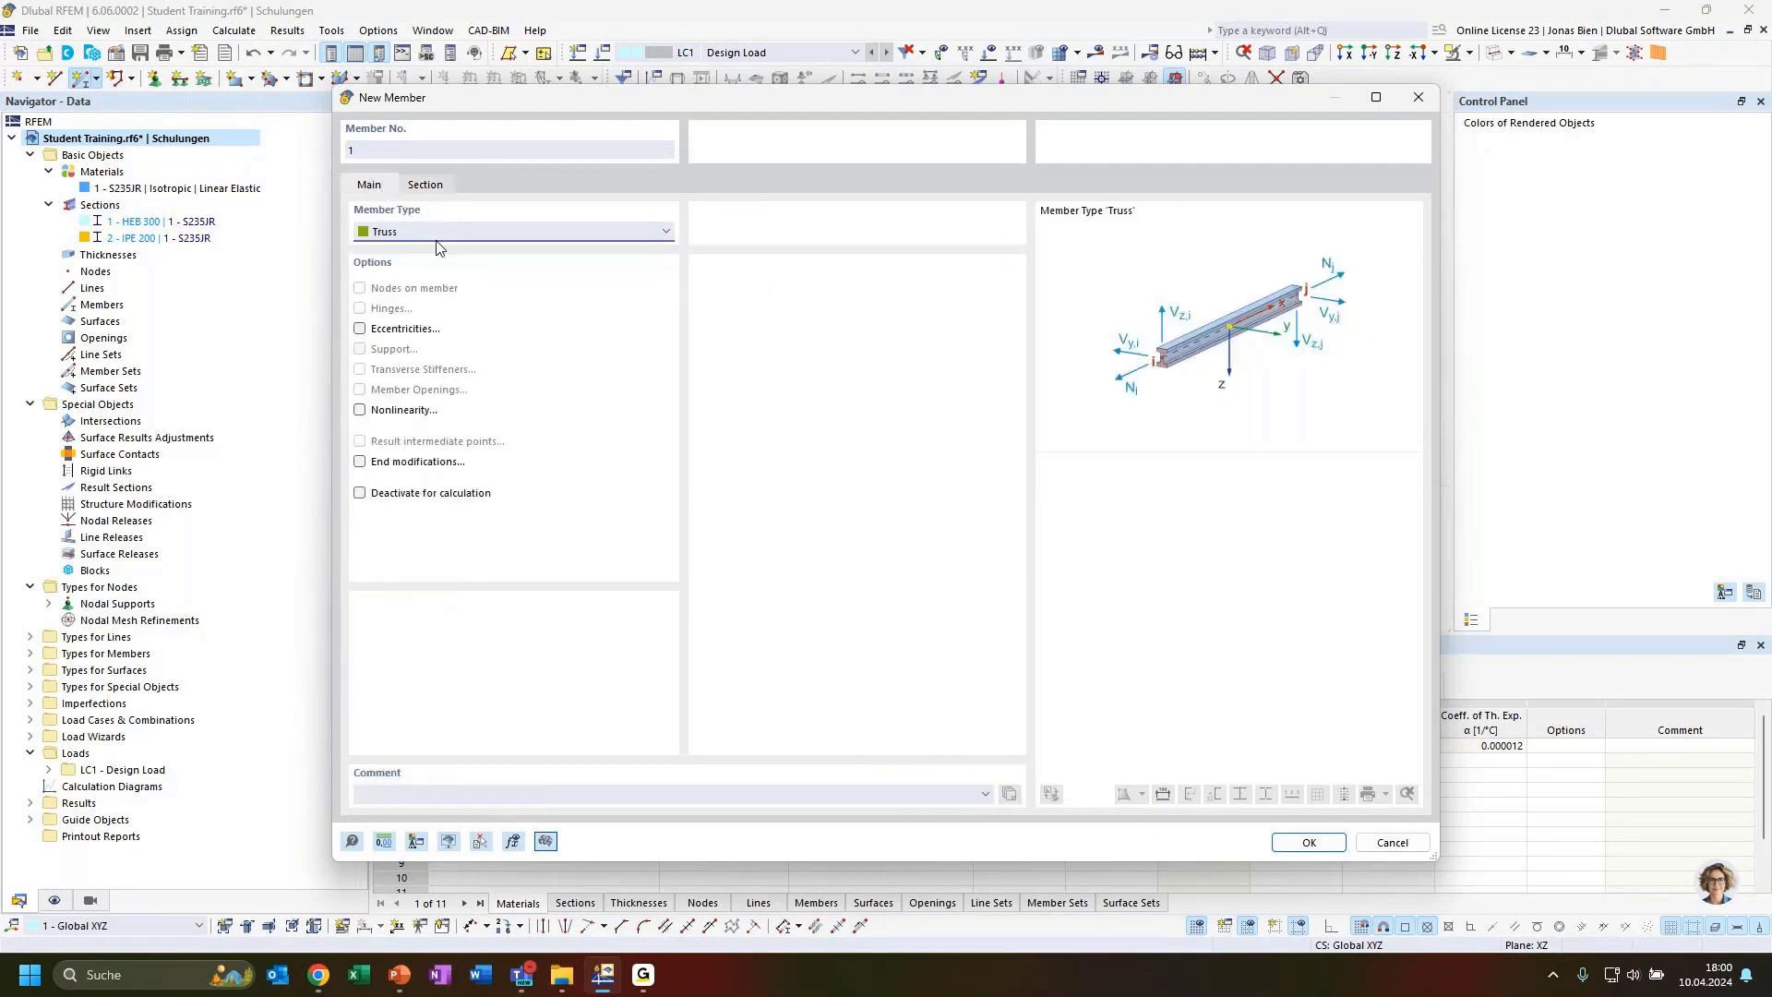
left_click(426, 188)
left_click(361, 183)
left_click(423, 234)
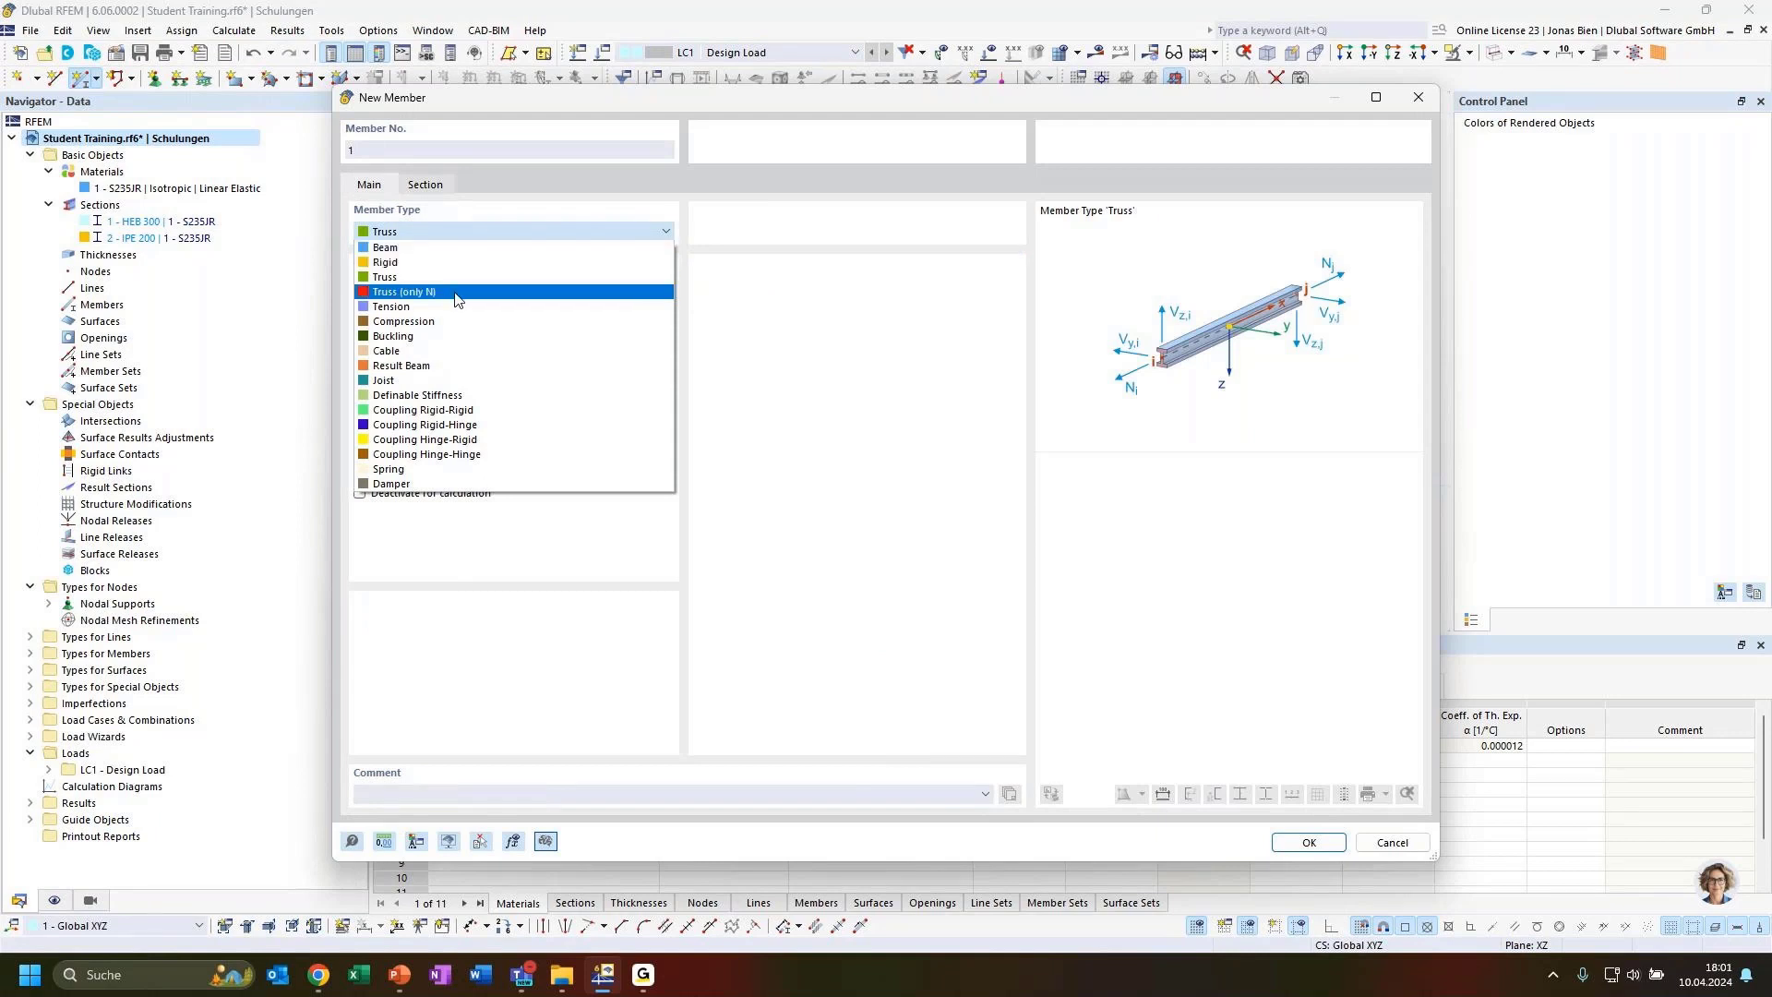
left_click(391, 293)
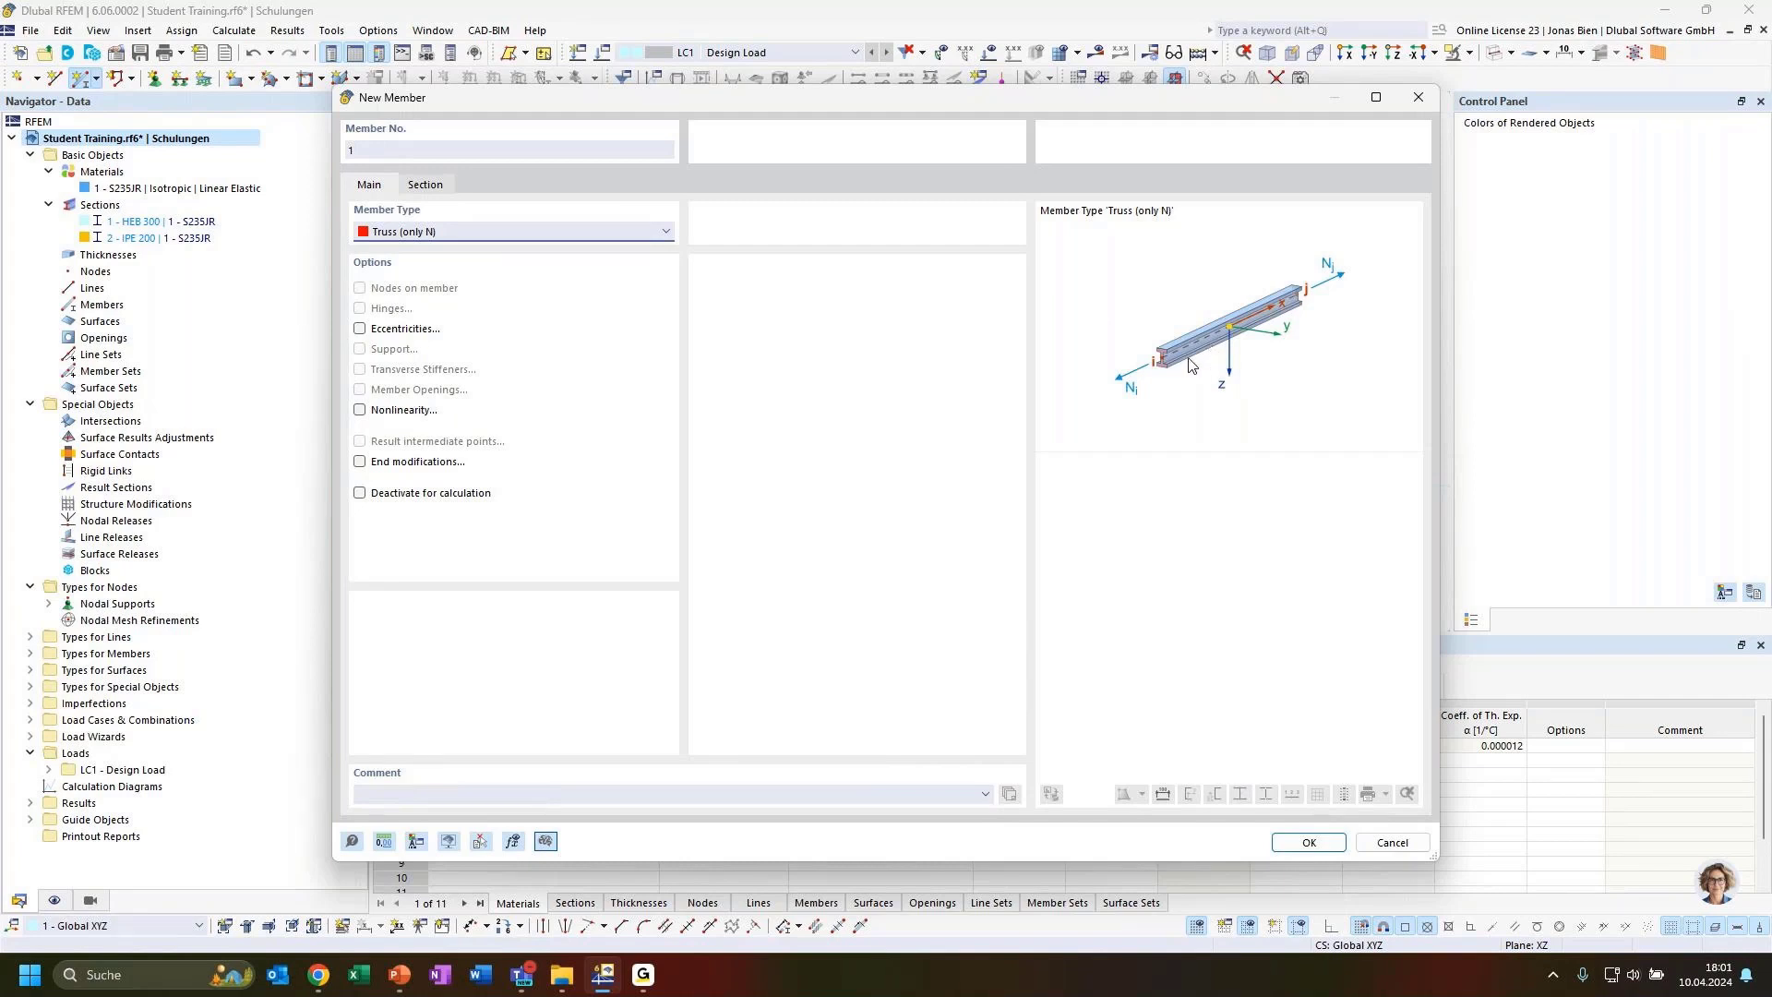
left_click(435, 187)
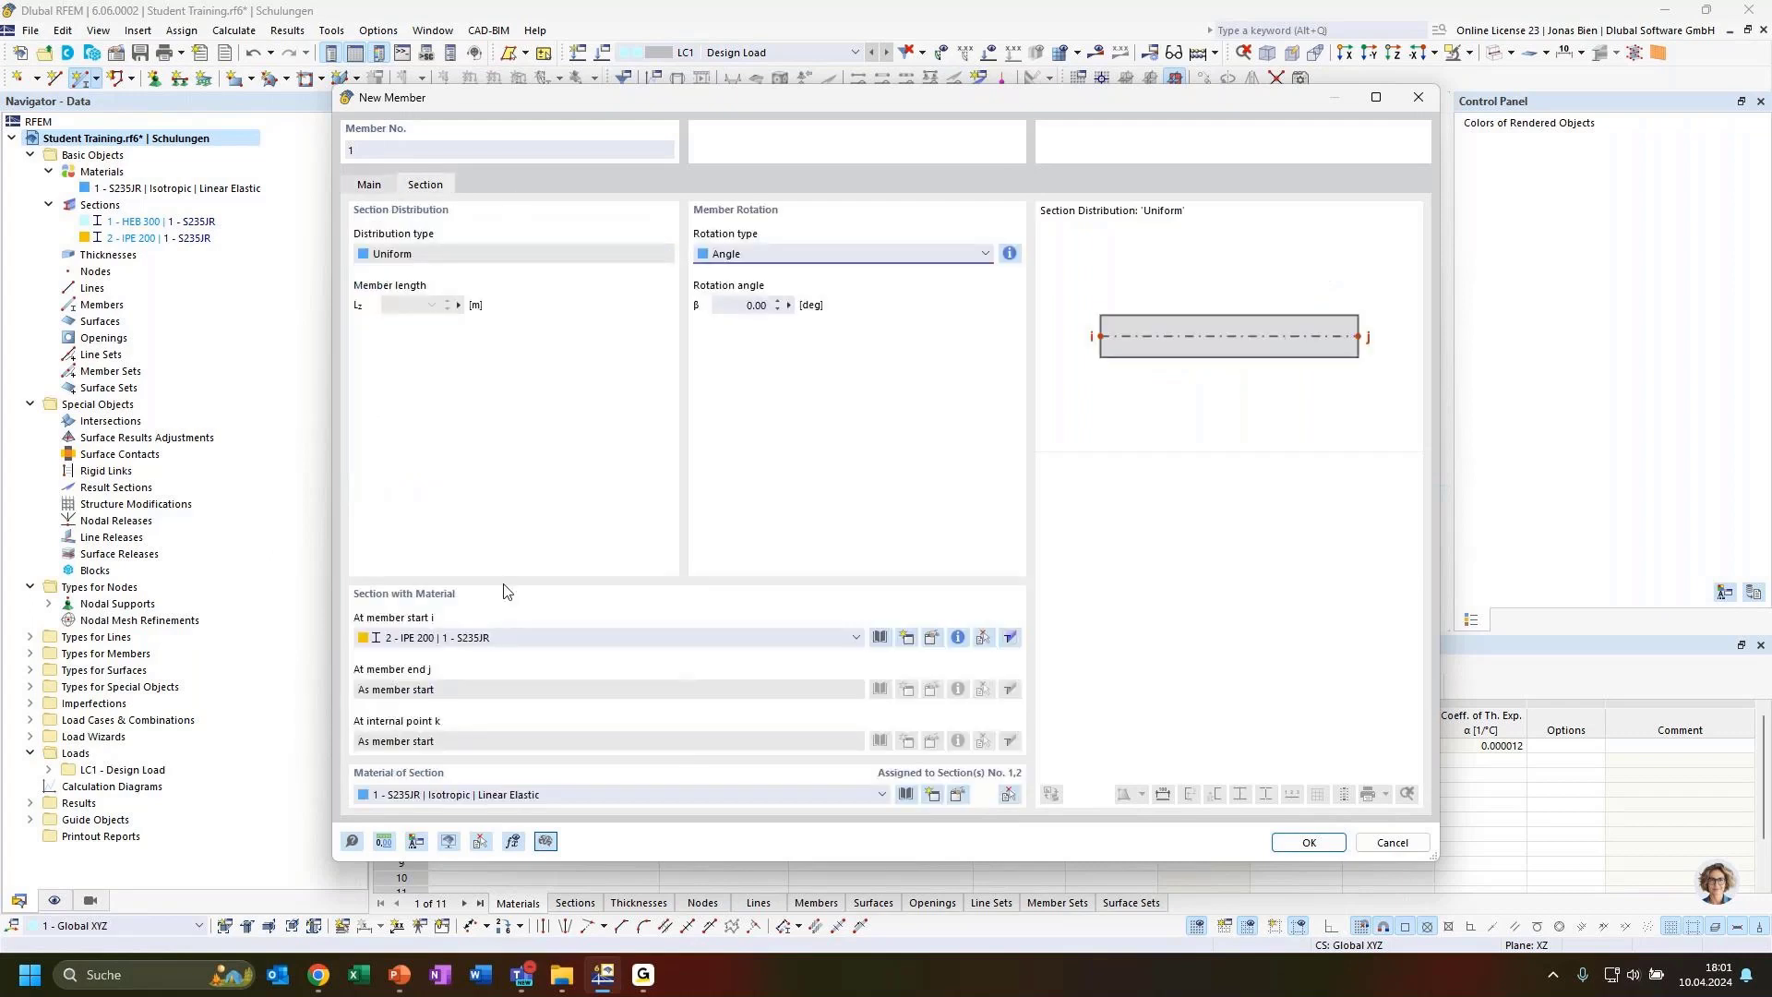
left_click(483, 640)
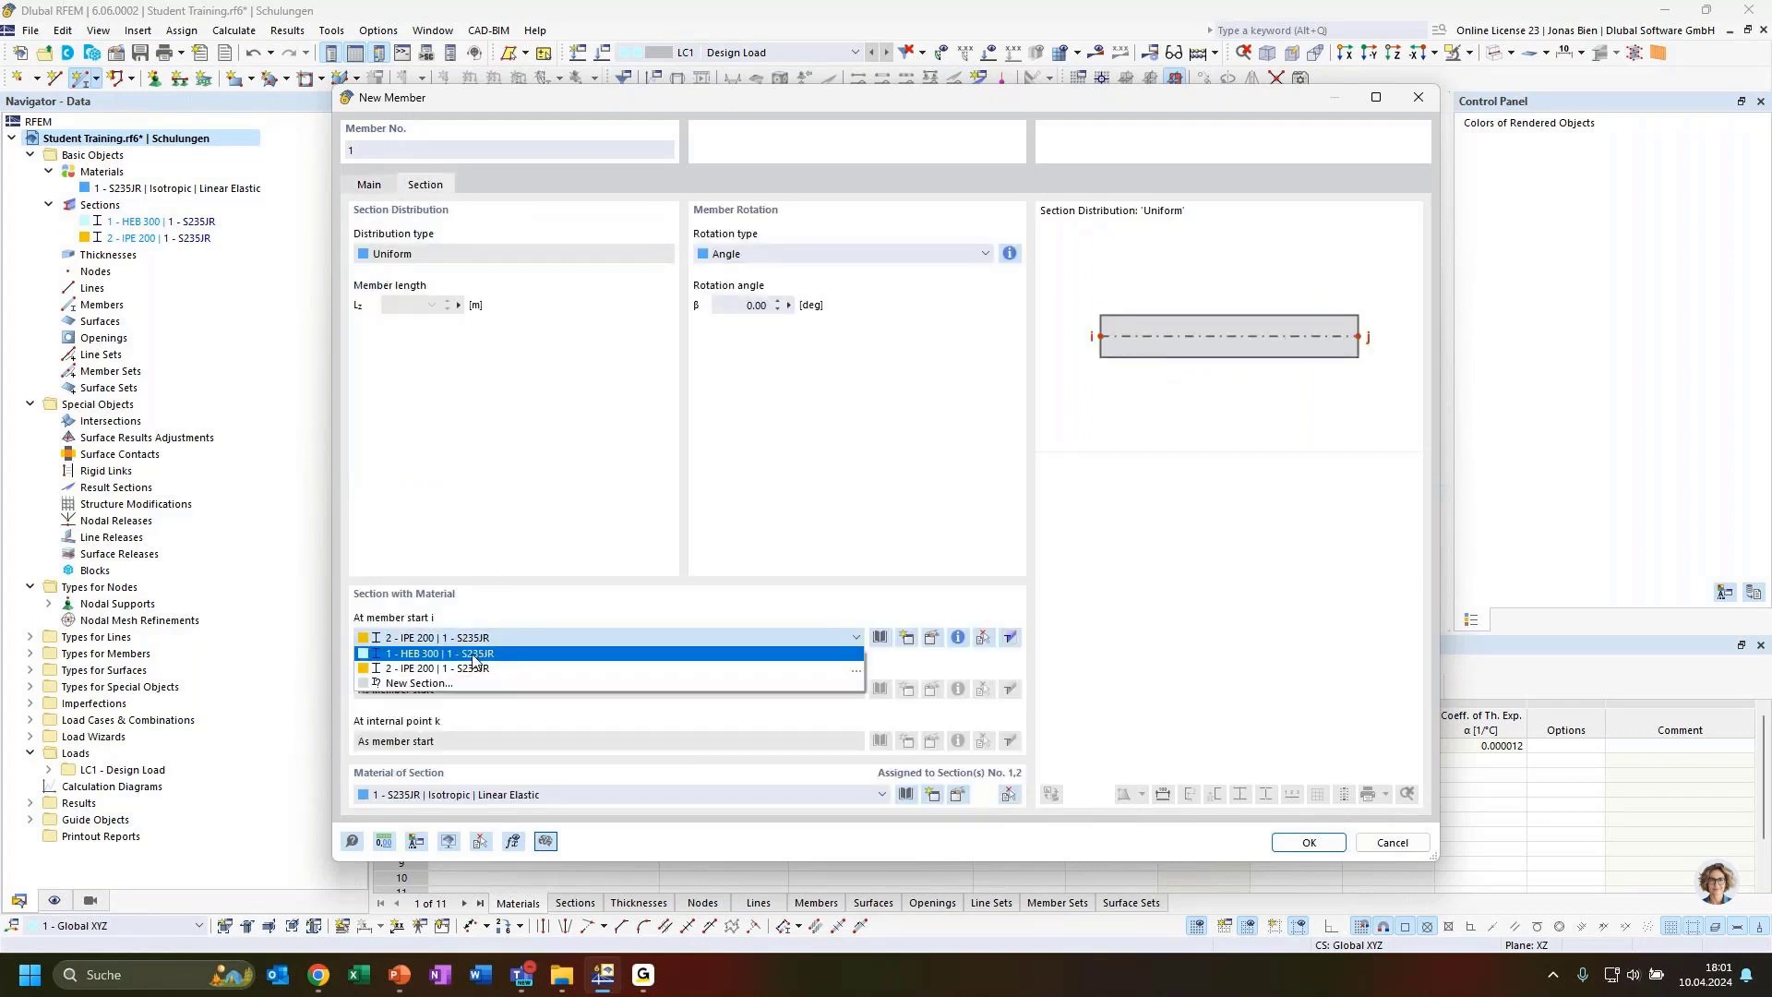
left_click(473, 656)
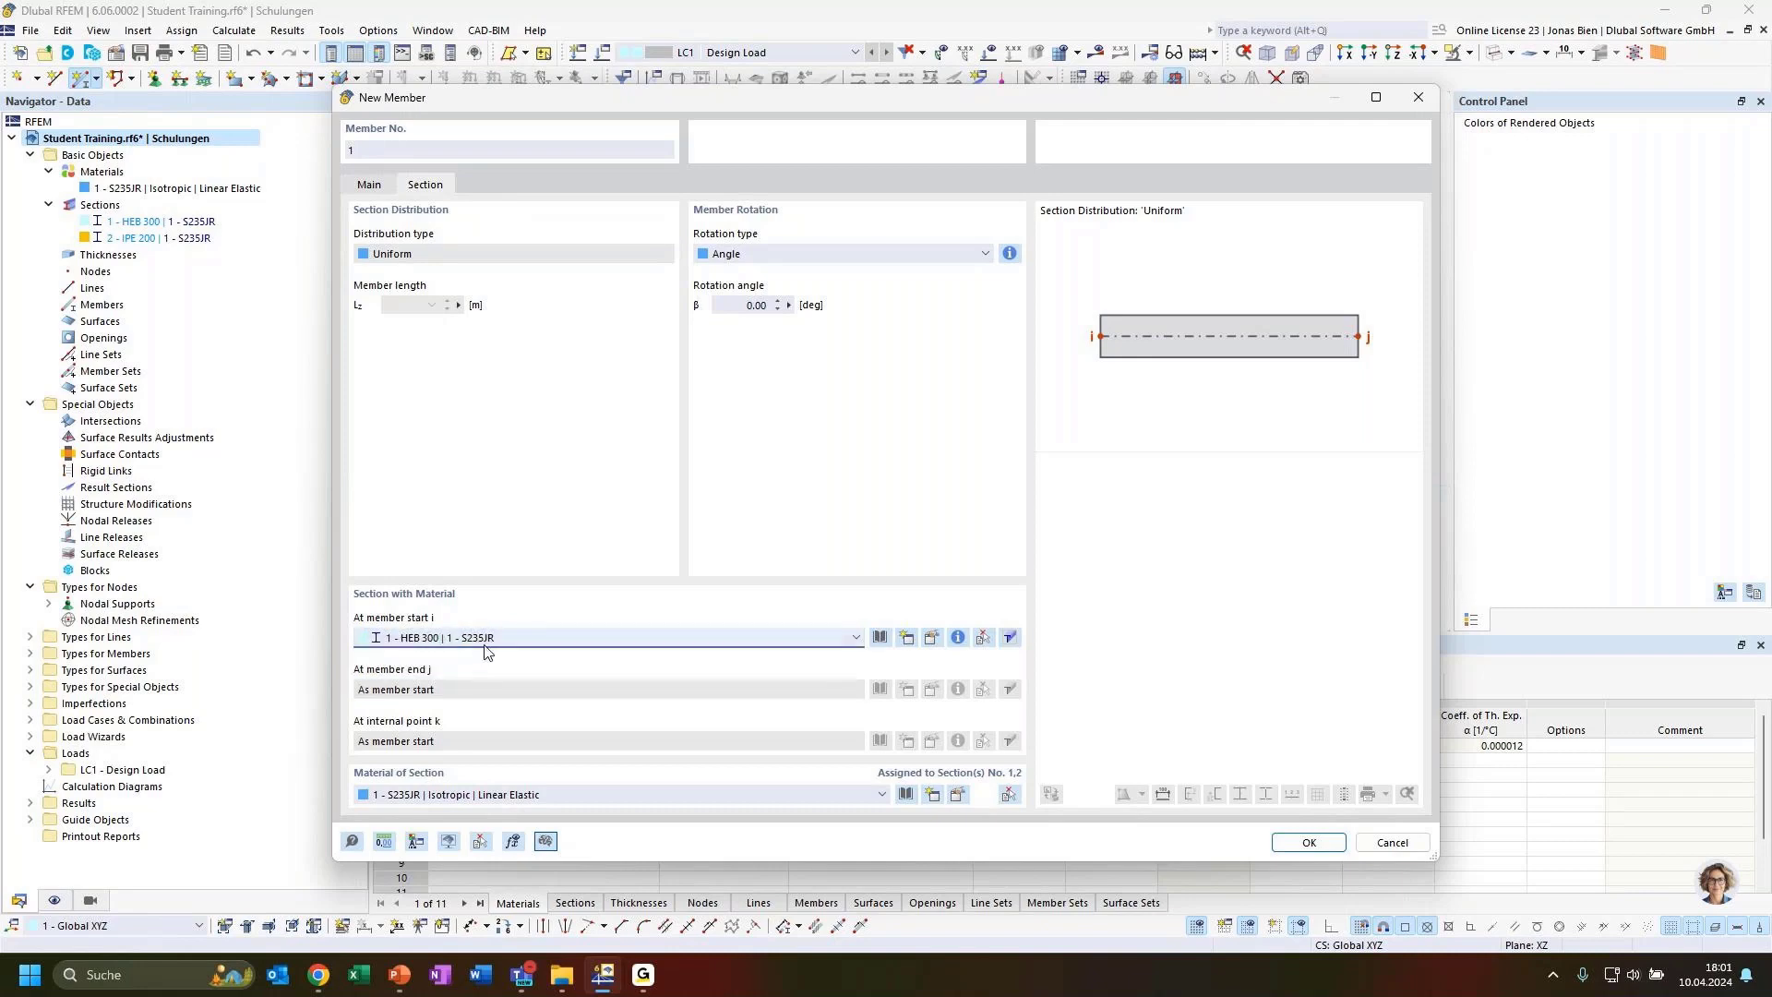
left_click(1296, 847)
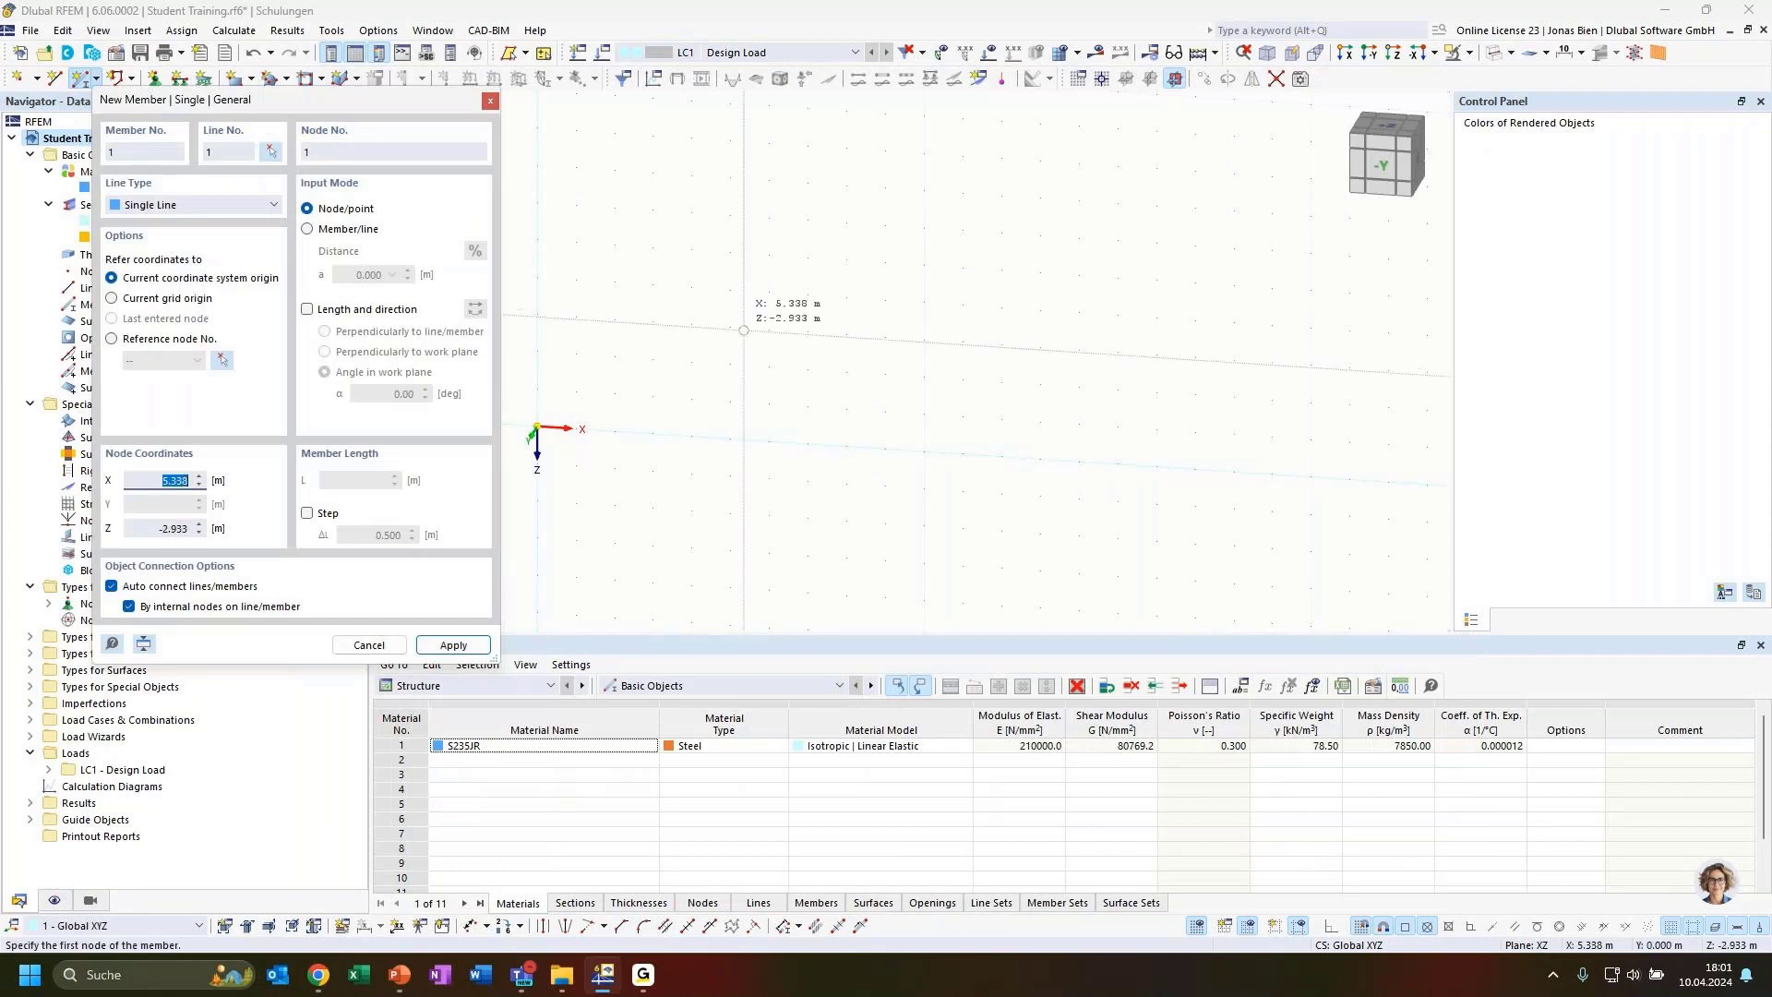
Draw a 3 m member from the origin using length and direction input with a work-plane angle of 150°
left_click(306, 311)
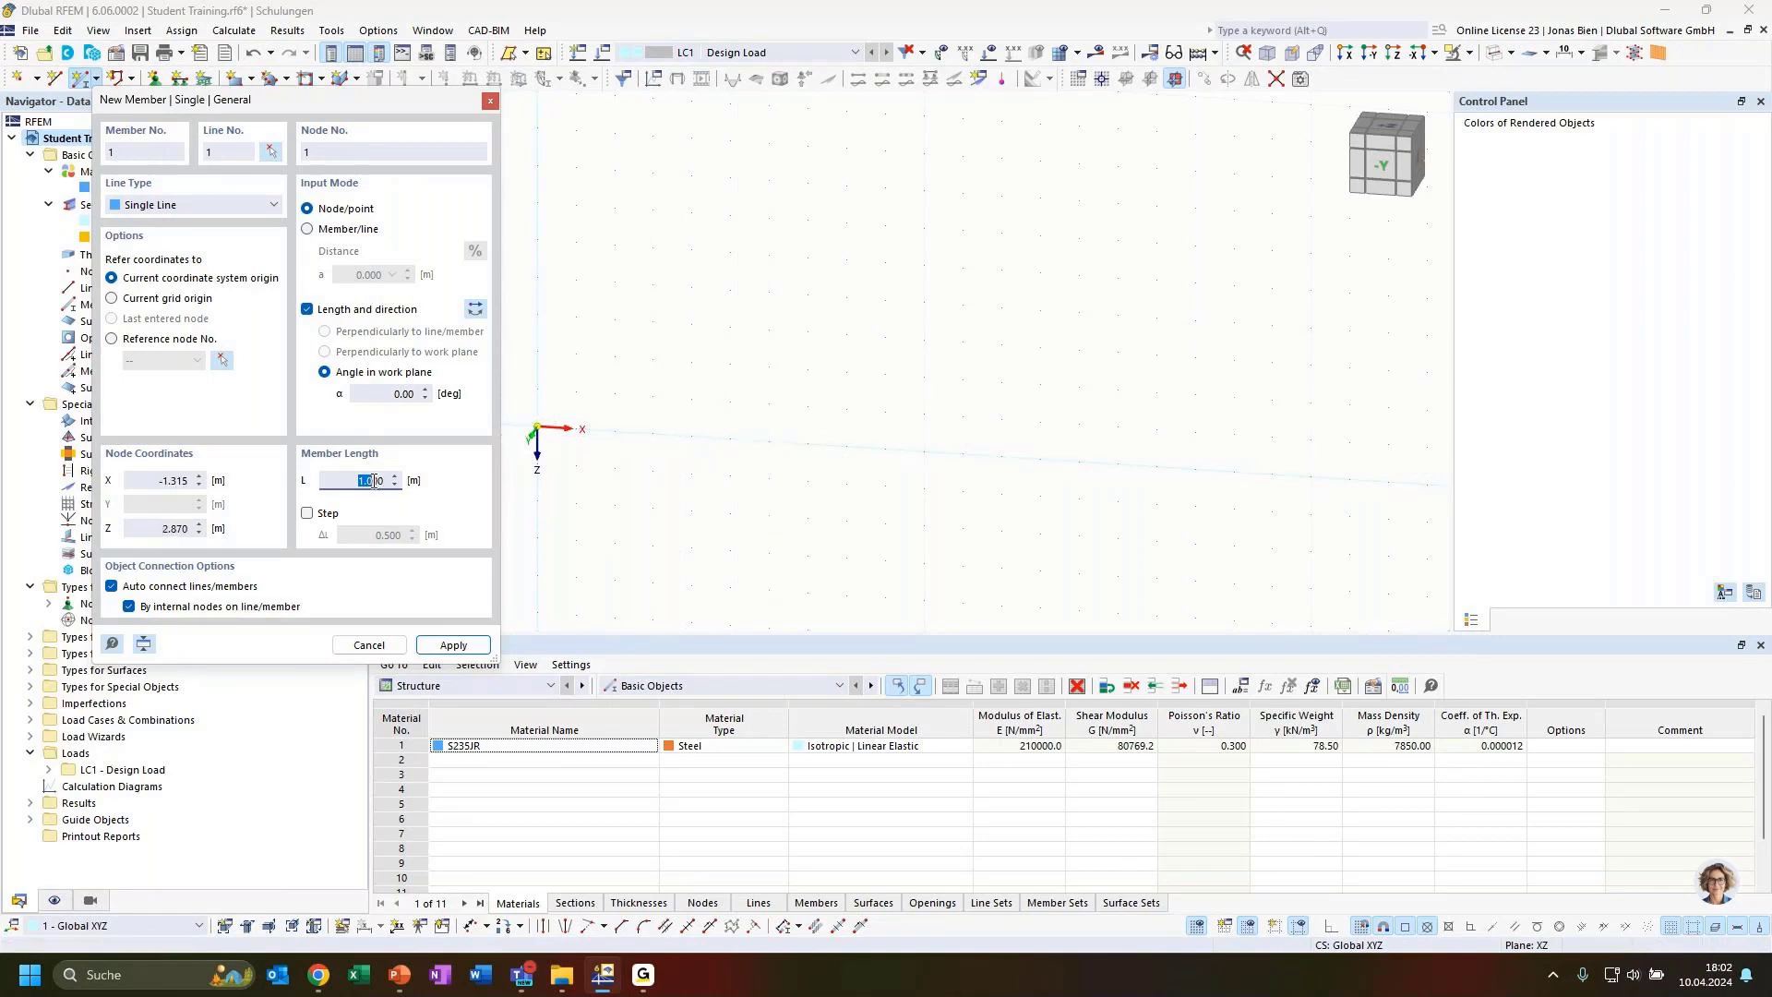
left_click_drag(374, 481, 395, 482)
type("3")
left_click(378, 393)
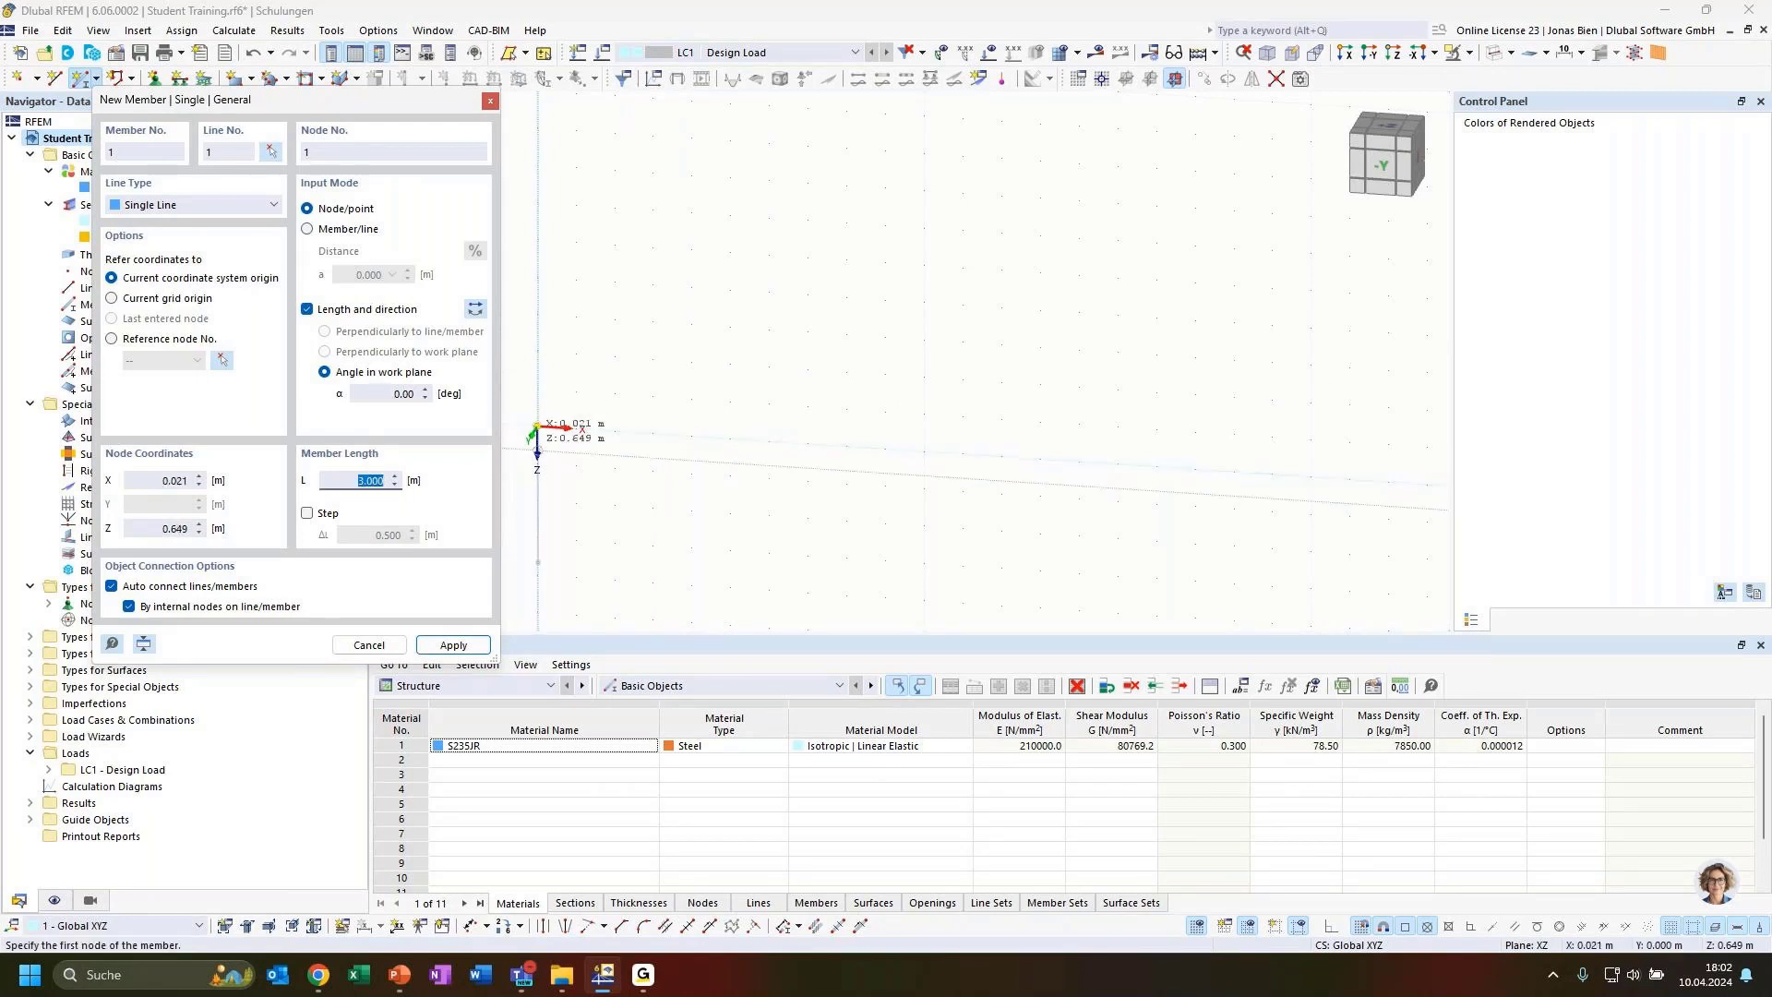
left_click(396, 393)
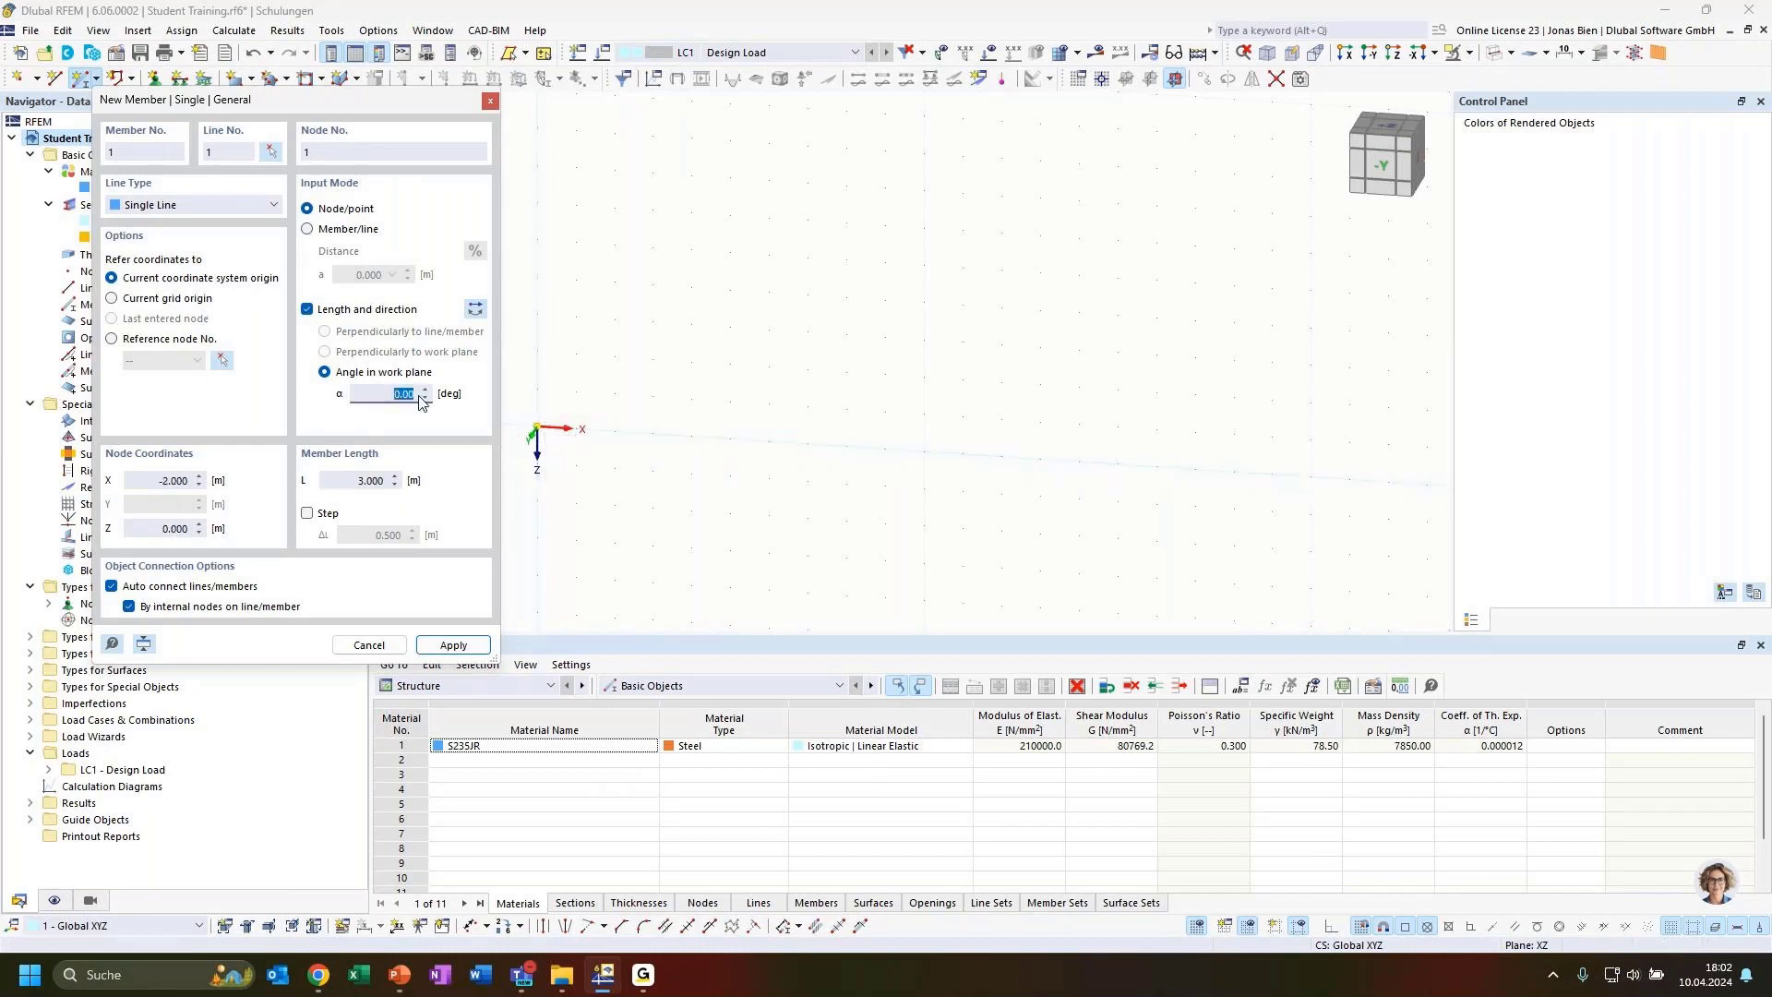
type("90")
left_click(417, 394)
type("90+60")
key("Tab")
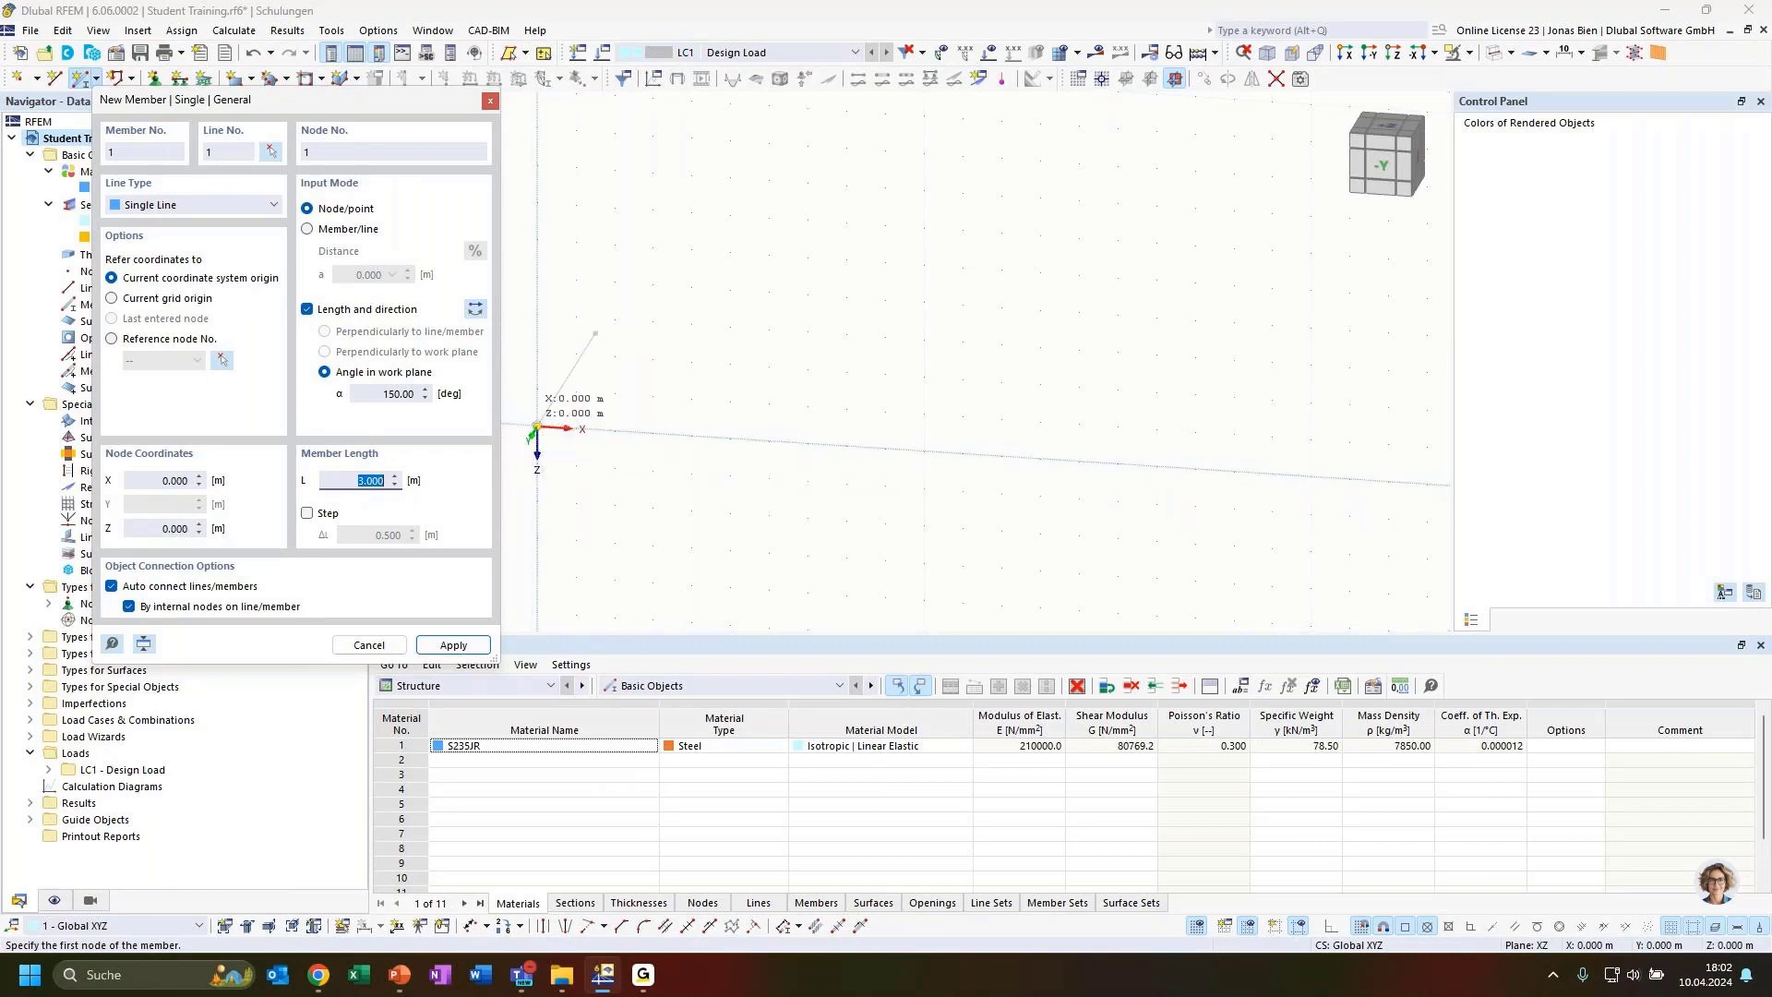
left_click(536, 427)
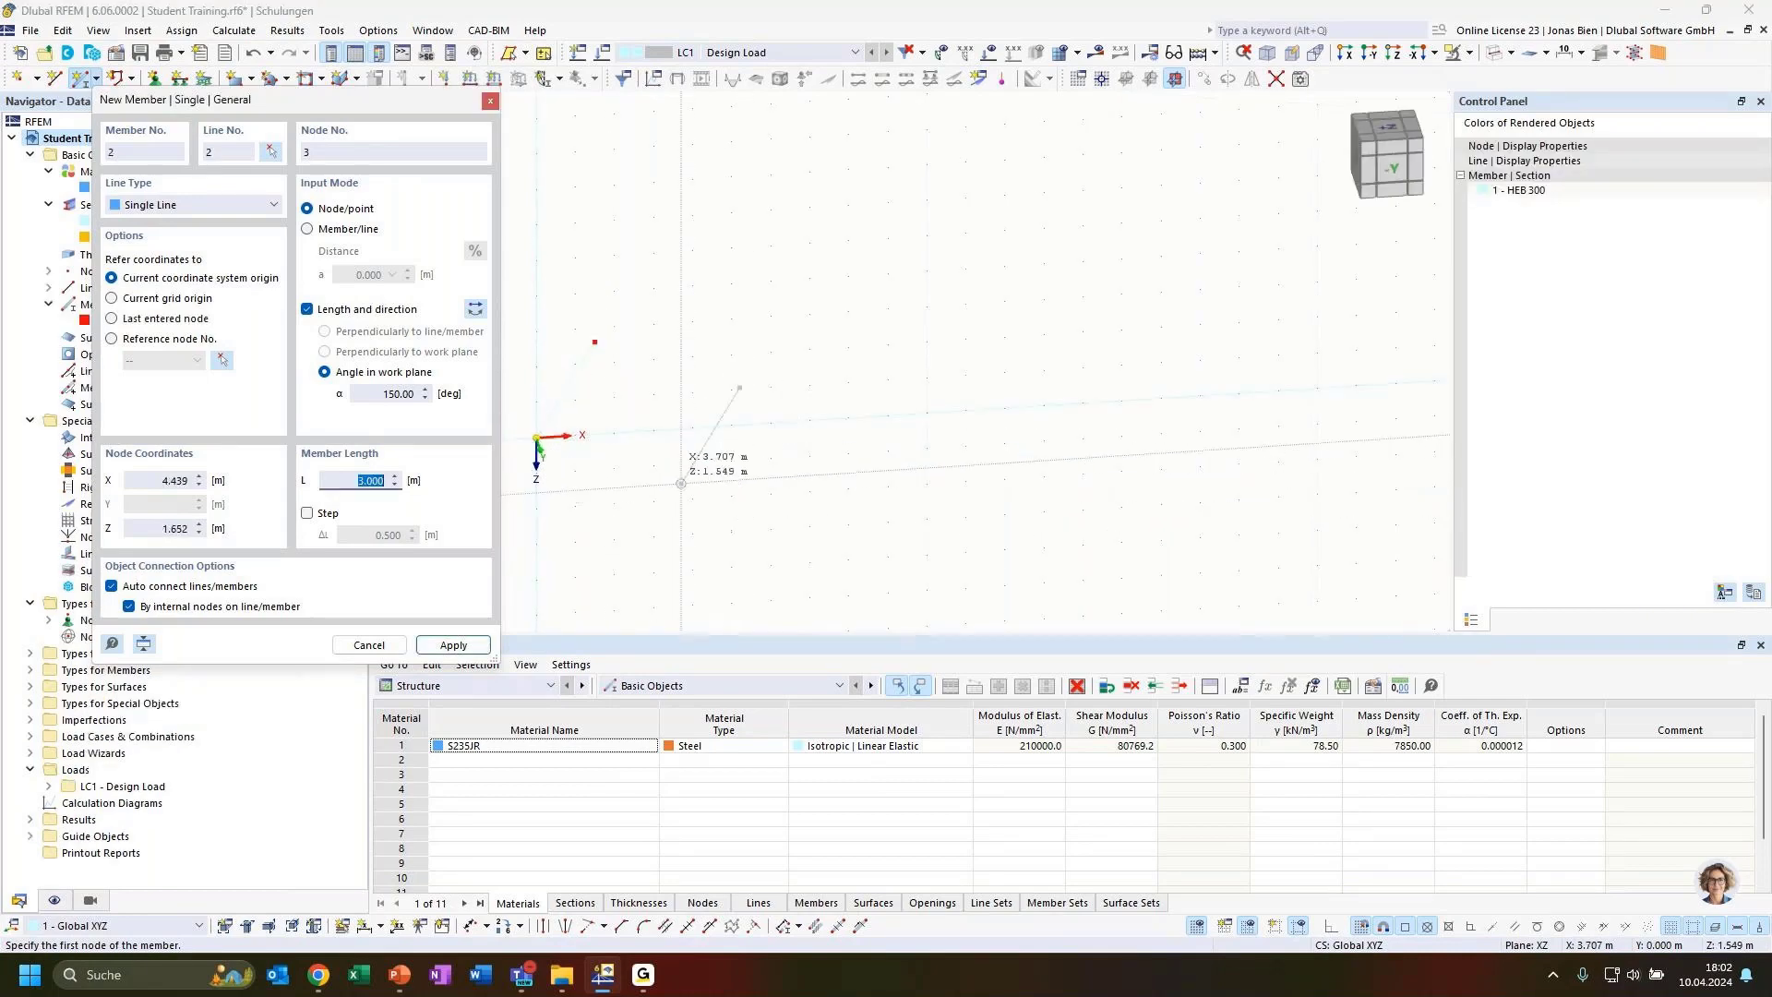
key("Escape")
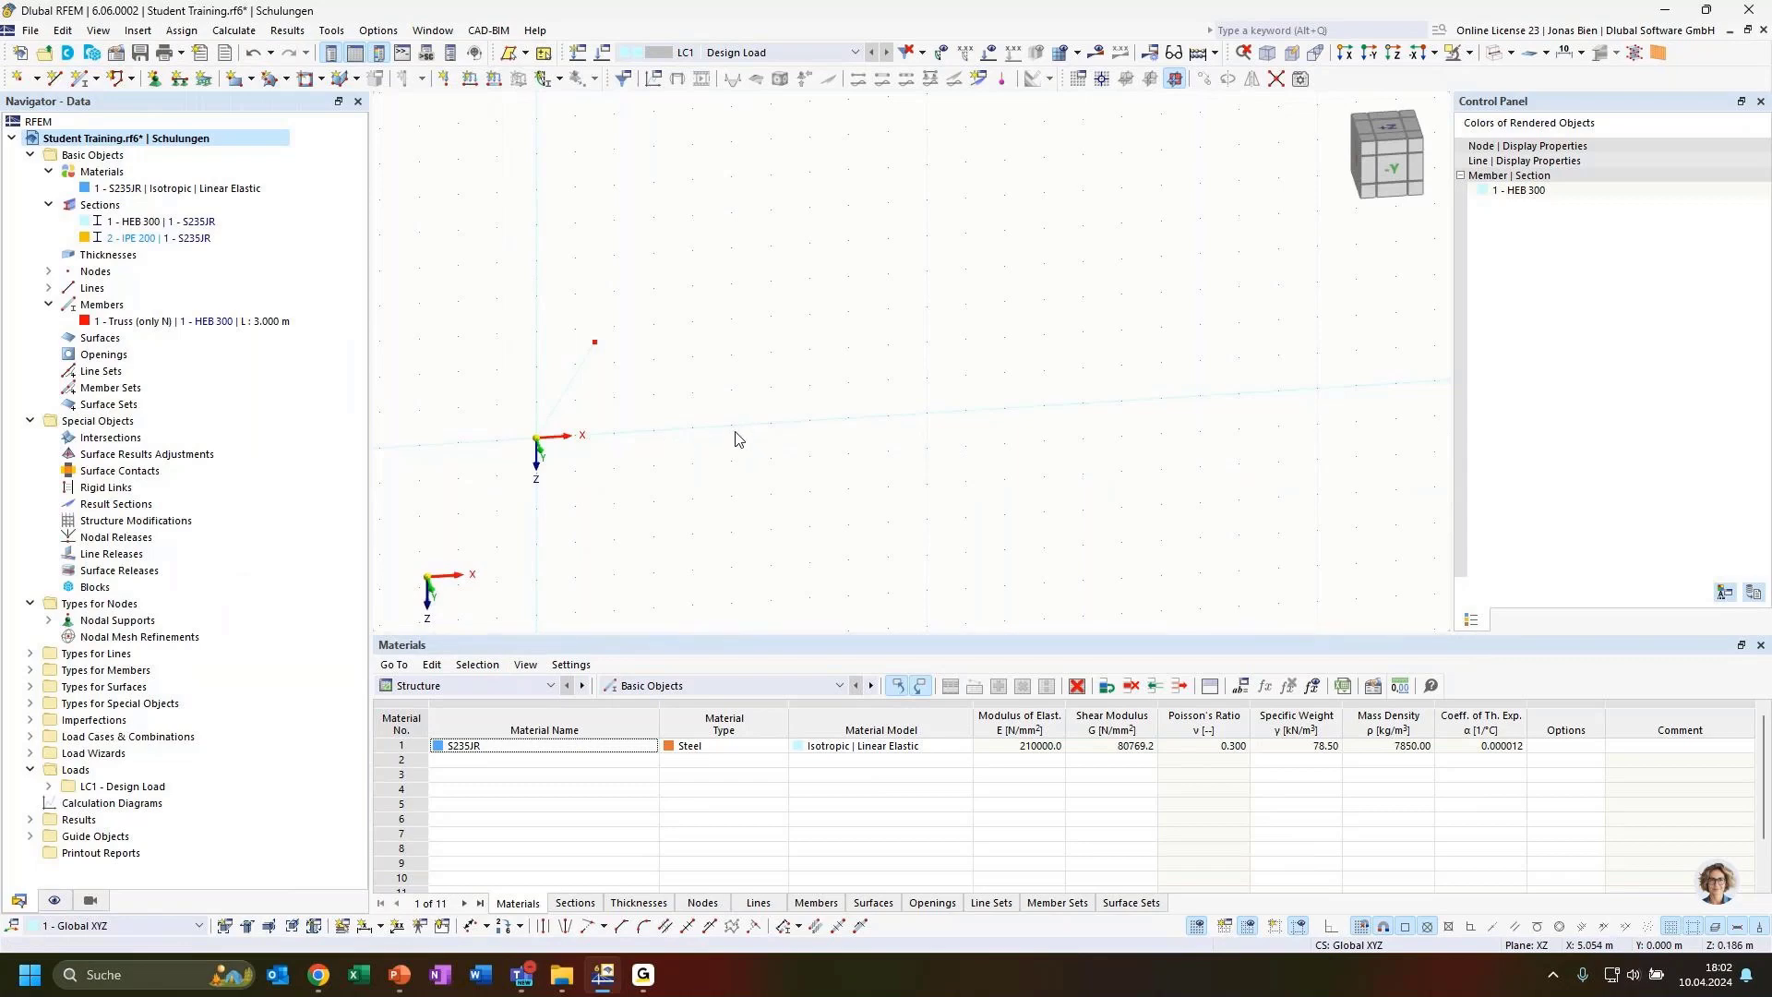
Hide the global coordinate system axes at the zero point in the display settings
left_click(56, 900)
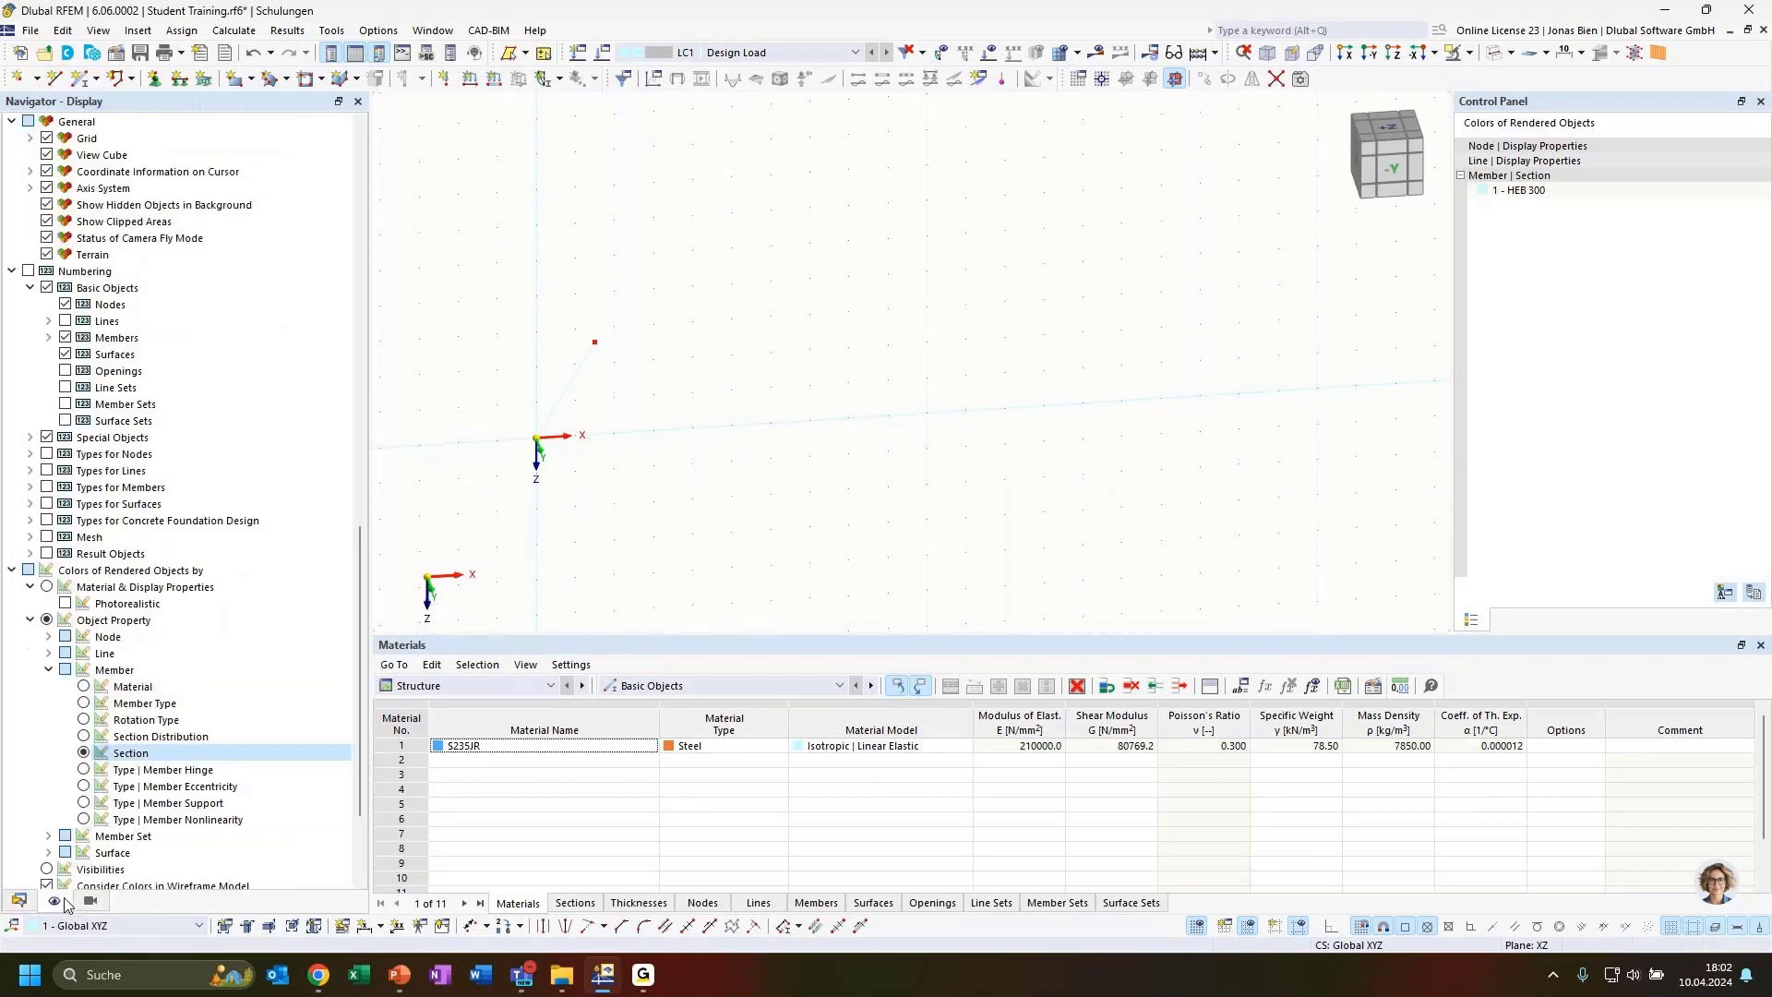
scroll(134, 660, "down", 1)
scroll(549, 442, "up", 2)
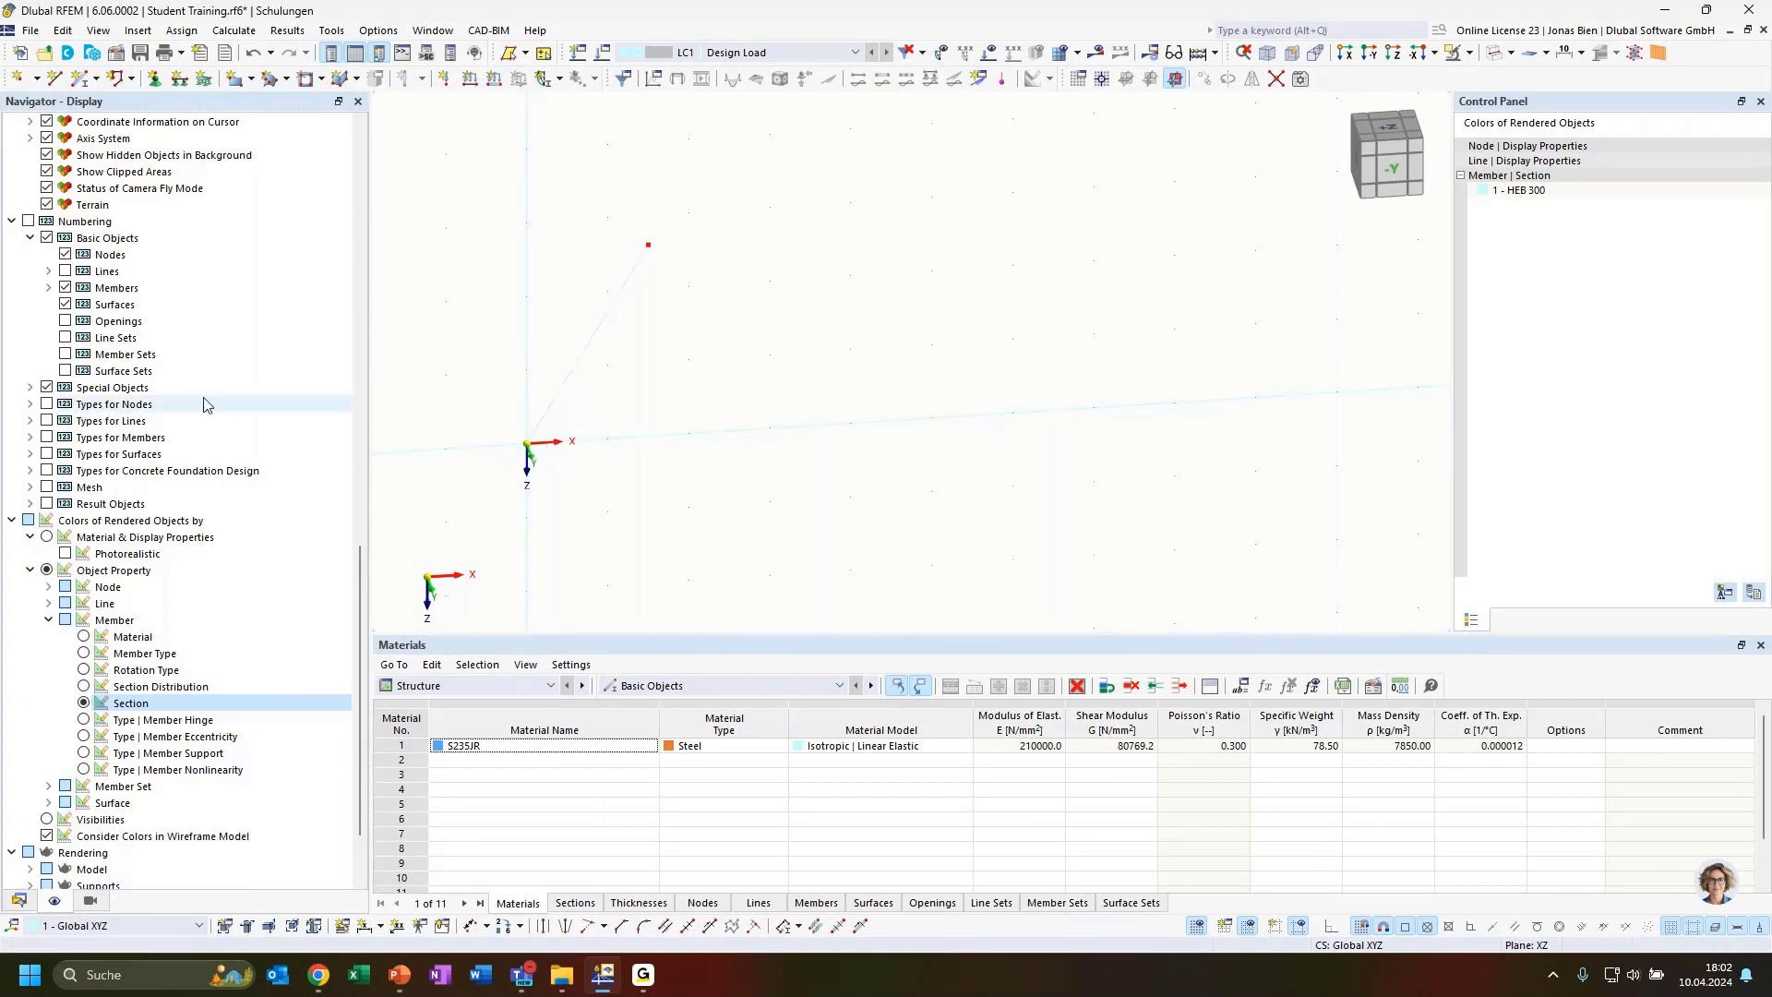
scroll(267, 460, "up", 1)
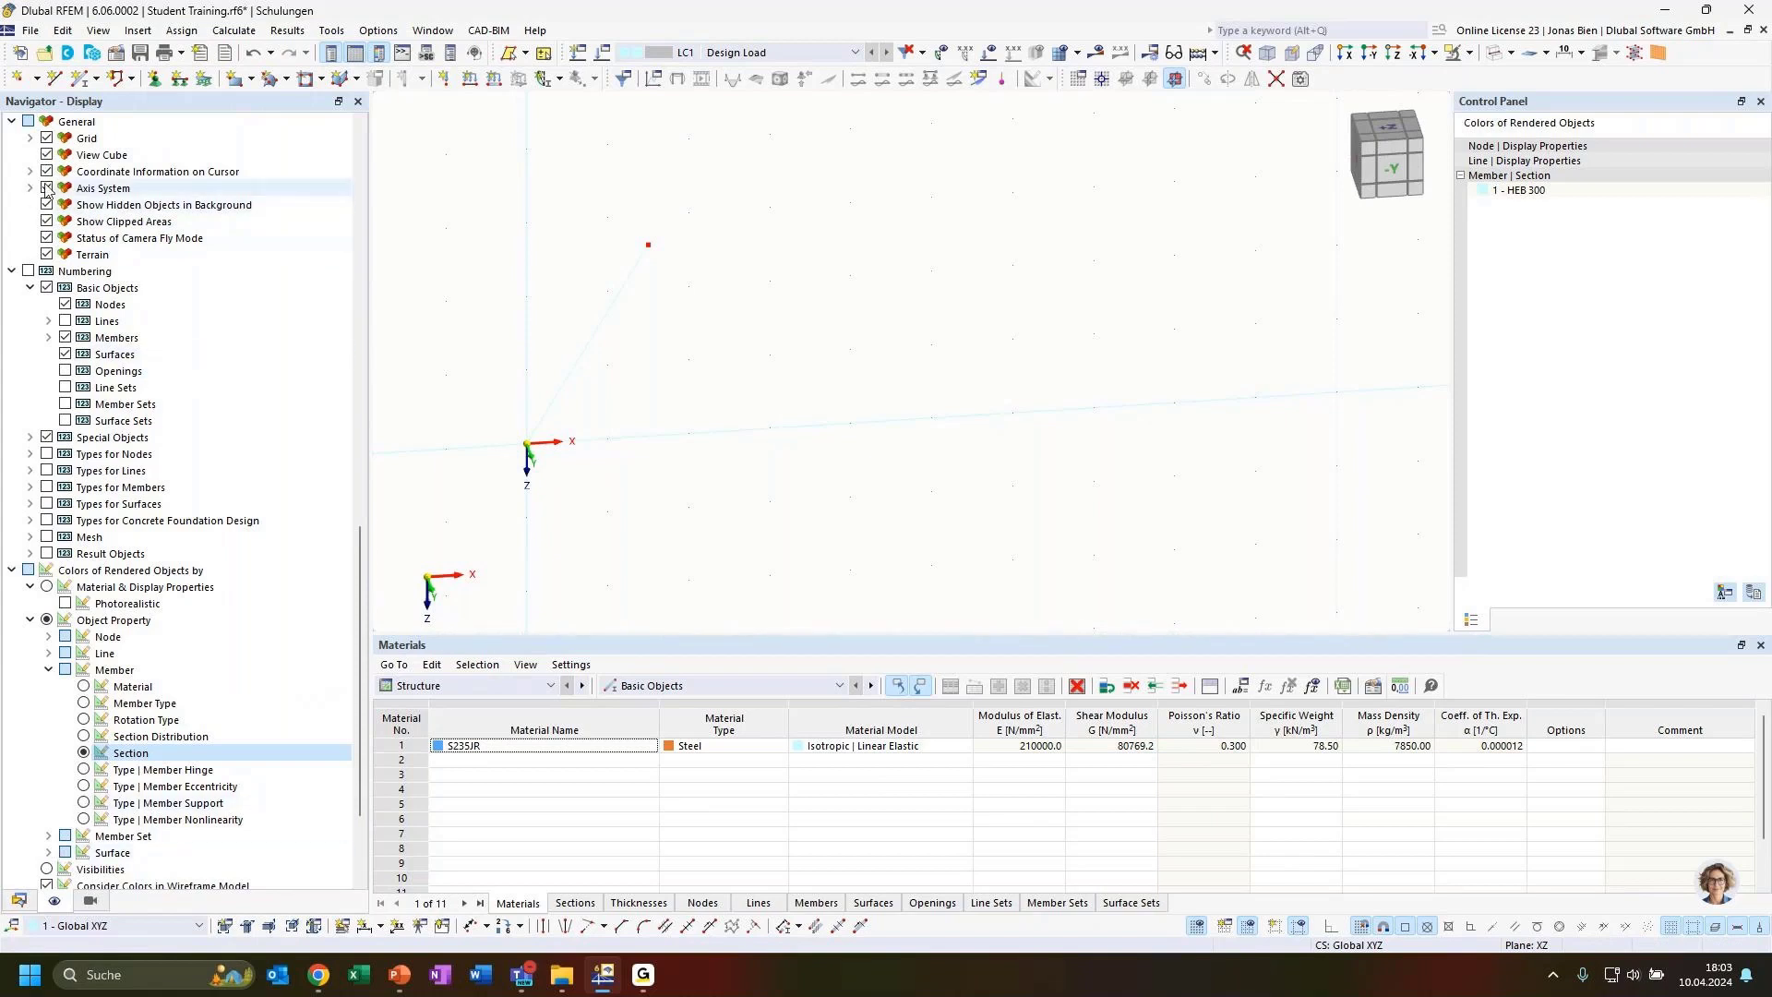
scroll(126, 237, "up", 6)
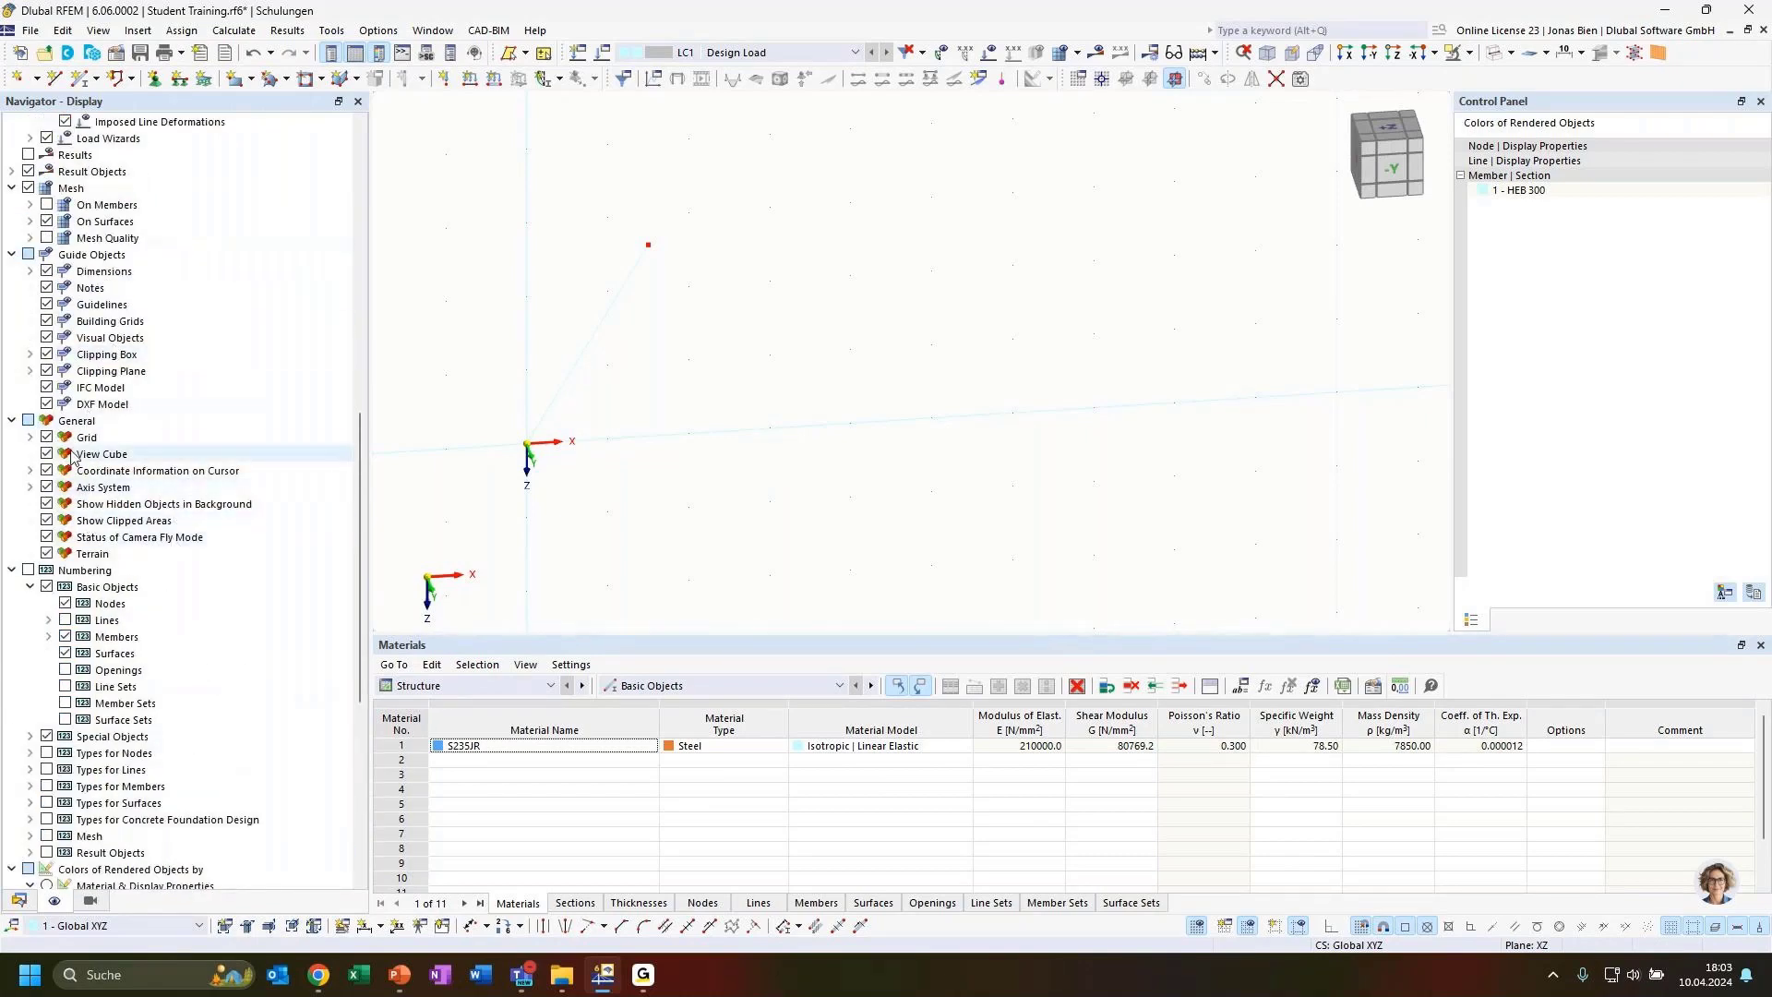
left_click(68, 422)
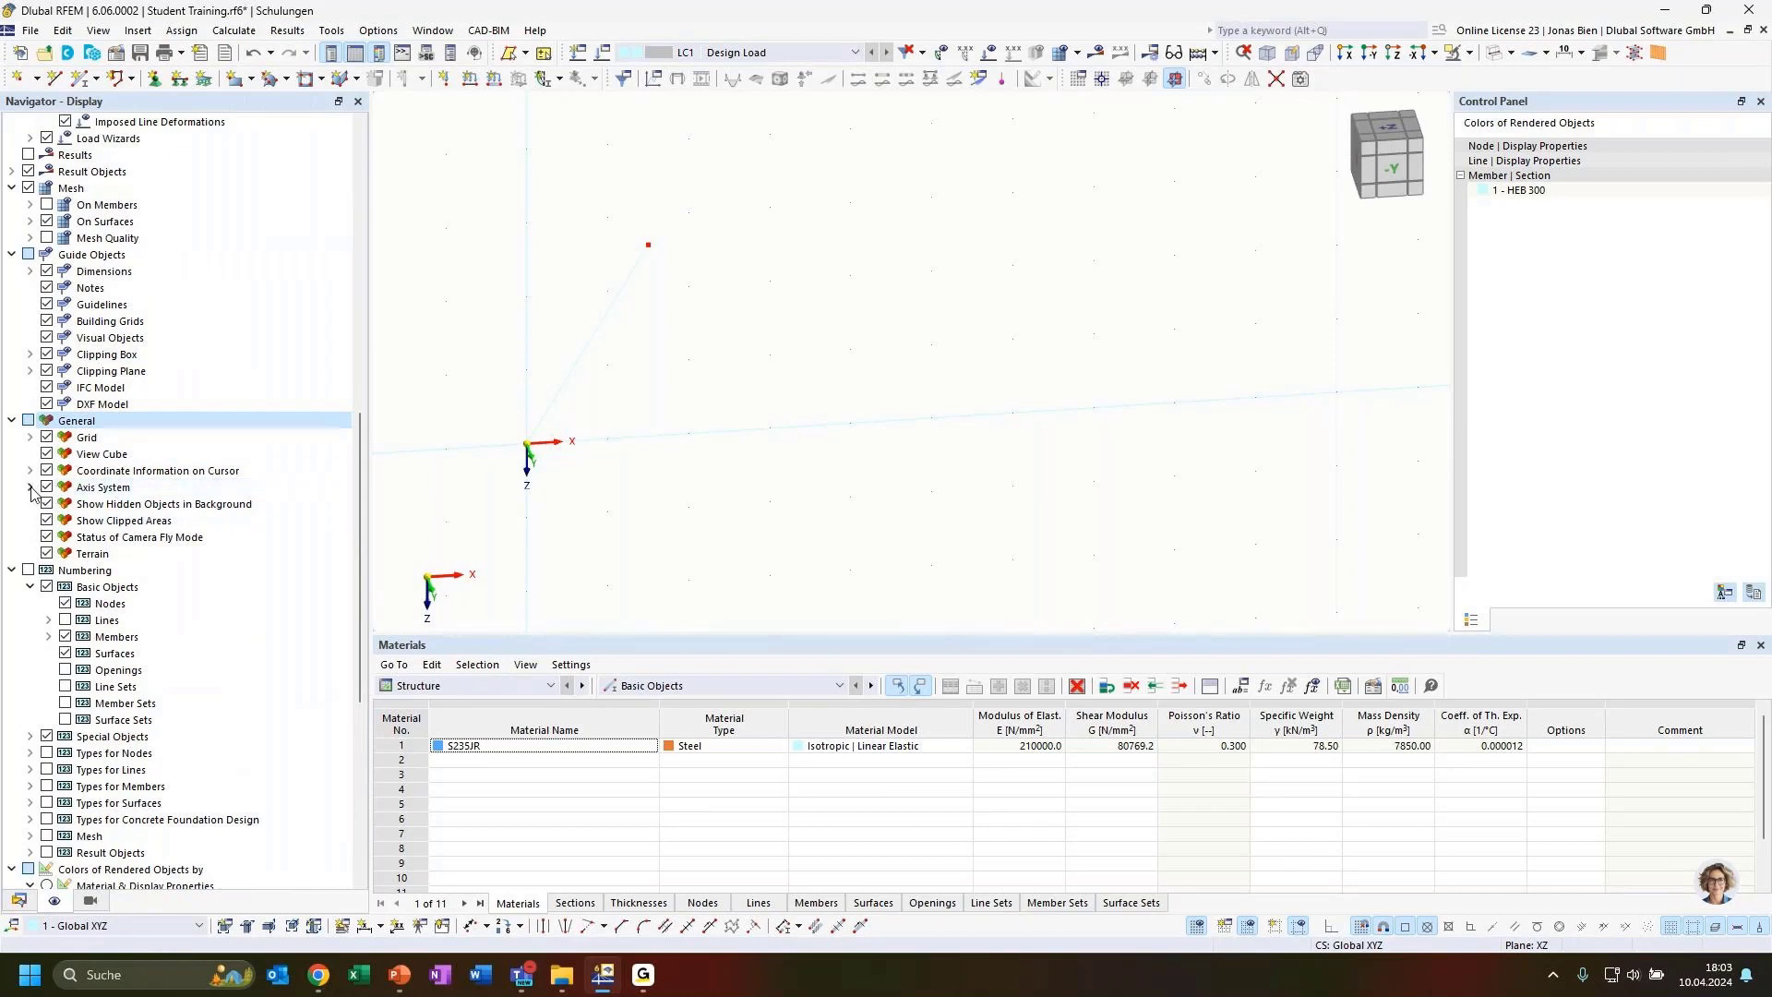
left_click(30, 487)
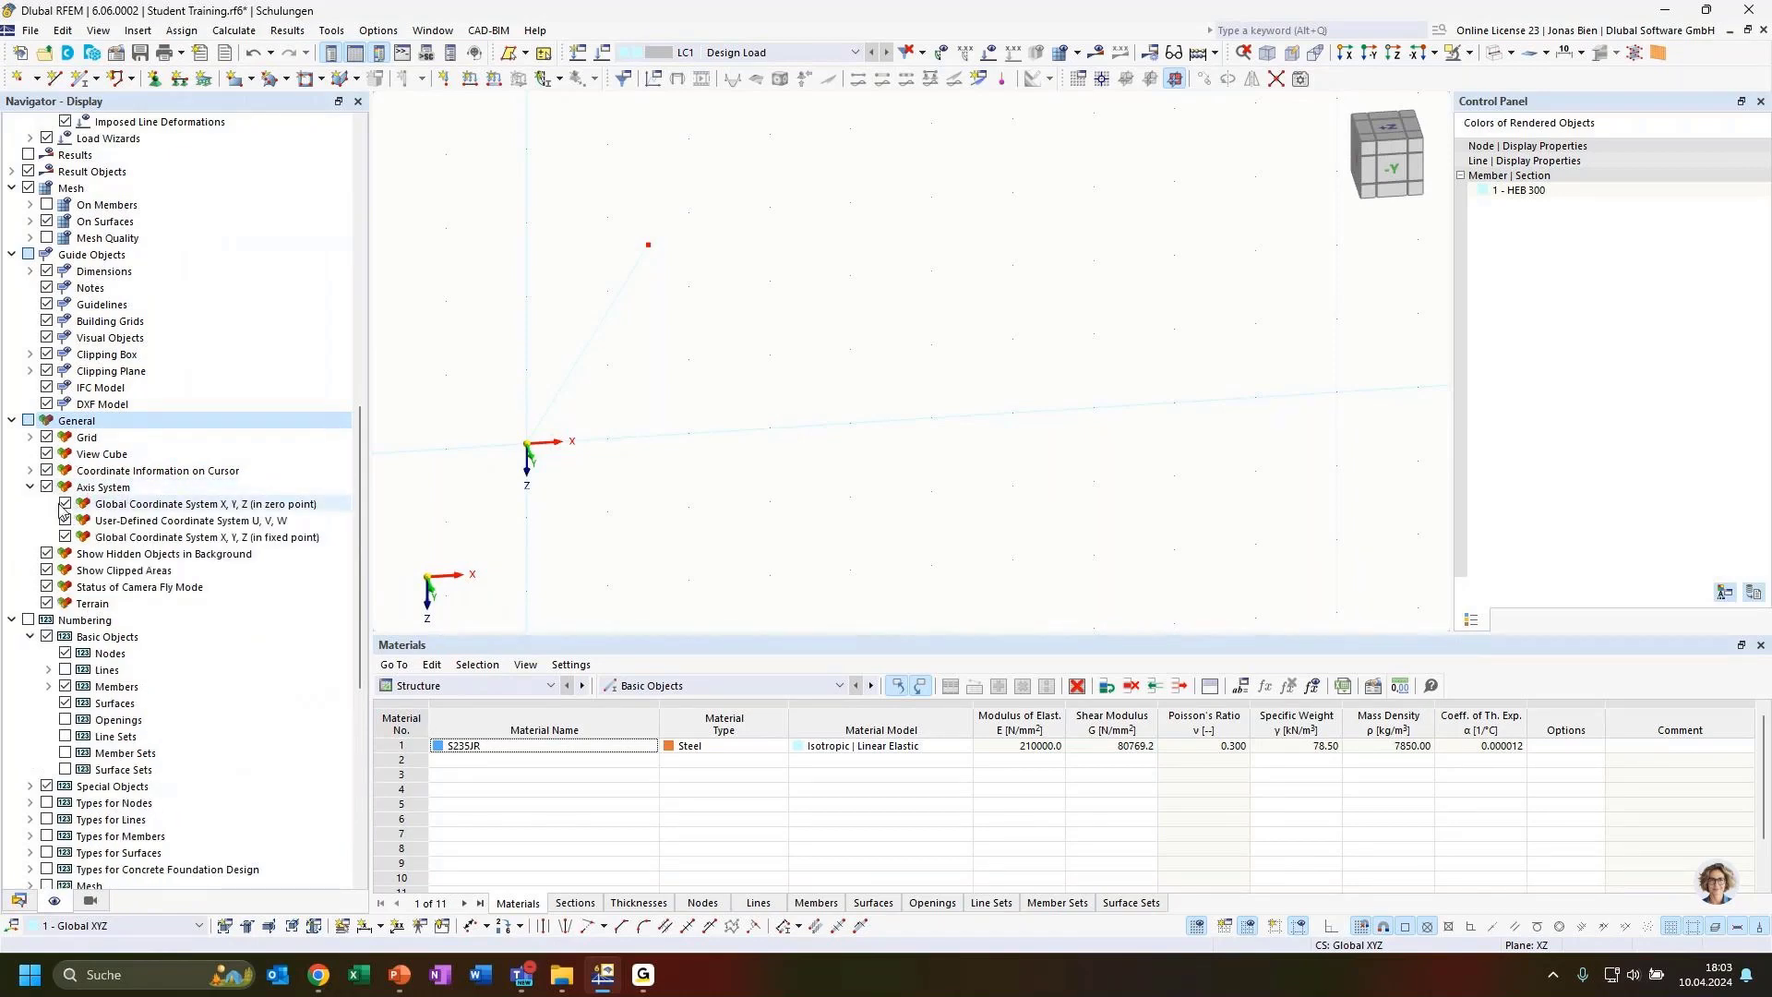
left_click(65, 505)
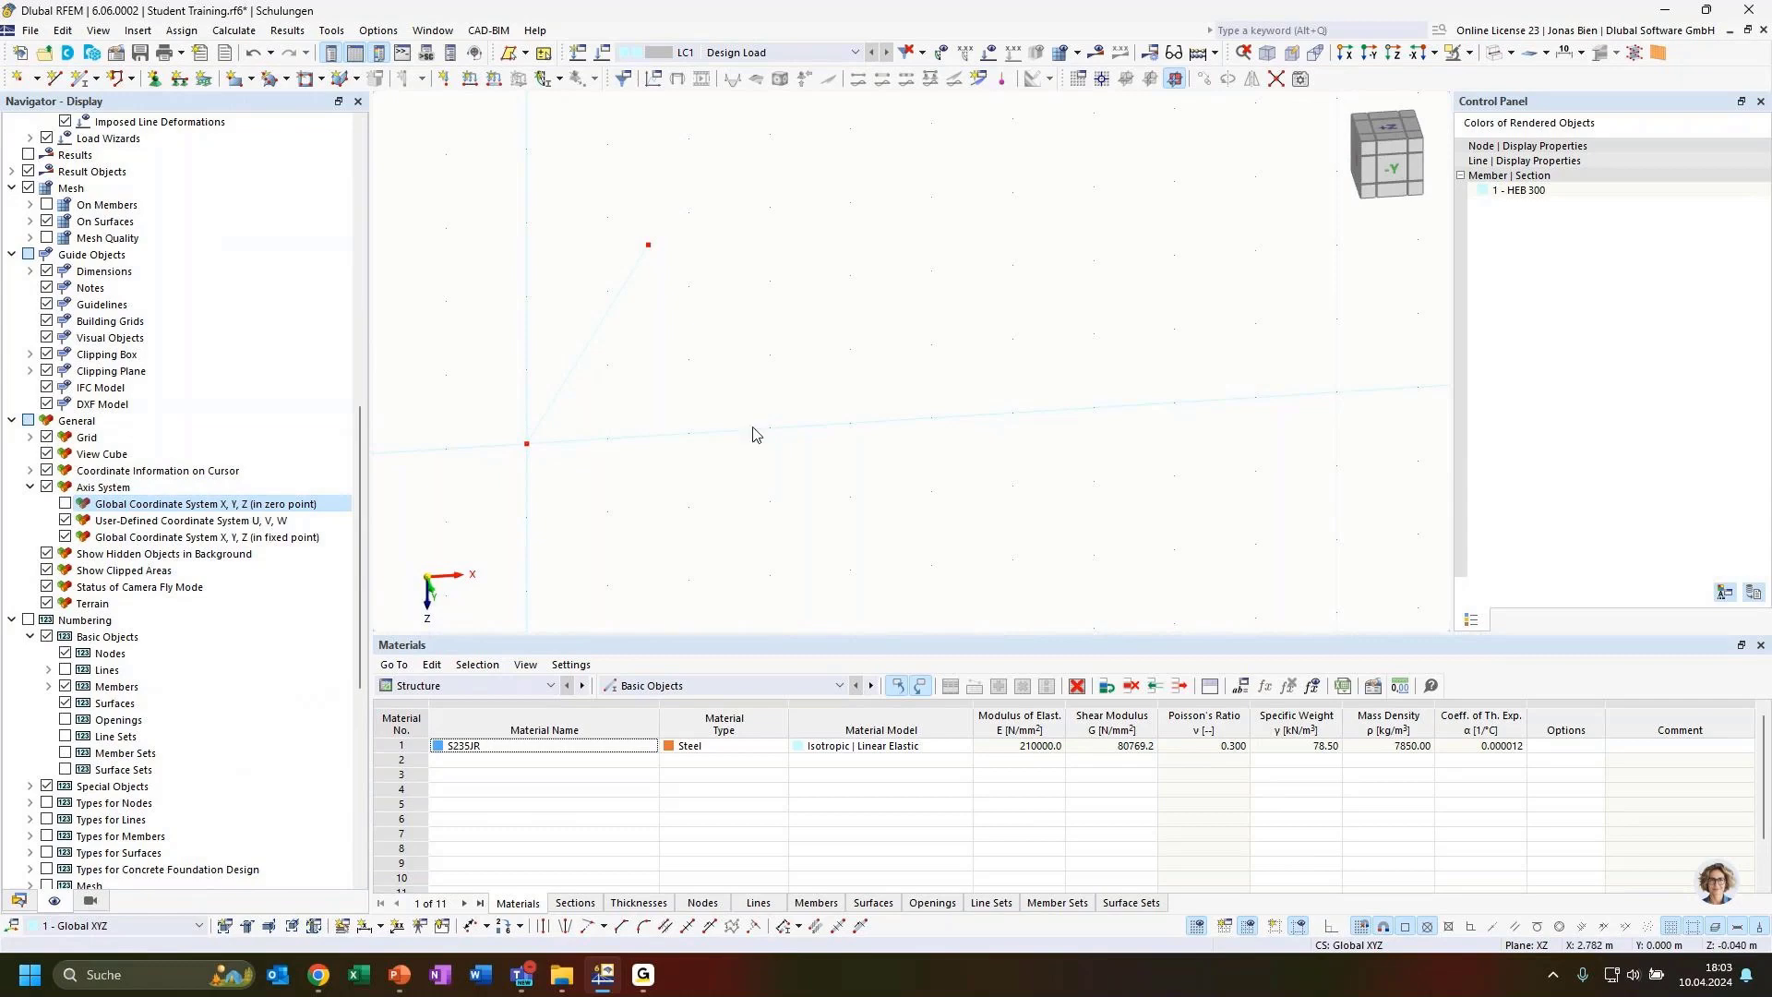
Switch the member to rendered display and return to the -Y view
middle_click_drag(815, 482, 884, 401, "ctrl")
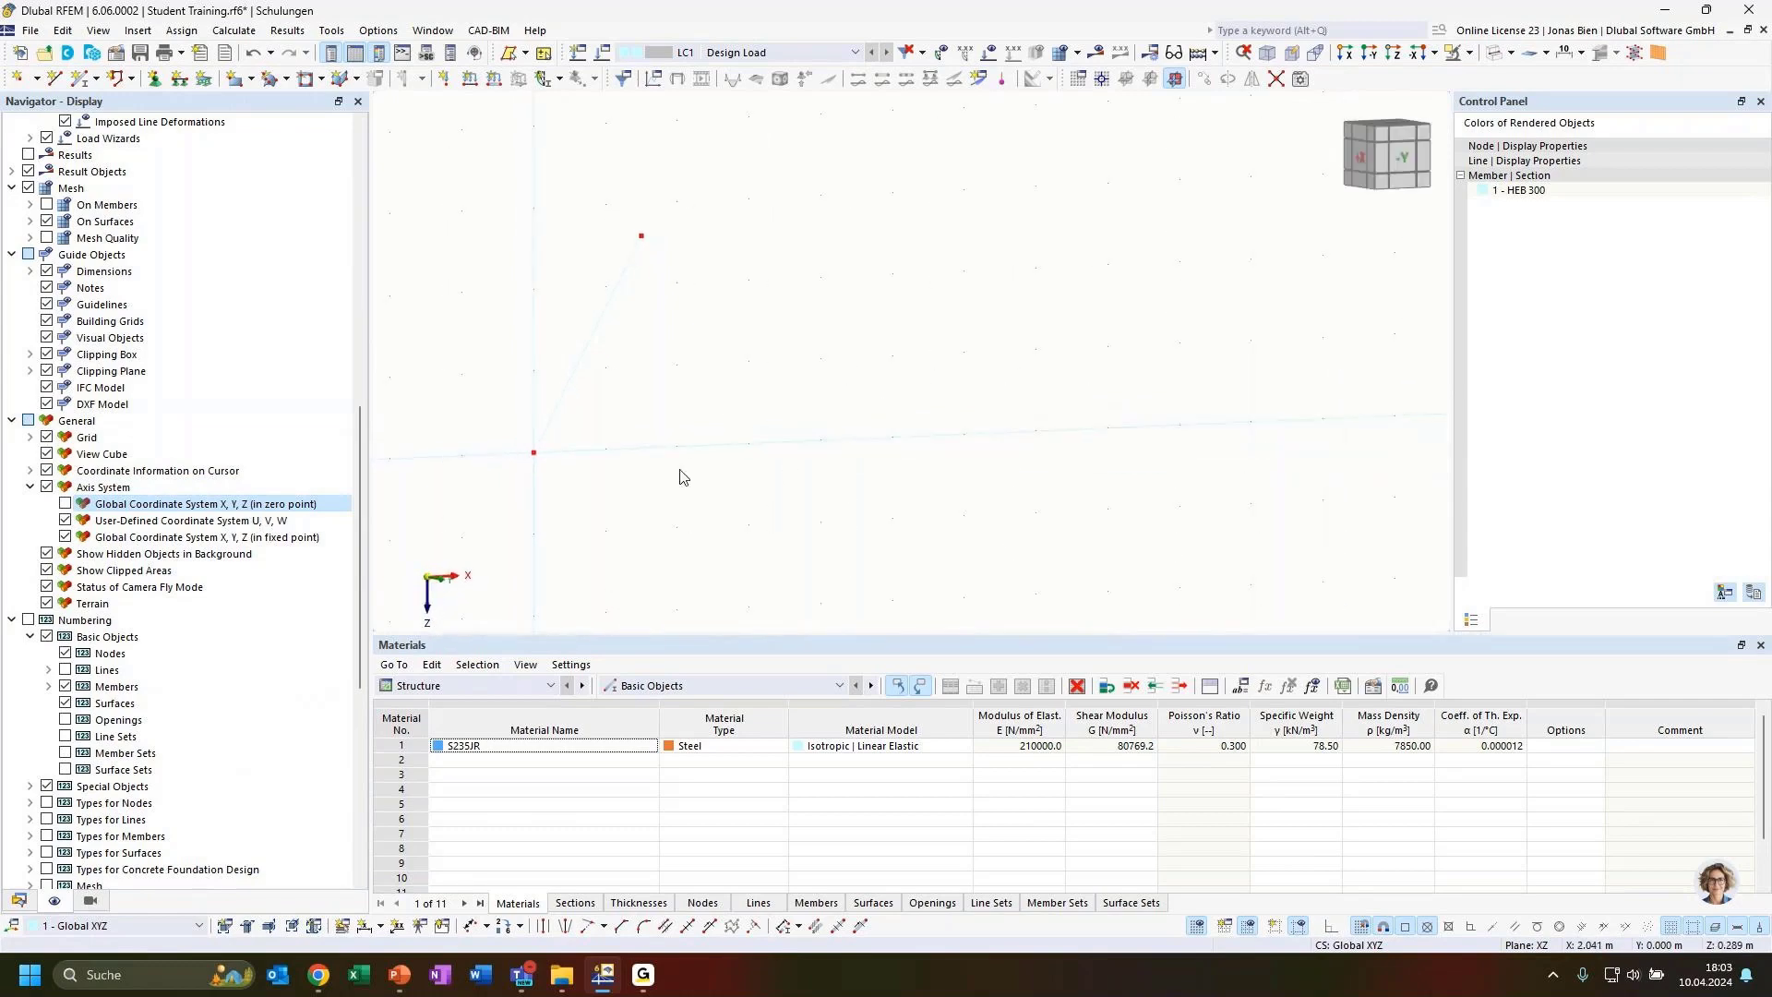
middle_click_drag(680, 479, 724, 510, "ctrl")
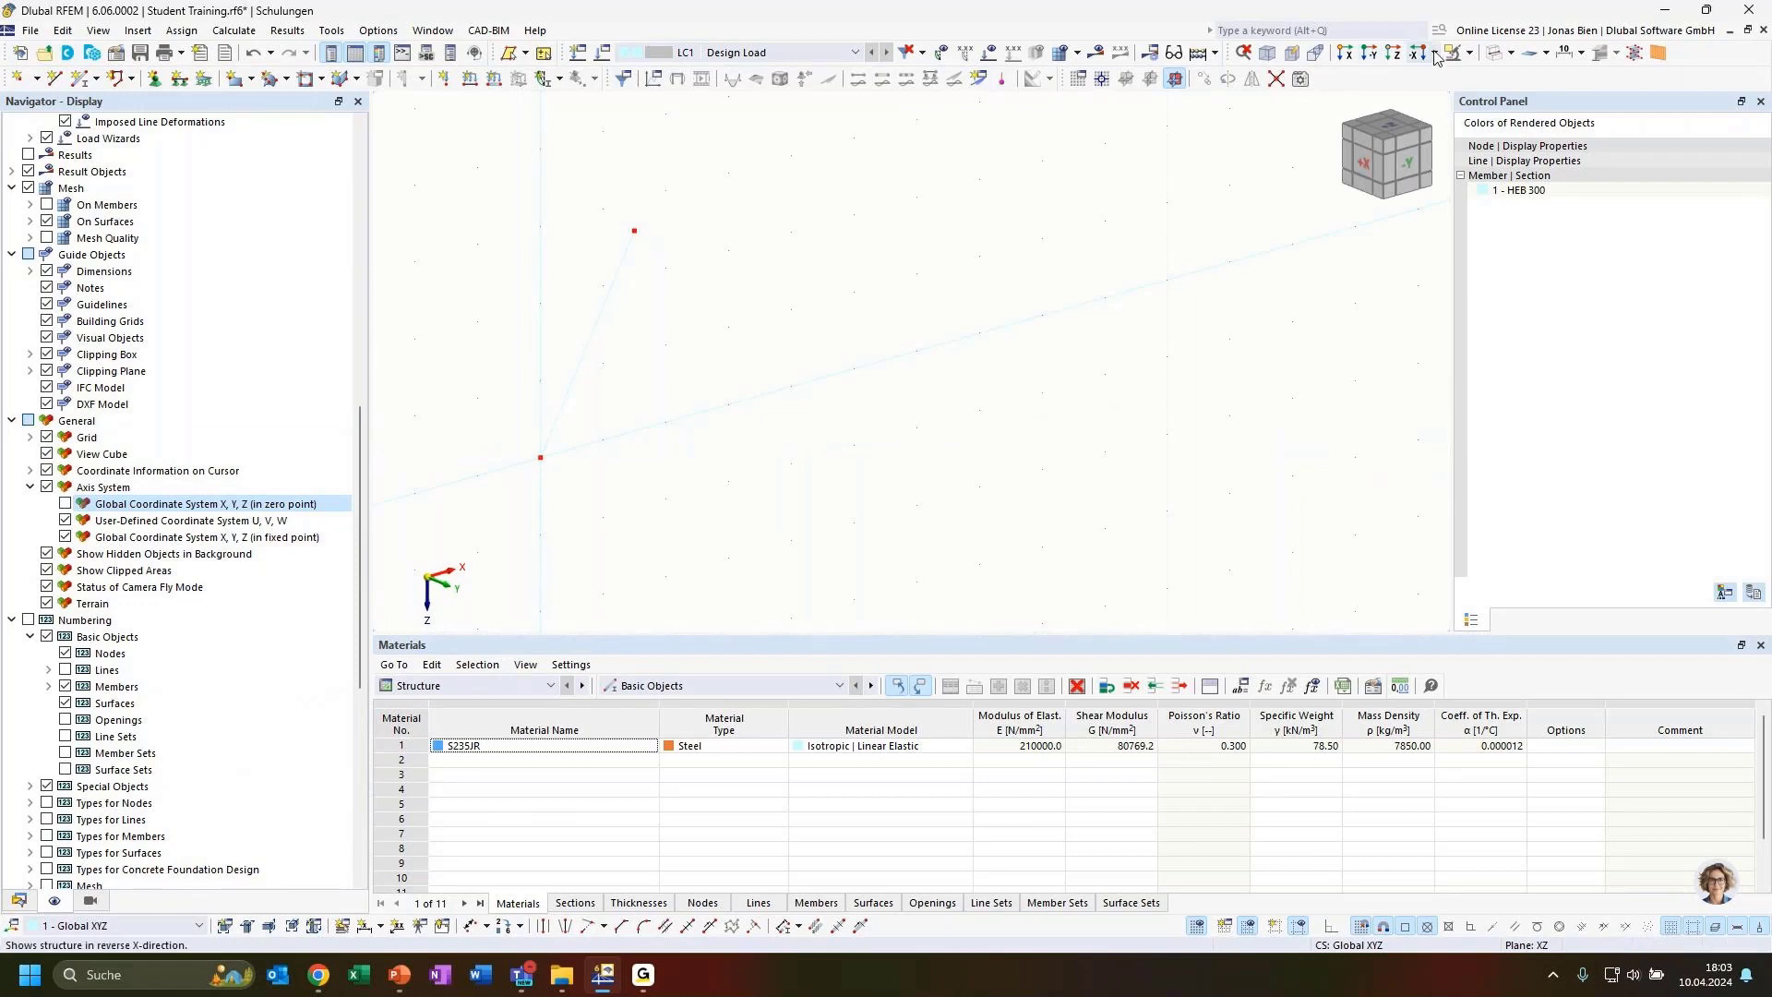
left_click(1498, 54)
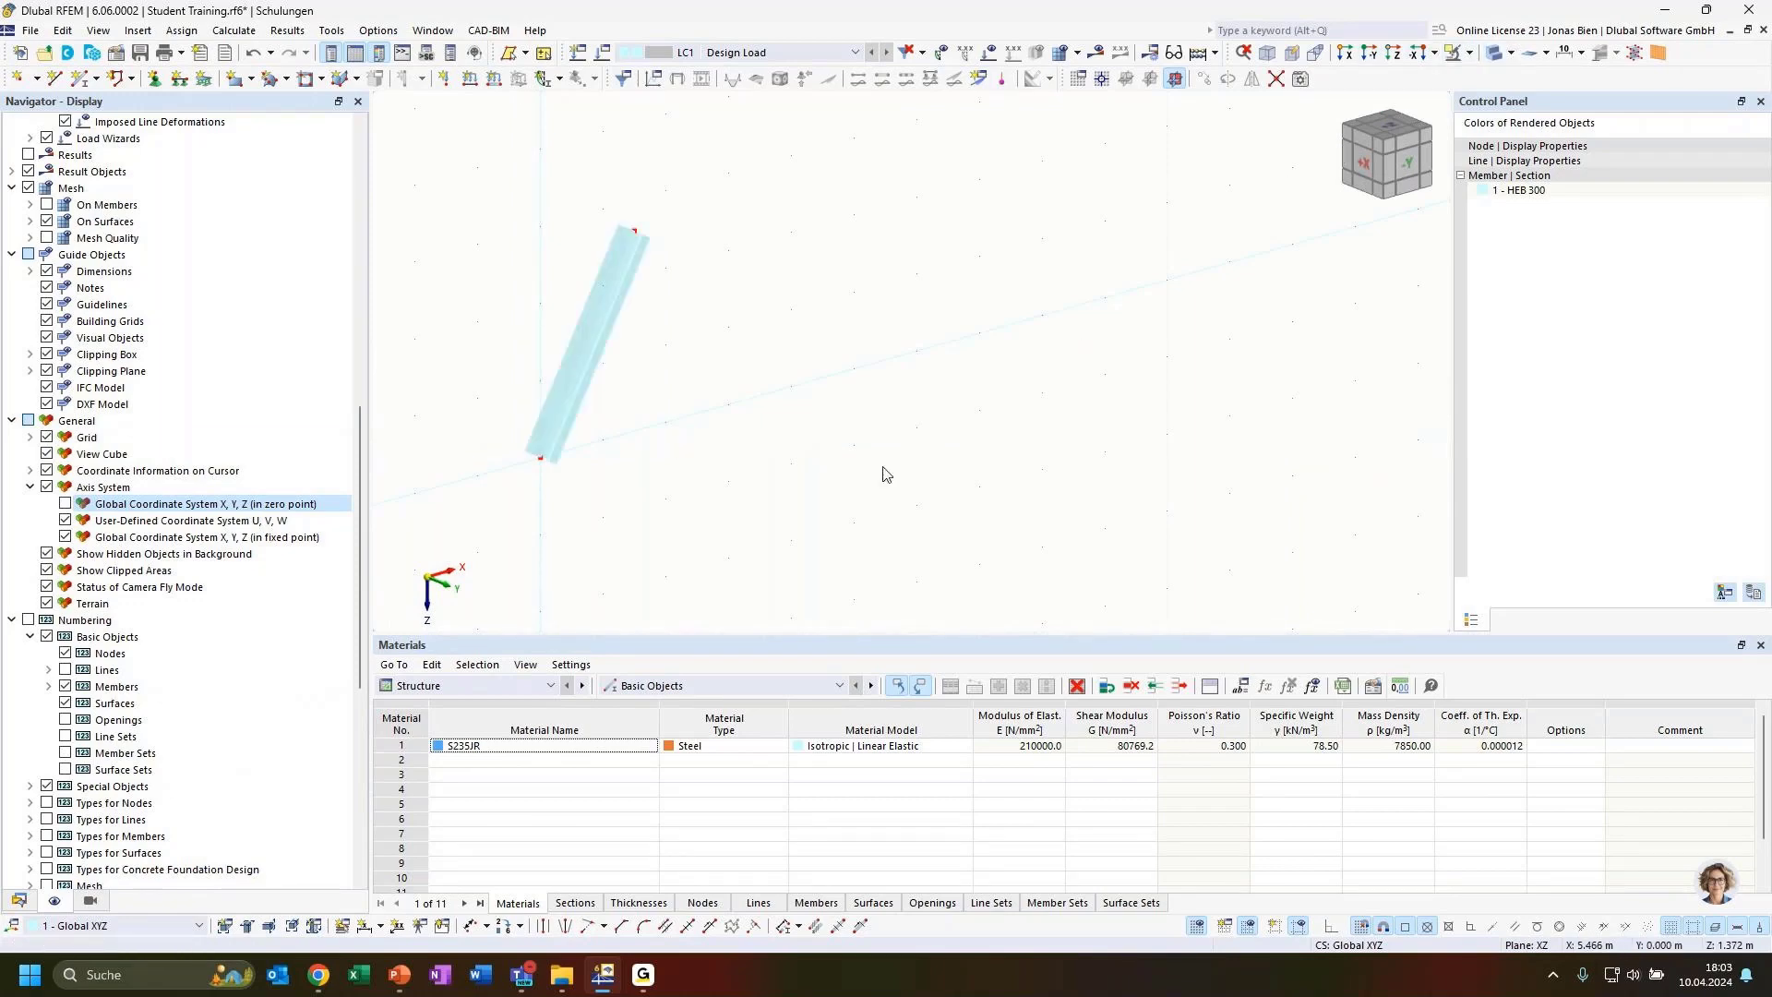
middle_click_drag(852, 449, 736, 348, "ctrl")
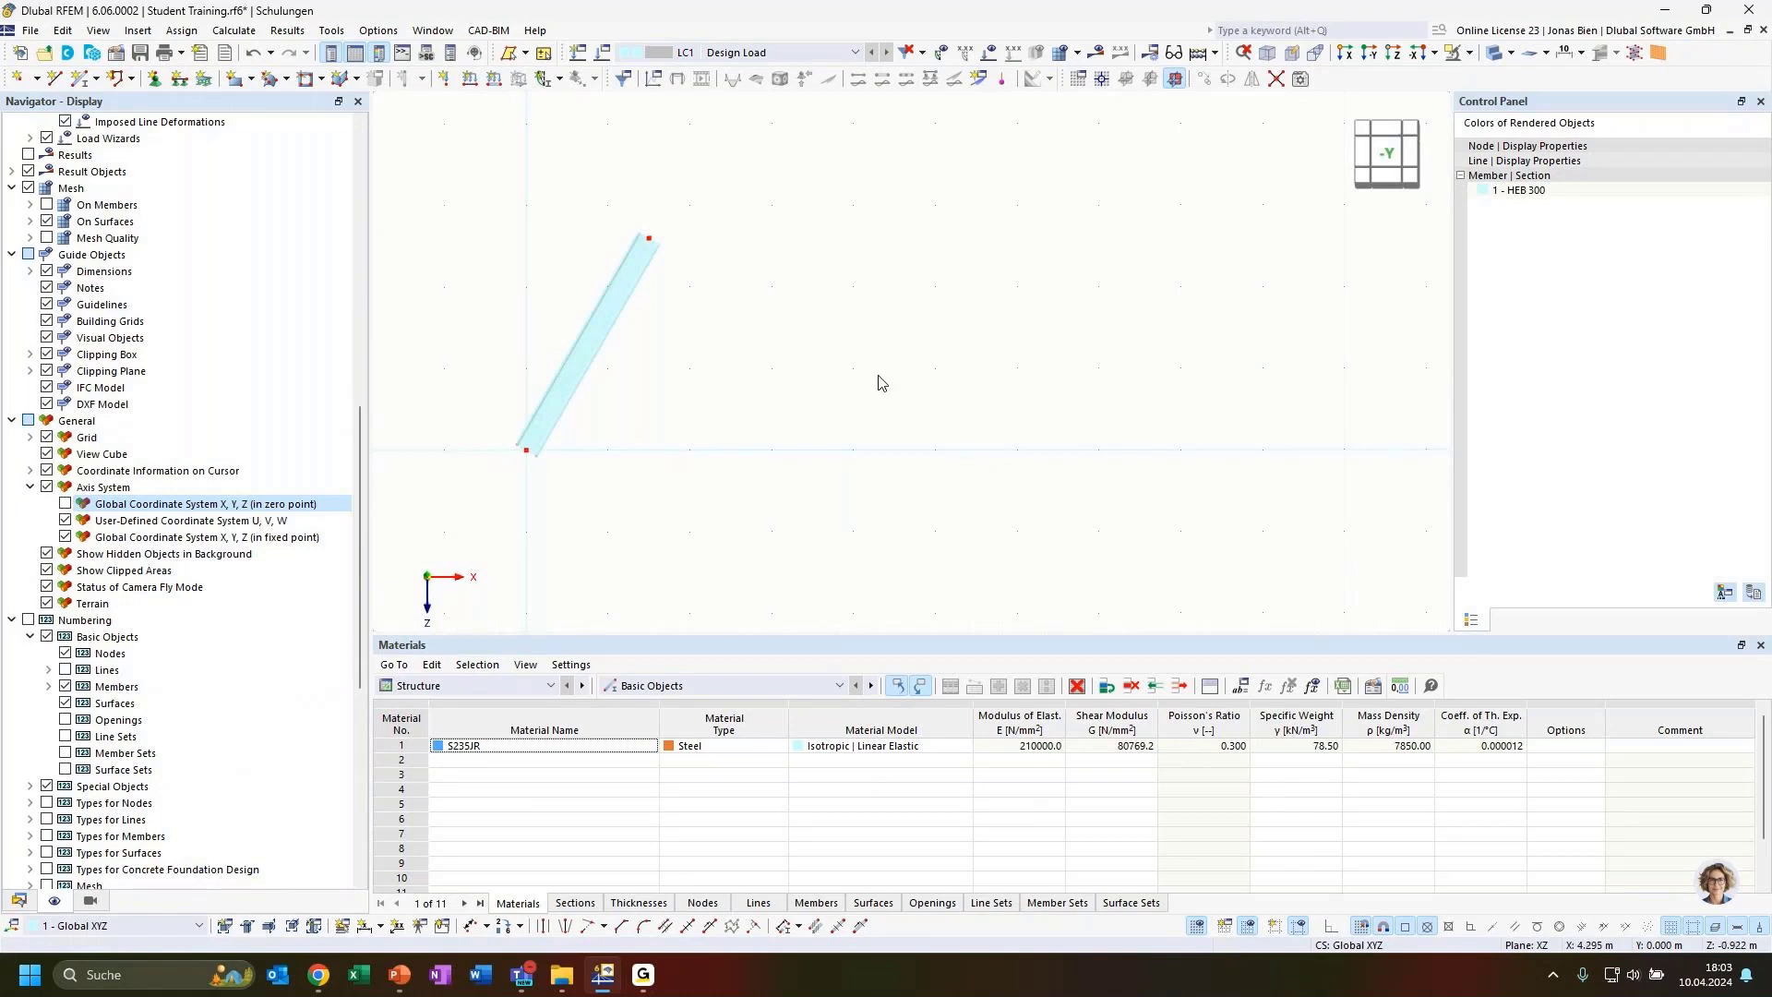
Rotate the member about a Y-parallel axis through its upper end node by 60°, creating 2 copies
left_click_drag(878, 374, 573, 274)
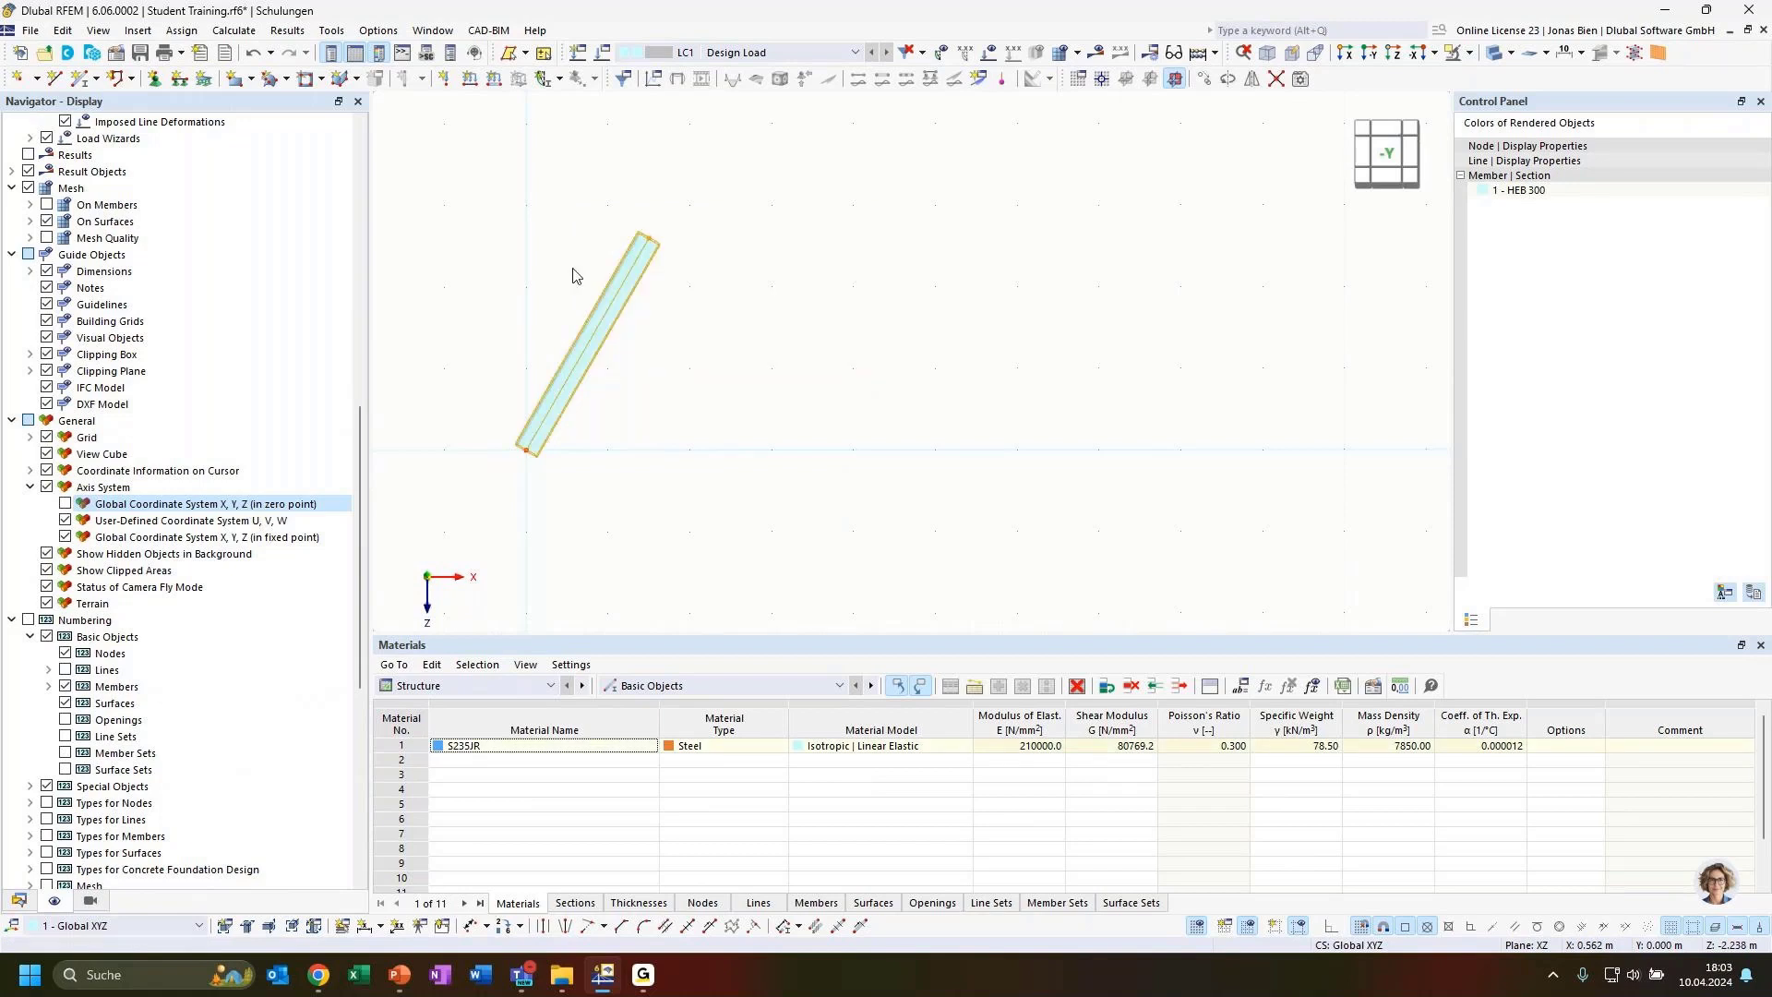
left_click(1229, 81)
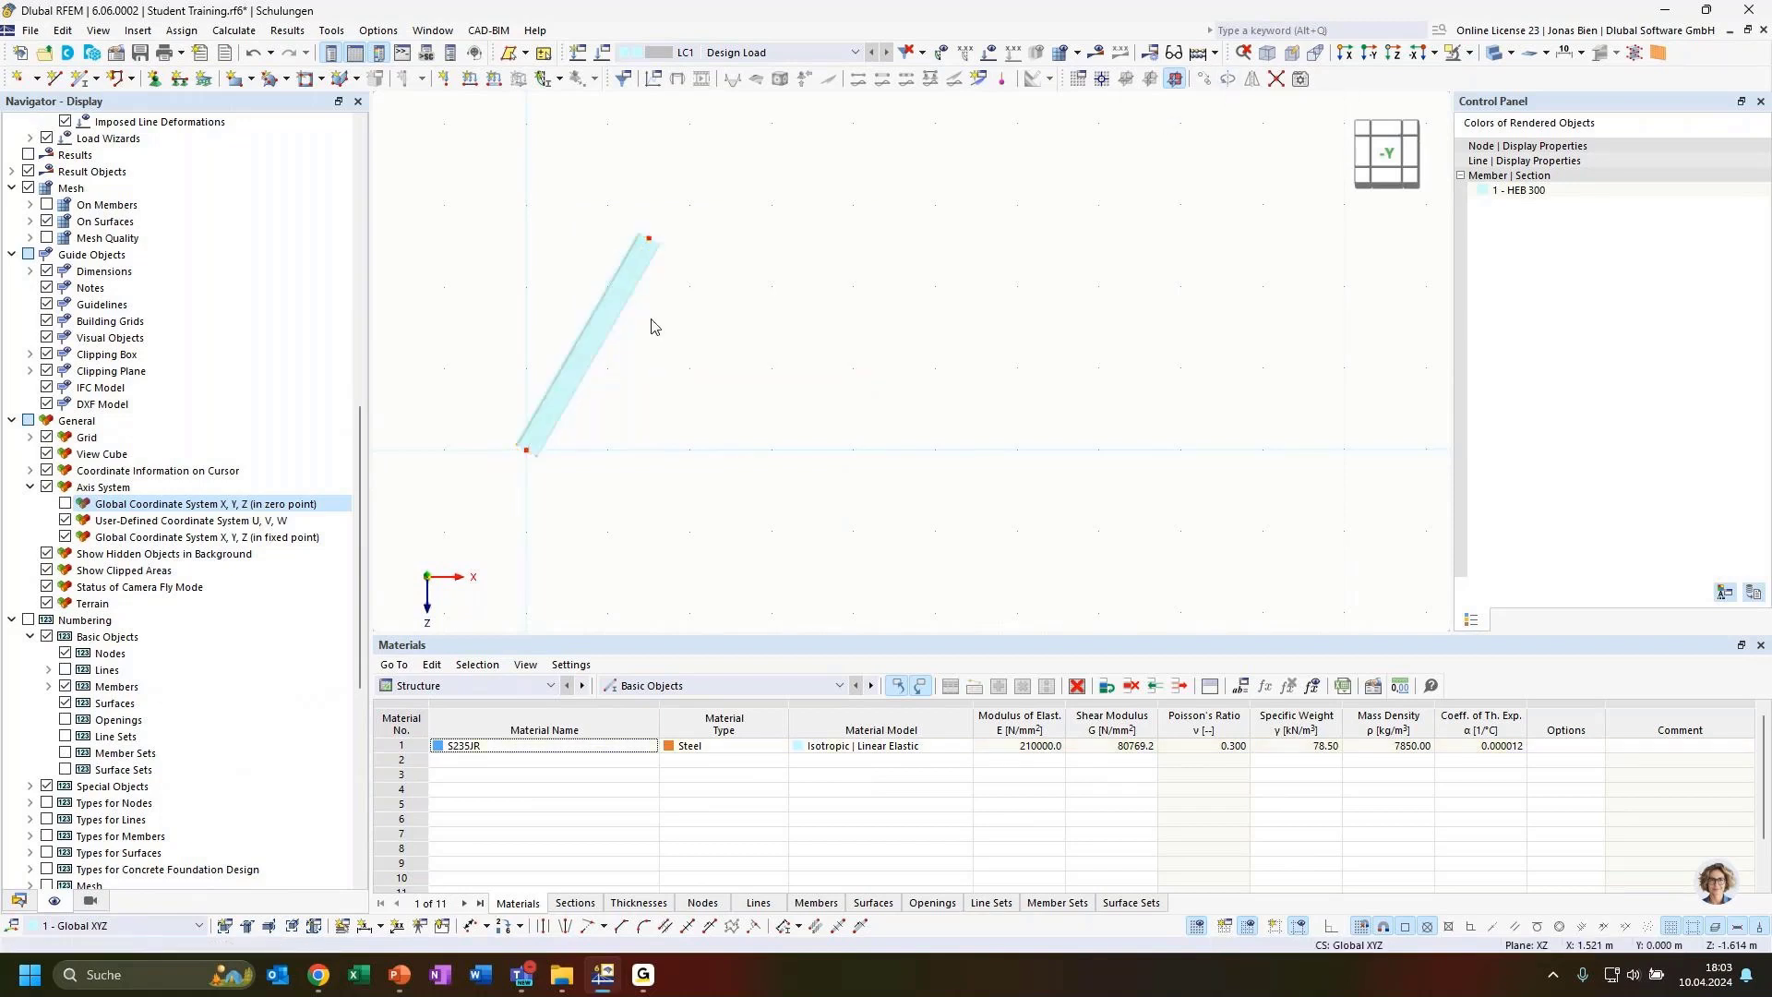
key("Escape")
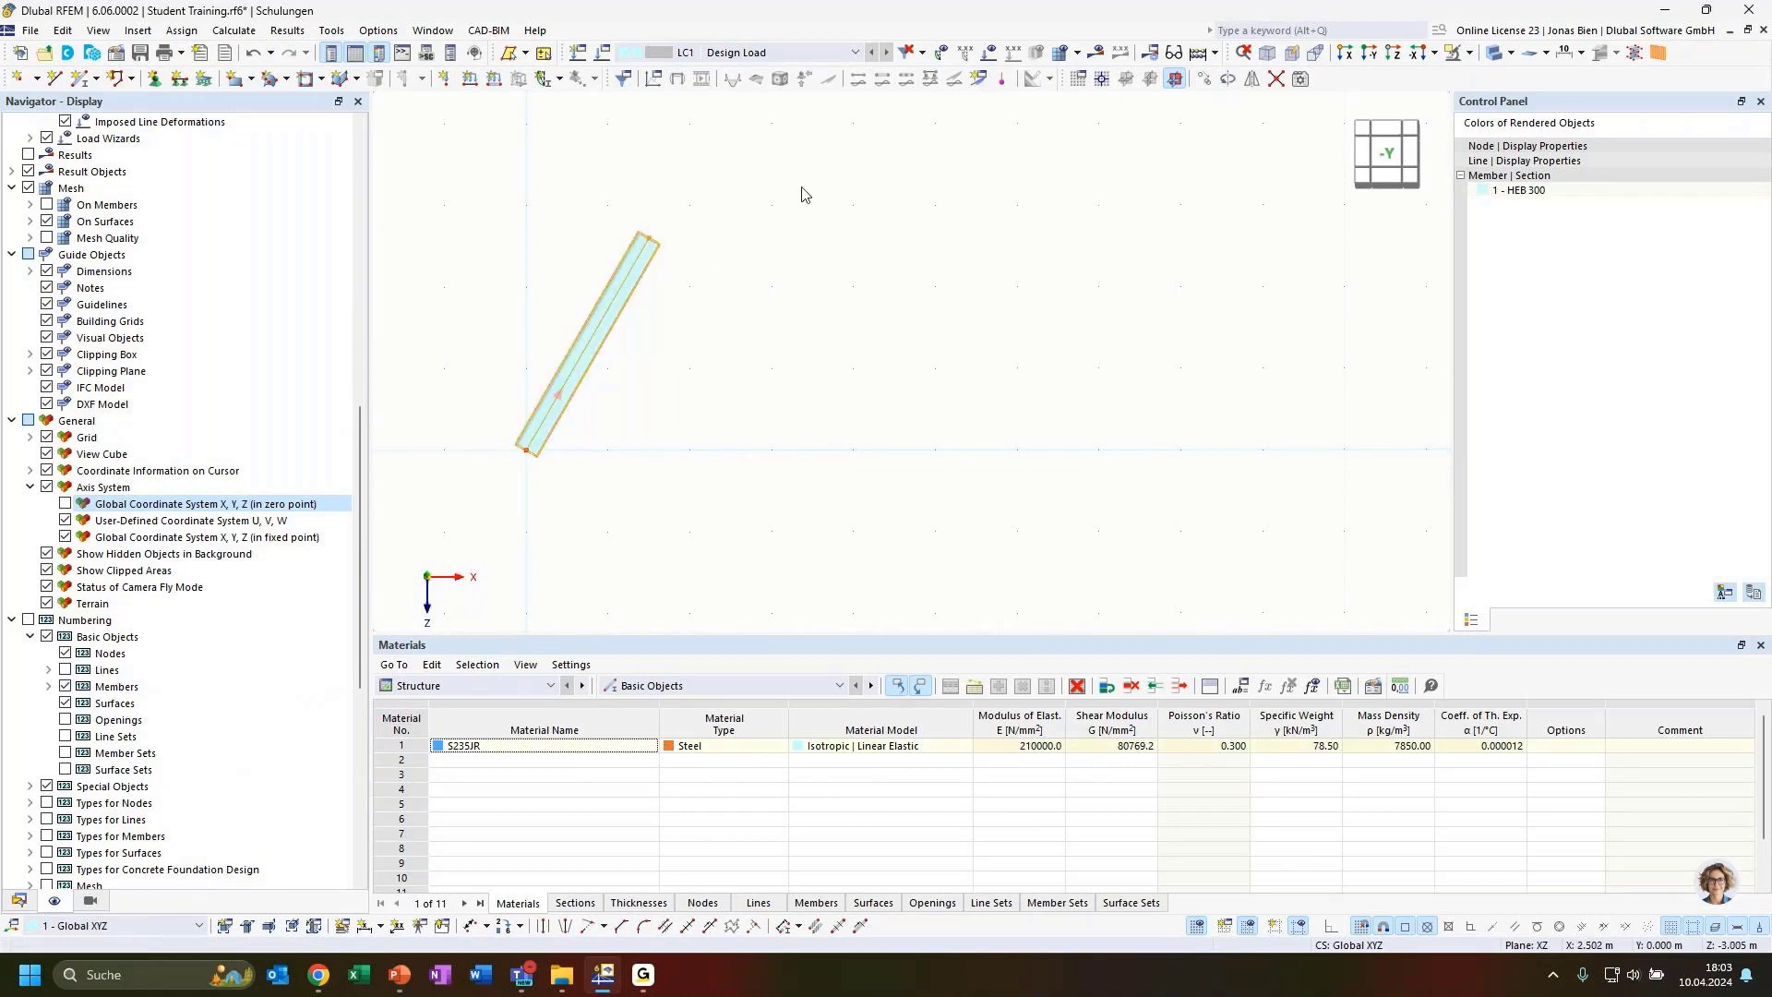
left_click(1229, 79)
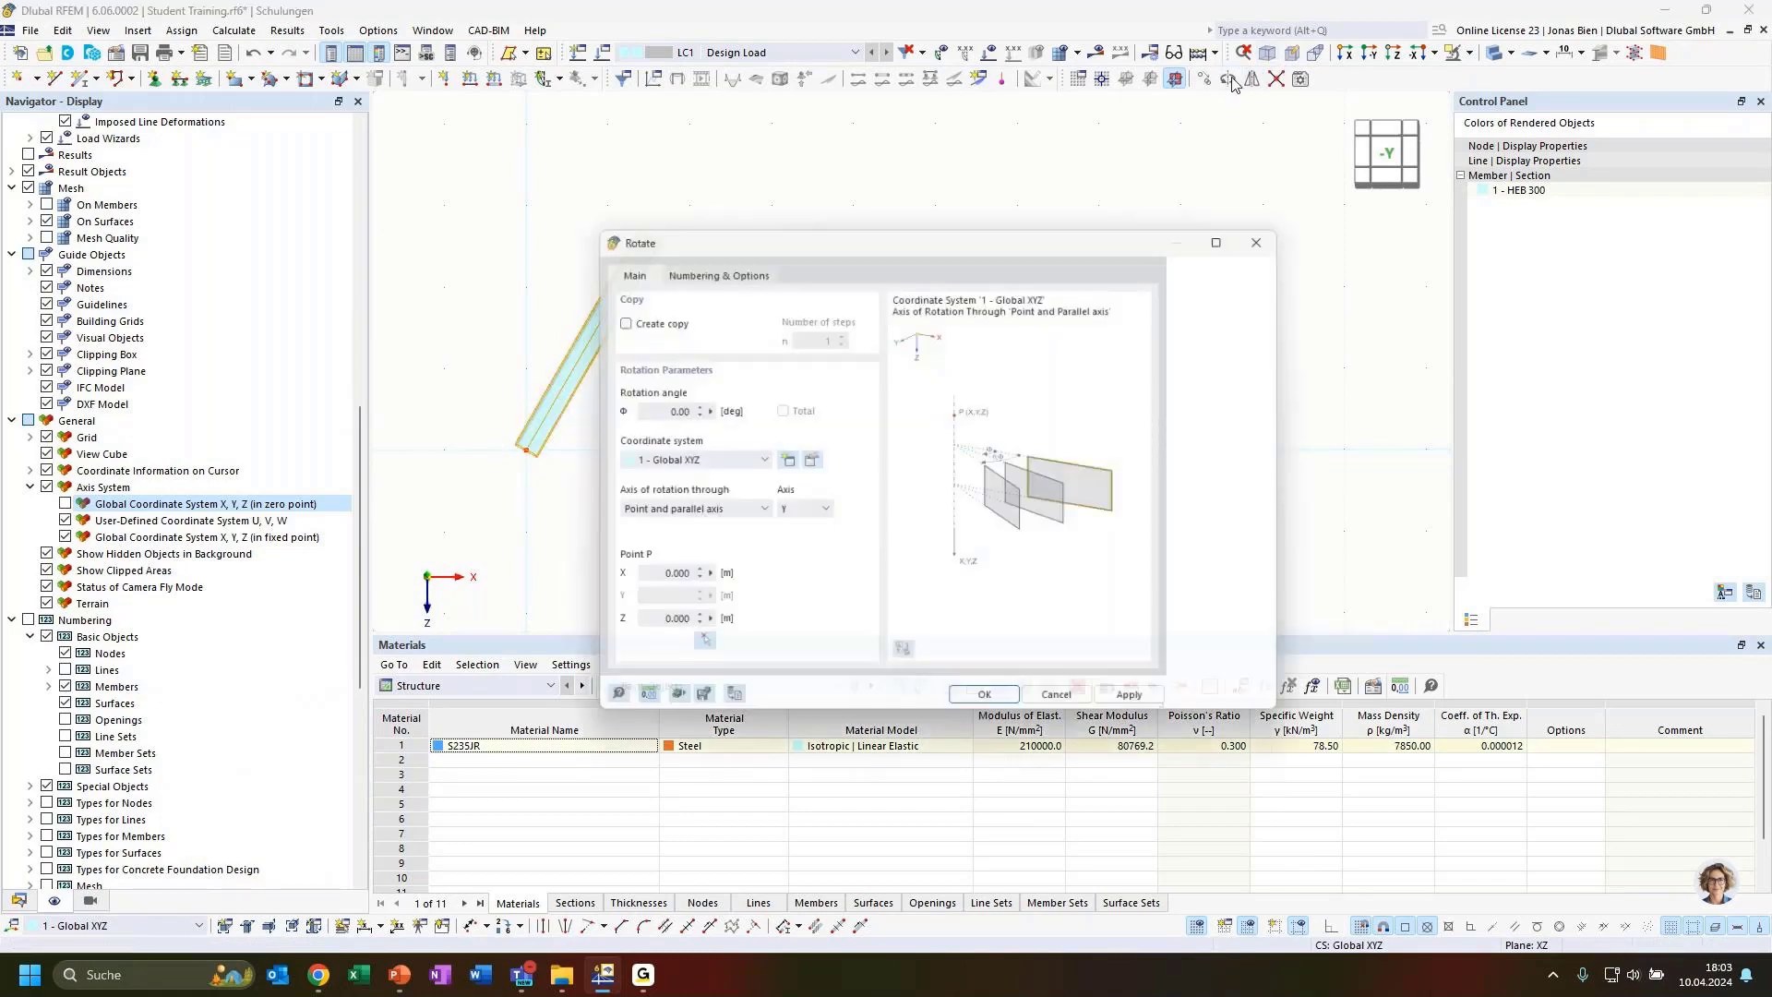
left_click_drag(821, 231, 931, 149)
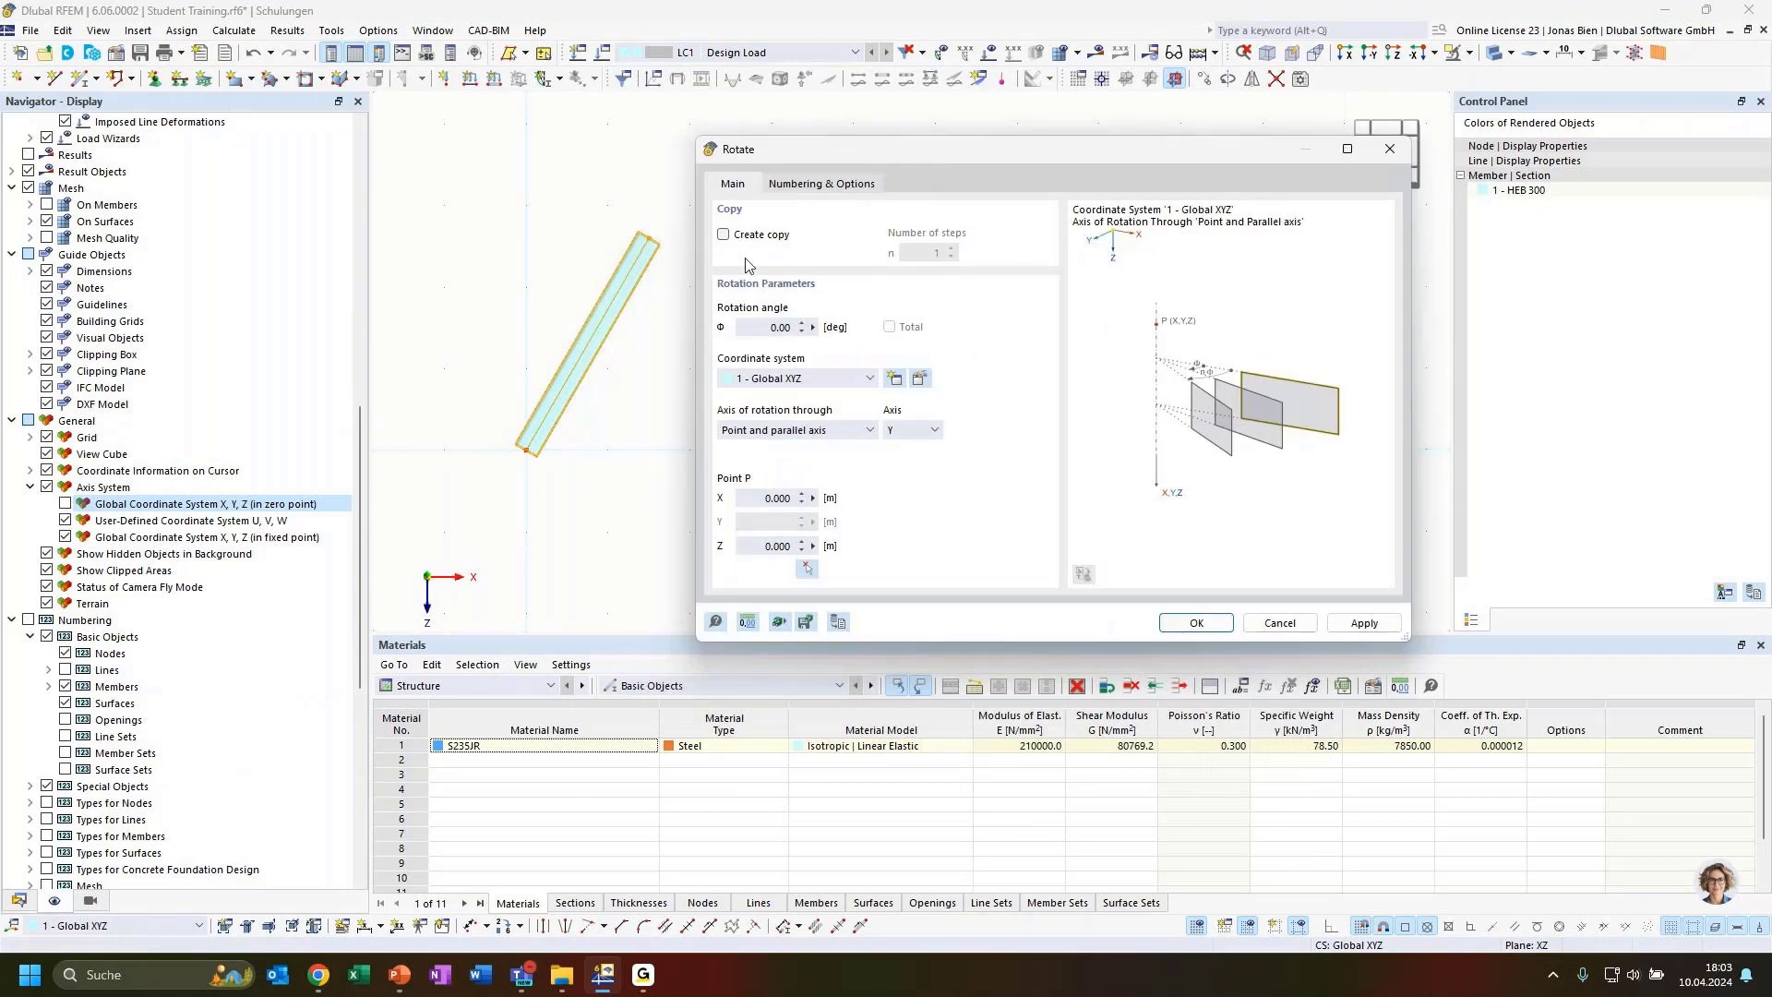
left_click(739, 236)
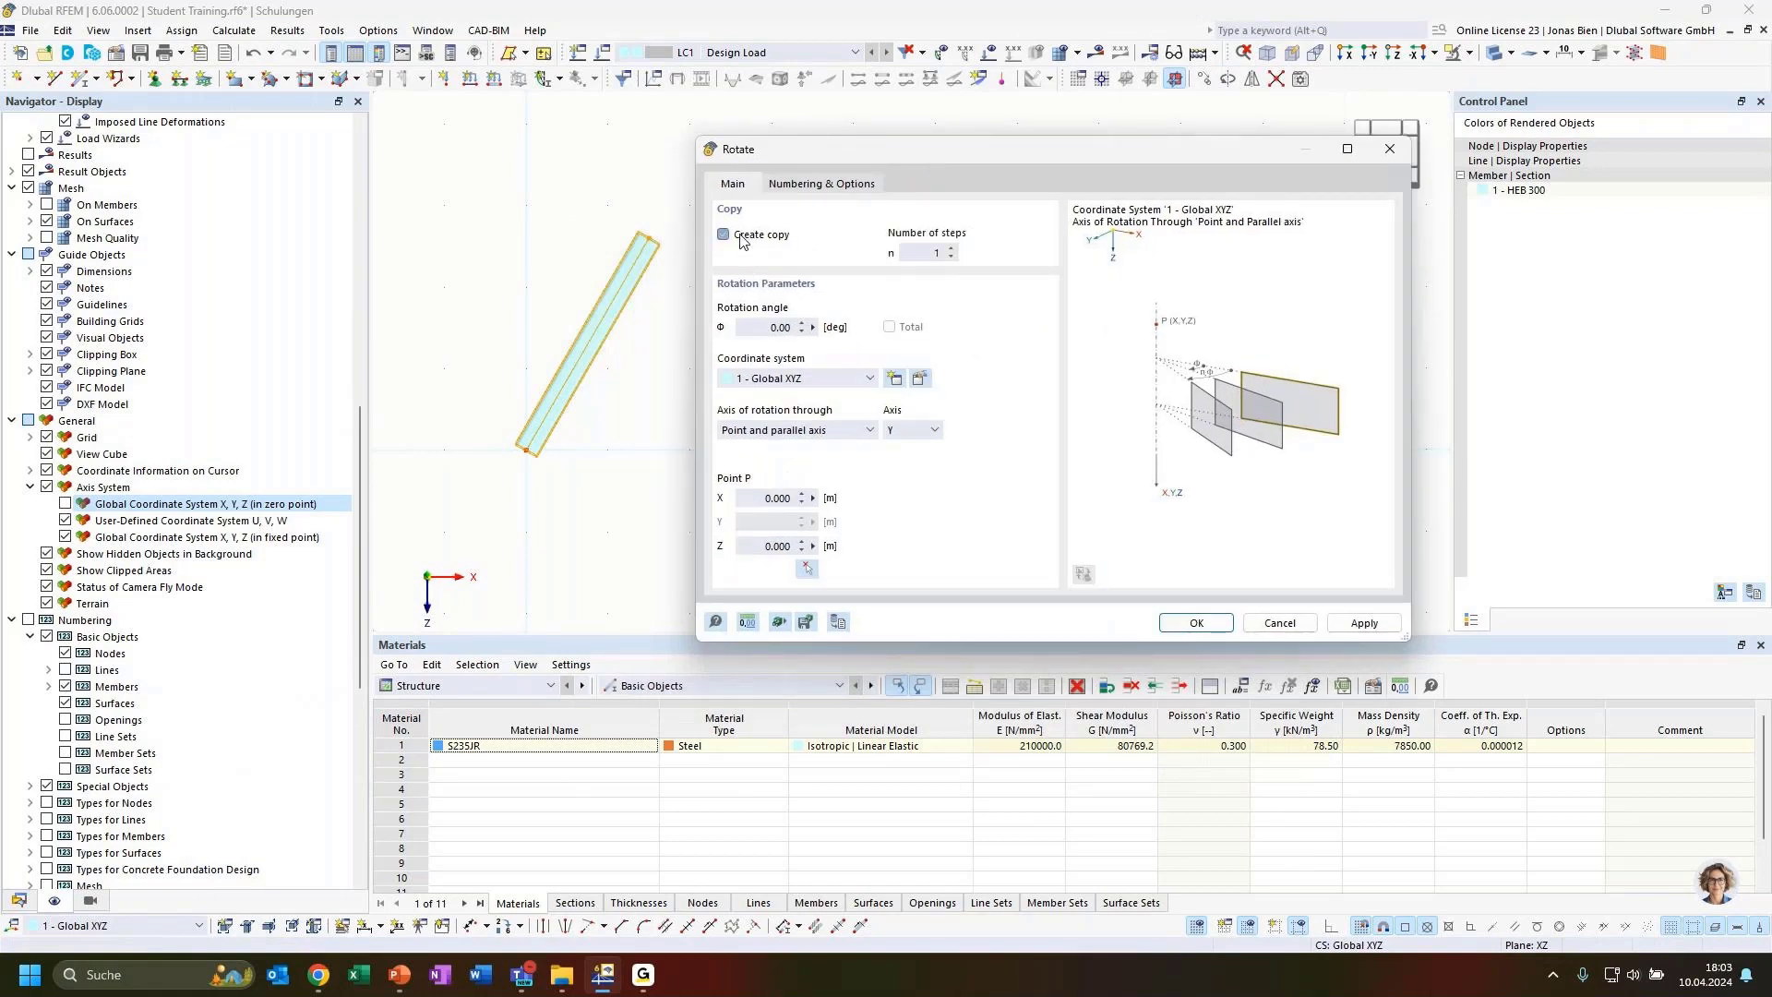
double_click(926, 251)
type("2")
left_click(766, 329)
left_click(807, 570)
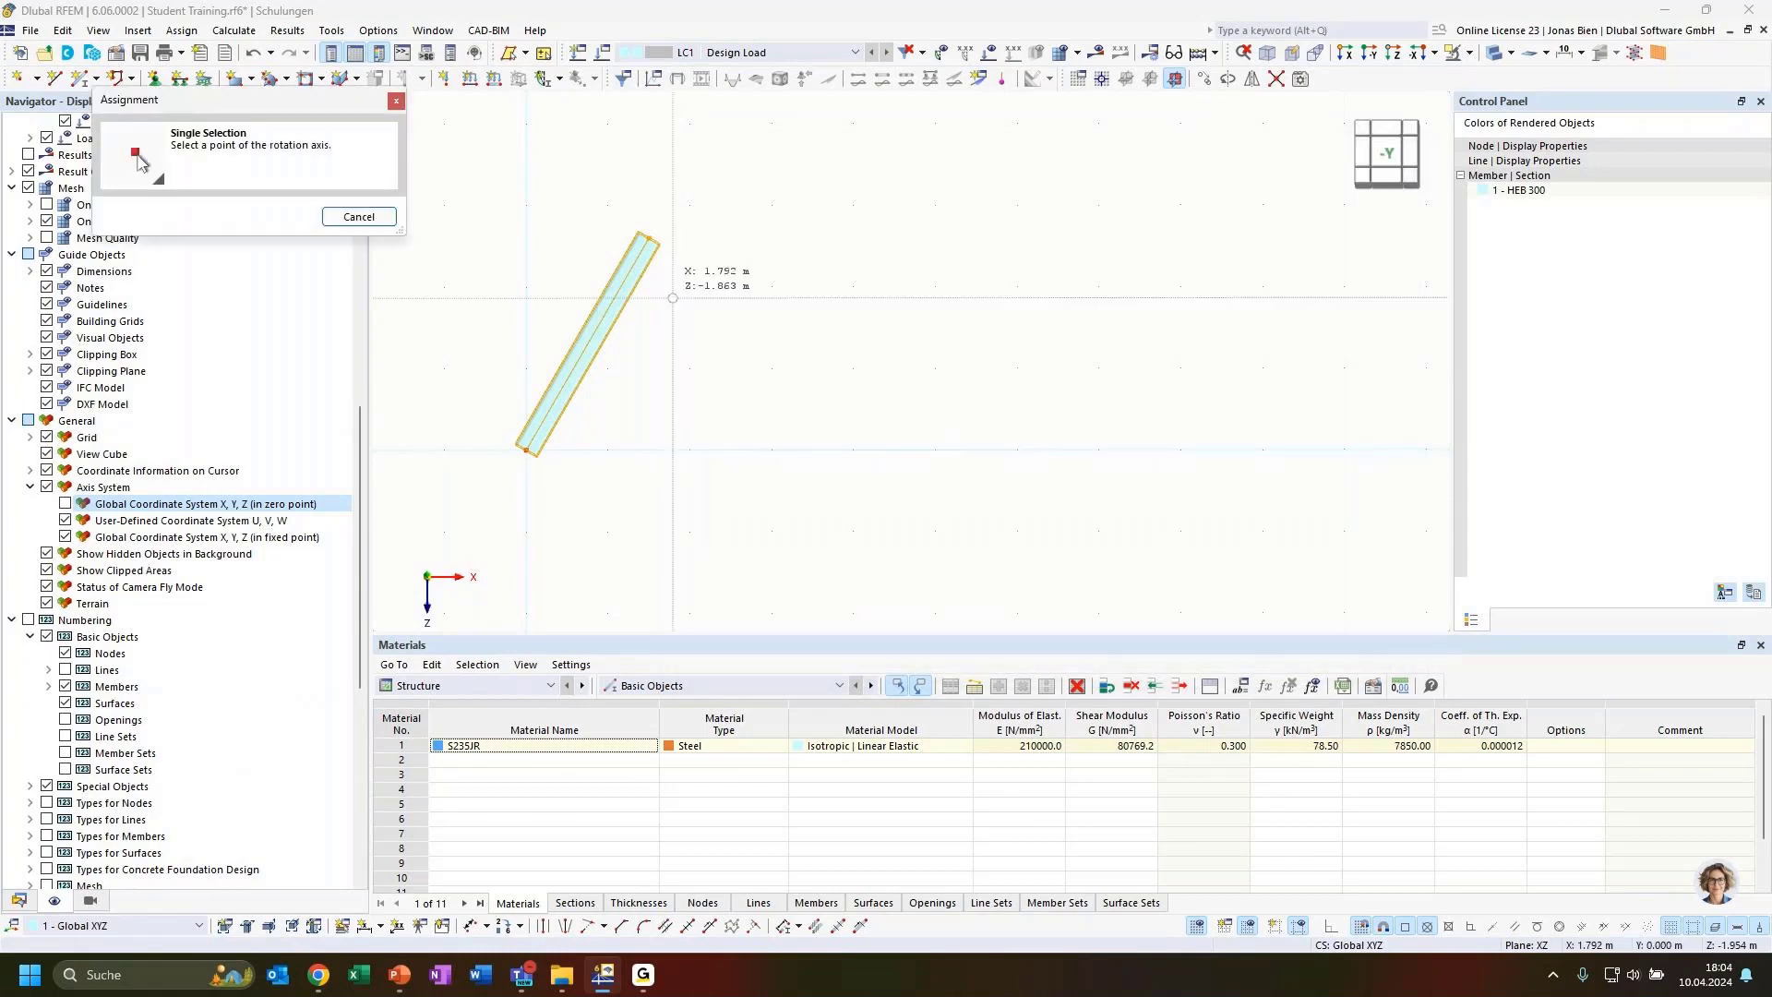
left_click(649, 238)
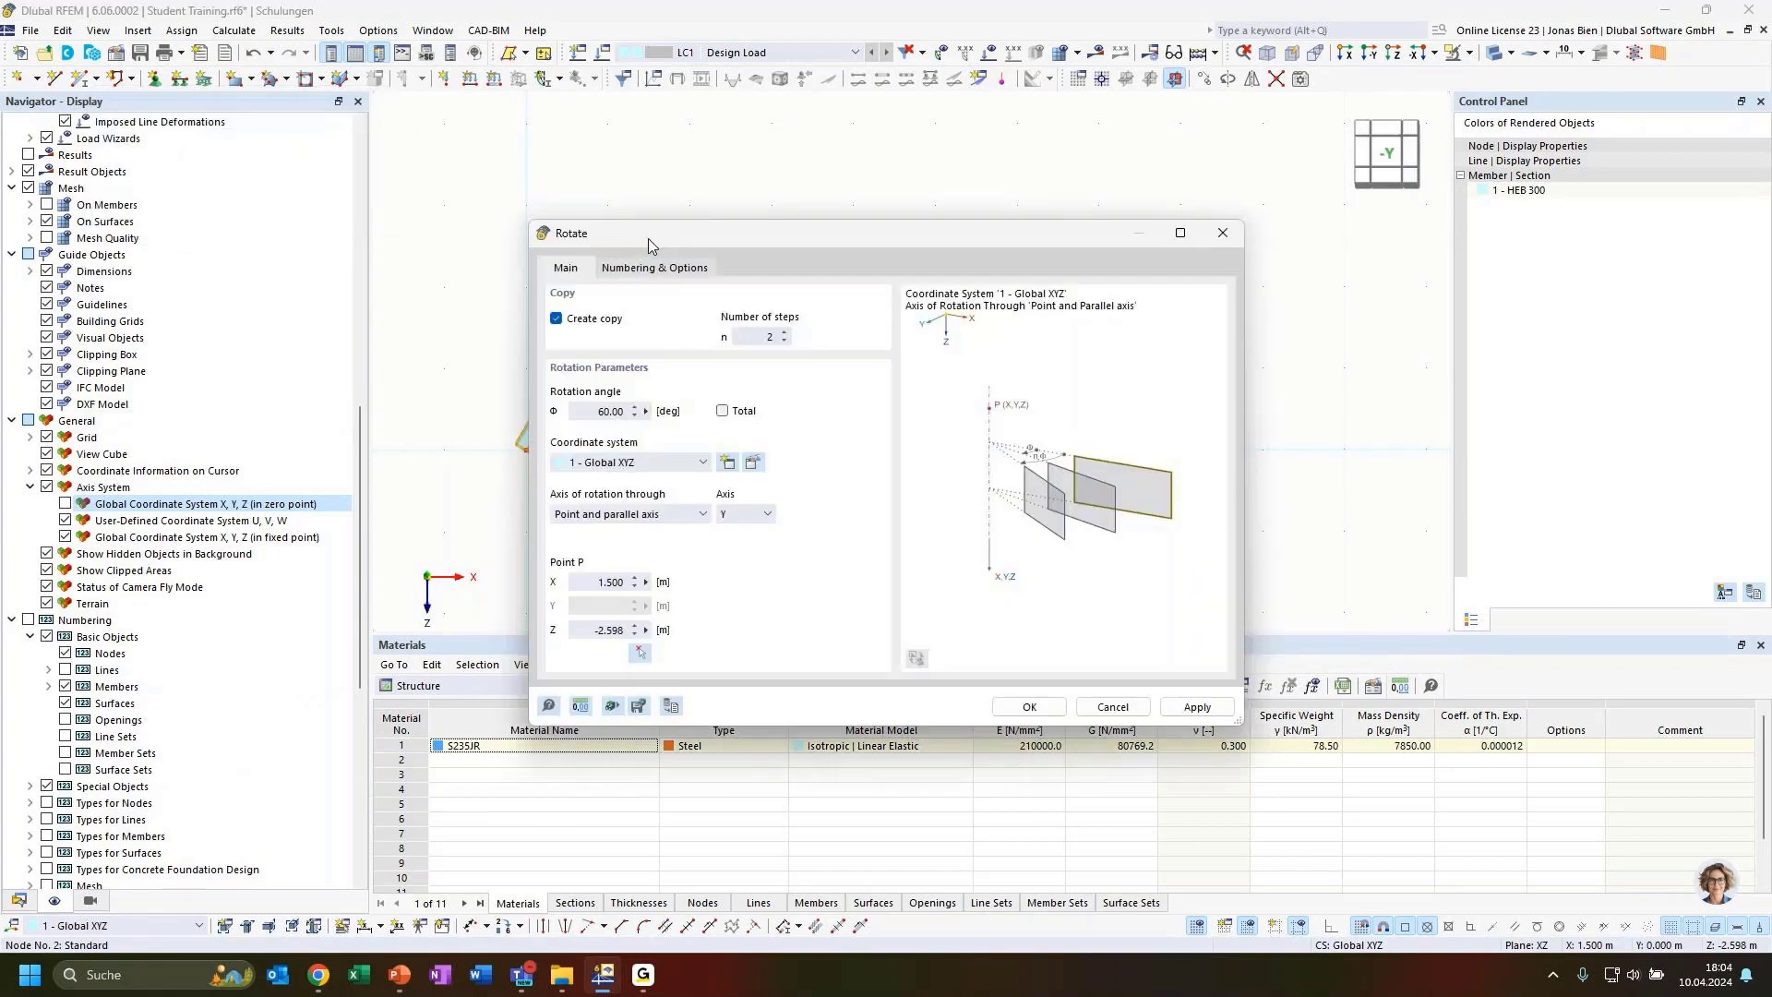
left_click_drag(773, 241, 1170, 202)
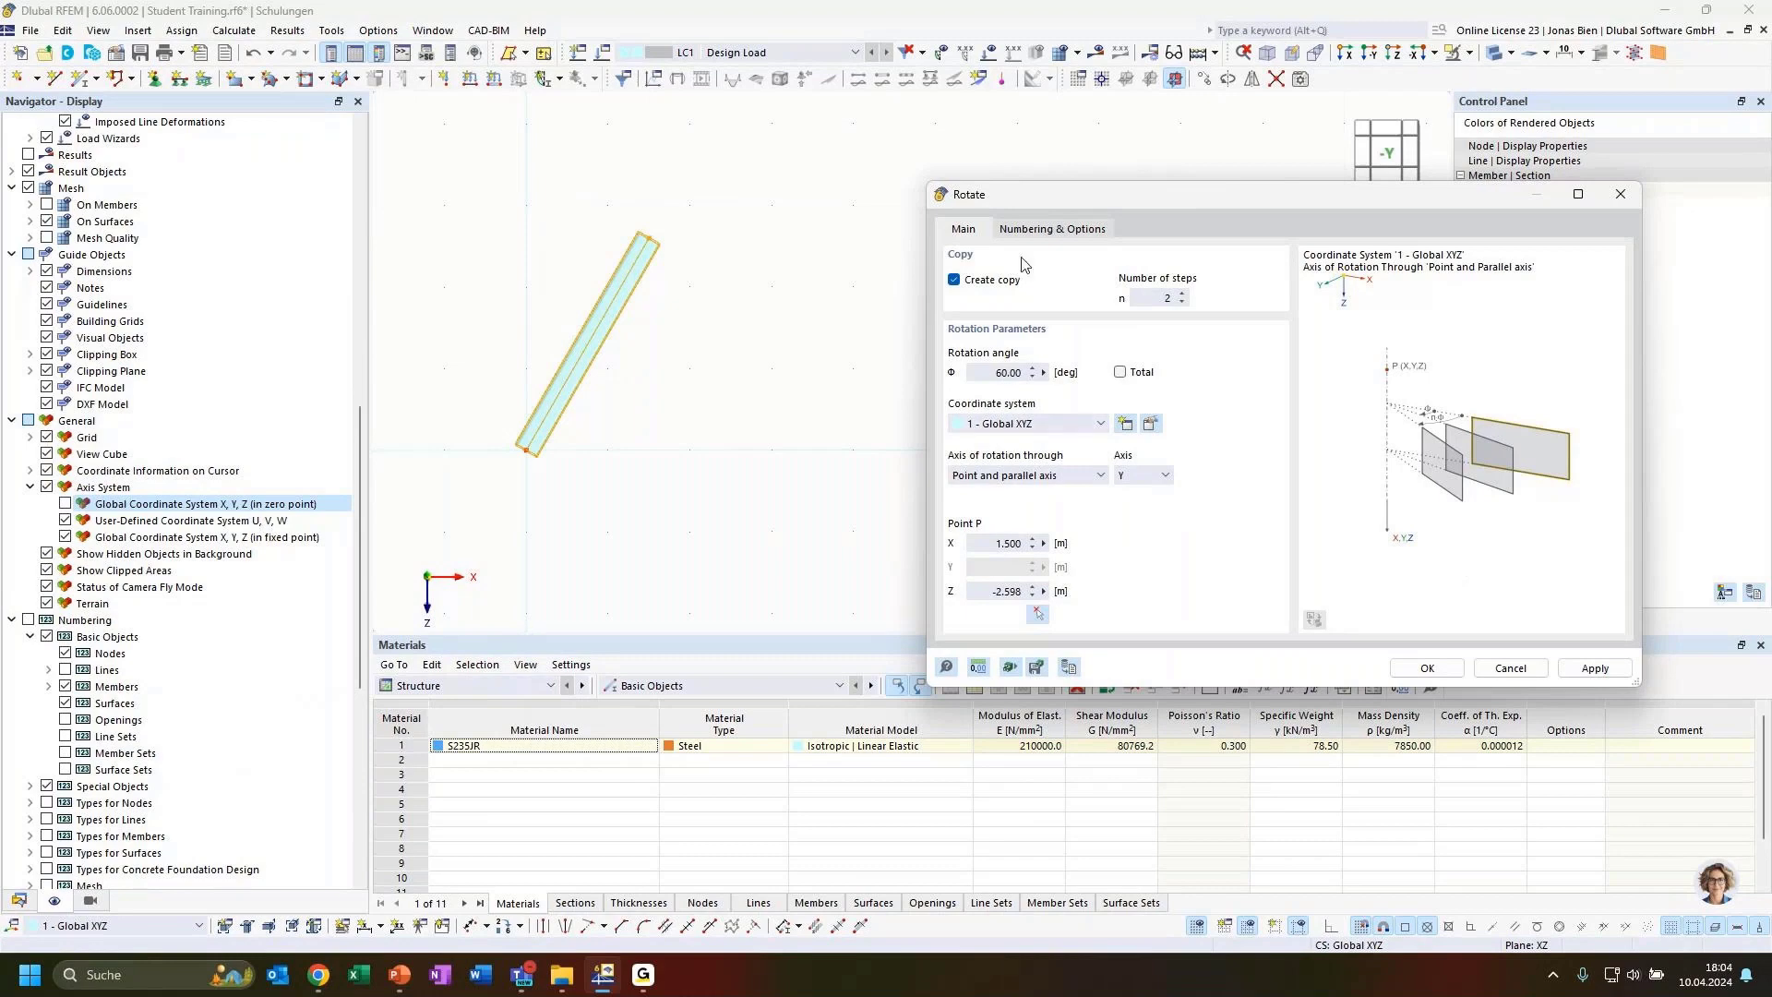
left_click(1427, 668)
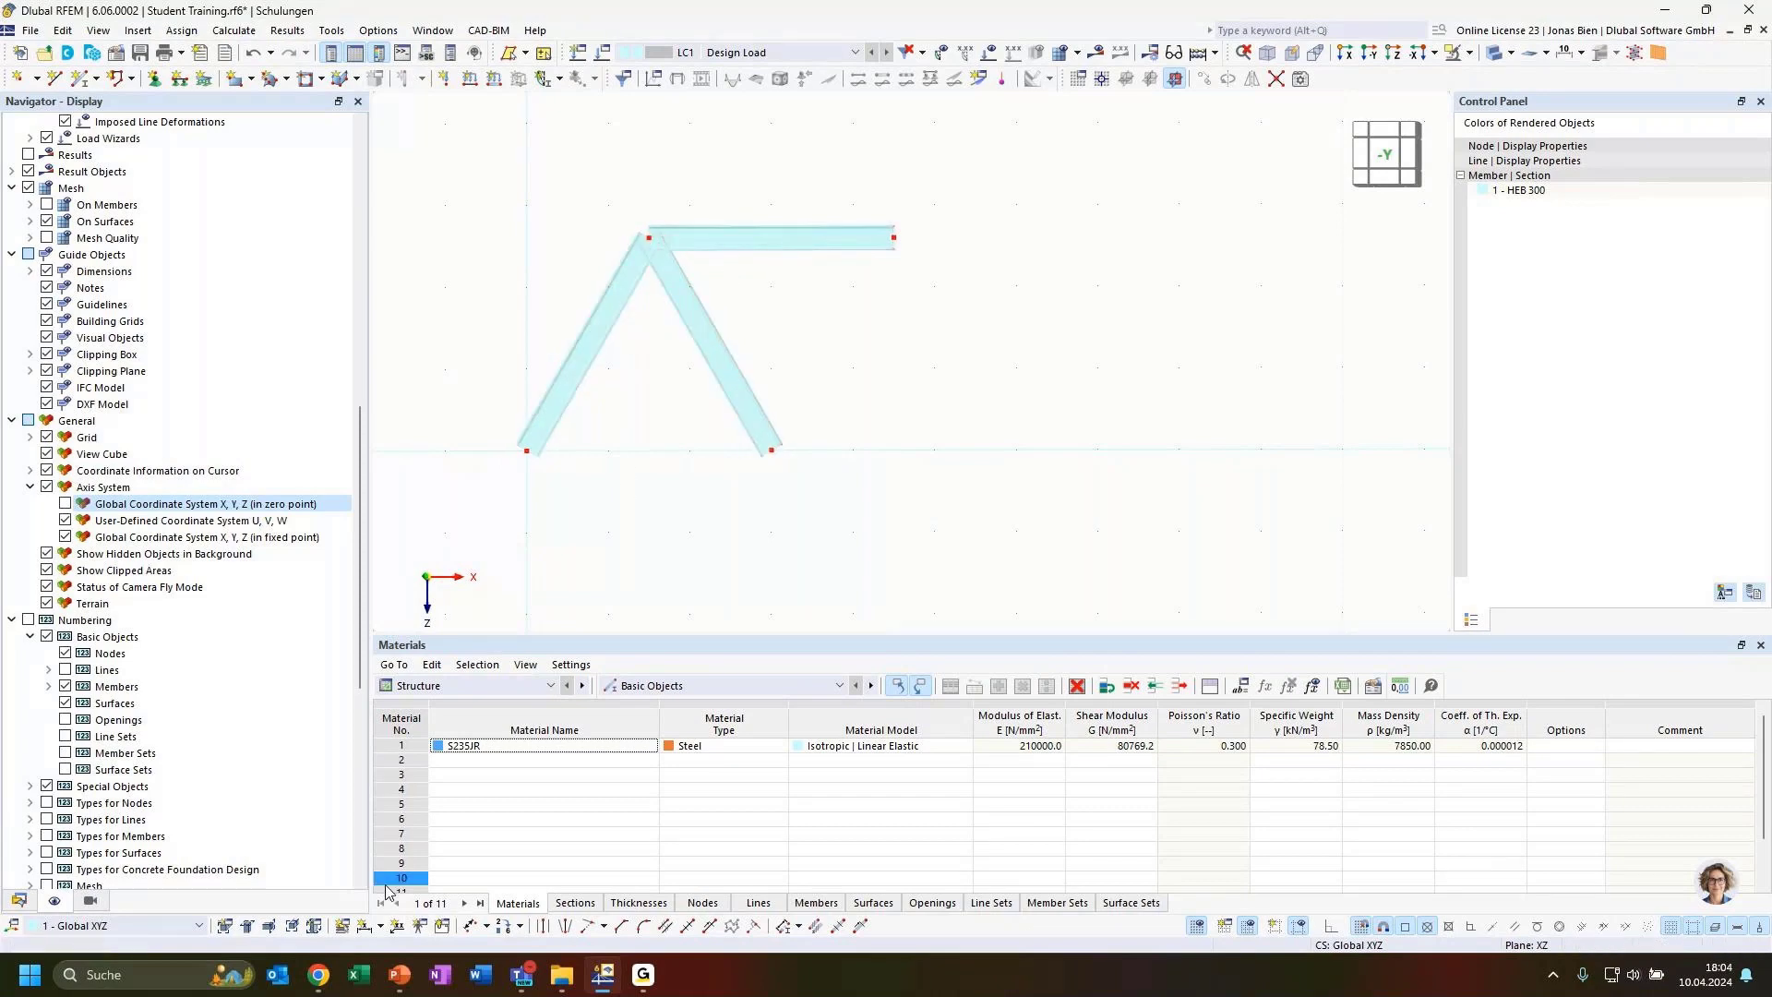
Measure the angle between the two inclined members with an angular dimension
left_click(379, 925)
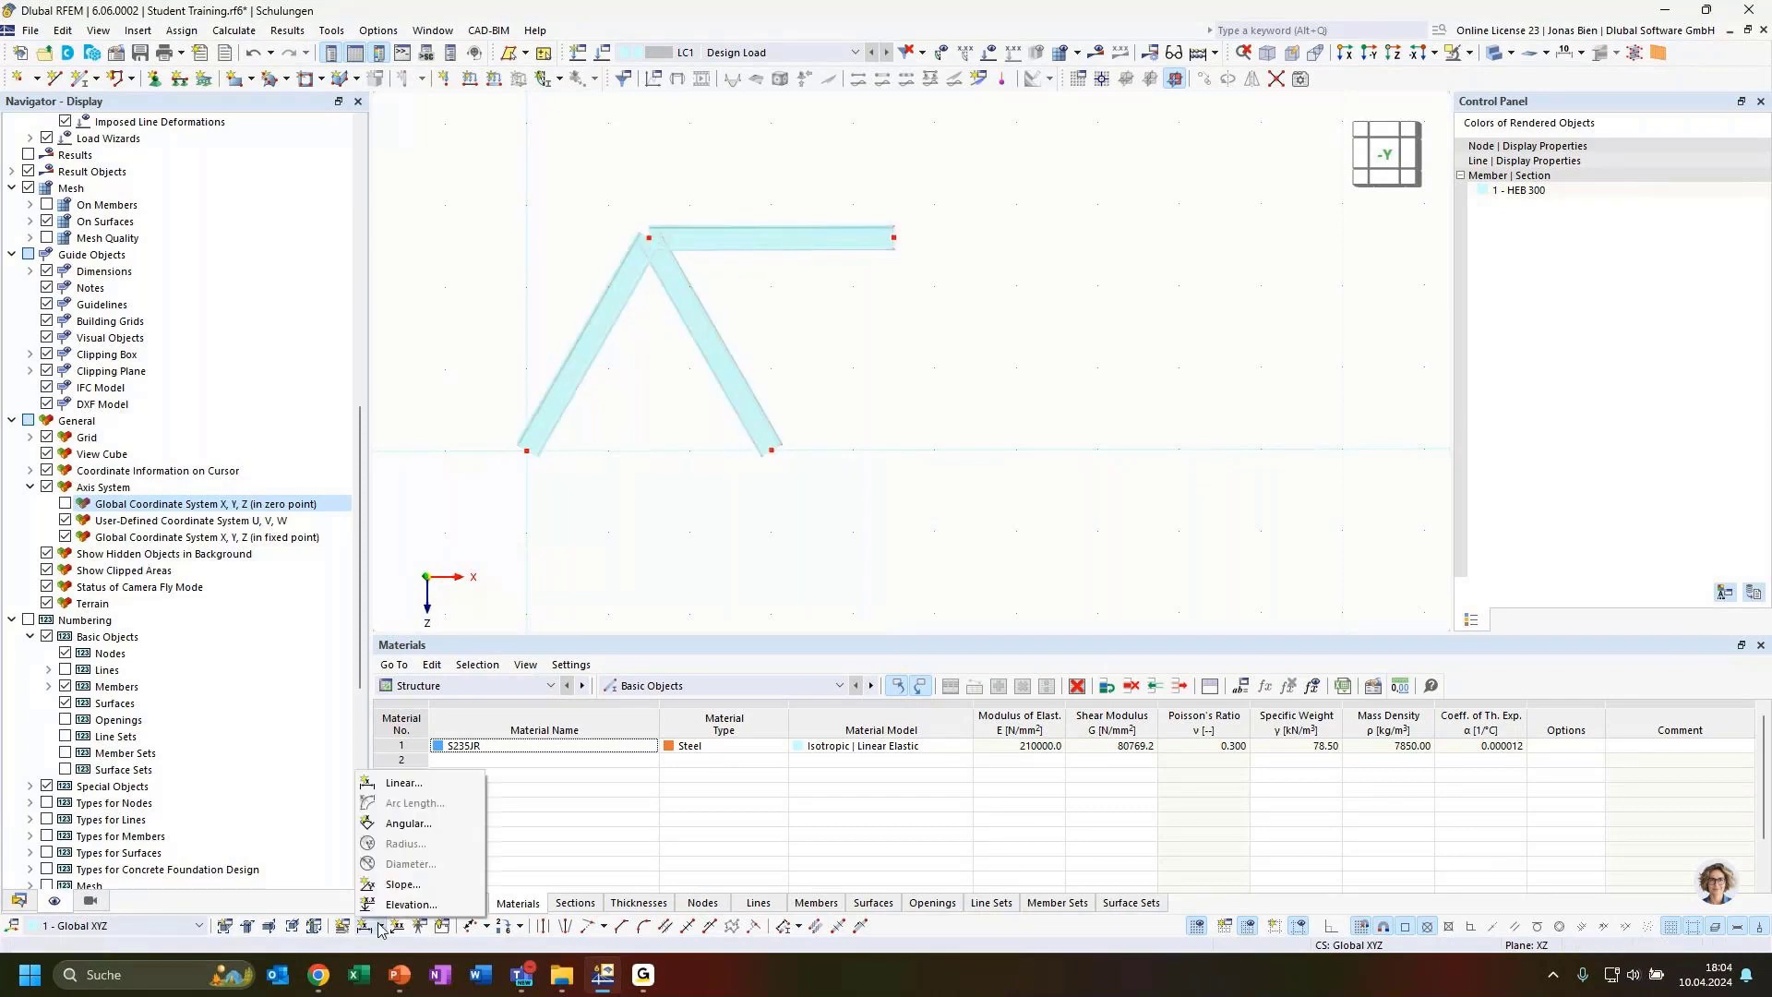
left_click(401, 824)
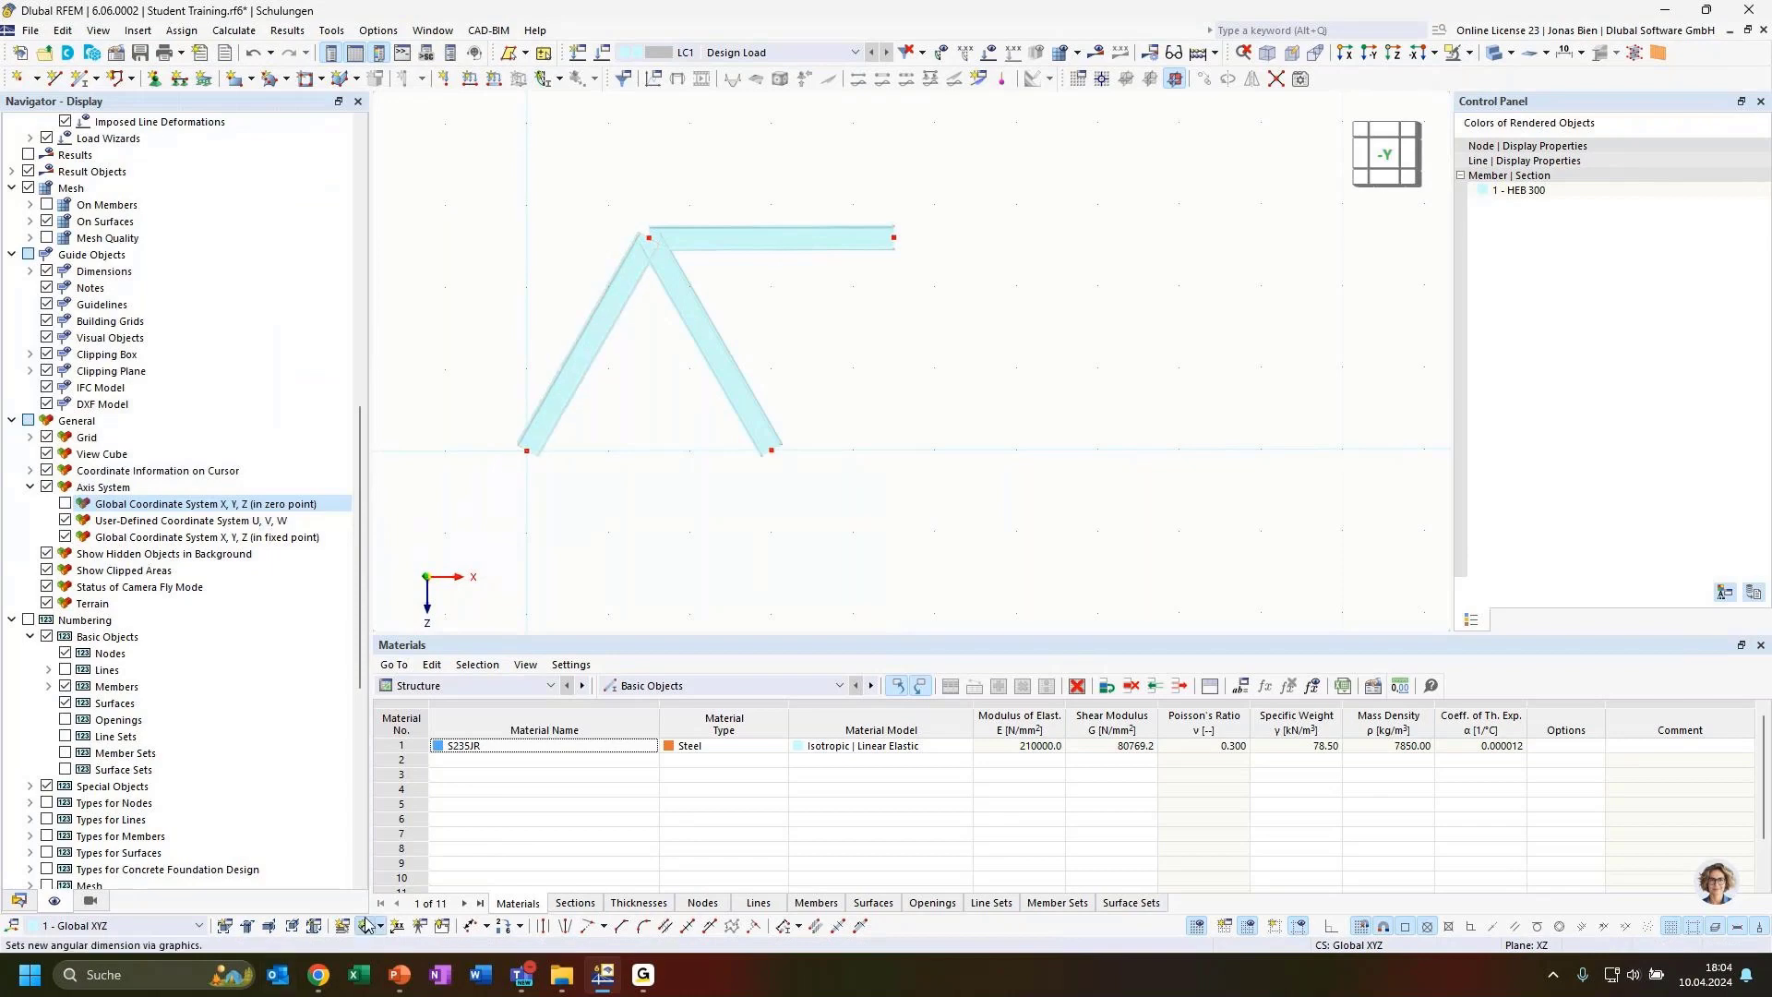
left_click(675, 309)
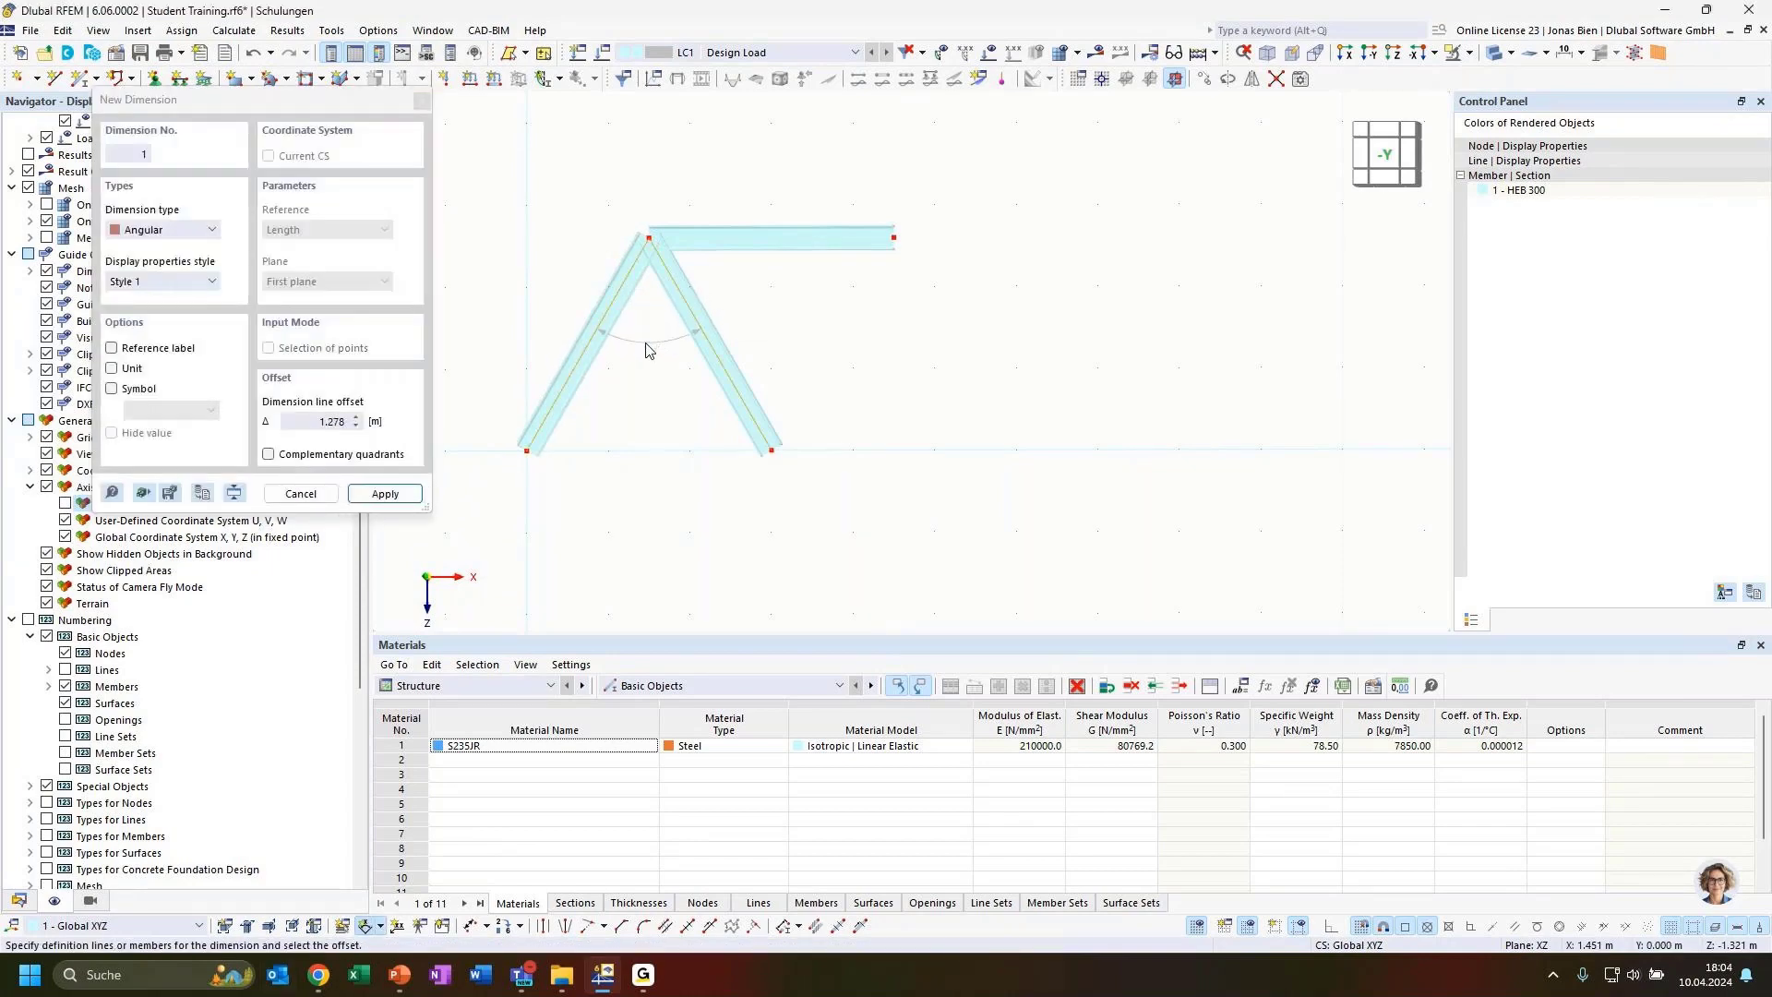
left_click(646, 349)
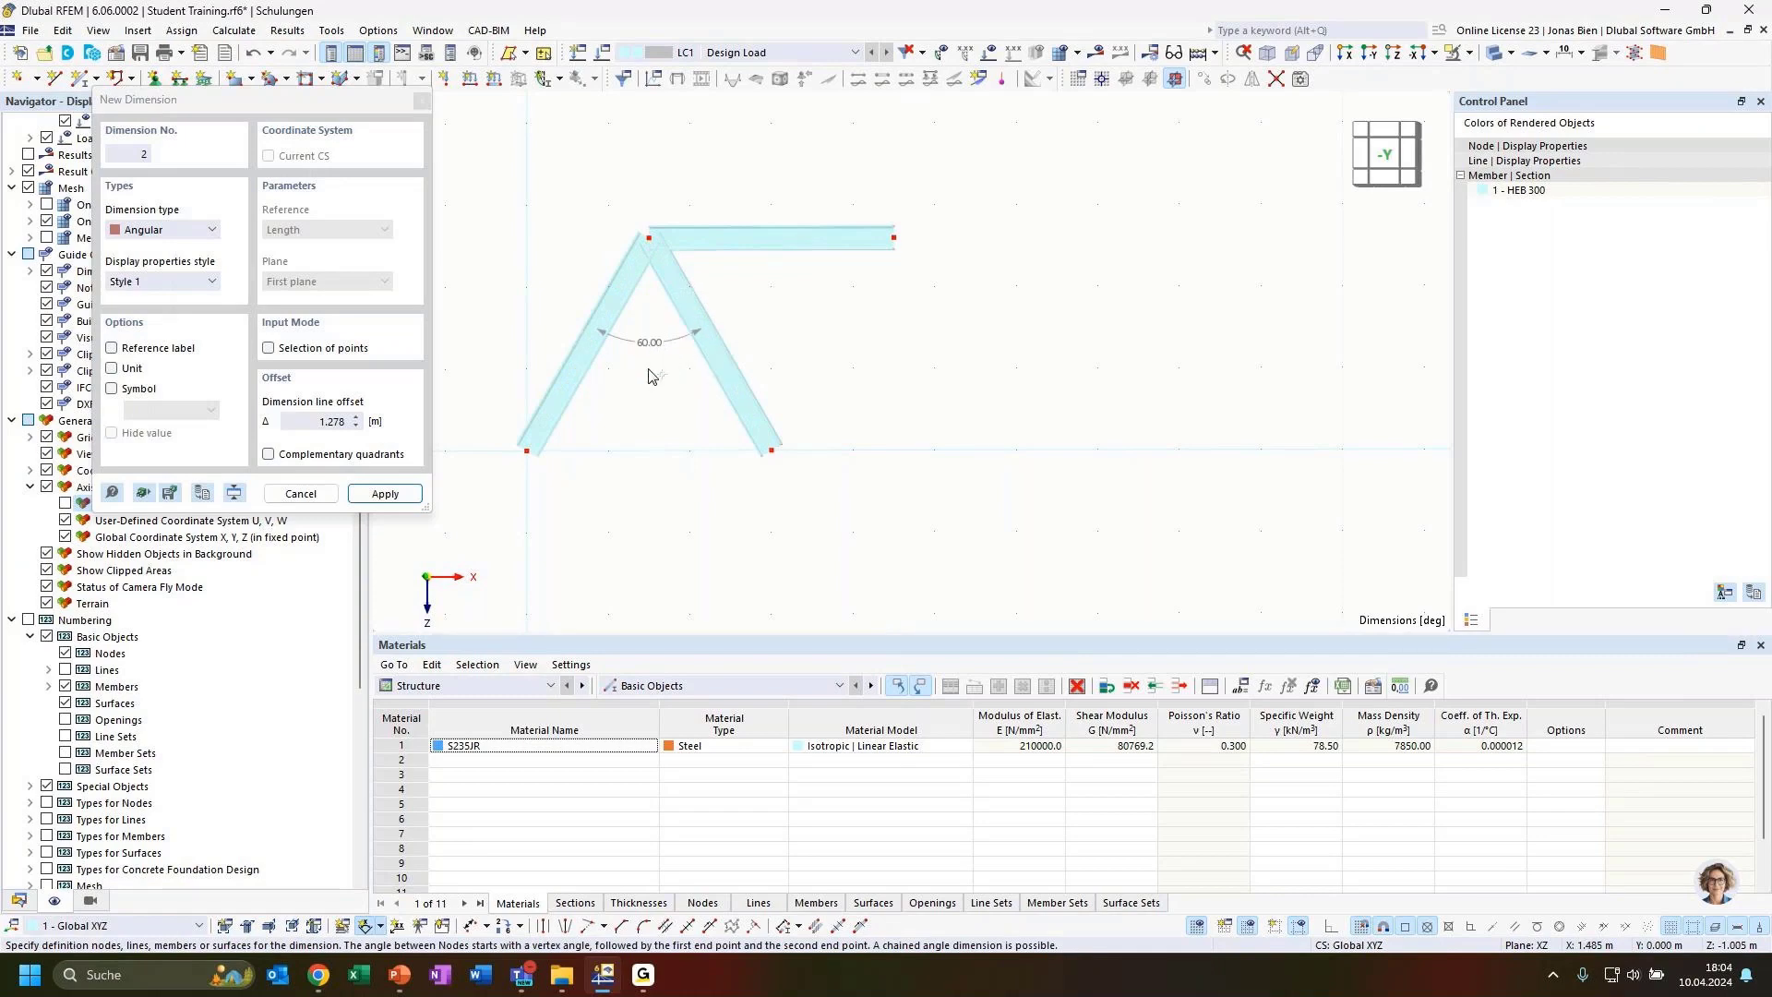
key("Escape")
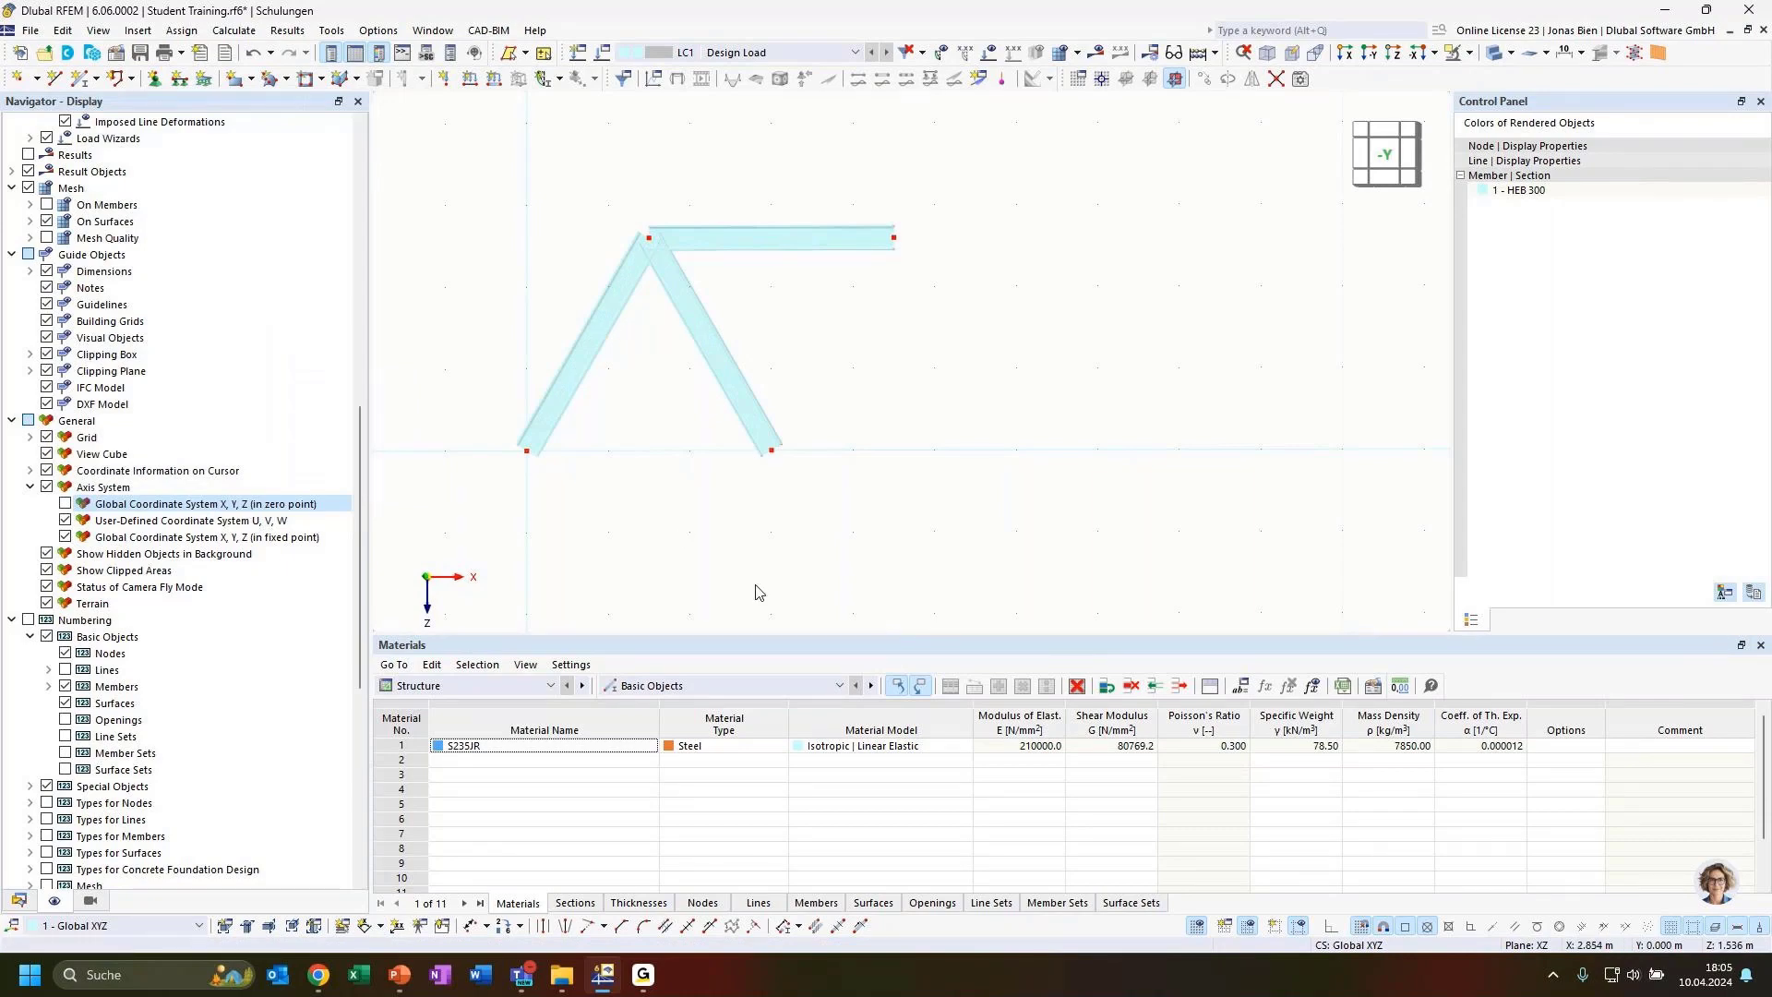
Copy the three members 3 m along X, then copy the two new diagonals a further 3 m along X
scroll(797, 532, "down", 2)
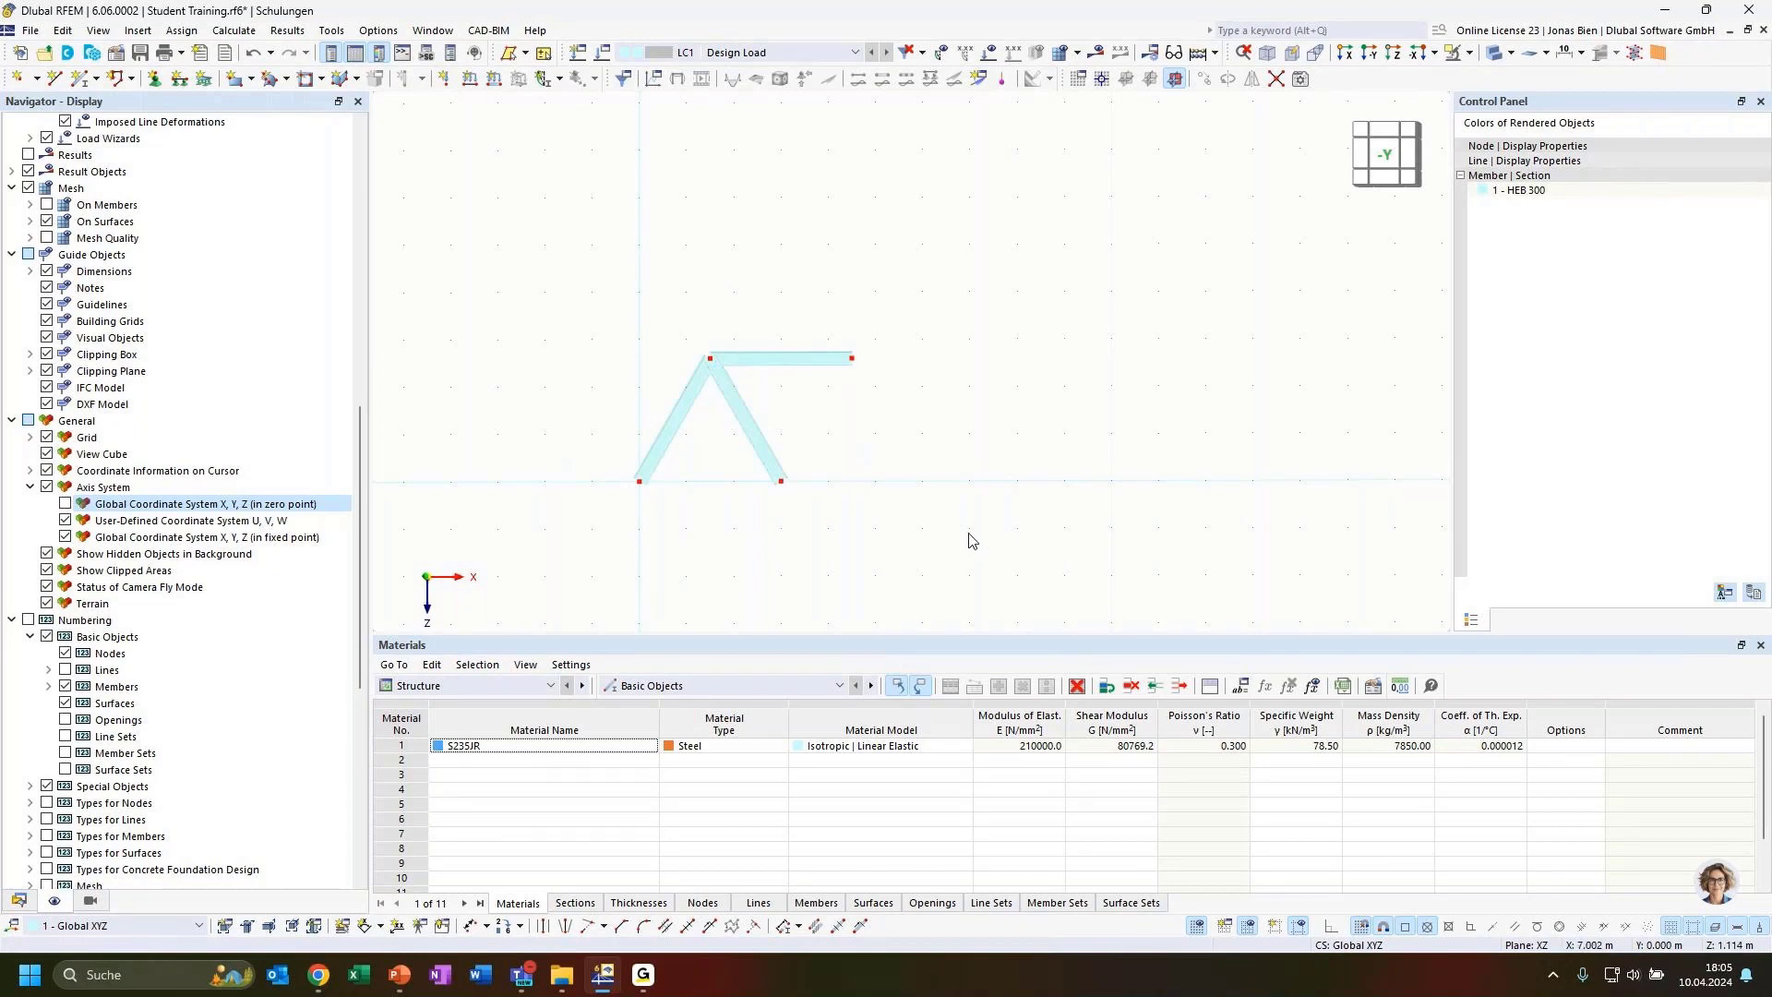
left_click_drag(991, 549, 588, 274)
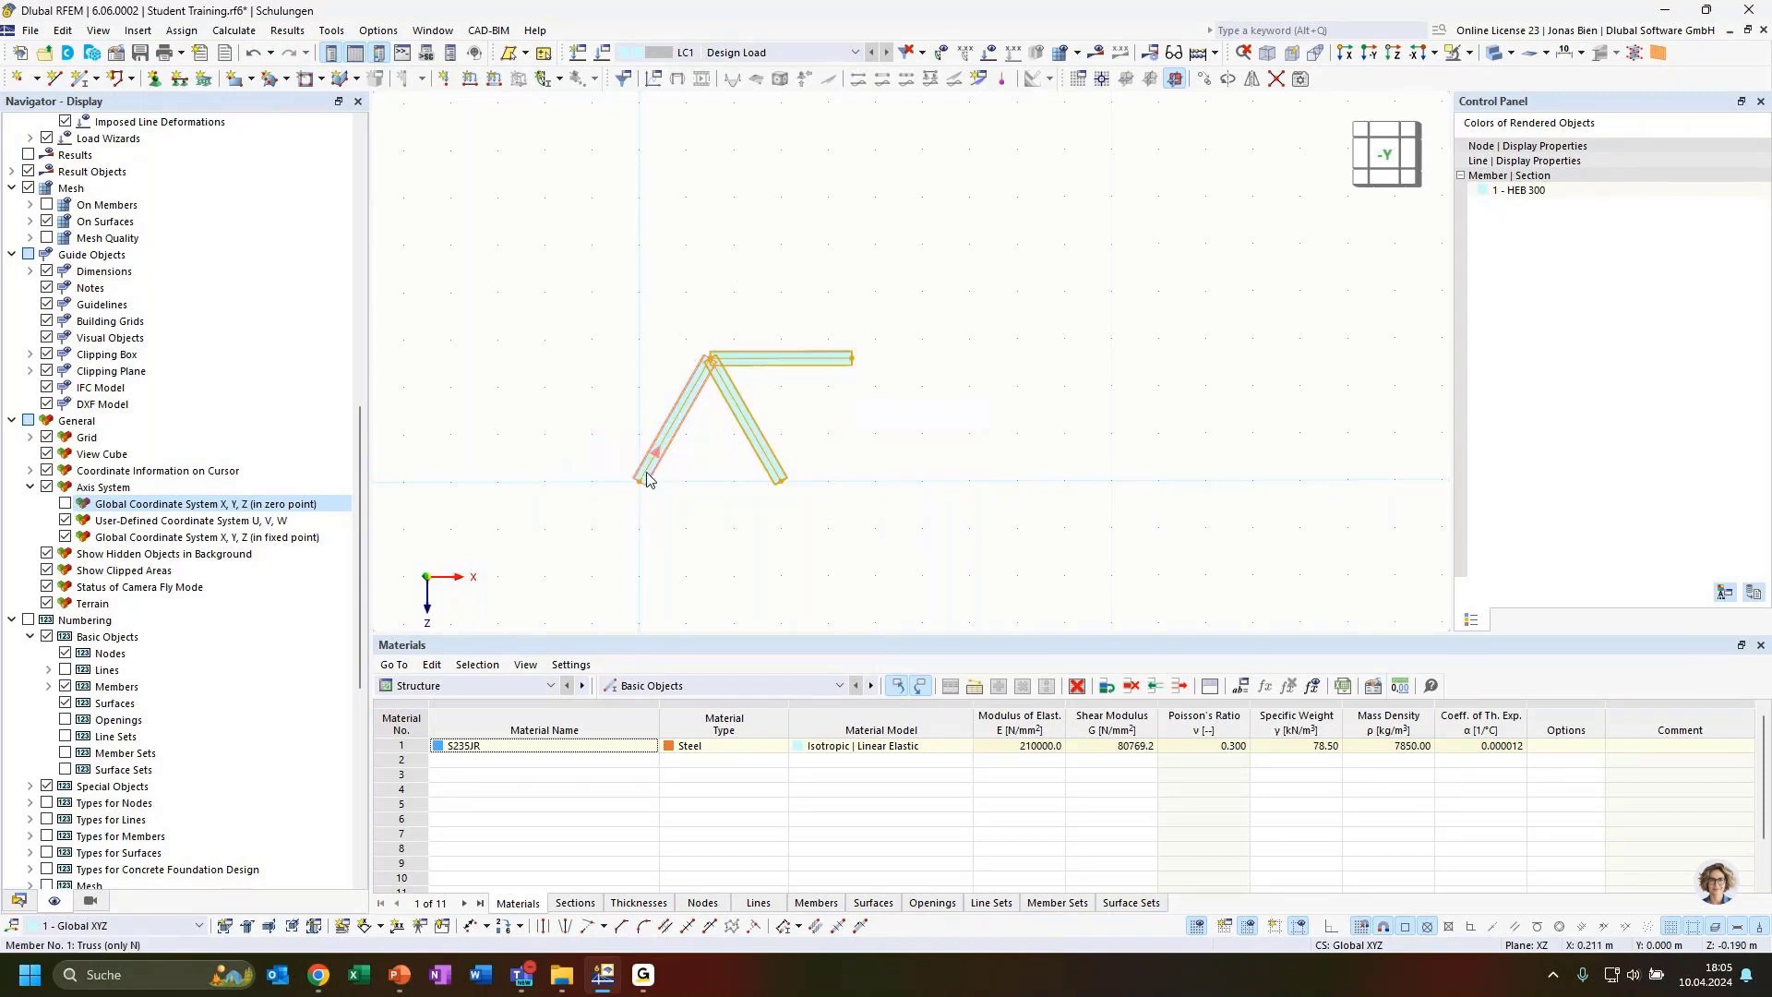
left_click_drag(647, 479, 785, 489, "ctrl")
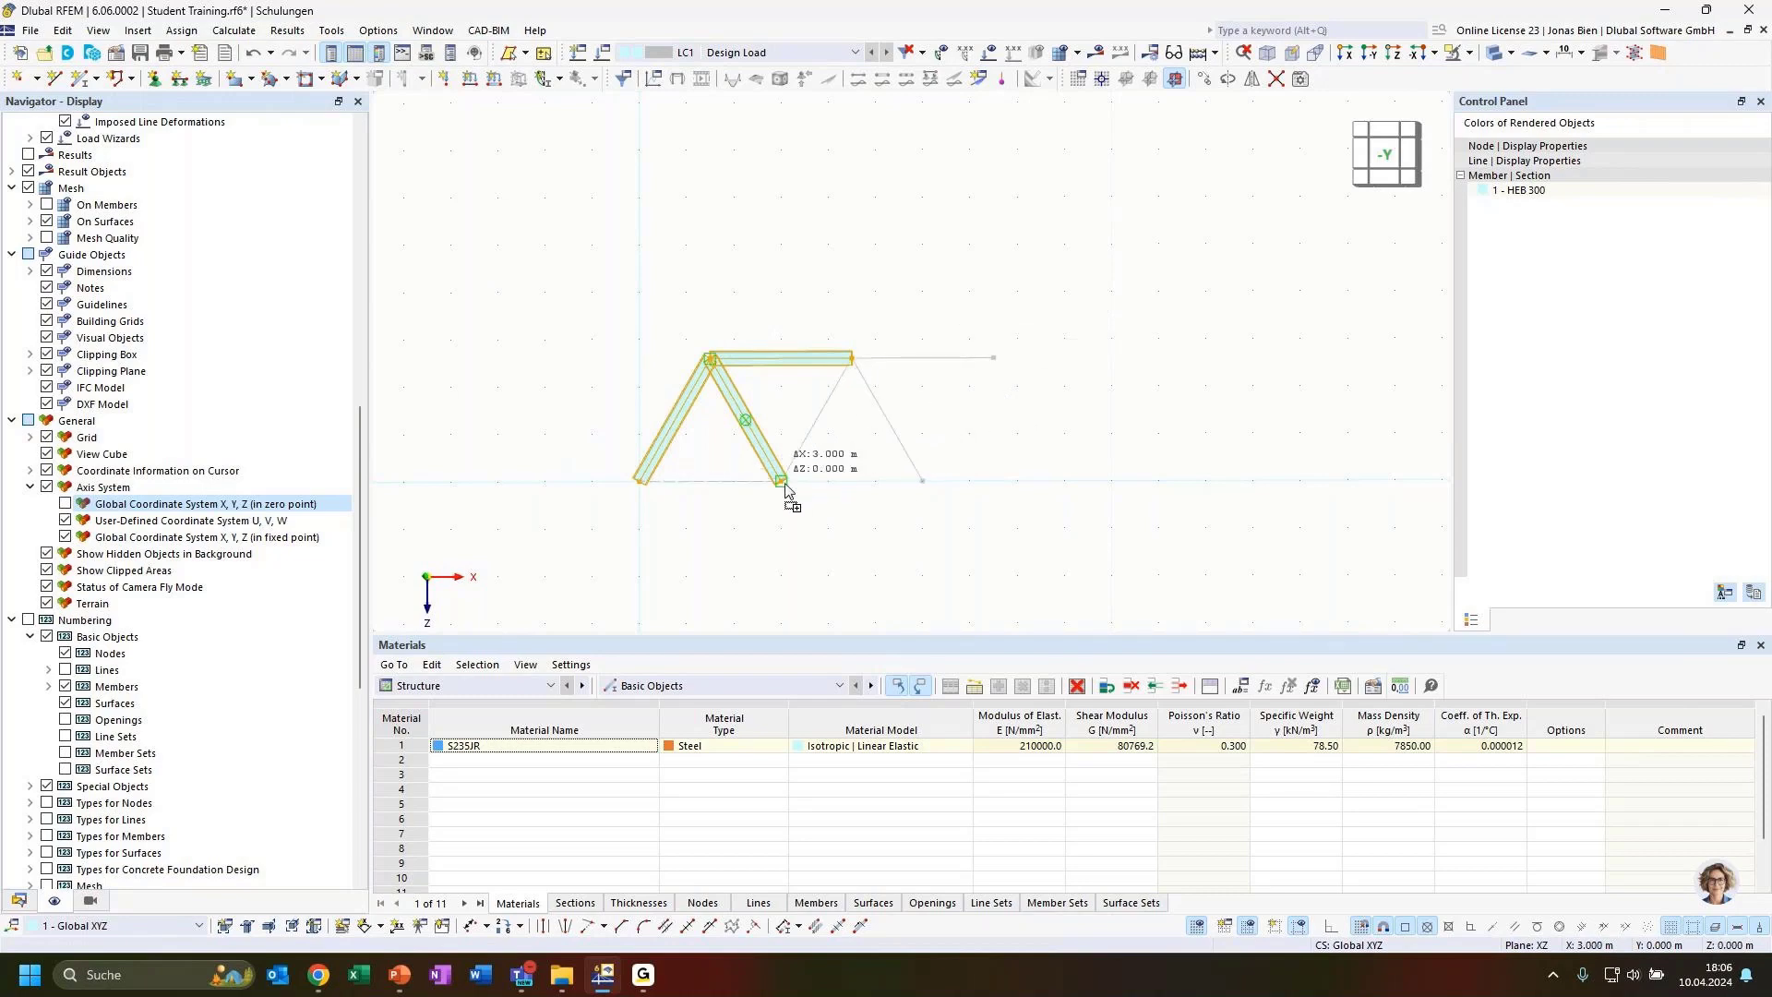
left_click_drag(786, 489, 786, 490, "ctrl")
left_click(1019, 540)
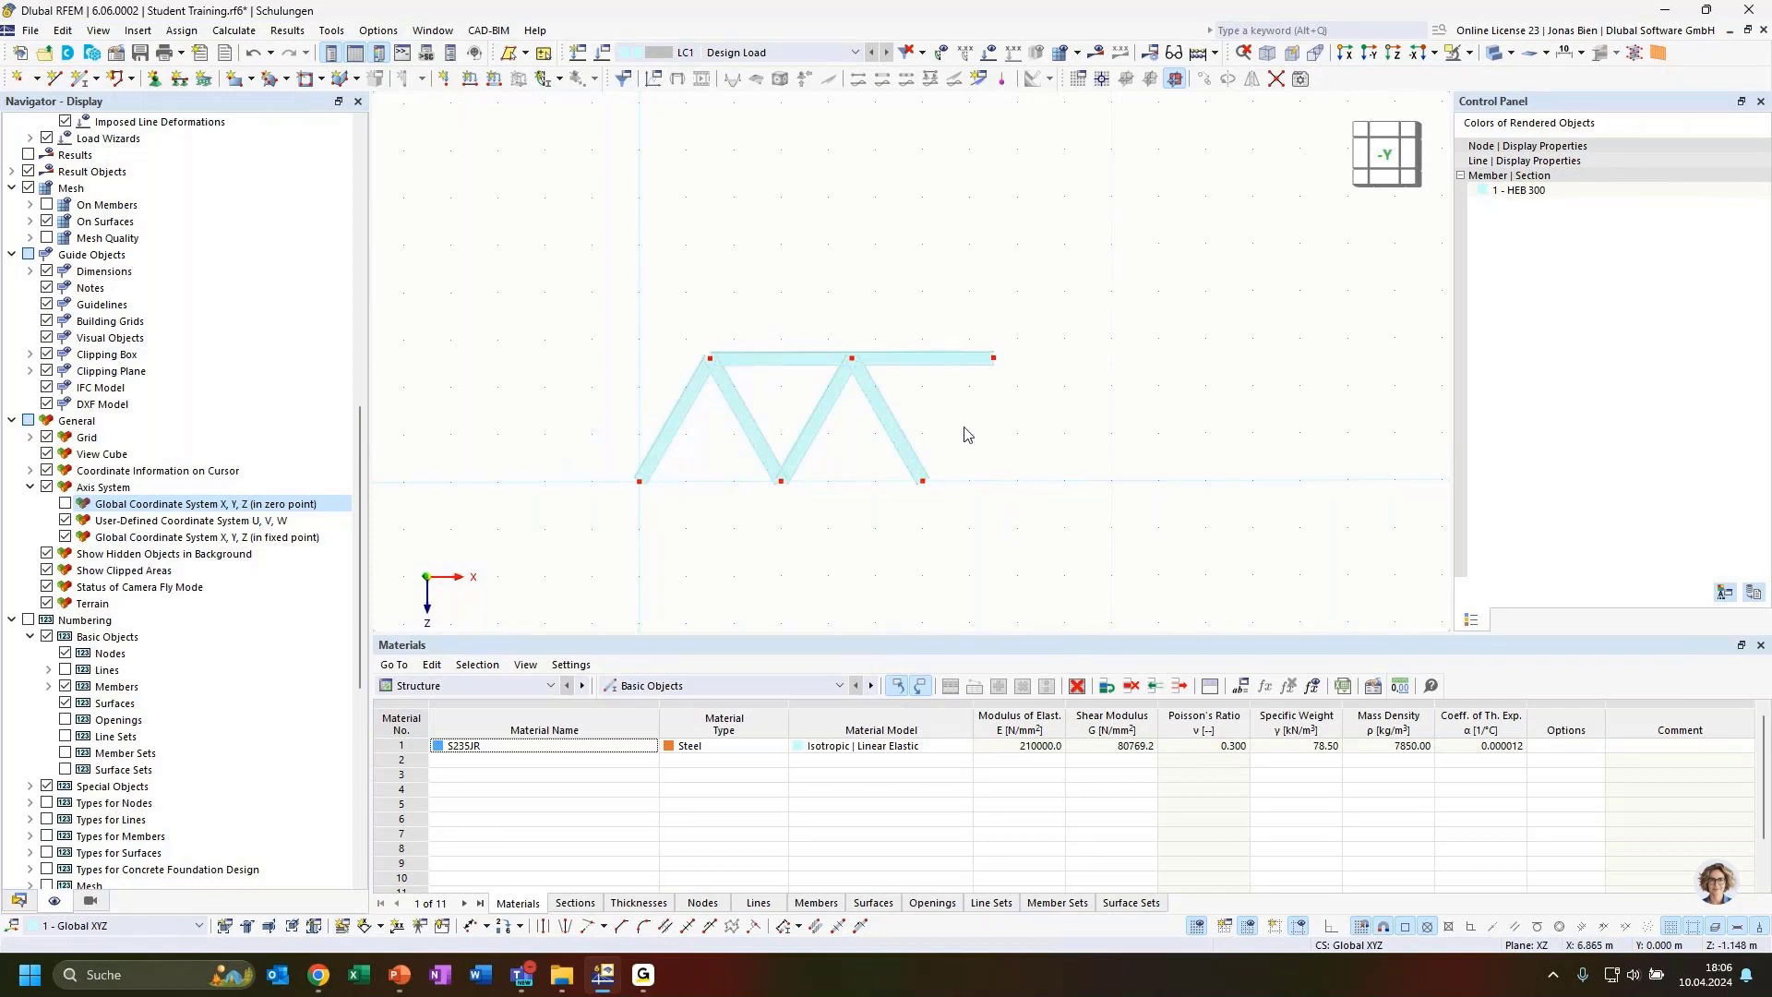
left_click_drag(1036, 469, 798, 397)
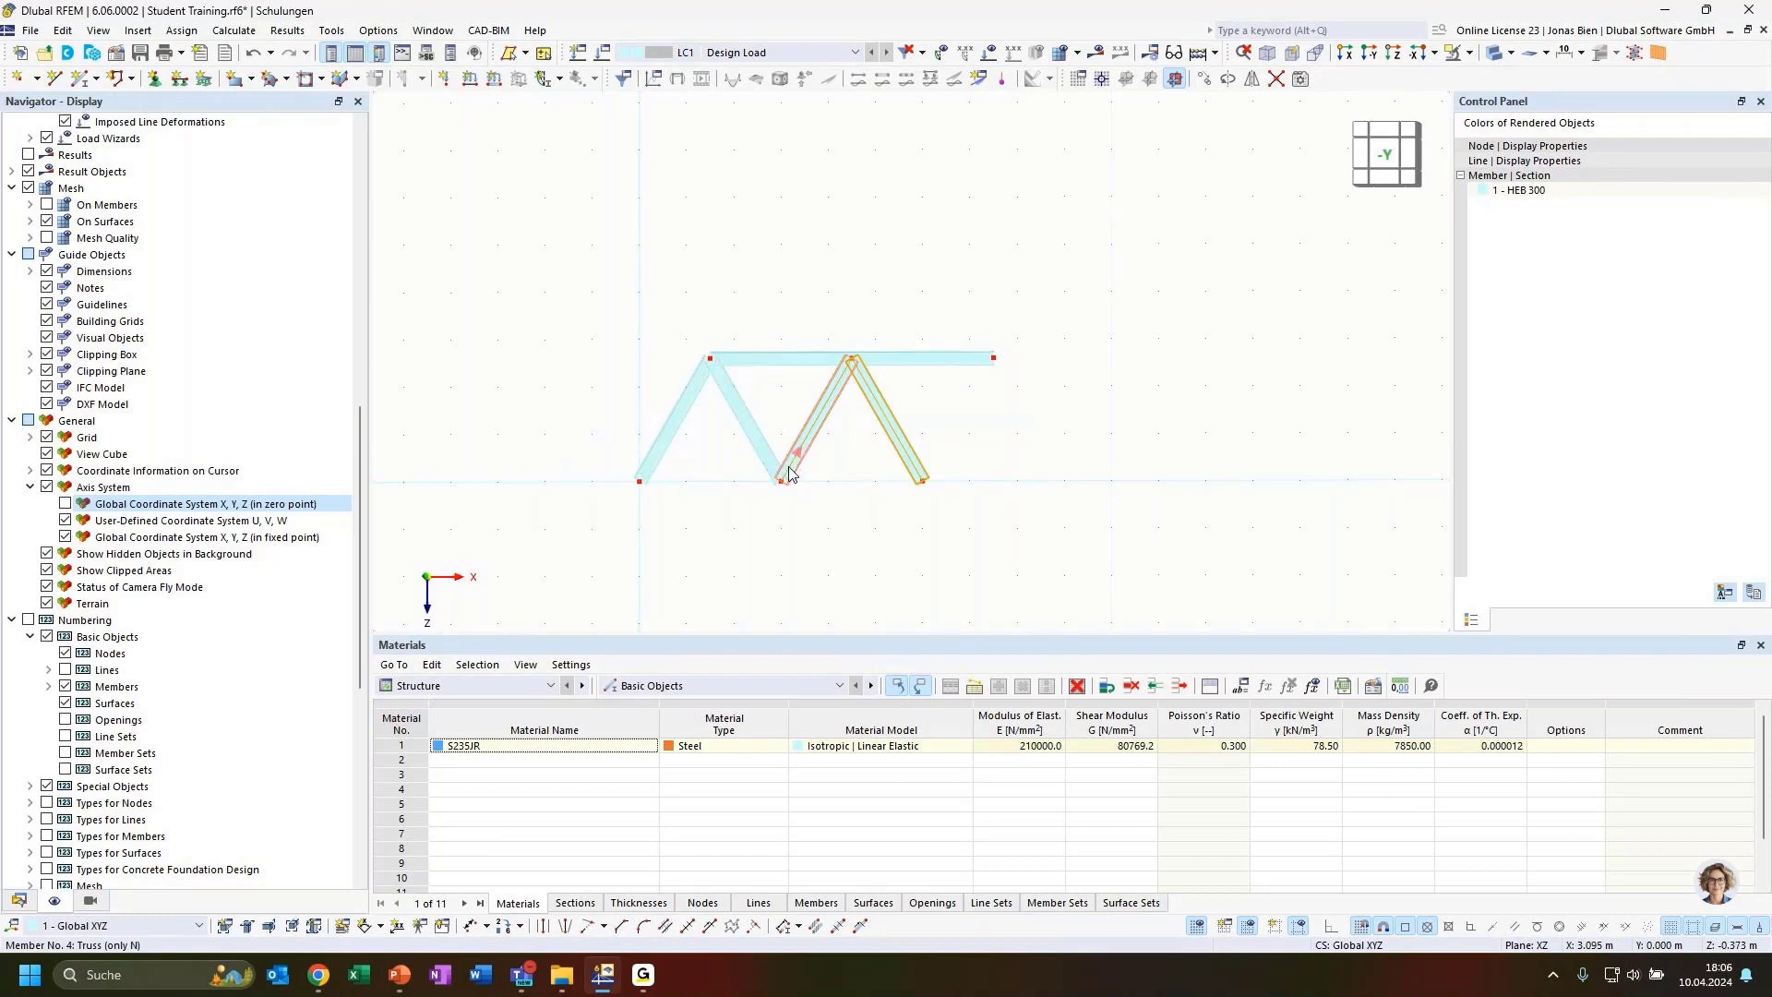
left_click_drag(791, 478, 921, 480, "ctrl")
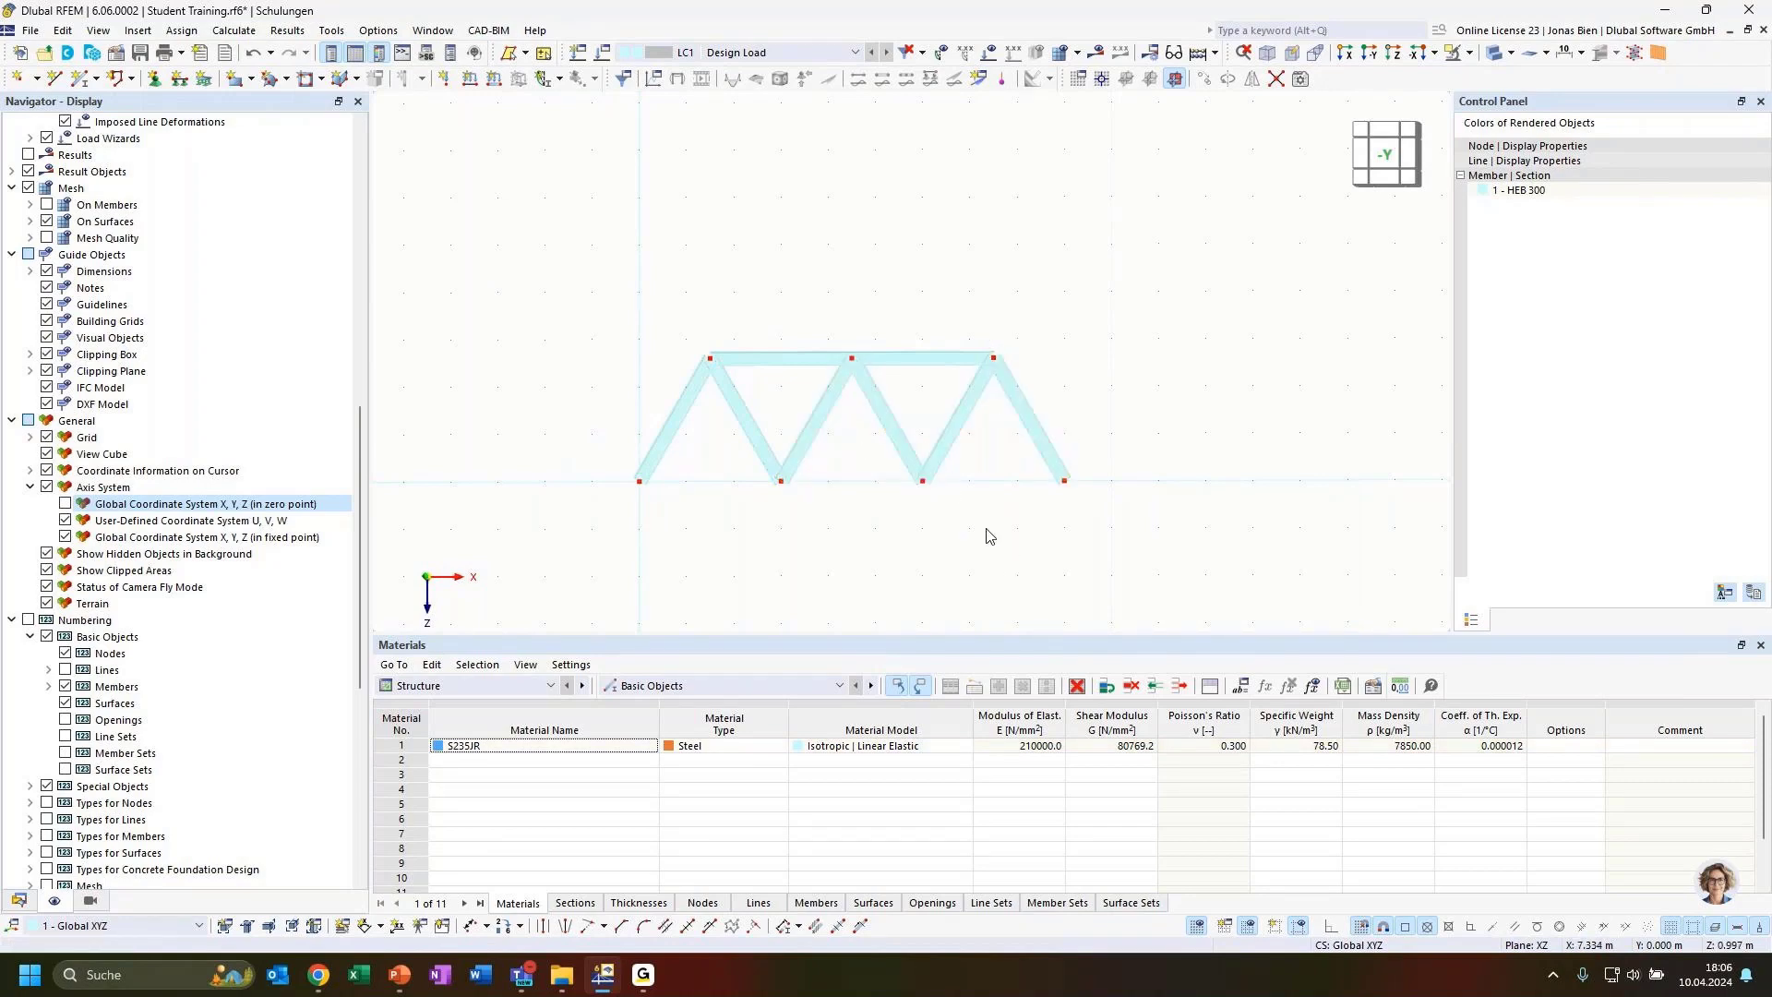
Form the bottom chord by copying top chord members down onto the base nodes and one more bay to the left
left_click(950, 359)
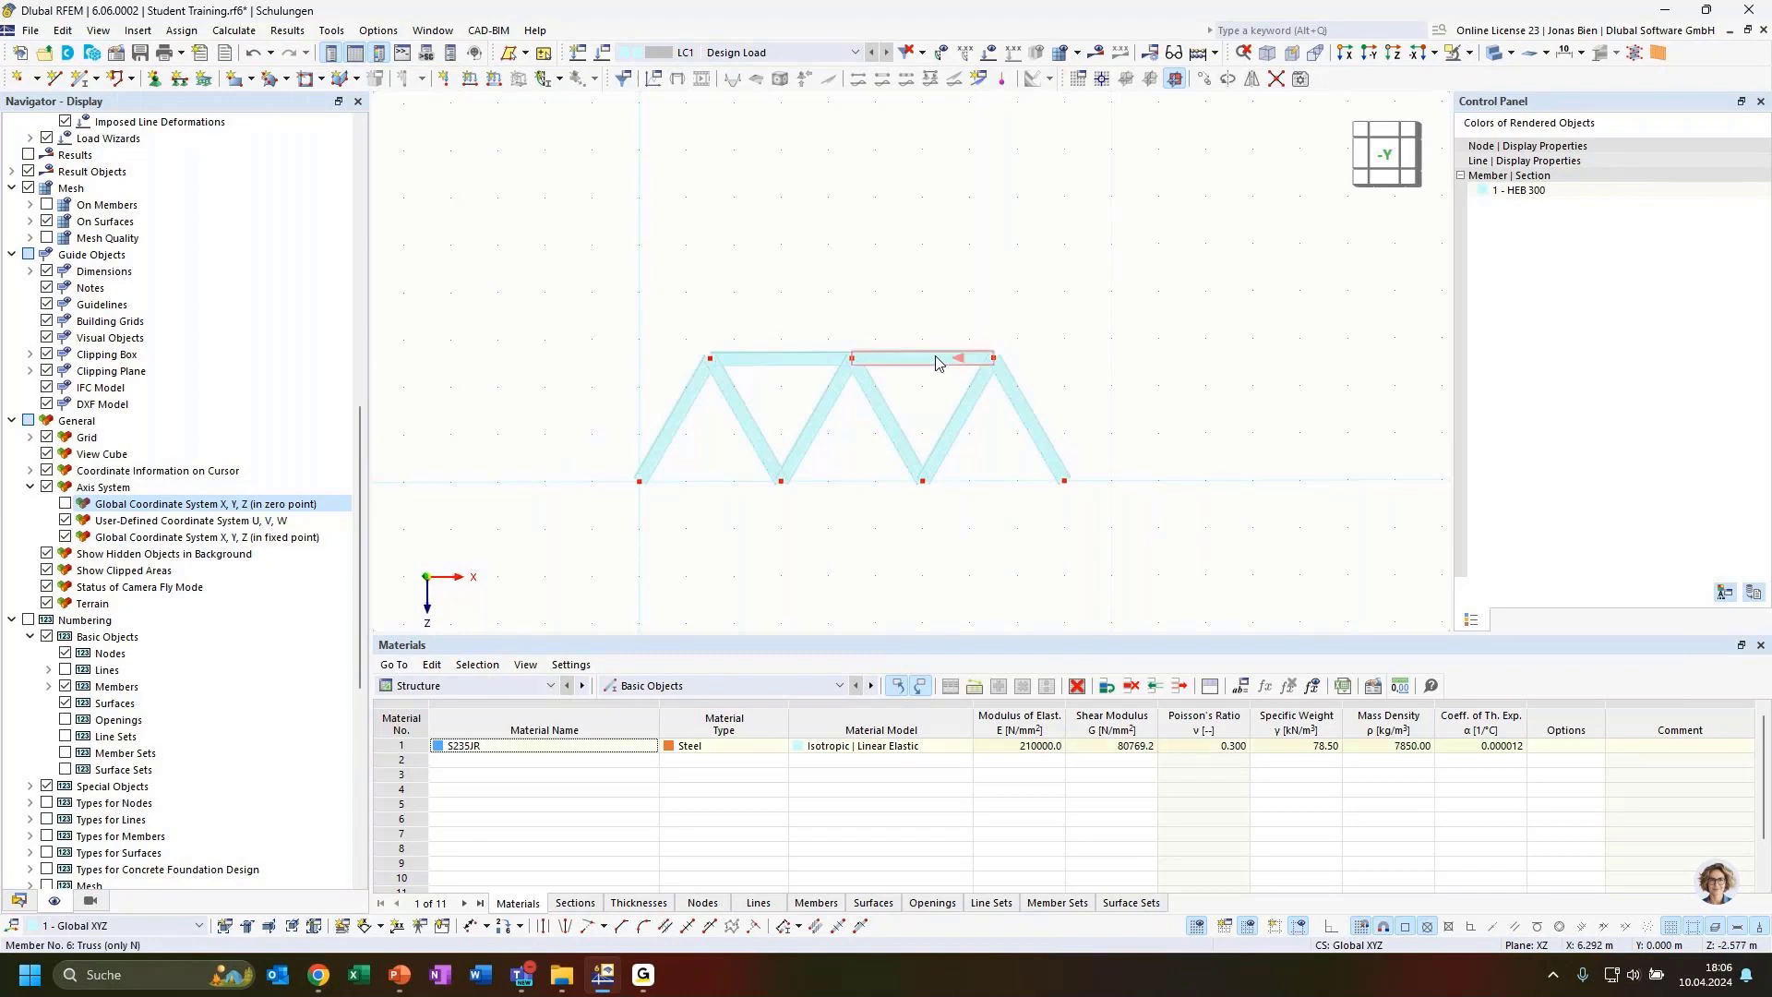
left_click(795, 368, "ctrl")
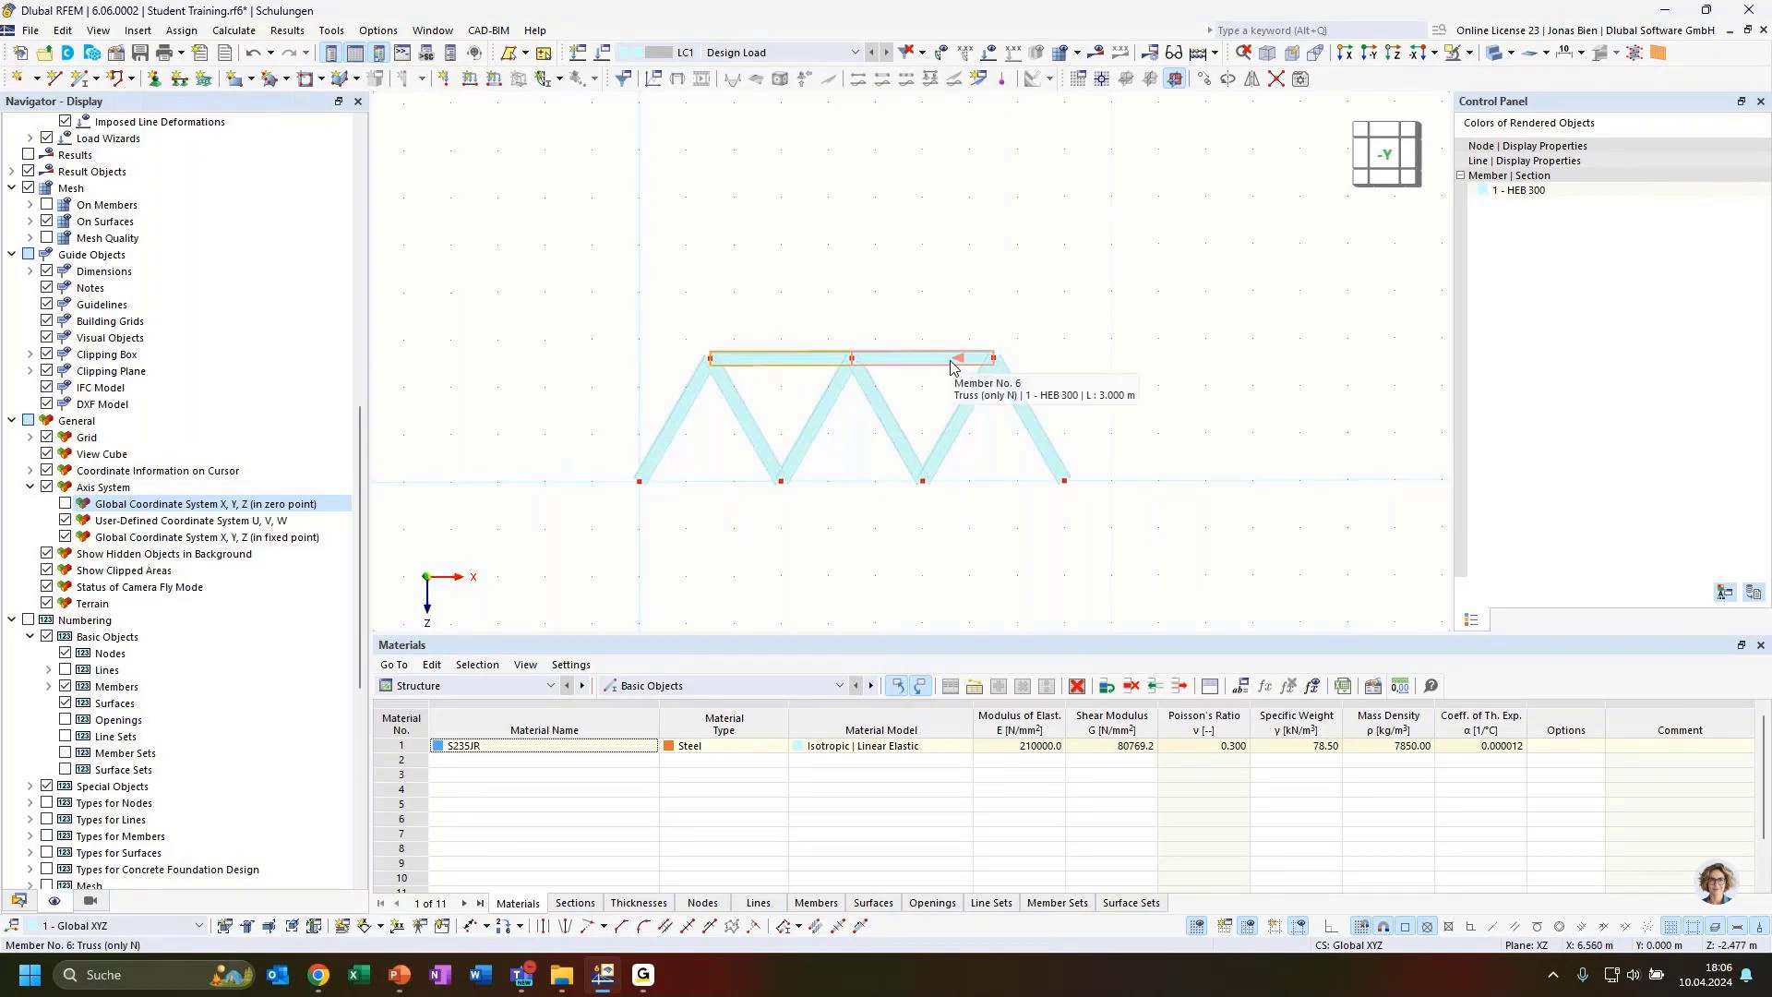
left_click(839, 521)
left_click(920, 361)
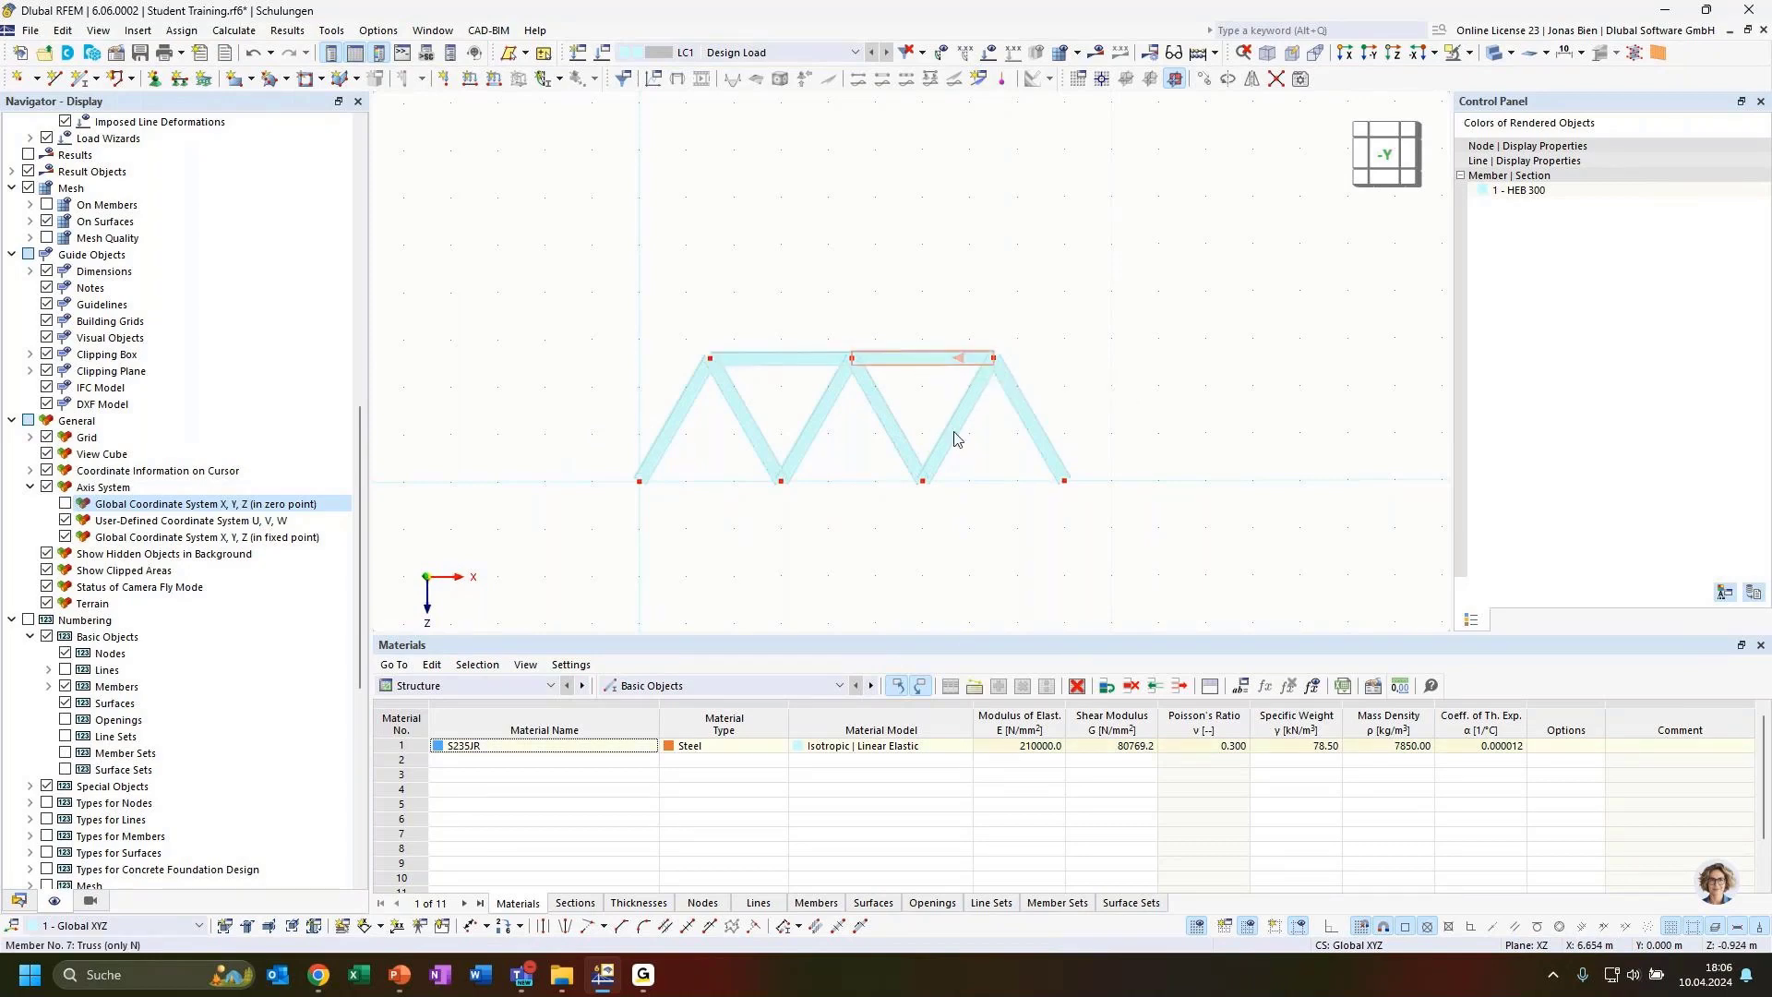
left_click(801, 360, "ctrl")
left_click_drag(967, 362, 1065, 481)
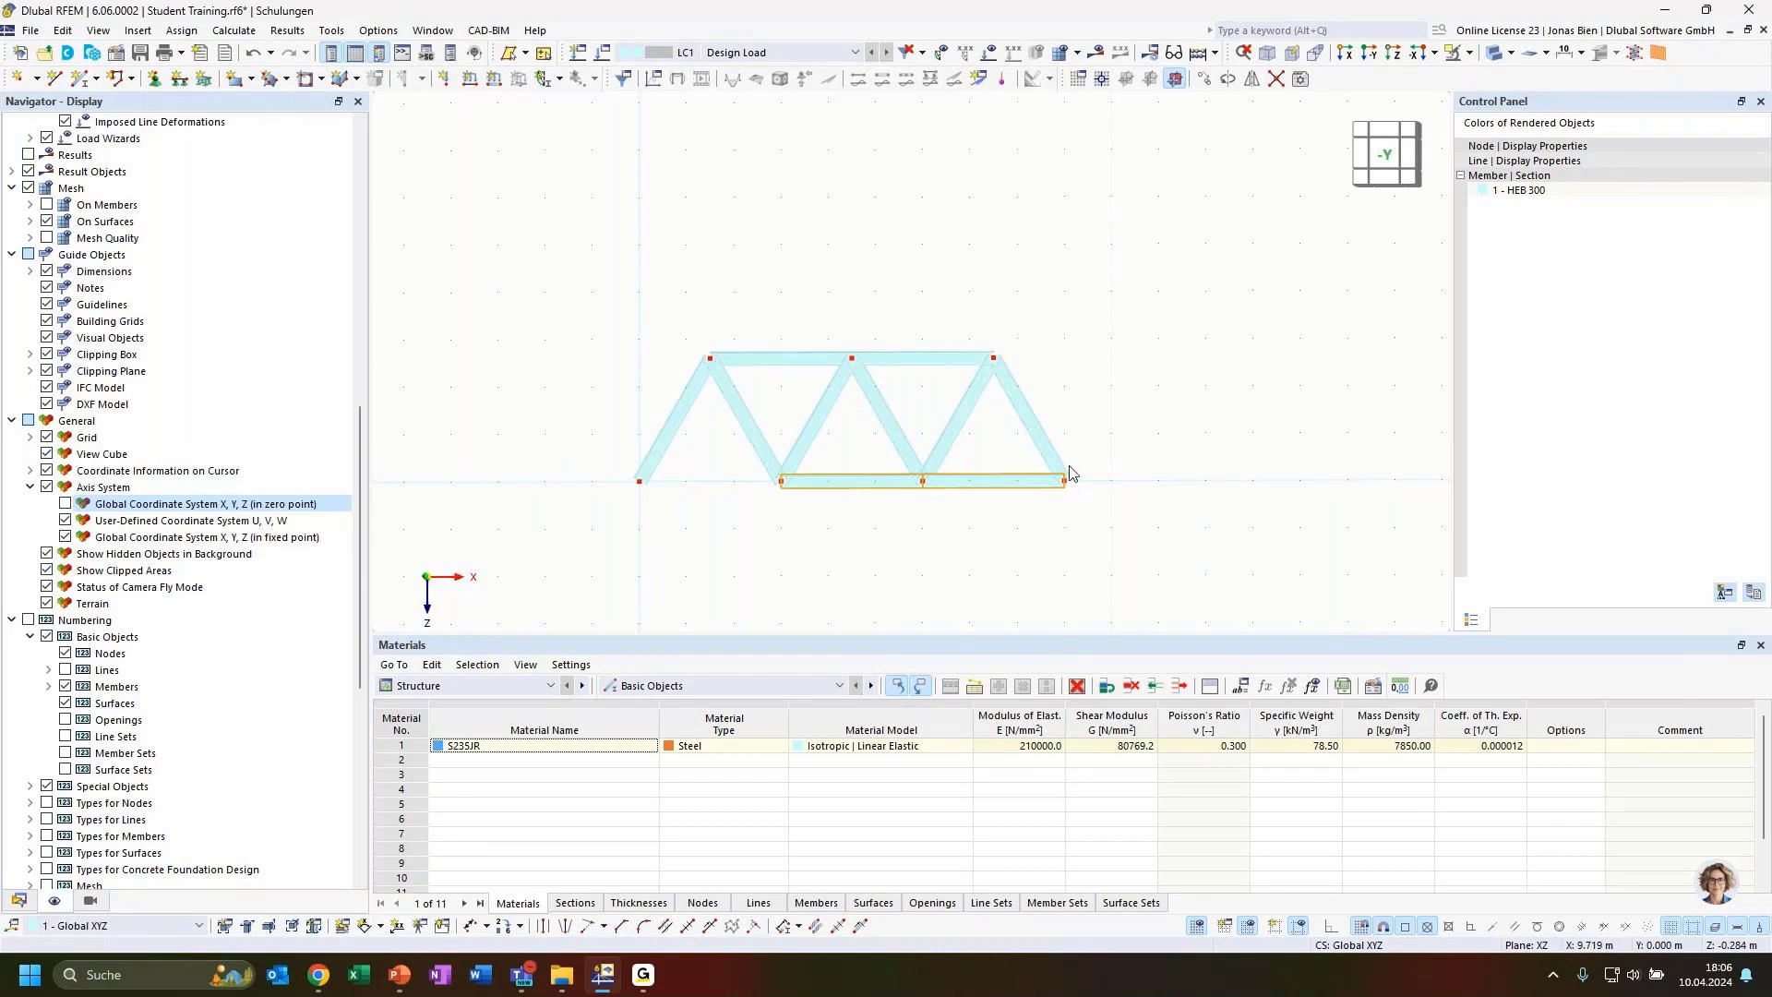
left_click(1001, 535)
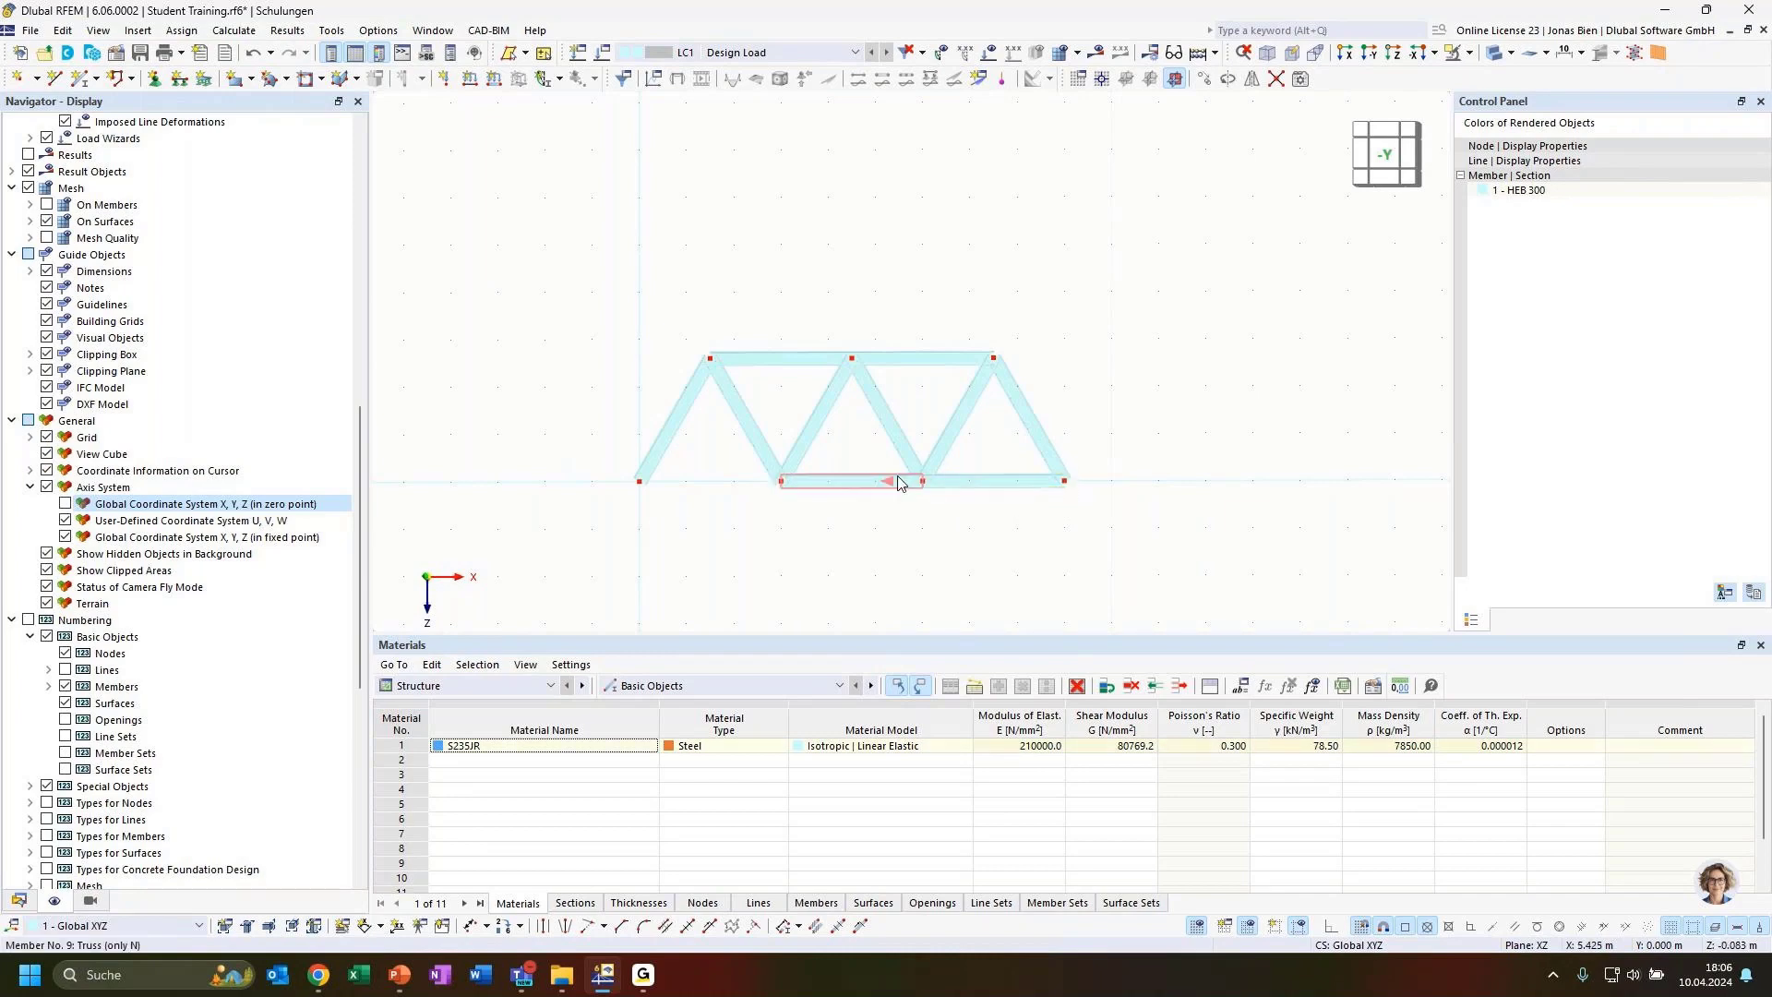
left_click_drag(901, 487, 768, 499, "ctrl")
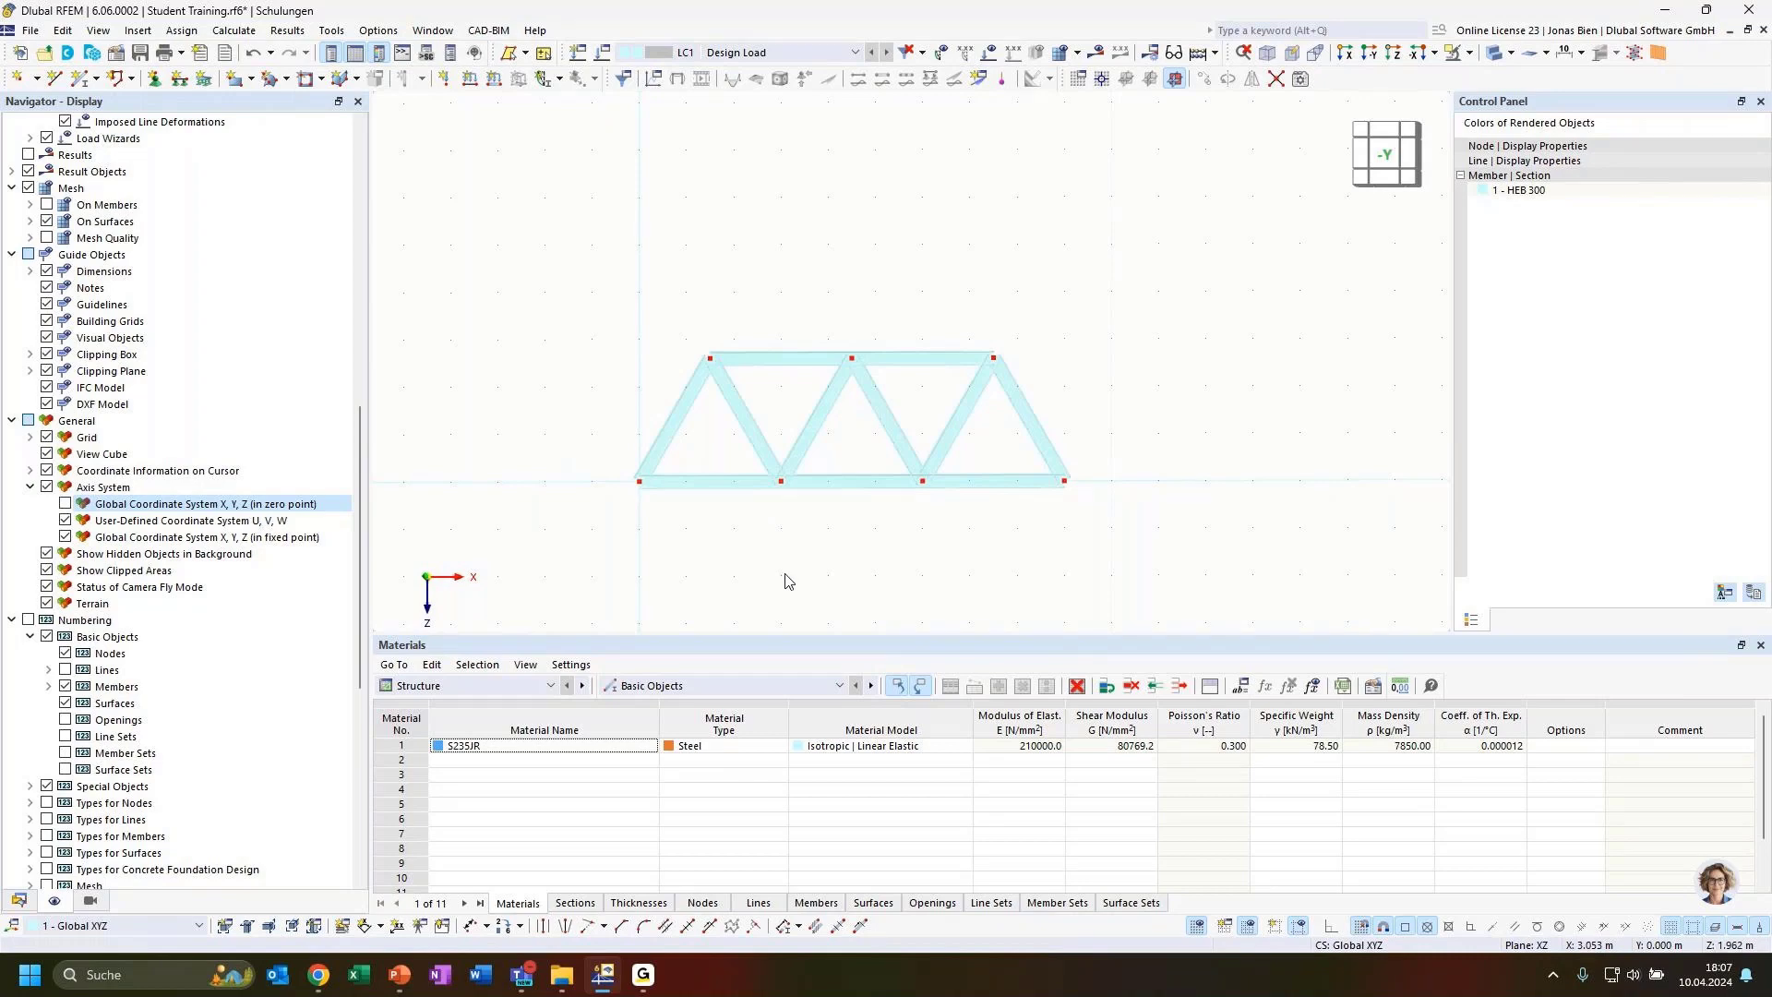
Draw a vertical truss member from the left top chord node down to the bottom chord
middle_click_drag(748, 560, 799, 586, "ctrl")
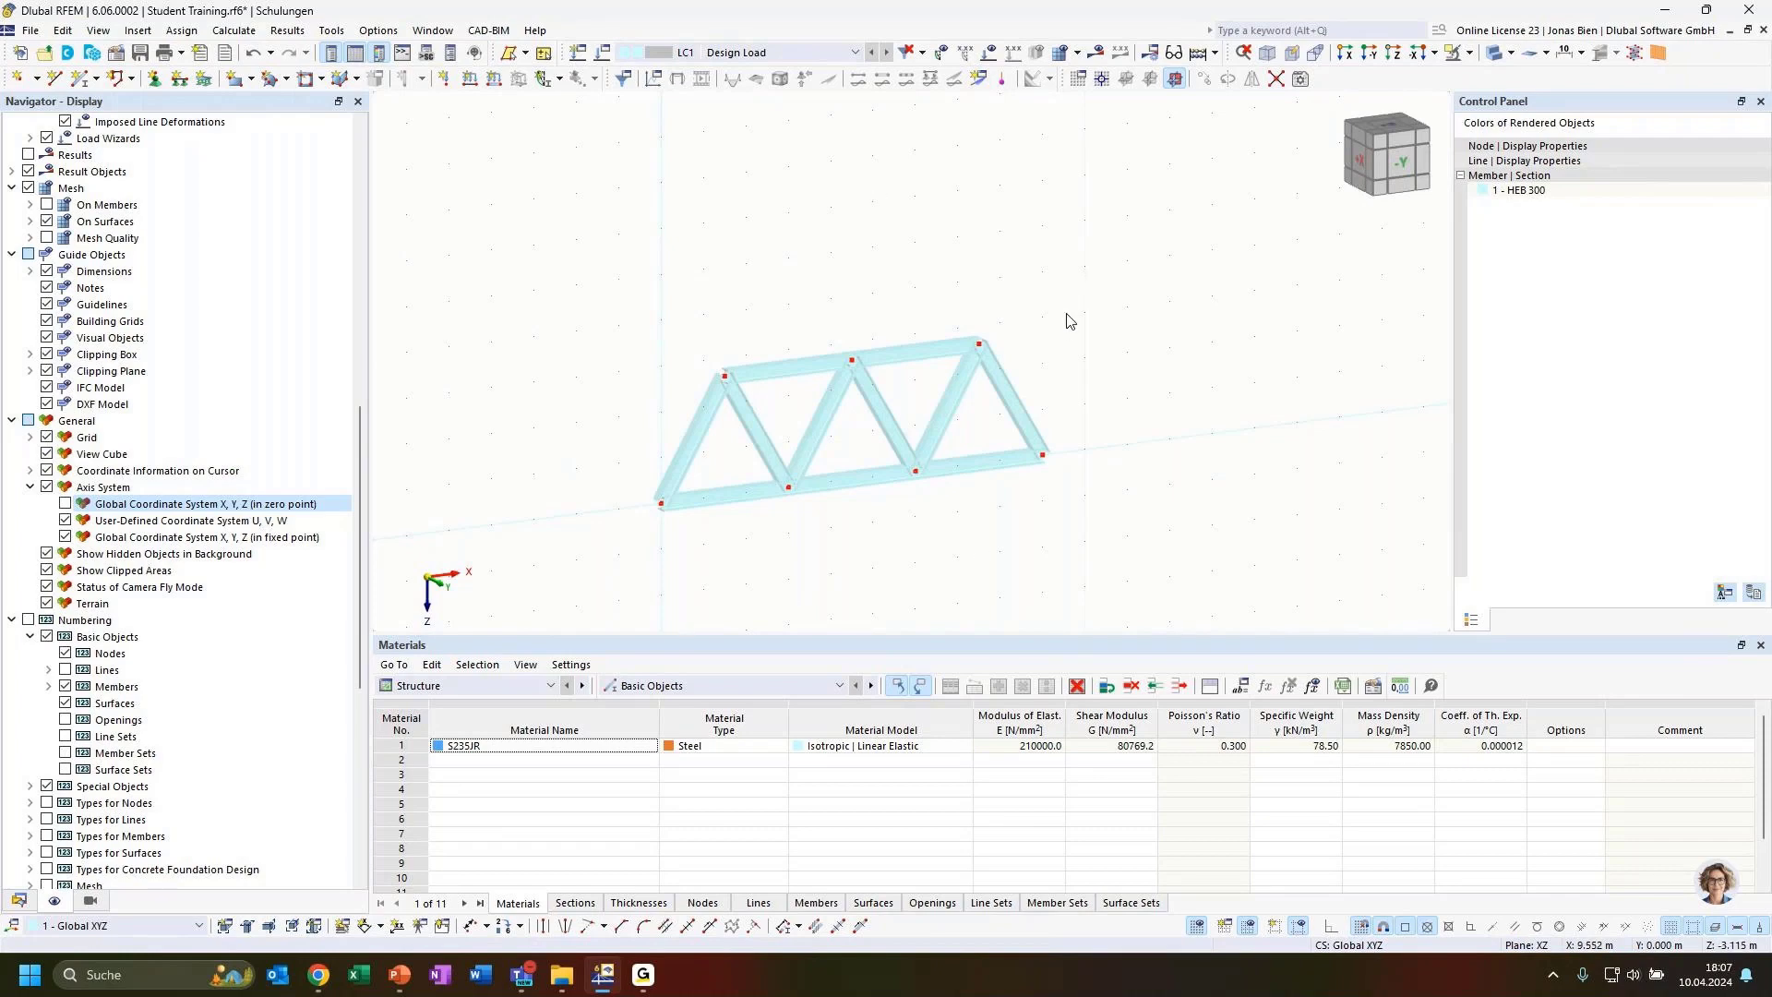
middle_click_drag(1055, 392, 969, 404, "ctrl")
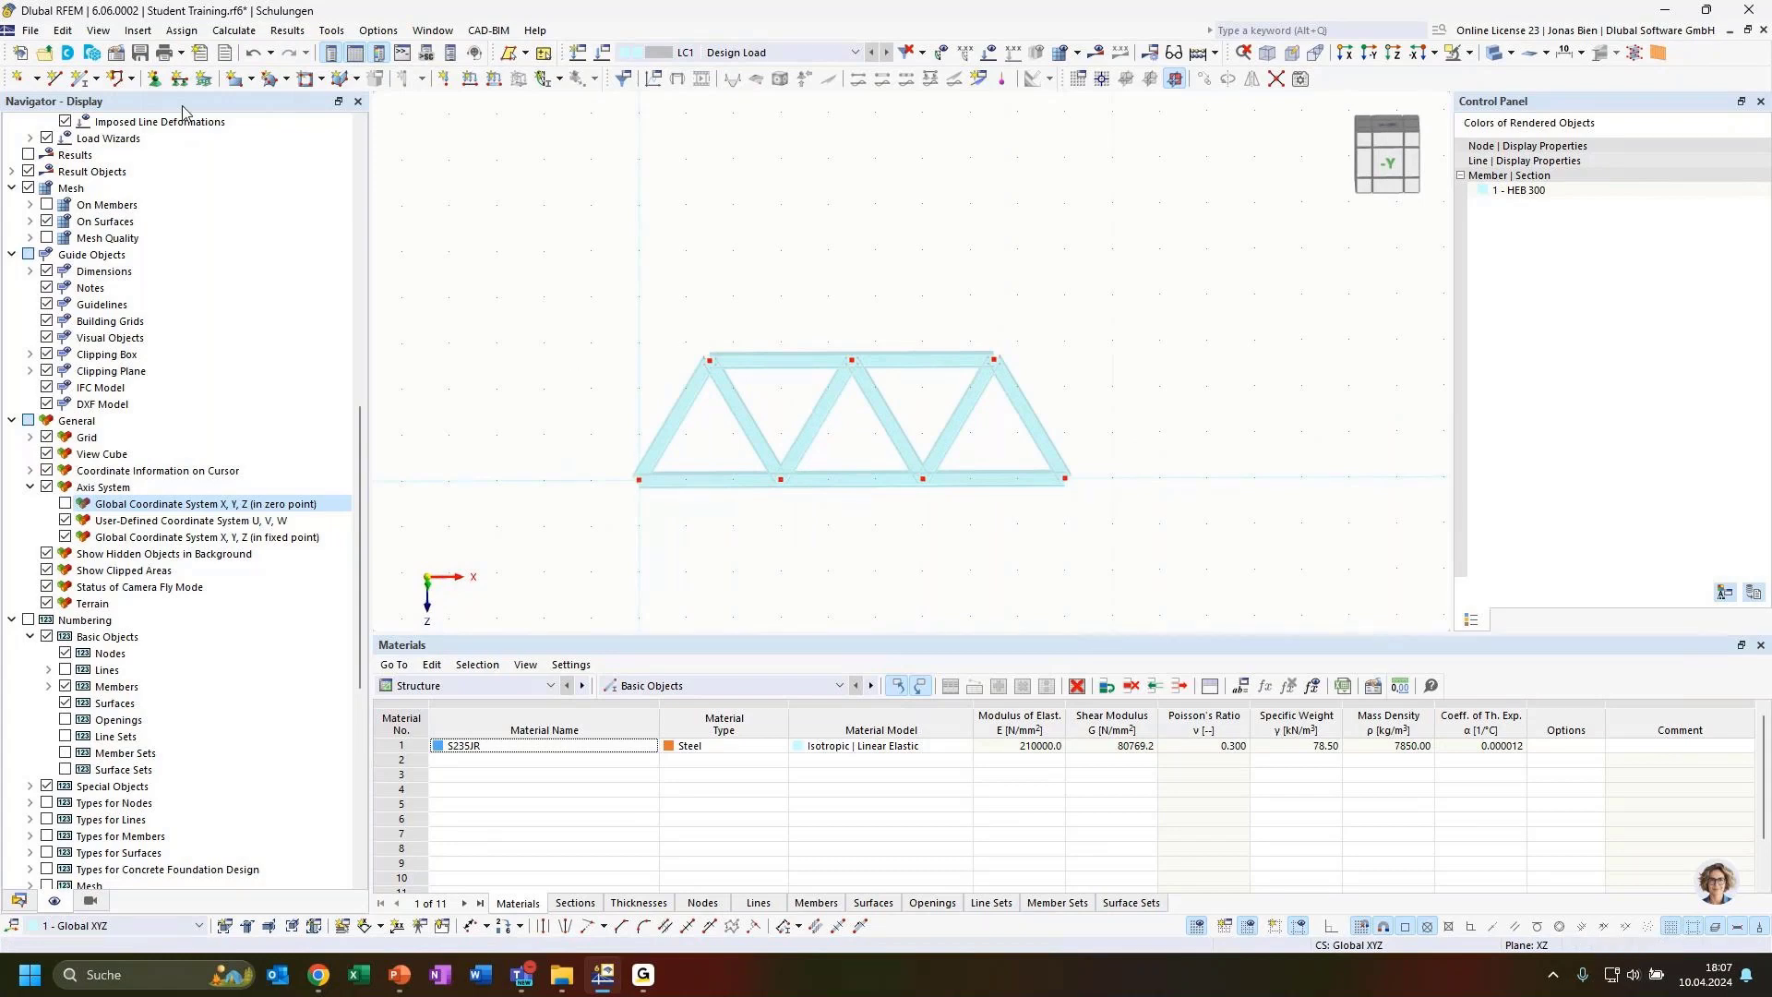
left_click(80, 78)
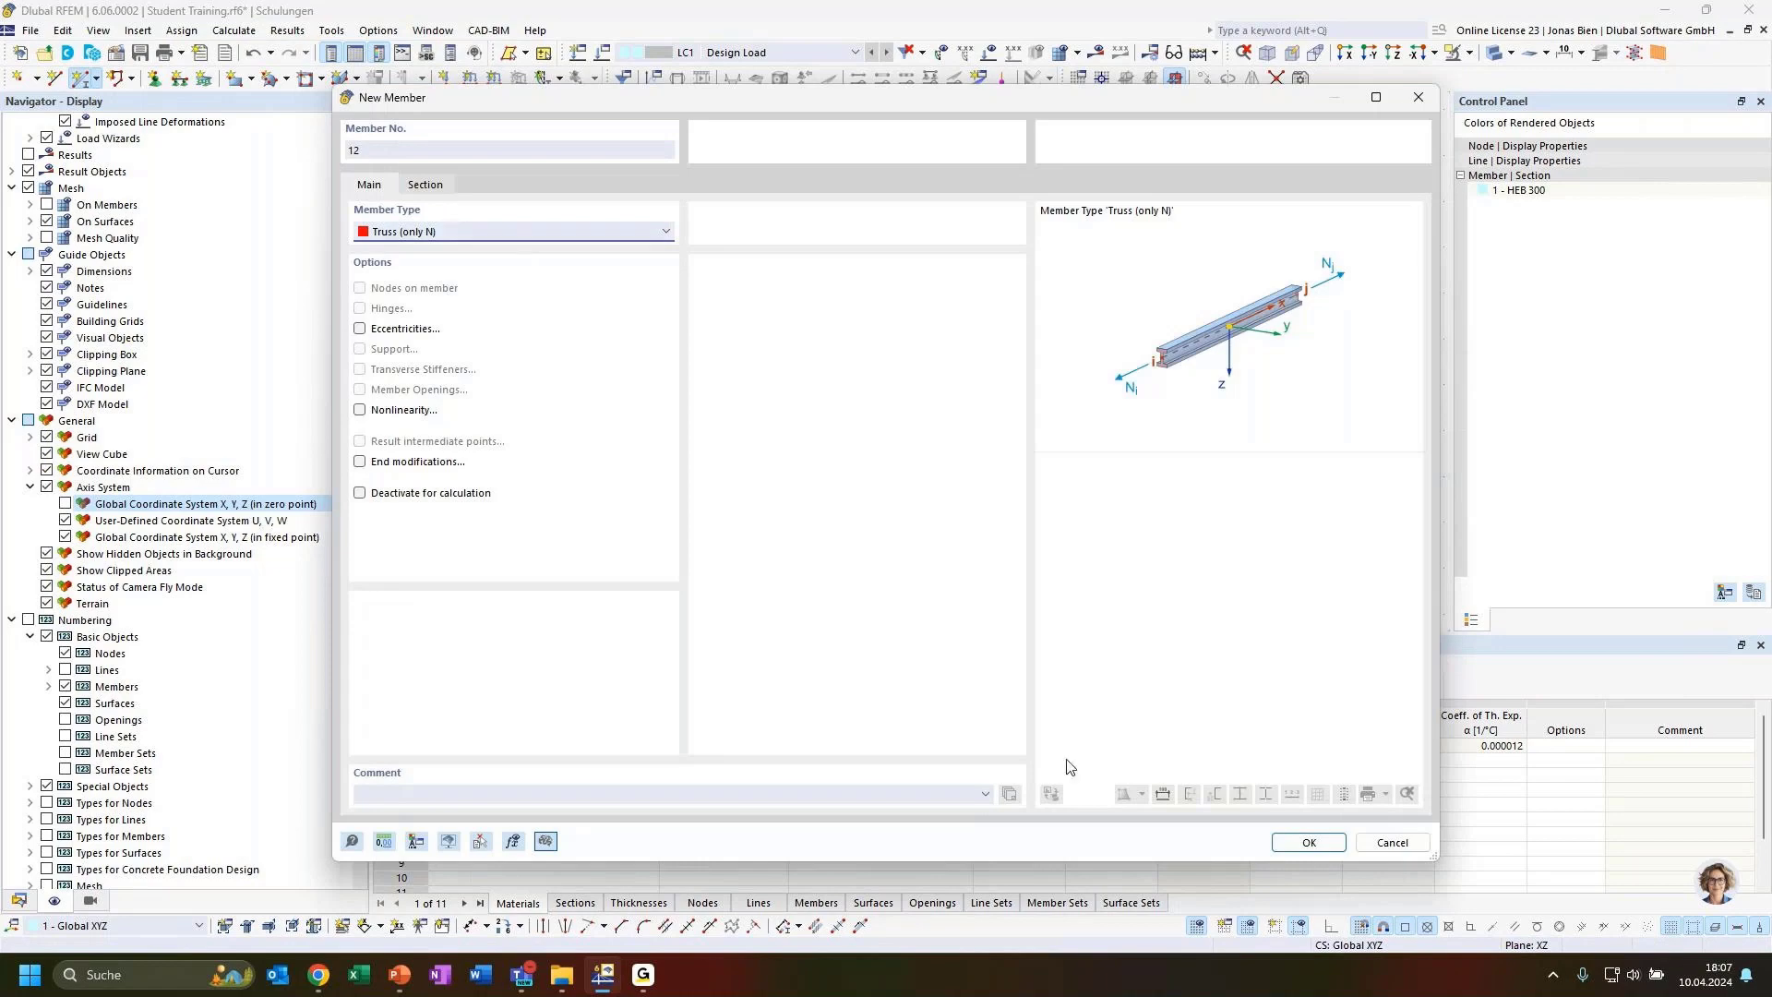
left_click(1309, 842)
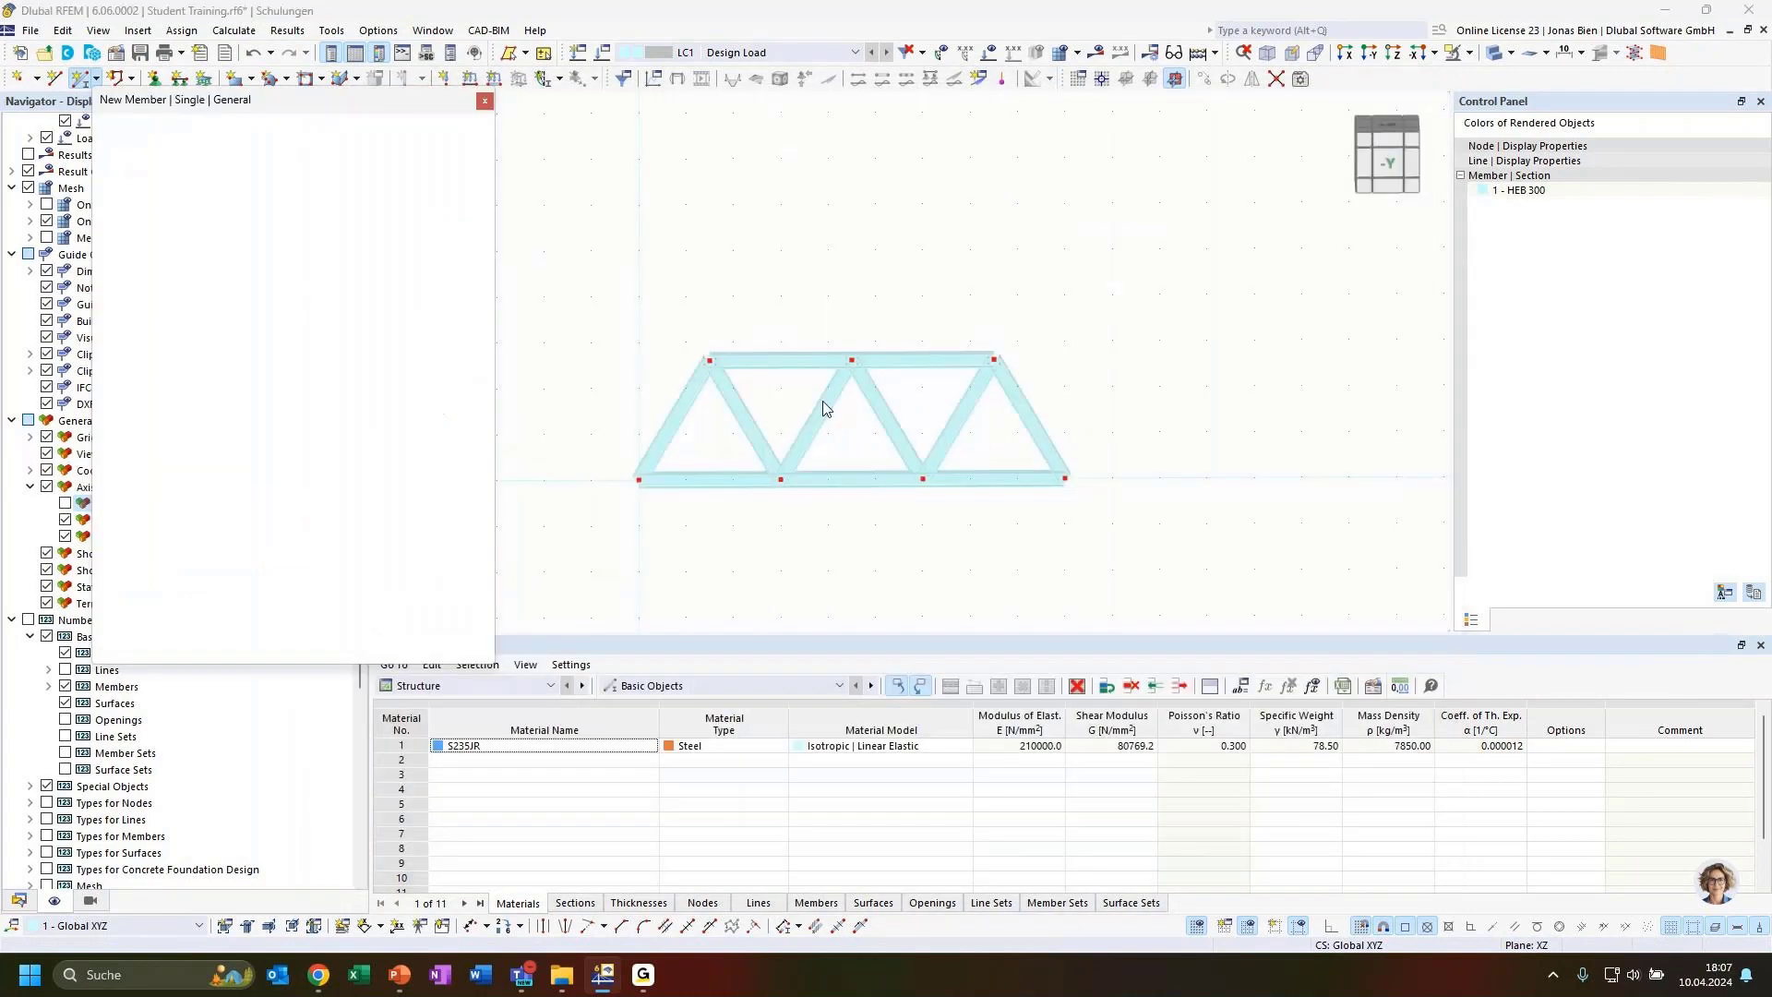
left_click(709, 361)
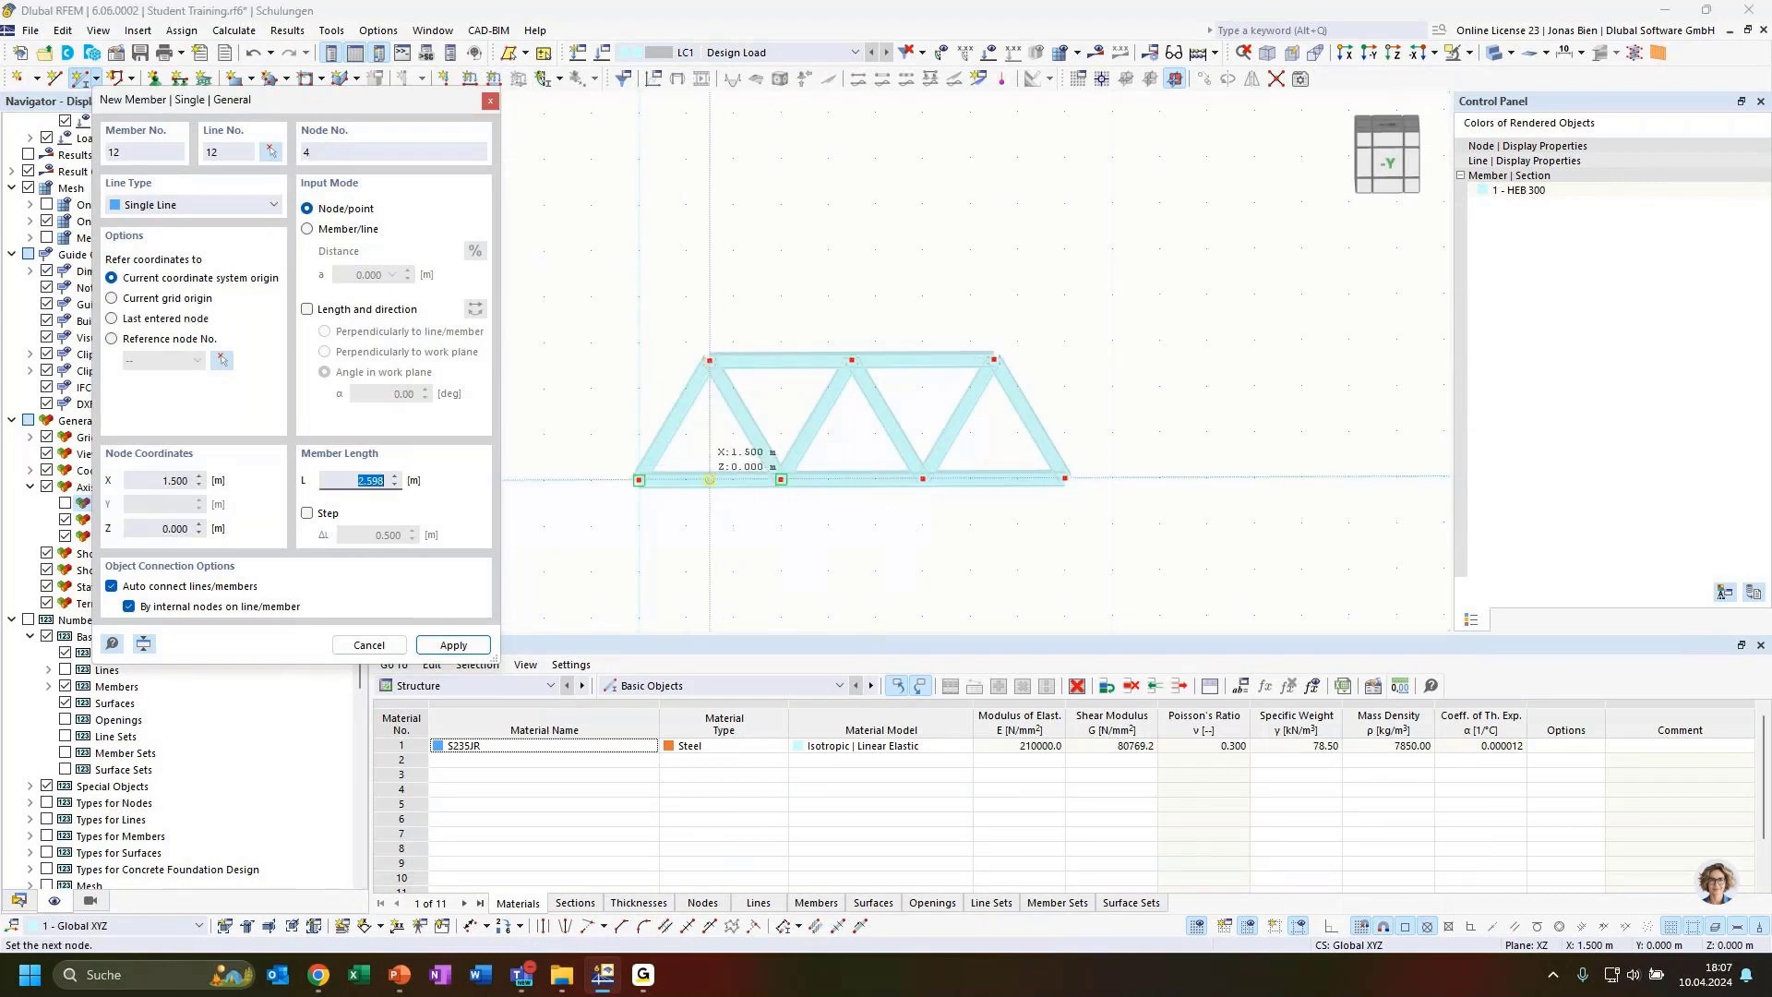
scroll(709, 479, "up", 2)
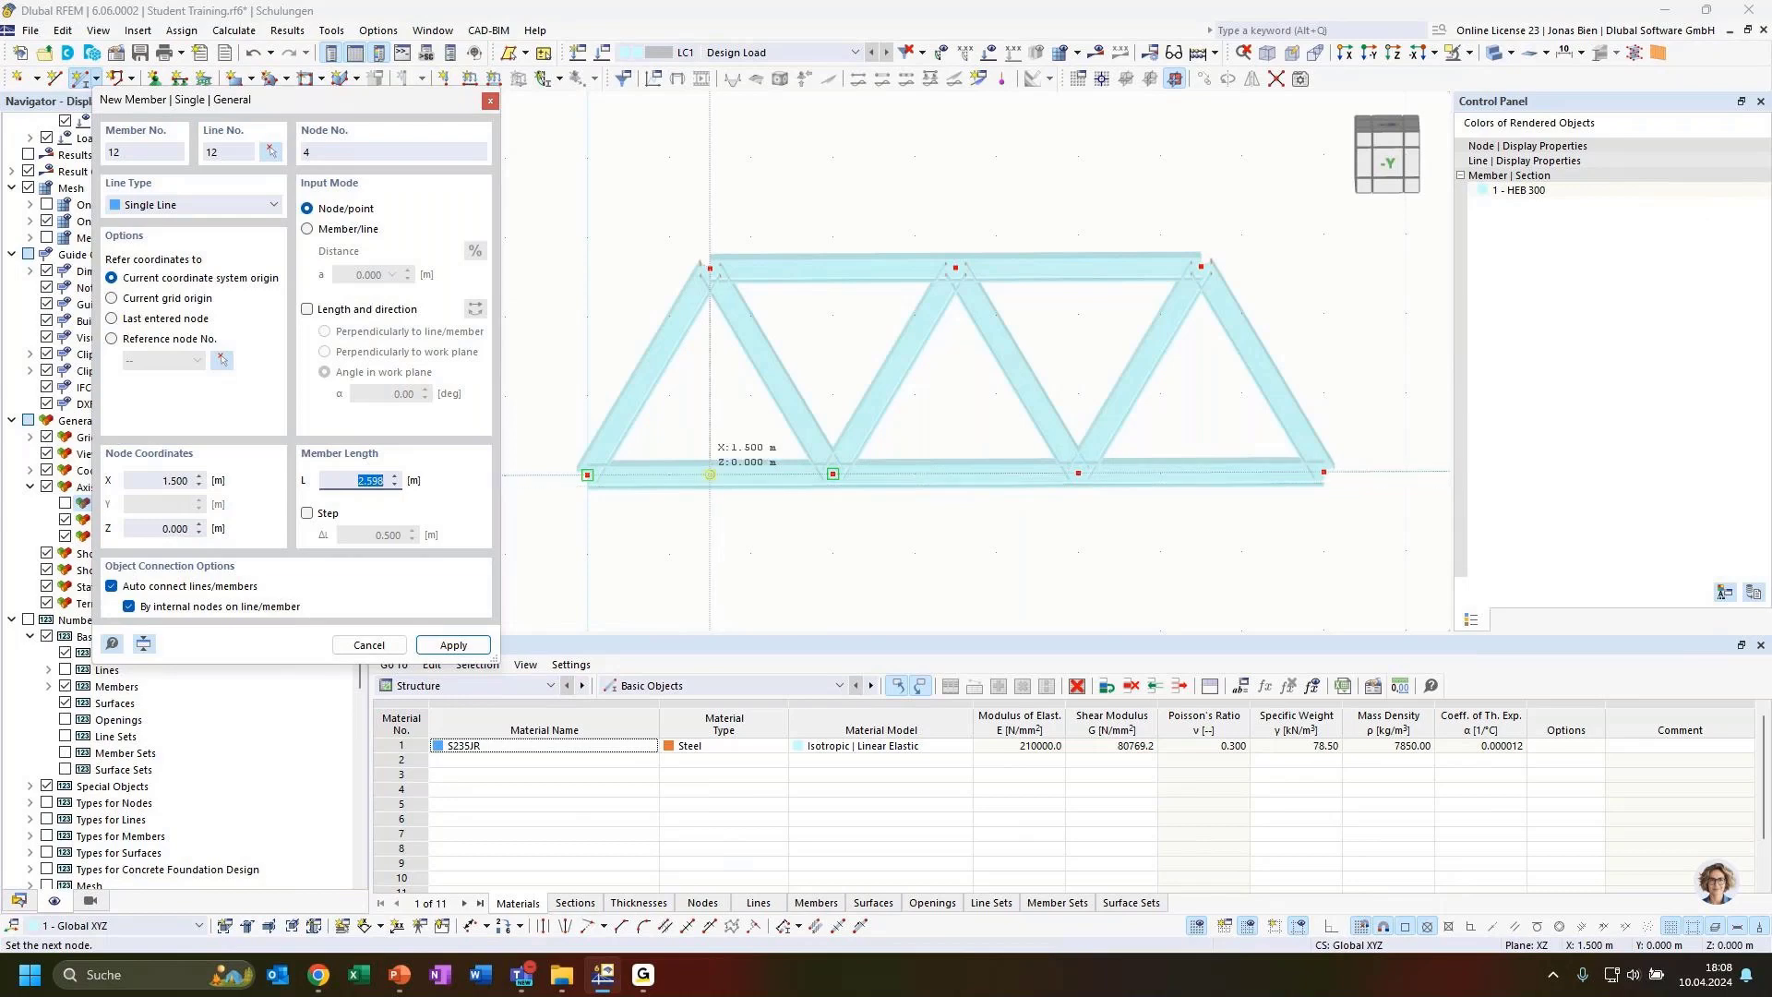
left_click(709, 474)
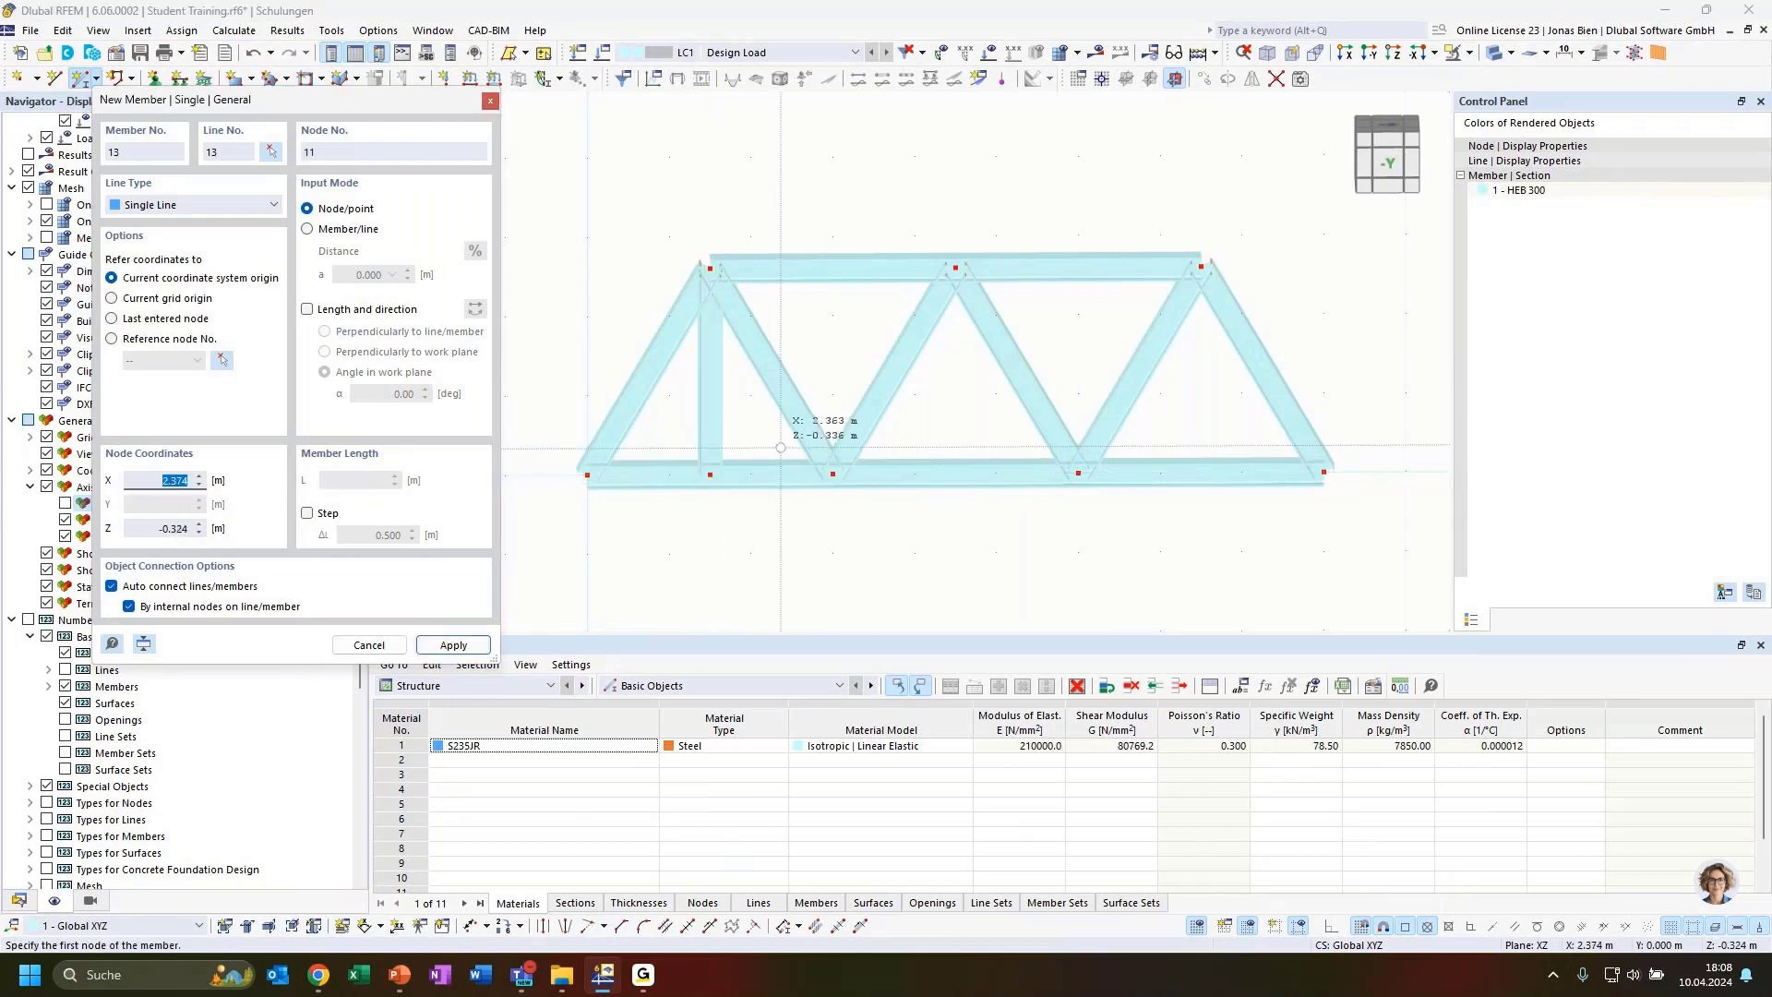
key("Escape")
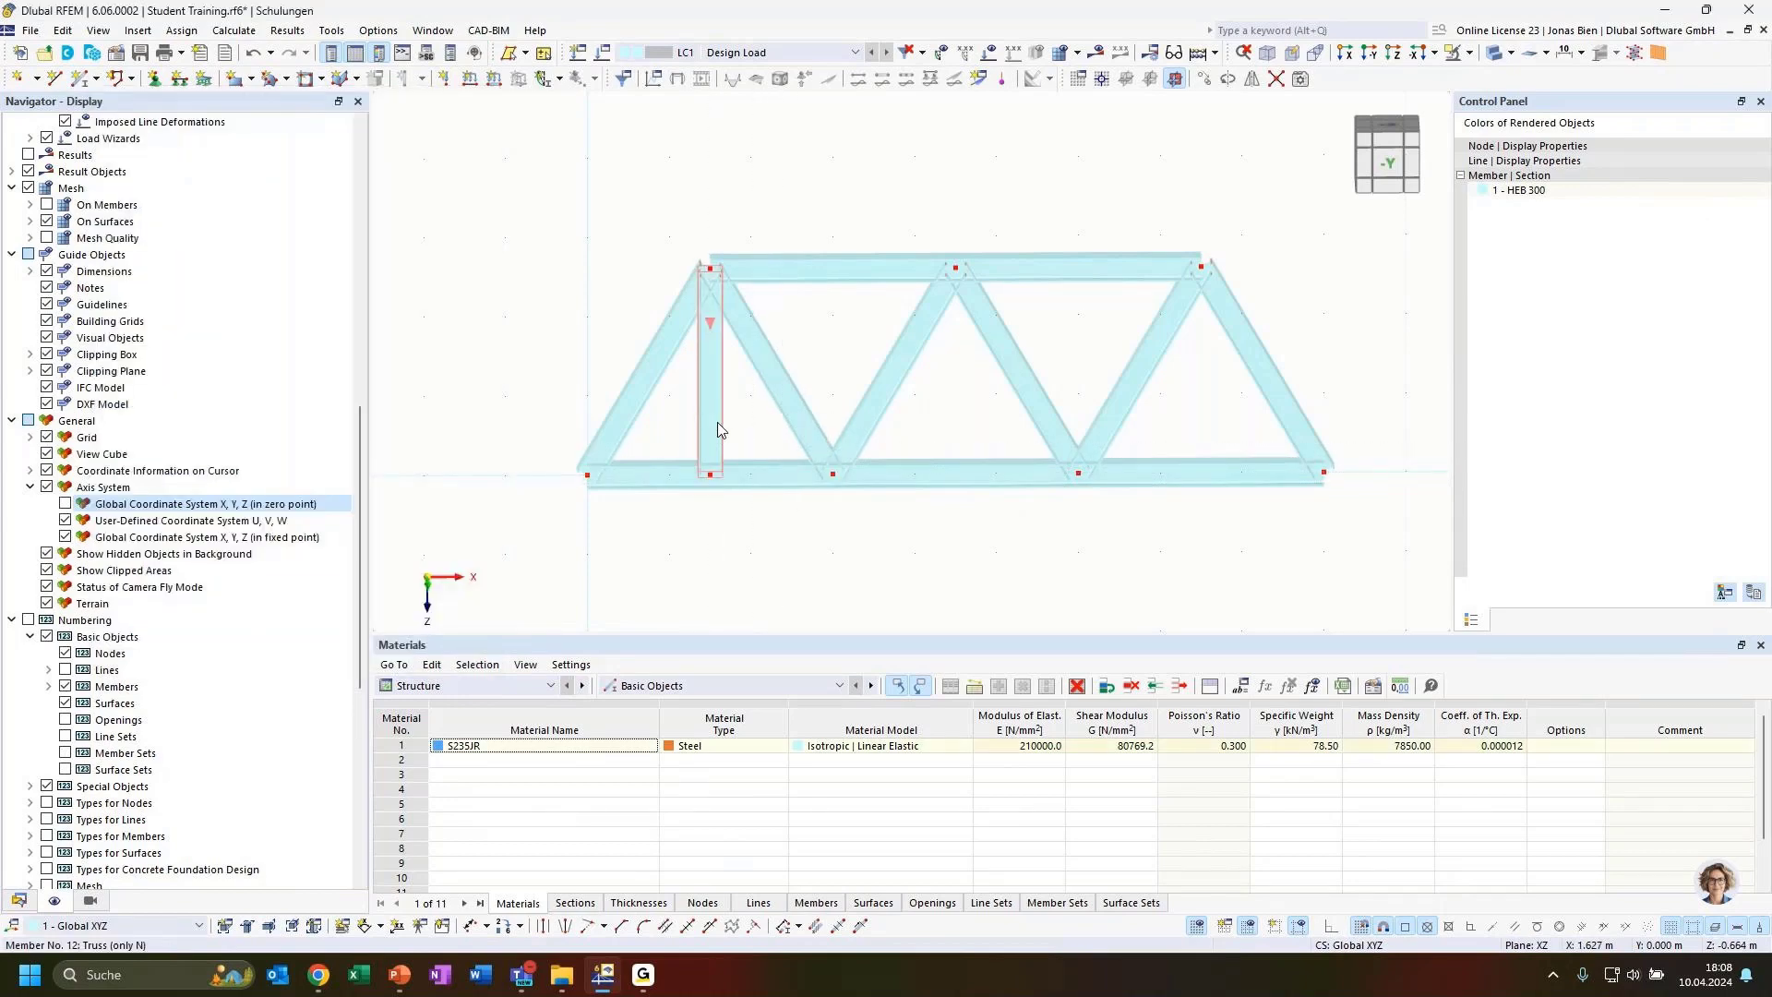
mouse_move(714, 410)
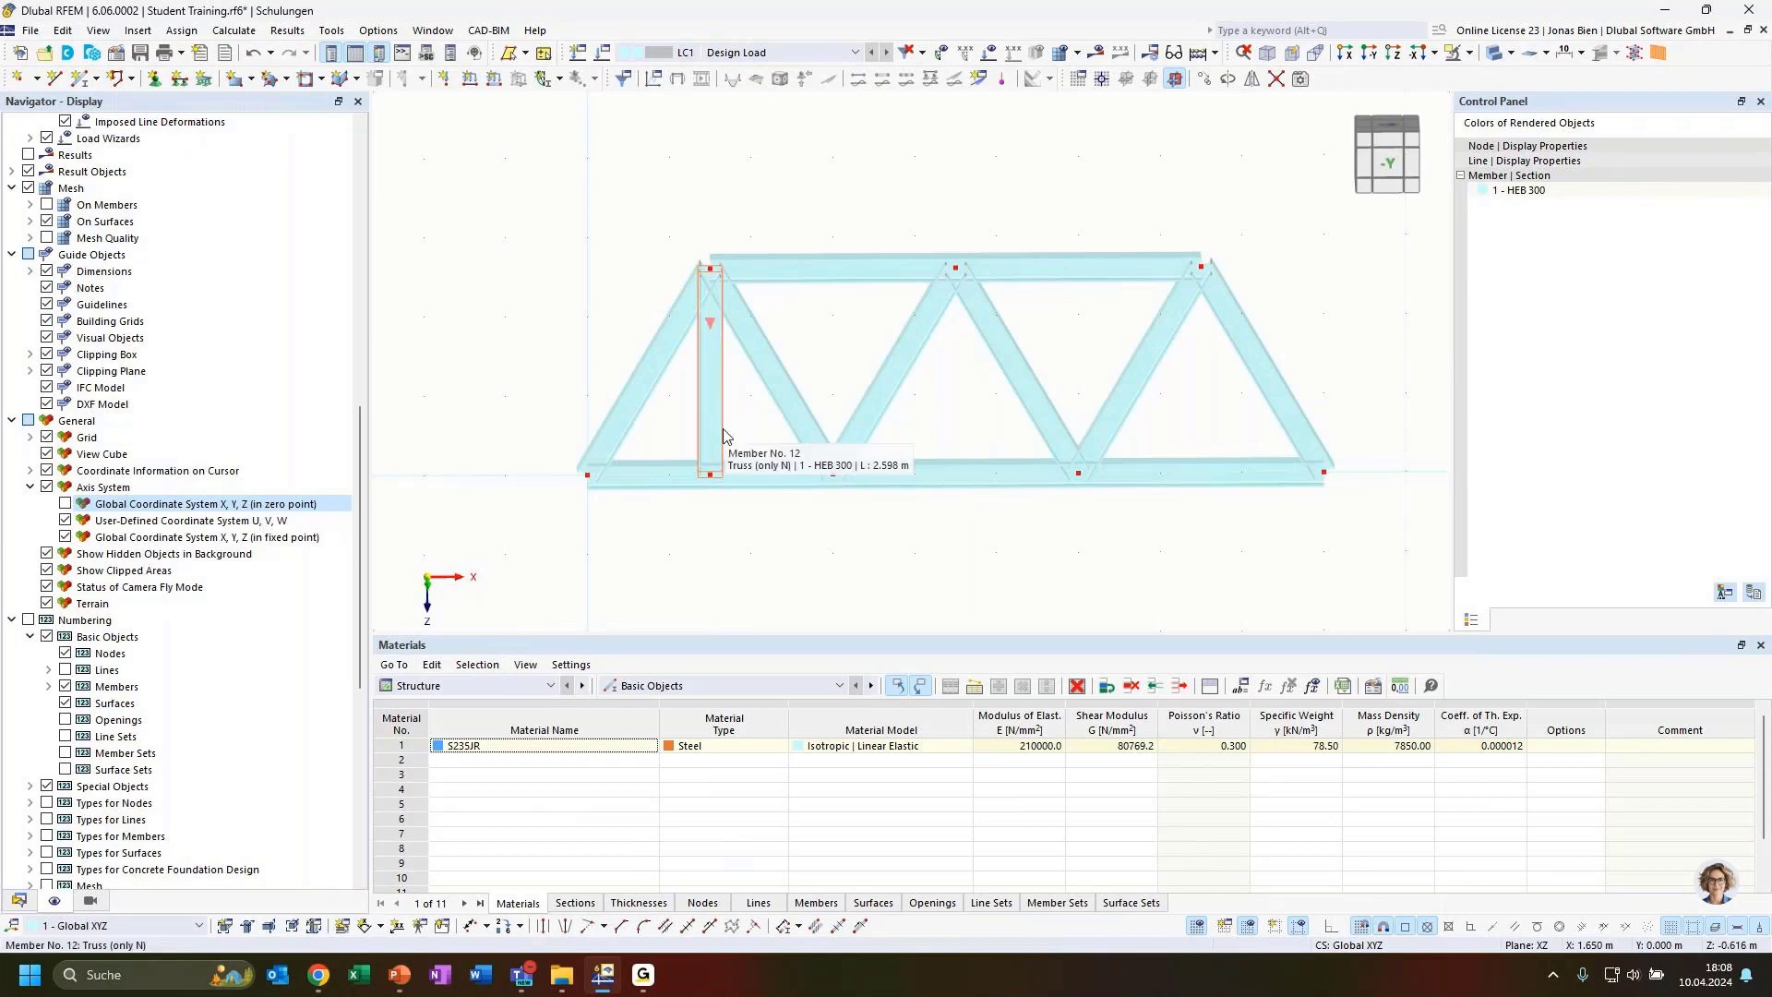
Copy the vertical truss member four times along X at 1.5 m spacing to create the remaining verticals
left_click(723, 437)
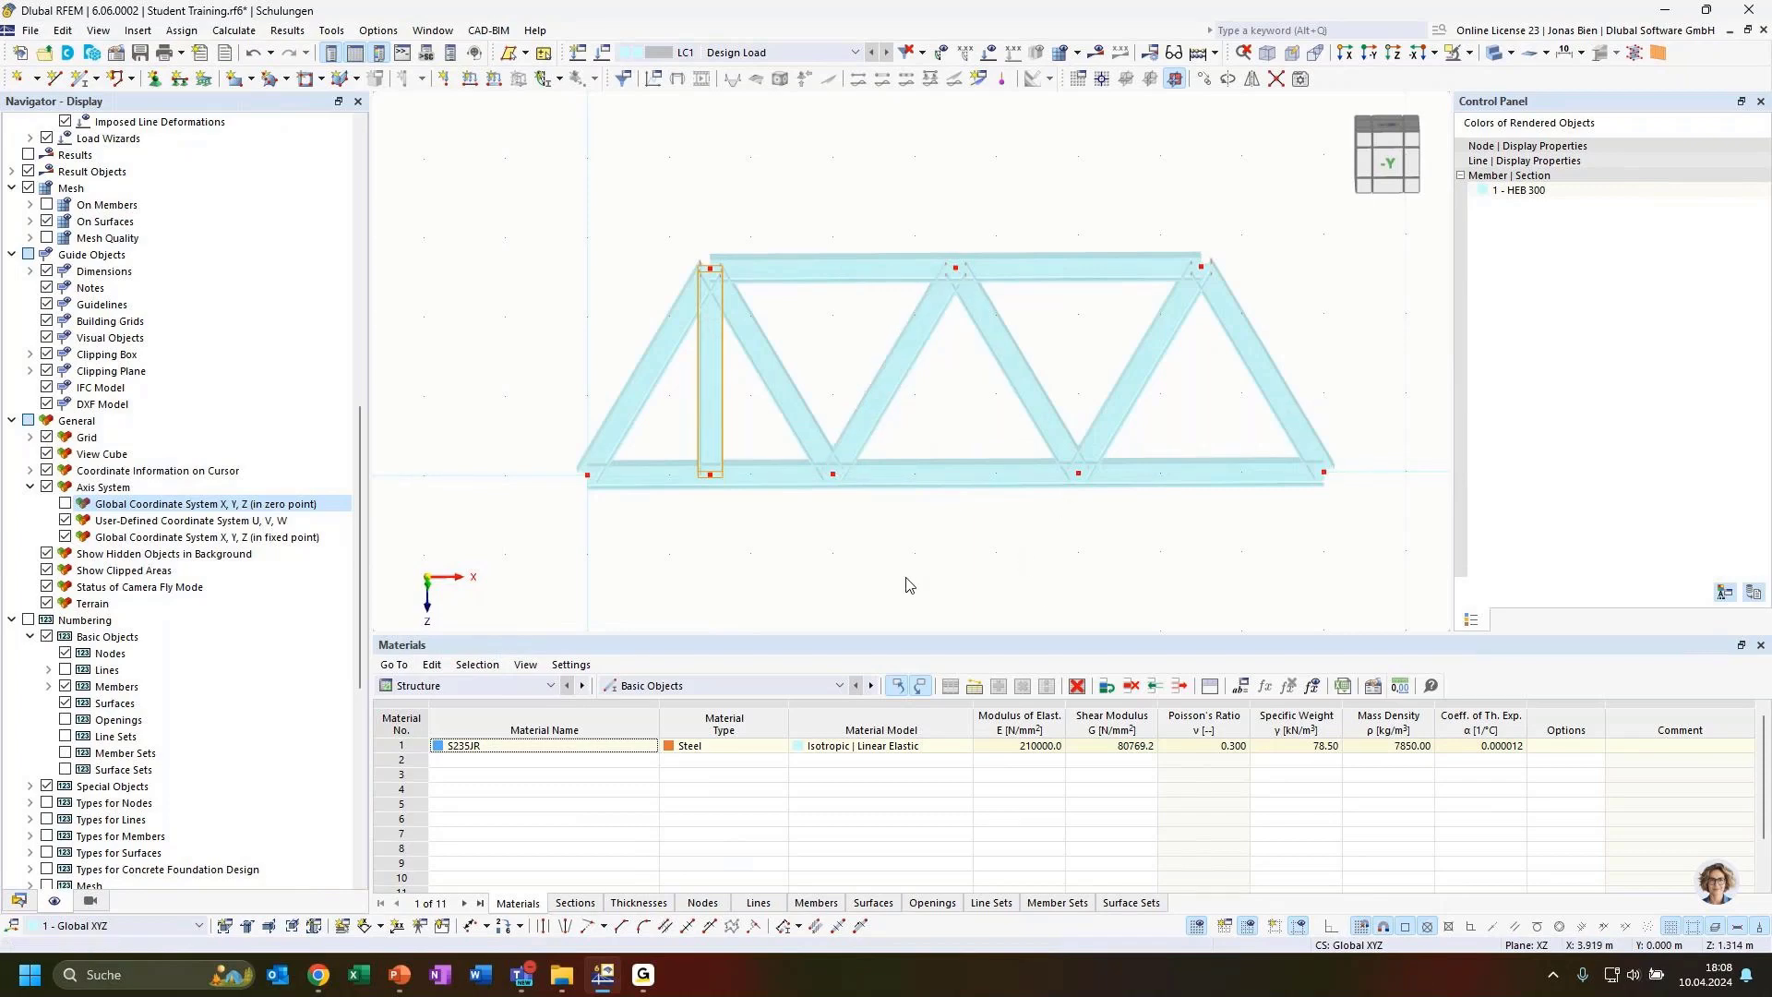
middle_click_drag(994, 552, 965, 515, "ctrl")
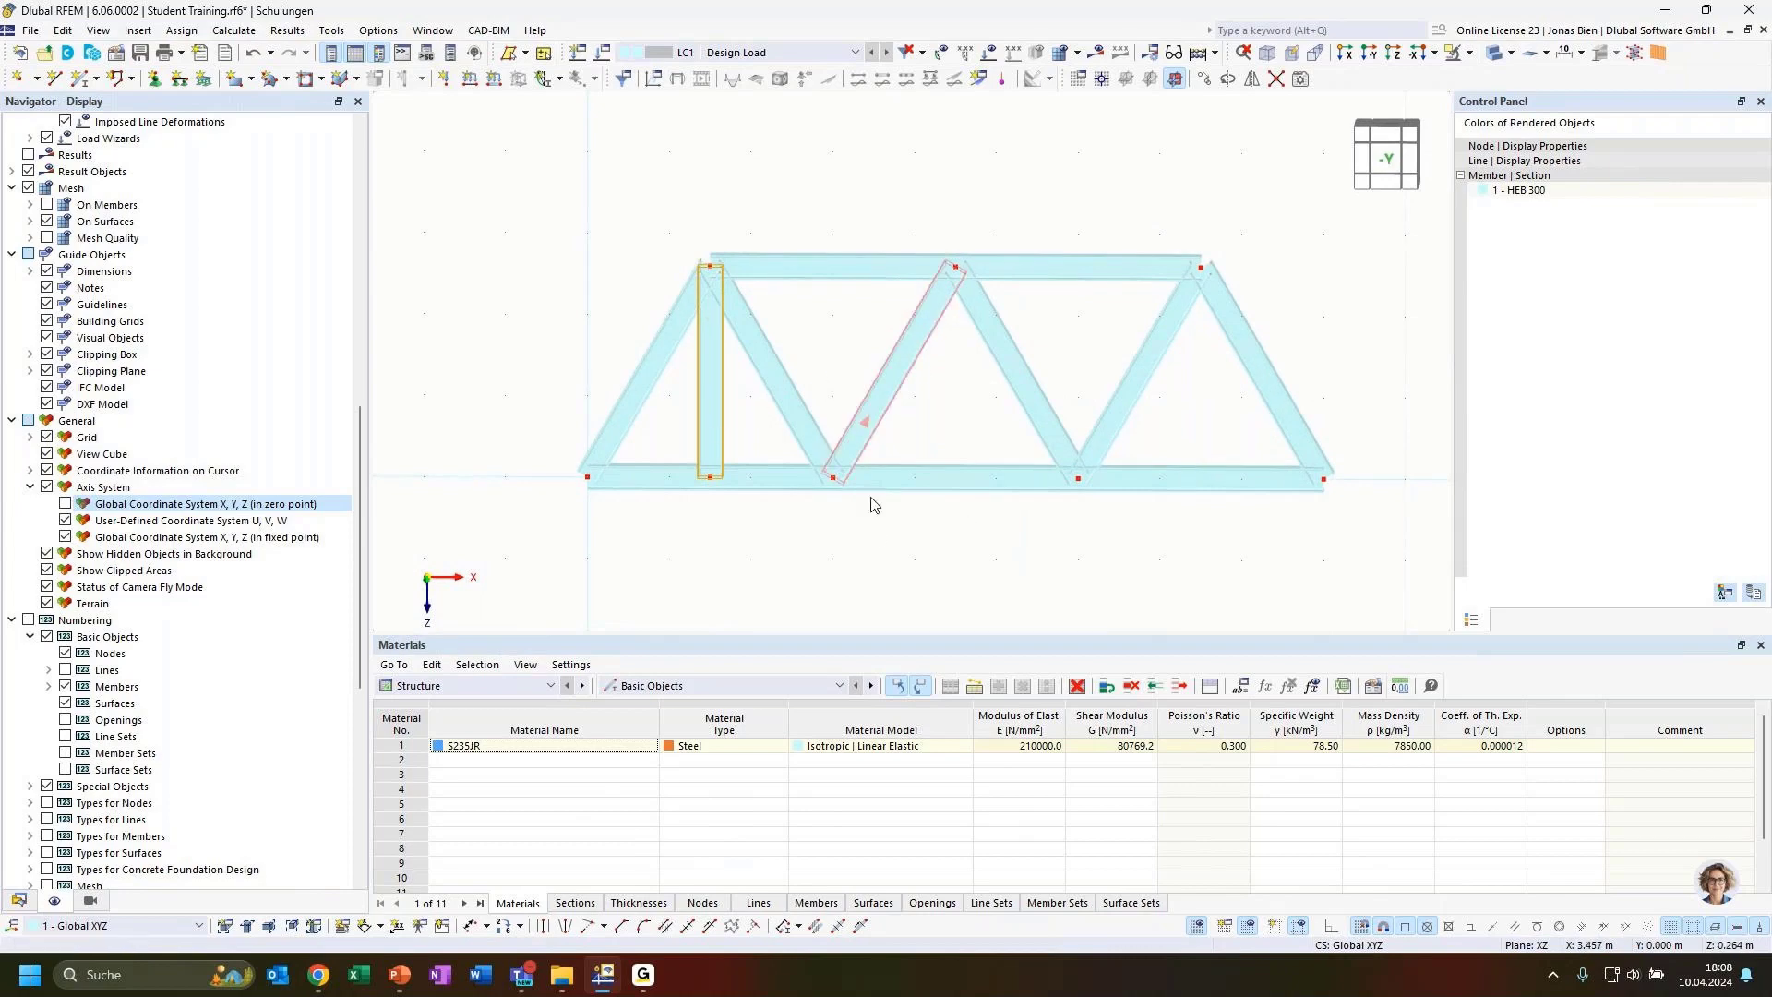
left_click(931, 552)
left_click(722, 425)
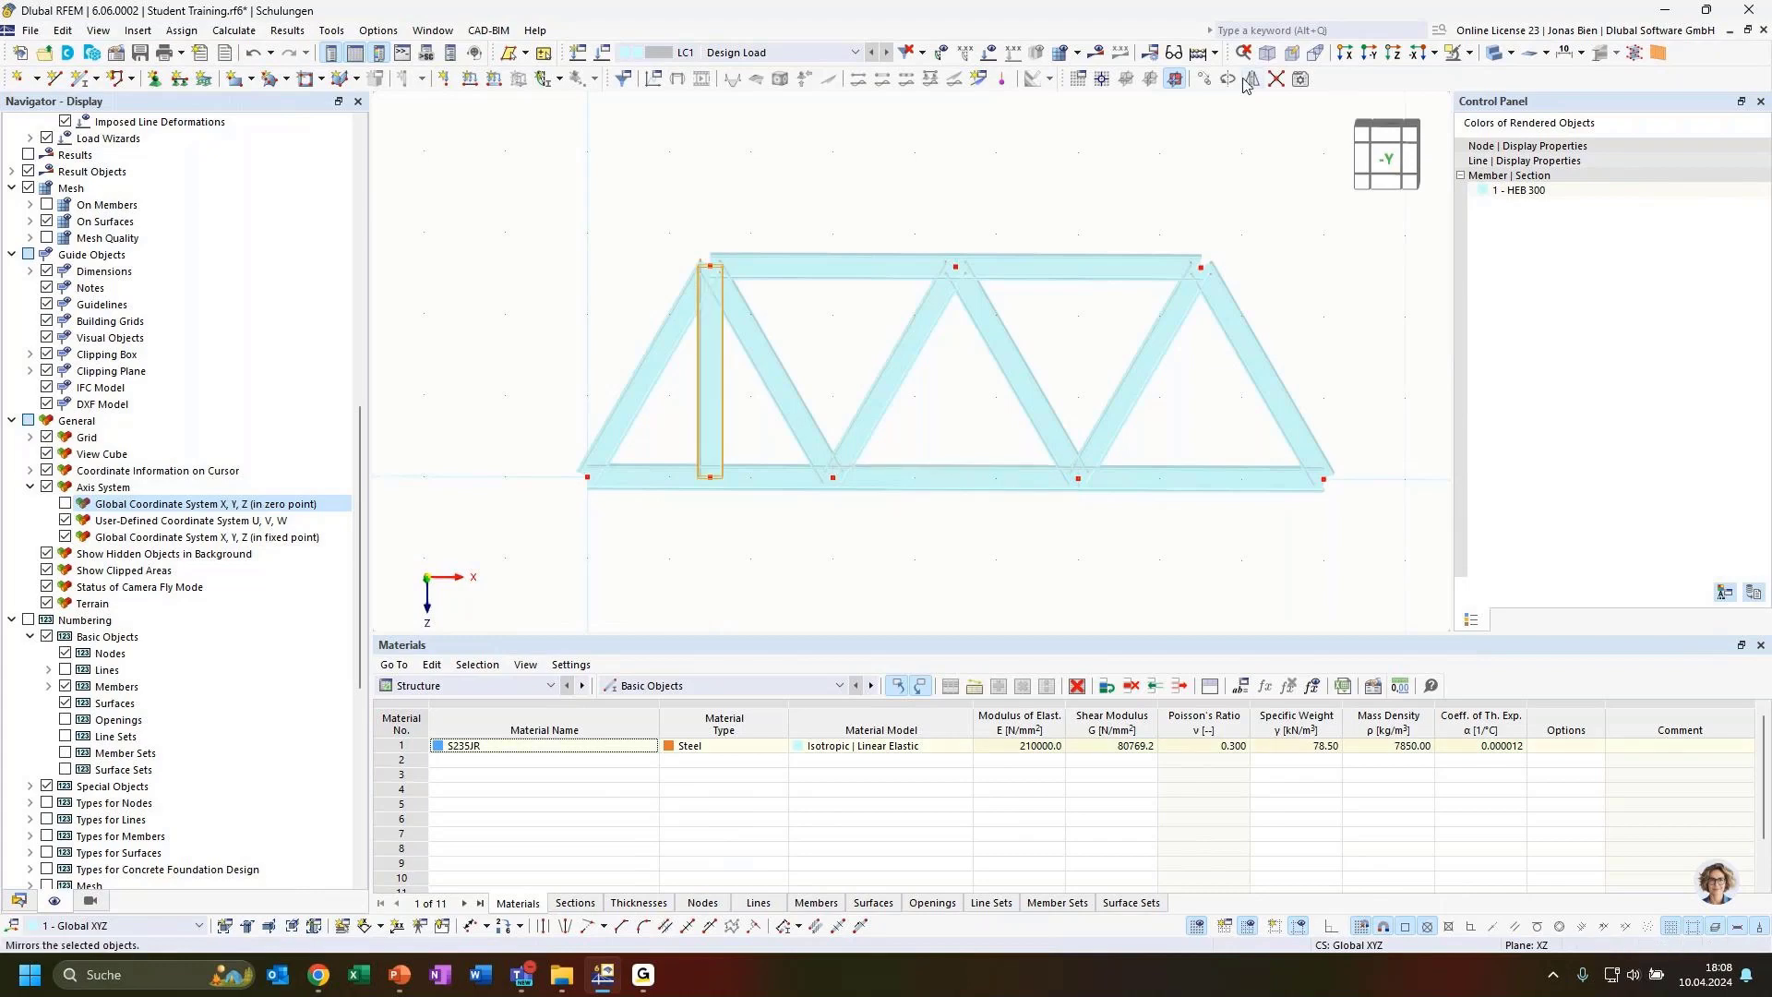
left_click(1205, 78)
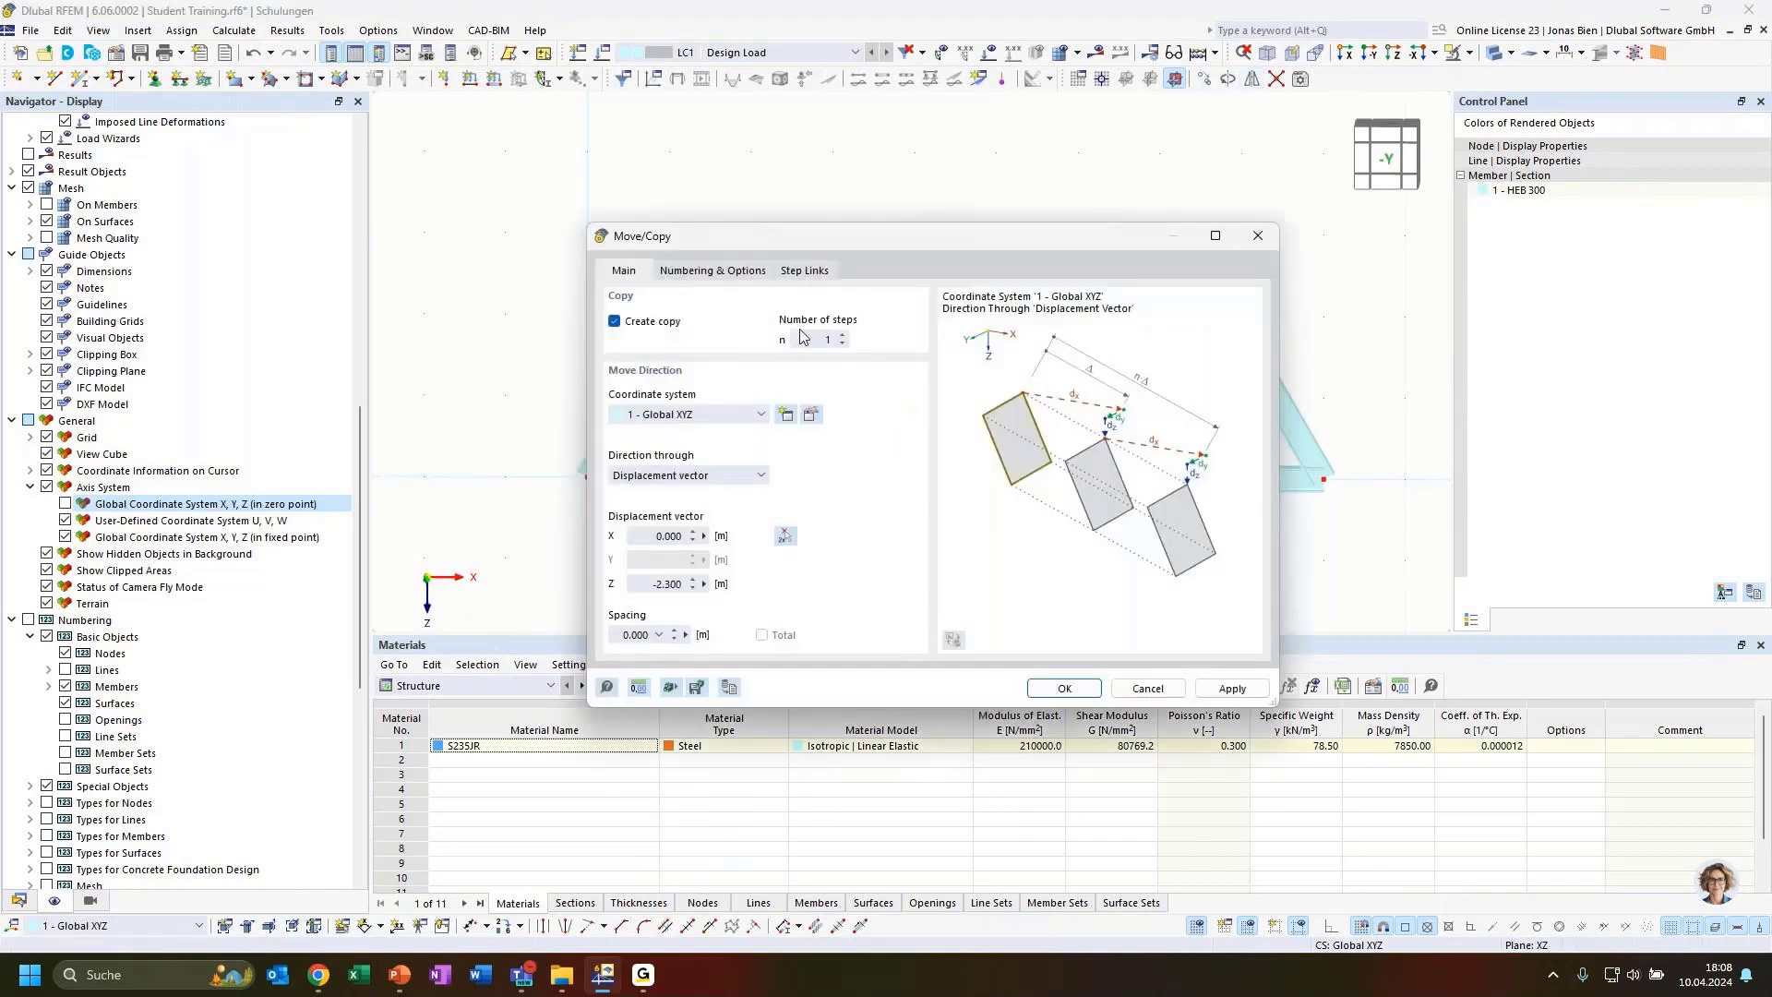
left_click(812, 337)
type("4")
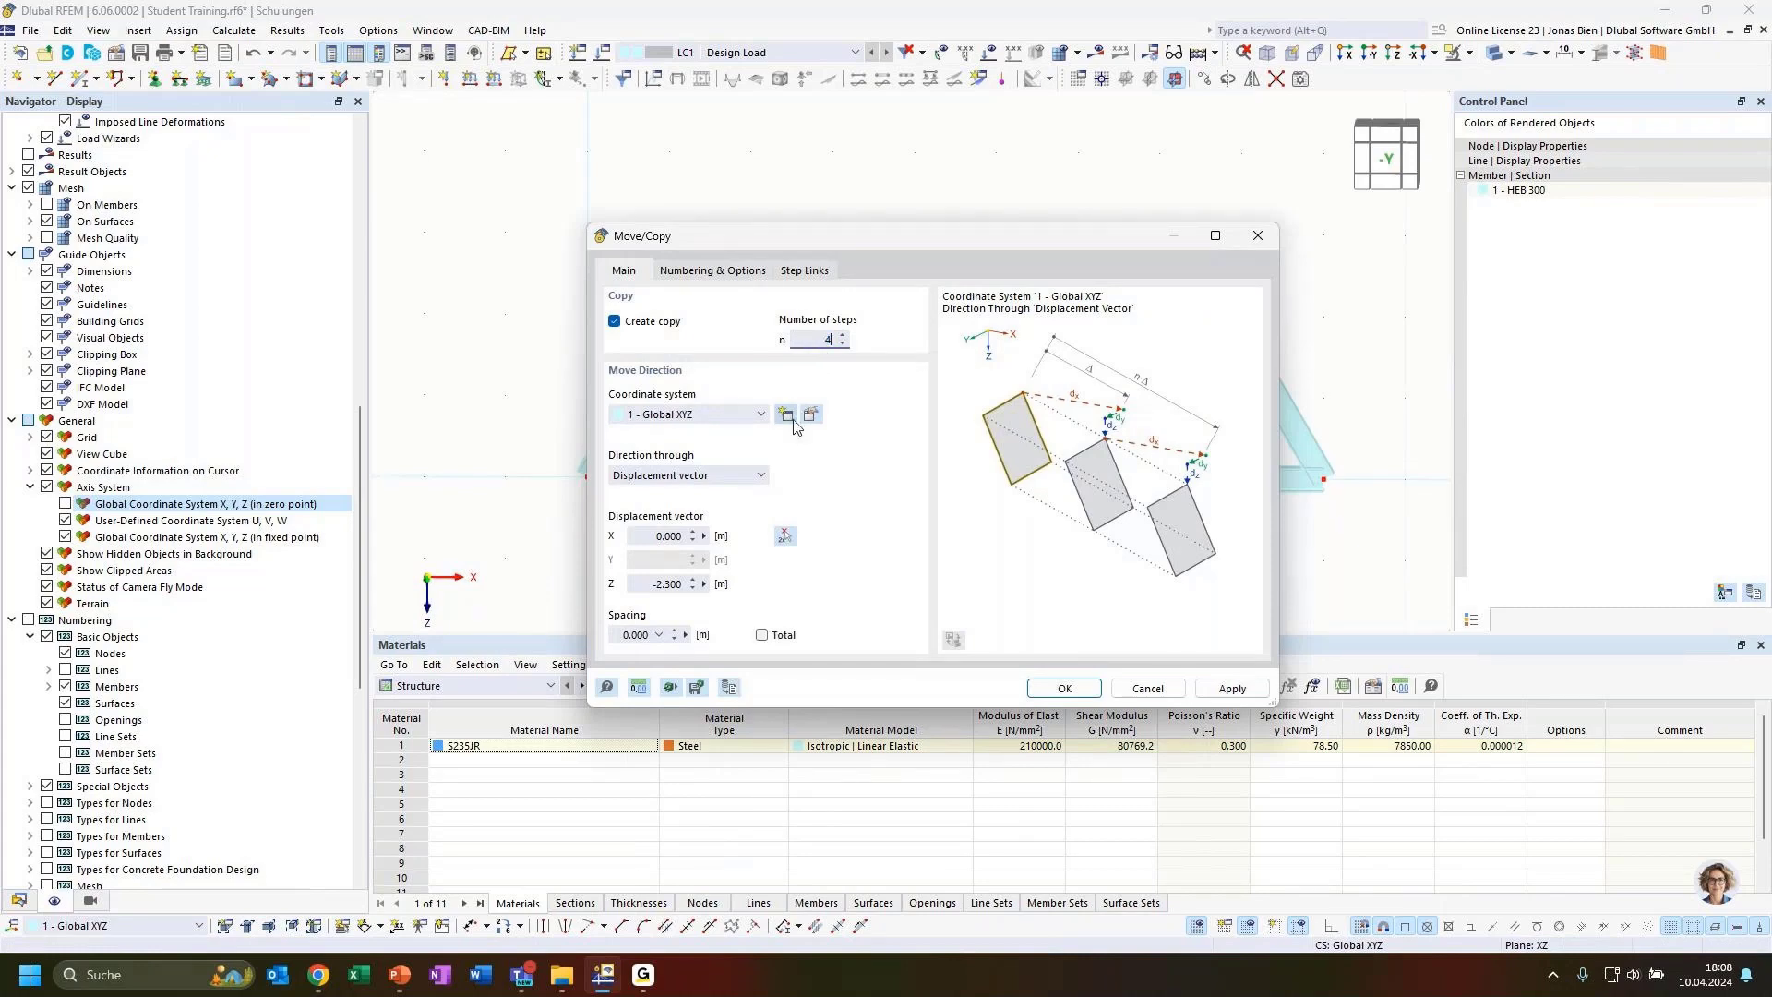
left_click(786, 537)
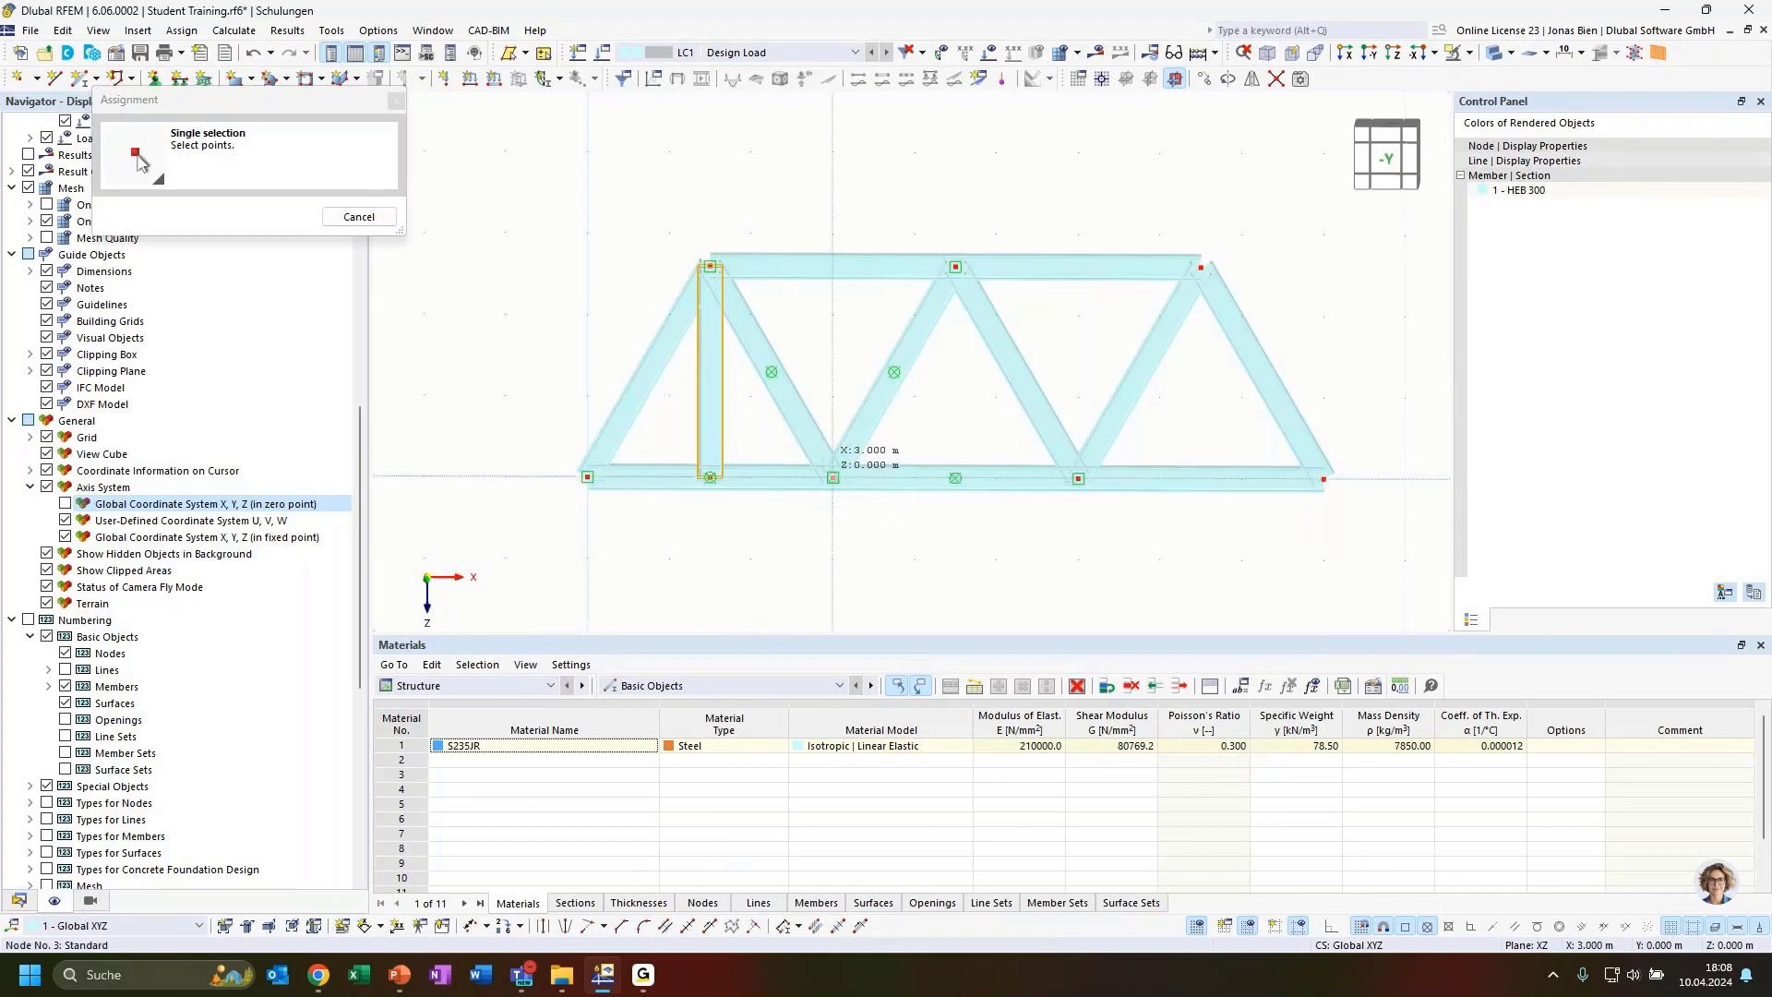
left_click(832, 477)
left_click_drag(762, 249, 1117, 399)
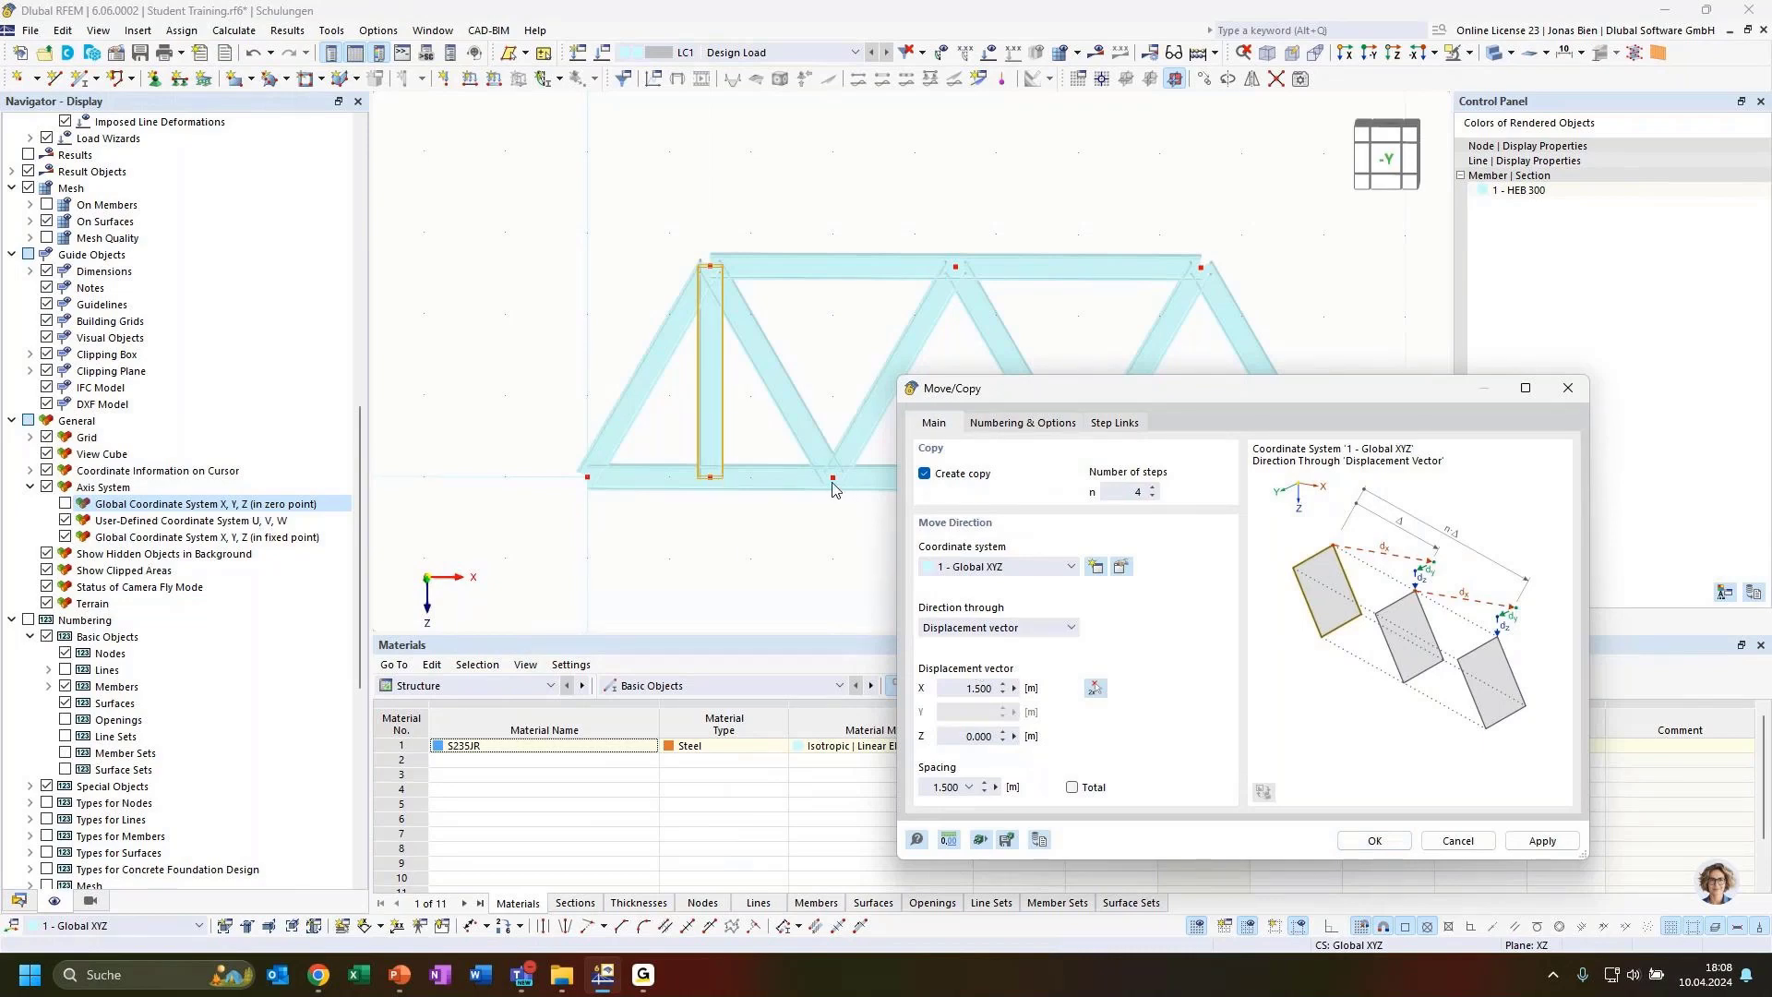
left_click(1125, 490)
left_click(1368, 841)
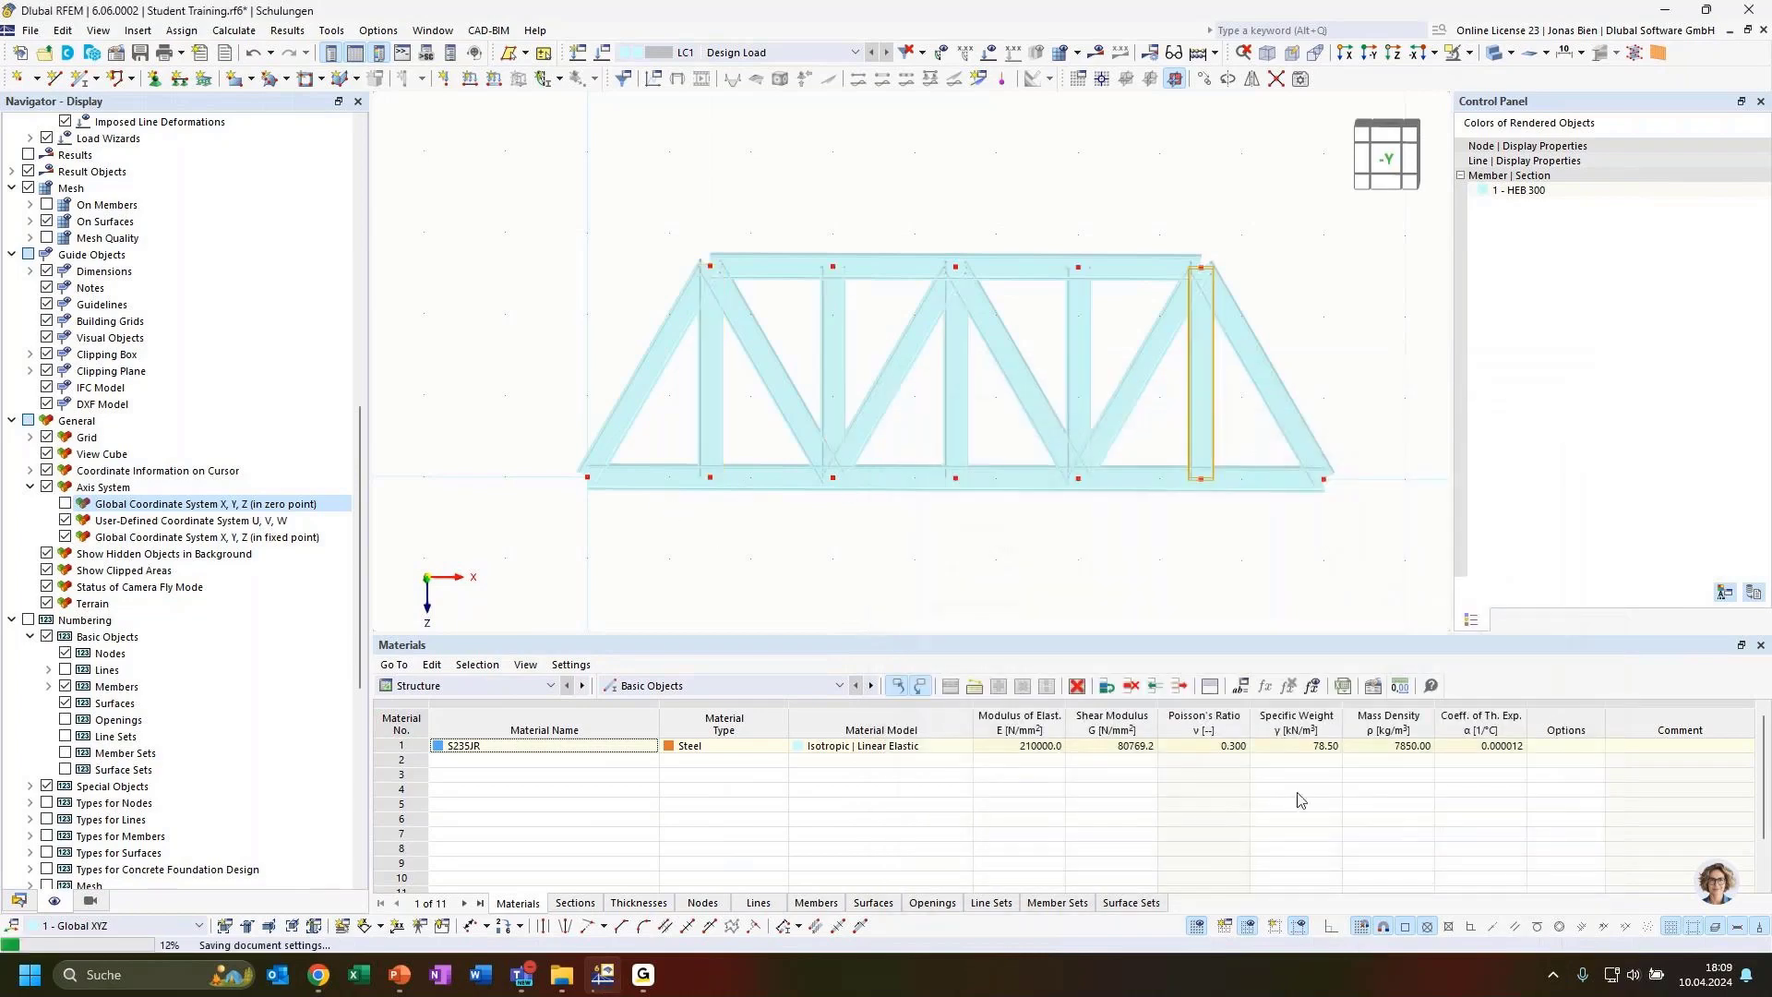
Assign a hinged nodal support to the left bottom chord end node
left_click(1221, 587)
middle_click_drag(937, 544, 1073, 568, "ctrl")
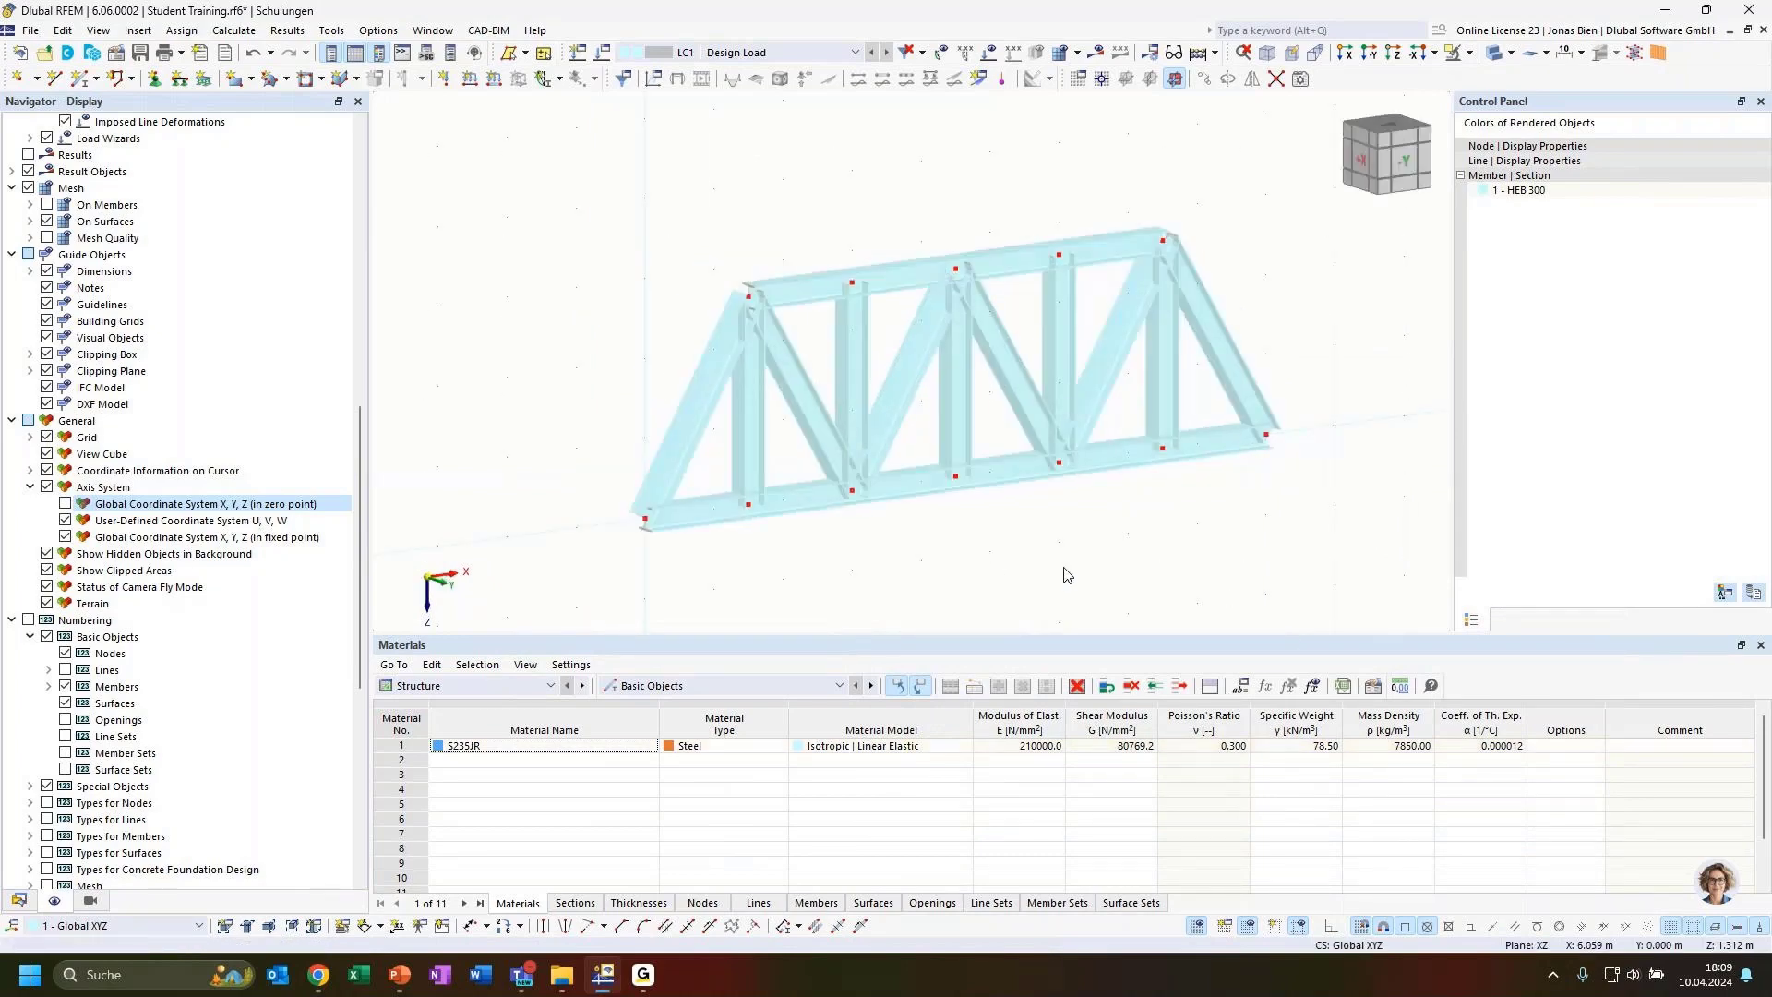
middle_click_drag(1096, 550, 1052, 534, "ctrl")
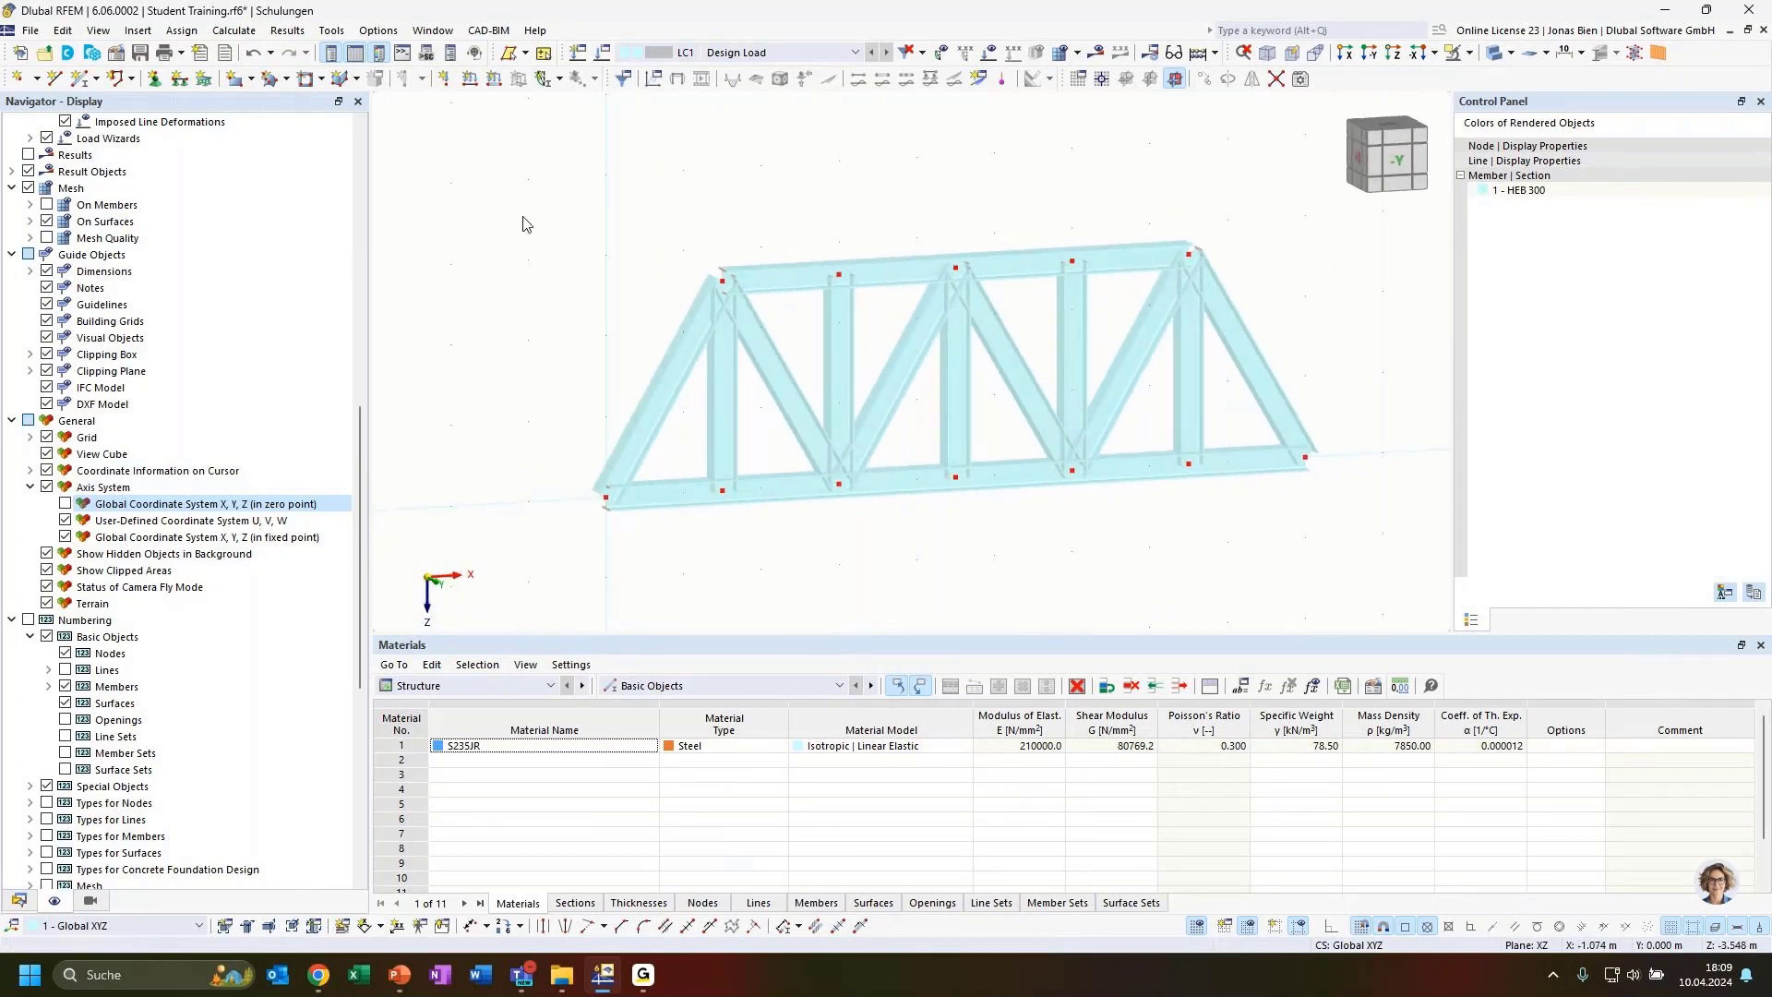
left_click(155, 81)
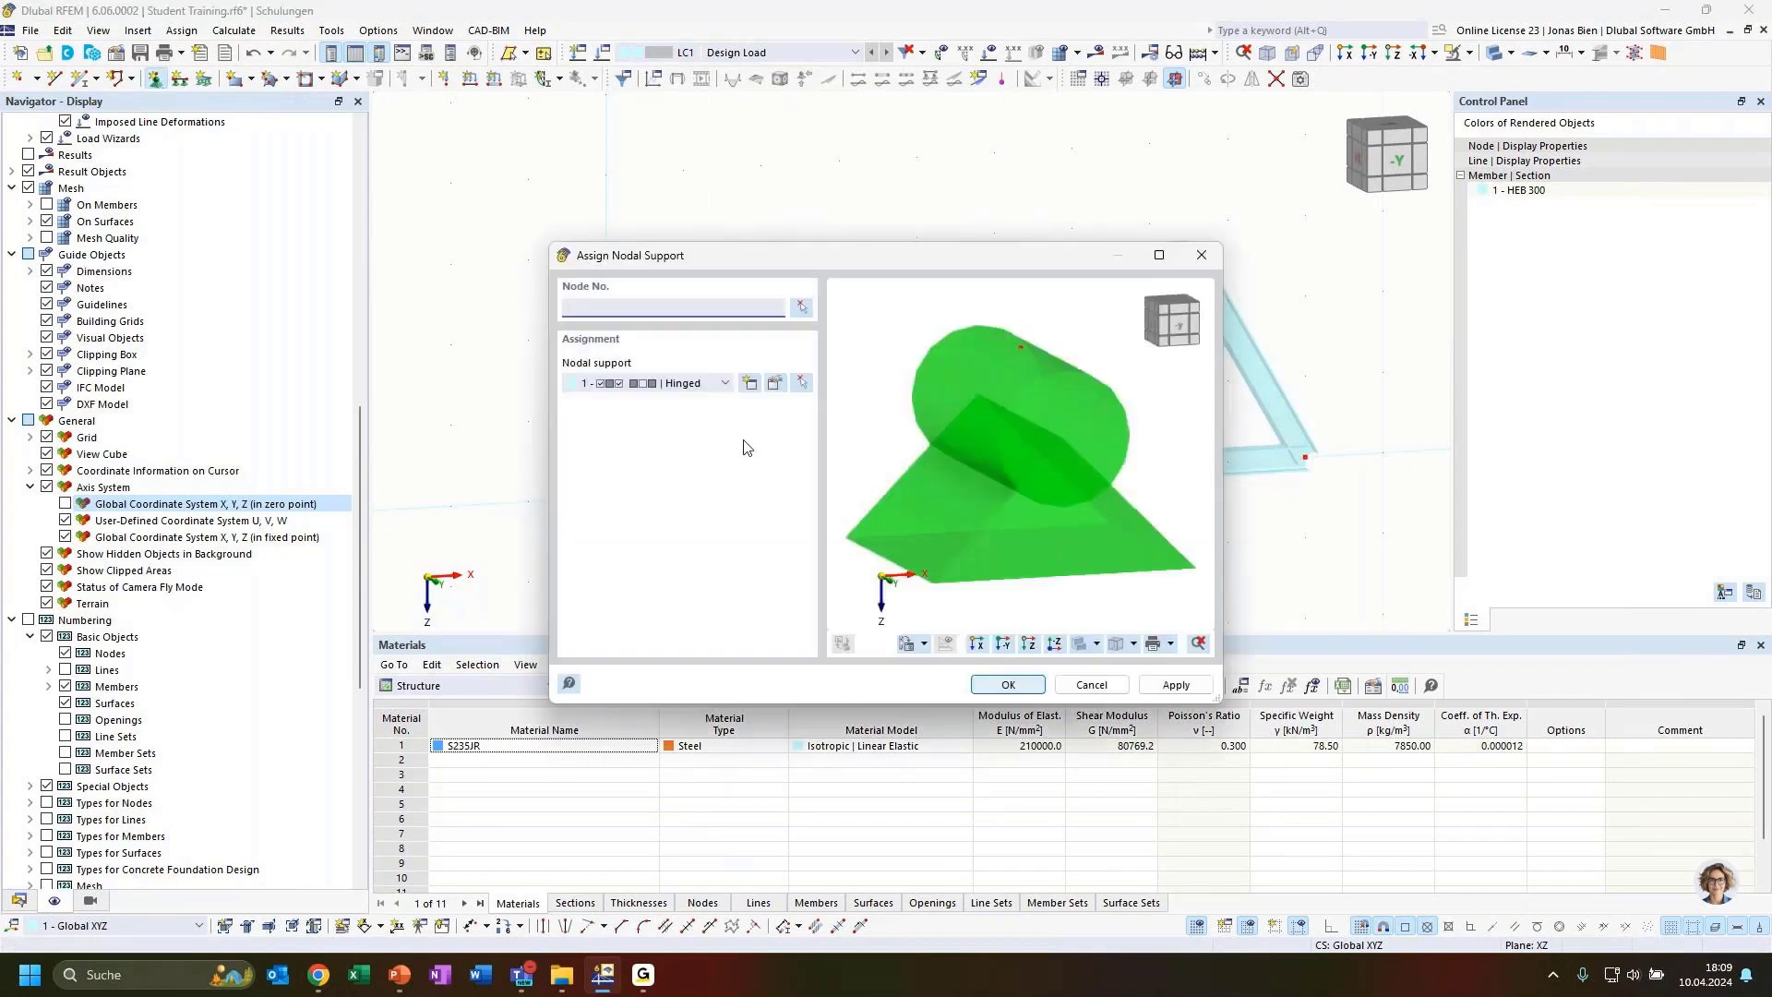
left_click(802, 310)
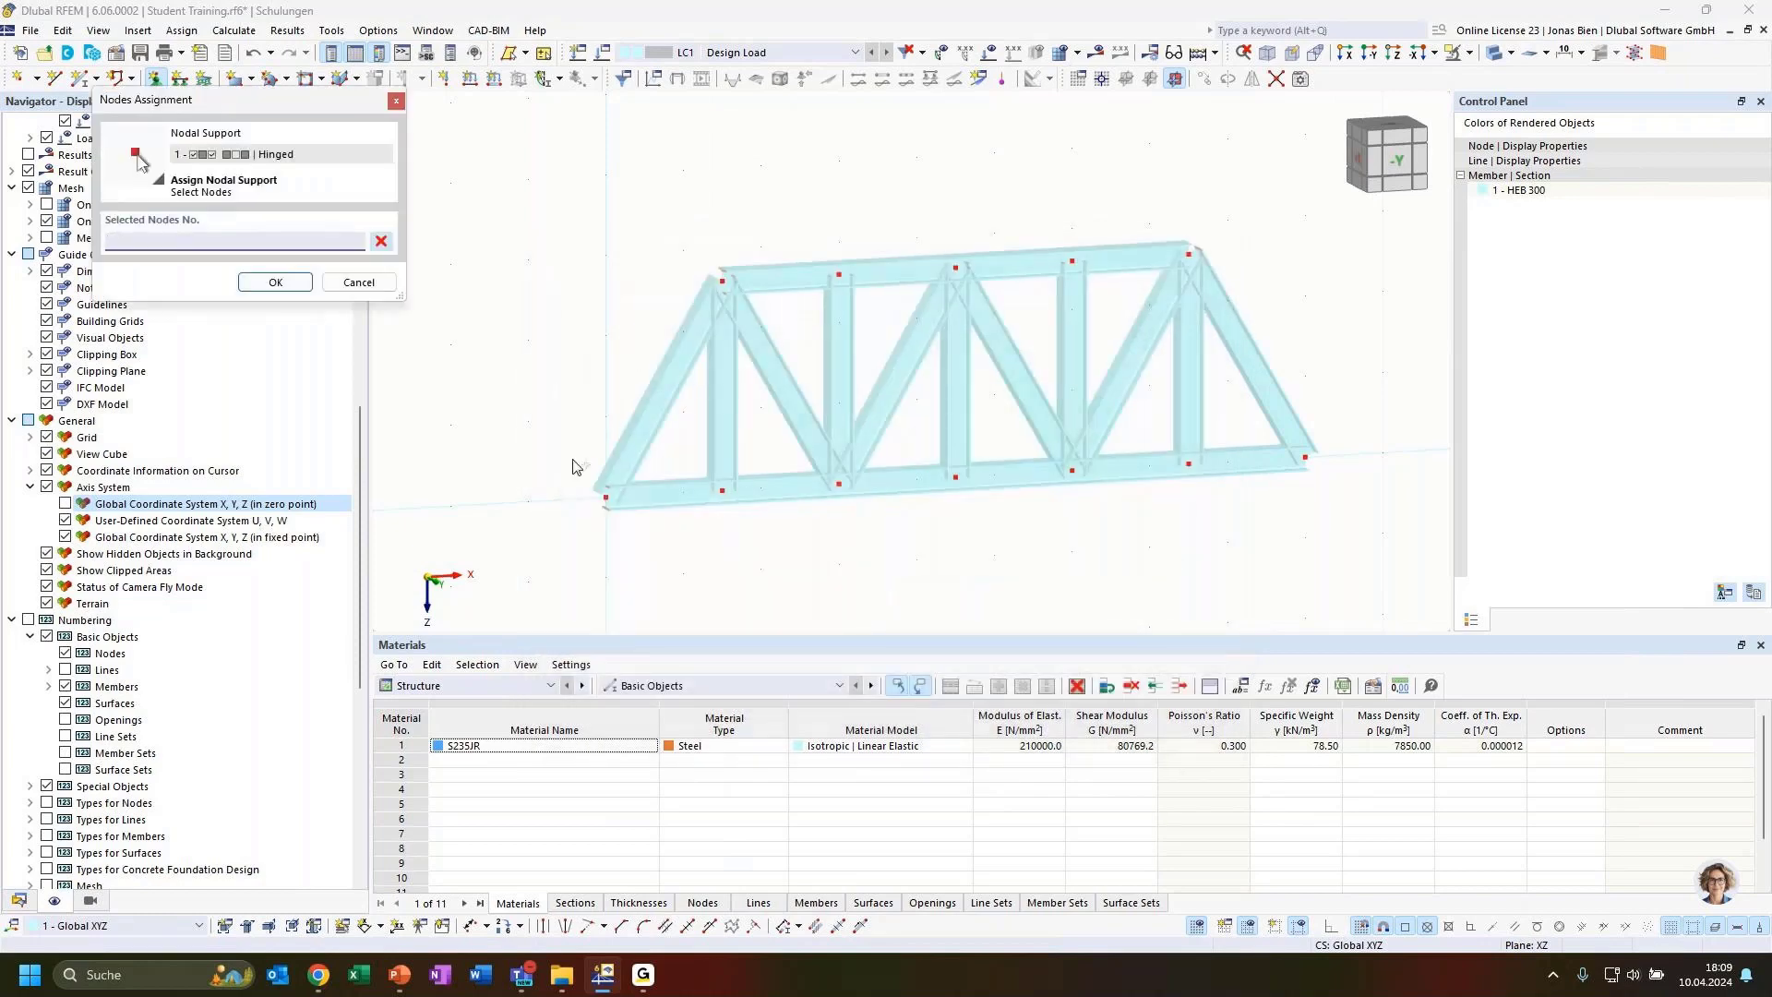
left_click(606, 500)
left_click(275, 282)
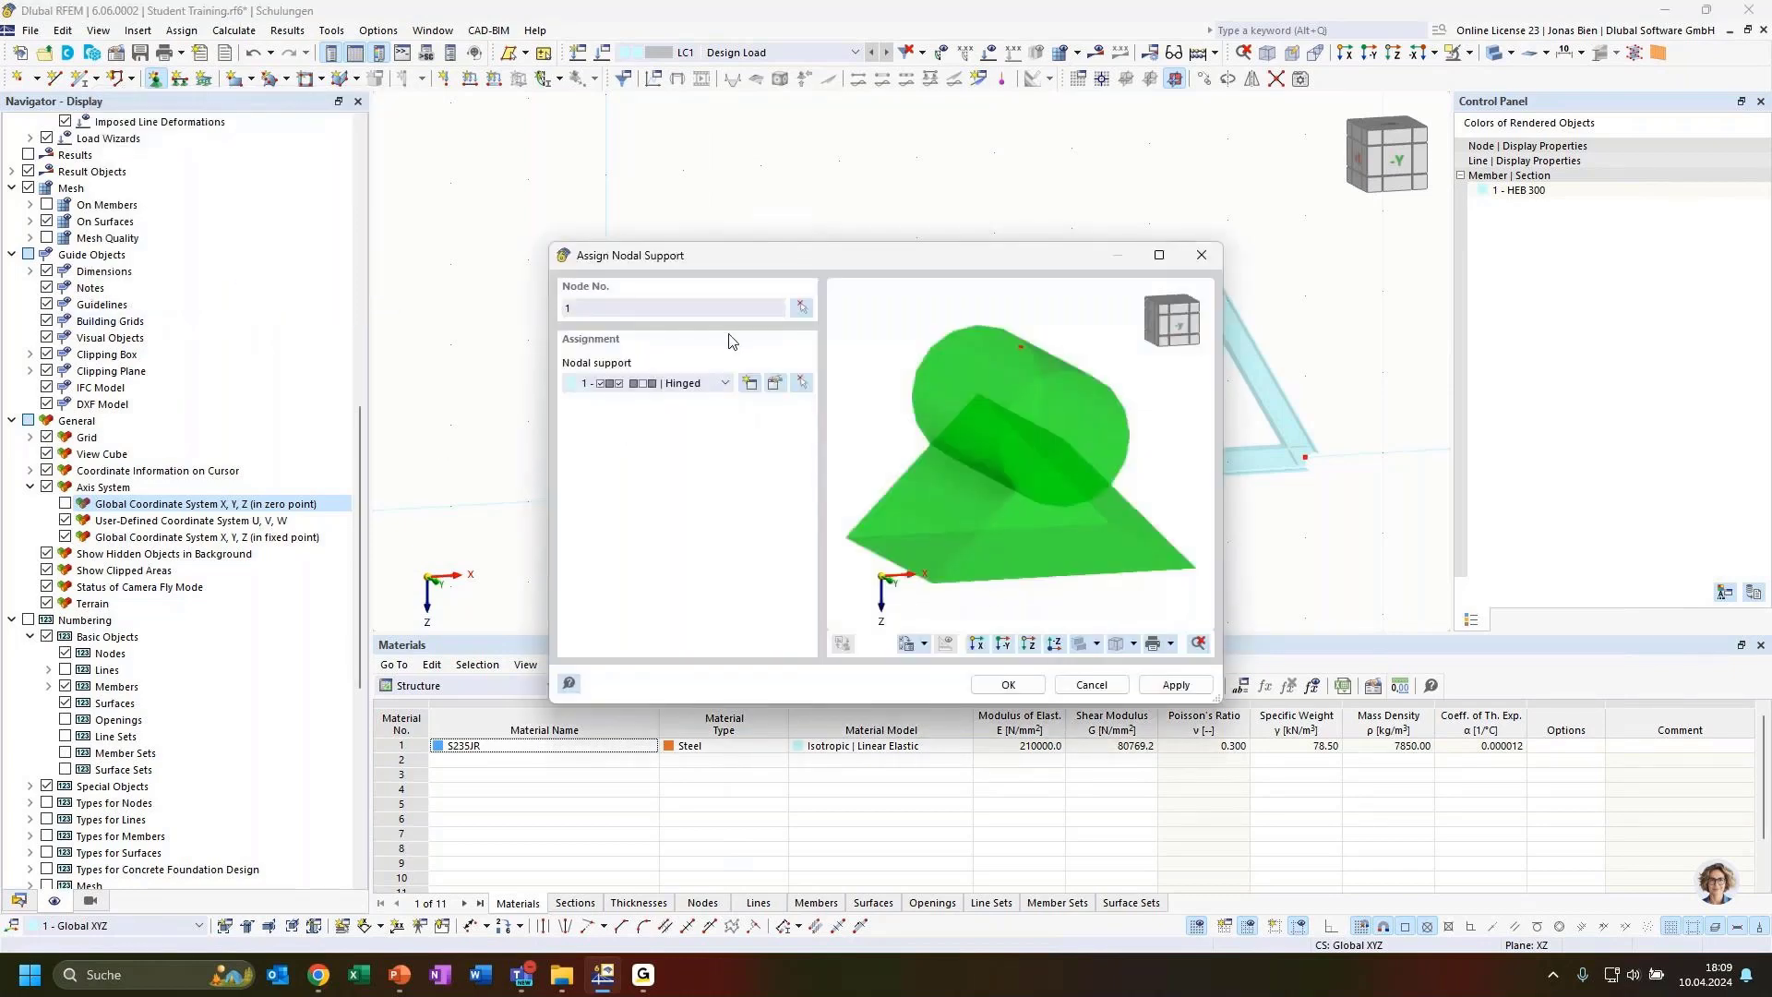
left_click(1193, 683)
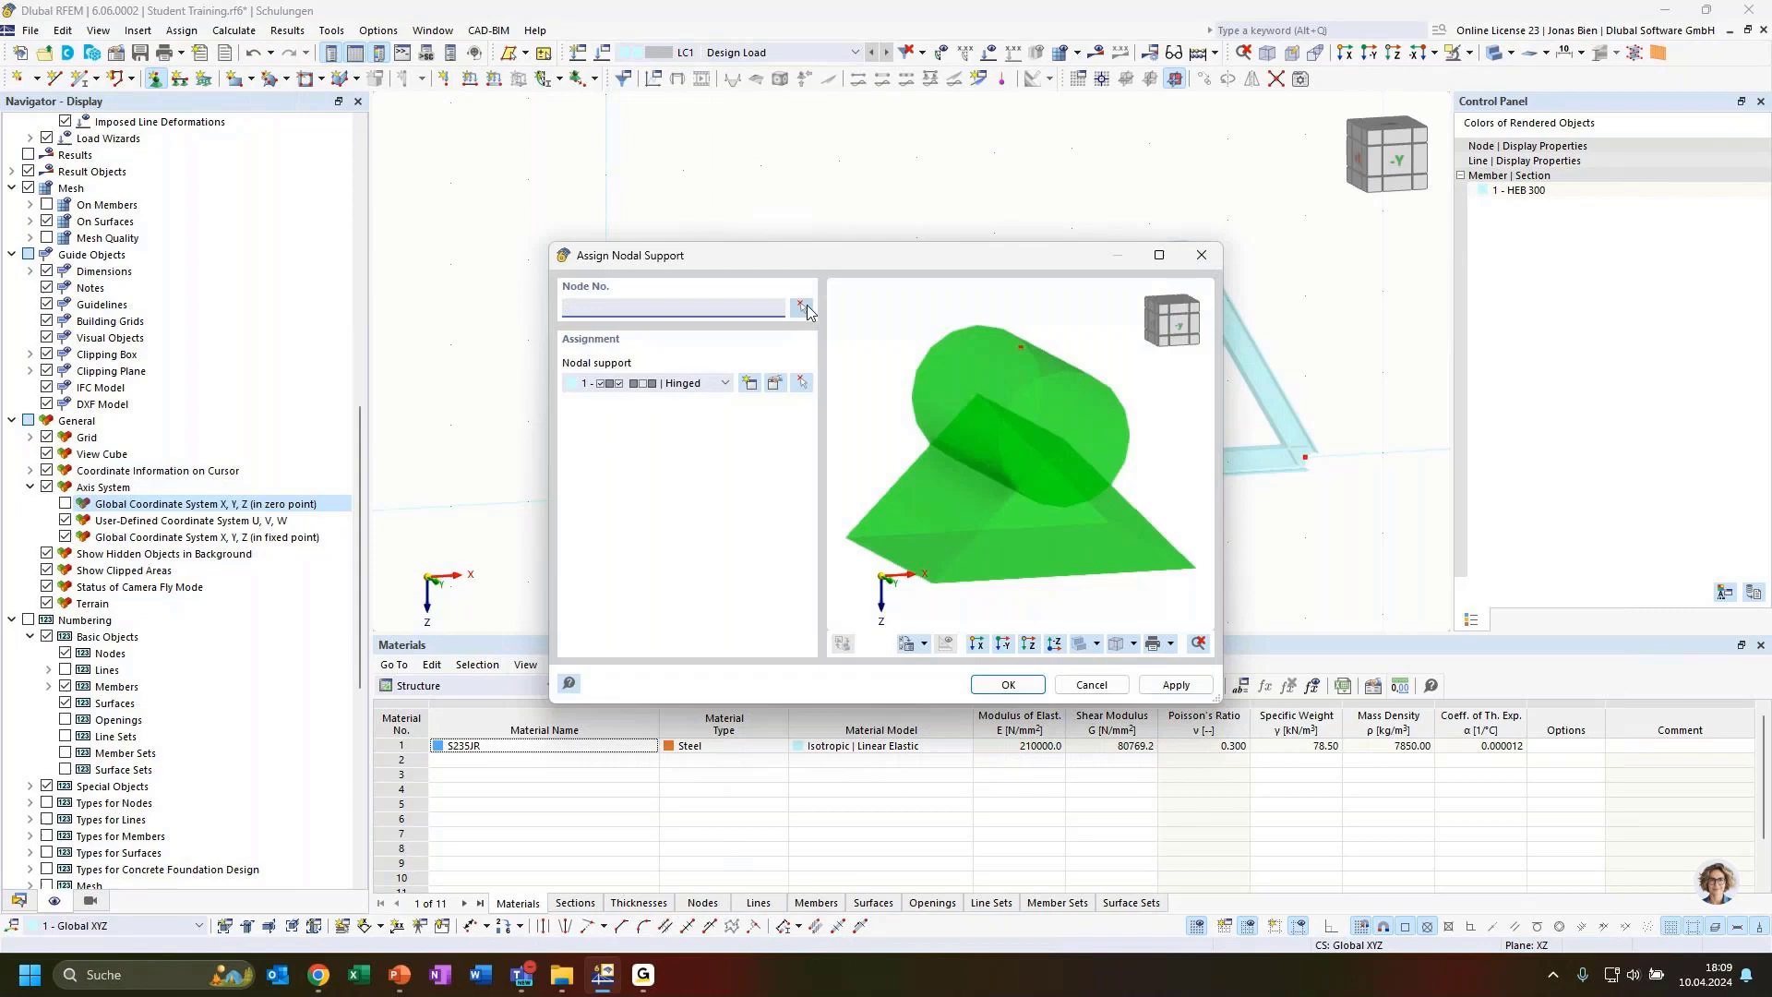
Assign a roller nodal support to the right bottom chord end node 10
left_click(725, 383)
left_click(677, 445)
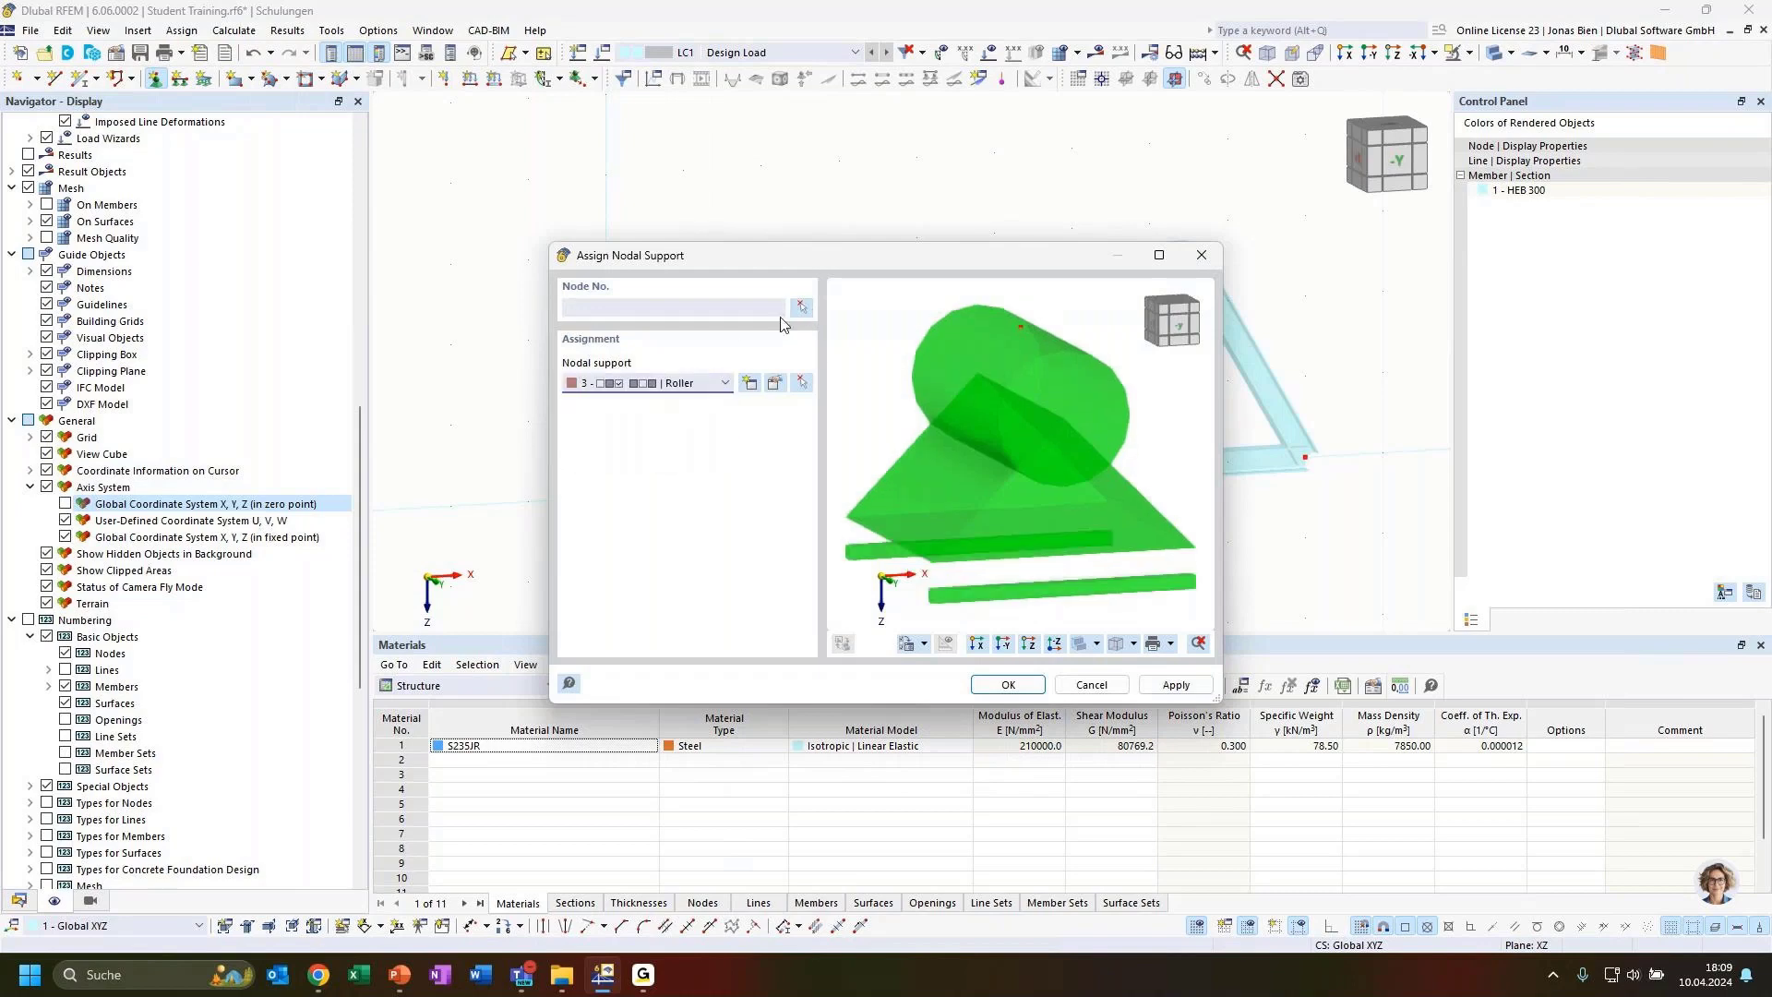
left_click(801, 308)
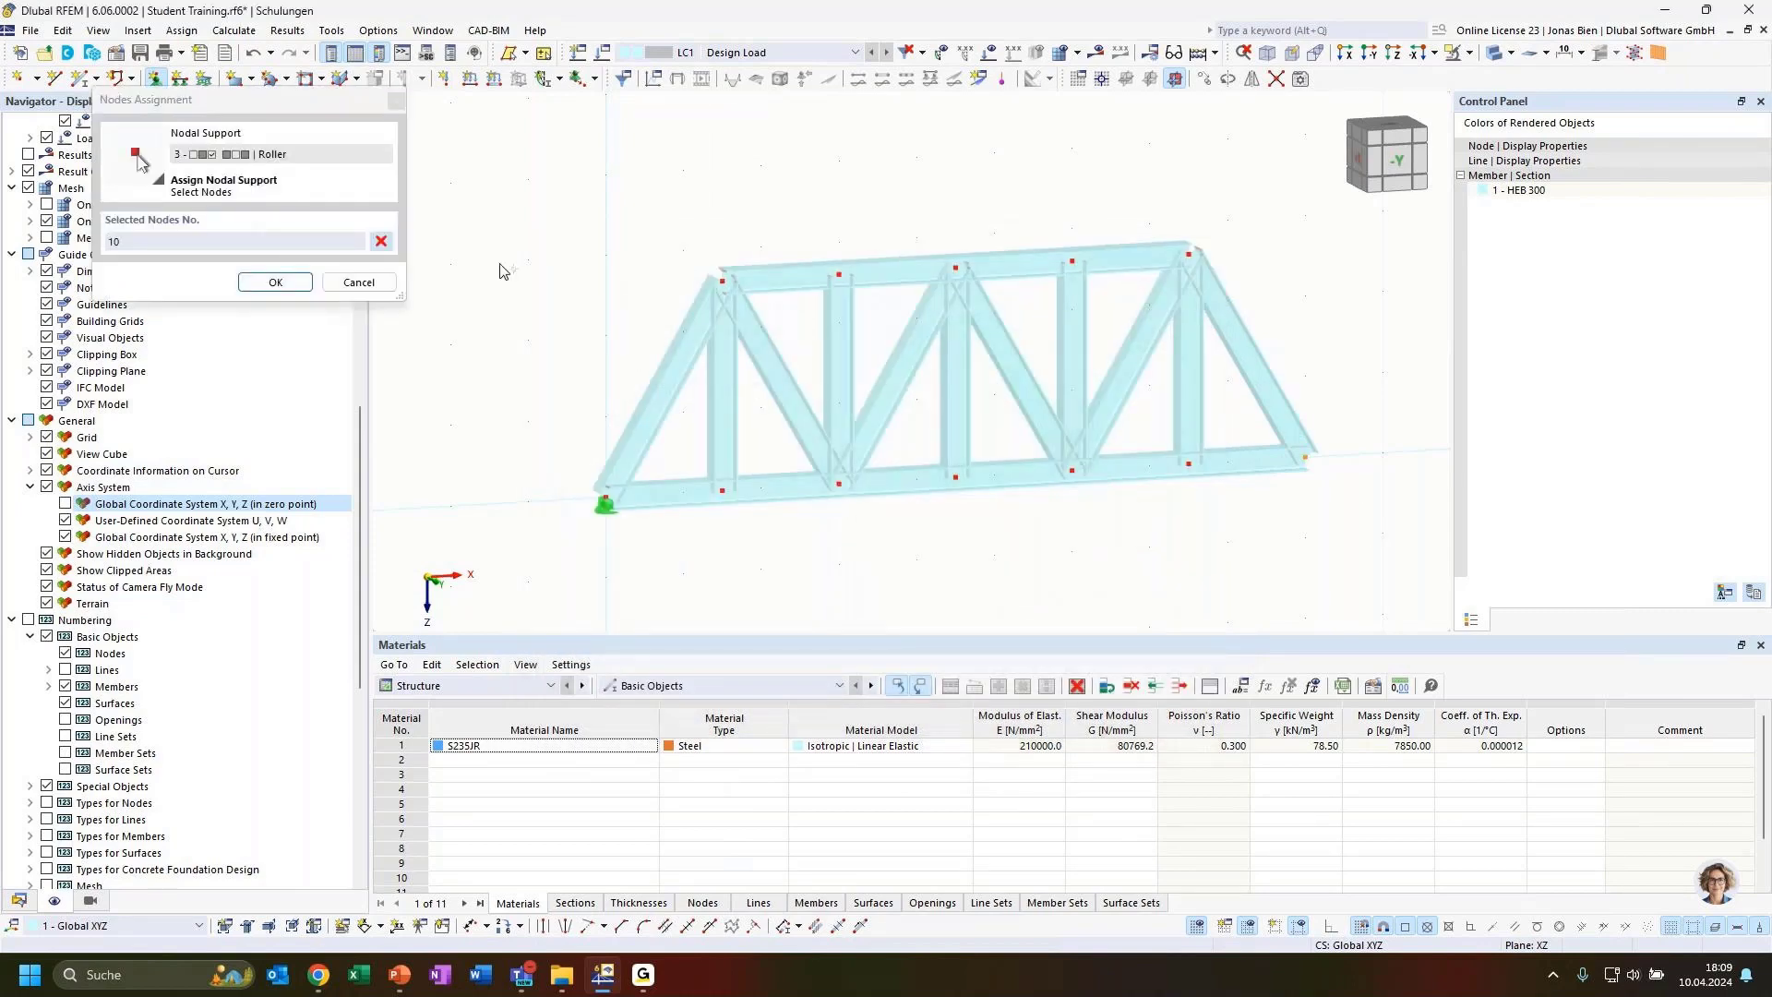
left_click(275, 282)
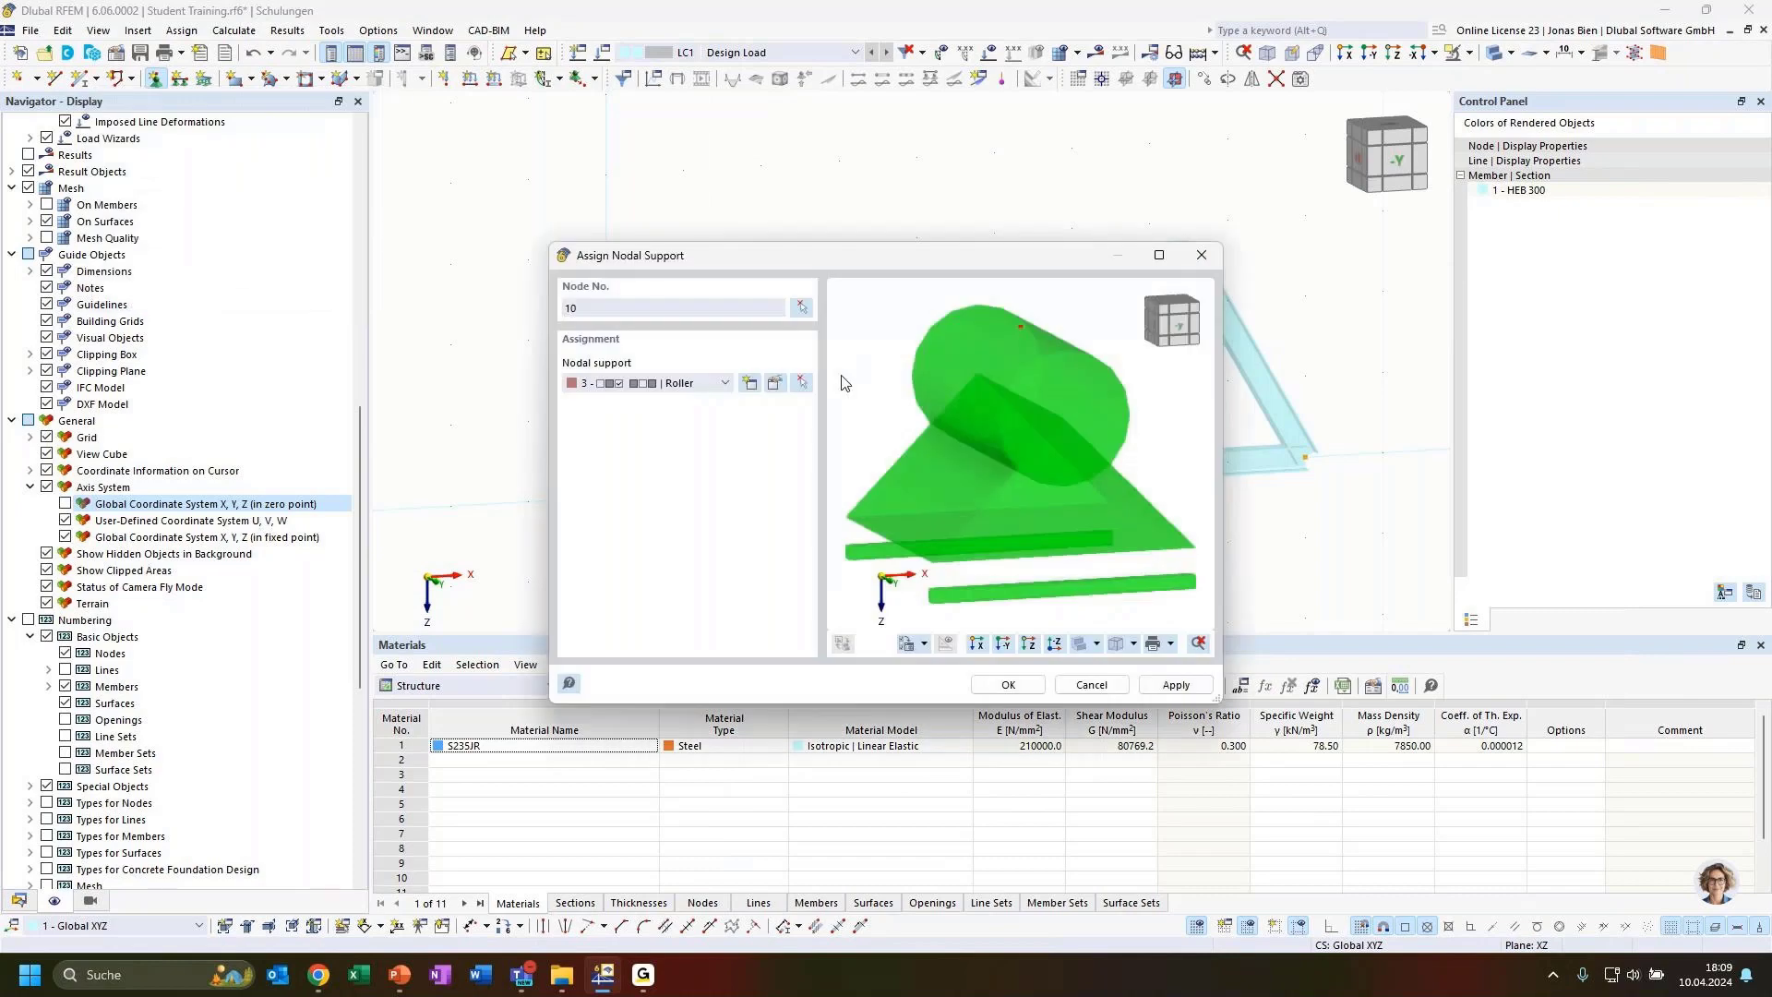
left_click(1008, 684)
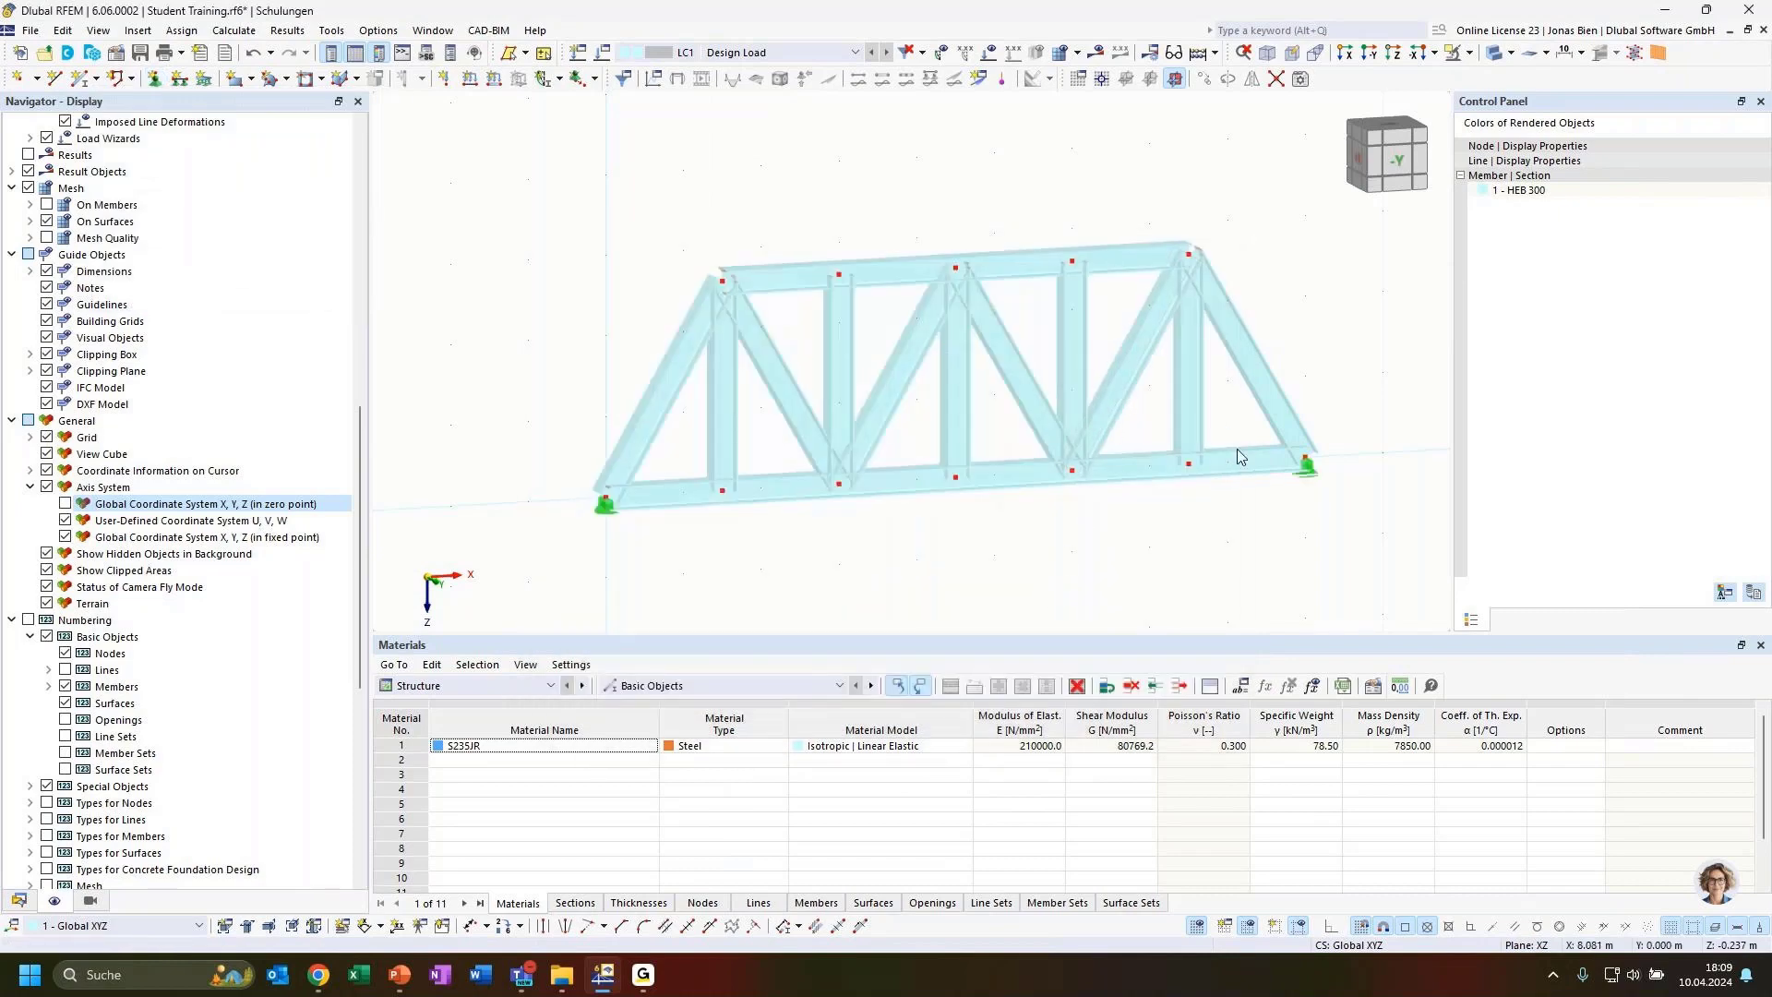
Apply a 10 kN nodal force in Z to two top chord nodes in load case LC1
middle_click_drag(1180, 537, 1090, 501, "ctrl")
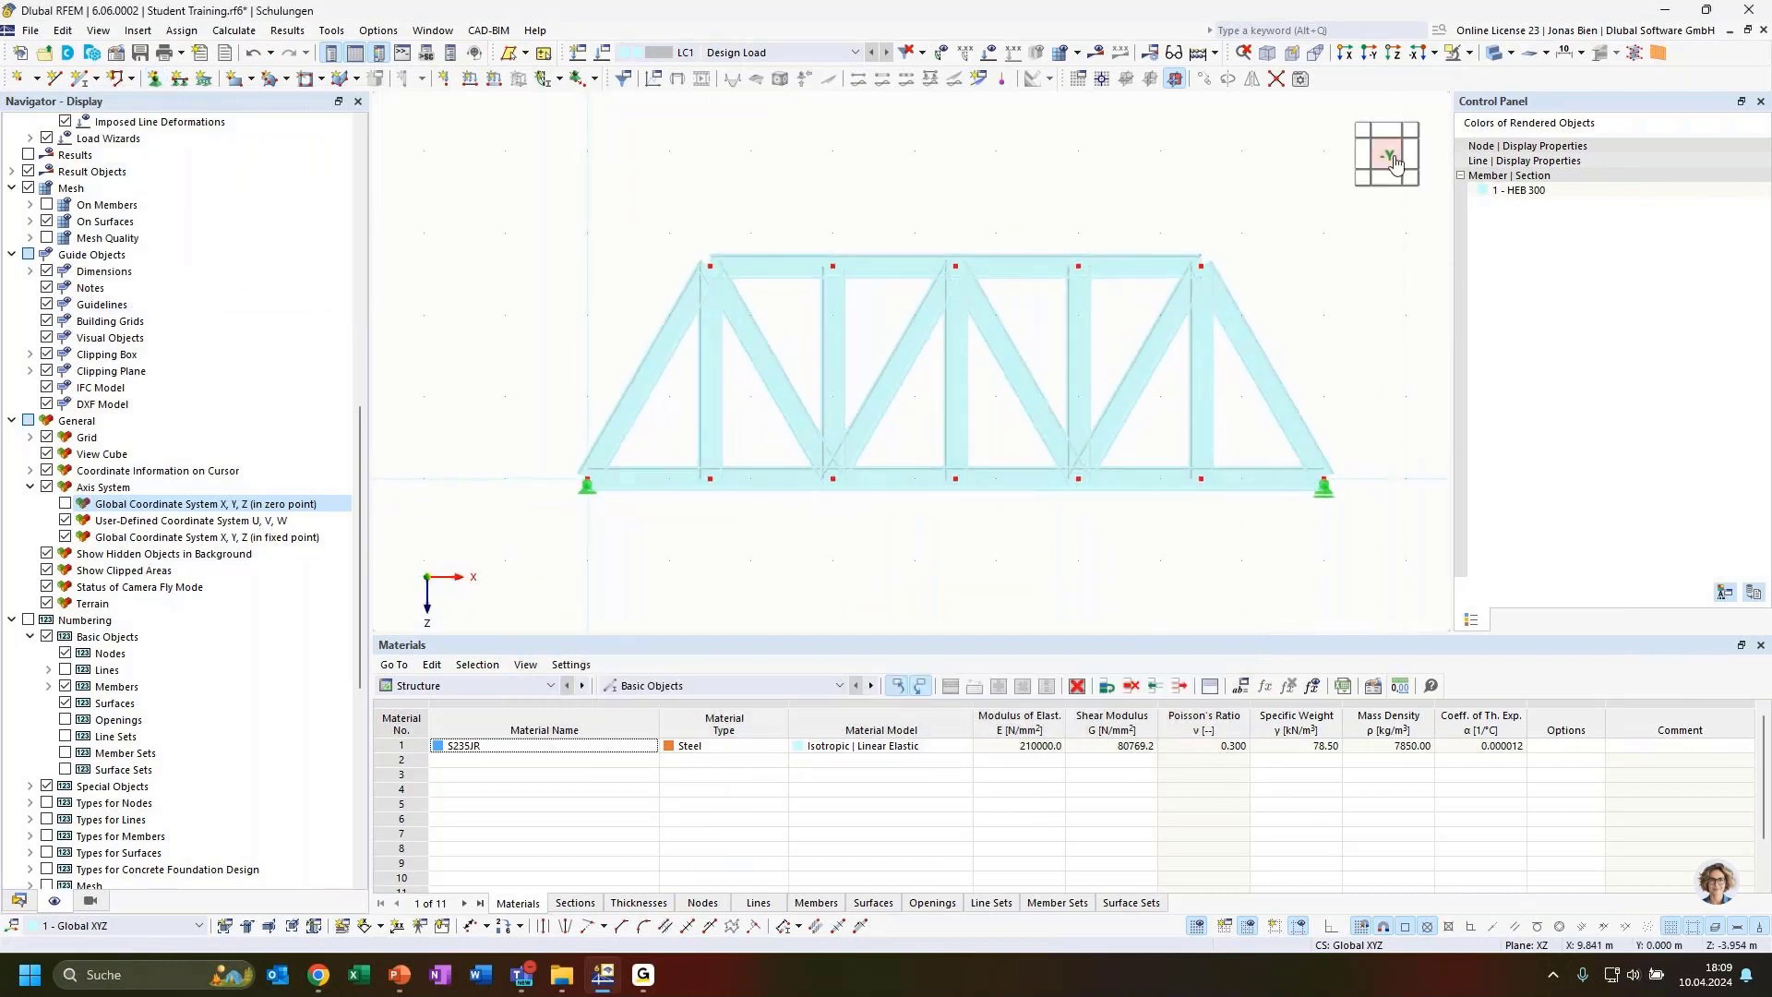
scroll(1238, 360, "up", 3)
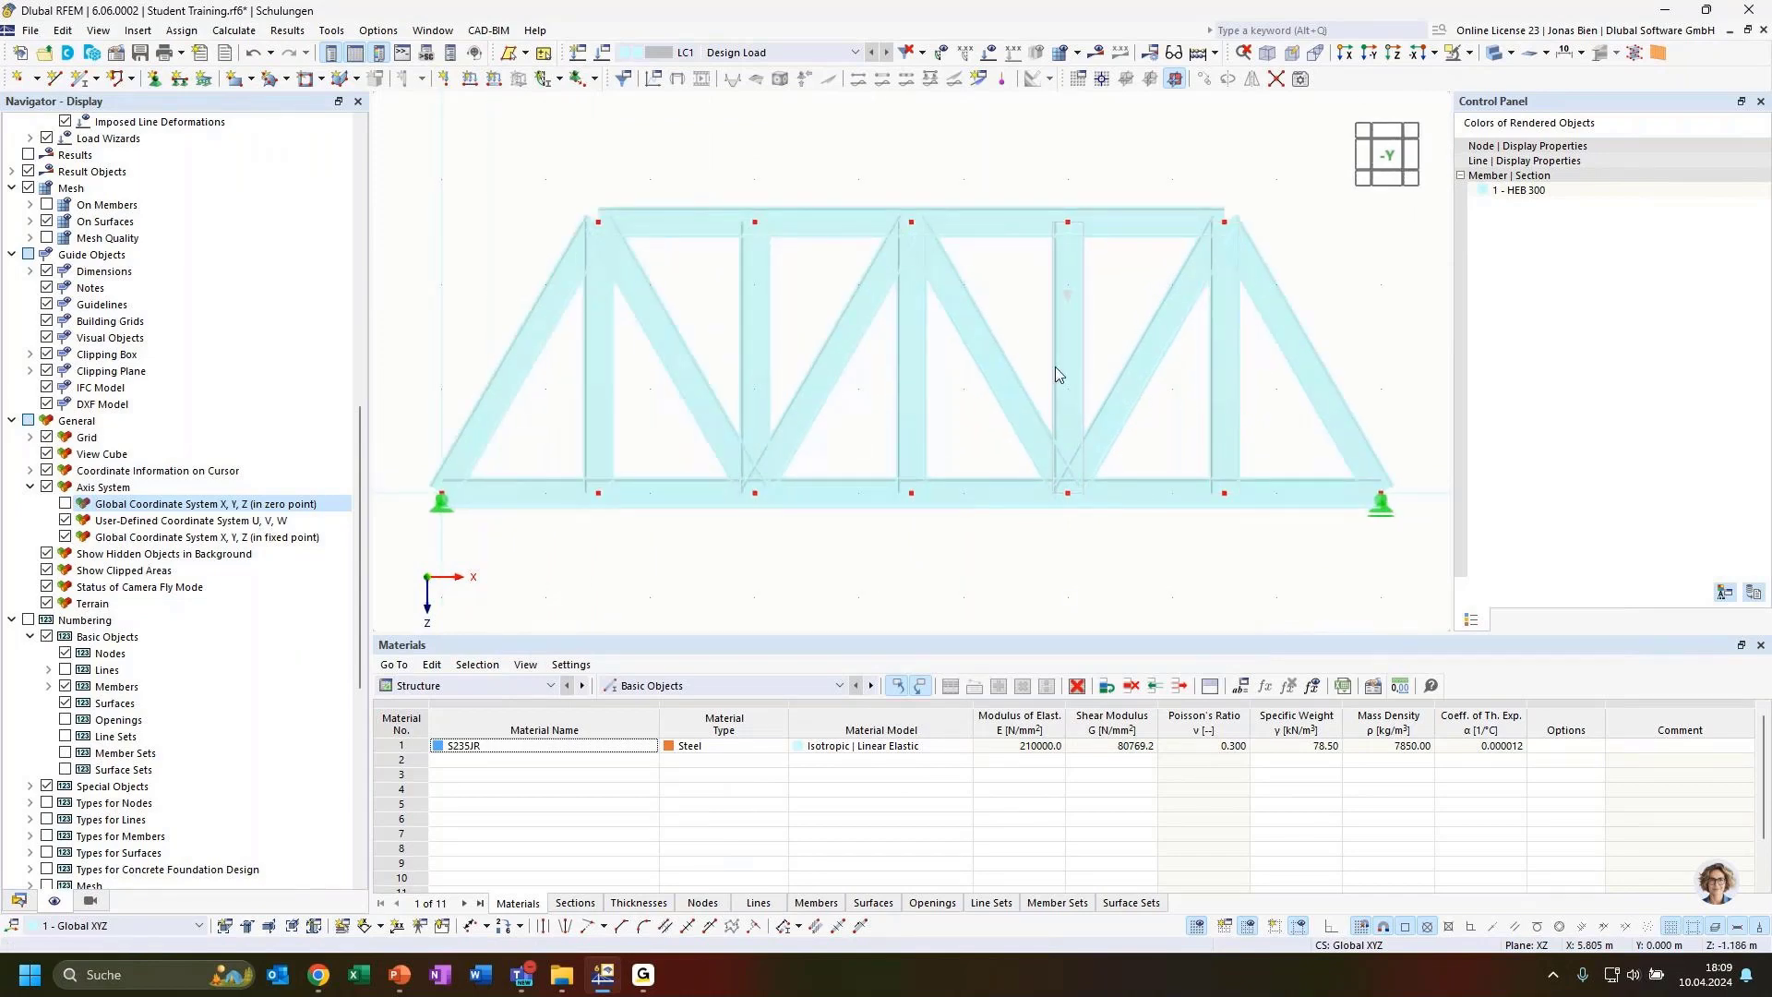
scroll(1054, 367, "down", 2)
middle_click_drag(959, 191, 960, 197)
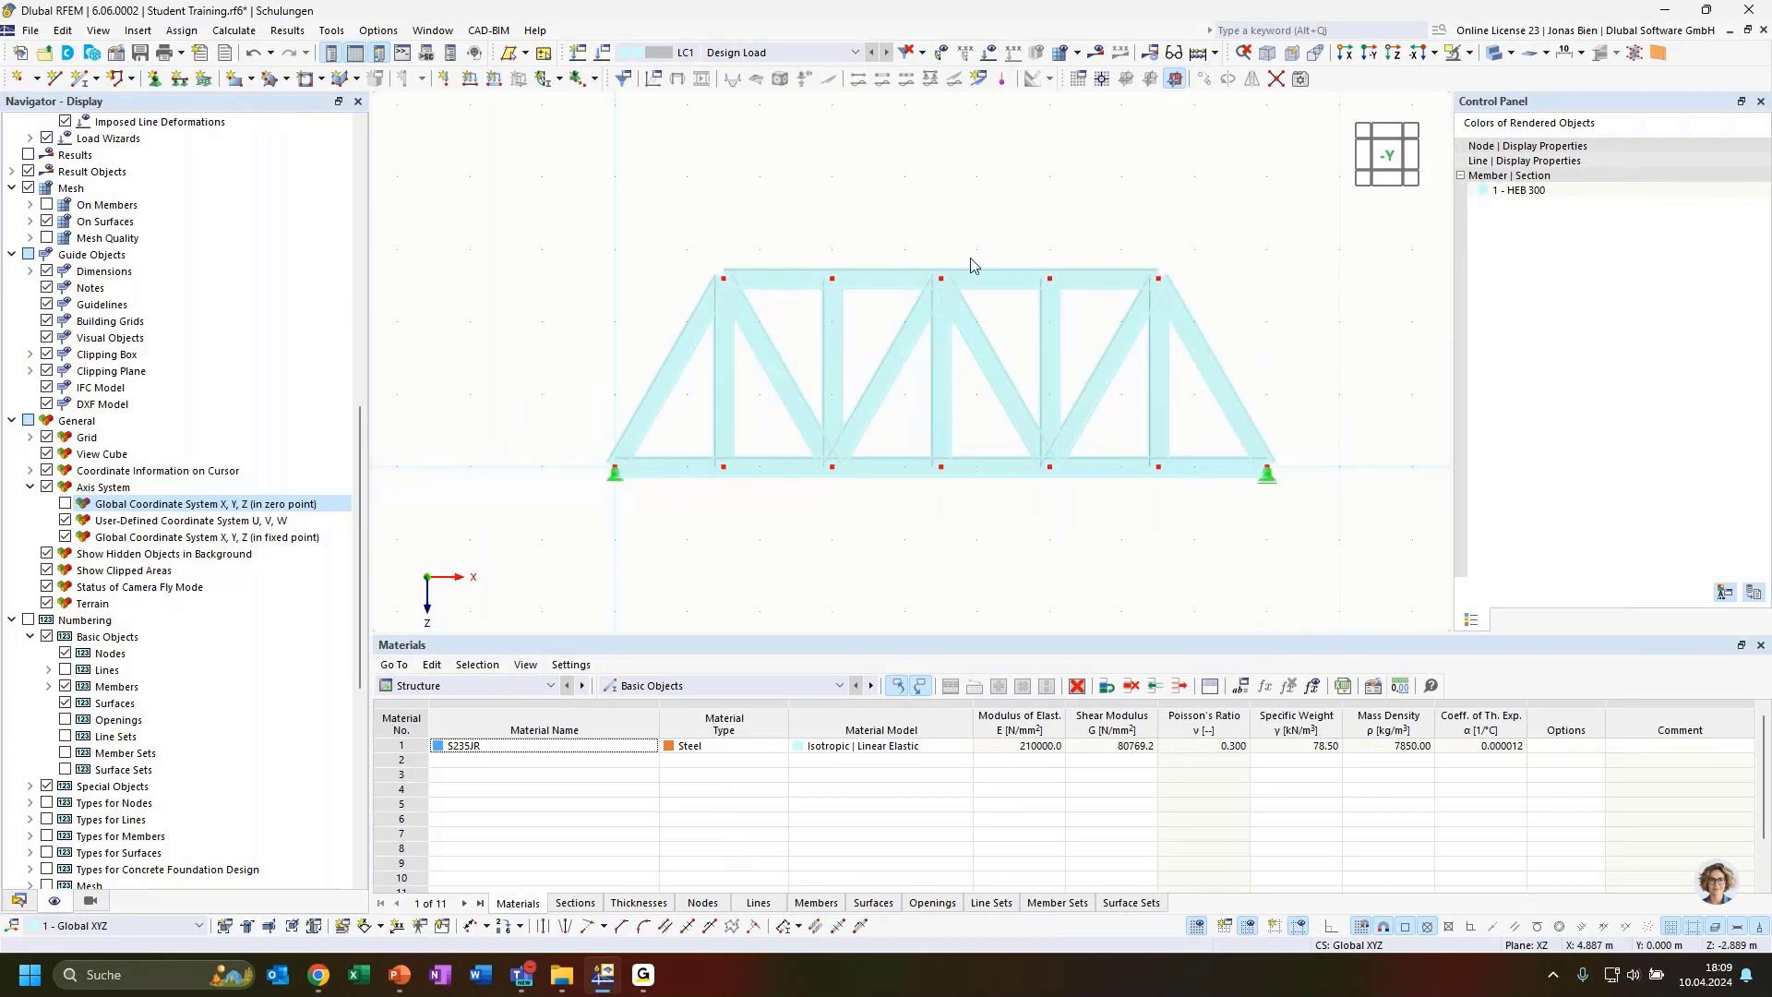
left_click(444, 78)
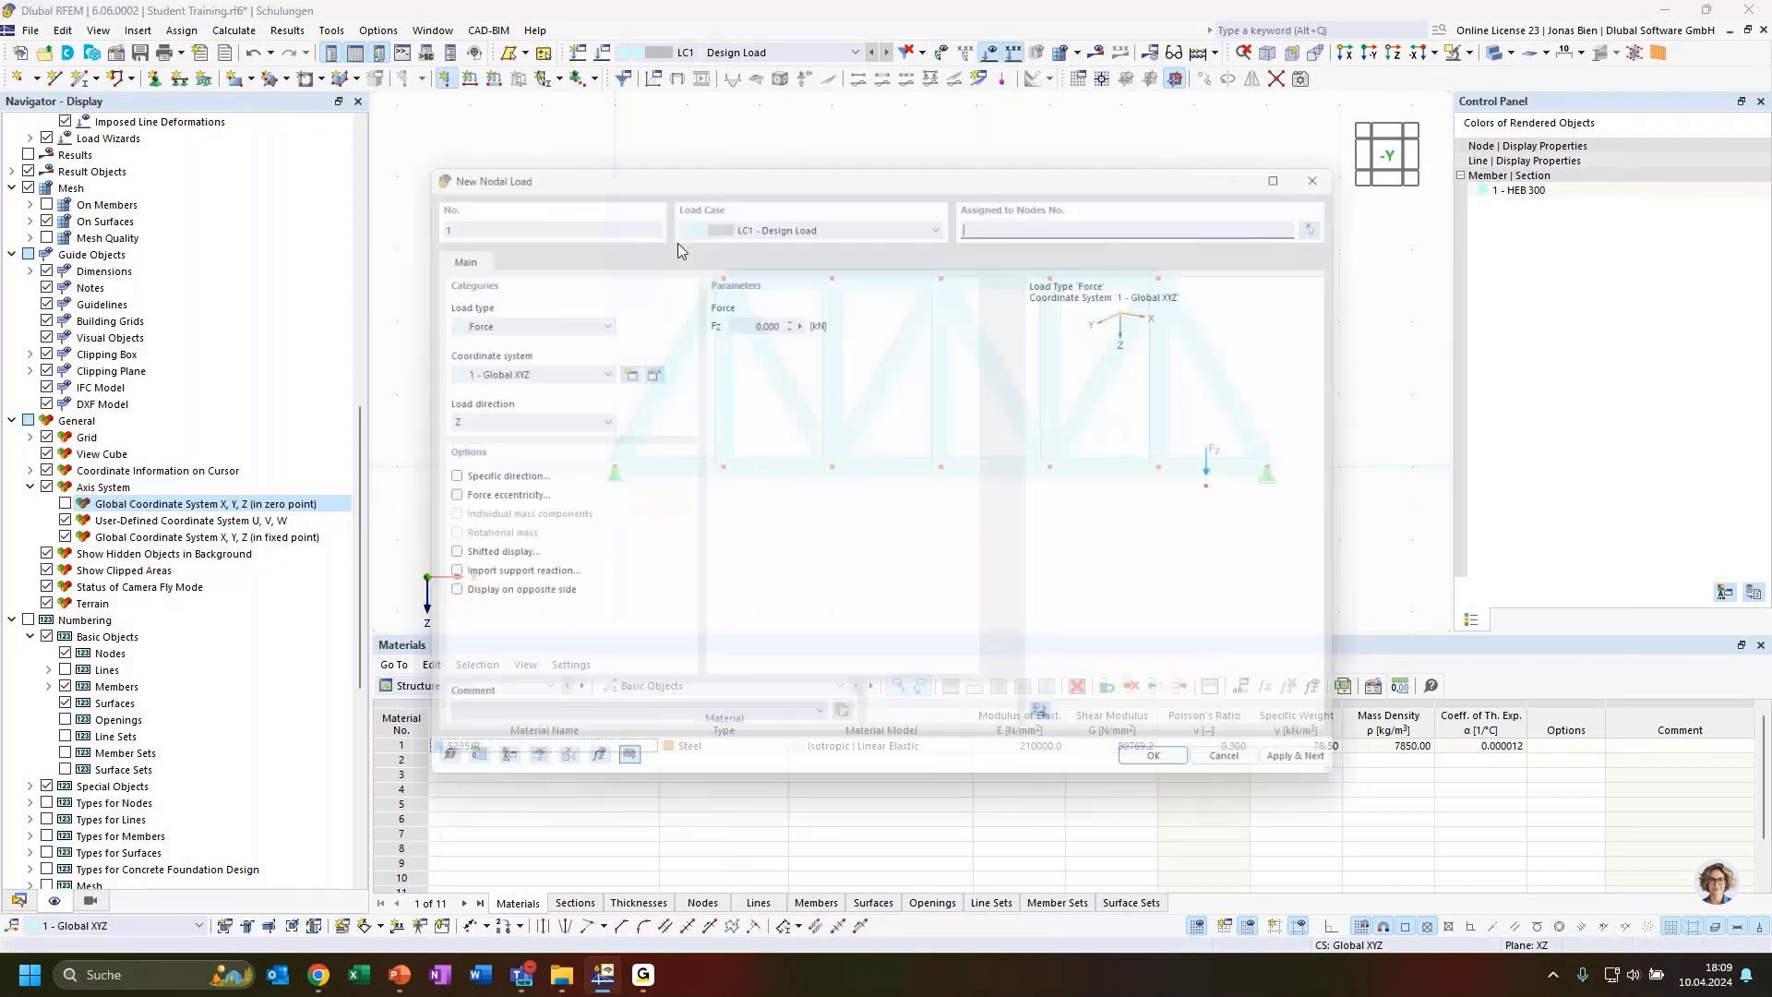
left_click(721, 314)
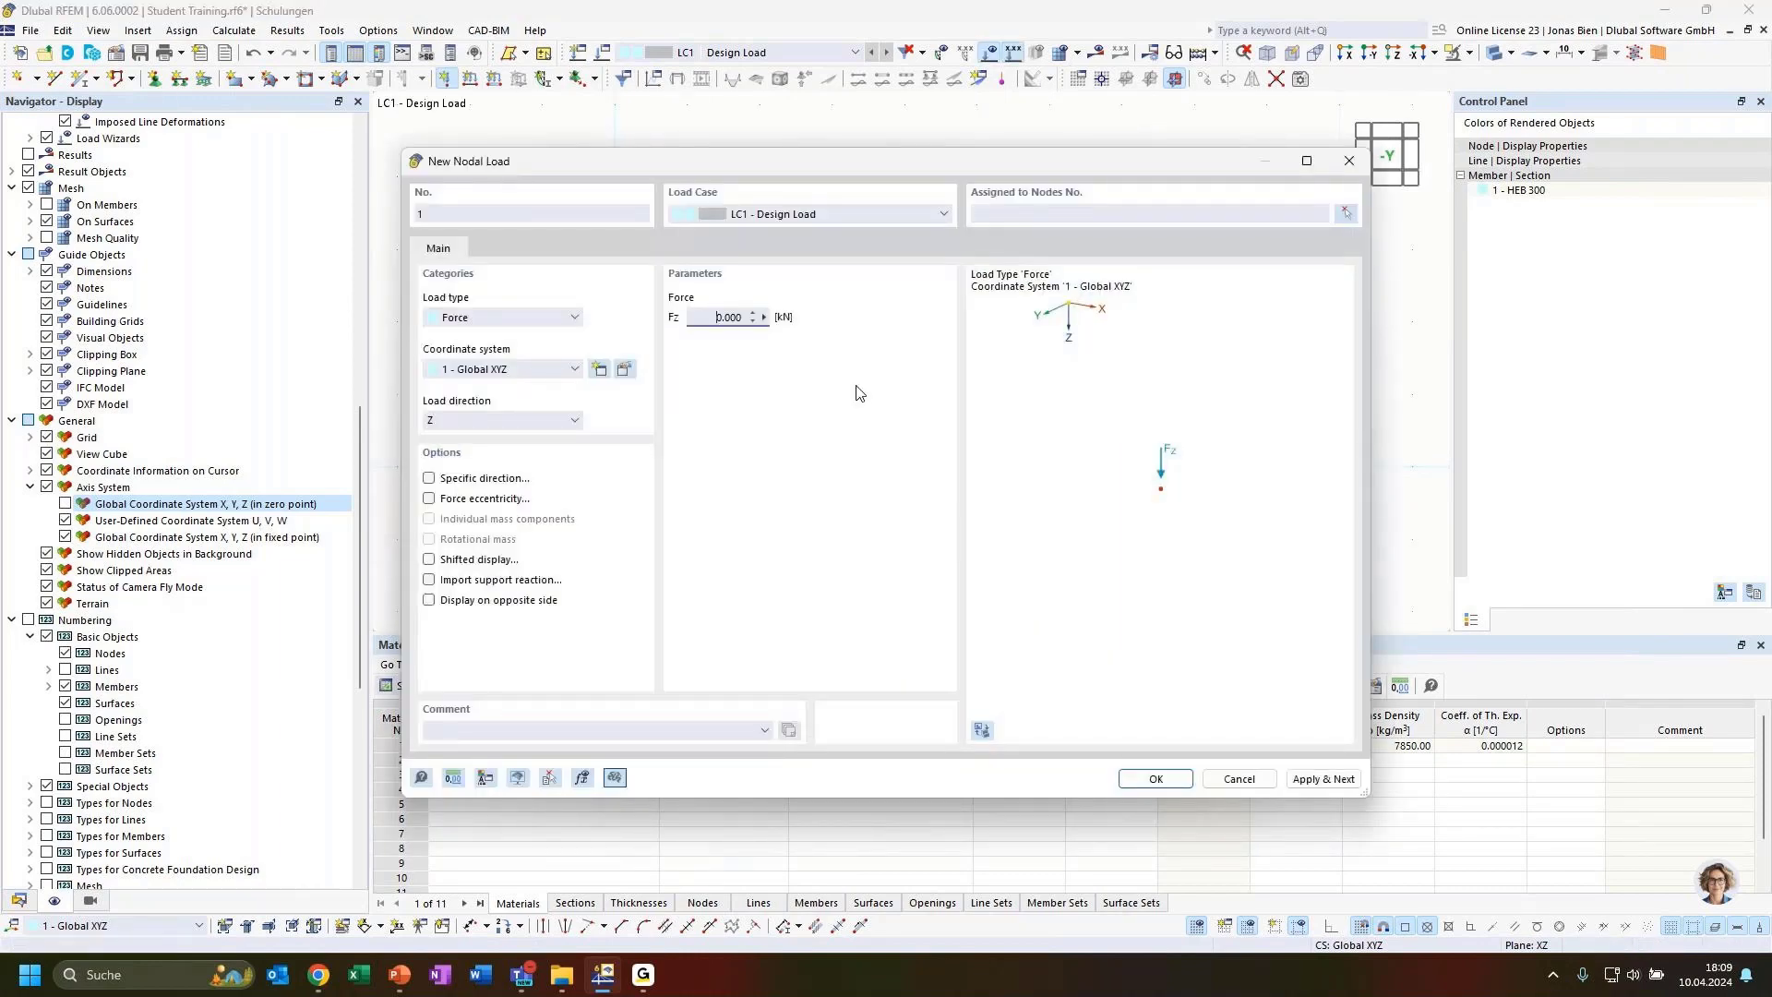
type("10")
left_click(1347, 215)
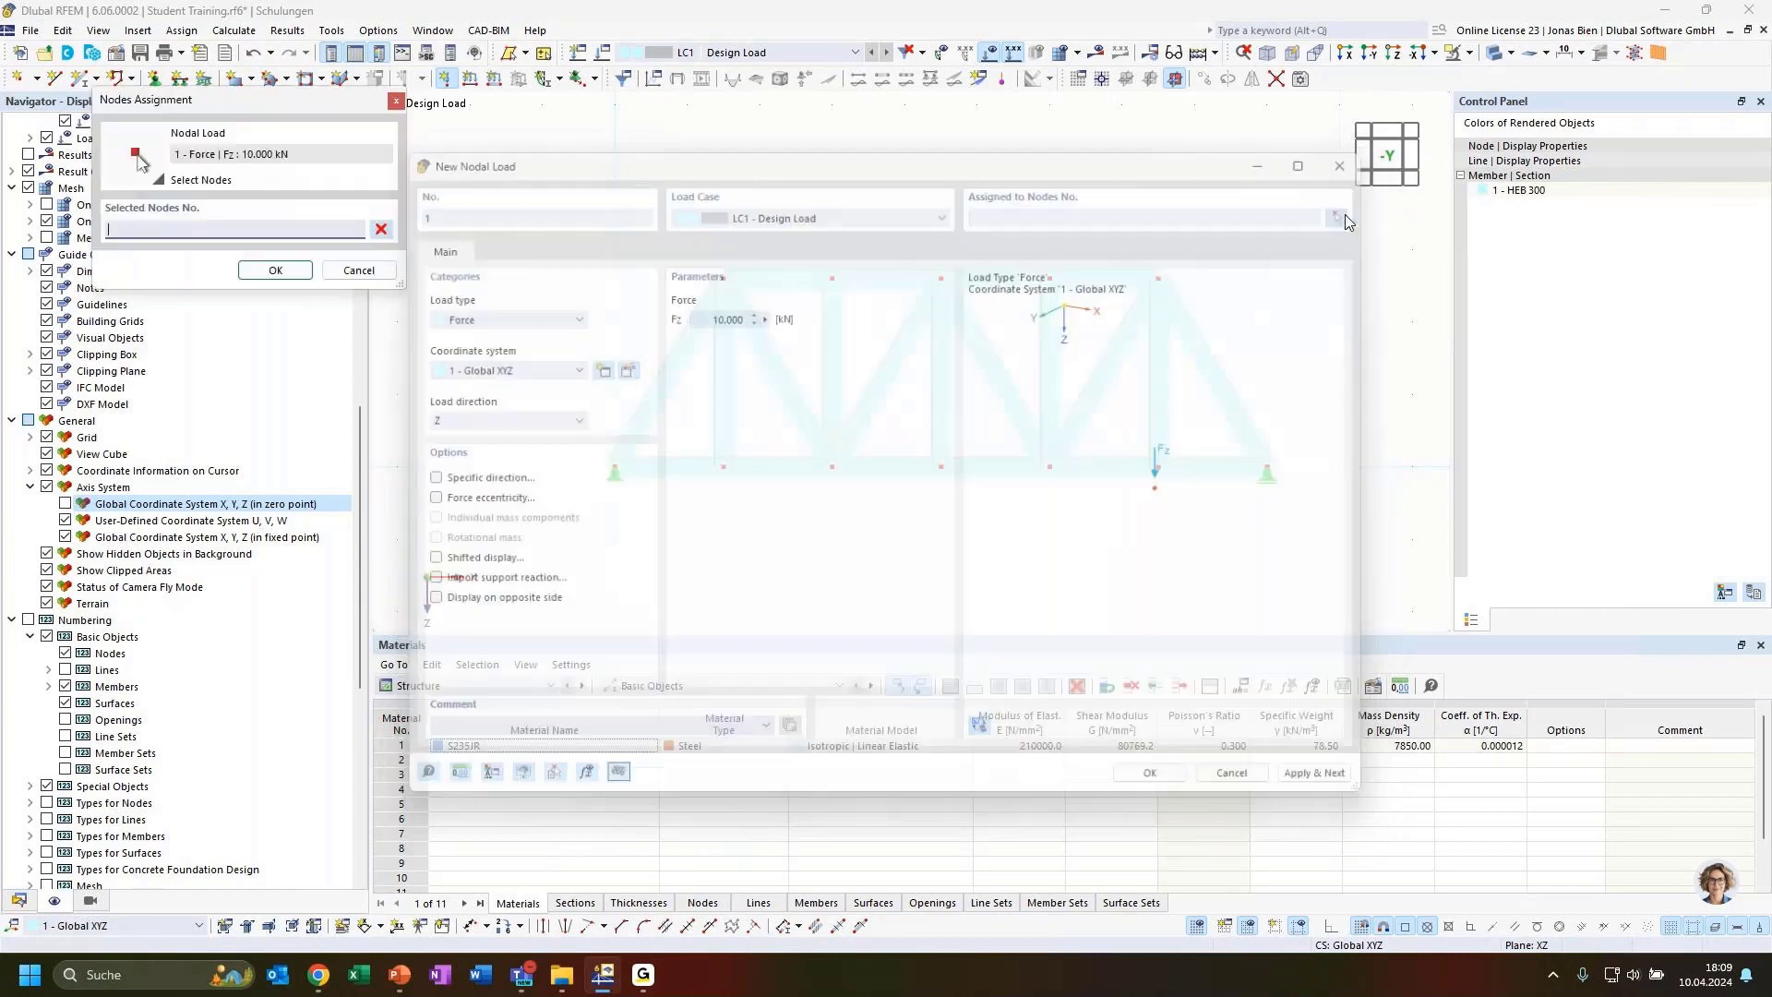
left_click(724, 278)
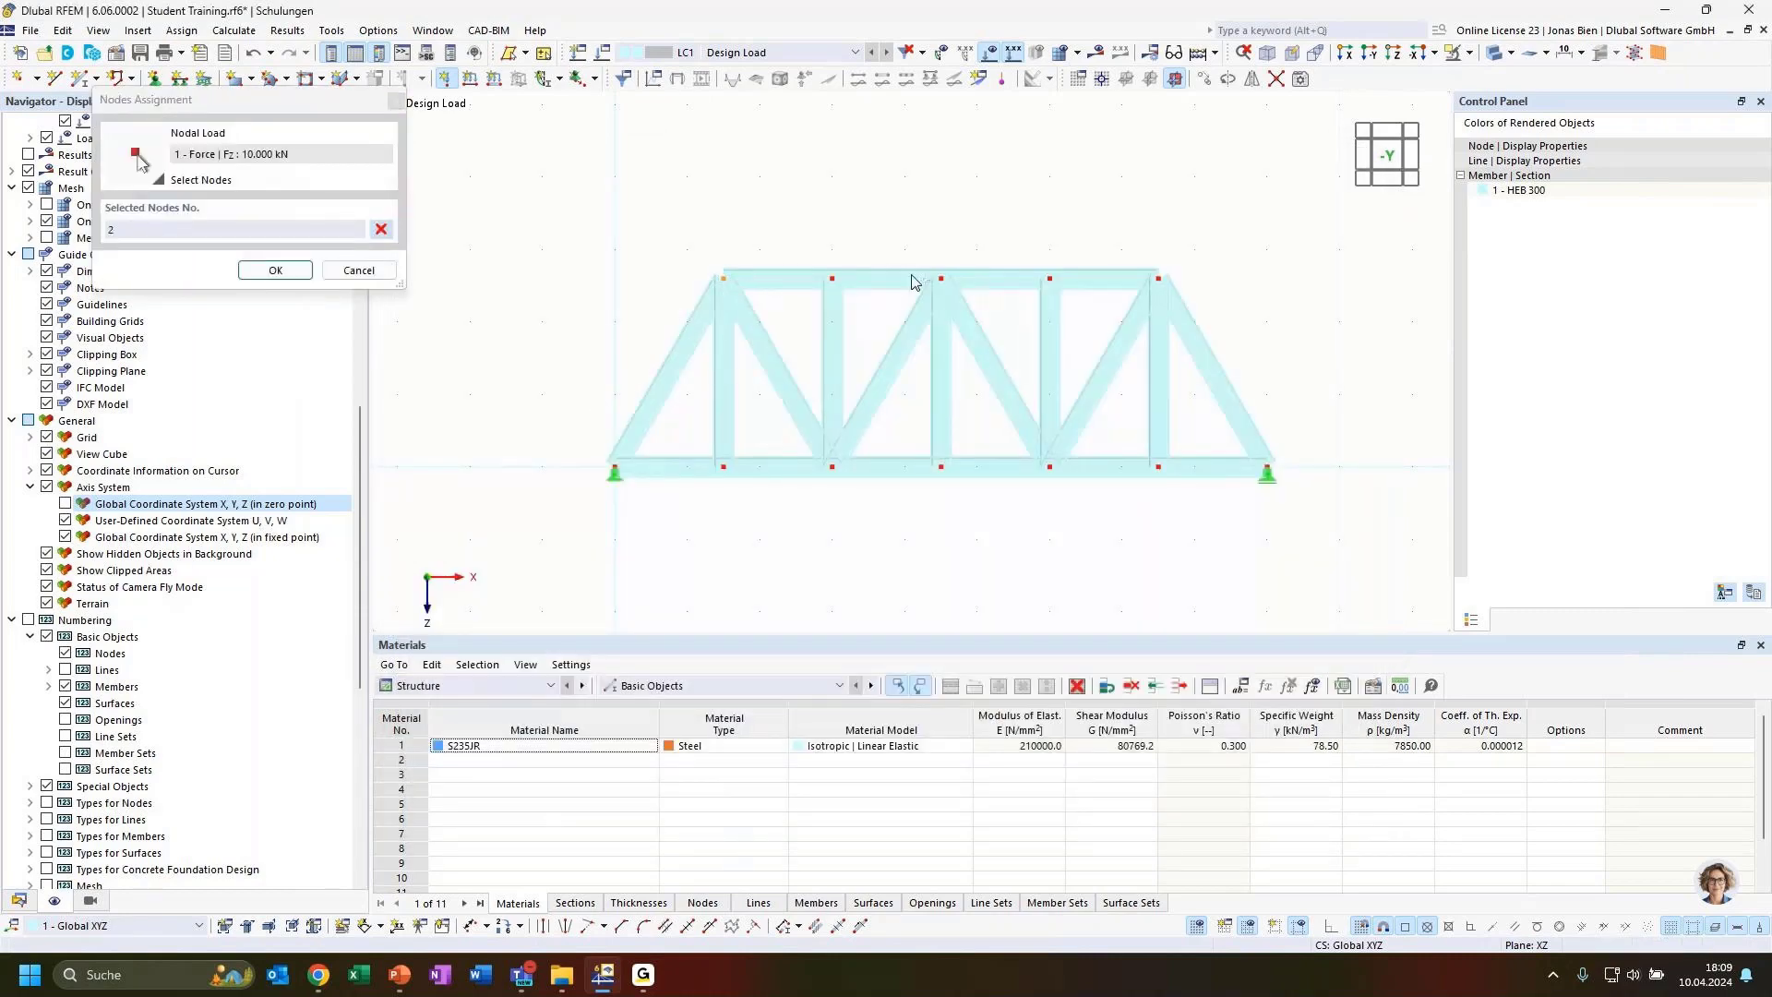
left_click(940, 278)
left_click(274, 271)
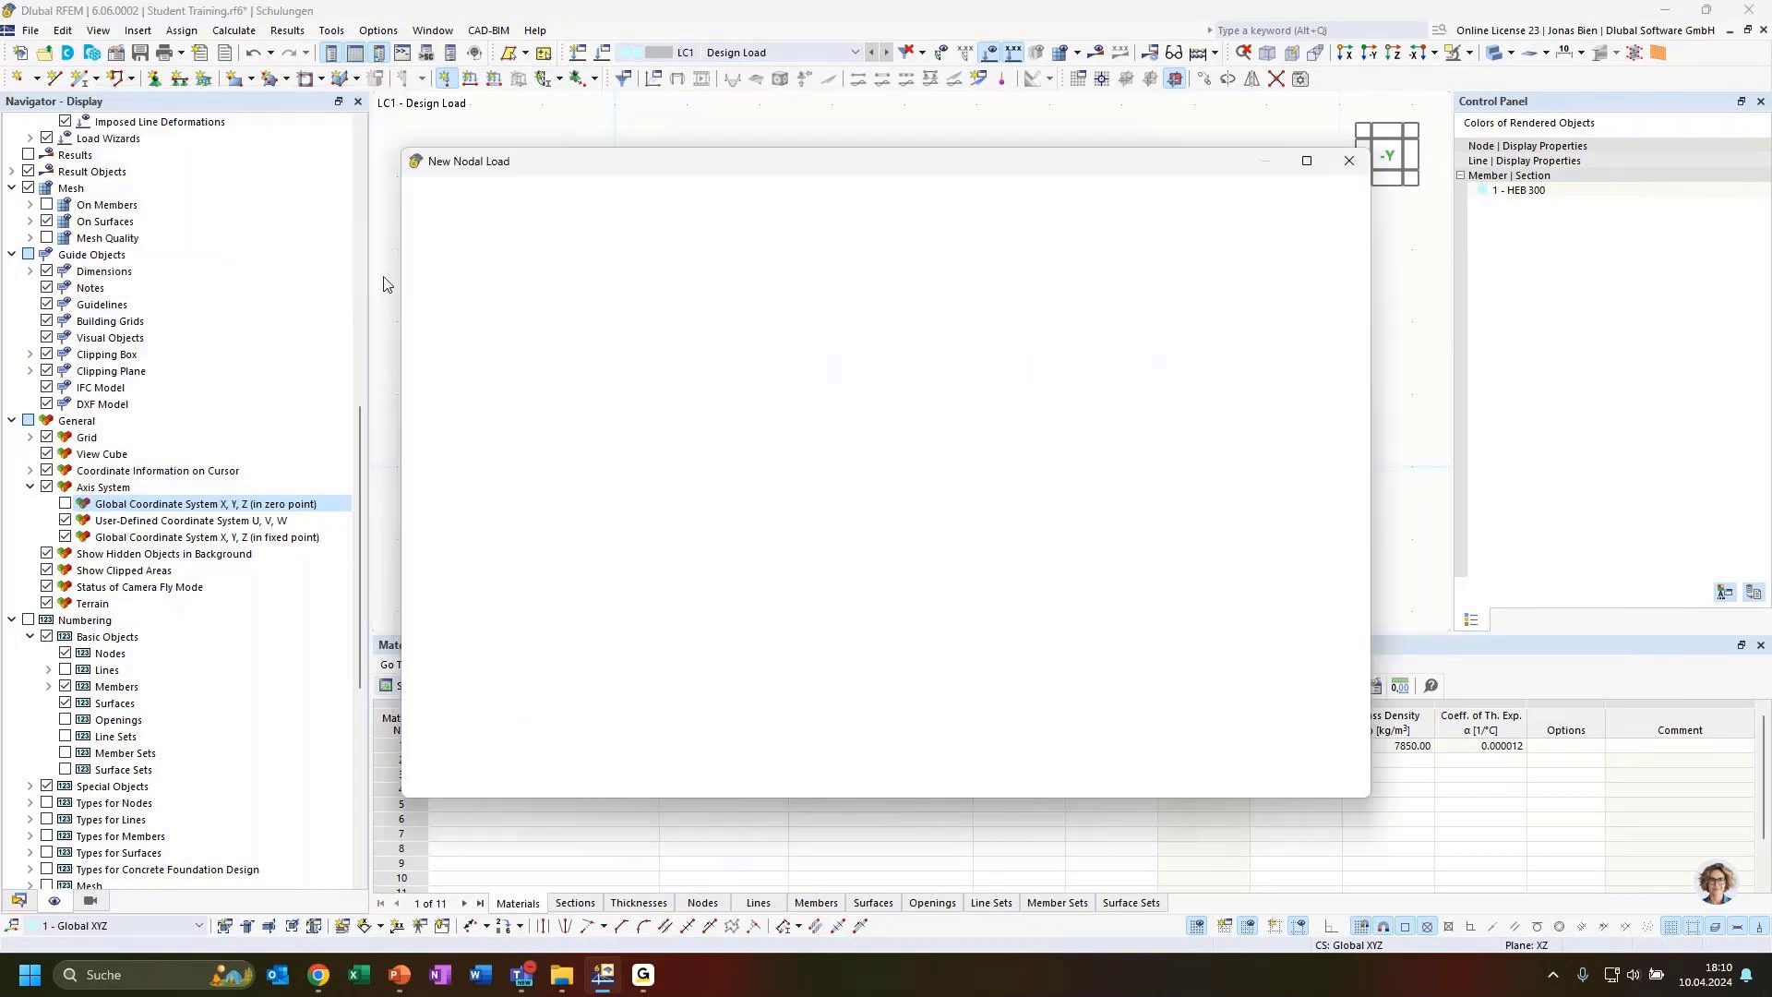
left_click(1318, 781)
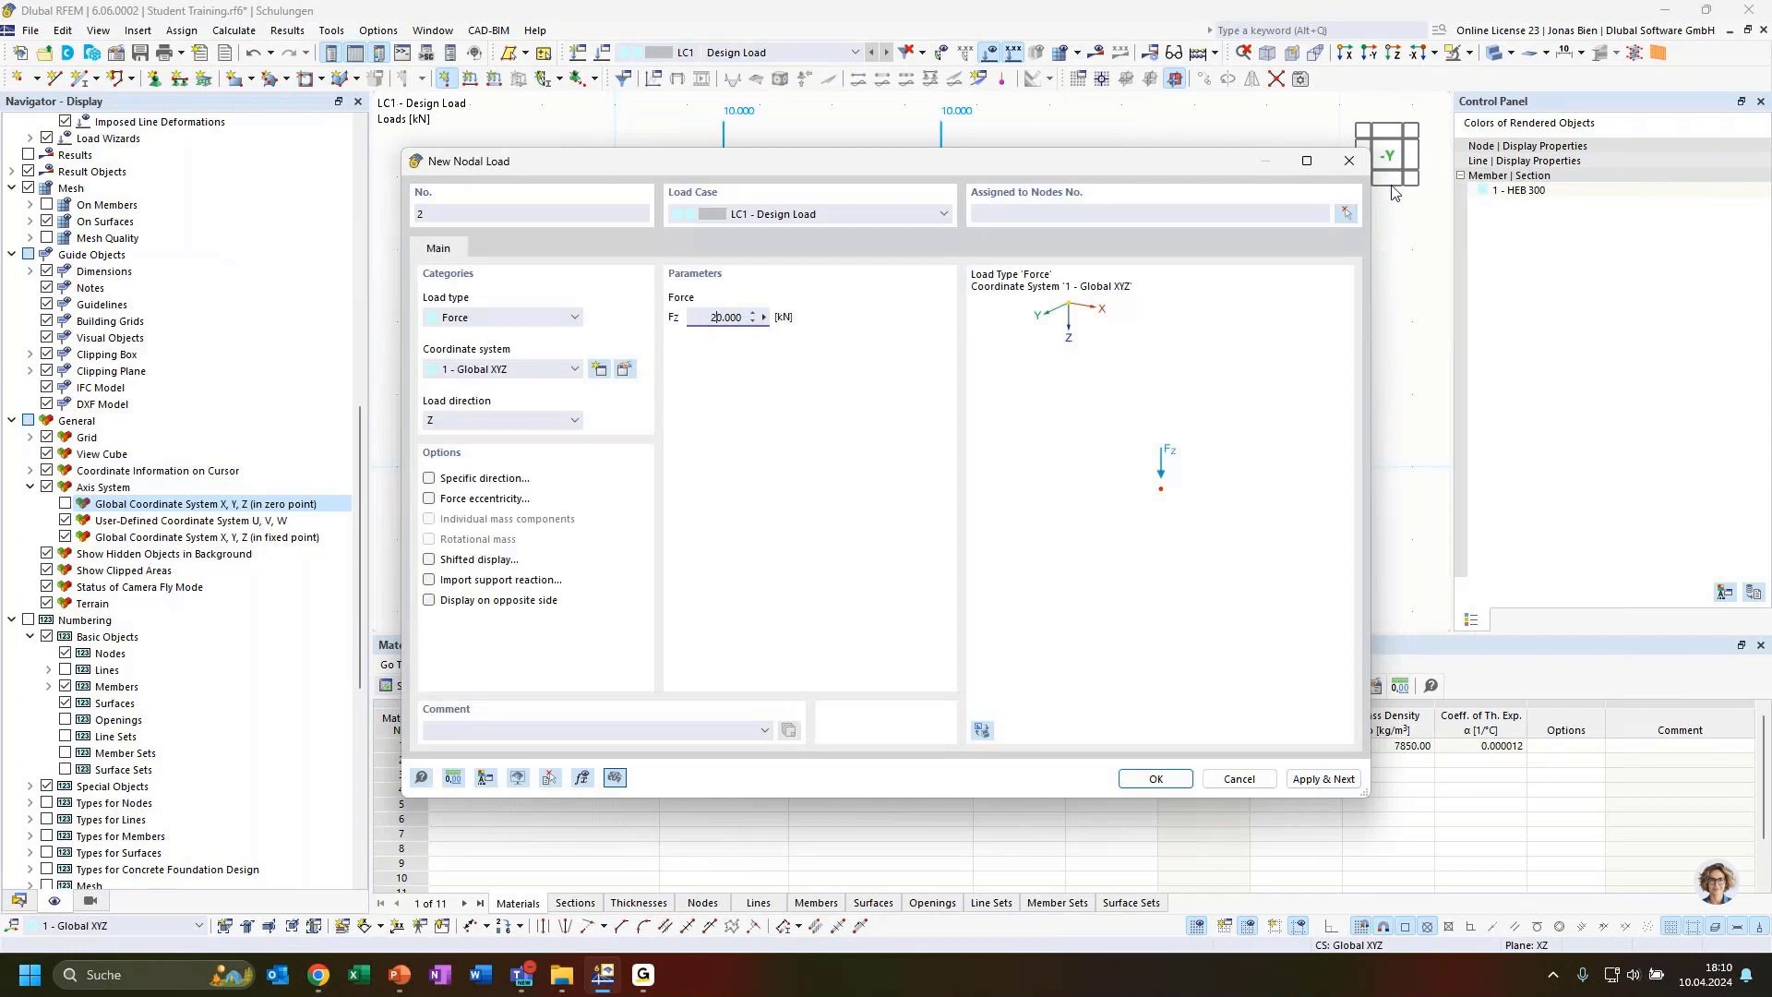
Apply a 20 kN nodal force in Z to the right top chord node 9
left_click(1346, 215)
left_click(1153, 281)
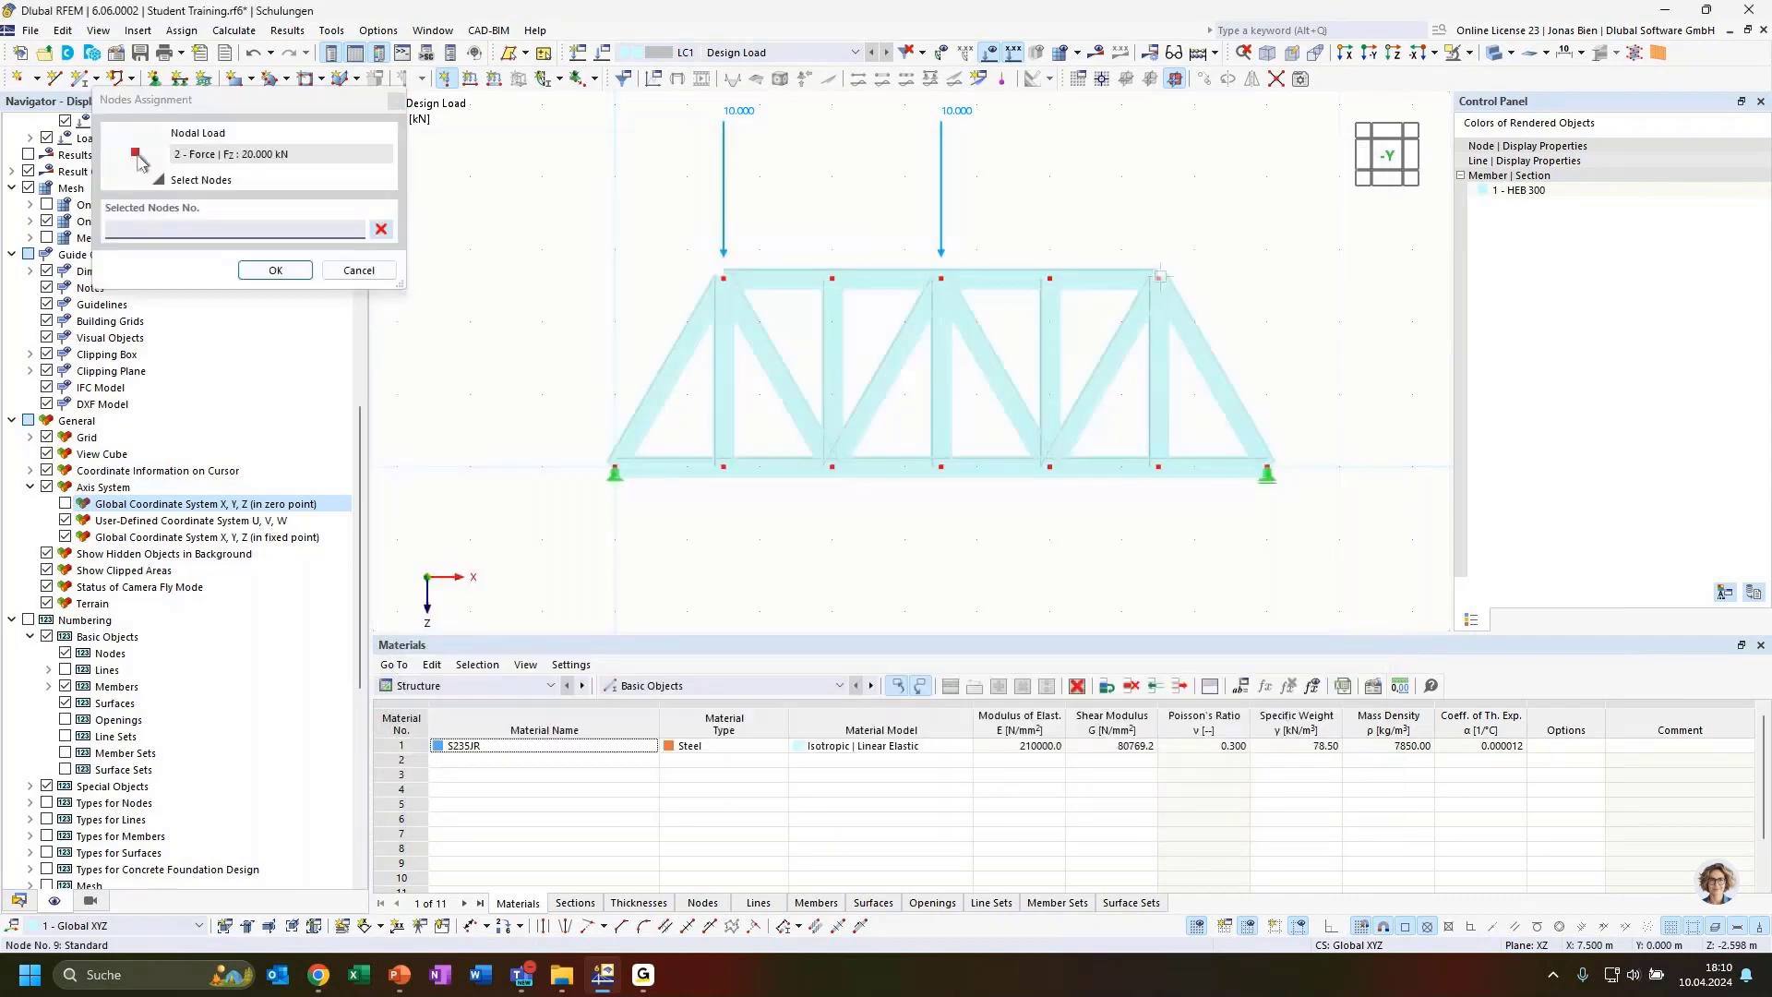
left_click(275, 269)
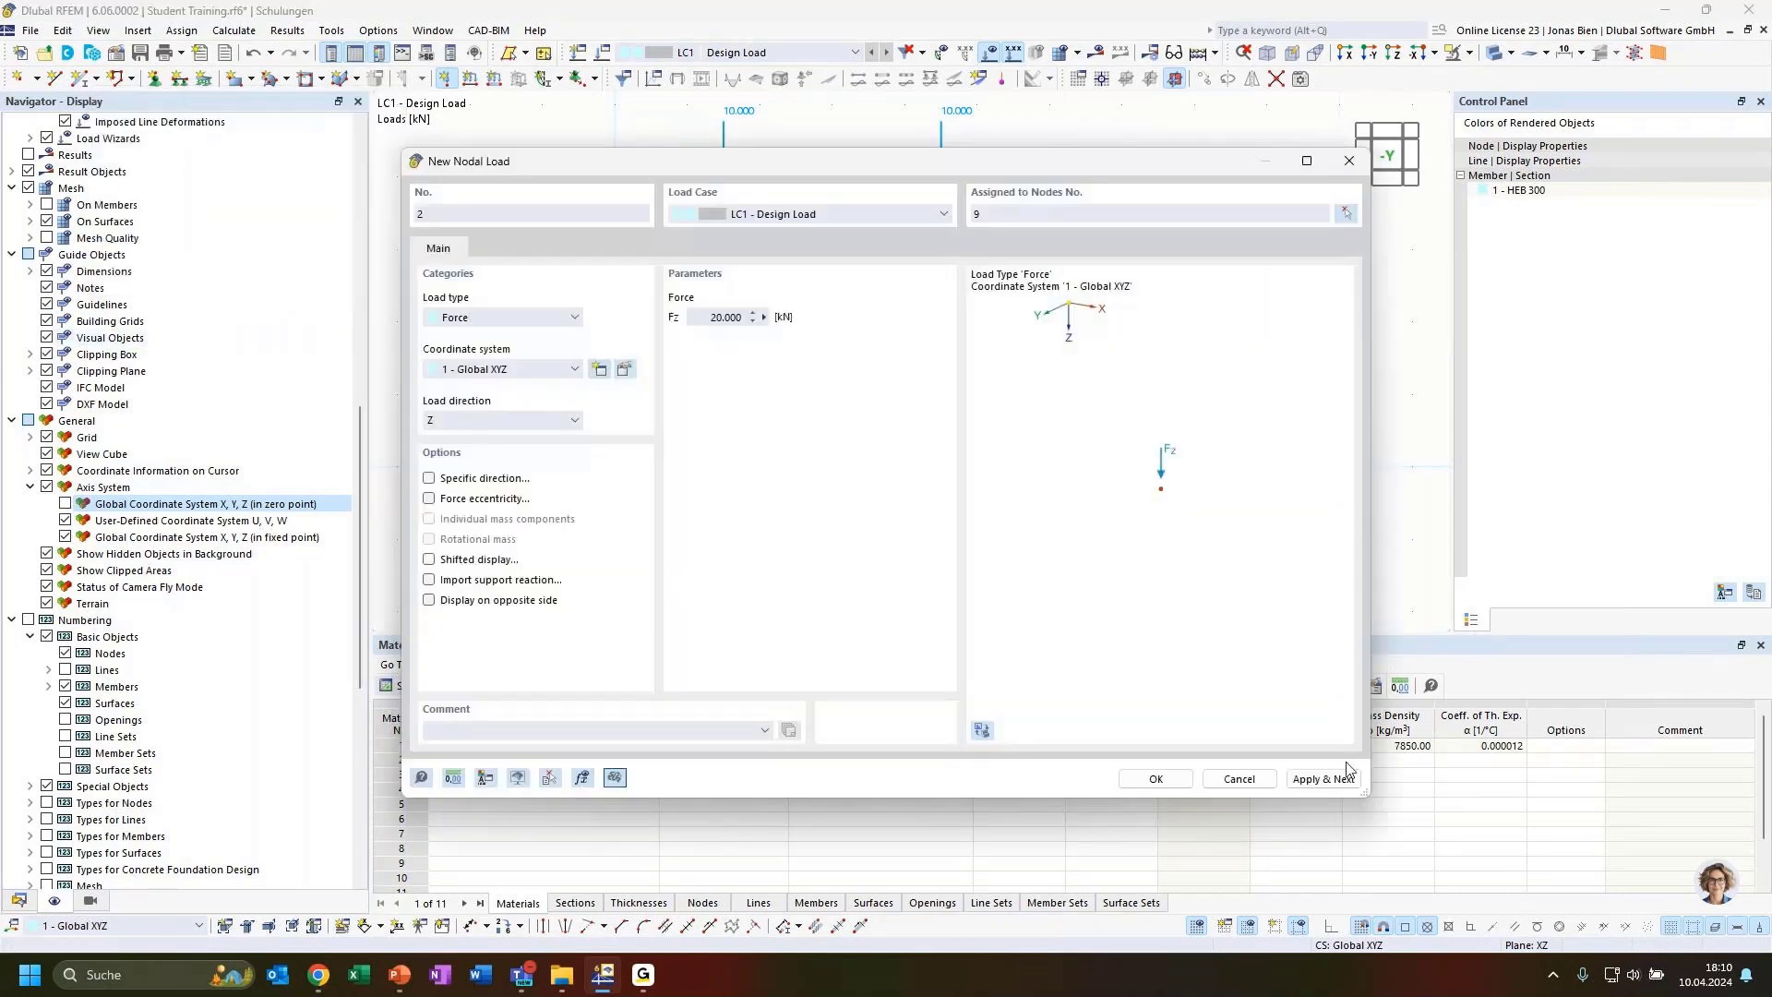
left_click(1156, 778)
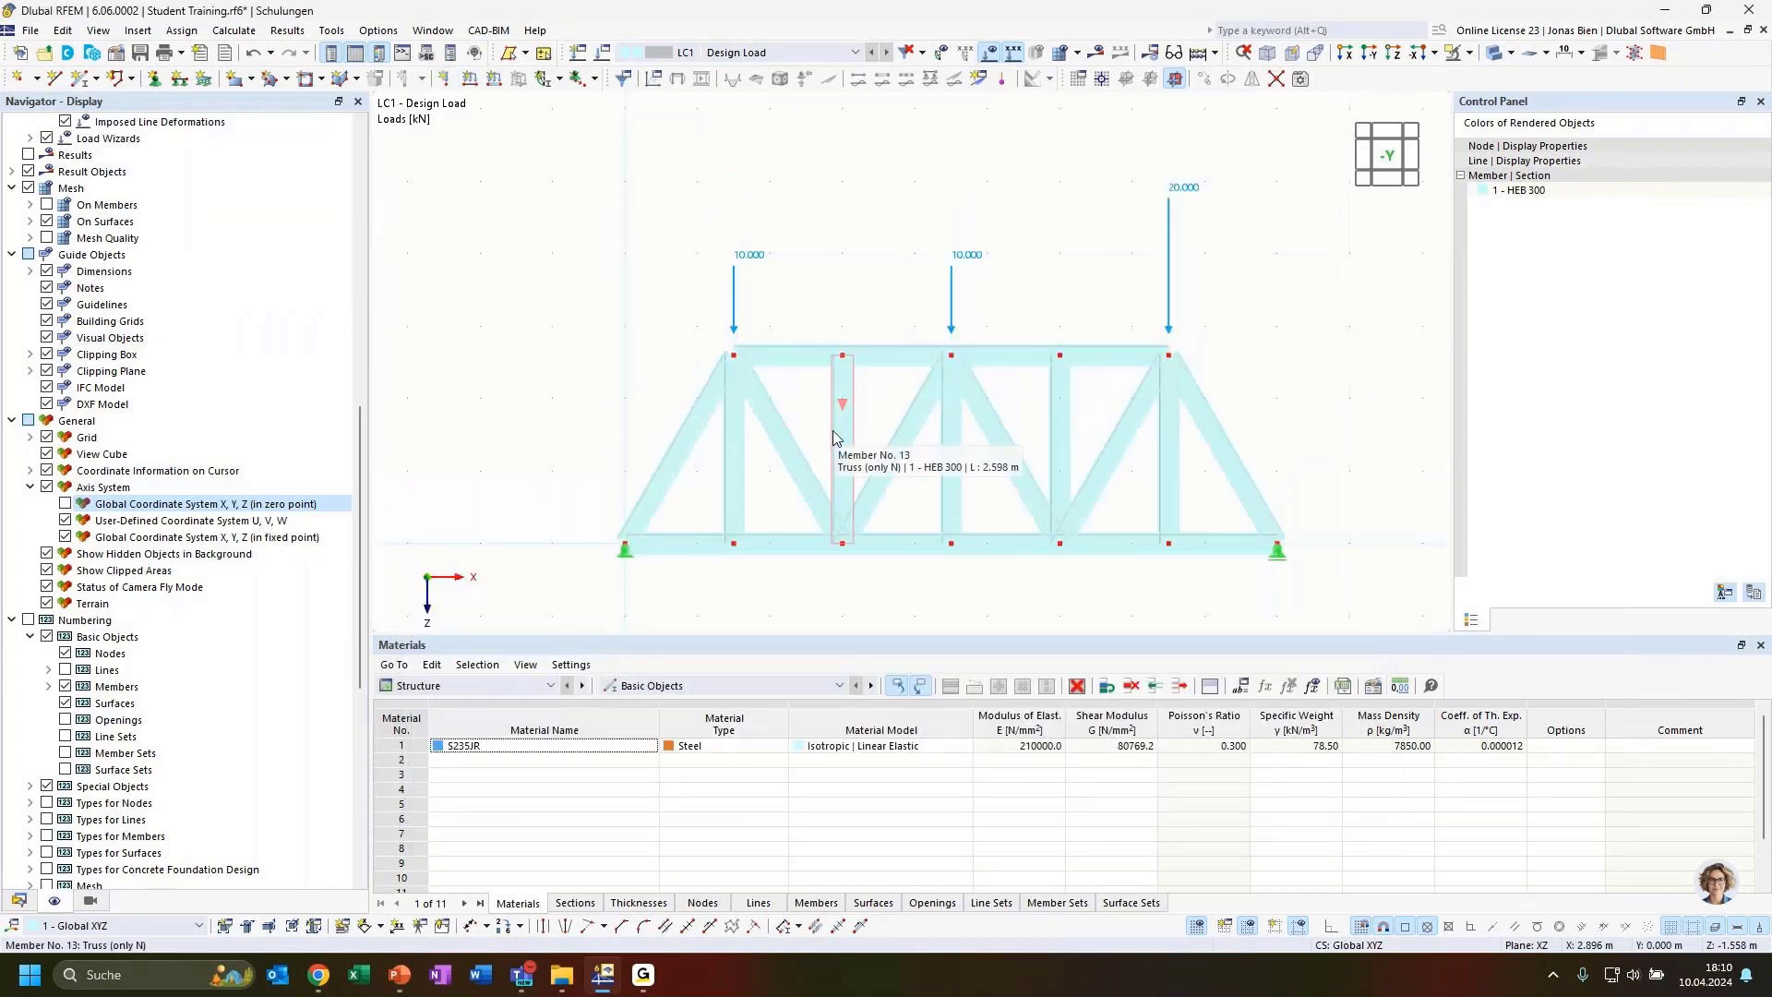
Switch the members to a transparent display and browse the navigator display settings
scroll(699, 236, "down", 1)
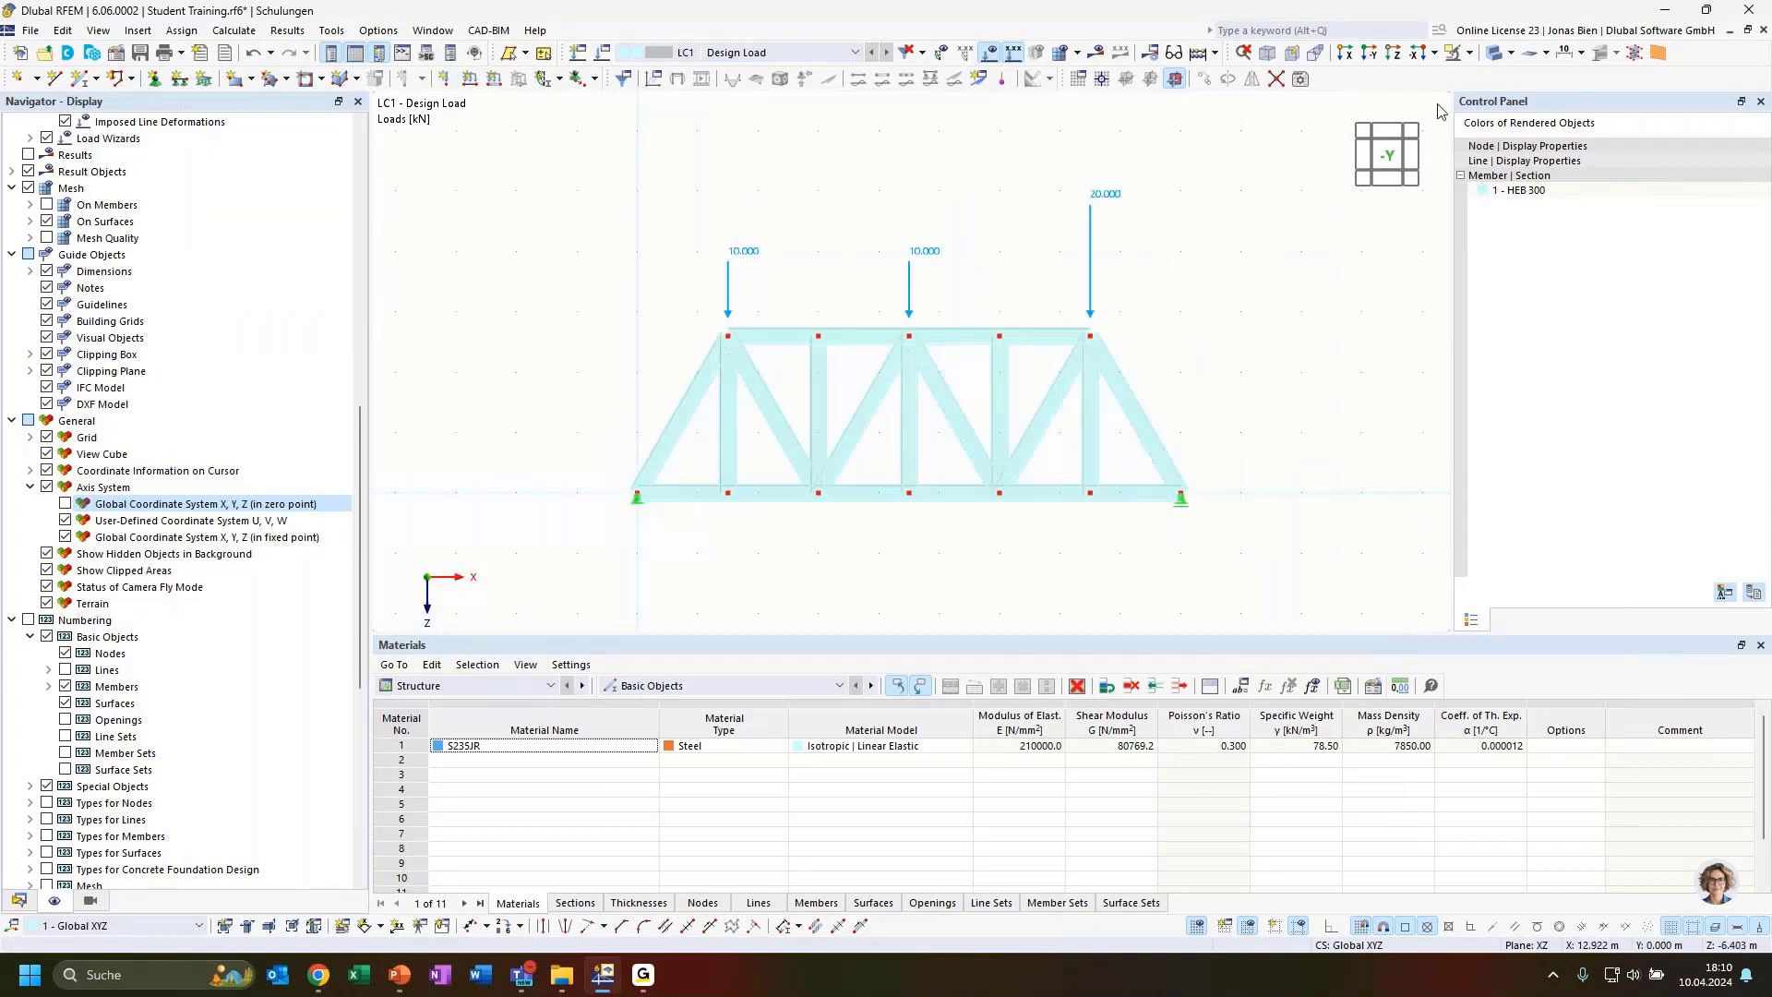
left_click(1492, 56)
left_click(1492, 55)
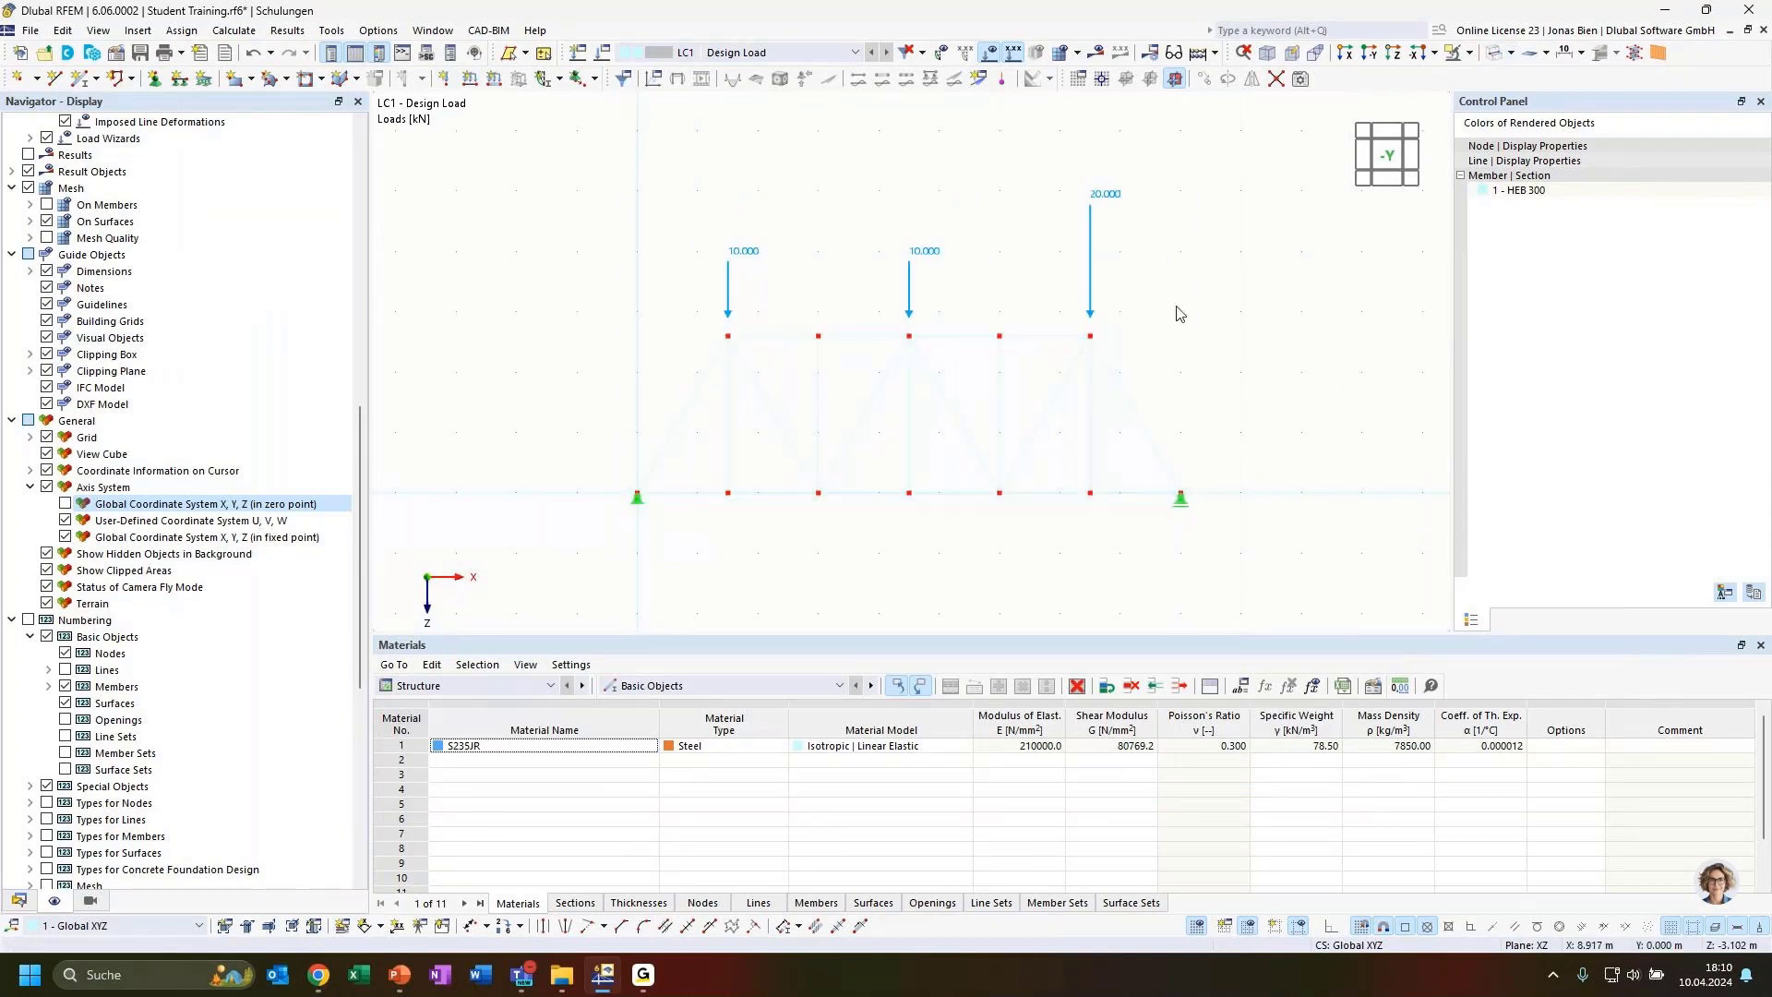
mouse_move(1179, 312)
middle_mouse_down("ctrl")
mouse_move(1227, 348)
mouse_move(1199, 340)
middle_mouse_up("ctrl")
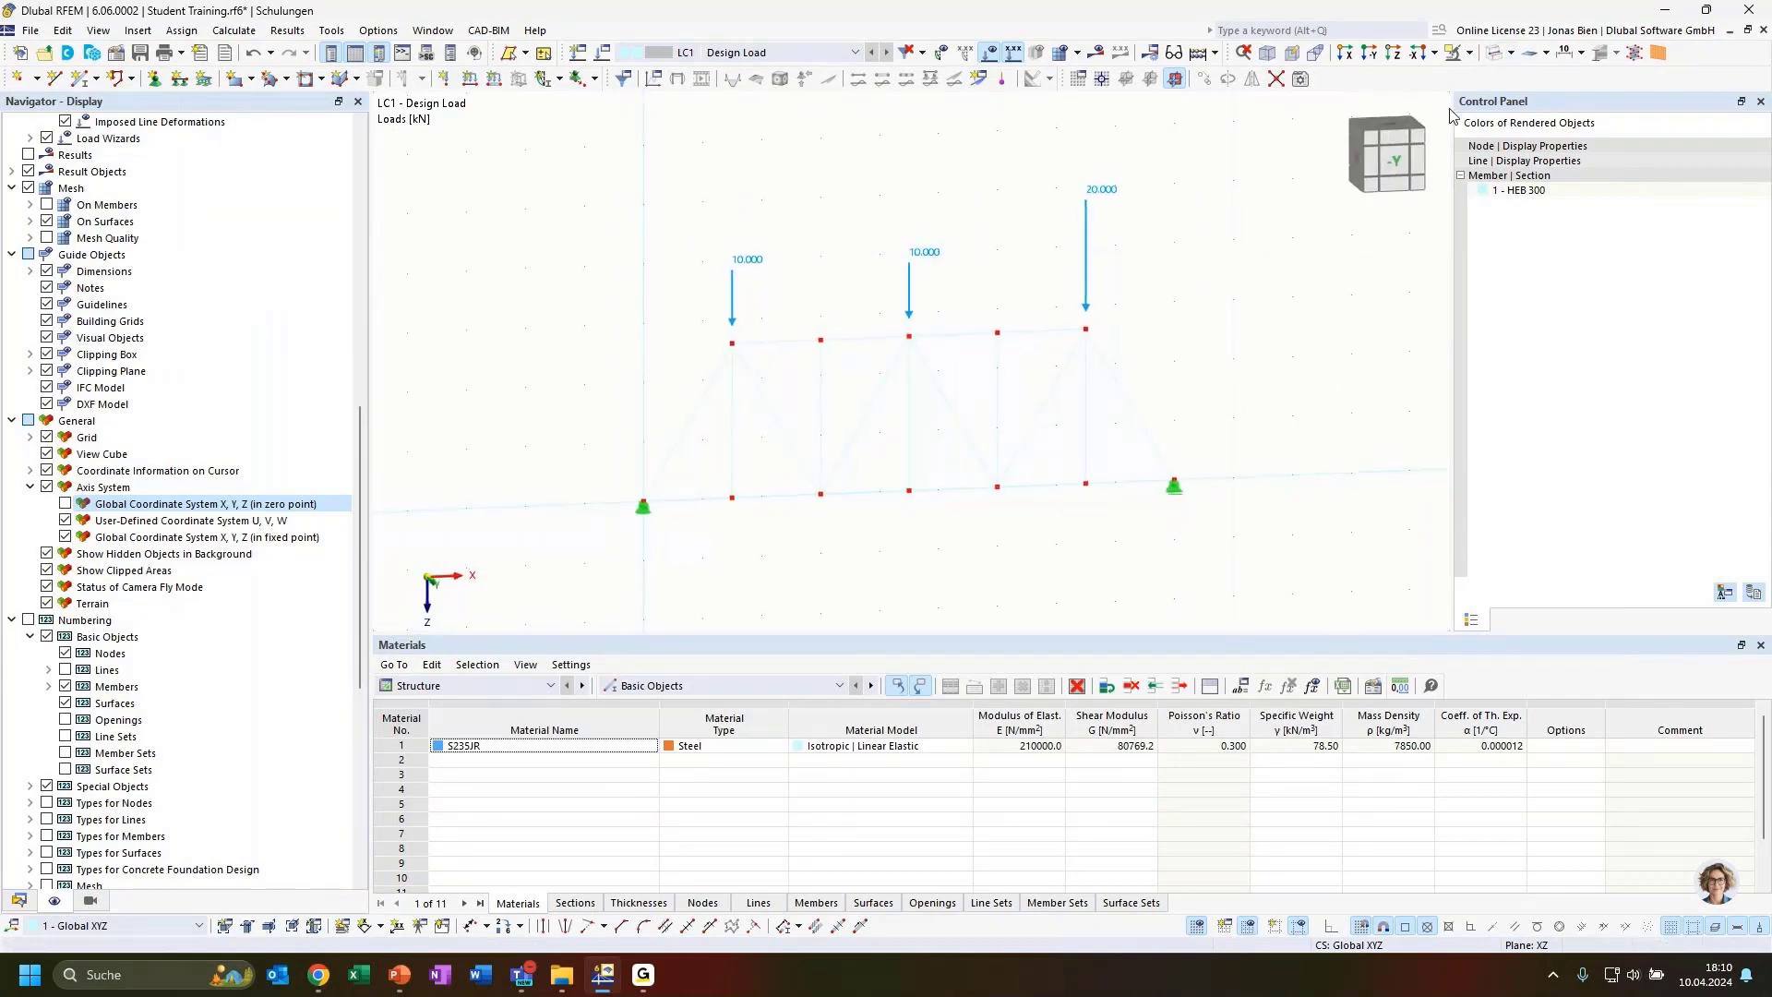
left_click(90, 901)
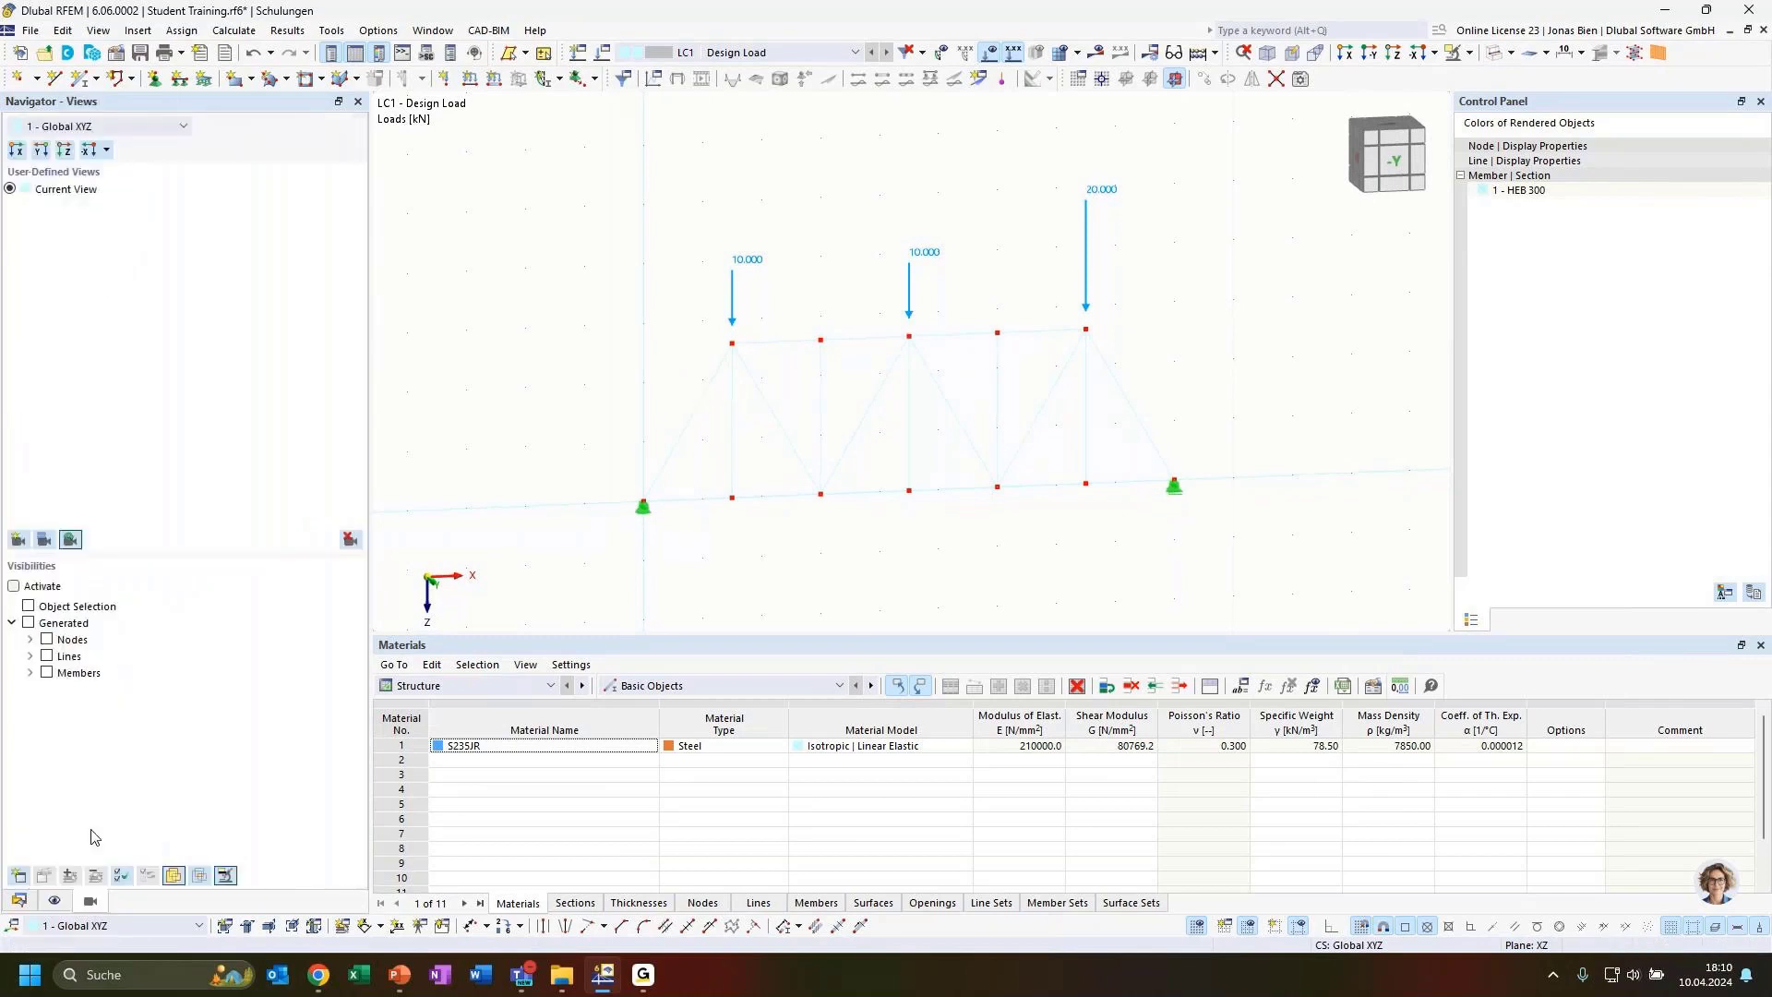
left_click(55, 900)
scroll(72, 713, "down", 10)
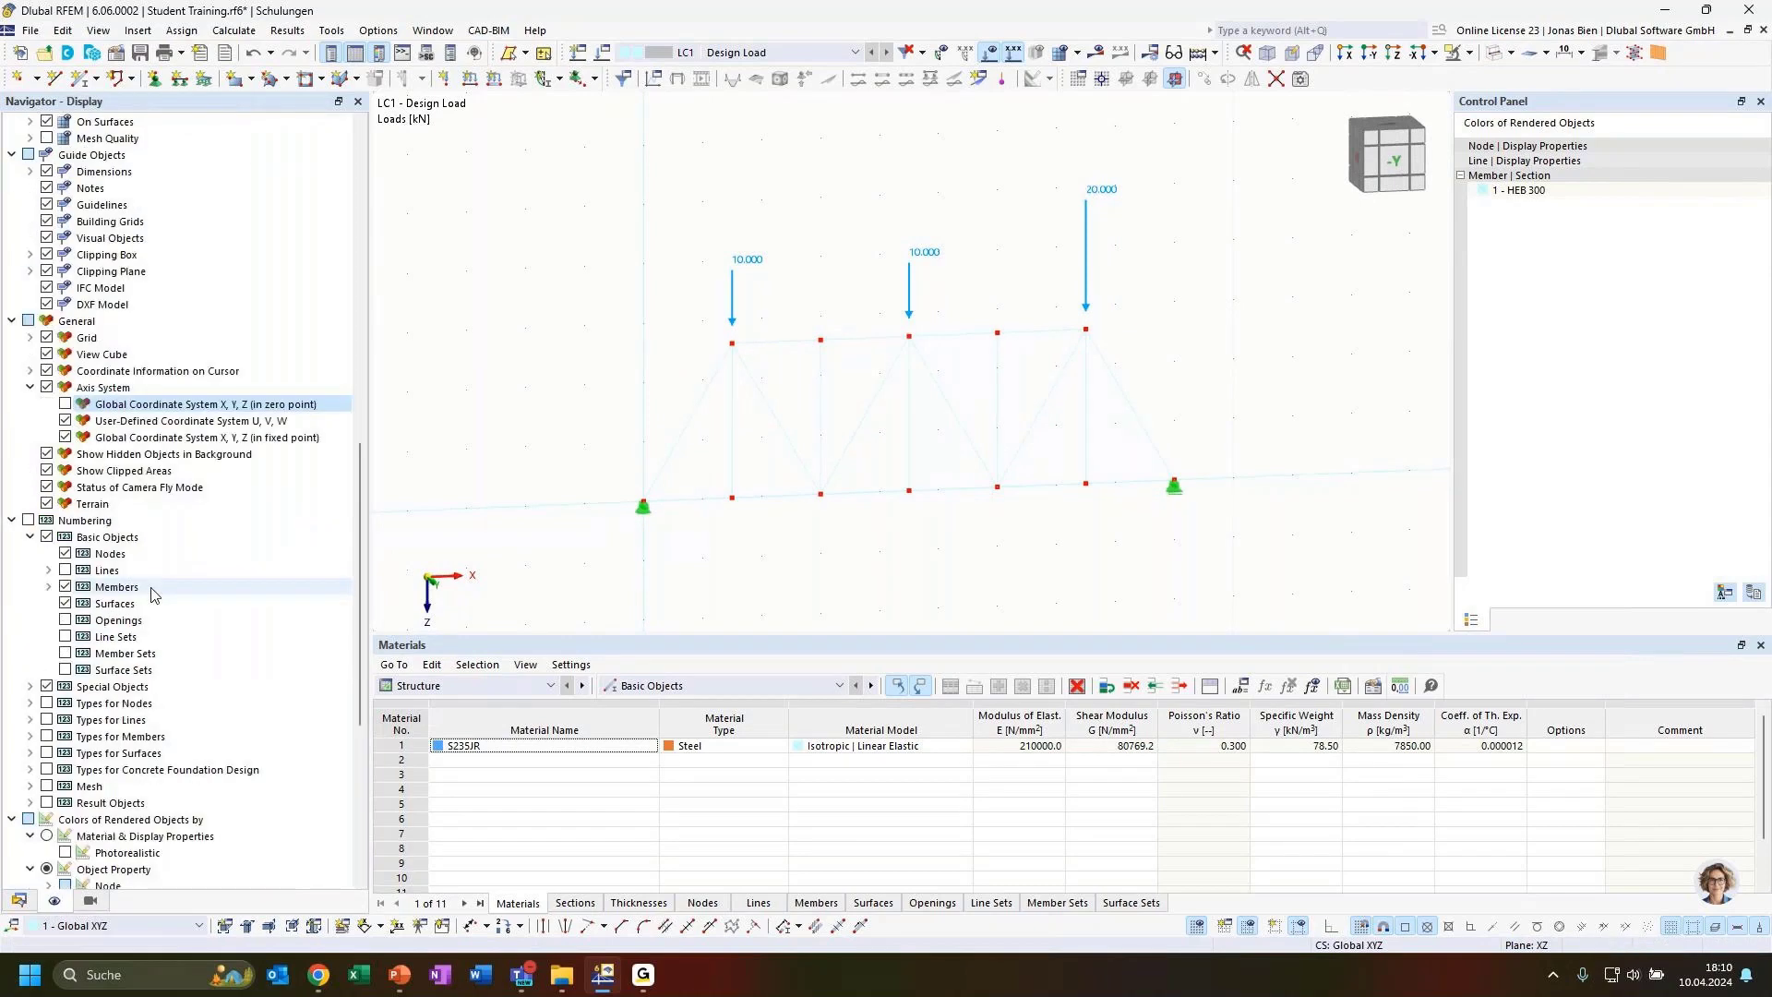
Color the rendered members by material and display properties instead of the transparent display
left_click(47, 587)
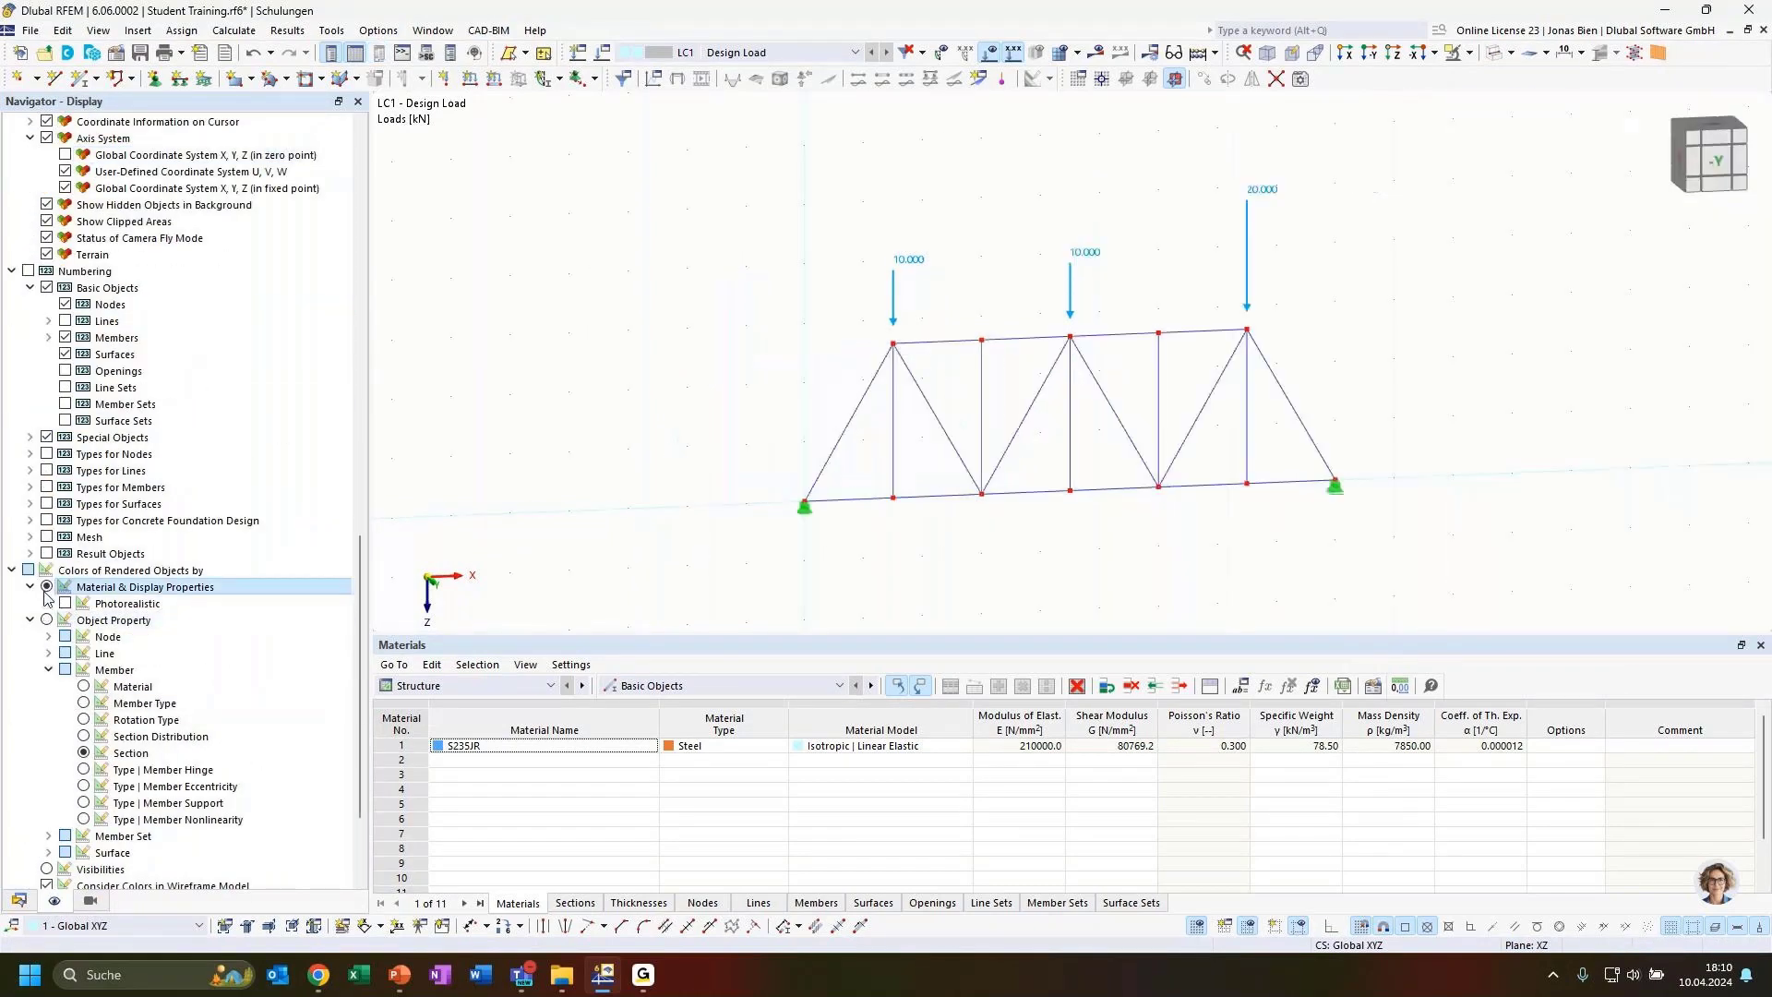
middle_click_drag(1392, 339, 1364, 337, "ctrl")
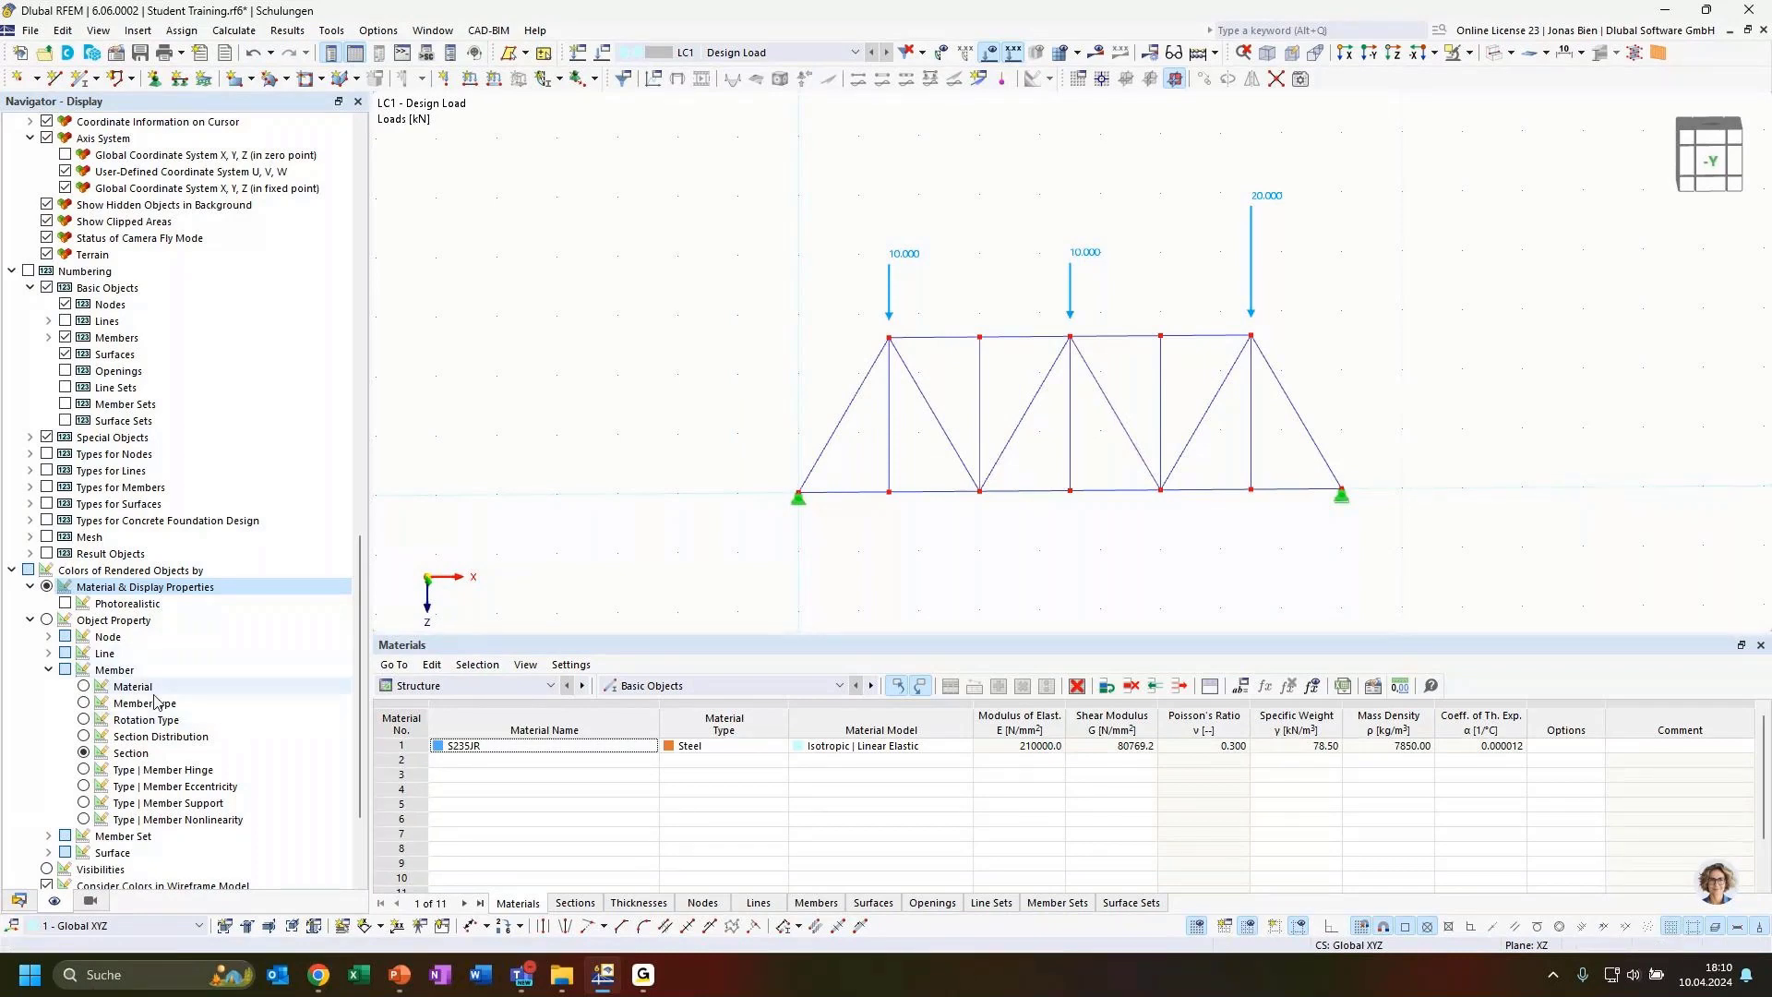
scroll(250, 565, "up", 4)
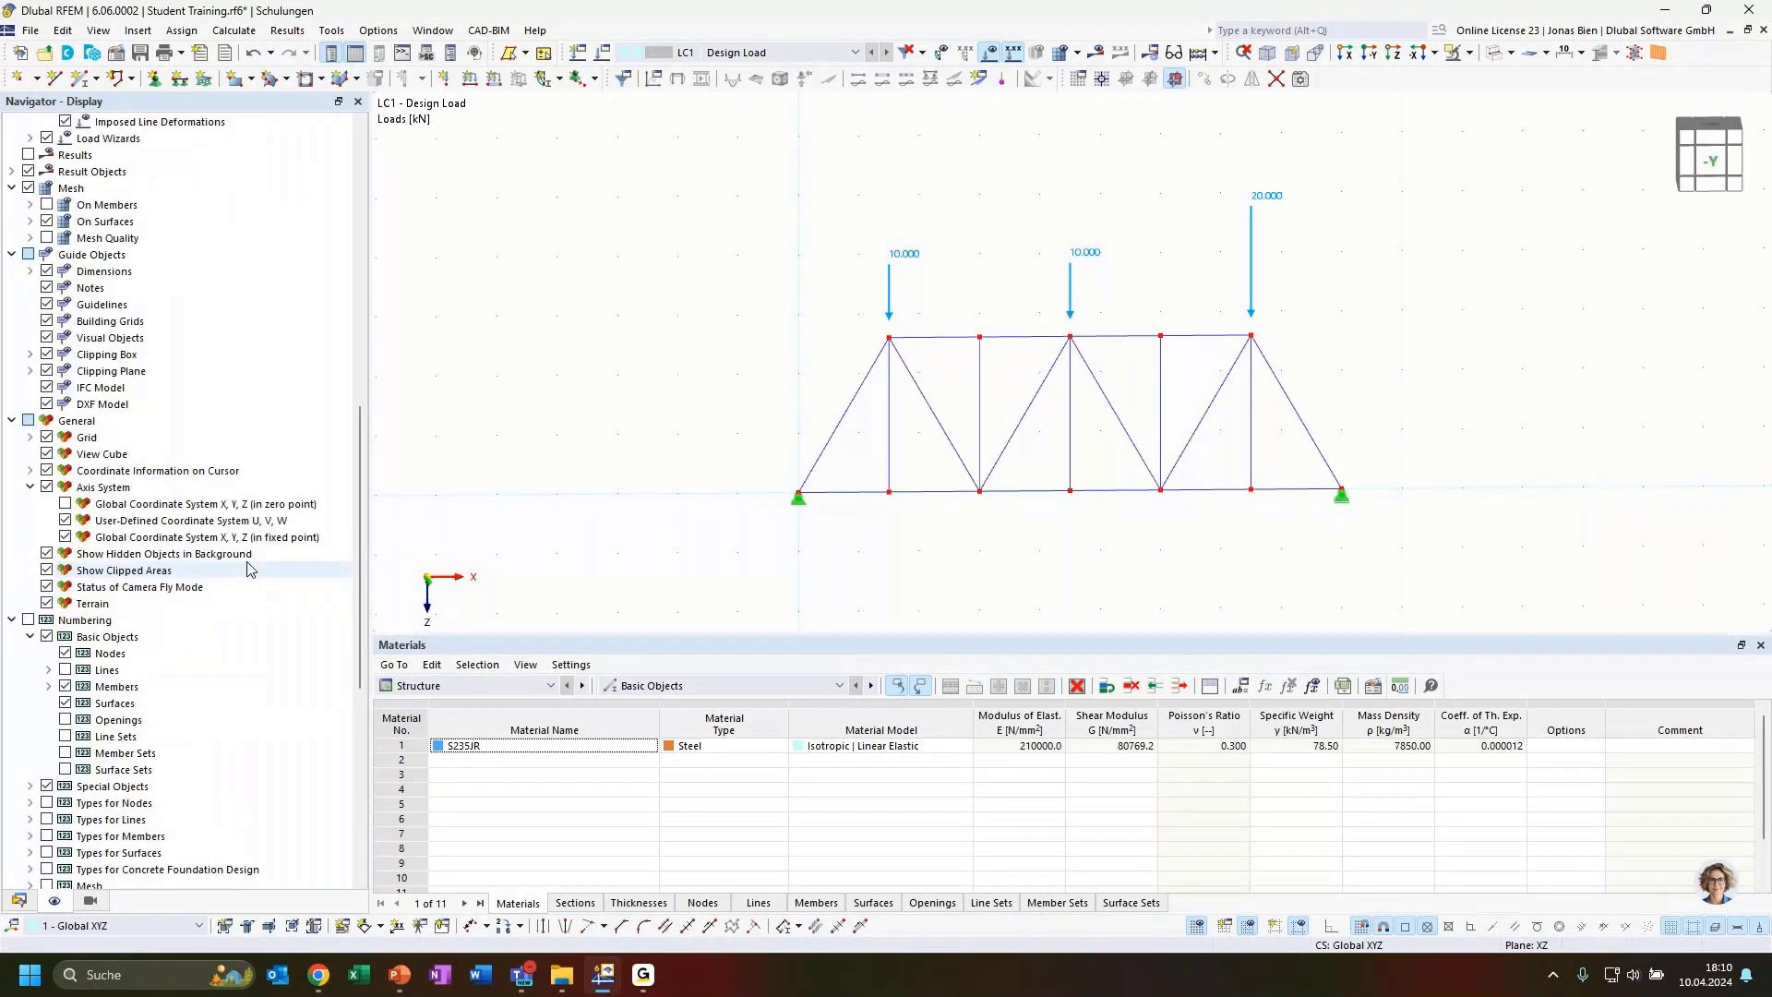
scroll(250, 566, "down", 5)
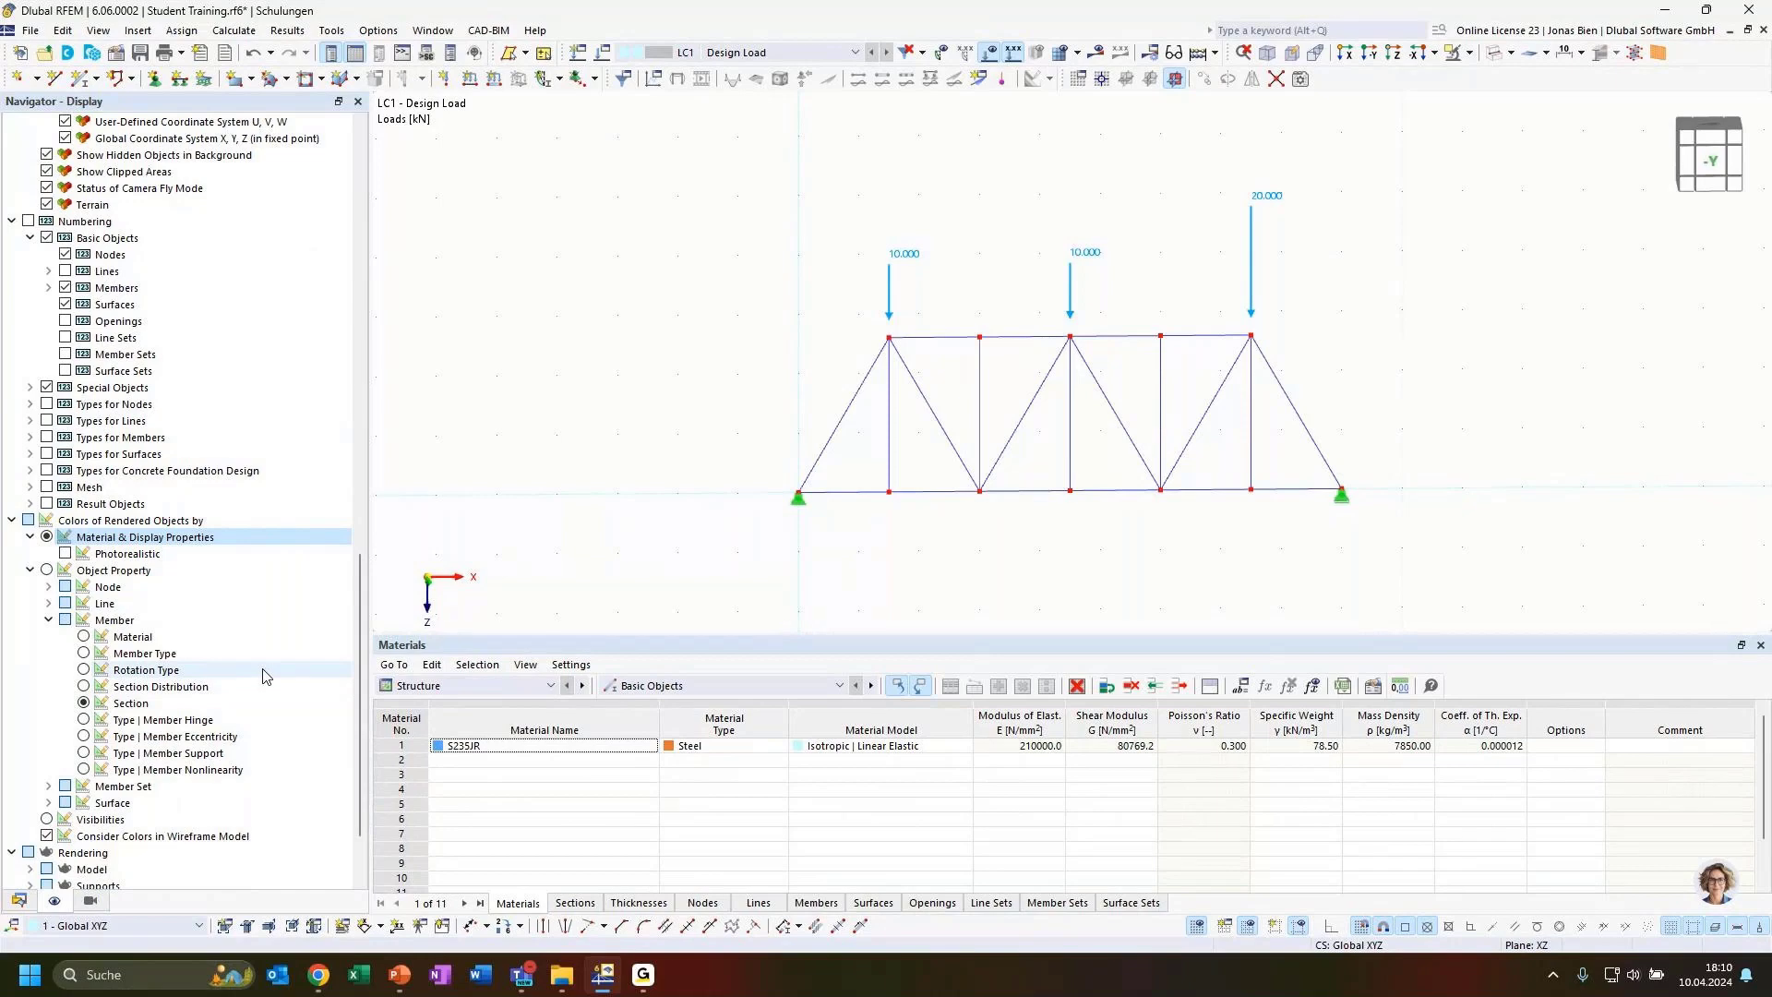
Reset the member color display settings to Dlubal Standard
right_click(235, 636)
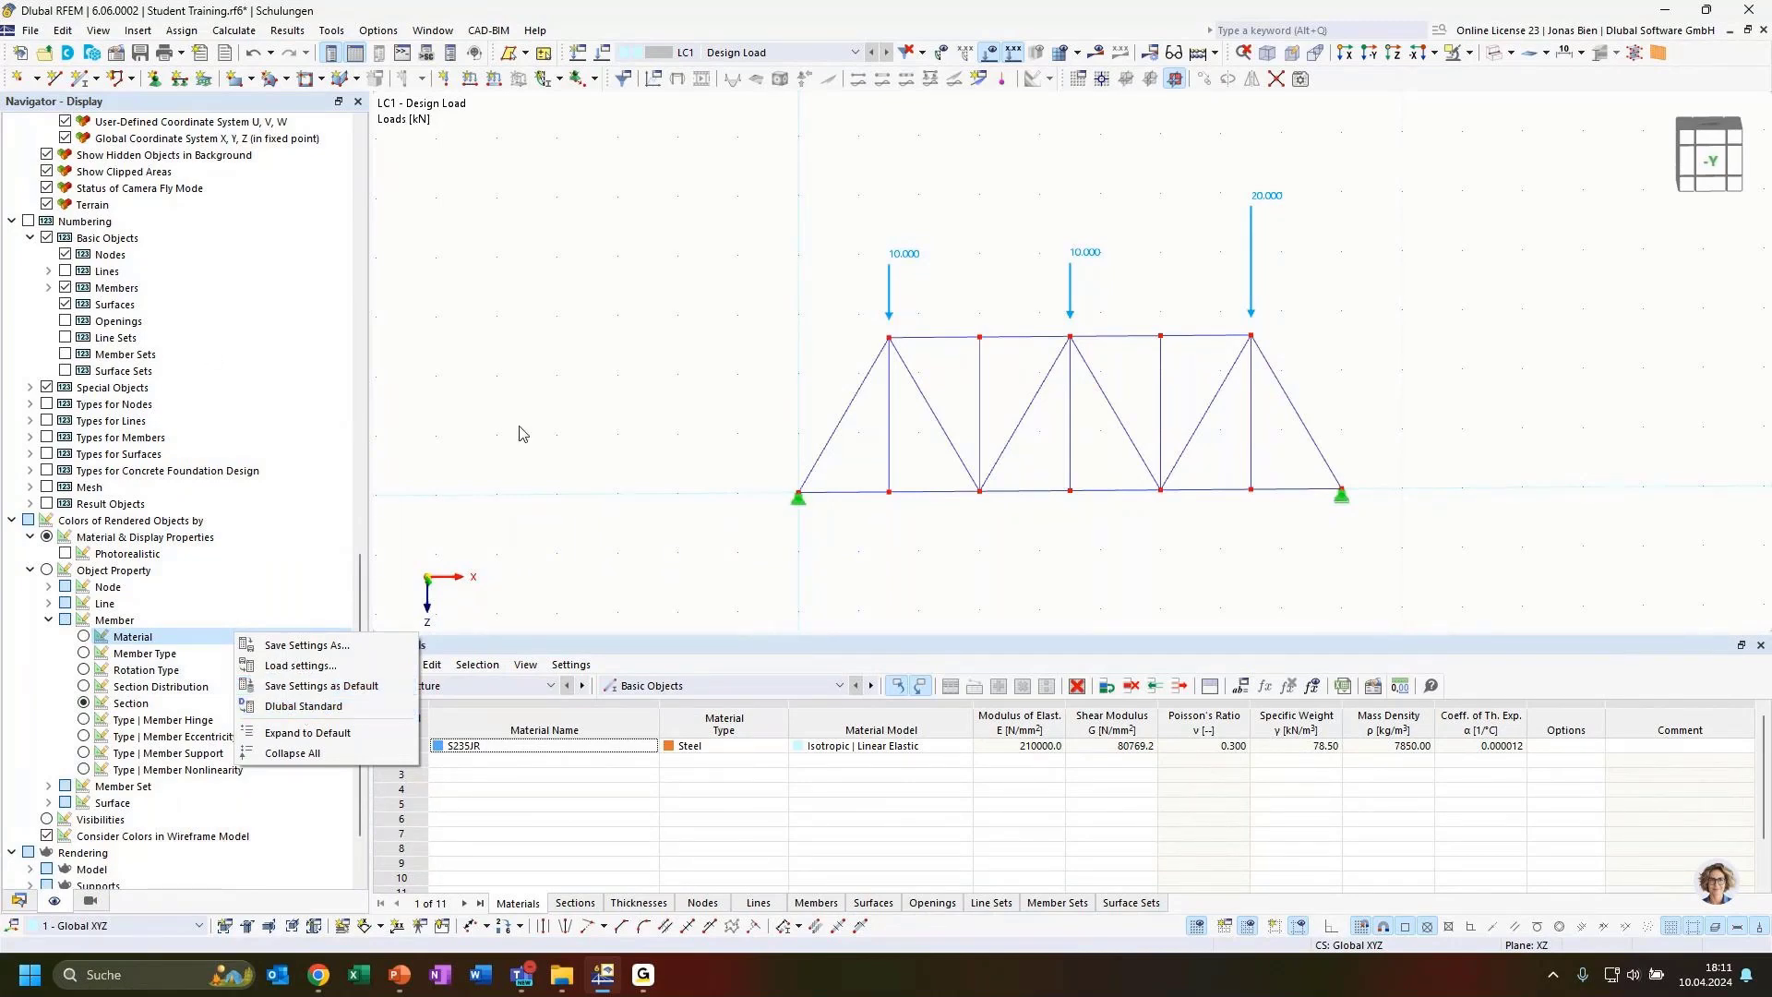
left_click(544, 441)
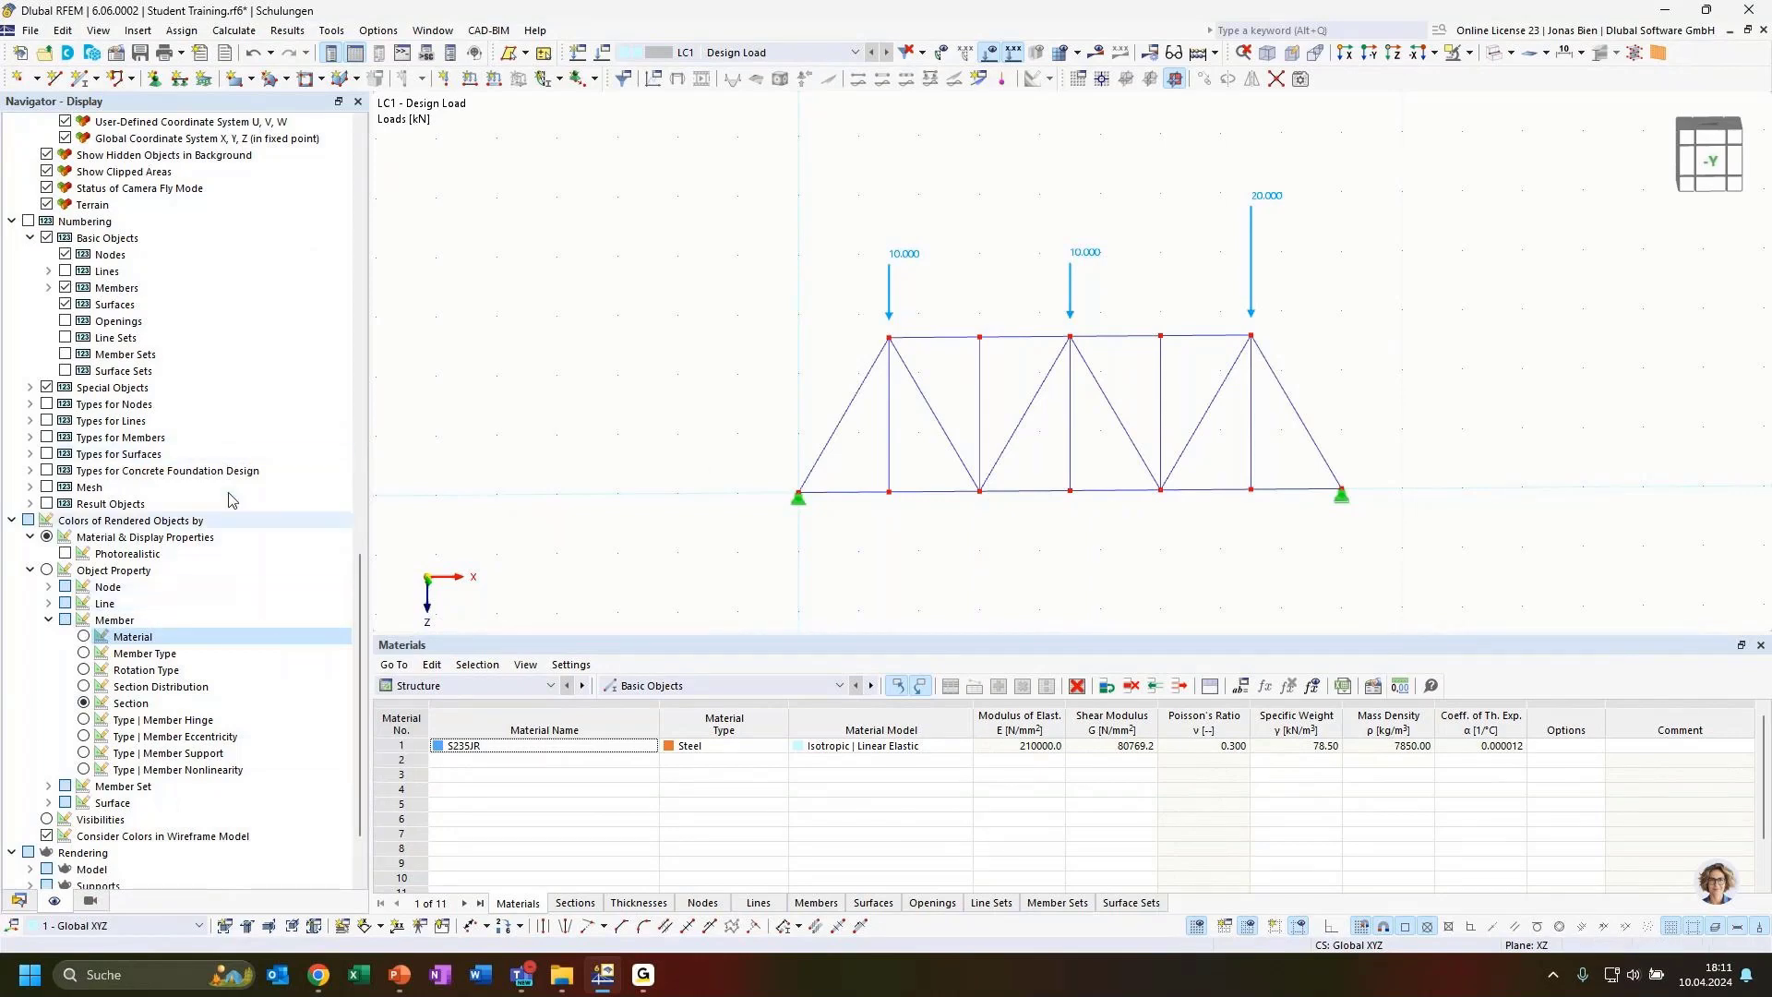
right_click(258, 619)
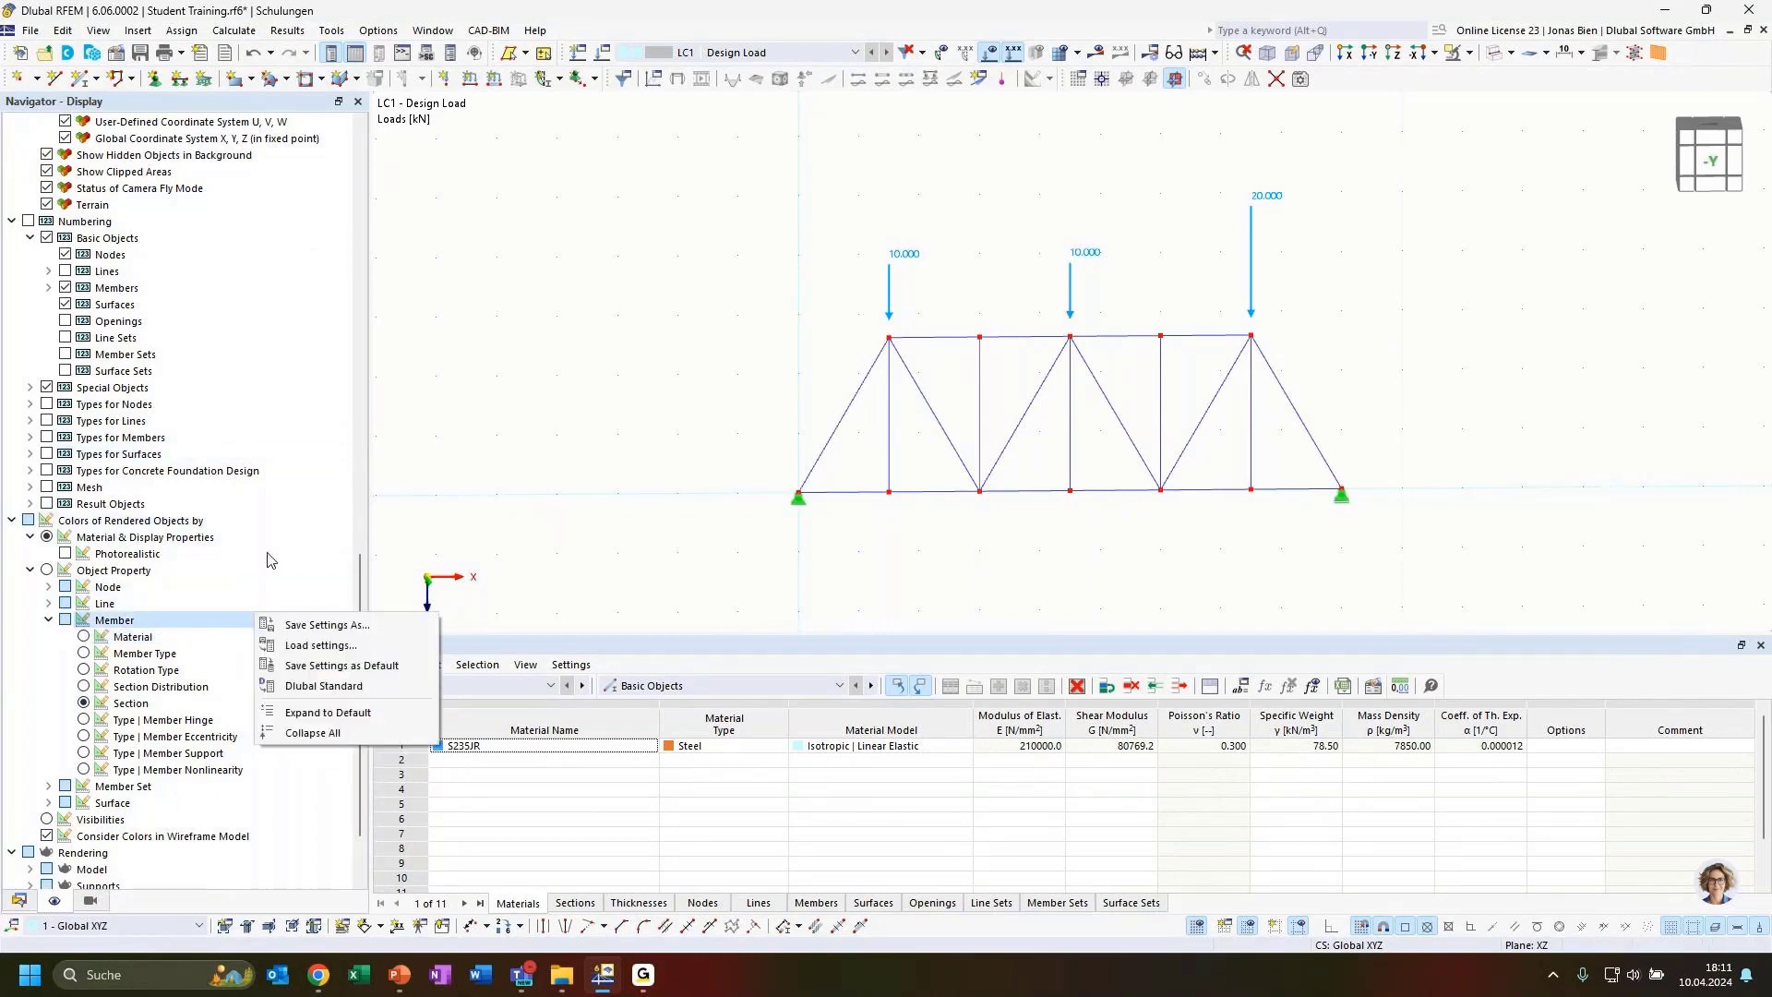
left_click(317, 688)
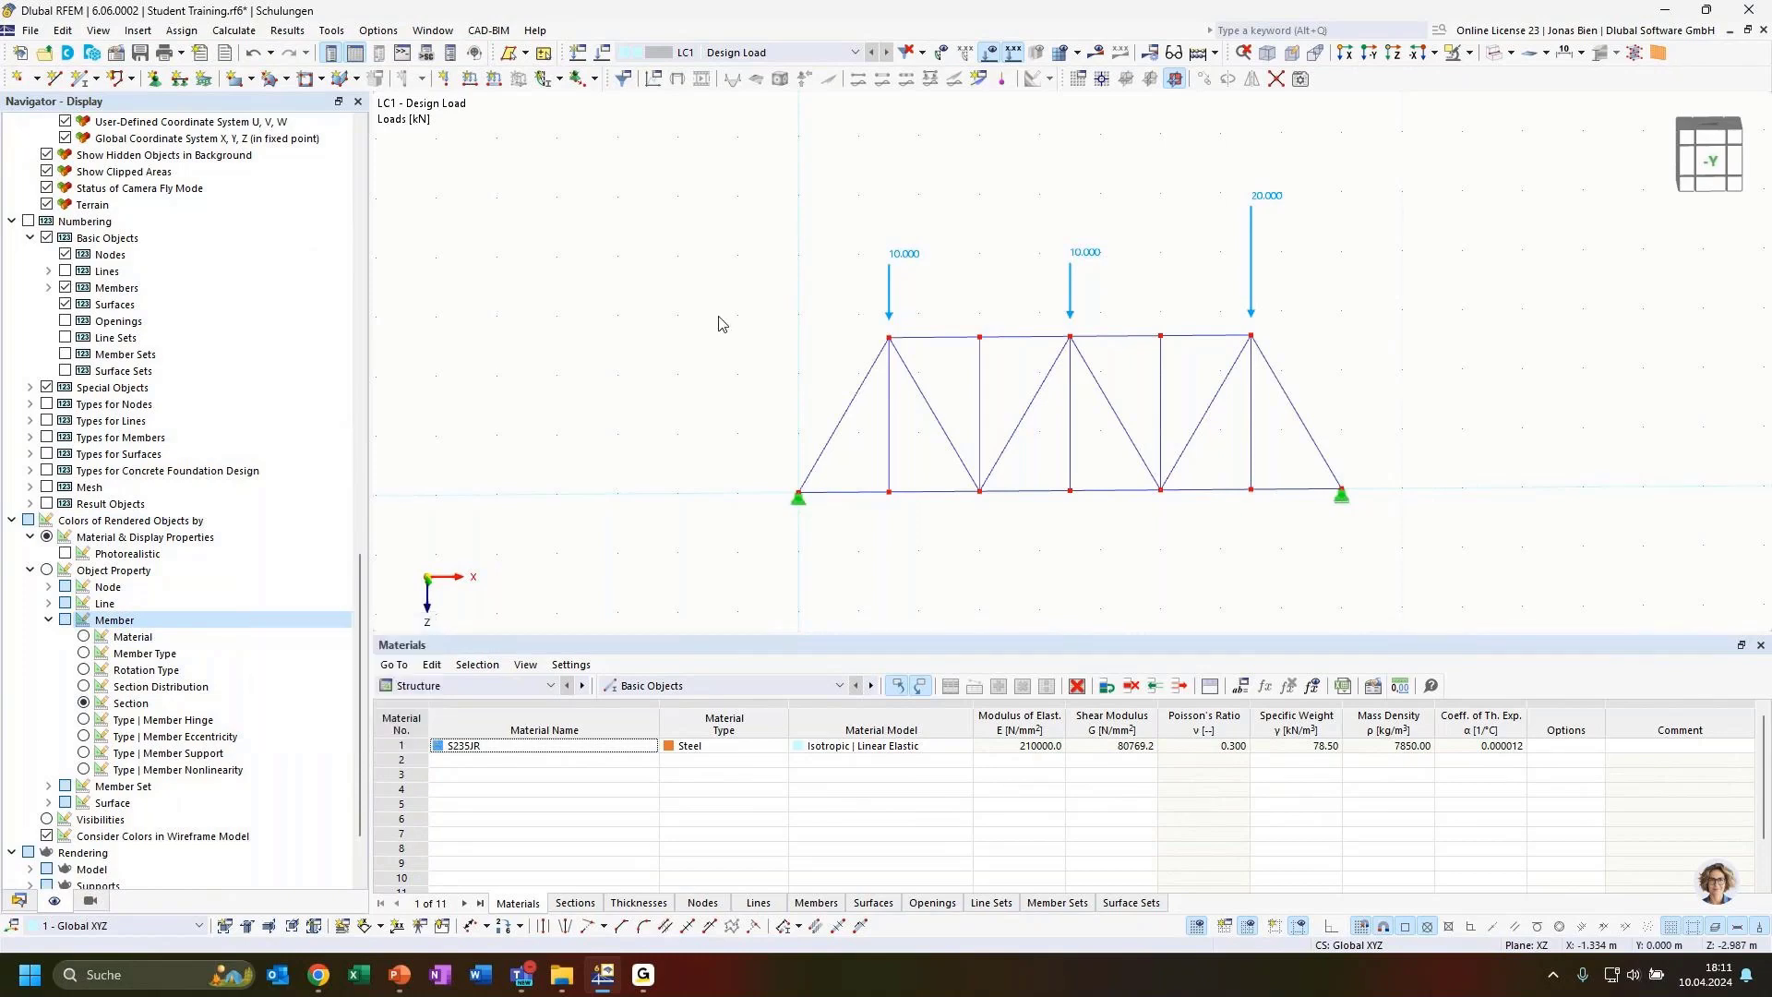
Display the calculation results and show the global deformations of the truss
left_click(1096, 52)
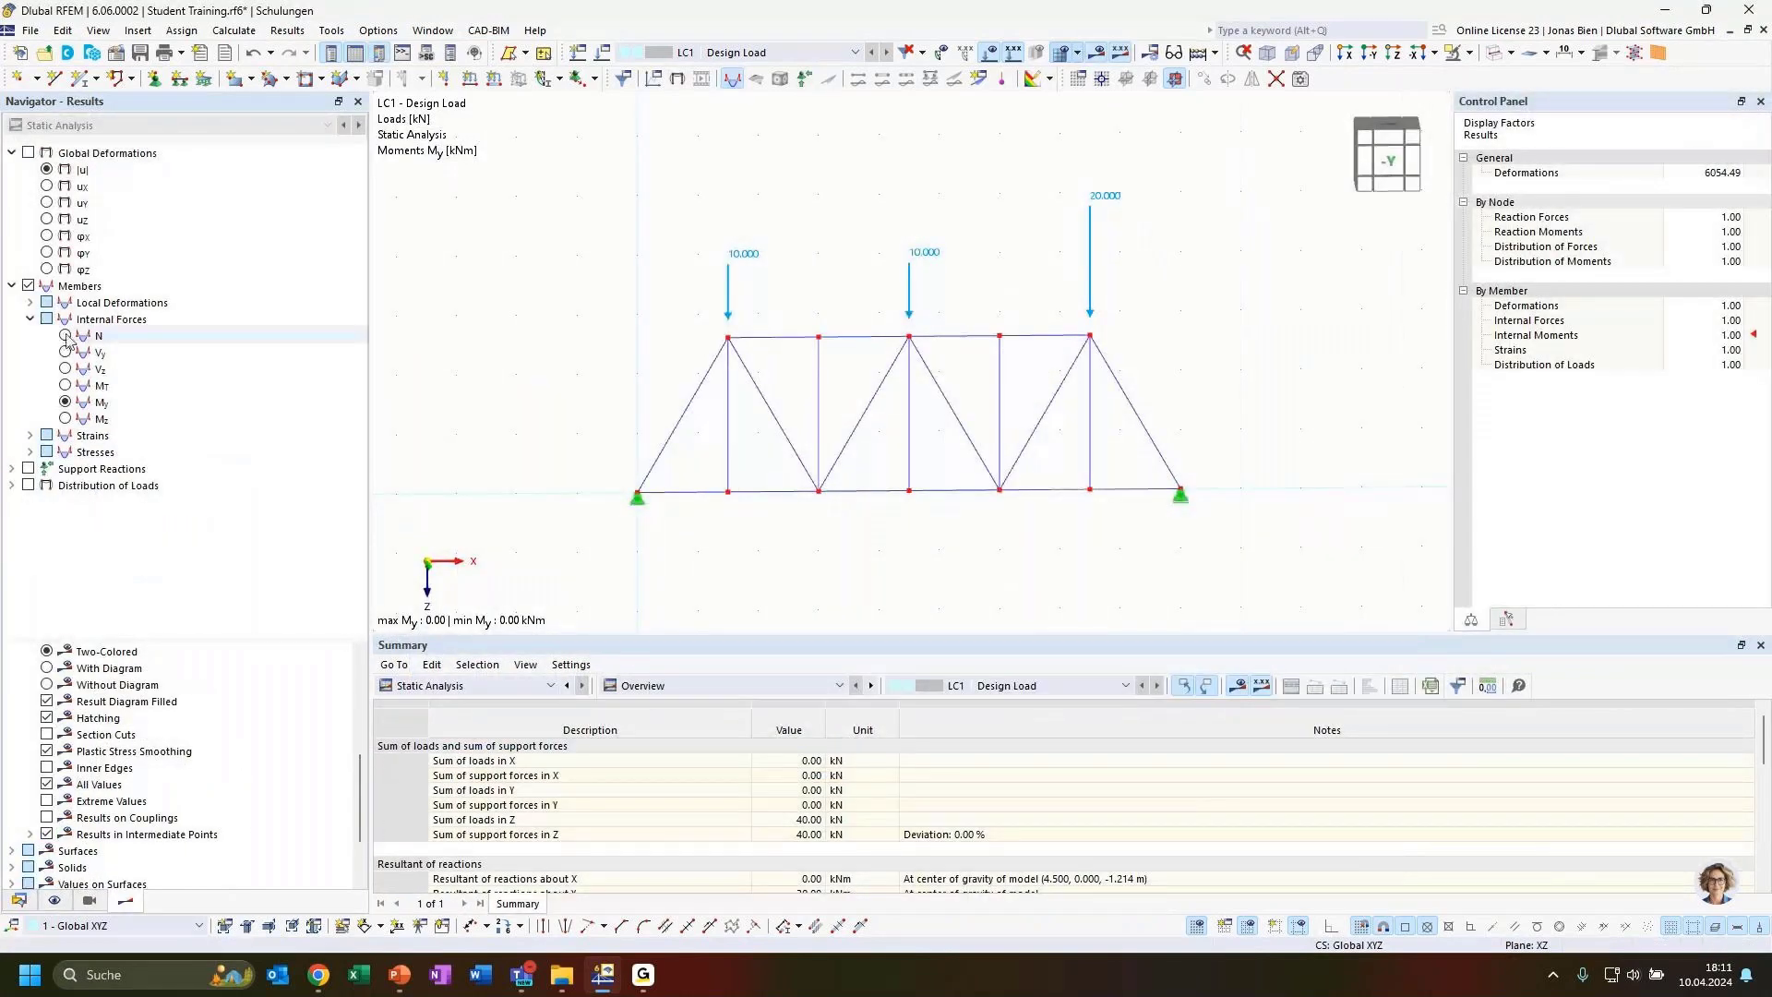
left_click(30, 302)
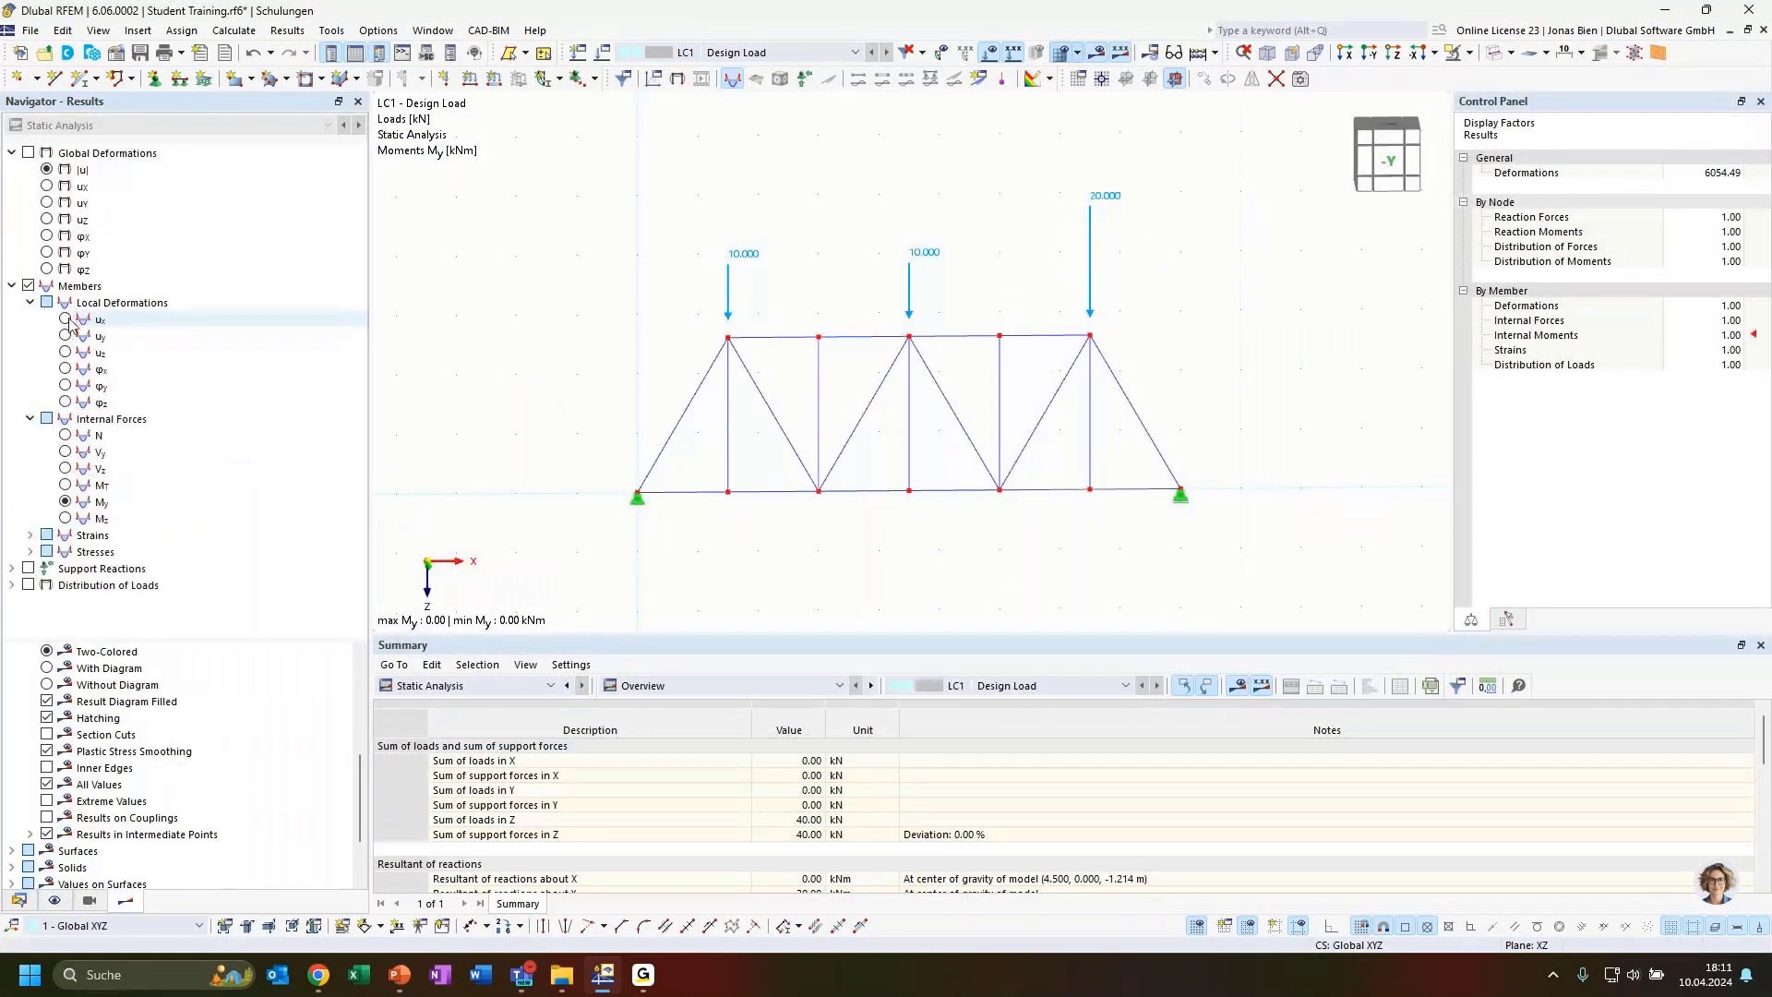
left_click(48, 170)
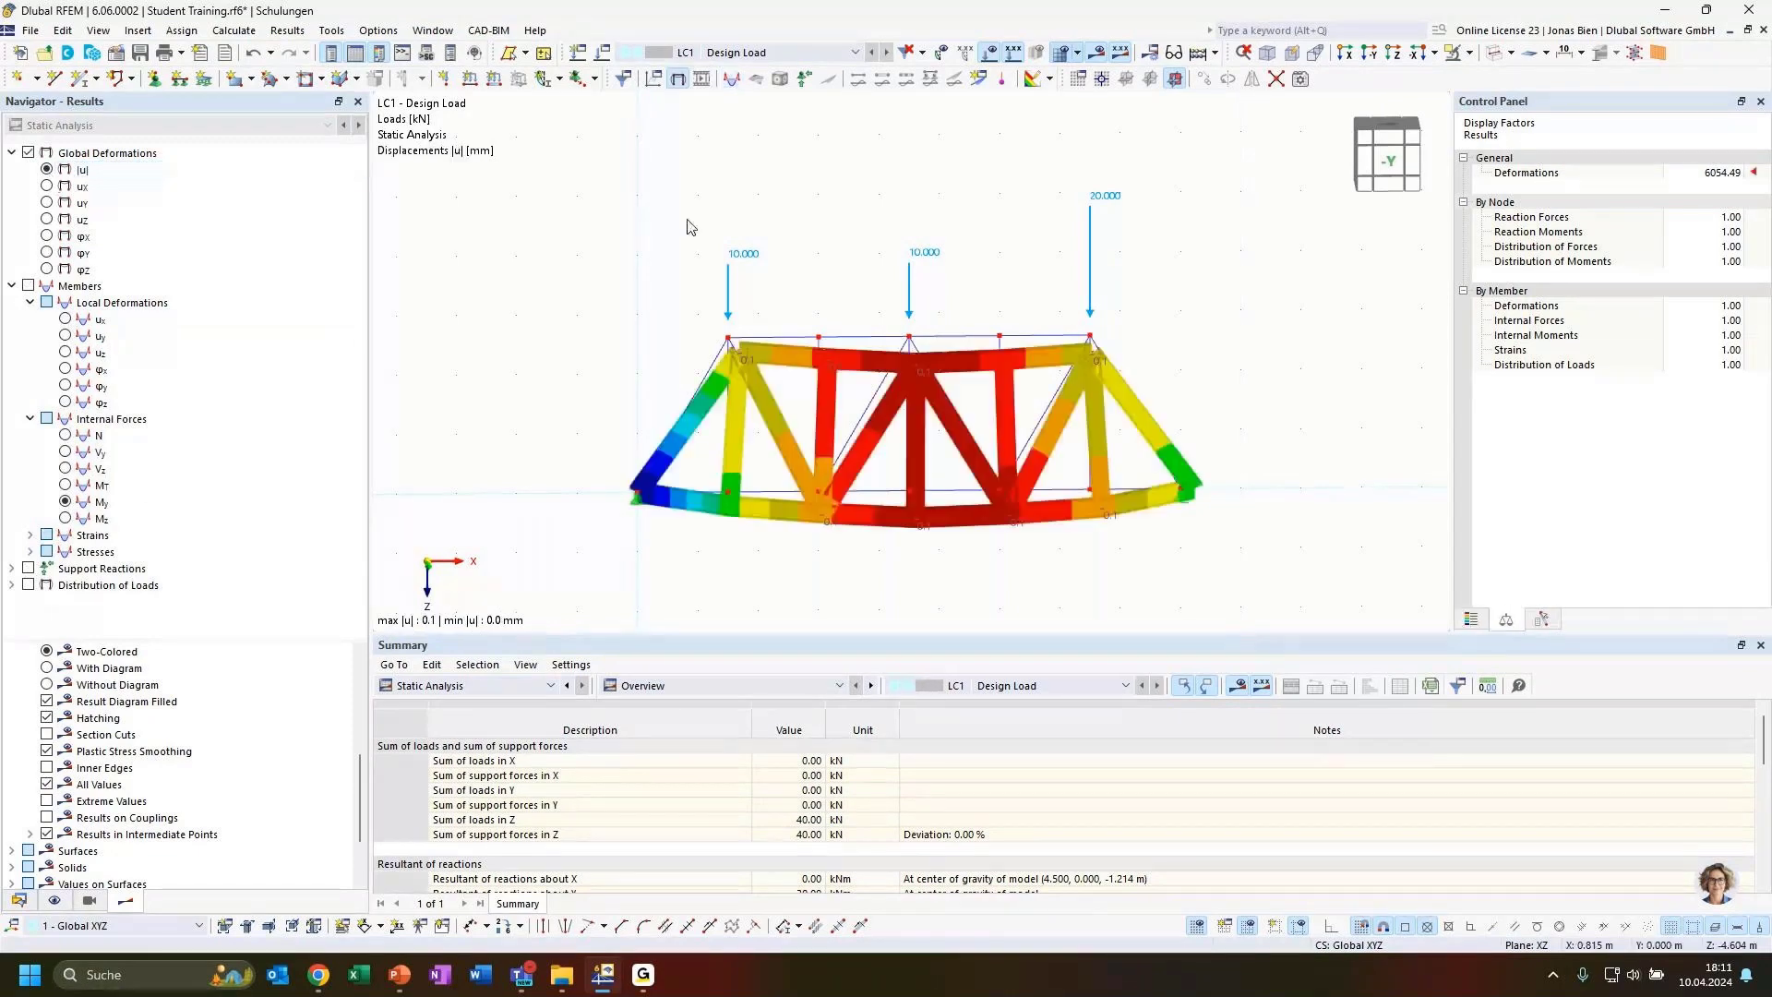
mouse_move(1318, 360)
middle_mouse_down("ctrl")
mouse_move(1278, 297)
mouse_move(1325, 351)
middle_mouse_up("ctrl")
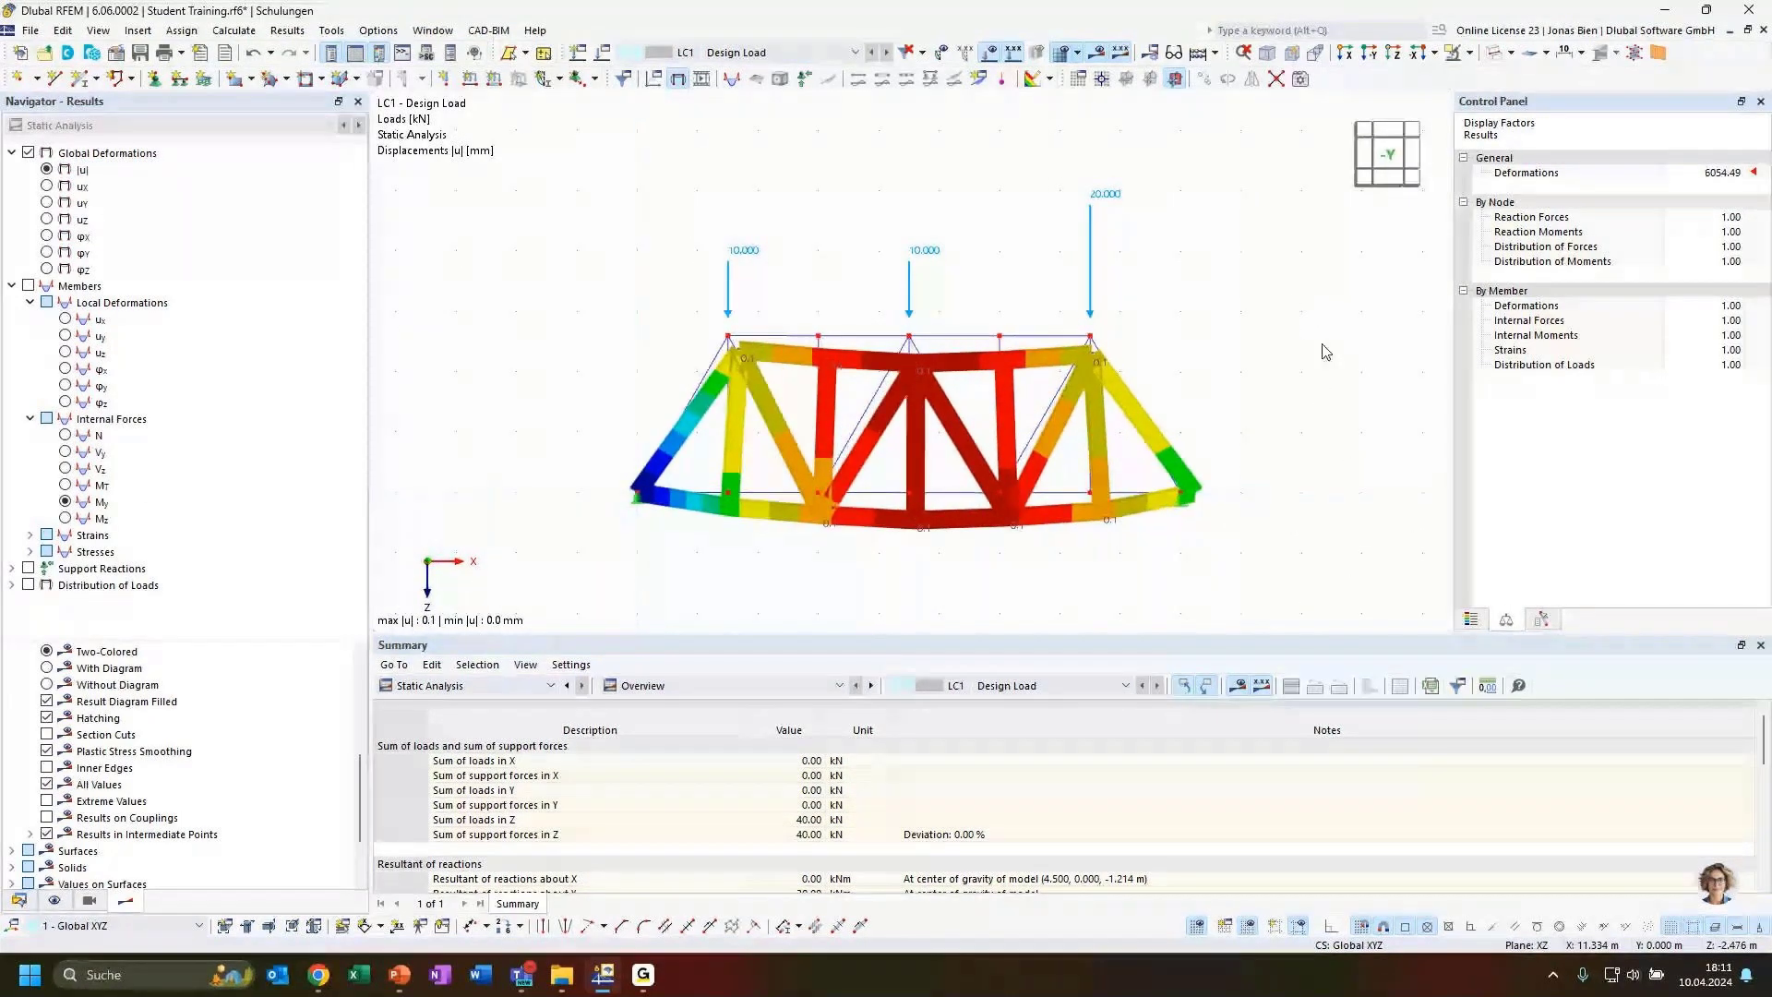
middle_click_drag(1071, 604, 1009, 561, "ctrl")
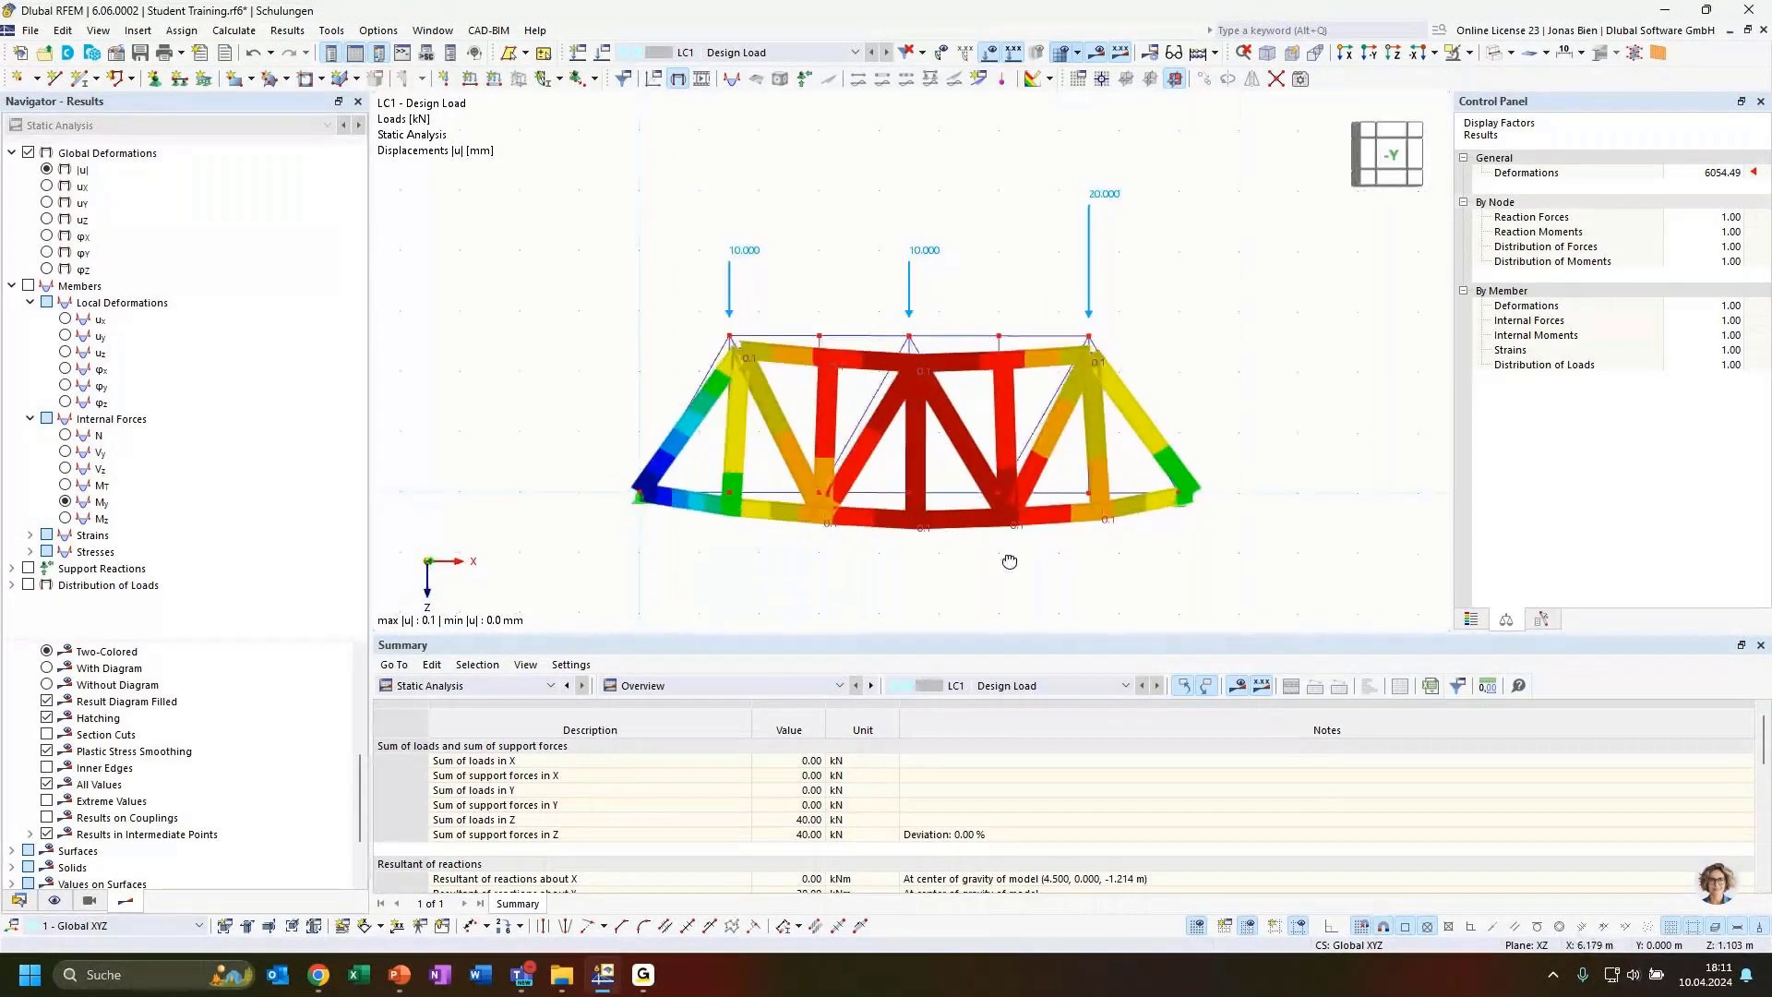
Show the member axial forces N and return to the -Y view
left_click(118, 436)
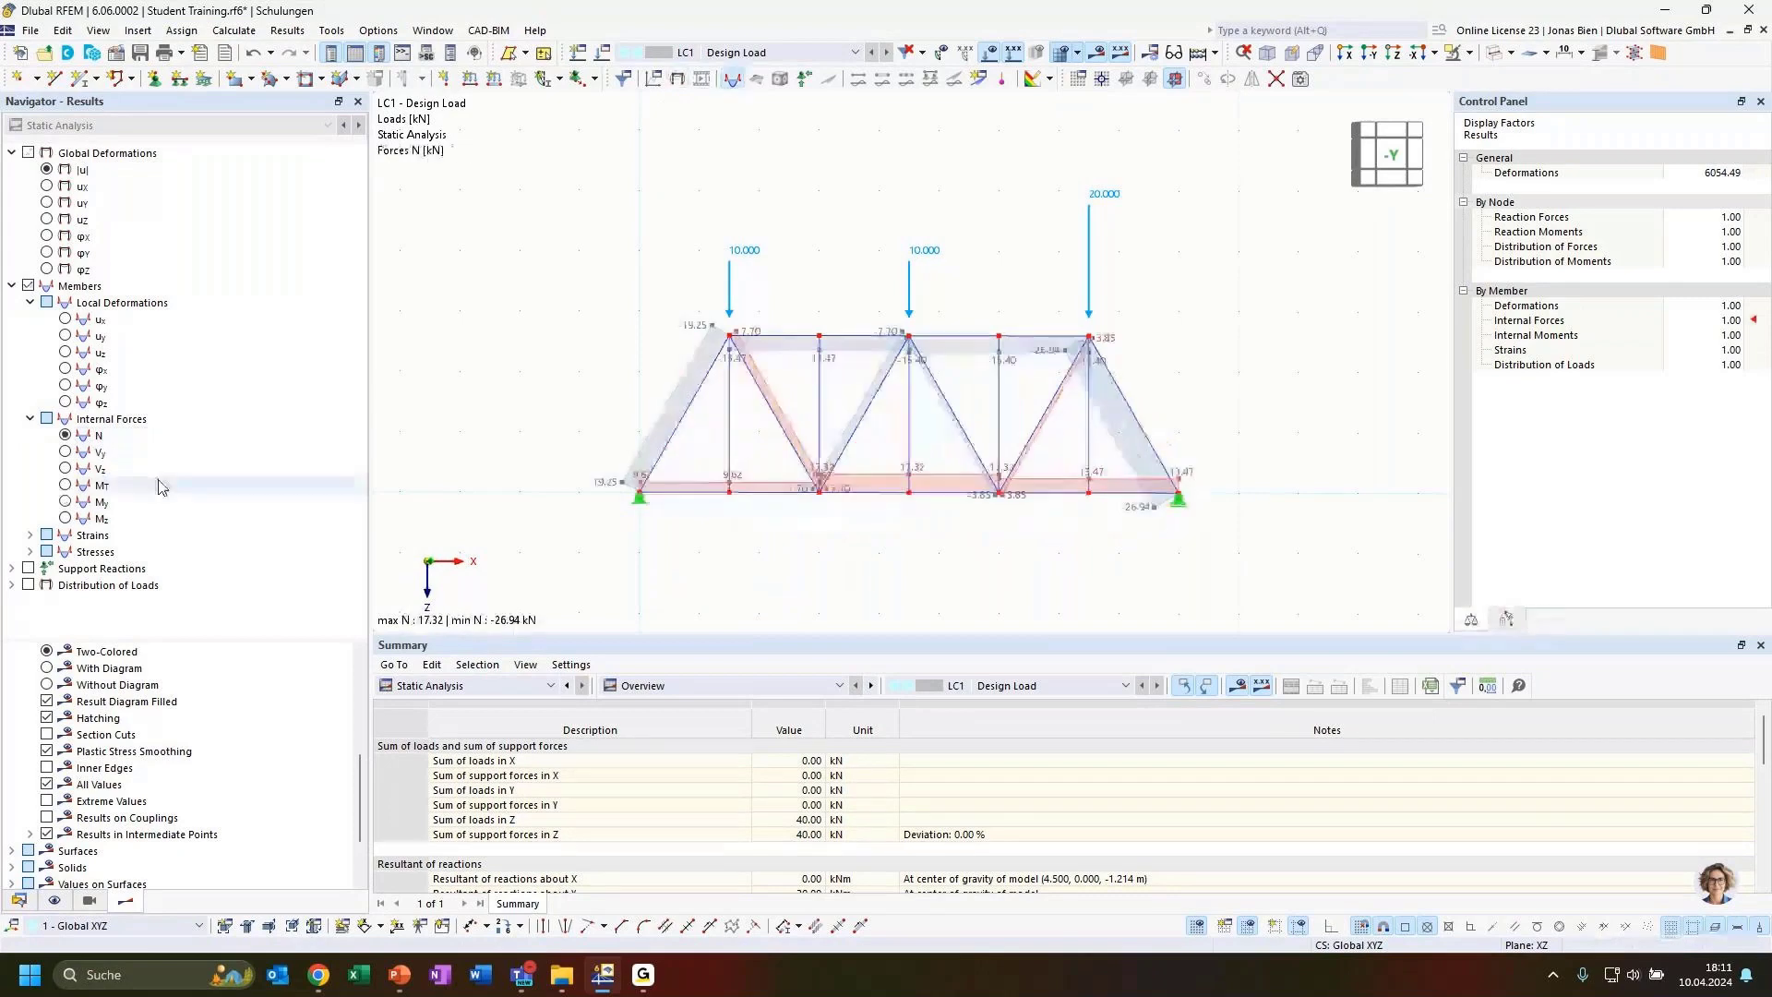
middle_click_drag(1246, 344, 1149, 383, "ctrl")
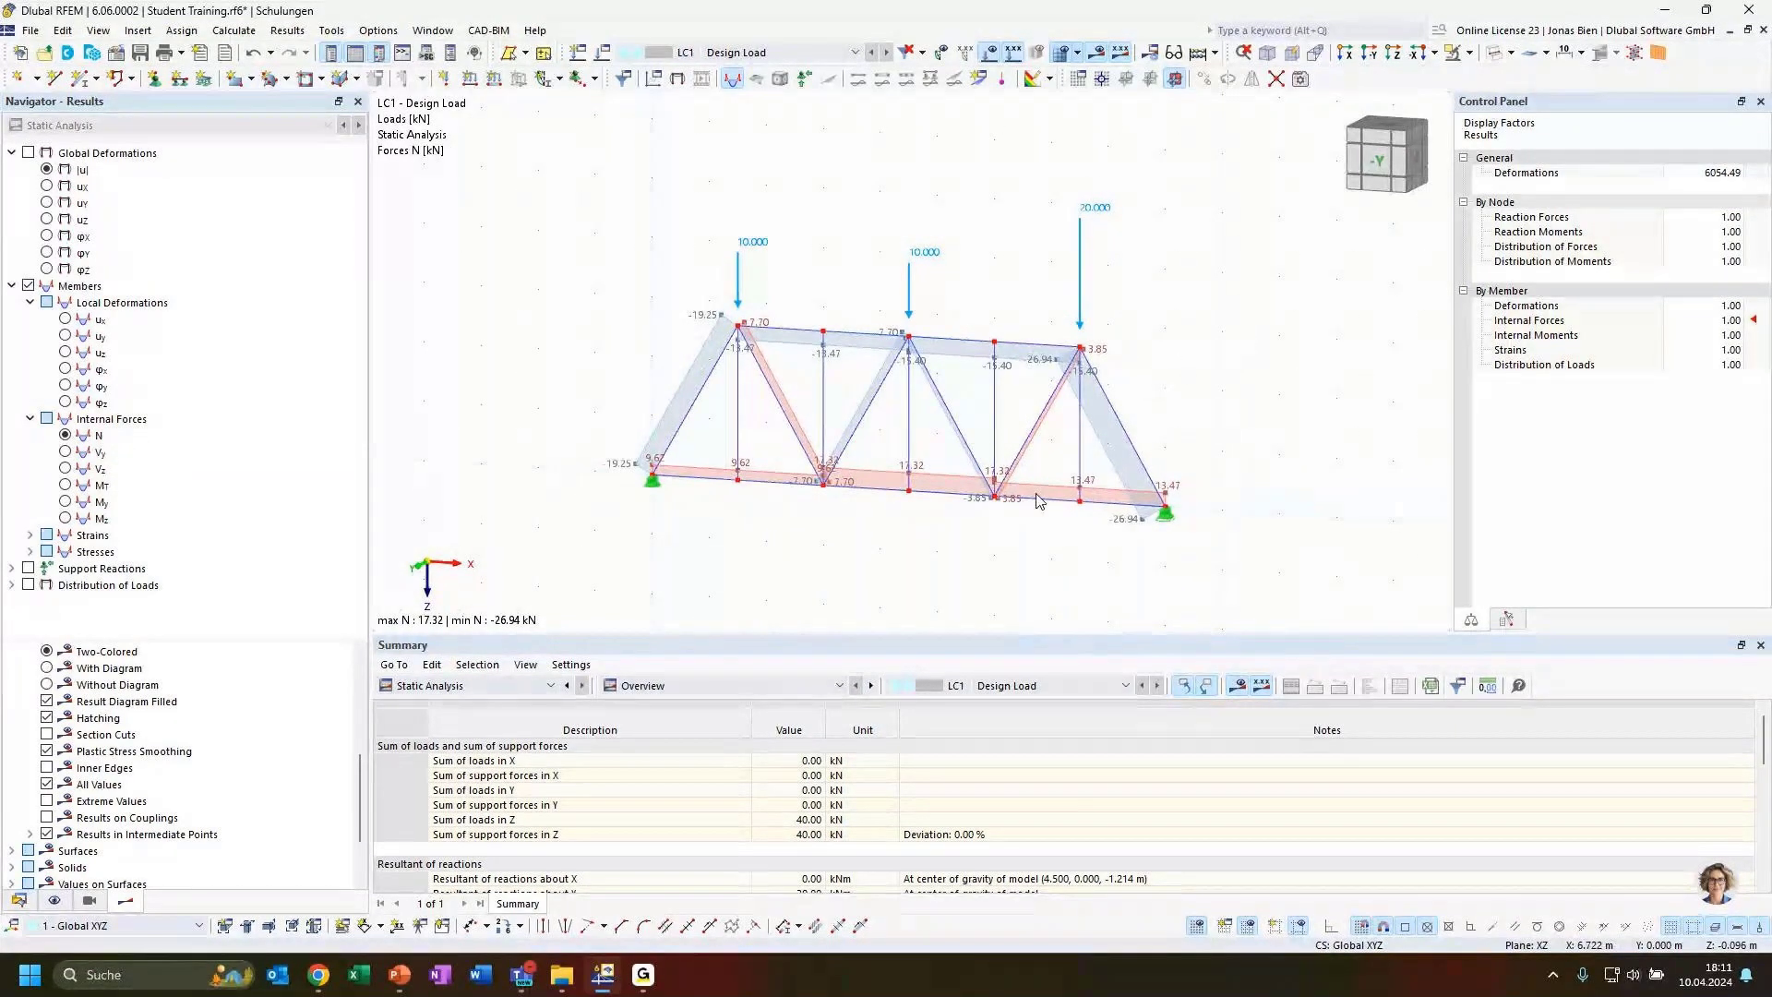
left_click(1377, 166)
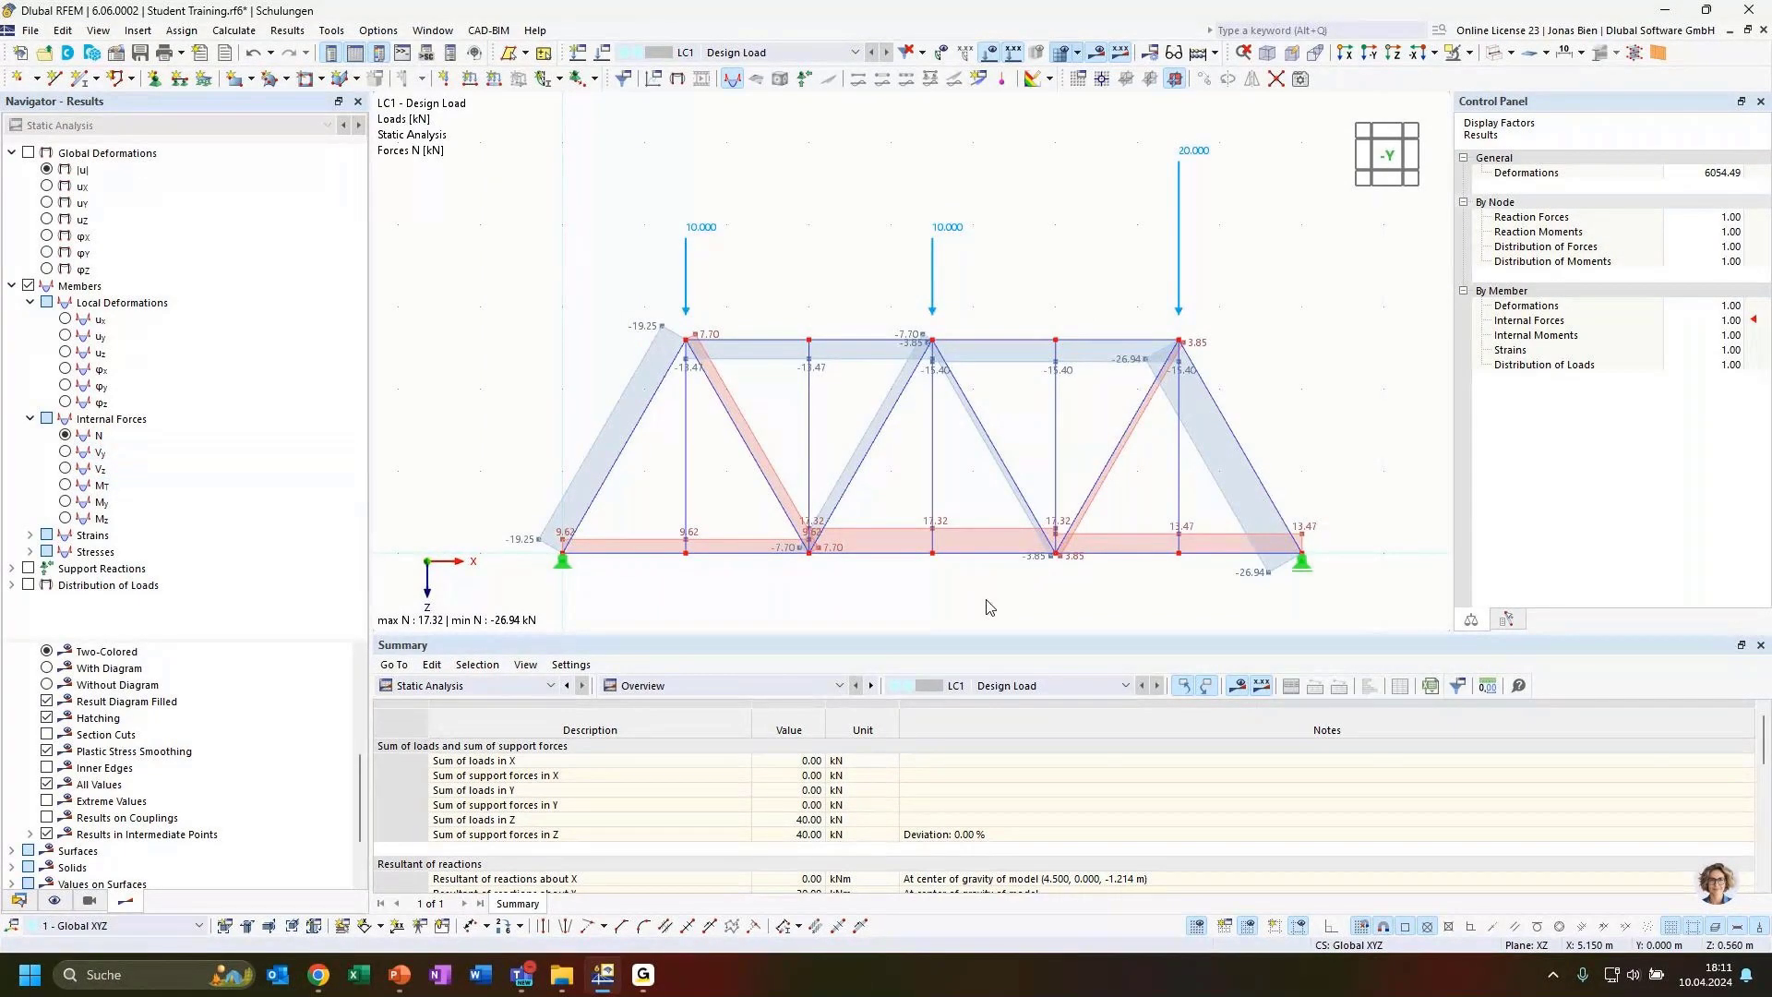
Browse the member internal forces Vz, My and Mz, then return to axial forces N
left_click(74, 452)
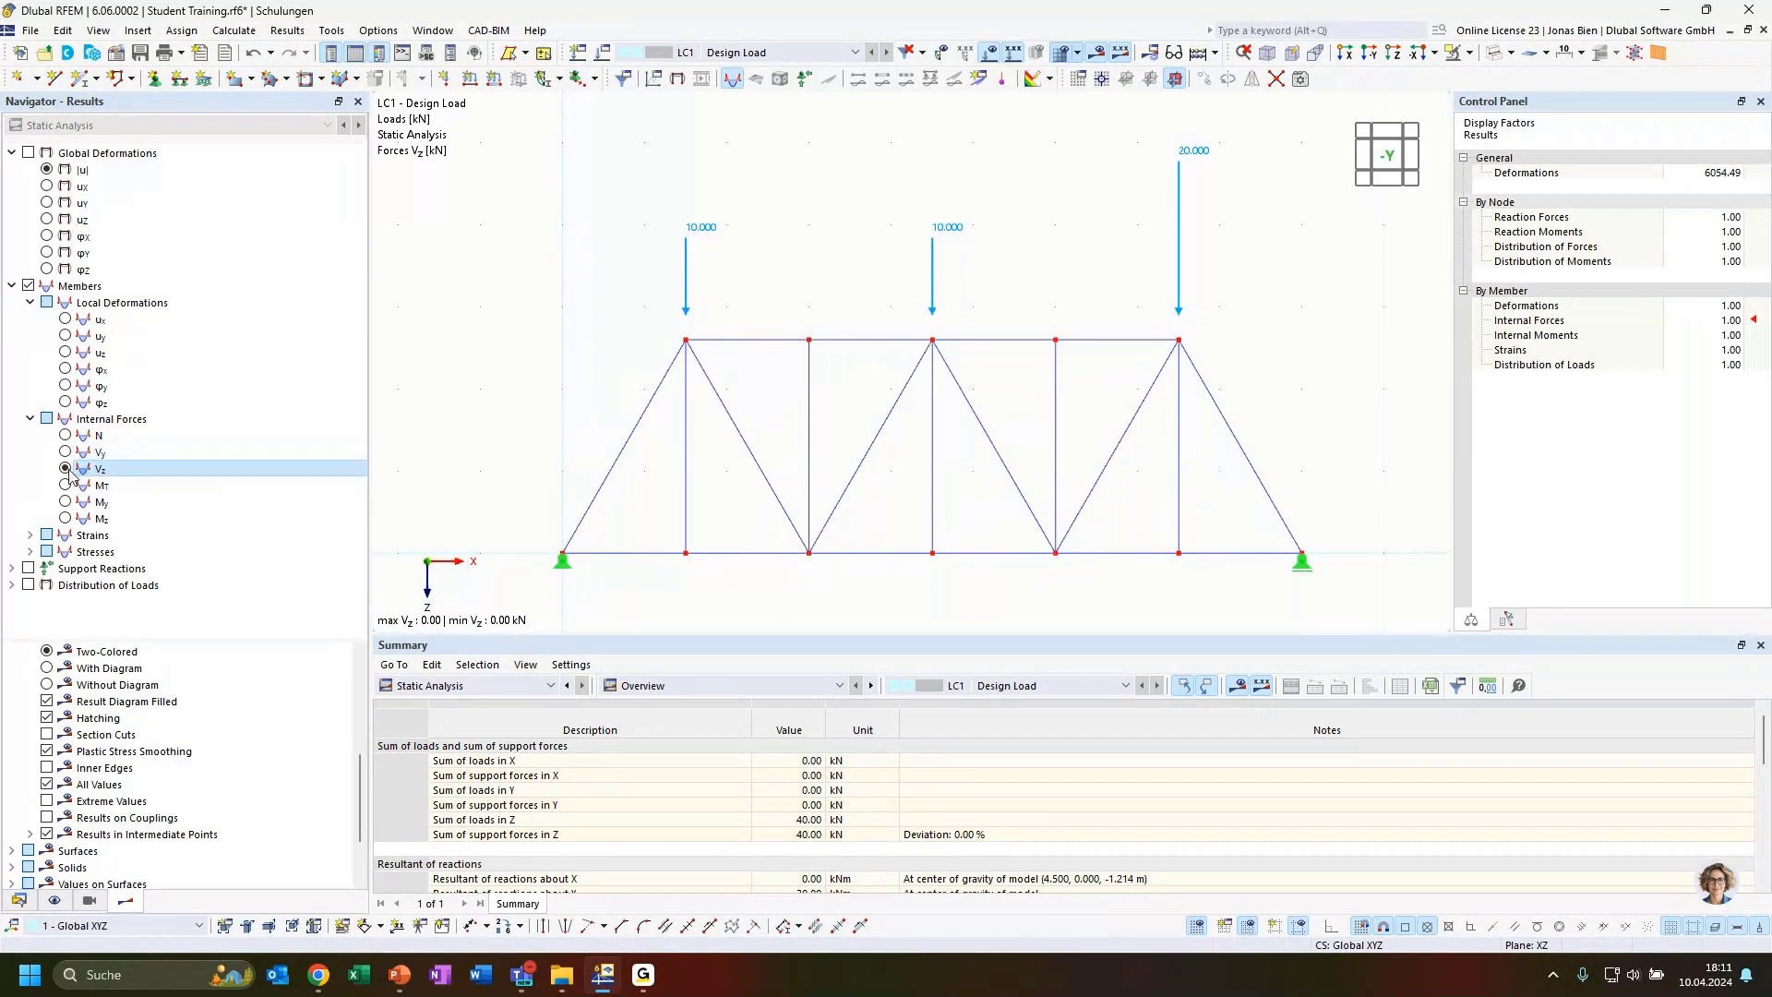
left_click(72, 484)
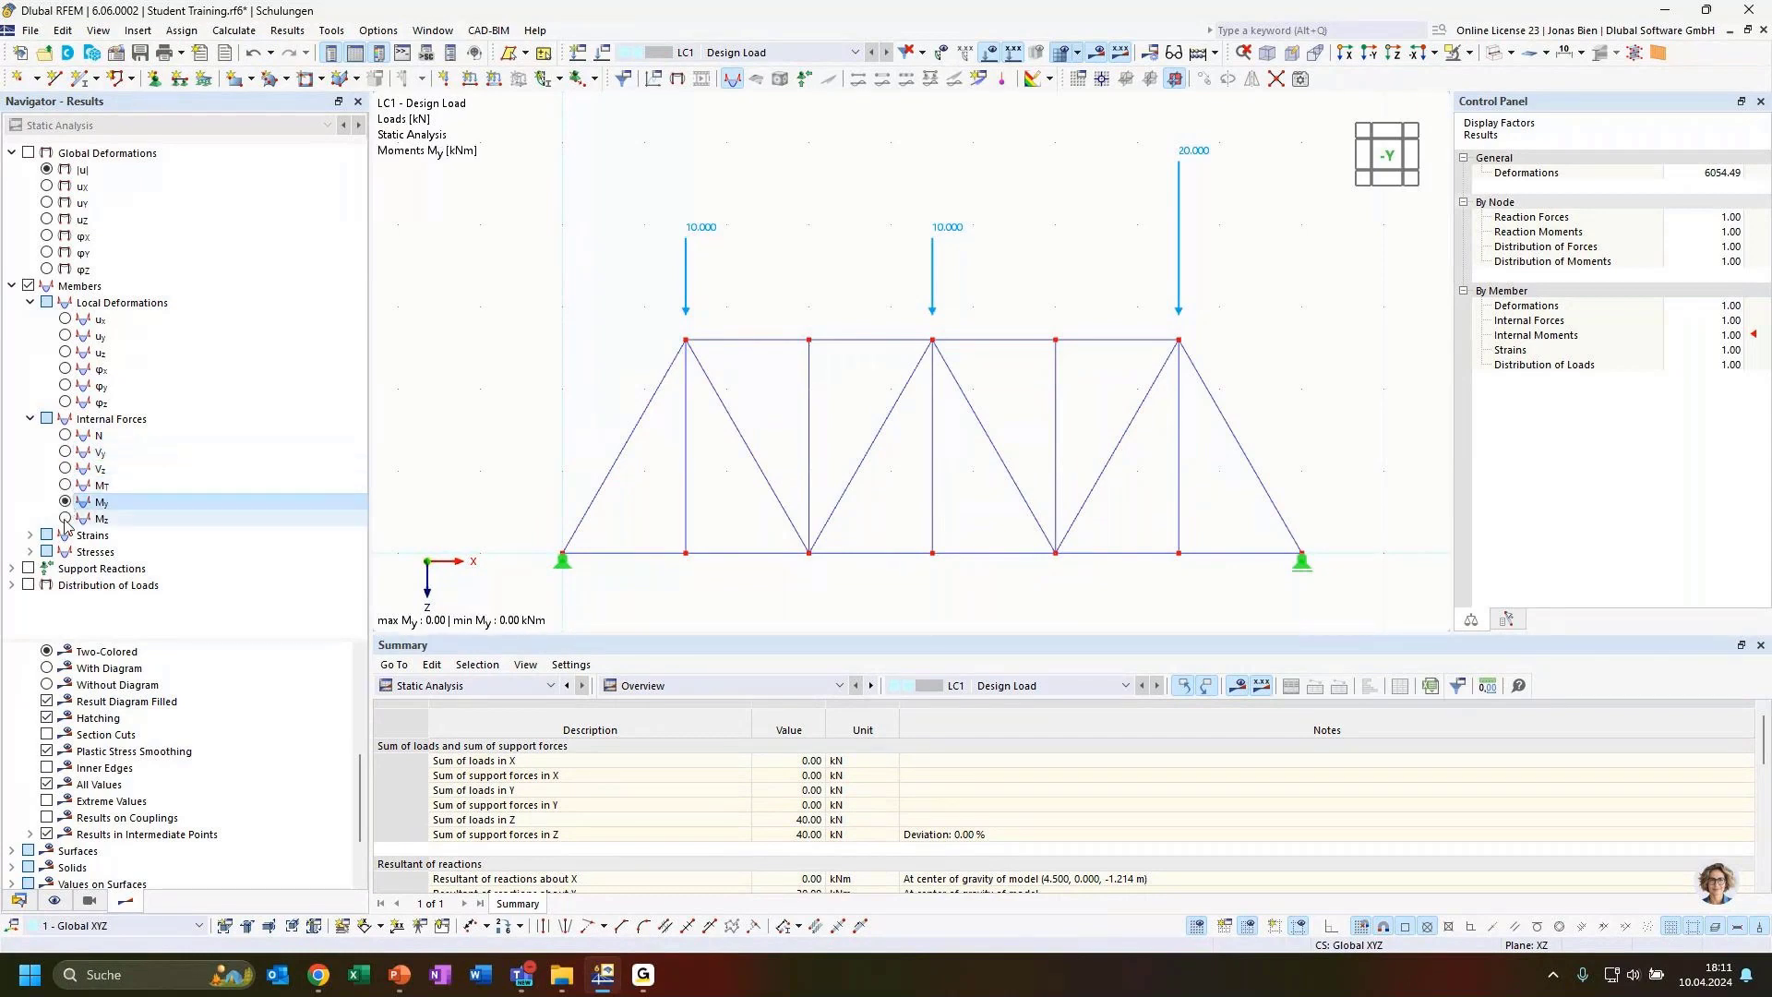
left_click(66, 519)
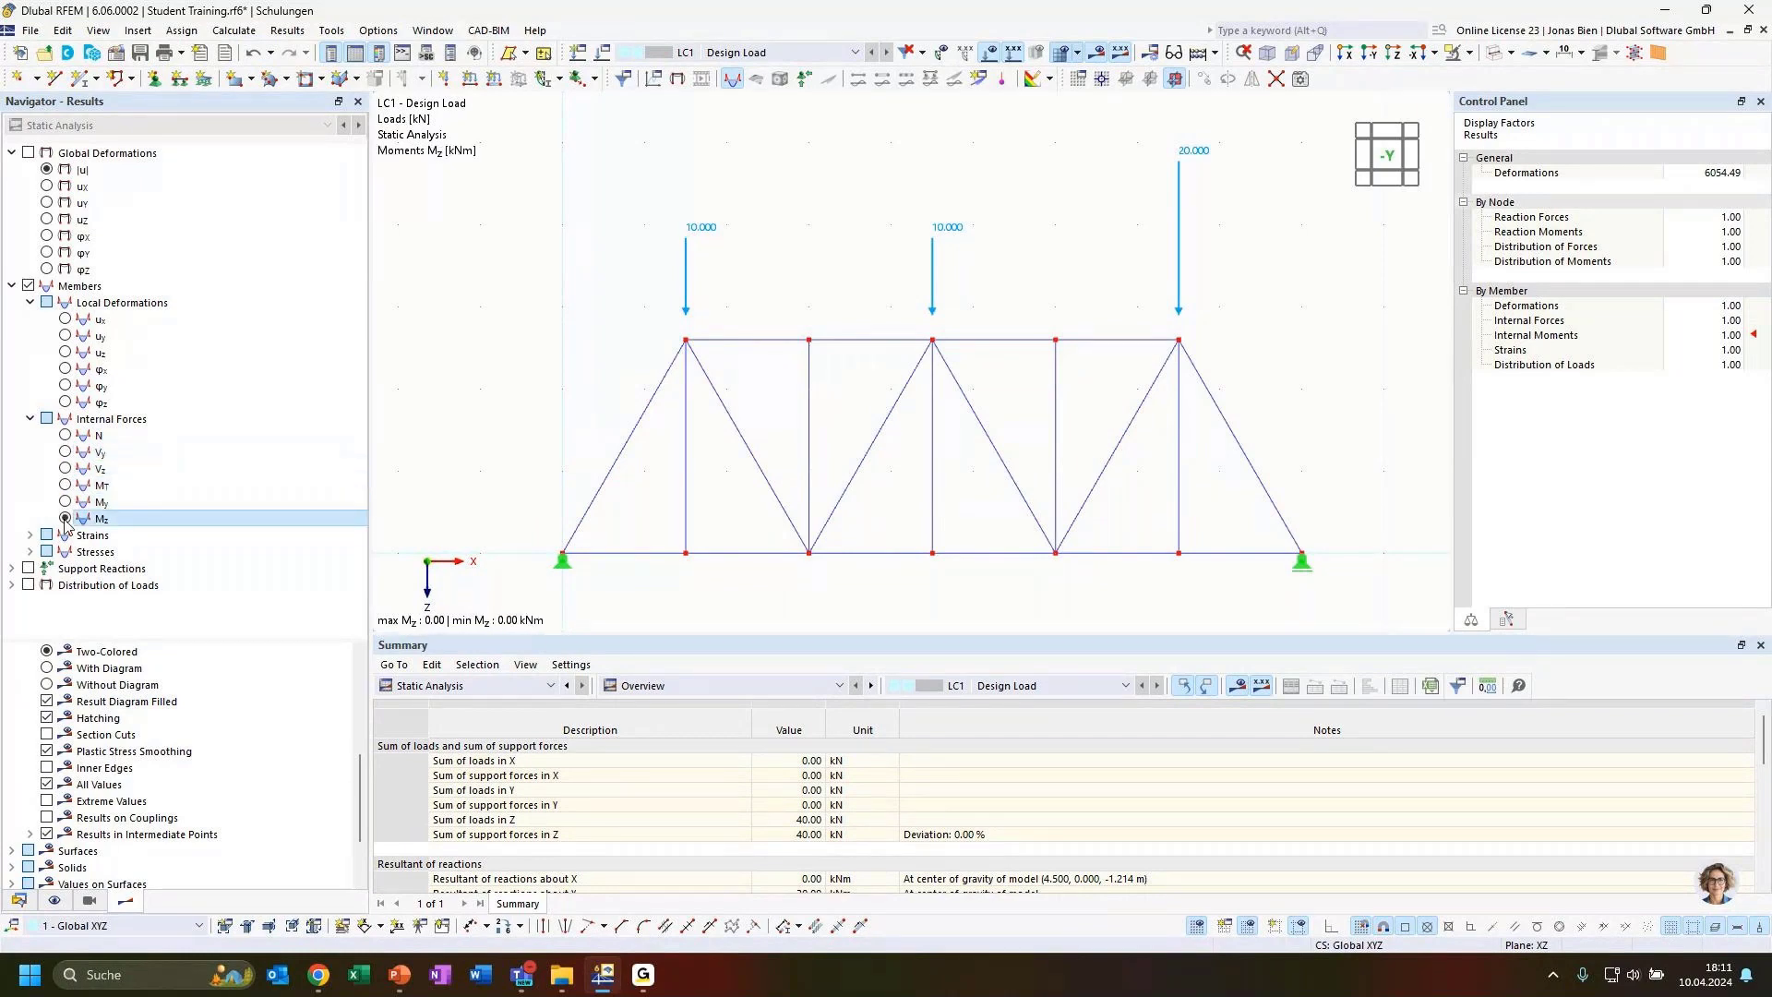
left_click(65, 435)
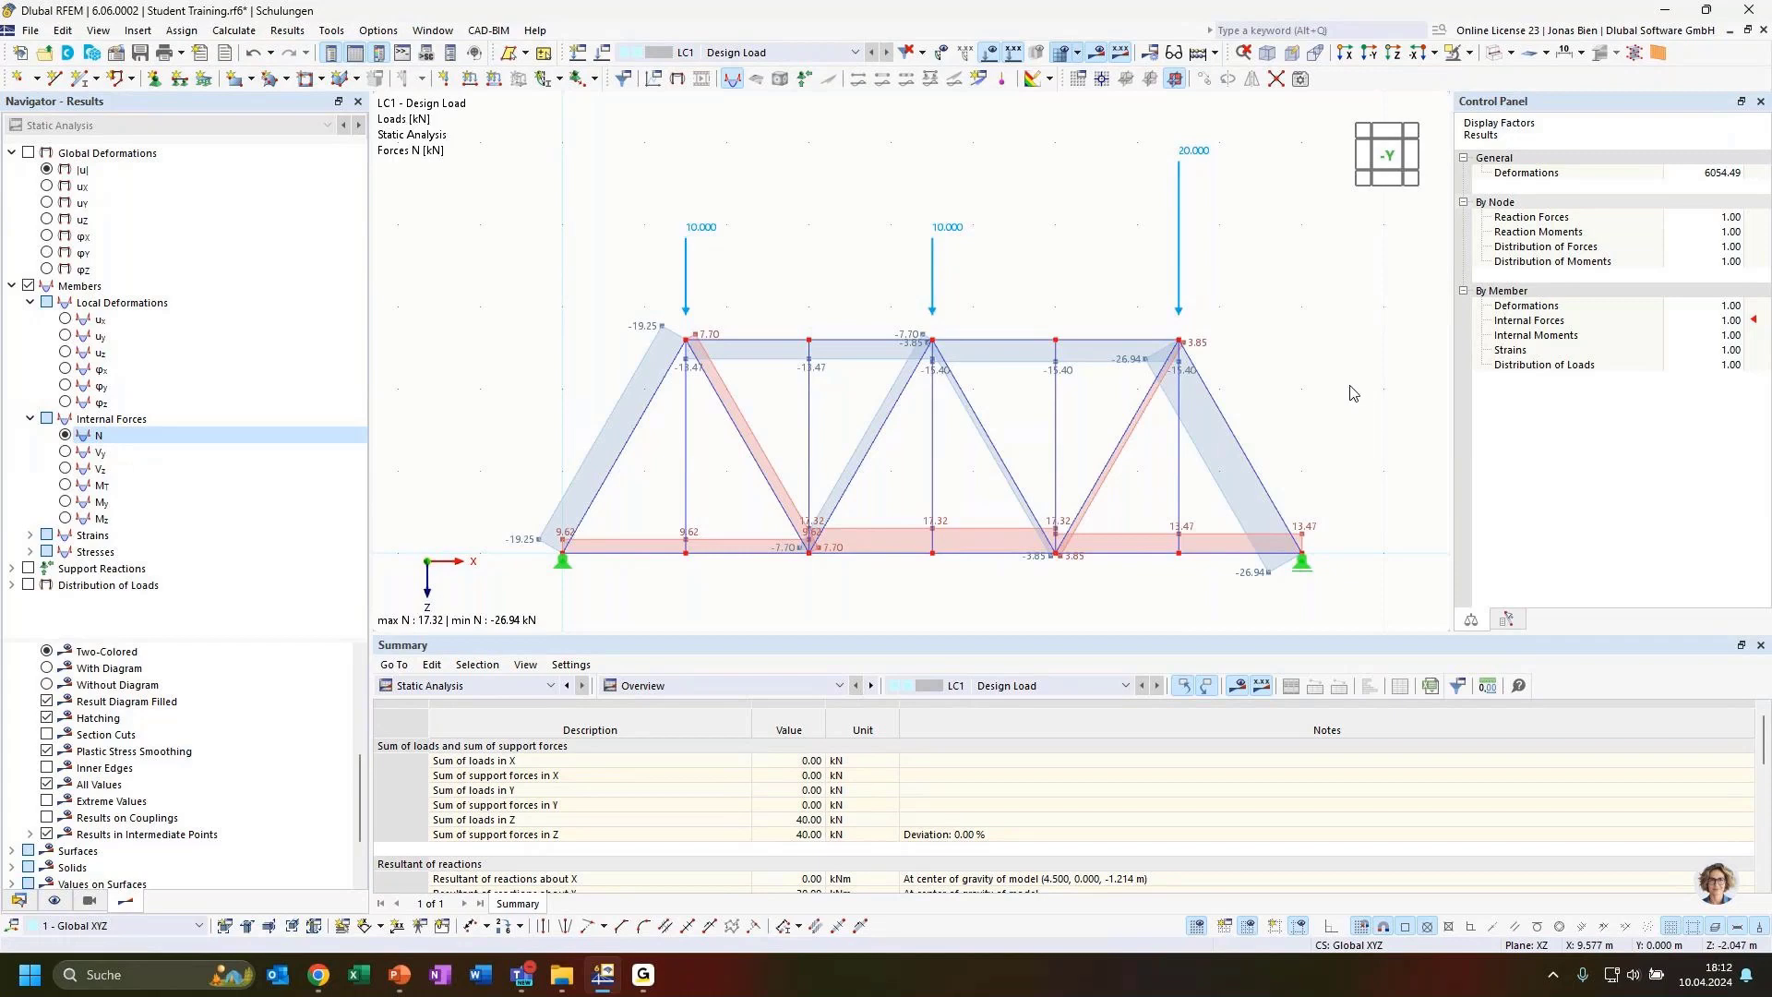
Add the support reactions to the results display
scroll(1292, 317, "down", 3)
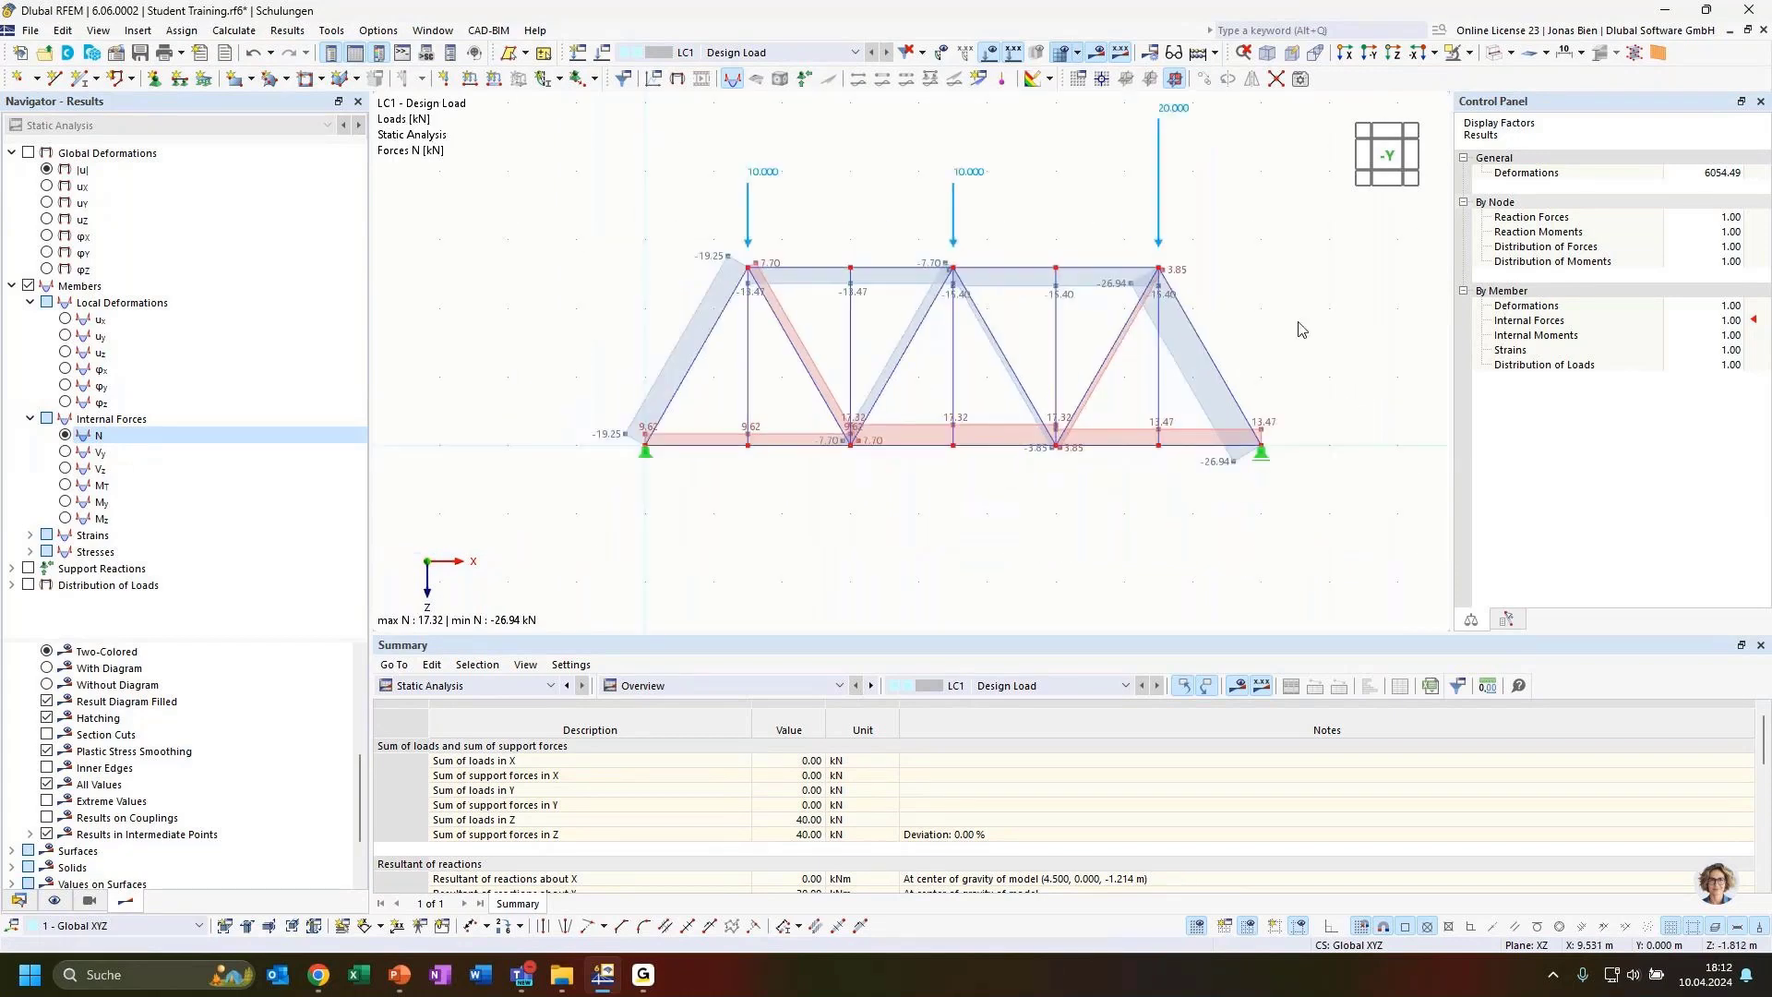
middle_click_drag(1288, 317, 1250, 350)
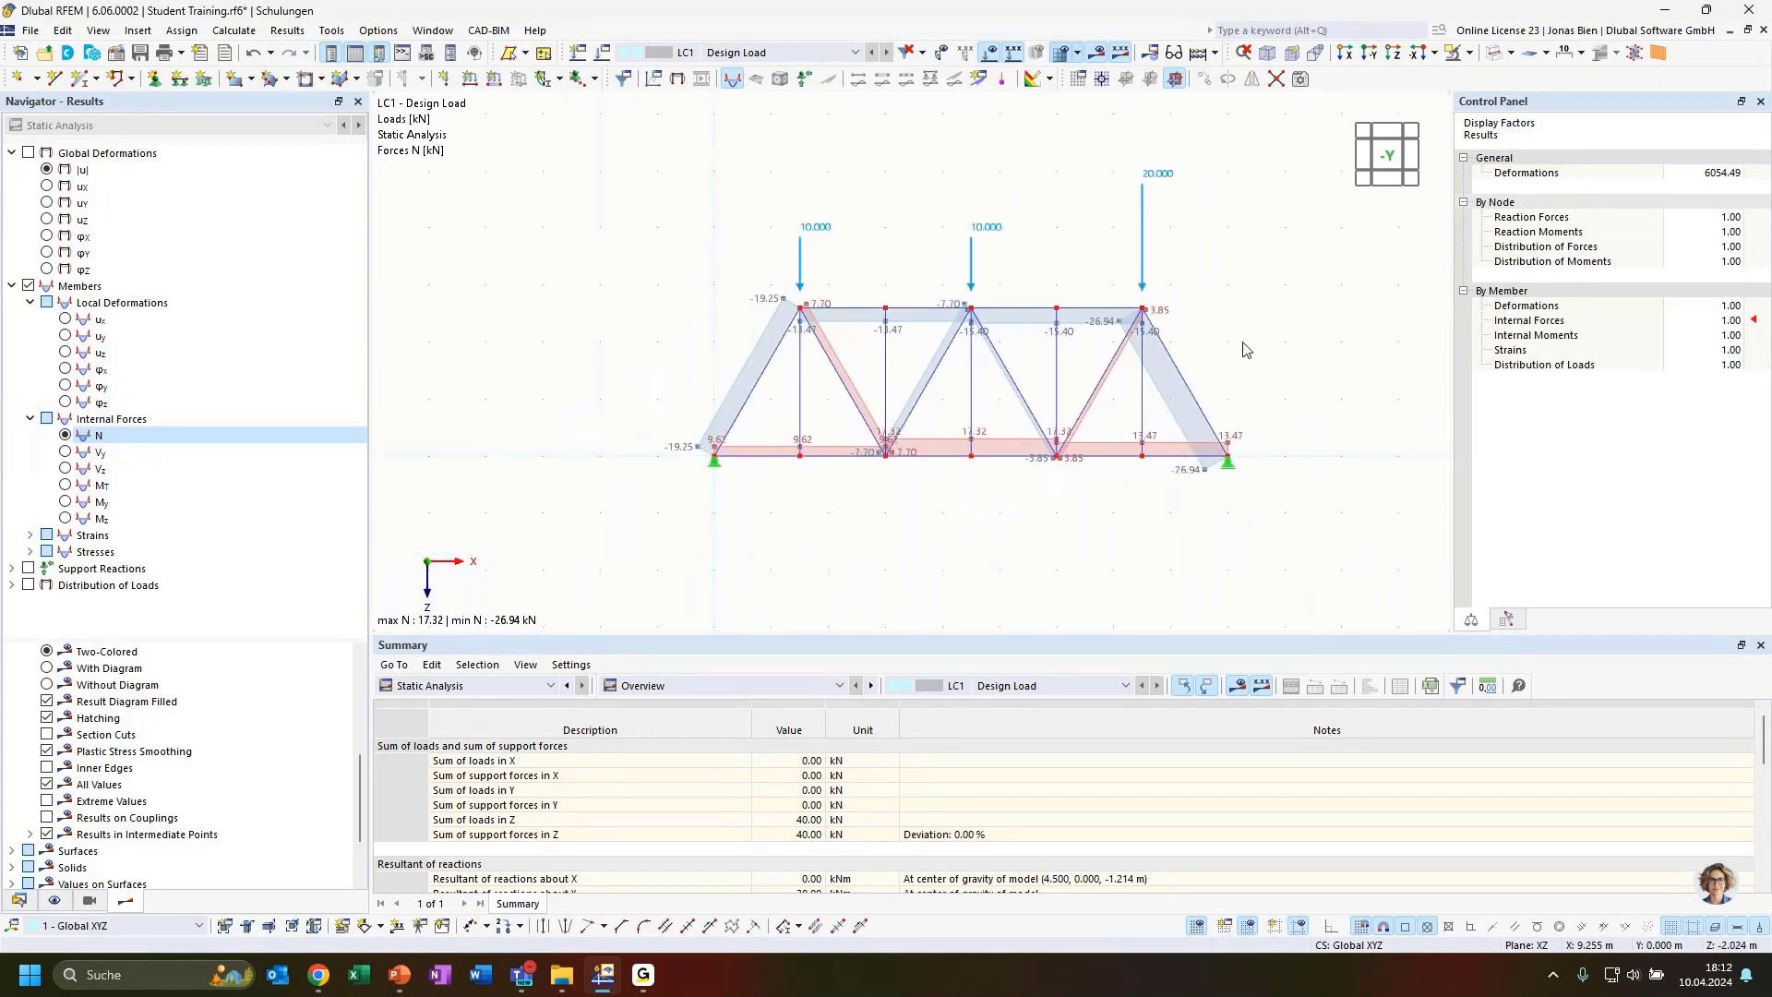
left_click(29, 569)
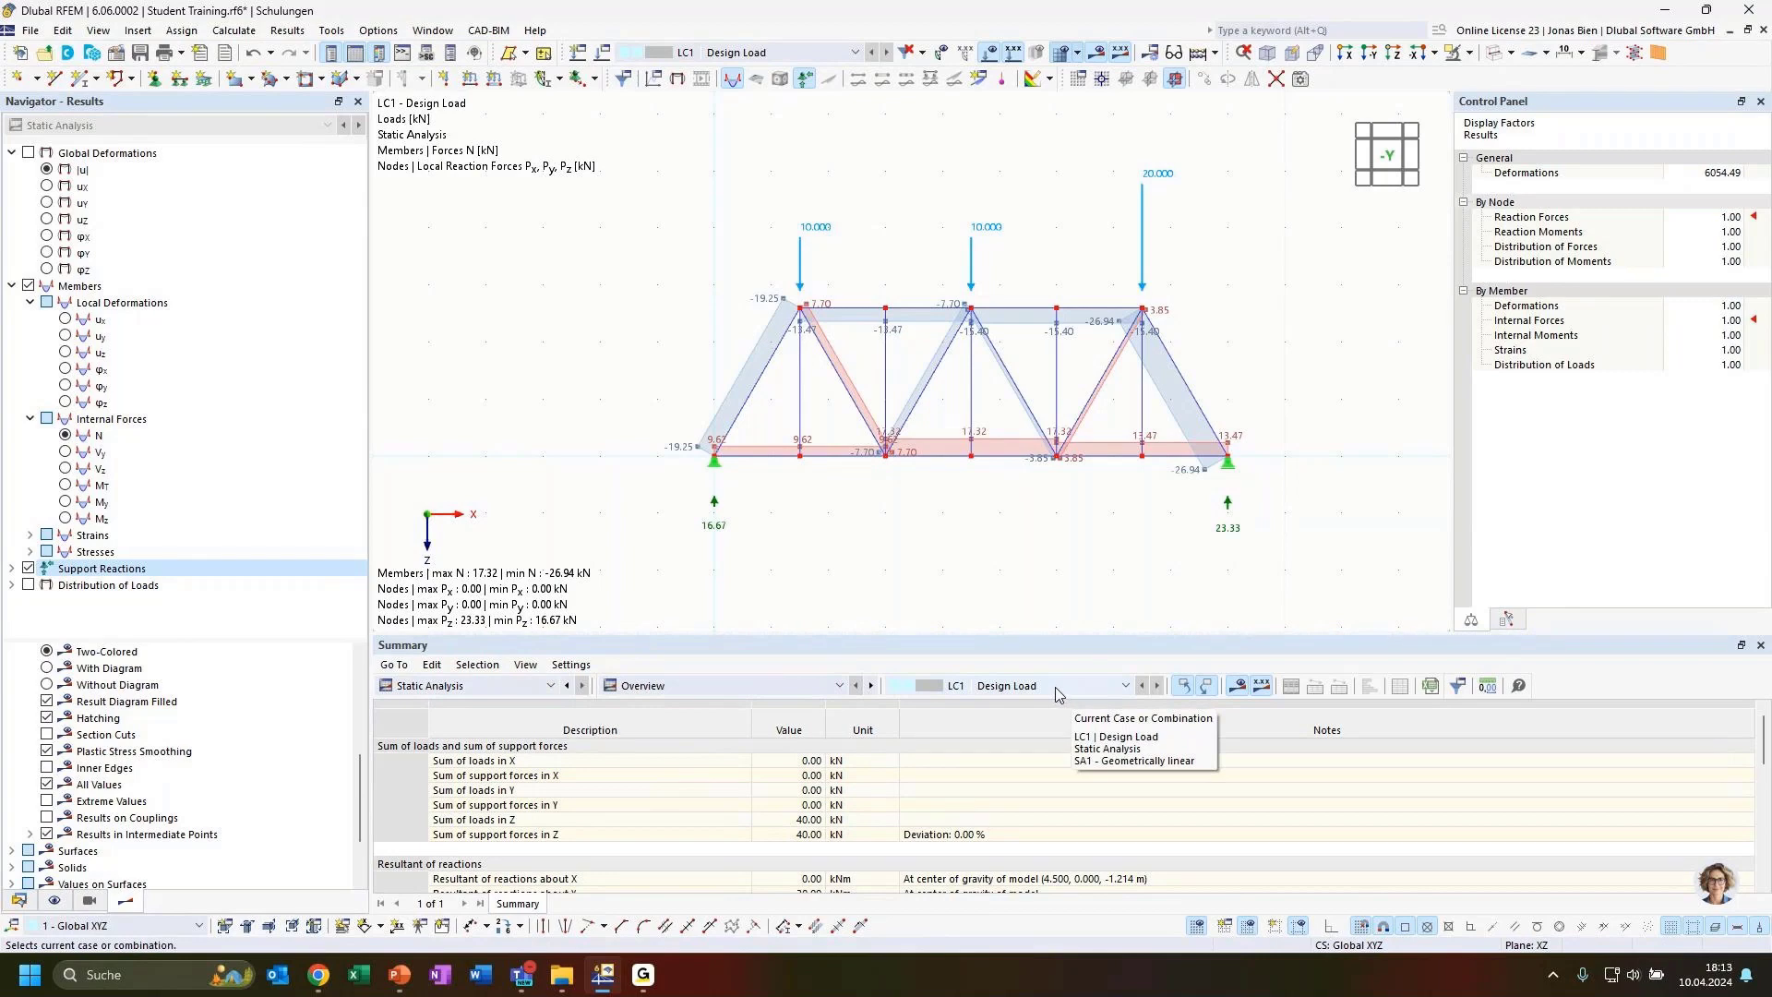
Examine the sum of loads and support forces in Z in the results summary
left_click(651, 820)
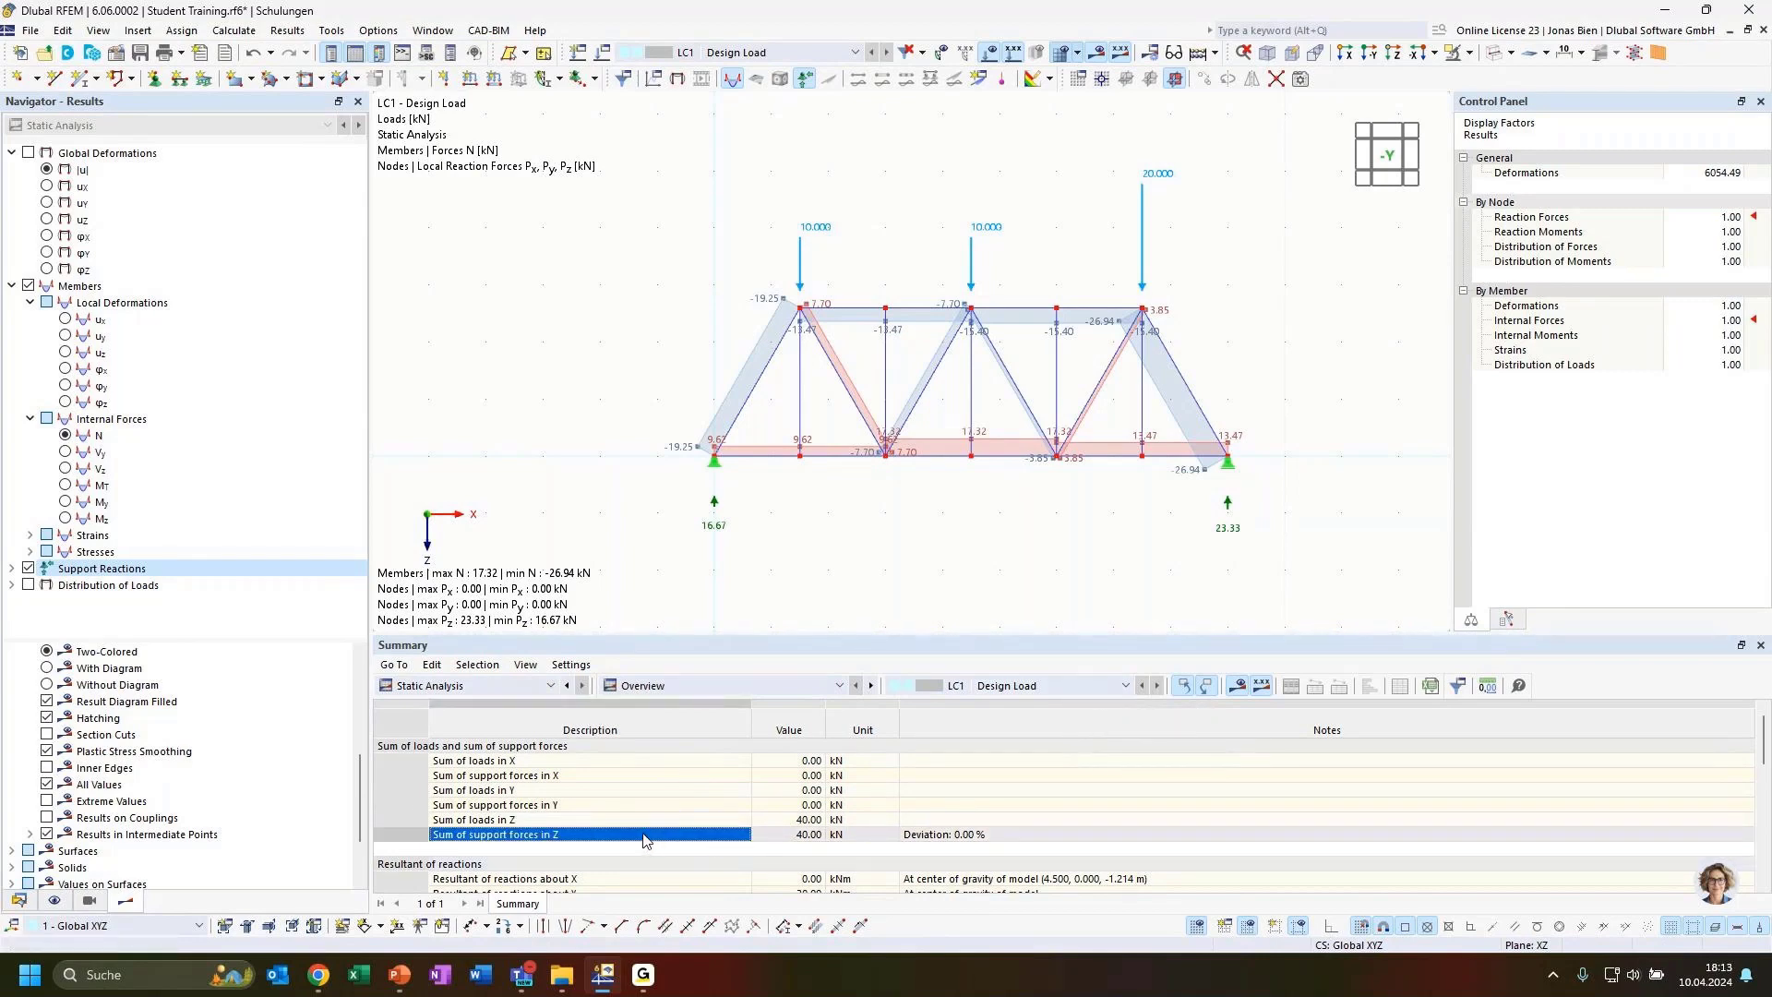
left_click(778, 836)
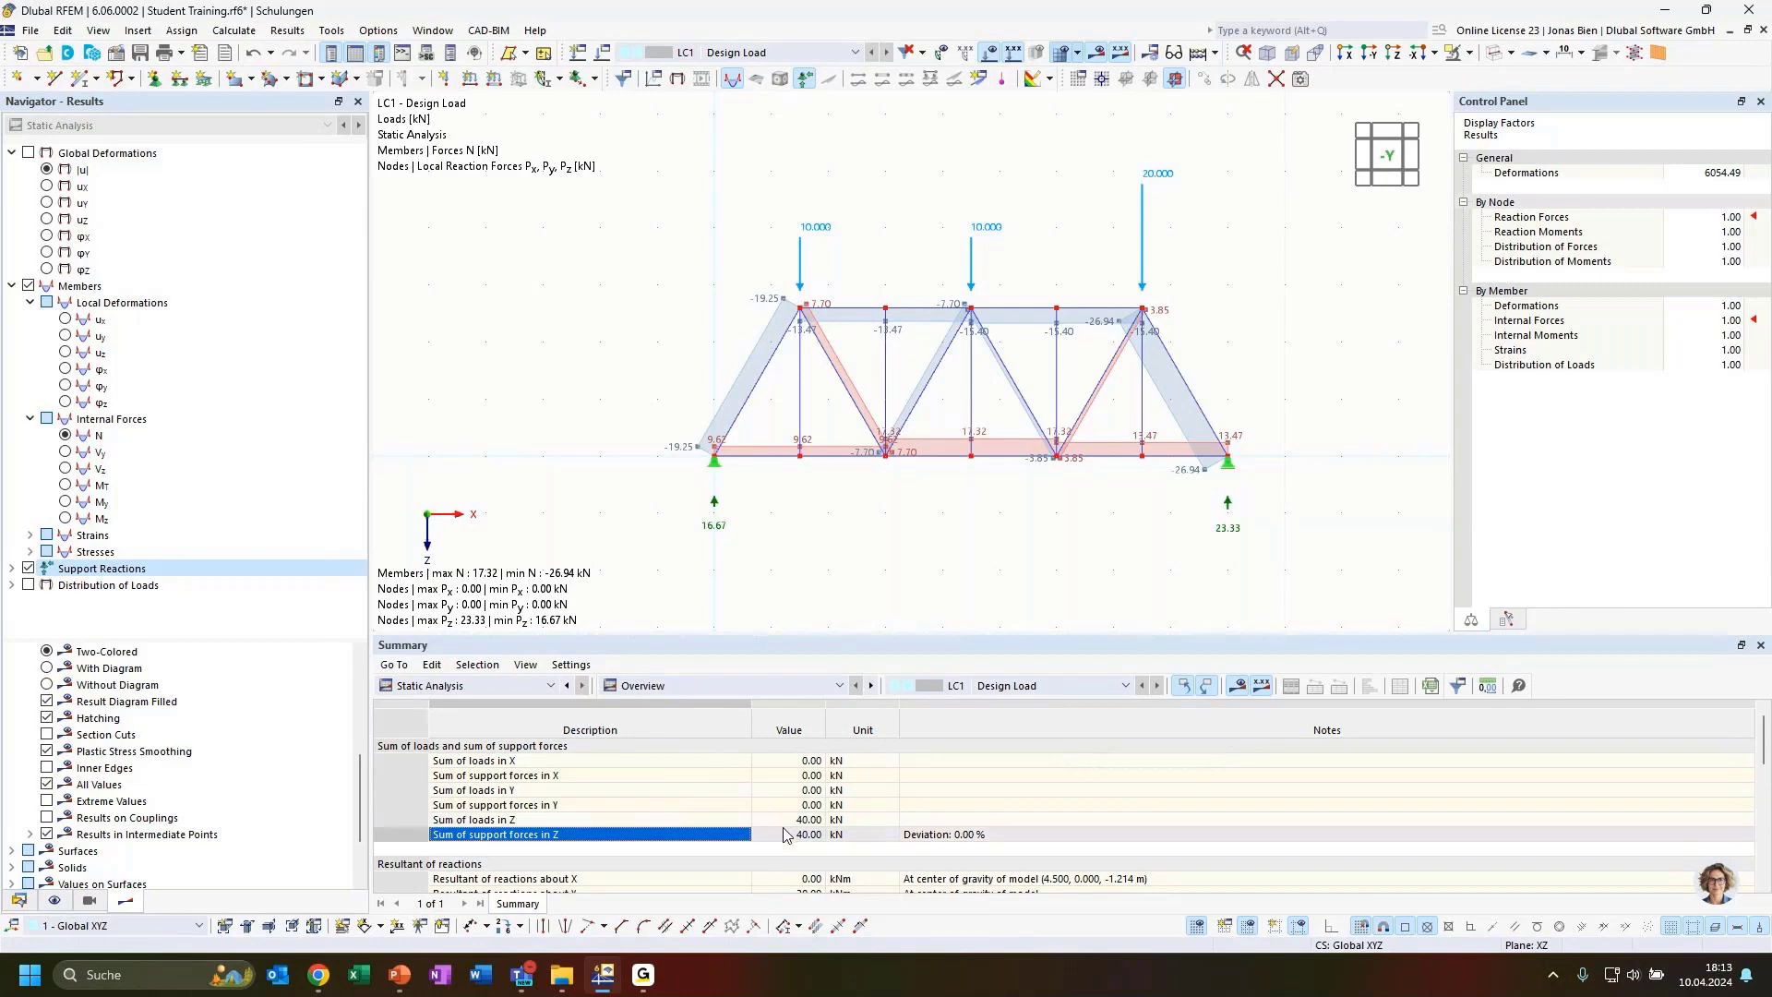
left_click(947, 838)
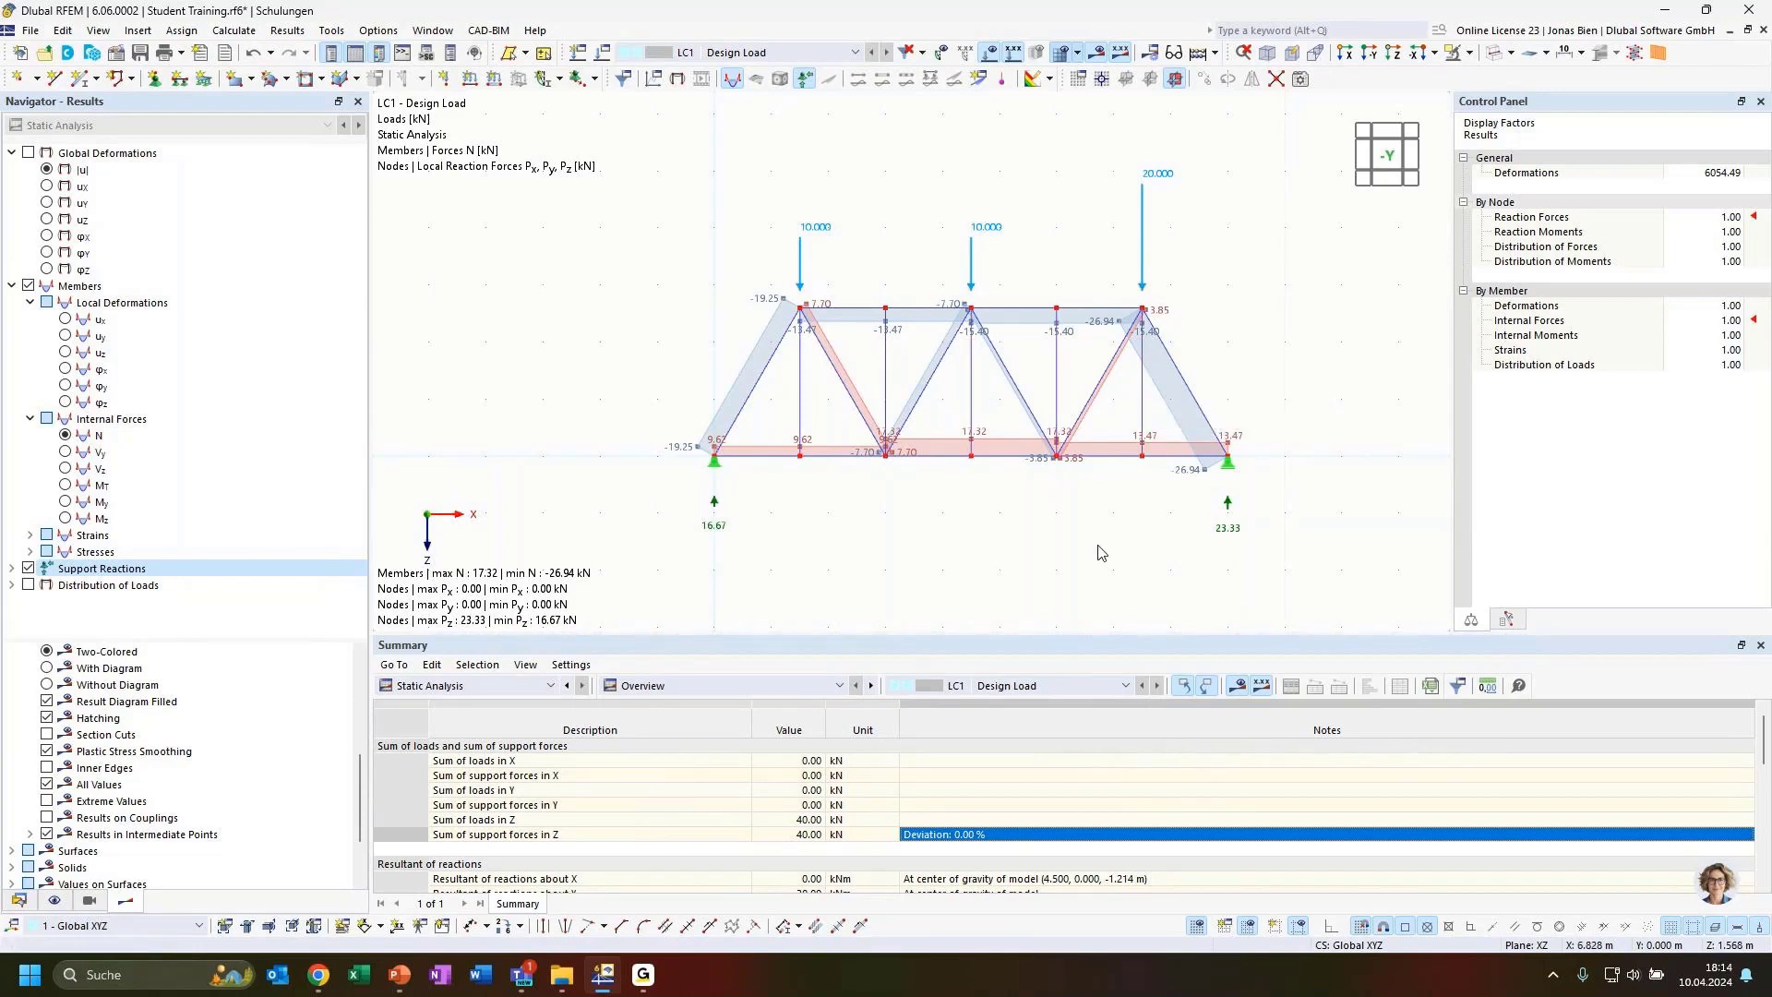
scroll(928, 528, "up", 1)
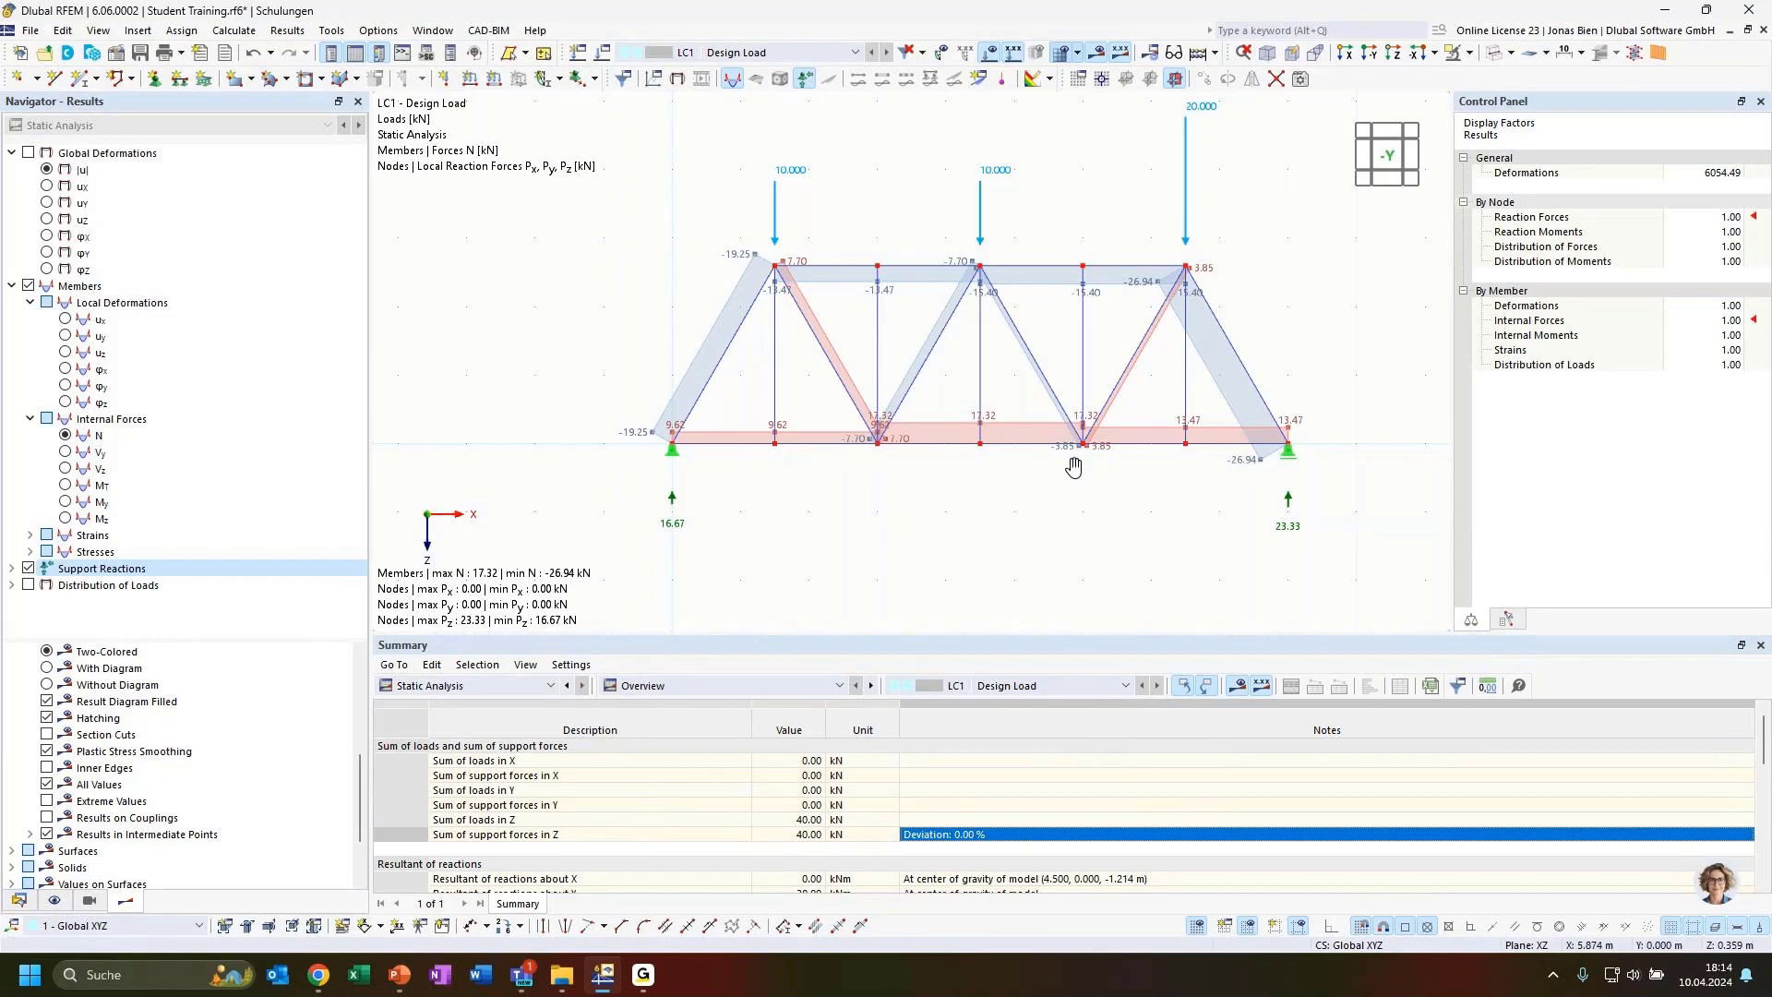
middle_click_drag(1068, 462, 1061, 477)
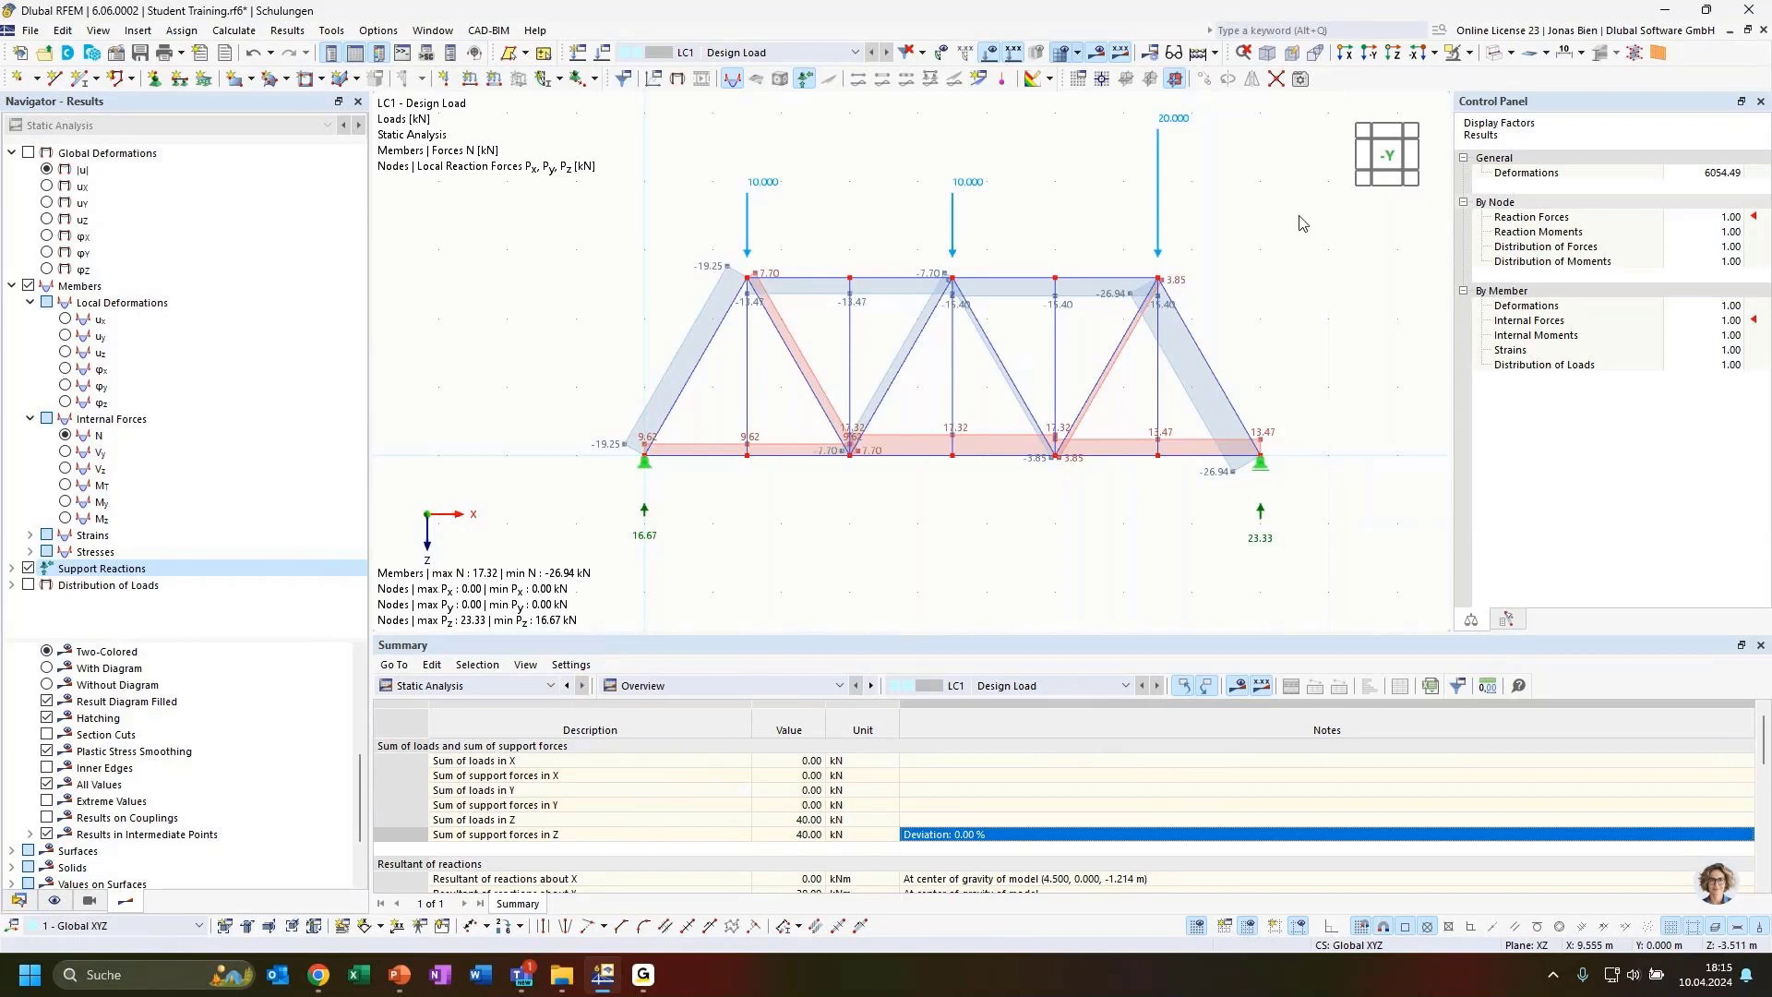
scroll(1241, 227, "down", 2)
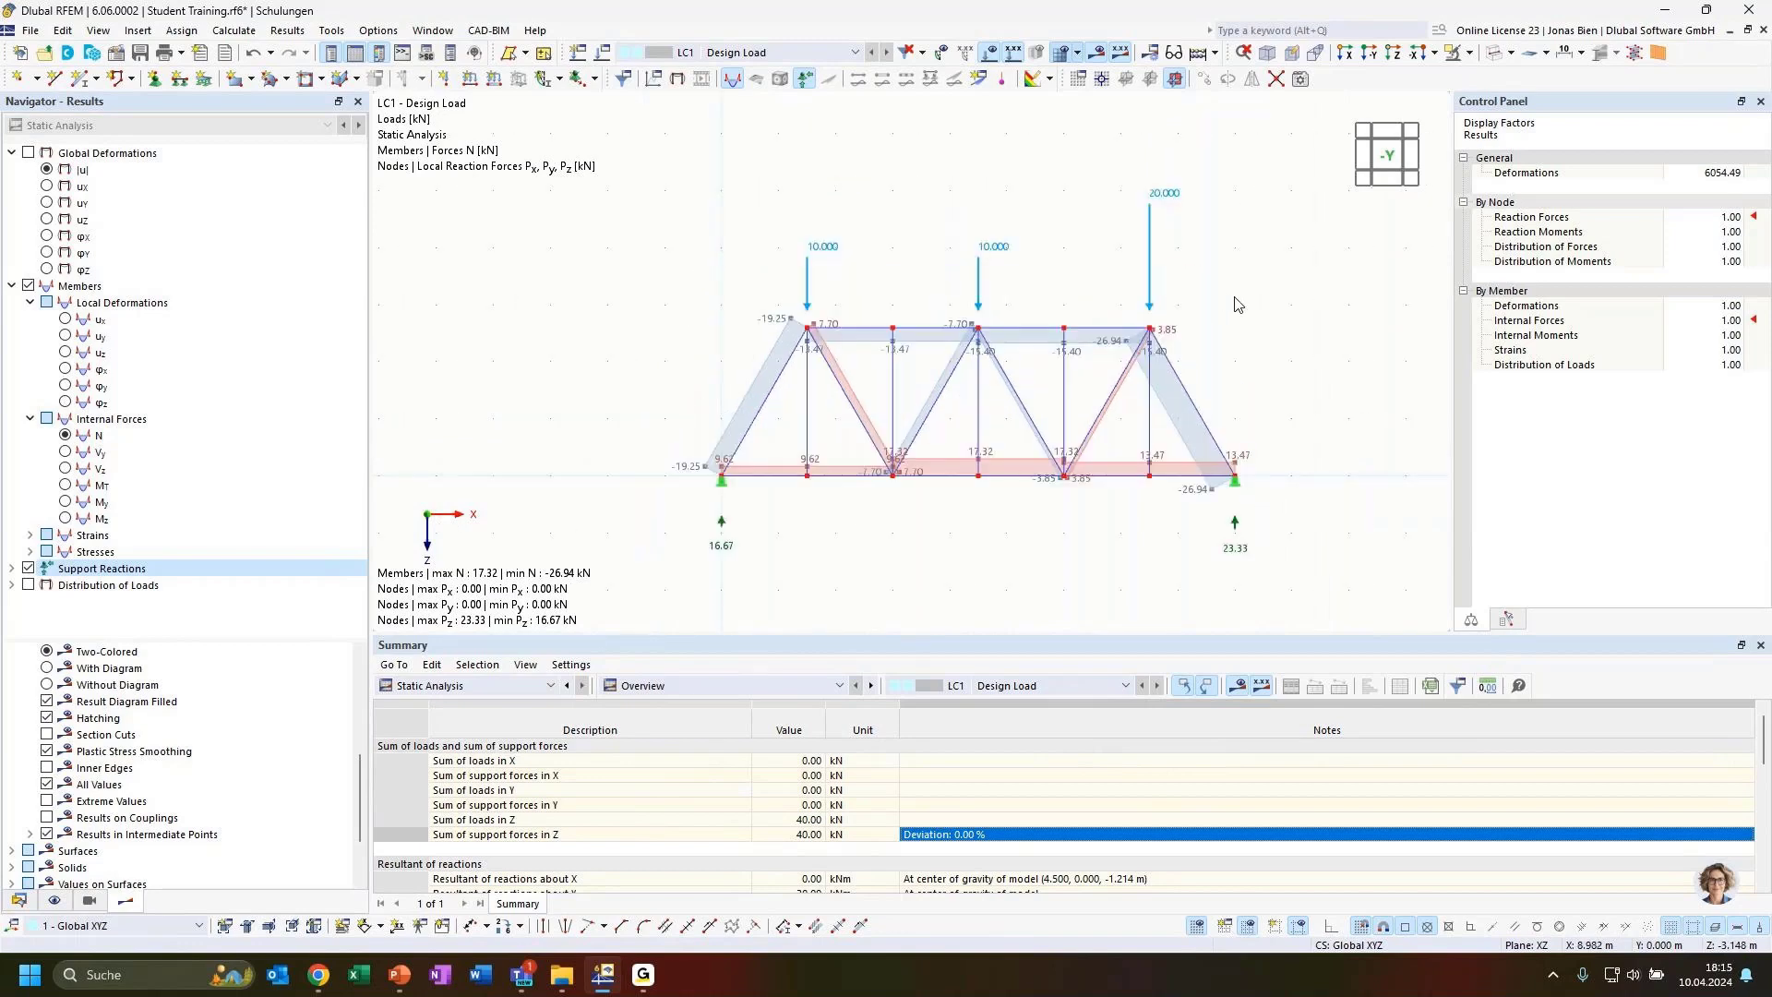
Reduce the graphic display size of the nodal load arrows
right_click(1233, 521)
left_click(1191, 533)
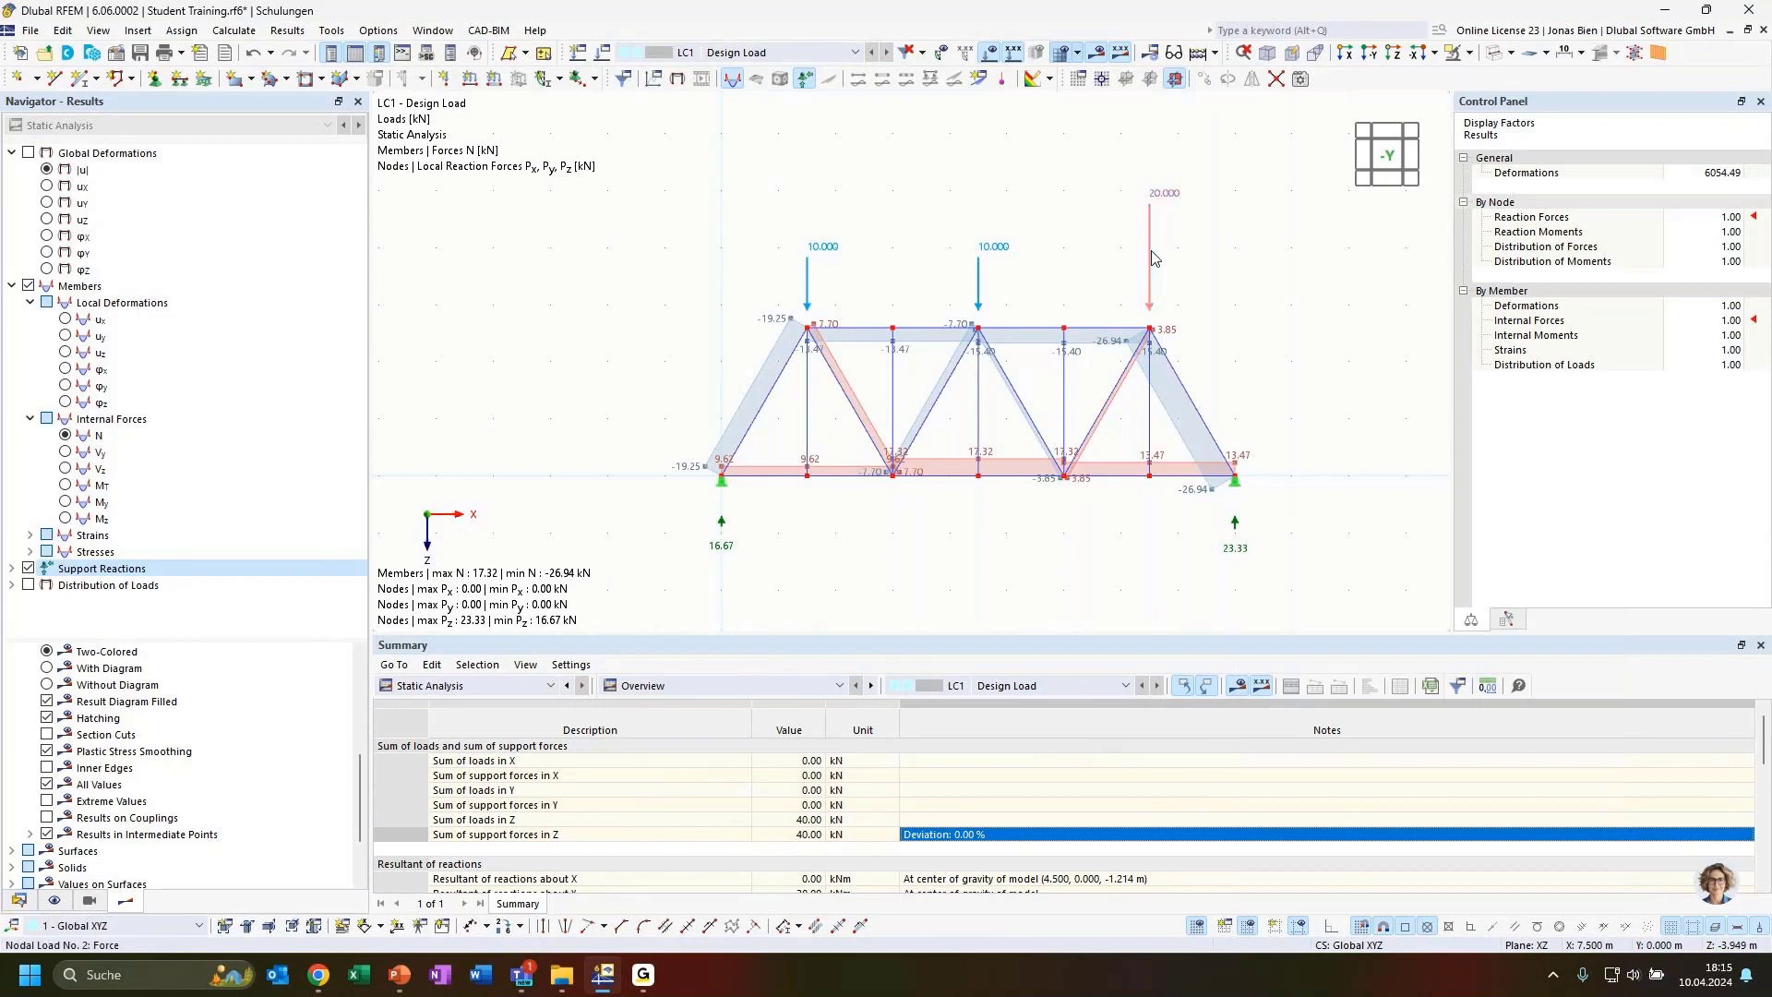
mouse_move(1151, 258)
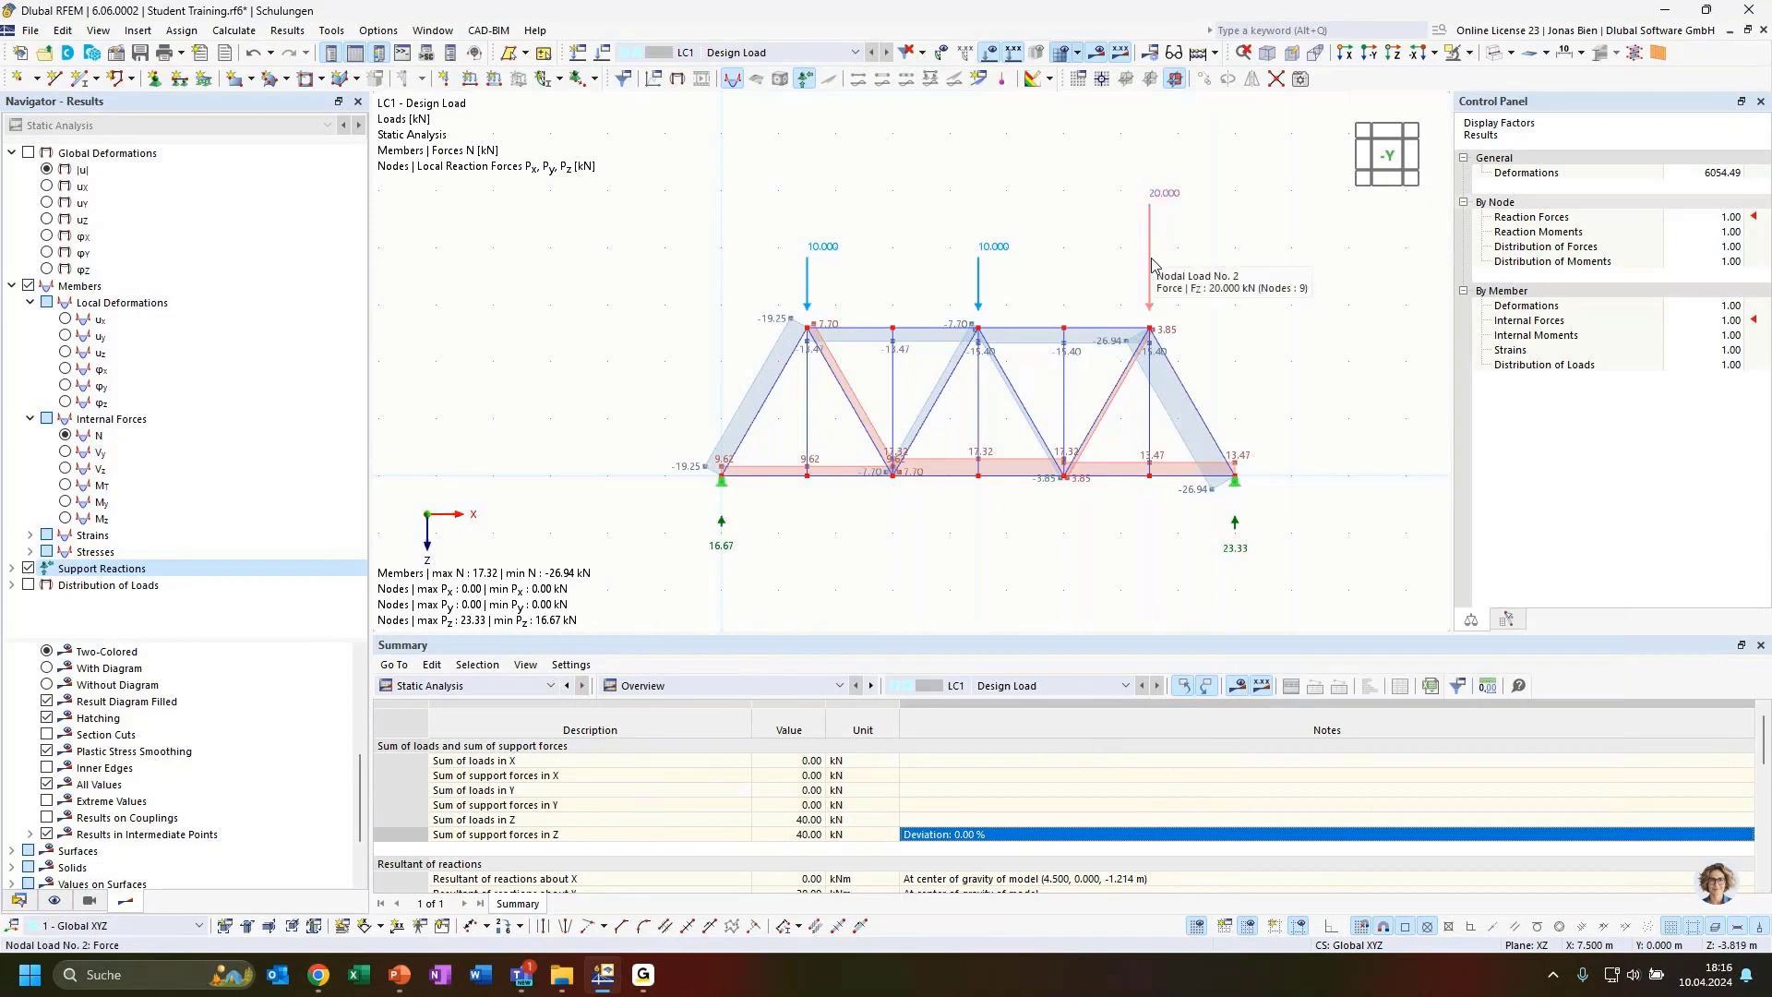
right_click(1152, 260)
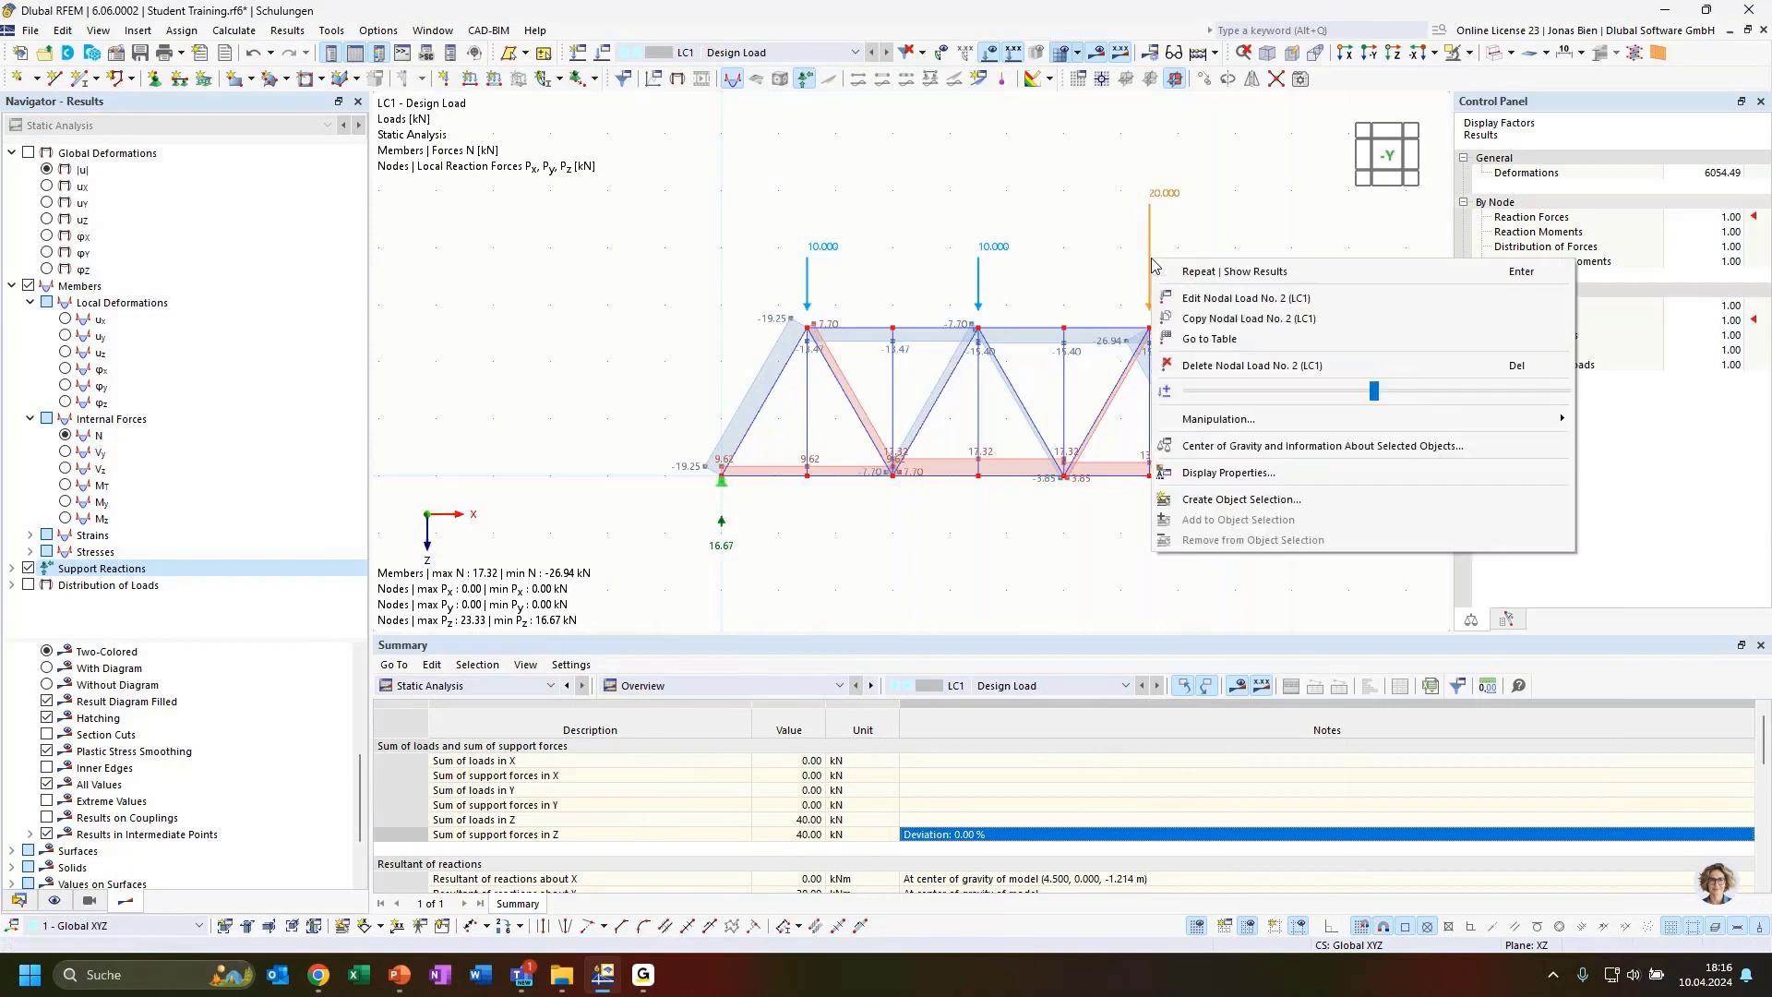
left_click(1290, 229)
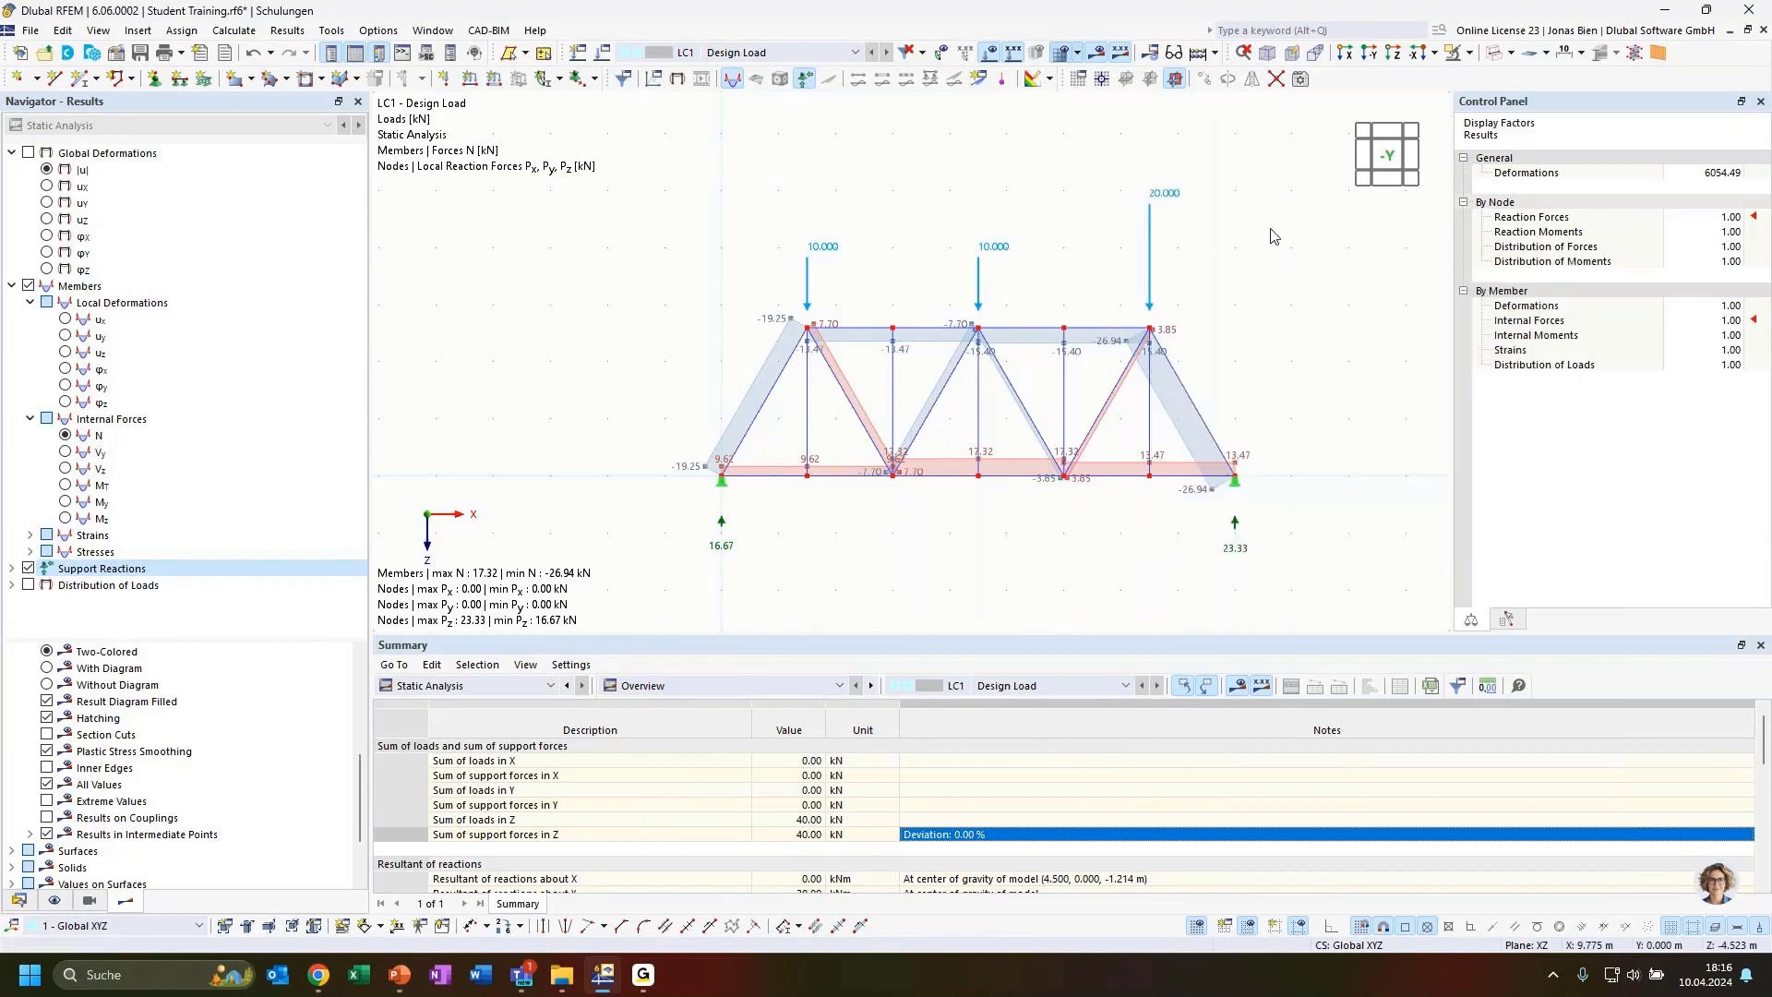
right_click(1150, 277)
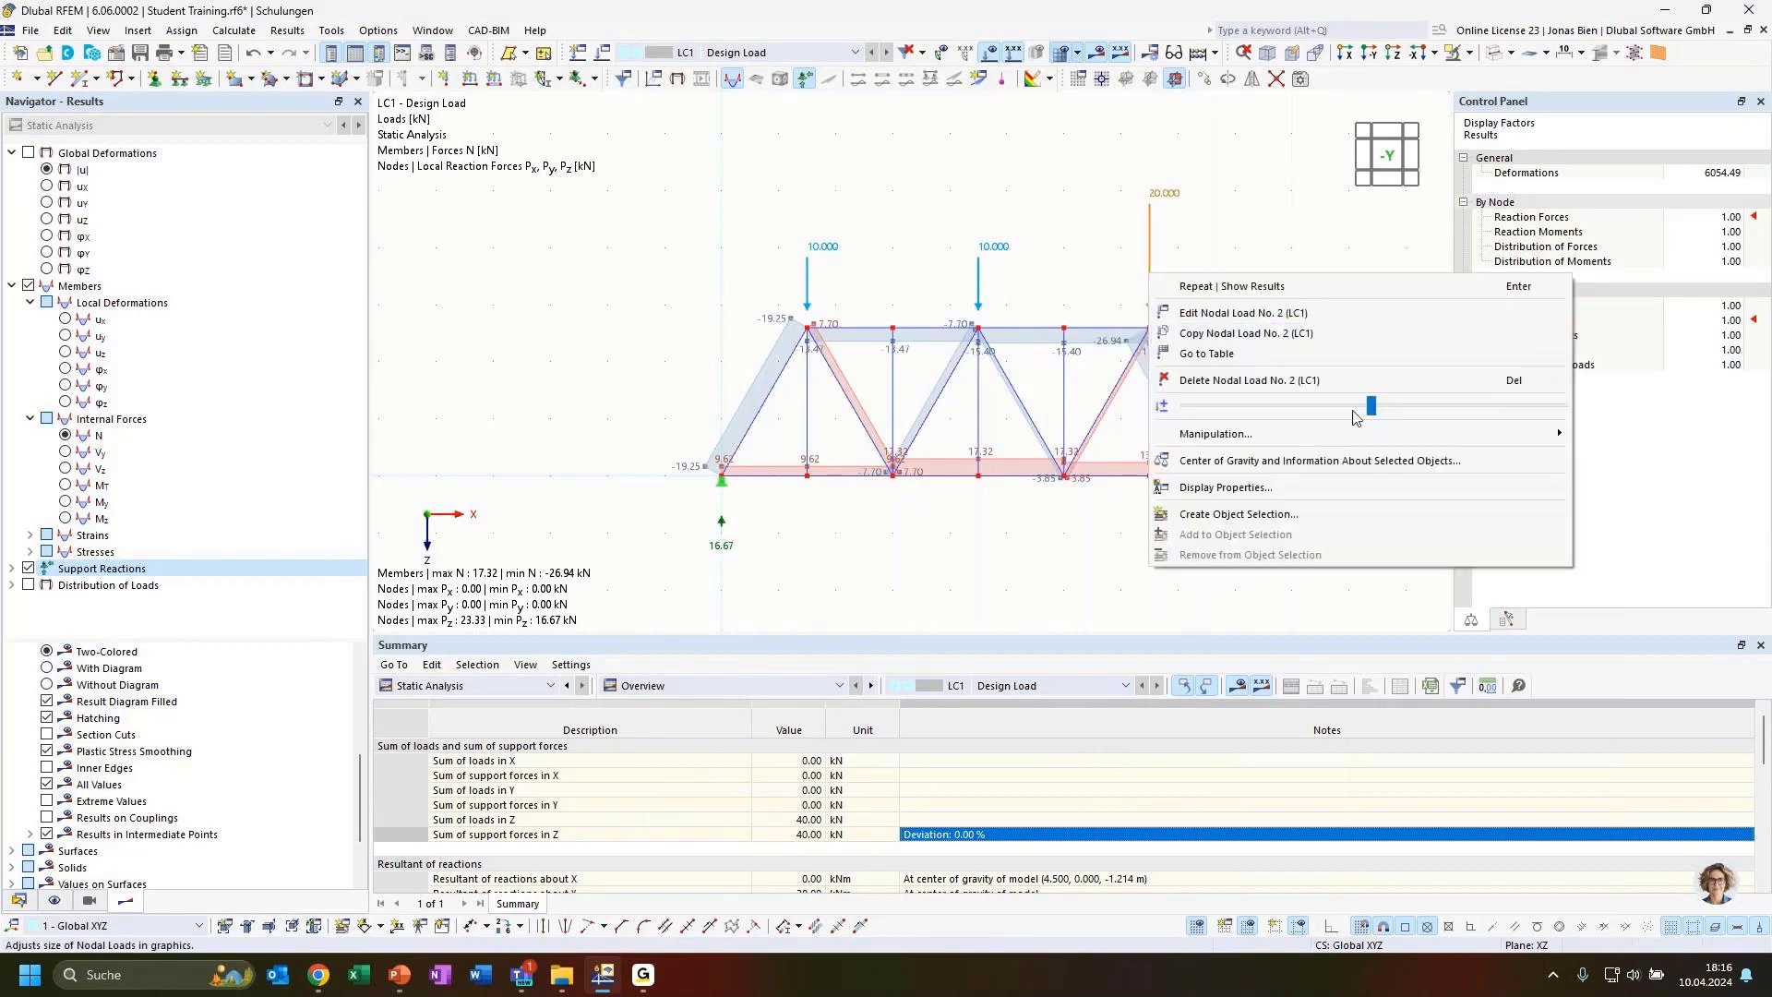
left_click_drag(1370, 411, 1211, 414)
left_click(990, 524)
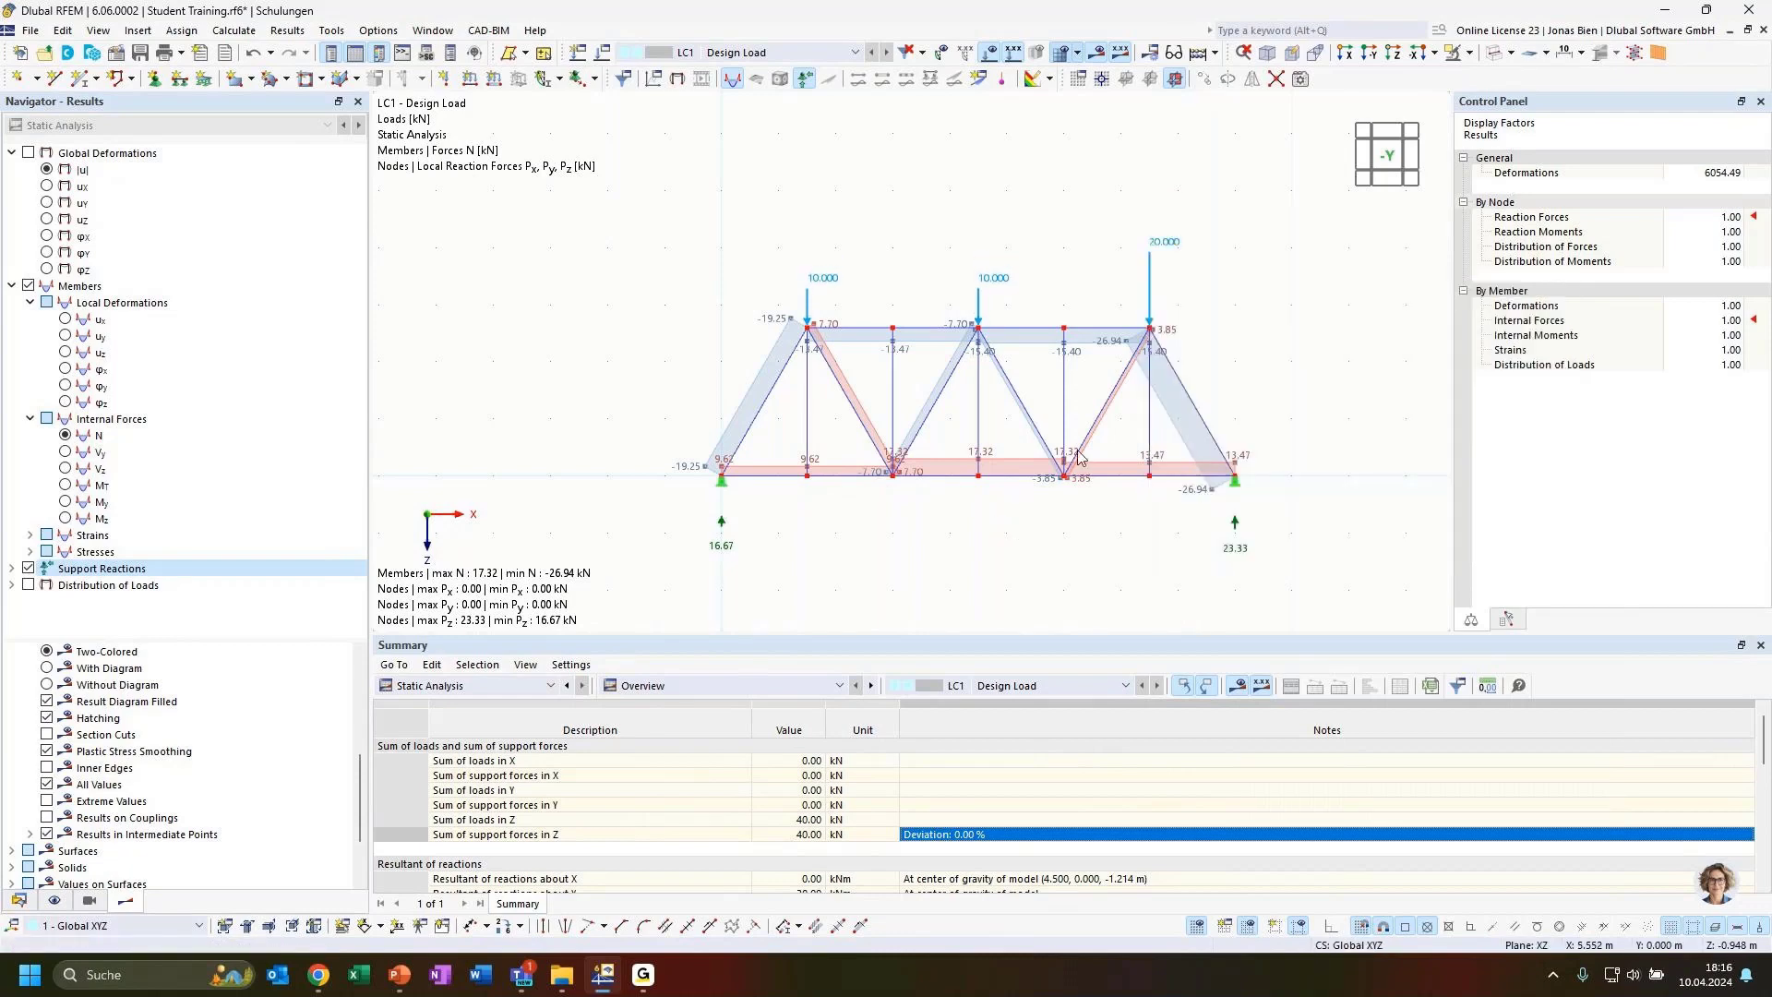
scroll(796, 494, "up", 2)
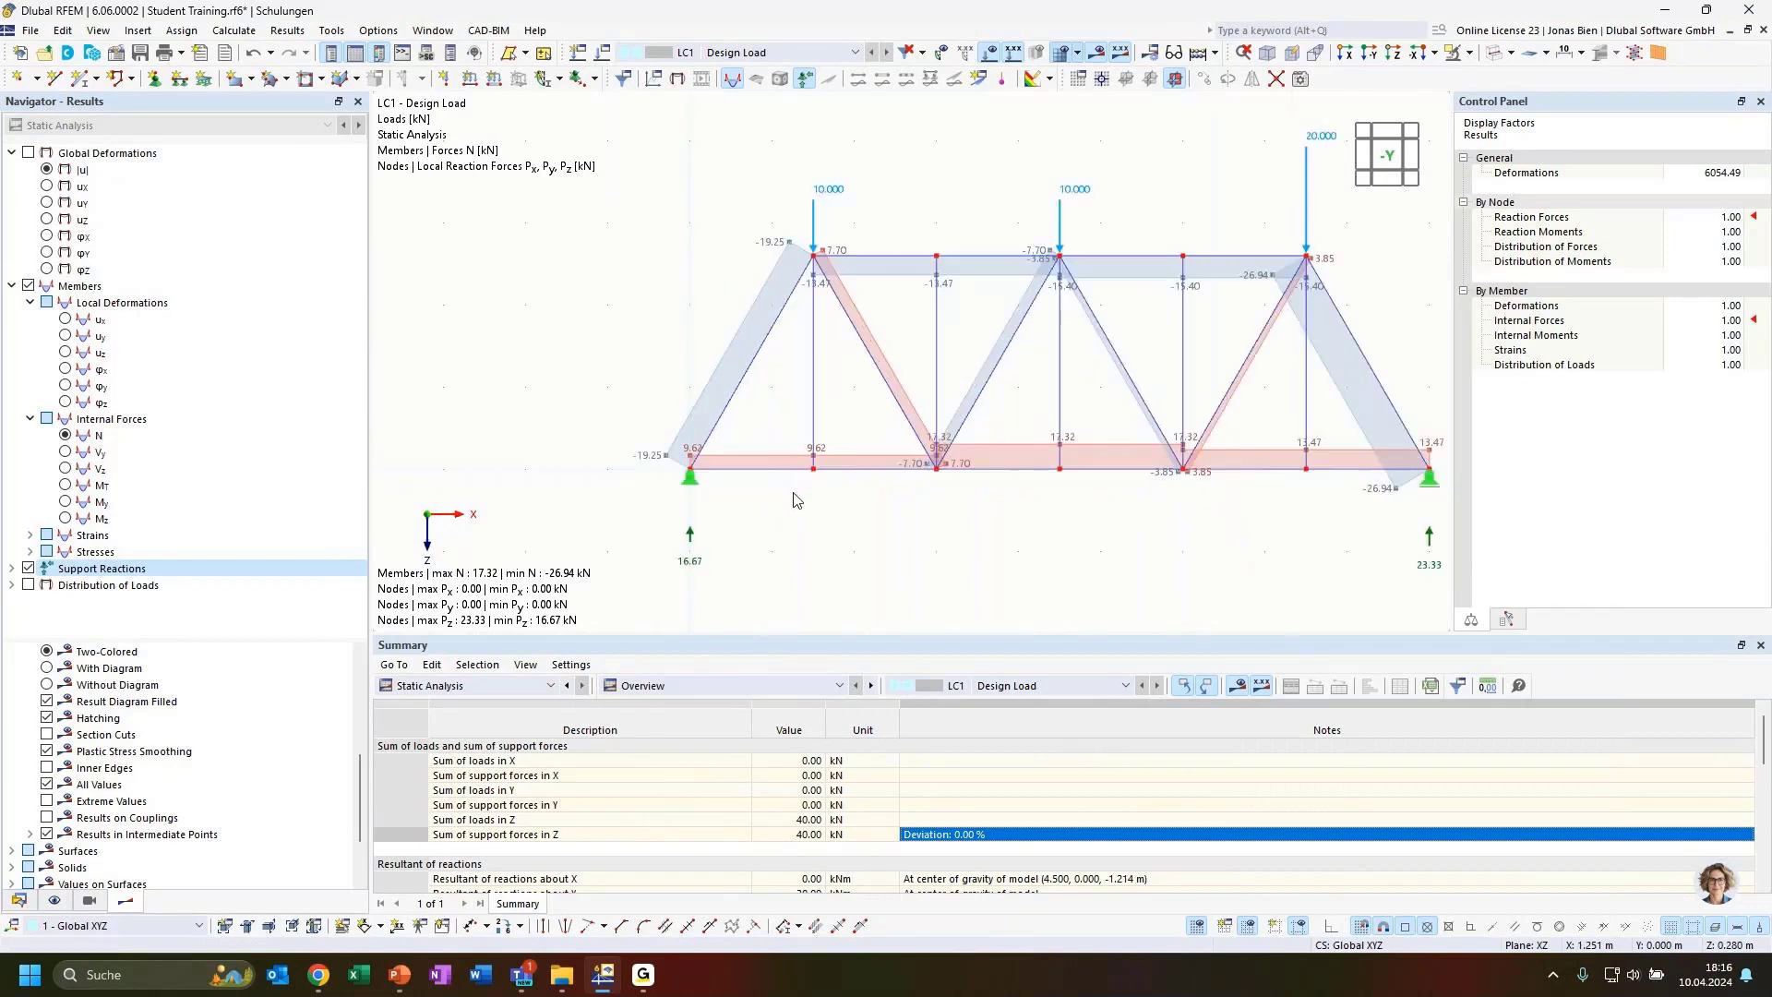
Enlarge the graphic display size of the nodal support symbols
middle_click_drag(1166, 526, 1055, 526)
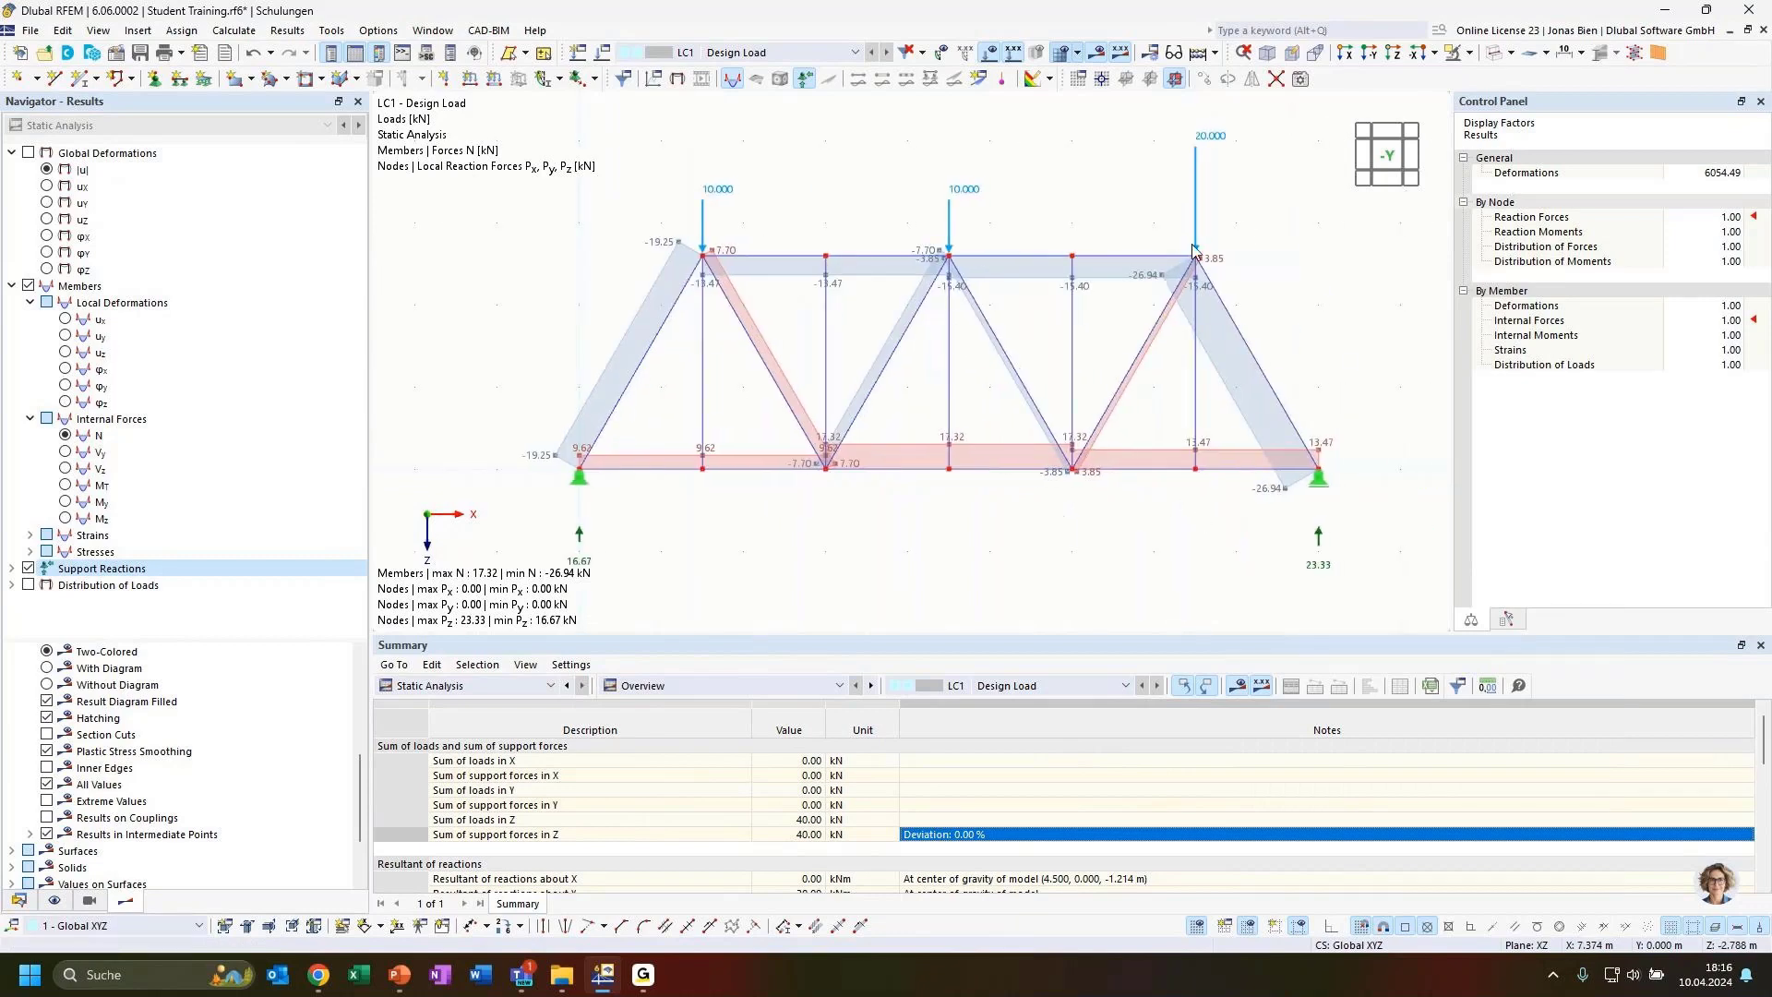
right_click(1329, 477)
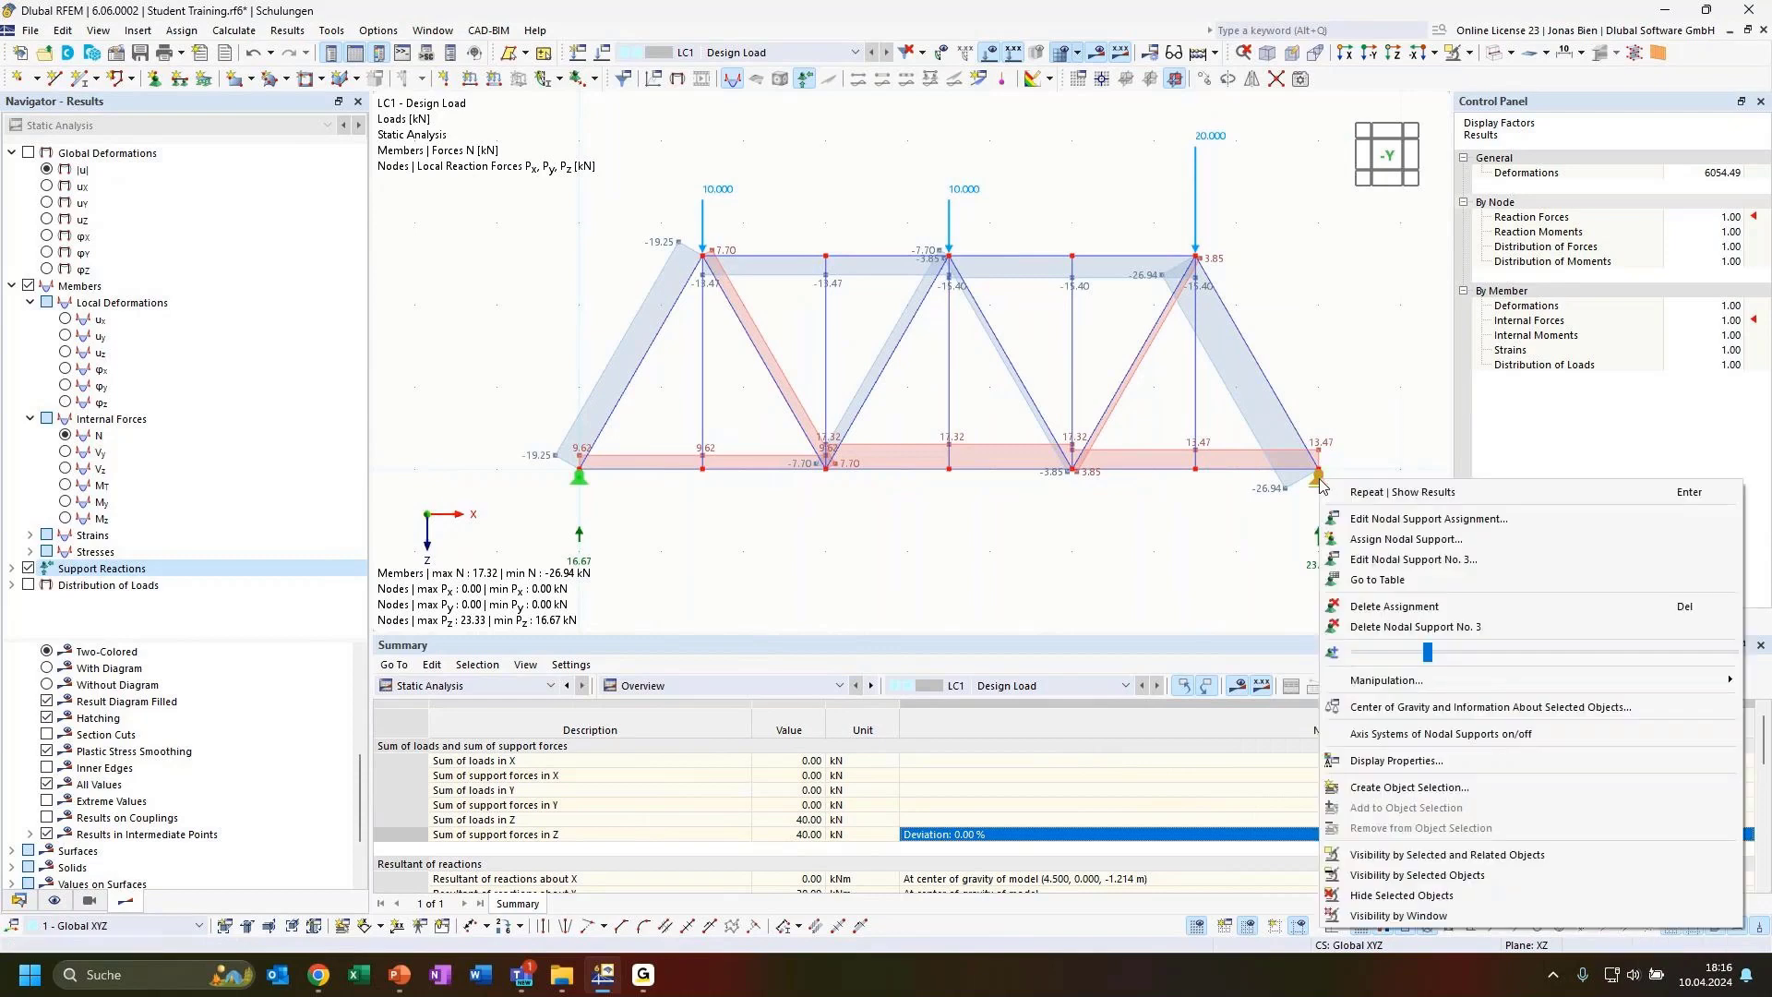
left_click_drag(1433, 653, 1513, 655)
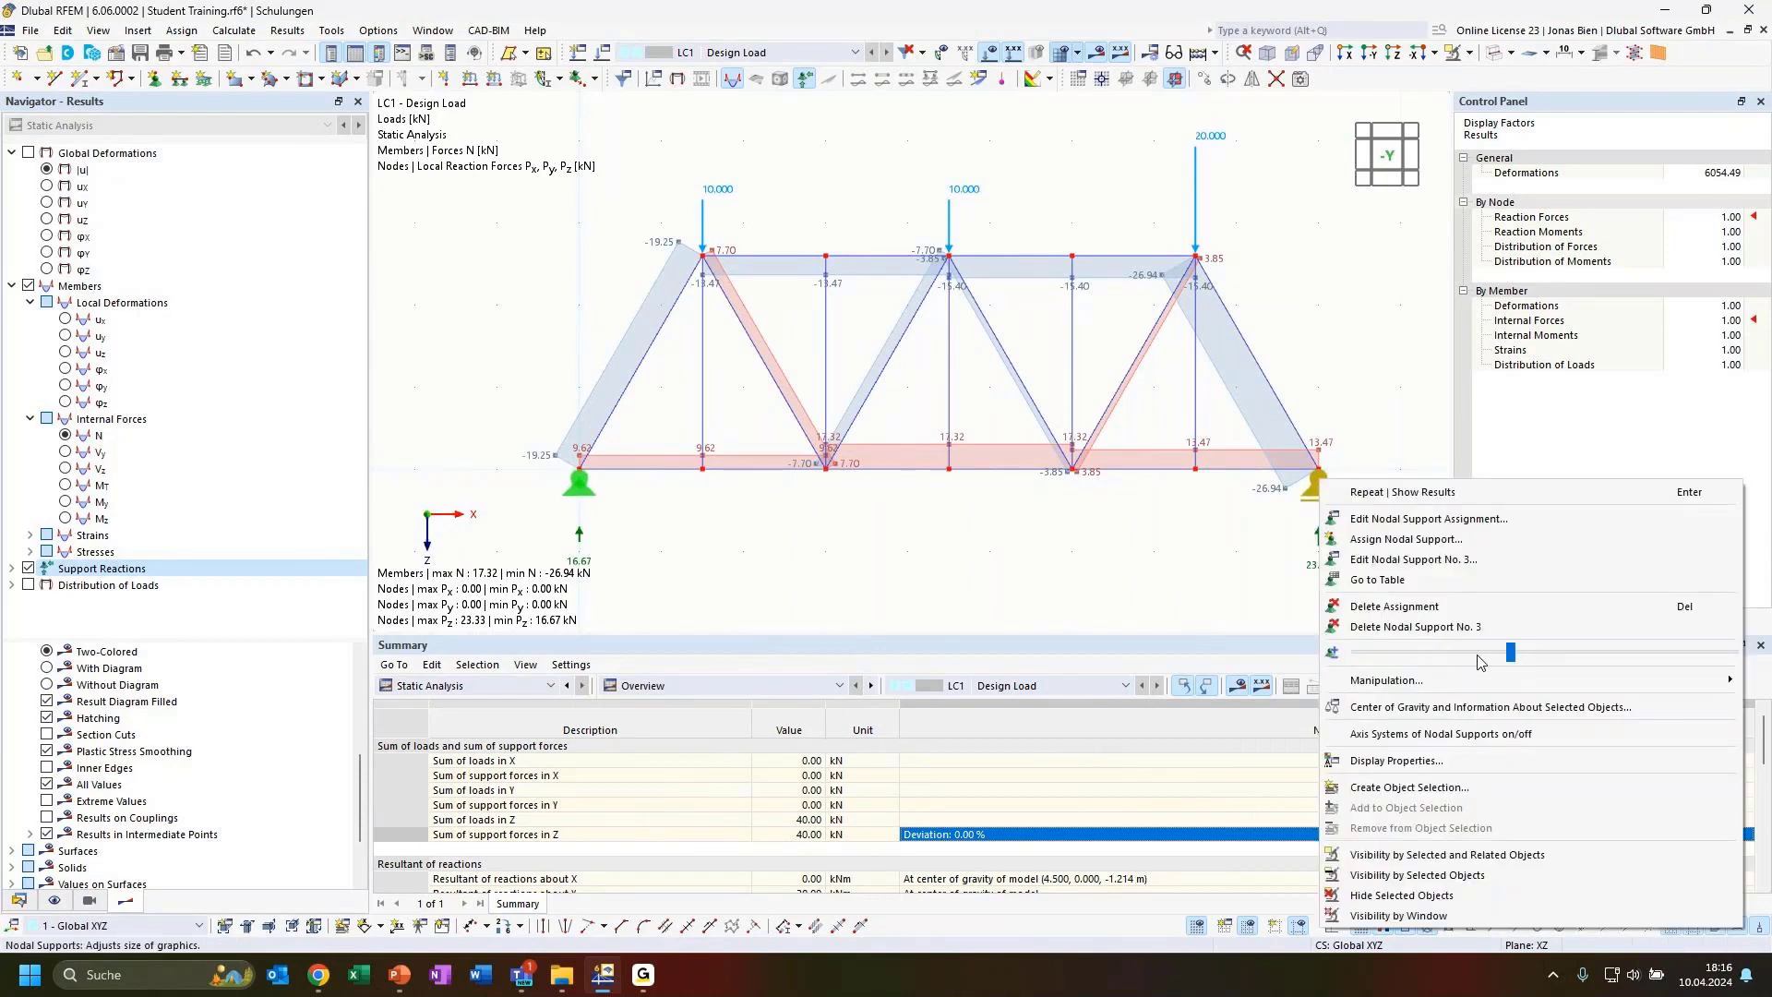
left_click(1029, 551)
scroll(1128, 543, "down", 1)
scroll(1194, 557, "up", 1)
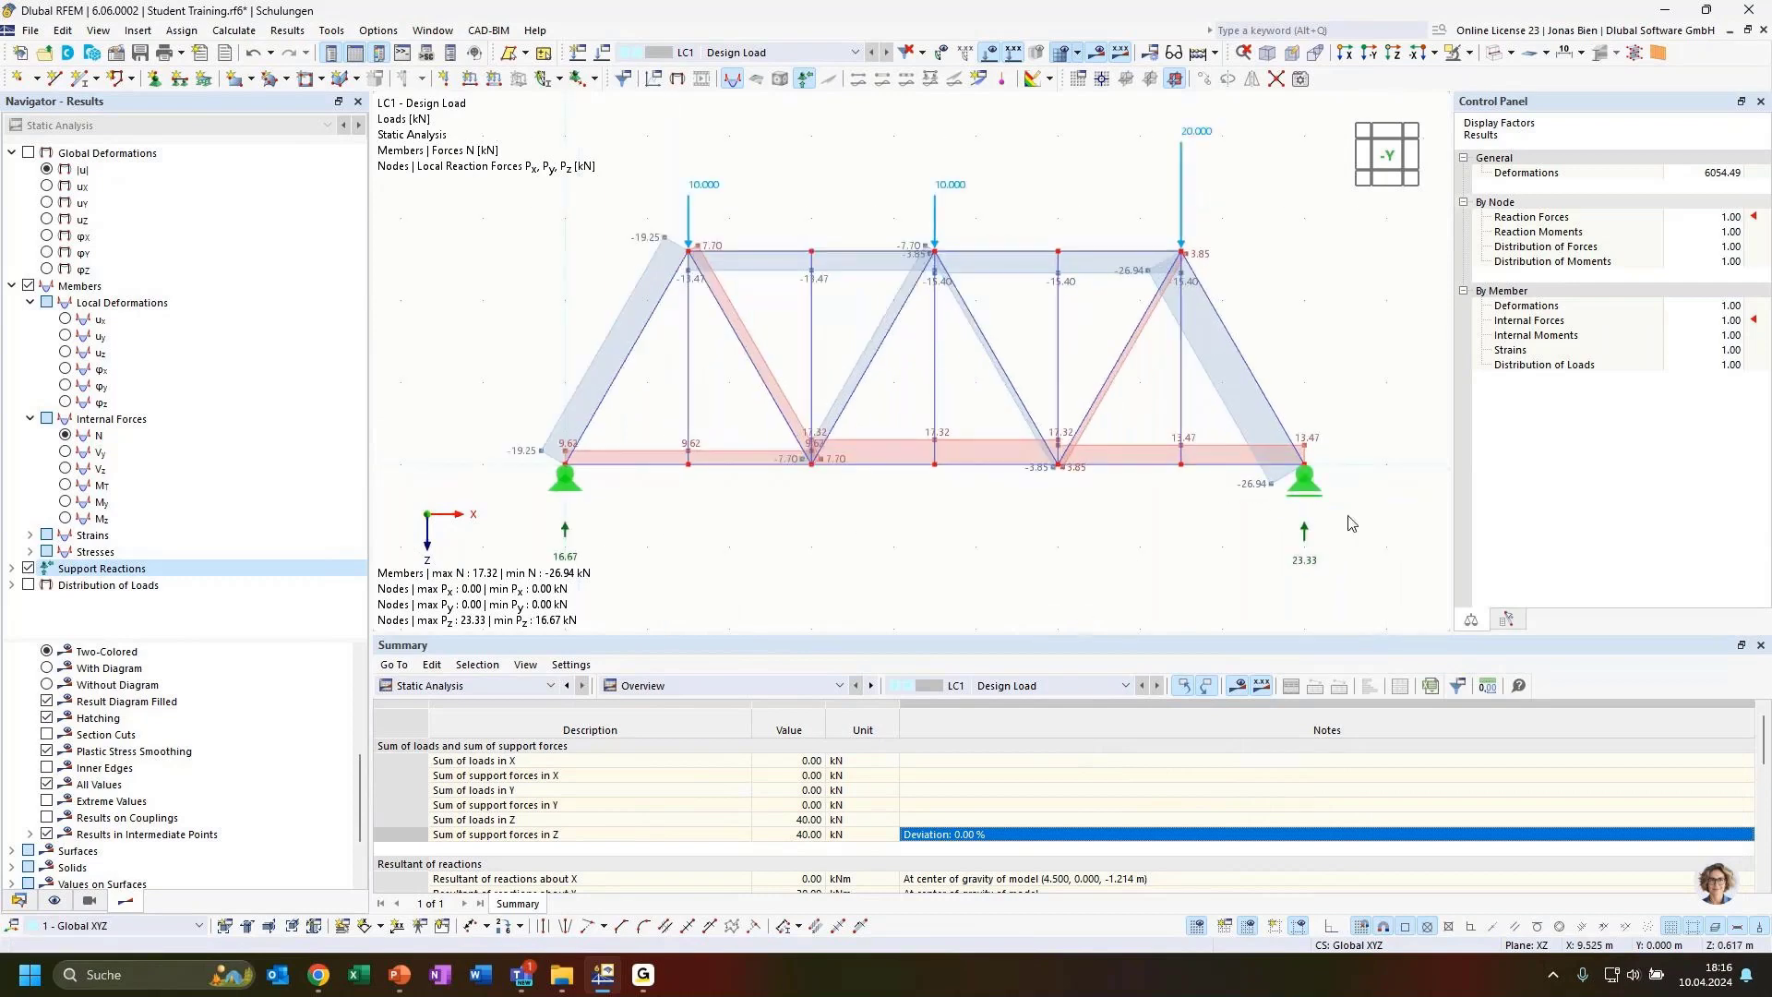
right_click(1305, 537)
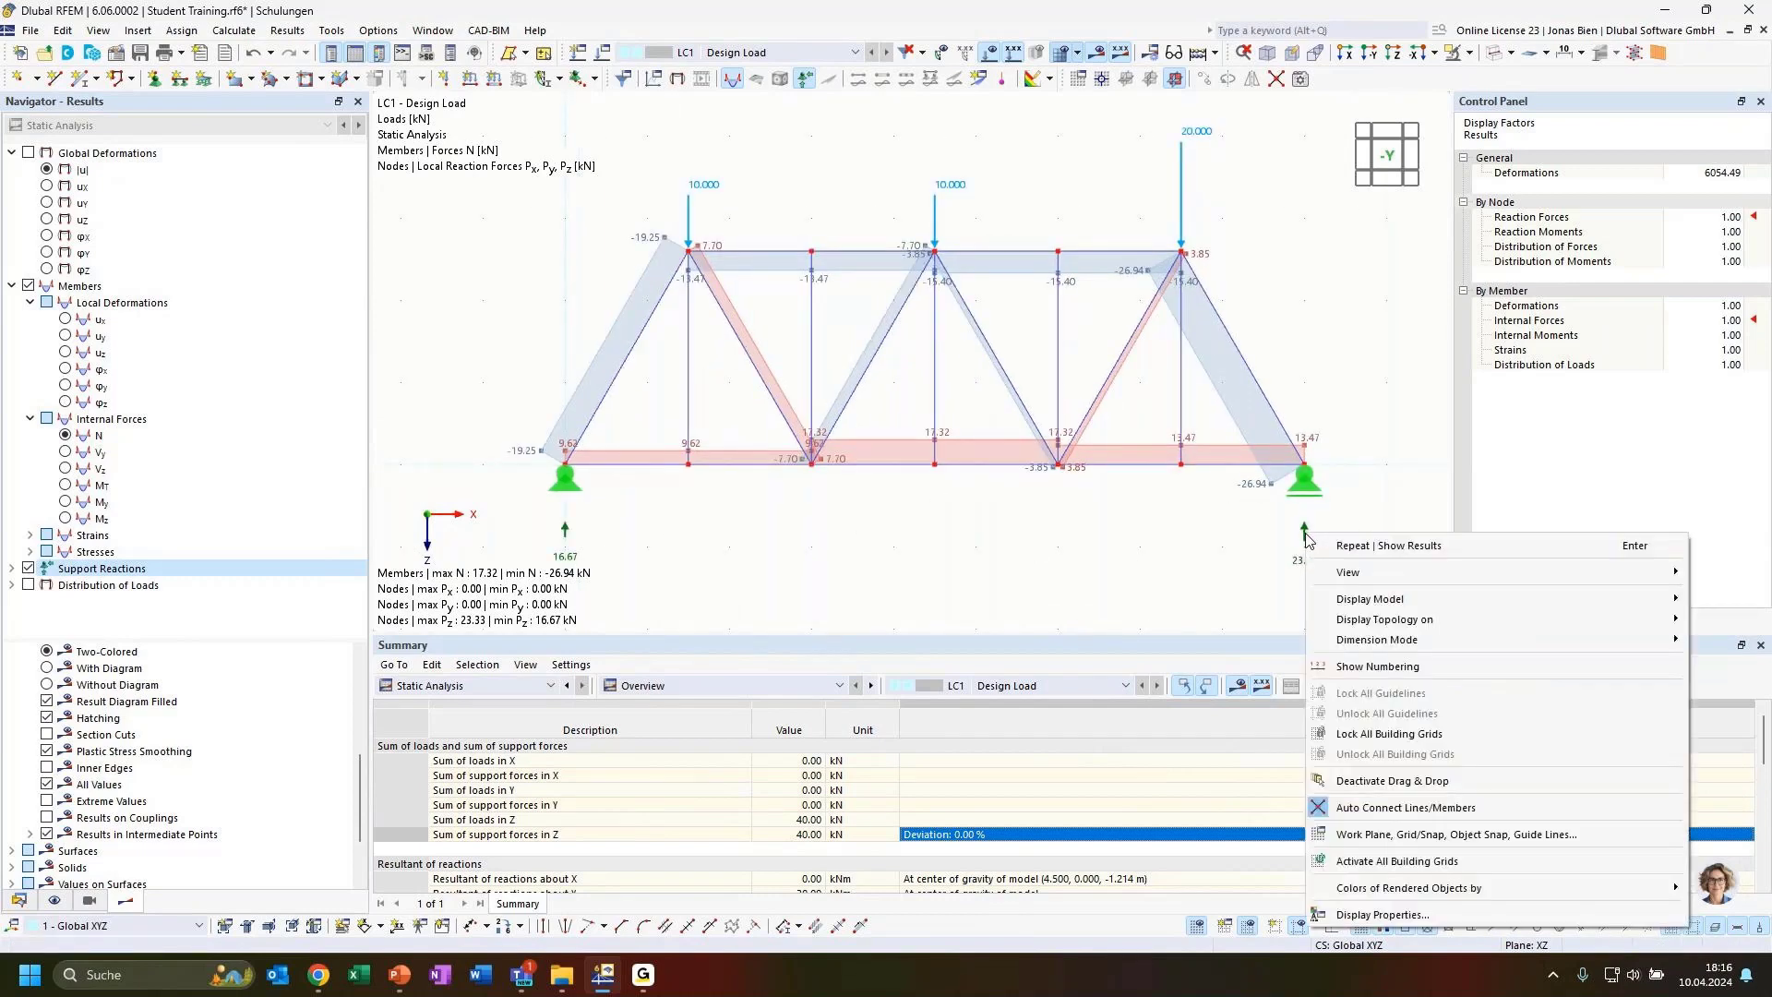
right_click(1276, 464)
left_click(1344, 409)
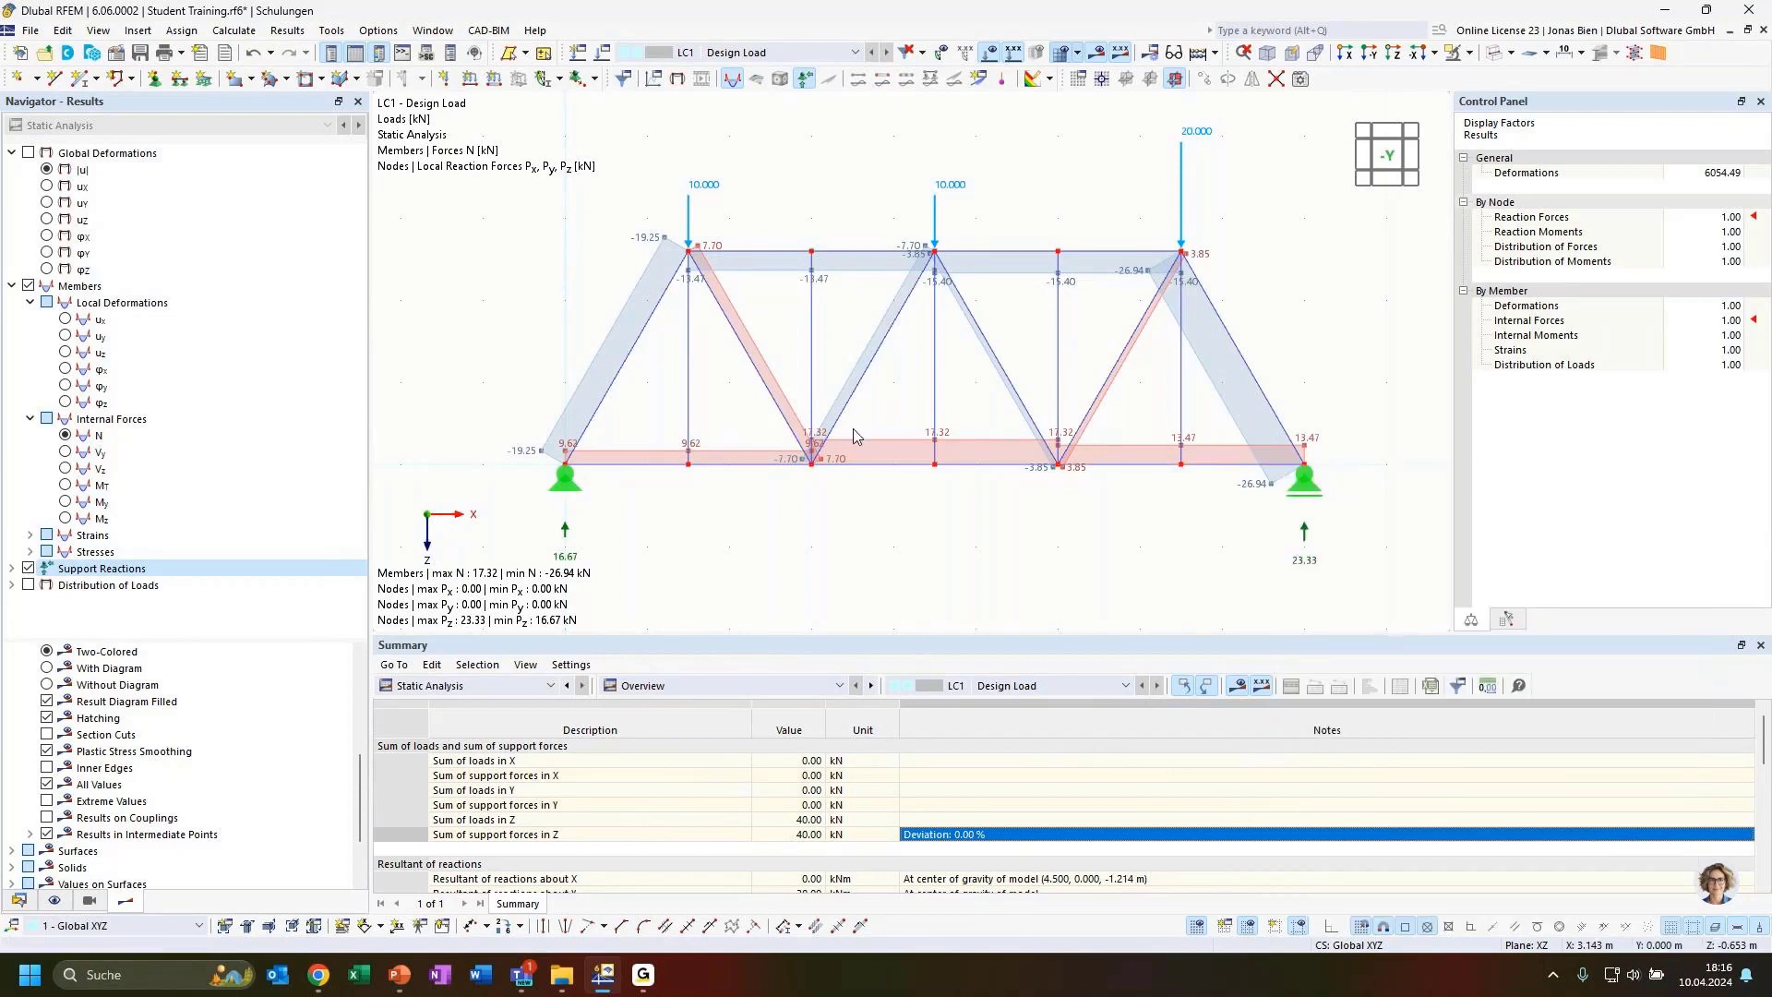
middle_click_drag(1047, 556, 1107, 537)
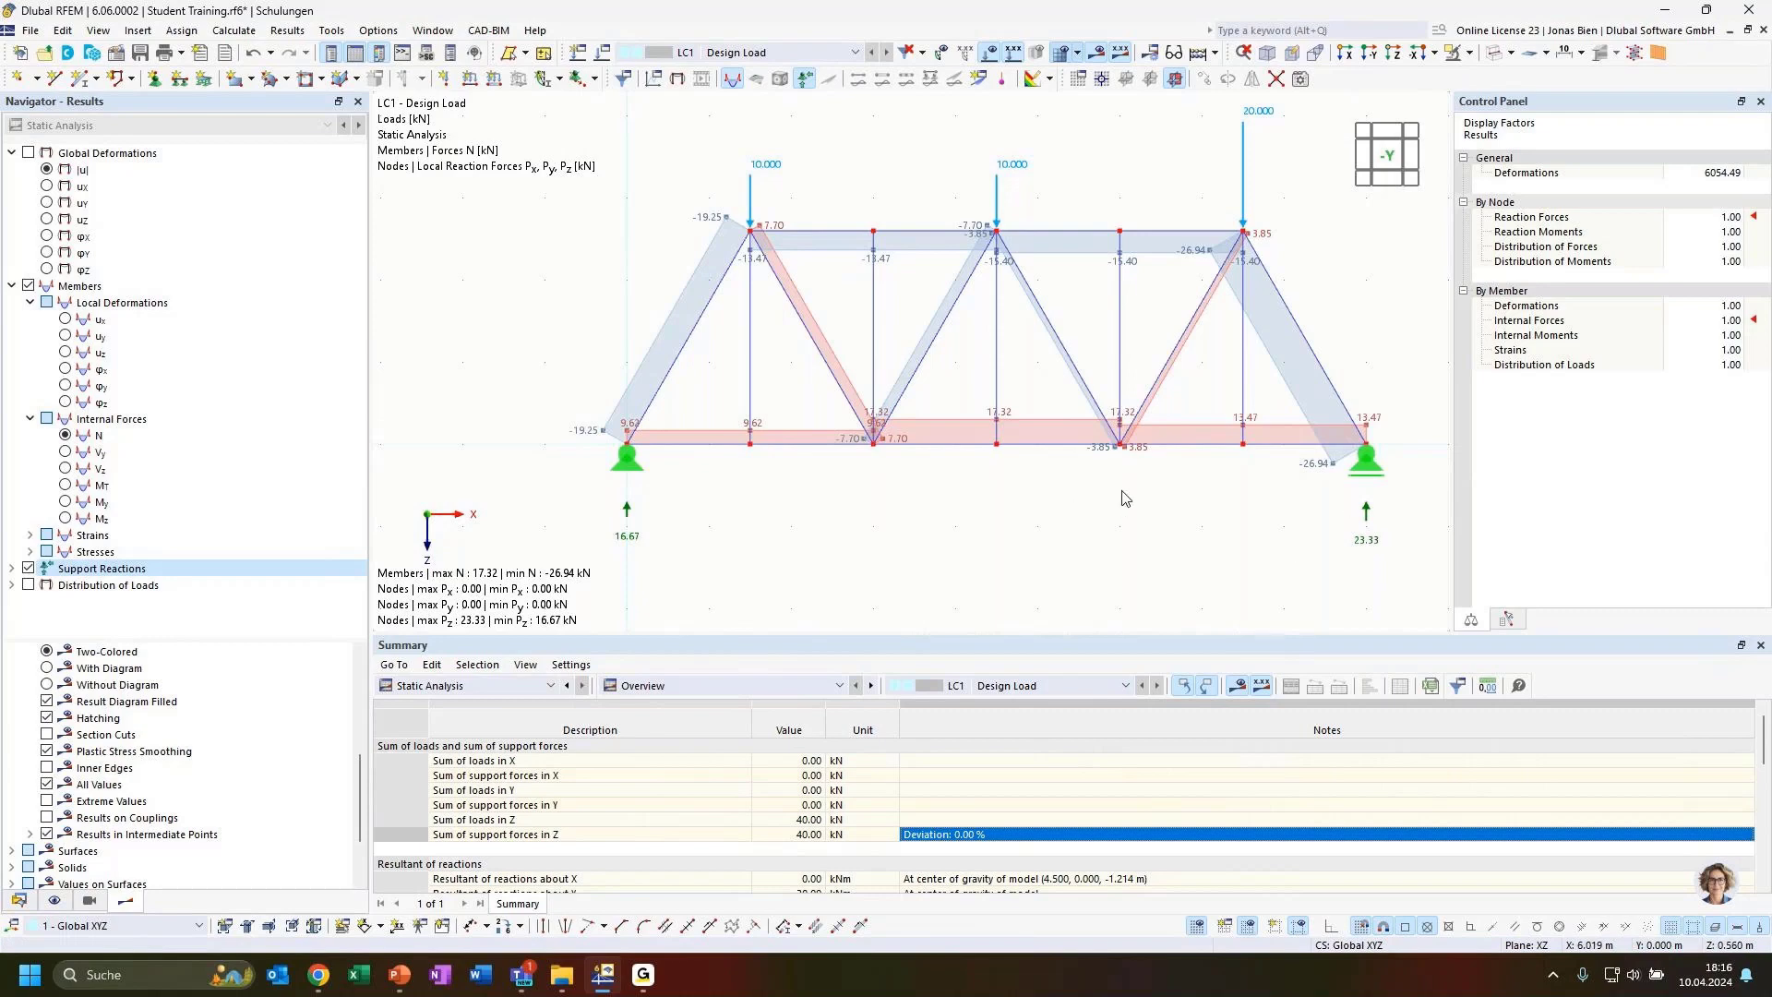
middle_click_drag(1124, 498, 1116, 509)
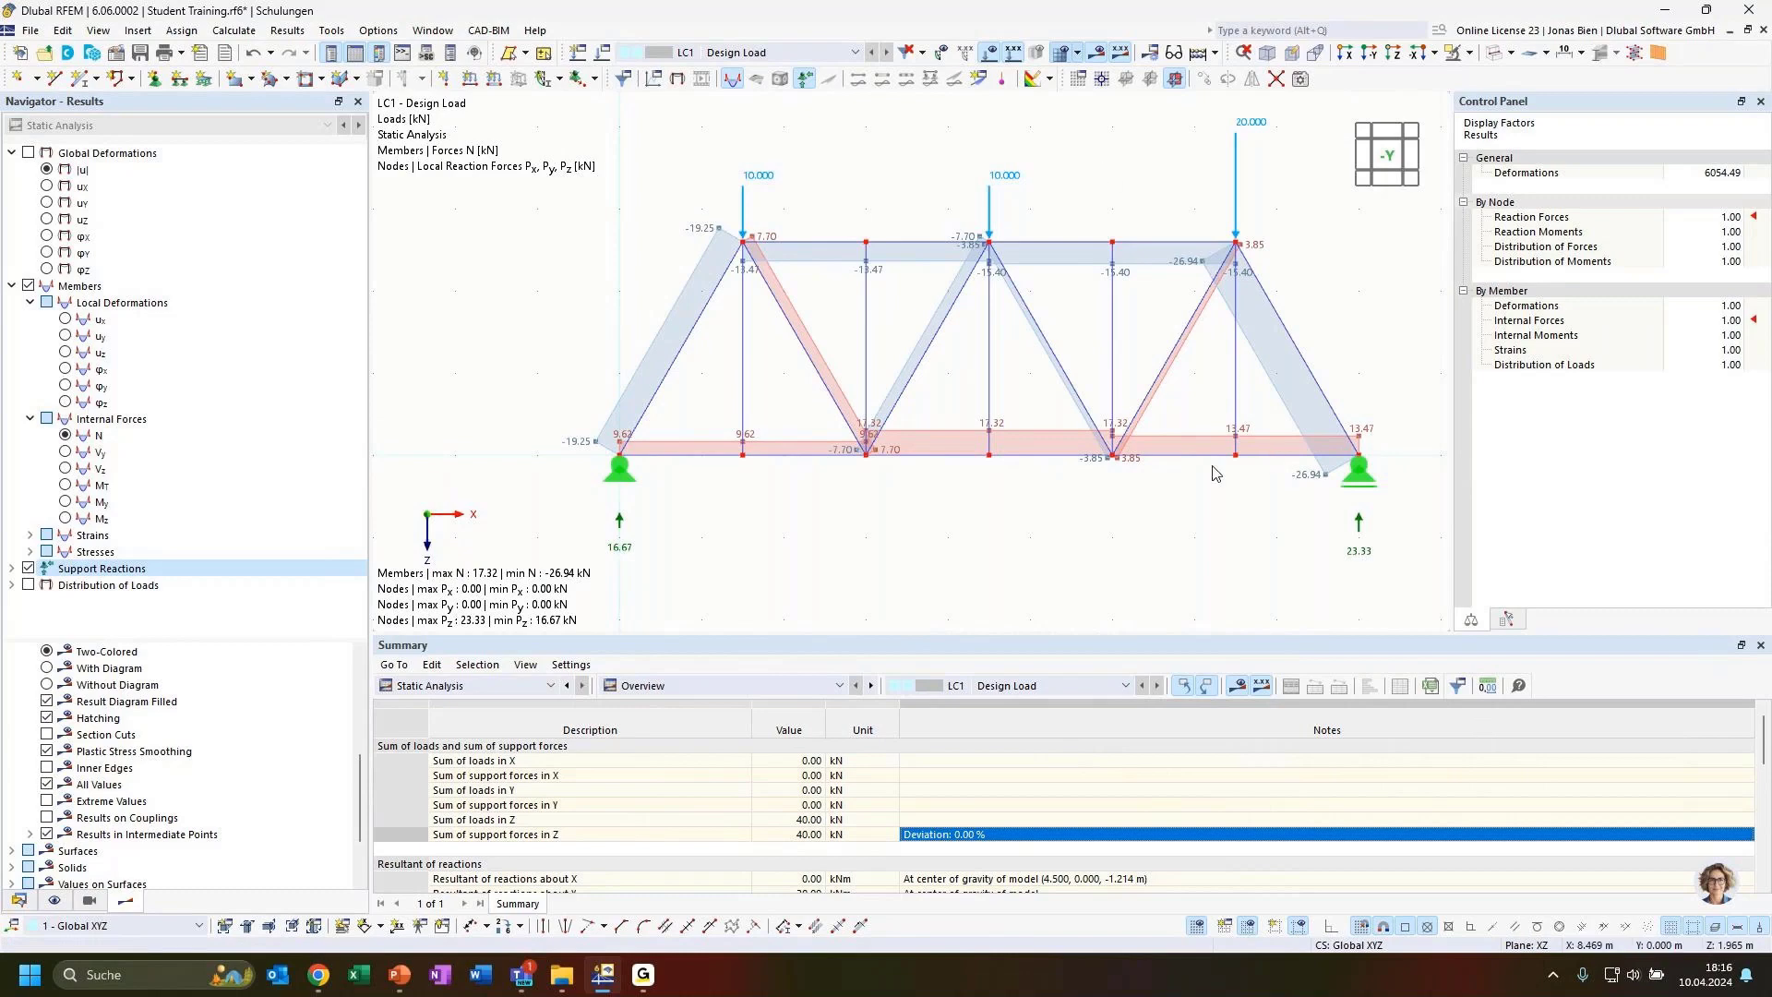
Examine the display property settings for nodal and line support reactions, then close the dialog without changes
left_click(389, 33)
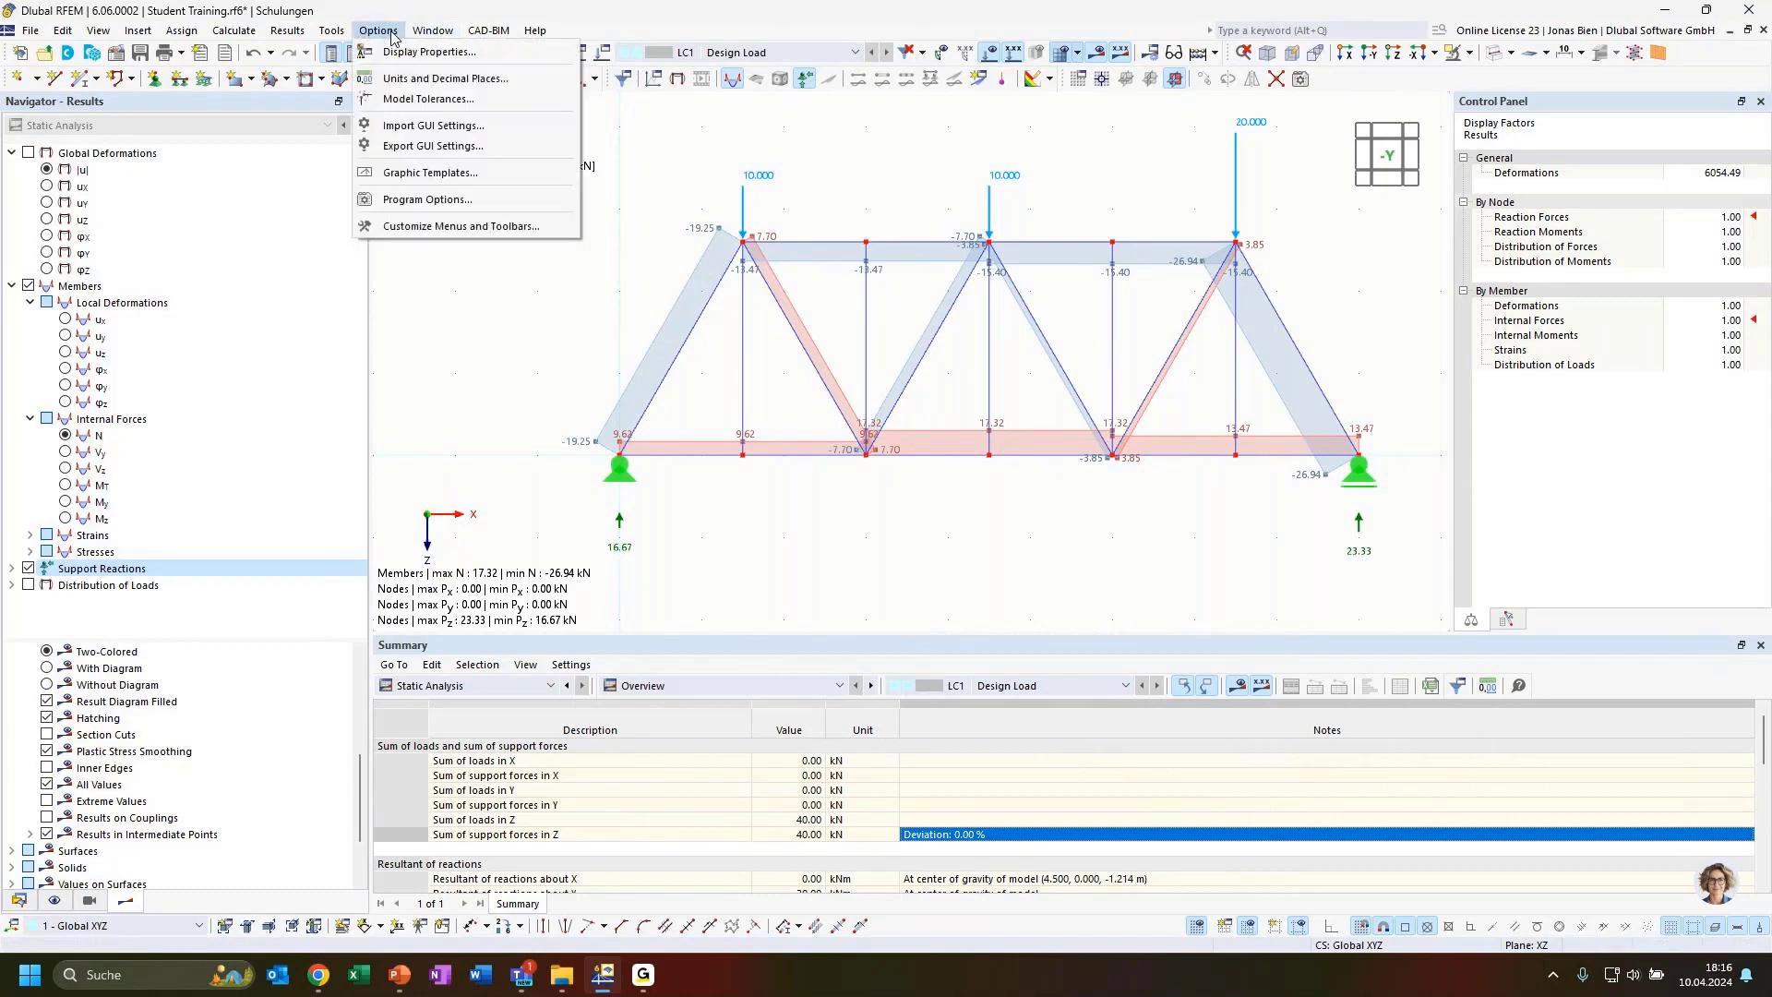
left_click(427, 51)
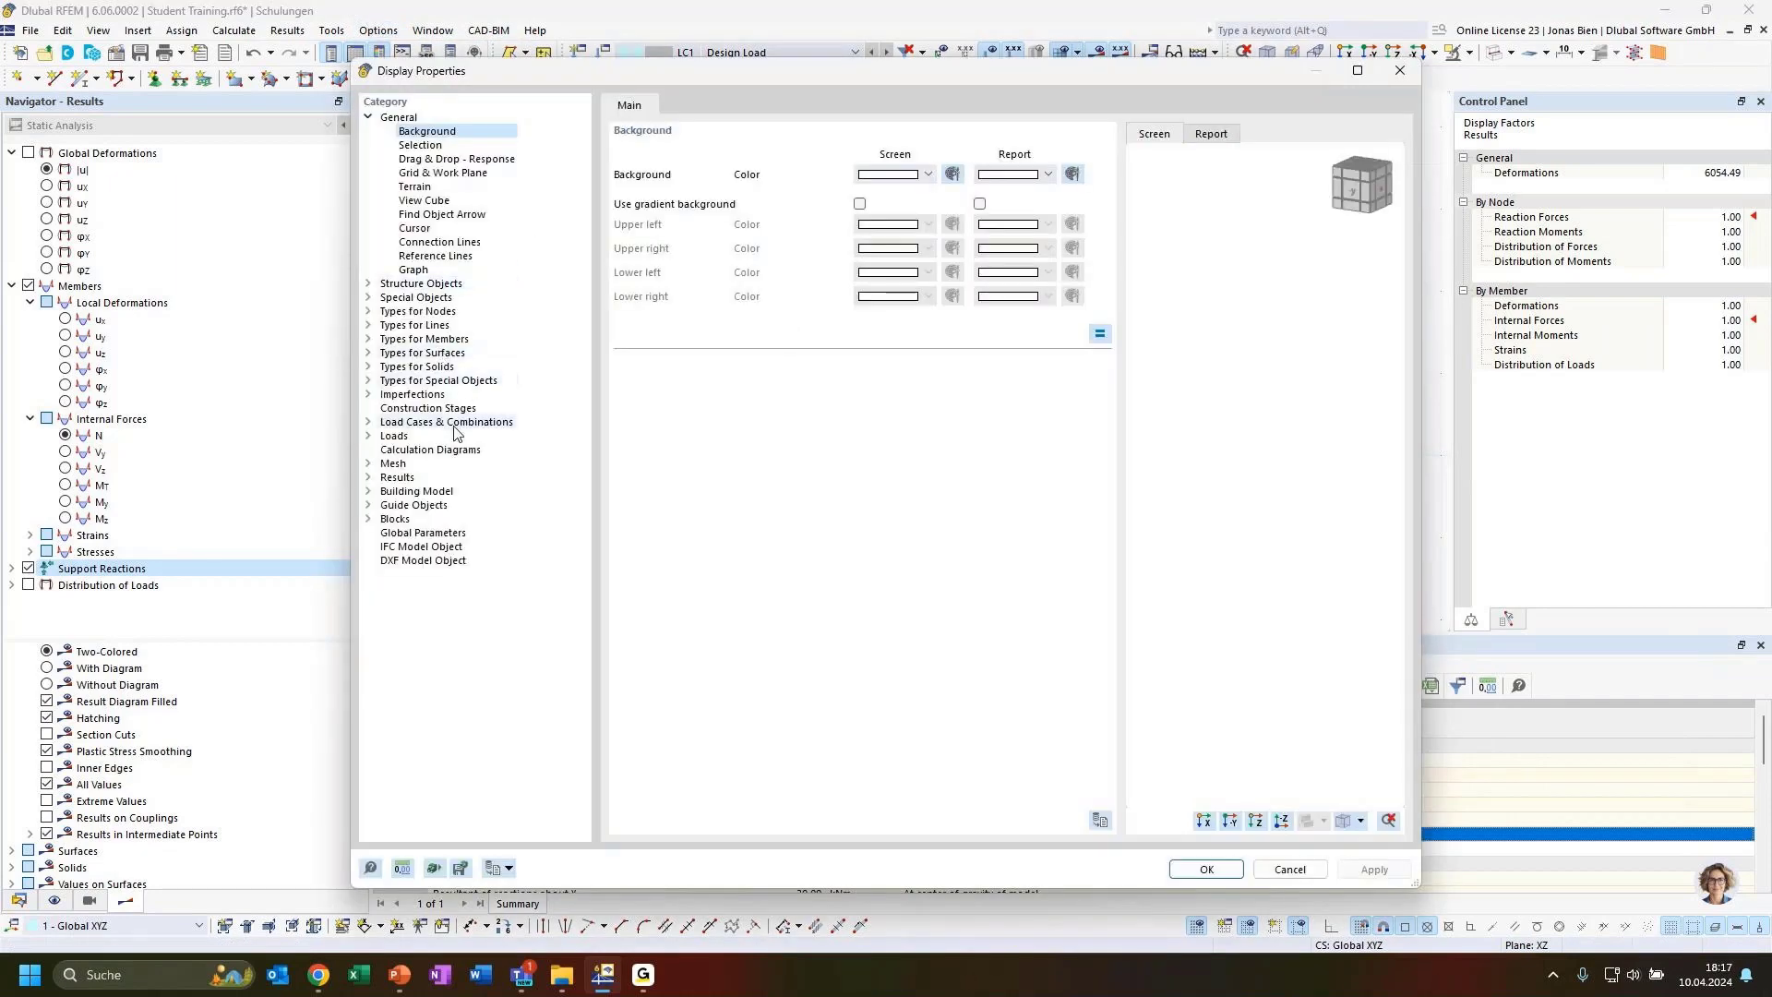
left_click(368, 477)
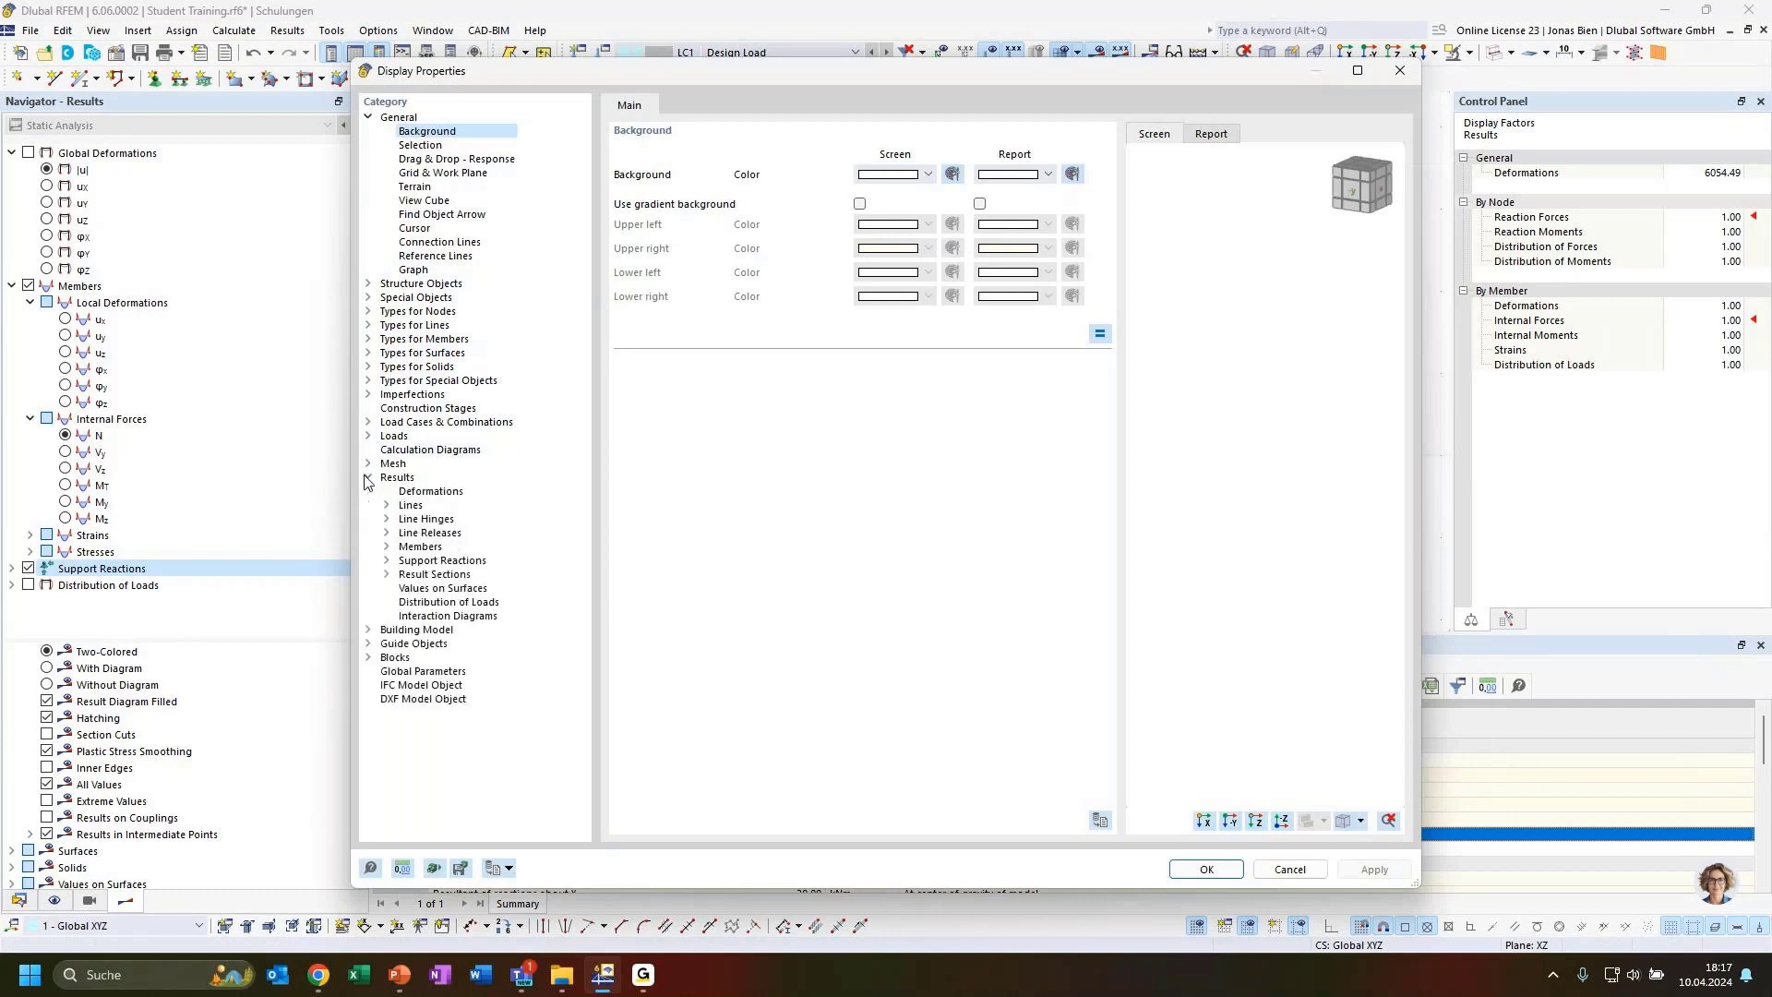
left_click(386, 561)
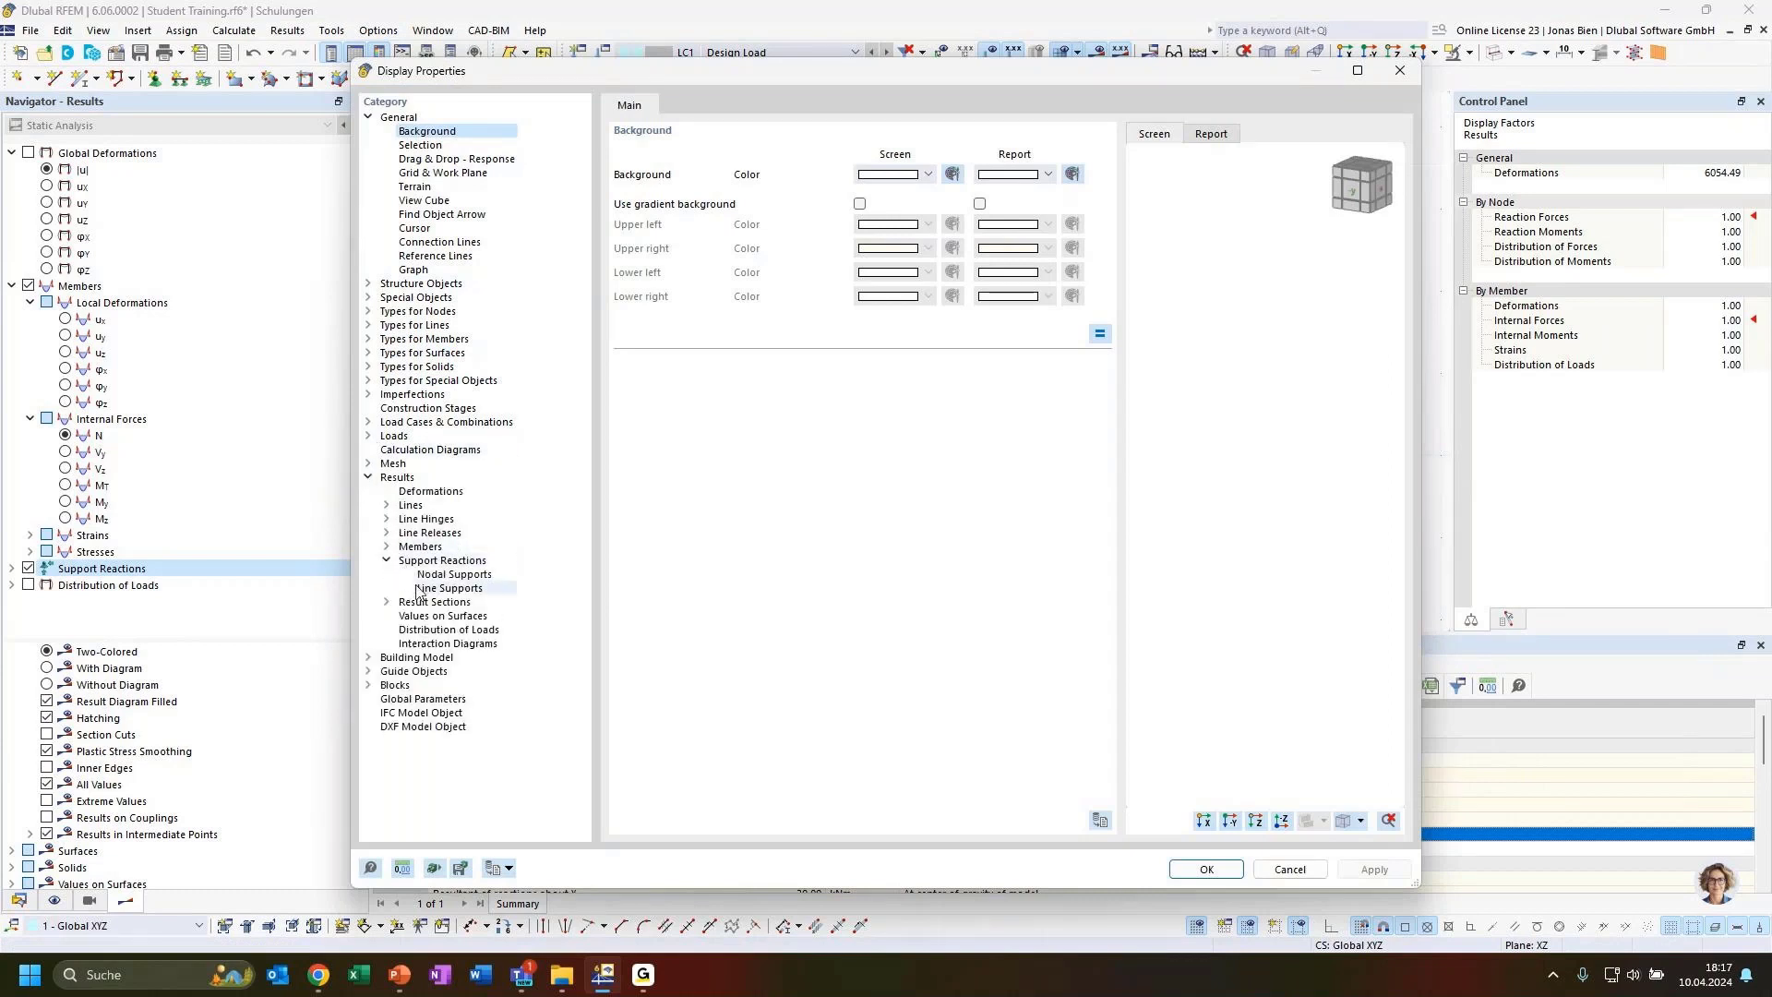
left_click(466, 586)
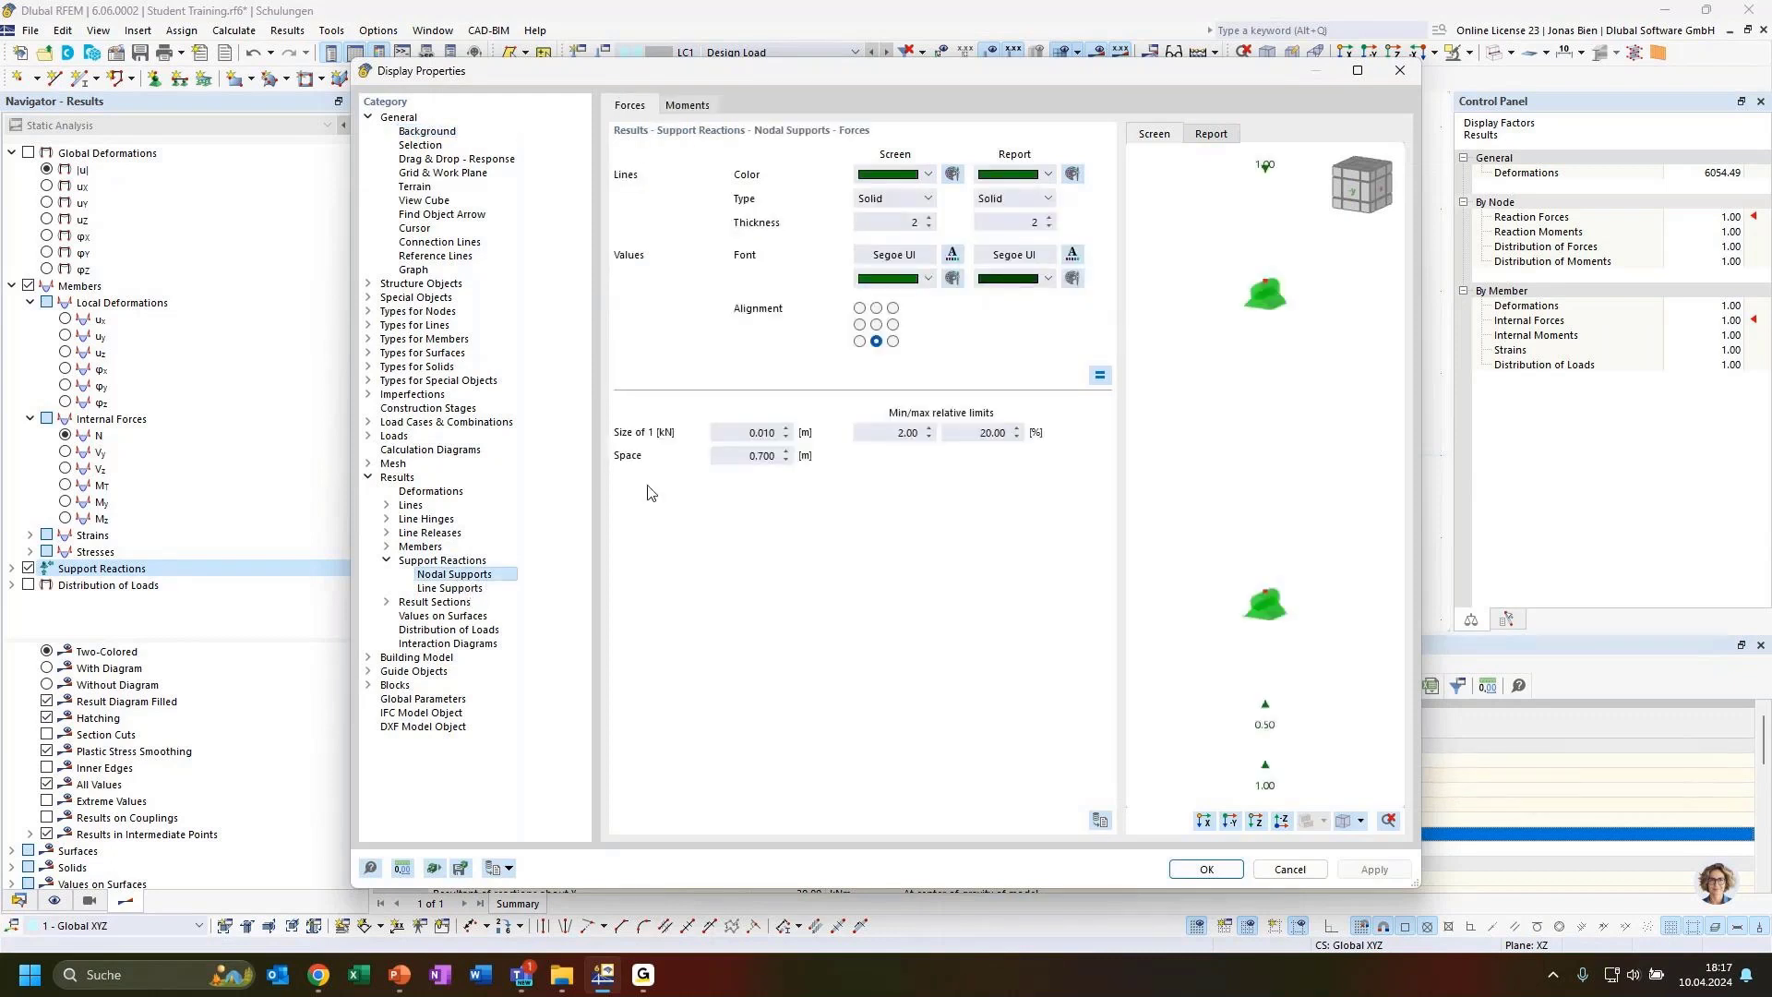
left_click(456, 575)
left_click(1397, 71)
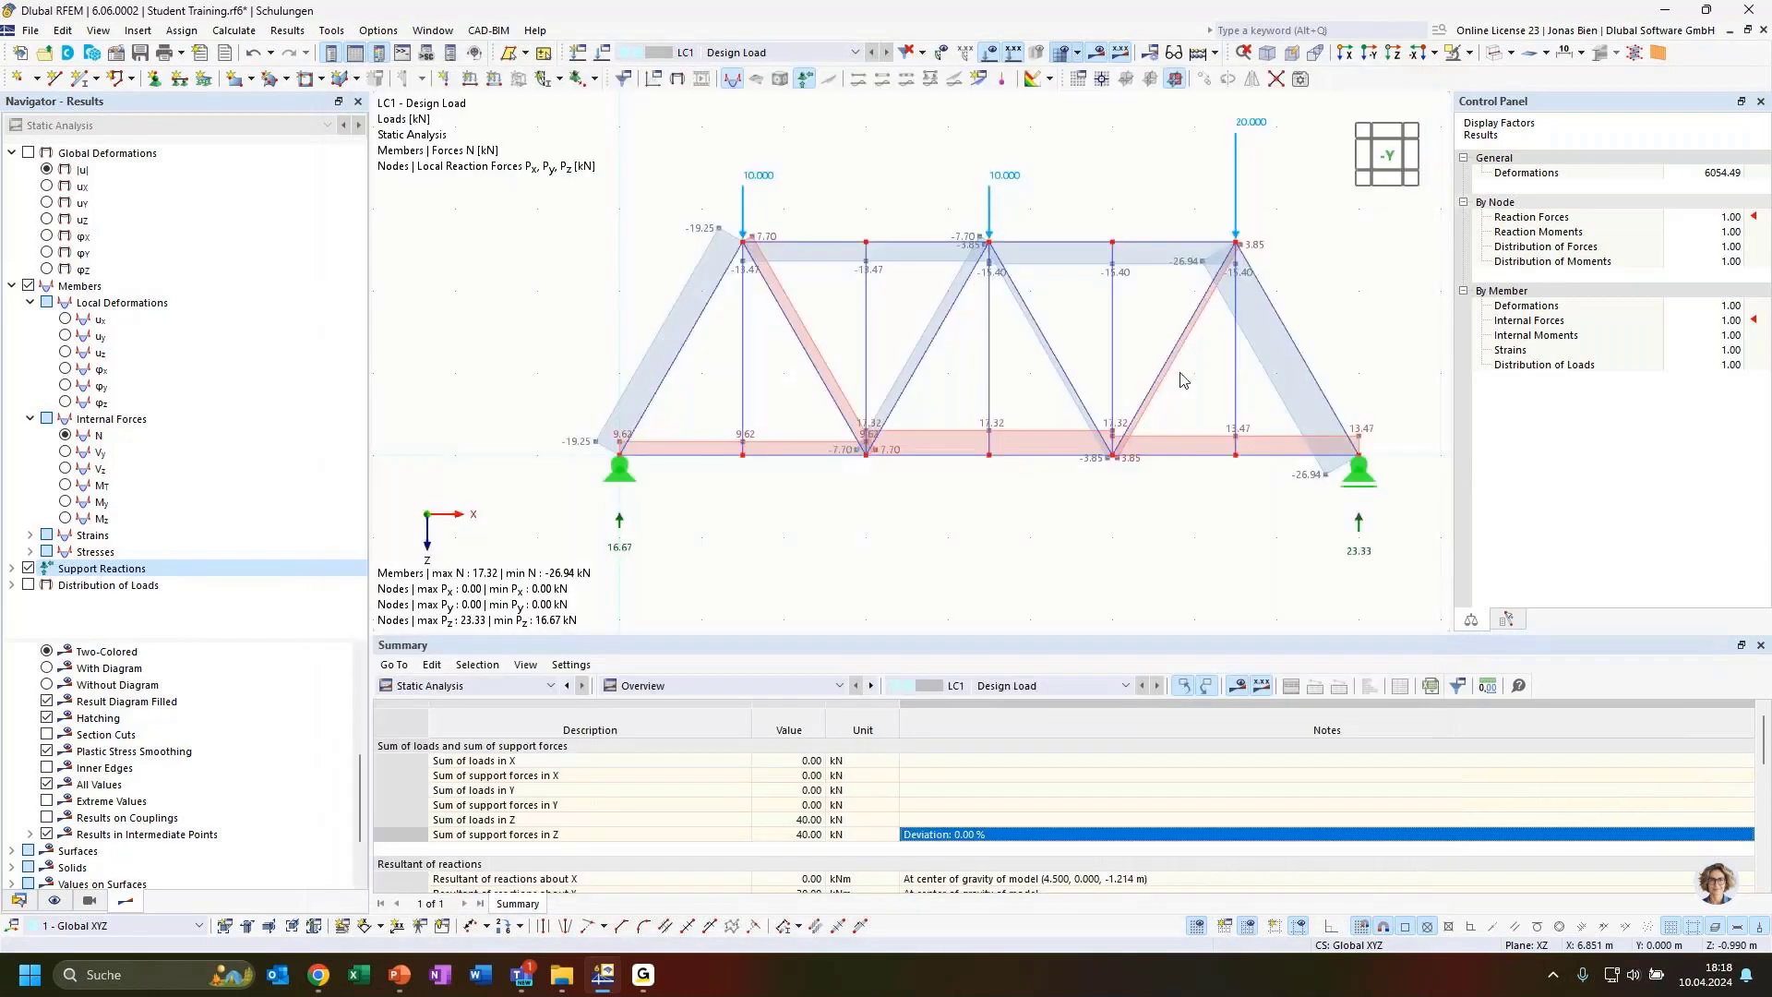
Select the entire truss model with a window and delete it
middle_click(1227, 286)
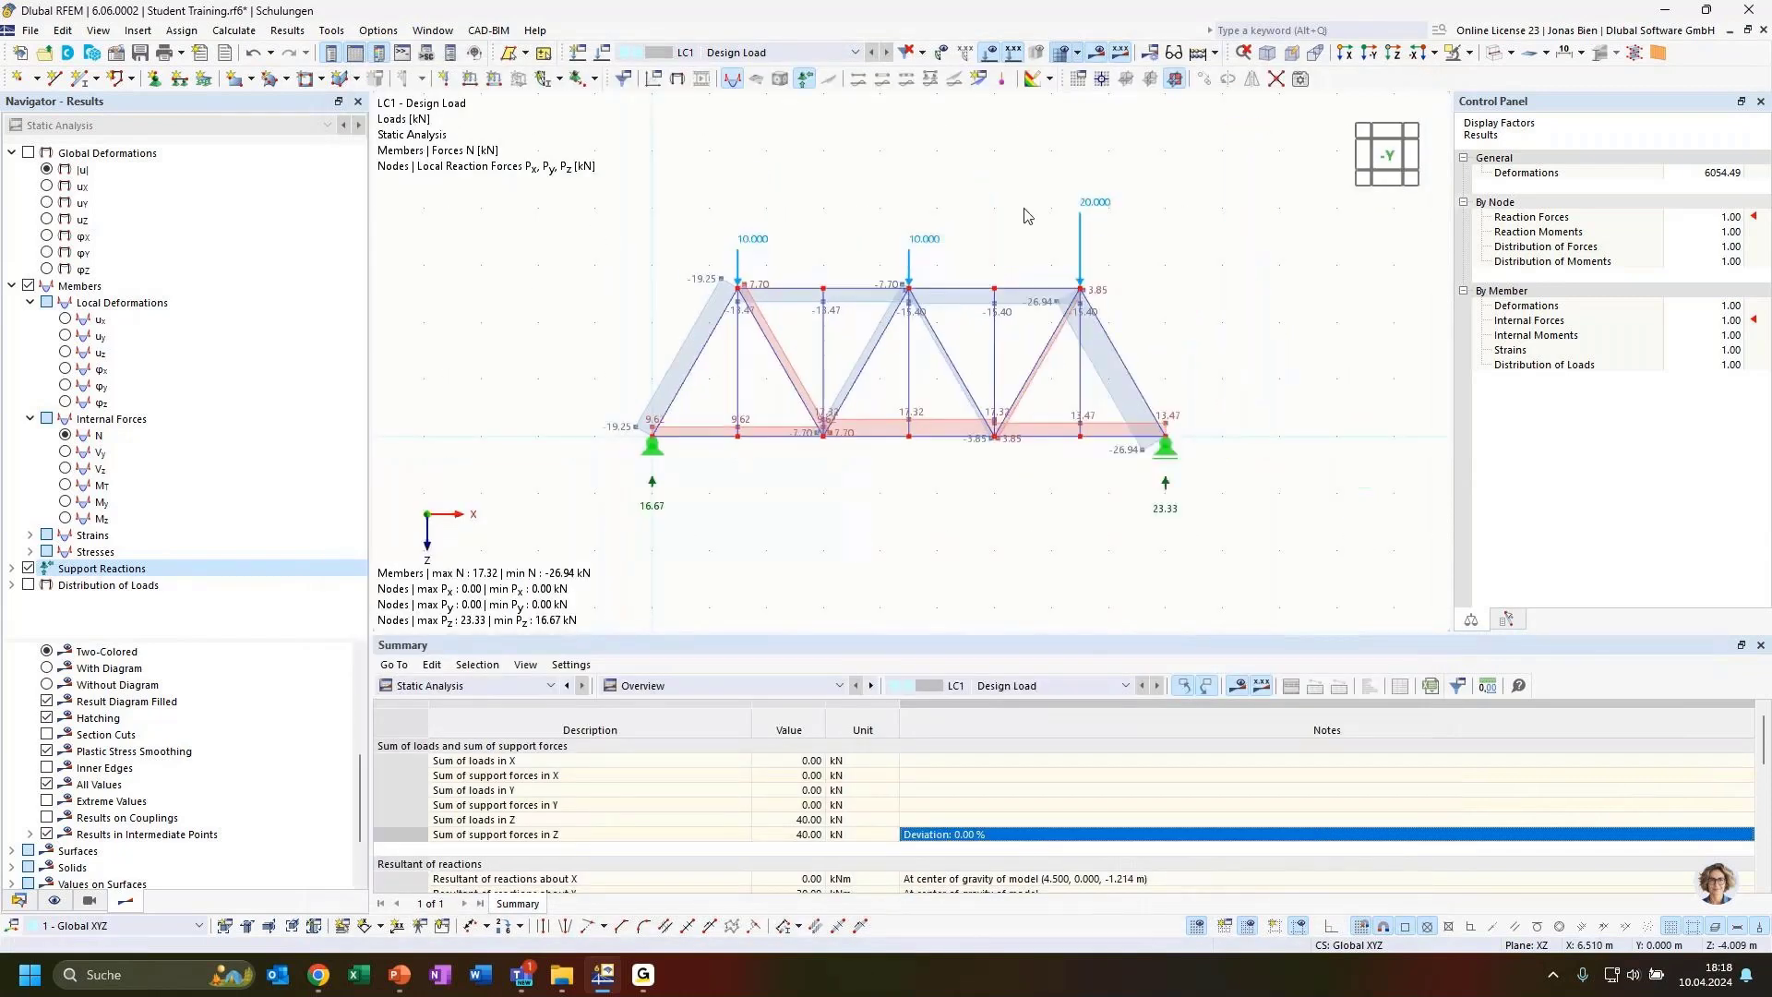
left_click_drag(1268, 157, 540, 585)
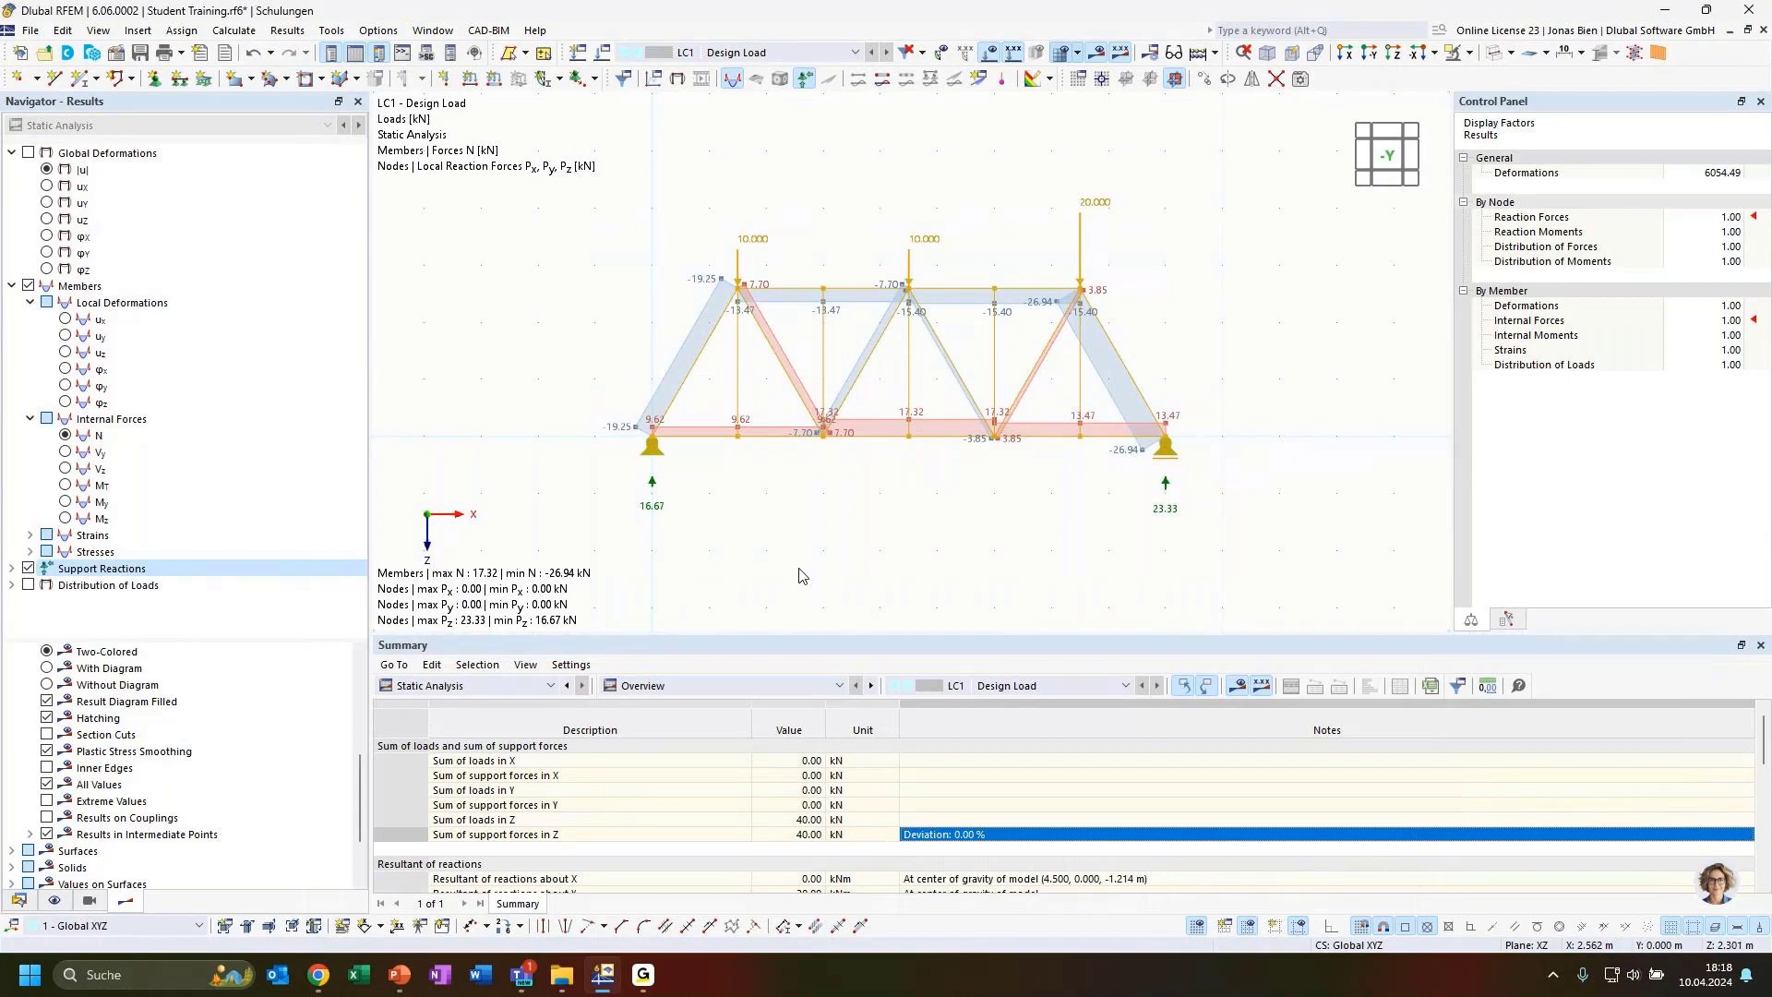
key("Delete")
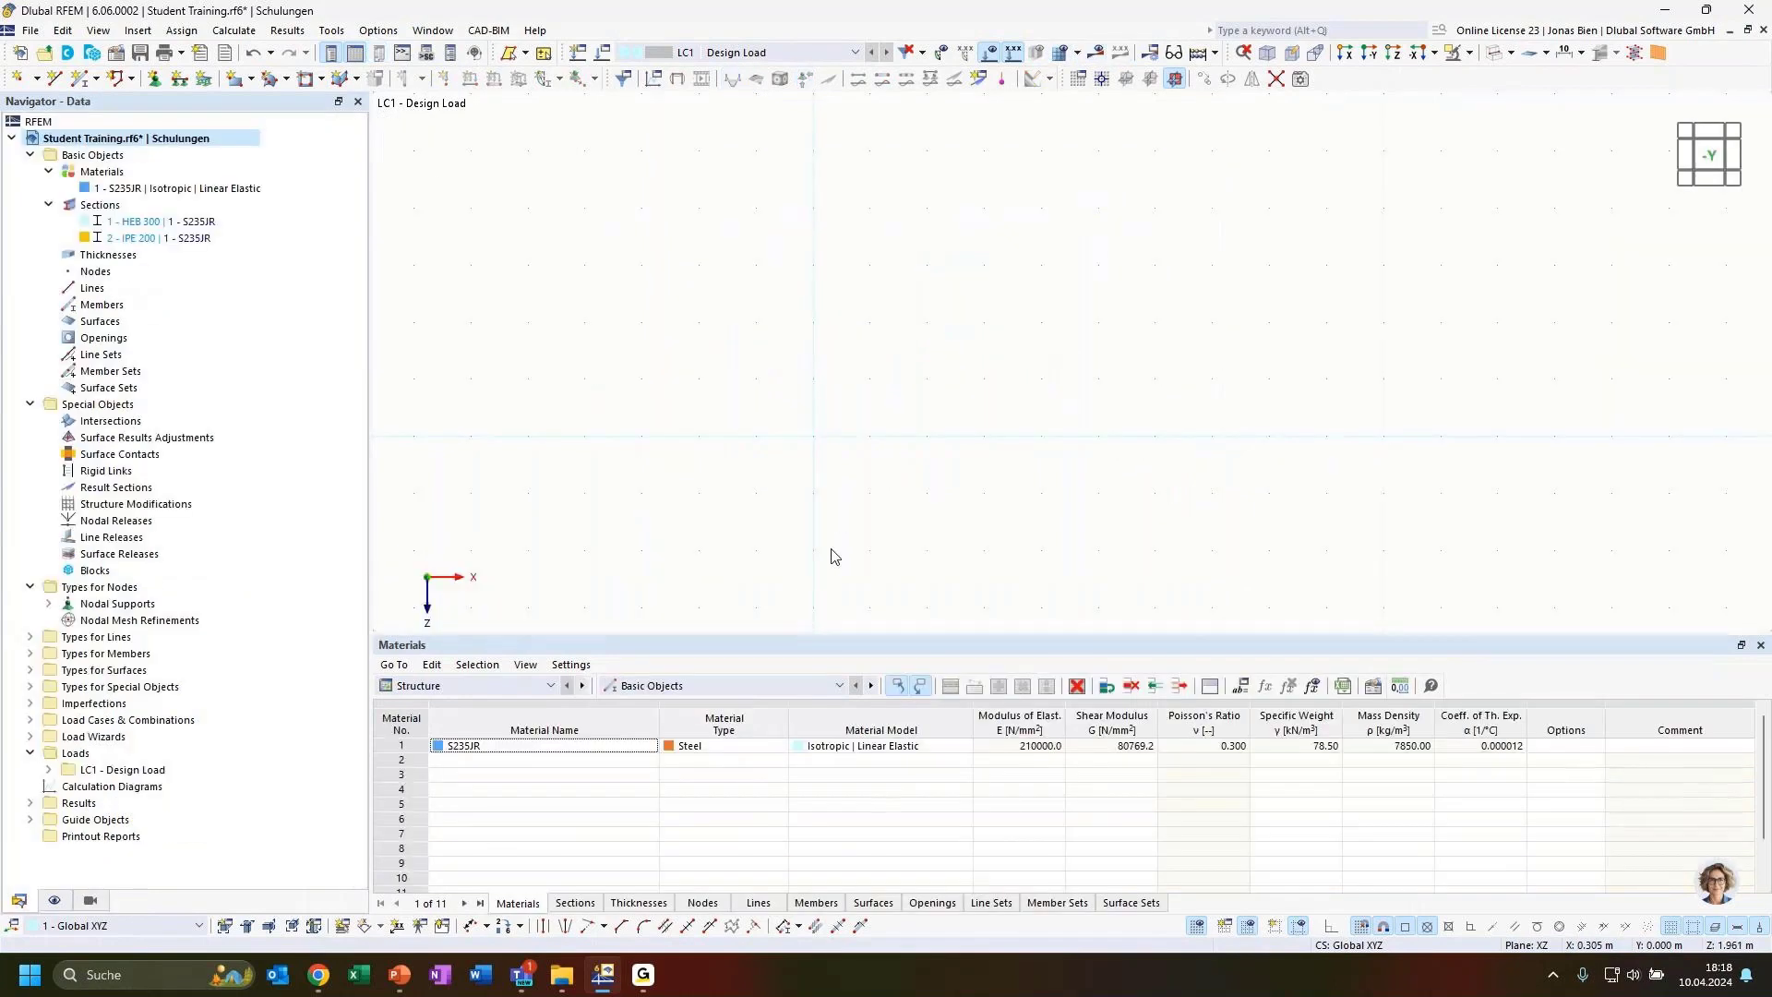
Switch to the presentation and review the generated truss structure task slide
key("alt+Tab")
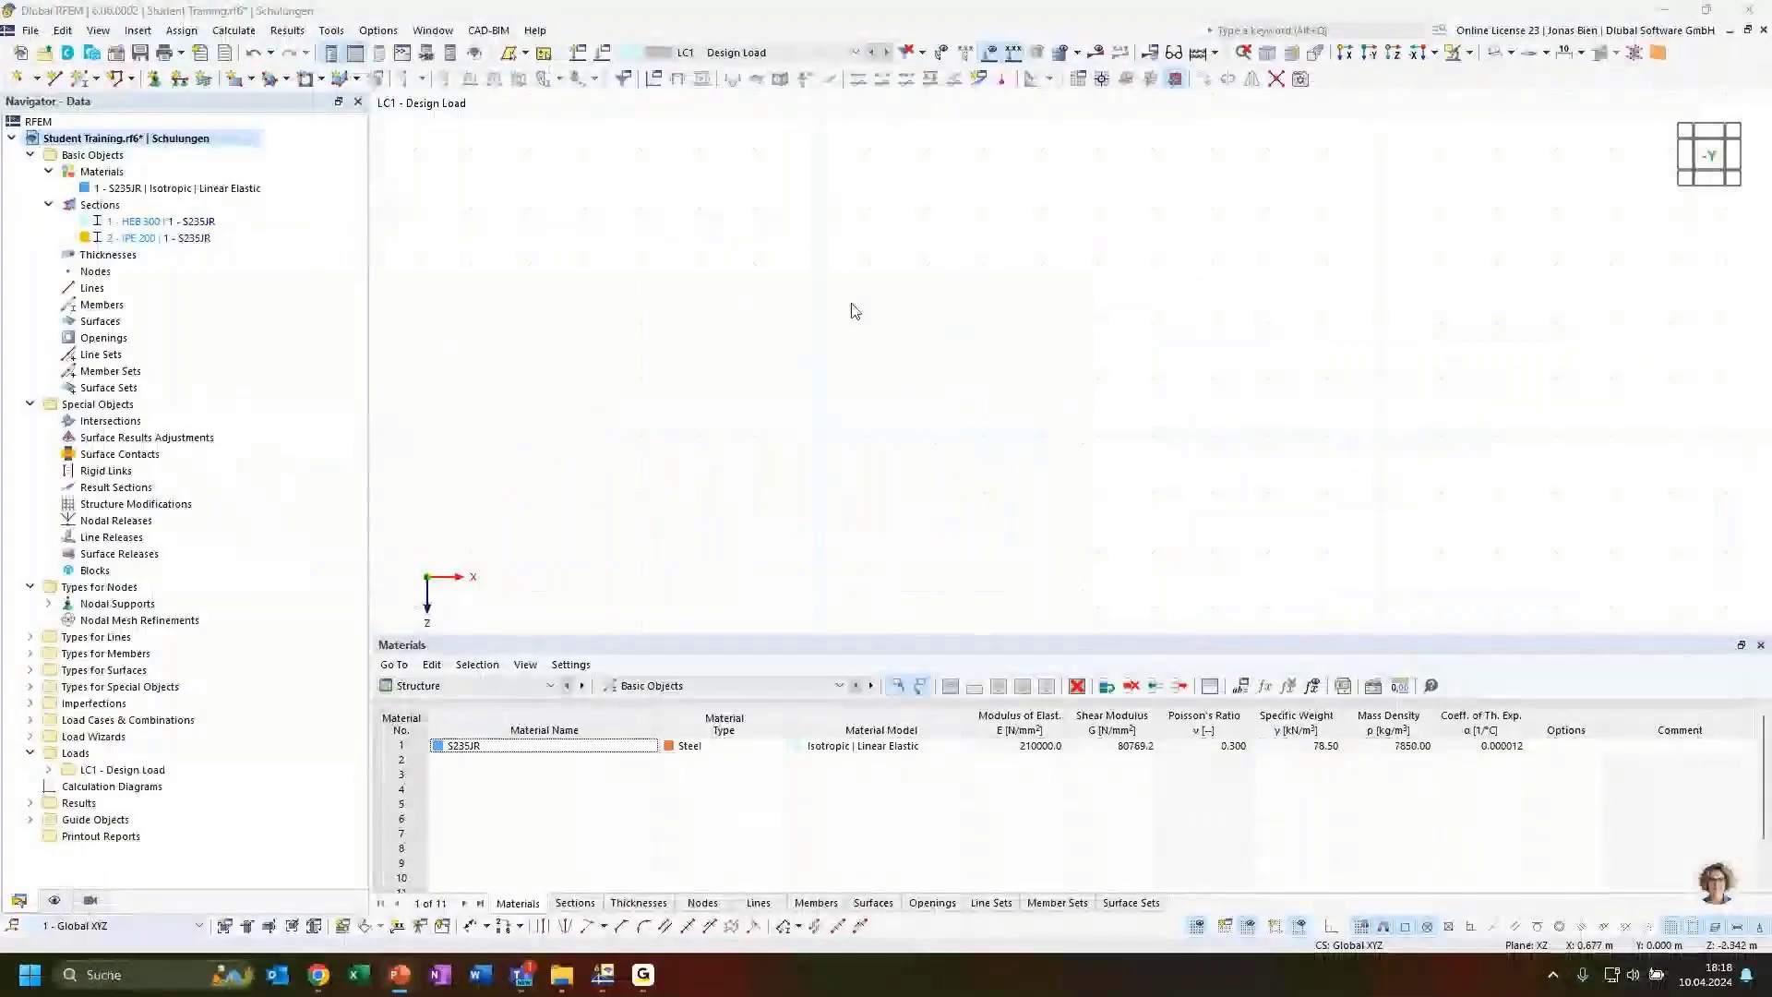
left_click(237, 138)
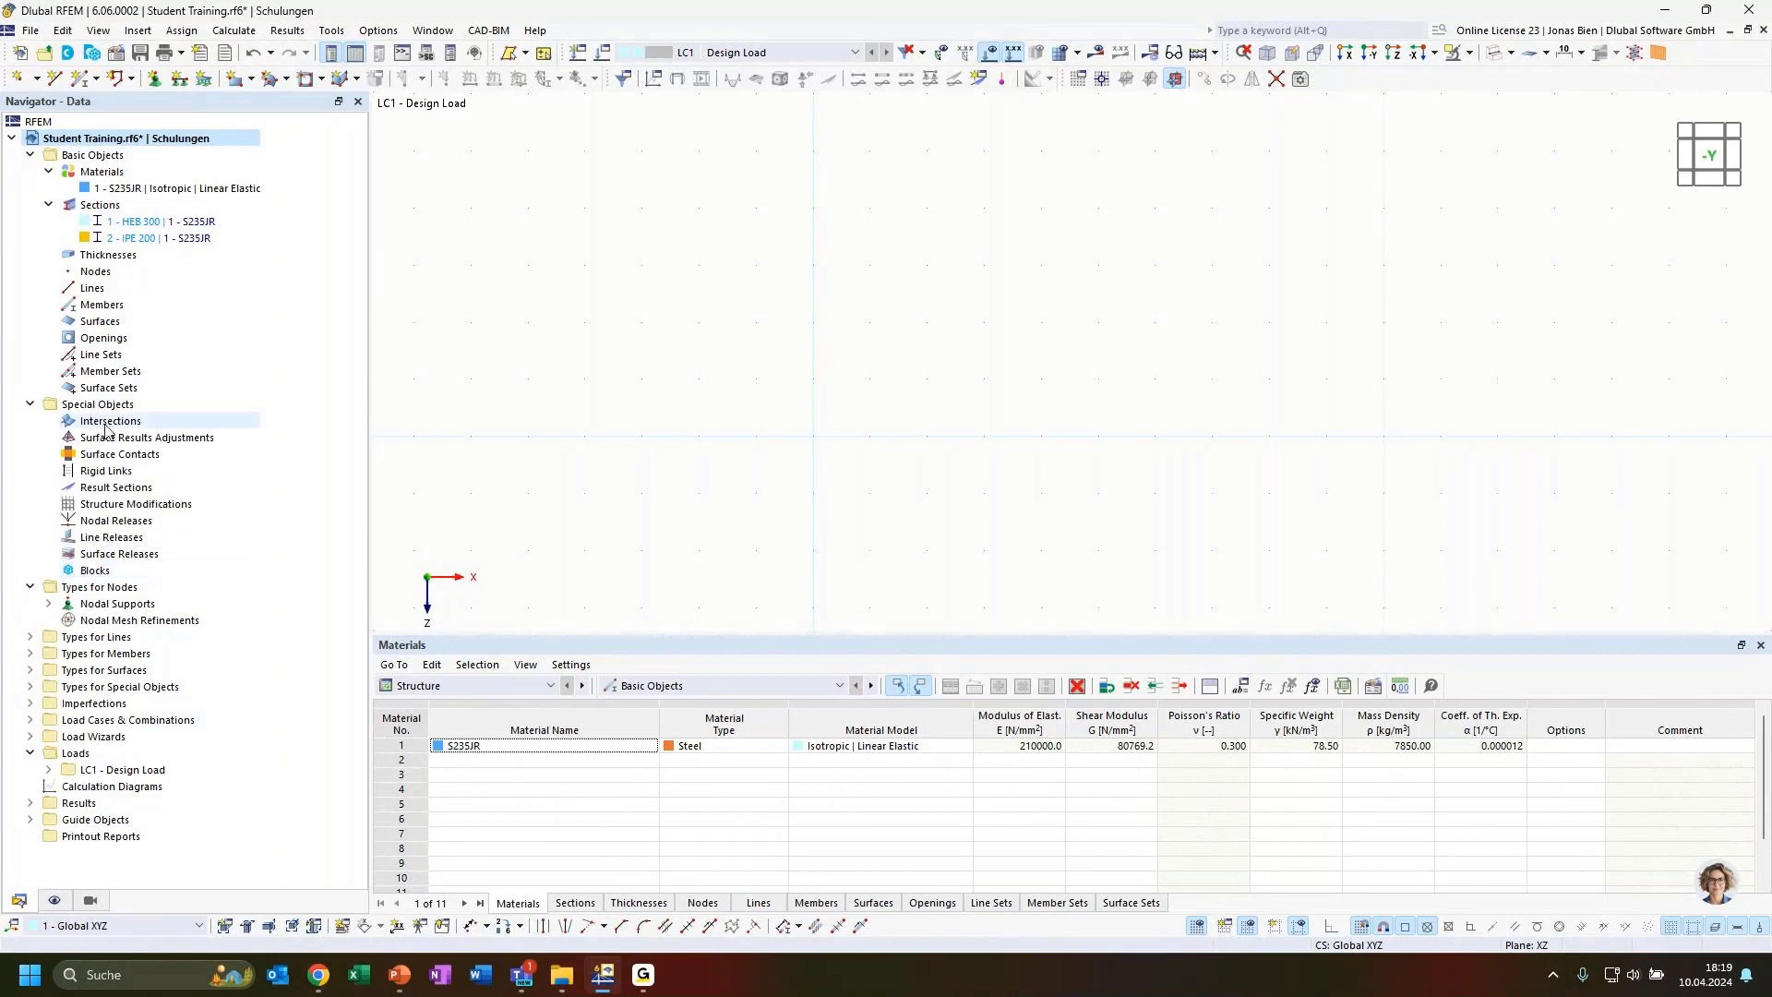
Create a new block, accept the switch to the 3D model type, and open the block manager's 2D truss category
left_click(98, 572)
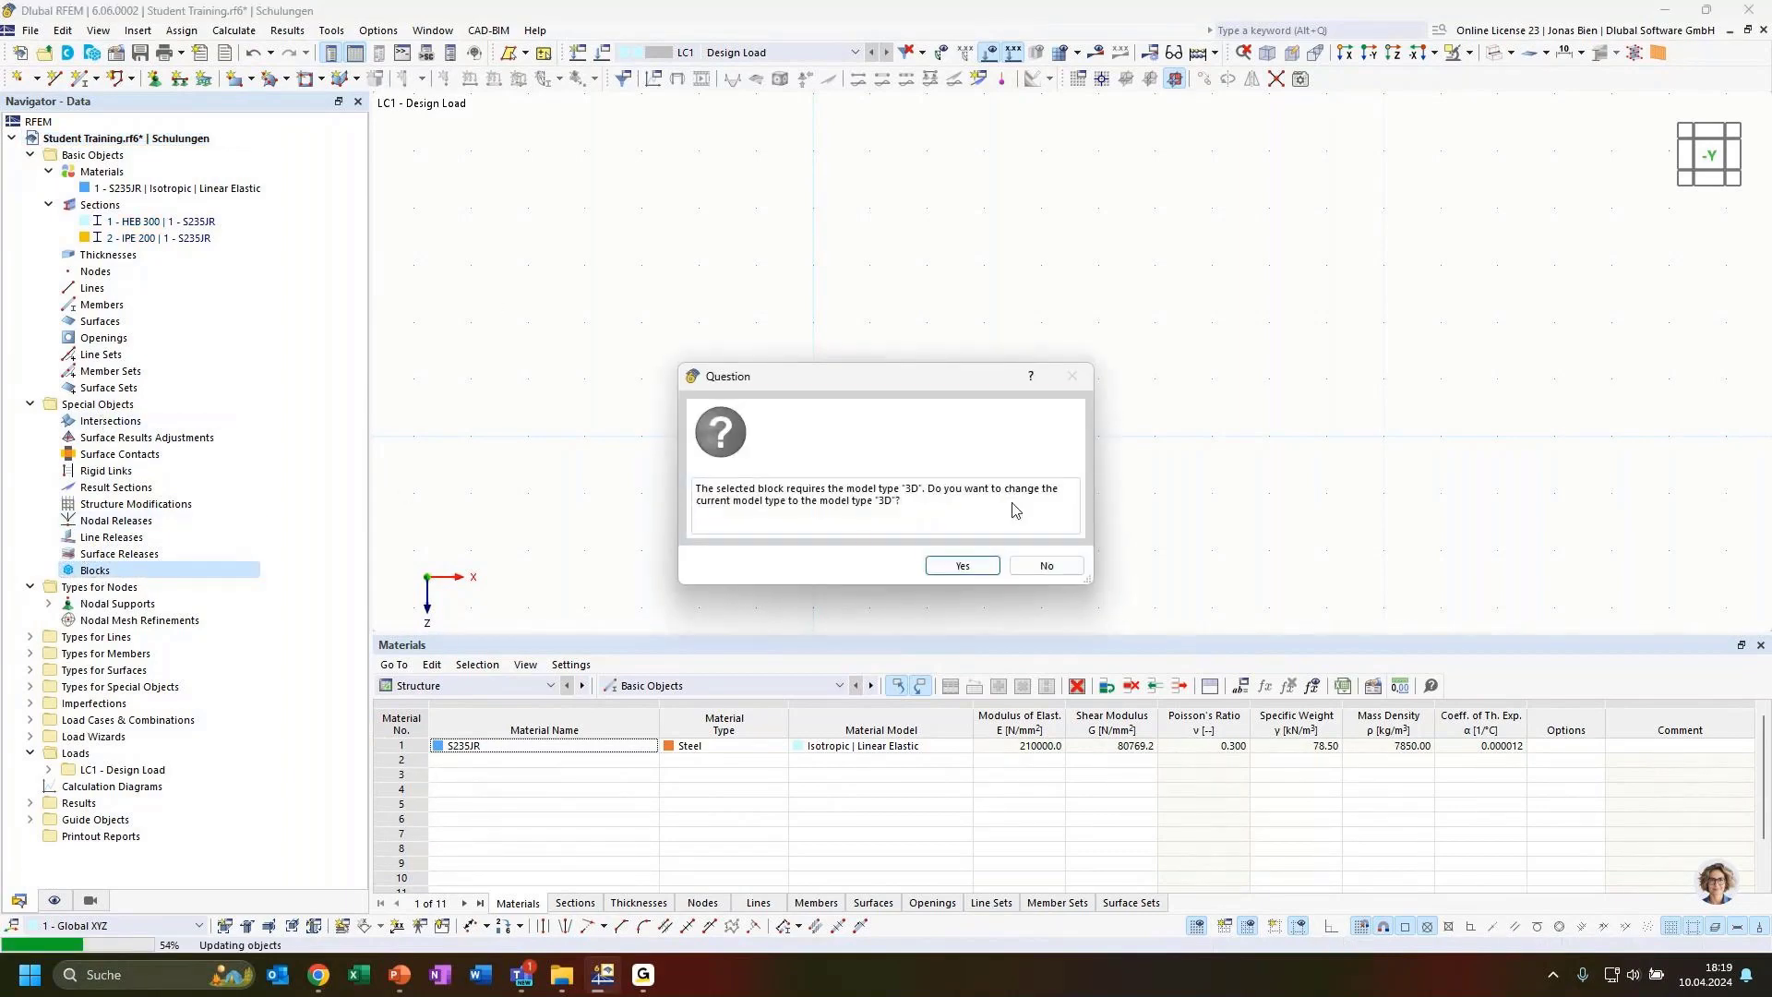
left_click(963, 566)
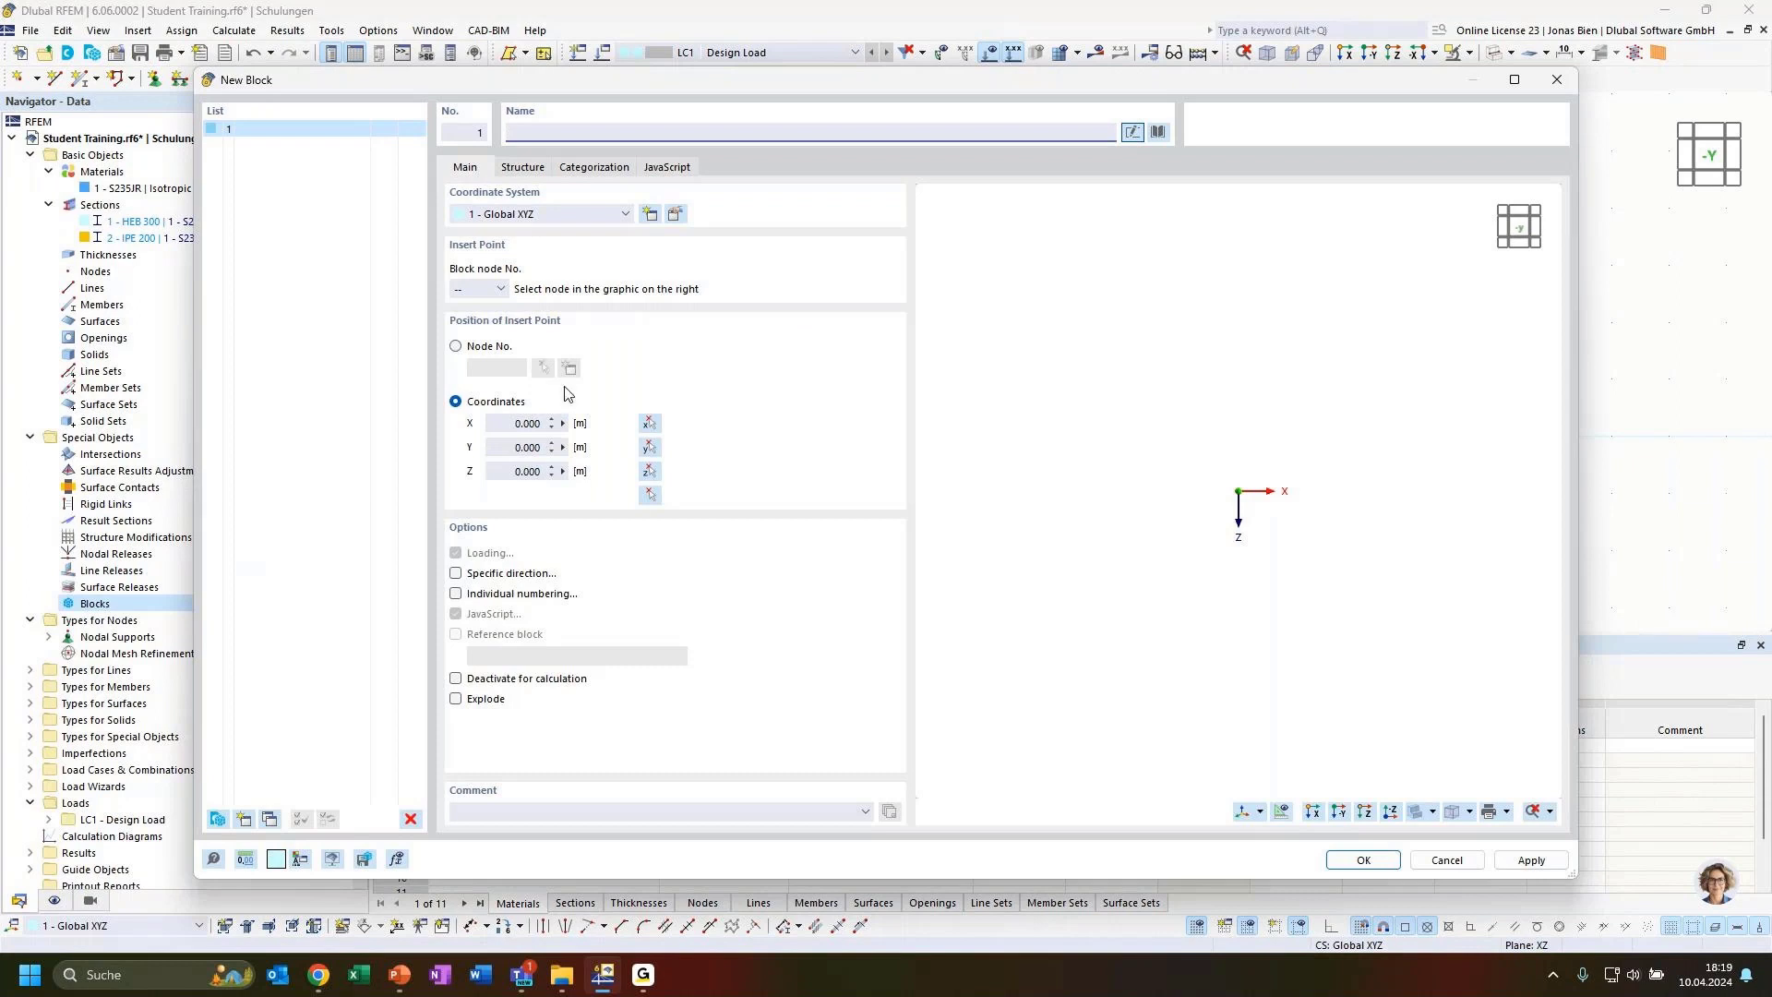
left_click(1159, 135)
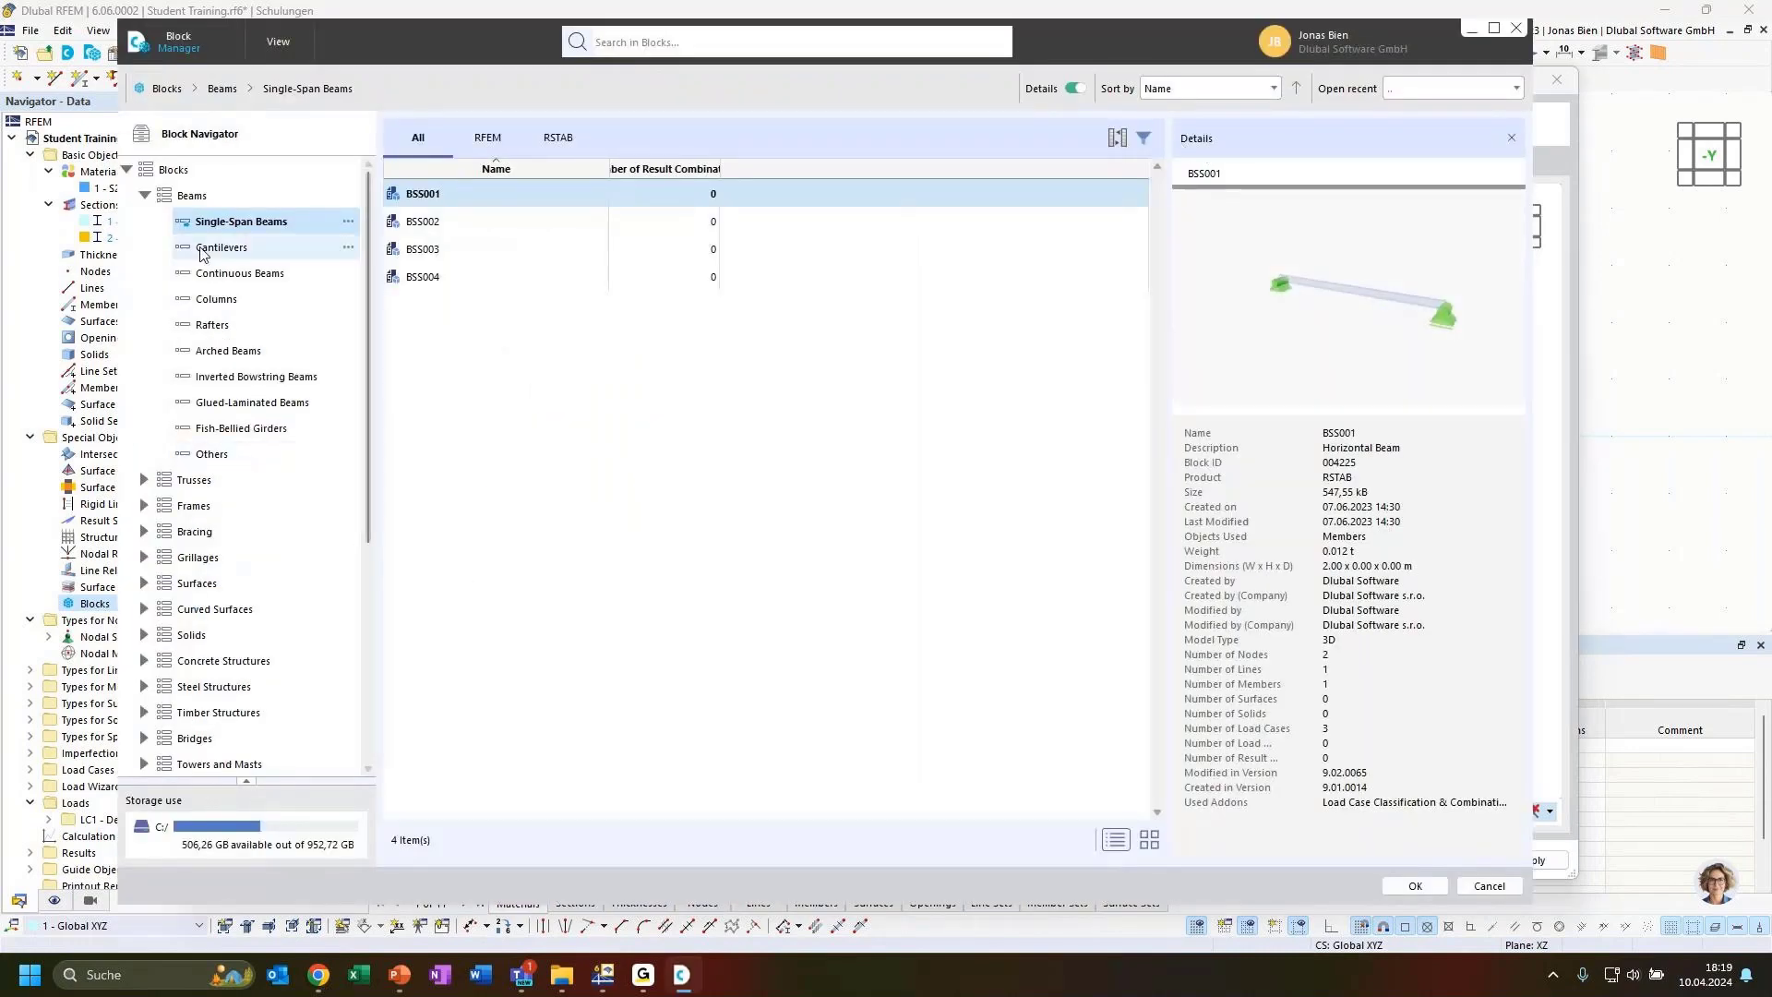
left_click(145, 195)
left_click_drag(403, 44, 569, 116)
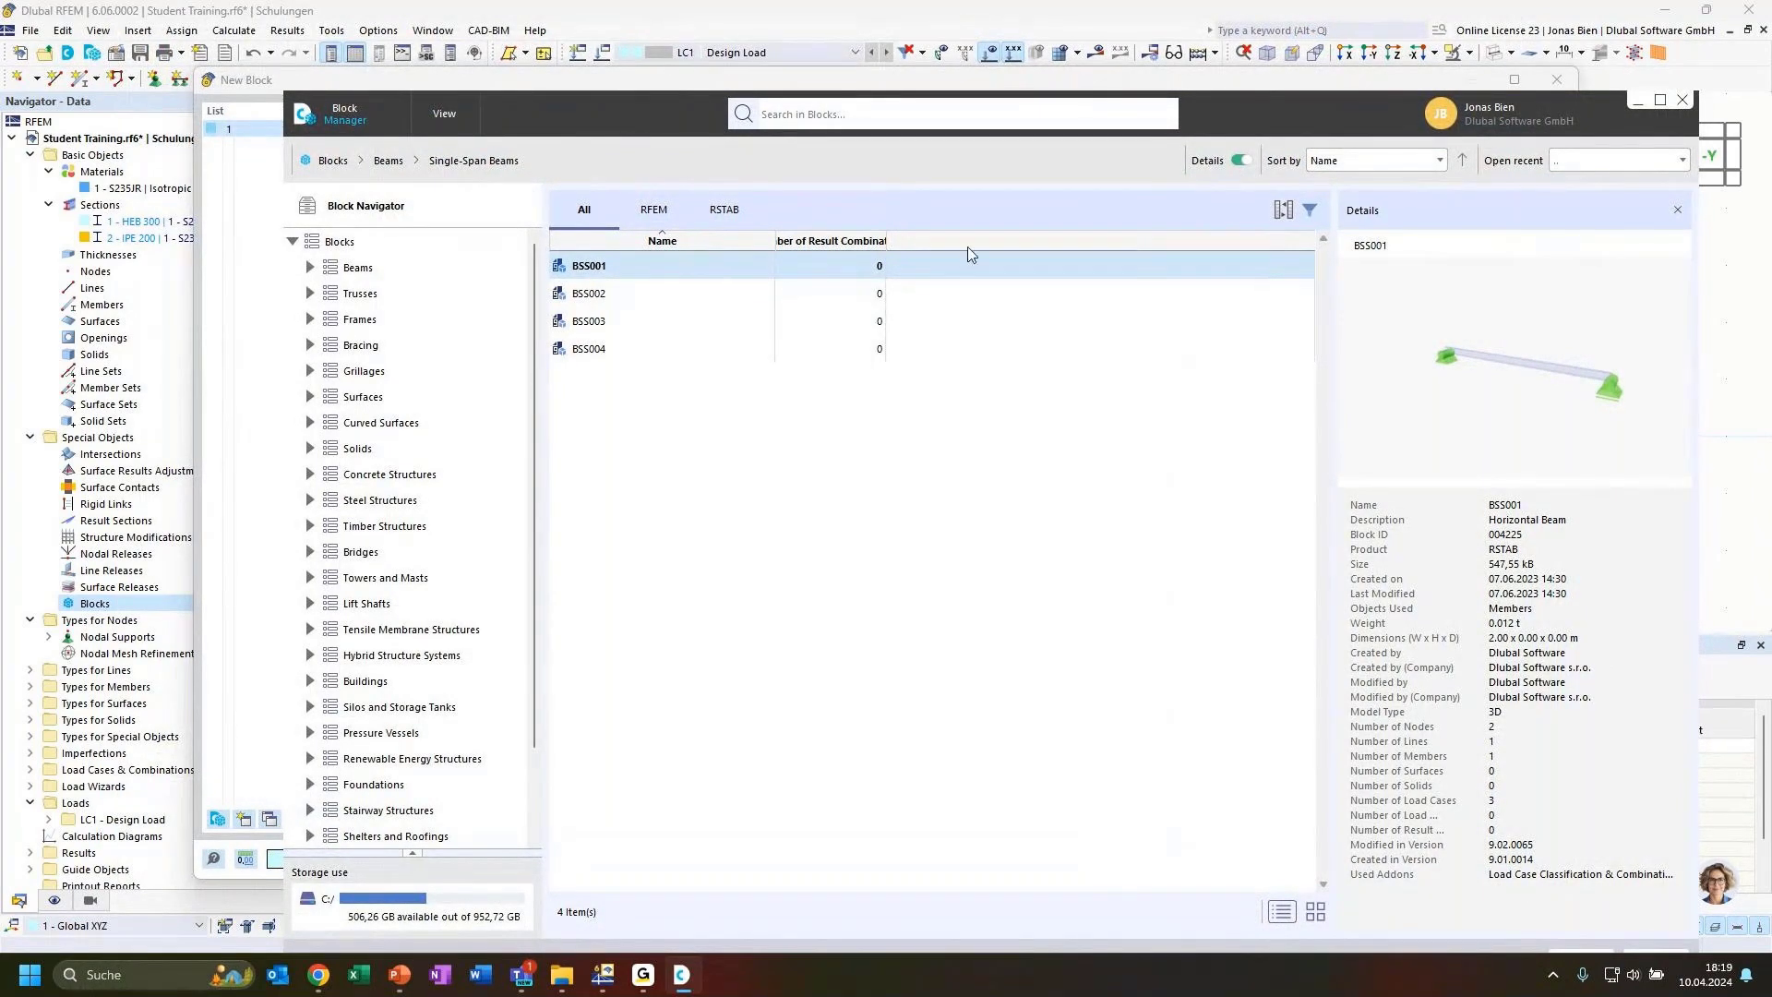
left_click_drag(1264, 117, 1241, 98)
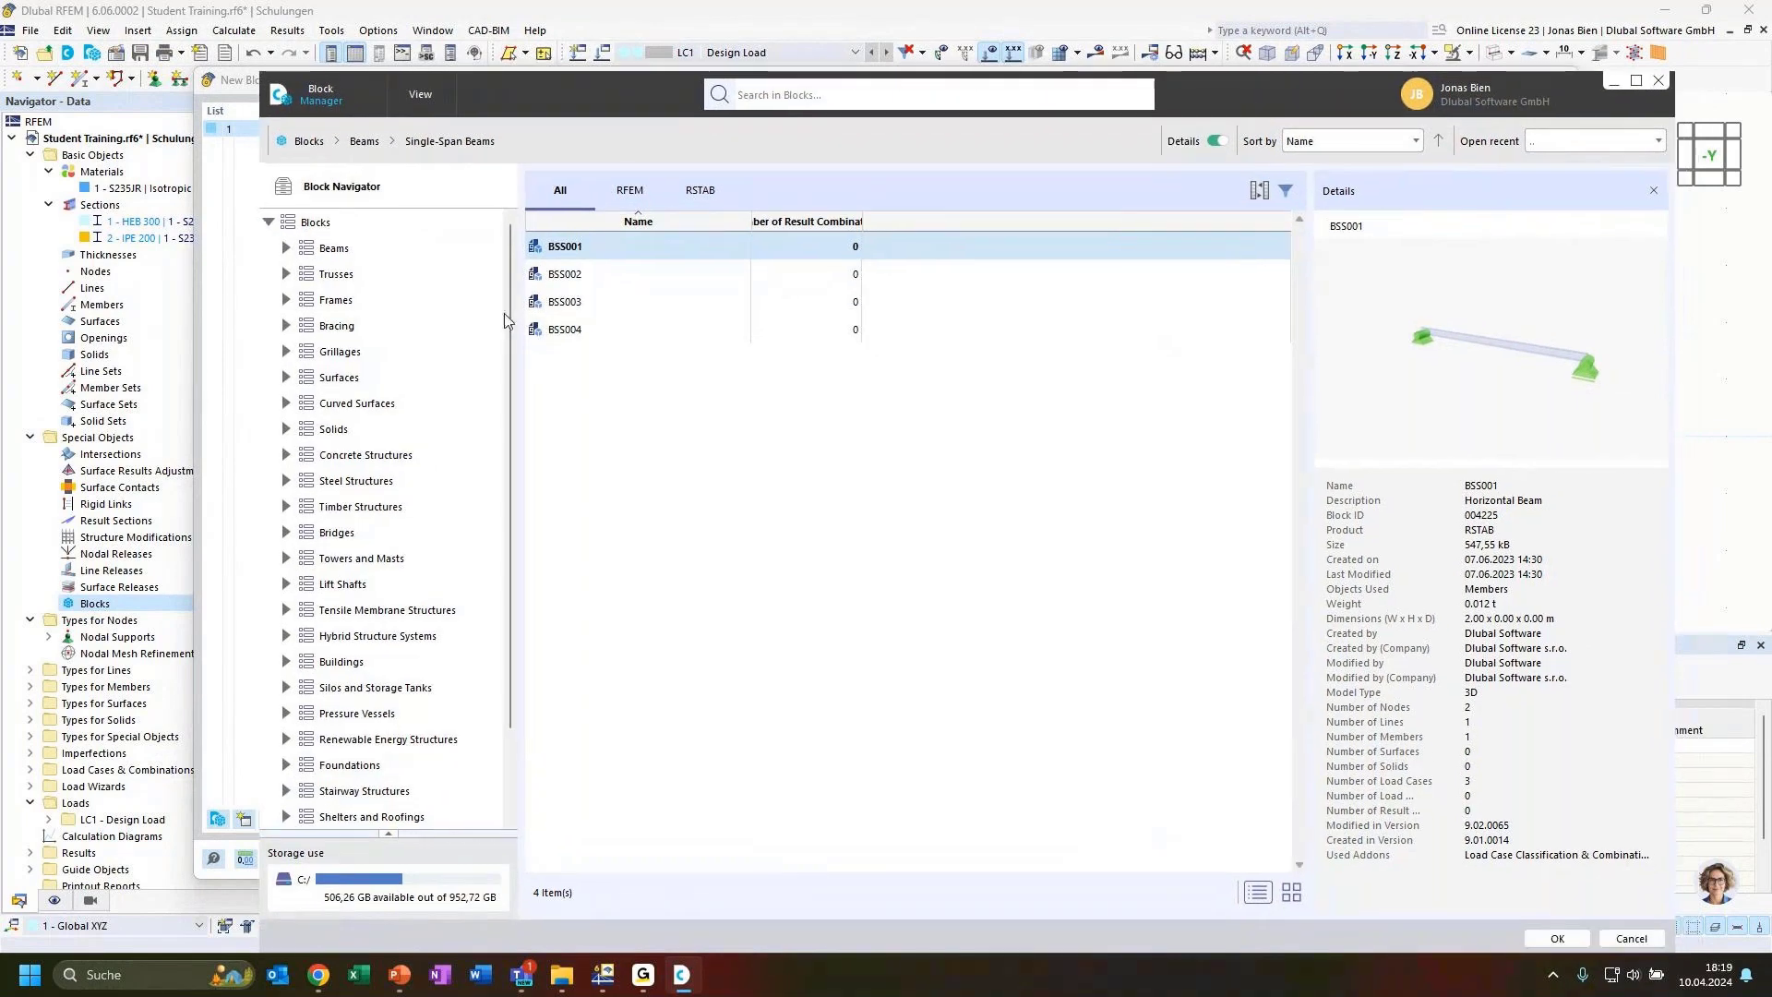
left_click(286, 275)
left_click(355, 300)
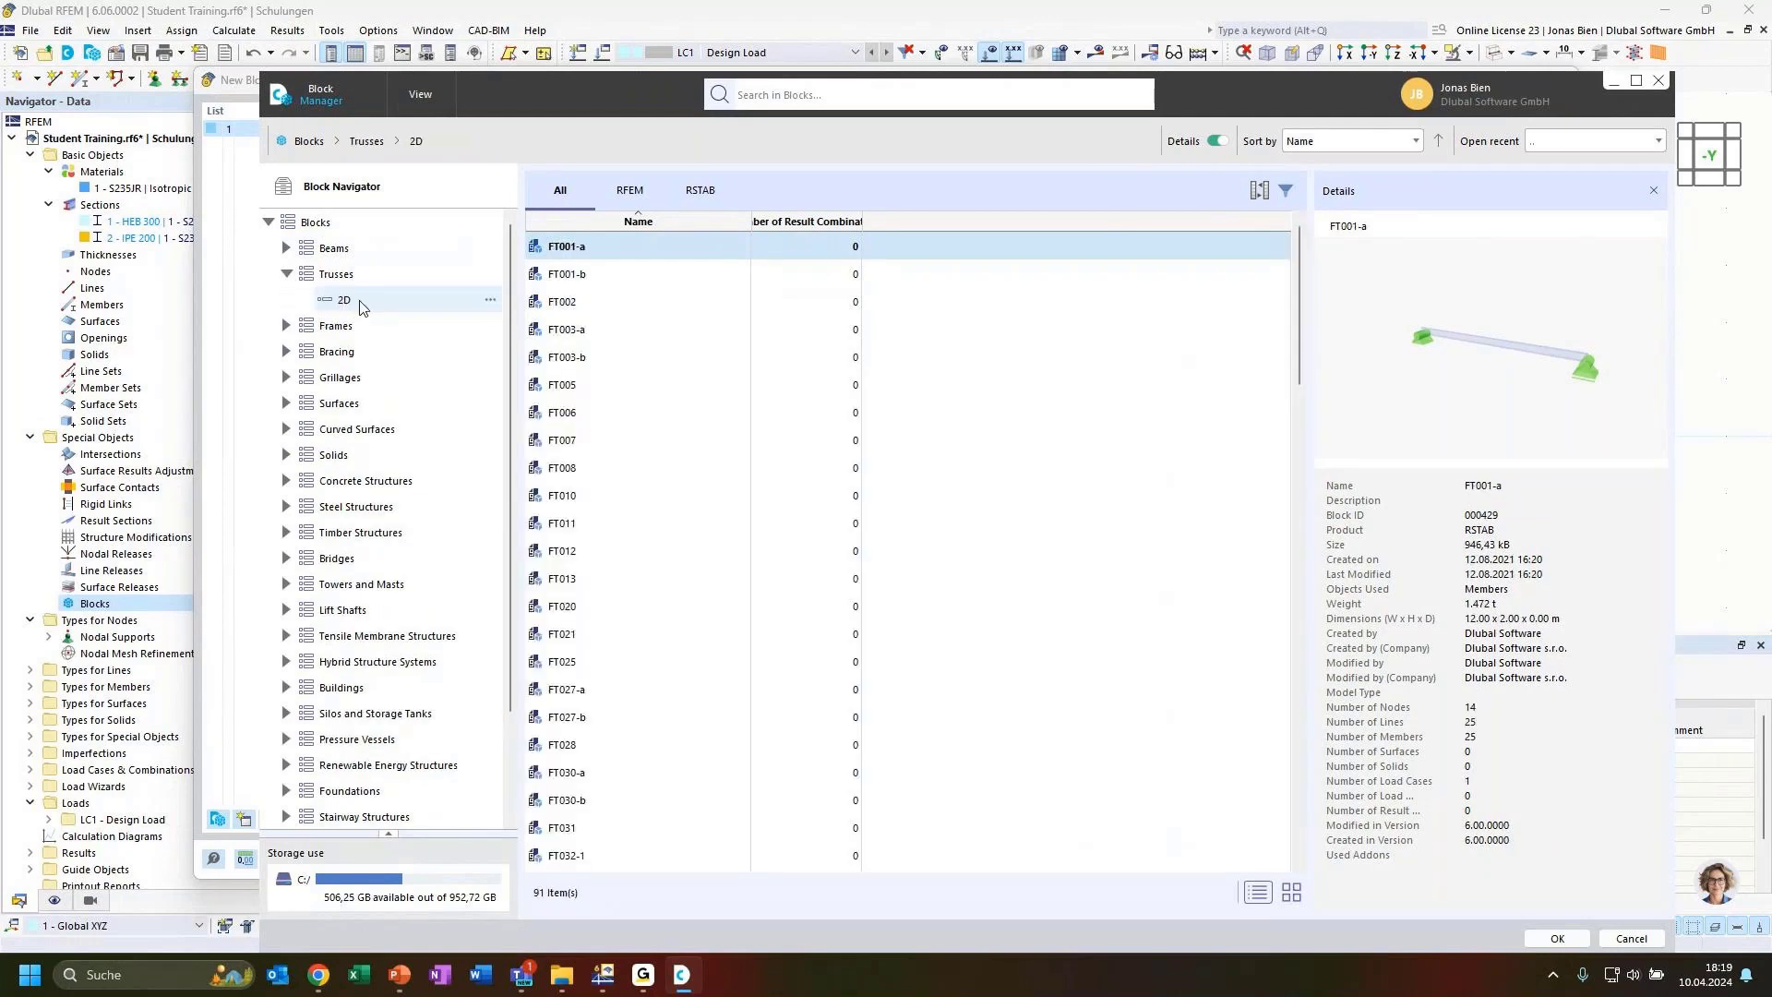
Browse and preview the 2D truss blocks in the block manager
left_click(606, 282)
left_click(598, 307)
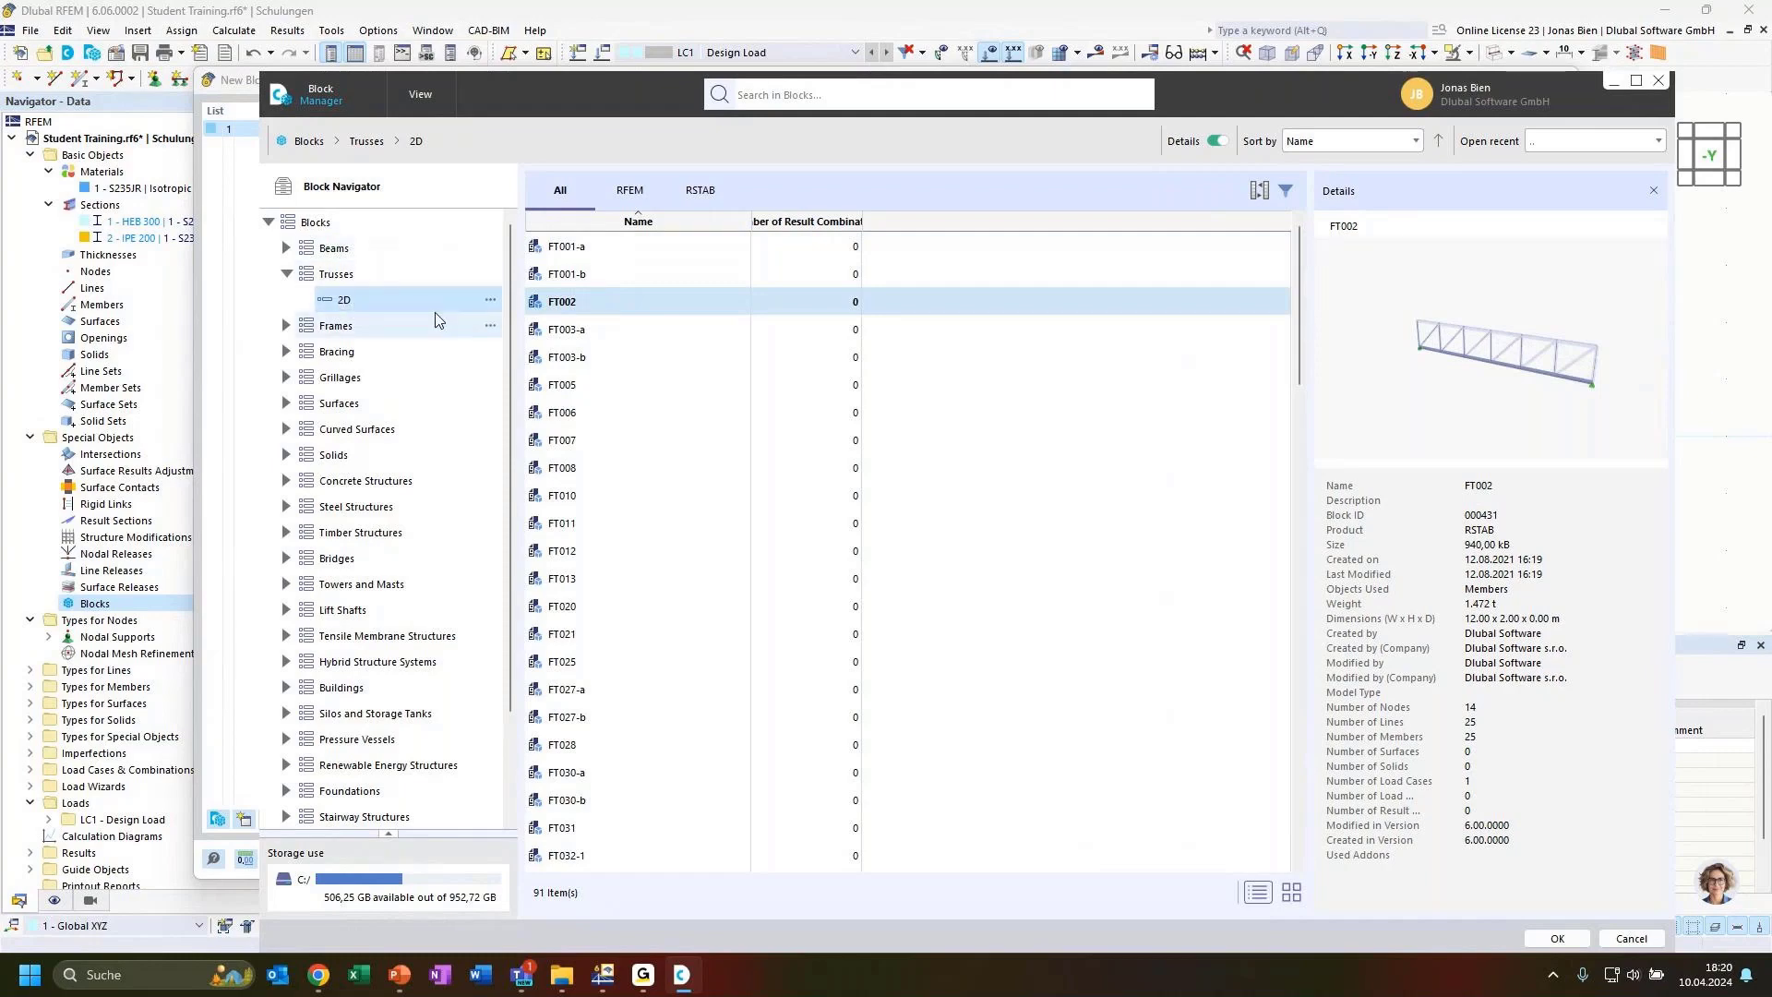
left_click(606, 254)
mouse_move(1529, 396)
left_mouse_down()
mouse_move(1556, 412)
mouse_move(1482, 415)
mouse_move(1547, 389)
left_mouse_up()
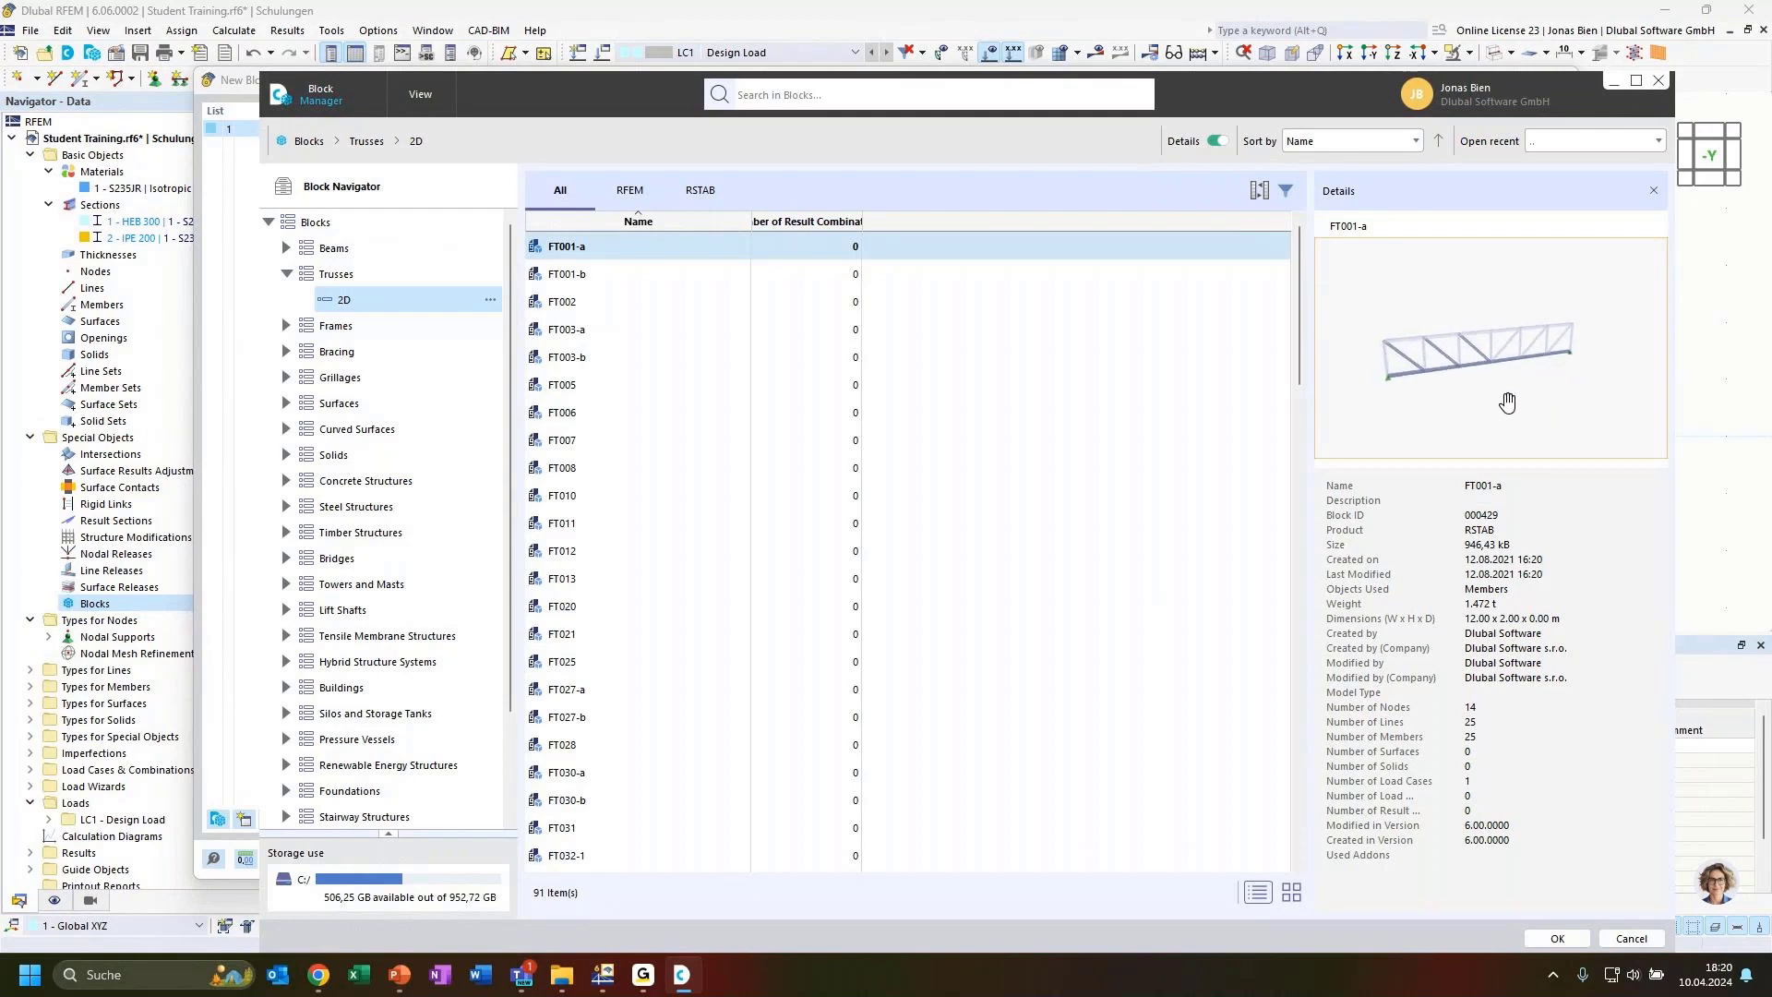
left_click(606, 609)
scroll(683, 600, "down", 2)
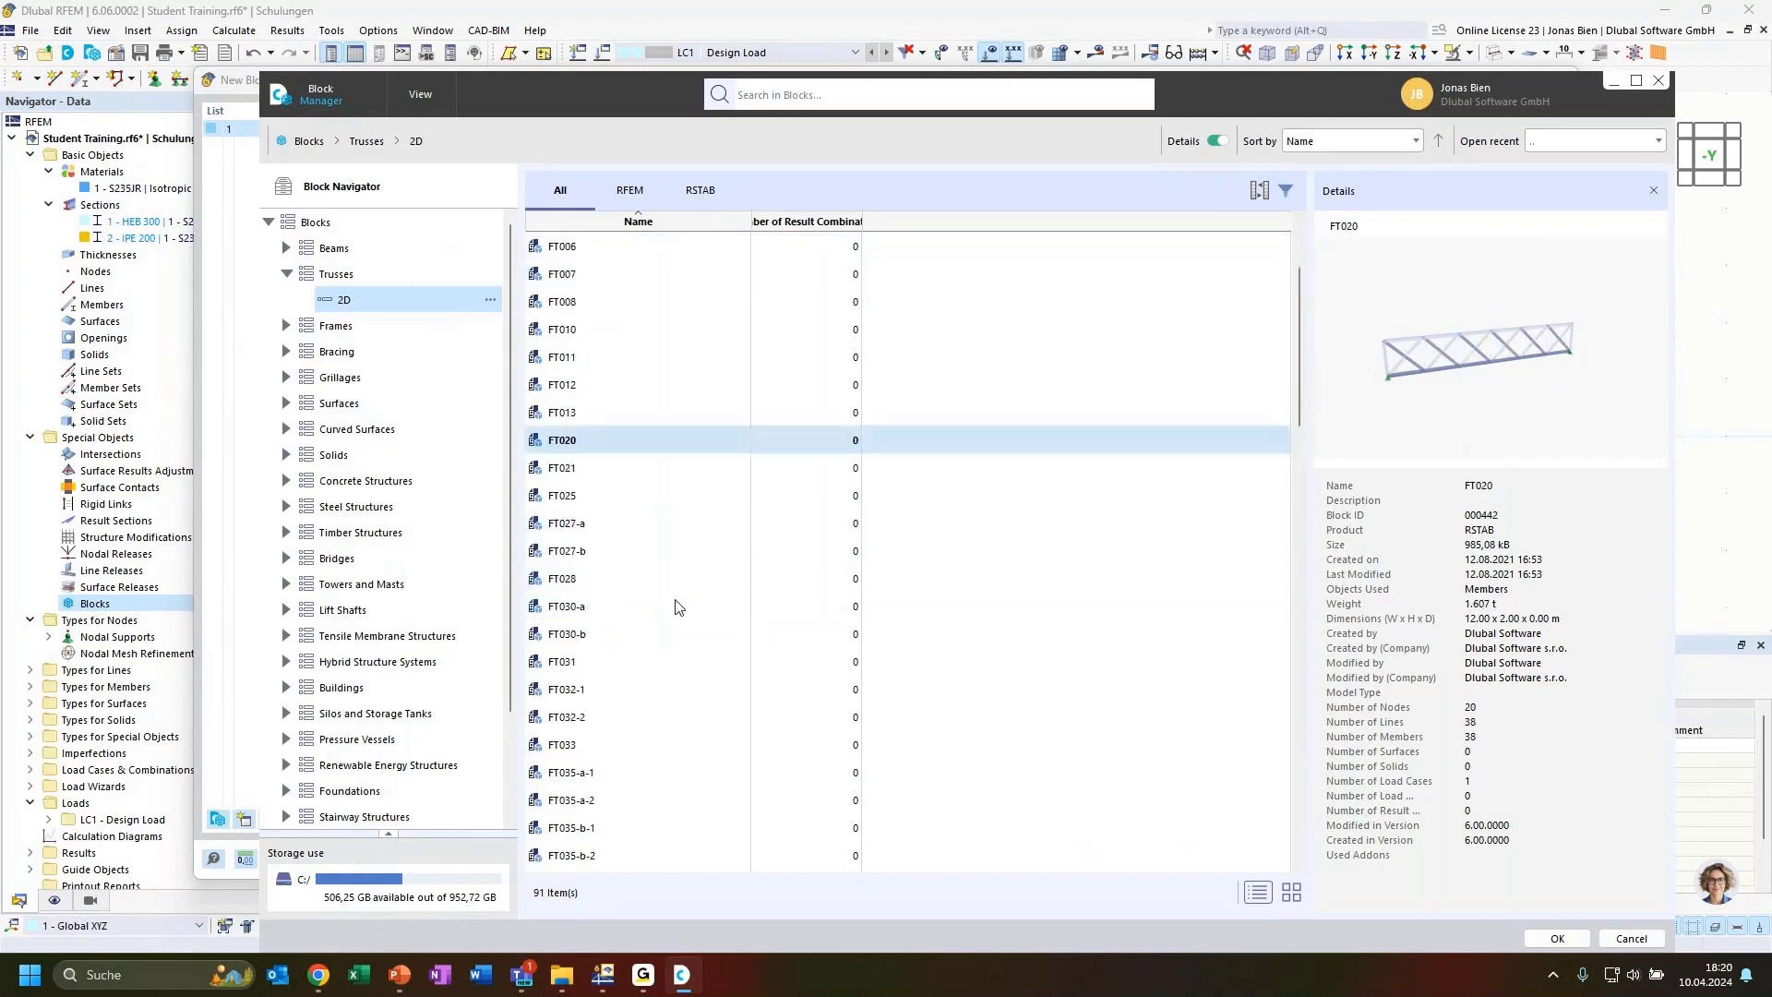
scroll(678, 606, "down", 2)
left_click(644, 610)
left_click(661, 630)
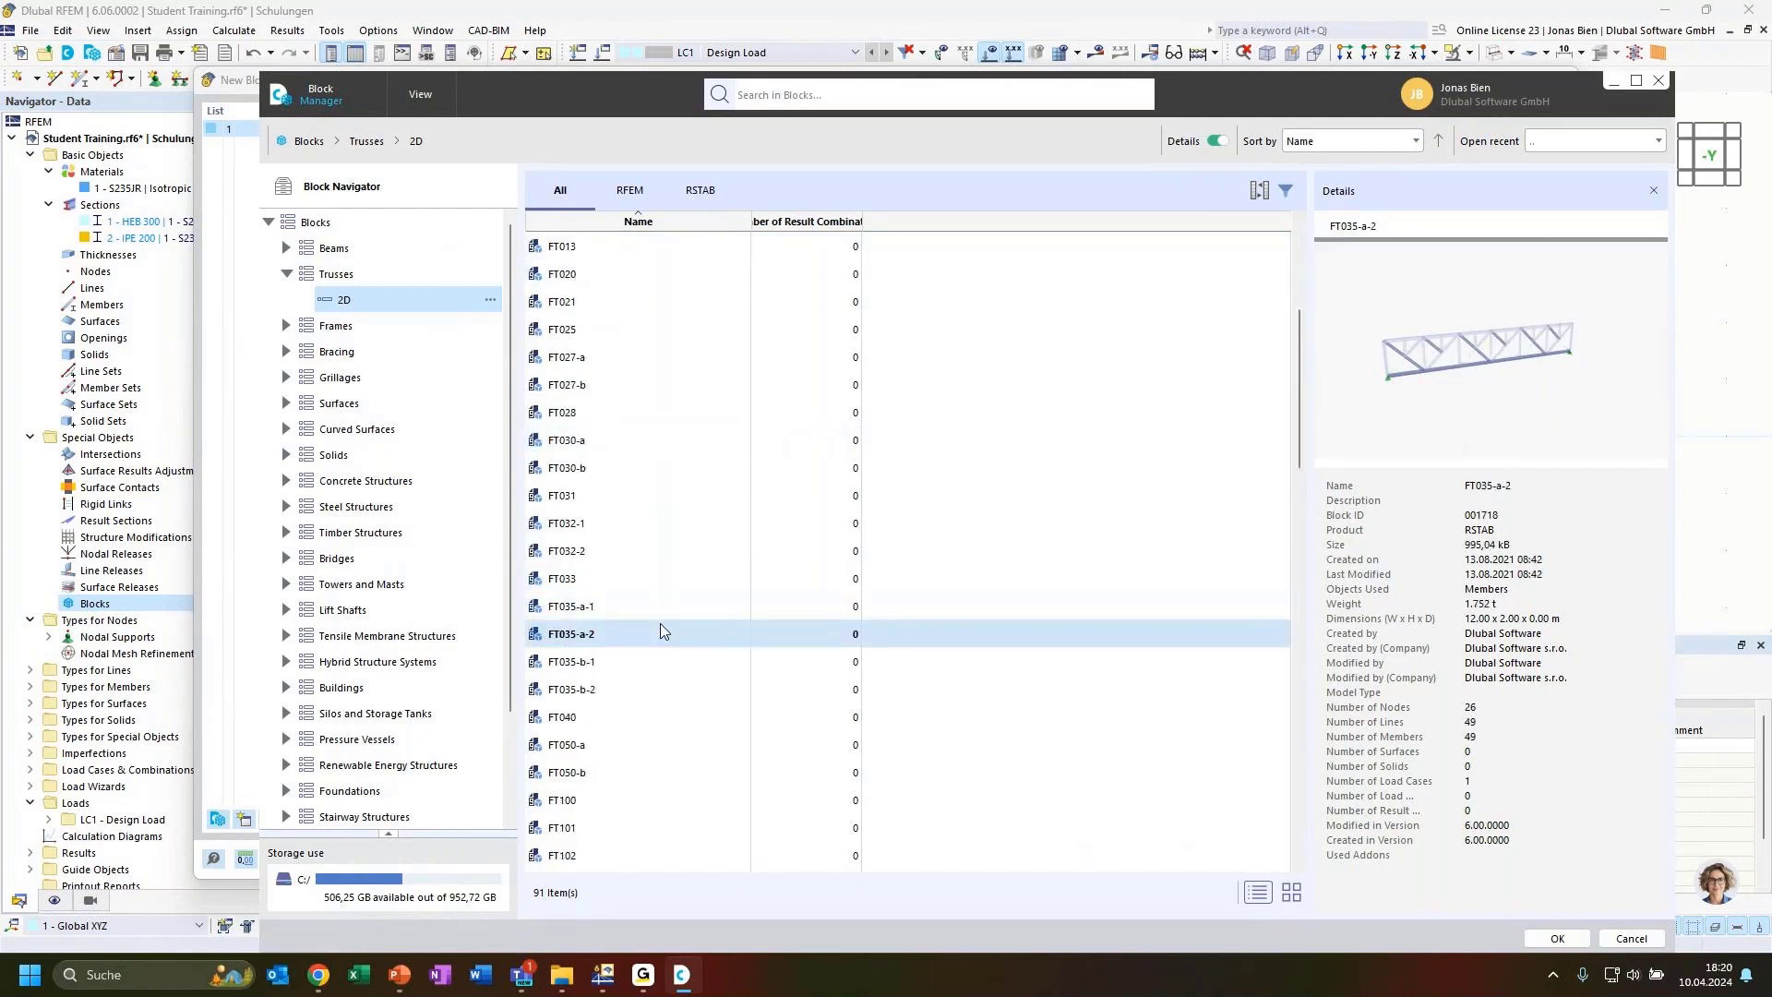
key("Down")
key("Down")
key("Down")
key("Down")
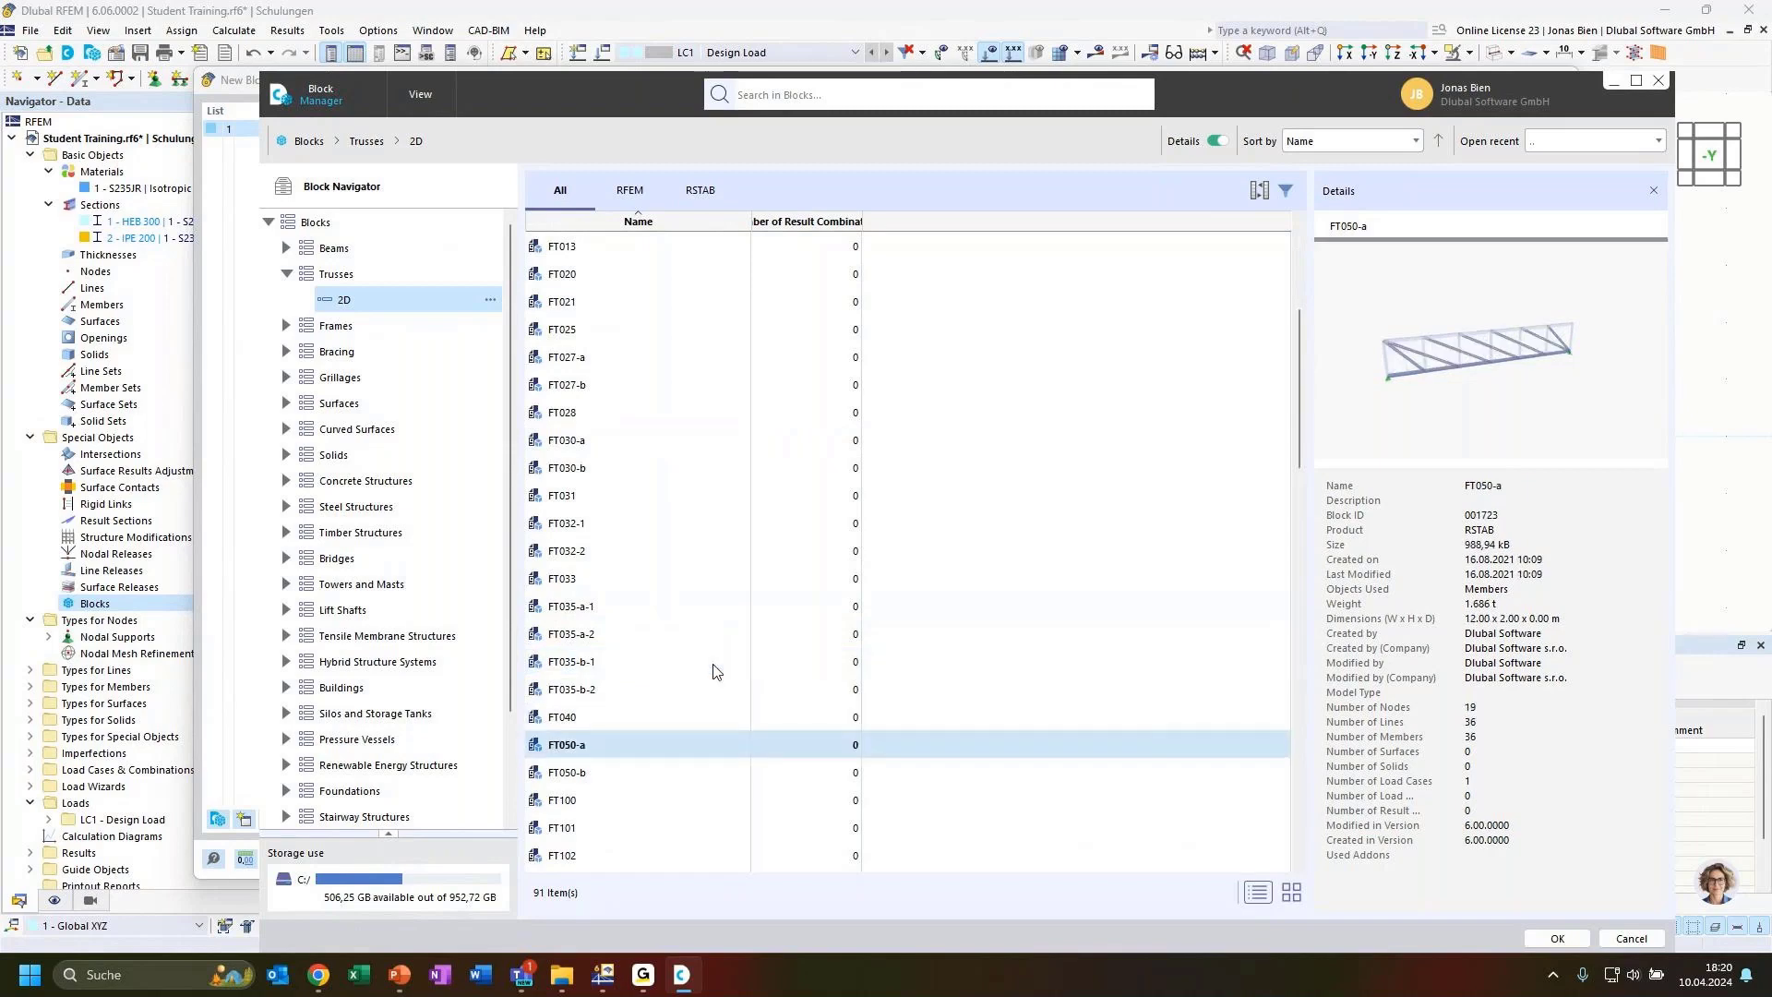
key("Down")
key("Down")
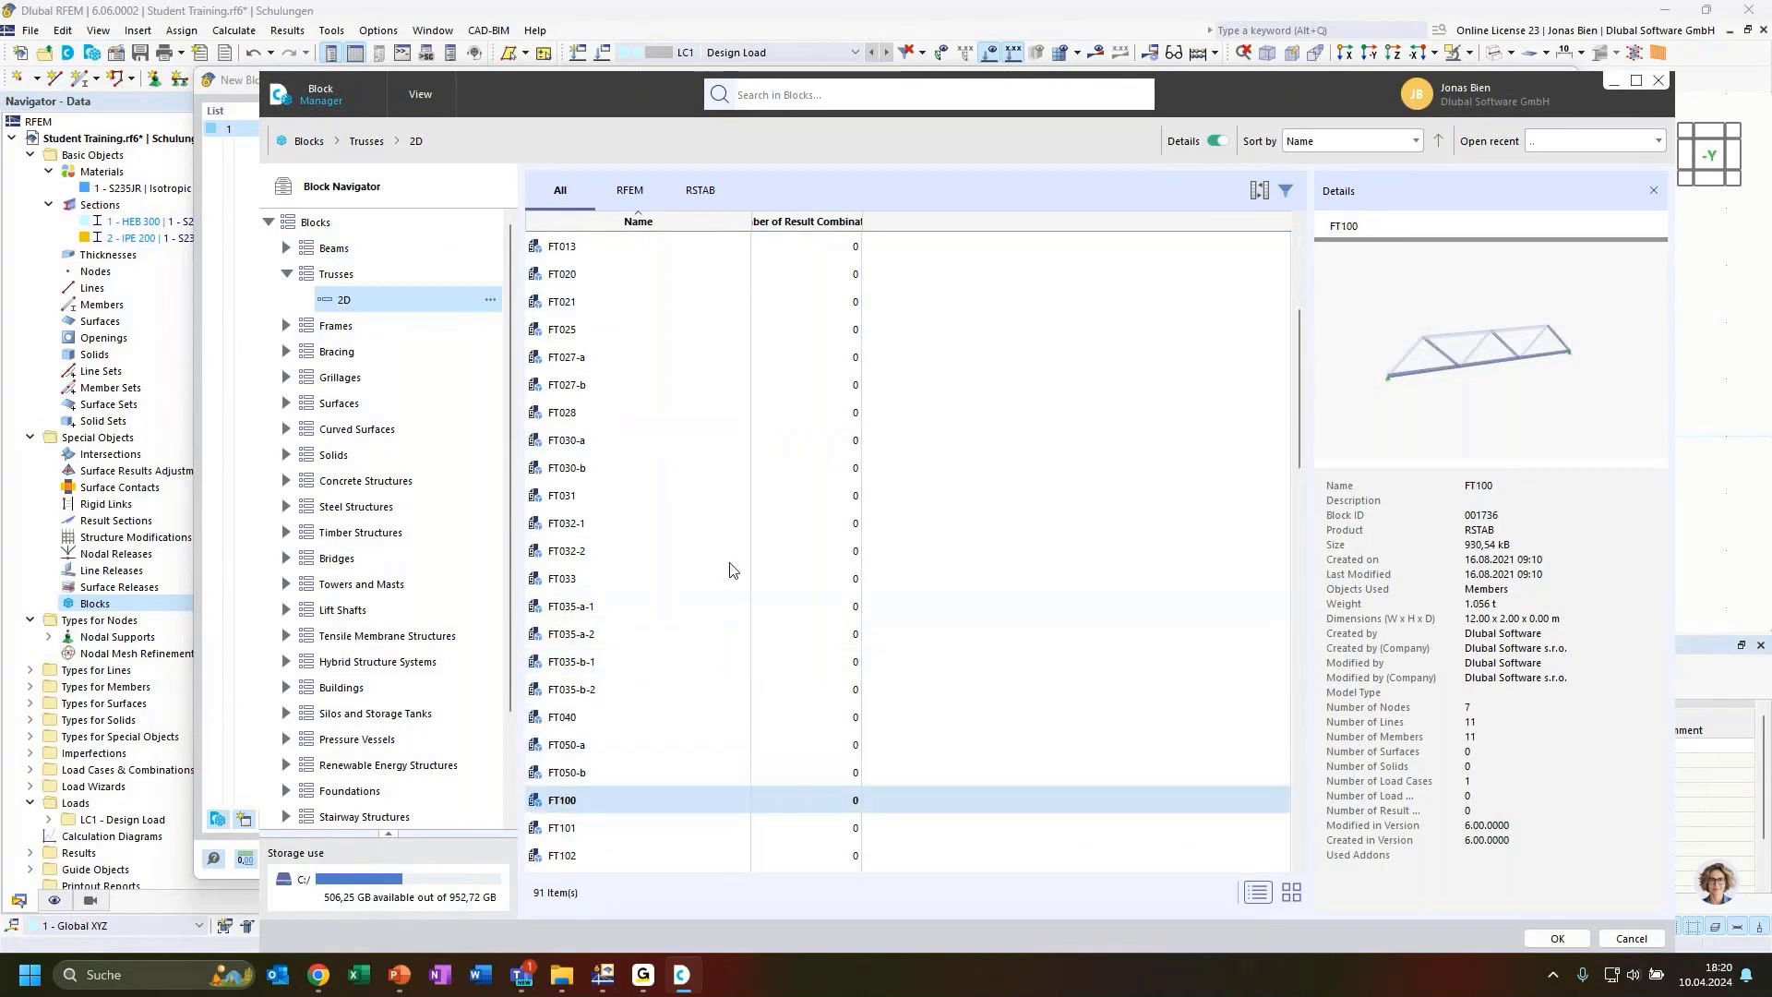
scroll(733, 568, "down", 2)
left_click(633, 711)
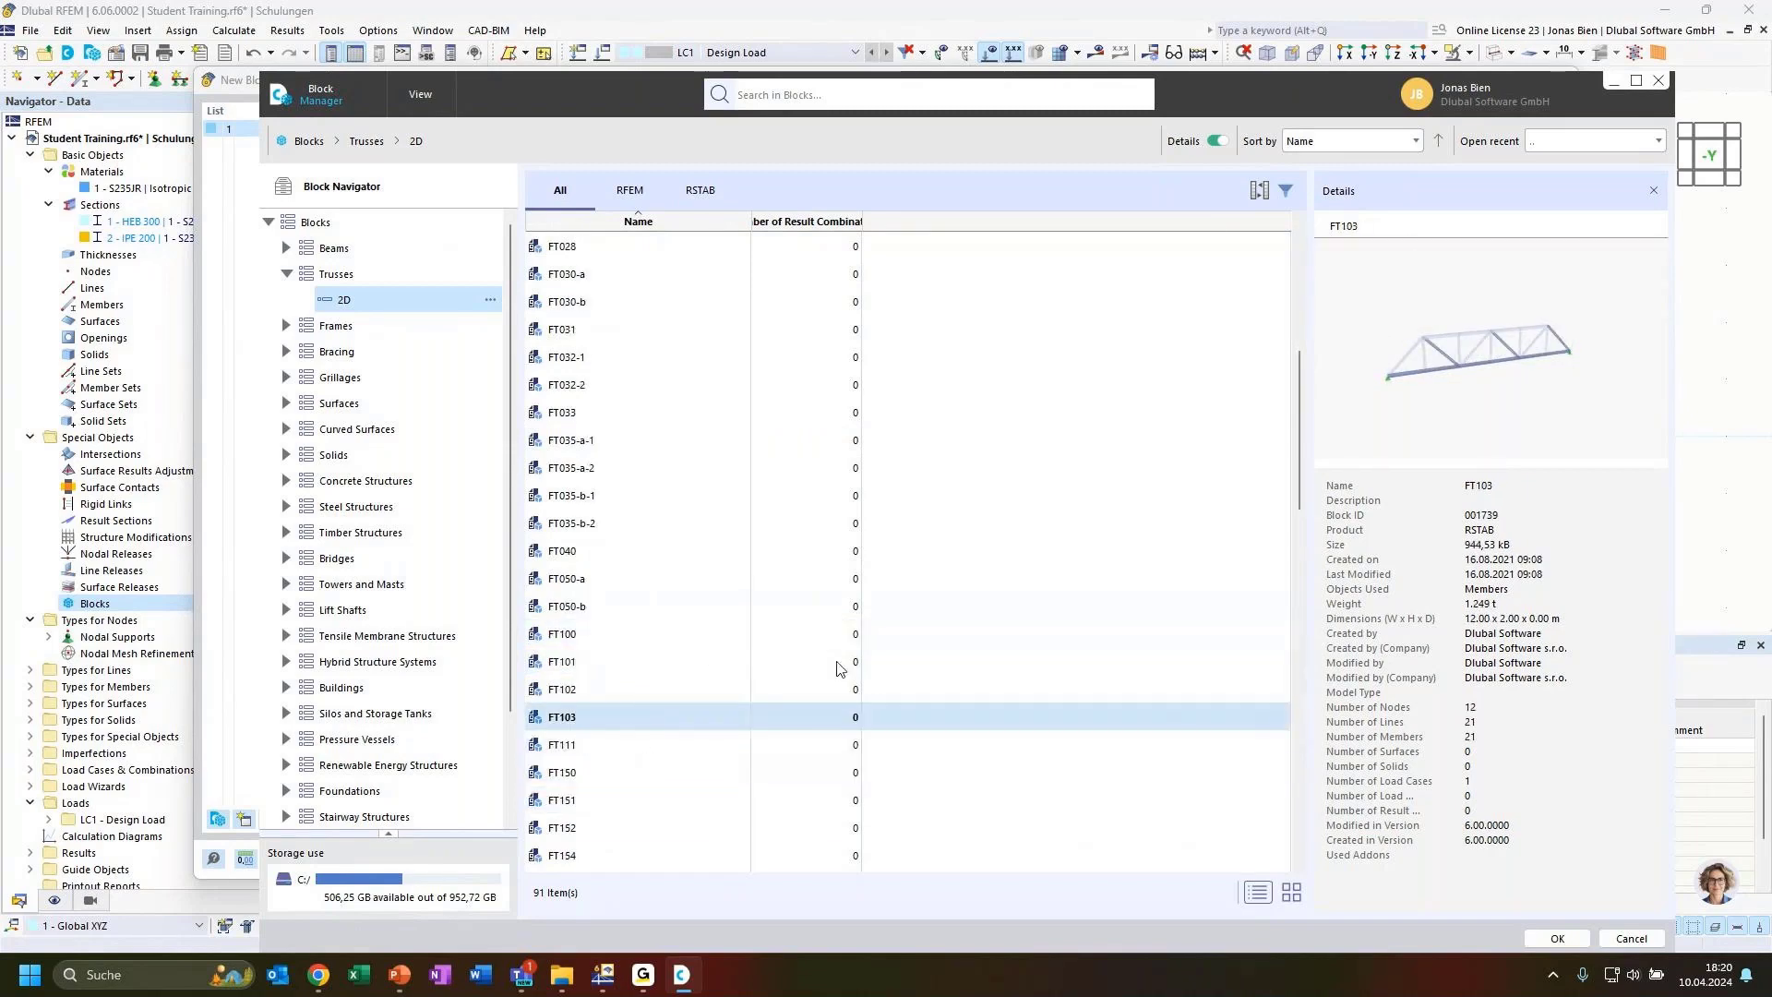
mouse_move(1538, 366)
left_mouse_down()
mouse_move(1510, 363)
mouse_move(1528, 373)
left_mouse_up()
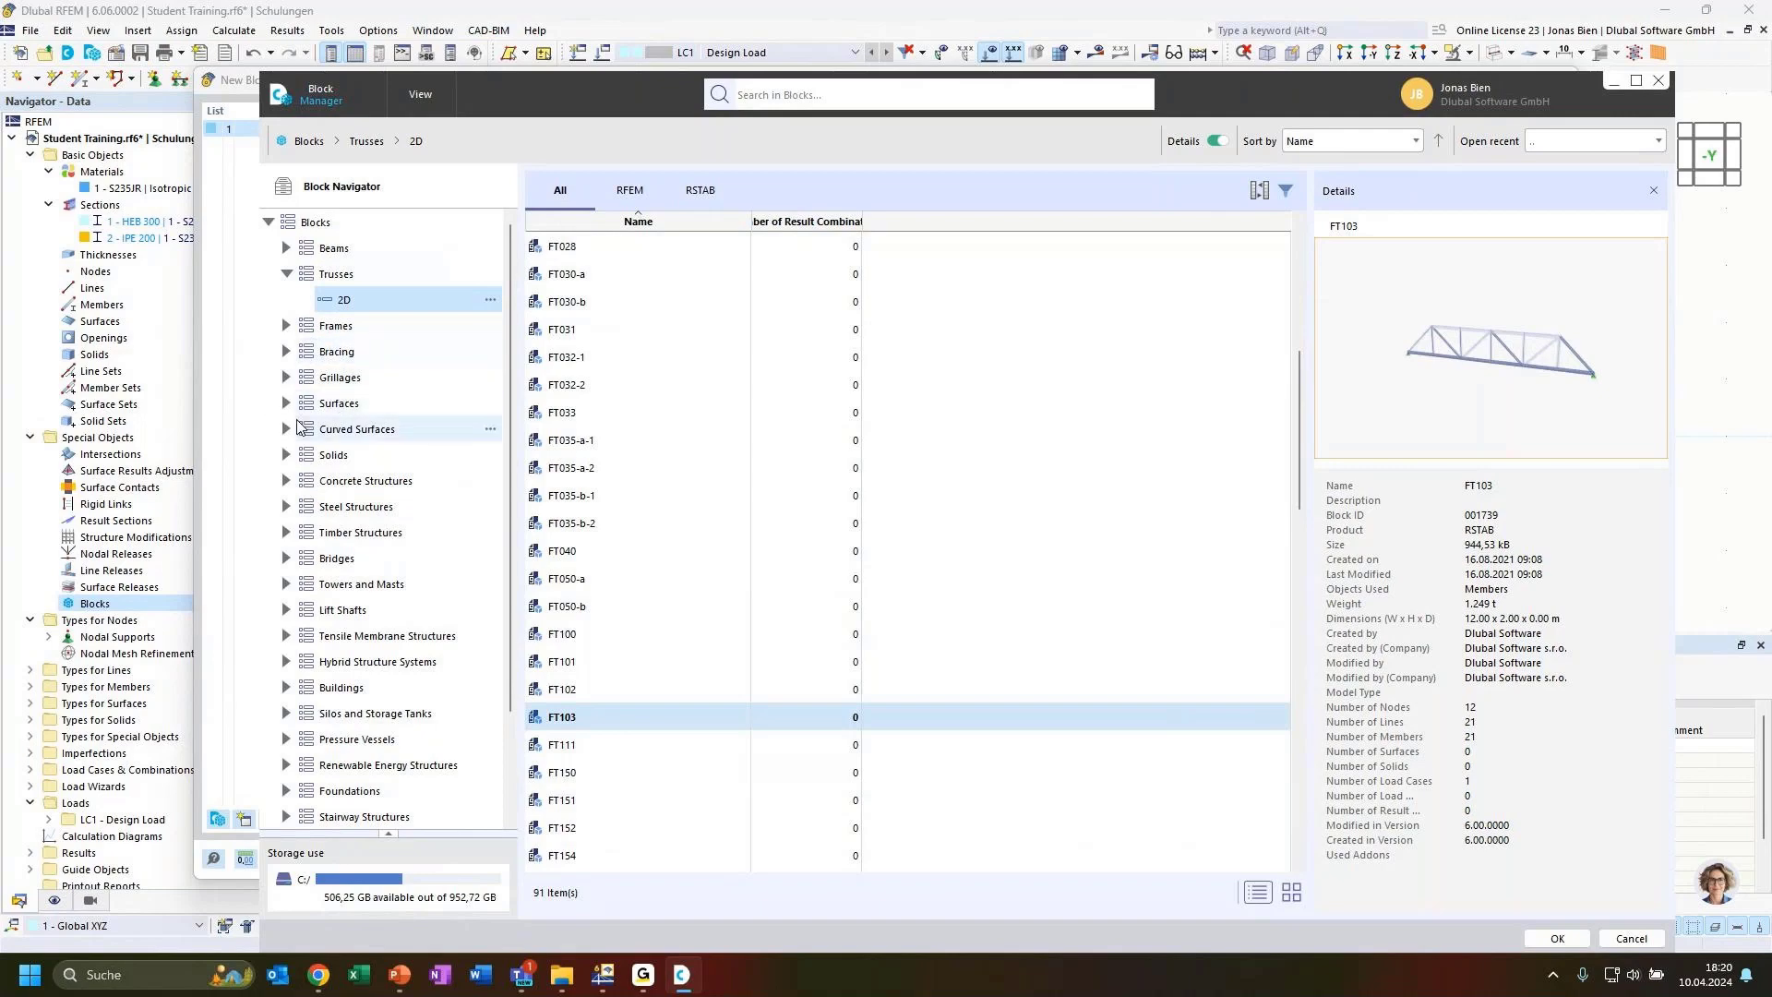
Browse the solids, concrete structure and steel bridge block categories and preview their blocks
left_click(286, 455)
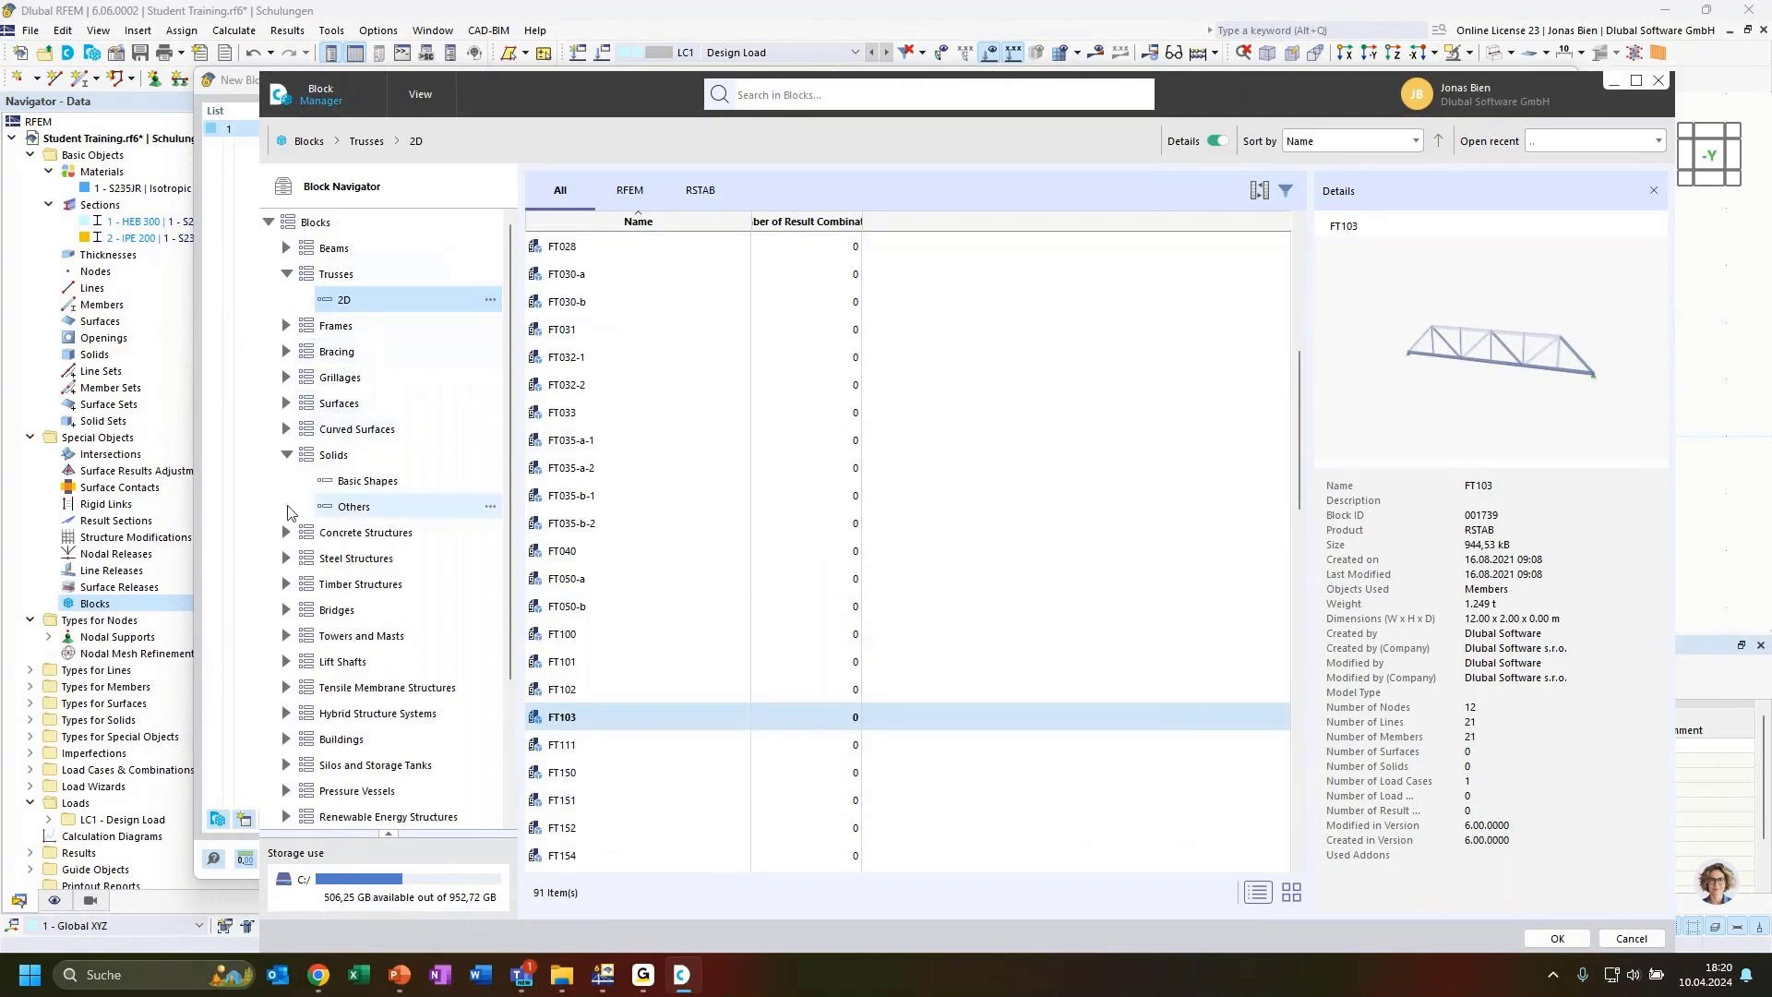
left_click(286, 455)
left_click(286, 481)
left_click(423, 509)
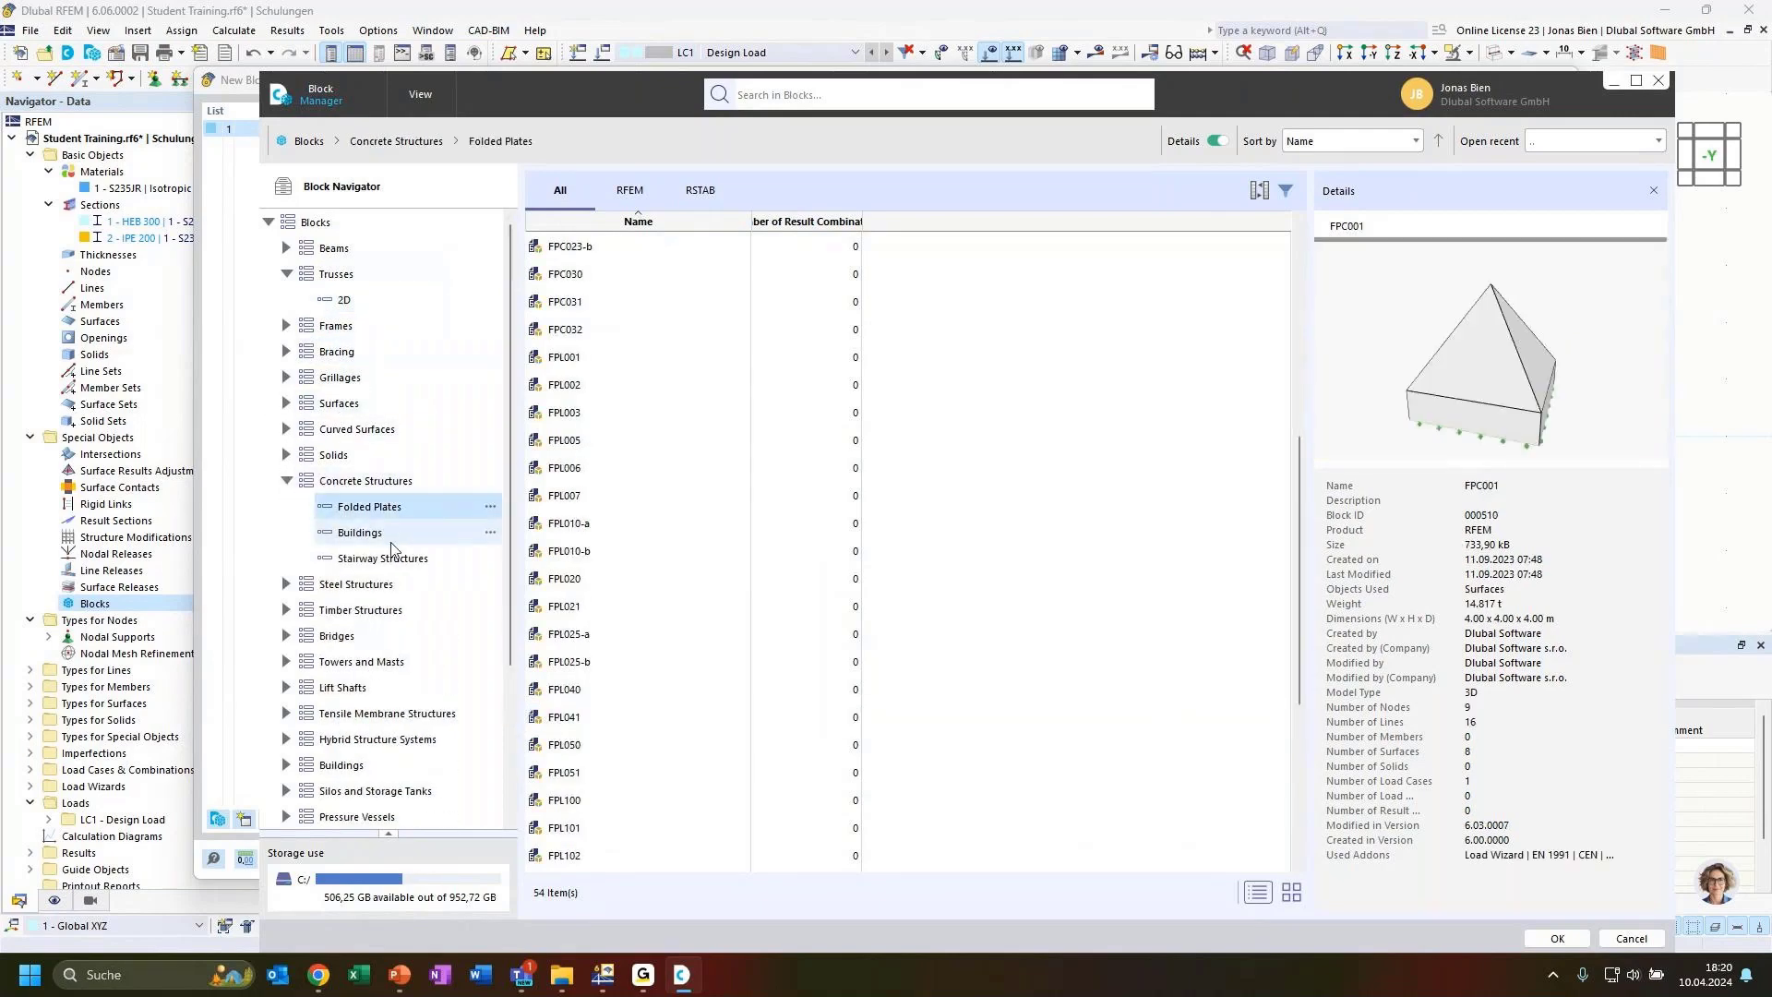
left_click(387, 533)
left_click(618, 333)
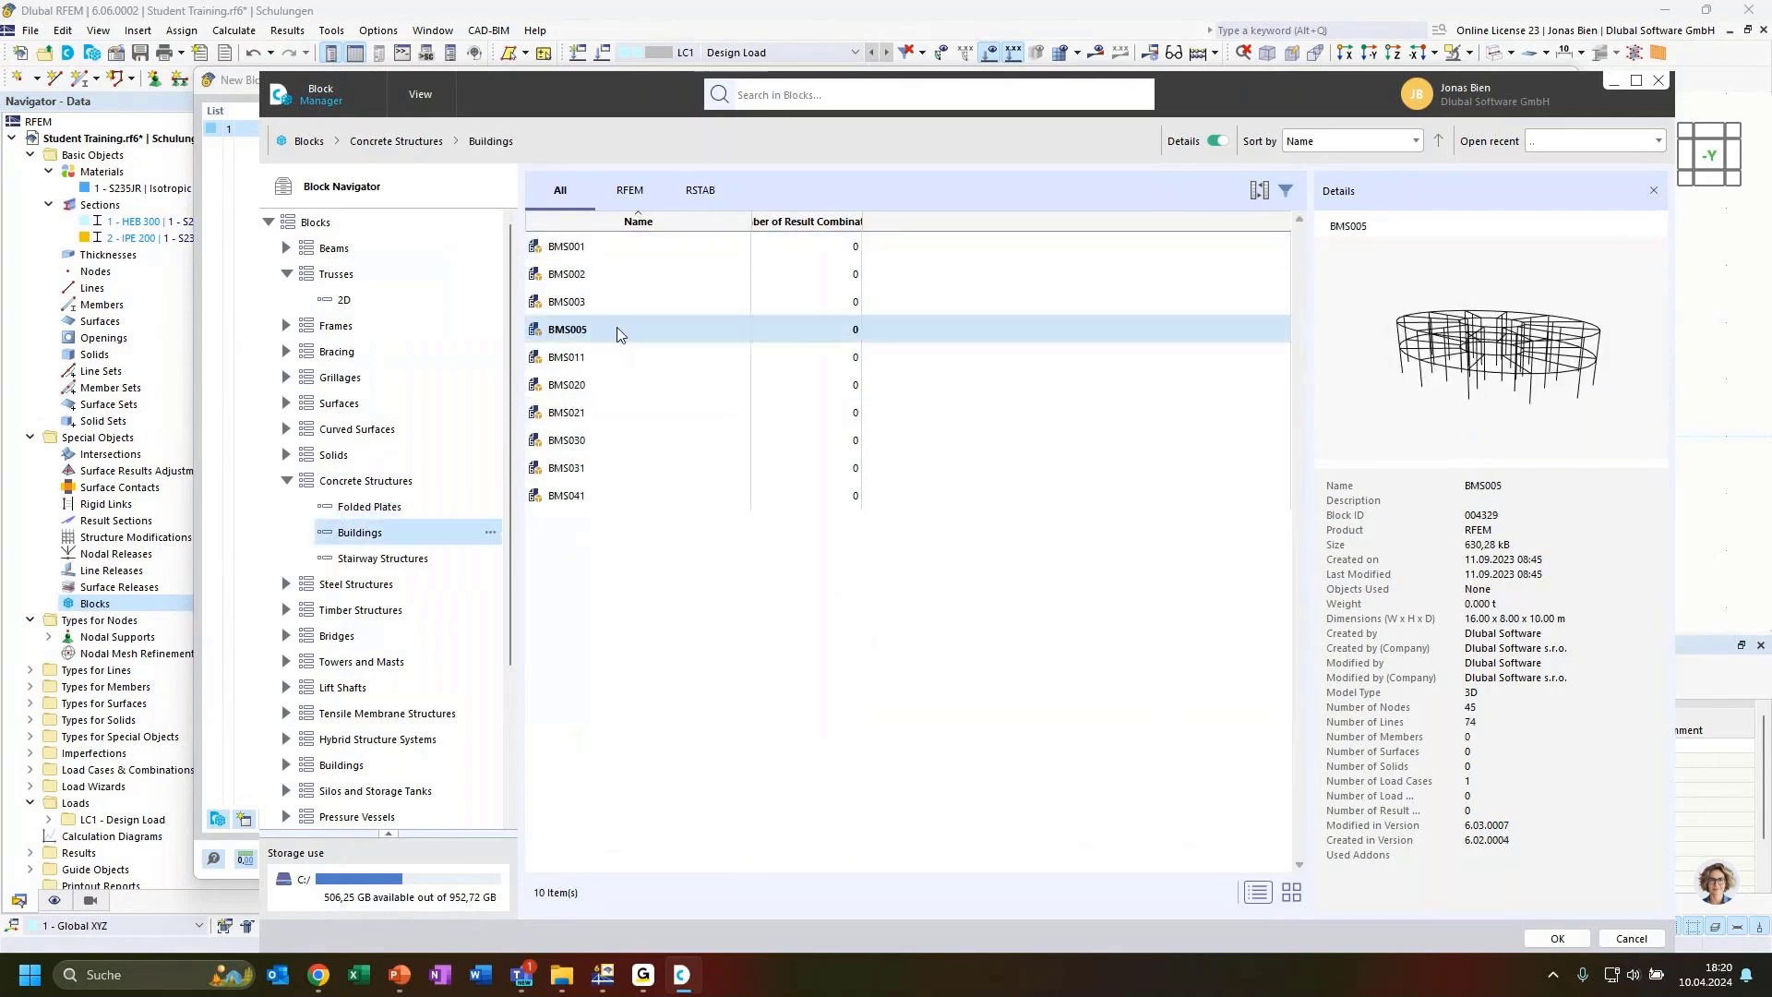
left_click(632, 279)
scroll(337, 584, "down", 1)
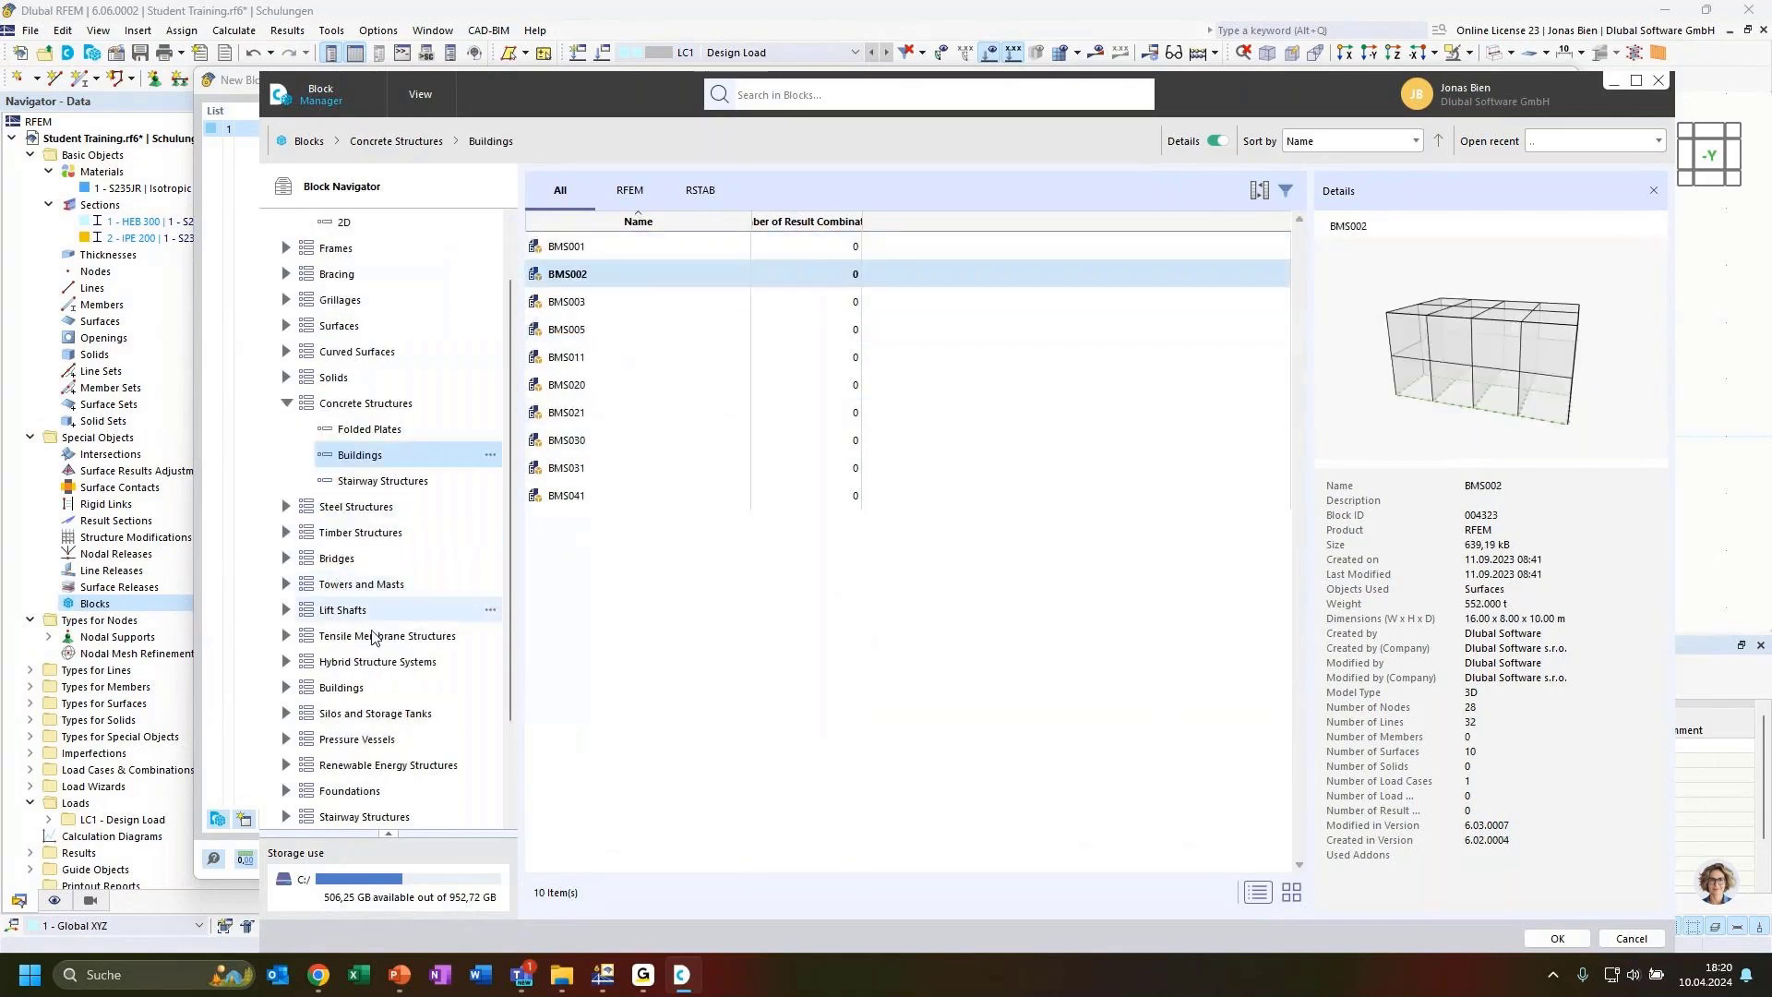
left_click(286, 559)
left_click(374, 584)
left_click(634, 299)
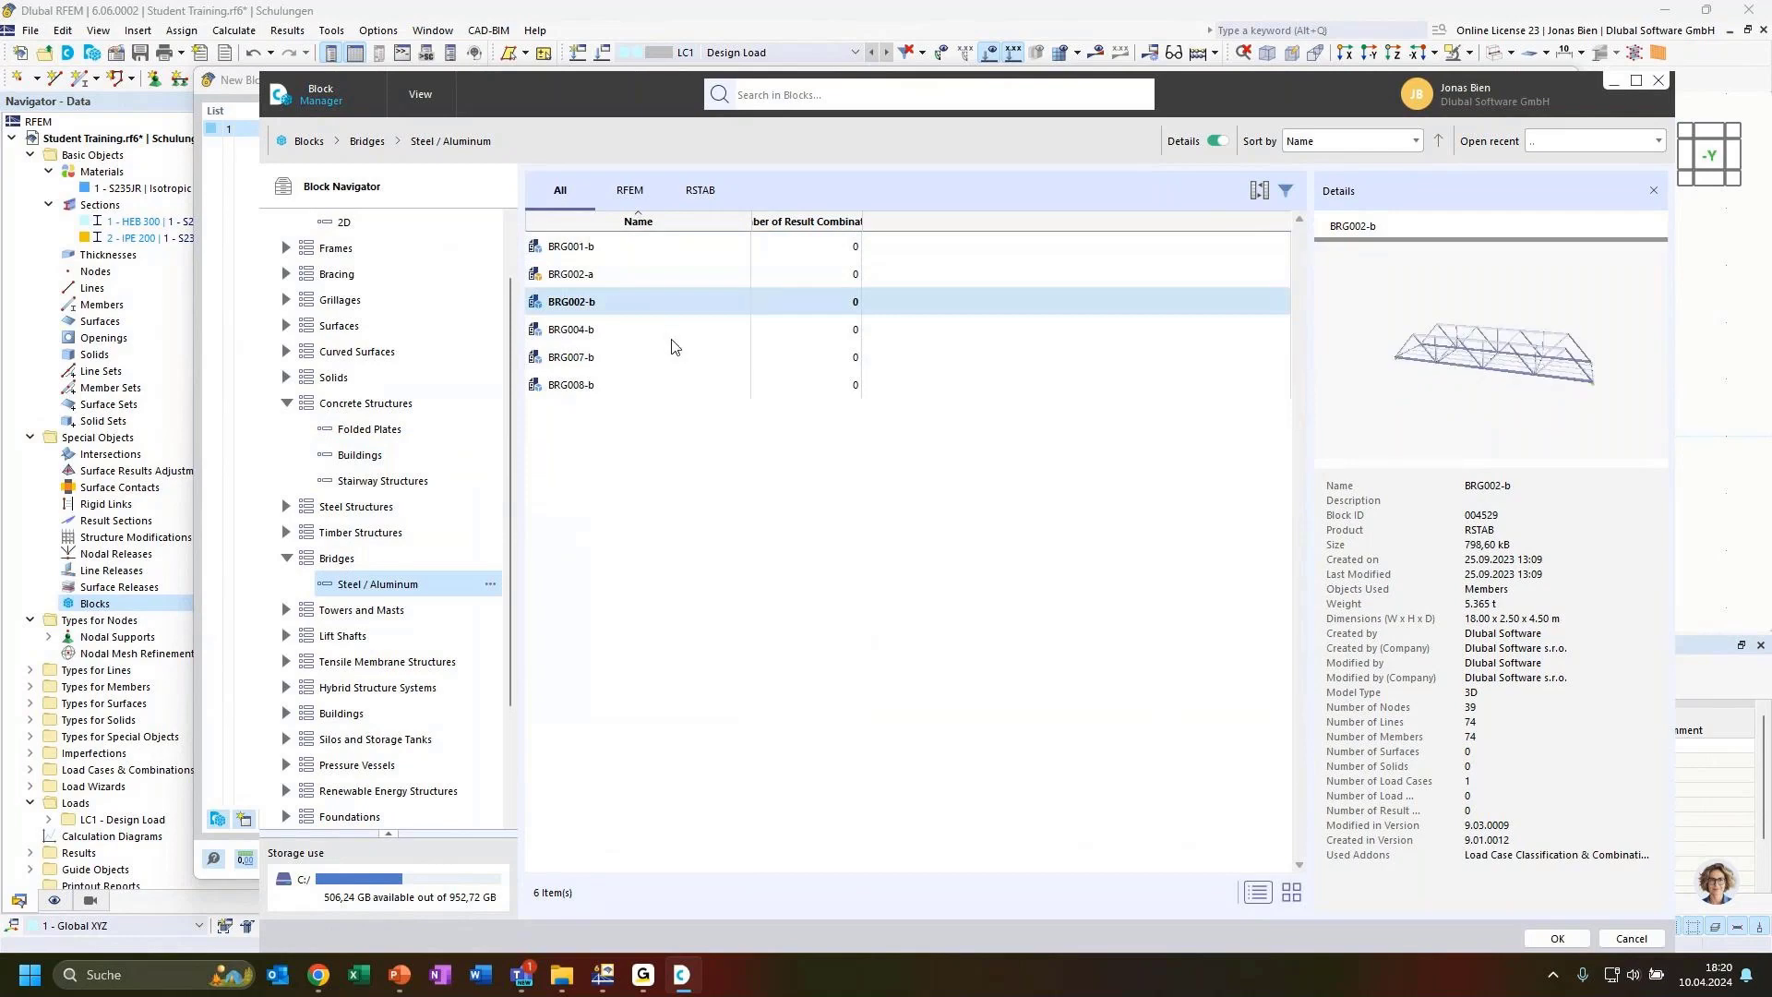
left_click(615, 329)
left_click(607, 357)
left_click(602, 383)
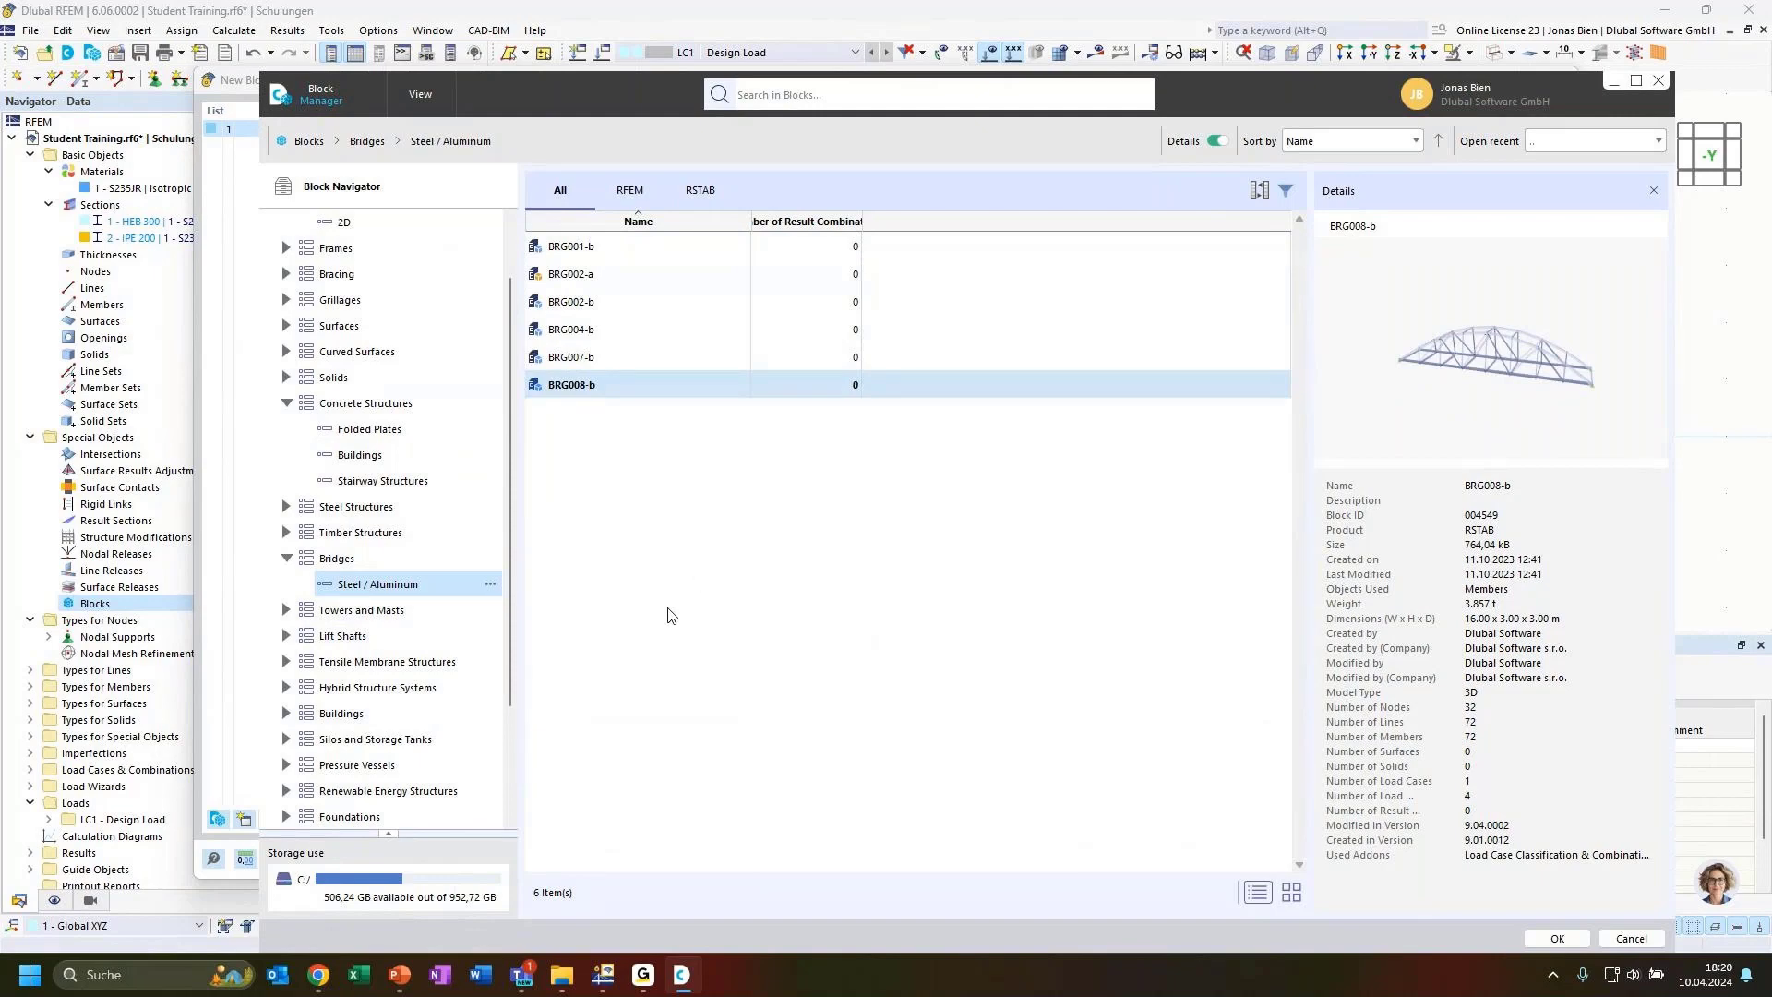
scroll(378, 443, "up", 1)
Return to the 2D truss category and insert the FT001-a block as a new block
left_click(345, 300)
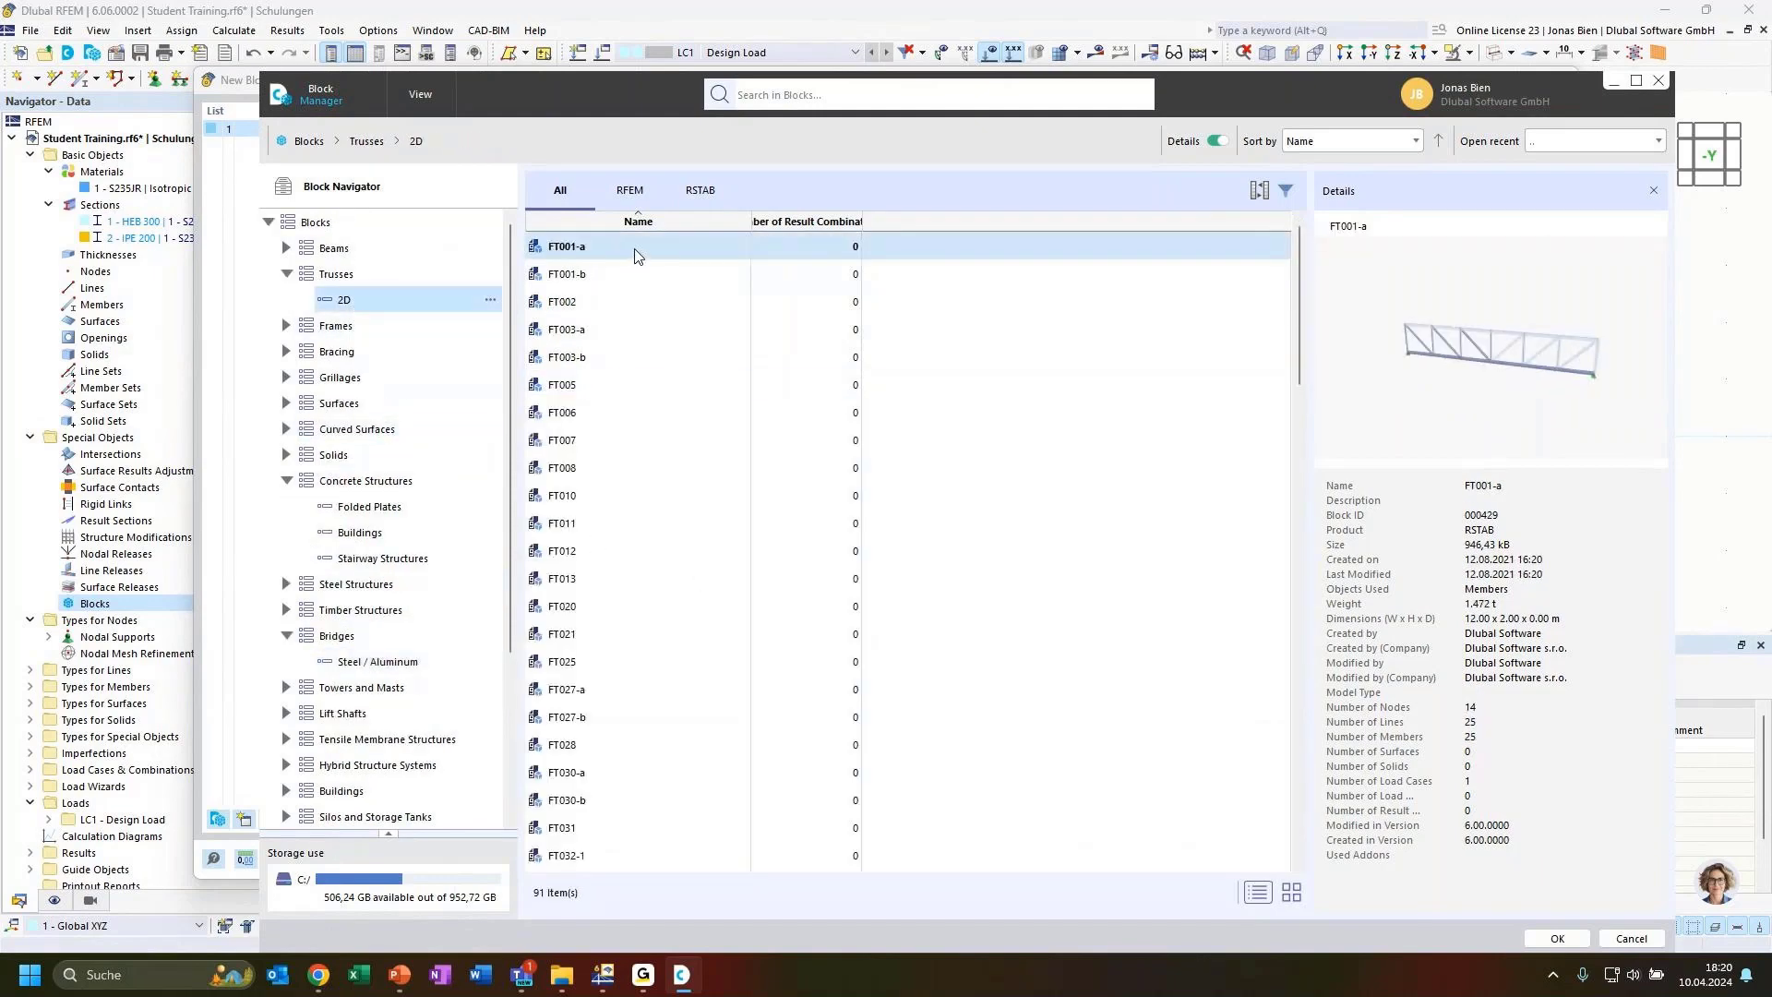
double_click(635, 246)
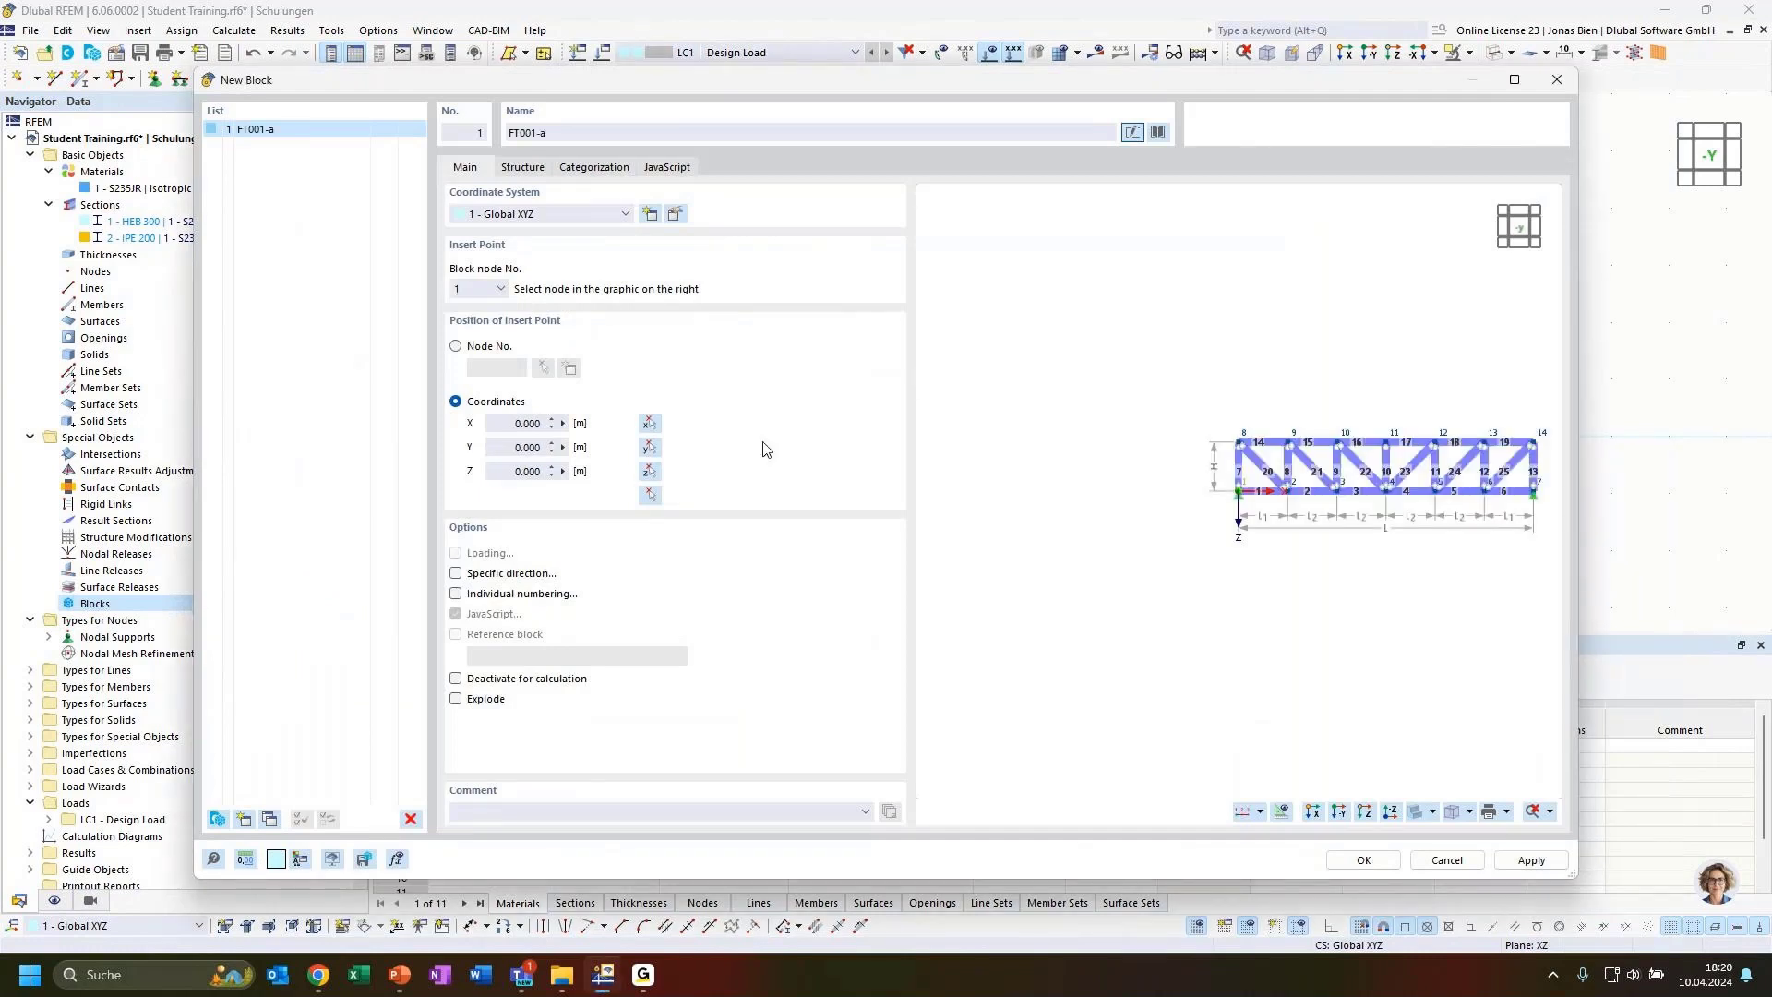
middle_click_drag(1356, 589, 1214, 591)
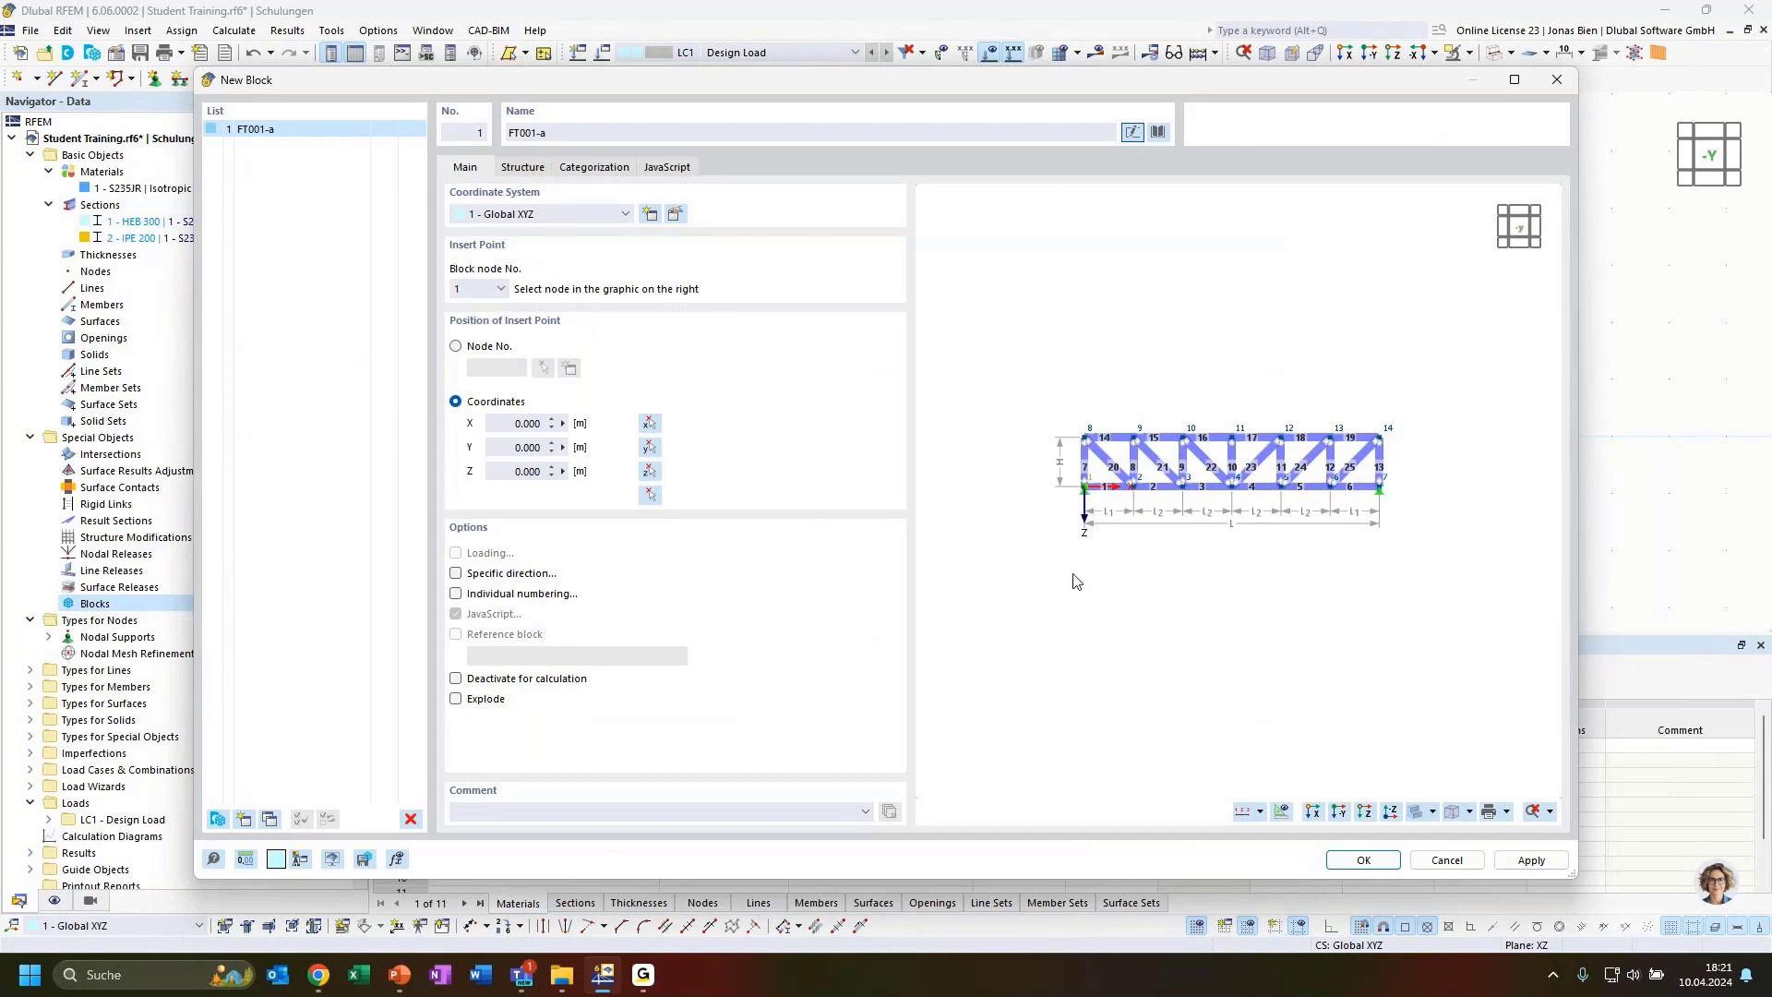
Set the truss block's number of bays to 8 in its structure parameters
left_click(523, 167)
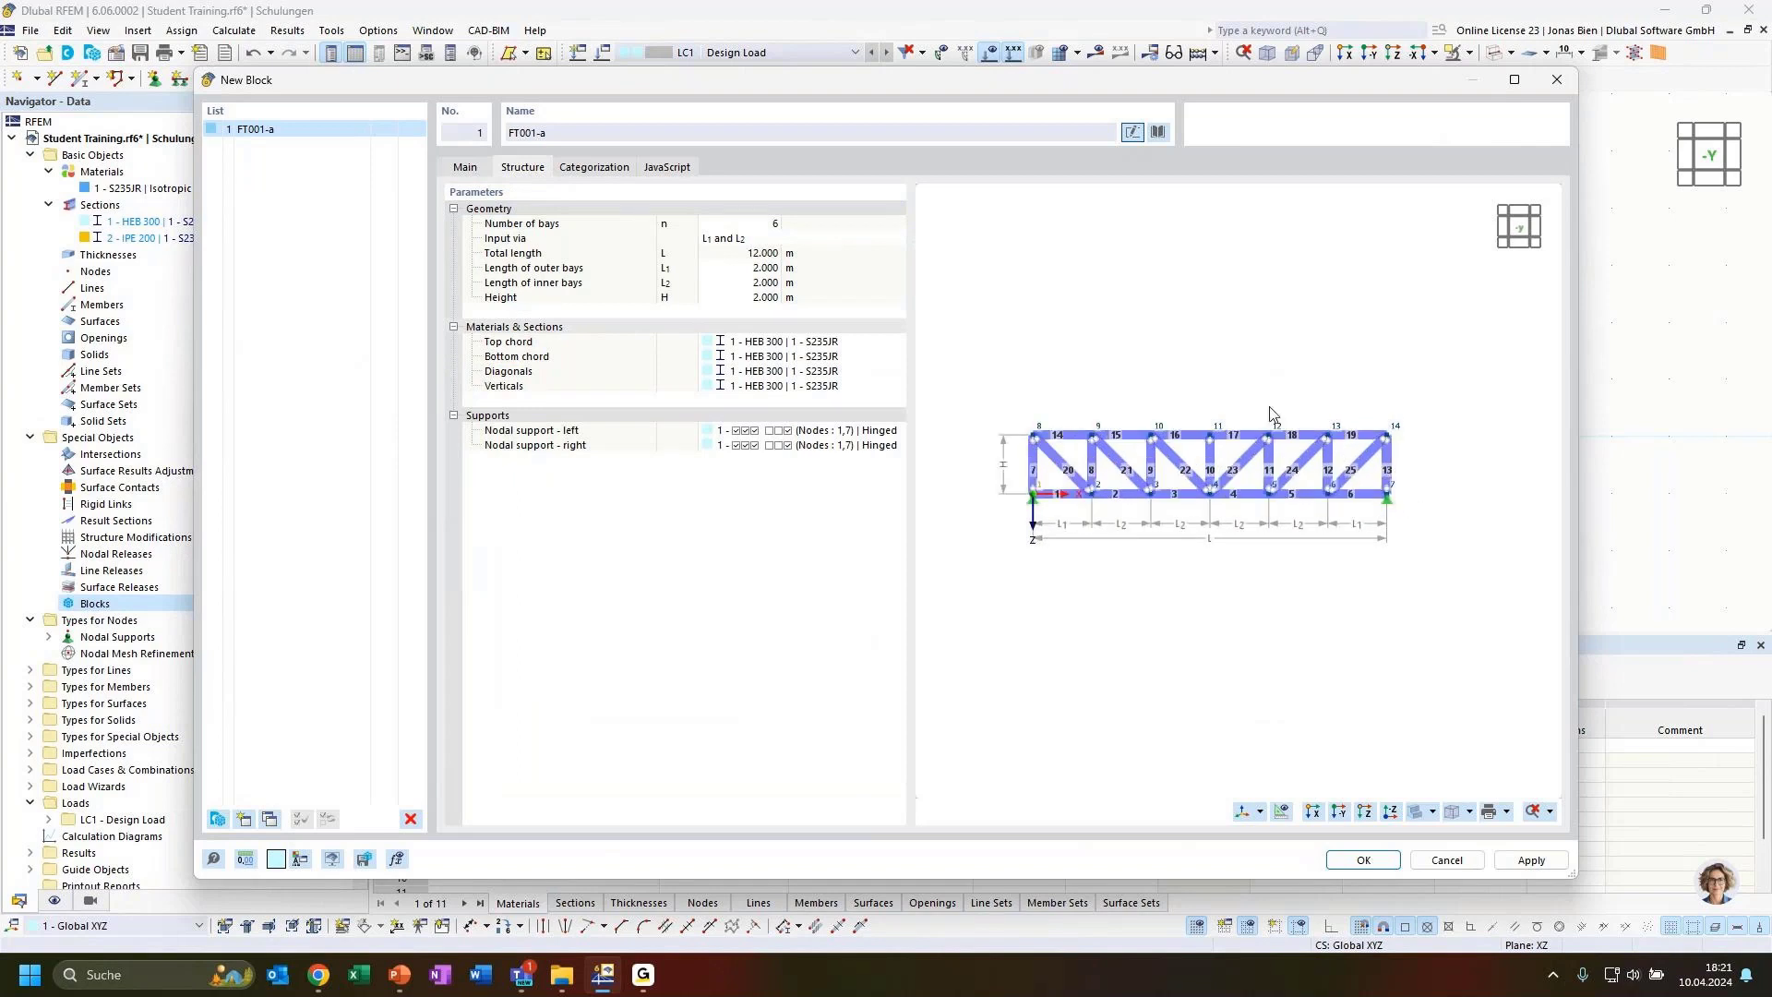
scroll(1229, 396, "up", 2)
middle_click_drag(1182, 382, 1198, 373)
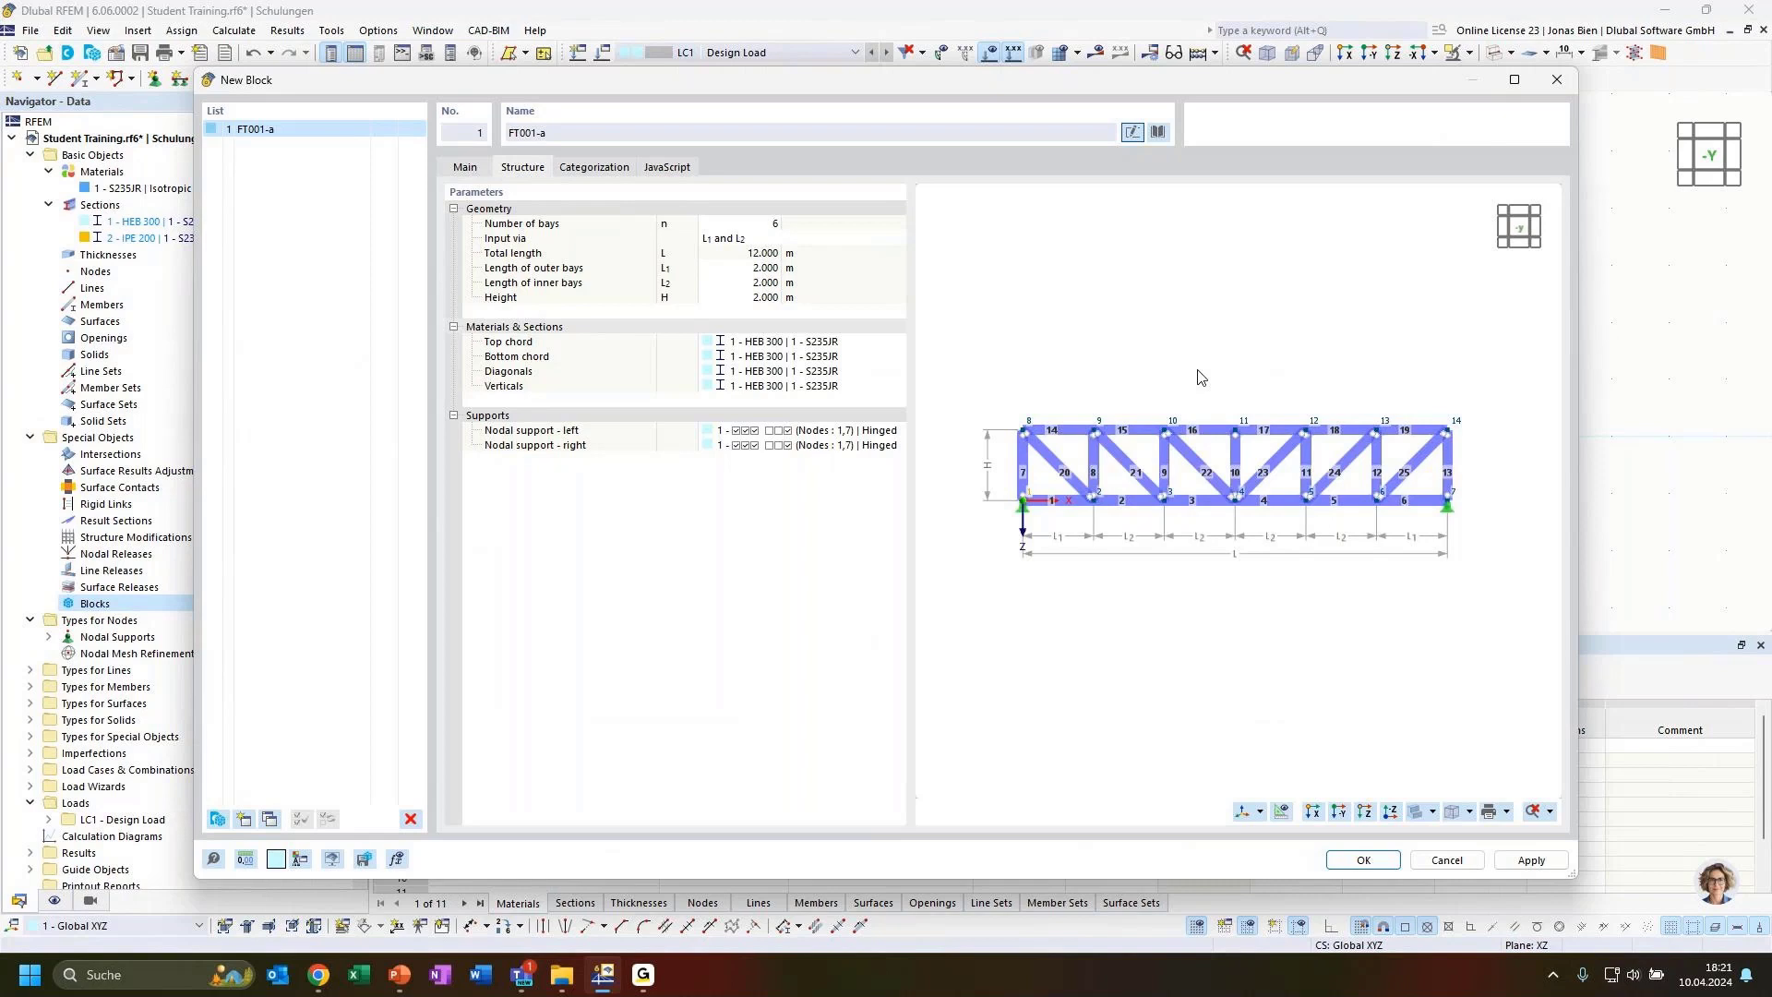
left_click(751, 224)
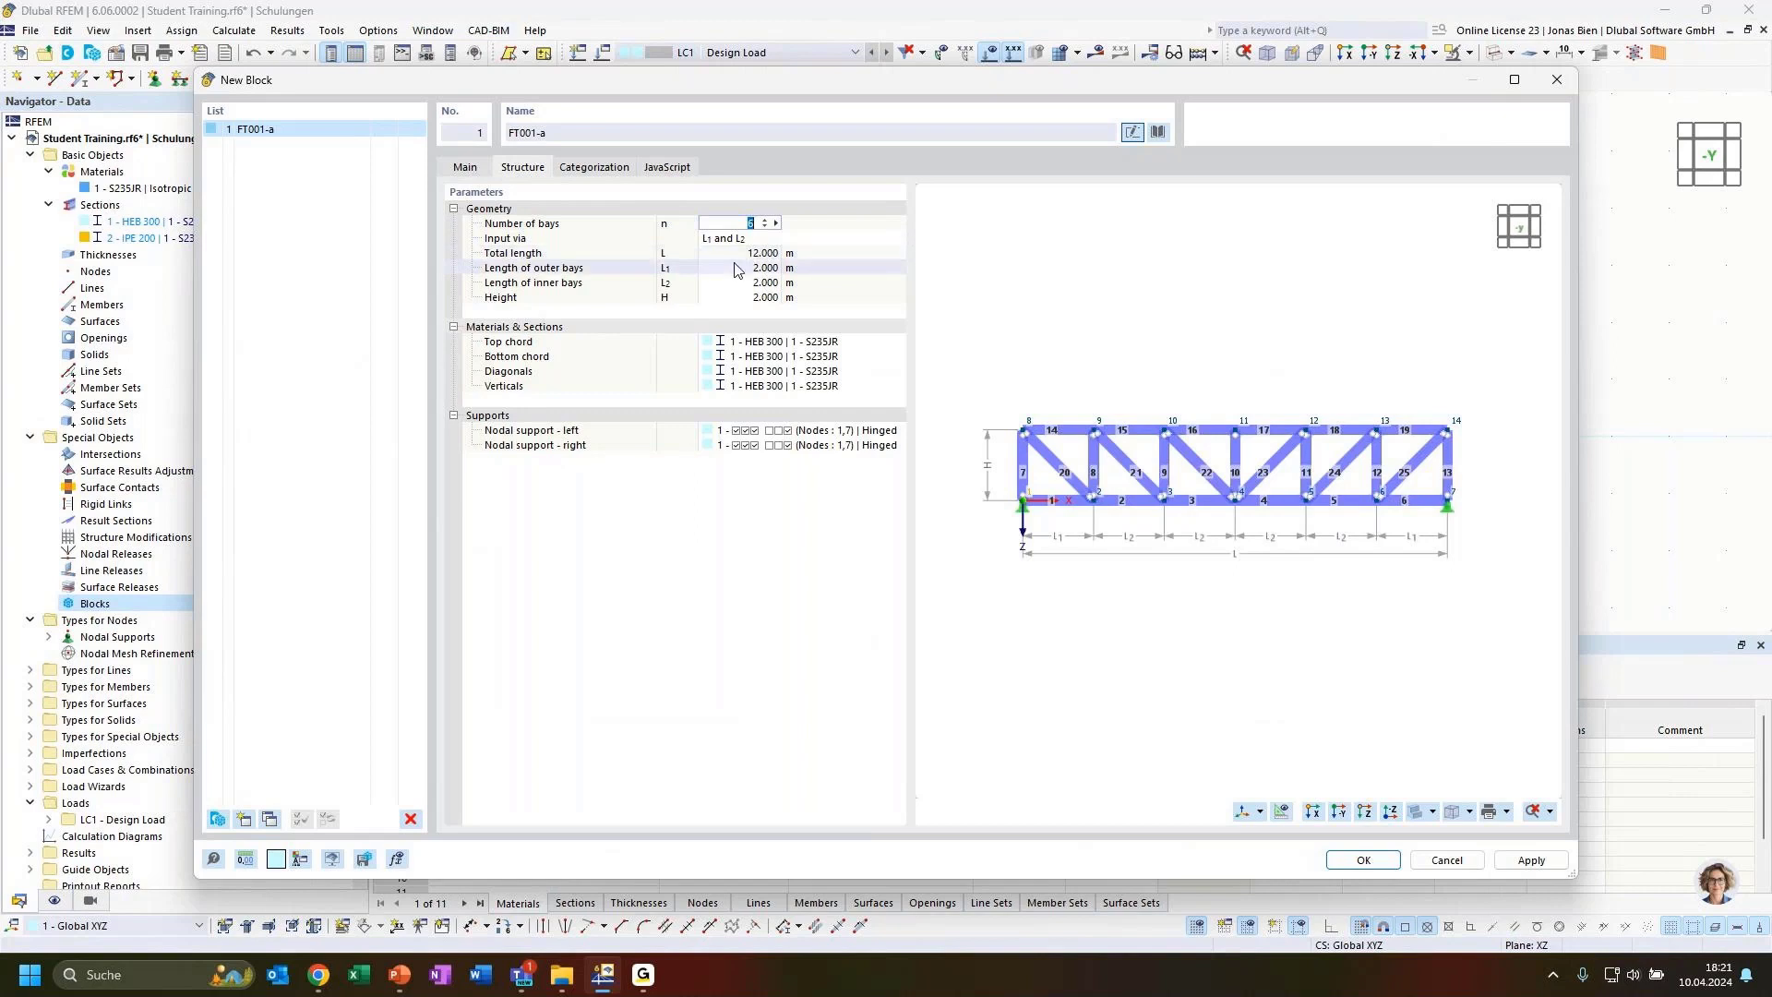
type("8")
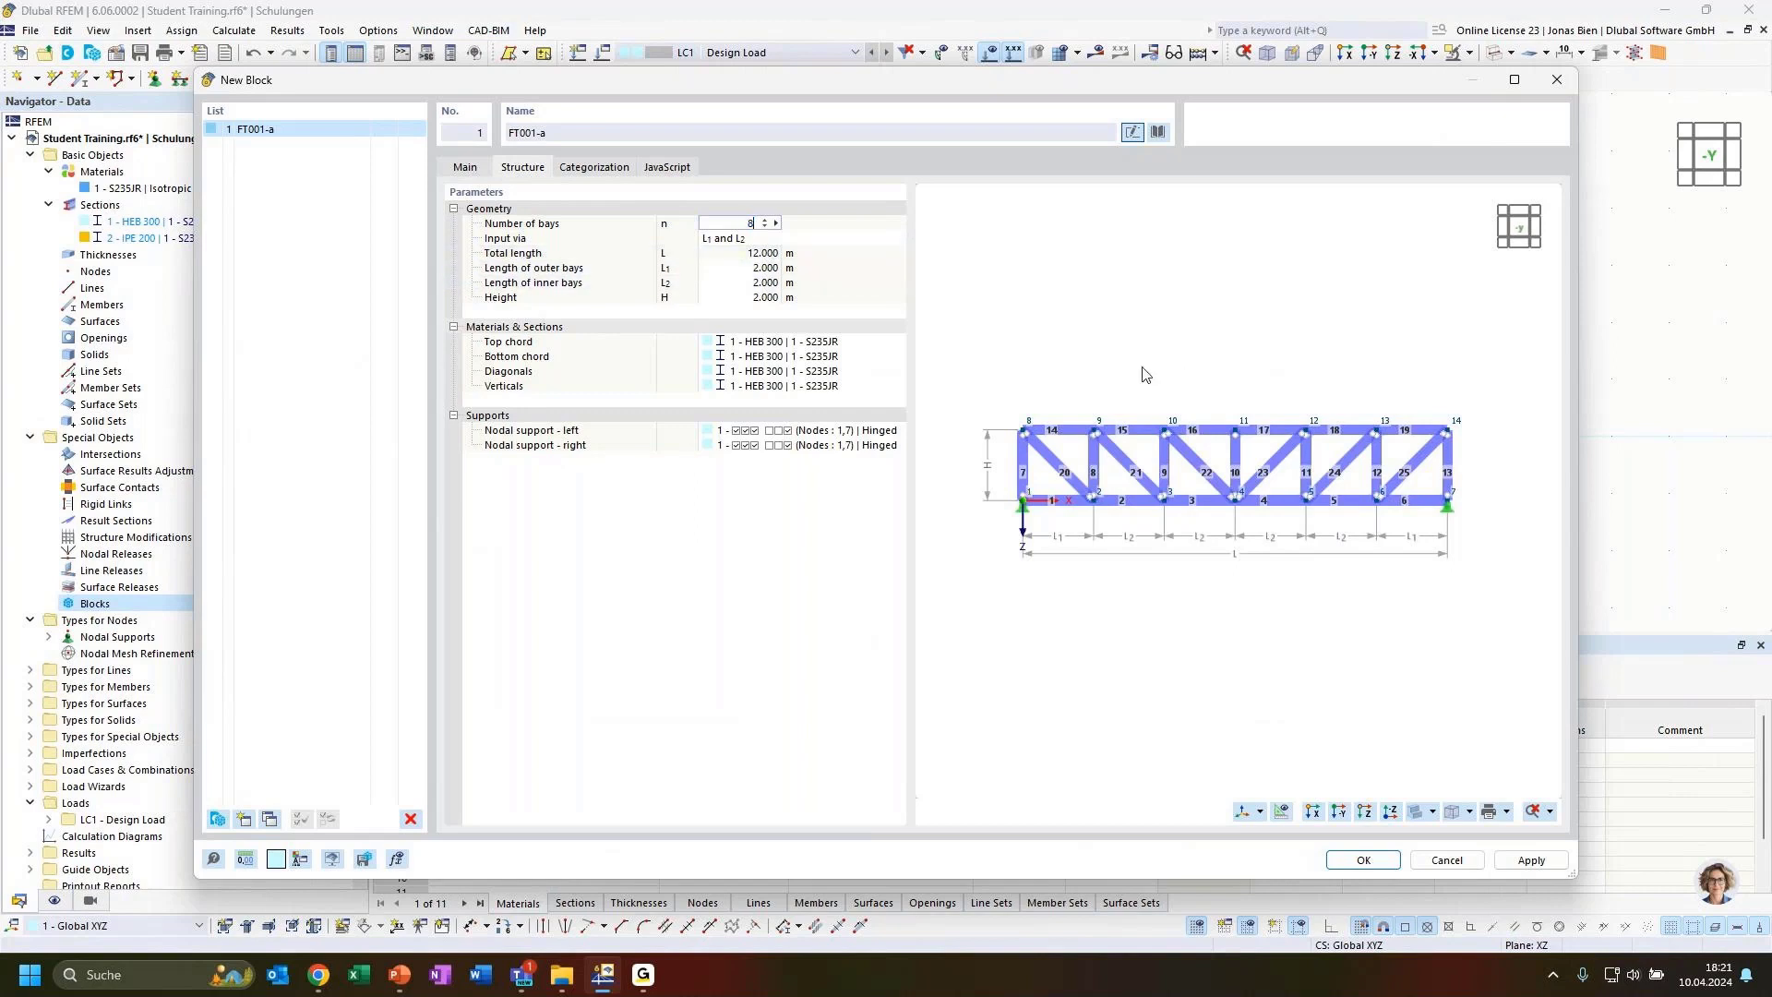
Set the length of the outer bays to 3 m
left_click(741, 284)
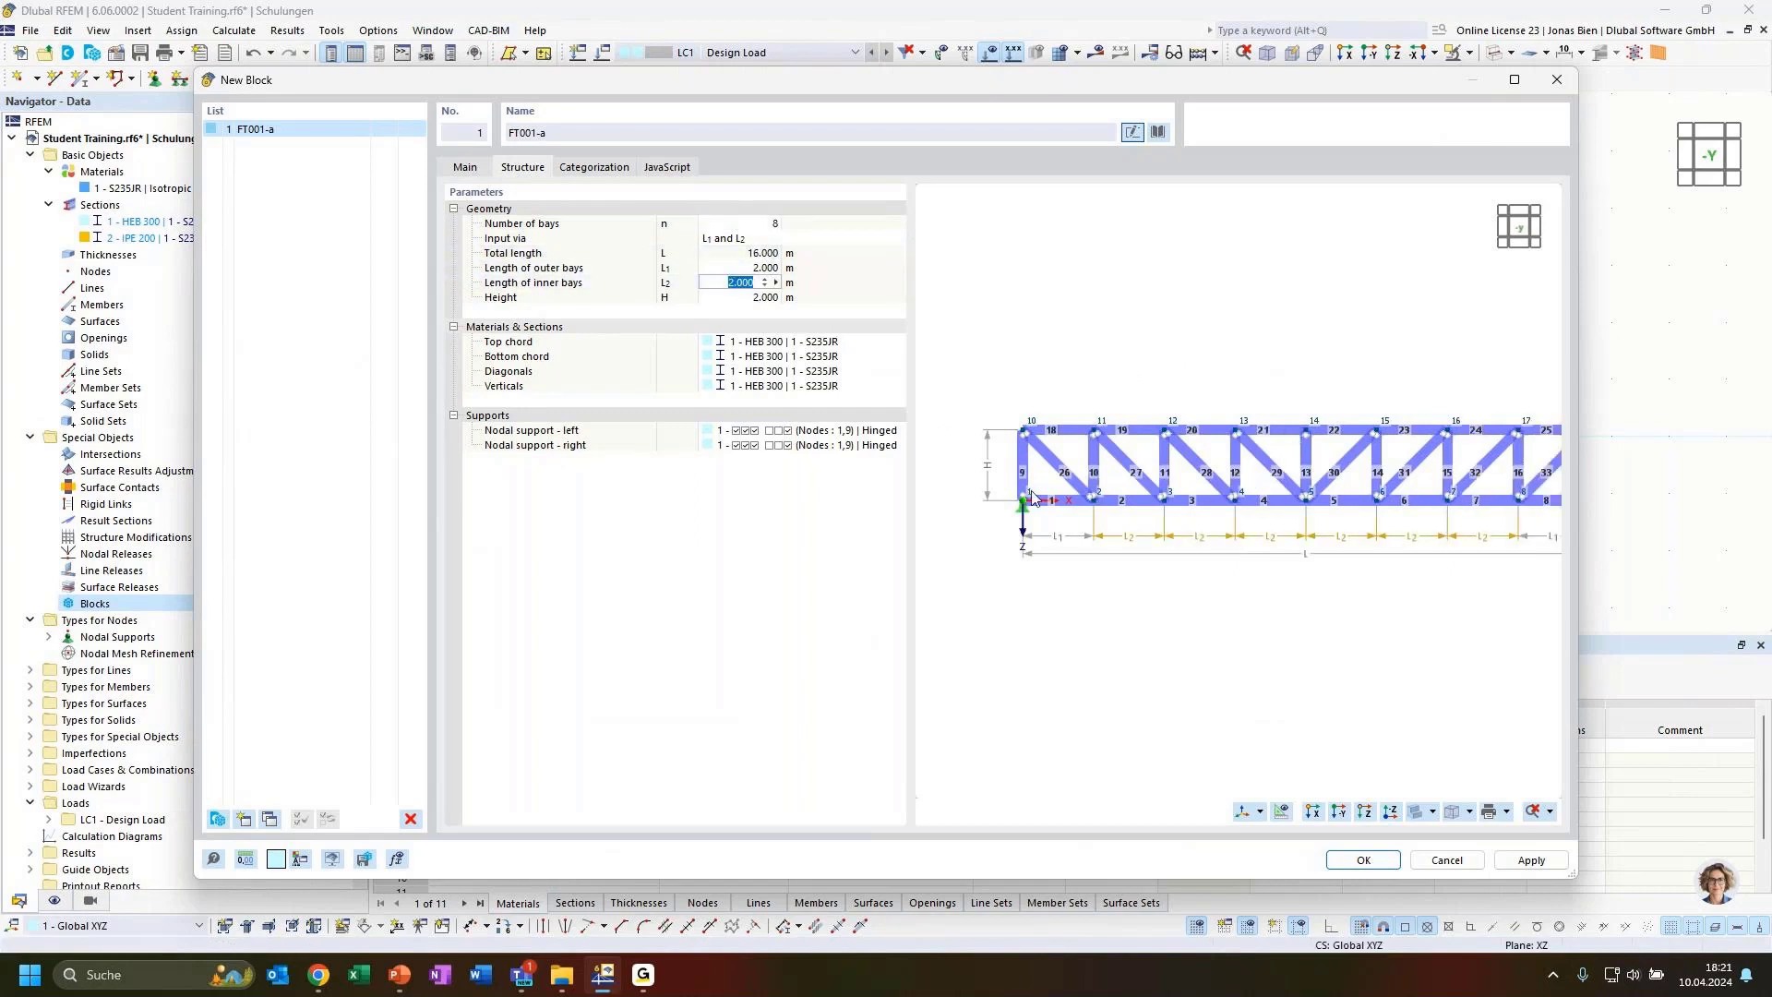
scroll(1179, 434, "up", 1)
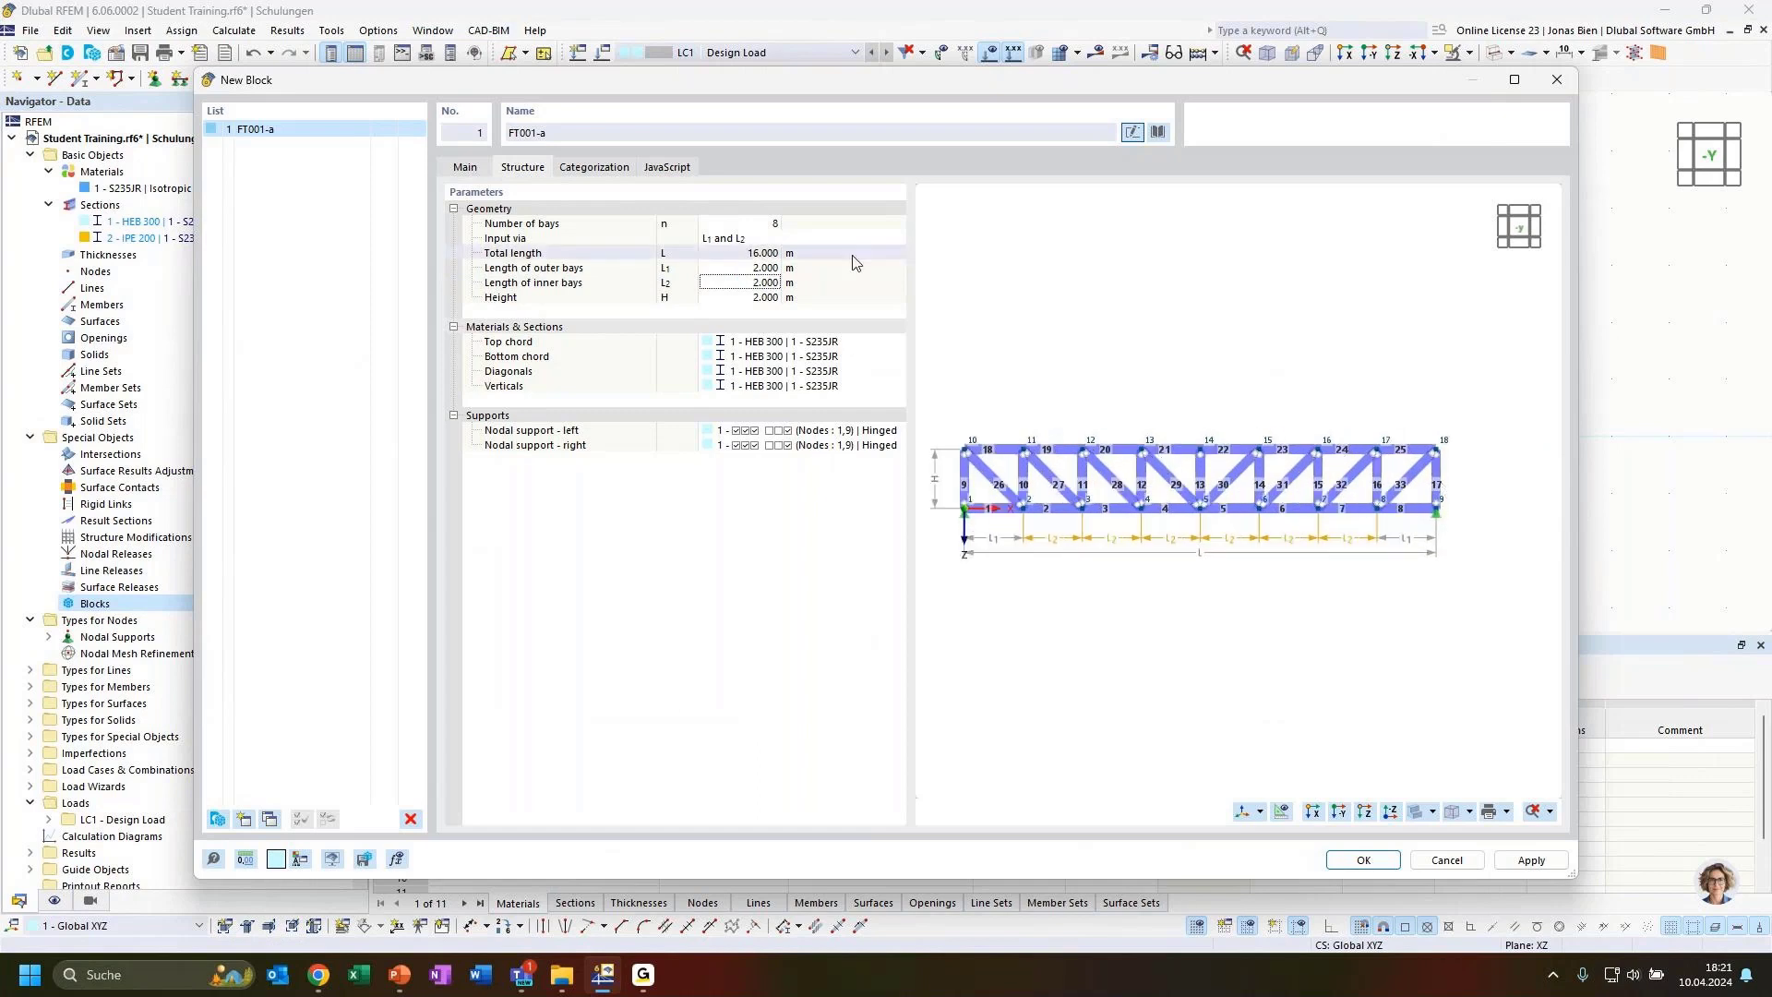
double_click(749, 223)
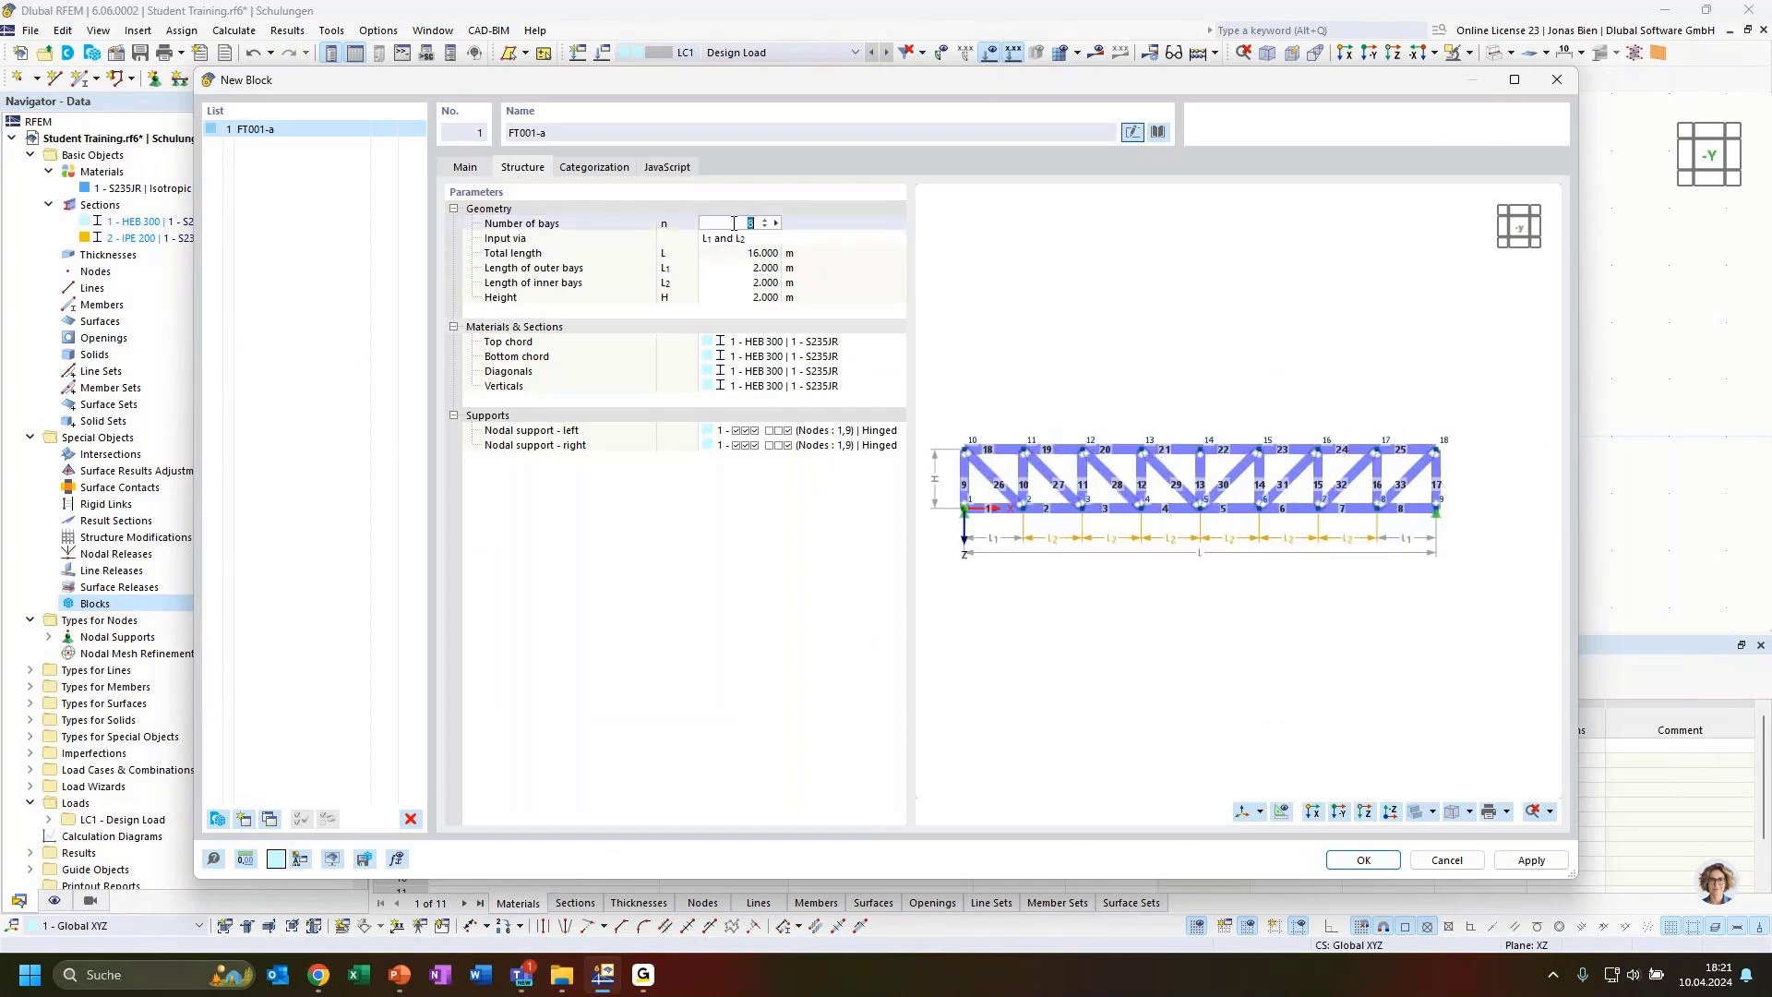
double_click(739, 269)
type("3")
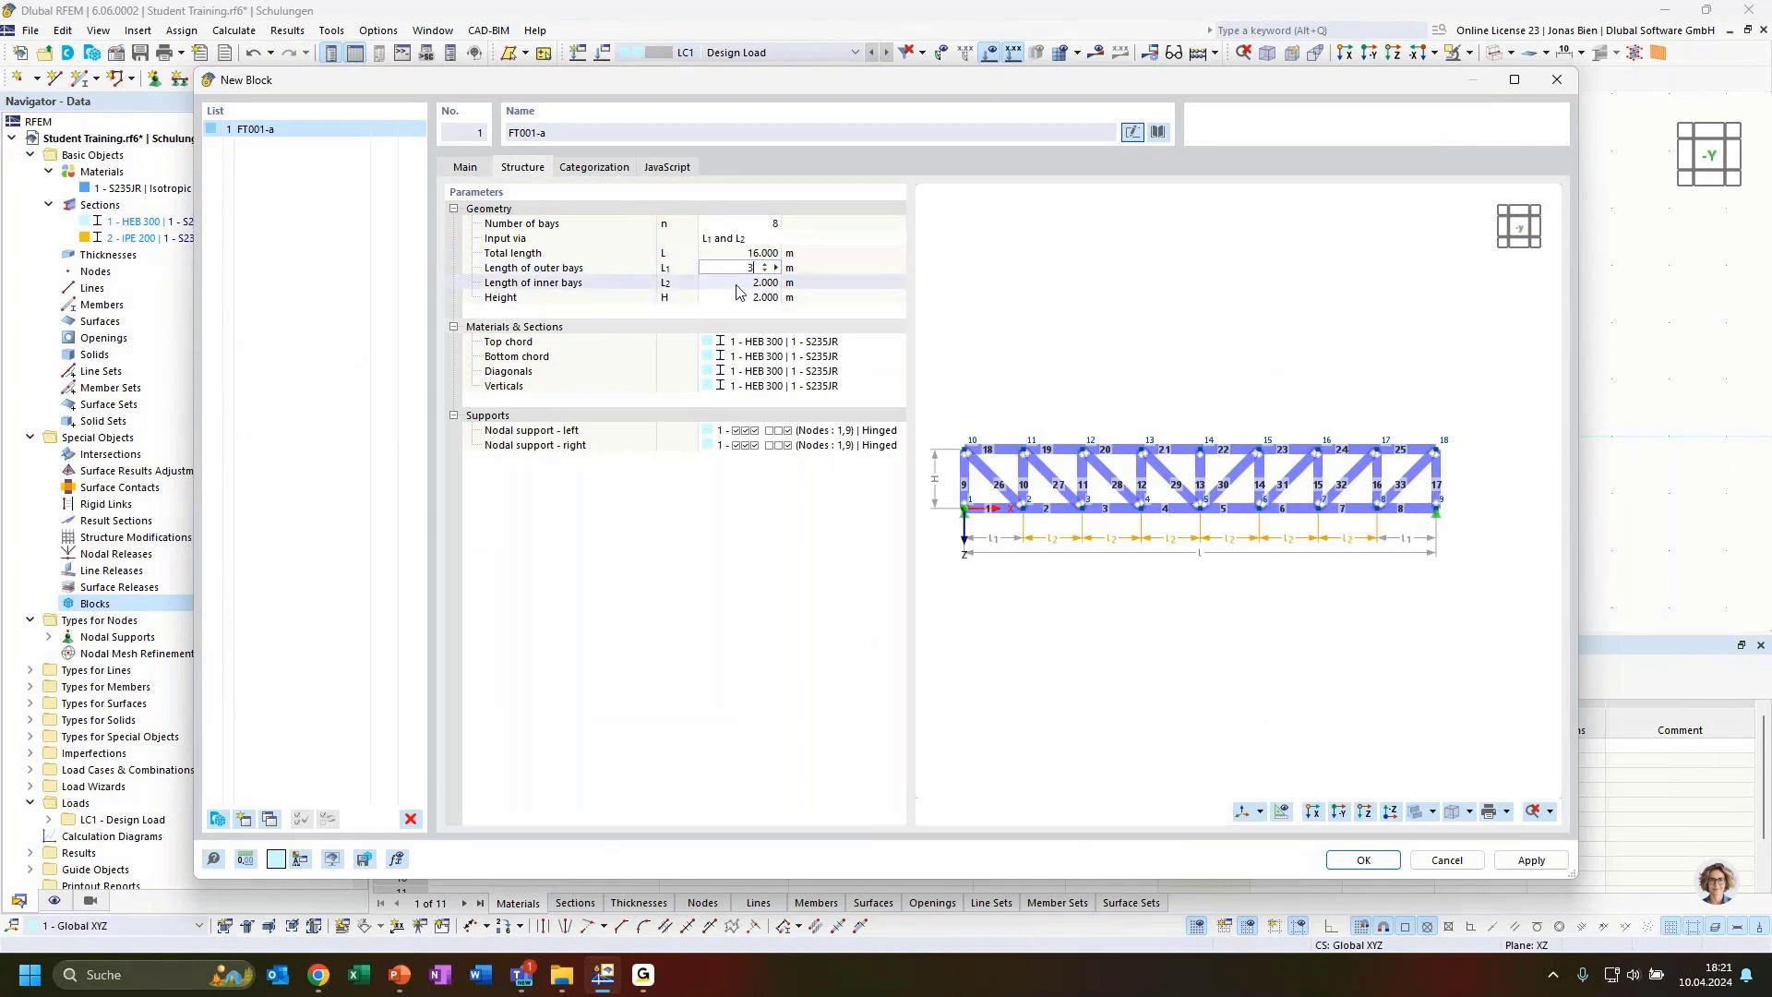
Set the length of the inner bays to 3 m
double_click(738, 284)
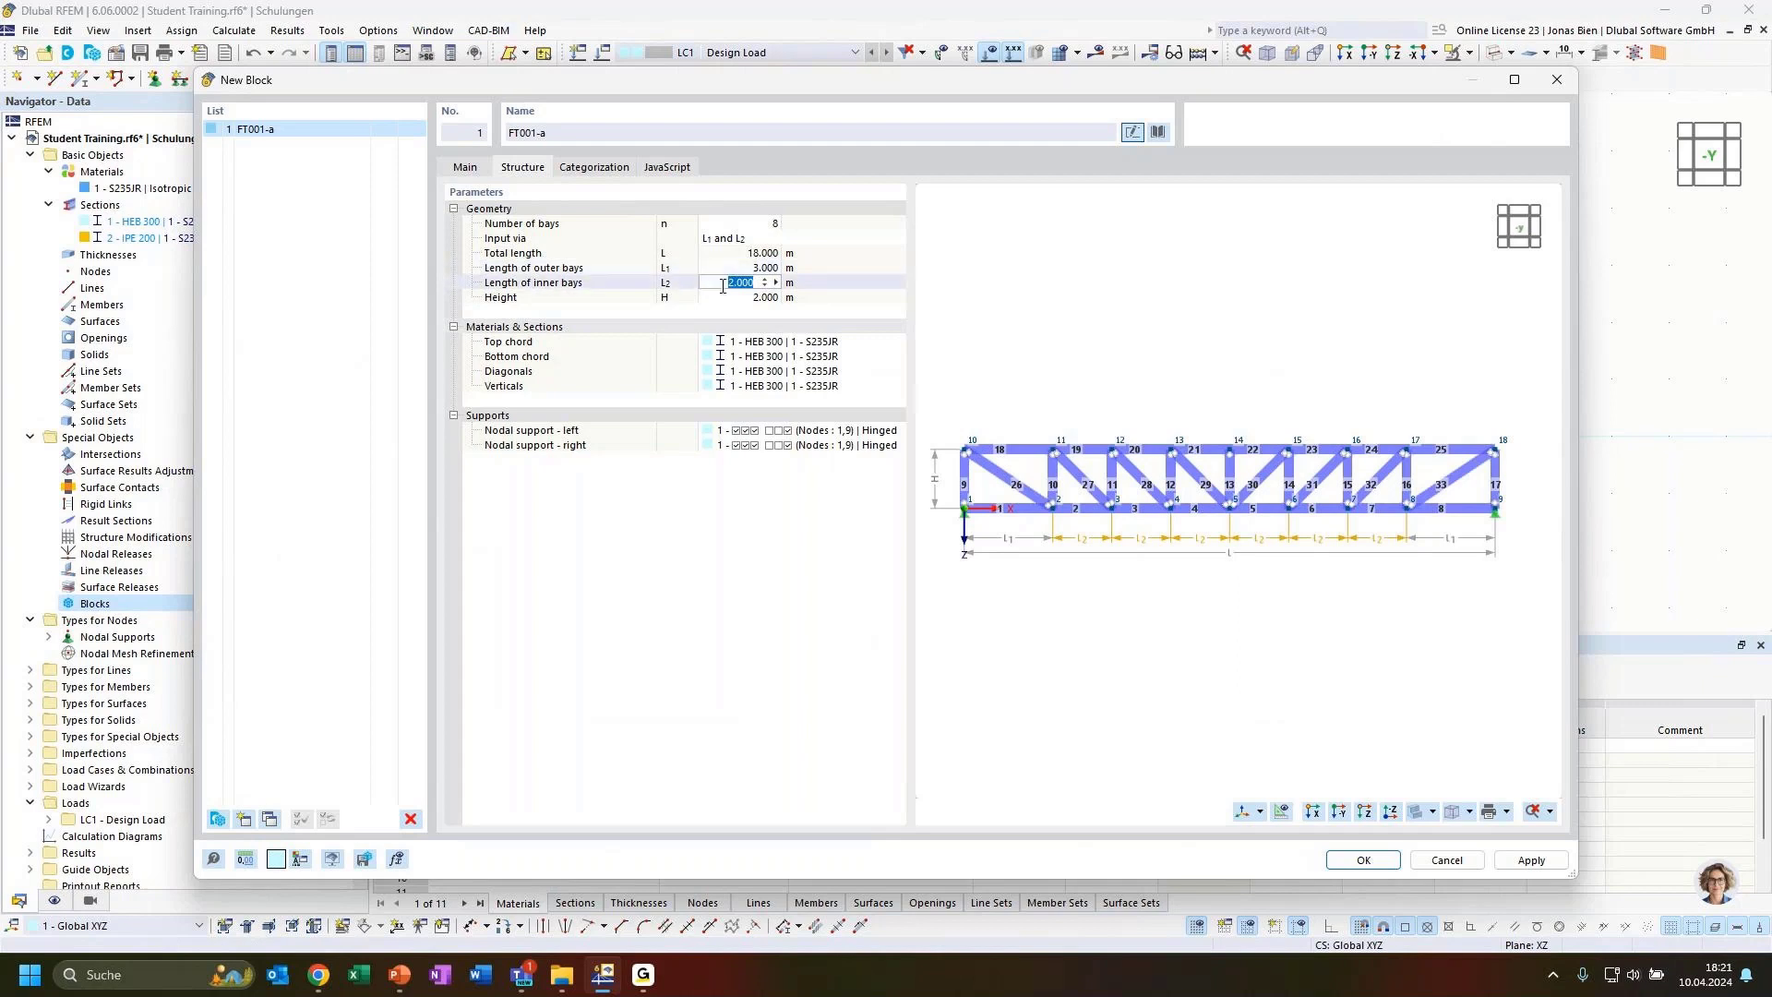
type("3")
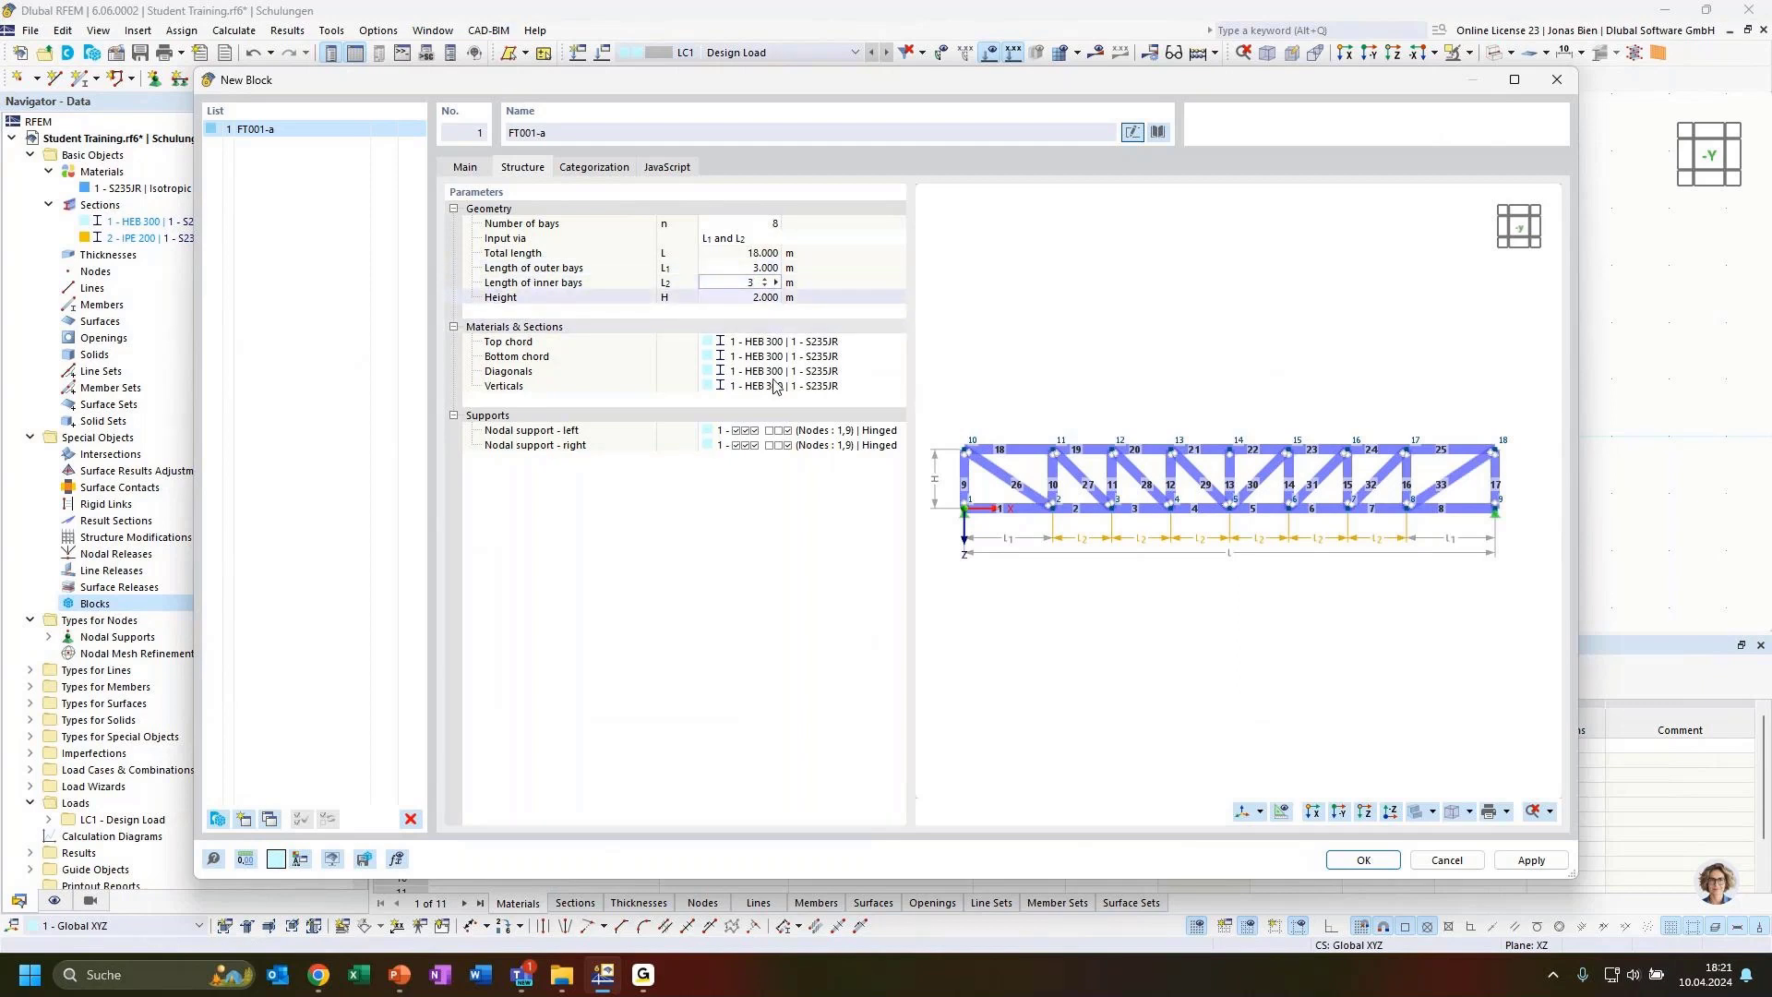
key("Return")
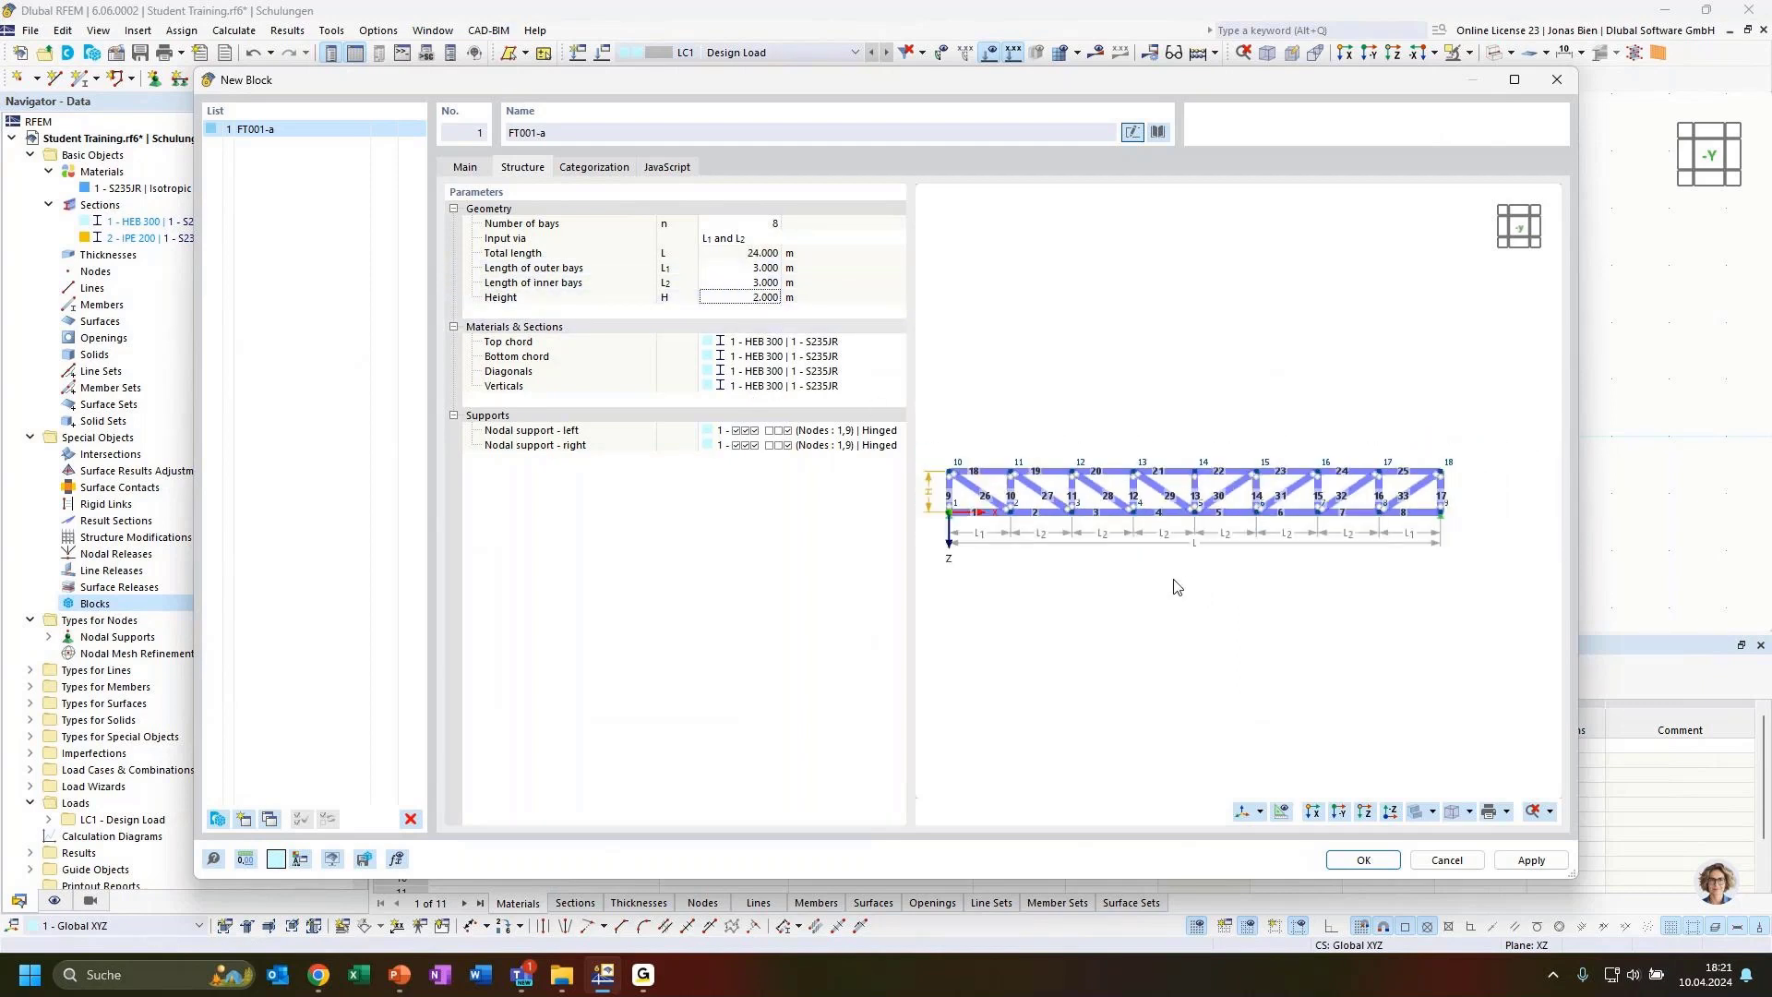
Set the truss height to 2.5 m
left_click(741, 308)
type("2.5")
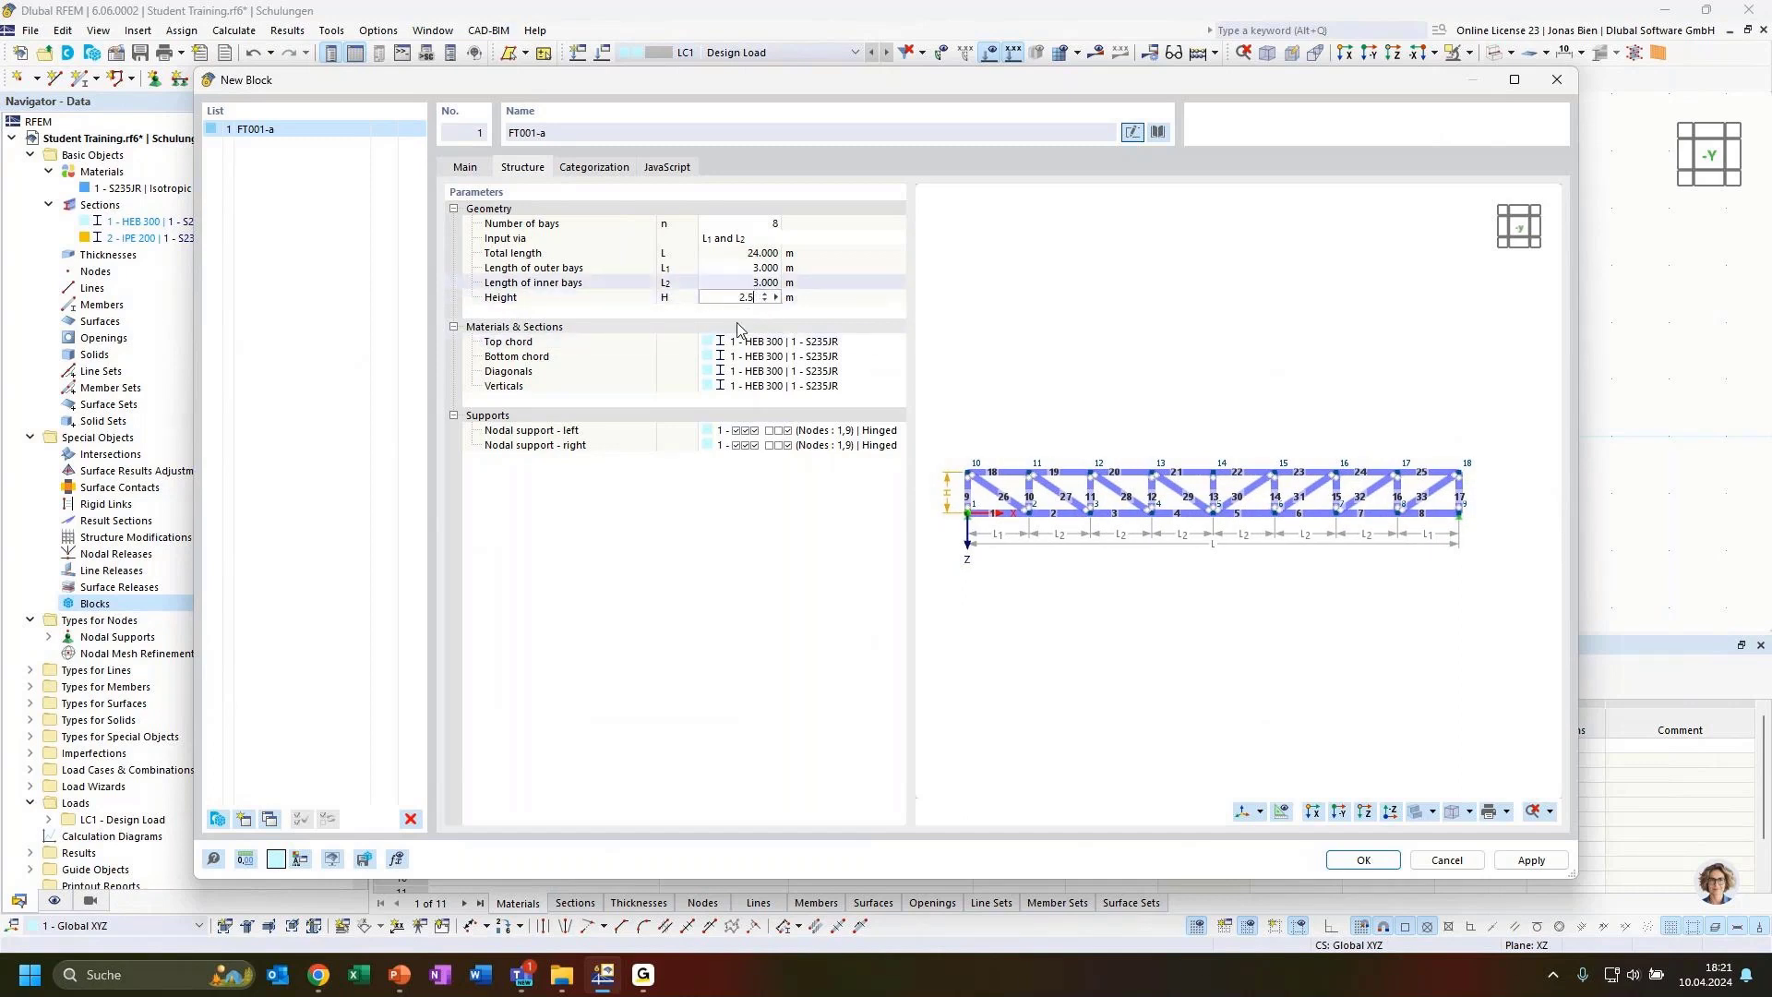
left_click(715, 281)
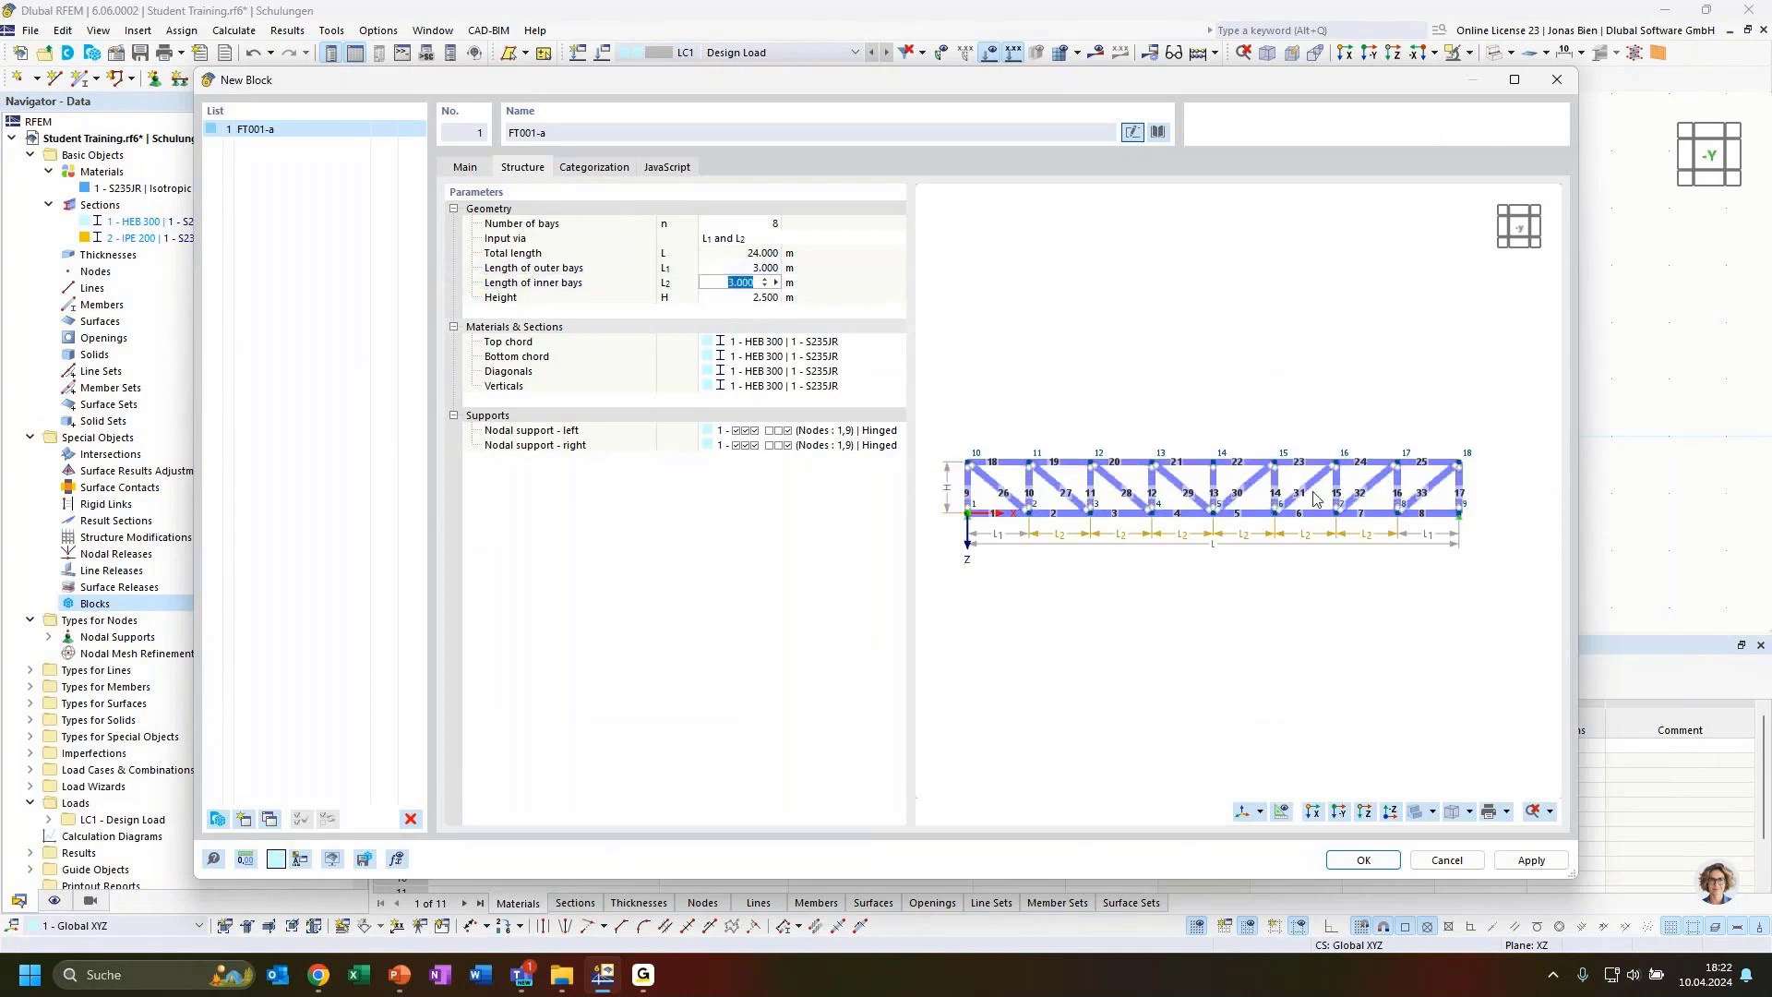
middle_click_drag(1168, 593, 1174, 587)
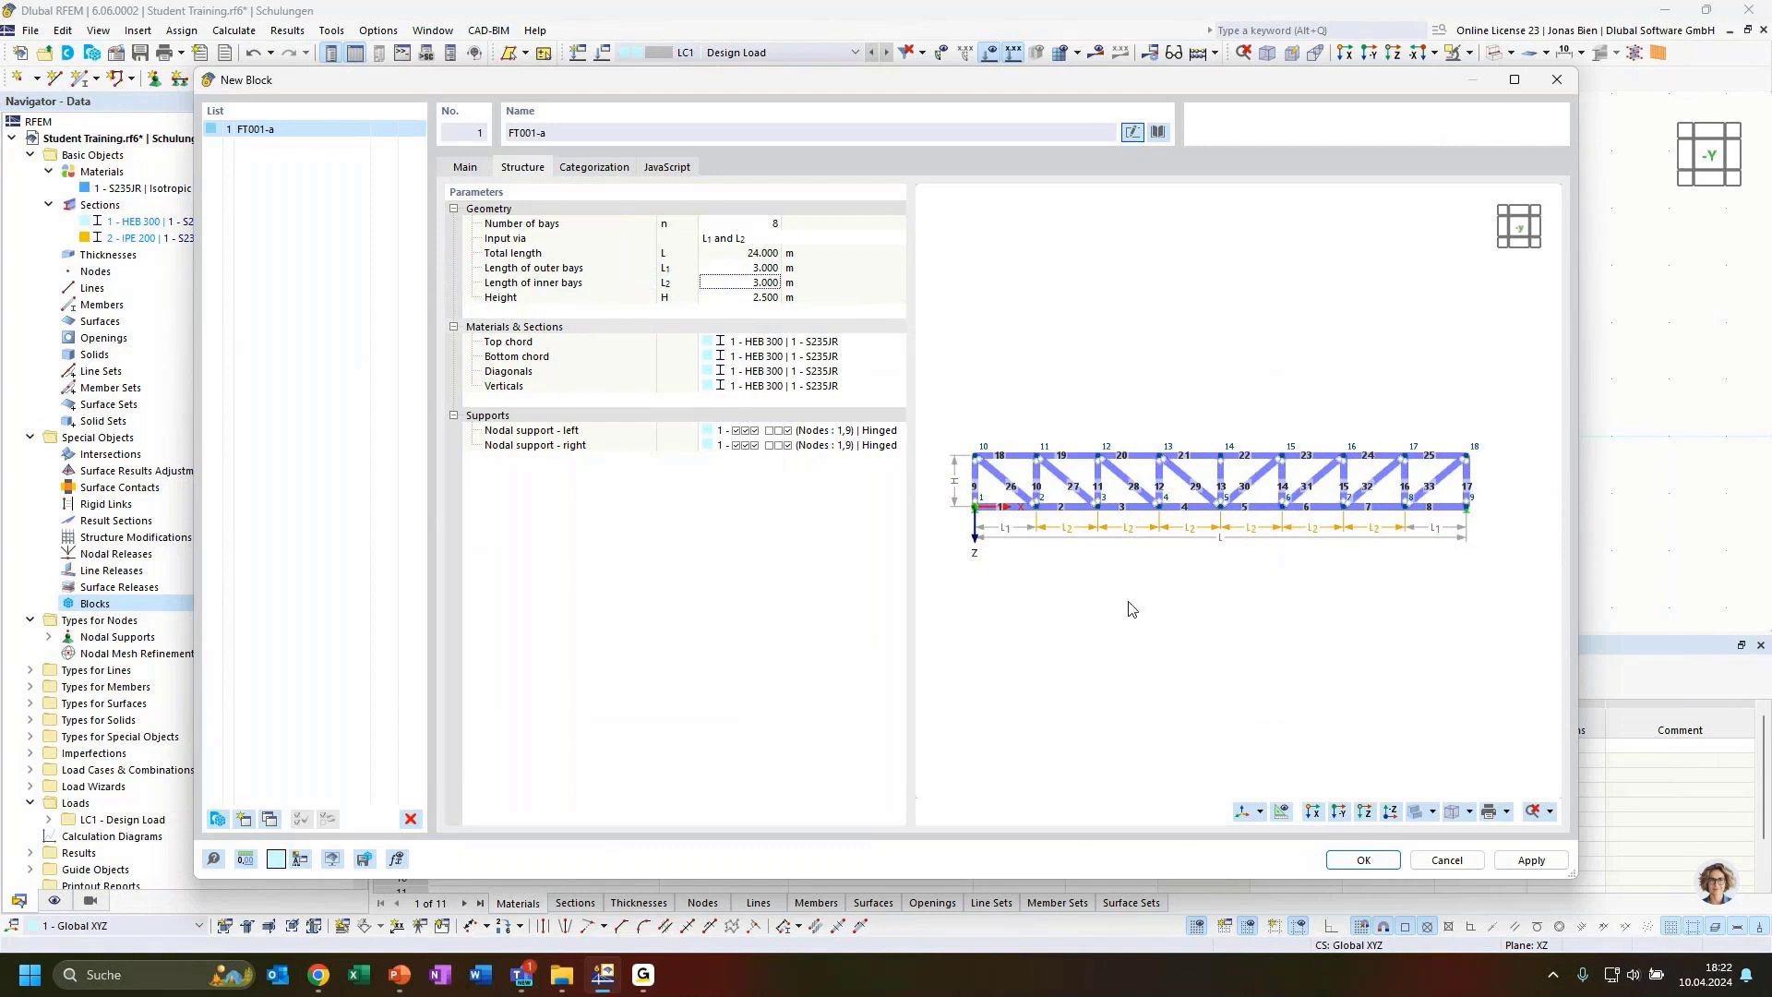
Set the number of bays to 6
left_click(743, 224)
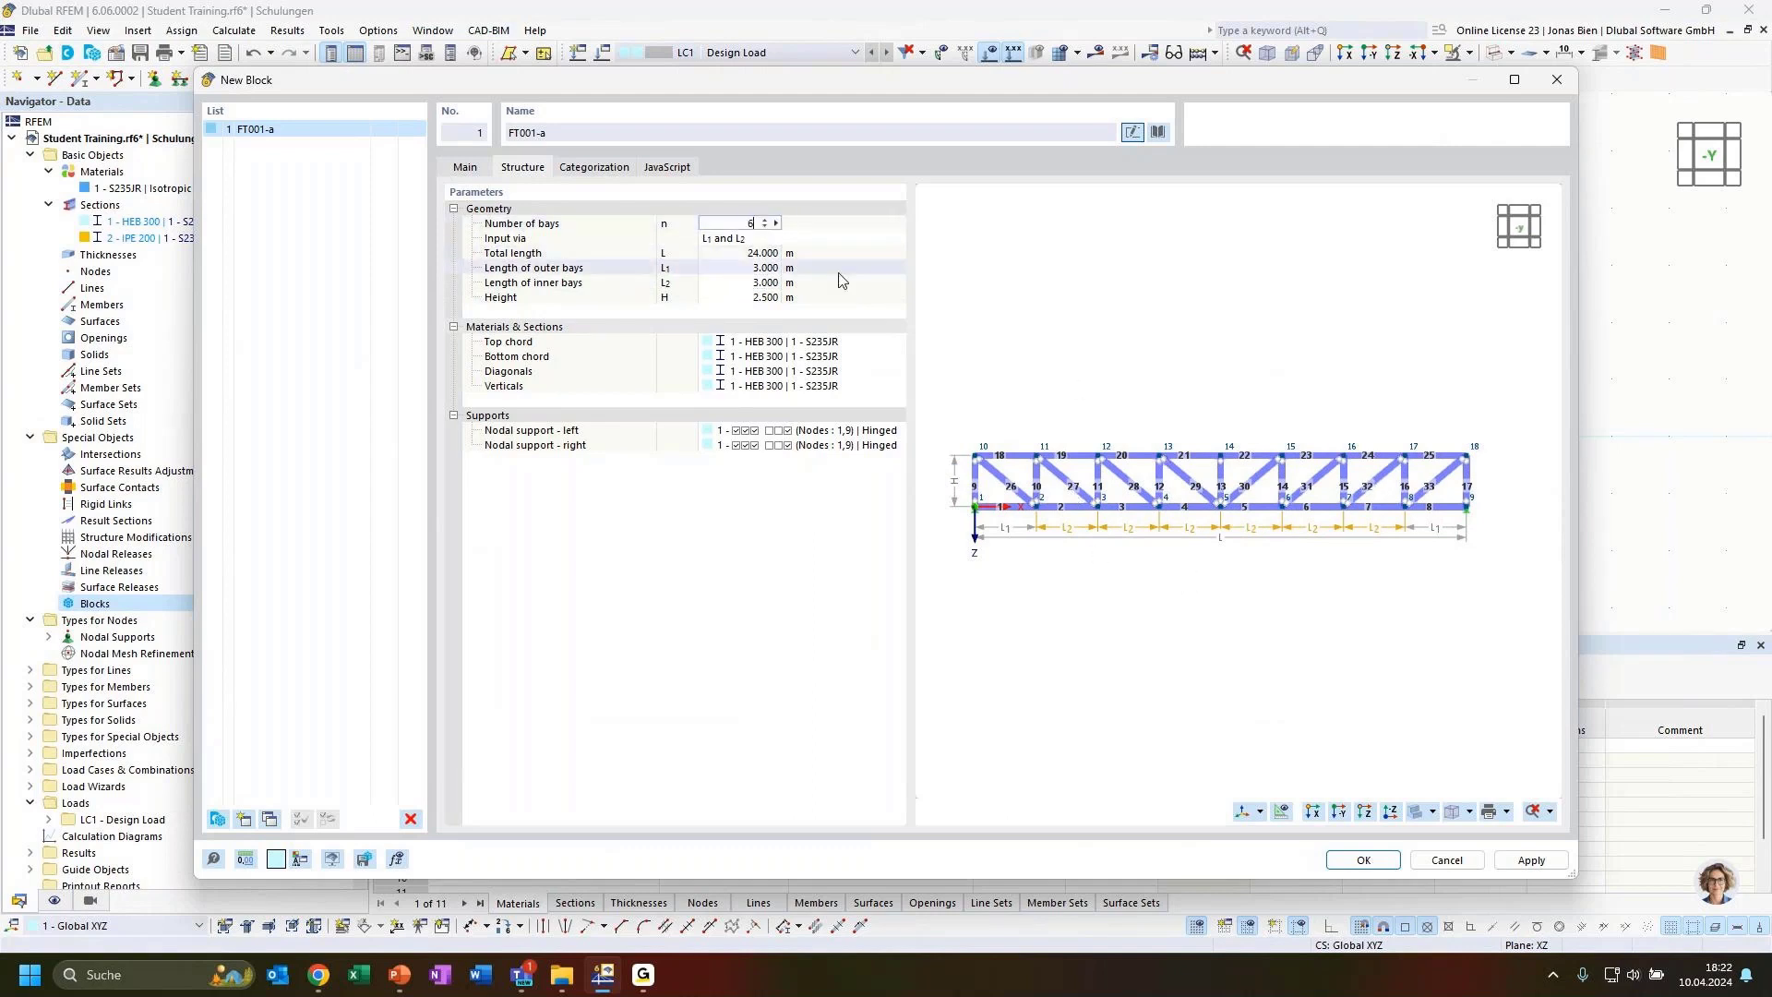
left_click(769, 284)
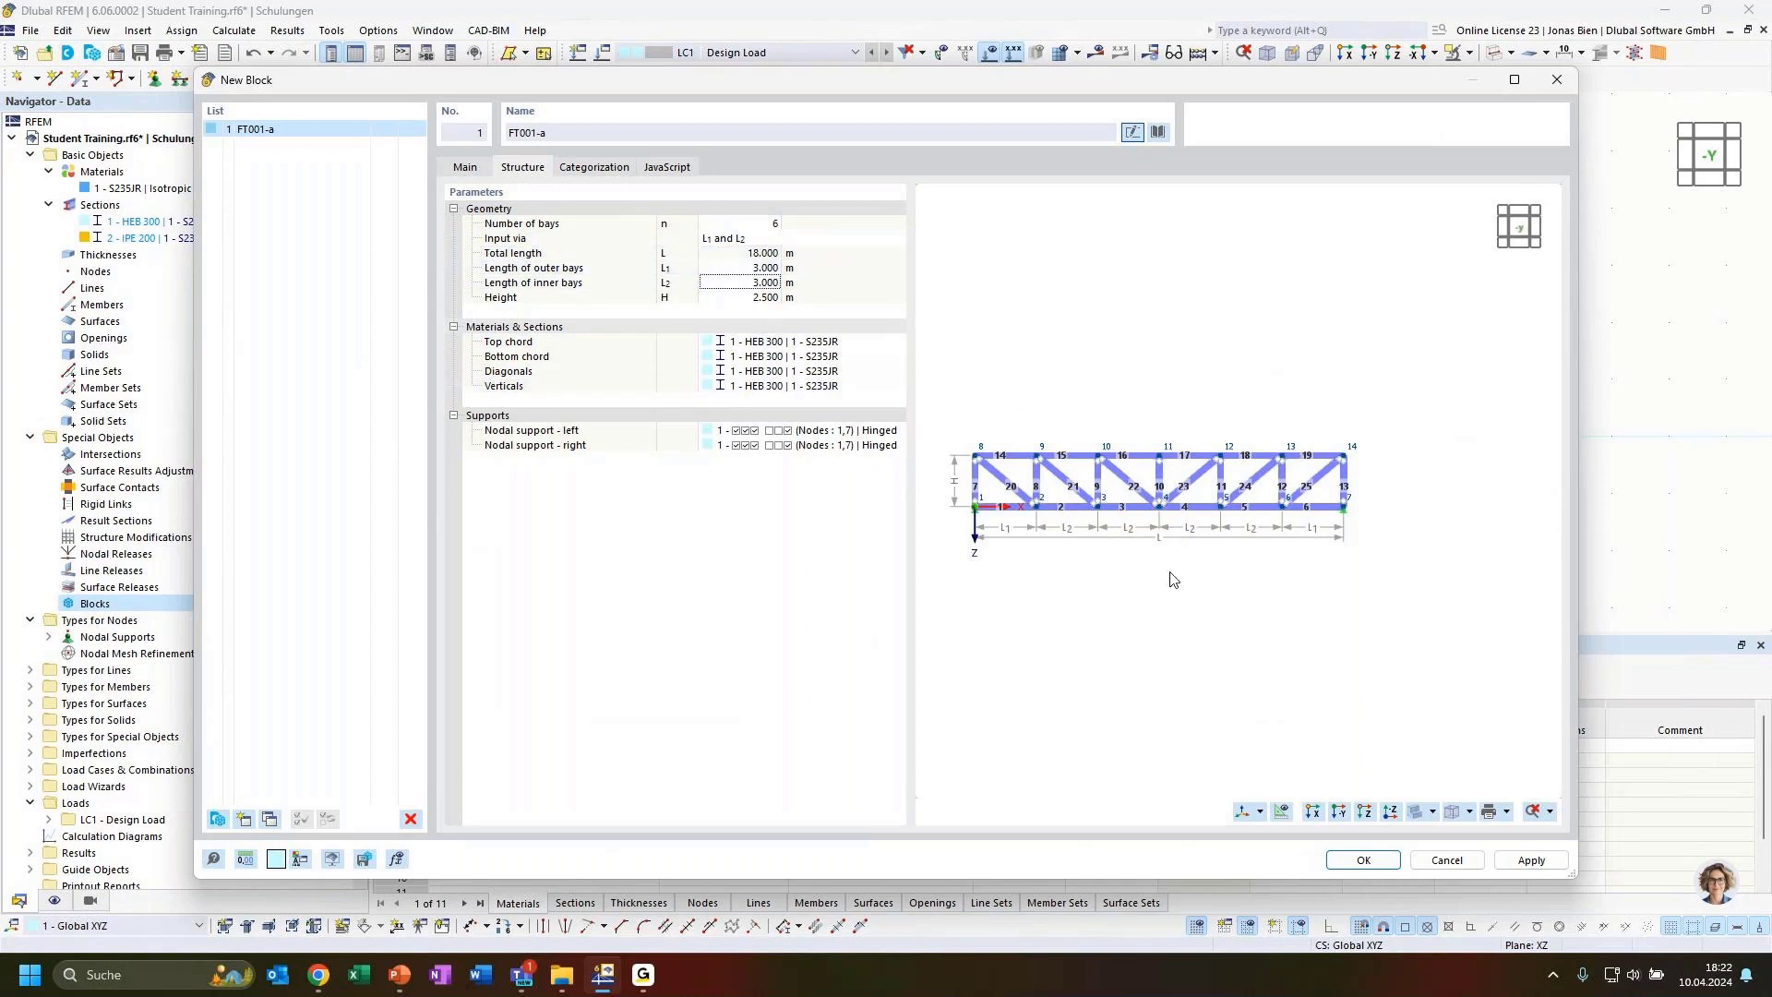
middle_click_drag(1118, 614, 1150, 576)
scroll(1166, 578, "up", 1)
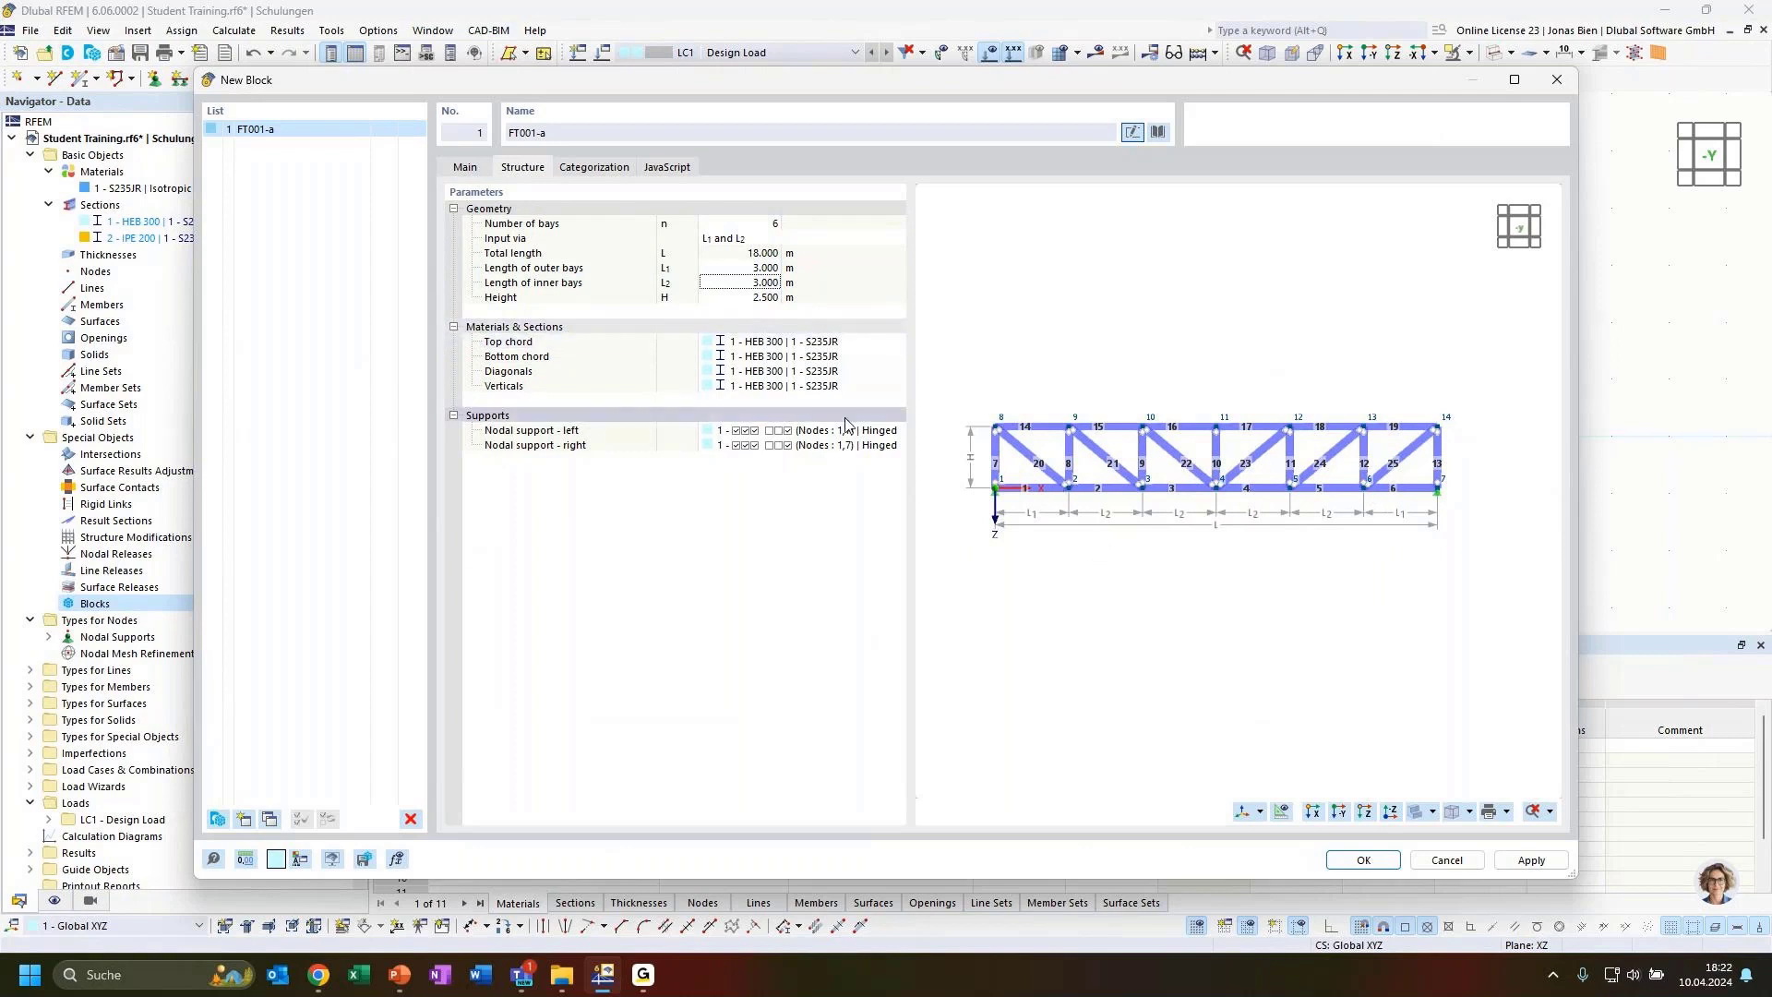
left_click(593, 360)
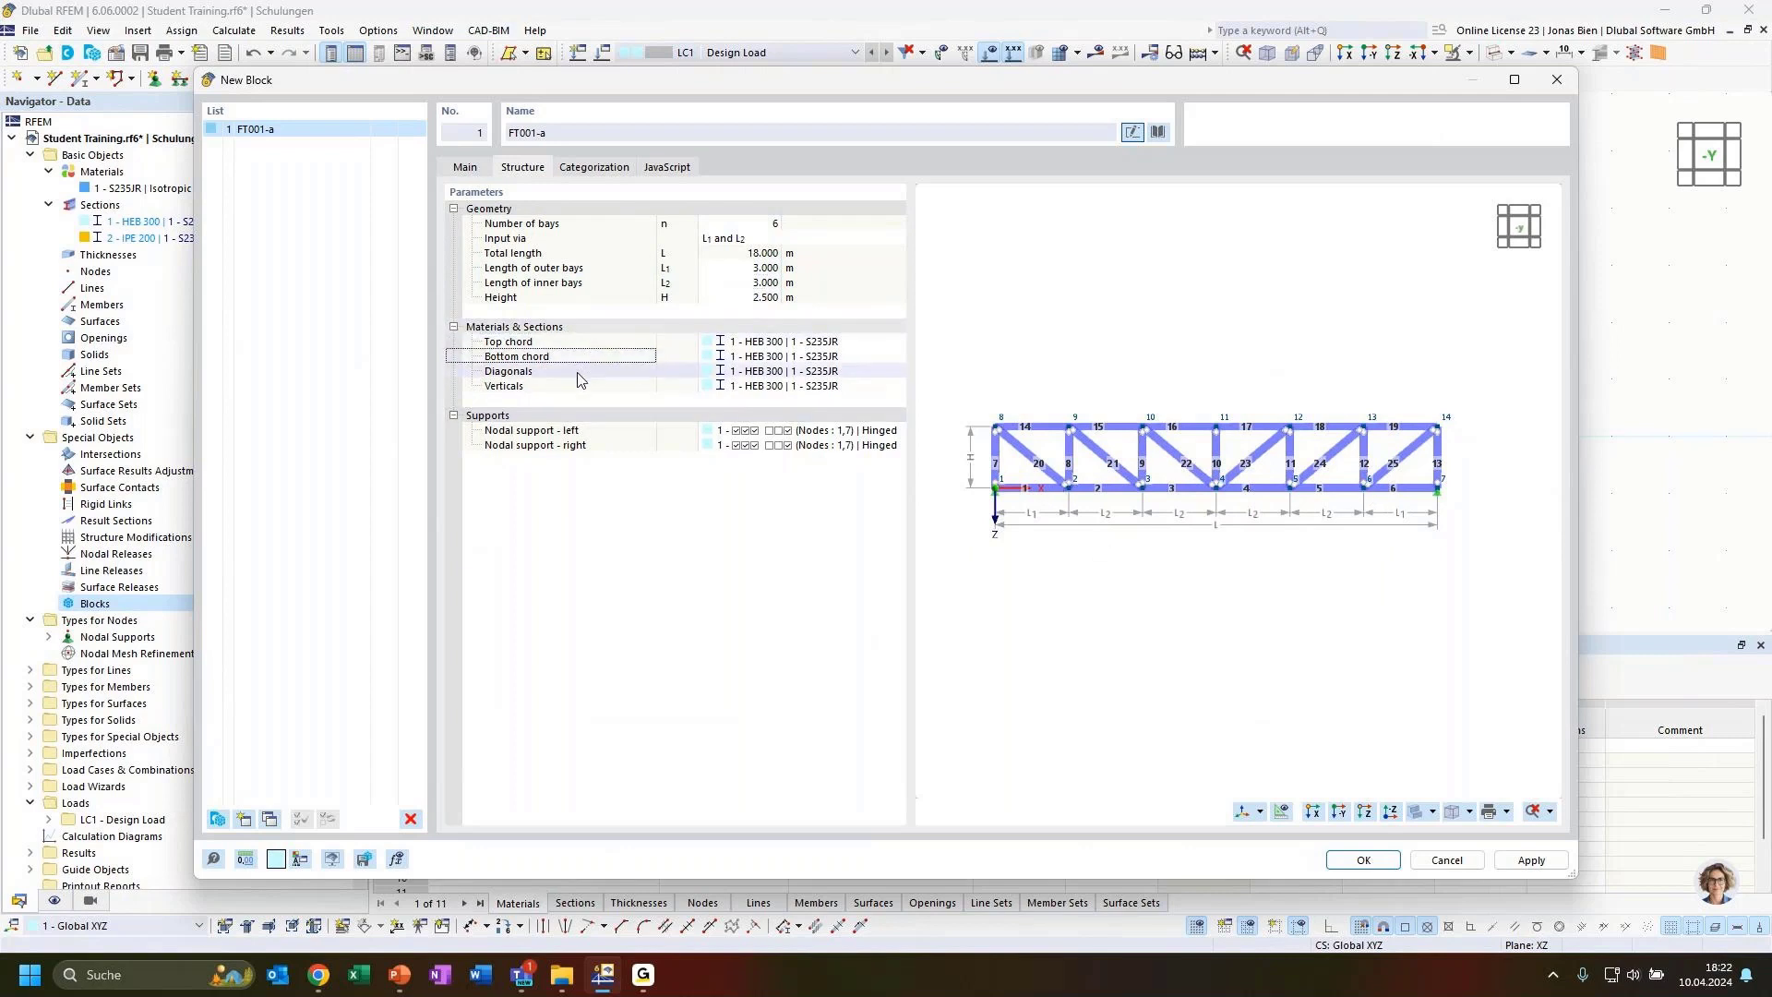
Create a new section for the top chord and set it to HEA 300
left_click(578, 372)
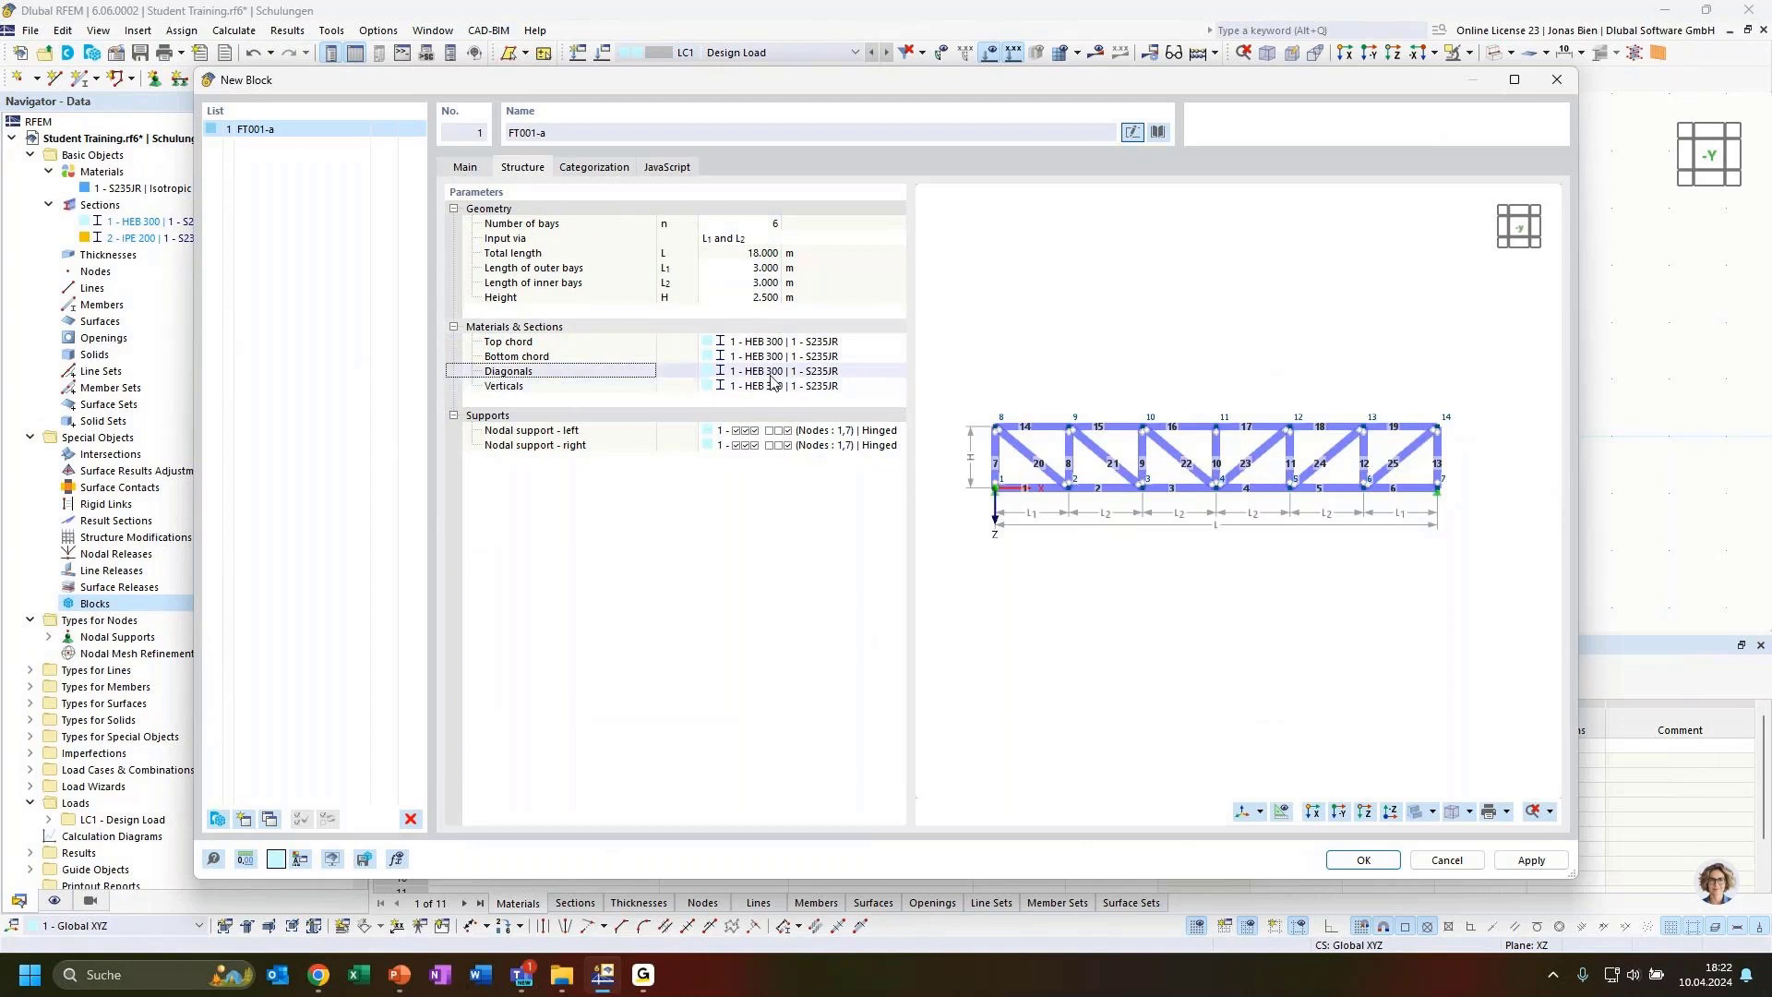
left_click(829, 343)
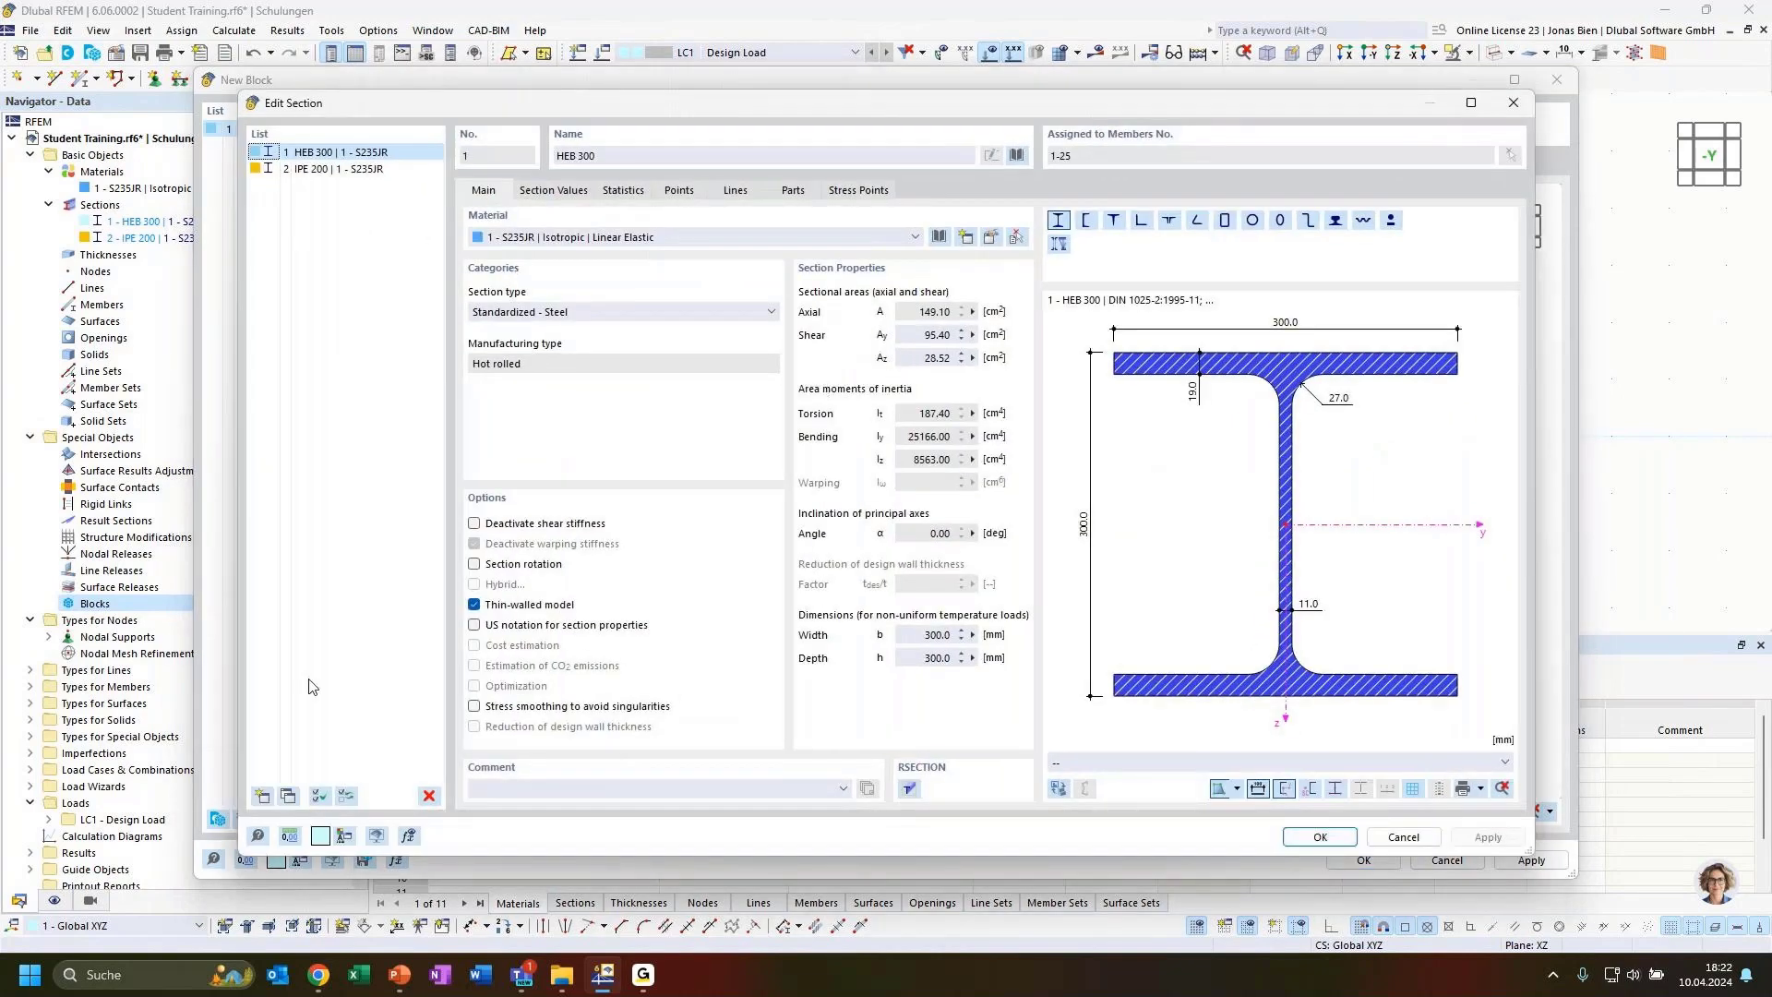
left_click(572, 155)
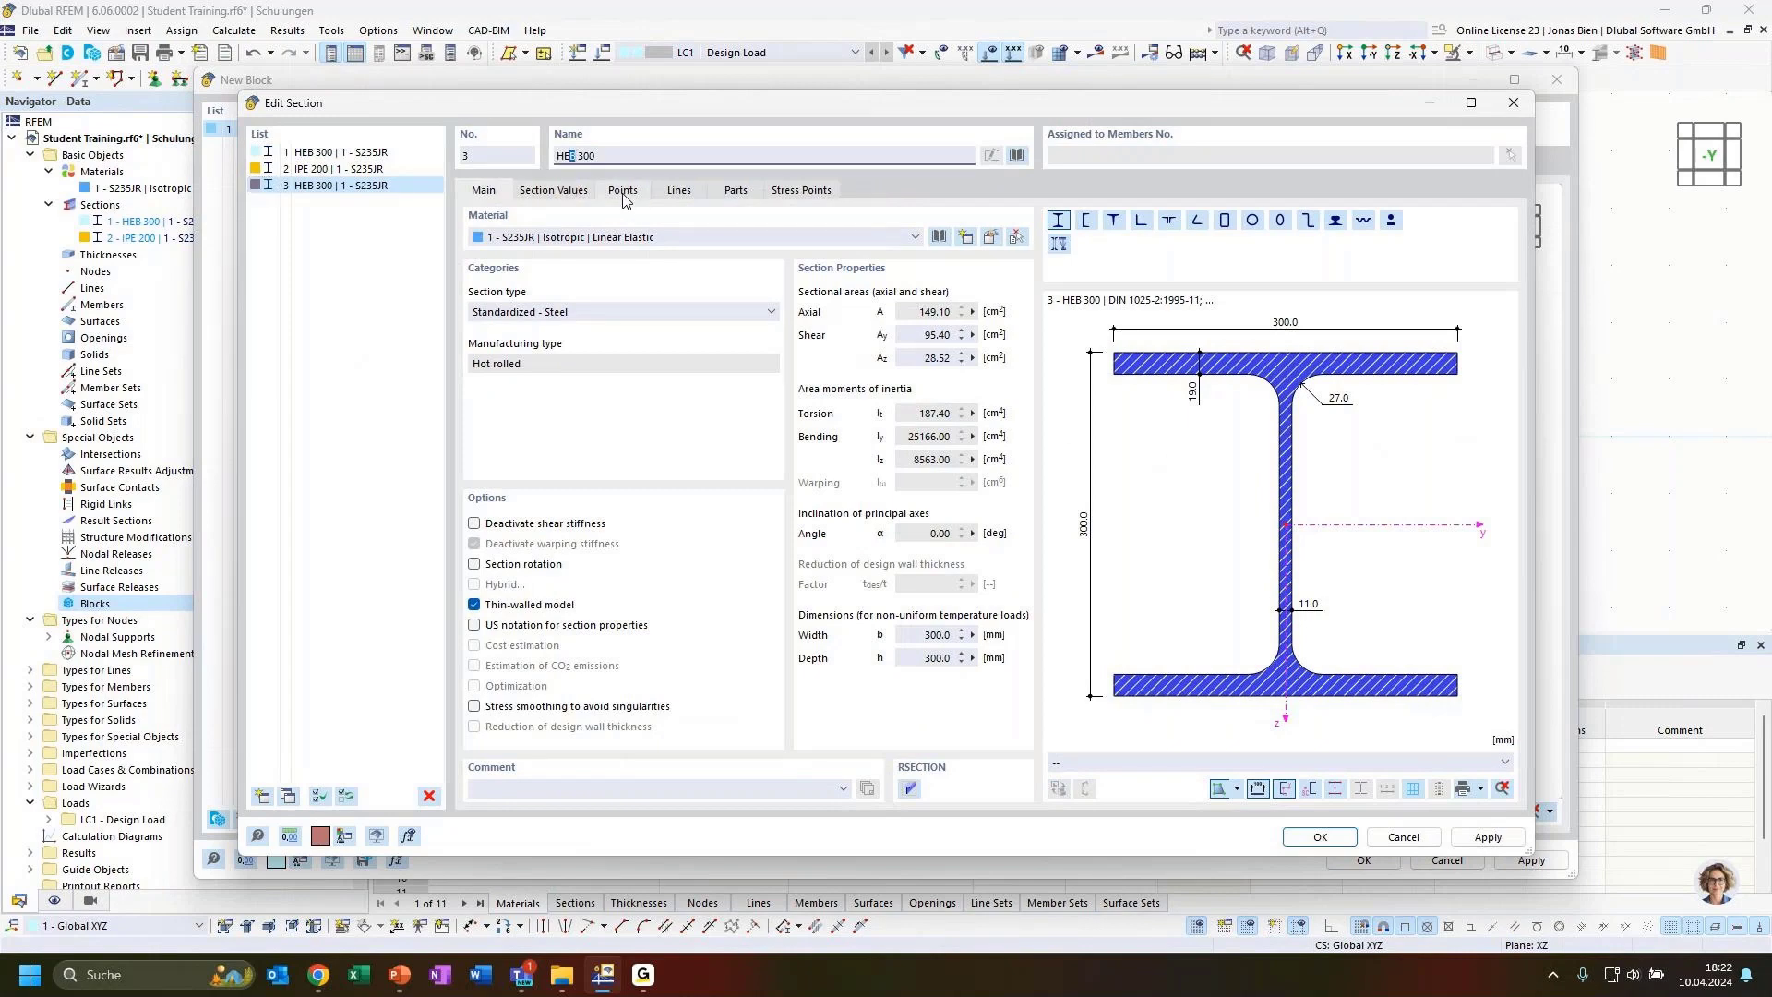
type("A")
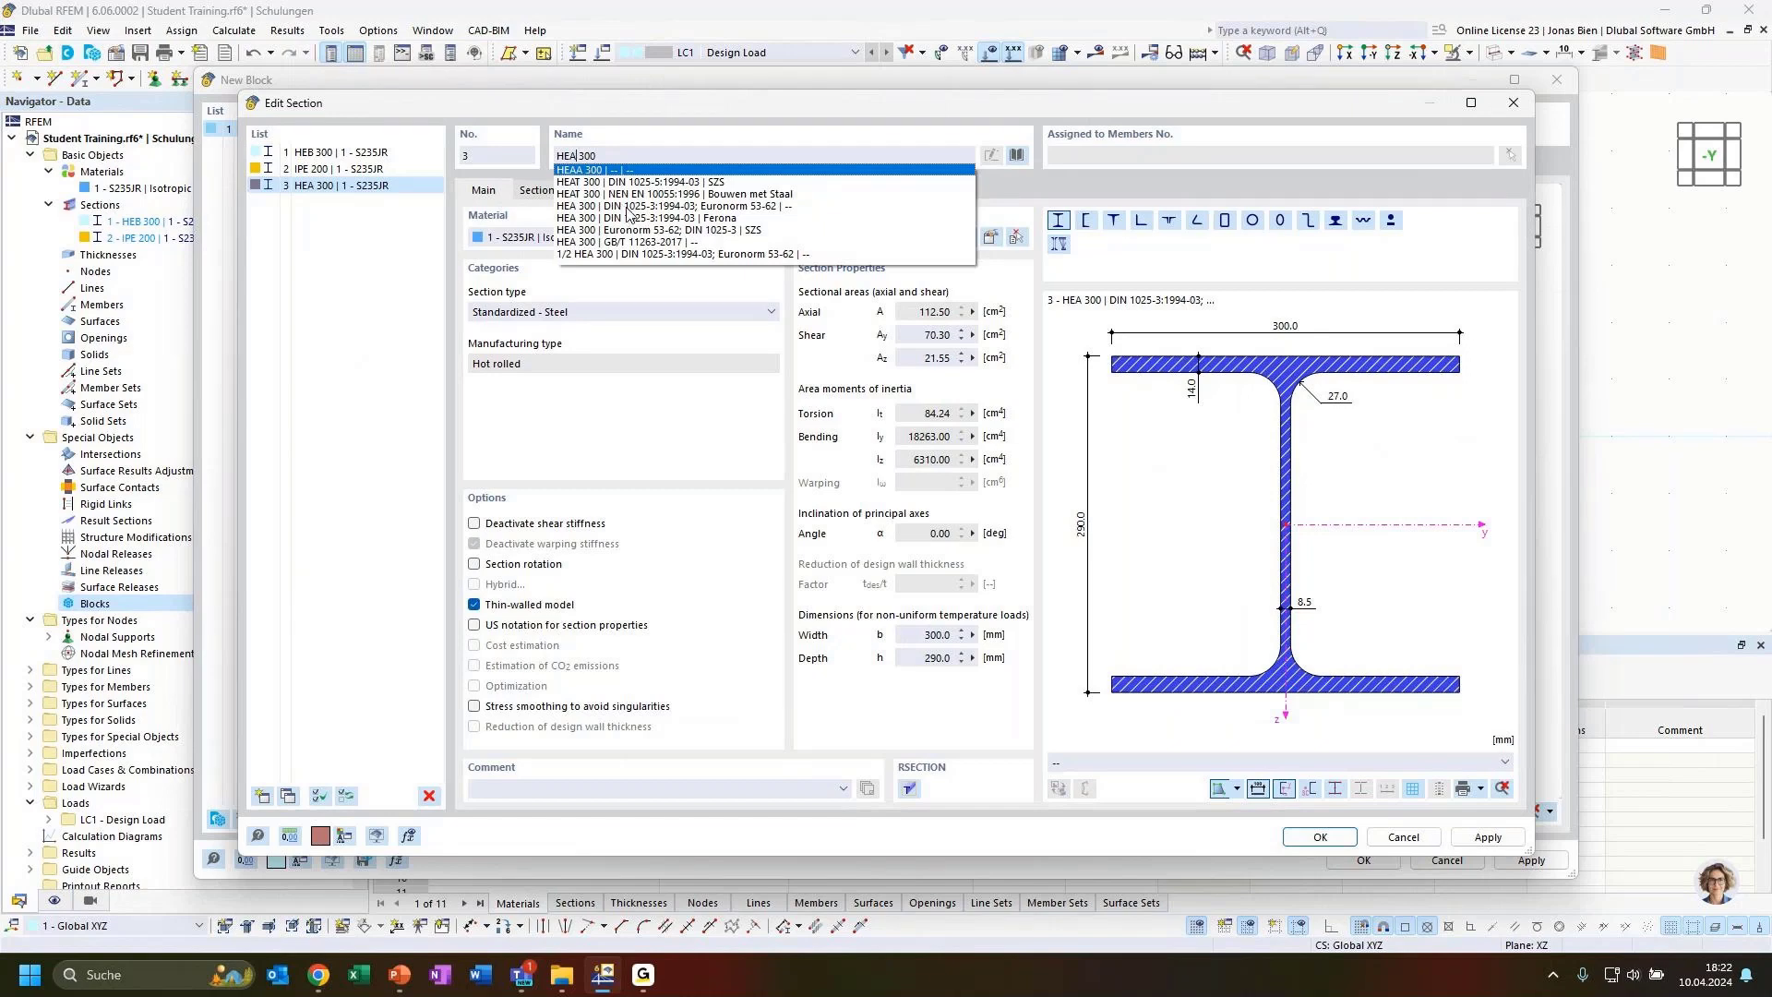
left_click(627, 207)
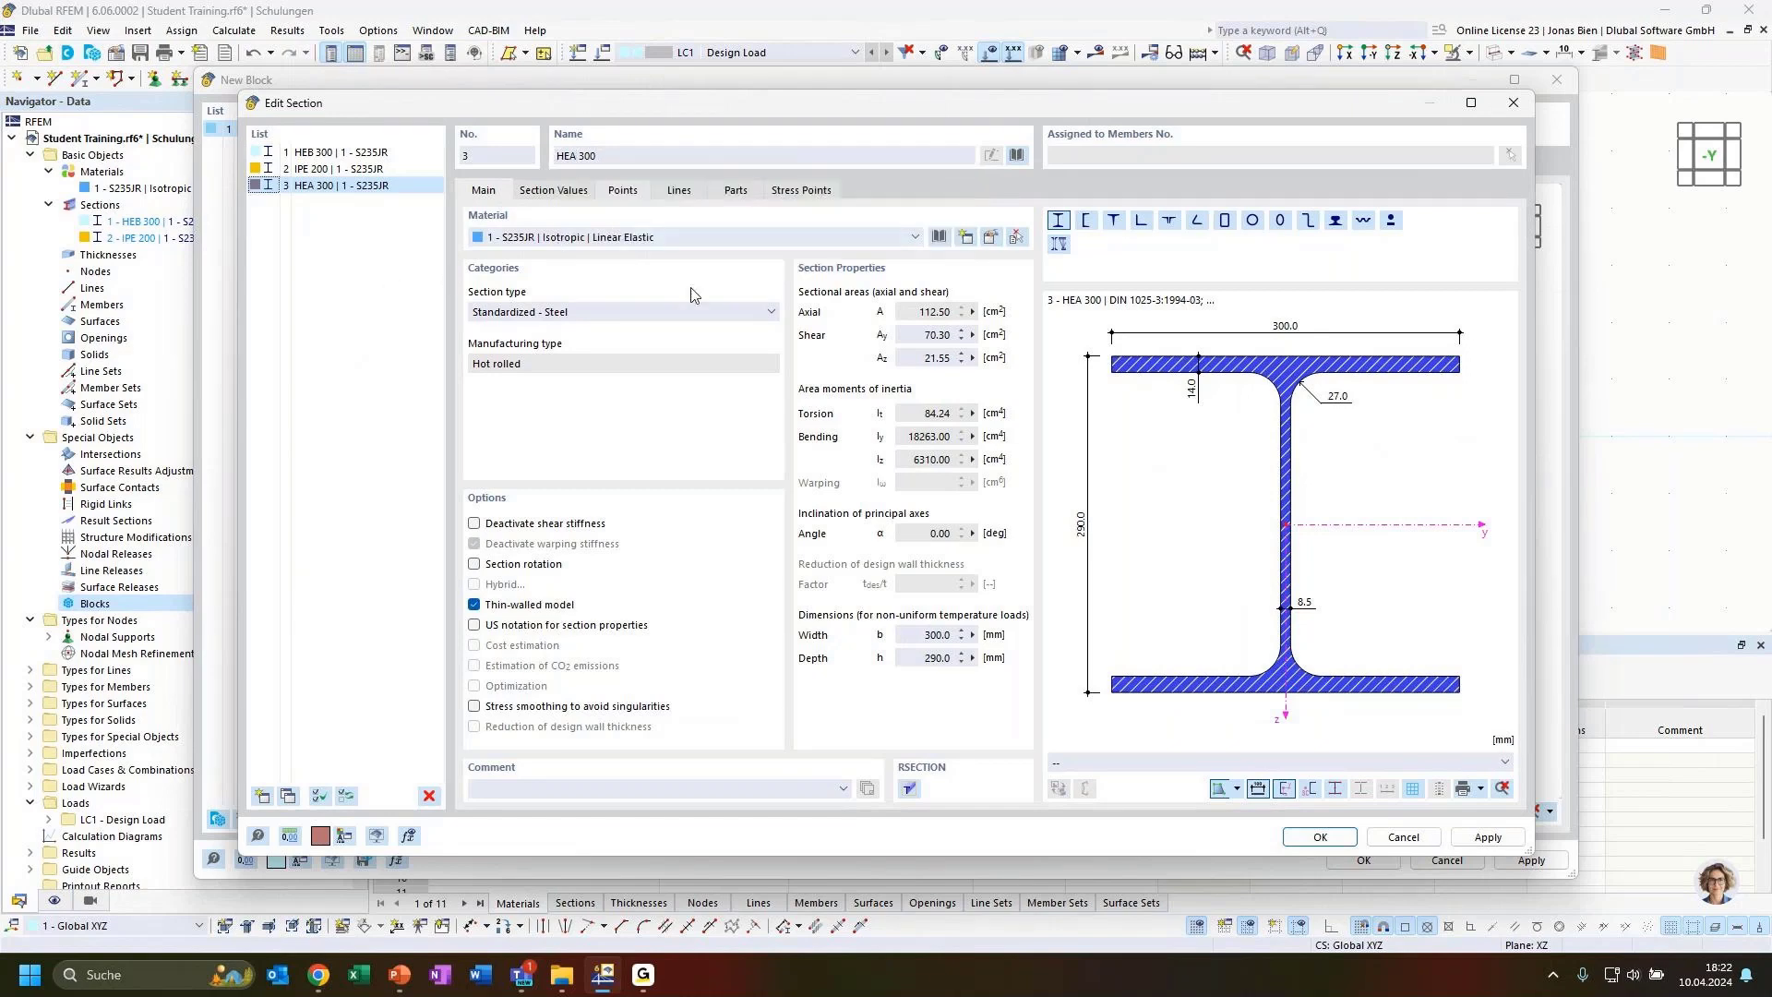
Copy the section and change the copy to IPE 160 (DIN 1025-5)
left_click(286, 796)
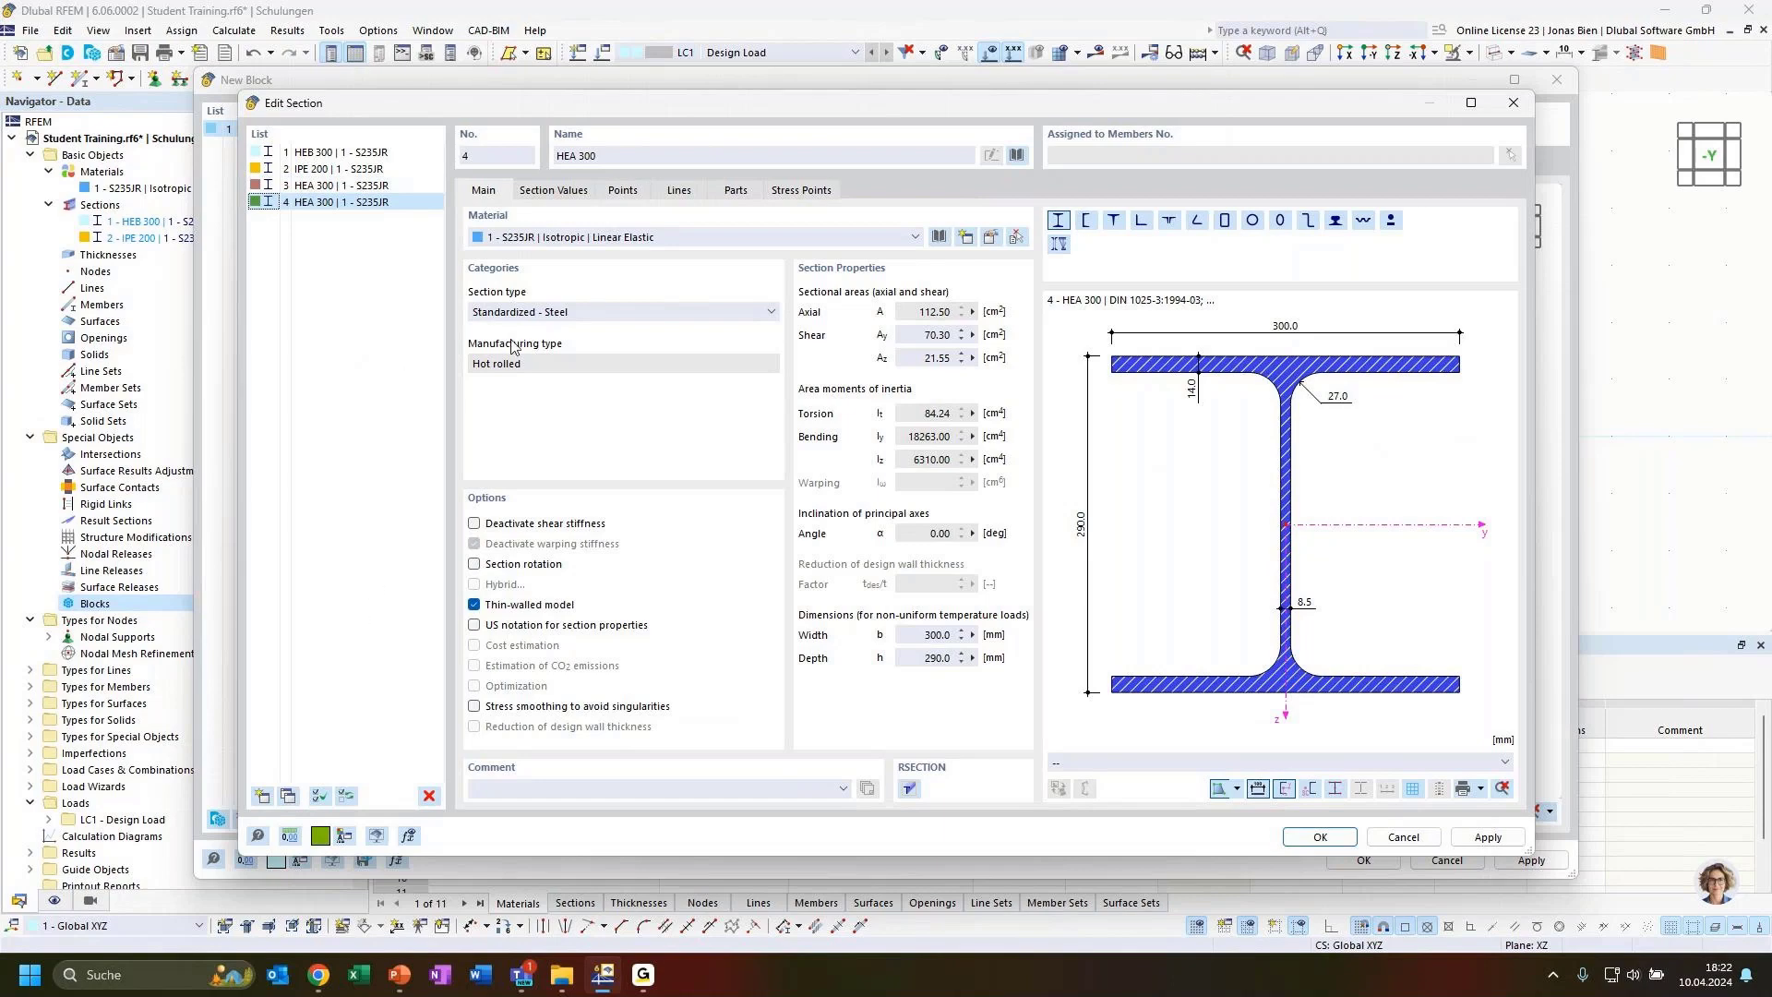
left_click(623, 158)
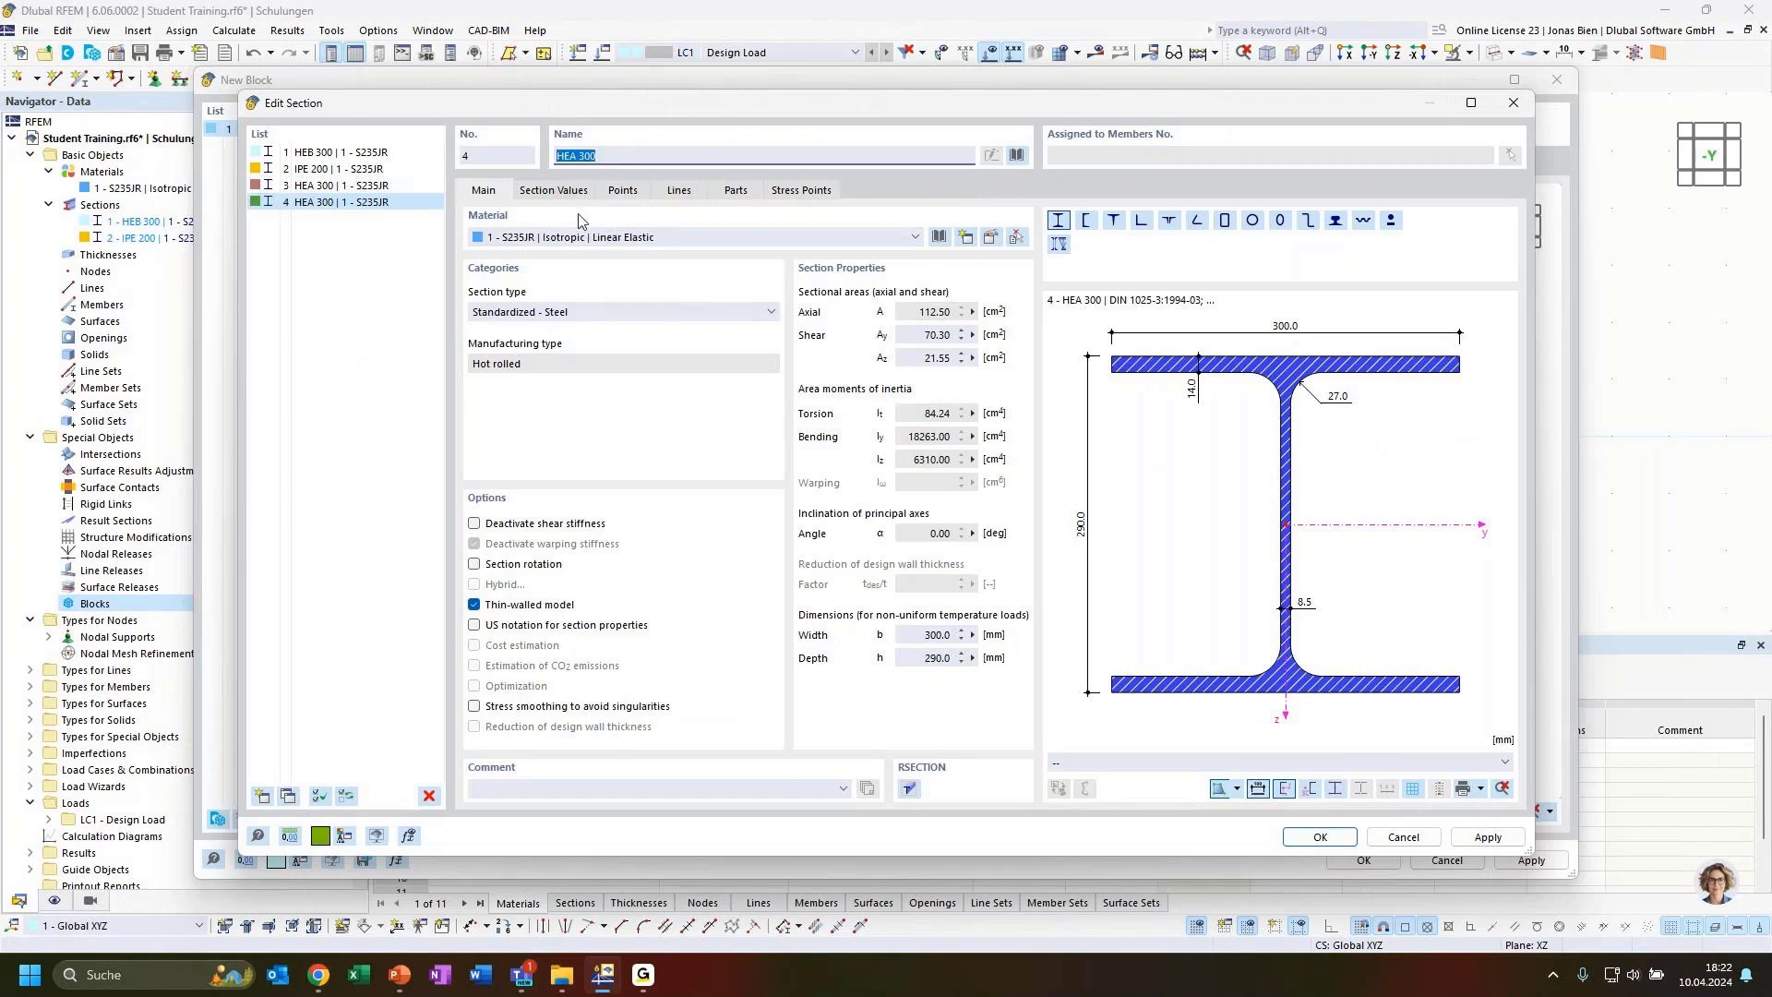
type("IPE")
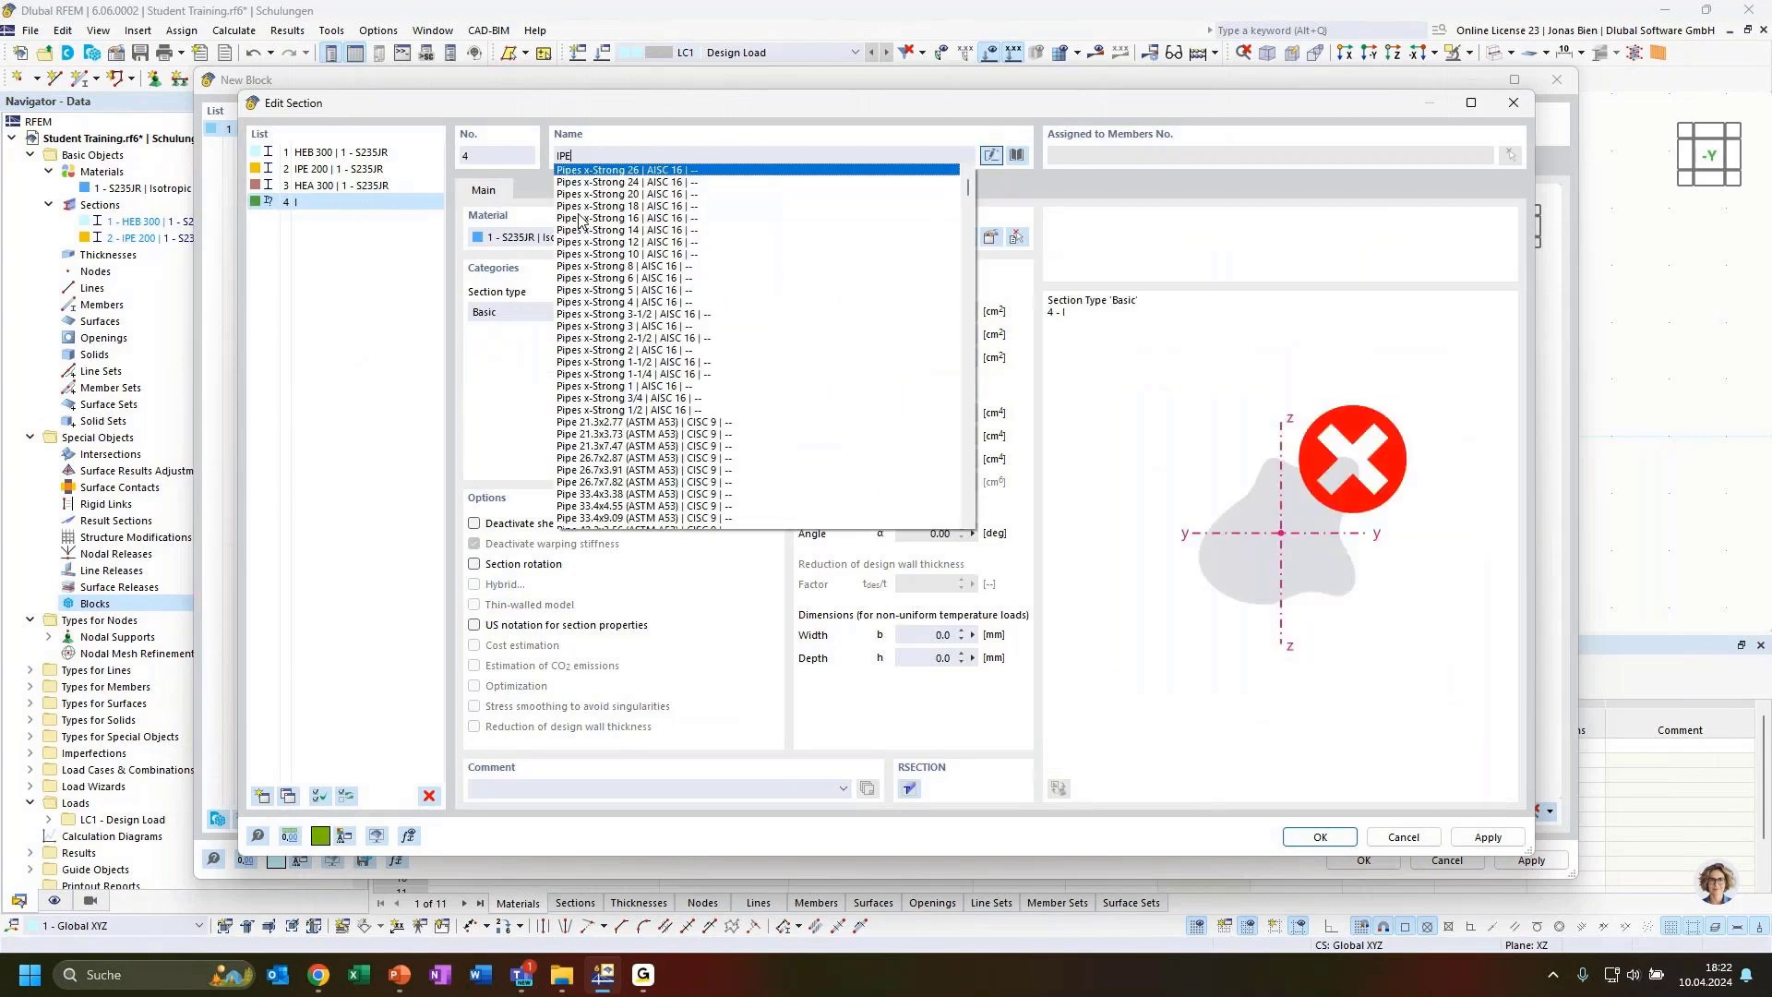
type(" 160")
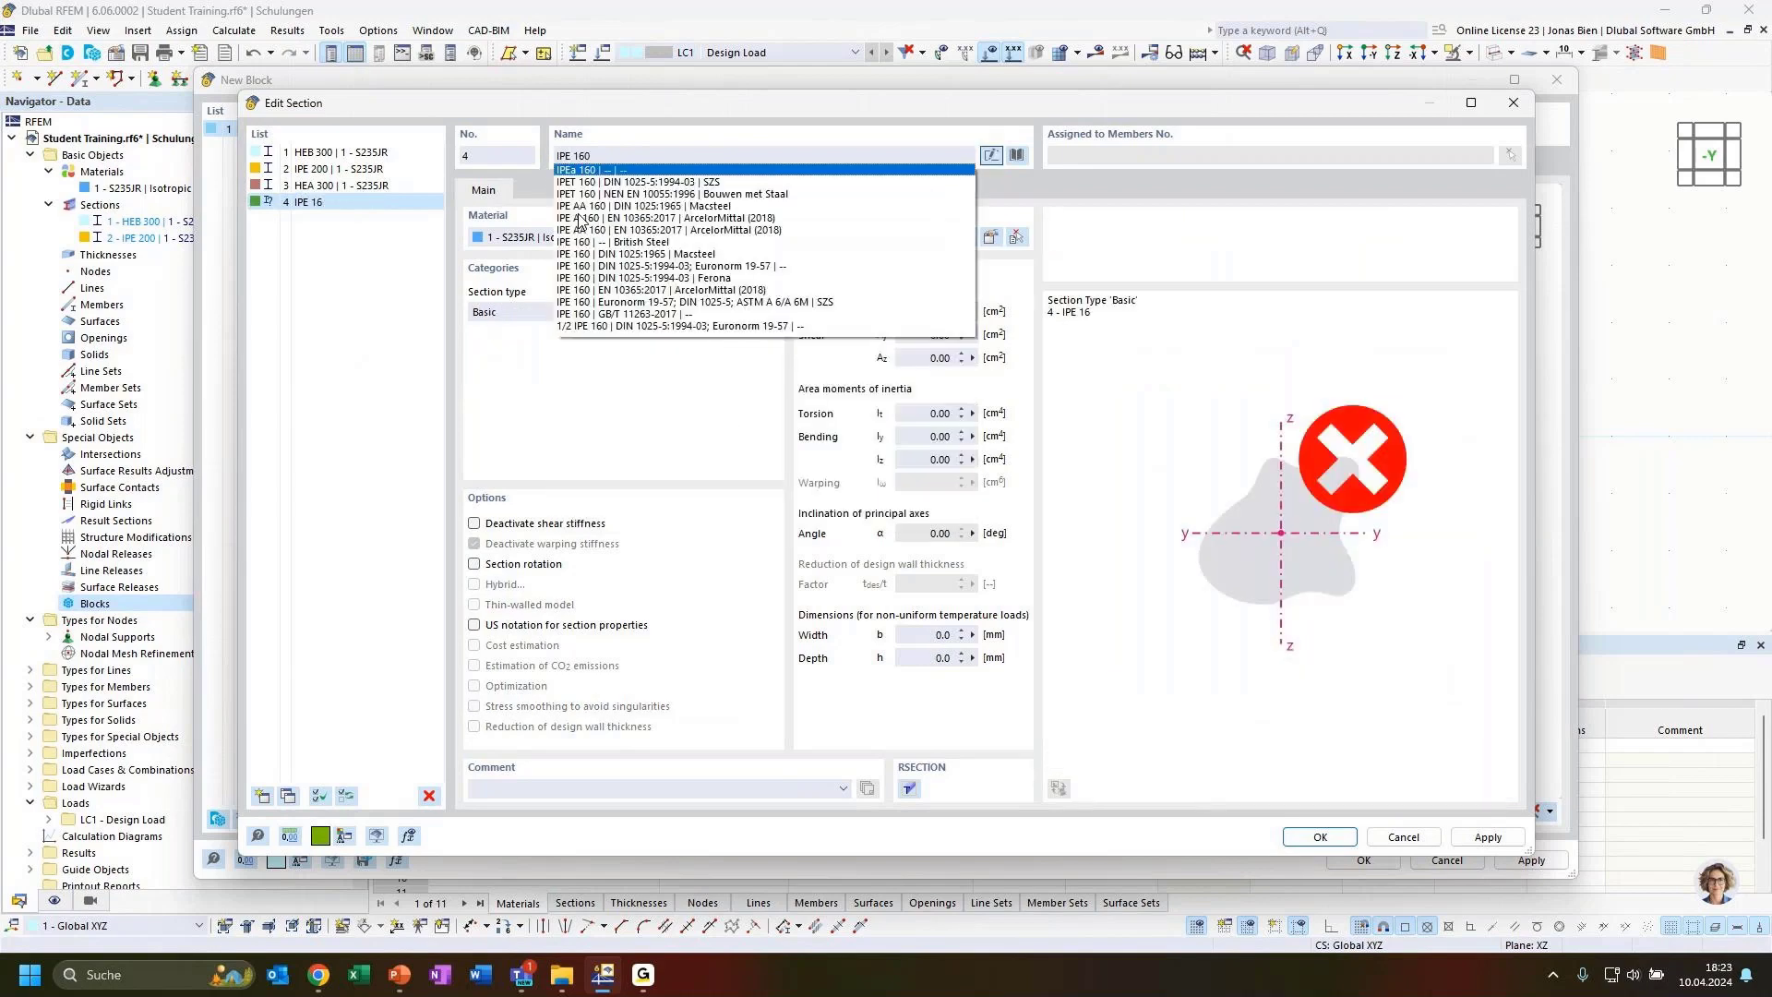
left_click(628, 266)
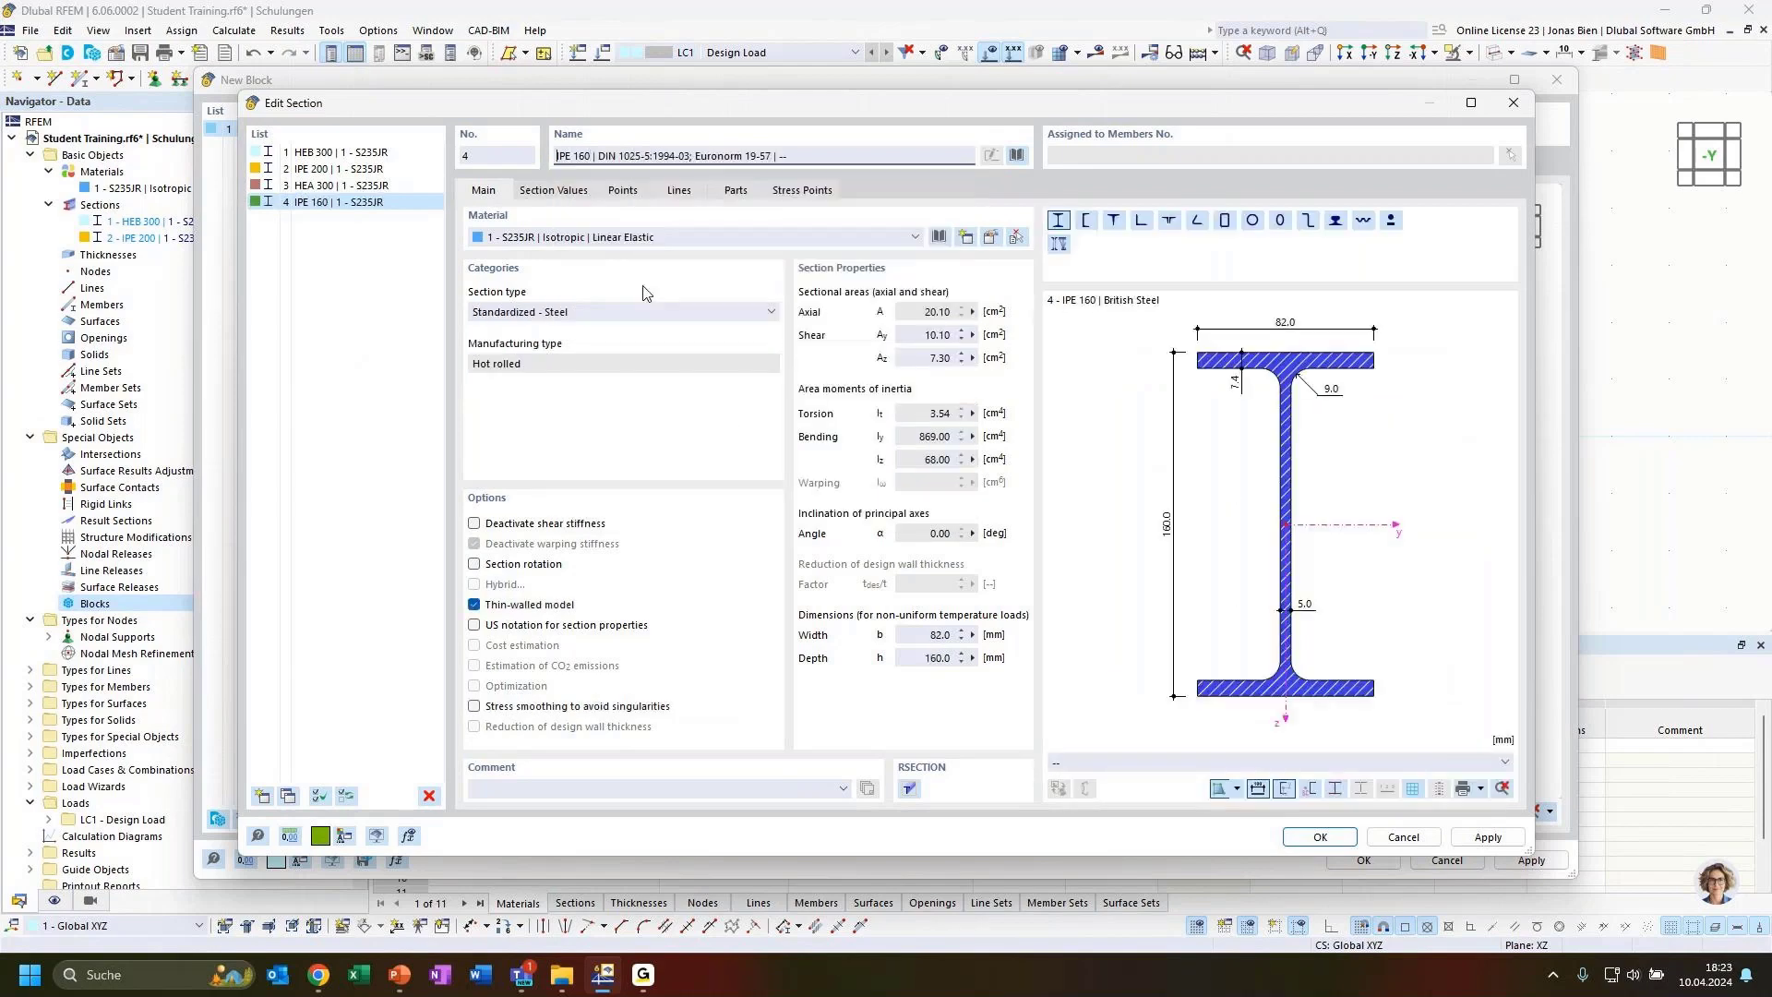
Copy the section again, change the copy to HEA 160, and close the section dialog
left_click(290, 795)
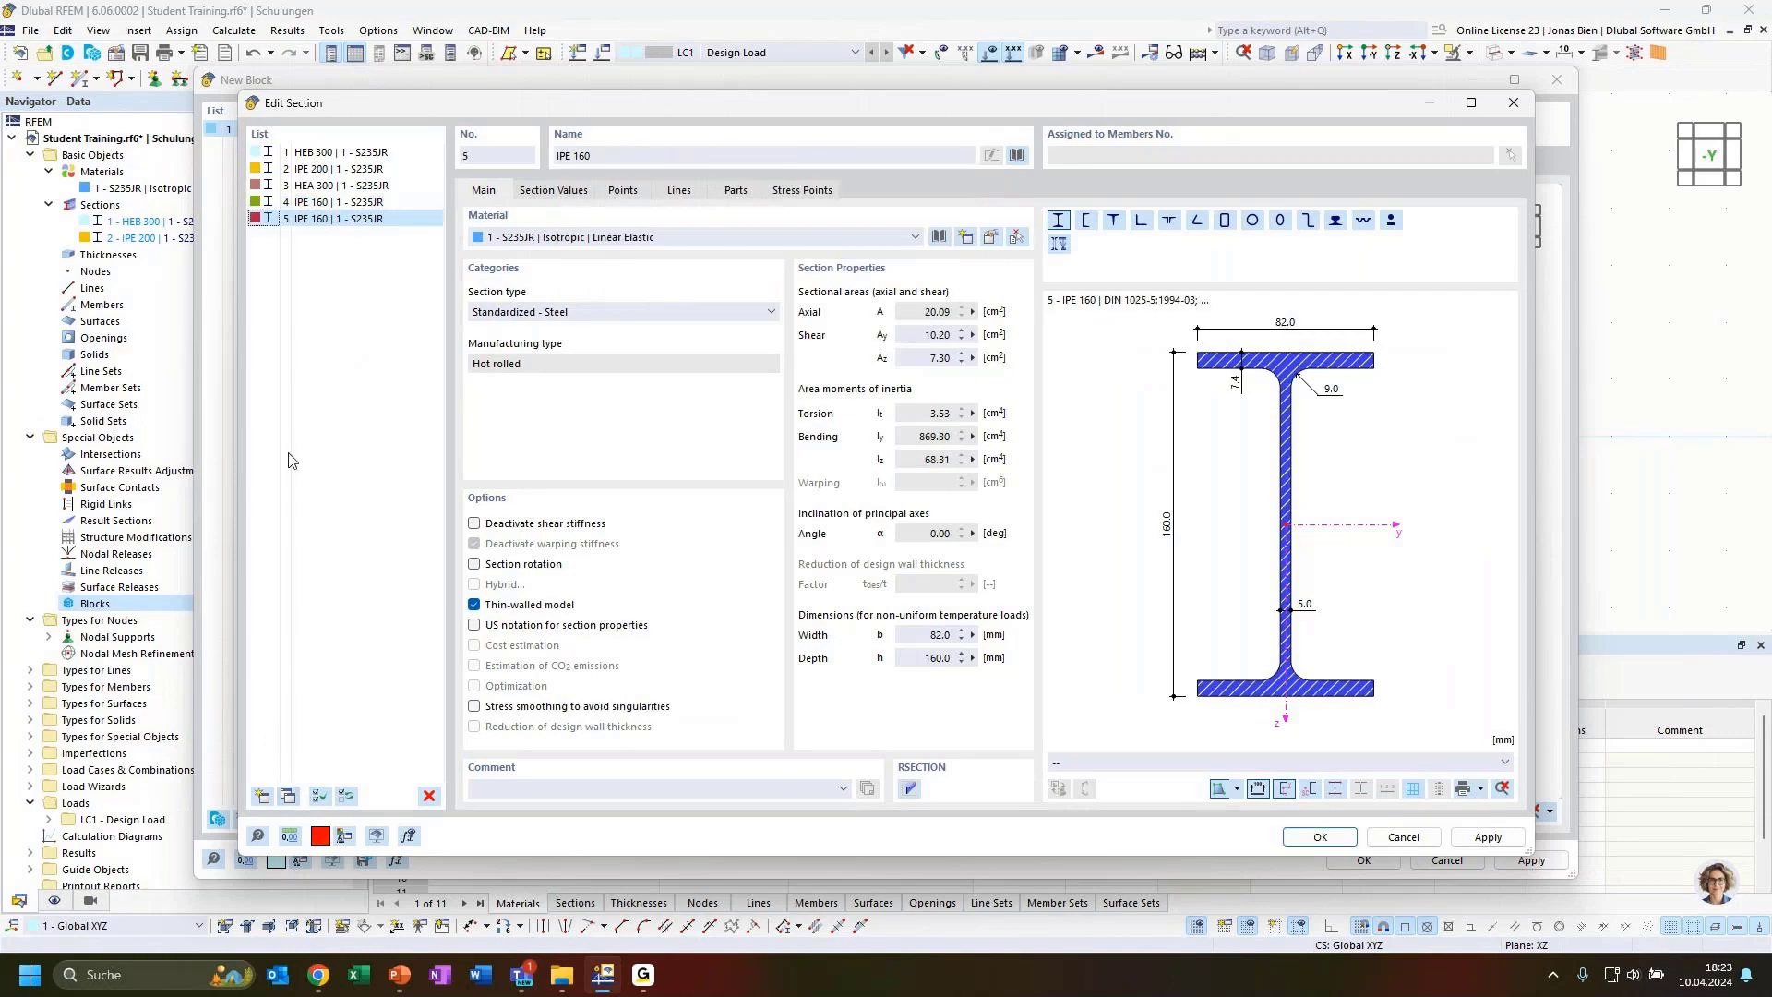
left_click(556, 157)
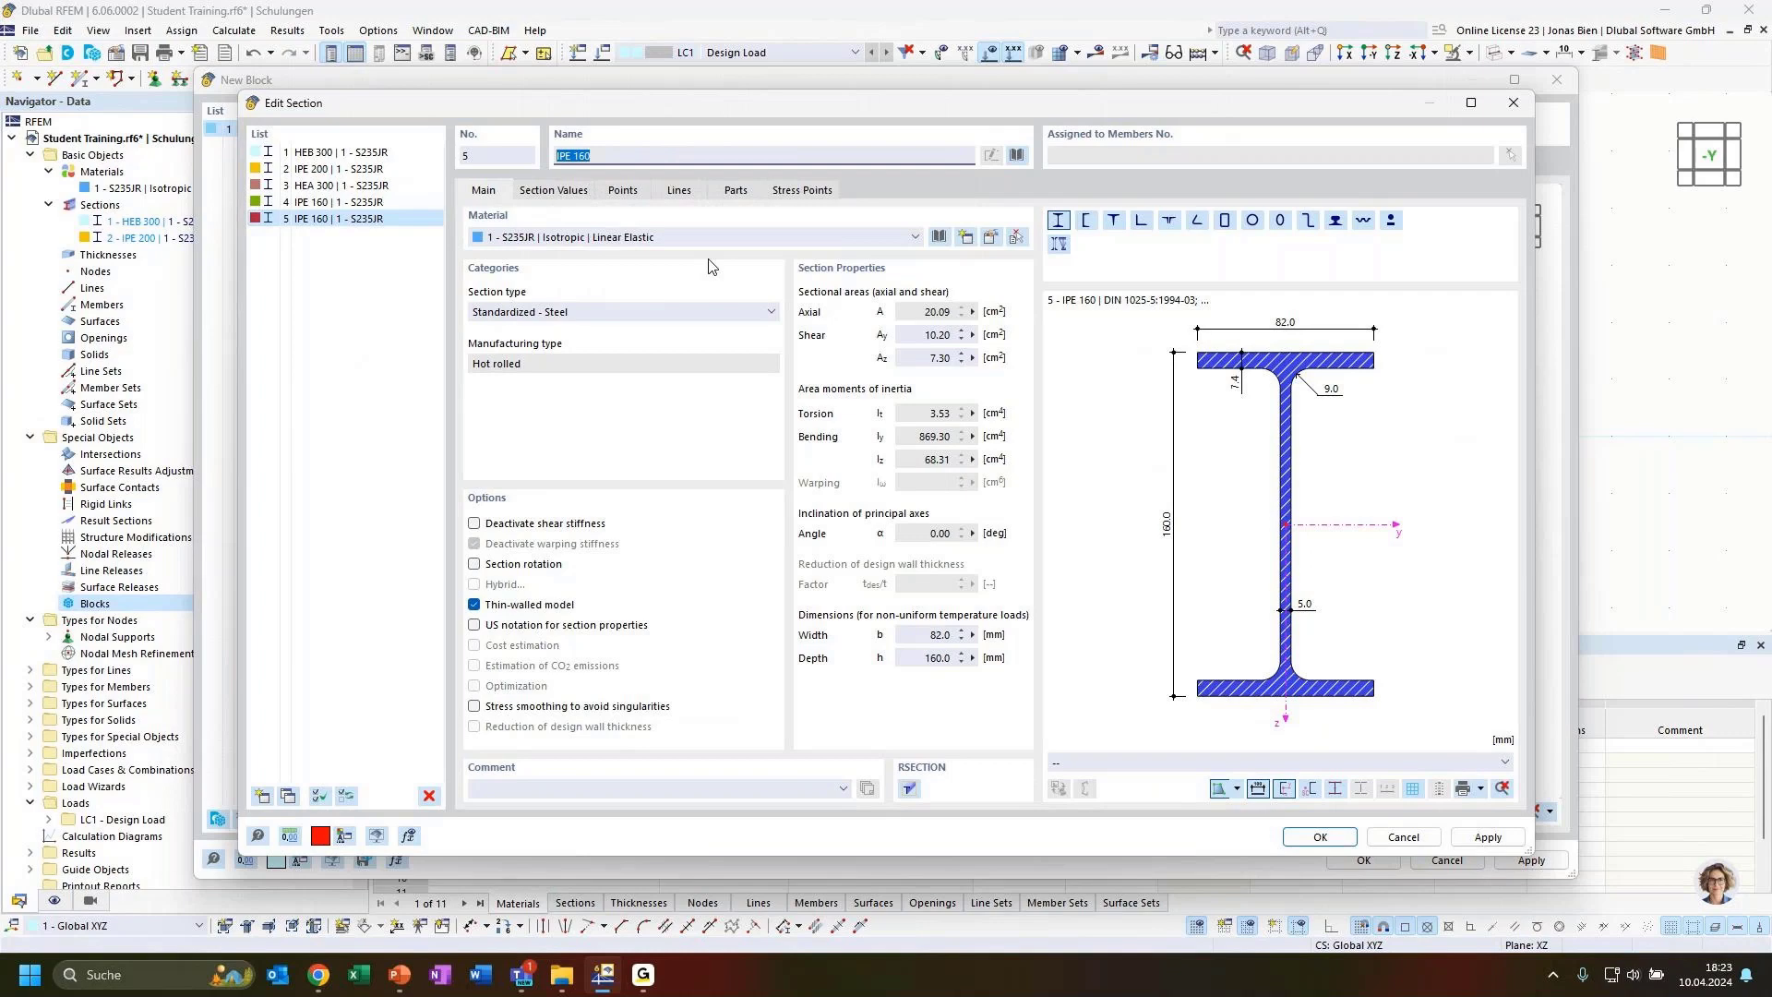
type("HEA 16")
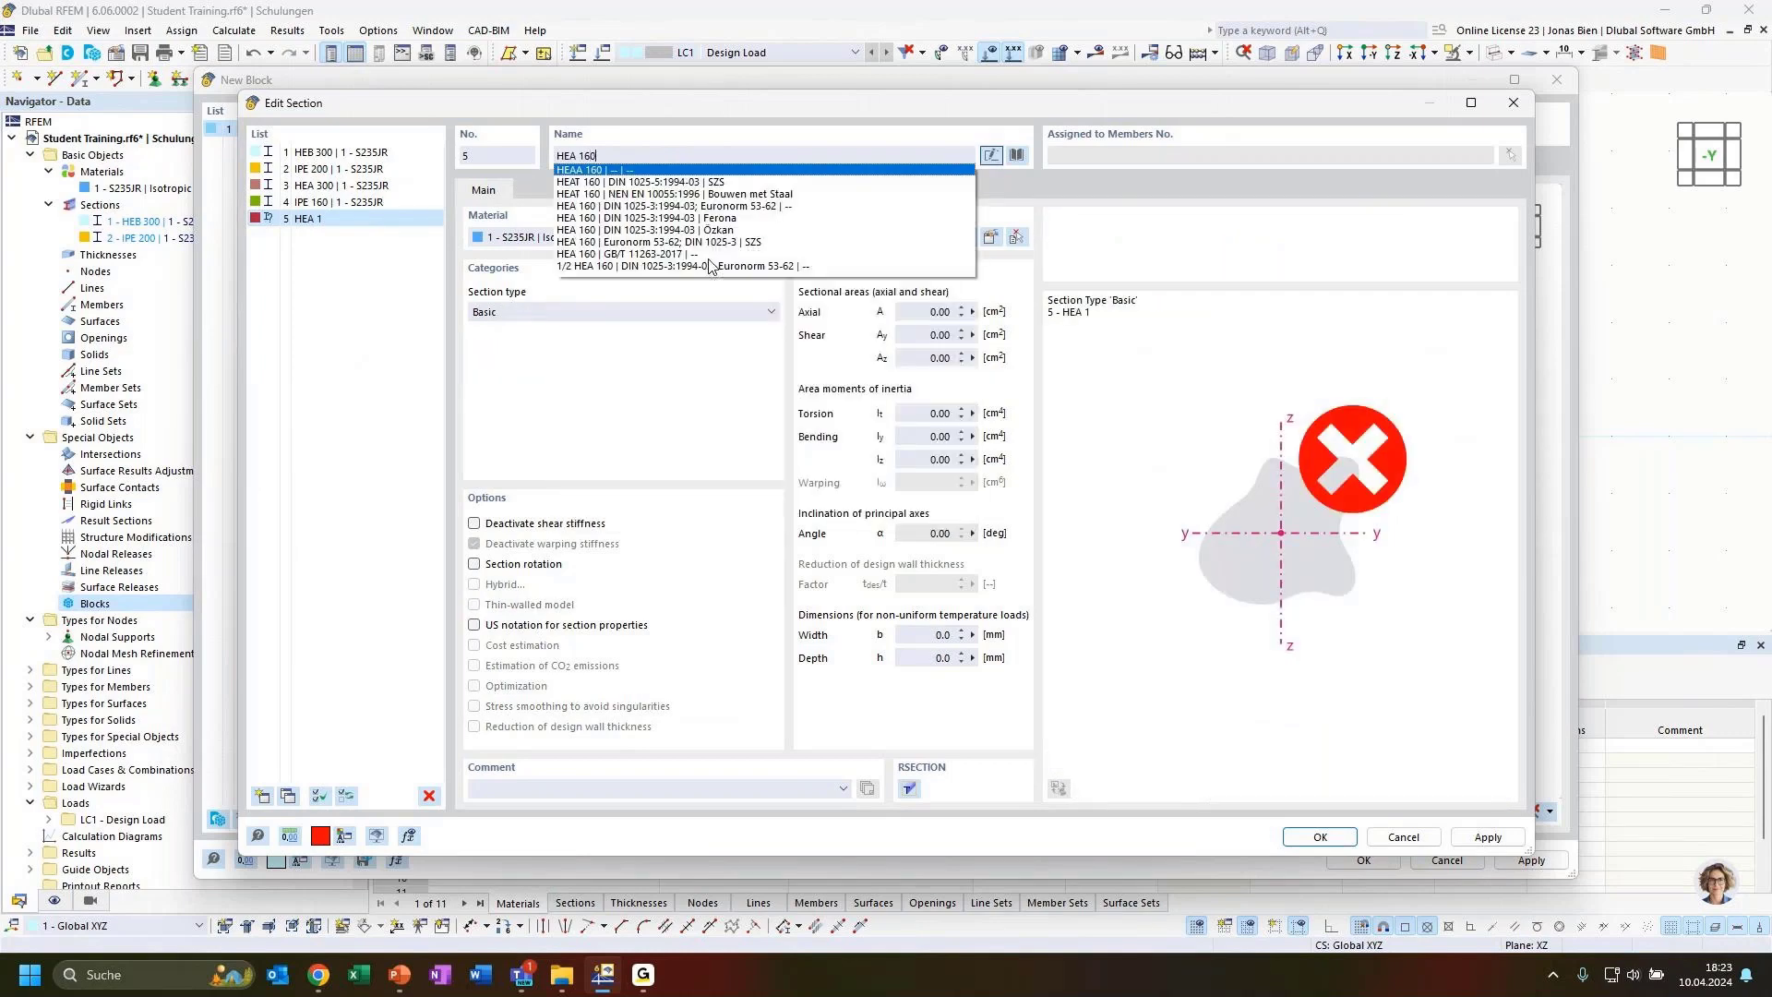
type("0")
left_click(713, 207)
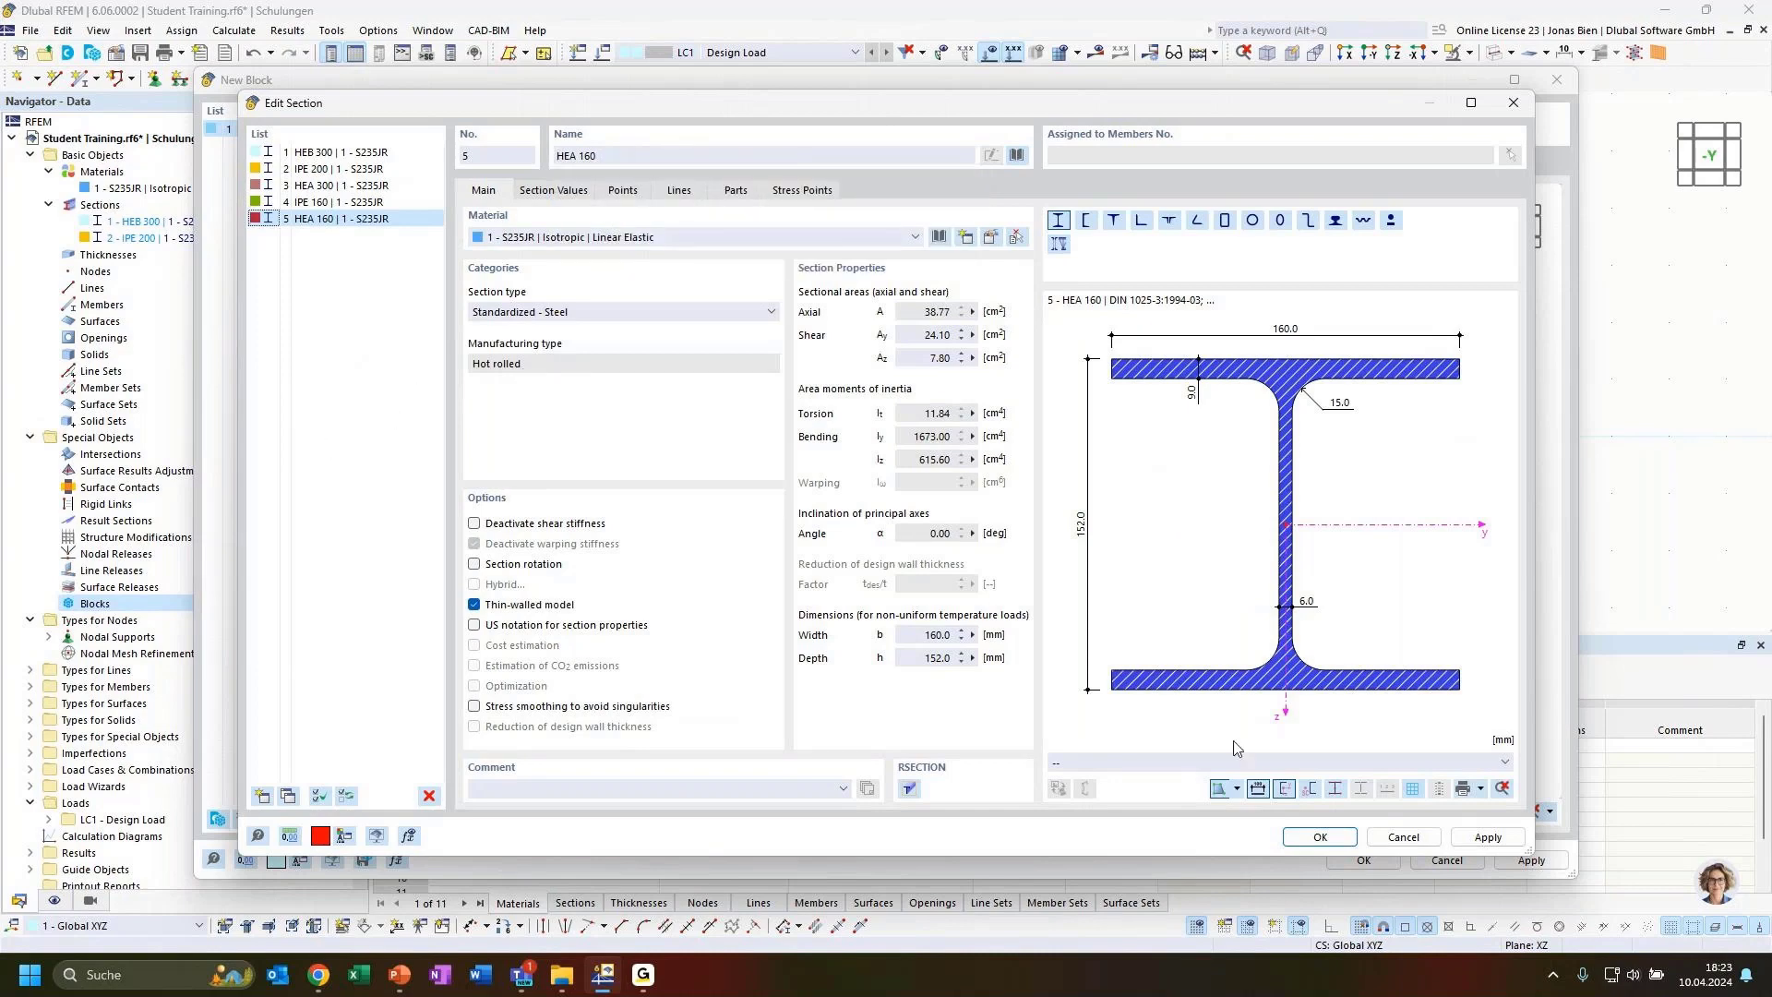
left_click(1320, 836)
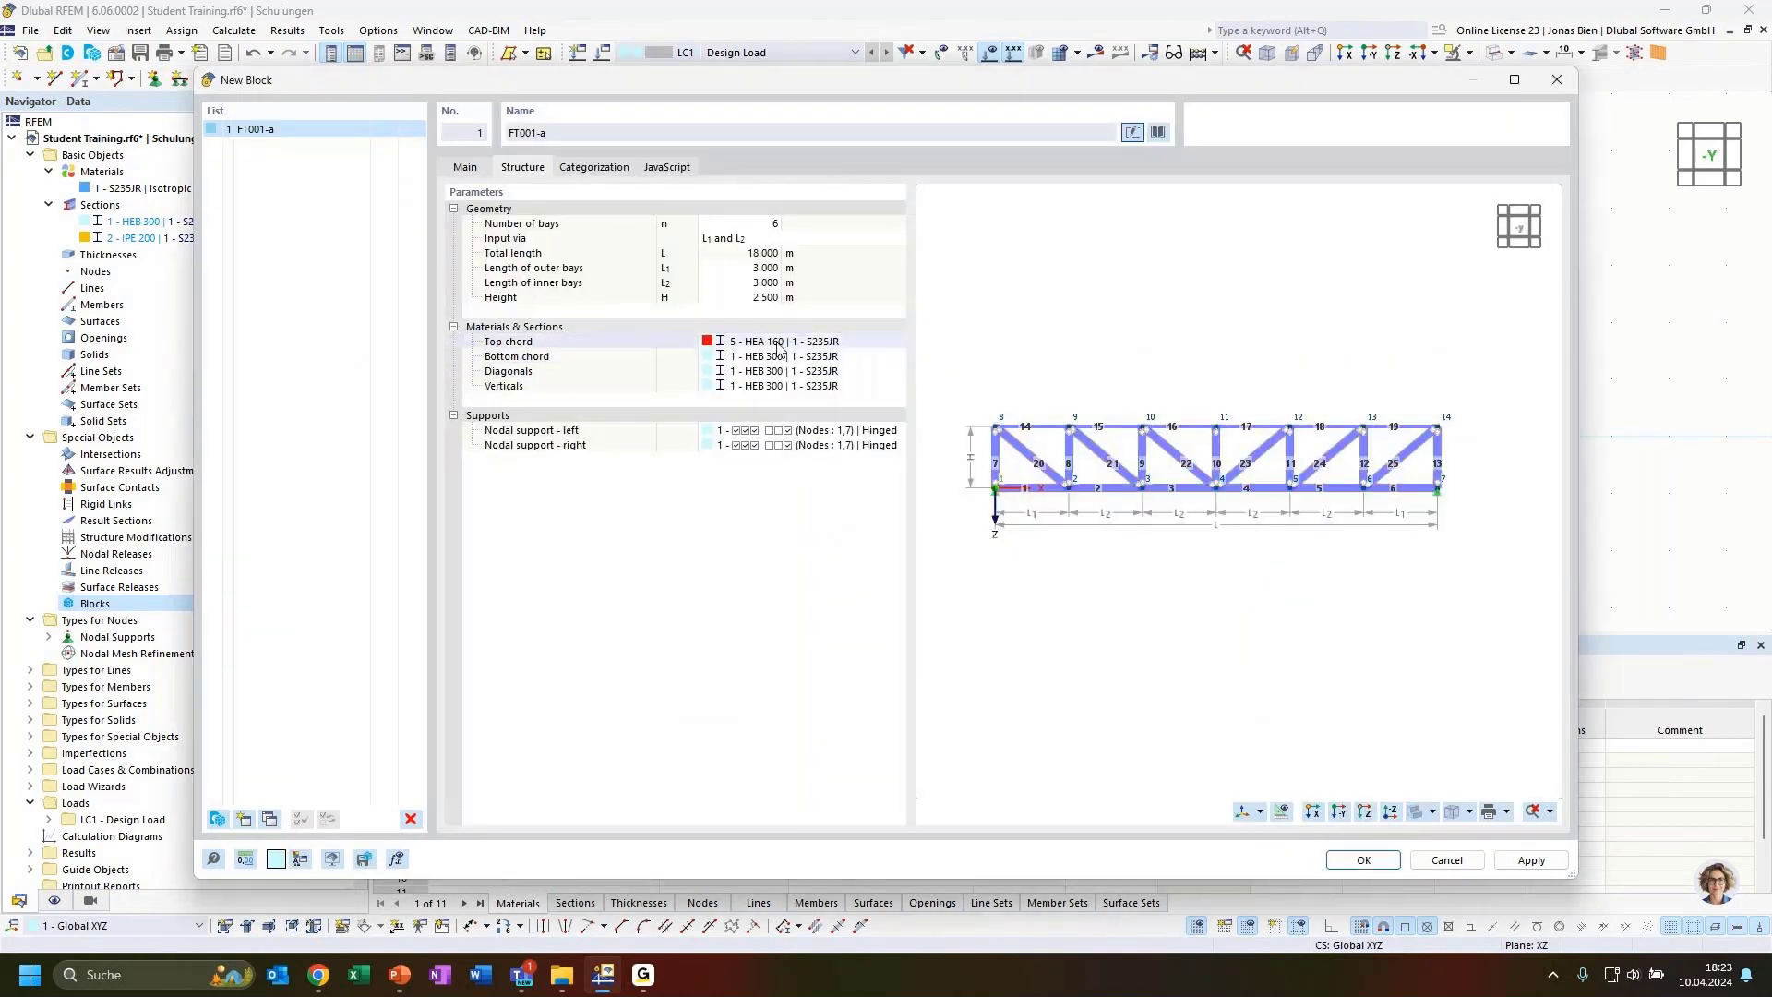
Assign section HEA 300 to both the top chord and the bottom chord of the truss block
left_click(839, 344)
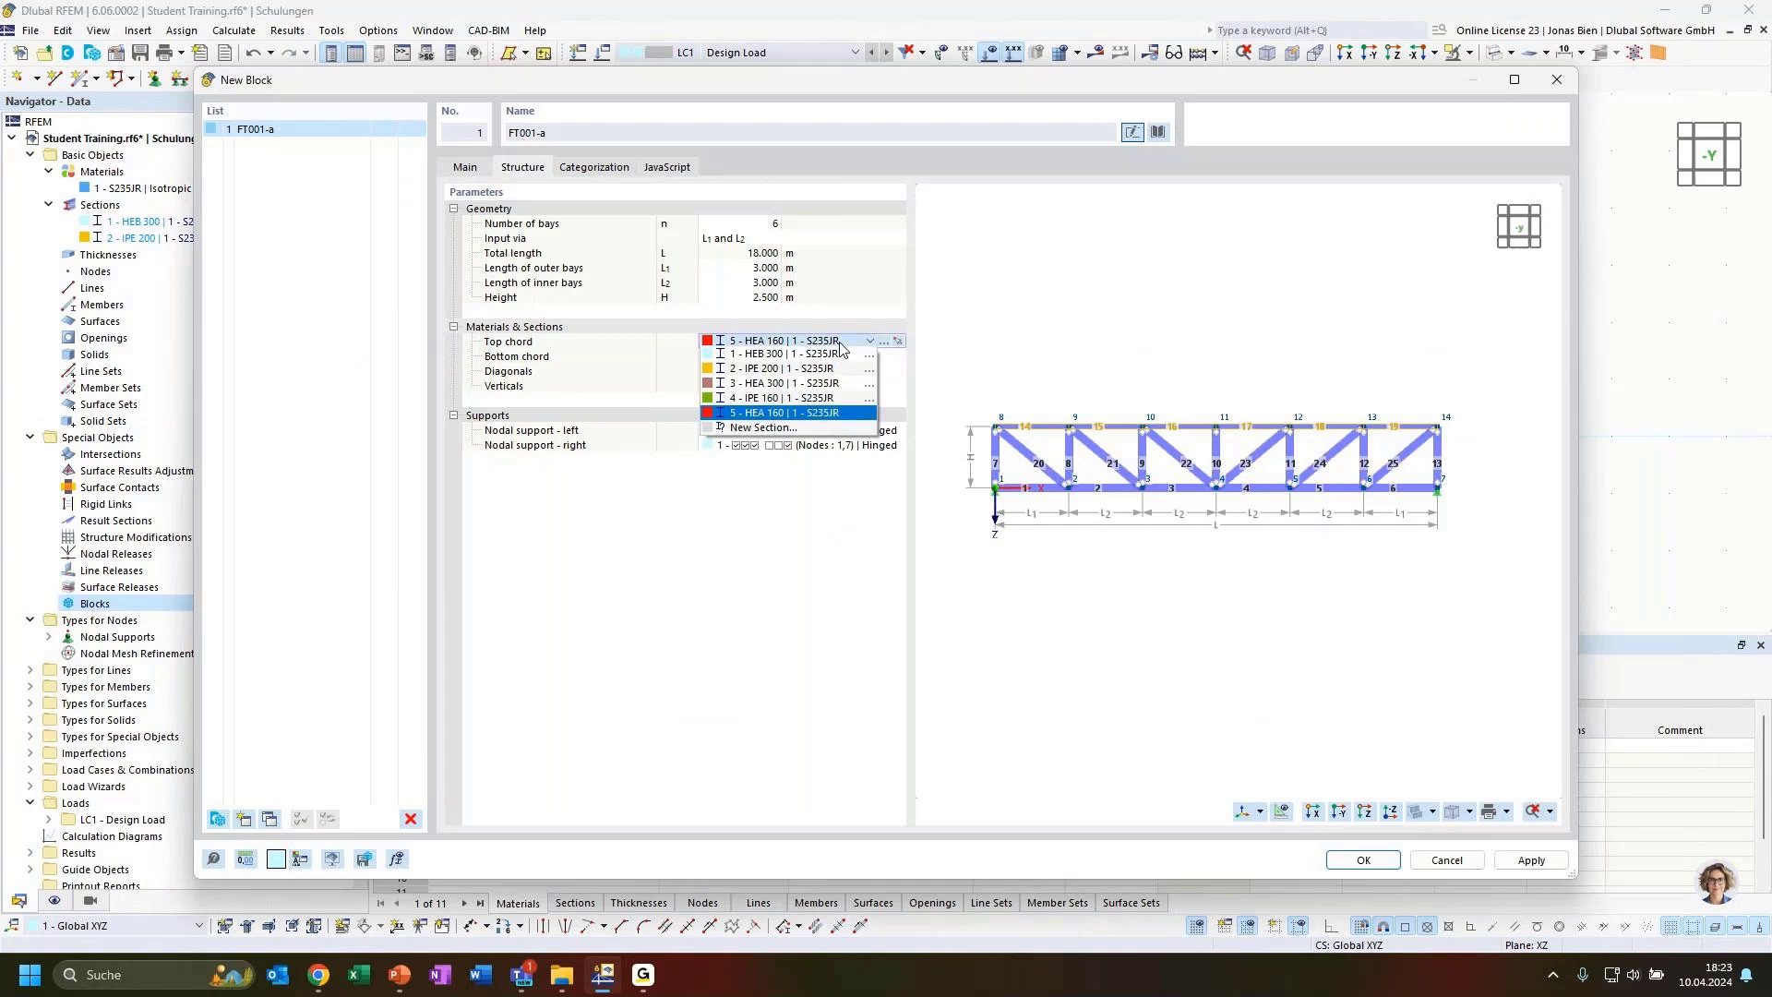
left_click(794, 385)
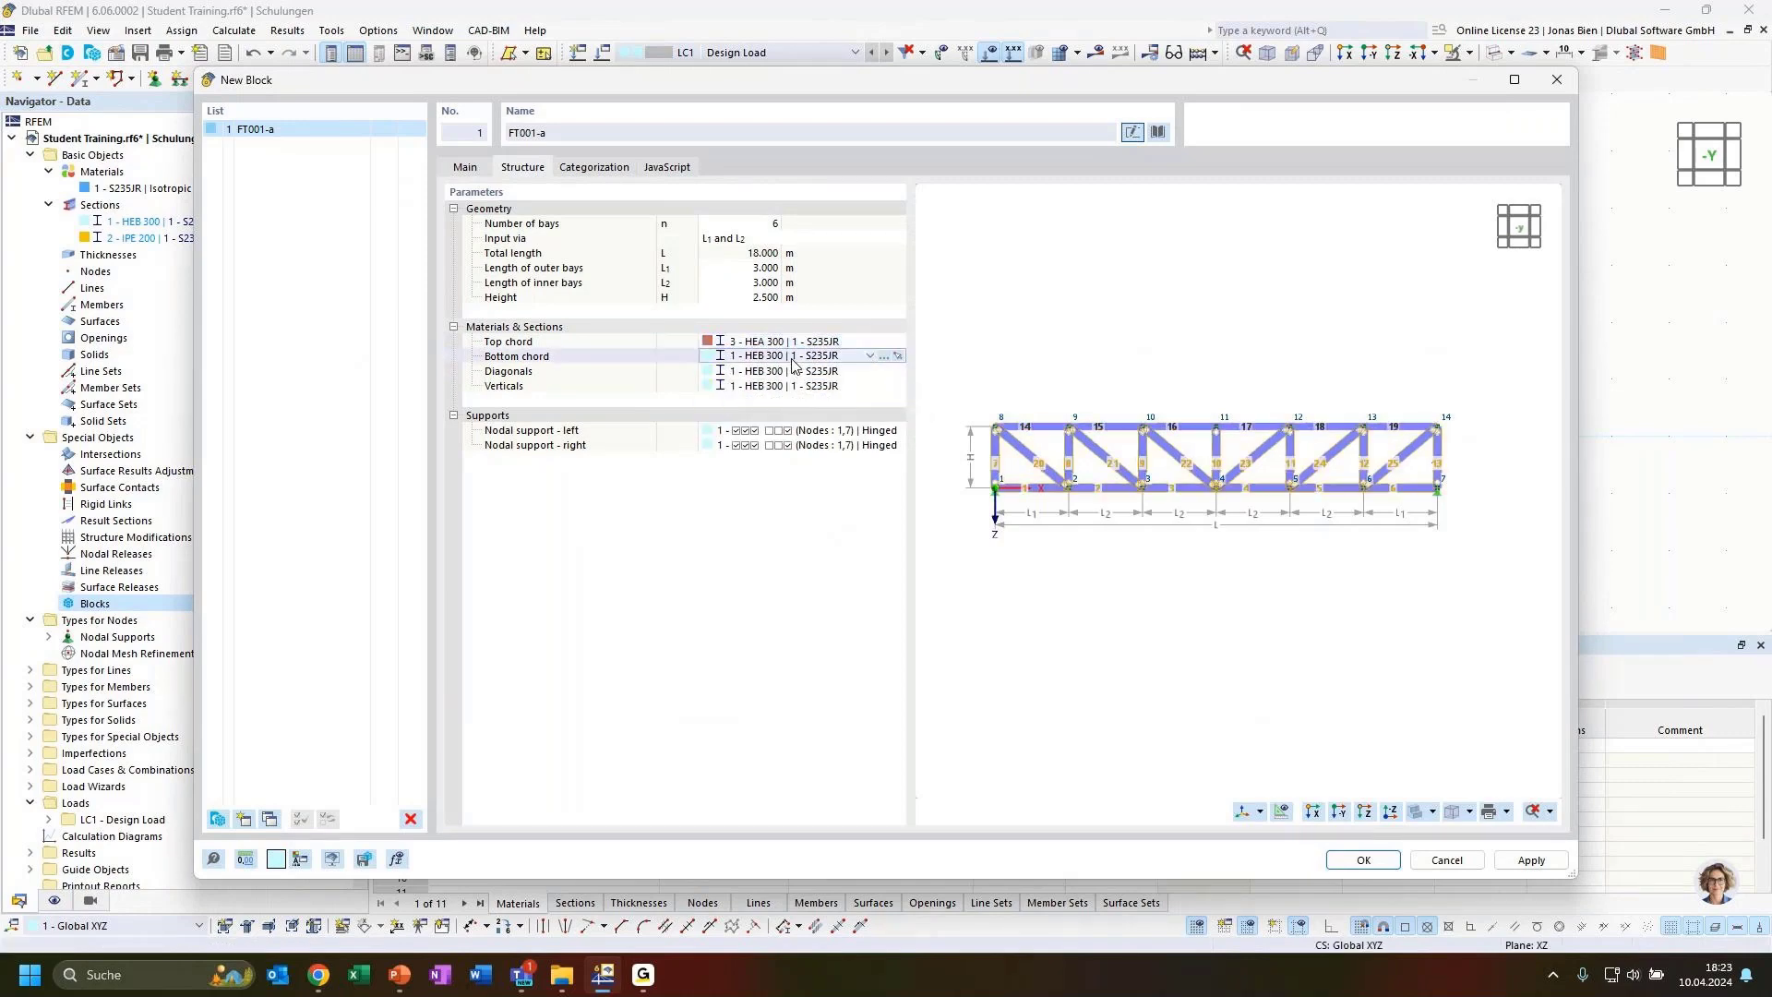
left_click(793, 359)
left_click(778, 400)
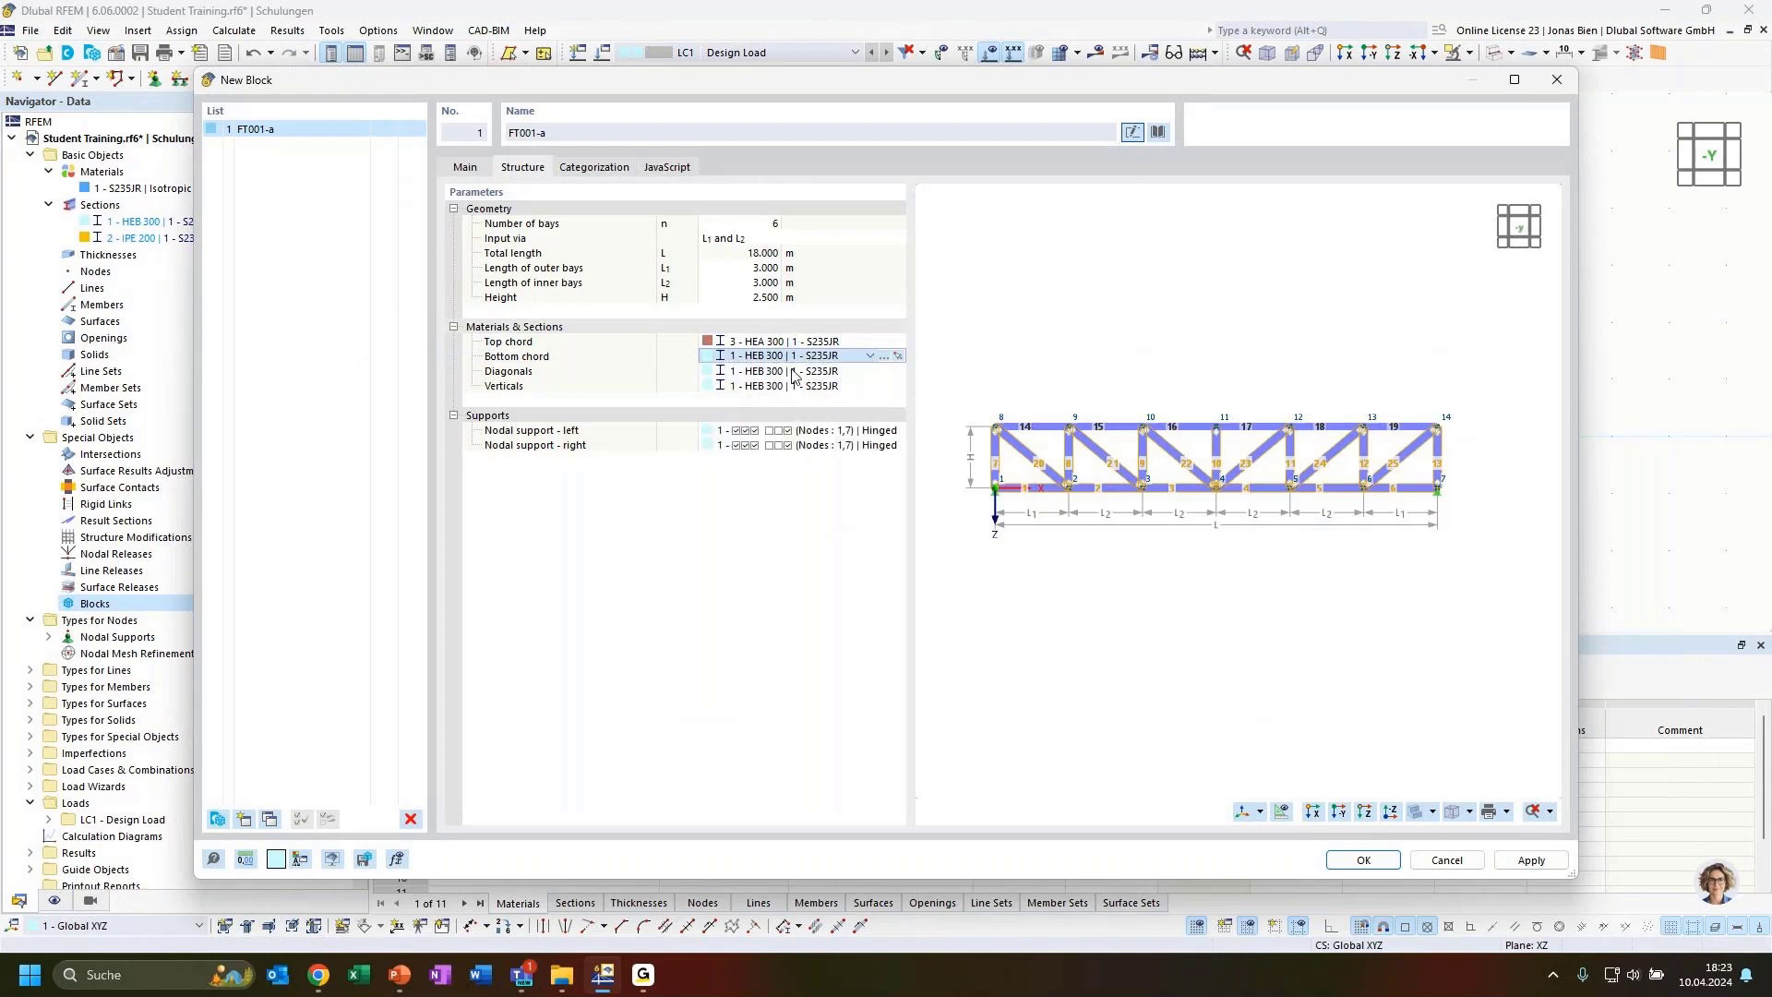
Assign IPE 160 to the diagonals and HEA 160 to the verticals, then confirm the new block
left_click(776, 373)
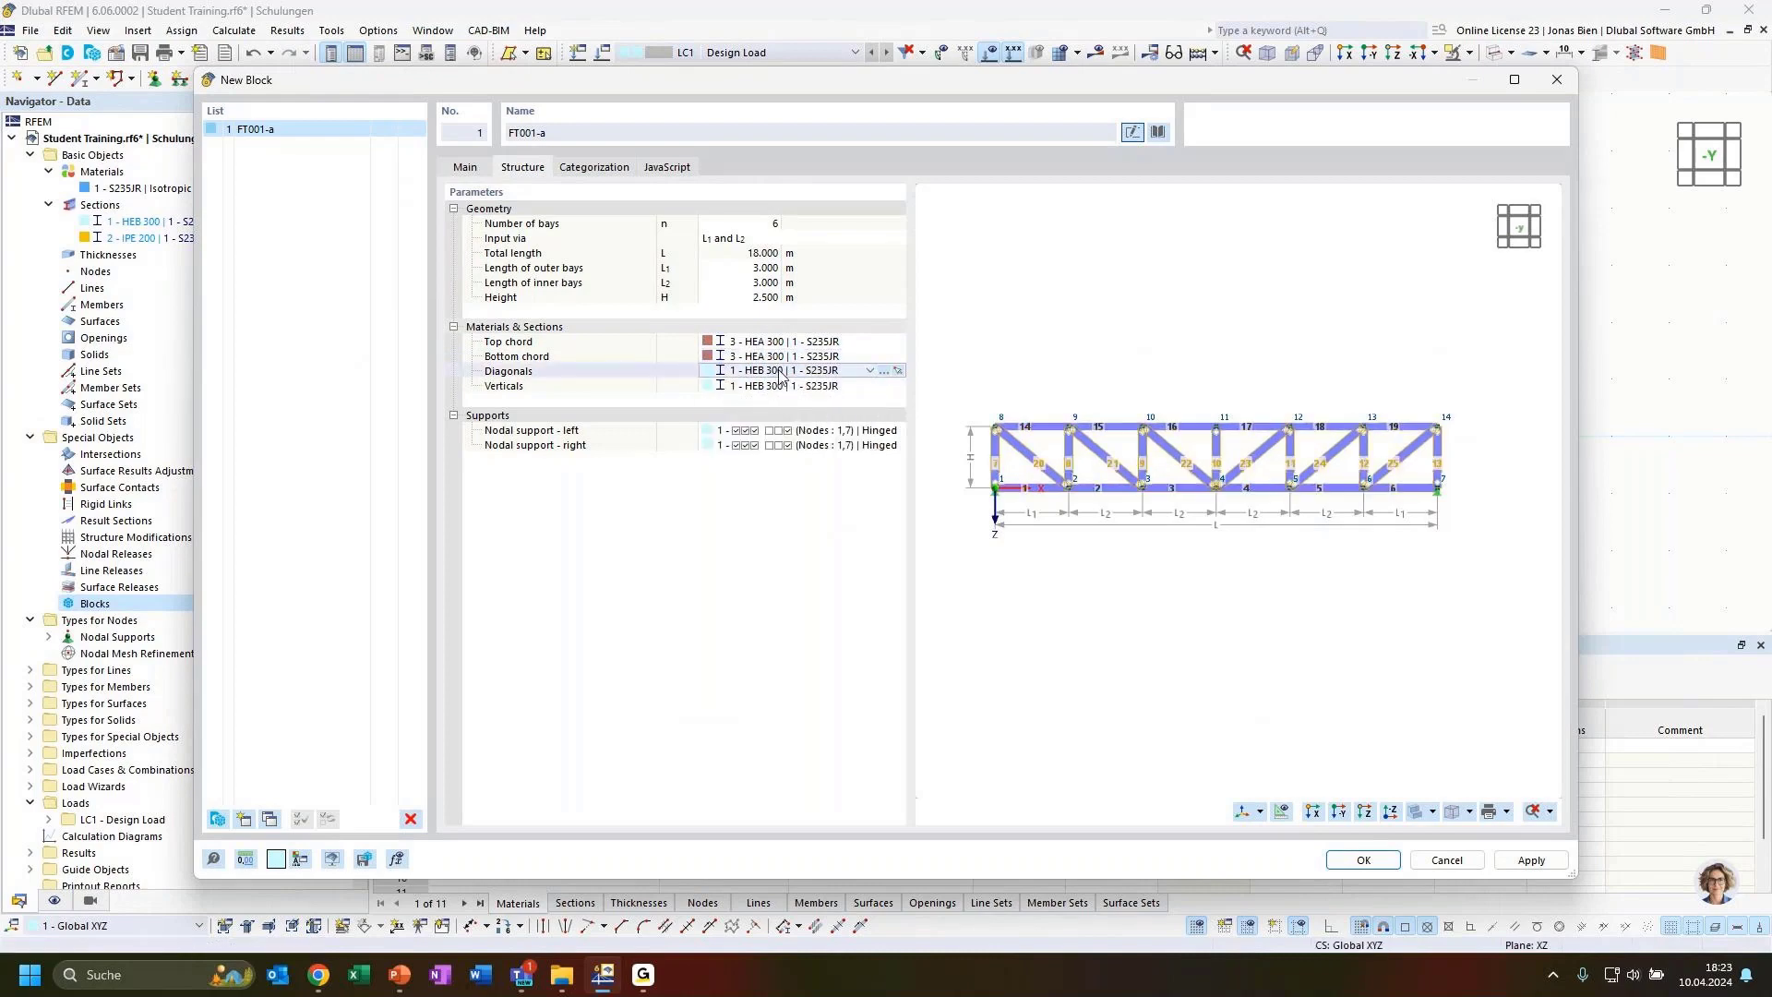
left_click(776, 372)
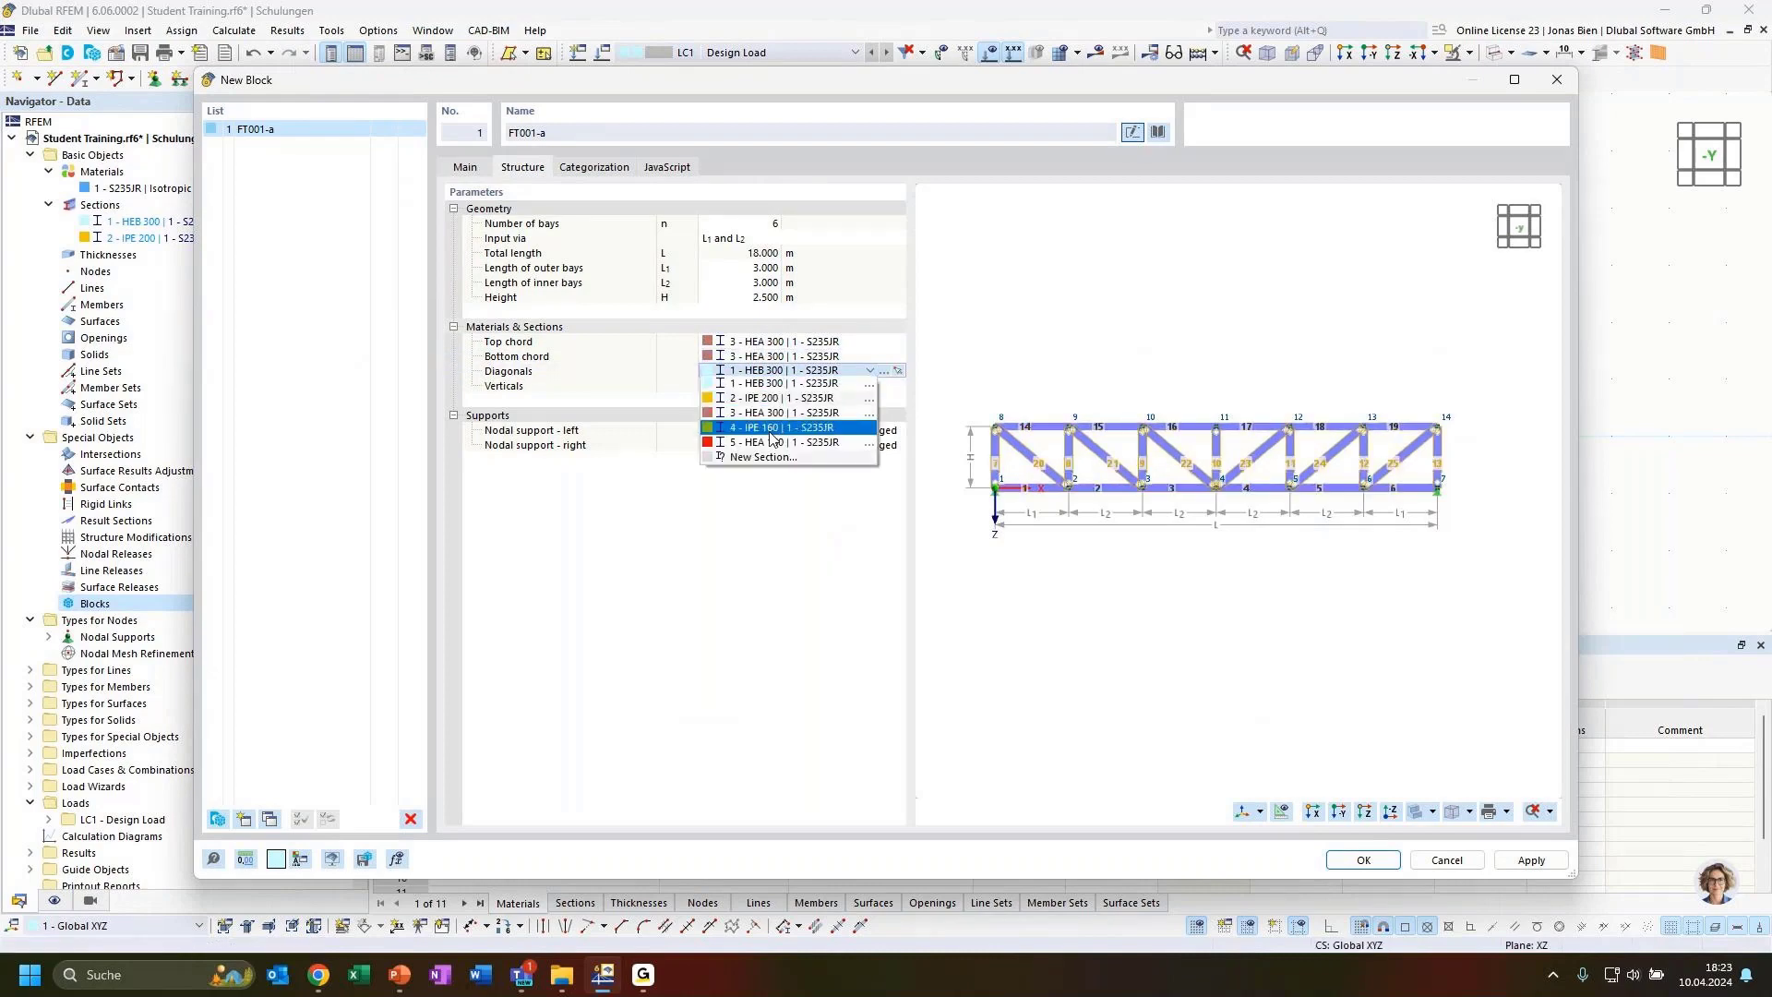
left_click(774, 428)
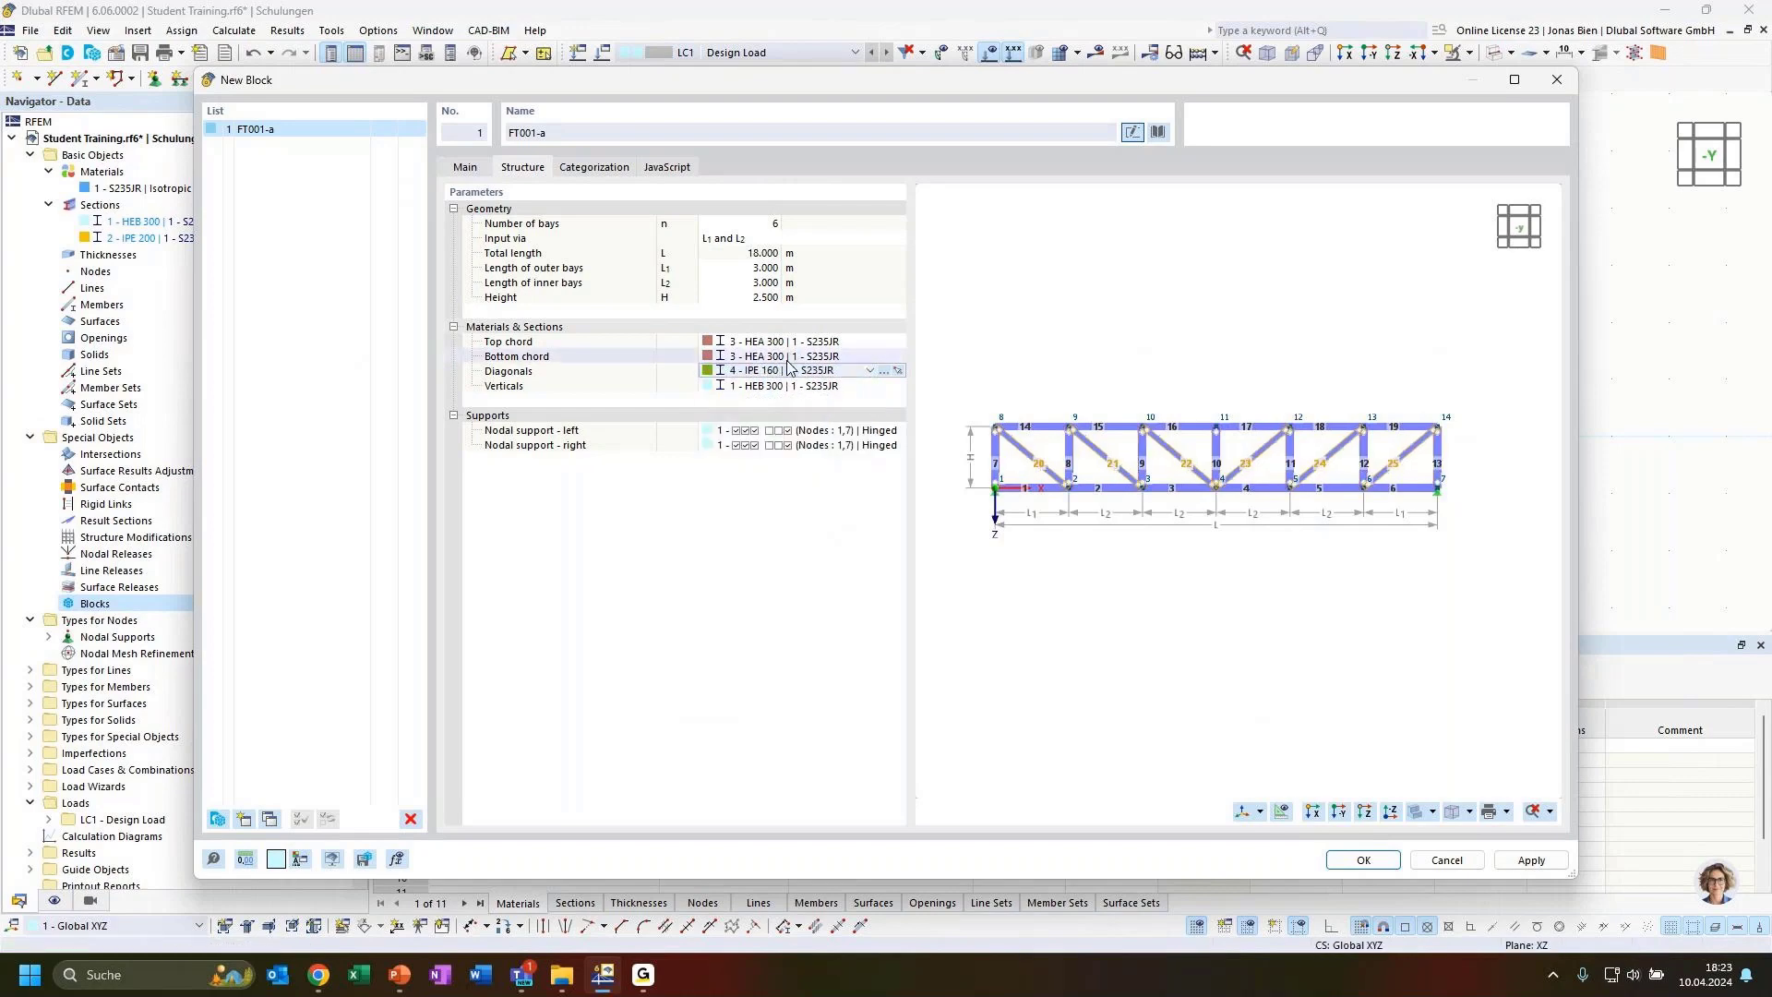
left_click(779, 387)
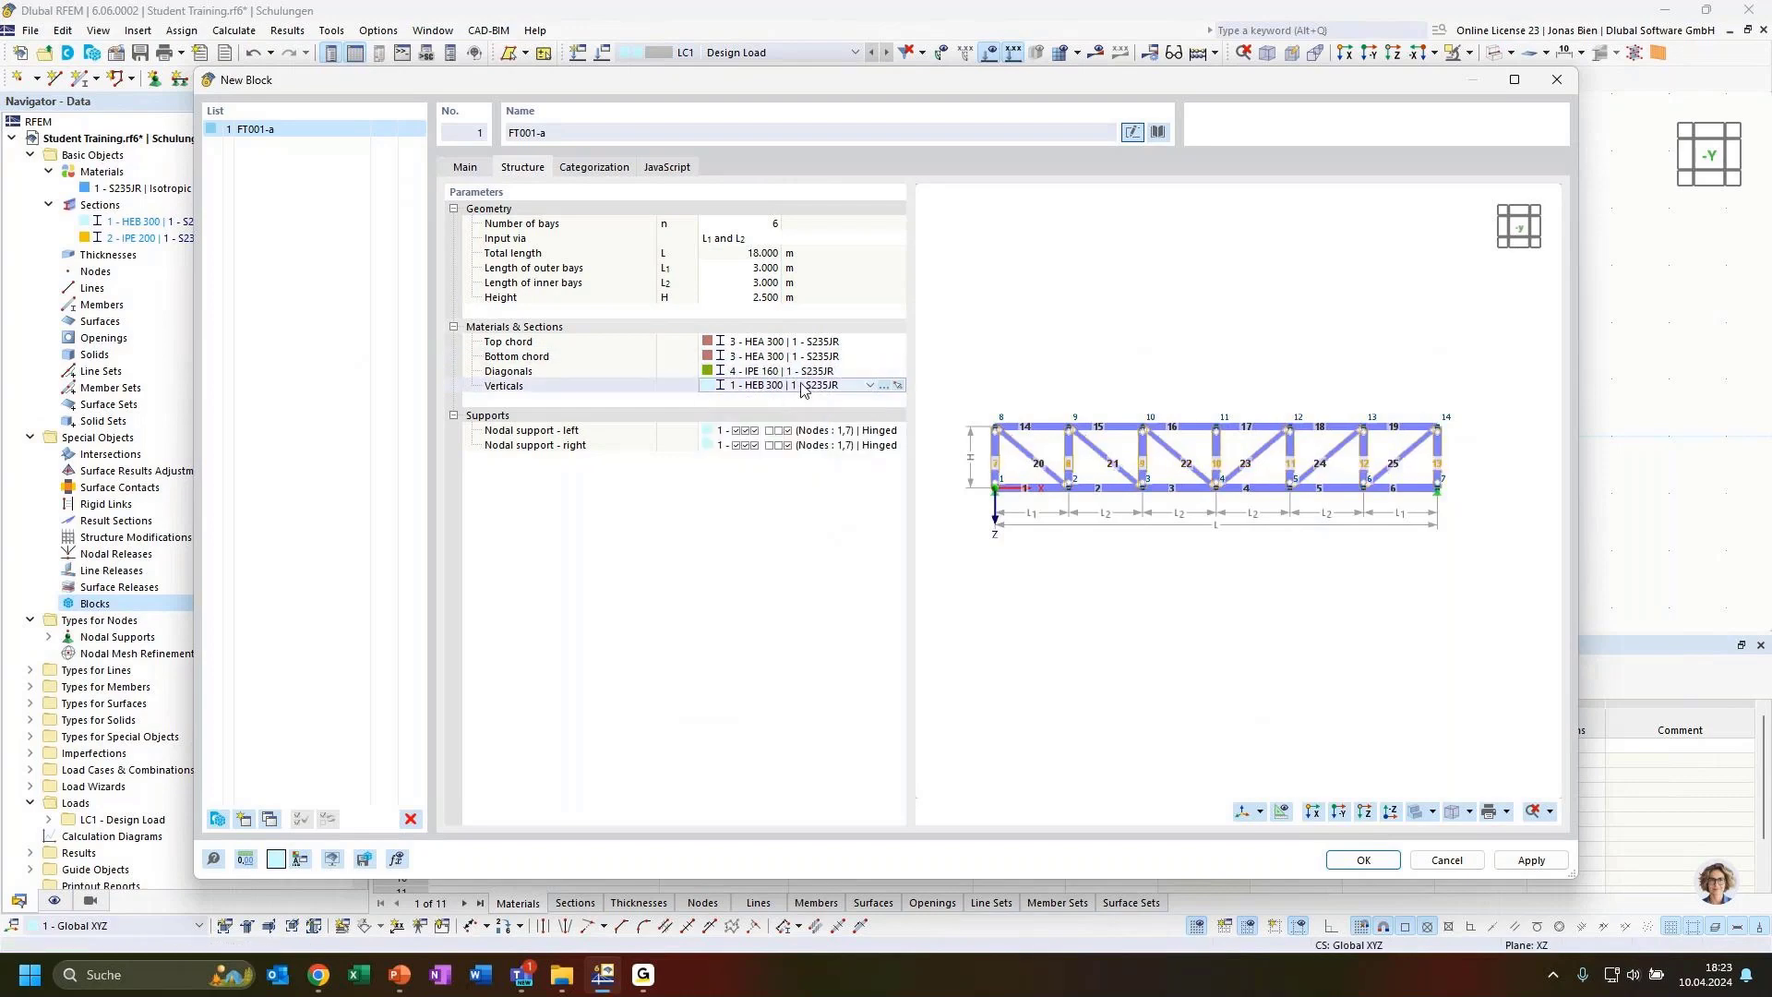
left_click(780, 388)
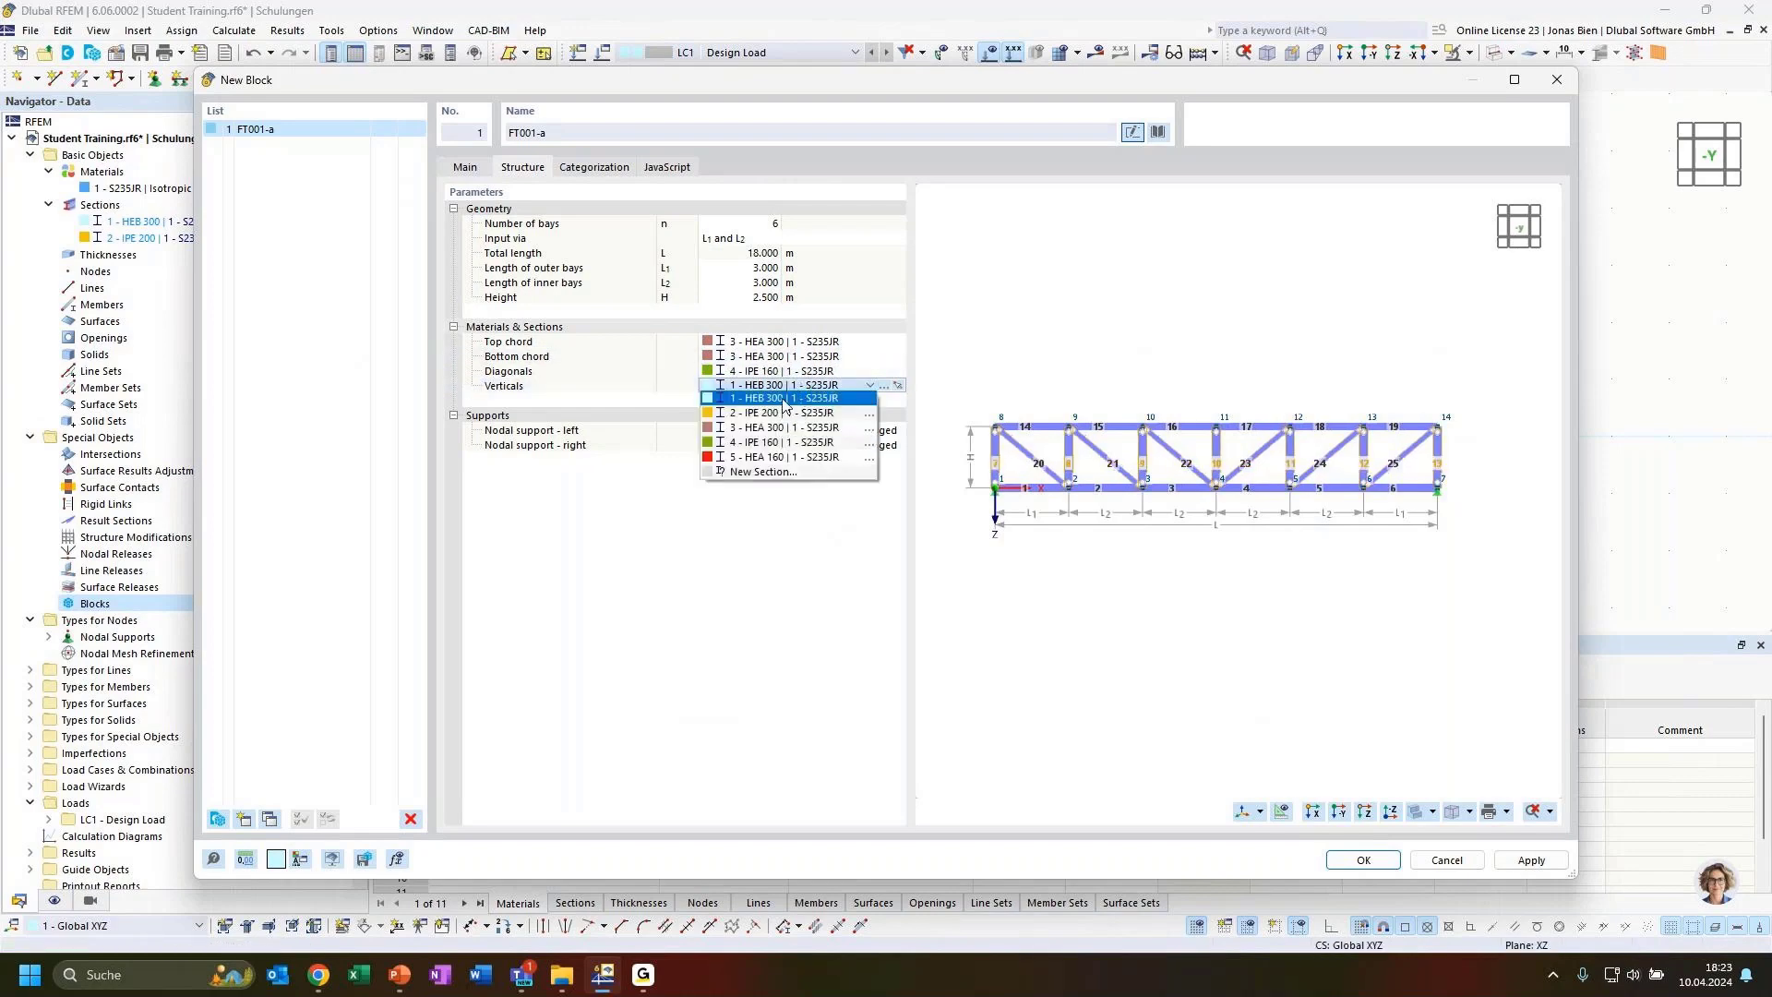
left_click(773, 458)
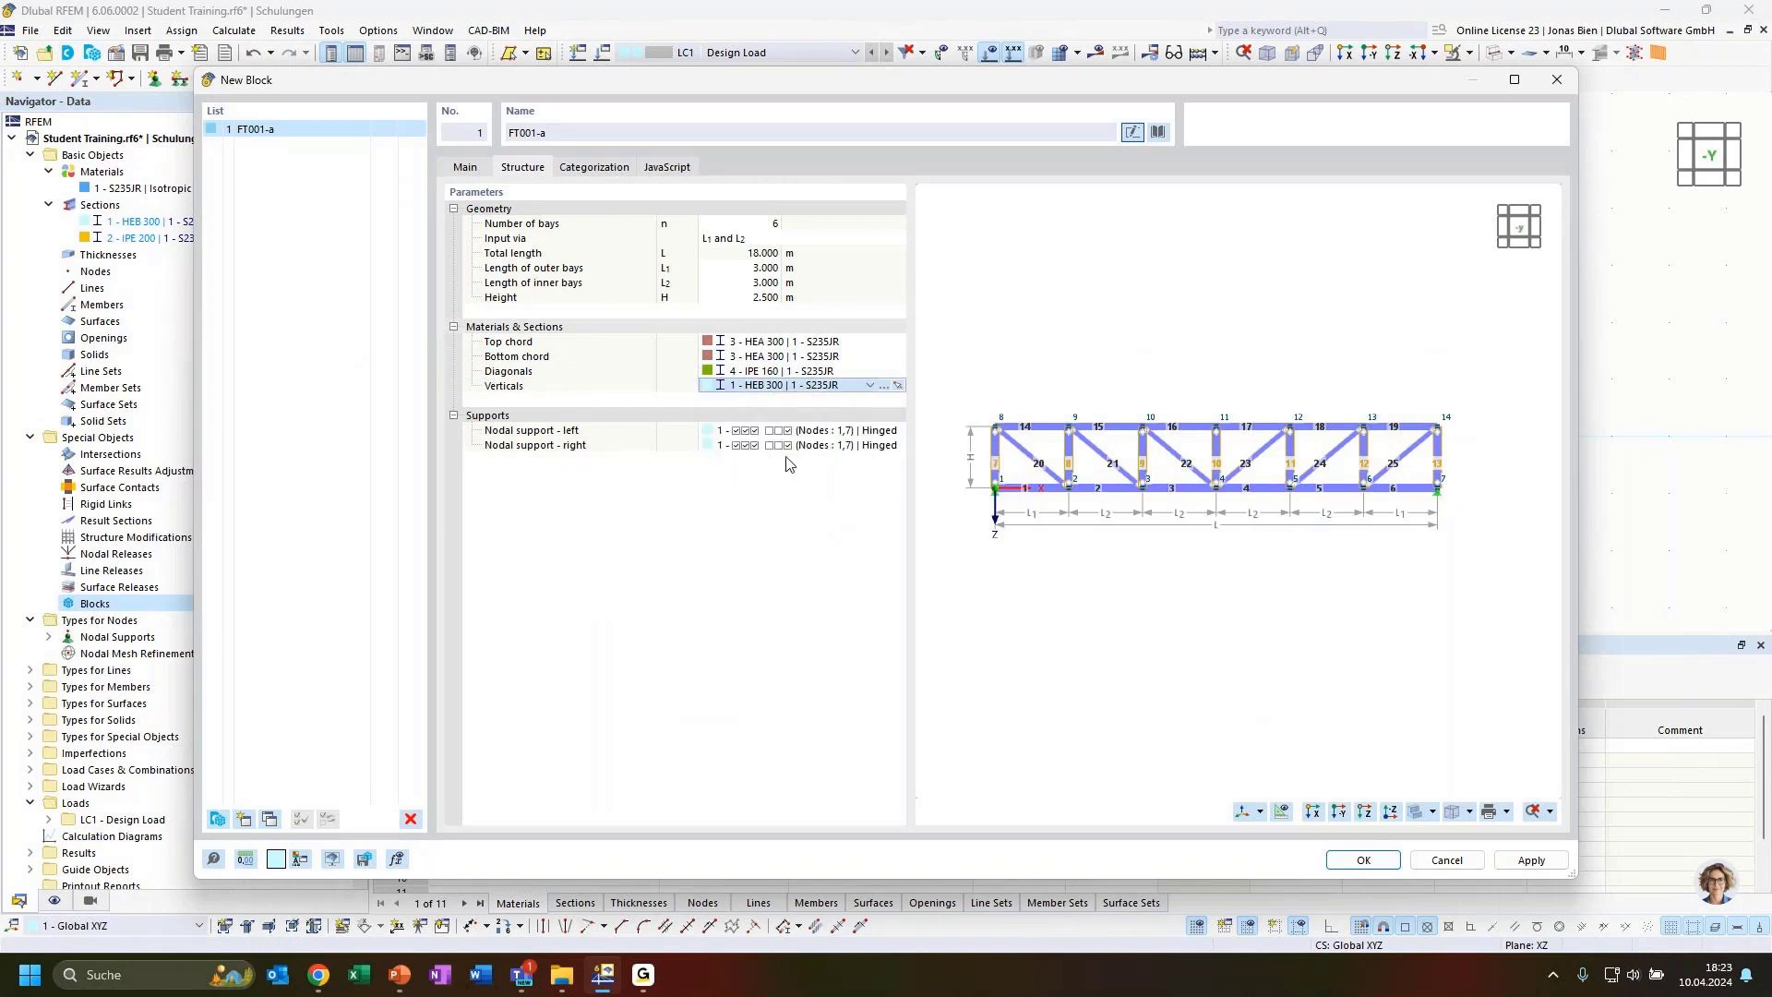
left_click(738, 528)
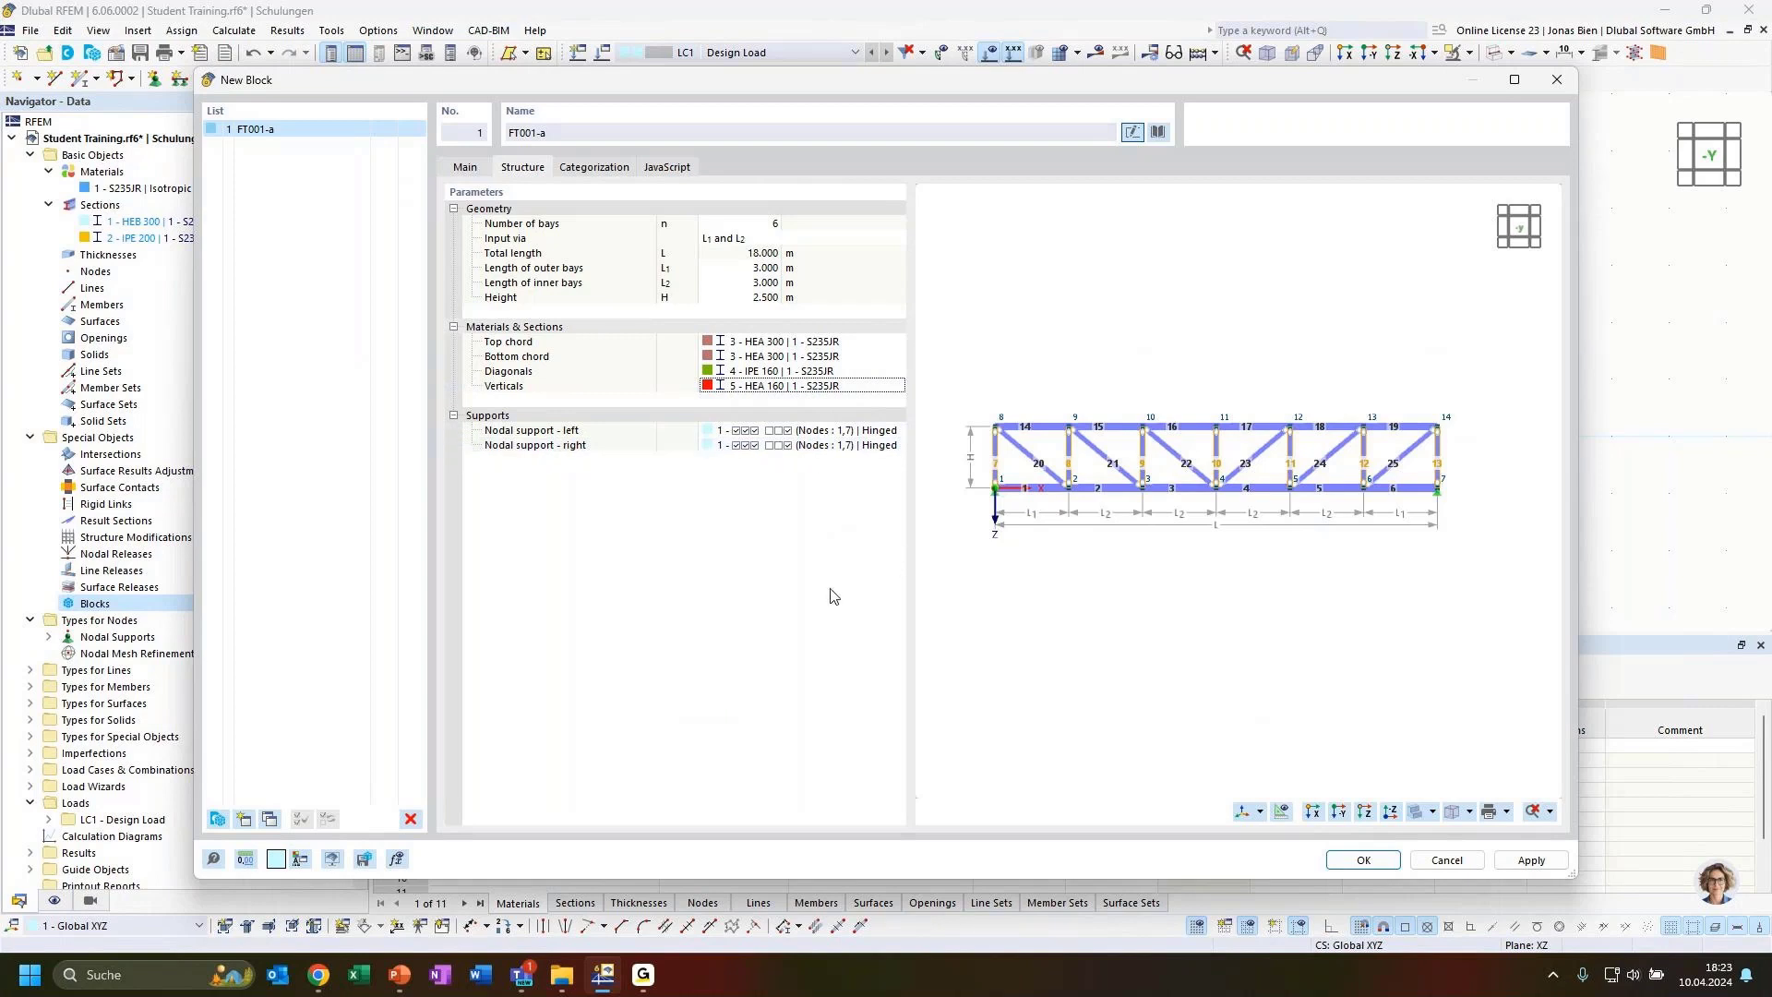
left_click(1375, 868)
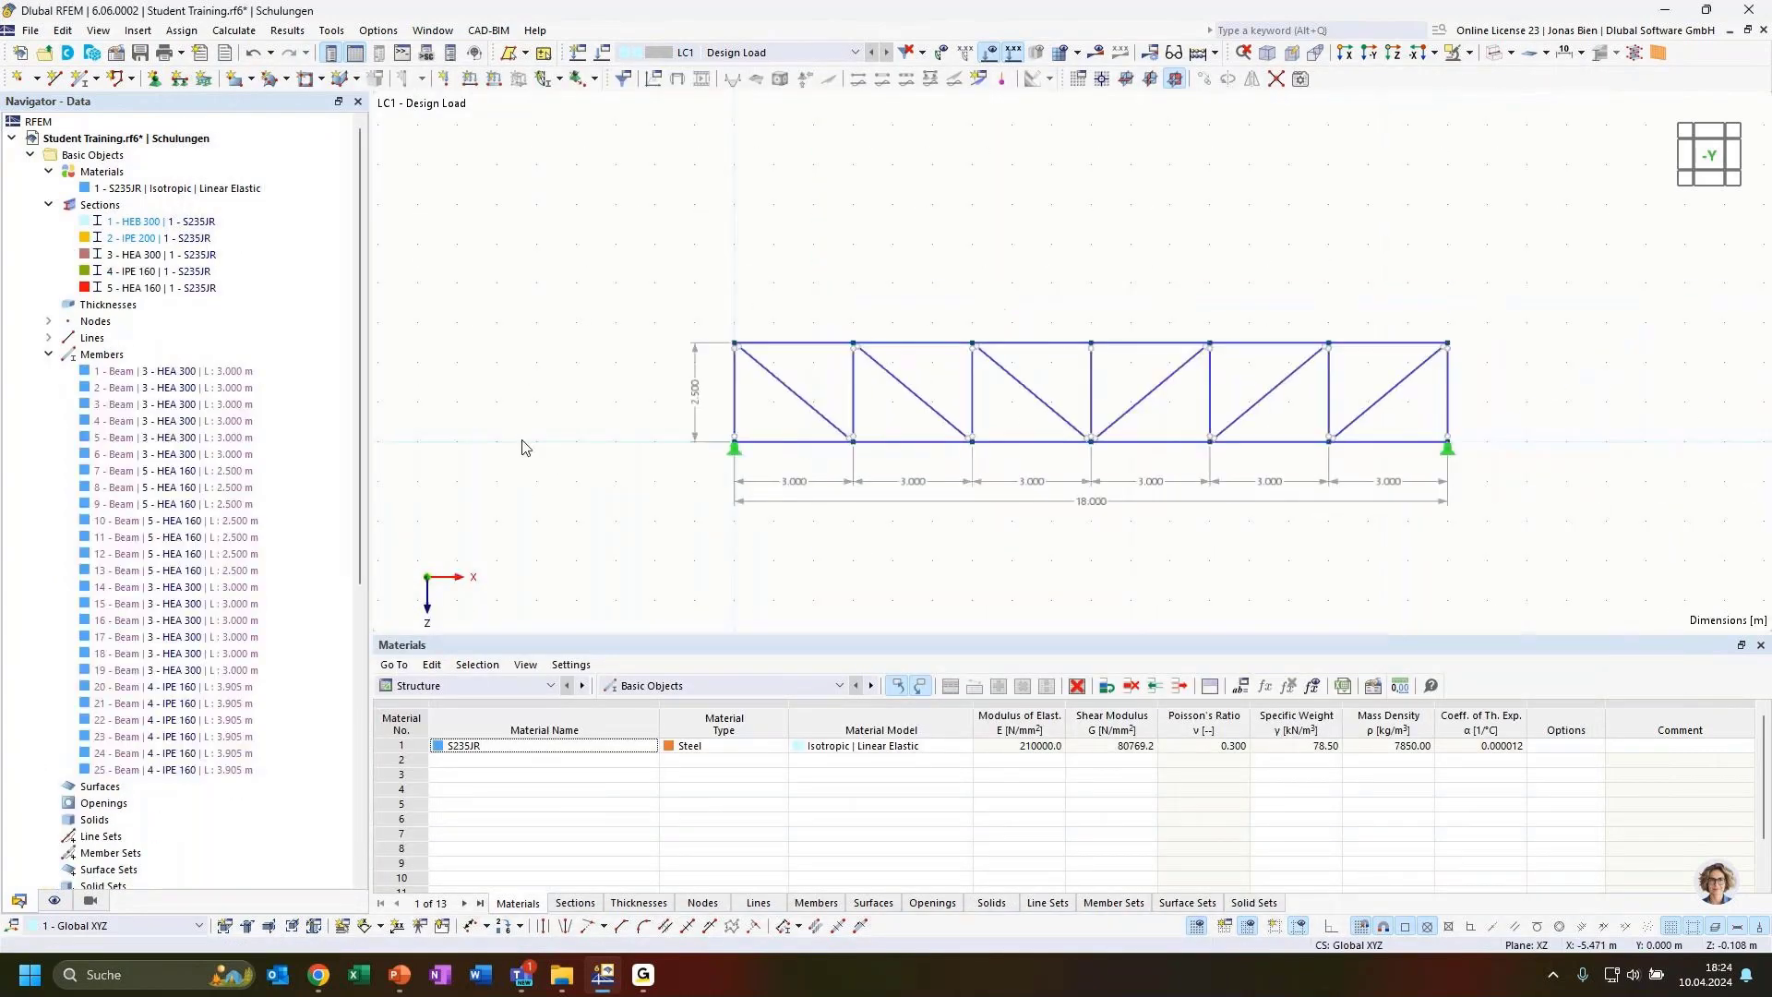
Show the model as rendered solids and colour the members by their section
left_click(48, 355)
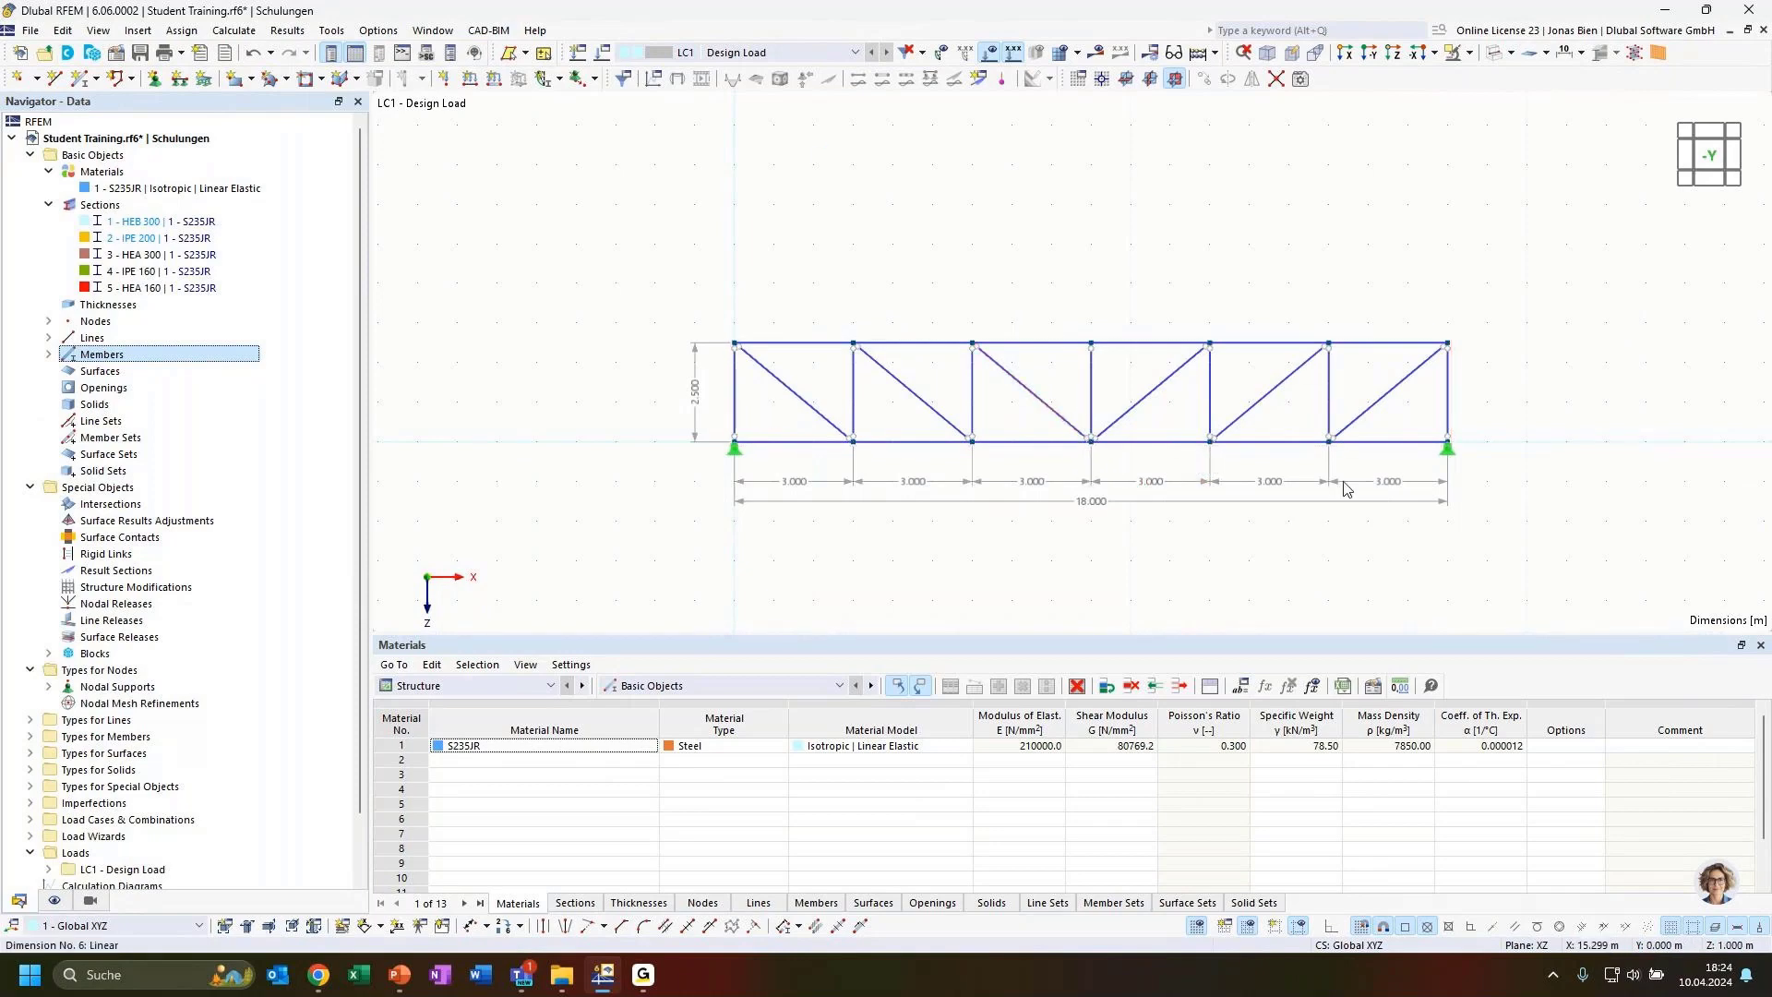
left_click(1493, 53)
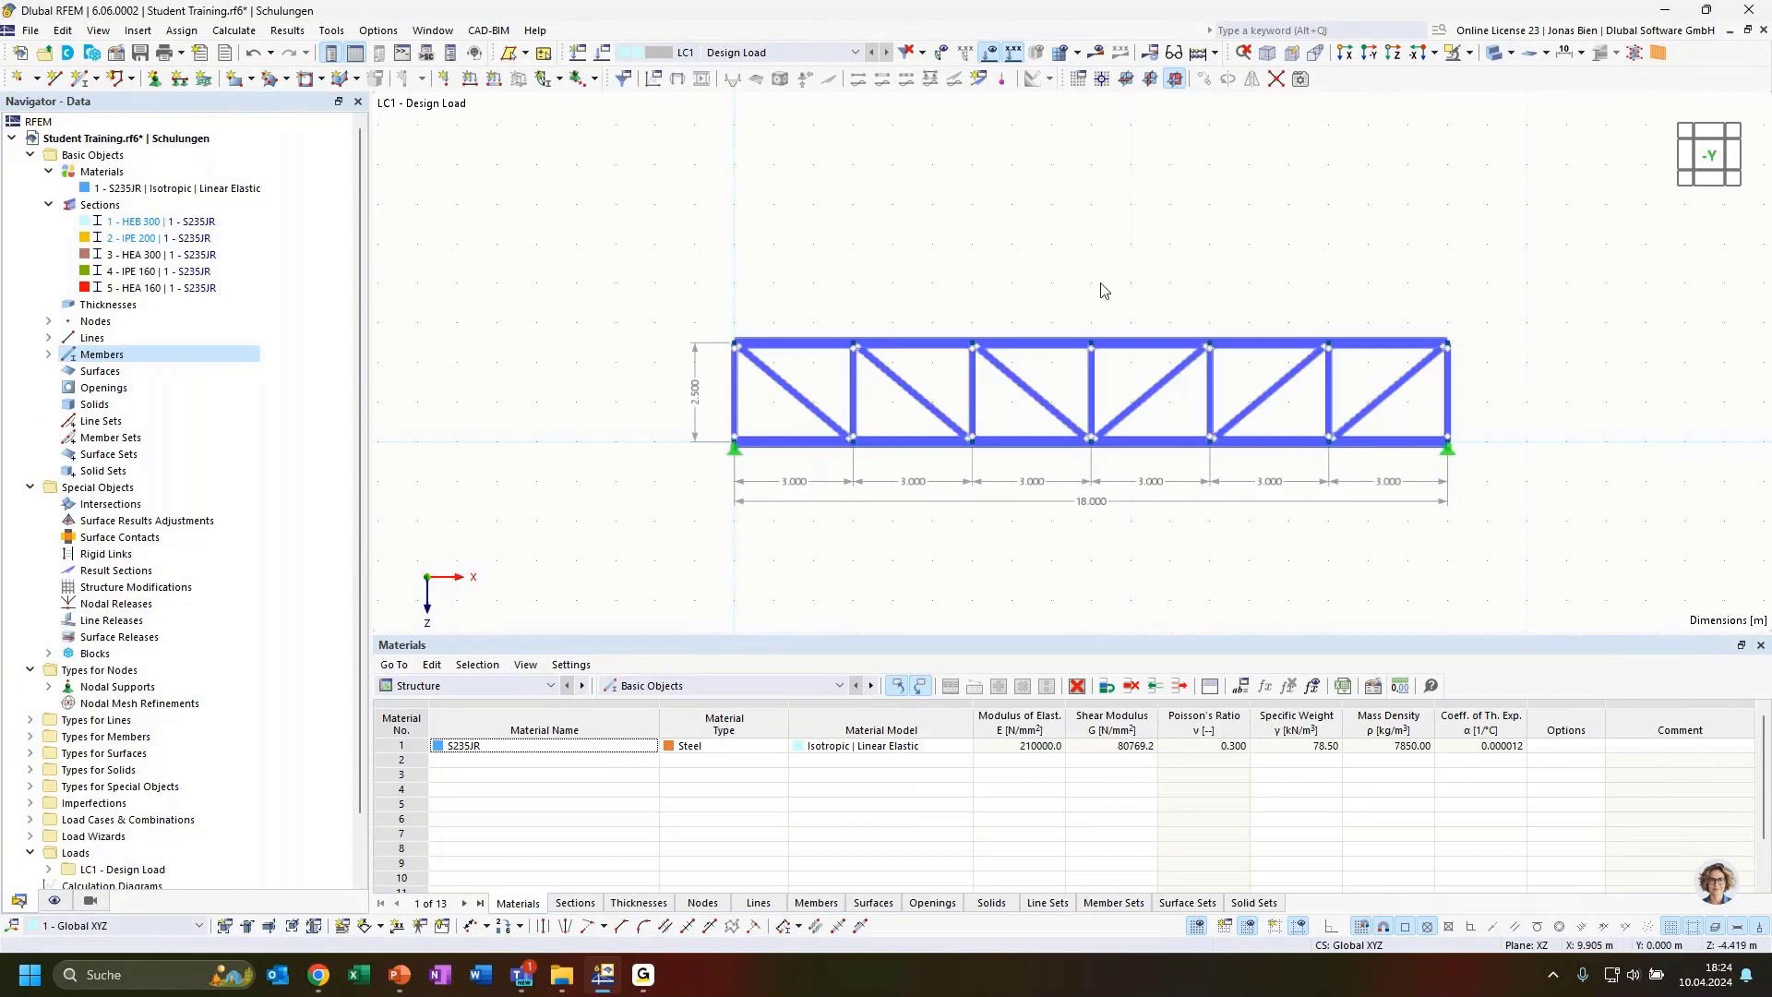
left_click(91, 903)
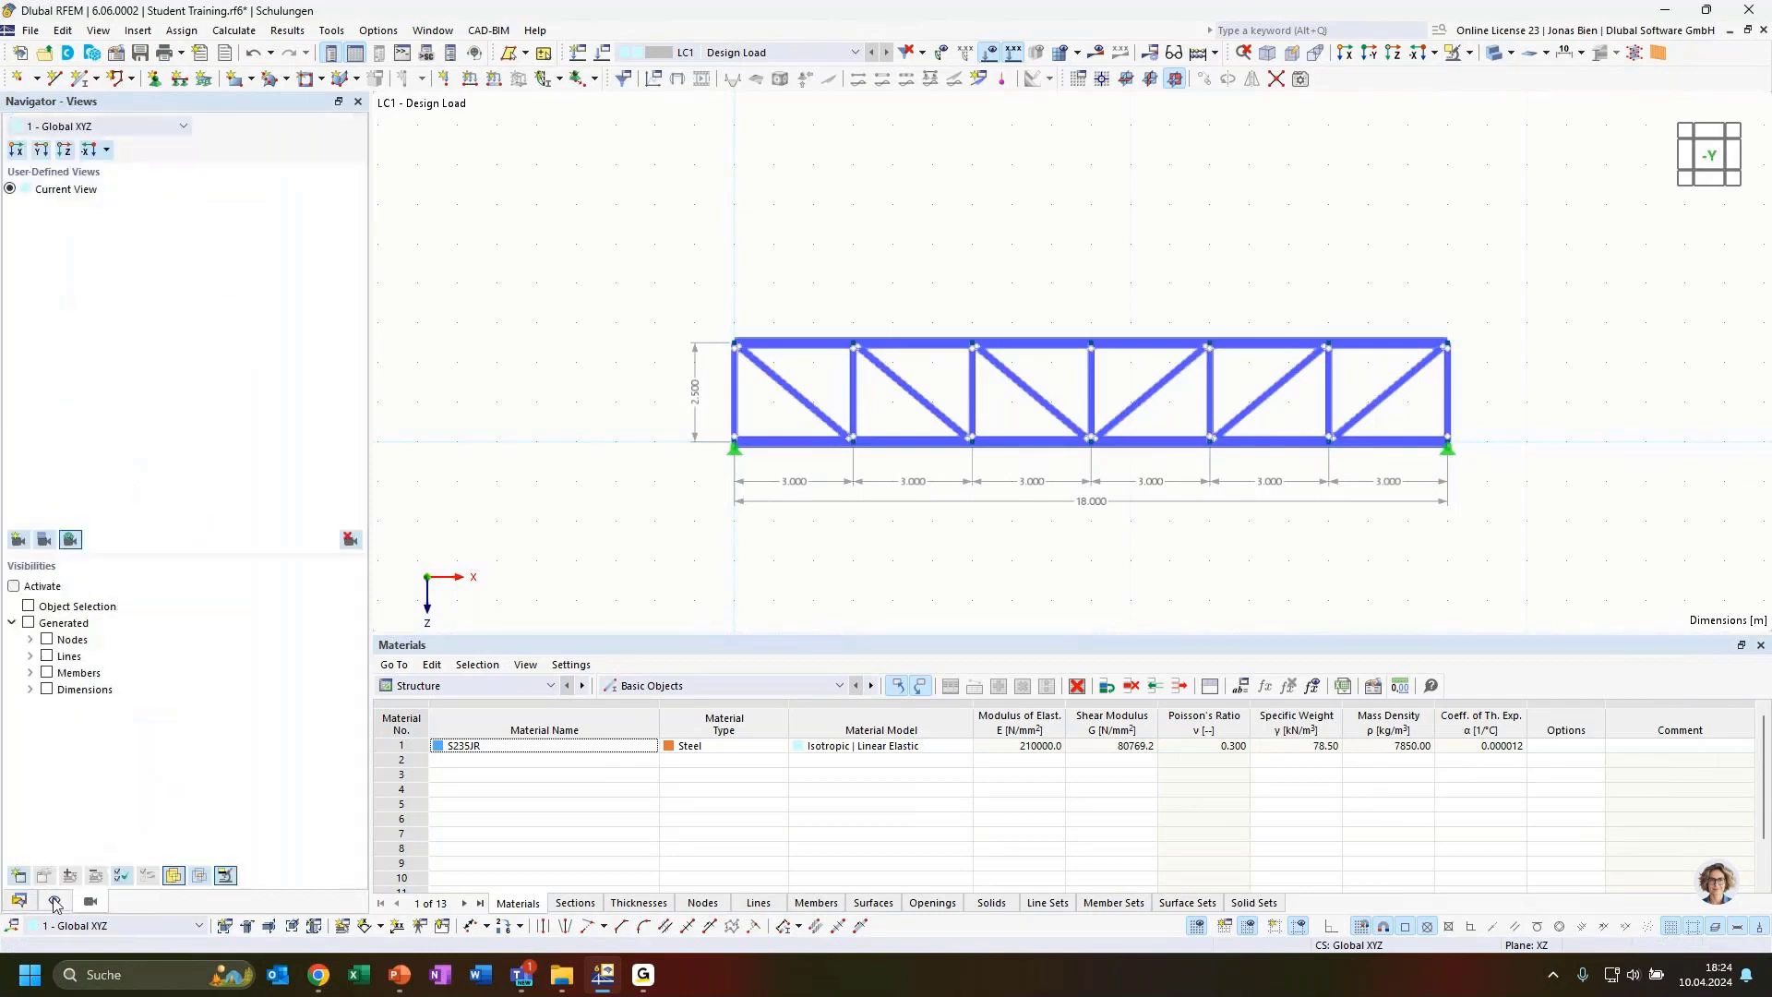
left_click(54, 902)
scroll(184, 554, "down", 5)
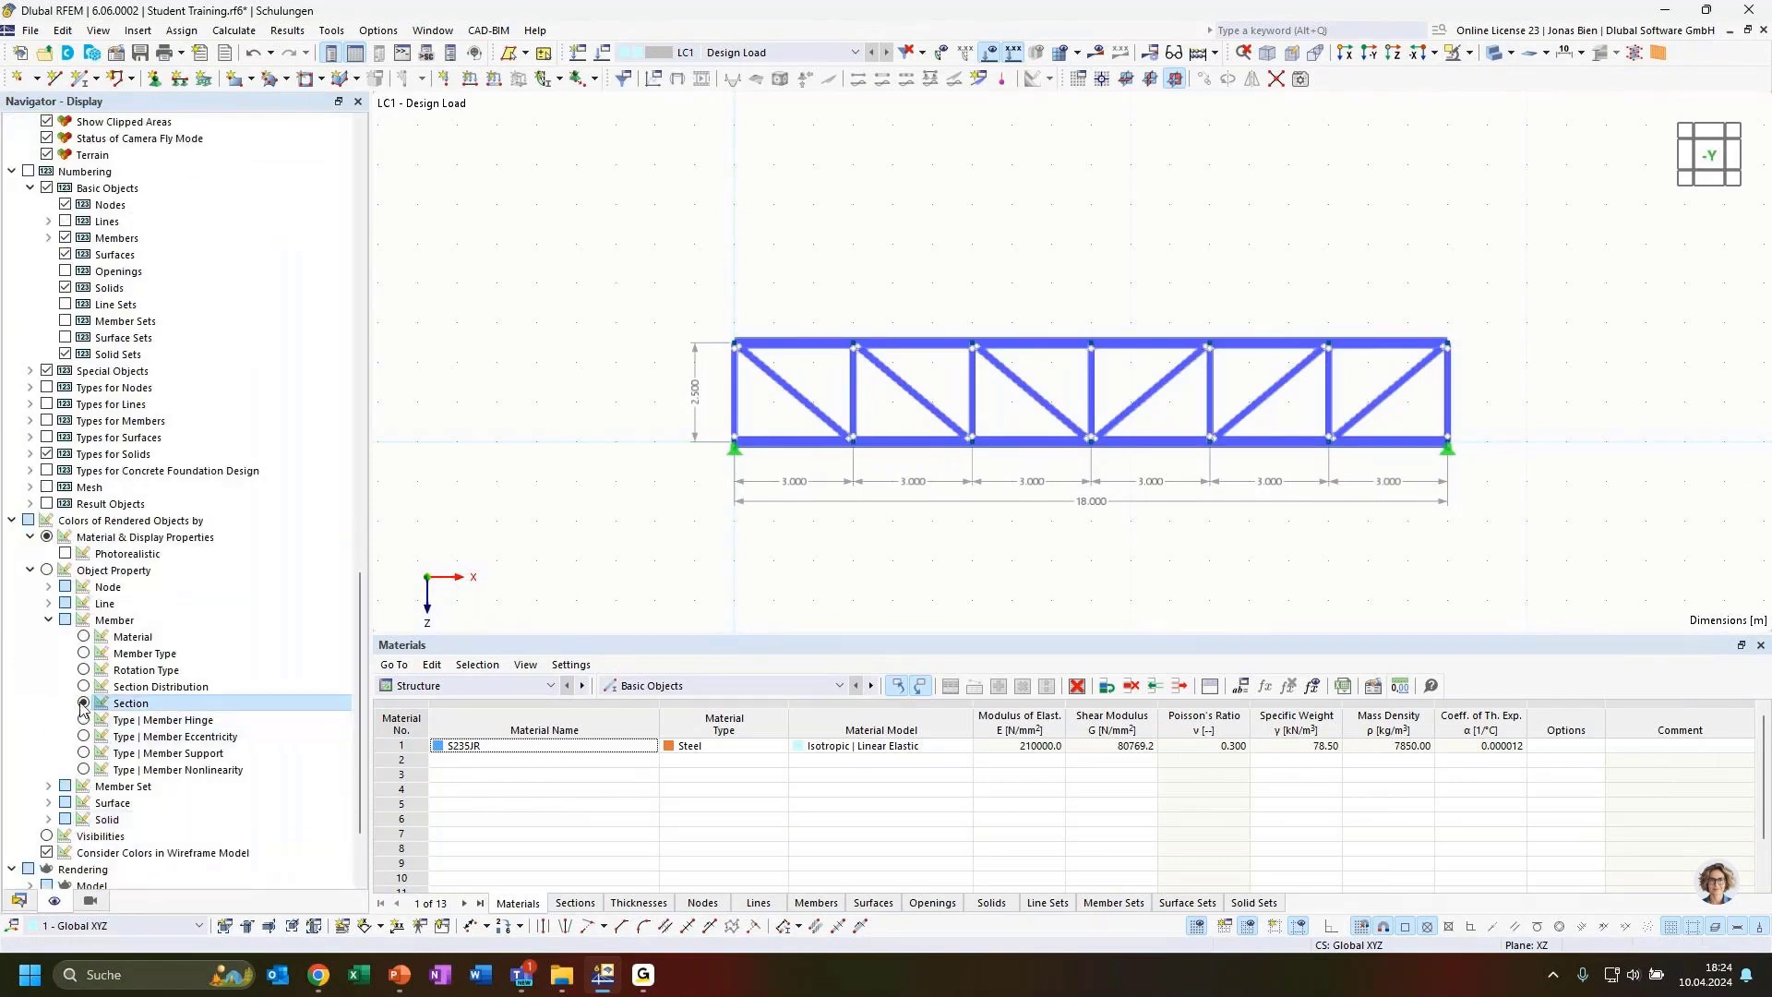
left_click(83, 705)
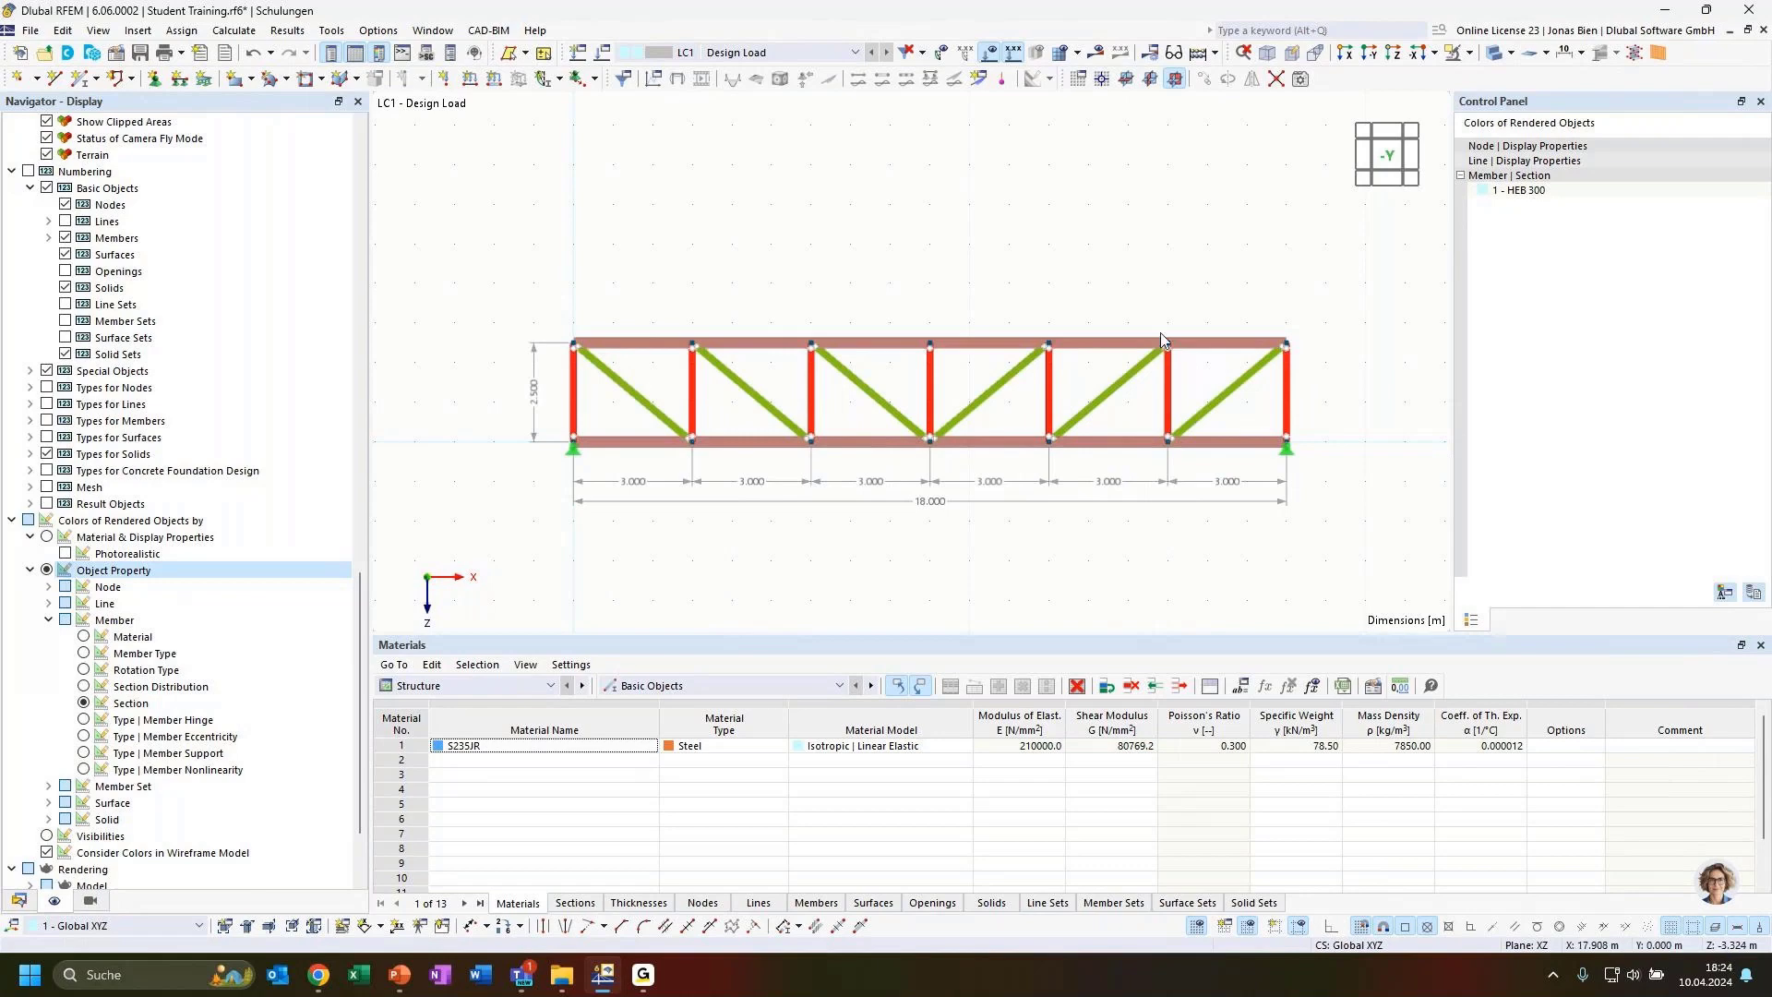
left_click(84, 687)
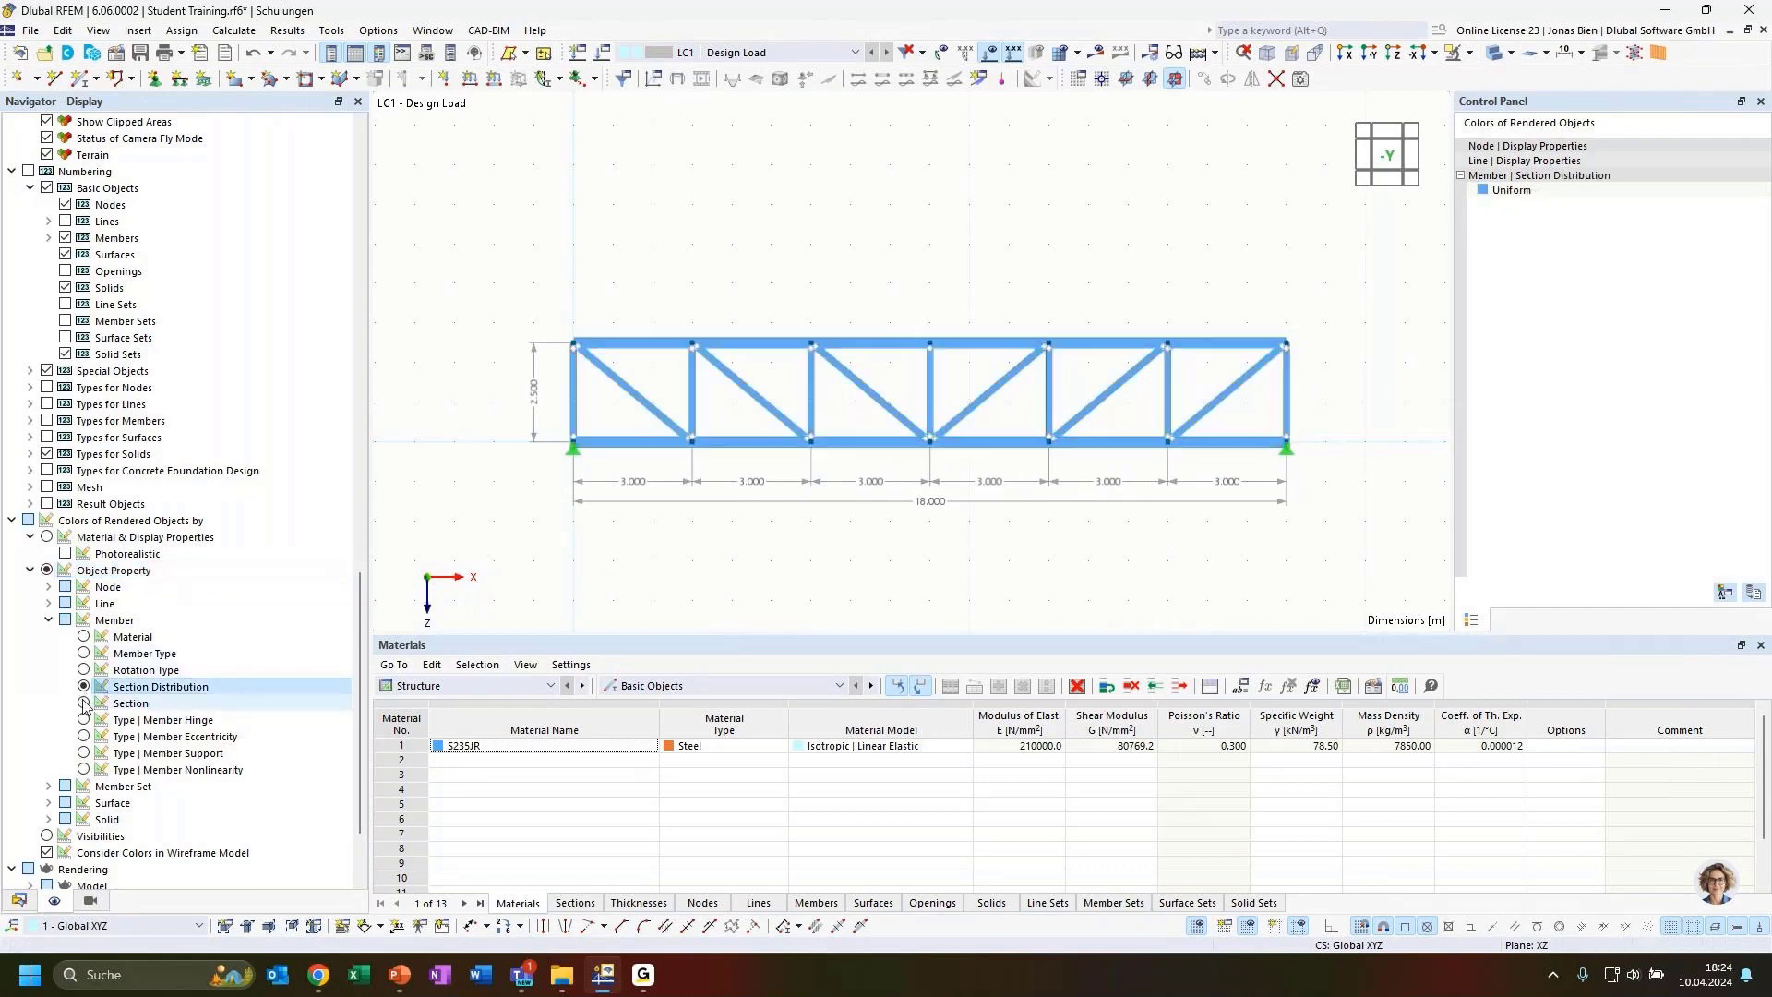
left_click(83, 703)
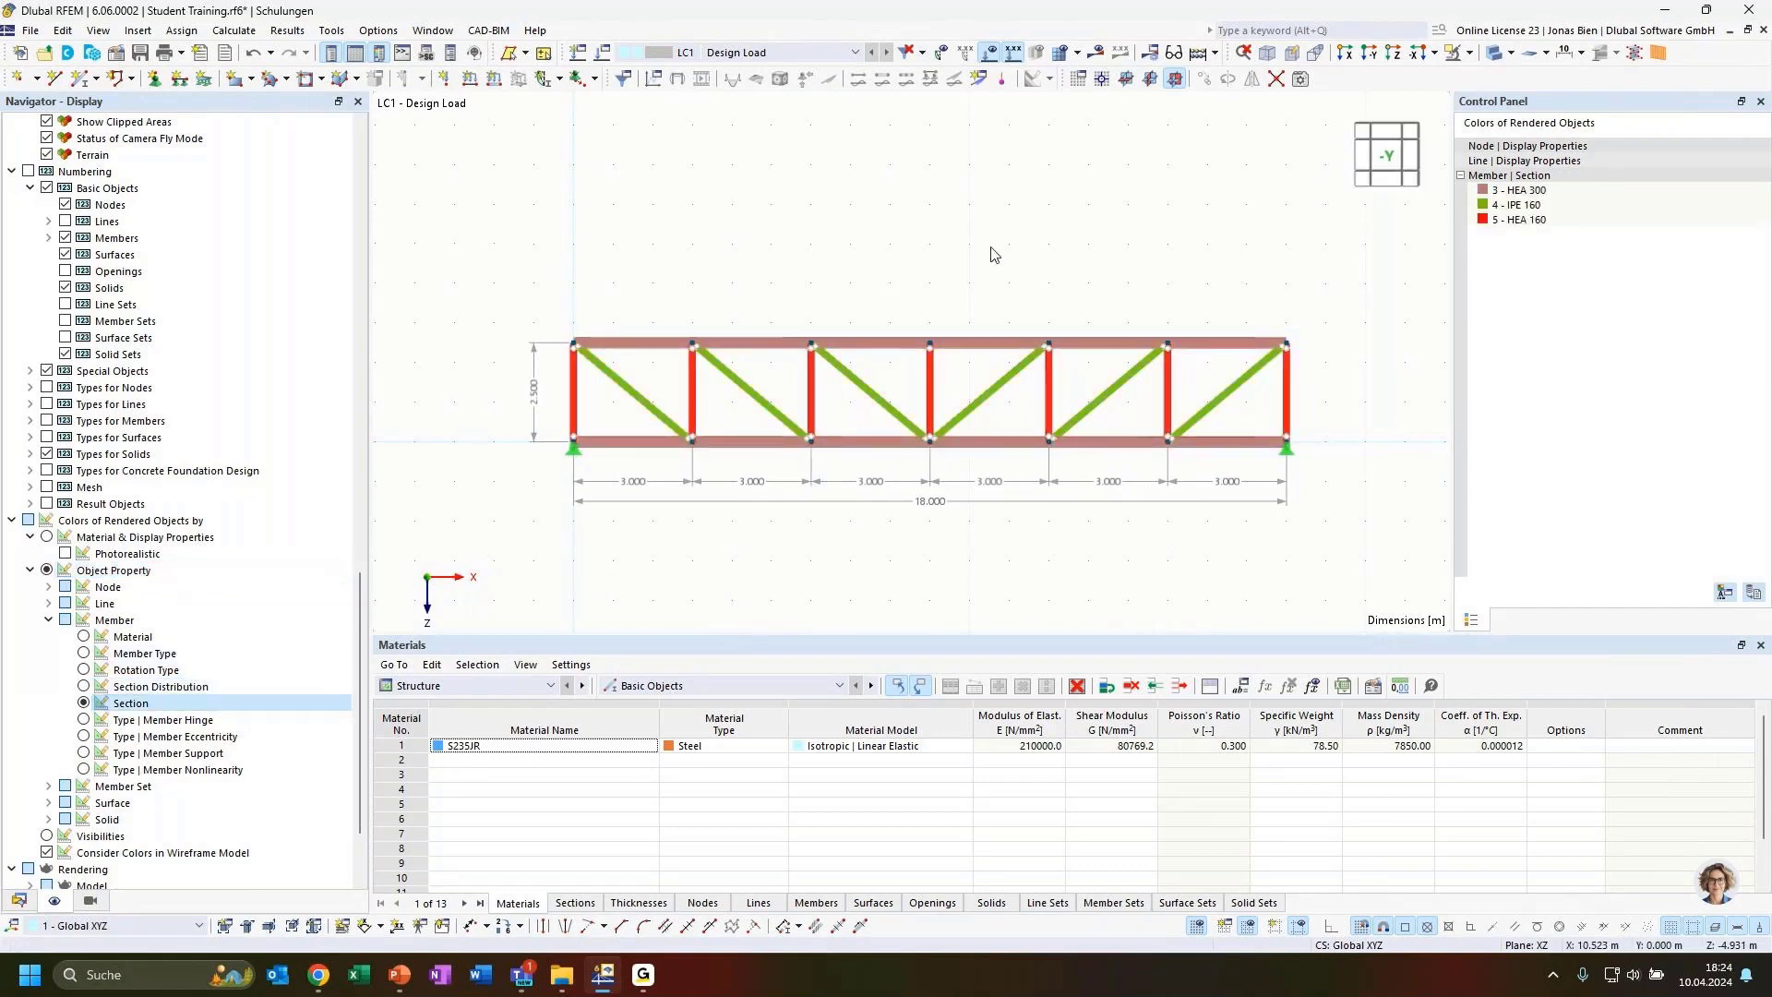
Orbit the view to inspect the section-coloured truss in 3D
middle_click_drag(998, 256, 1043, 279, "ctrl")
middle_click_drag(658, 307, 894, 370, "ctrl")
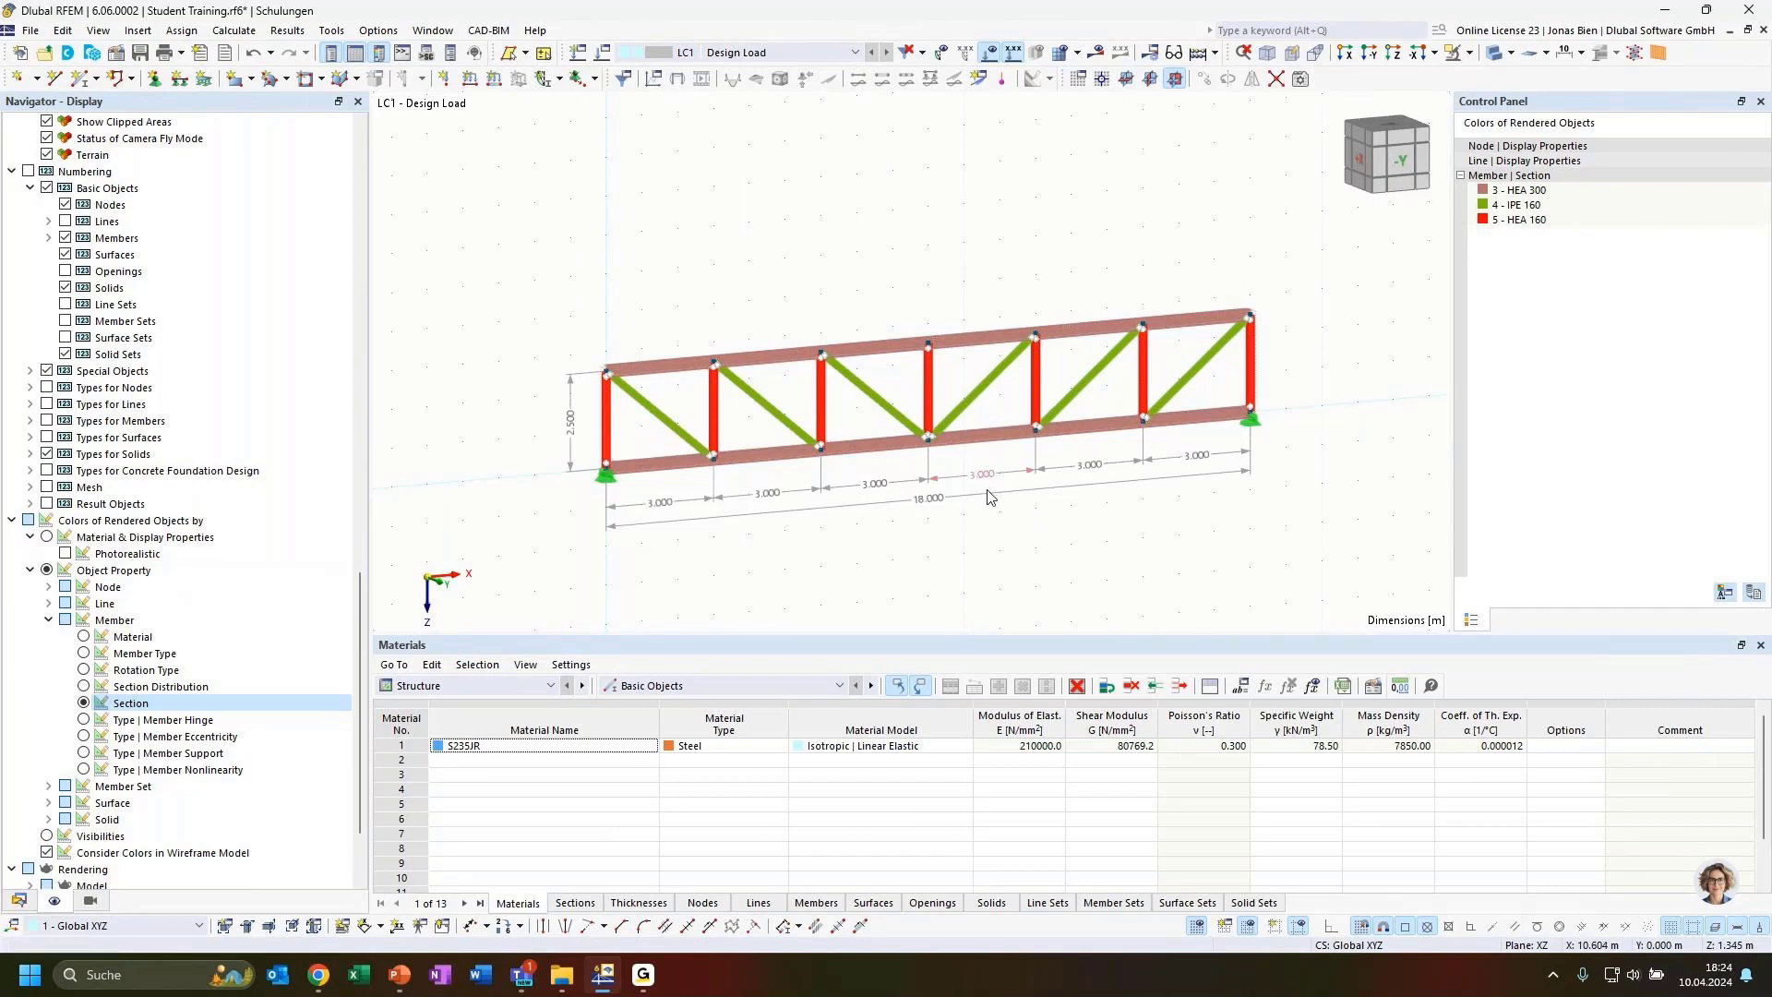
middle_click_drag(1046, 537, 927, 528, "ctrl")
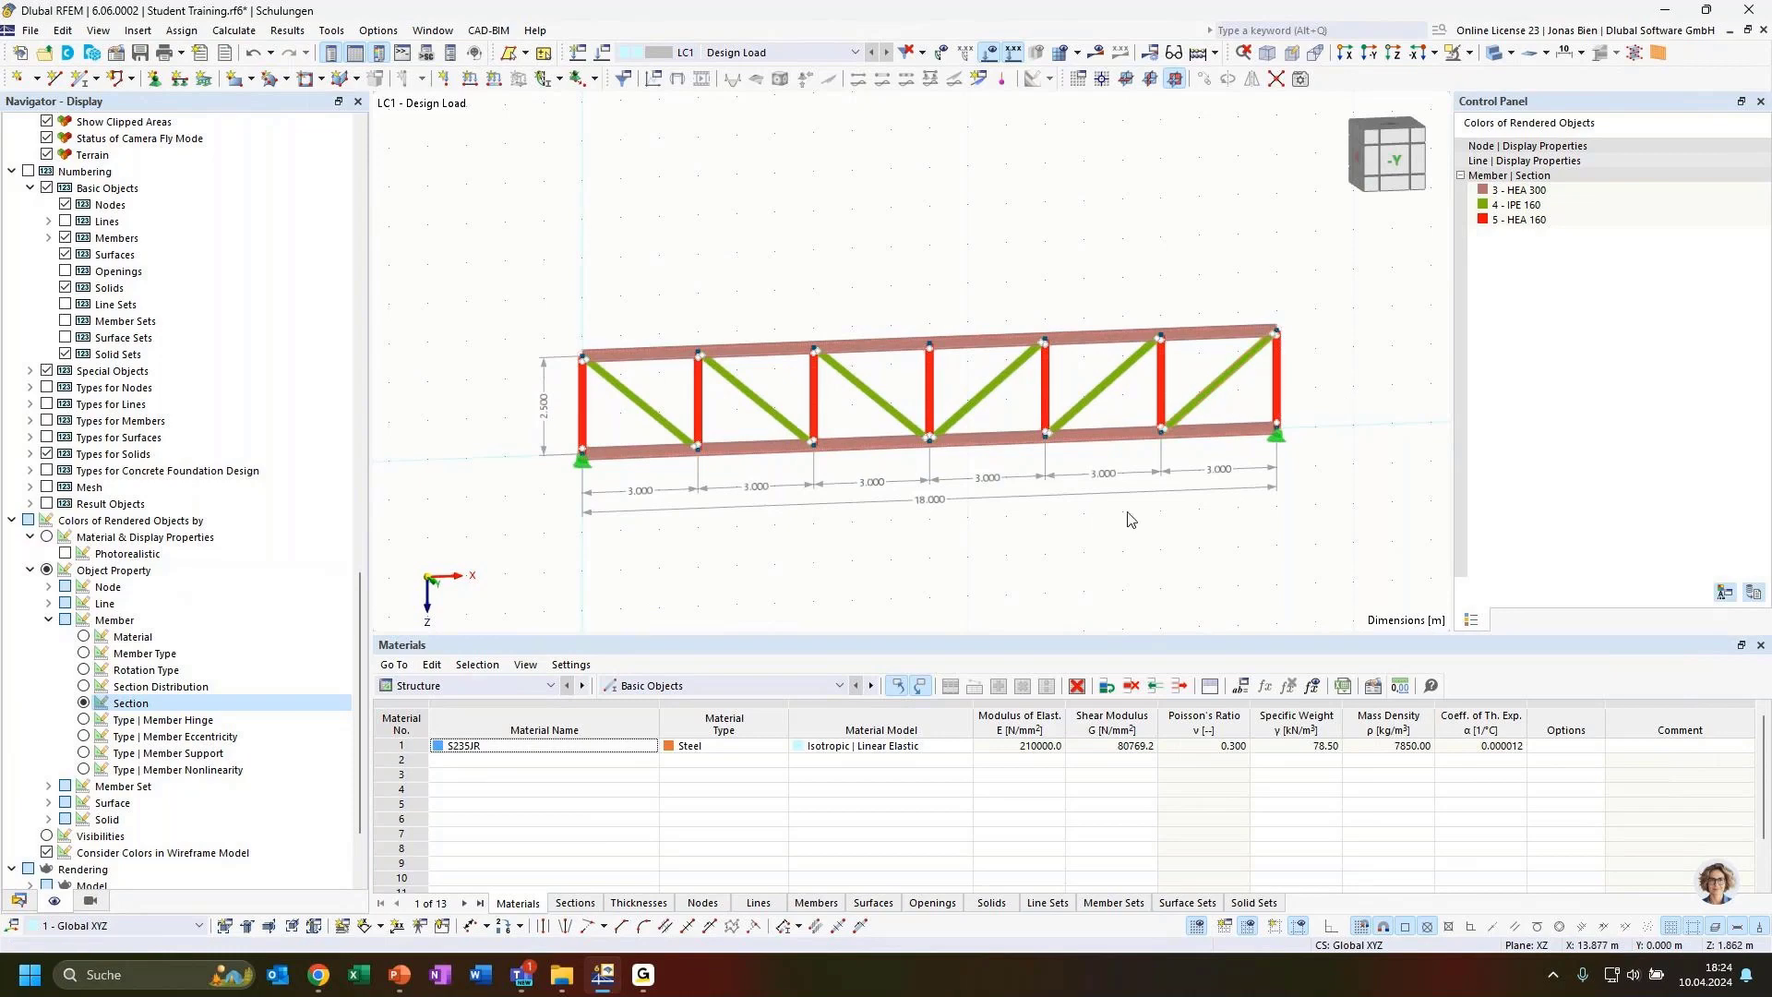
Open the generated truss block FT001-a for editing from the data navigator's Blocks list
middle_click_drag(1093, 566, 938, 553, "ctrl")
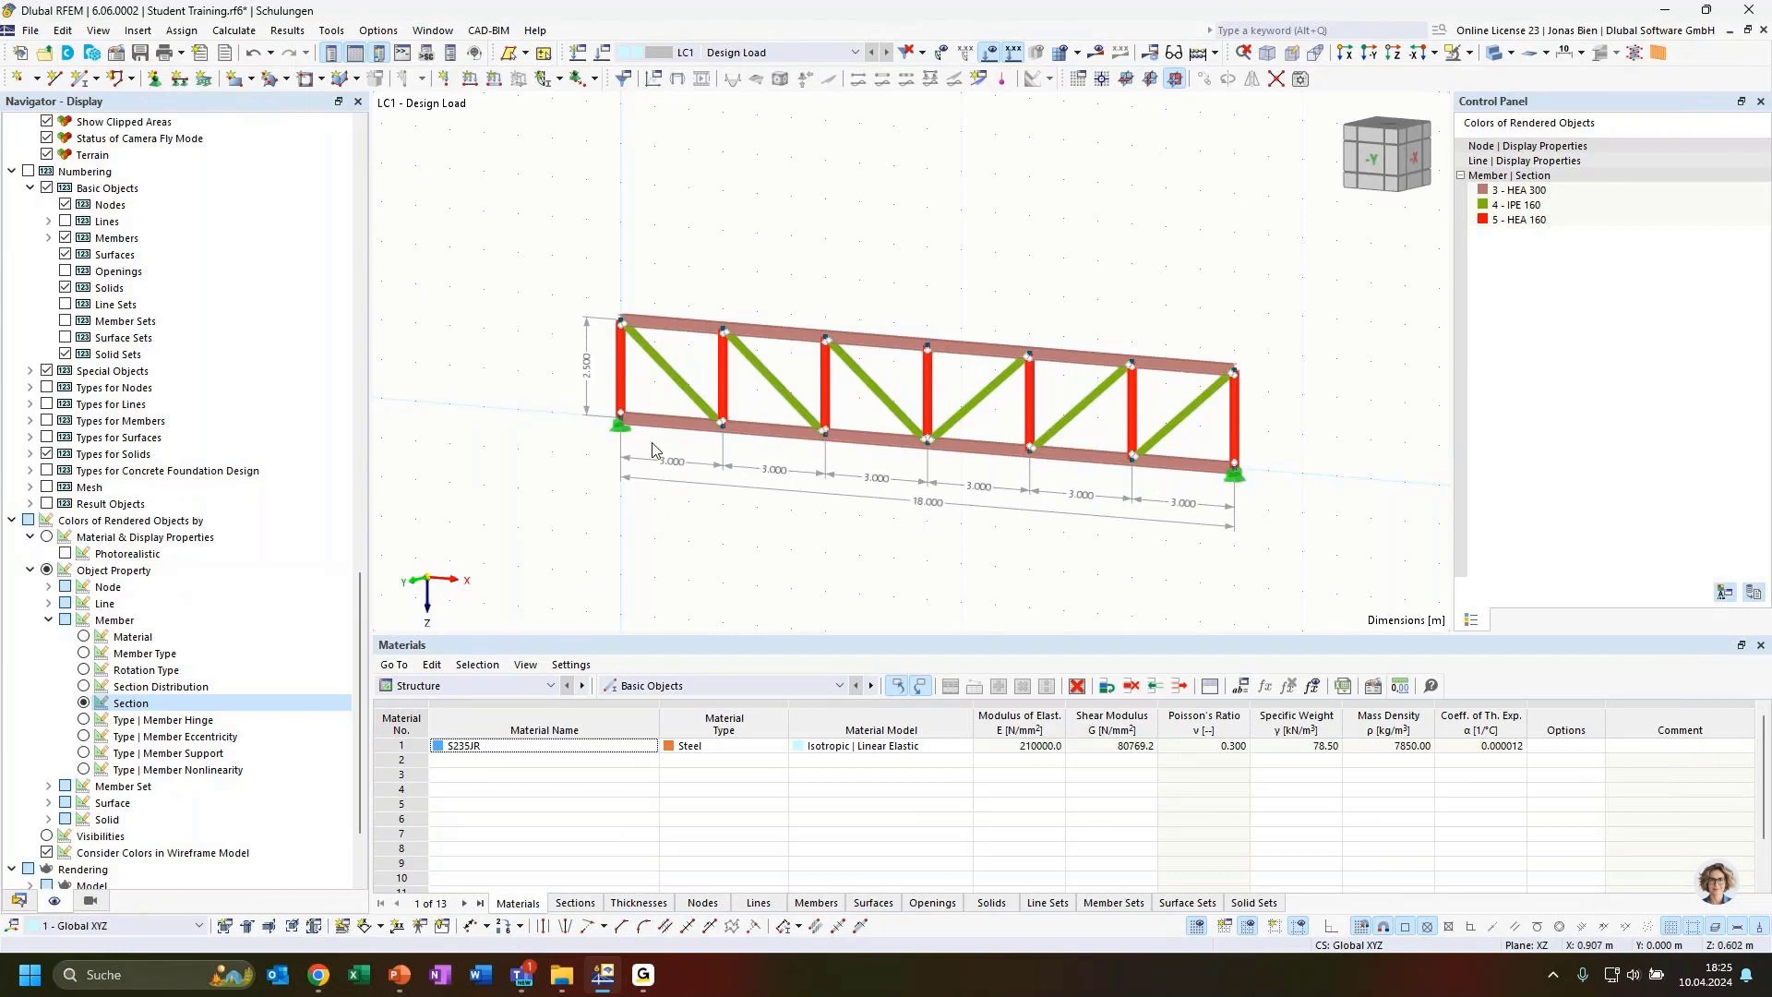
left_click(18, 899)
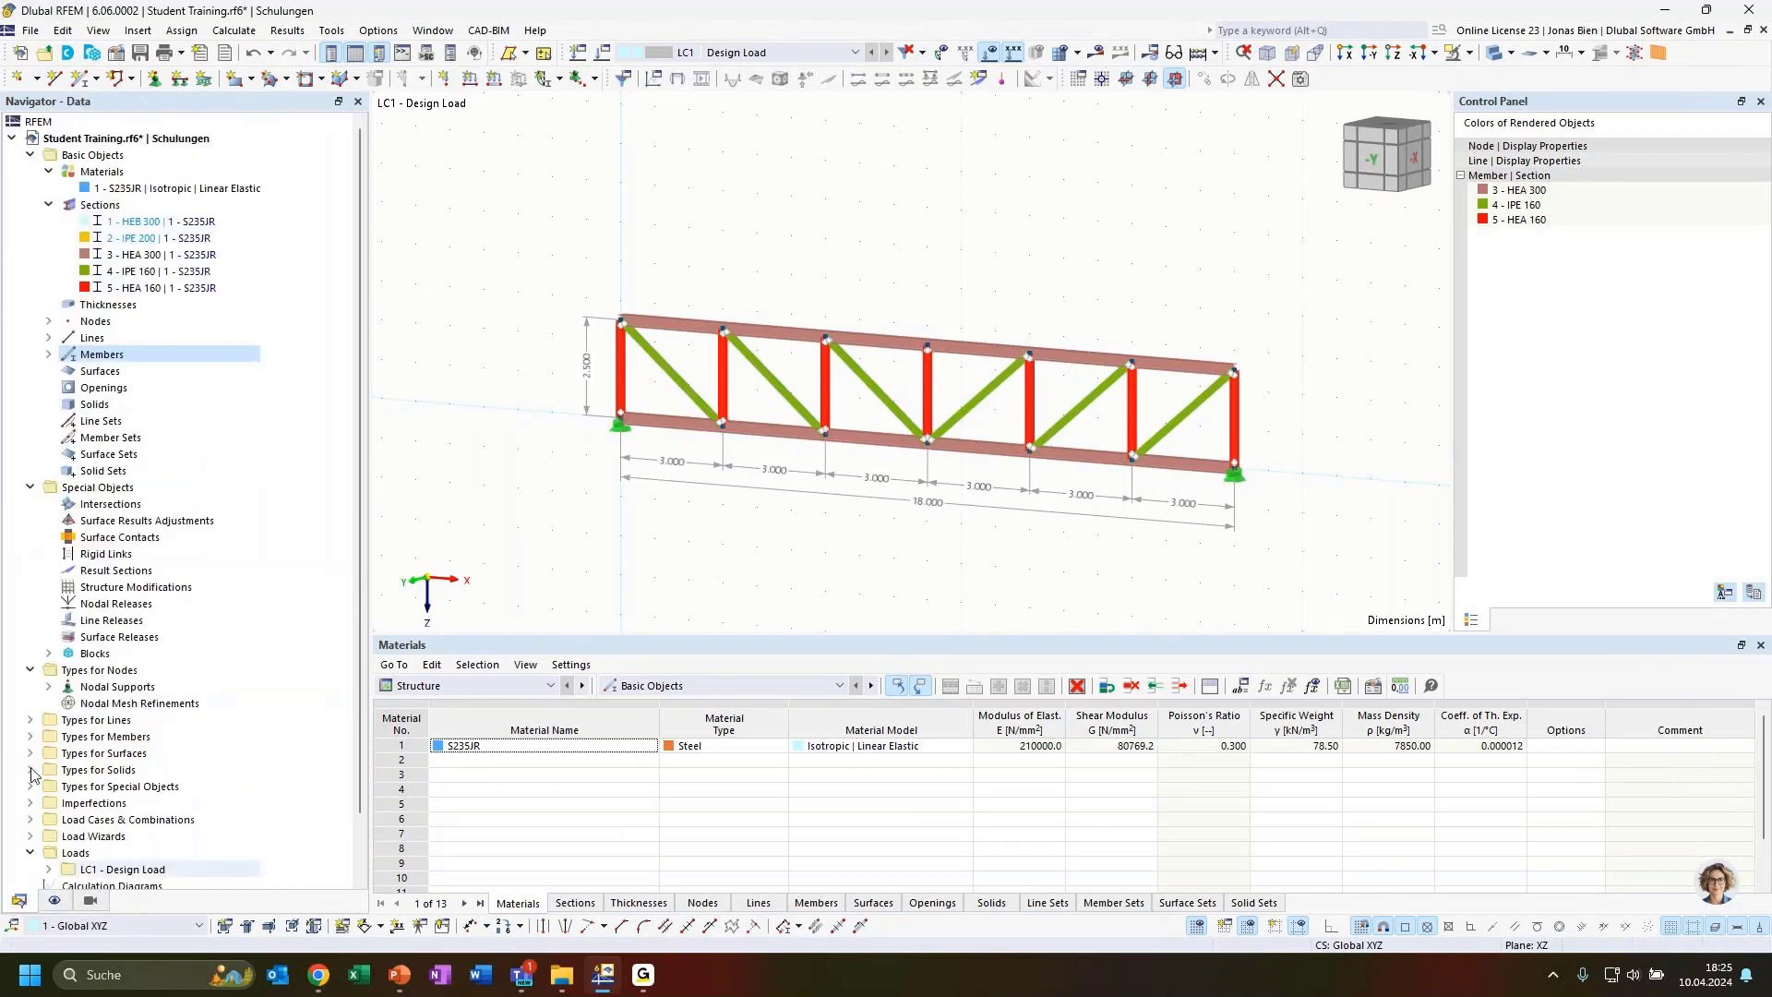
left_click(48, 653)
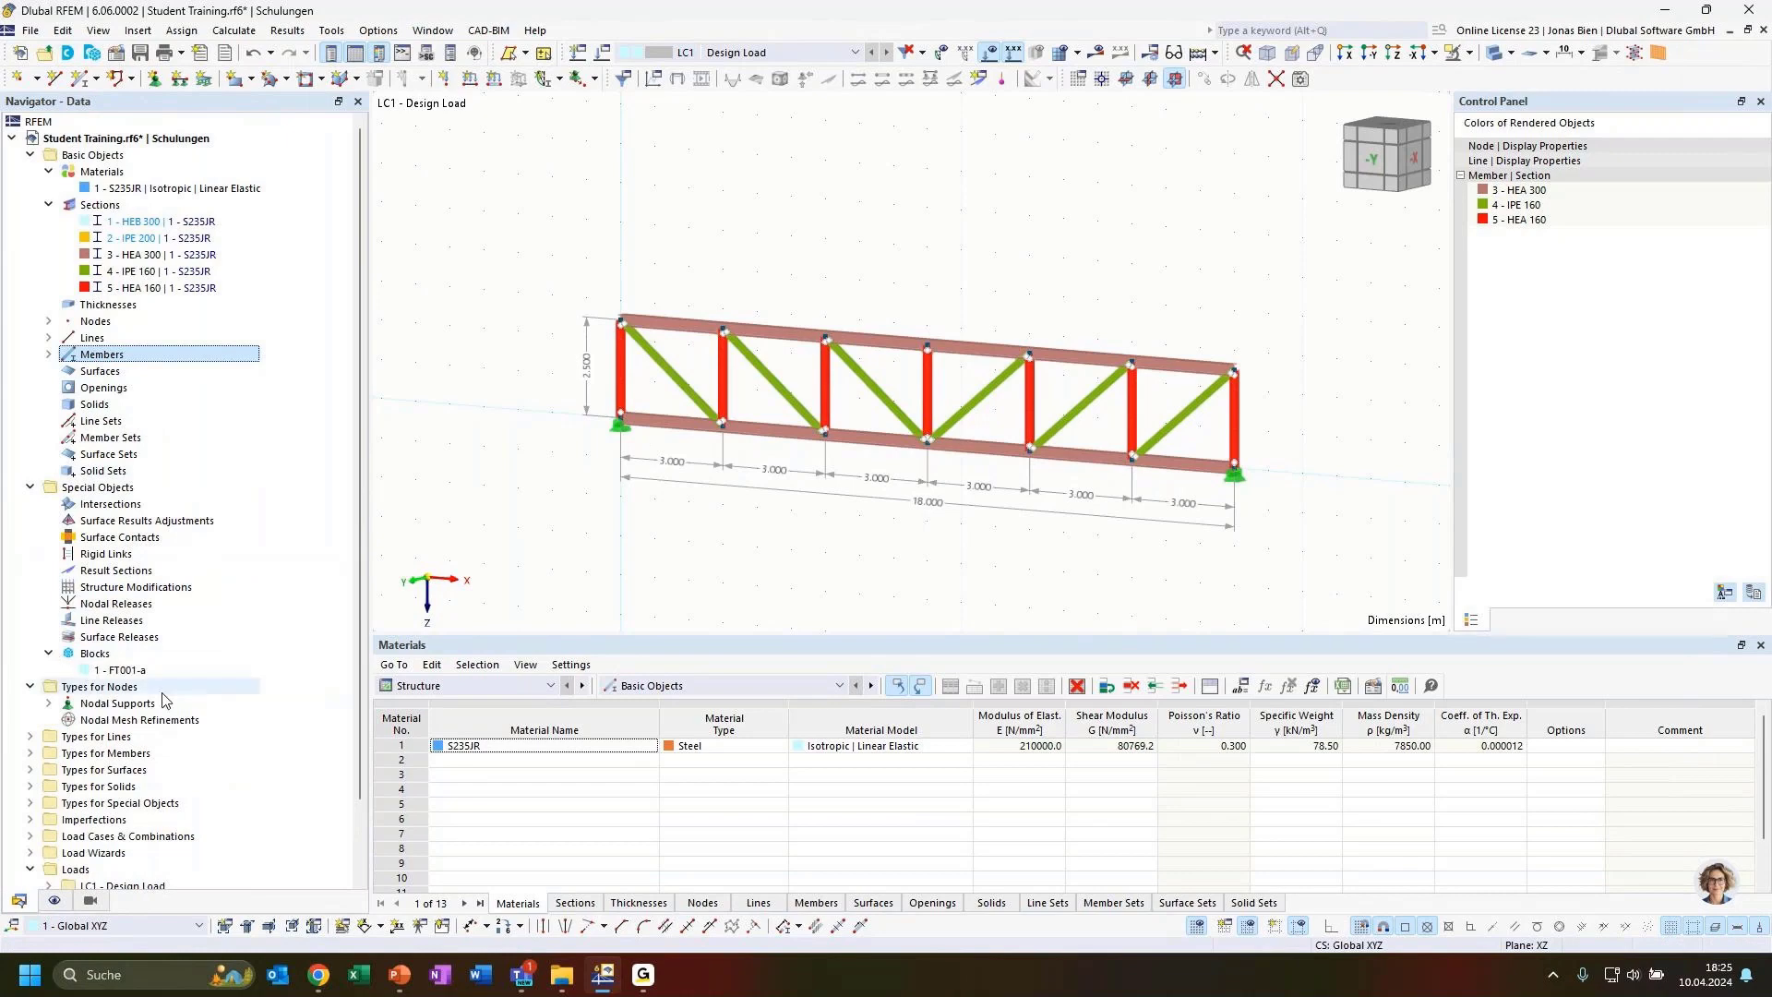
left_click(139, 672)
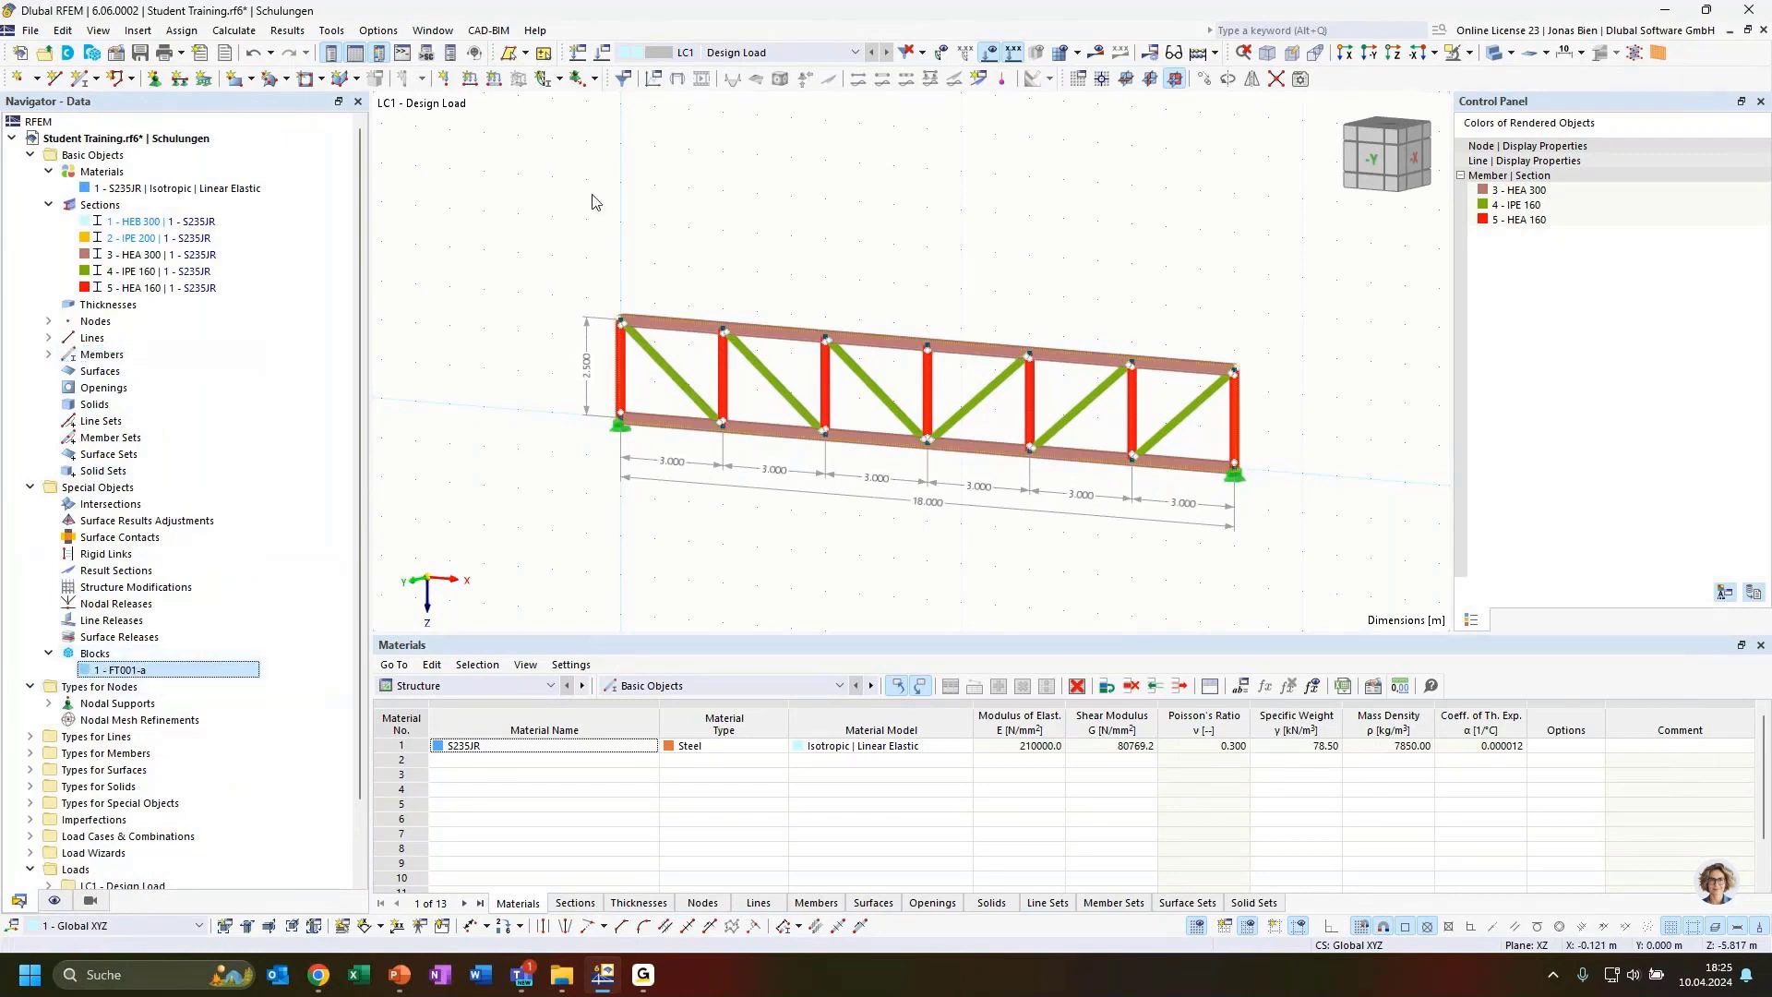
double_click(112, 674)
left_click(522, 169)
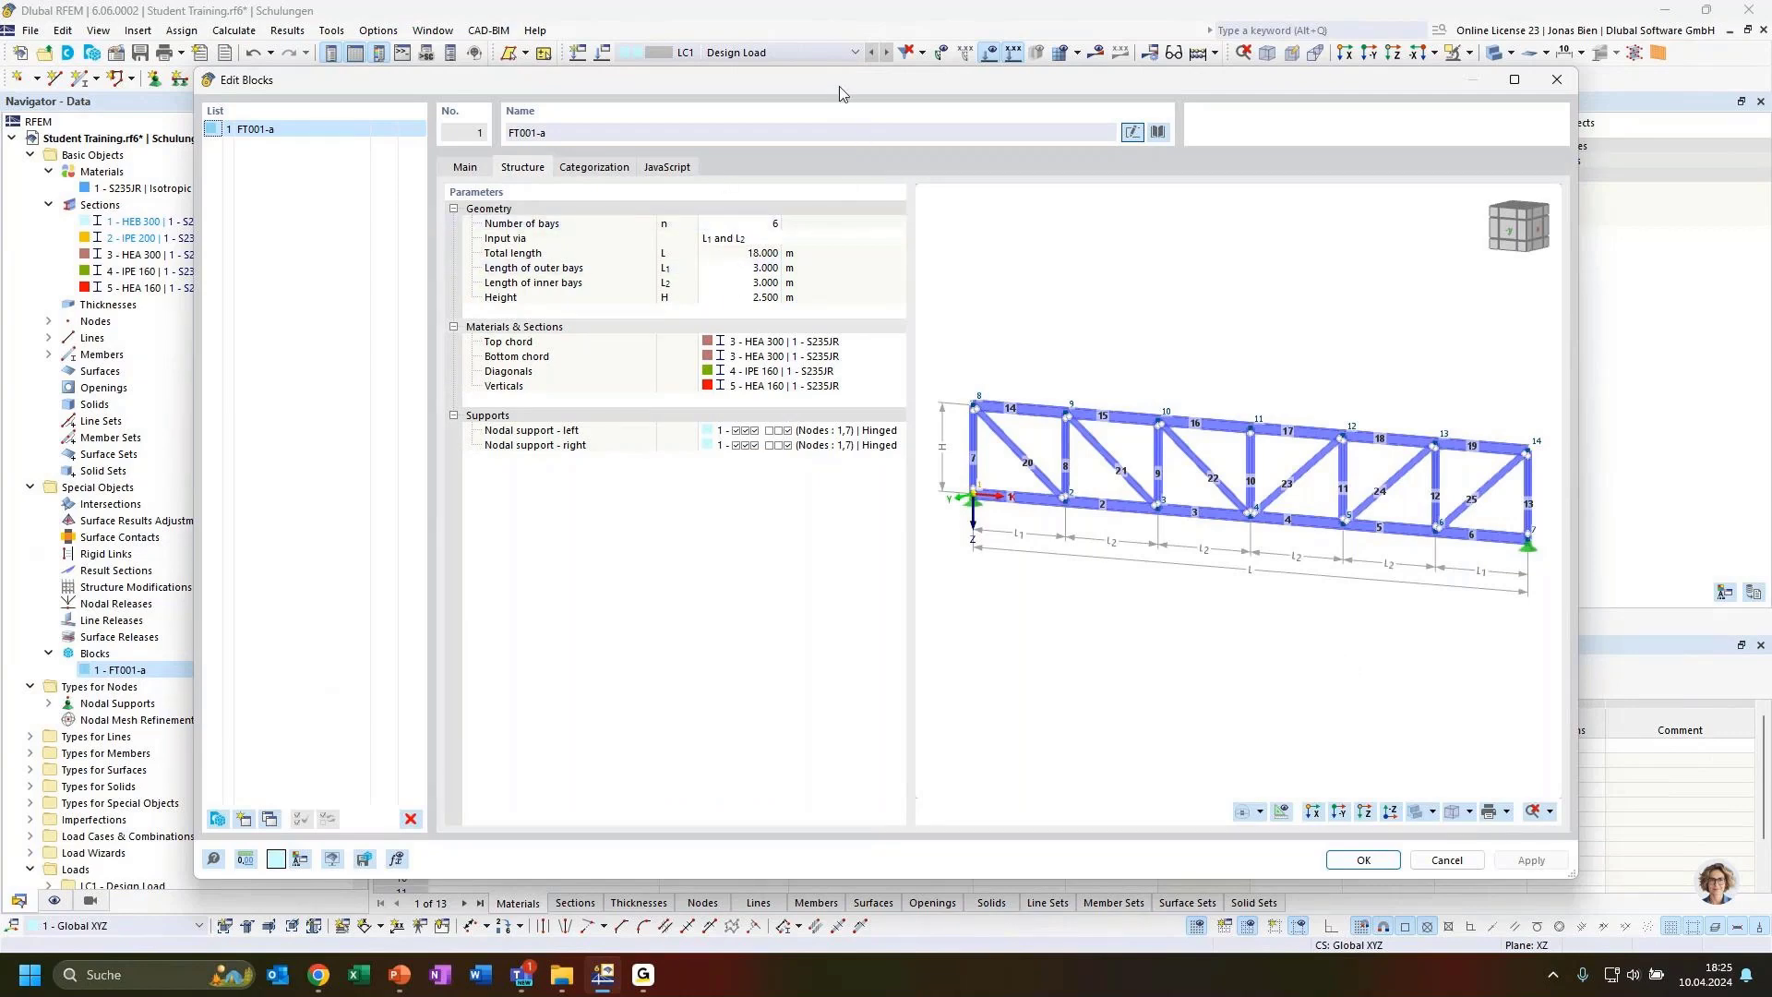
Examine the JavaScript source code that defines the truss block's parameters and generates its geometry
left_click_drag(840, 87, 955, 264)
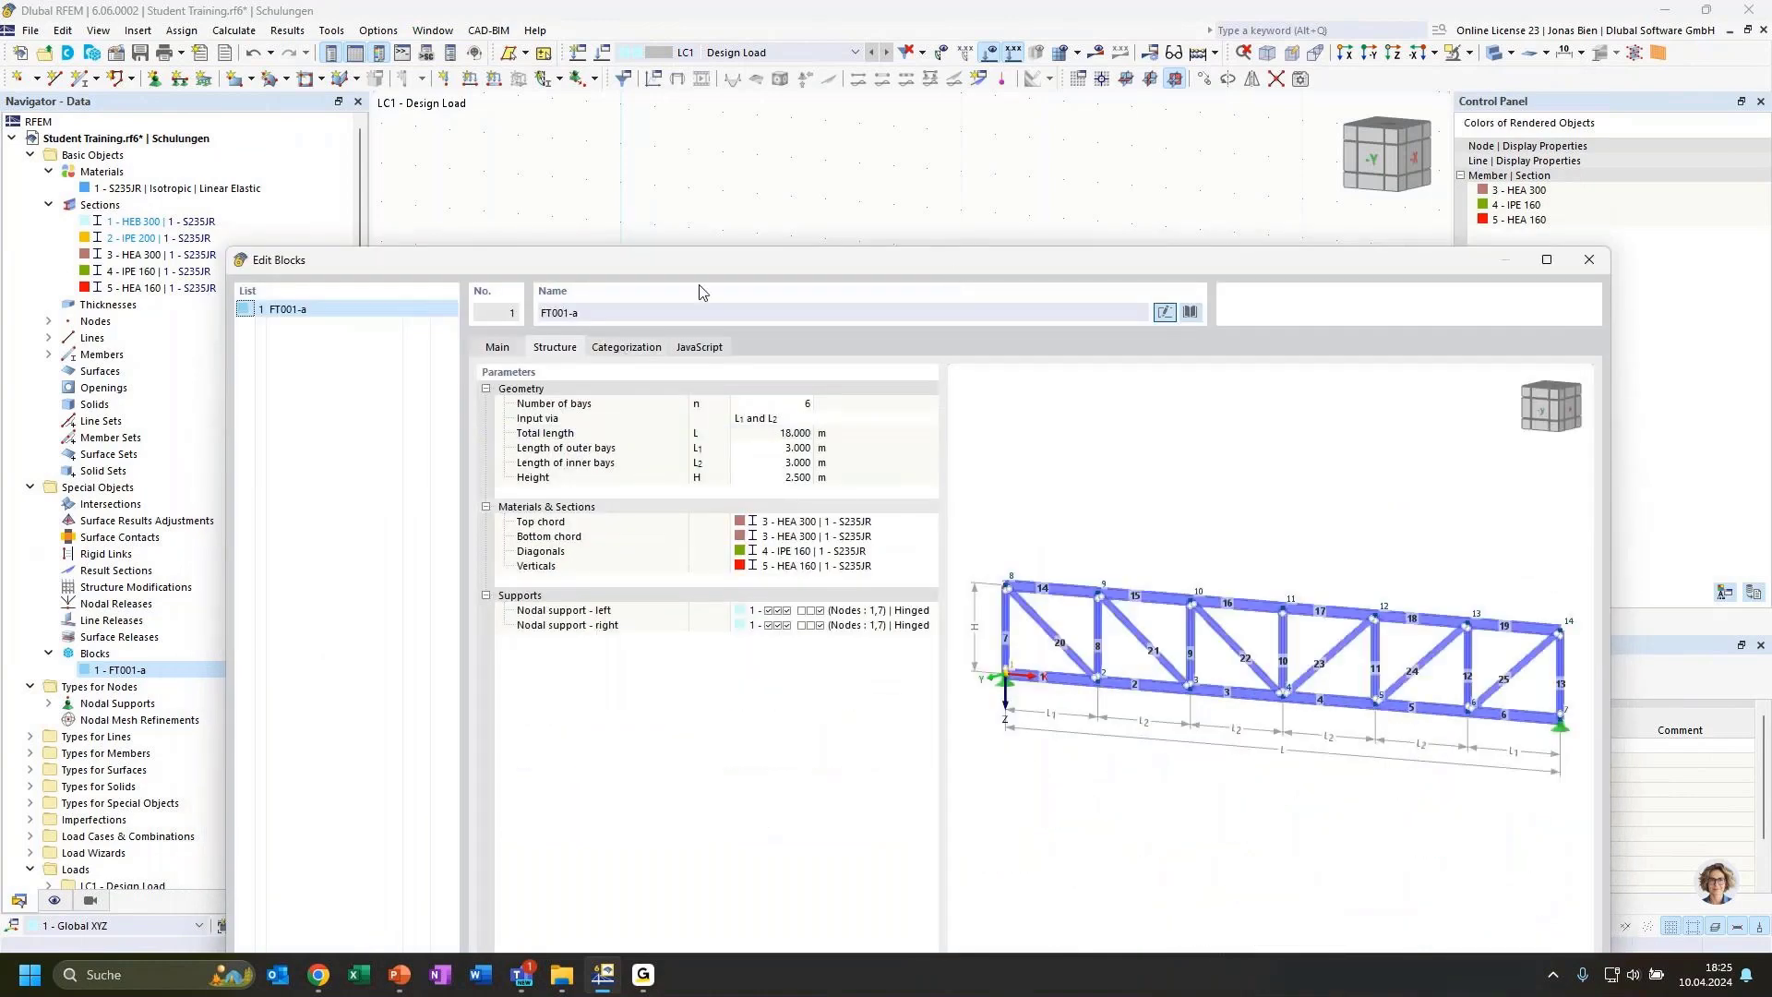
left_click_drag(700, 266, 724, 111)
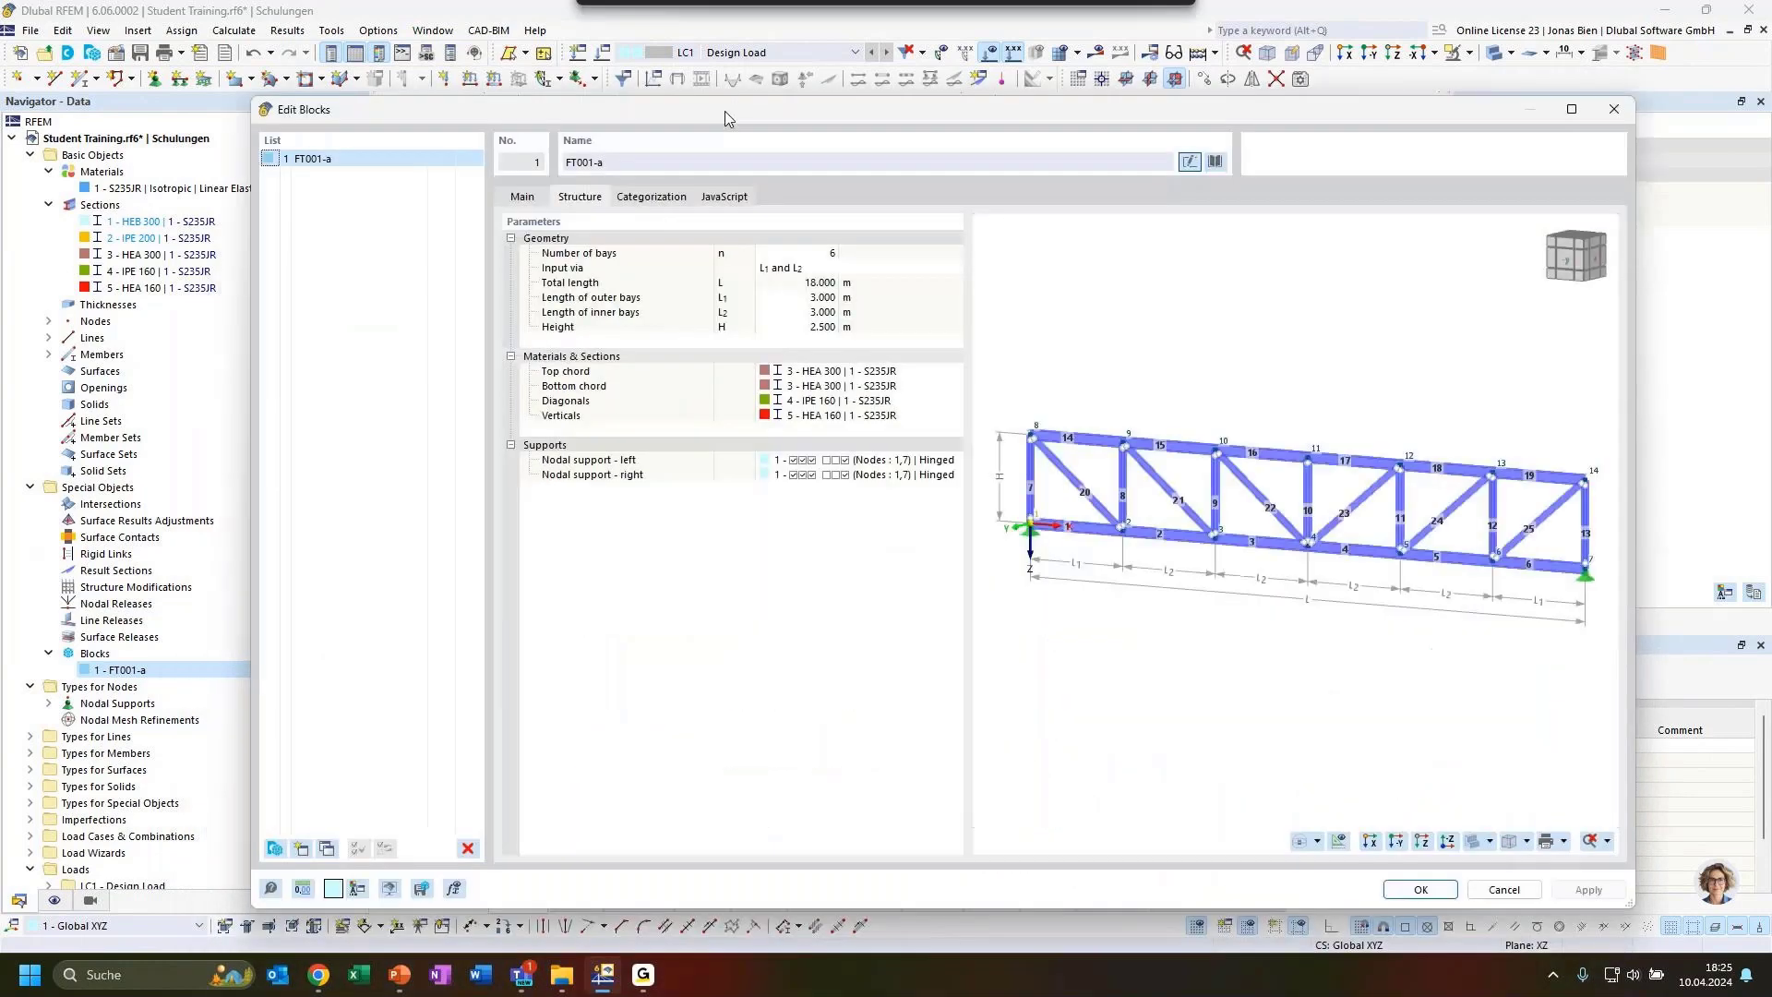
left_click(724, 197)
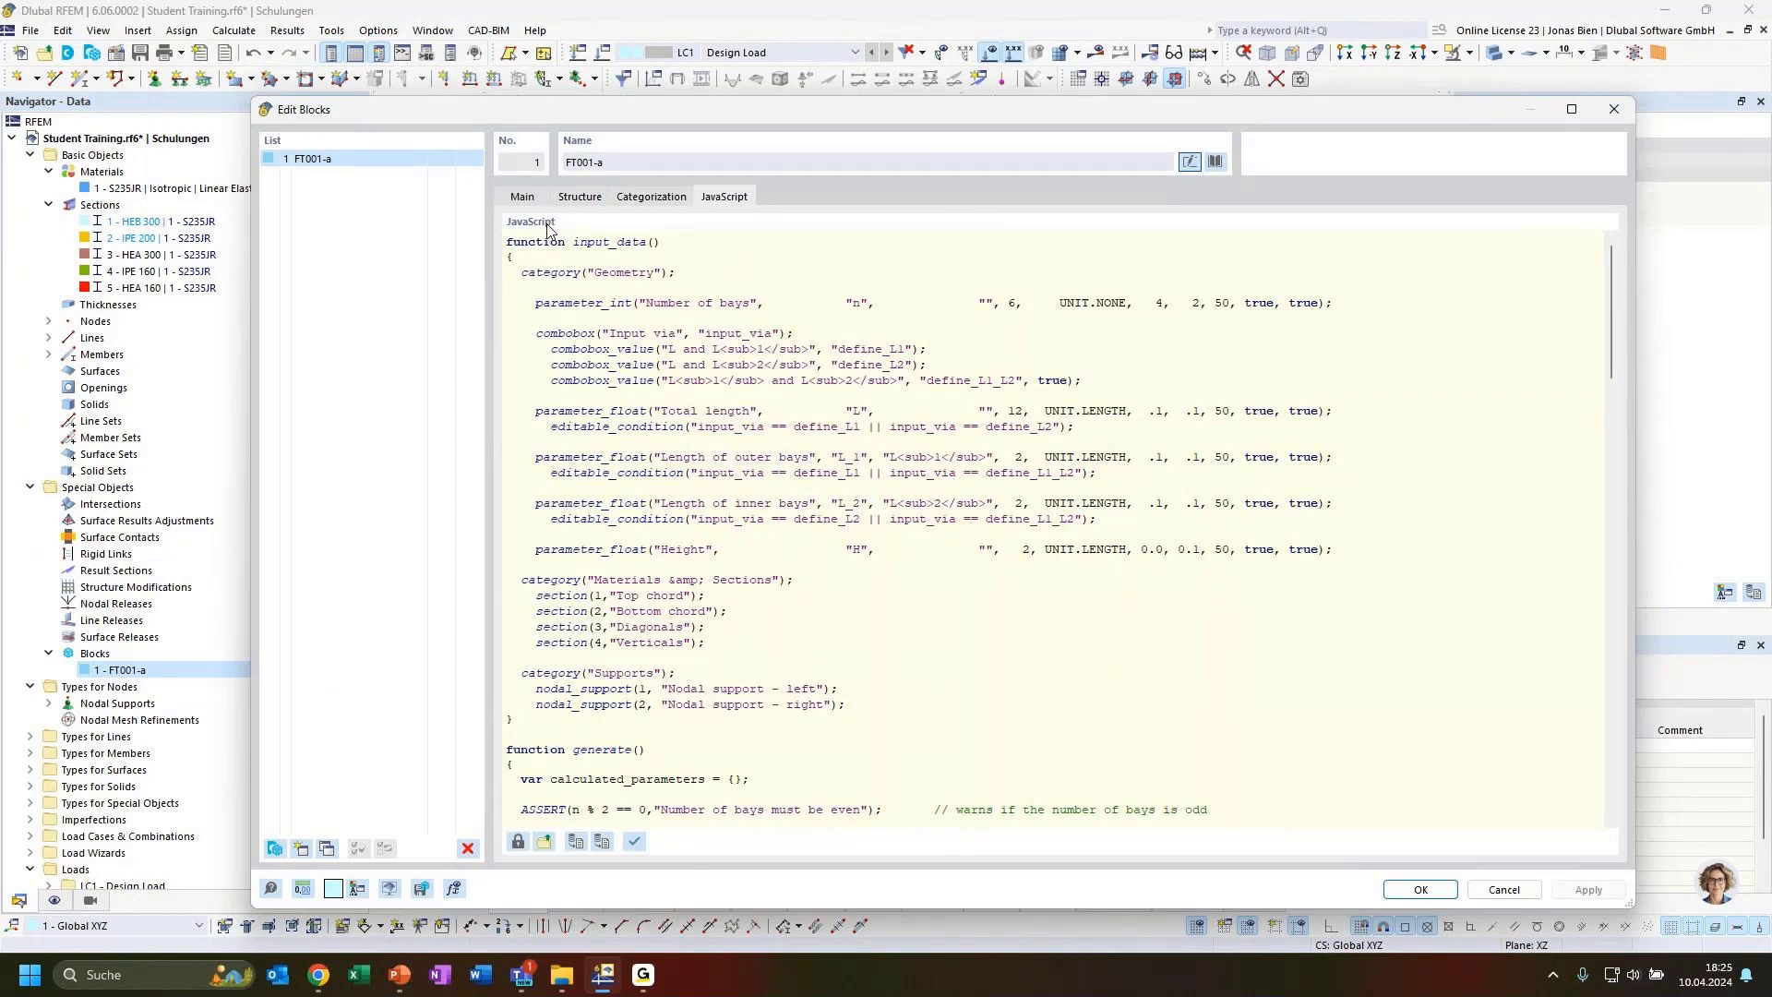
scroll(825, 551, "down", 18)
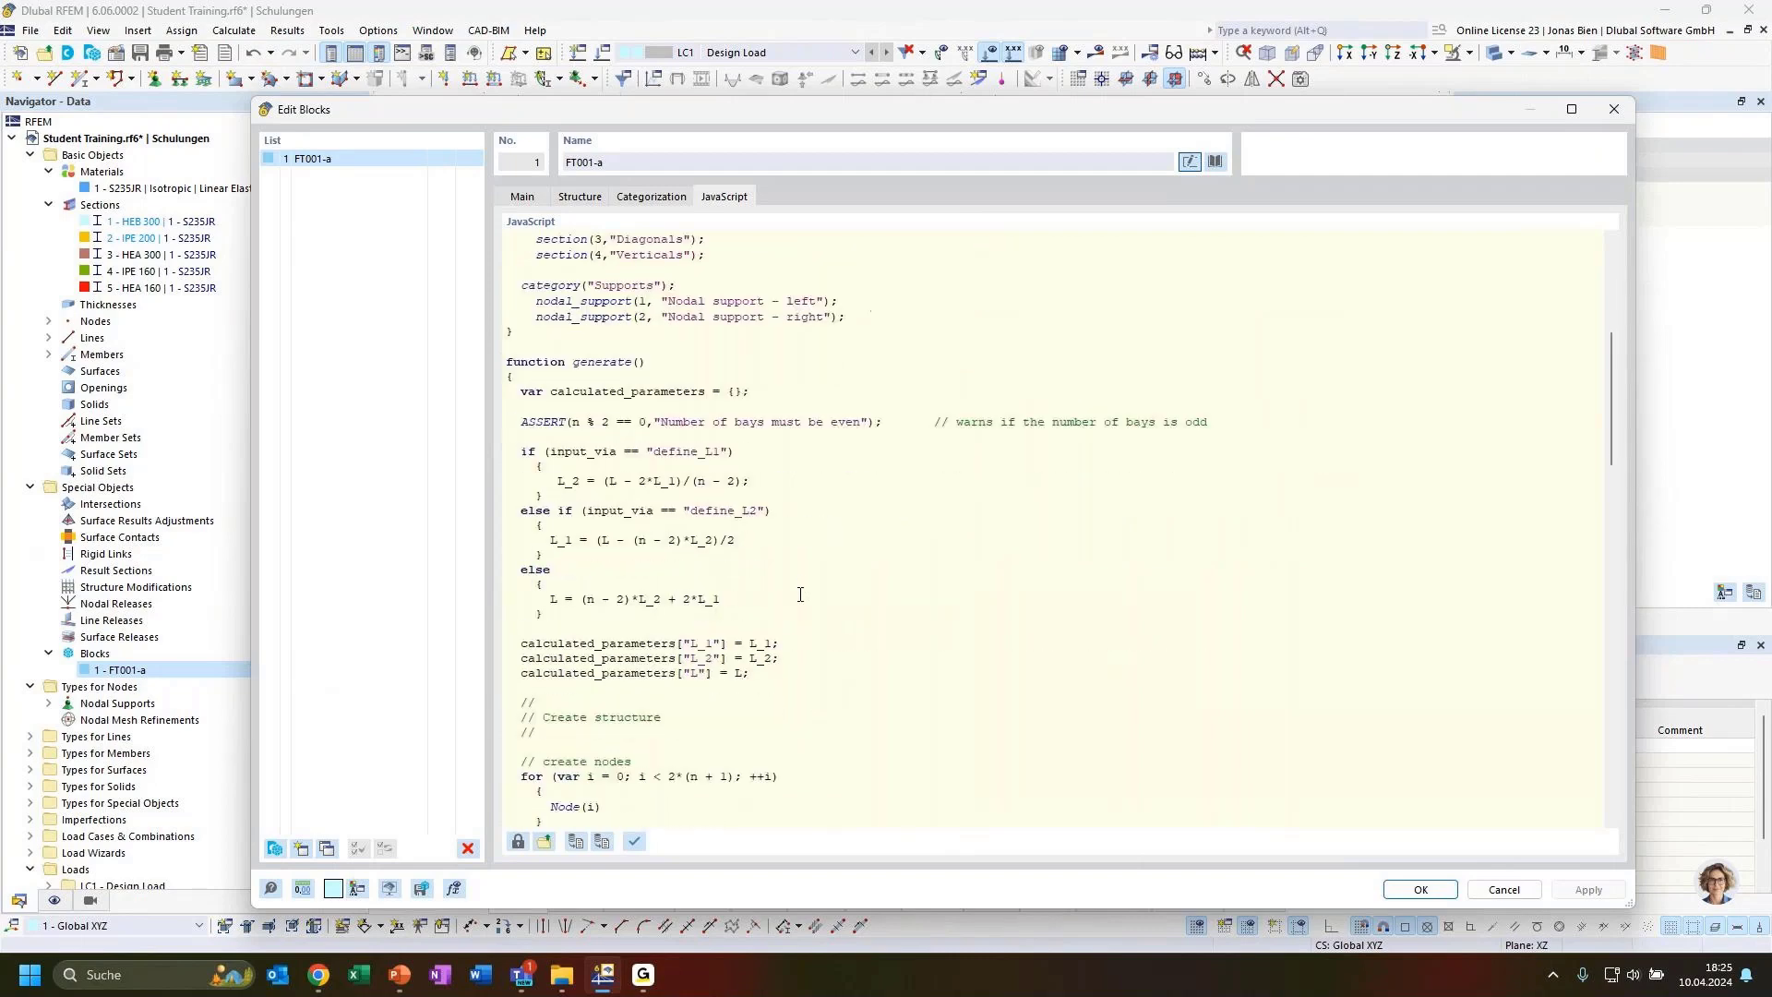
scroll(801, 623, "down", 4)
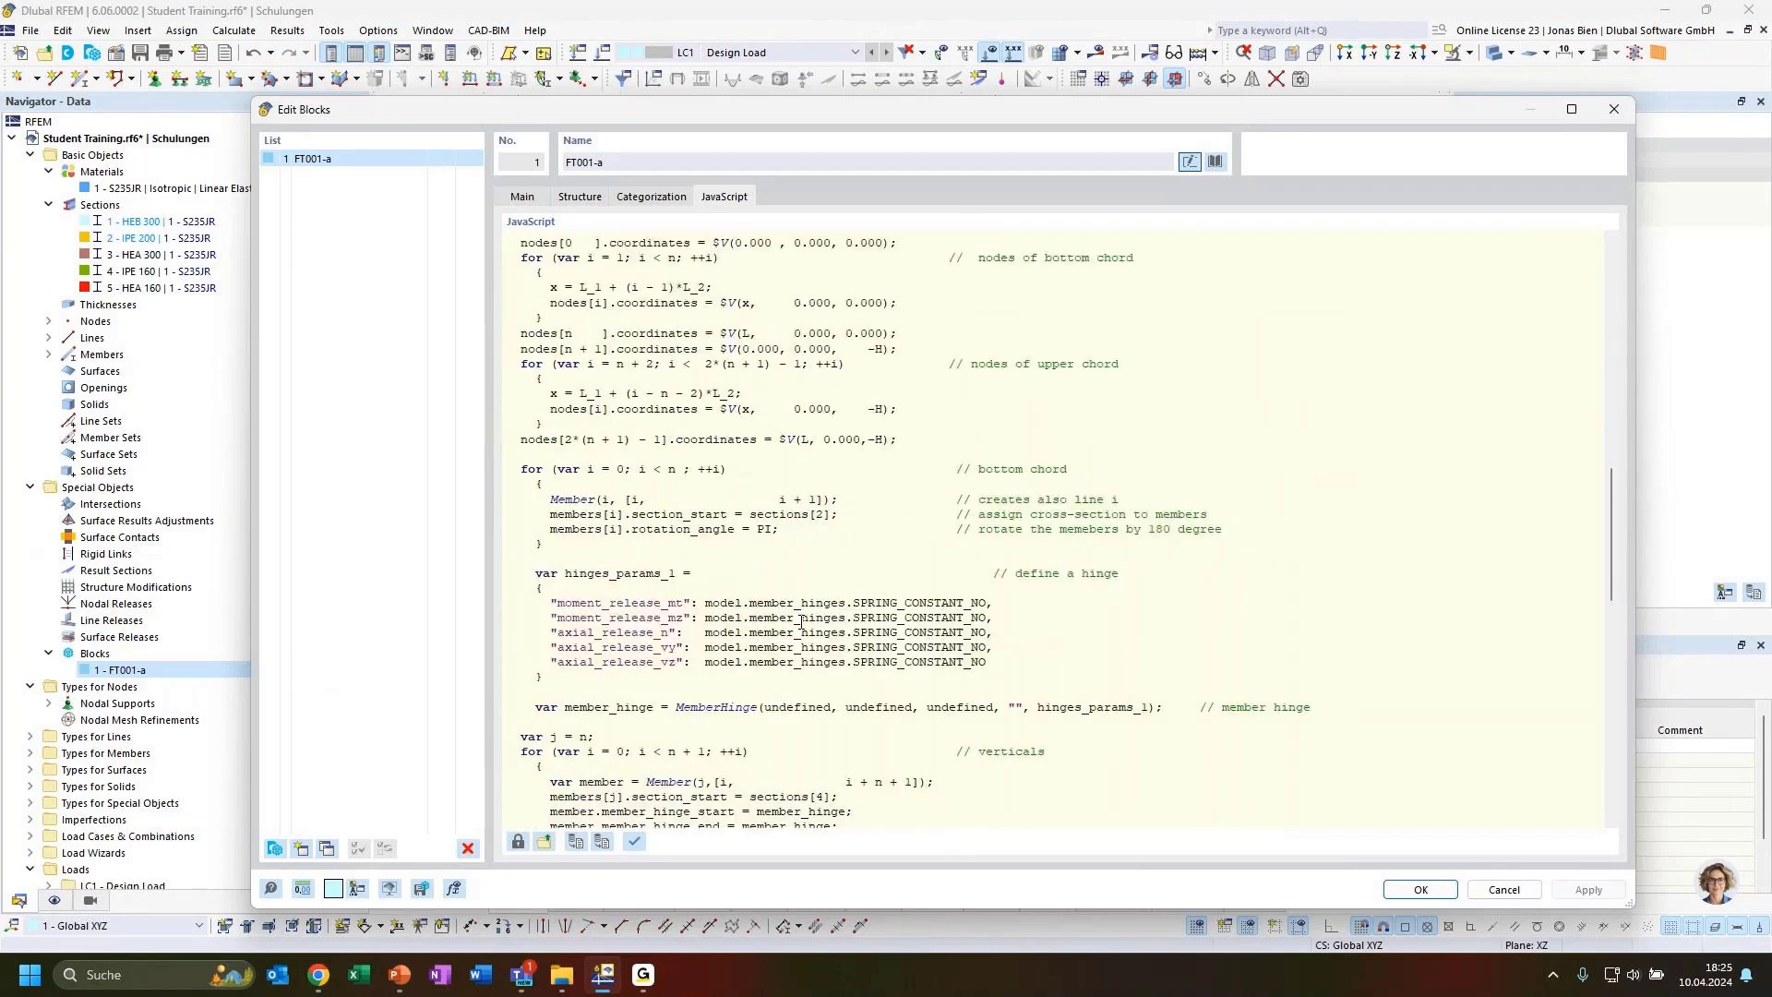
scroll(801, 623, "down", 15)
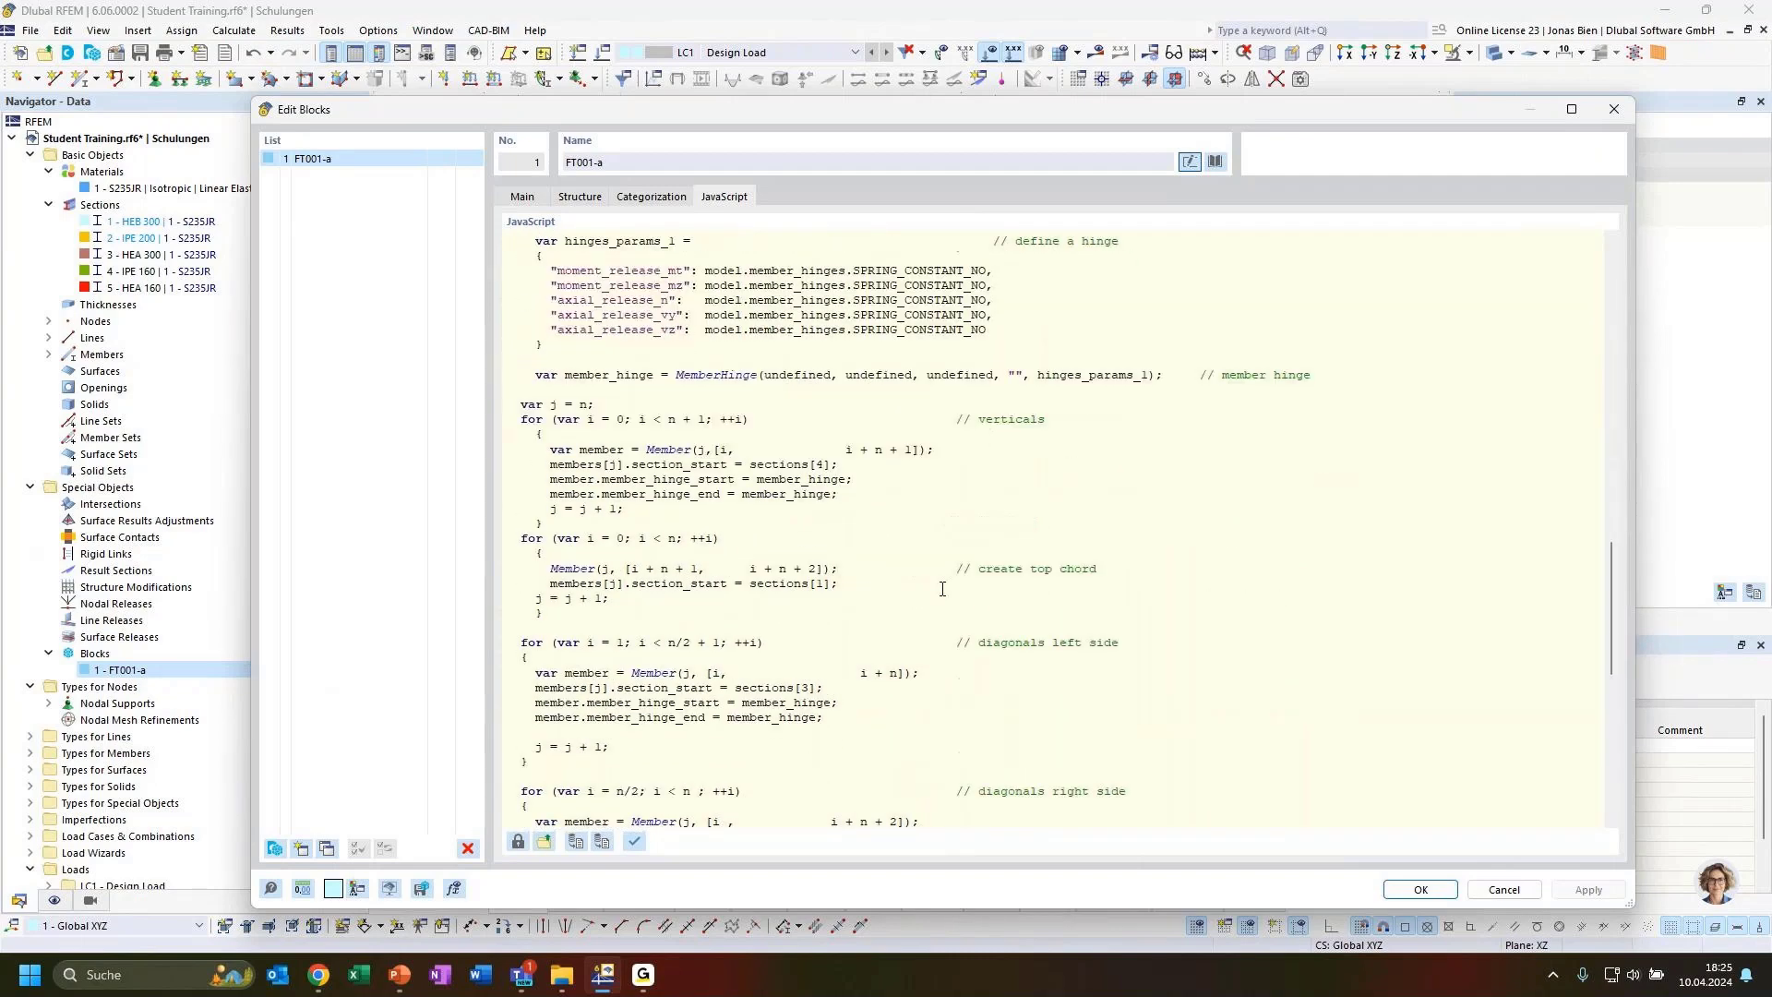
scroll(922, 614, "down", 5)
scroll(914, 628, "up", 20)
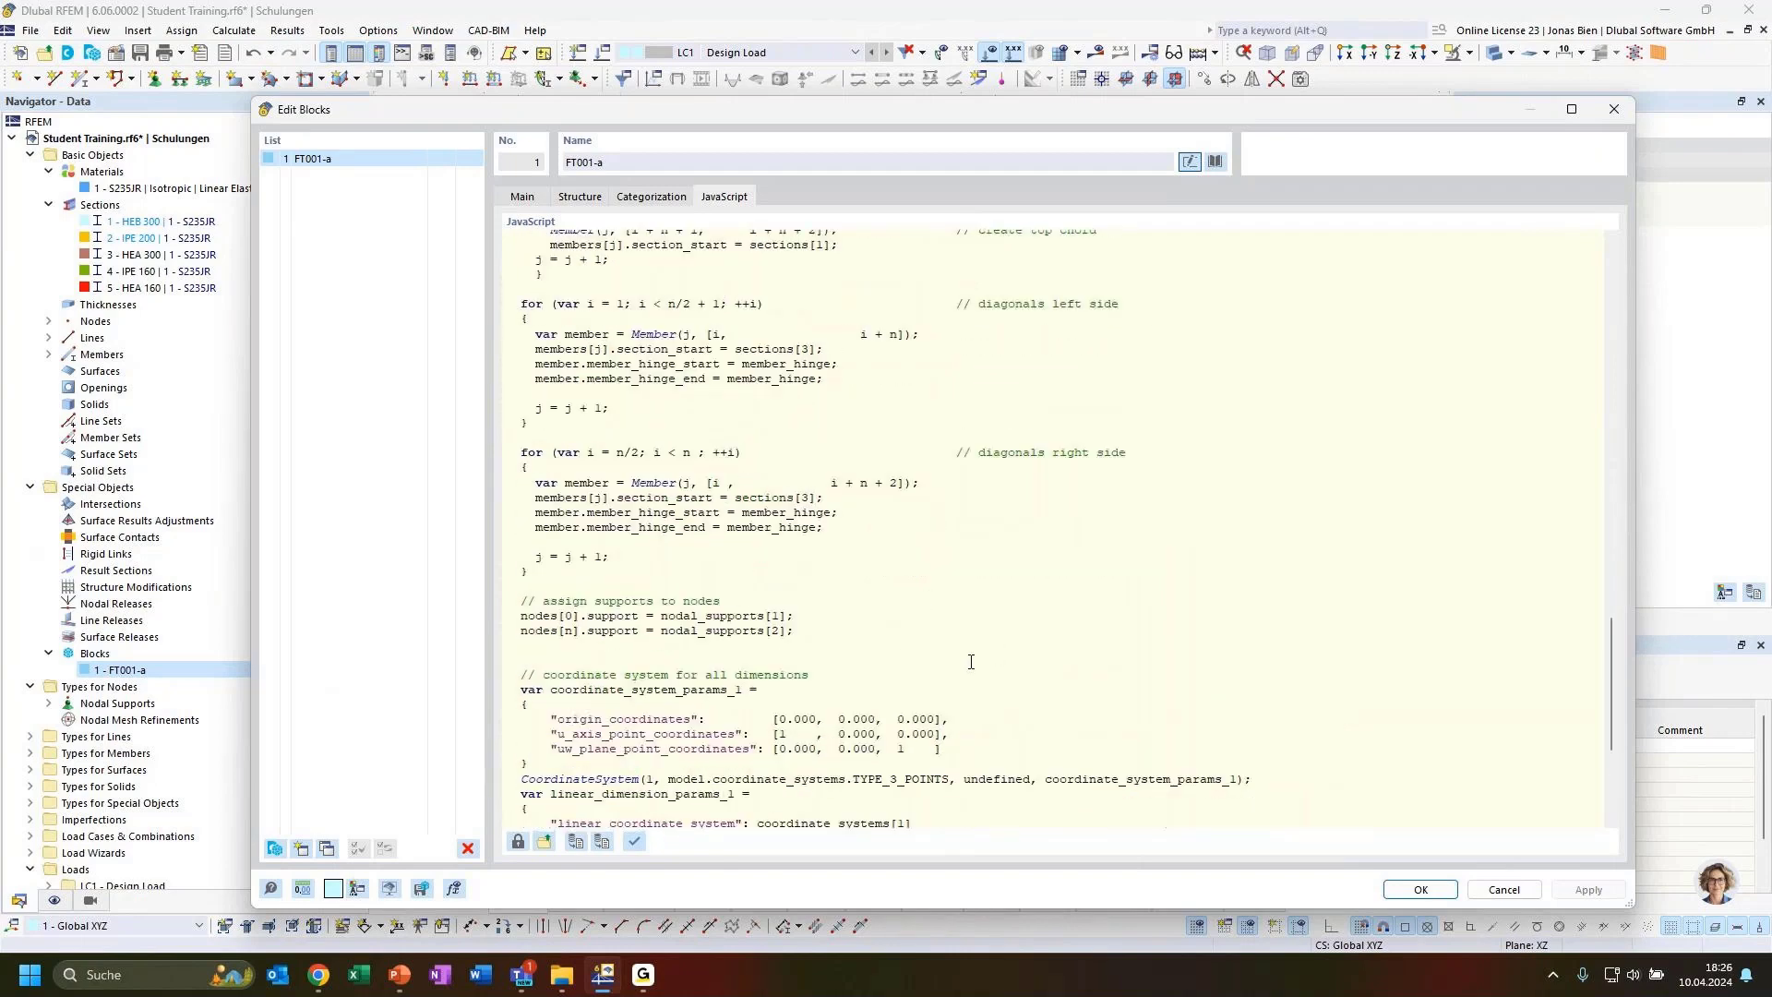
scroll(905, 641, "up", 10)
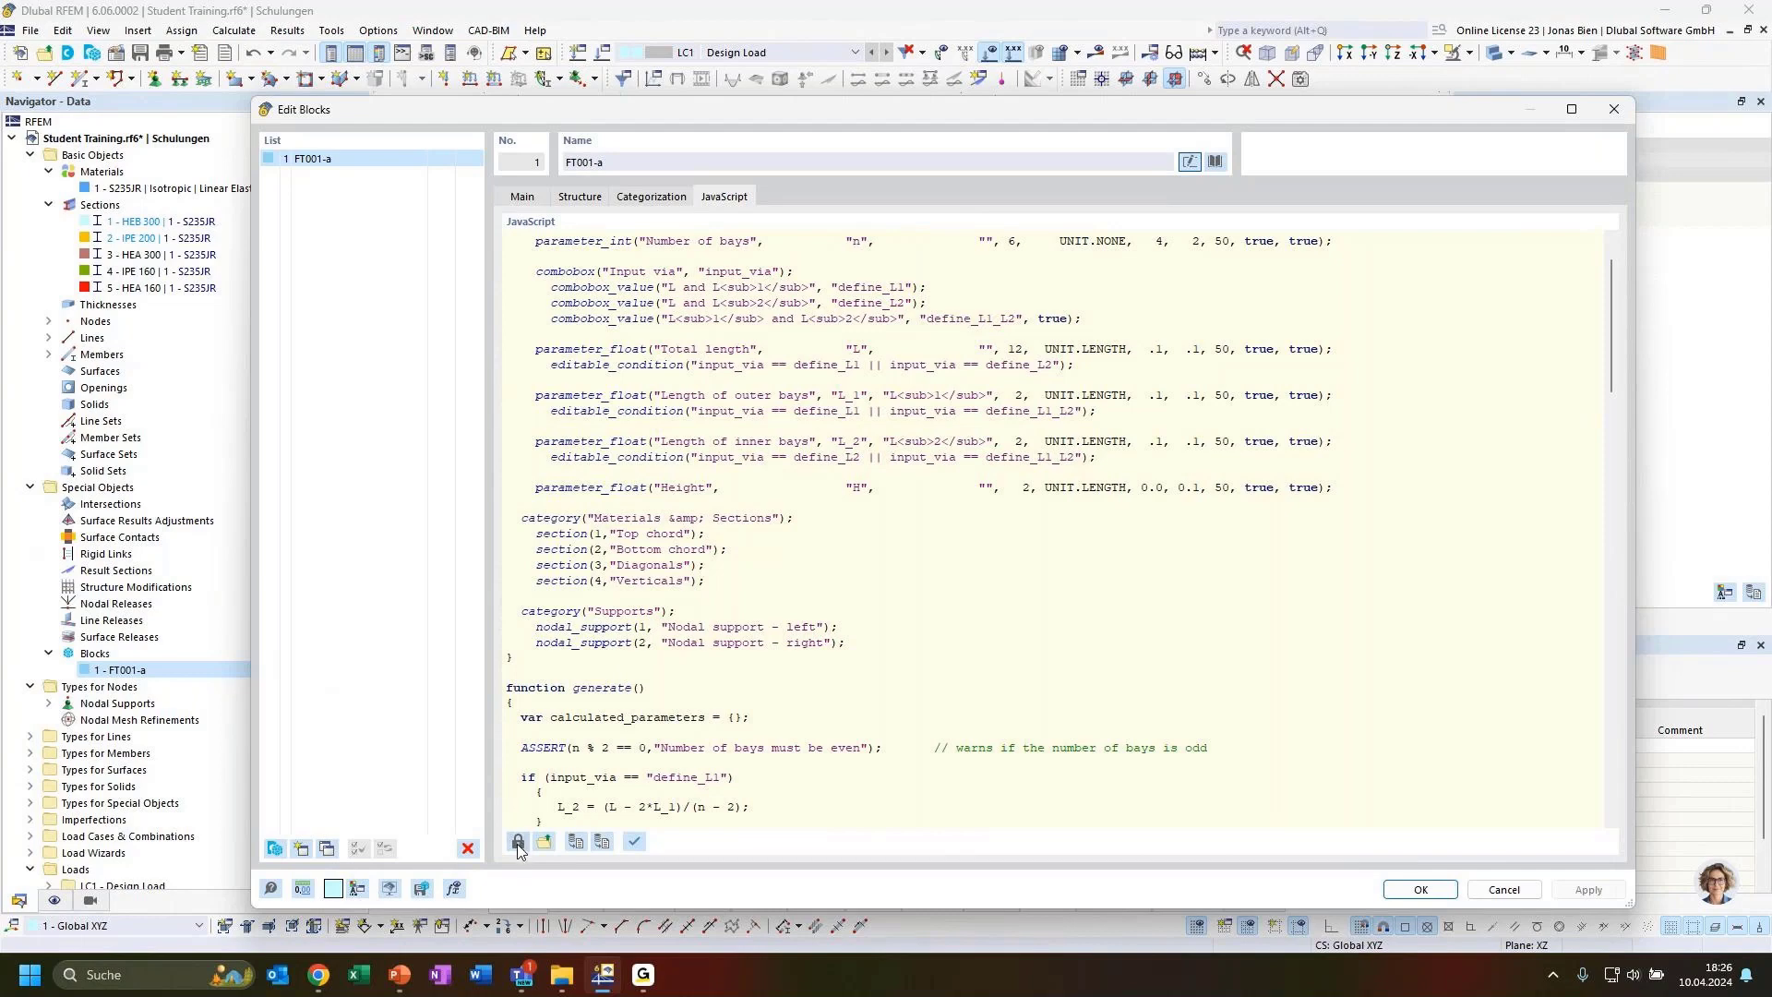
scroll(711, 563, "up", 2)
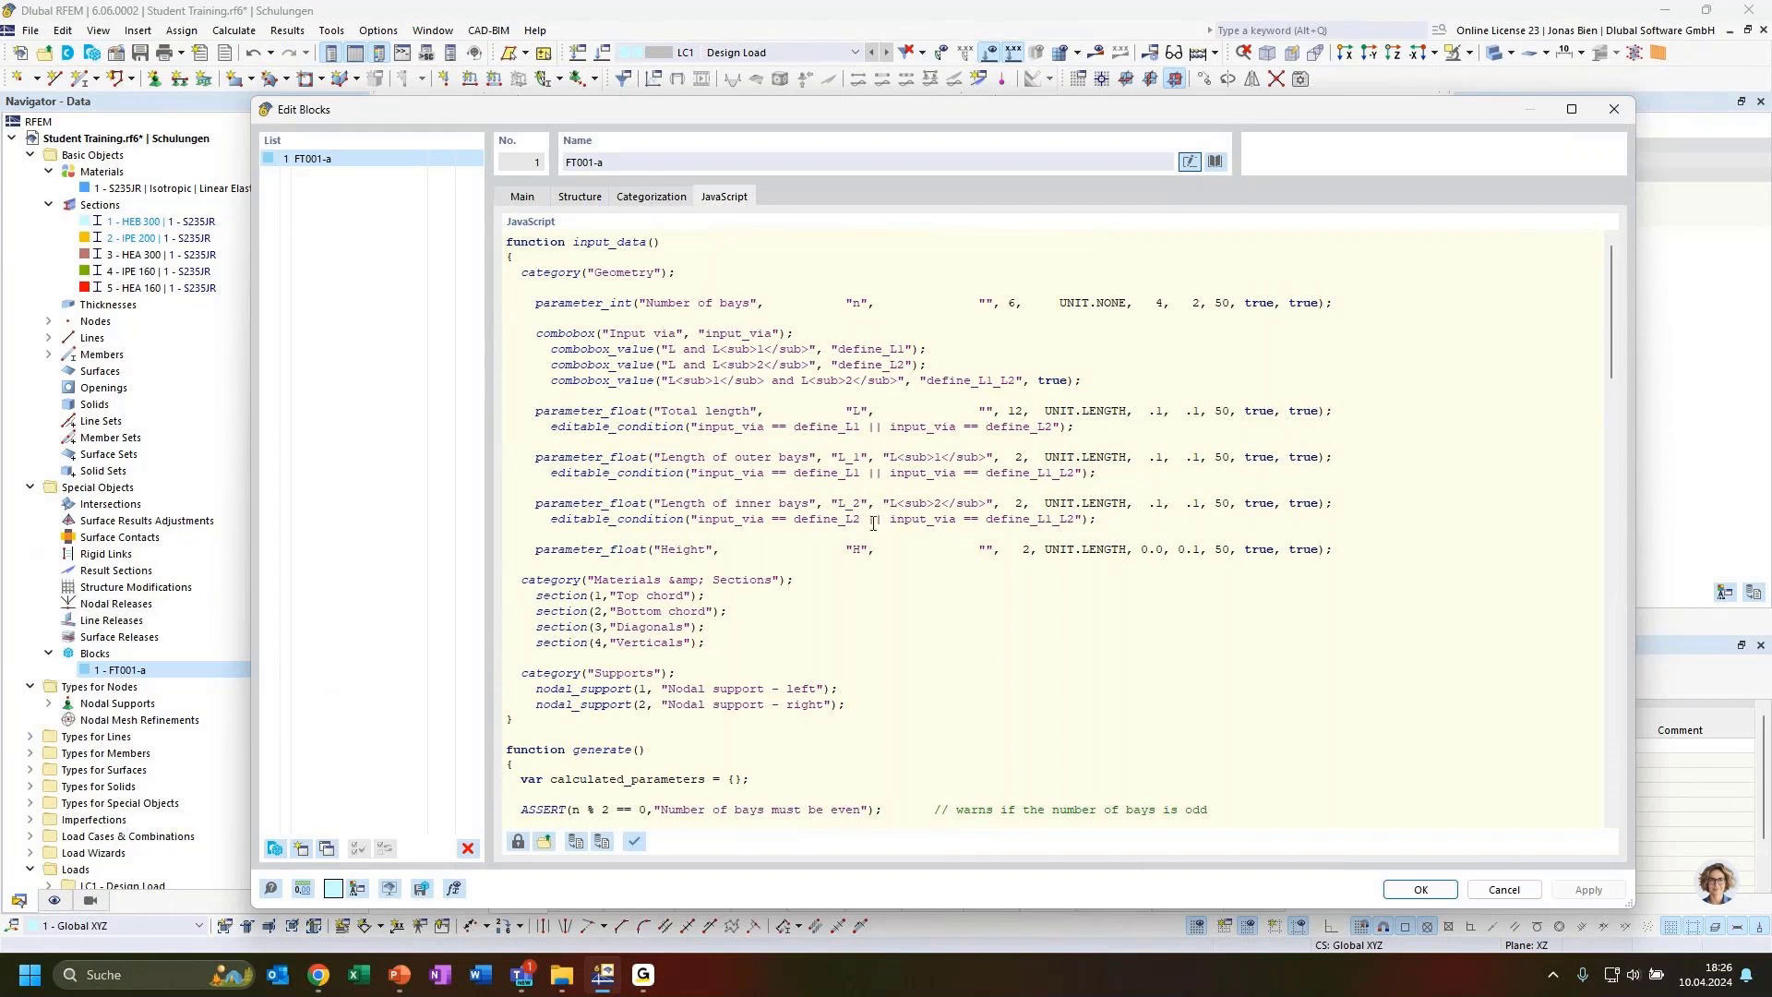
Read through the truss block's JavaScript code in the block editor, then close the dialog
scroll(747, 374, "down", 15)
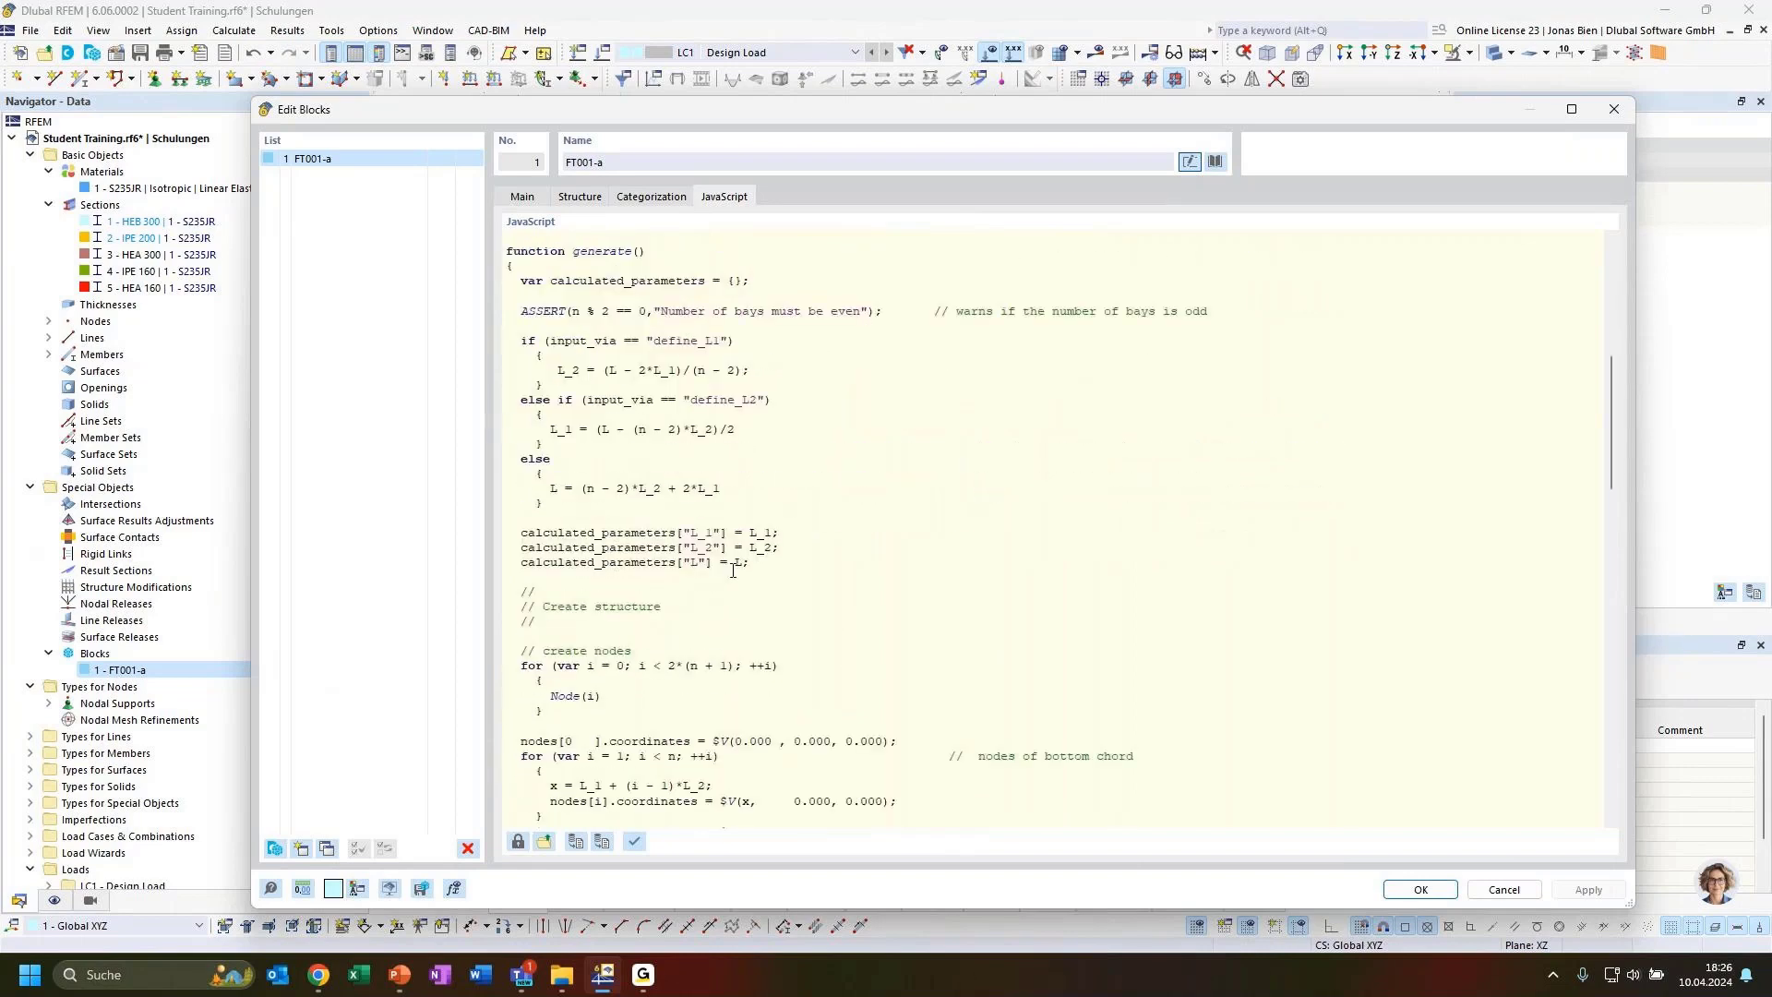
scroll(733, 579, "down", 5)
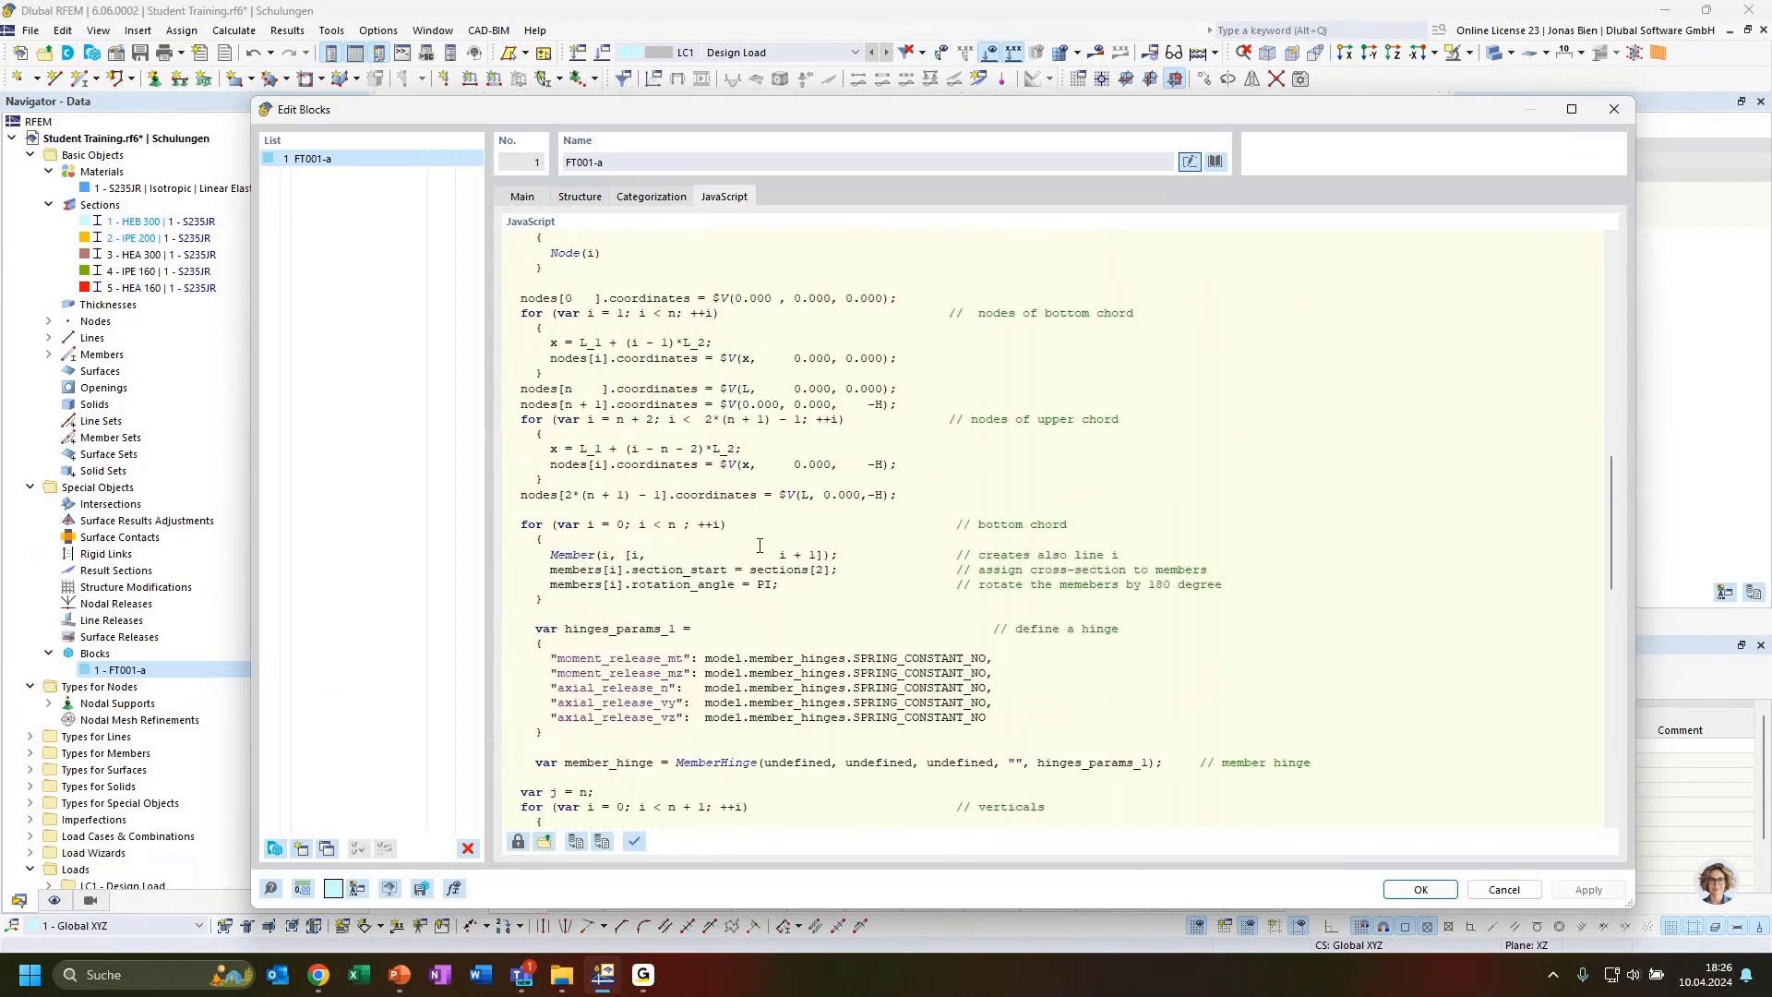
scroll(760, 546, "down", 7)
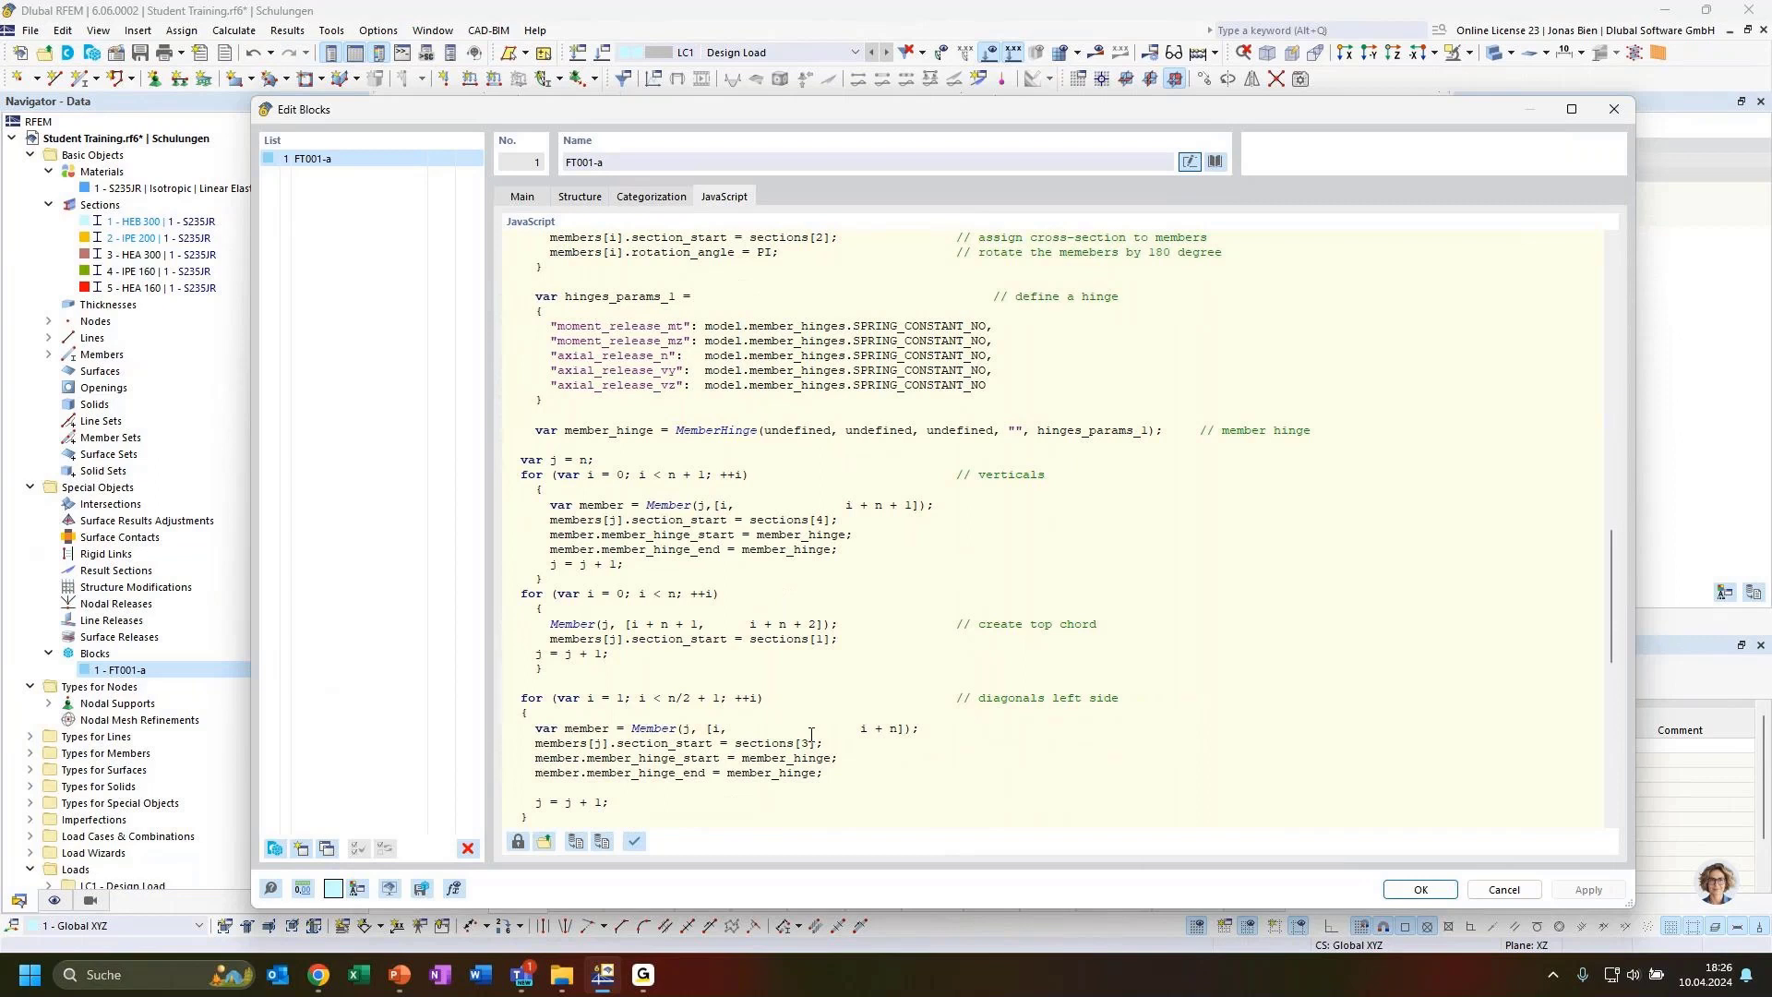
left_click_drag(833, 778, 797, 726)
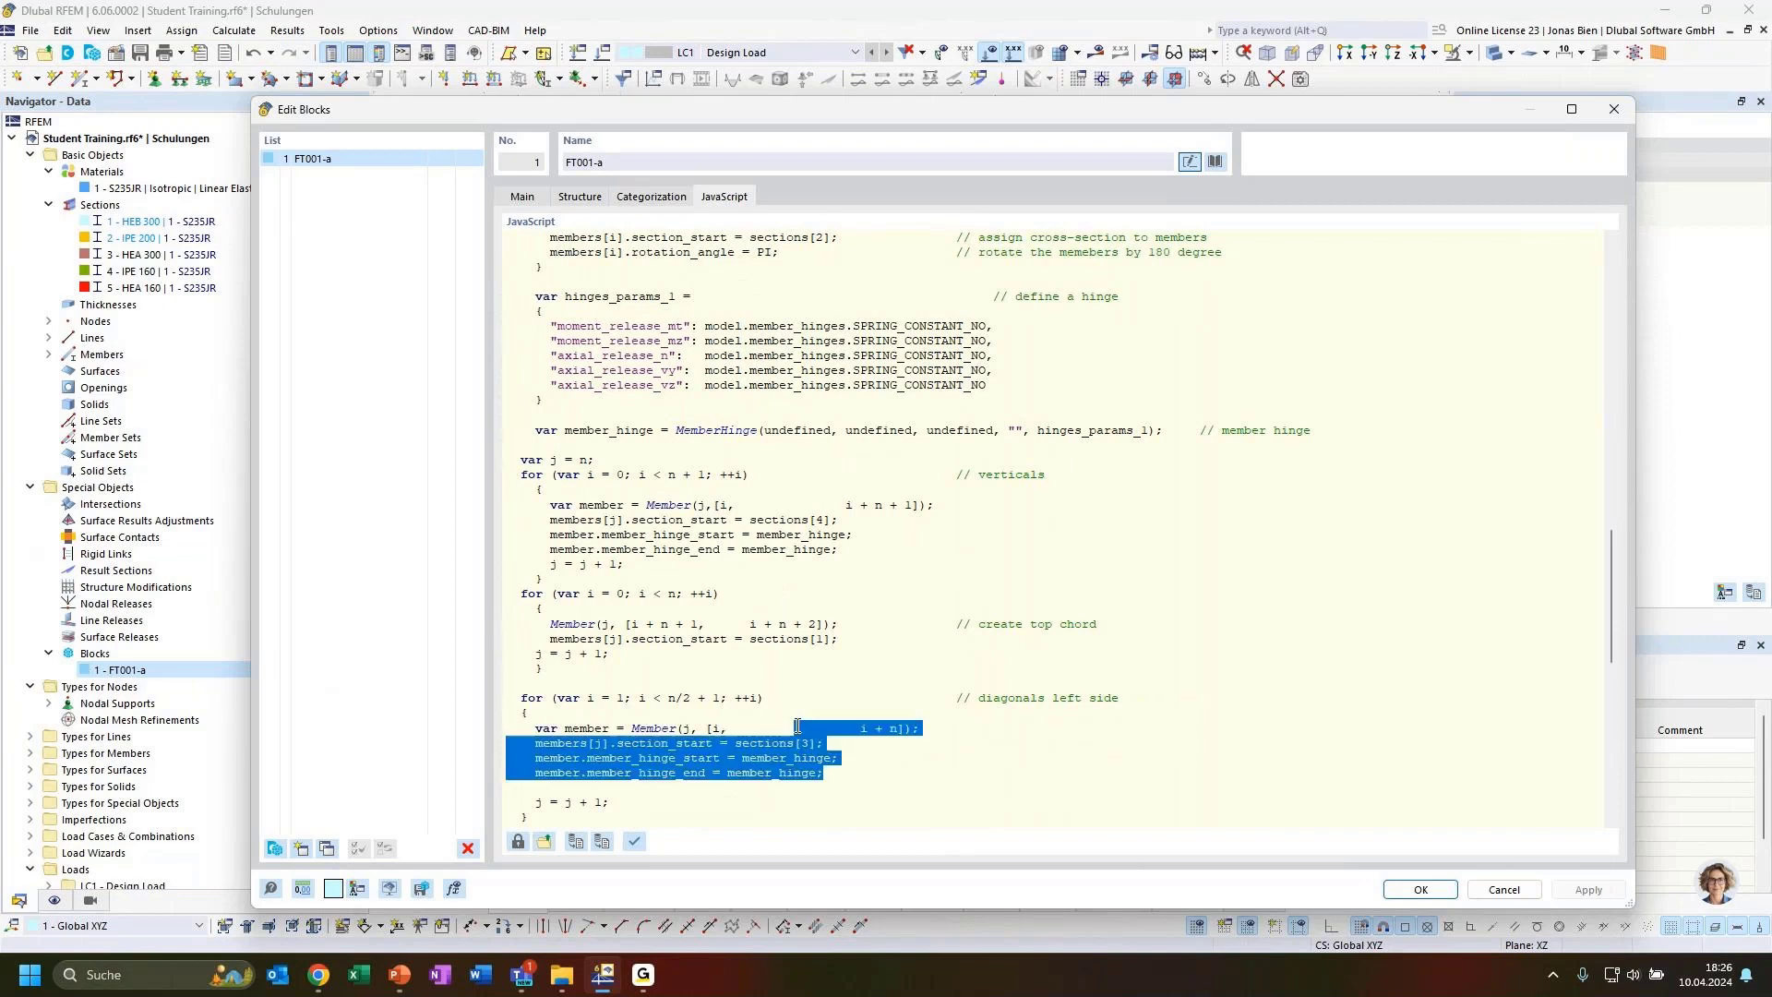
left_click(834, 776)
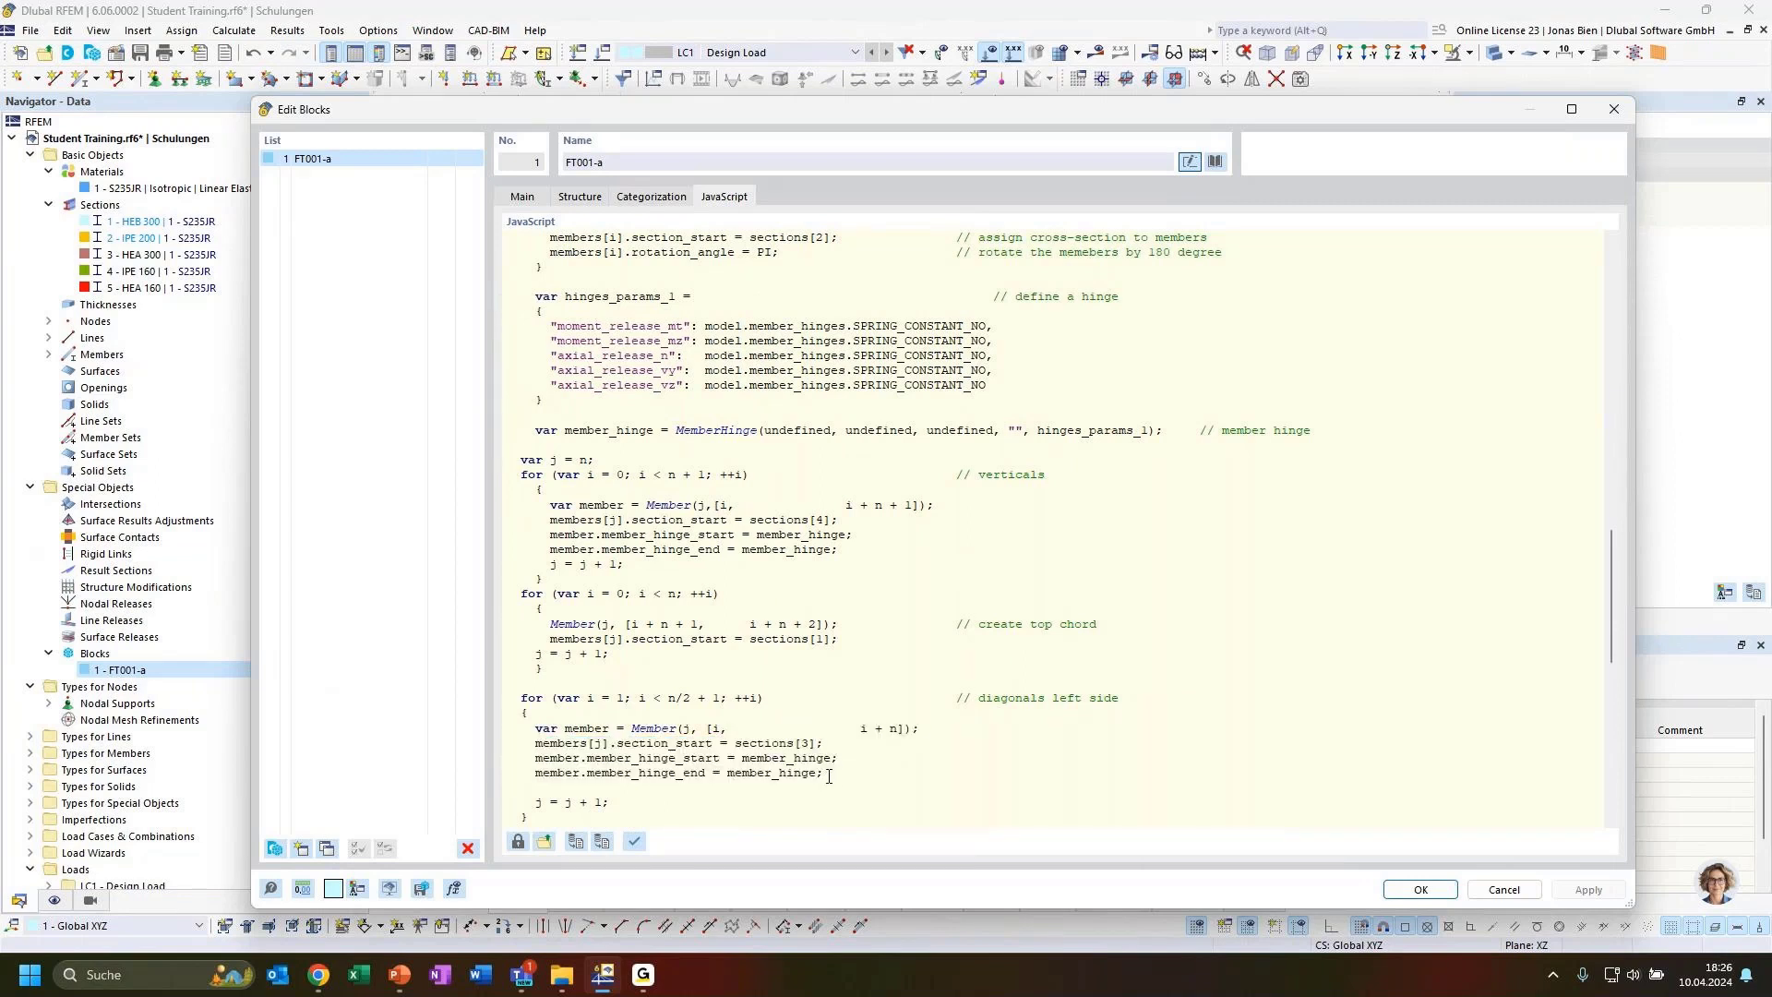
scroll(829, 776, "down", 6)
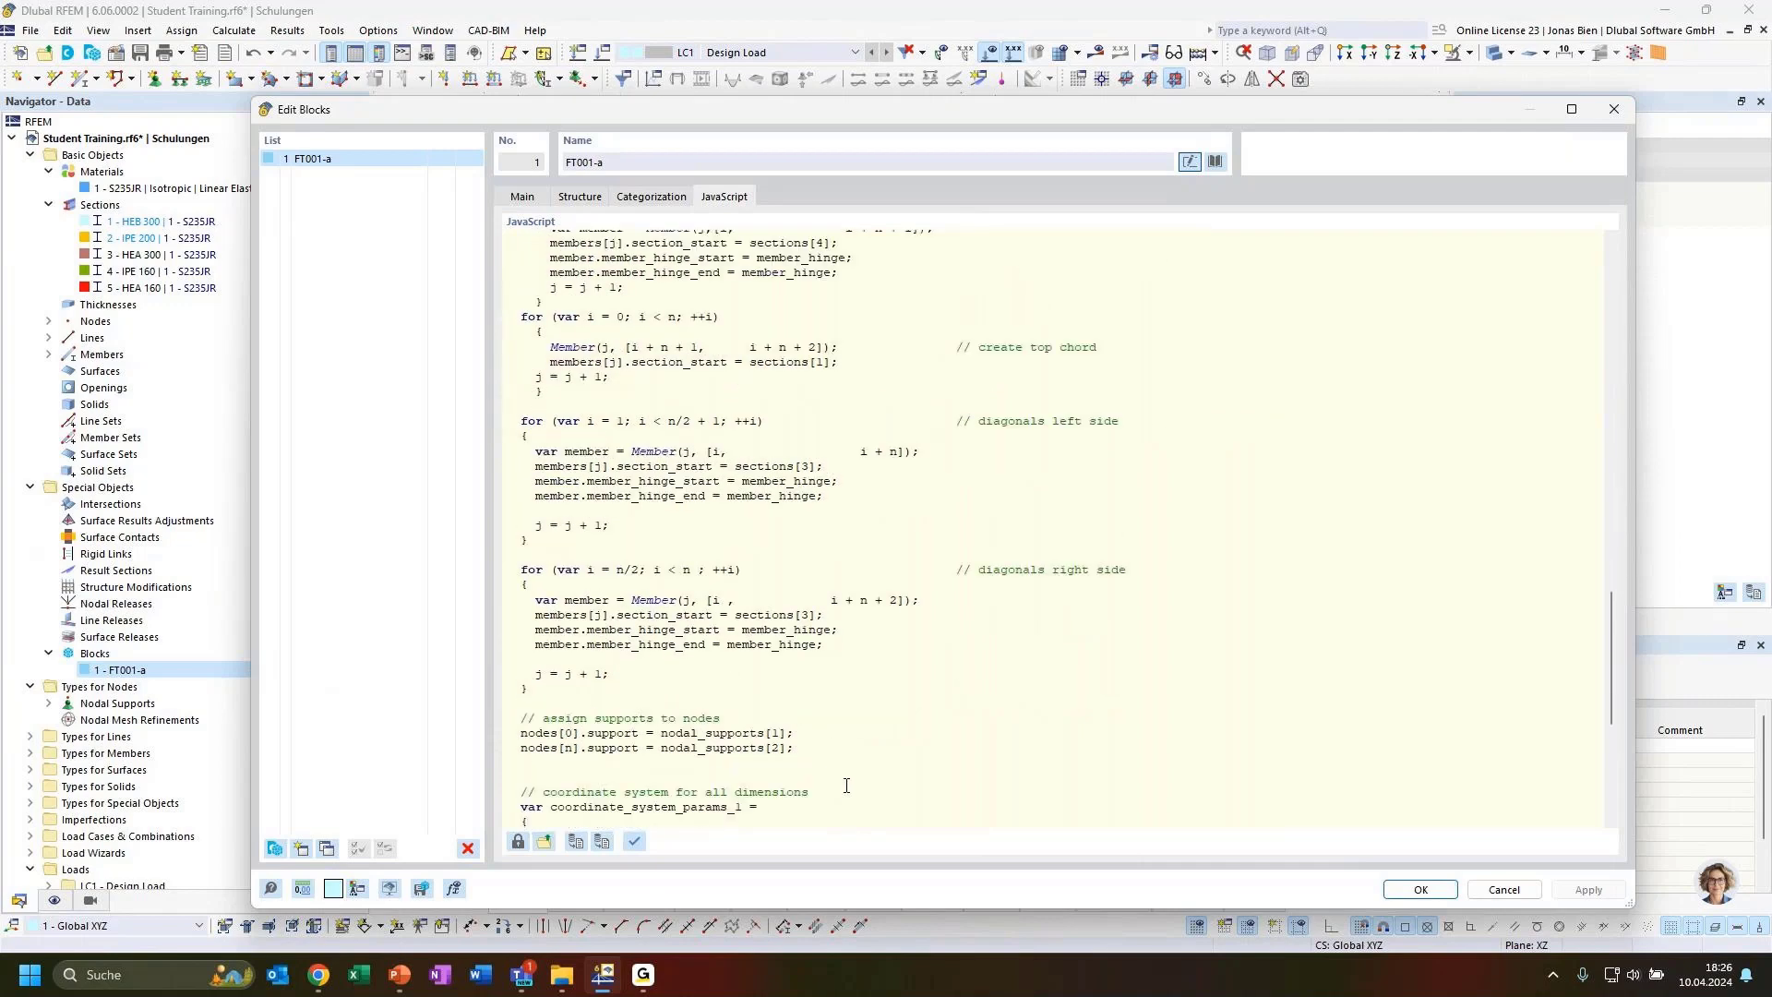
scroll(846, 784, "down", 4)
scroll(926, 790, "down", 3)
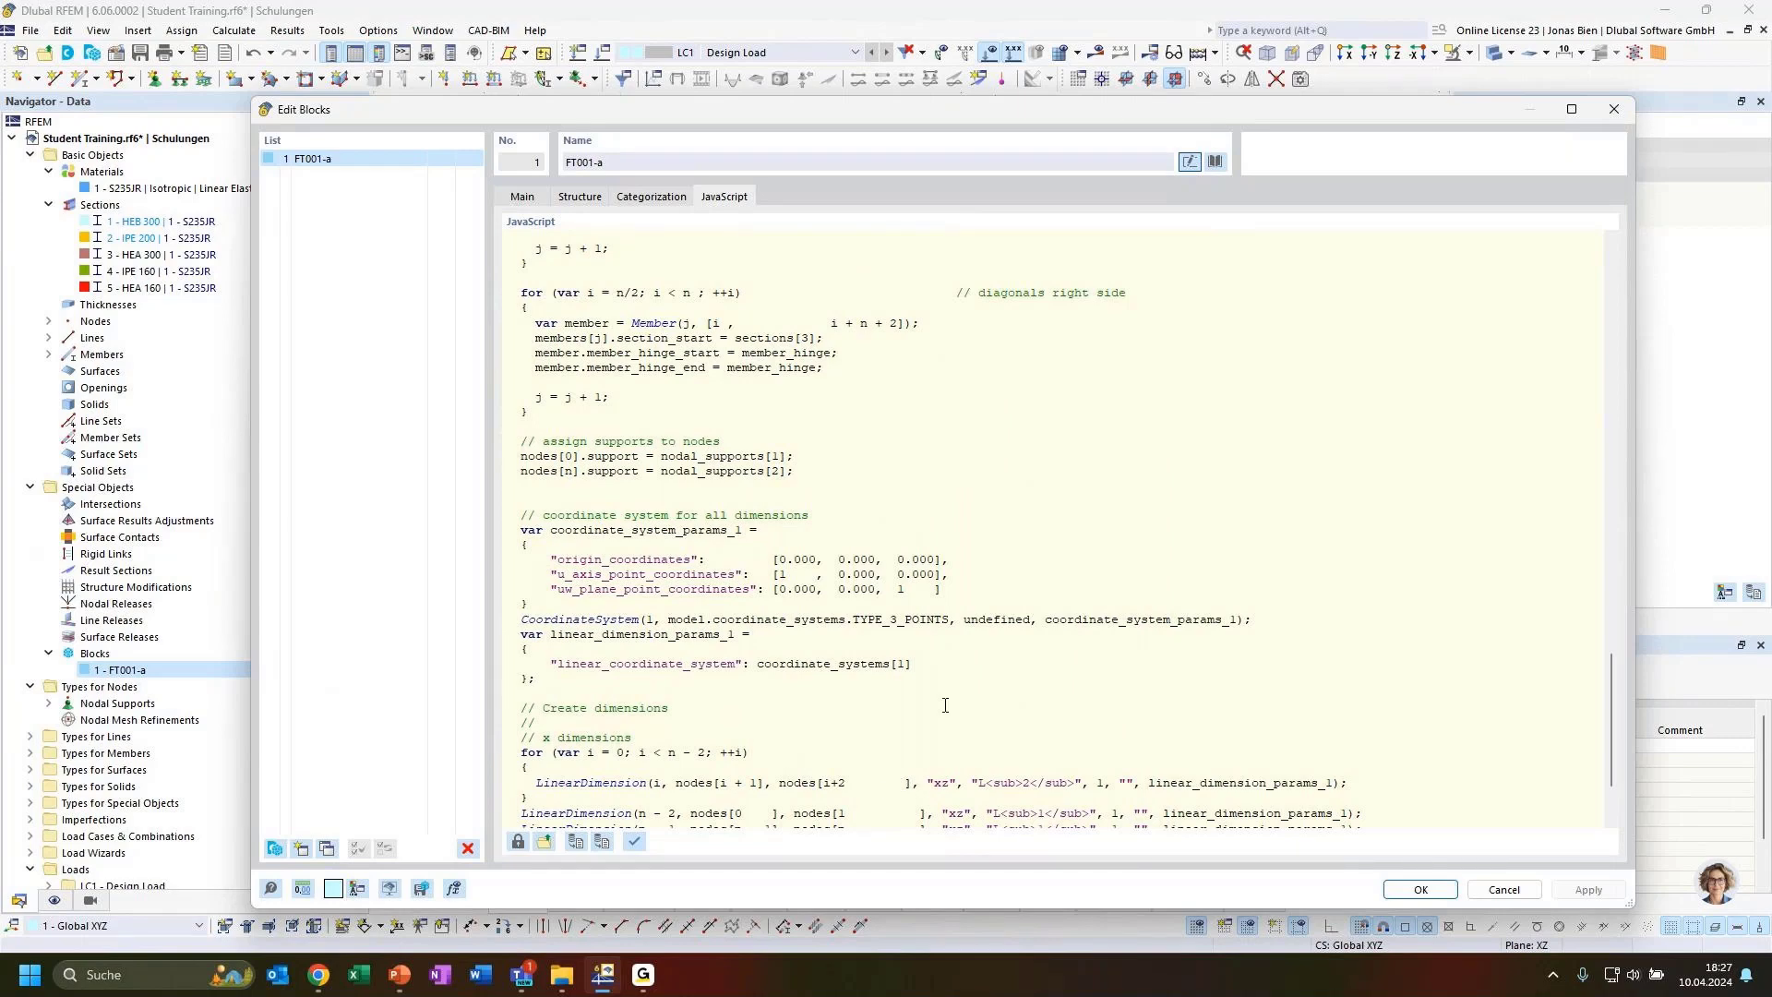
scroll(949, 674, "up", 20)
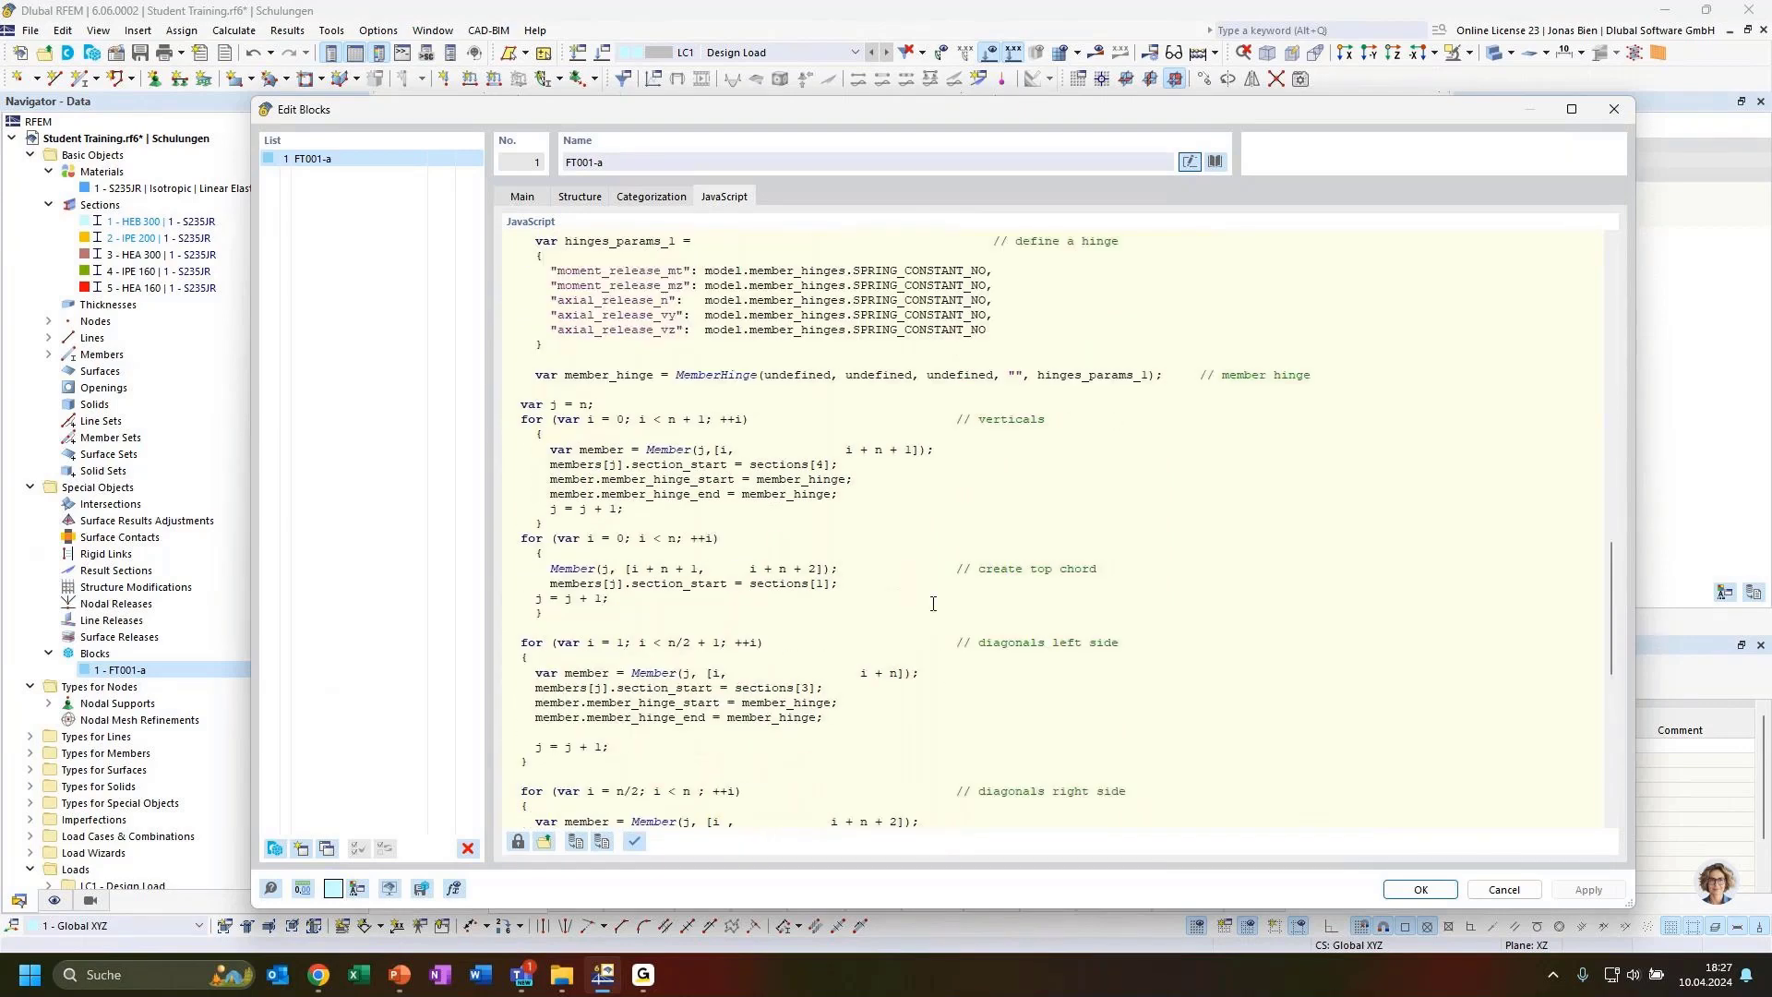
scroll(925, 580, "up", 15)
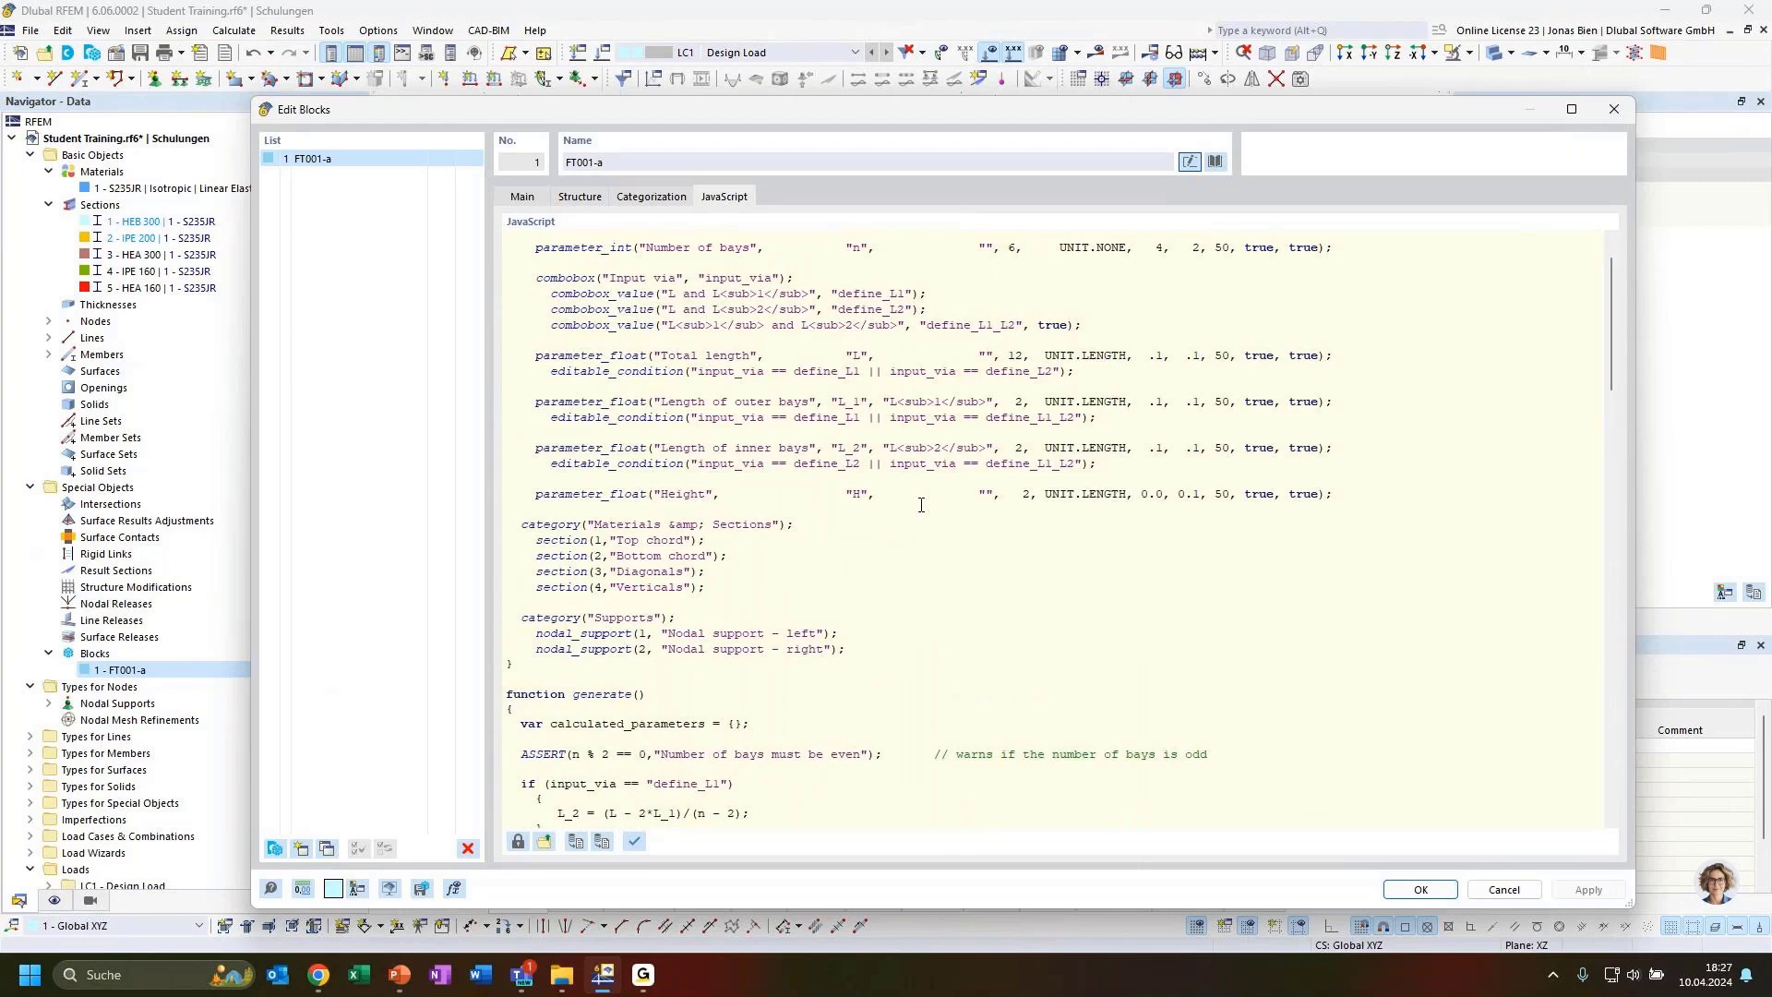
scroll(920, 505, "up", 2)
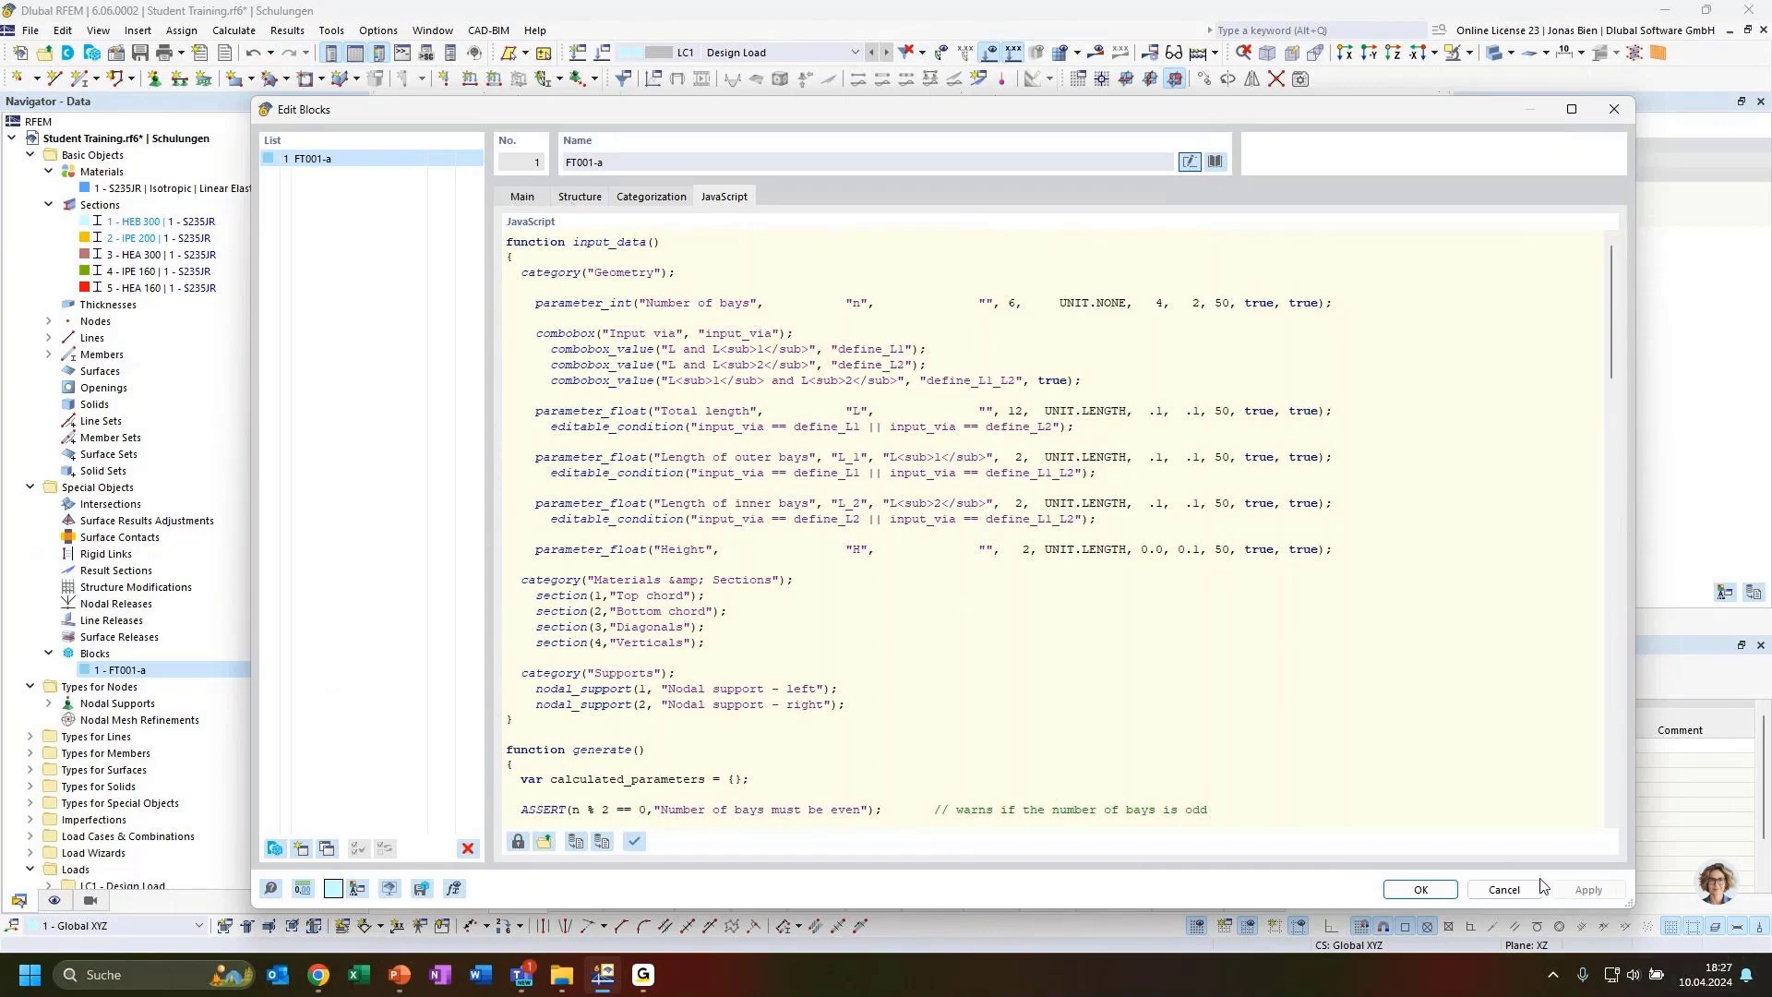
left_click(565, 192)
left_click(1627, 112)
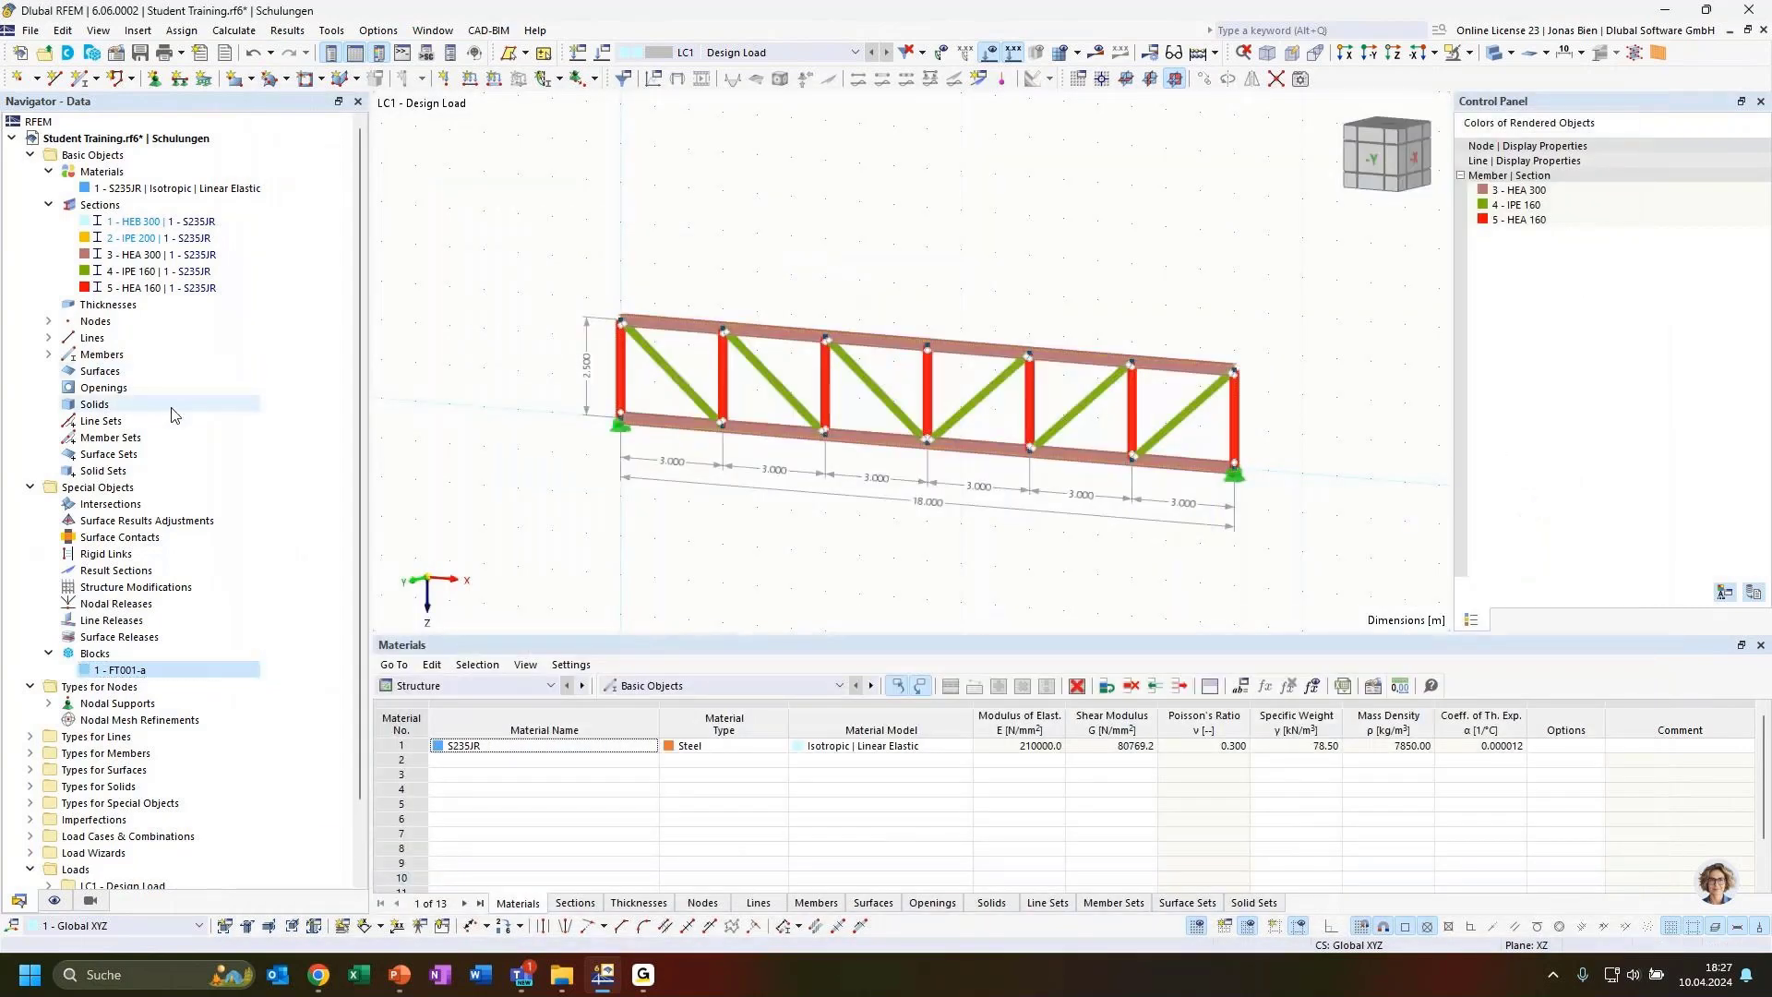
Expand the nodes, lines and members in the navigator to inspect the objects generated by block FT001-a
left_click(48, 321)
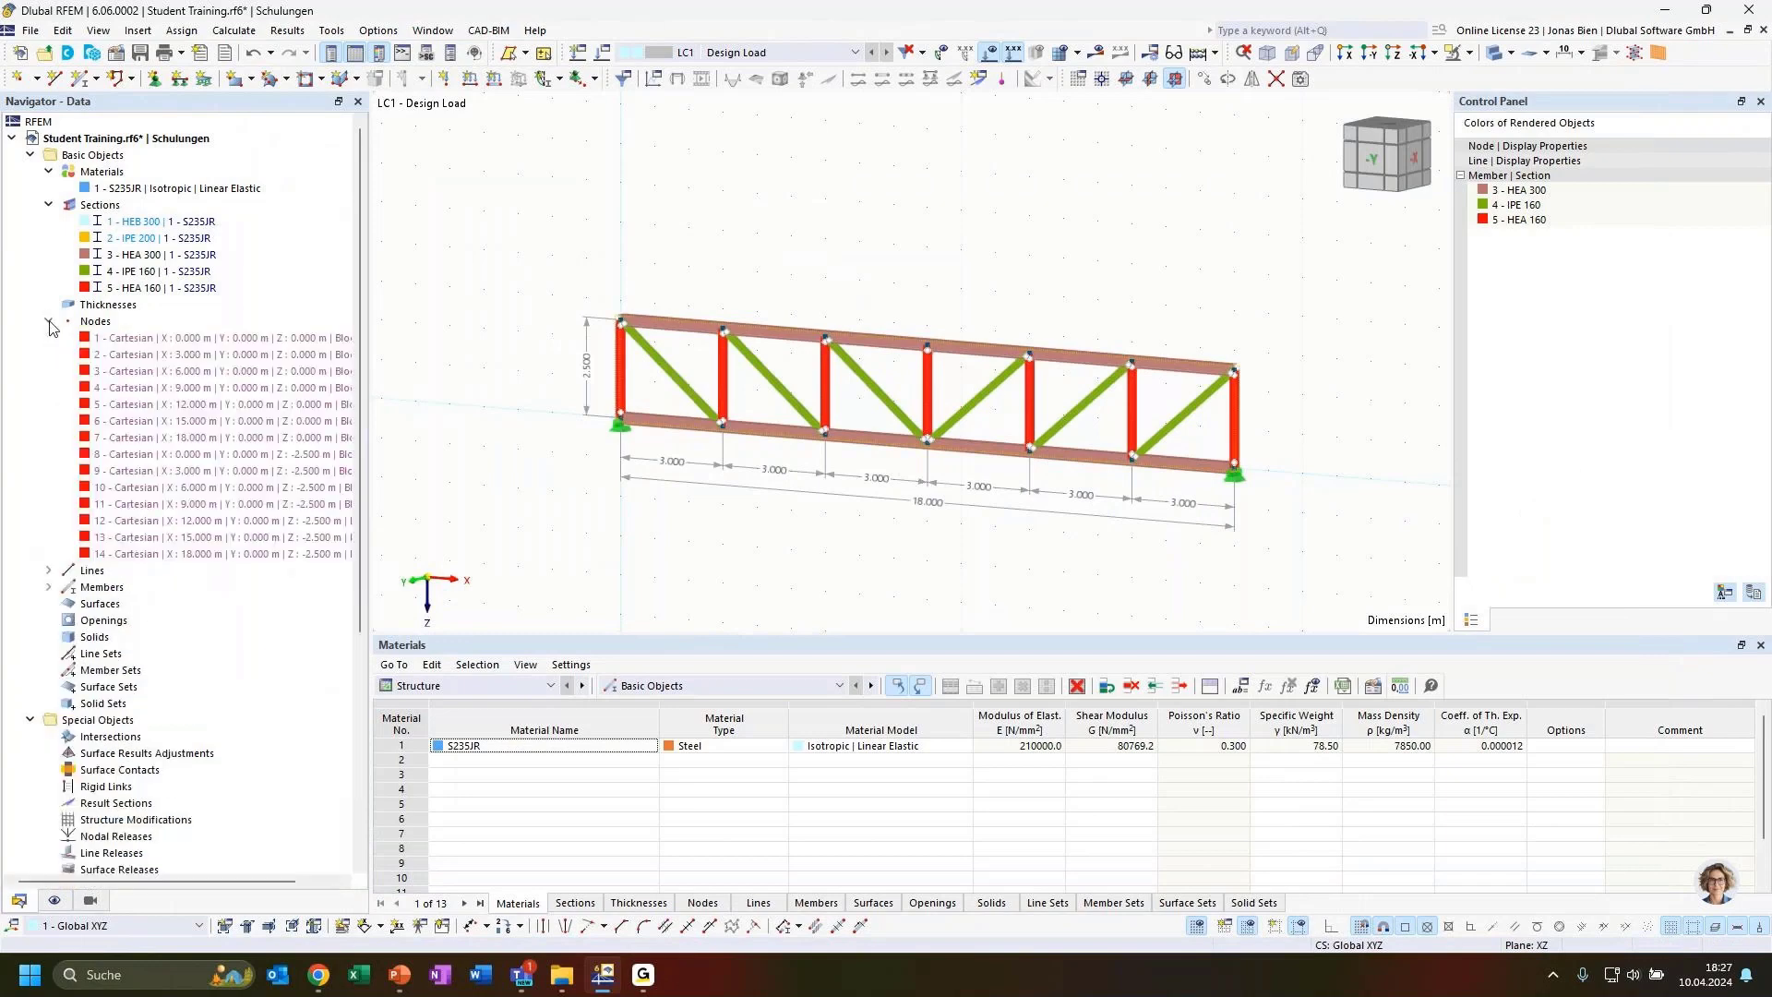
left_click(48, 572)
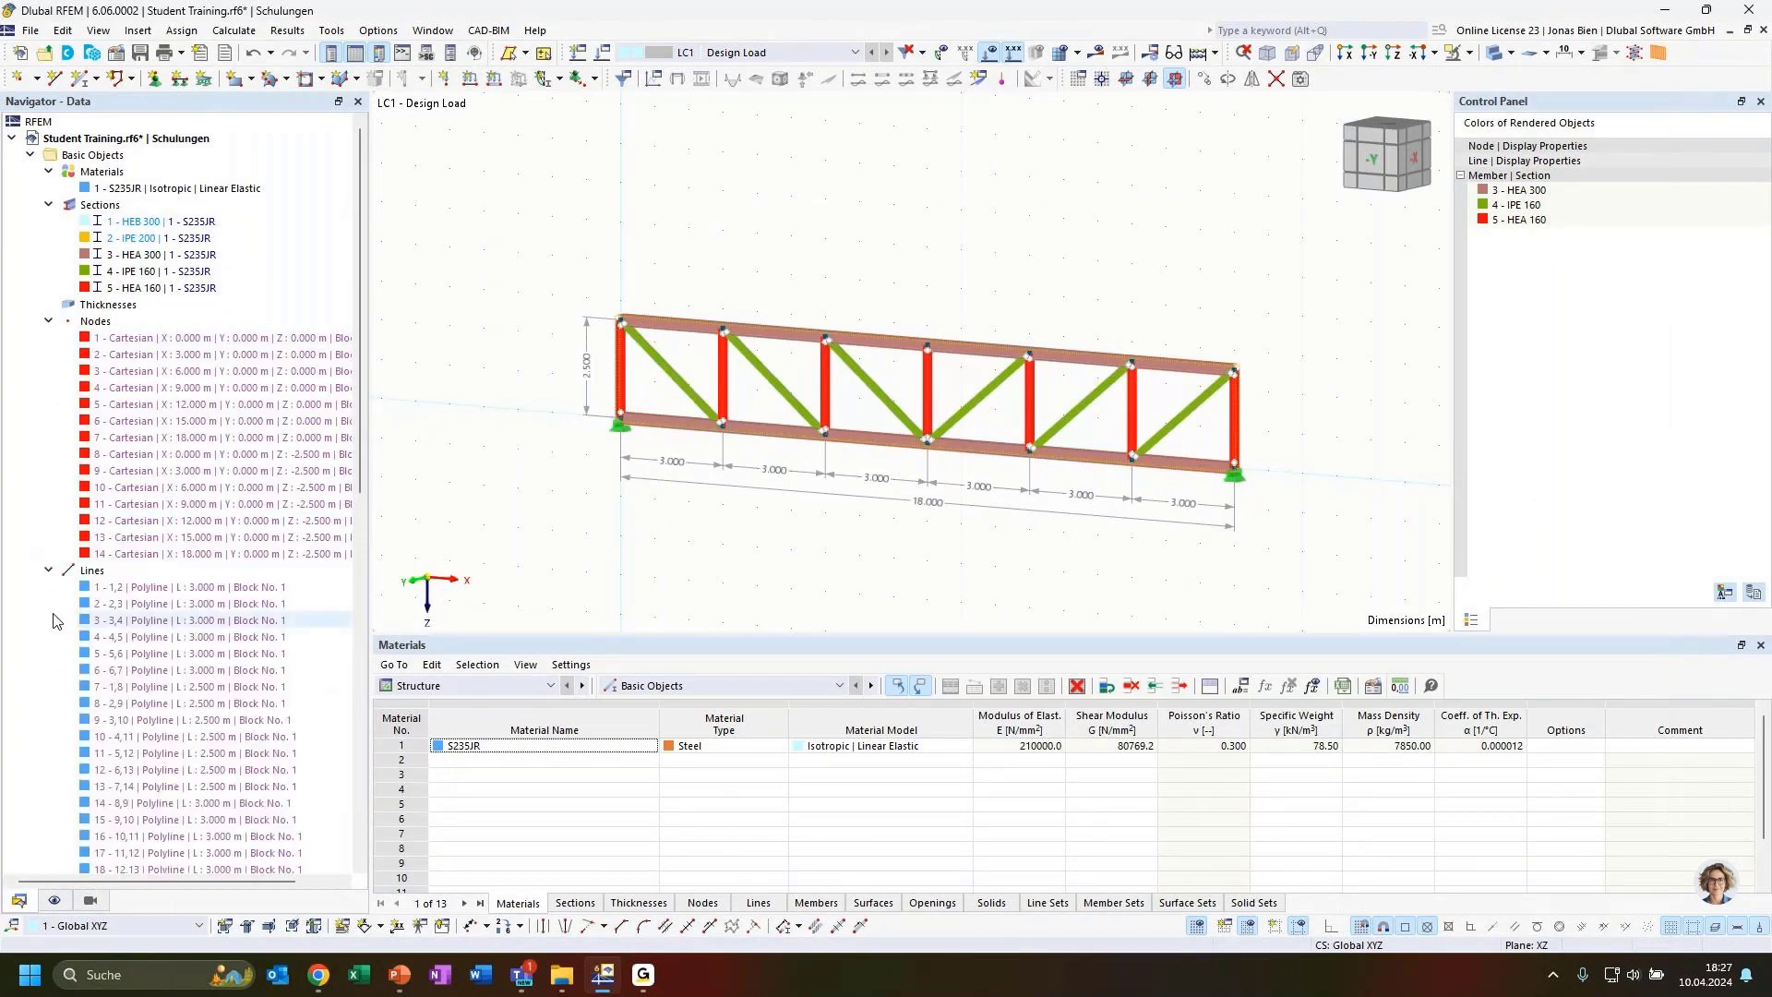
scroll(65, 586, "down", 6)
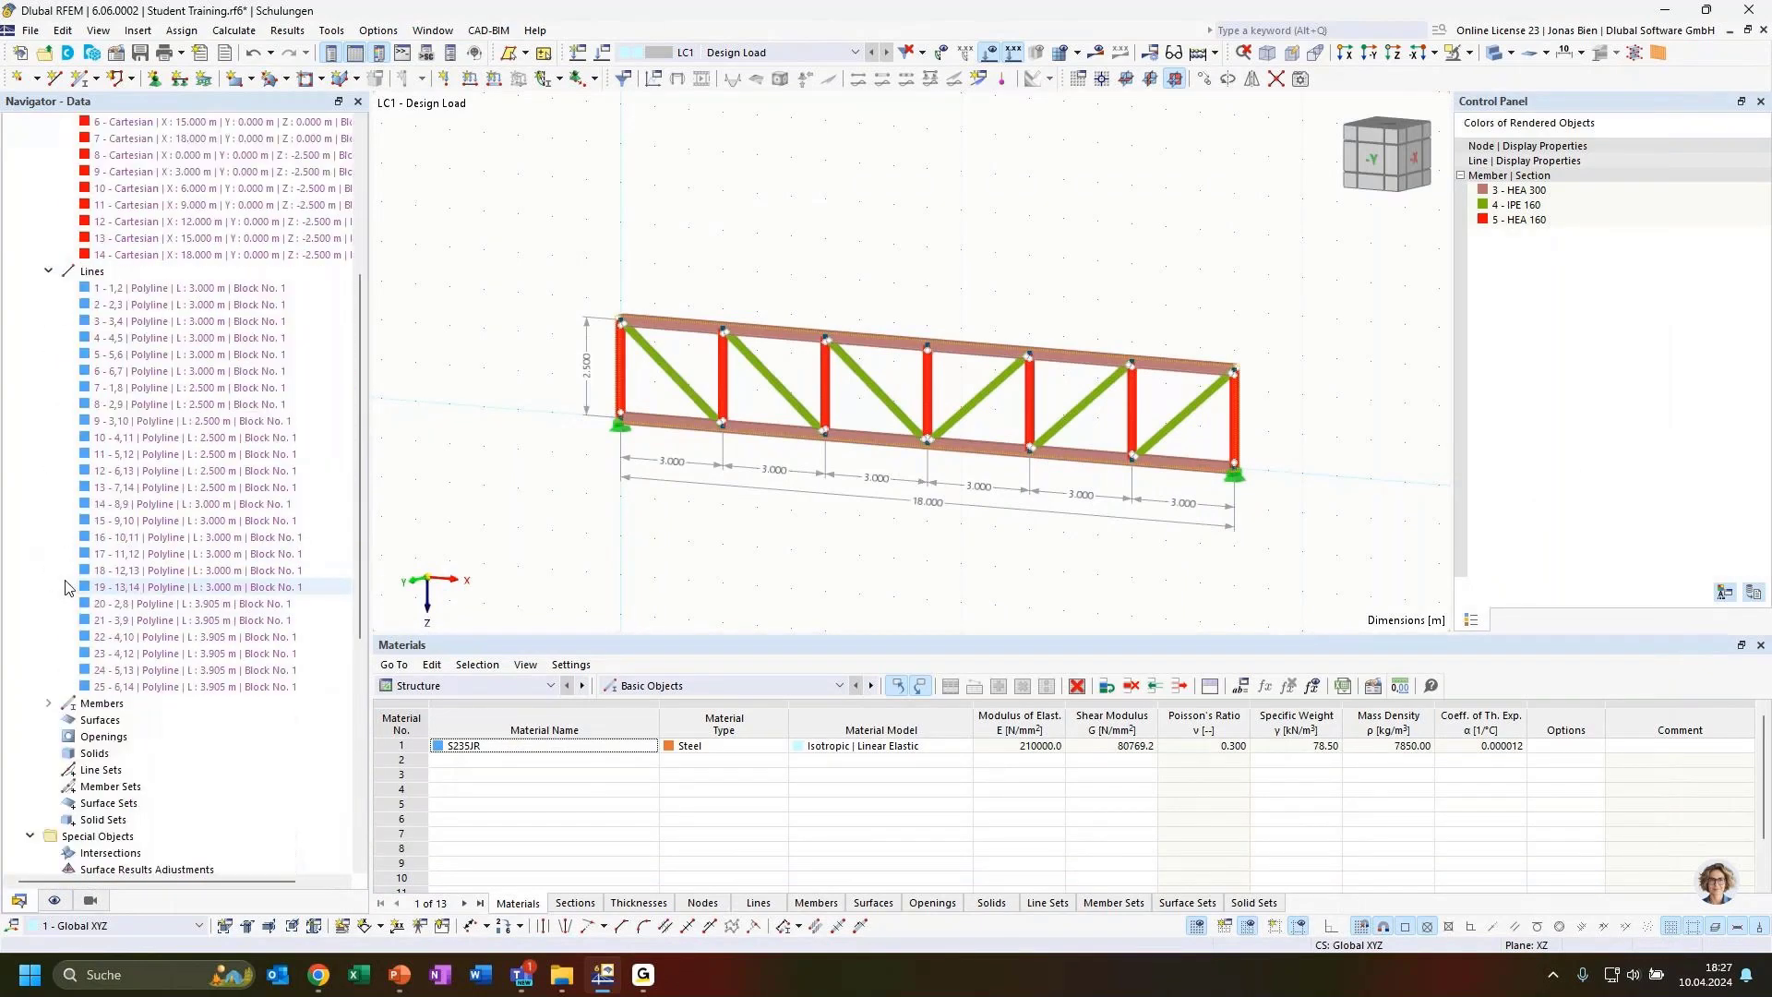
left_click(48, 703)
scroll(176, 673, "down", 3)
scroll(224, 604, "up", 4)
scroll(224, 605, "up", 4)
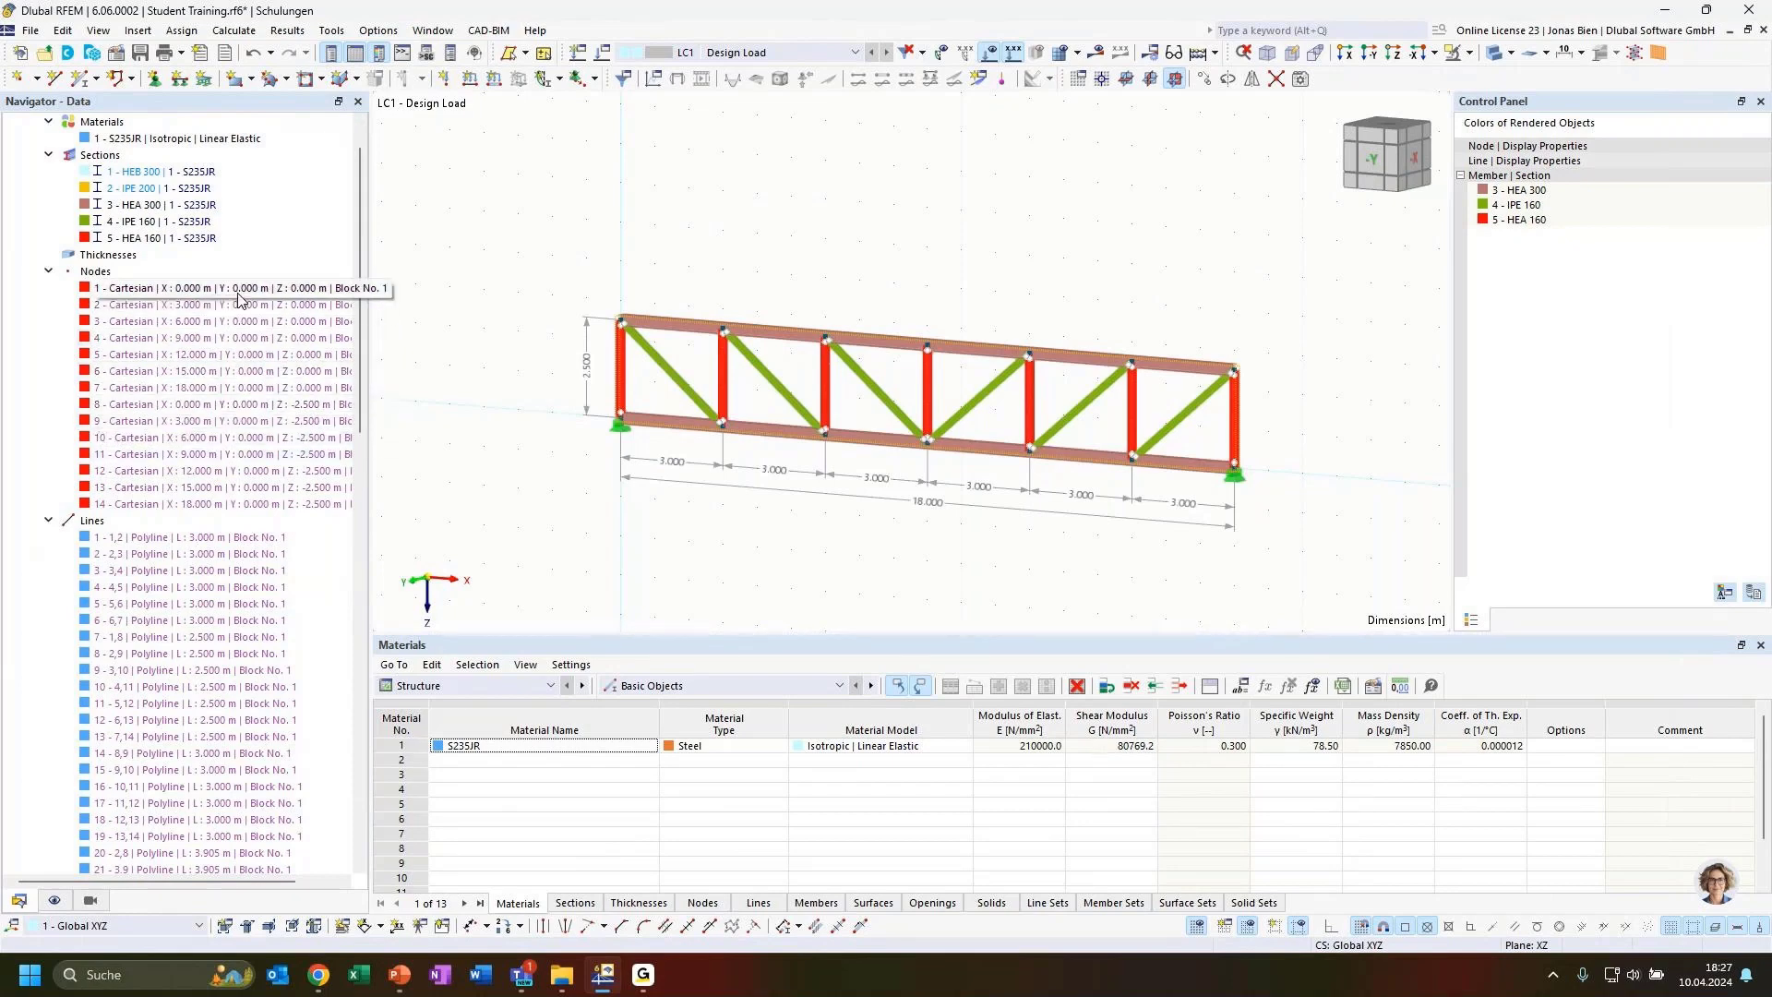
left_click(48, 270)
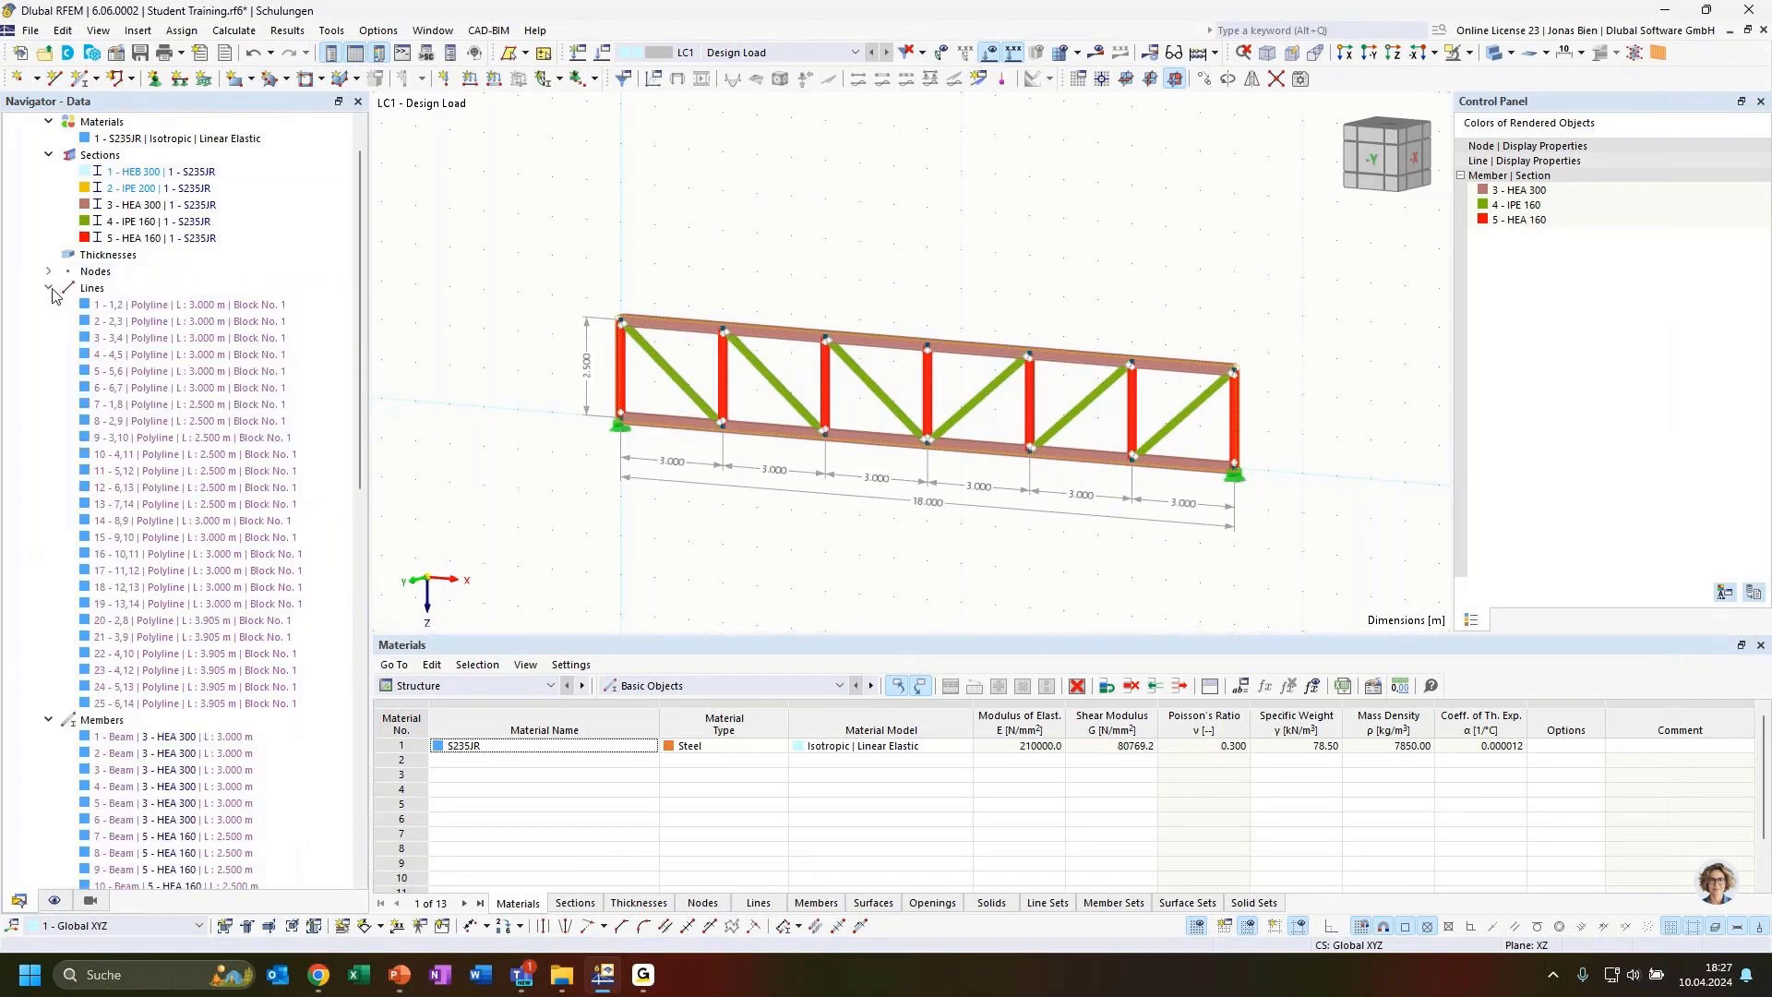
left_click(48, 287)
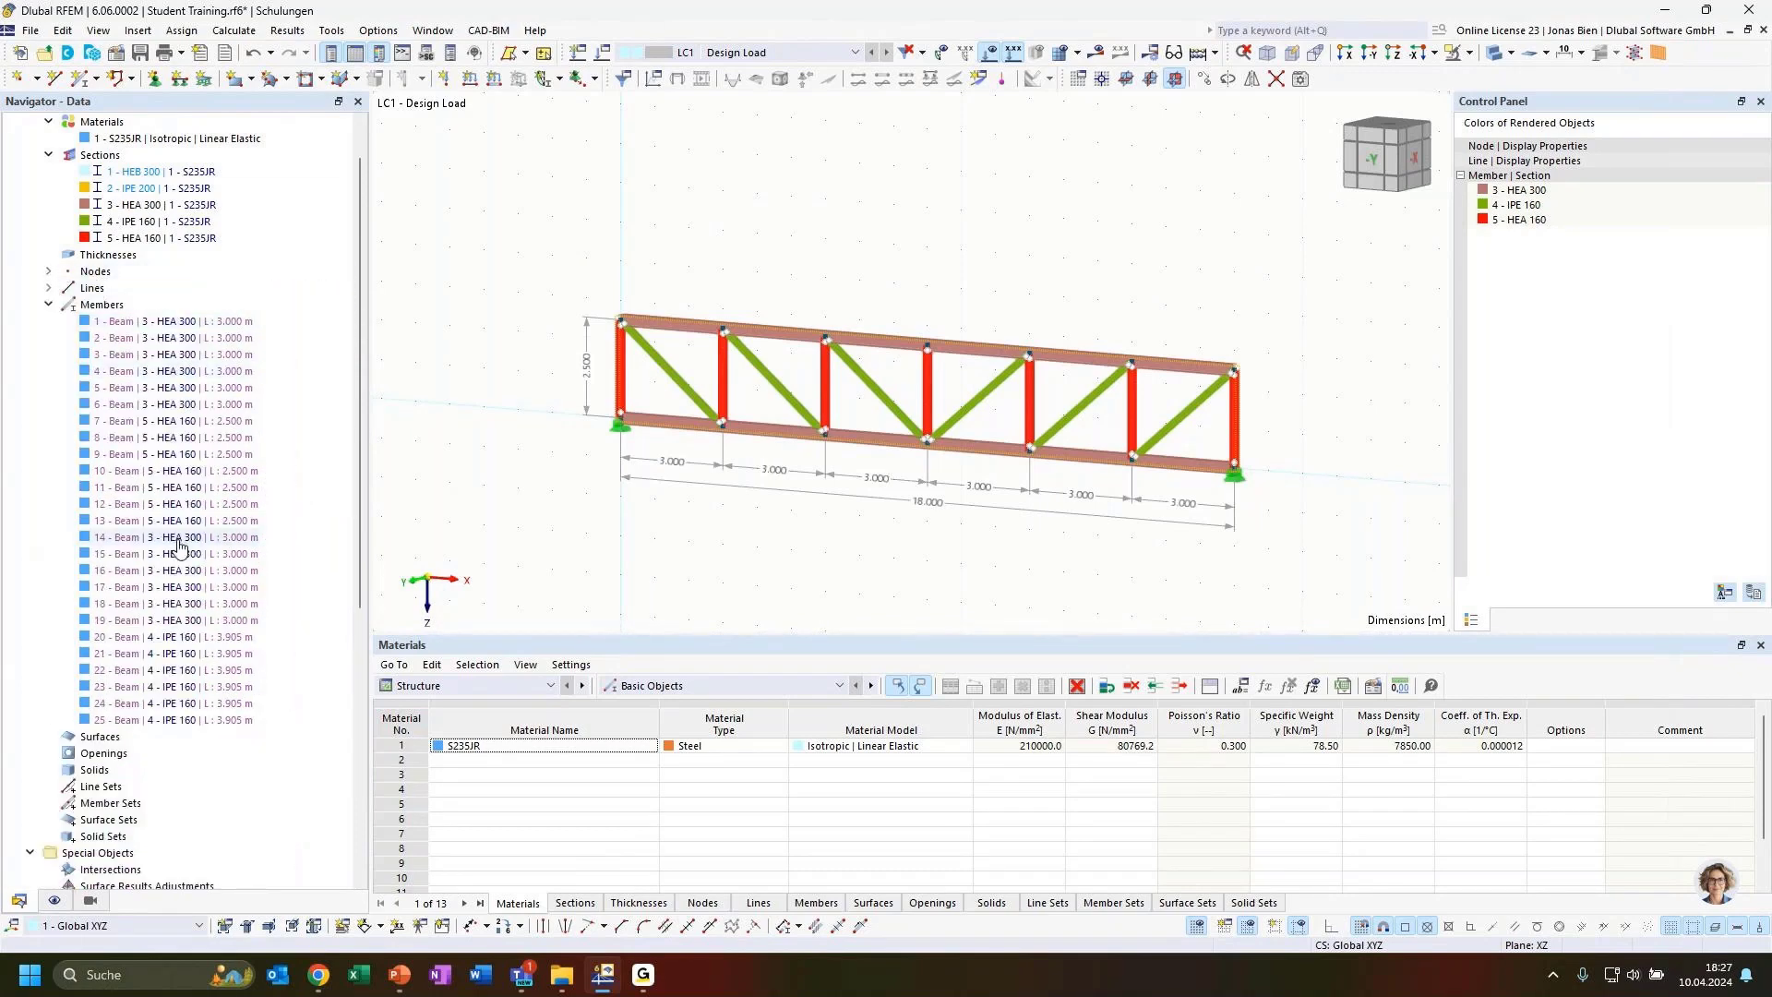
scroll(127, 838, "down", 2)
scroll(127, 838, "down", 2)
left_click(125, 835)
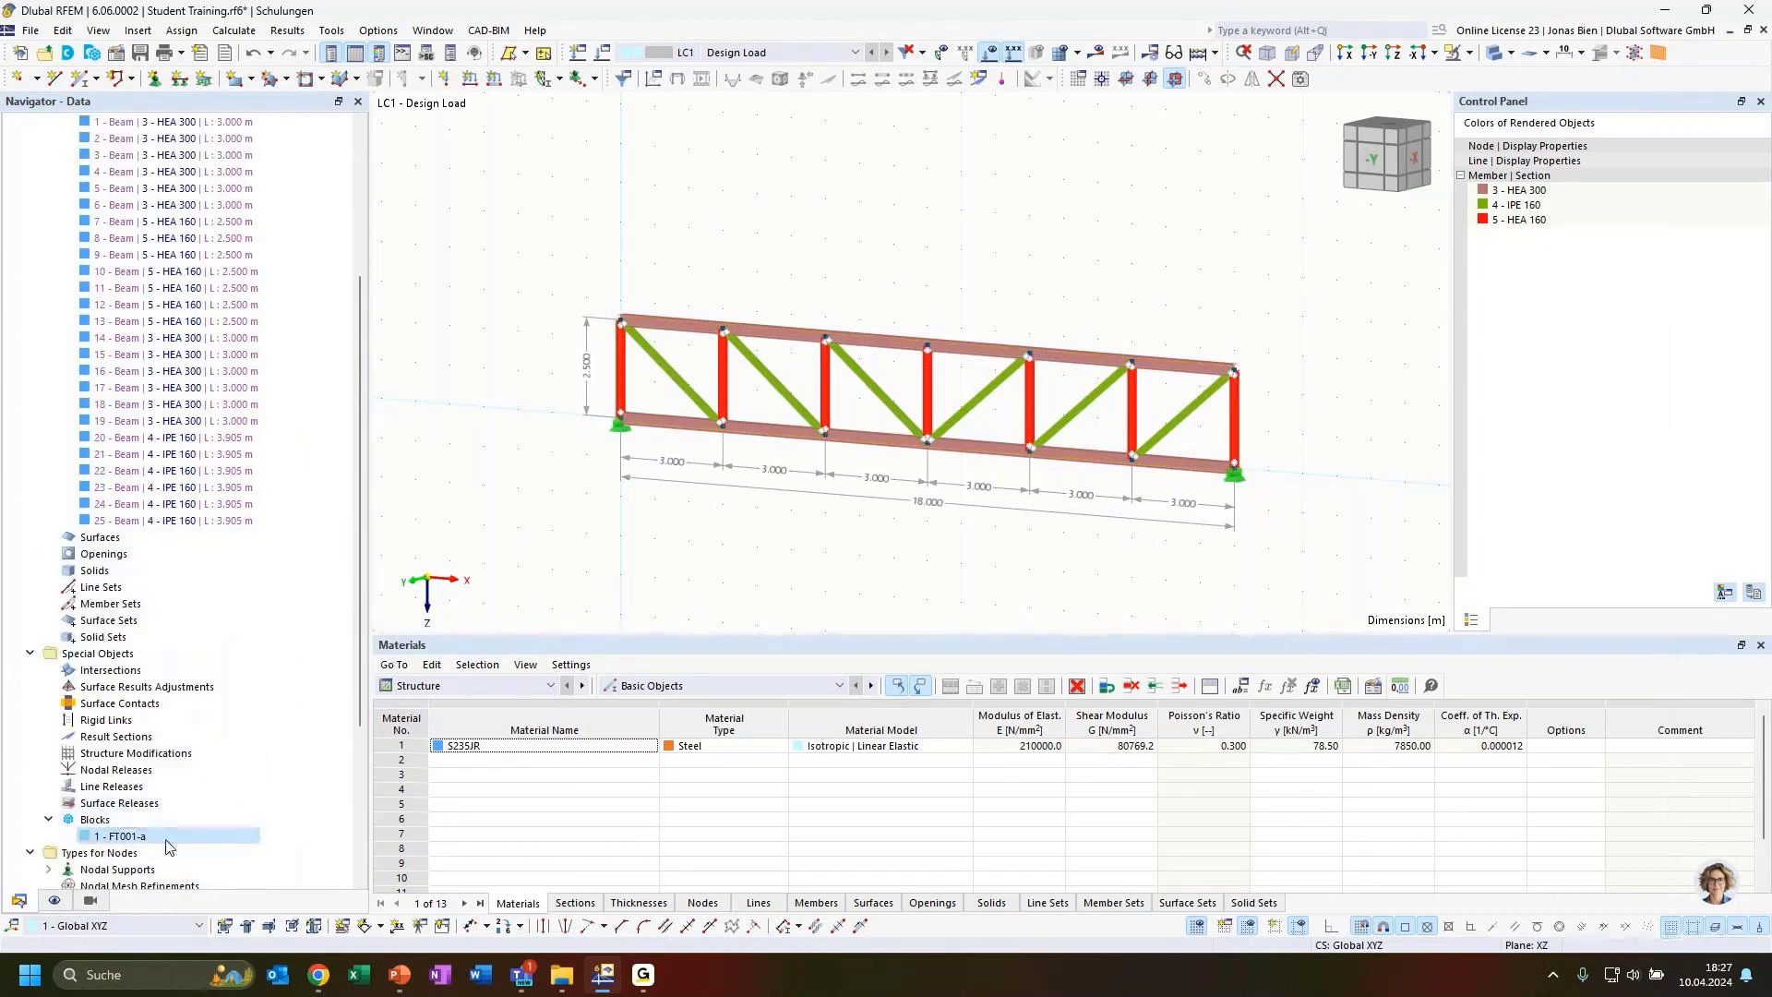
scroll(191, 443, "up", 3)
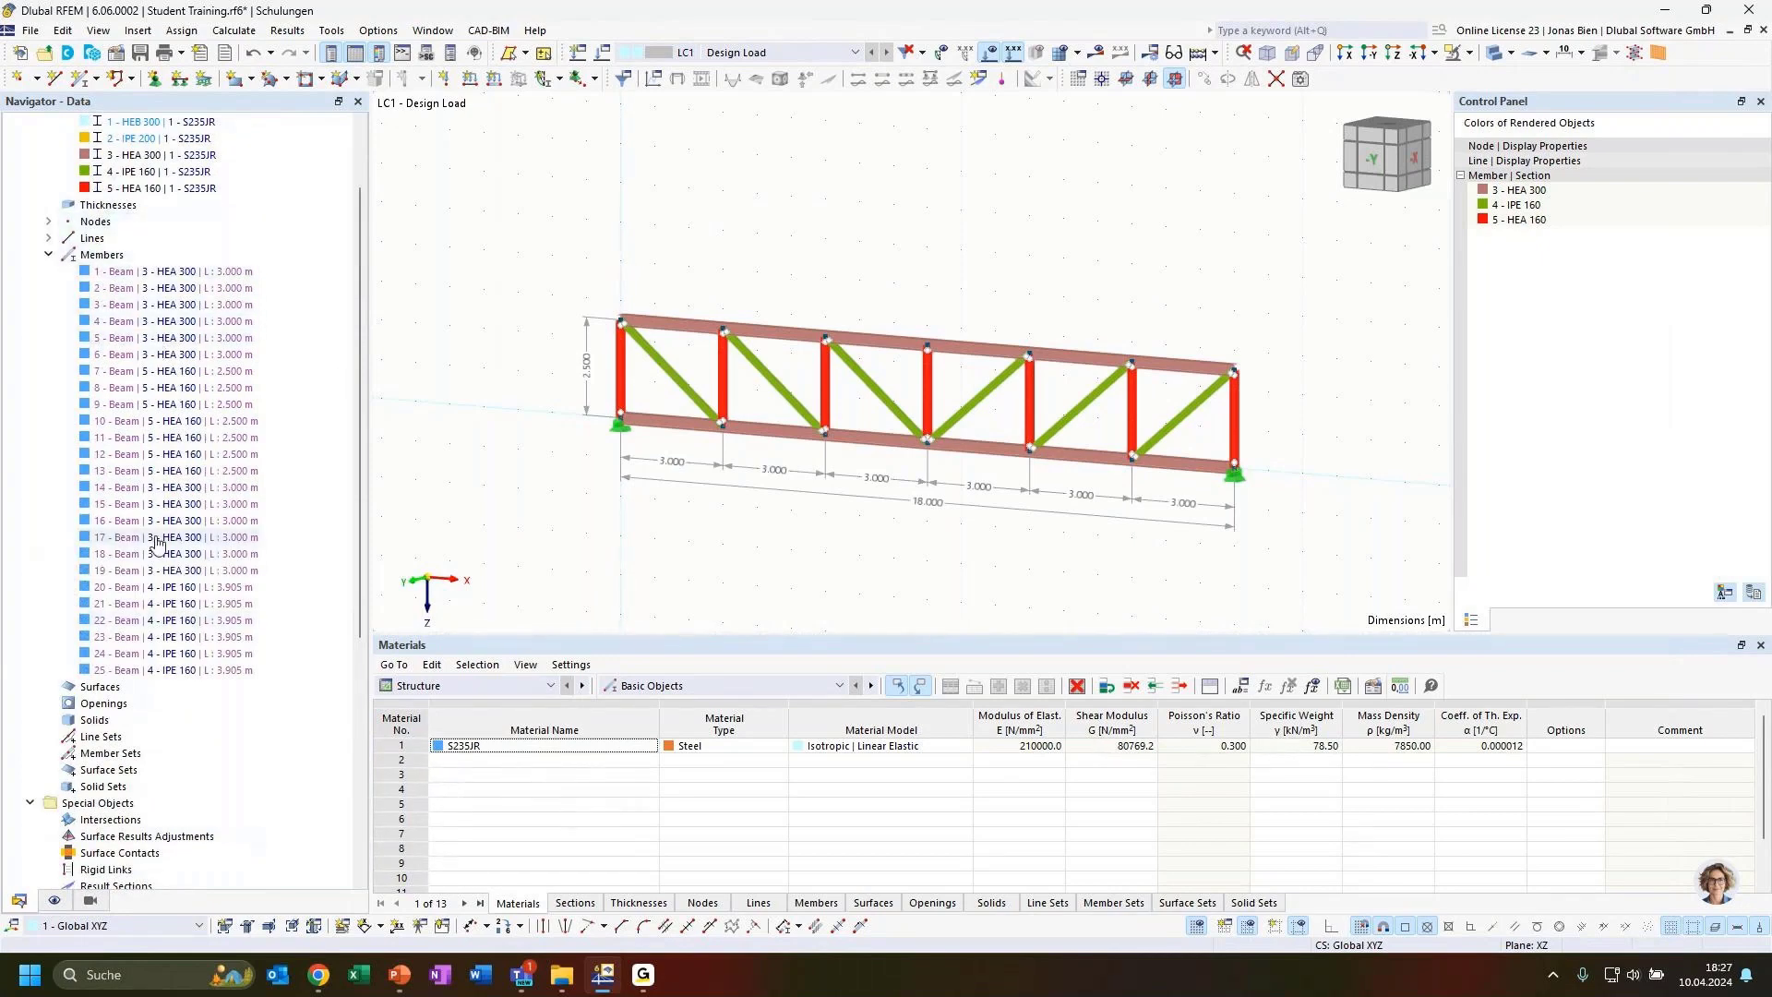
scroll(624, 518, "down", 3)
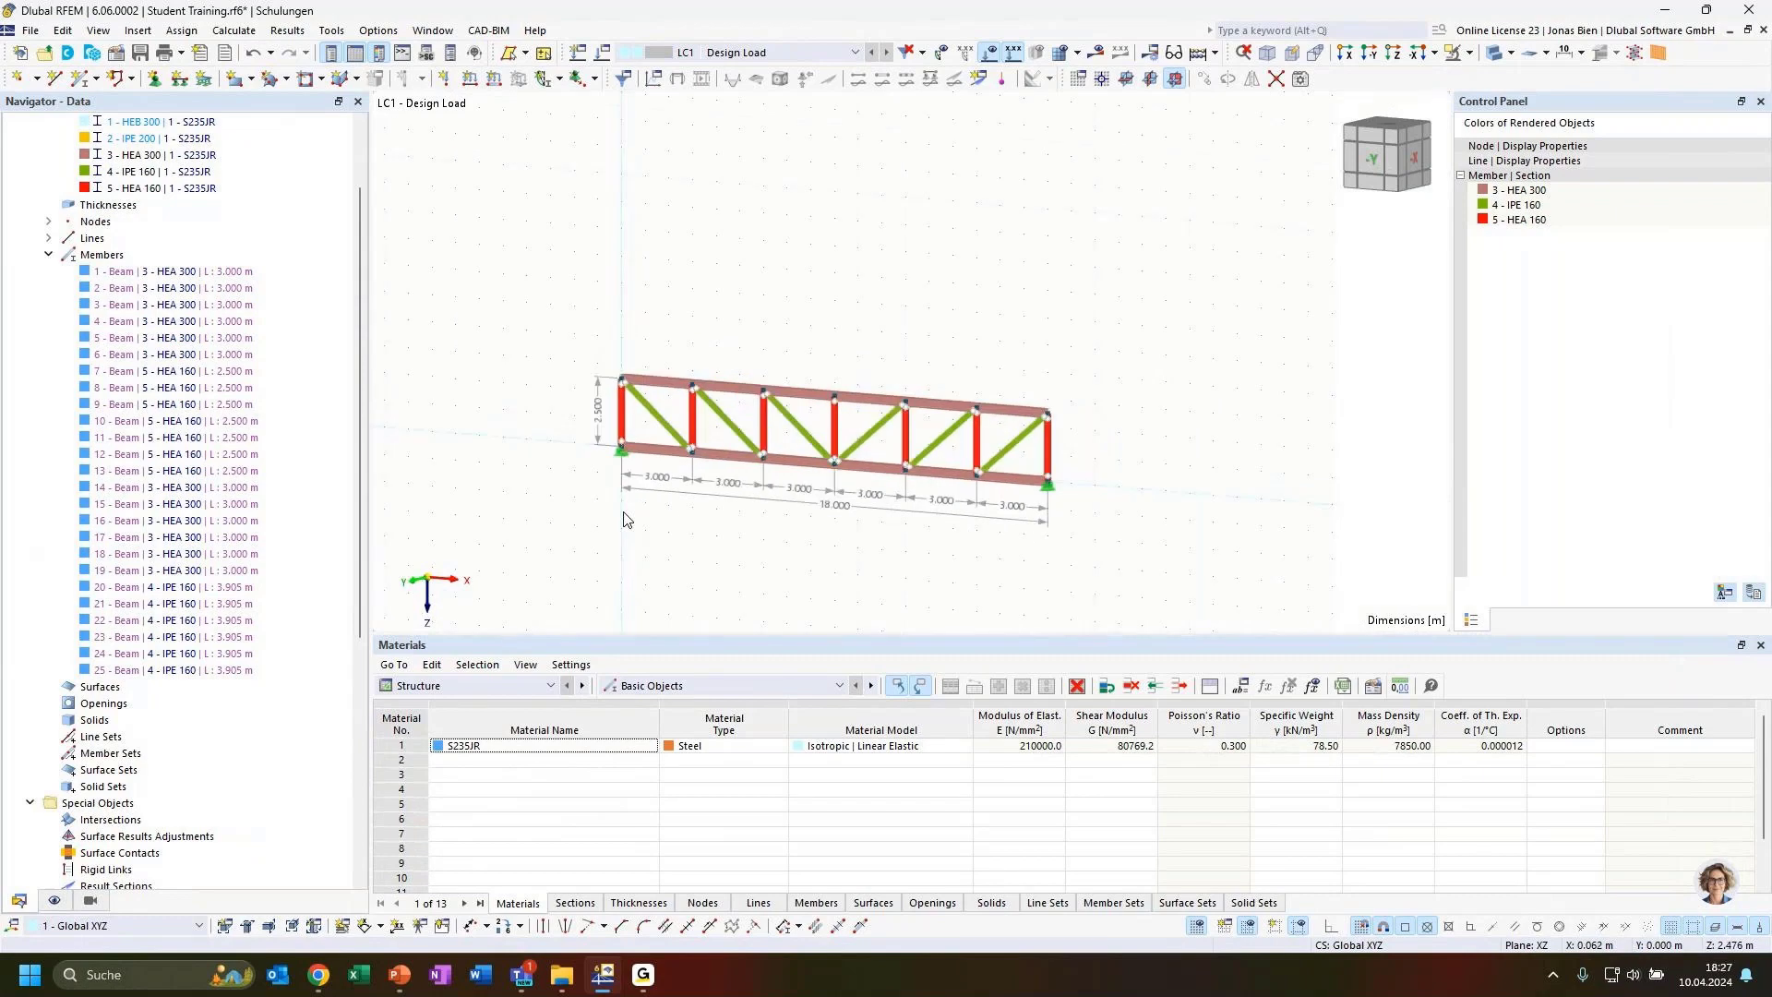
scroll(199, 658, "up", 2)
scroll(199, 657, "down", 3)
scroll(200, 657, "down", 2)
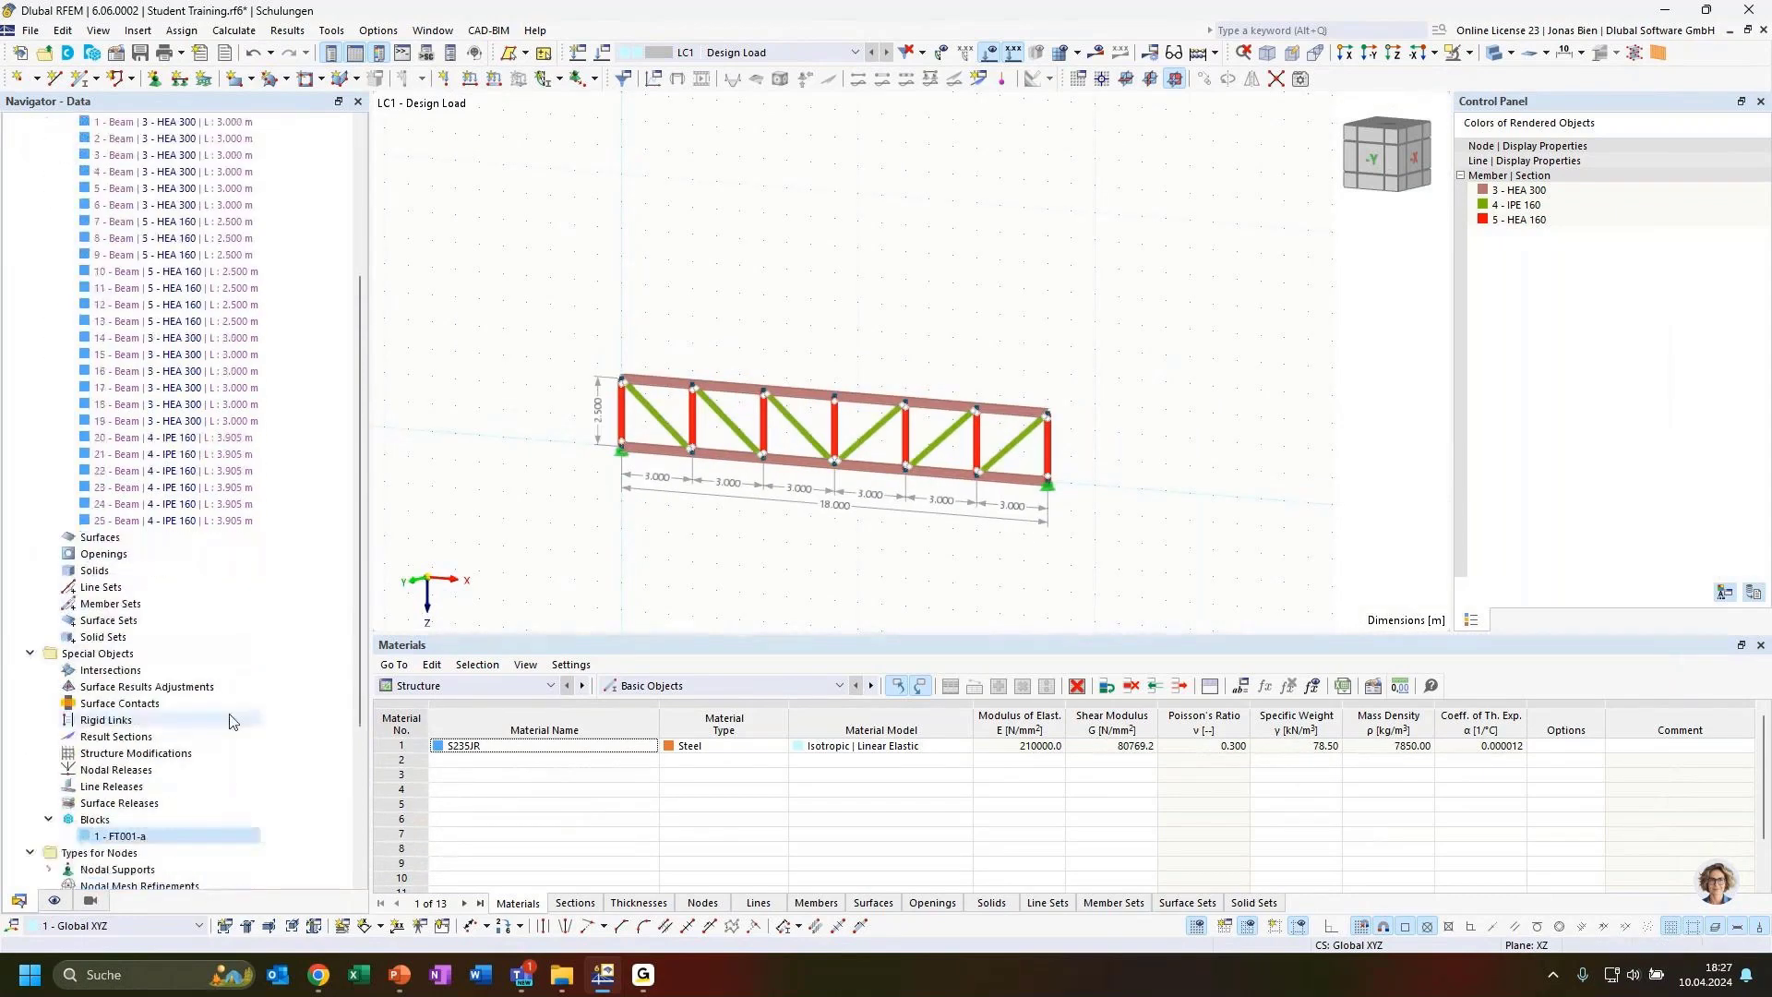
Explode block FT001-a into editable geometry and collapse the lines and members entries
right_click(121, 839)
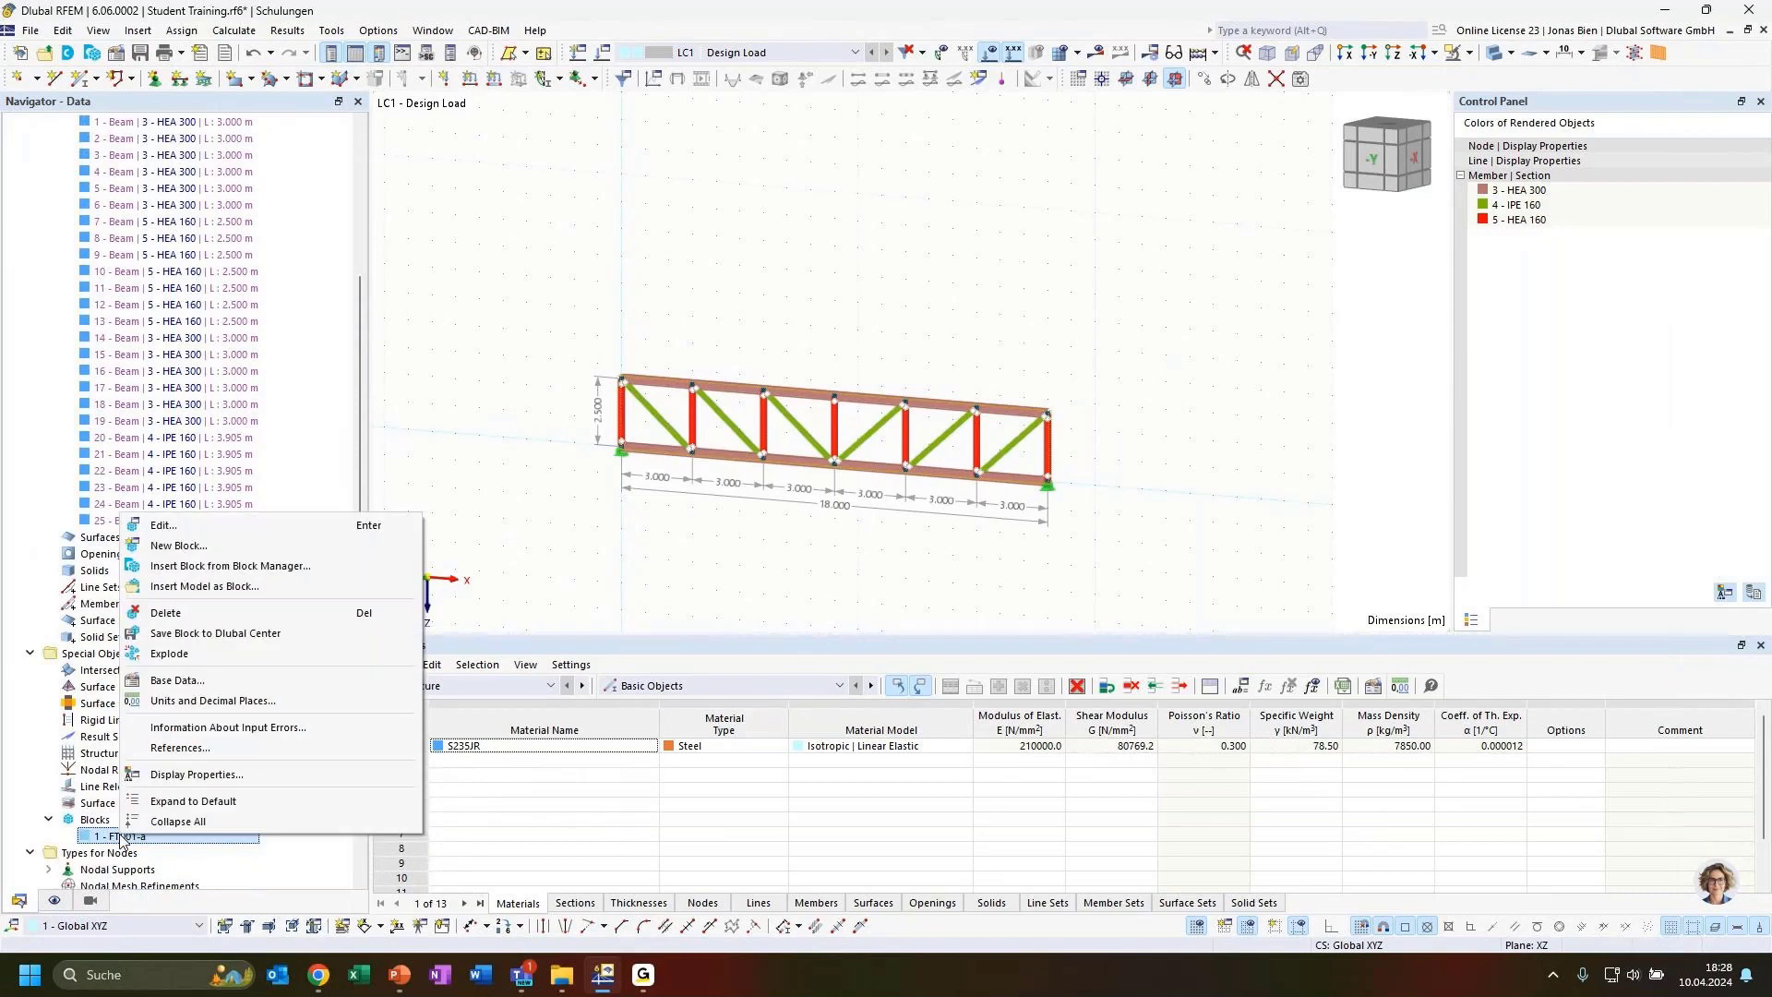
left_click(192, 655)
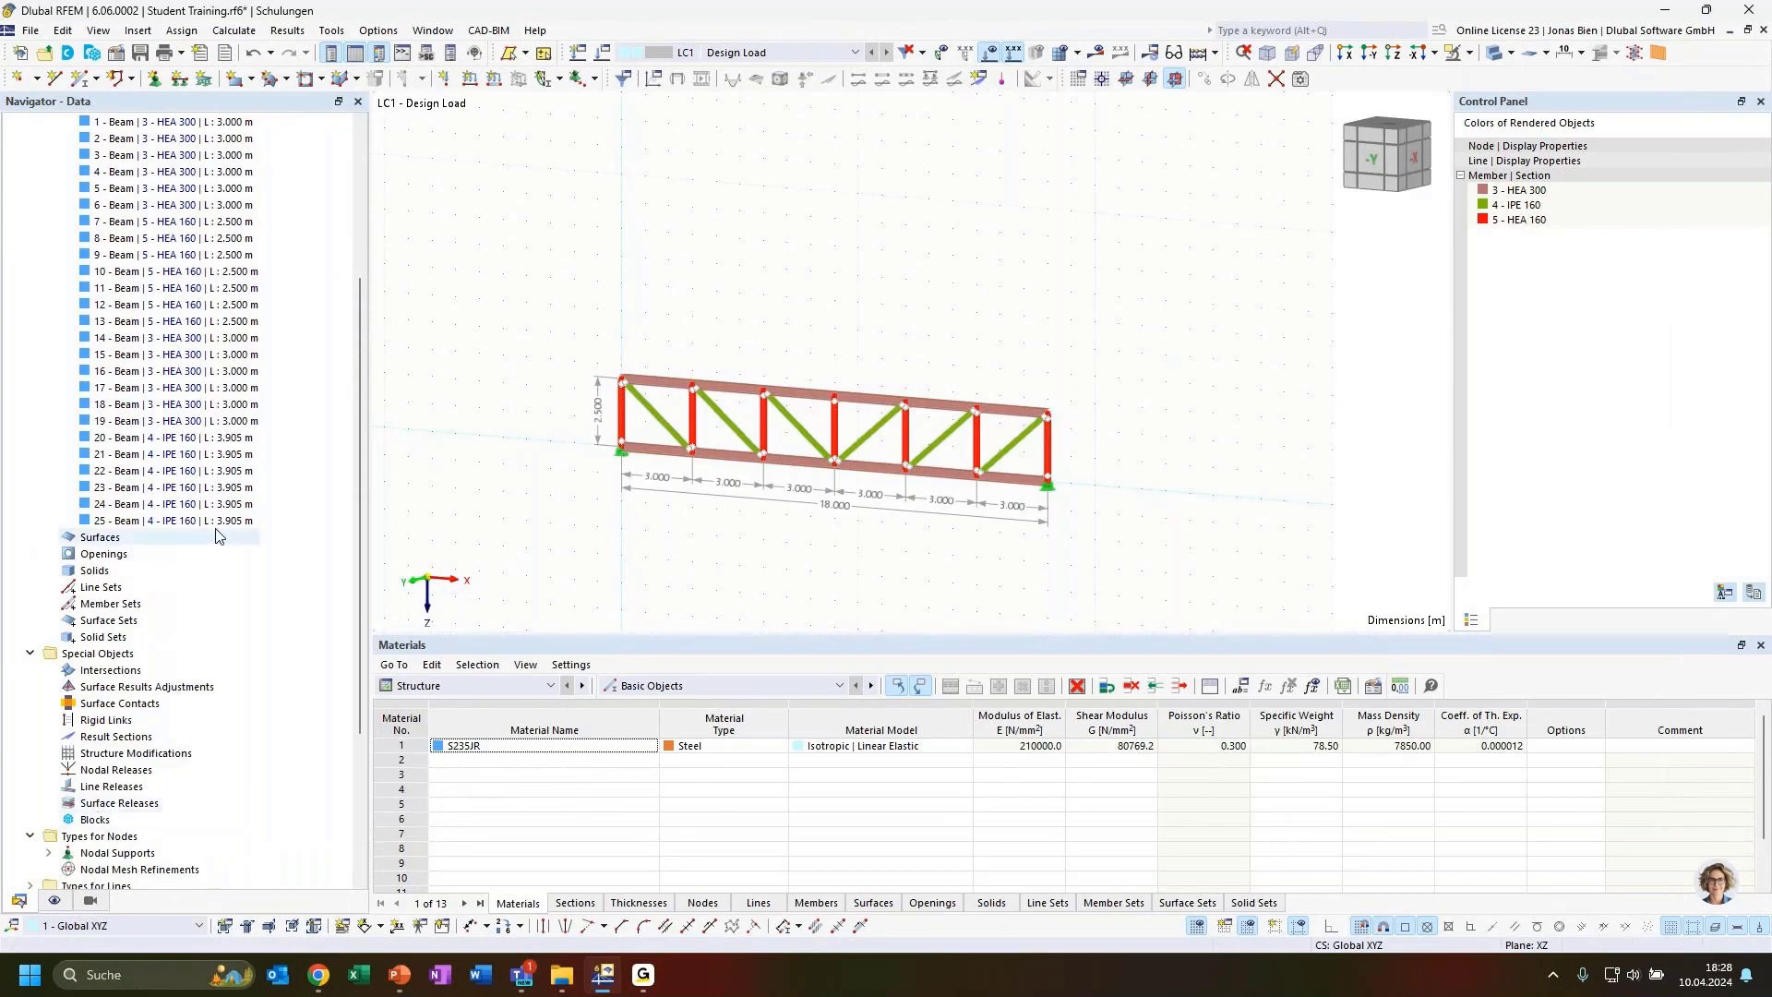
scroll(219, 535, "up", 13)
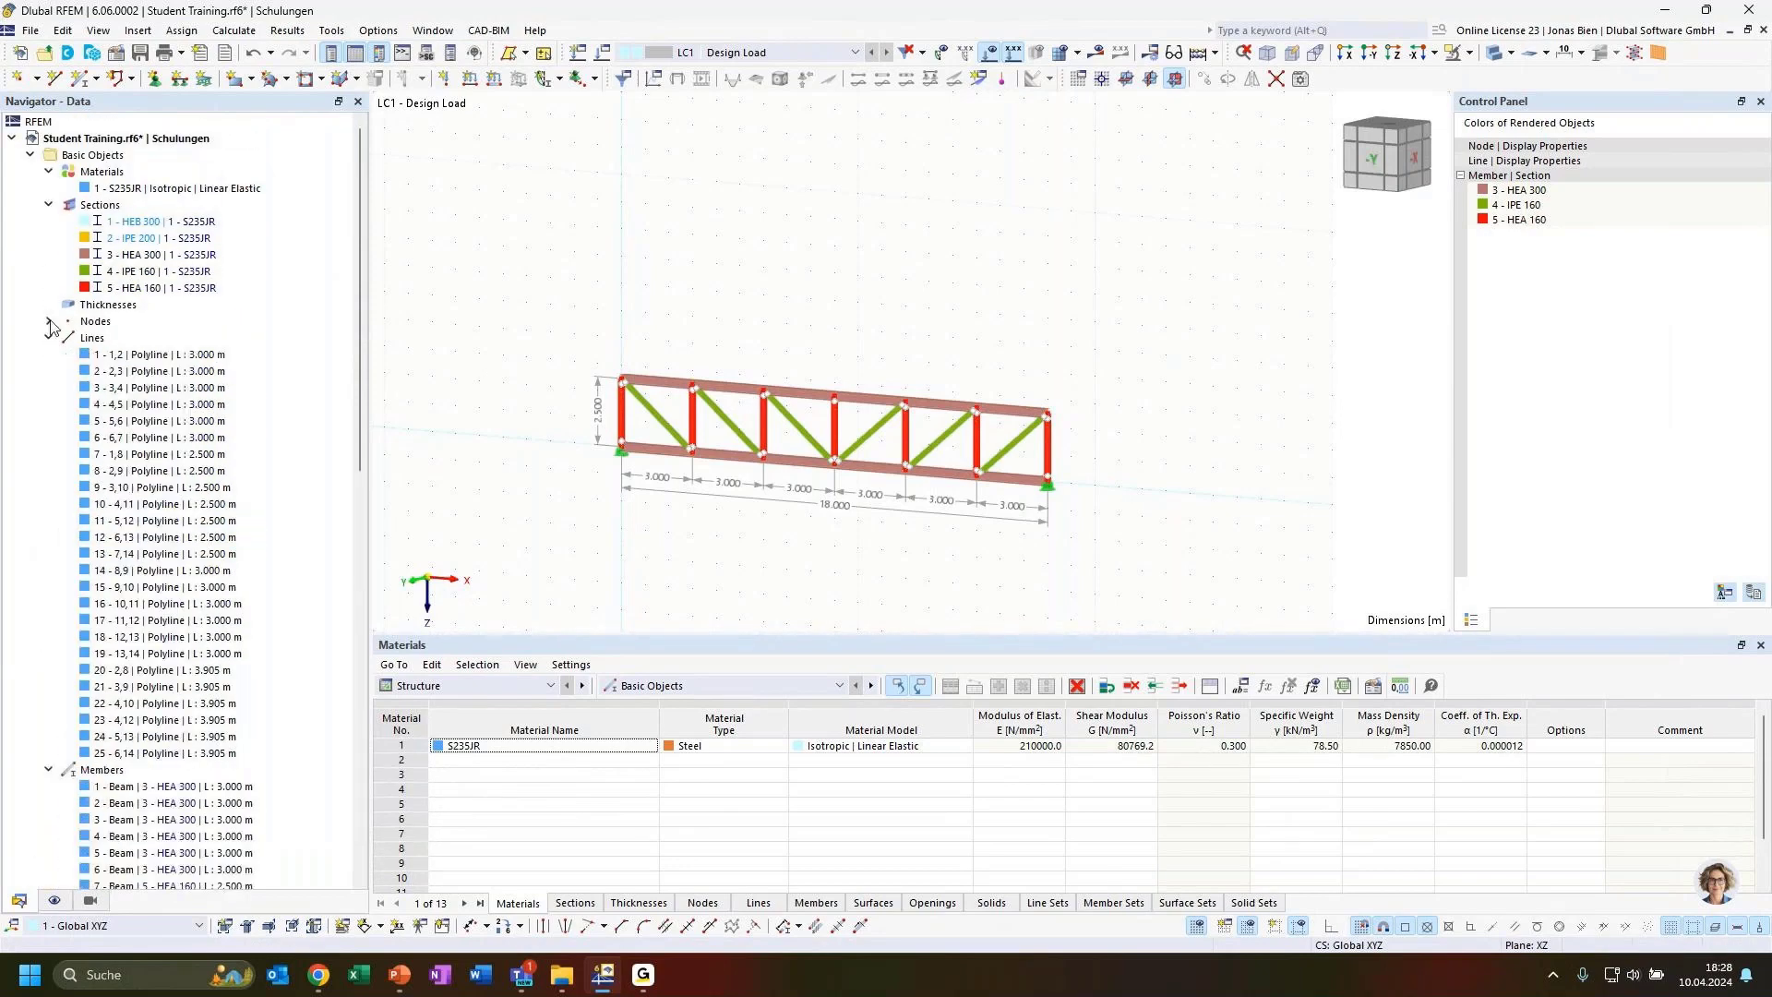
left_click(48, 338)
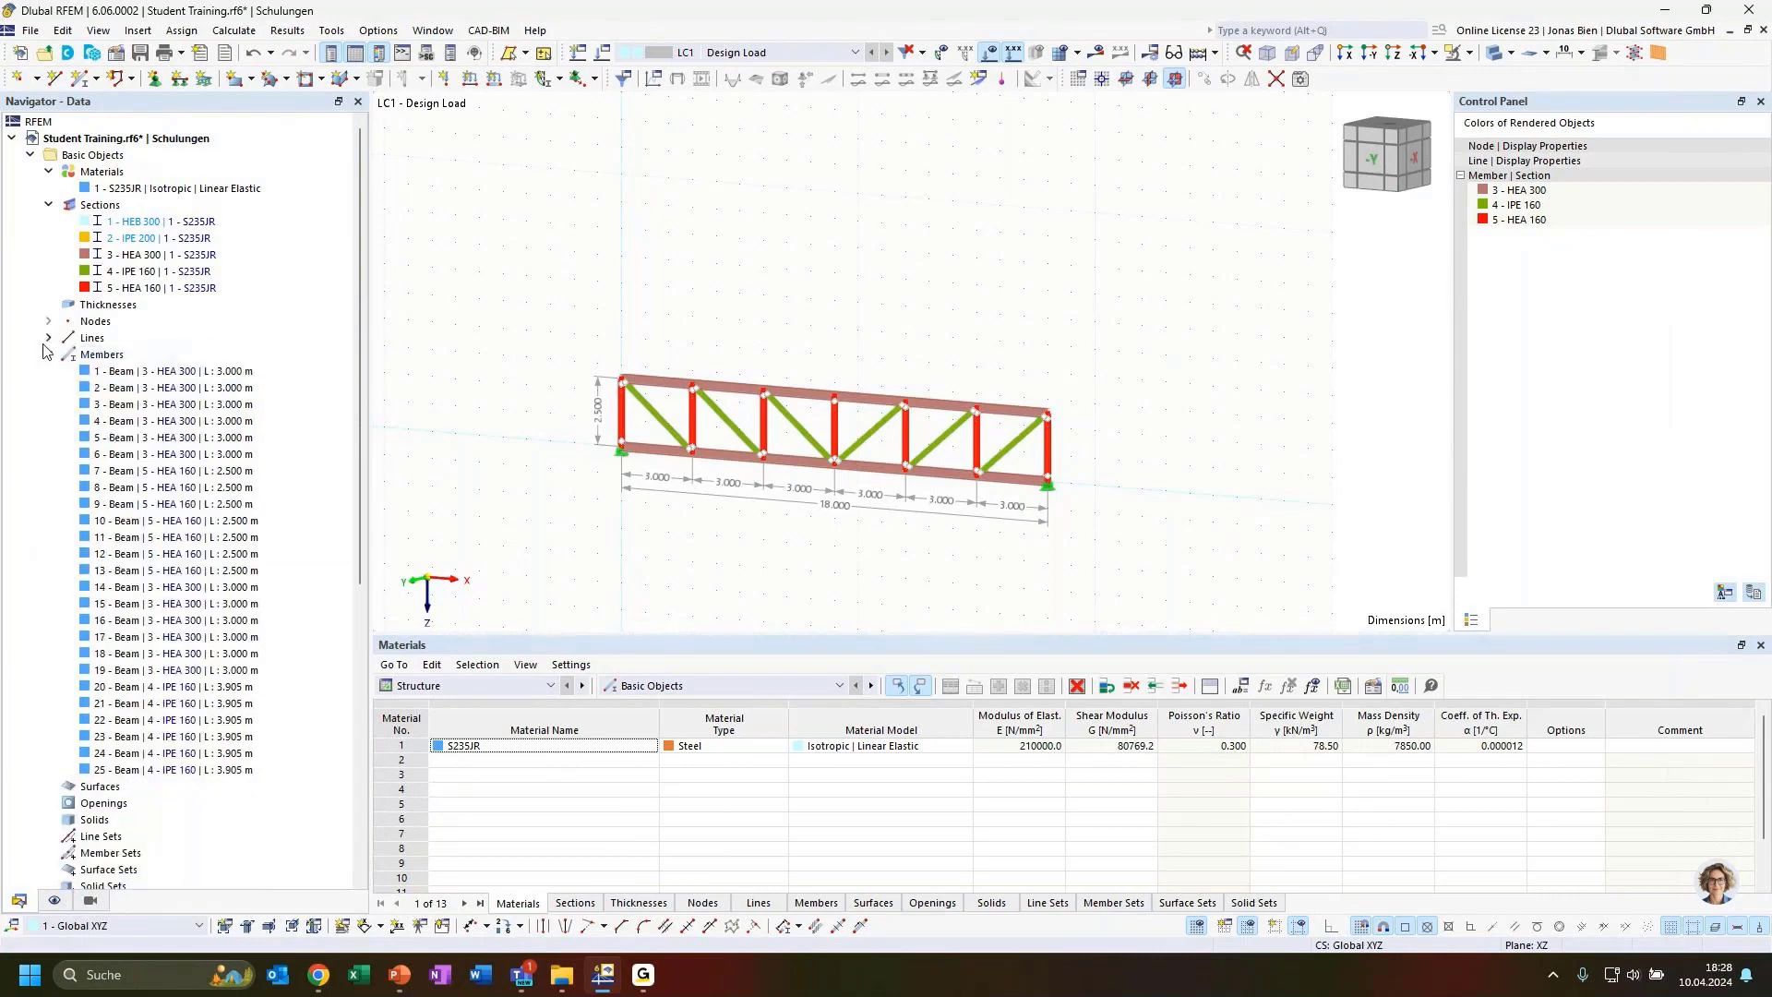
left_click(48, 355)
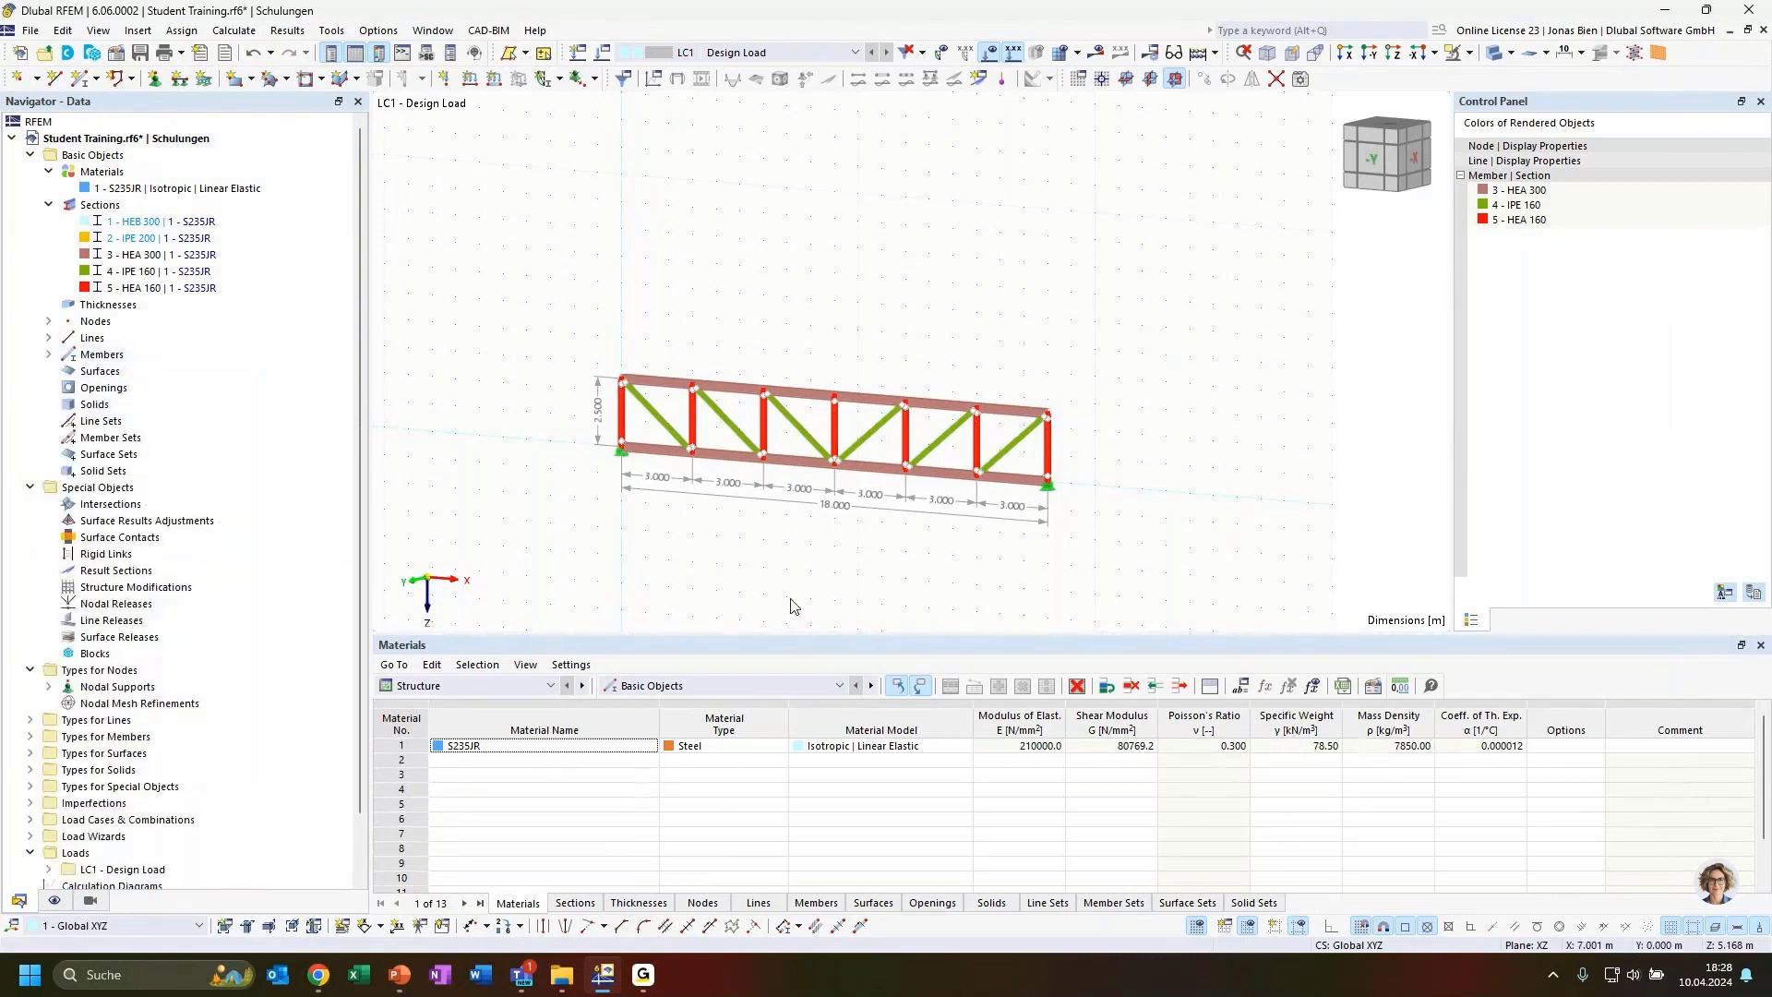
Examine the exploded truss nodes and member 21's properties and hinge assignments
middle_click_drag(822, 531, 895, 516, "ctrl")
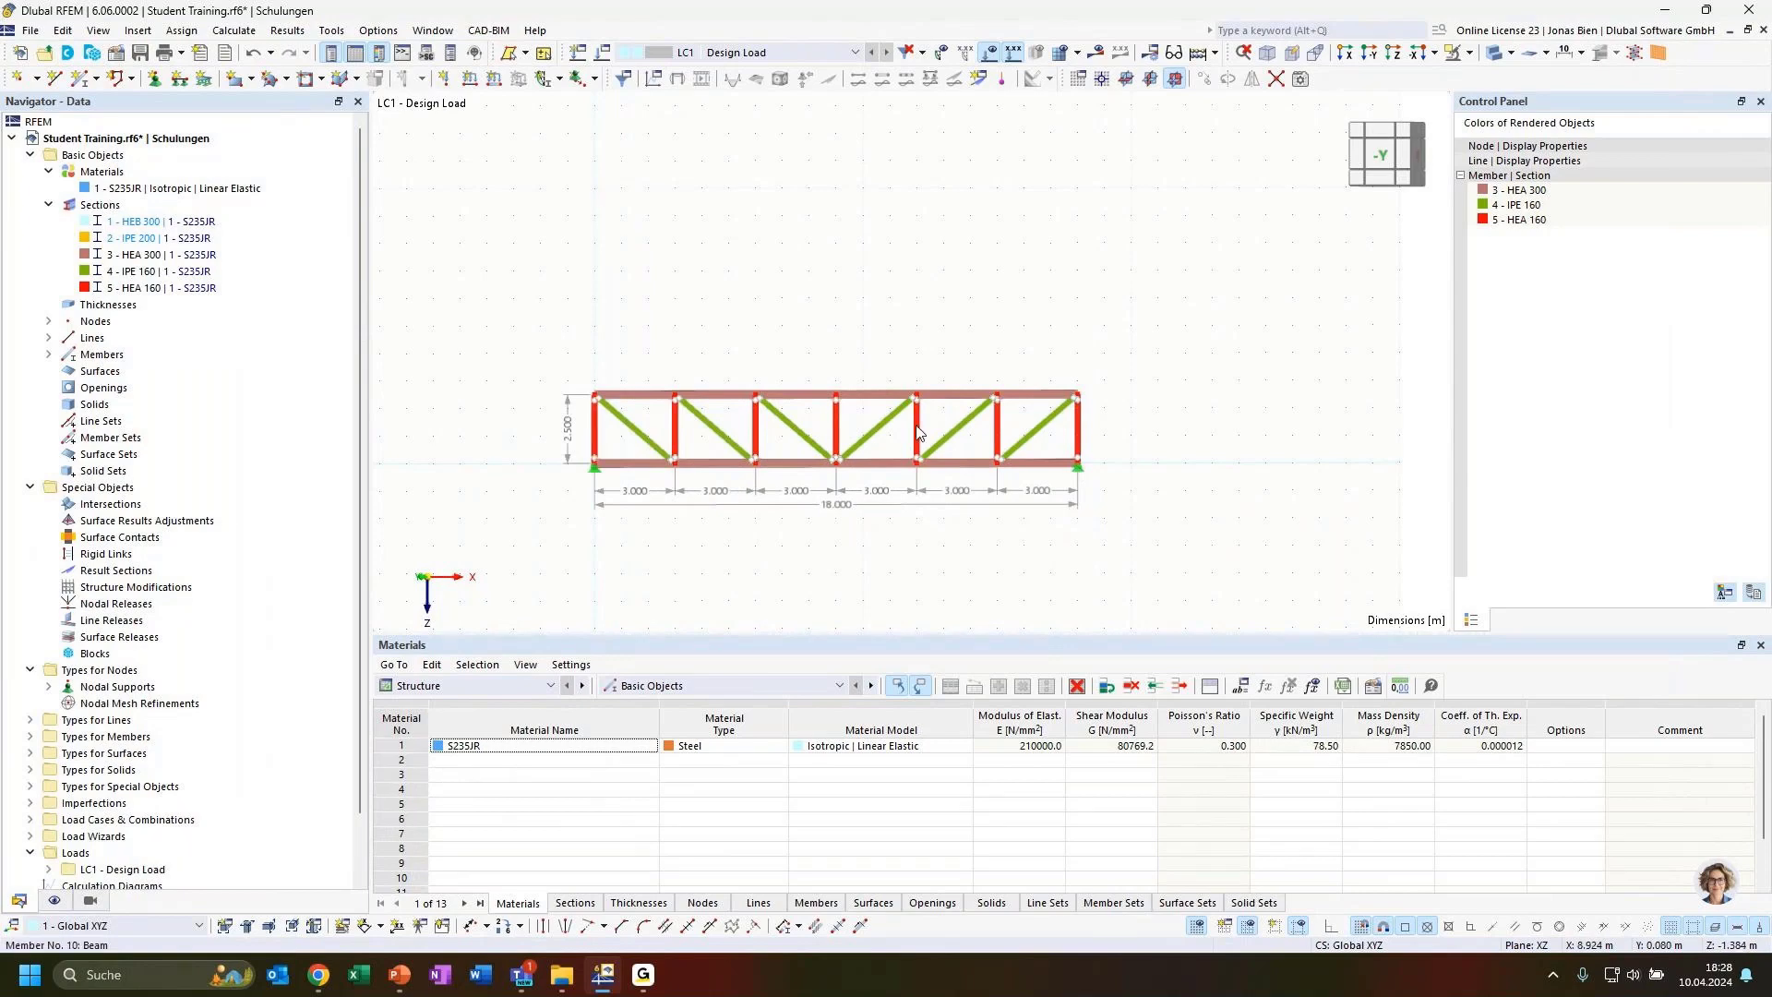
left_click(49, 321)
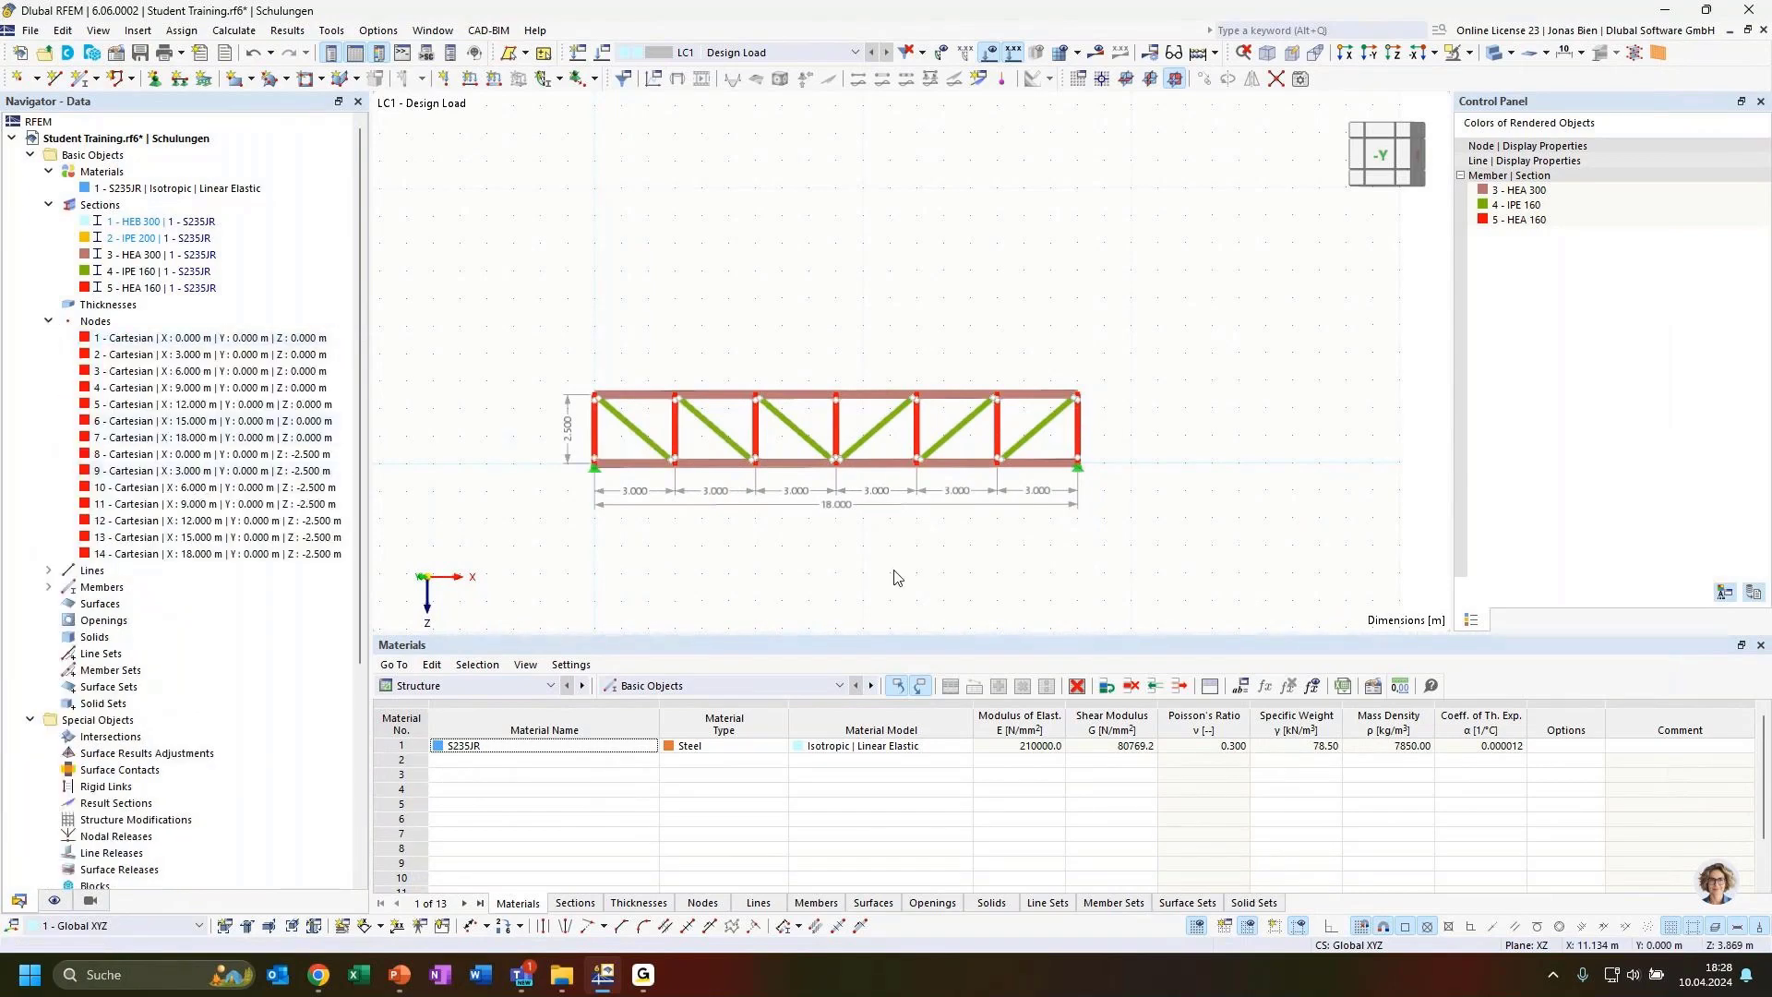
scroll(225, 708, "down", 1)
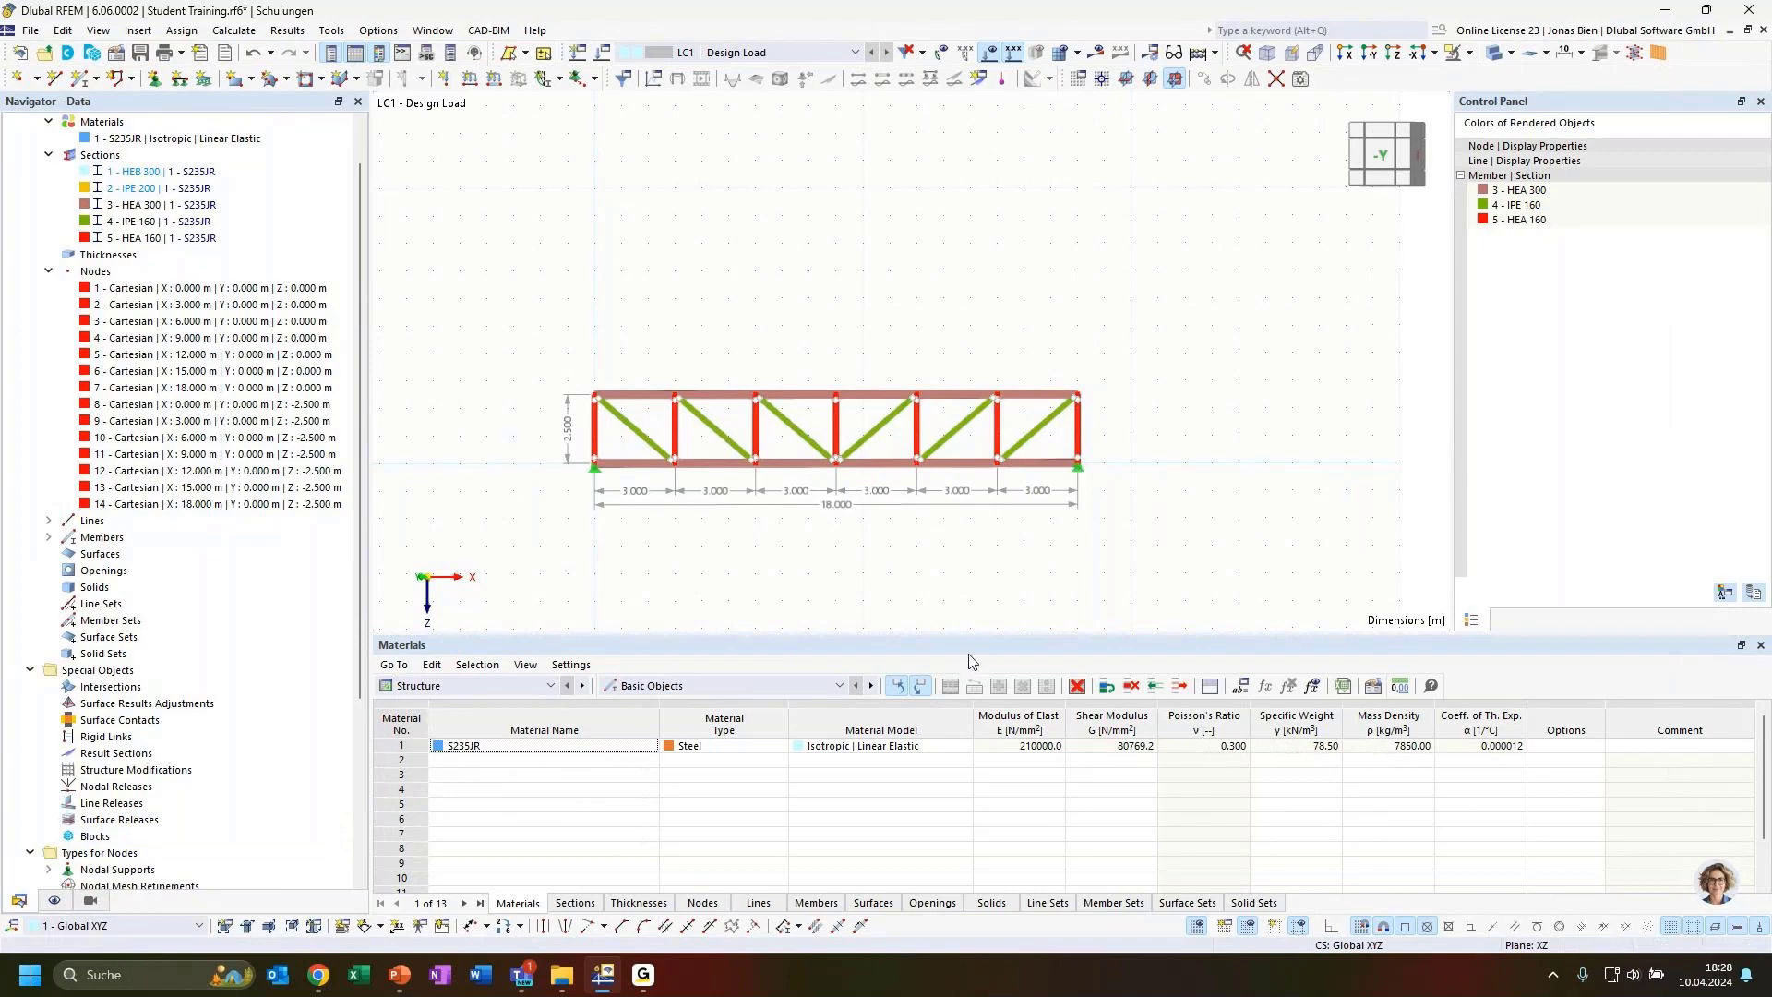
scroll(1066, 461, "up", 2)
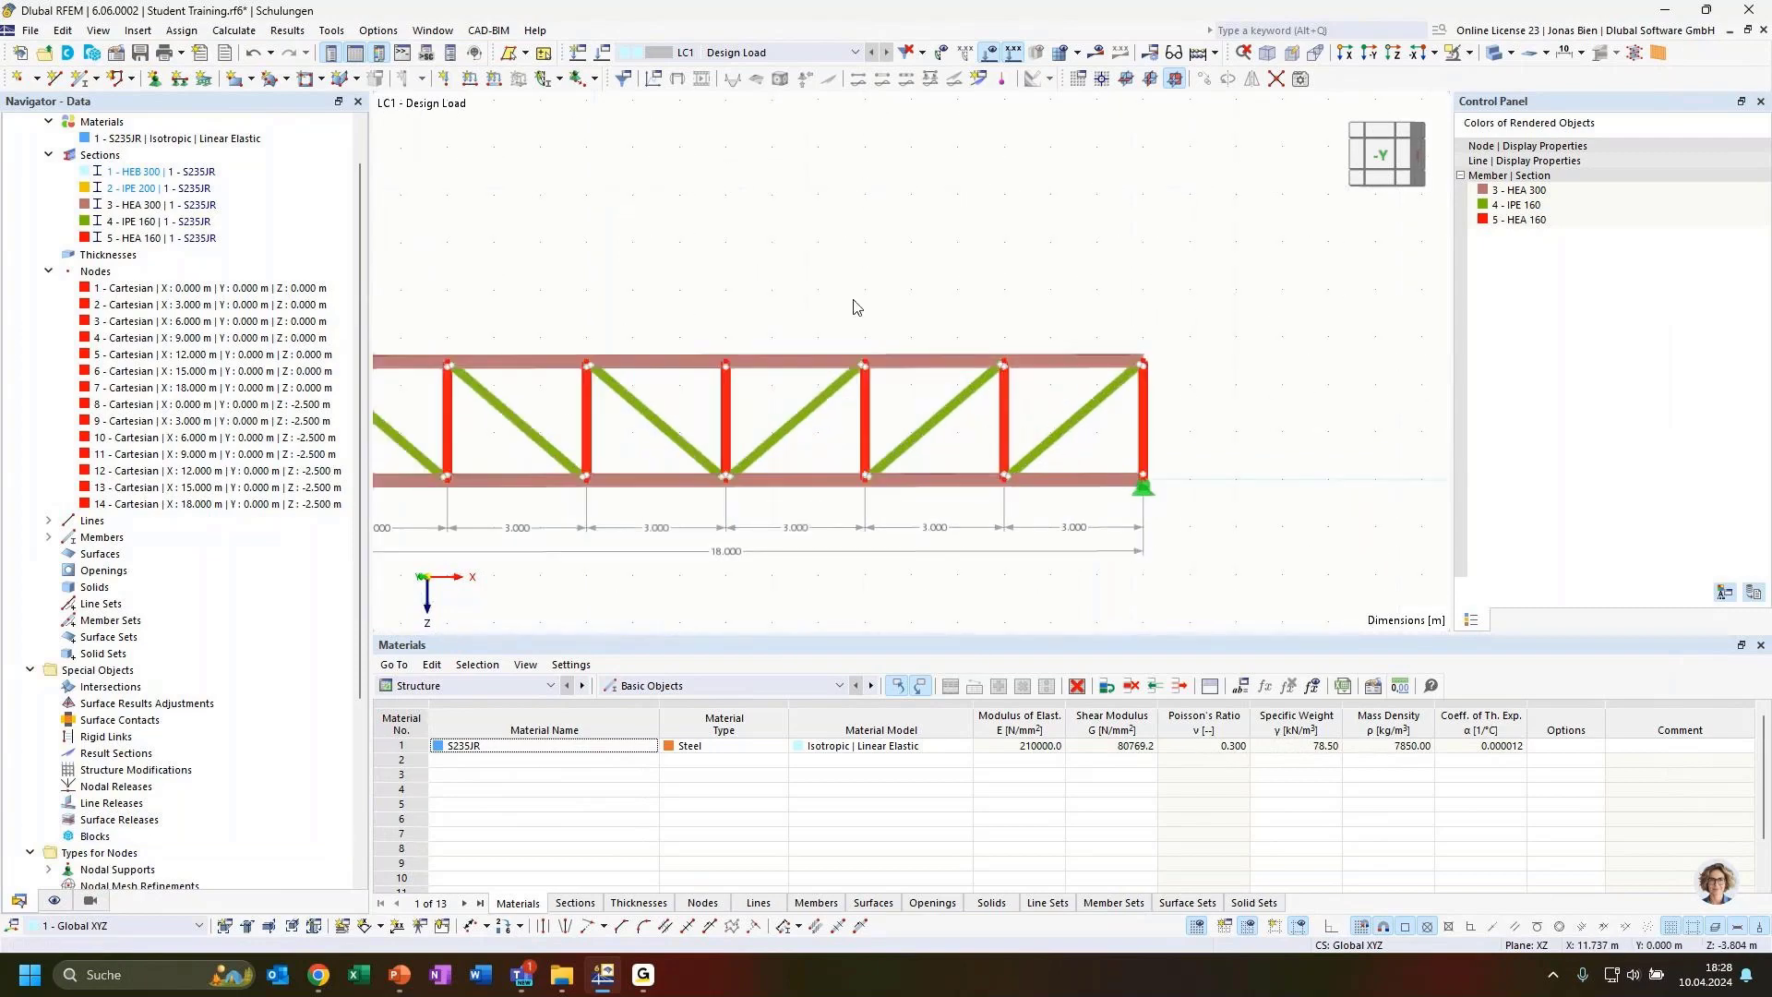
middle_click_drag(857, 306, 989, 221)
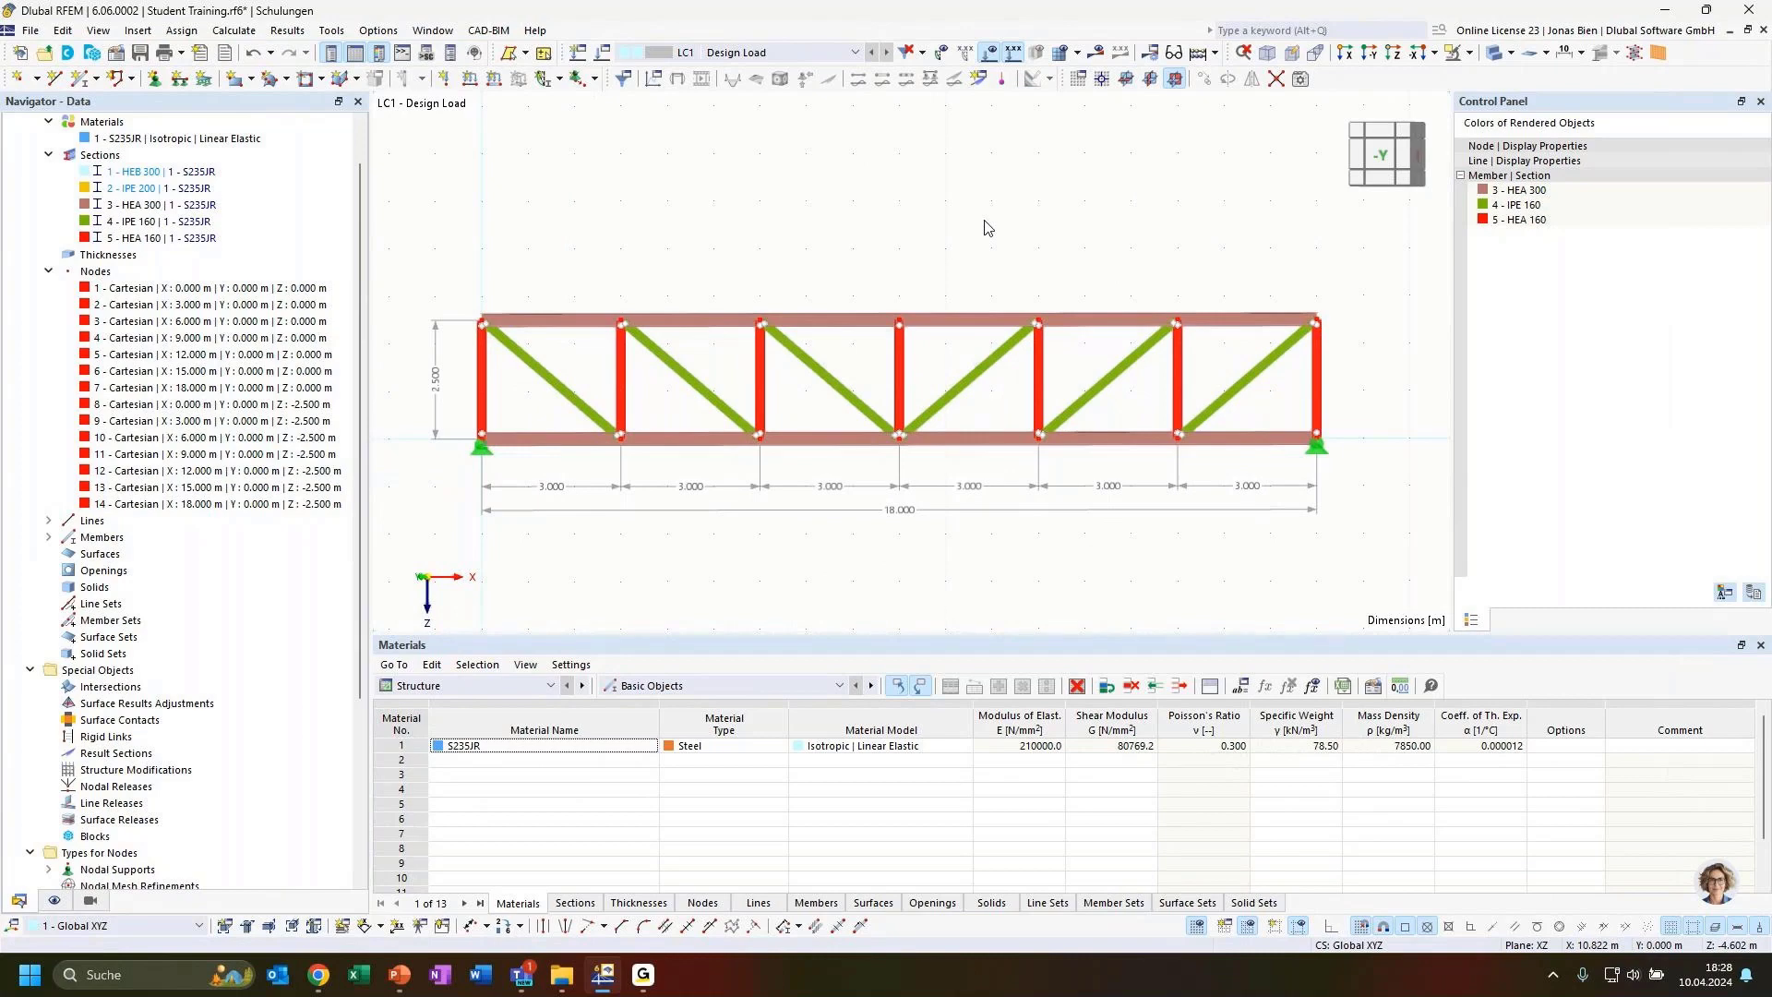
double_click(660, 371)
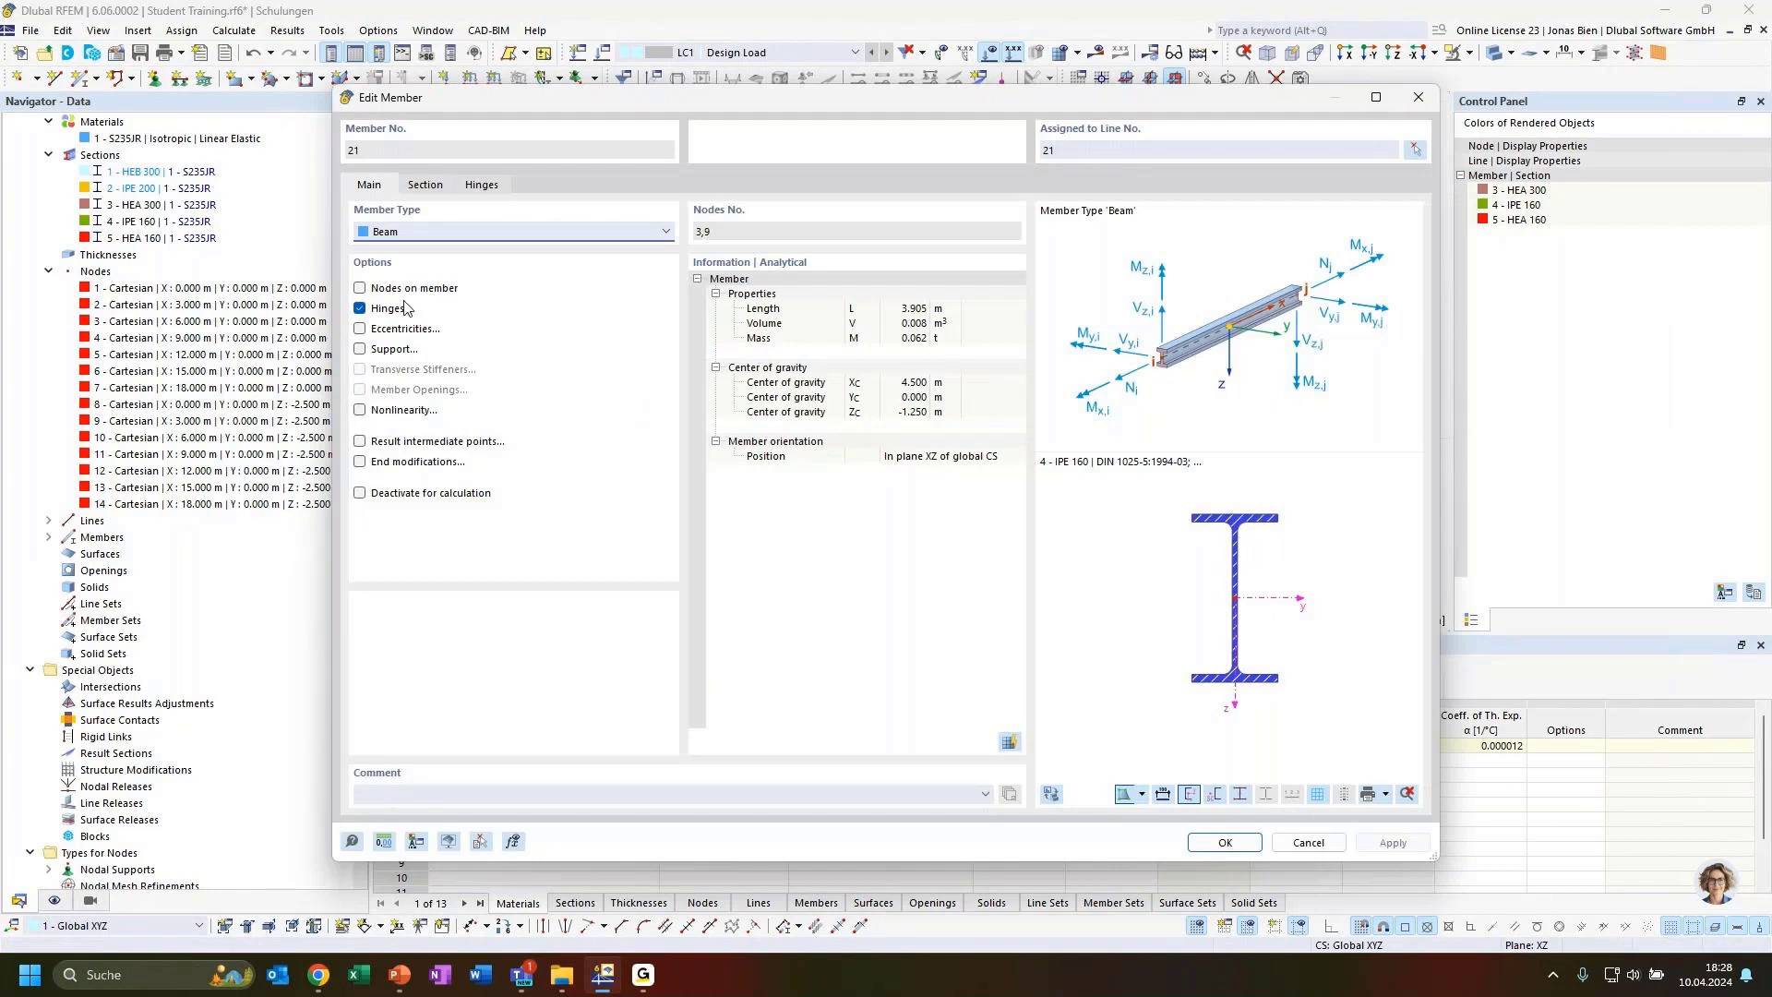
left_click(485, 184)
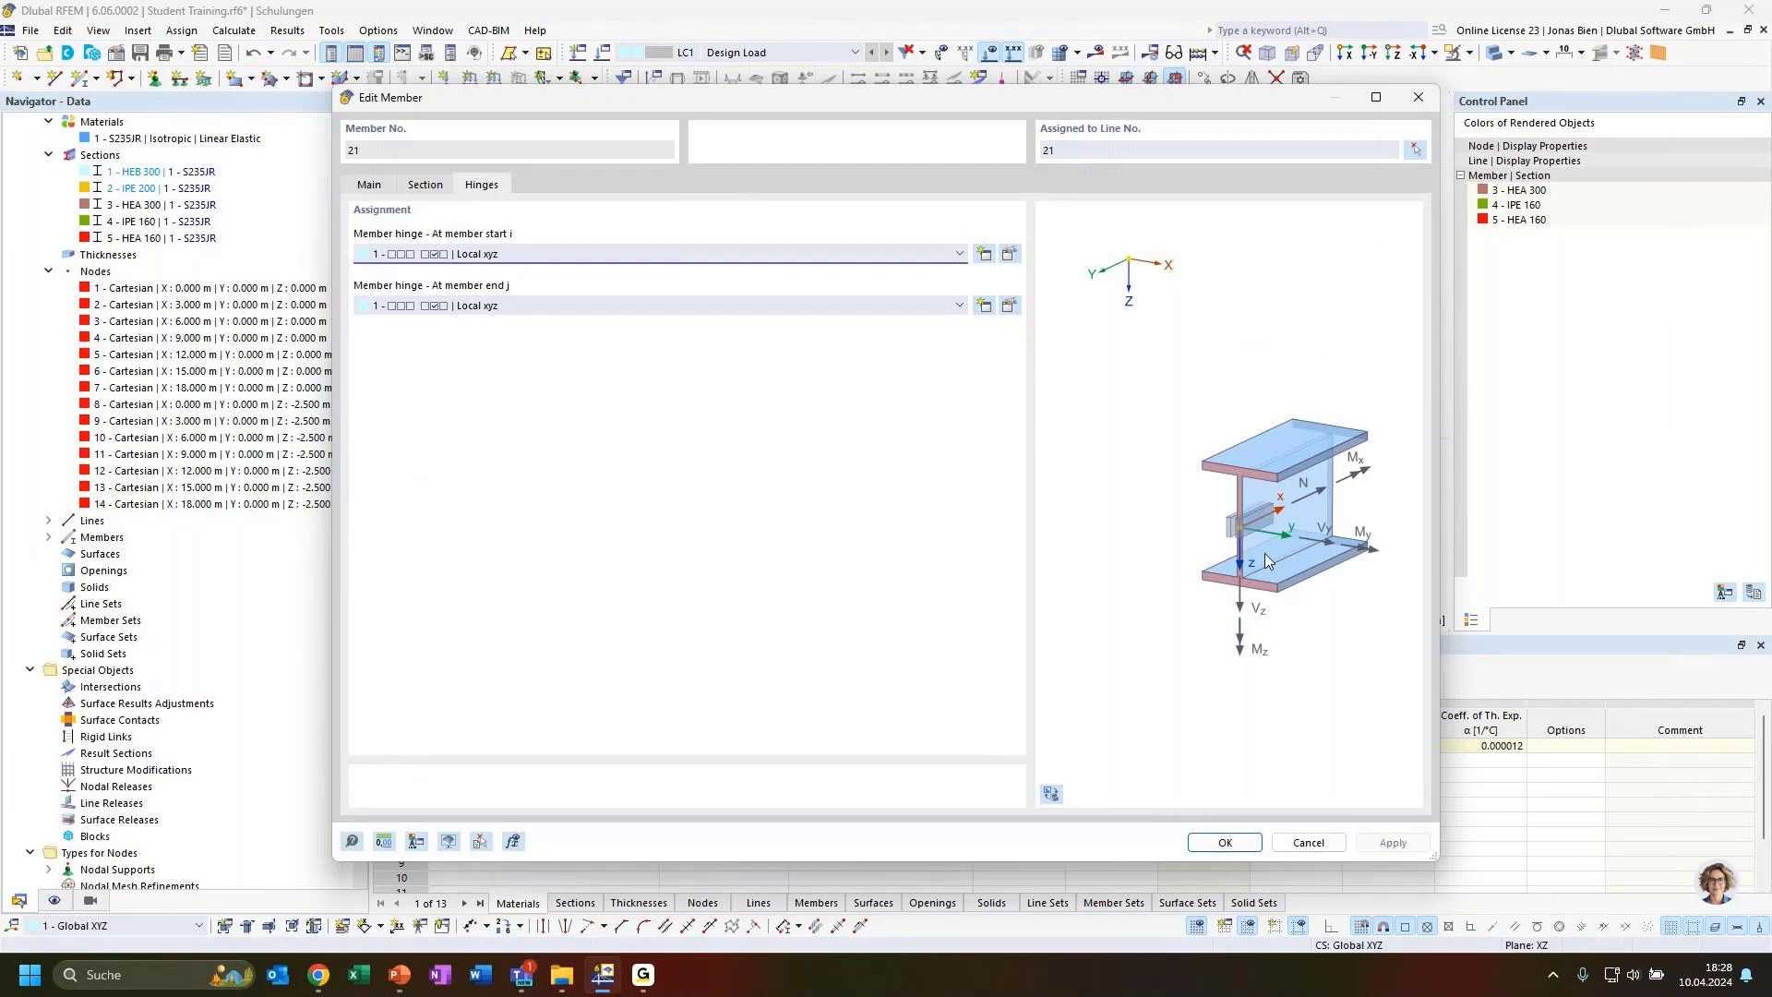
left_click(369, 184)
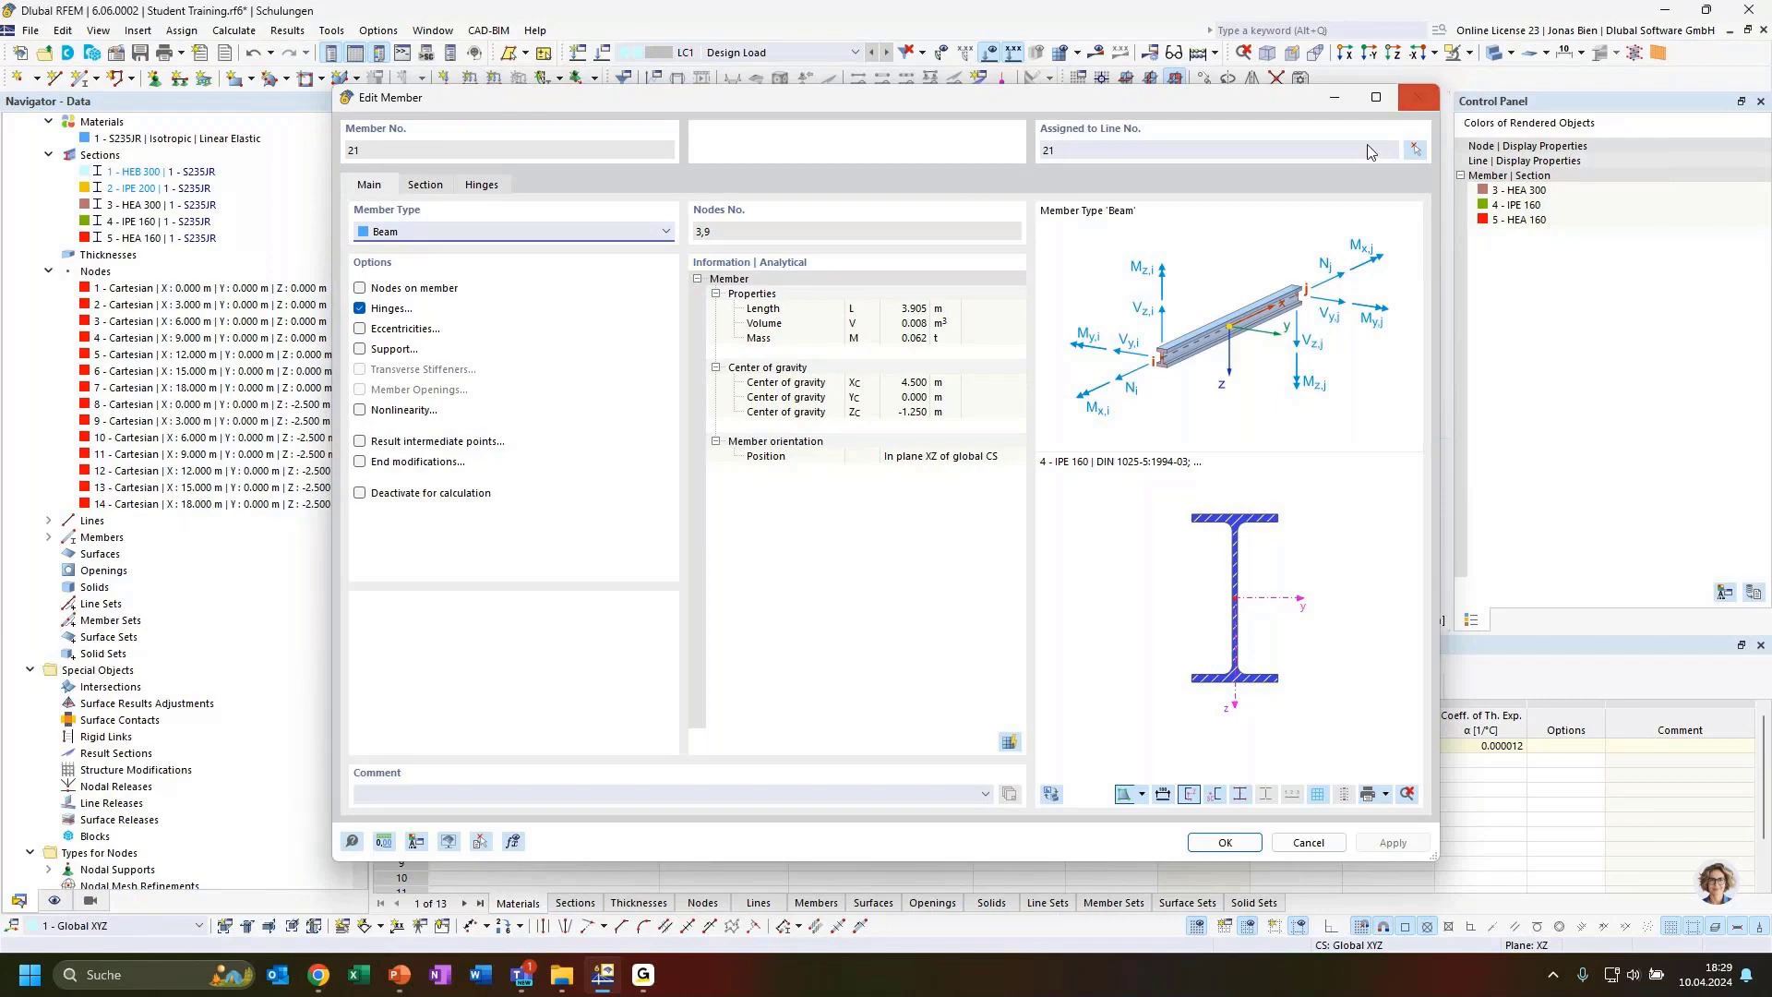
left_click(1419, 98)
Select the vertical members 7-13 and 20-25 of the exploded truss and change their member type to Truss
left_click_drag(1364, 395, 457, 359)
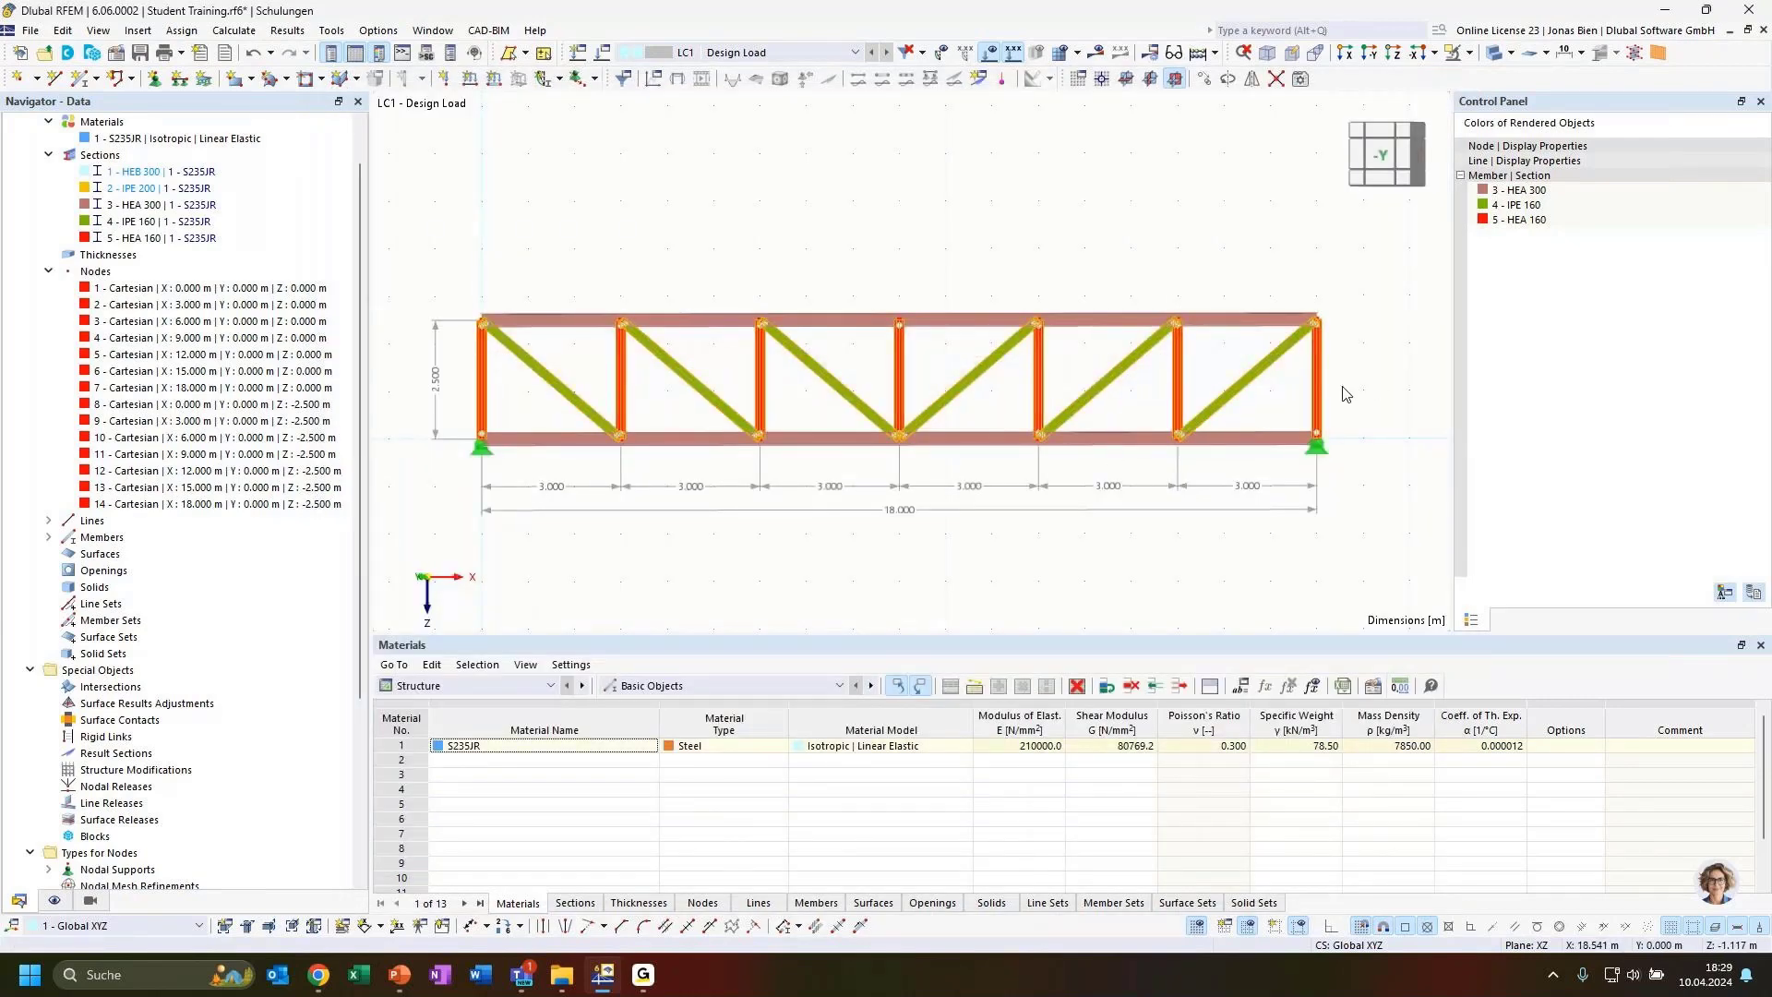
right_click(1239, 395)
mouse_move(1329, 450)
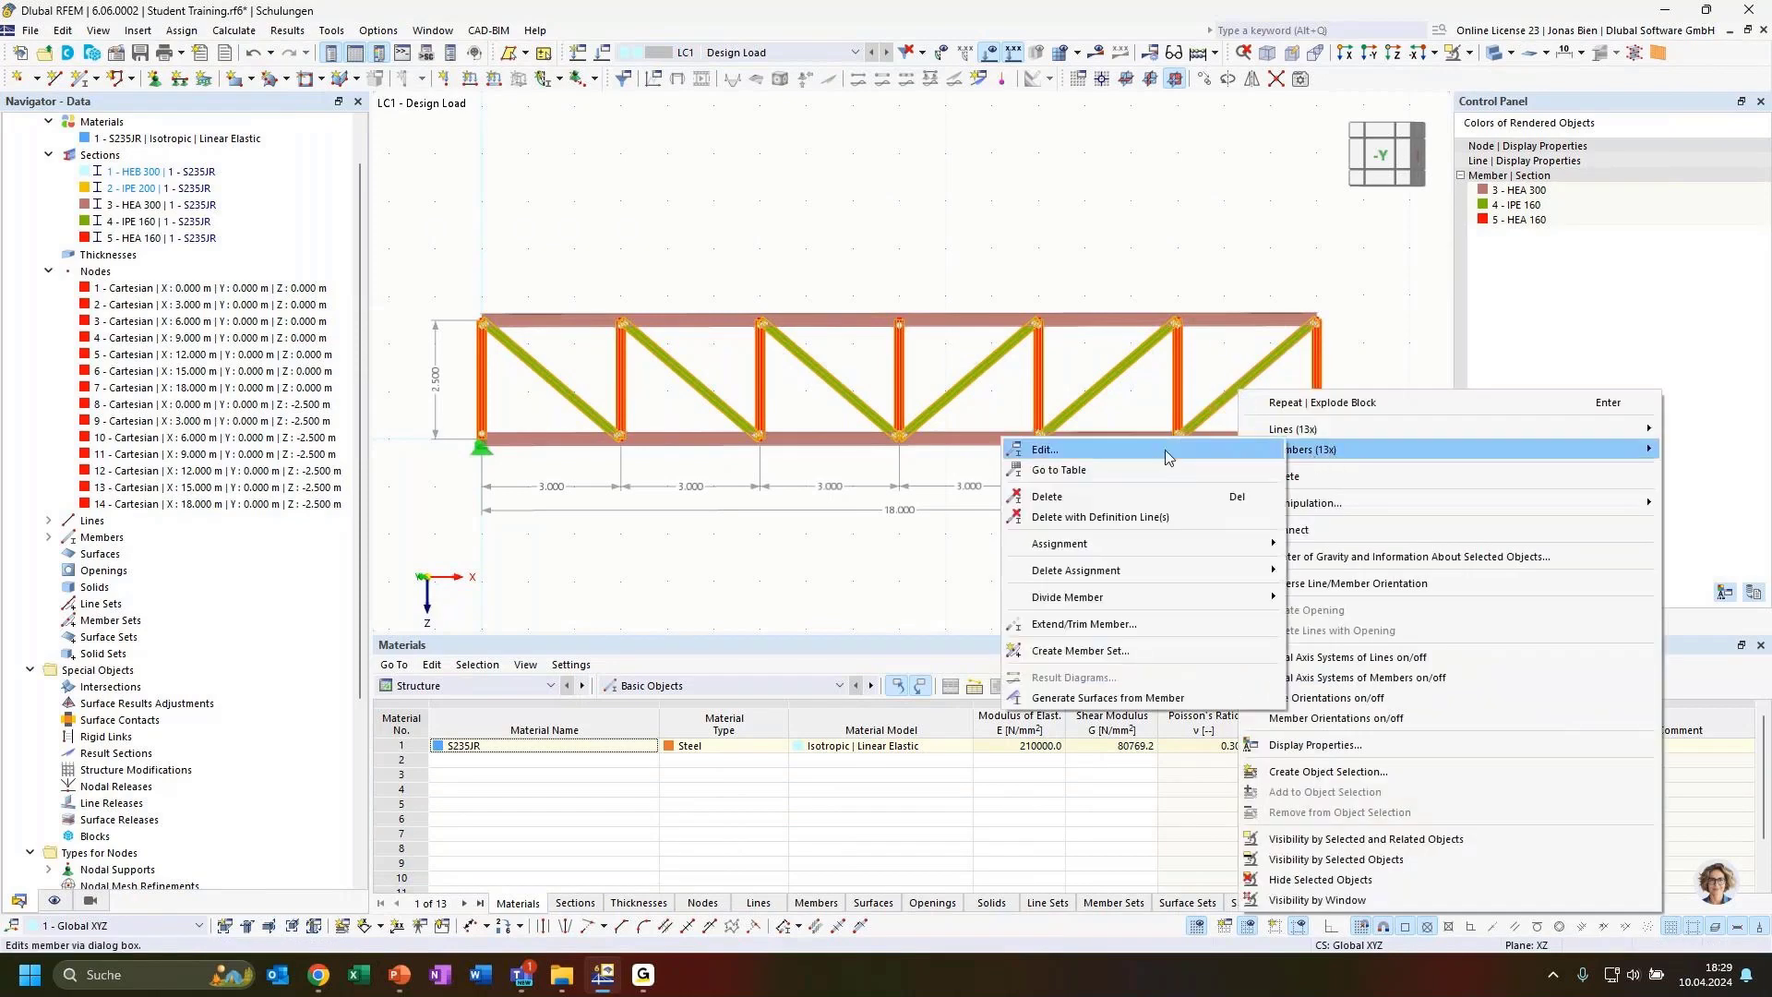
left_click(1034, 452)
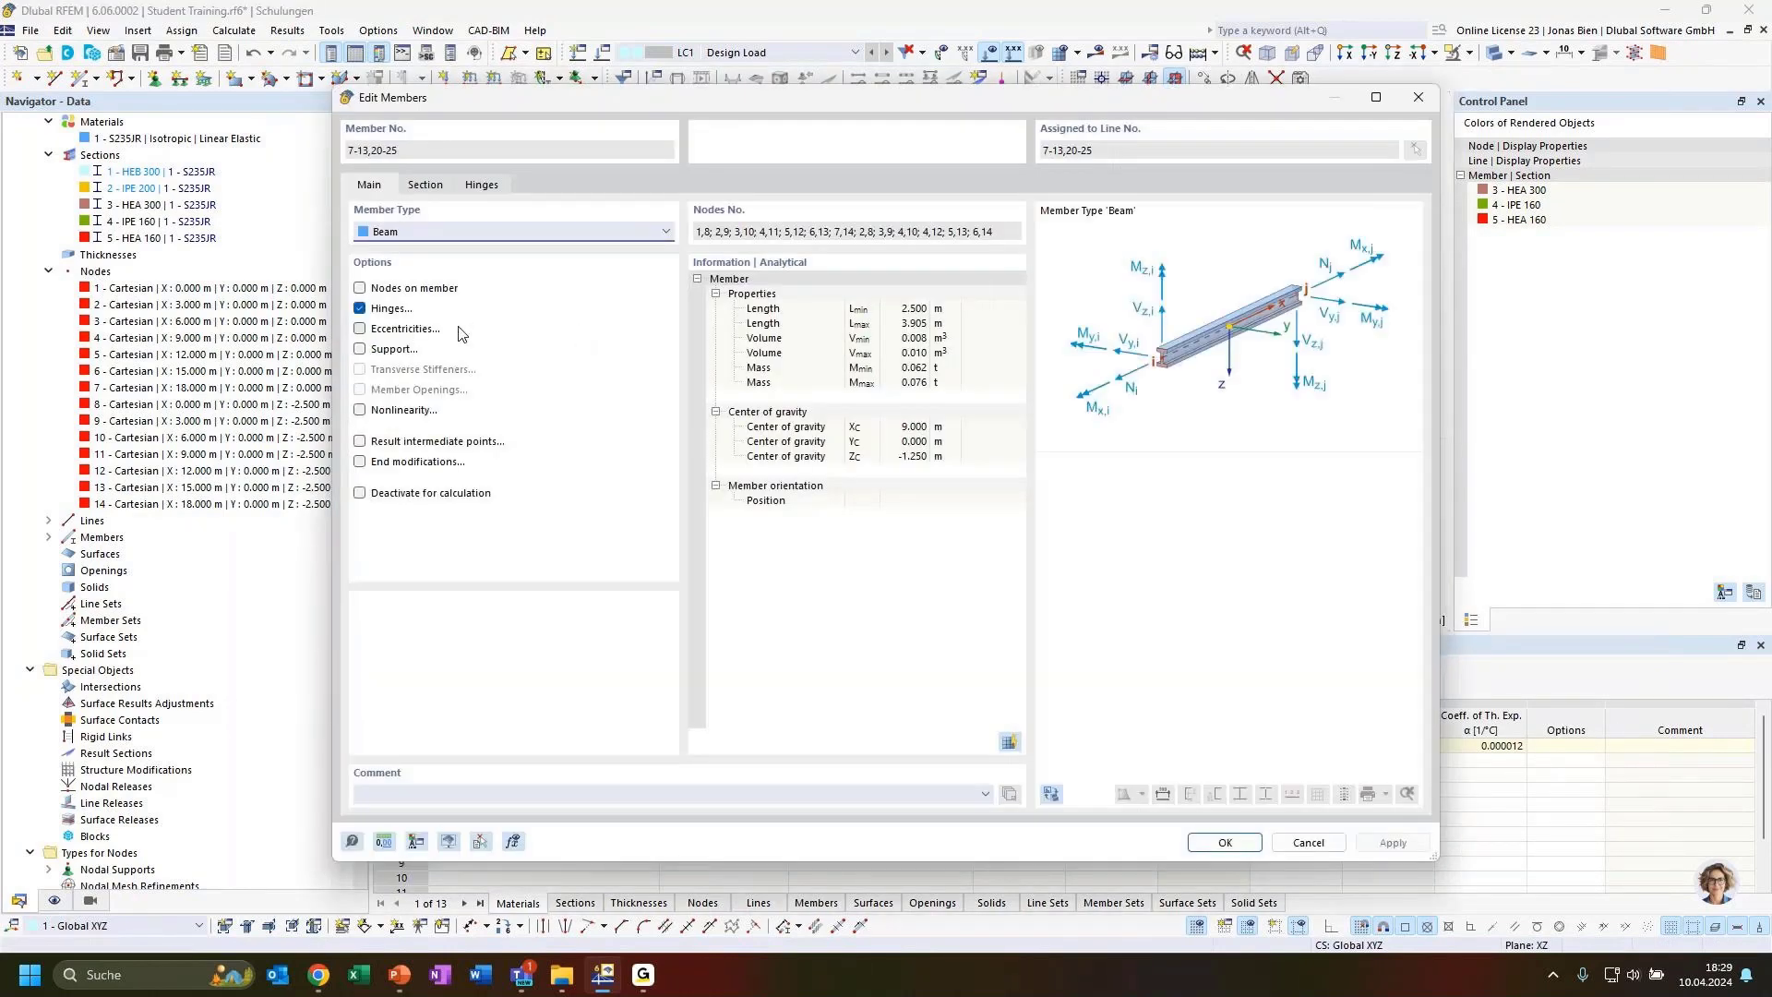
left_click(452, 230)
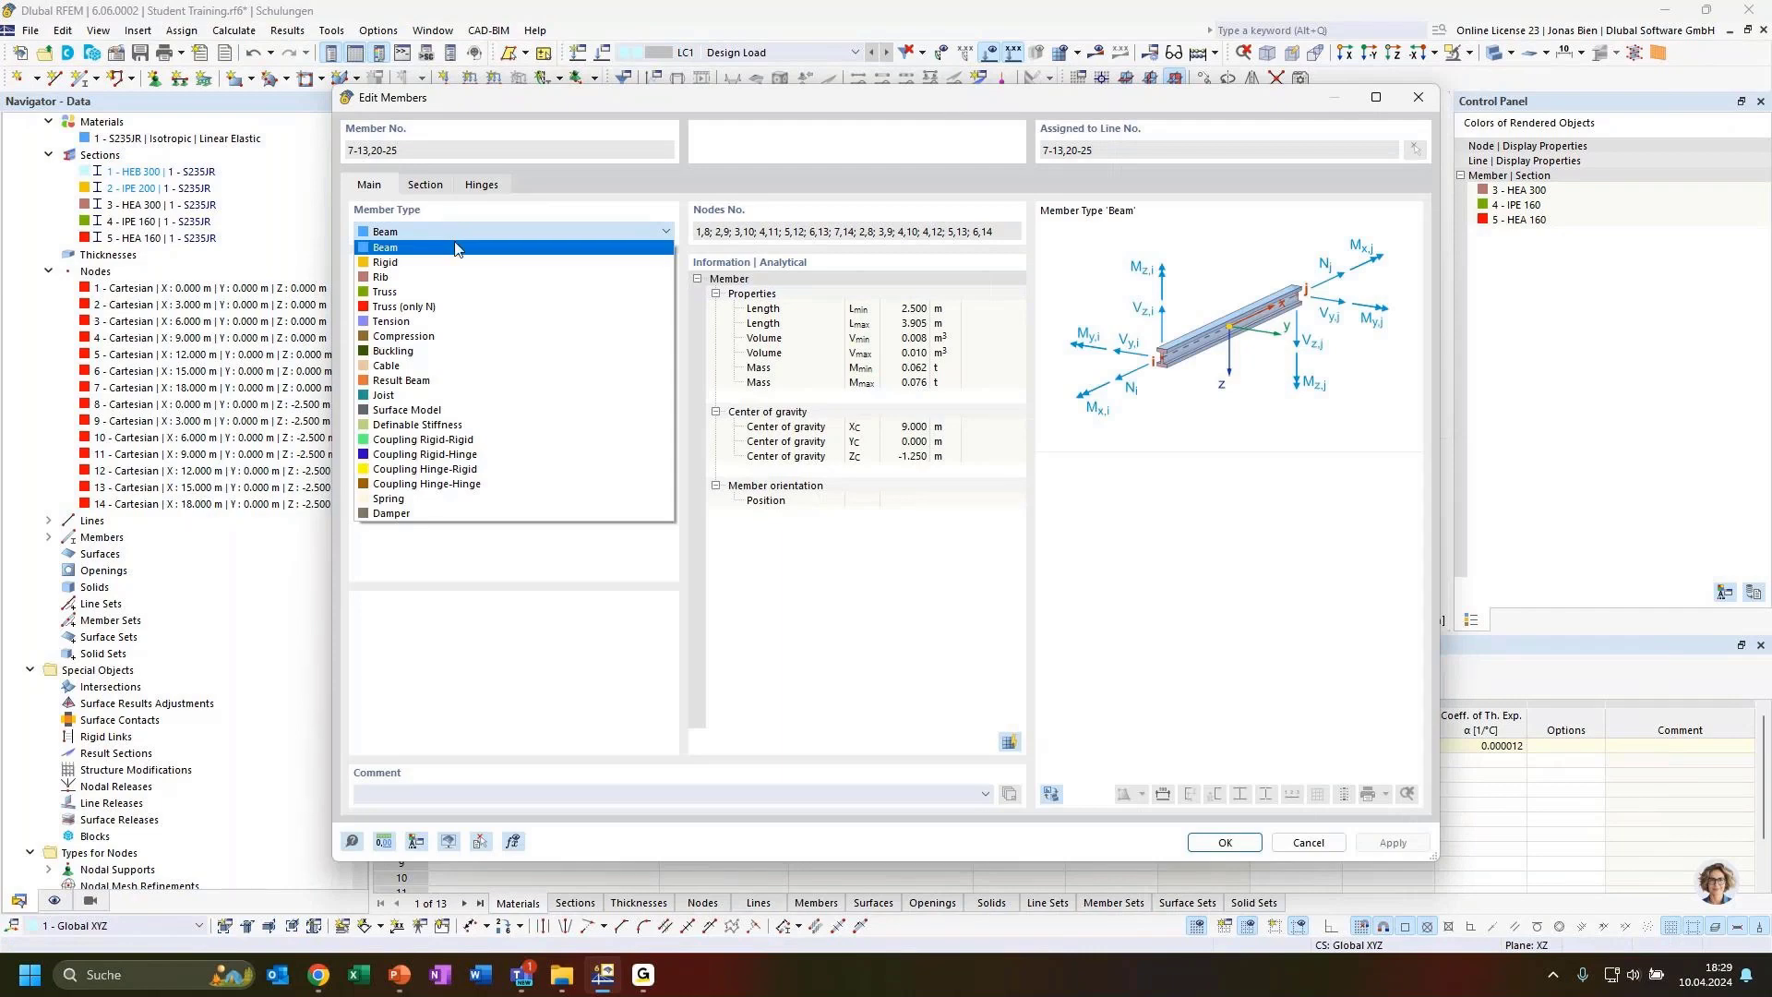
left_click(744, 96)
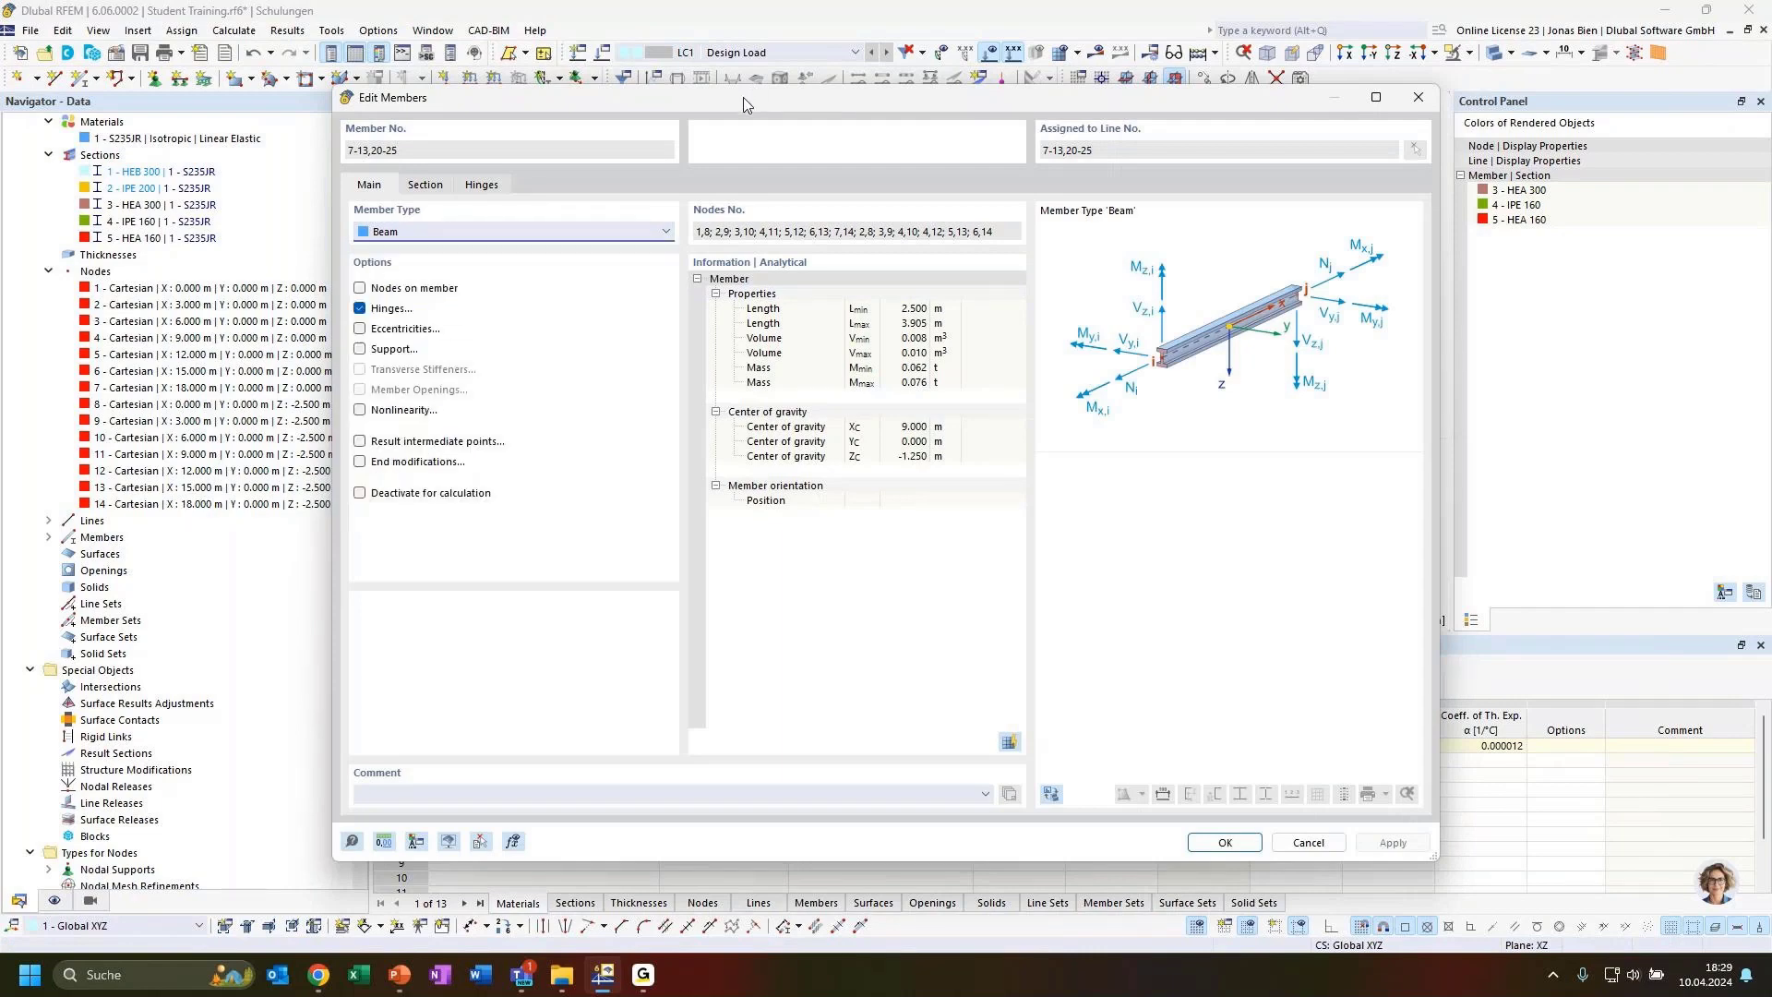
left_click_drag(743, 97, 741, 449)
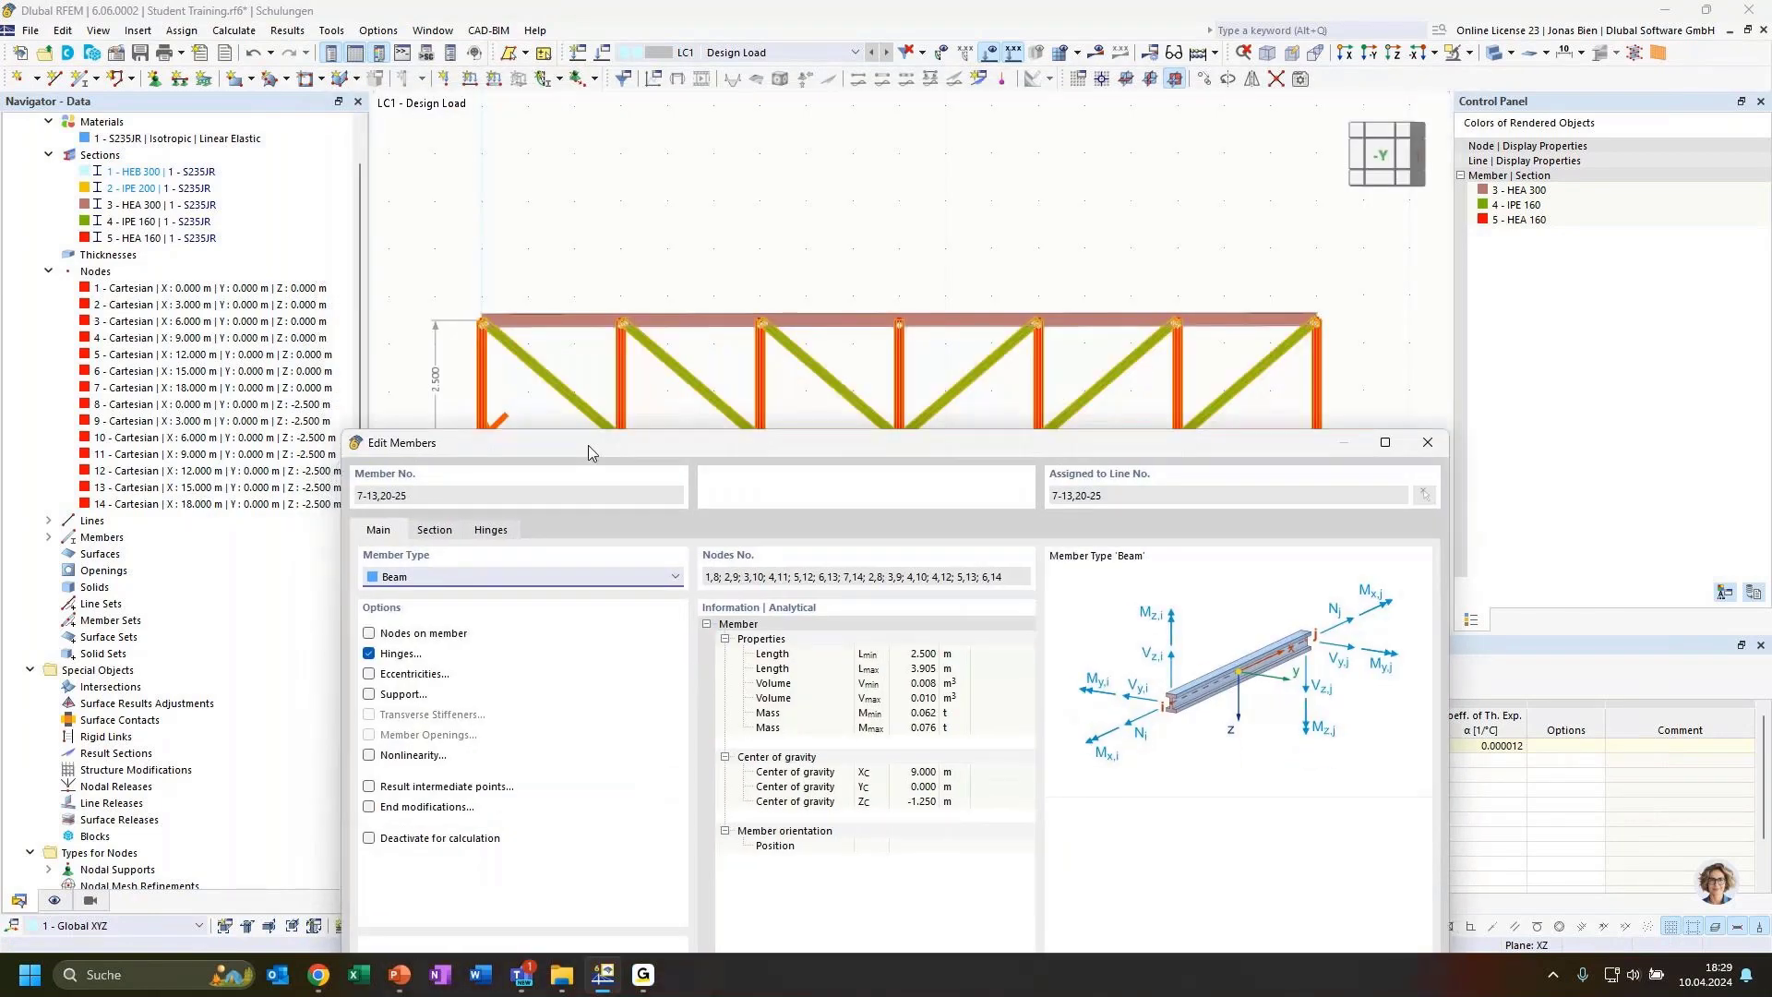
left_click_drag(588, 444, 608, 149)
left_click(495, 279)
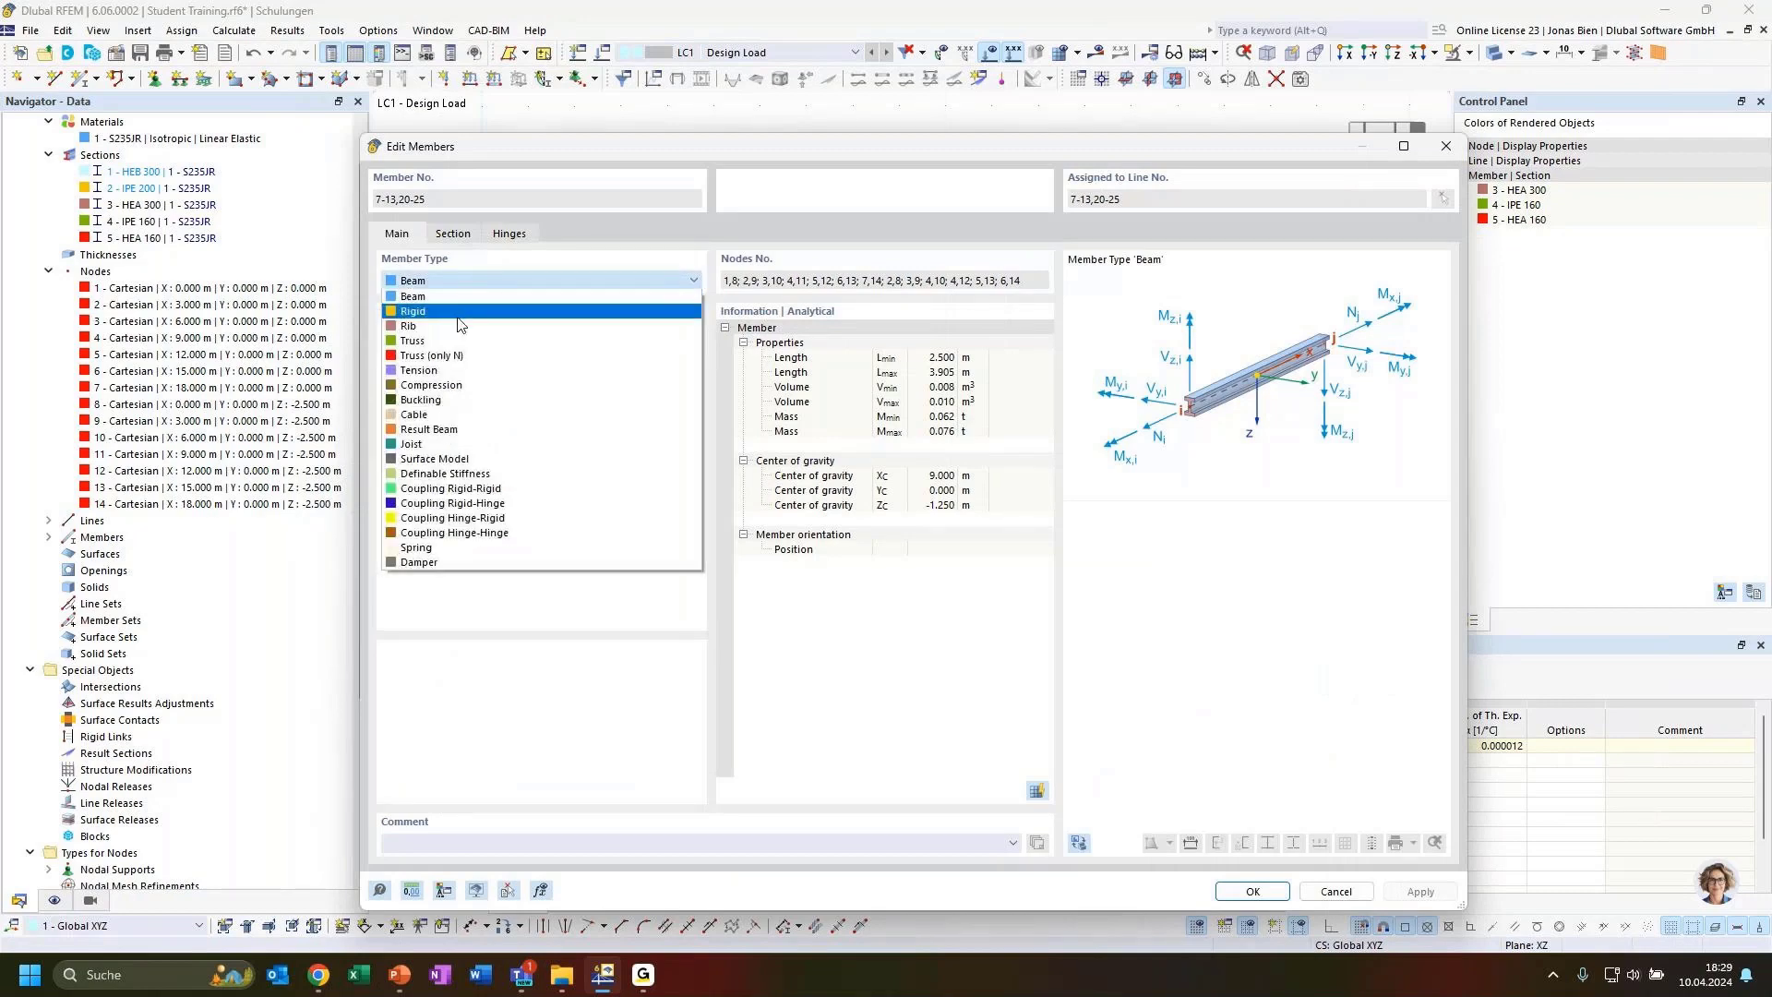
left_click(438, 342)
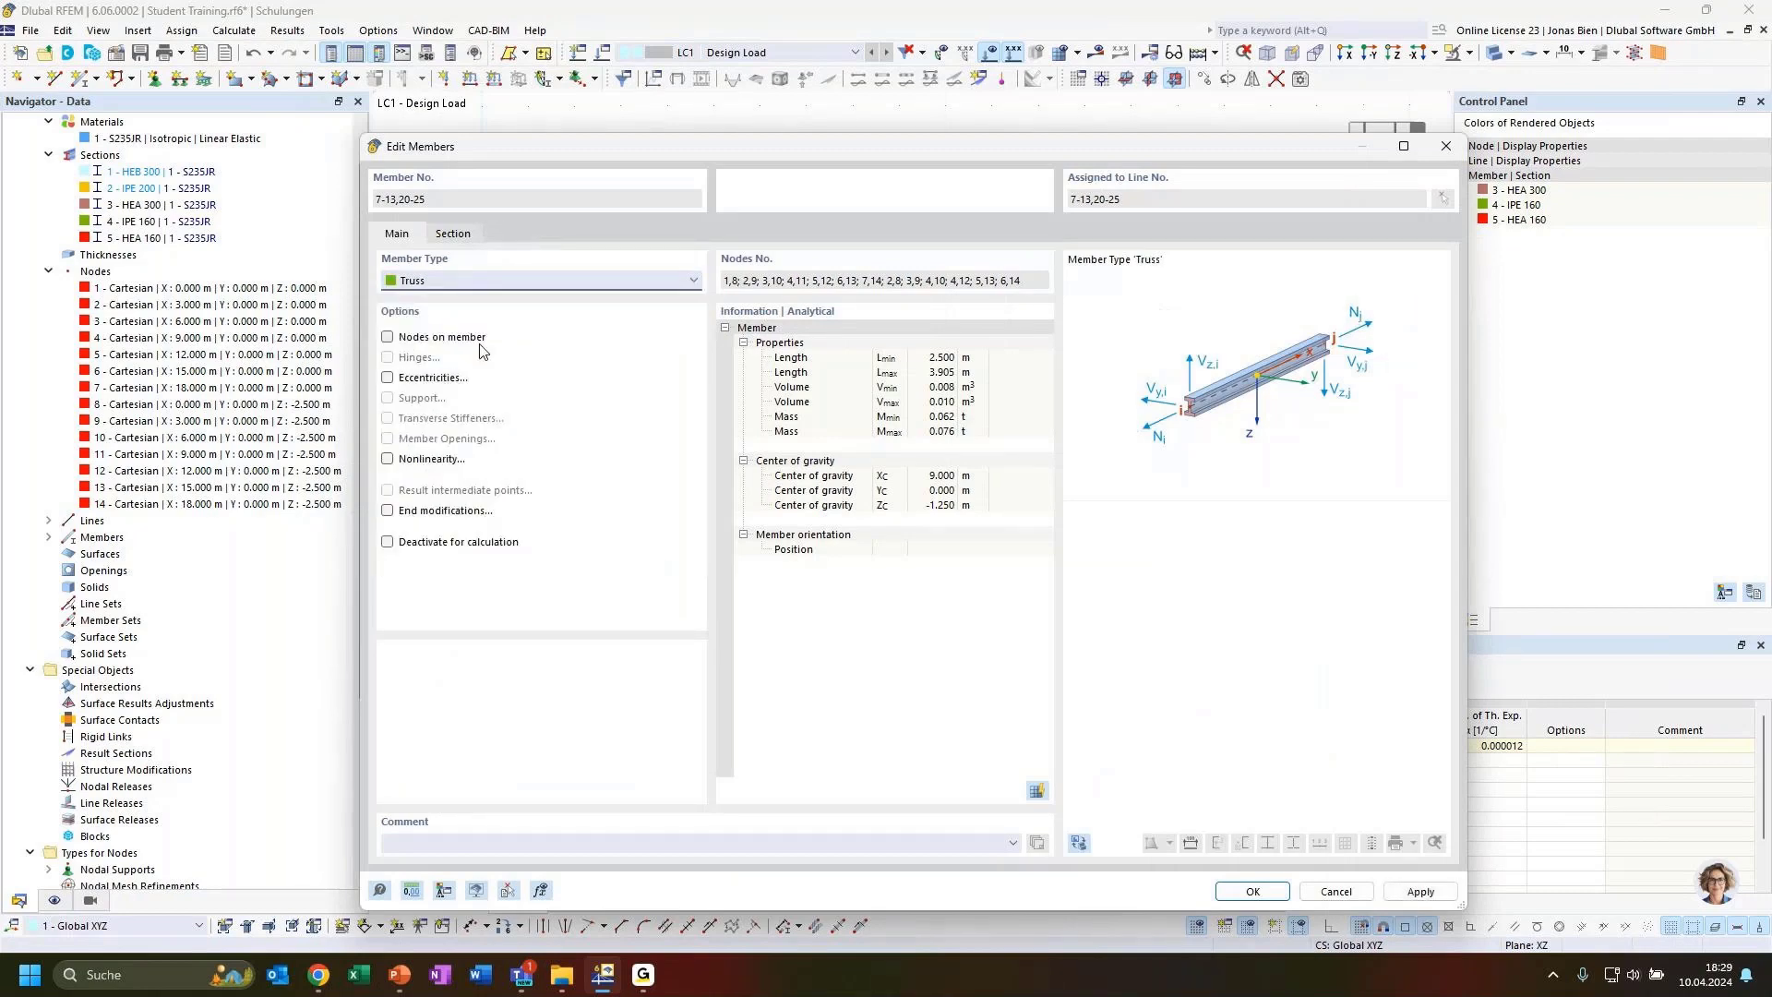
left_click(1249, 893)
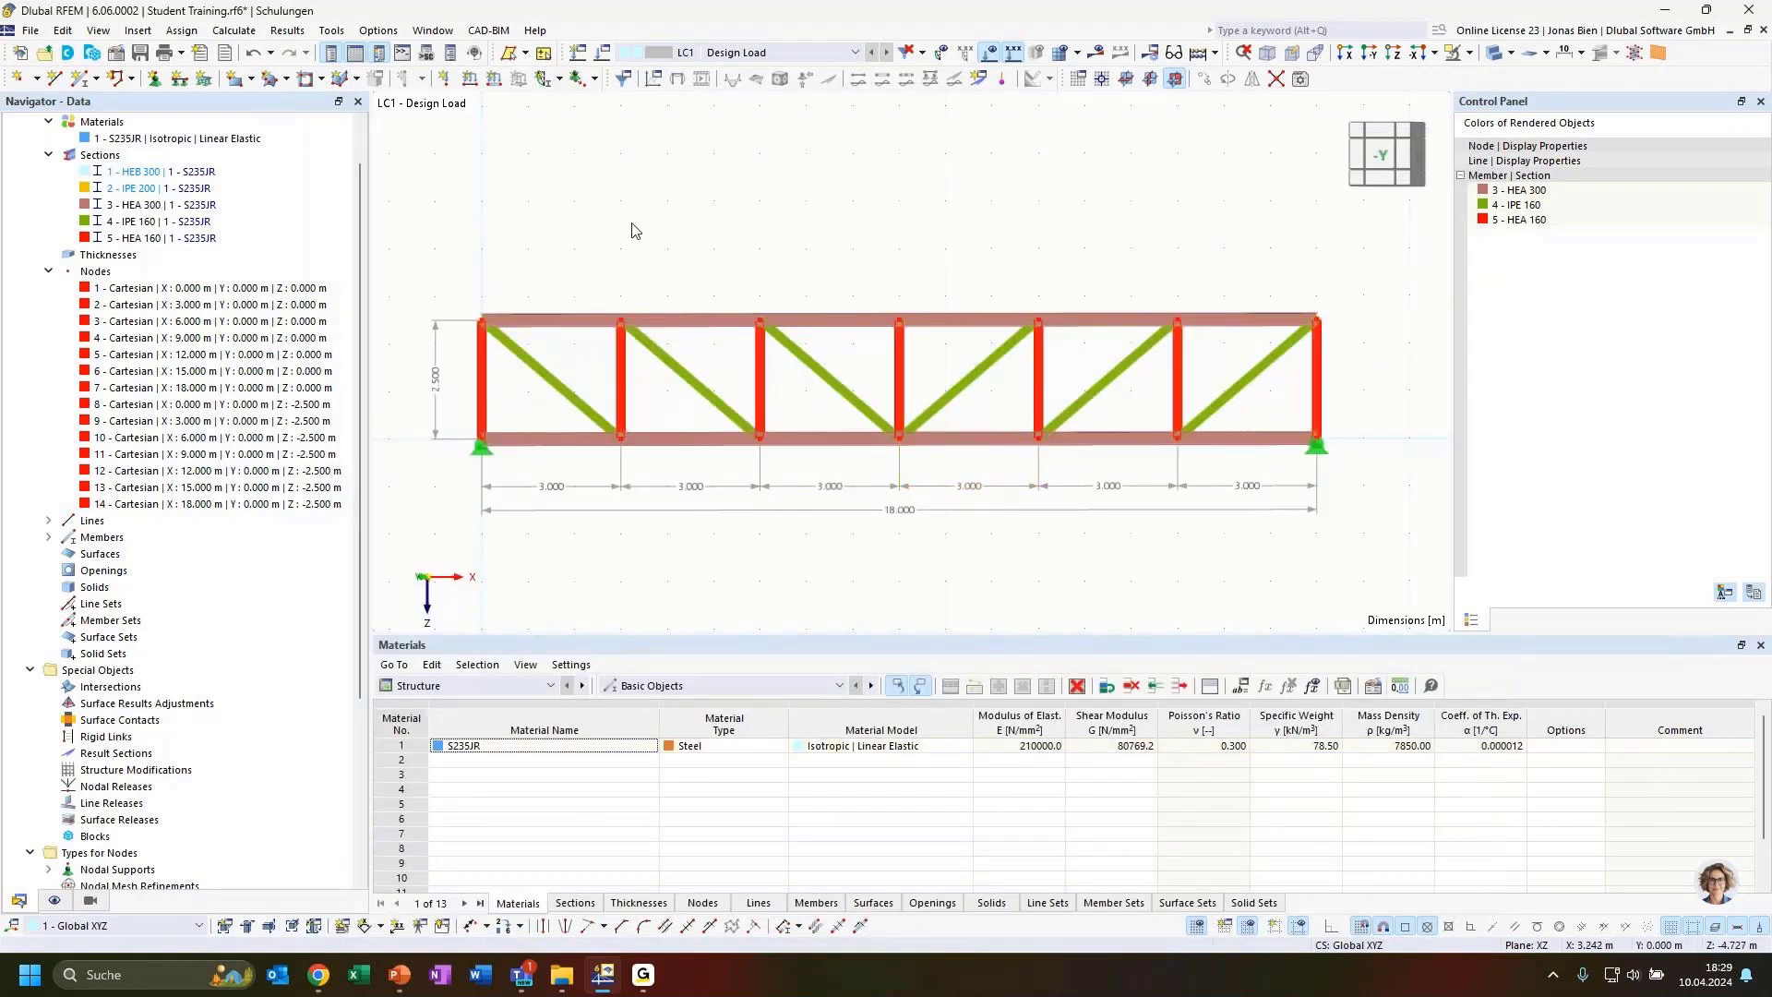
Select the entire truss structure and delete it from the model
middle_click_drag(633, 223, 684, 257, "ctrl")
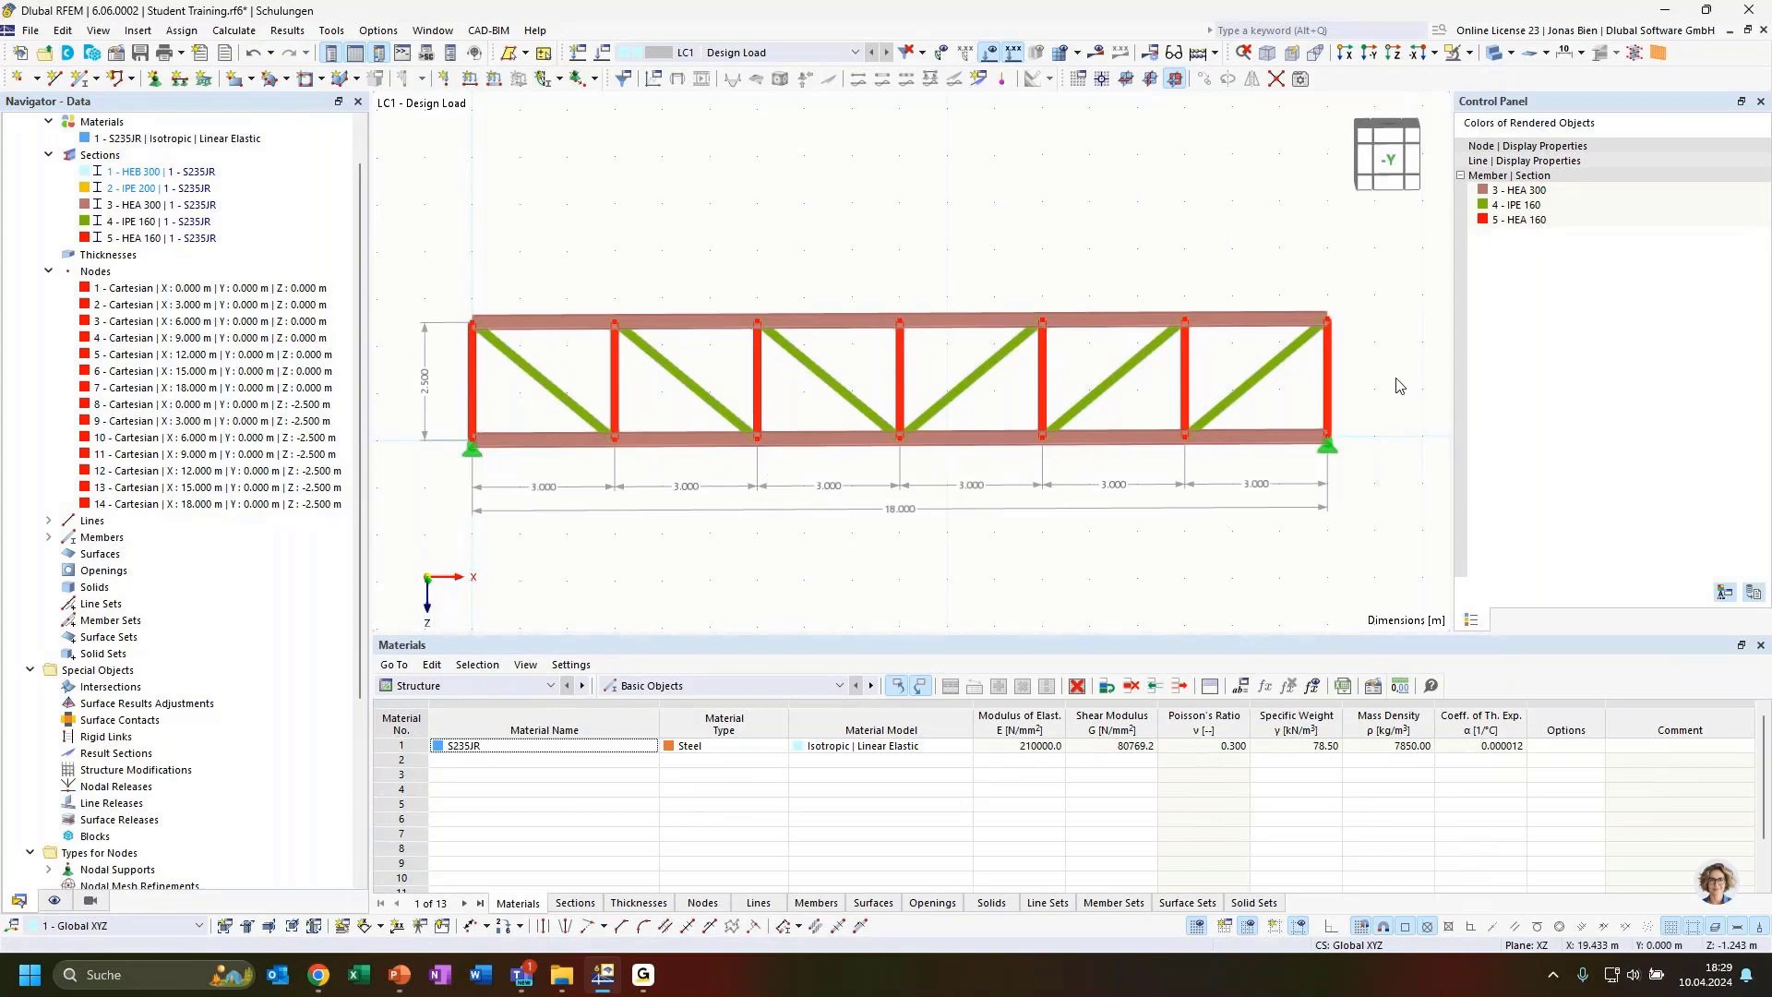
middle_click_drag(898, 572, 1020, 550, "ctrl")
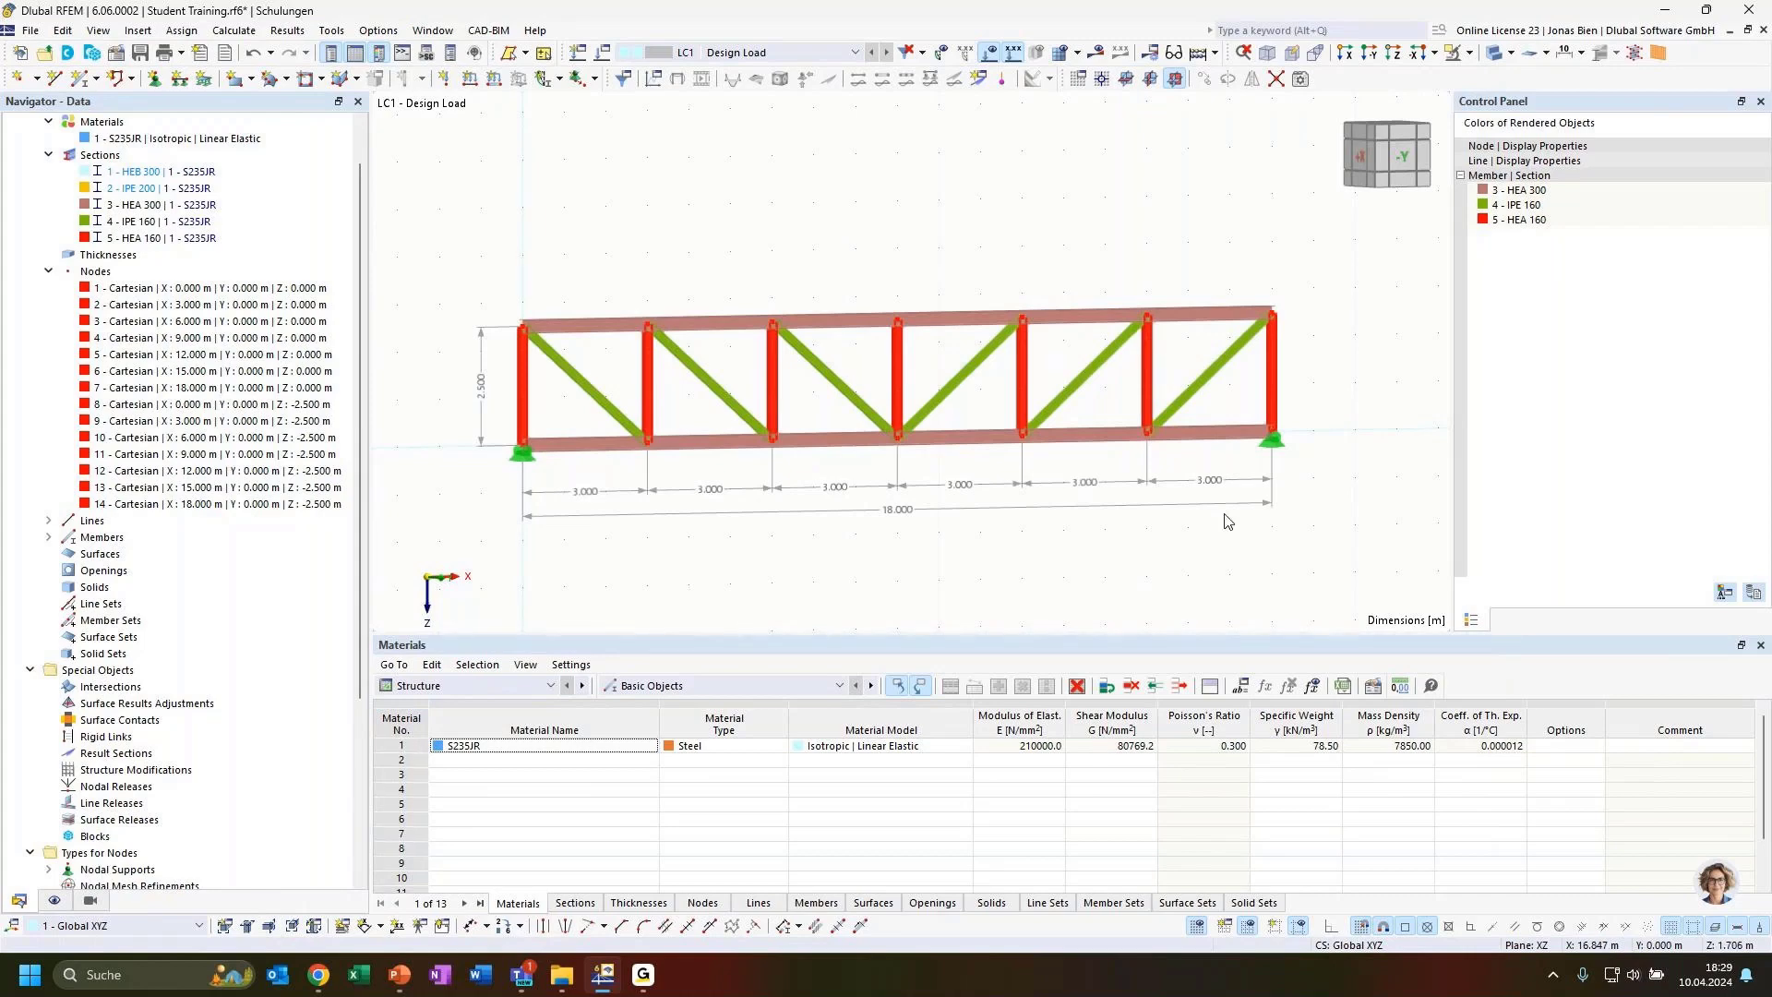
scroll(1075, 395, "down", 2)
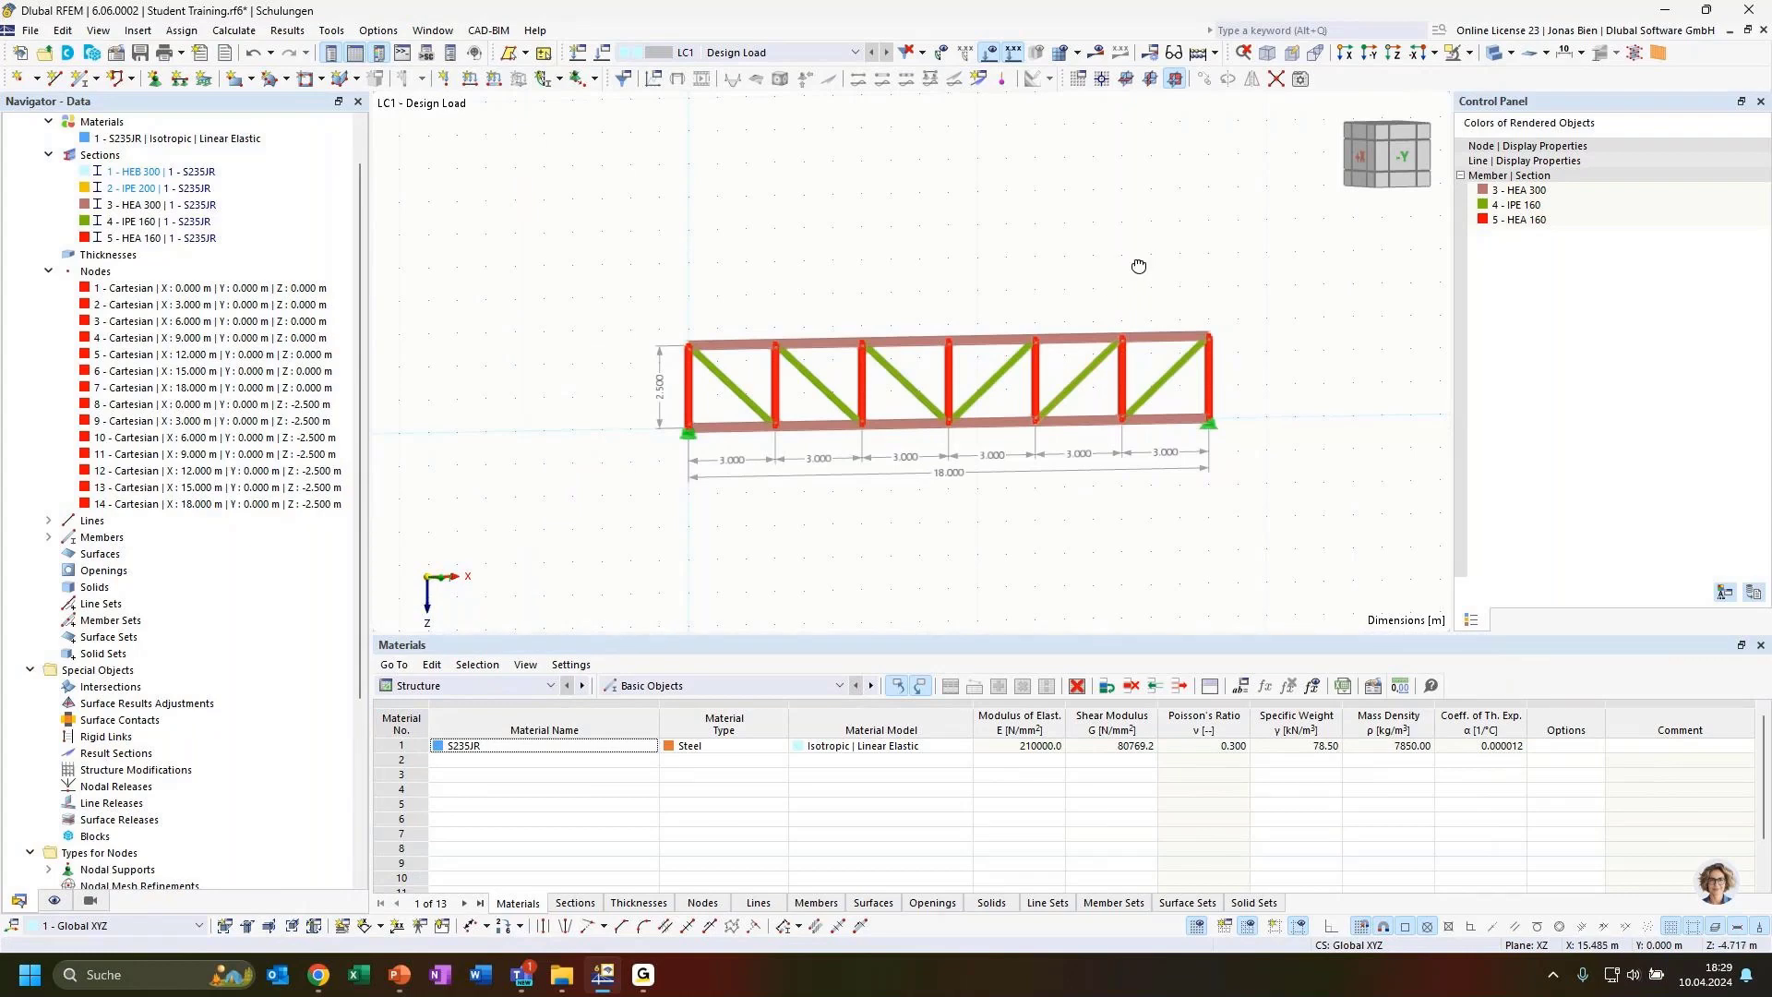
middle_click_drag(1135, 265, 1130, 318, "ctrl")
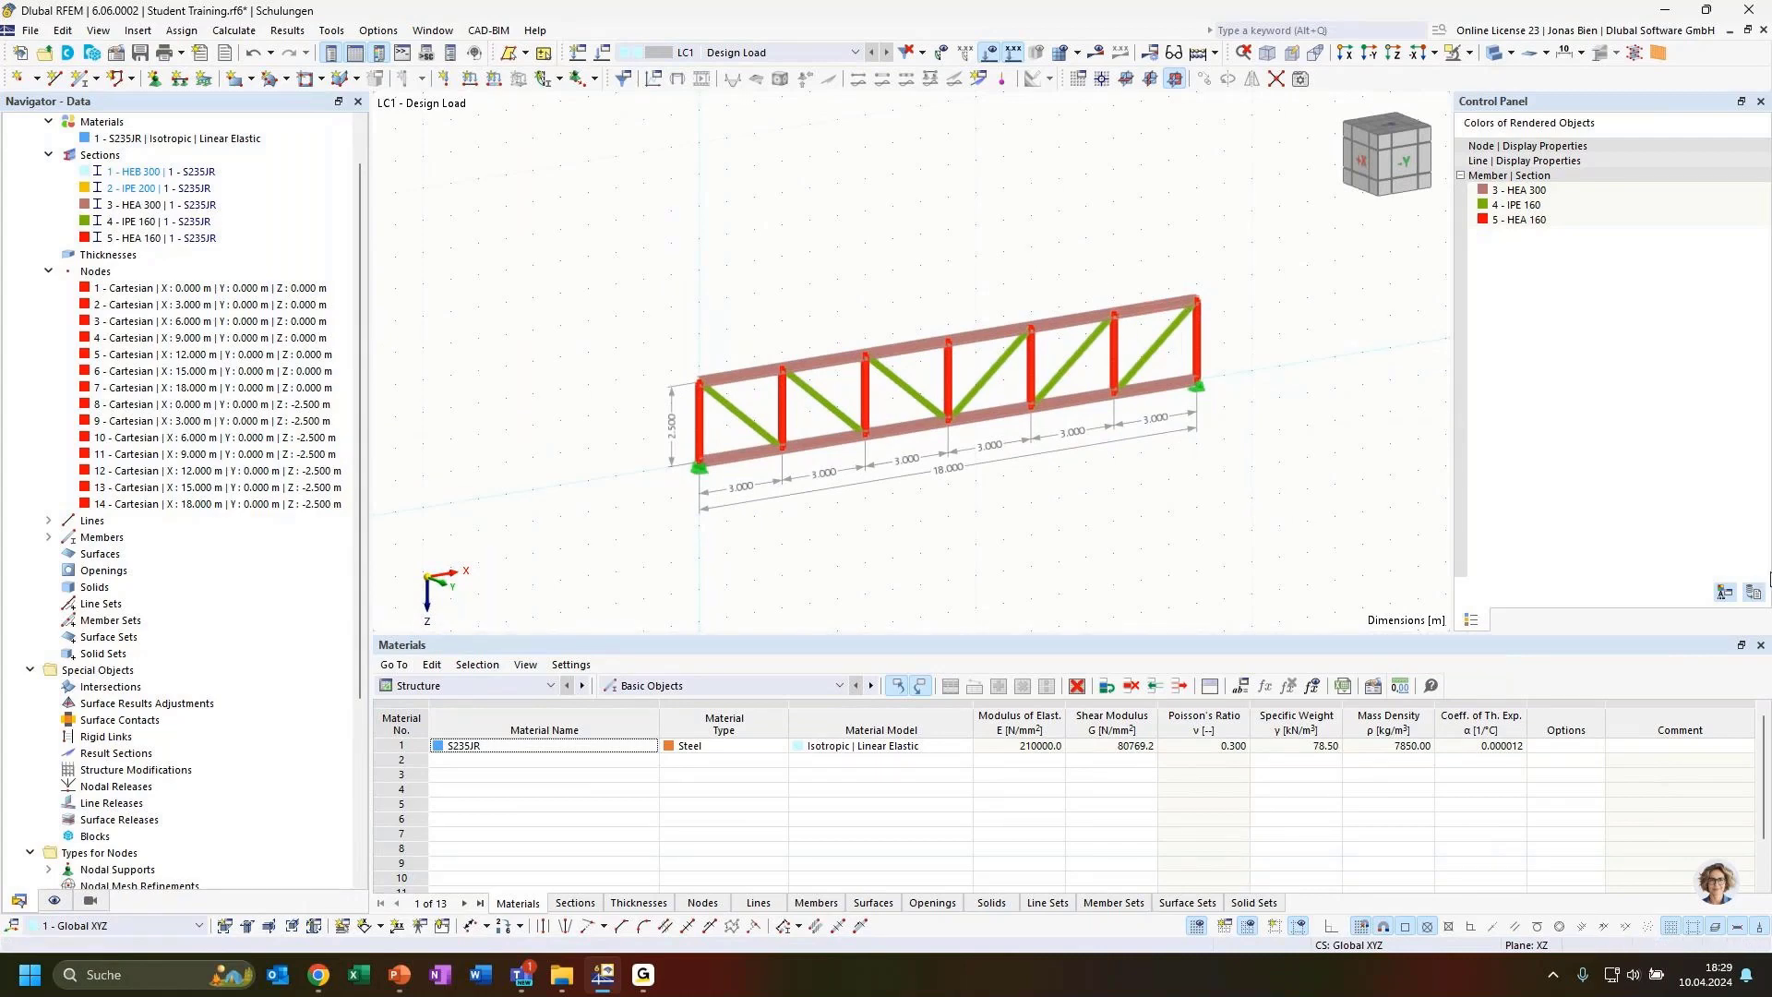
left_click_drag(619, 203, 1287, 567)
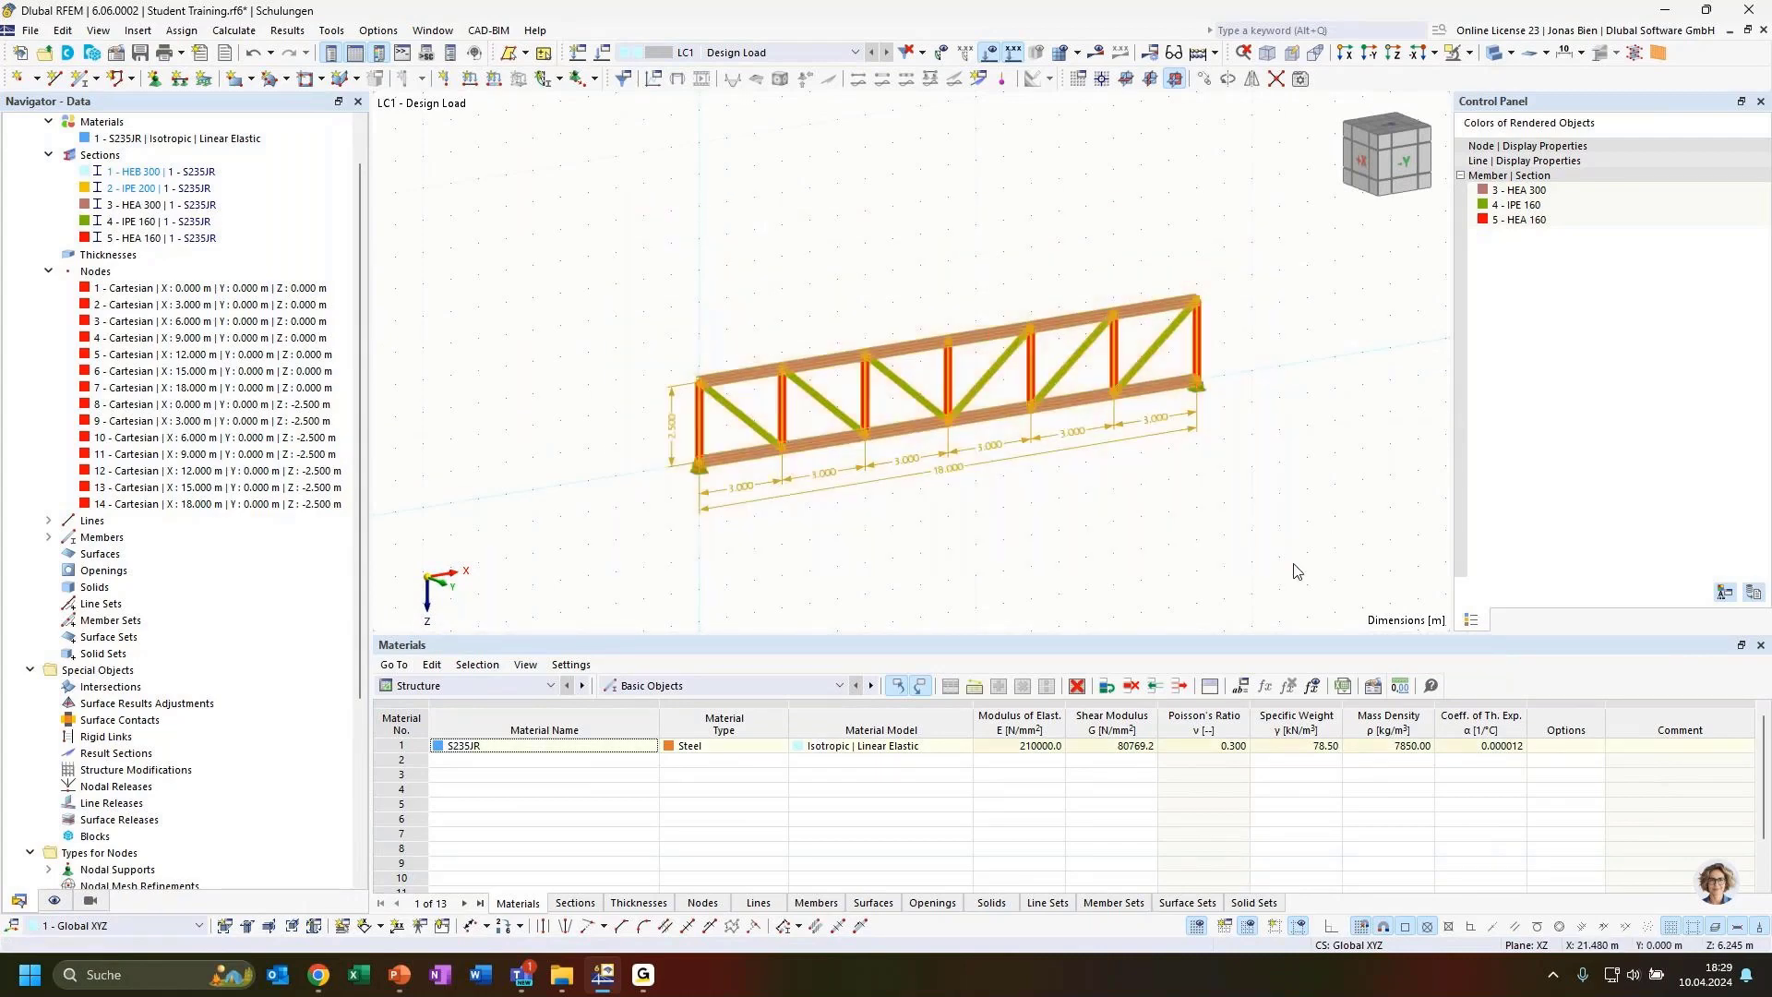
key("Delete")
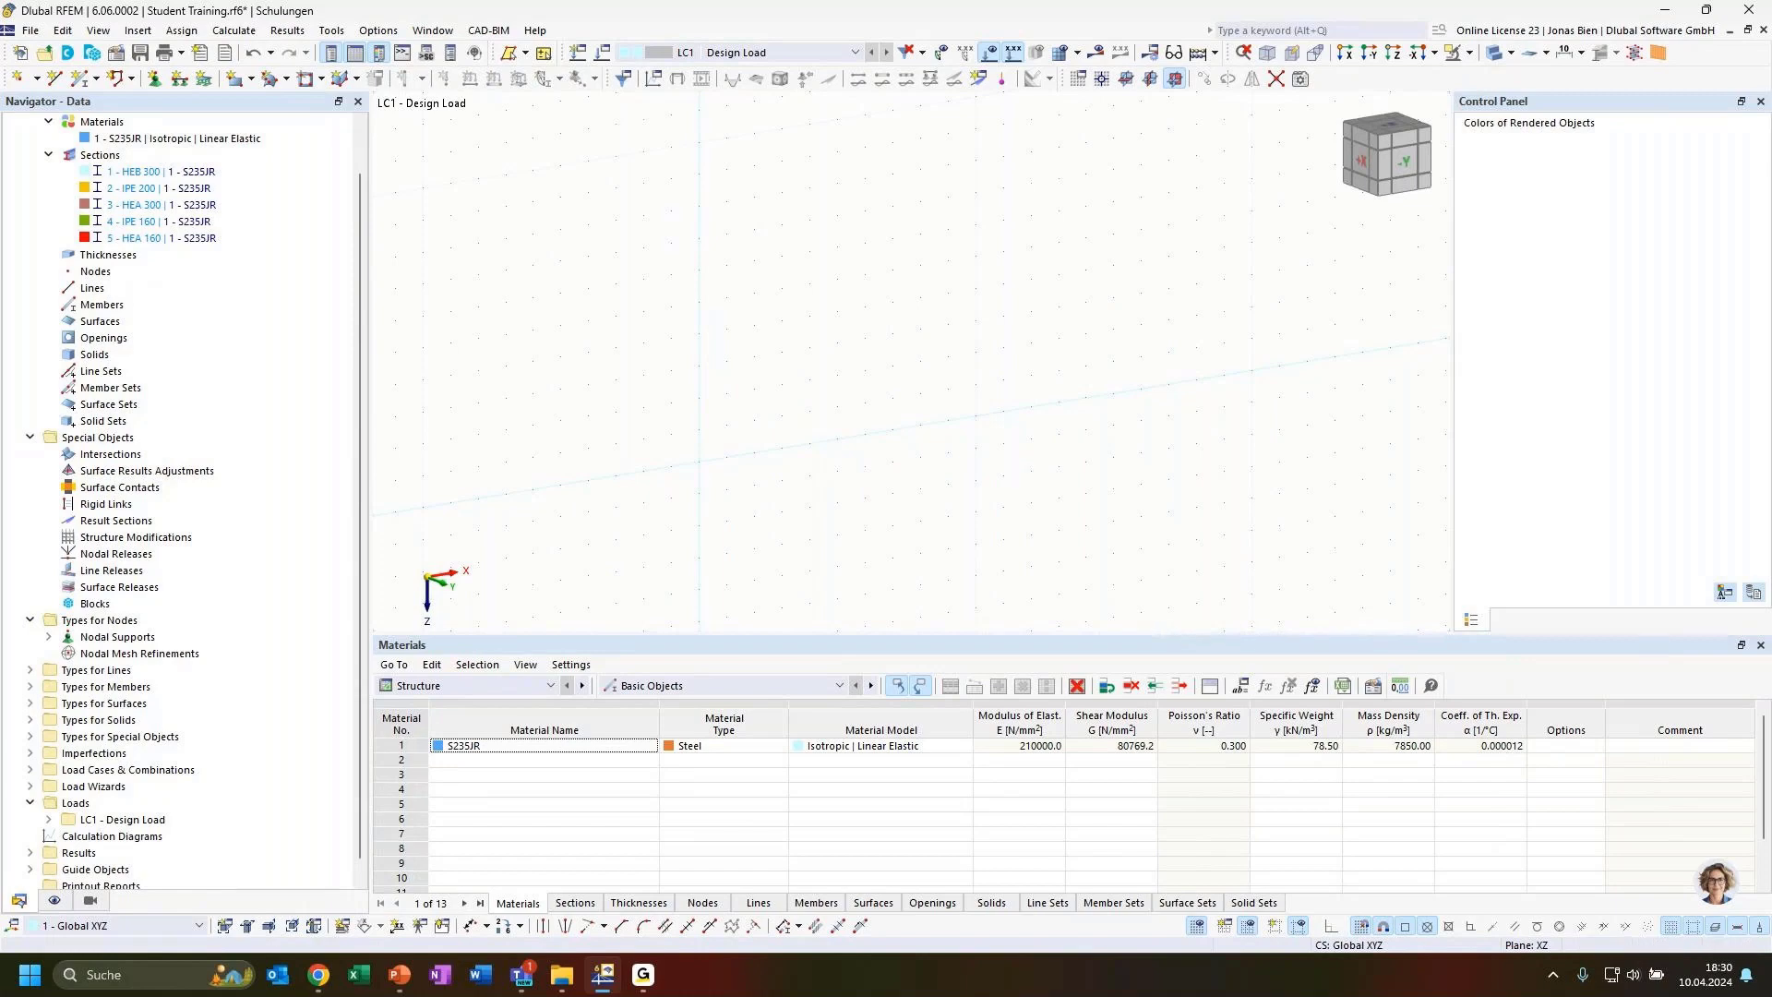
key("alt+Tab")
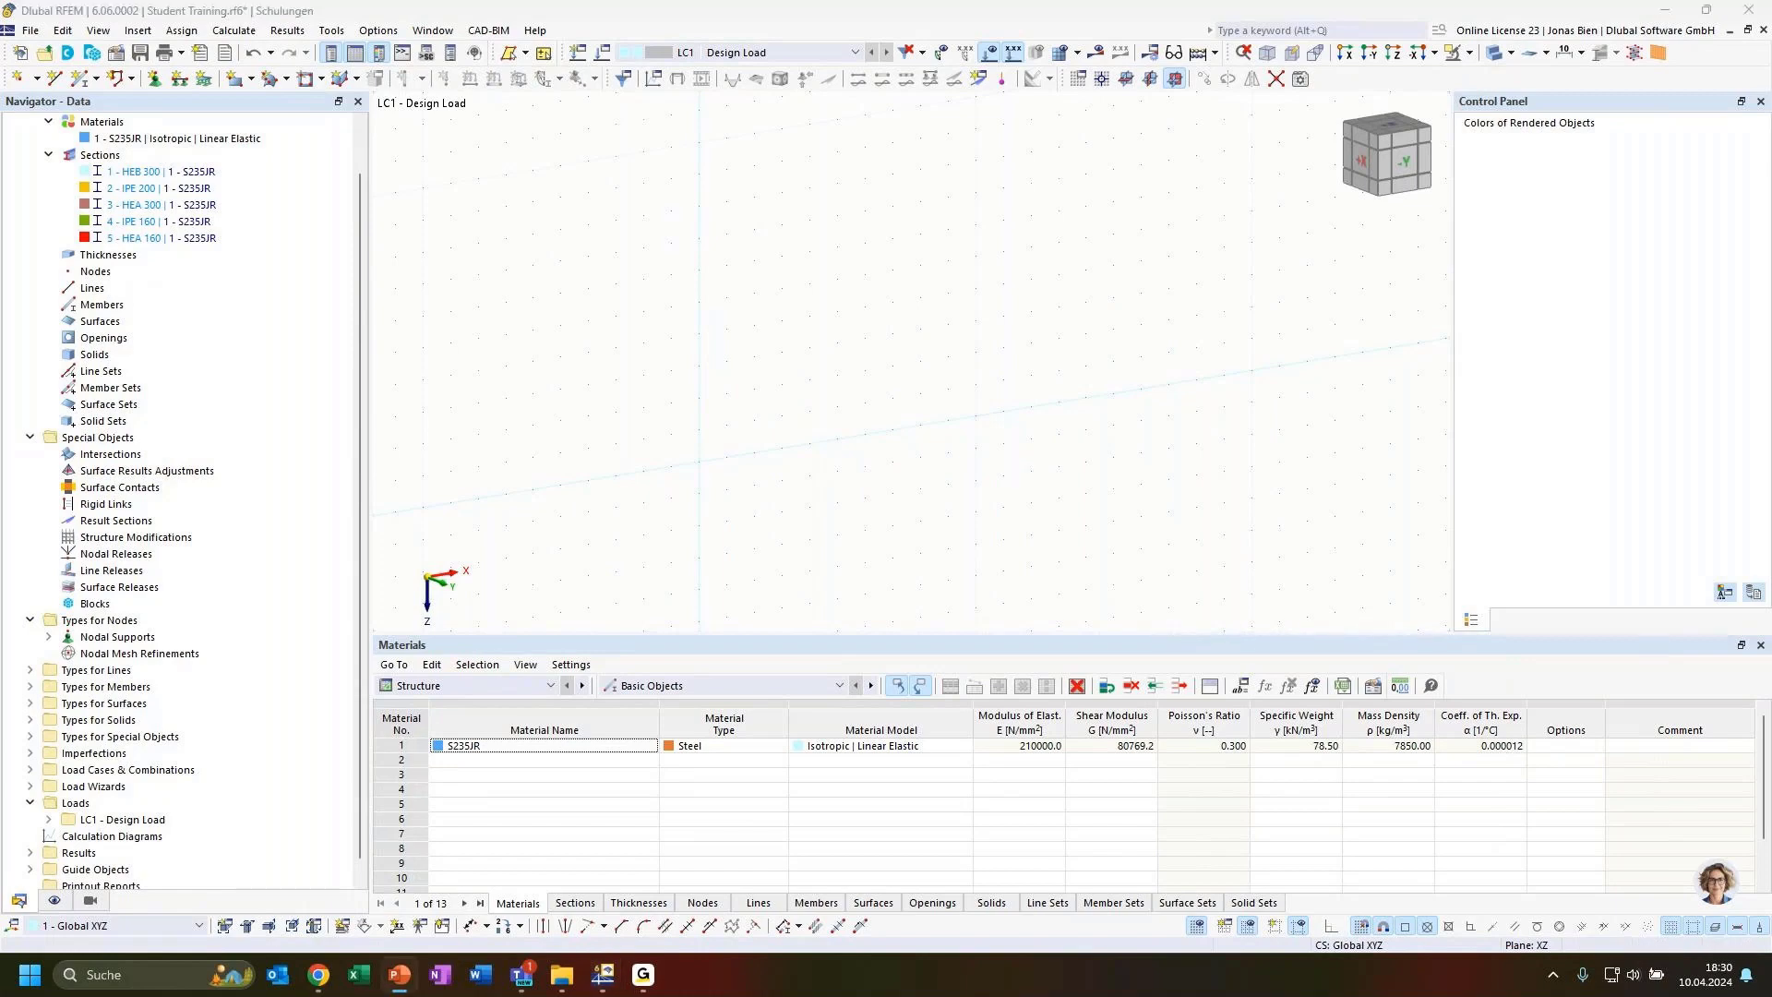
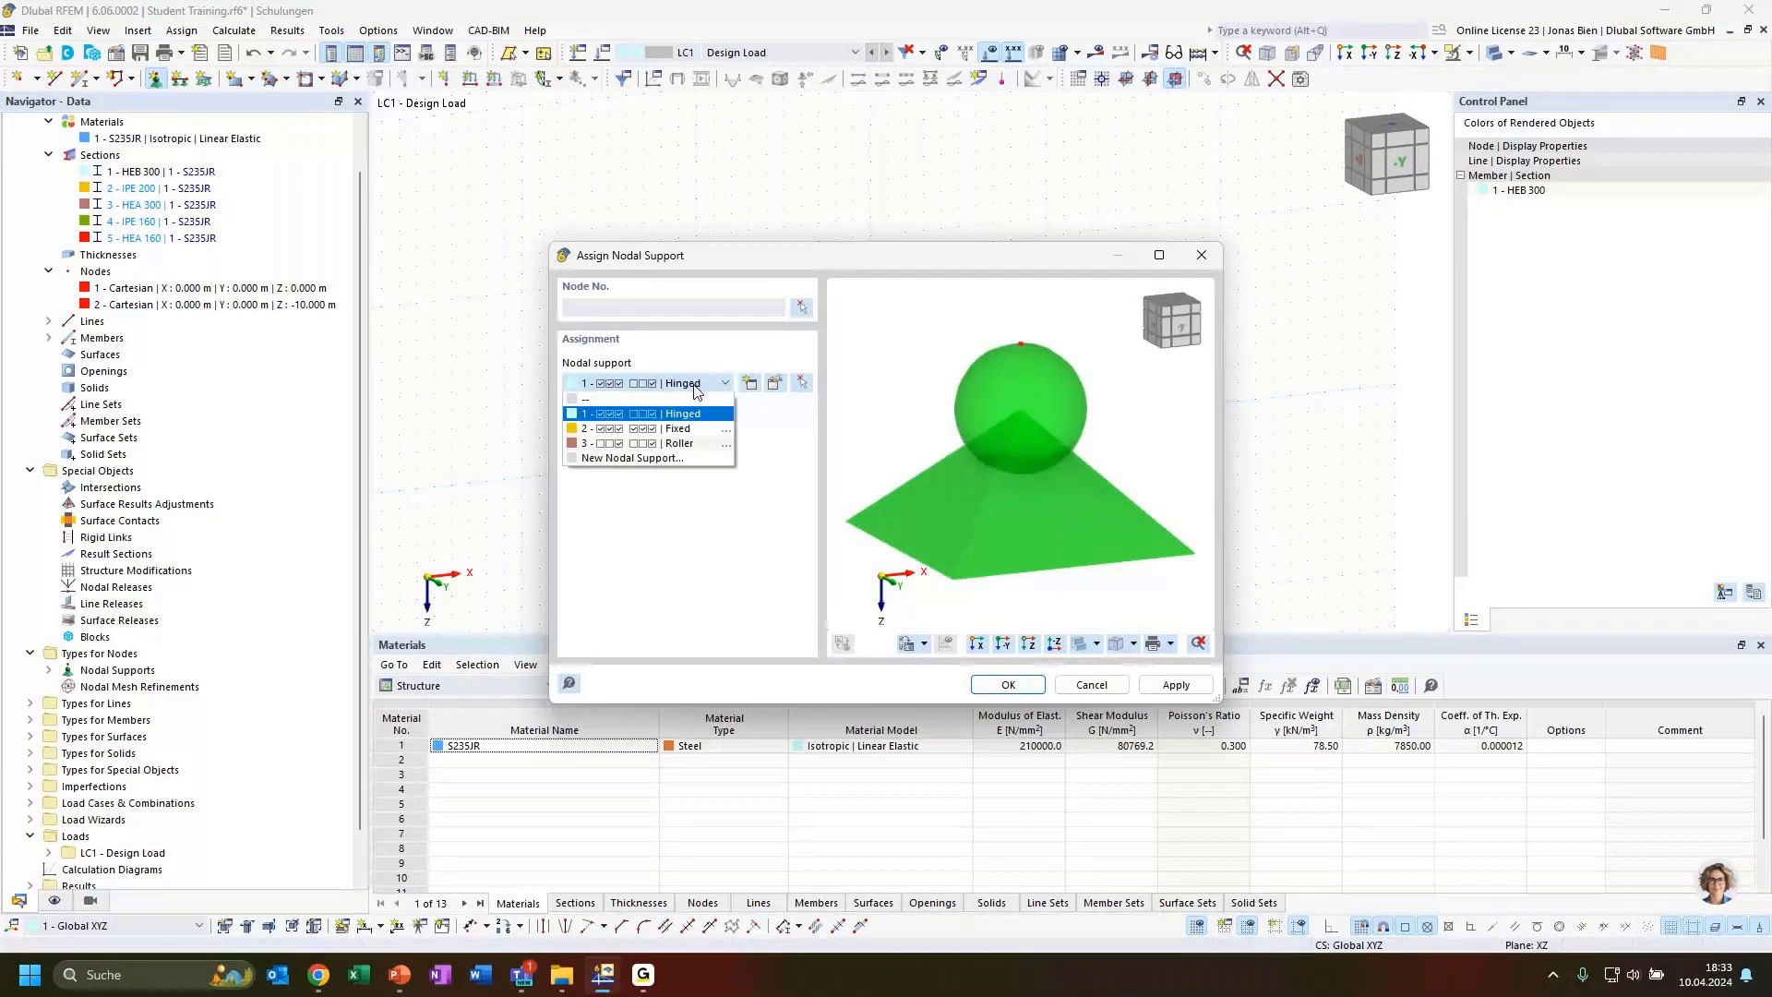
Assign the Fixed nodal support type to the column's base node 1
left_click(678, 429)
left_click(801, 307)
left_click(870, 439)
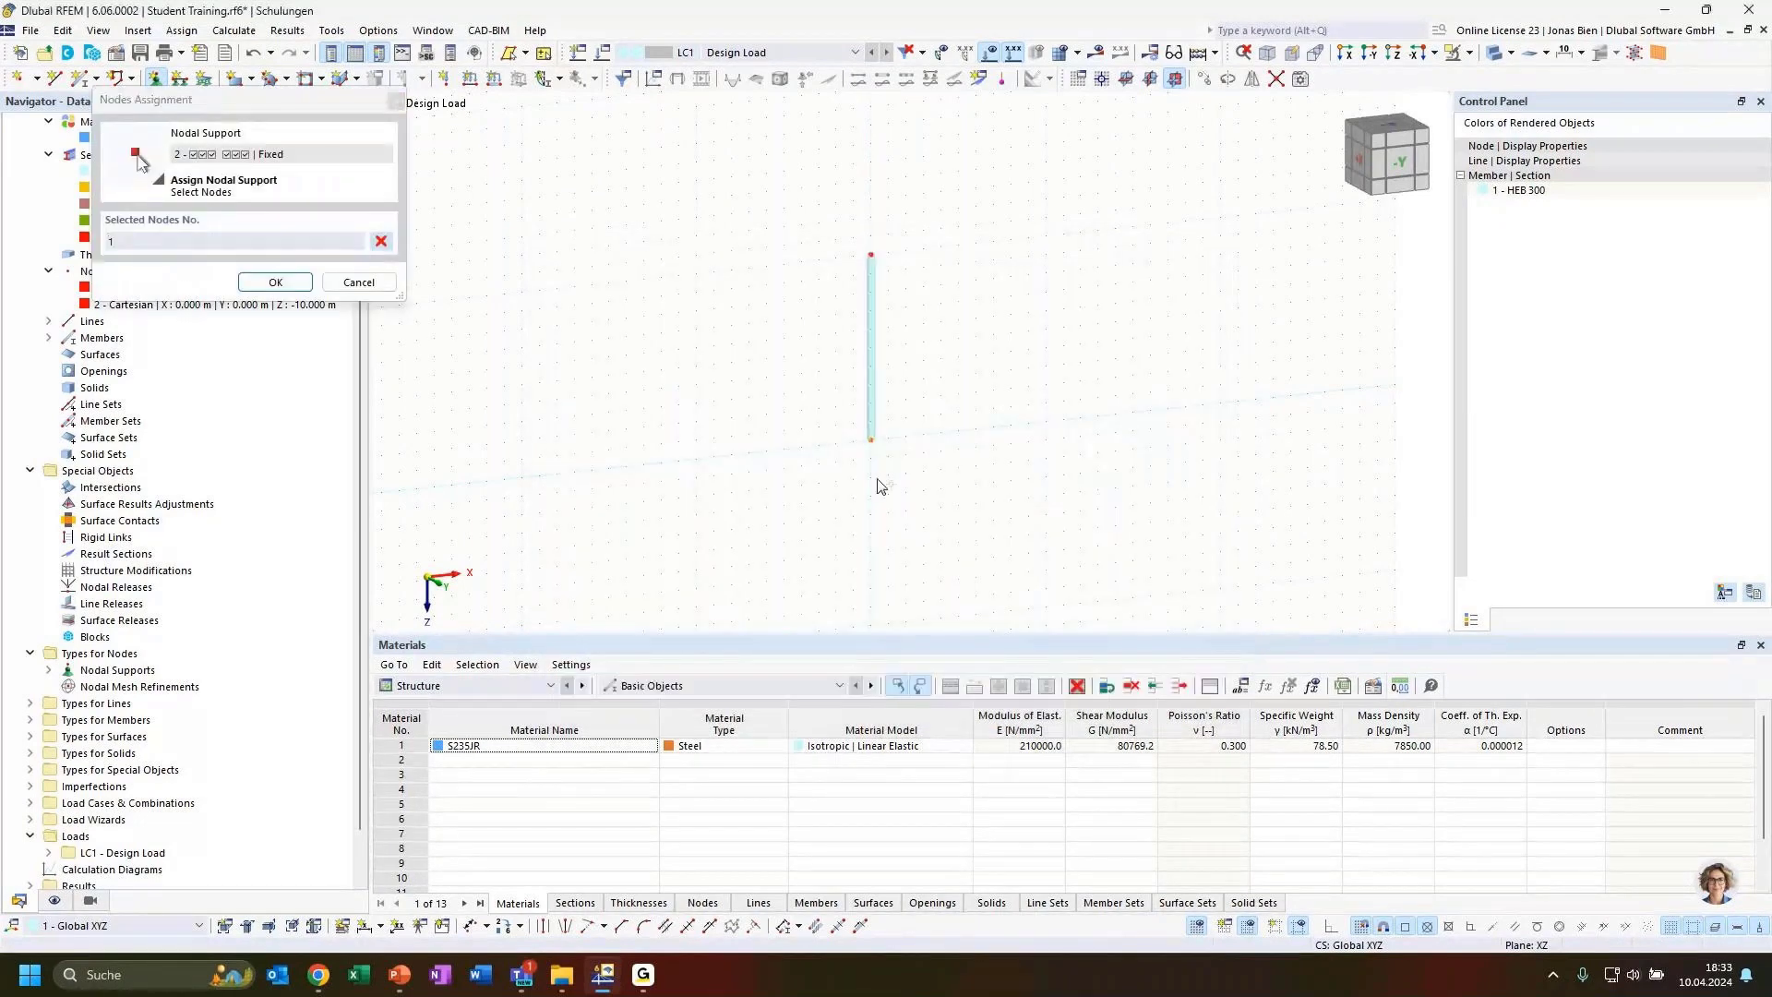
left_click(275, 283)
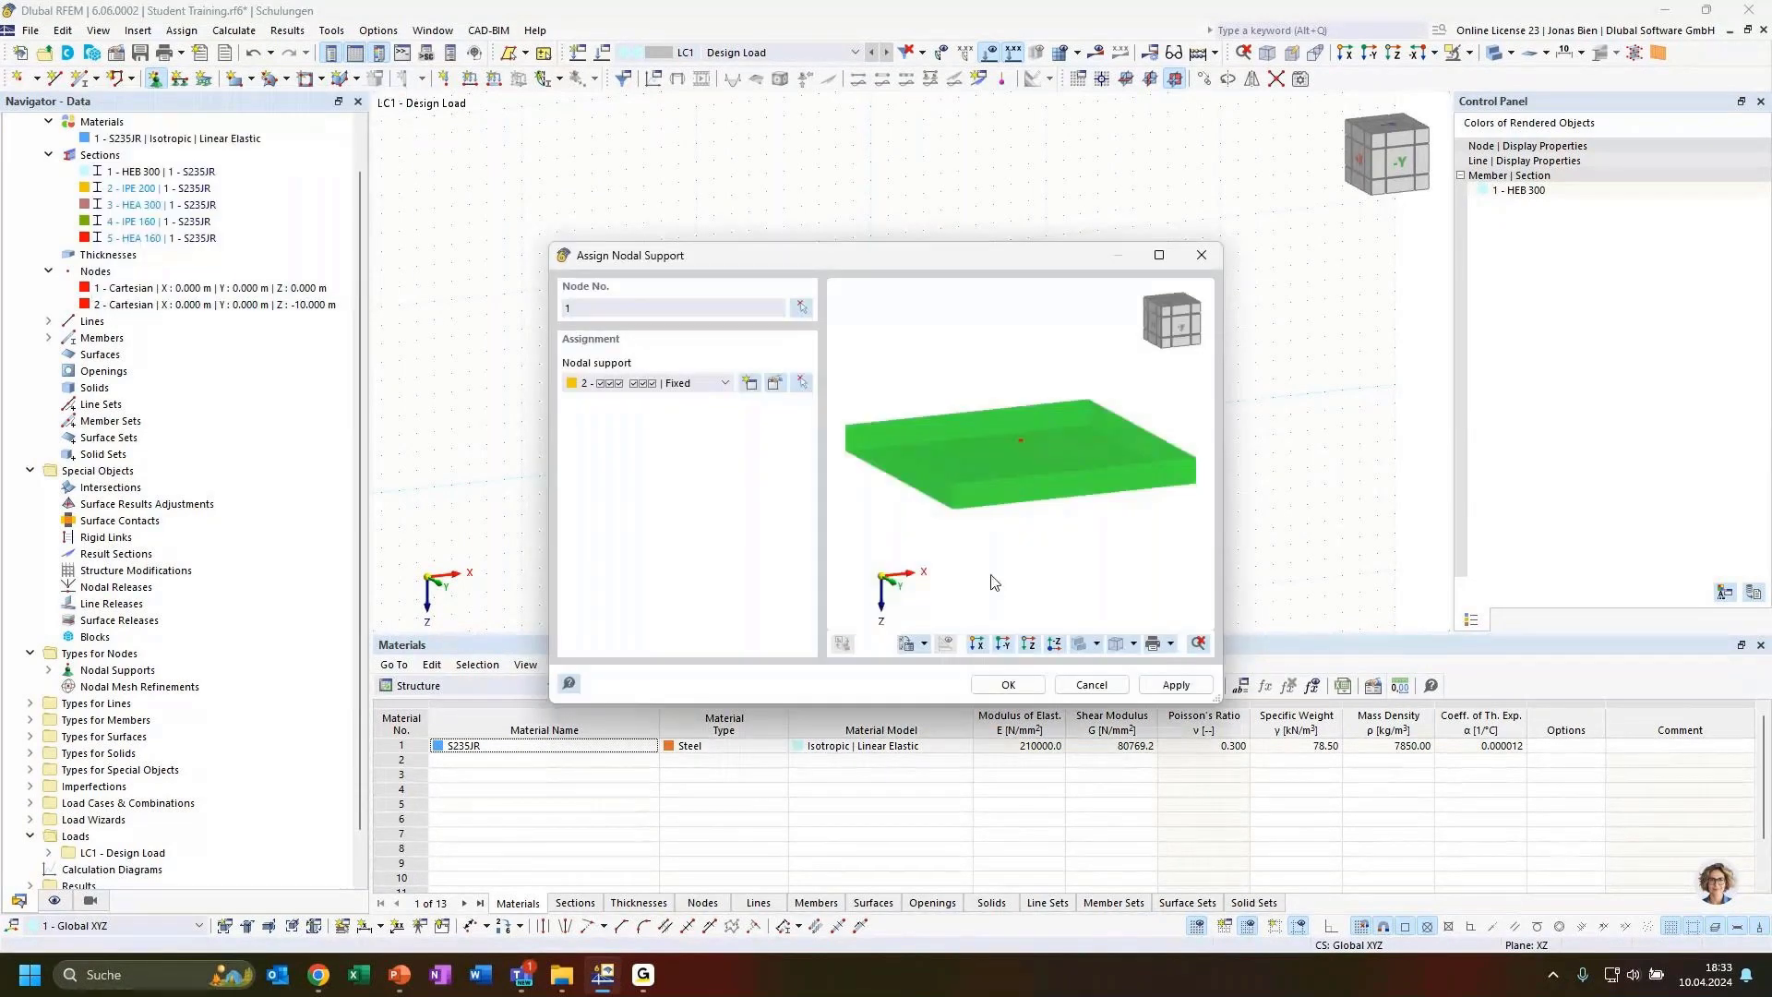
left_click(1008, 685)
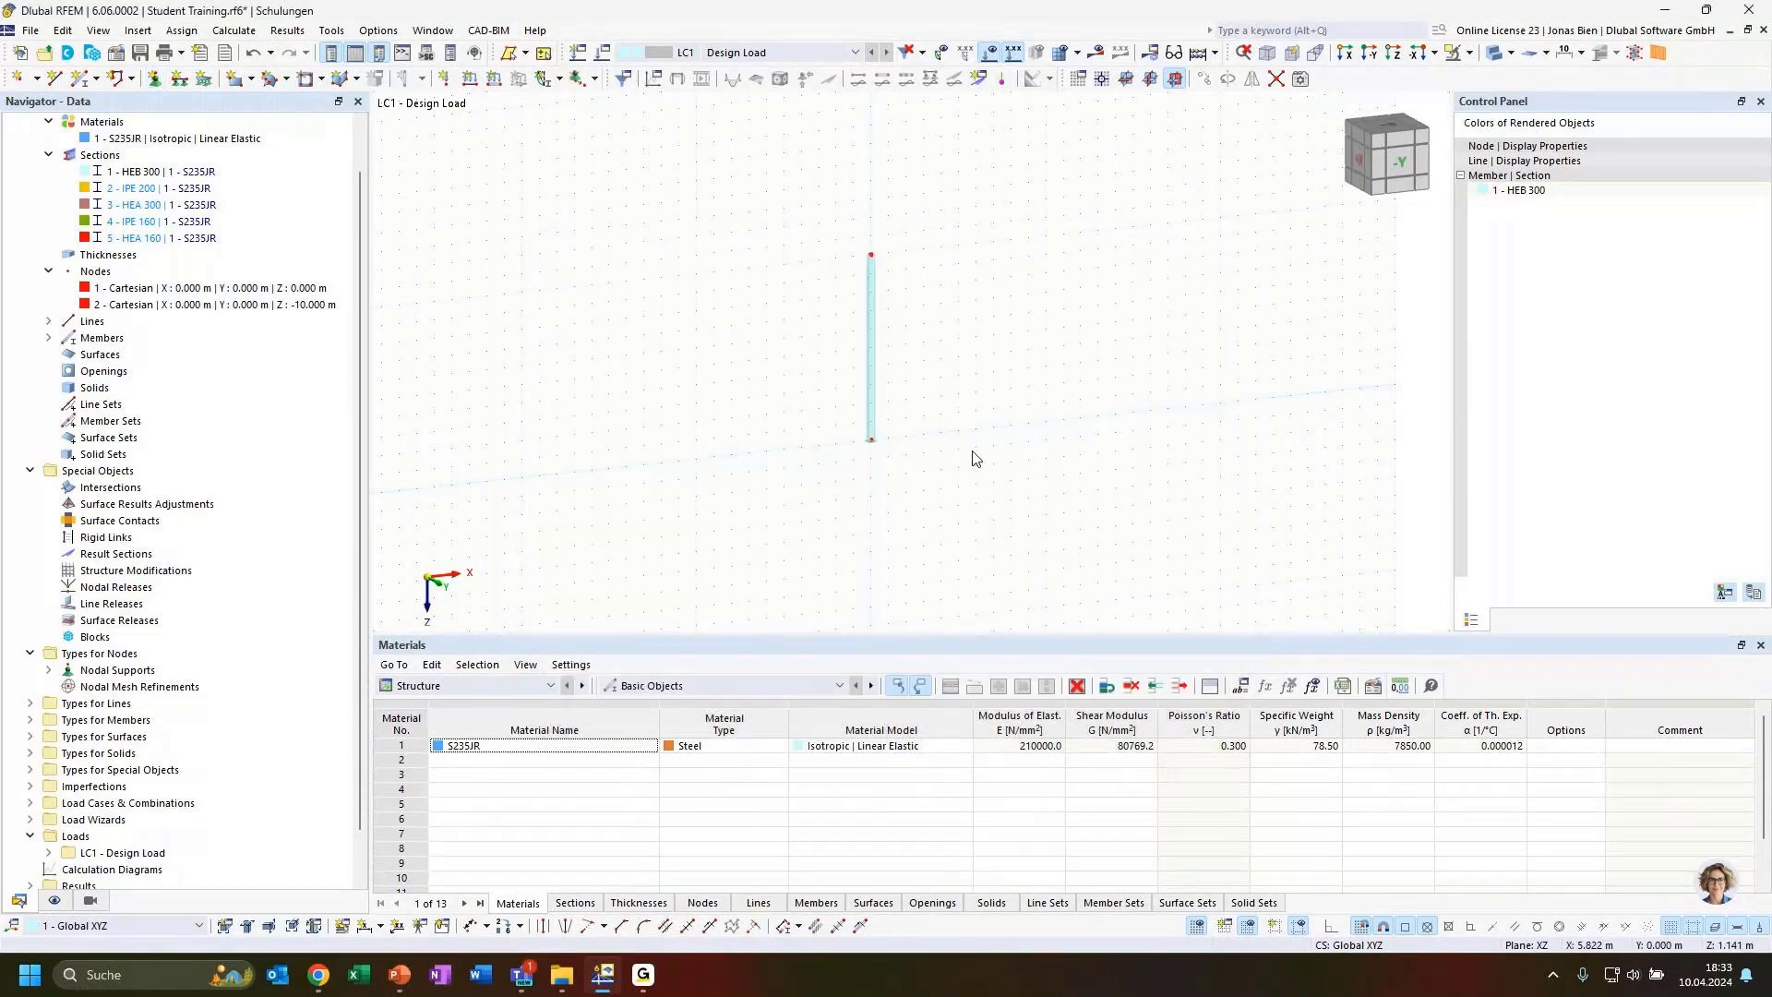
Open the base node and inspect the definition of its fixed nodal support
scroll(889, 423, "up", 5)
middle_click_drag(905, 407, 886, 447, "ctrl")
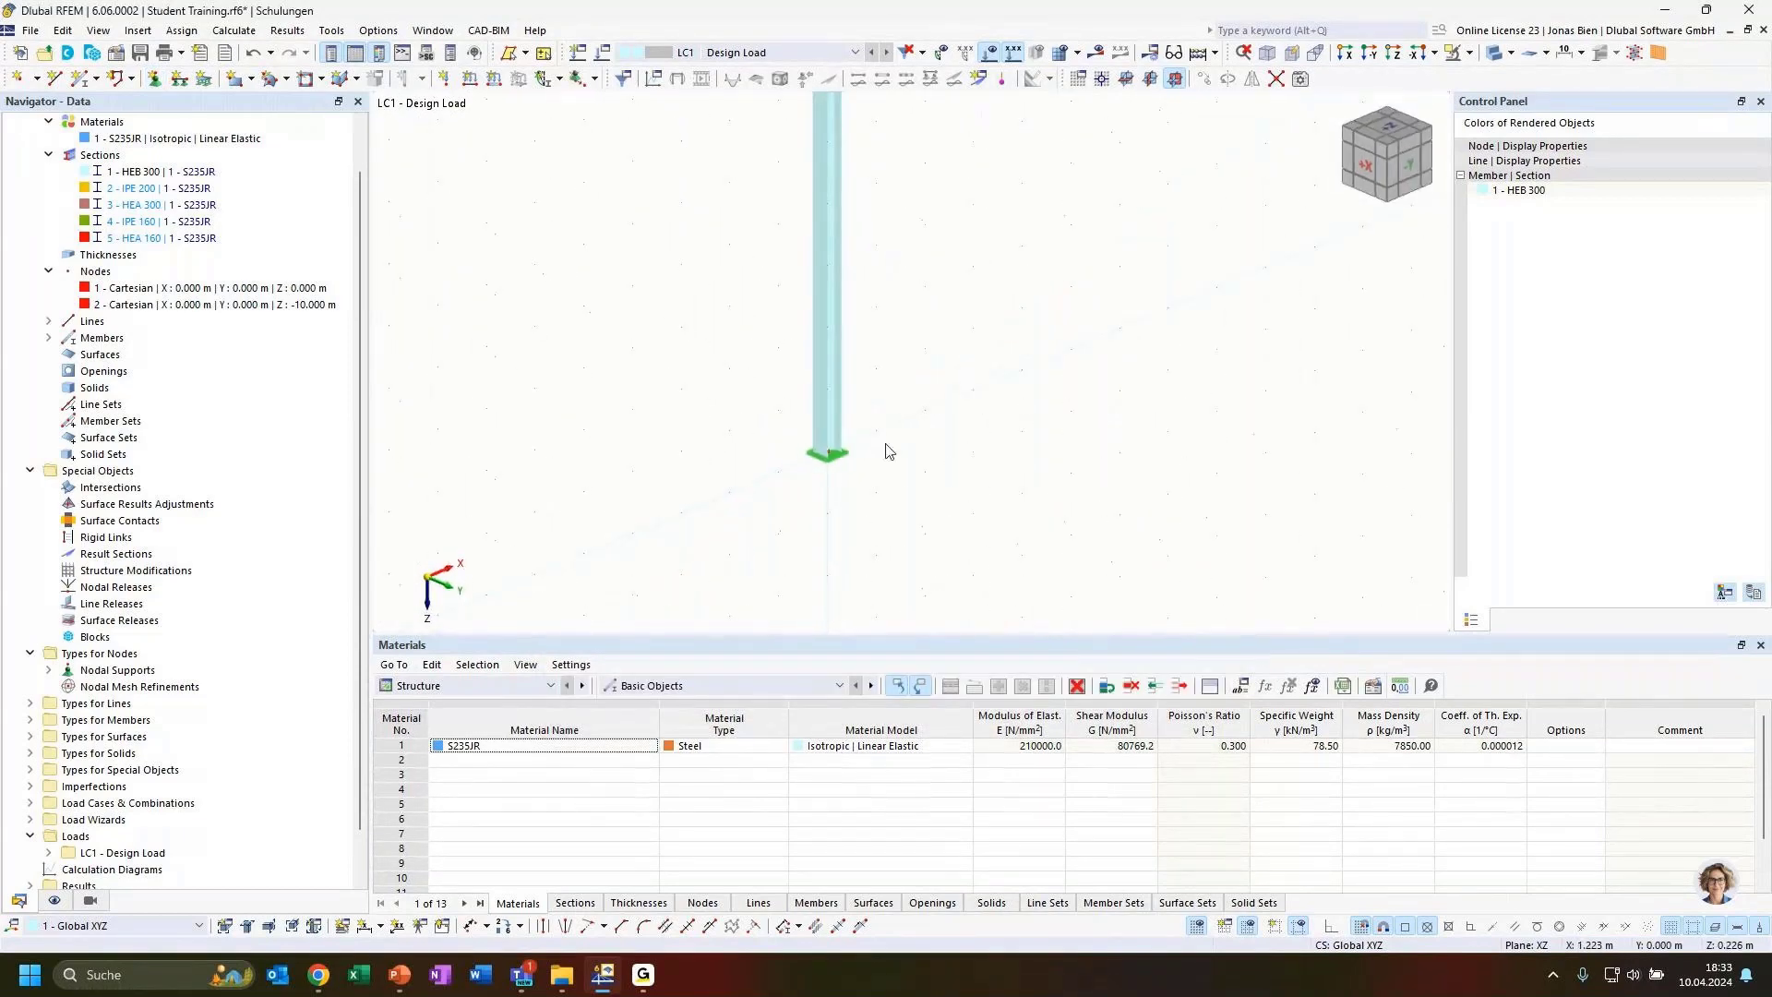
scroll(880, 449, "up", 2)
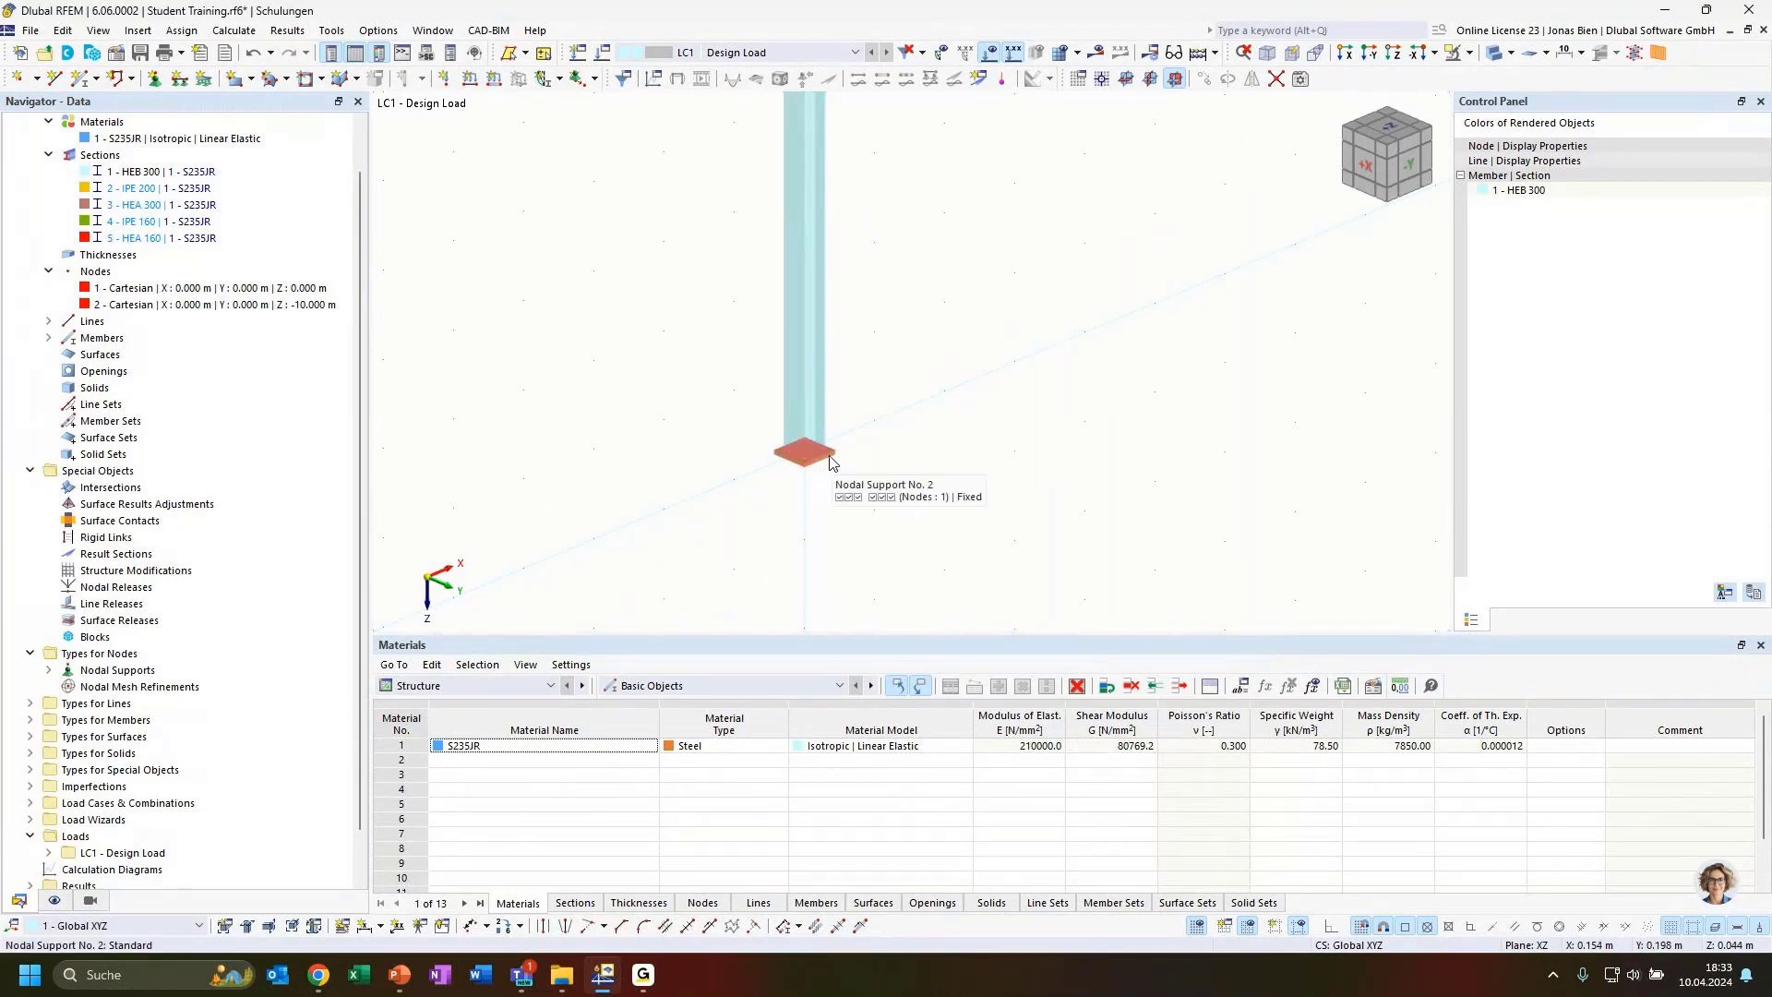
right_click(827, 464)
left_click(900, 419)
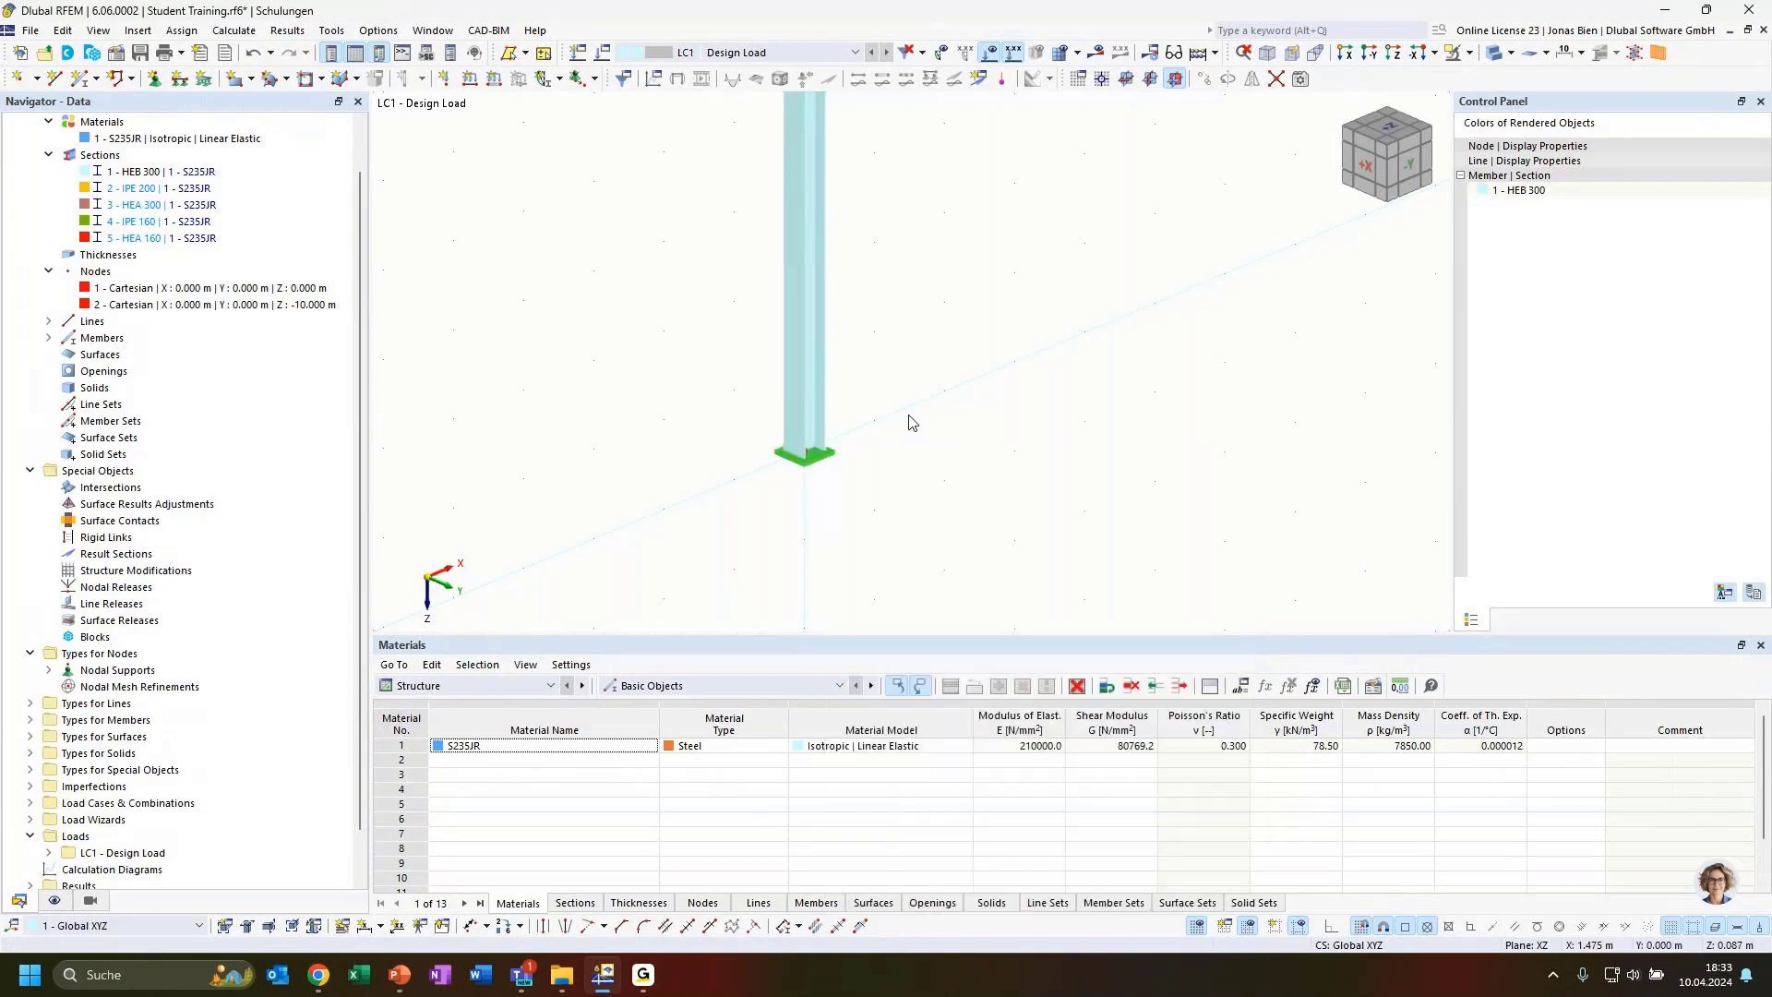
double_click(810, 458)
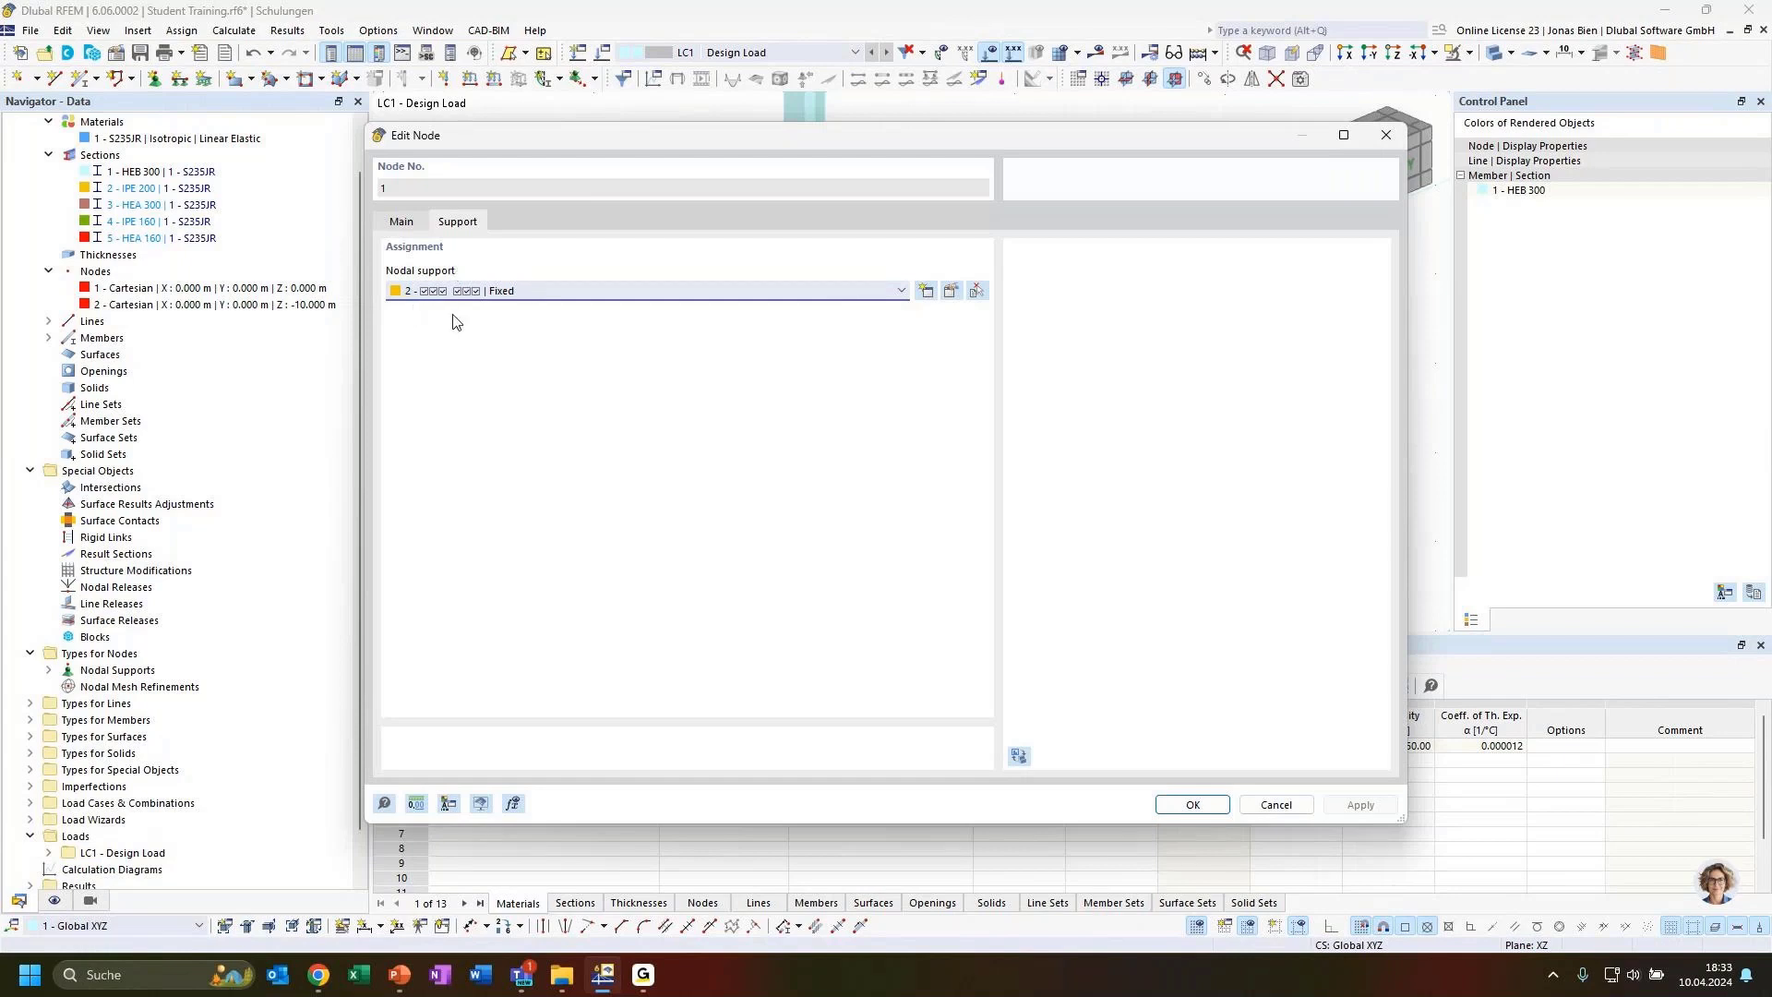
left_click(950, 296)
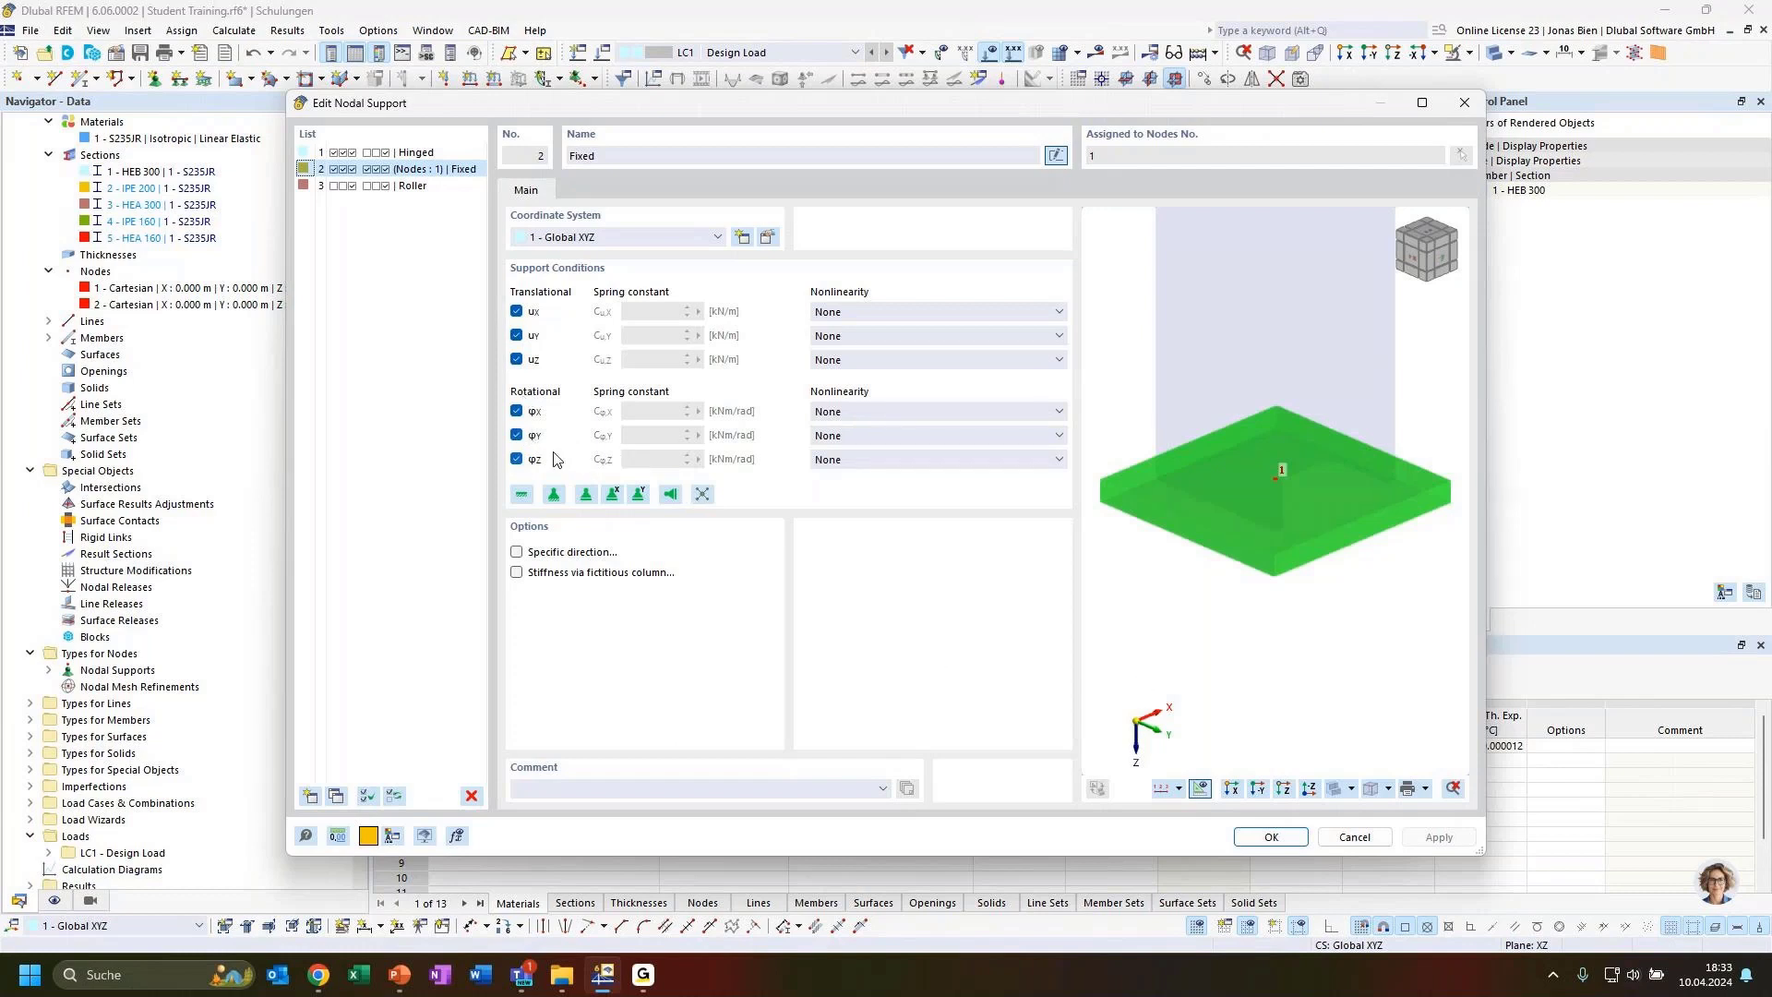
left_click(1292, 838)
left_click(1195, 805)
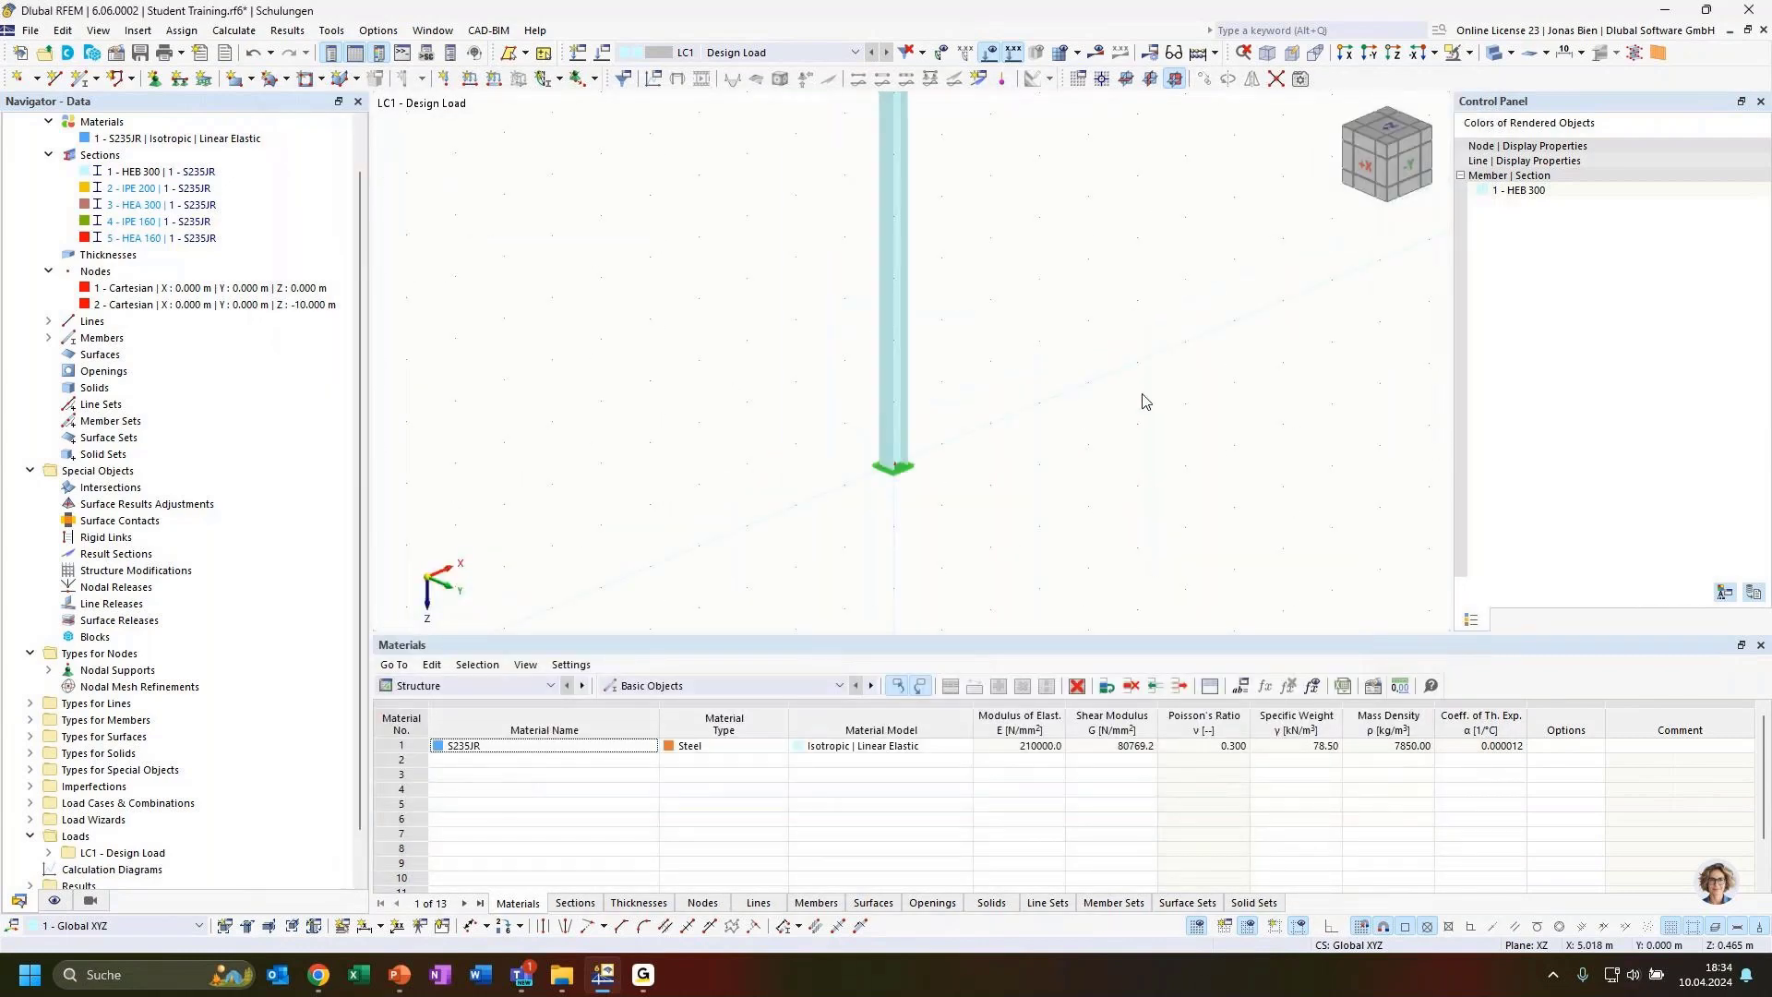
Create a components nodal load with Fx 10 kN and Fz 100 kN on the column's top node
middle_click_drag(1141, 395, 1121, 388, "ctrl")
scroll(1142, 309, "down", 1)
middle_click_drag(1143, 302, 1013, 471)
scroll(1019, 463, "down", 1)
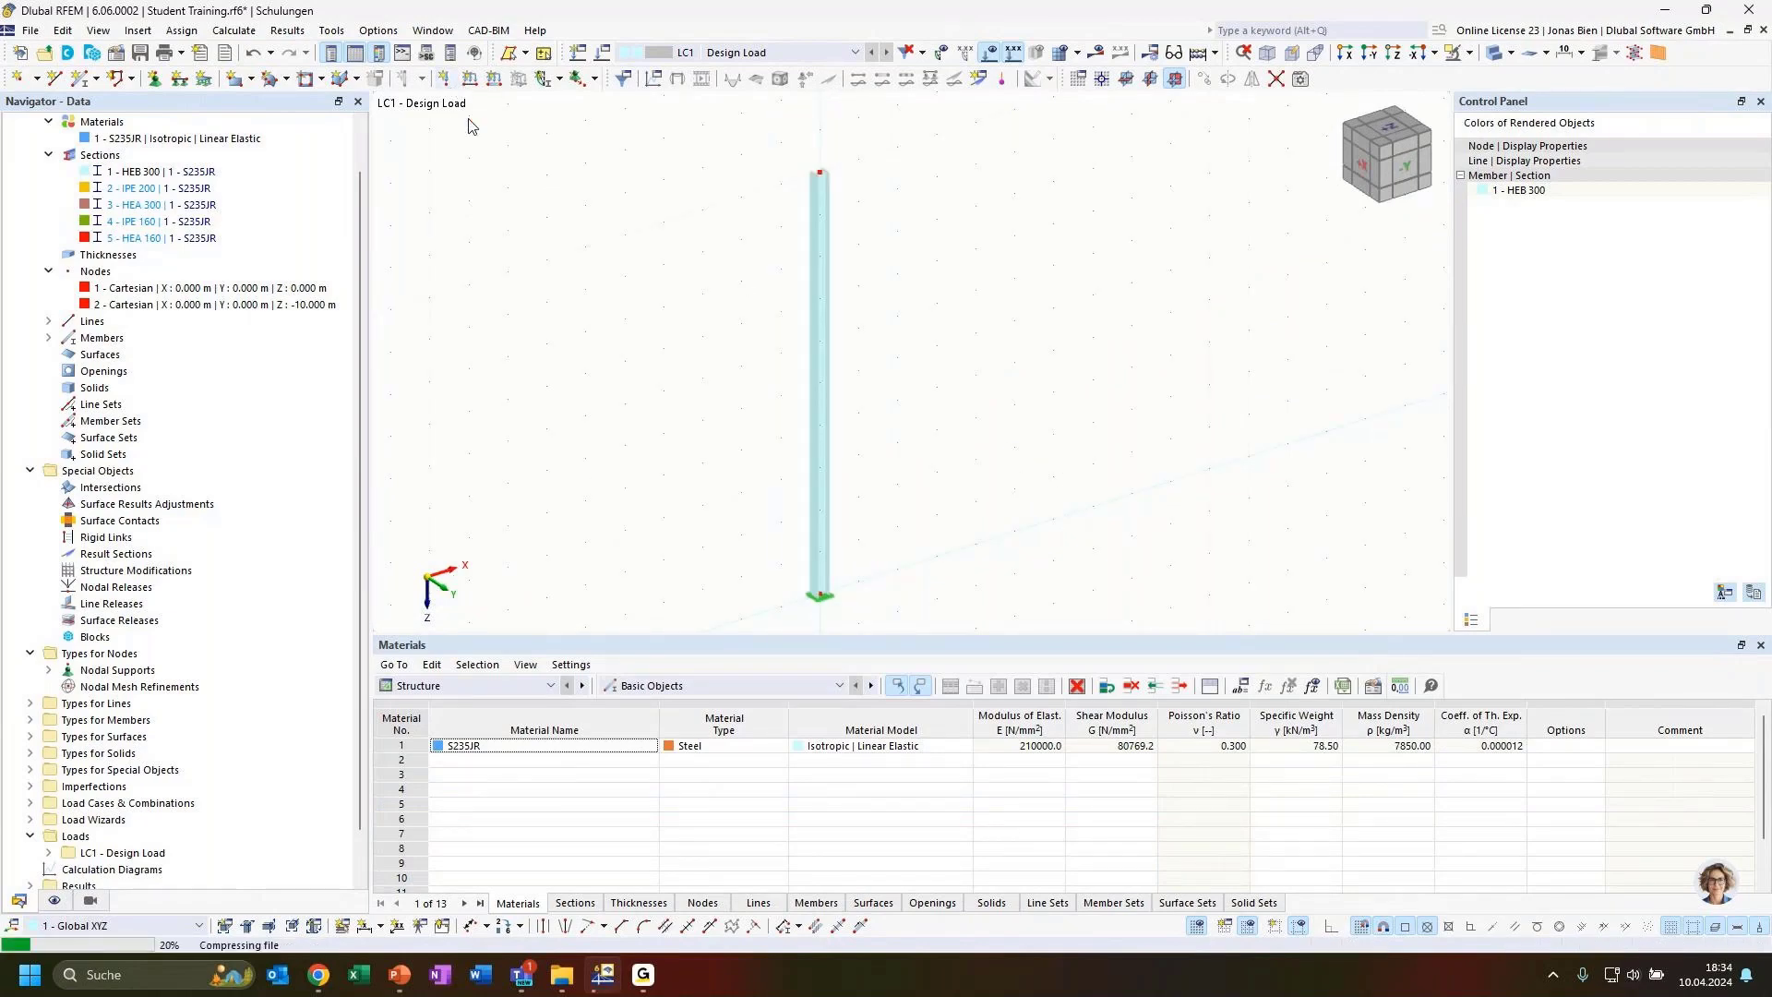
left_click(508, 319)
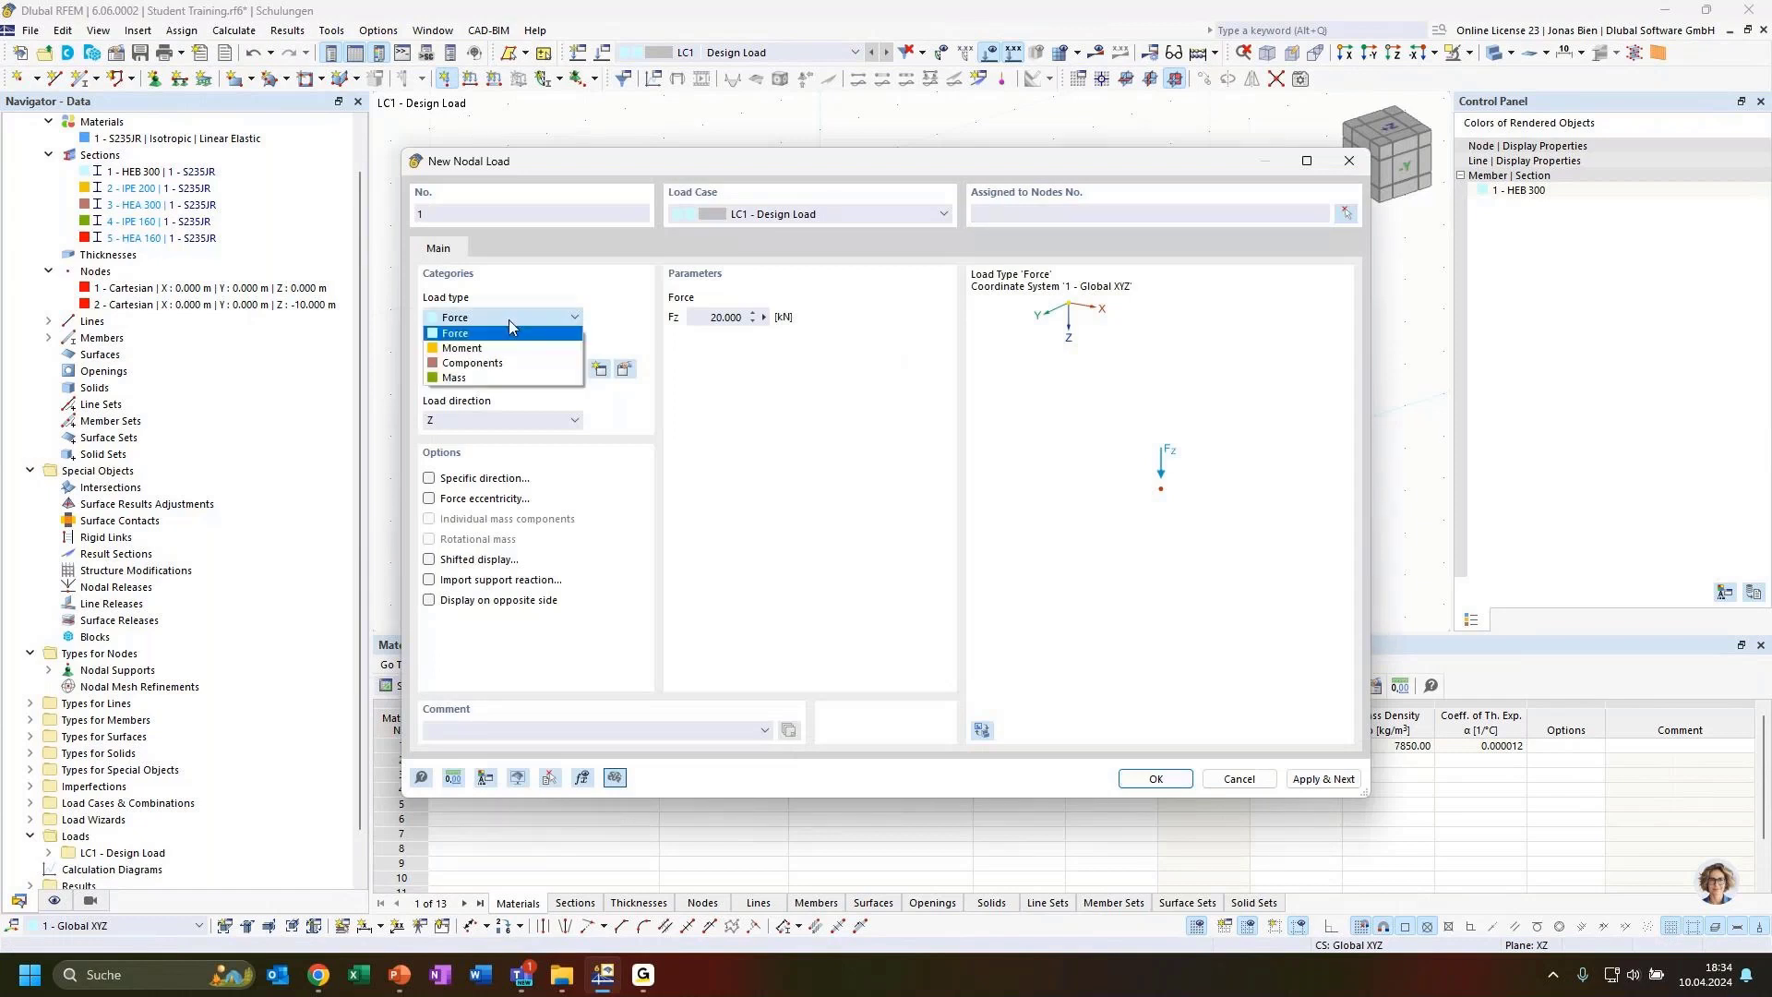
left_click(493, 319)
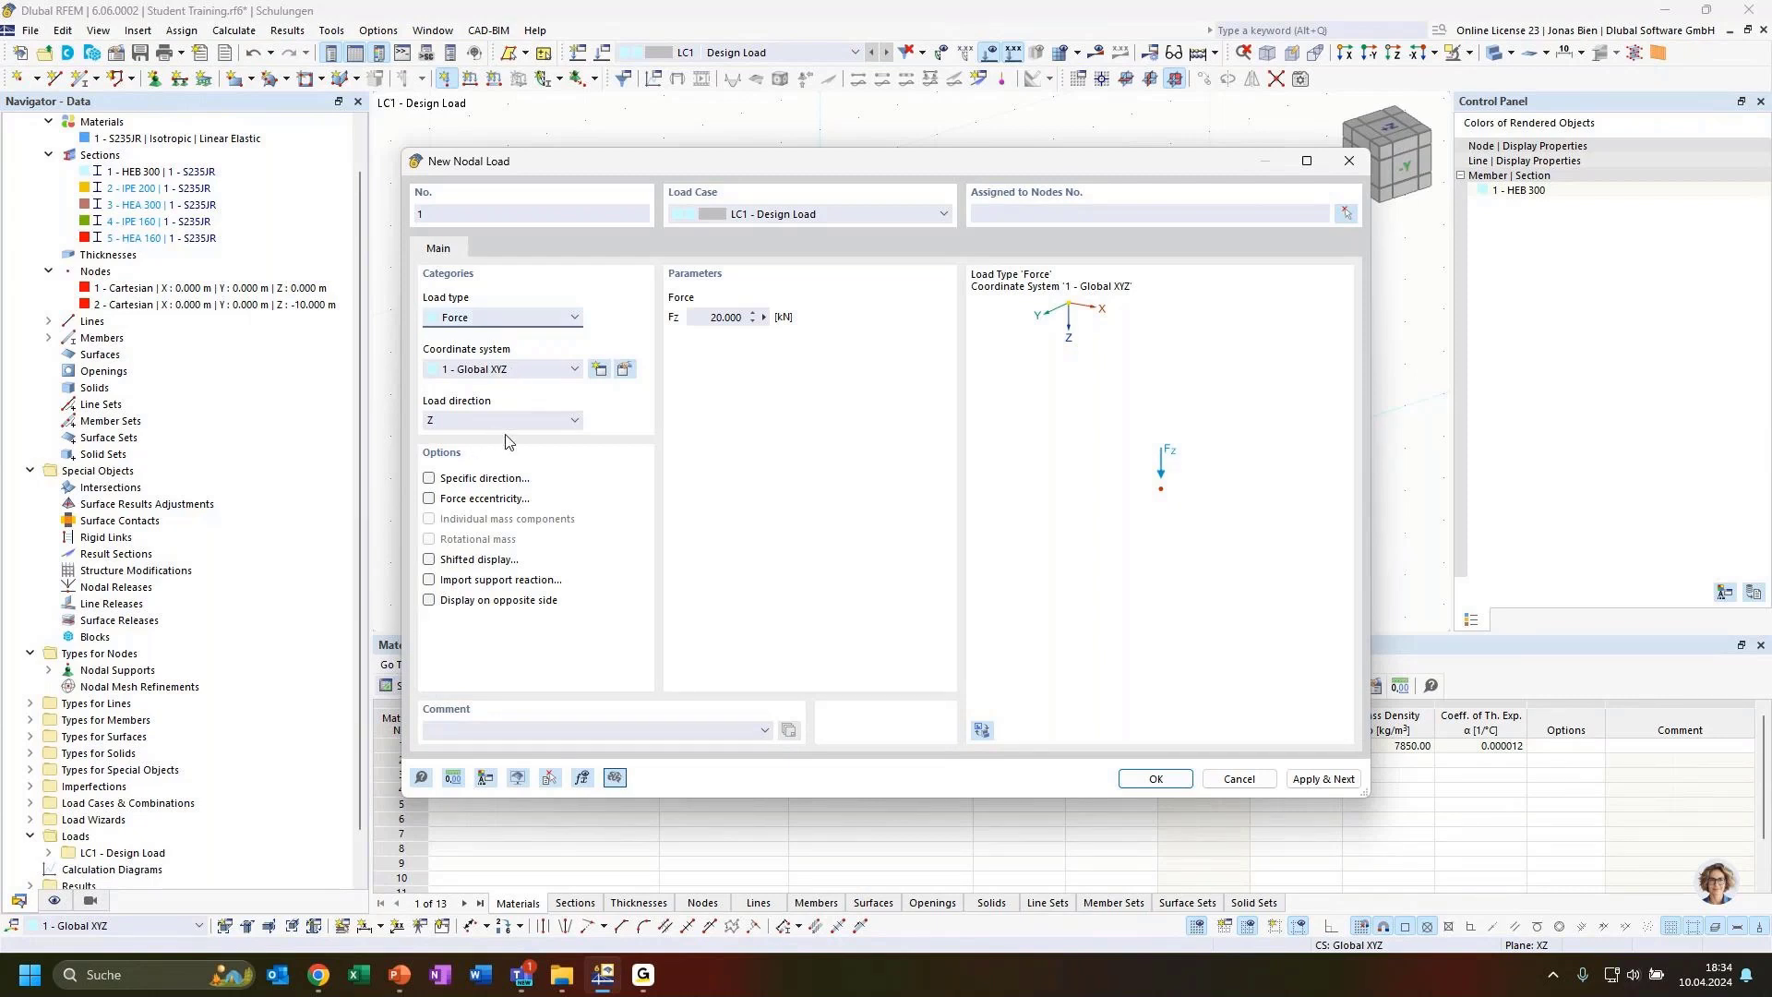
left_click(513, 319)
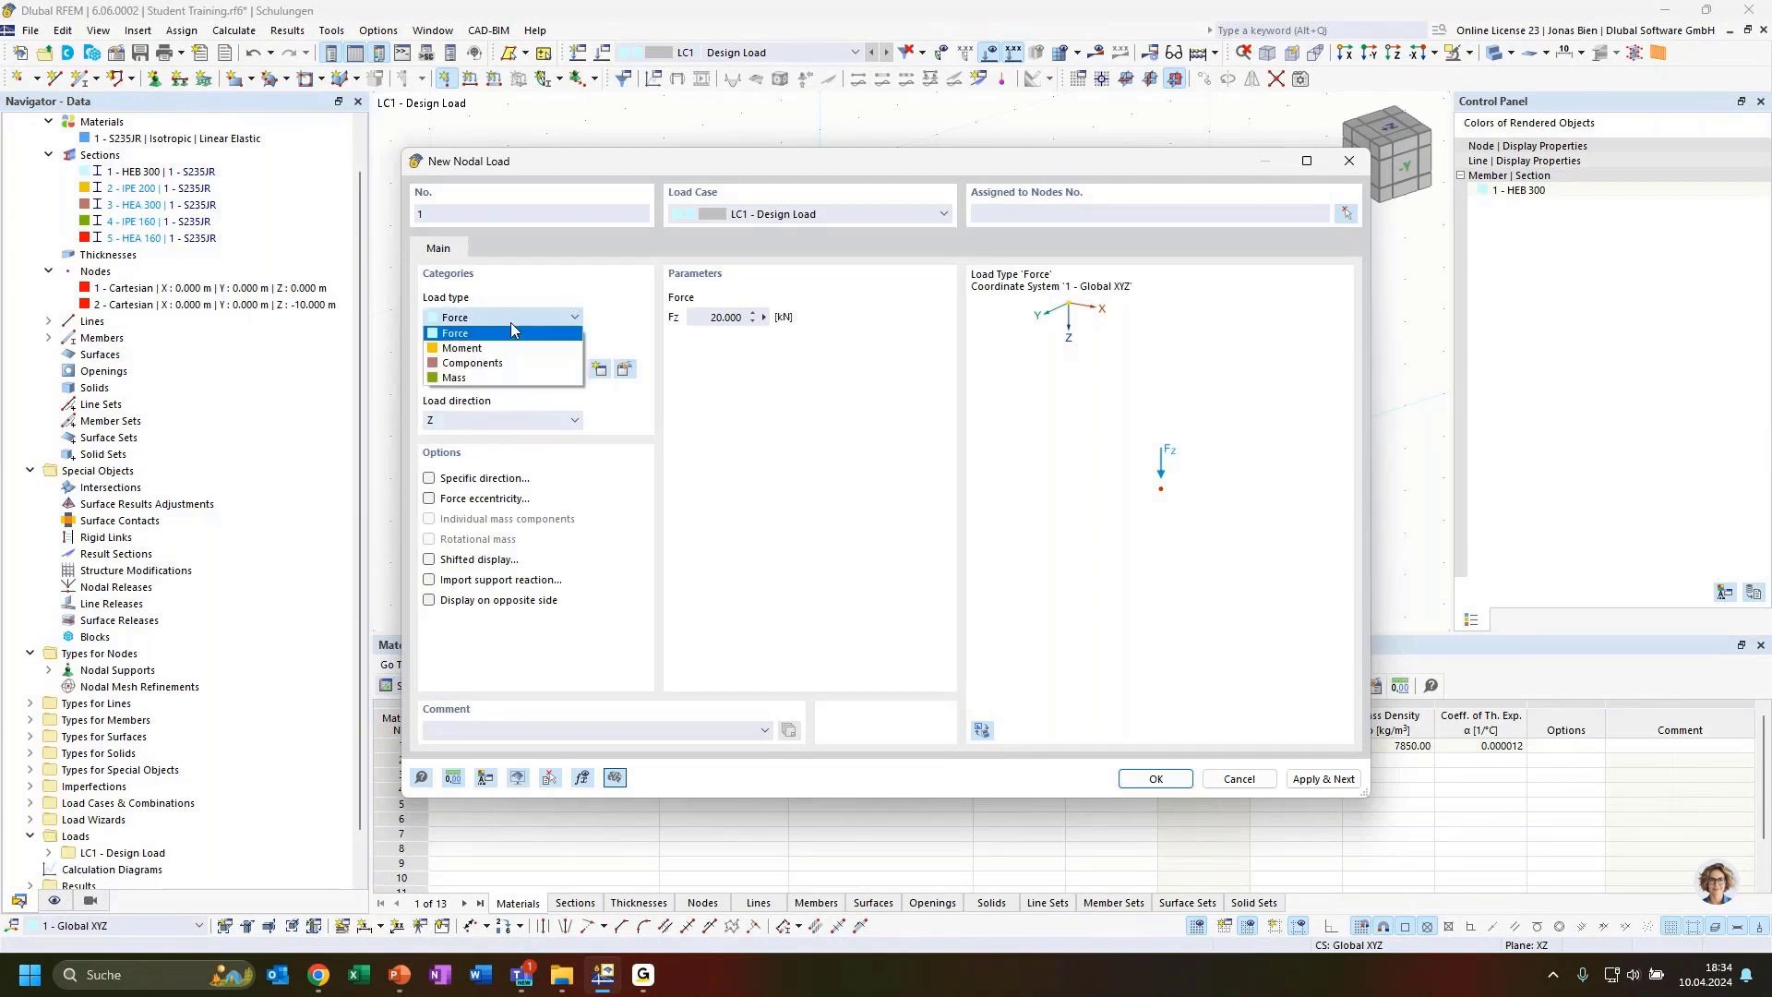
left_click(484, 364)
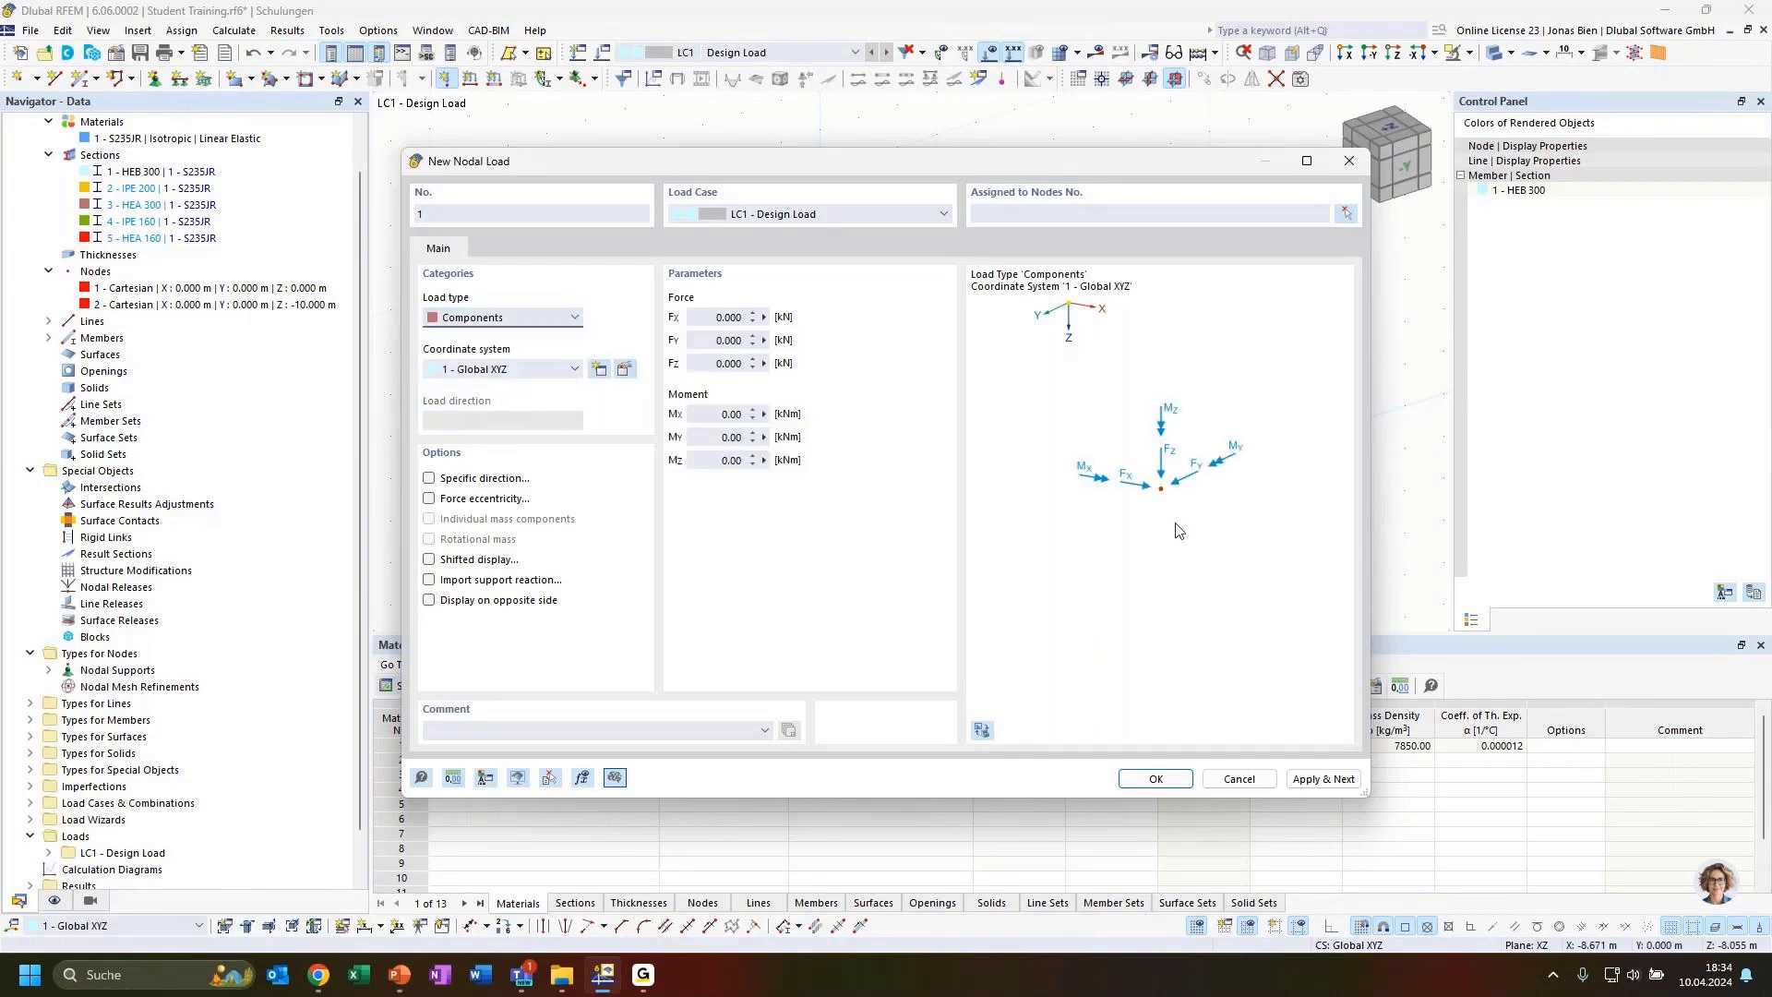
left_click(722, 317)
left_click(713, 361)
left_click_drag(950, 184, 1435, 208)
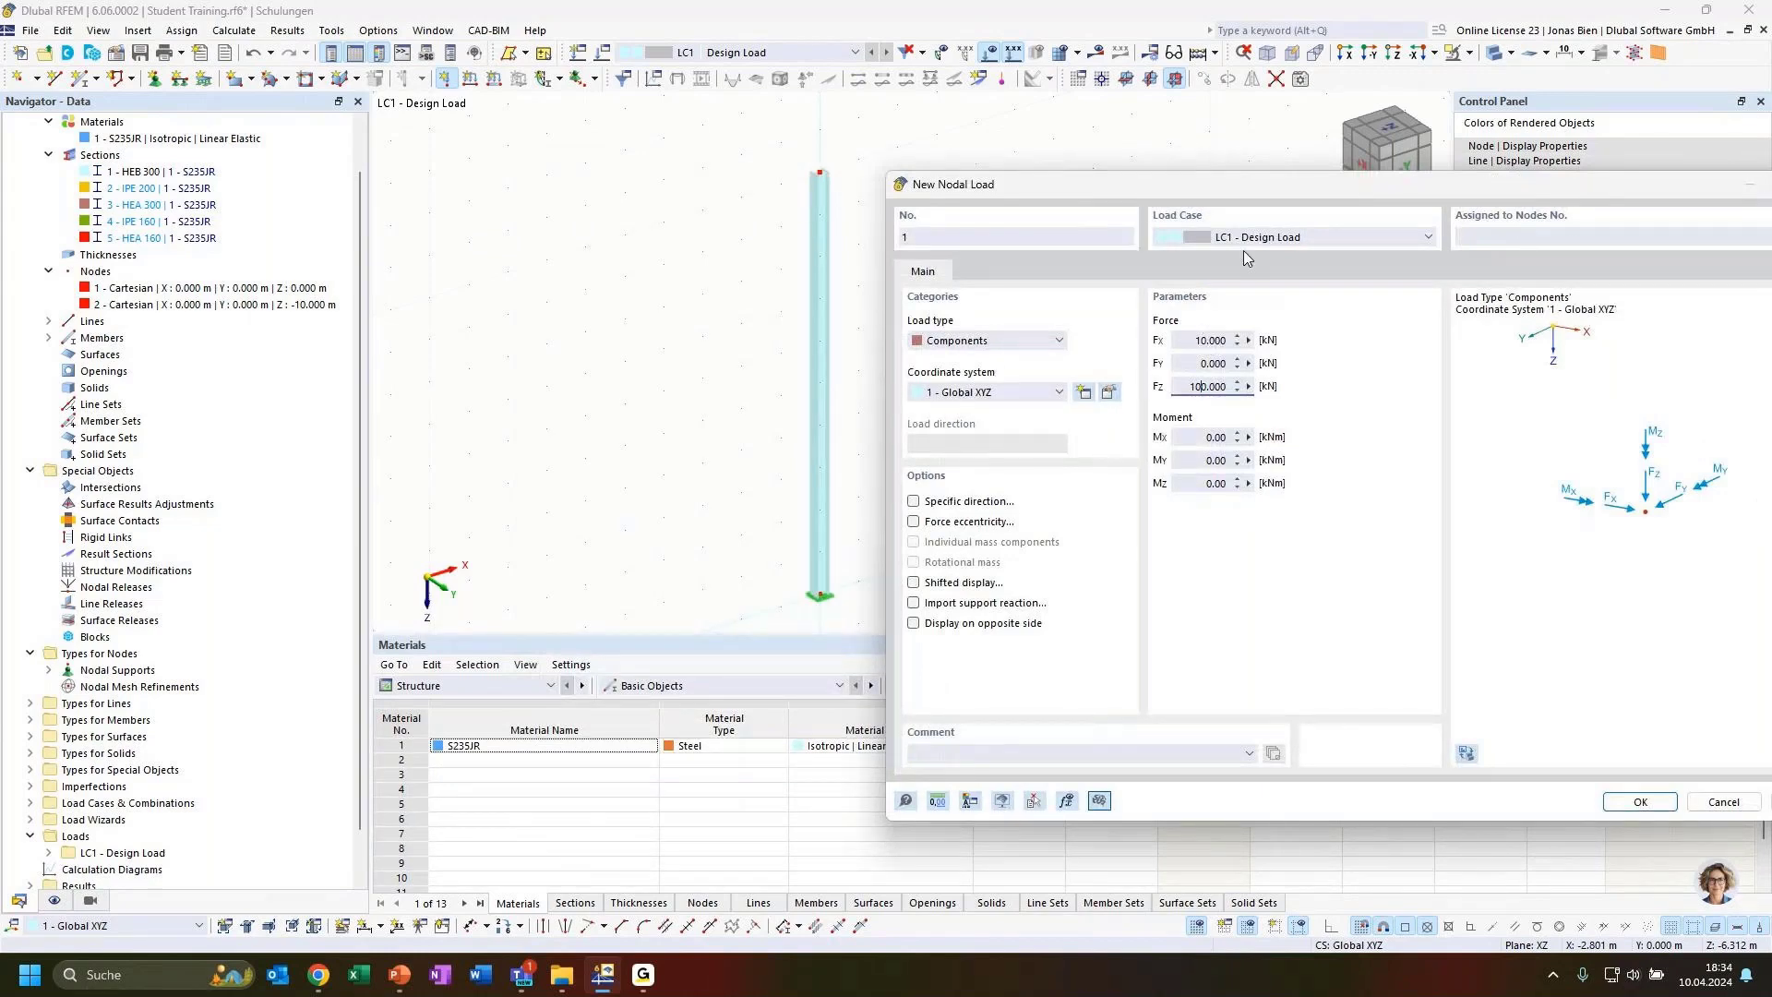
left_click(1641, 801)
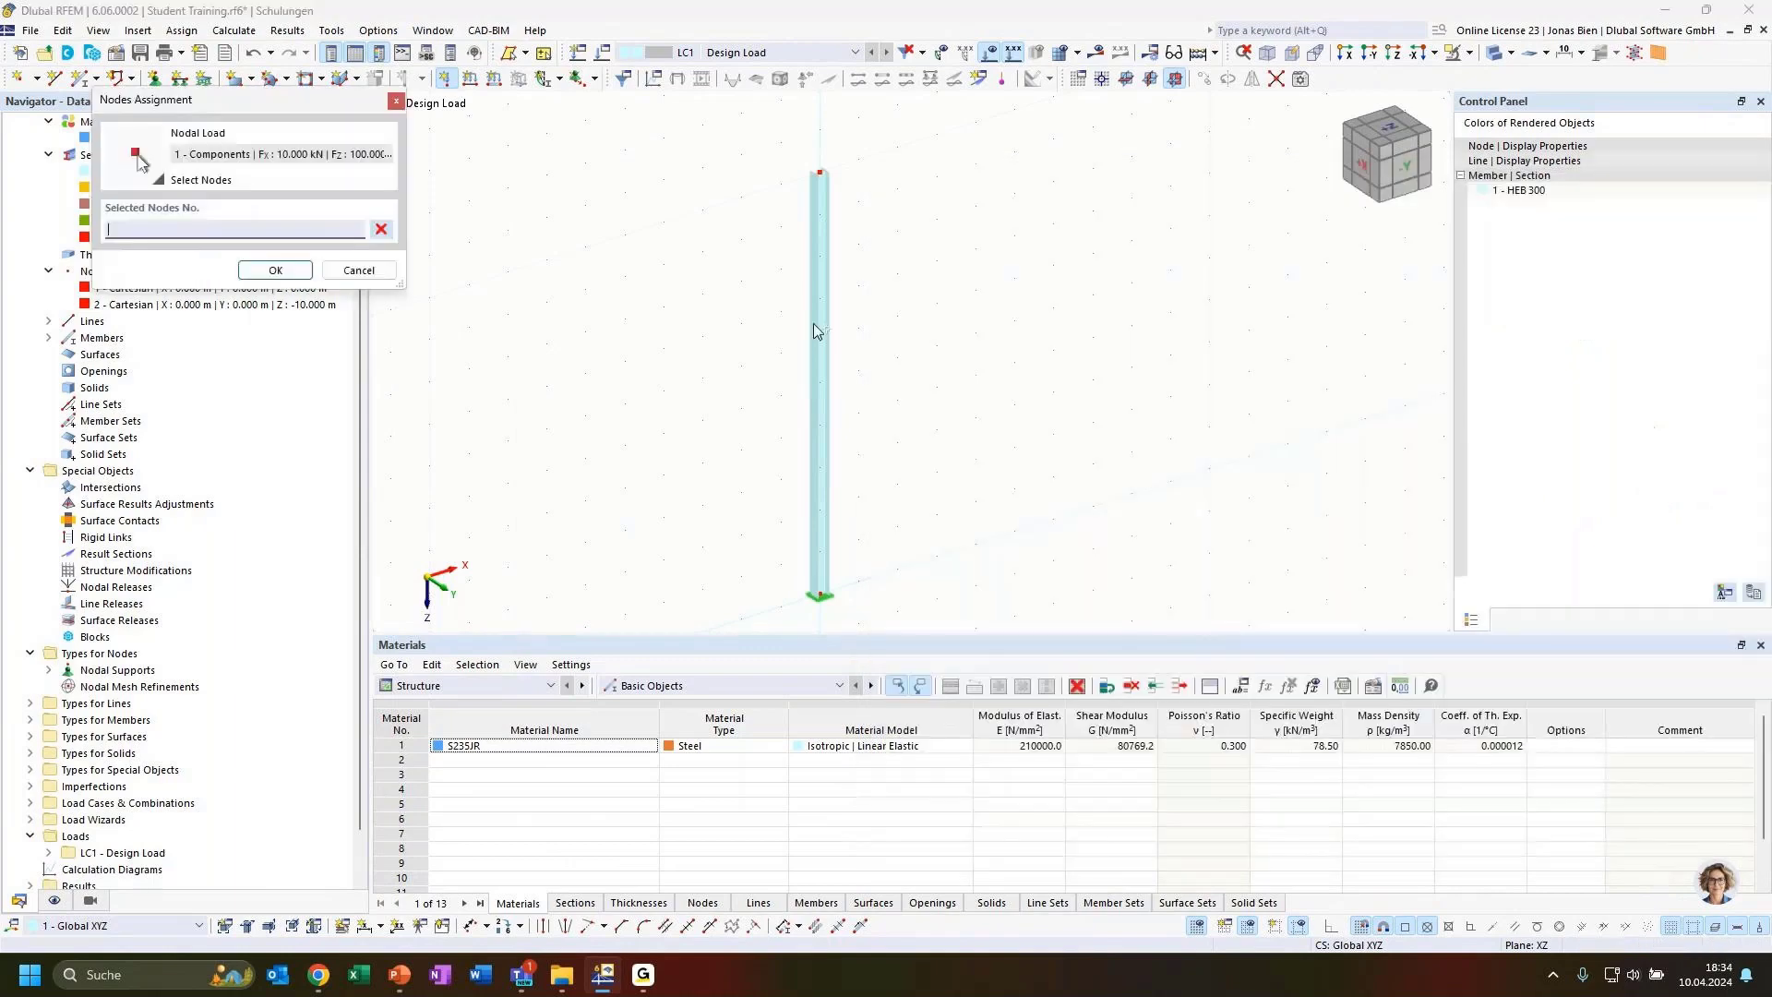
left_click(820, 174)
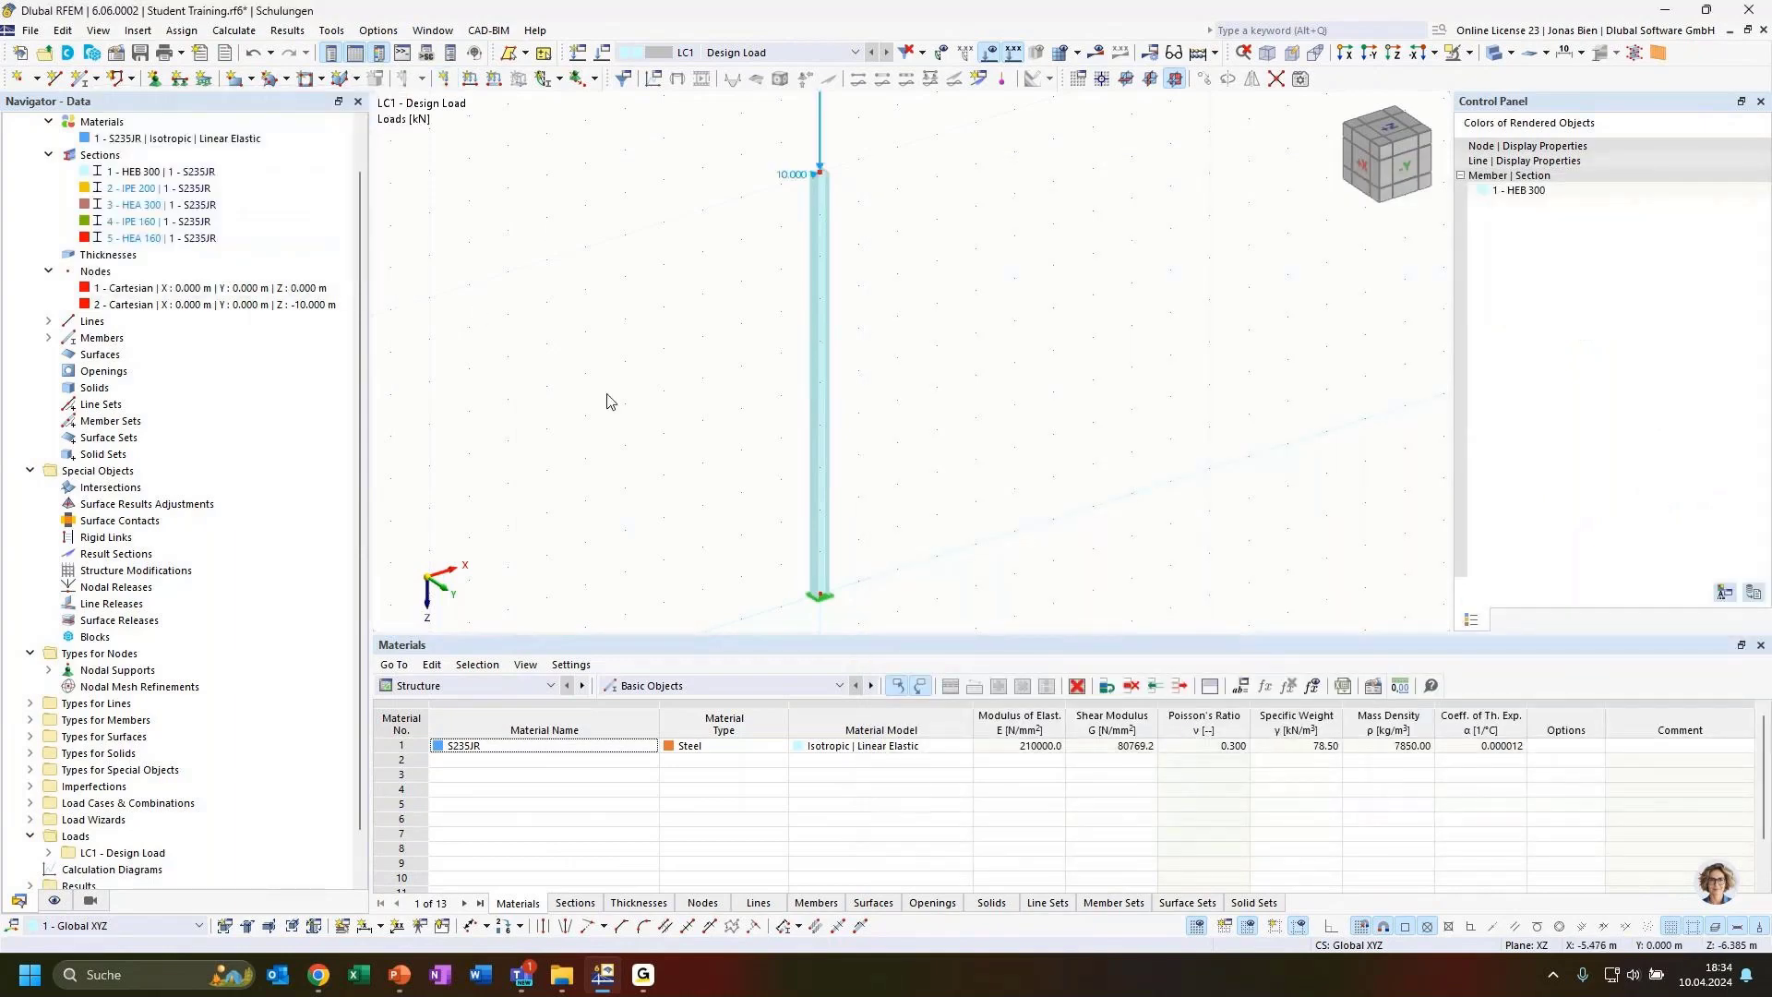
Adjust the displayed size of nodal loads in the graphic
middle_click_drag(1054, 356, 1018, 362, "ctrl")
scroll(926, 304, "down", 2)
scroll(923, 259, "up", 2)
right_click(920, 238)
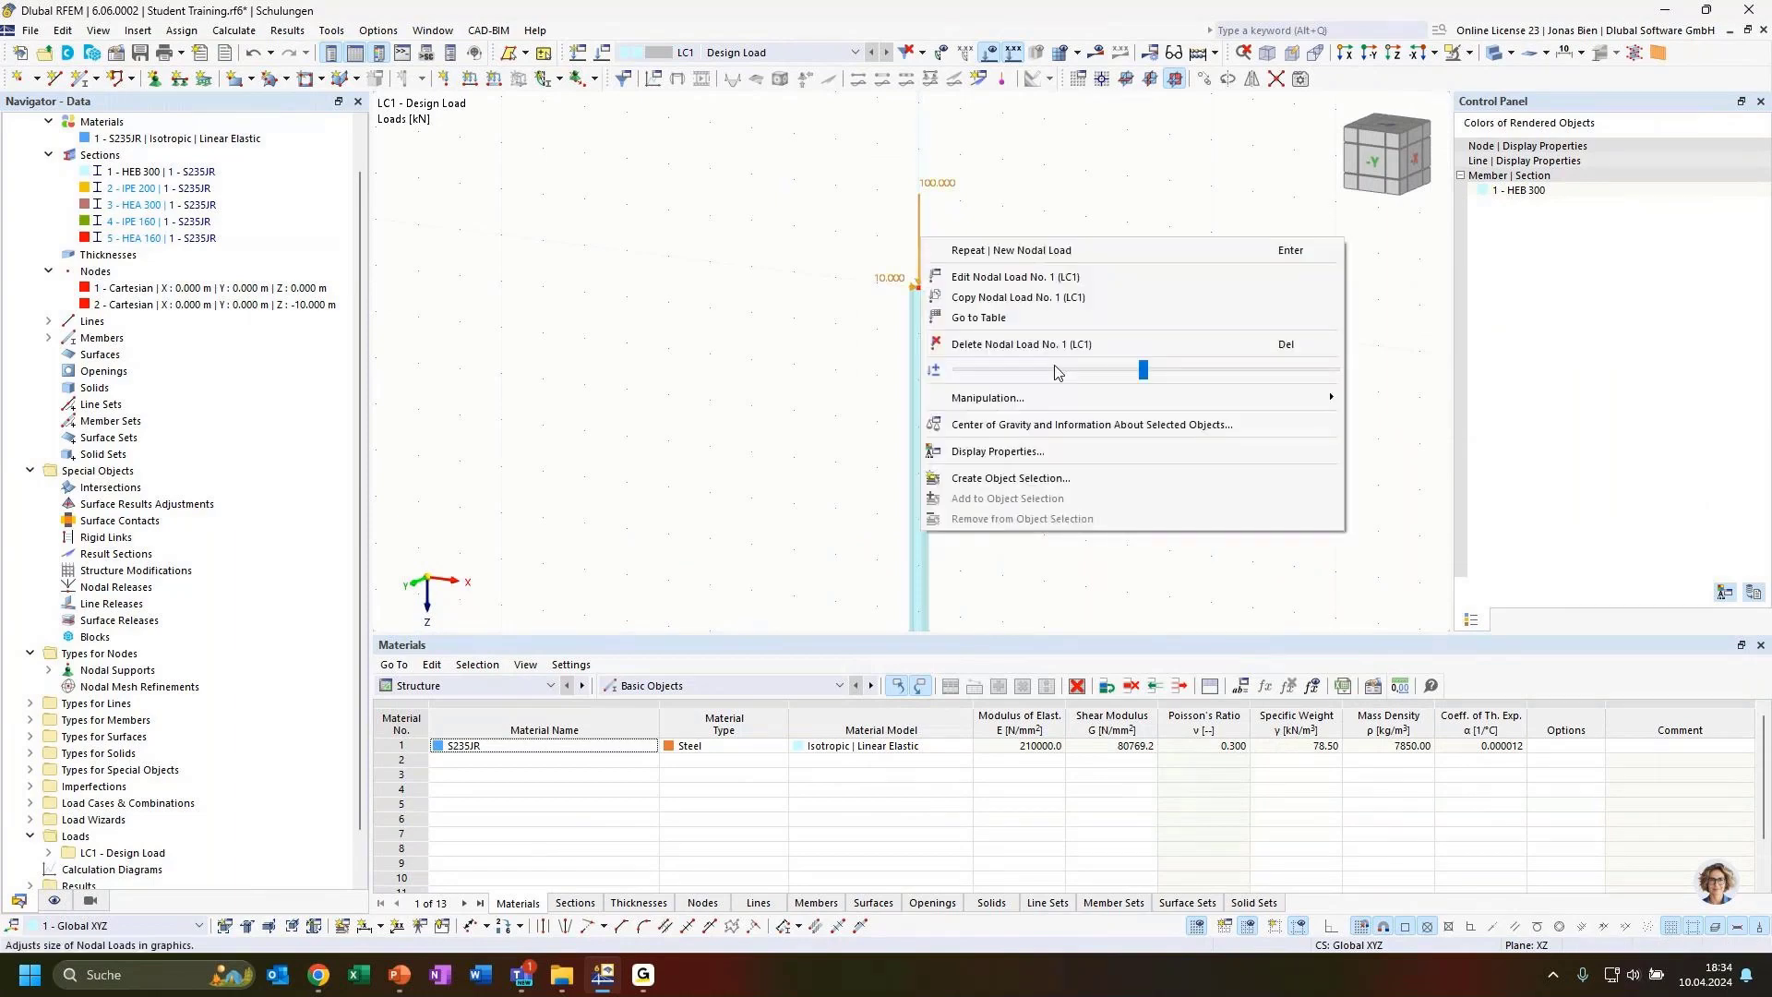
left_click(1144, 370)
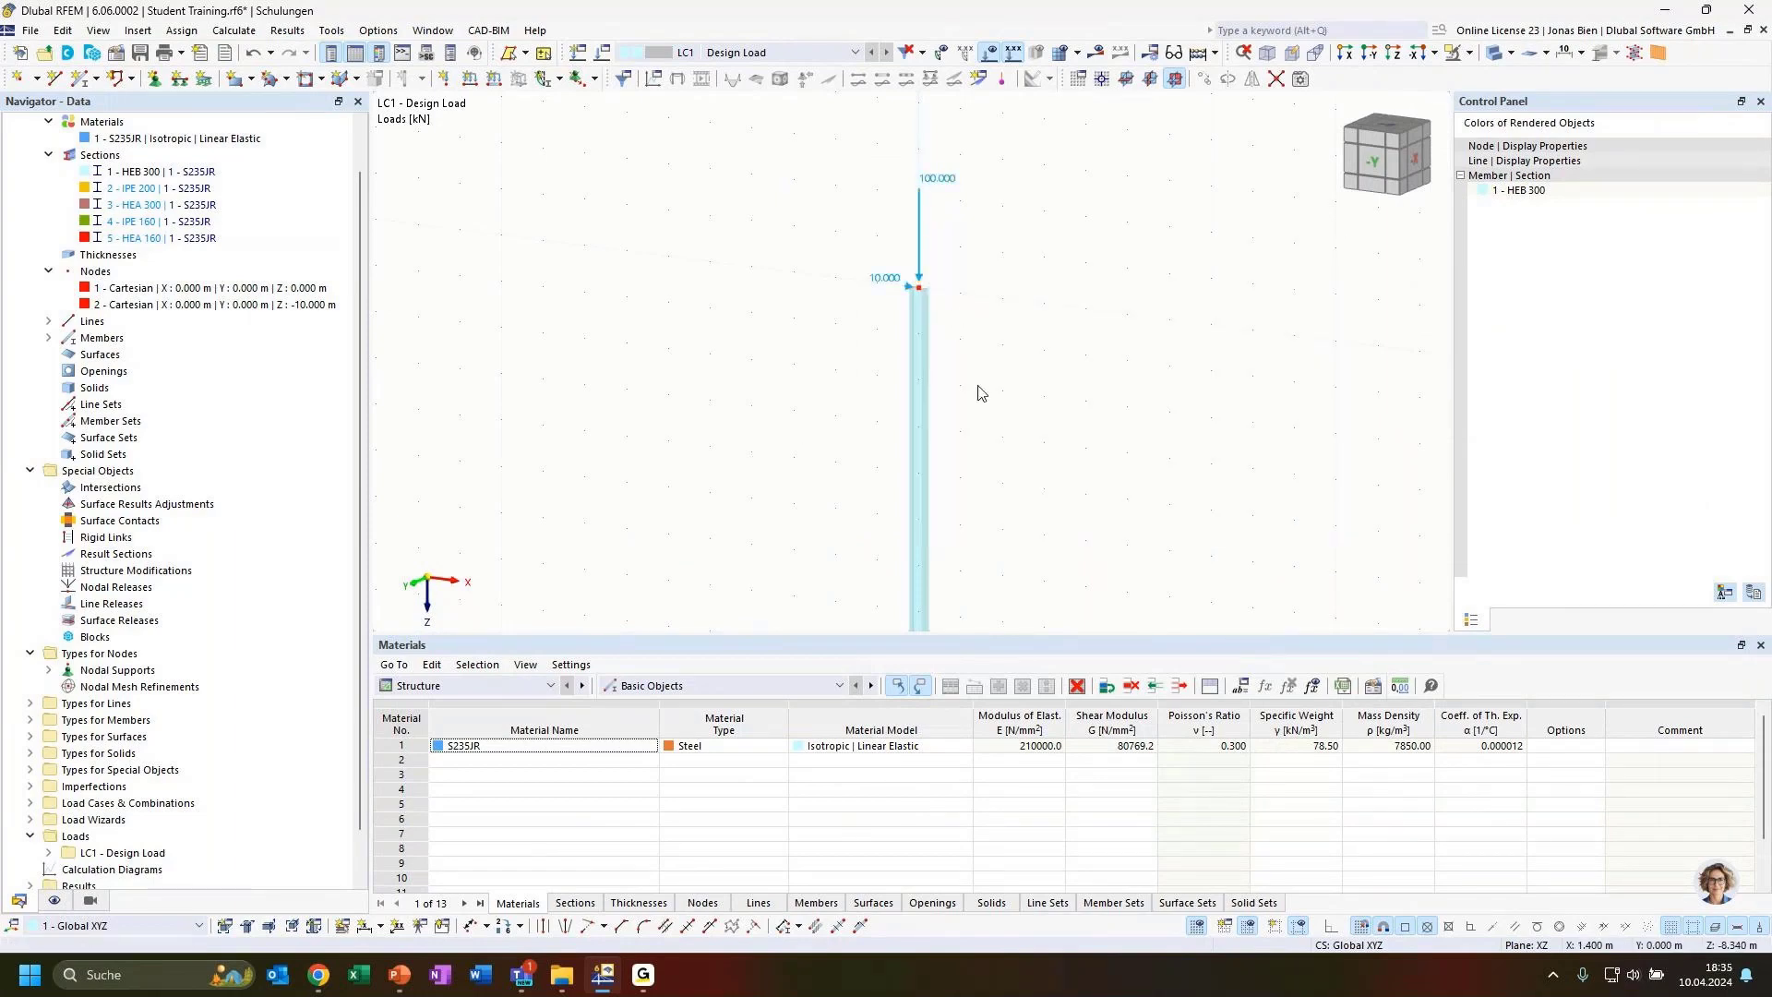
Calculate the model
middle_click_drag(980, 393, 1068, 265, "ctrl")
scroll(1080, 427, "down", 1)
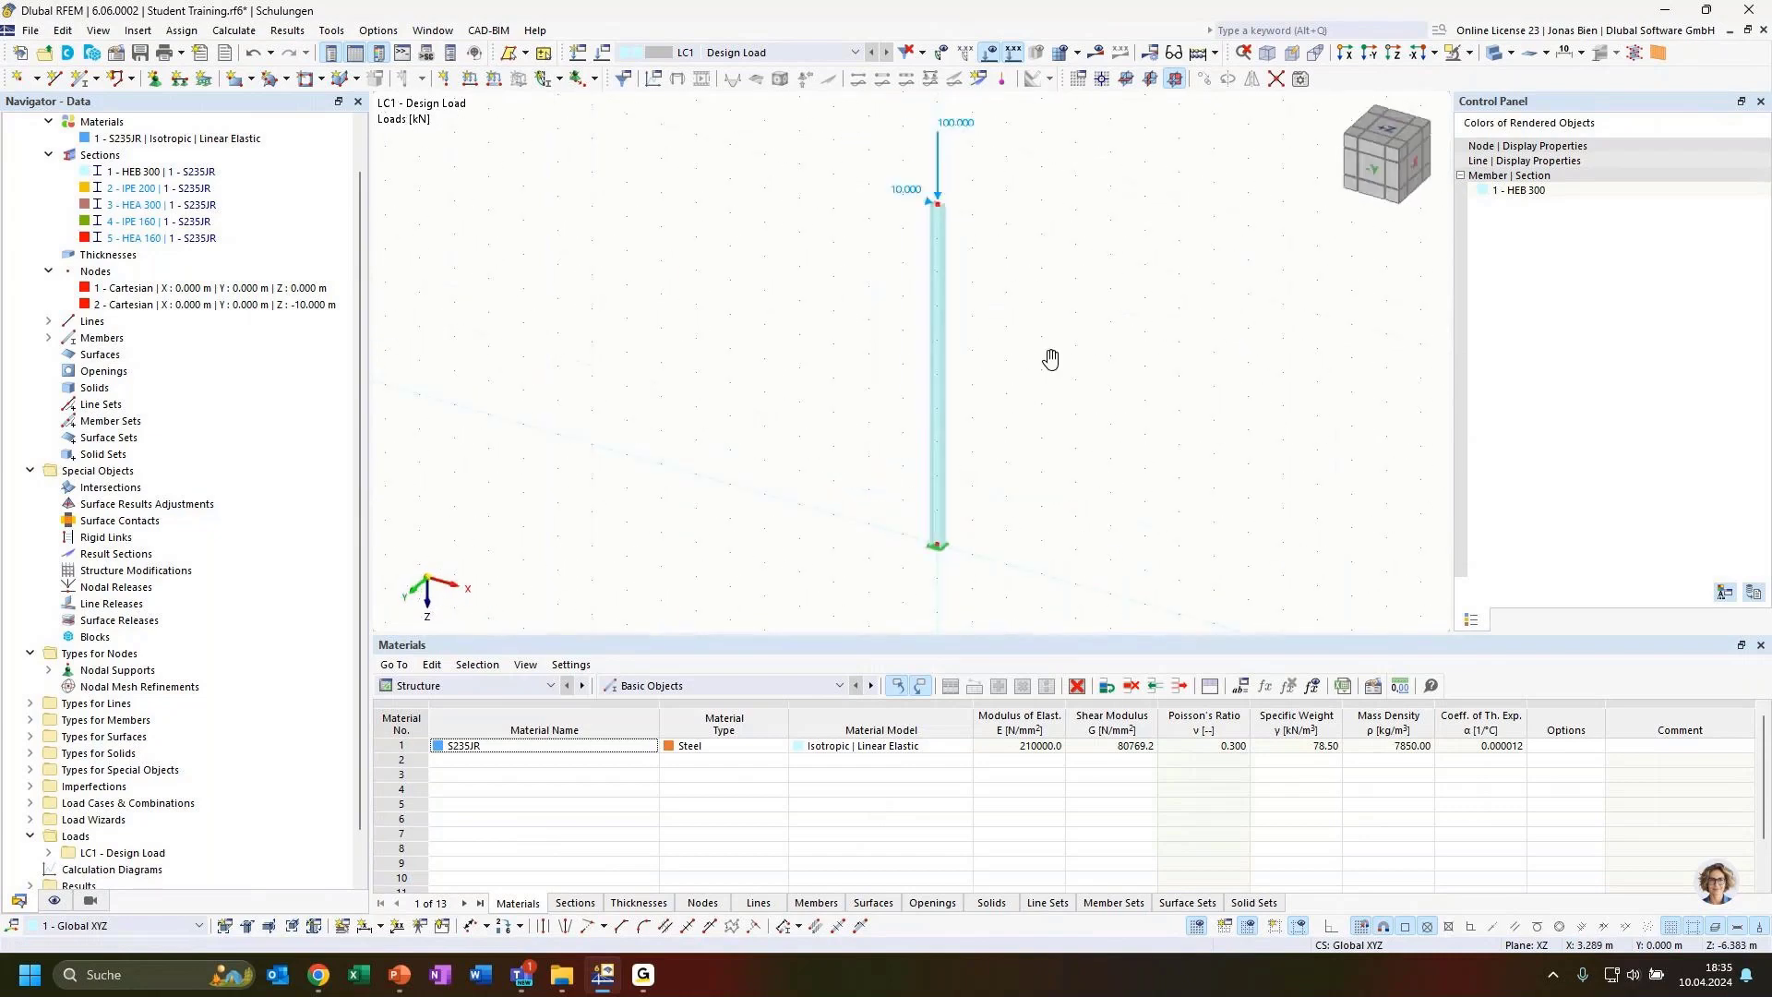
middle_click_drag(1051, 359, 1091, 368, "ctrl")
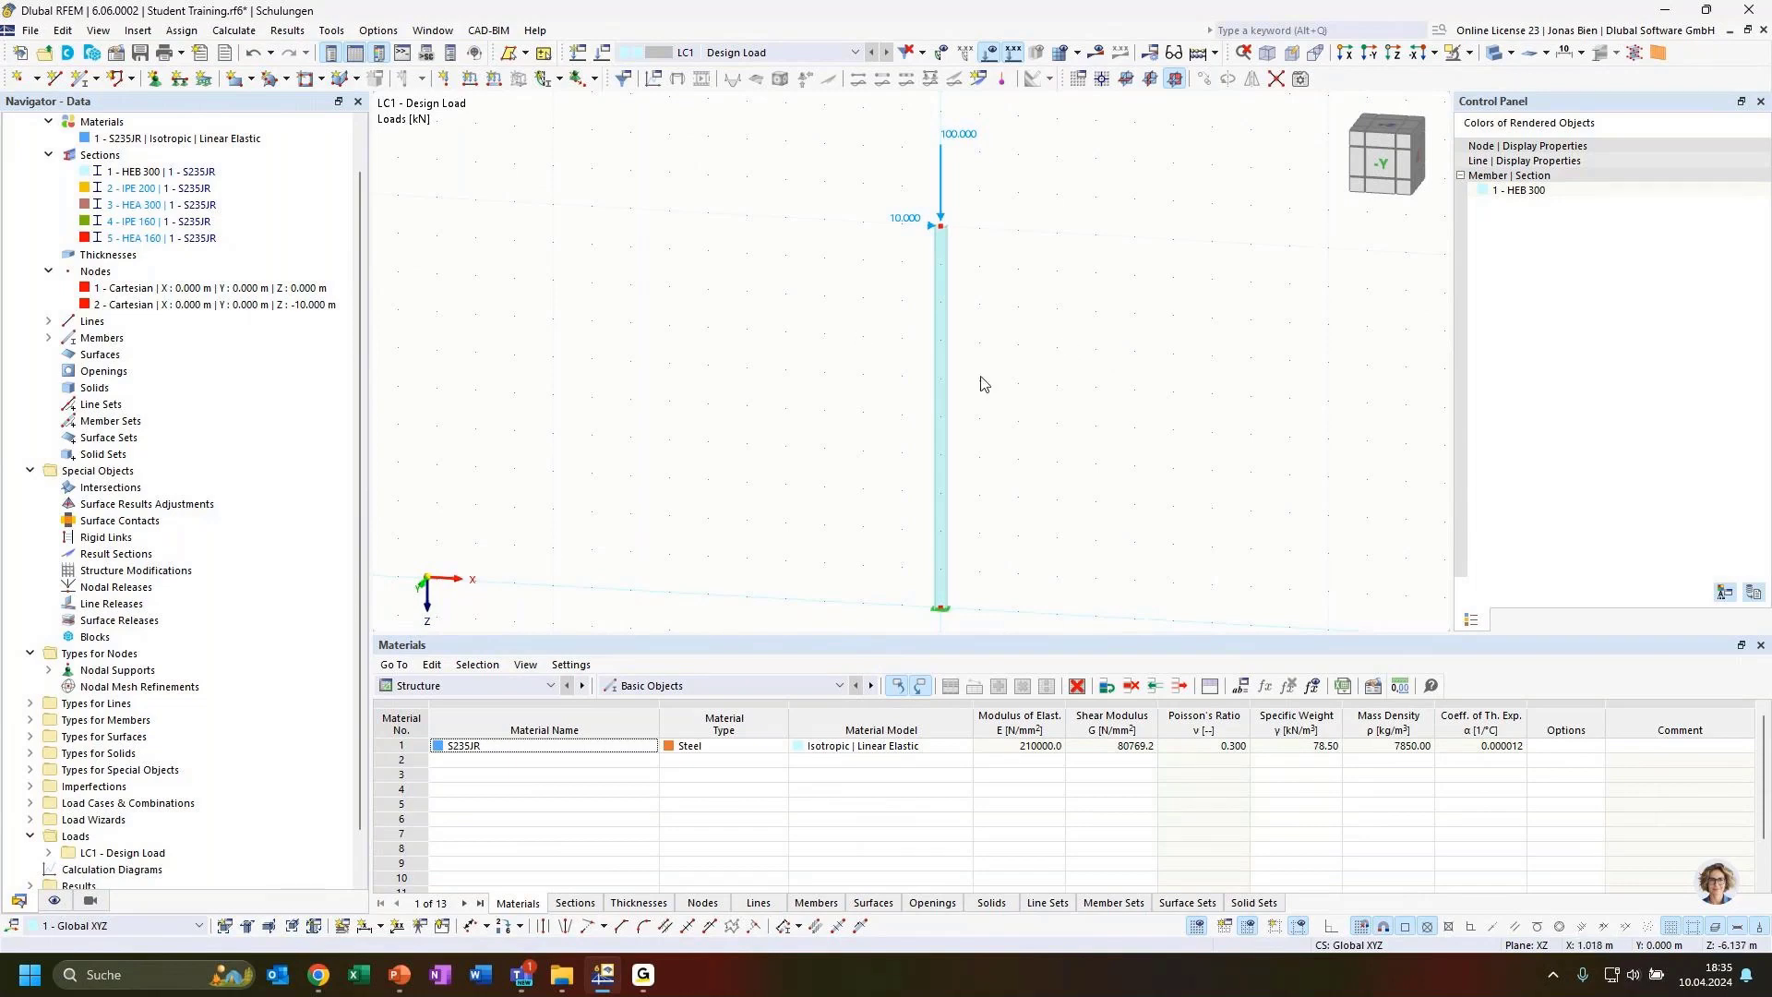
left_click(1096, 53)
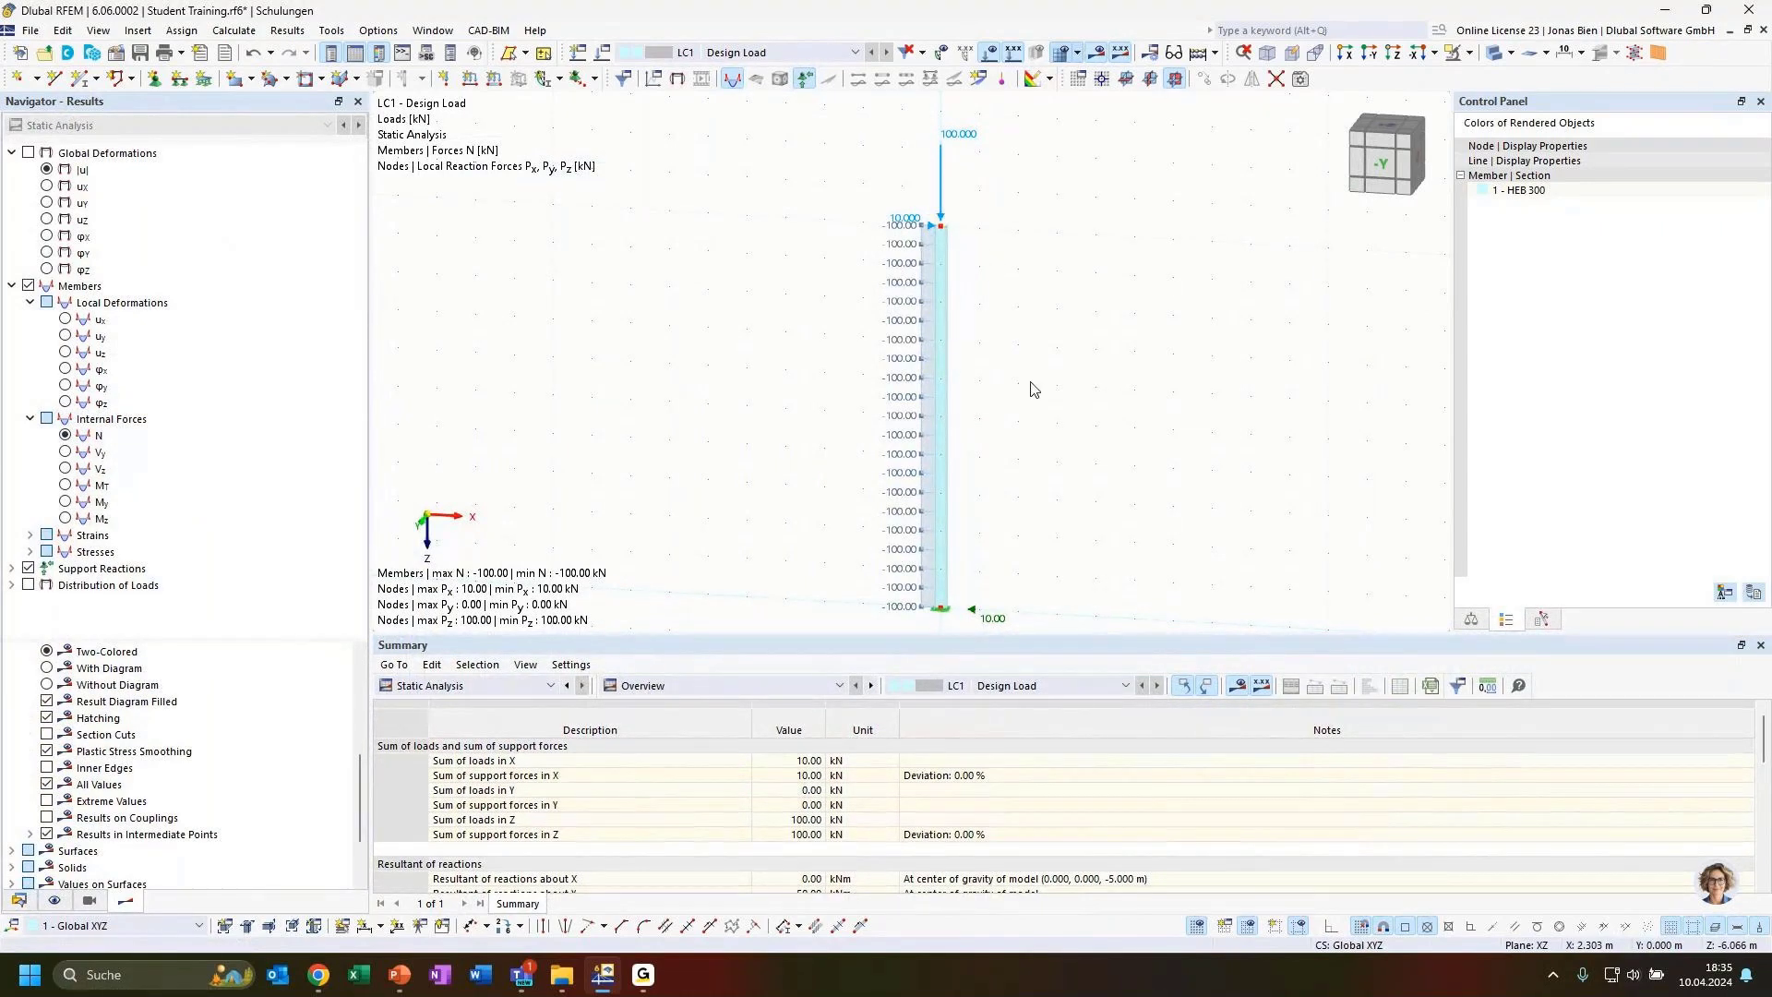
Display the column's internal force results for Vz and My
scroll(1034, 379, "down", 2)
middle_click_drag(1034, 379, 1034, 357)
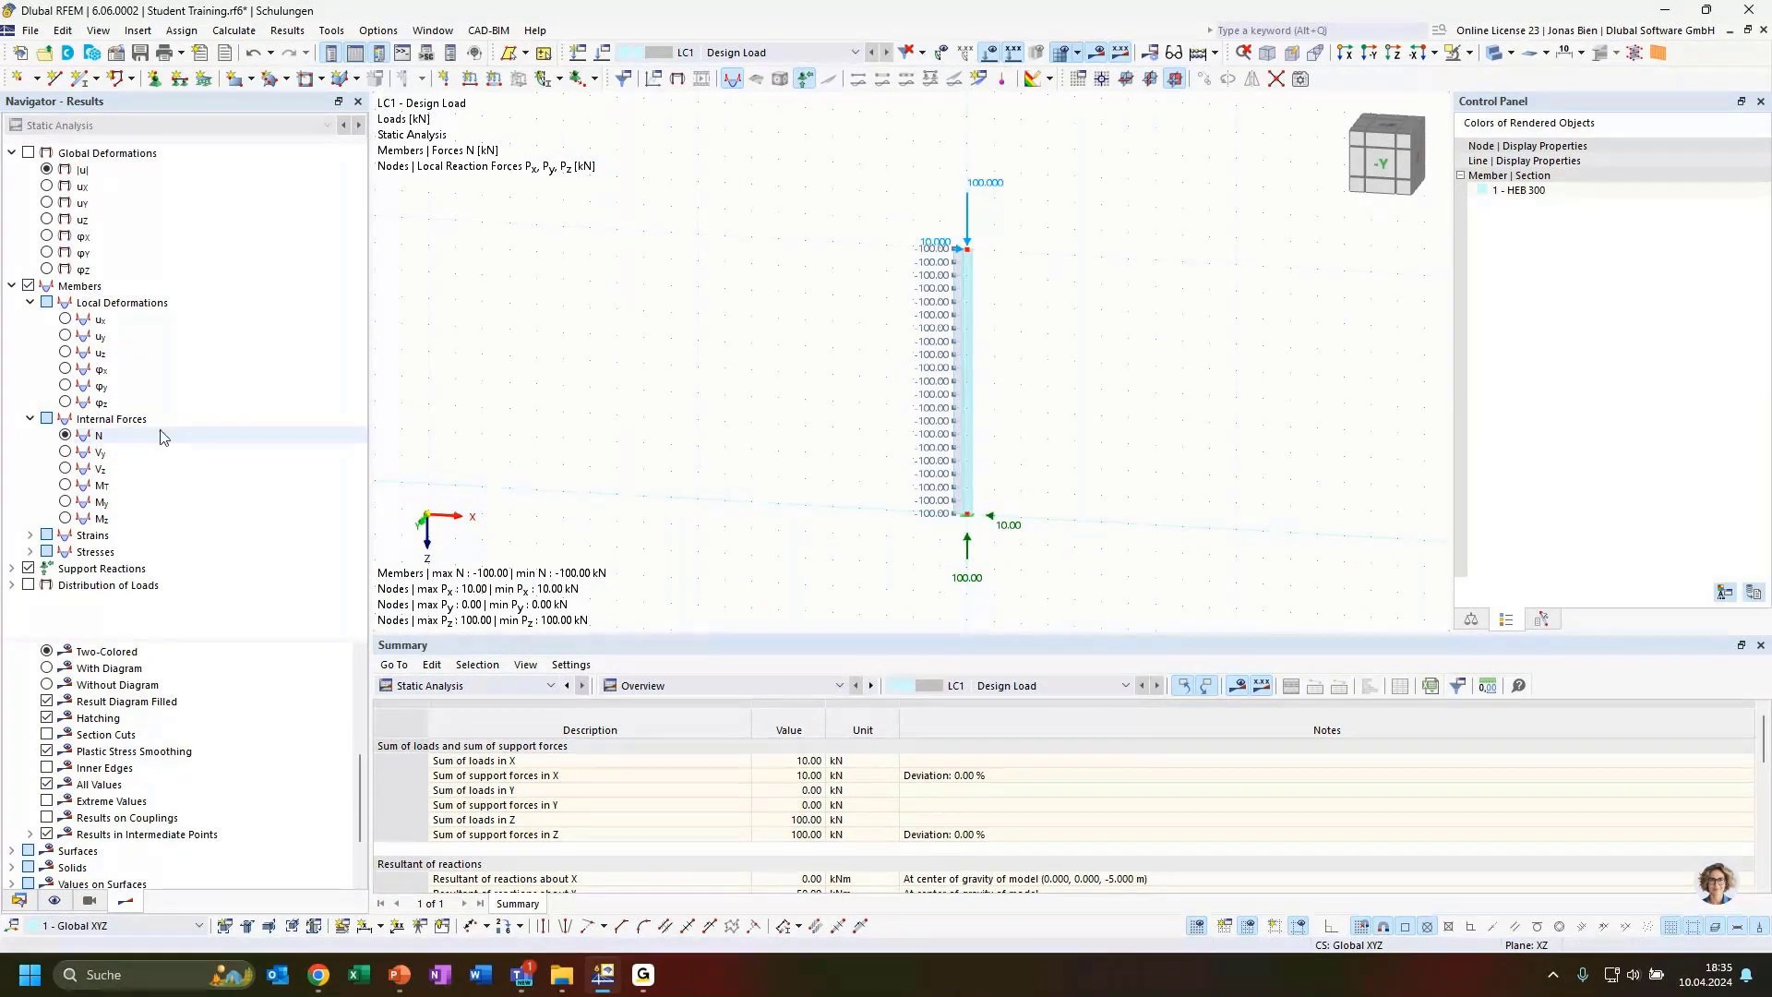
left_click(97, 469)
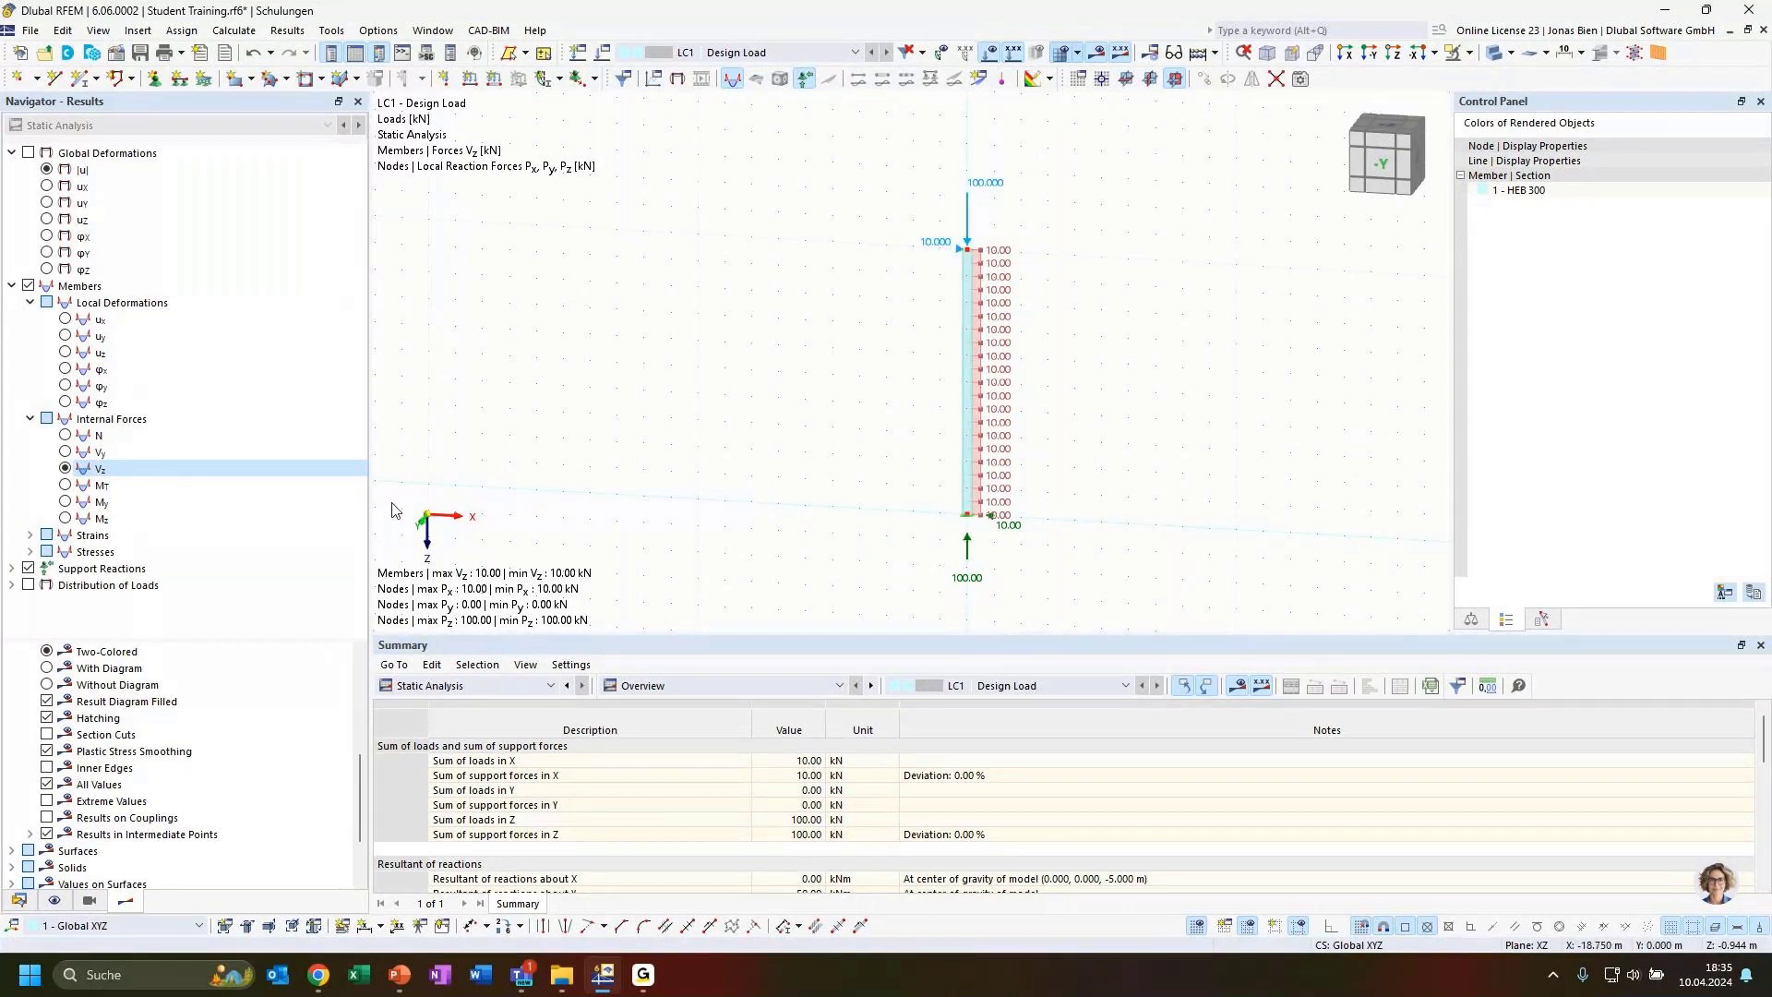
left_click(65, 501)
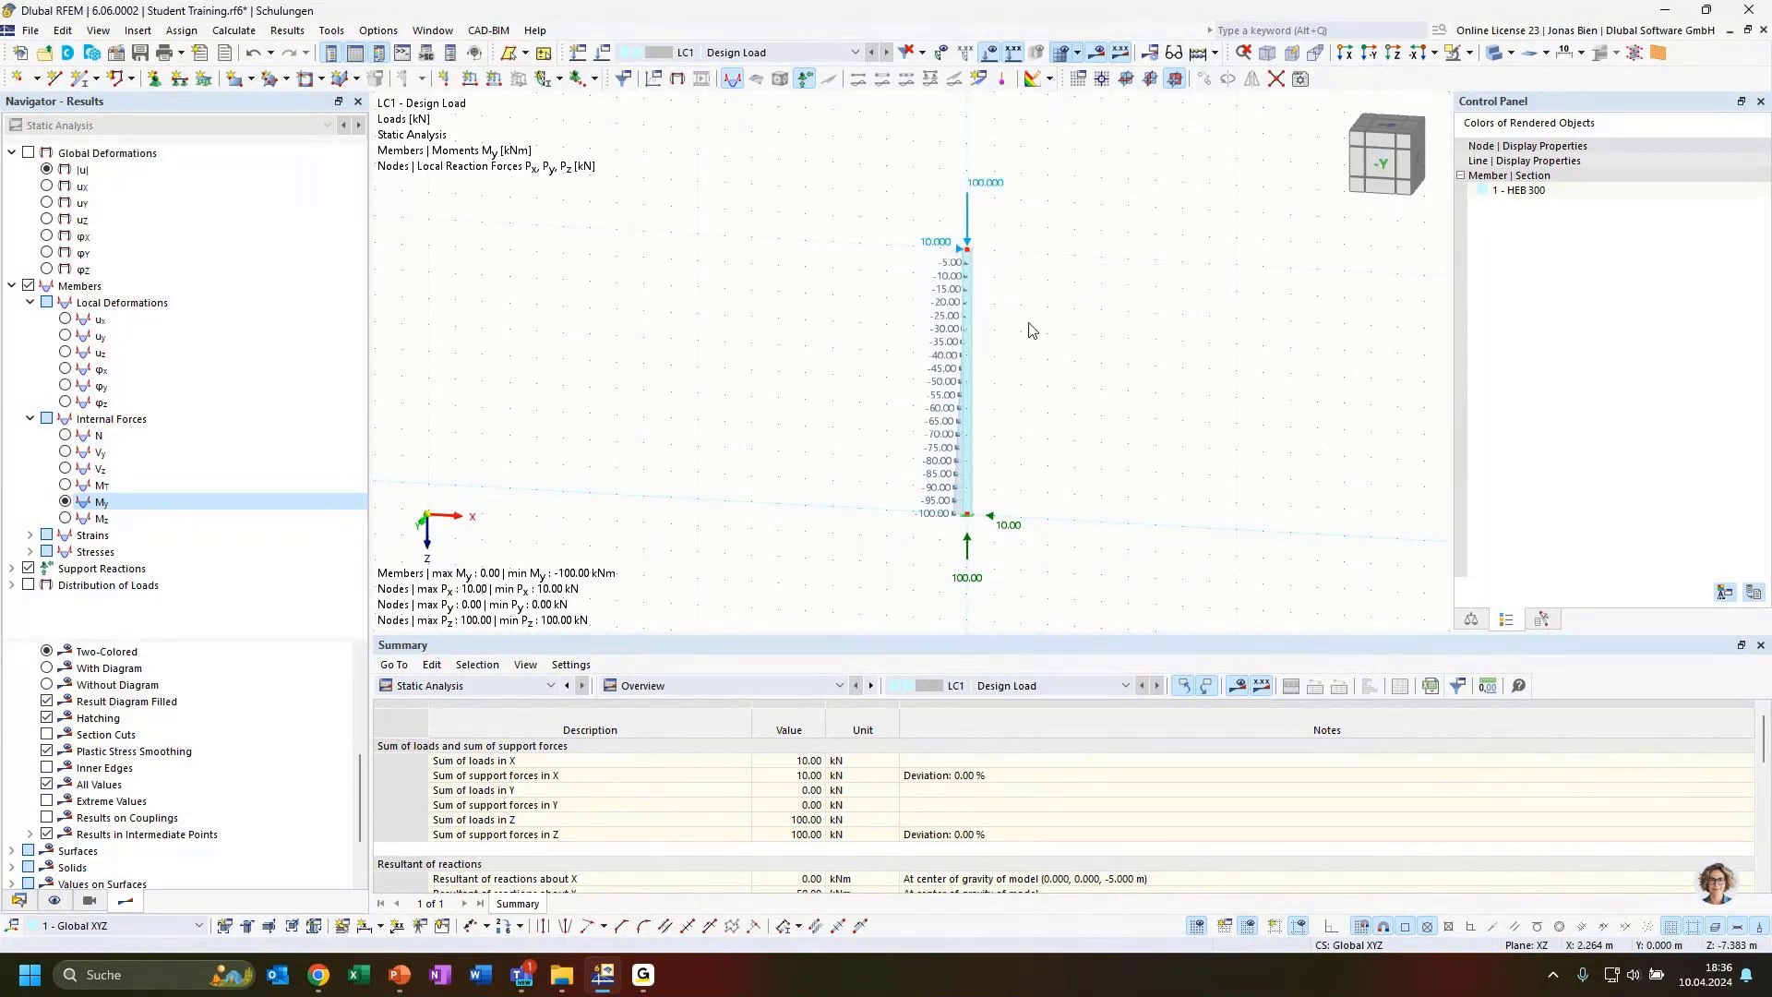
scroll(1027, 320, "up", 1)
scroll(1055, 357, "down", 1)
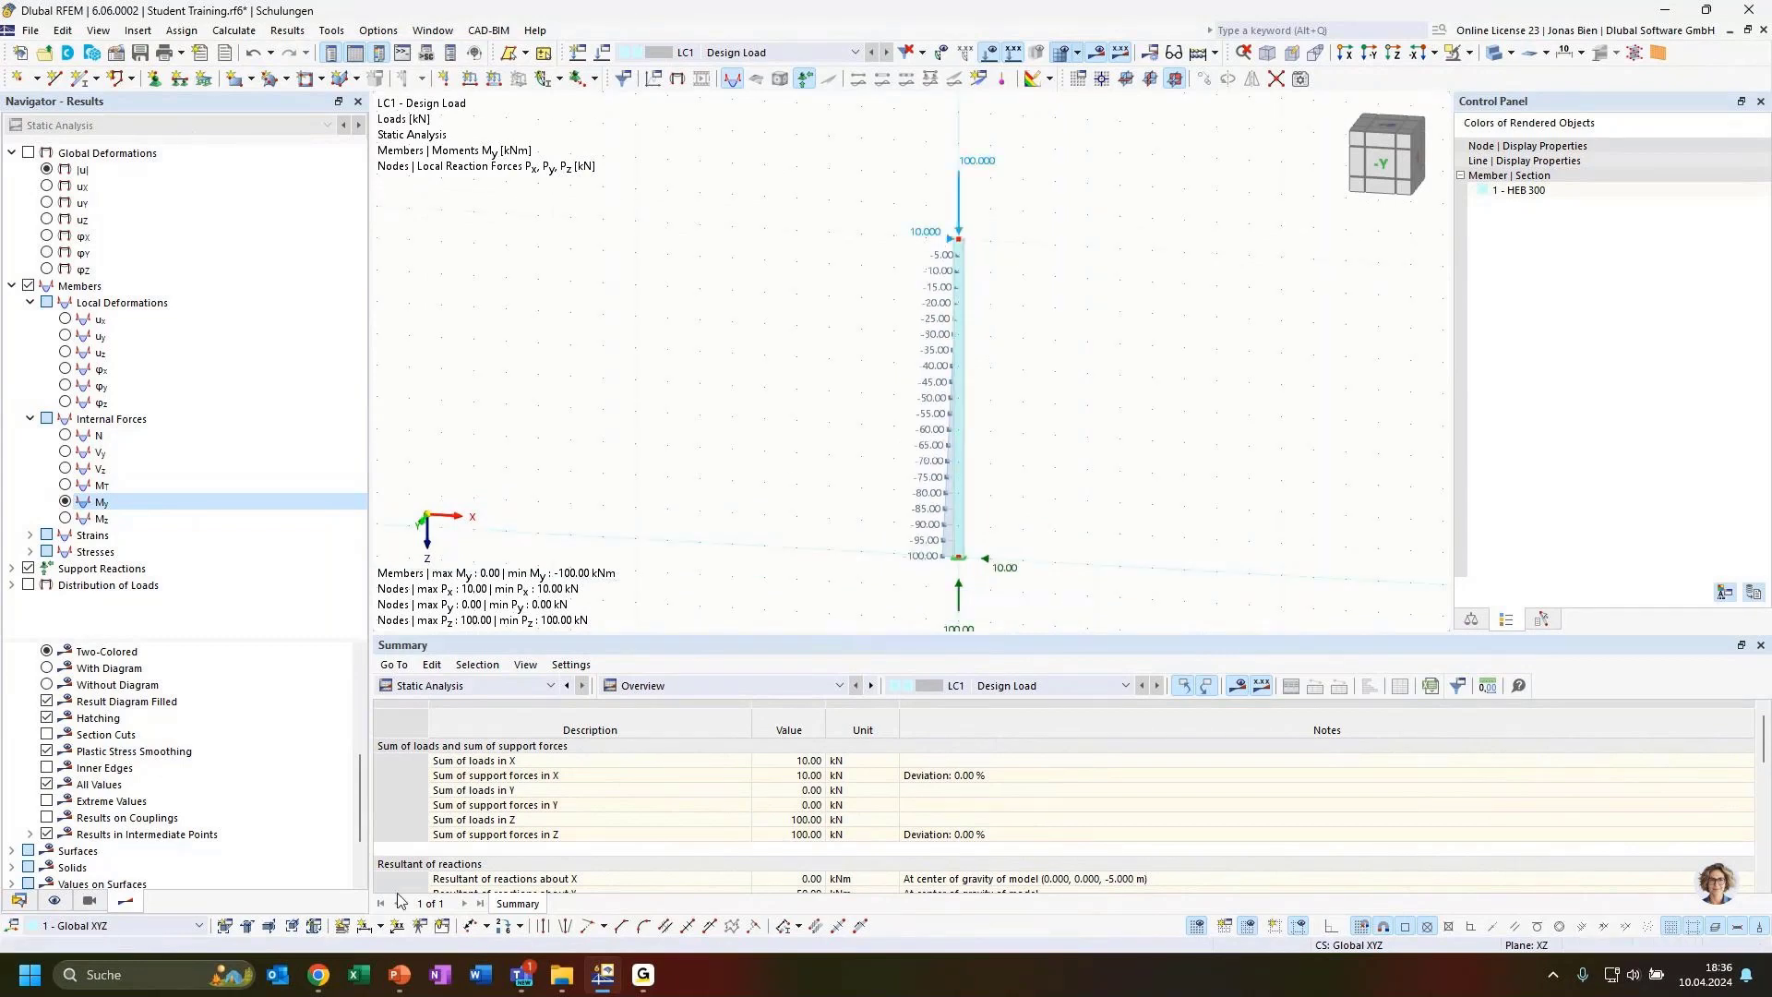
Add a linear length dimension along the column member
left_click(369, 923)
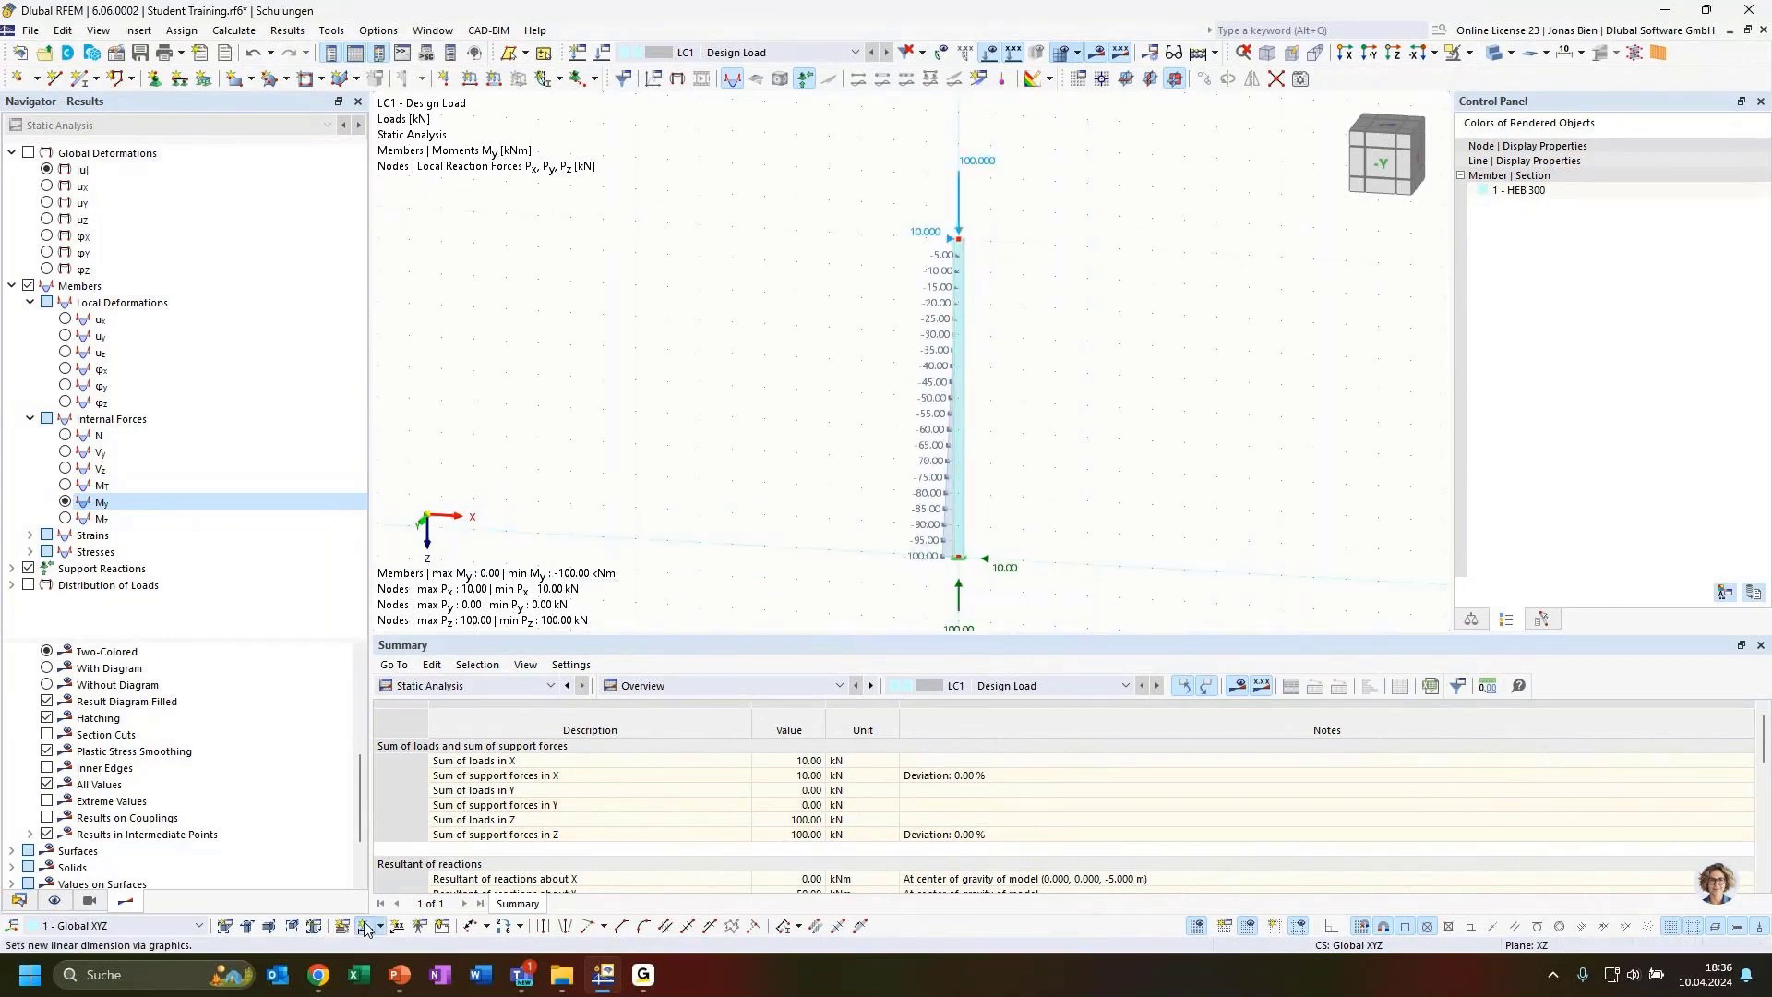
left_click(958, 397)
left_click(1013, 385)
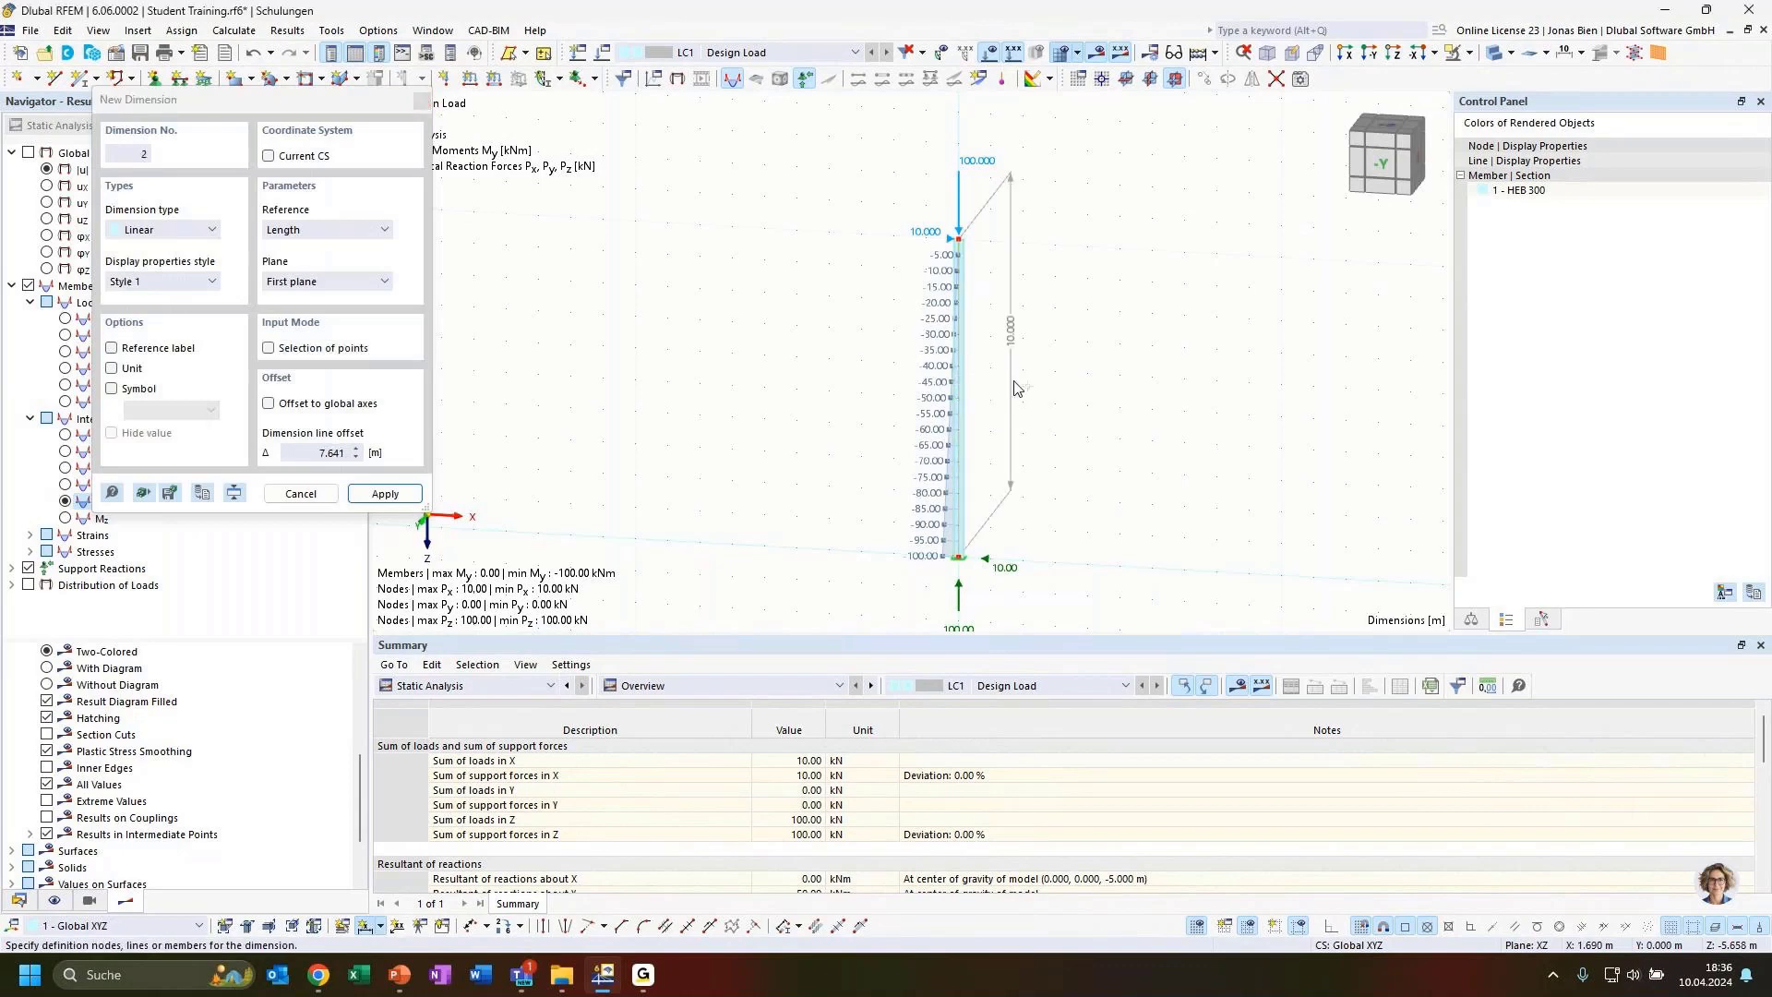
key("Escape")
Show the nodal support reaction moments Mx, My and Mz in the results display
middle_click_drag(1117, 469, 1059, 389, "ctrl")
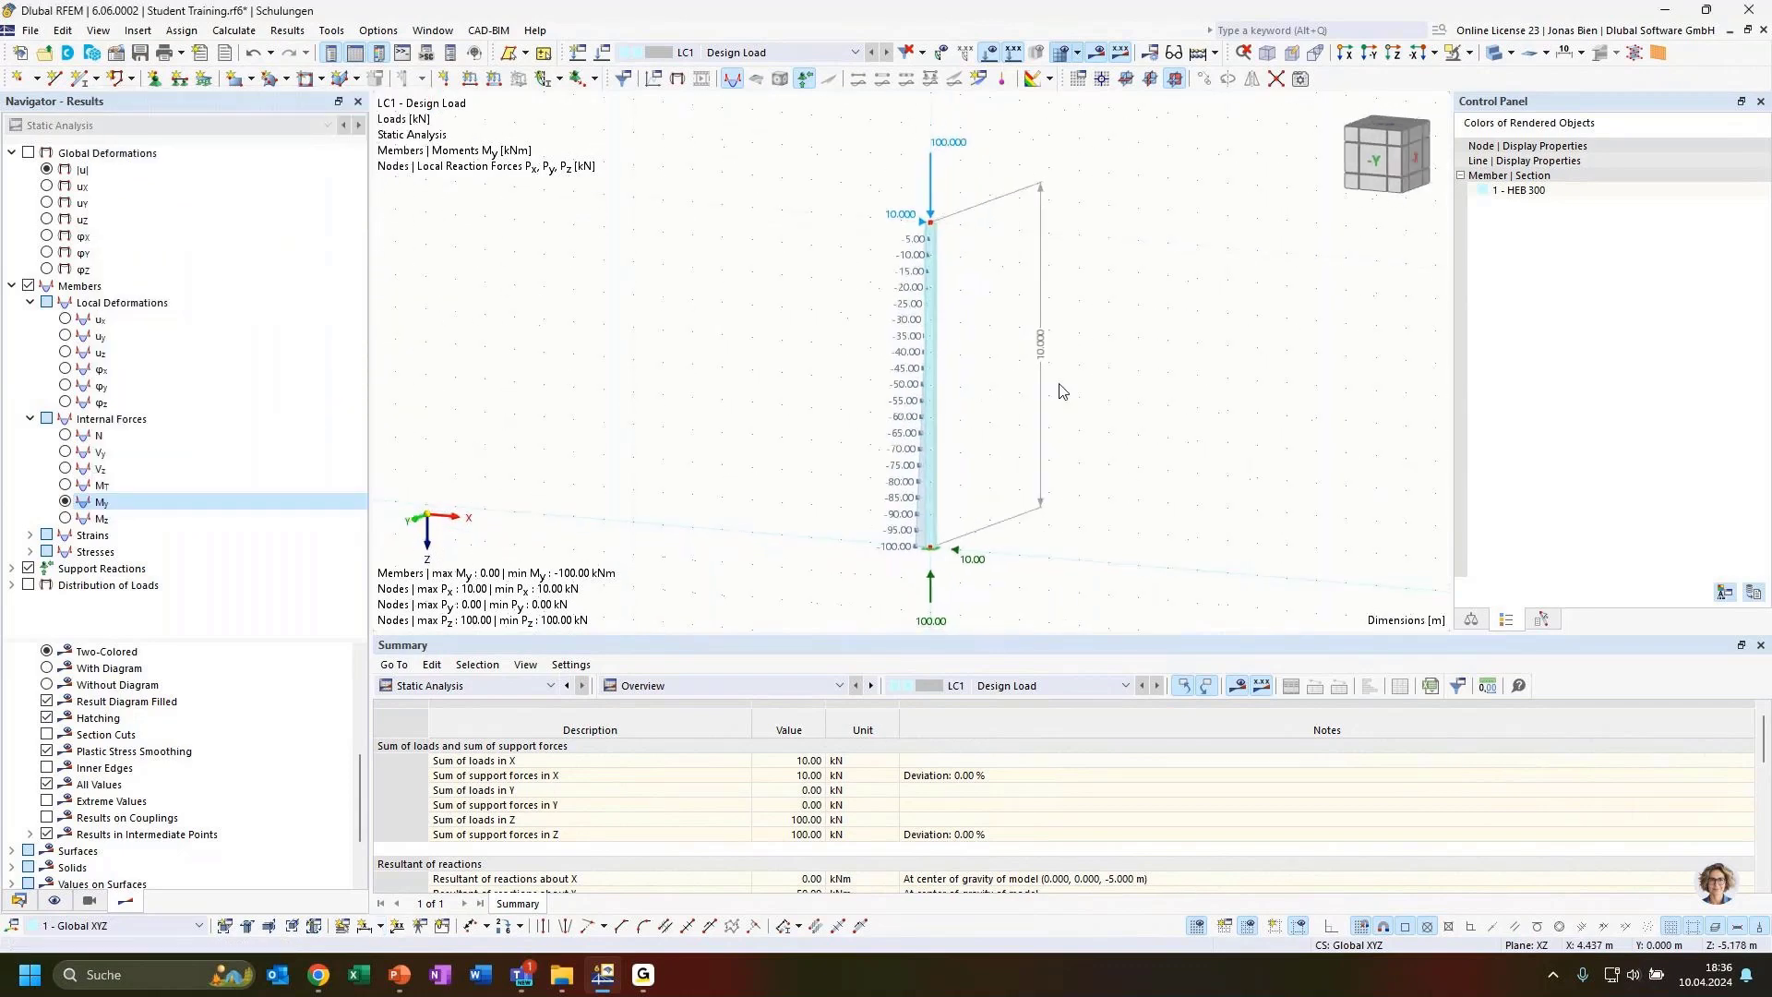
left_click_drag(1041, 358, 974, 468)
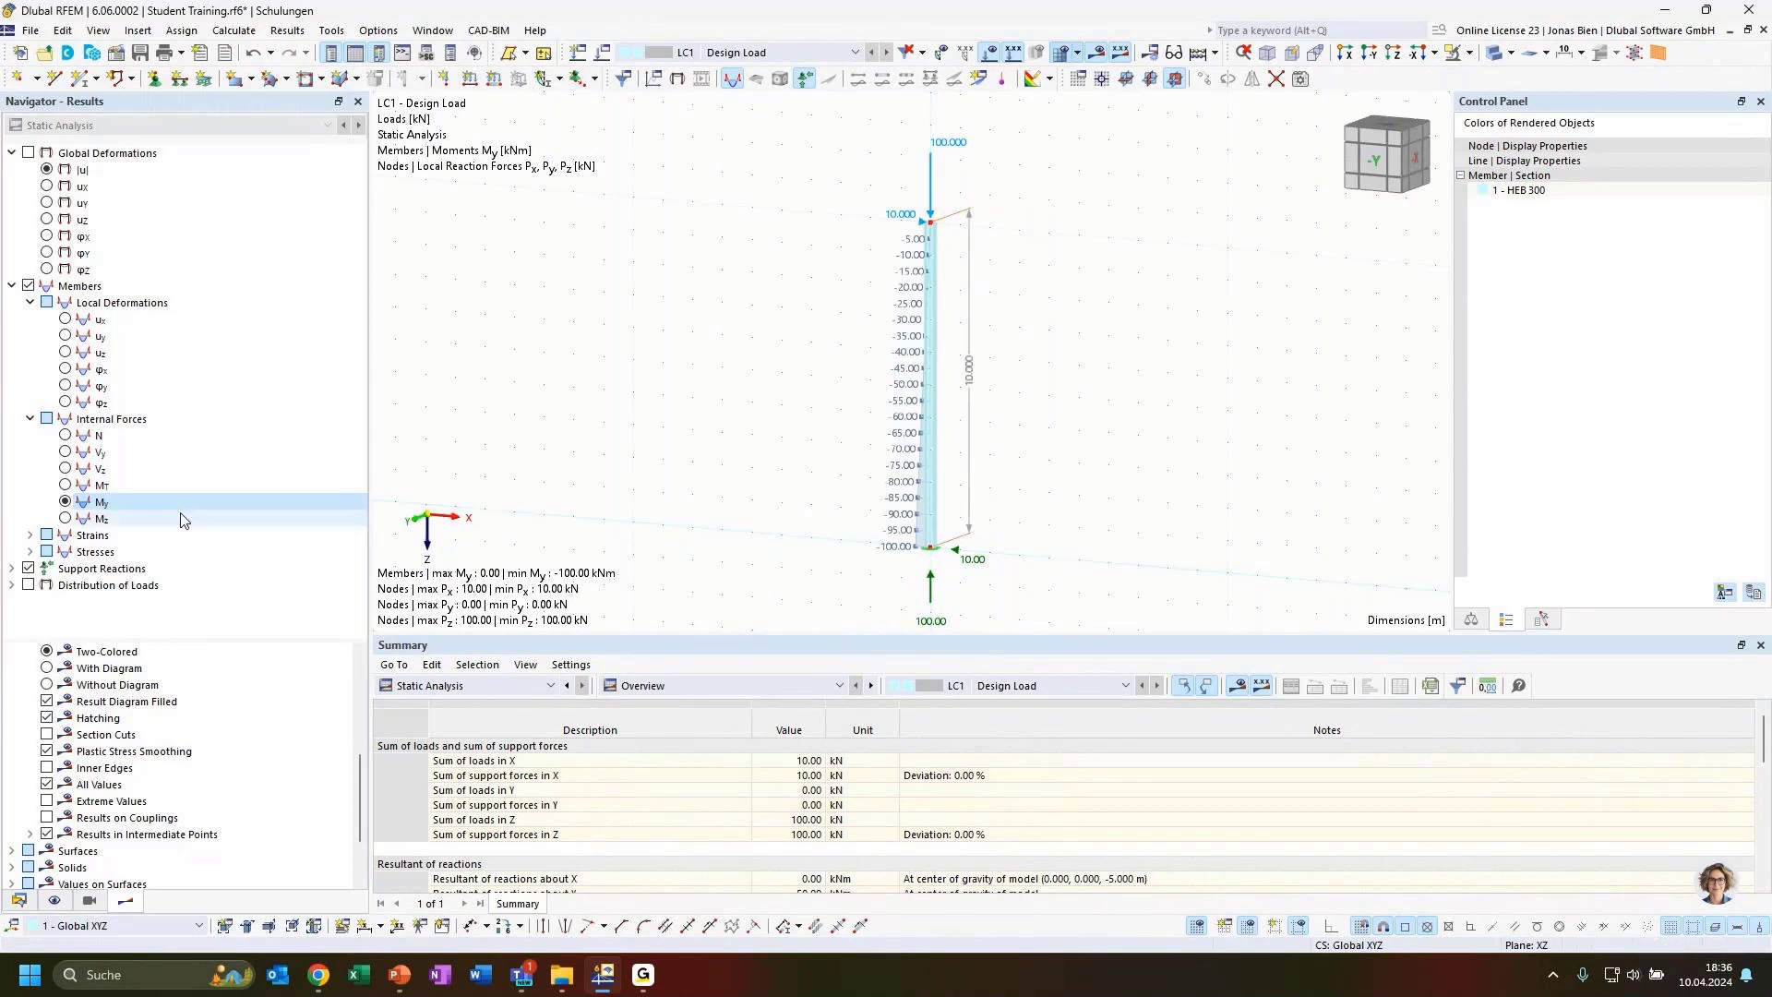
scroll(1026, 447, "down", 1)
scroll(999, 572, "up", 1)
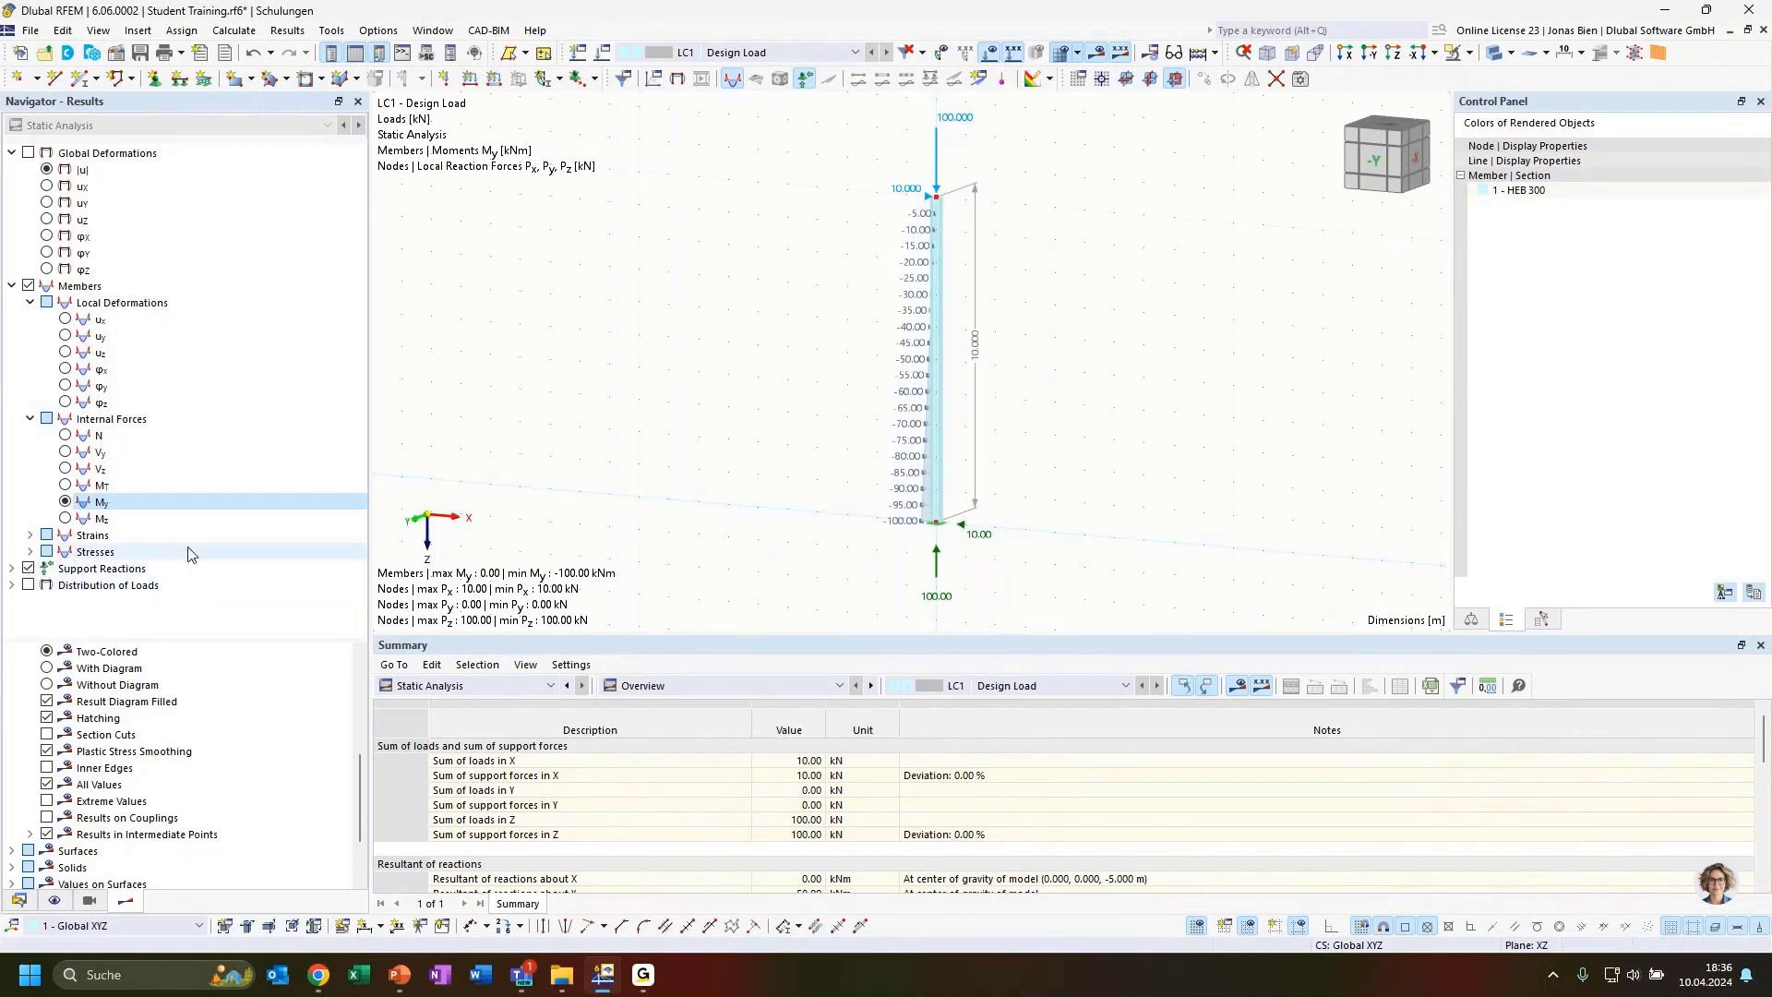
left_click(13, 569)
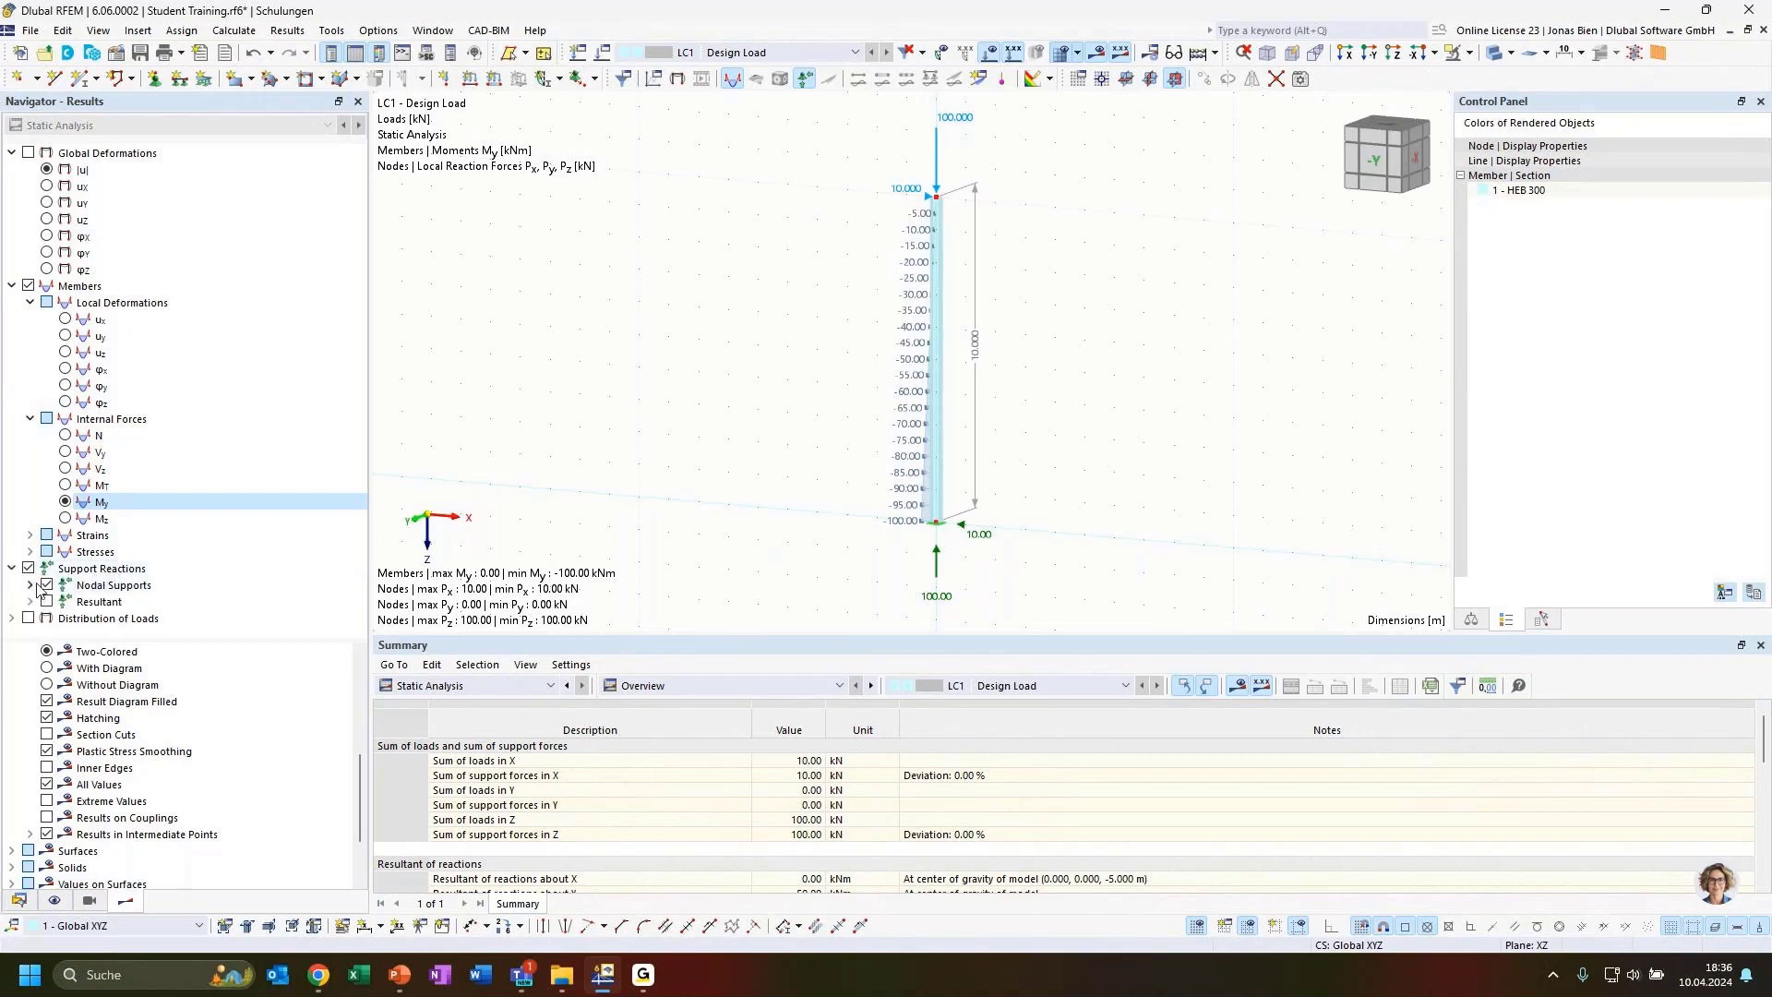
left_click(30, 585)
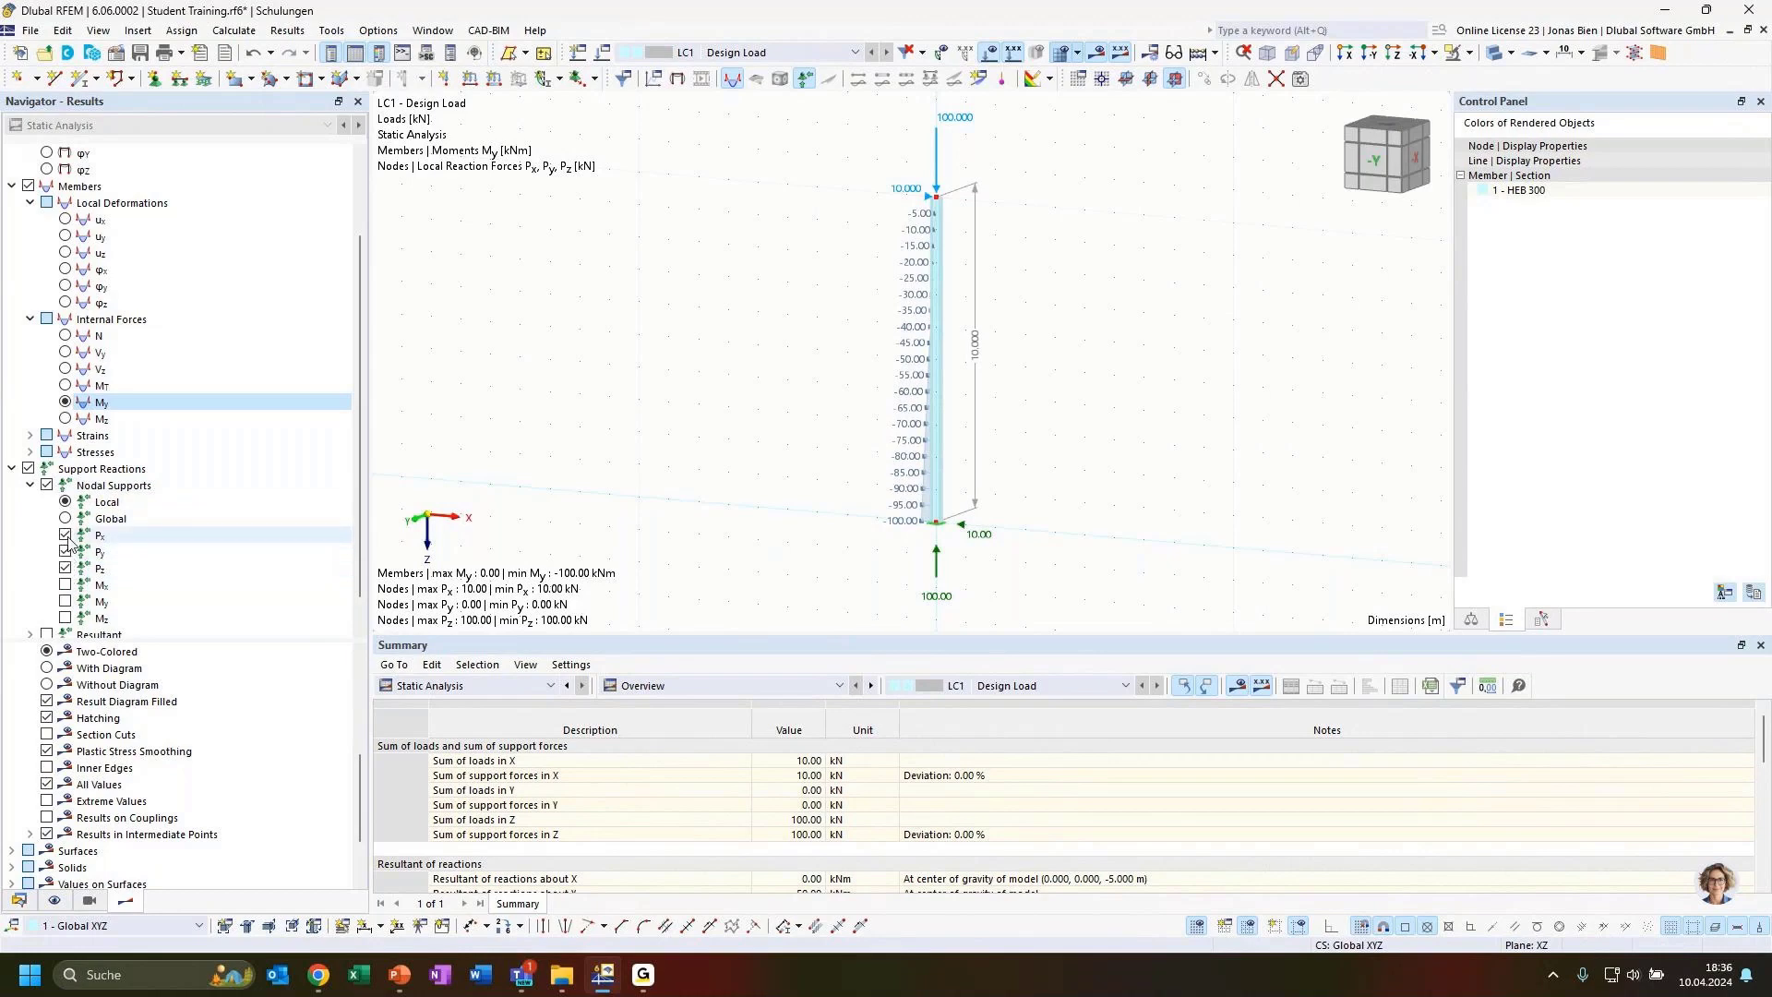
left_click(64, 585)
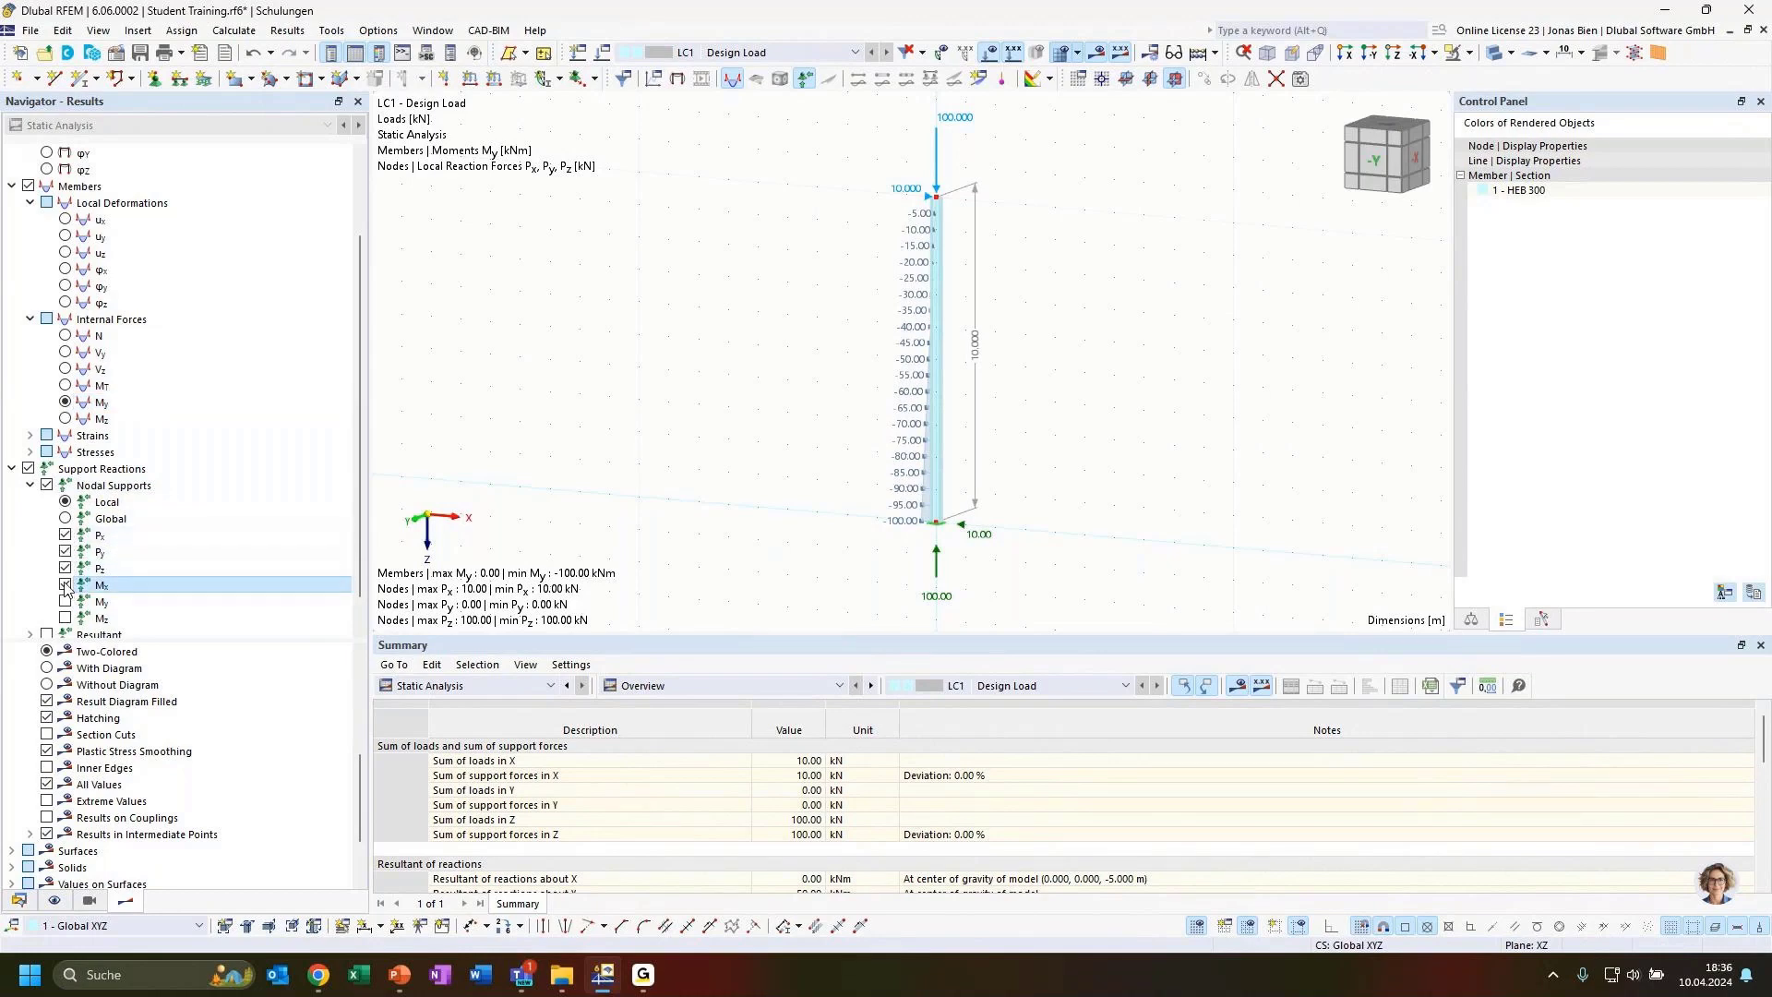
left_click(65, 601)
left_click(64, 618)
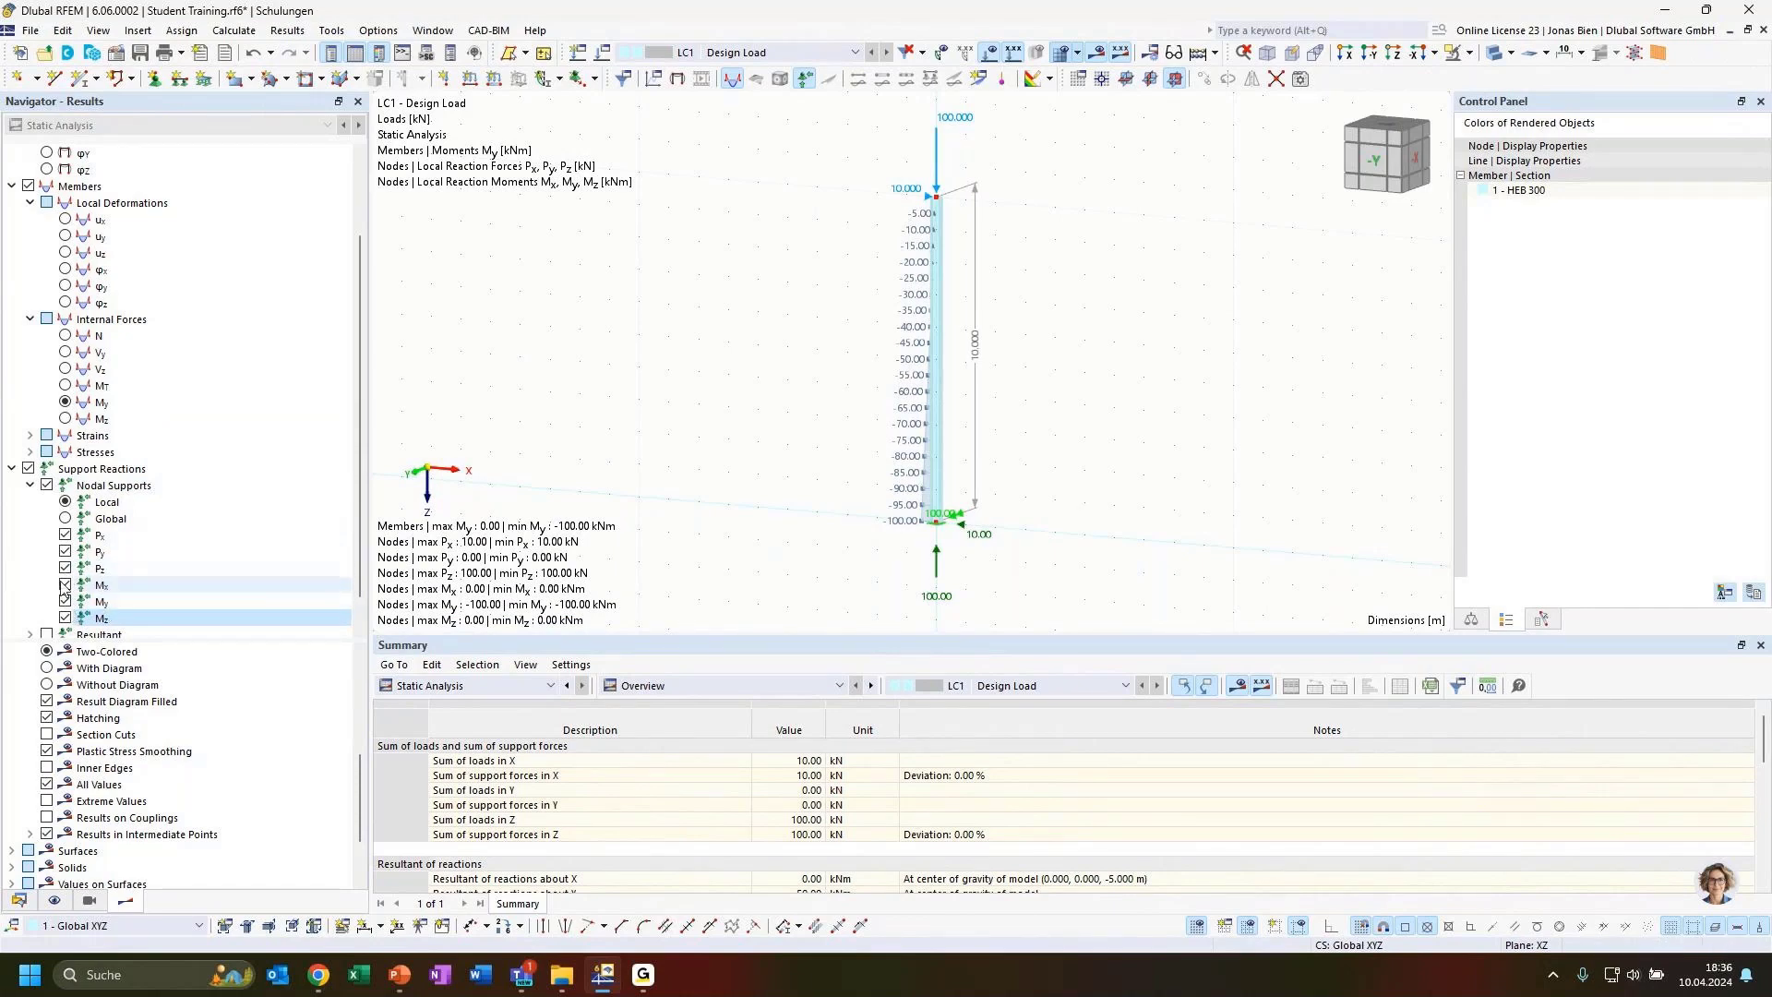
Display the global deformation |u| results for the column instead of the support reactions
middle_click_drag(1038, 540, 970, 527, "ctrl")
scroll(965, 526, "up", 3)
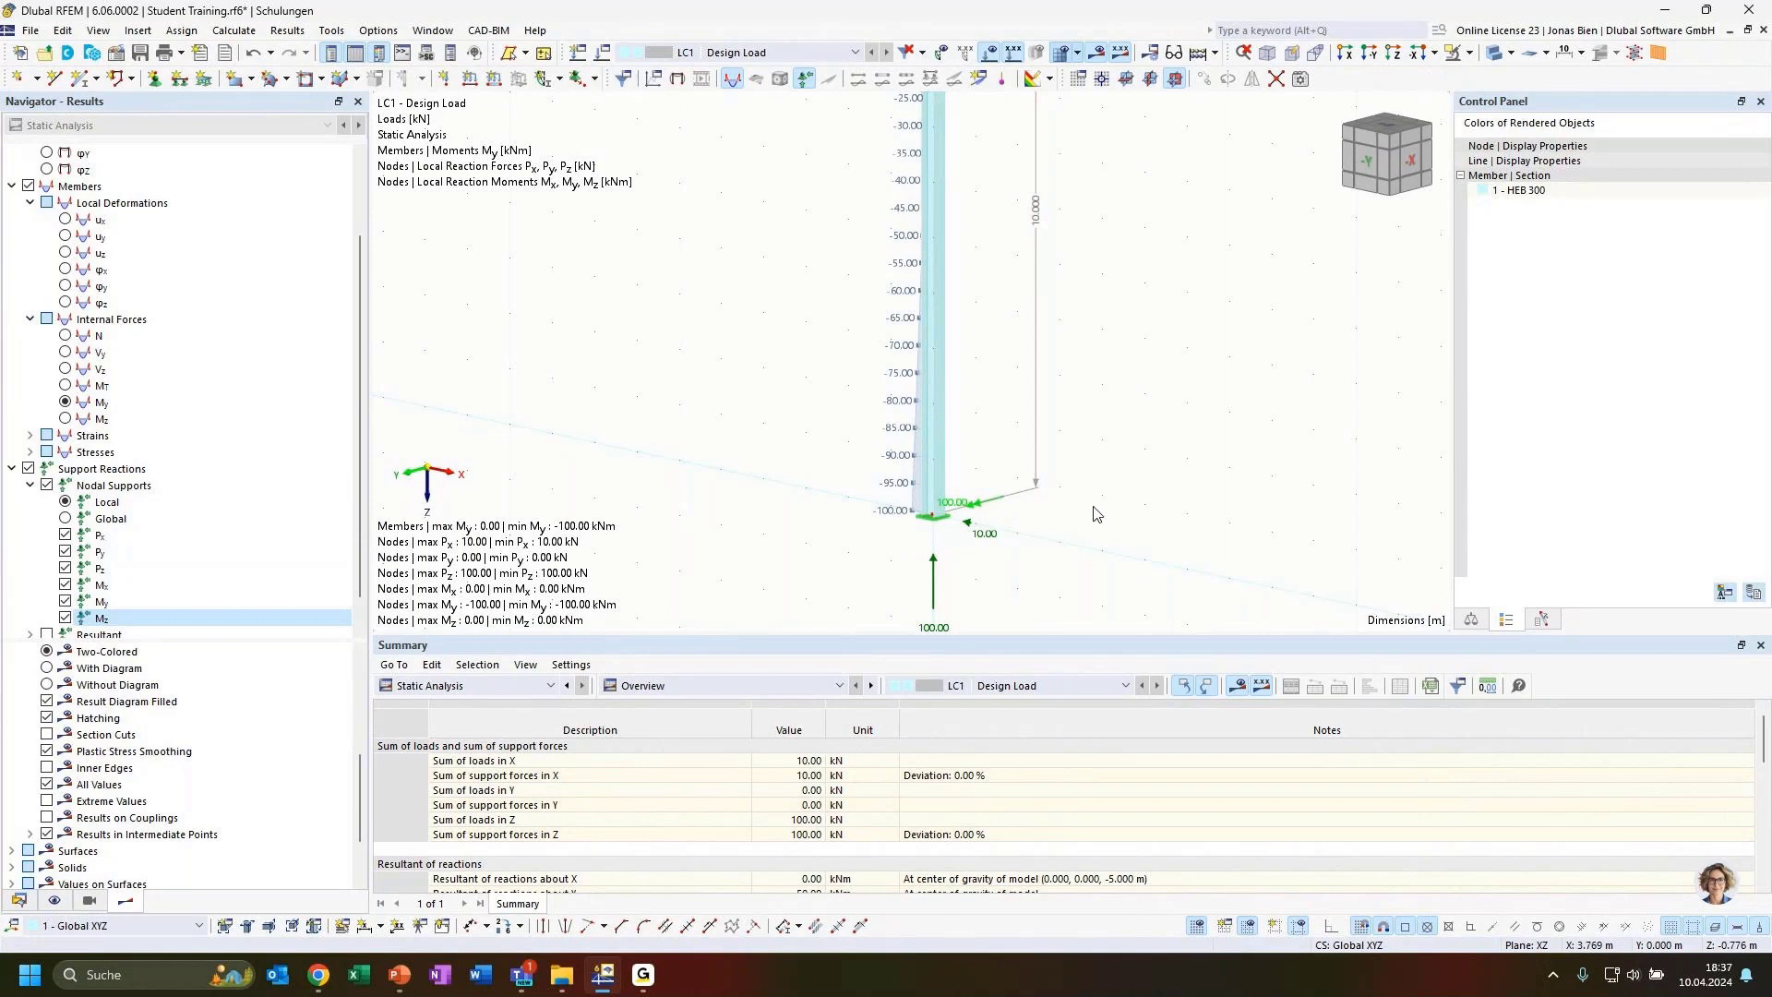
middle_click_drag(1094, 508, 1115, 526, "ctrl")
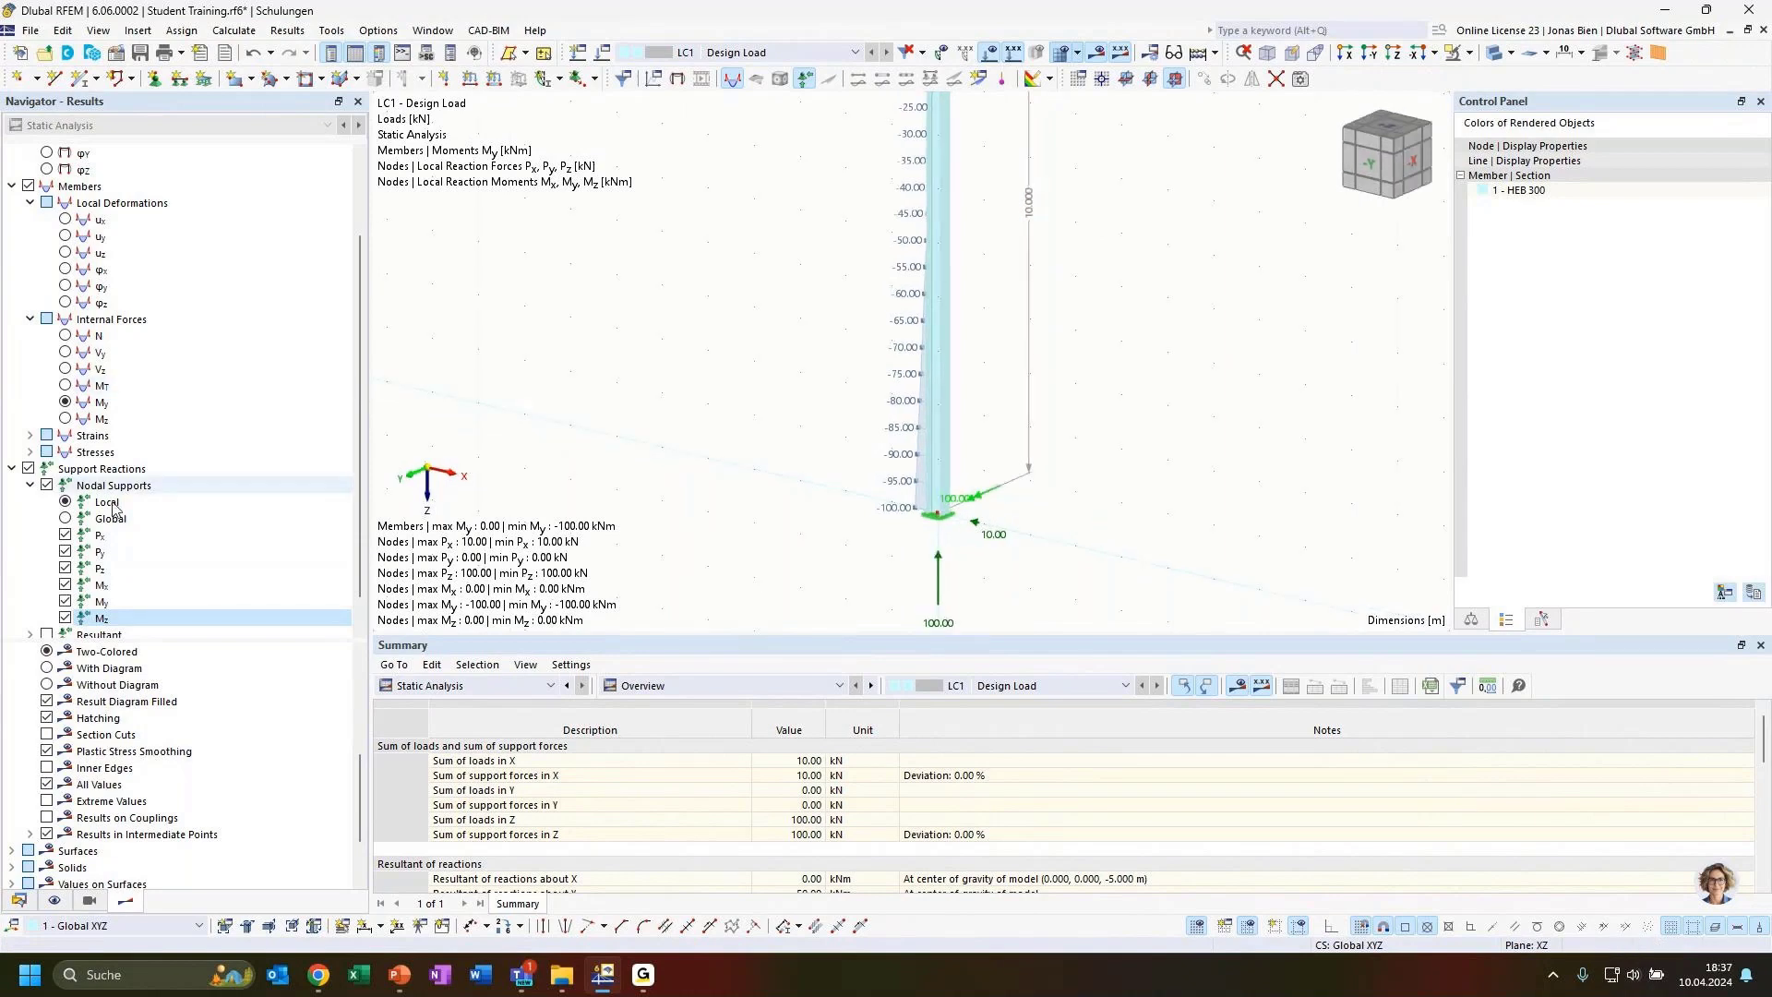
left_click(12, 468)
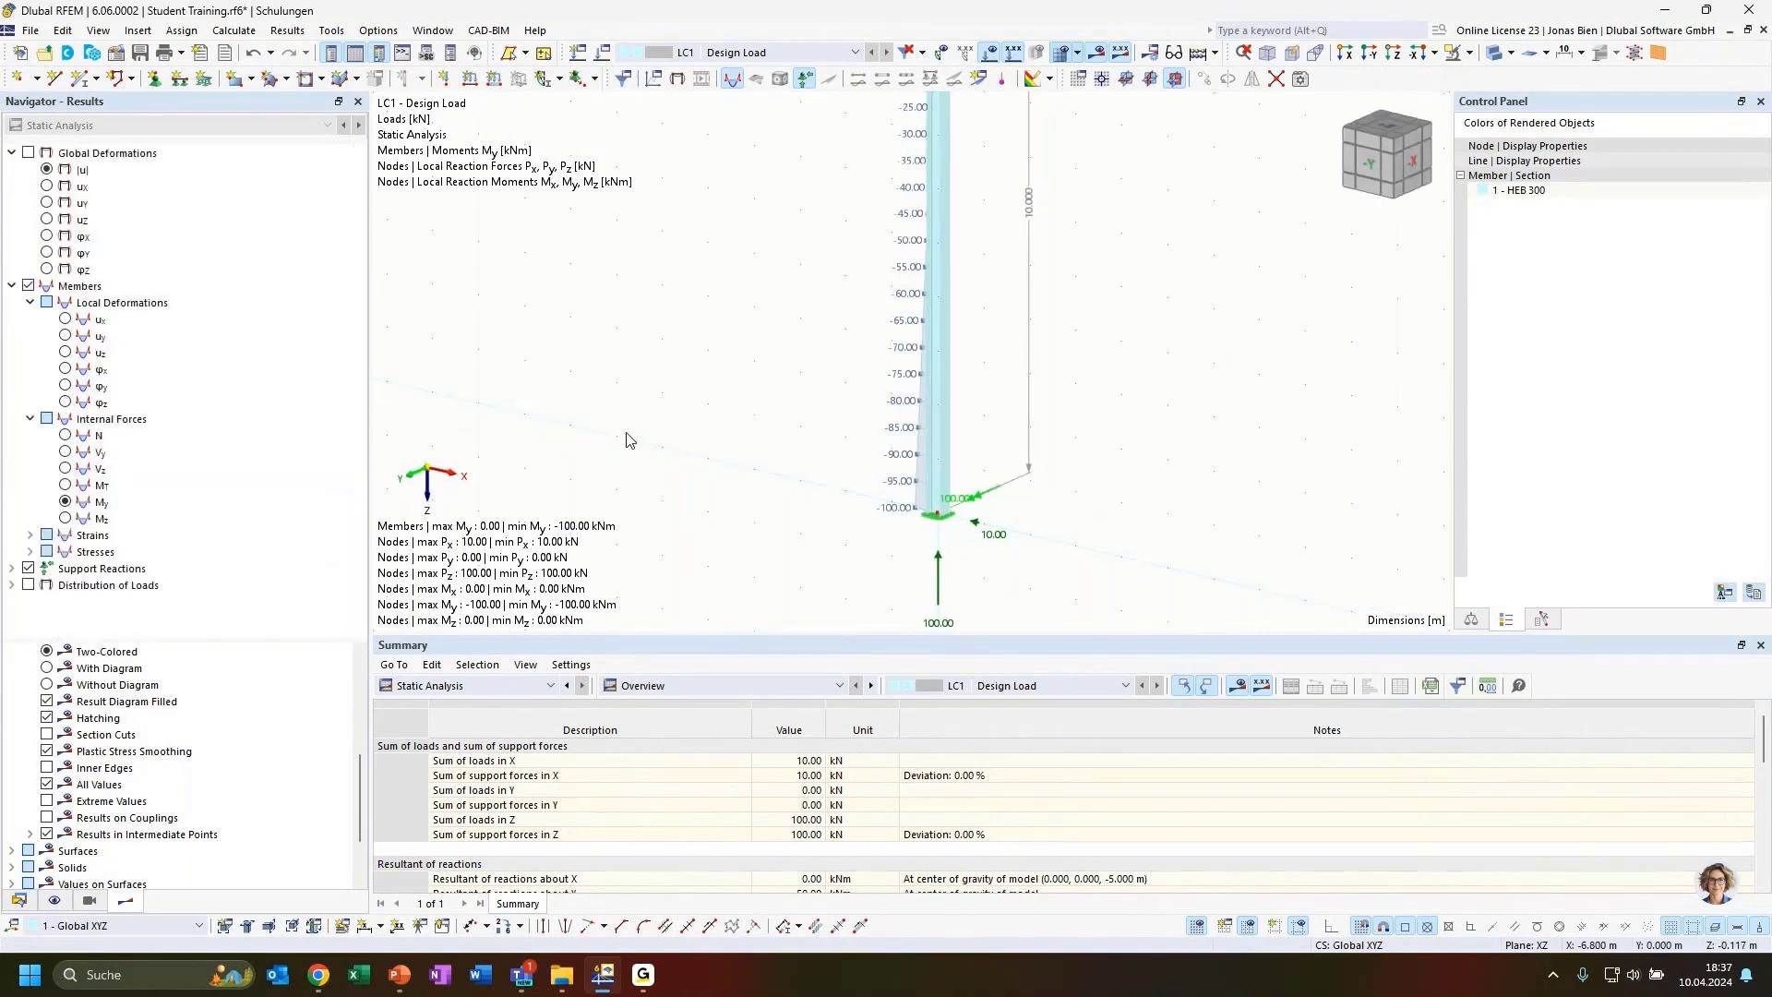
scroll(706, 398, "down", 2)
middle_click_drag(746, 350, 669, 367)
left_click(46, 170)
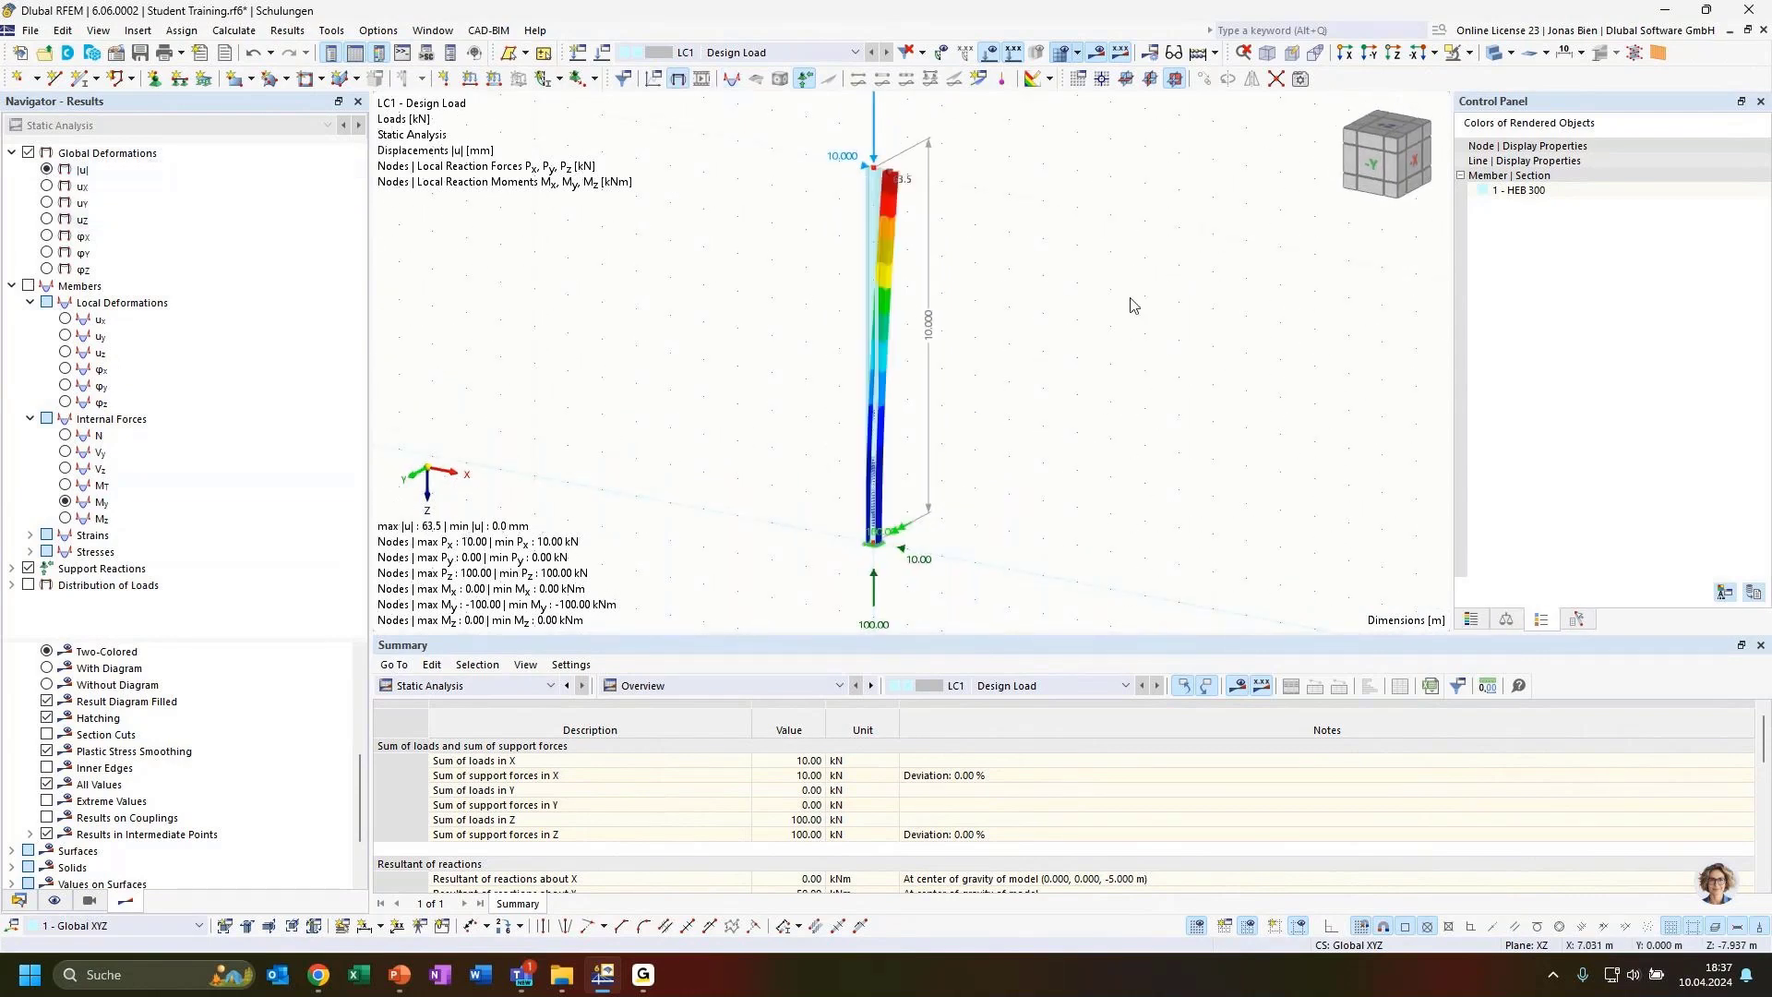
Show the member deformation of the column as a deformed line in the front -Y view
middle_click_drag(990, 265, 1081, 238, "ctrl")
left_click(1492, 54)
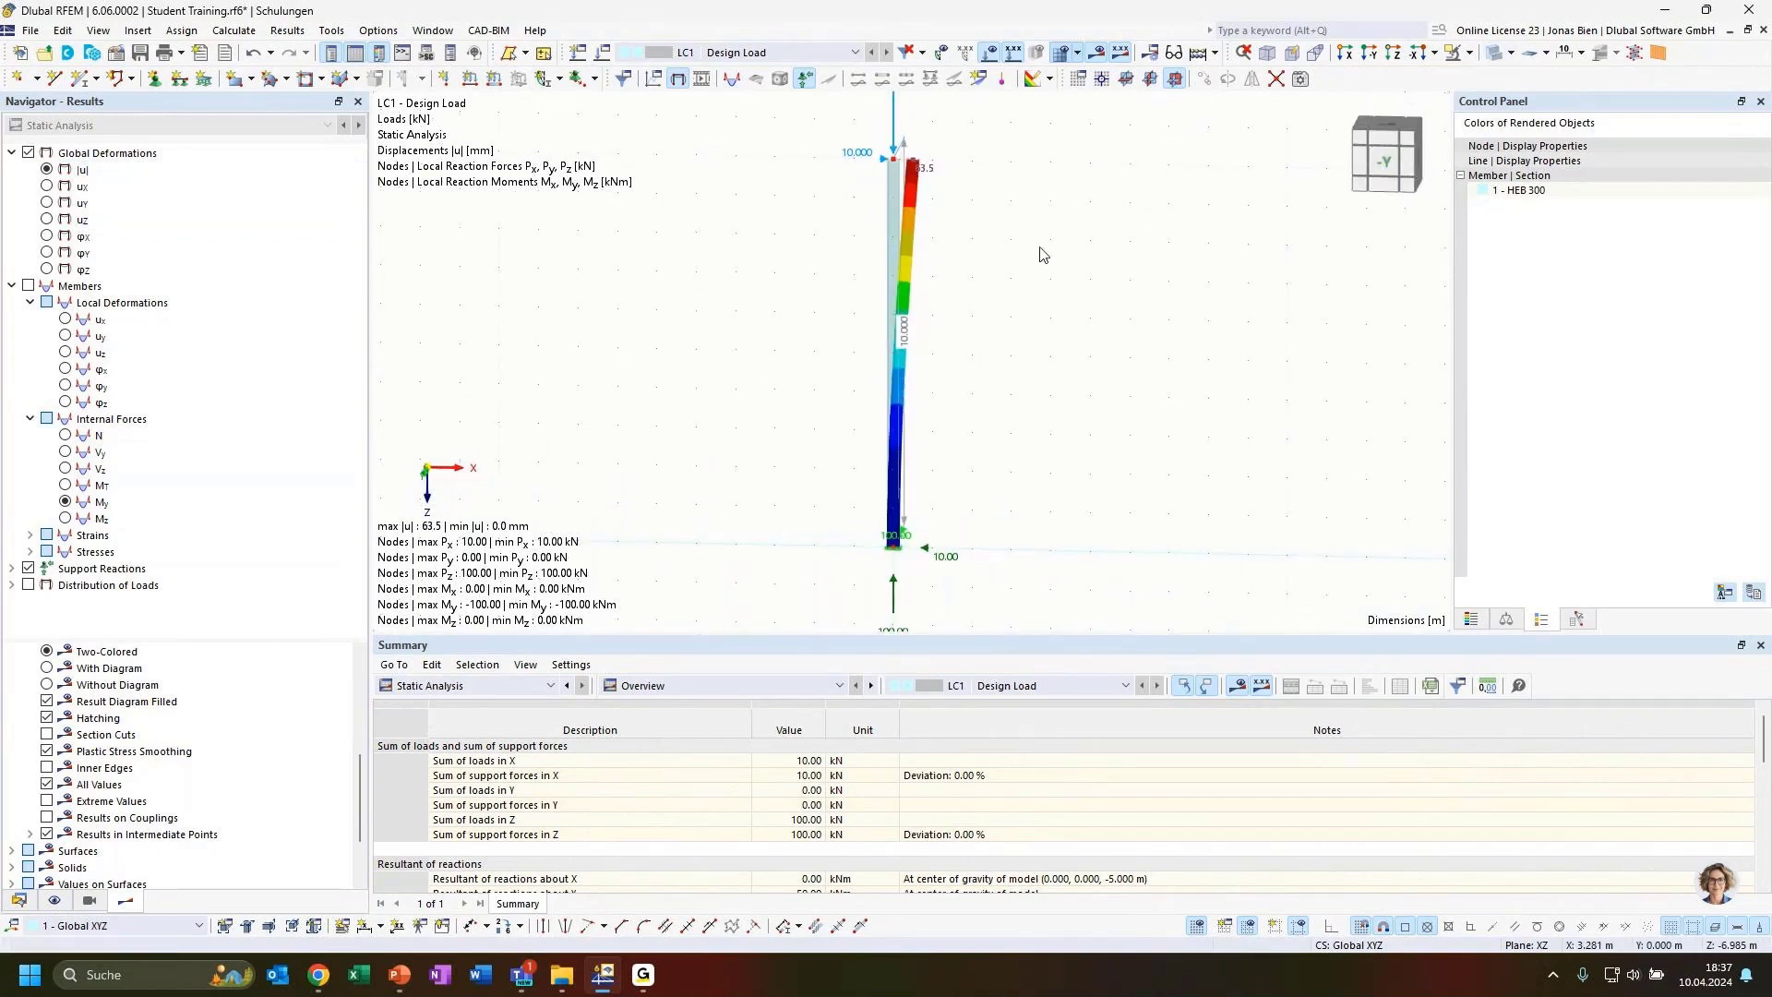
left_click(1452, 53)
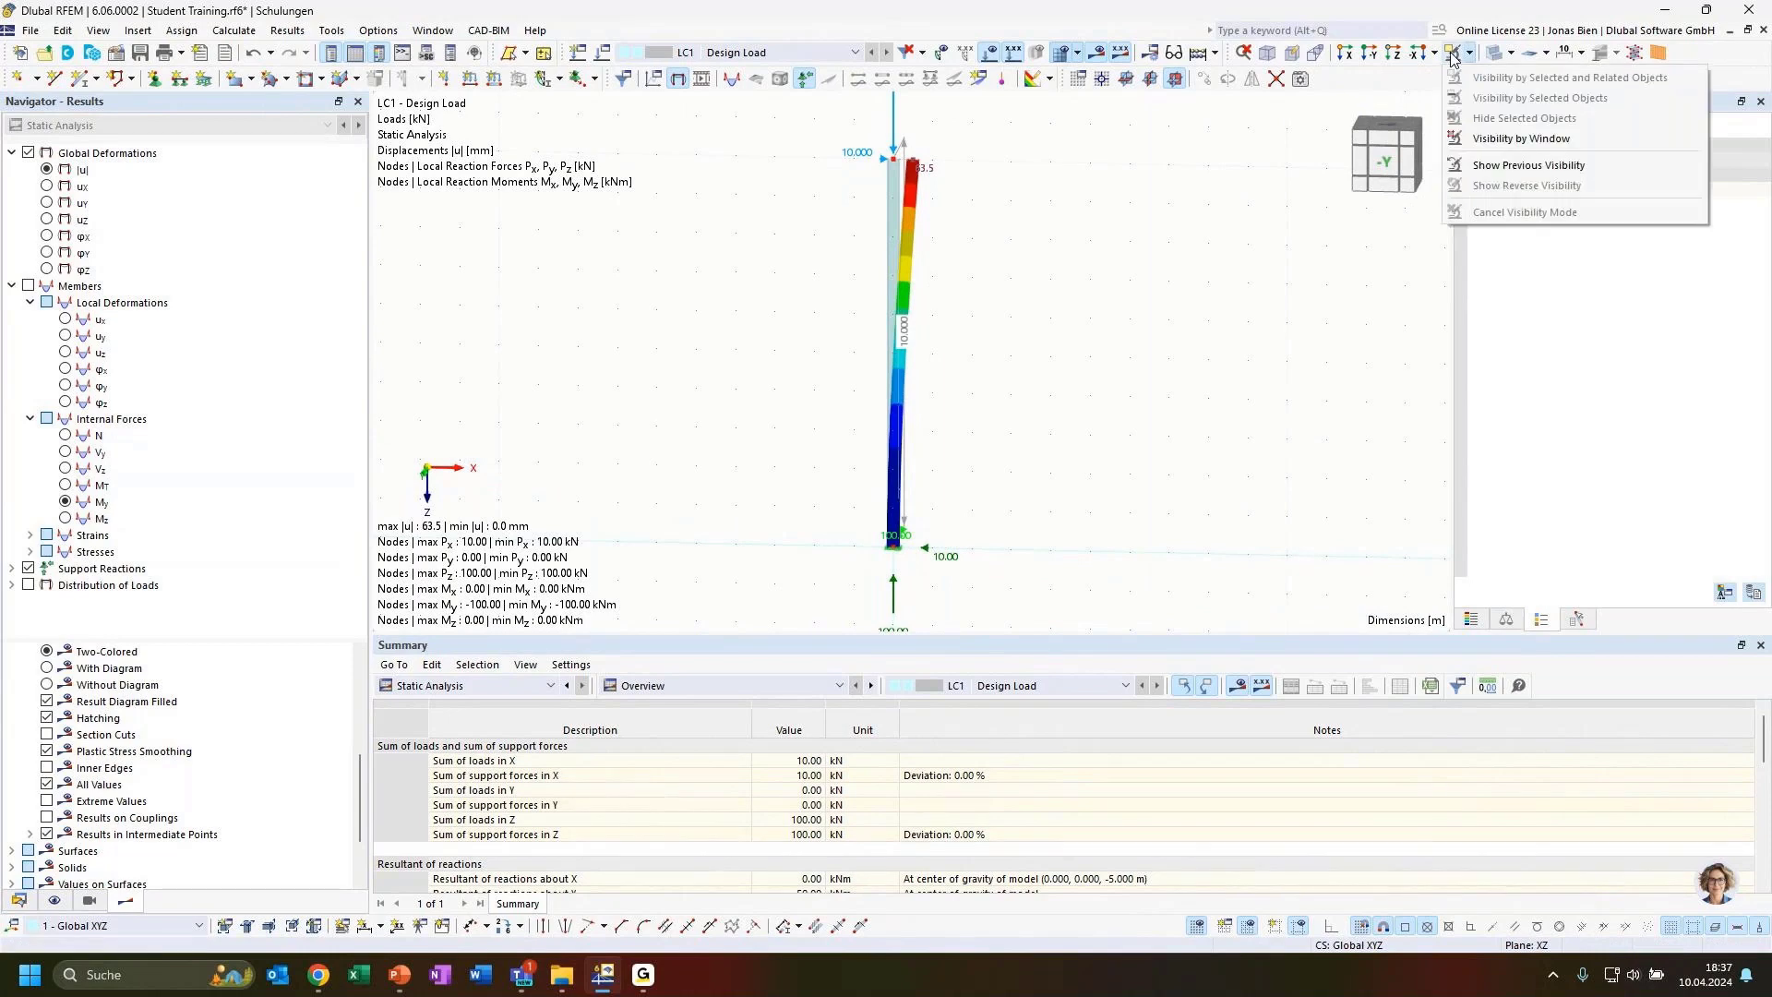
left_click(1493, 52)
left_click(1492, 51)
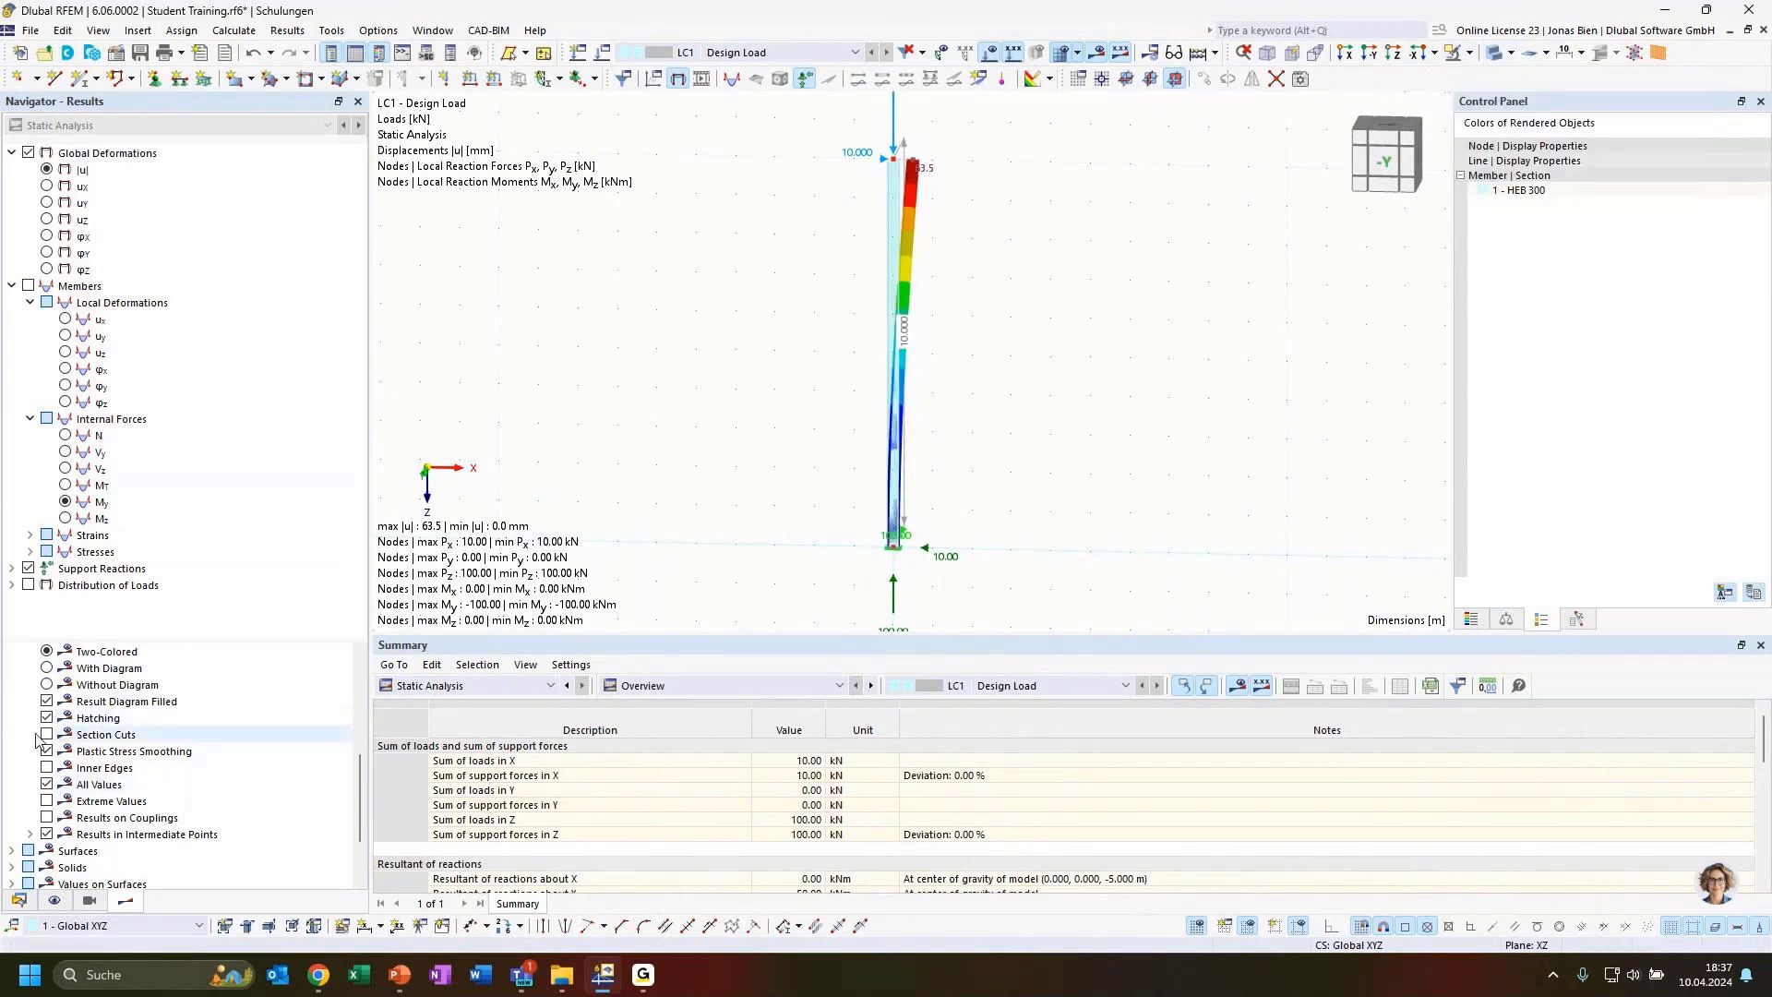
scroll(85, 733, "up", 4)
scroll(85, 733, "up", 1)
left_click(64, 734)
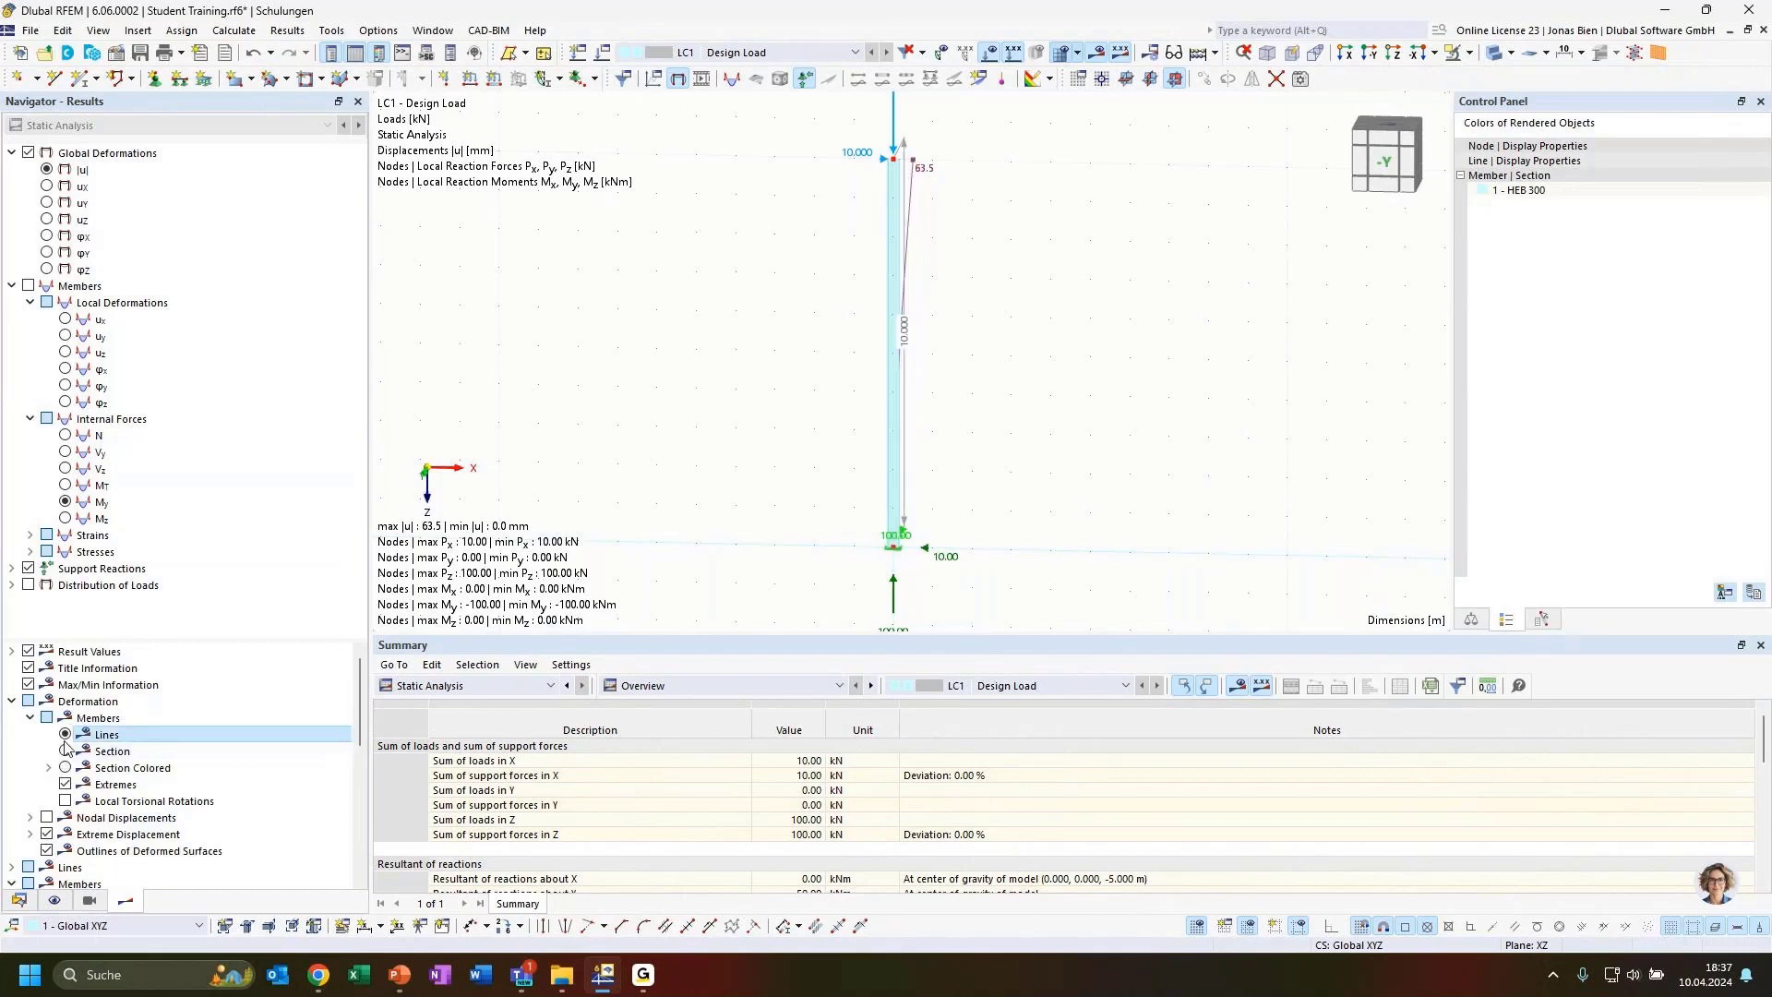
Inspect the deformed line and displacement value at the top of the column
middle_click_drag(1122, 227, 999, 193, "ctrl")
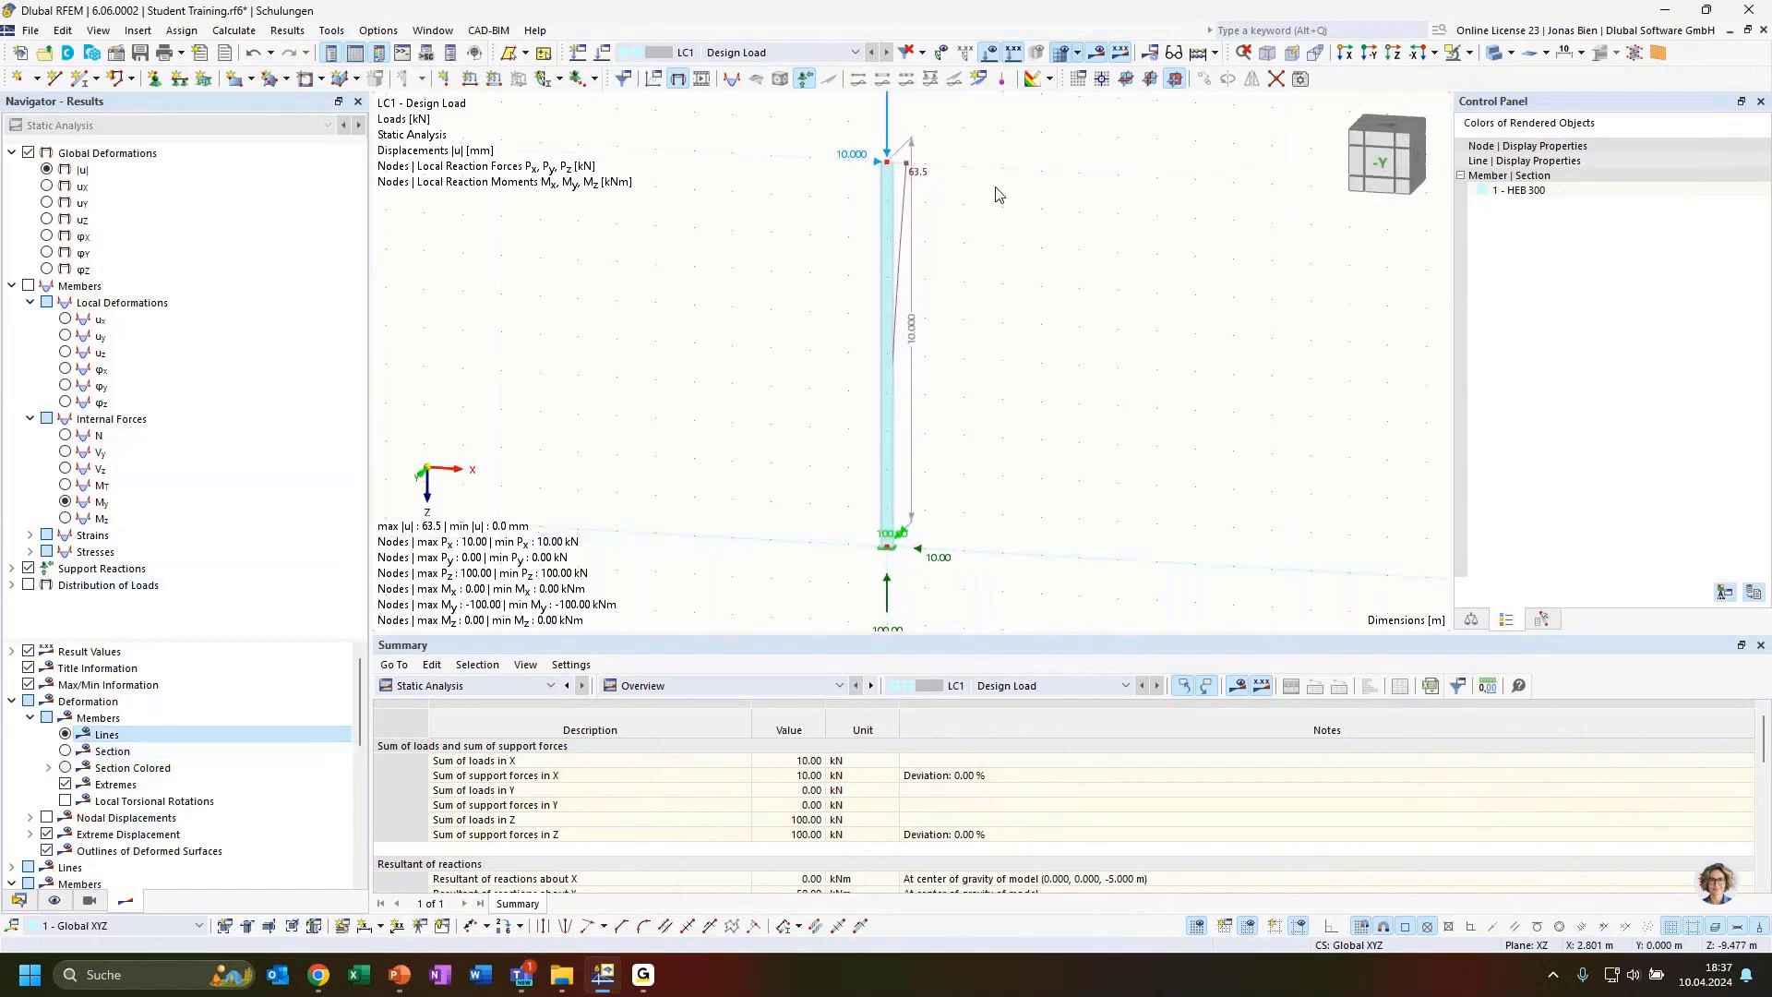
scroll(911, 179, "up", 2)
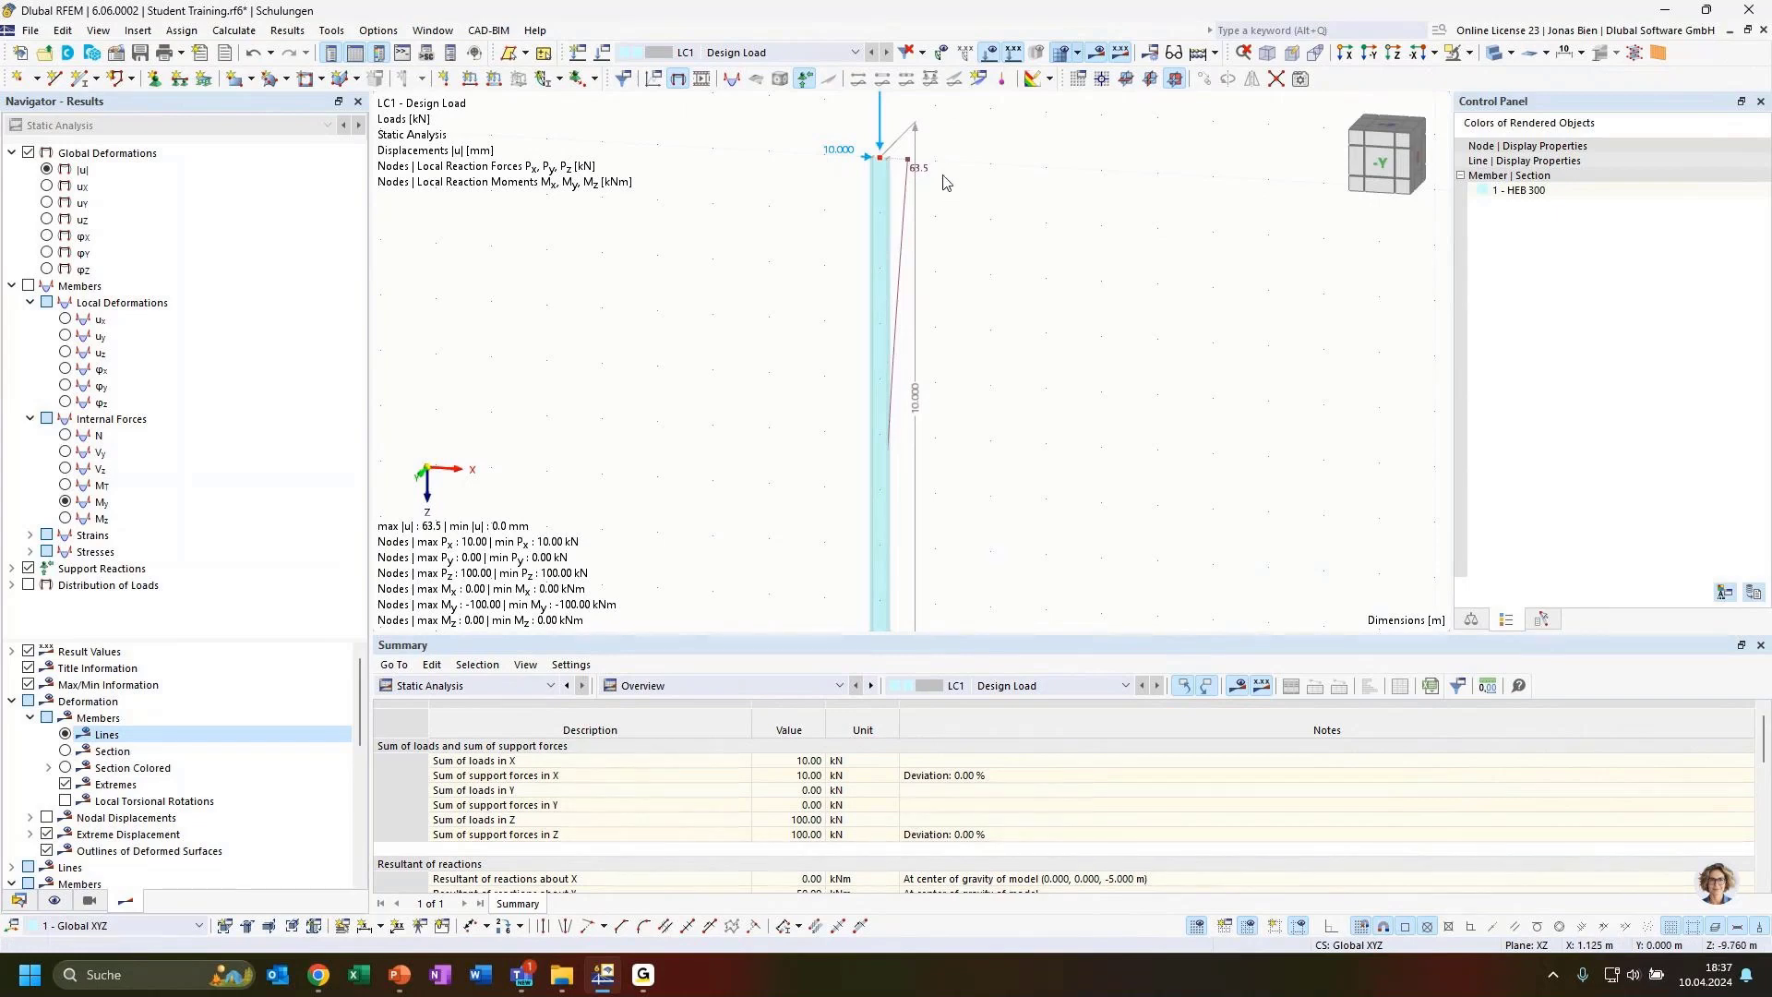
scroll(1001, 212, "down", 1)
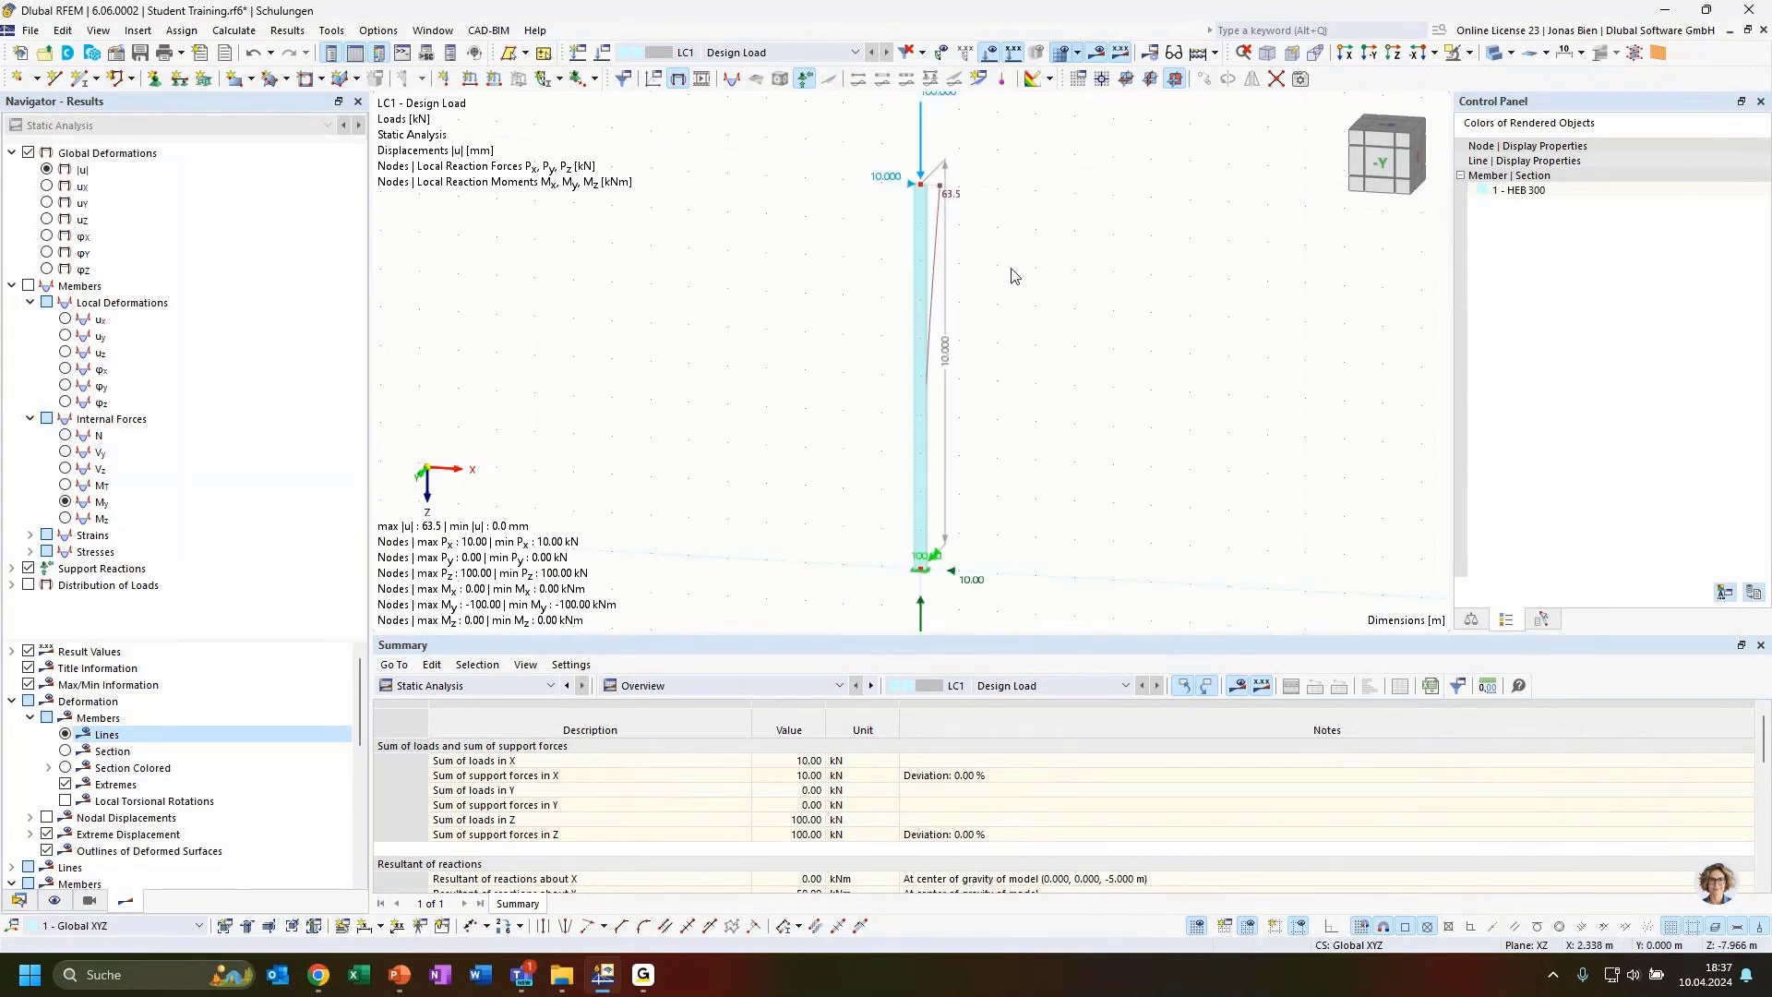
scroll(1106, 306, "down", 1)
middle_click_drag(1105, 306, 1067, 315)
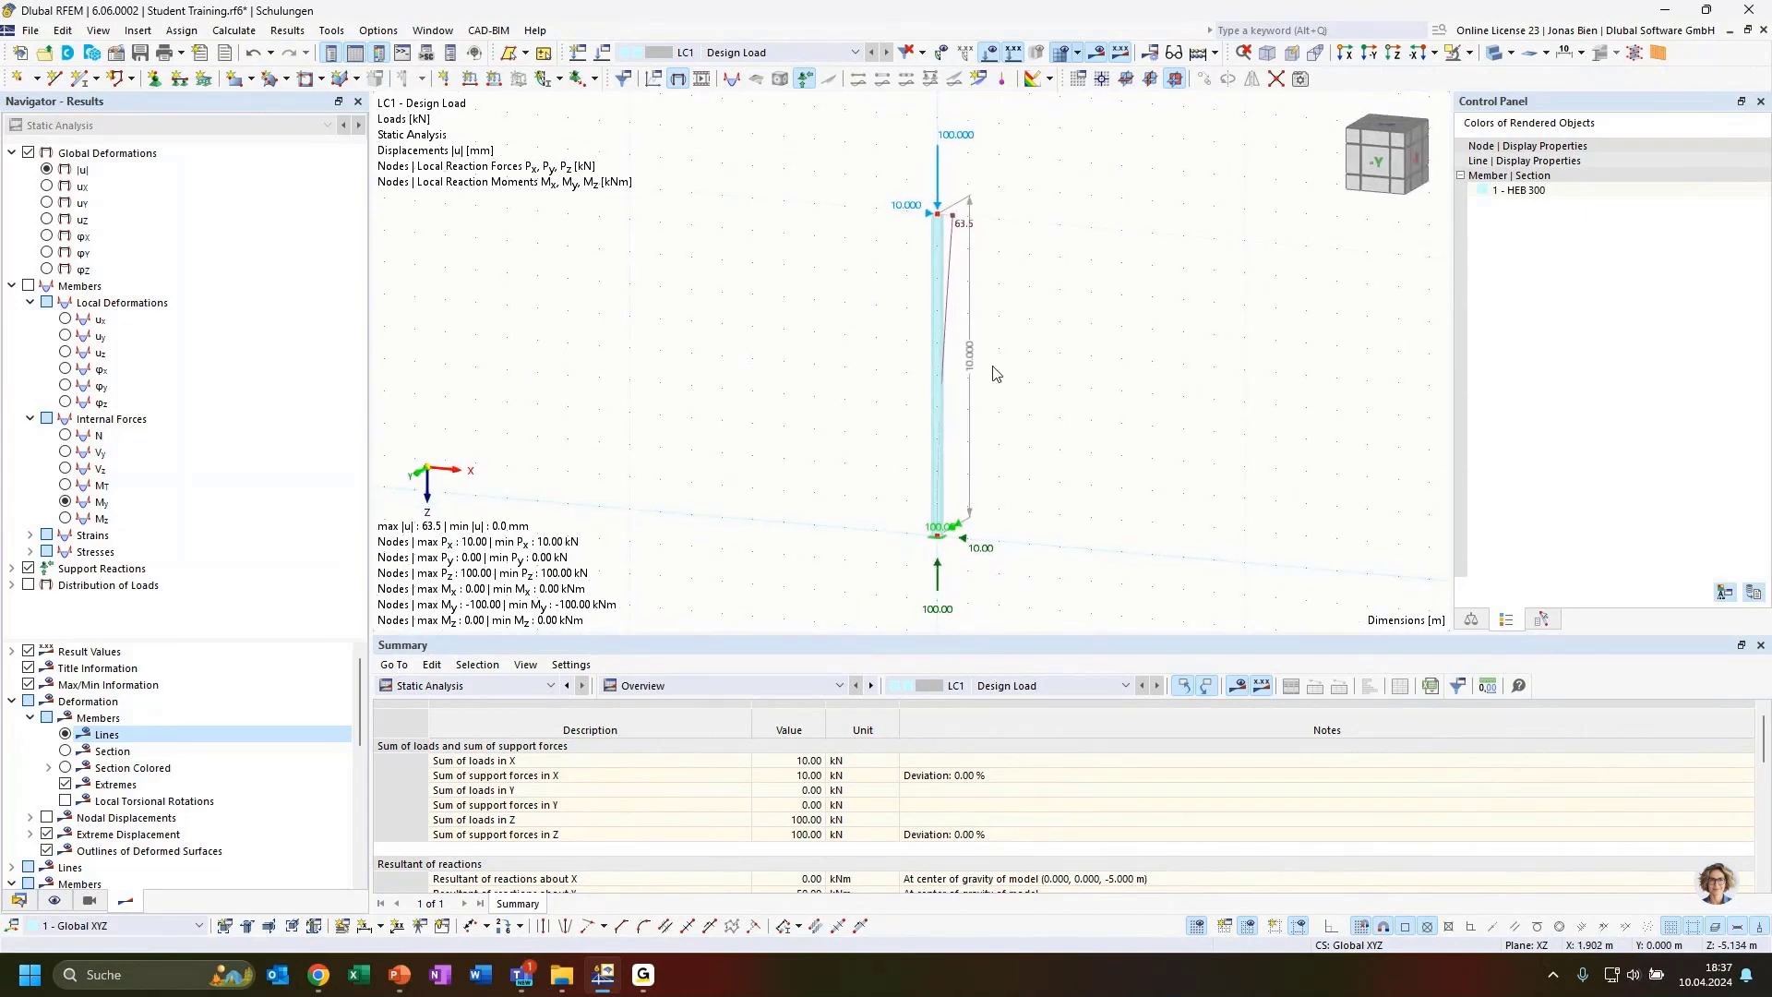
left_click(935, 384)
Open the data navigator's load case settings and select load case LC2 in the Load Cases & Combinations dialog
left_click(18, 900)
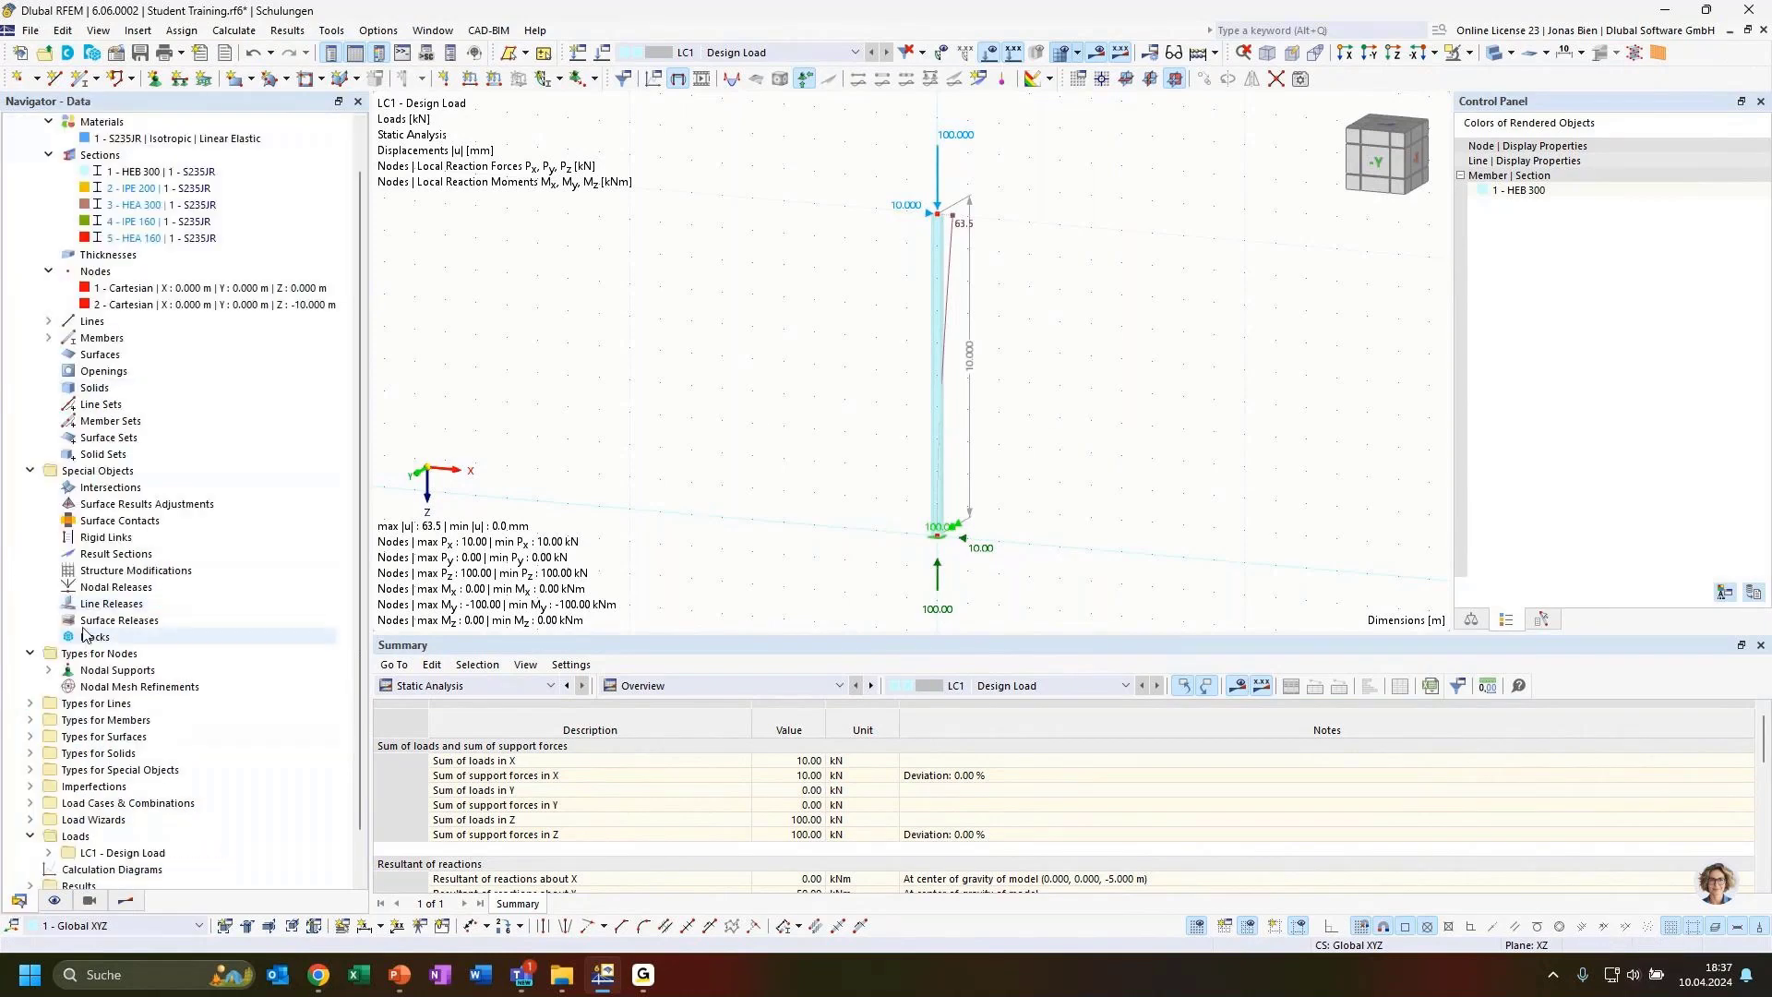
left_click(29, 653)
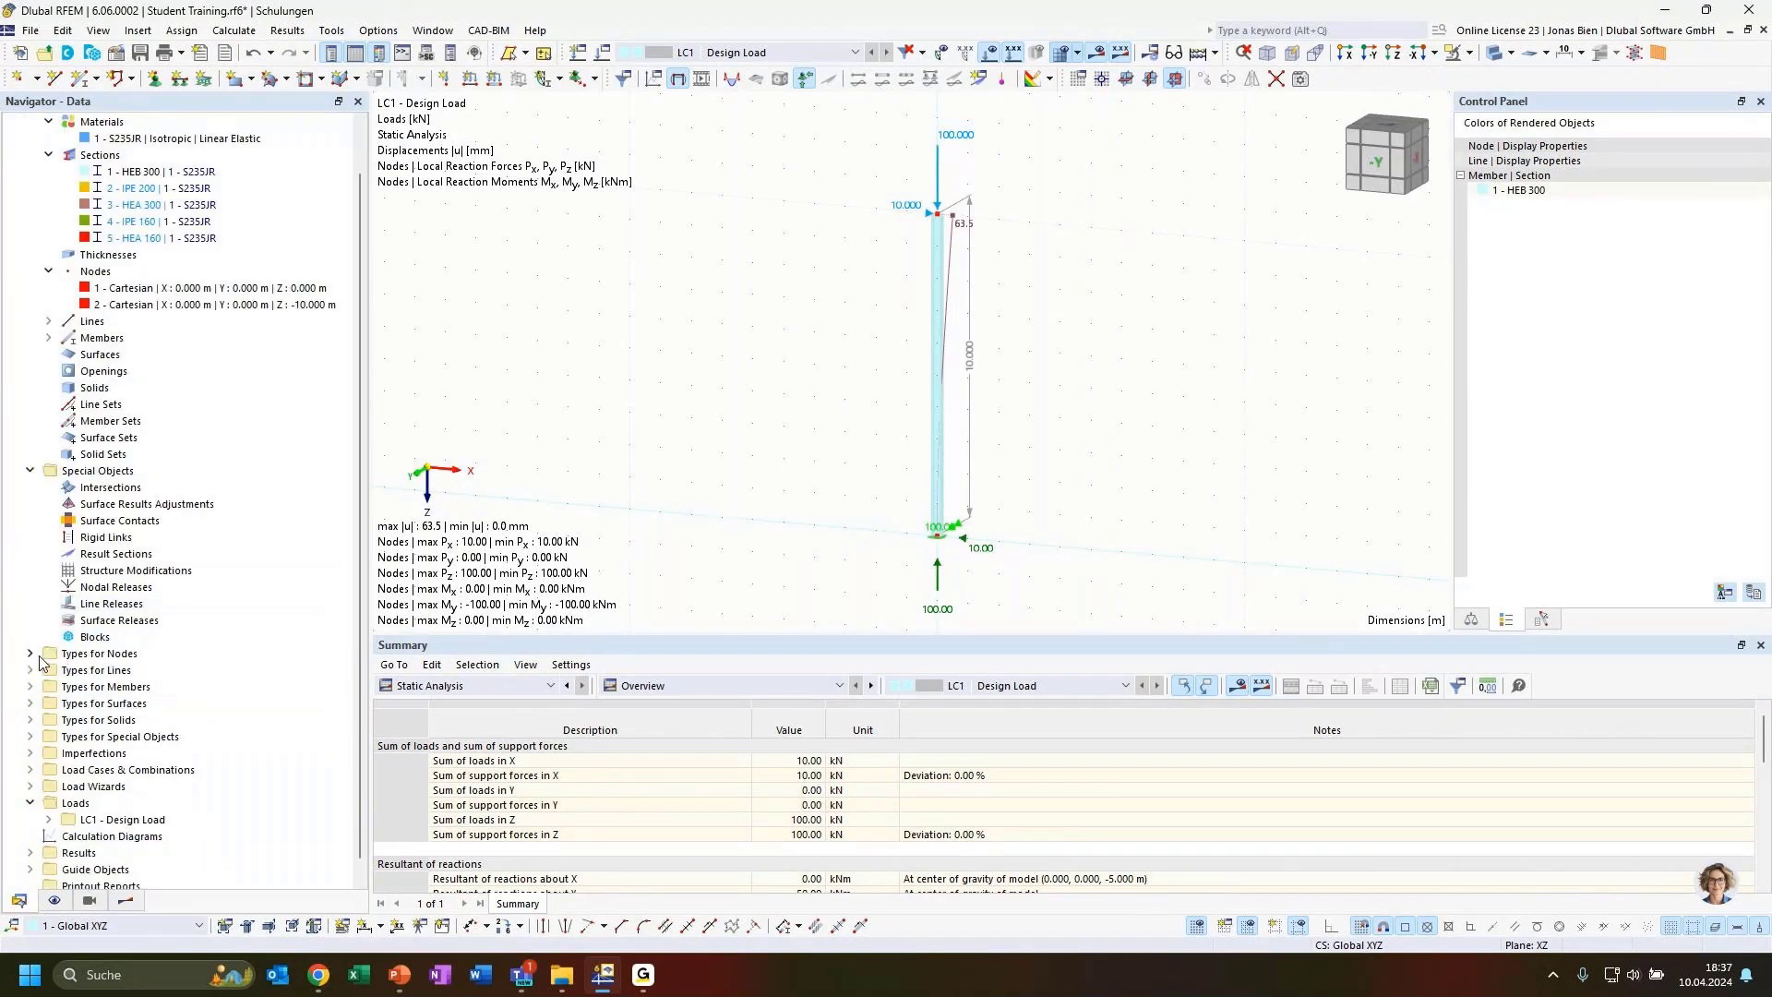
left_click(29, 470)
left_click(48, 205)
left_click(48, 238)
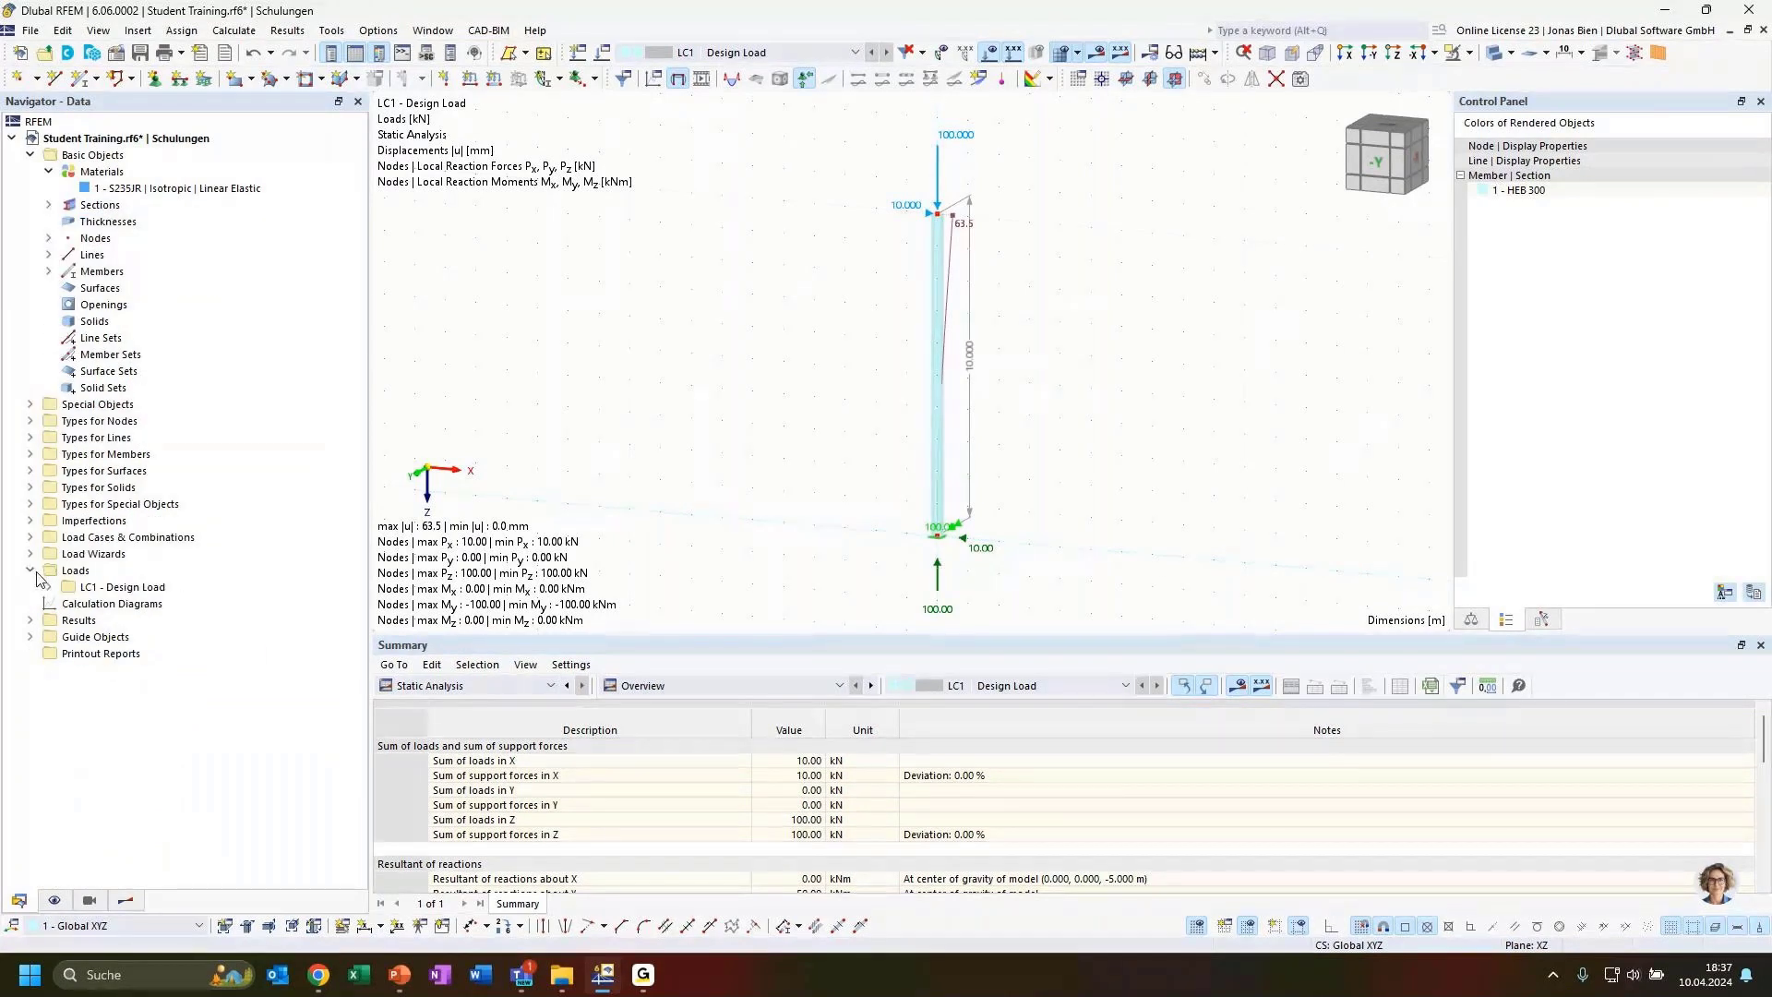
left_click(29, 537)
left_click(140, 575)
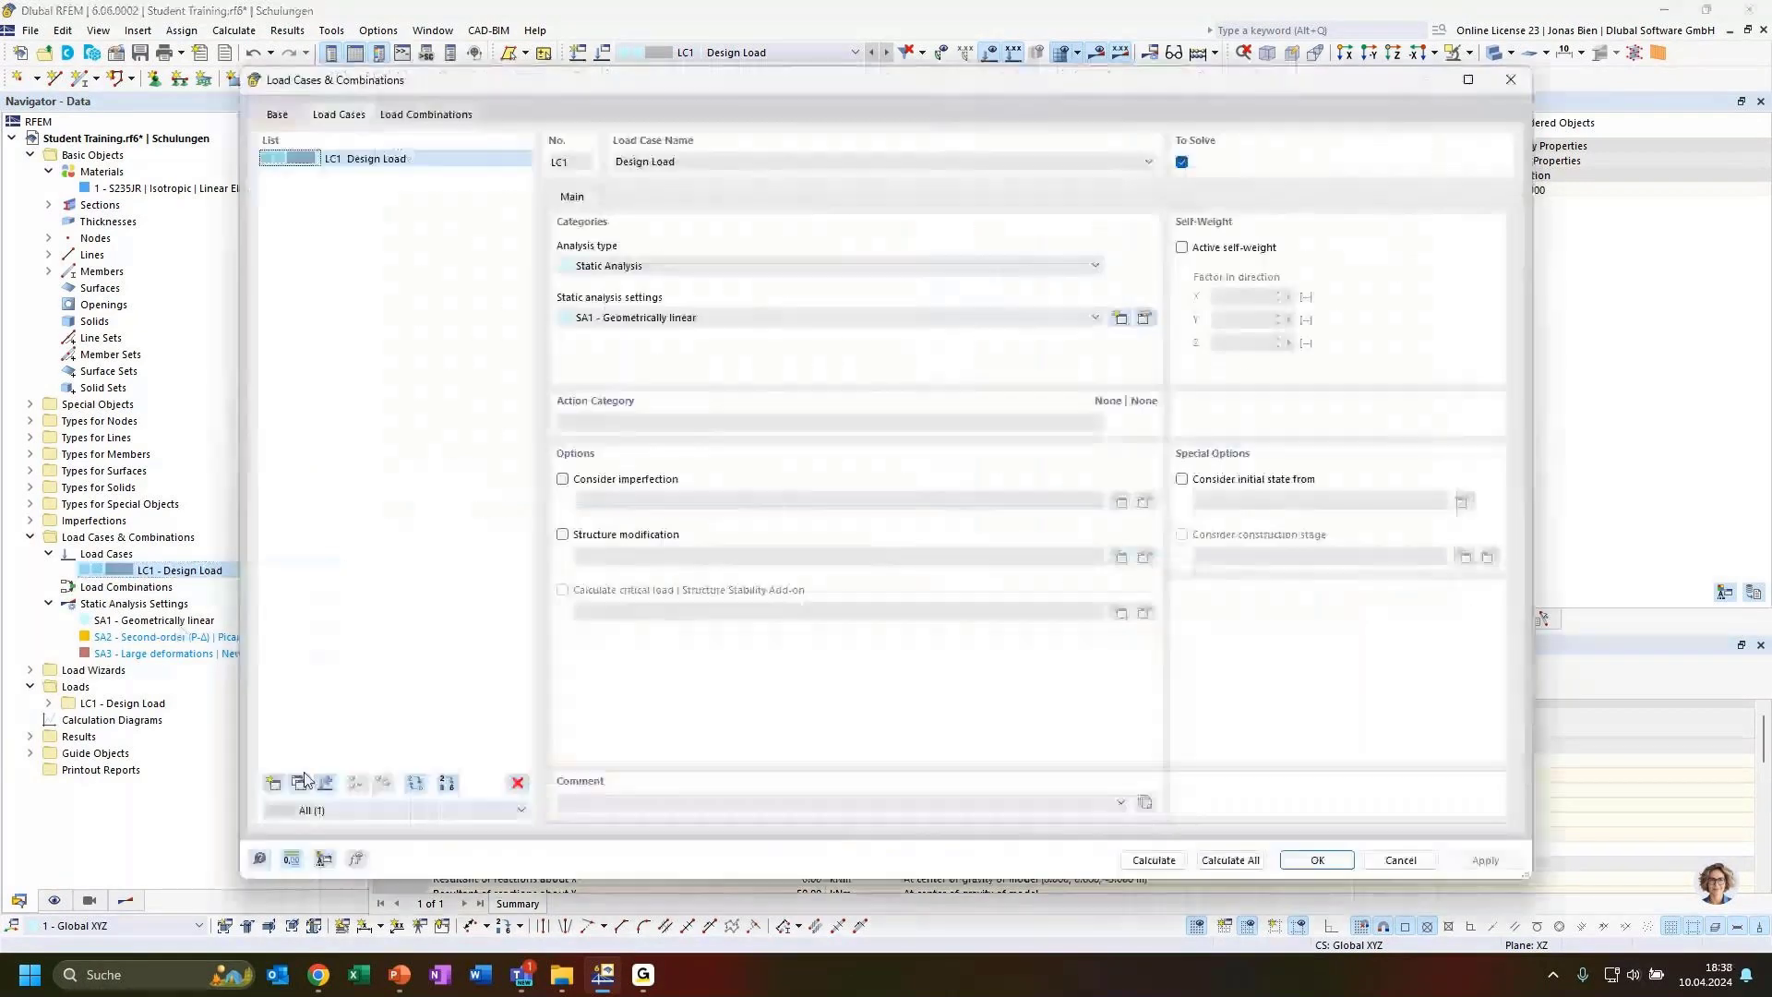
left_click(299, 783)
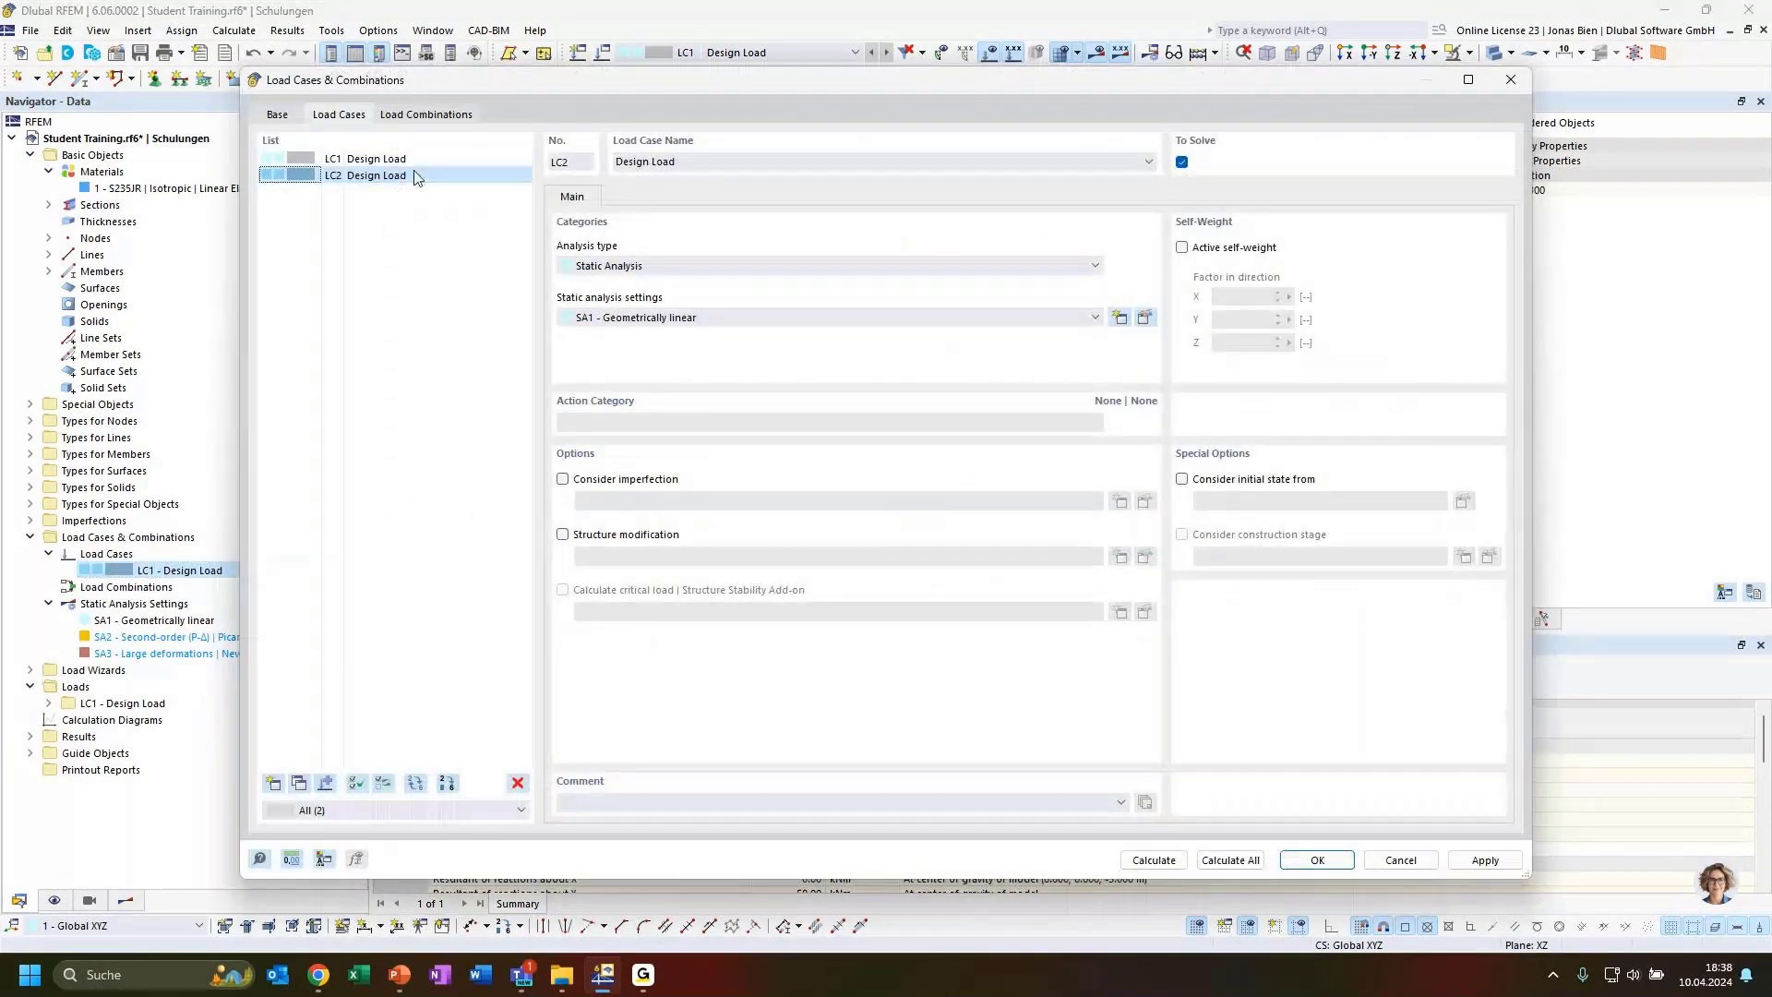
left_click(404, 177)
left_click_drag(627, 85, 642, 257)
left_click_drag(820, 253, 821, 101)
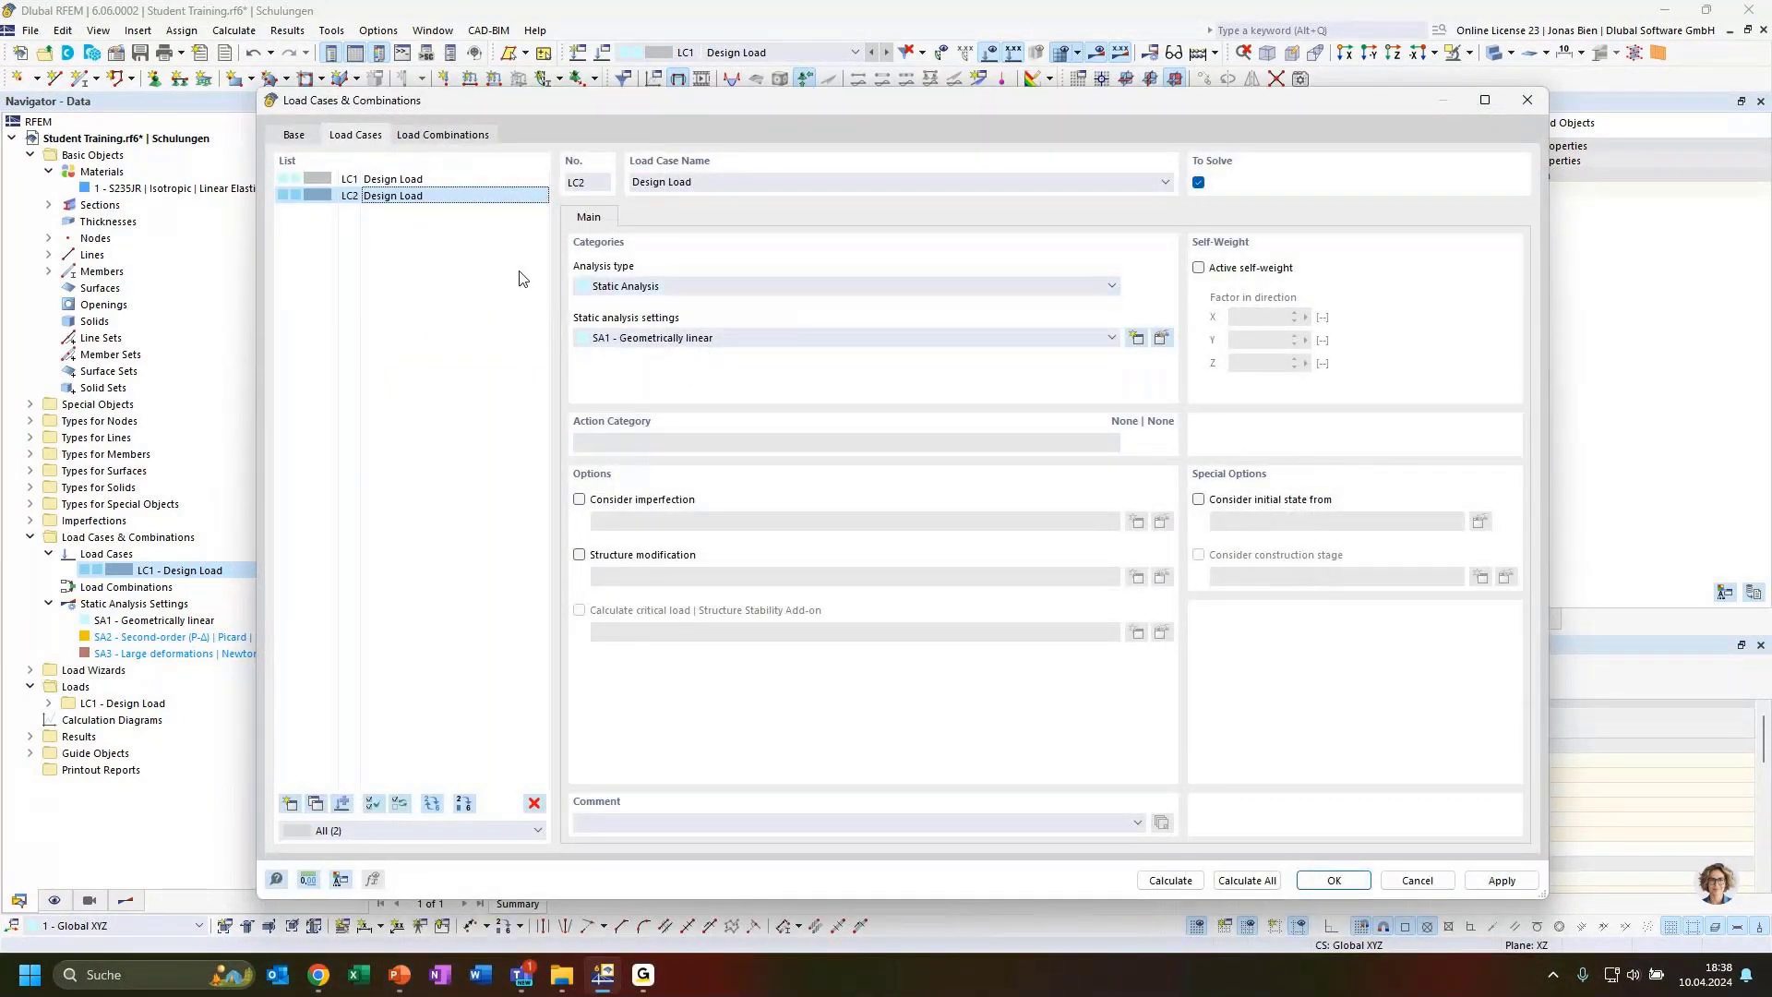
Assign the static analysis settings SA2 - Second-order (P-Δ) | Picard | 100 | 1 to load case LC2
left_click(720, 338)
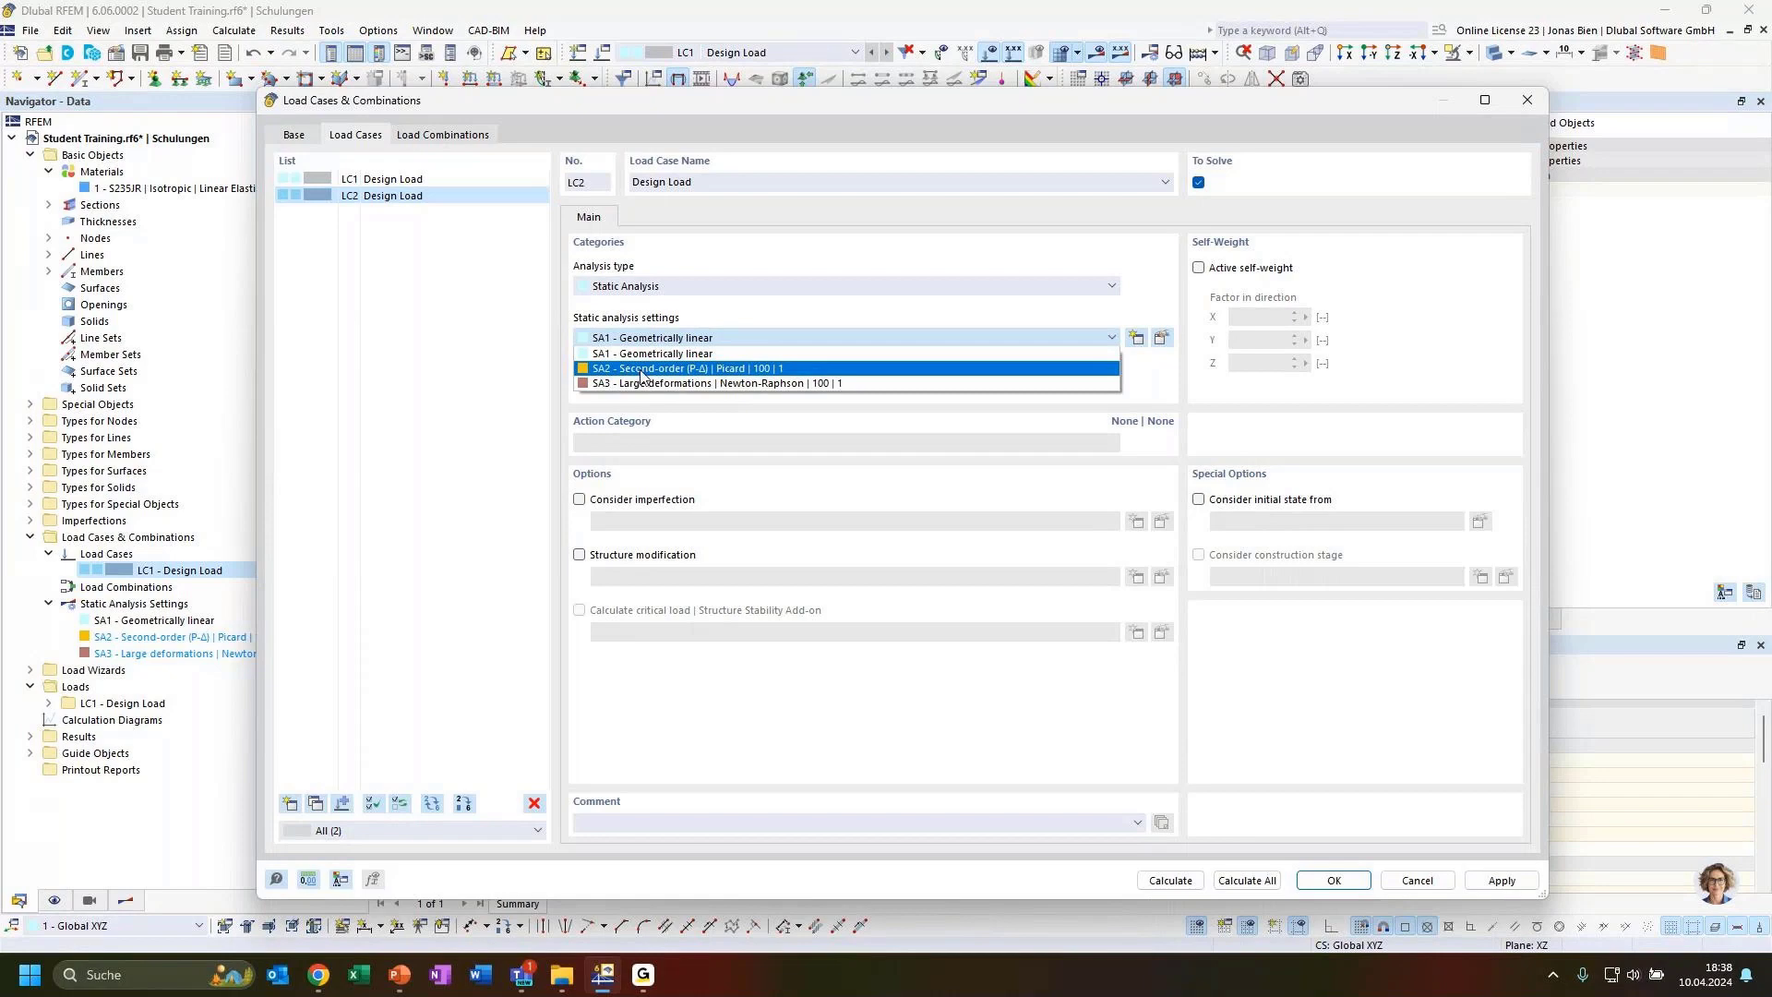
left_click(646, 374)
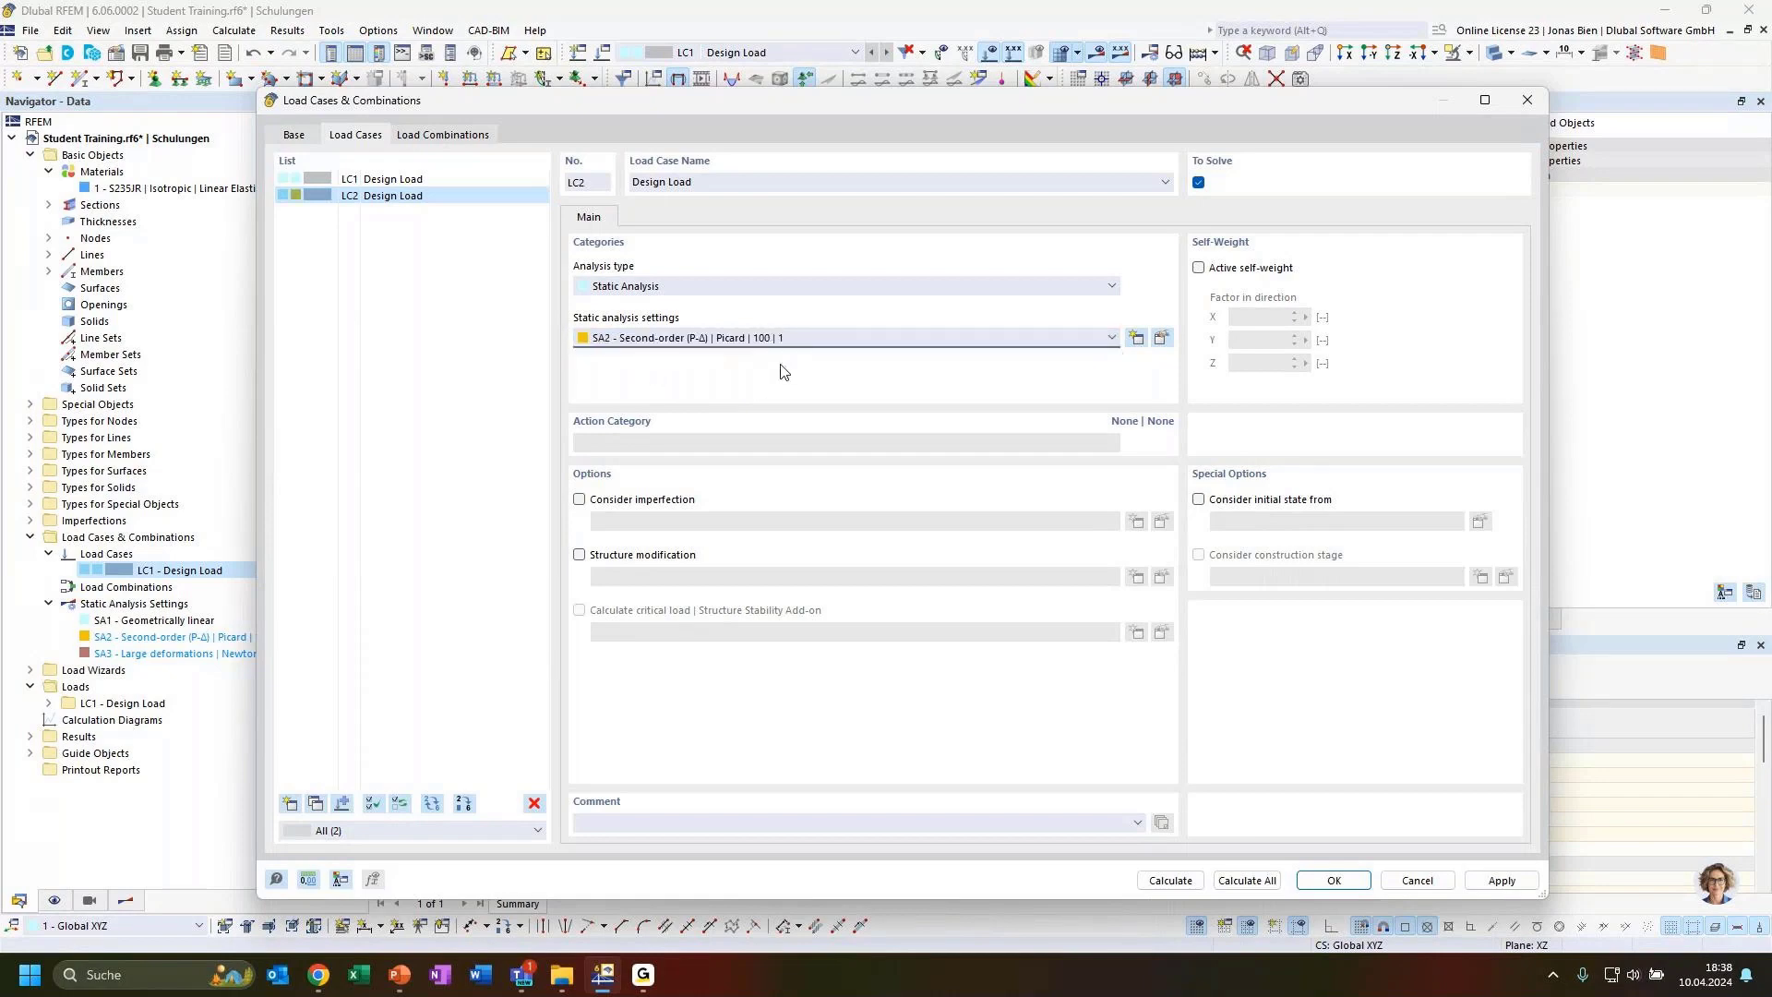
left_click(749, 339)
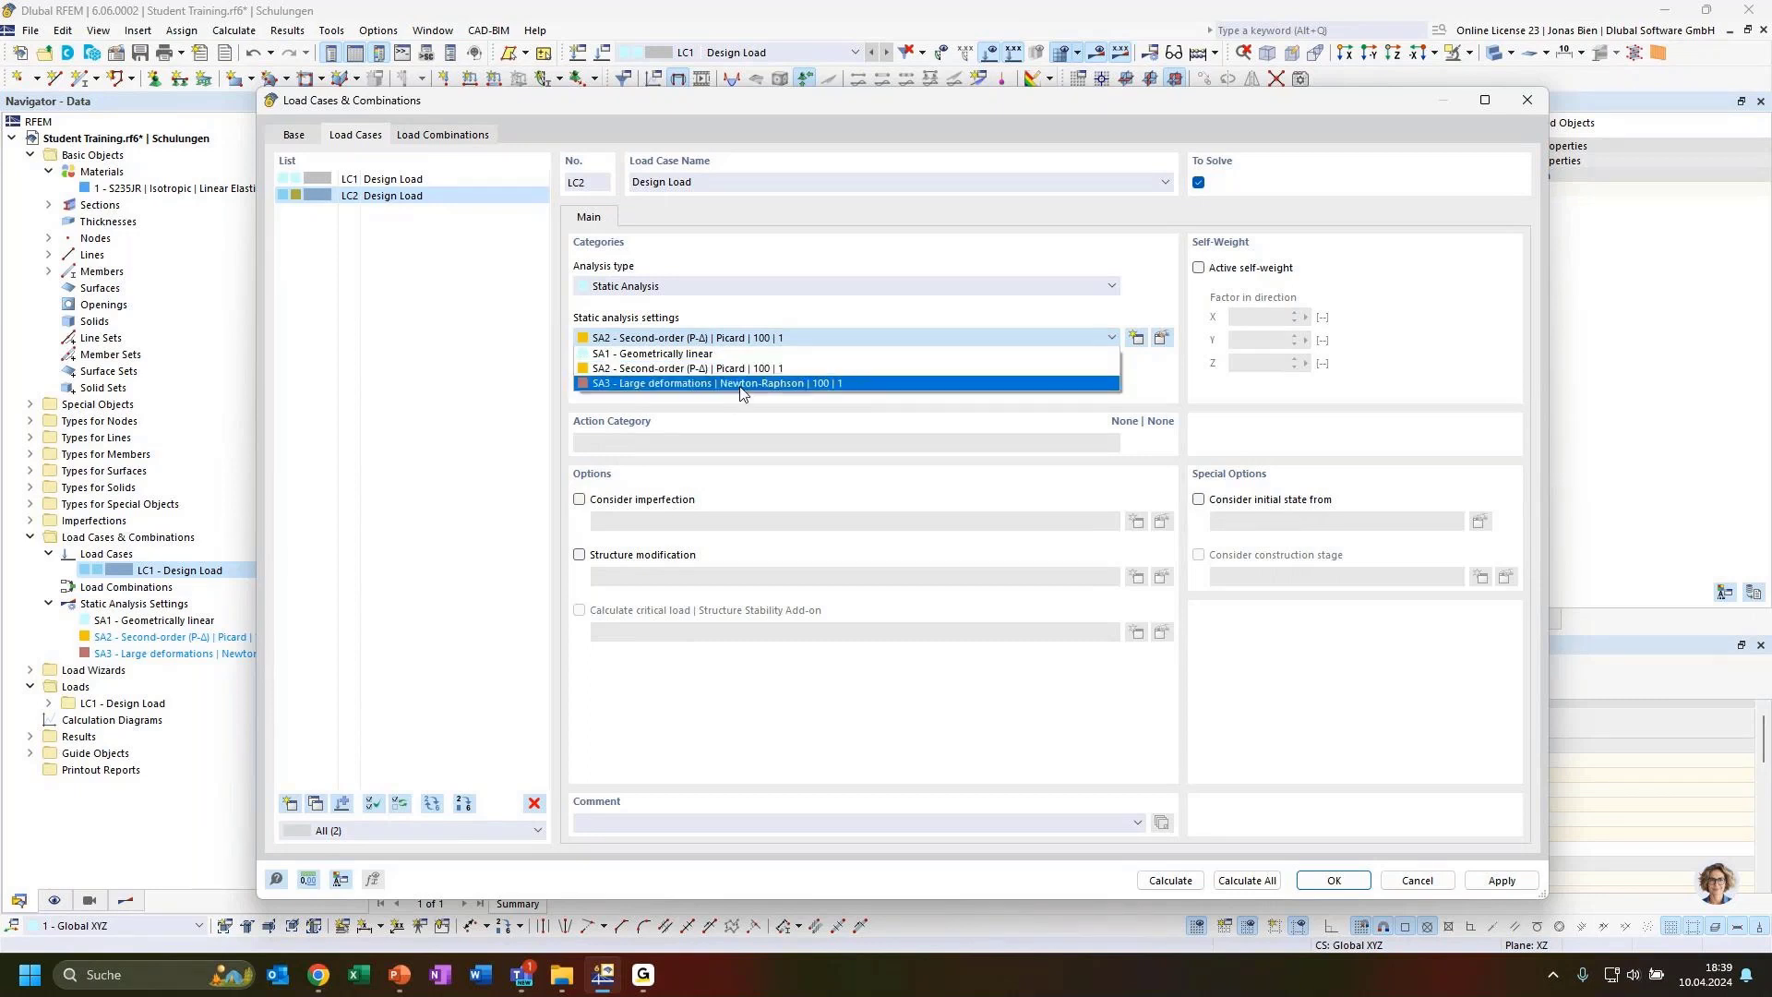
left_click(1077, 338)
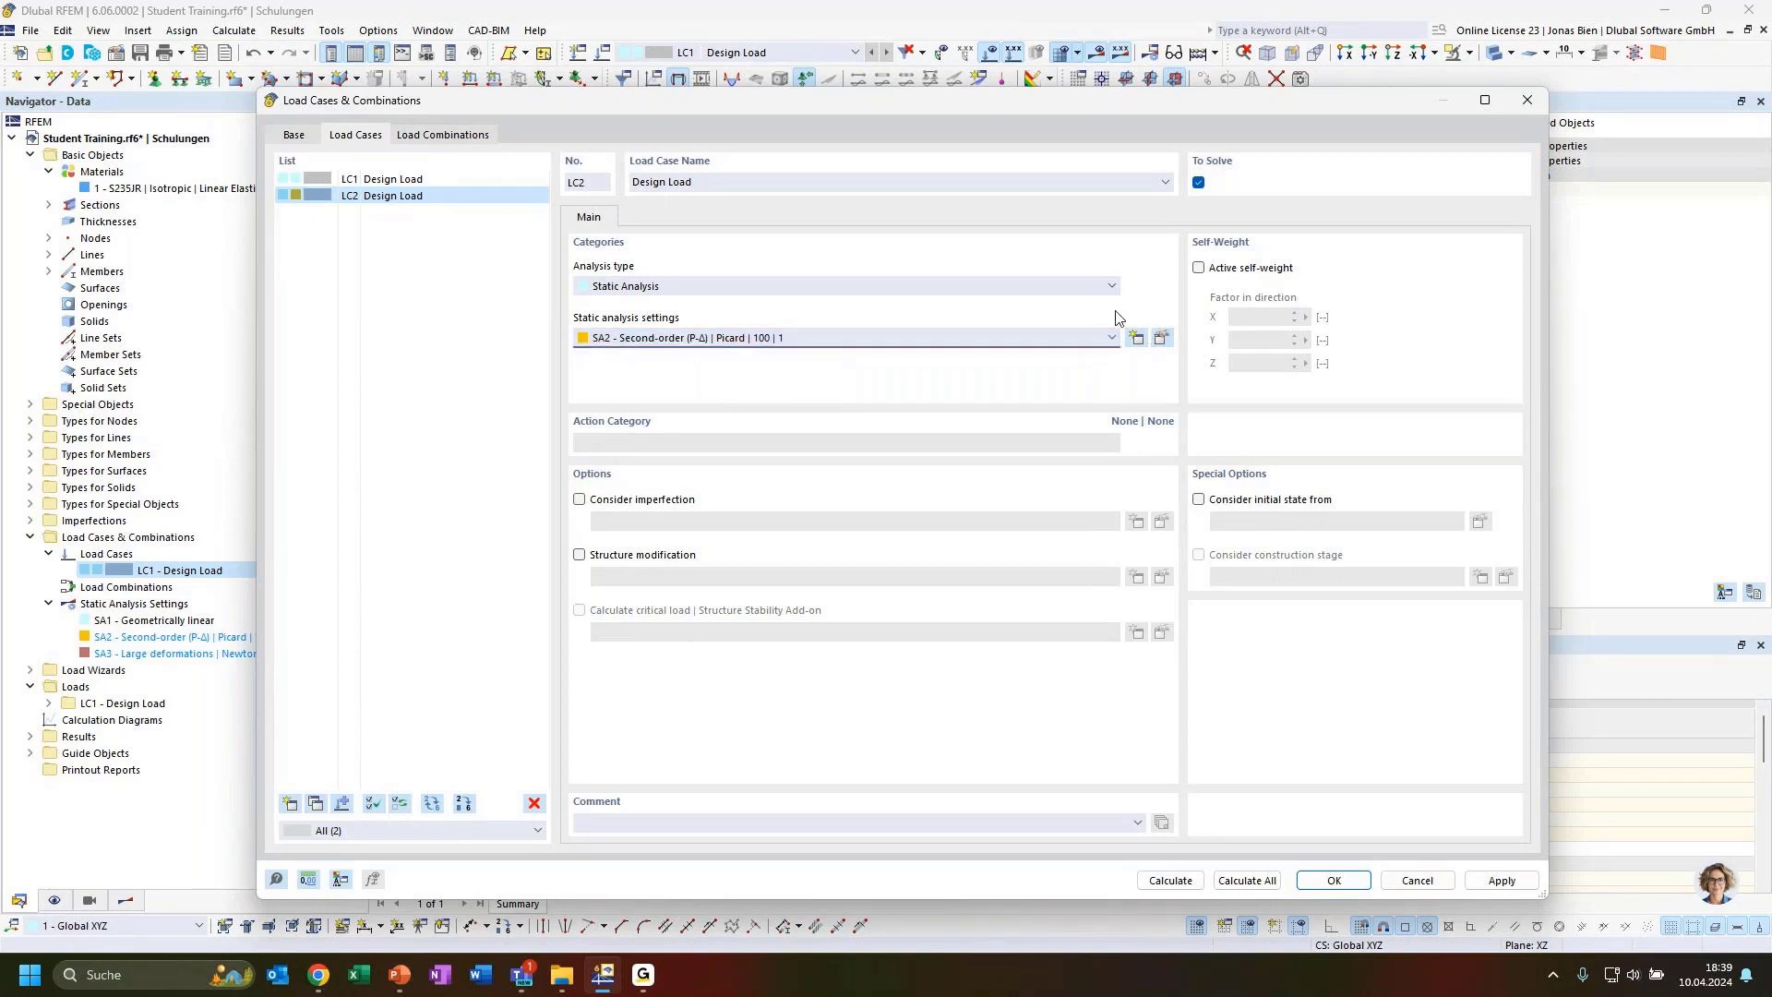
Examine the SA2 second-order settings: analysis type, iterative method, and basic settings options
left_click(1162, 340)
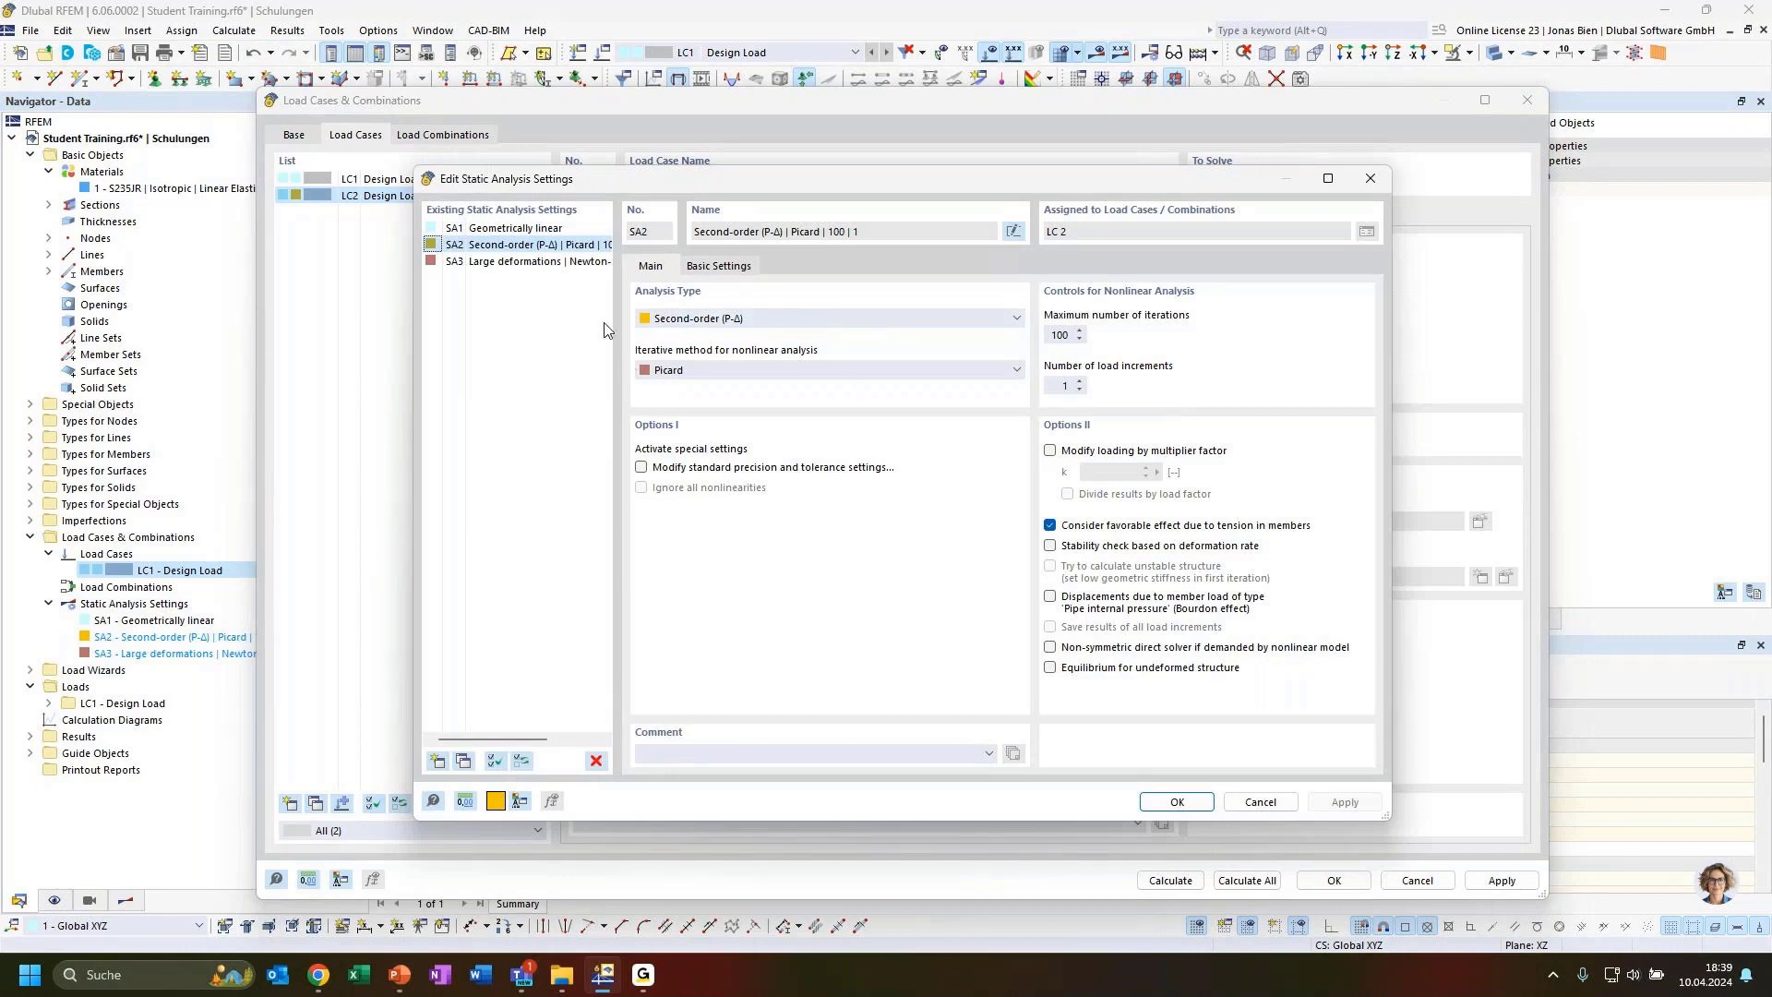
left_click(763, 319)
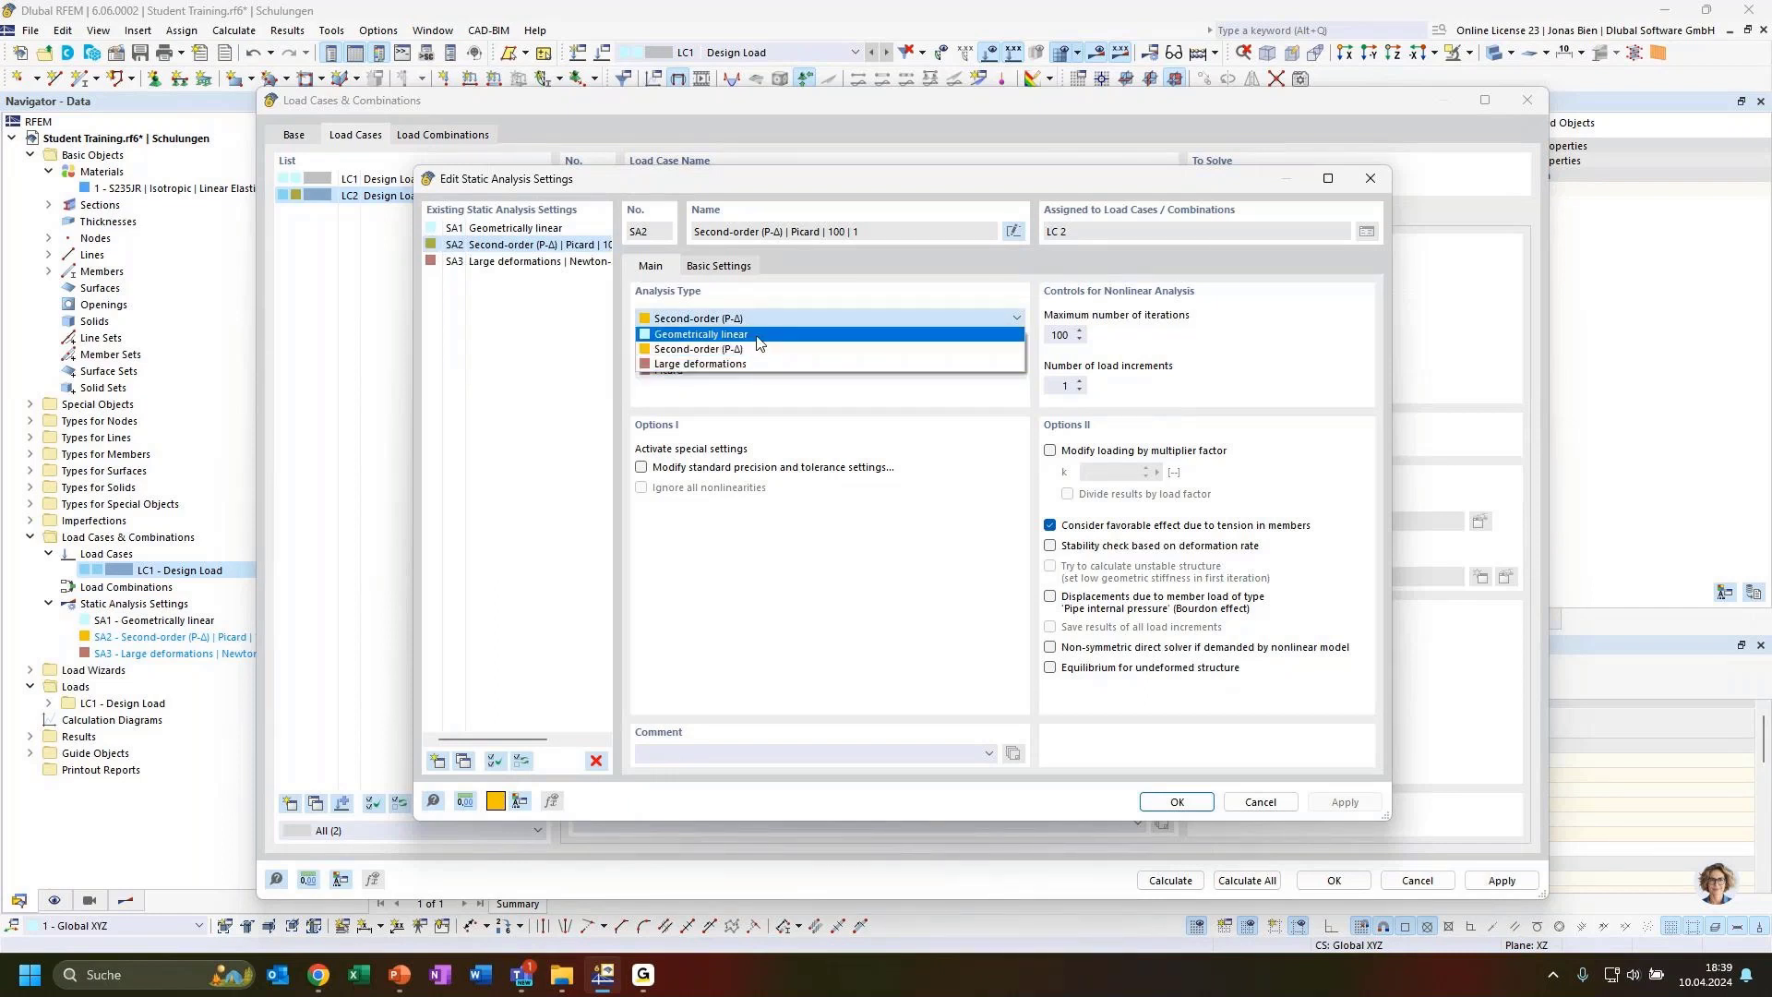
left_click(757, 323)
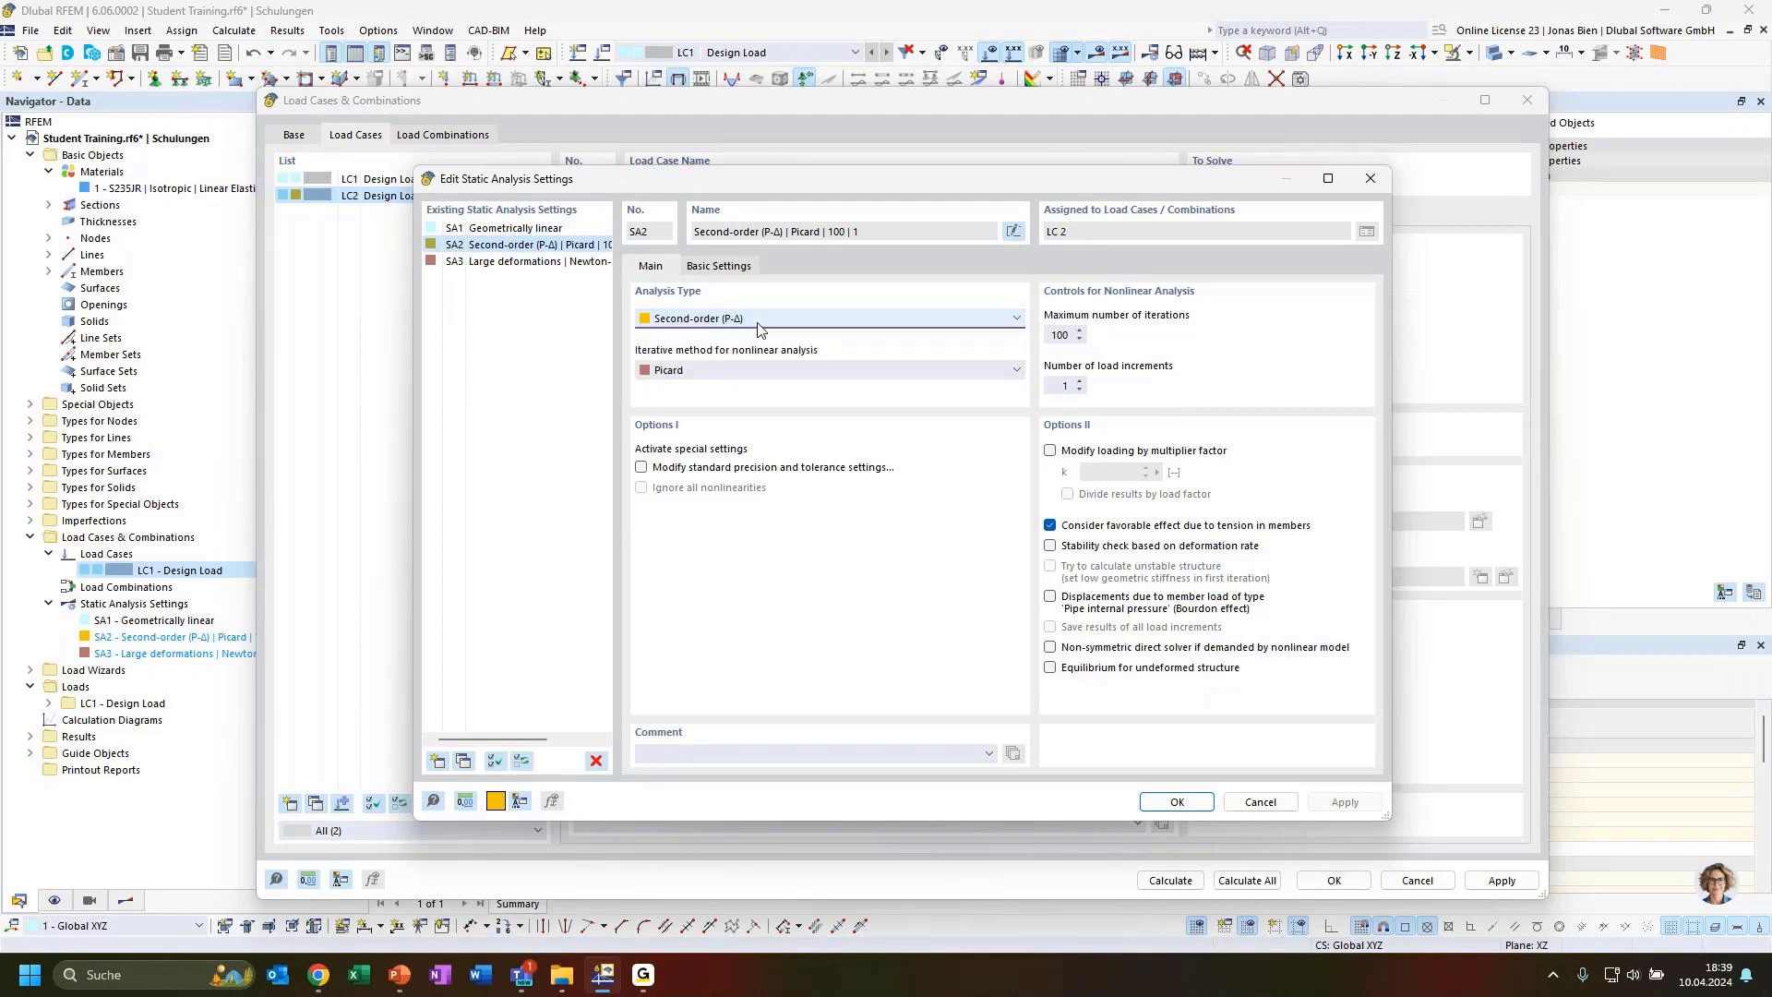
left_click(768, 370)
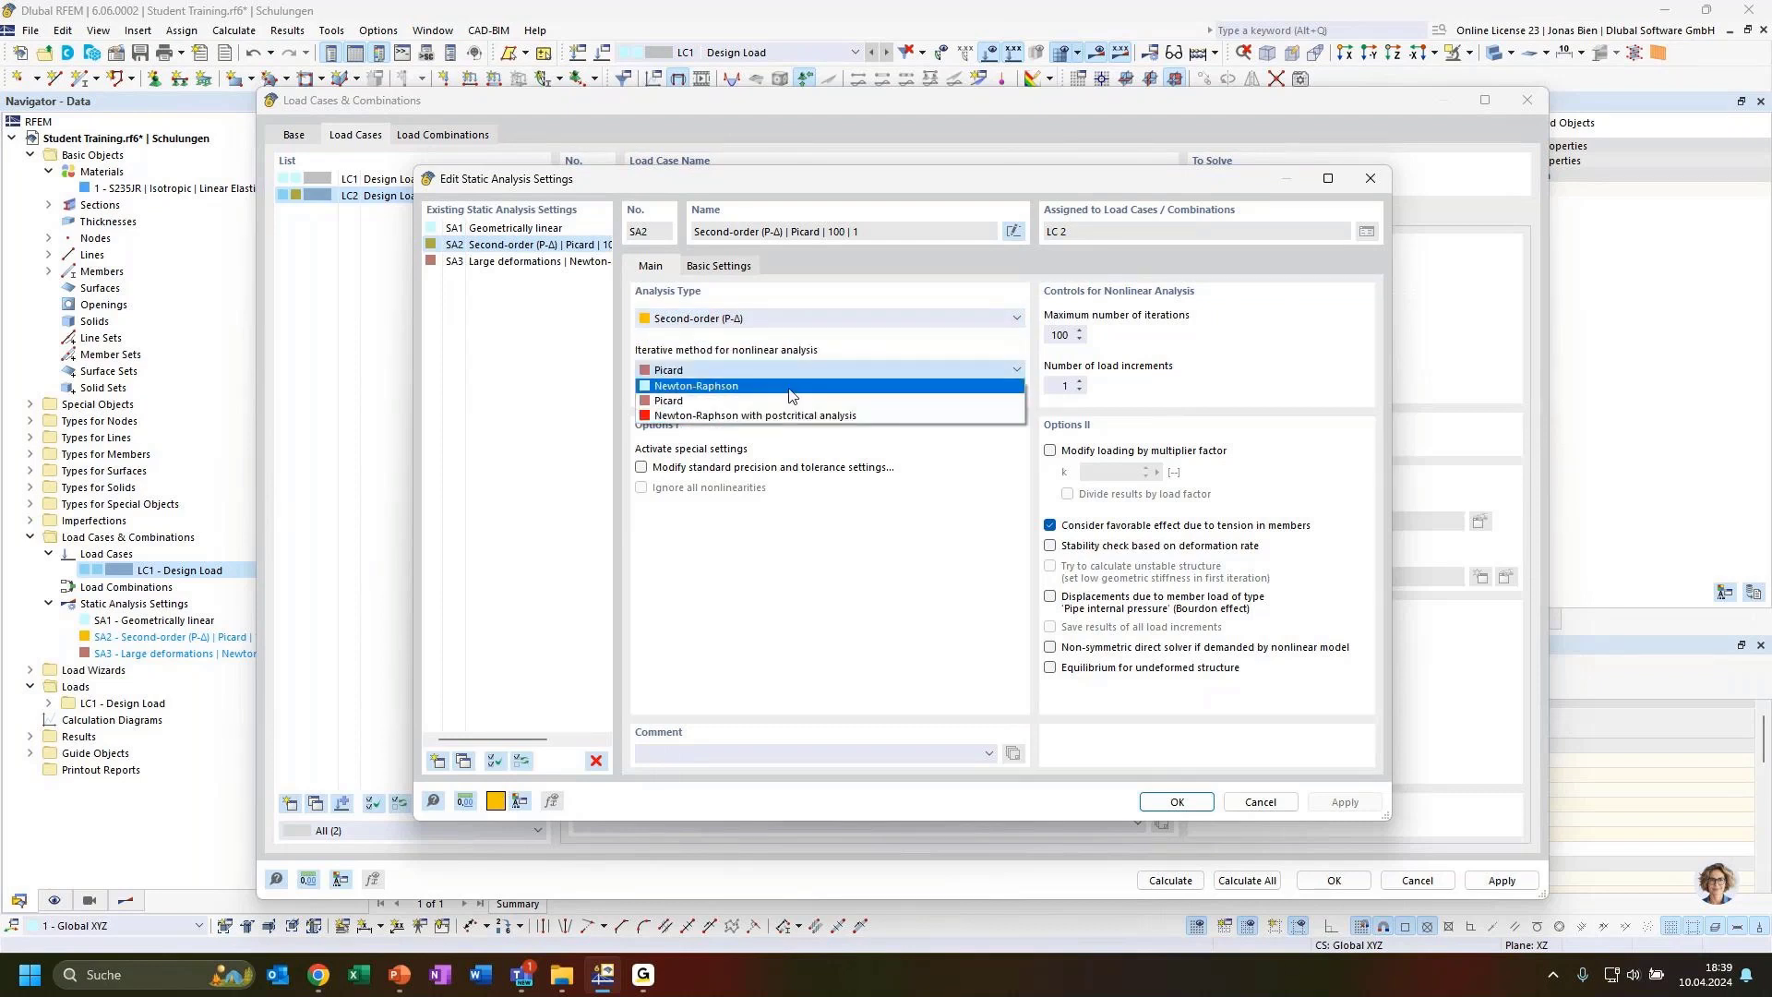
left_click(796, 372)
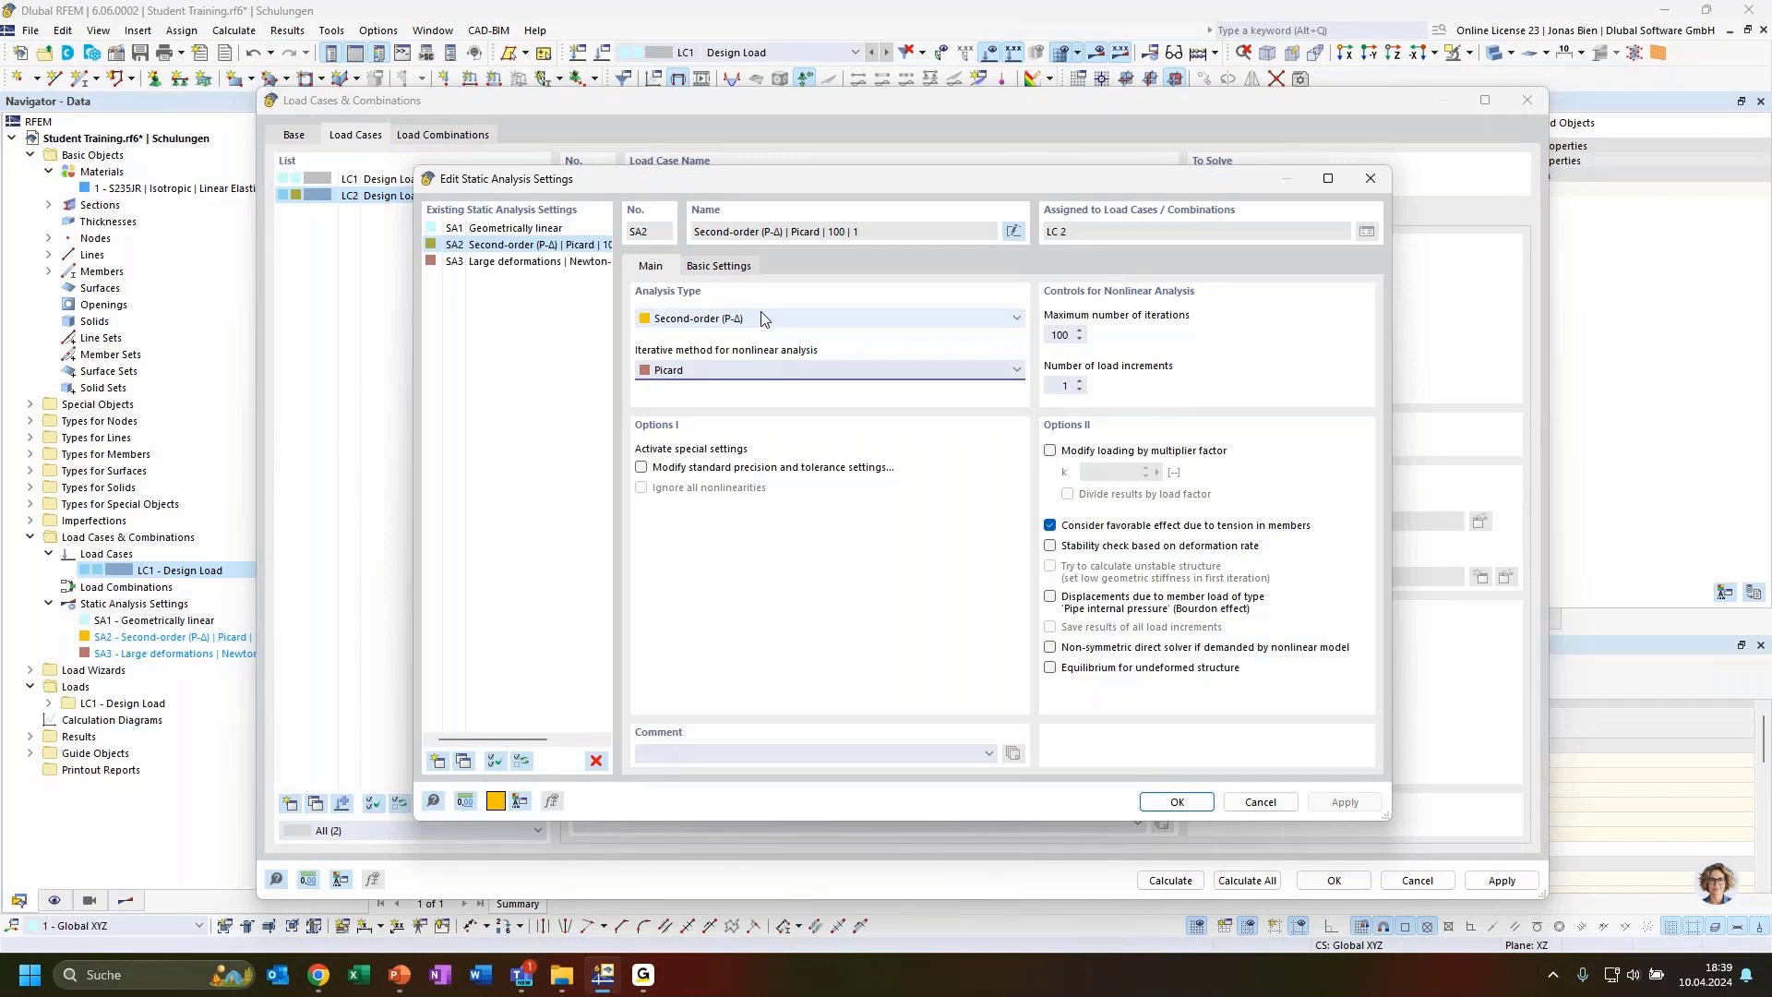
left_click(720, 370)
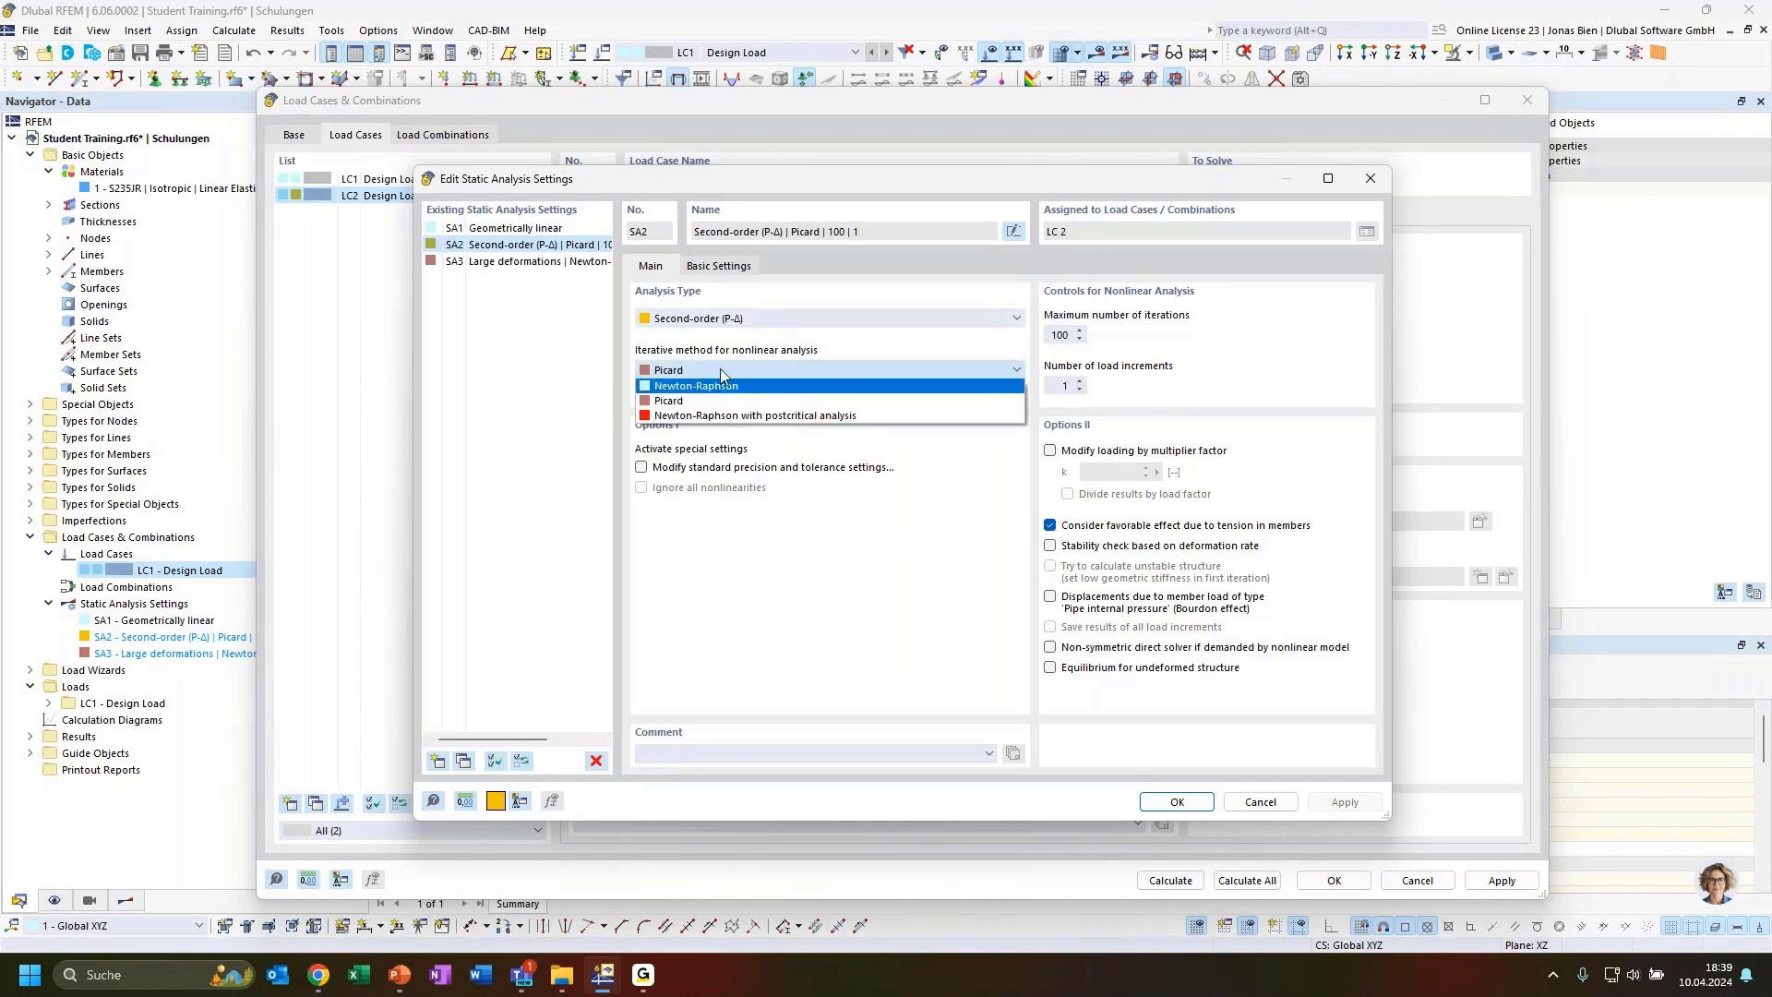
left_click(723, 375)
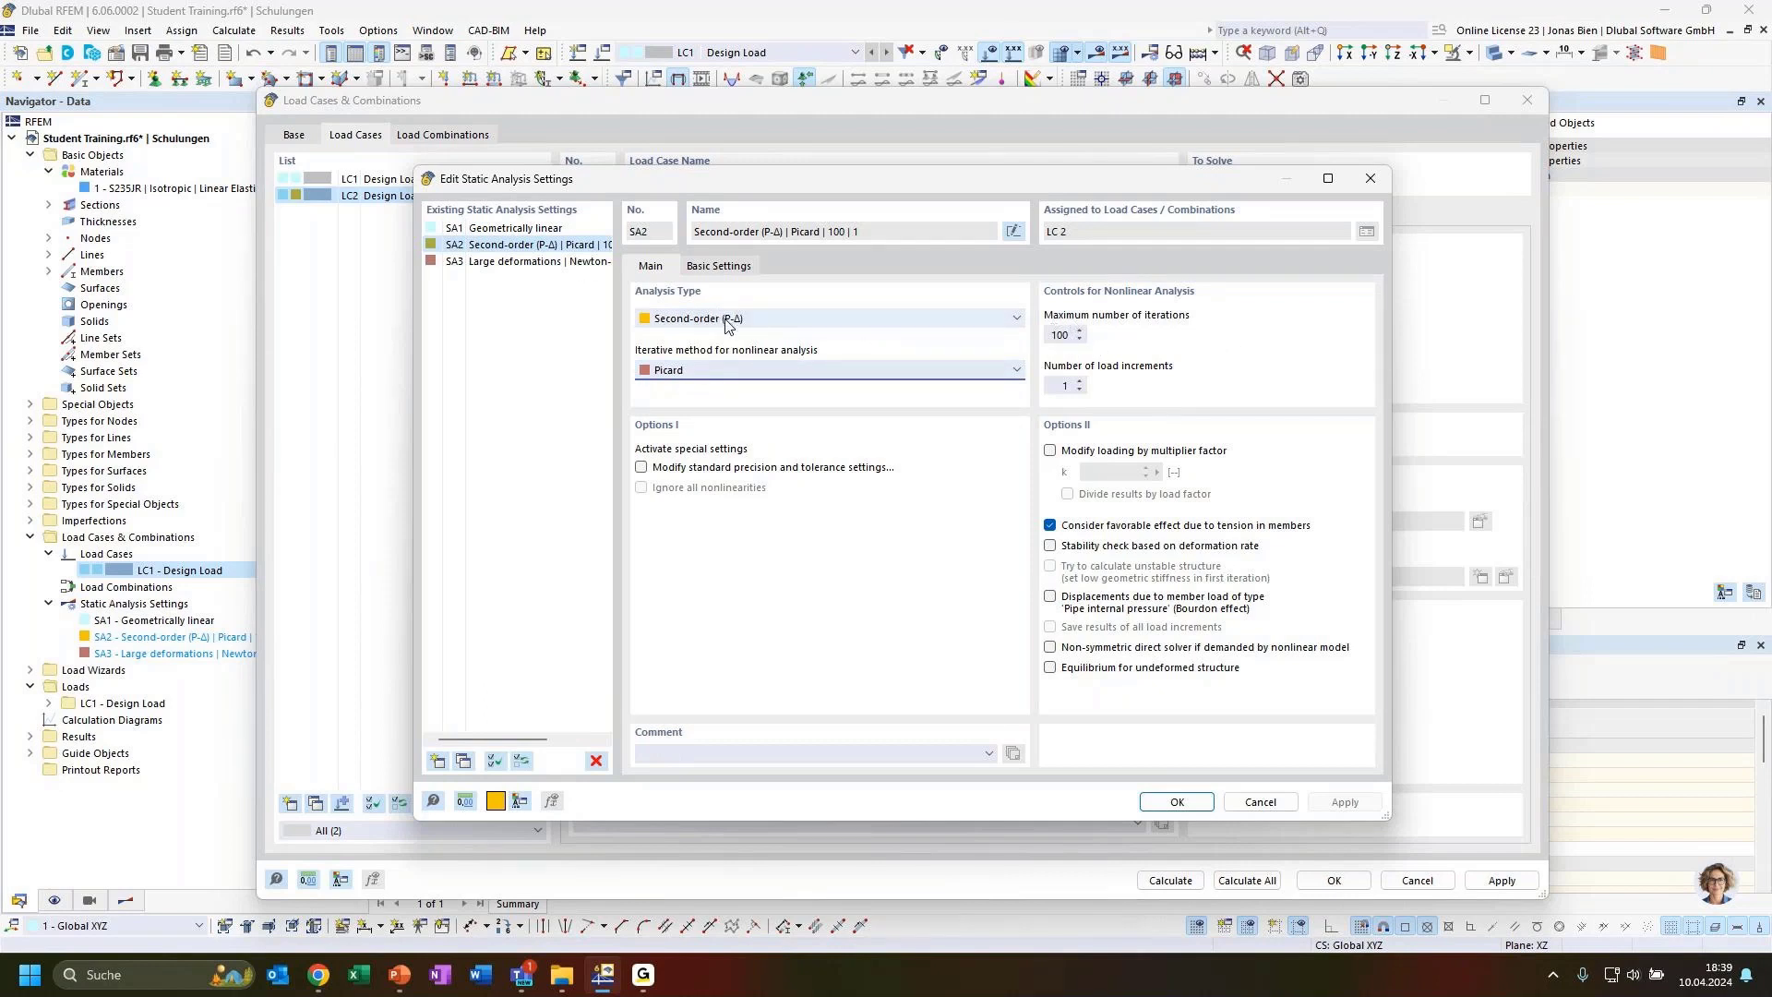
left_click(514, 230)
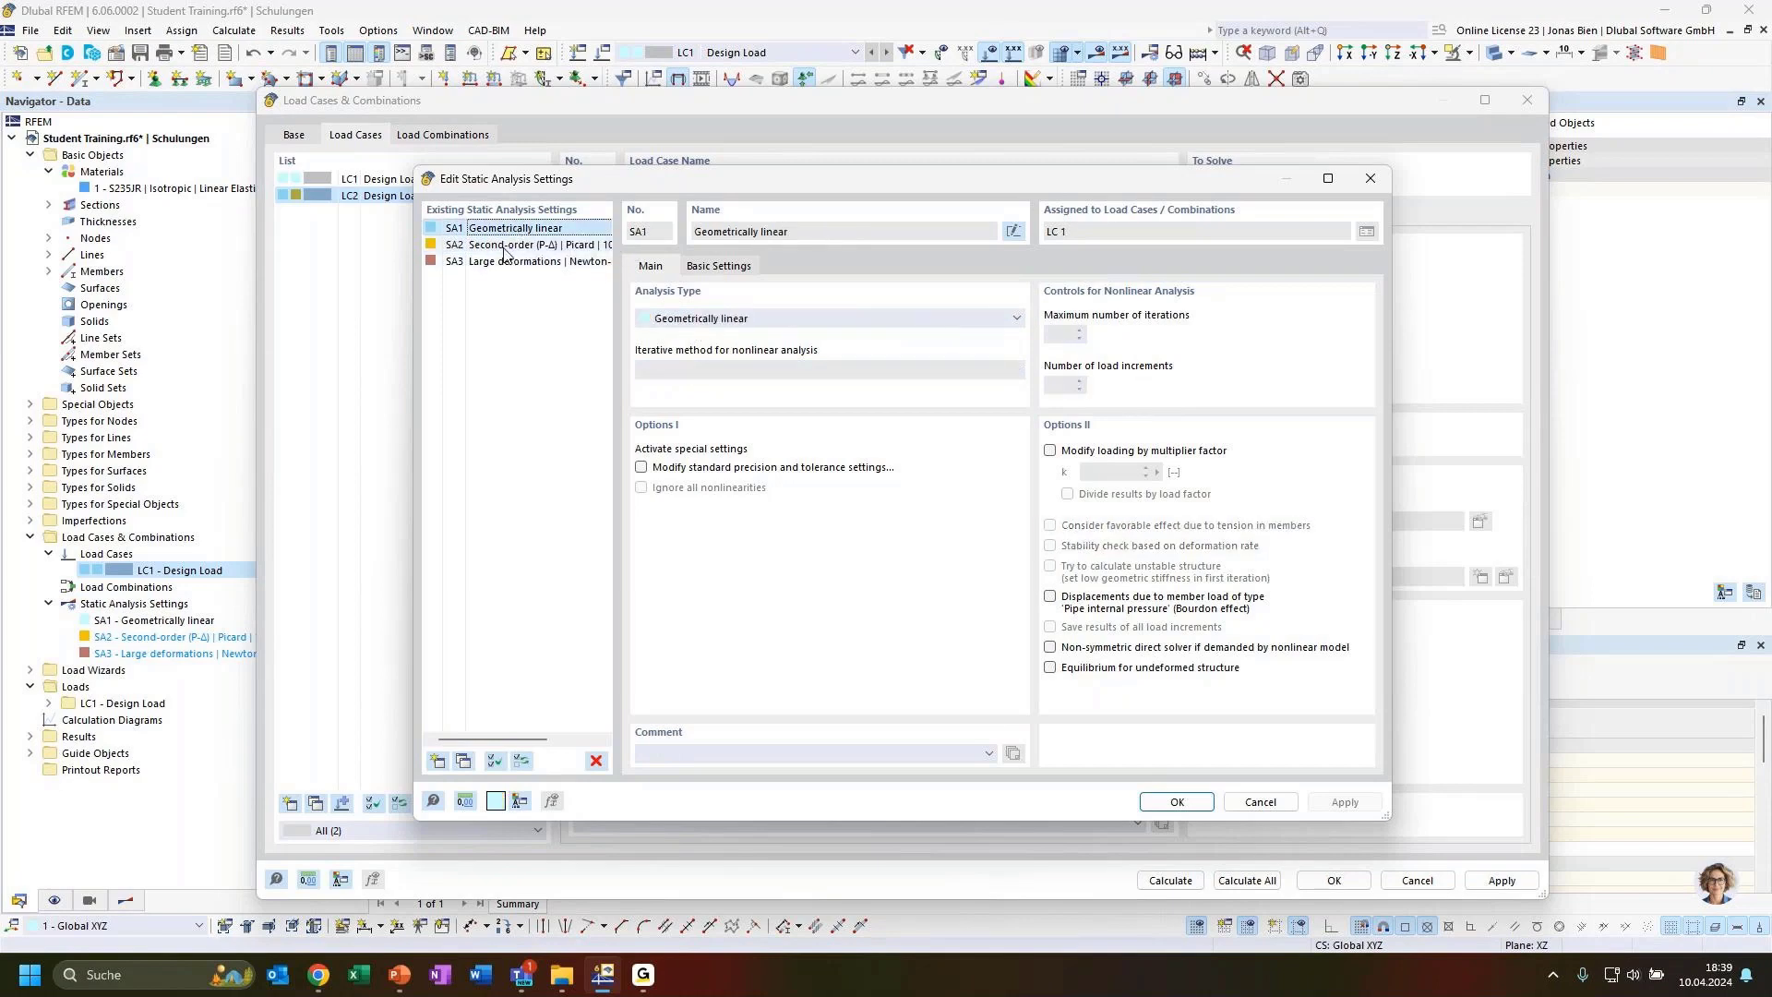
left_click(544, 245)
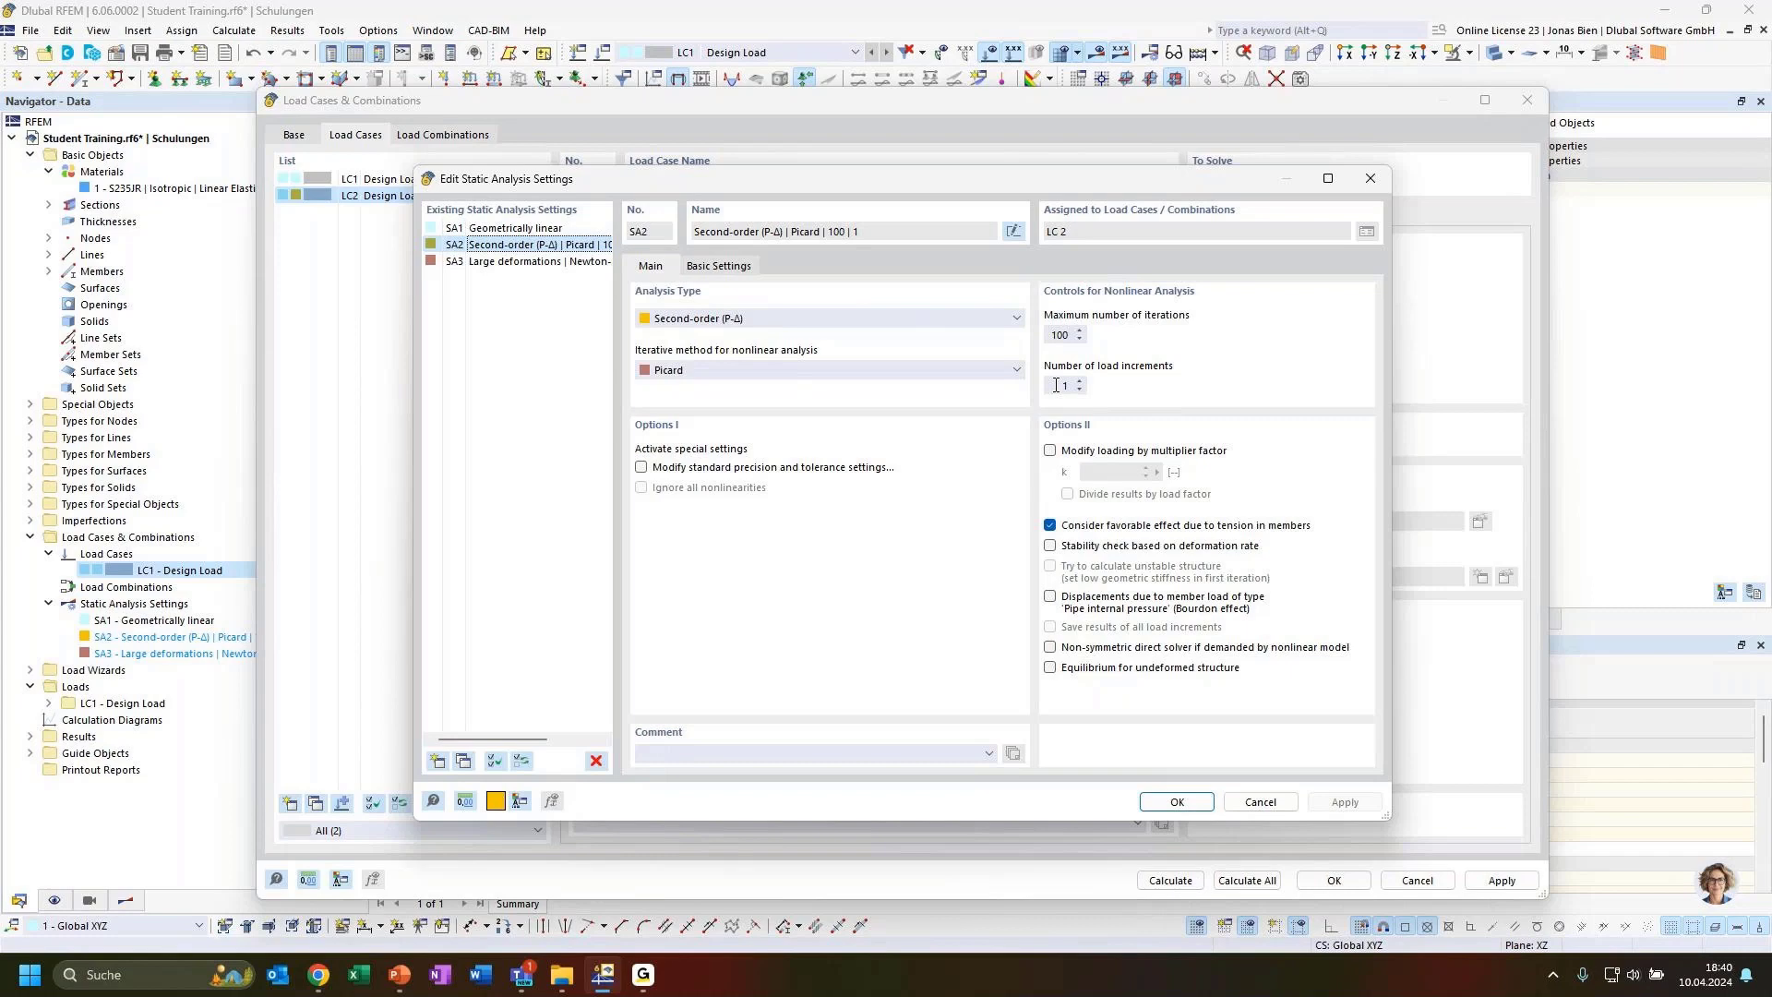
left_click(740, 266)
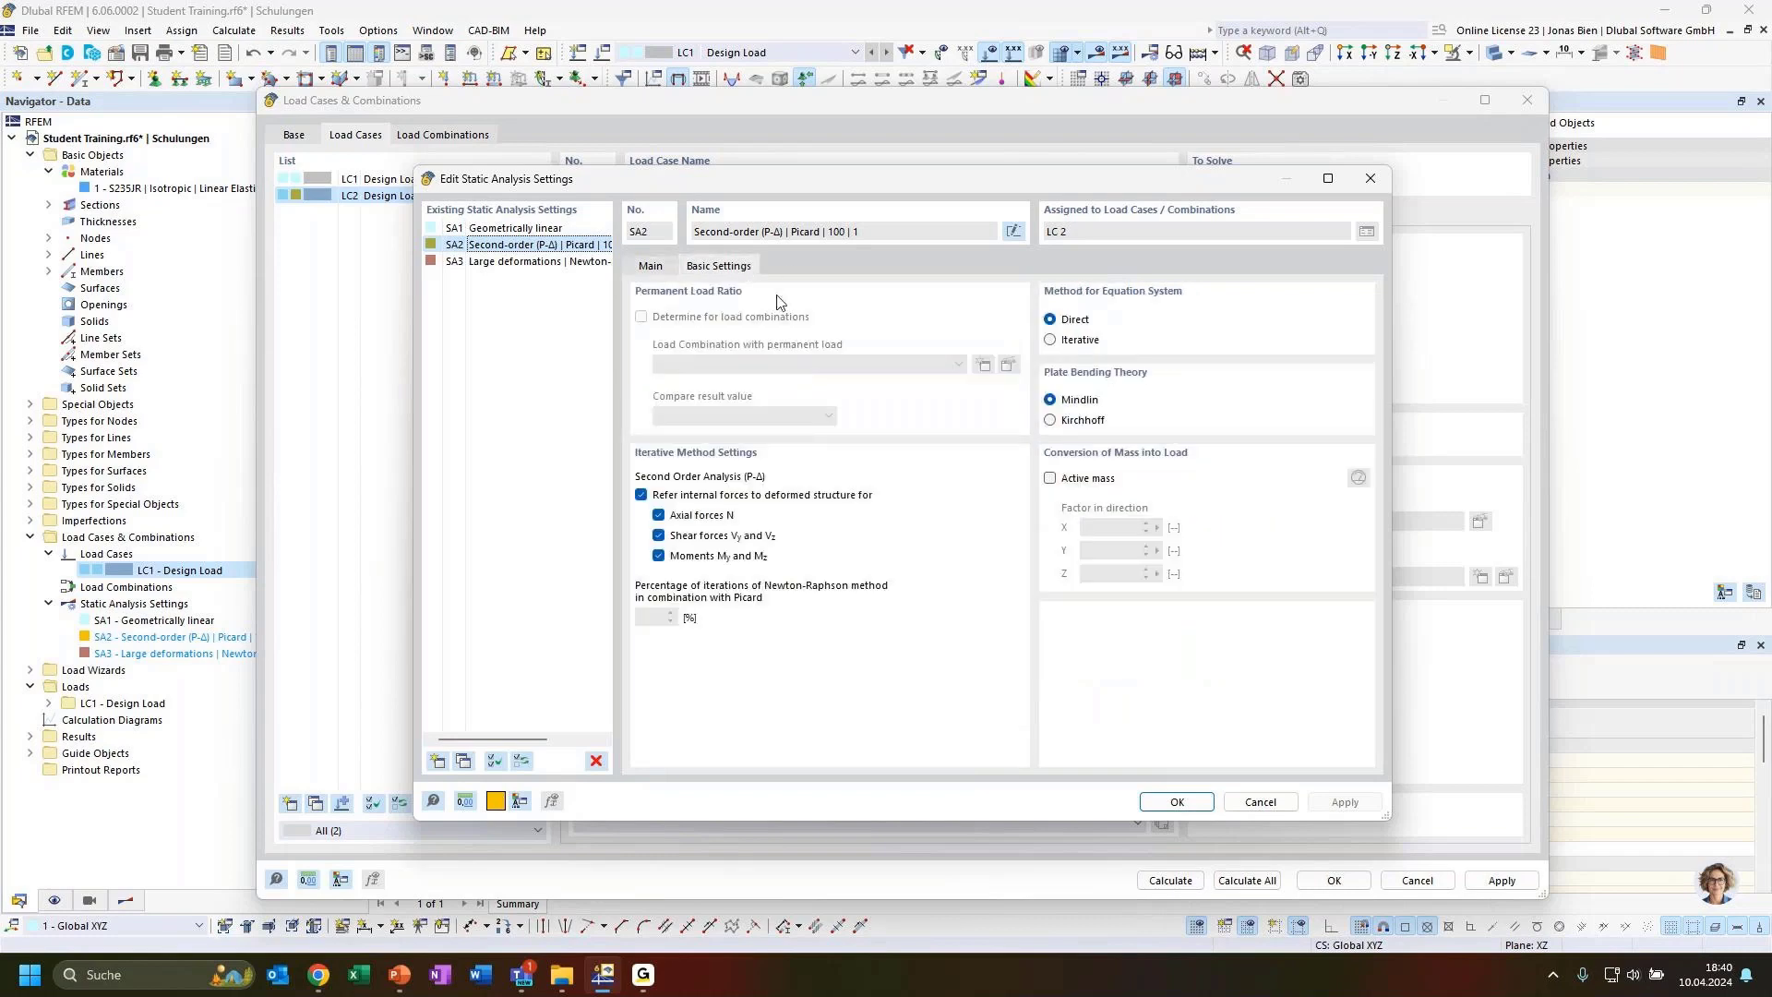
left_click(650, 273)
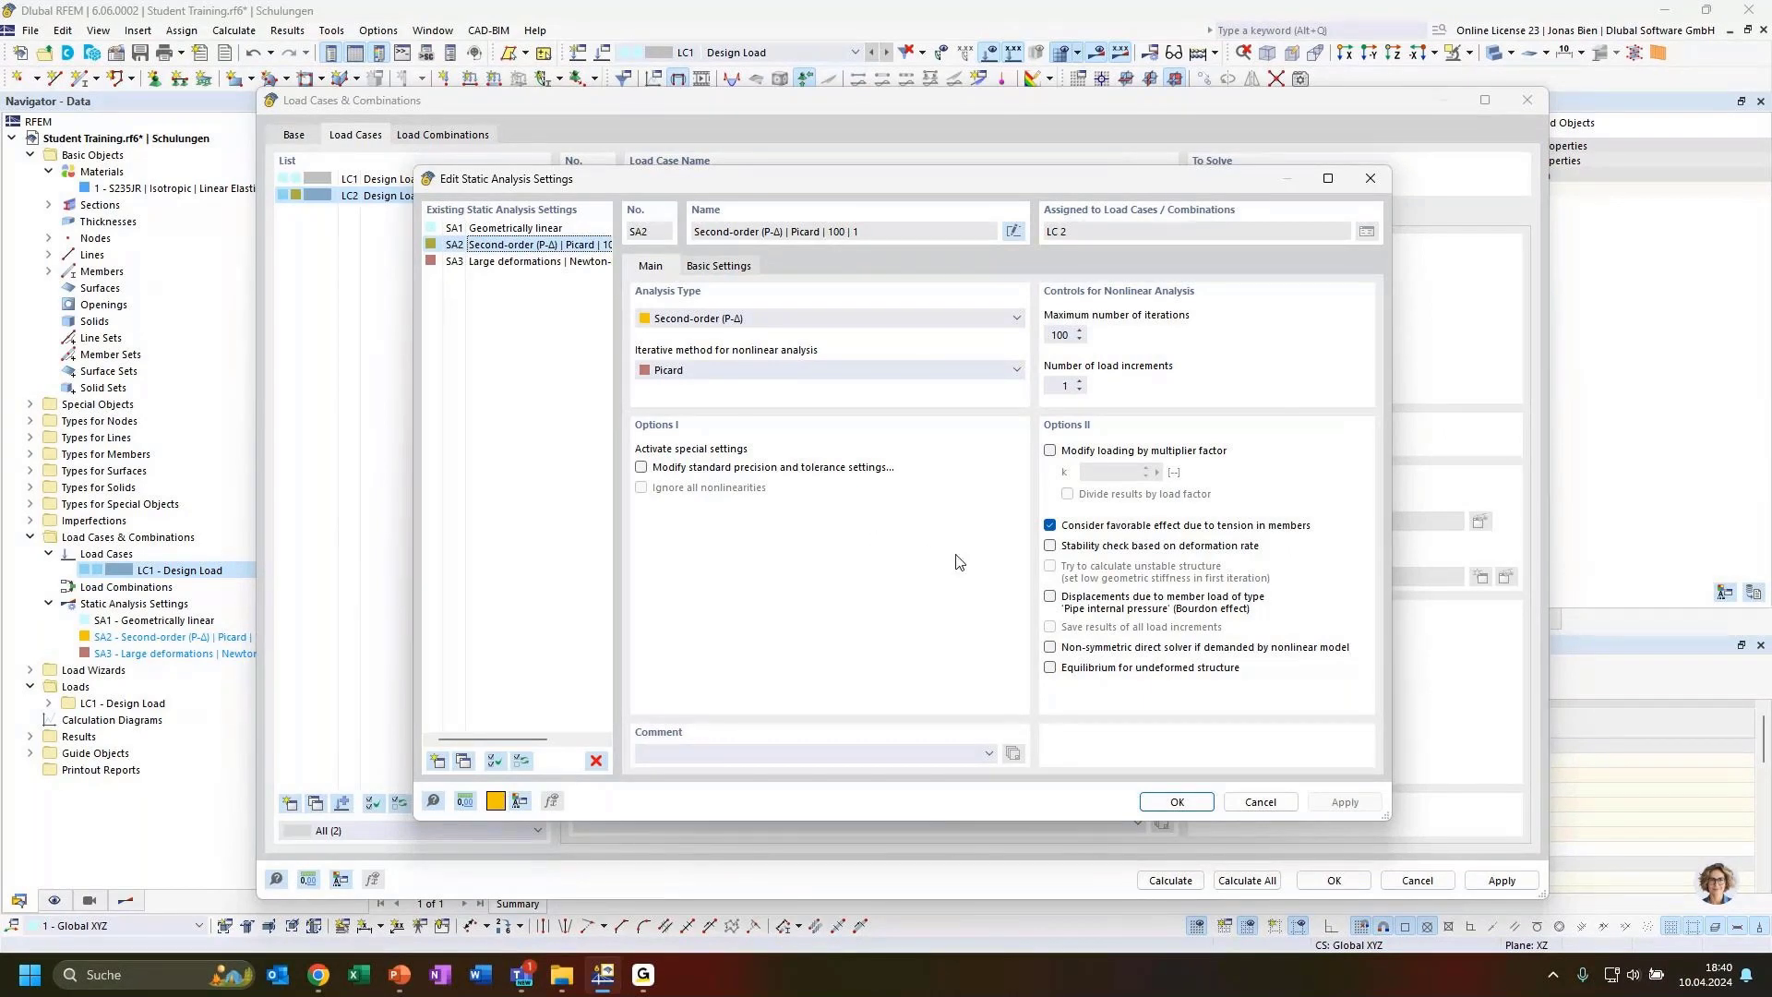
left_click(1181, 802)
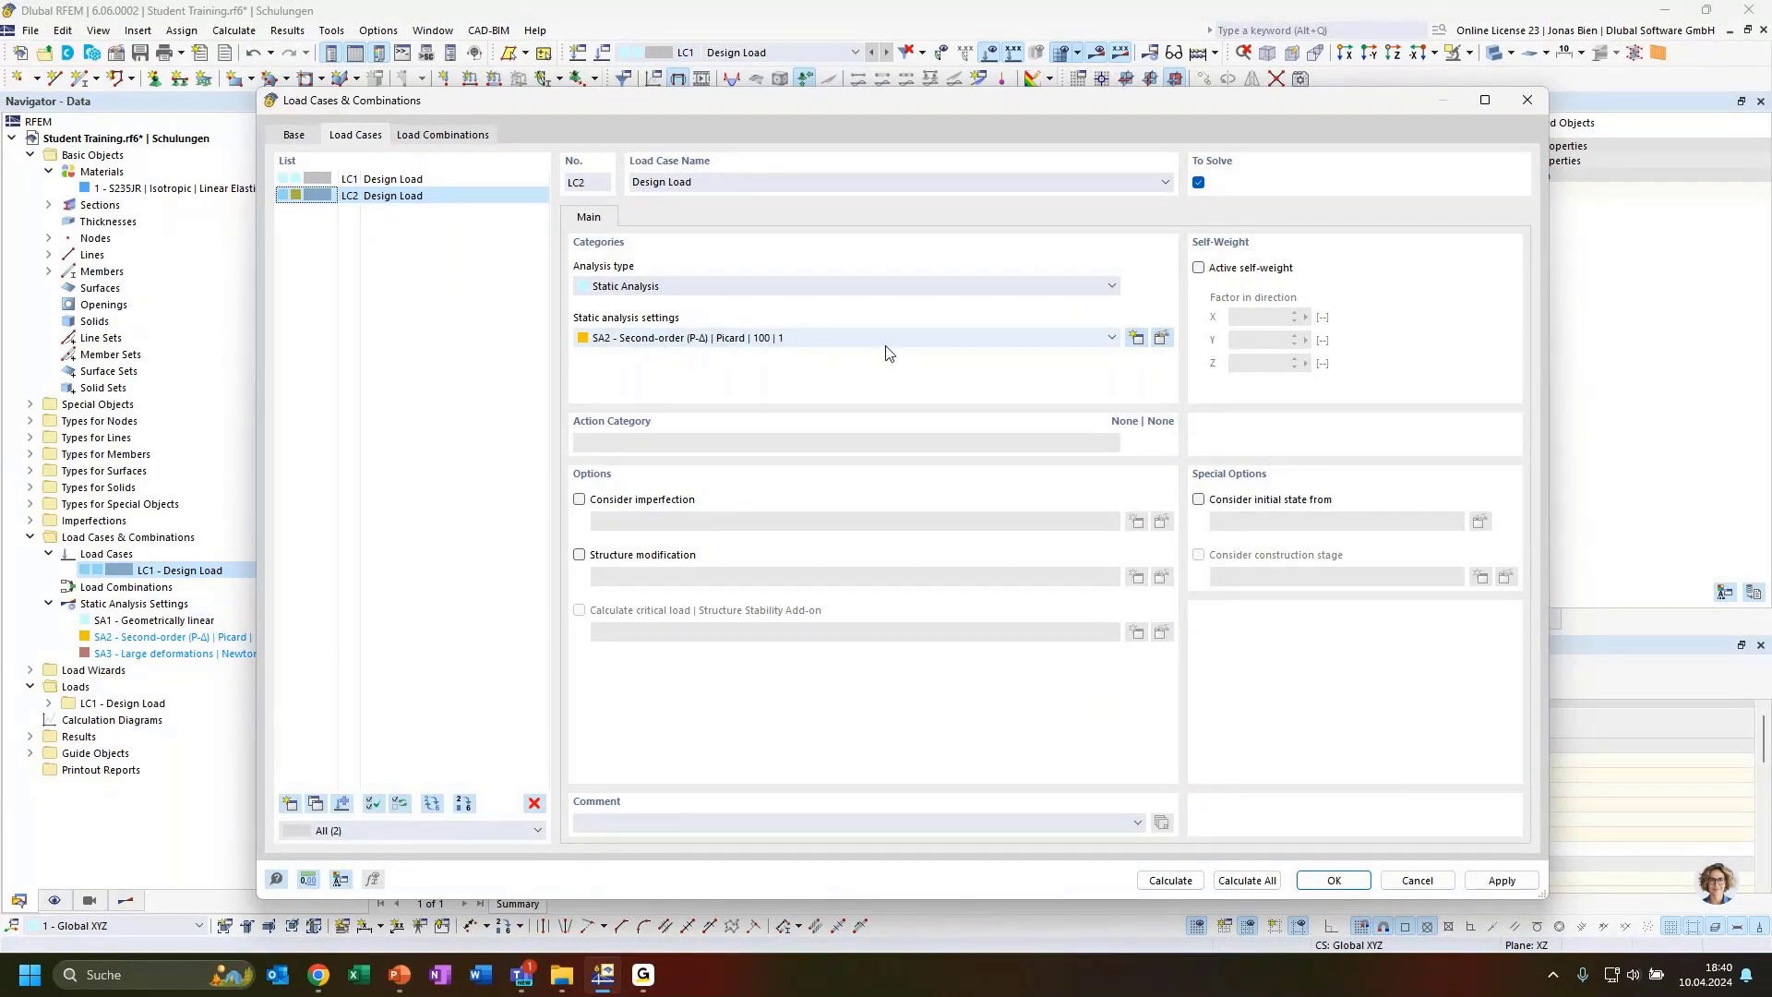
Confirm the settings of load case LC2 and close the load cases dialog
left_click(375, 198)
left_click(1329, 881)
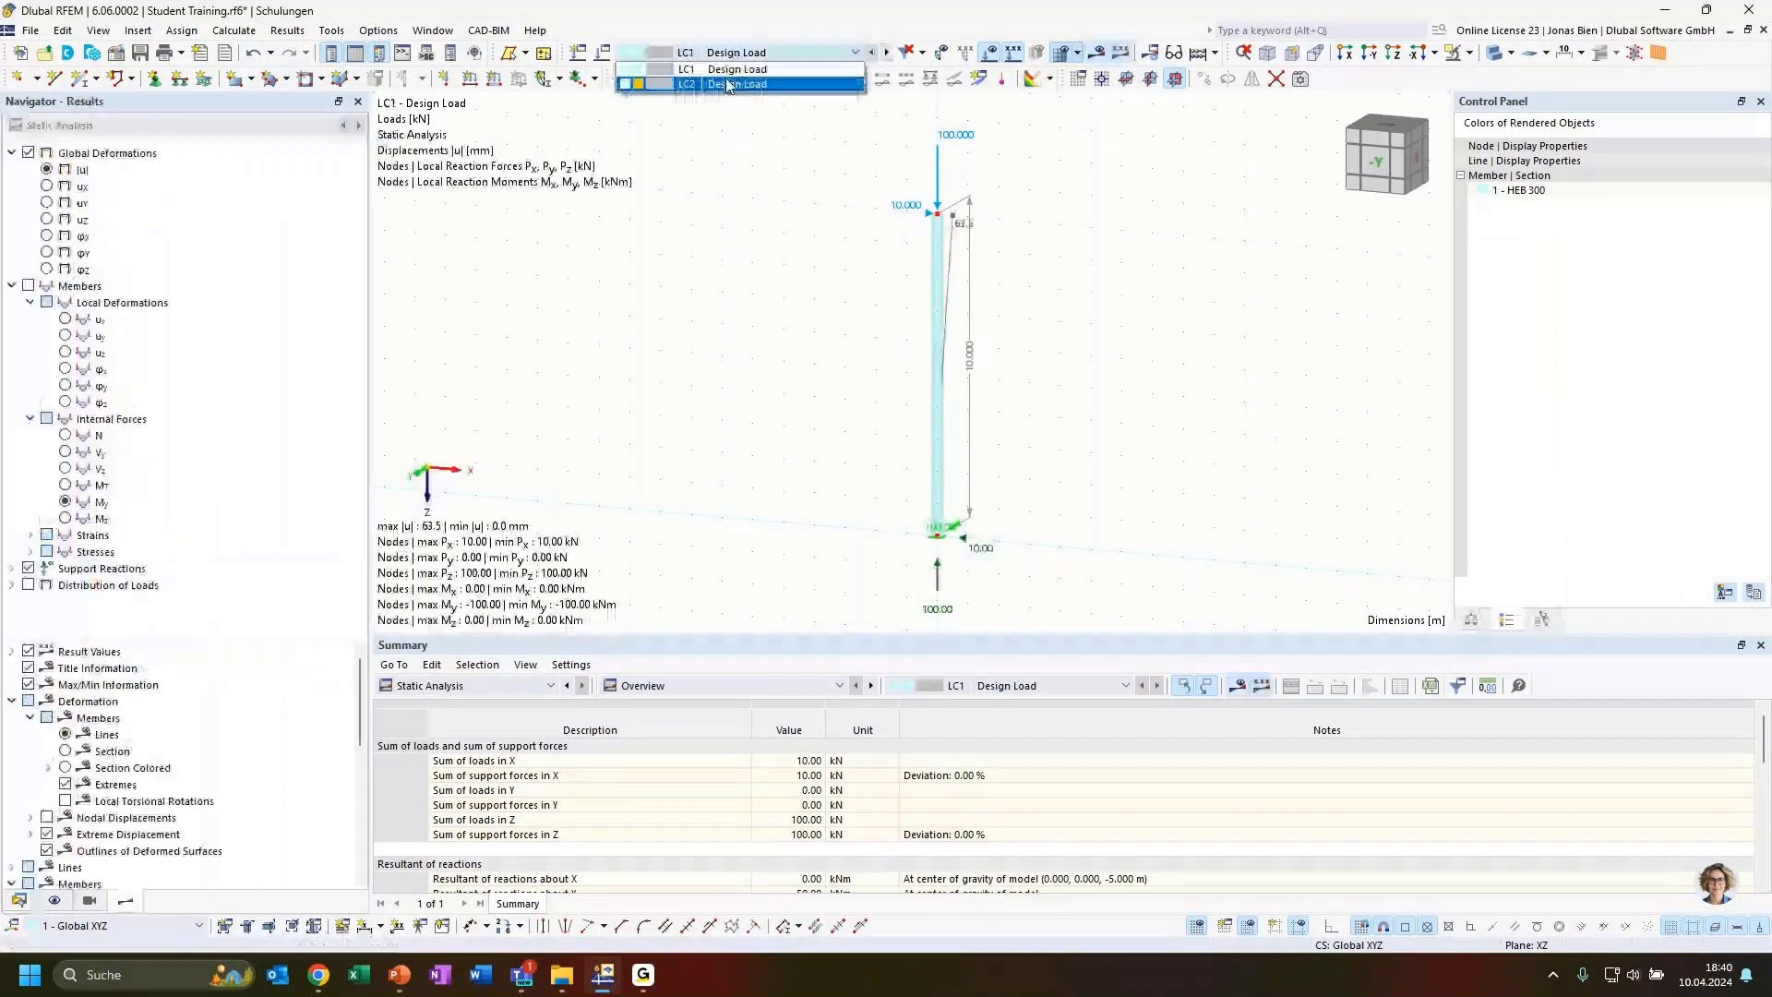
Calculate load case LC2 with its second-order analysis settings
left_click(836, 83)
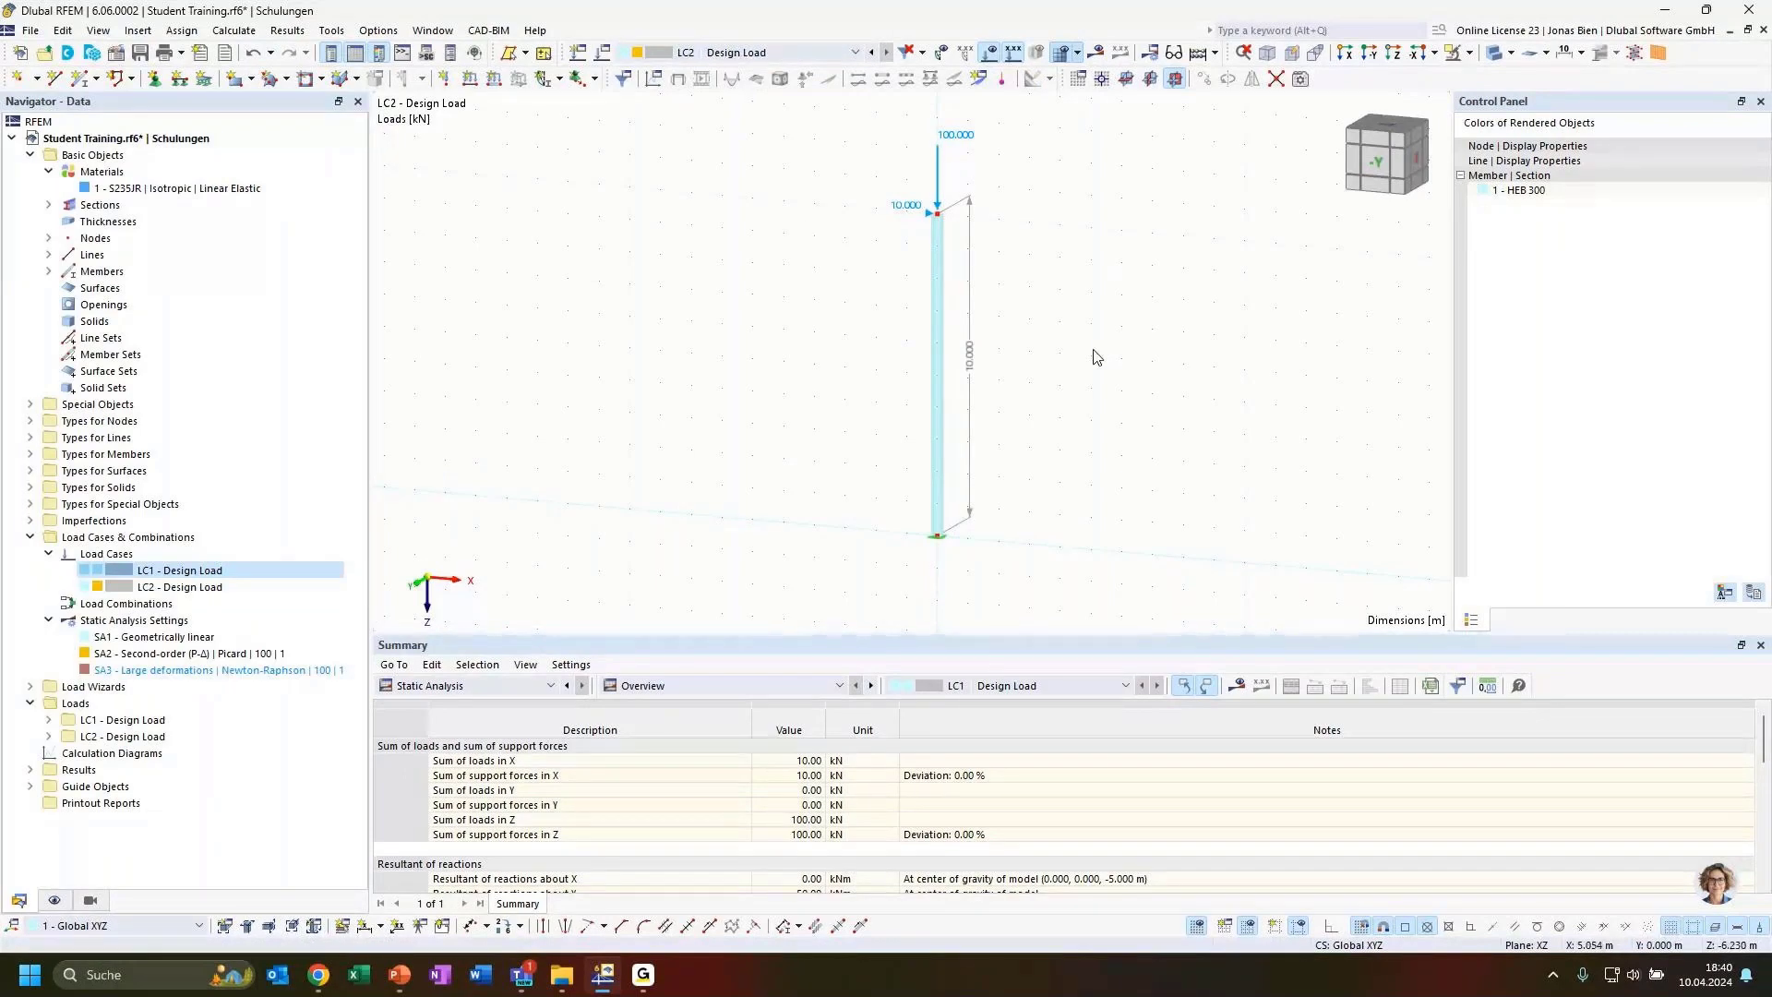
middle_click_drag(1080, 352, 1048, 356, "ctrl")
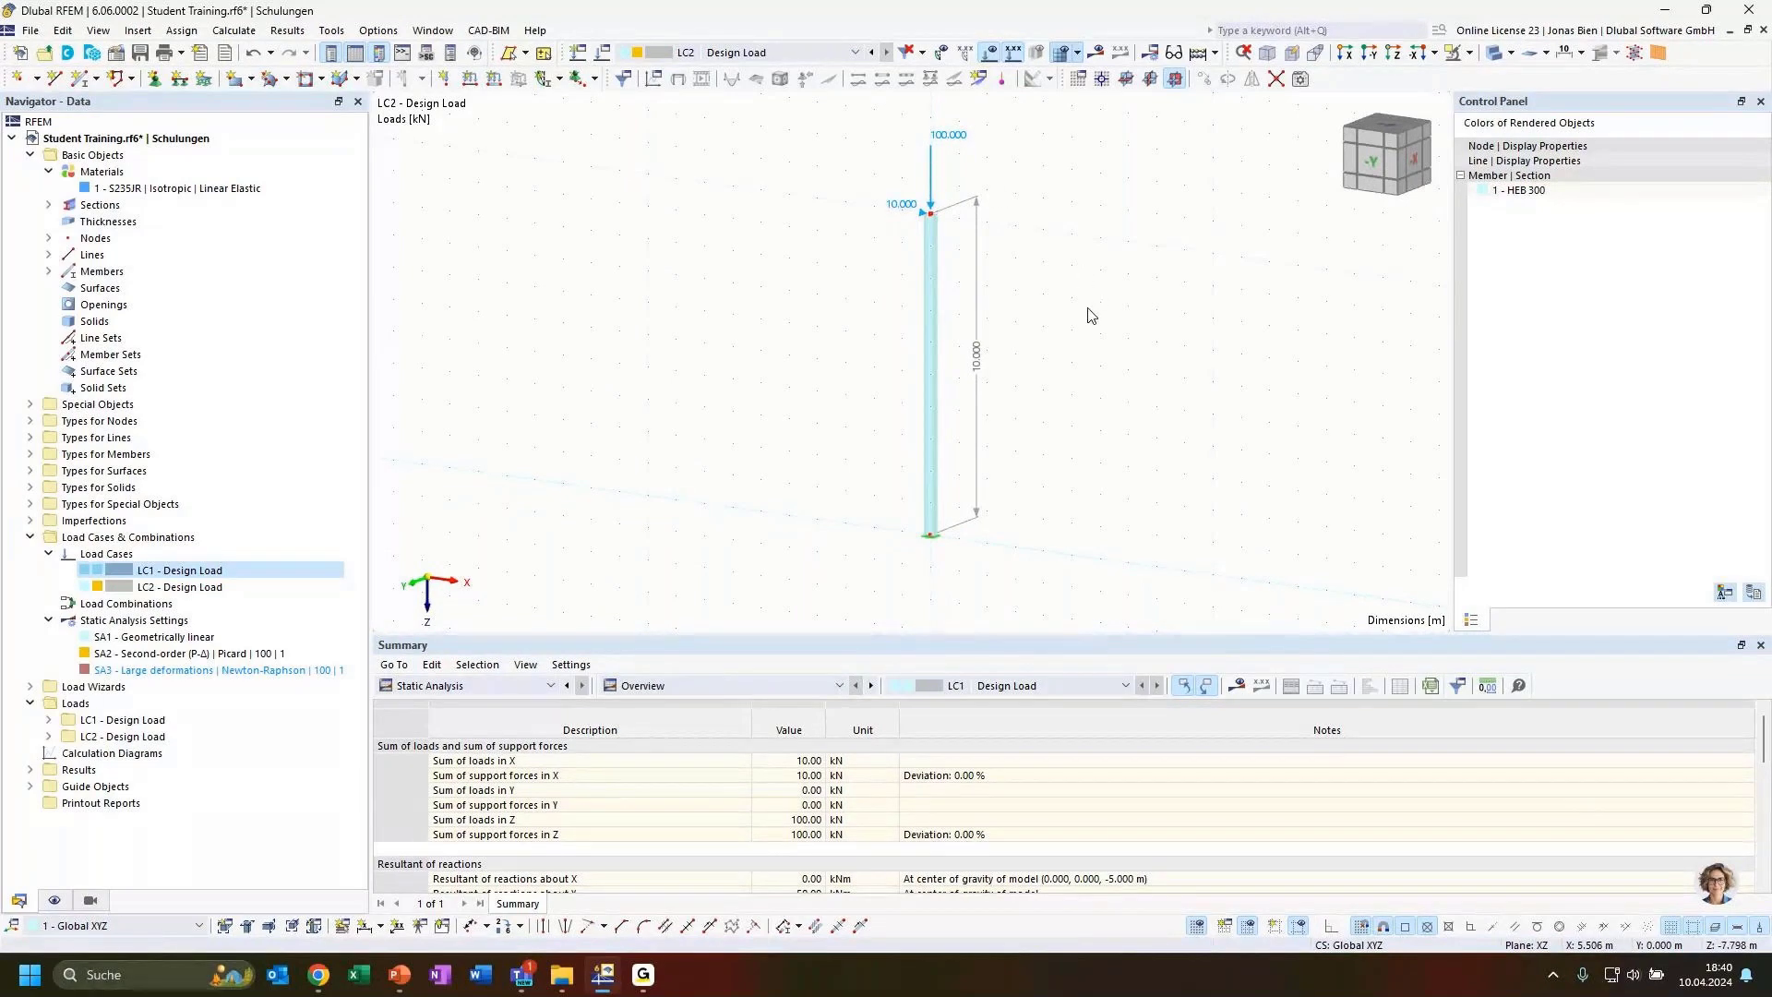
left_click(1095, 53)
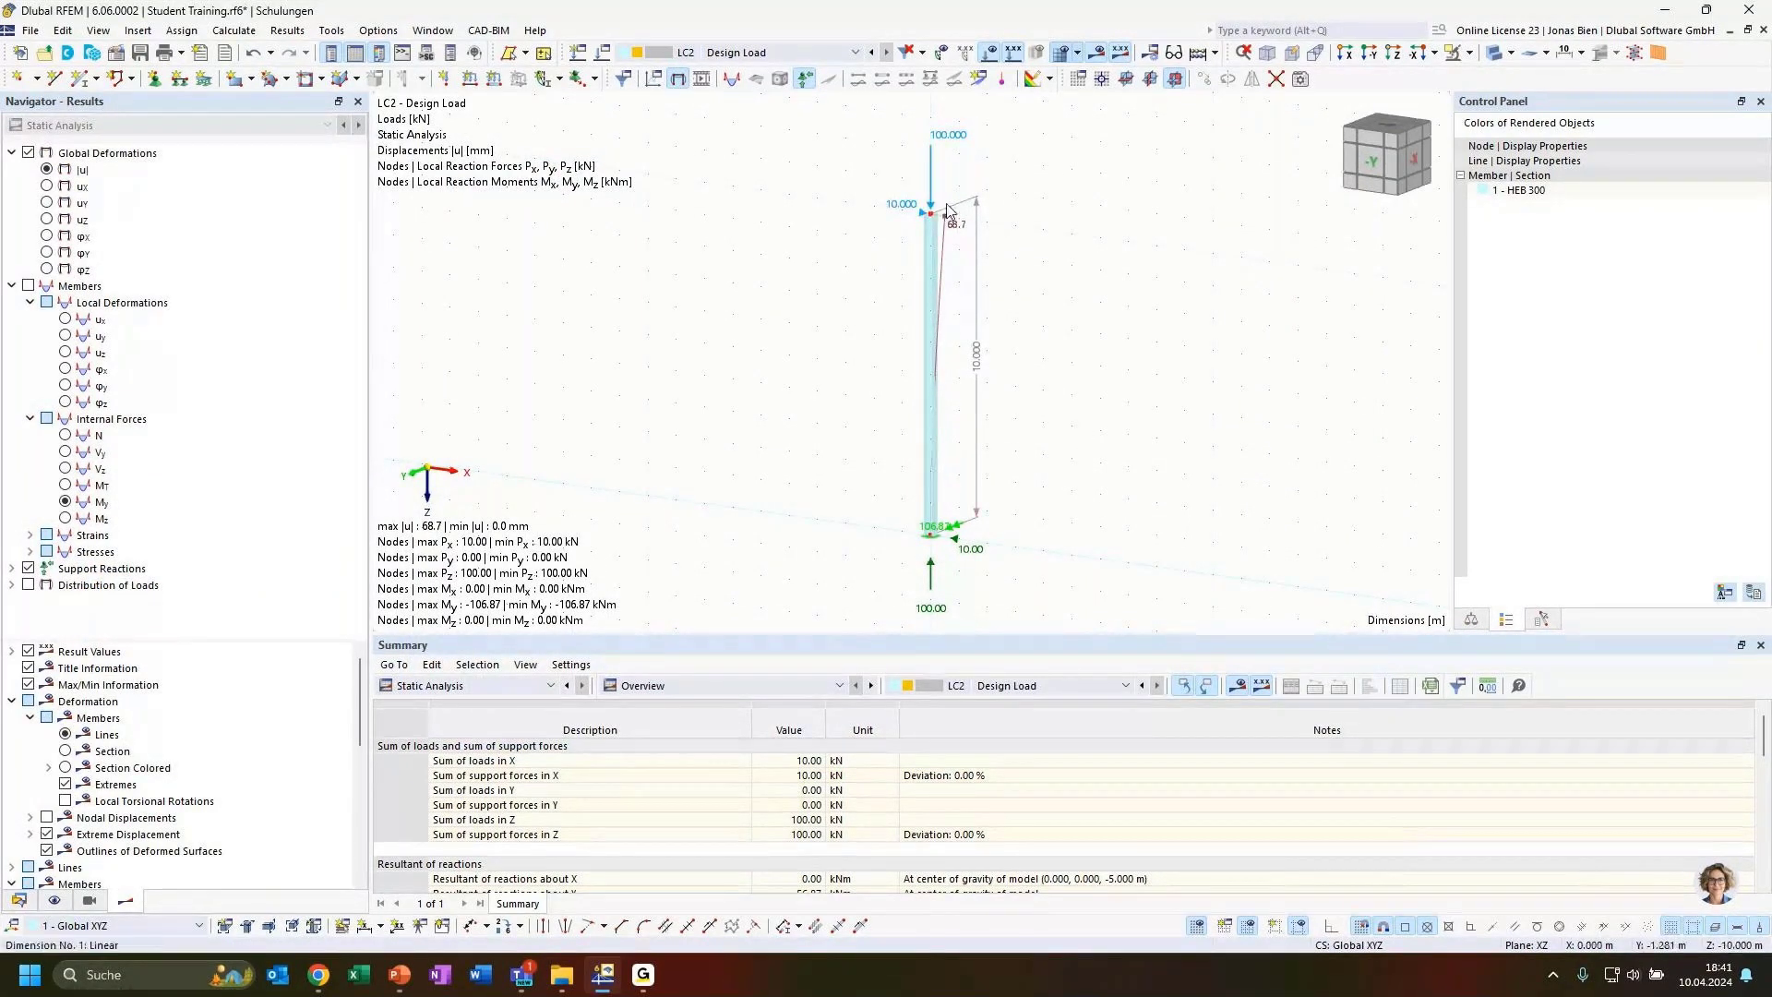
Display the axial force N results for load case LC2 on the column
scroll(960, 245, "up", 1)
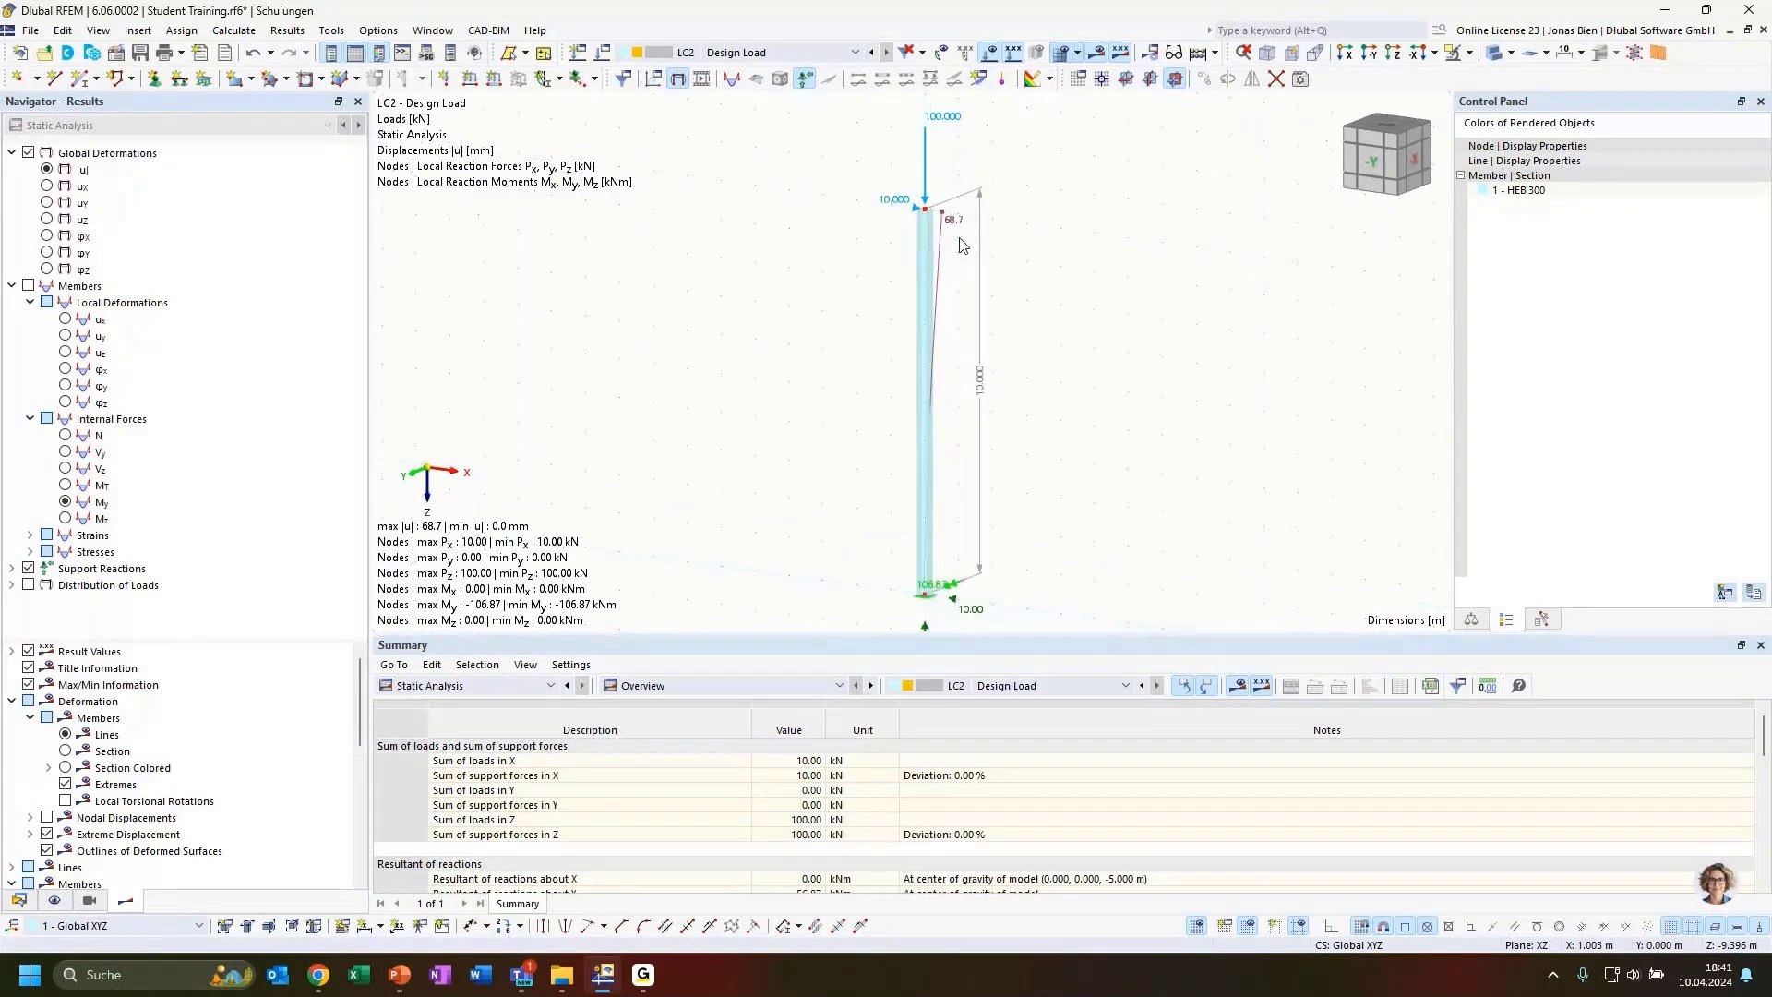
scroll(959, 244, "up", 1)
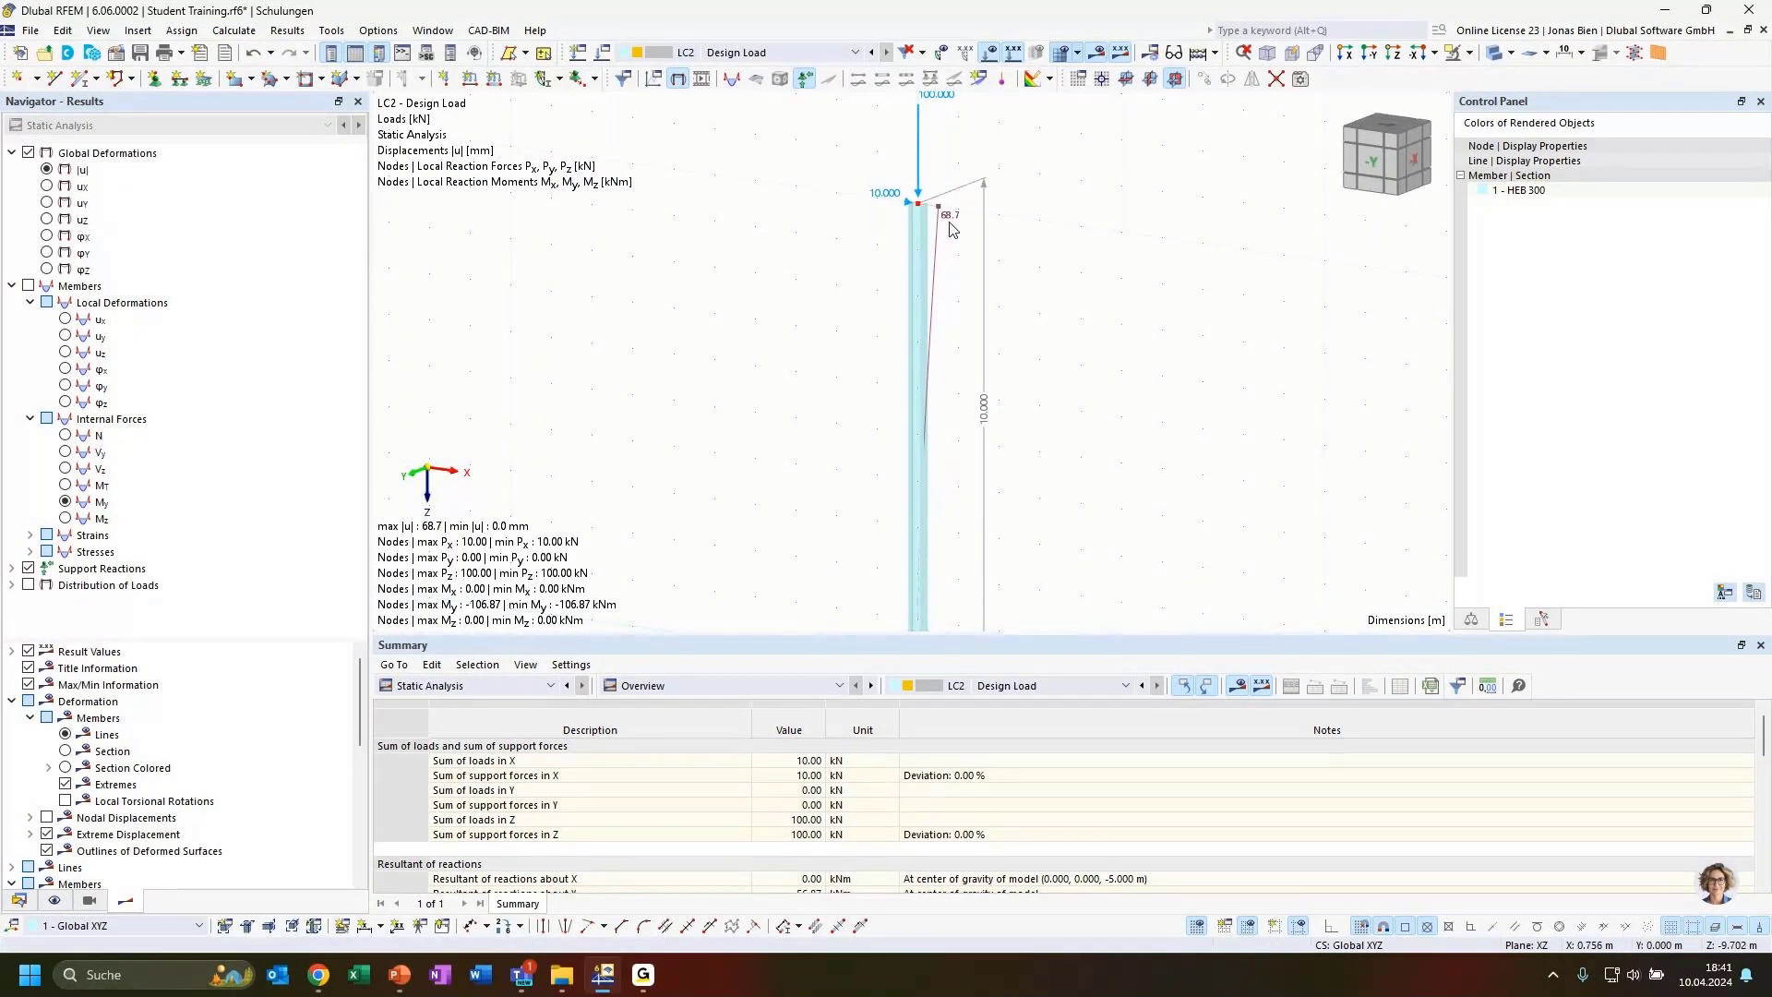
scroll(978, 259, "down", 2)
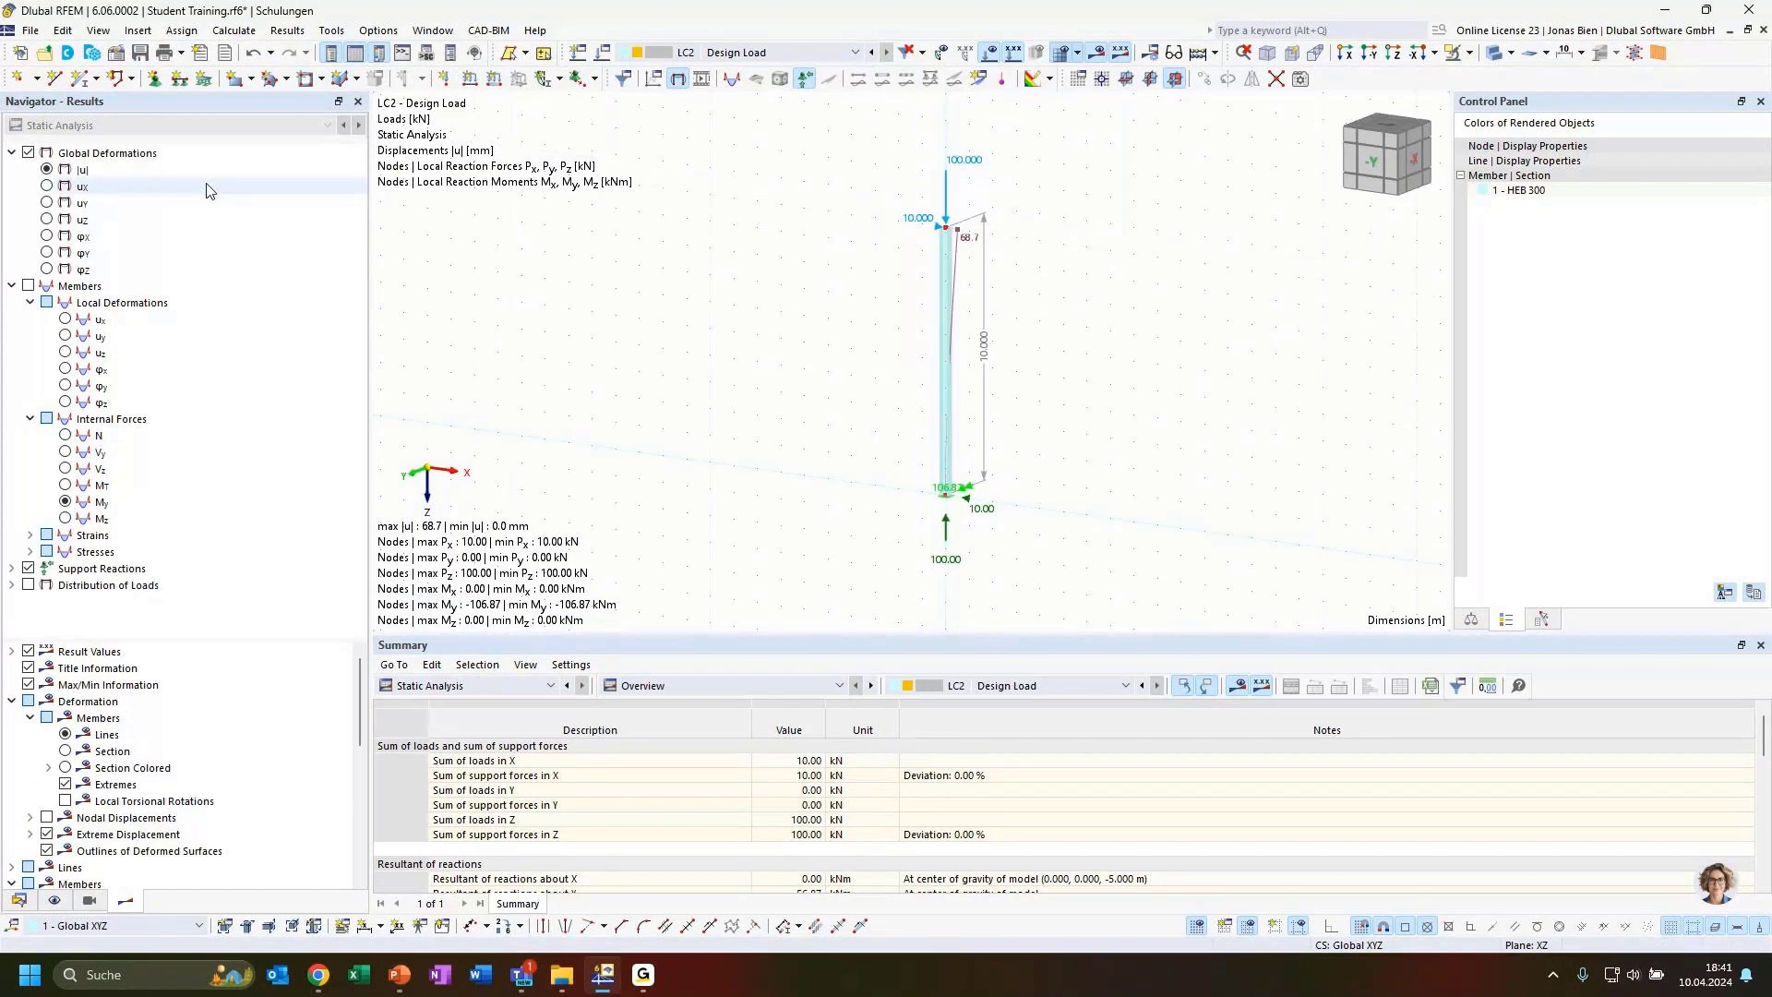
scroll(960, 489, "up", 2)
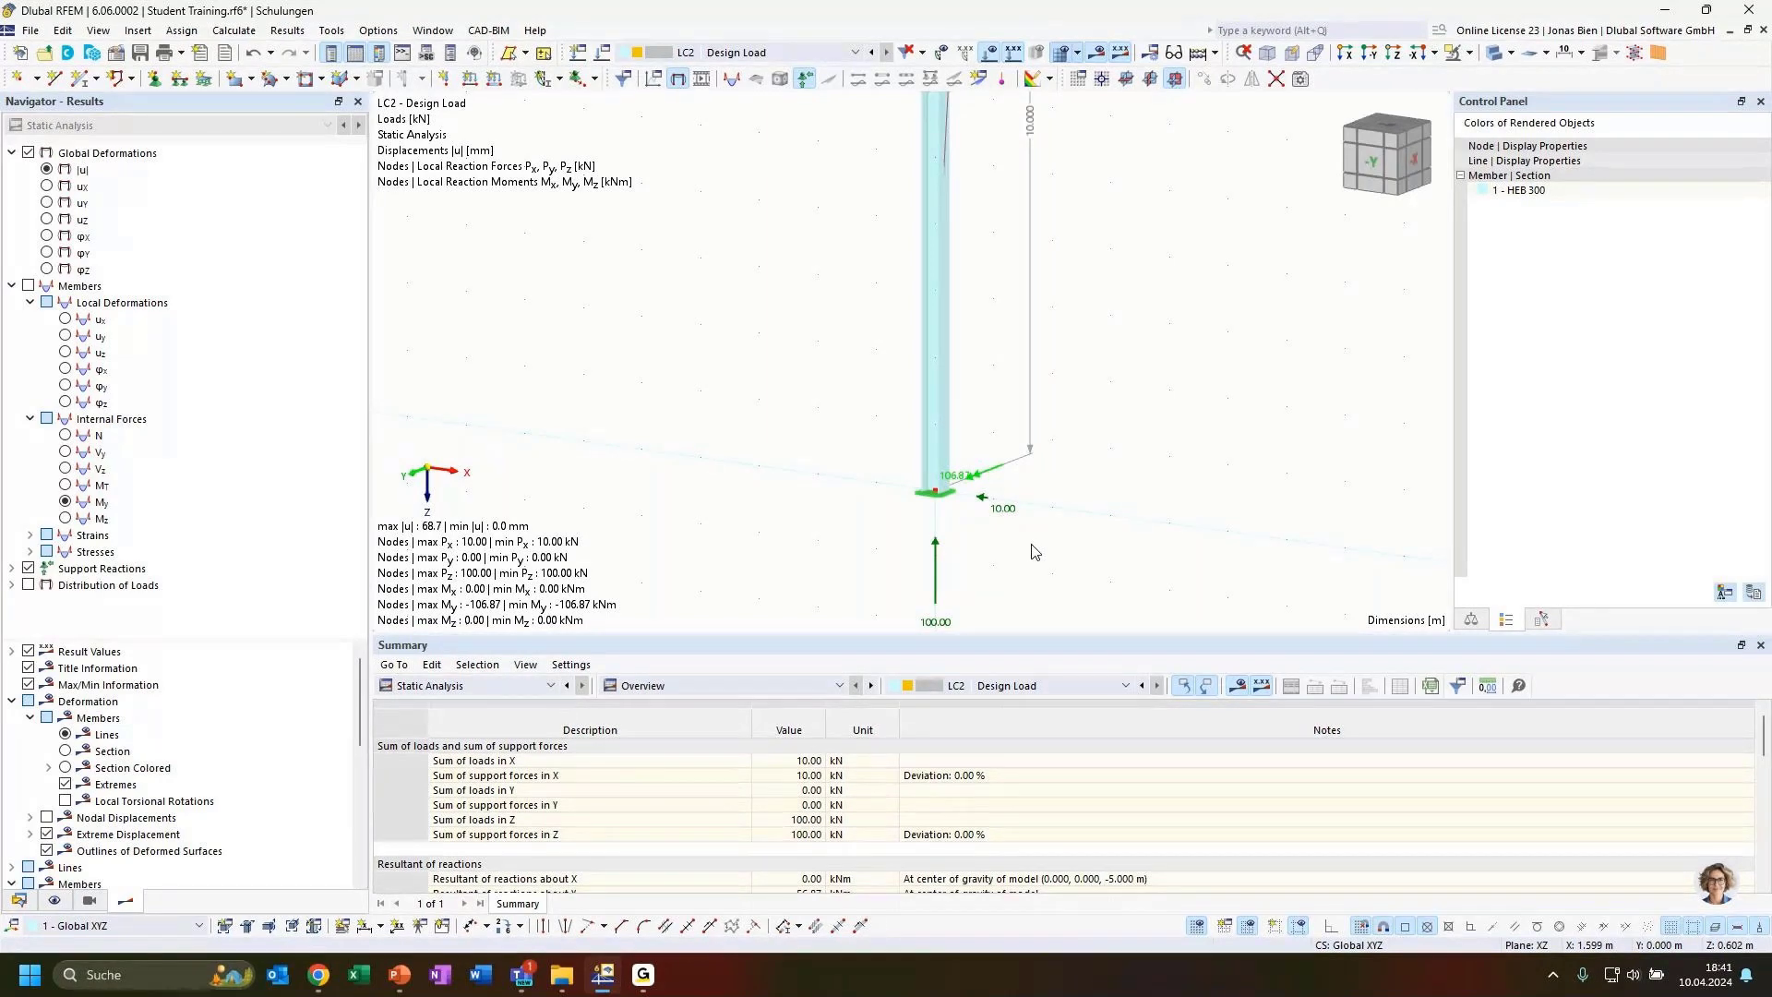
middle_click_drag(1030, 551, 1010, 498, "ctrl")
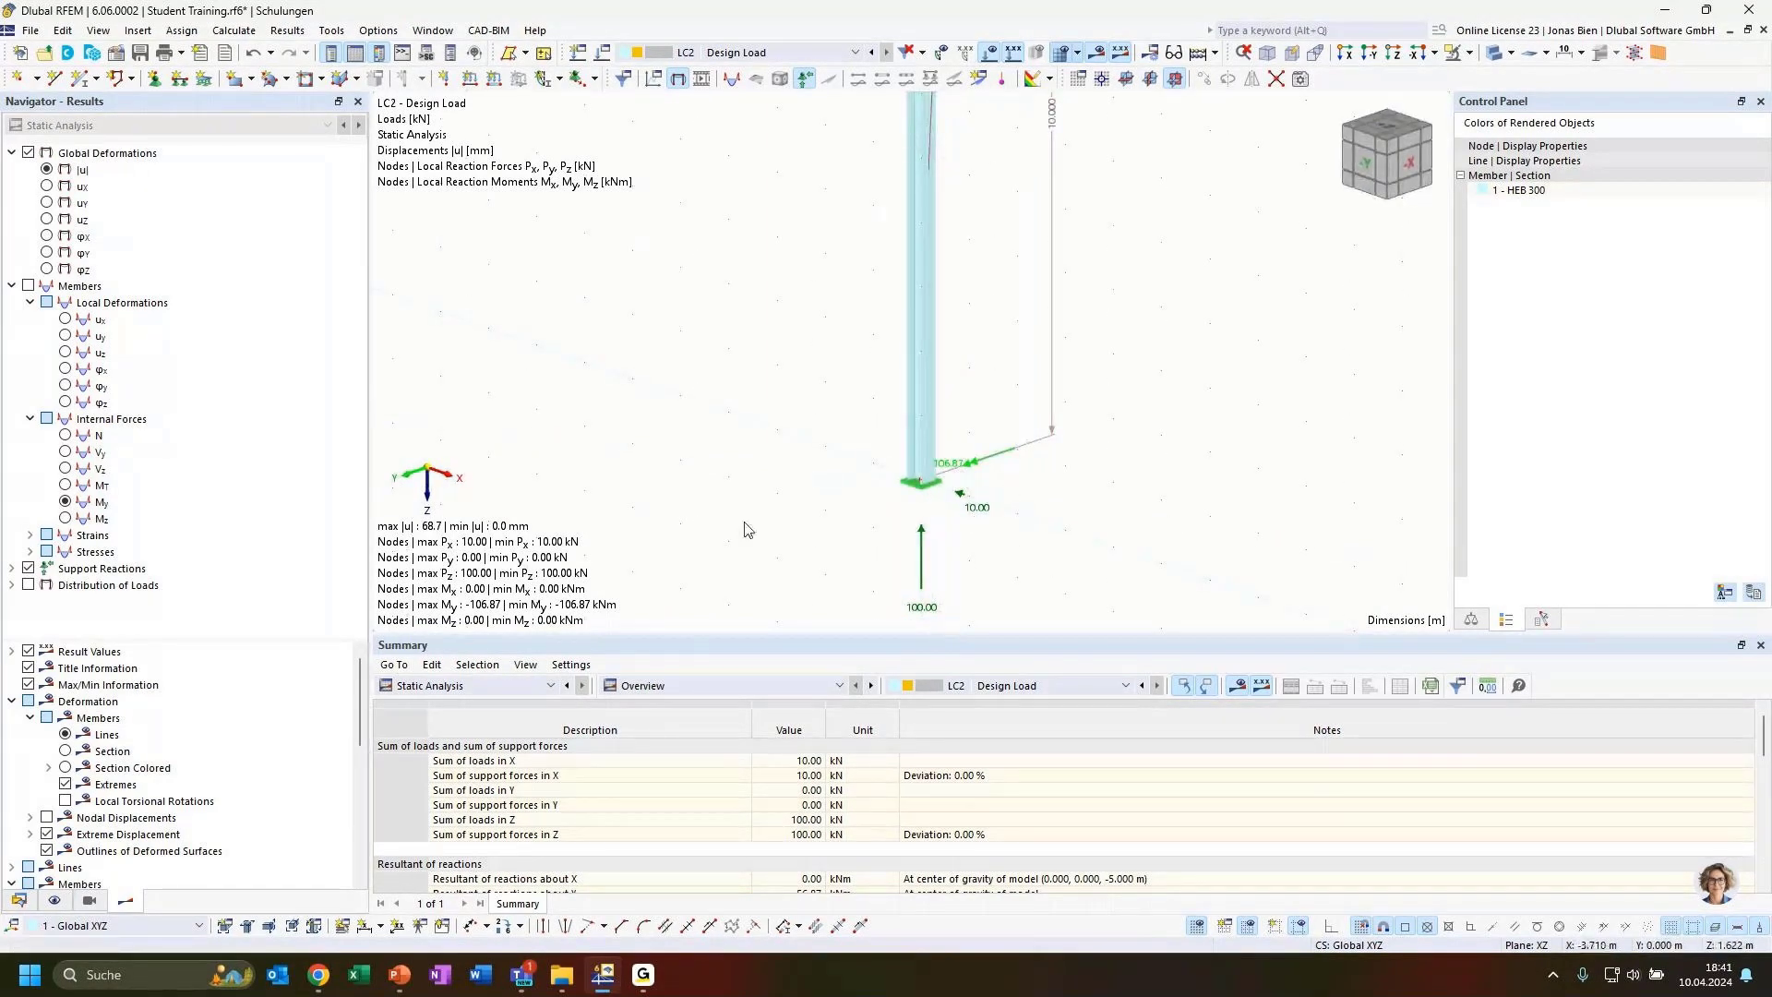
middle_click(719, 480)
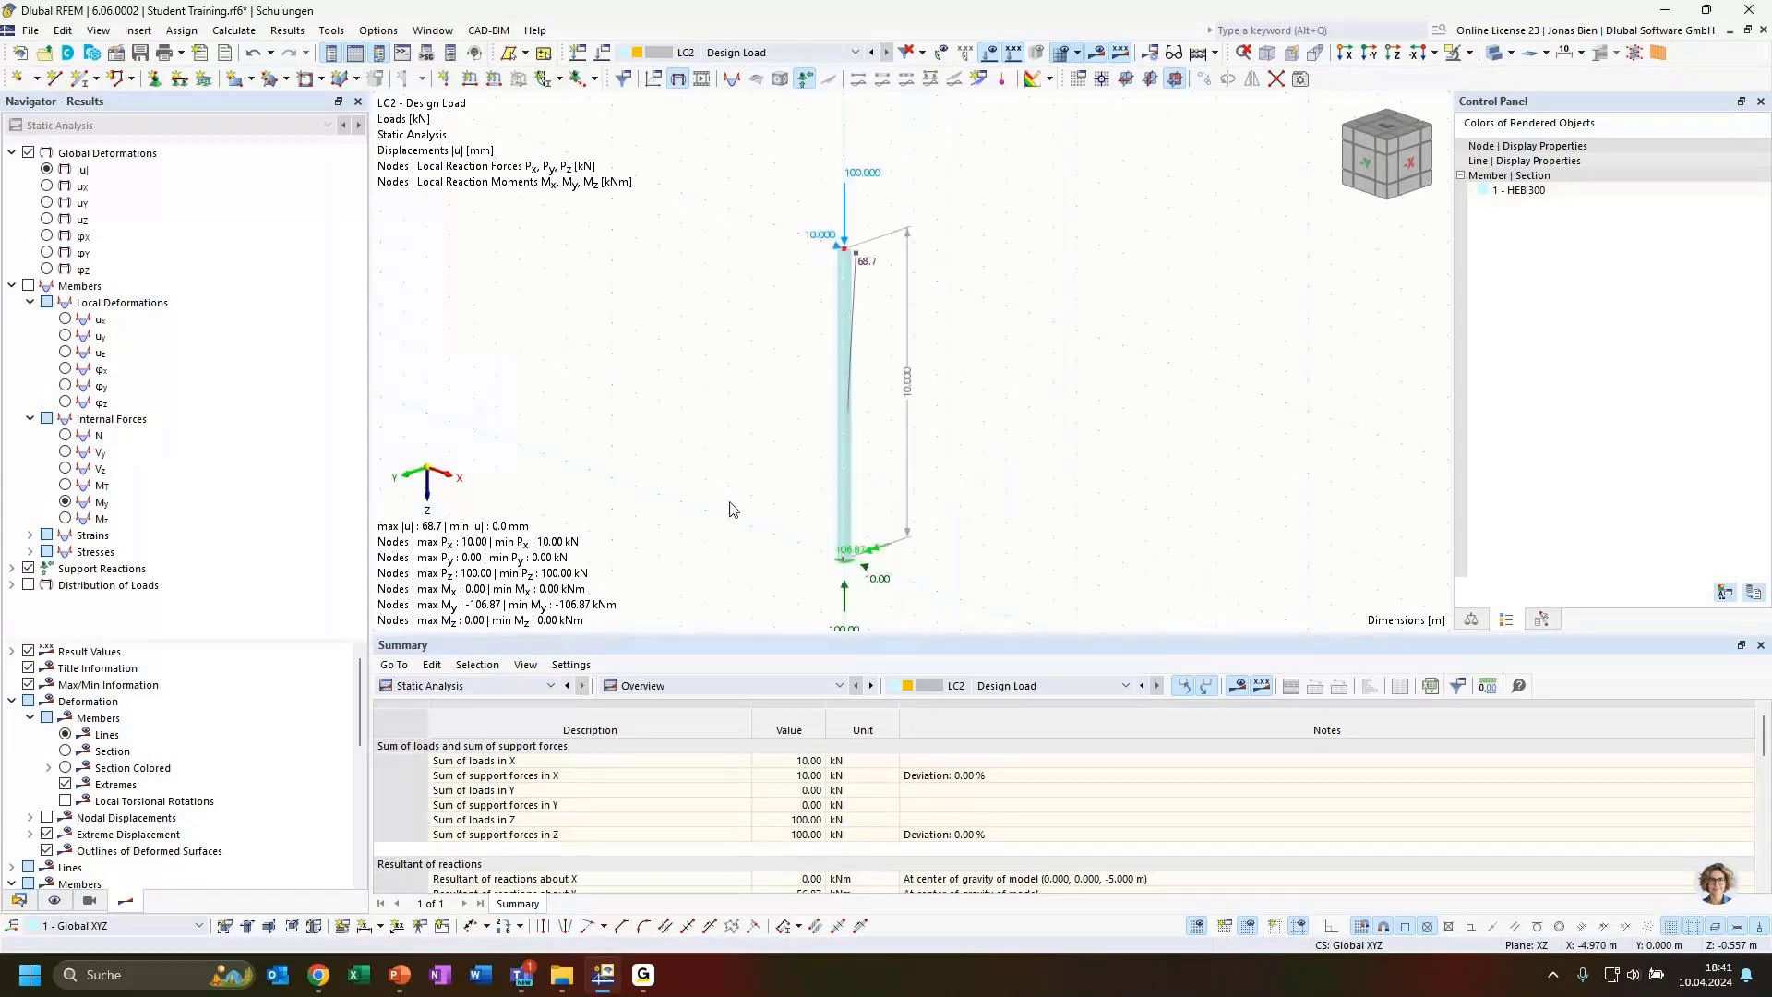
left_click(66, 436)
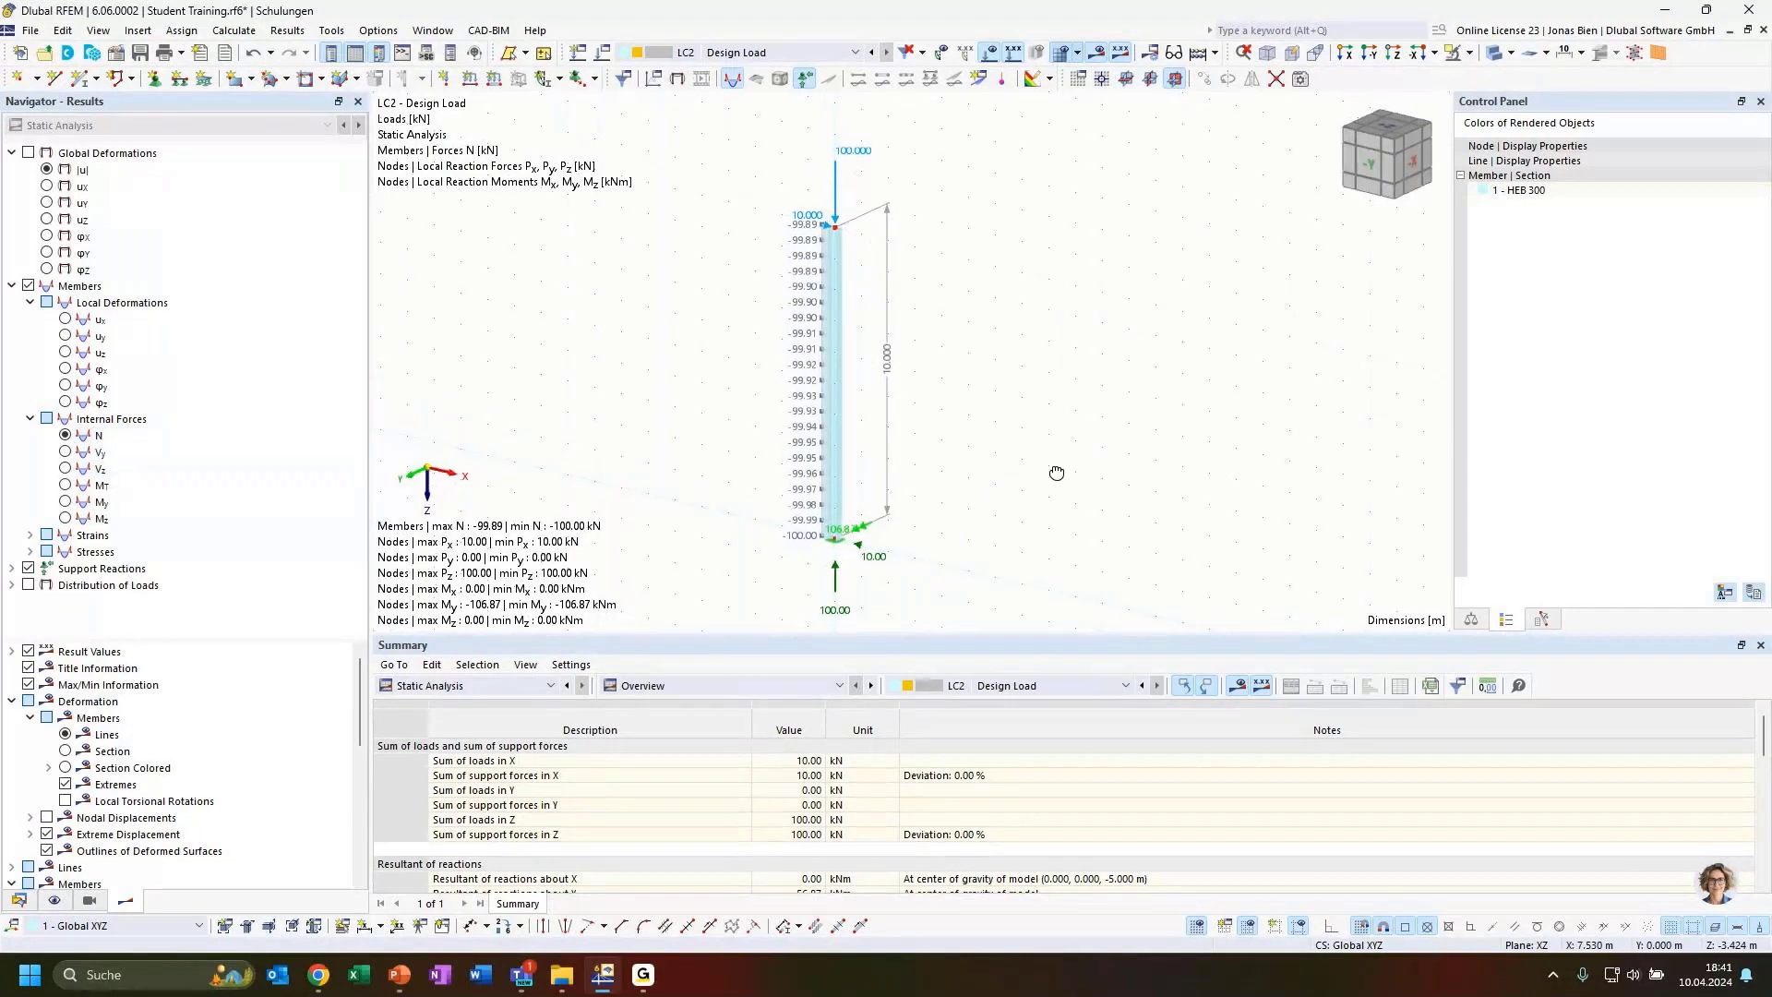
Switch the member internal force display to shear force Vz and then to bending moment My
middle_click_drag(1057, 472, 937, 392, "ctrl")
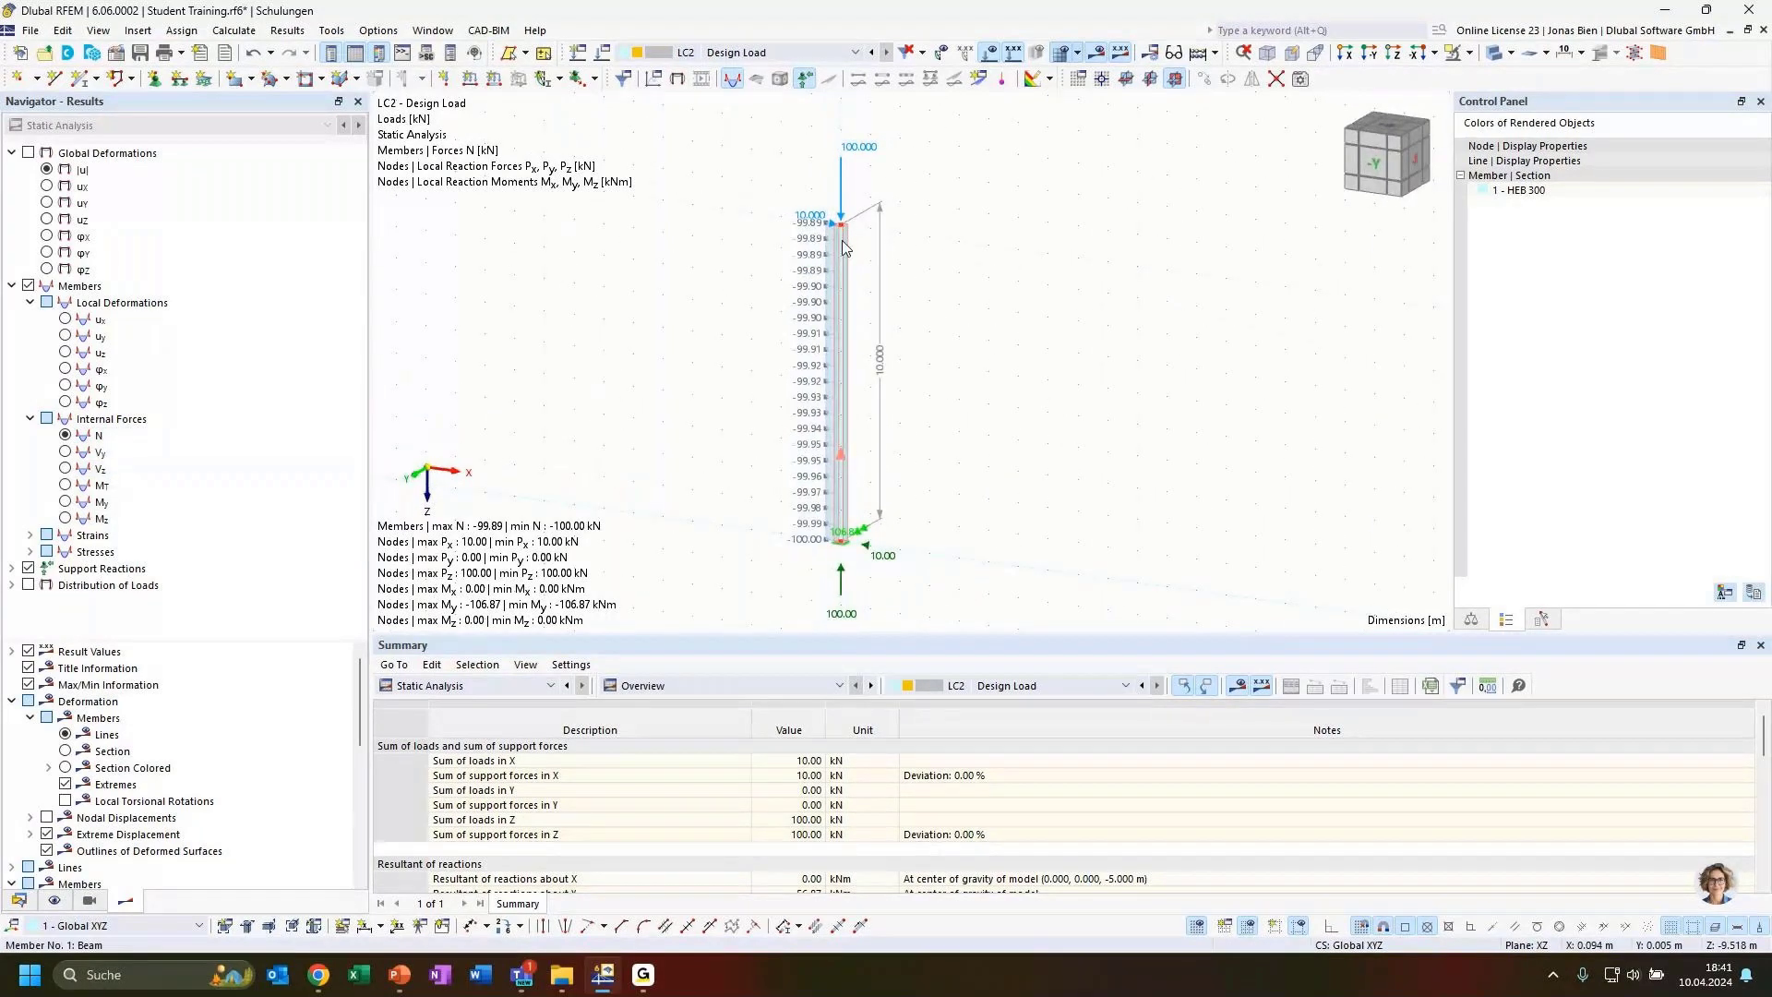
left_click(845, 274)
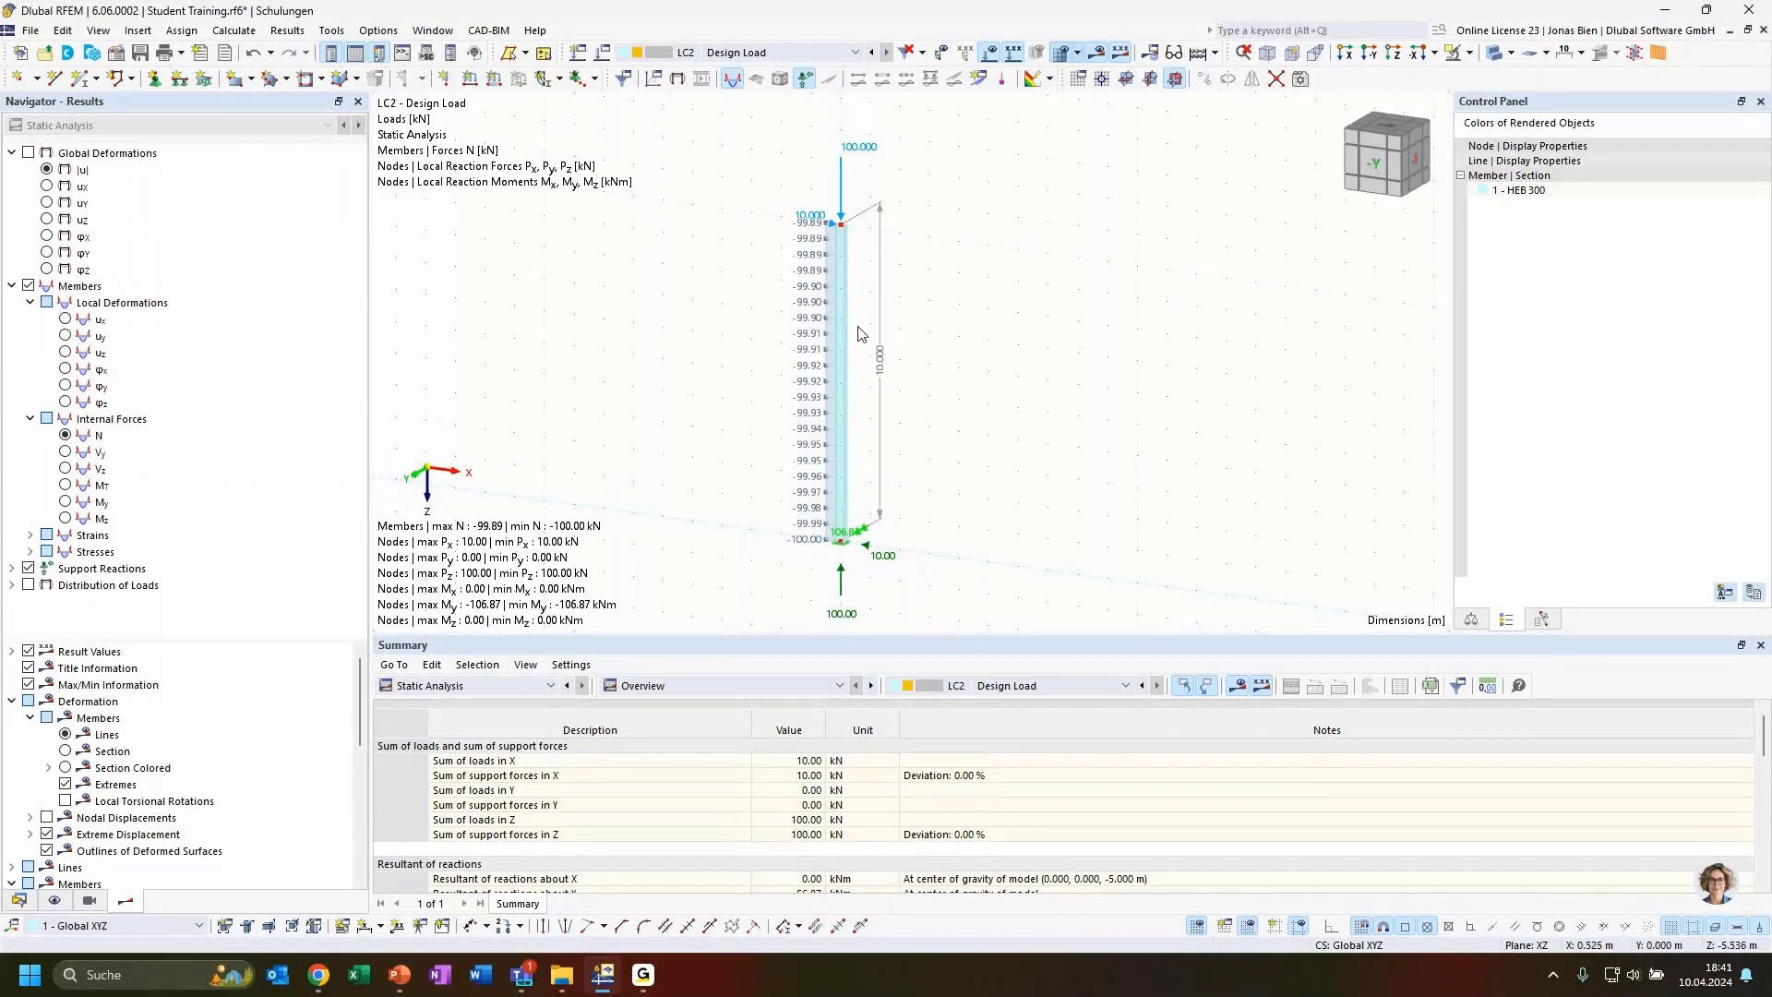
left_click(67, 468)
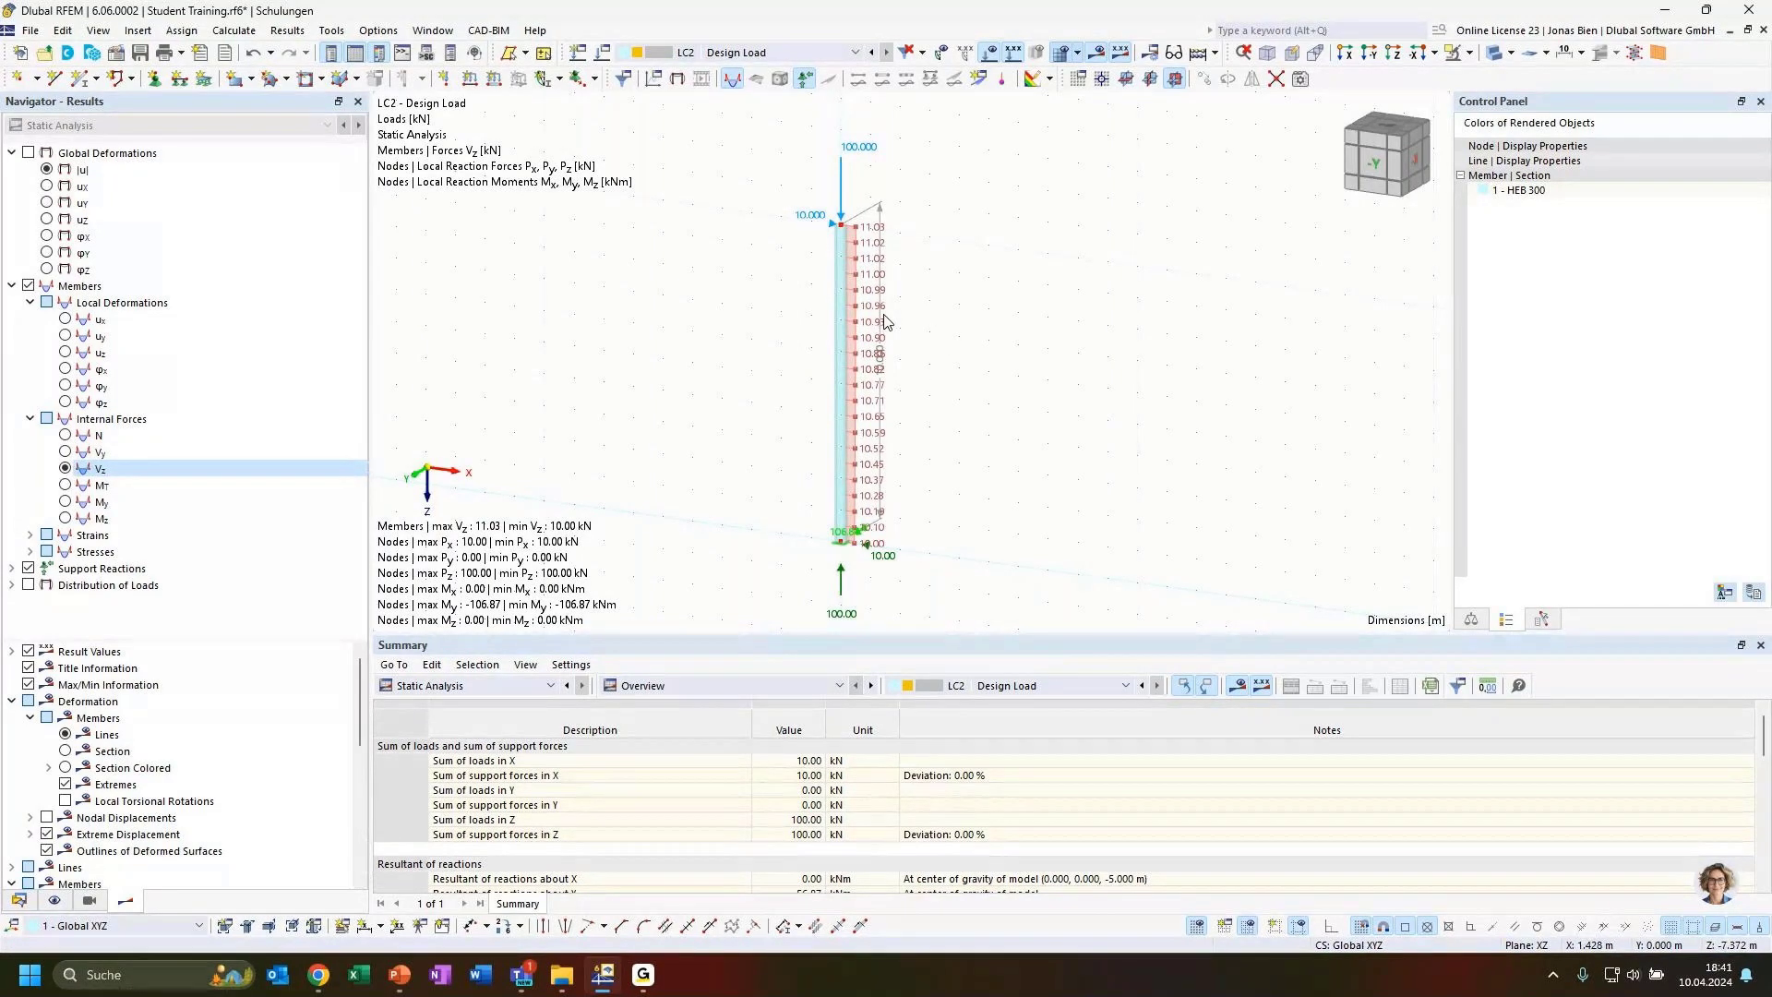
left_click(139, 502)
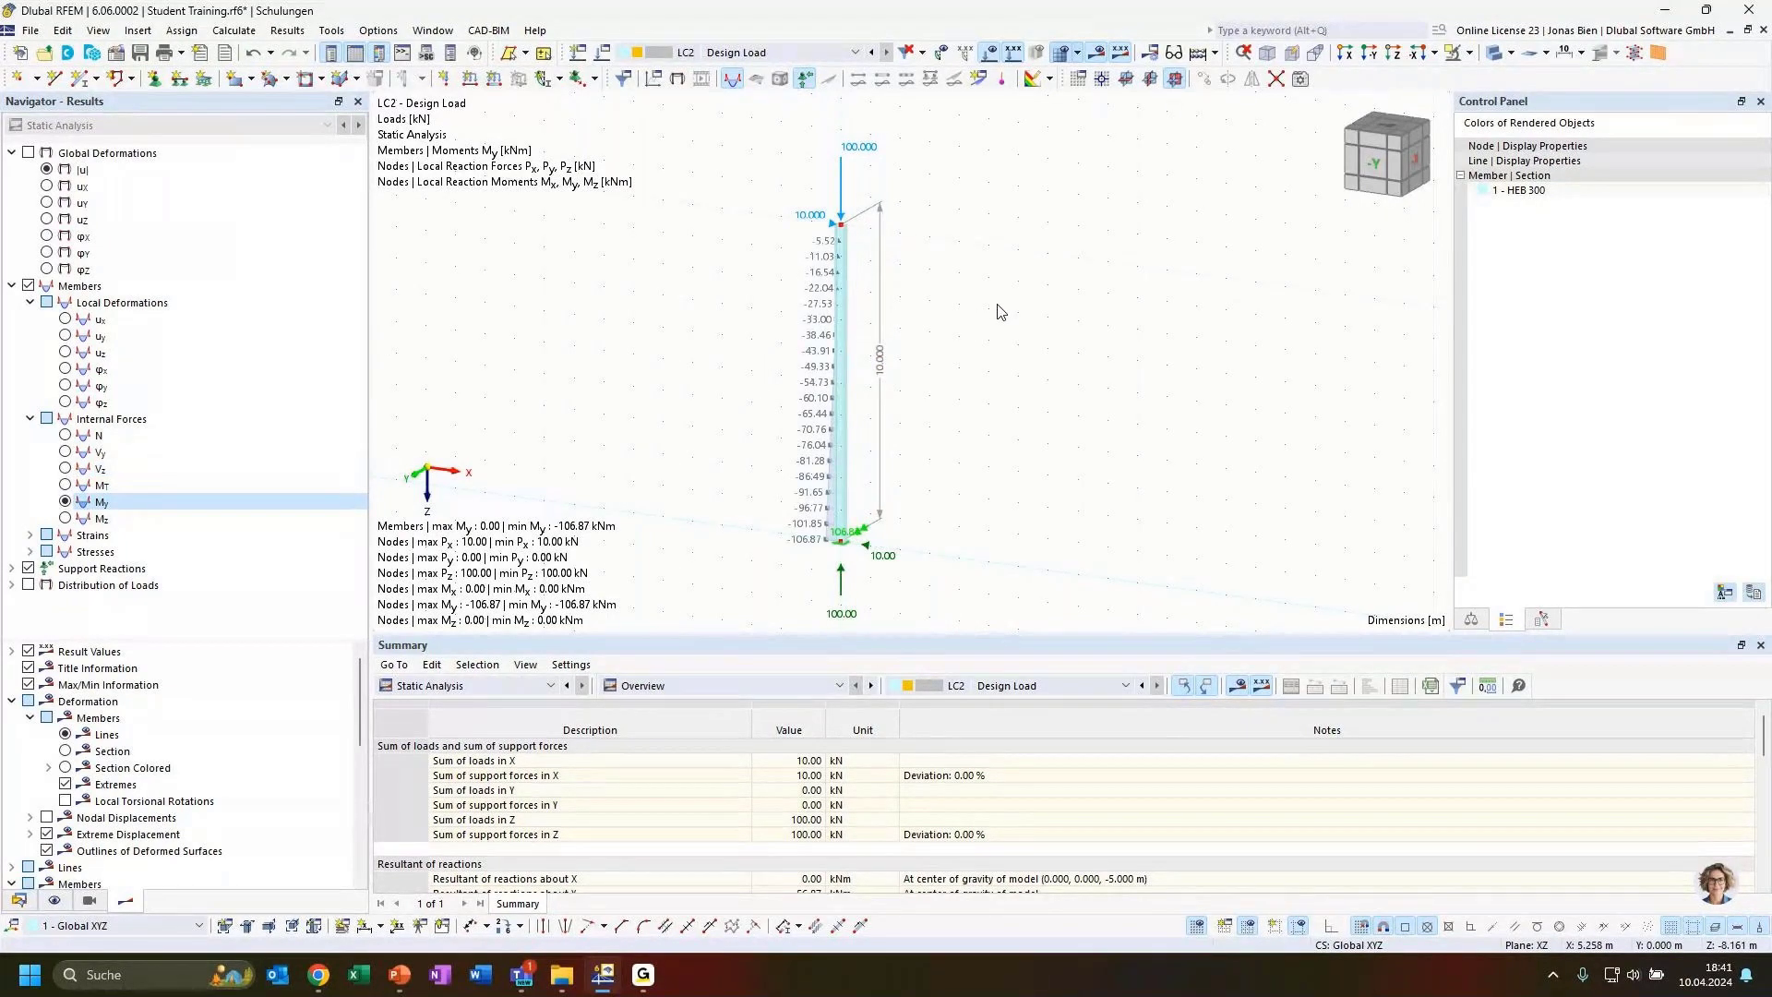
Examine the My moment distribution along the column, especially near the top and the base support
middle_click_drag(1000, 309, 1052, 332, "ctrl")
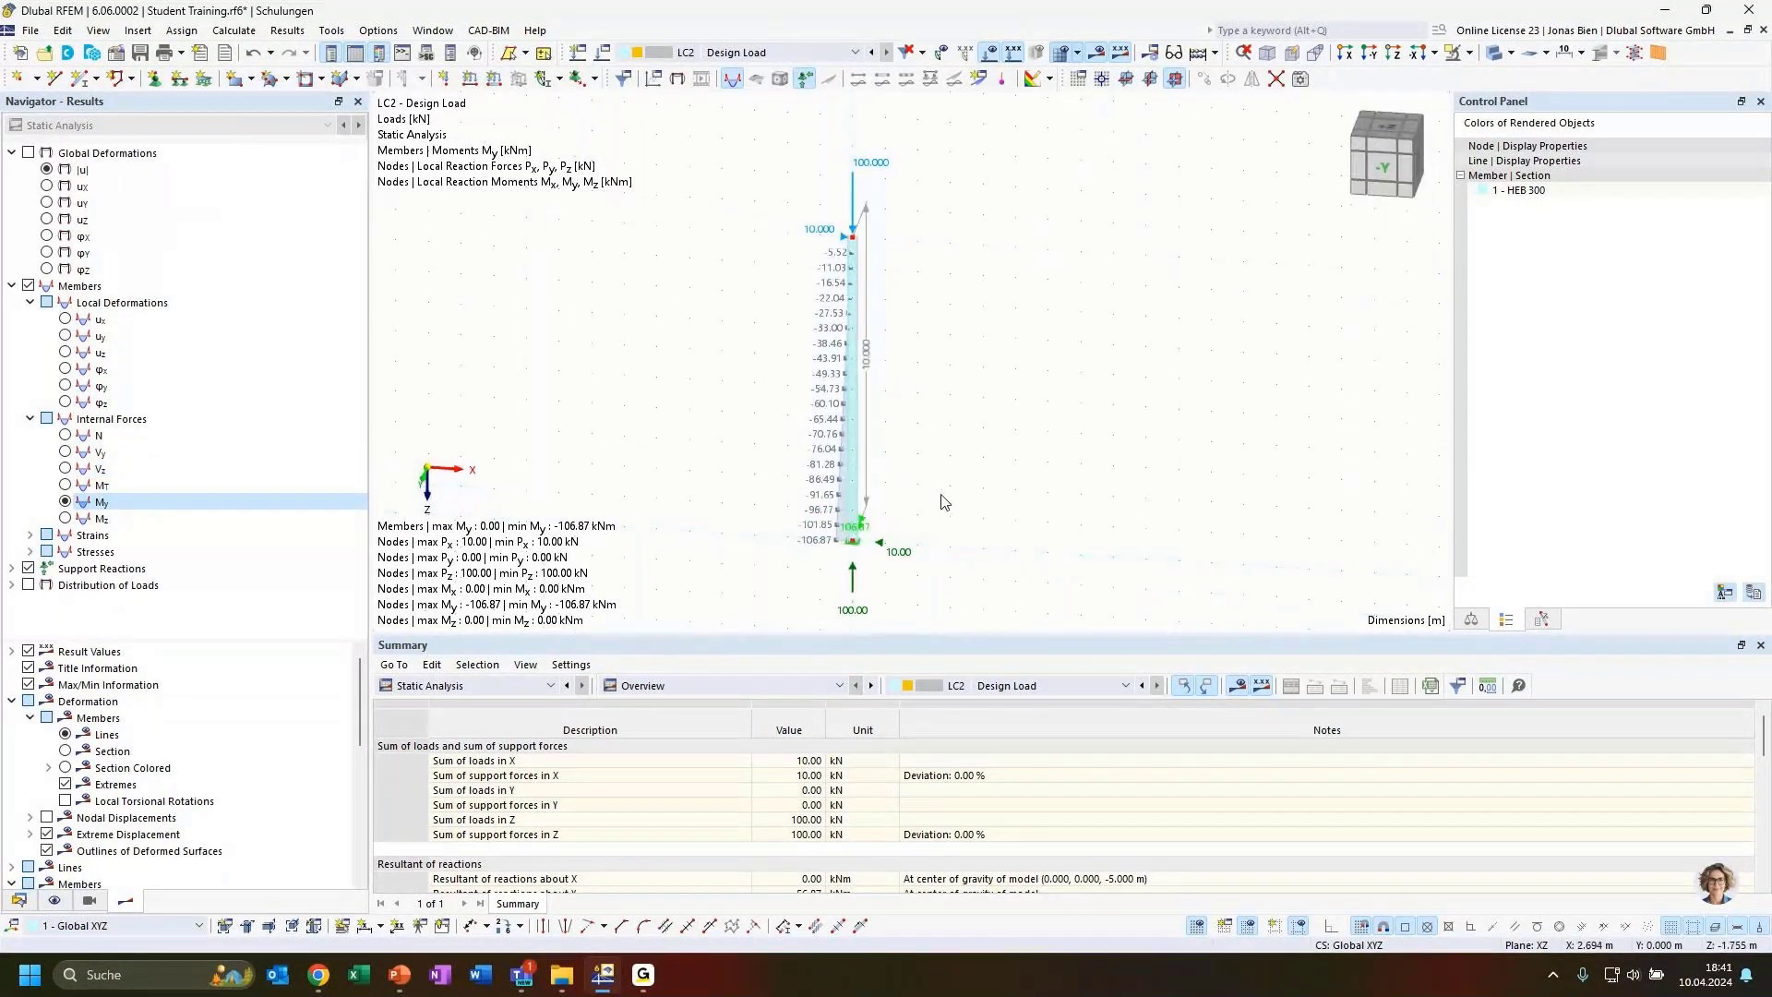
middle_click_drag(941, 502, 930, 524, "ctrl")
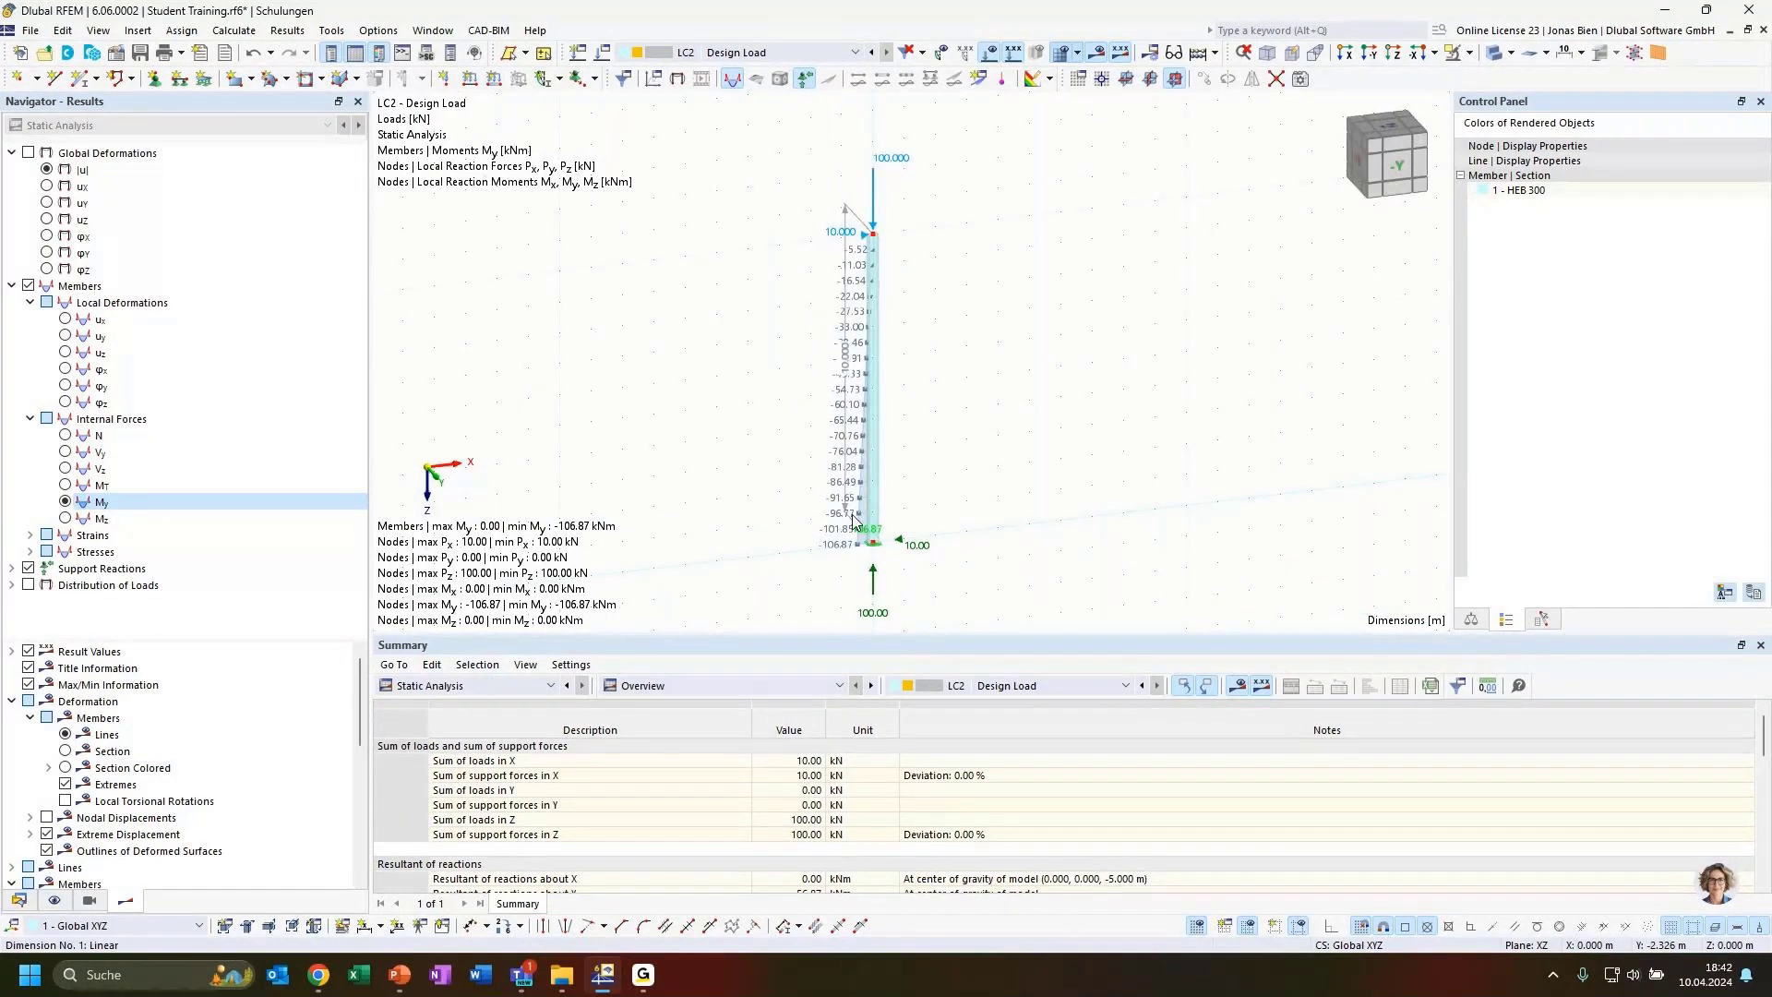
scroll(840, 527, "up", 2)
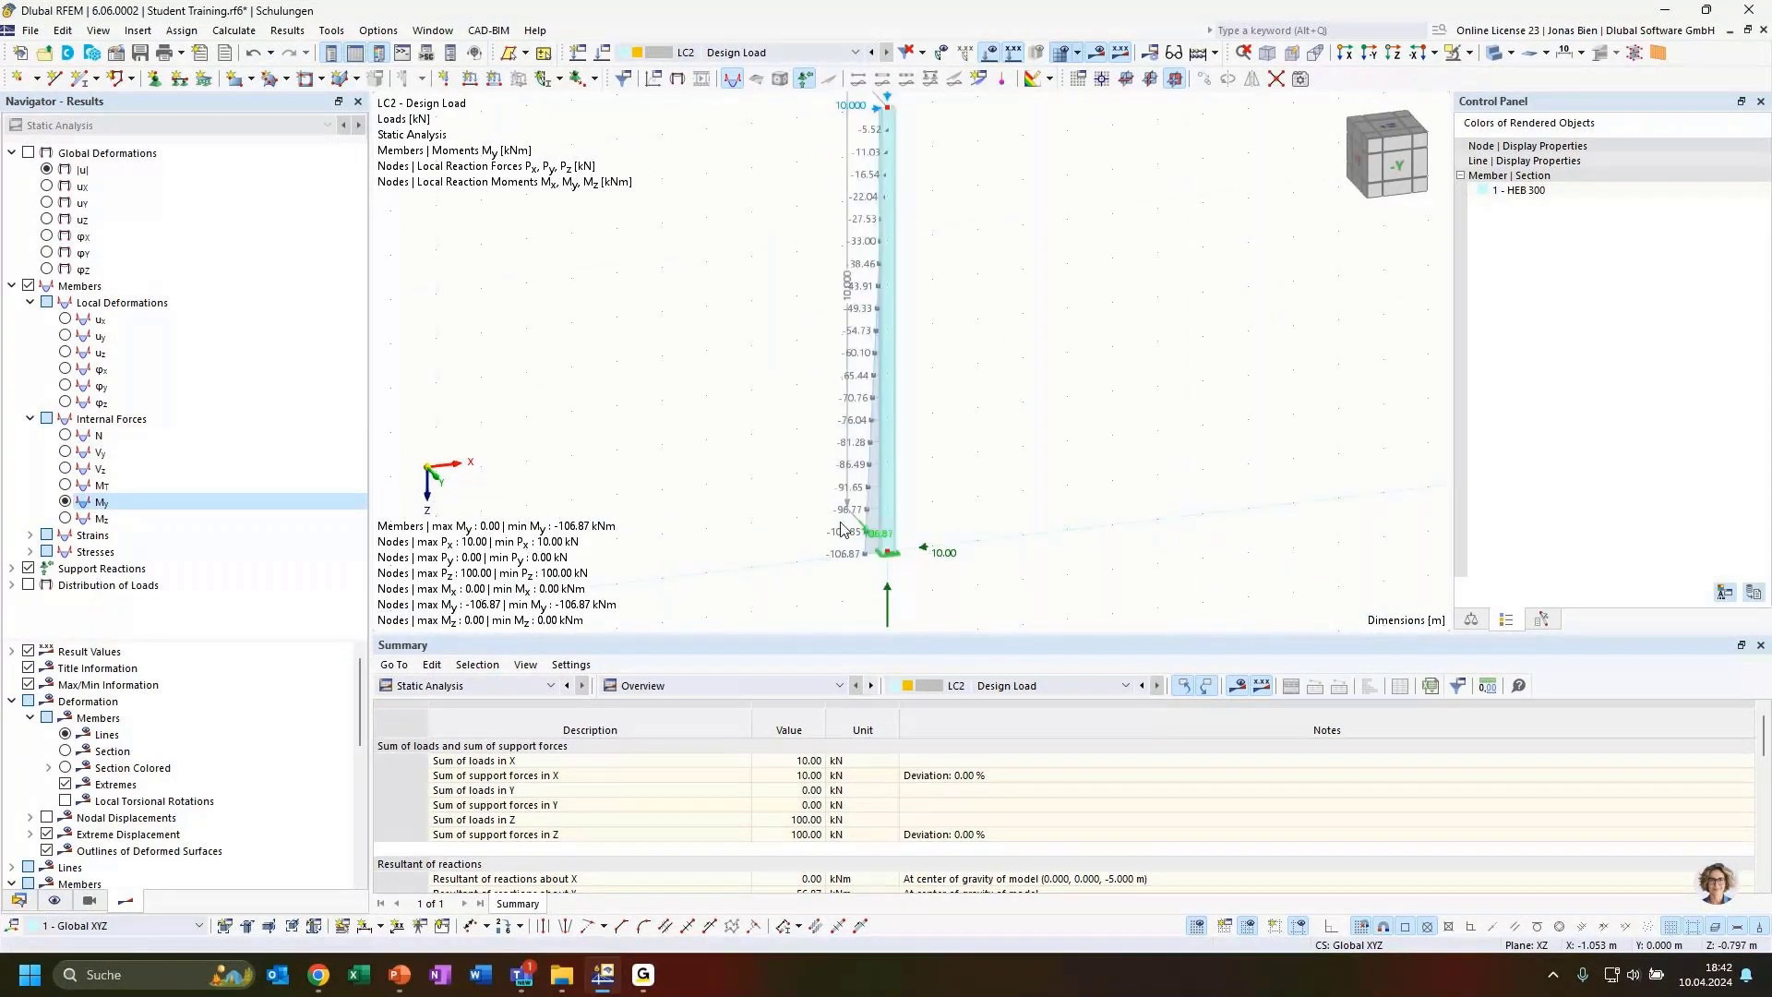
middle_click_drag(841, 529, 829, 587)
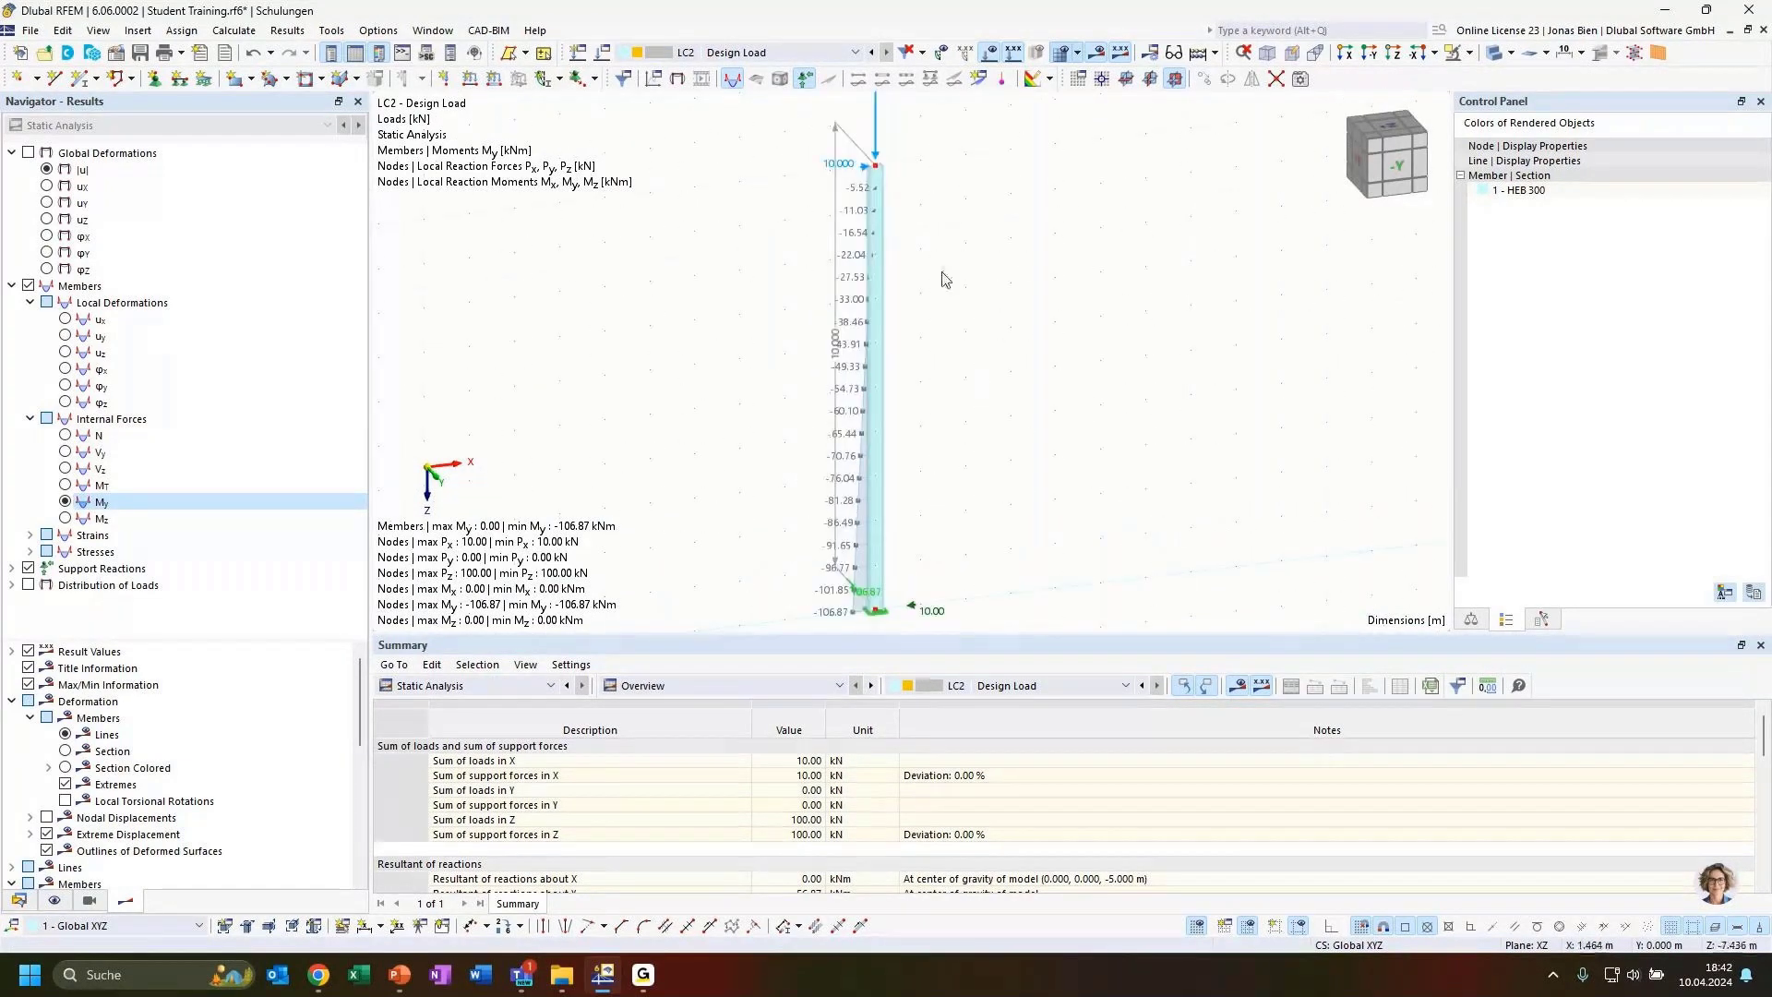
left_click(1497, 57)
scroll(883, 143, "up", 5)
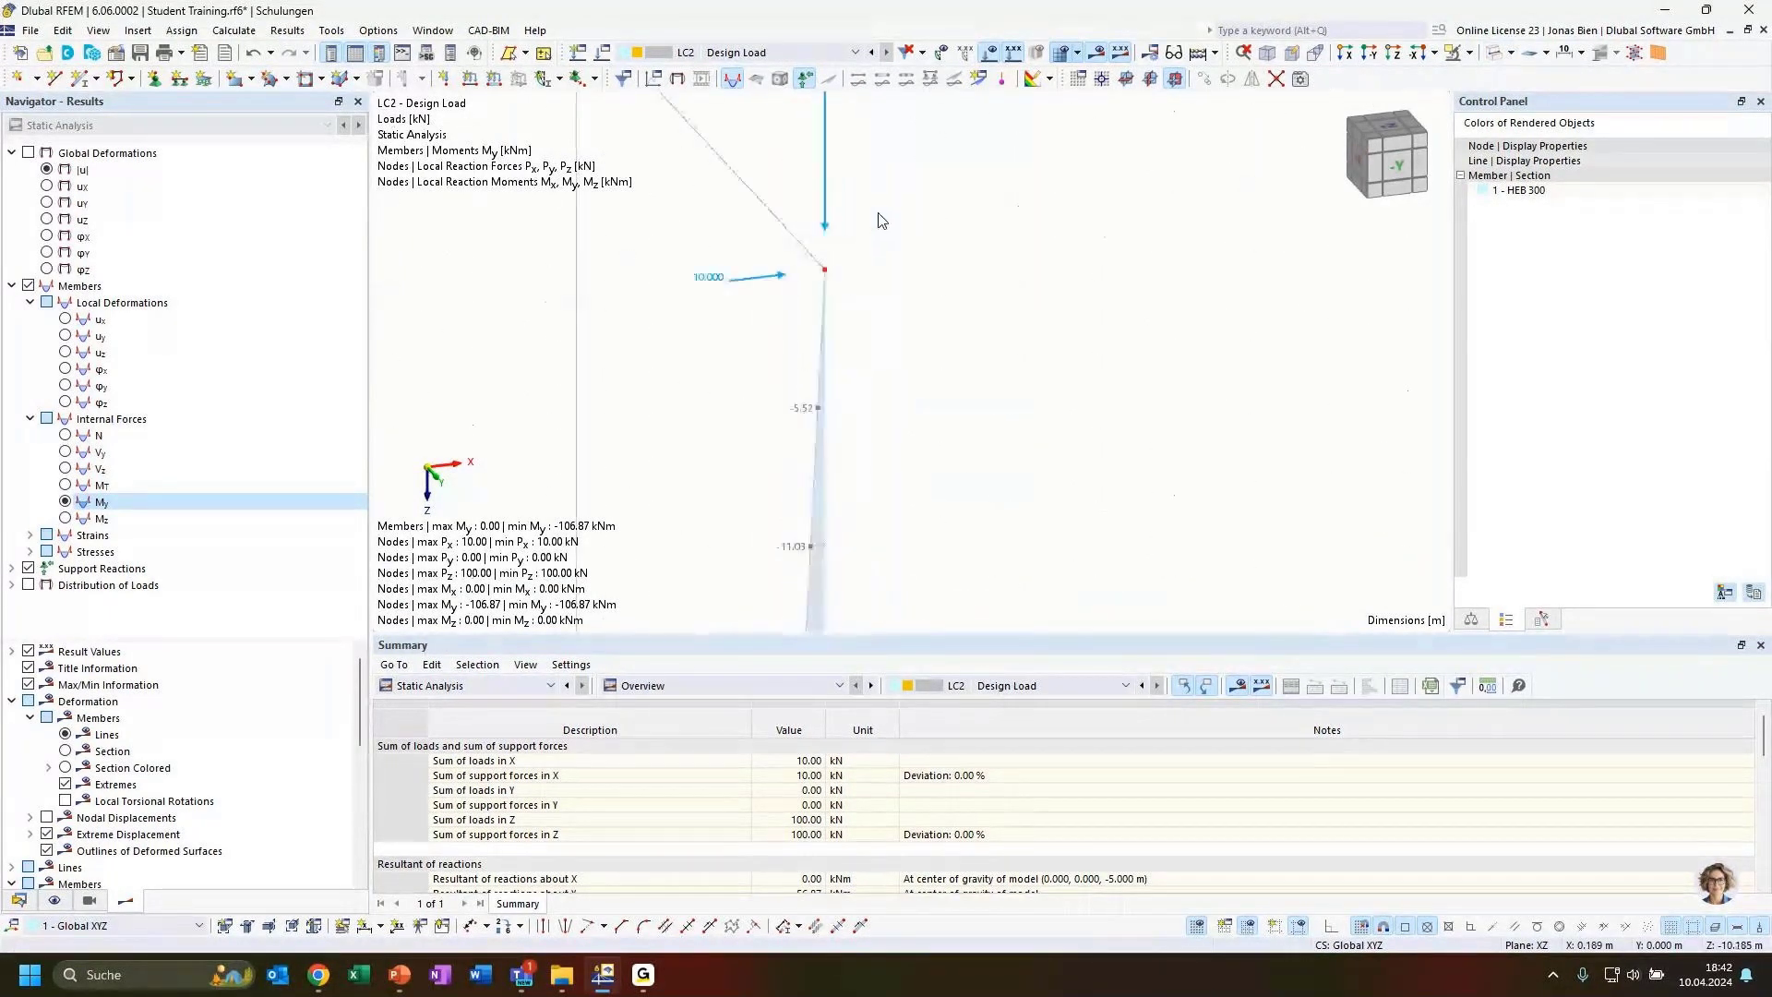
scroll(863, 291, "down", 3)
scroll(1038, 493, "down", 3)
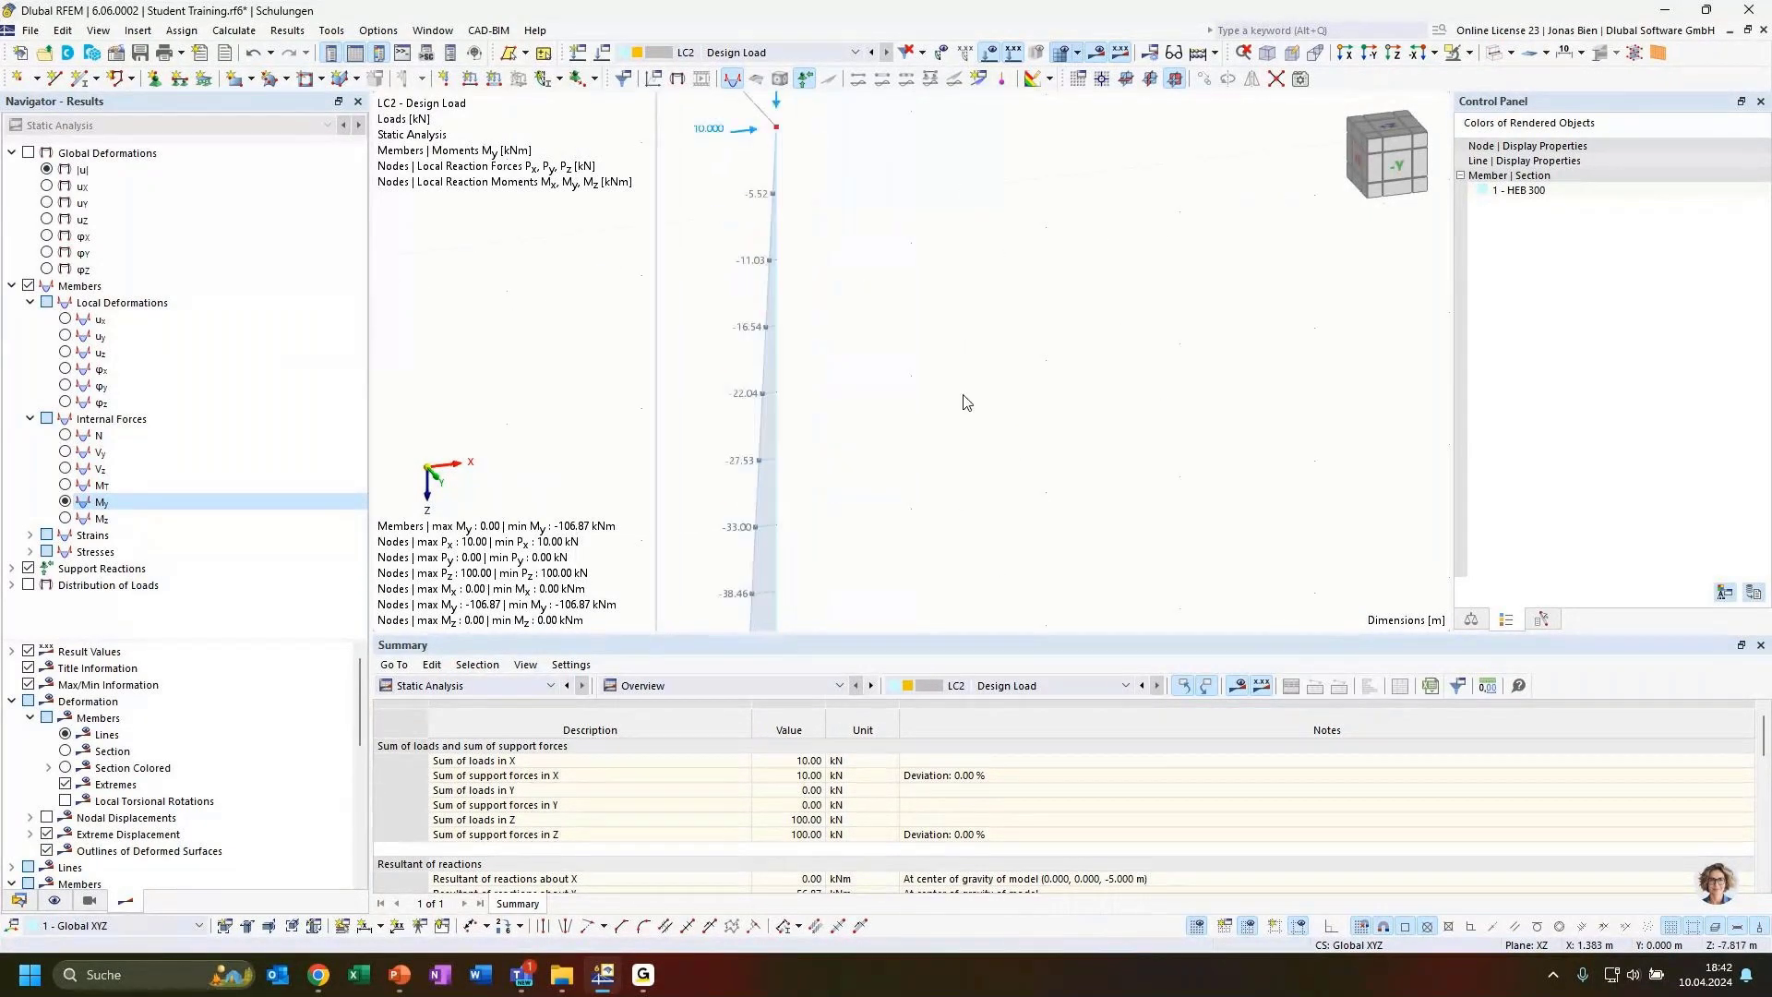
middle_click_drag(1010, 604, 937, 296)
scroll(981, 403, "down", 2)
scroll(913, 446, "down", 1)
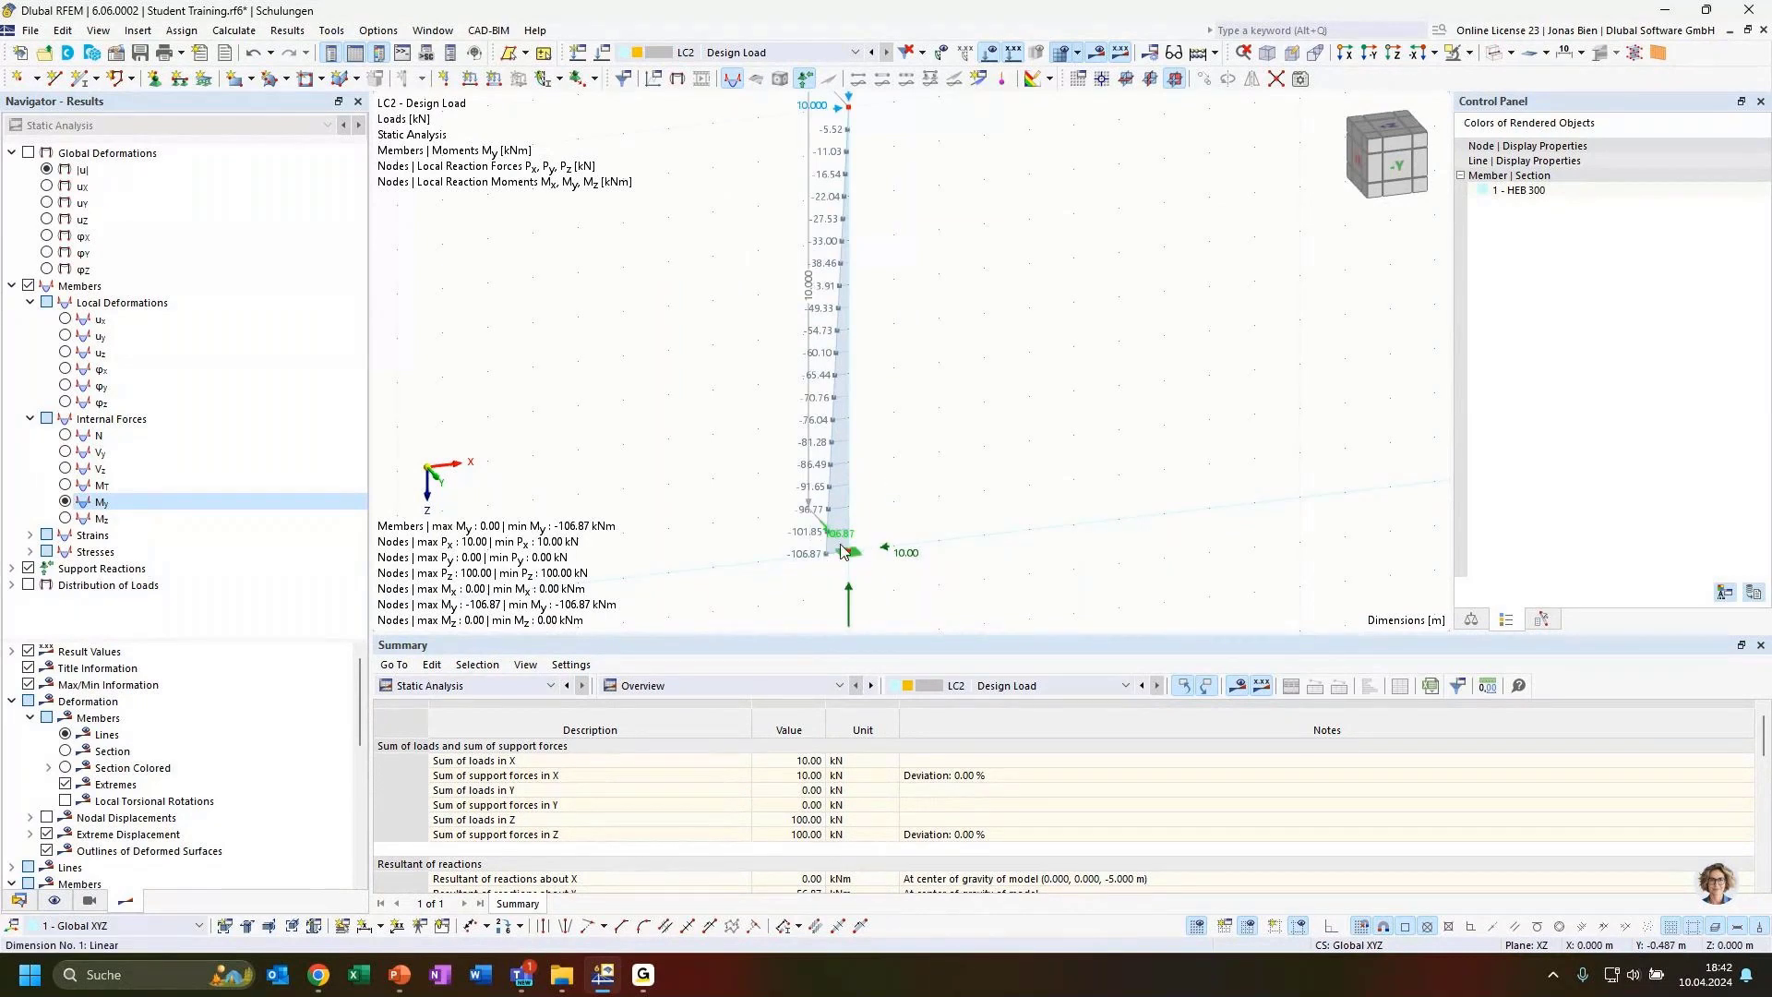
scroll(978, 497, "down", 1)
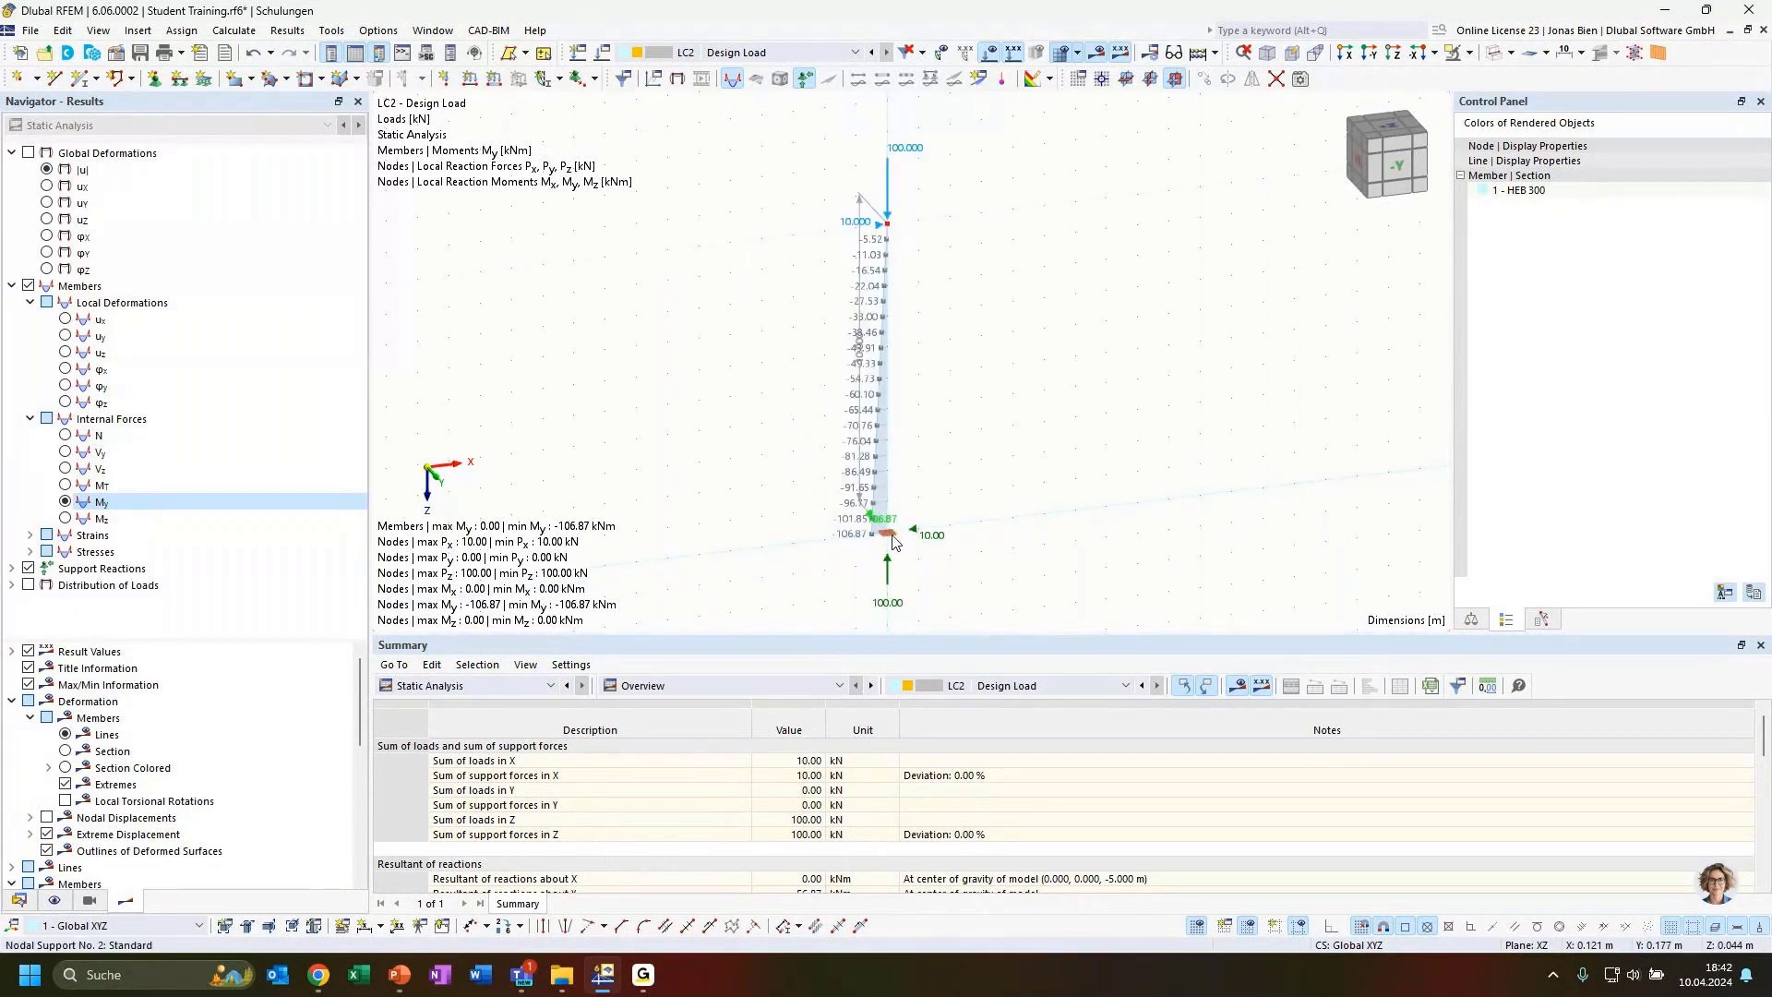
scroll(892, 542, "up", 1)
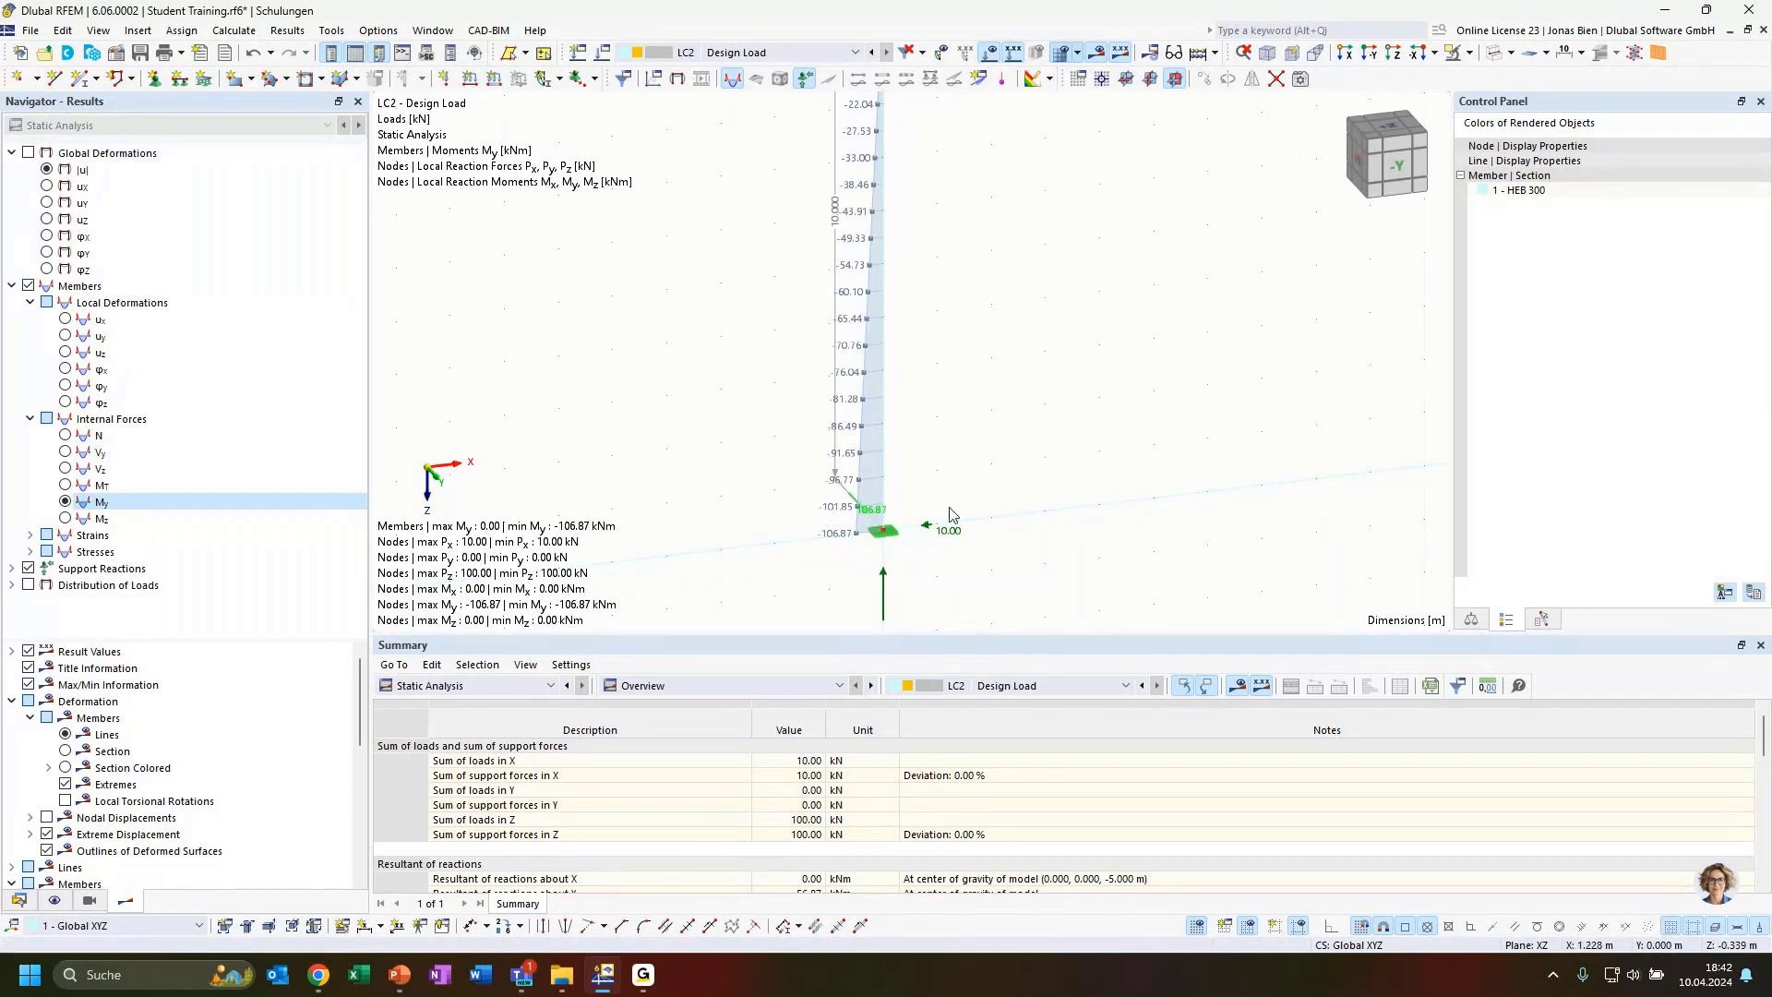
scroll(960, 506, "down", 1)
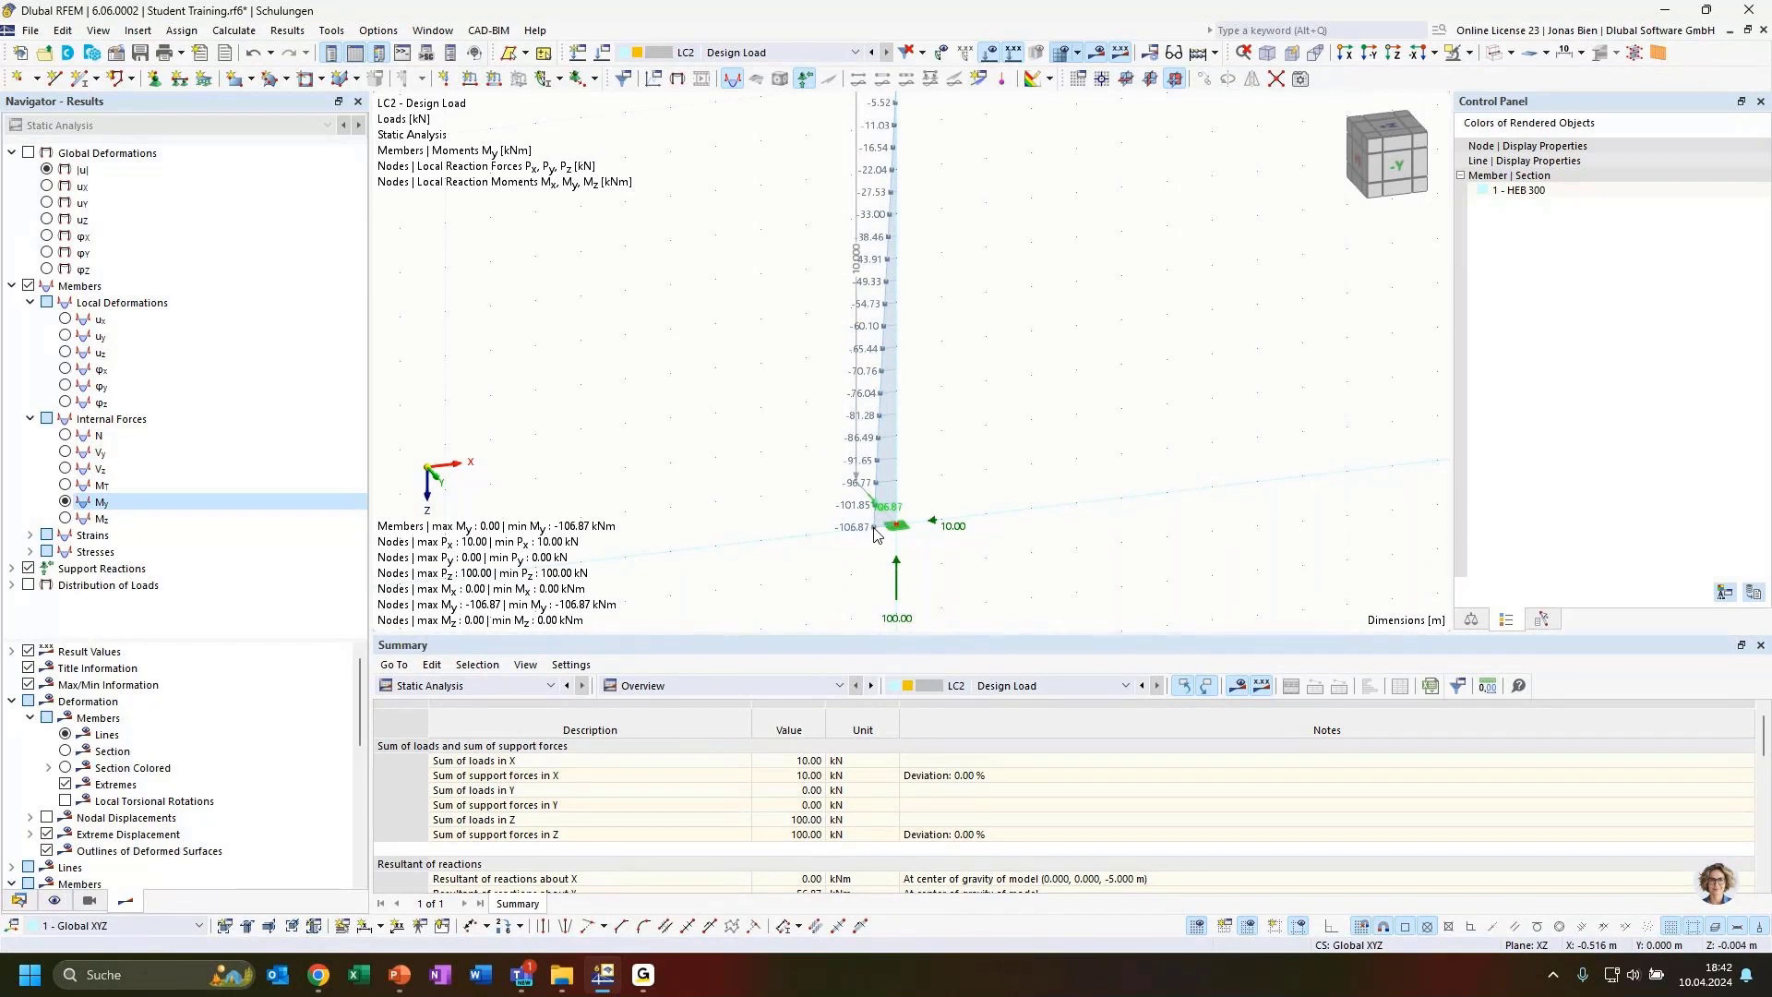
scroll(1047, 462, "down", 3)
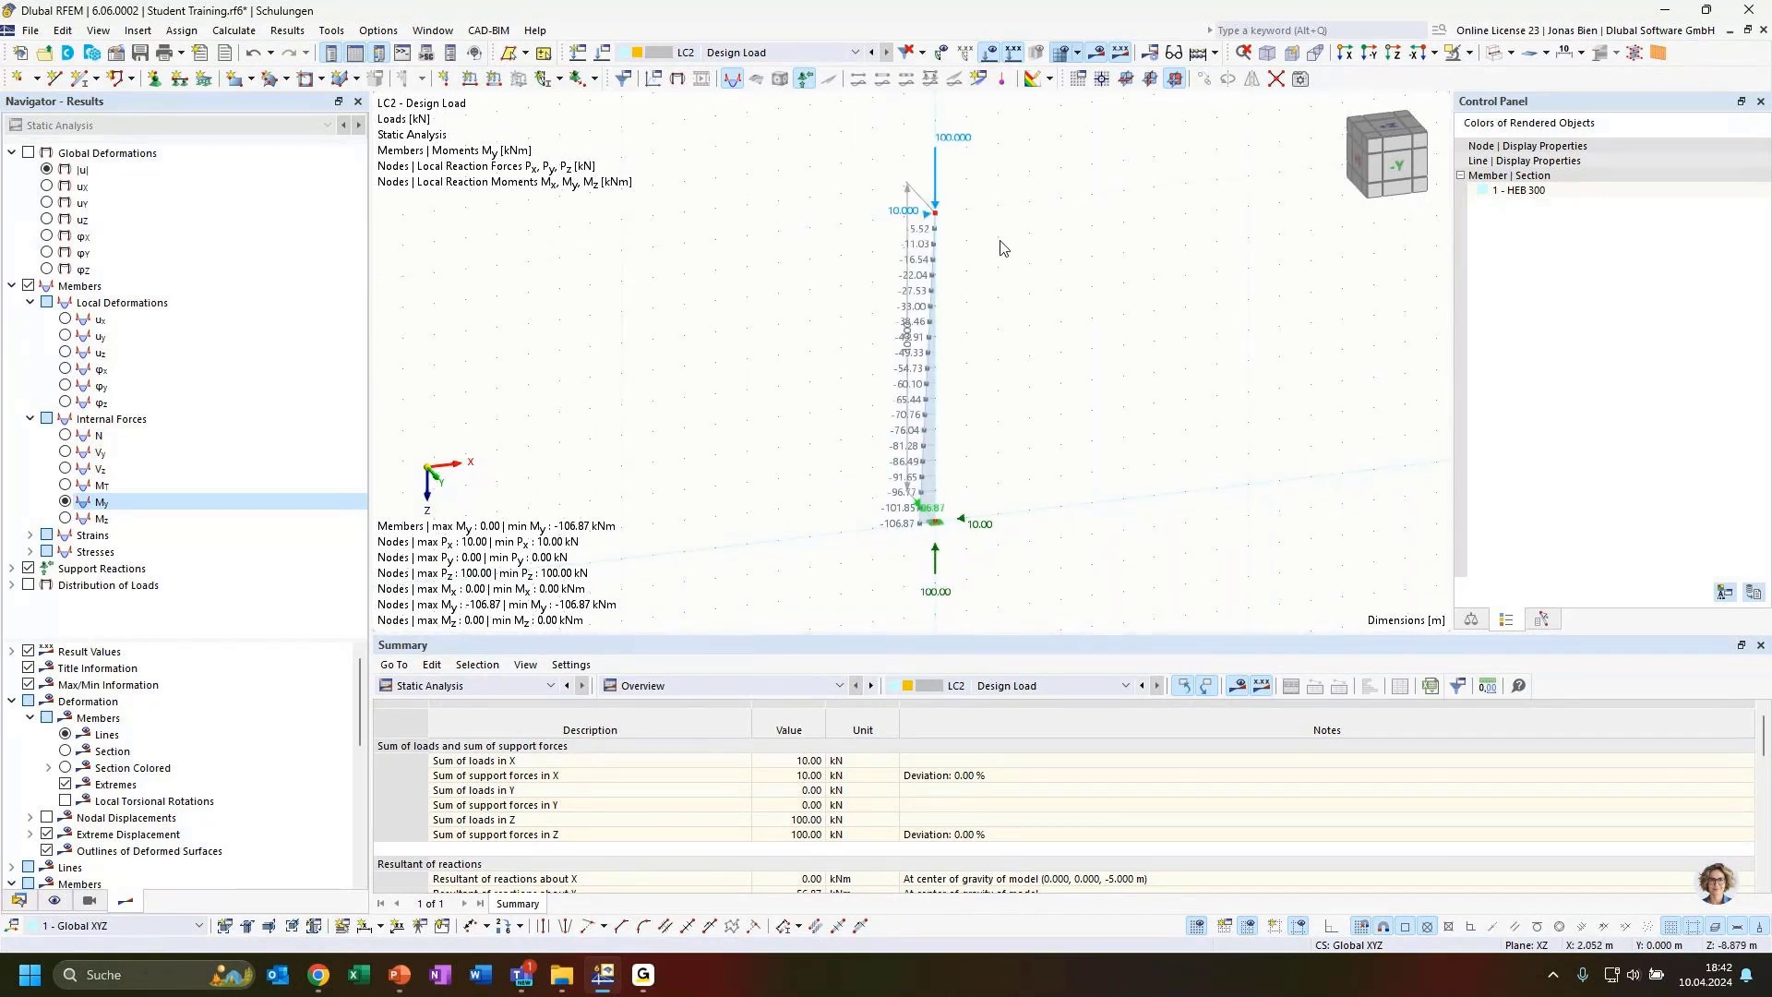
middle_click_drag(1068, 388, 1015, 404, "ctrl")
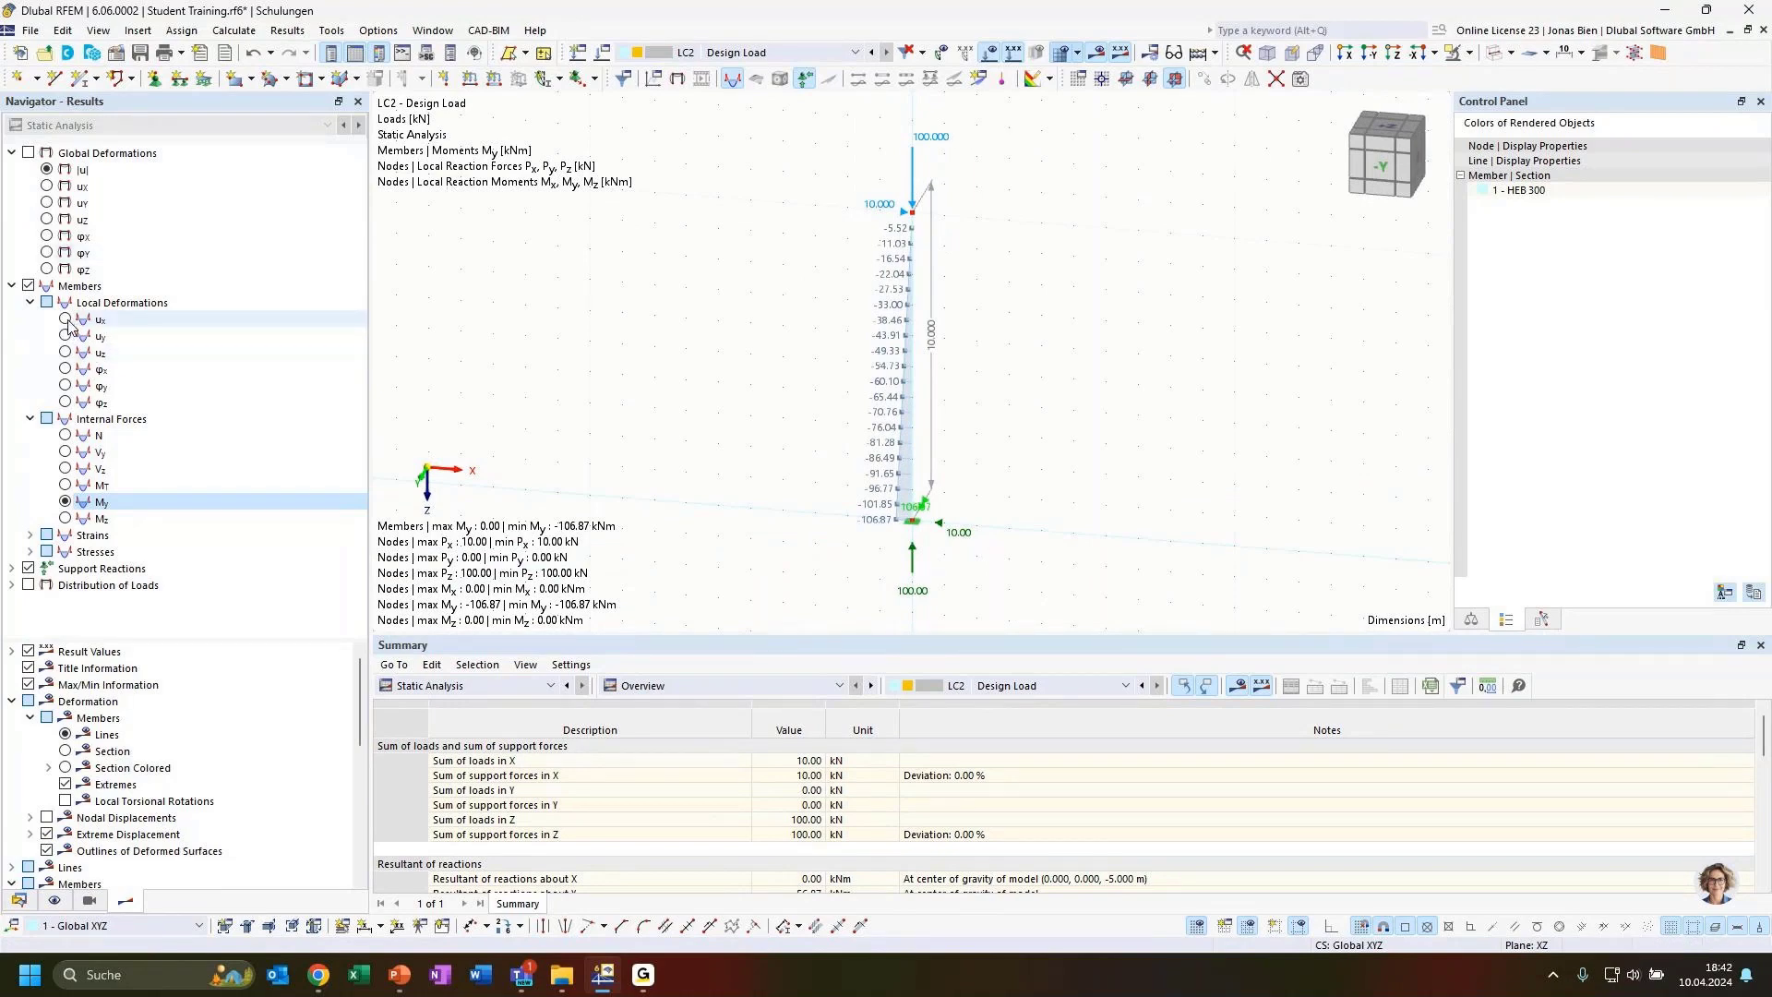
Display the global deformations |u| and inspect the deflected shape of the column
left_click(46, 169)
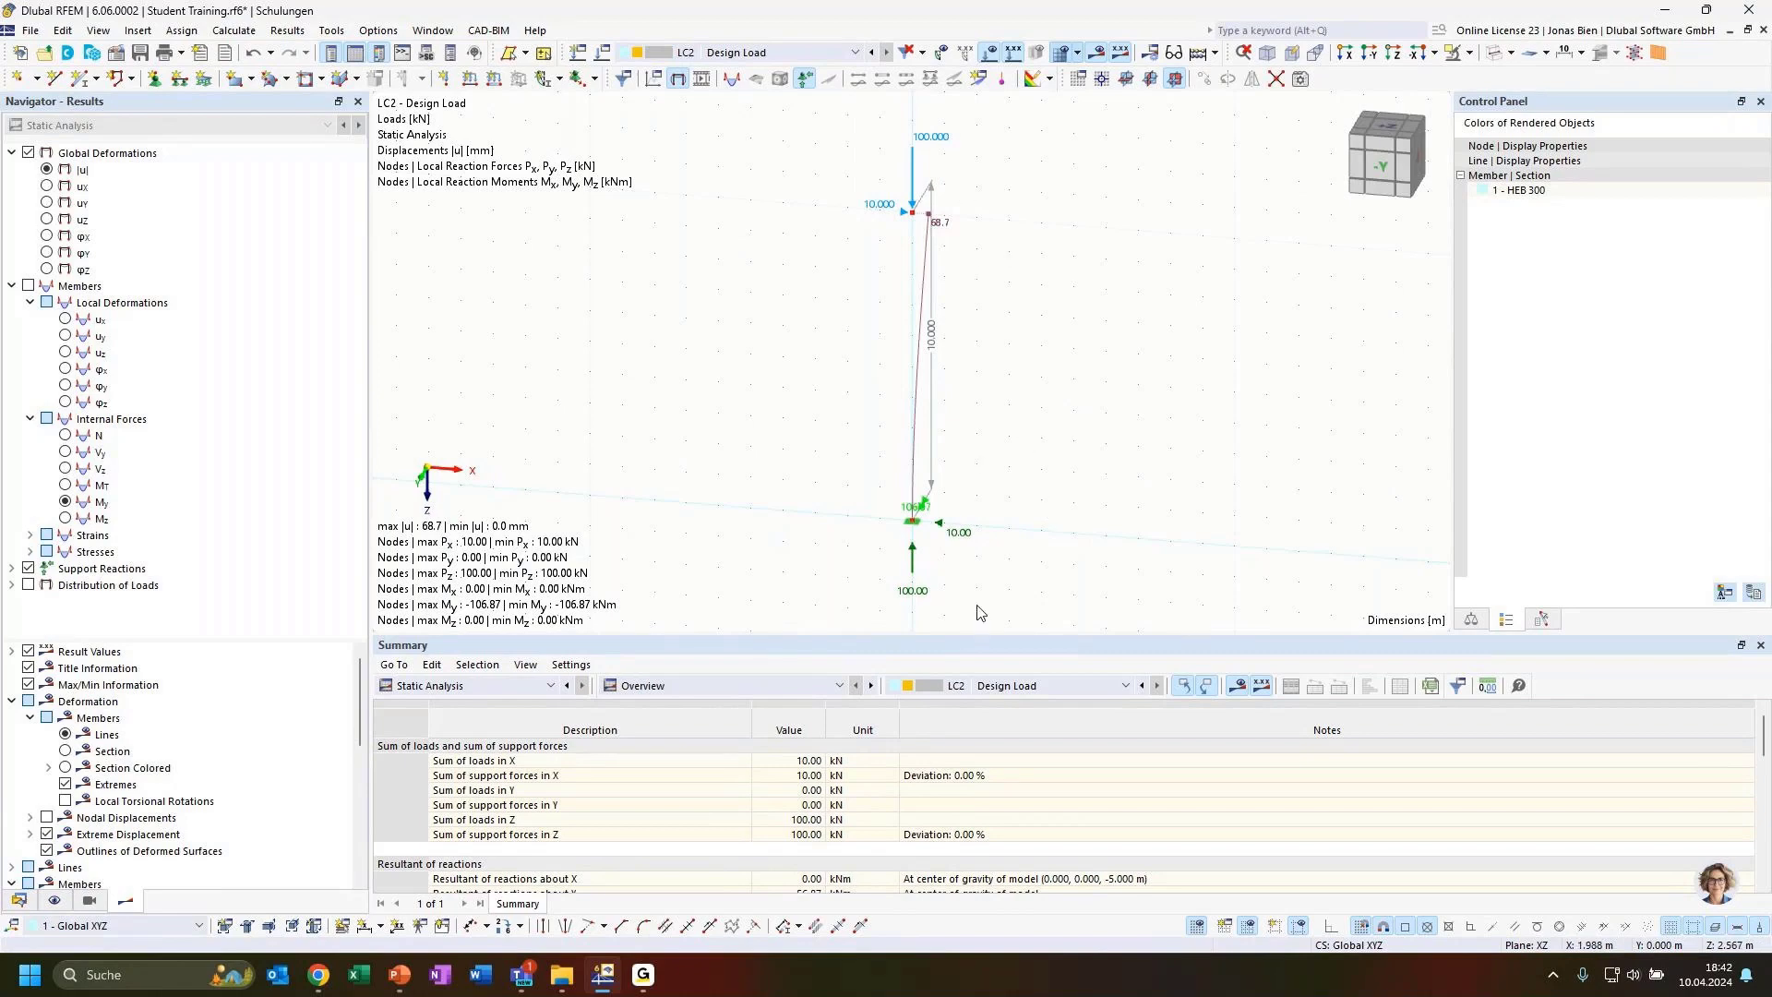
middle_click_drag(1053, 520, 983, 573, "ctrl")
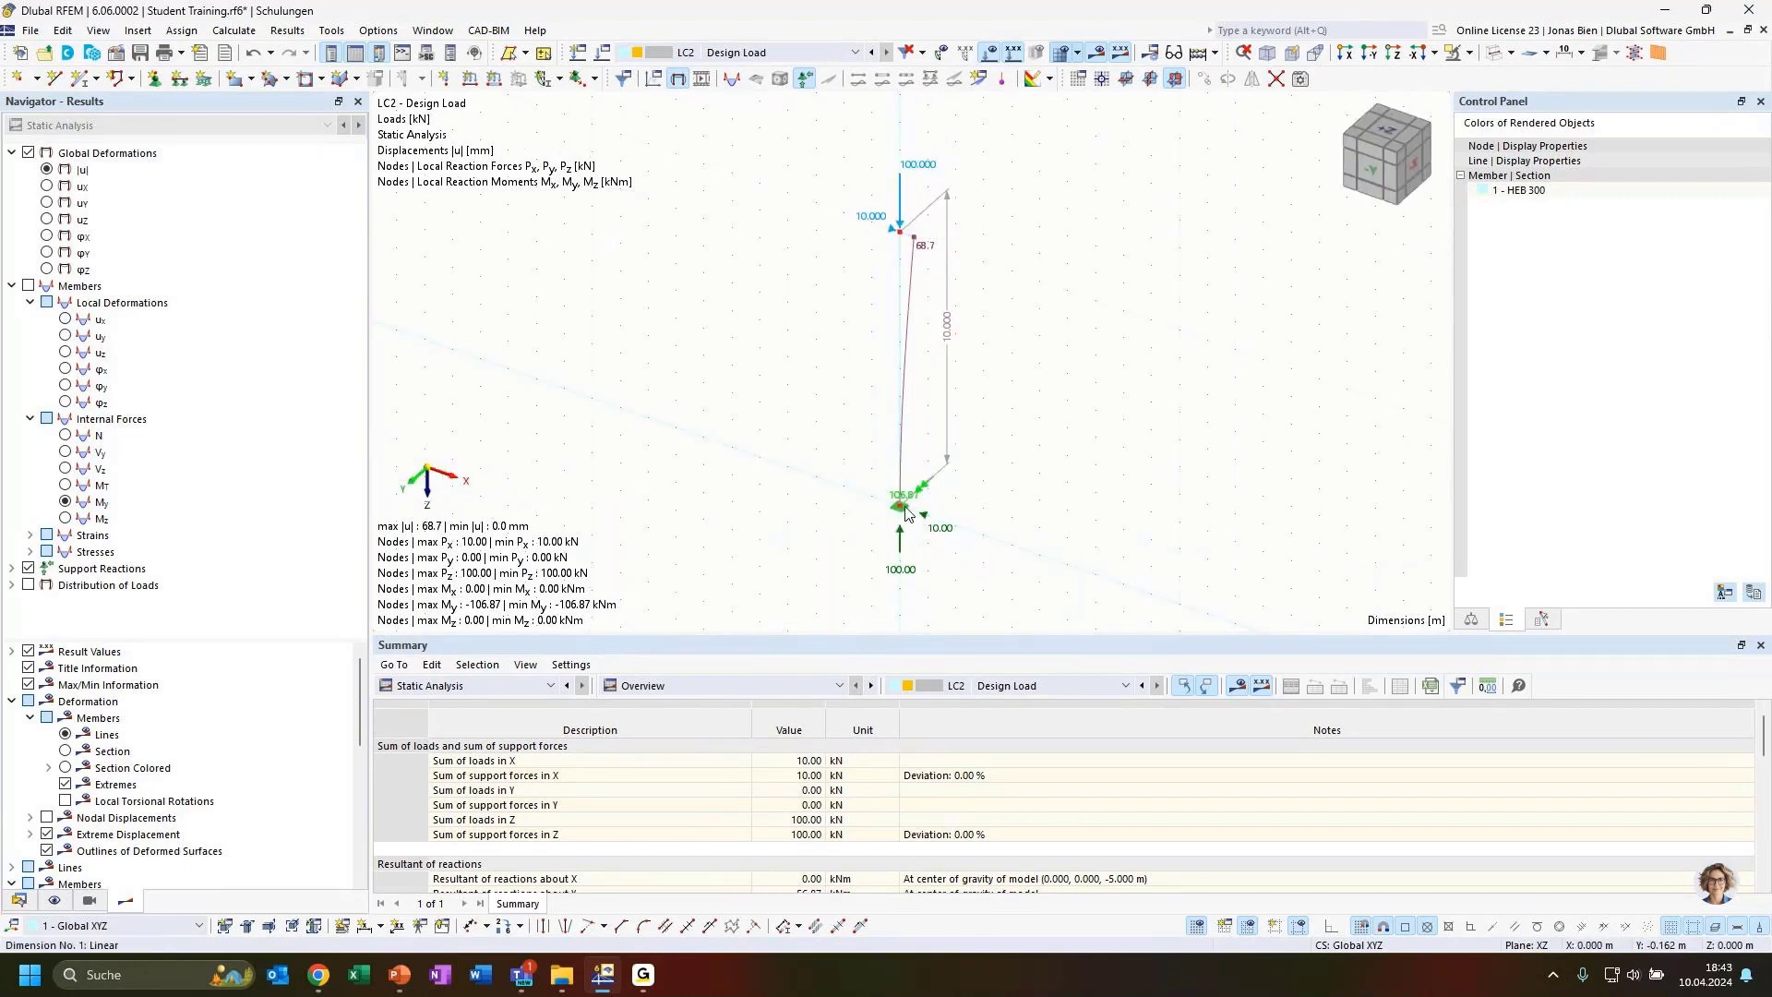
scroll(930, 495, "up", 2)
scroll(930, 495, "up", 1)
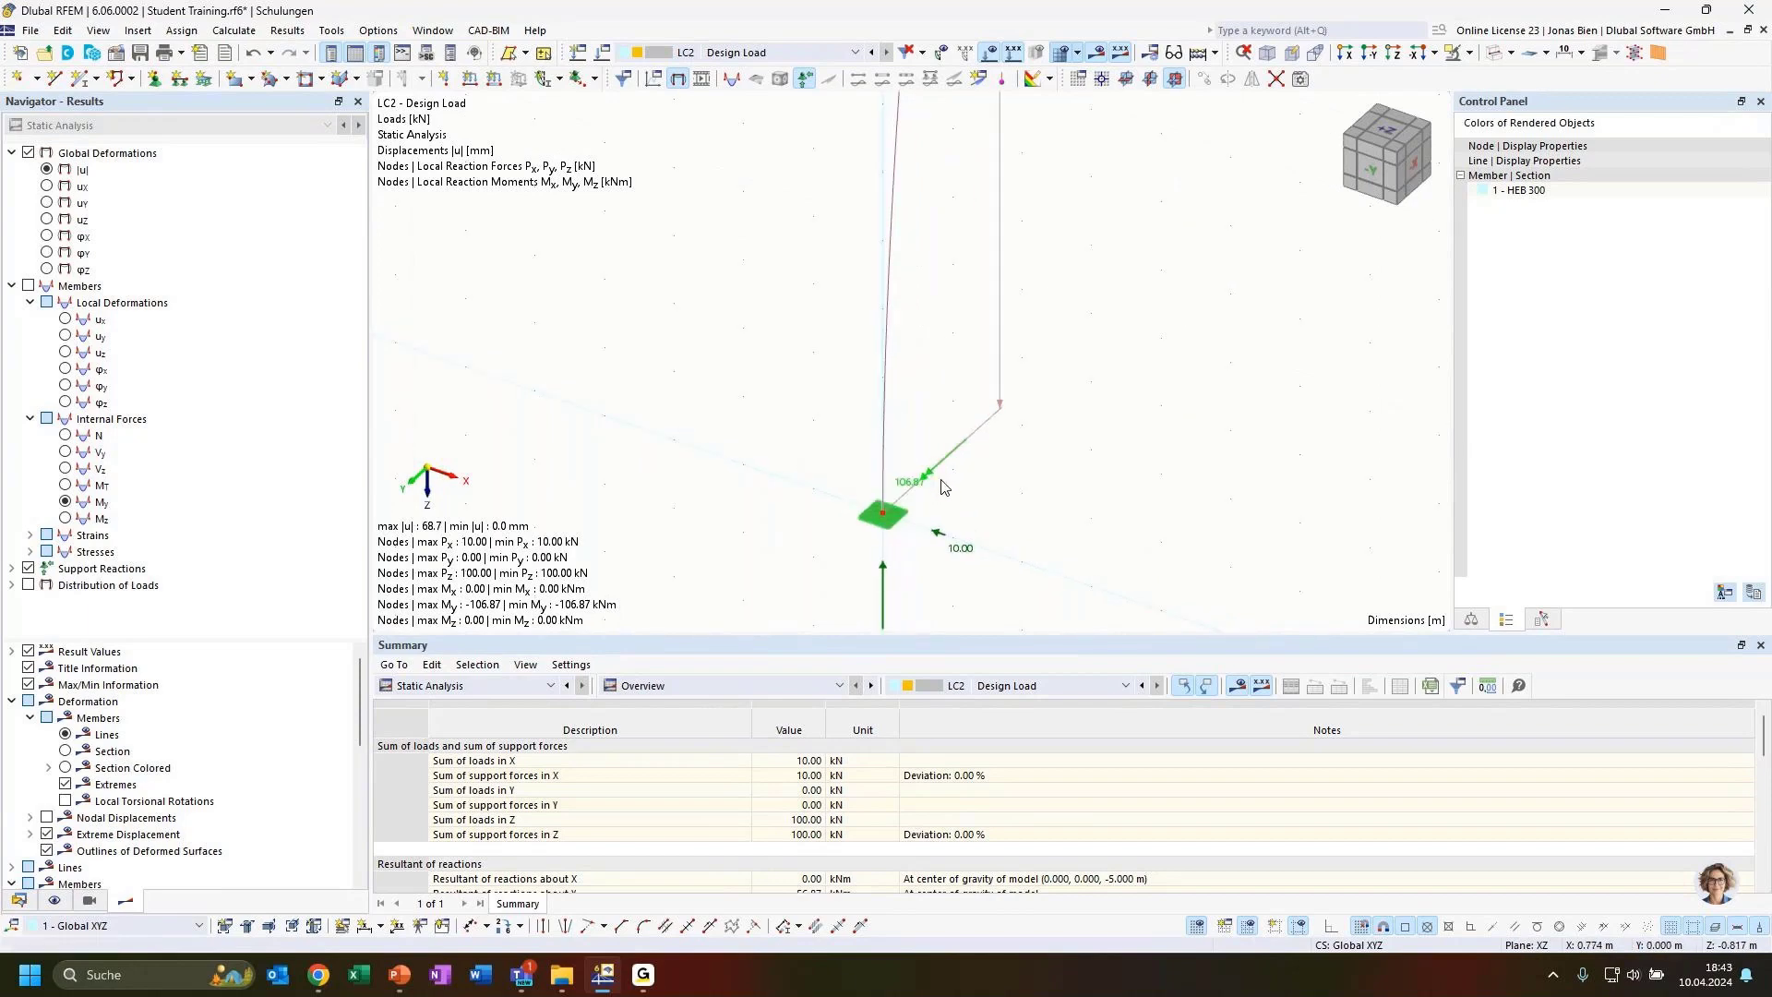
scroll(1006, 502, "down", 3)
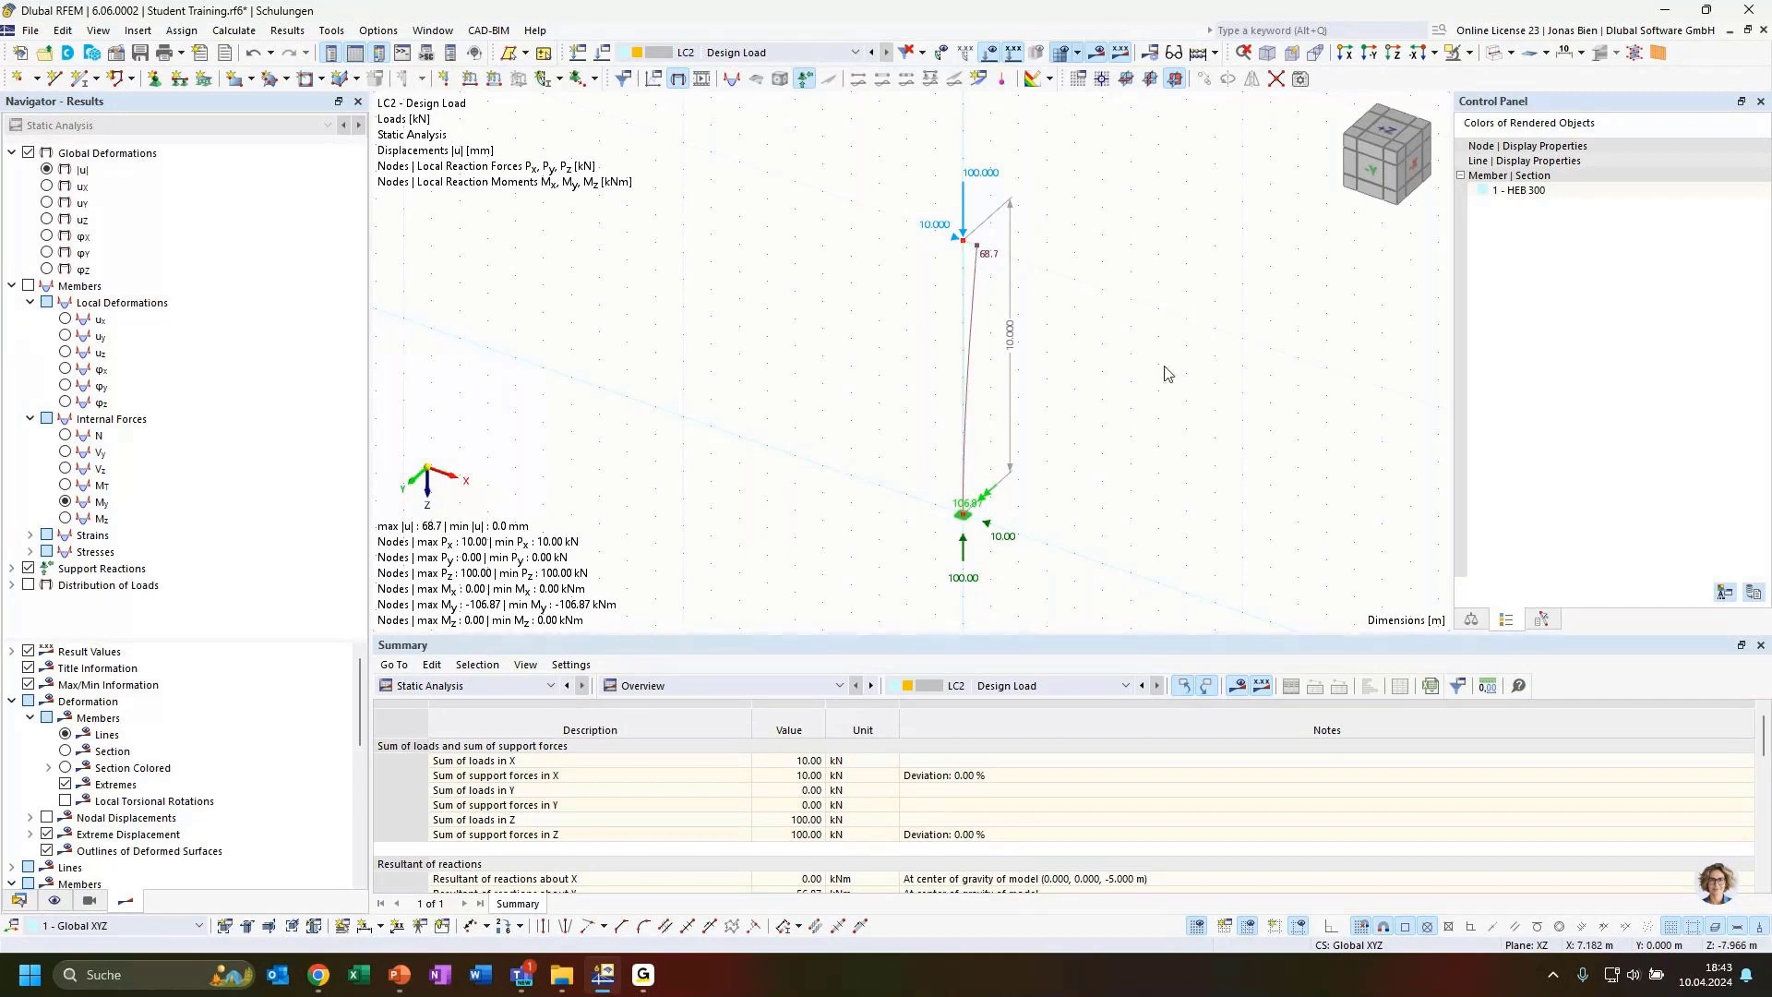
middle_click_drag(780, 317, 803, 322)
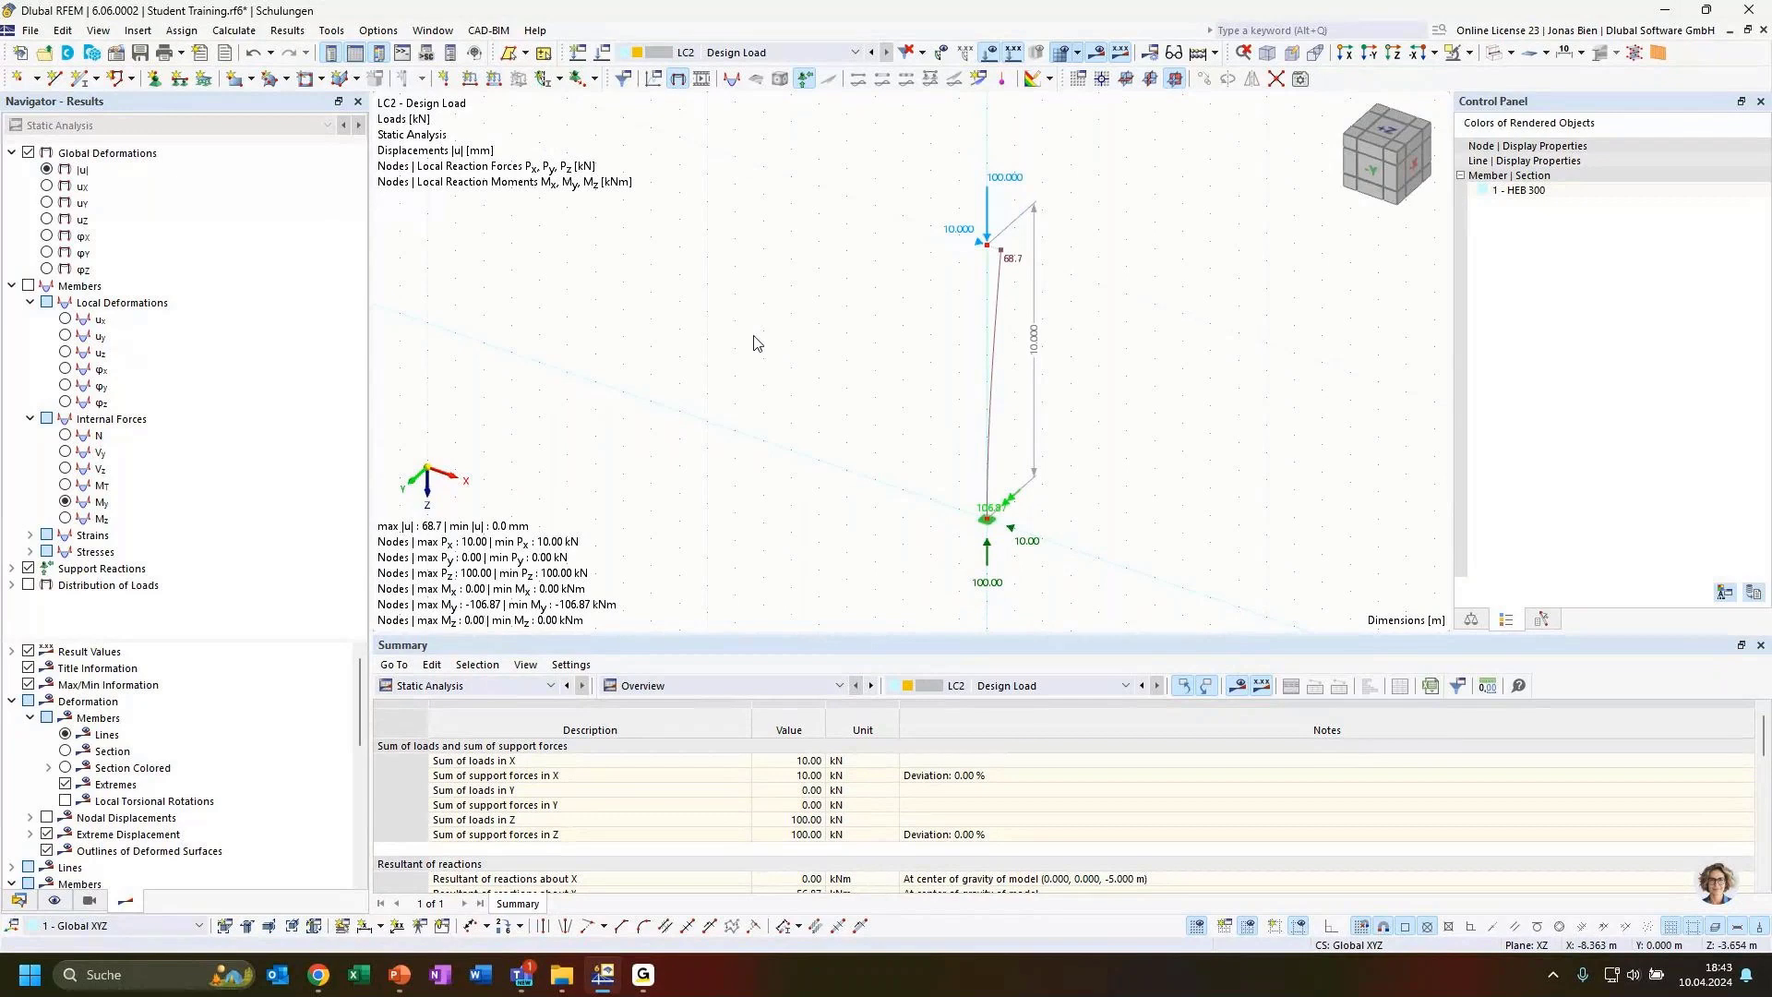
middle_click_drag(716, 315, 779, 317)
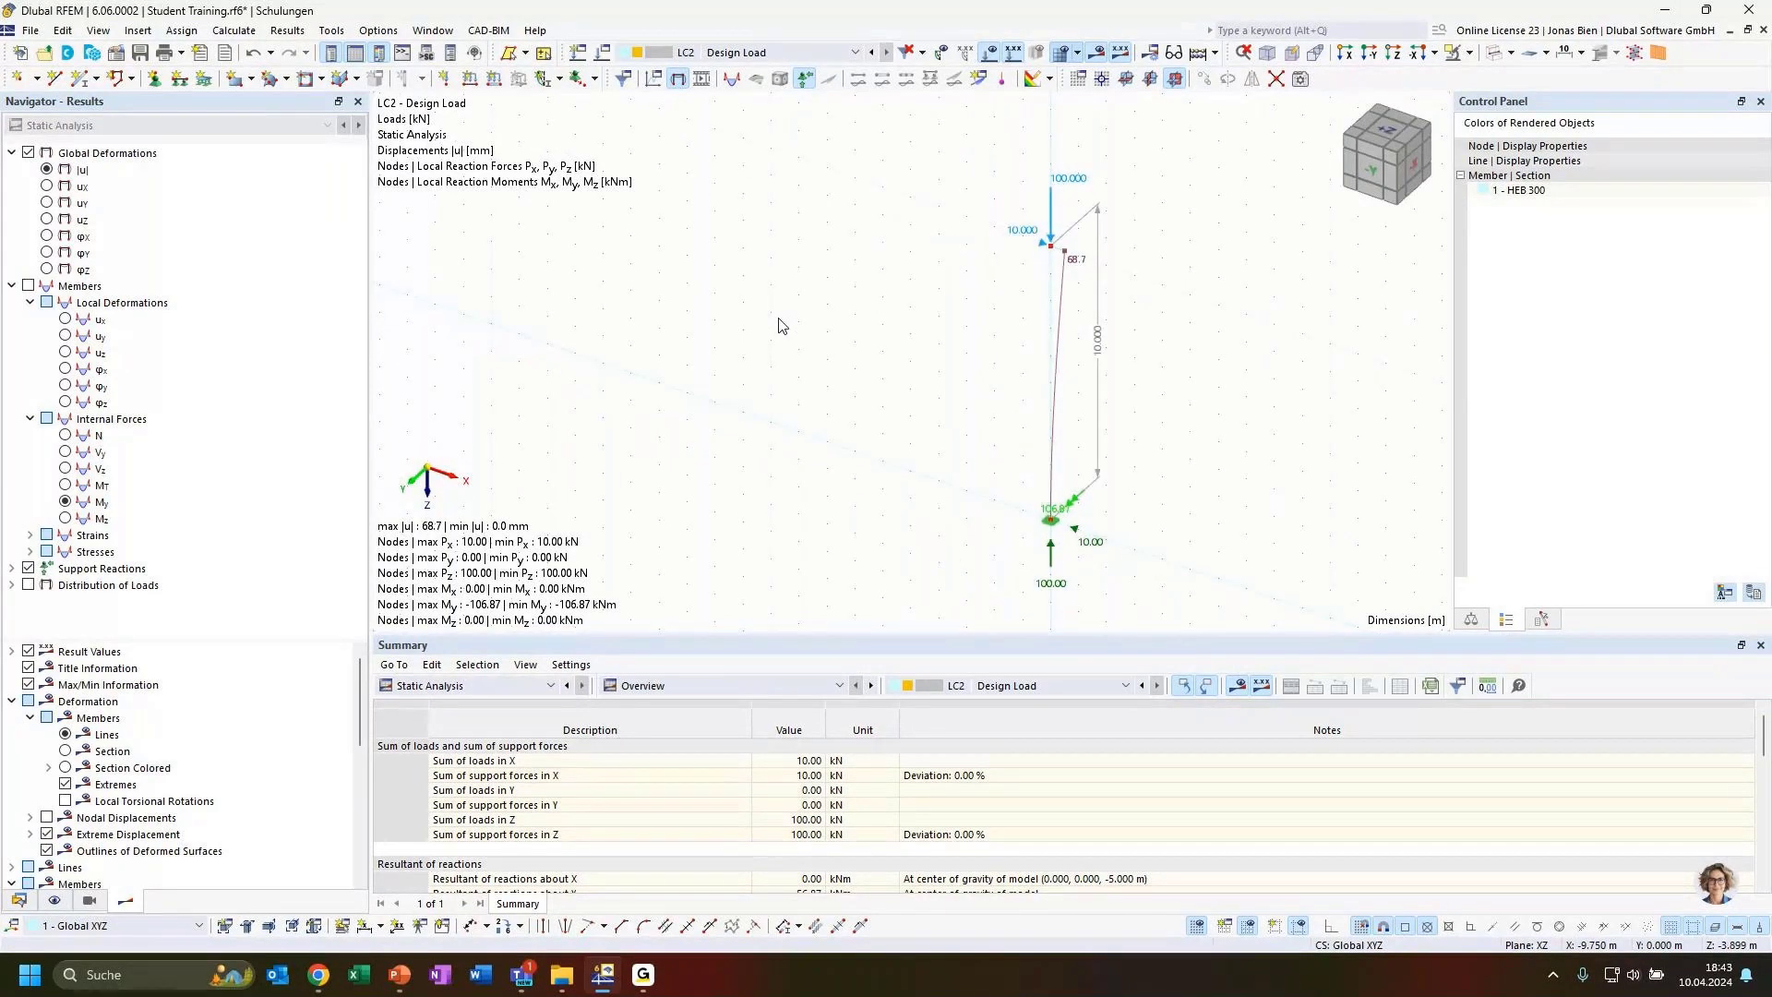
Switch the displayed load case between LC1 and LC2 to compare the column's global deformations
left_click(748, 53)
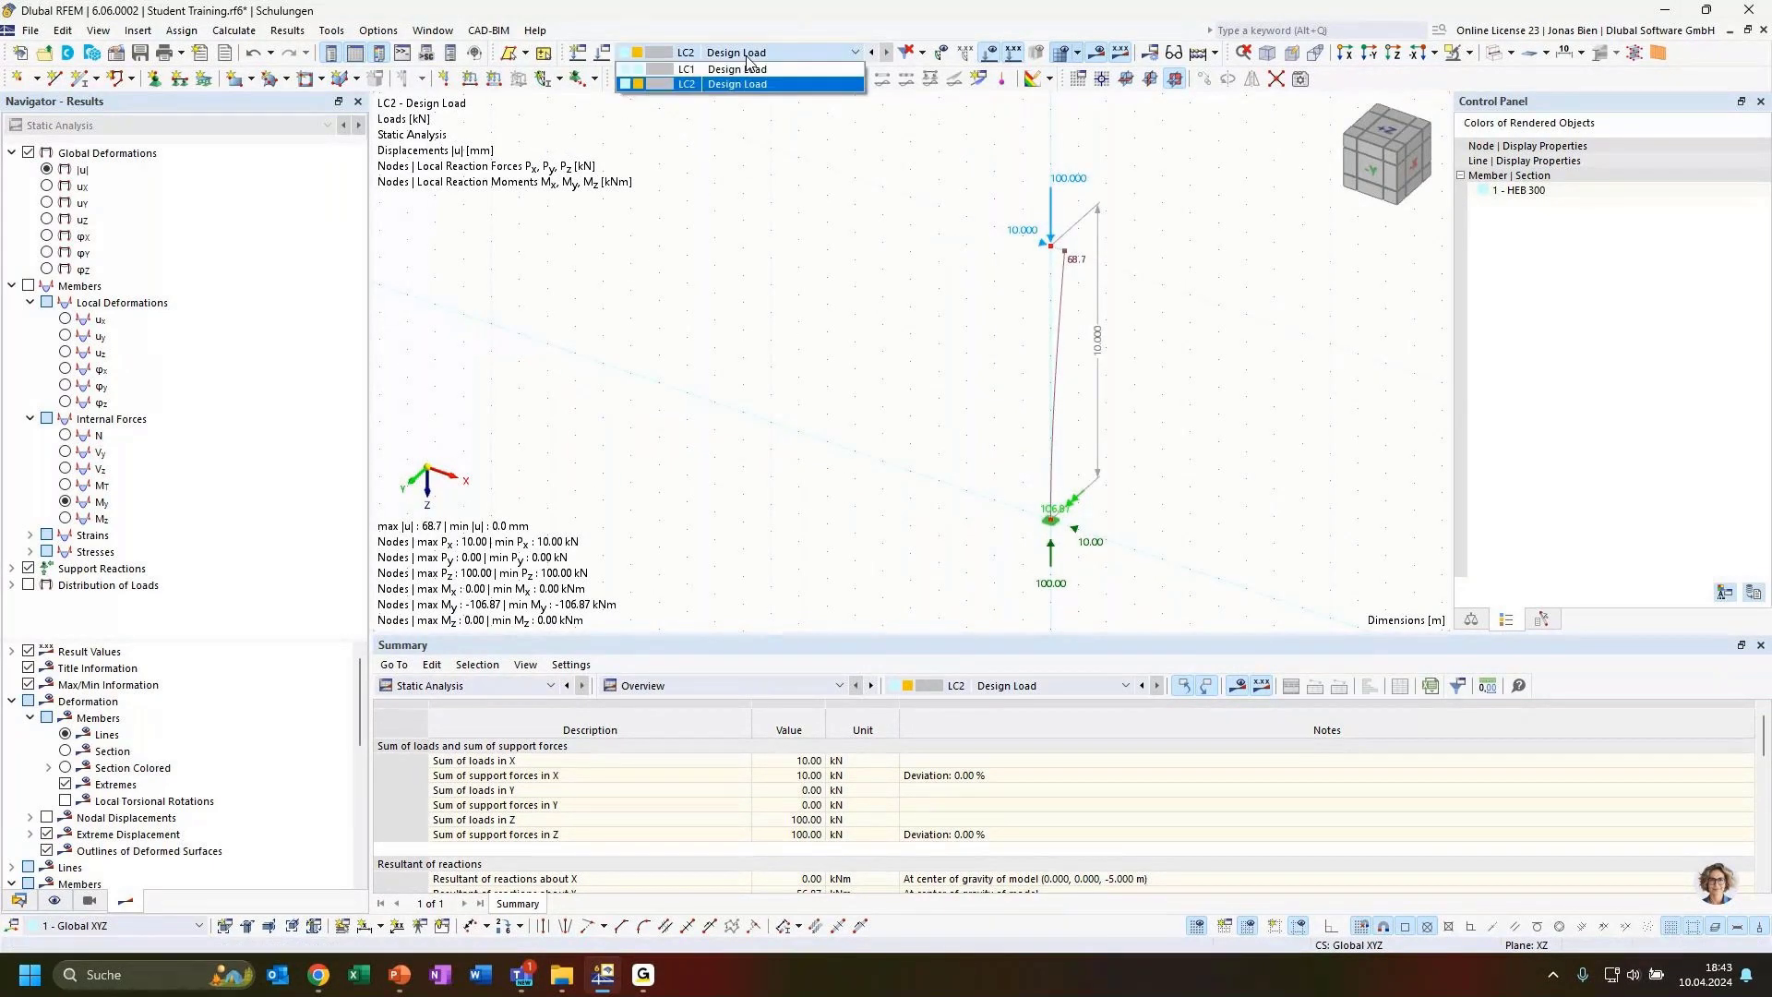
left_click(744, 83)
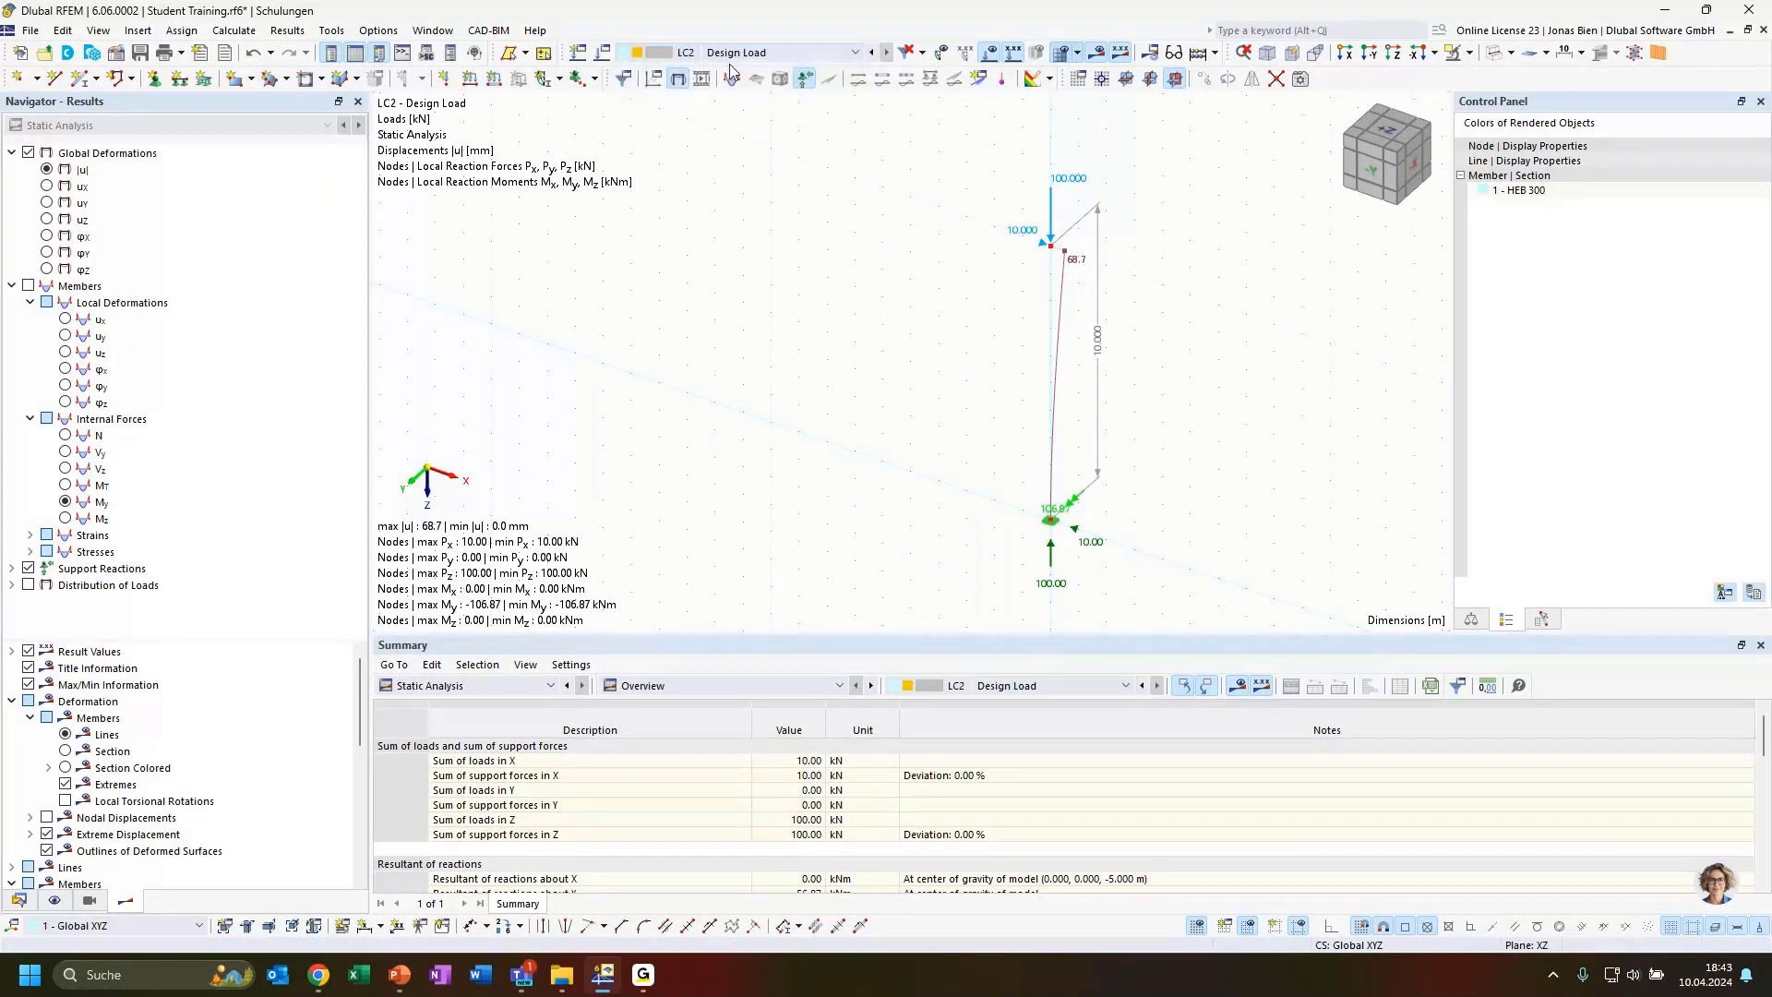
left_click(736, 57)
left_click(741, 68)
left_click(745, 56)
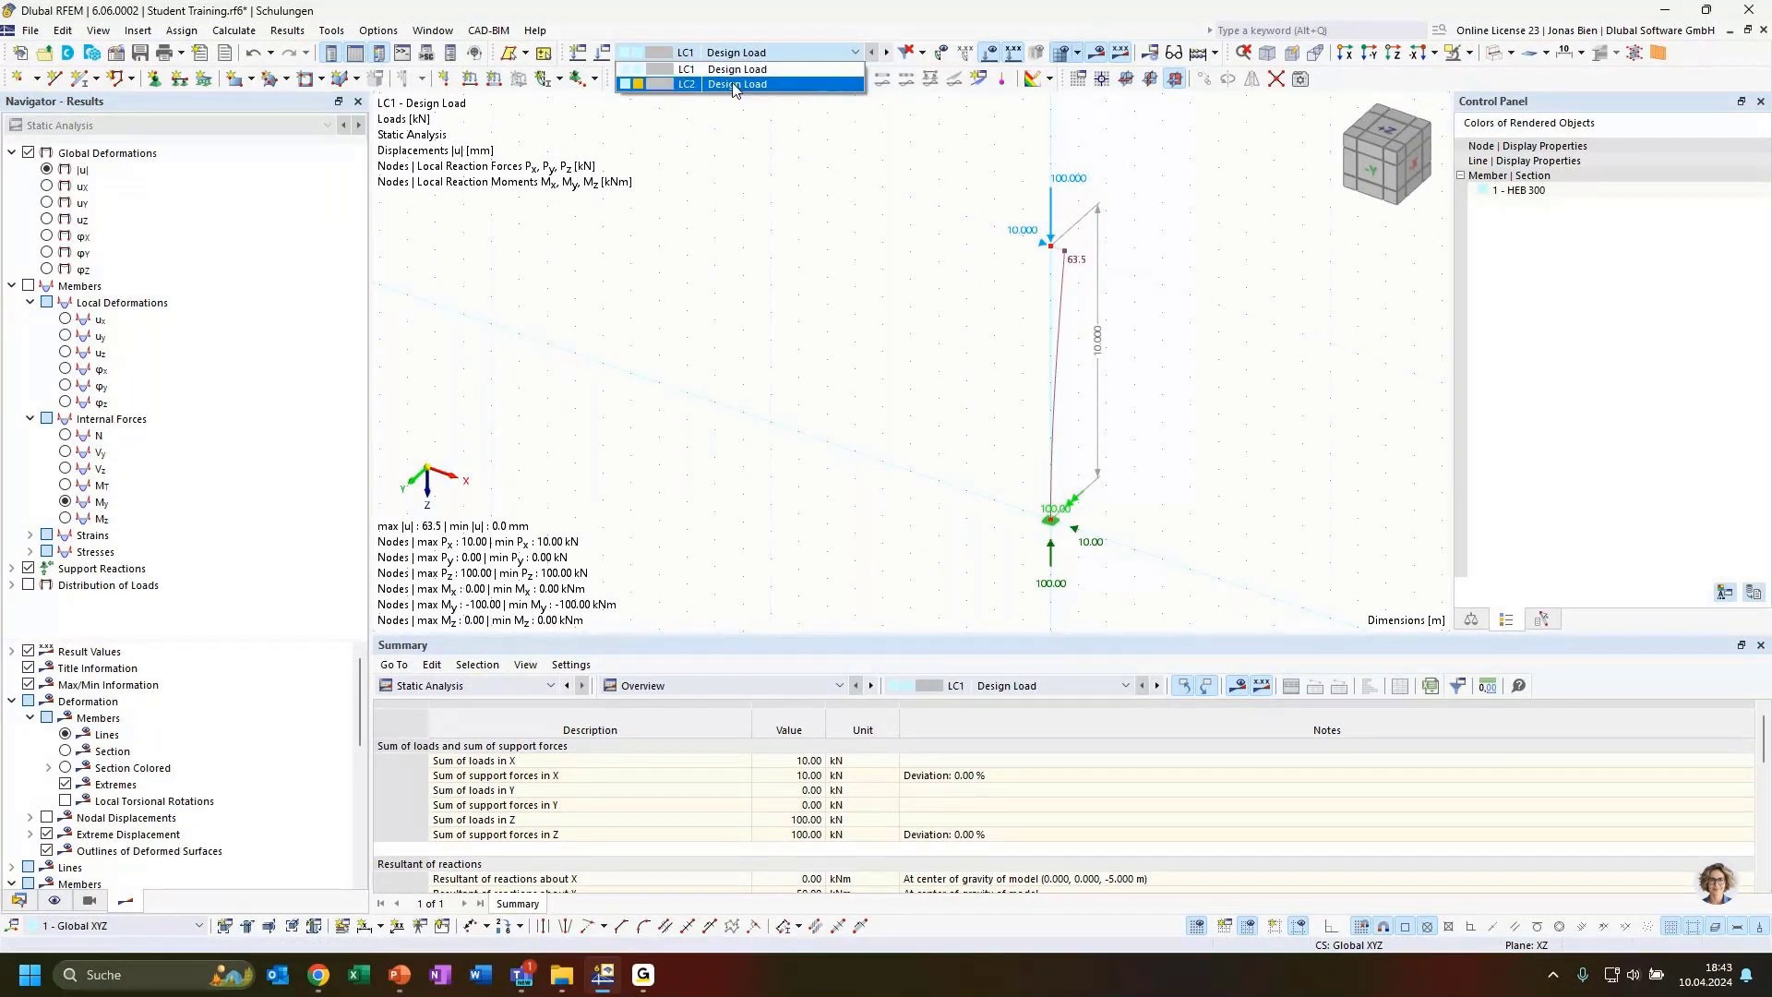
left_click(737, 74)
left_click(735, 55)
left_click(743, 88)
Open a second window of the model and tile both windows vertically
left_click(432, 30)
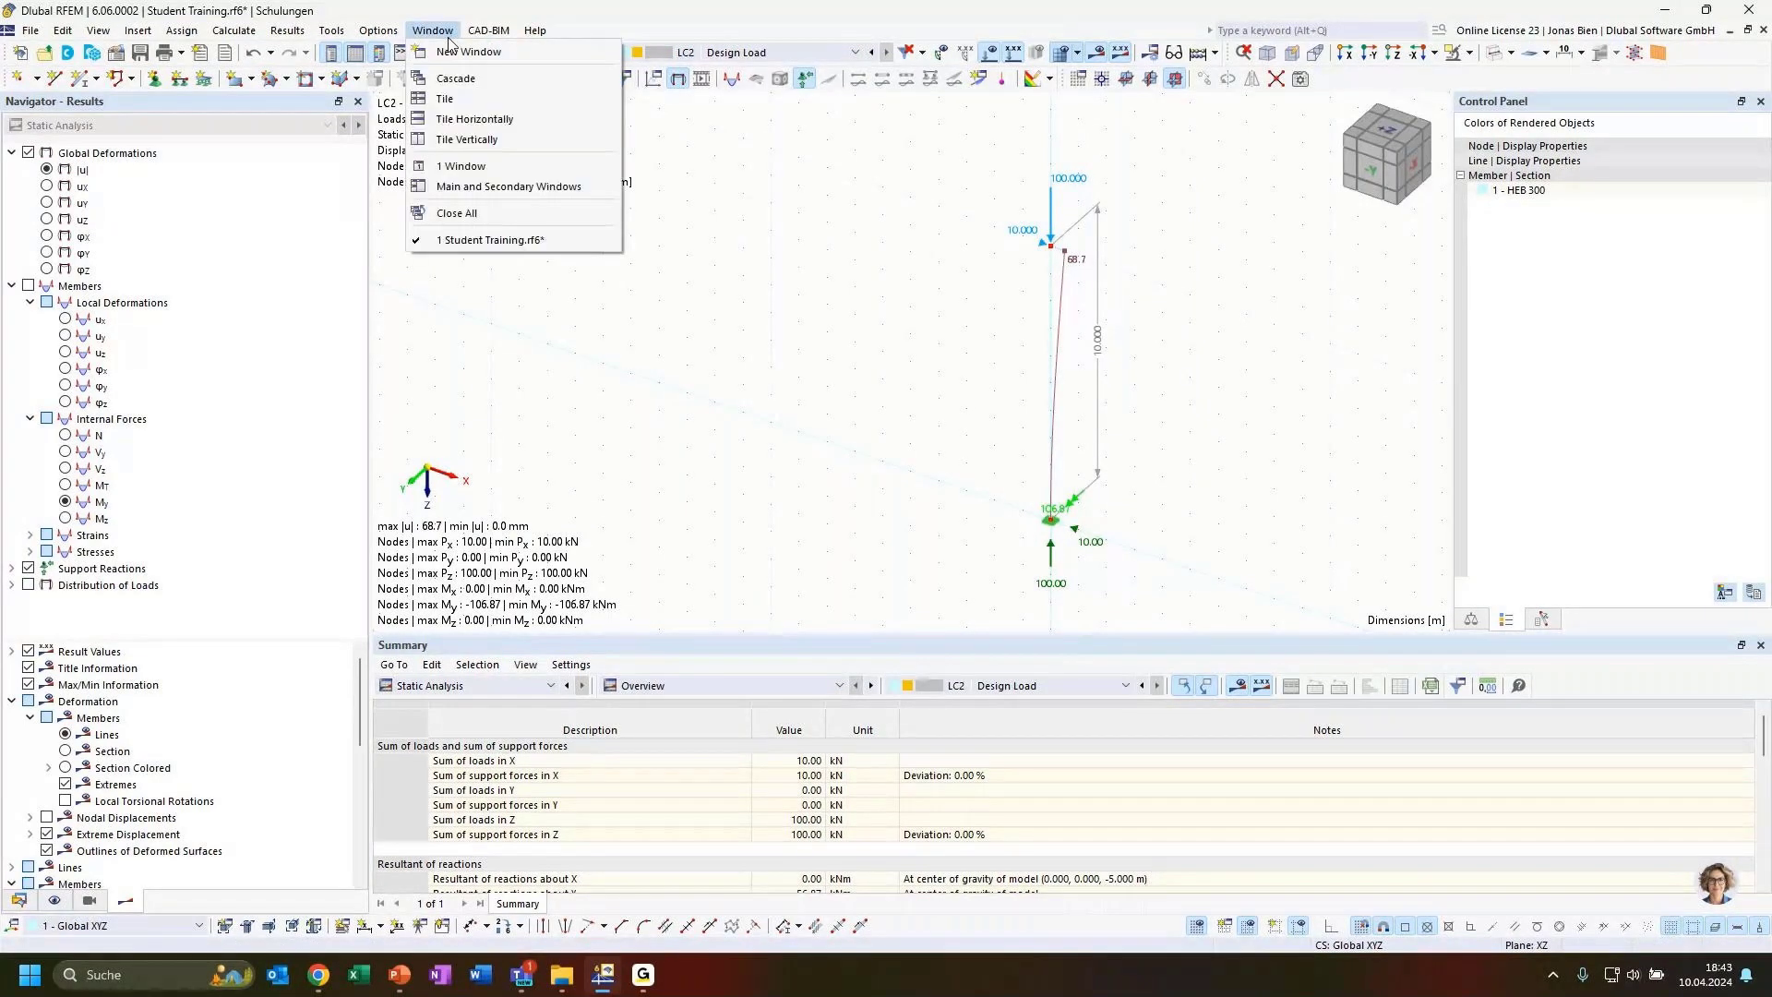
left_click(554, 49)
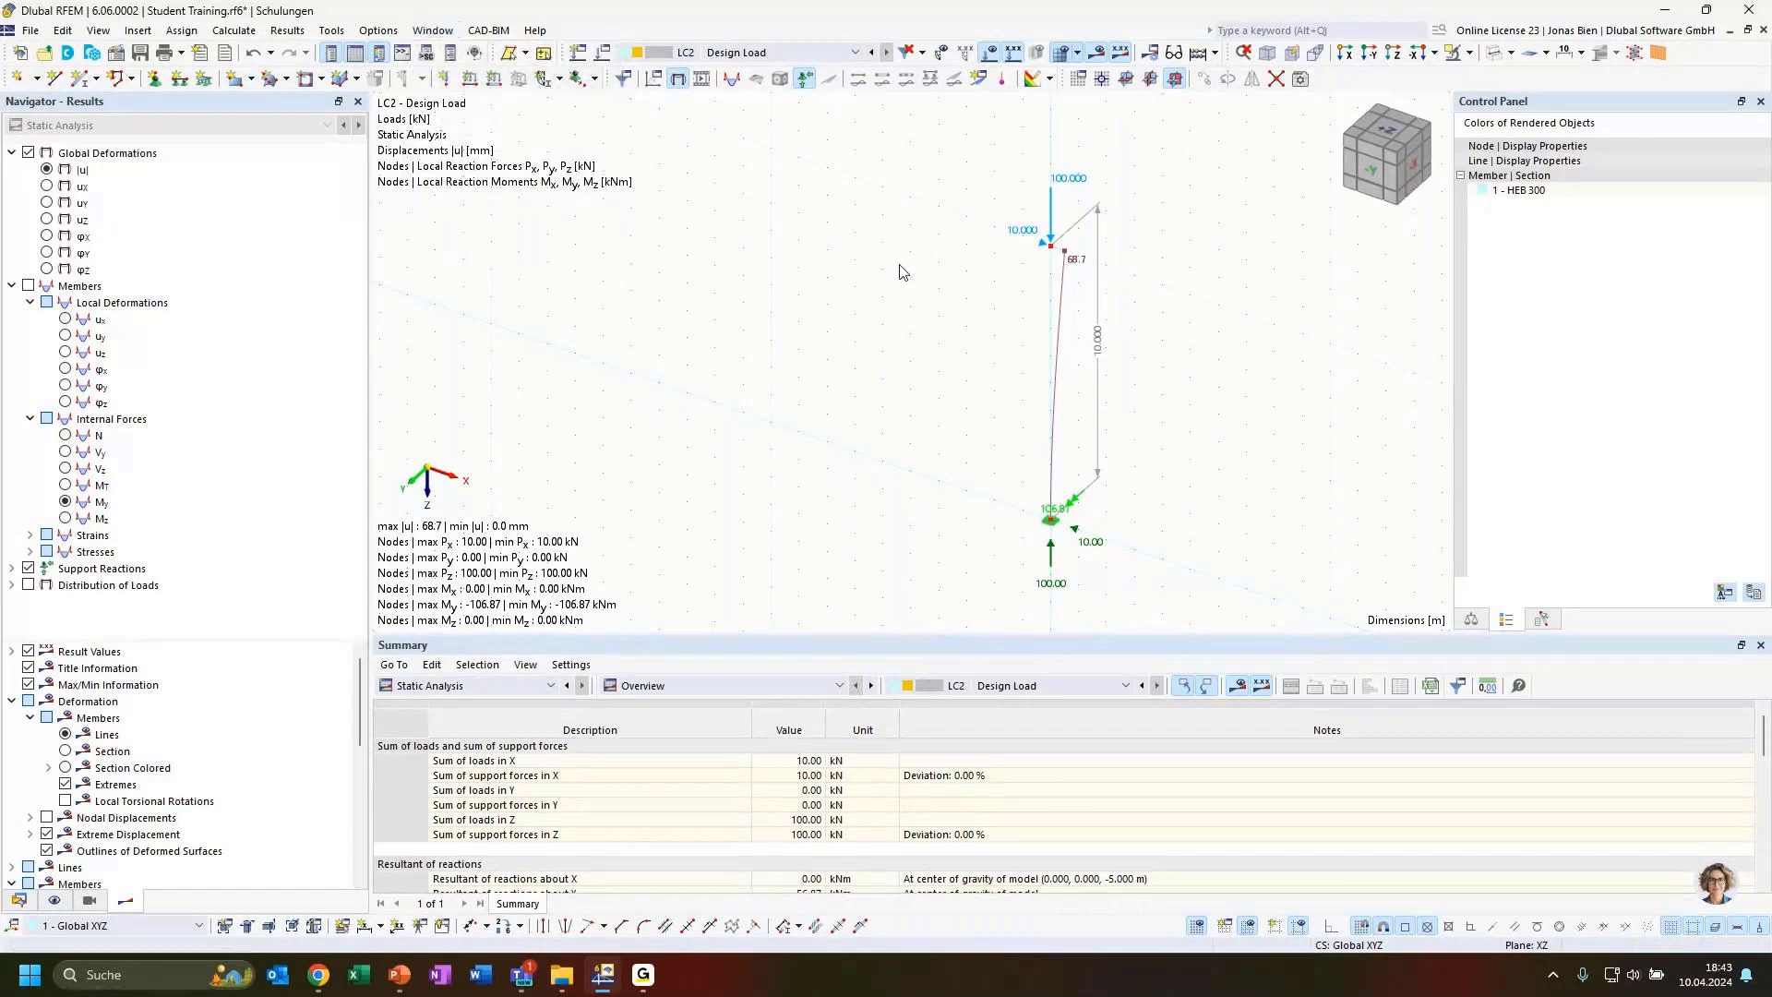
left_click(432, 29)
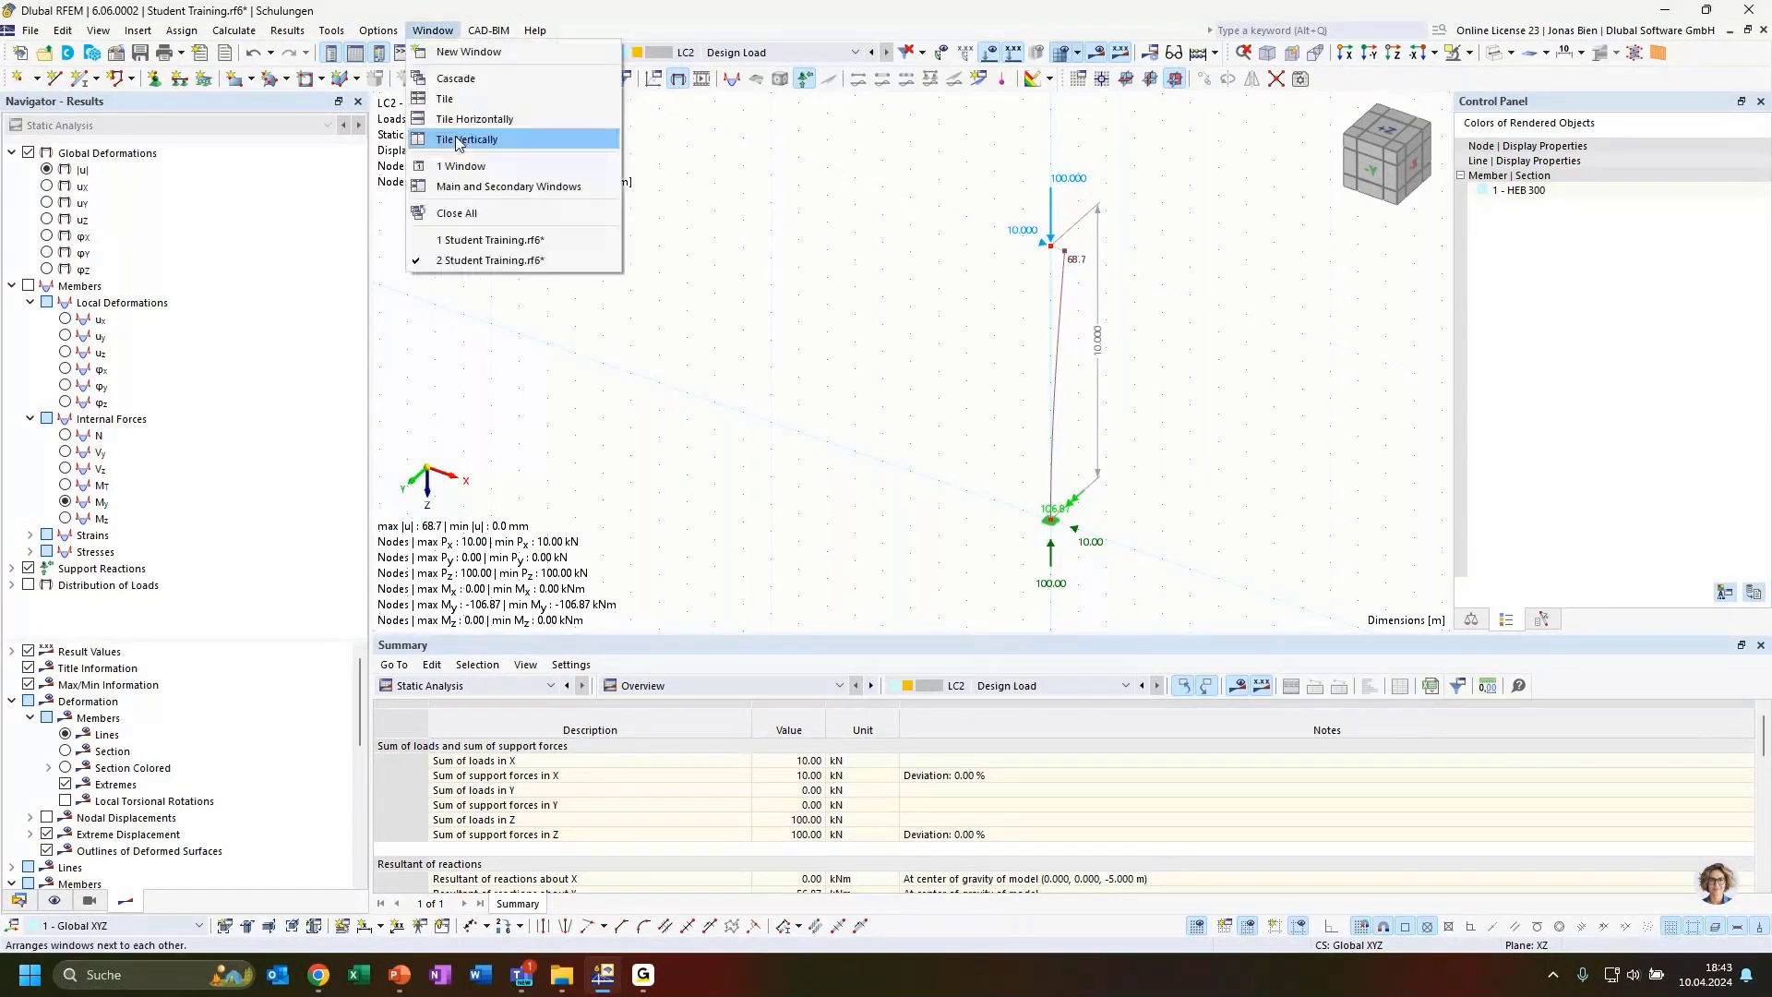
left_click(455, 135)
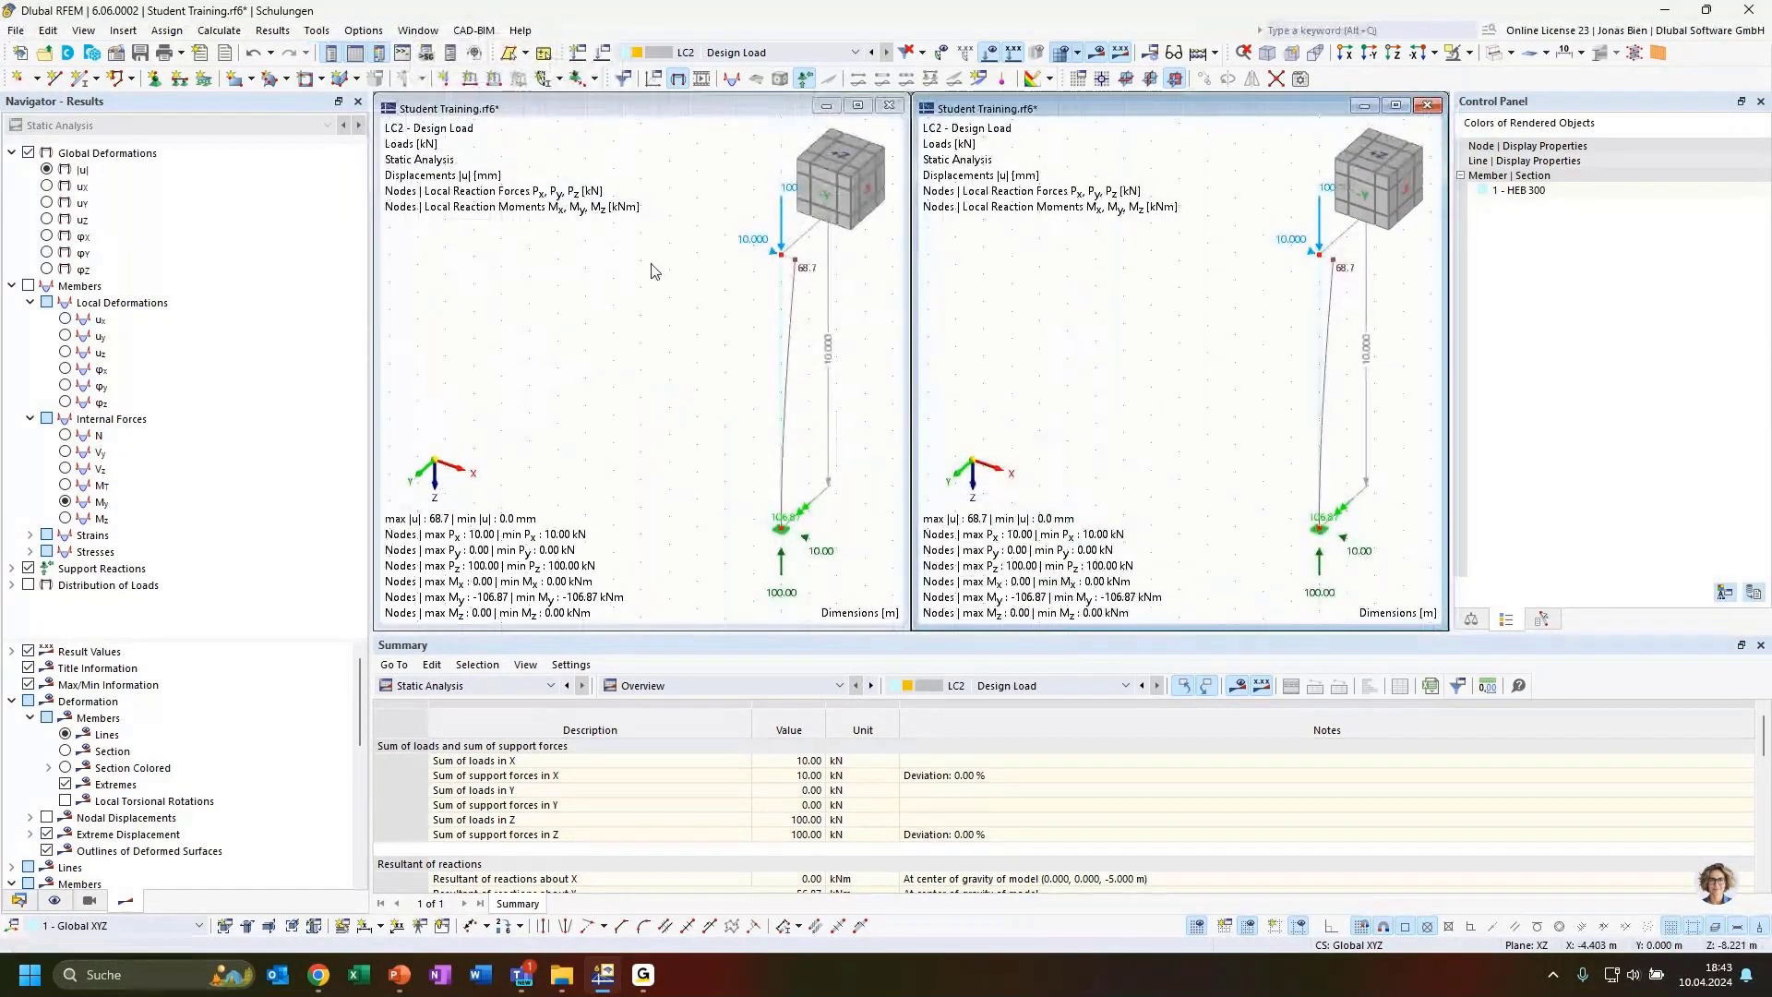
Show load case LC1 in the left window while the right window keeps LC2
mouse_move(613, 288)
middle_mouse_down()
mouse_move(622, 268)
mouse_move(587, 273)
middle_mouse_up()
middle_click_drag(1180, 291, 1180, 292)
middle_click(1180, 291)
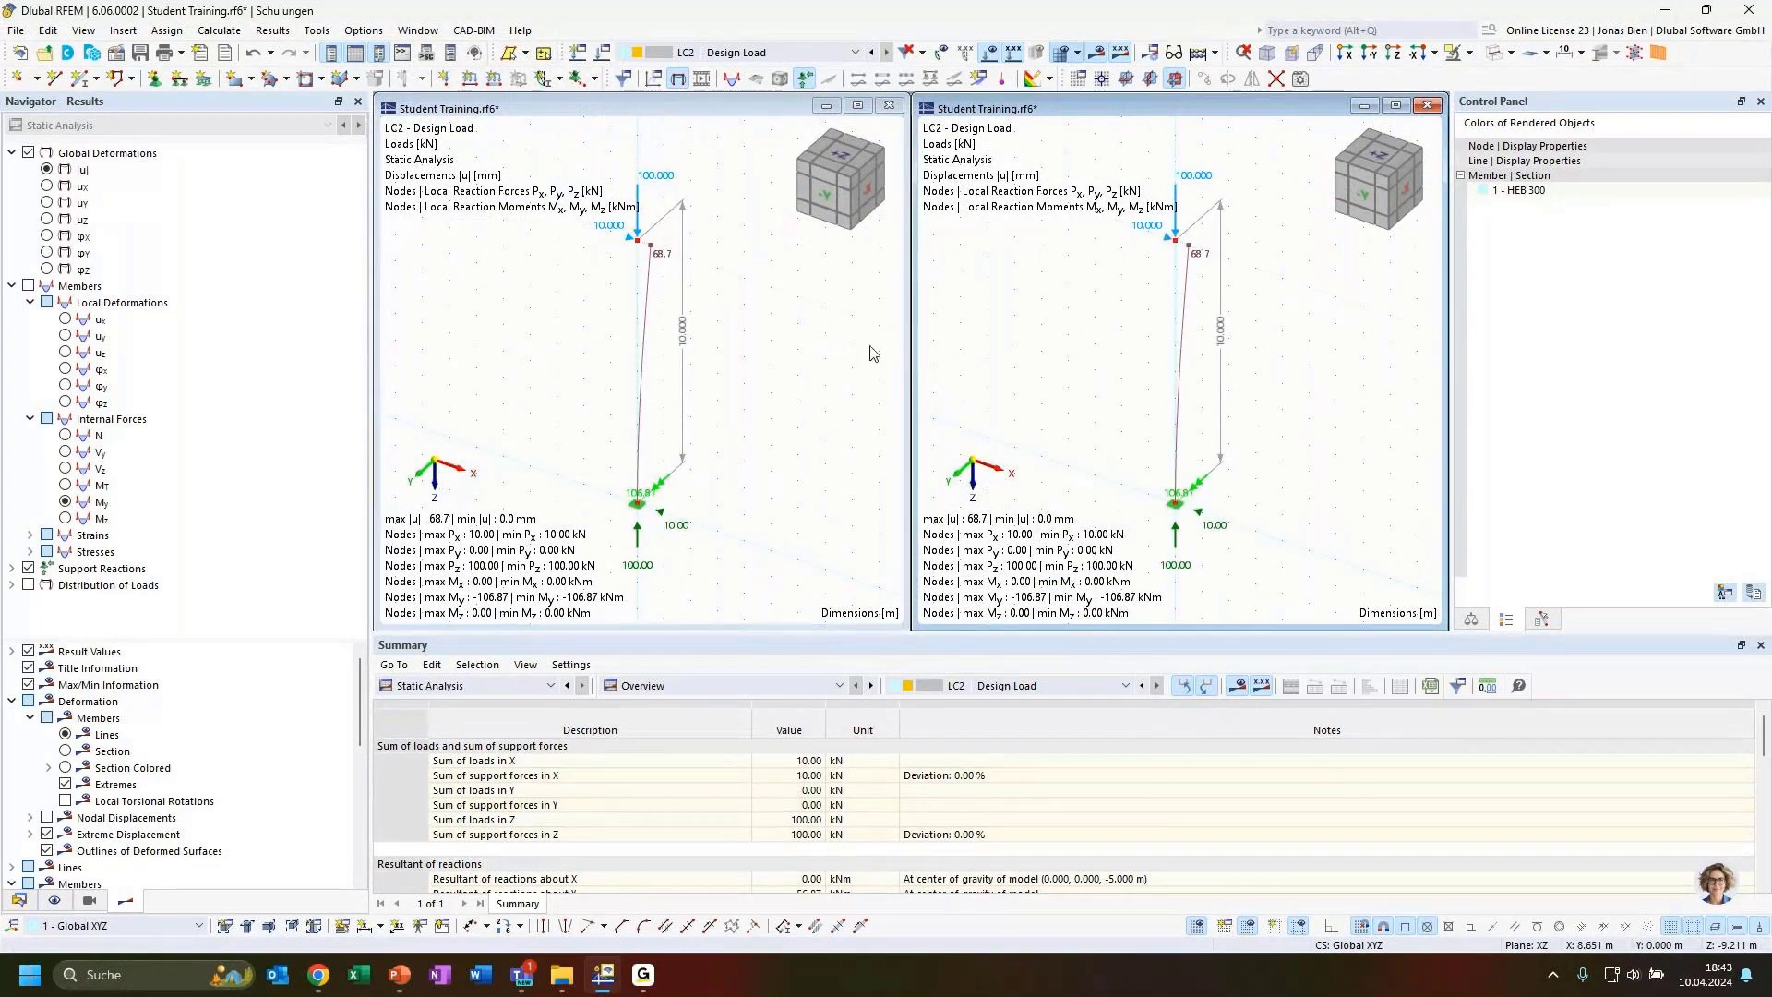
left_click(830, 358)
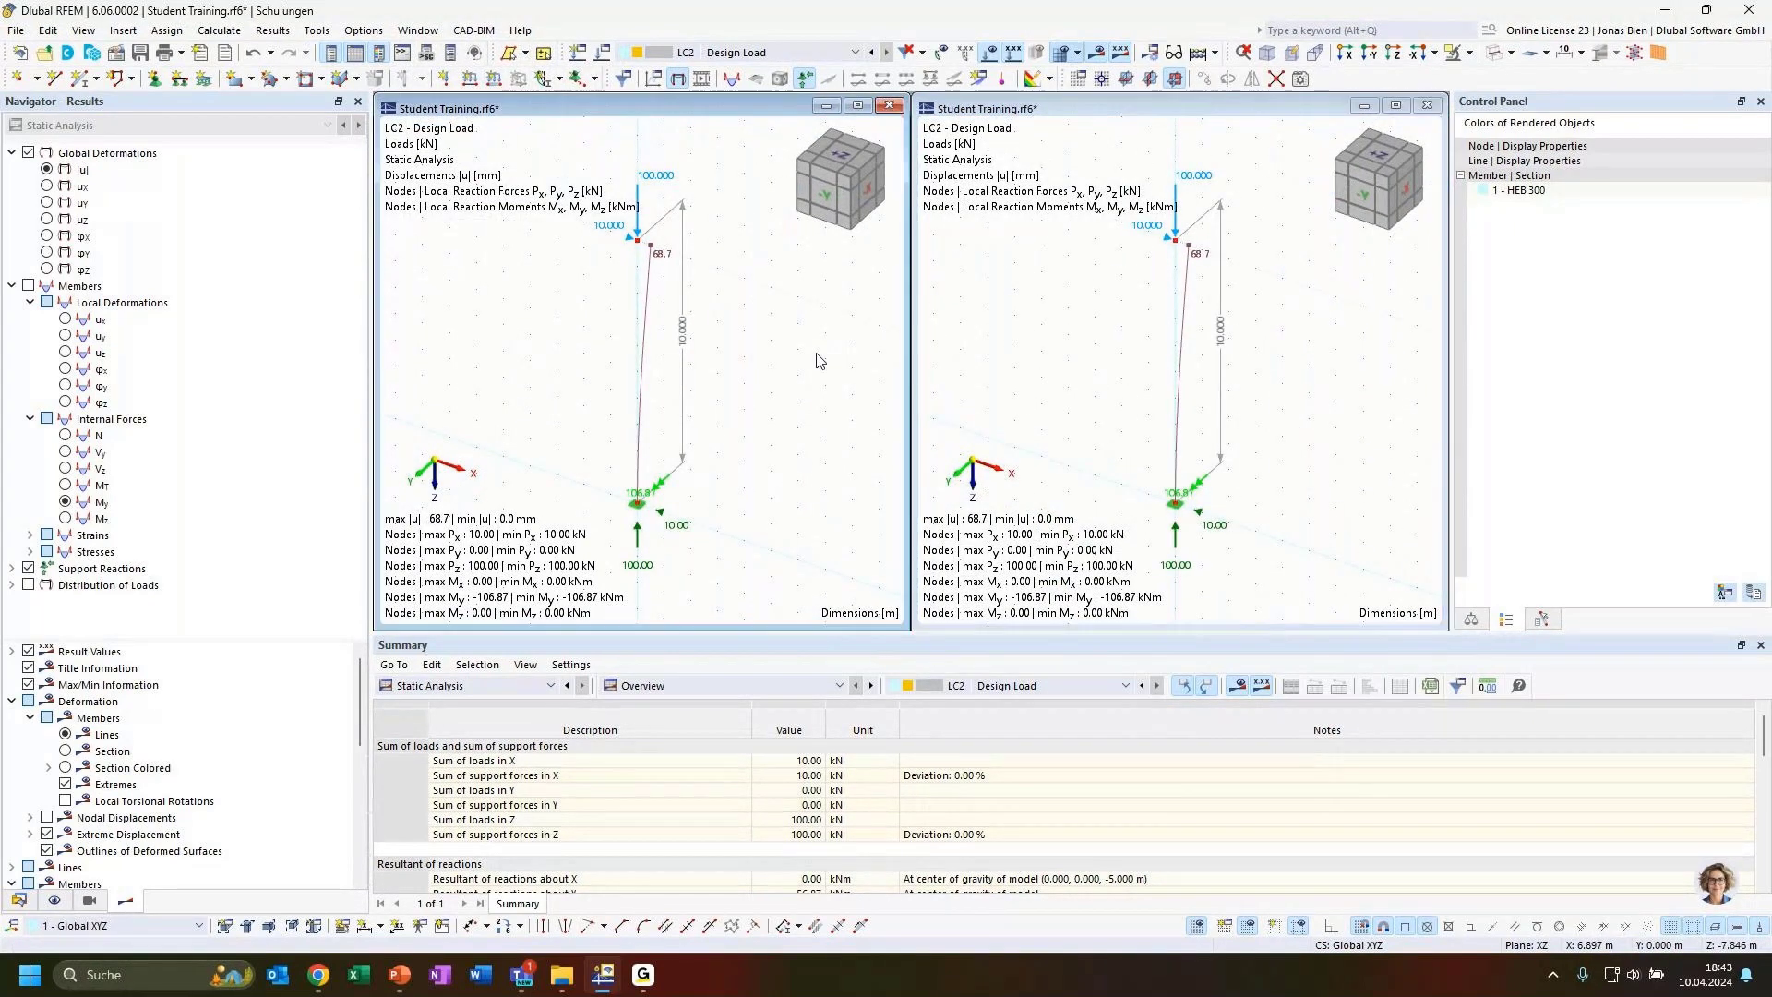
left_click(739, 53)
left_click(713, 72)
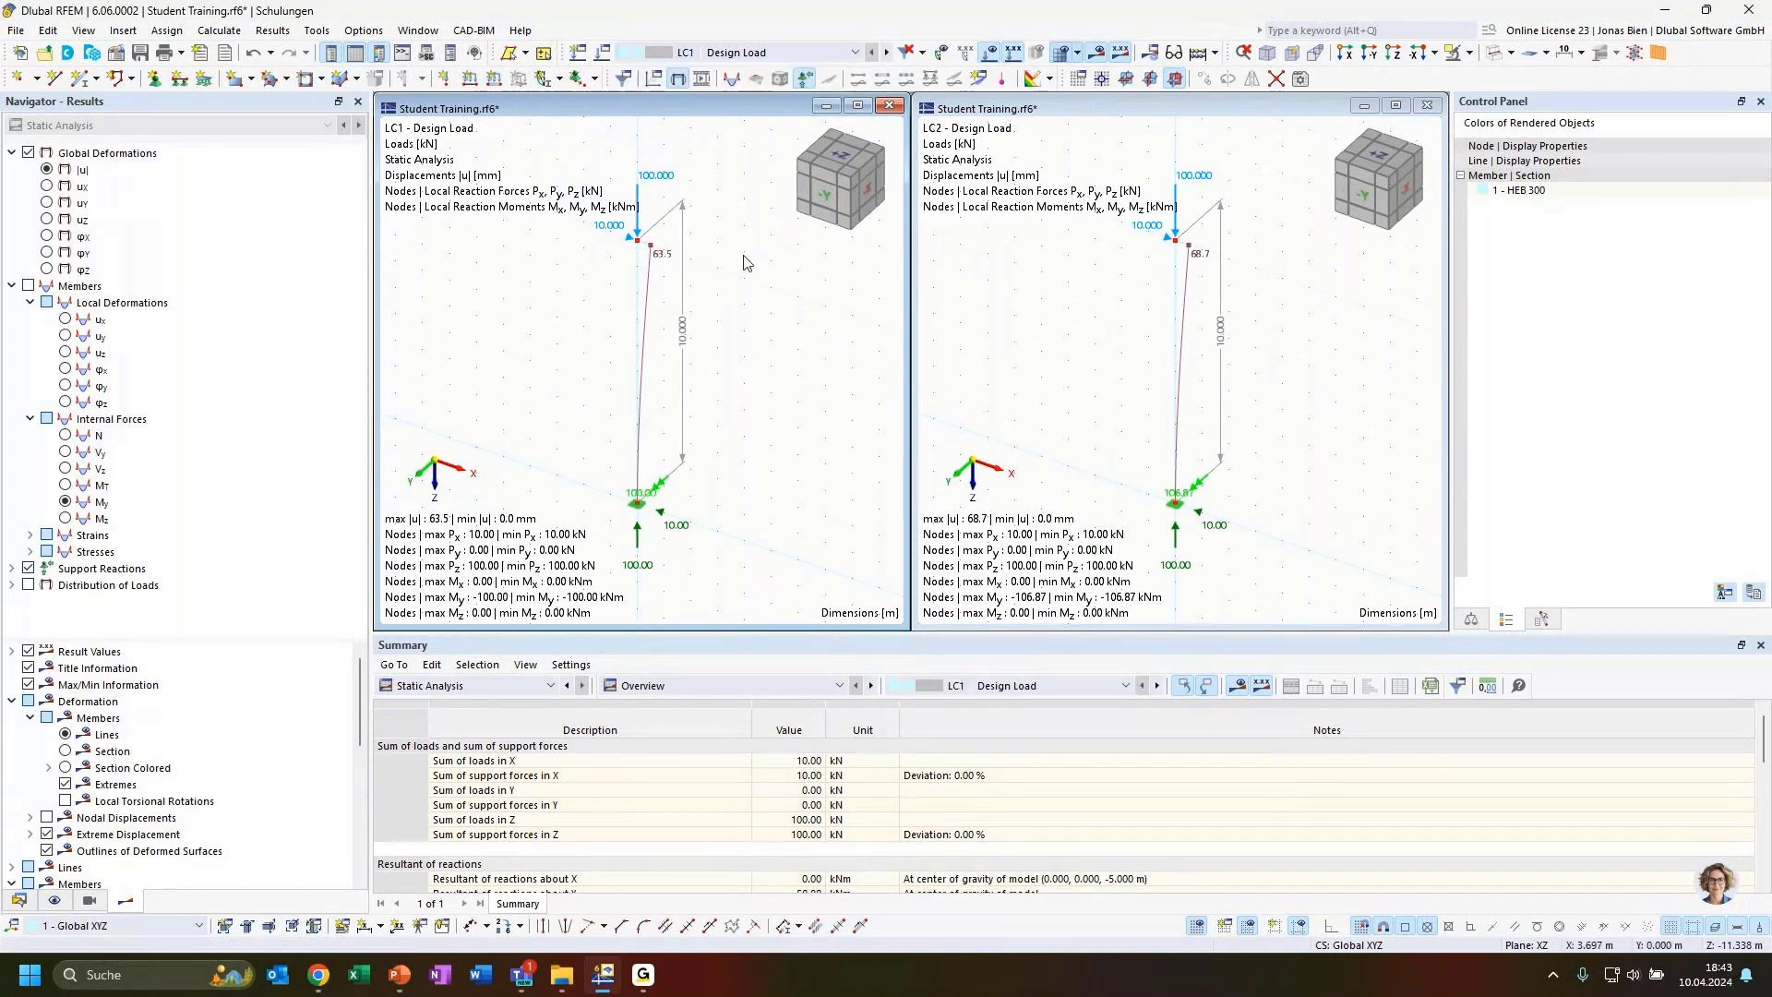
Display the axial force N results in both windows for side-by-side comparison
left_click(1075, 341)
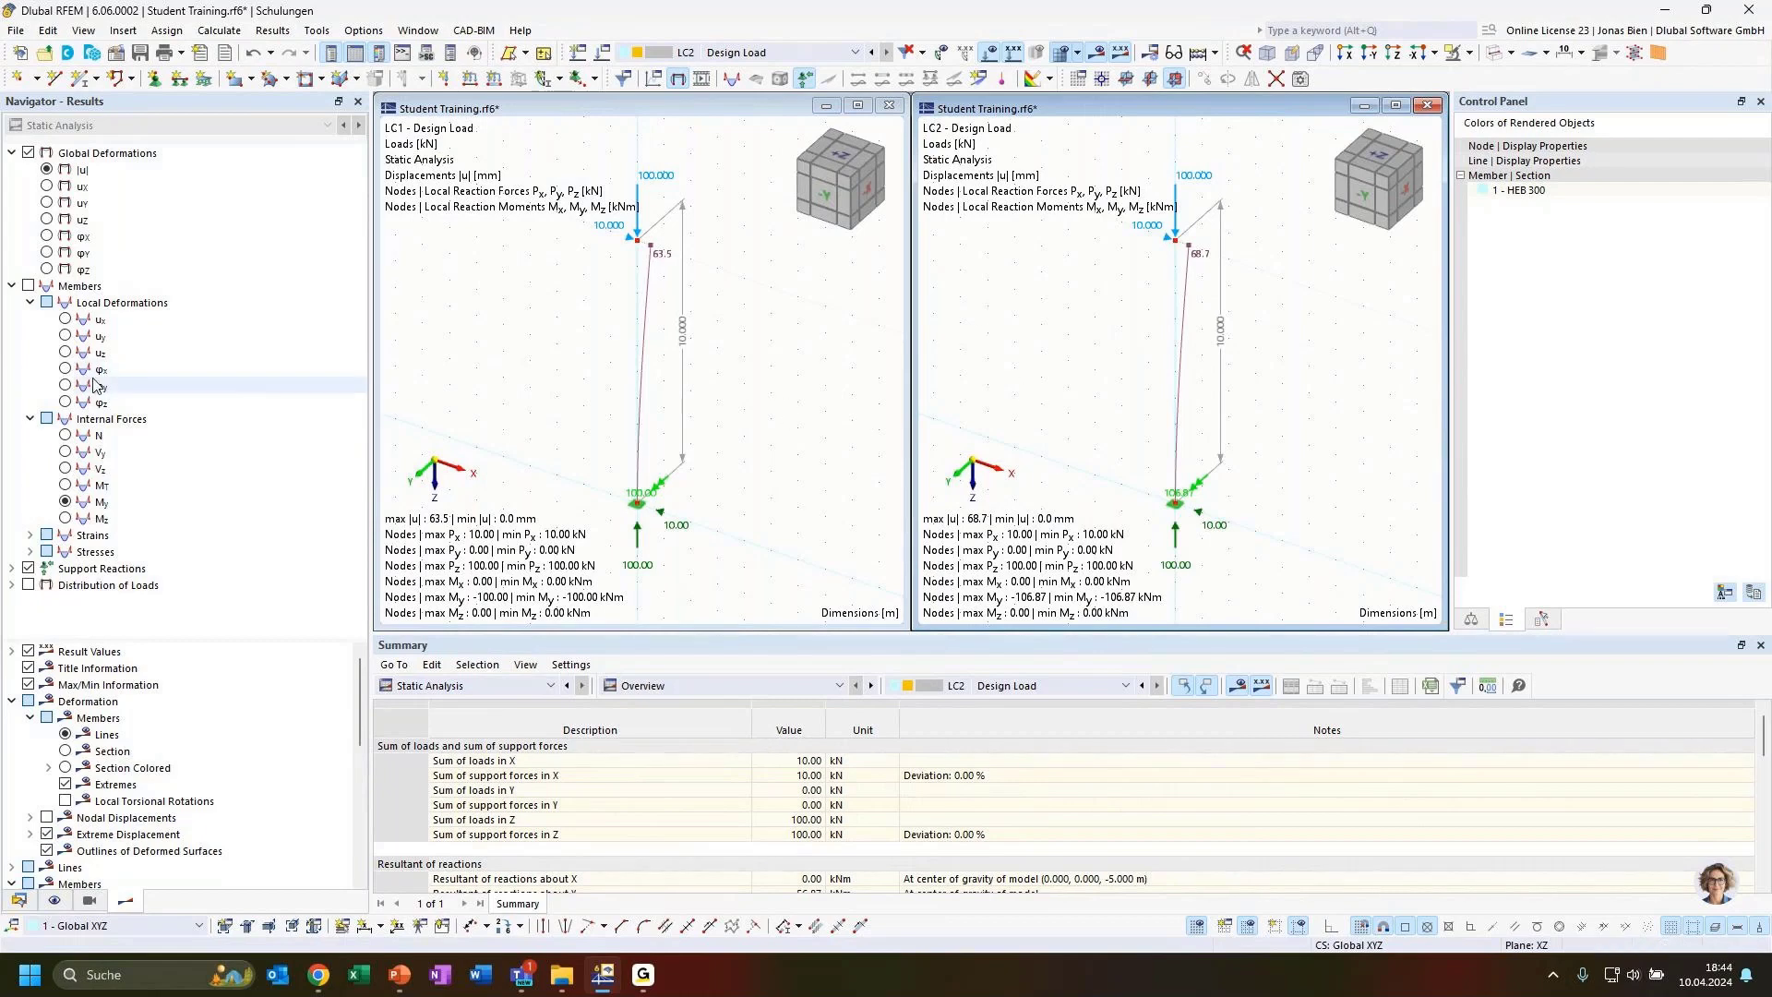
left_click(728, 341)
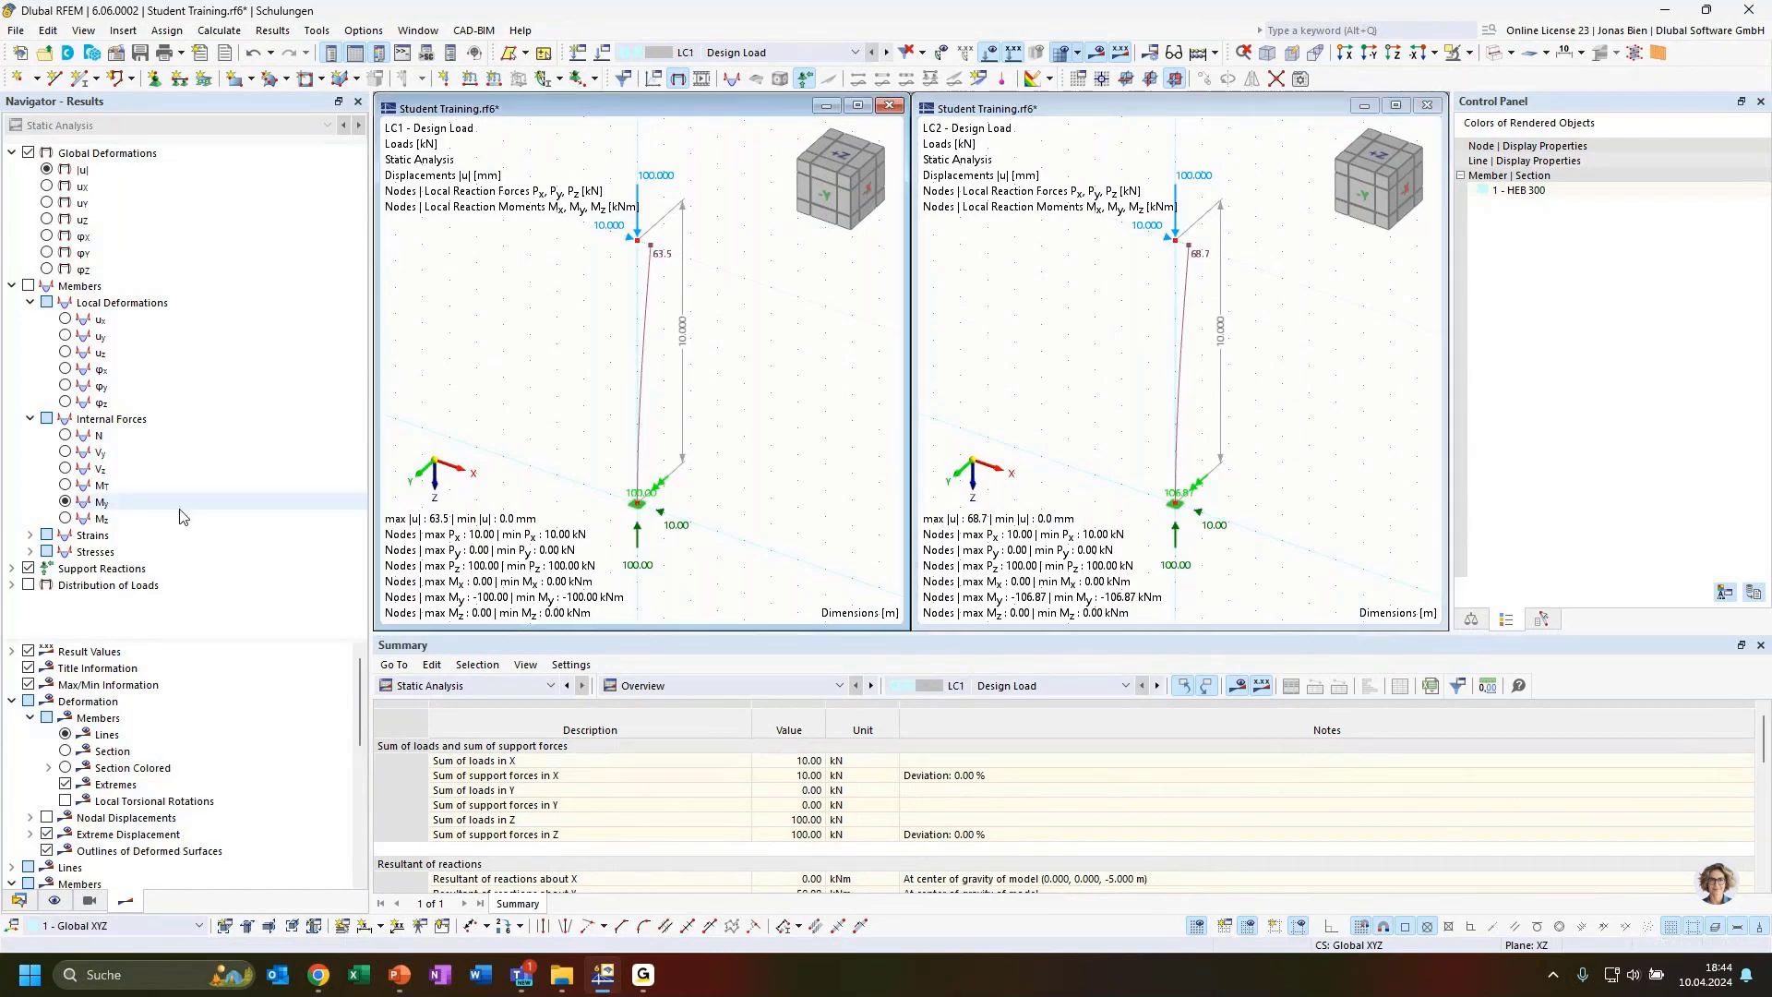
left_click(99, 435)
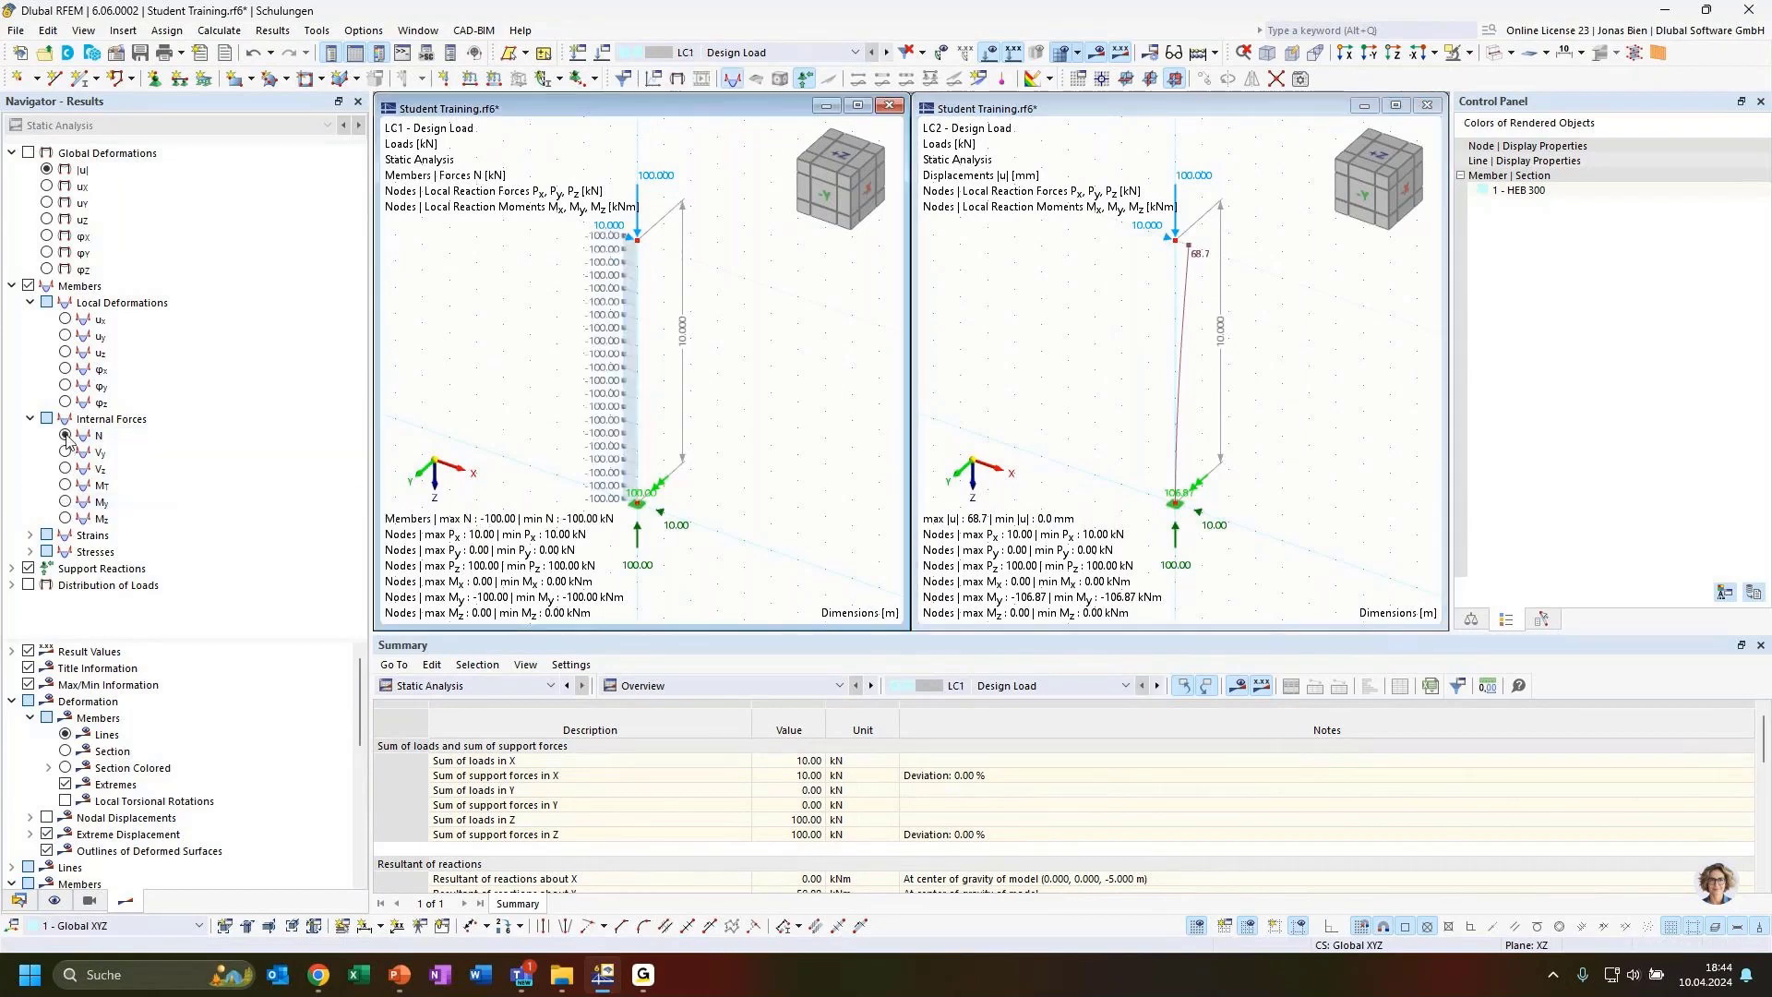
left_click(1069, 369)
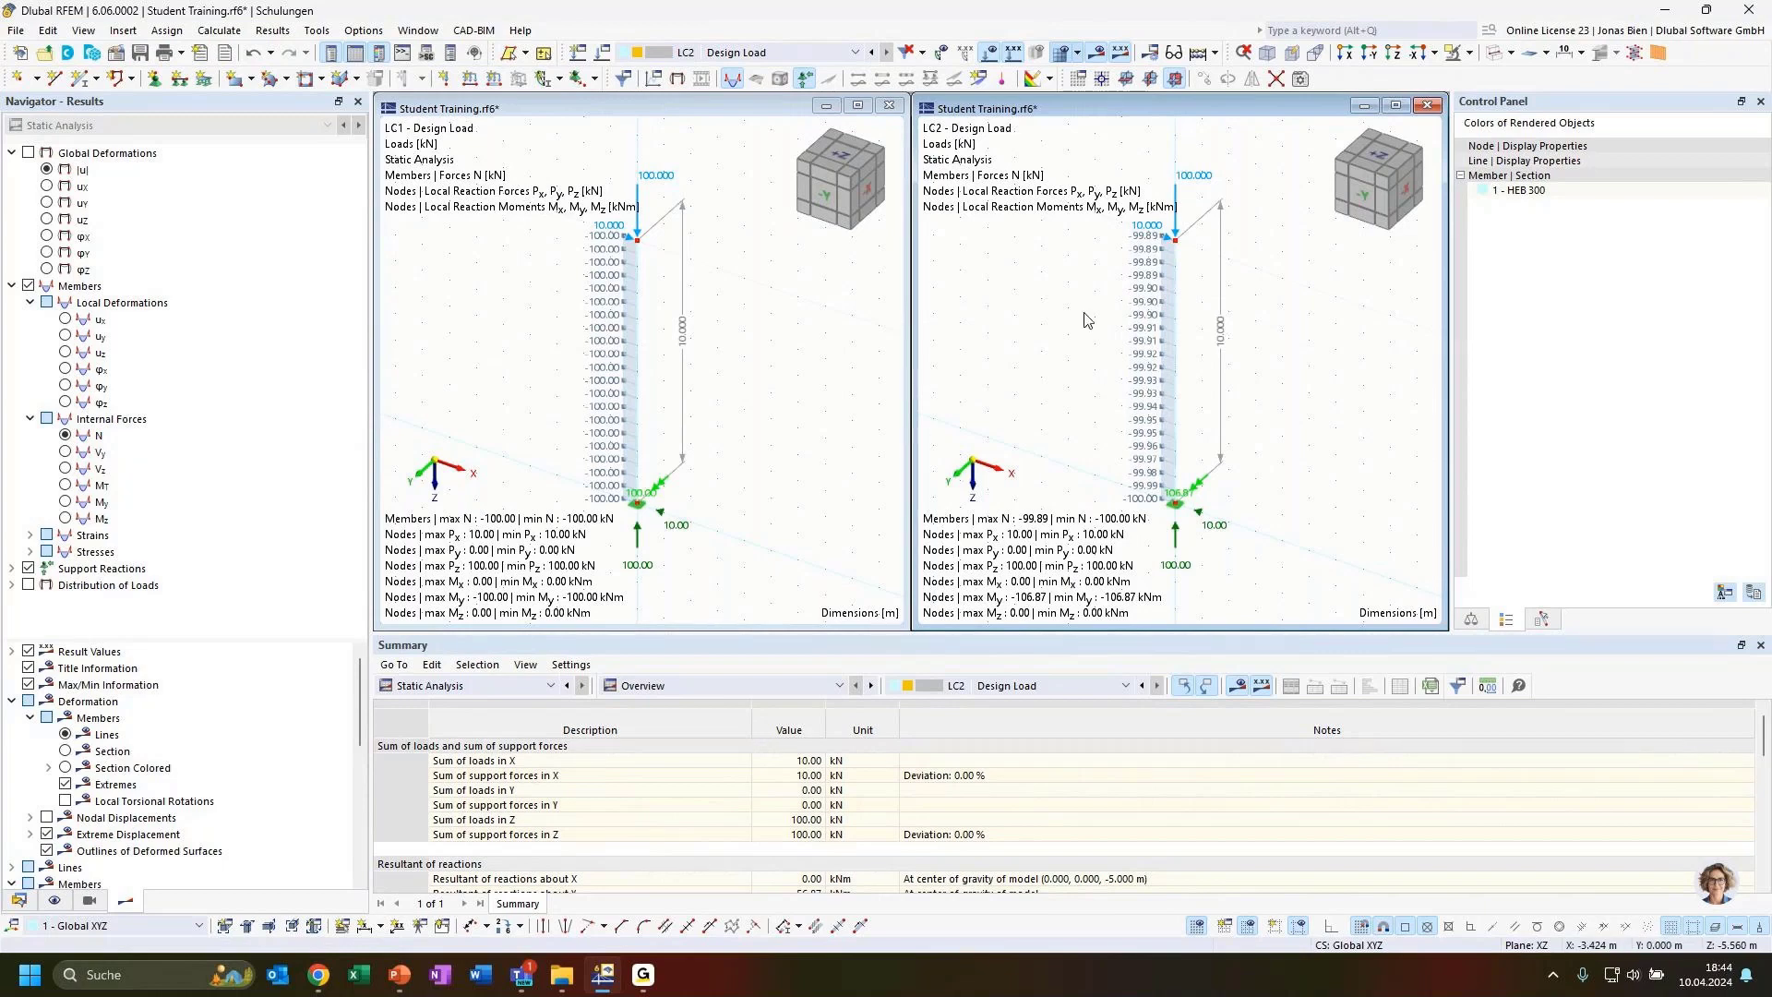
Close the second window, maximize the remaining one and select load case LC2
left_click(1428, 104)
double_click(698, 109)
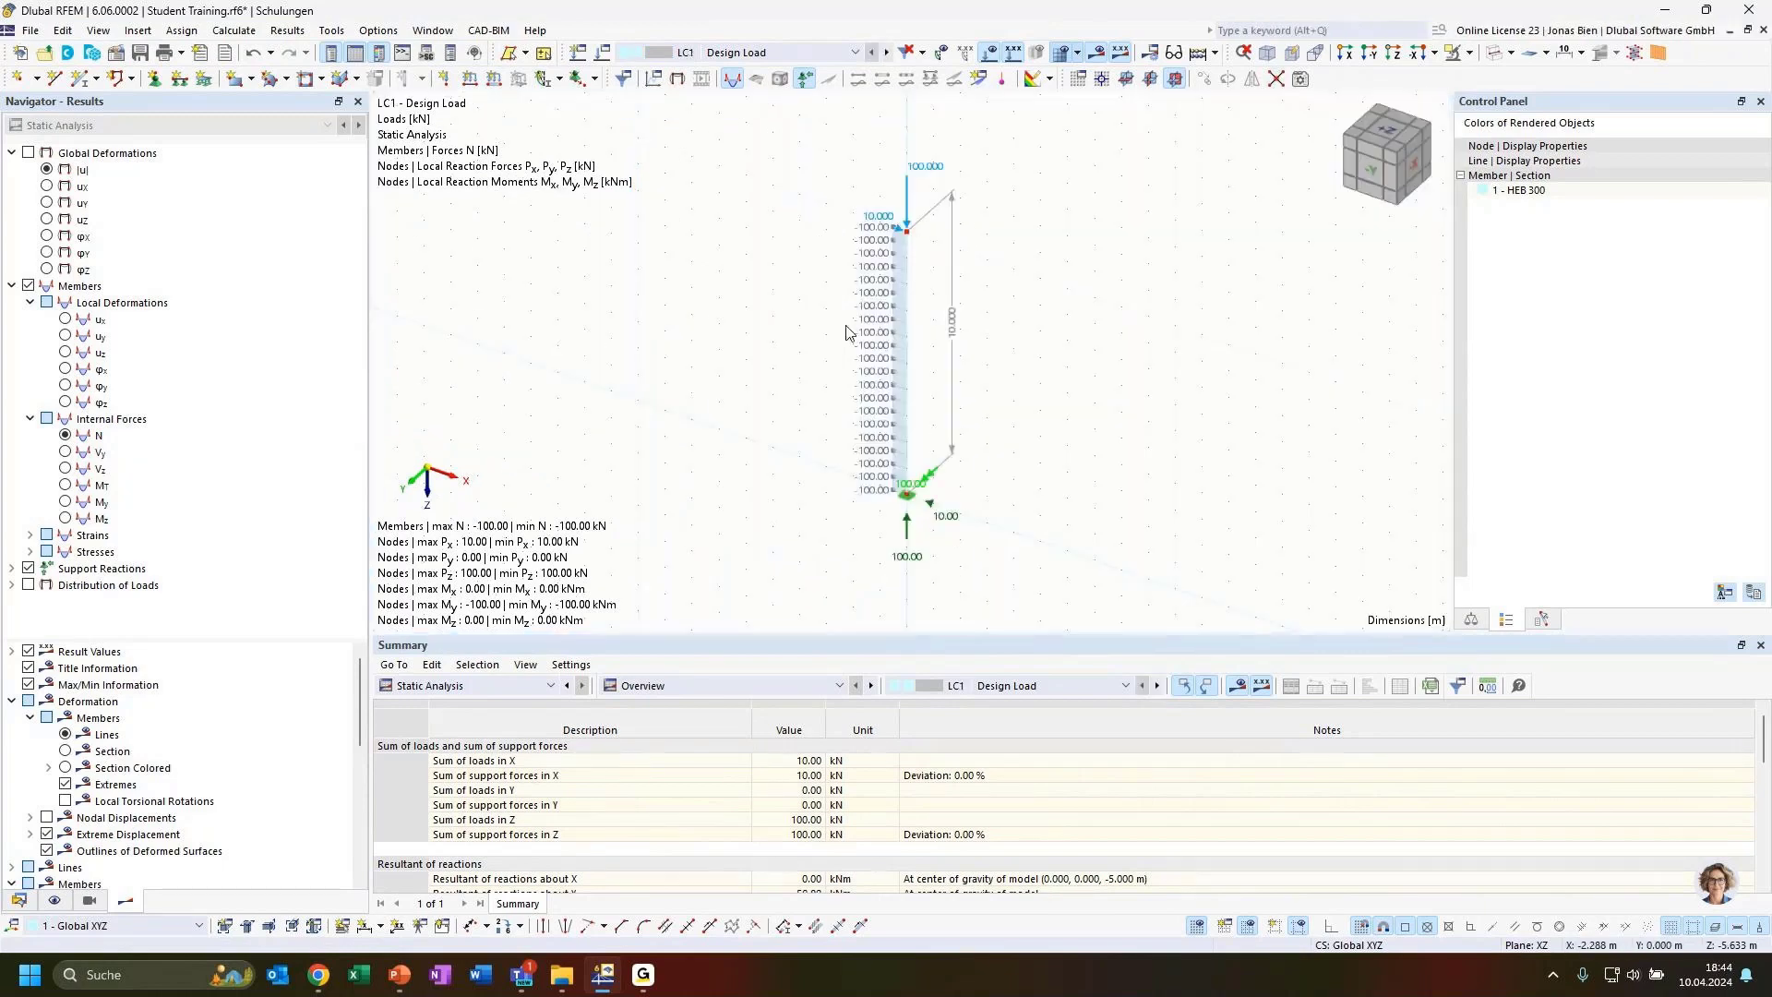
left_click(778, 54)
left_click(729, 87)
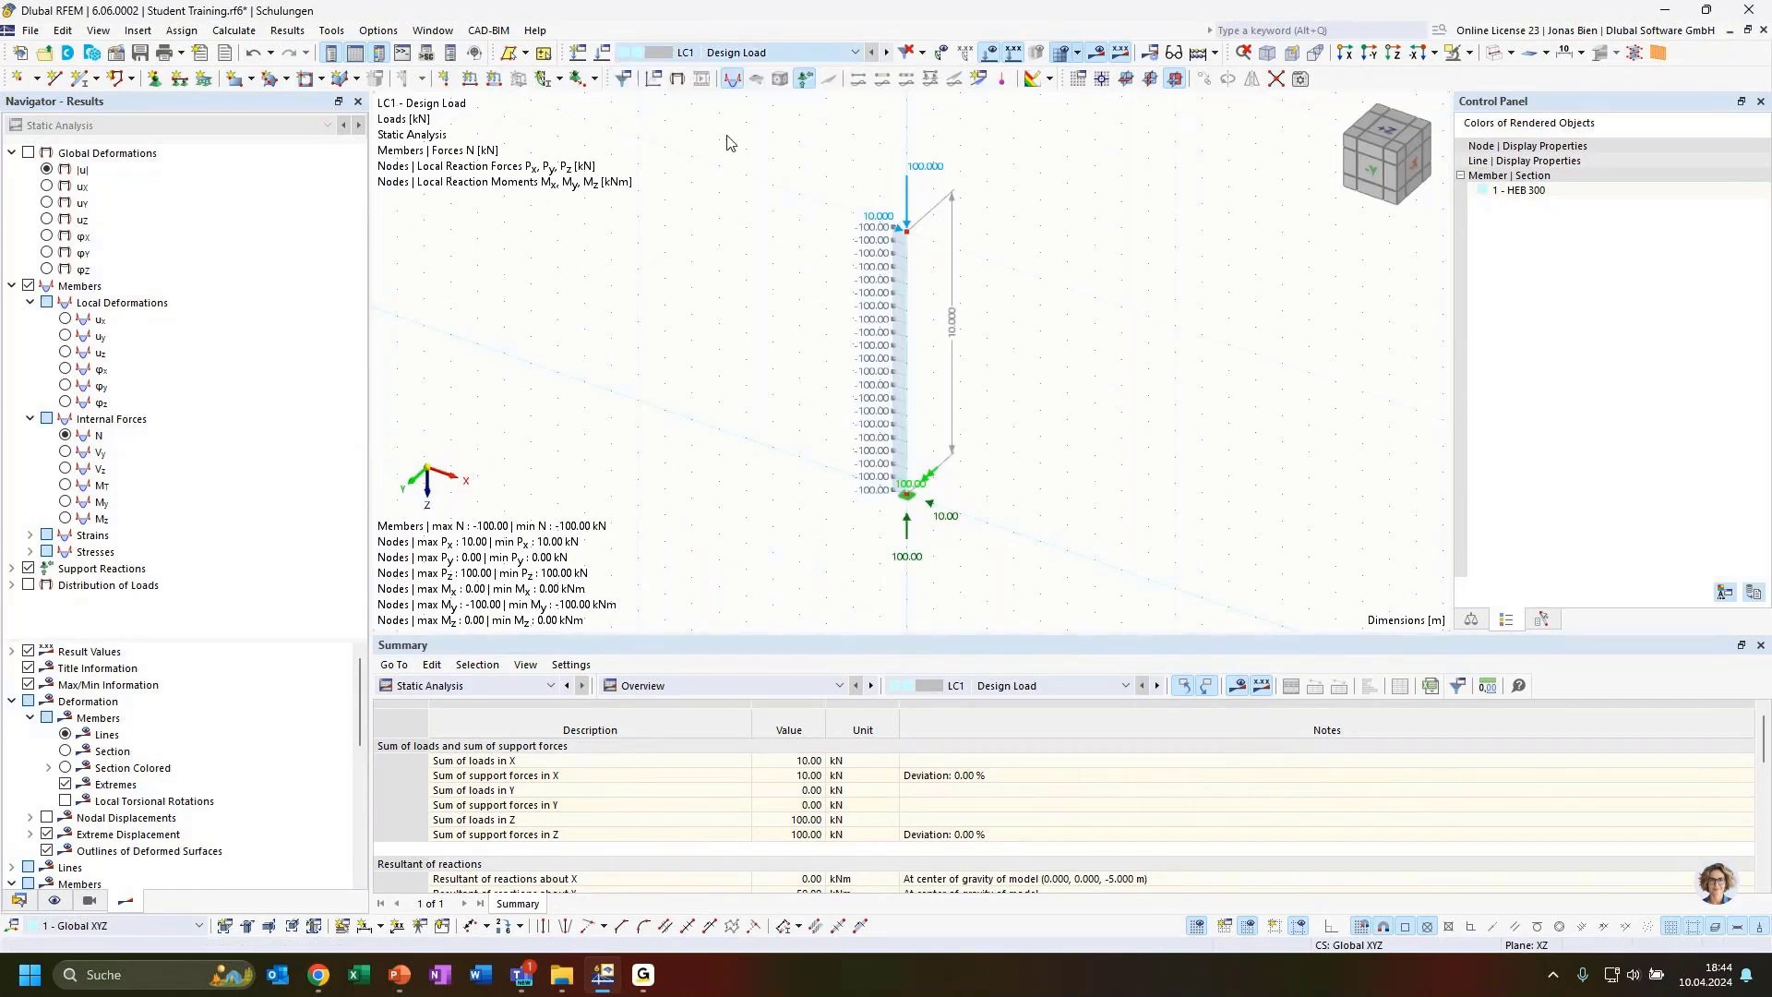
Edit the LC2 nodal load at the column top to Fx 20 kN and Fz 200 kN
middle_click_drag(750, 357, 761, 361)
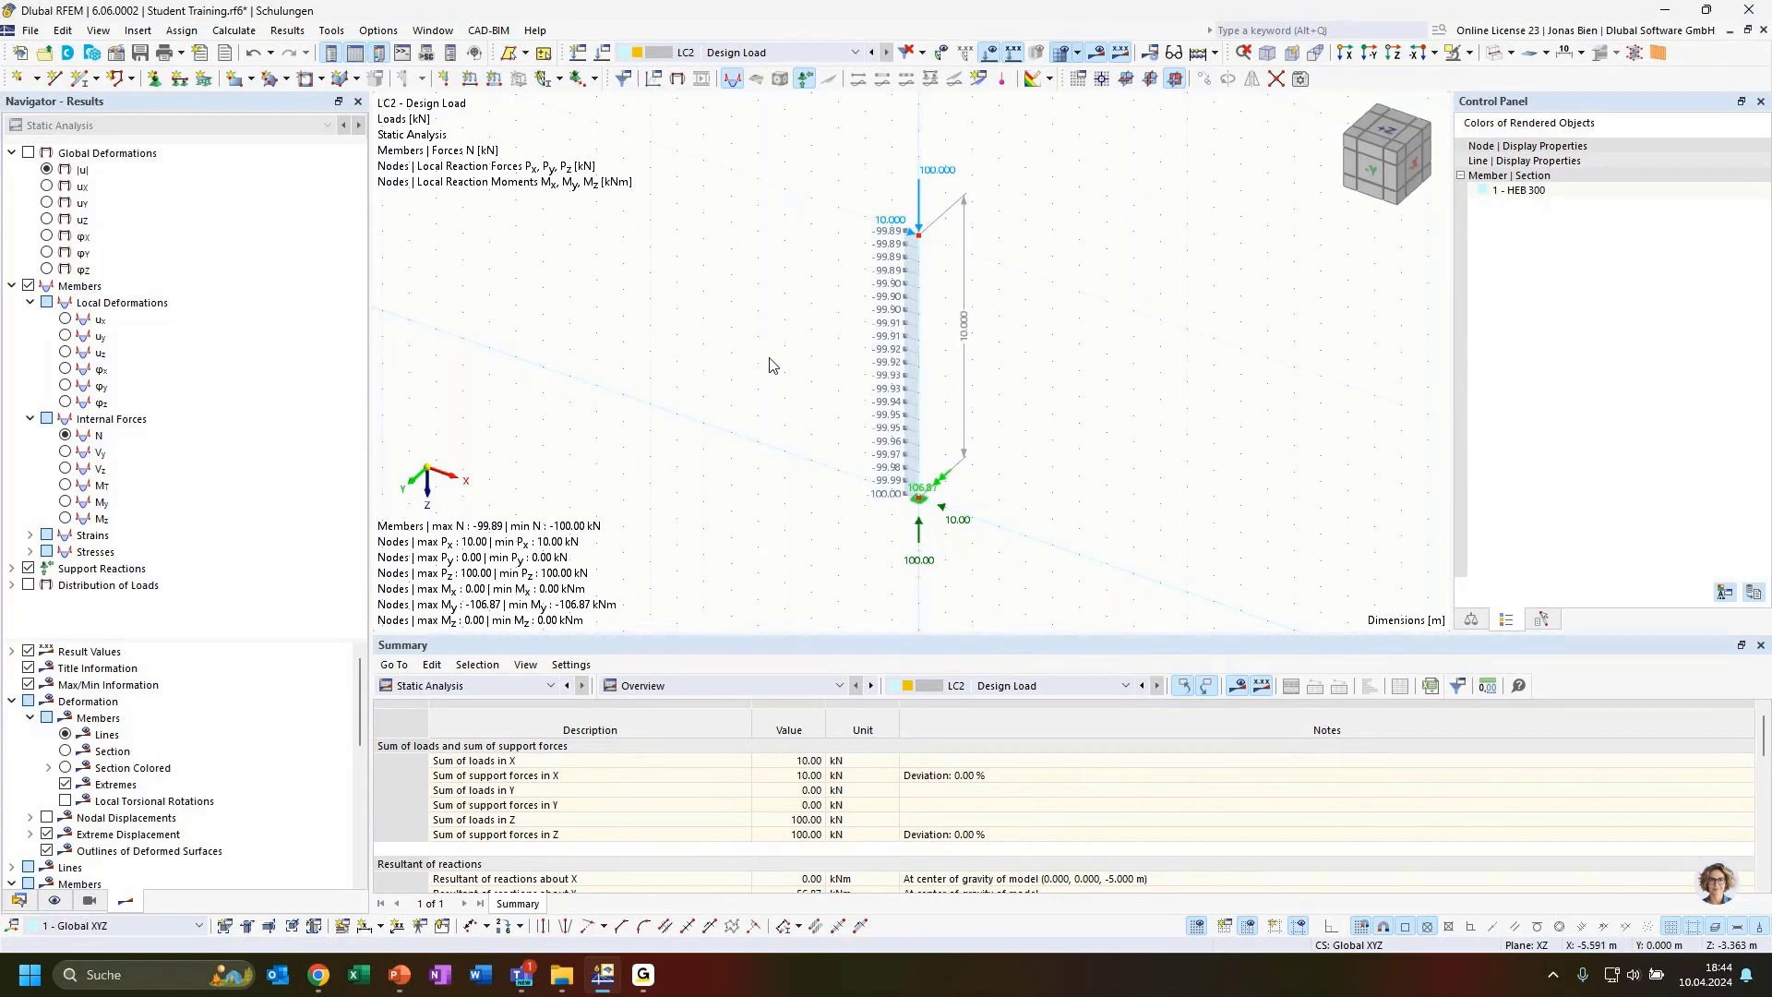
scroll(775, 365, "up", 1)
middle_click_drag(1064, 389, 1068, 373)
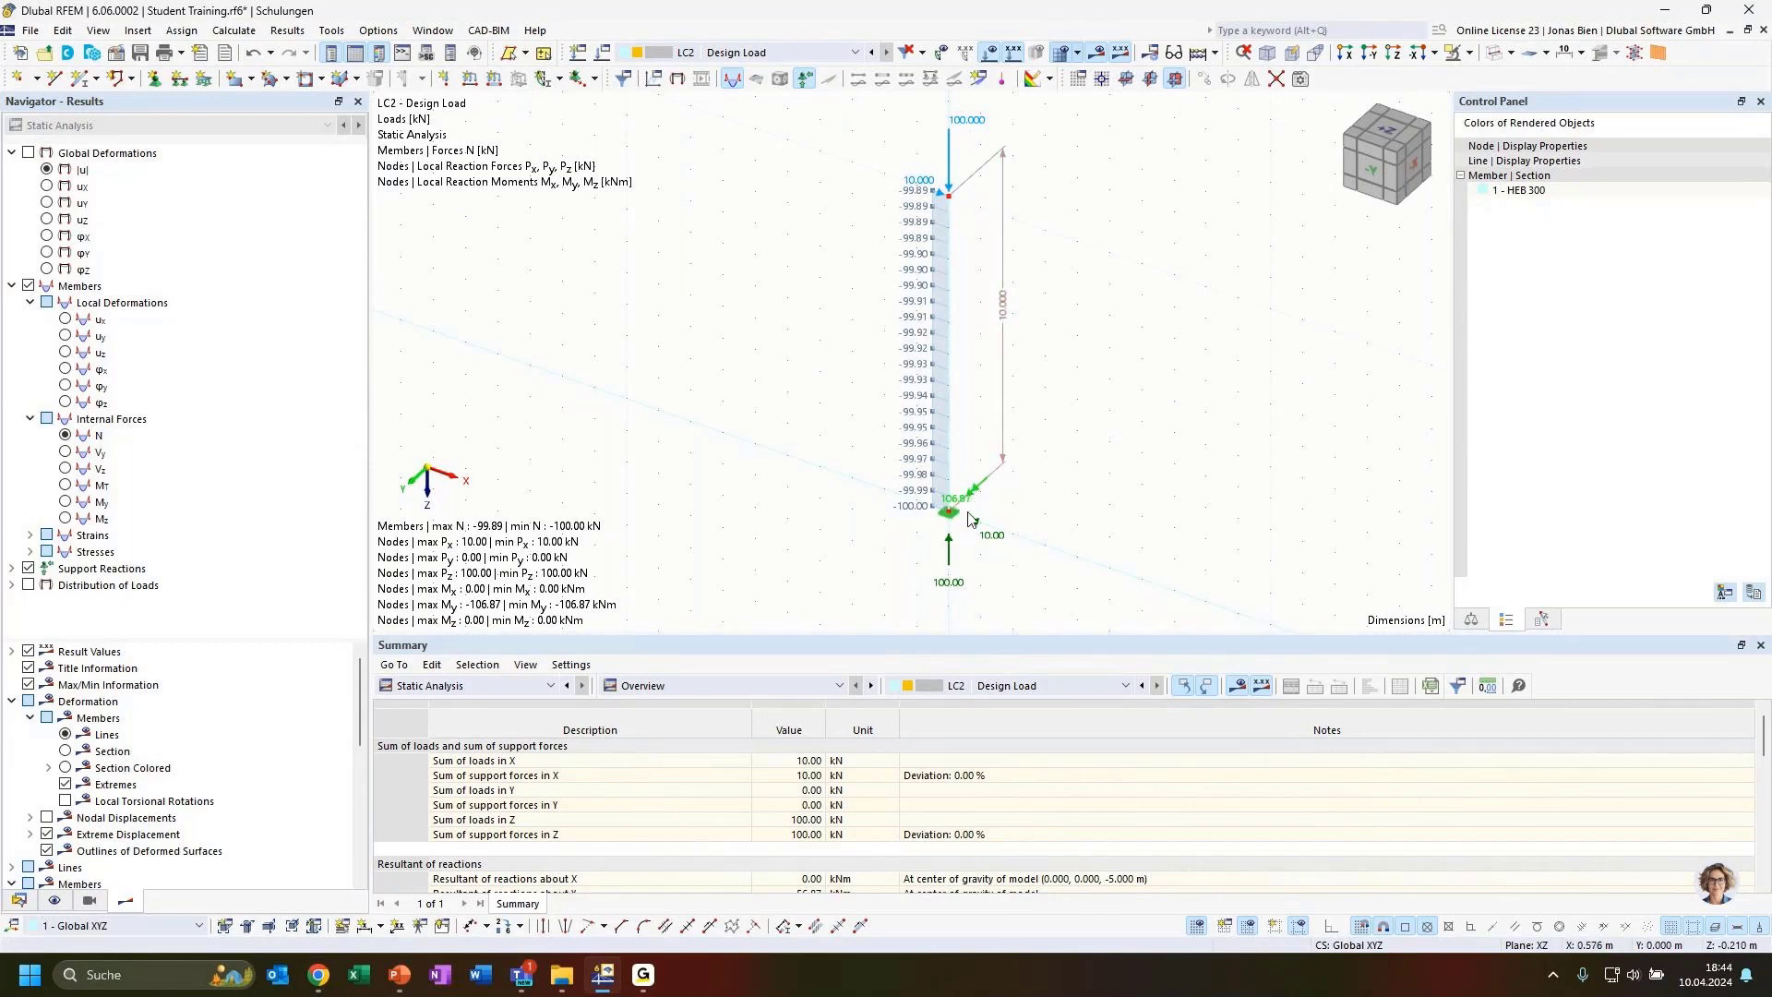
middle_click_drag(1067, 496, 987, 503, "ctrl")
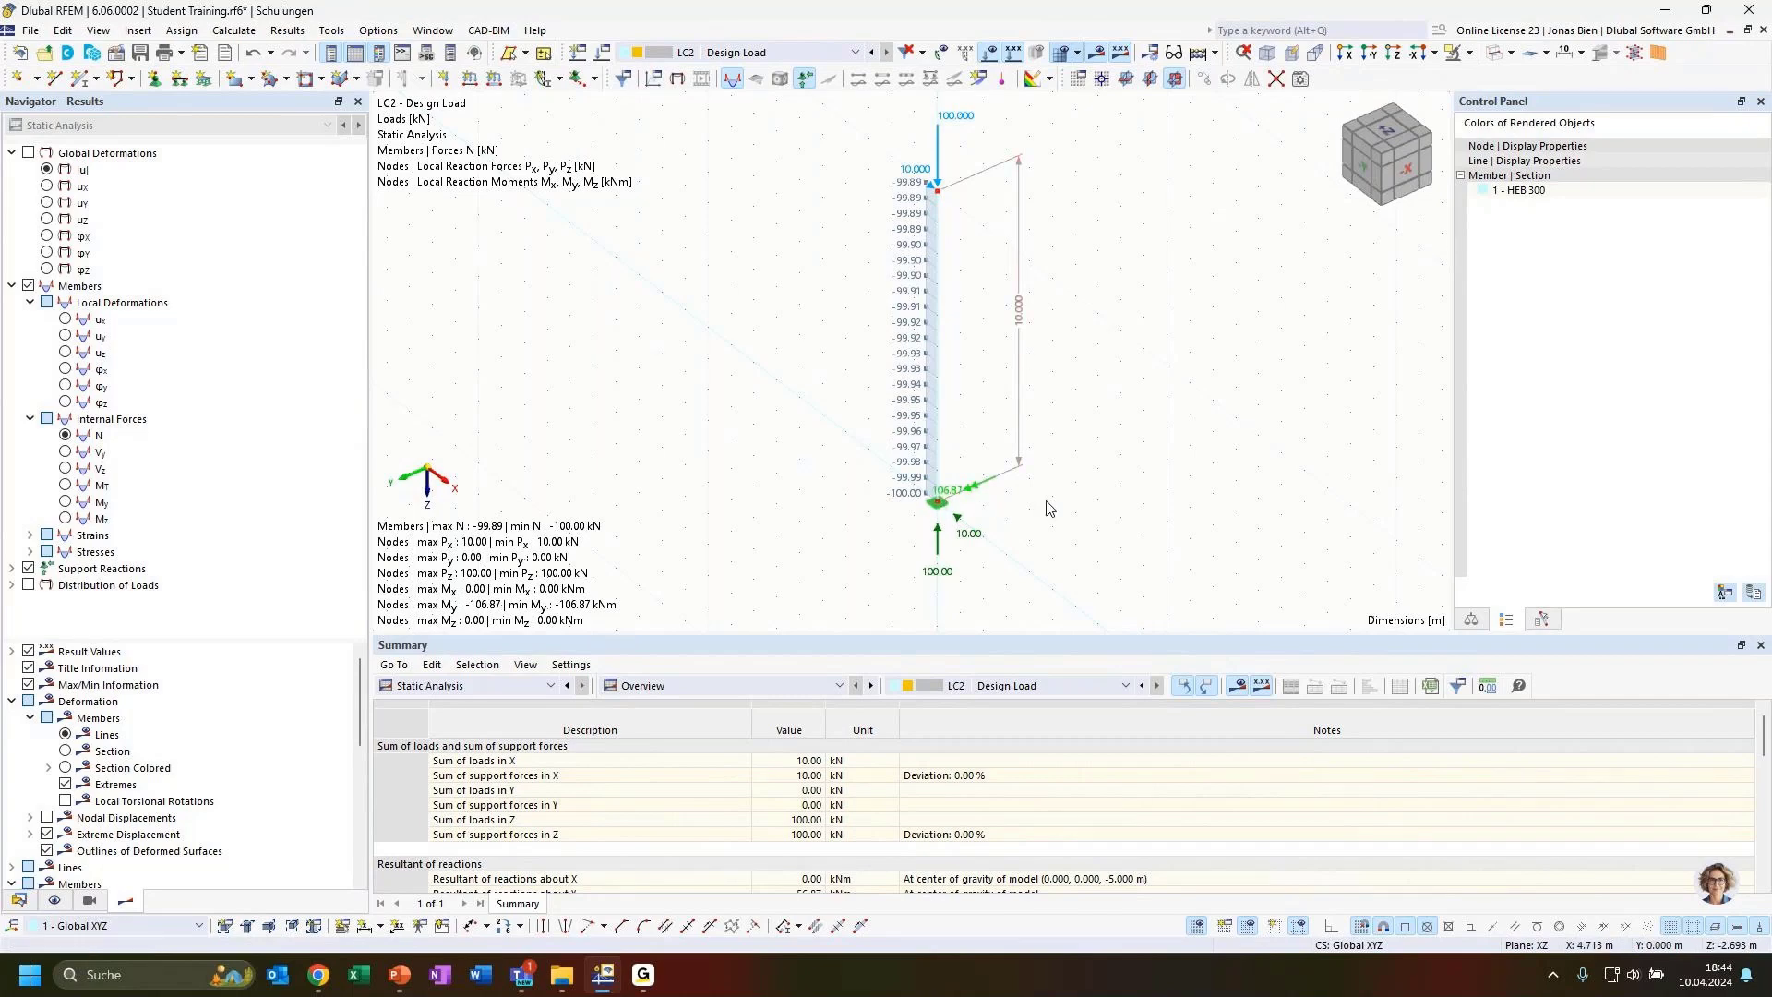
middle_click_drag(1024, 517, 1052, 531, "ctrl")
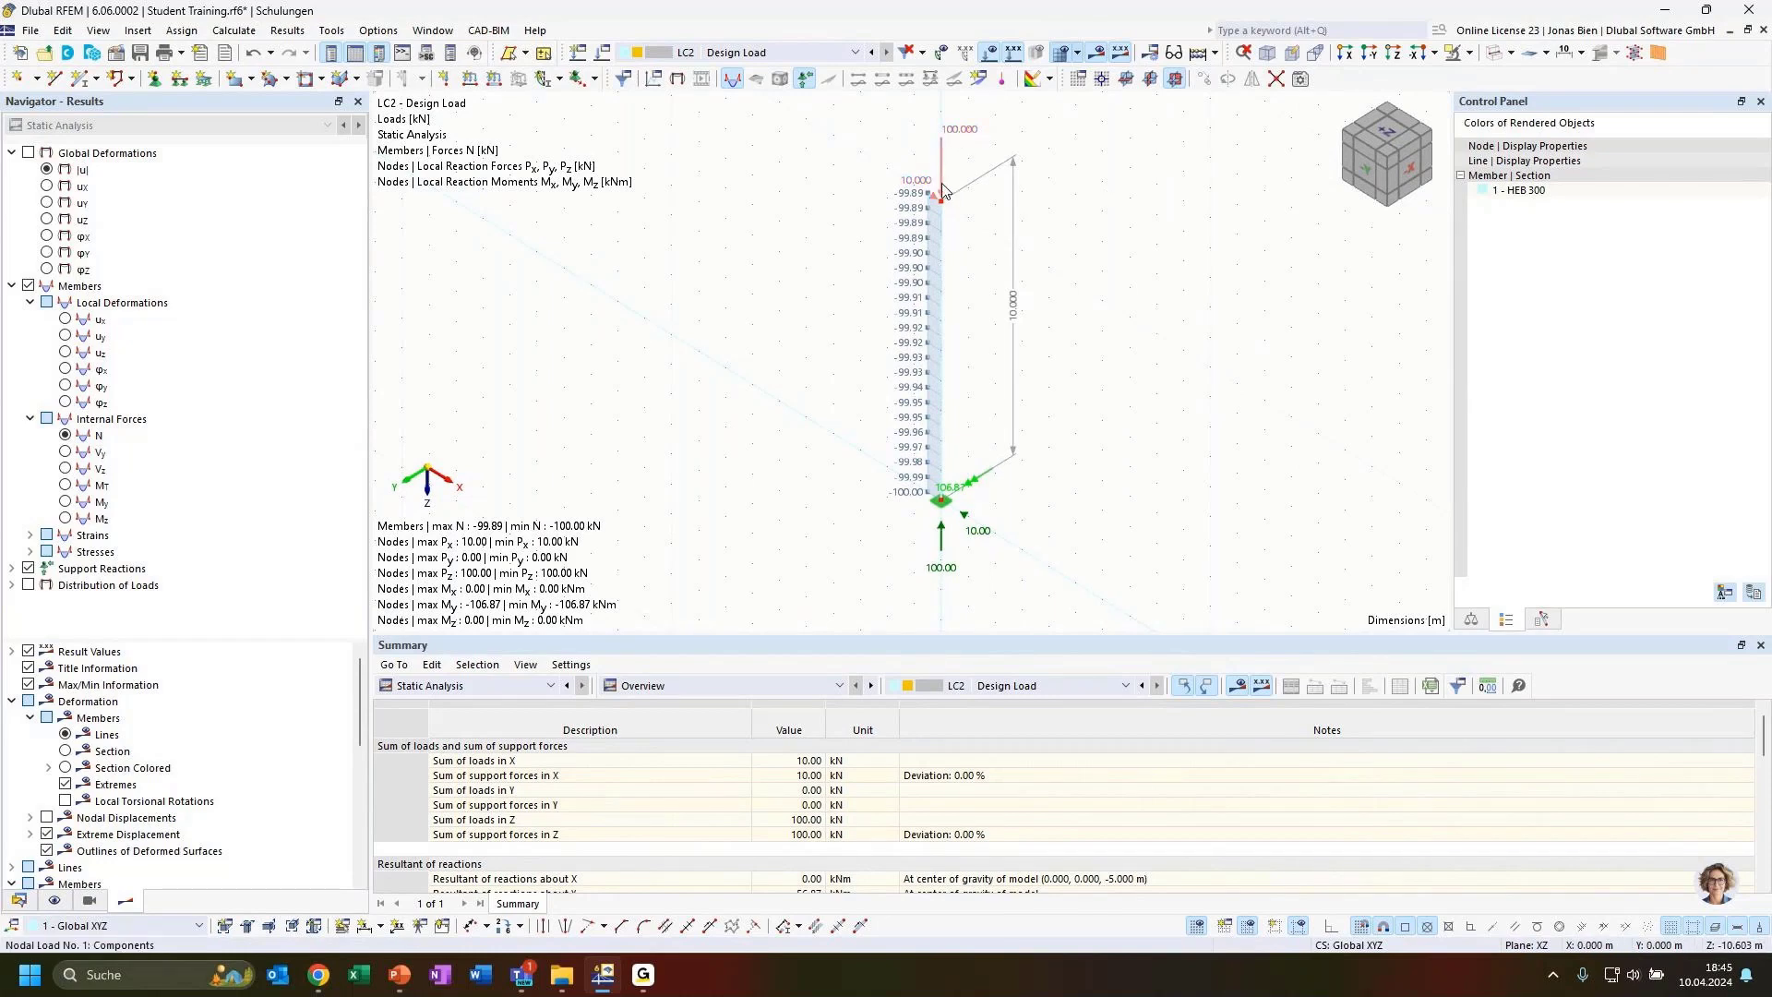
middle_click_drag(945, 185, 942, 227)
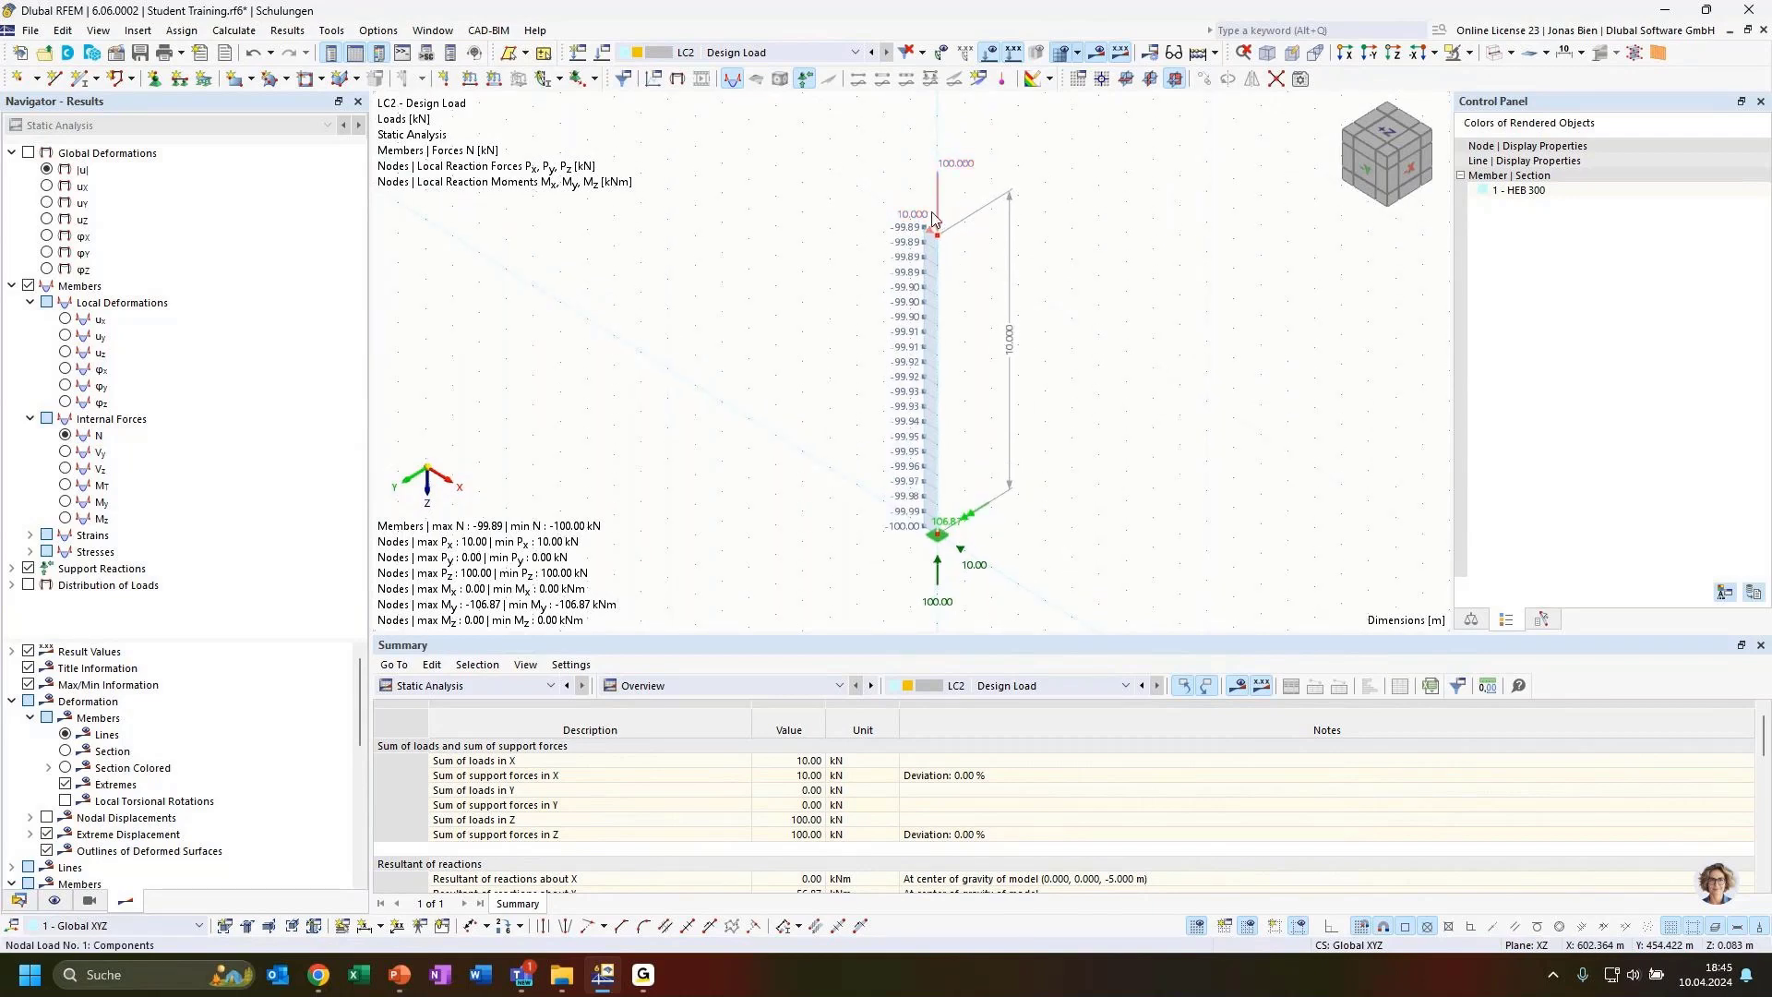
left_click(952, 533)
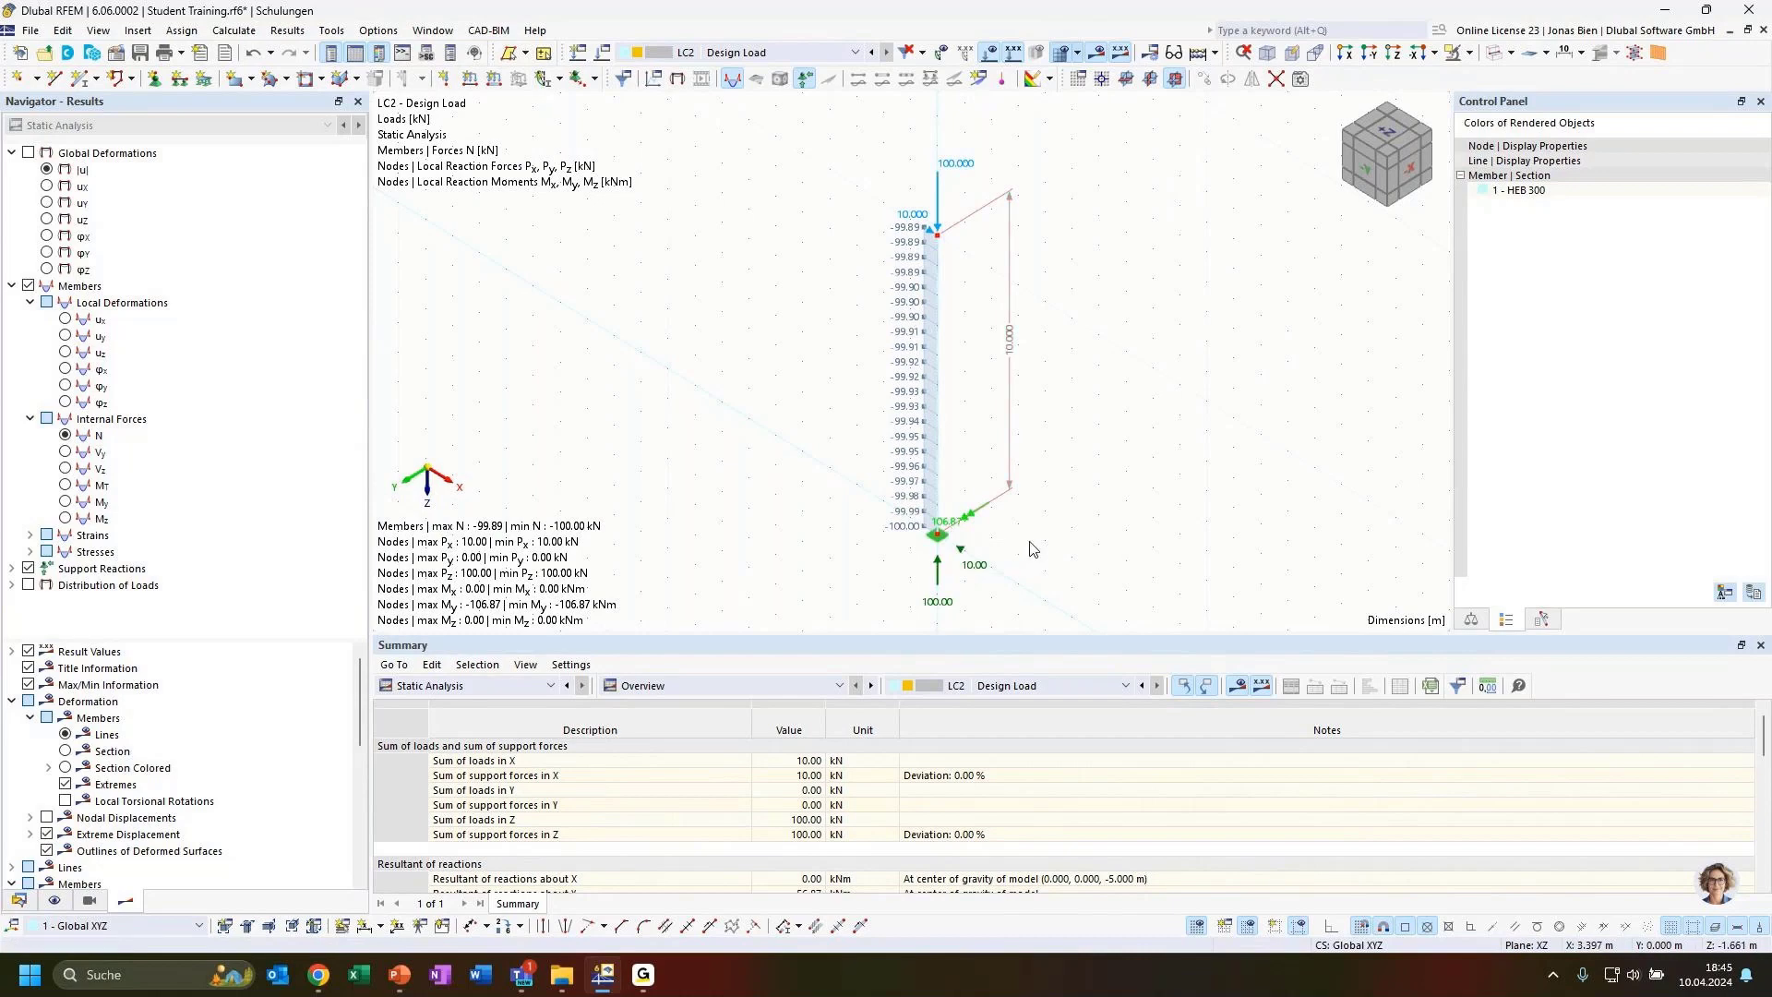
left_click(1048, 555)
middle_click_drag(1049, 555, 1085, 486, "ctrl")
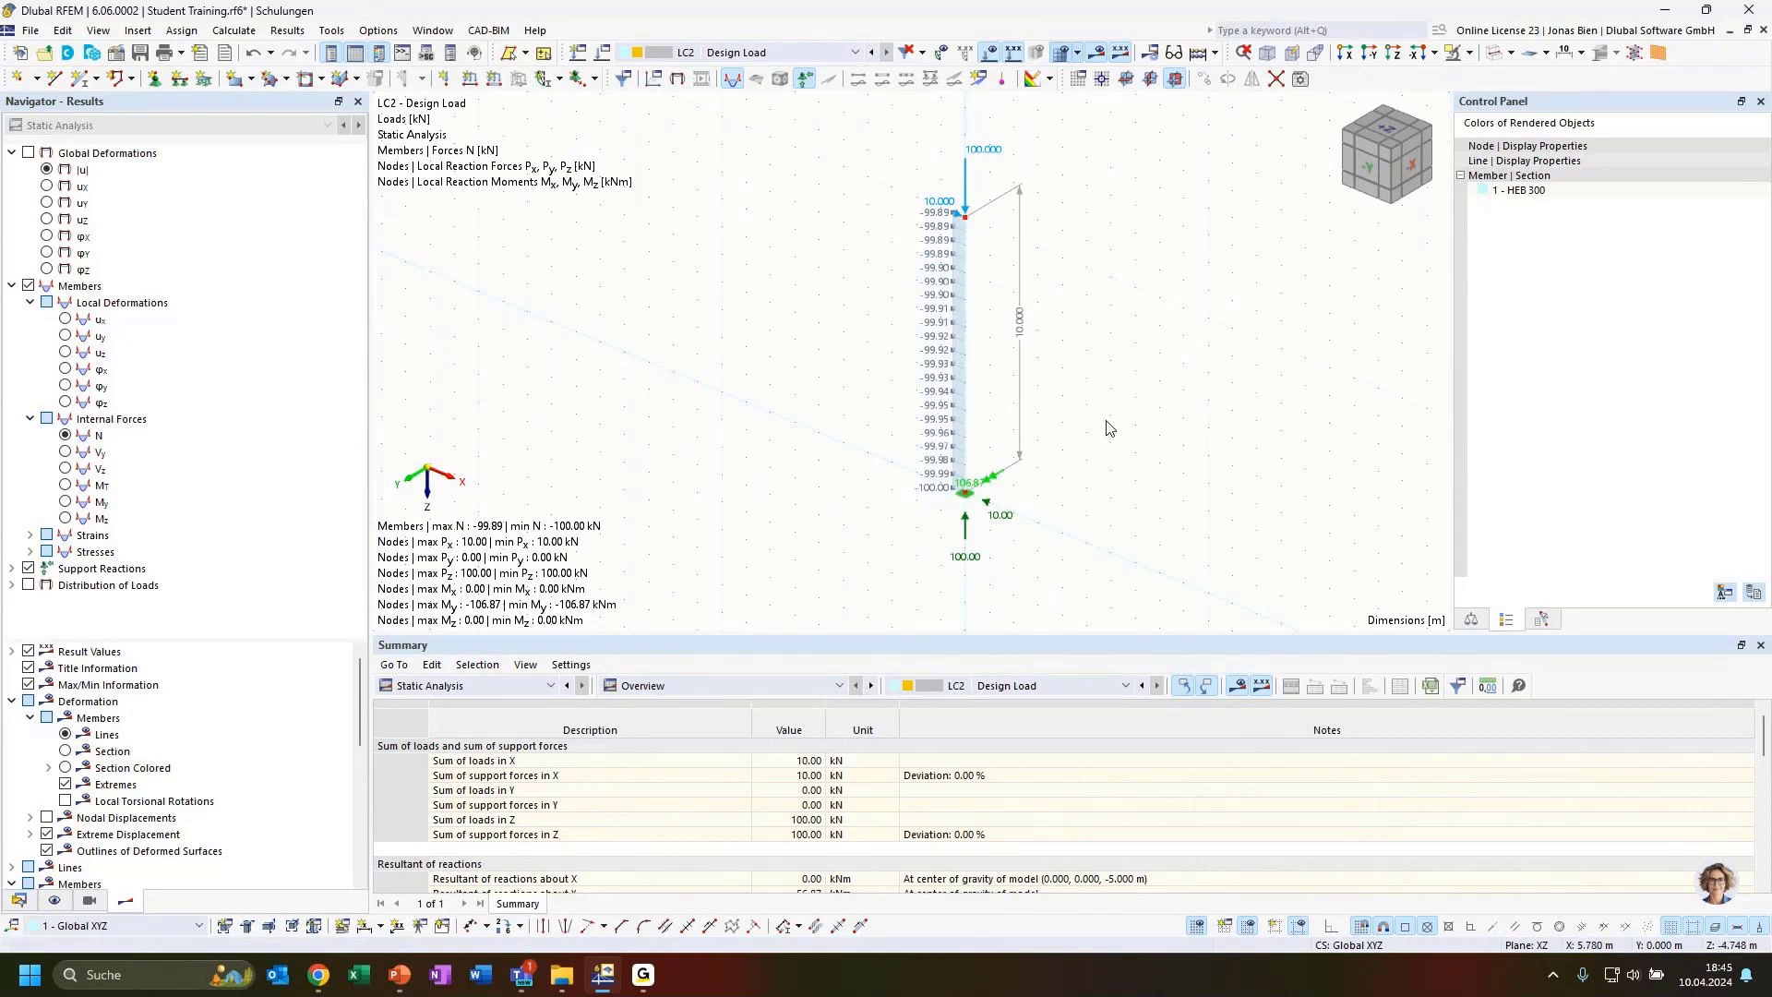
double_click(966, 198)
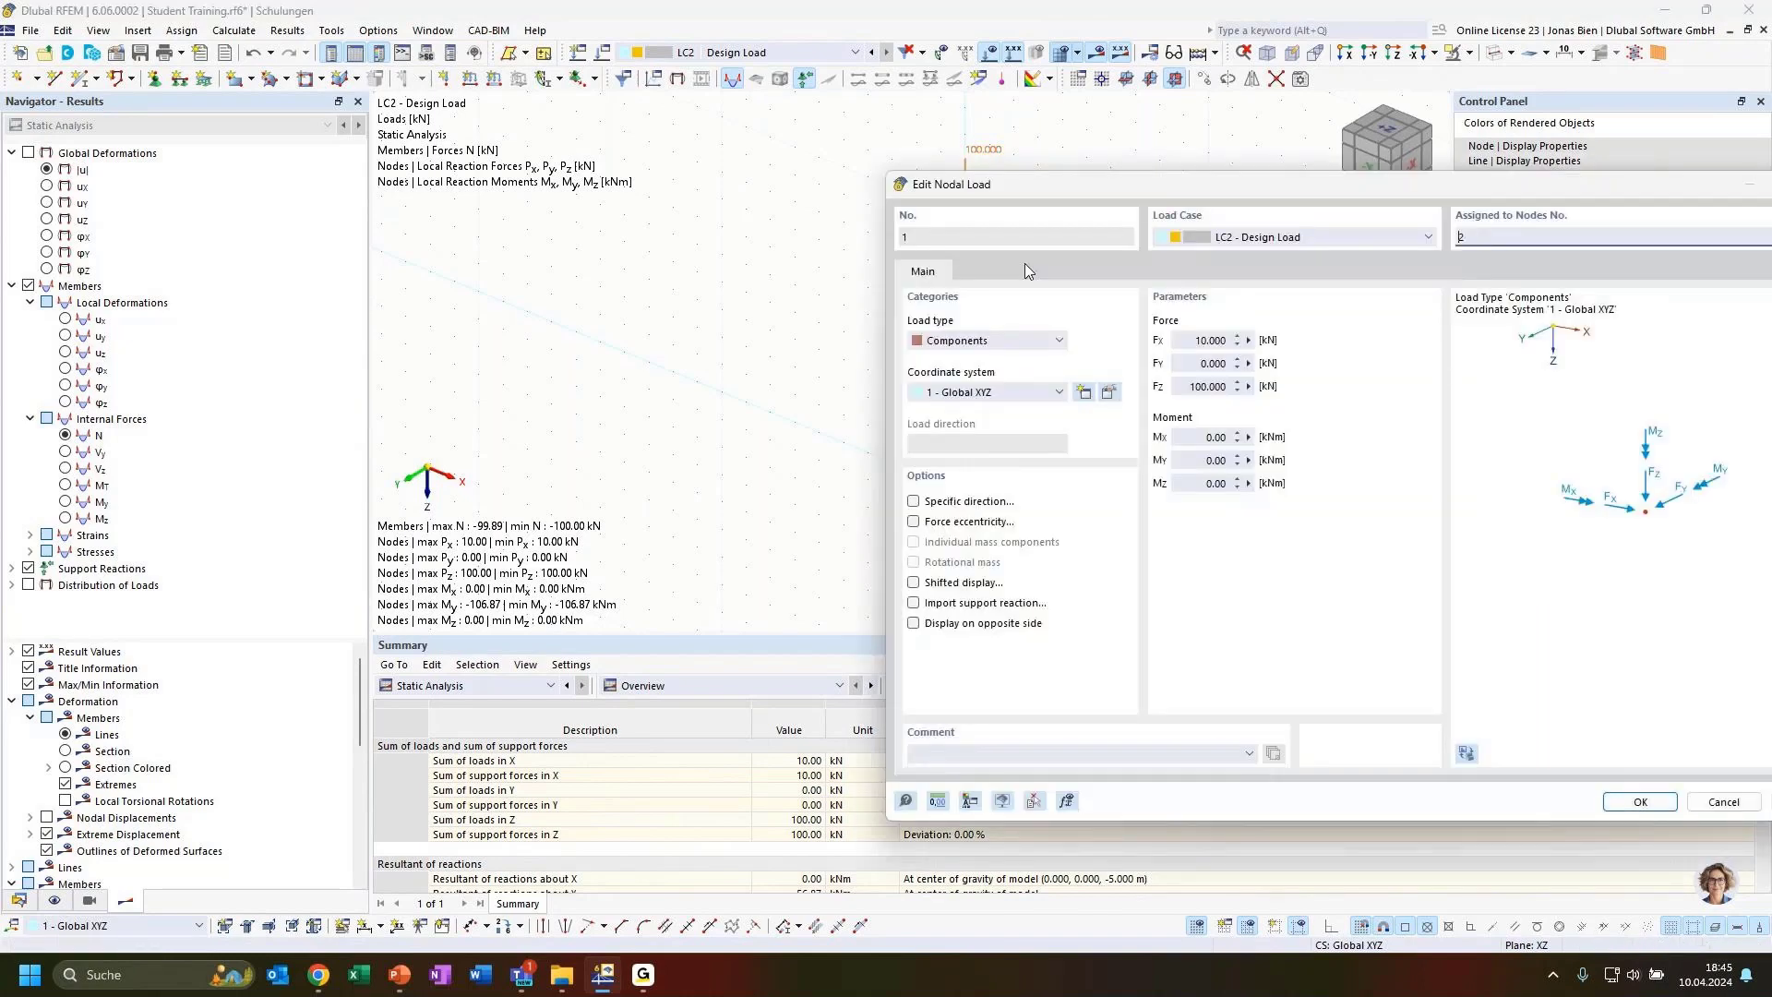
left_click_drag(1203, 339, 1191, 386)
type("22")
left_click_drag(1234, 190, 1031, 141)
left_click(1439, 754)
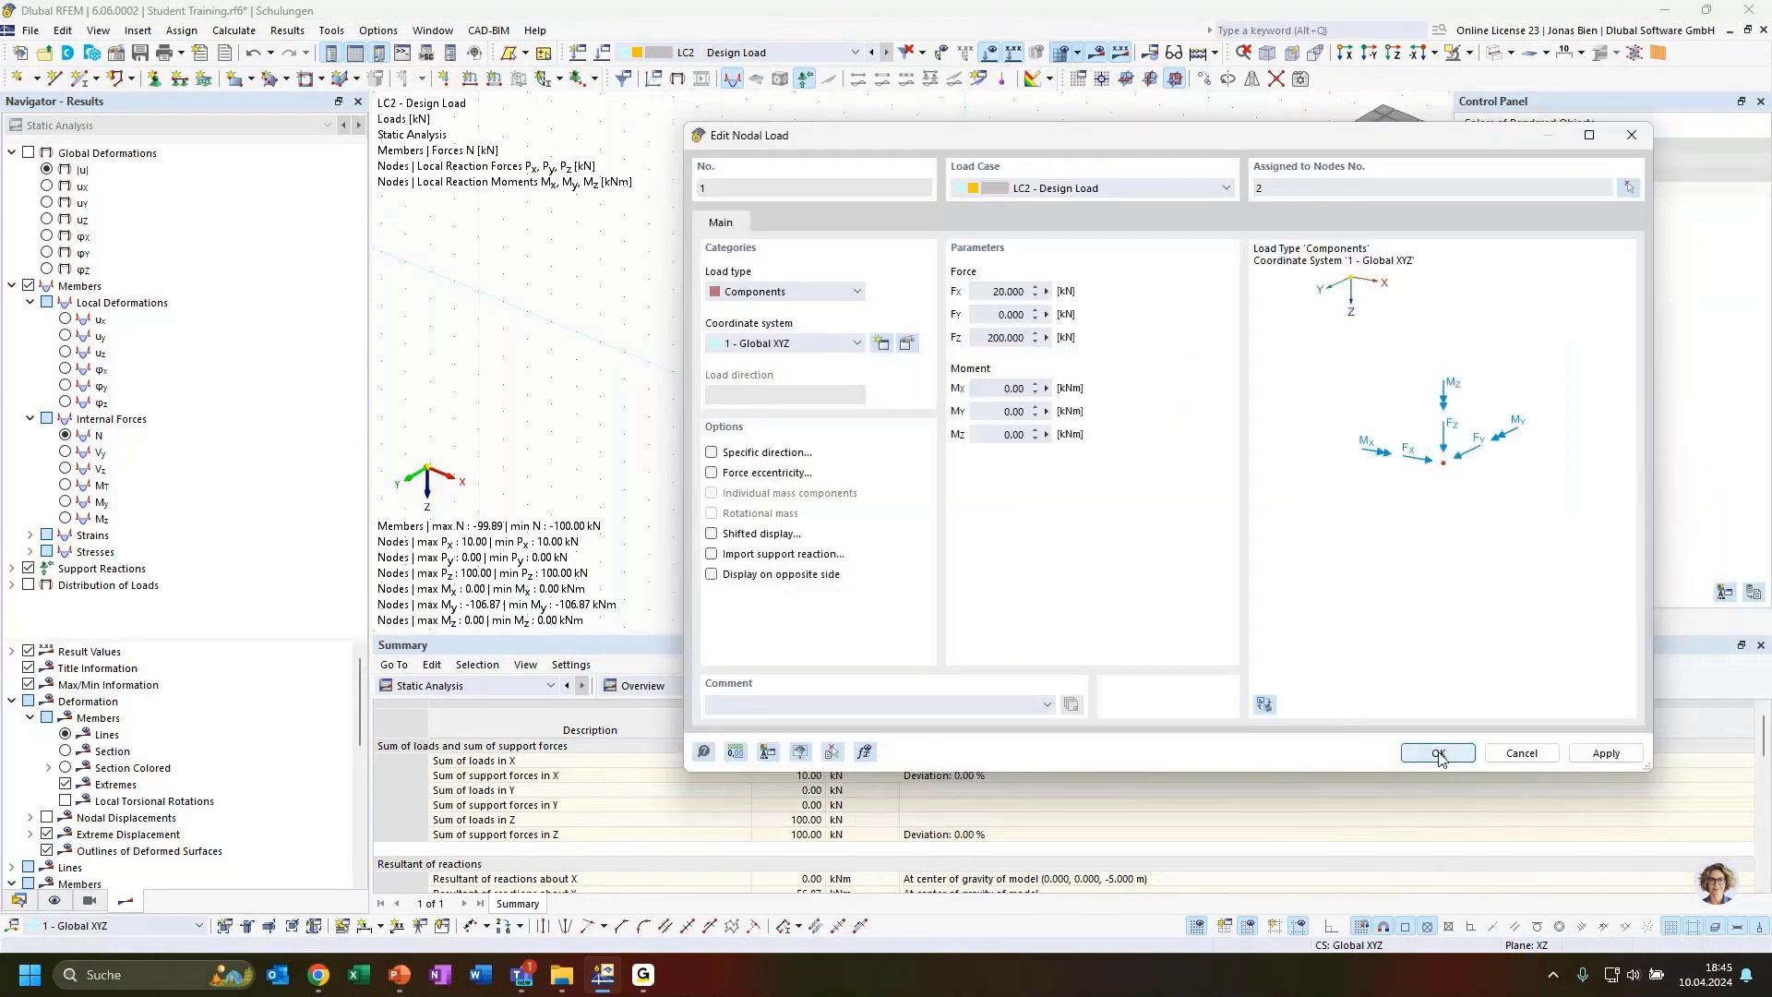
Display LC2 again and inspect the axial forces and reactions under the increased load
left_click(757, 56)
left_click(736, 84)
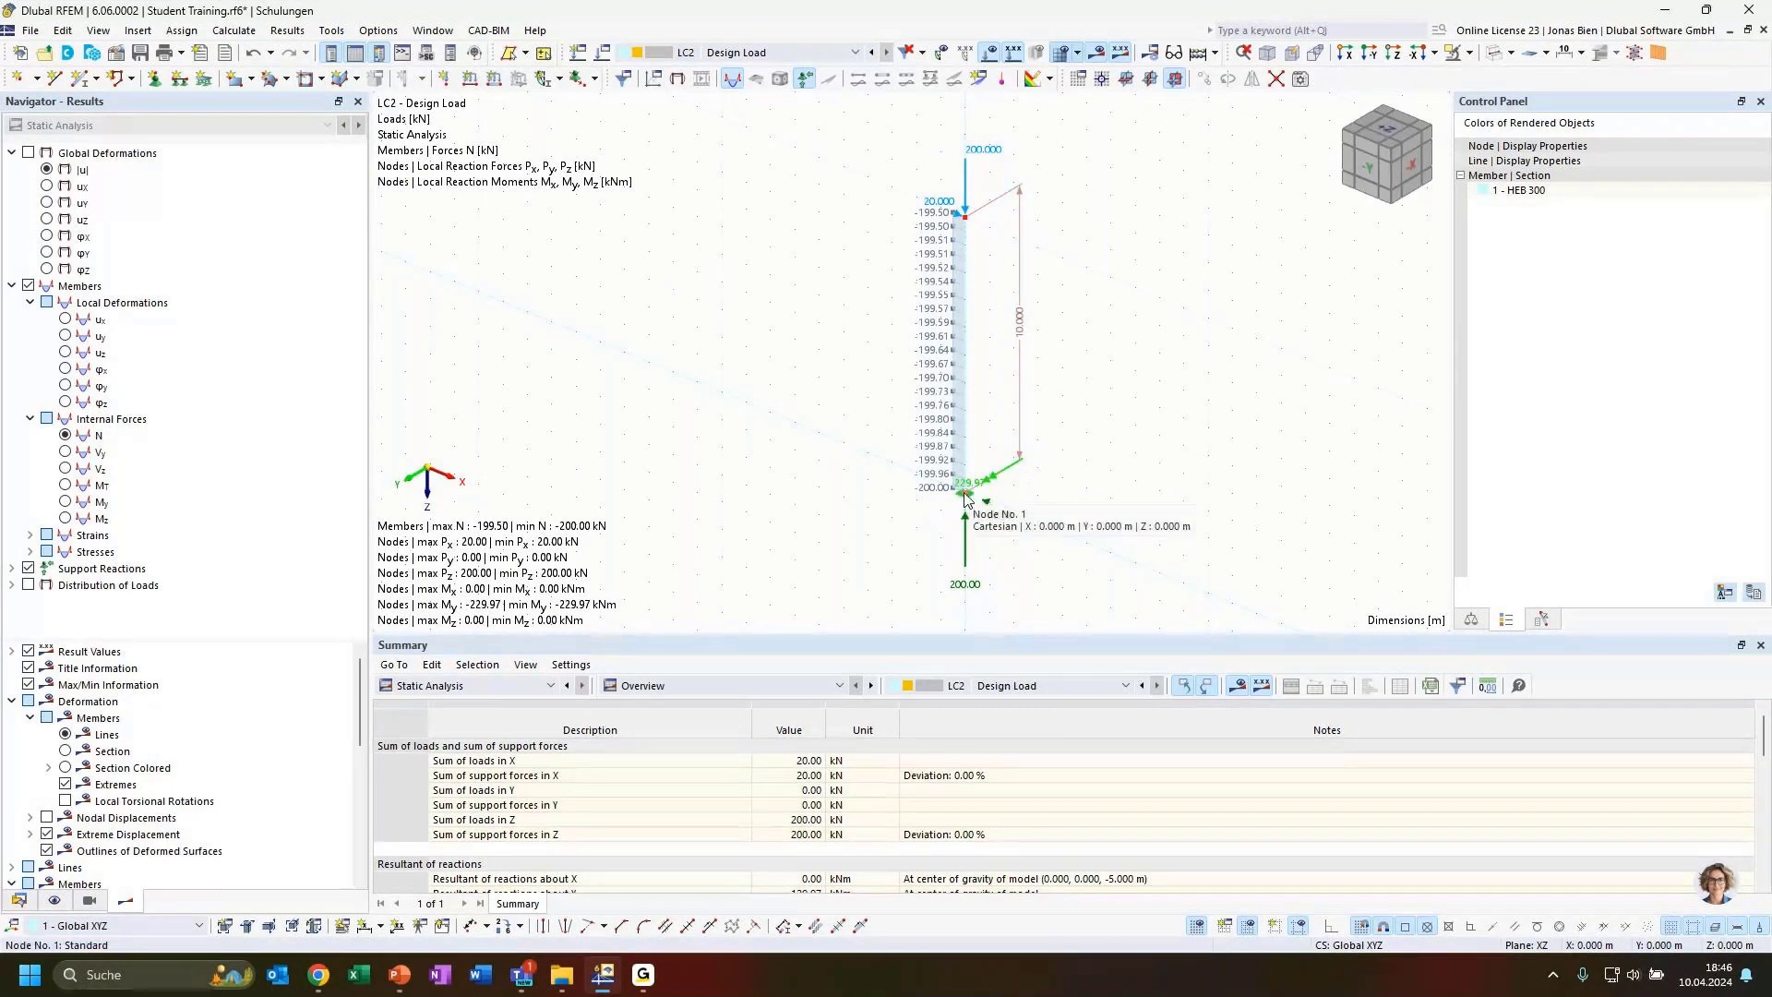
scroll(966, 497, "up", 1)
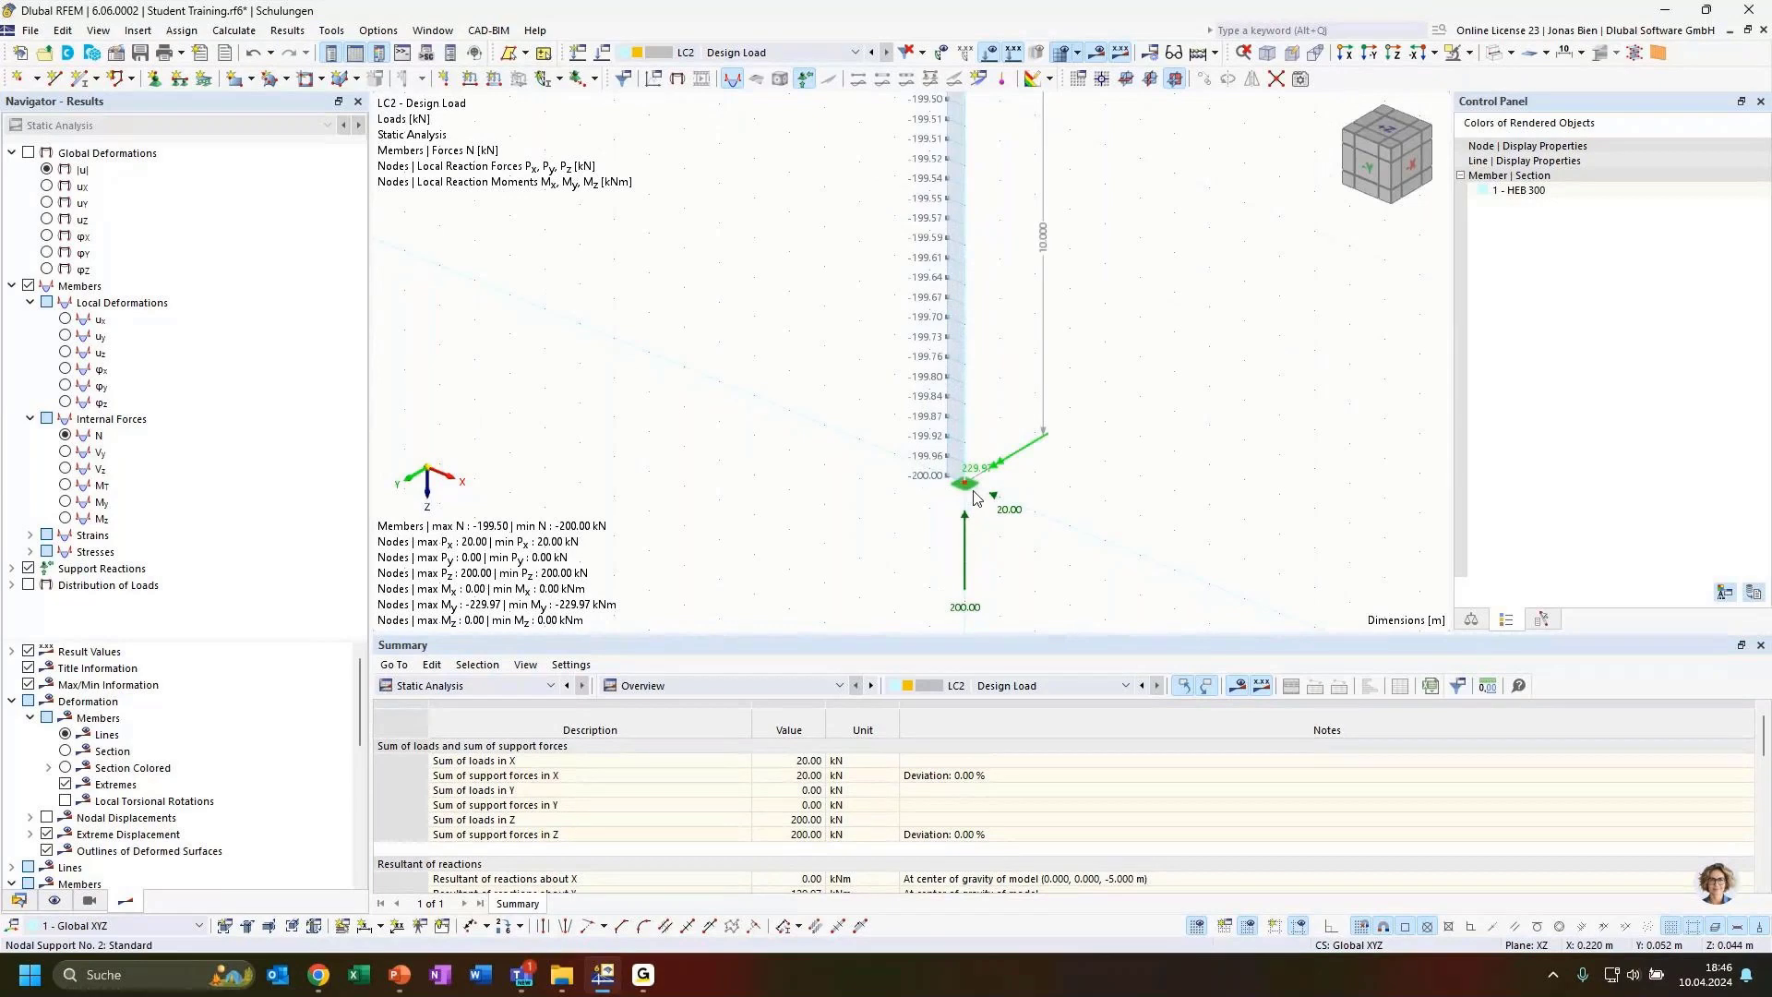
scroll(974, 491, "down", 1)
middle_click_drag(1135, 366, 1132, 399)
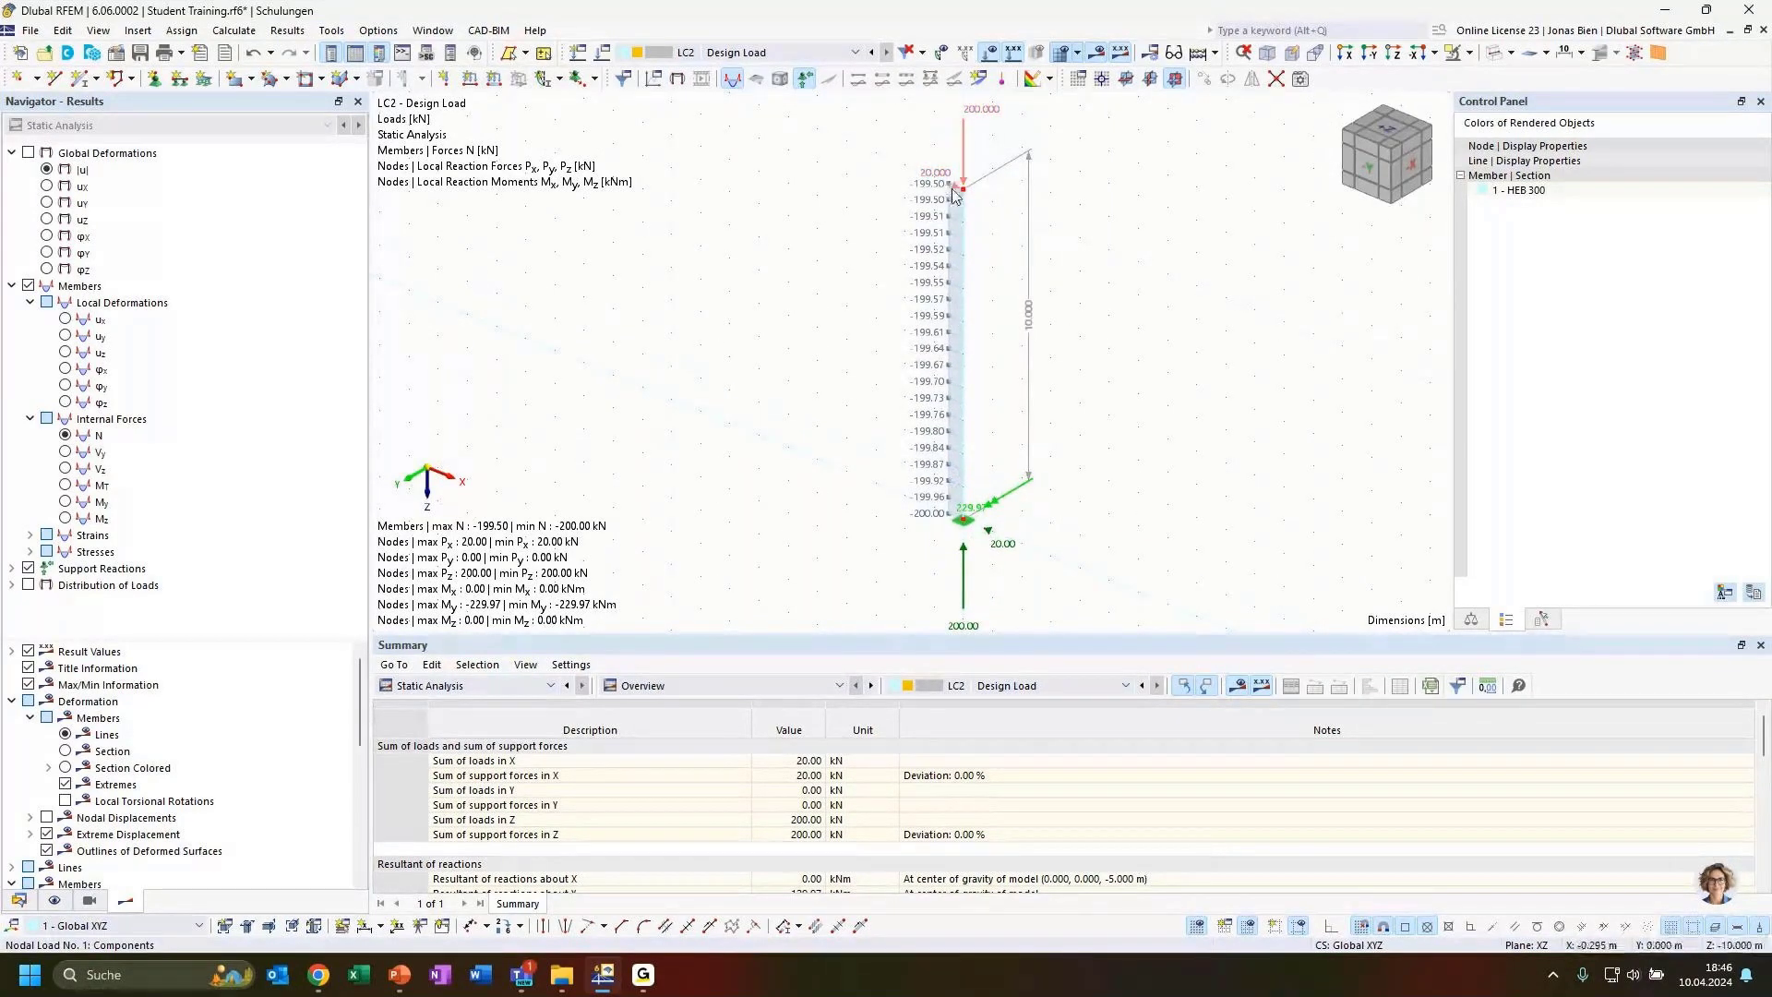
mouse_move(942, 177)
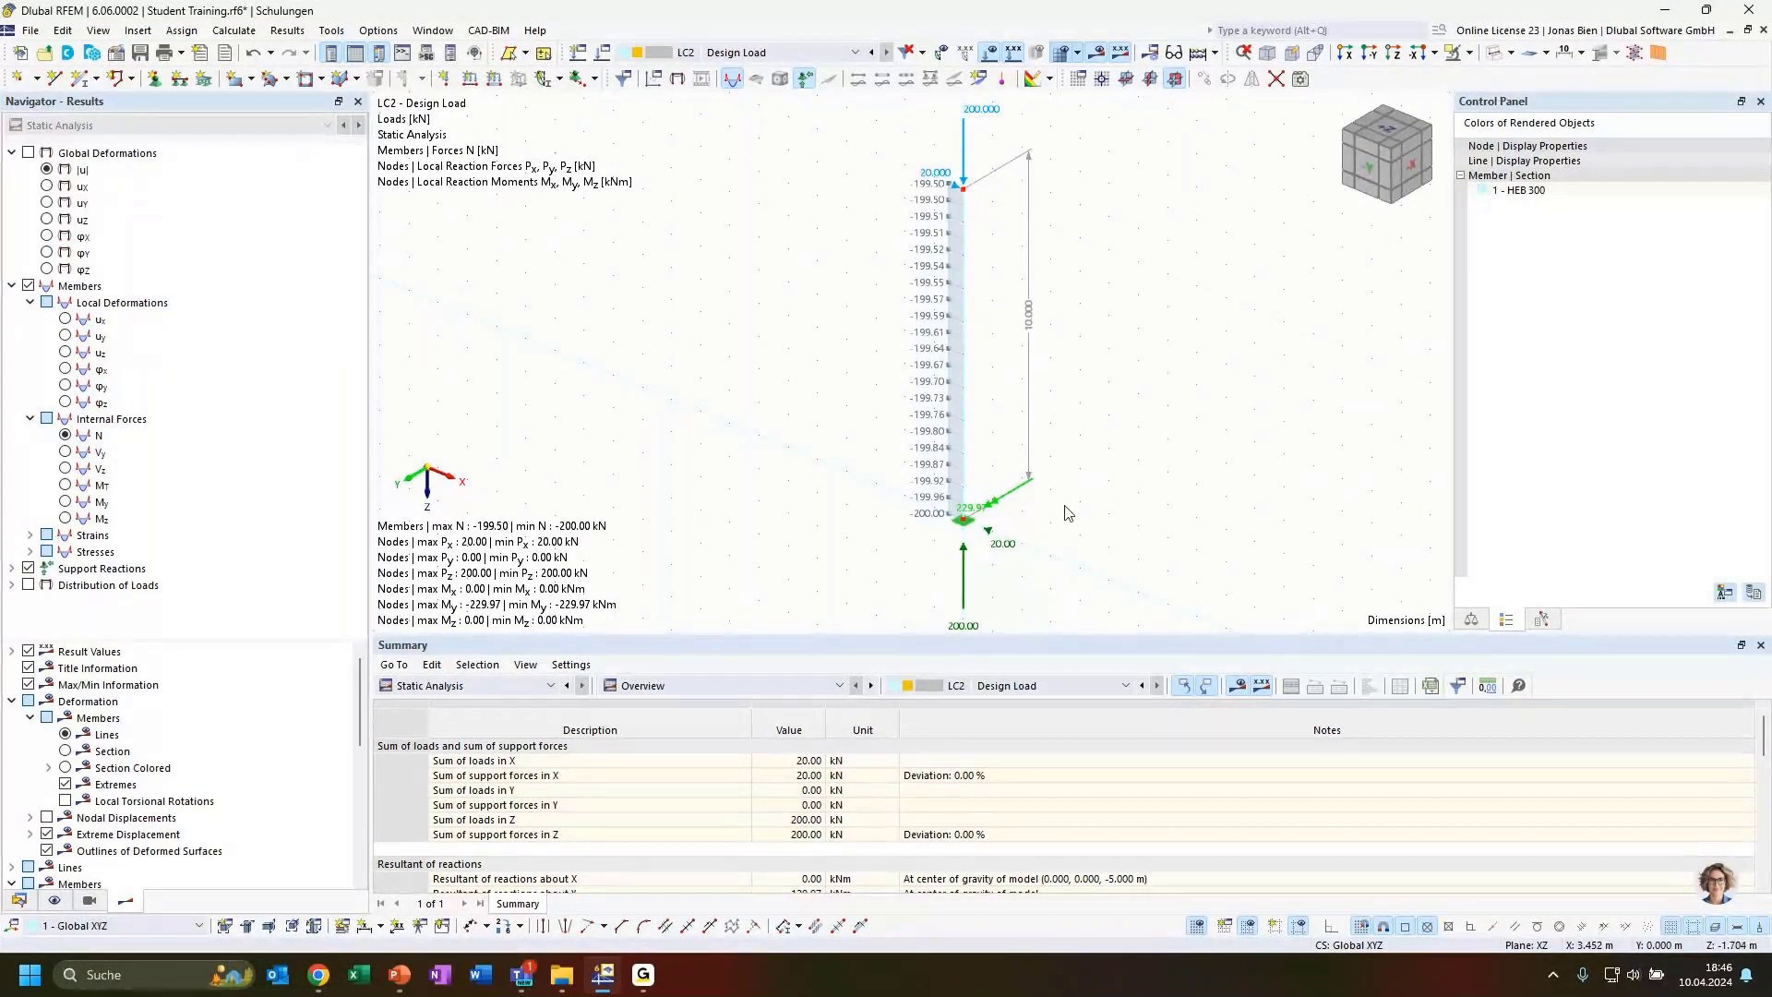
Edit the nodal load at the column top to Fx 50 kN and Fz 500 kN
middle_click_drag(1065, 504, 1124, 470, "ctrl")
scroll(1097, 495, "down", 1)
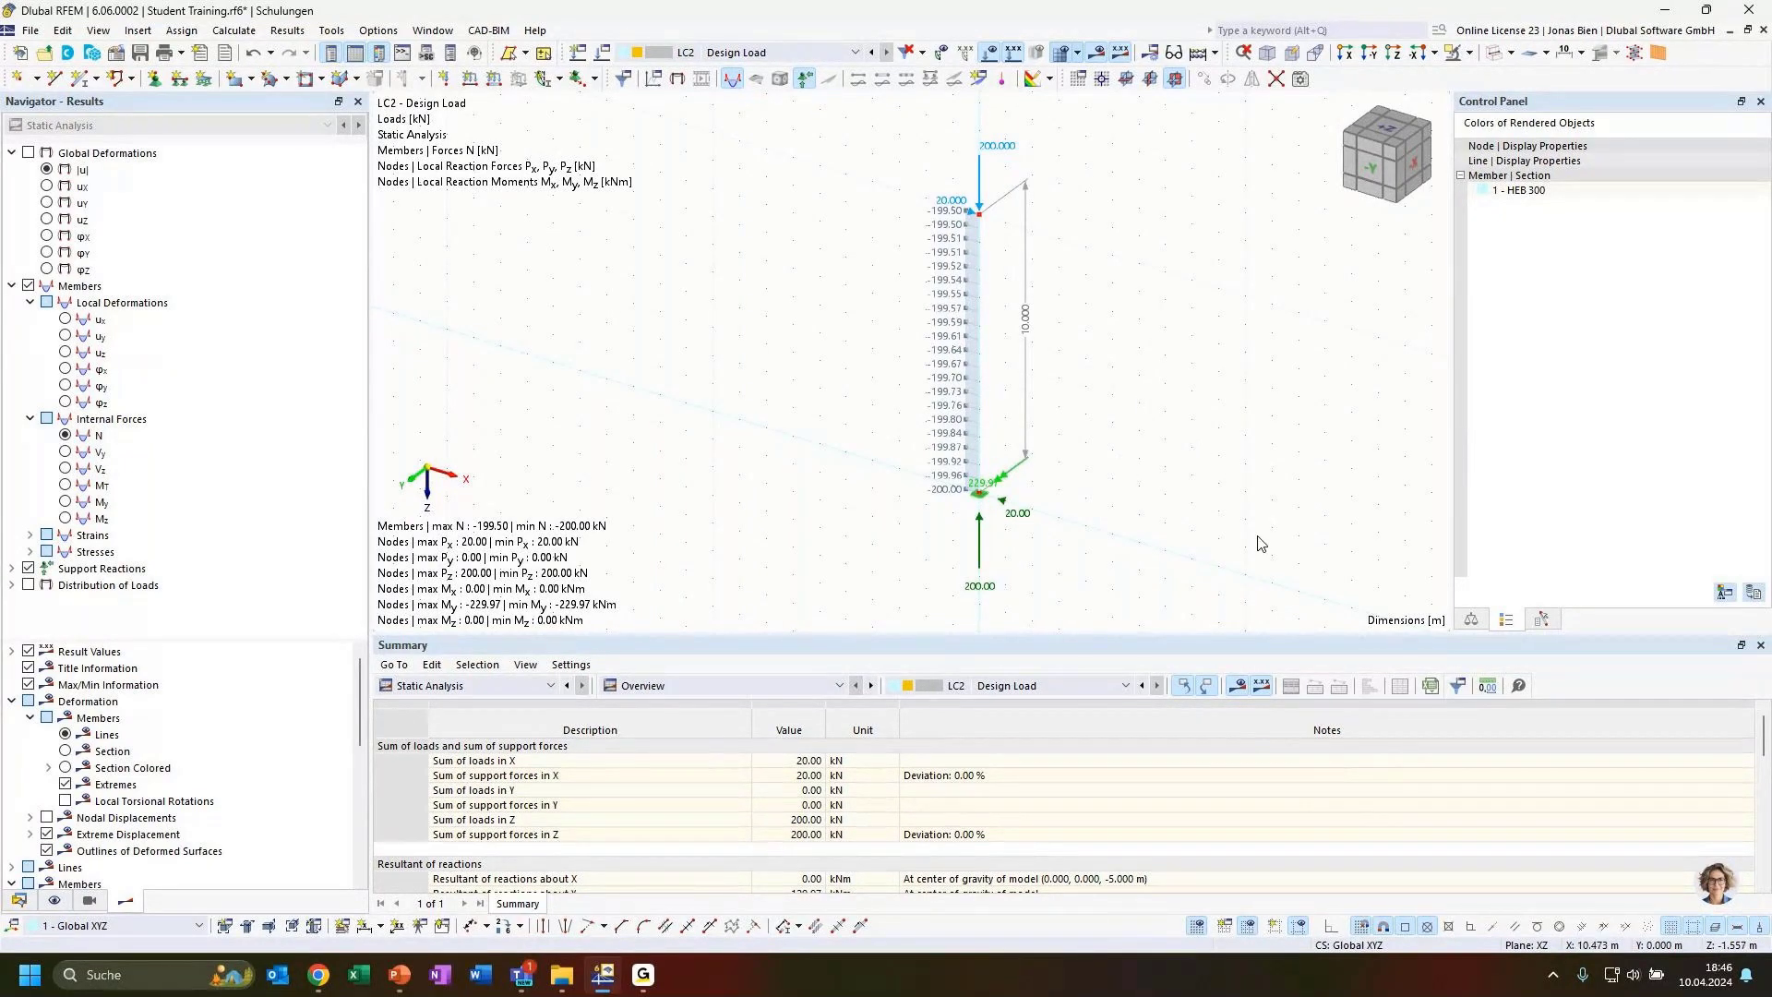
middle_click_drag(1256, 536, 1228, 545, "ctrl")
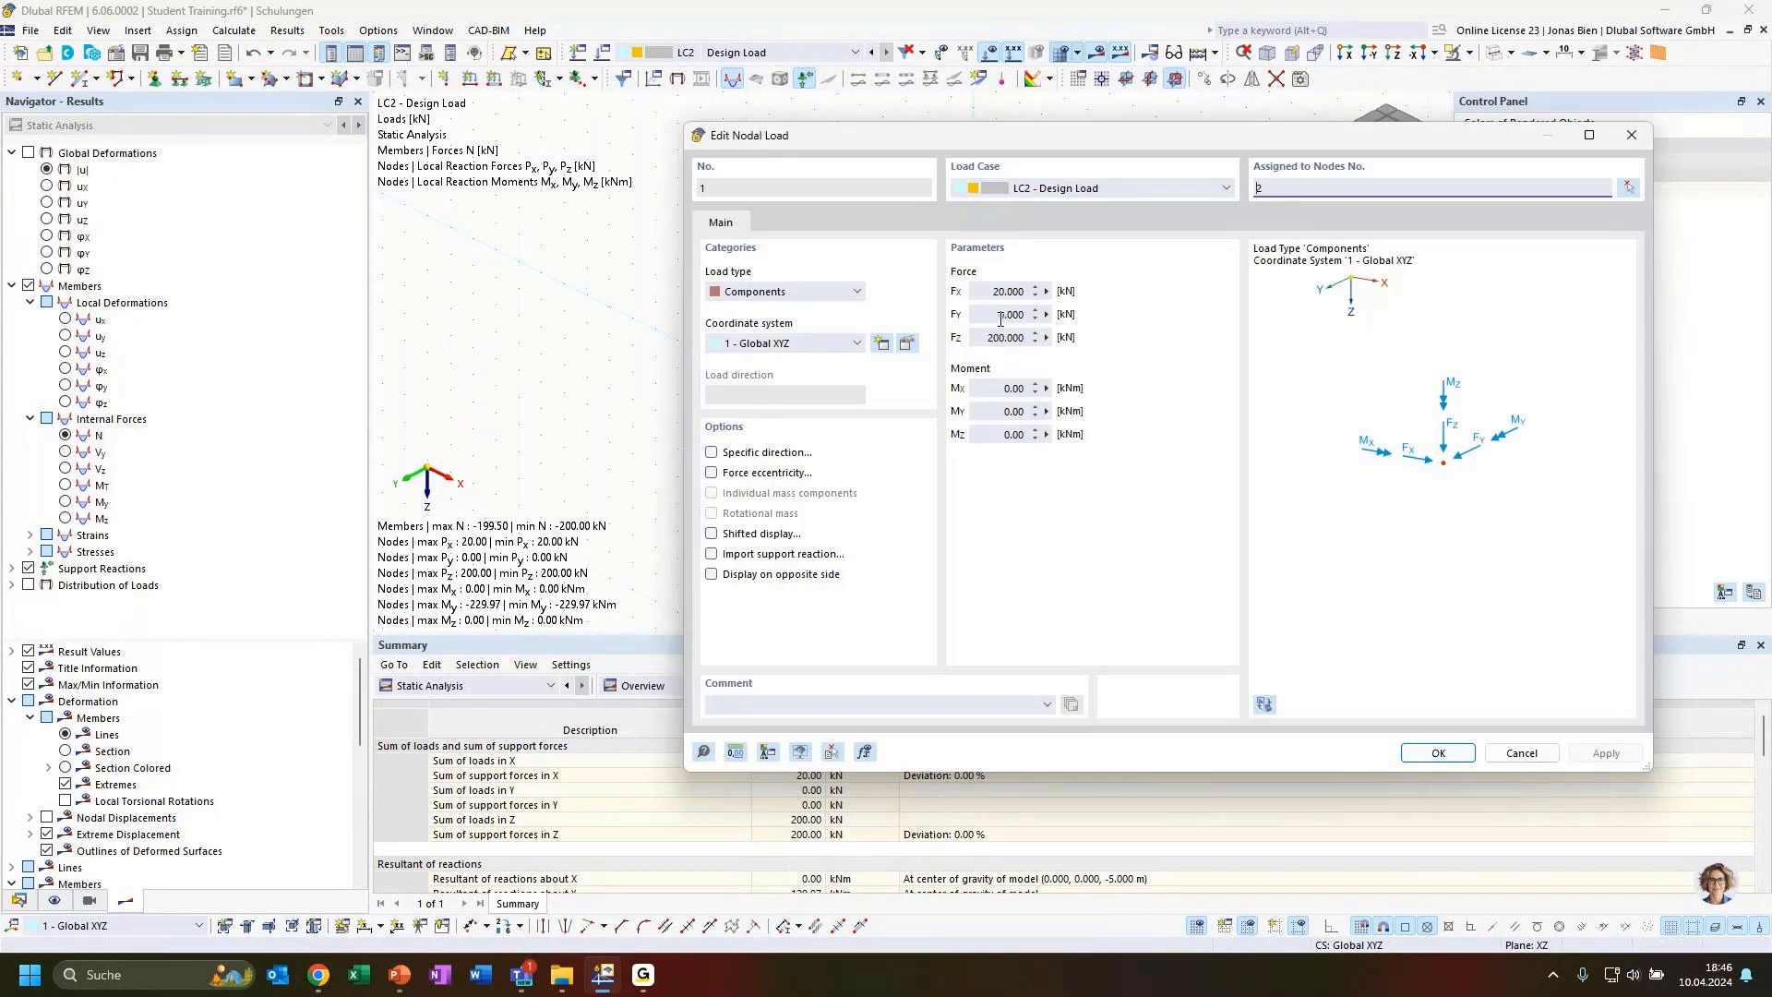
left_click_drag(1026, 140, 886, 153)
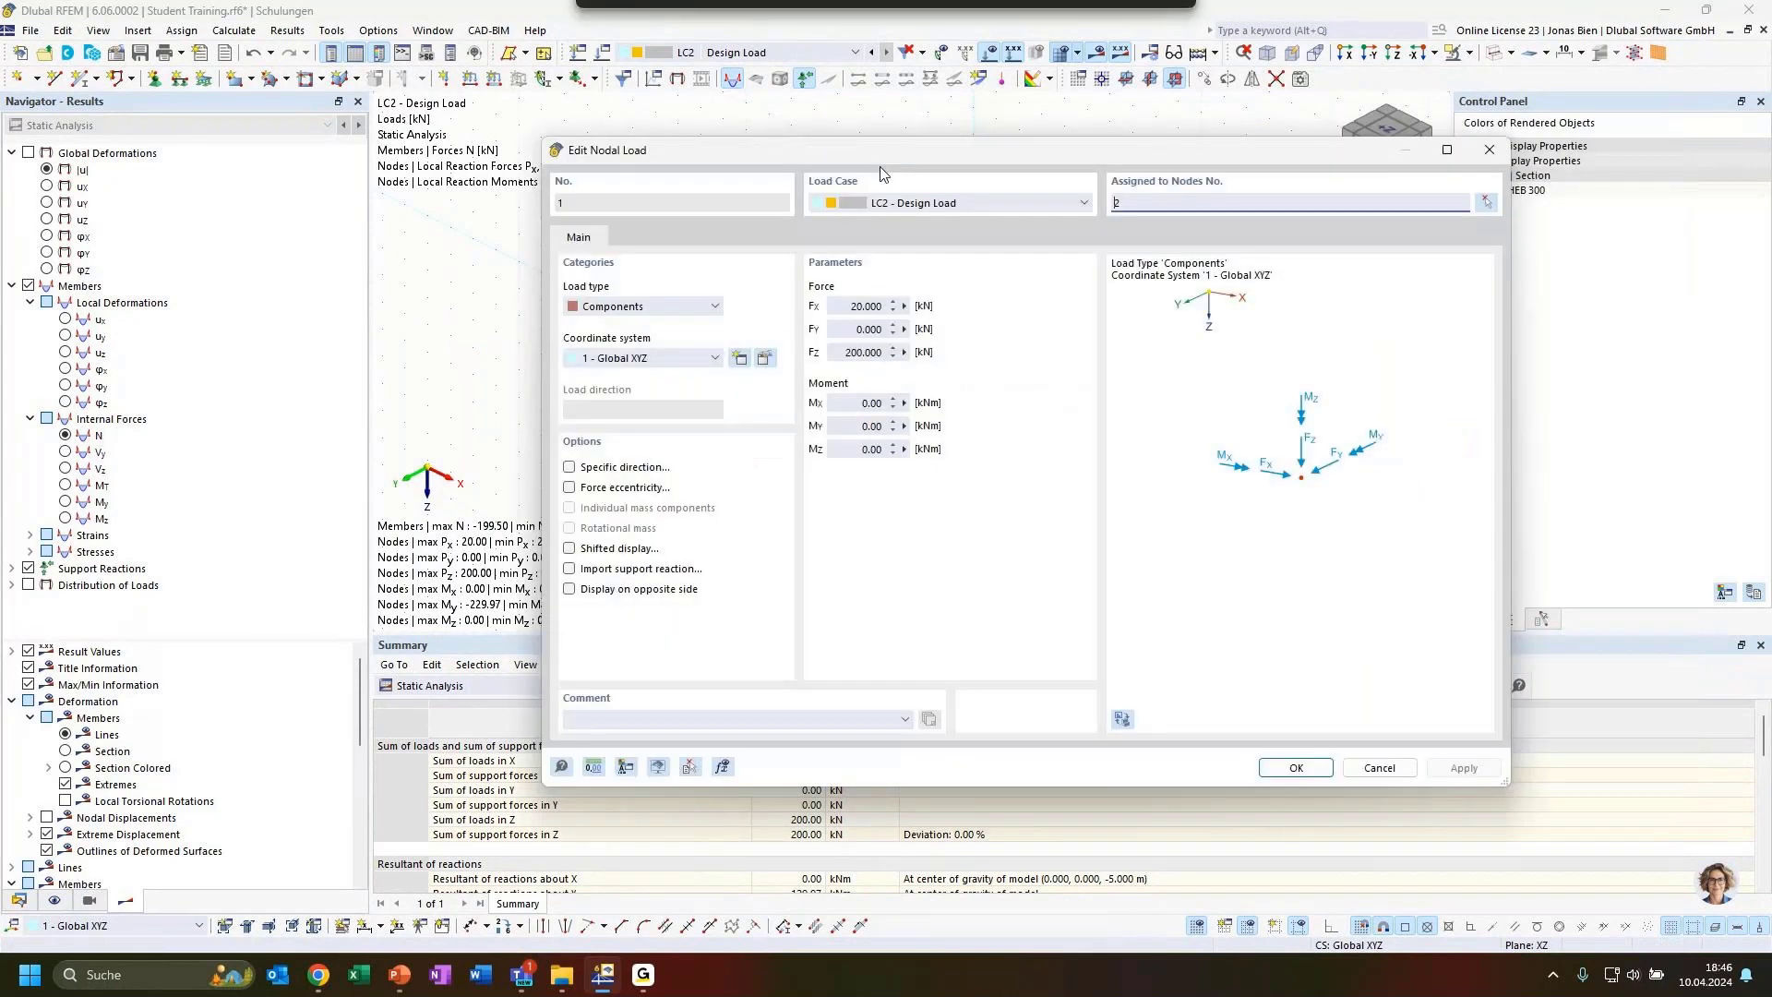
left_click(856, 305)
key("BackSpace")
type("5")
left_click(850, 352)
key("BackSpace")
type("5")
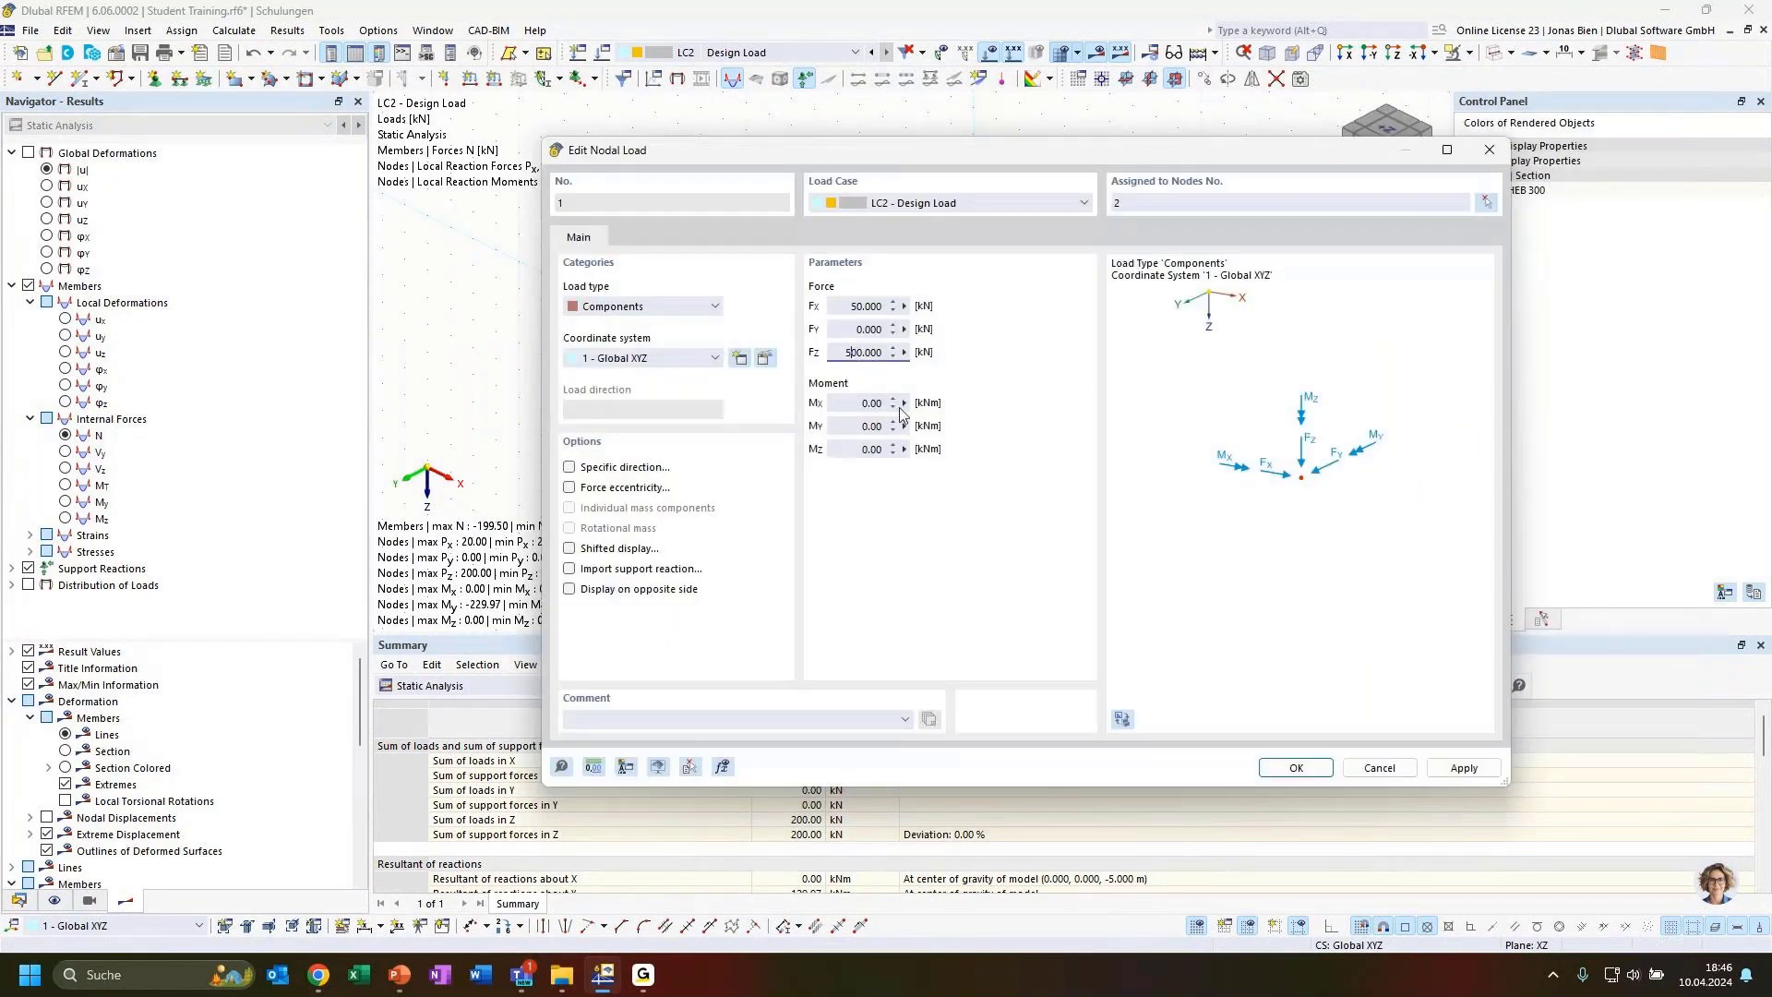
left_click(1295, 766)
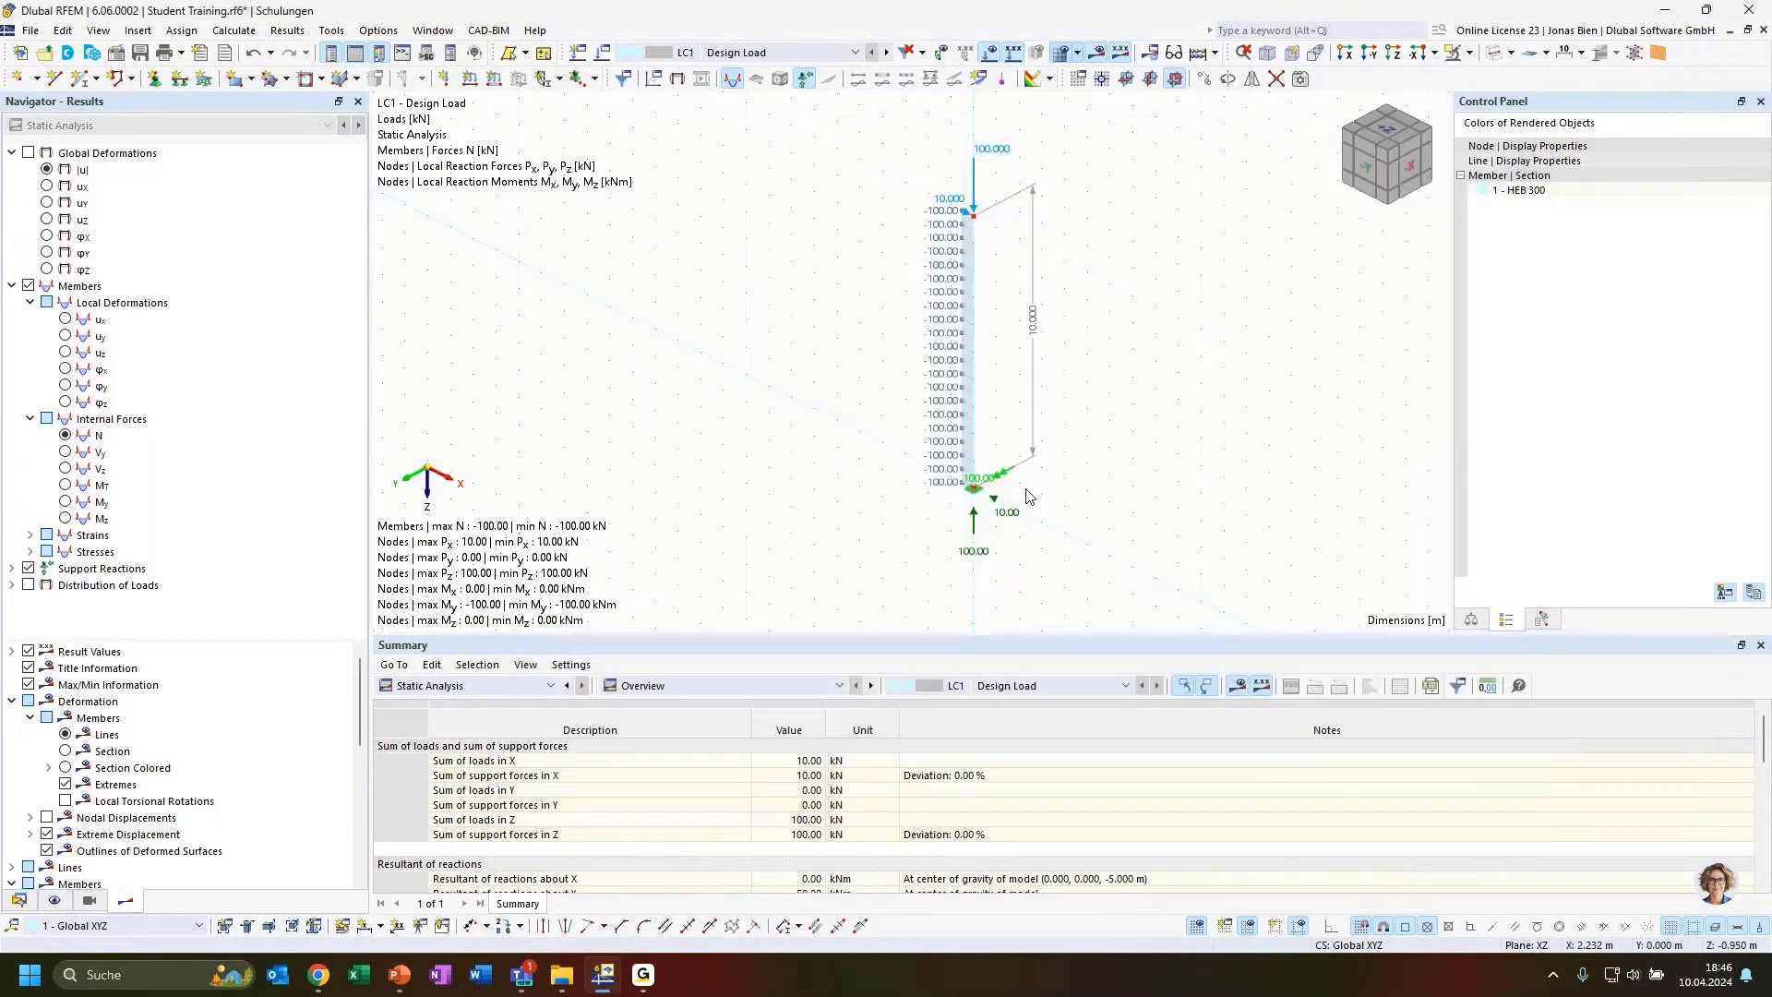
Select load case LC2 and run the calculation
left_click(854, 51)
left_click(729, 81)
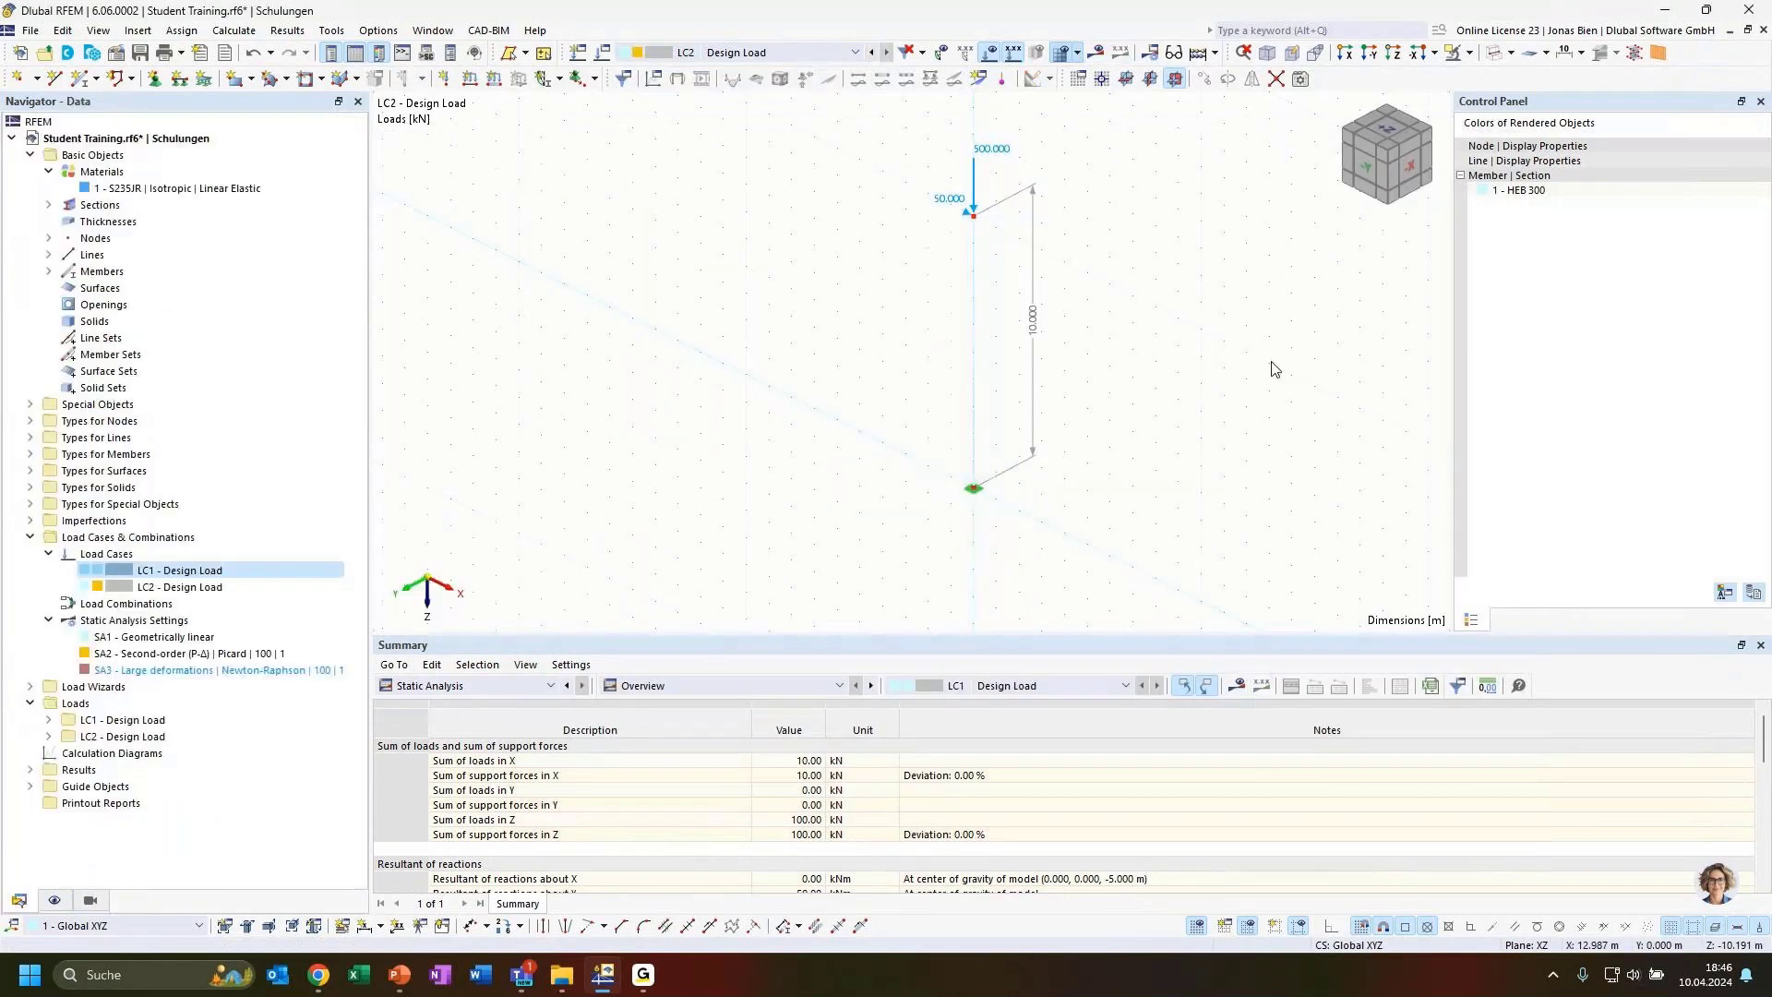
left_click(1096, 52)
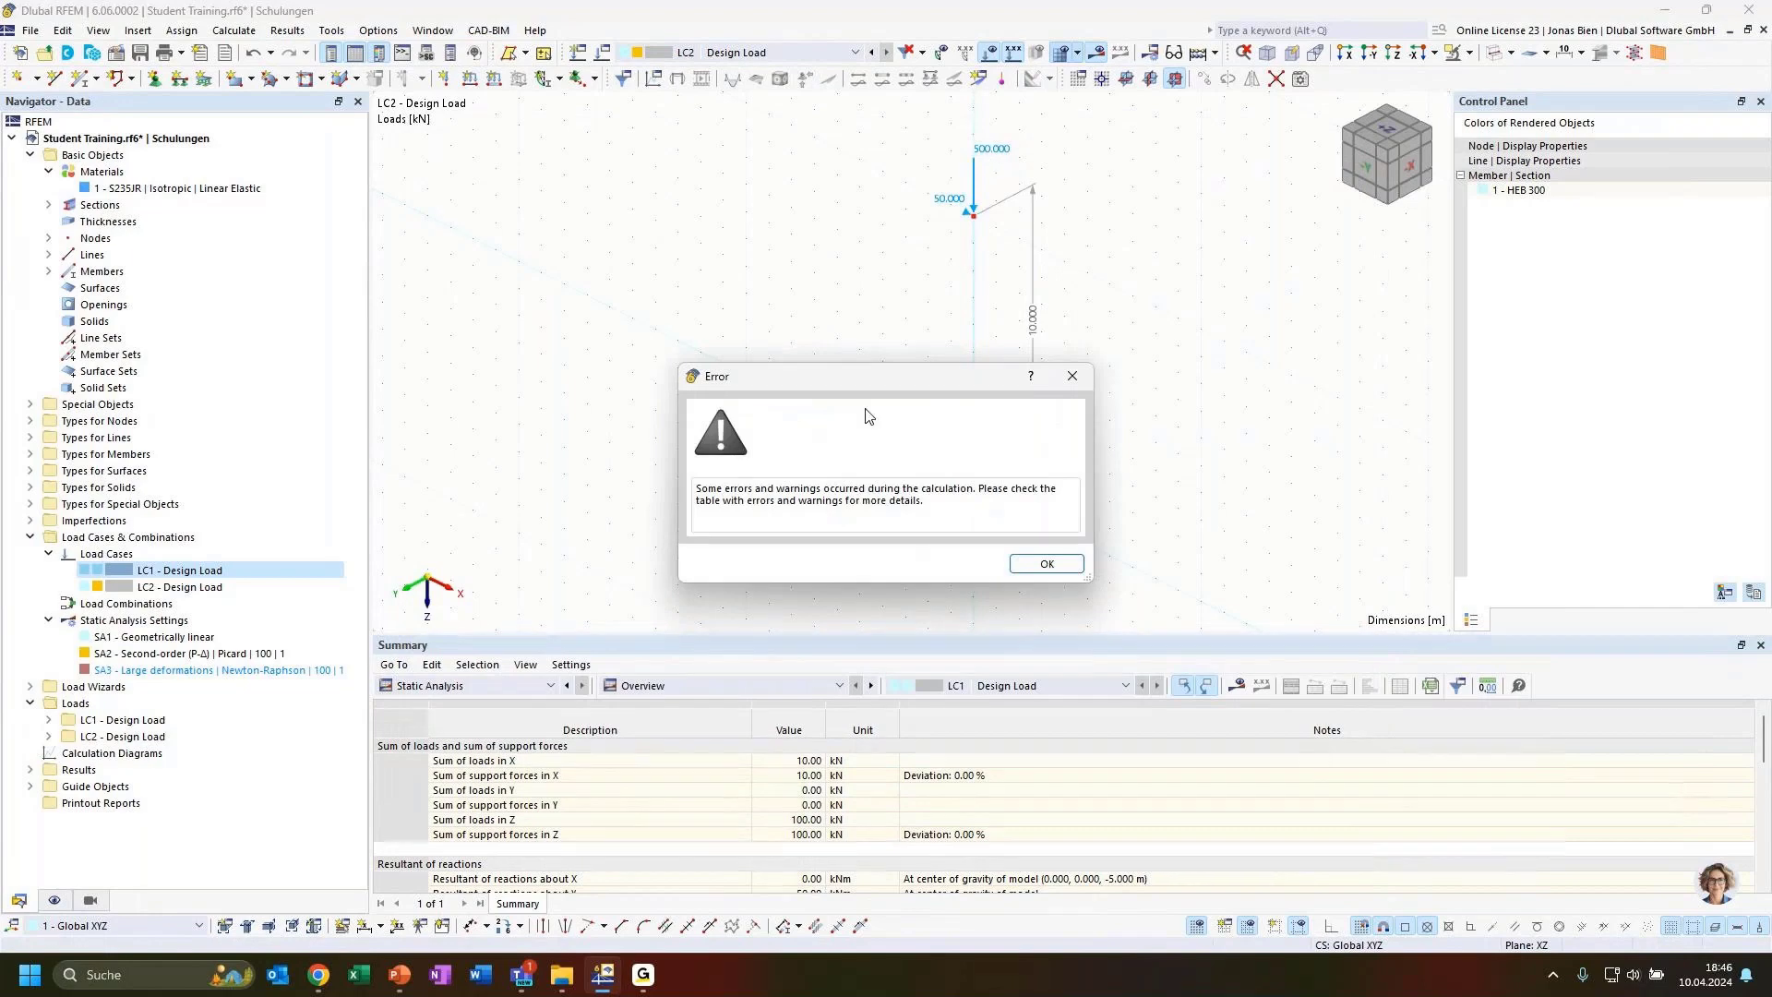
Dismiss the calculation error message and examine the listed error for load case 2 in the errors and warnings table
left_click_drag(875, 398, 612, 355)
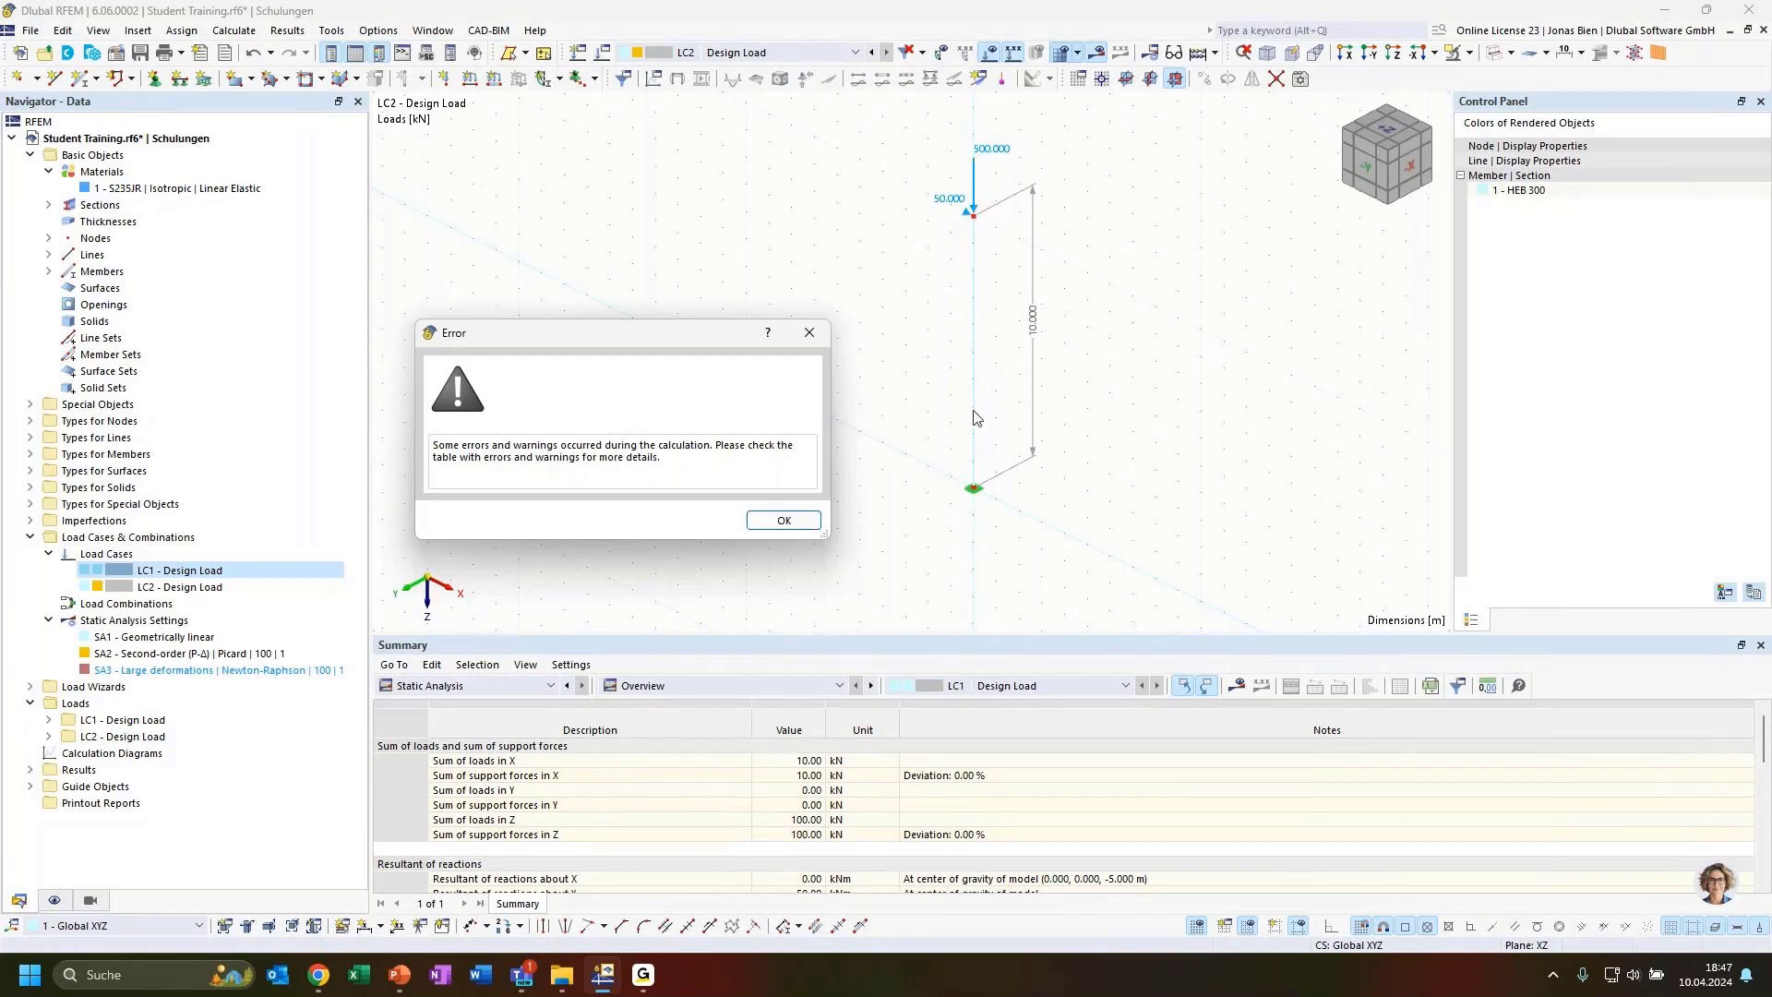
left_click(784, 521)
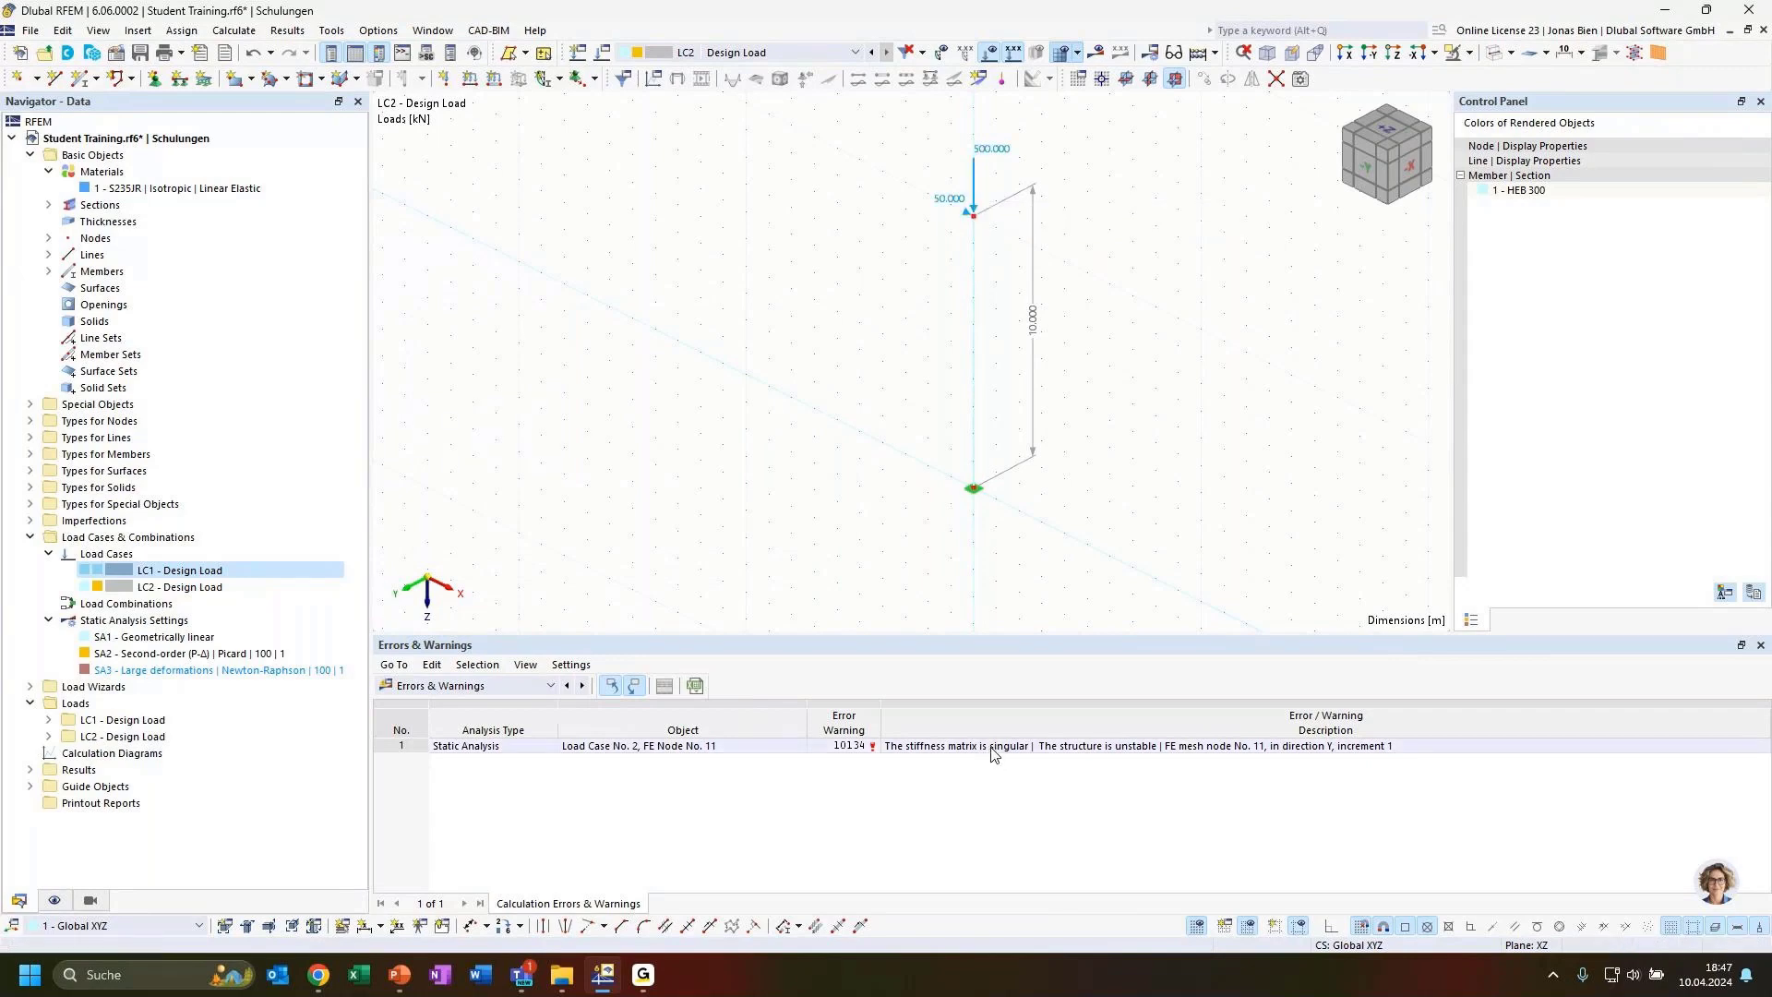
left_click(1093, 749)
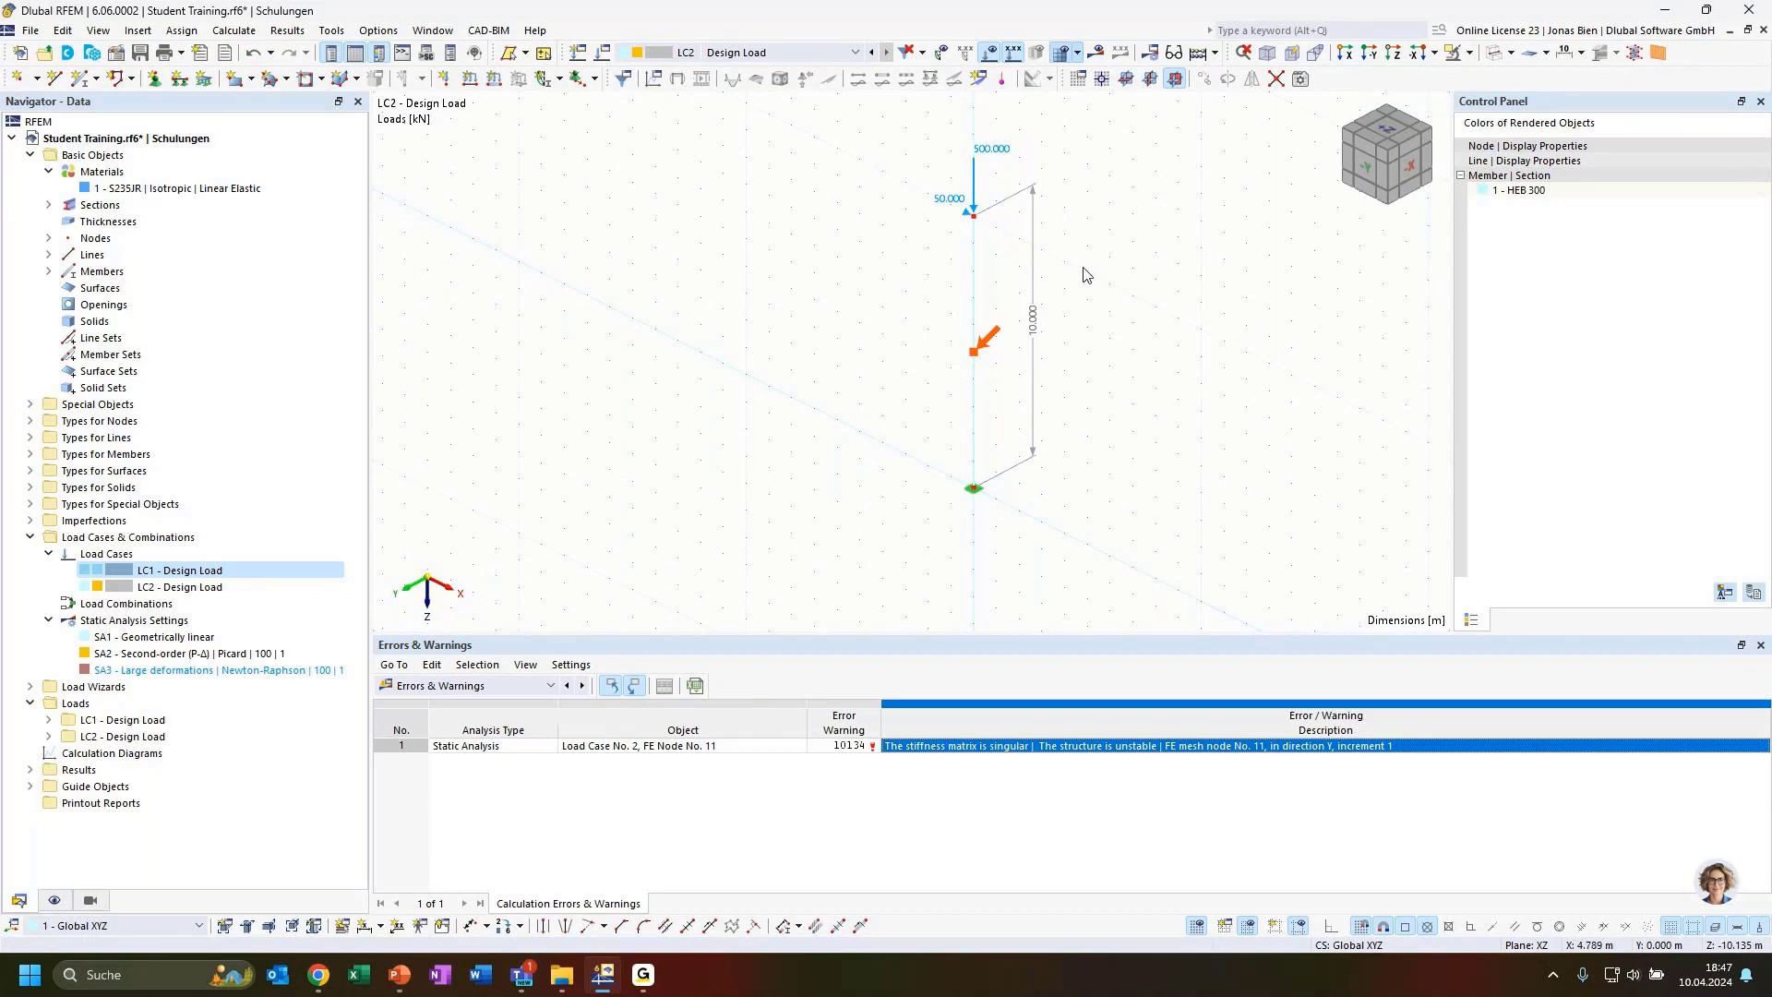
middle_click_drag(1089, 261, 1107, 307)
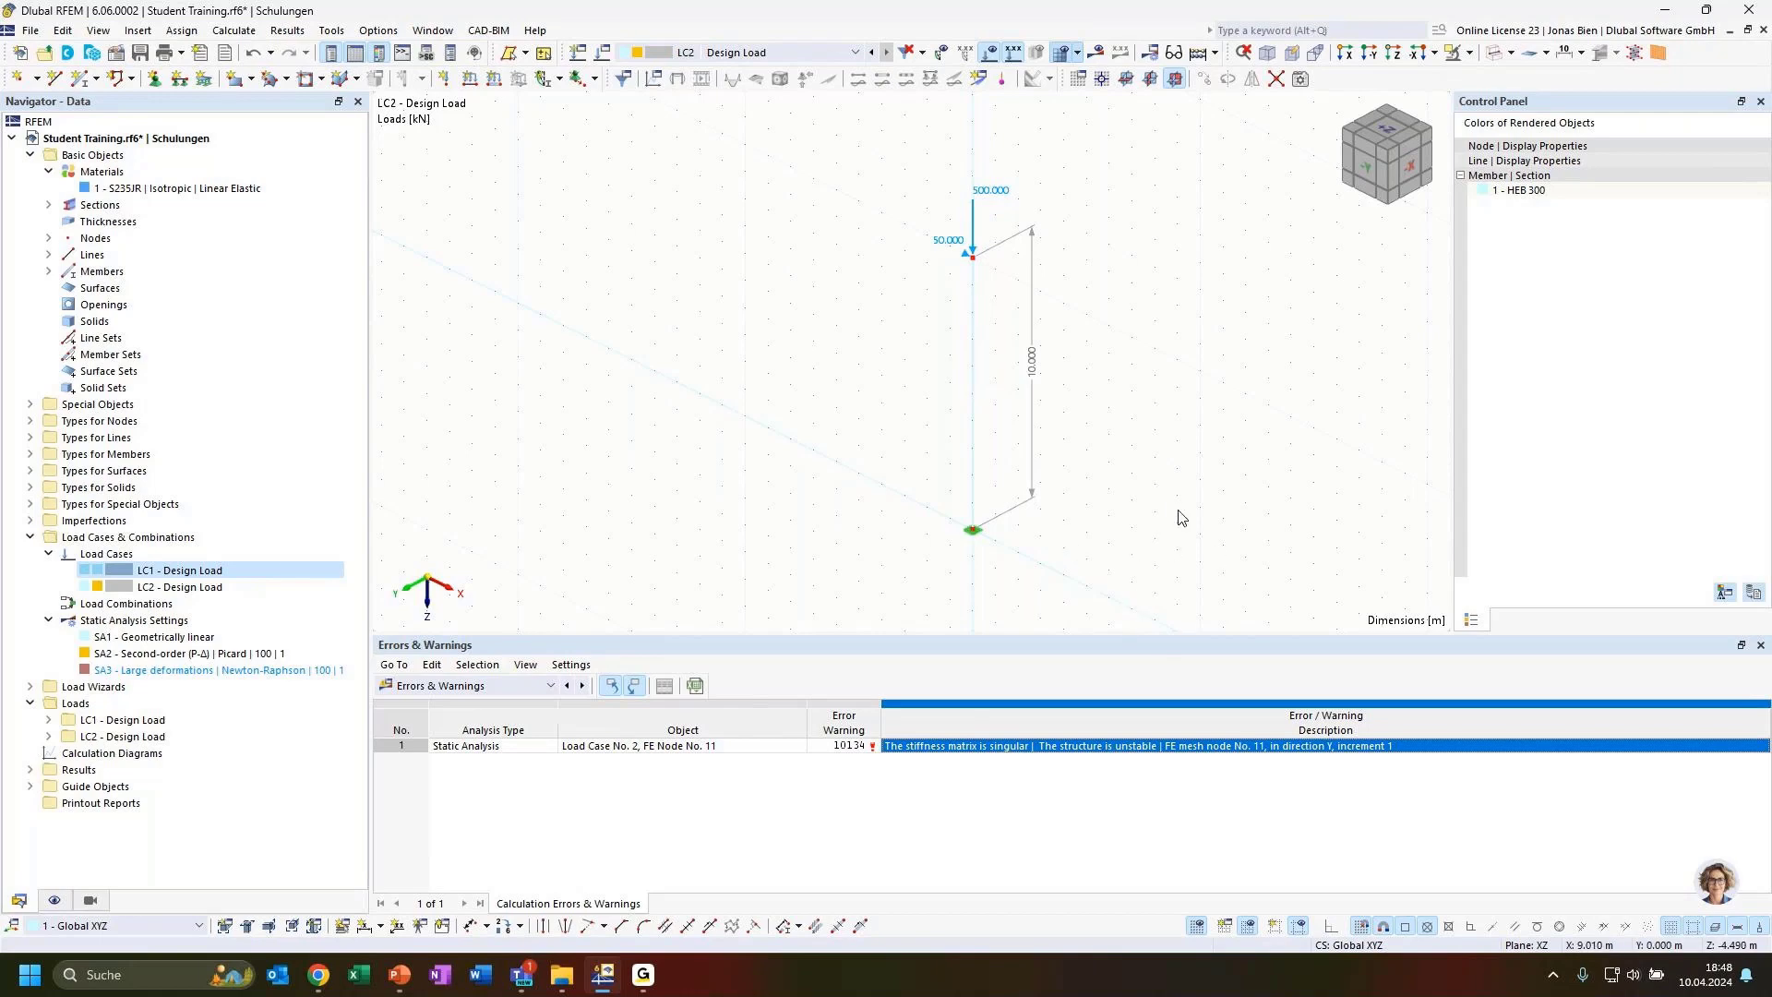
Delete load case LC2 - Design Load from the model
left_click(803, 51)
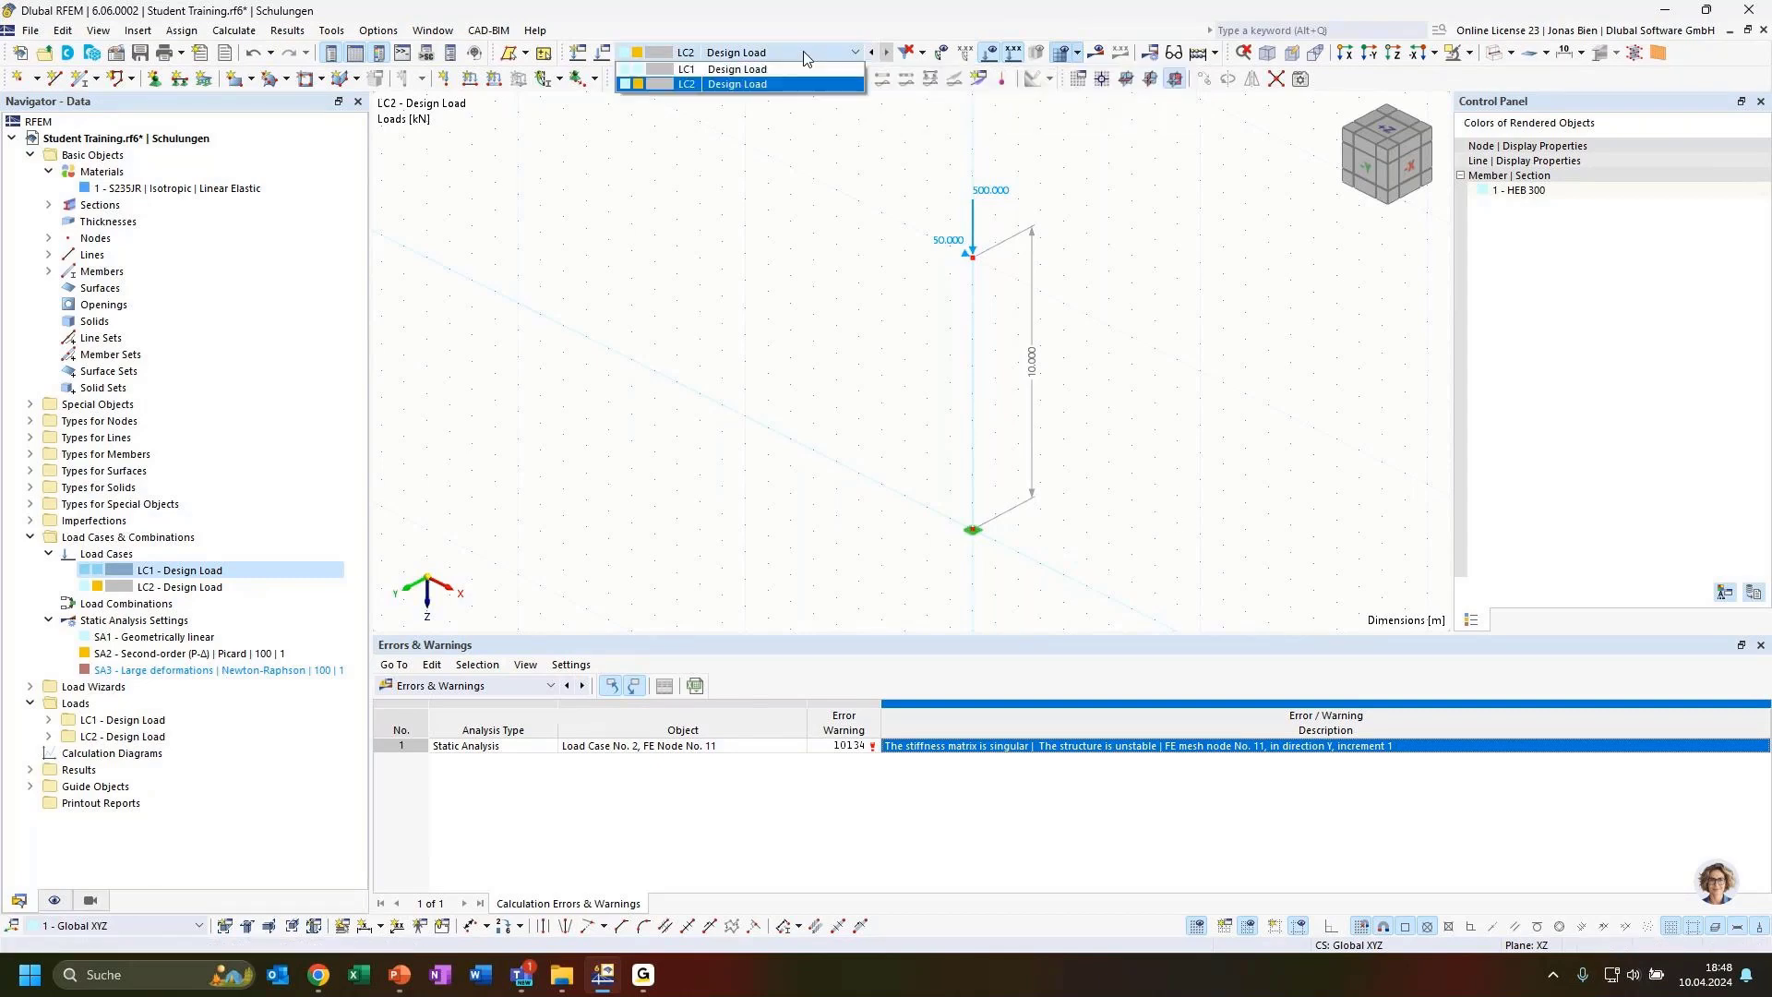
left_click(805, 57)
left_click(242, 588)
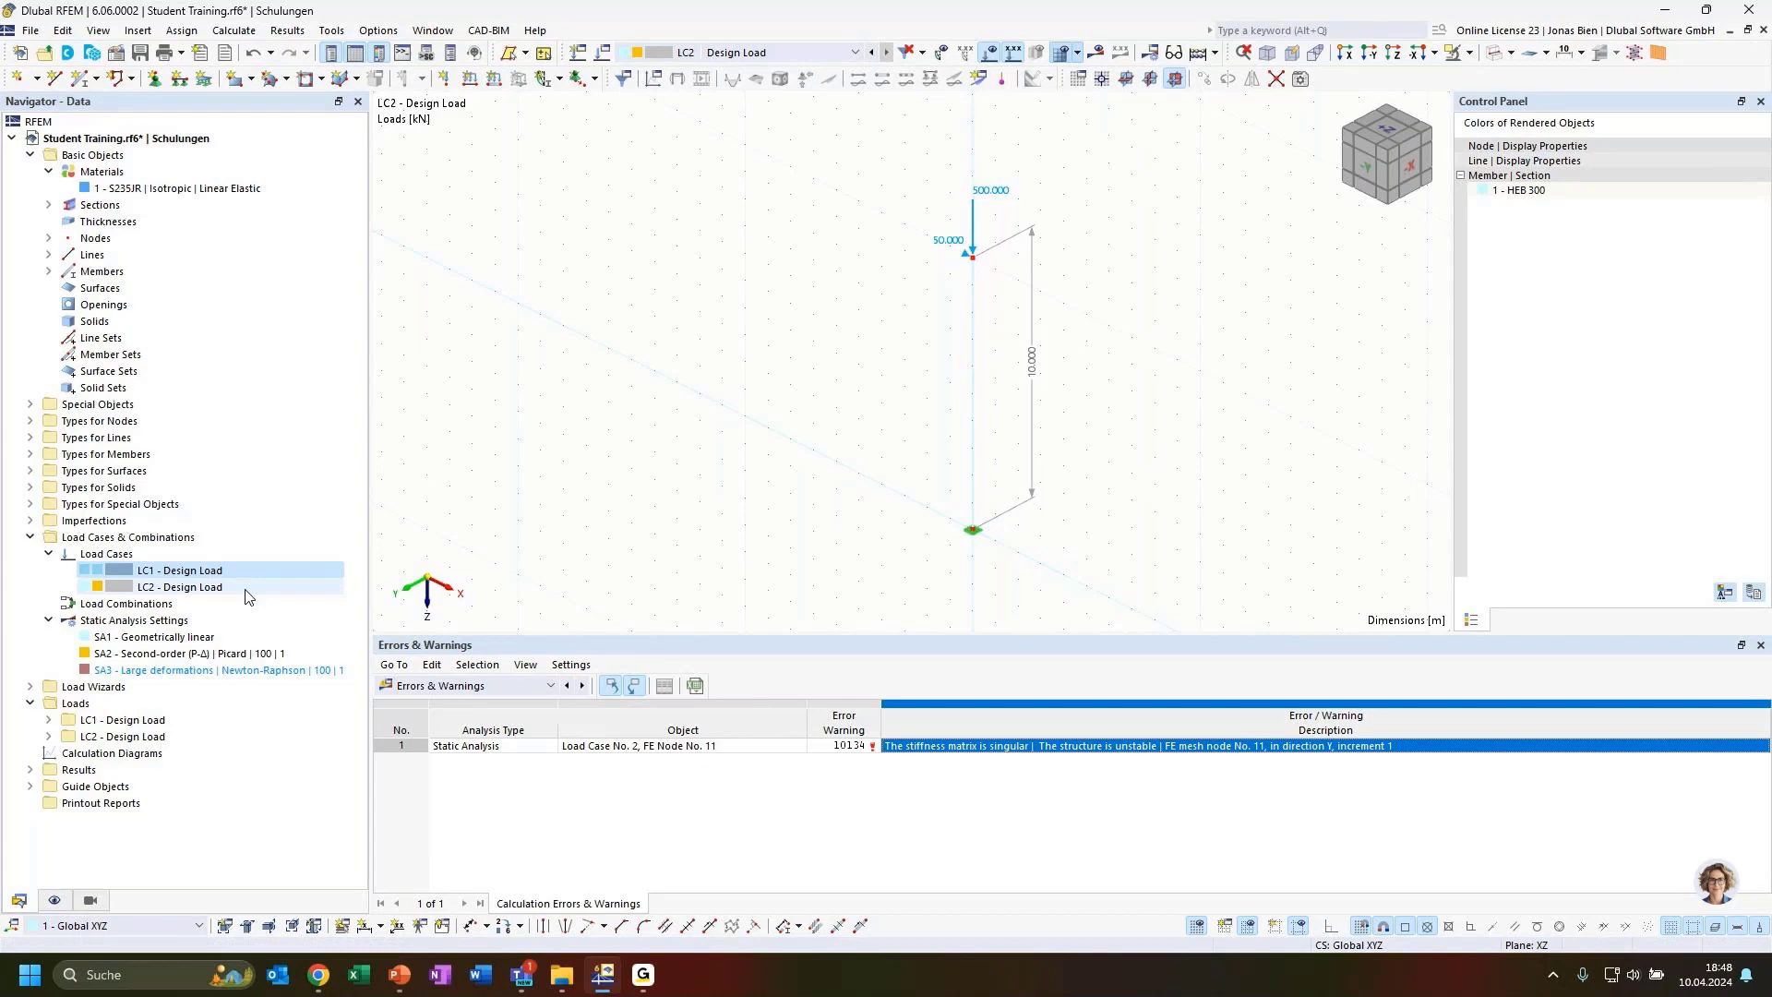
right_click(183, 595)
left_click(282, 729)
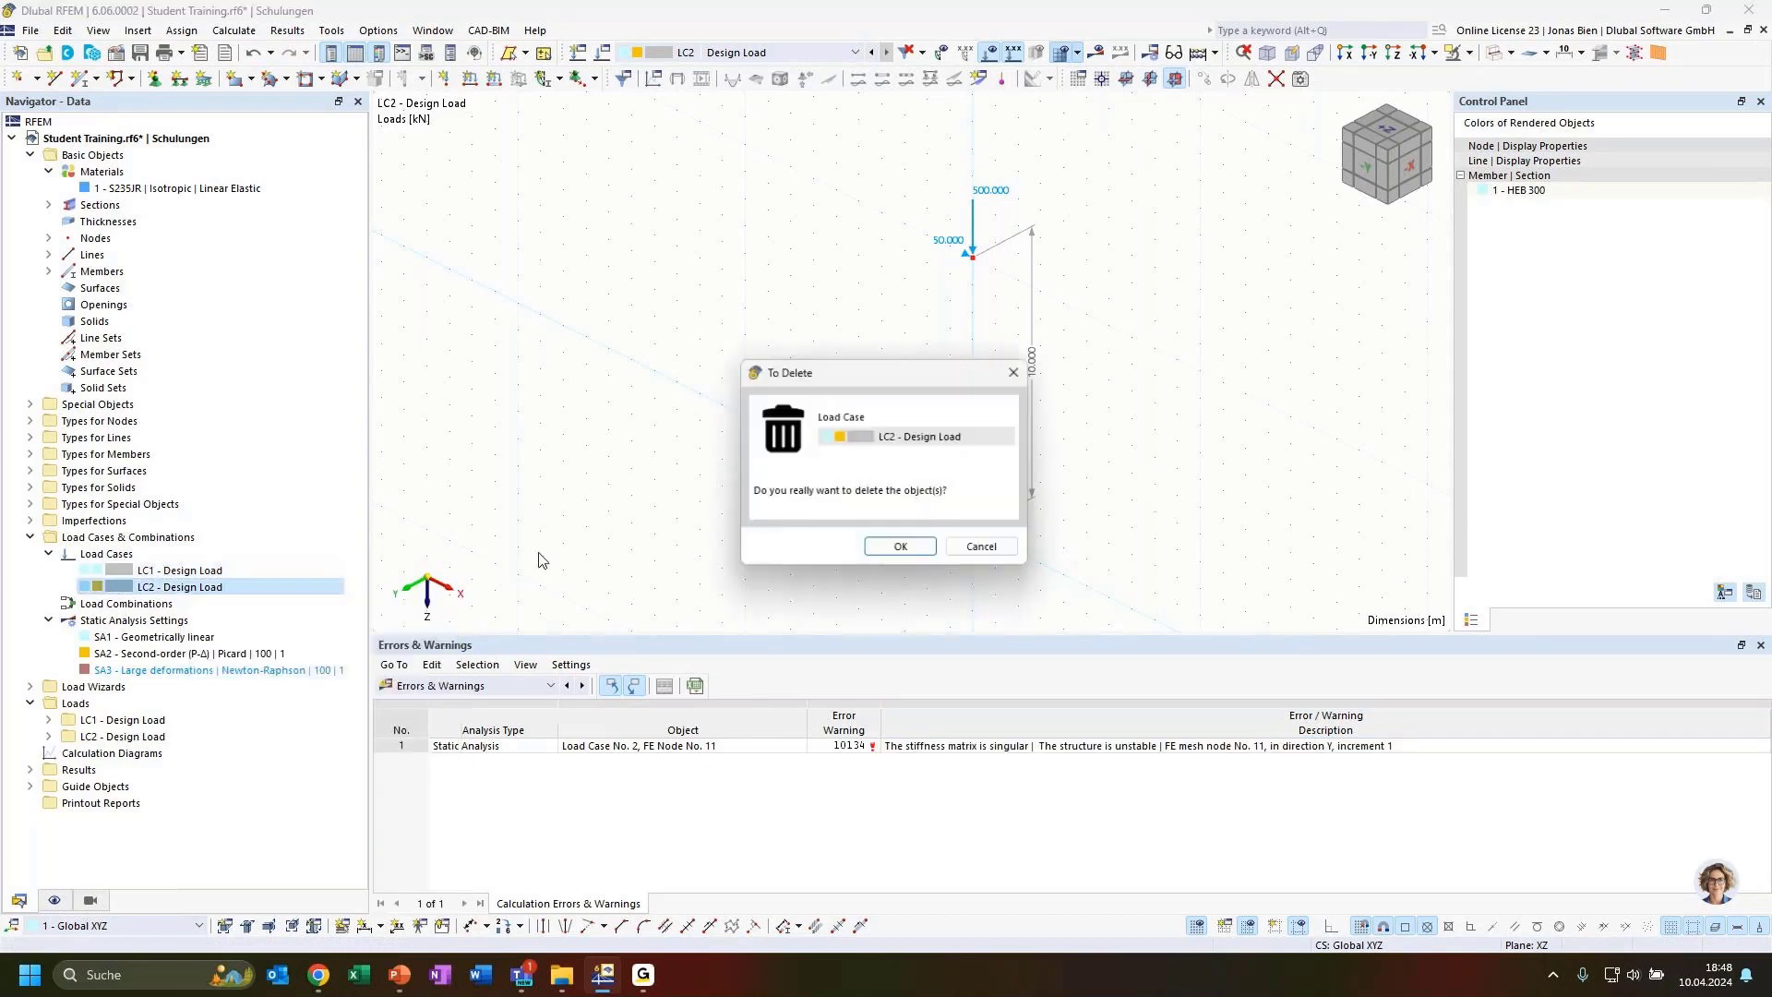
left_click(899, 546)
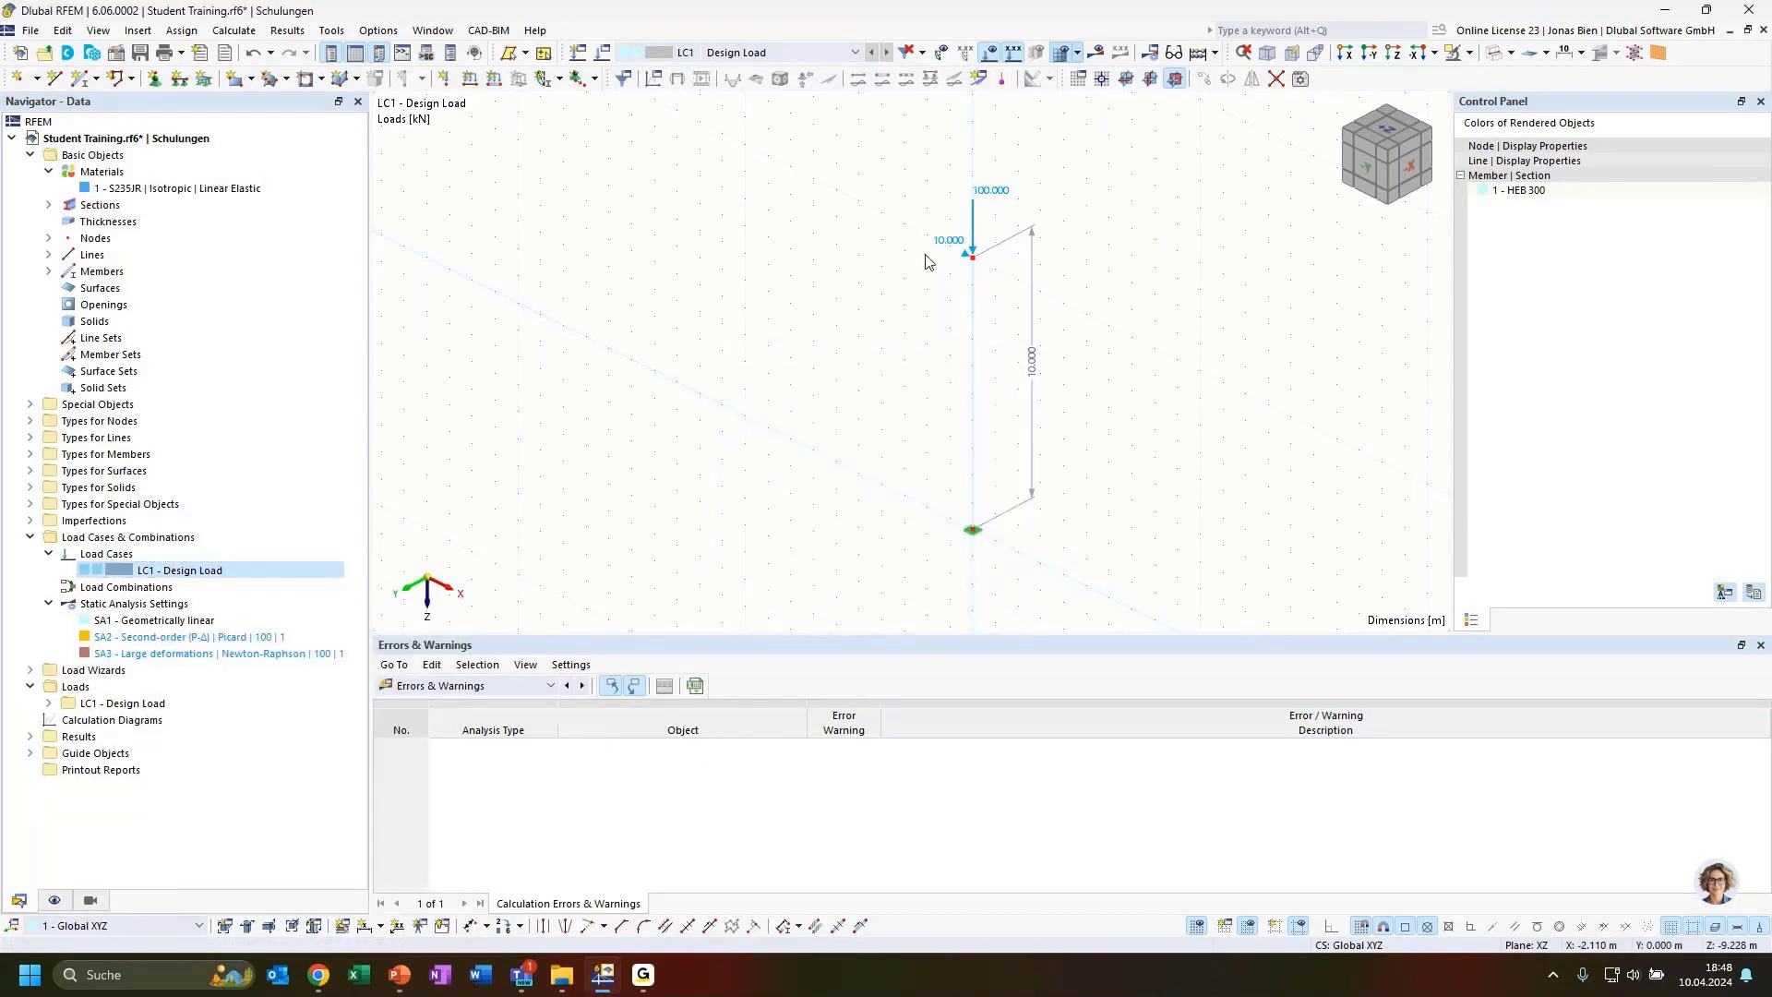
Edit the LC1 nodal load at the column top, setting Fx to 0 kN
double_click(972, 242)
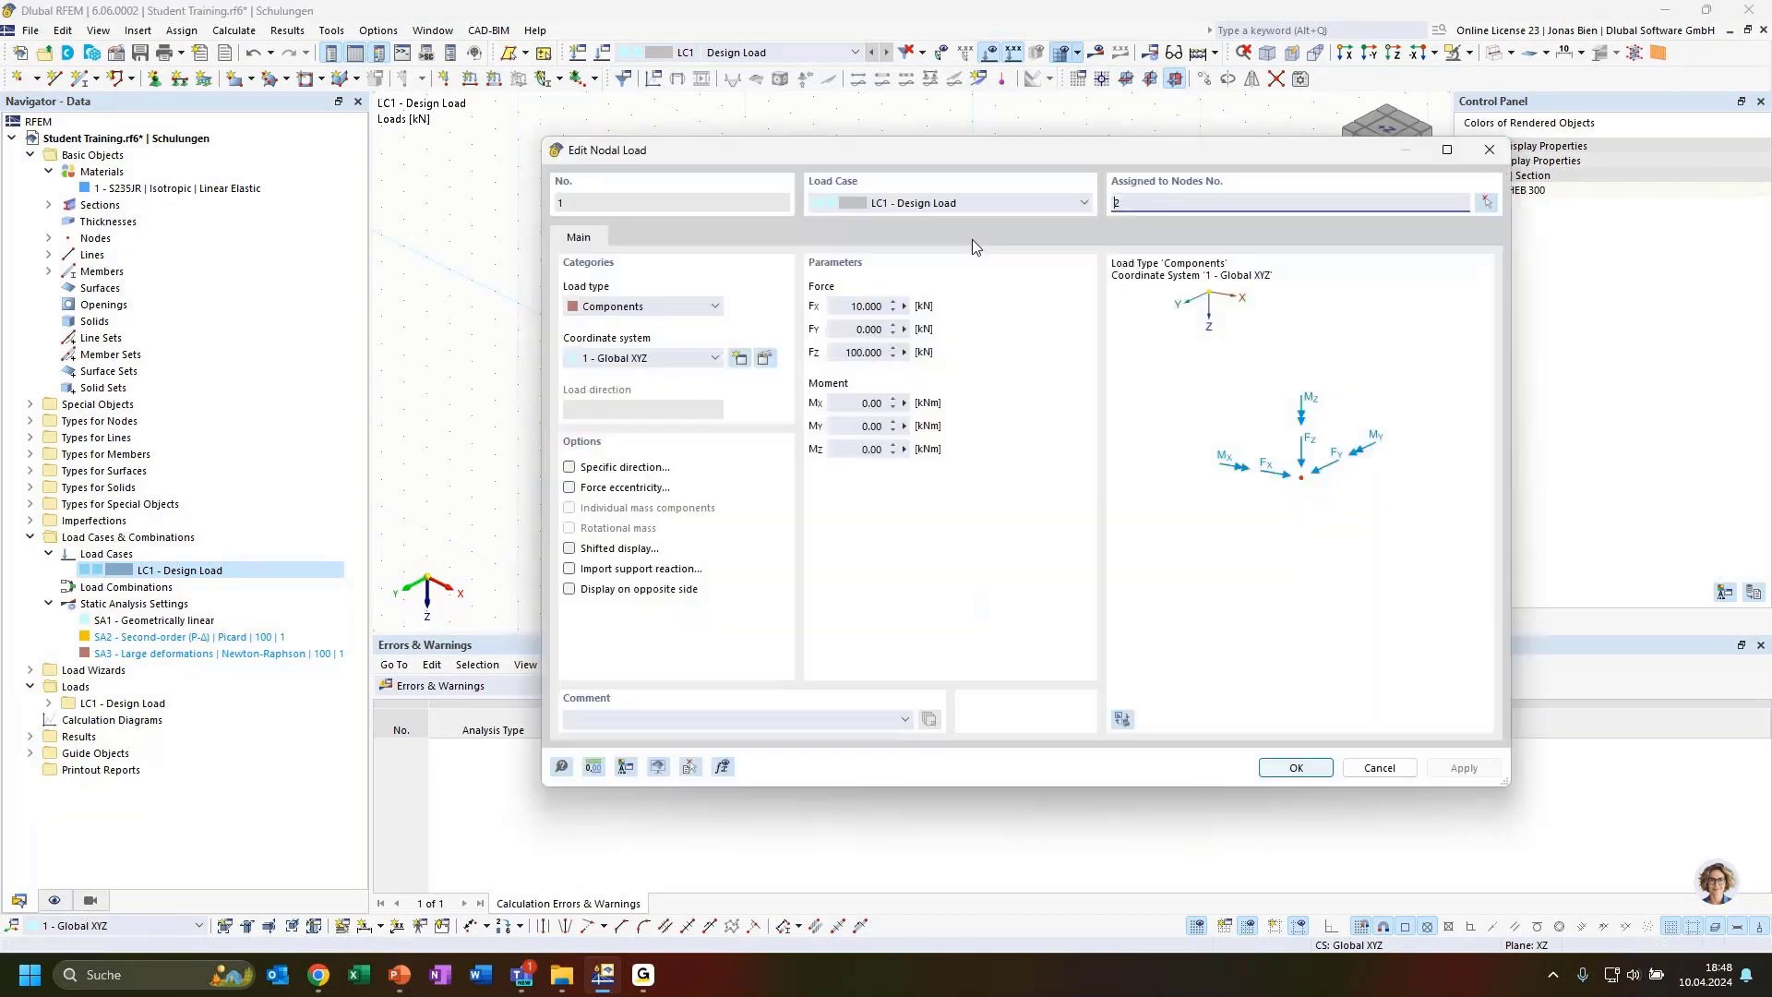
left_click(881, 306)
type("0")
left_click(1246, 718)
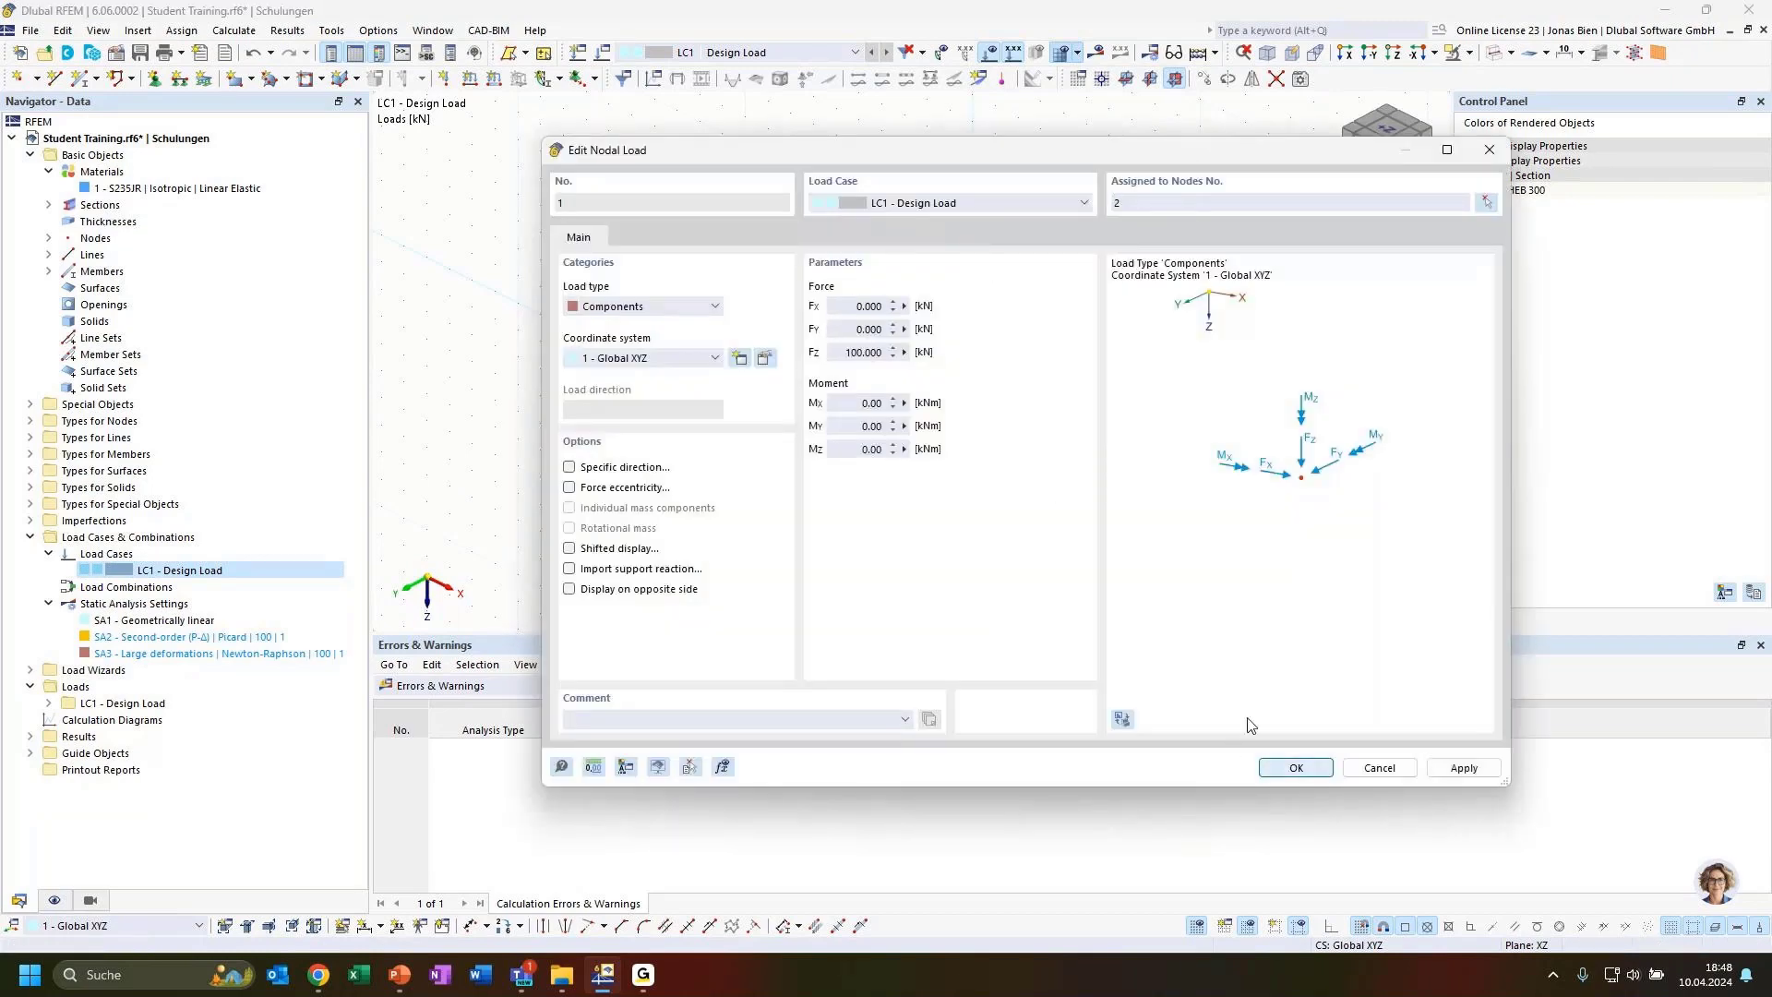
key("Return")
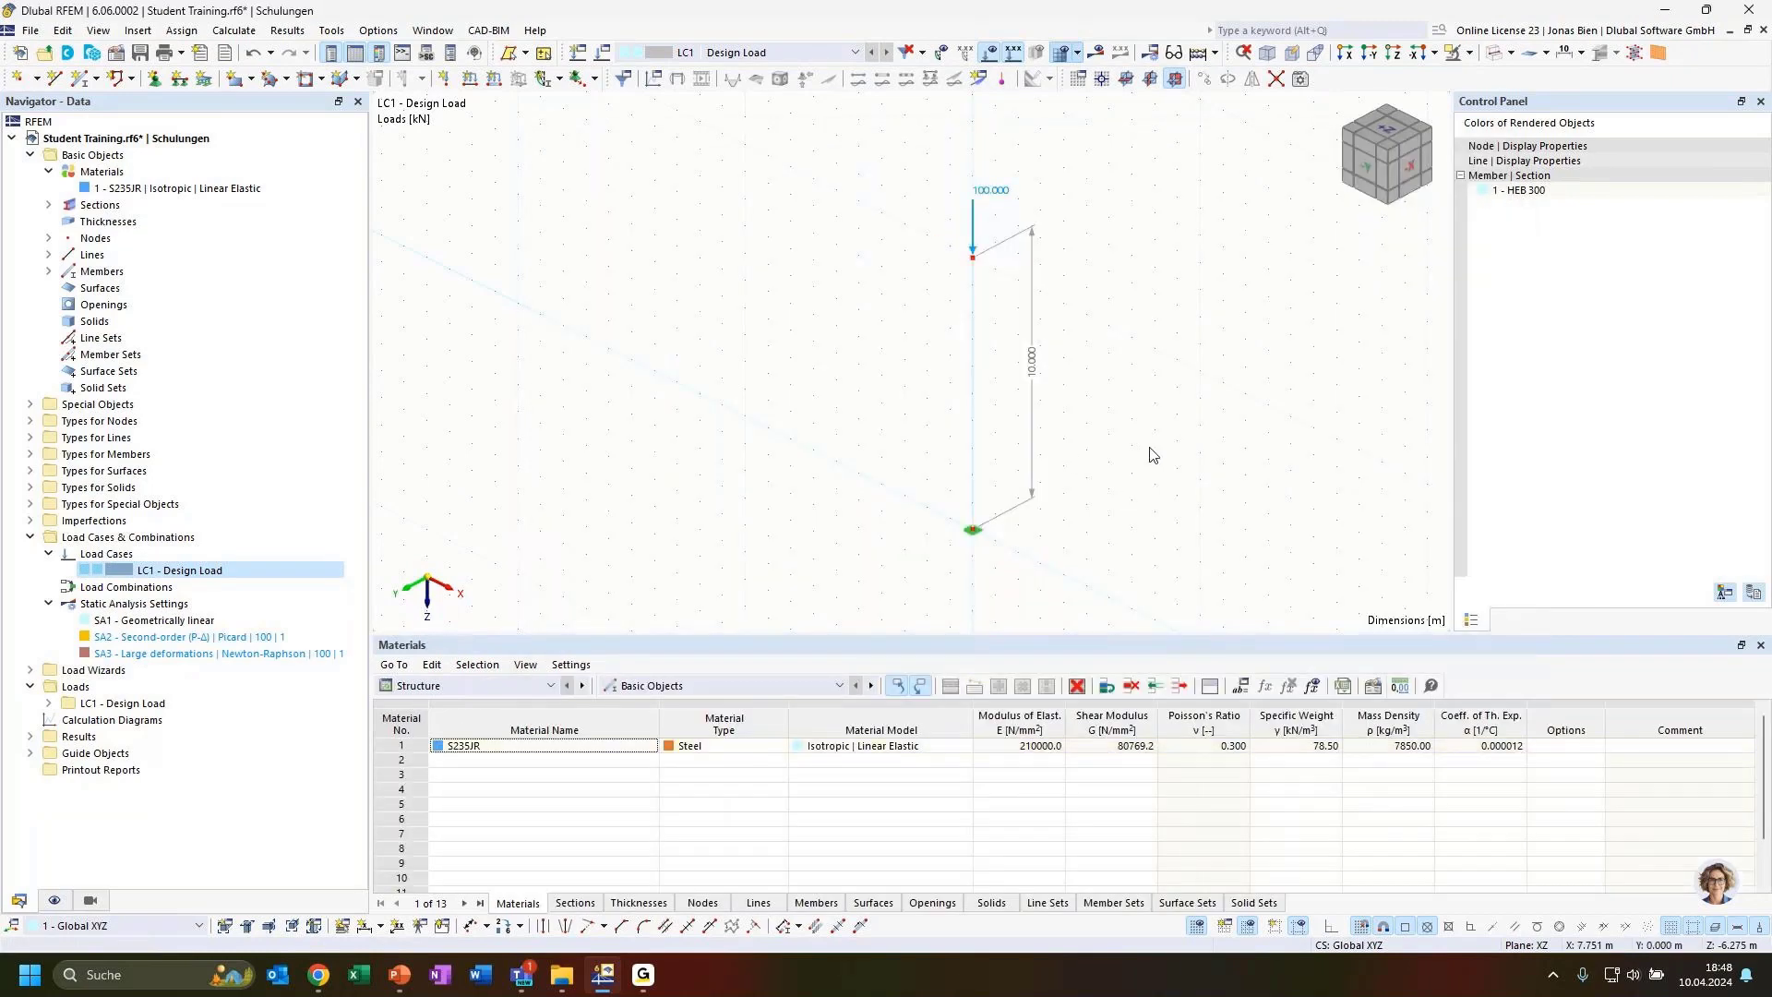
Show the column as a rendered member and inspect it more closely in the model view
middle_click_drag(1186, 454, 1090, 450, "ctrl")
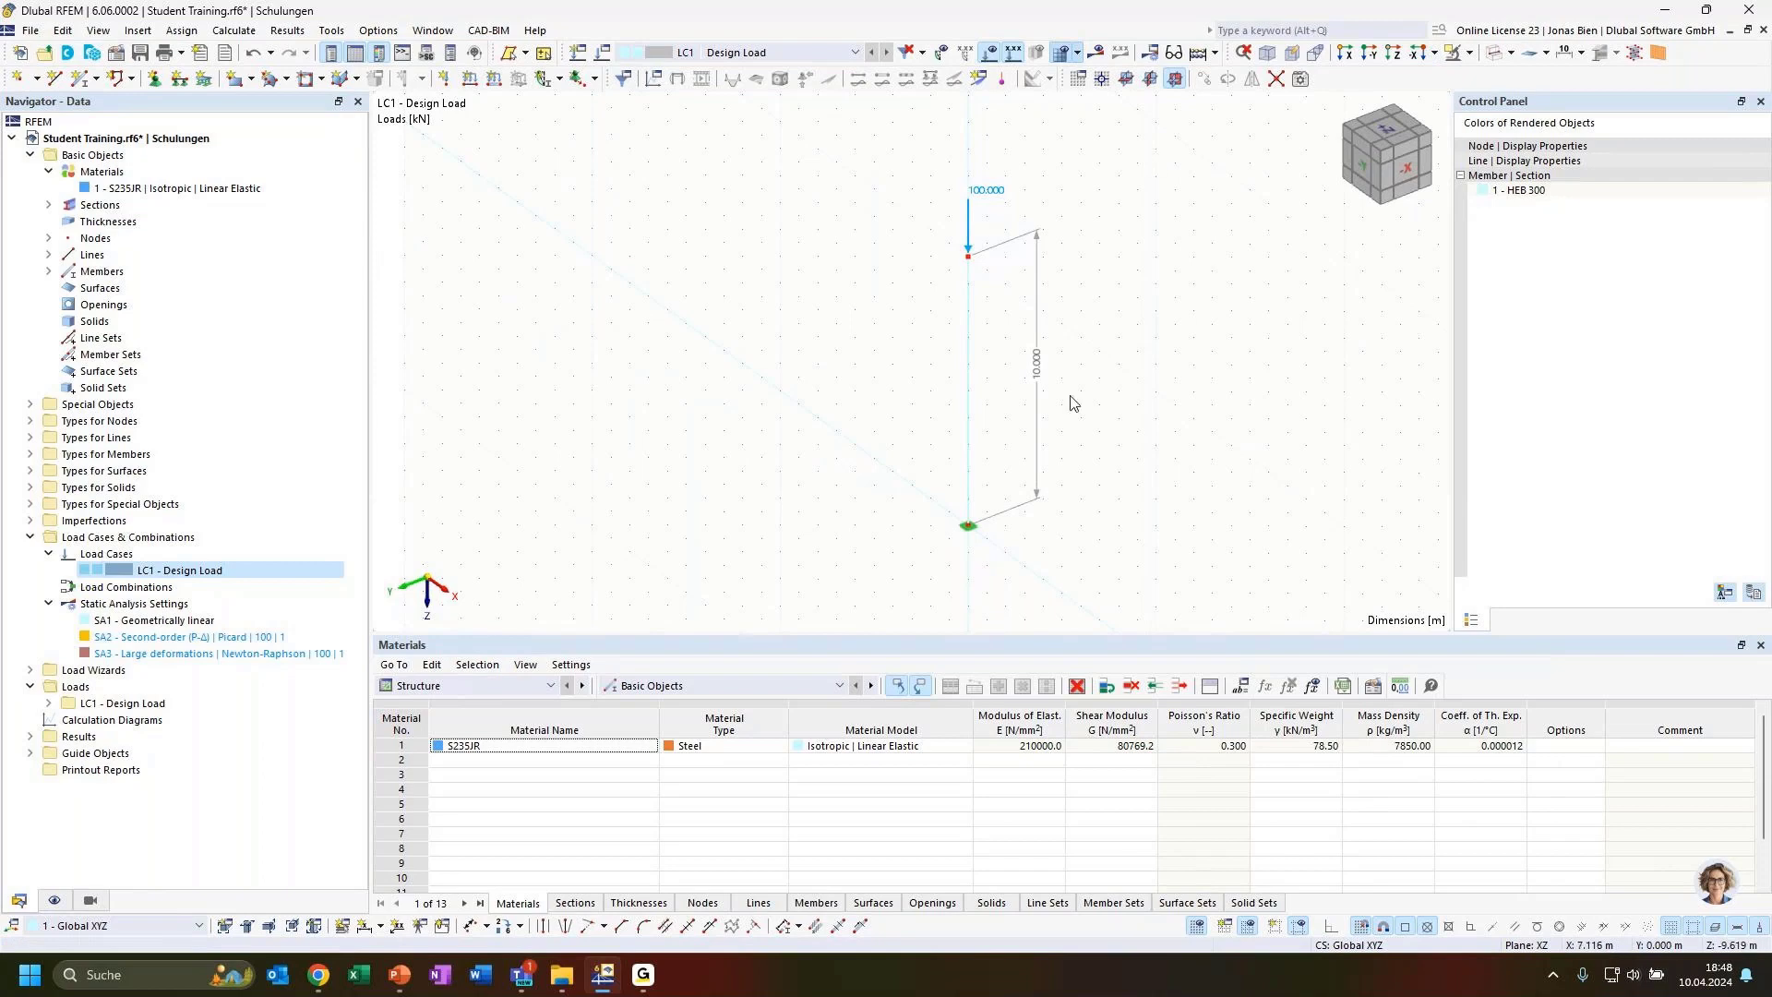
middle_click_drag(1075, 403, 1114, 403, "ctrl")
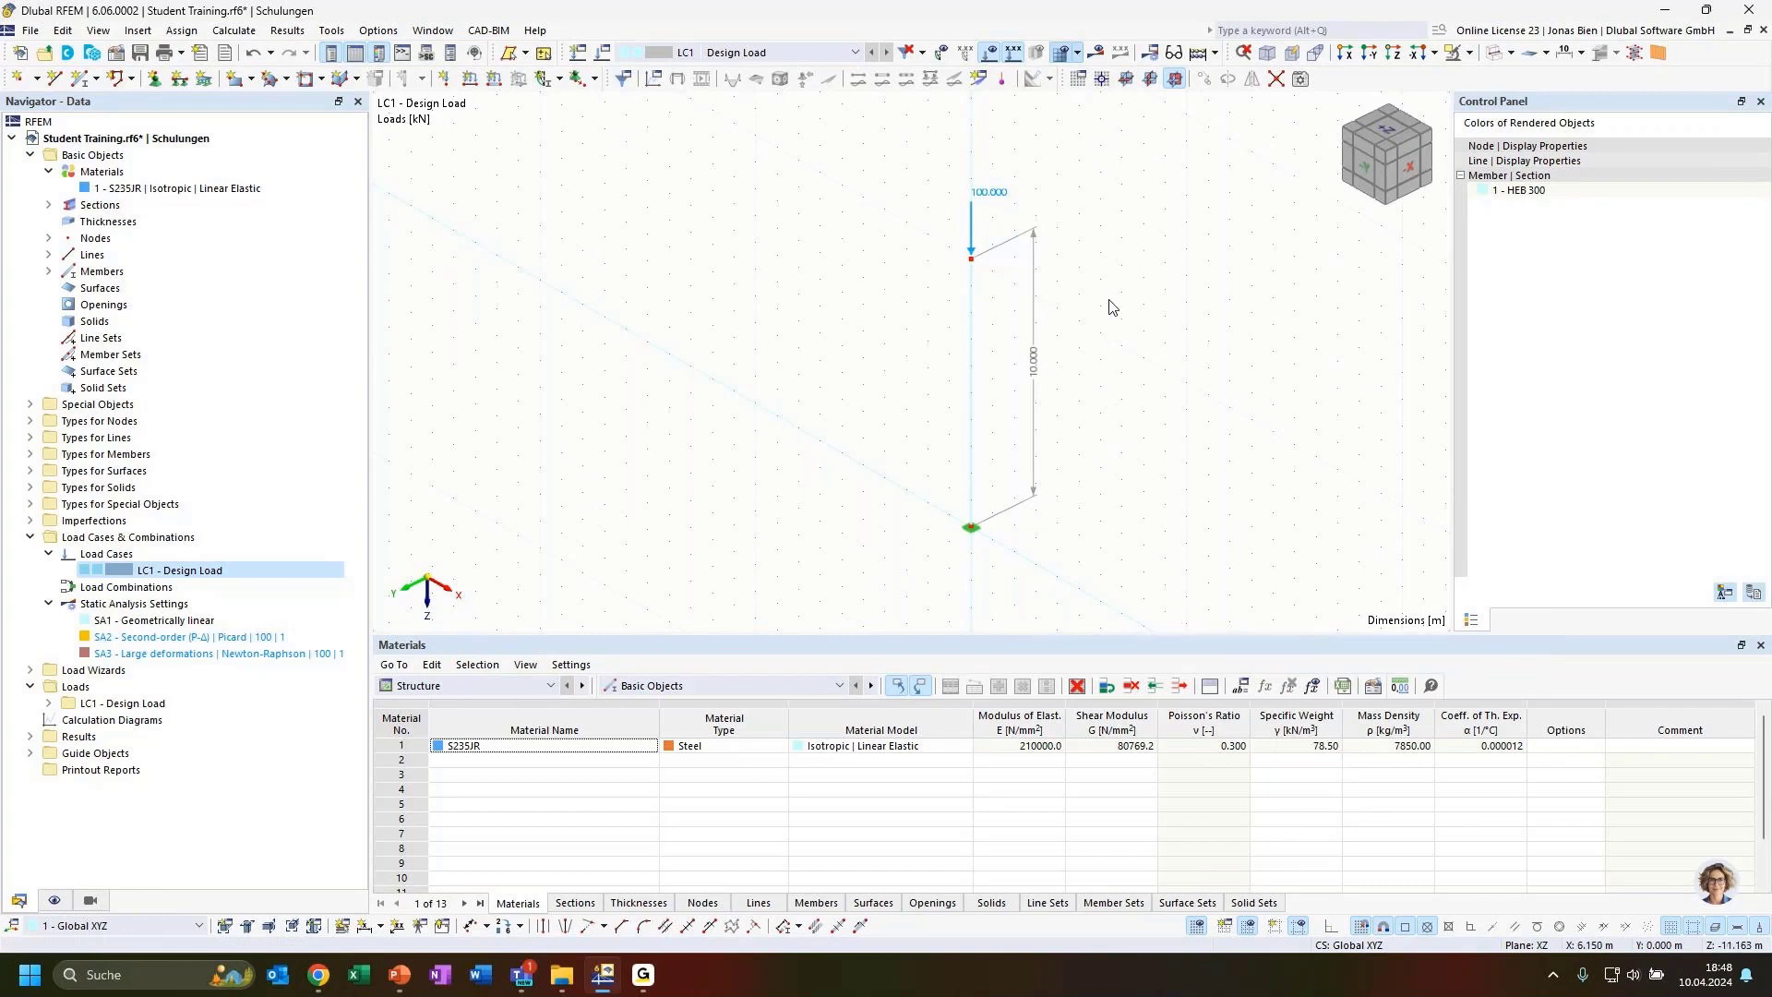
left_click(973, 412)
left_click(1493, 54)
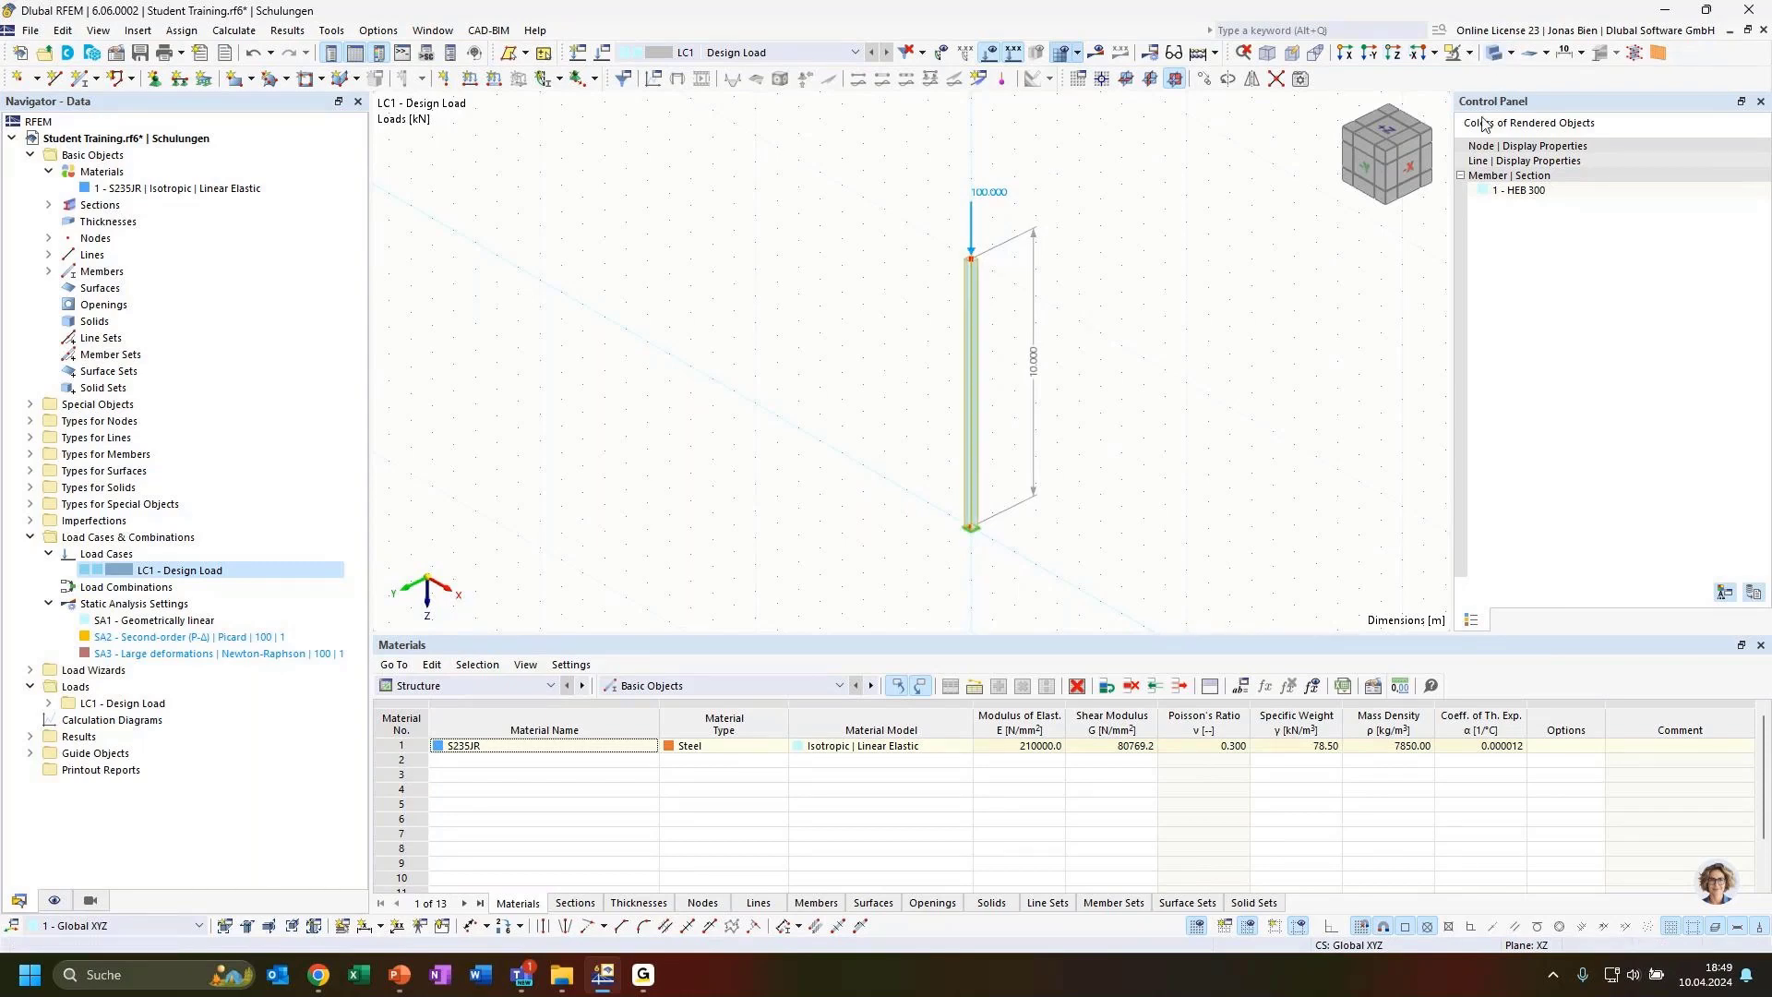
left_click(1012, 490)
scroll(939, 355, "up", 3)
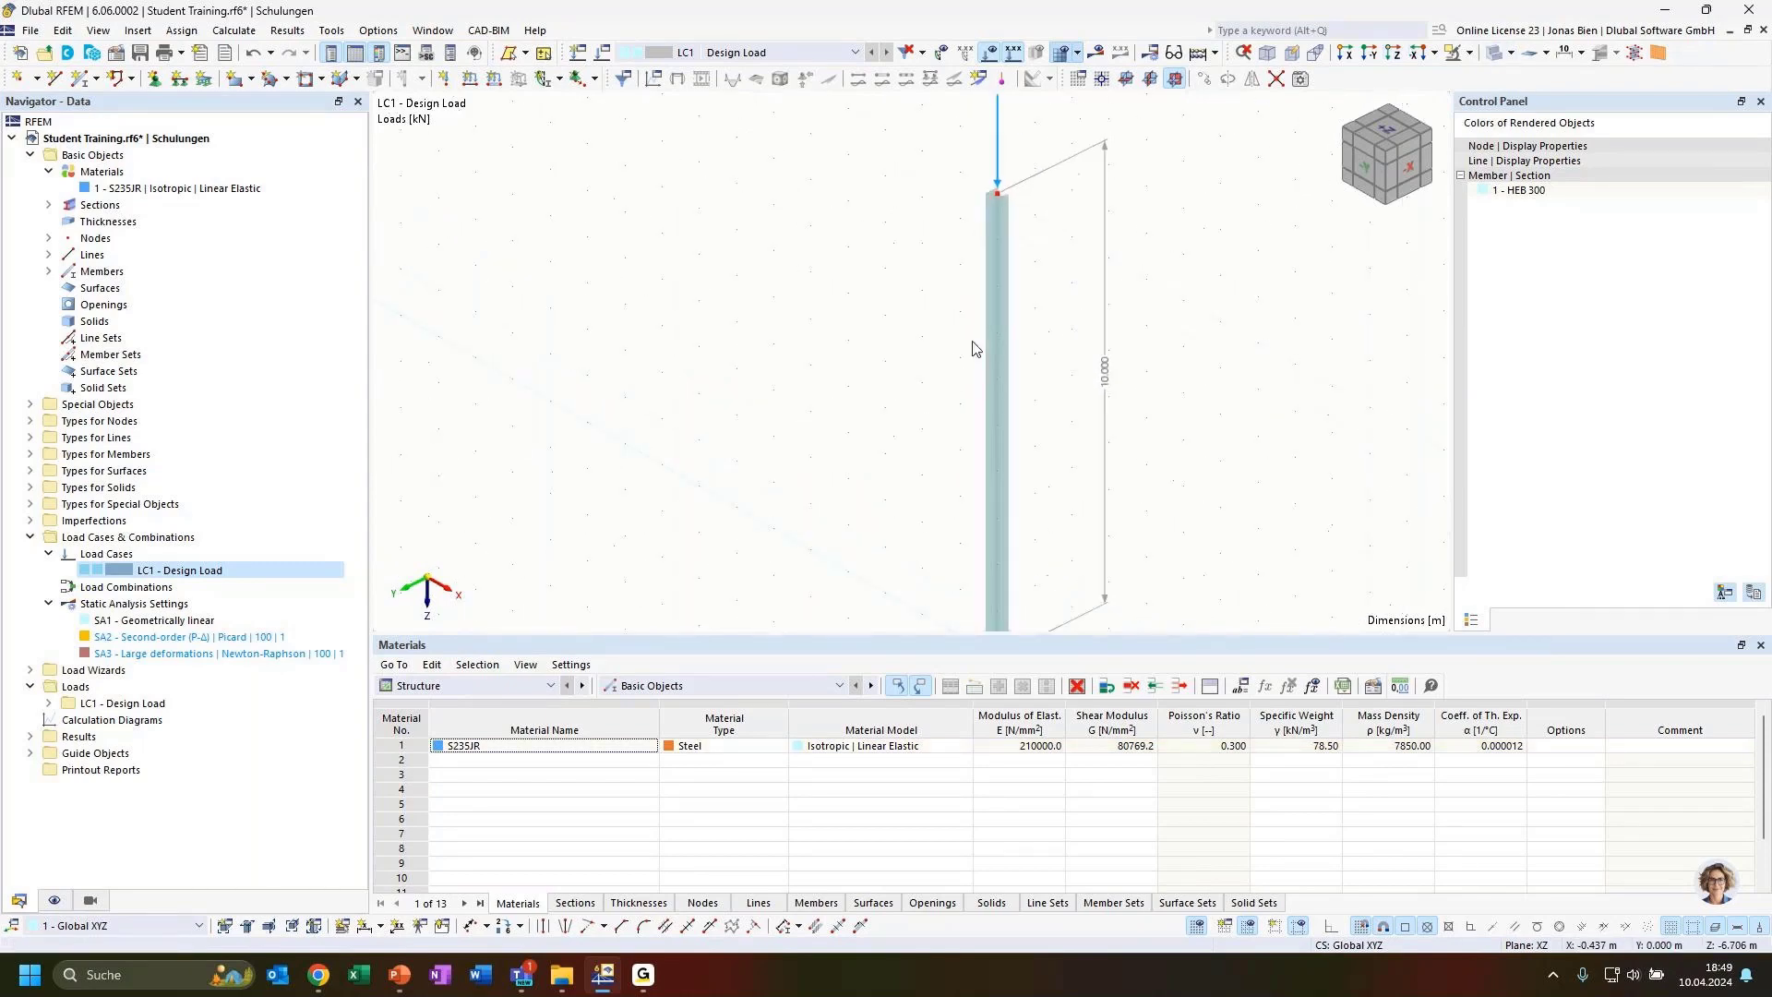
middle_click_drag(1177, 337, 1191, 423)
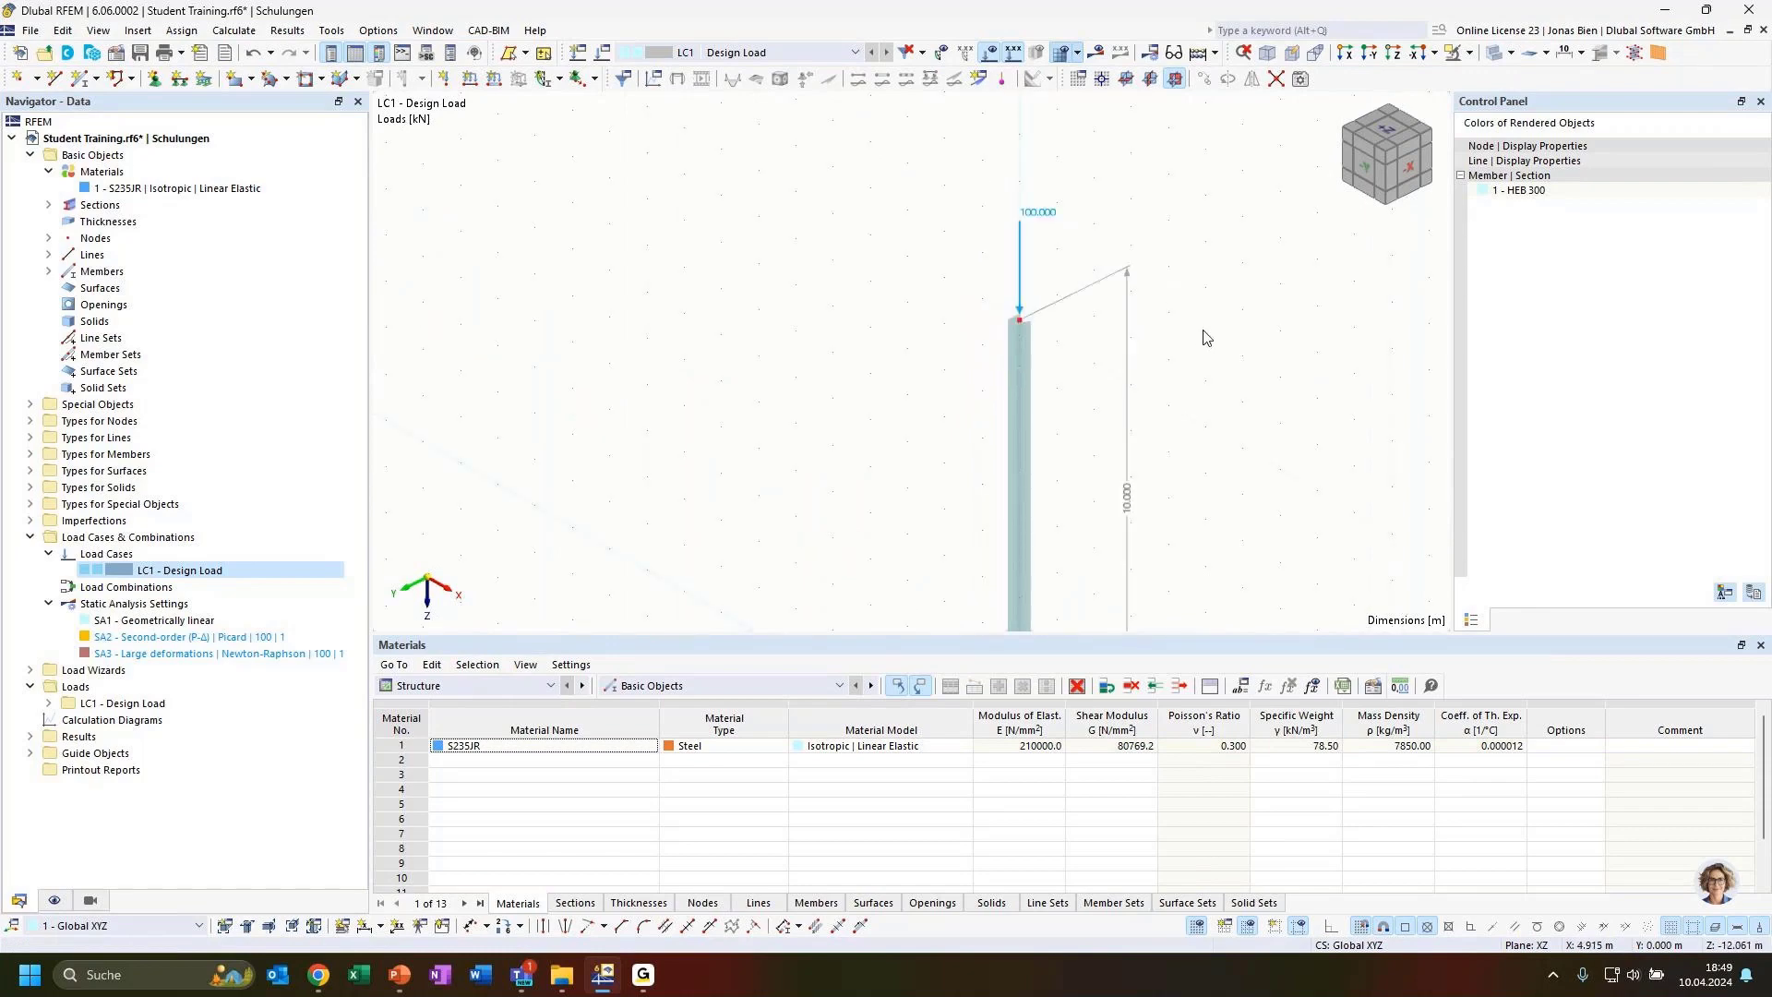
mouse_move(1203, 333)
middle_mouse_down("ctrl")
mouse_move(1238, 396)
mouse_move(1182, 321)
middle_mouse_up("ctrl")
scroll(1181, 433, "down", 2)
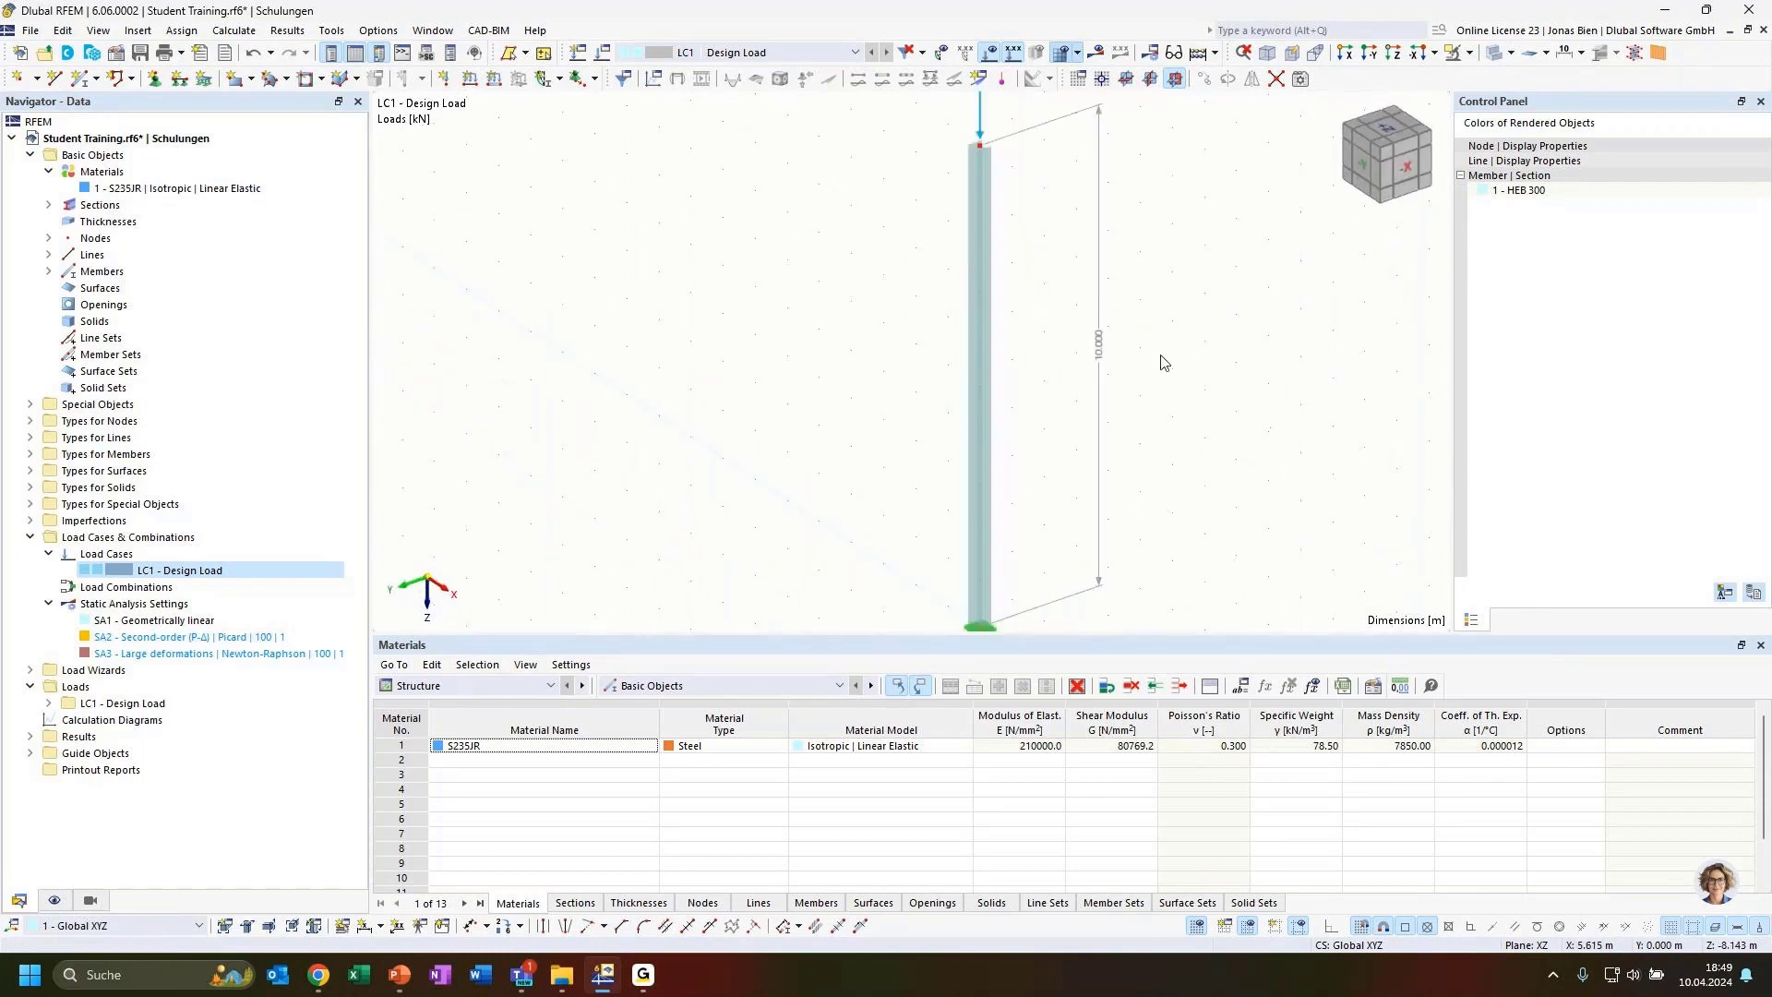
scroll(1214, 368, "down", 1)
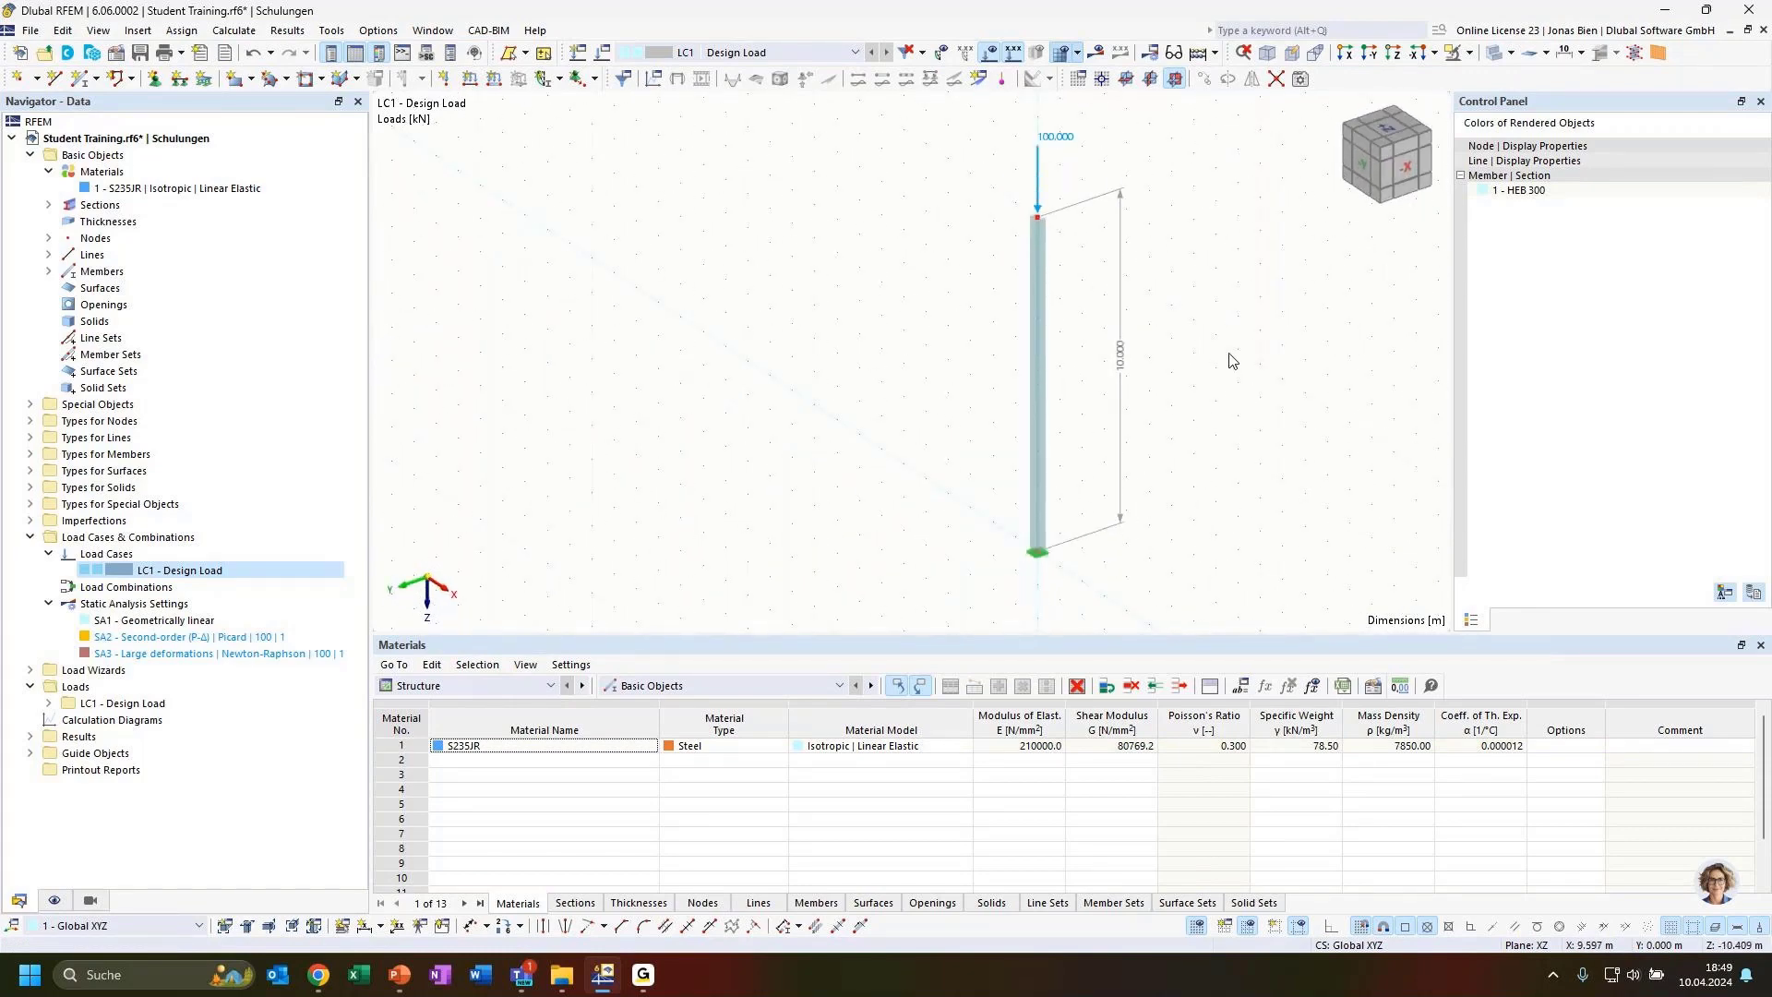
middle_click_drag(1176, 280, 1171, 294)
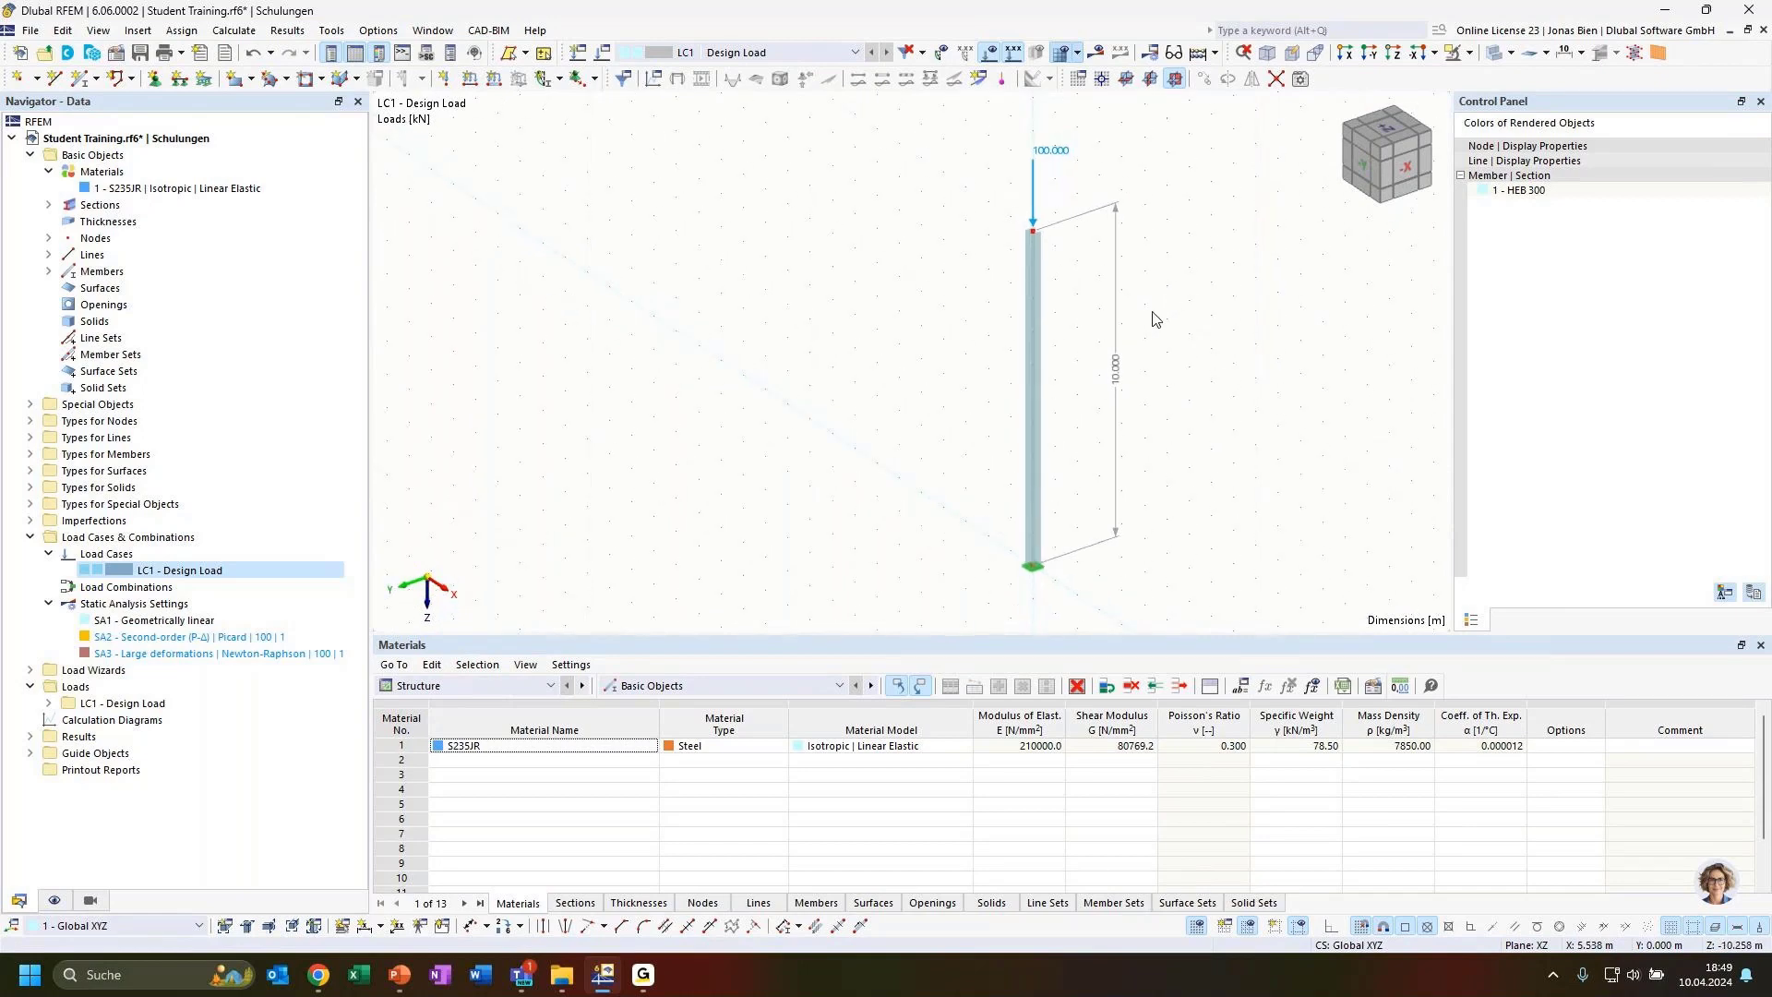
left_click(1024, 340)
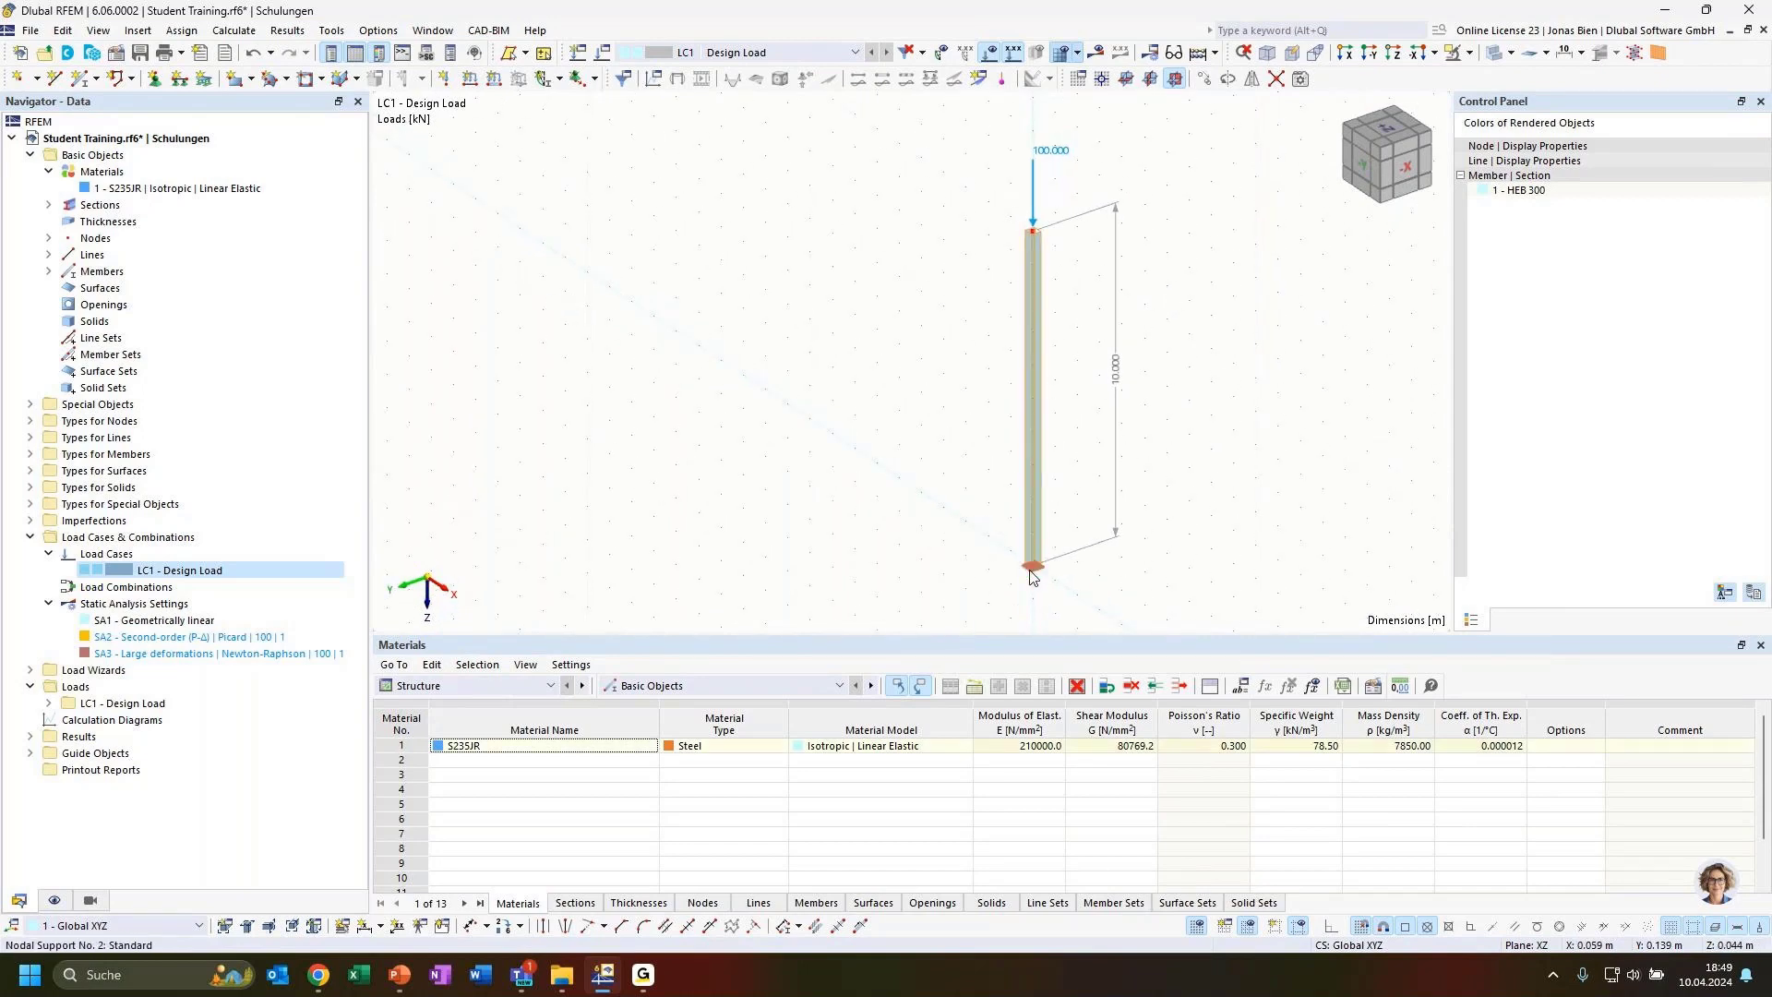
left_click(1173, 369)
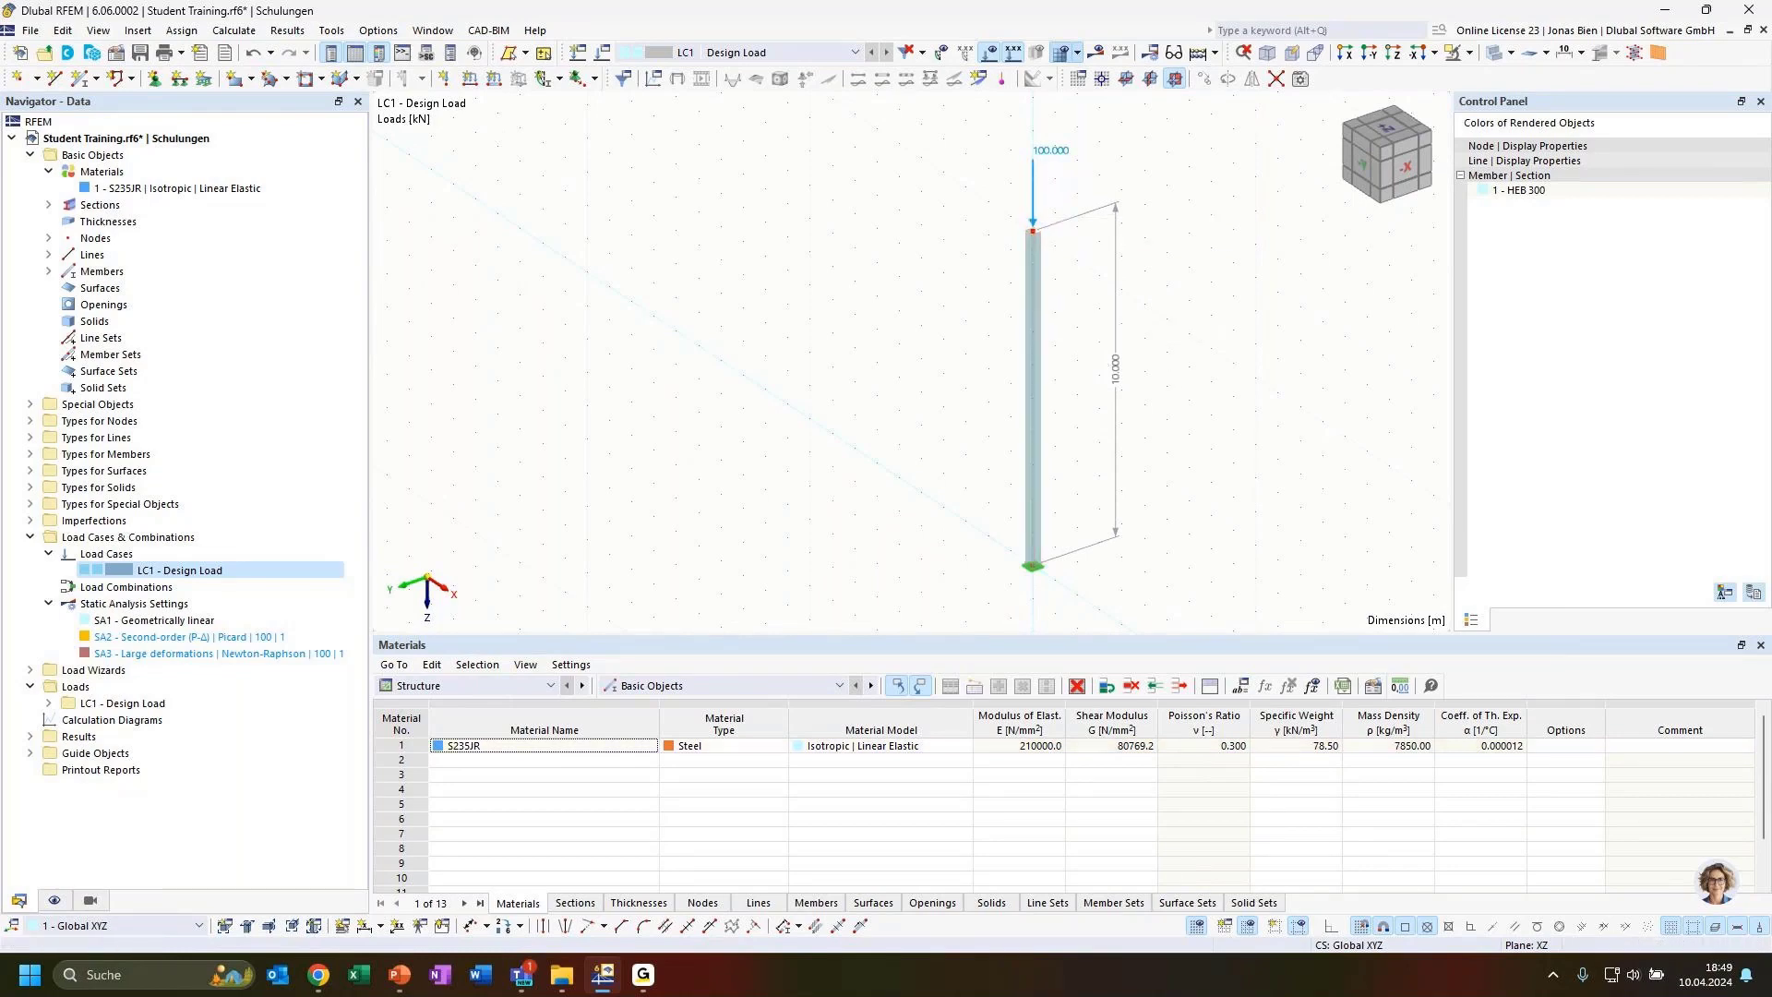
Switch to the PowerPoint presentation and start the slideshow from the current slide
key("alt+Tab")
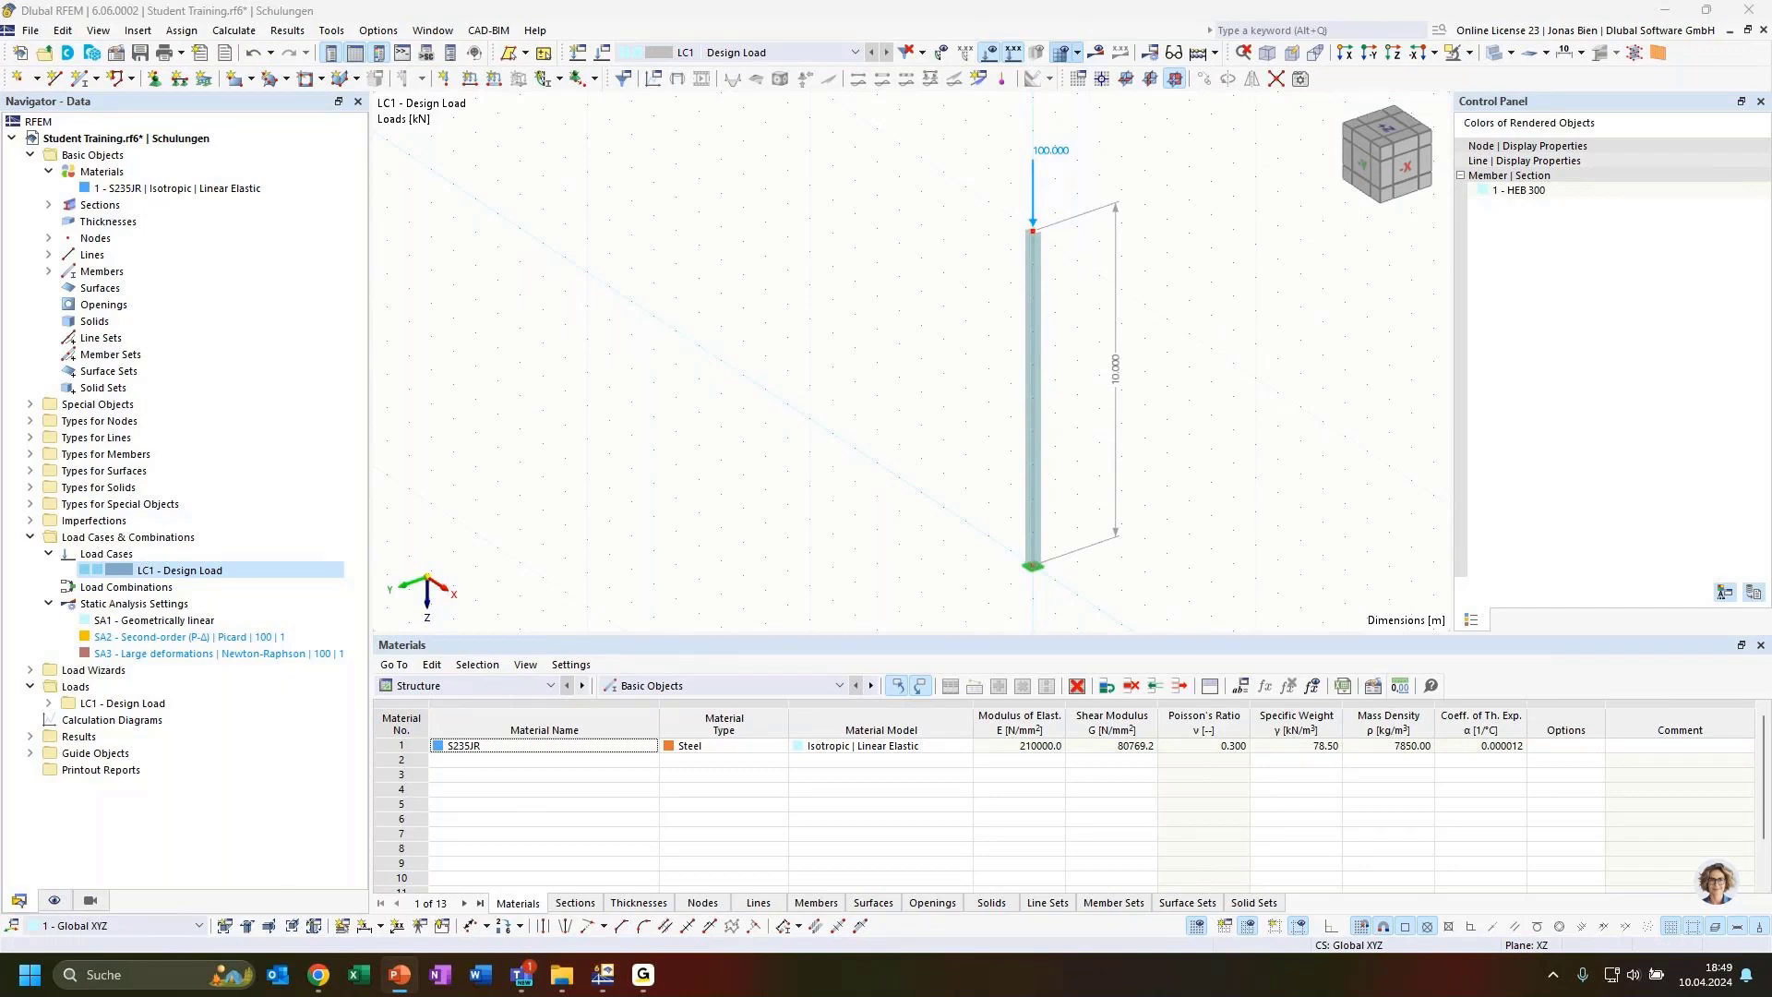
key("shift+F5")
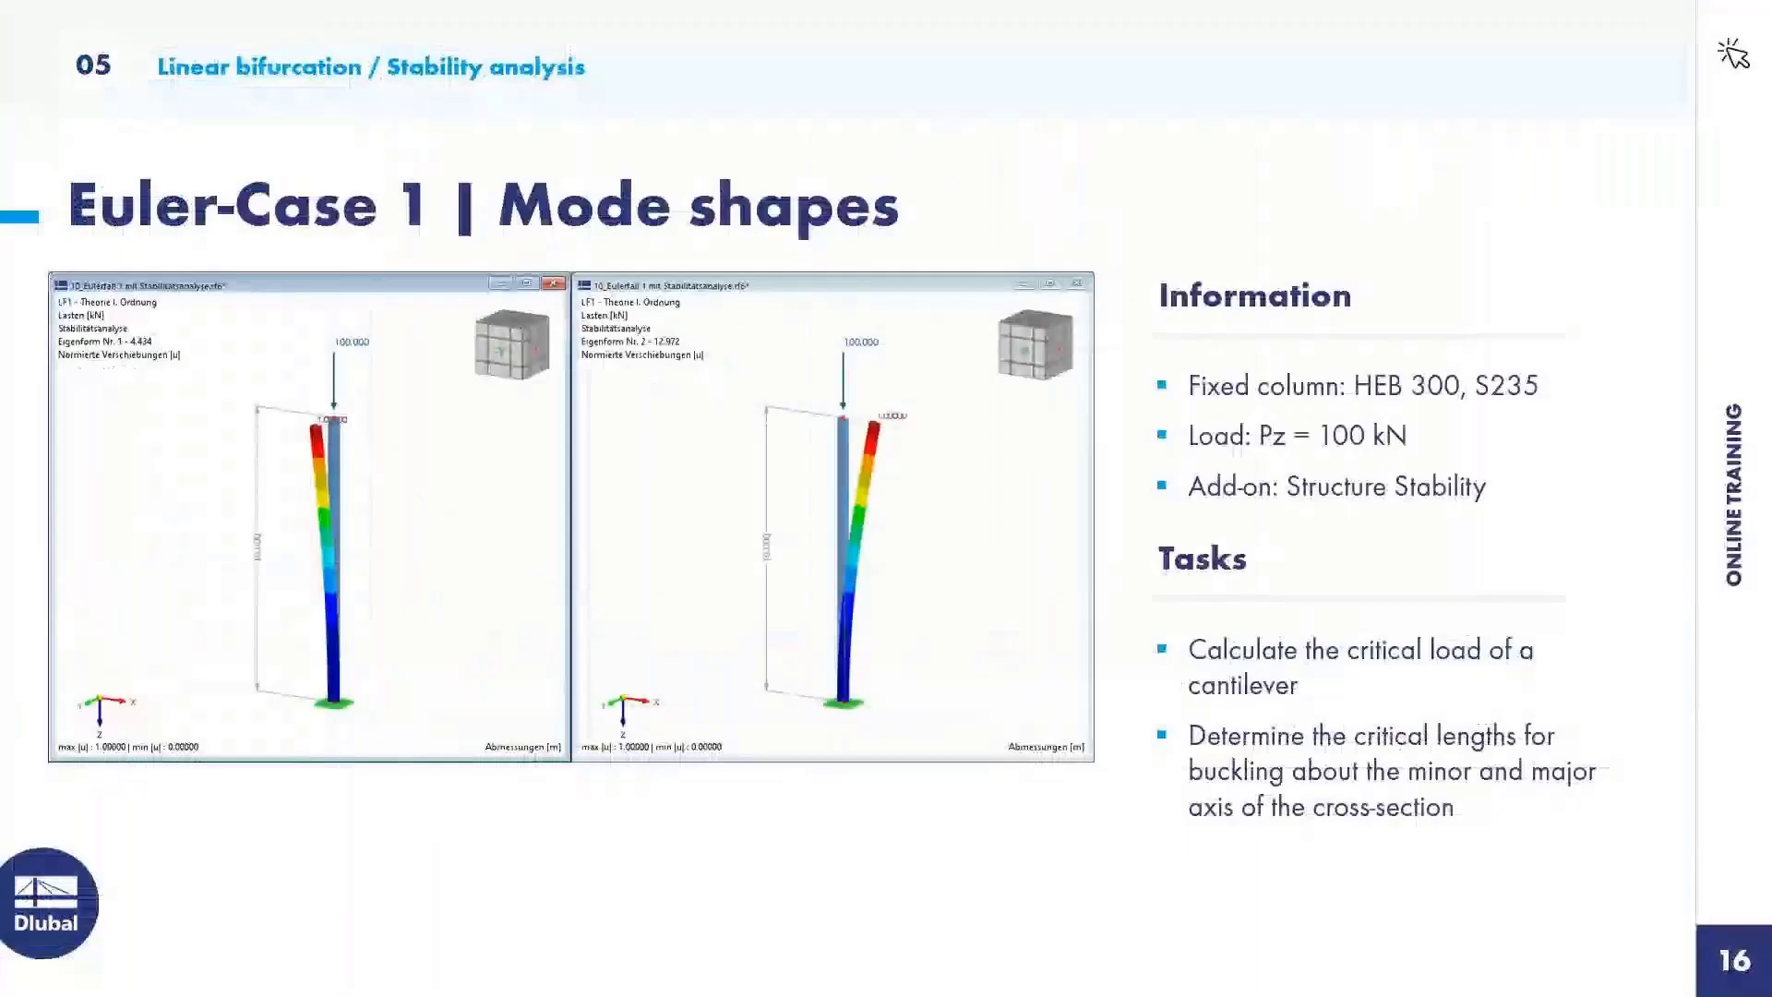
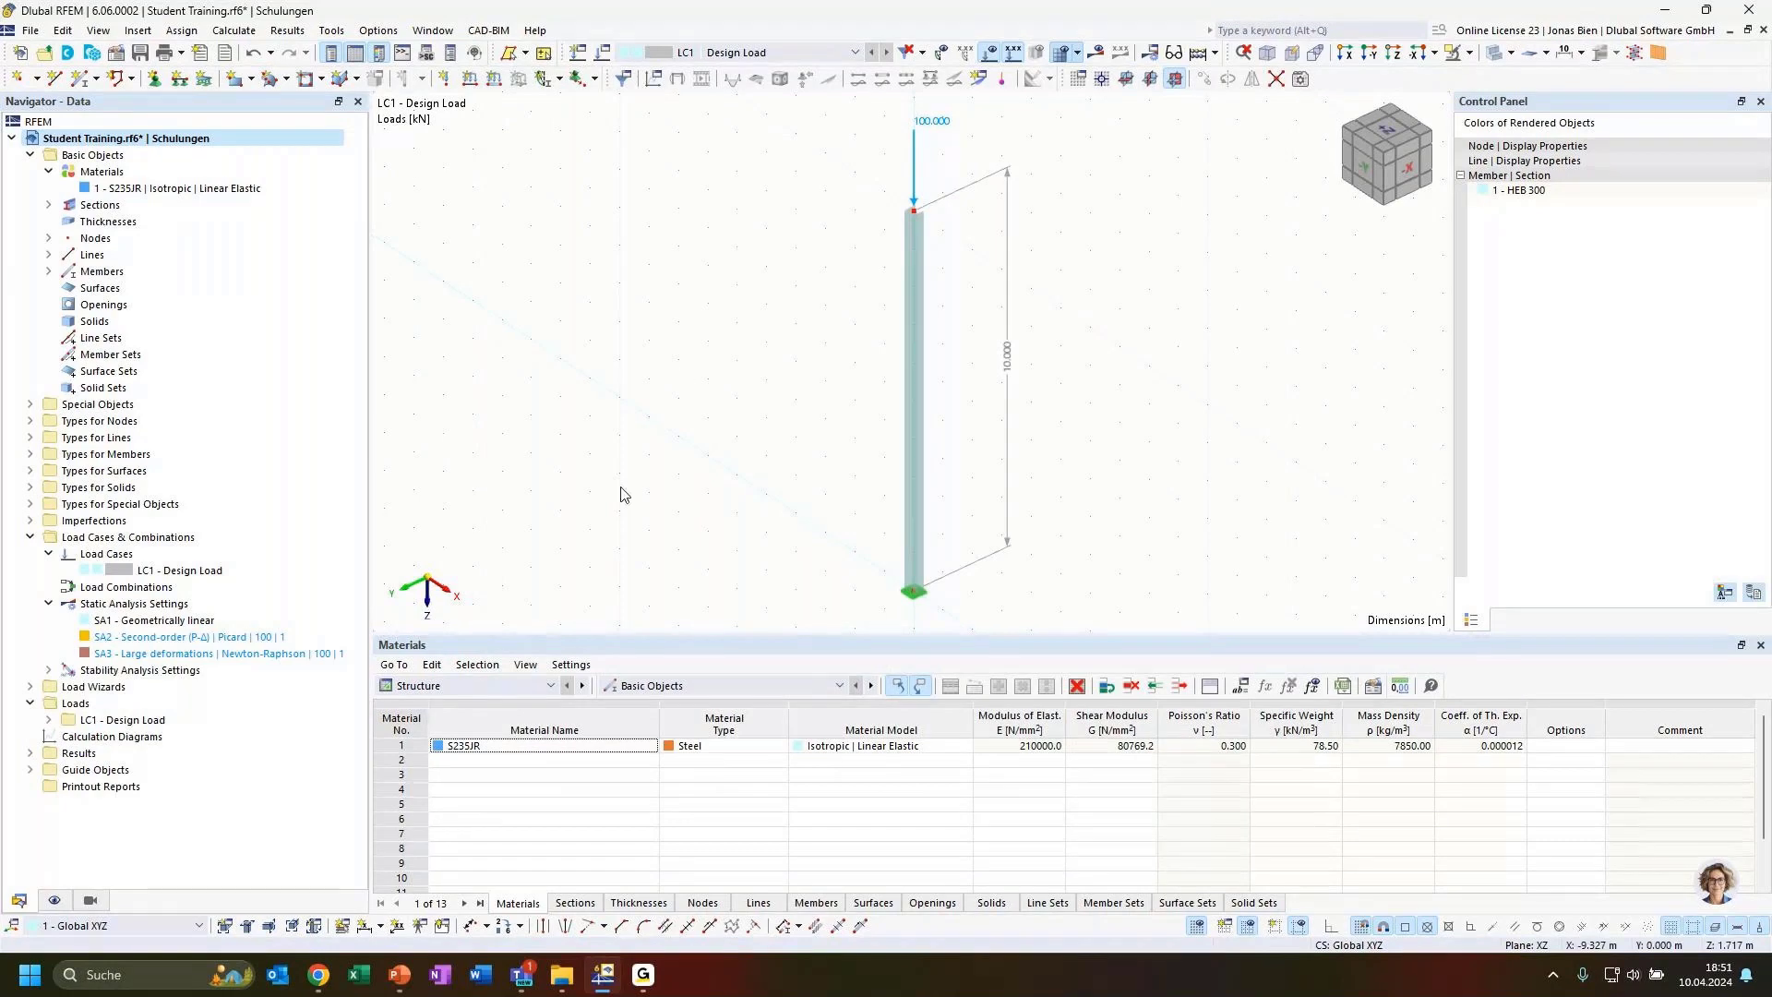
Open the LC1 load case settings and enable the critical load calculation with the Structure Stability Add-on
double_click(205, 572)
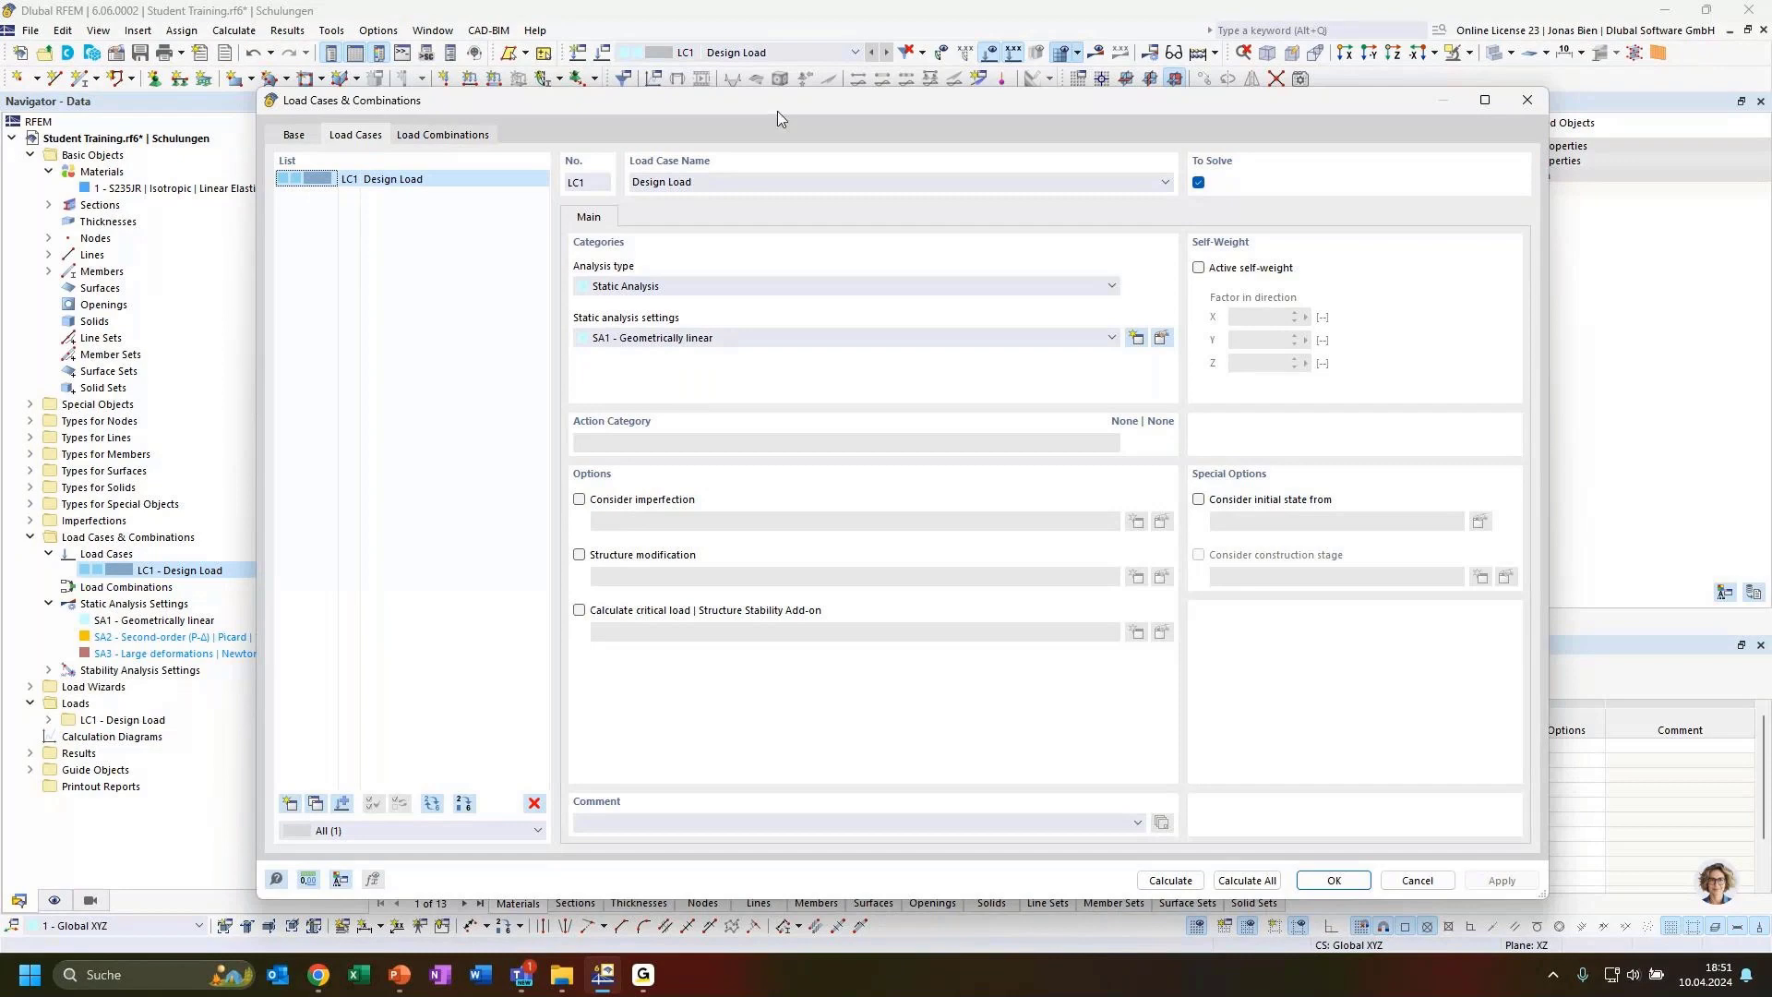
left_click_drag(778, 120, 828, 289)
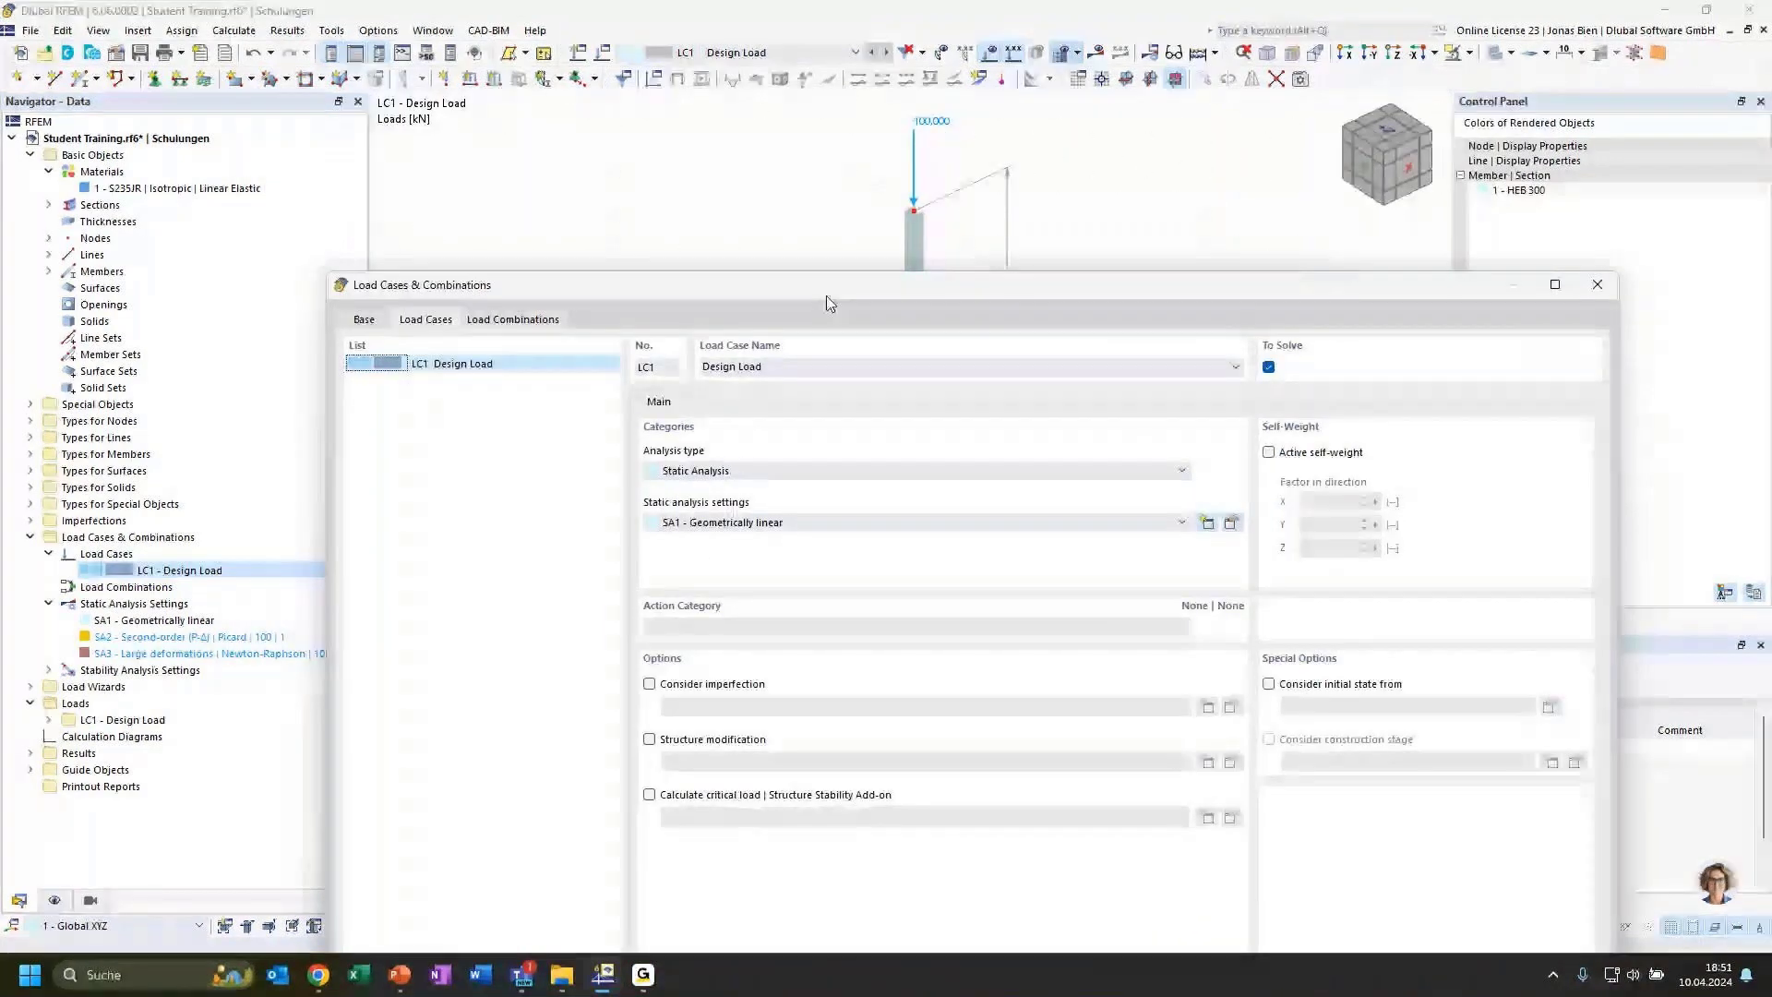
left_click_drag(828, 302, 812, 144)
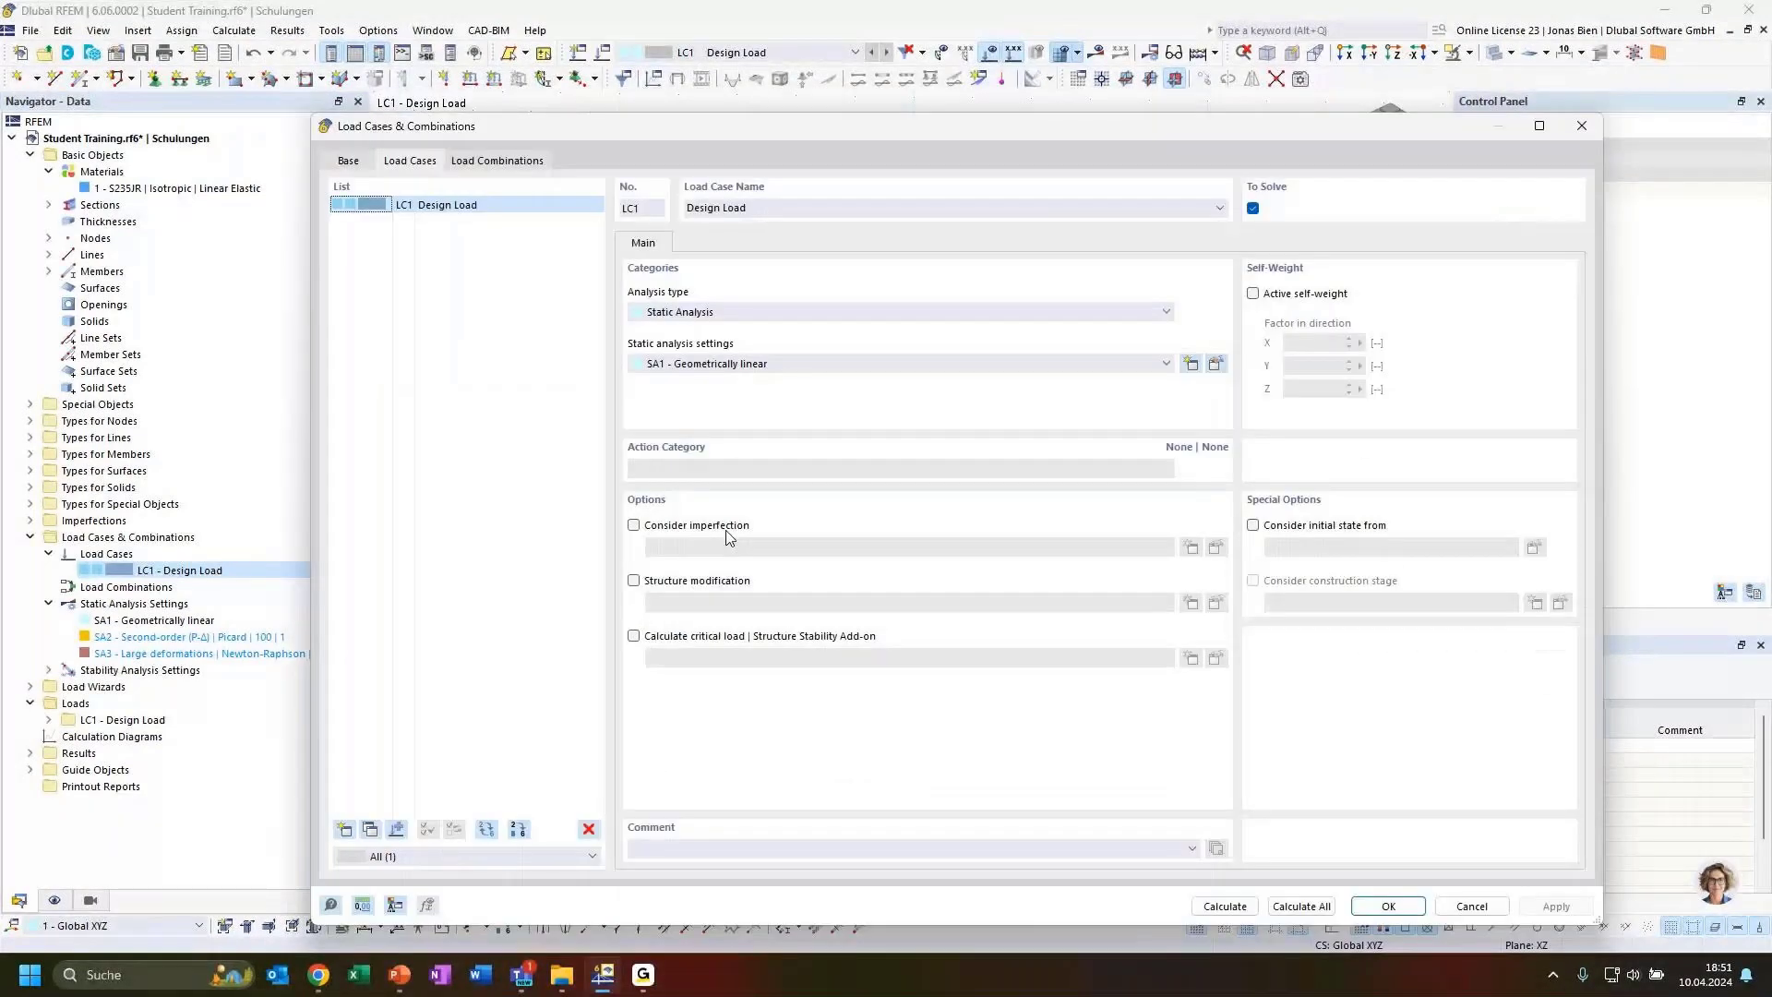
left_click(777, 636)
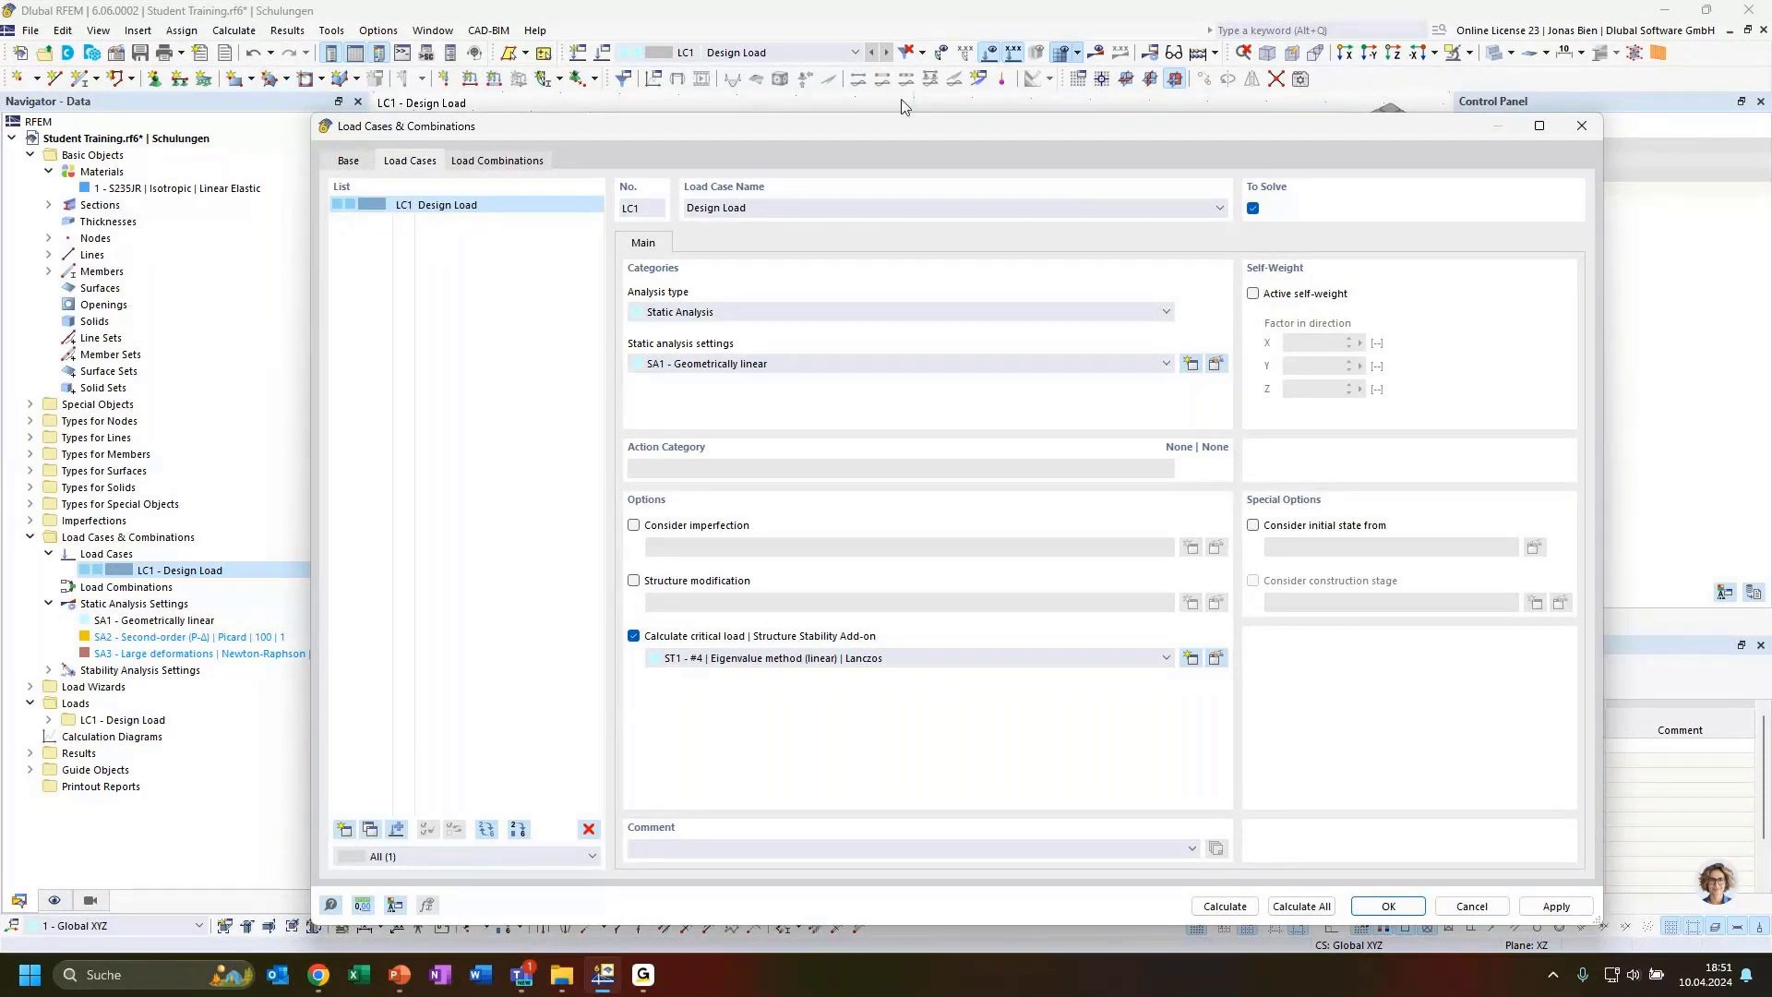
left_click_drag(804, 130, 703, 110)
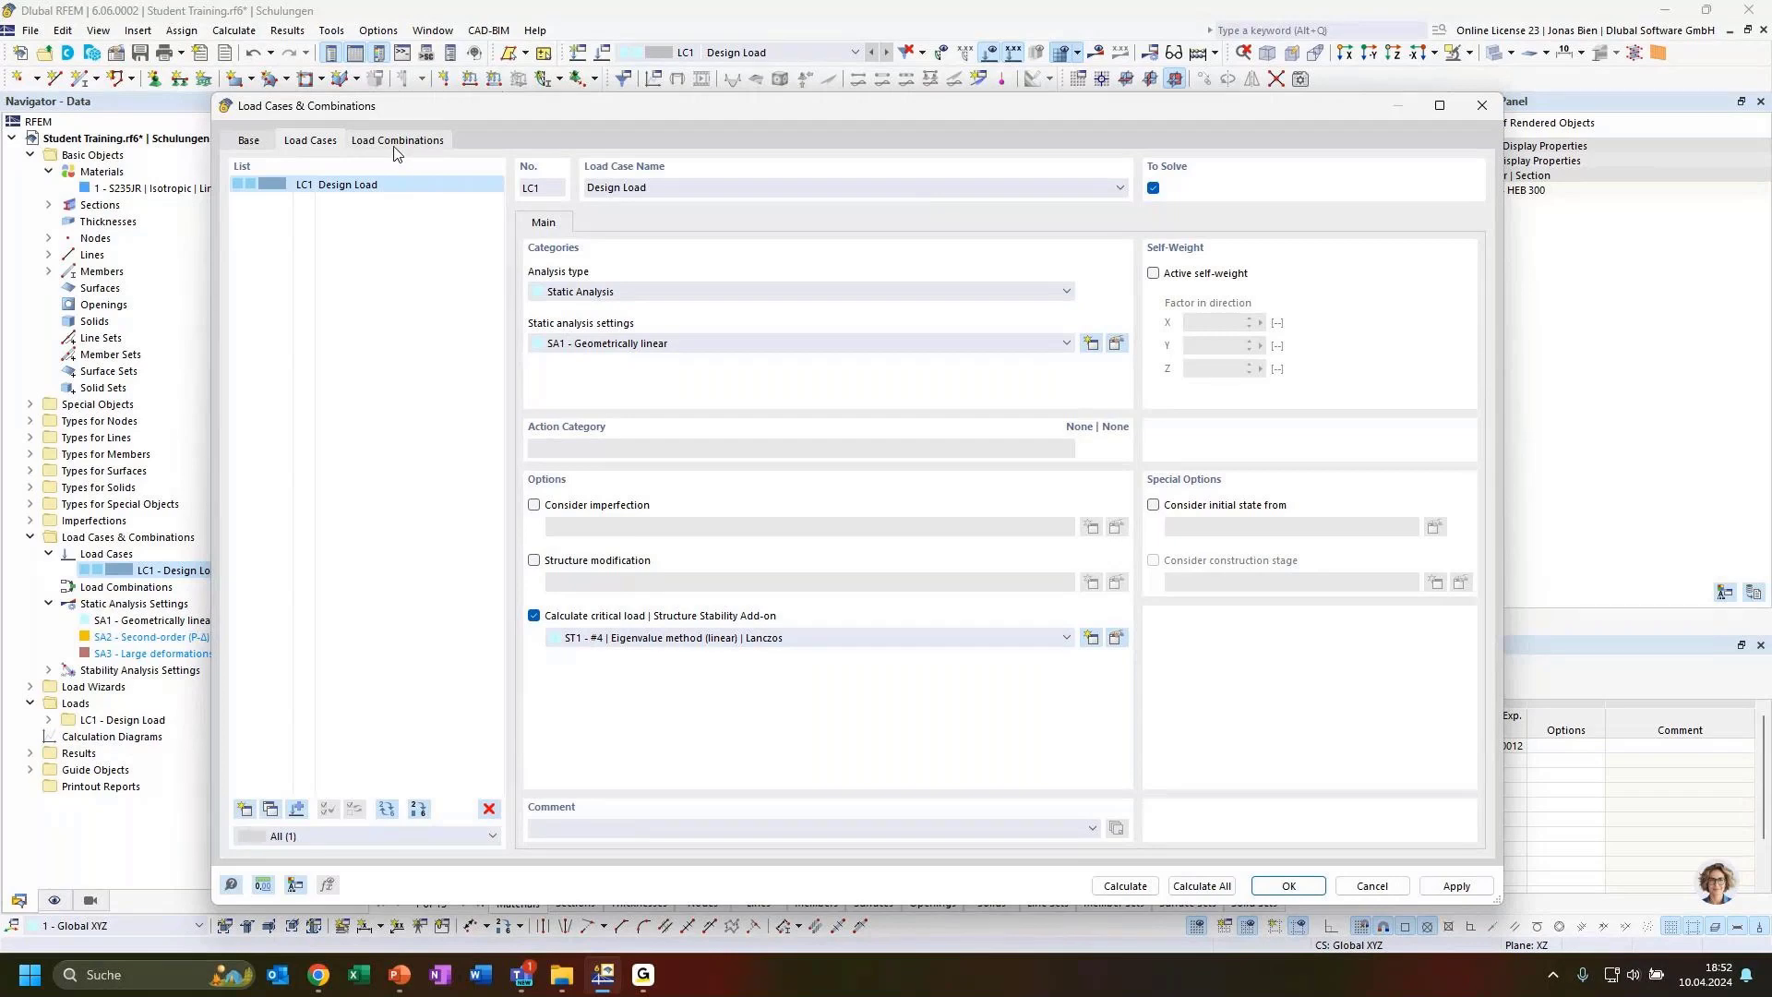
left_click(357, 144)
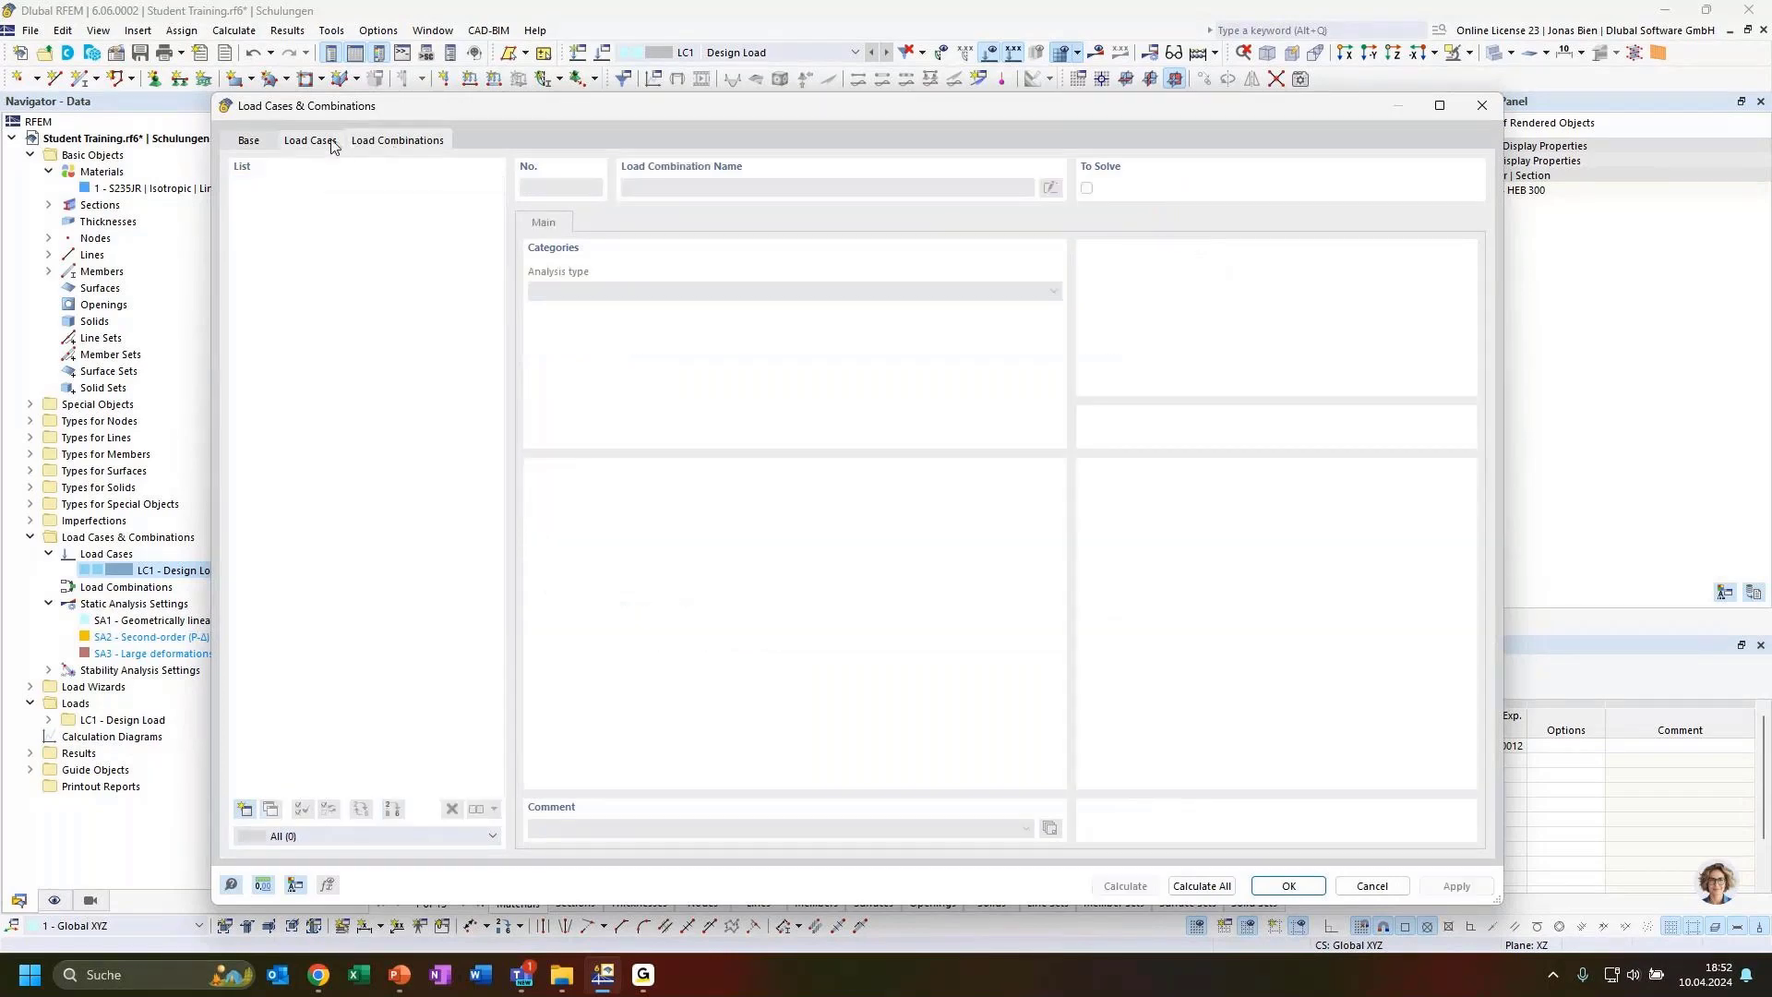
left_click(331, 142)
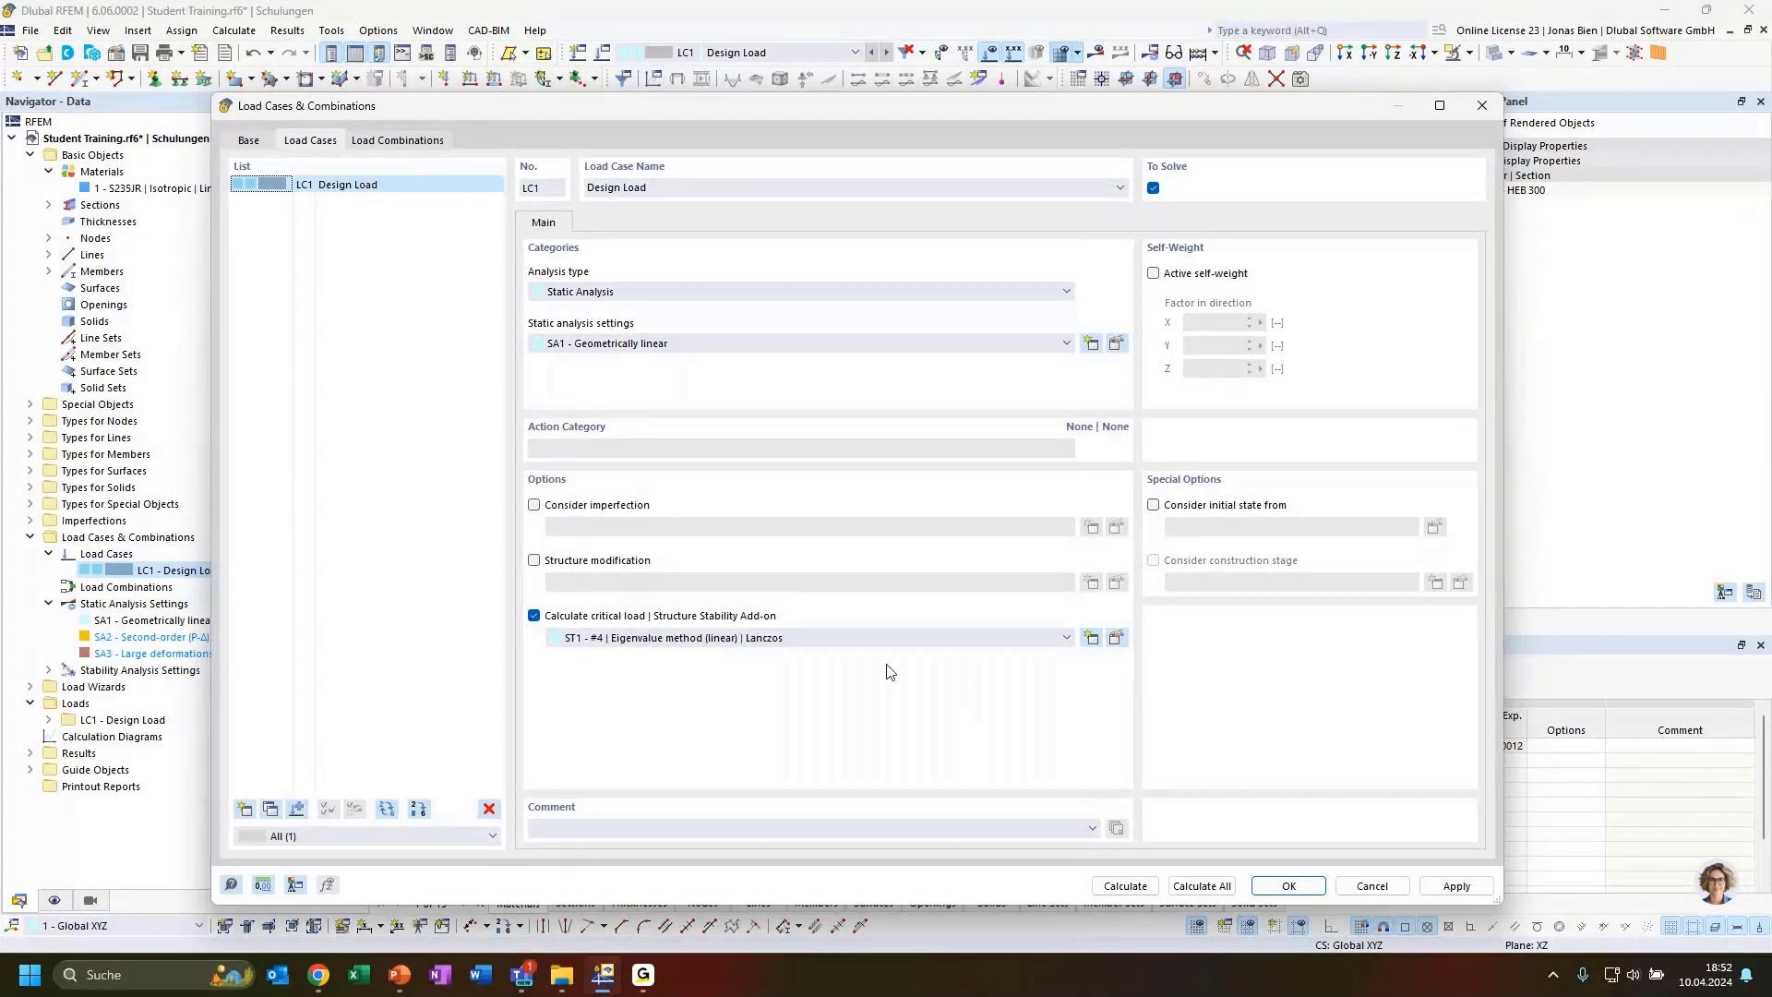
left_click(867, 638)
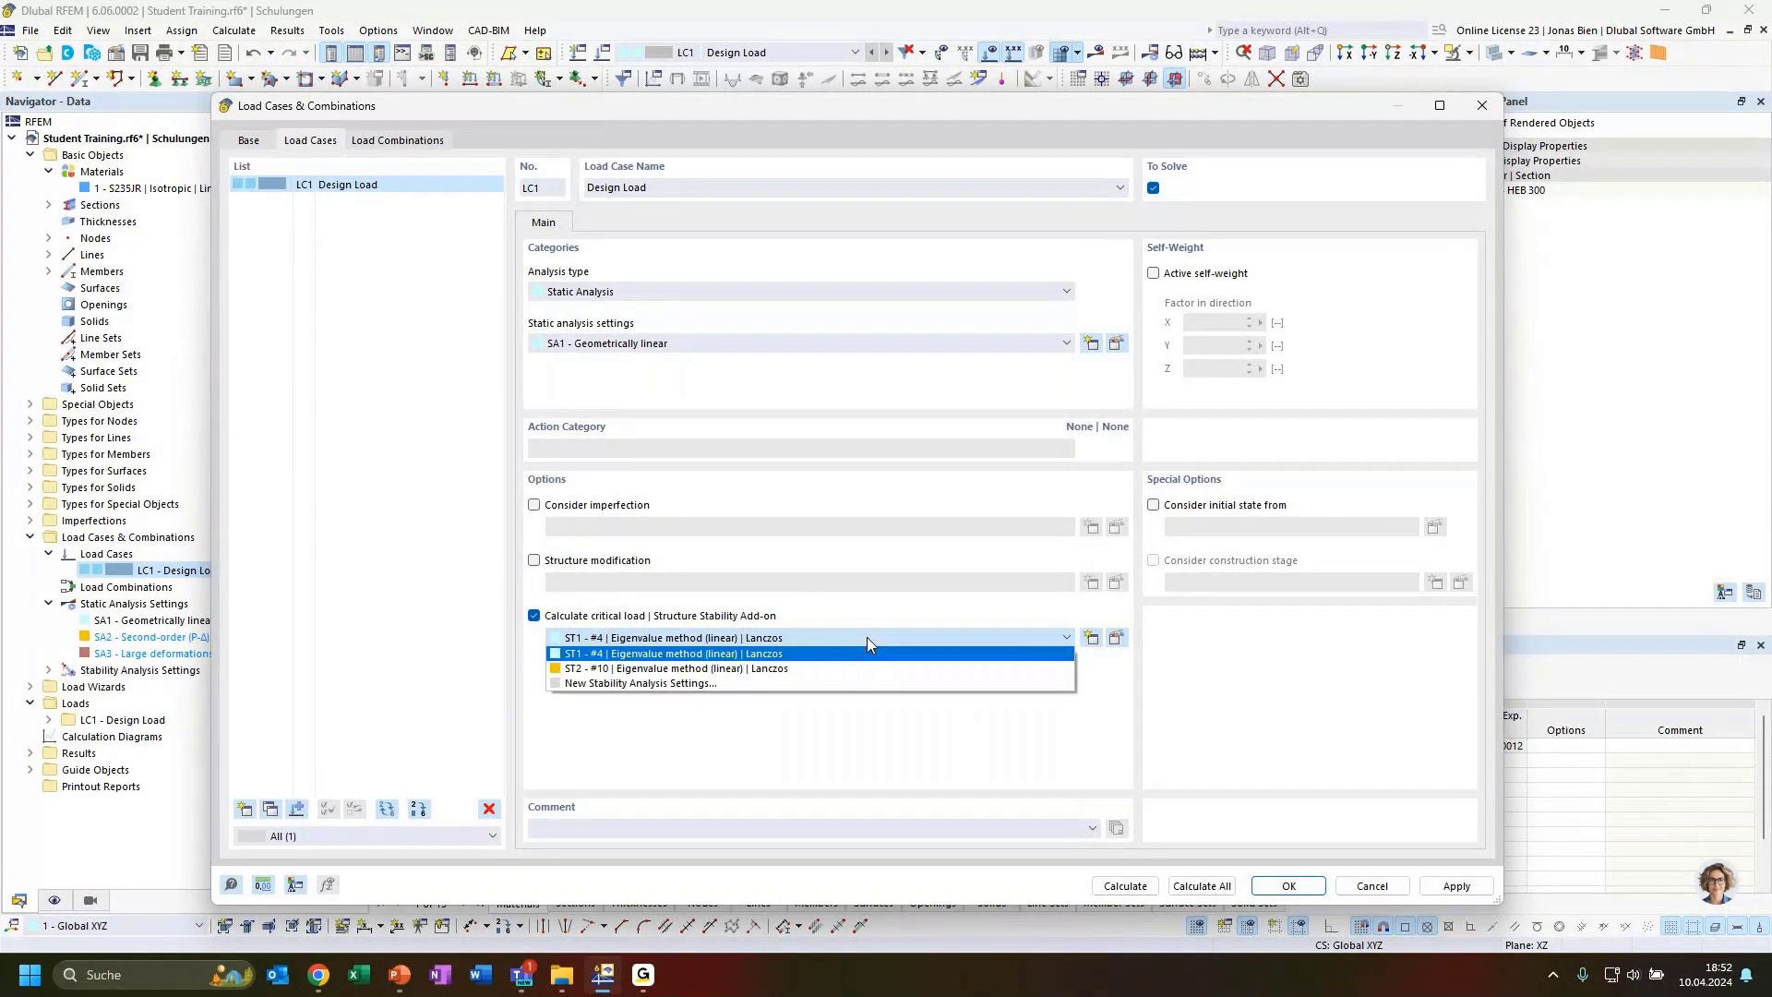
left_click(866, 637)
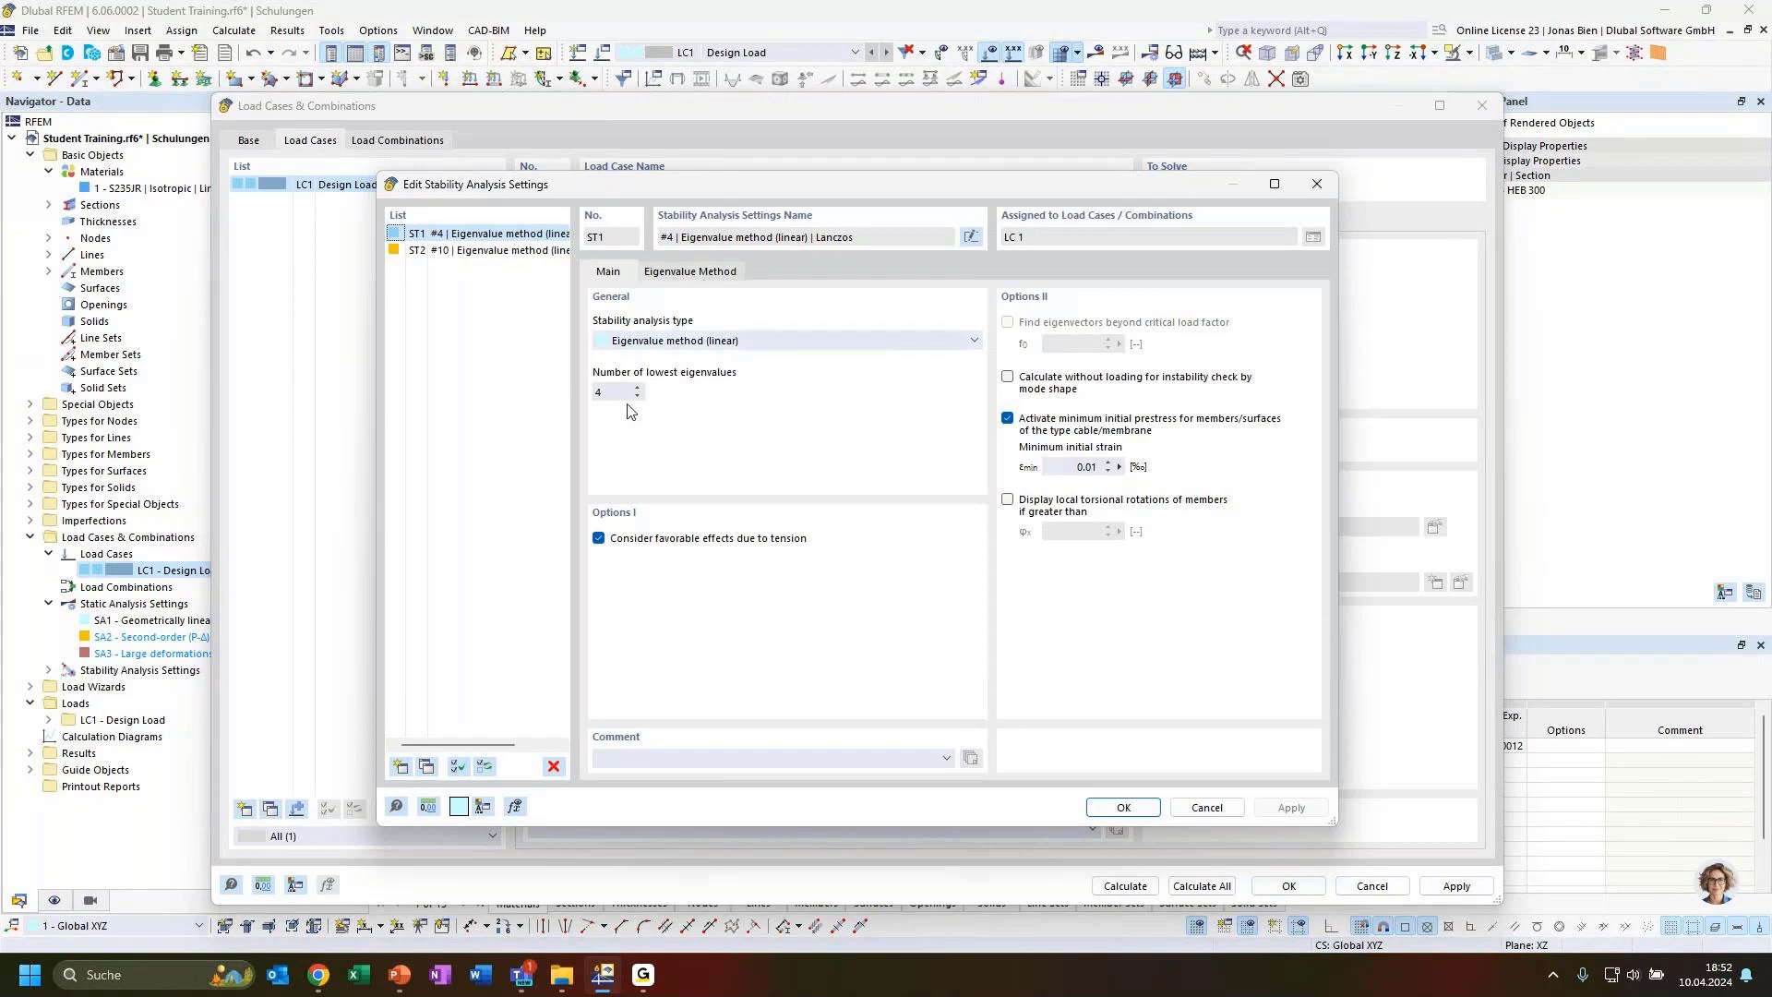
Examine the ST1 stability analysis settings, including the analysis type and the eigenvalue method, then close the editor
left_click(697, 347)
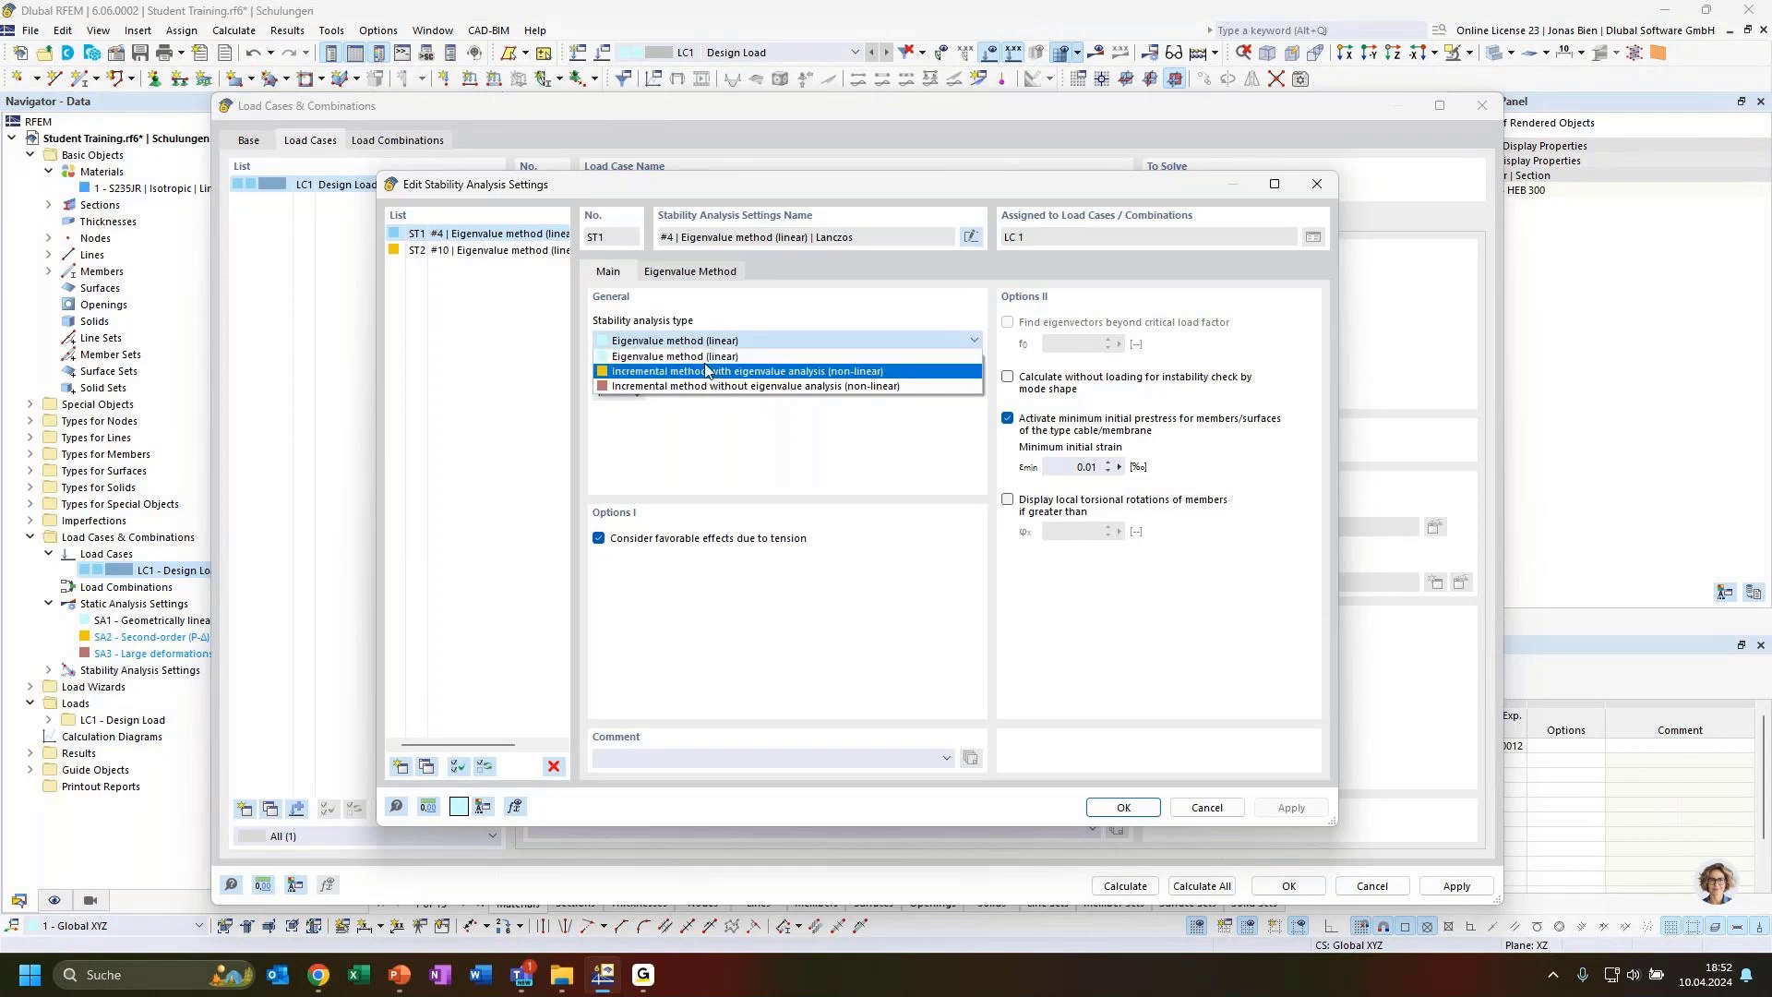
left_click(705, 355)
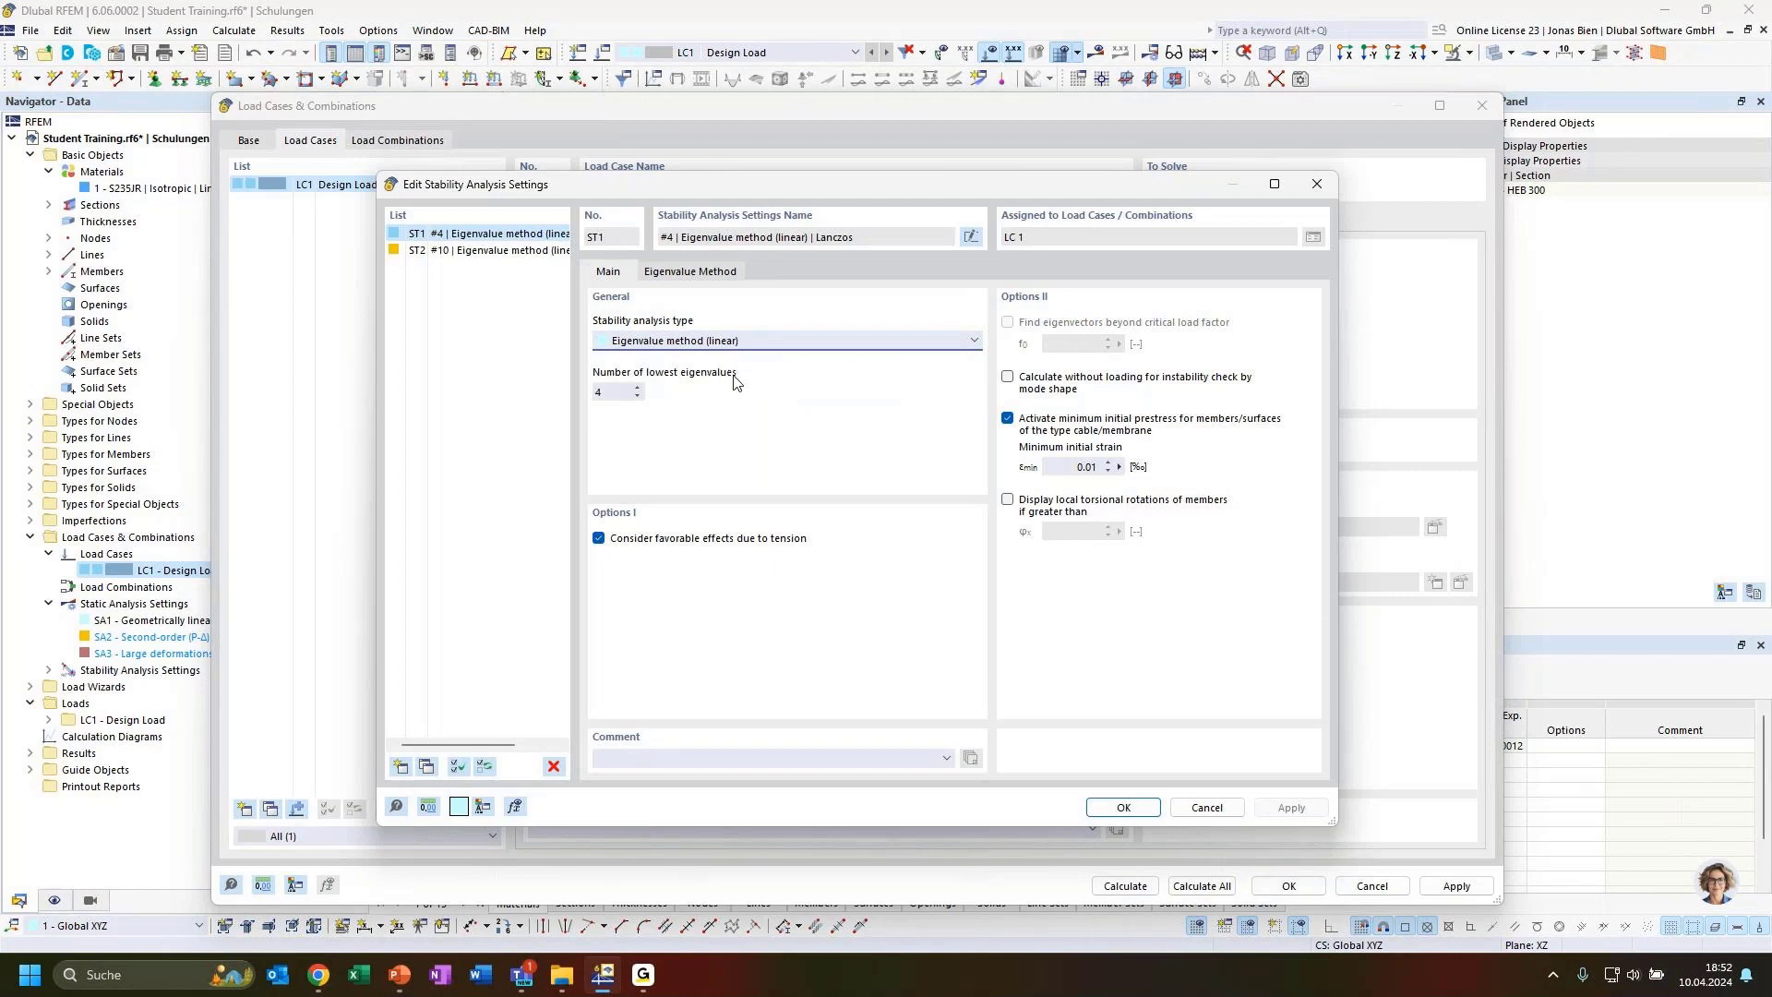
left_click(749, 343)
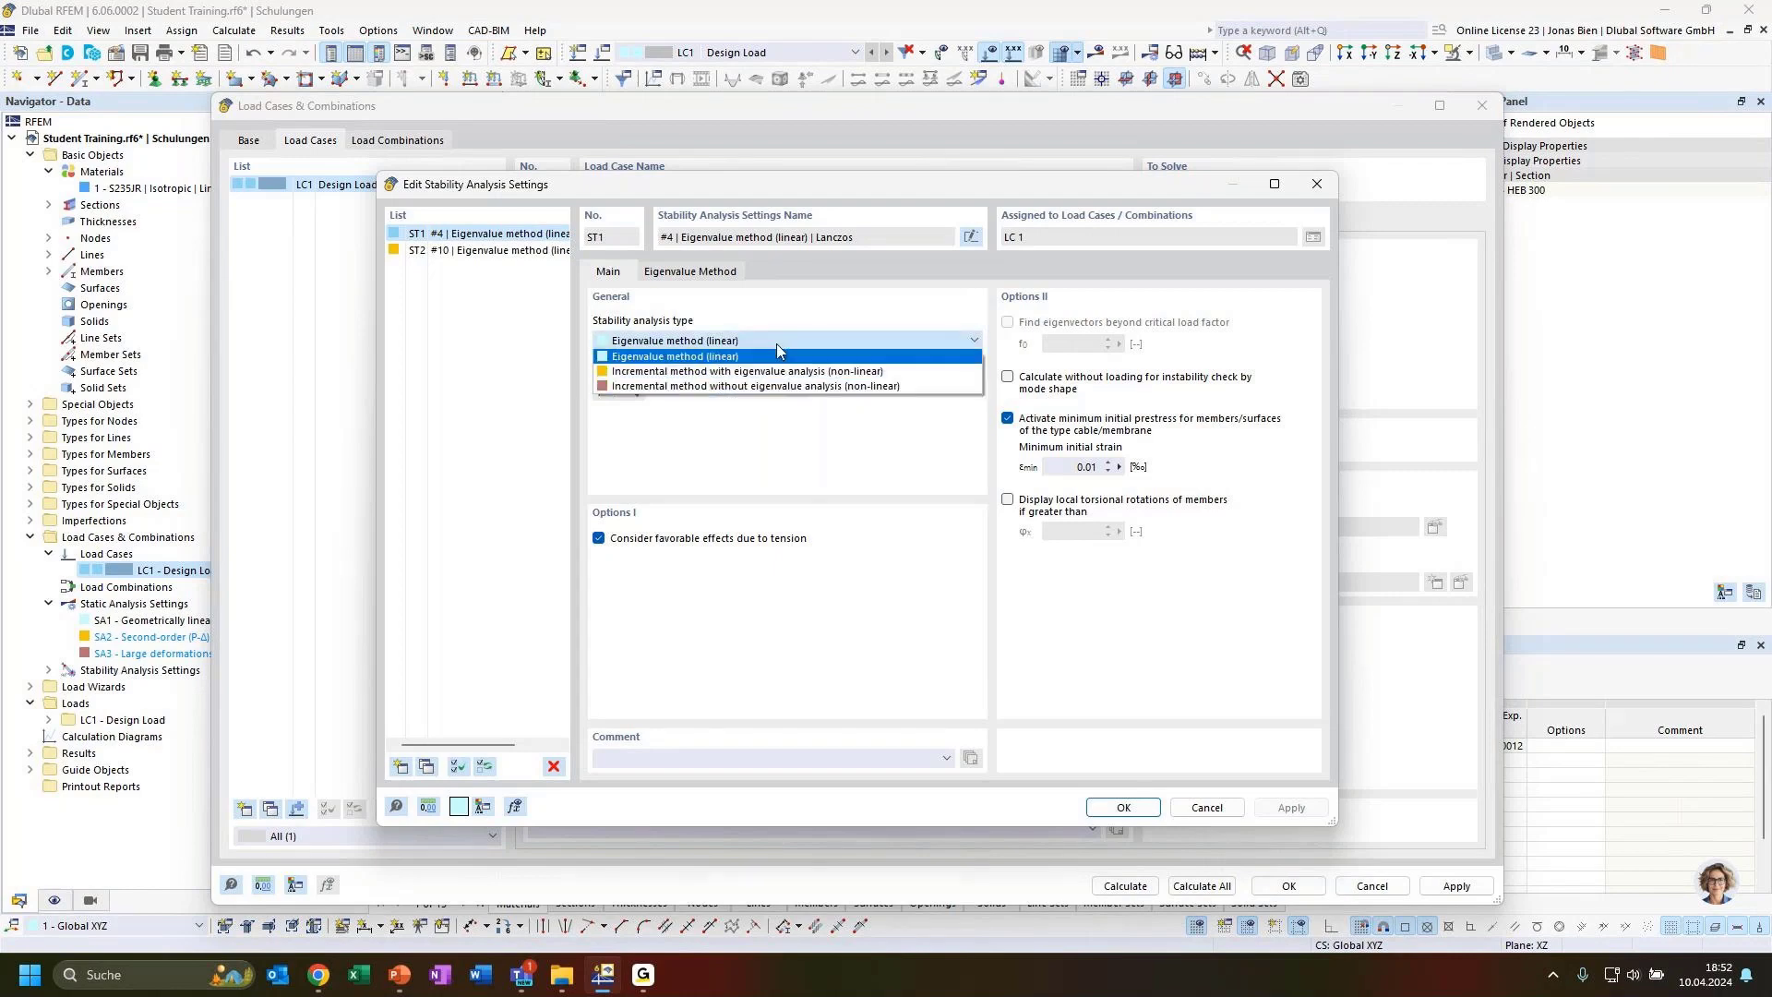
left_click(770, 356)
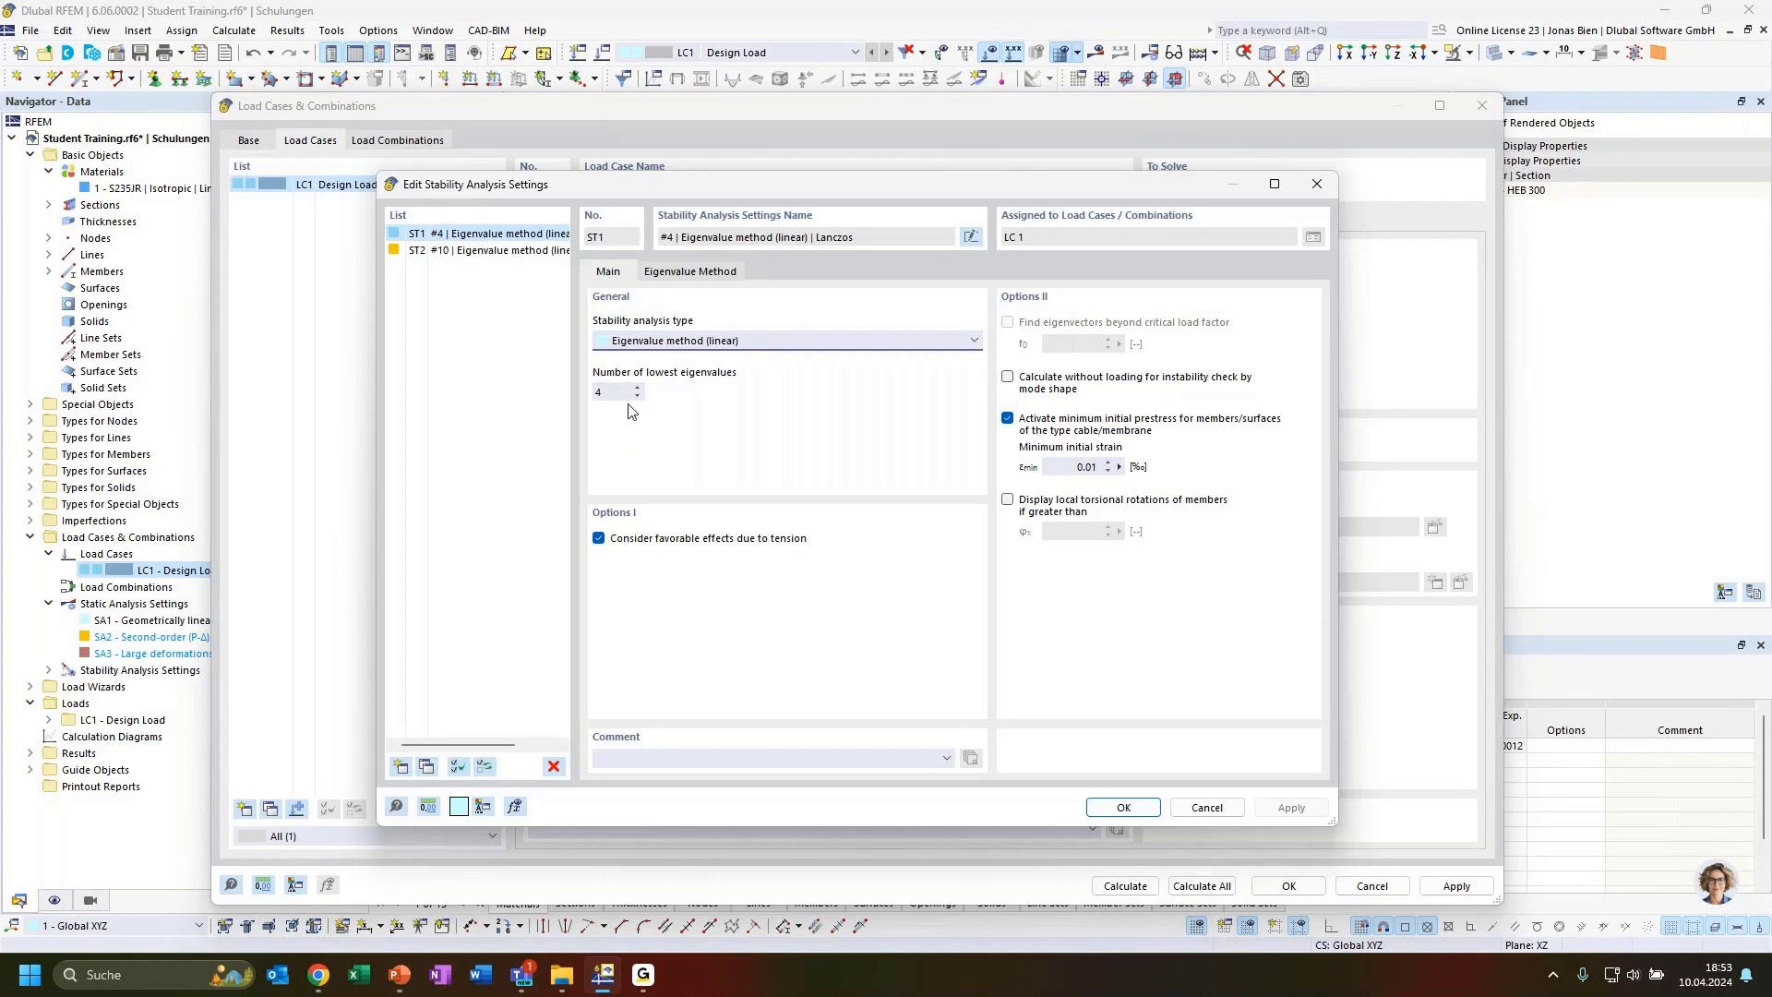
left_click(707, 275)
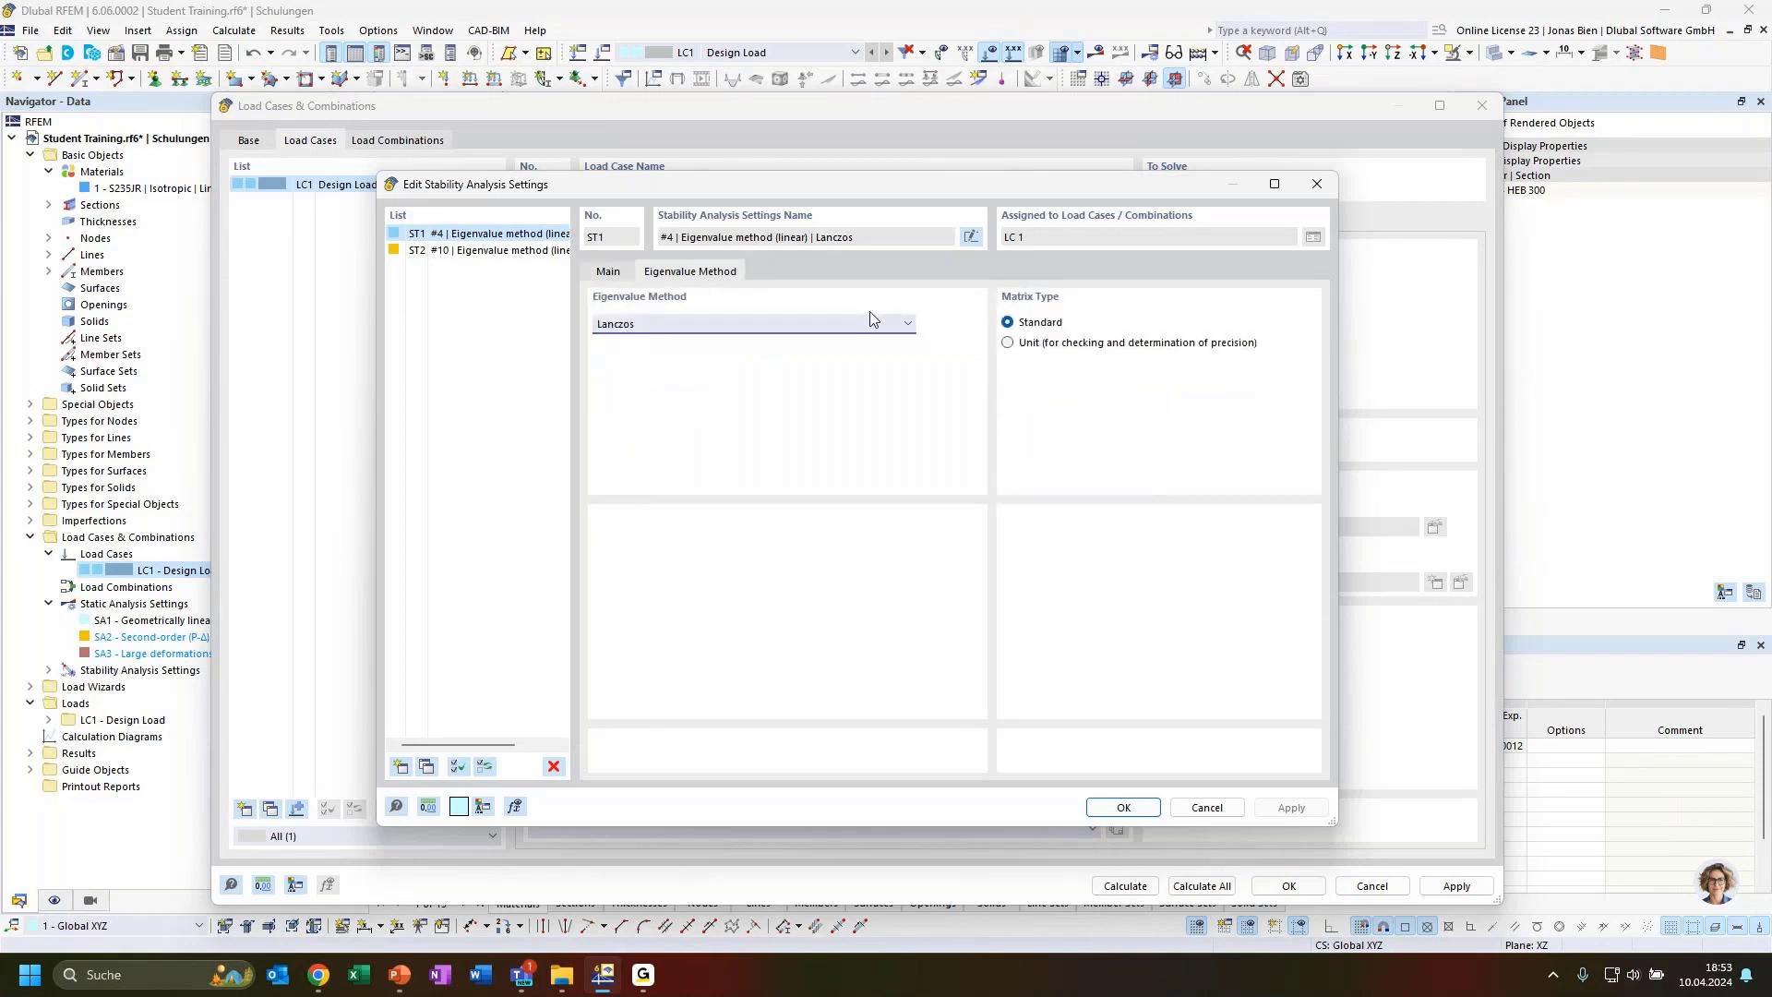
left_click(678, 325)
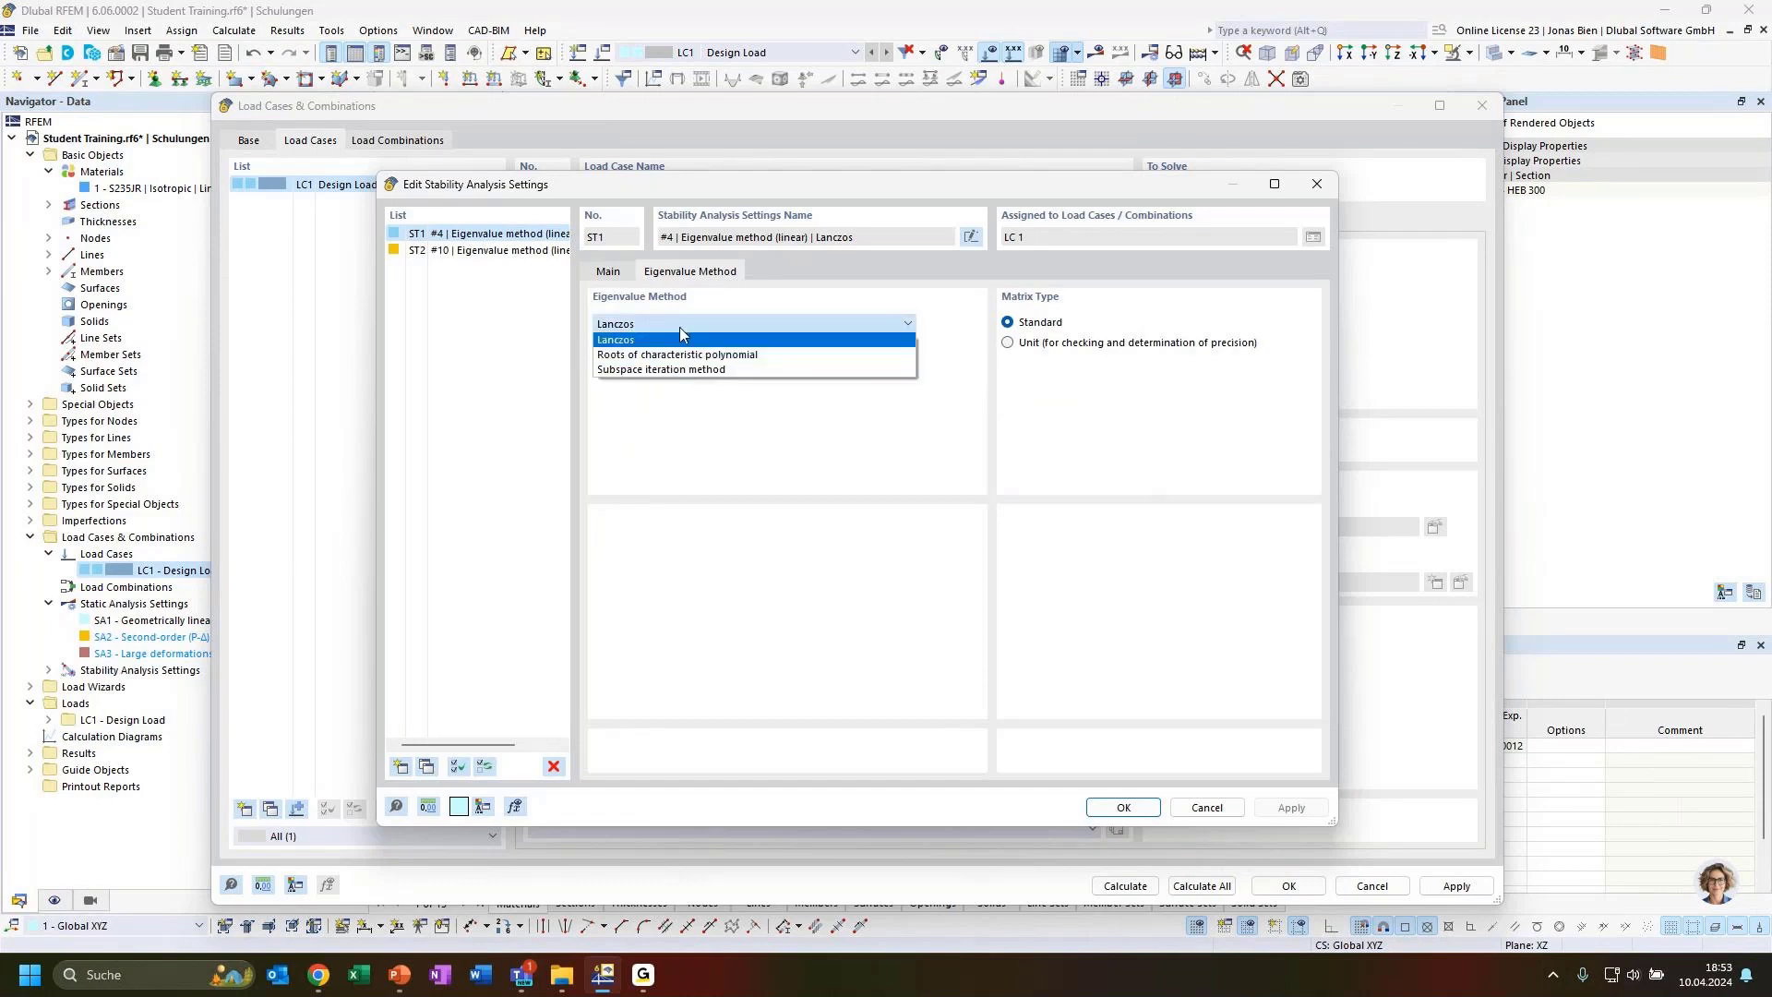
left_click(679, 327)
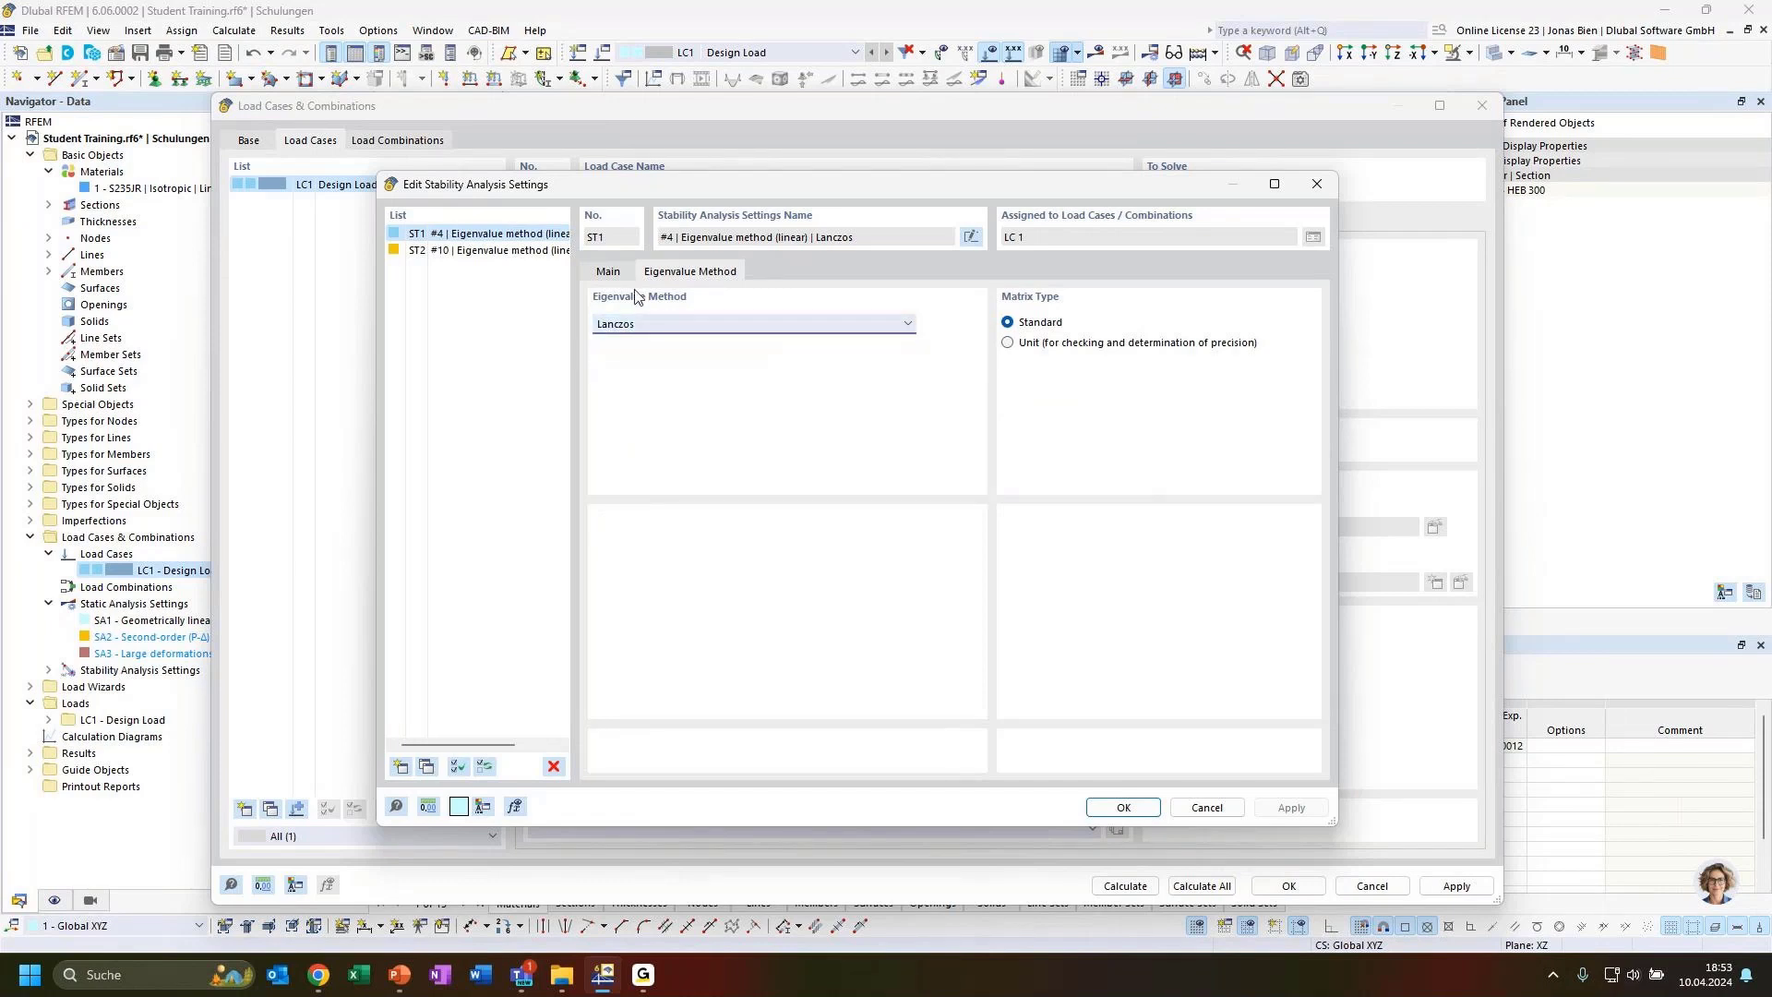
left_click(611, 273)
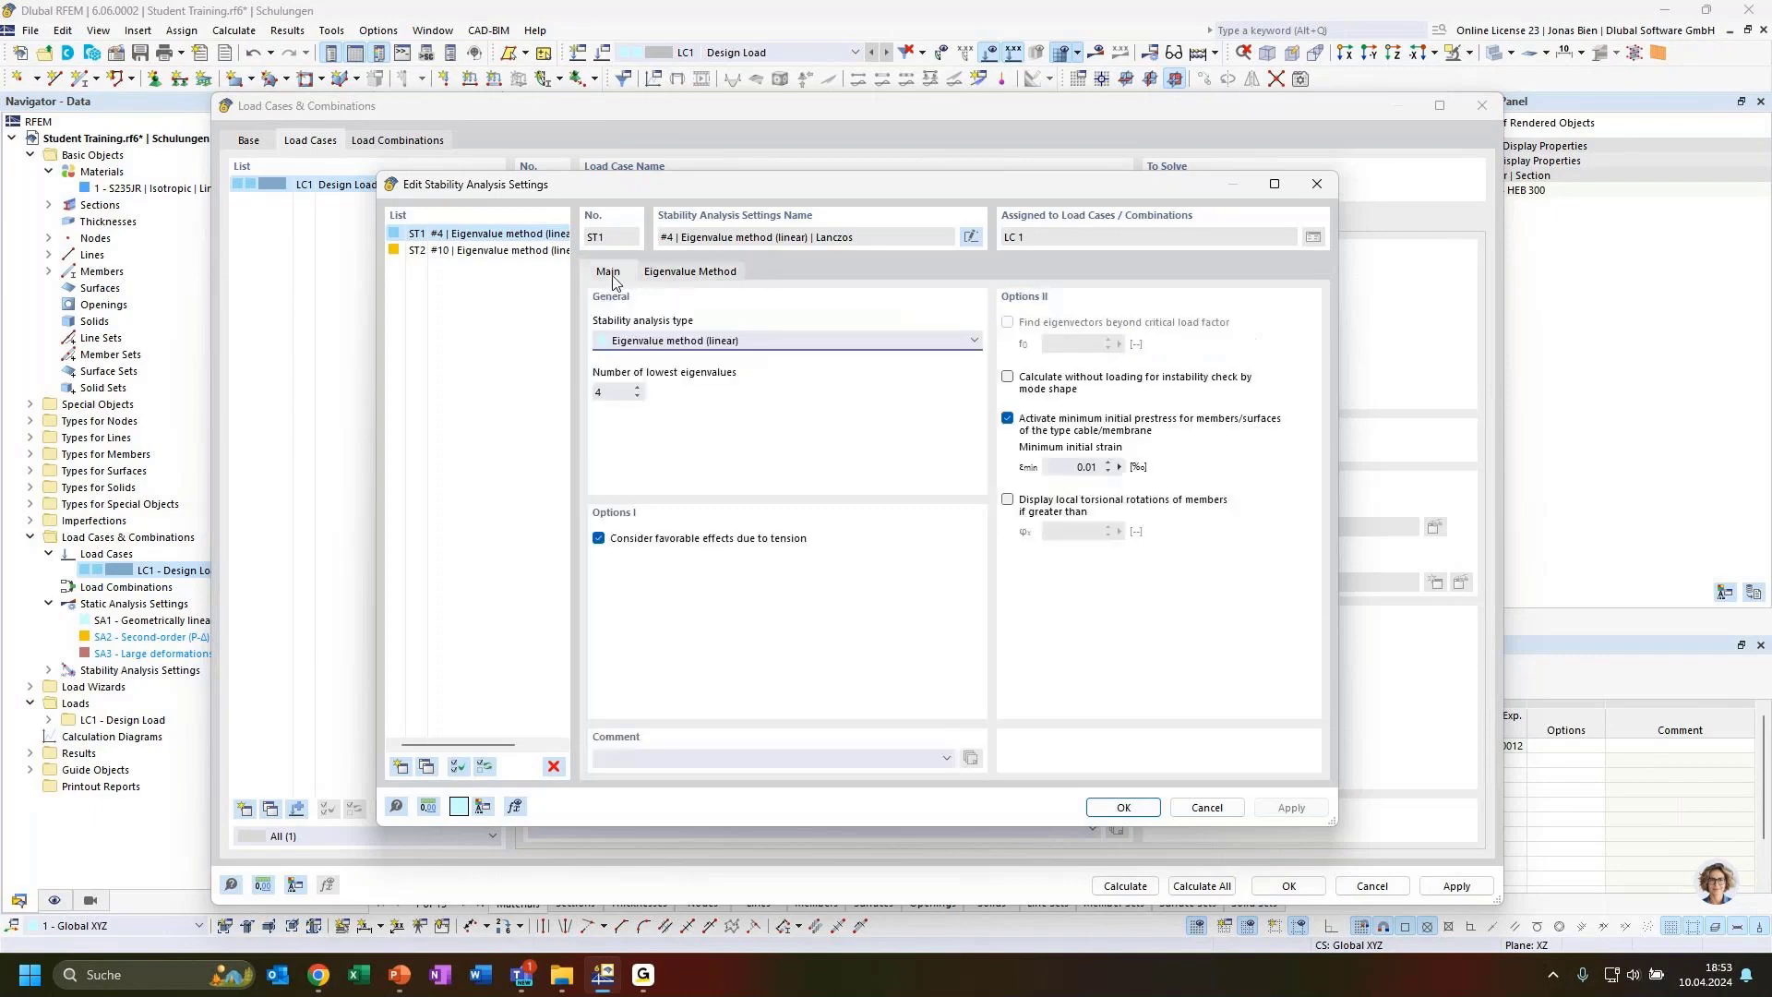
left_click(1125, 807)
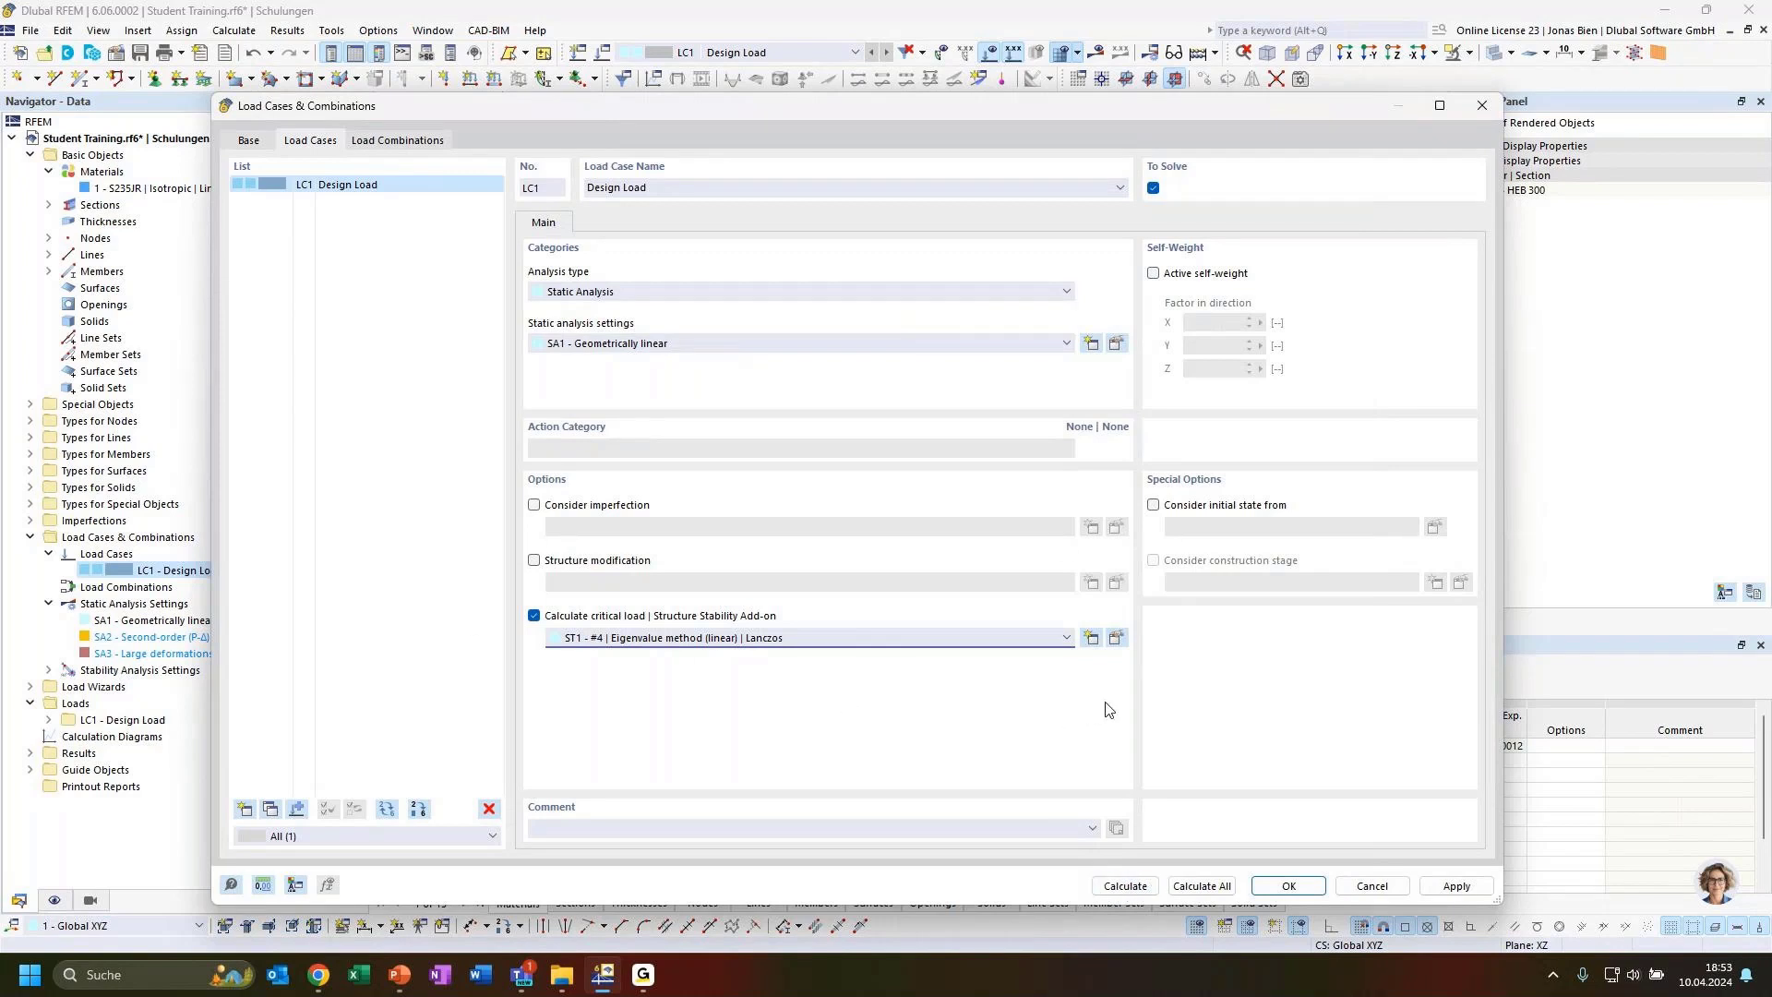
Calculate LC1 and switch the displayed results to the Stability Analysis
left_click(1126, 886)
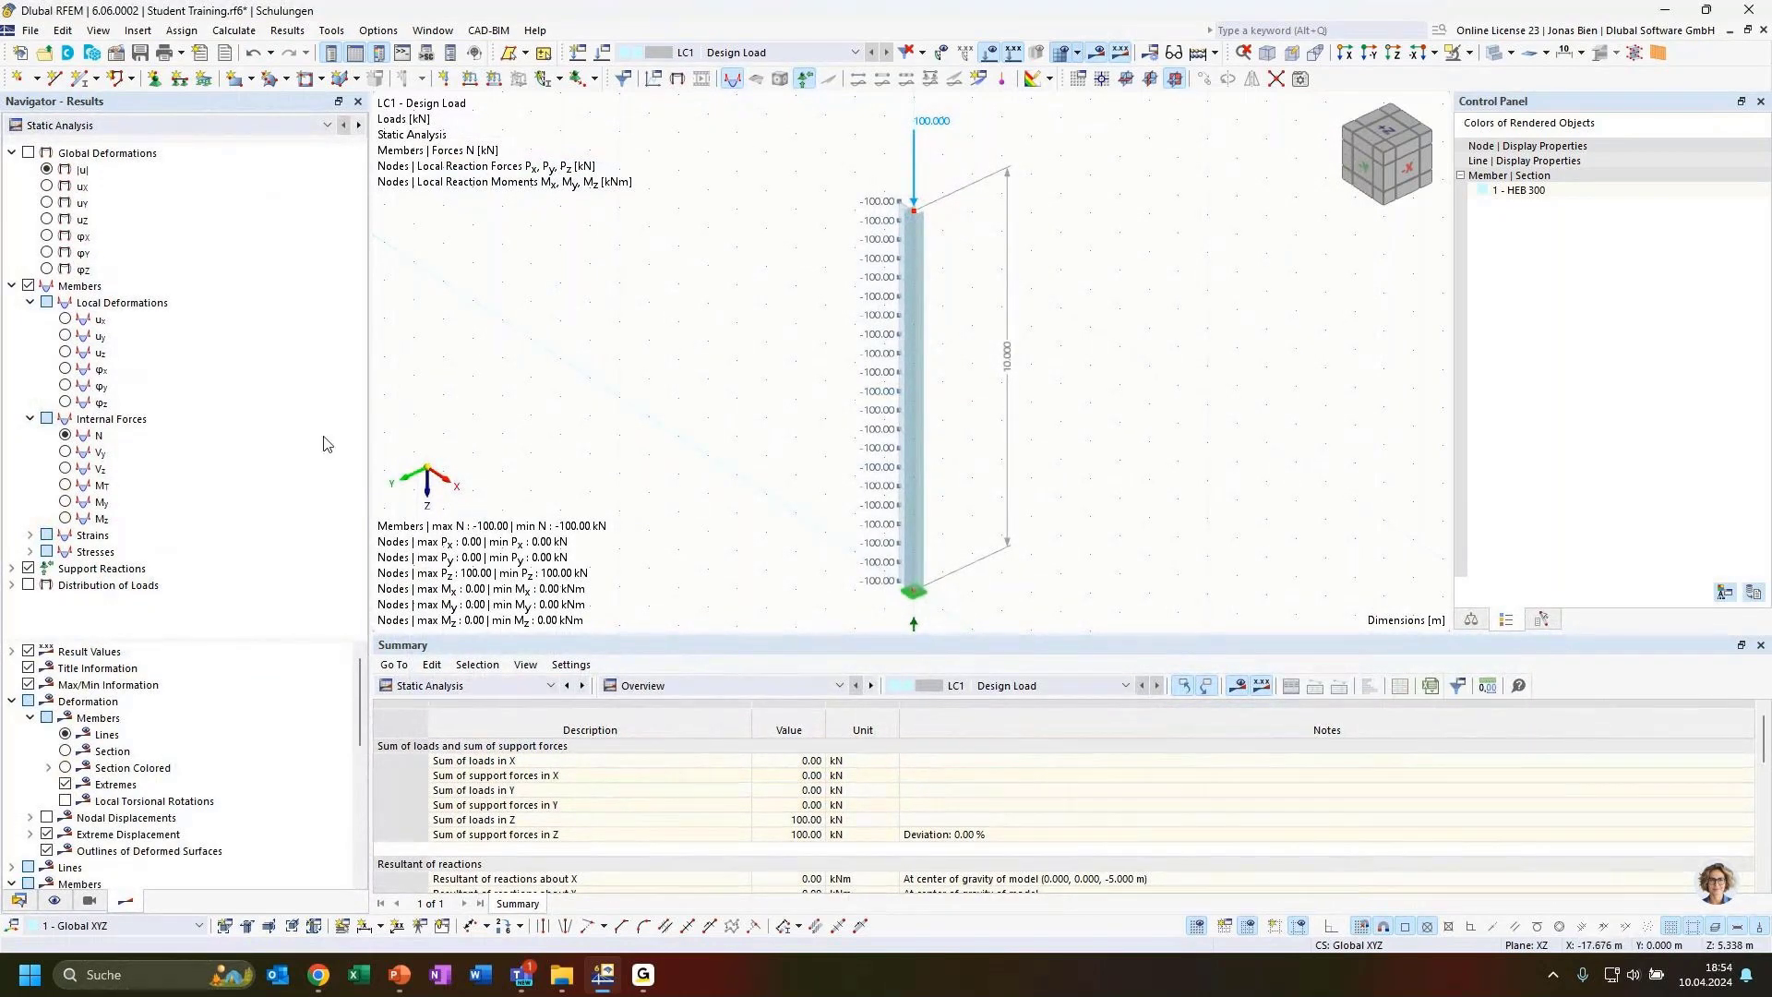
left_click(205, 127)
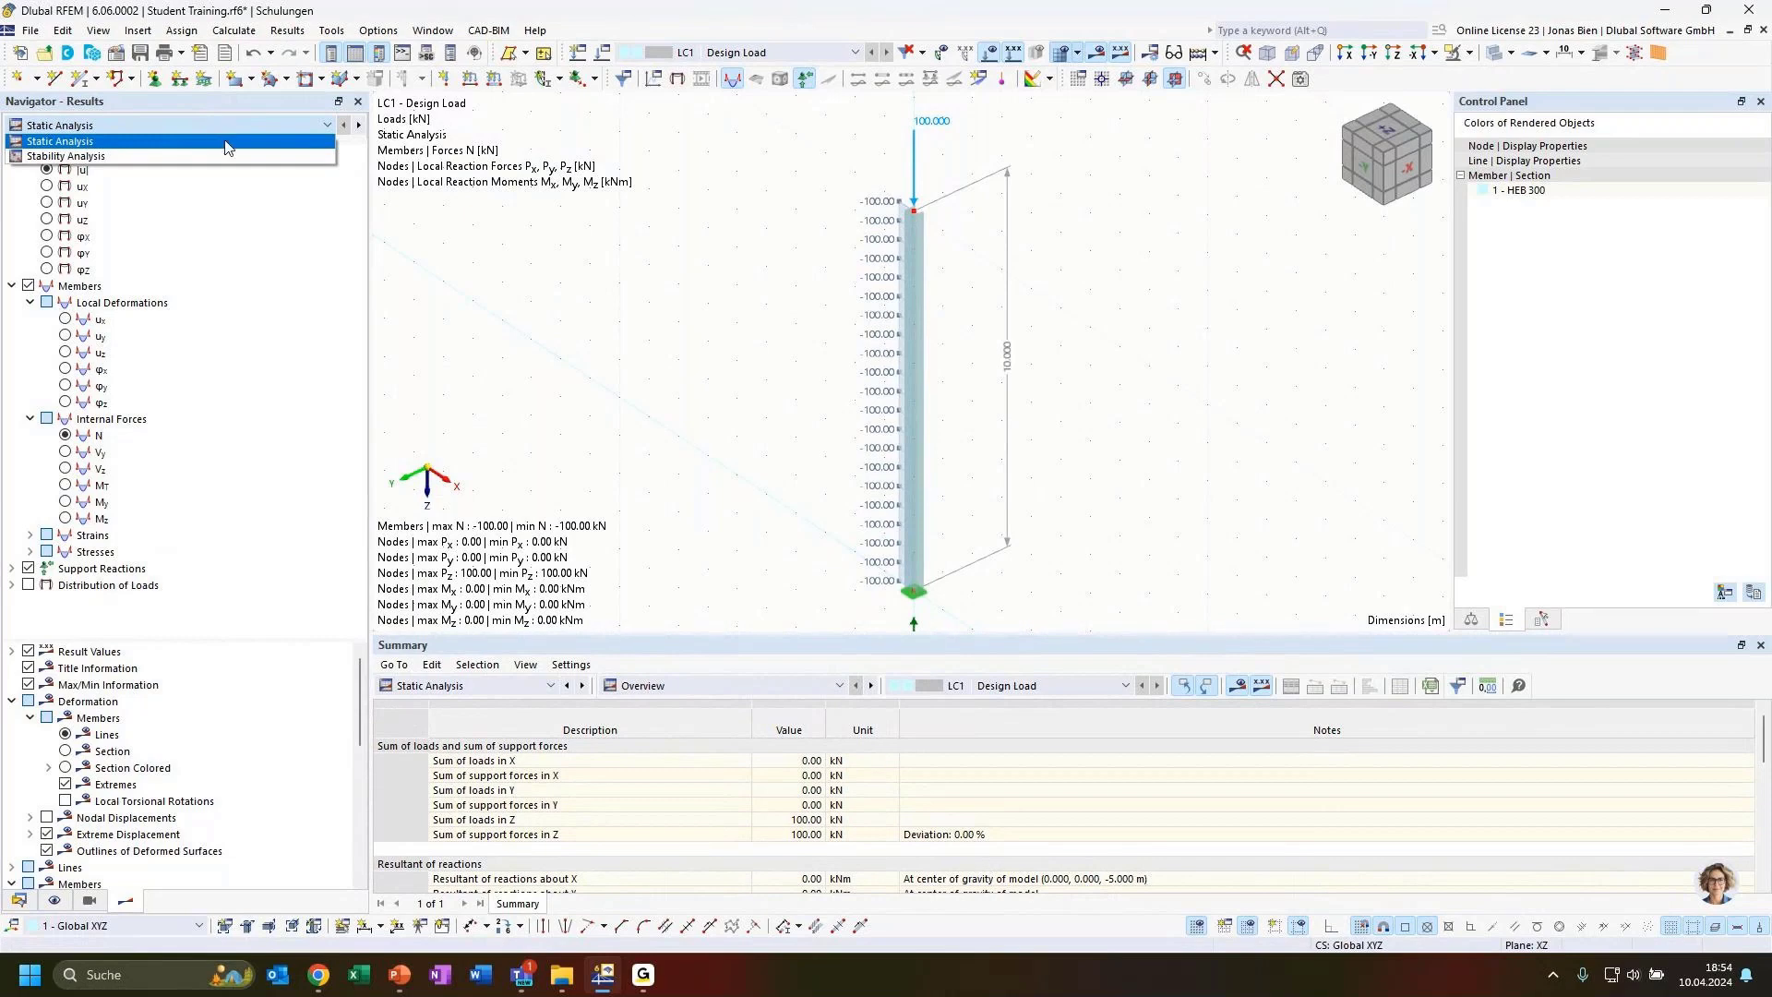
left_click(80, 145)
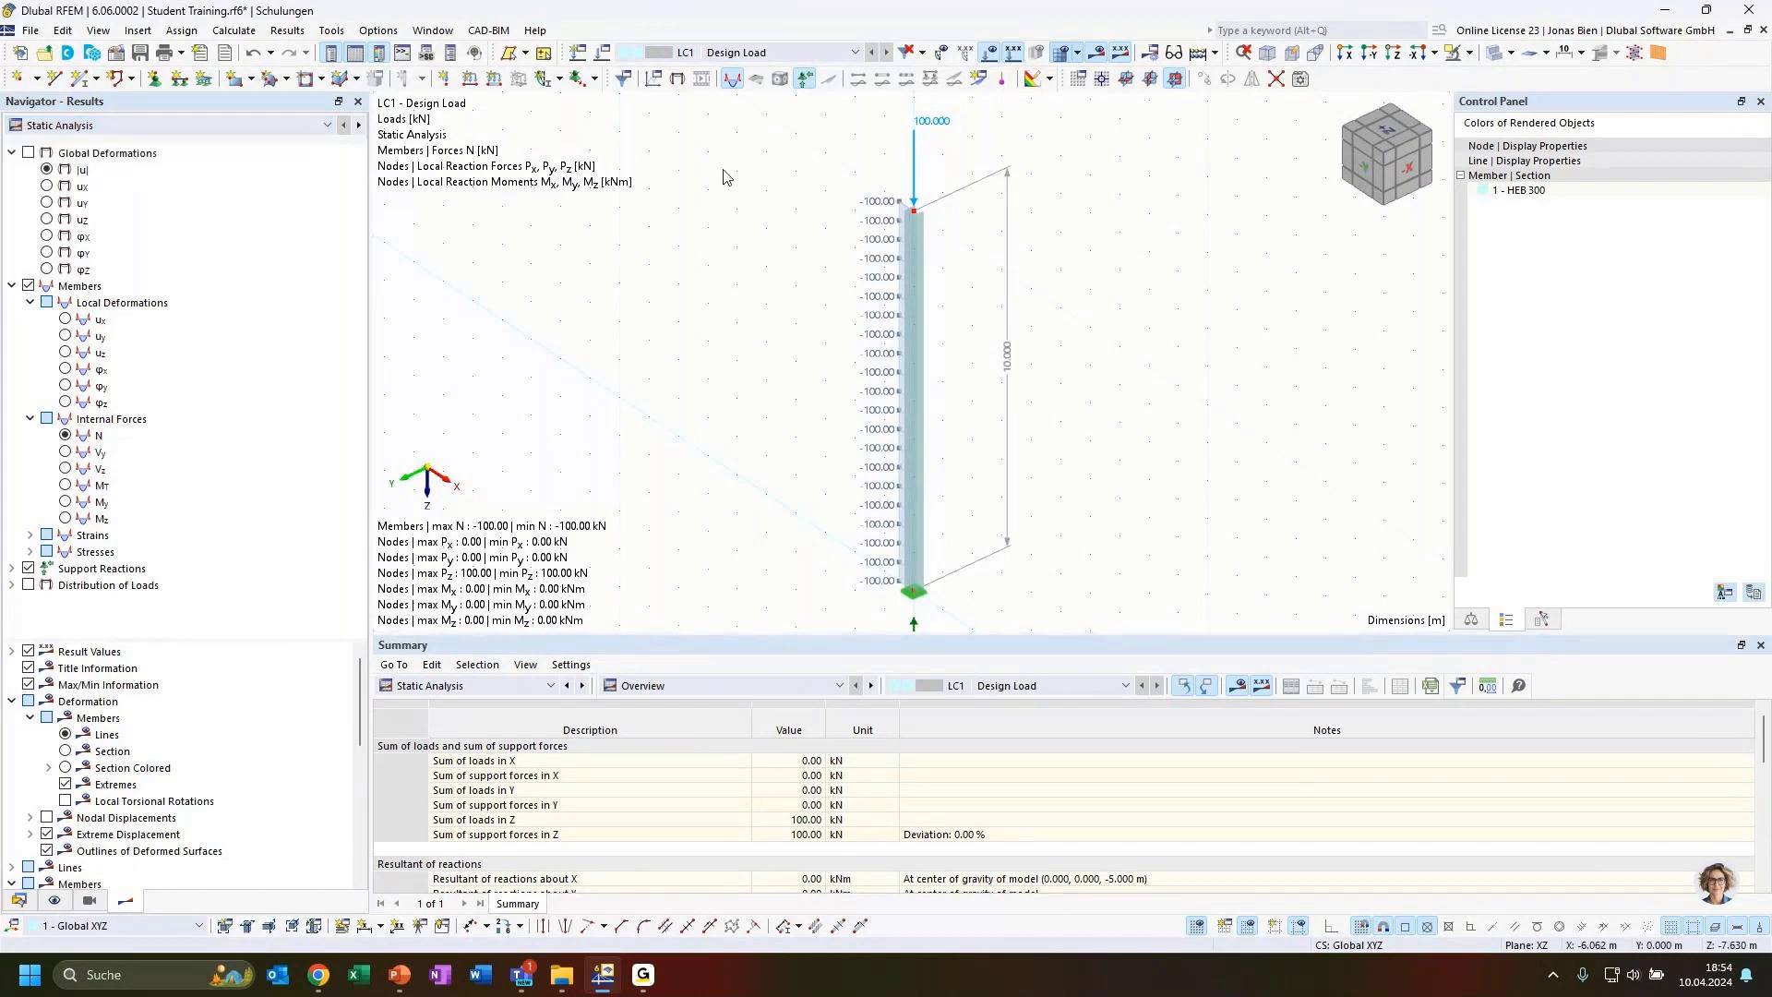
scroll(997, 297, "down", 1)
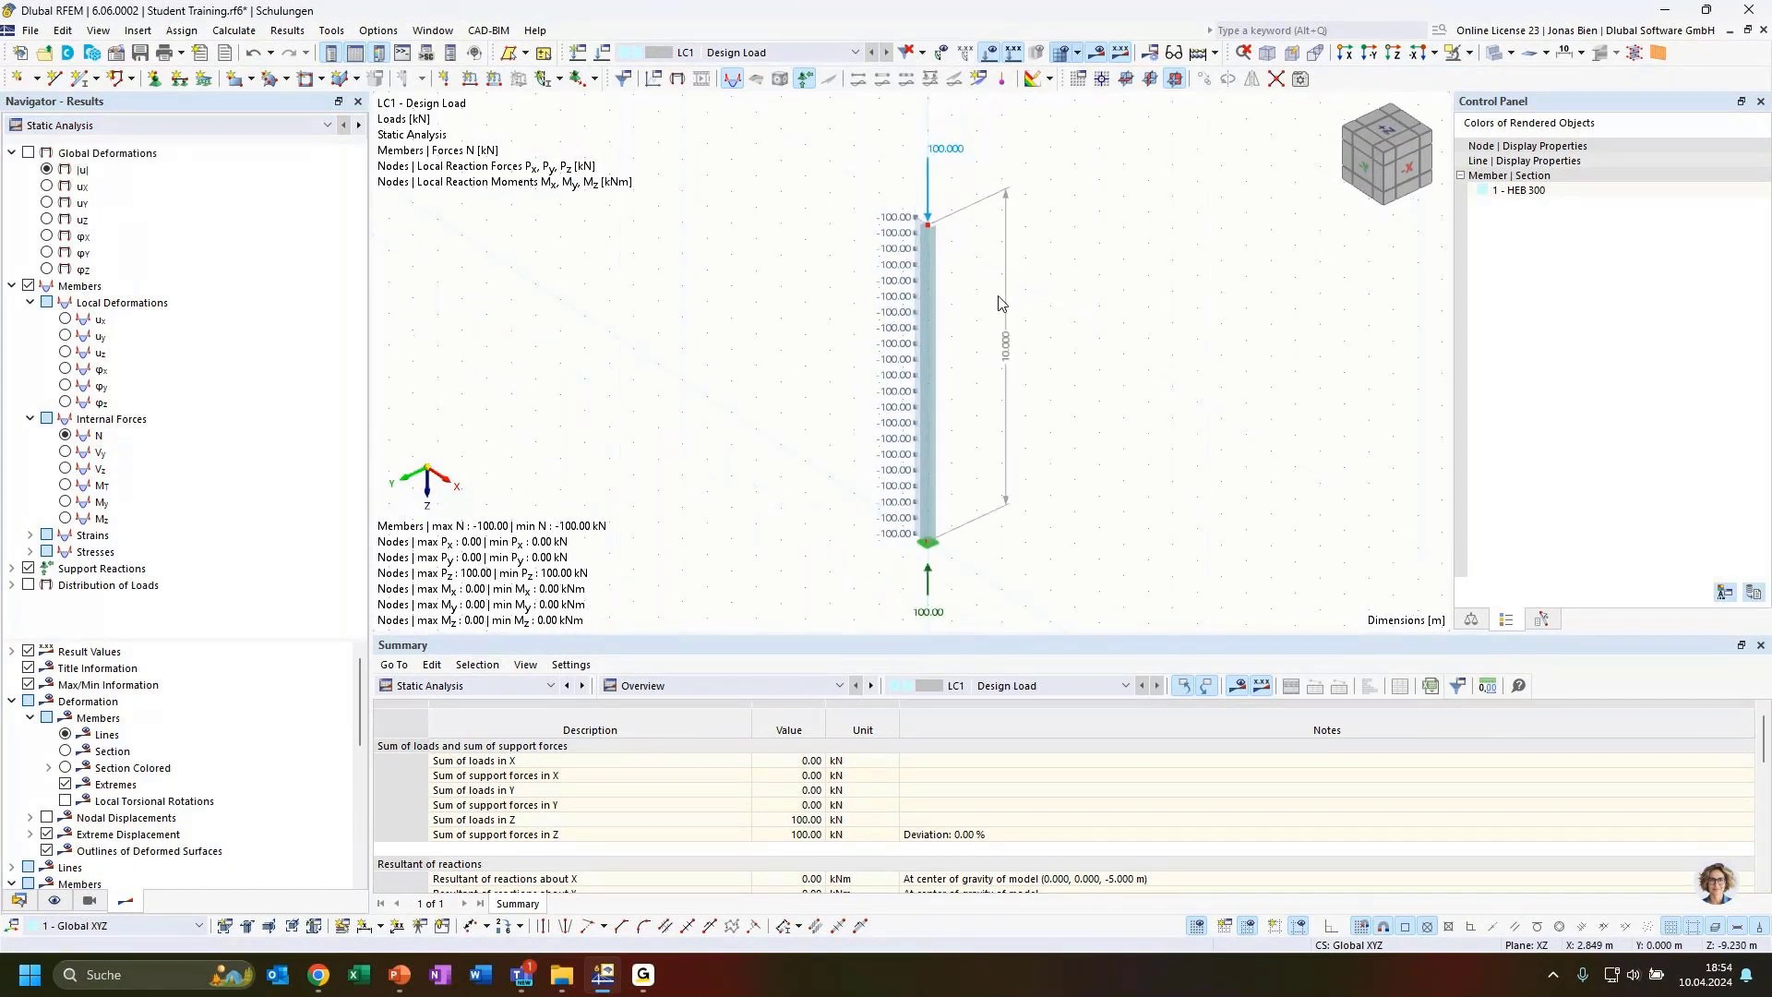
middle_click_drag(1068, 320, 1065, 307)
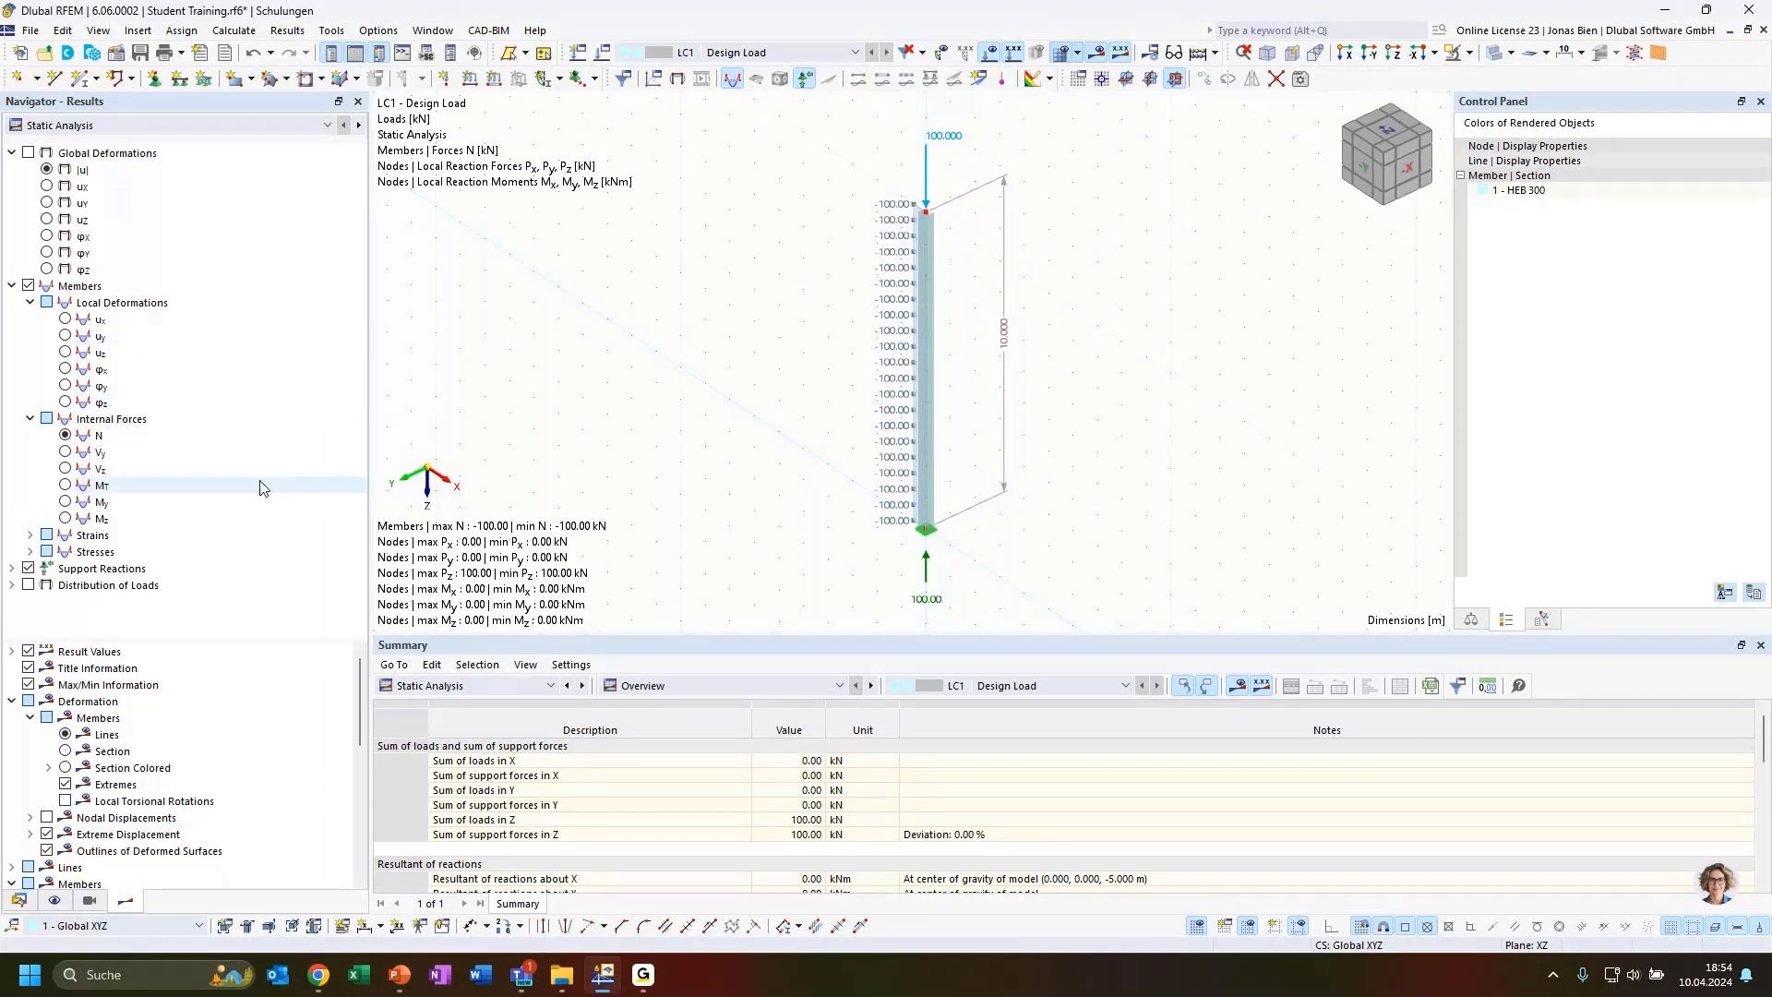
left_click(108, 124)
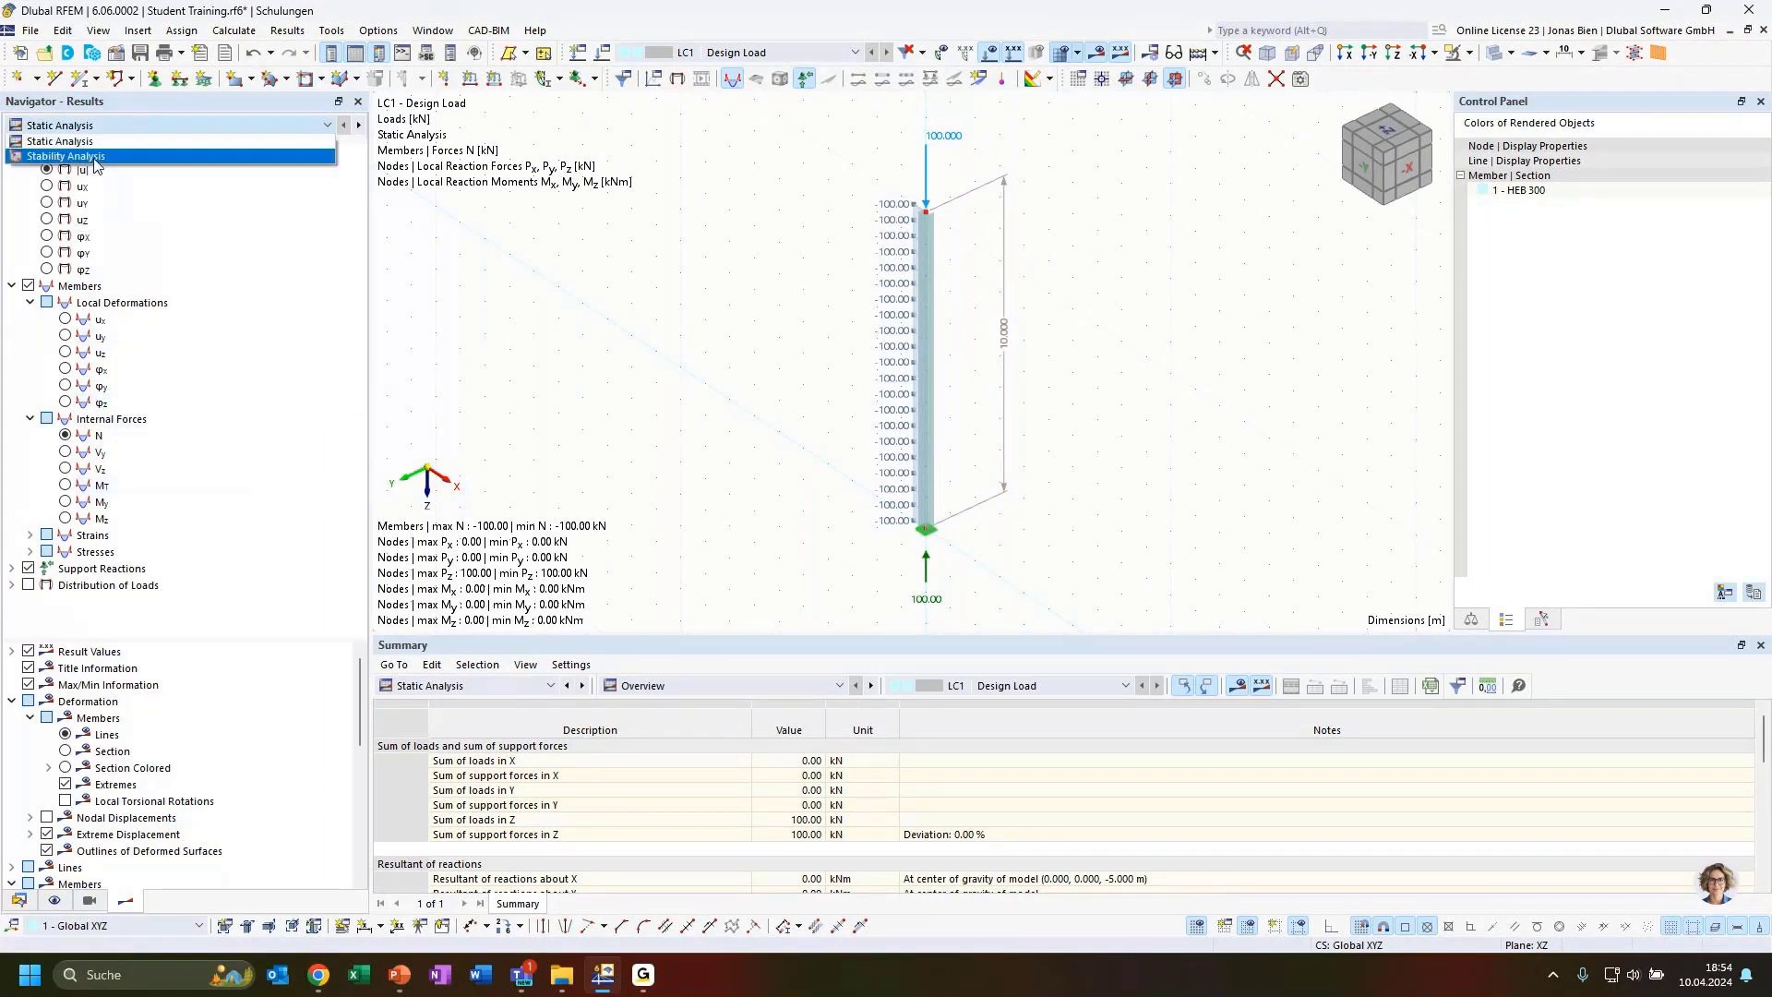
left_click(93, 157)
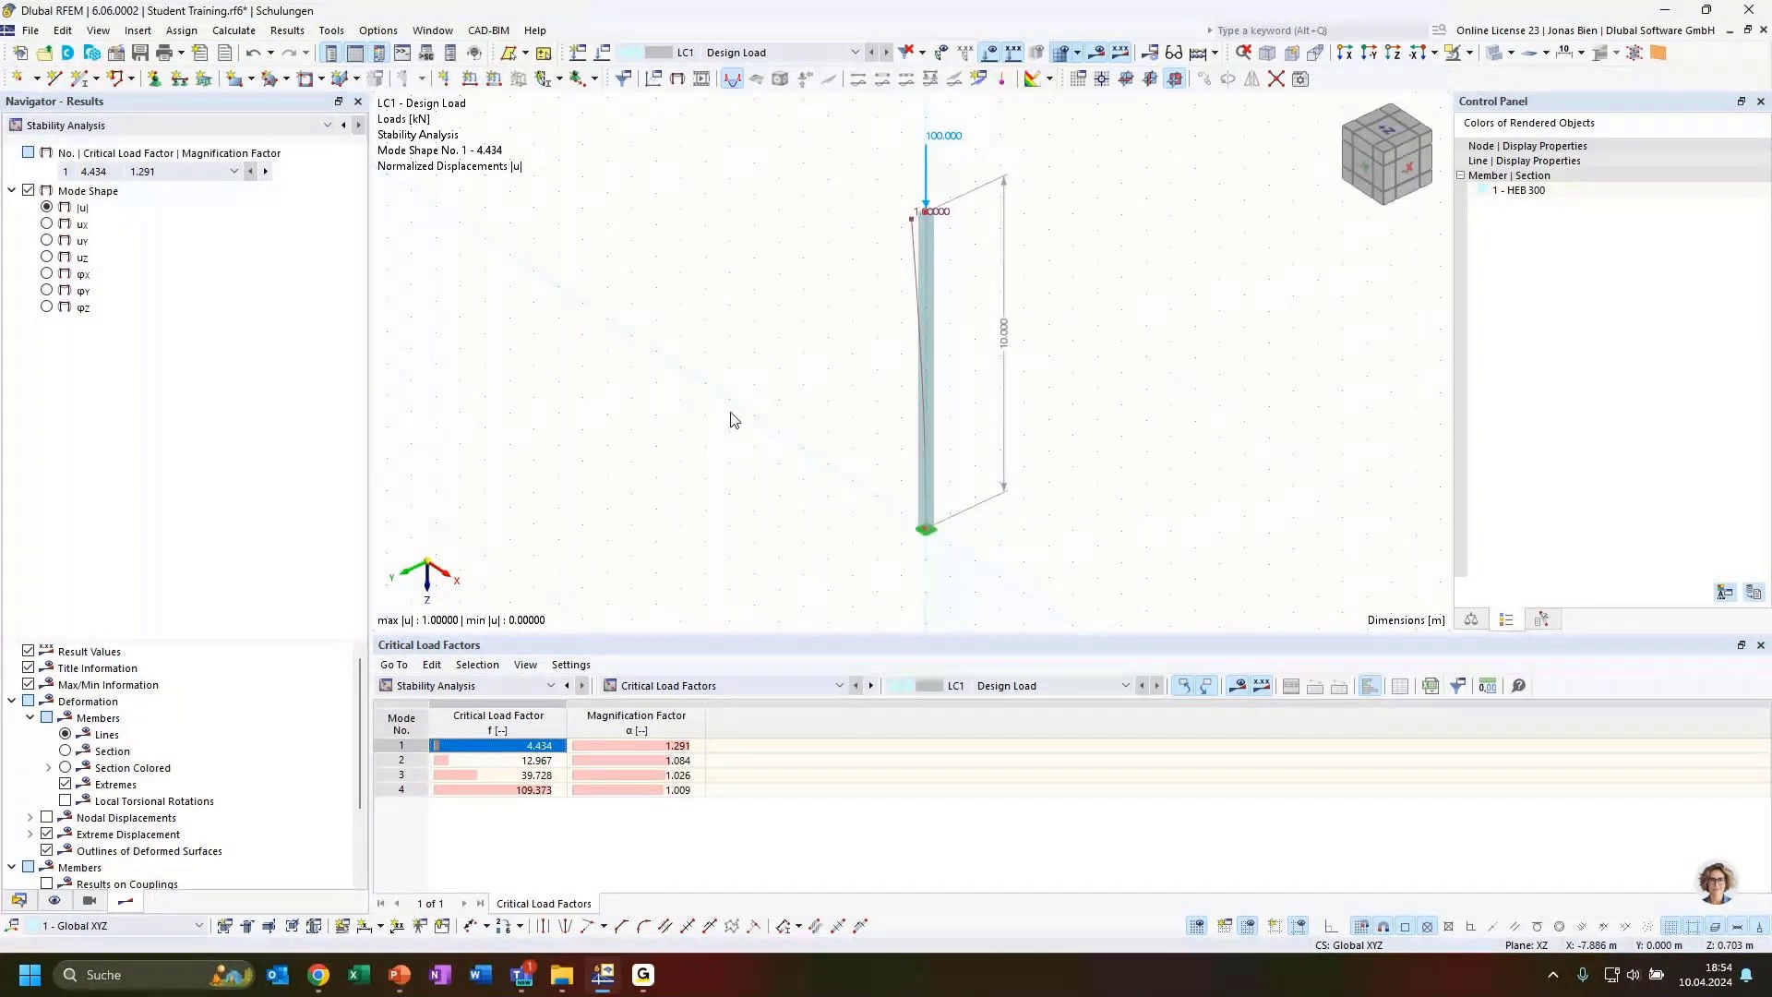
Inspect the mode shapes belonging to each critical load factor in the Critical Load Factors table
middle_click_drag(733, 420, 1249, 431, "ctrl")
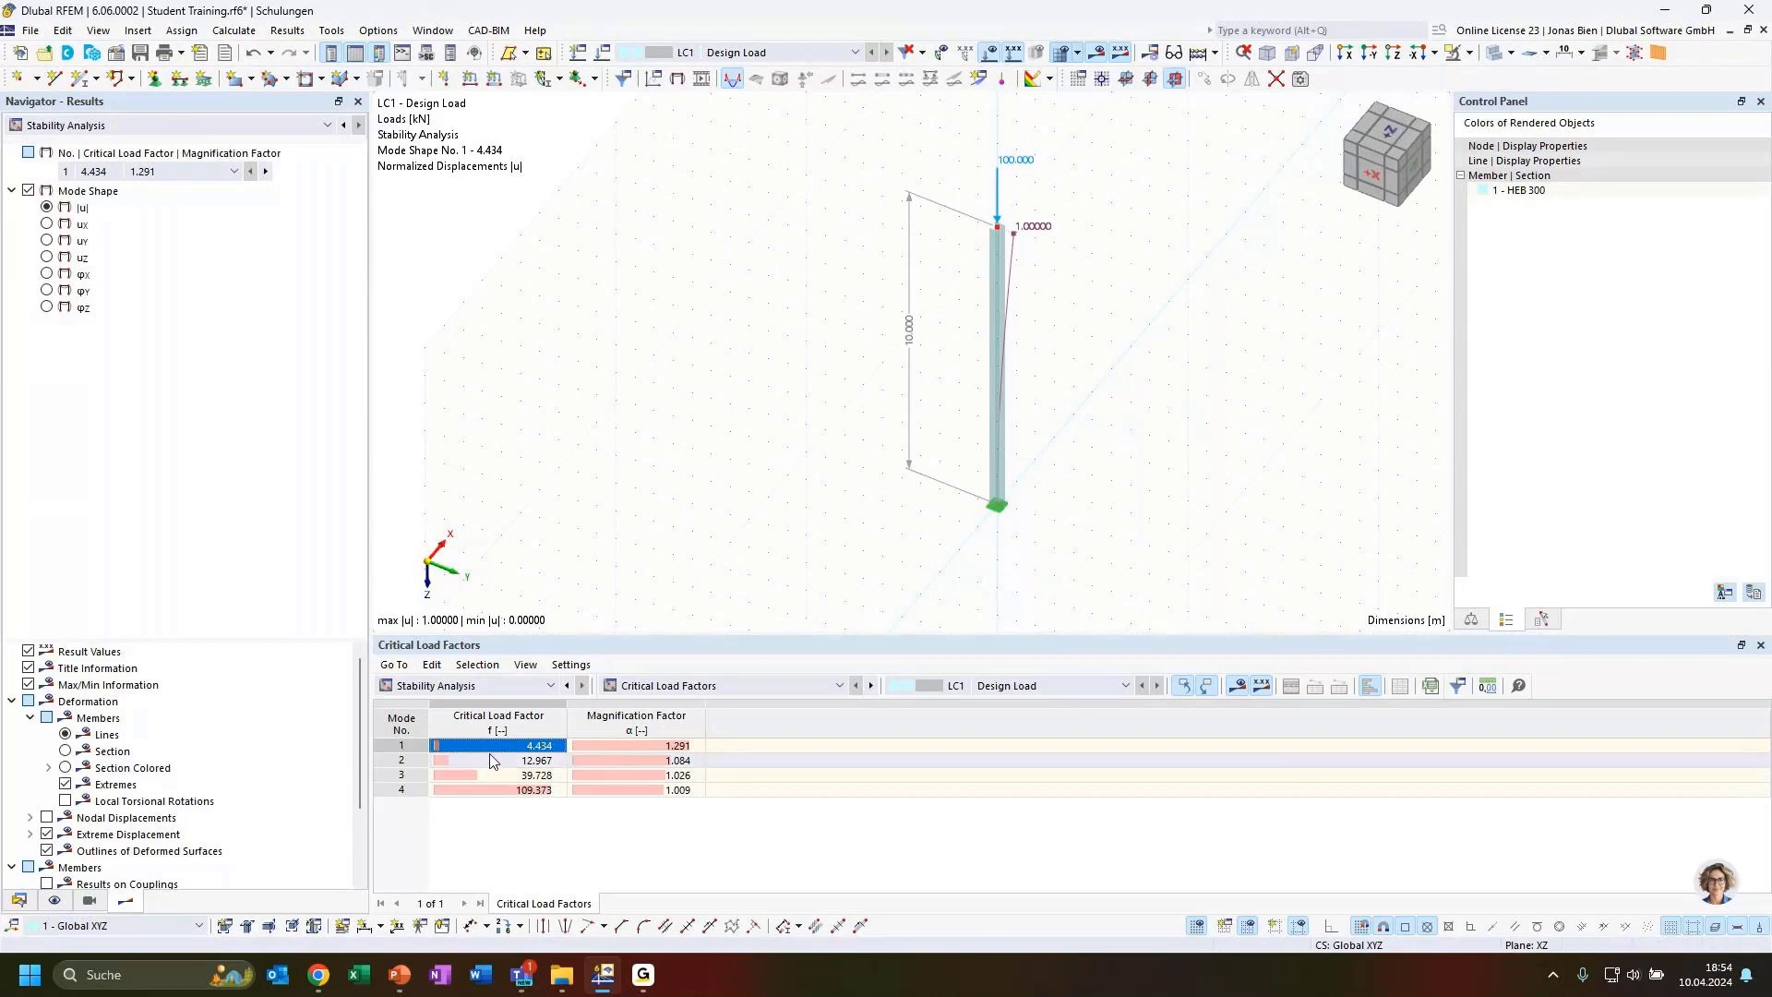
left_click(181, 171)
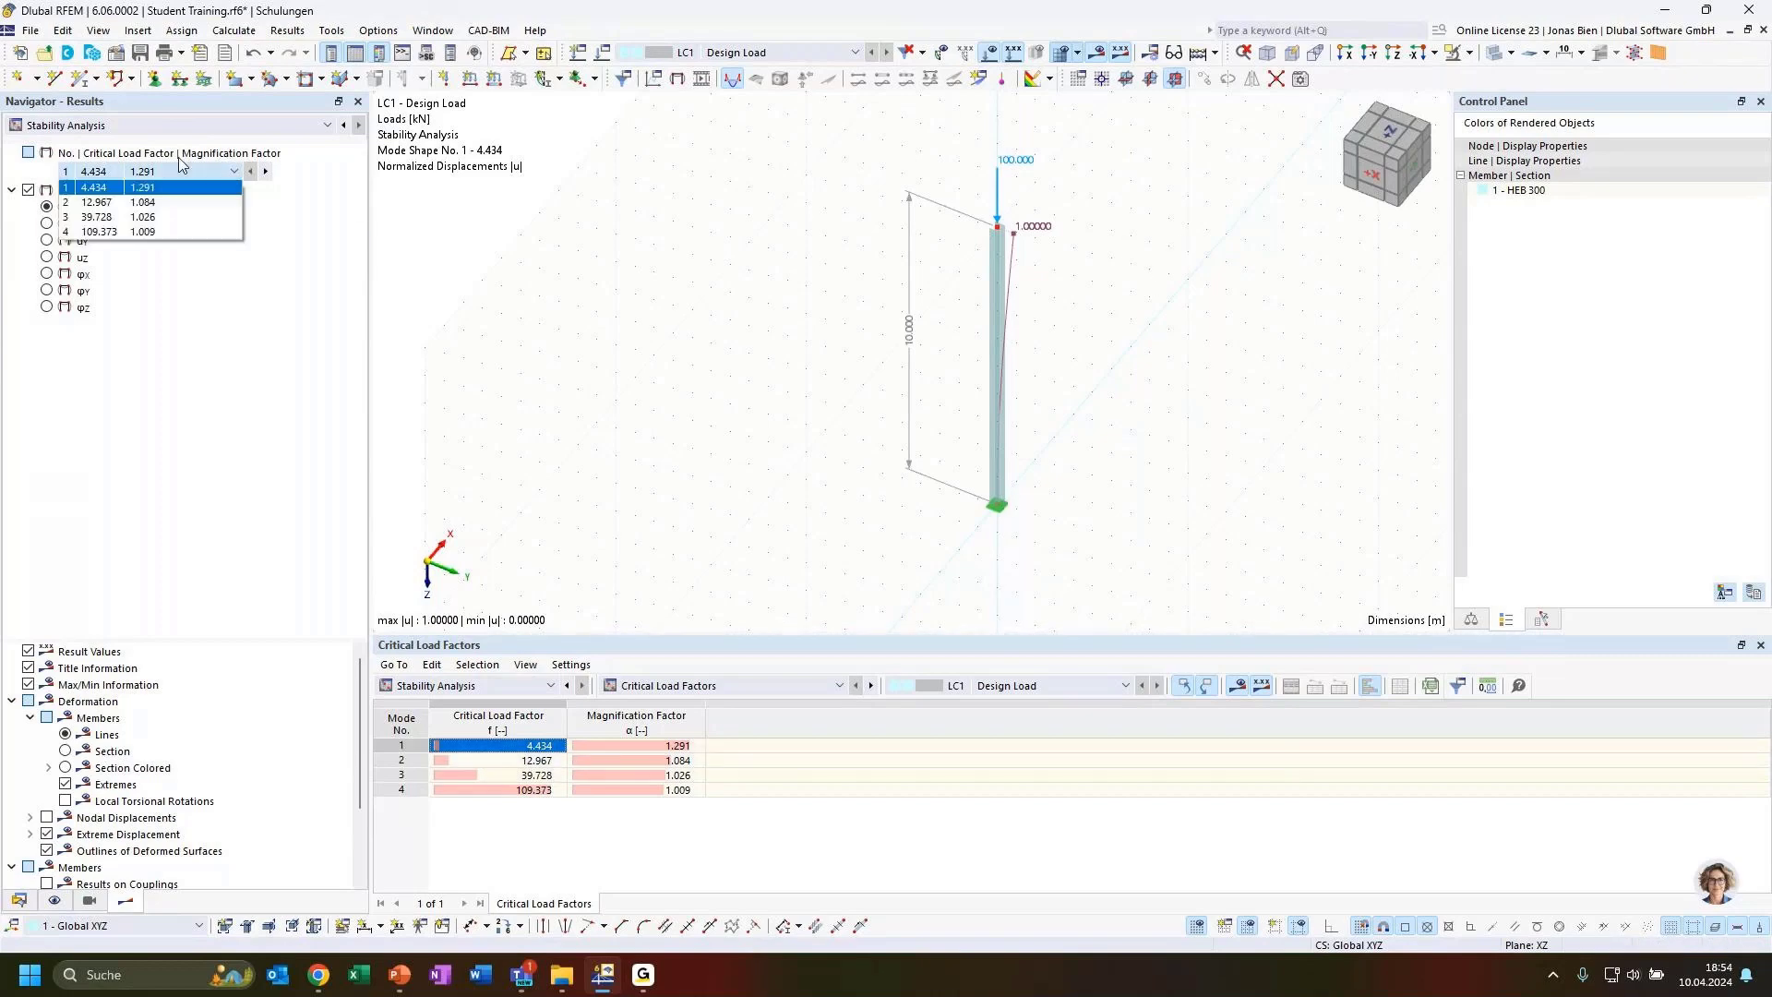
left_click(118, 187)
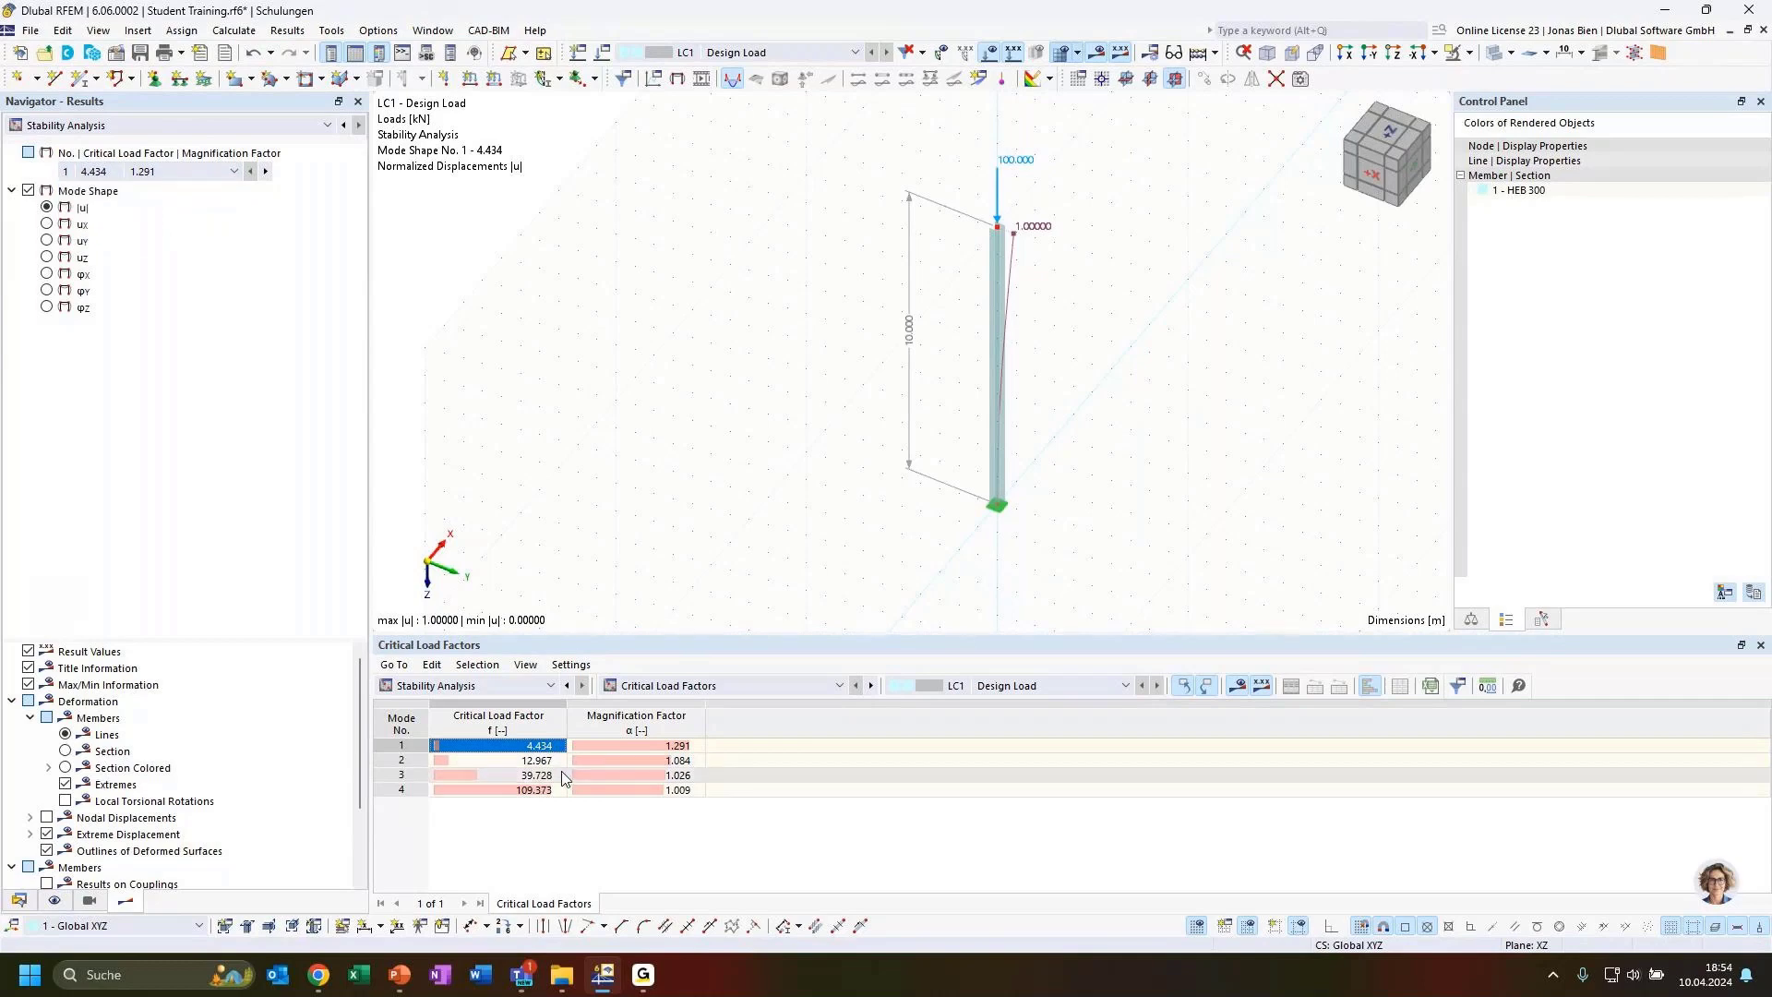
left_click(638, 745)
left_click(633, 759)
left_click(631, 774)
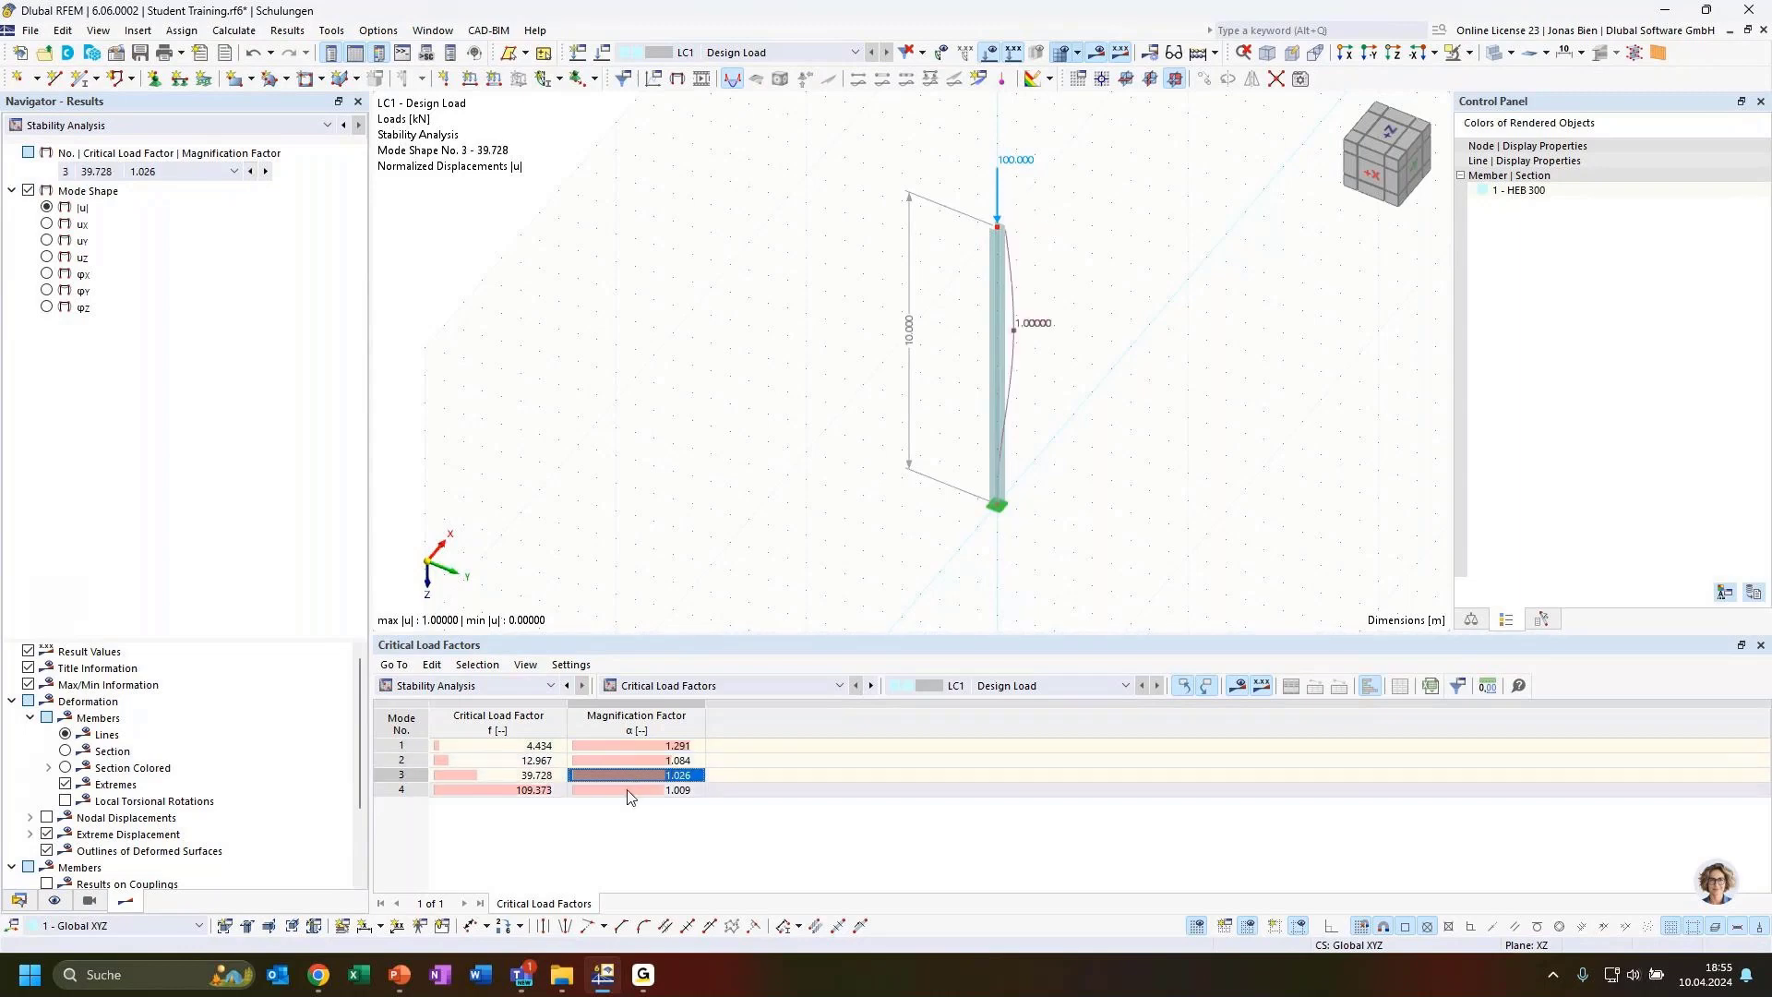
left_click(624, 745)
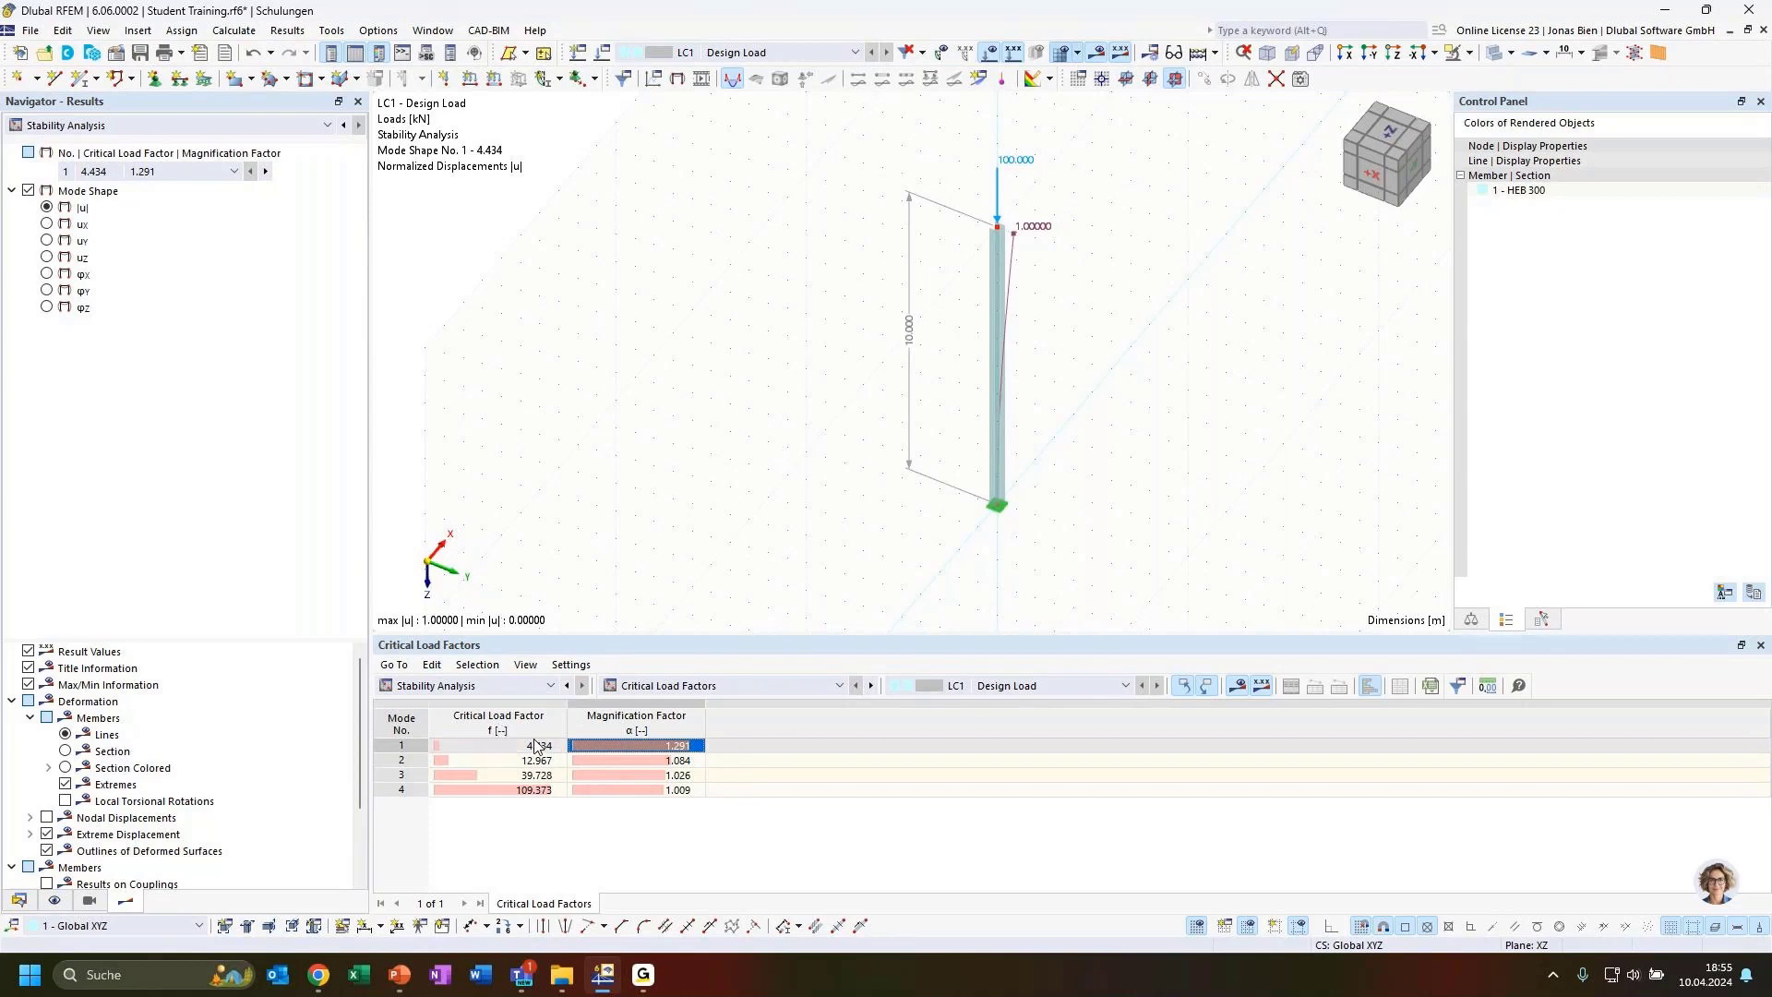
left_click(494, 748)
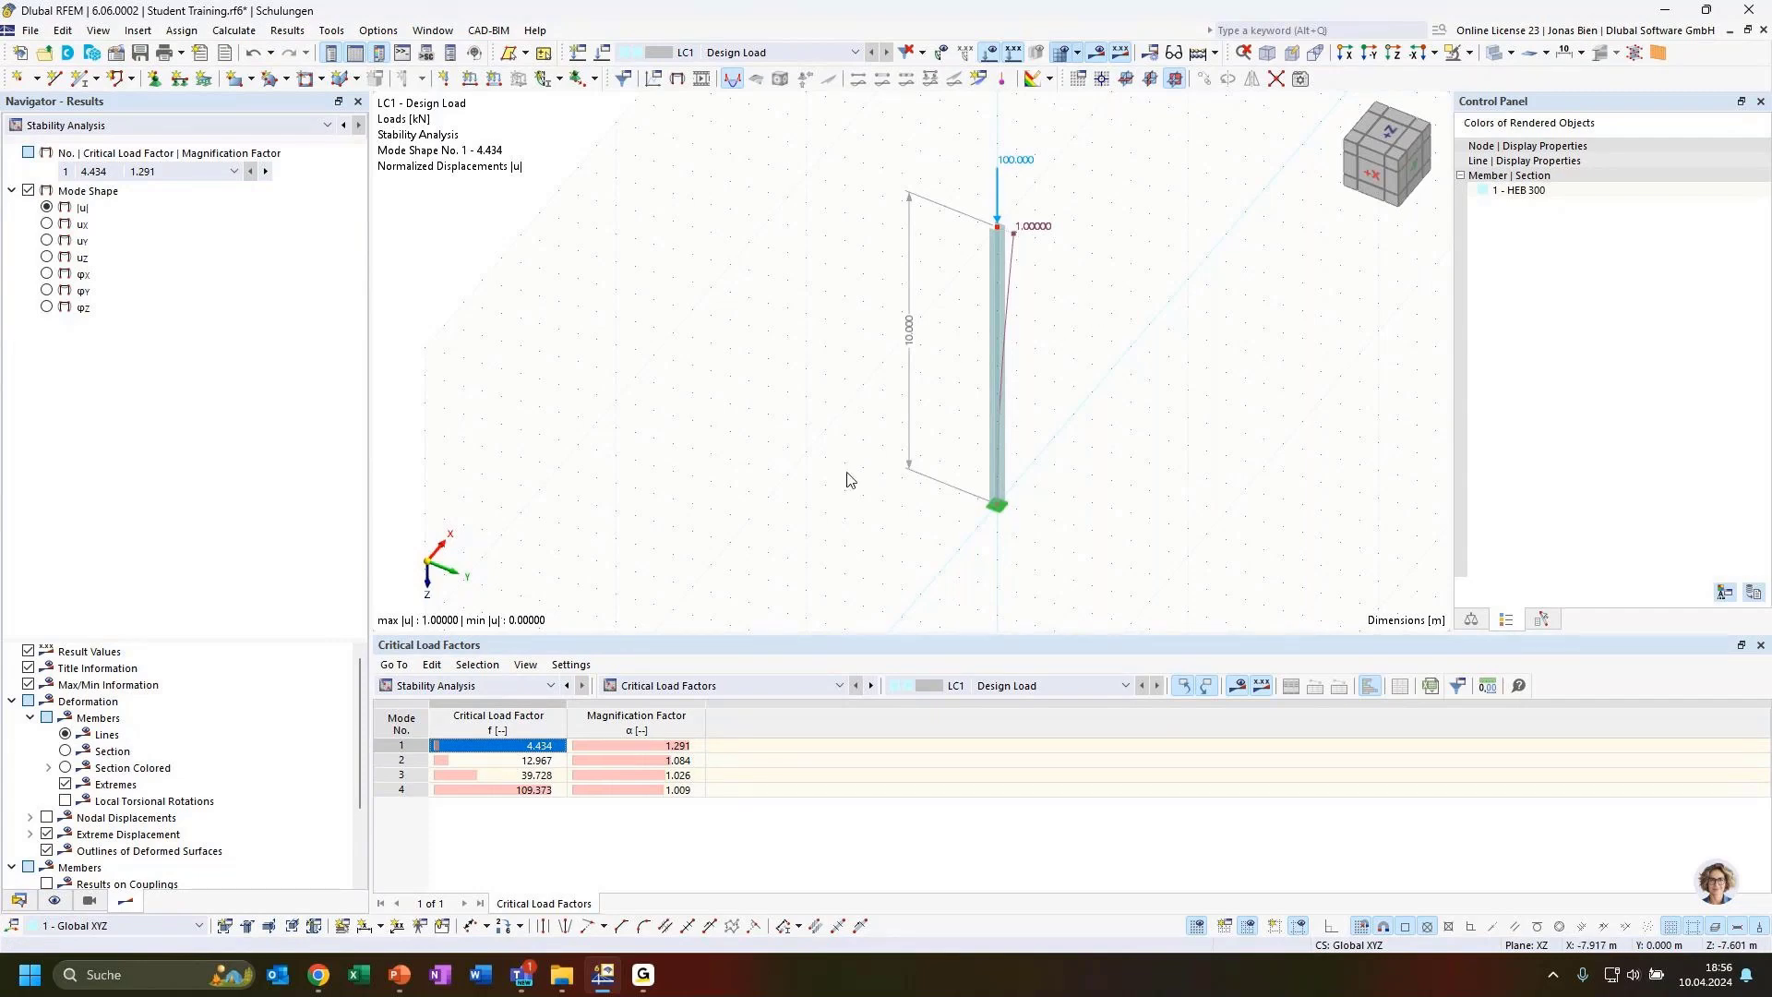
left_click(411, 744)
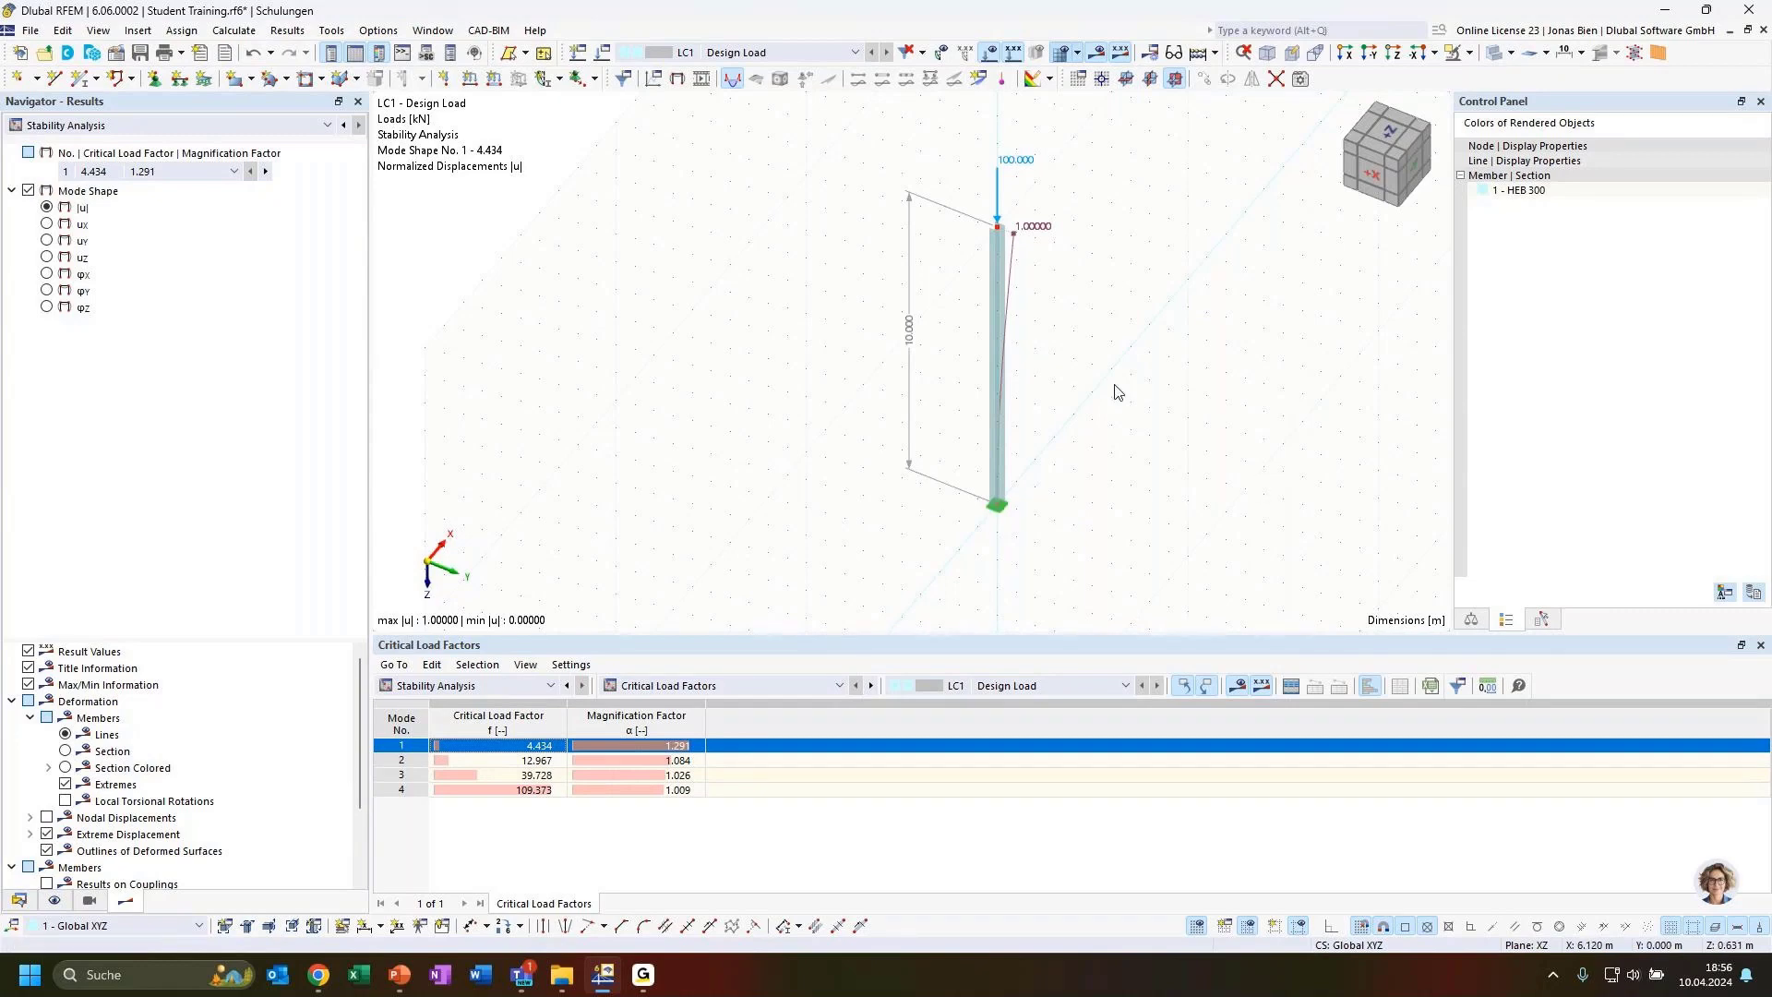
Display the deformation as colored sections and show mode shape 2
left_click(66, 767)
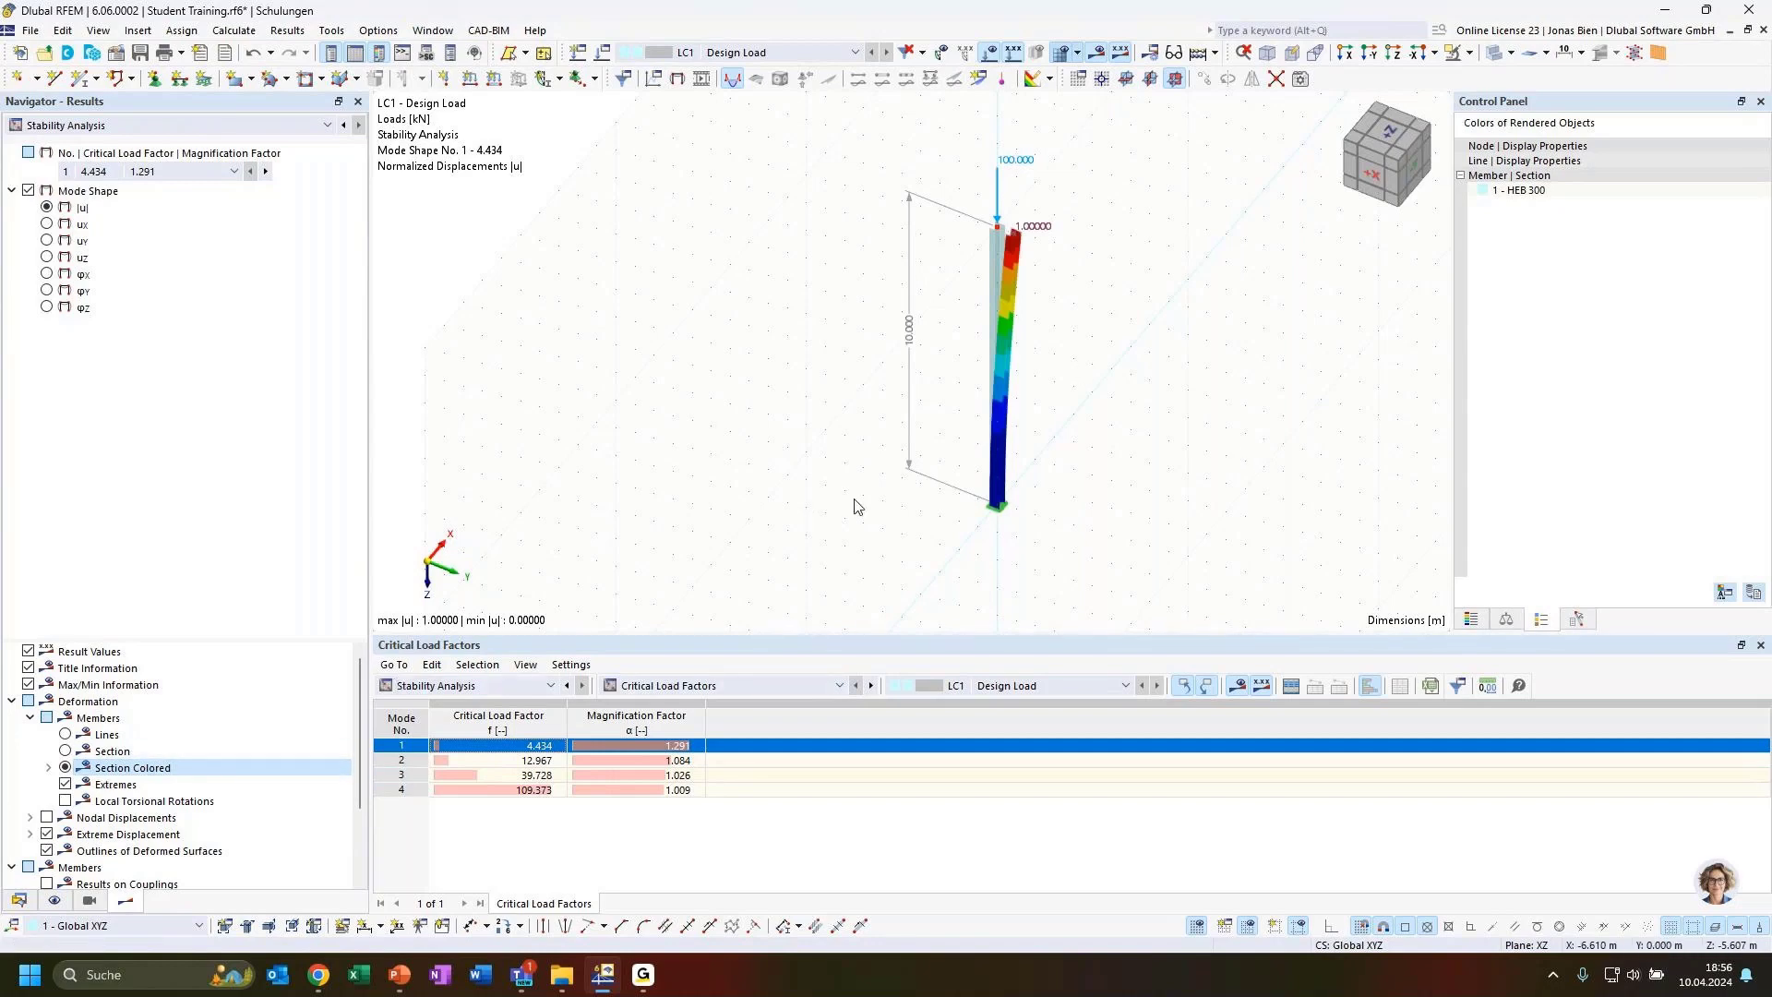
middle_click_drag(1114, 402, 1165, 367, "ctrl")
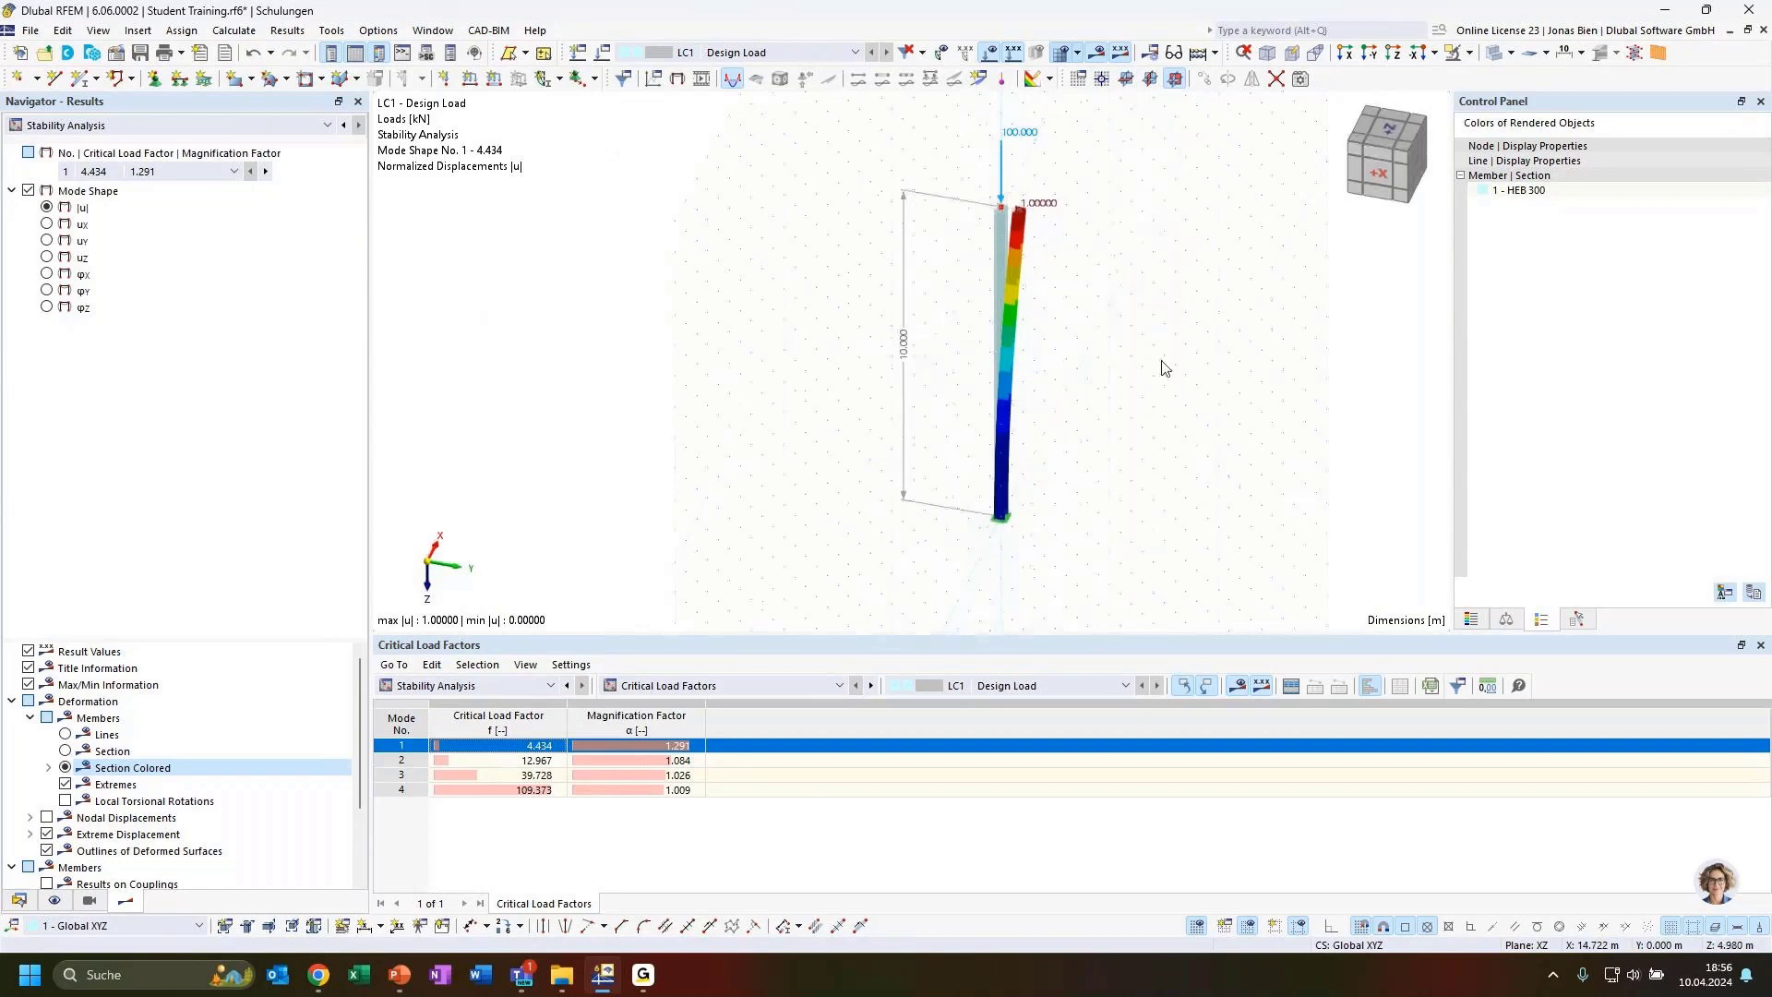
left_click(495, 760)
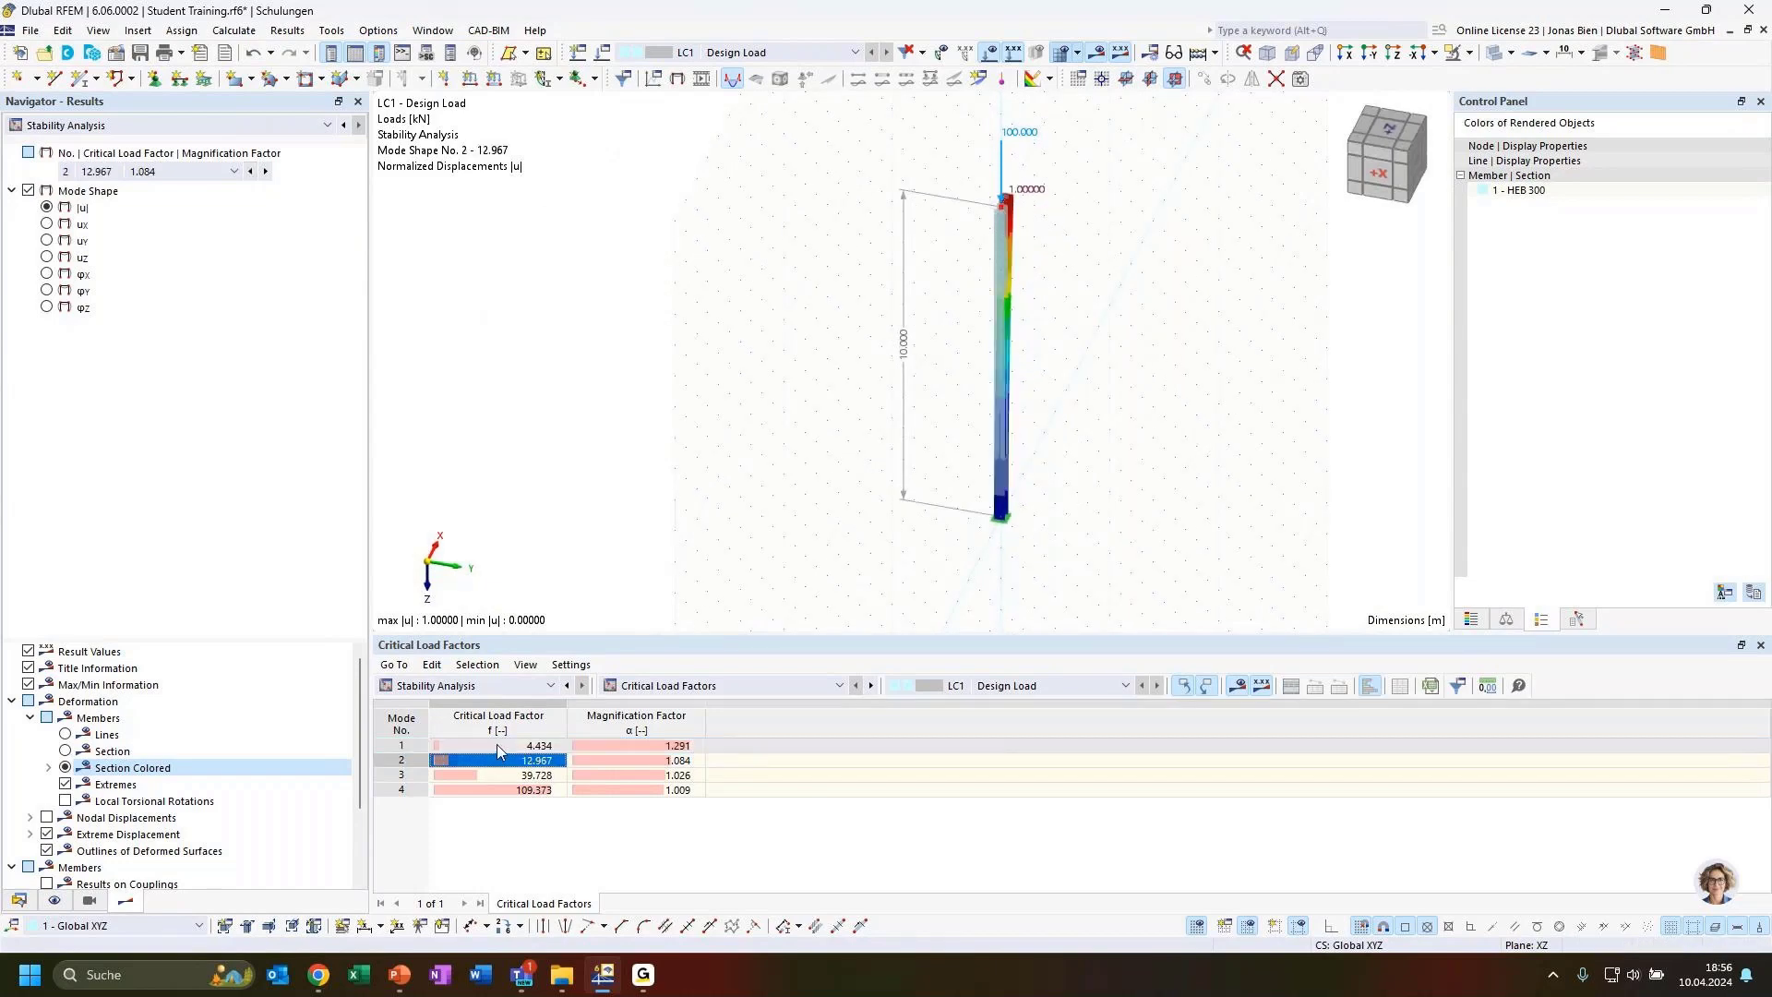
Compare mode shapes 1 and 2 of the column from different viewing angles
left_click(496, 744)
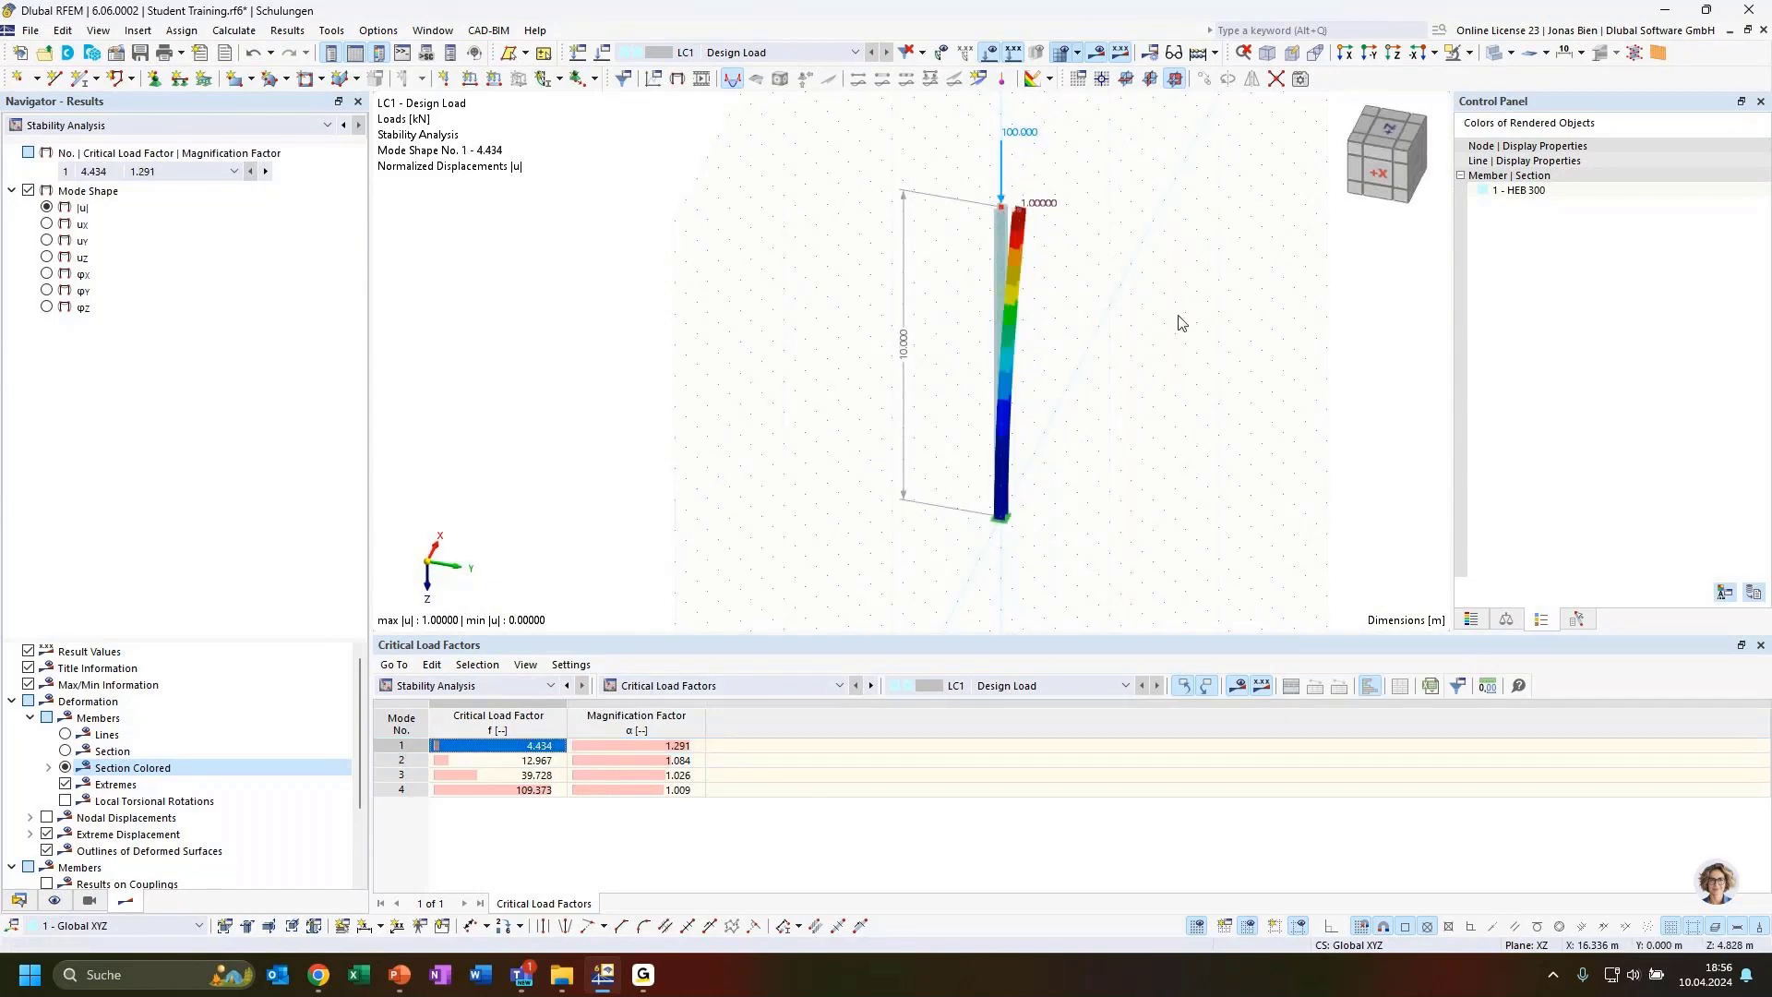
scroll(1042, 290, "up", 4)
middle_click_drag(1054, 176, 985, 246, "ctrl")
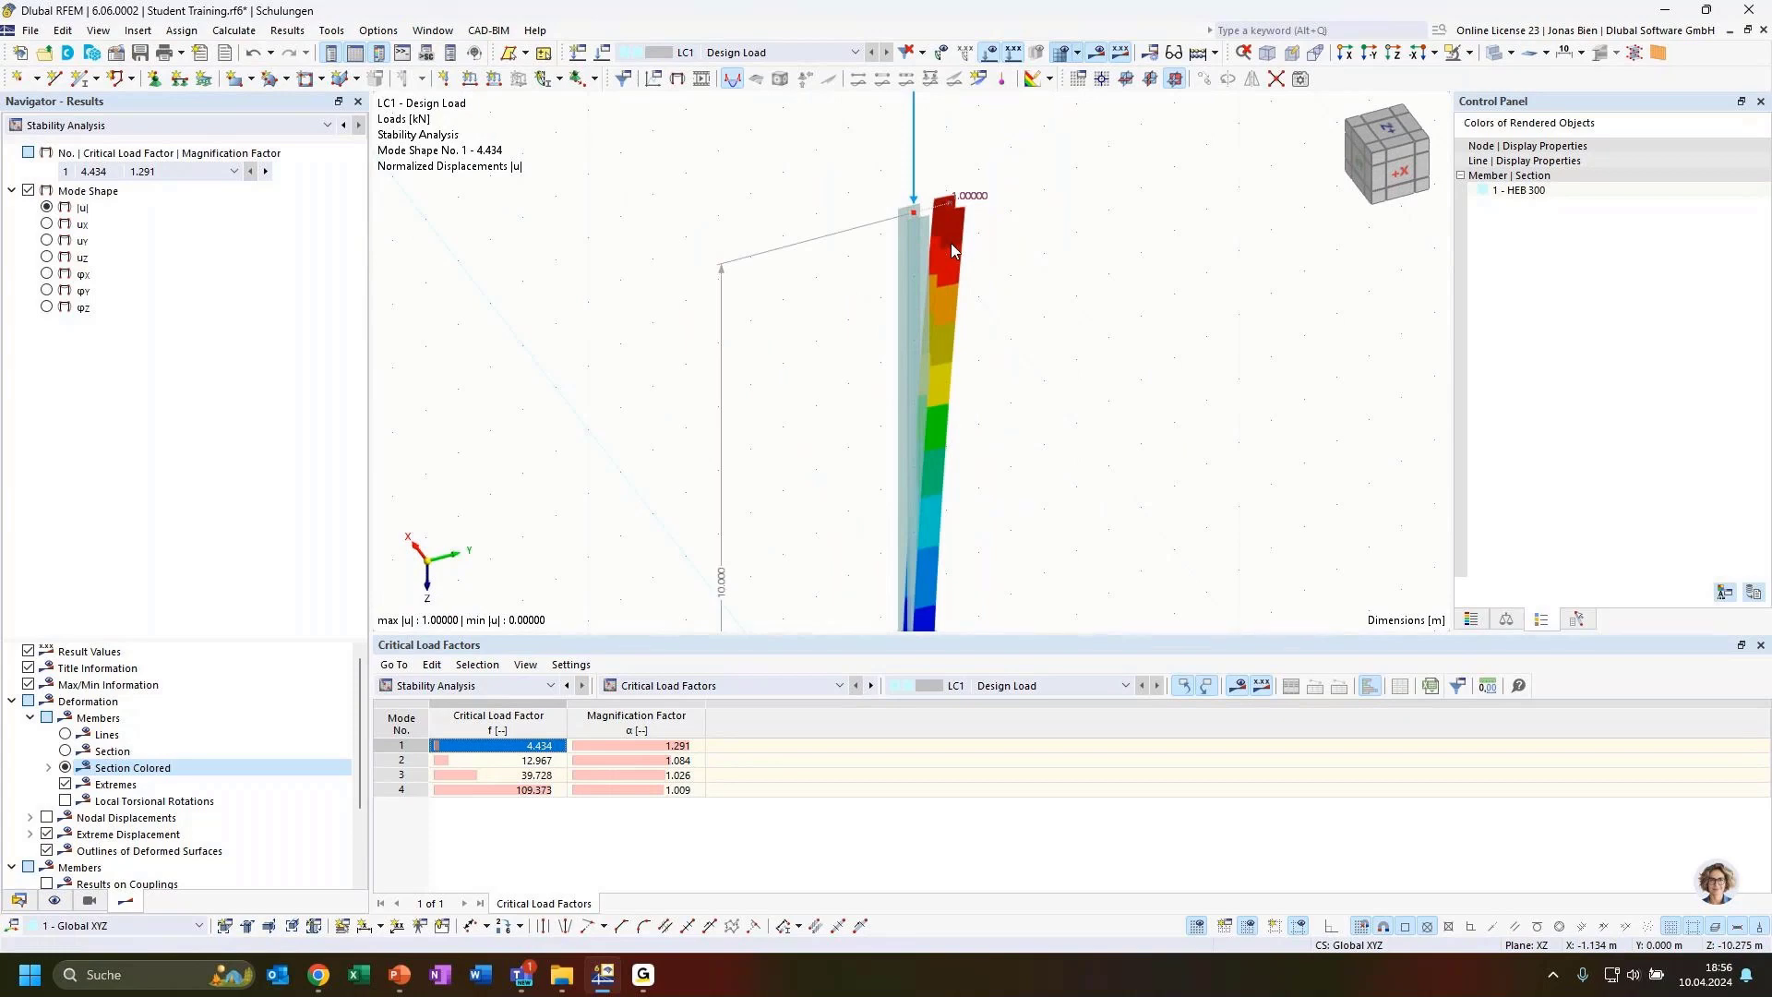
left_click(498, 759)
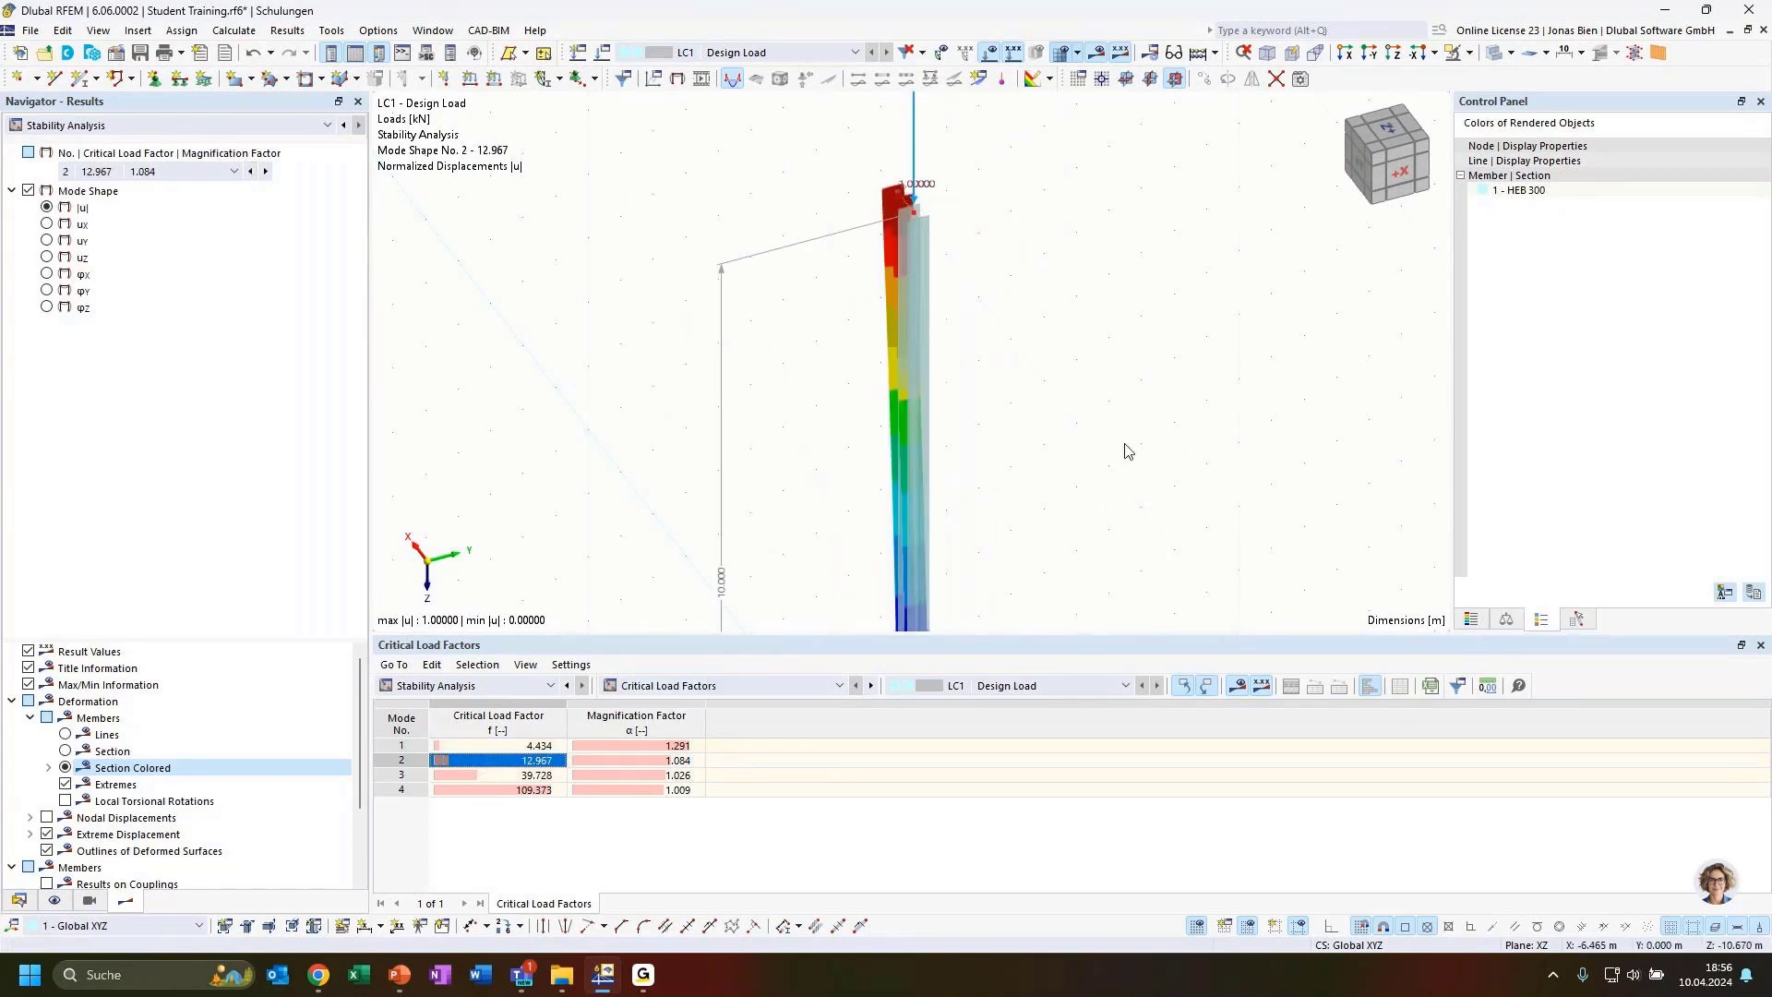
middle_click_drag(1175, 431, 772, 358, "ctrl")
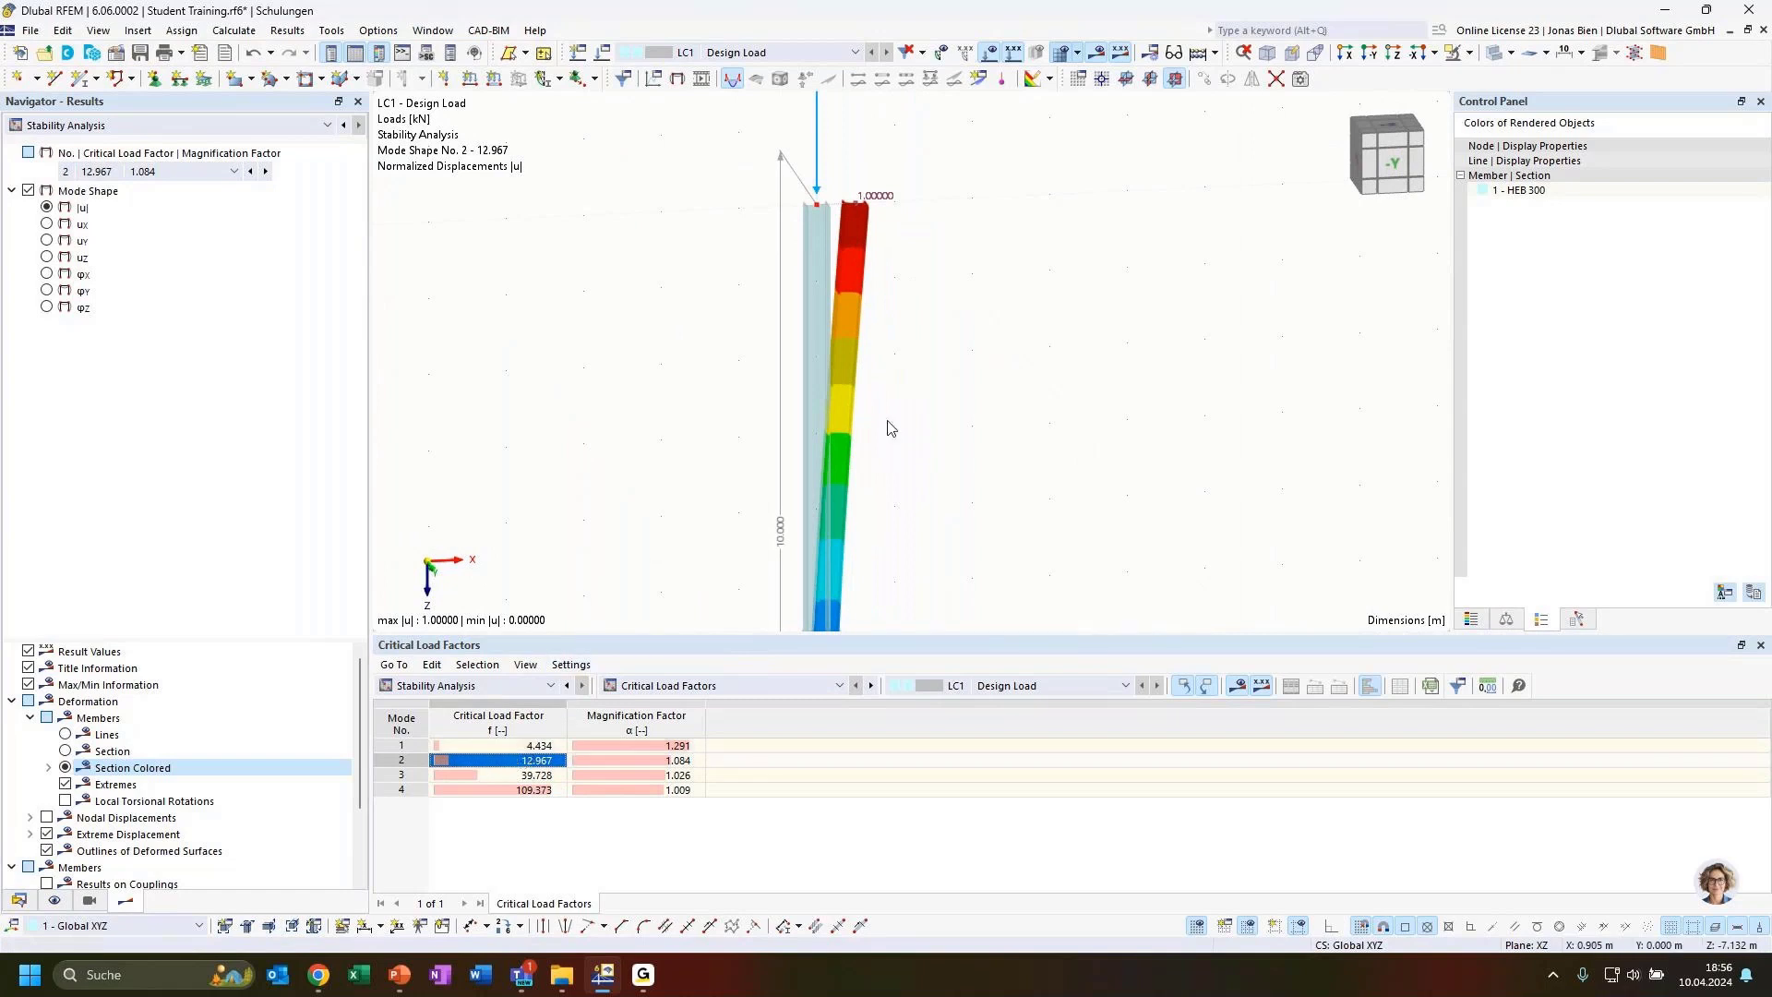
scroll(924, 419, "down", 2)
middle_click_drag(937, 442, 930, 306)
scroll(946, 397, "down", 1)
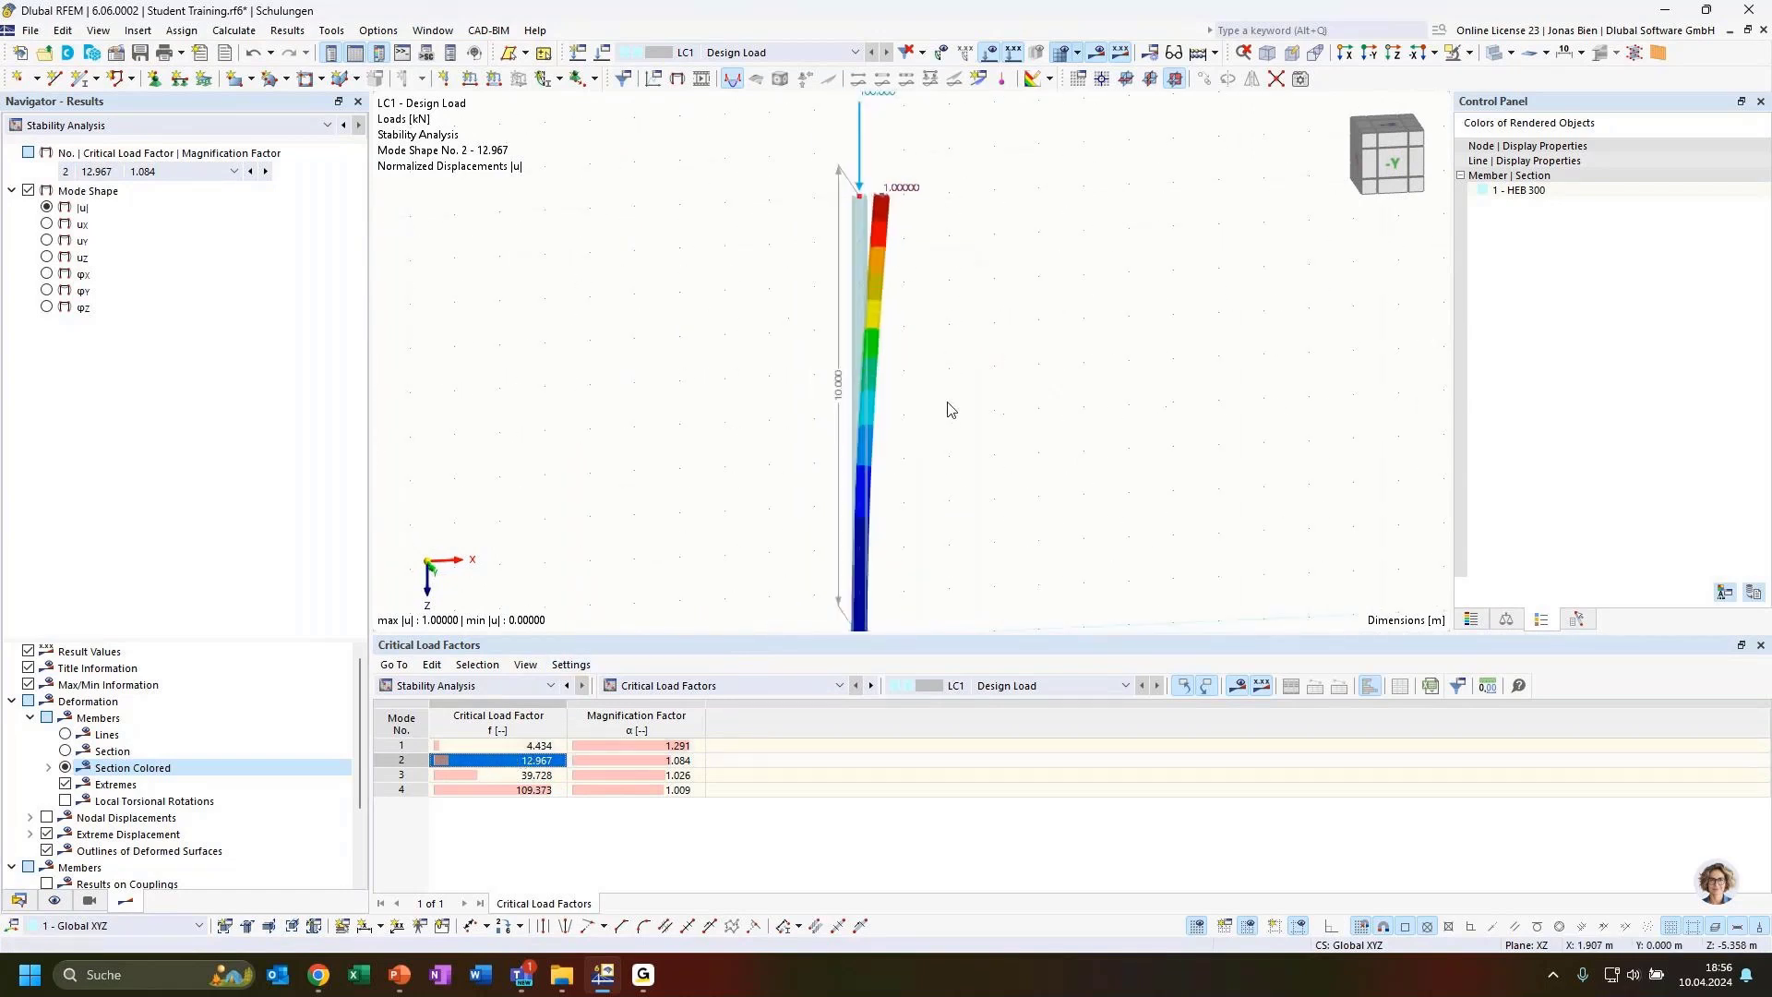
middle_click_drag(964, 476, 943, 397)
middle_click_drag(954, 316, 951, 389)
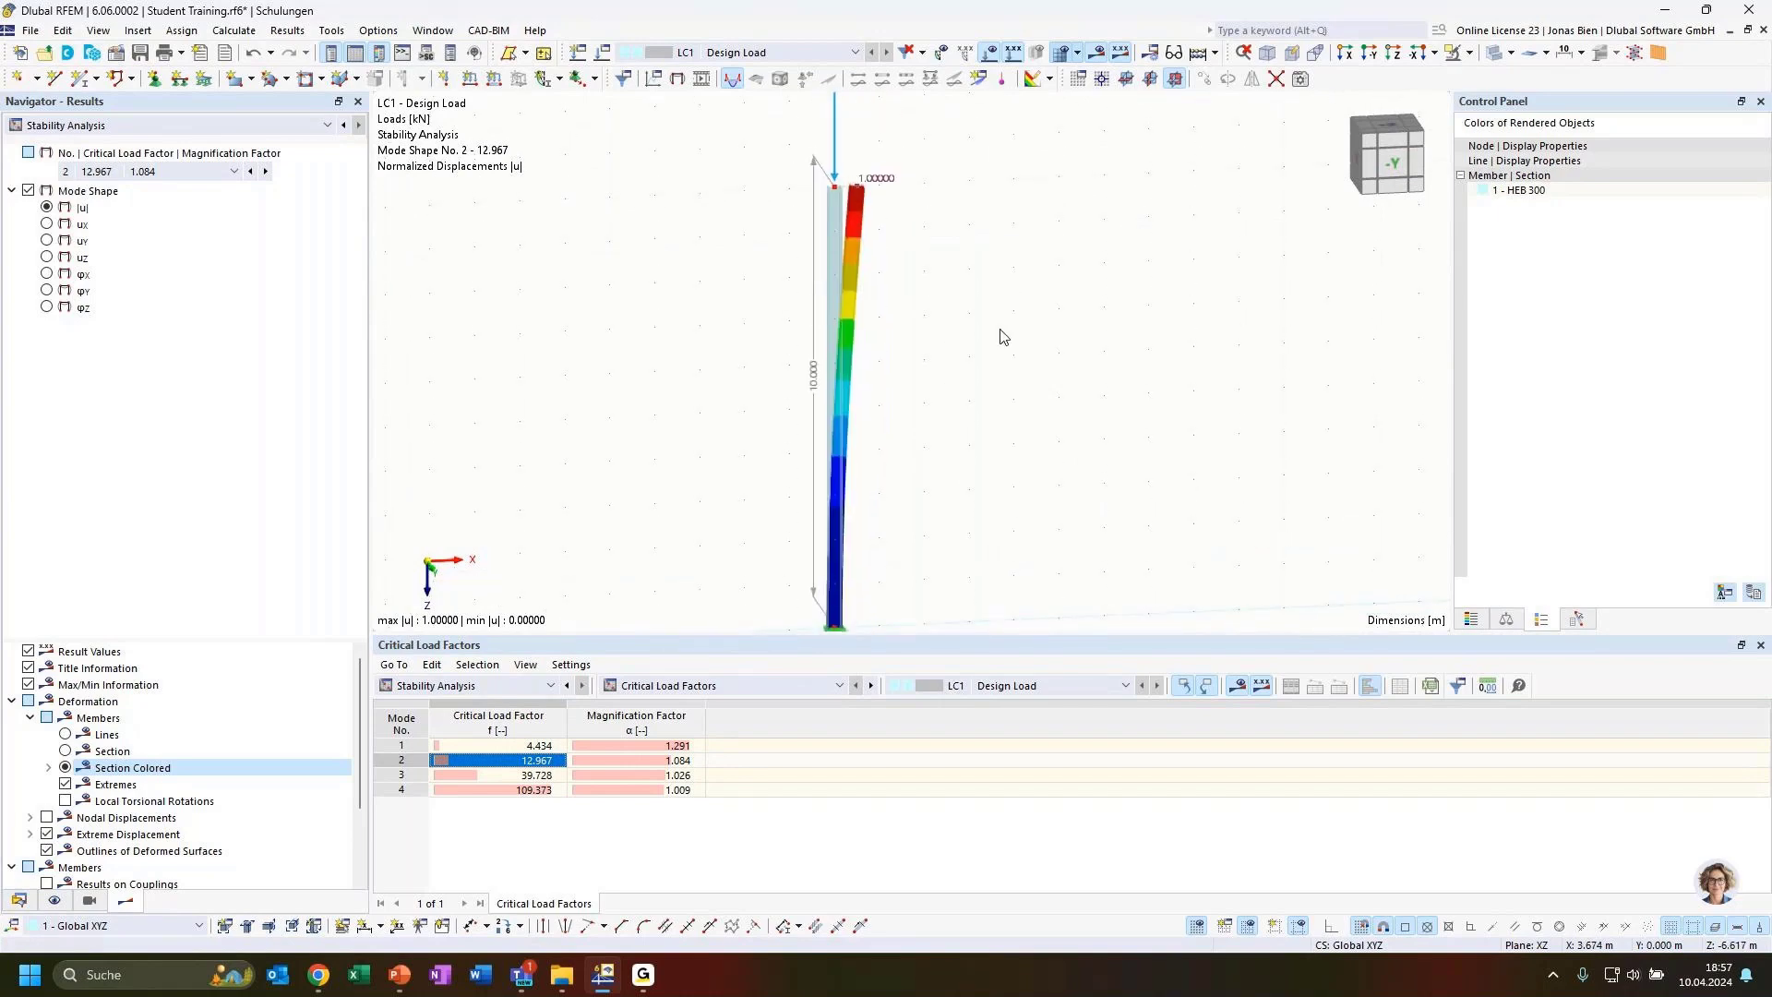
middle_click_drag(1004, 337, 993, 427)
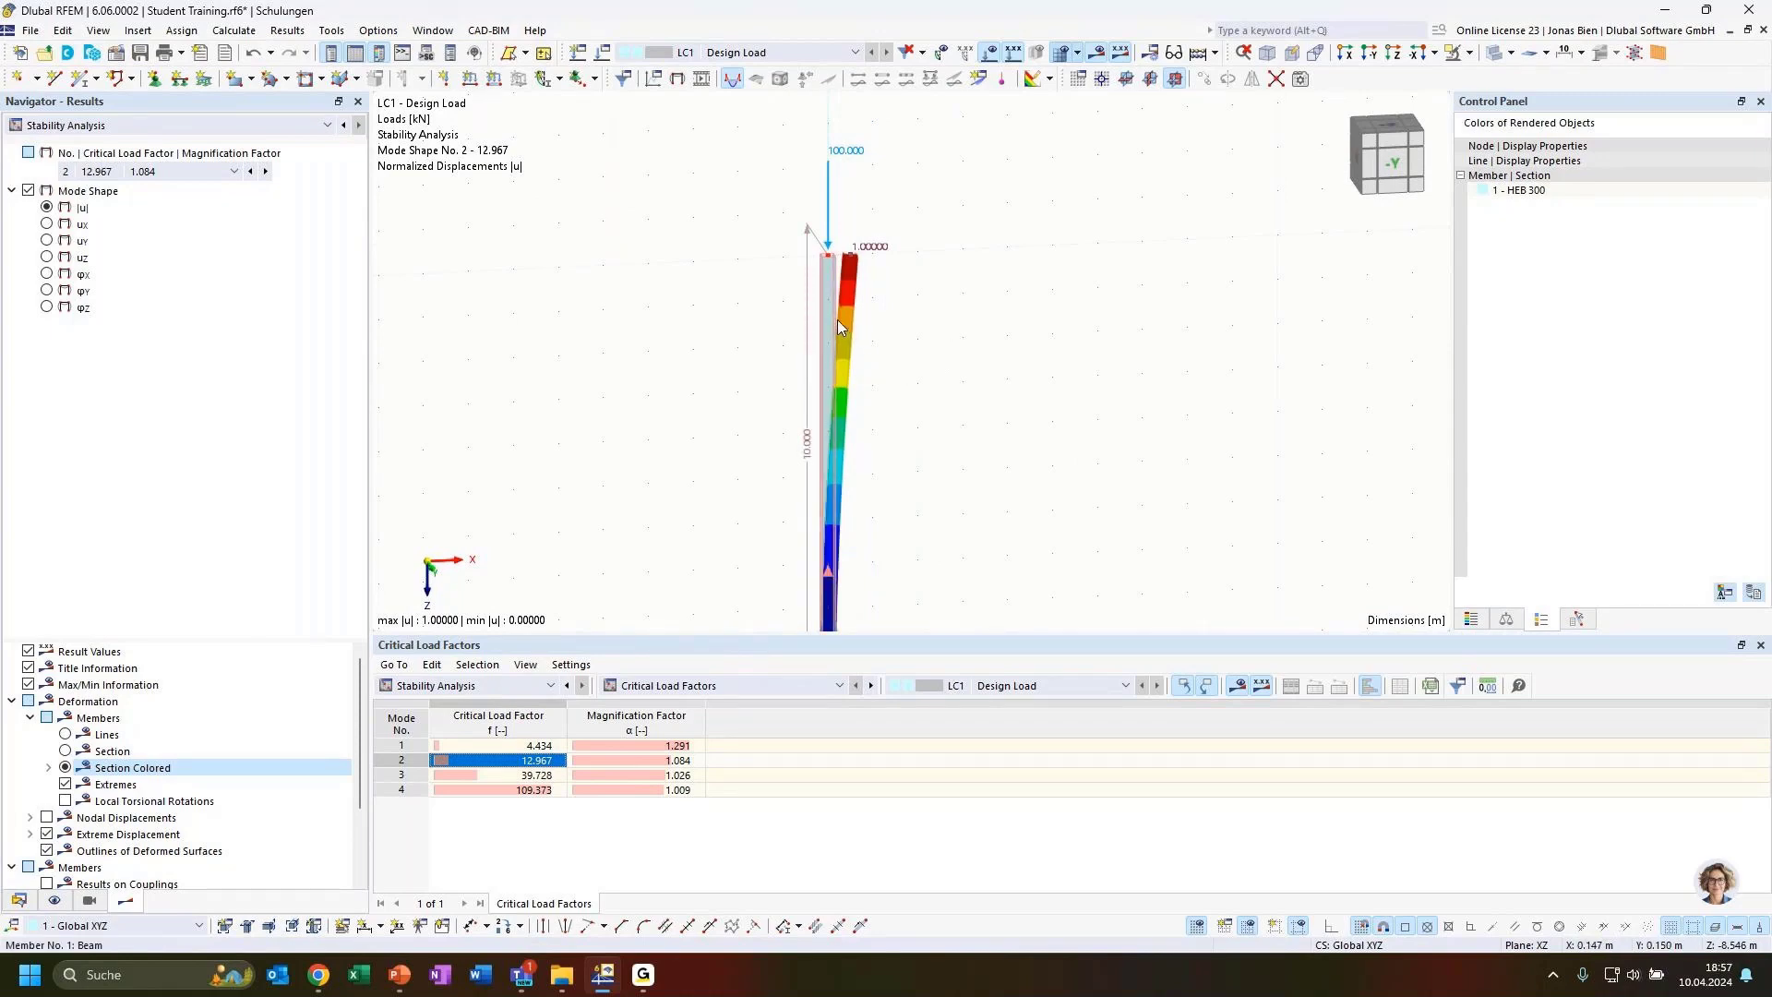
middle_click_drag(976, 384, 980, 441, "ctrl")
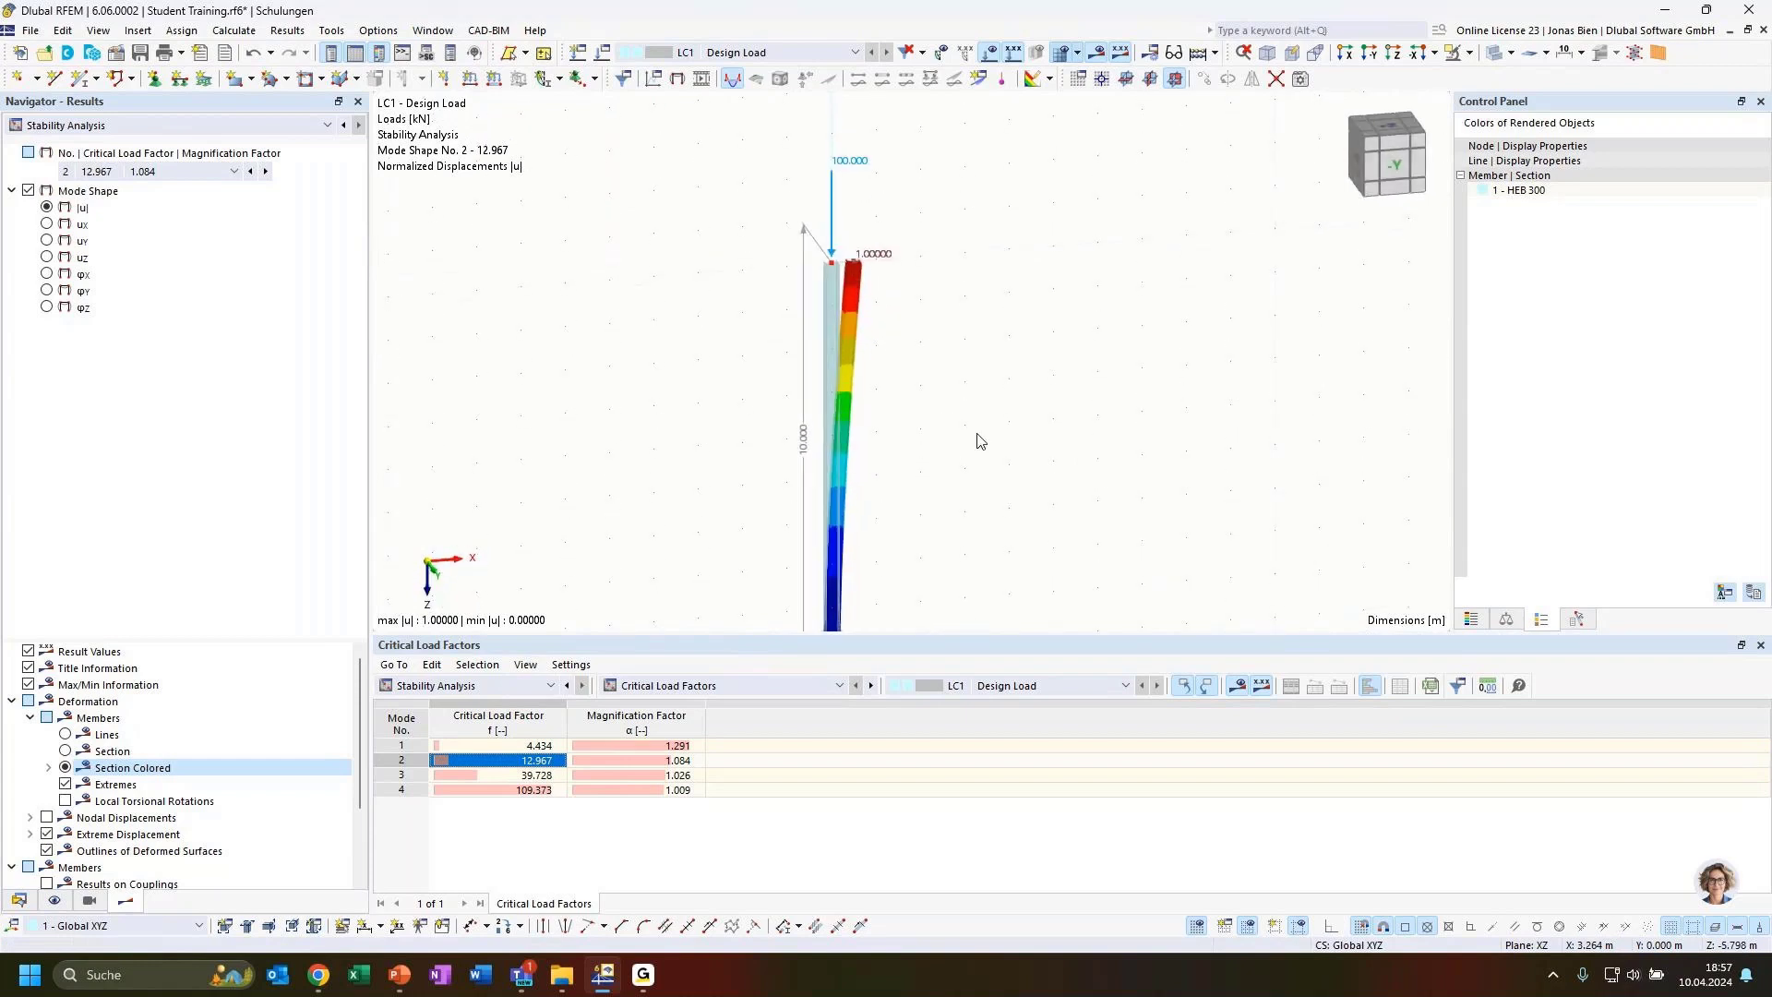
middle_click_drag(937, 376, 997, 452, "ctrl")
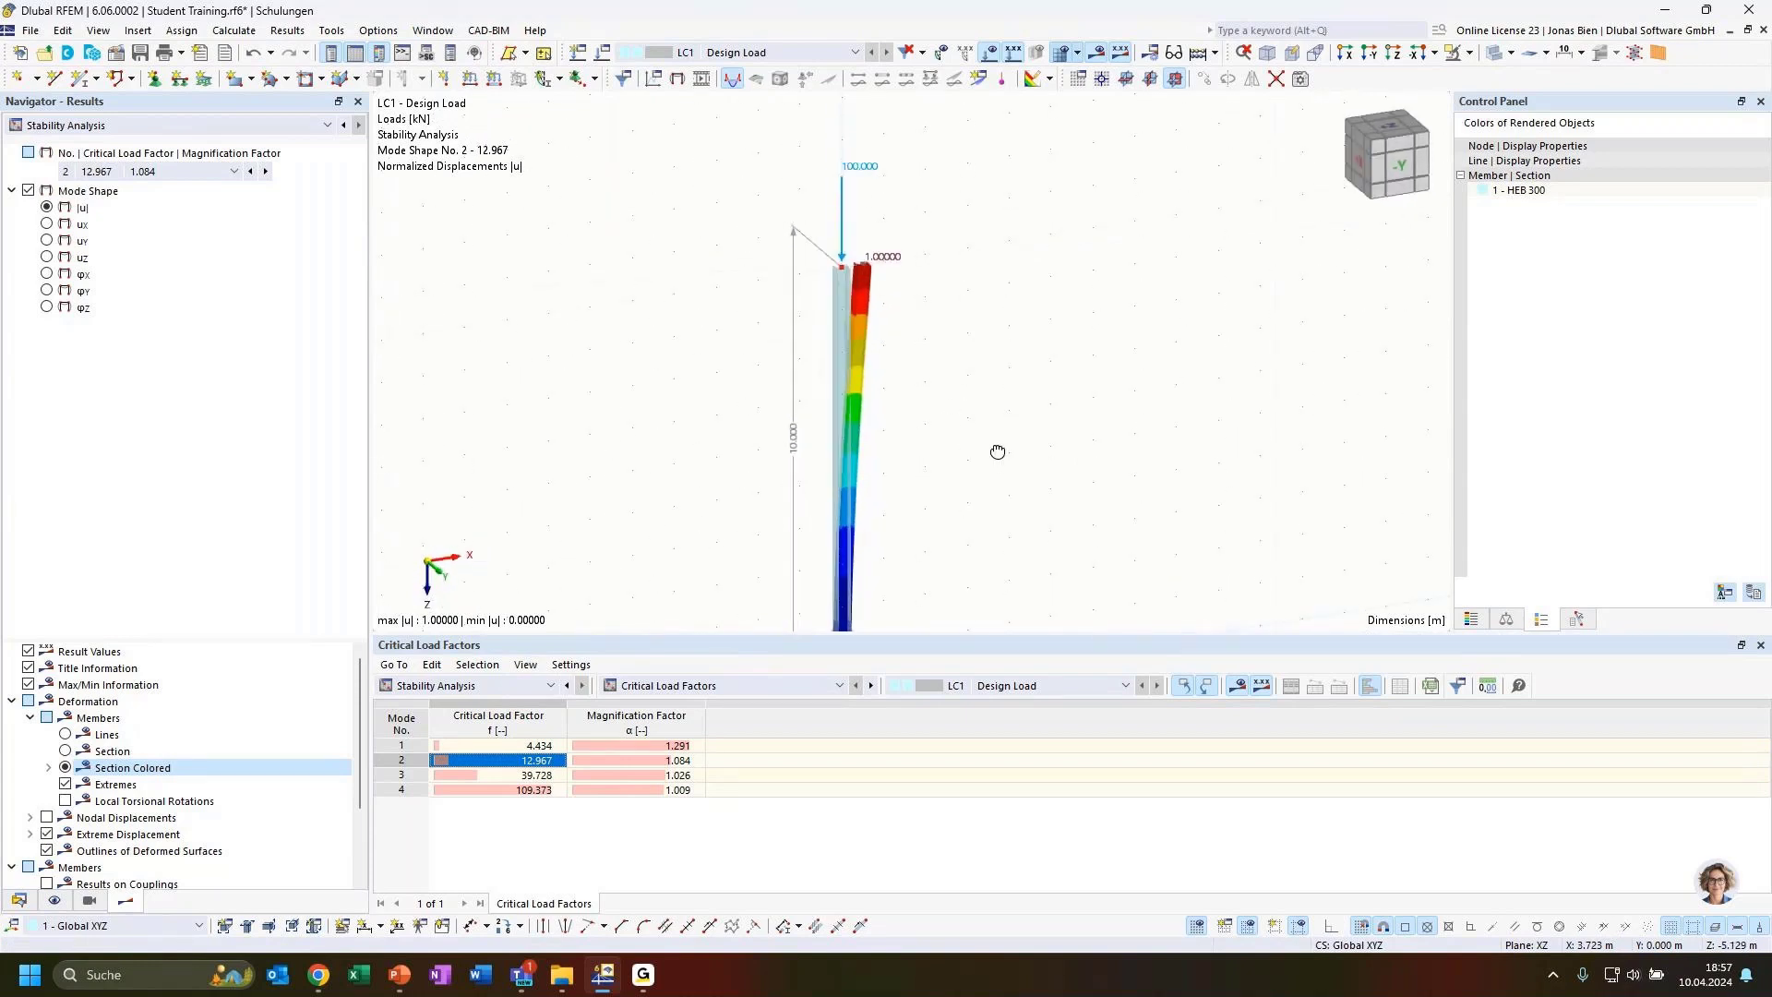
left_click(534, 745)
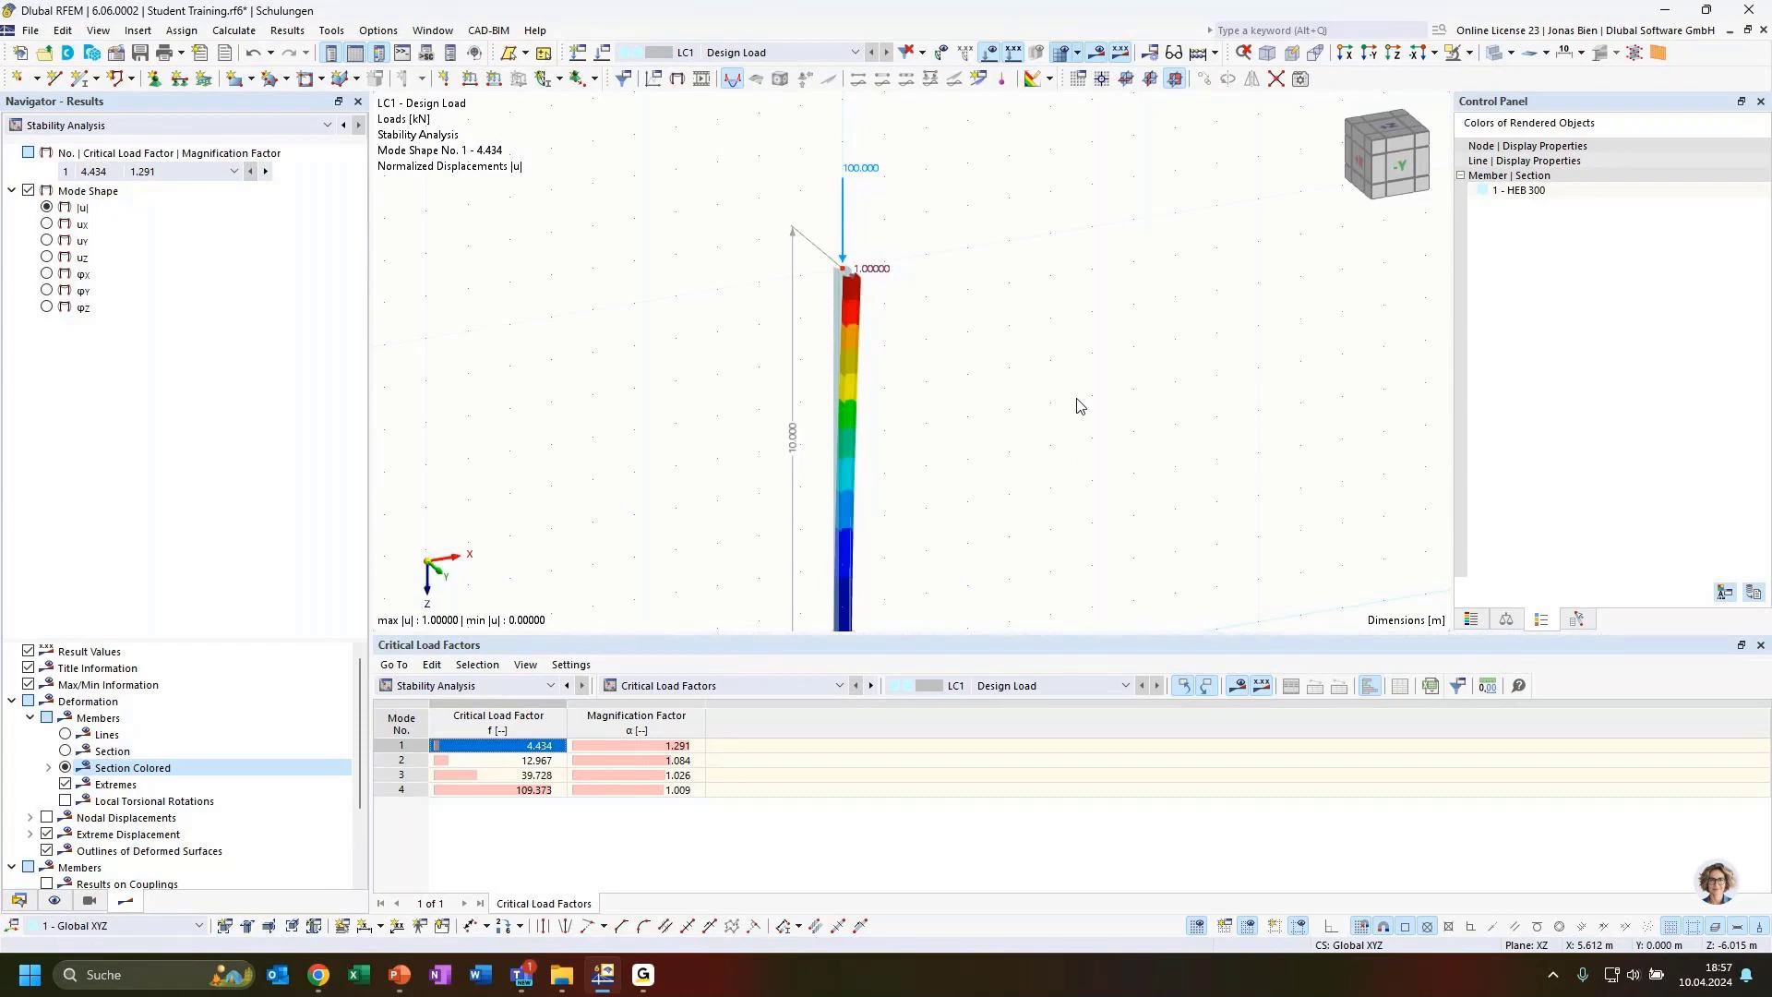
Open the column's nodal load properties to check its values, then close the dialog
double_click(844, 212)
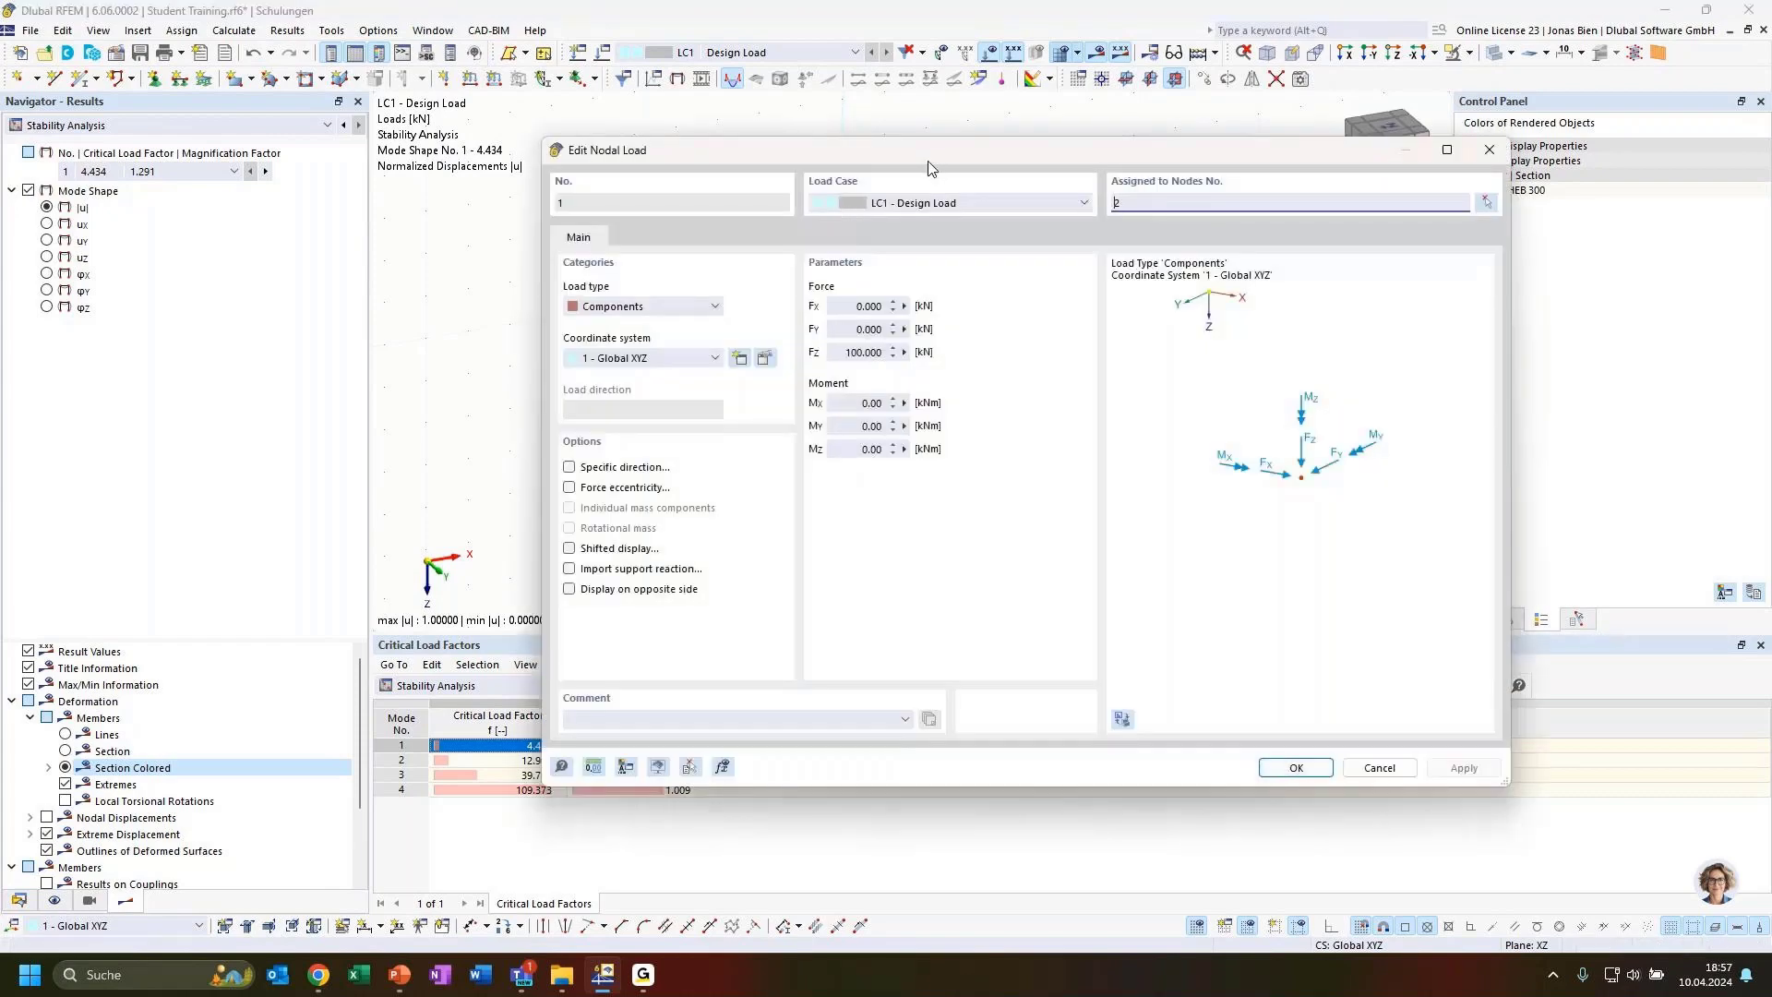
left_click_drag(930, 166, 1110, 203)
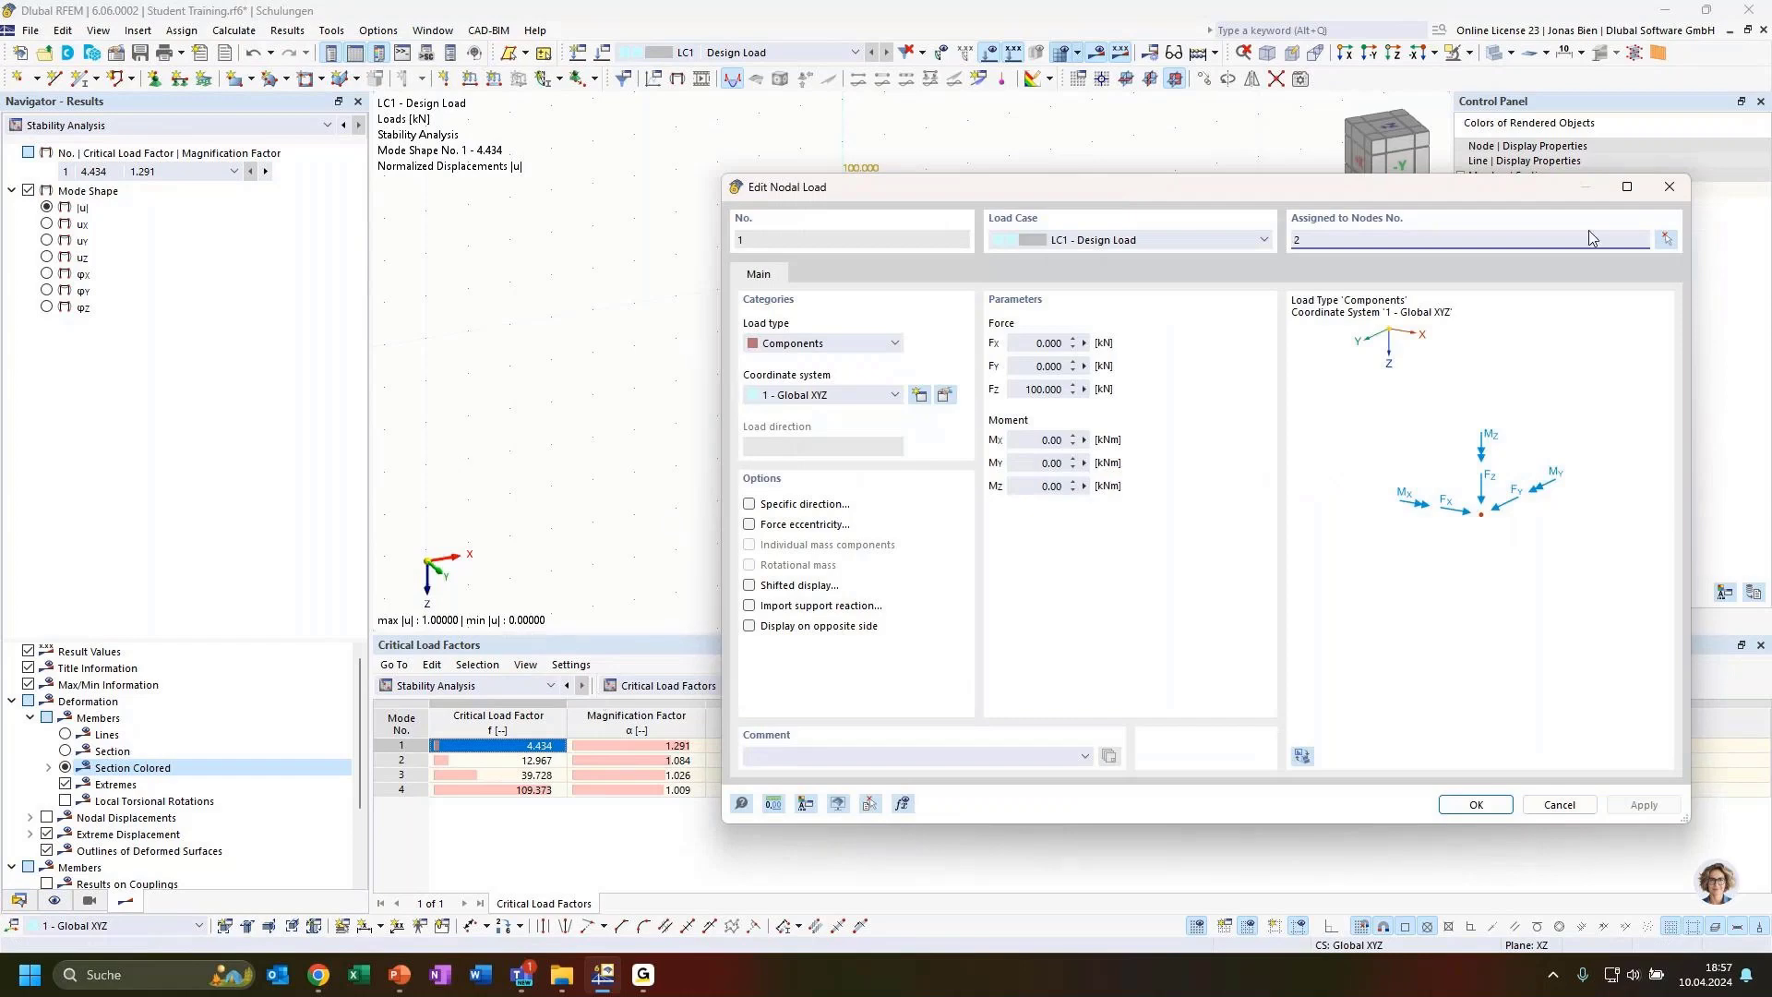
left_click(1661, 188)
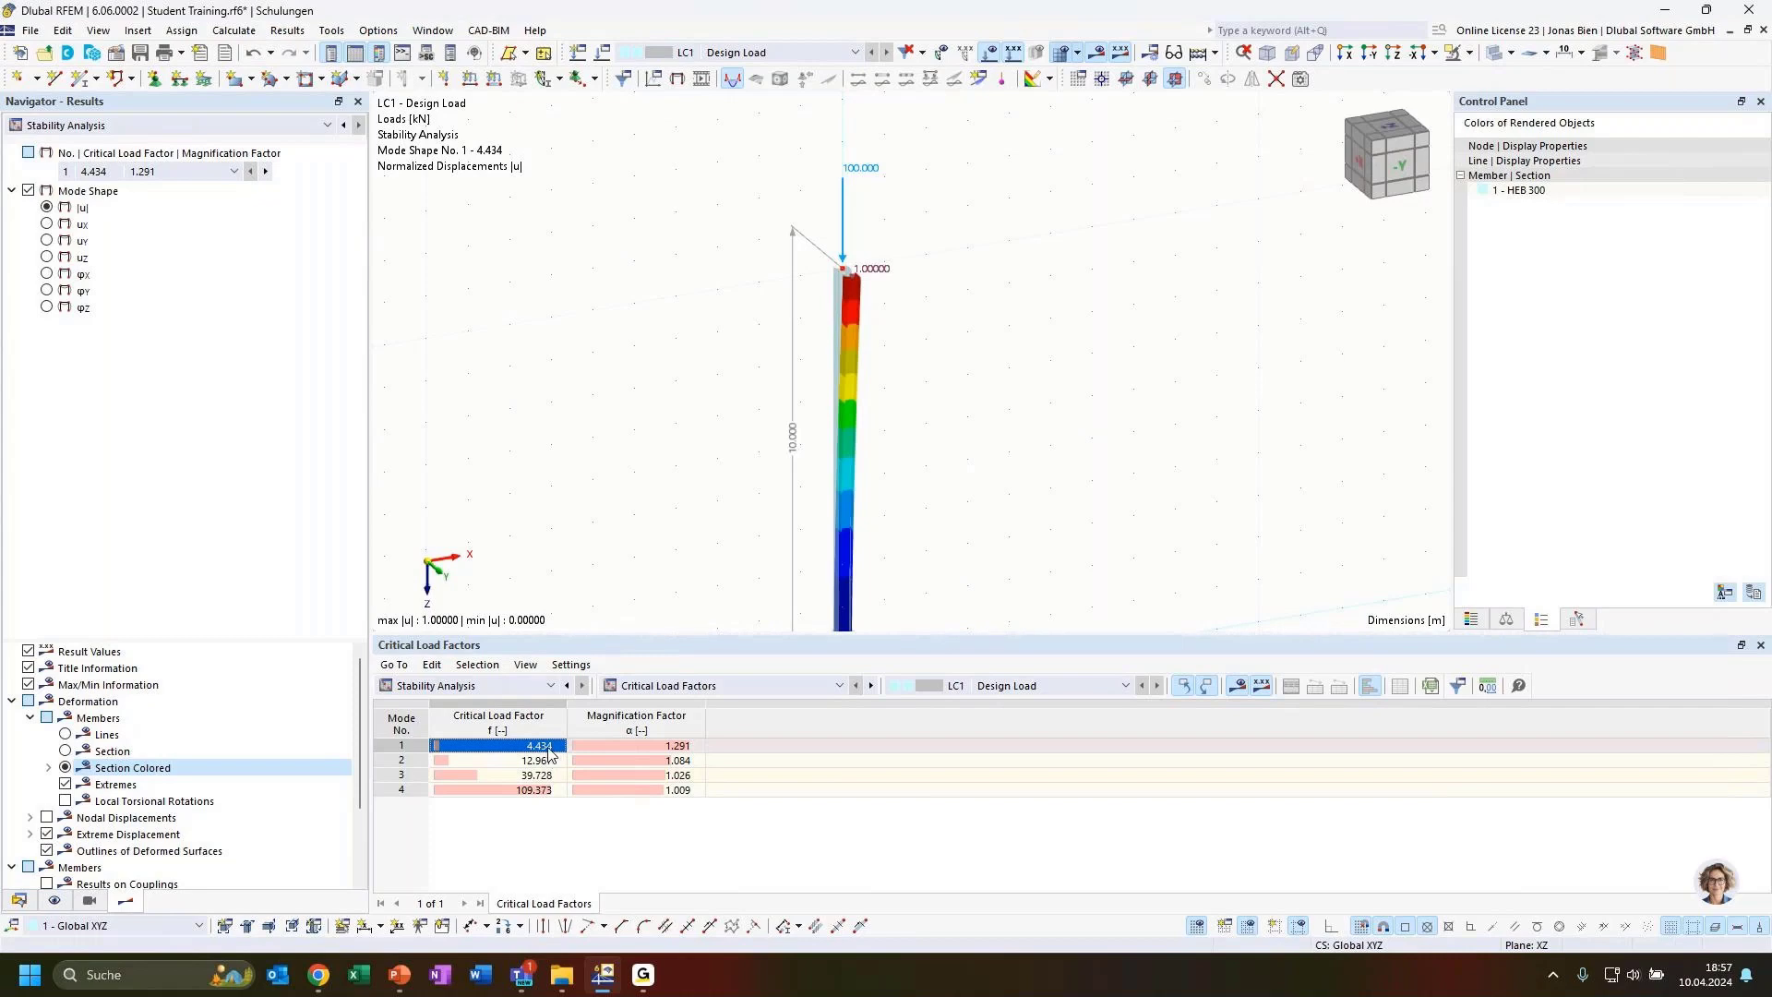
Add load case LC2 Design Load using SA2 second-order (P-Δ) analysis, with critical load calculation switched off
left_click(18, 900)
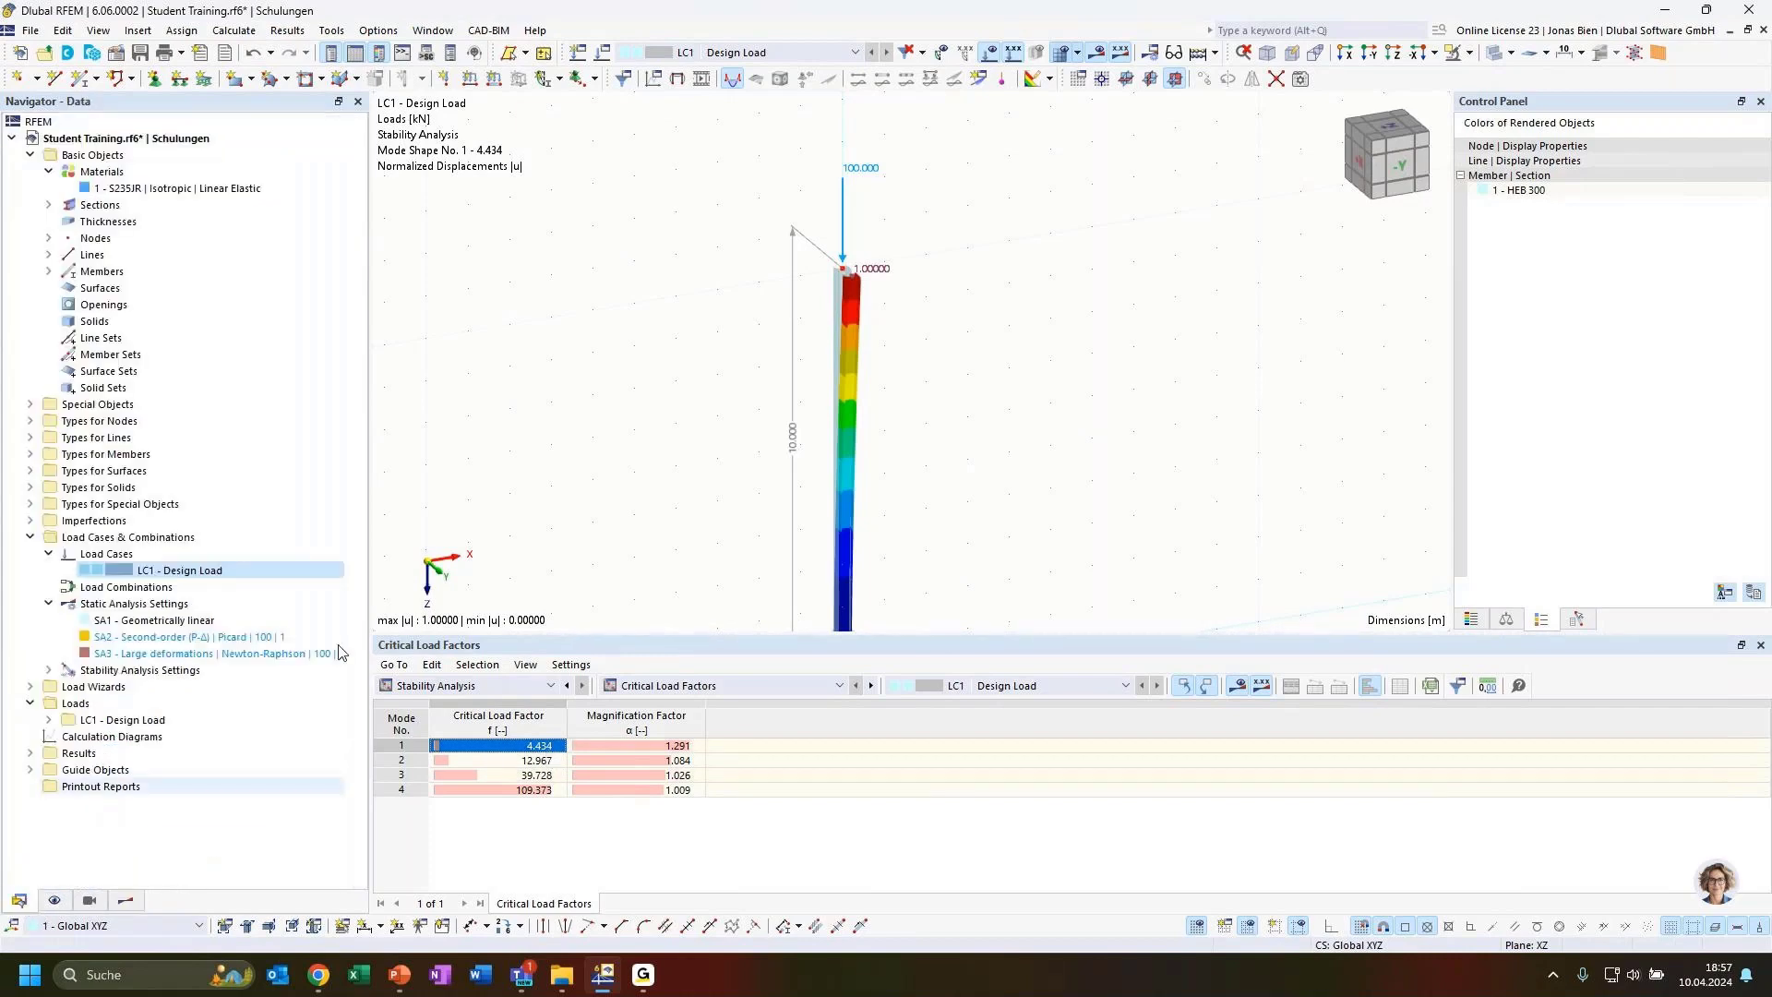
double_click(192, 573)
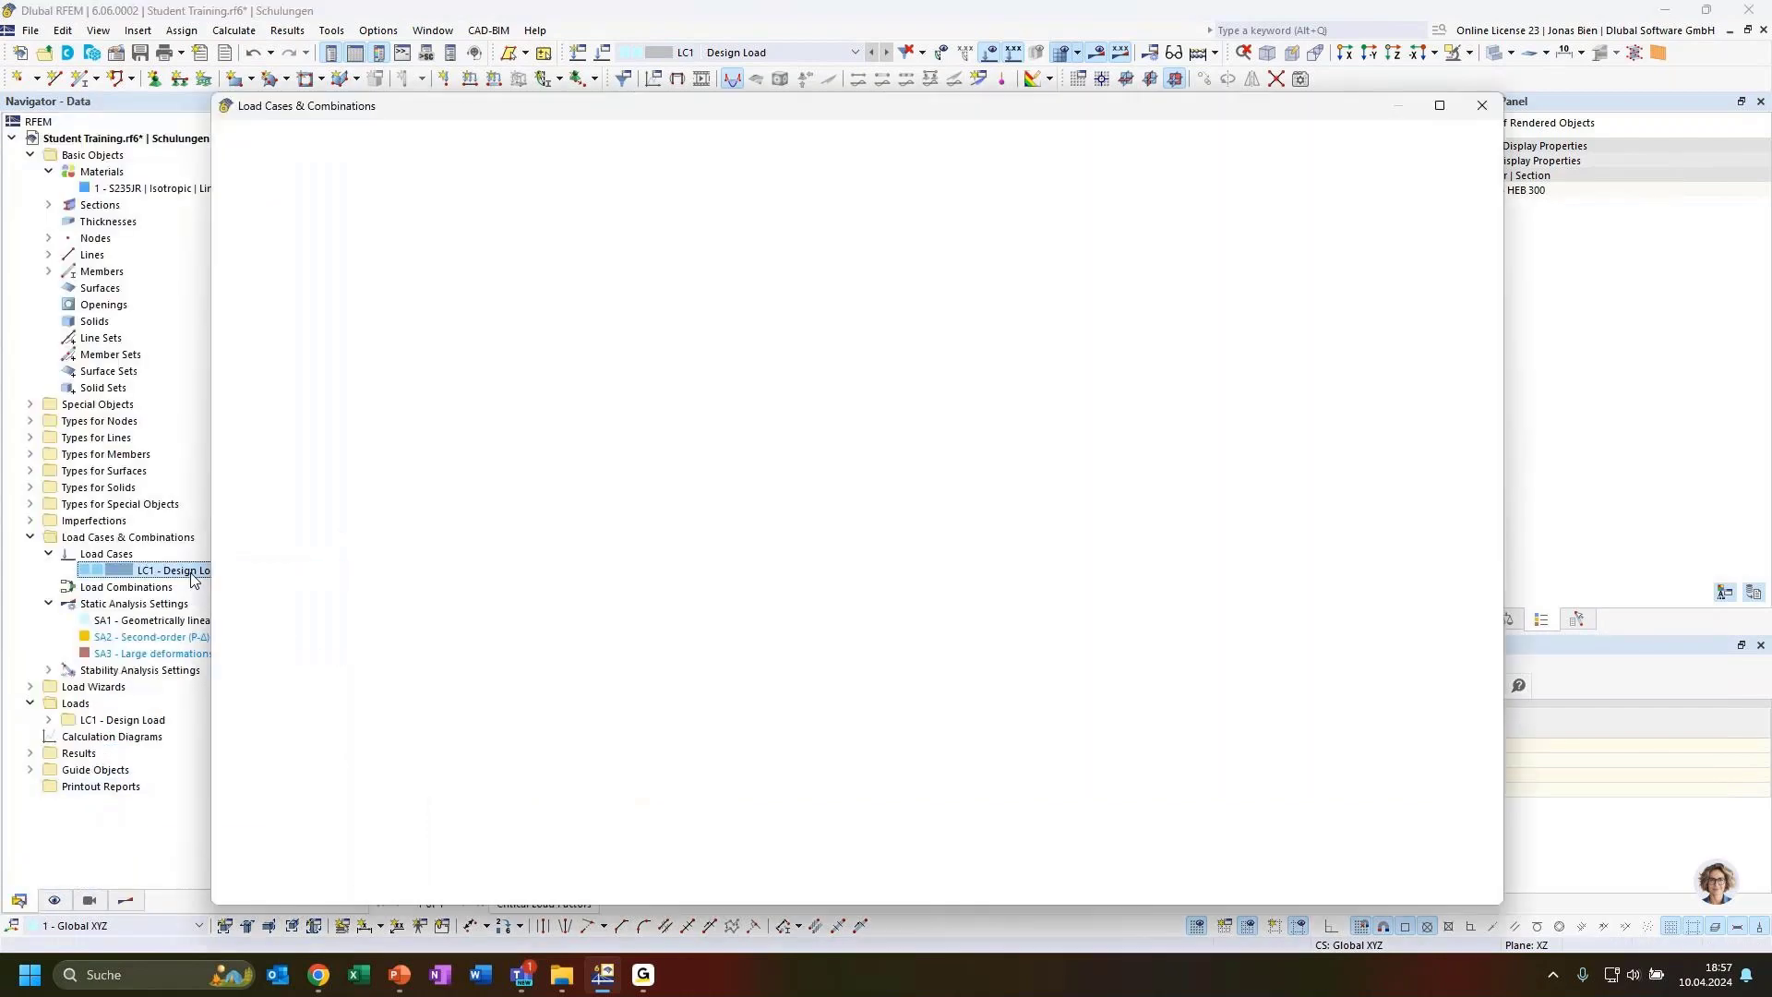
left_click(270, 808)
left_click(704, 342)
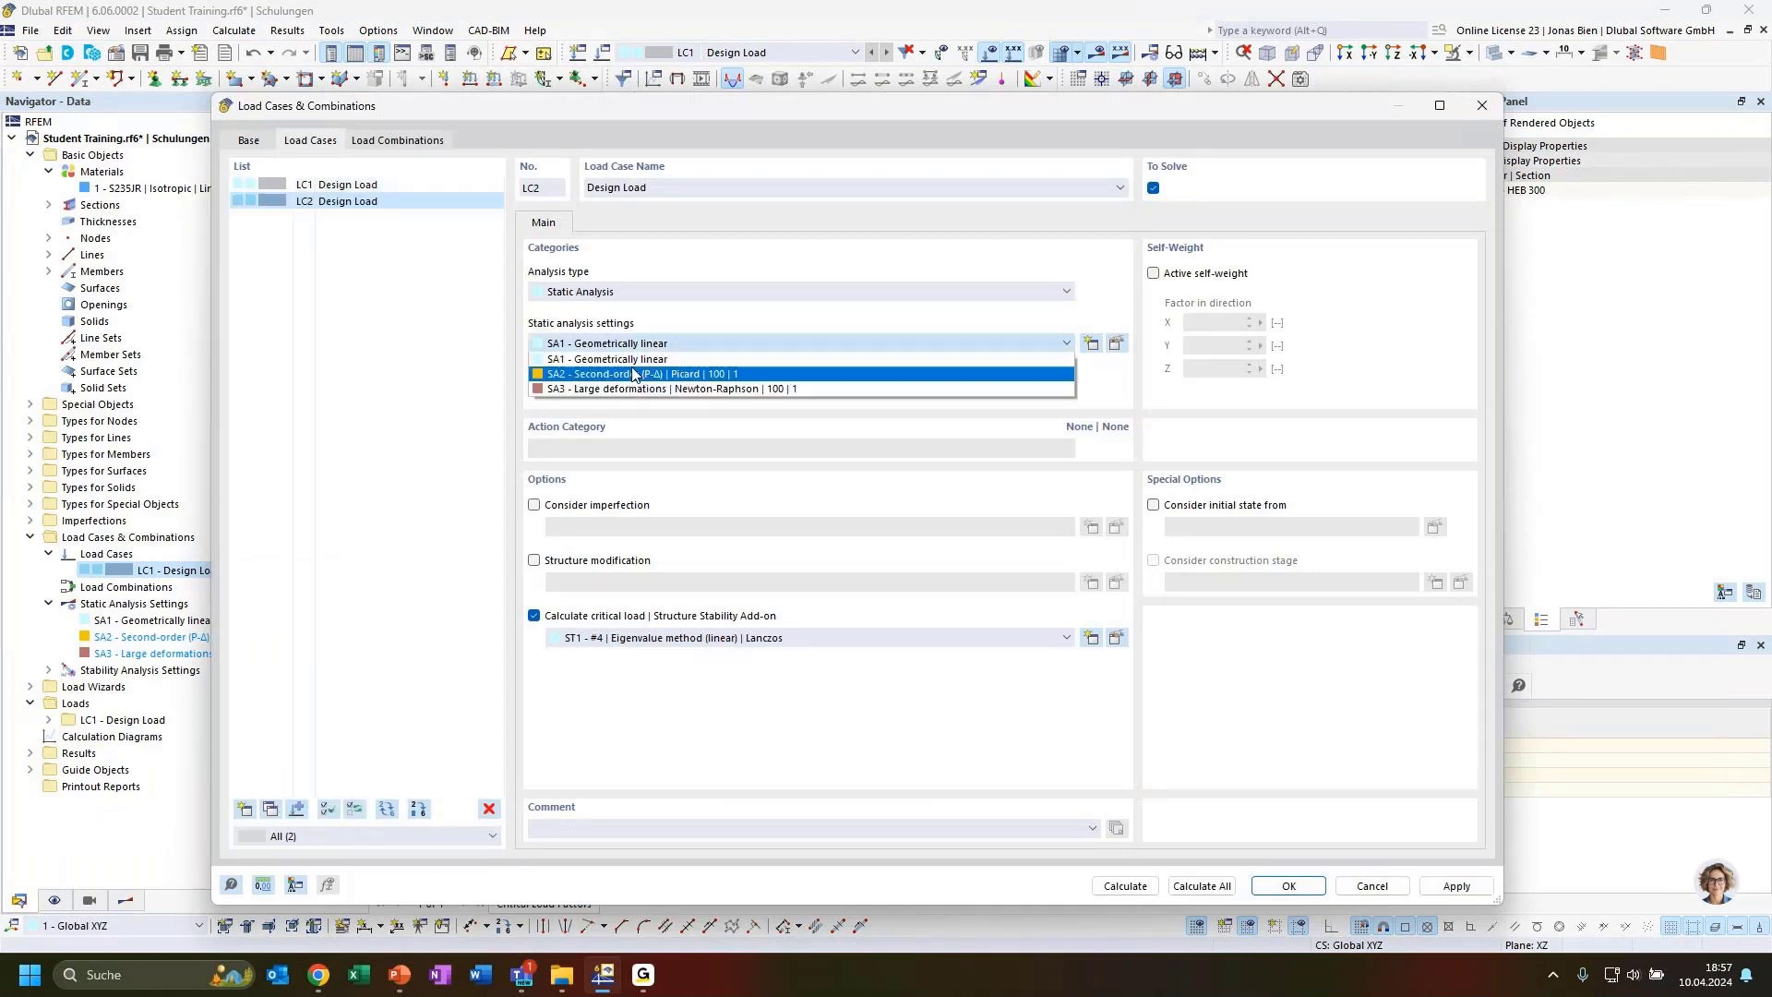
left_click(636, 373)
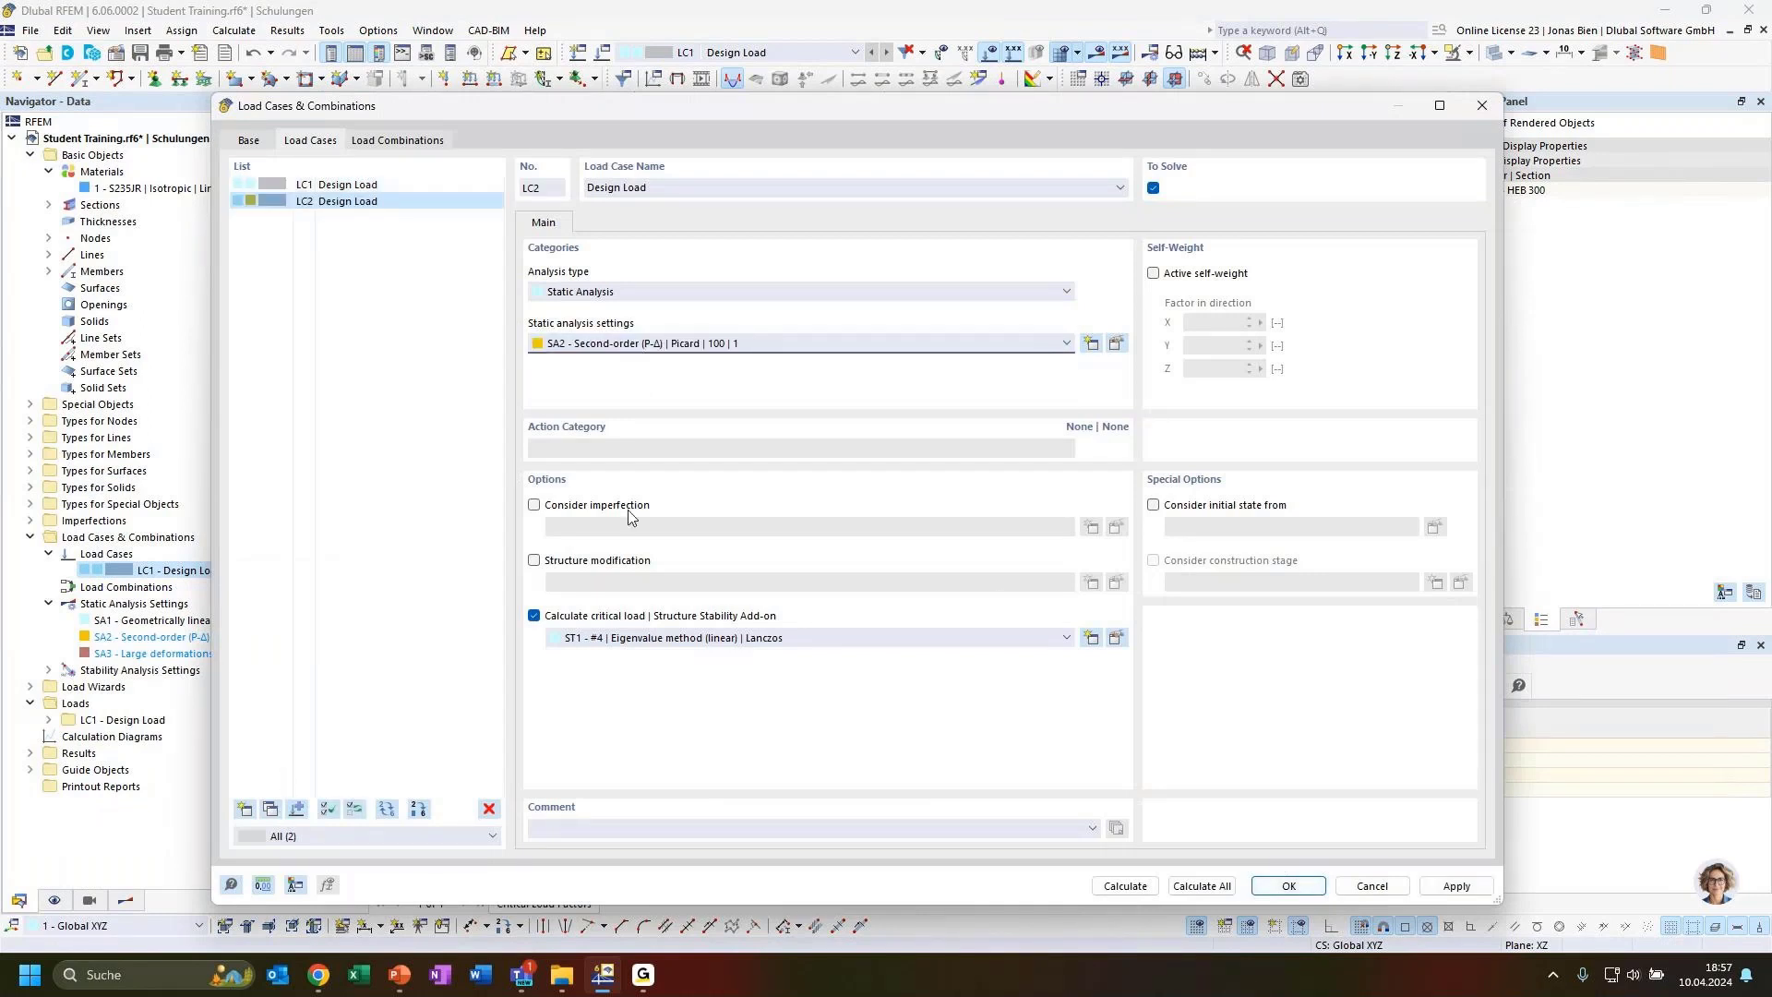
left_click(533, 616)
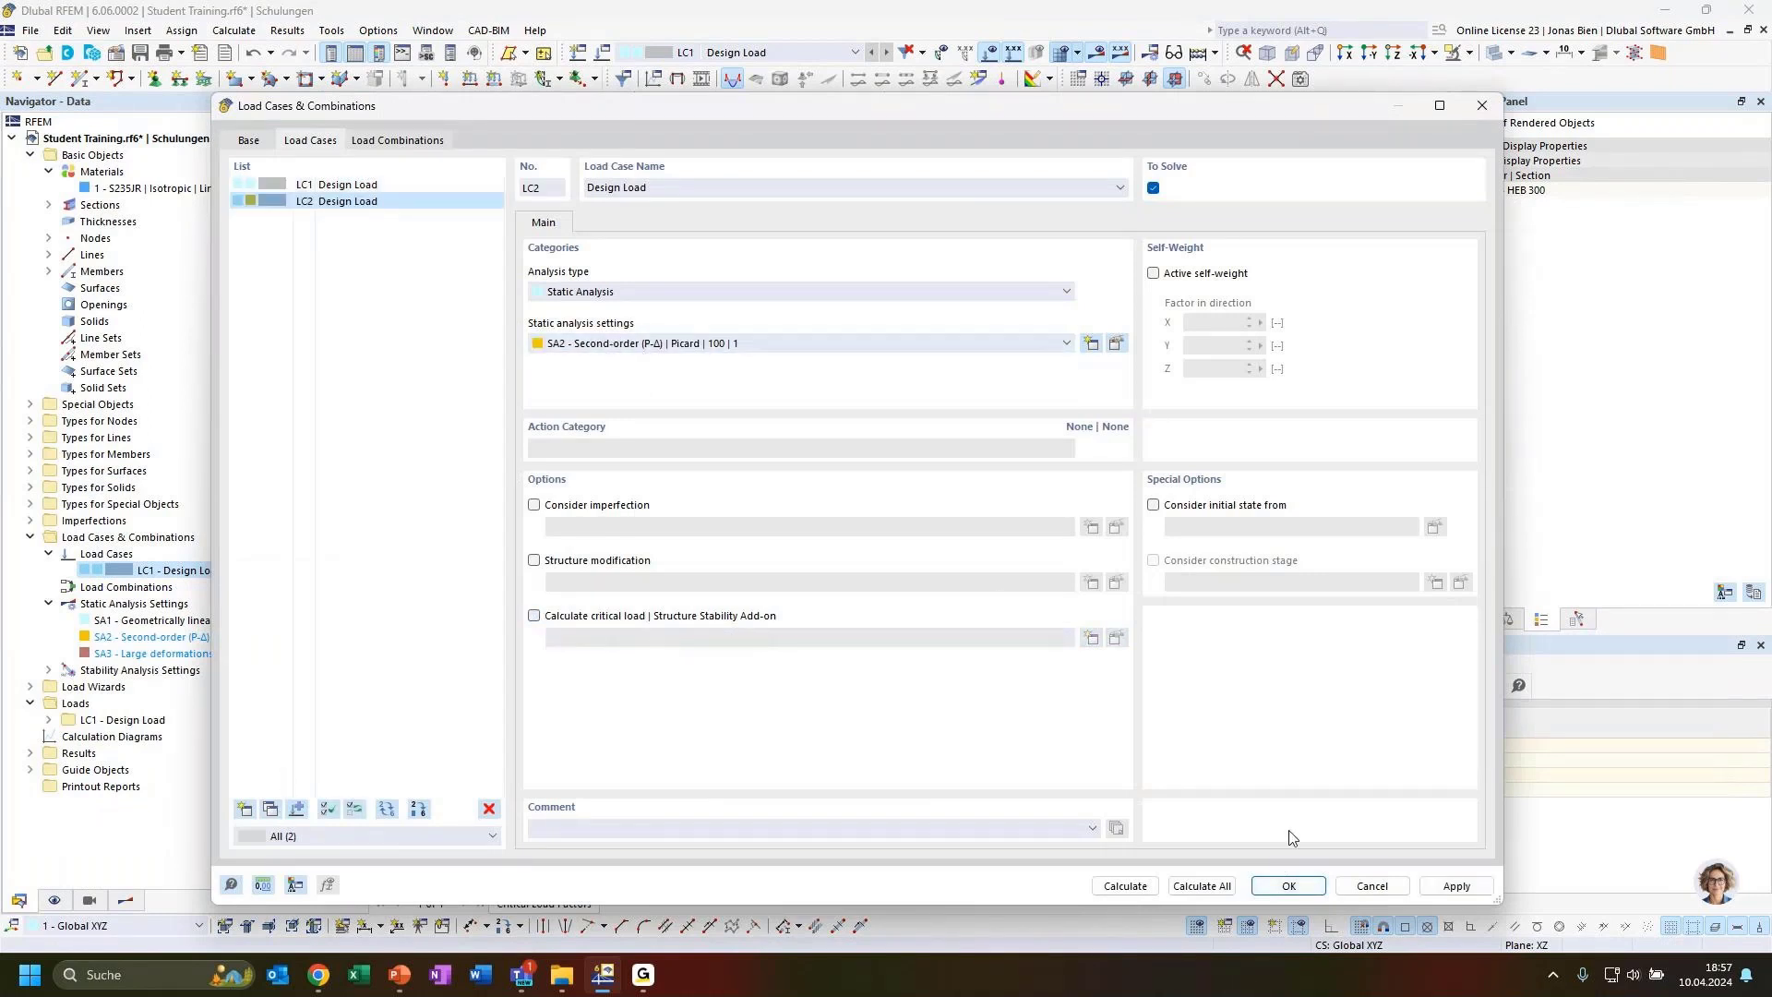
left_click(1278, 893)
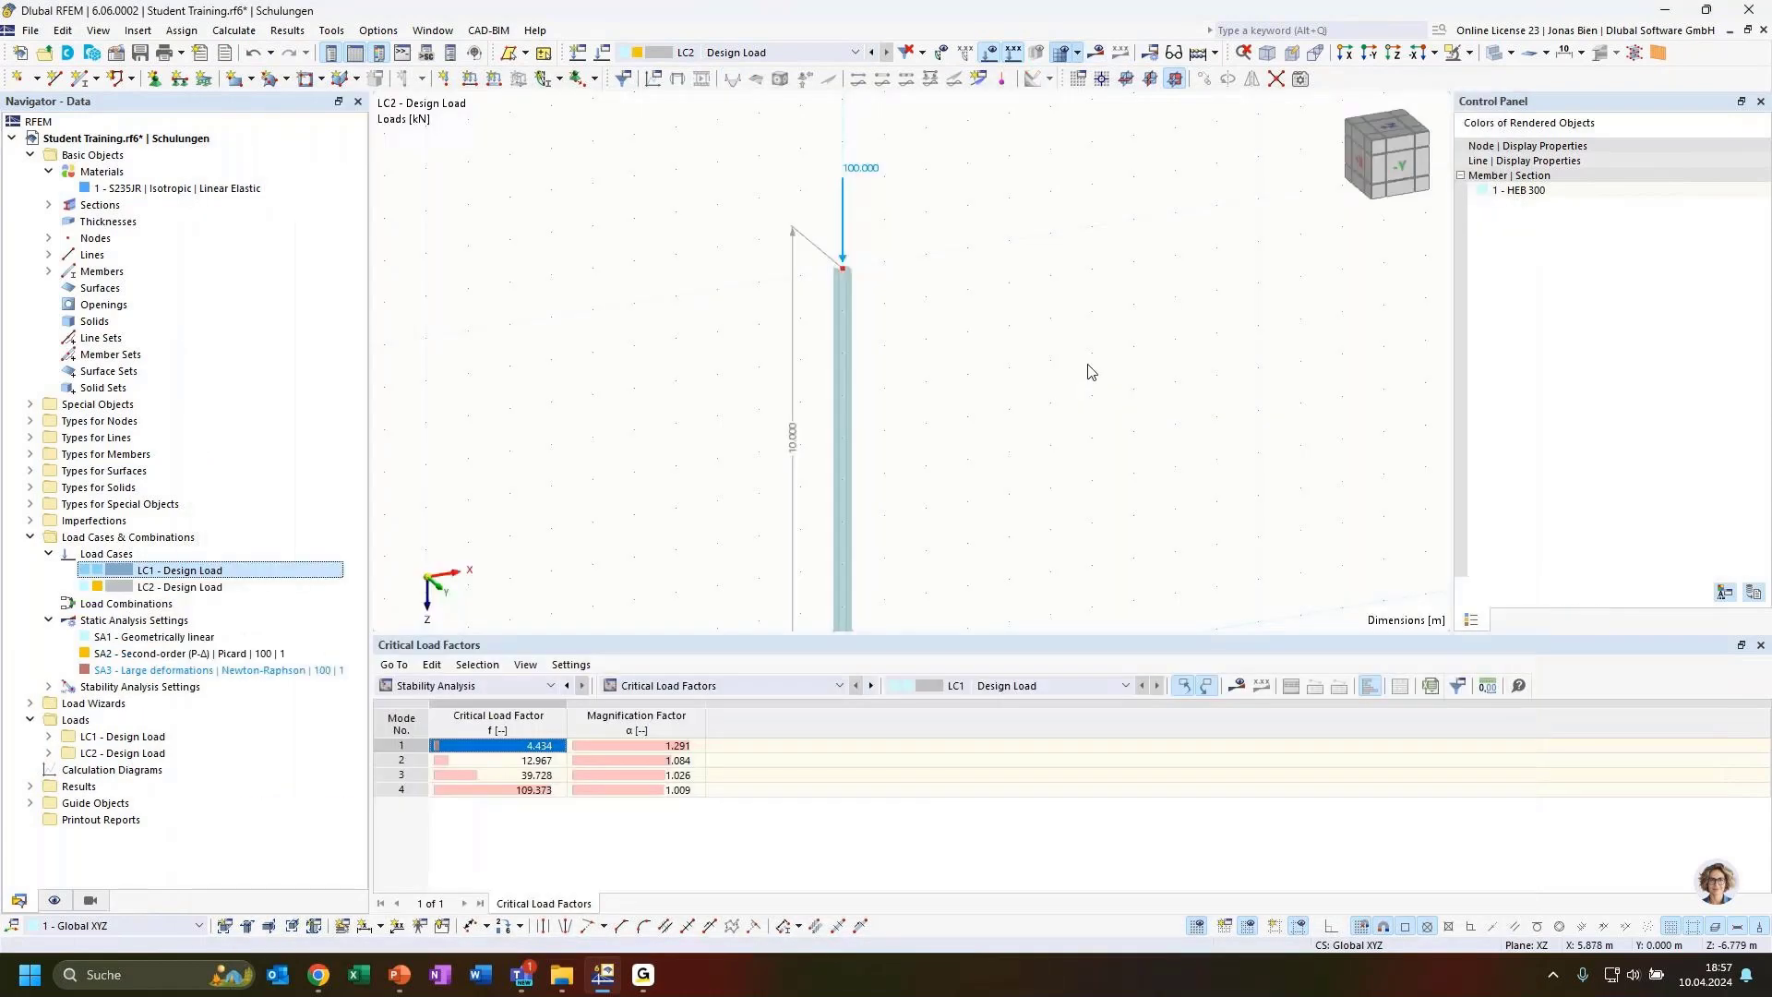
Set LC2's nodal load Fz to 434 kN and calculate the results
double_click(851, 178)
left_click_drag(1024, 392, 1070, 385)
type("434")
key("Return")
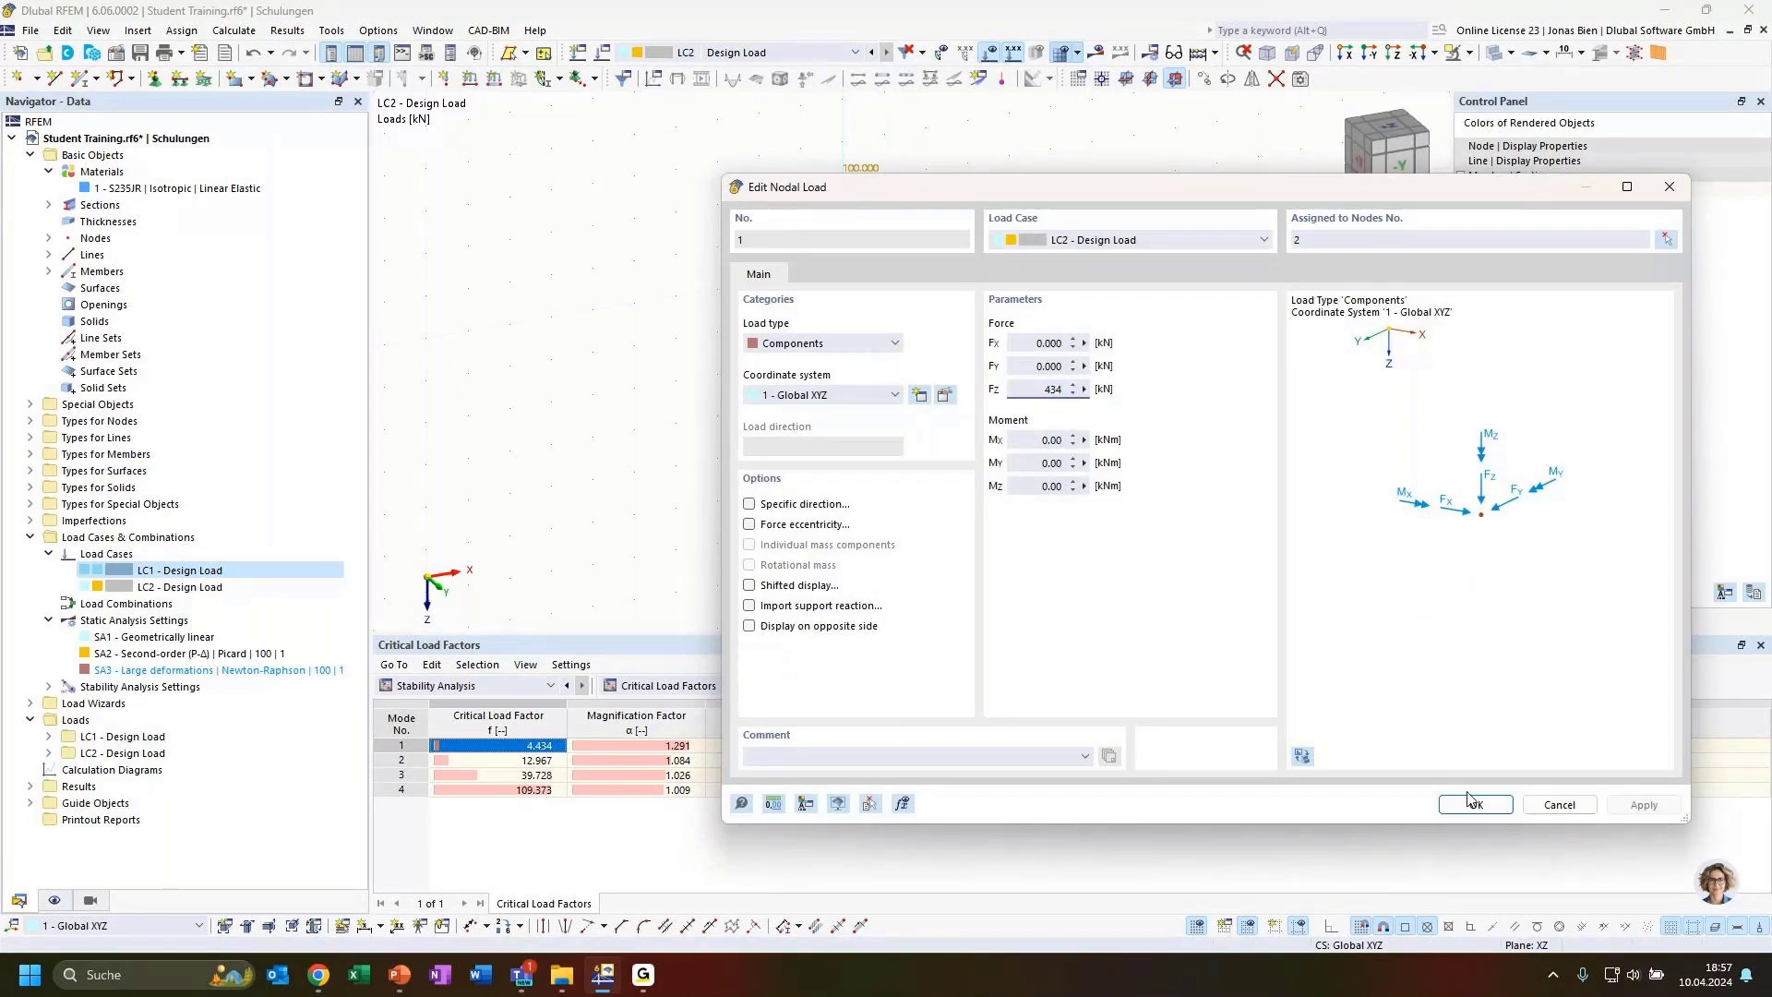
left_click(1095, 54)
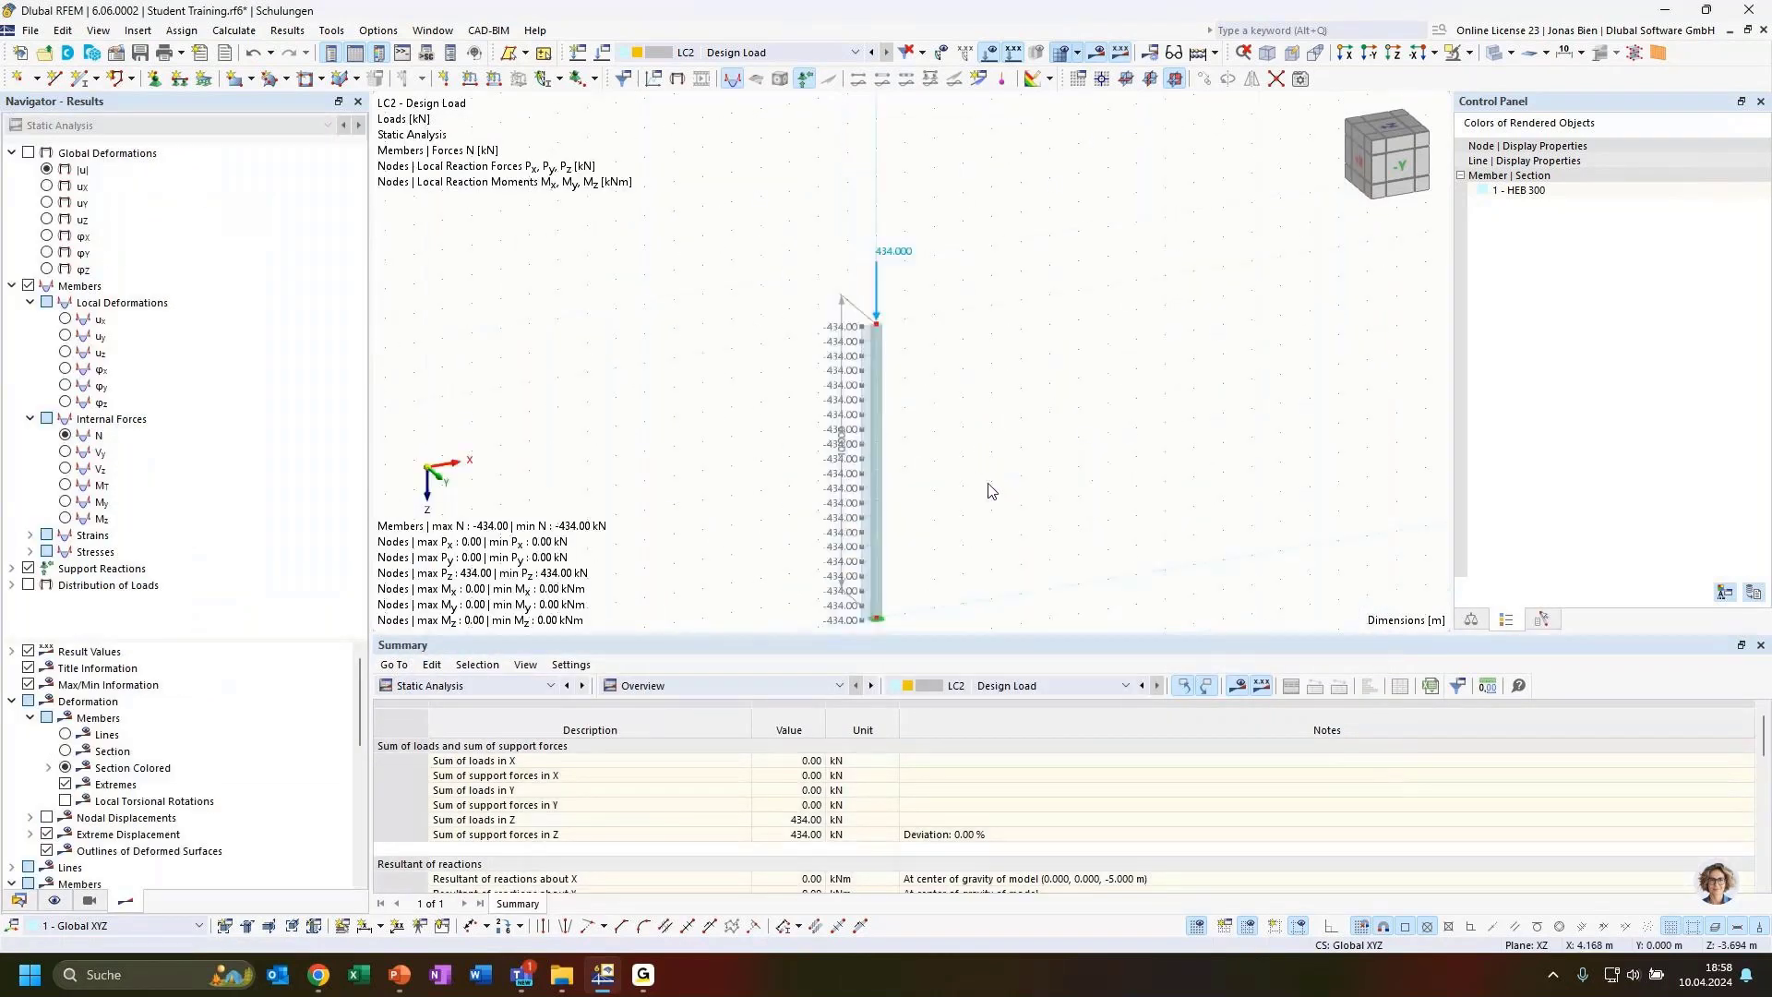
Set LC2's nodal load to 435 kN, switch to LC2 and recalculate
middle_click_drag(1043, 517, 1007, 381)
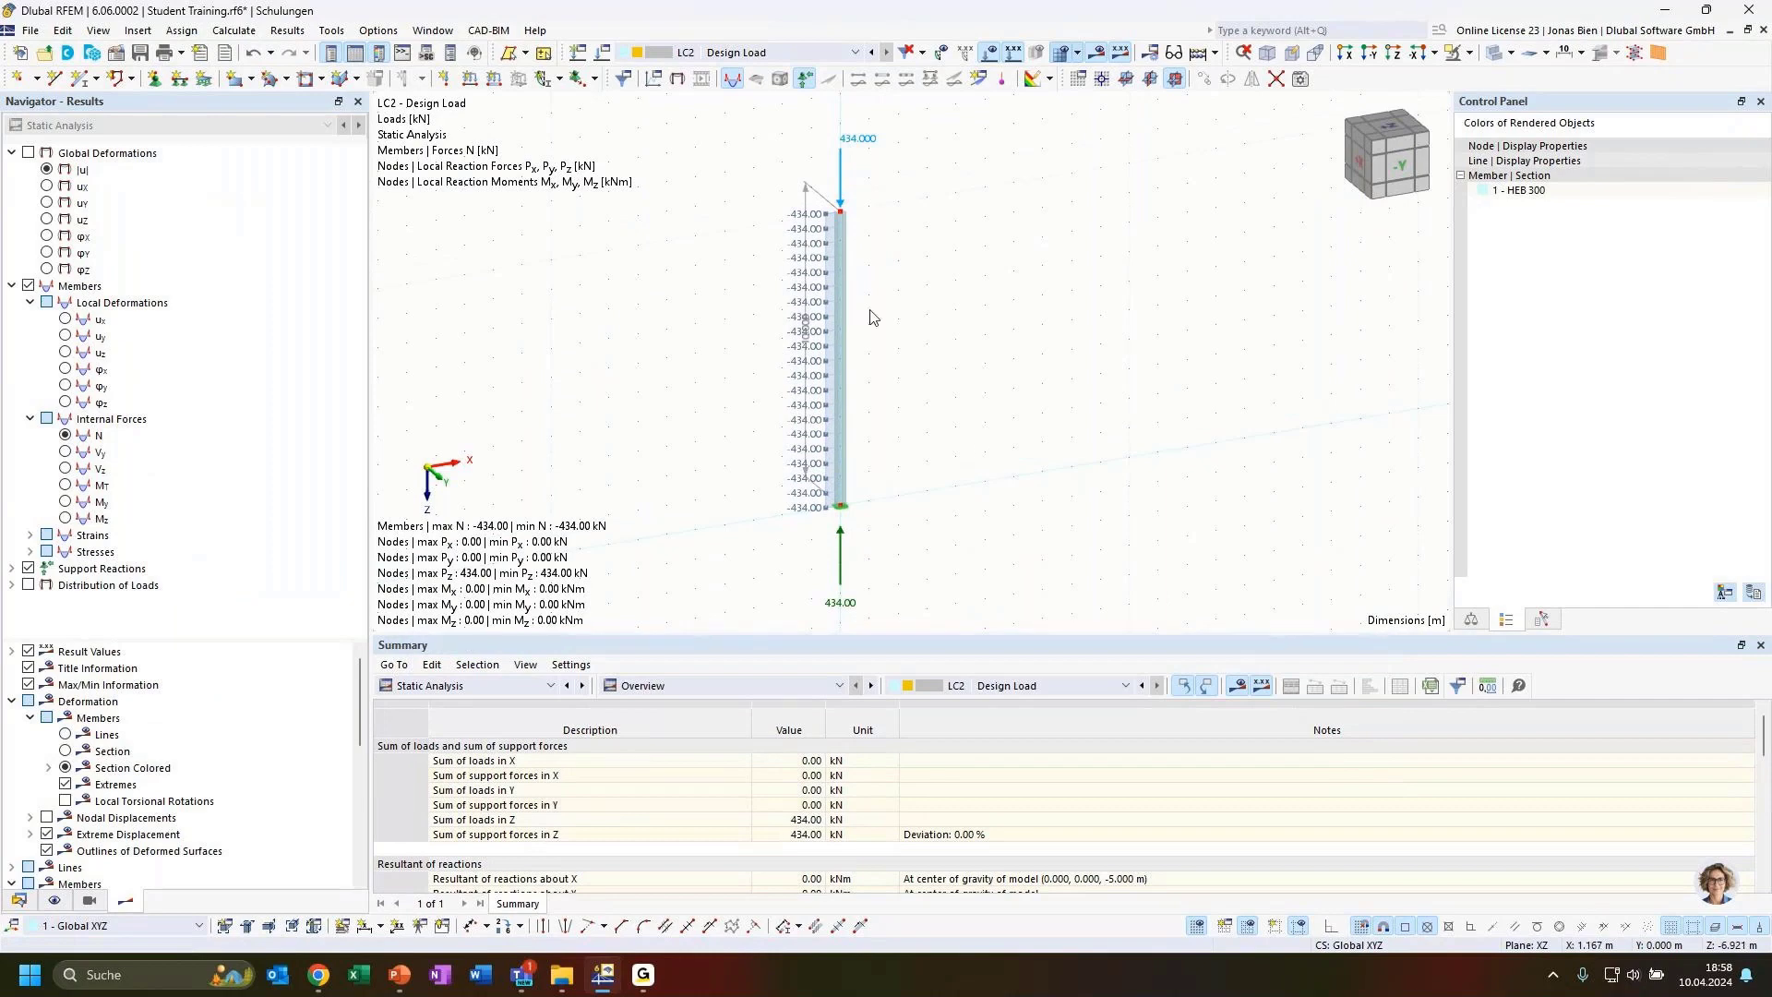
double_click(841, 176)
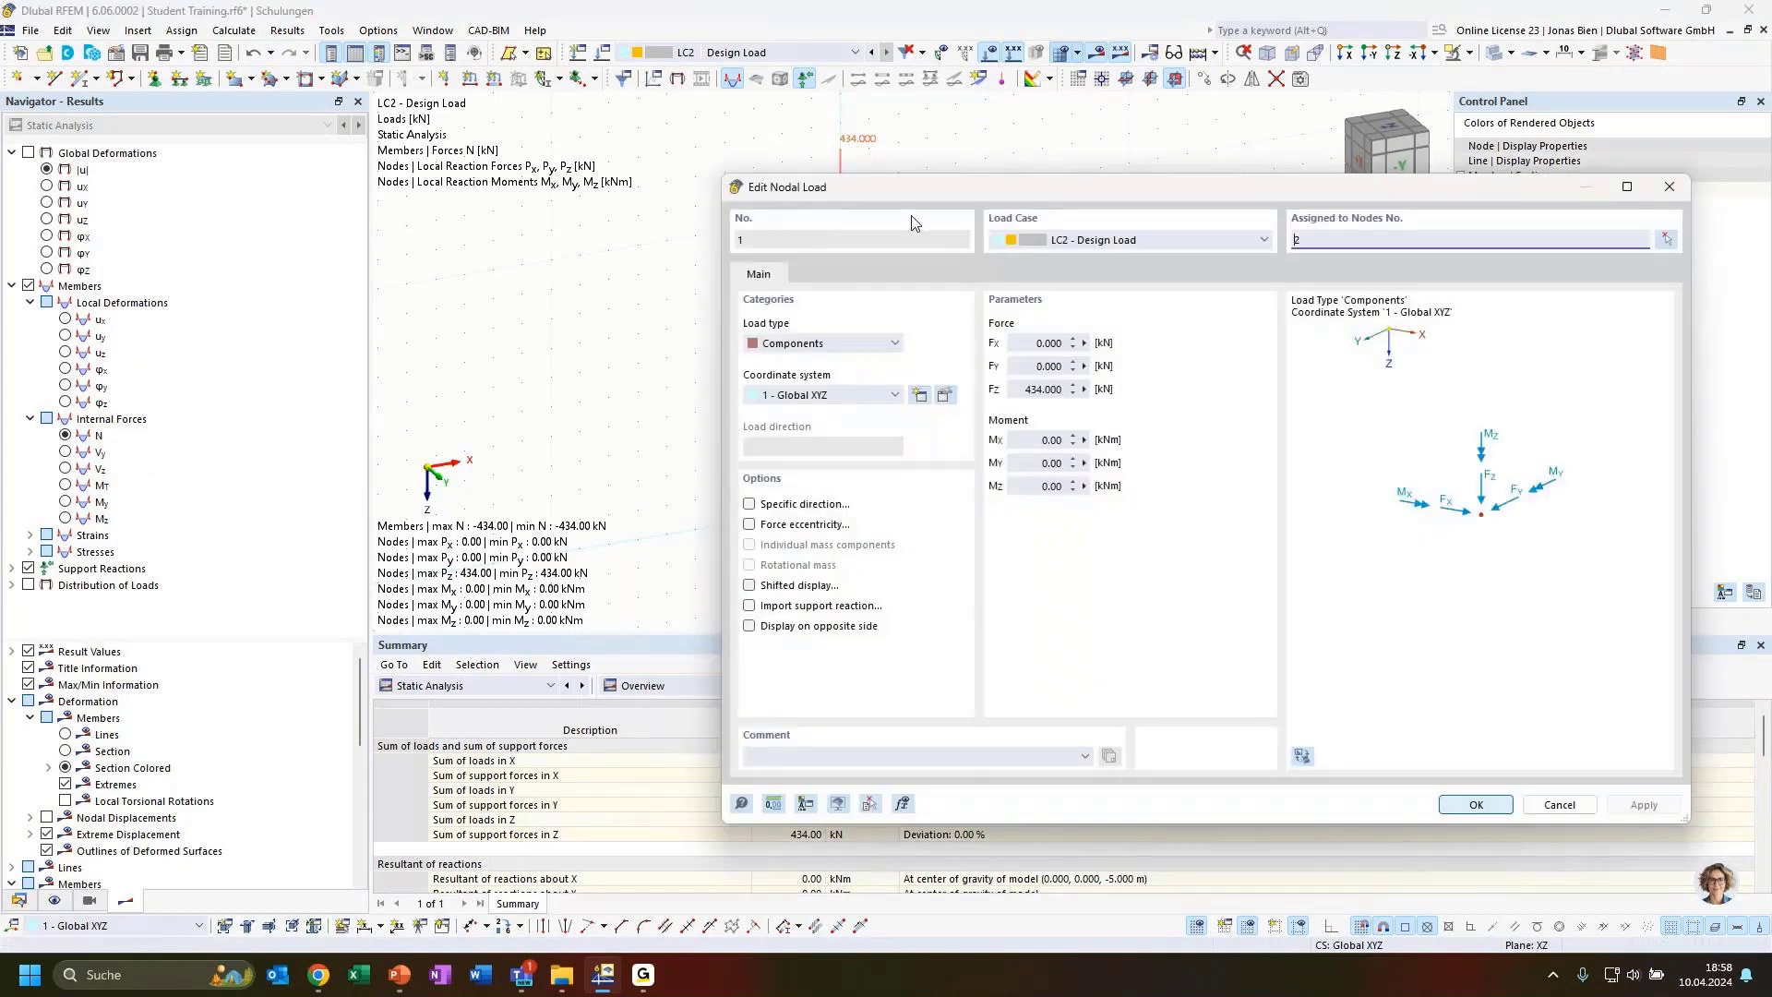
left_click(1041, 389)
left_click(1475, 804)
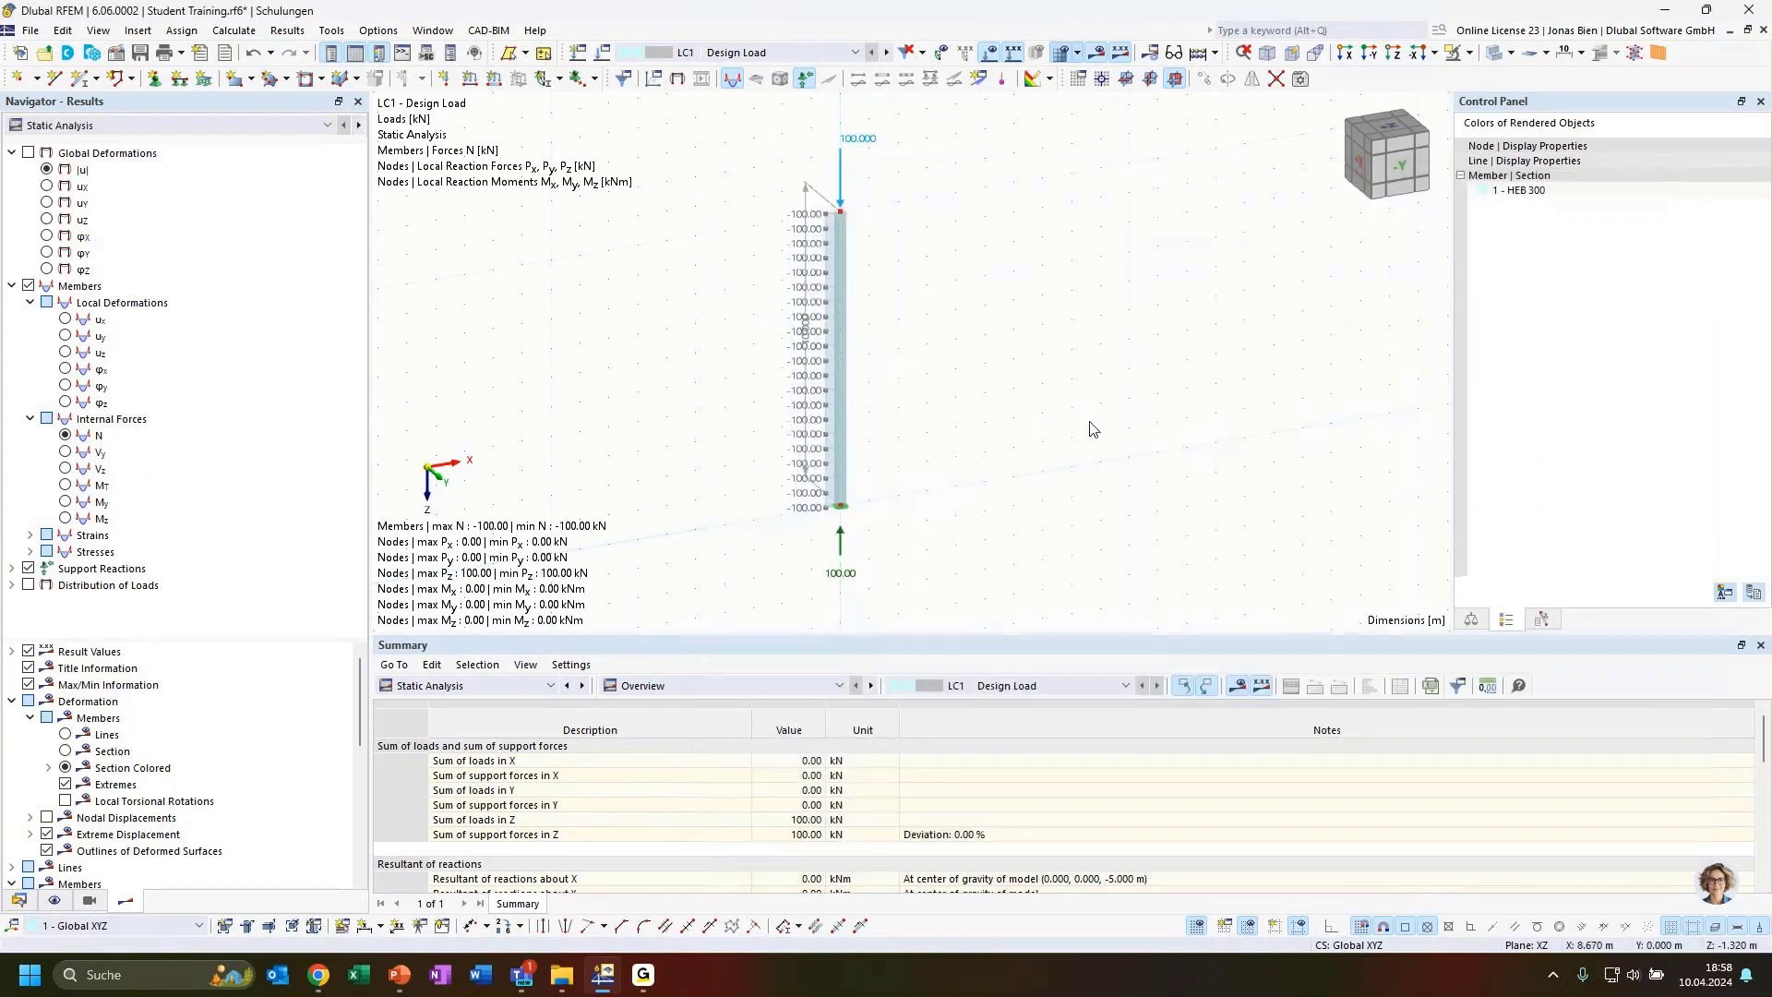
left_click(780, 53)
left_click(739, 79)
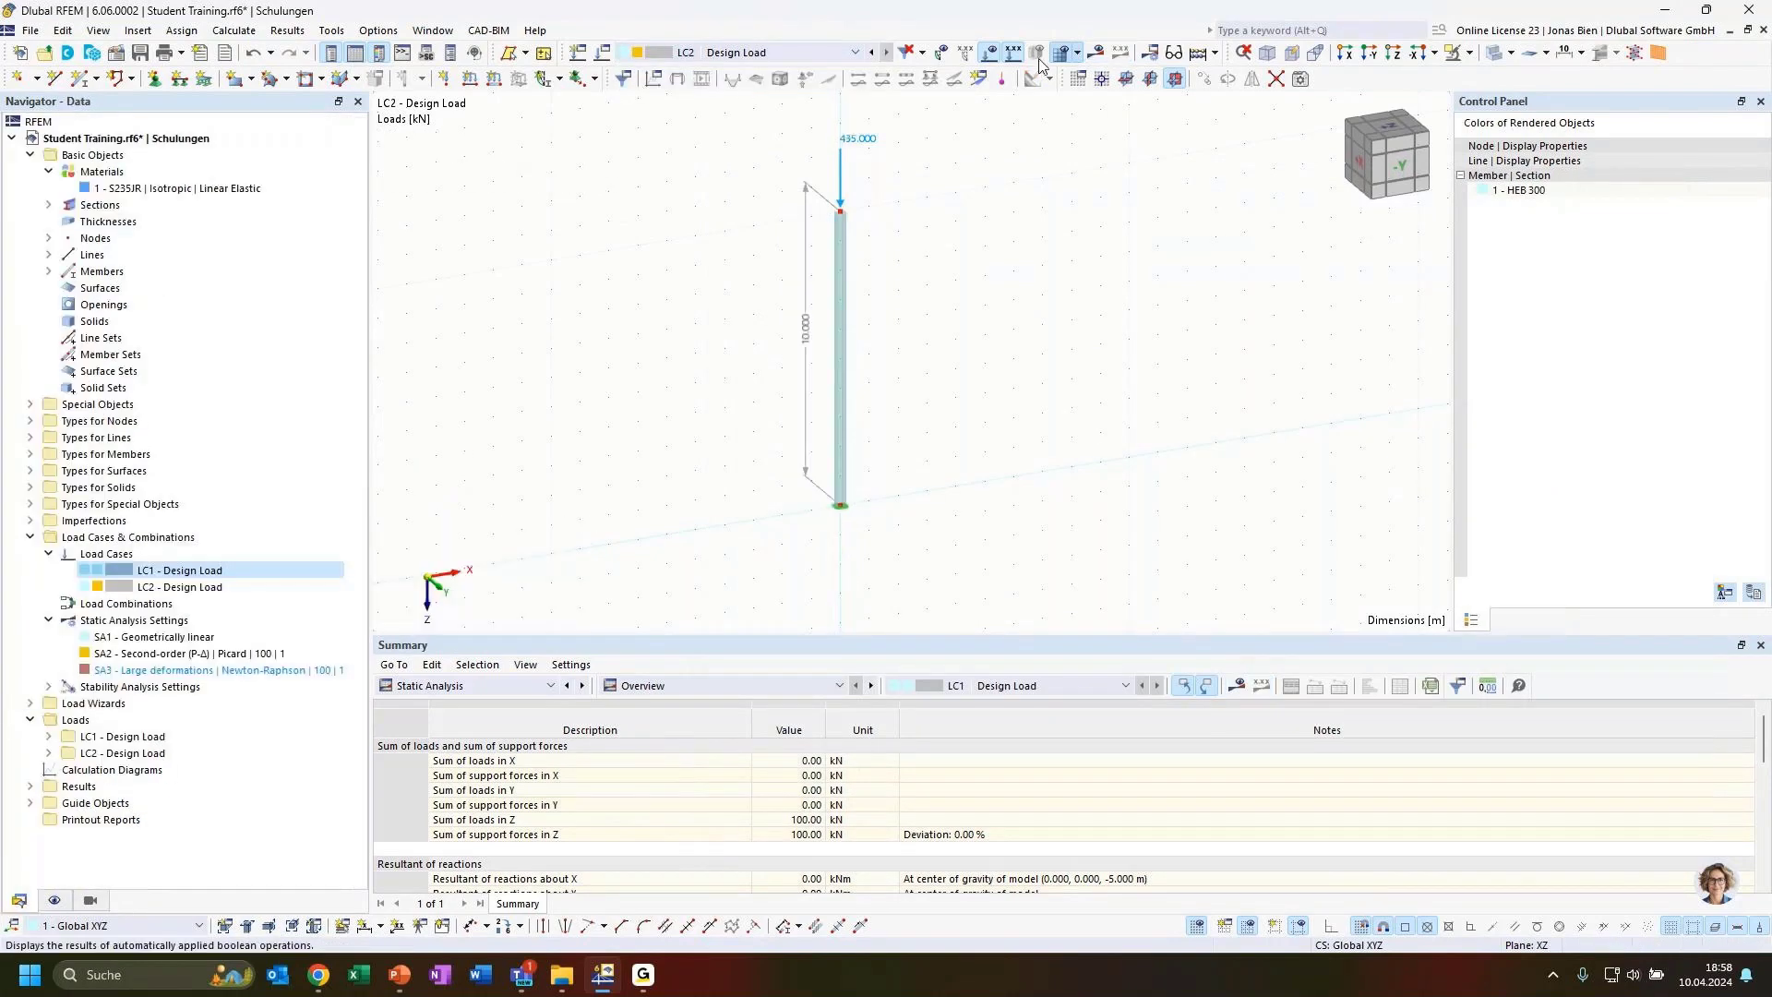
key("F5")
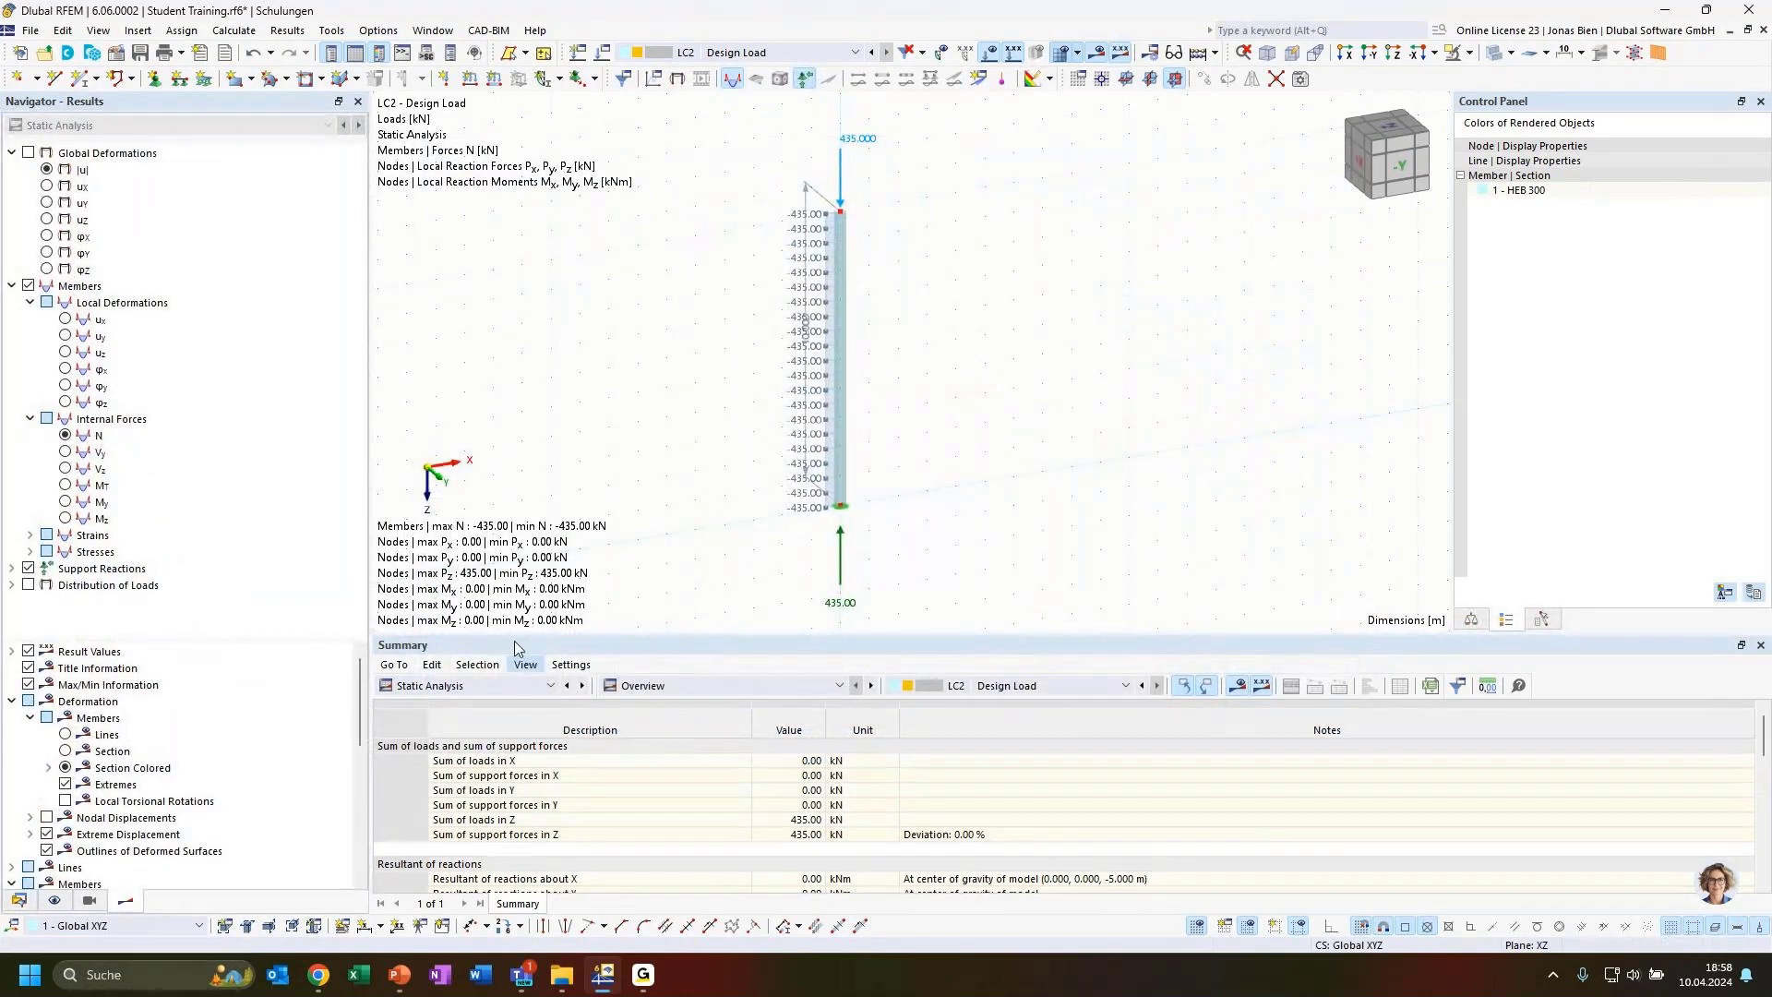
Switch between the LC1 stability results and the LC2 static results to compare them
left_click(725, 54)
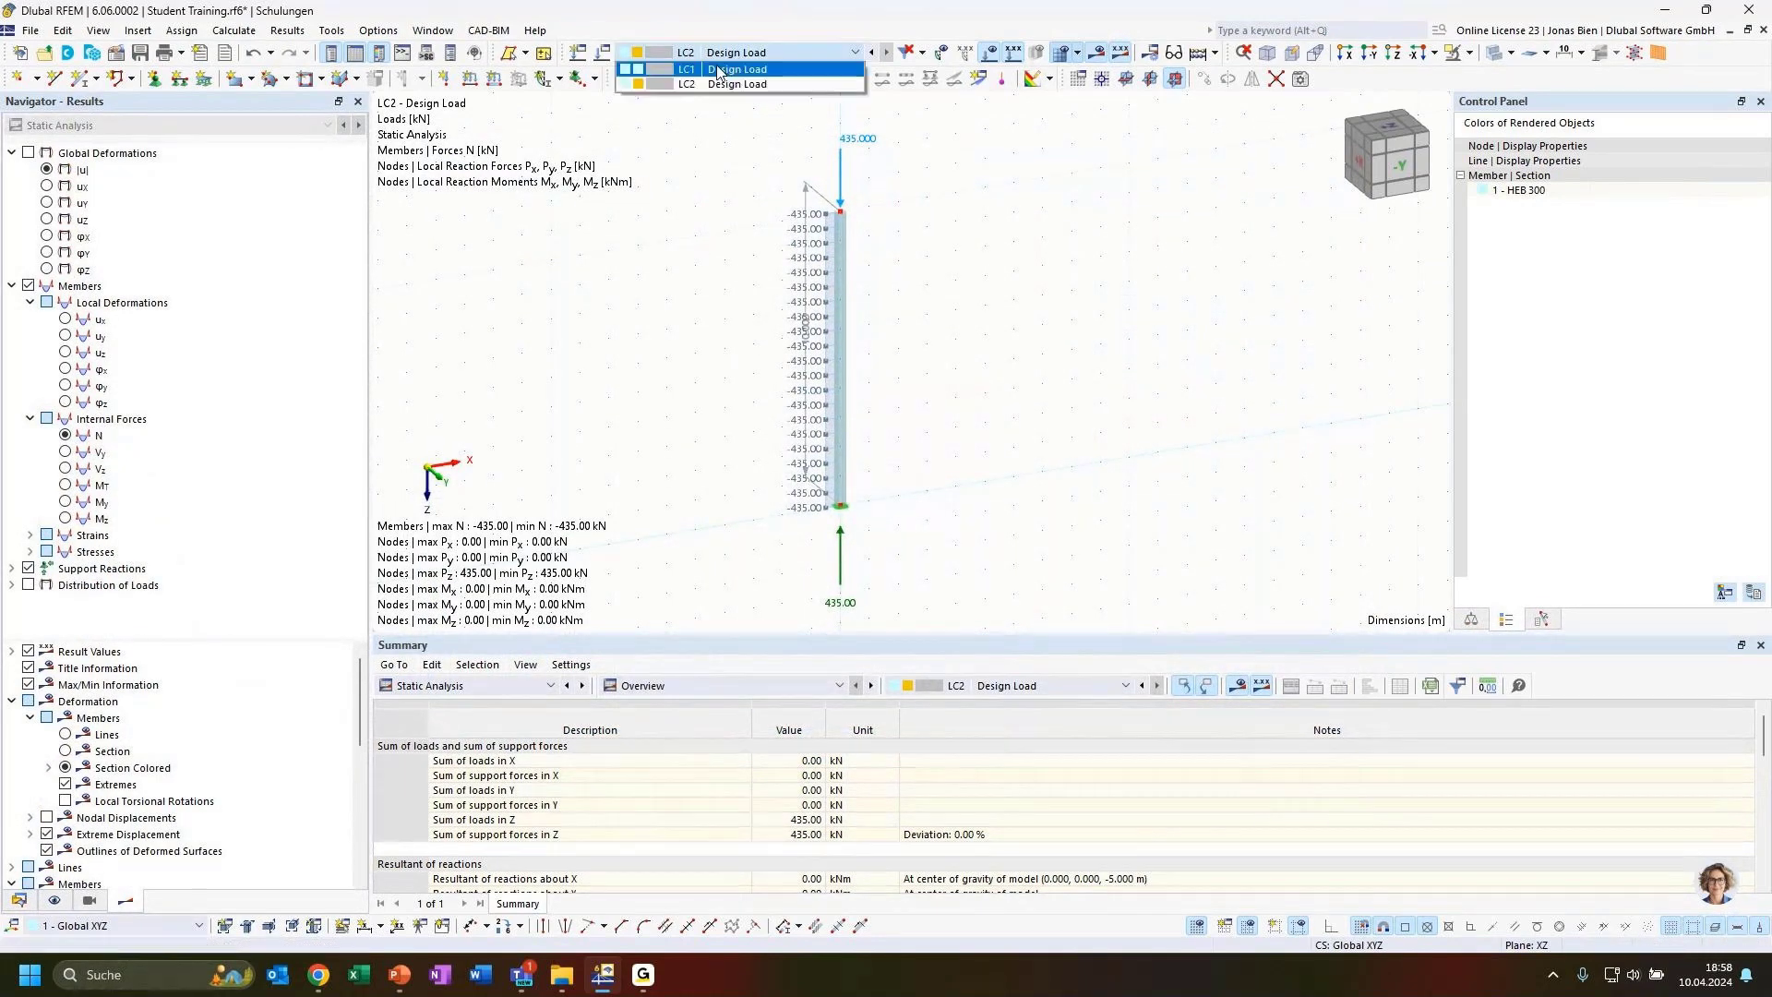
left_click(719, 69)
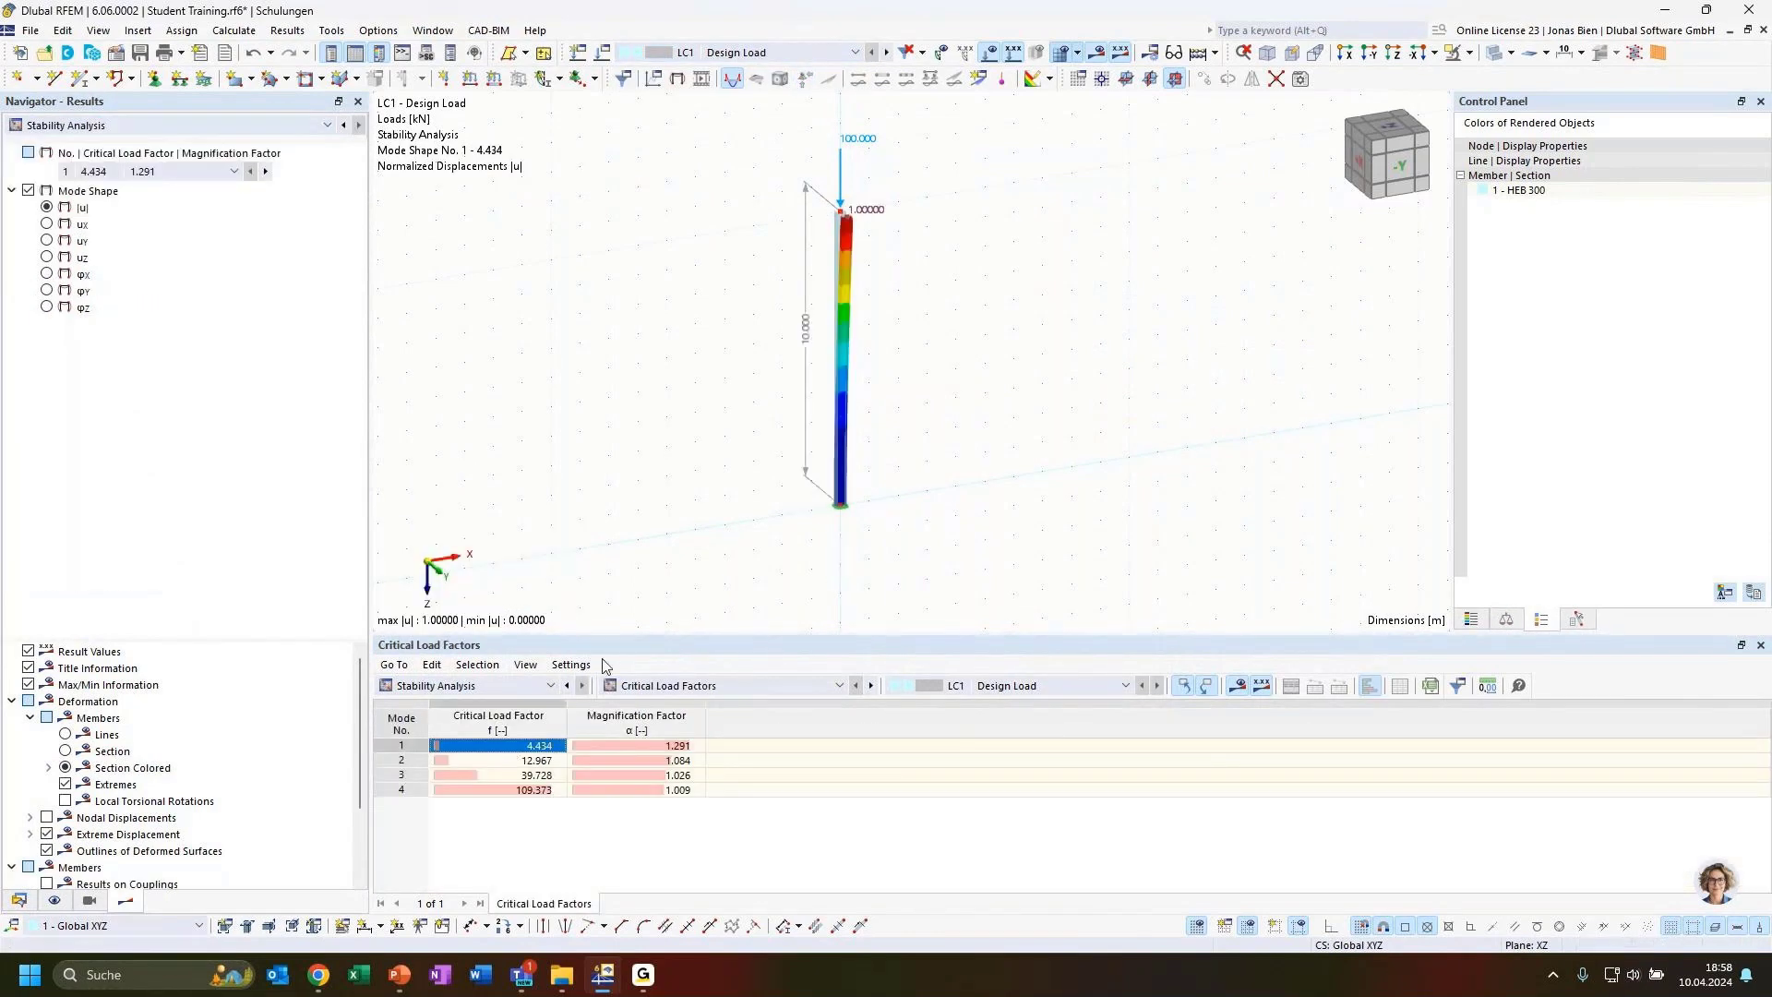
left_click(805, 52)
left_click(775, 81)
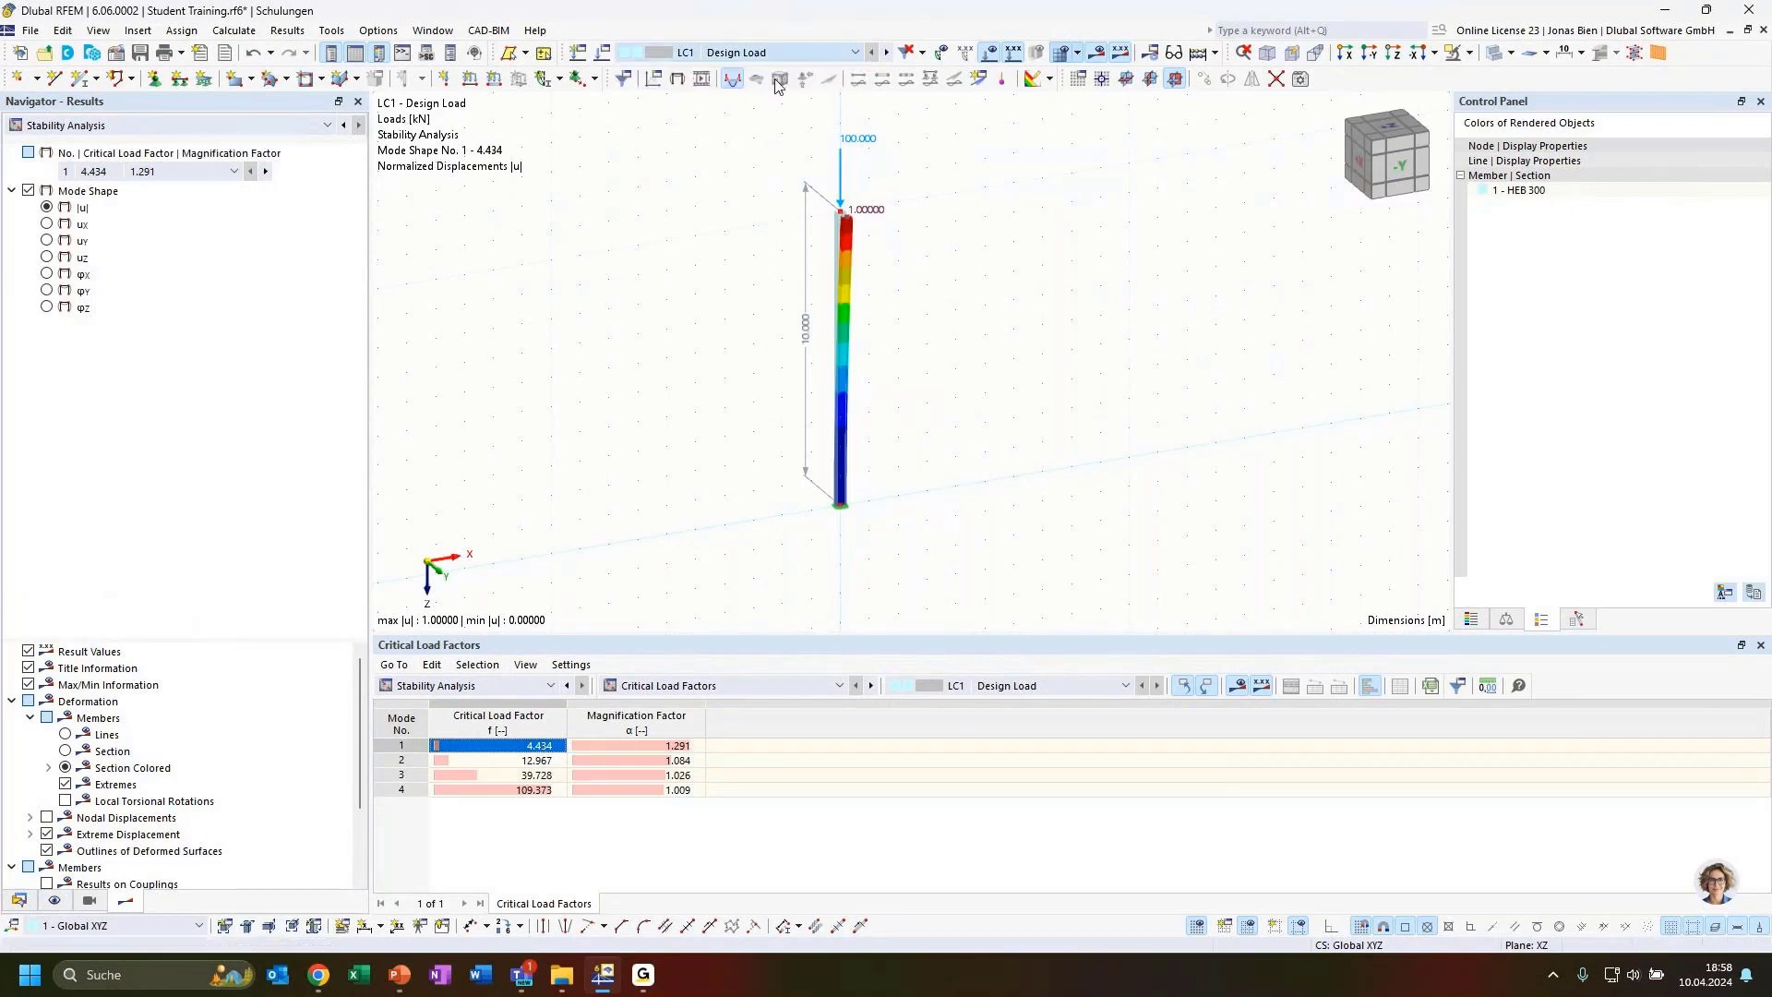
Set LC2's nodal load Fz to 444 kN, display LC2 and recalculate, acknowledging the error message
double_click(840, 159)
double_click(1039, 389)
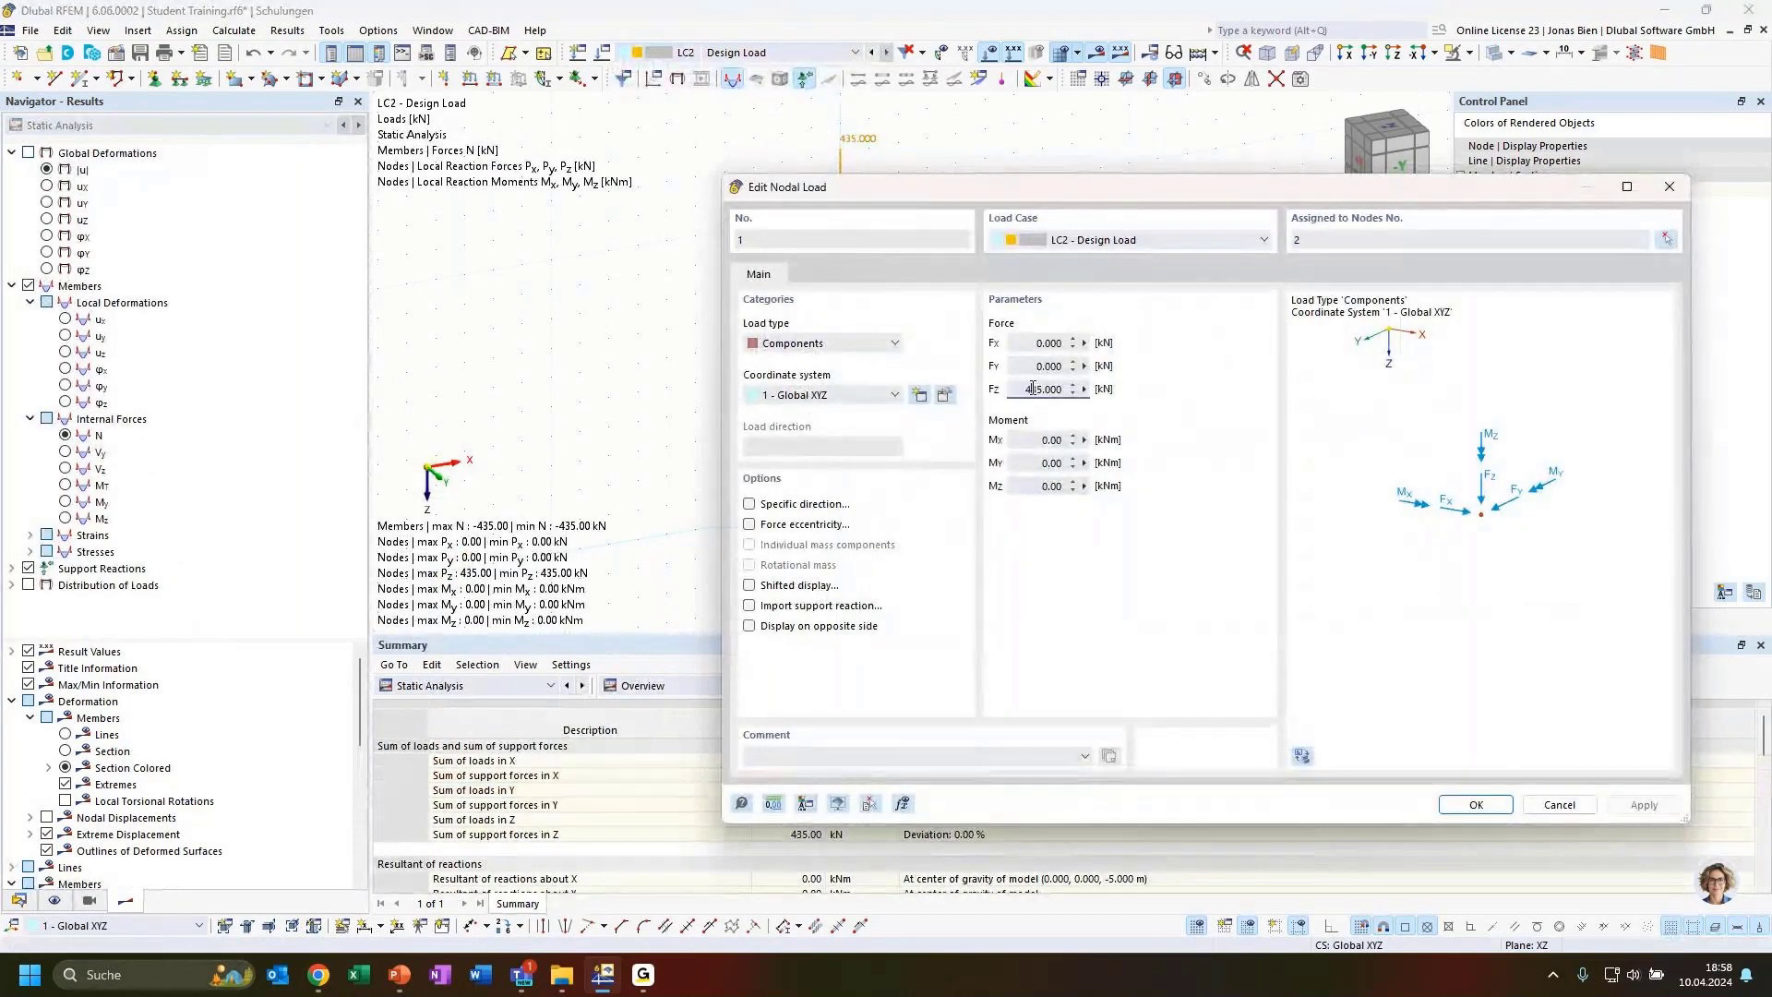
type("444")
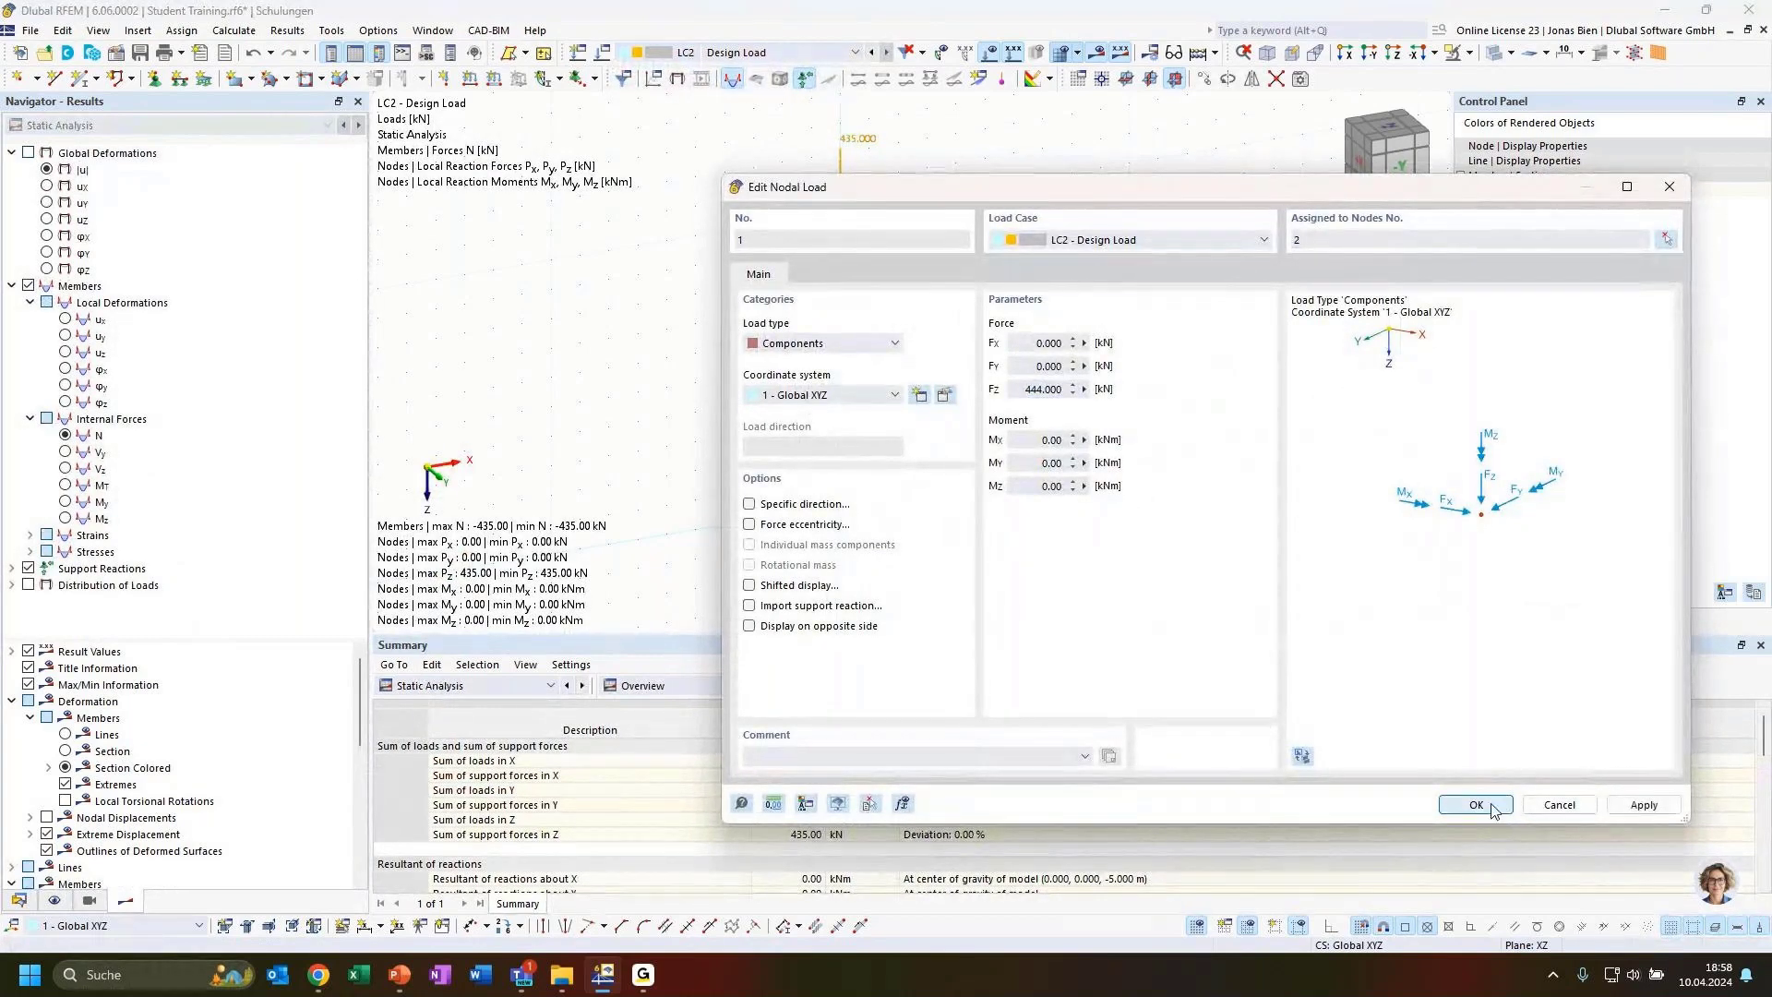
left_click(1475, 803)
left_click(748, 52)
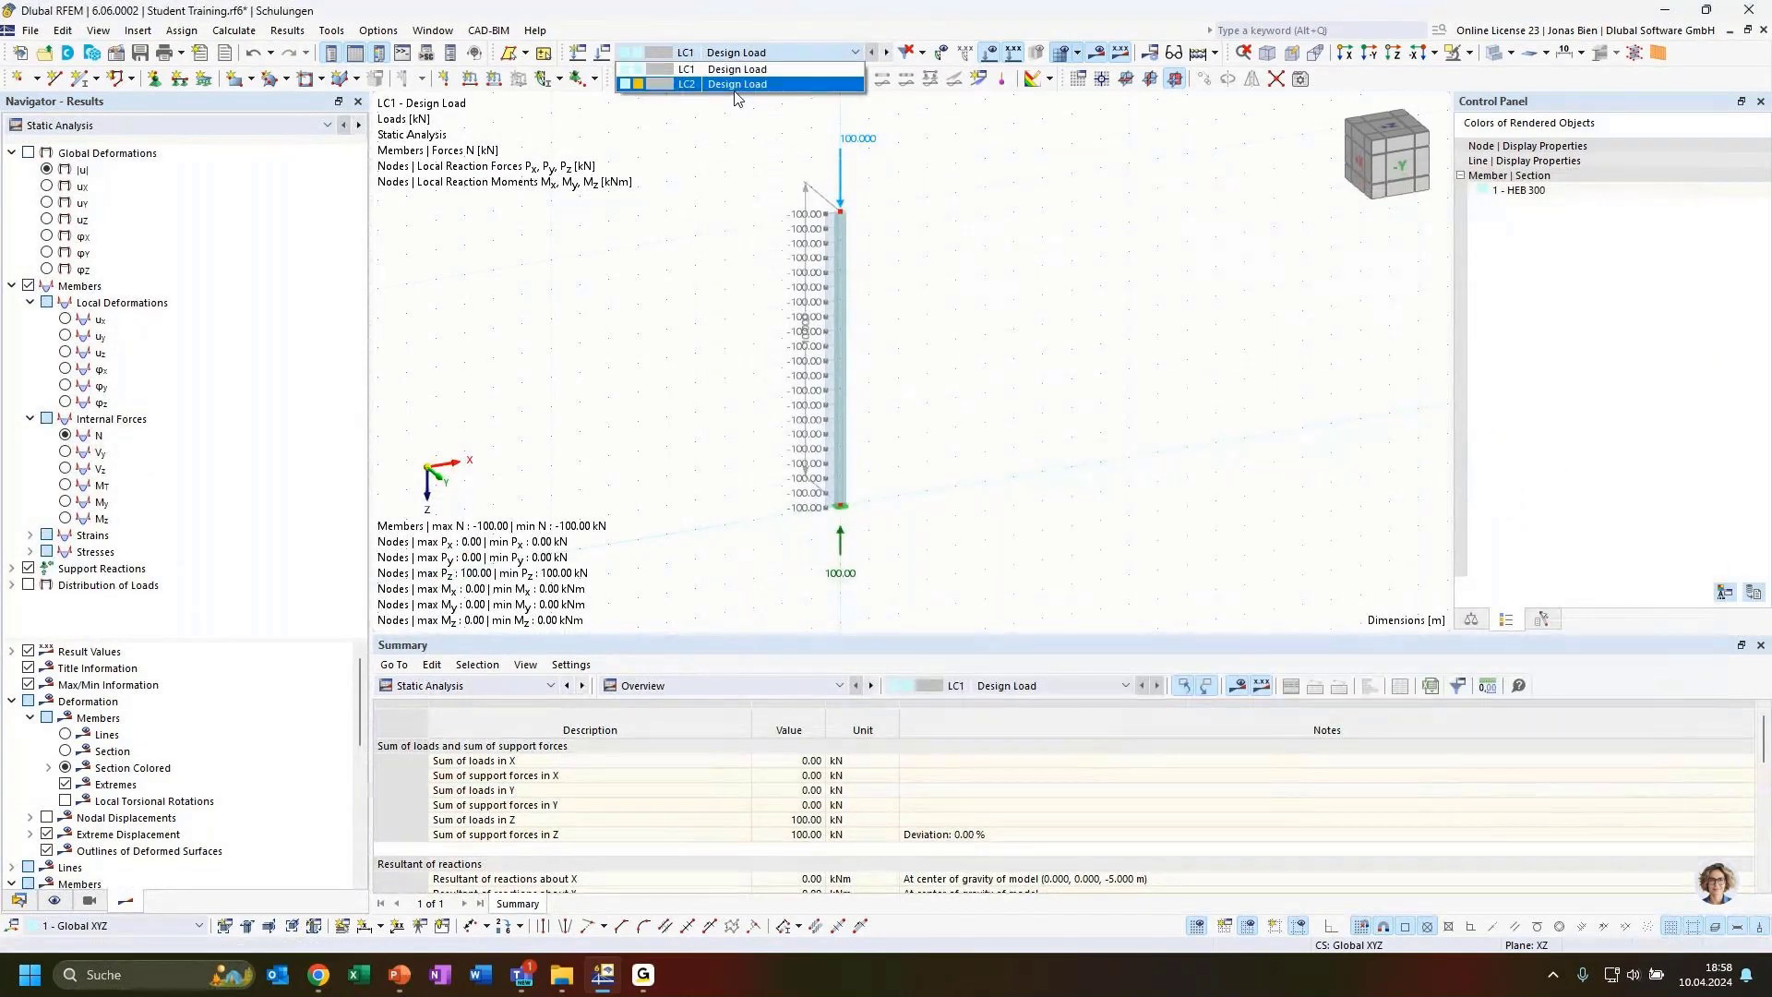
left_click(738, 84)
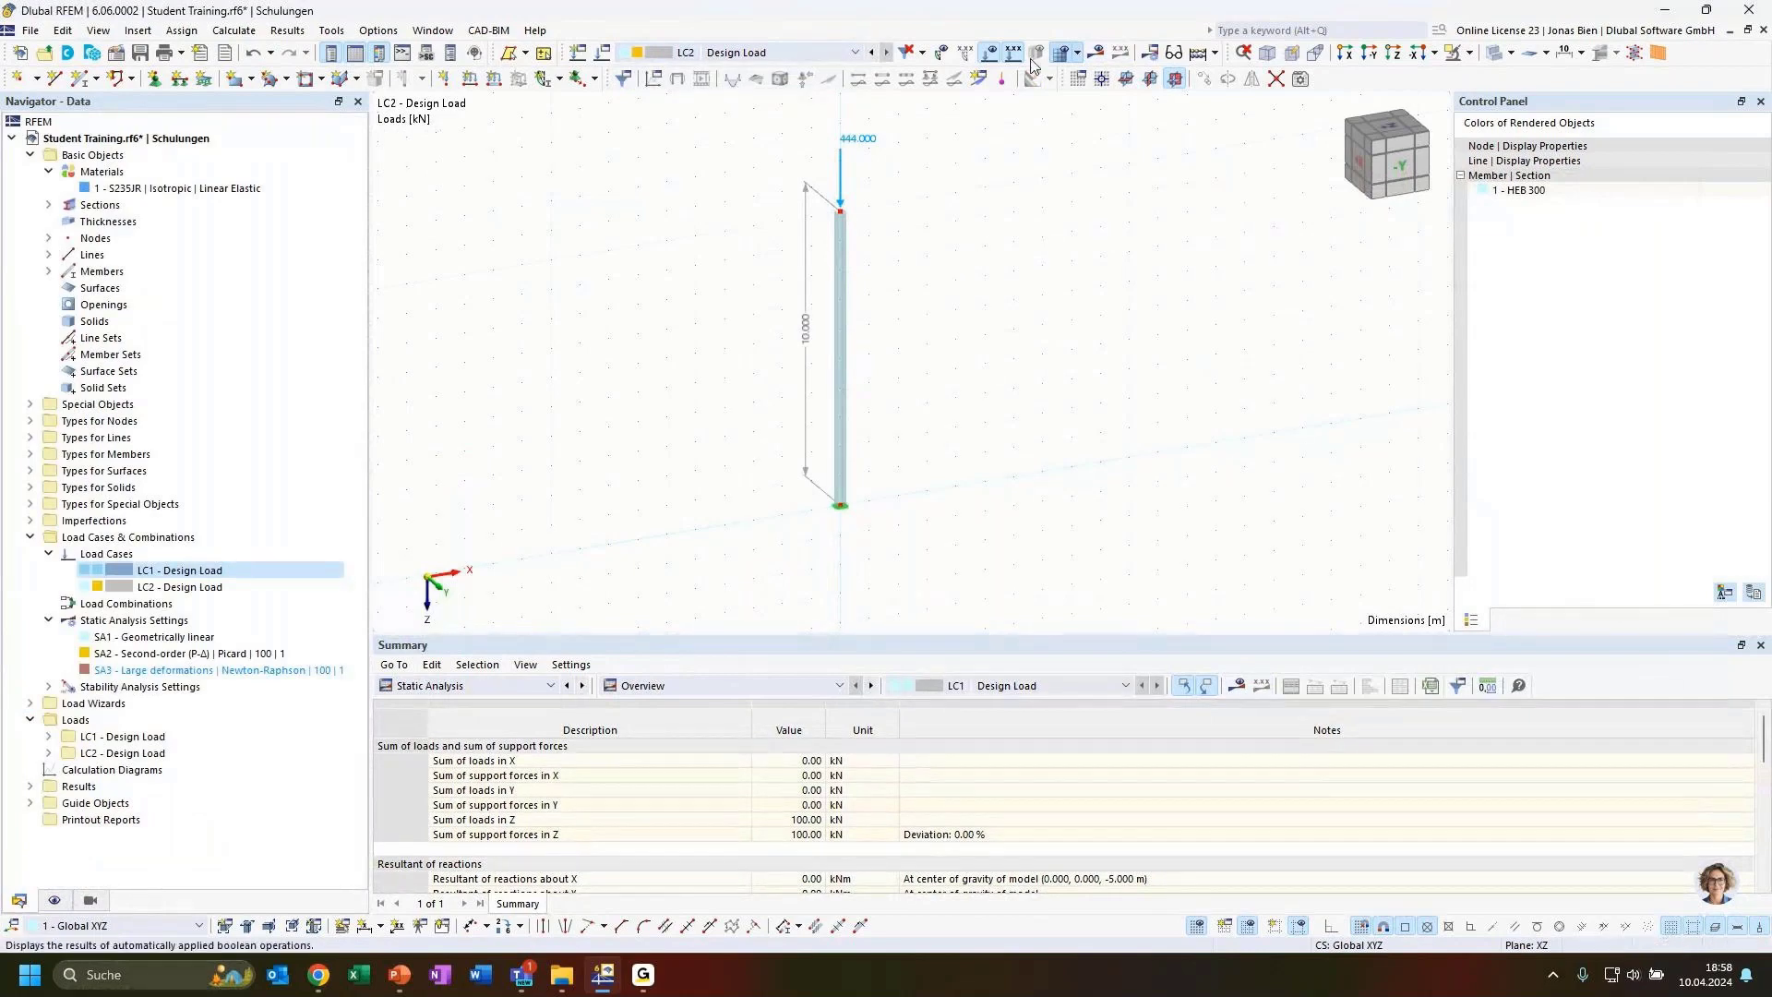
left_click(1099, 56)
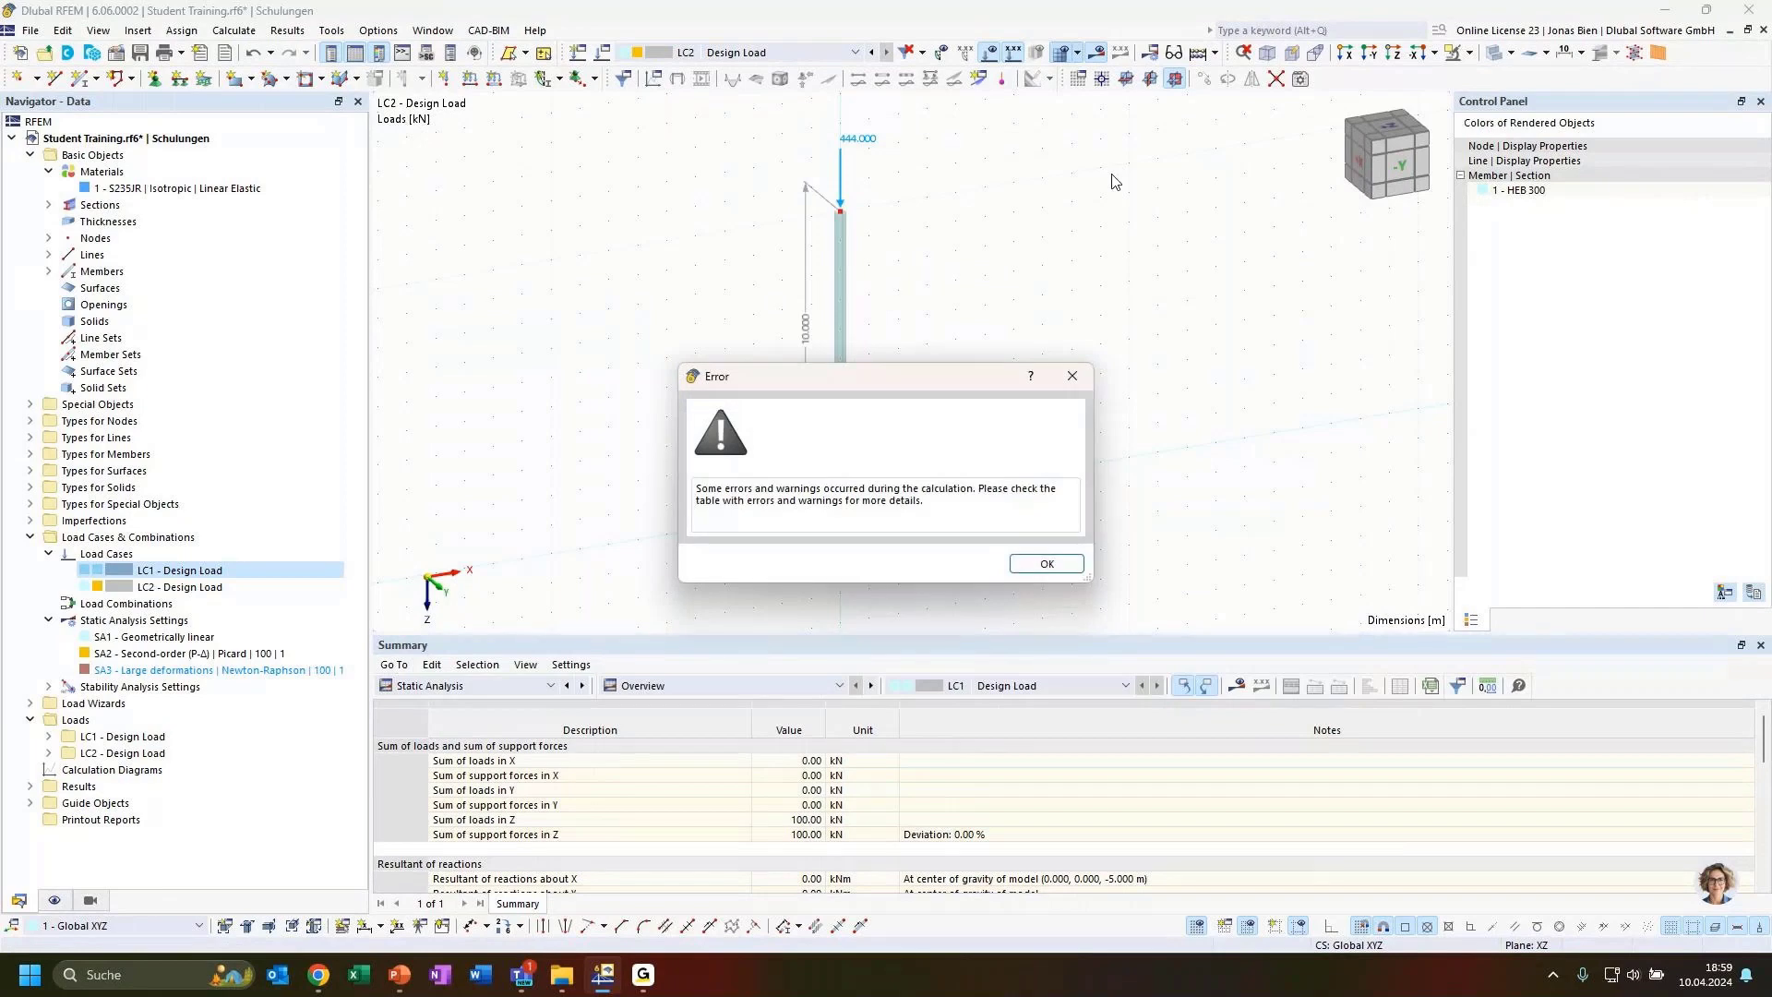
left_click(1047, 563)
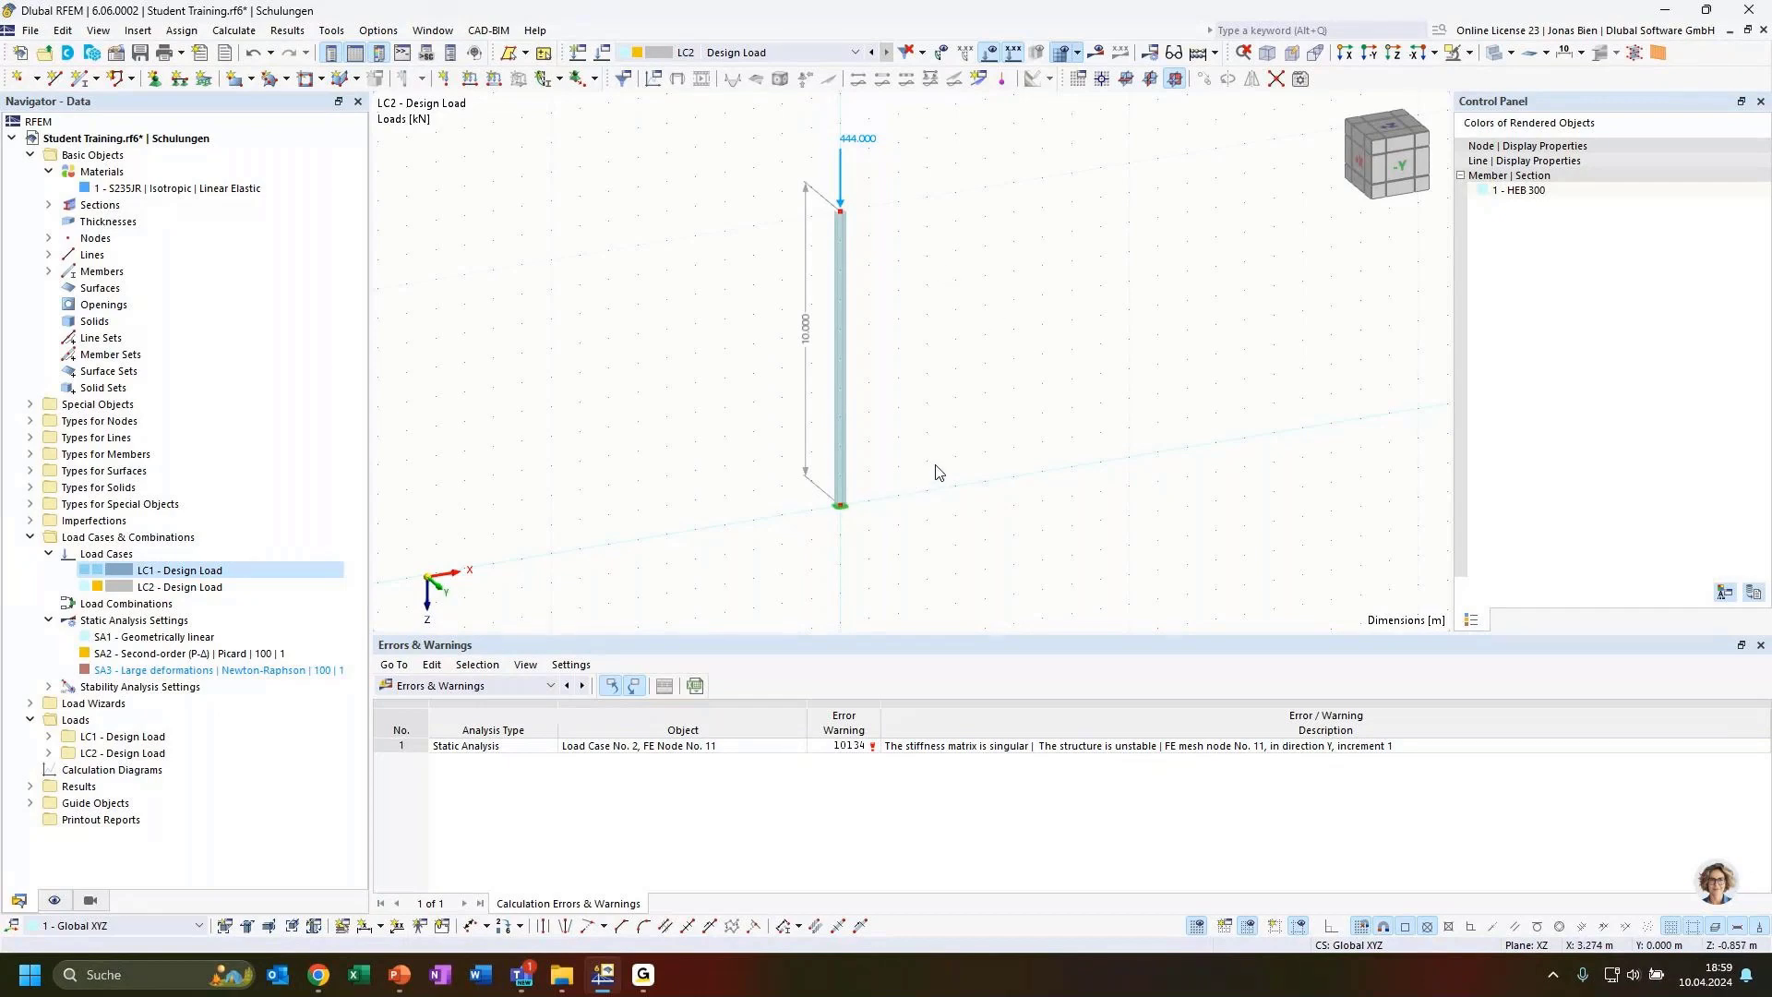
Display load case LC1 and show the Stability Analysis results in the results table
middle_click_drag(916, 401, 950, 389, "ctrl")
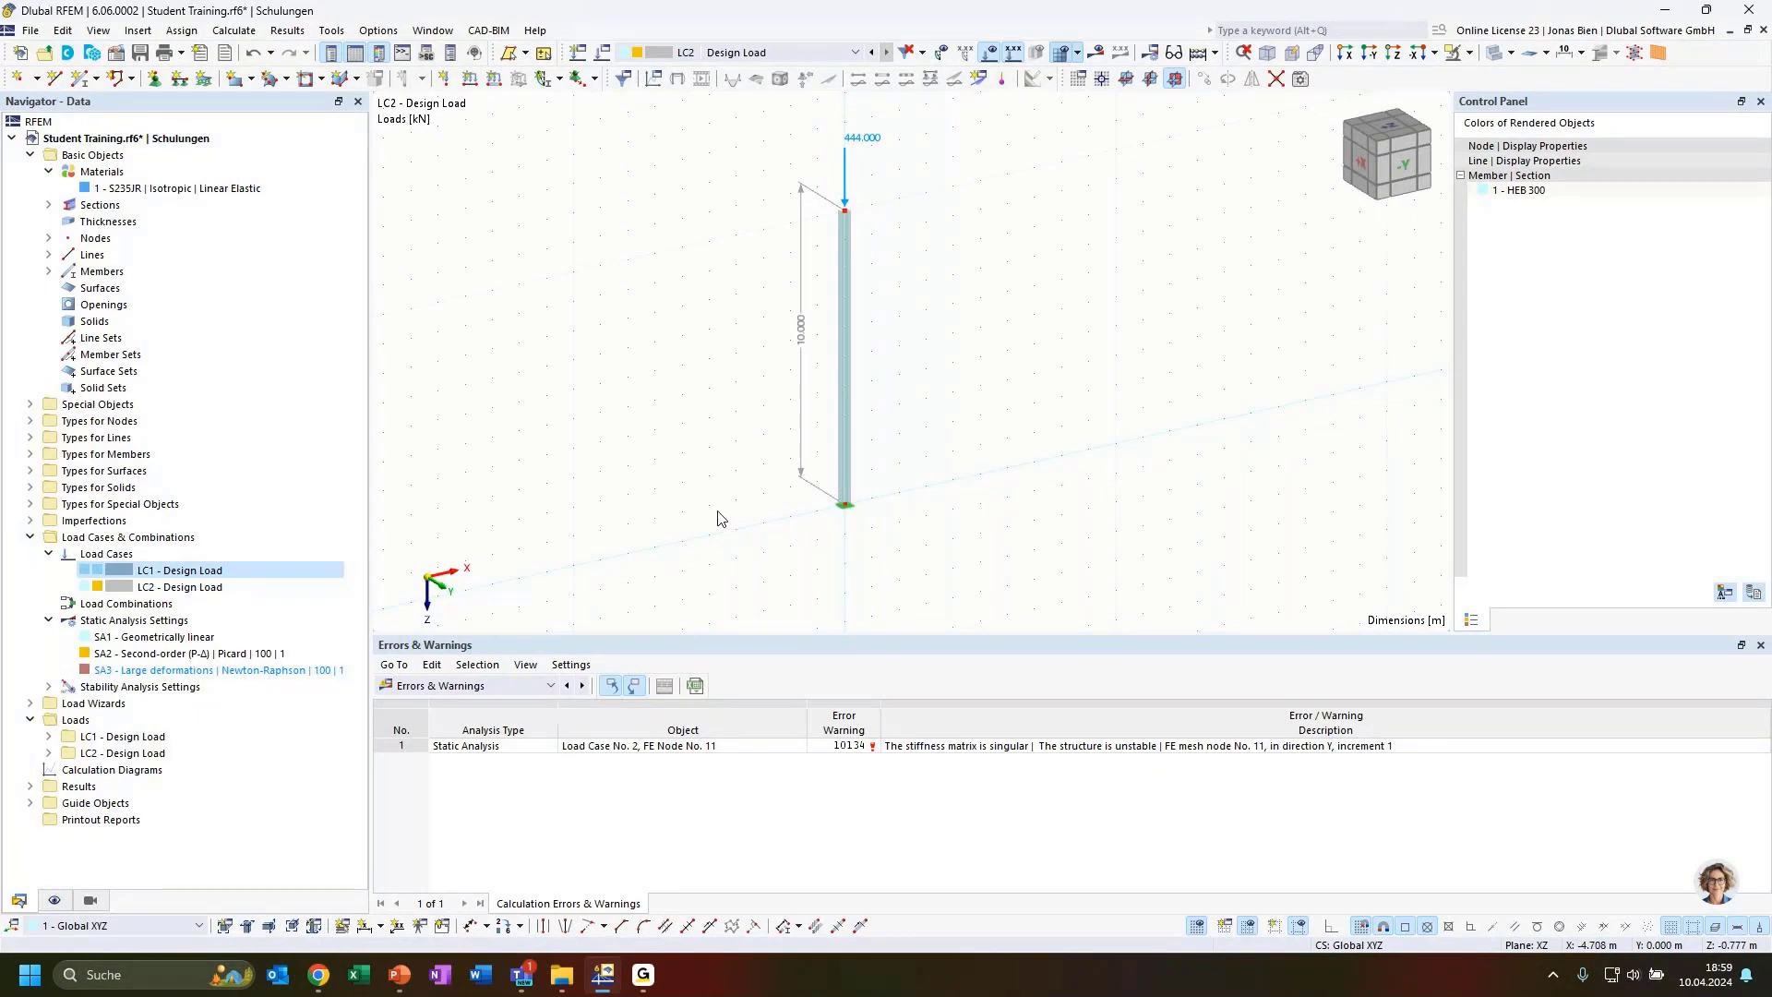
left_click(180, 587)
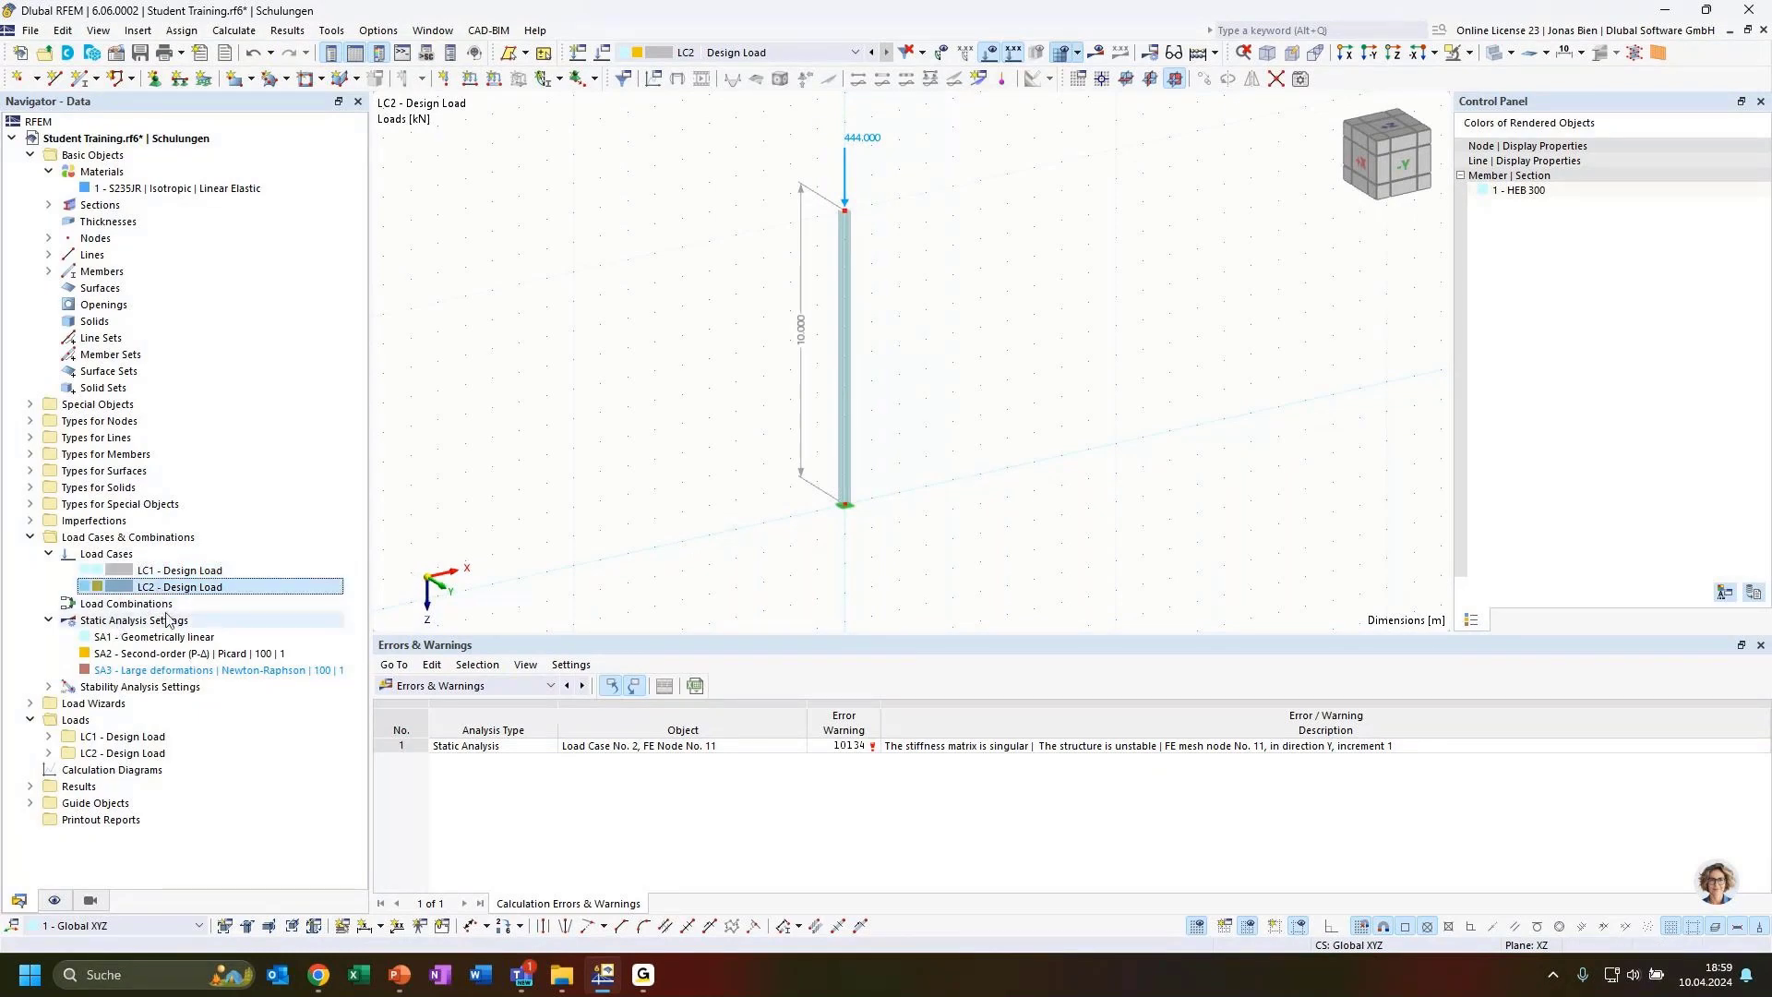
left_click(175, 570)
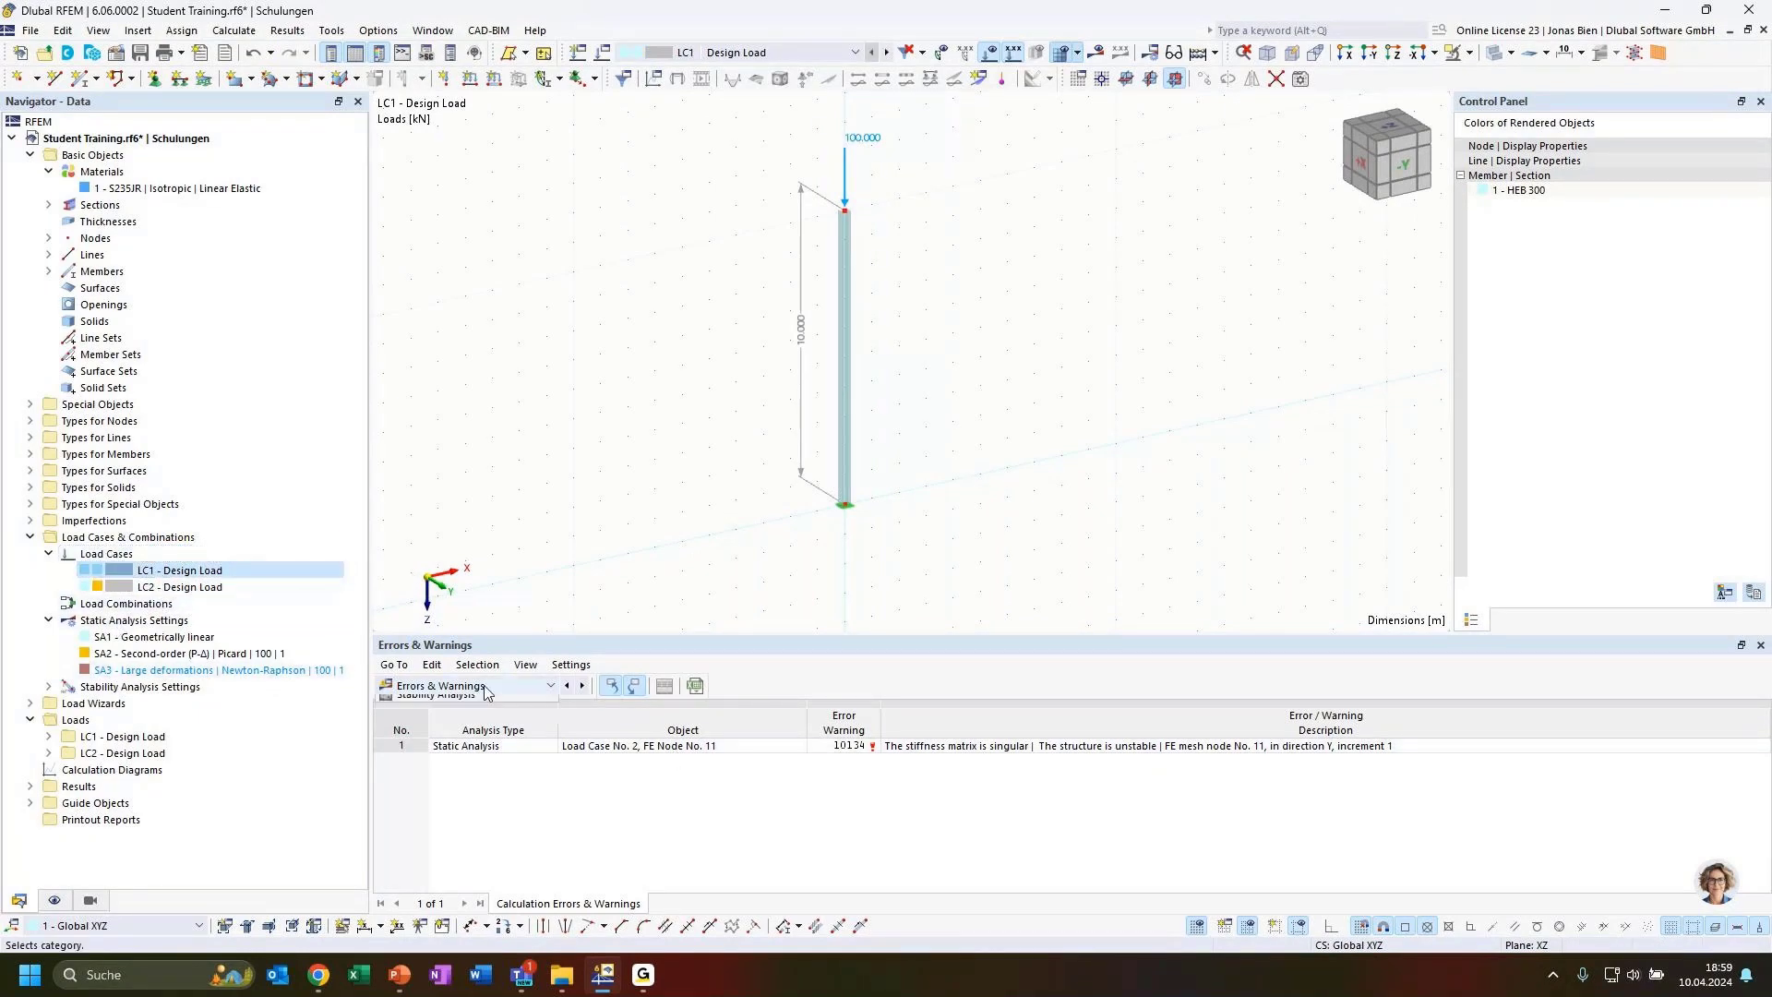
left_click(471, 685)
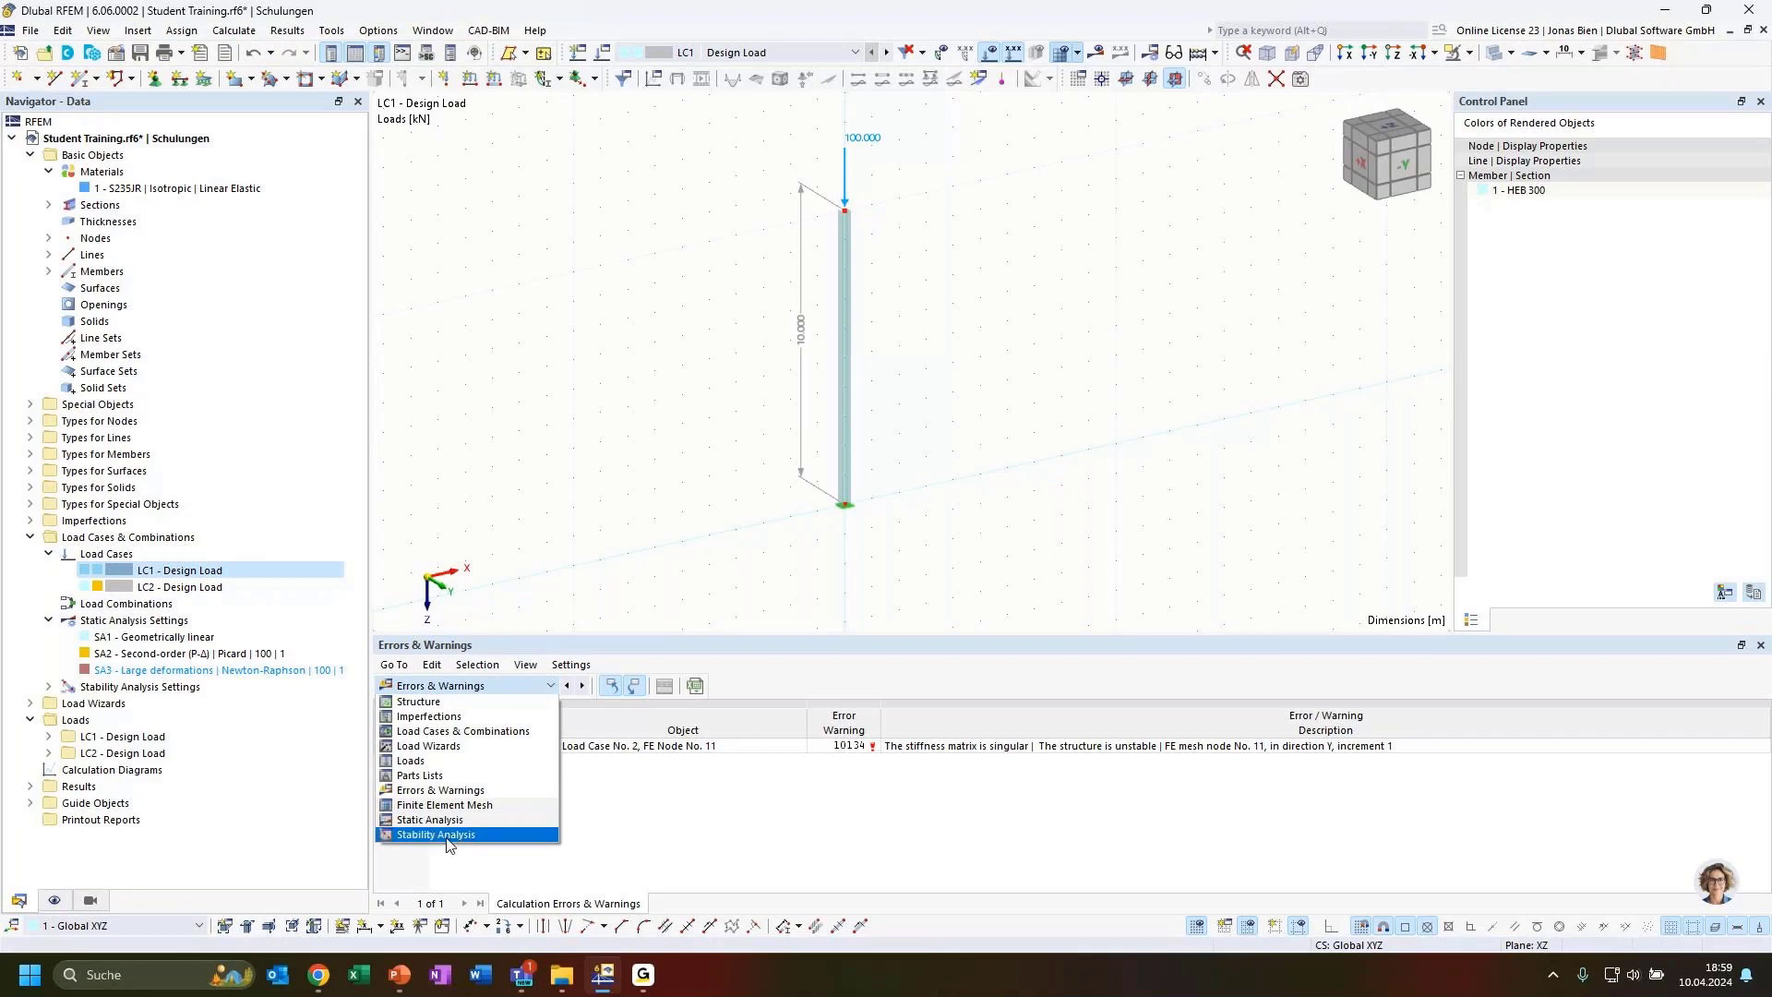
left_click(446, 836)
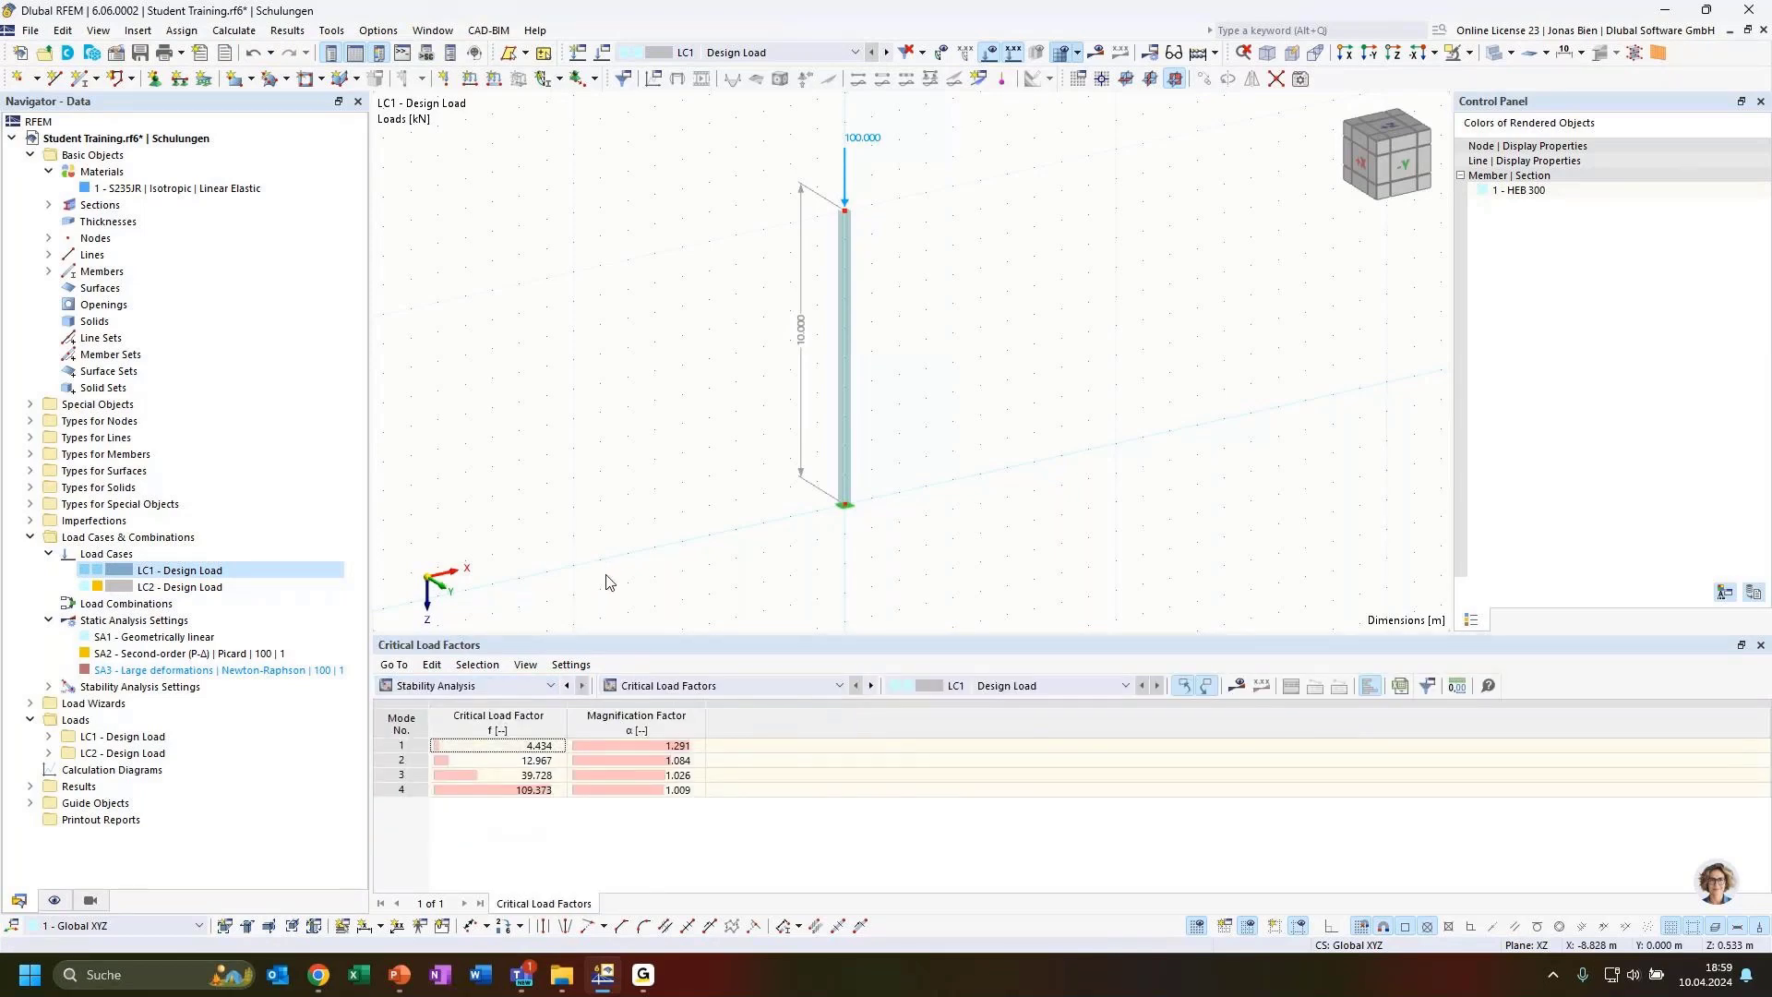
Display mode shapes 3 and 4 of the stability analysis on the column and inspect them
left_click(540, 775)
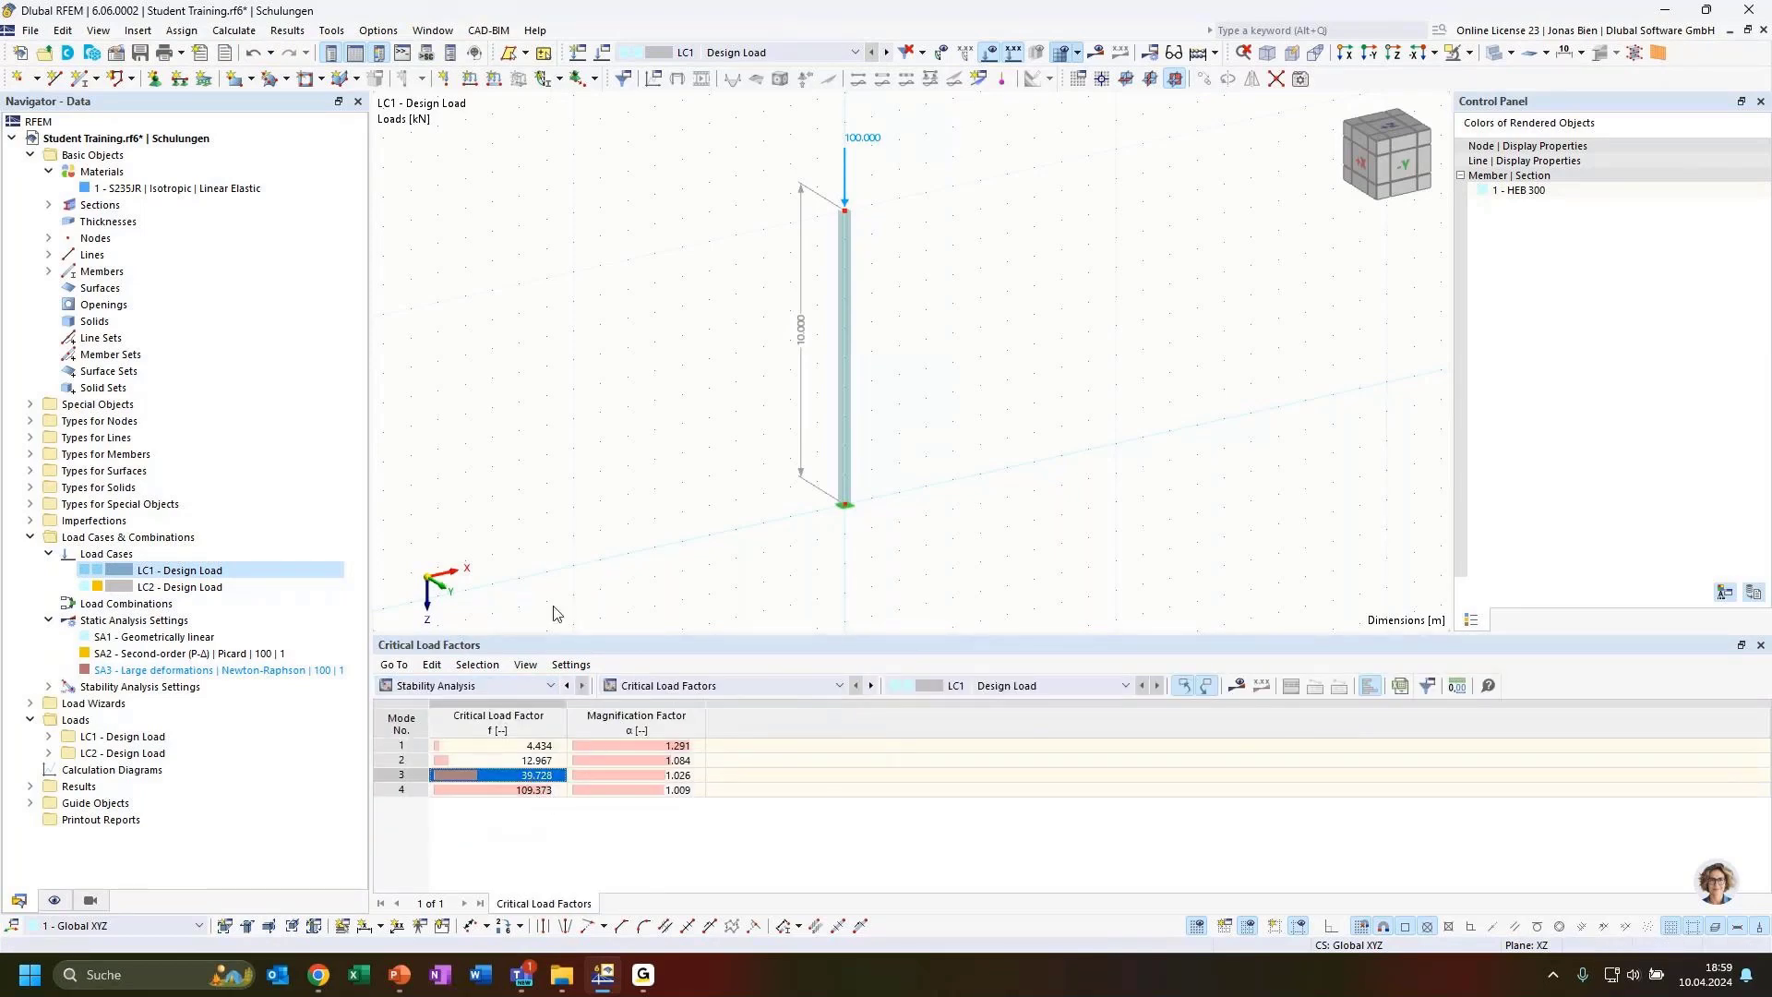
left_click(1096, 52)
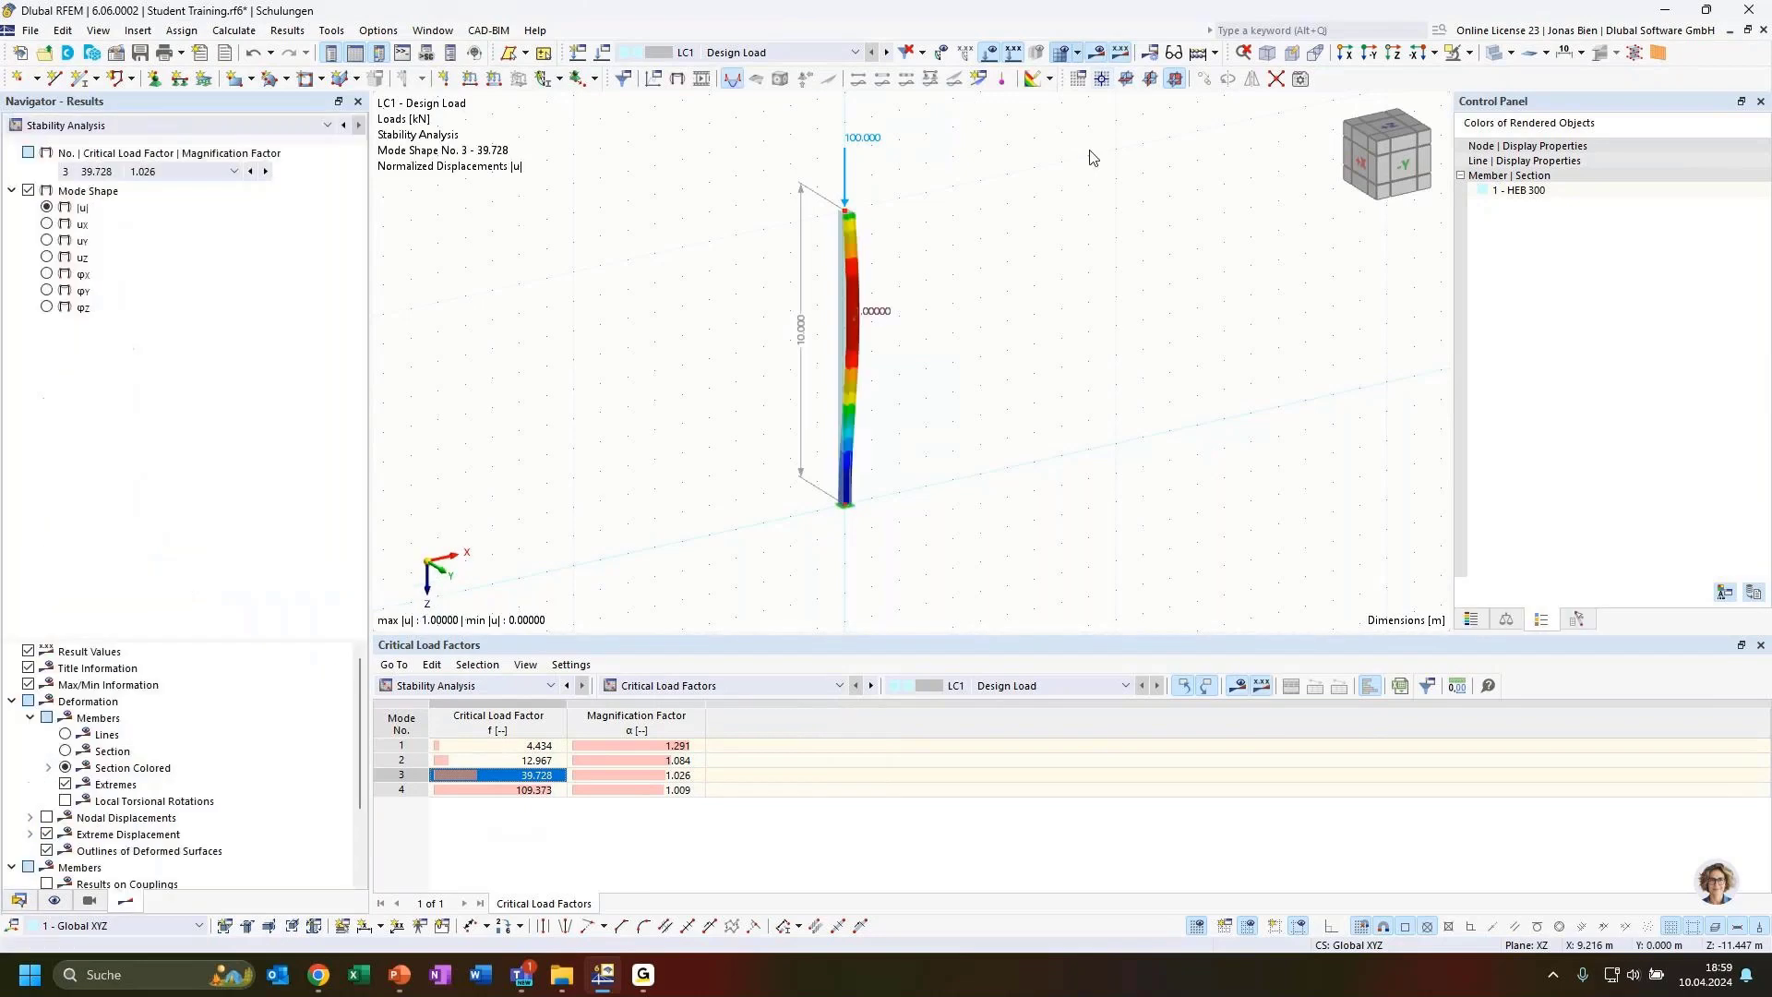
key("x")
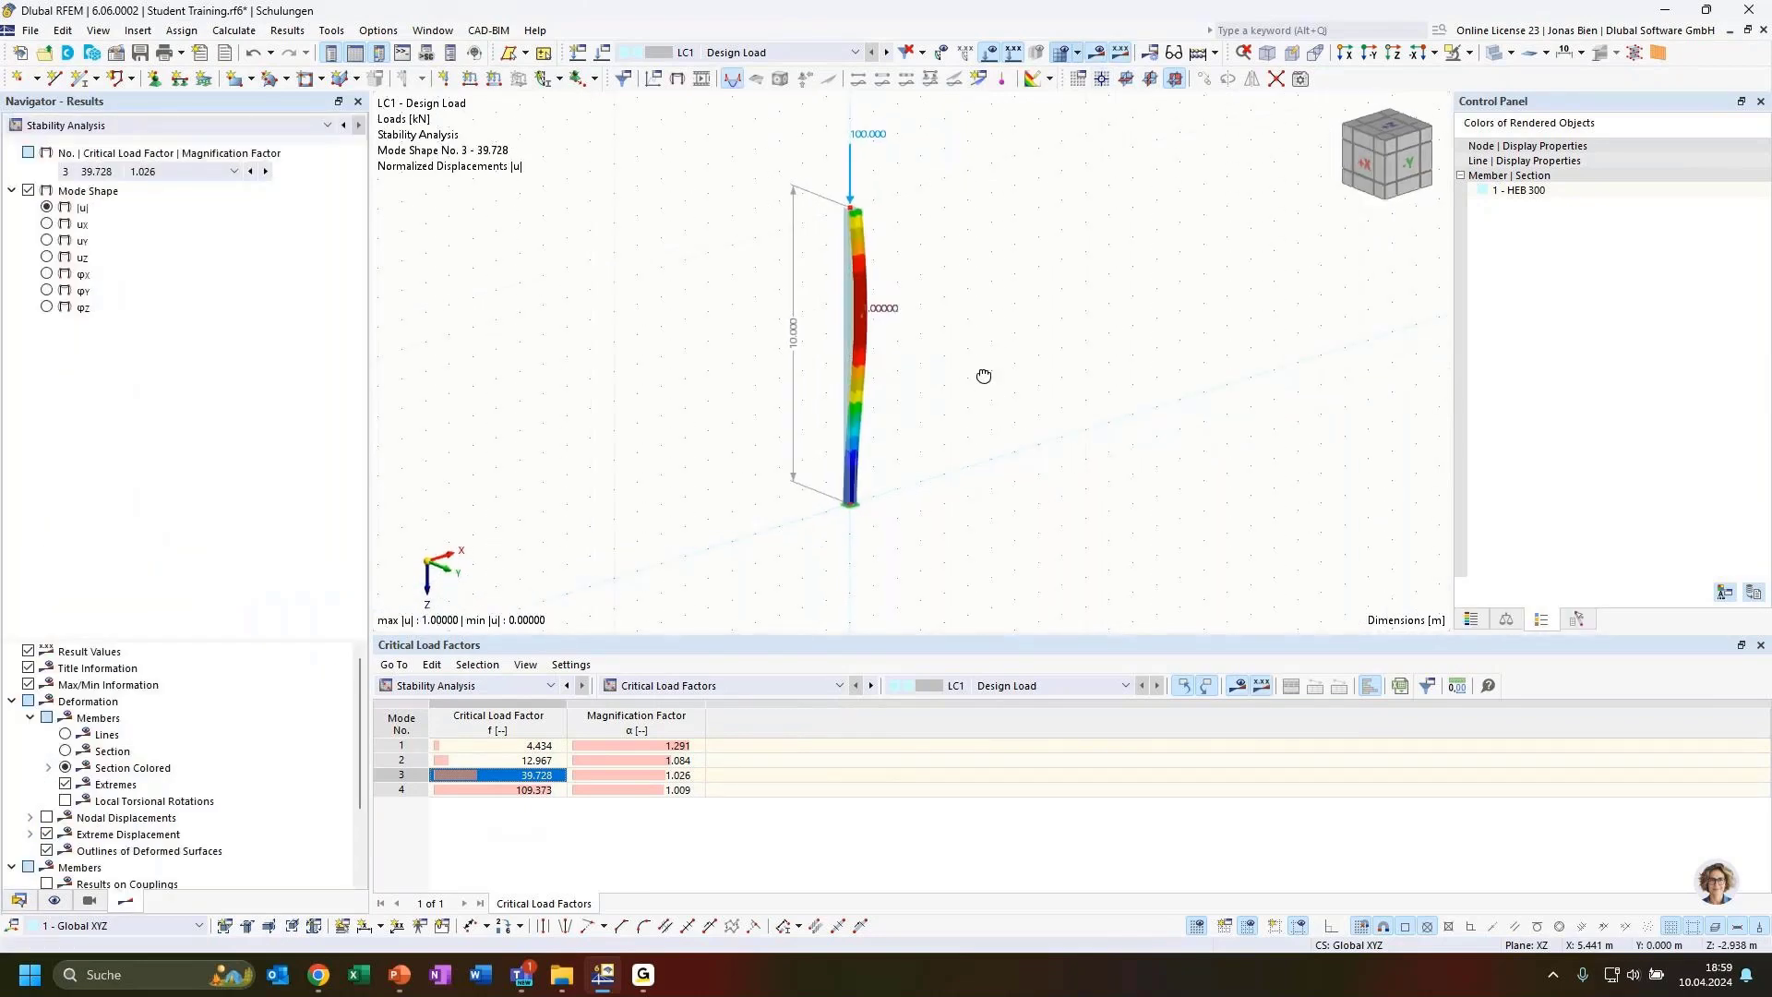
left_click(664, 790)
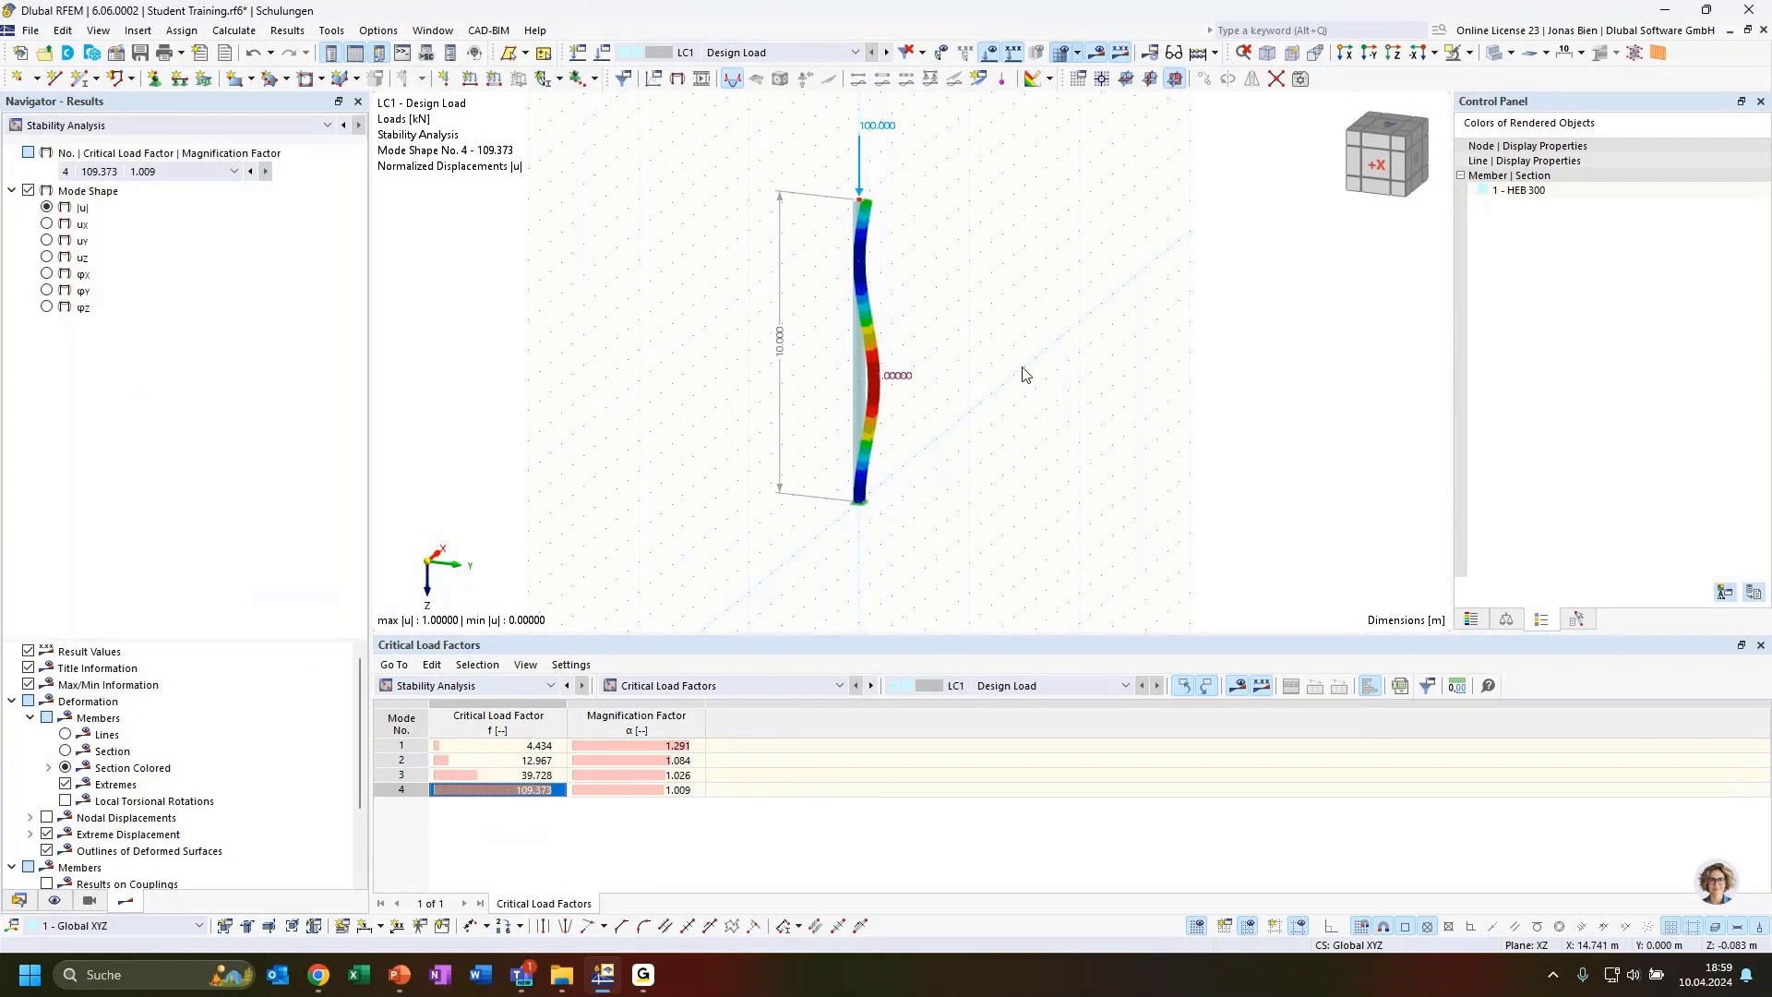
middle_click_drag(1024, 376, 935, 418, "ctrl")
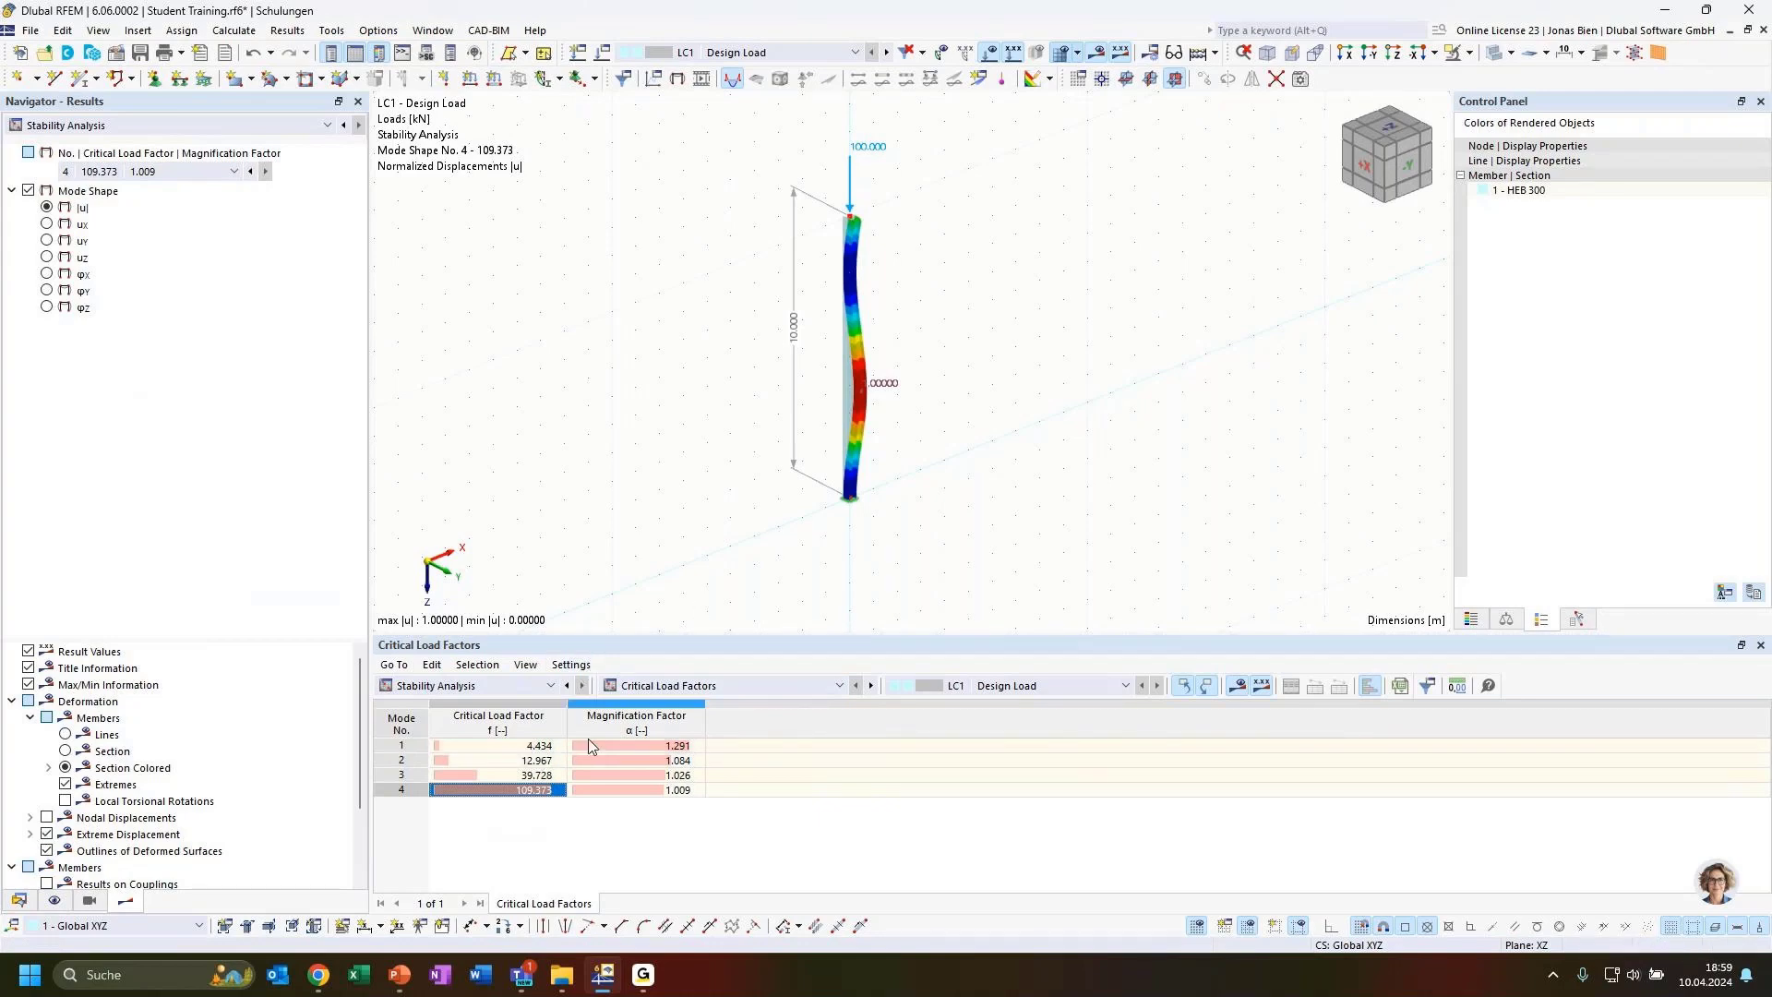
Switch the stability results table to Results by Member and examine the effective lengths and critical loads
left_click(710, 687)
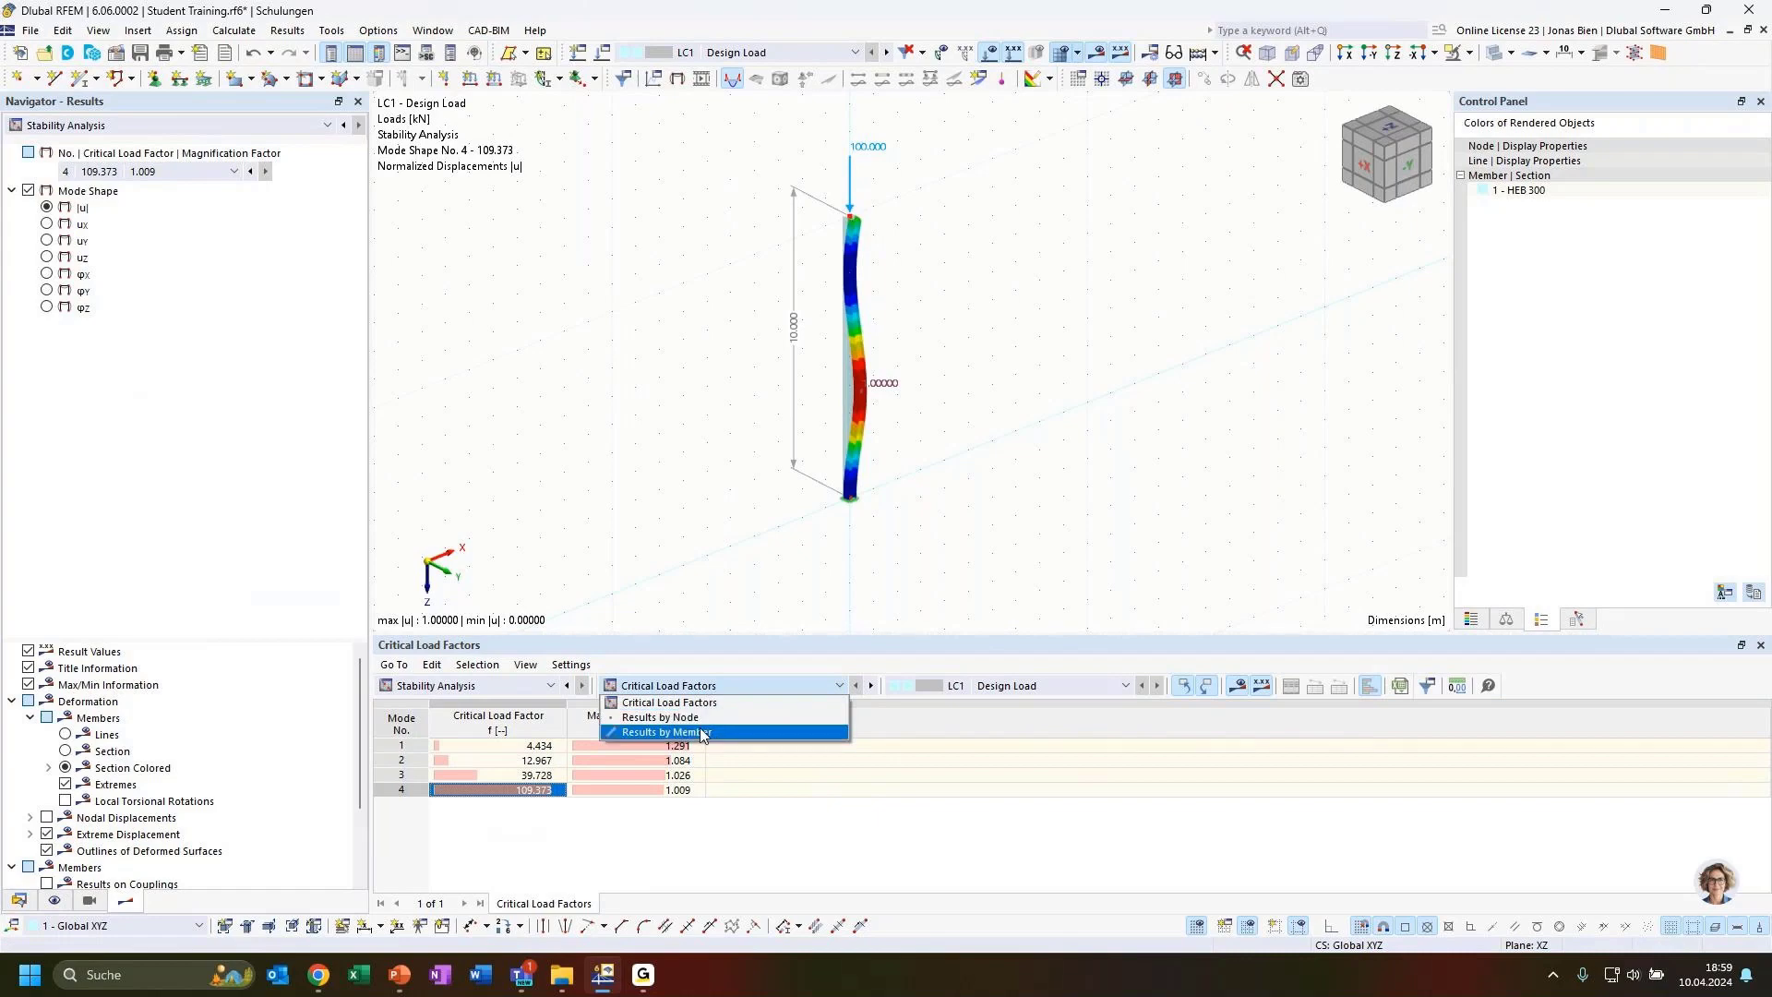
left_click(671, 703)
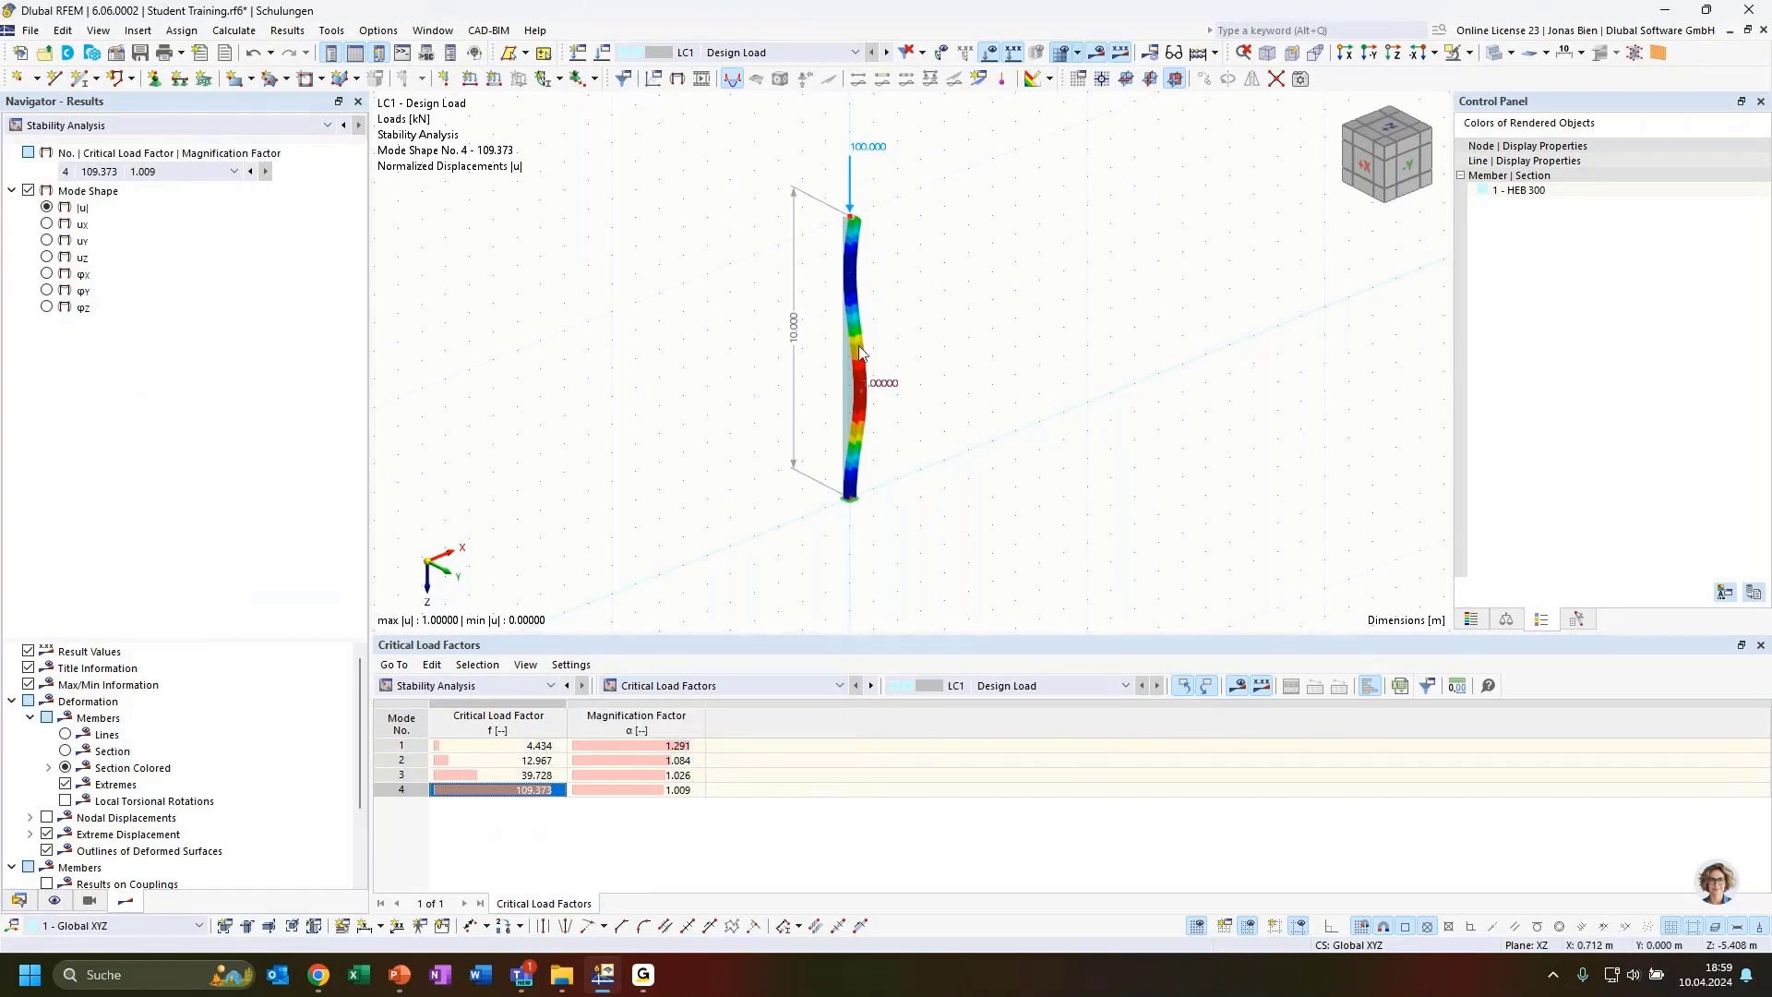
left_click(651, 691)
left_click(670, 734)
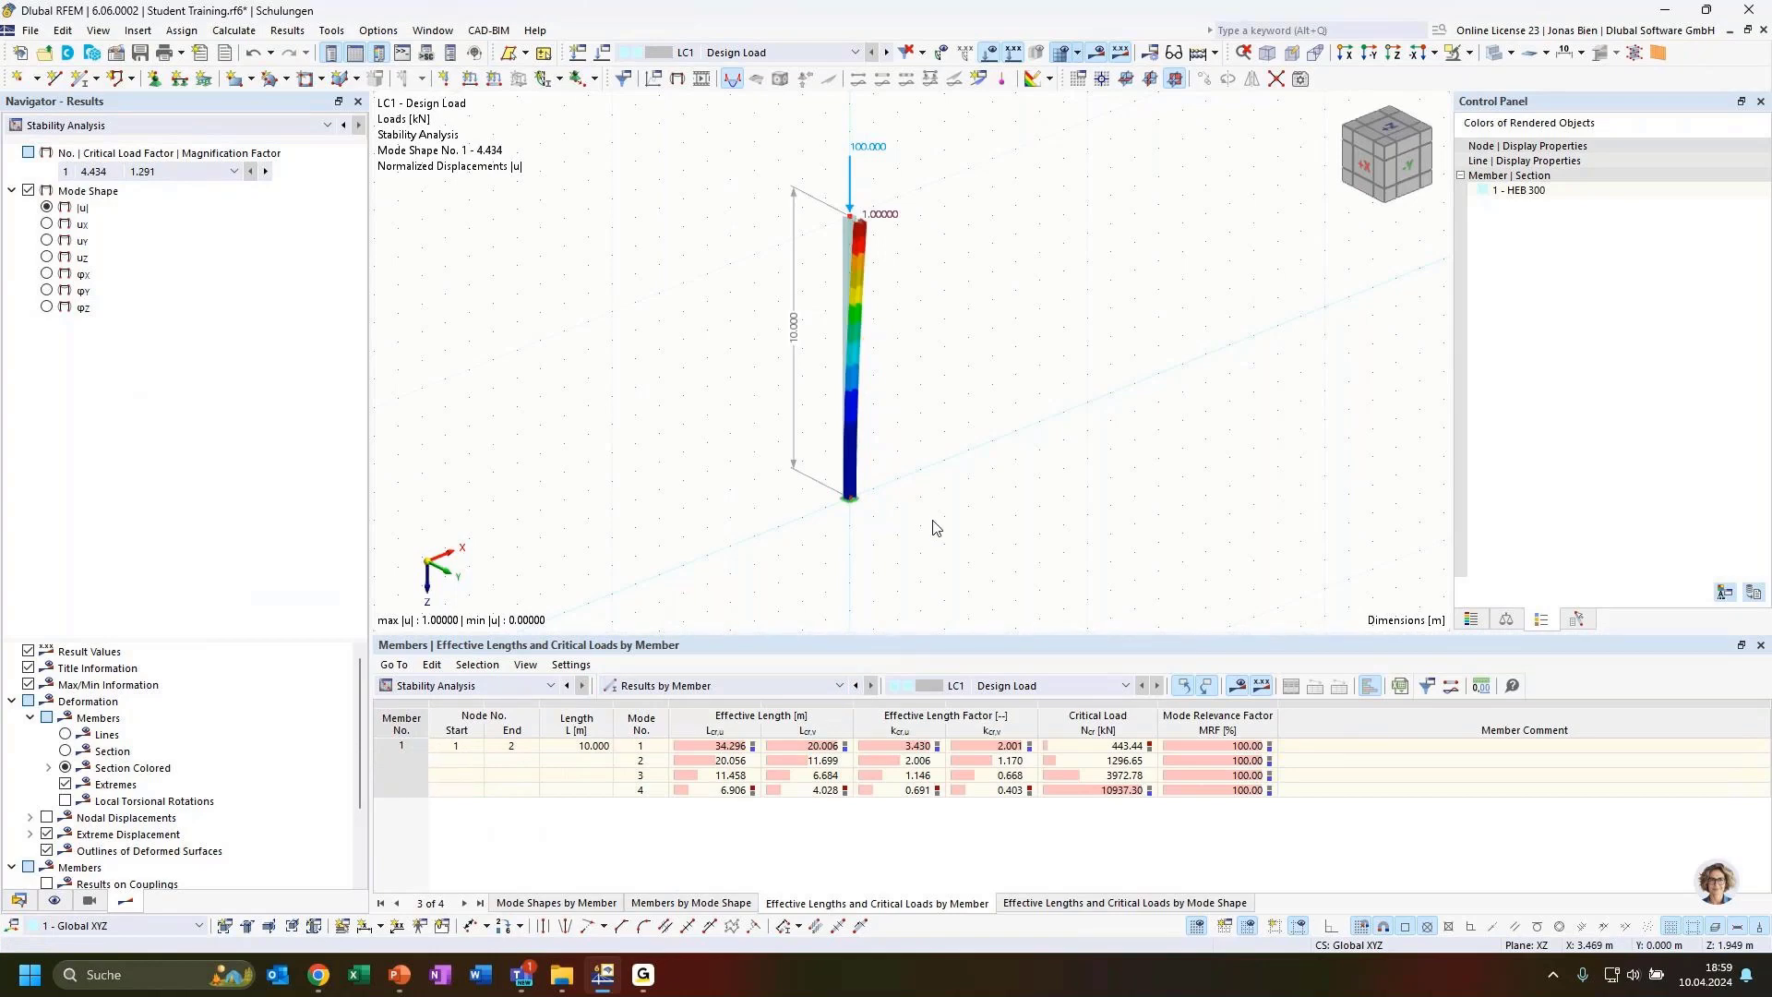
left_click(784, 680)
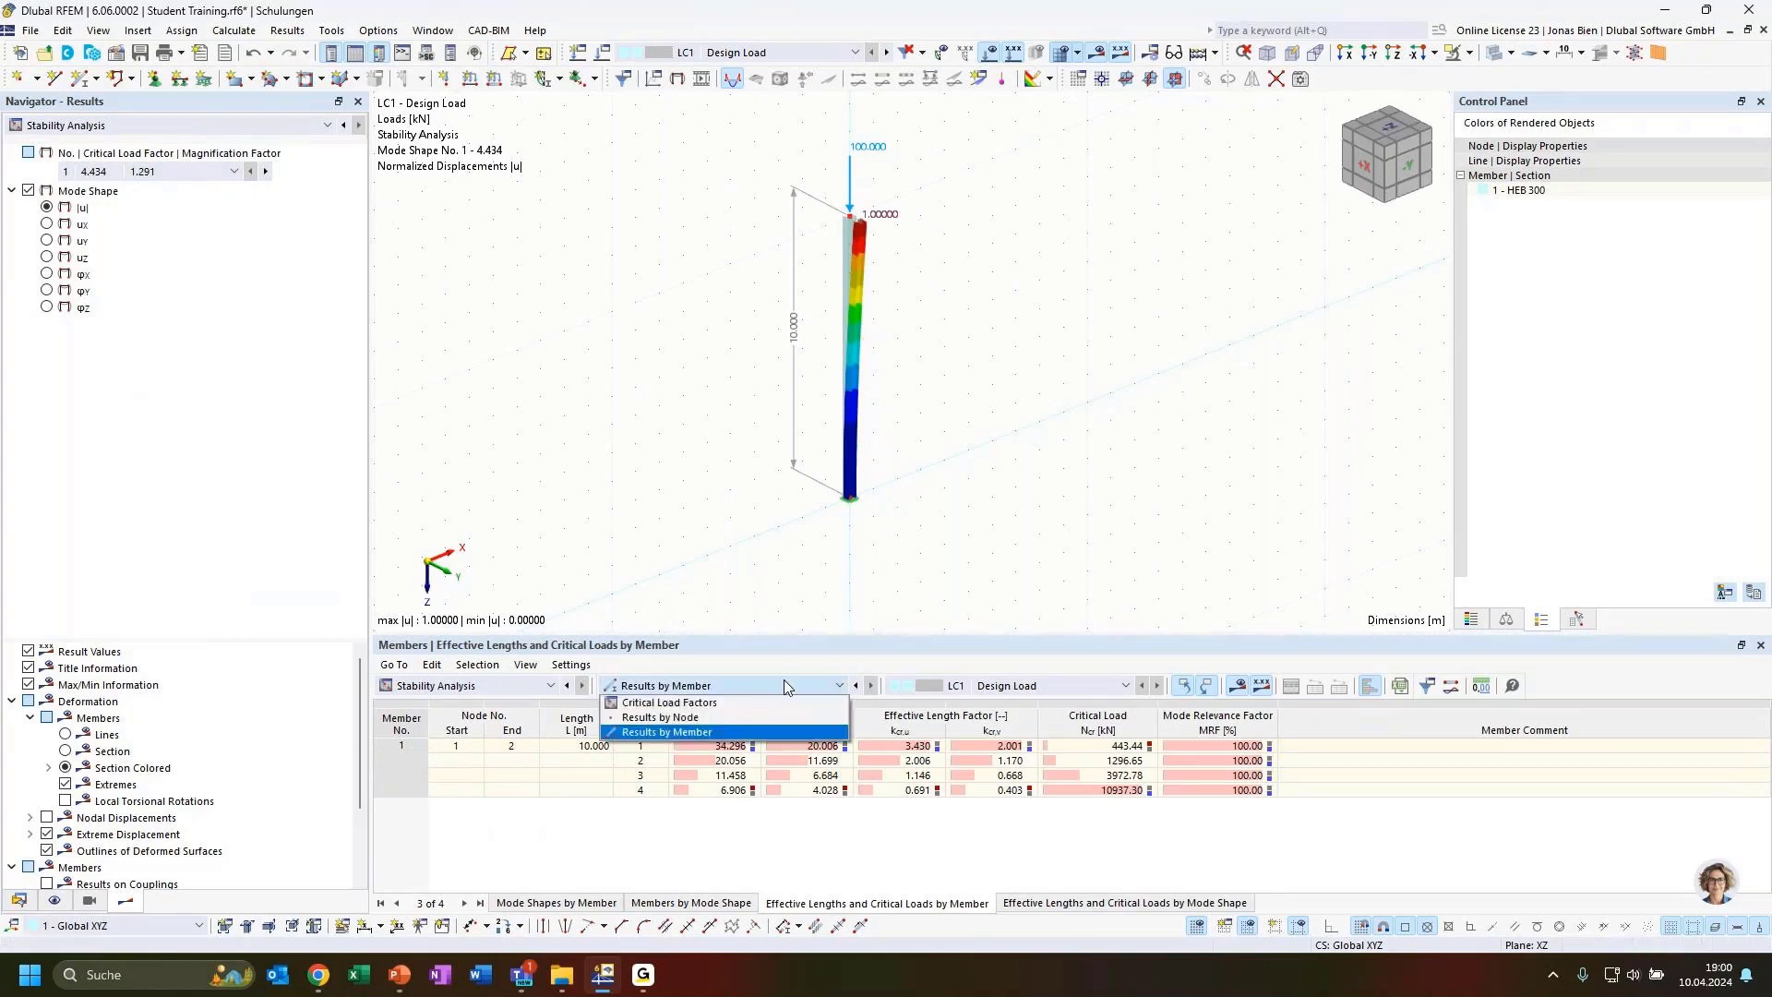
left_click(785, 680)
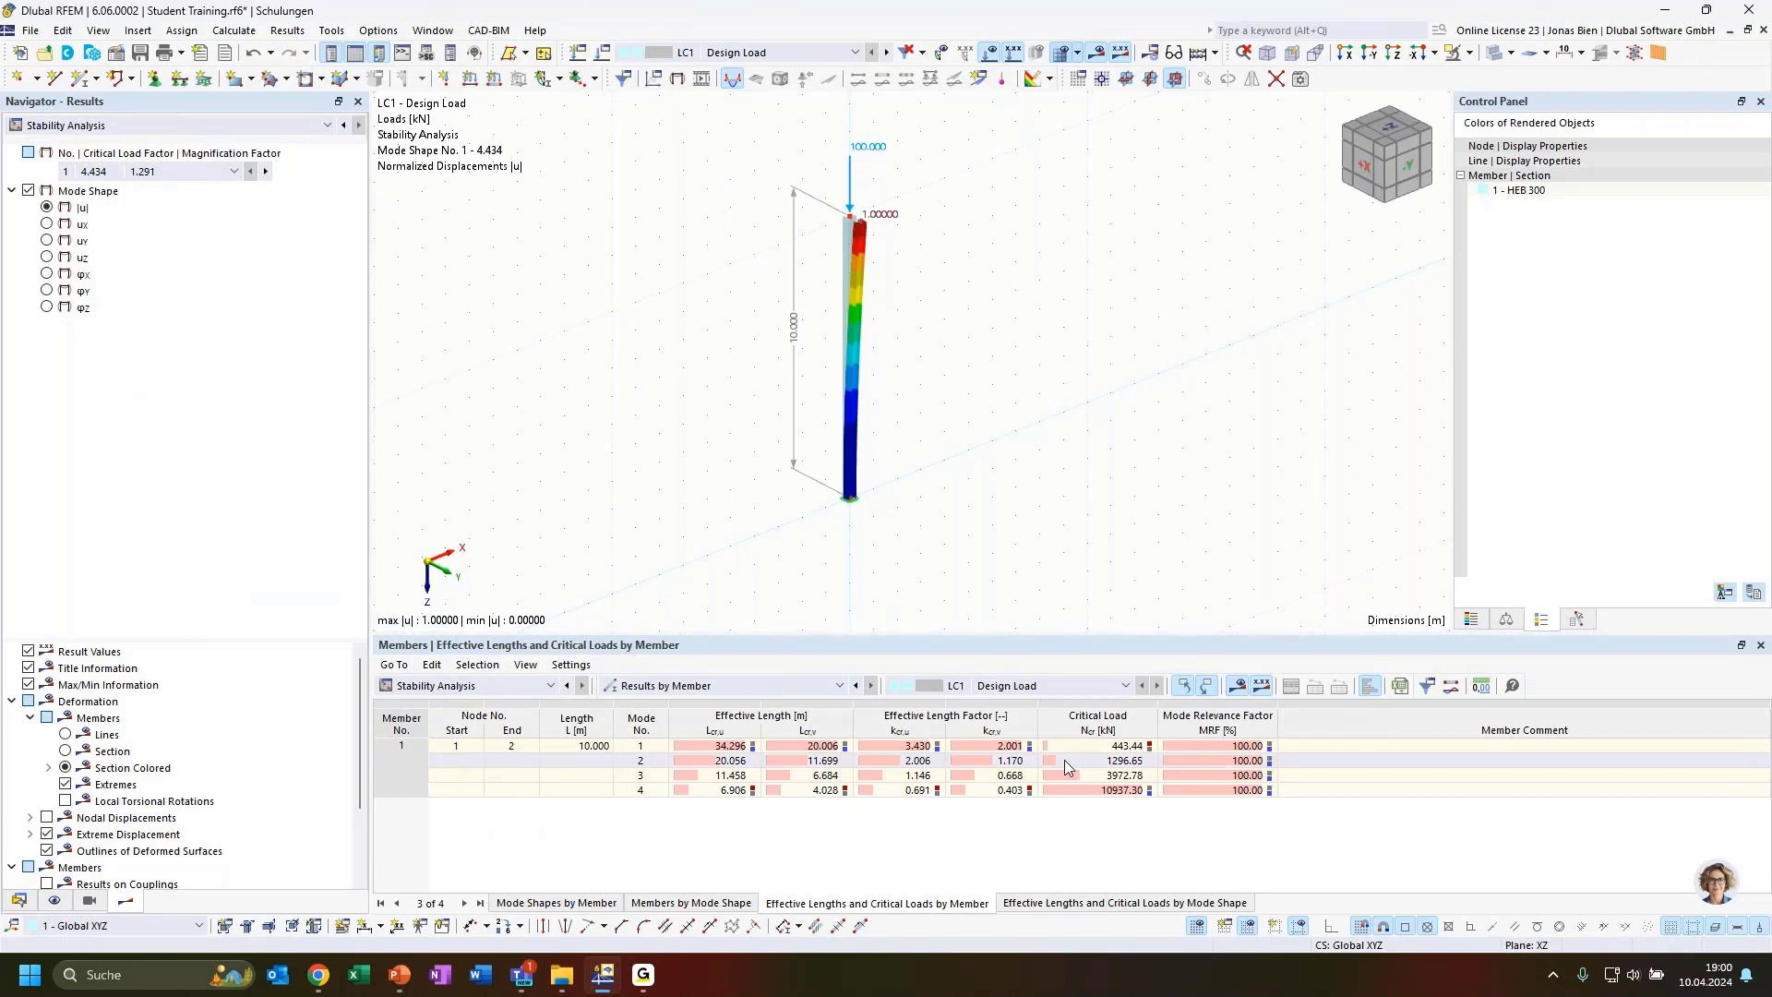
left_click(808, 750)
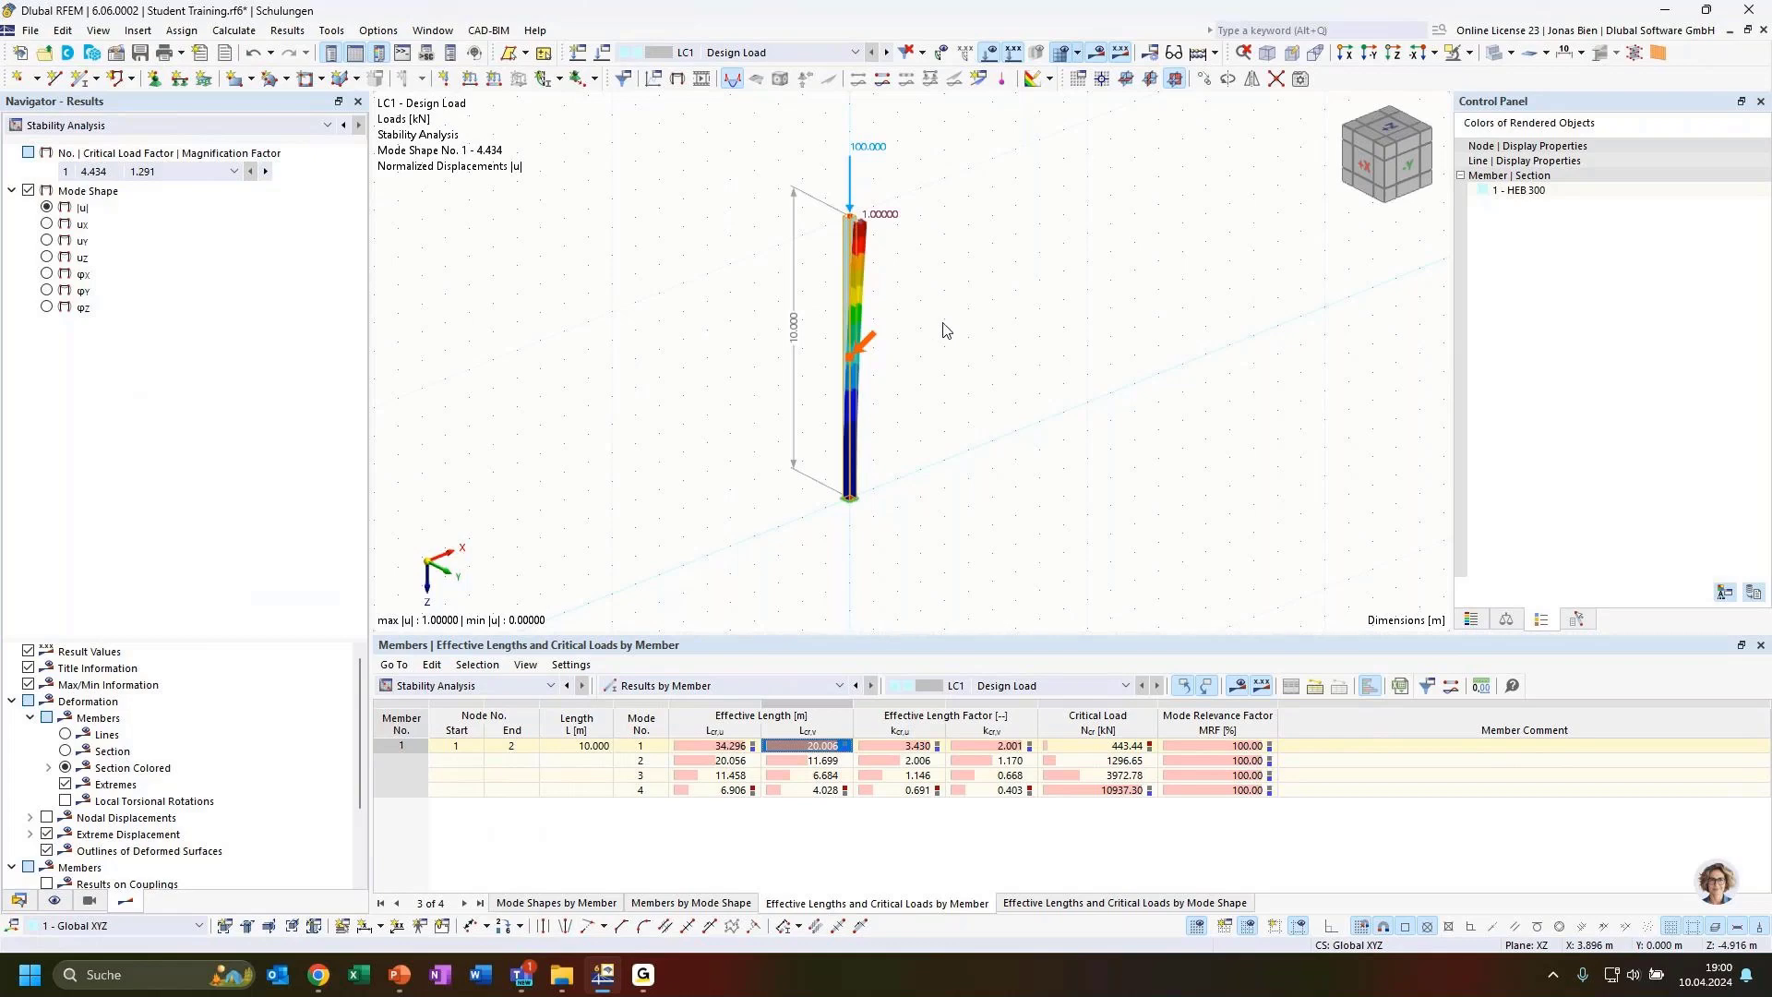
middle_click_drag(973, 282, 992, 291, "ctrl")
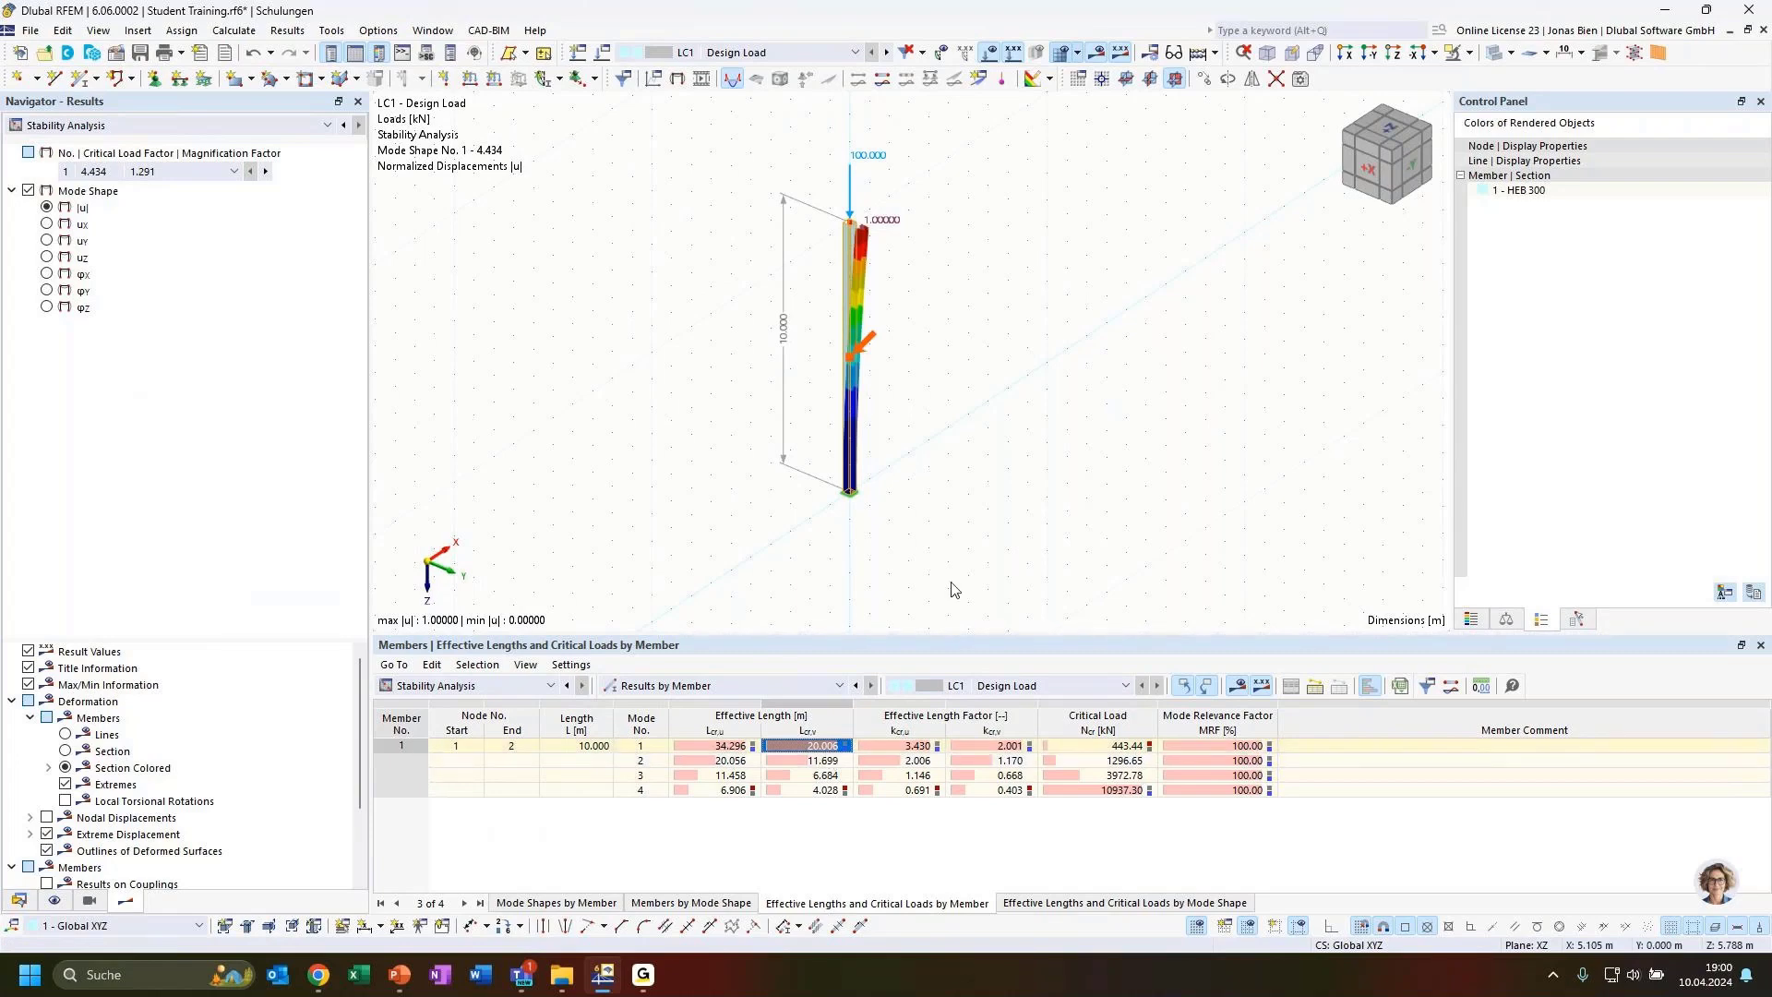
left_click(1021, 745)
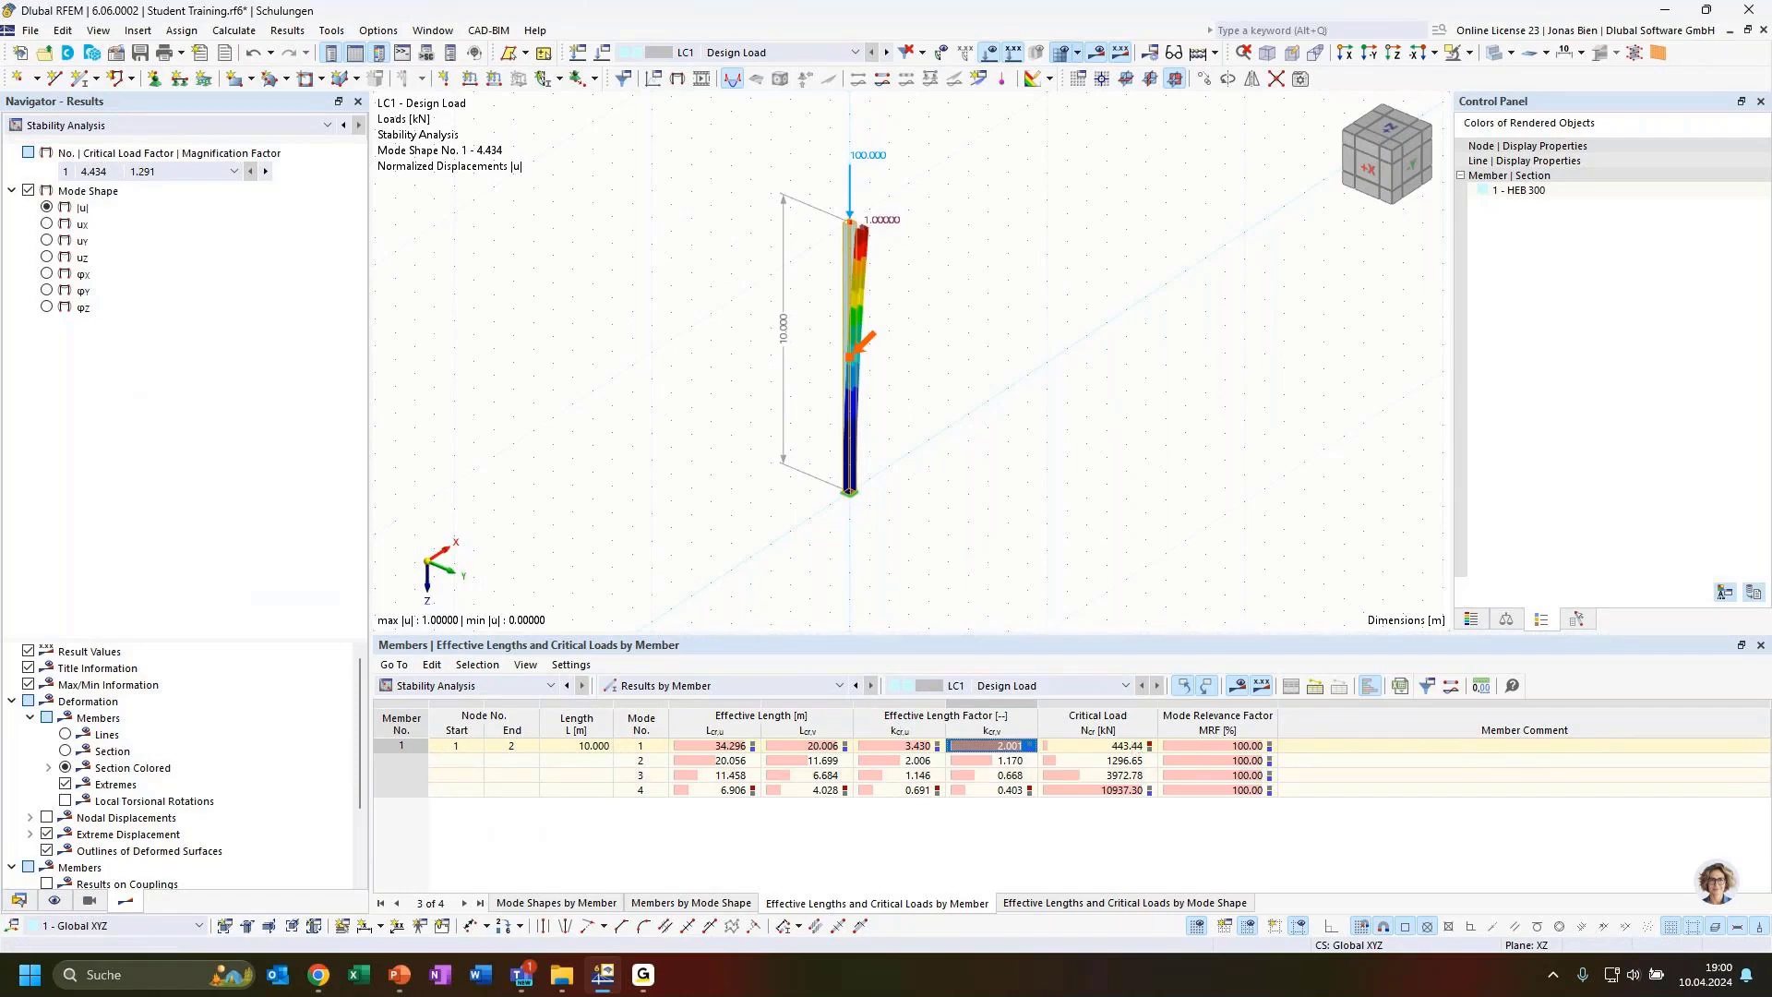
Switch to the presentation to show the critical length formula, then return to RFEM
key("alt+Tab")
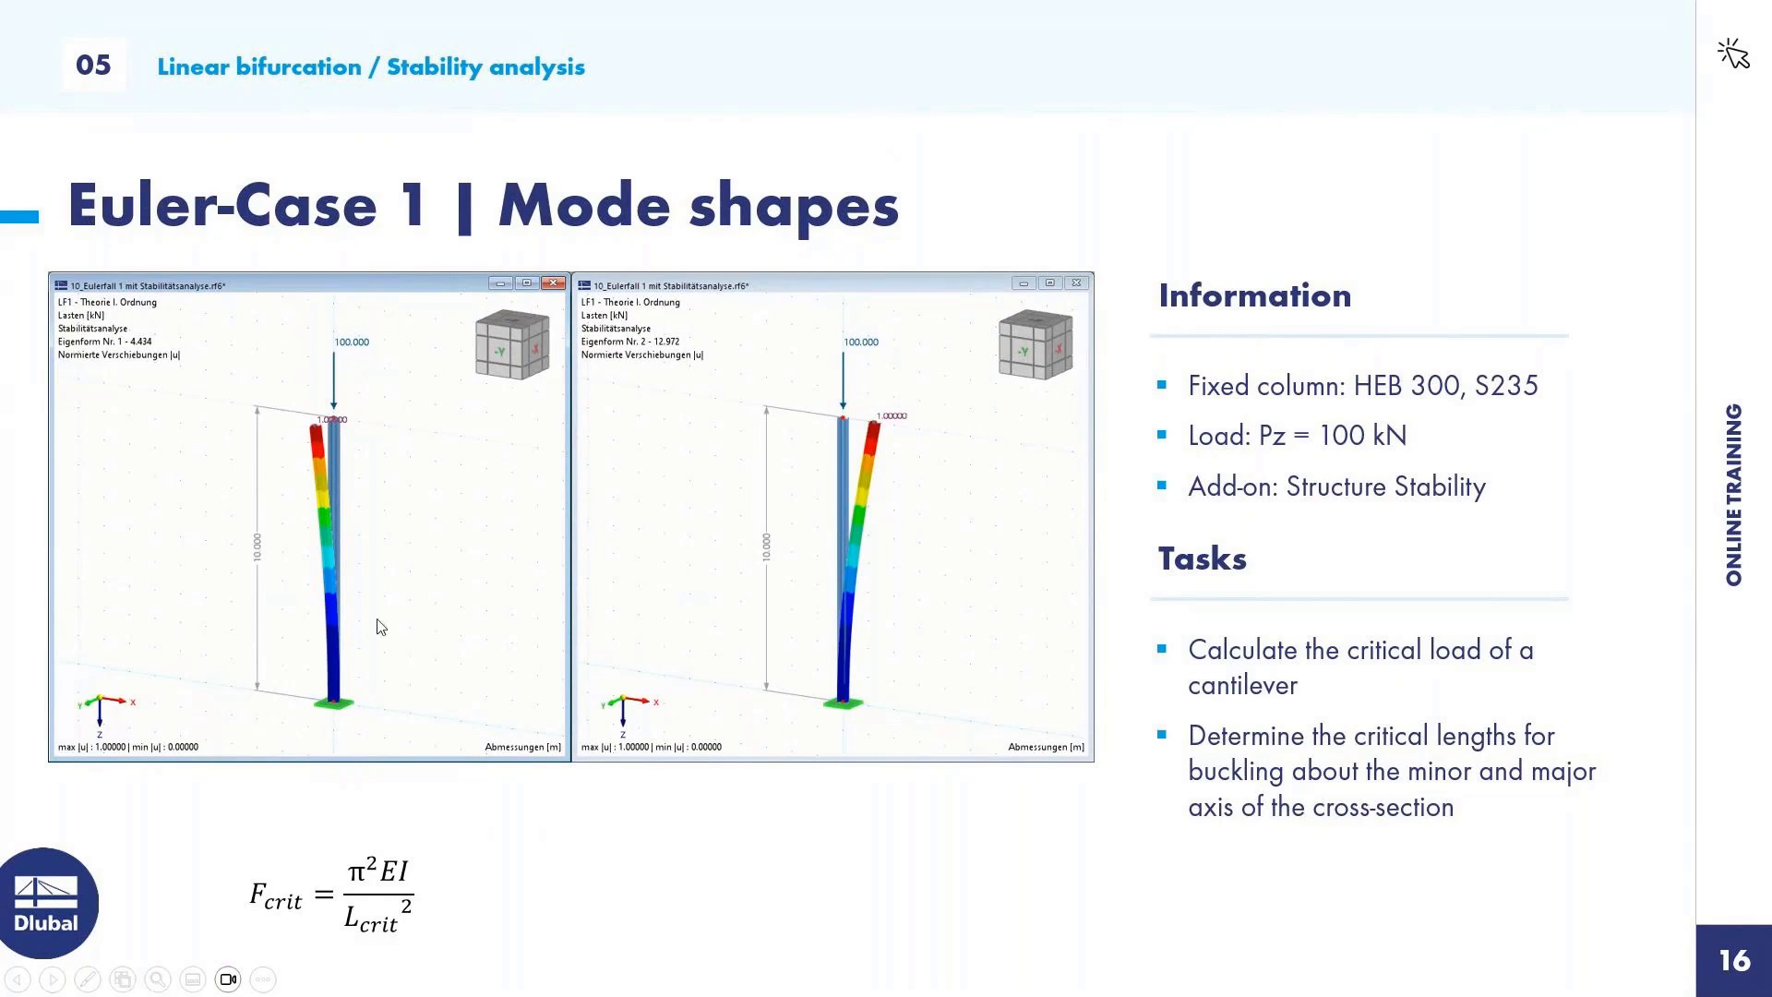
left_click(479, 734)
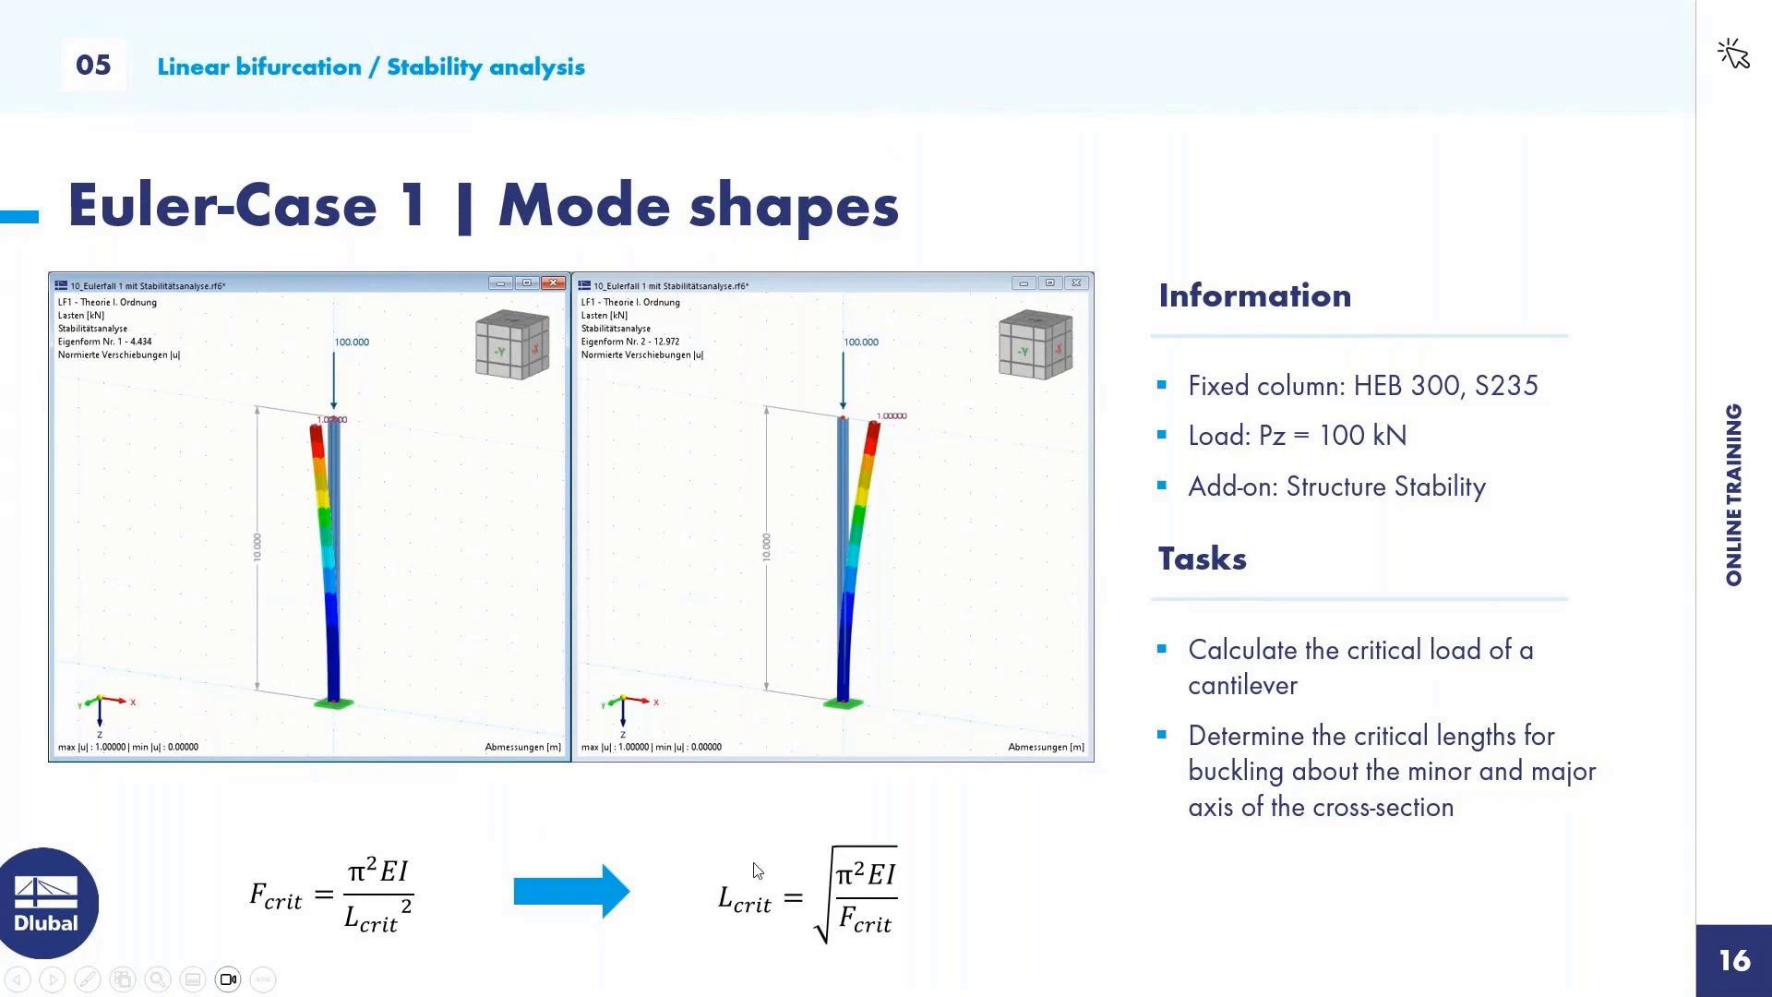
key("alt+Tab")
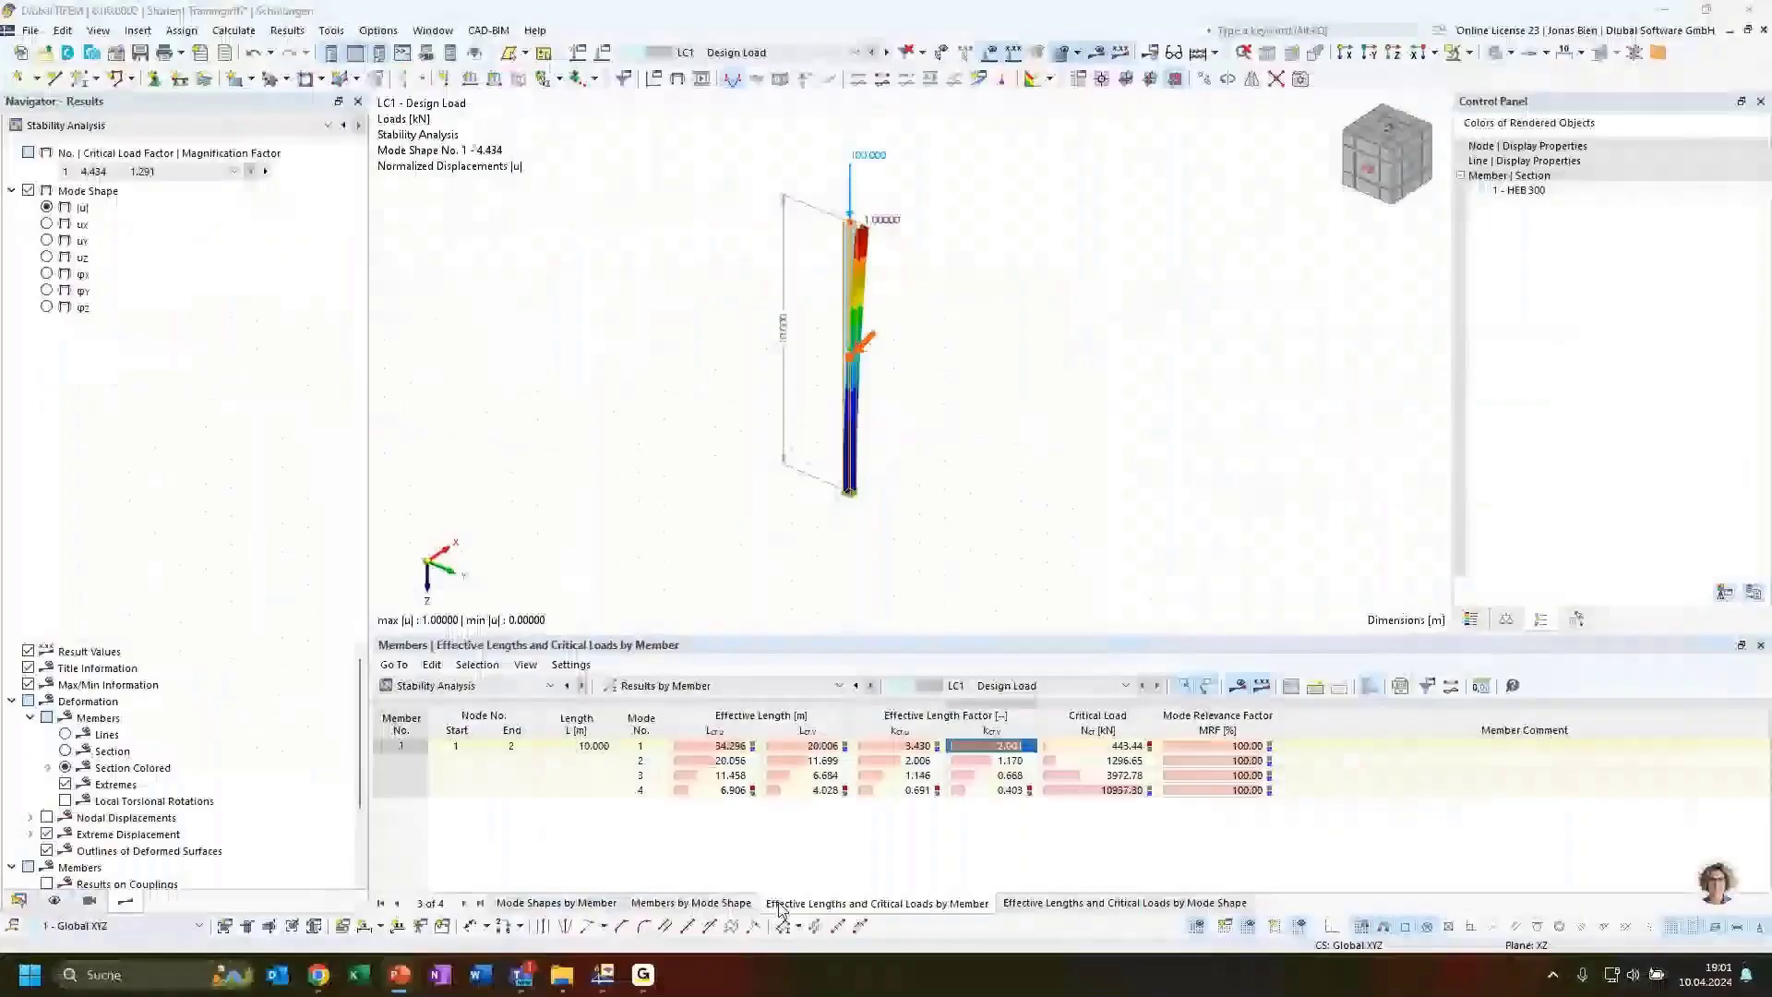
Compare the effective lengths of mode shapes 1 and 2 while viewing each mode shape on the column
left_click(824, 748)
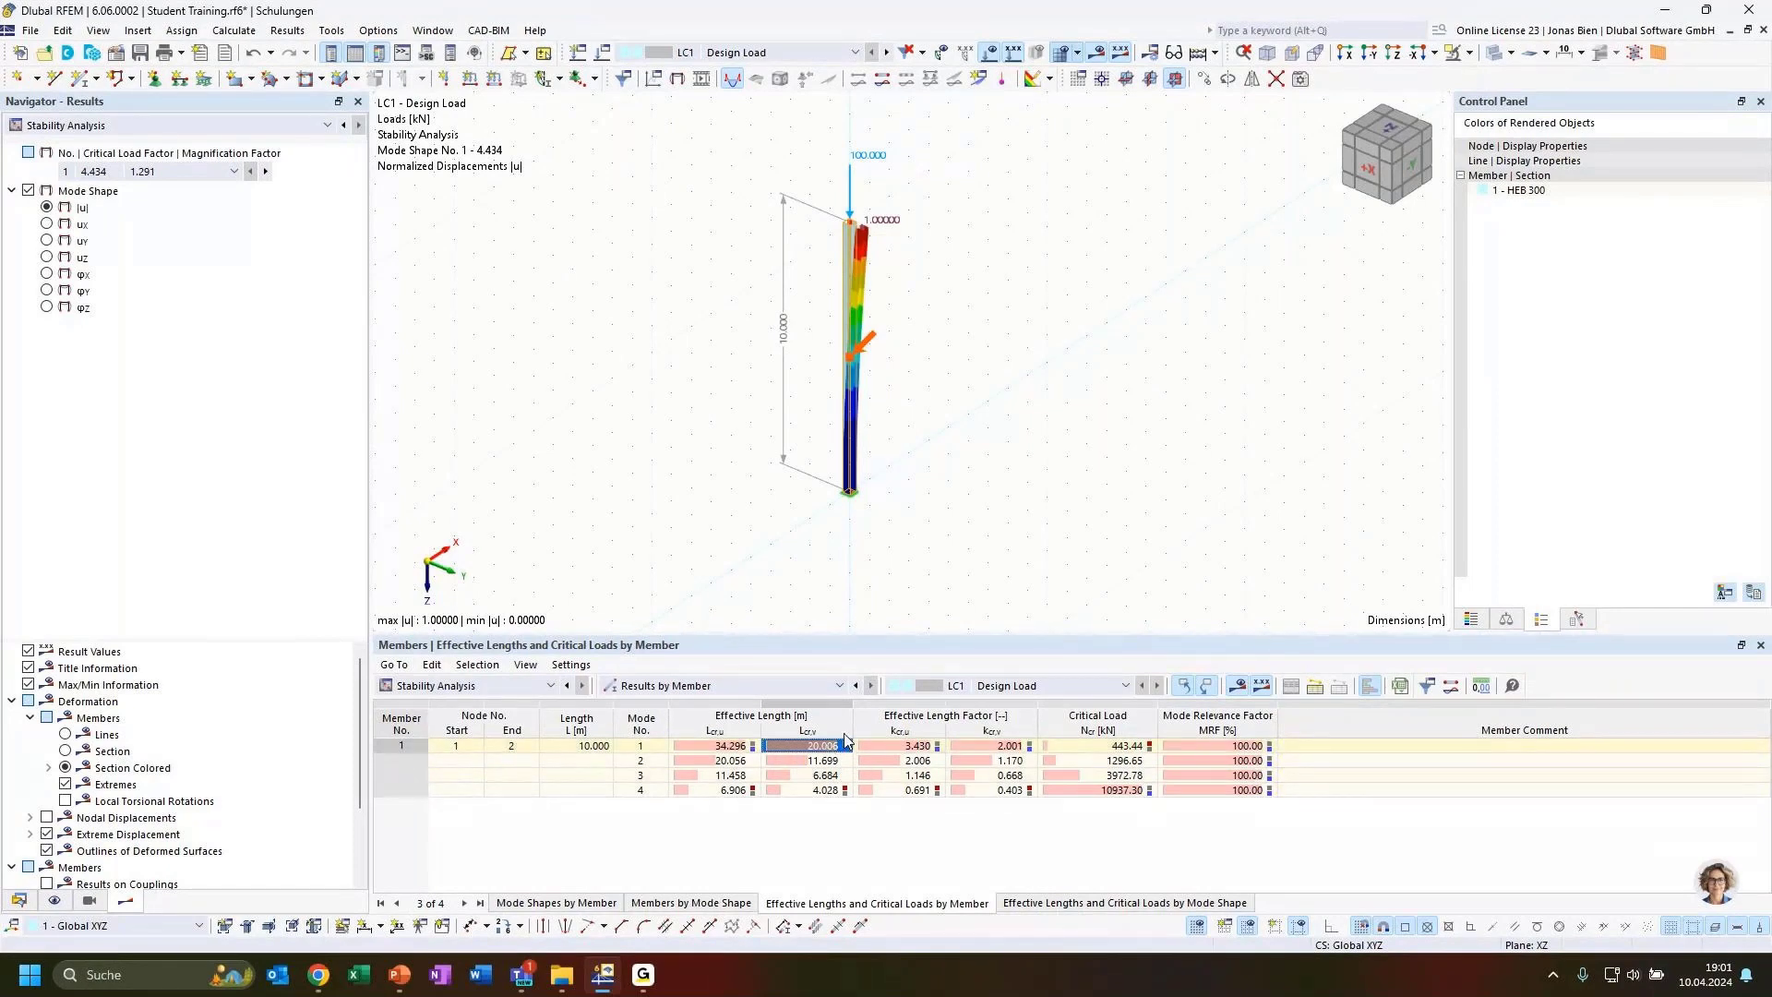
middle_click_drag(850, 543, 929, 545, "ctrl")
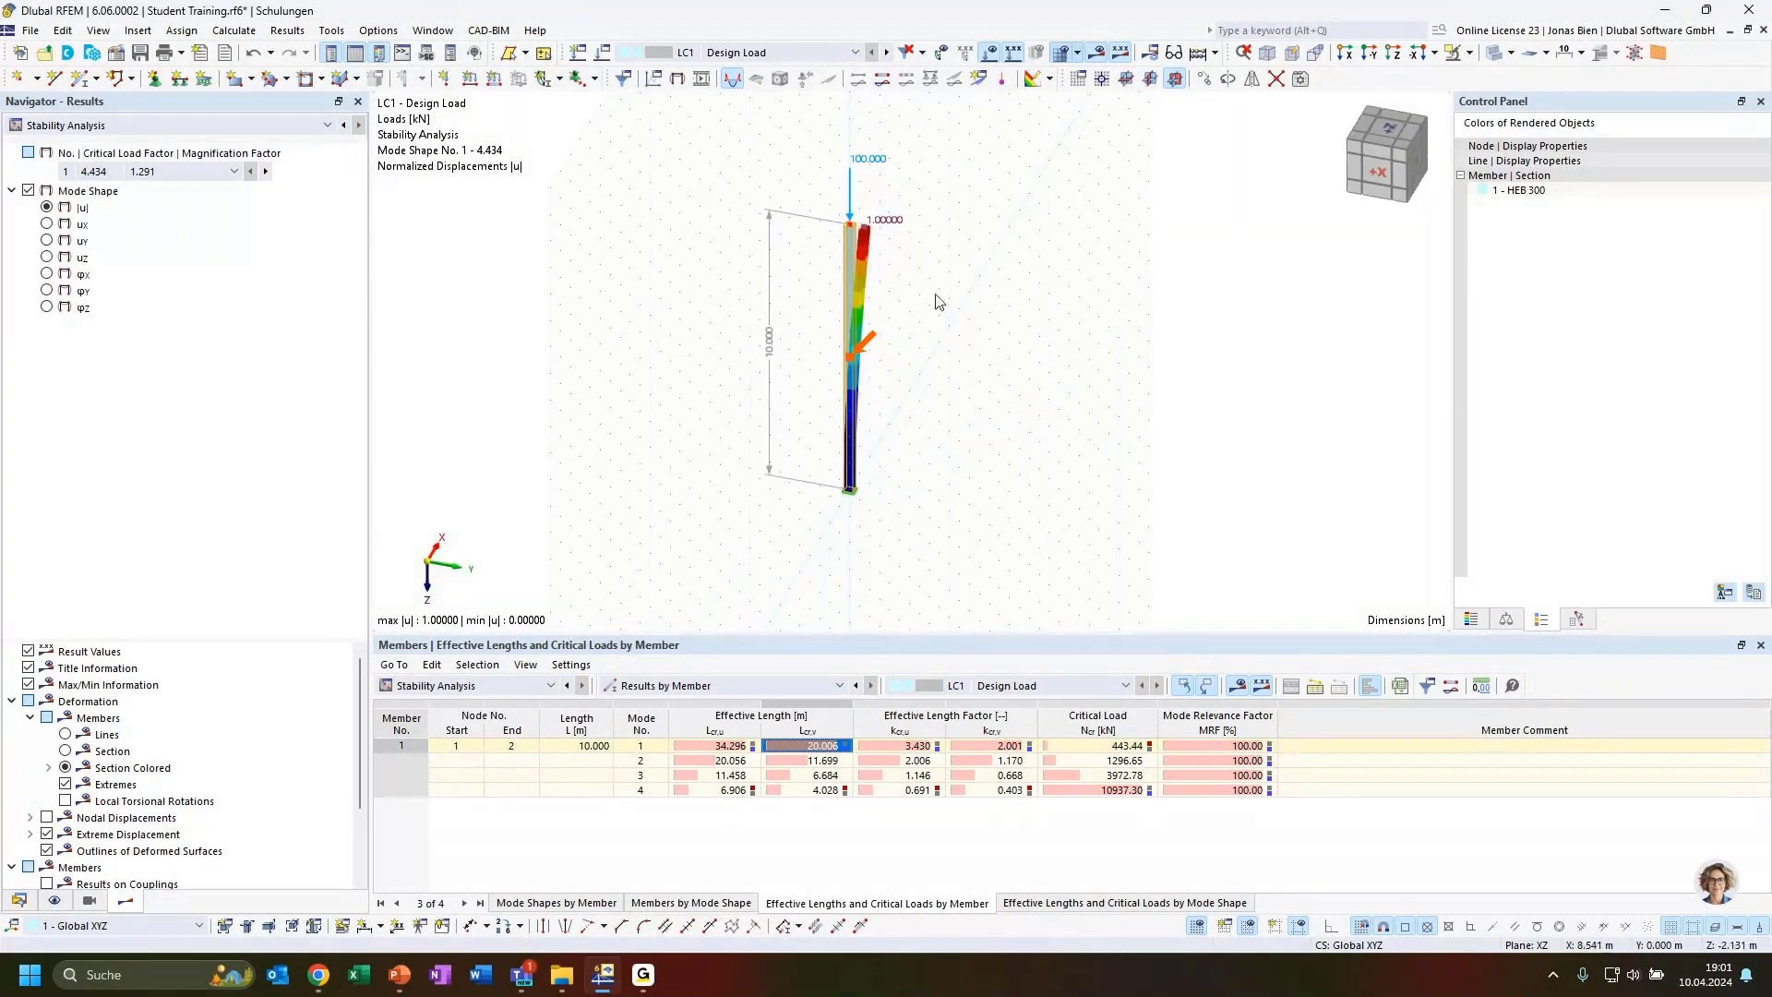
left_click(812, 749)
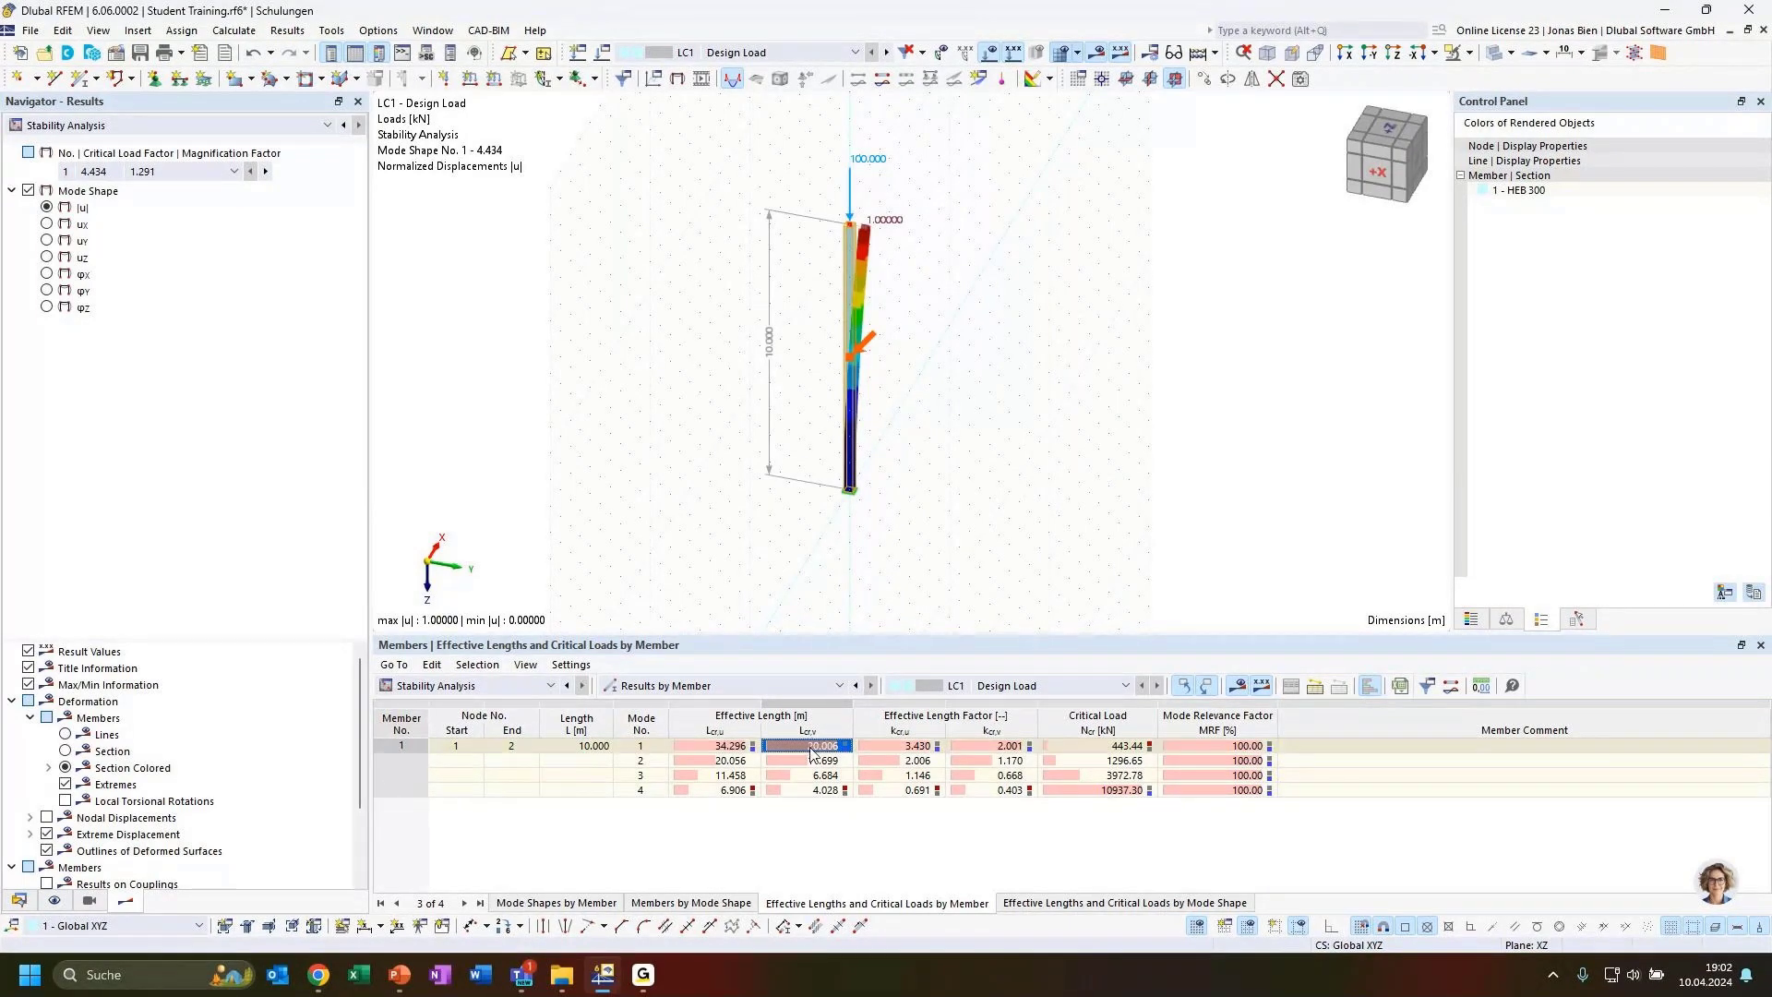
left_click(812, 760)
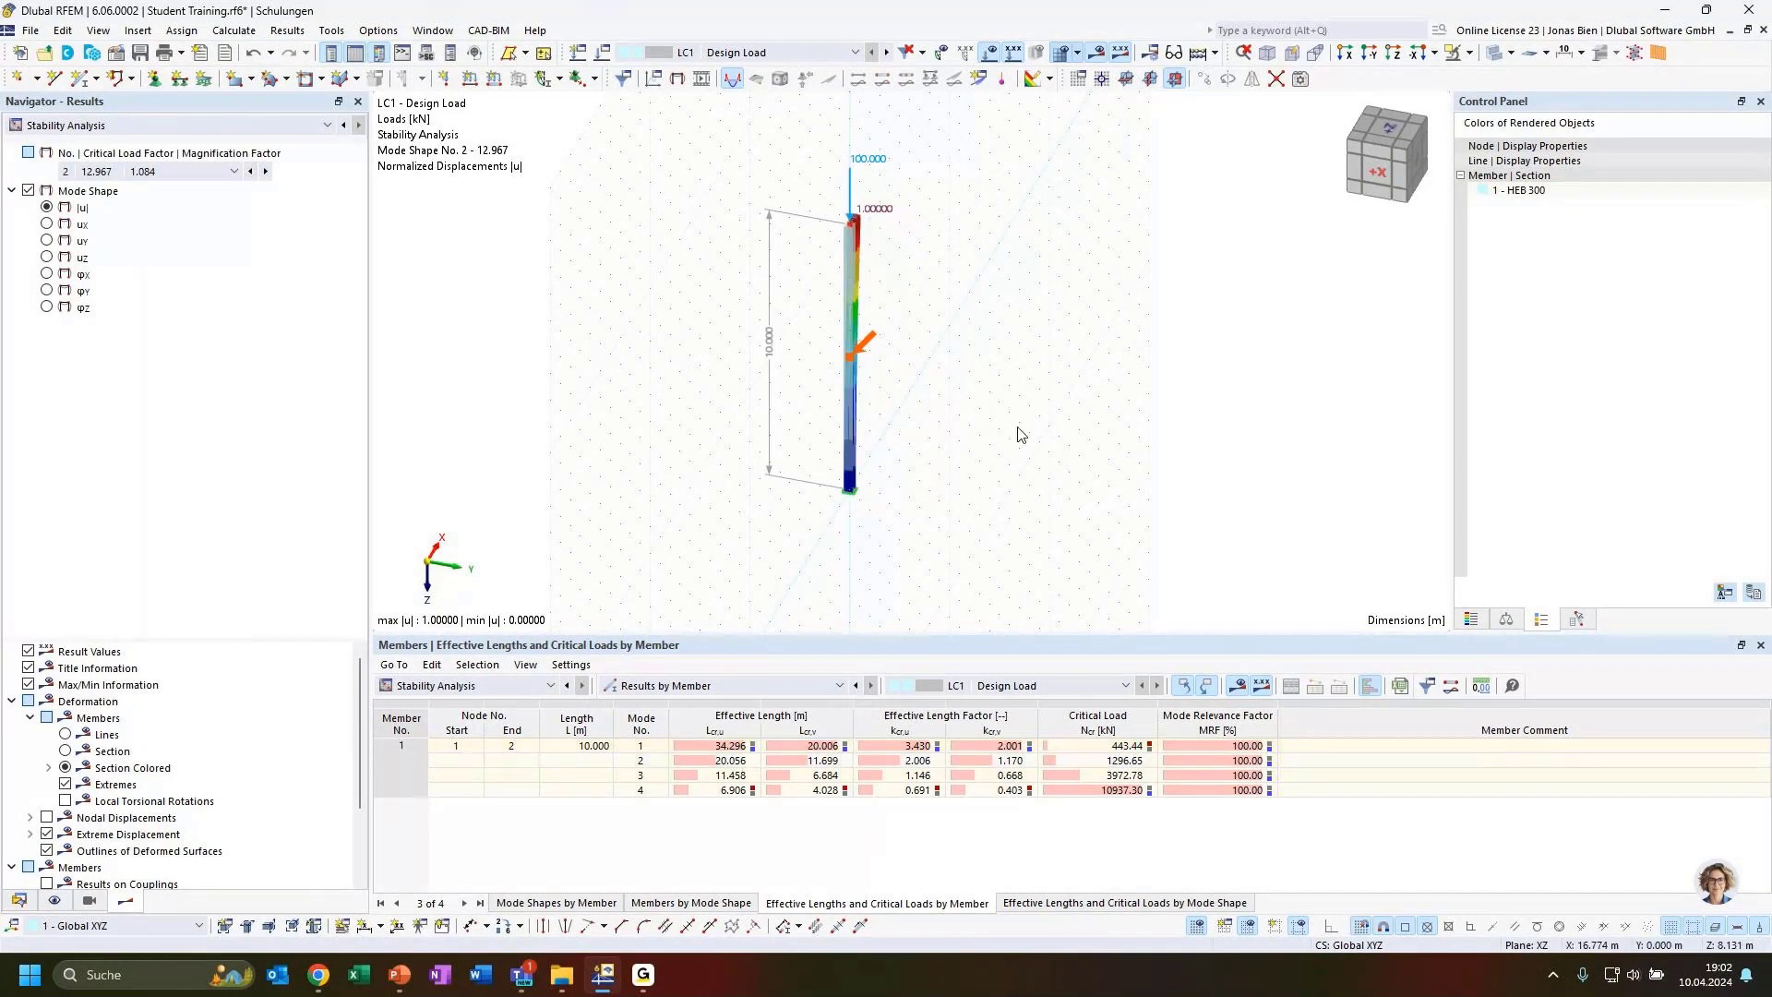
middle_click_drag(1019, 421, 909, 387, "ctrl")
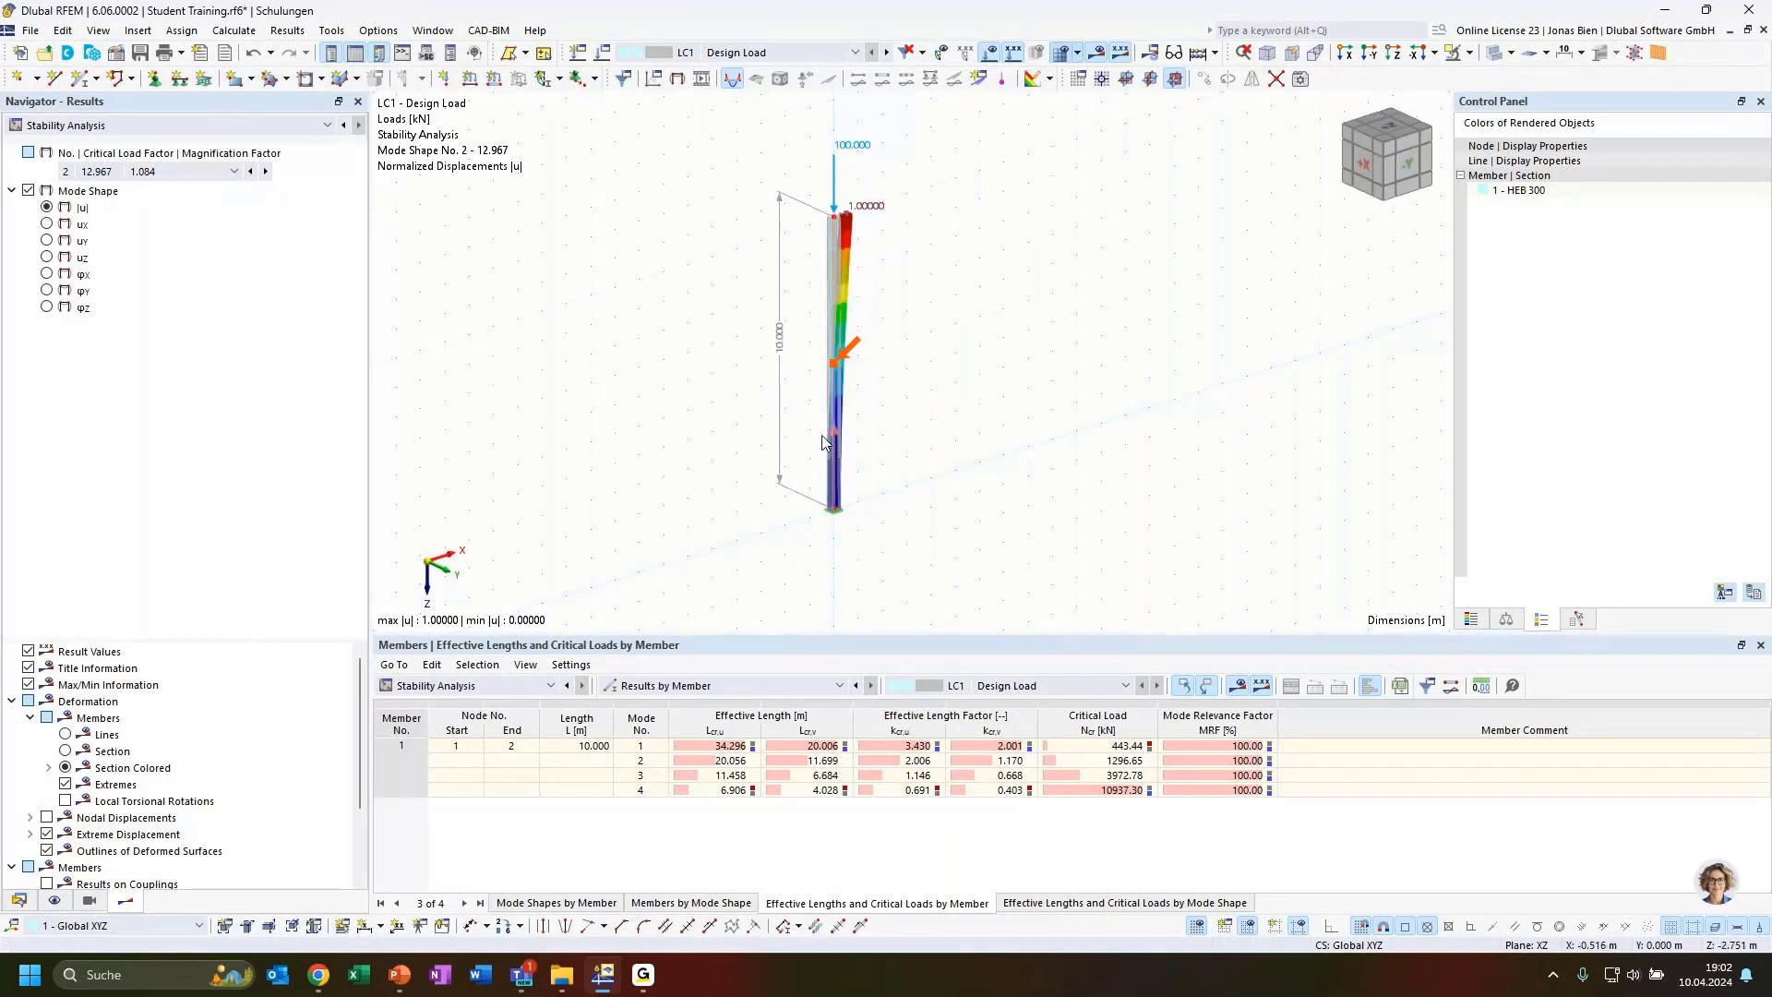
scroll(841, 244, "up", 3)
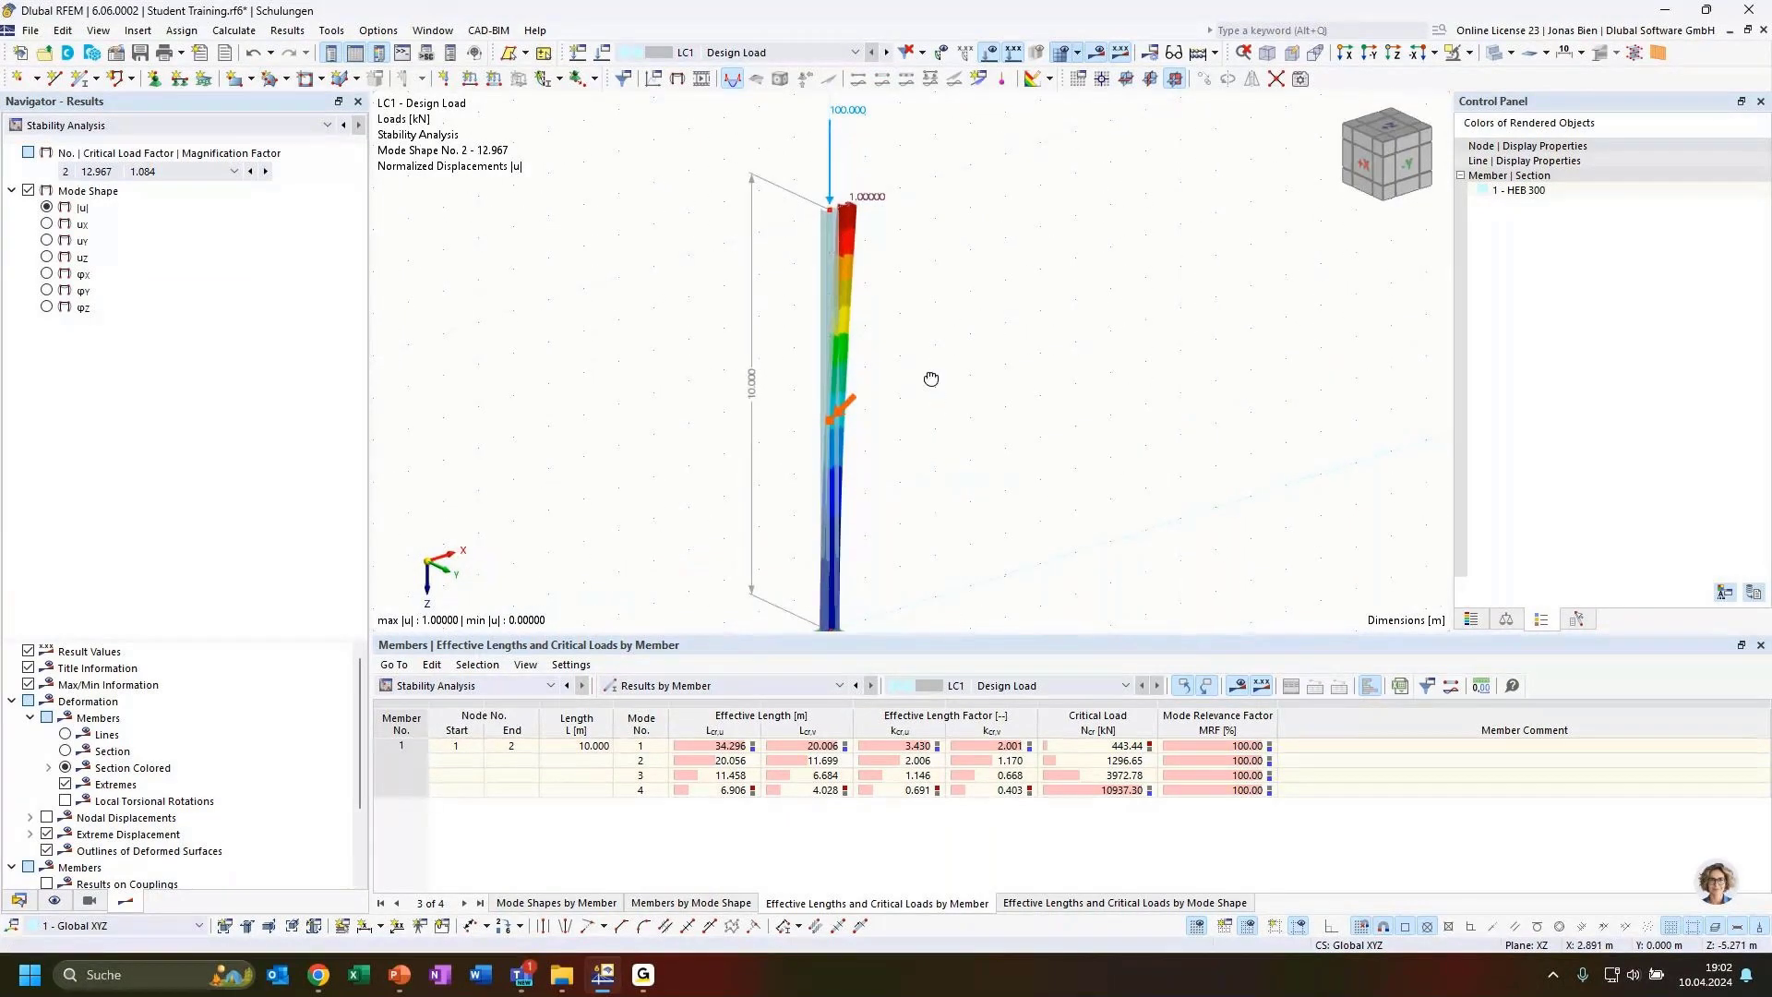
left_click(729, 760)
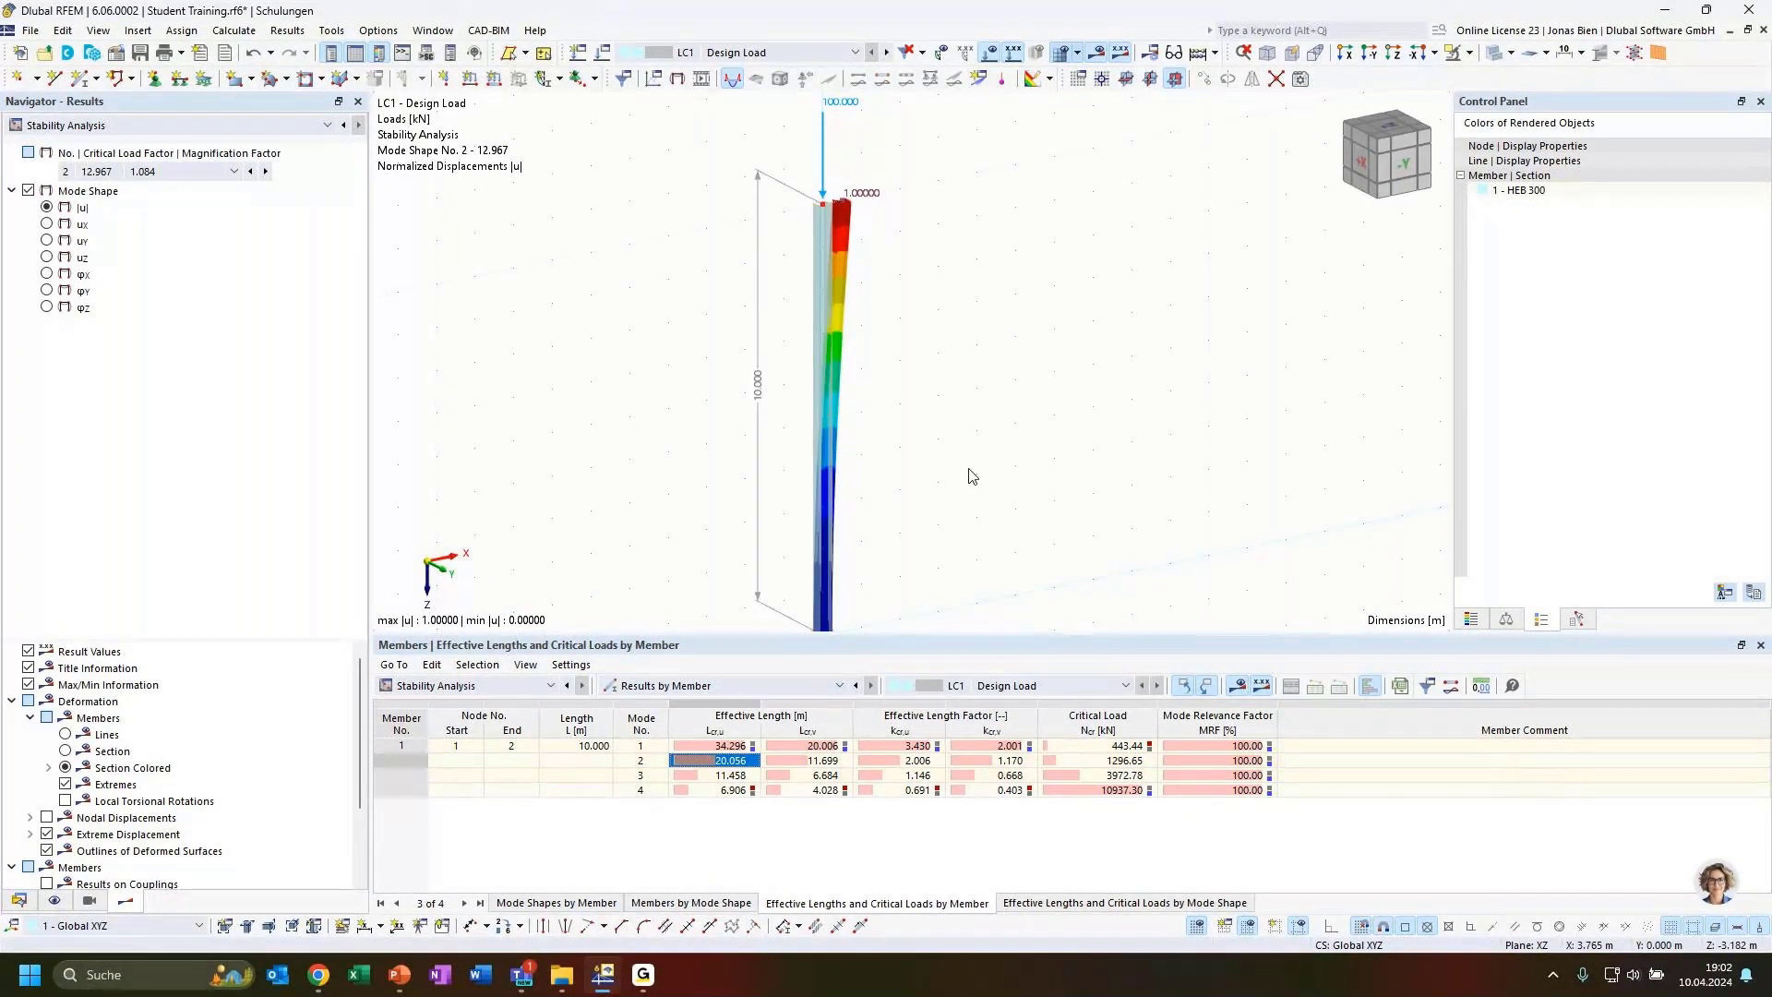
scroll(988, 539, "down", 2)
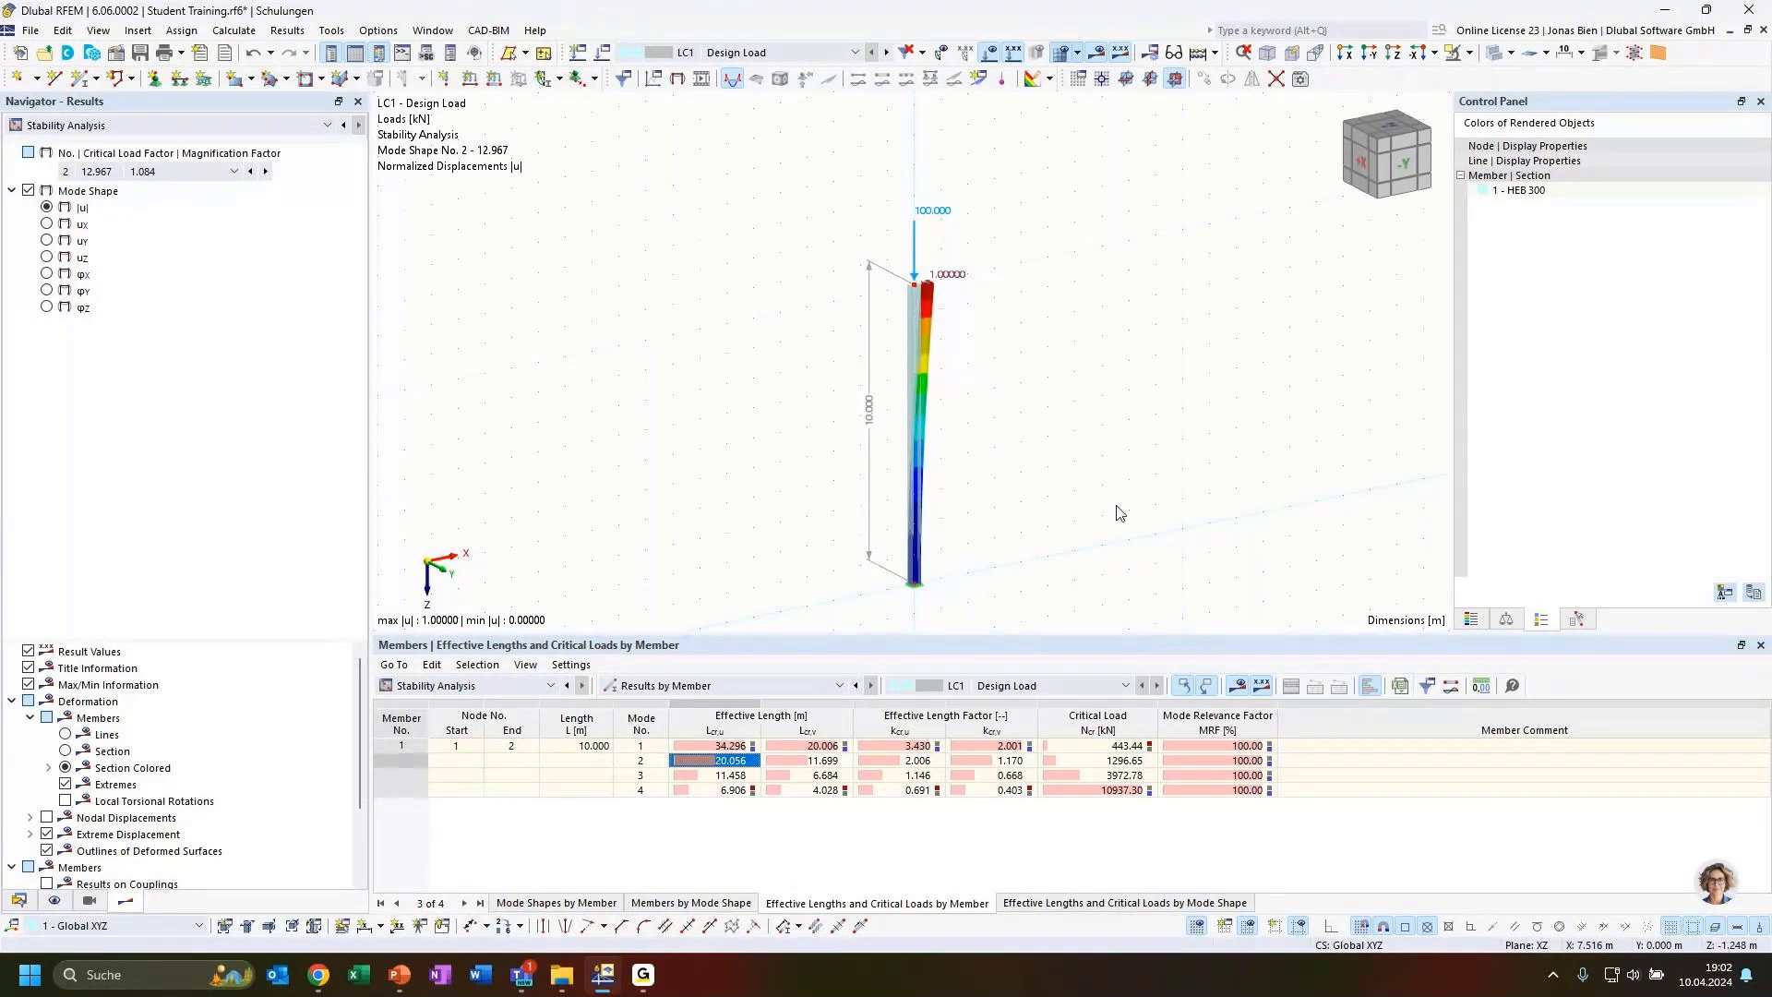
middle_click_drag(1117, 508, 1043, 506, "ctrl")
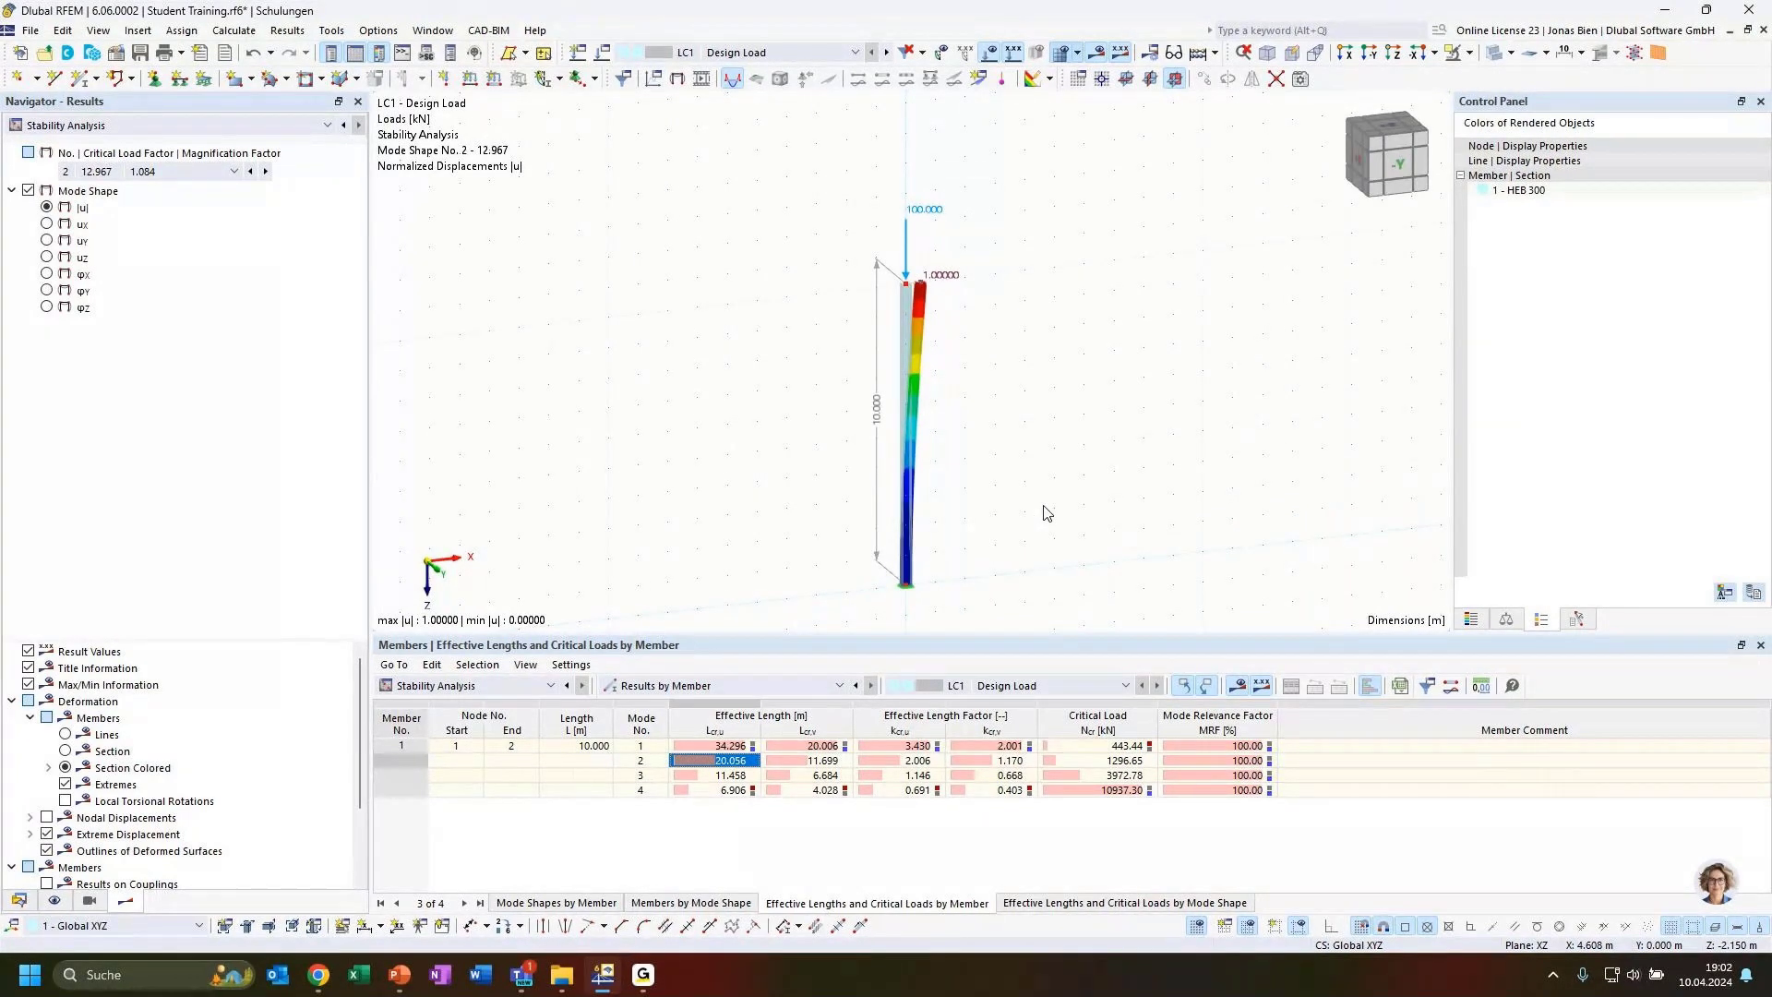
middle_click_drag(1068, 522, 1025, 533, "ctrl")
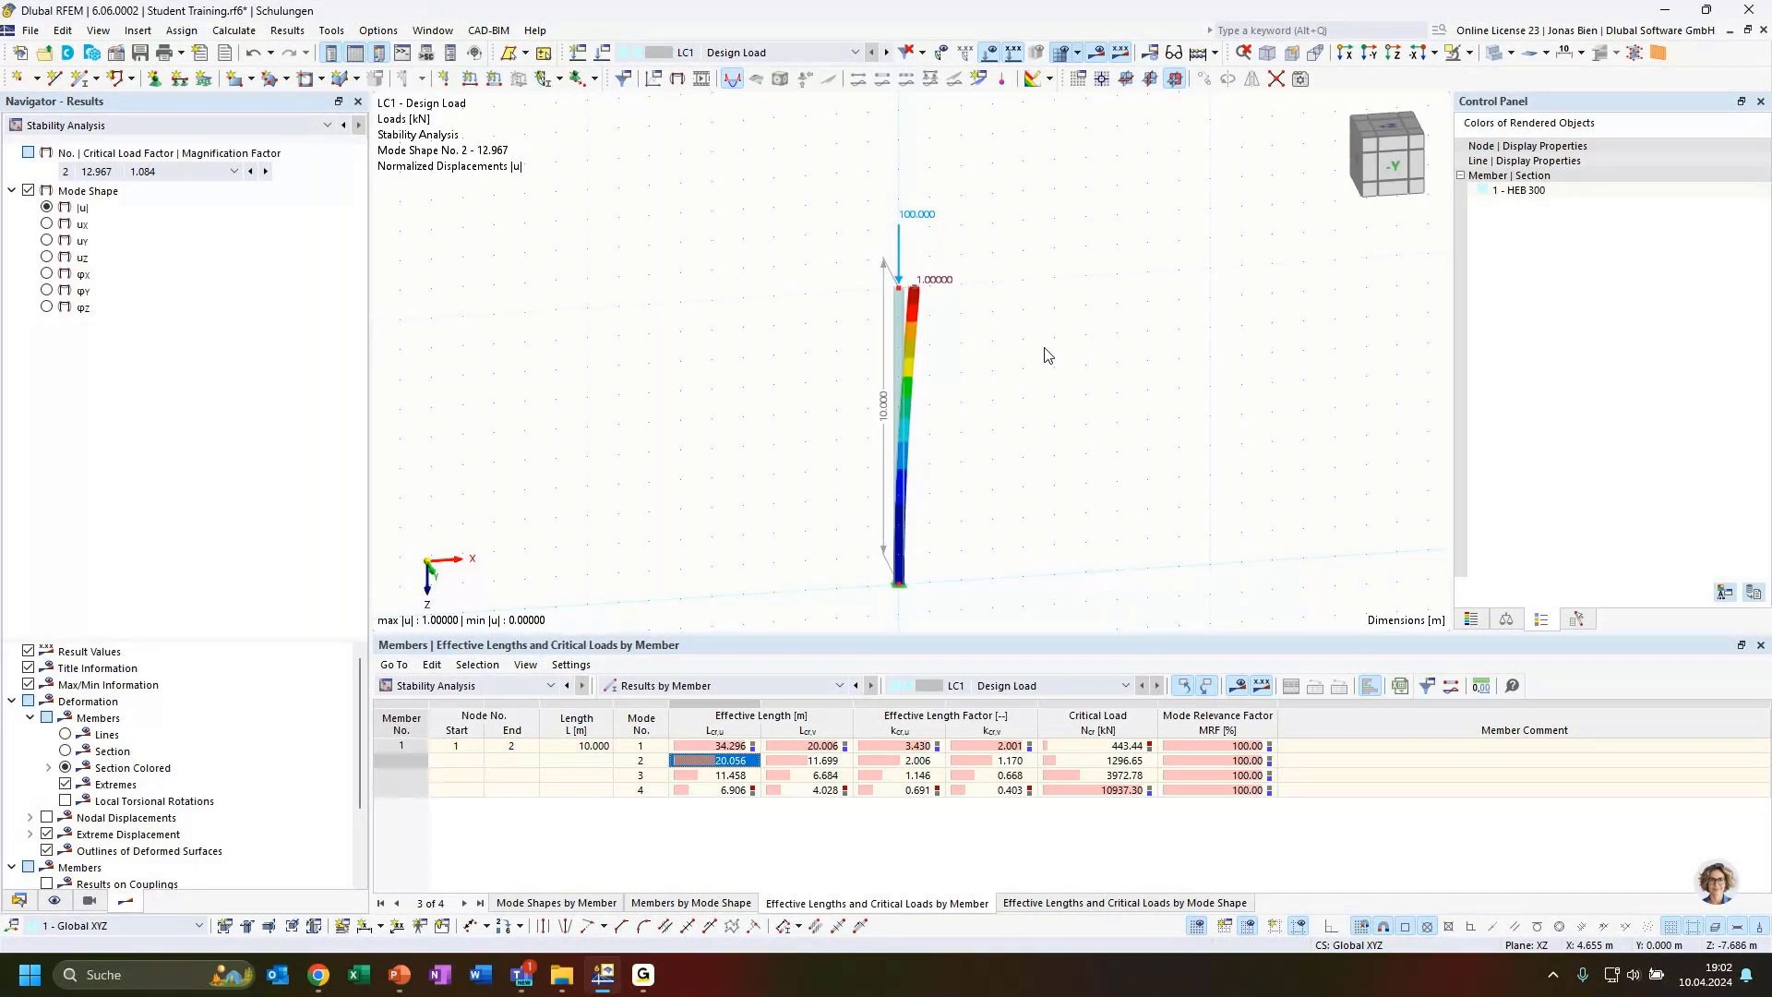
left_click_drag(1043, 348, 1006, 325)
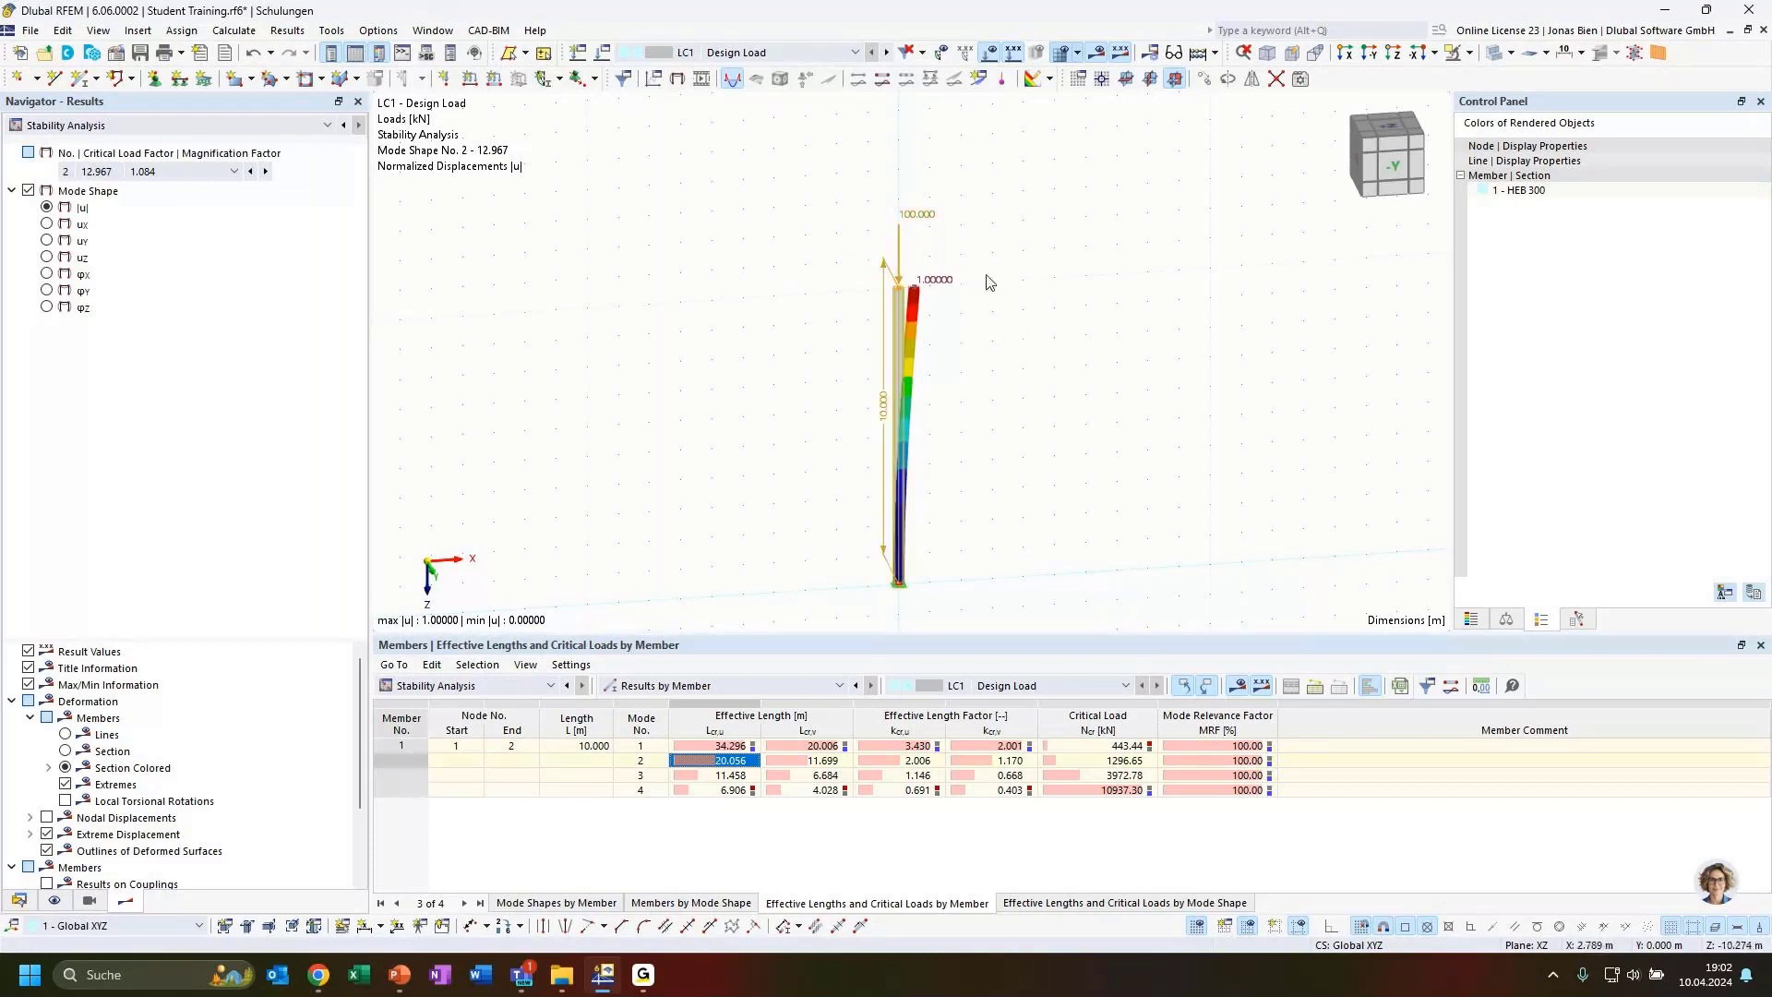
Delete the column's length dimension from the model
left_click(882, 400)
key("Delete")
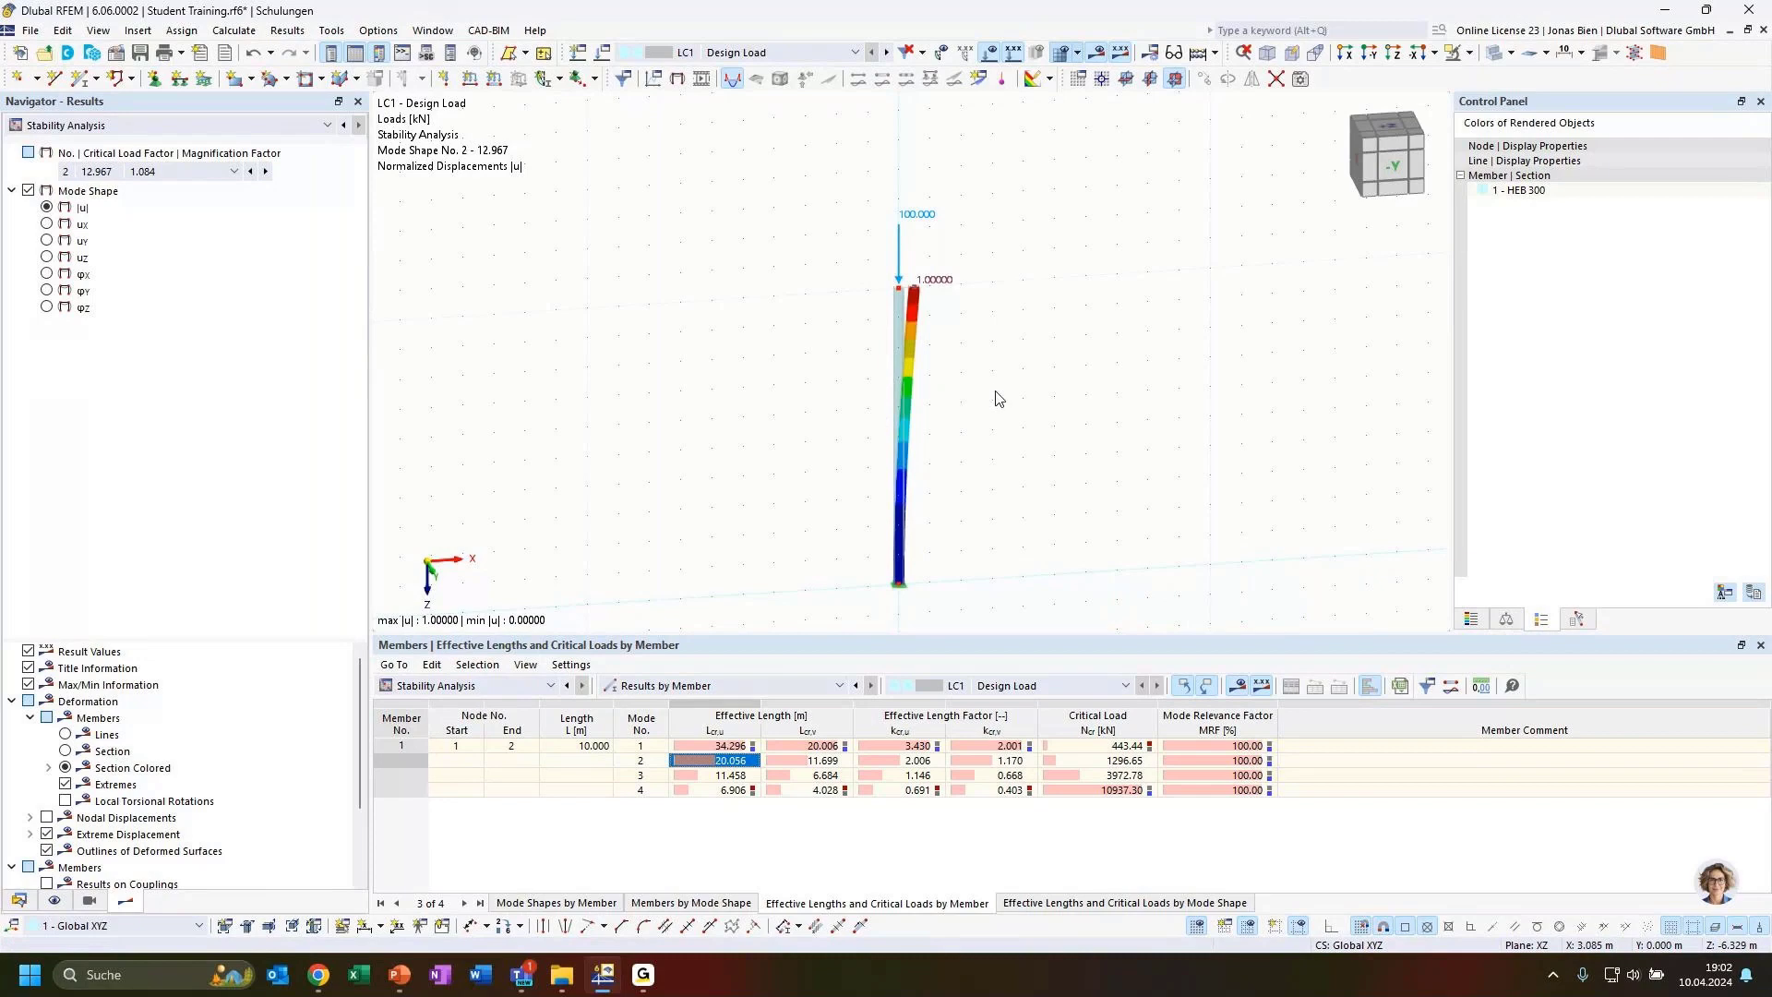
left_click(902, 293)
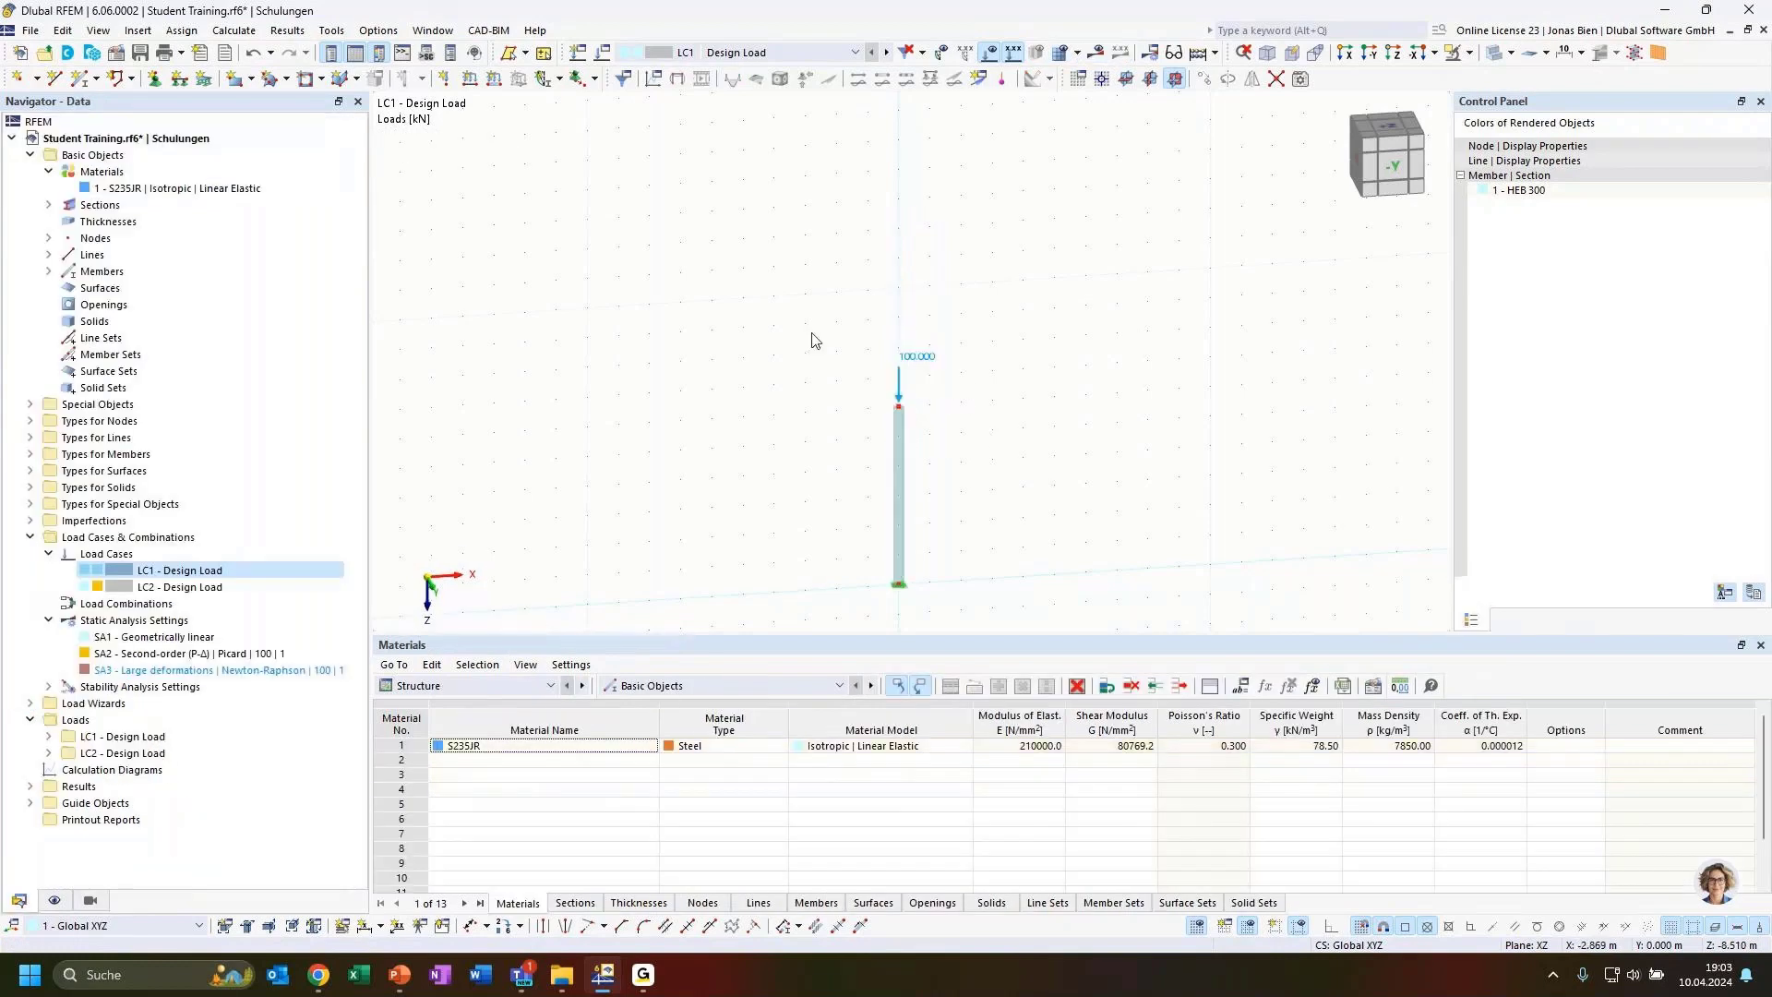
Copy the column with its load to a position beside the original column
left_click_drag(900, 550, 1210, 563, "ctrl")
left_click(1305, 531)
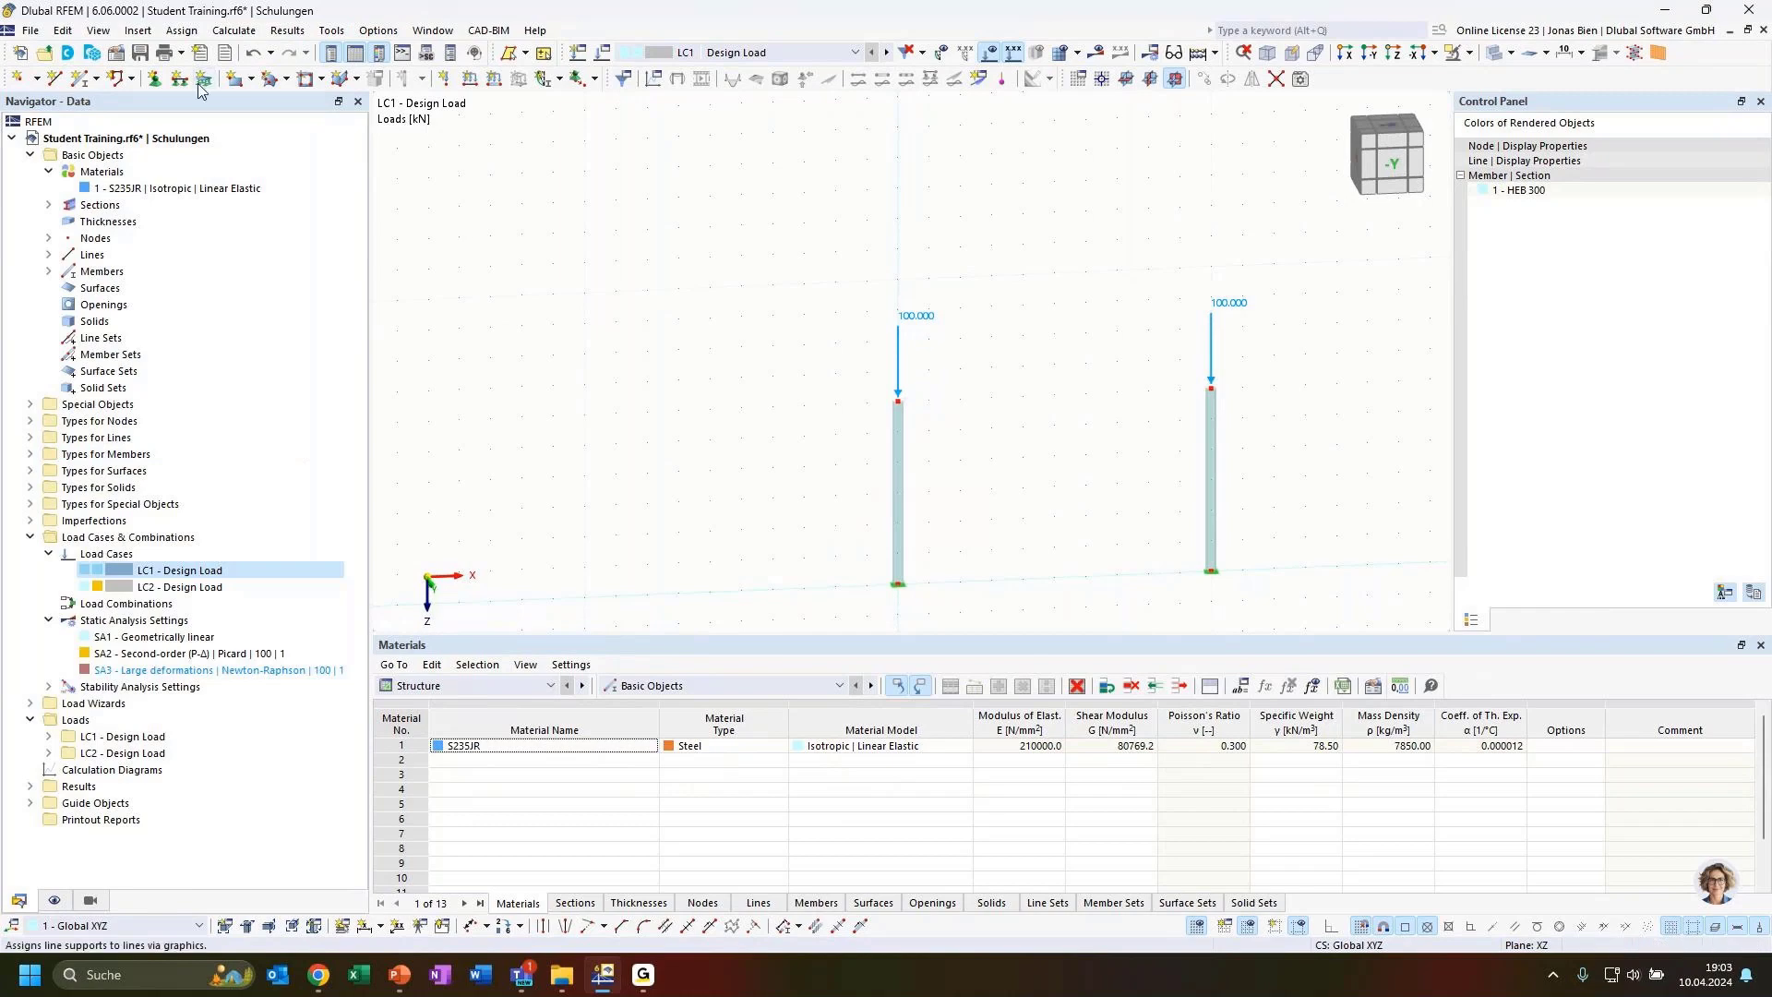
Draw a beam member connecting the tops of the two columns to form a frame
left_click(79, 78)
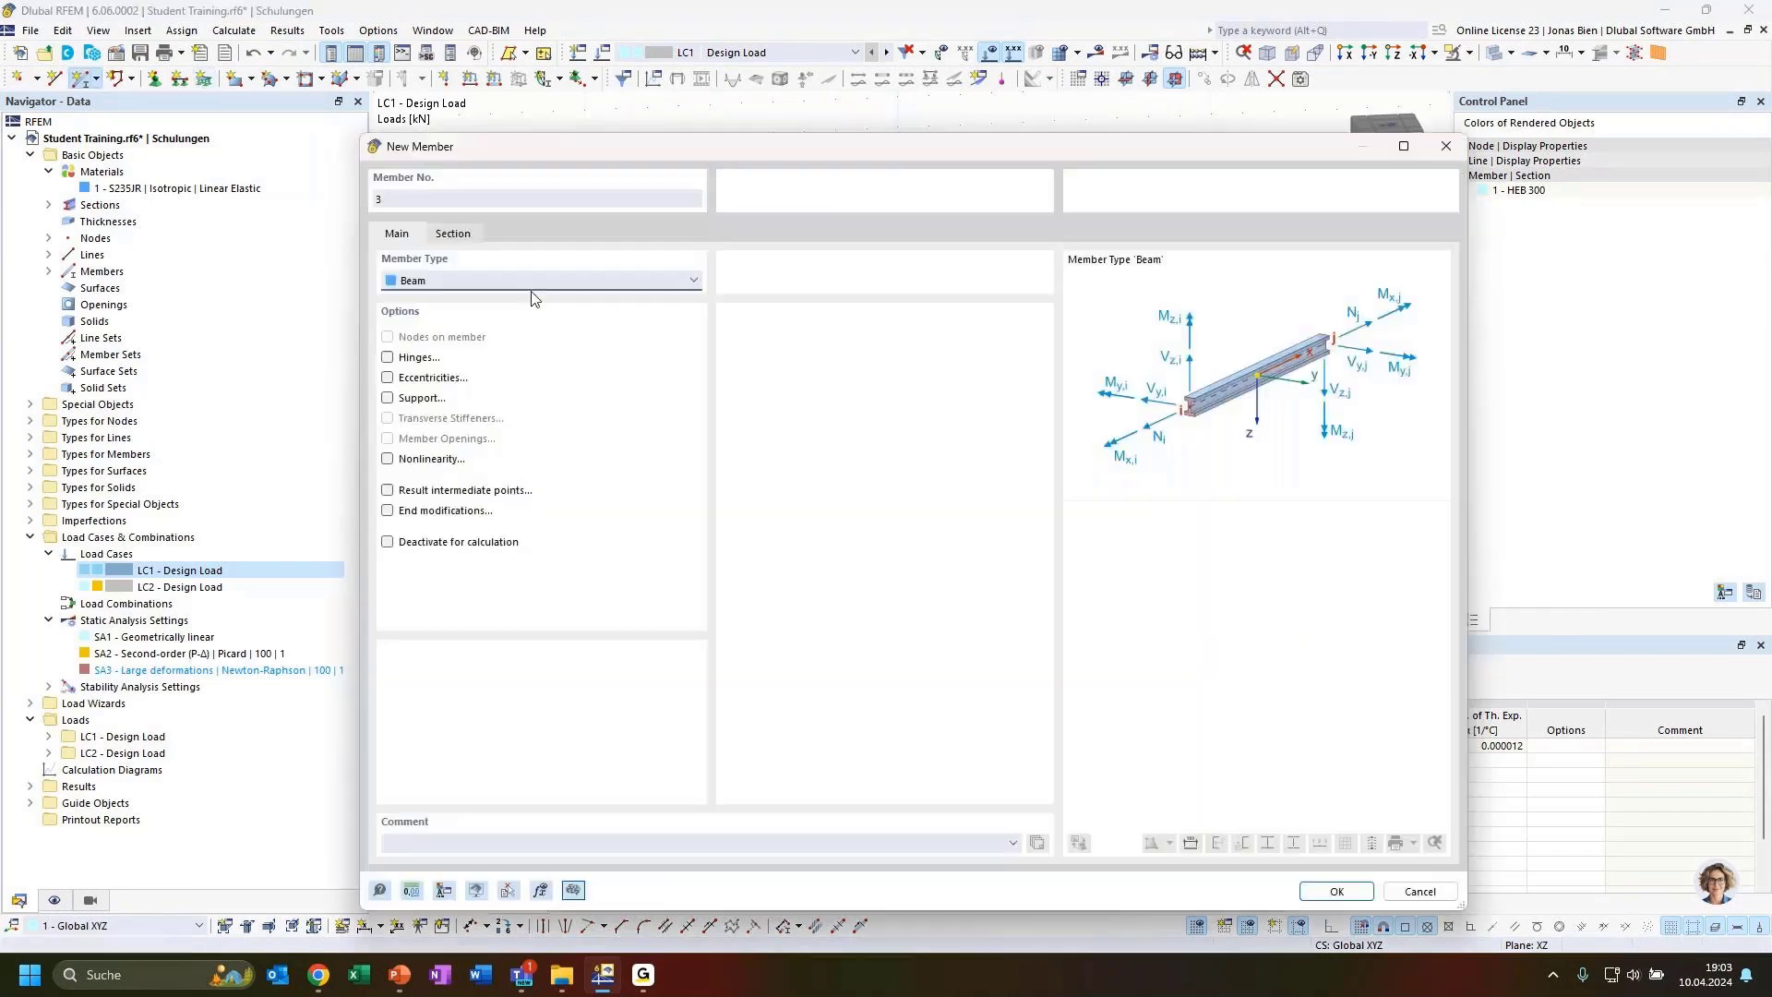
left_click(1325, 889)
left_click(898, 400)
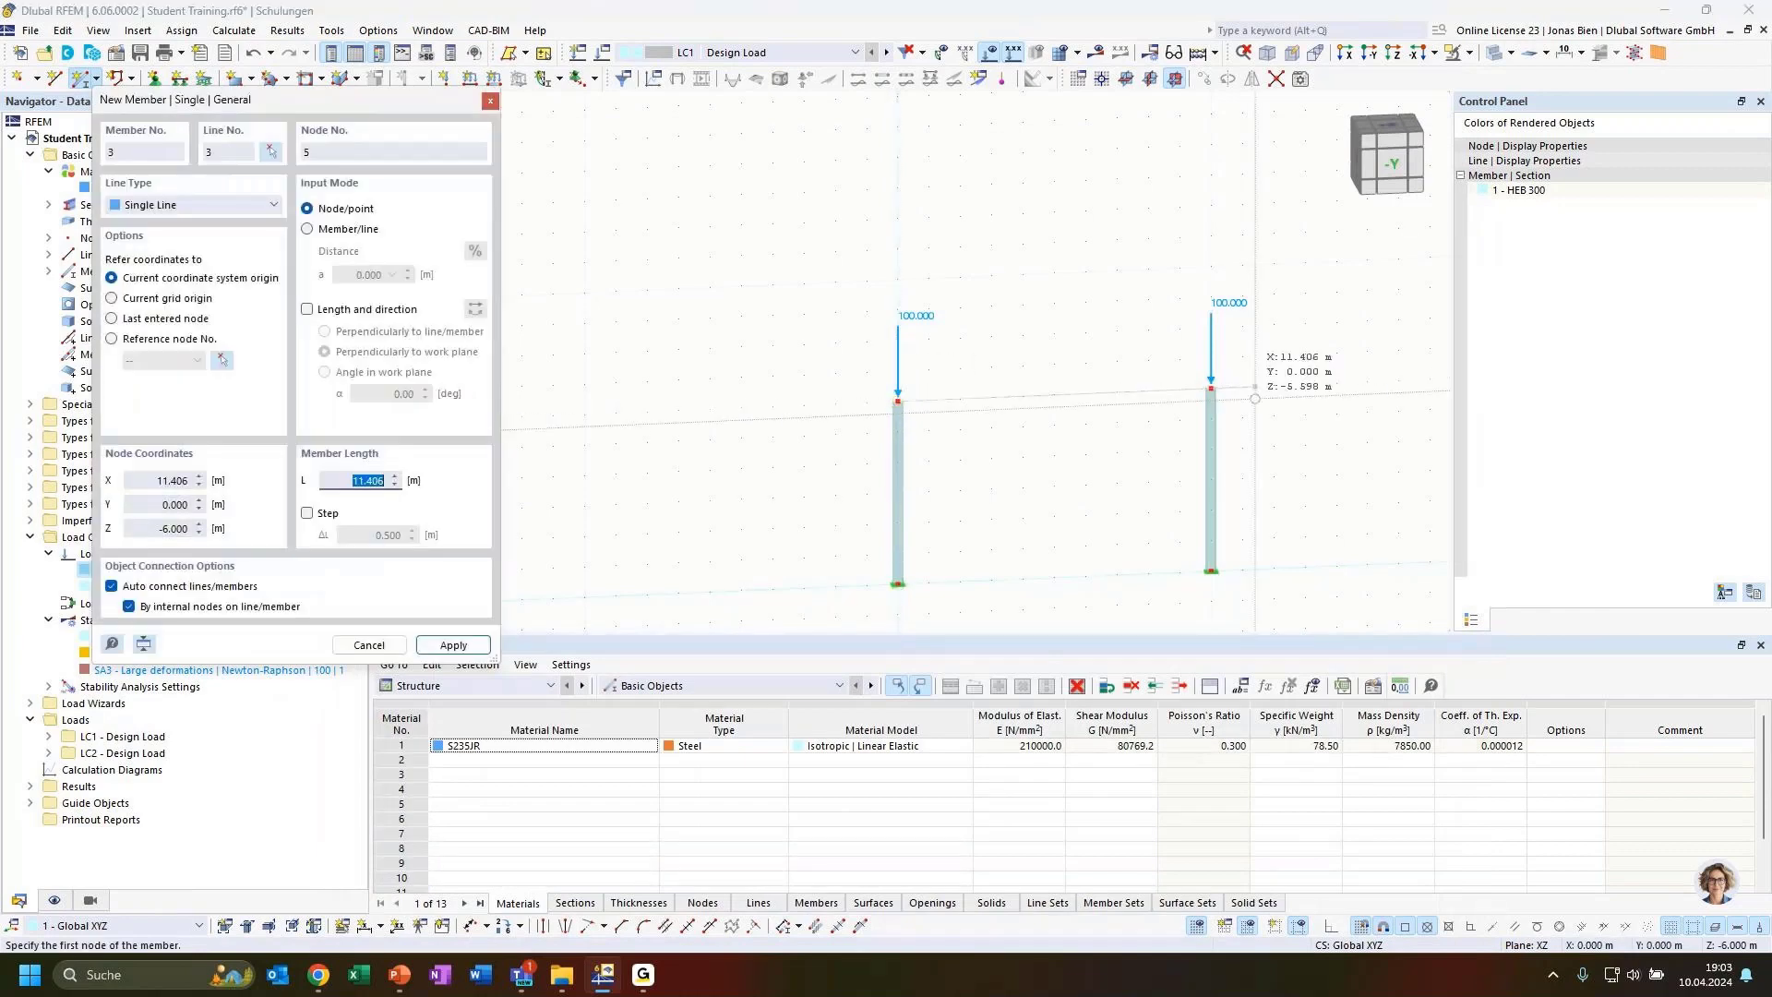
left_click(1206, 390)
key("Escape")
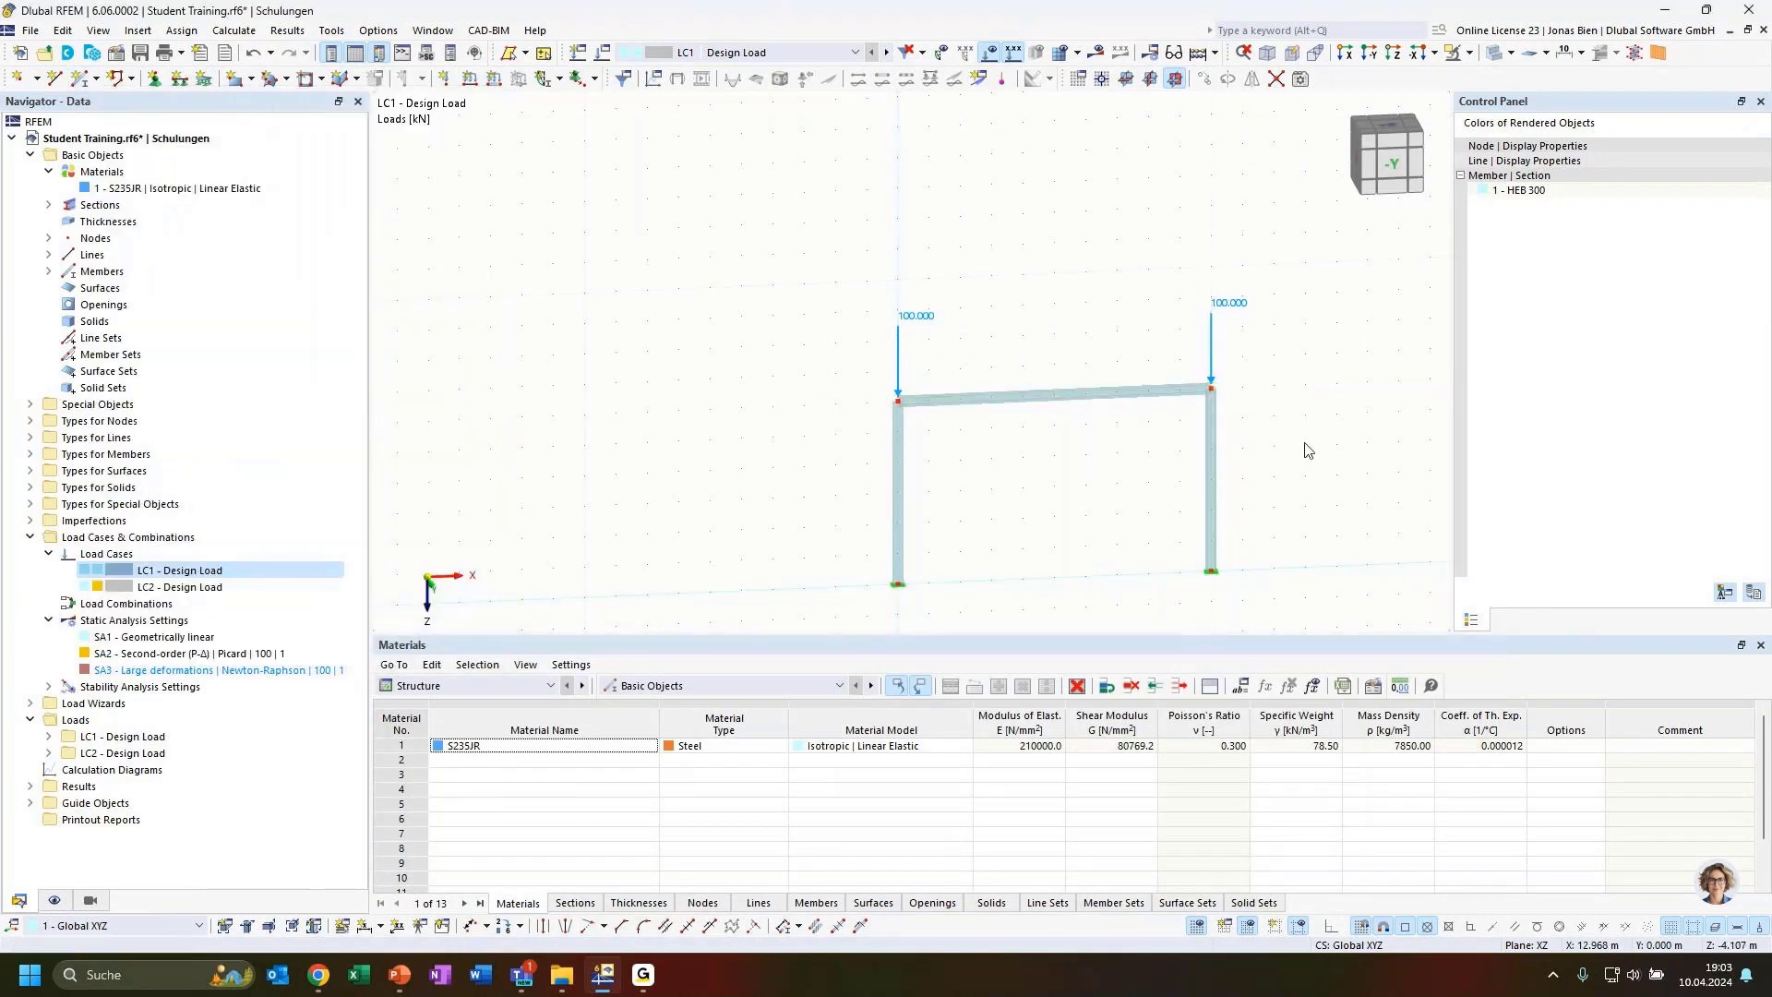
Calculate the model and display the static analysis results for the frame
scroll(1265, 464, "up", 2)
scroll(1191, 458, "down", 3)
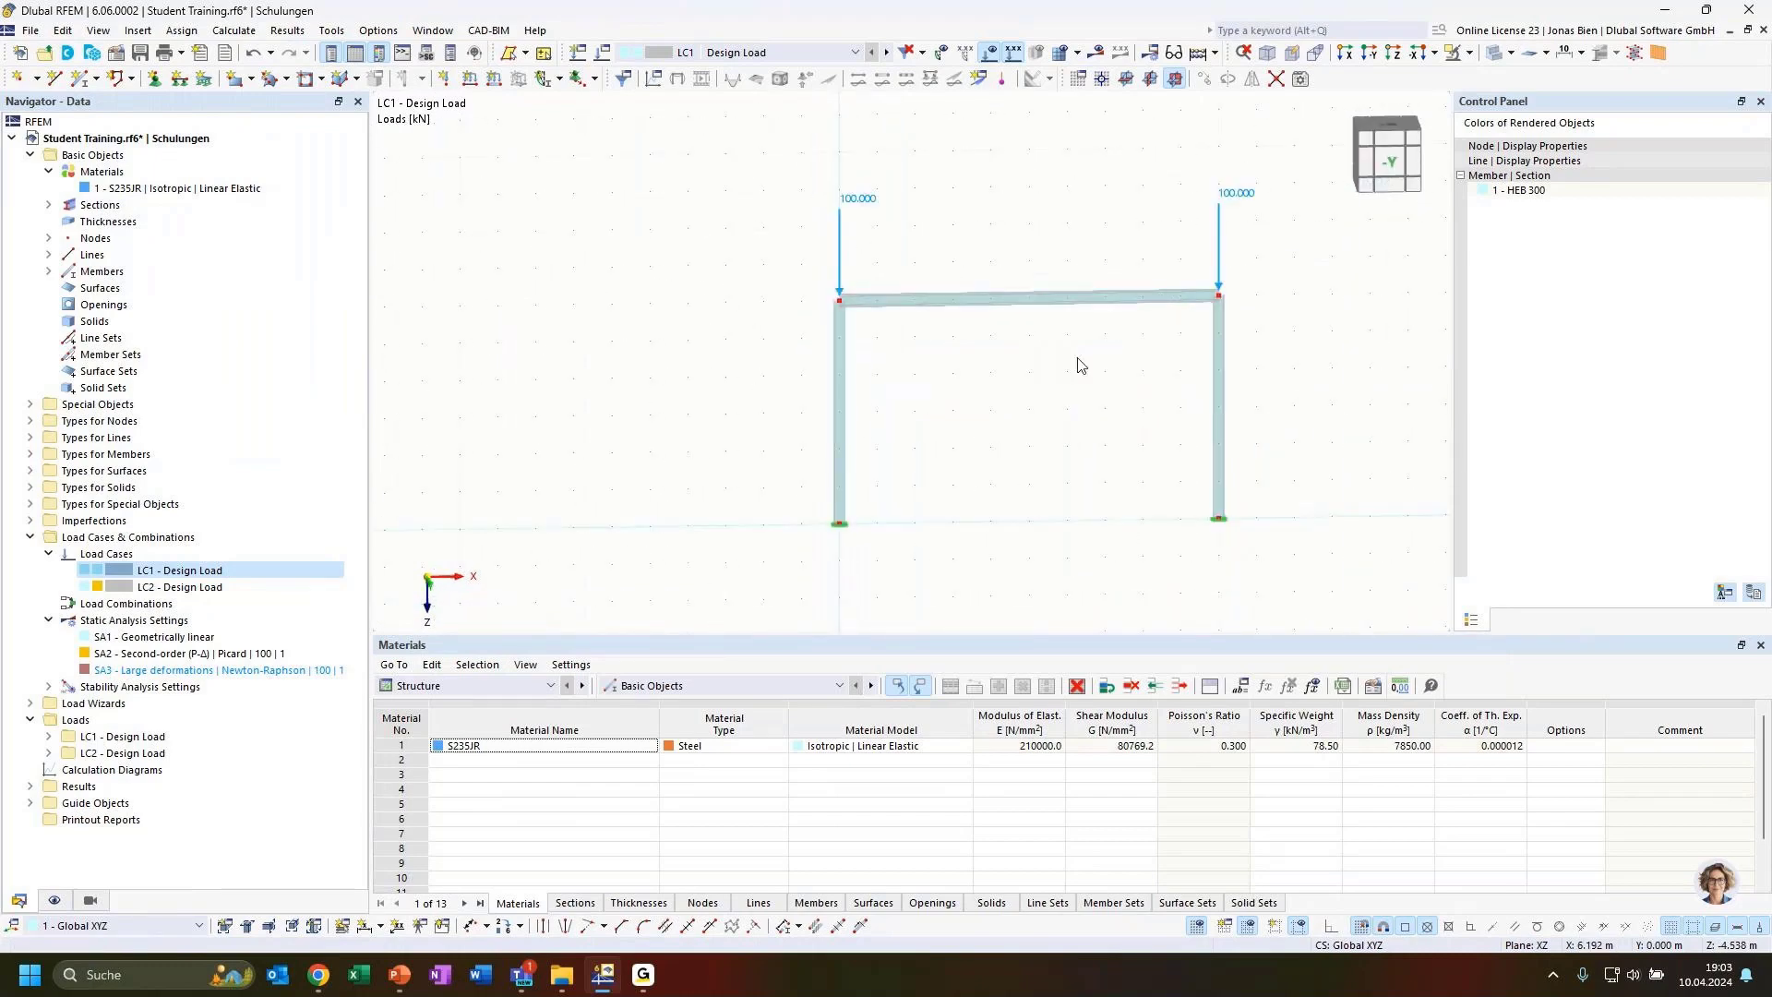
middle_click_drag(1026, 413, 1101, 447, "ctrl")
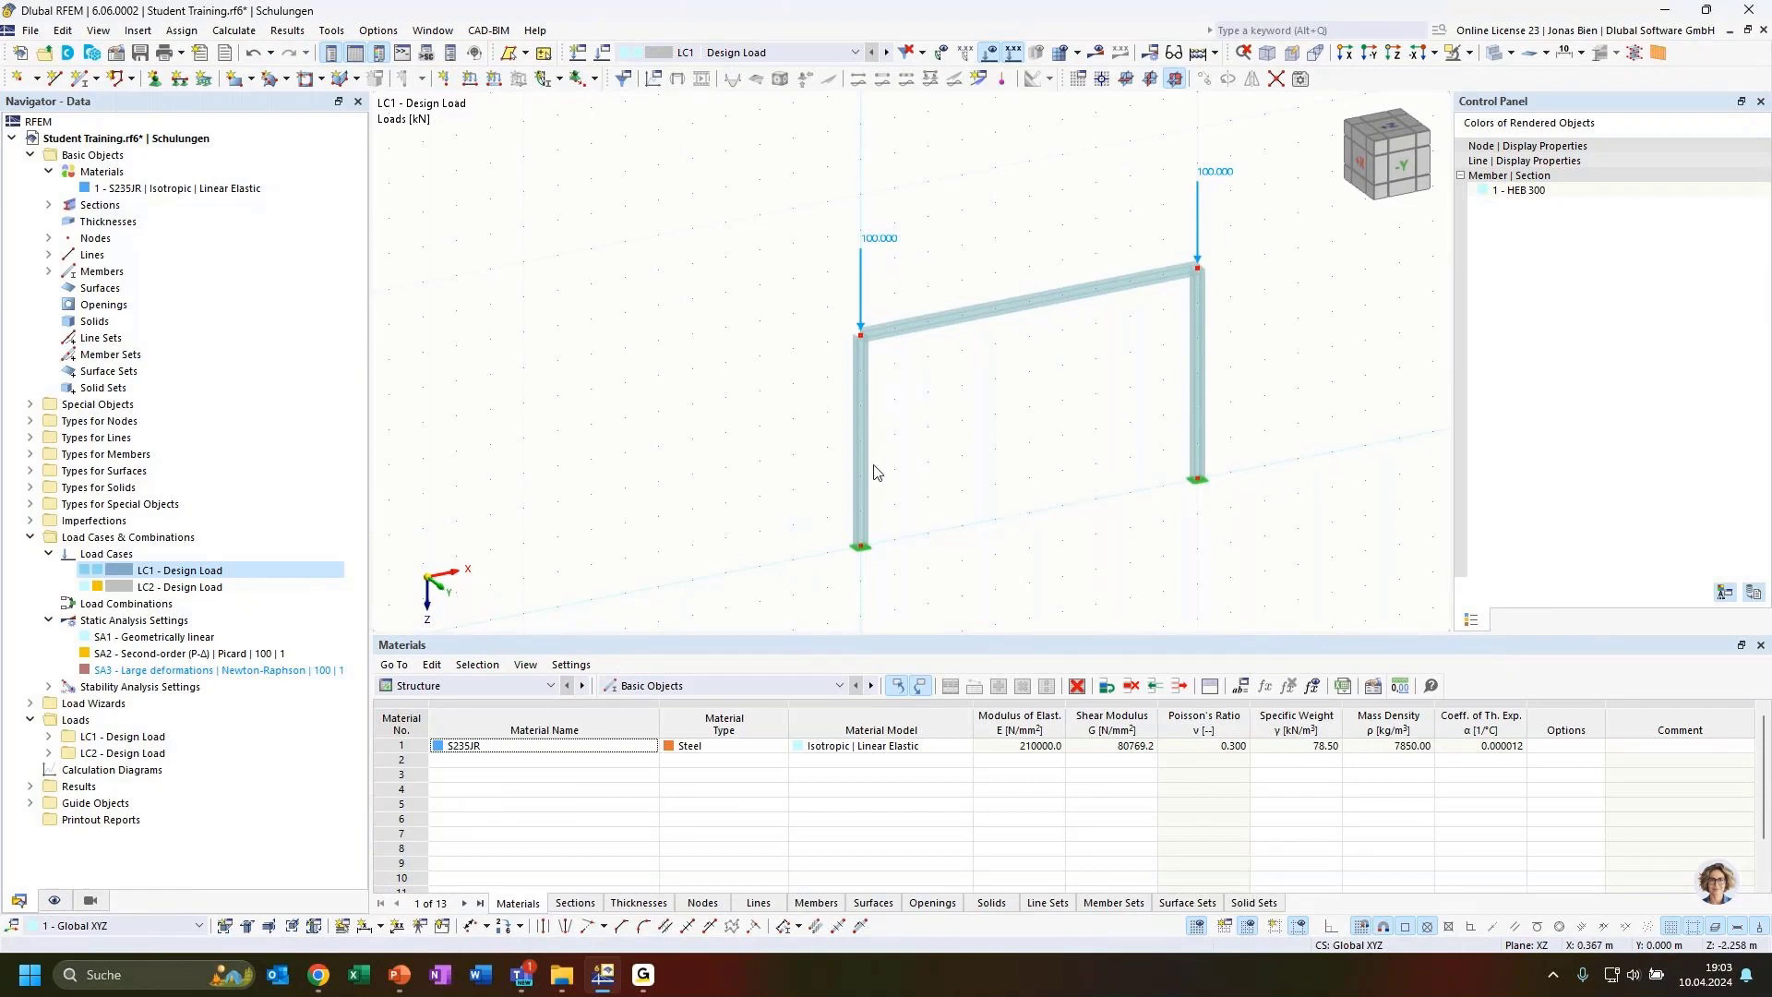
middle_click_drag(1000, 442, 831, 528)
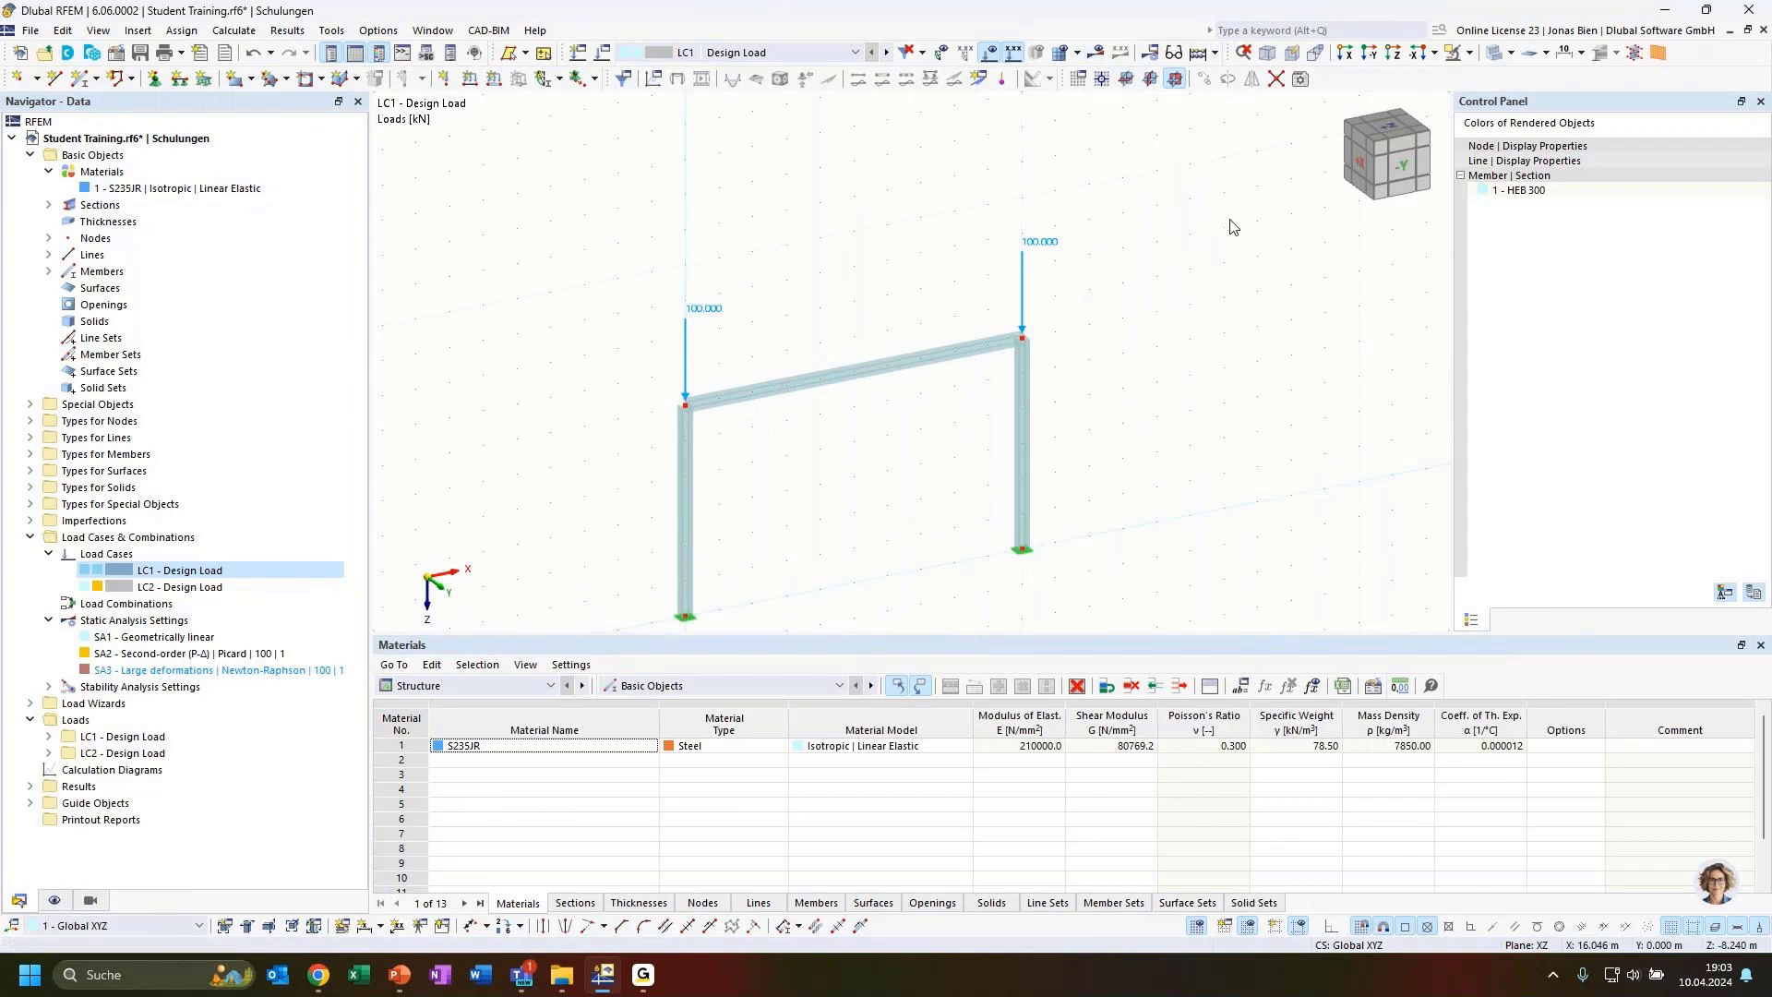
left_click_drag(615, 198, 1099, 462)
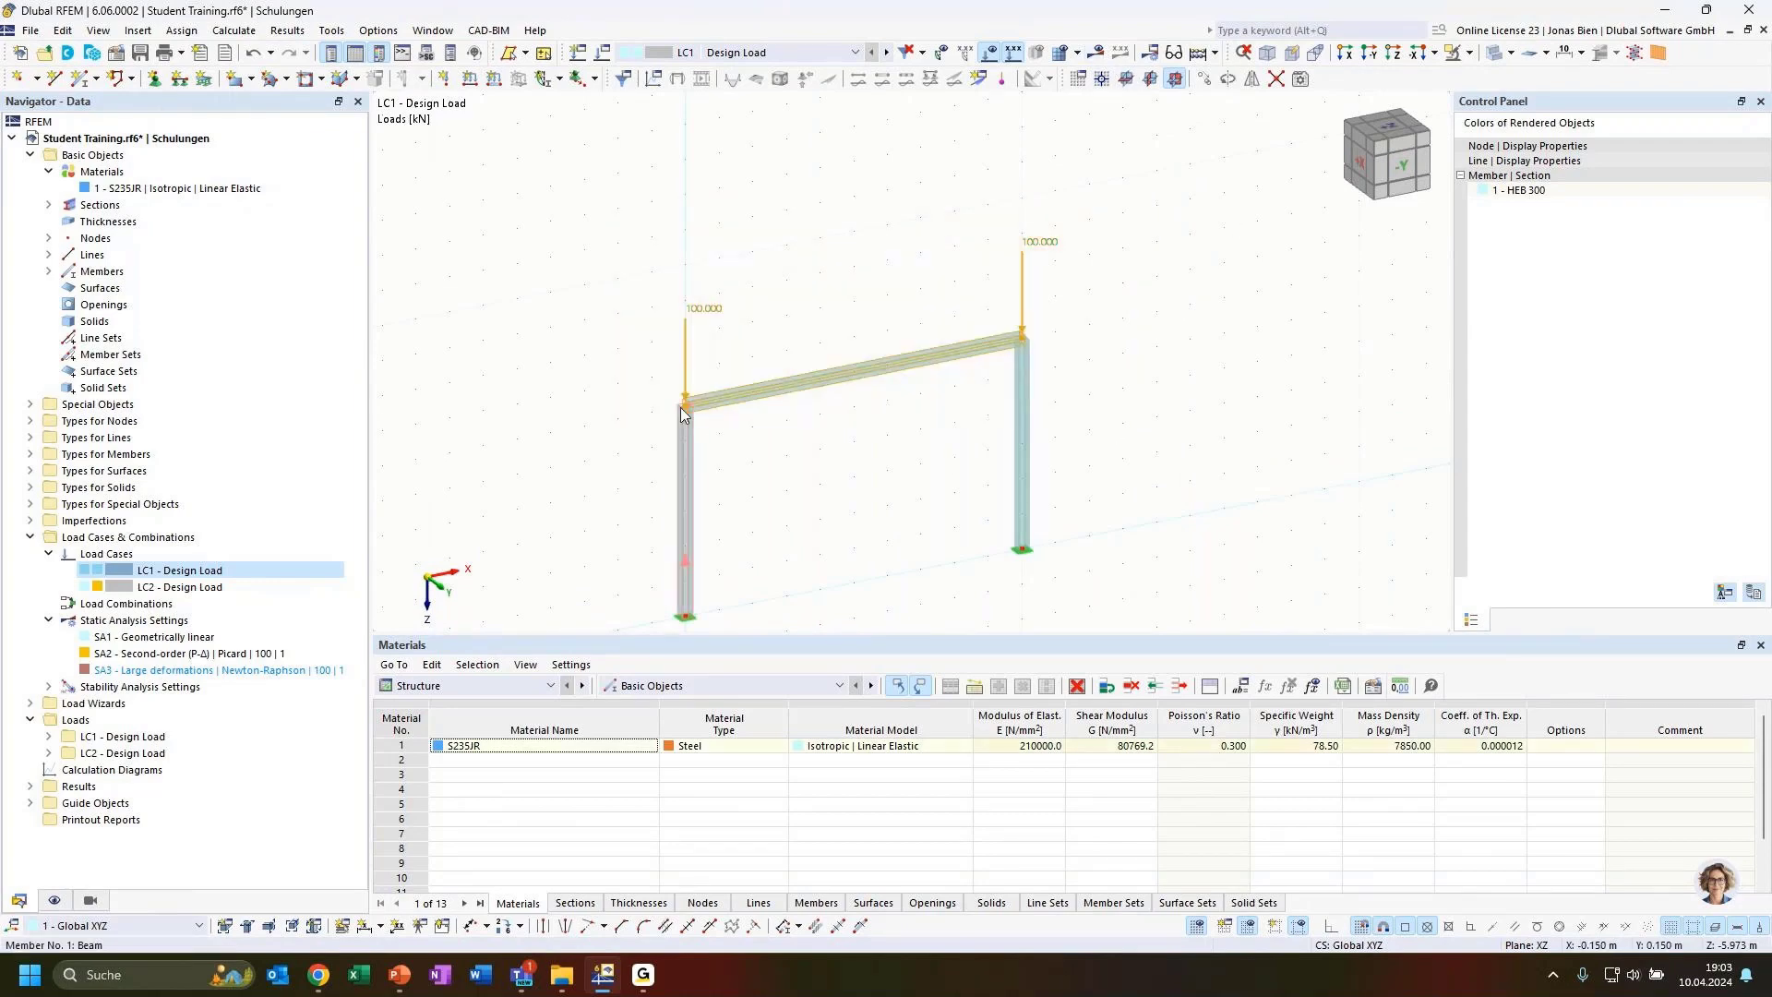
left_click_drag(686, 406, 685, 266)
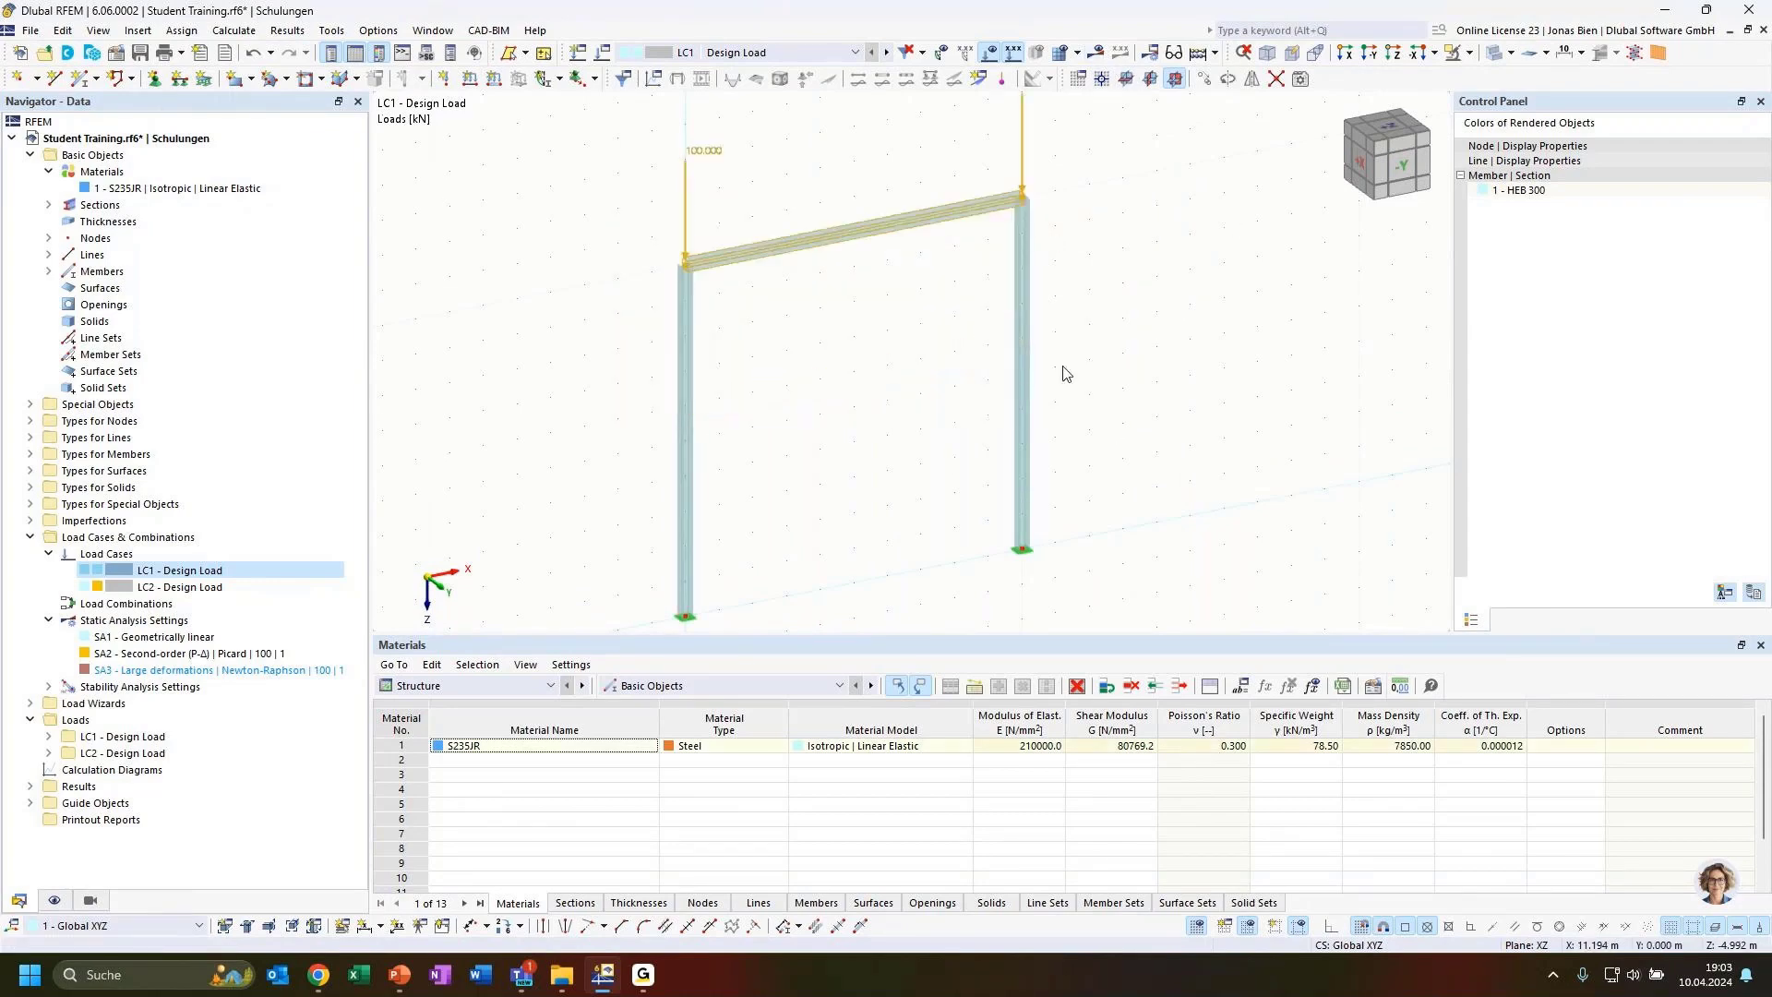
left_click(1246, 404)
middle_click_drag(1253, 405, 1195, 424, "ctrl")
scroll(1199, 398, "down", 1)
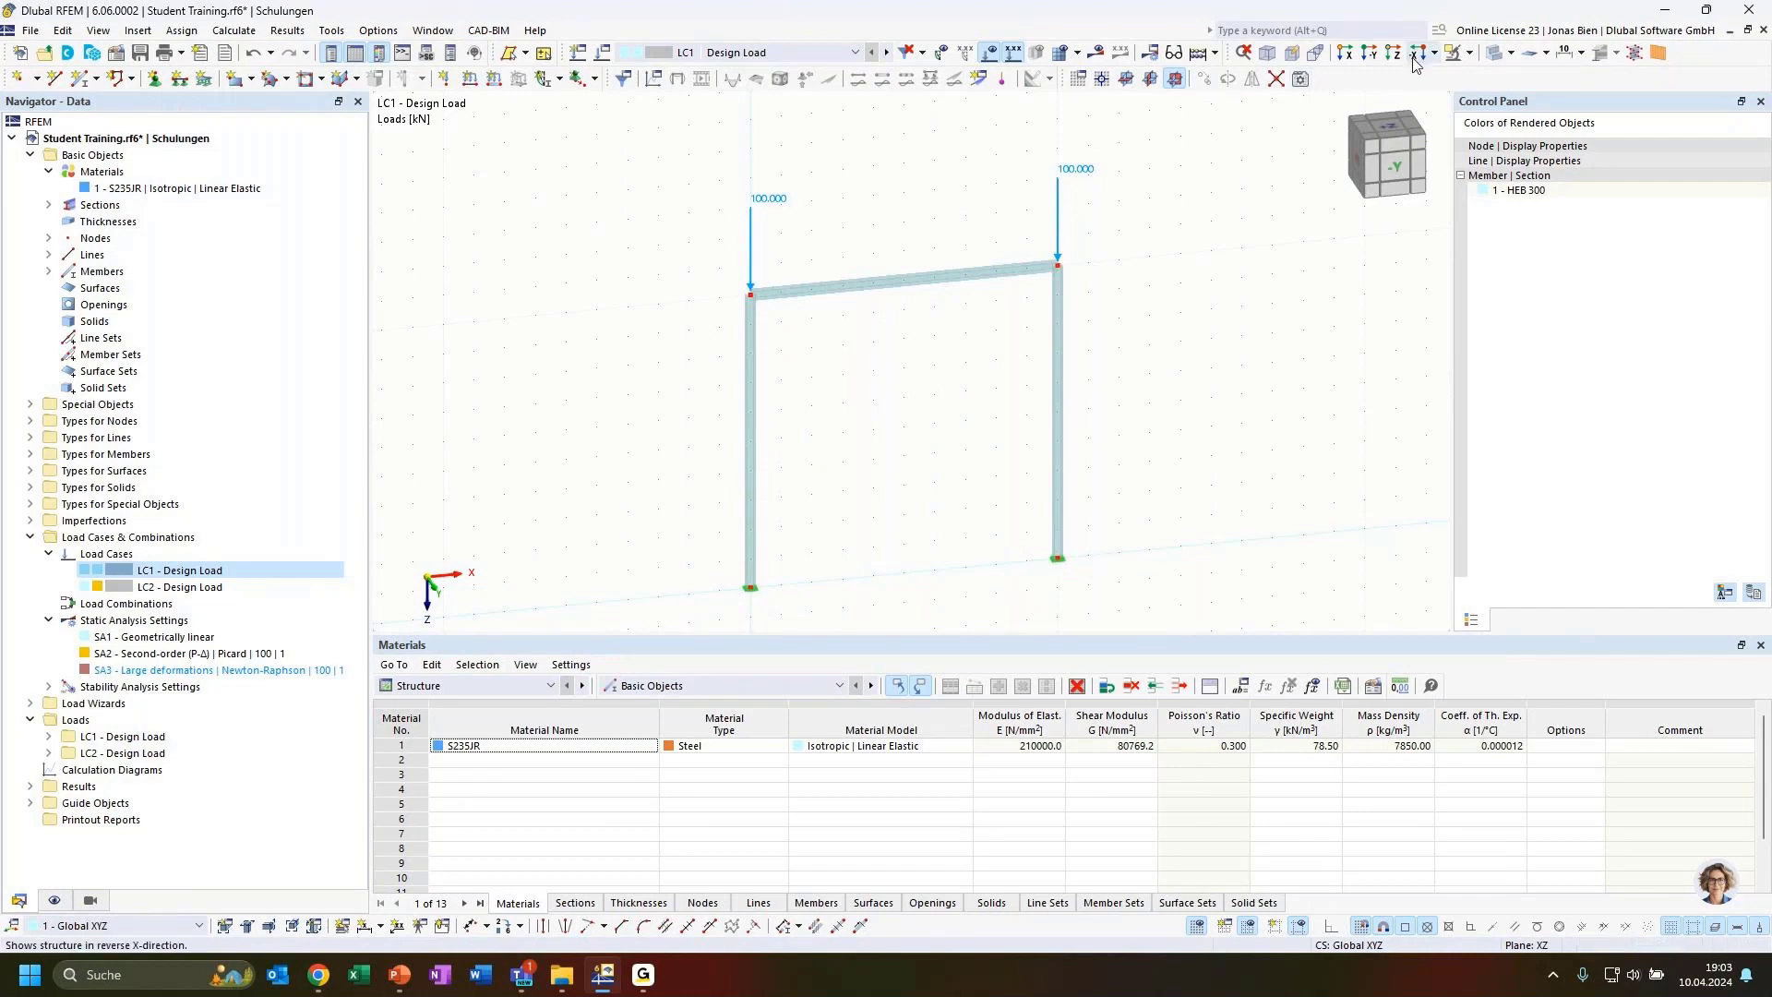
left_click(1098, 53)
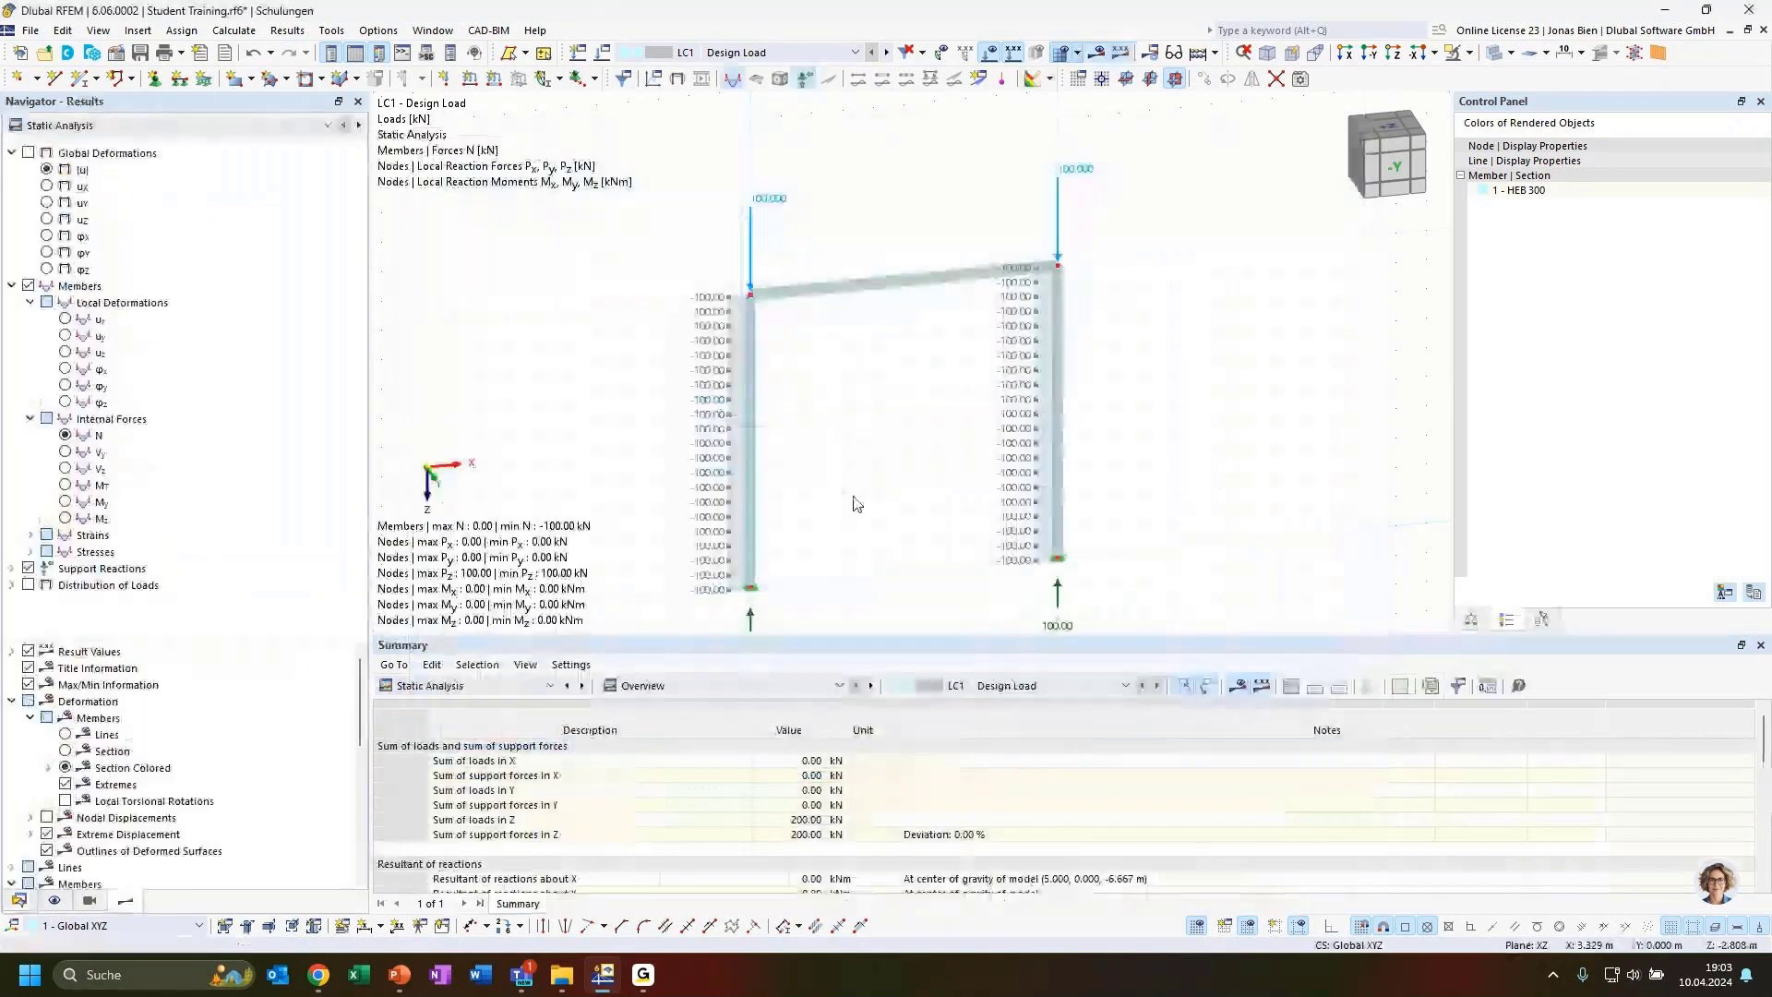
Show the stability analysis critical load factors table and select mode shape 1
left_click(480, 686)
left_click(436, 819)
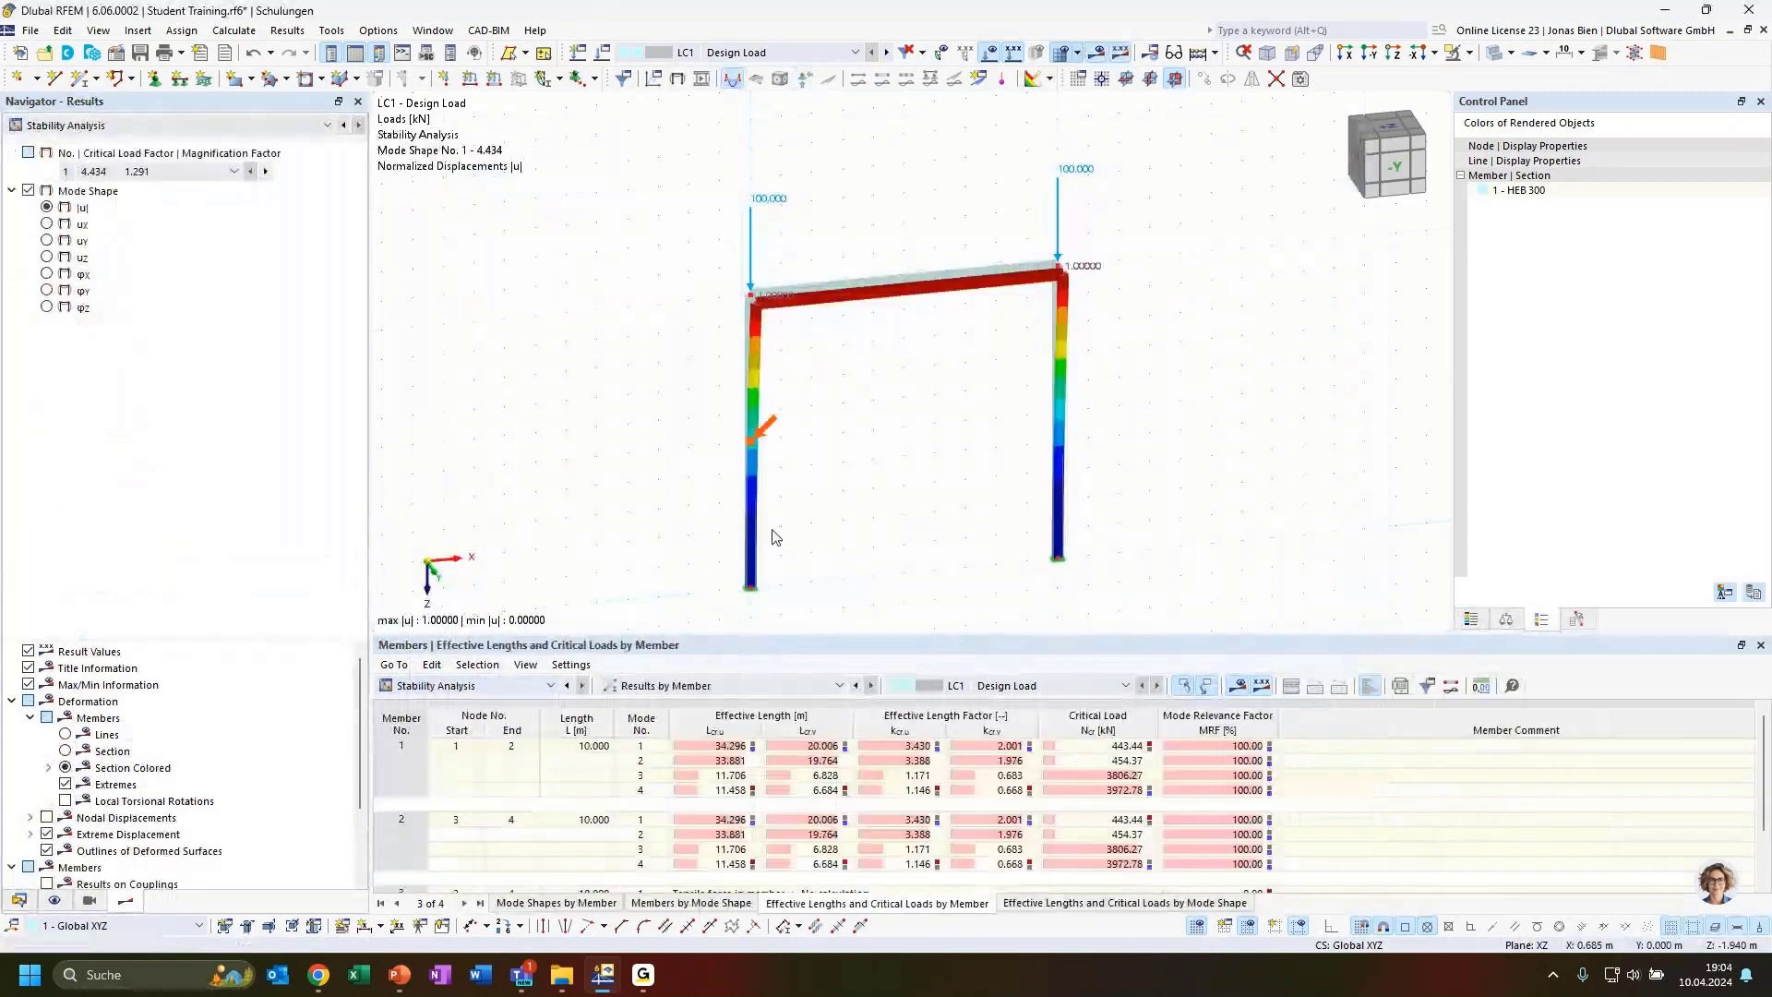
left_click(433, 685)
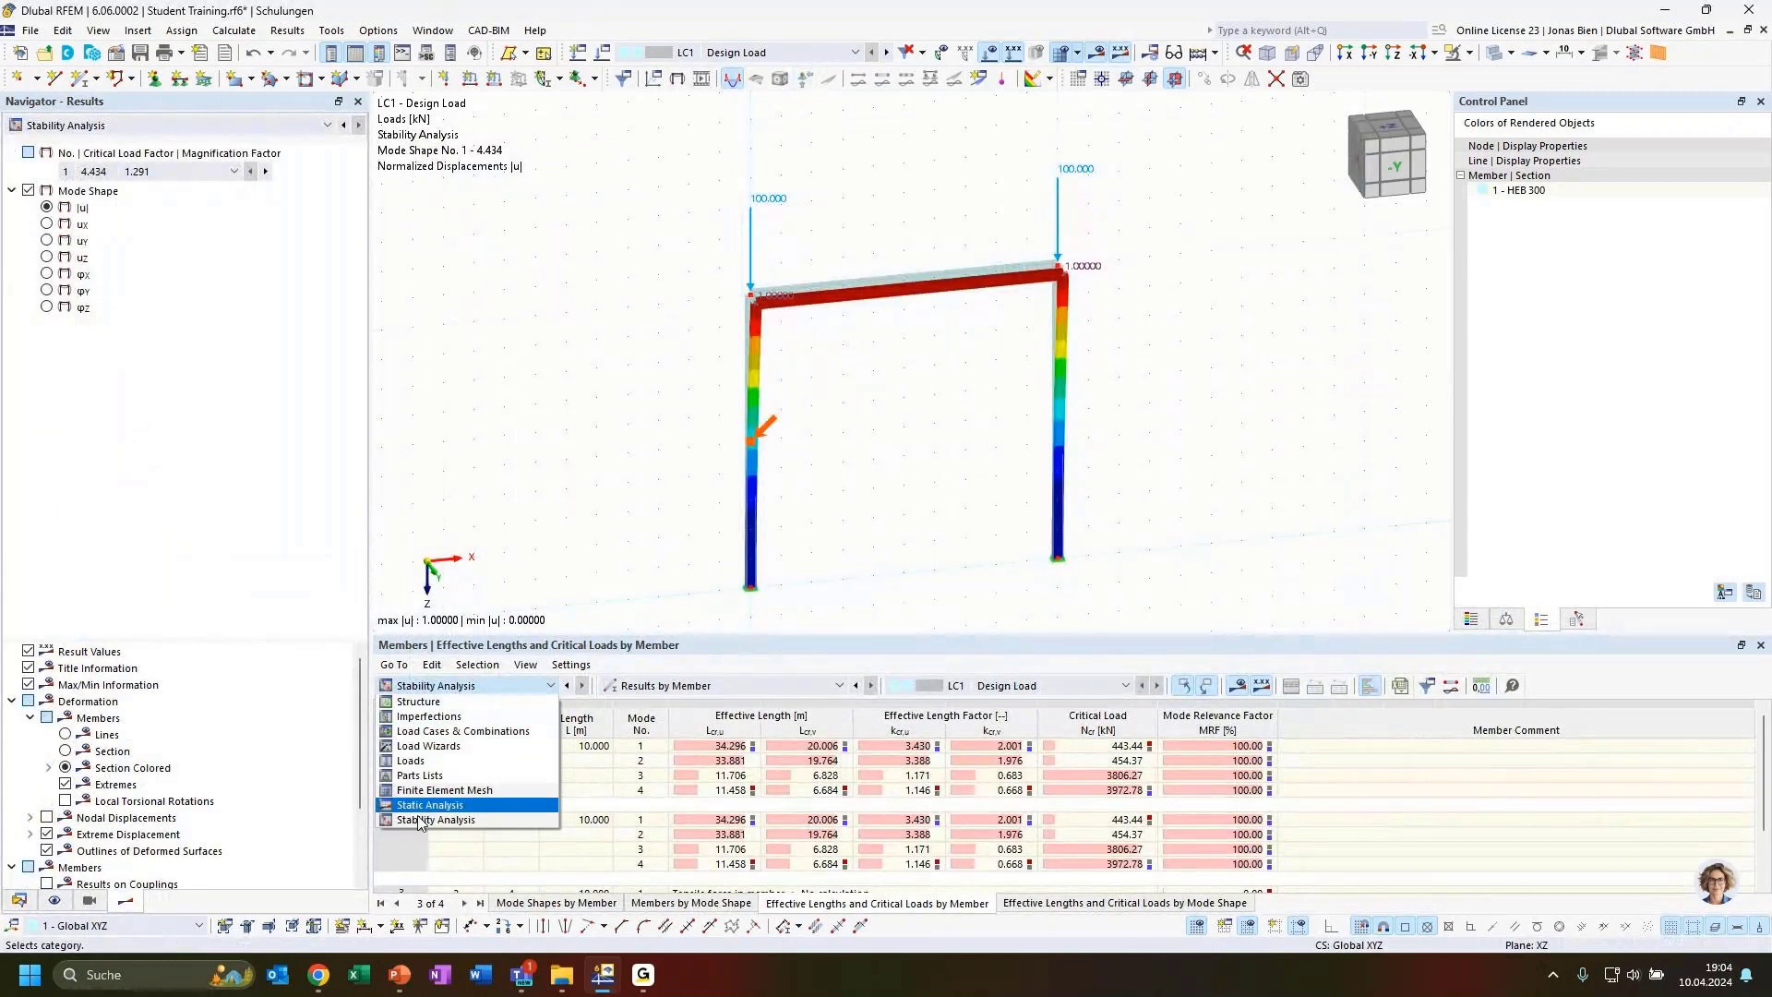
left_click(434, 819)
left_click(729, 686)
left_click(646, 701)
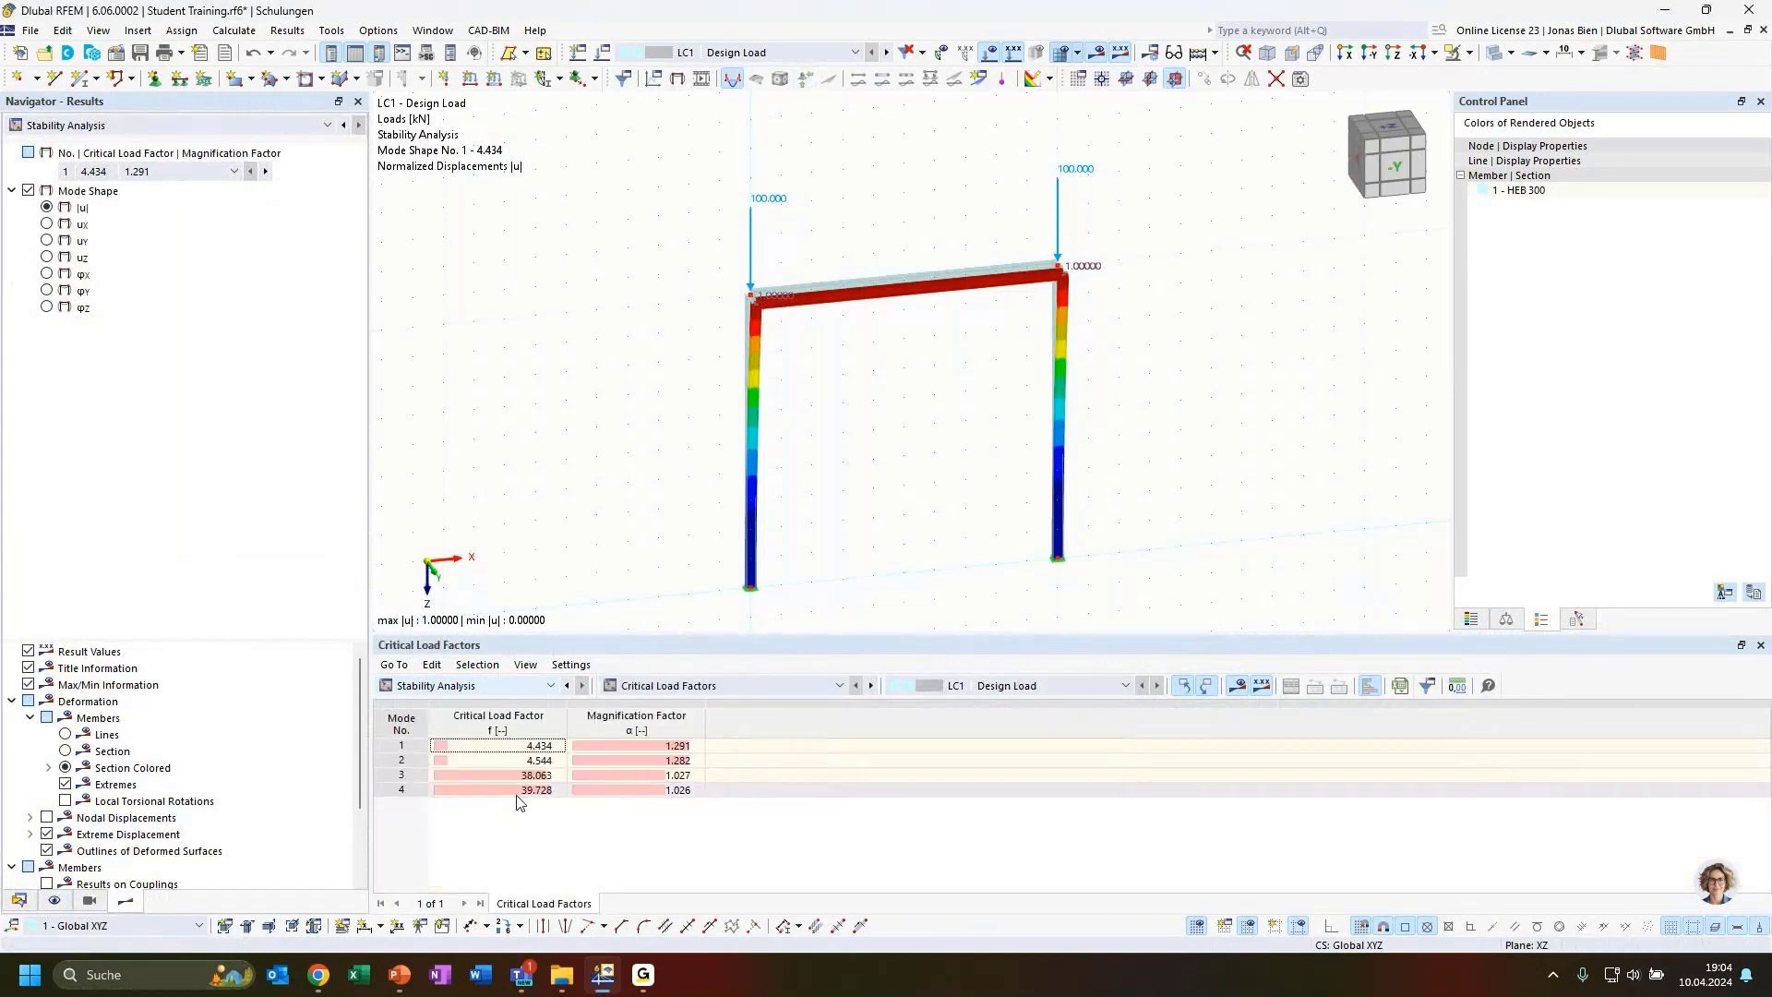
left_click(546, 745)
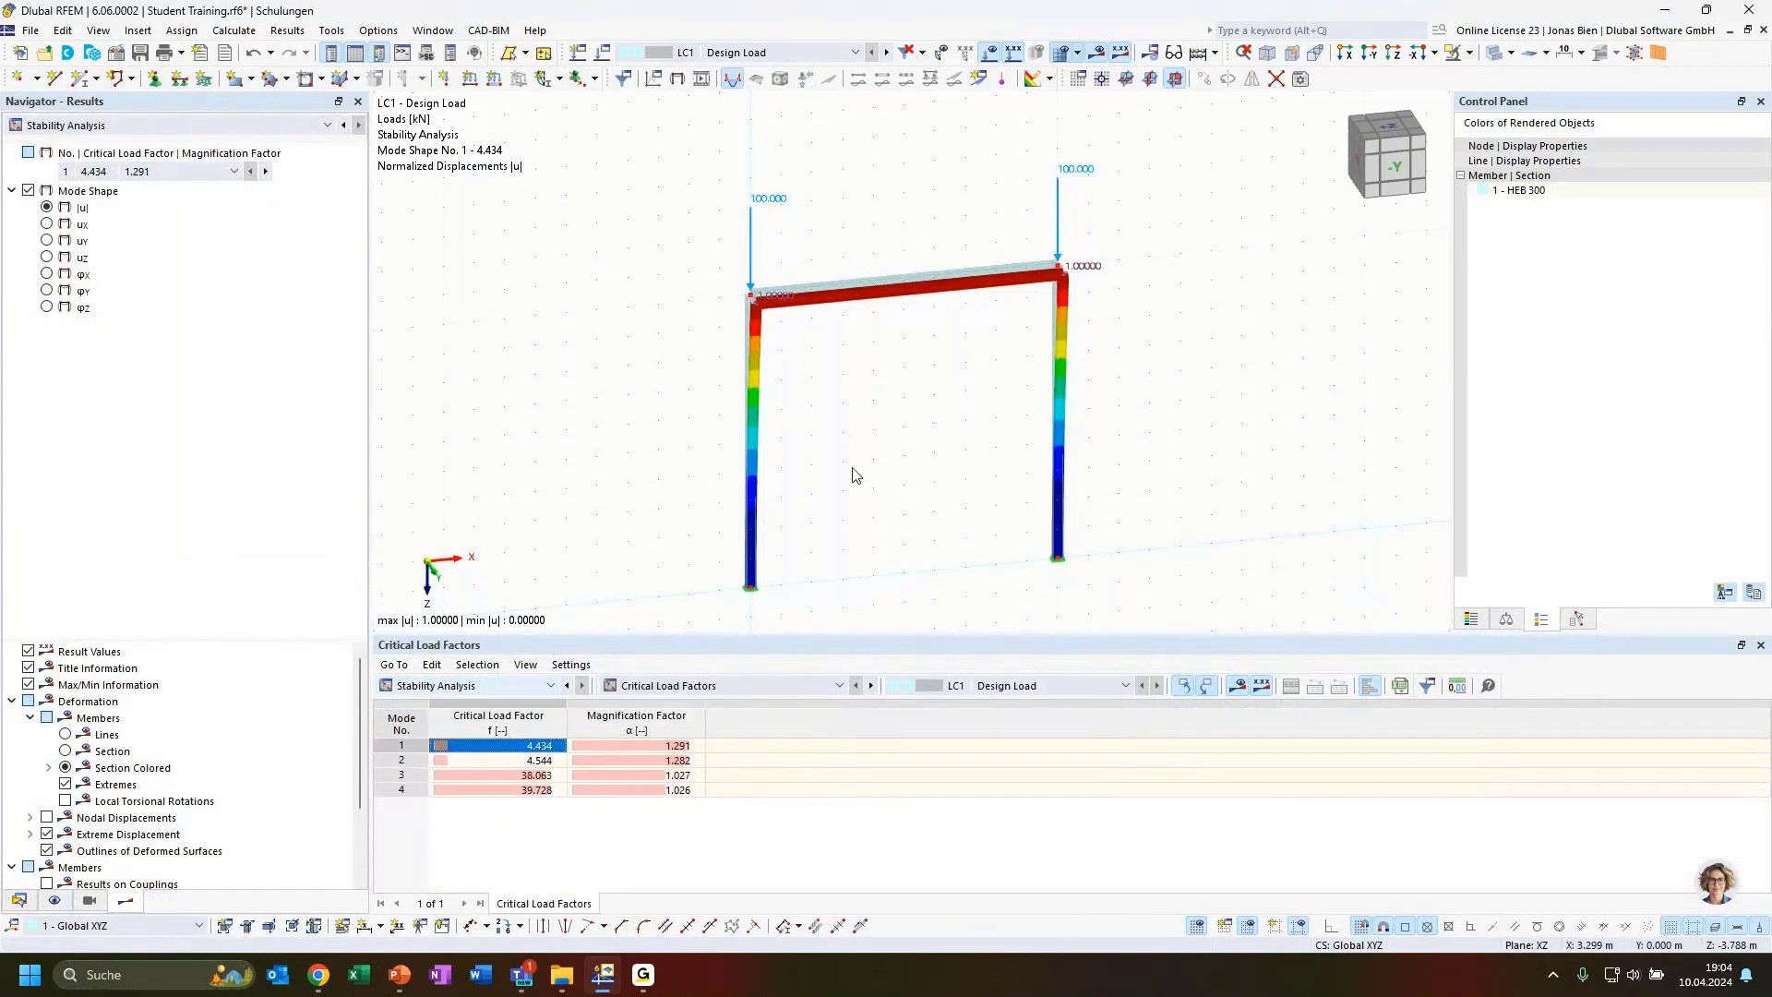
Inspect the frame's mode shapes 1 to 3 from different viewing angles
middle_click_drag(850, 475, 881, 478, "ctrl")
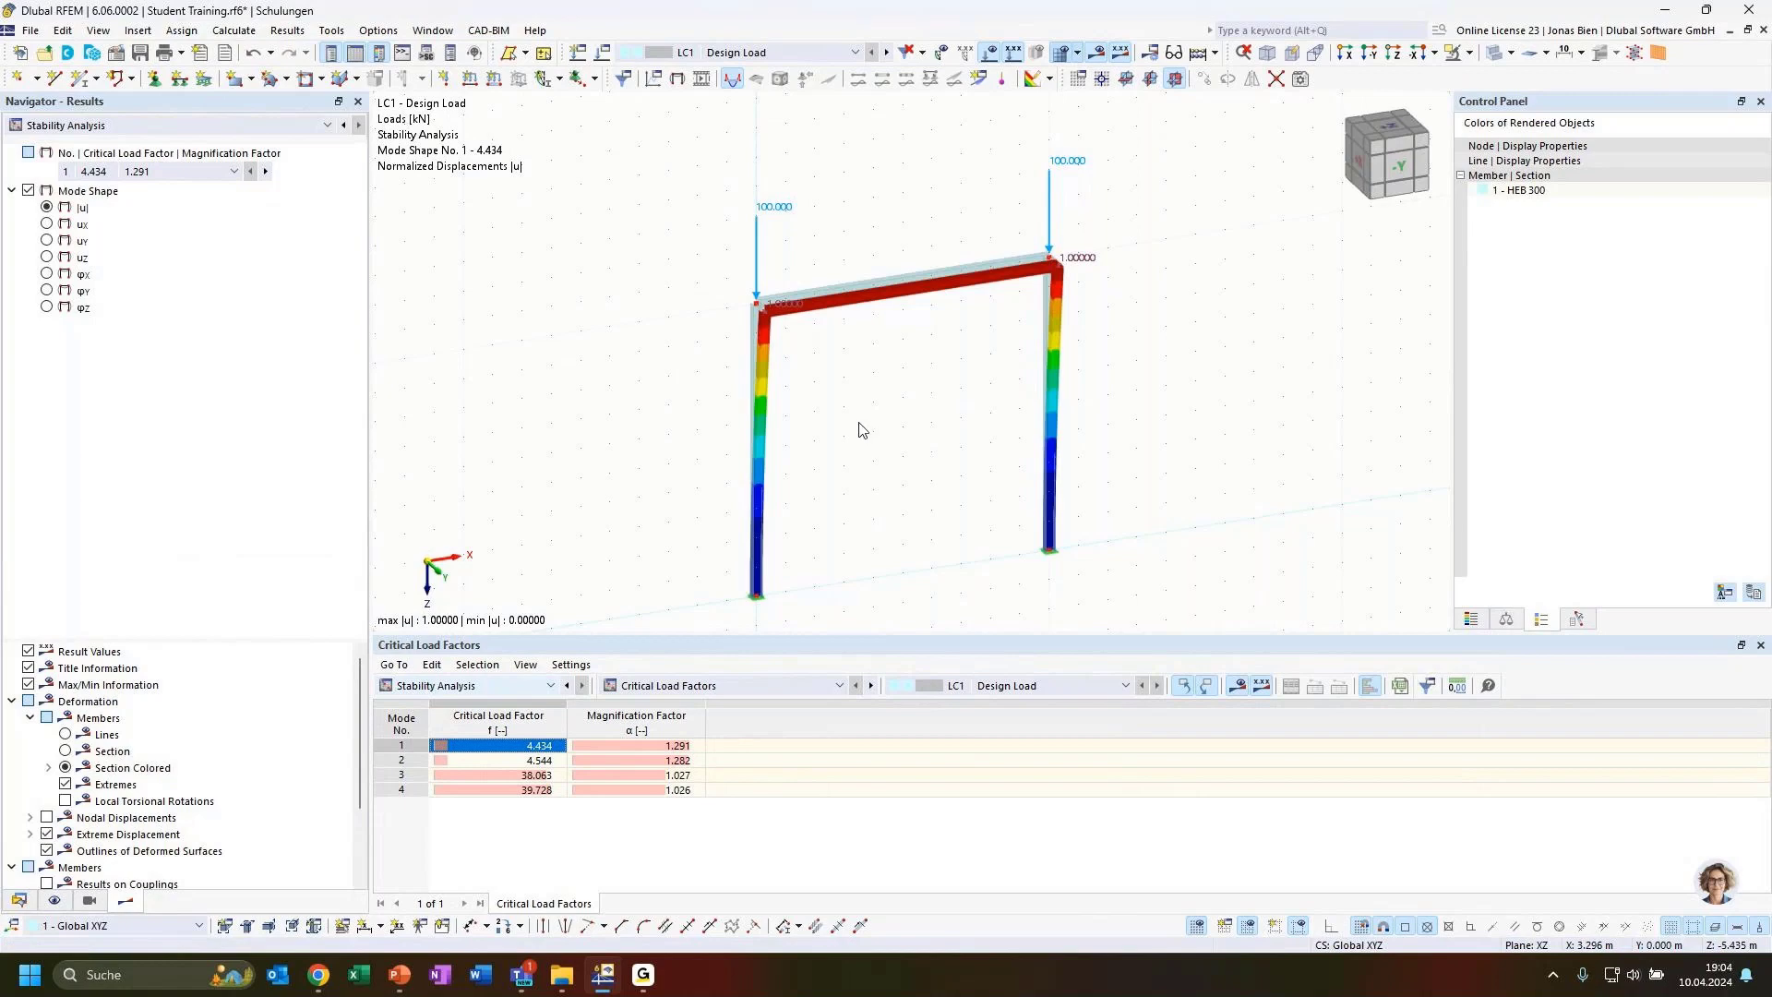
middle_click_drag(867, 436, 1050, 389, "ctrl")
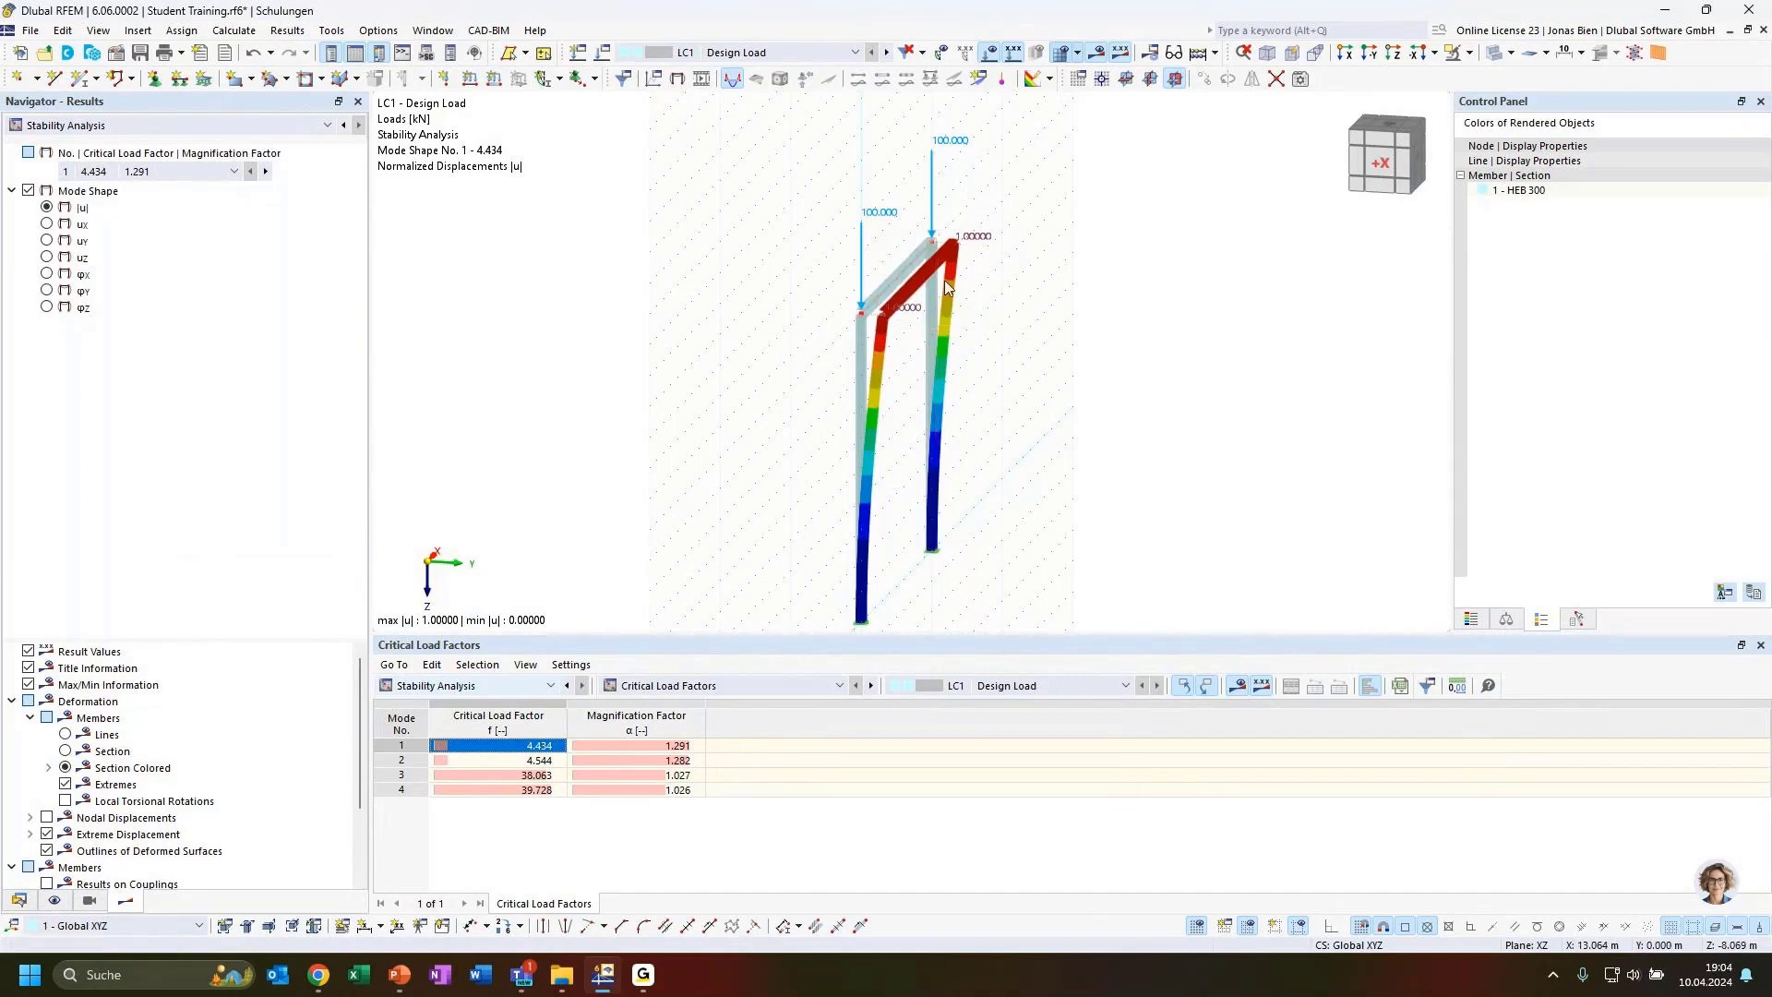
middle_click_drag(995, 452, 982, 477, "ctrl")
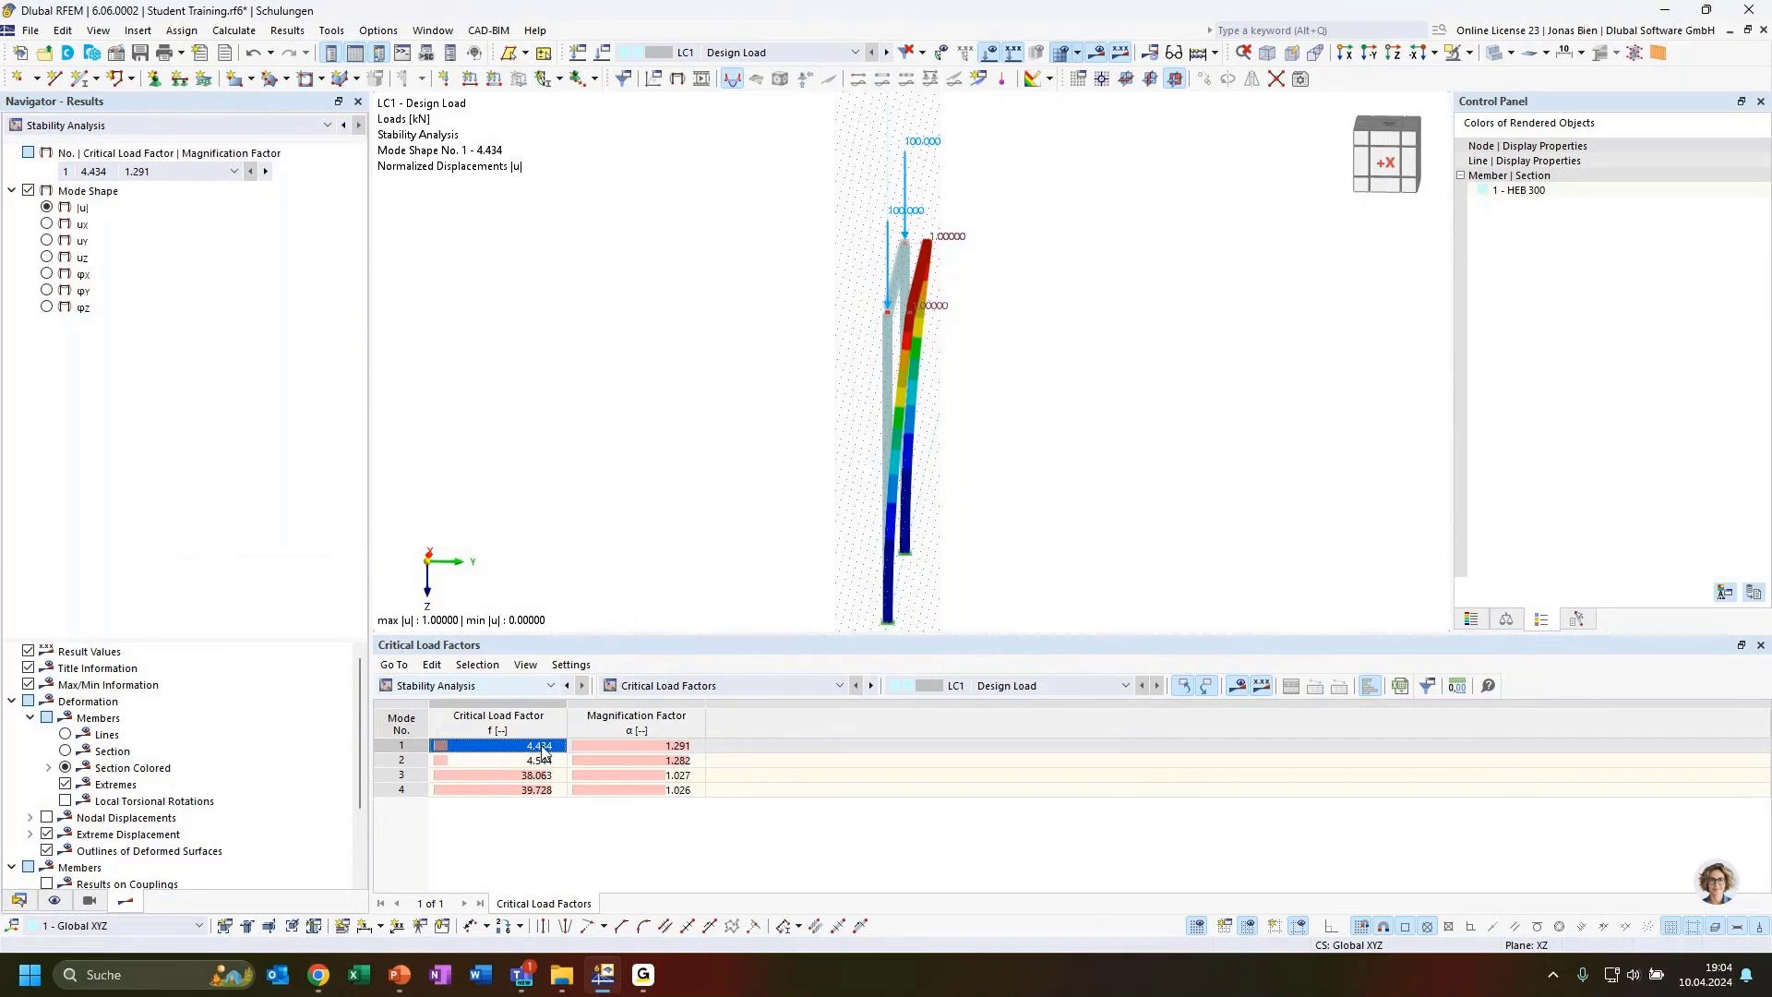
middle_click_drag(1190, 519, 1025, 479, "ctrl")
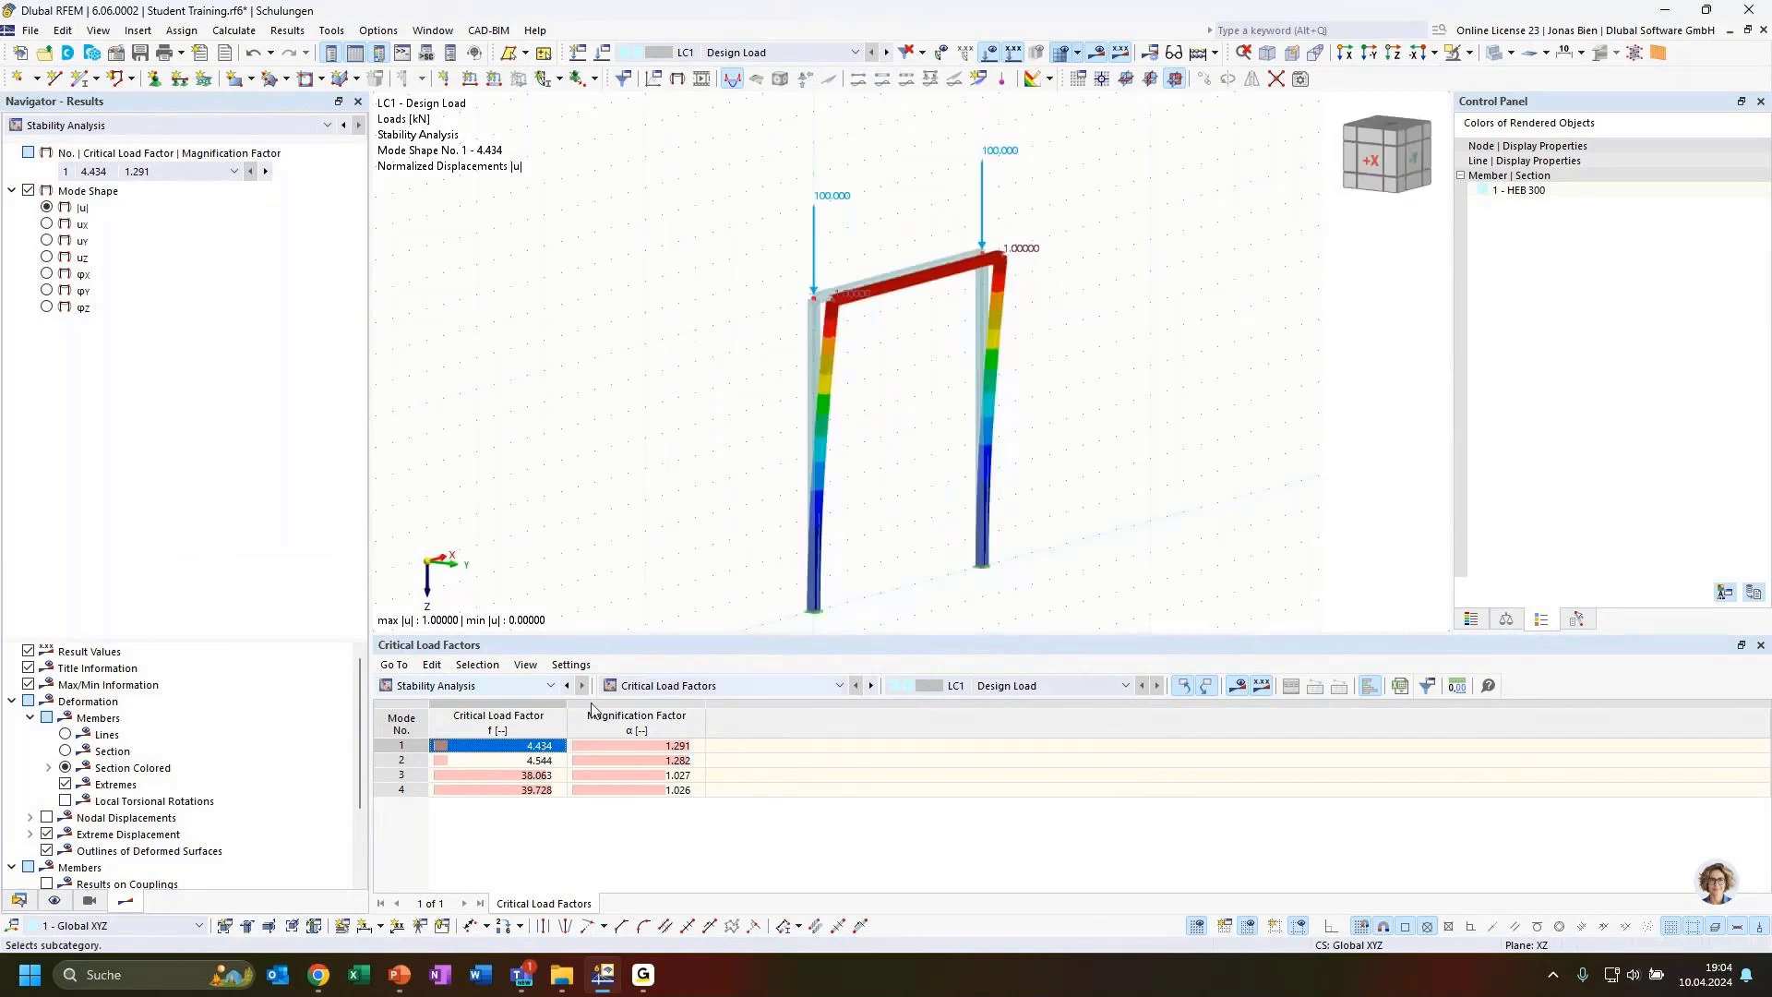
left_click(540, 761)
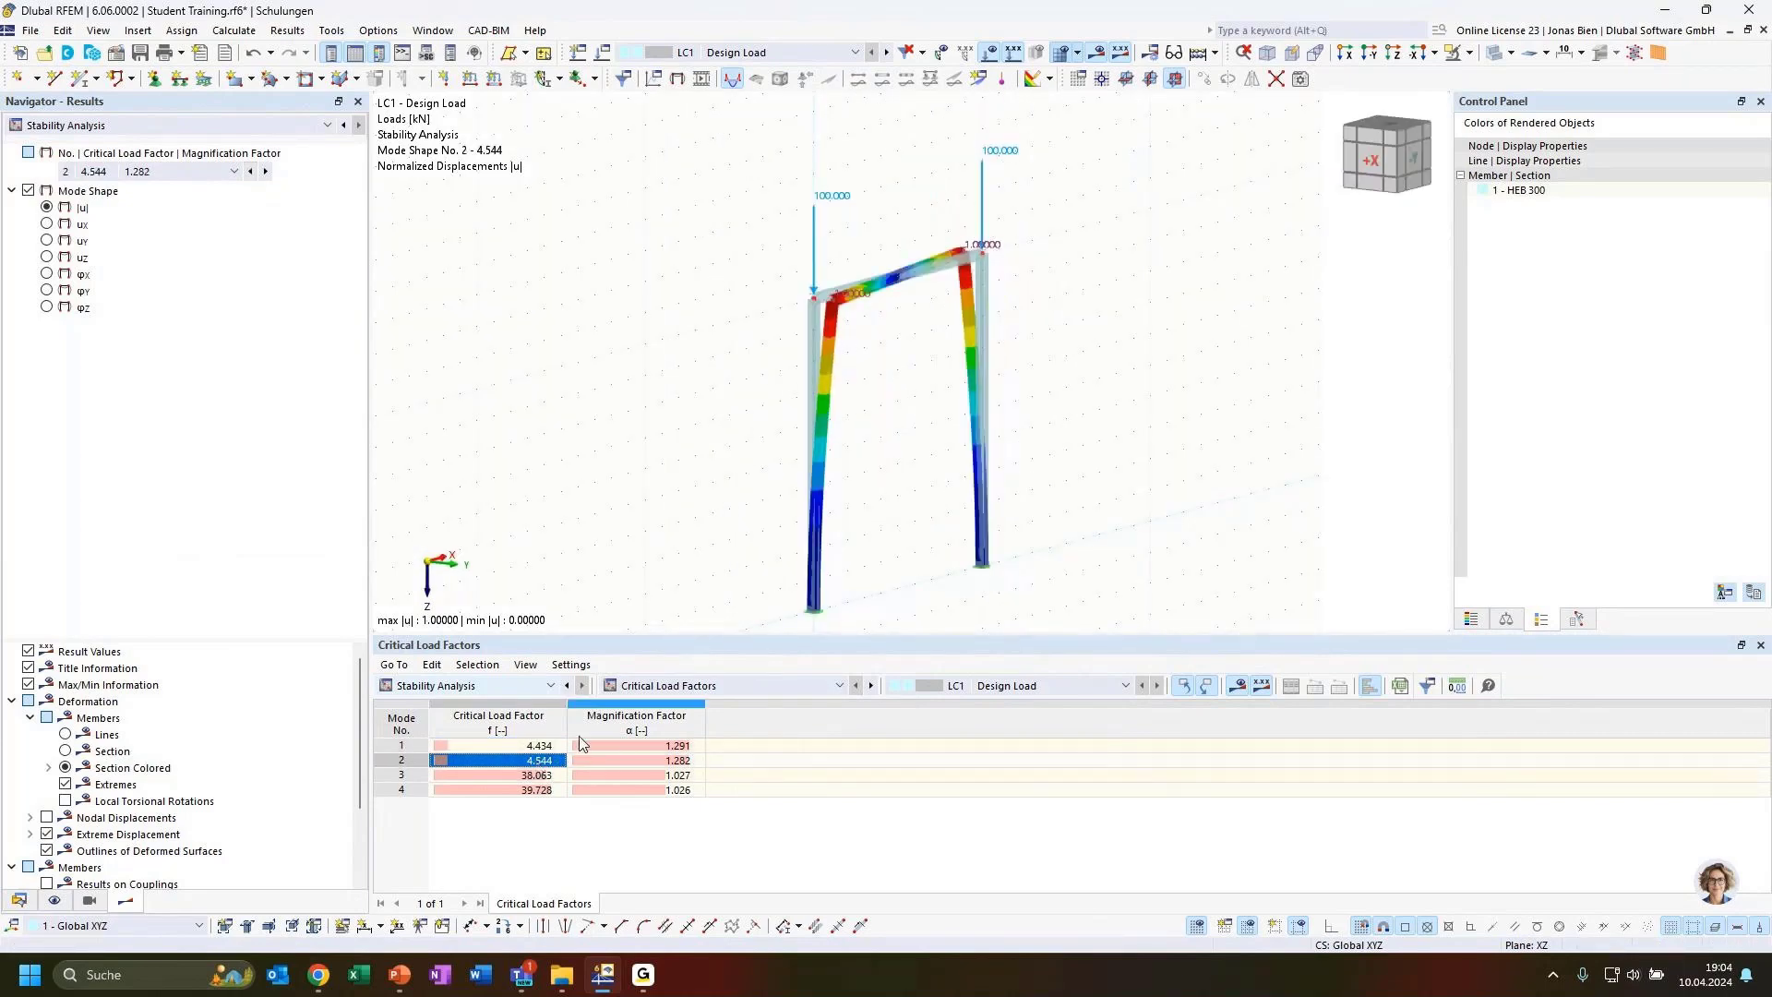
middle_click_drag(1089, 480, 1146, 487, "ctrl")
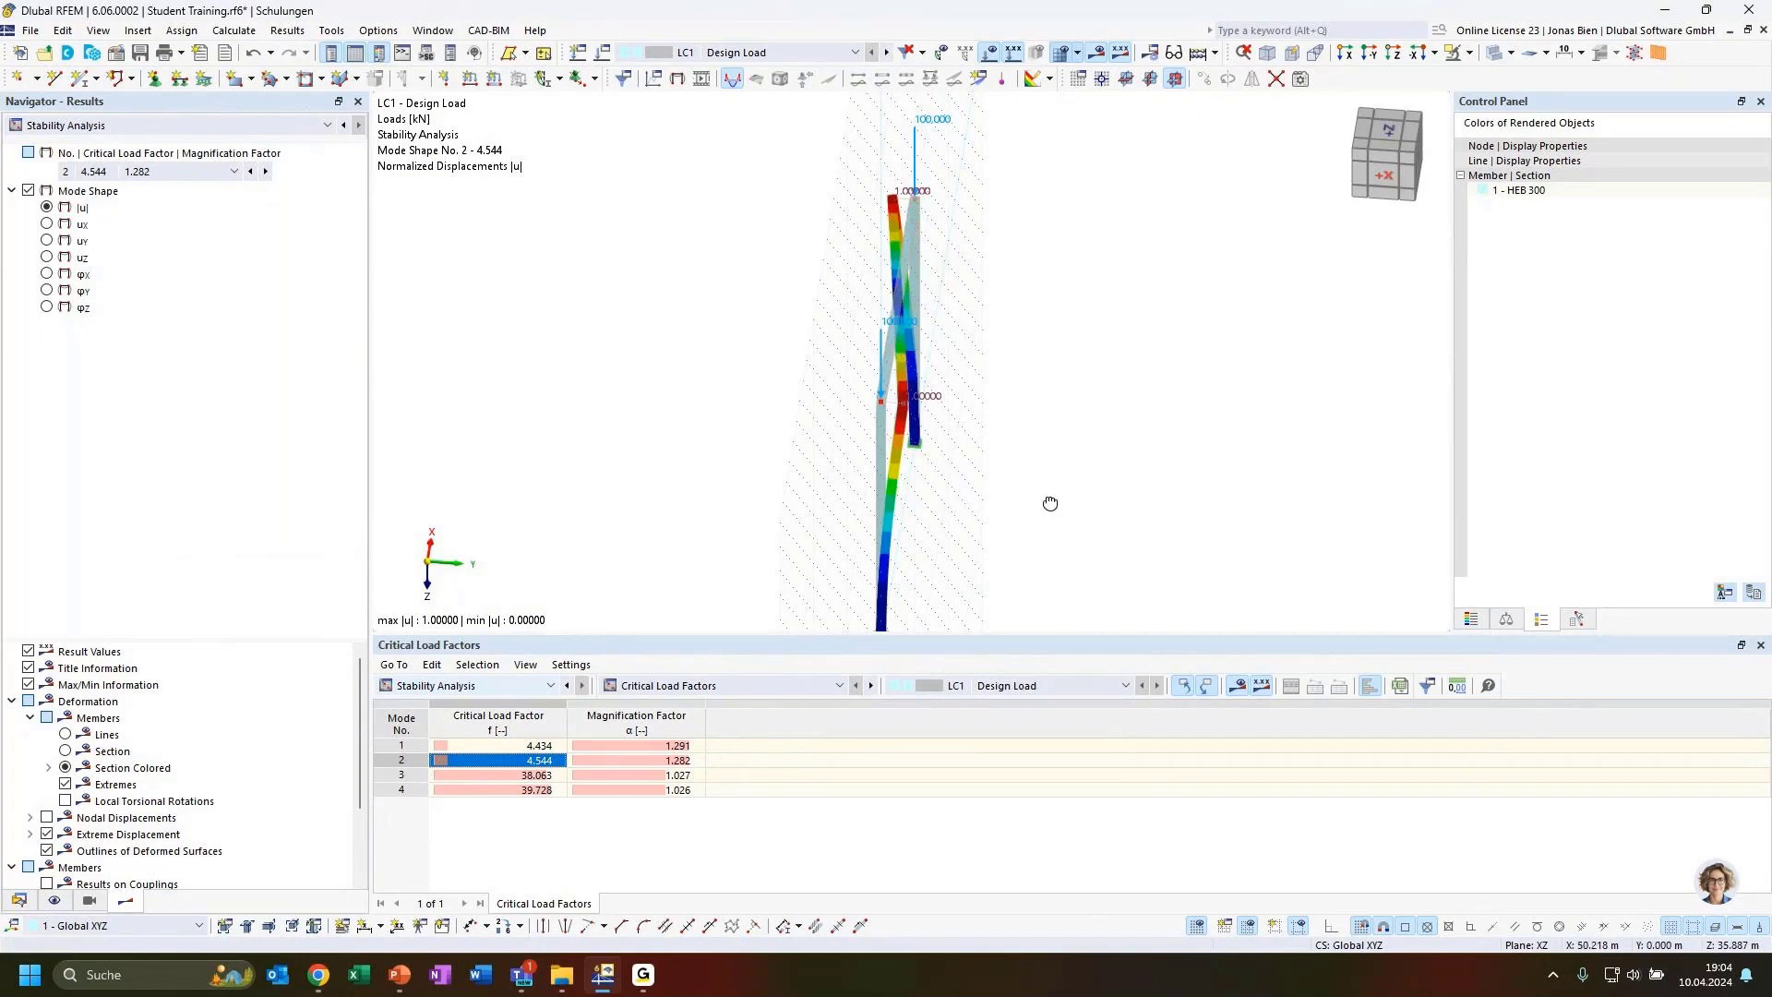
middle_click_drag(1052, 502, 997, 495, "ctrl")
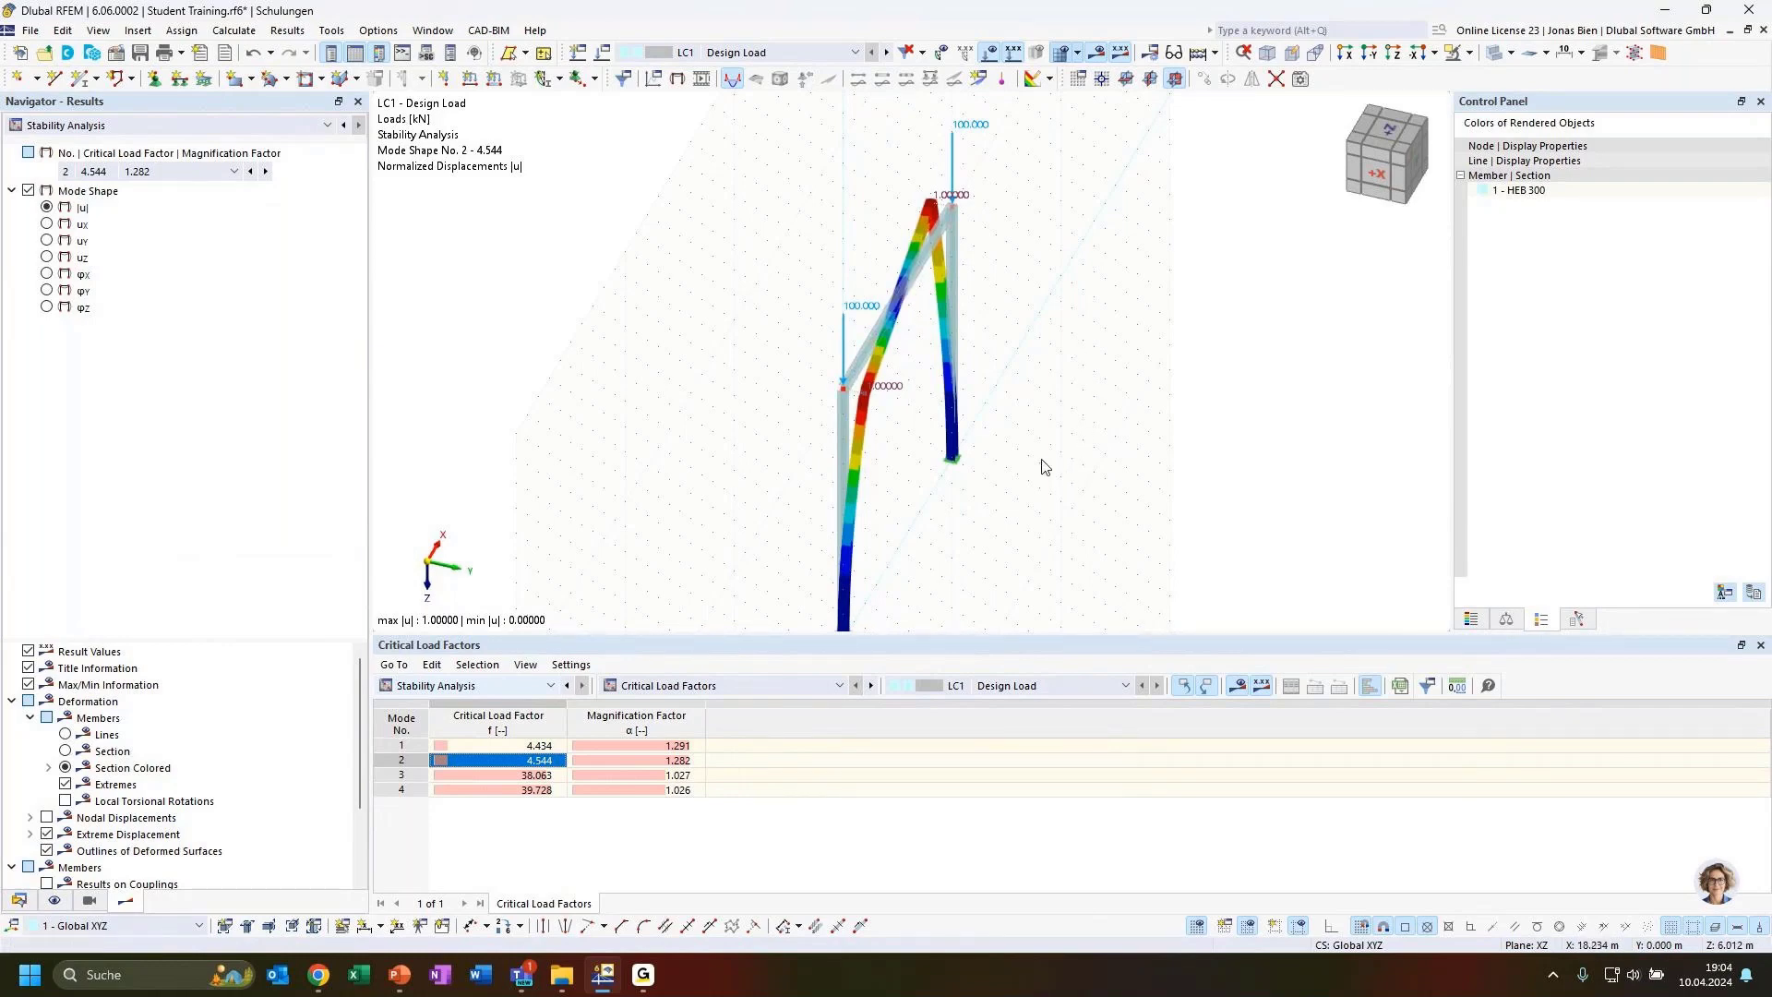
key("Down")
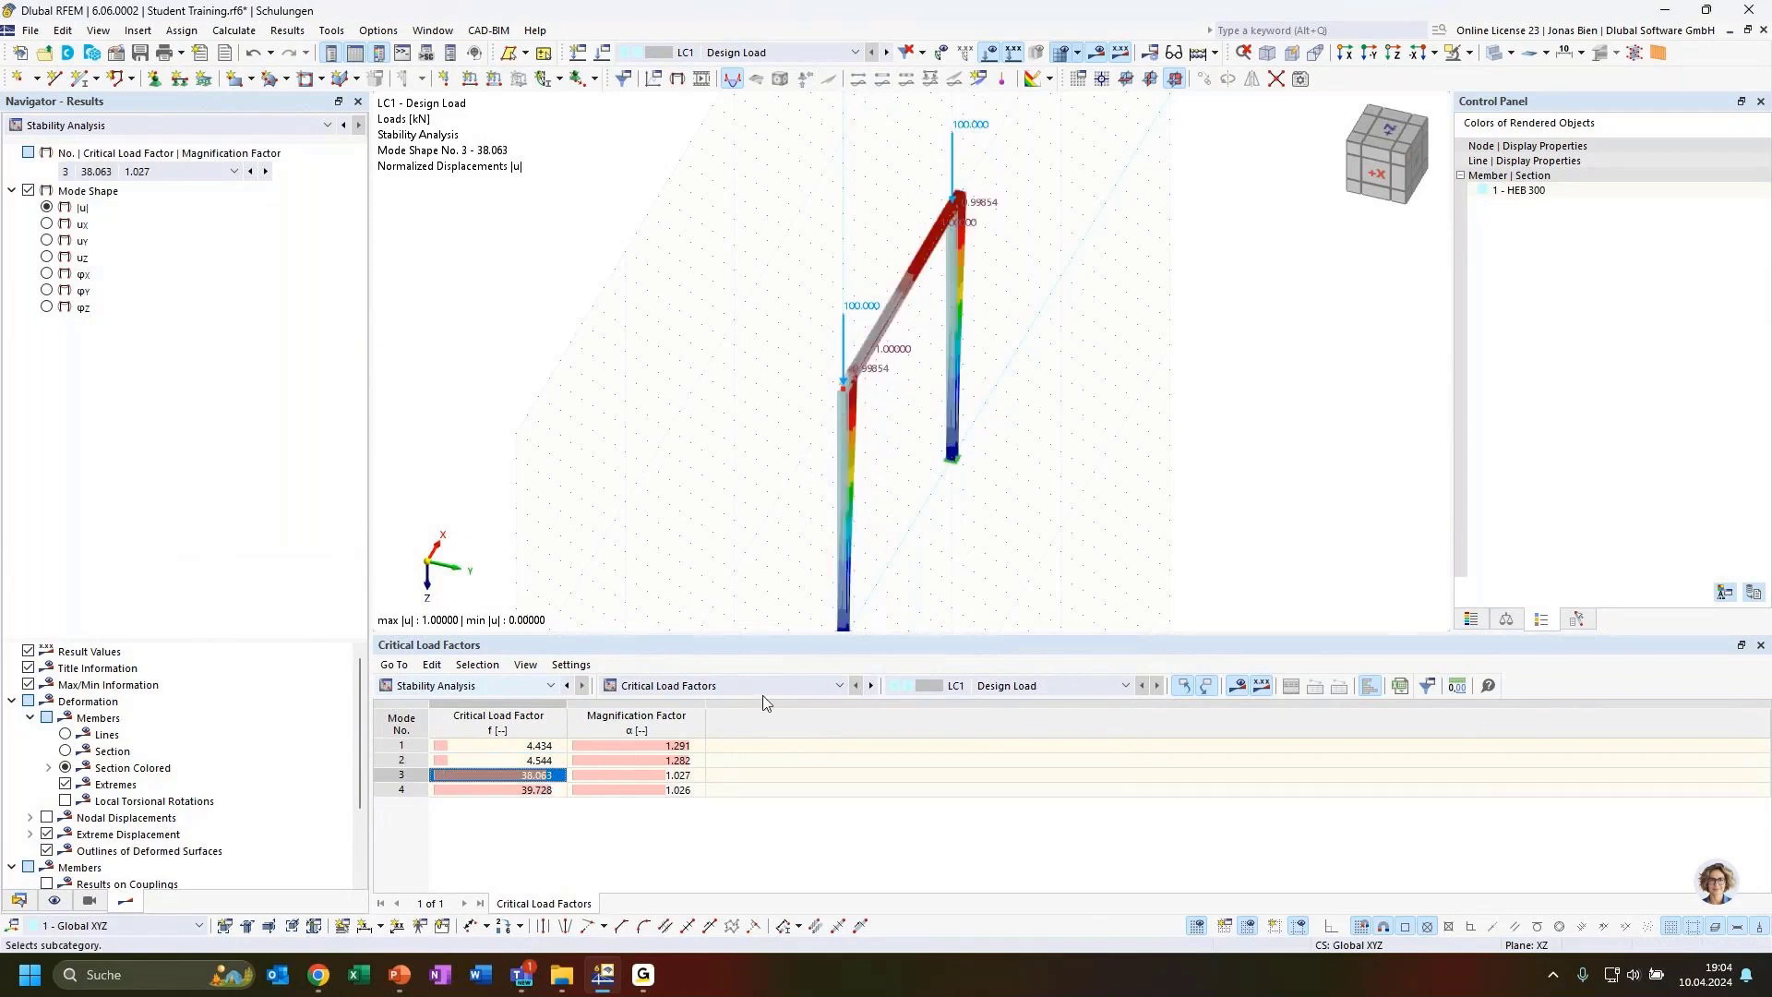
middle_click_drag(1061, 578, 810, 417, "ctrl")
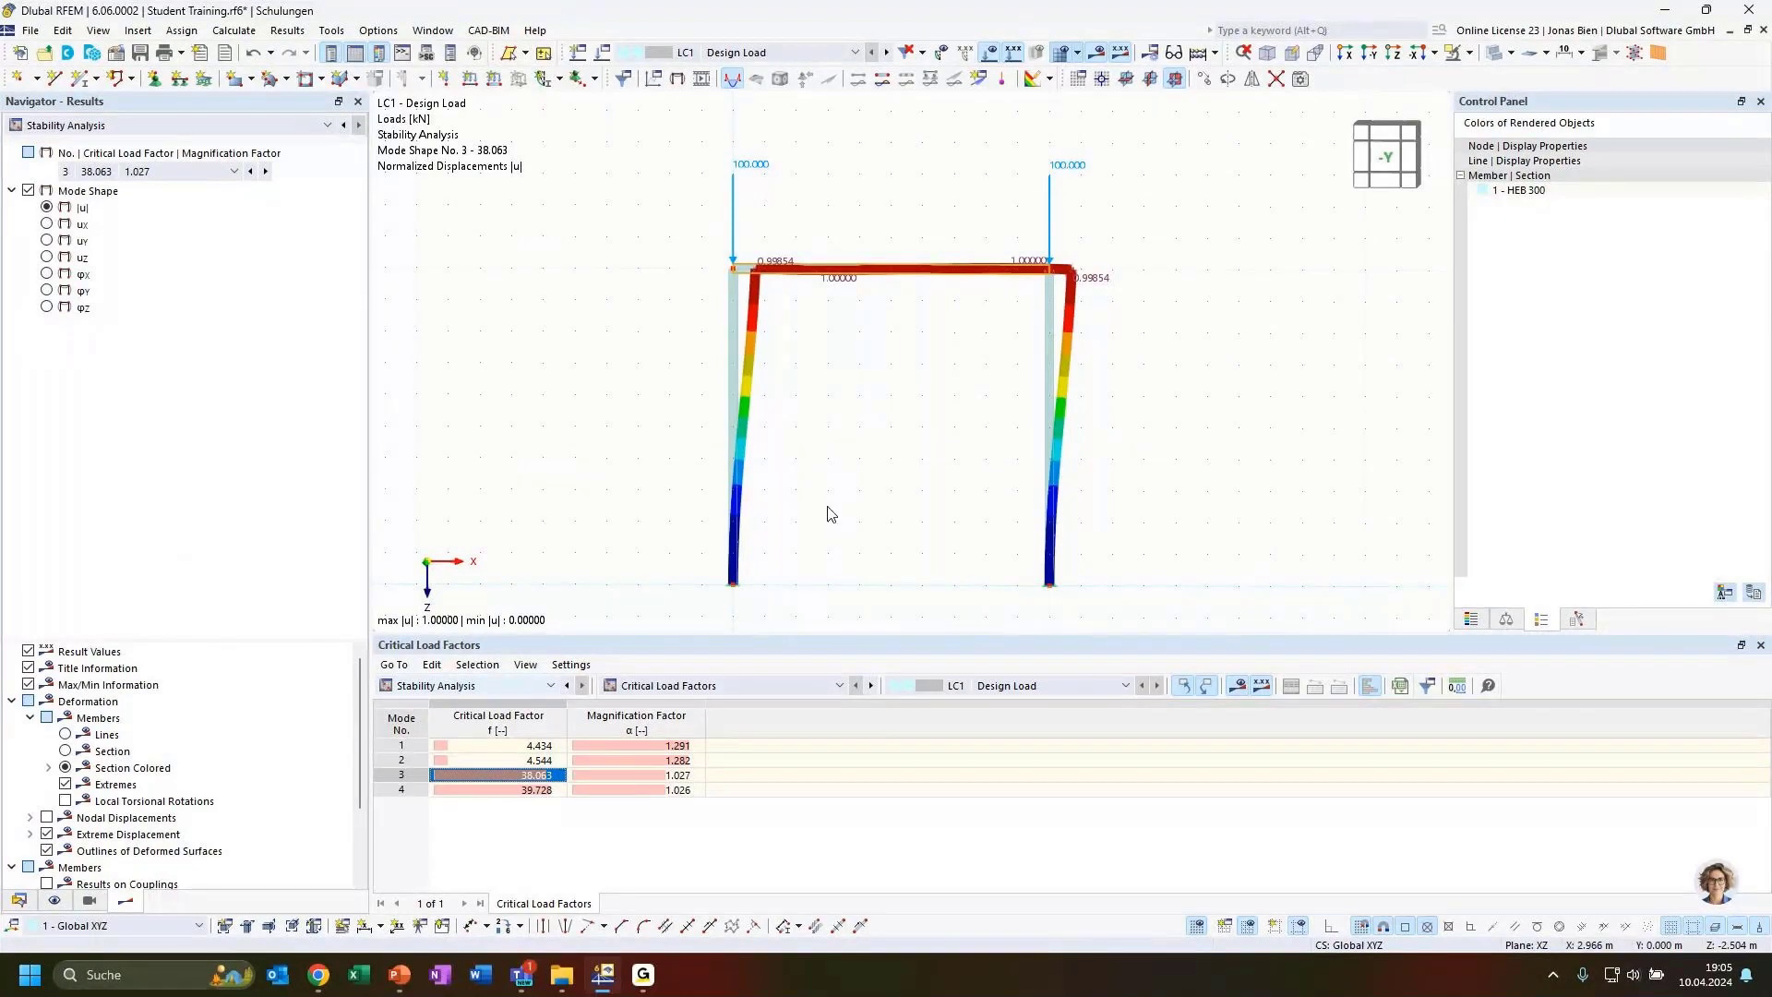
Show effective lengths and critical loads by member and highlight mode 3's effective length factor
left_click(697, 685)
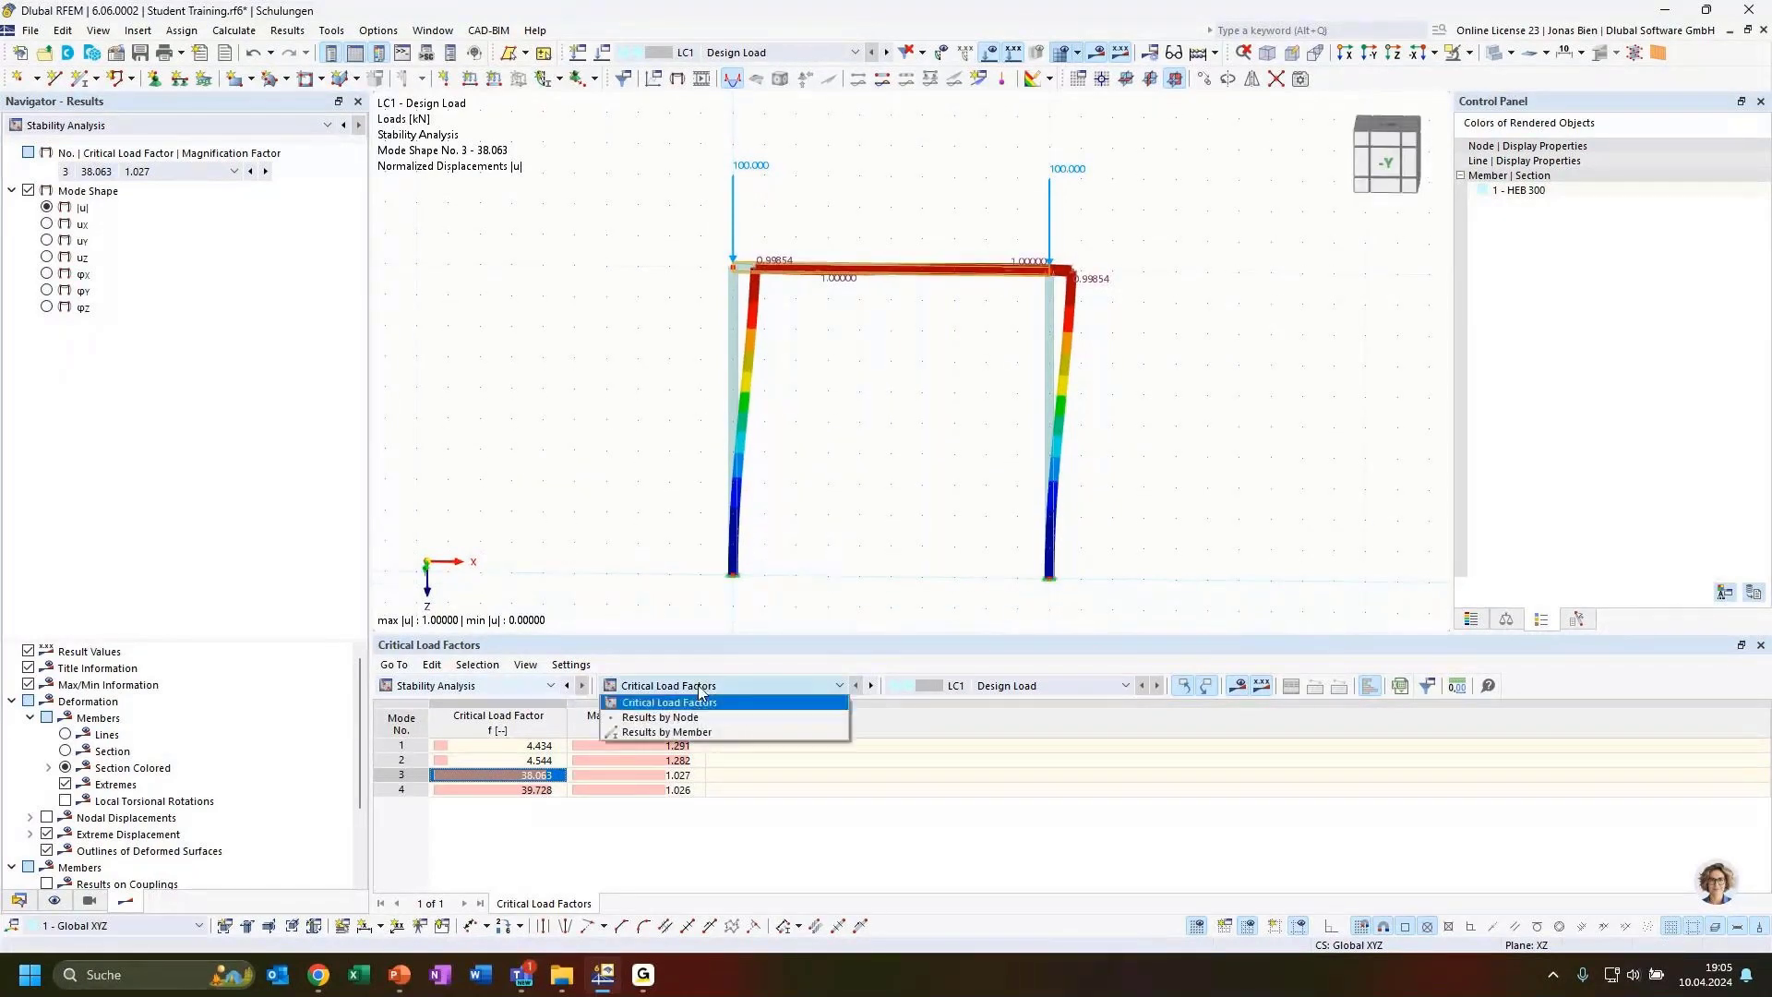
left_click(695, 734)
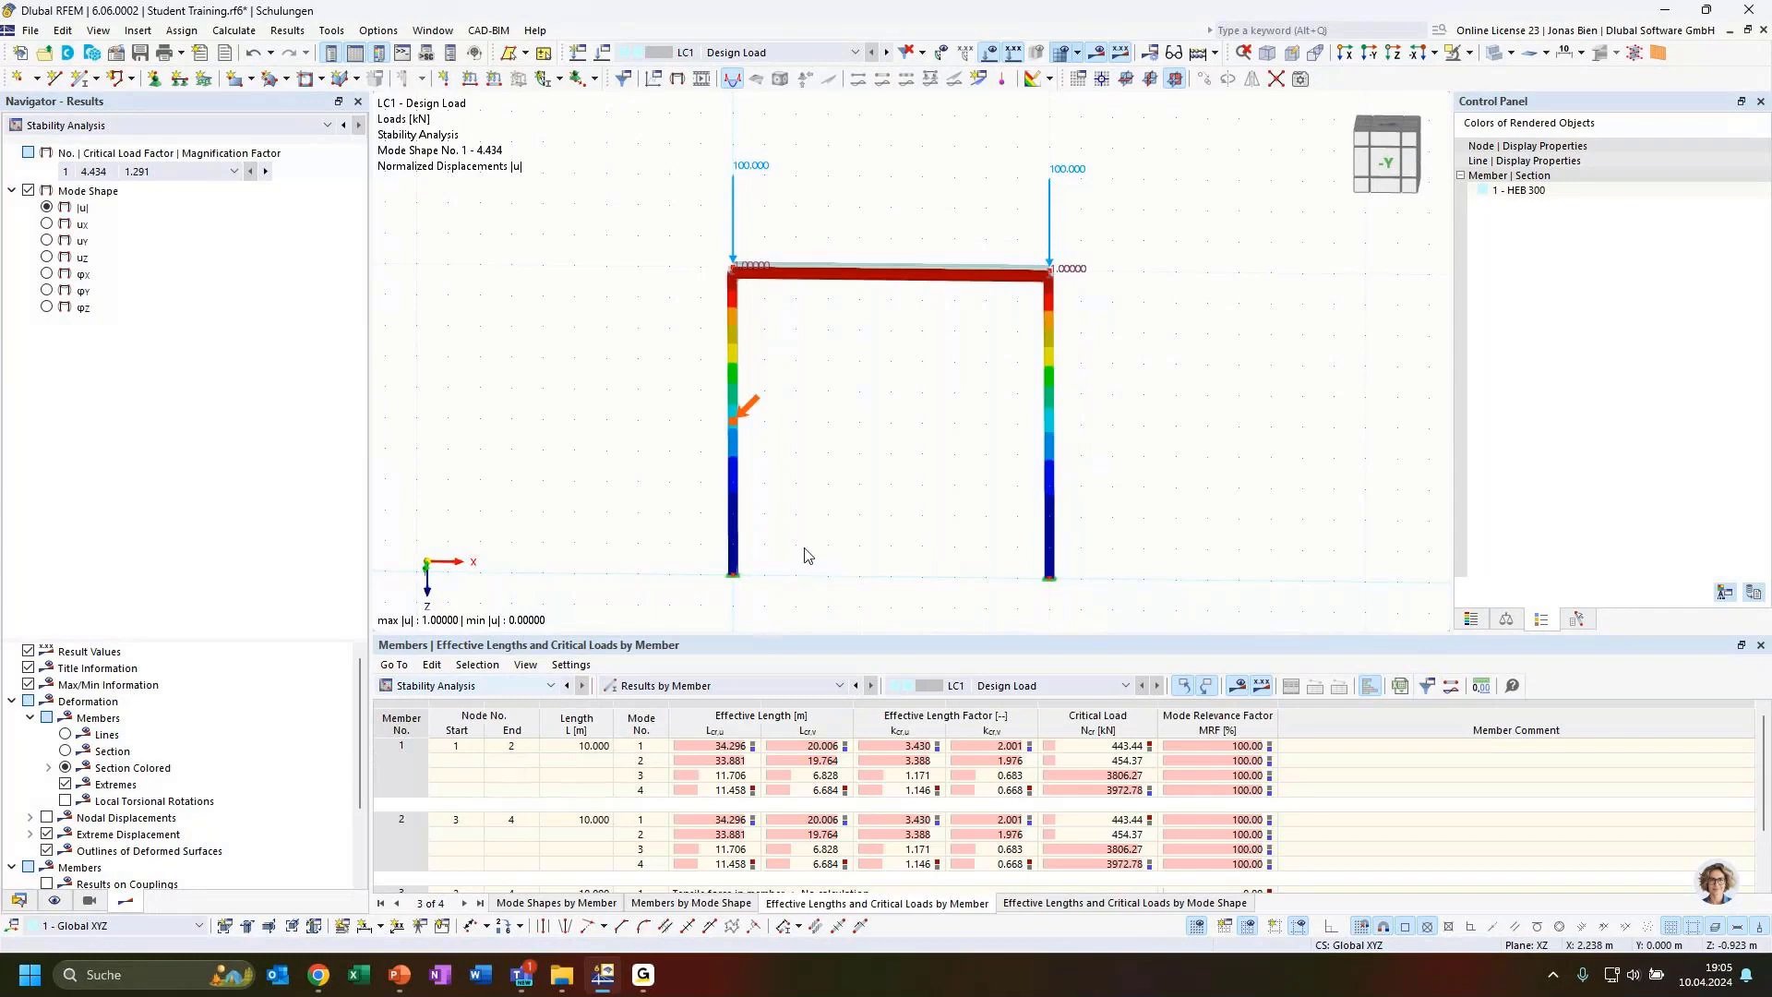
left_click(736, 783)
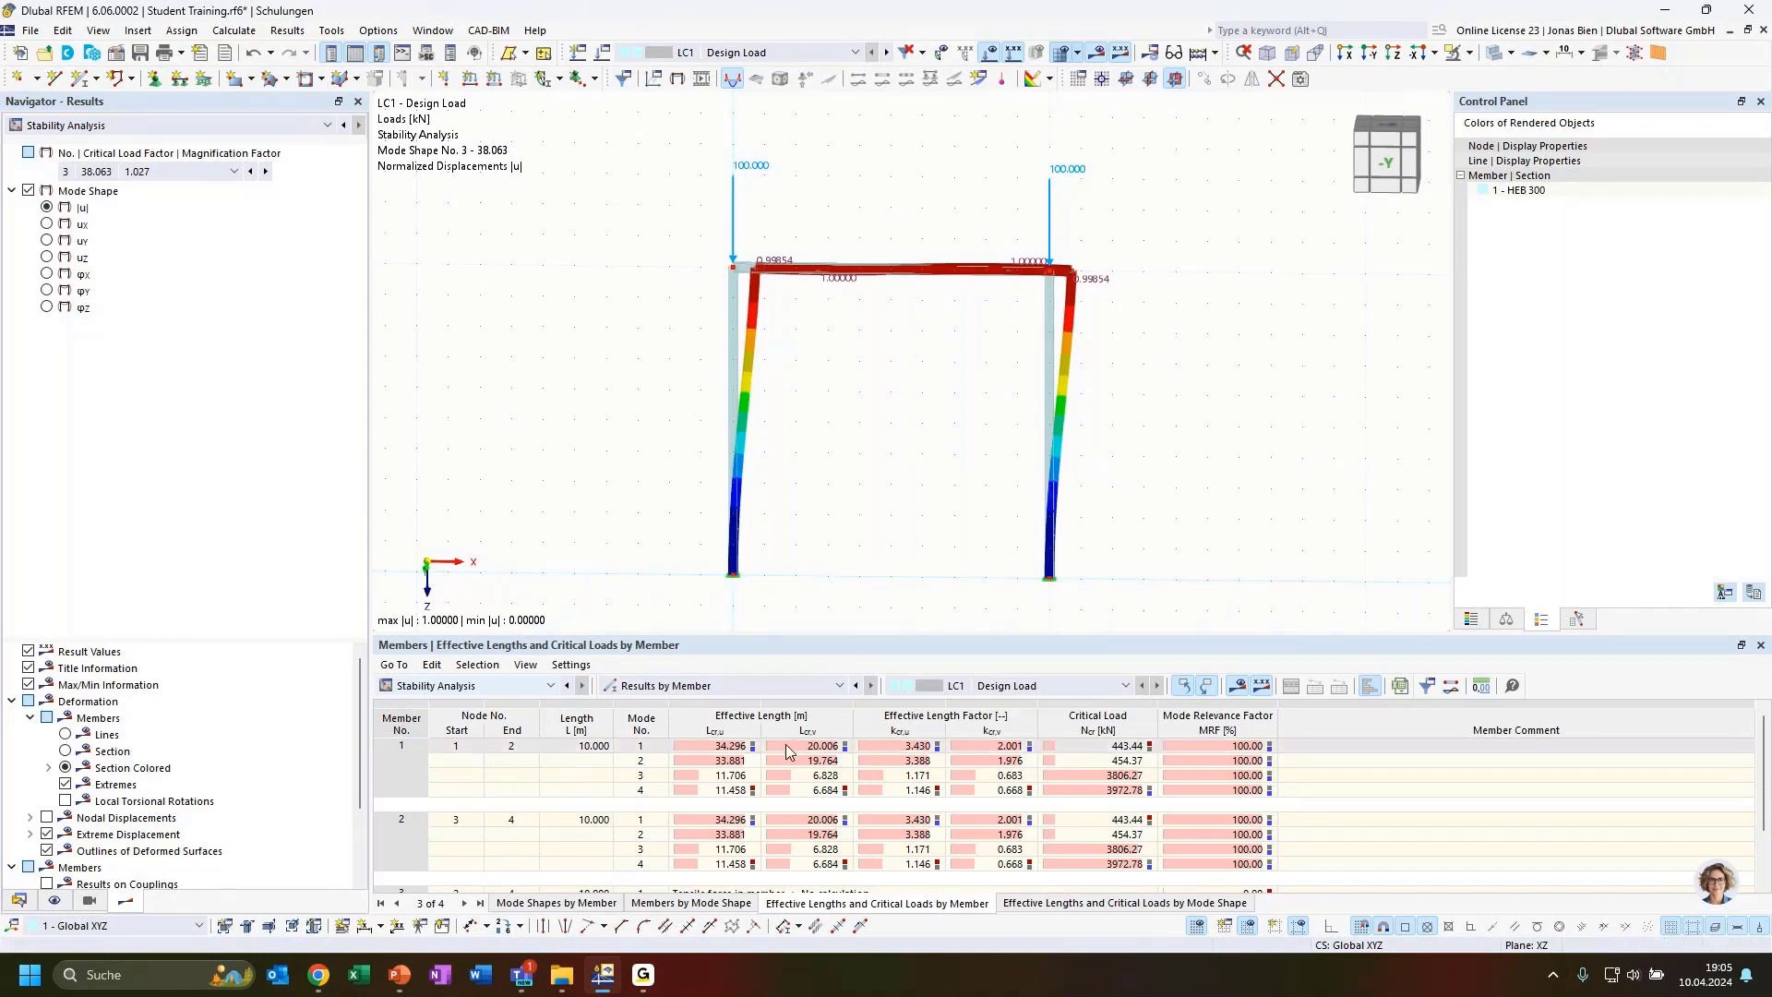
left_click(649, 781)
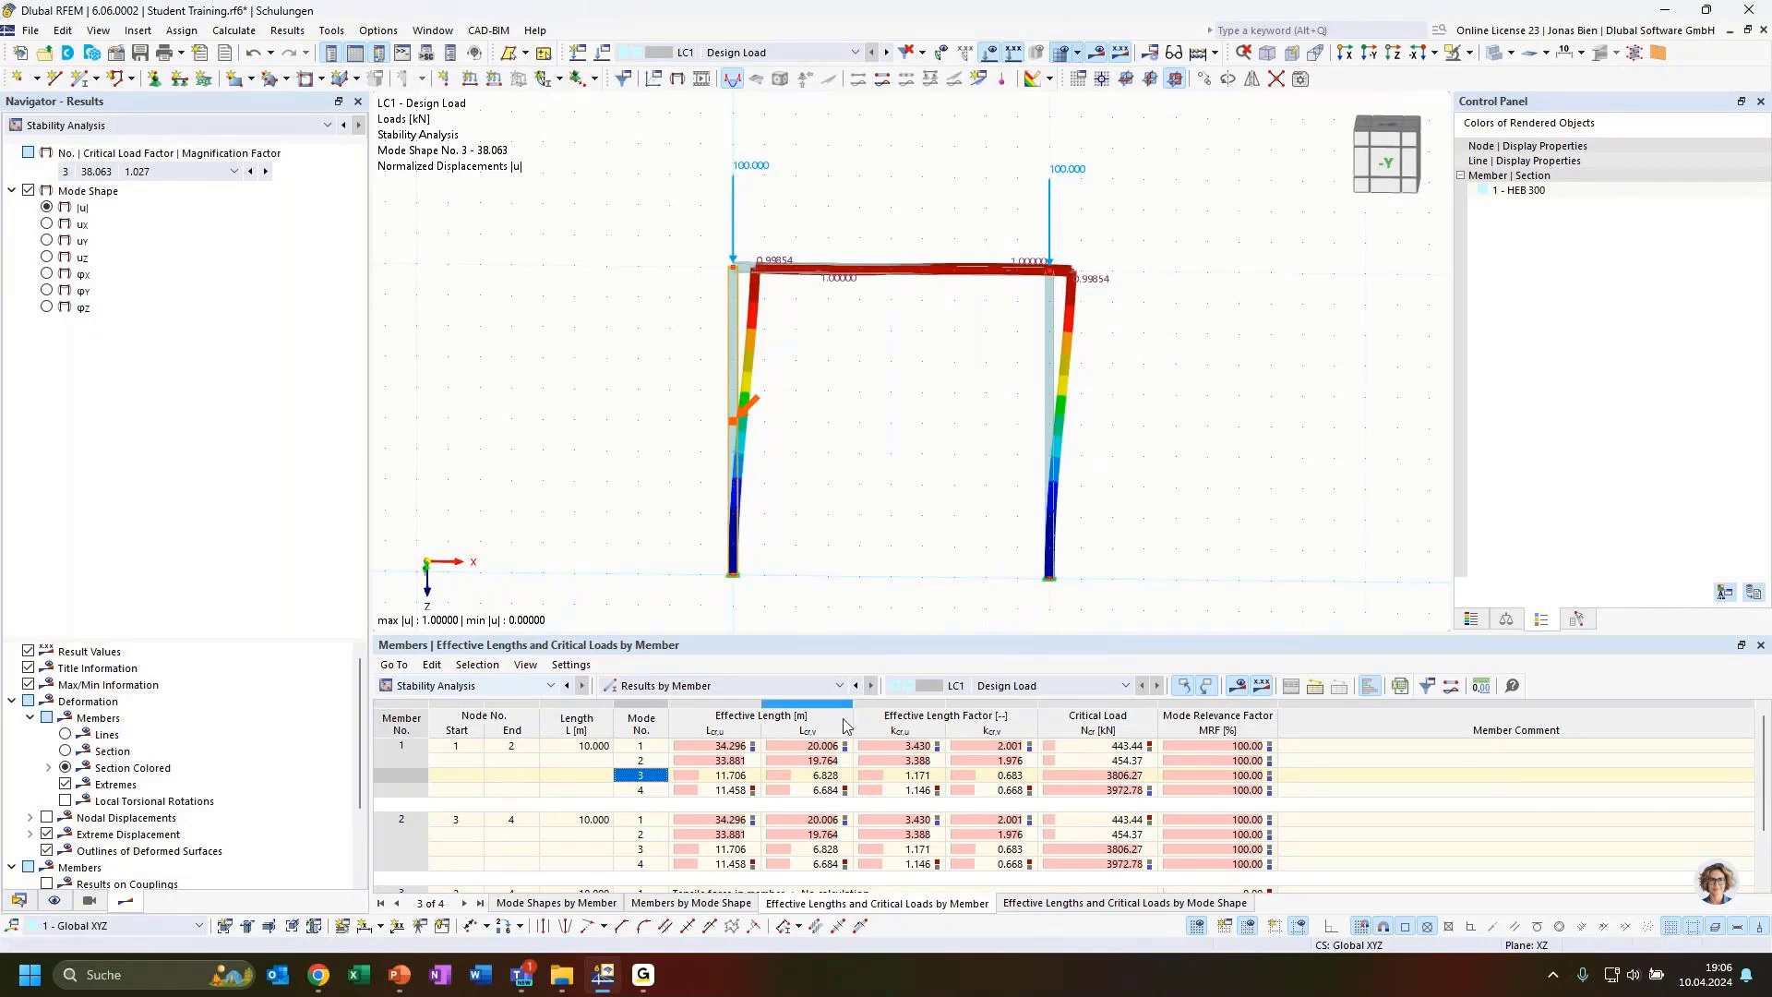
left_click(902, 777)
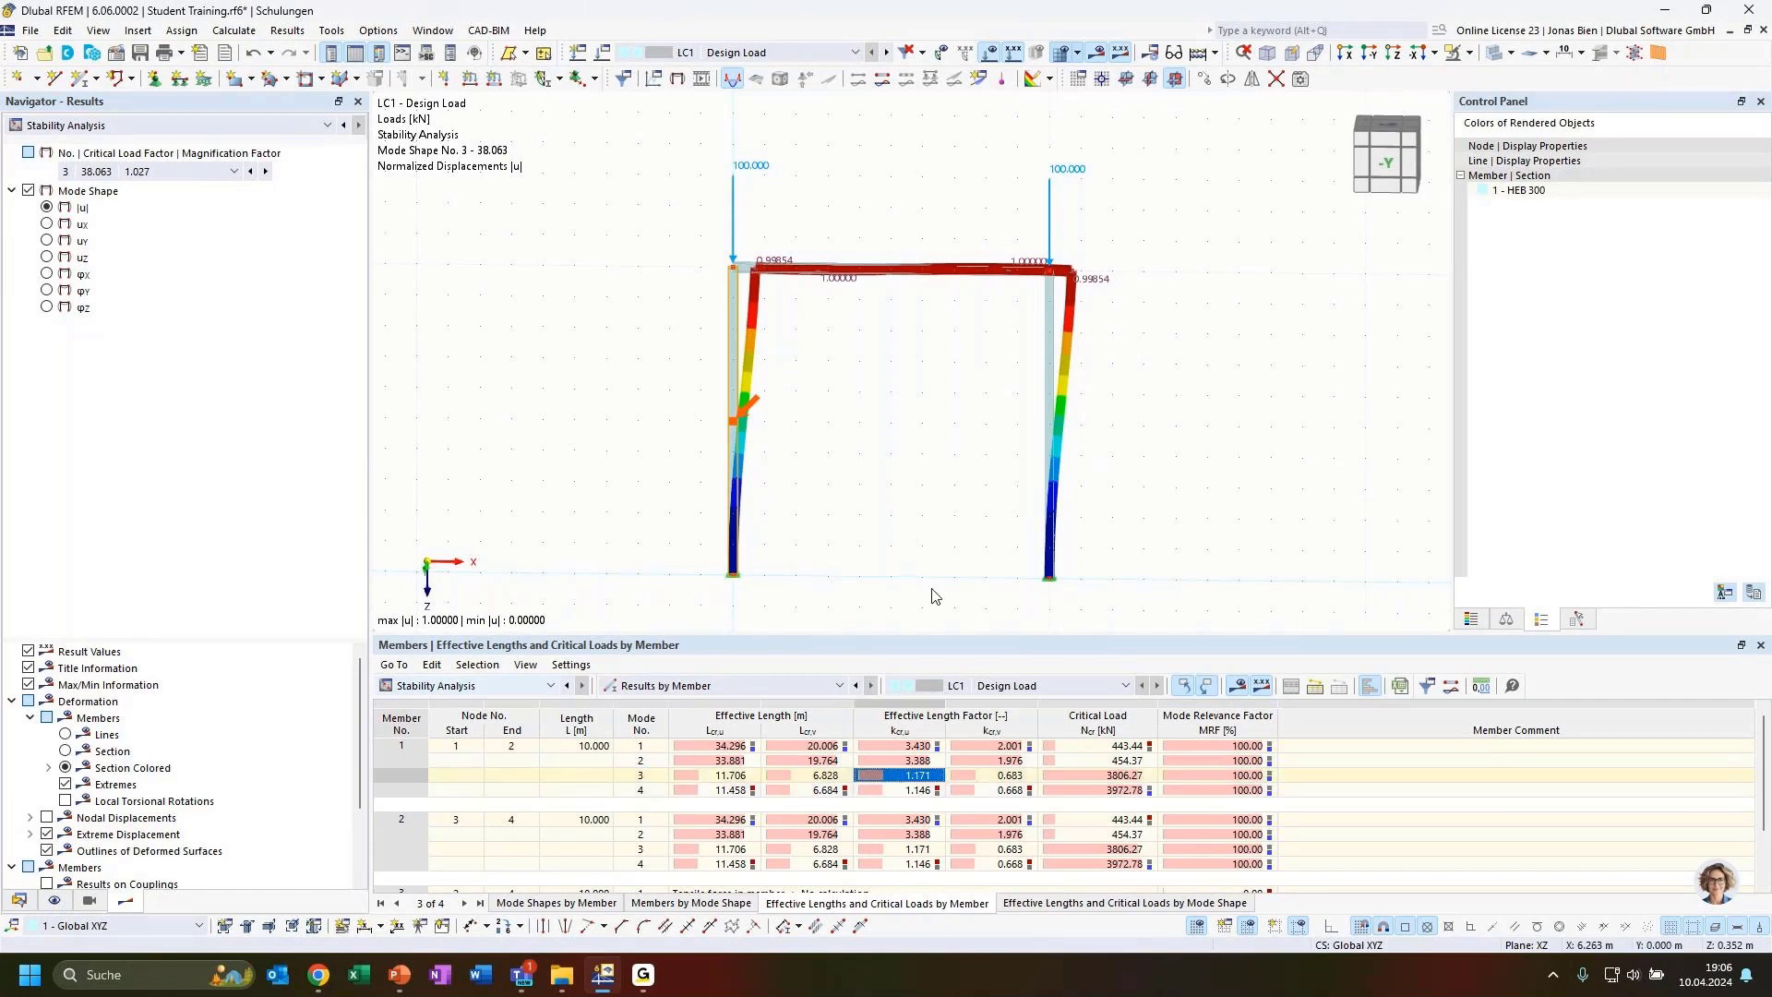
middle_click_drag(838, 450, 925, 475, "ctrl")
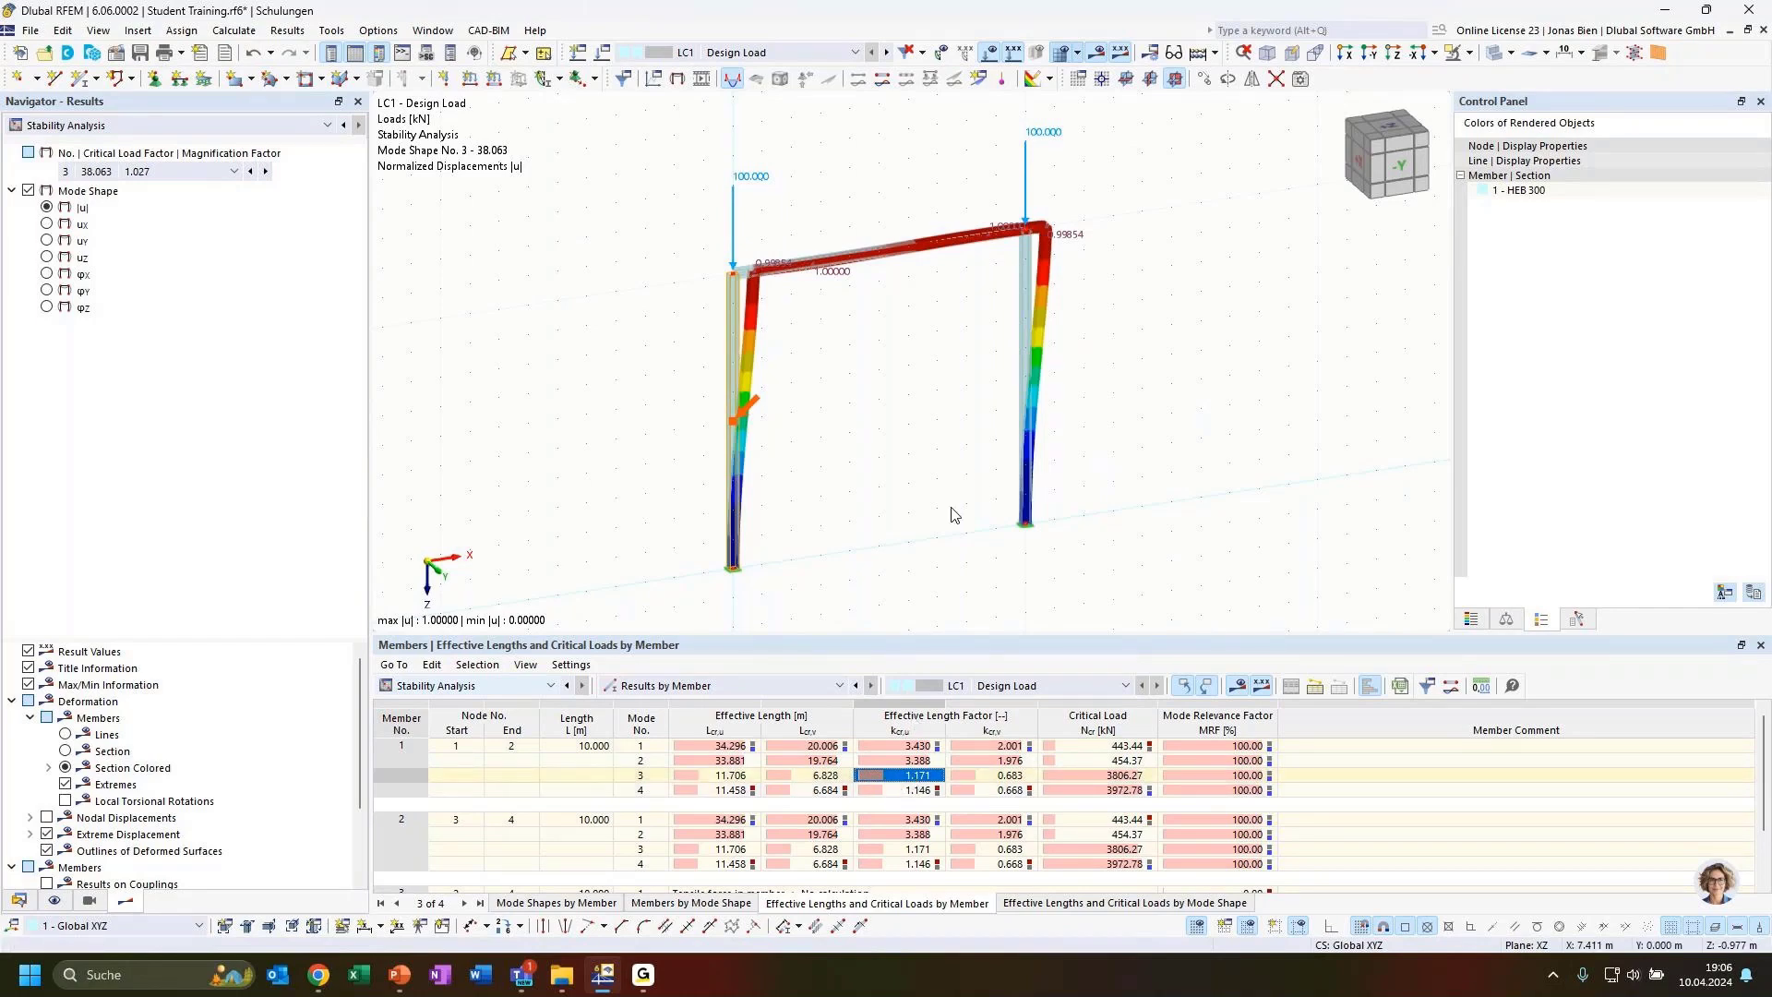
middle_click_drag(901, 550, 841, 504, "ctrl")
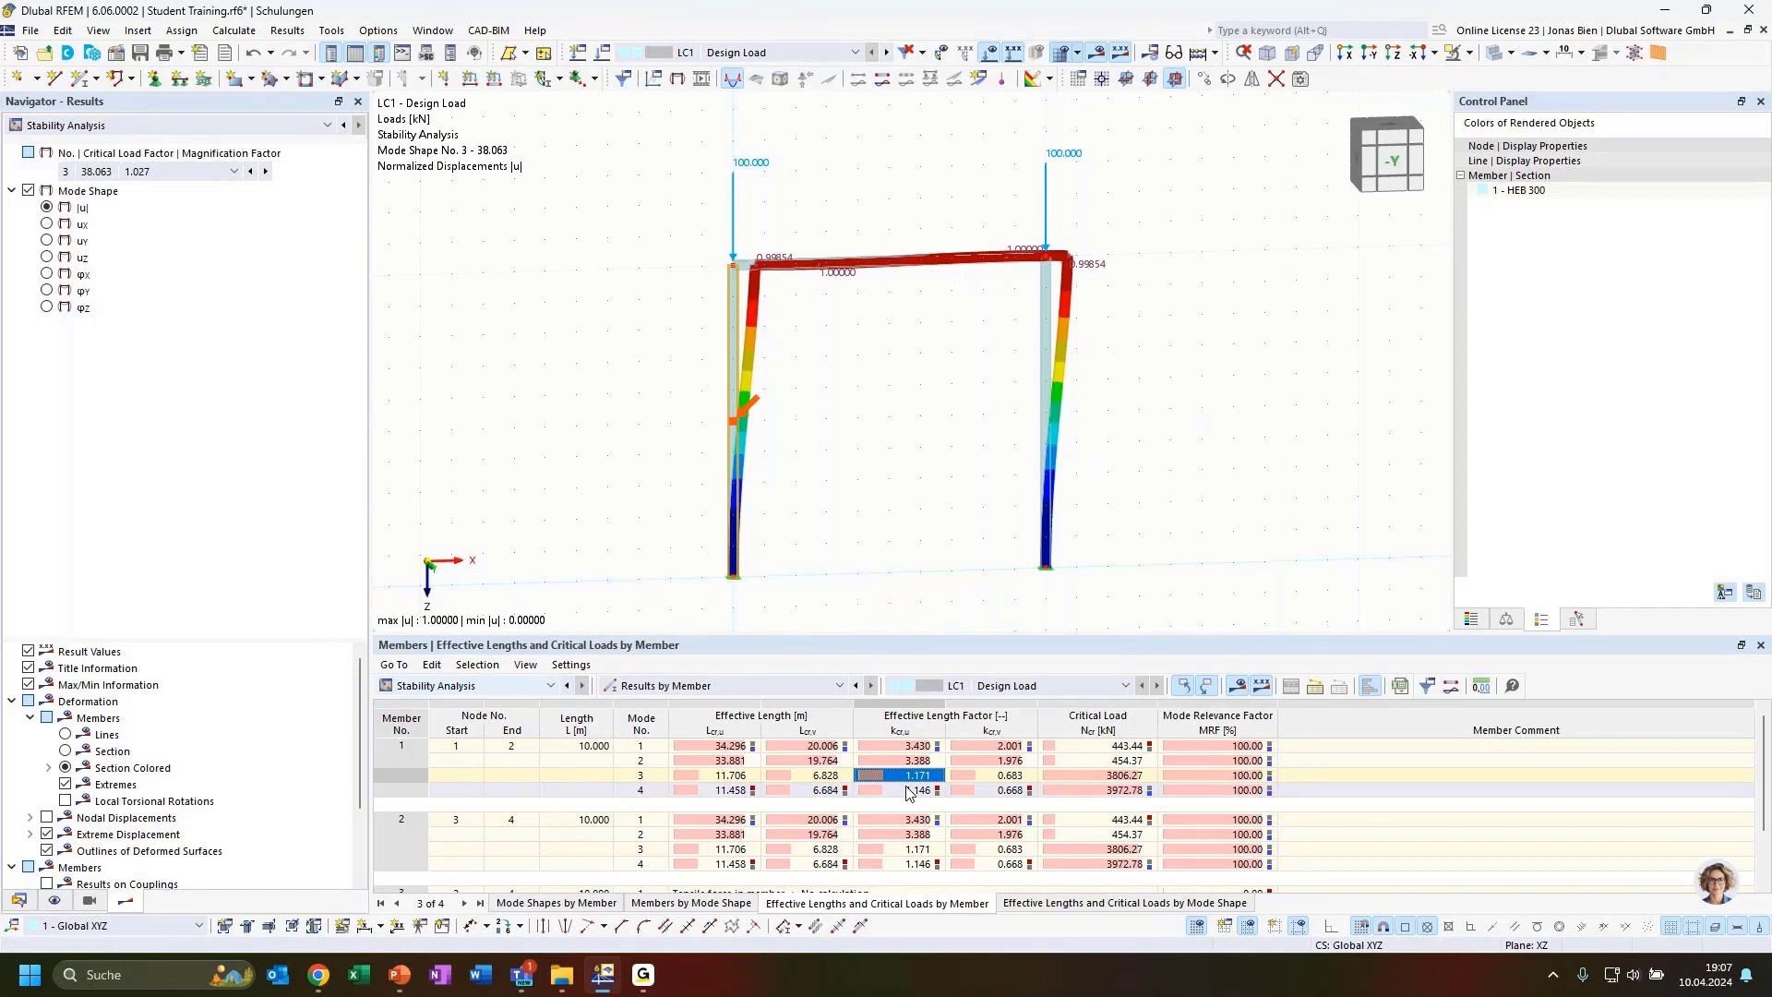
Switch to the presentation's fixed-frame mode shapes slide, then return to the frame model
key("alt+Tab")
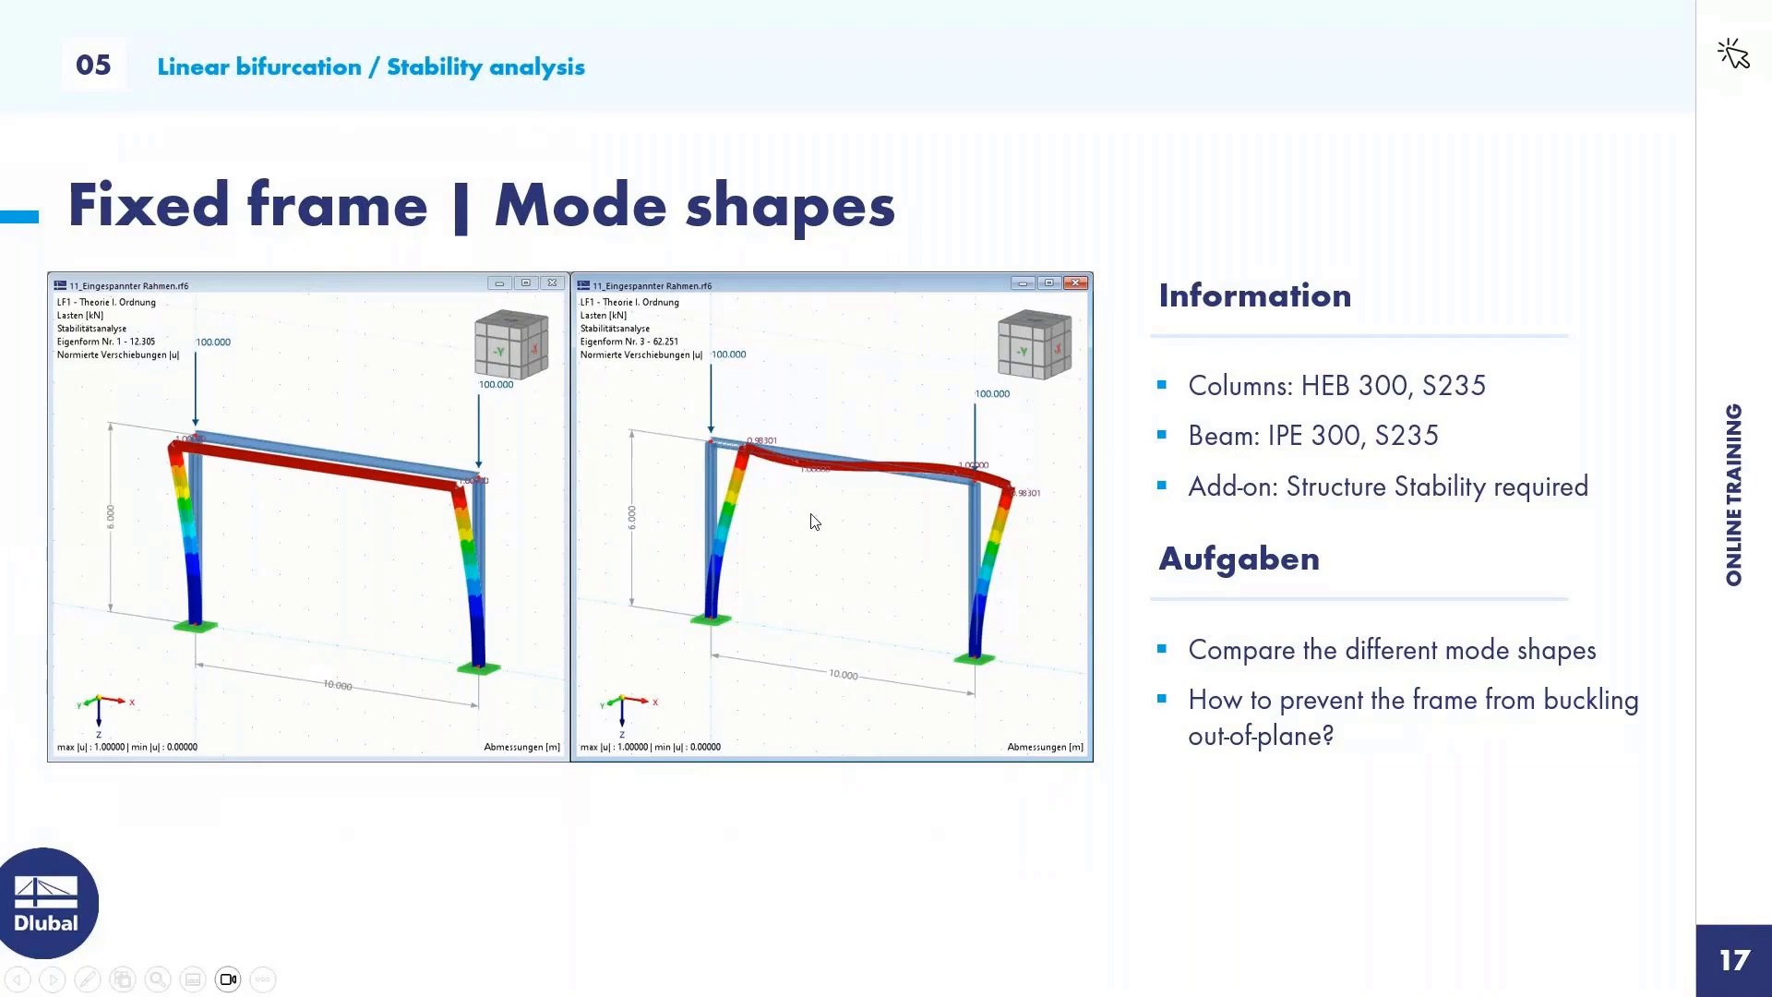
key("alt+Tab")
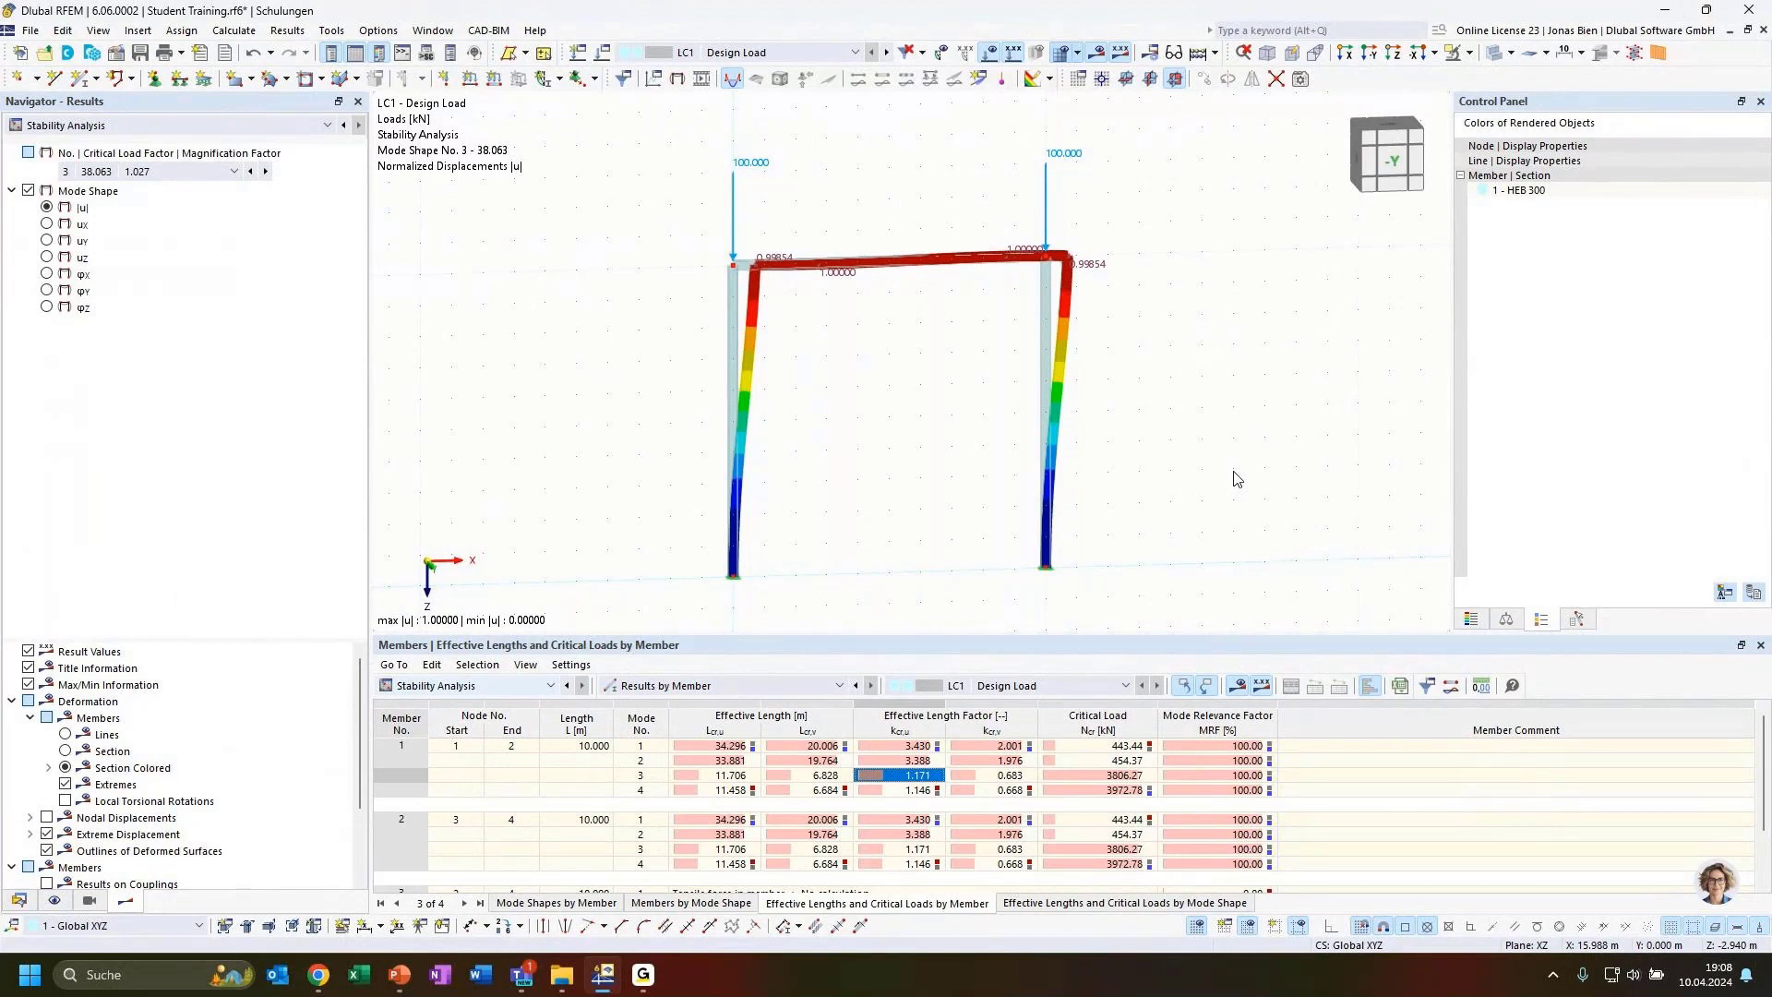
mouse_move(950, 440)
middle_mouse_down("ctrl")
mouse_move(997, 439)
mouse_move(1009, 462)
mouse_move(979, 452)
middle_mouse_up("ctrl")
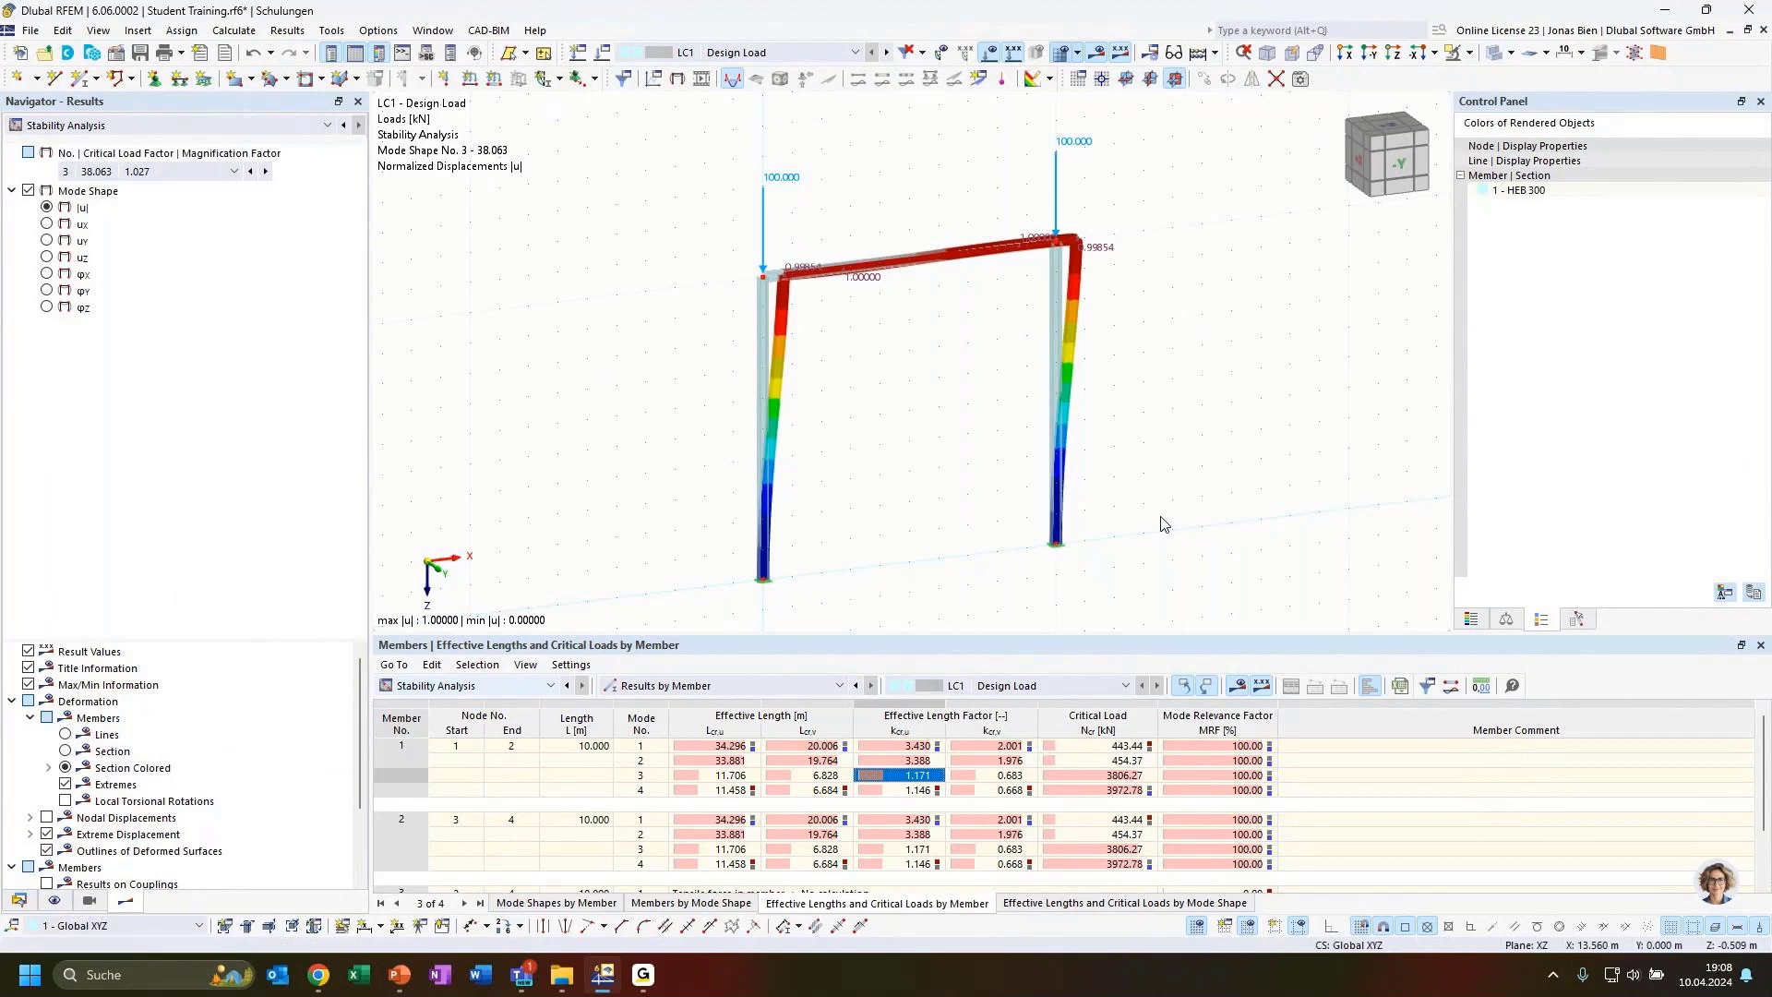
Switch to the presentation and advance to the next slide
left_click(399, 978)
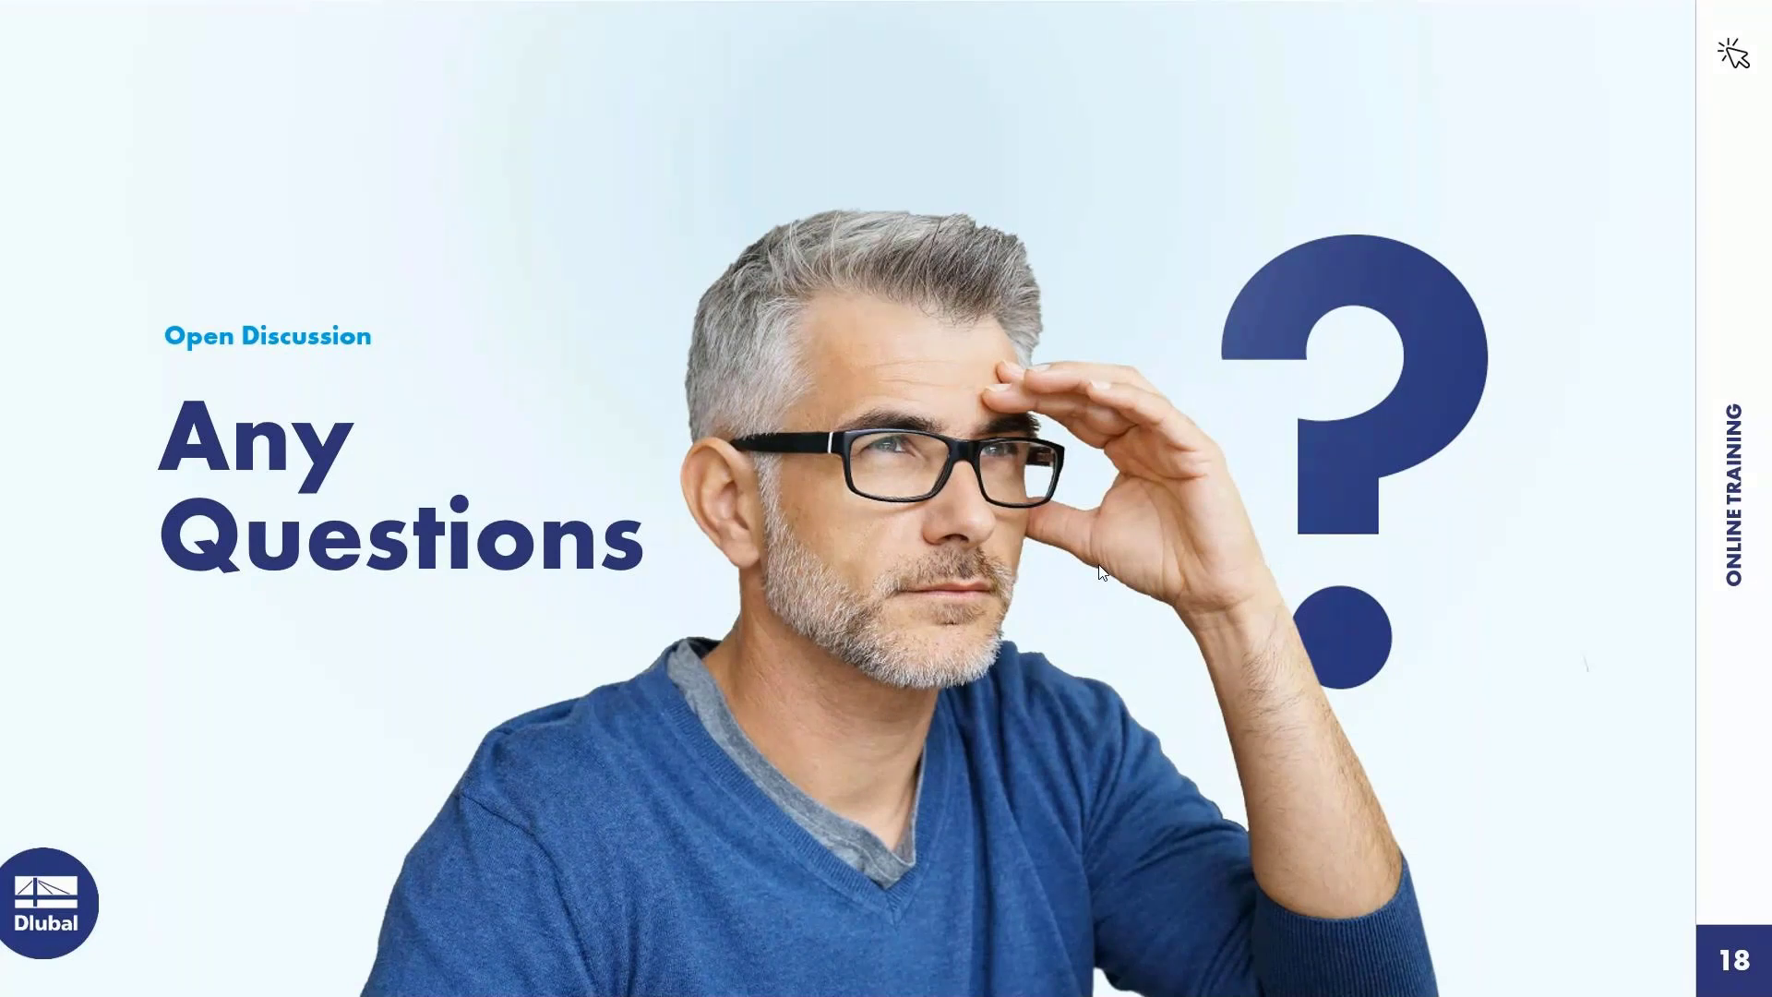
key("Right")
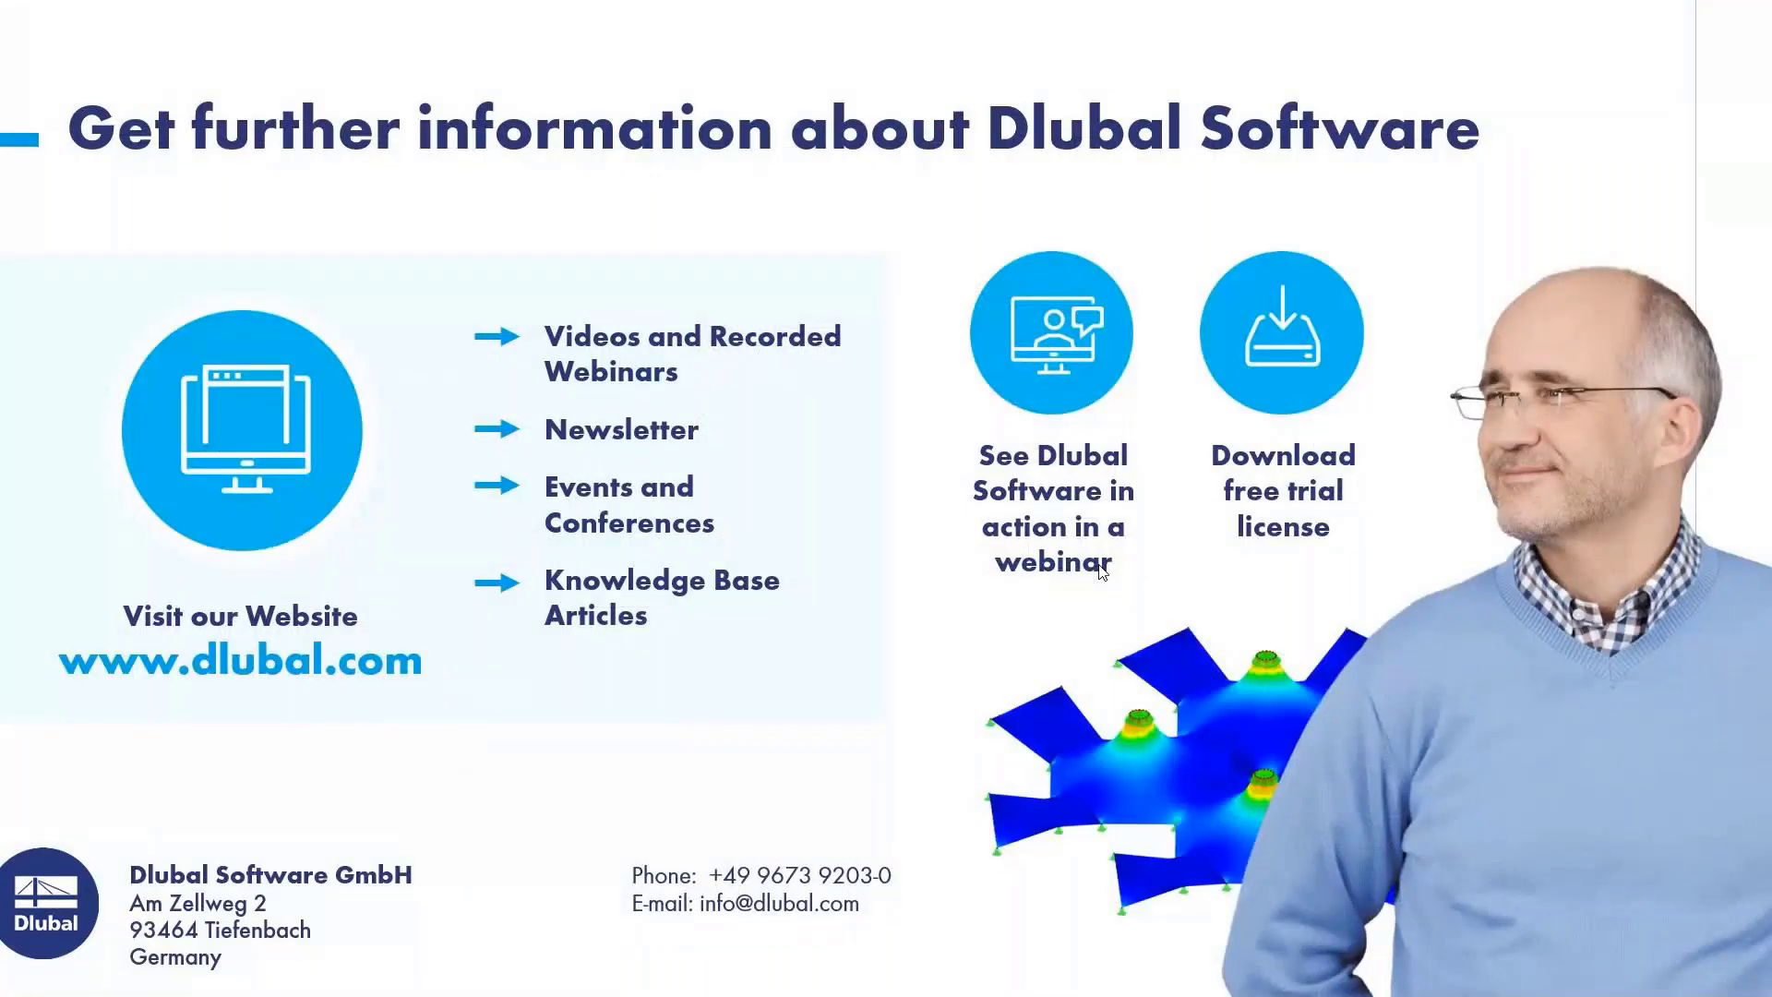